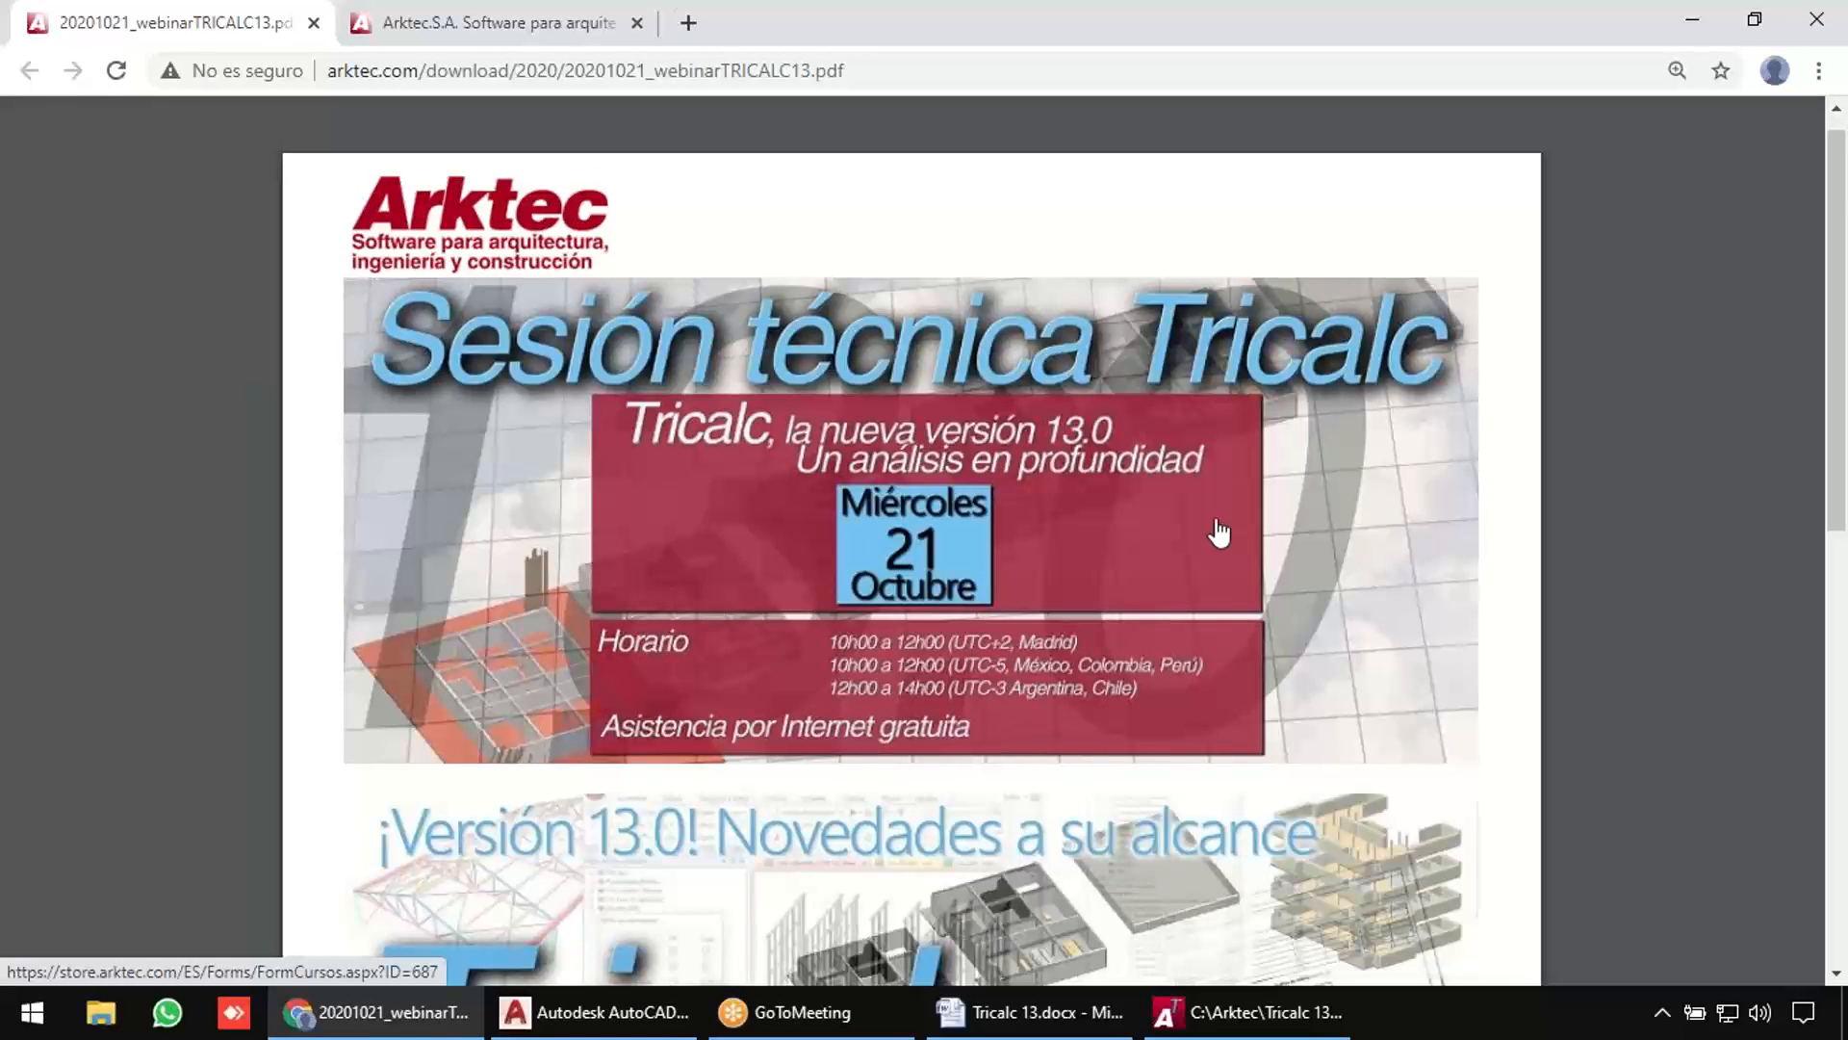
# Review the Tricalc 13.0 technical session announcement and its list of contents in the webinar PDF.
pyautogui.scroll(-4, 1169, 501)
pyautogui.scroll(-2, 1170, 500)
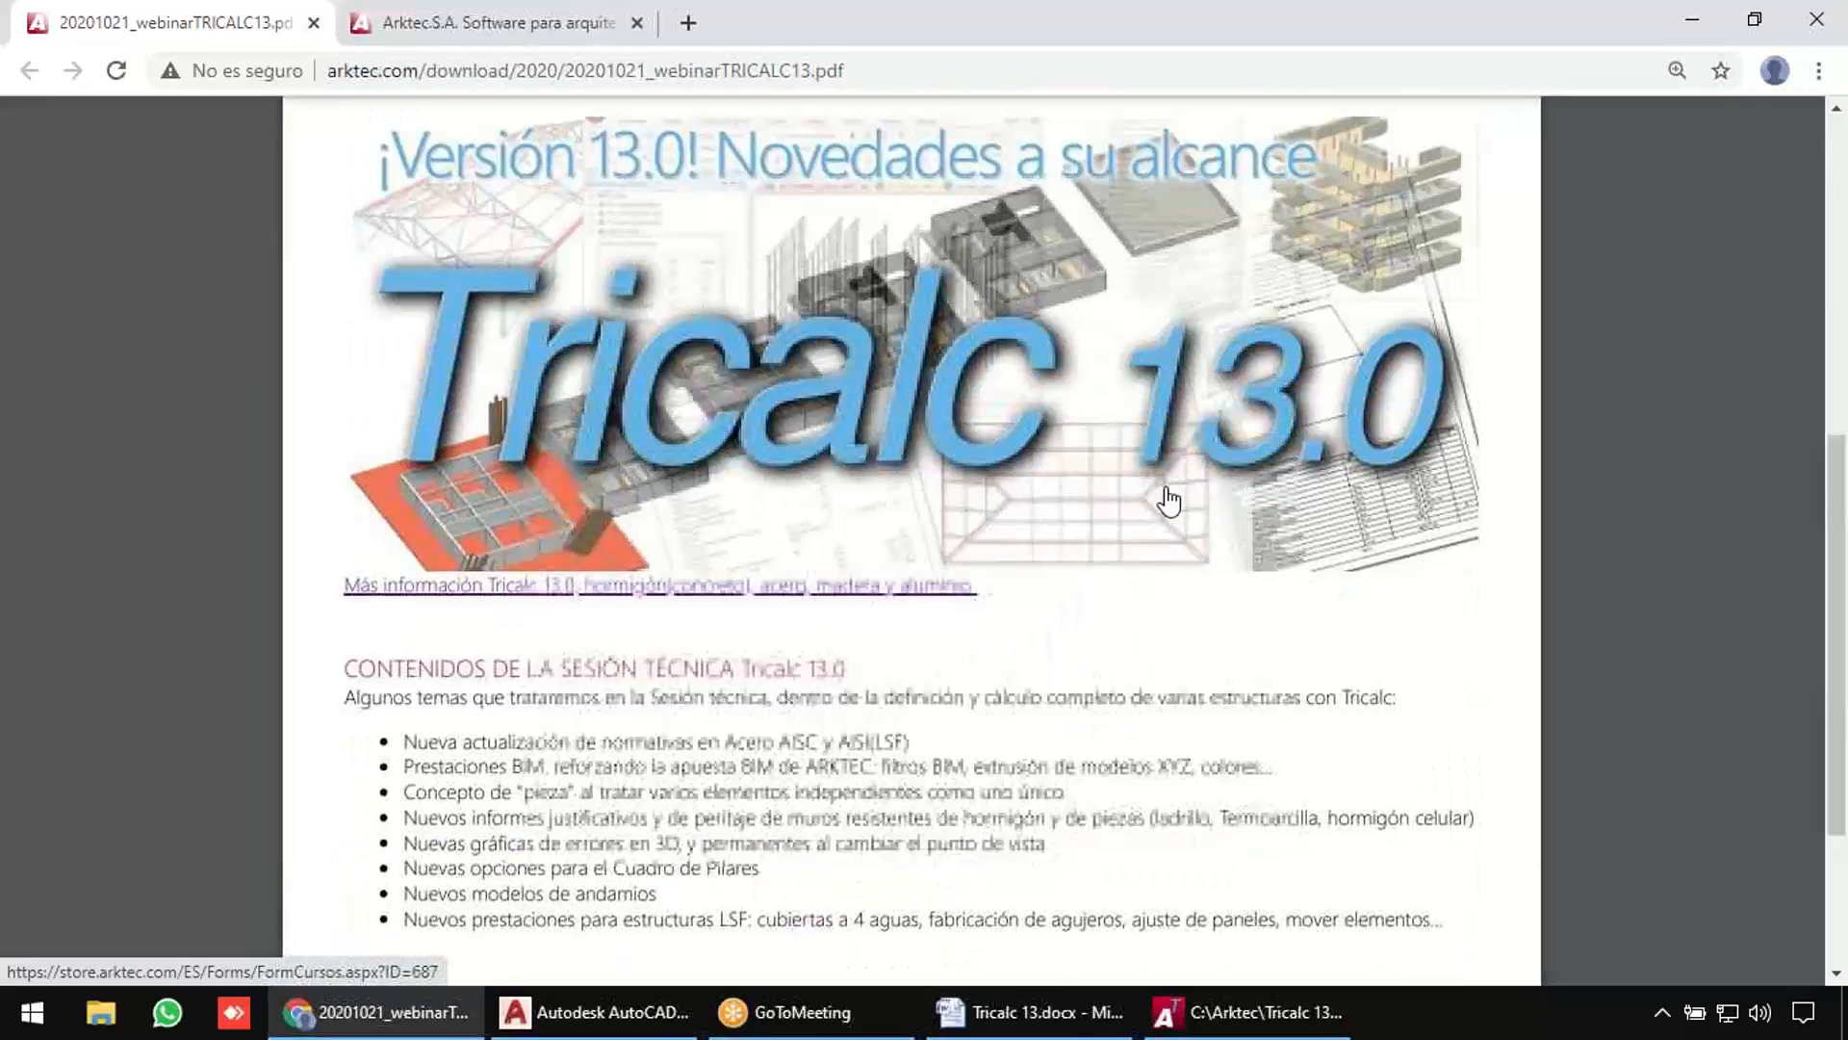
pyautogui.scroll(-3, 1170, 496)
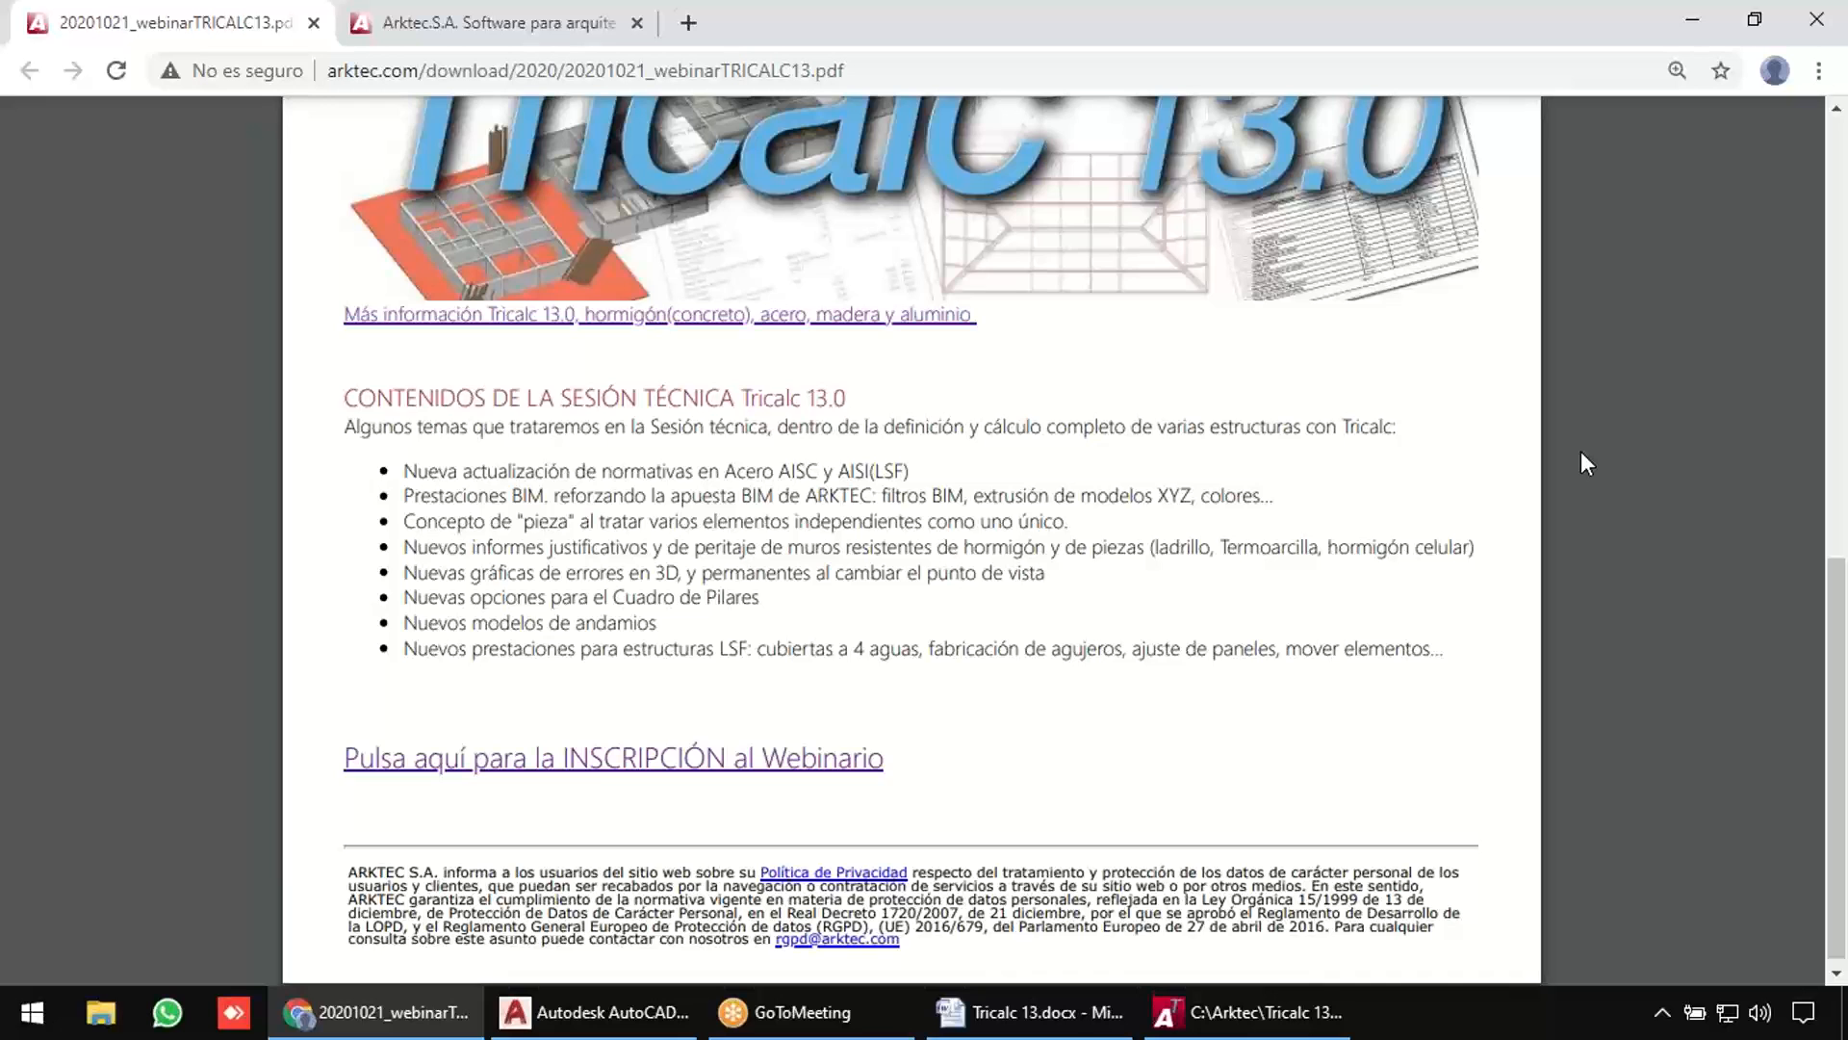
pyautogui.scroll(1, 1580, 453)
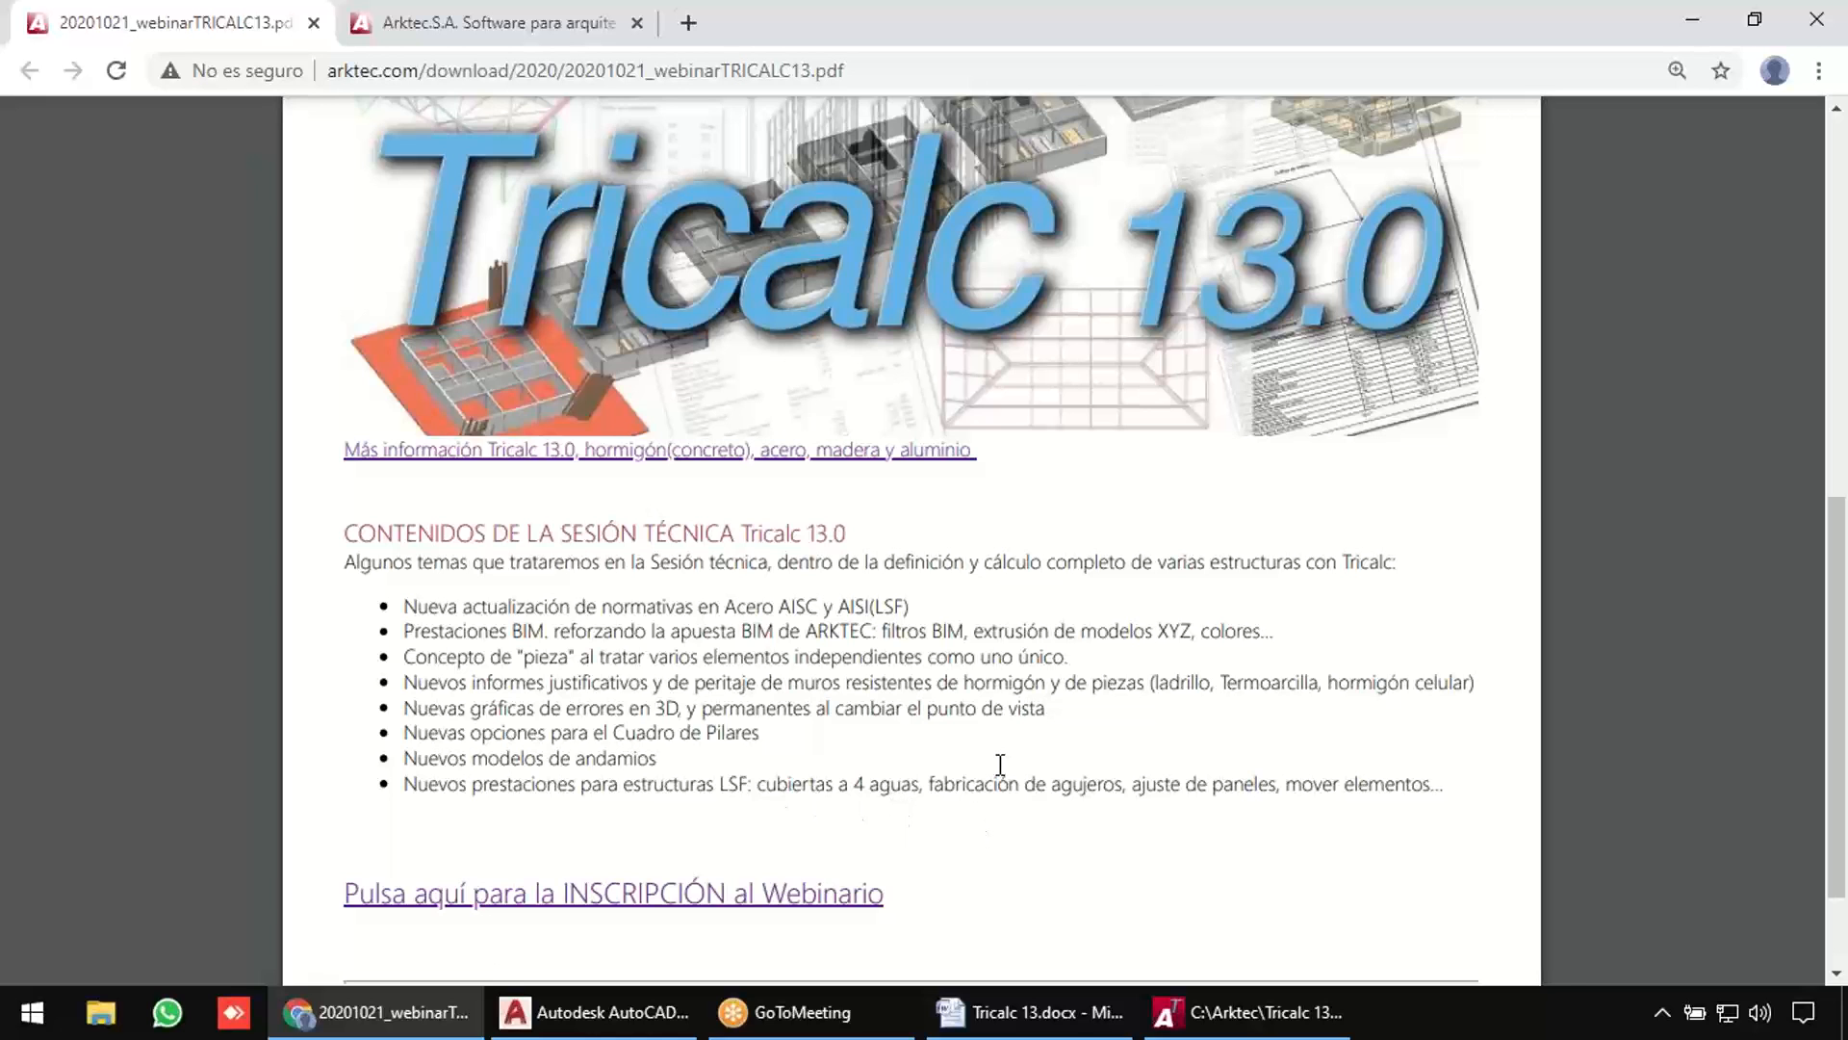
# Open the Tricalc modules page among the products on the Arktec website.
pyautogui.click(487, 22)
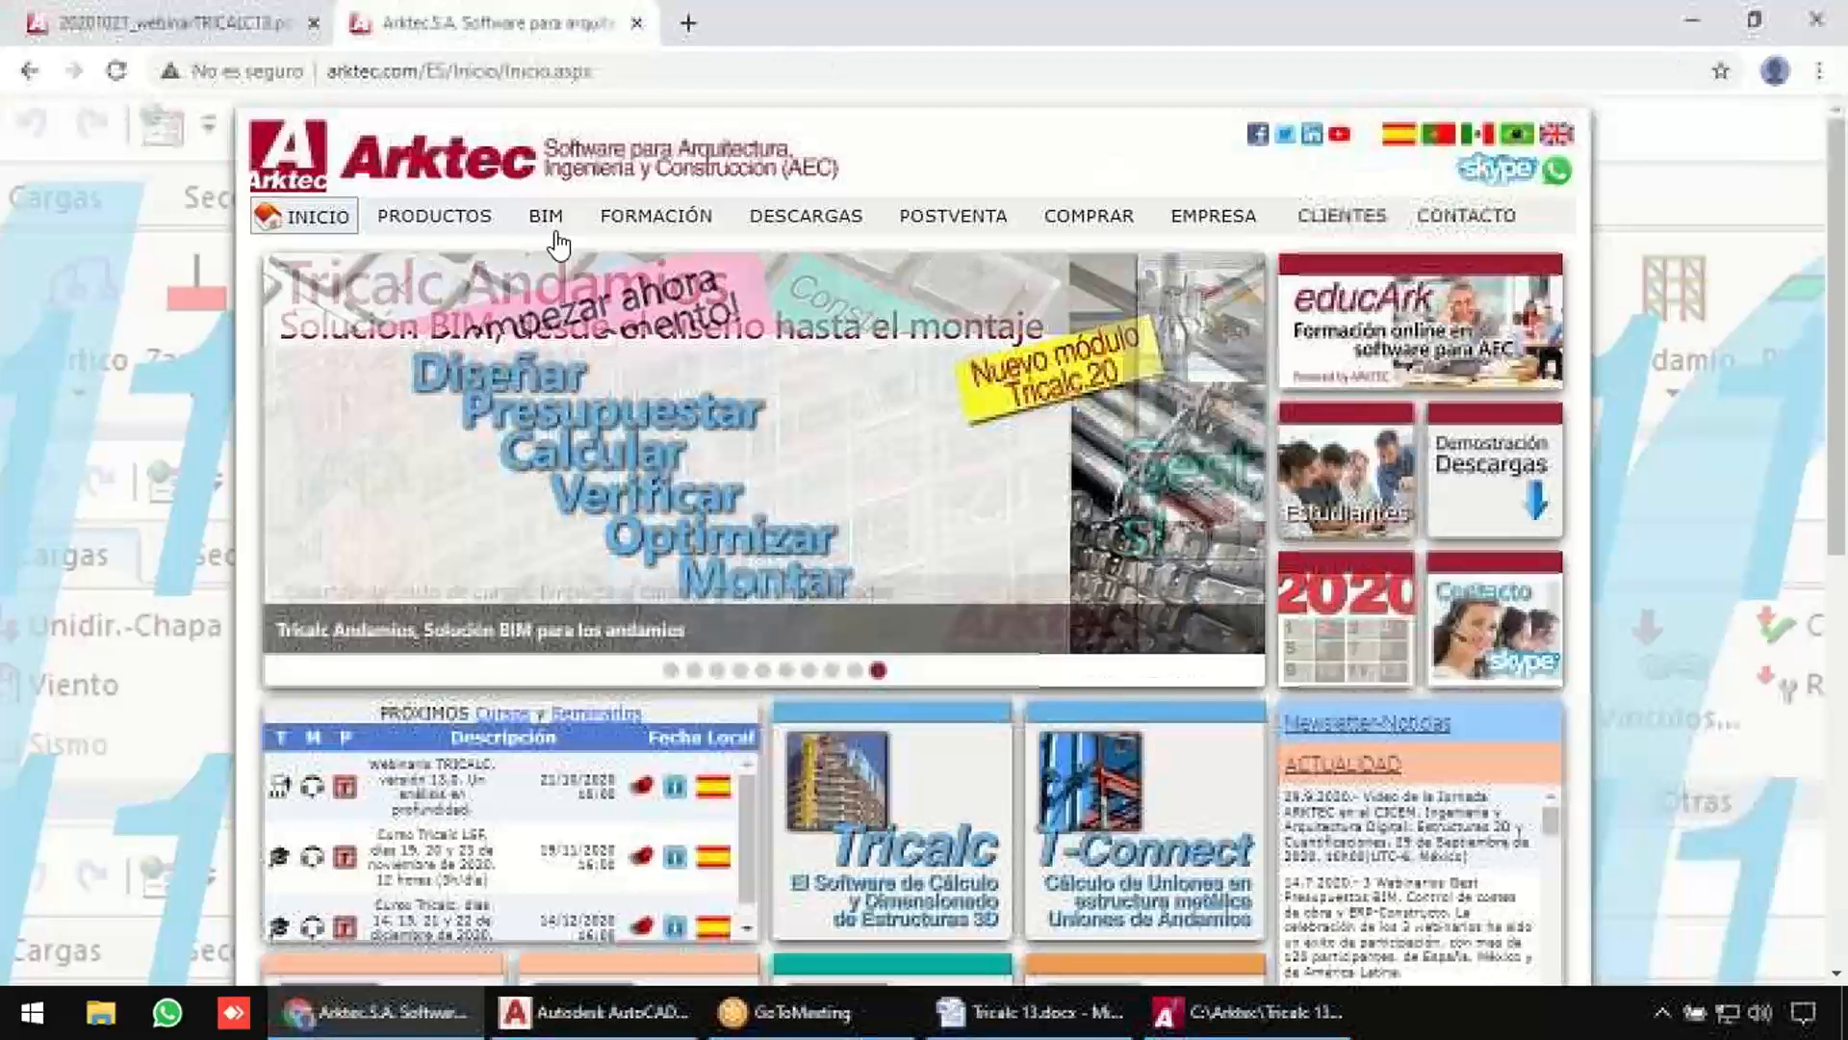
pyautogui.click(431, 212)
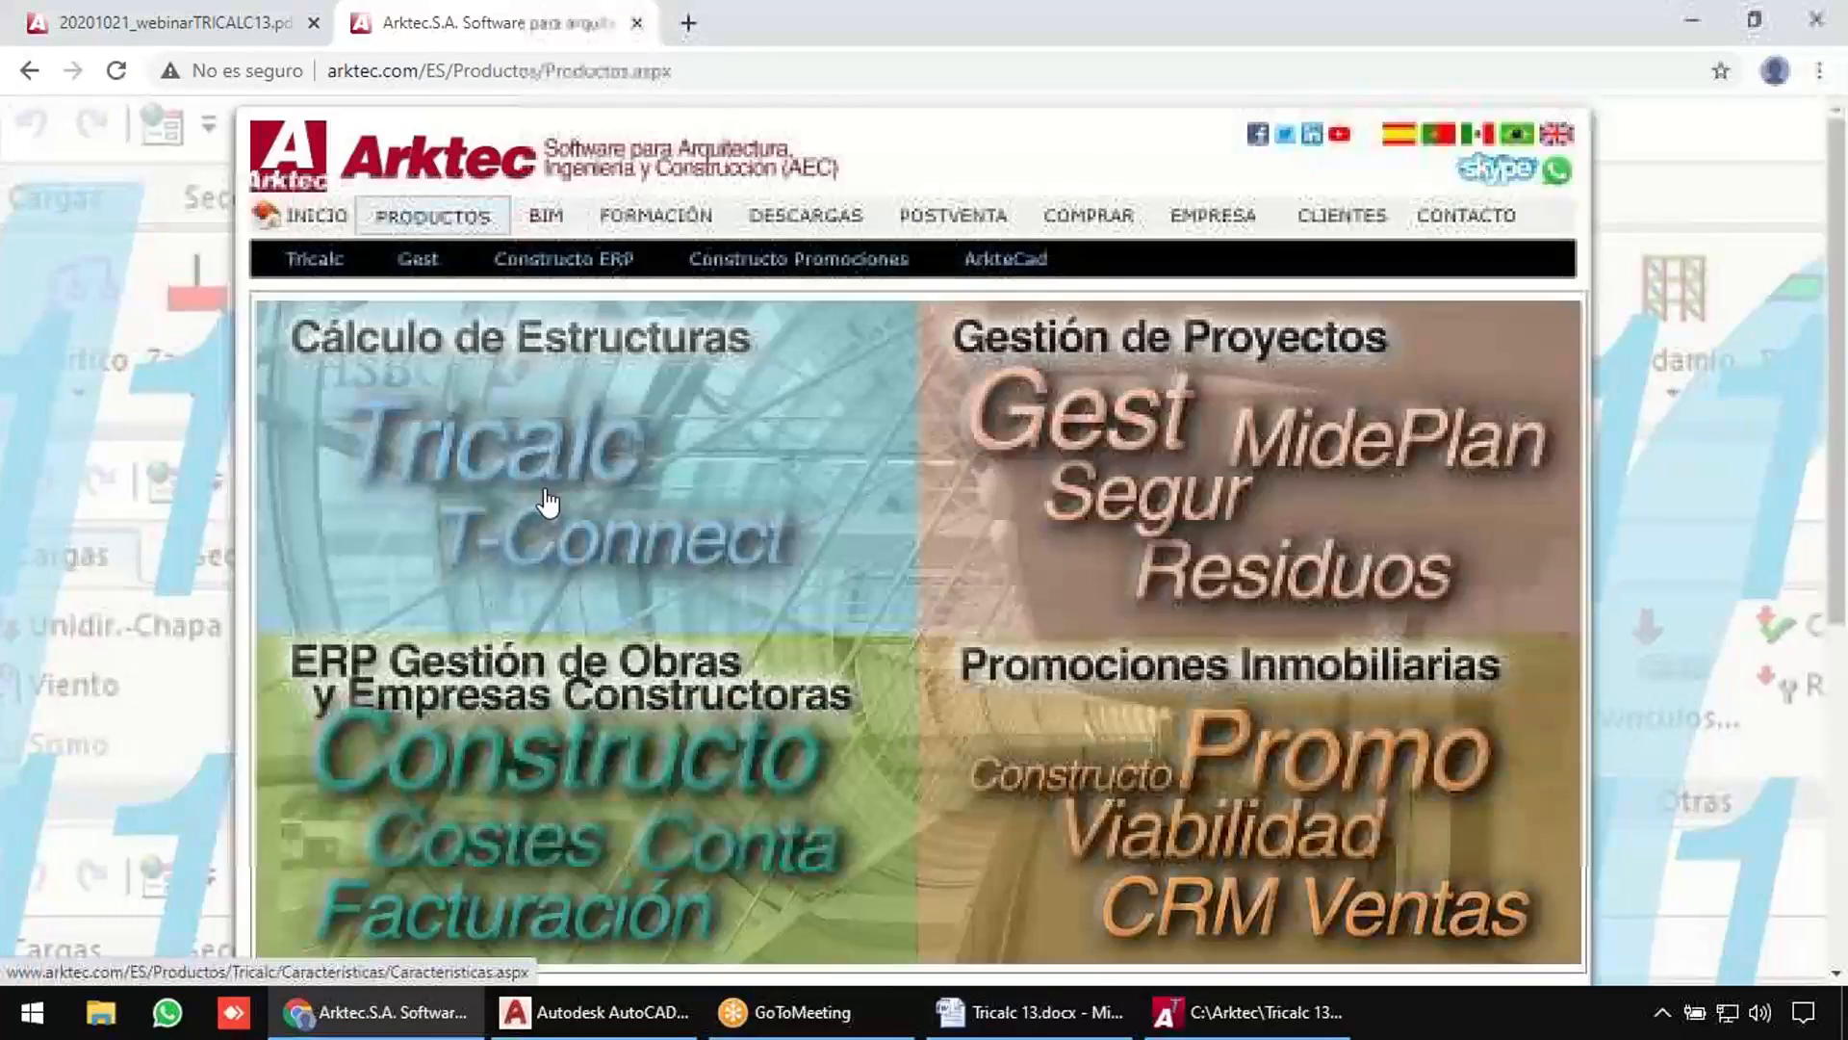
pyautogui.click(551, 499)
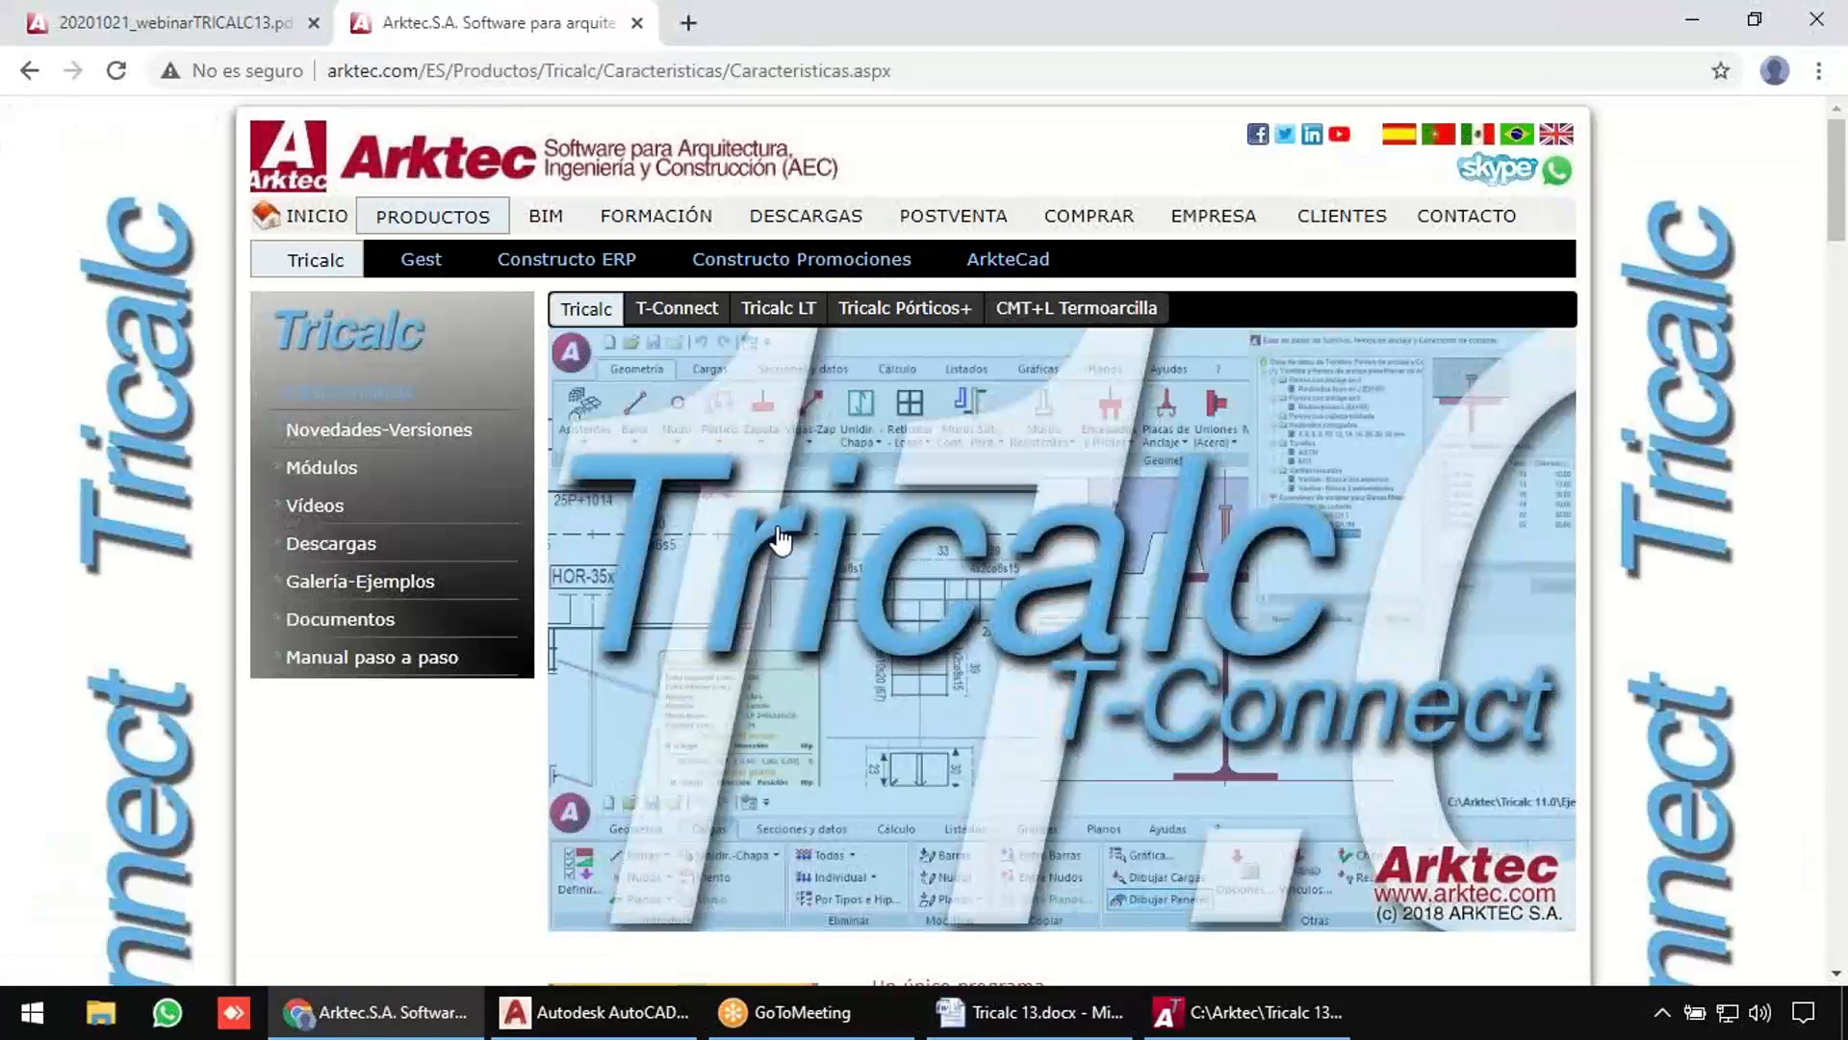
pyautogui.click(316, 468)
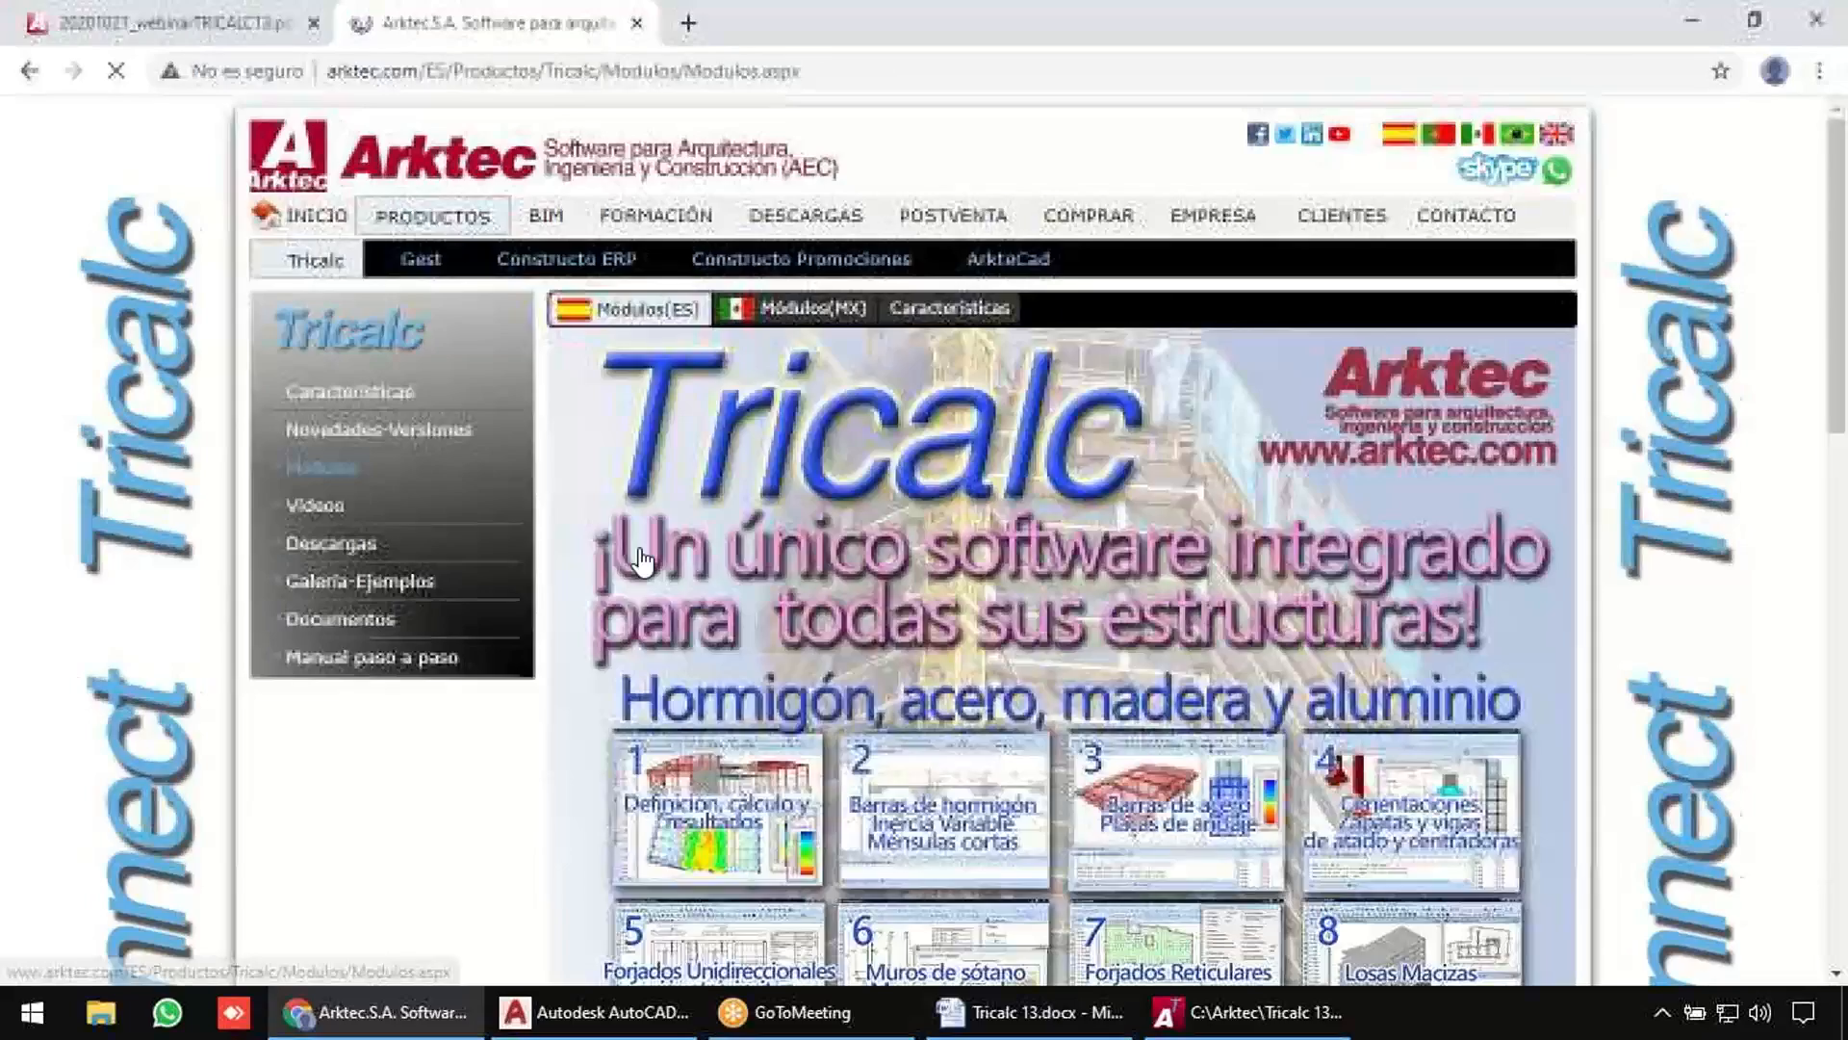
# Examine the overview of the numbered Tricalc modules and the available design codes.
pyautogui.scroll(-6, 1014, 523)
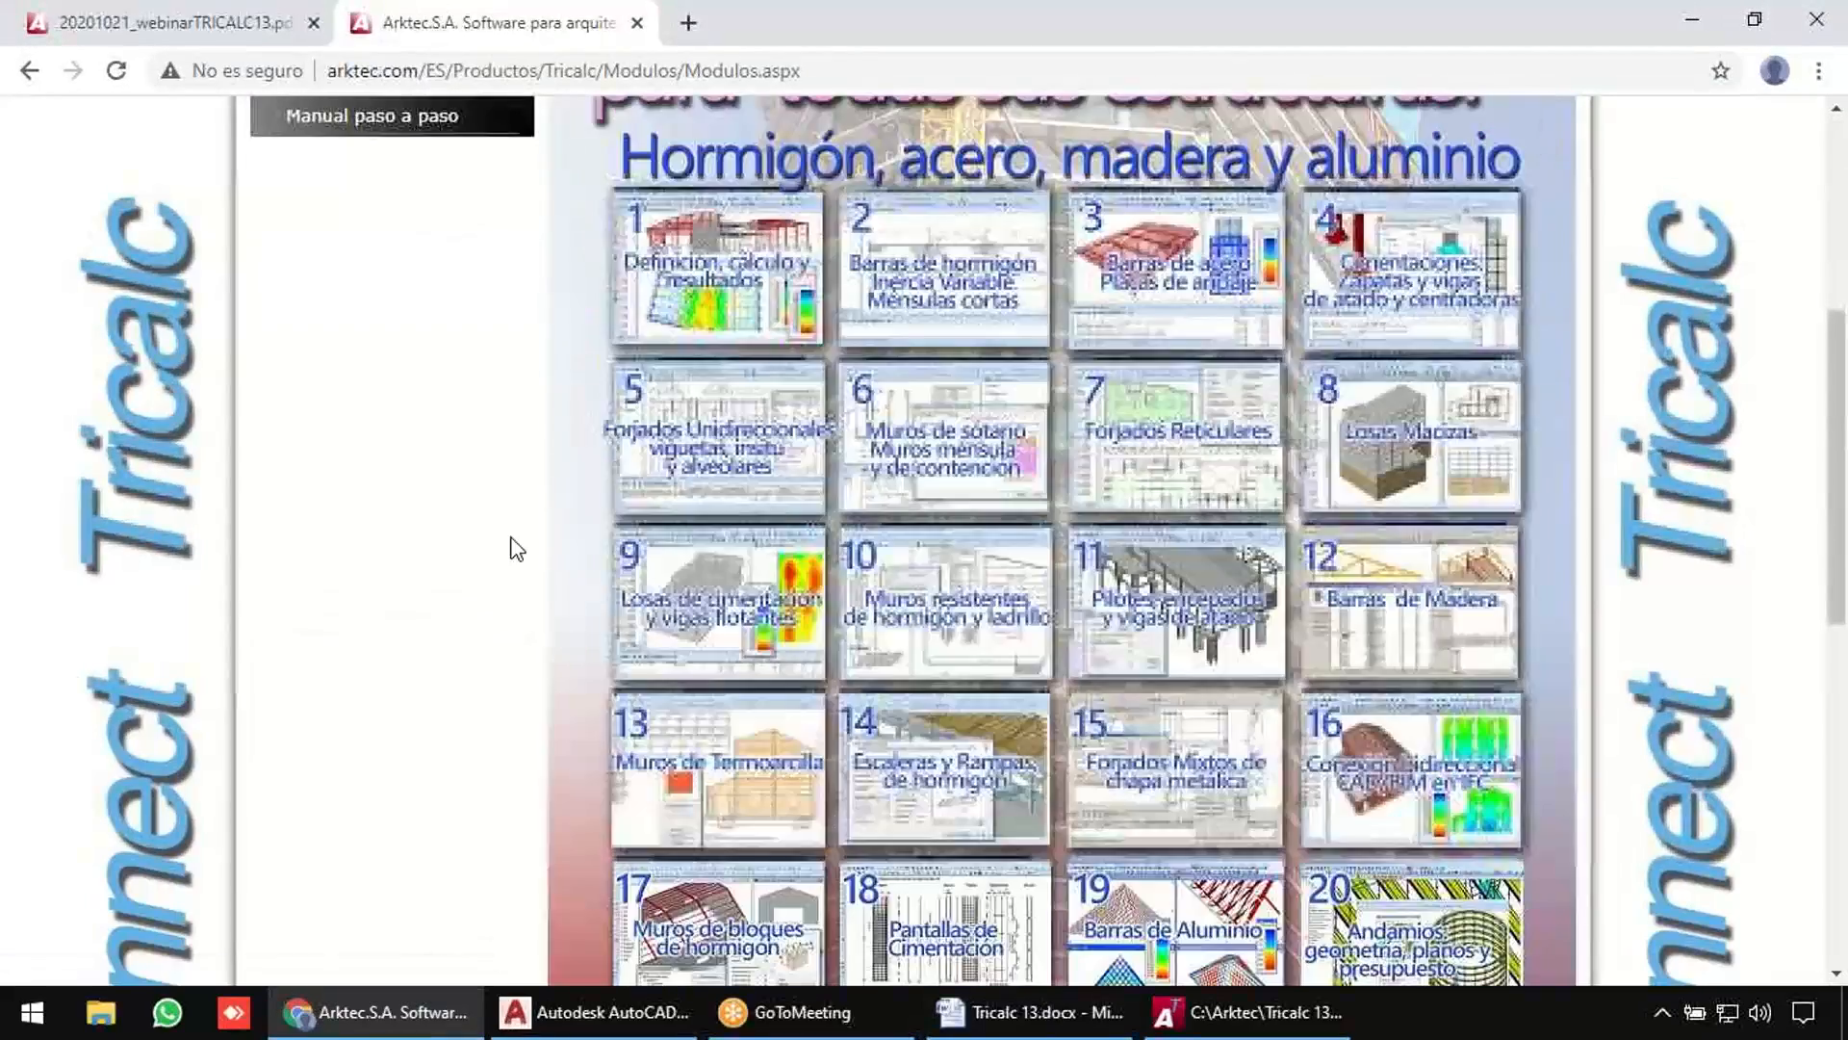
pyautogui.moveTo(1839, 432); pyautogui.dragTo(1838, 461)
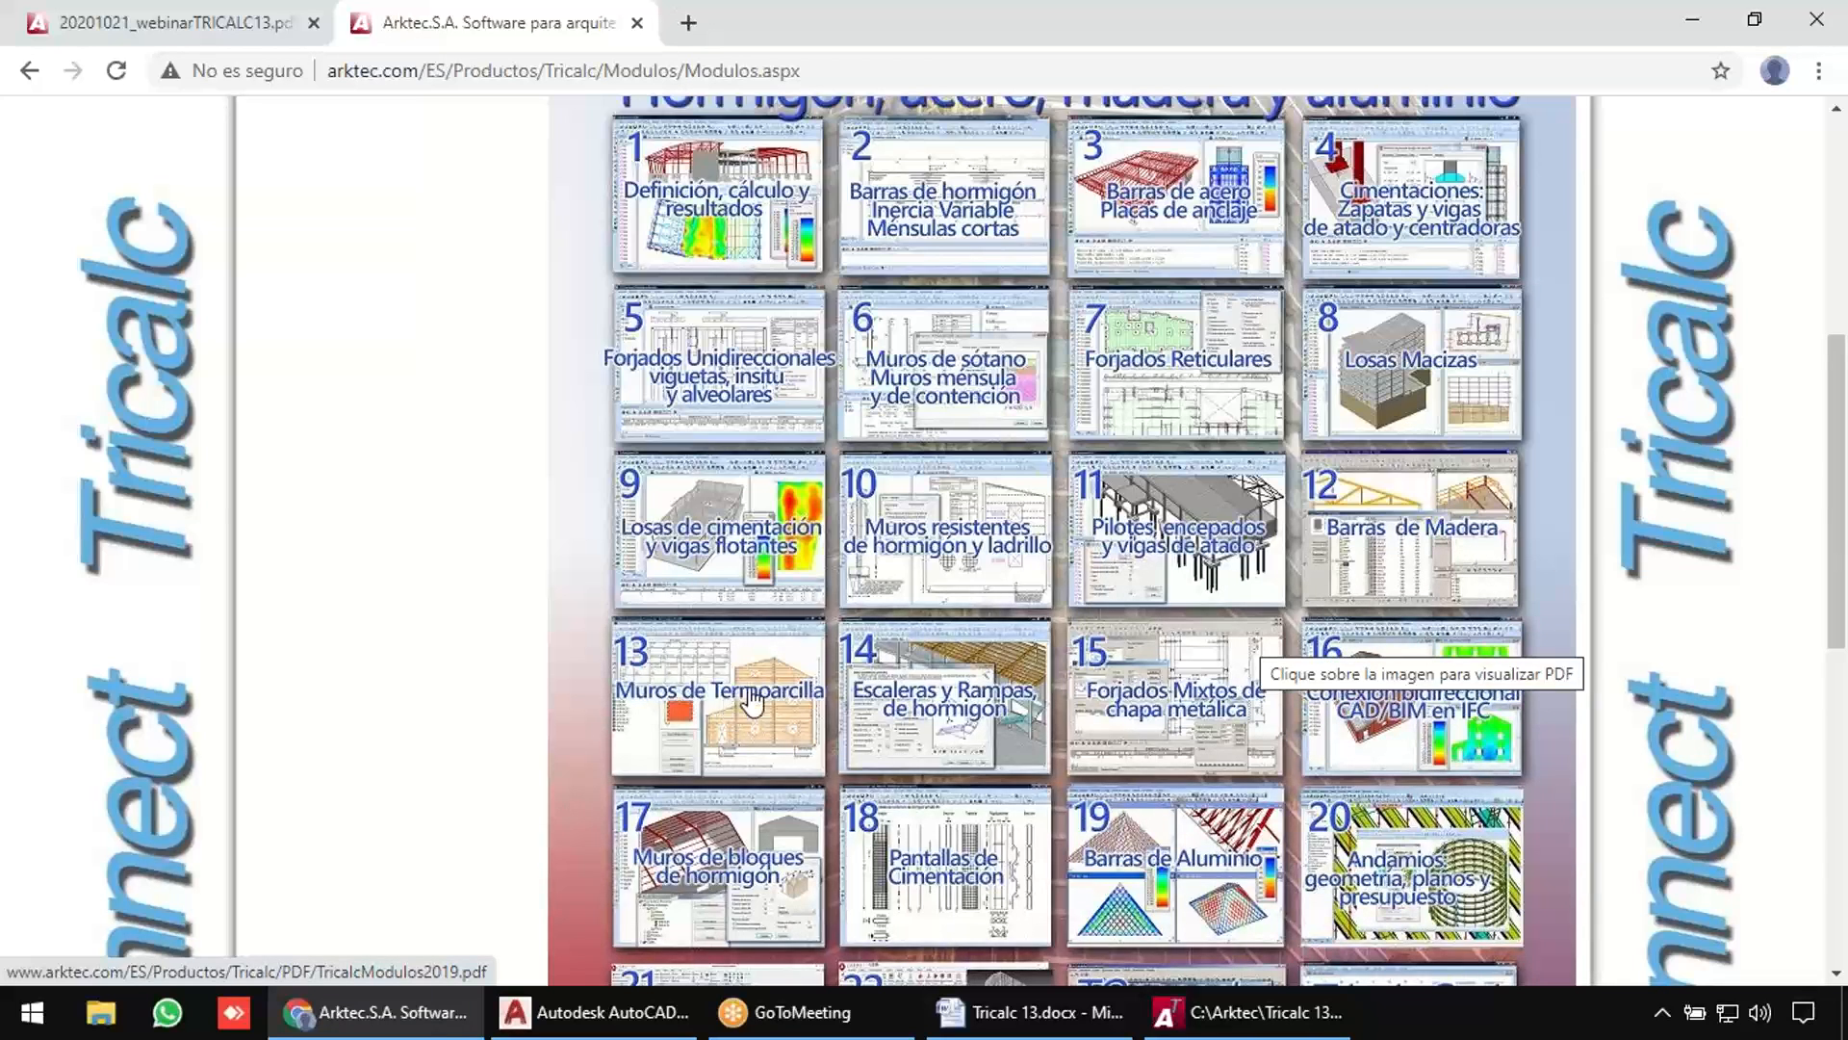
pyautogui.scroll(-3, 816, 734)
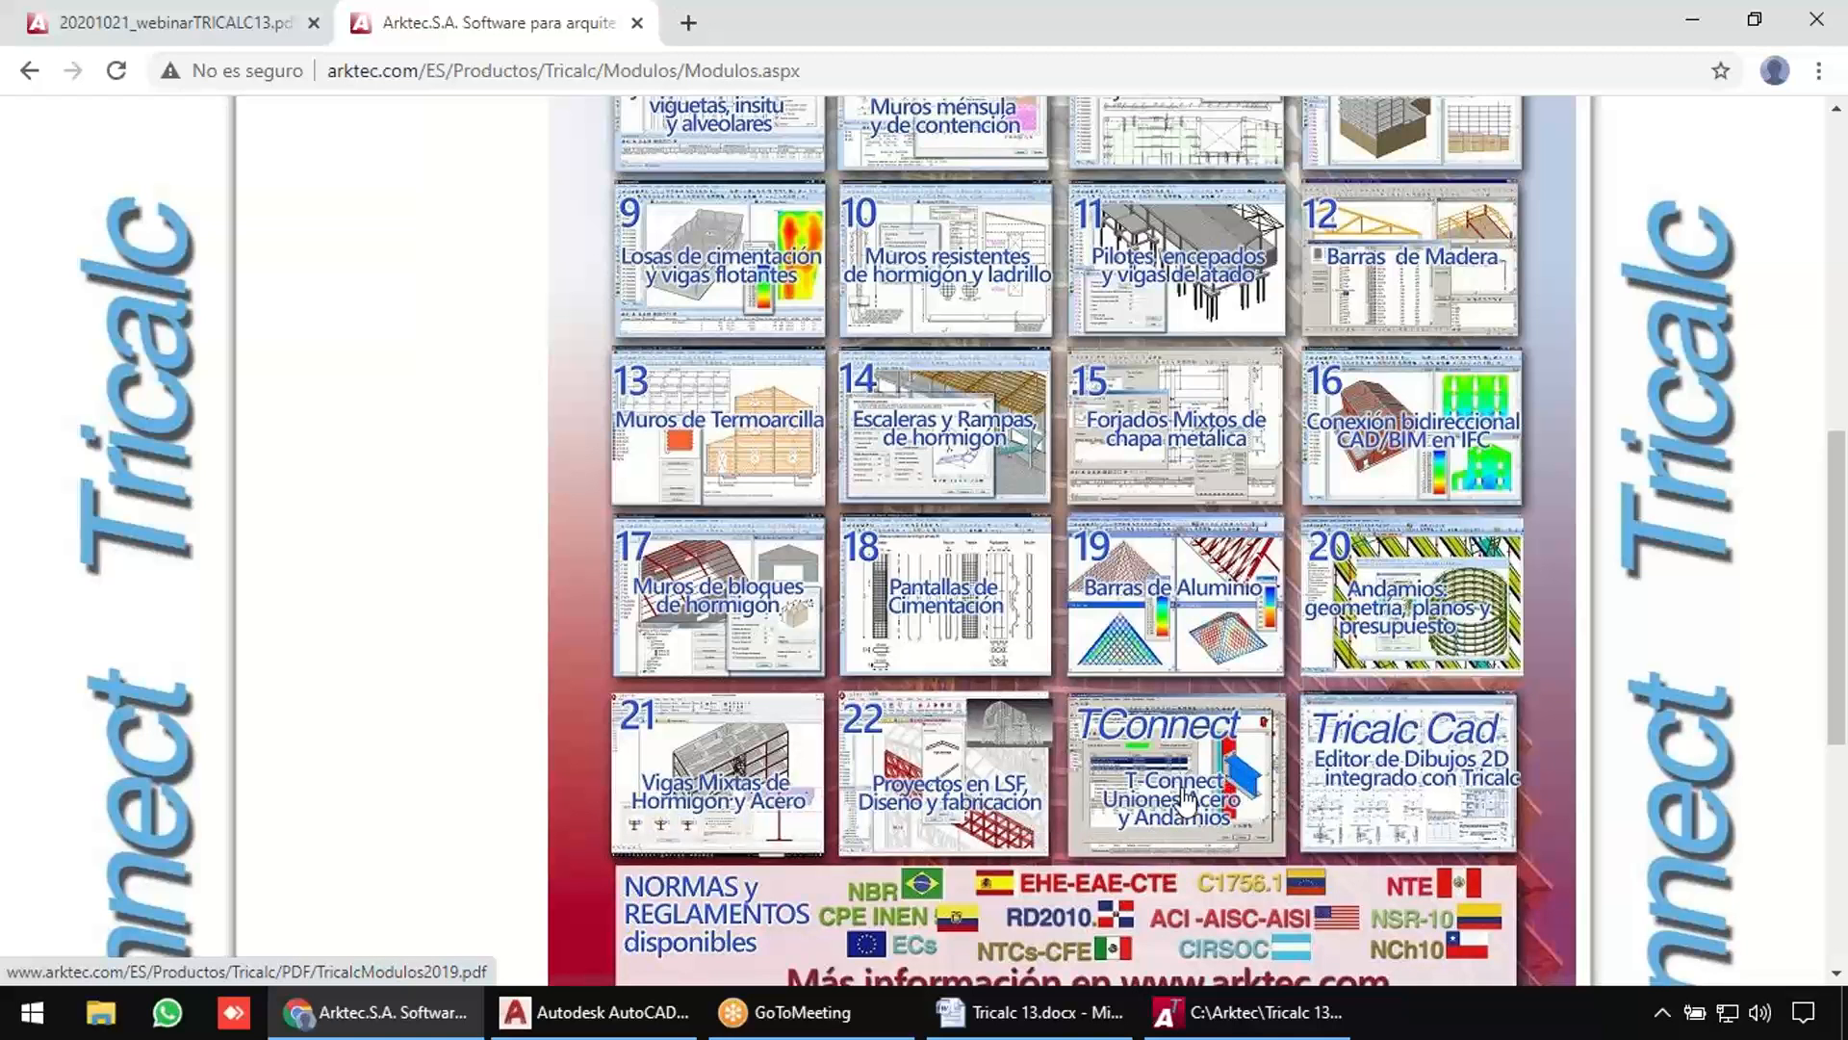
pyautogui.scroll(1, 1211, 760)
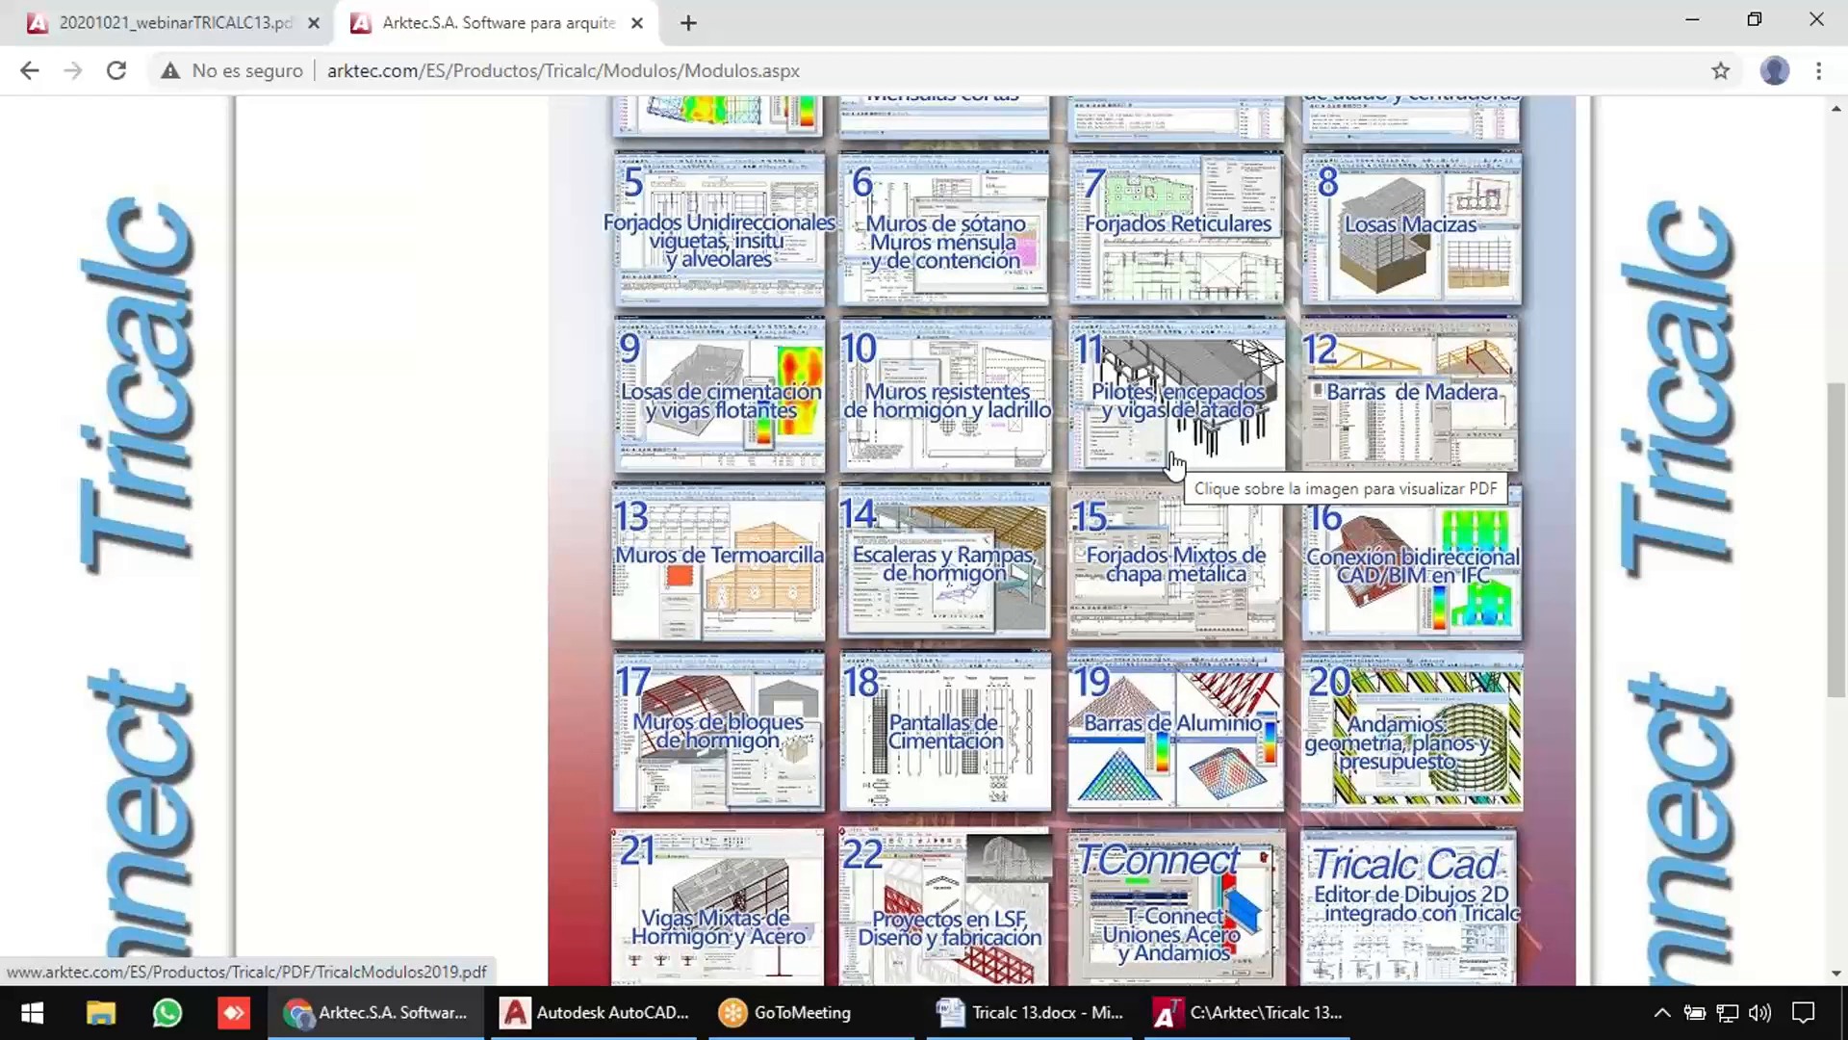
pyautogui.scroll(1, 1175, 464)
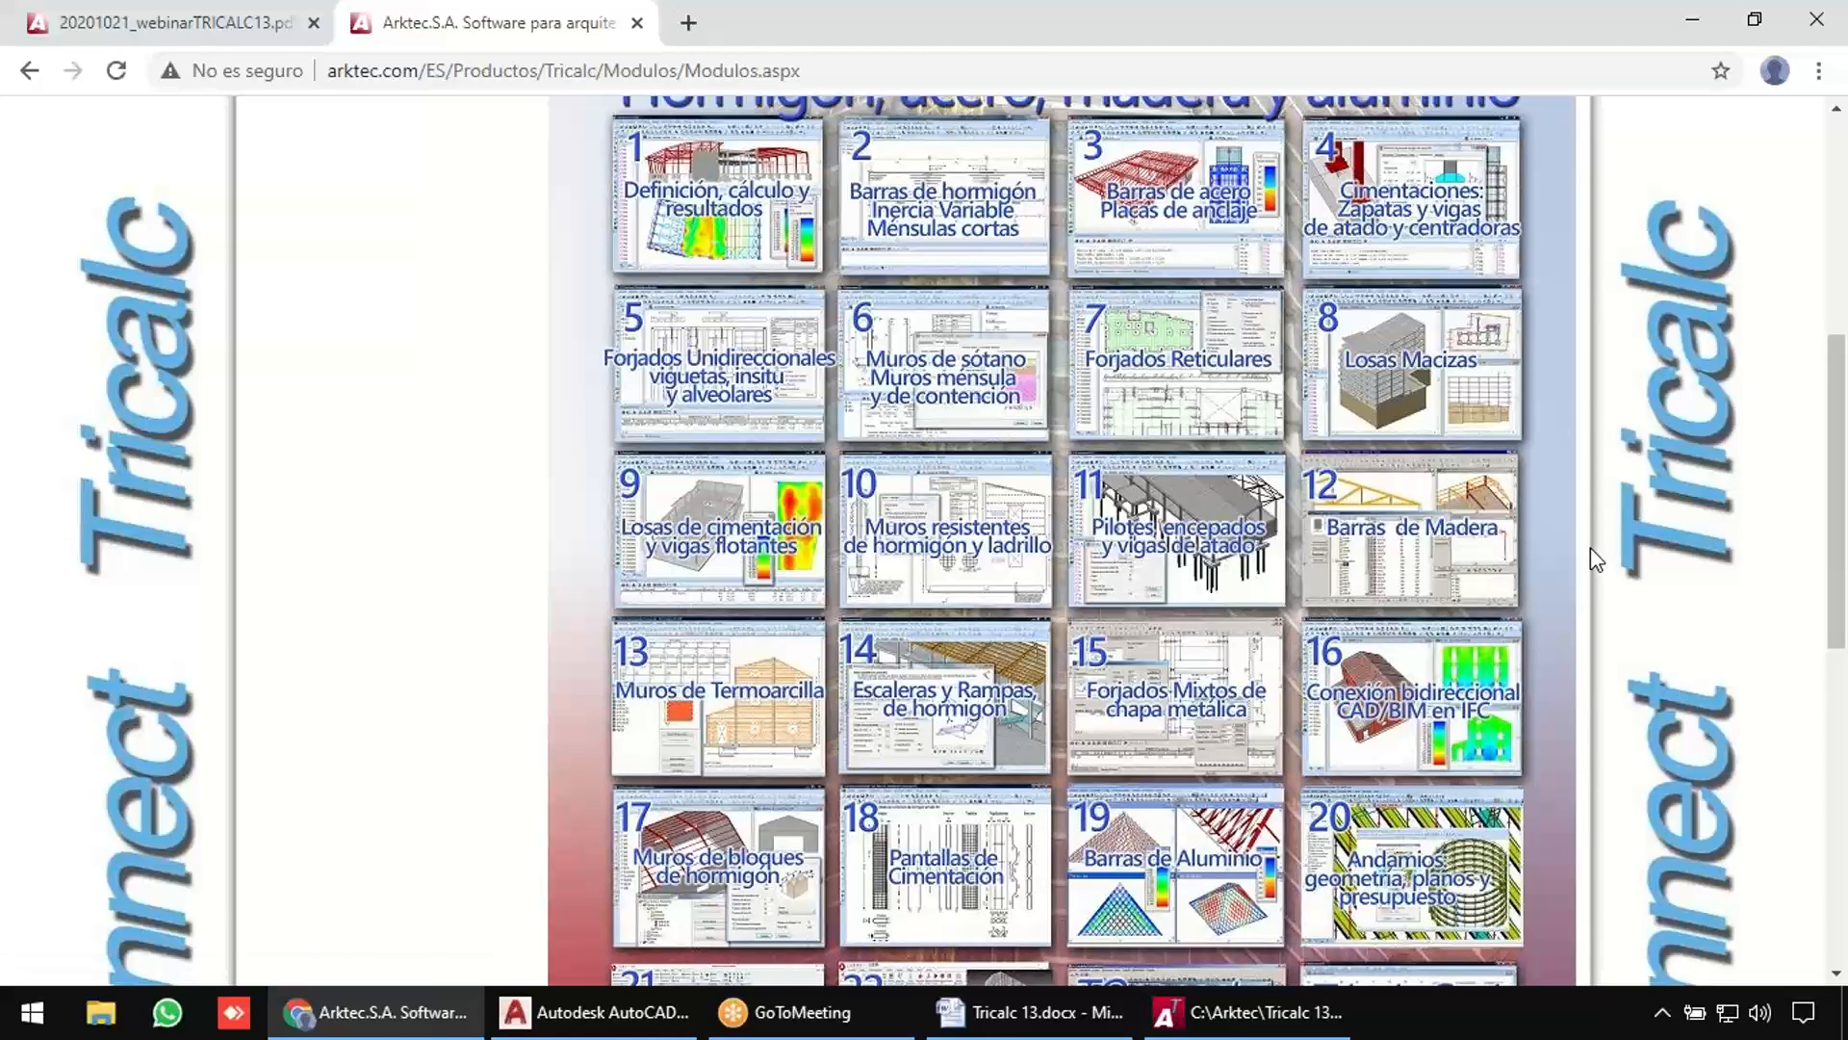
# Switch to Tricalc and examine its geometry, loads, sections, calculation, listing, graph, drawing, view and help commands.
pyautogui.click(1264, 1021)
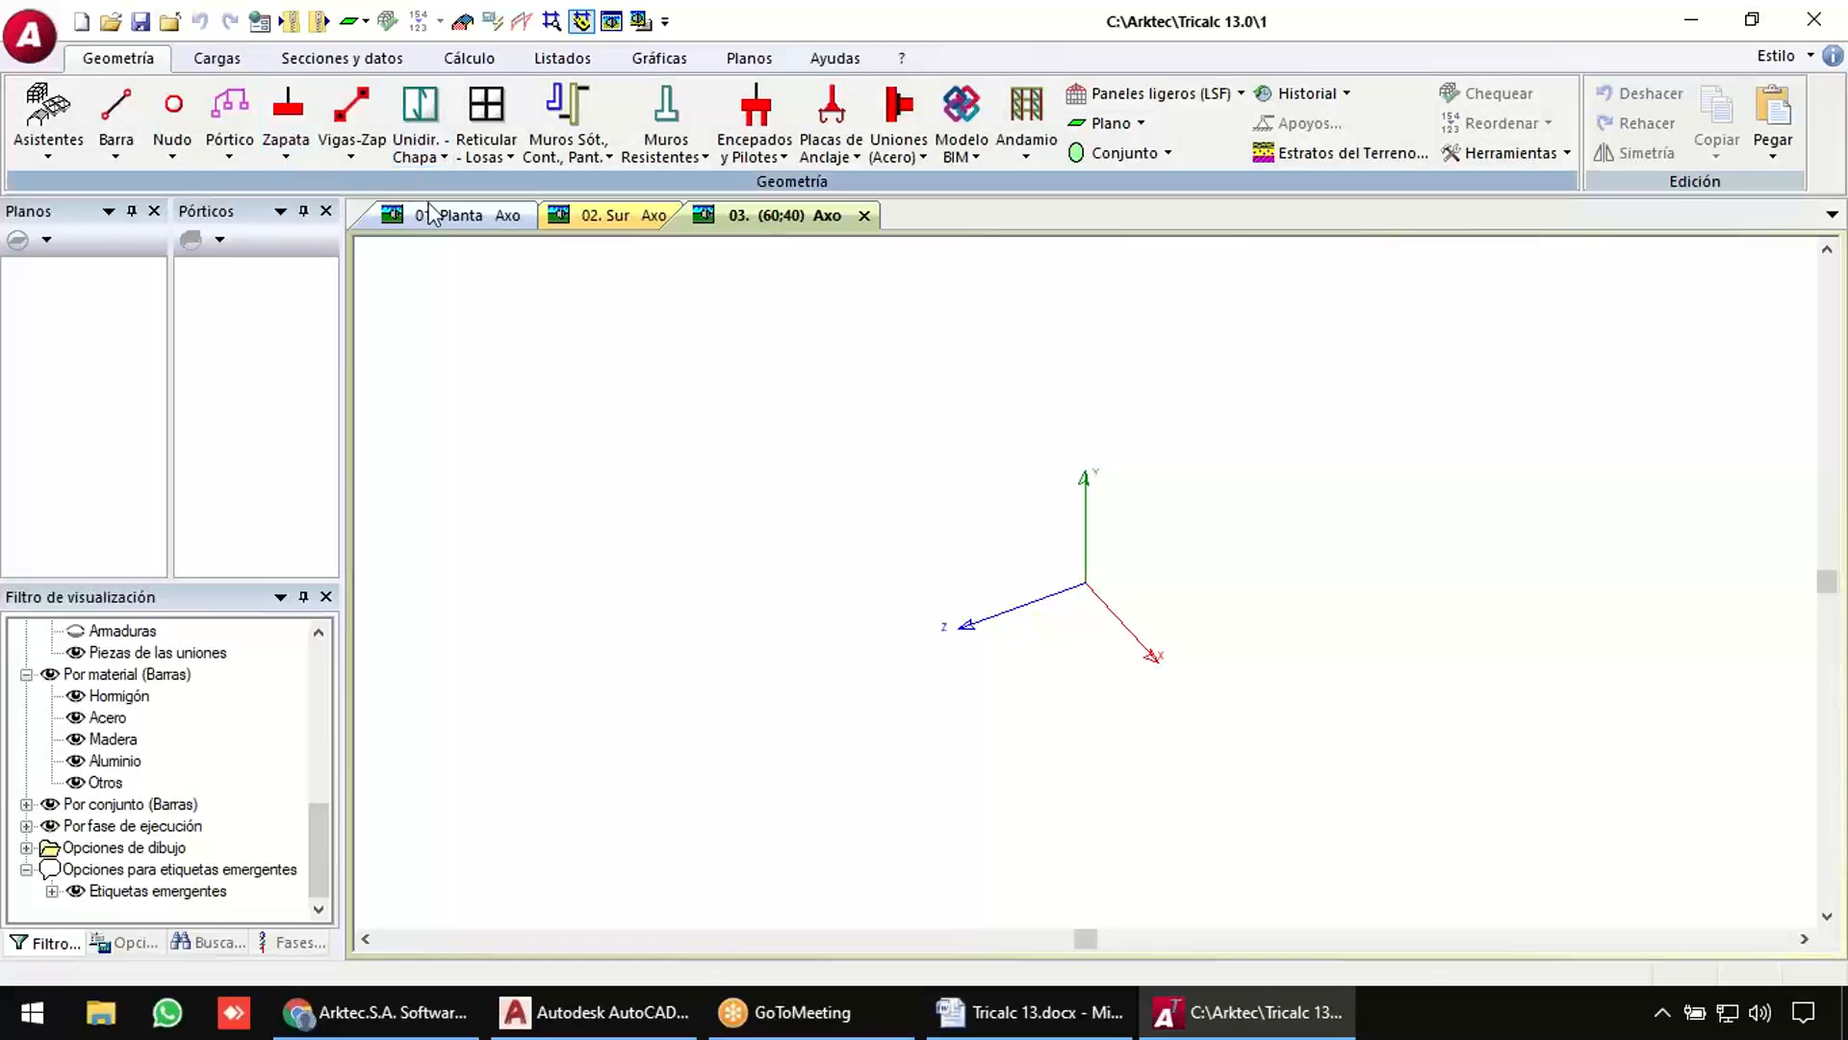
pyautogui.click(485, 152)
pyautogui.click(825, 289)
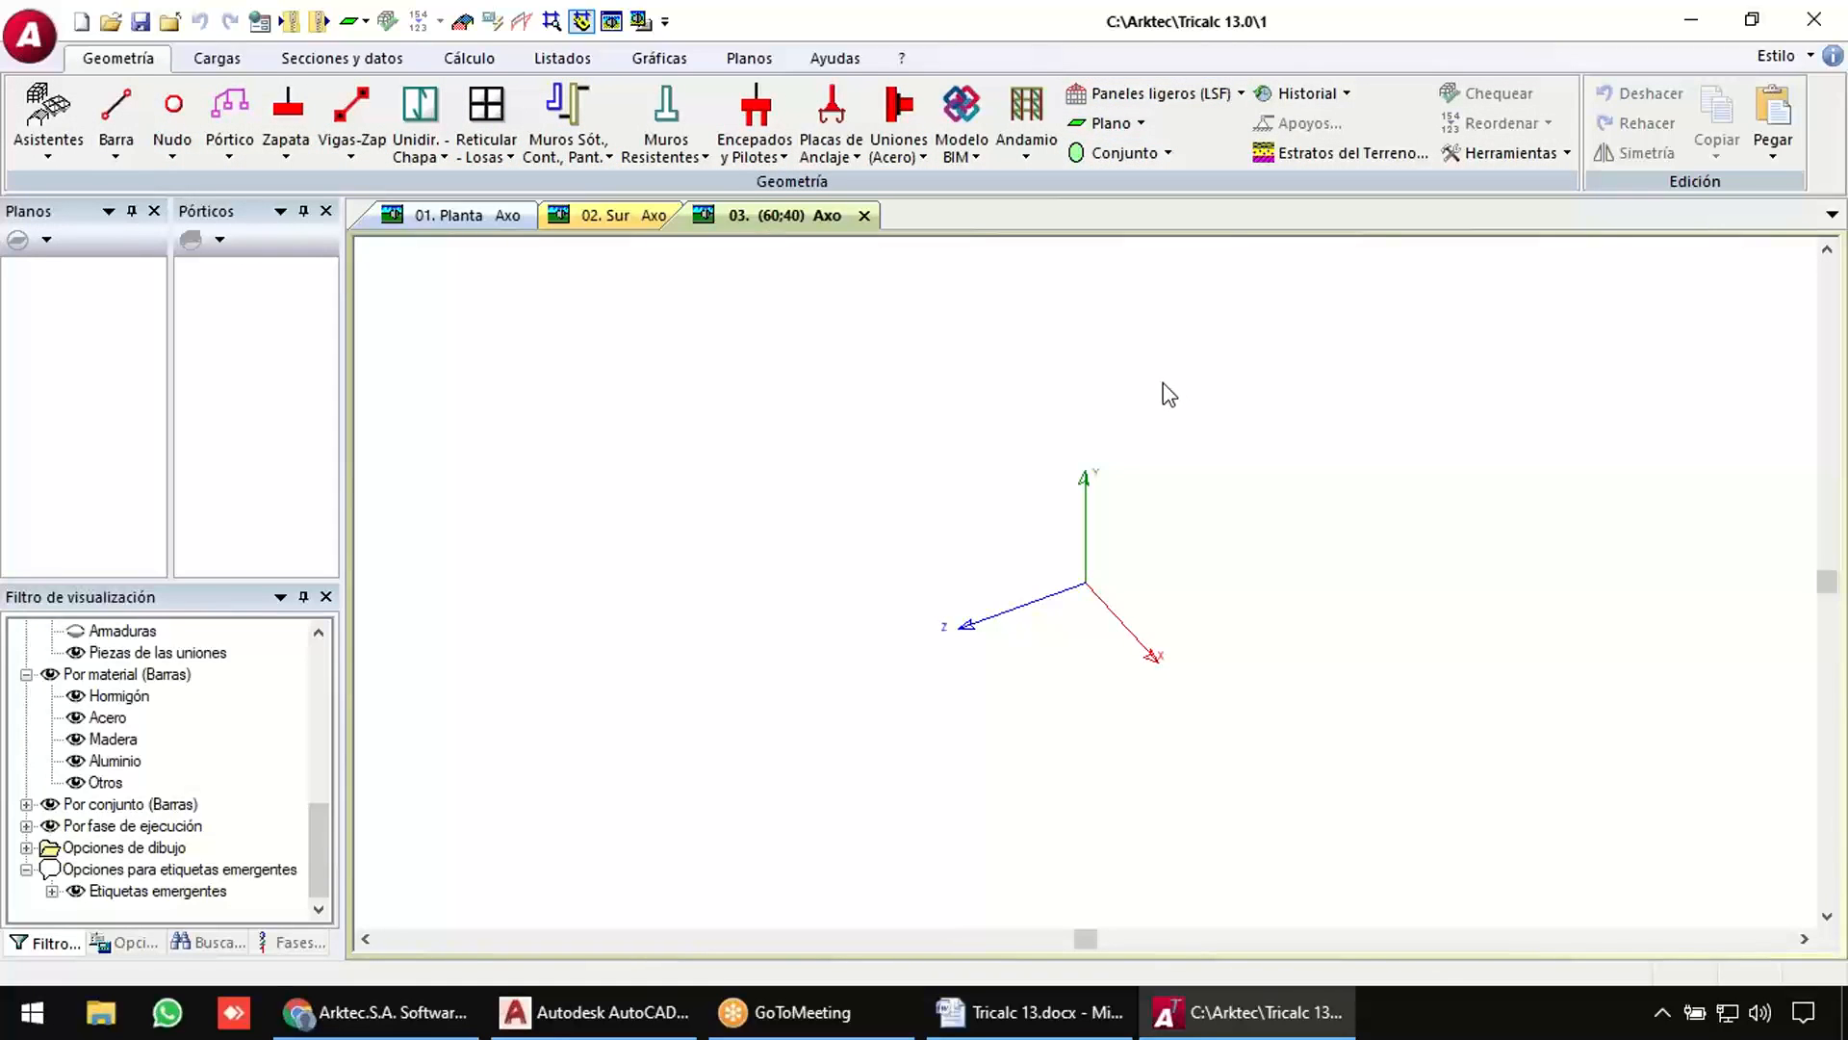
pyautogui.click(216, 60)
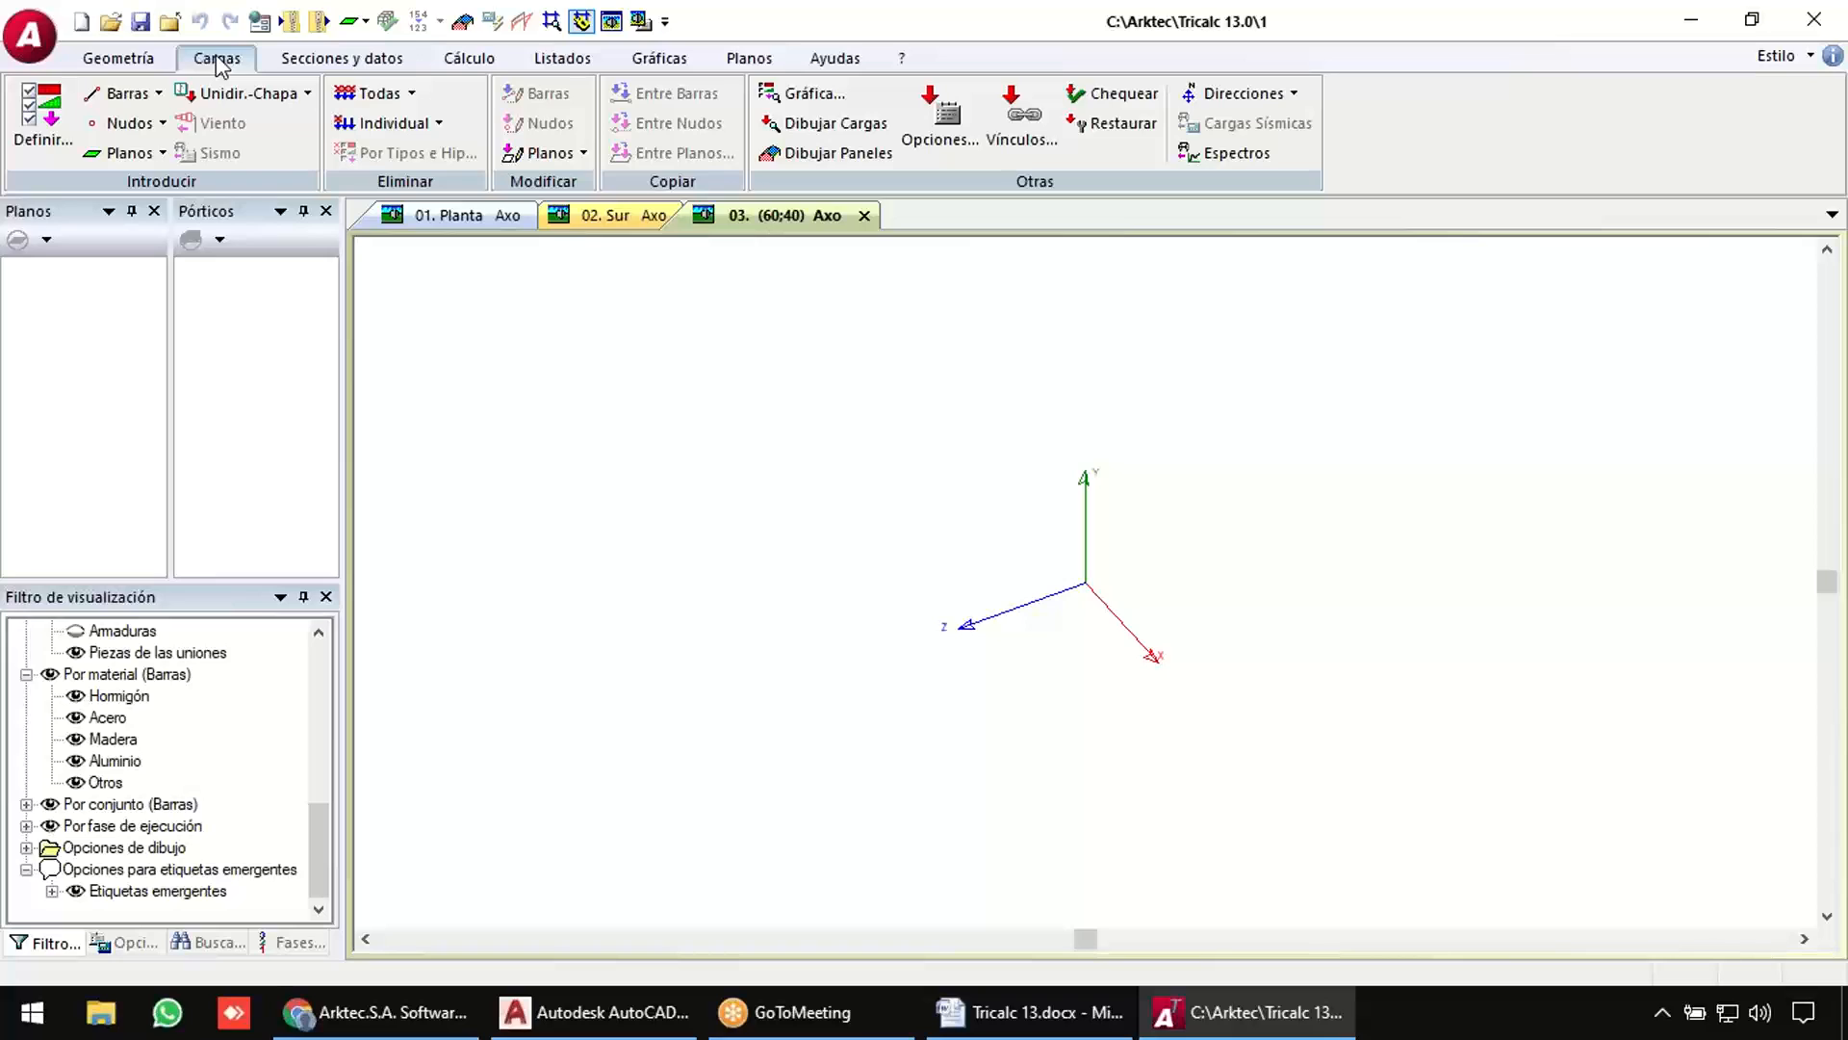
pyautogui.click(335, 60)
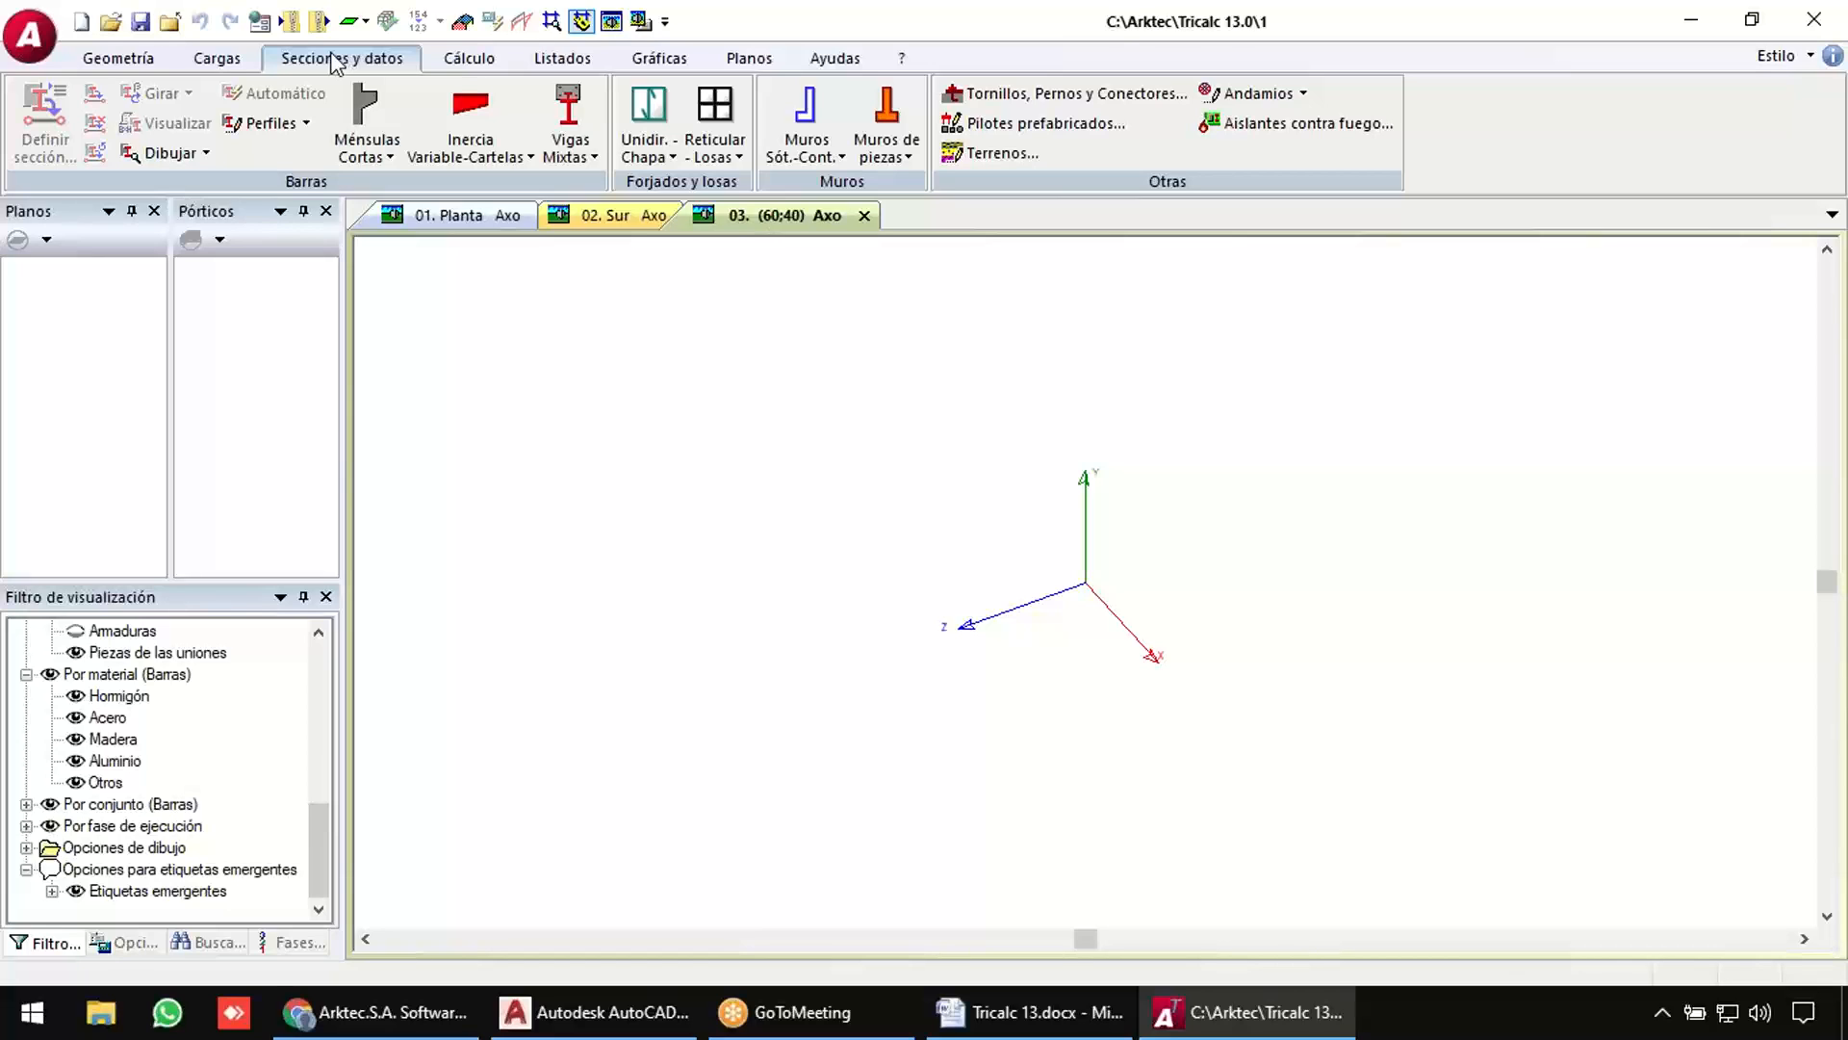
pyautogui.click(467, 59)
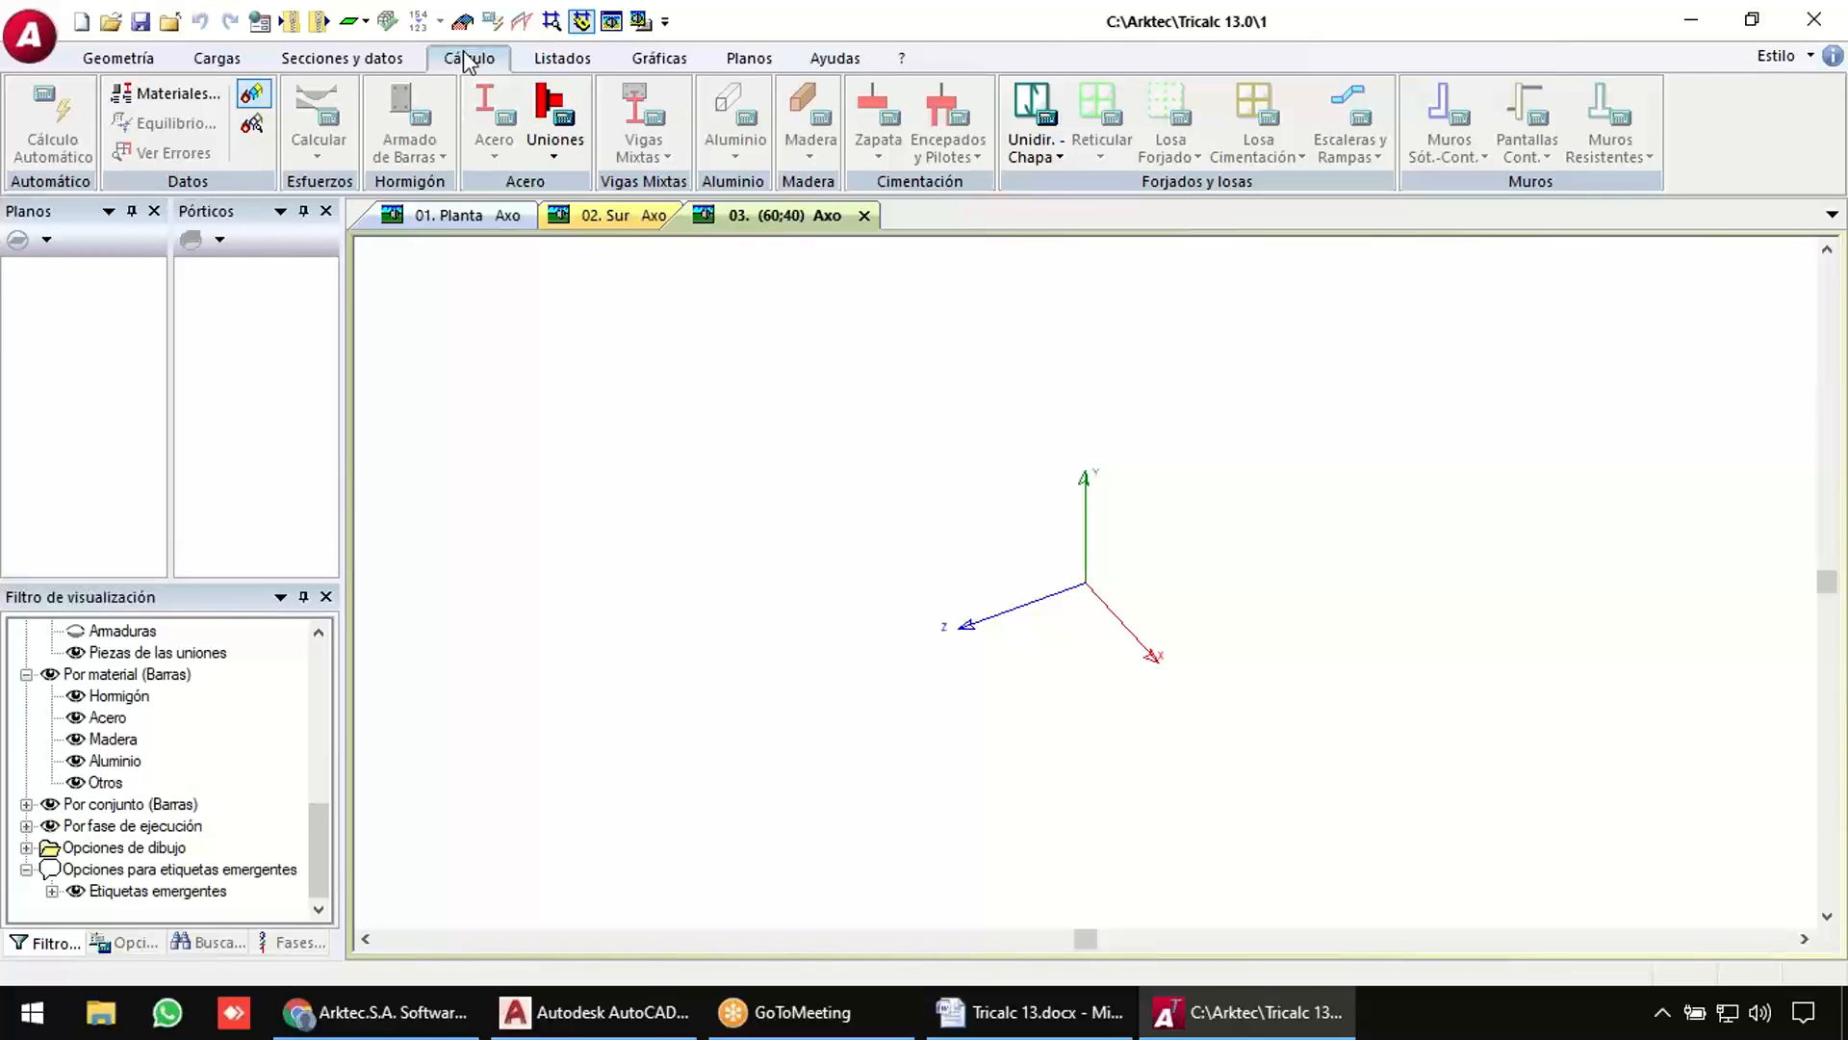
pyautogui.click(561, 62)
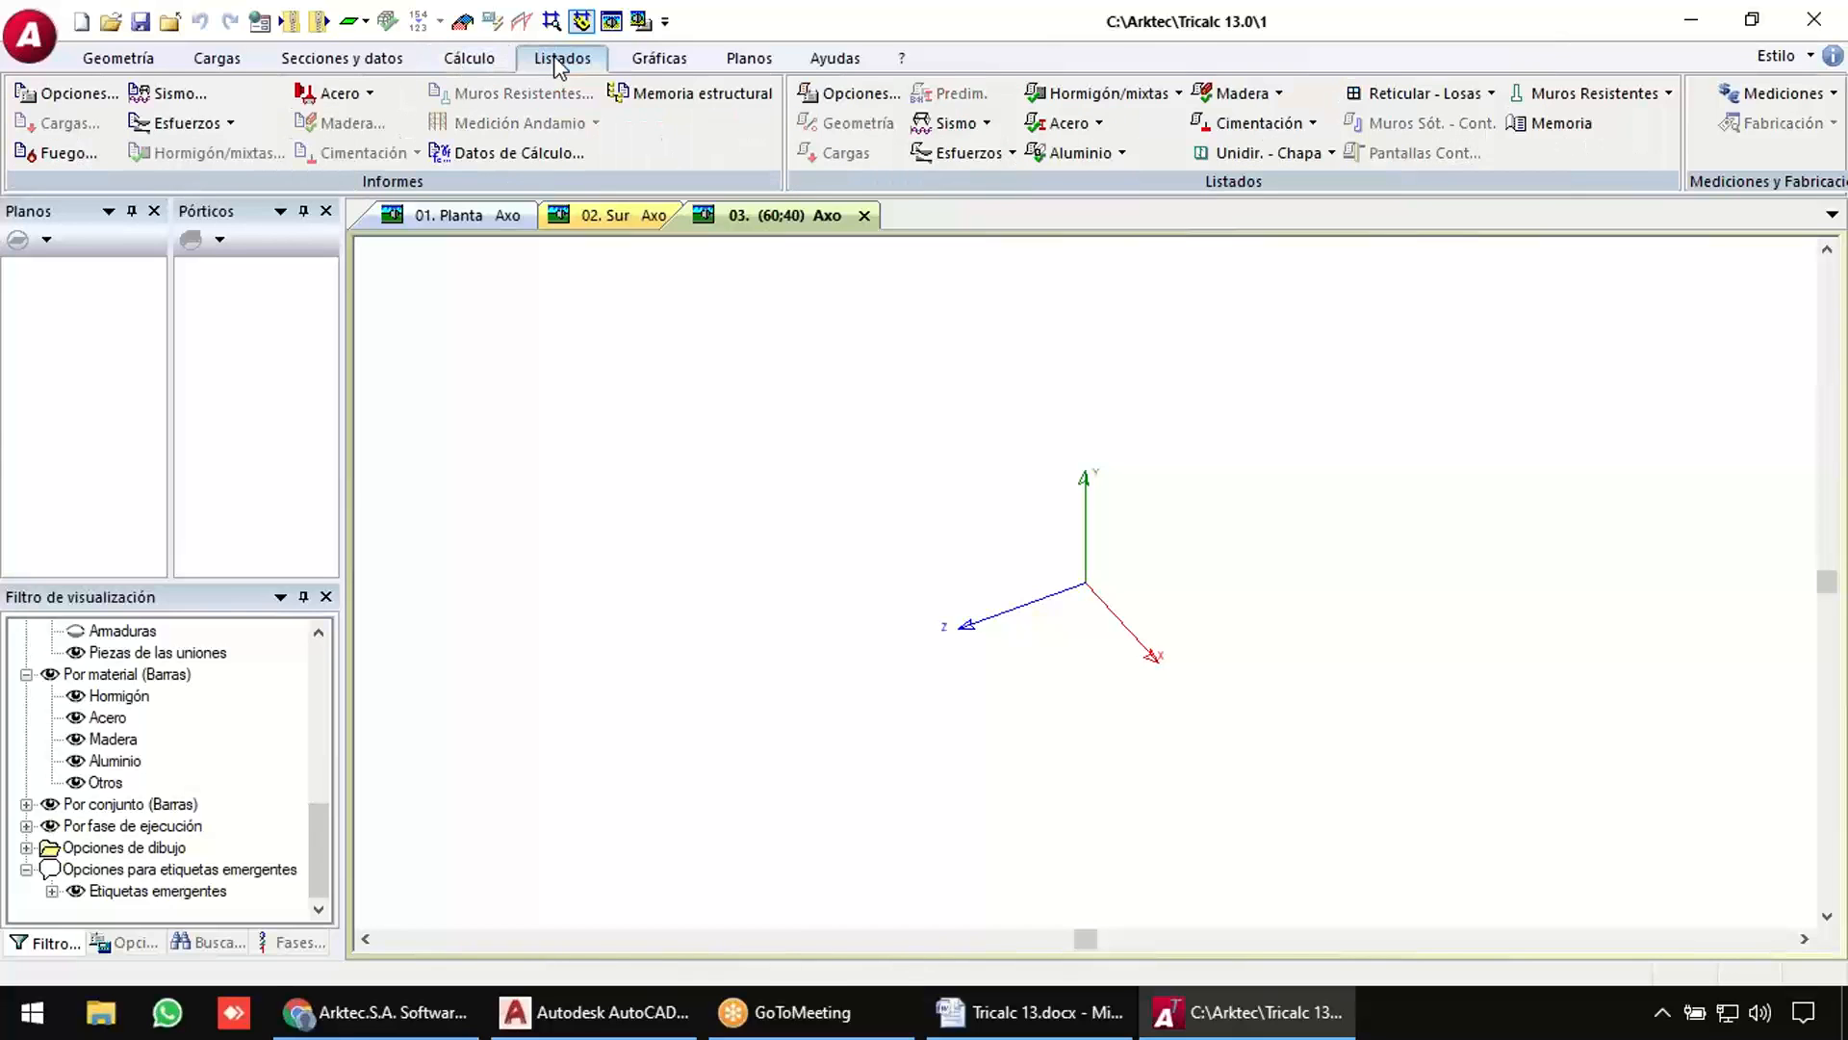
pyautogui.click(669, 62)
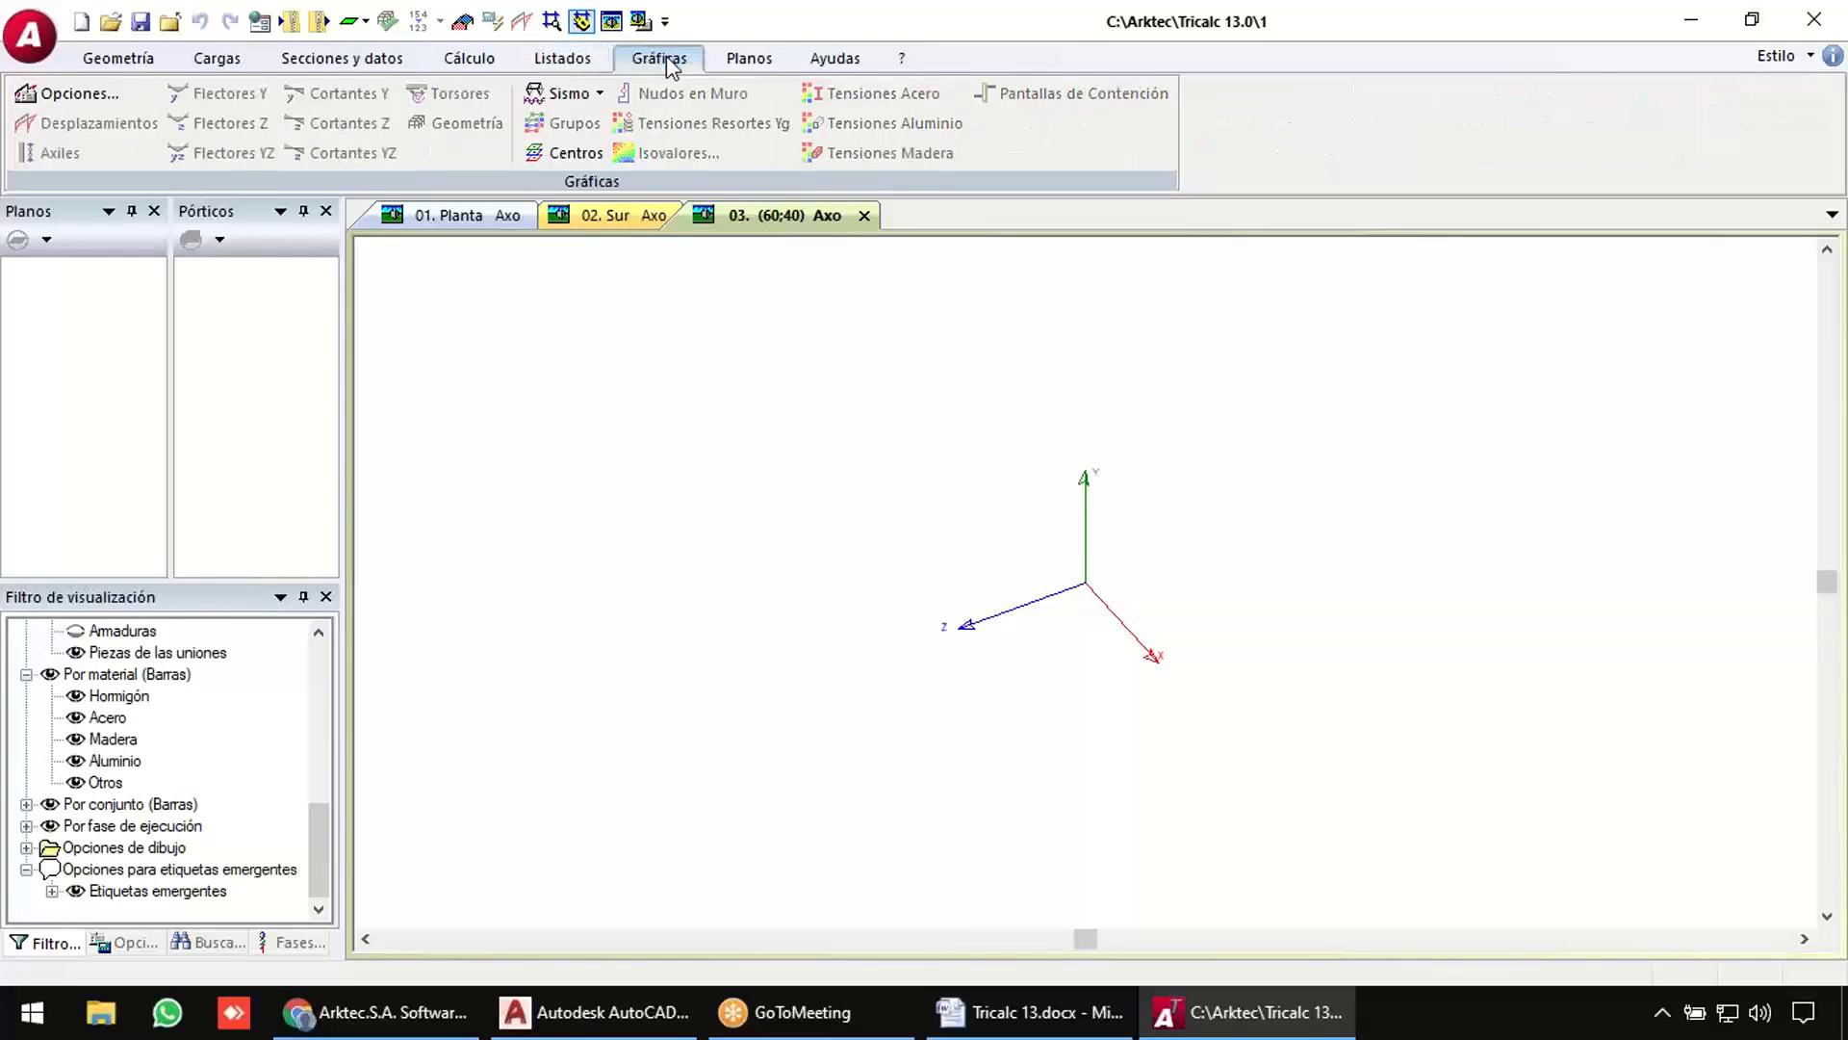
pyautogui.click(747, 62)
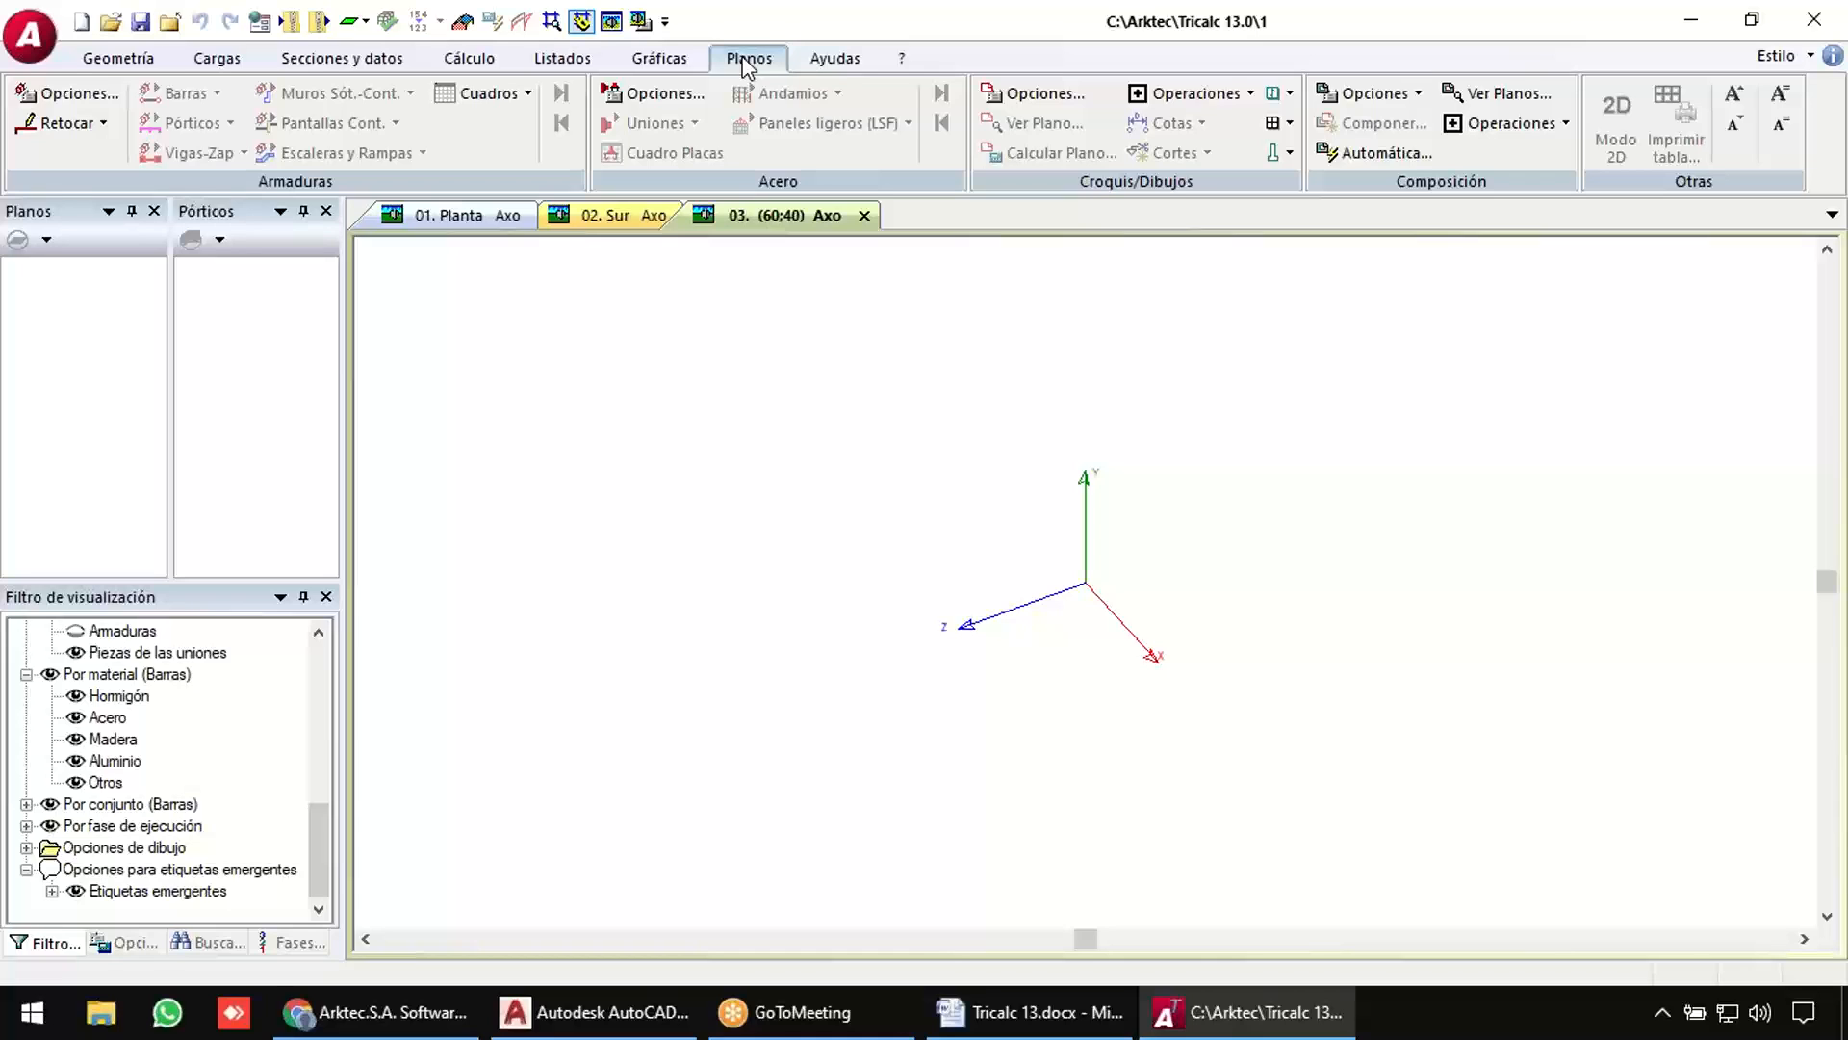
pyautogui.click(851, 65)
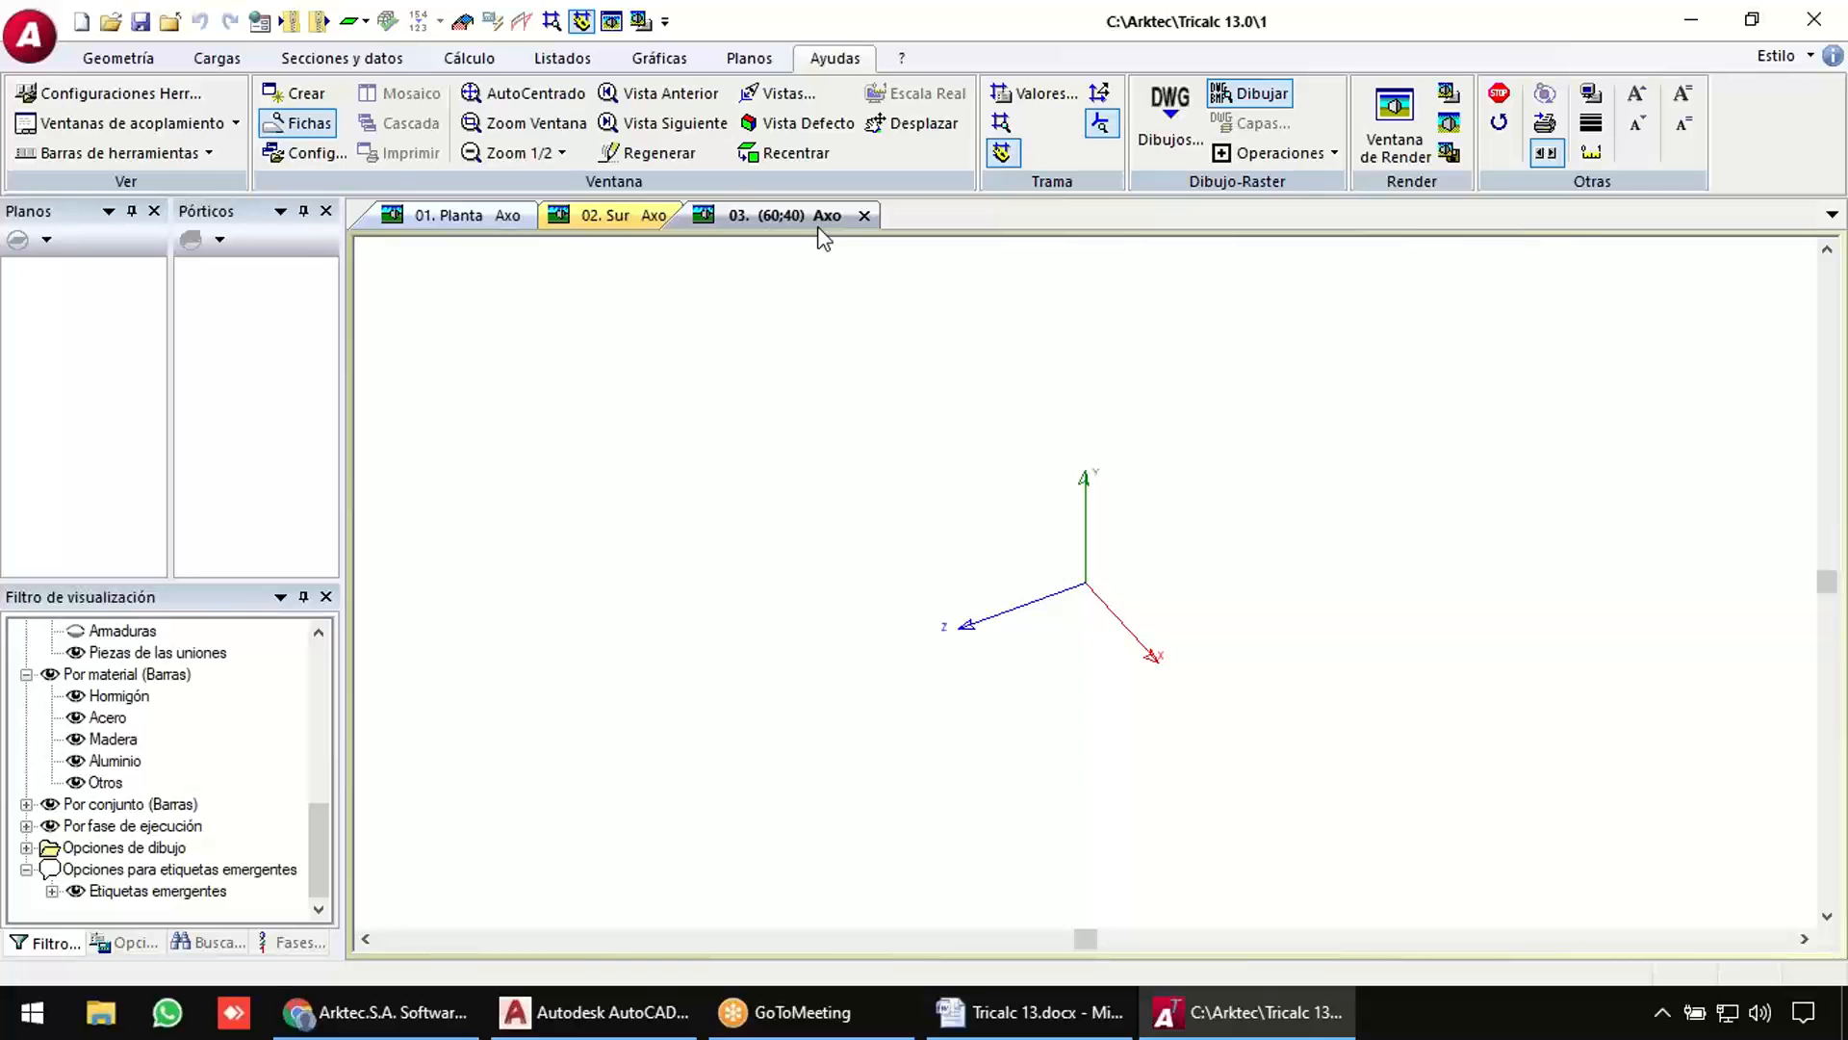
pyautogui.click(905, 64)
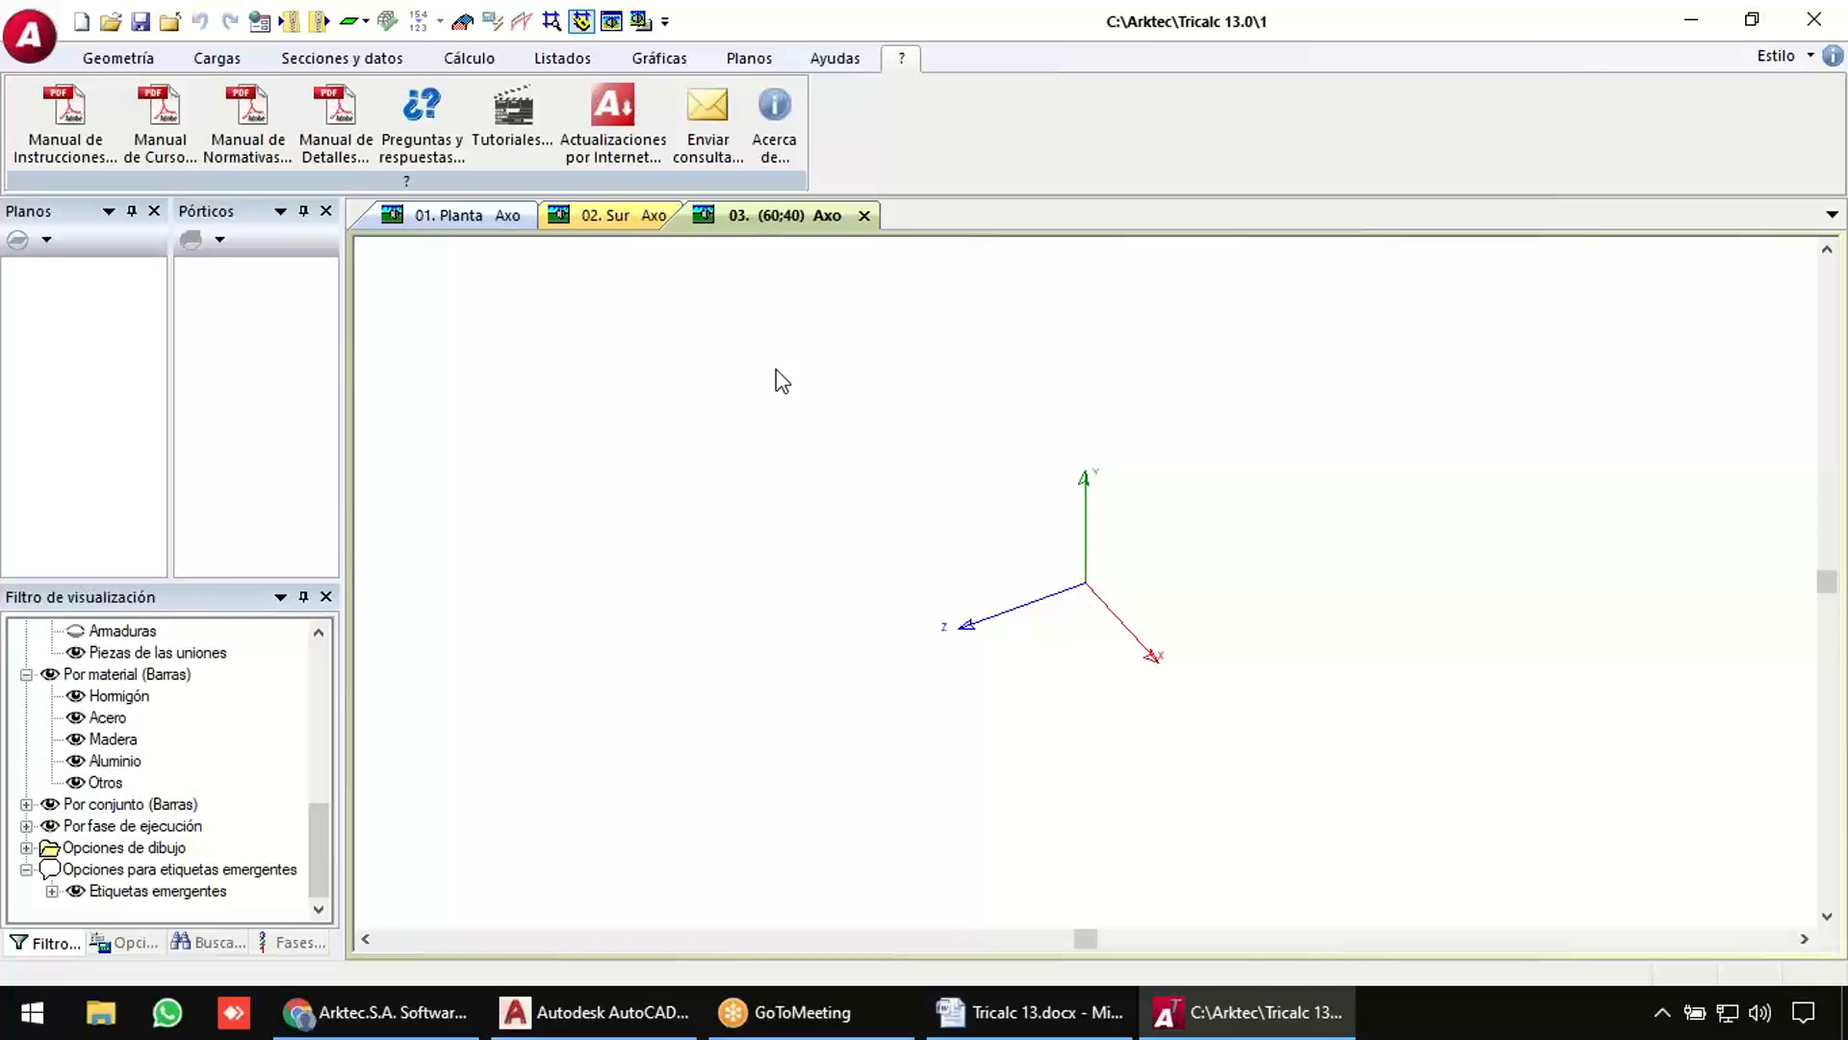
pyautogui.click(97, 62)
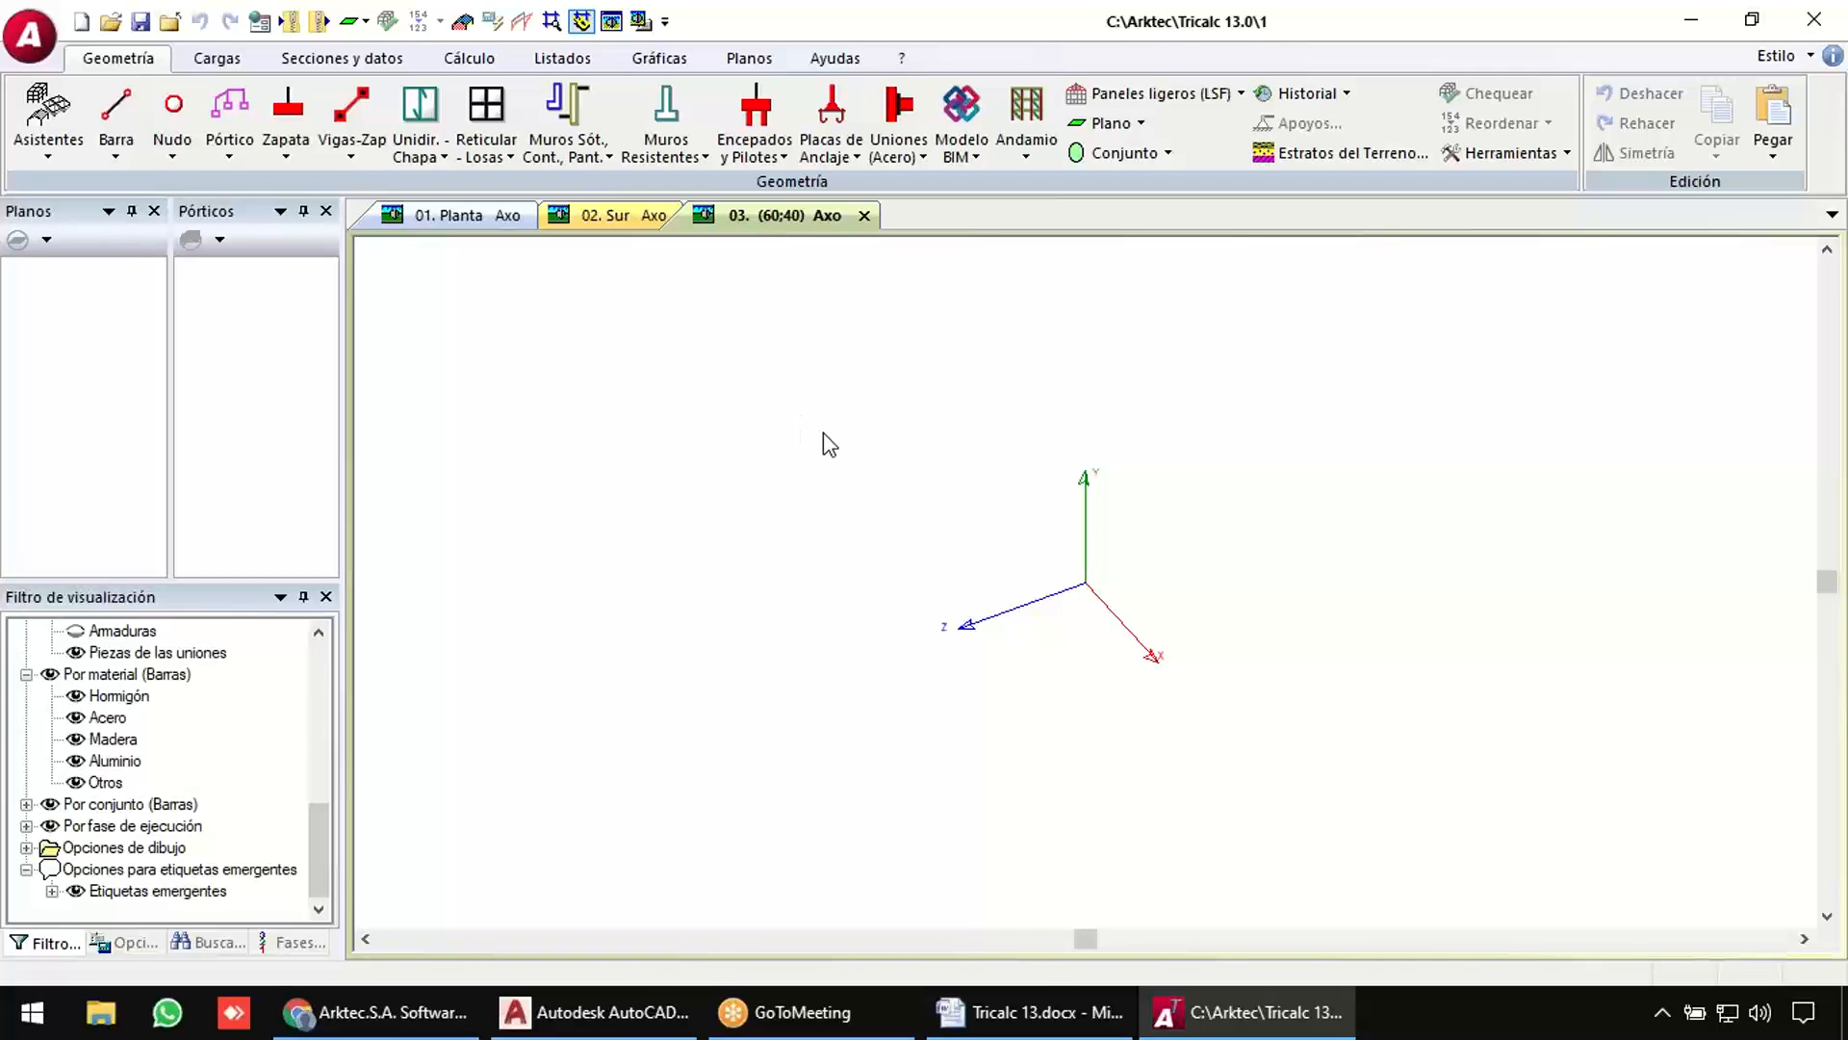
# Start opening a BIM model and browse to the Escritorio folder for IFC files.
pyautogui.scroll(-3, 1251, 443)
pyautogui.moveTo(1318, 426); pyautogui.dragTo(1196, 408, button='middle')
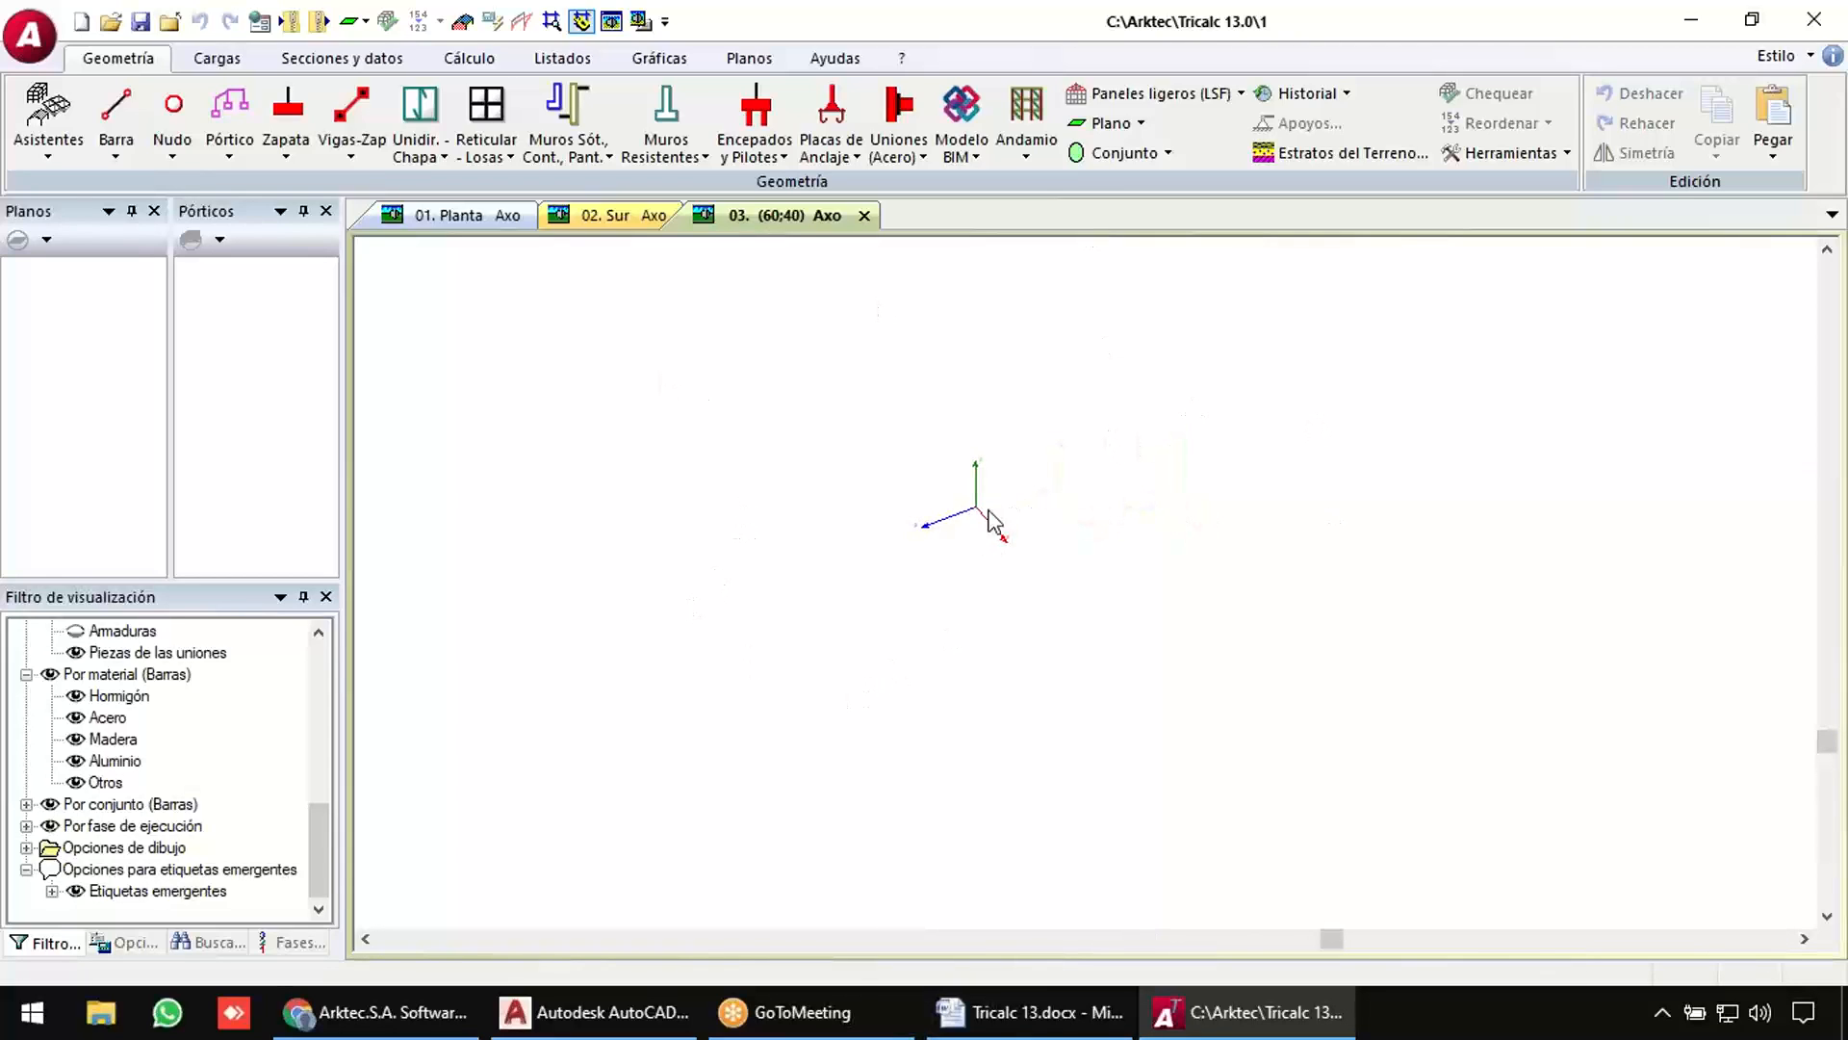
pyautogui.scroll(3, 995, 519)
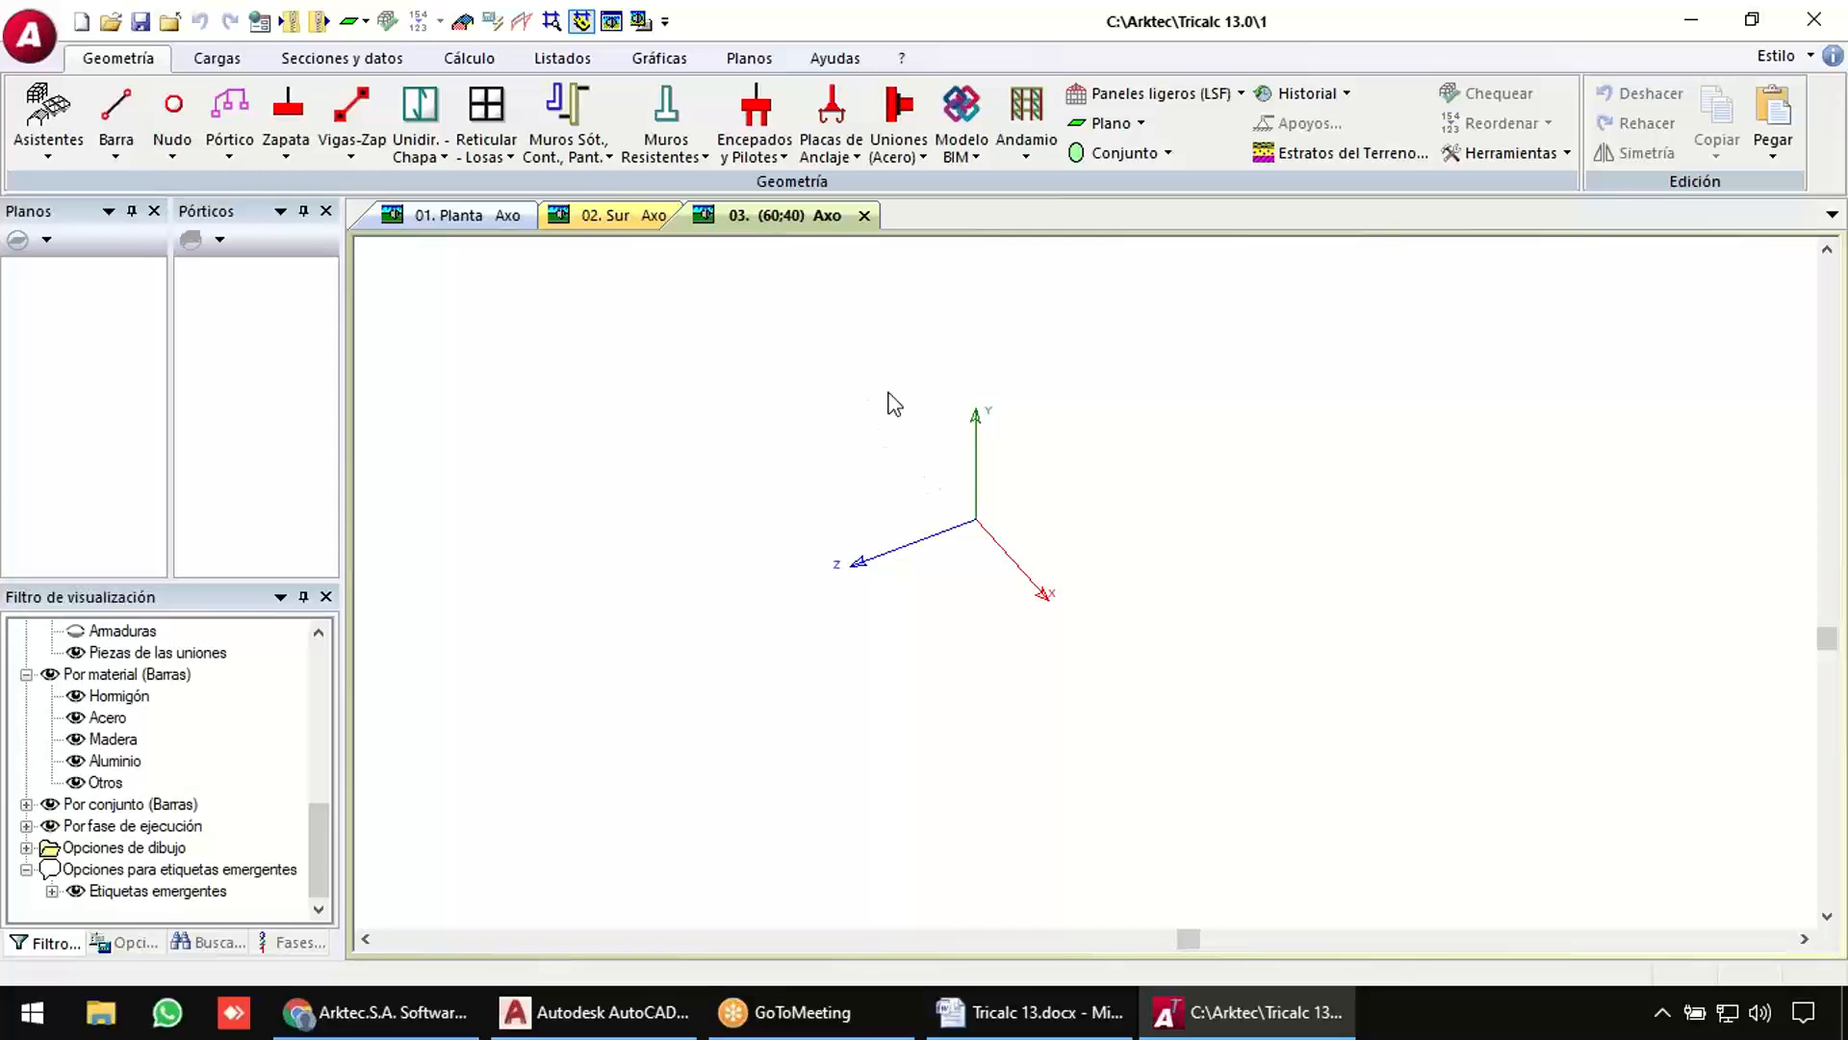
pyautogui.click(964, 146)
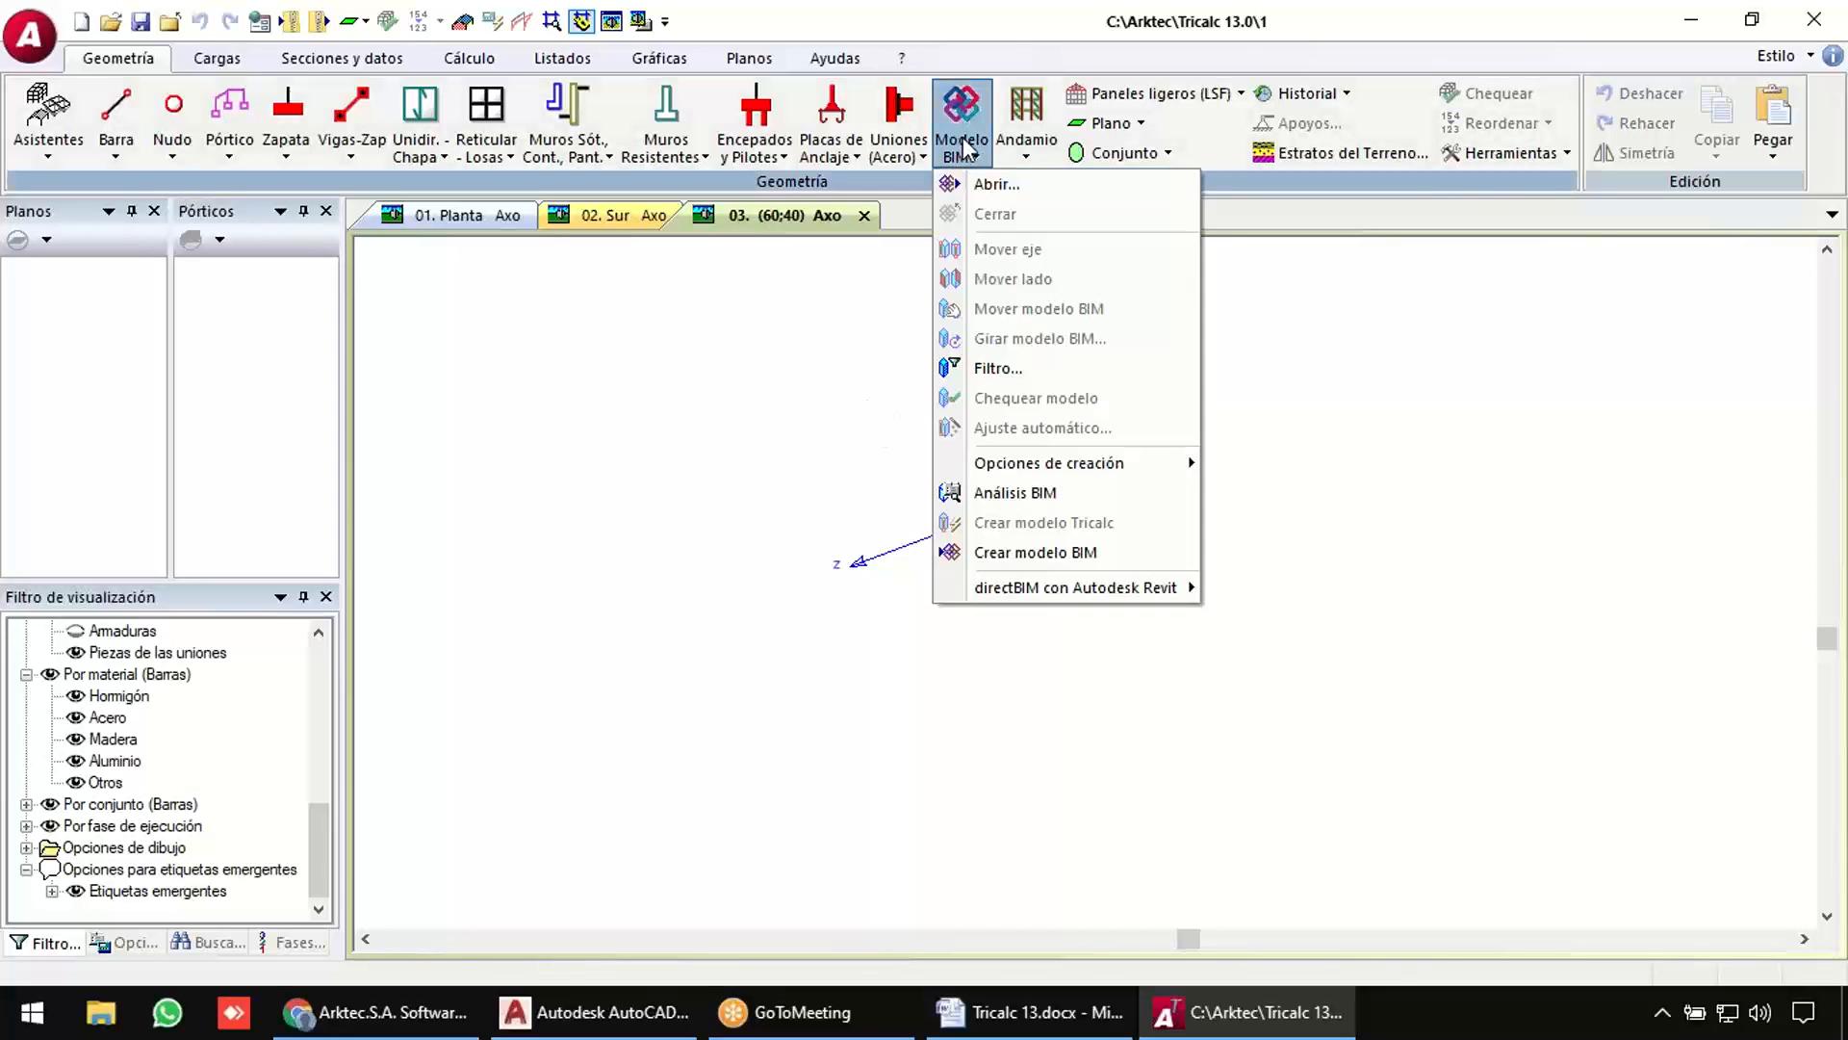
pyautogui.click(992, 184)
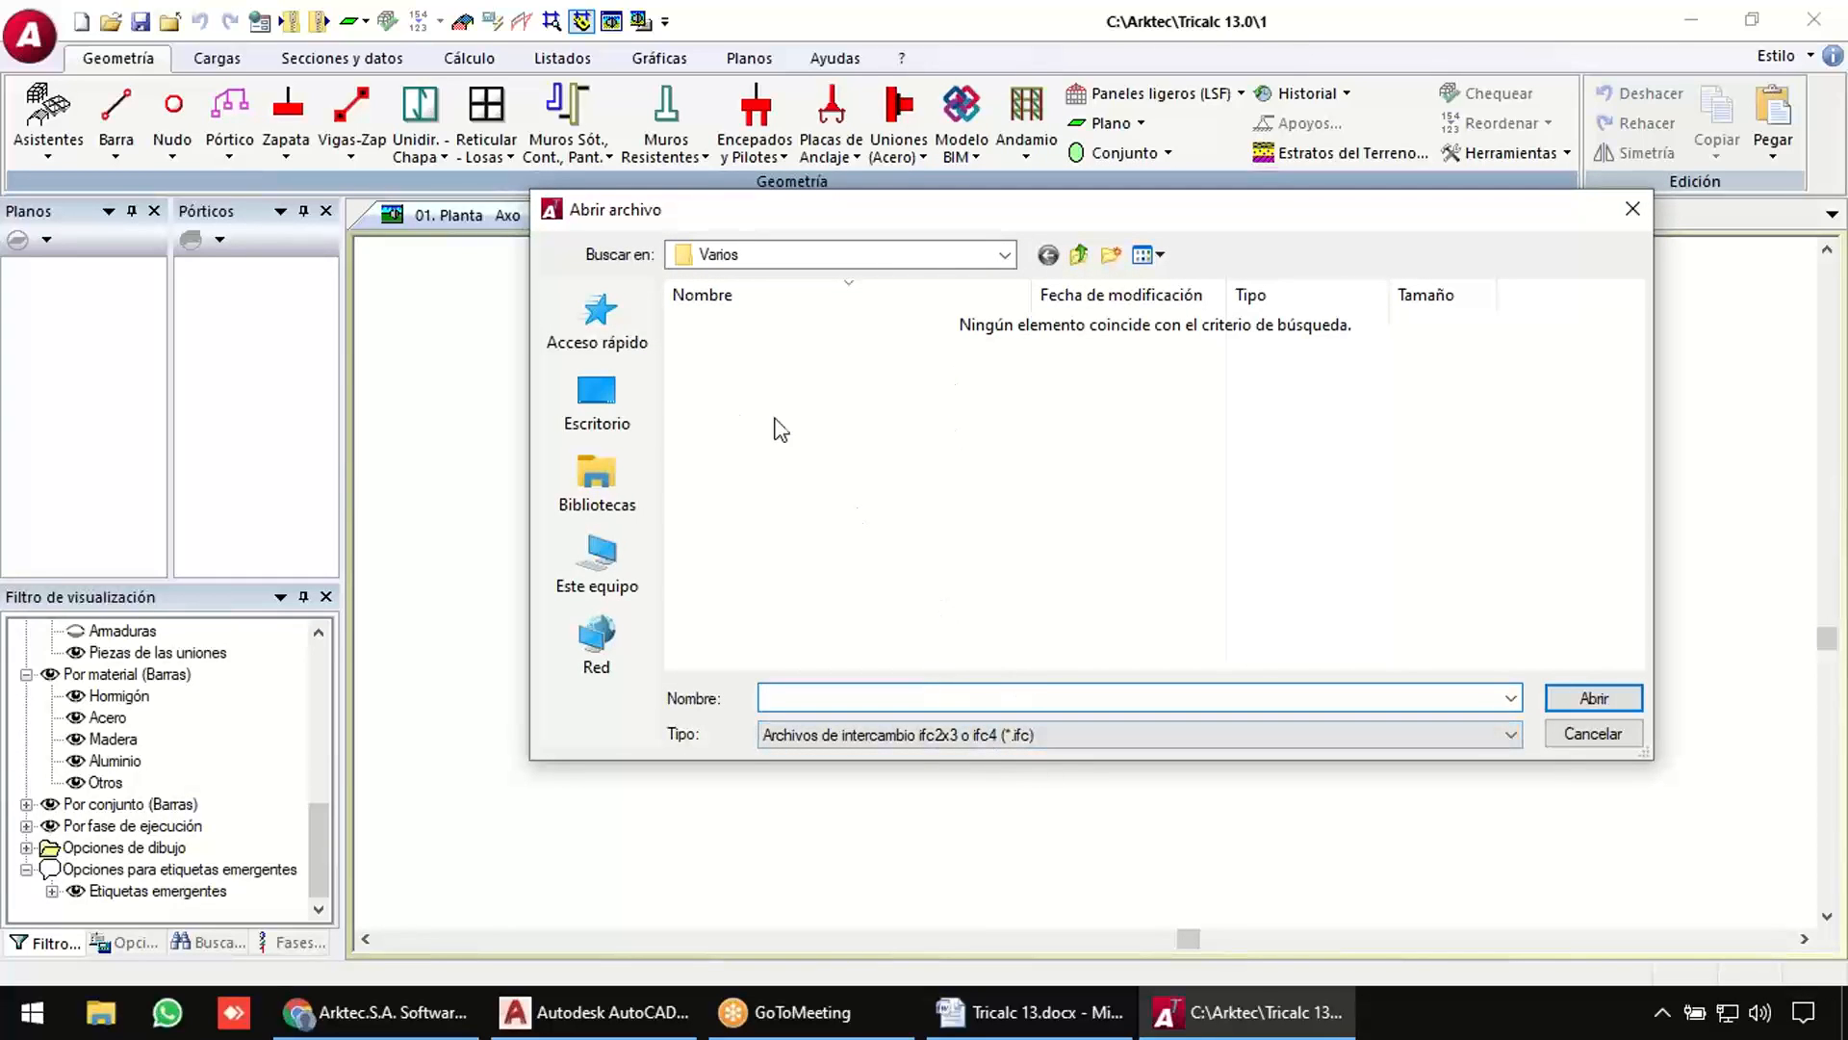
pyautogui.click(608, 399)
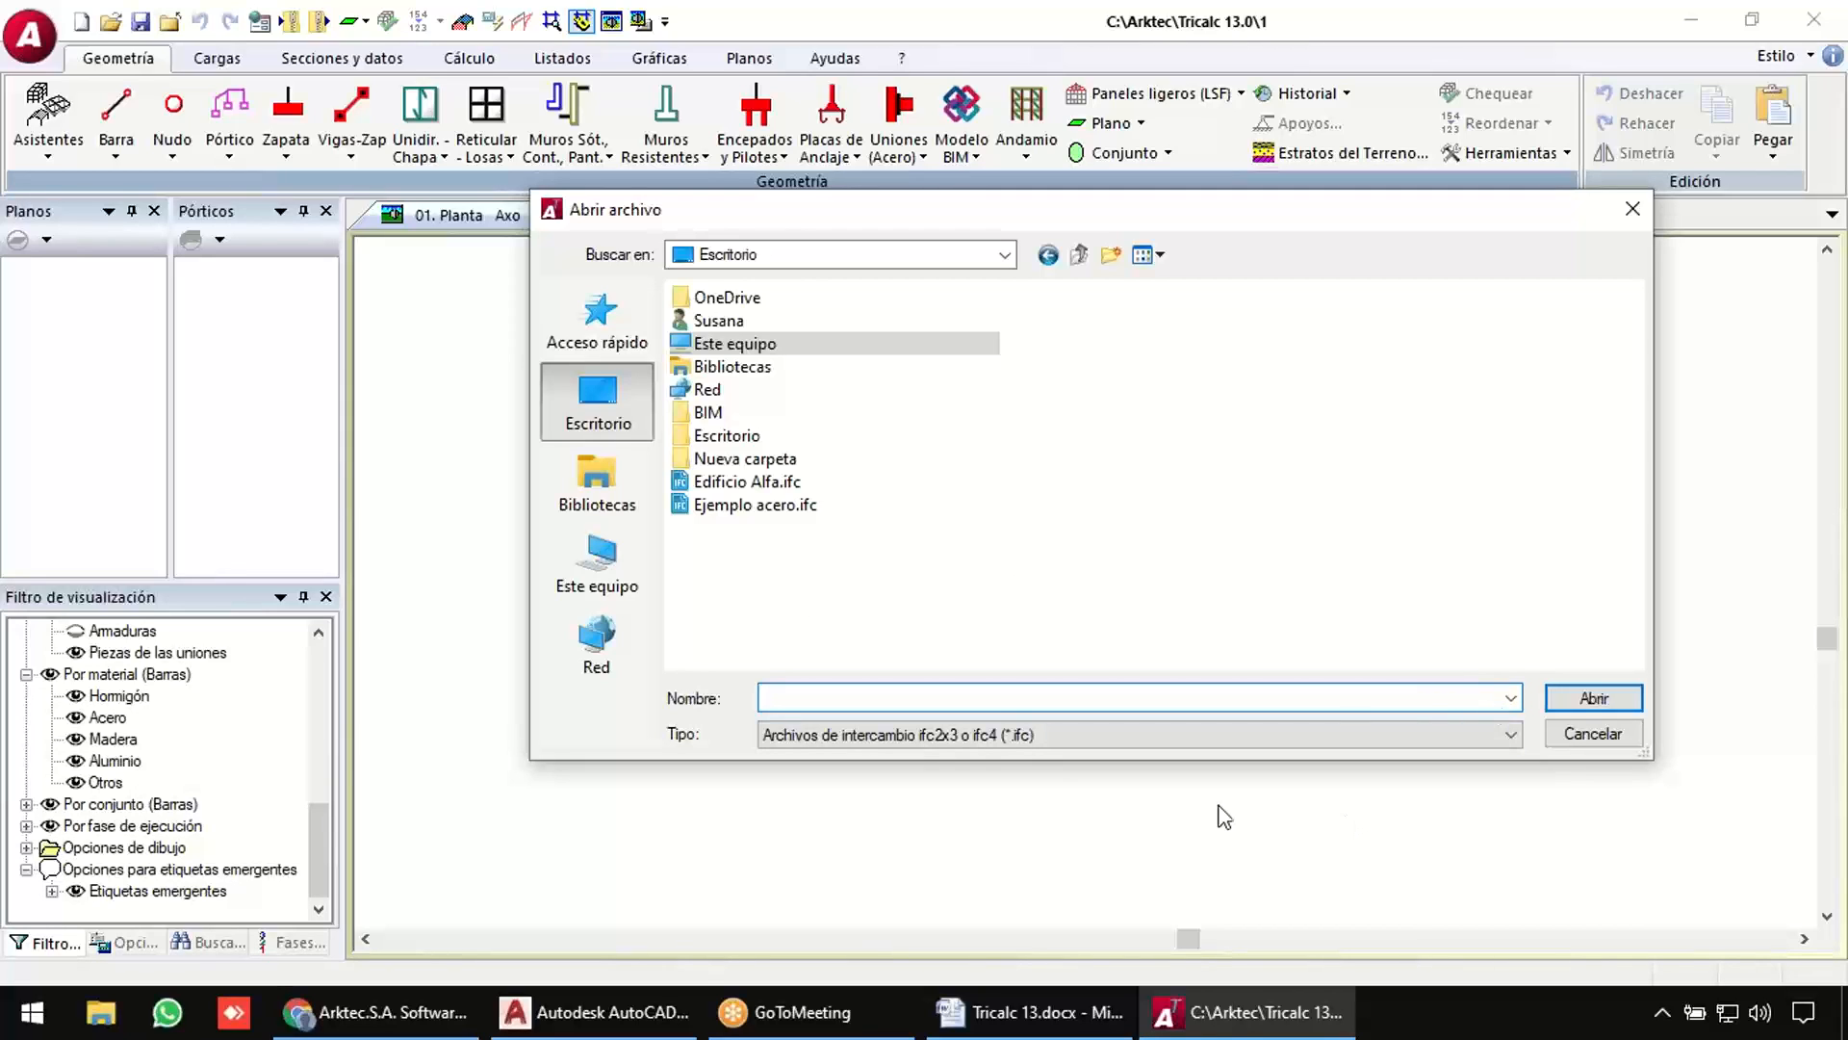
# Open Ejemplo acero.ifc from the Windows desktop in BIM Vision, dismissing the graphics driver error.
pyautogui.press('super+d')
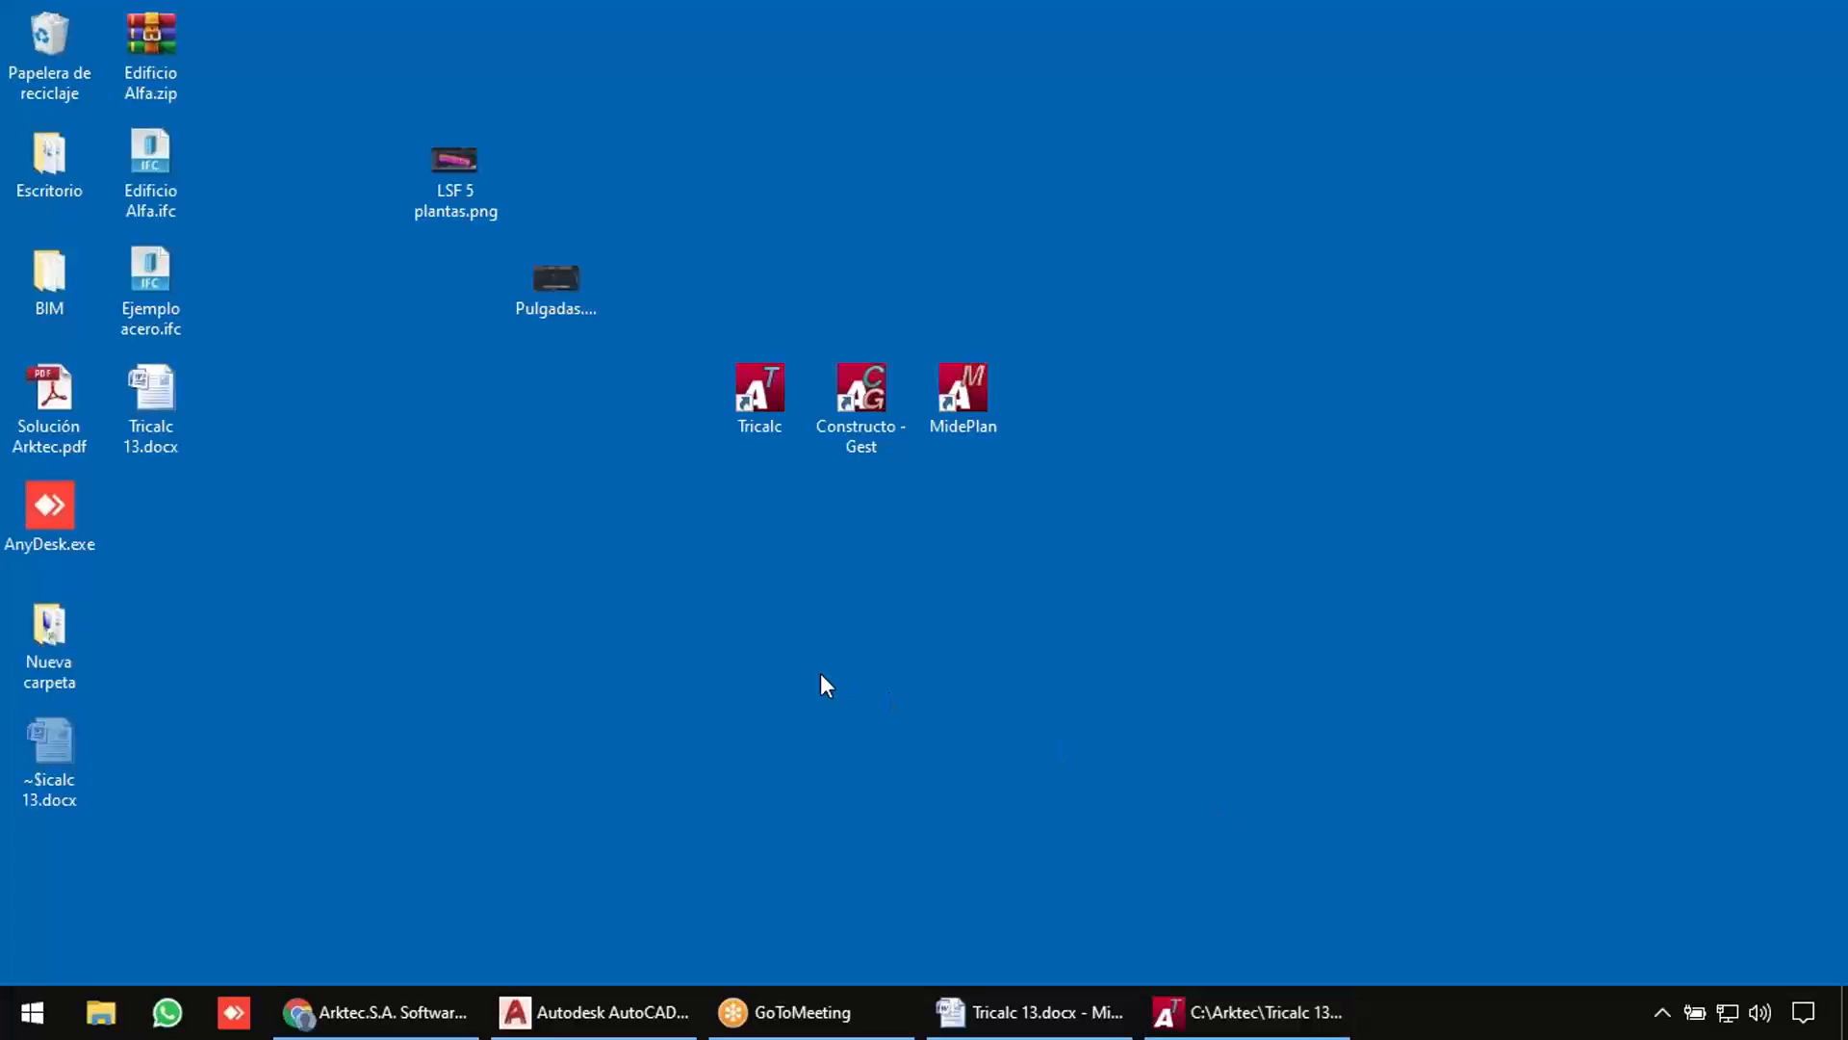
pyautogui.click(154, 271)
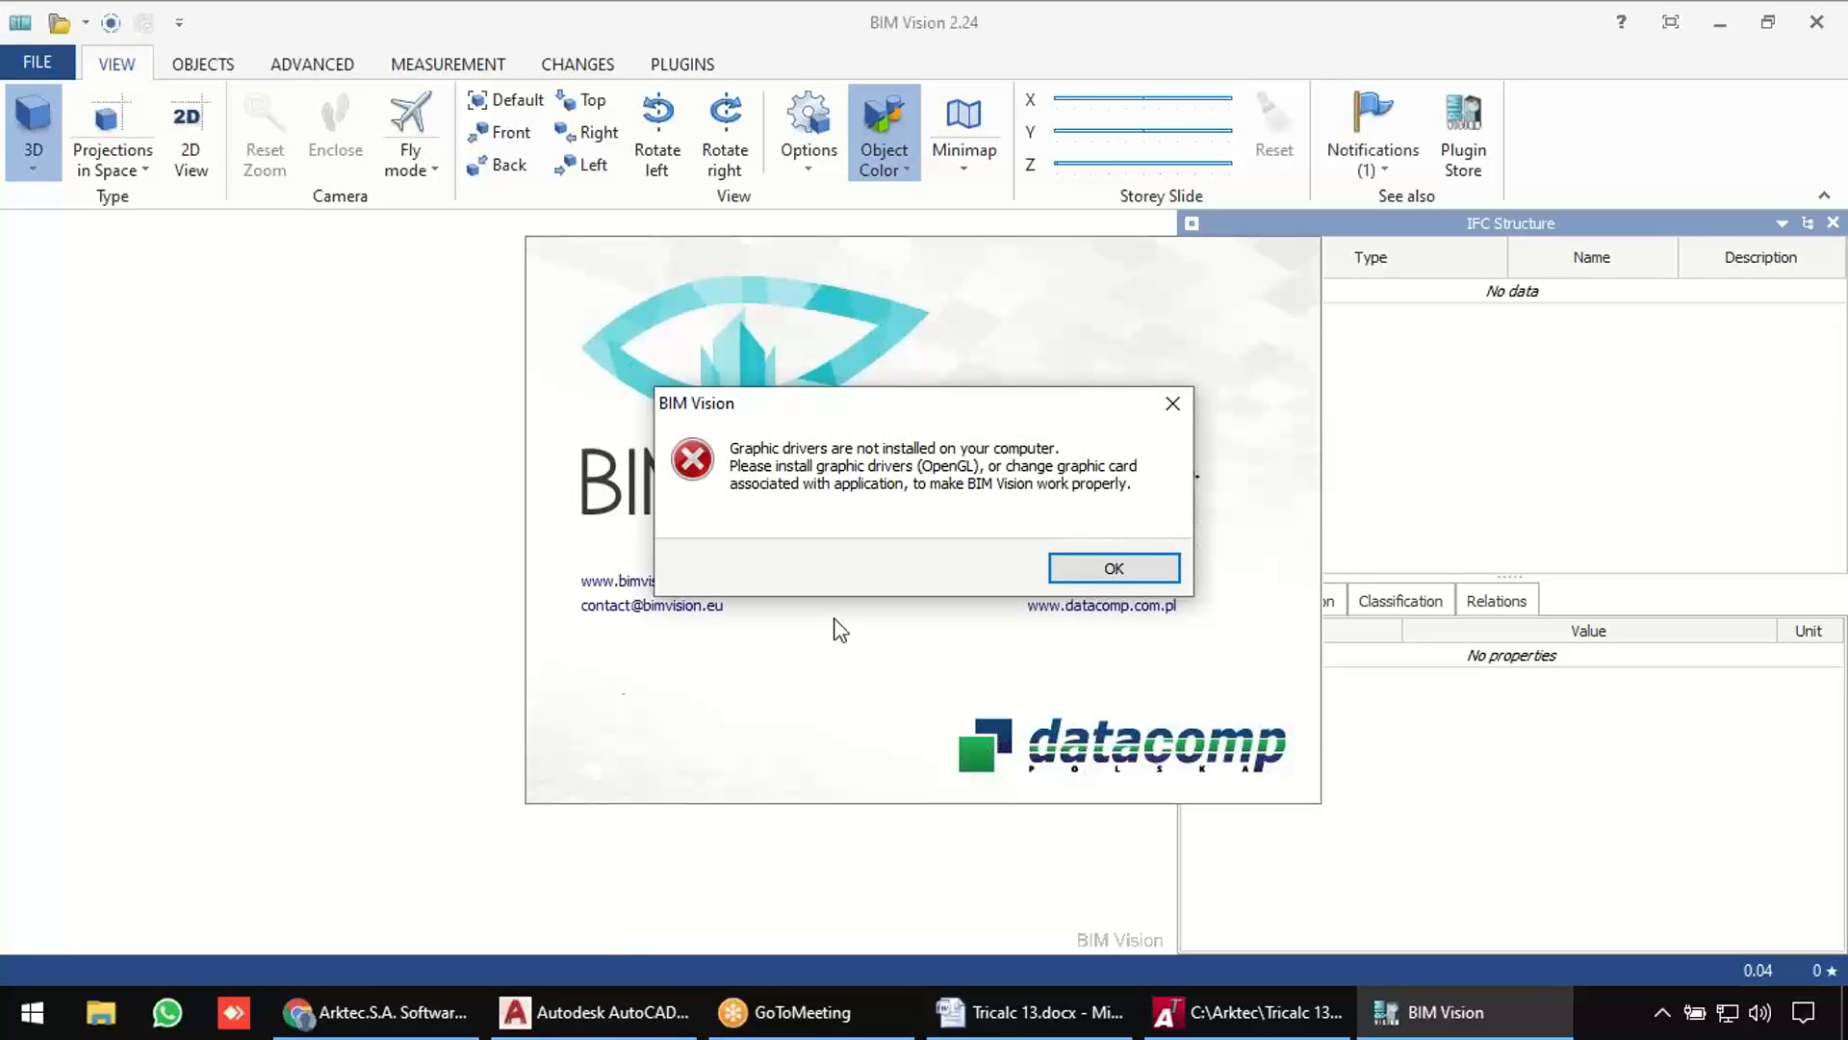
pyautogui.click(1113, 568)
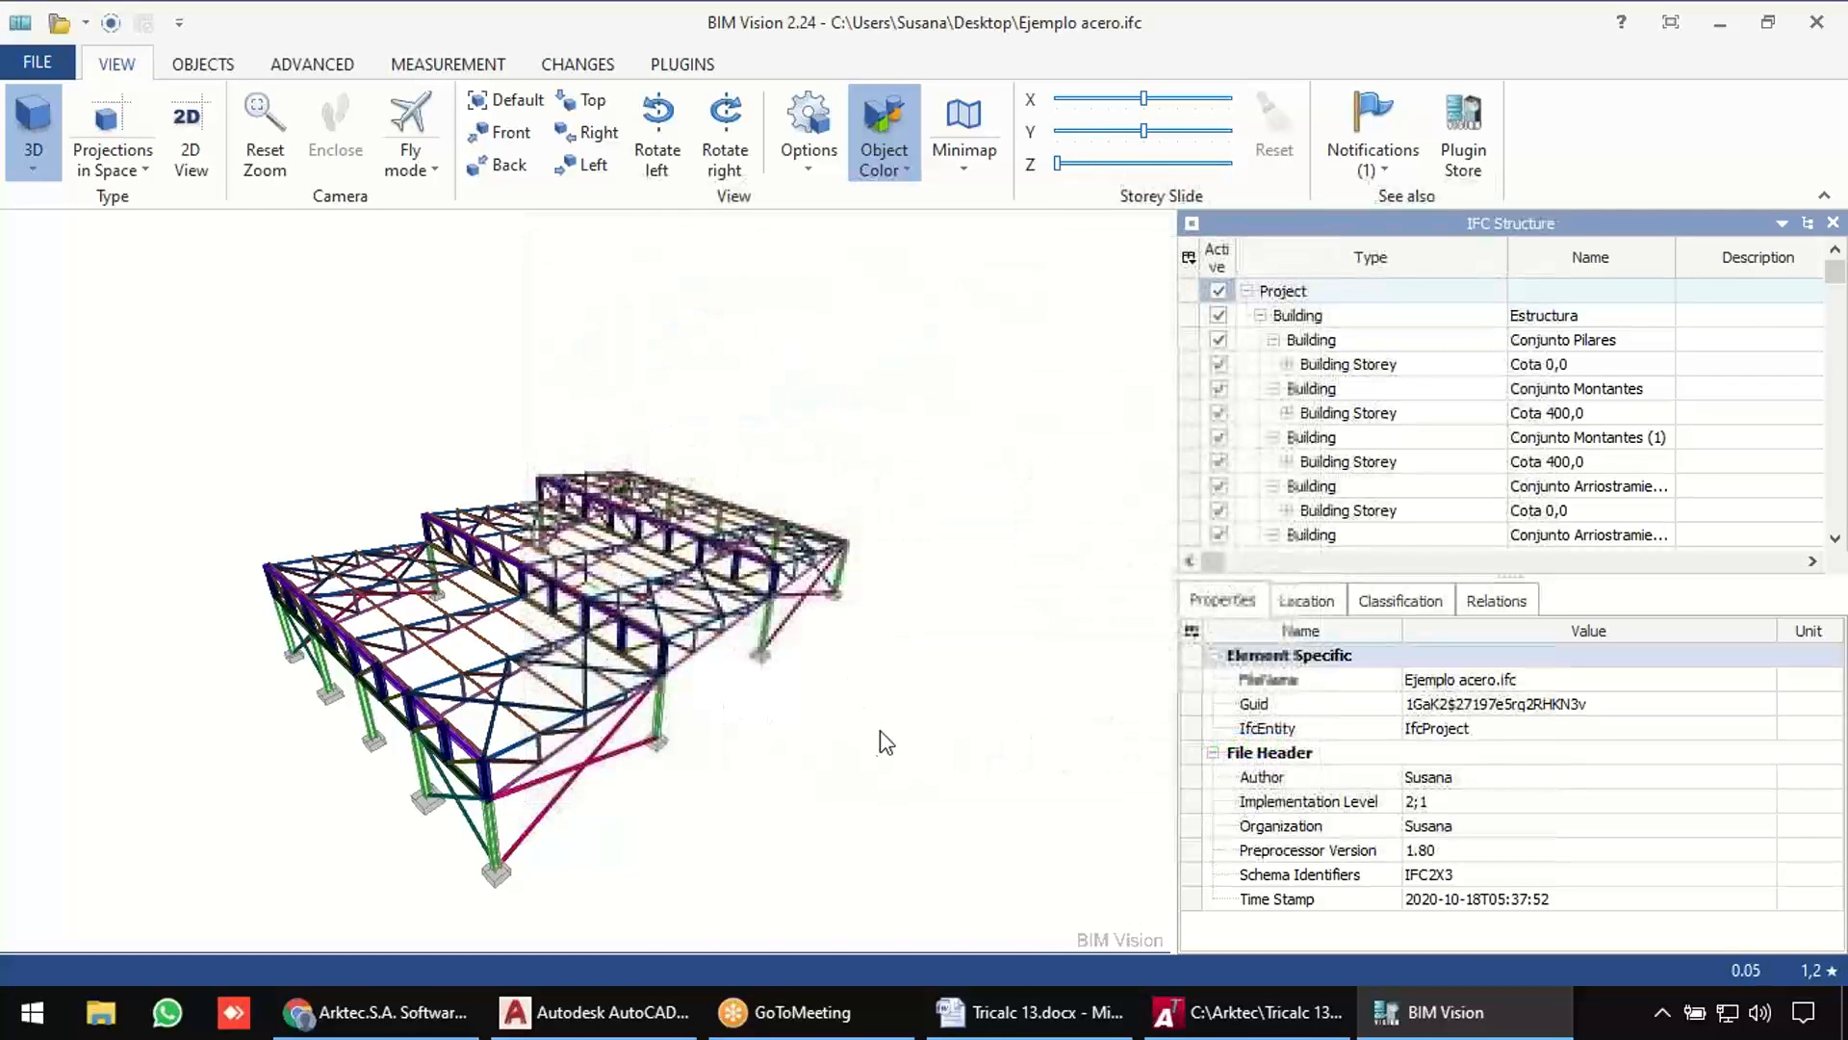
# Inspect the steel structure around a column footing and select the diagonal brace to view its properties.
pyautogui.moveTo(881, 741); pyautogui.dragTo(680, 510)
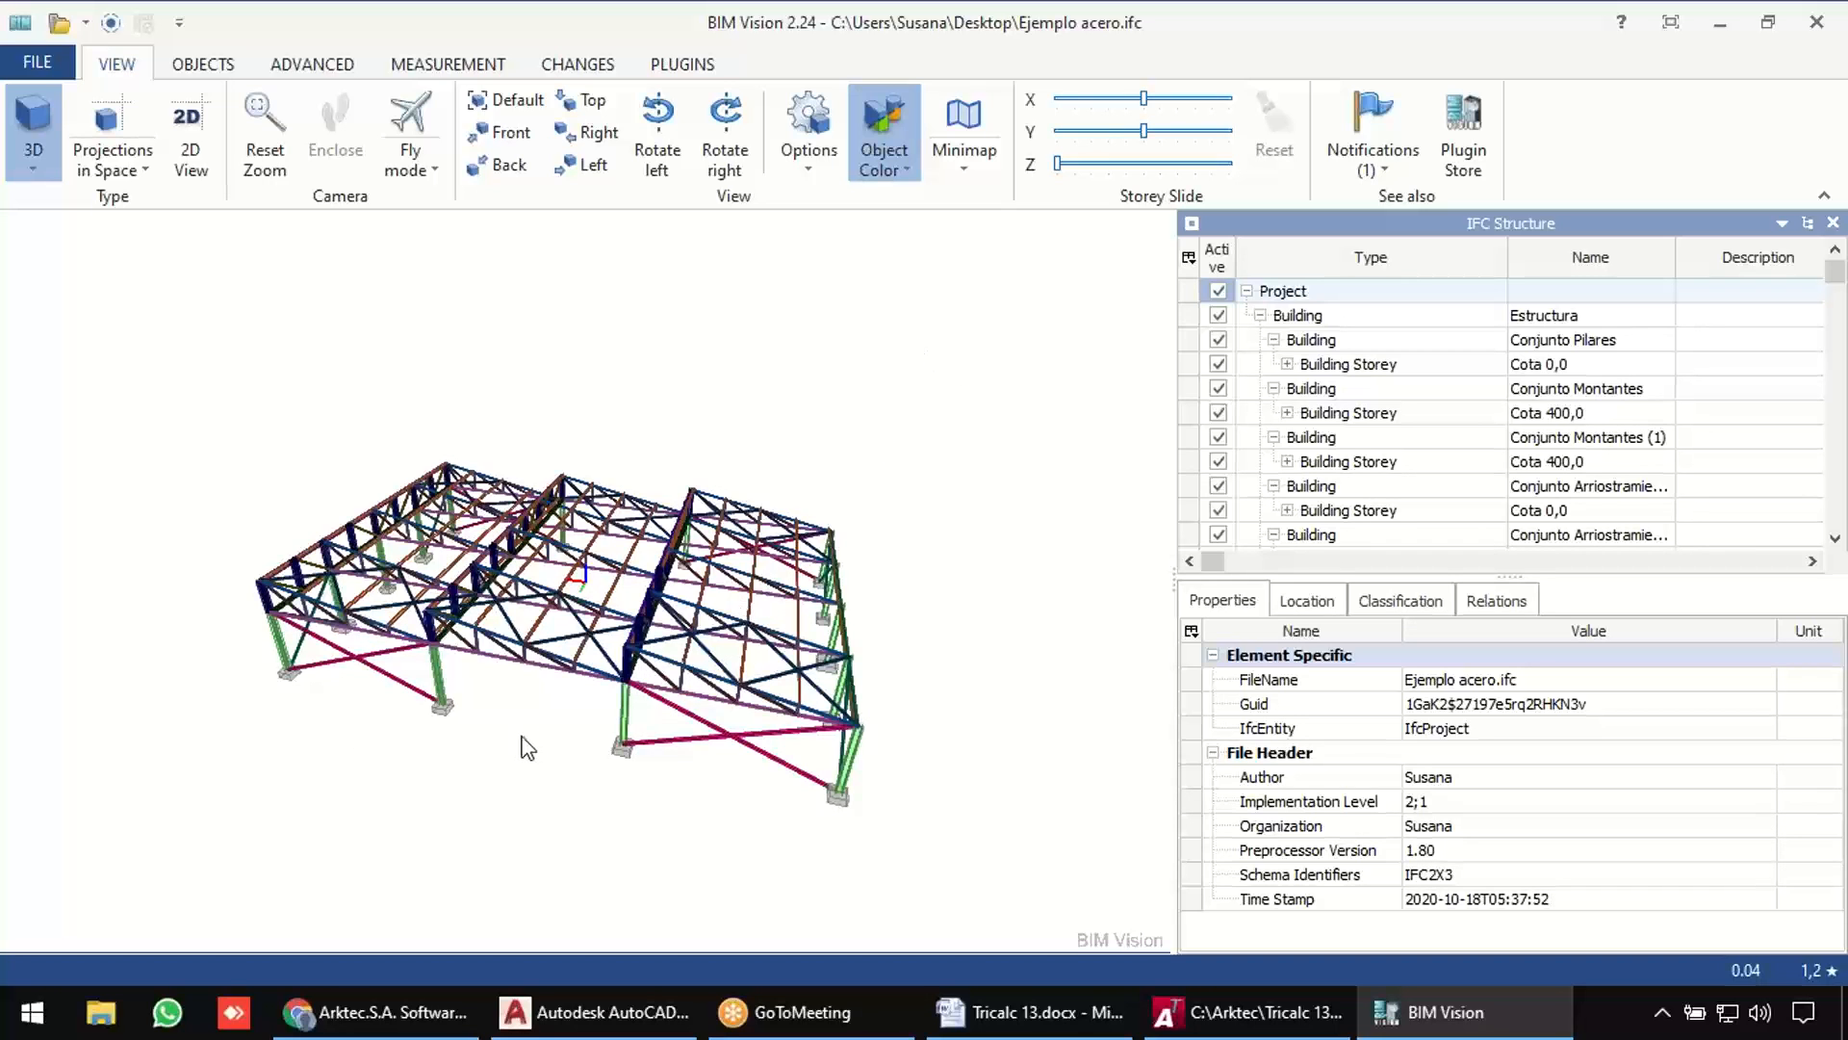
pyautogui.scroll(2, 381, 689)
pyautogui.moveTo(573, 708); pyautogui.dragTo(599, 622)
pyautogui.scroll(2, 599, 621)
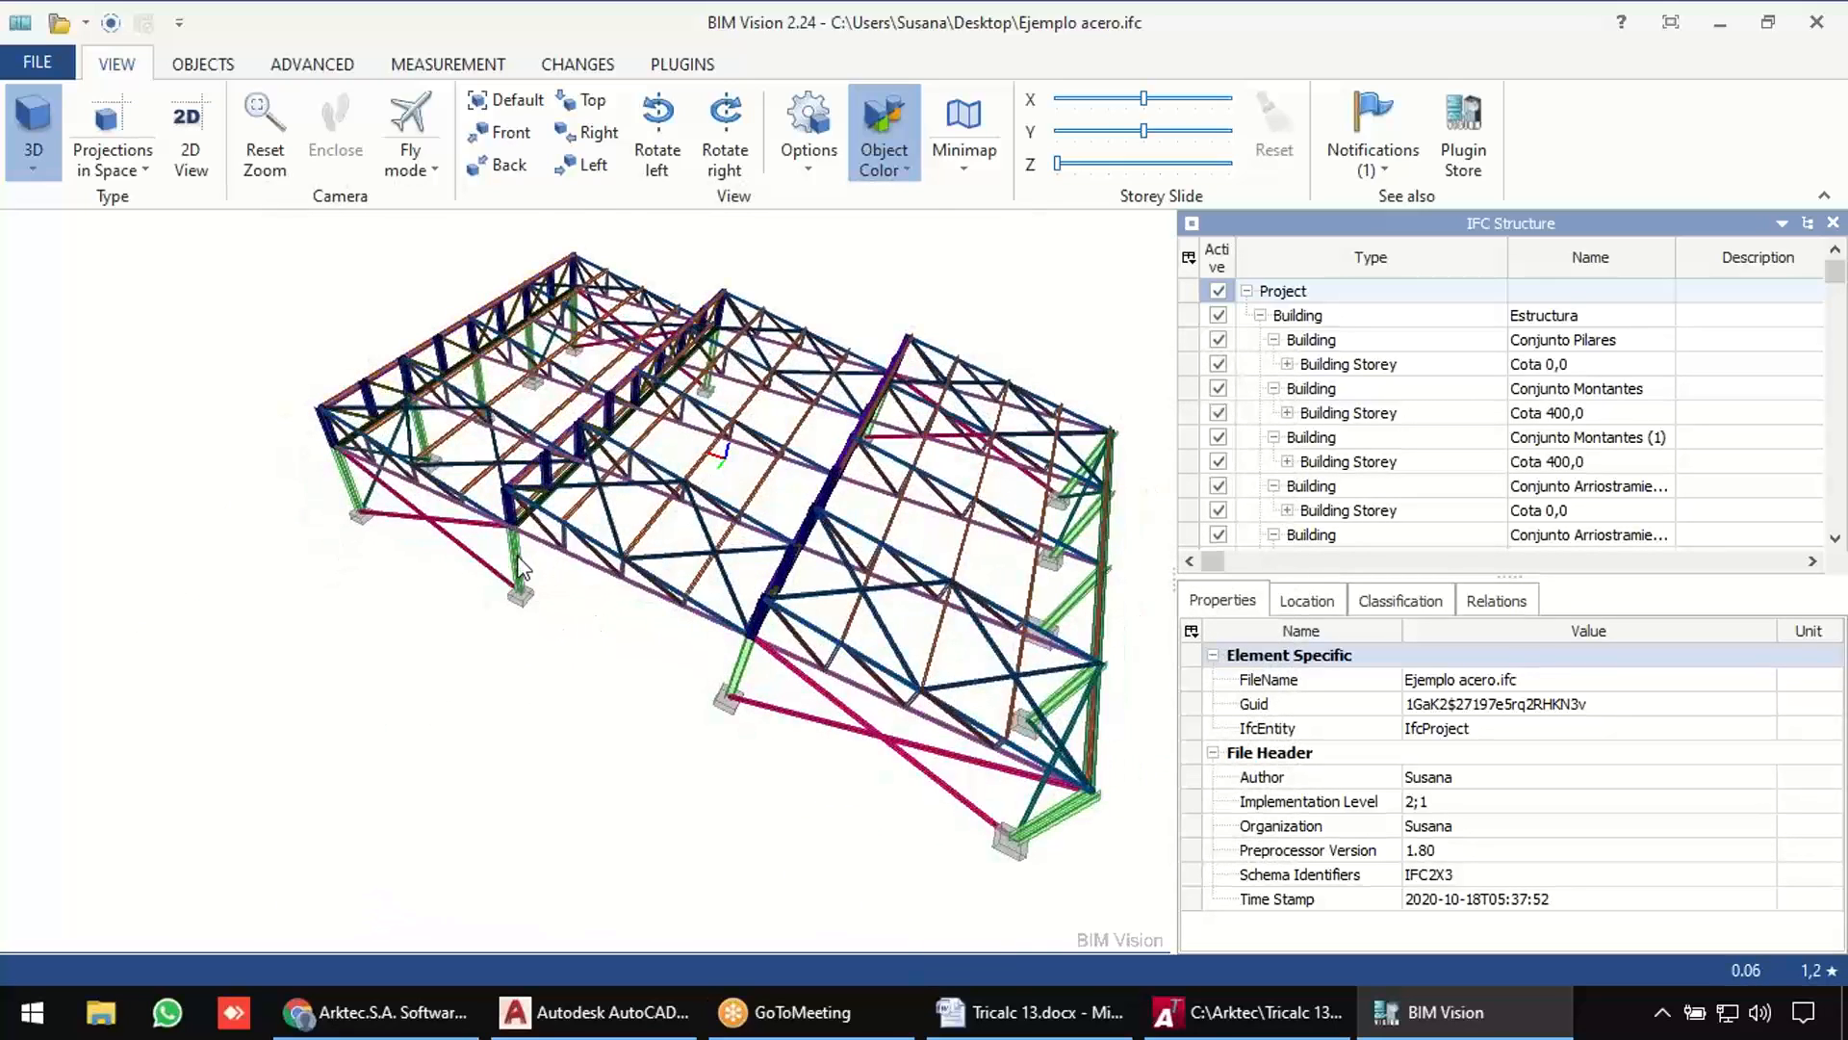
pyautogui.scroll(3, 515, 557)
pyautogui.scroll(2, 515, 556)
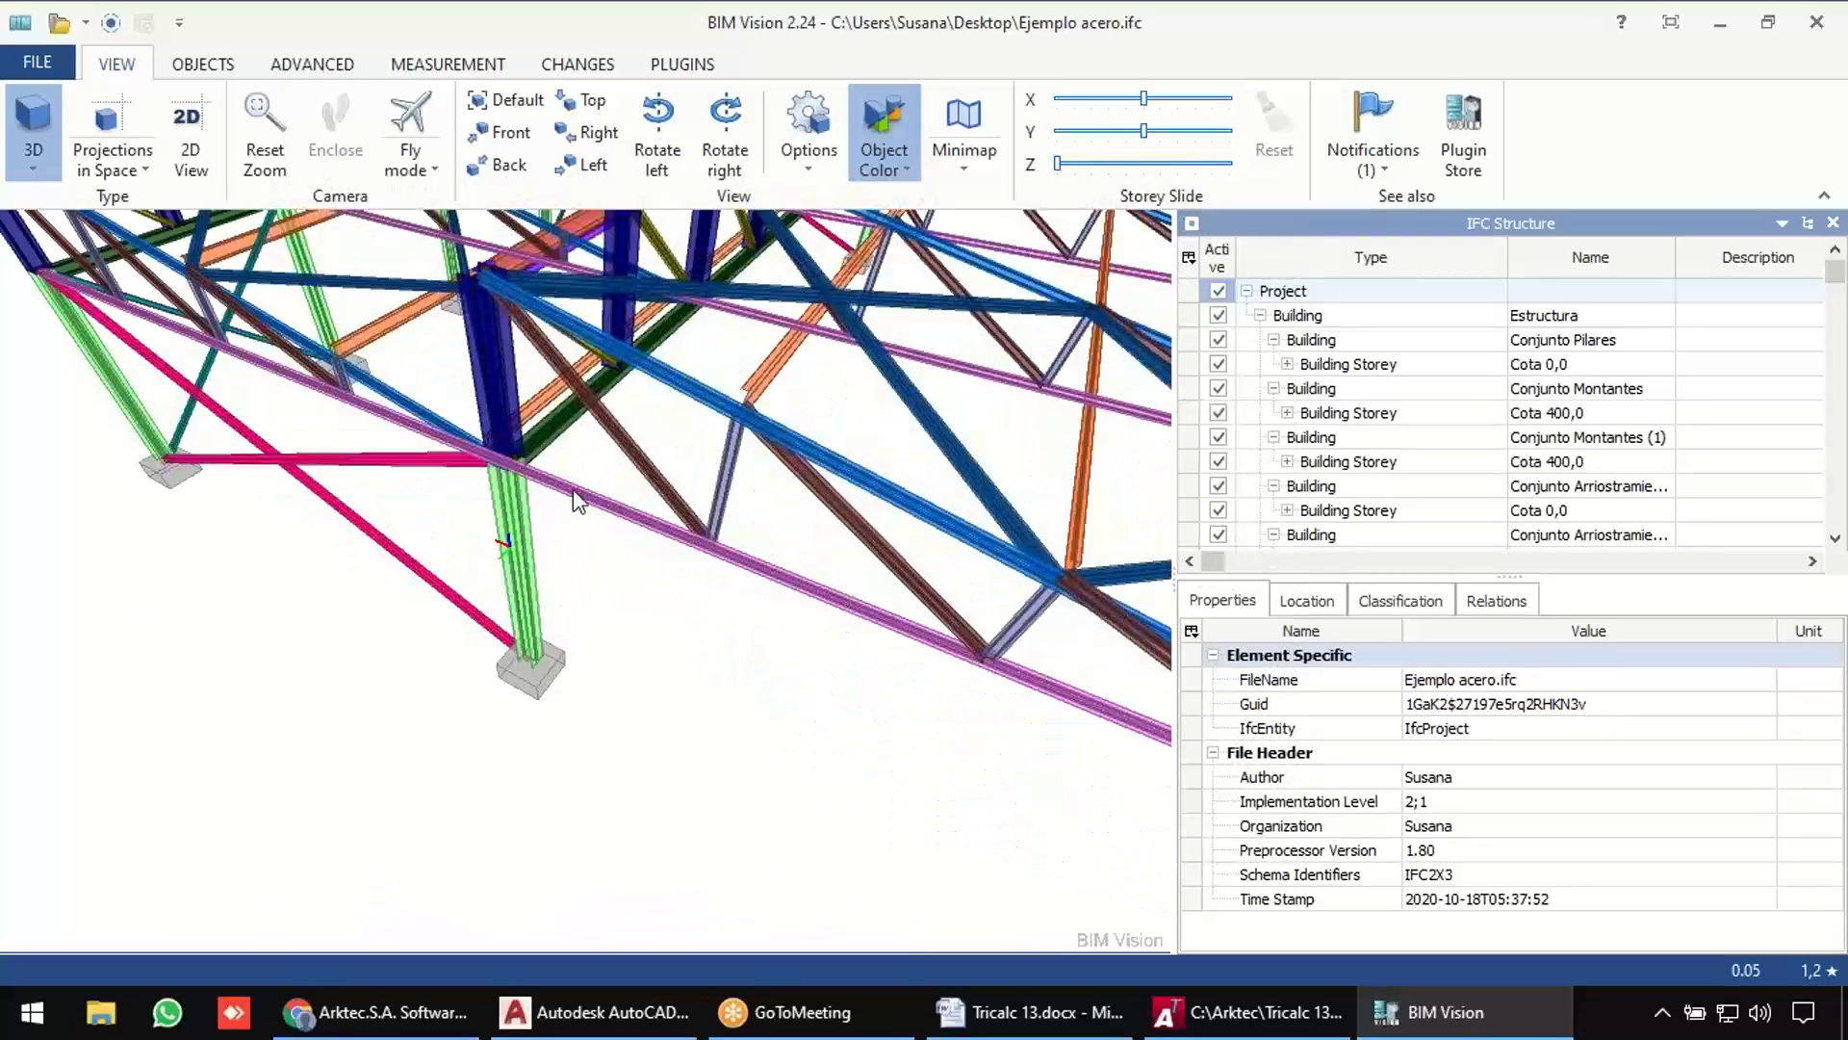
pyautogui.click(352, 520)
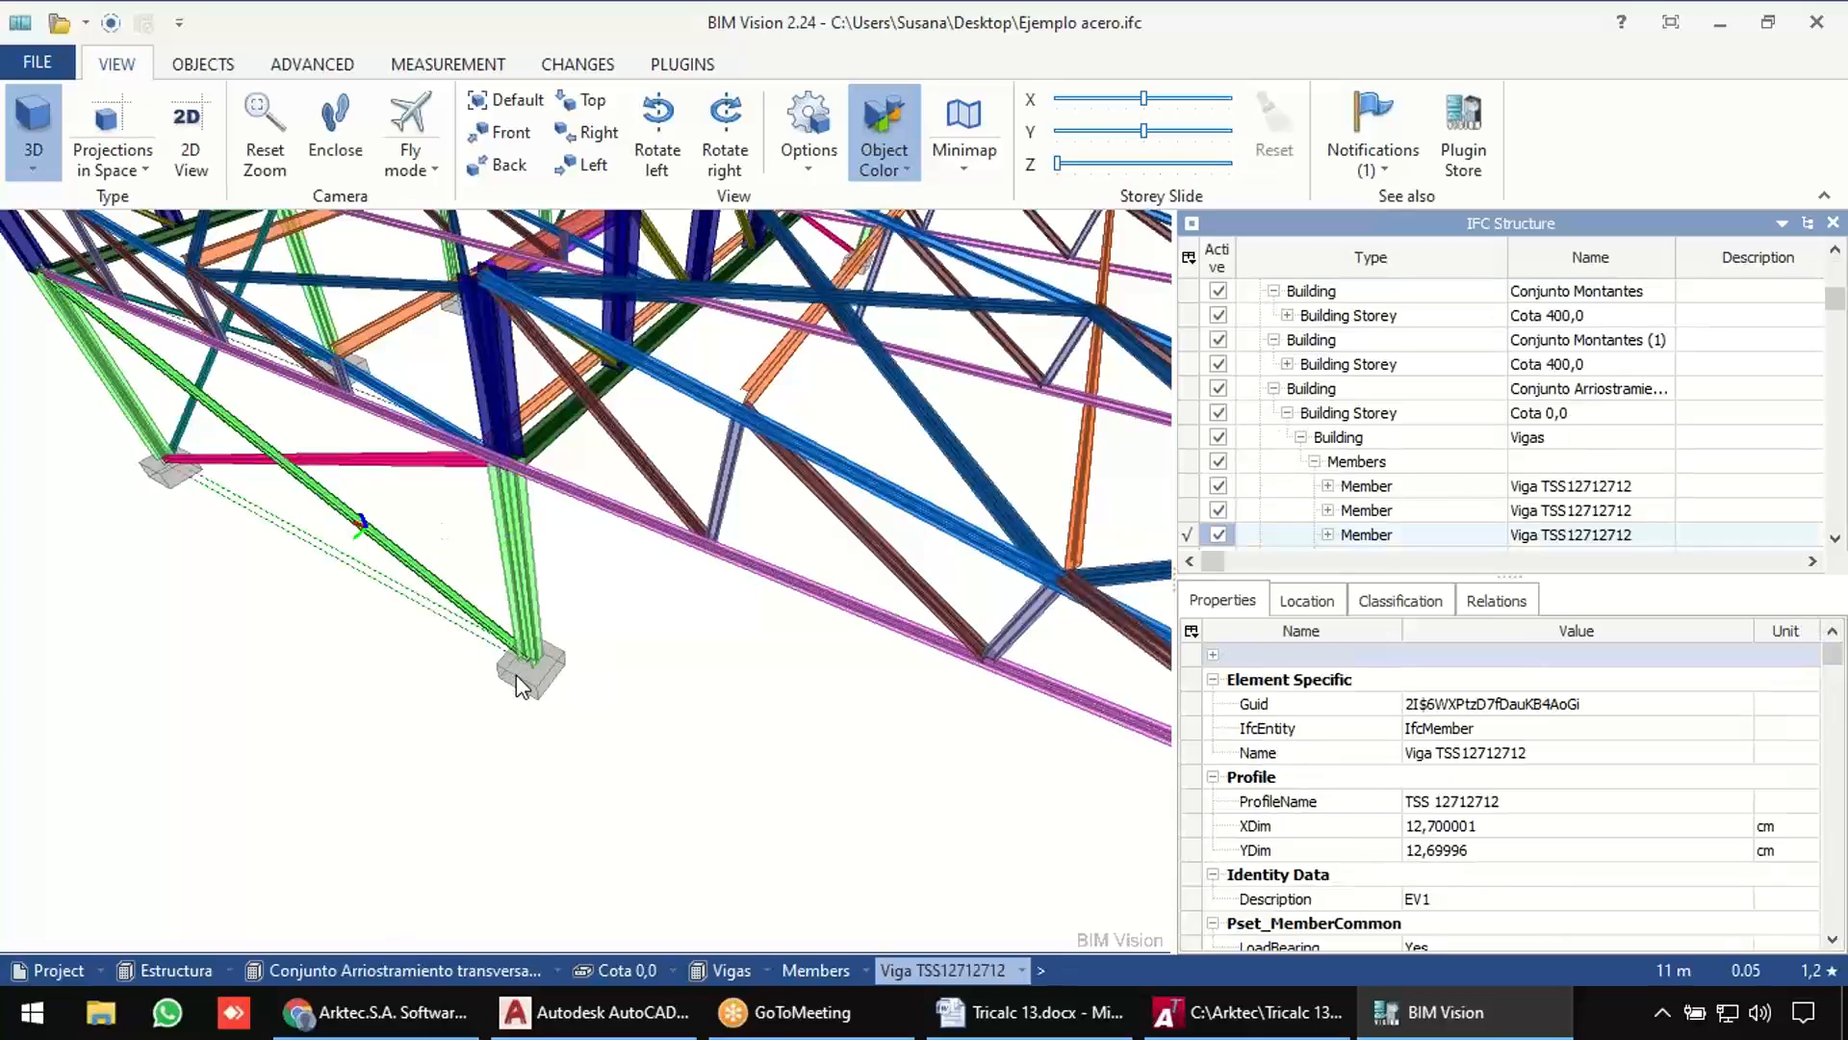
# View the properties of the footing below the green column and inspect the whole steel structure.
pyautogui.scroll(-6, 705, 710)
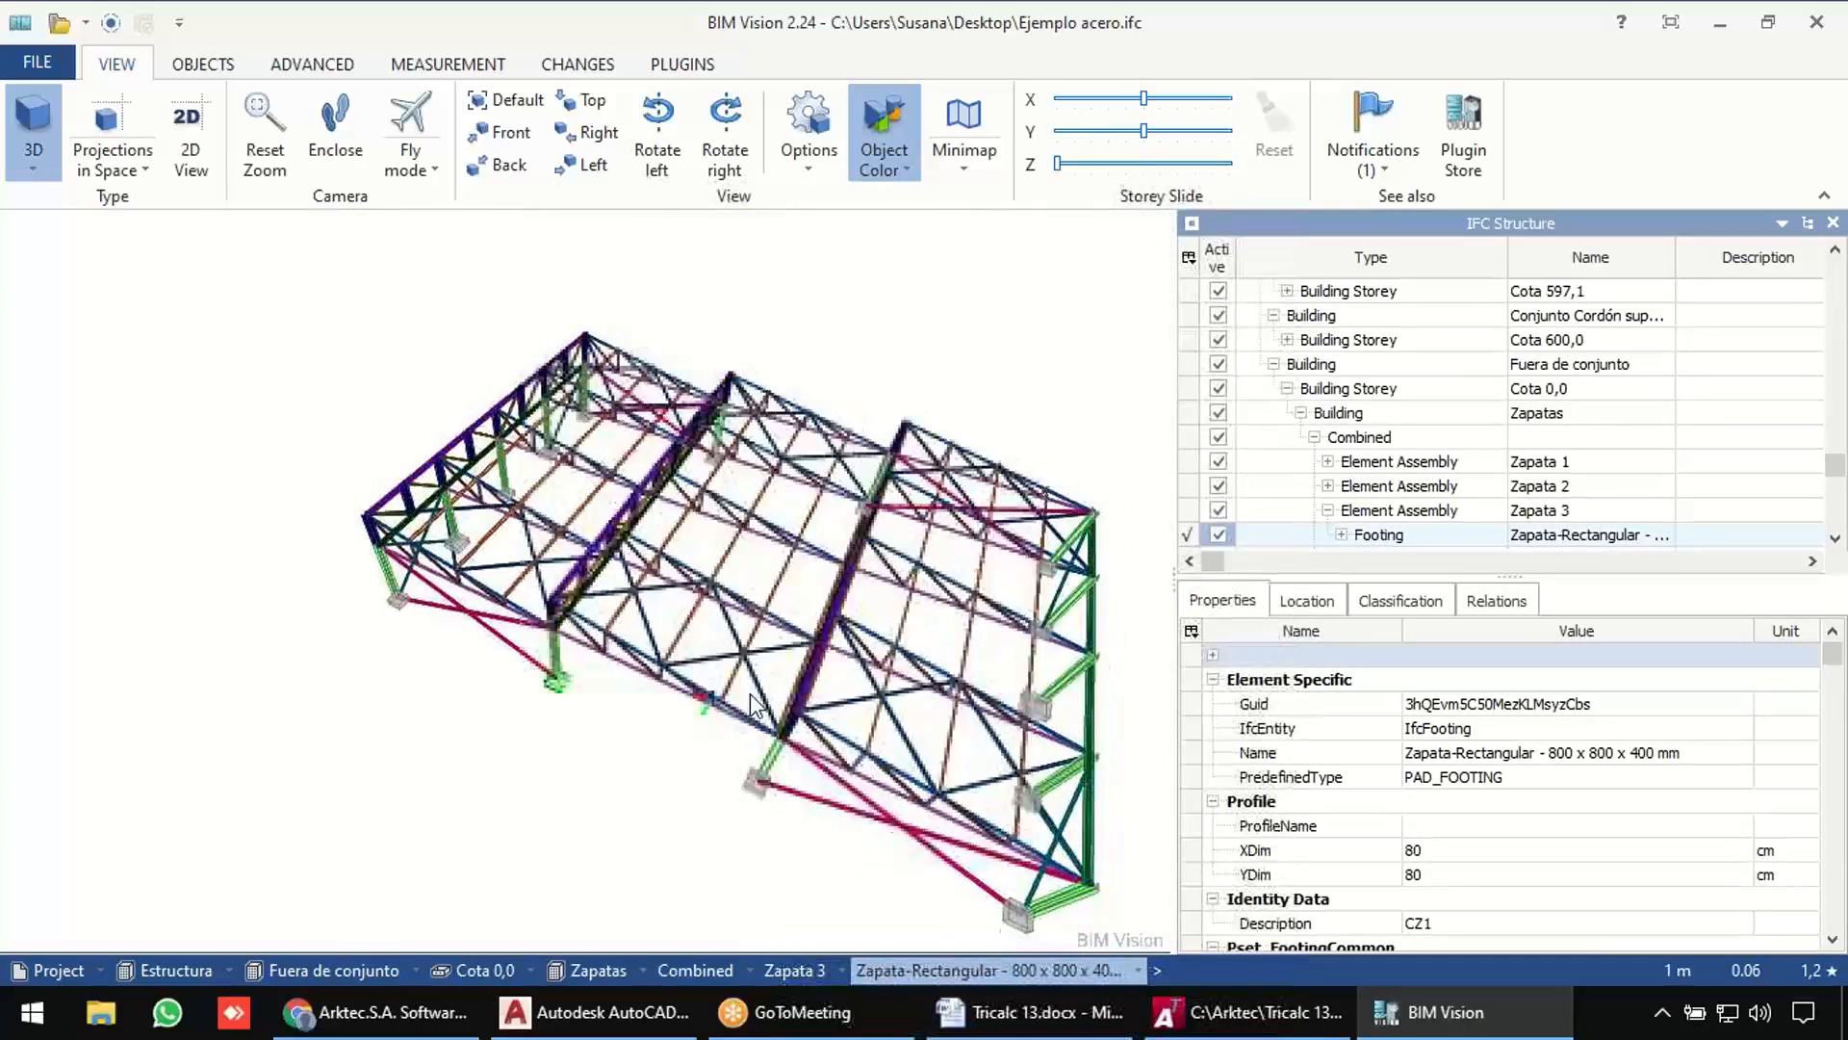
pyautogui.moveTo(761, 663); pyautogui.dragTo(737, 621)
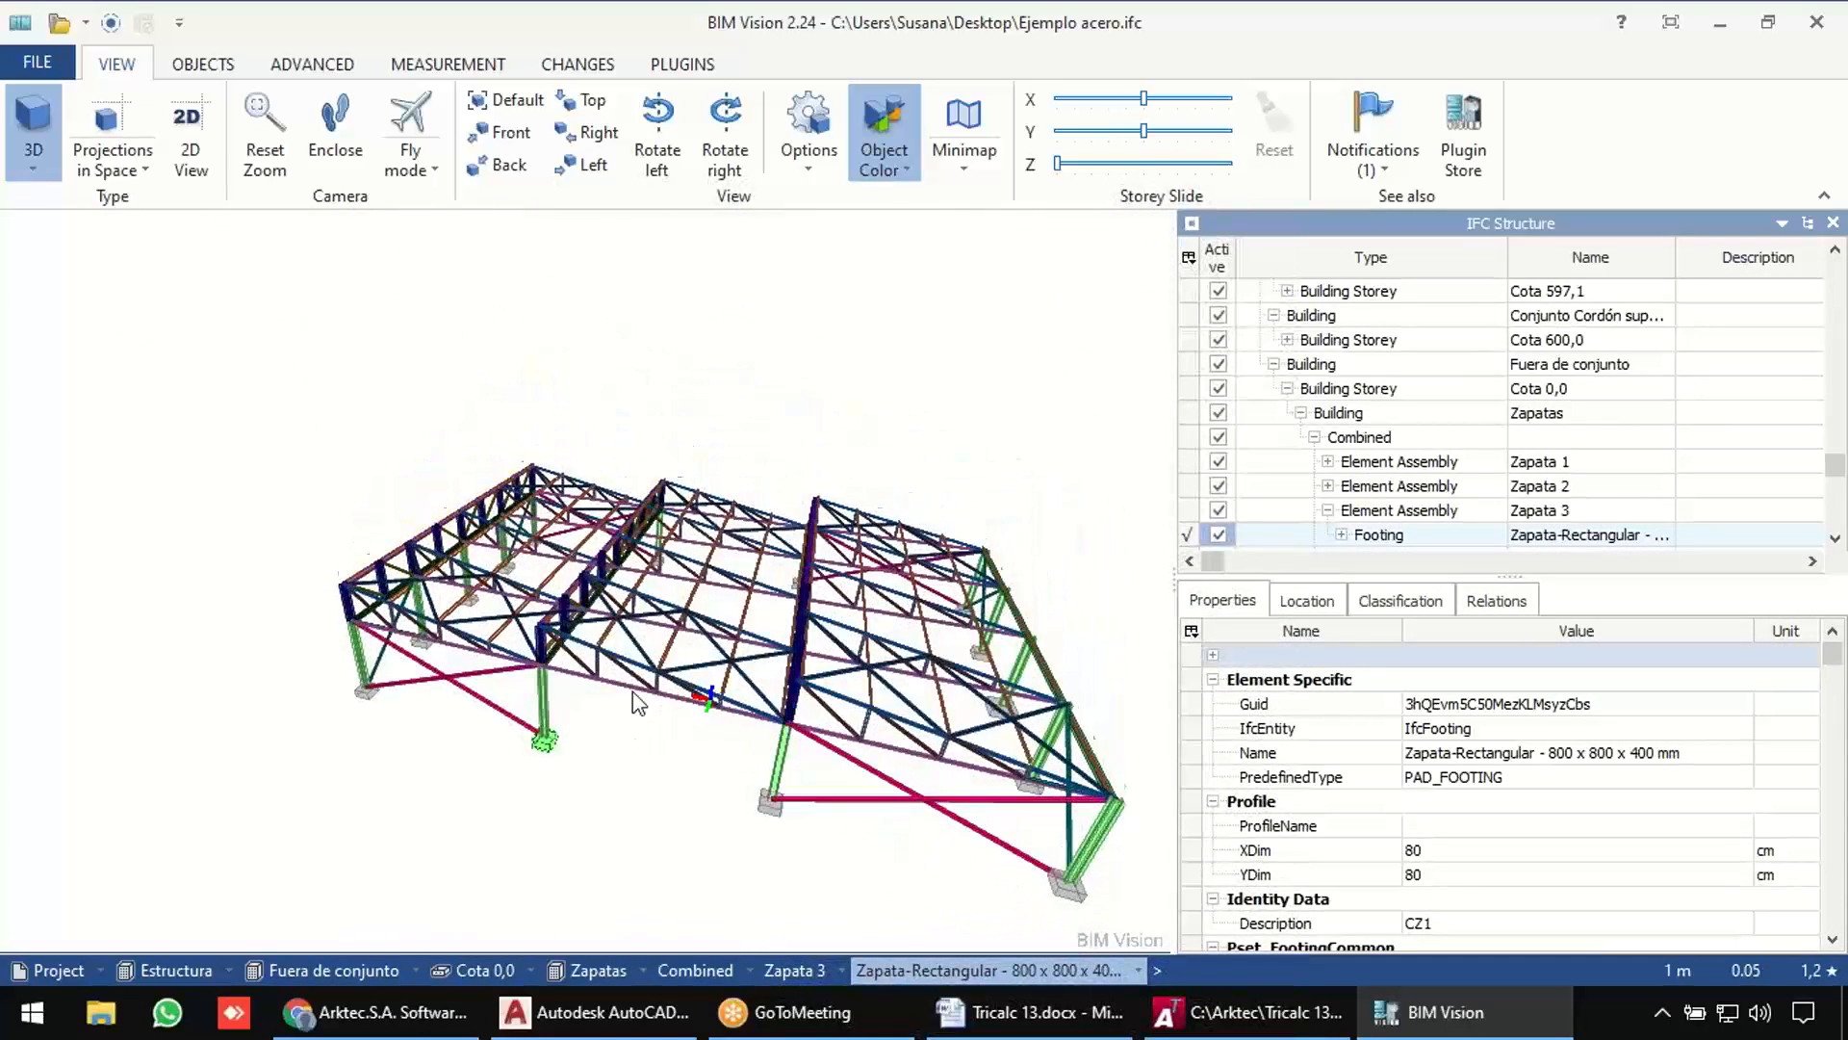
pyautogui.moveTo(632, 691); pyautogui.dragTo(555, 617, button='middle')
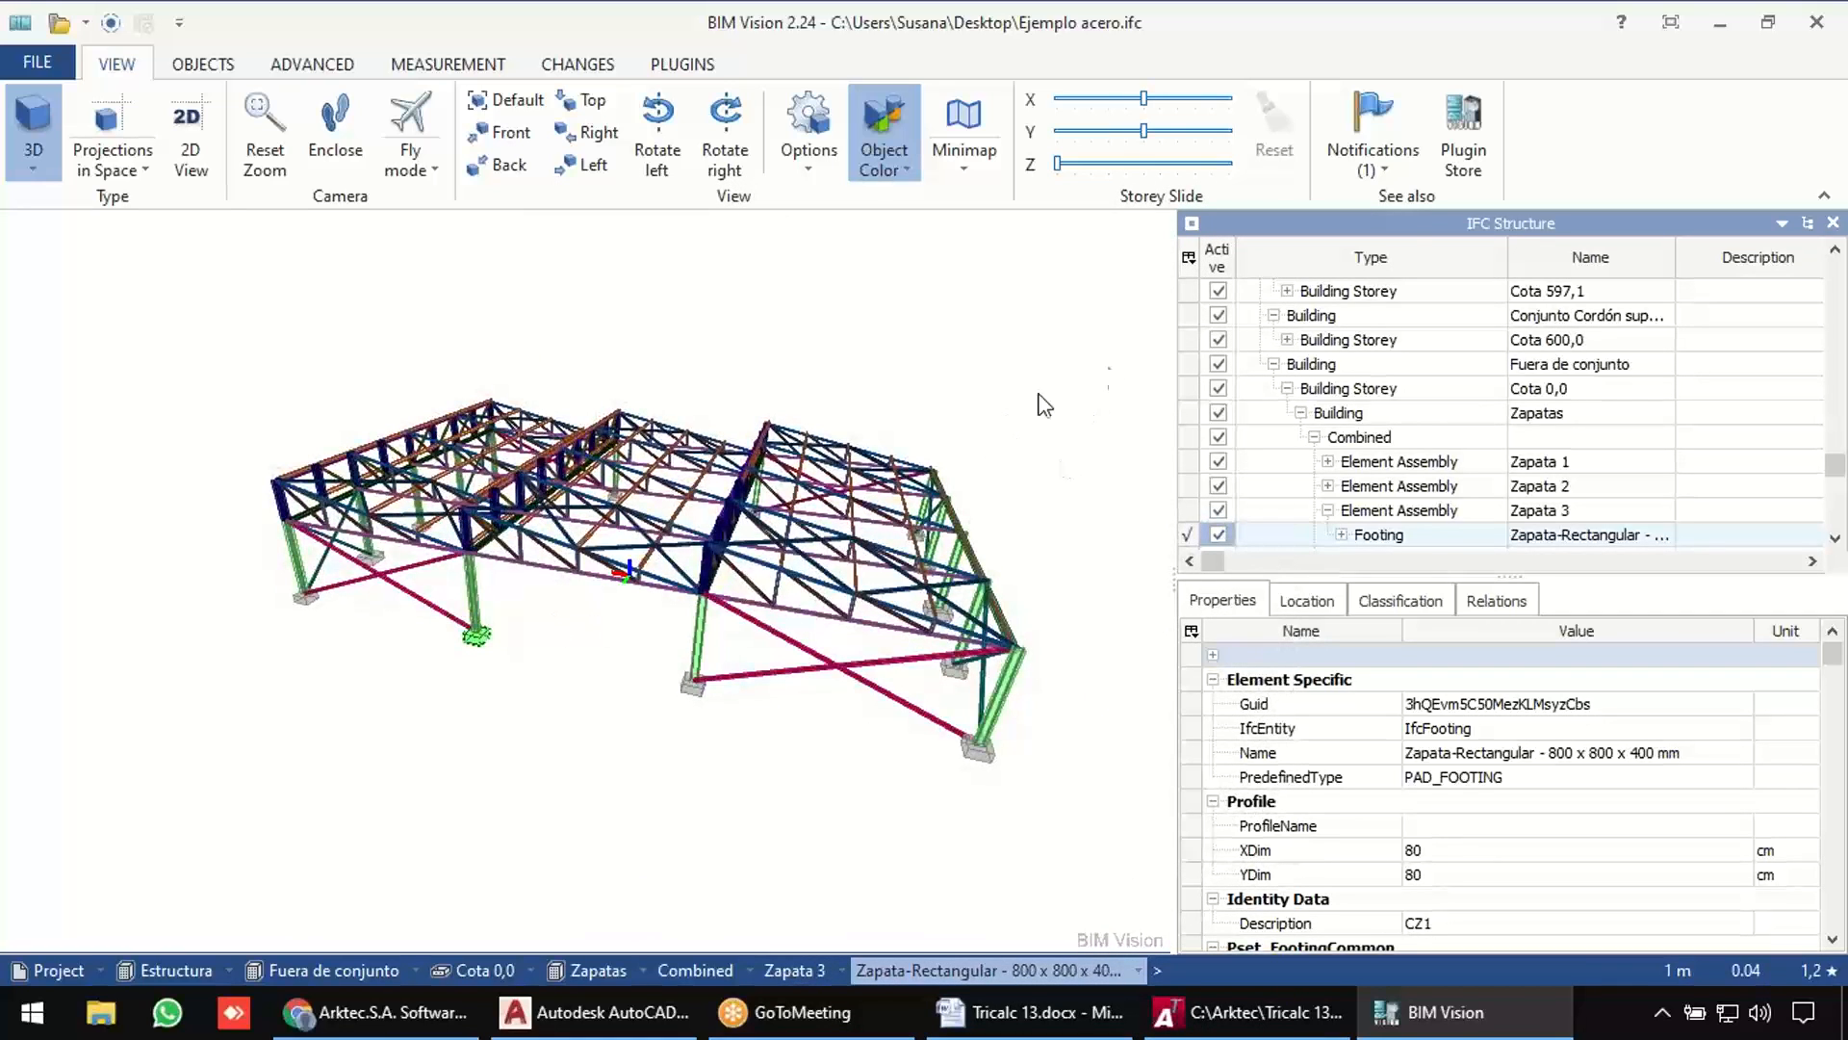
# Close BIM Vision, cancel the pending file dialog in Tricalc and open Ejemplo acero.ifc from Escritorio as a BIM model.
pyautogui.click(1820, 23)
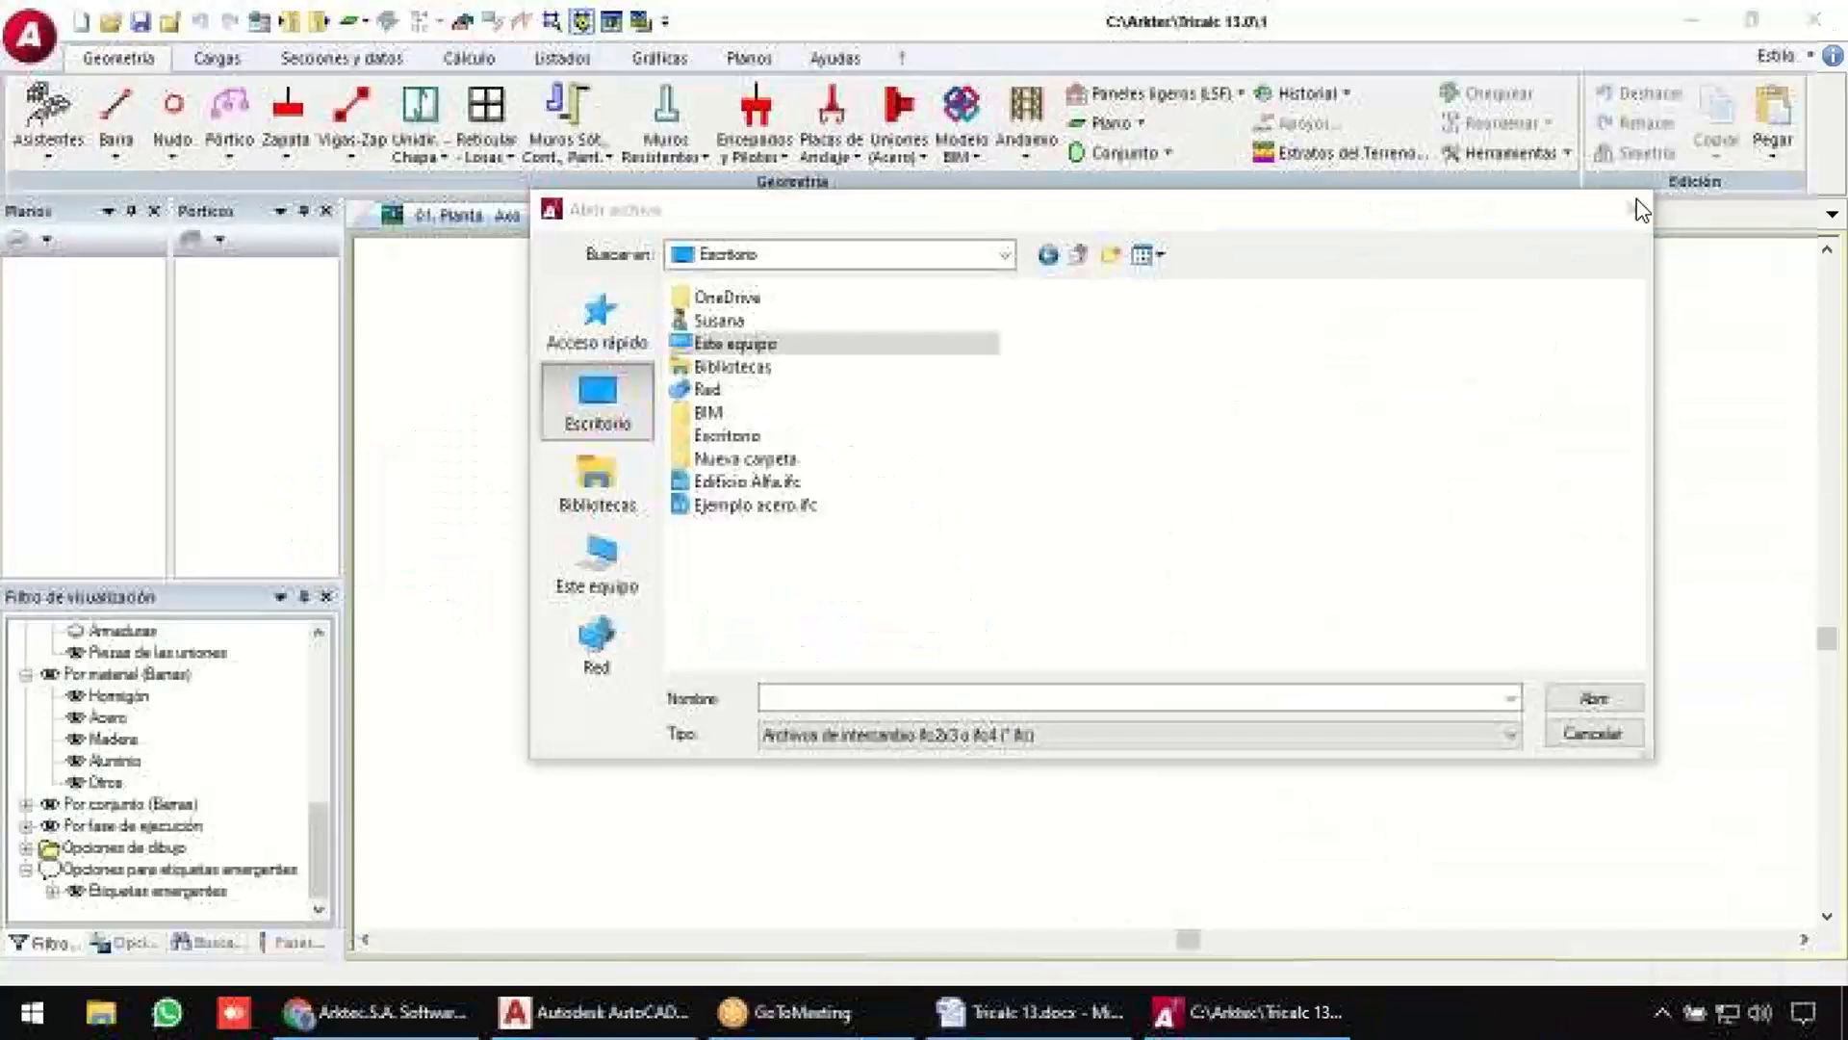
pyautogui.click(1592, 736)
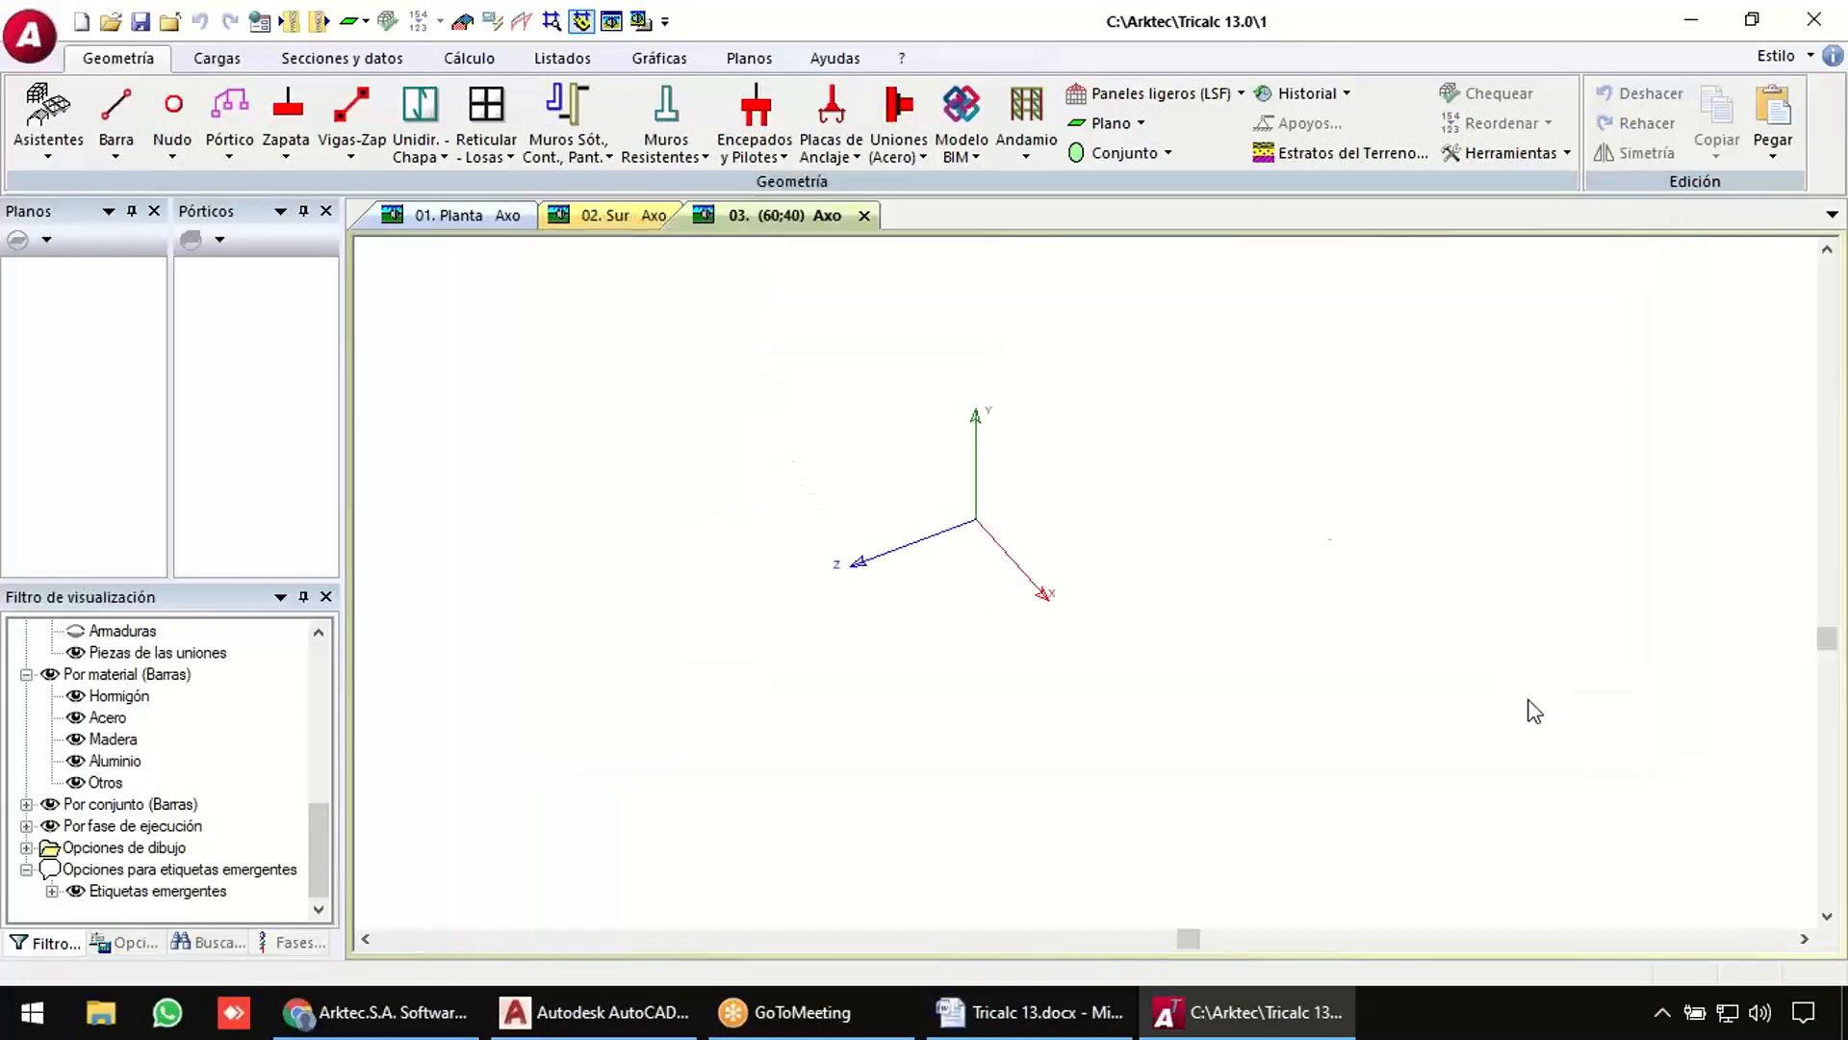
pyautogui.click(956, 128)
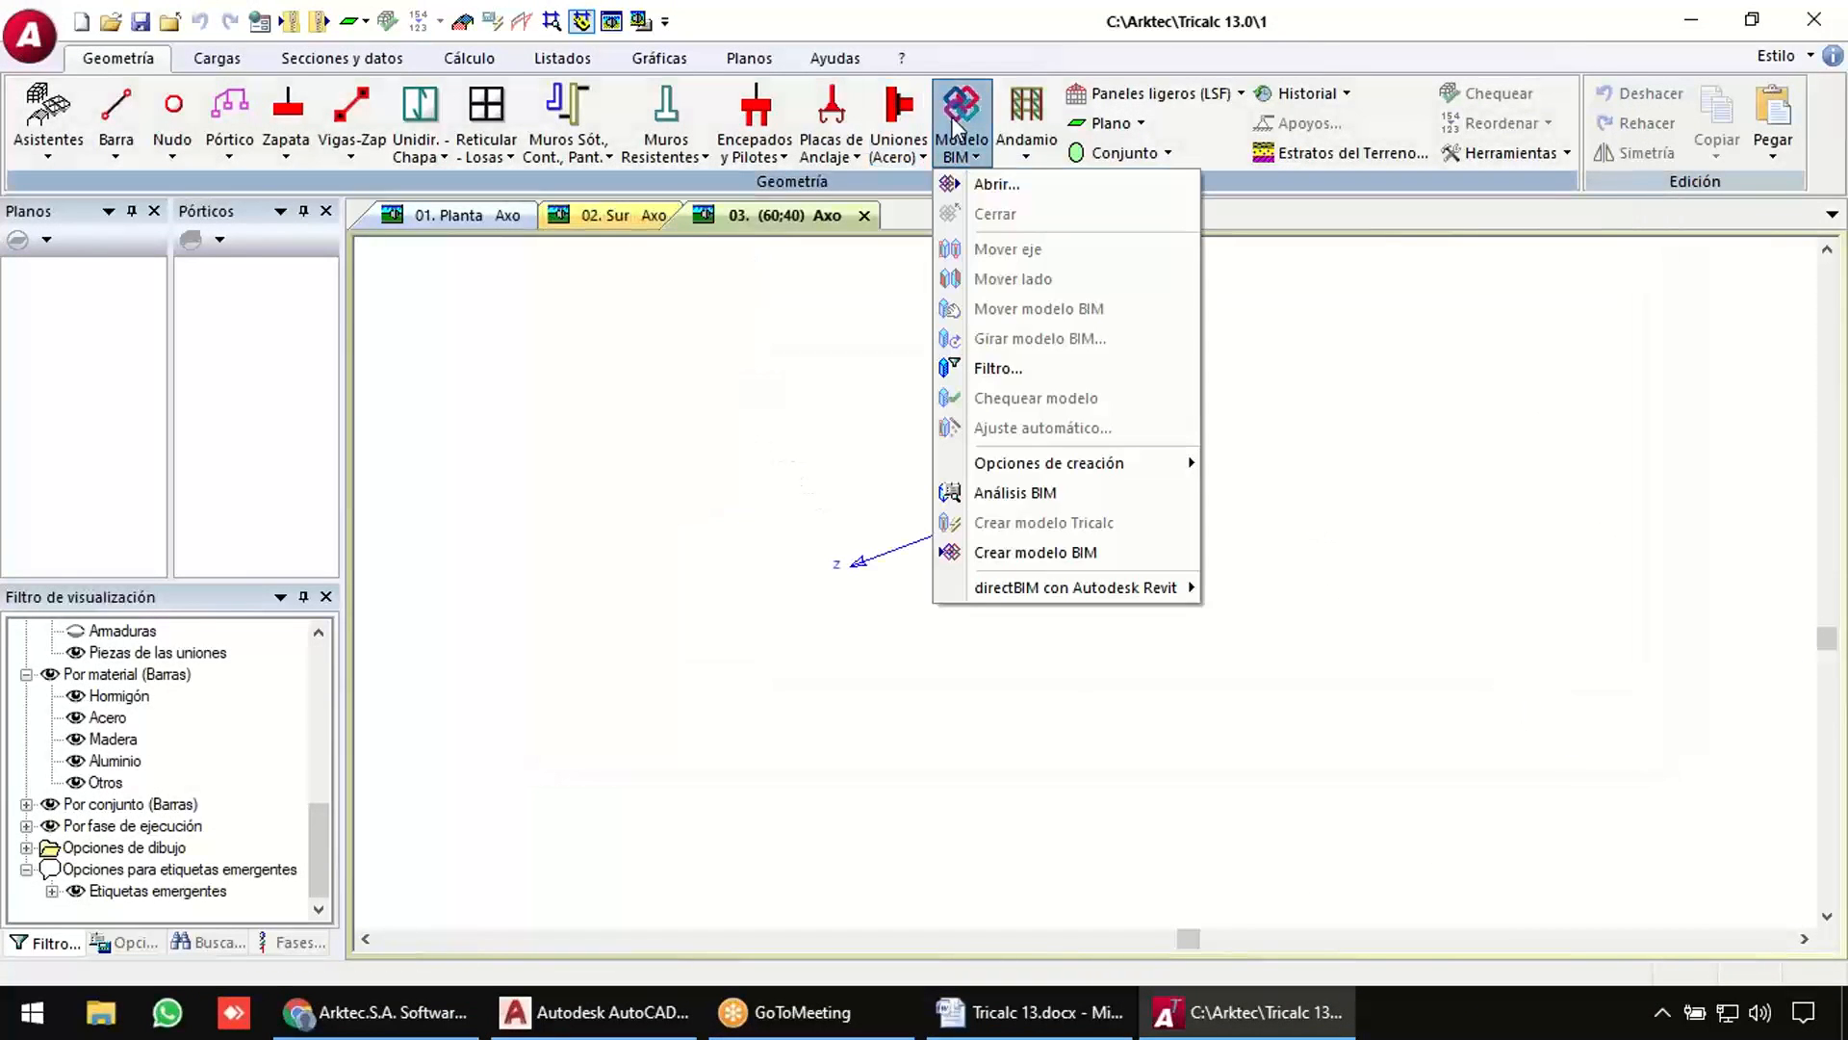
pyautogui.click(996, 182)
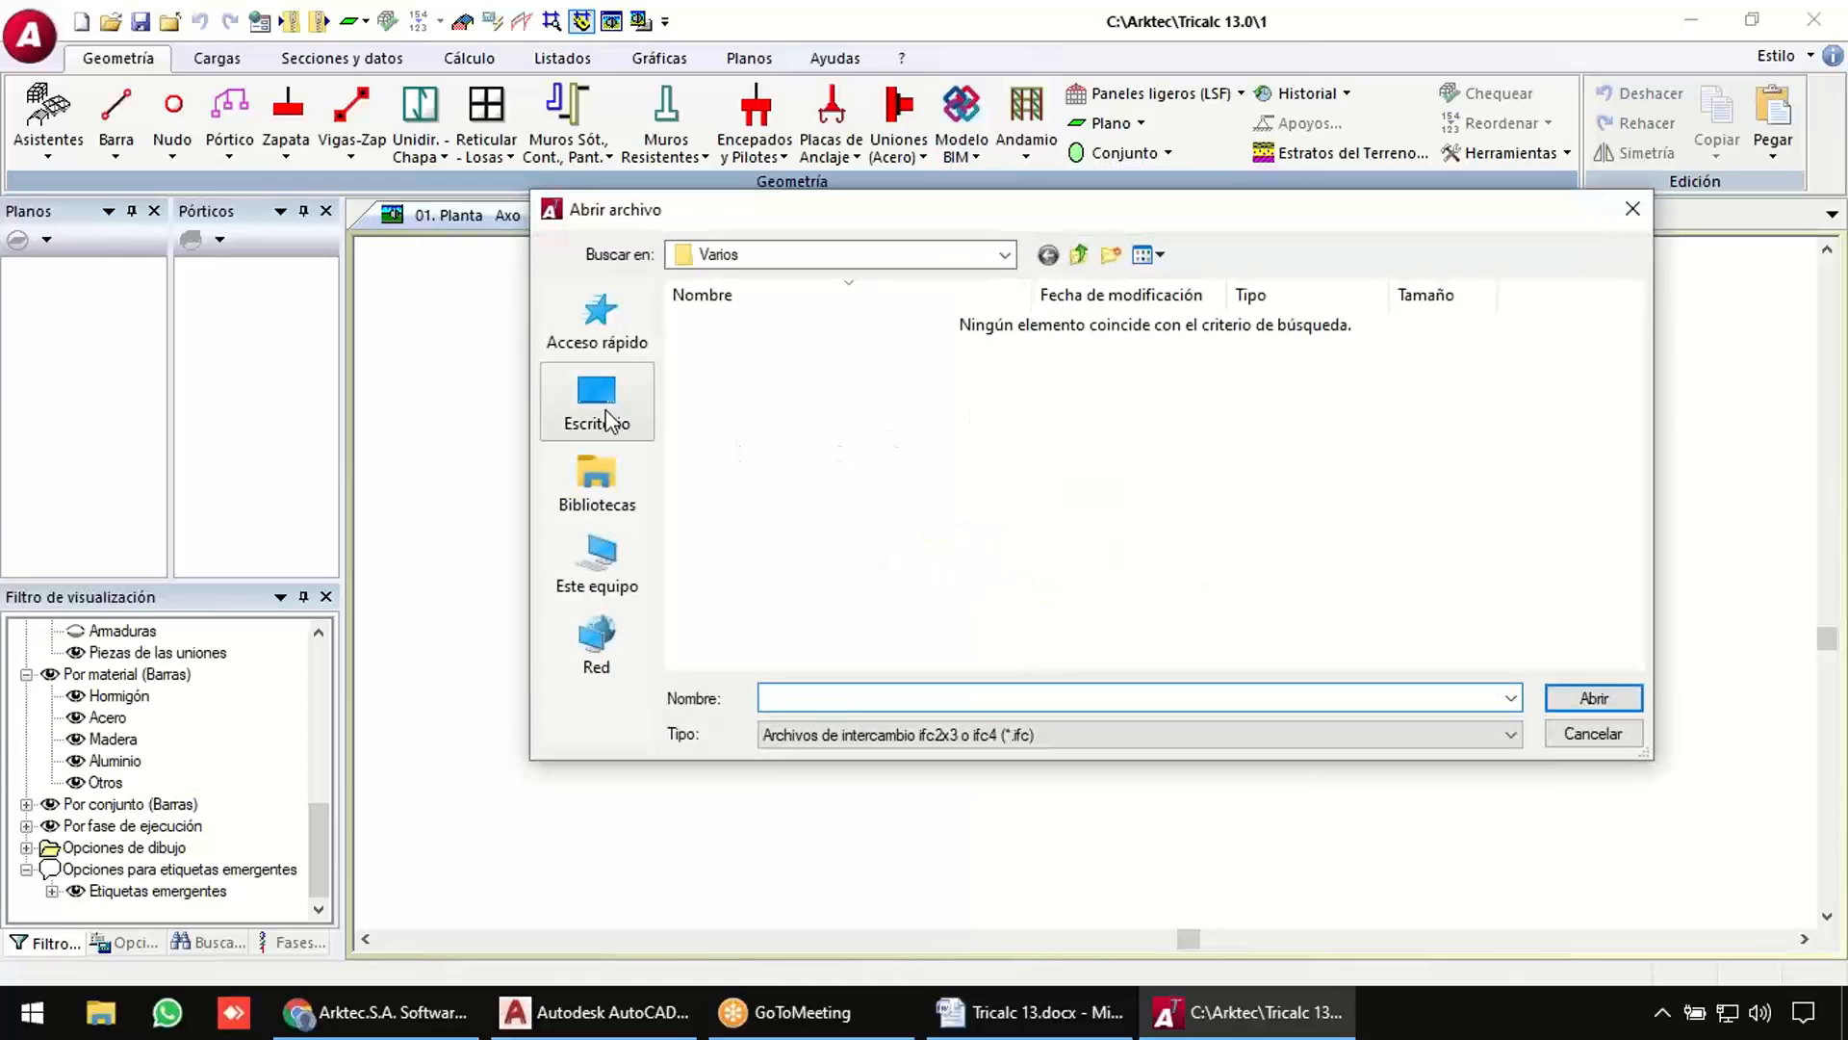
pyautogui.click(603, 409)
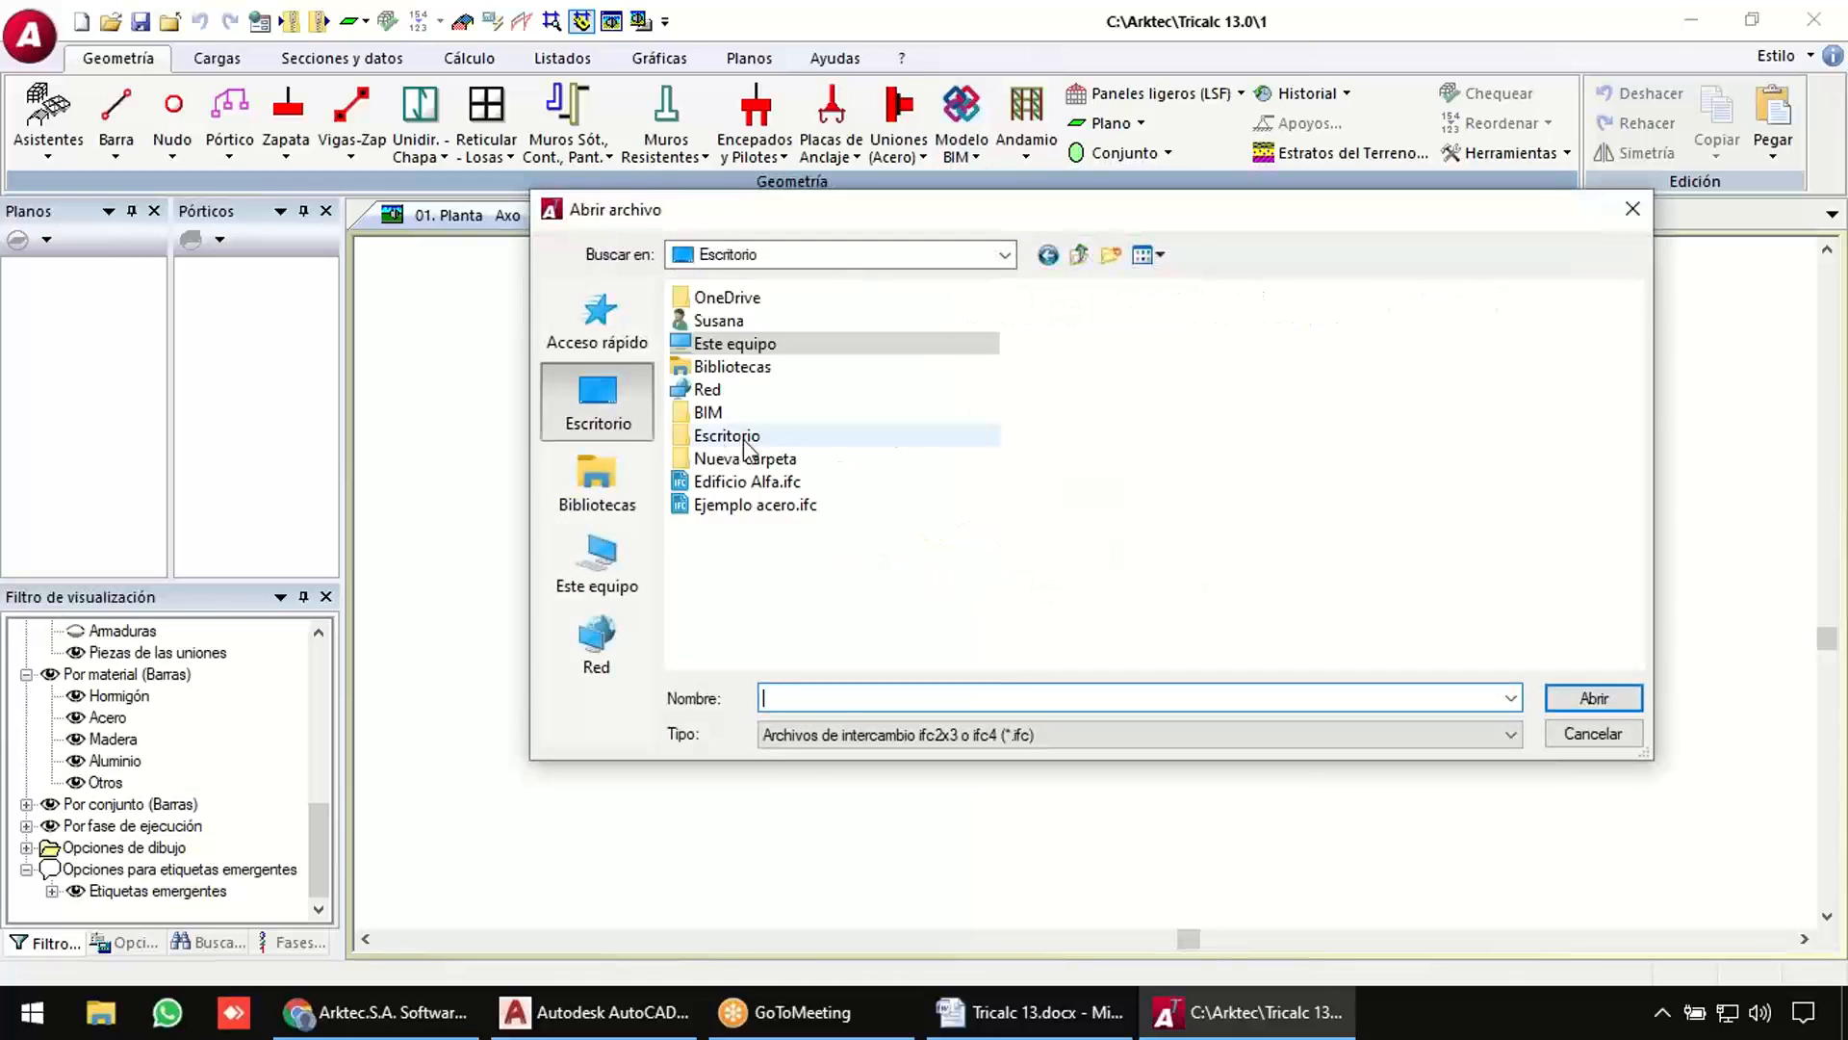
pyautogui.click(781, 507)
pyautogui.doubleClick(782, 506)
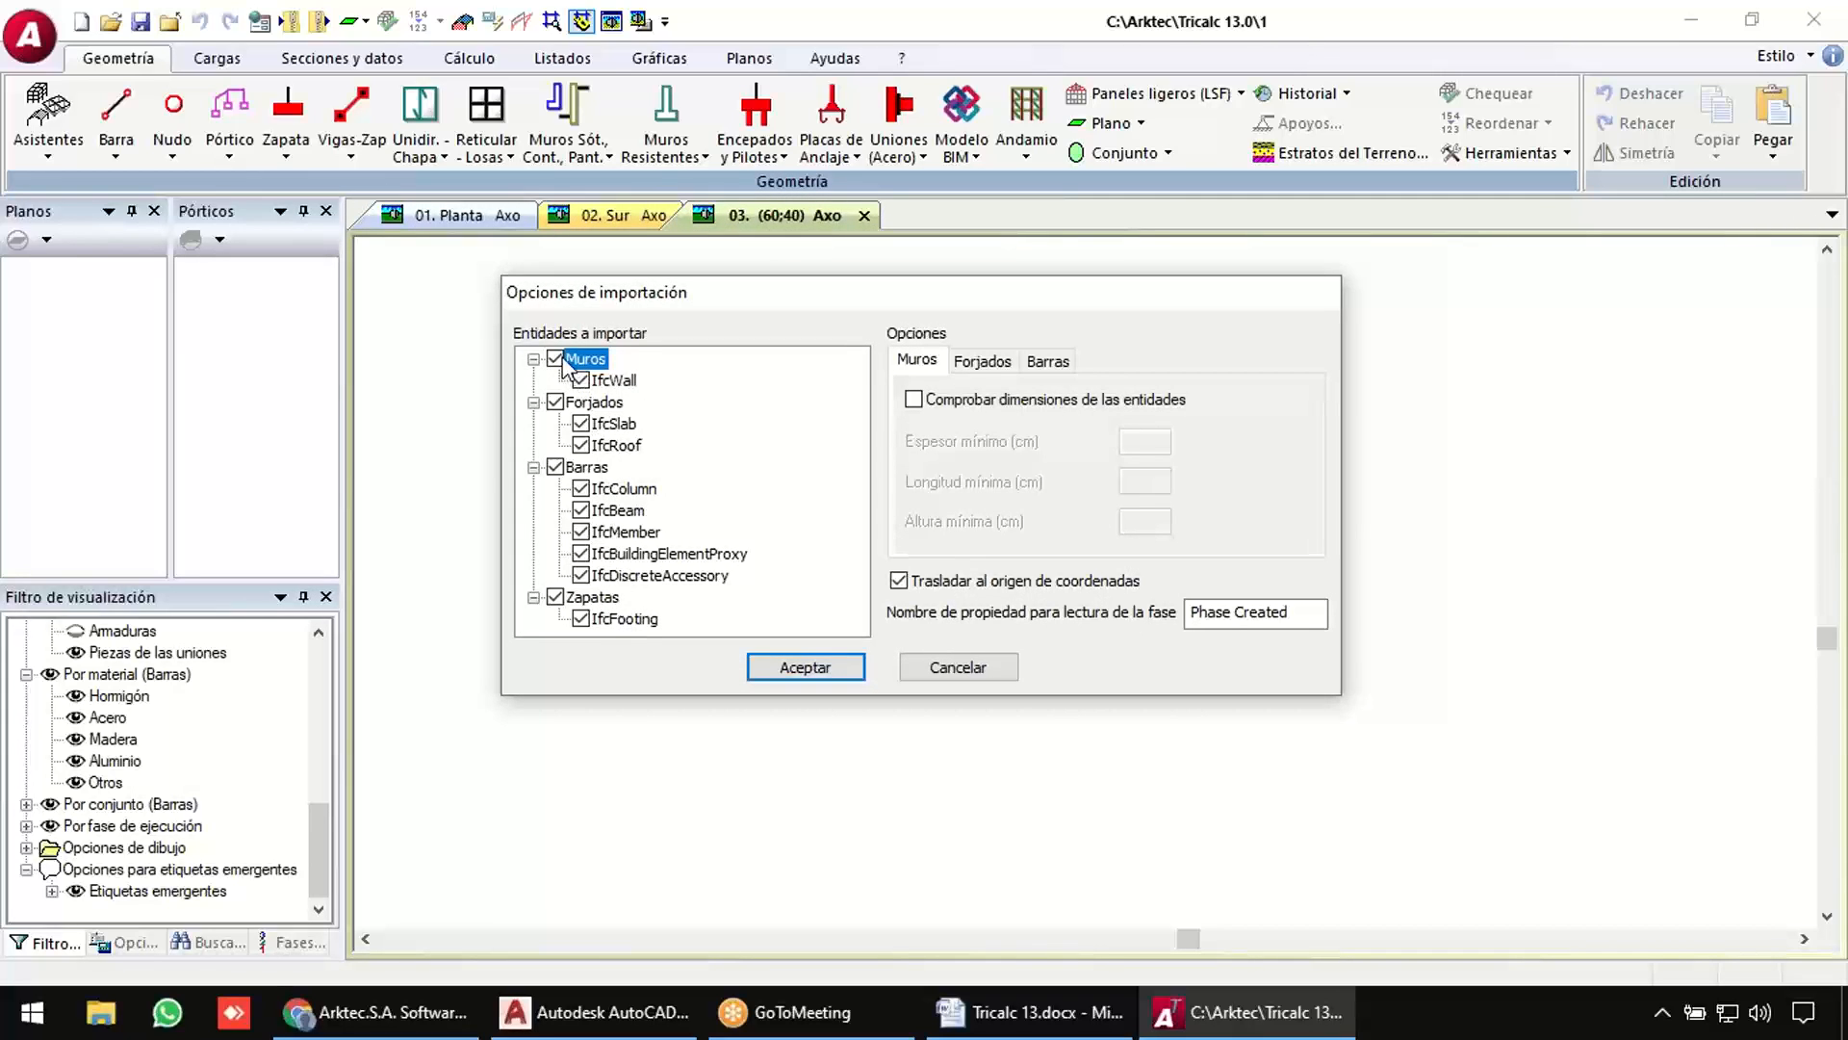
# Import the IFC entities with Forjados and IfcColumn included and translation to the coordinate origin, declining rotation to the general axes.
pyautogui.click(555, 404)
pyautogui.click(581, 488)
pyautogui.click(581, 510)
pyautogui.click(556, 402)
pyautogui.click(580, 488)
pyautogui.click(783, 668)
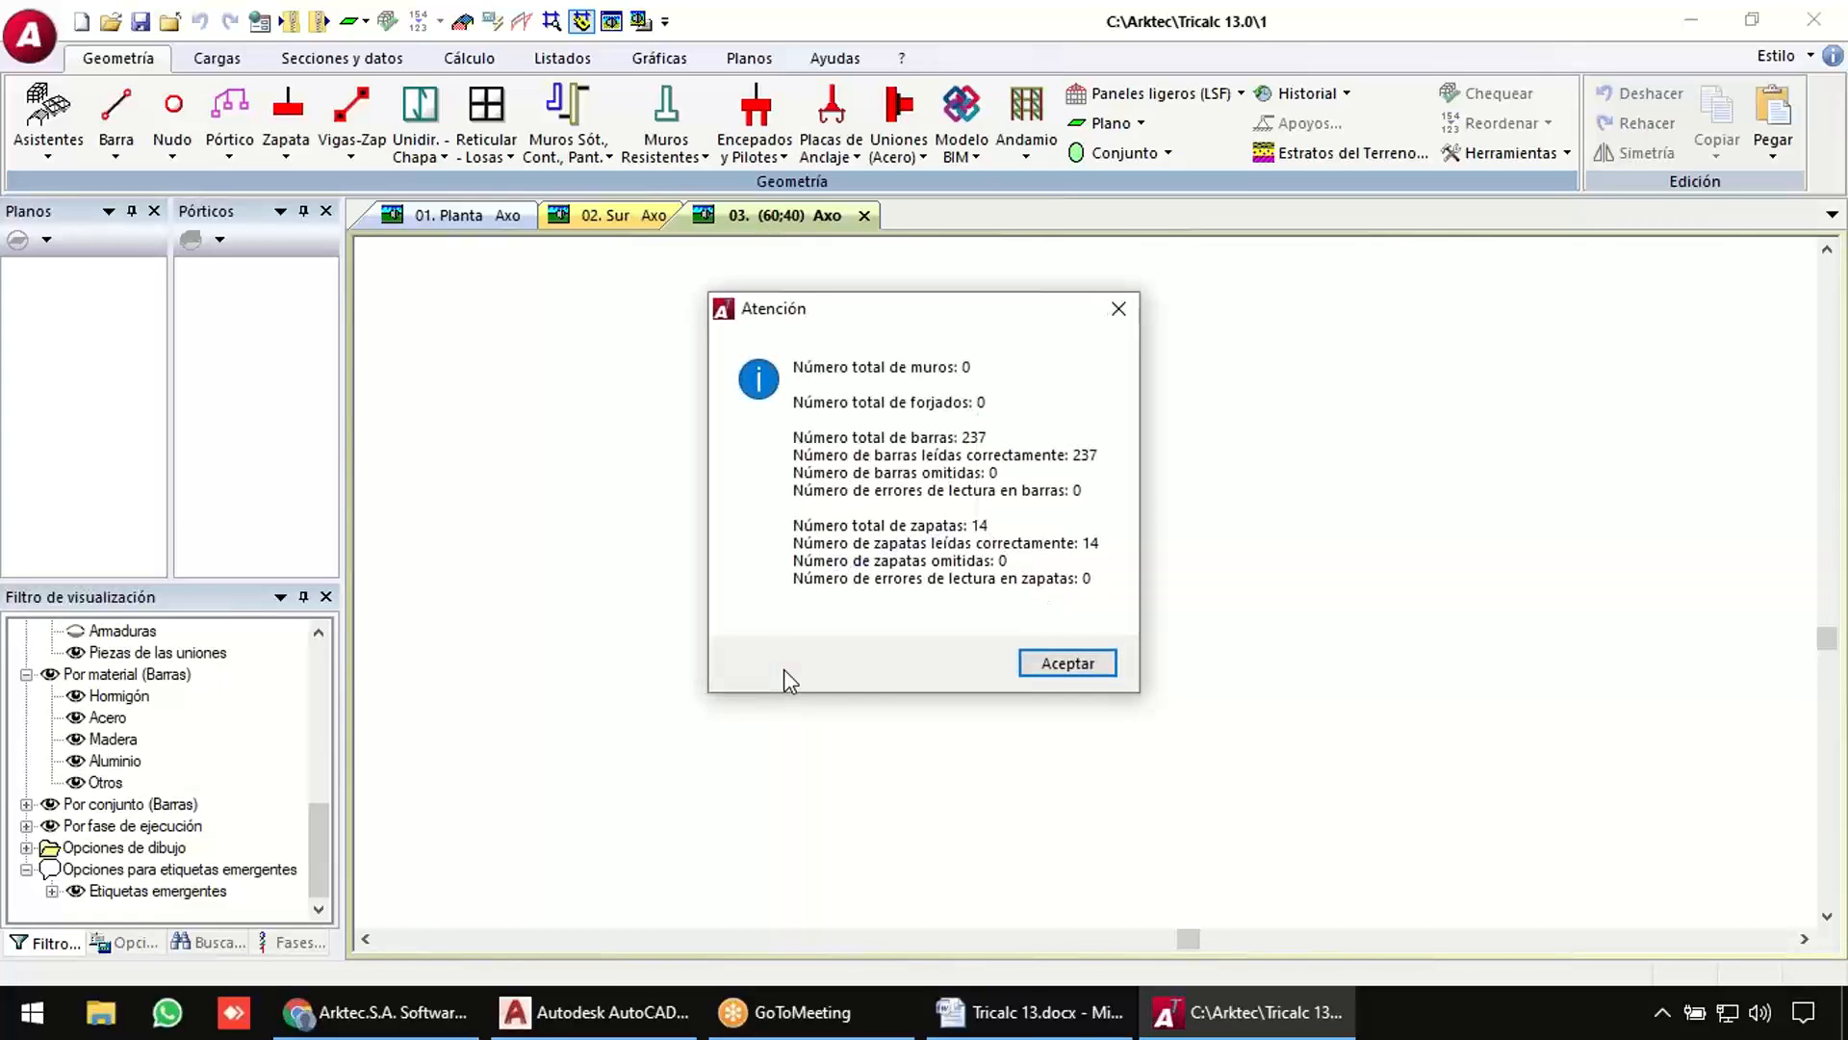
pyautogui.click(1045, 667)
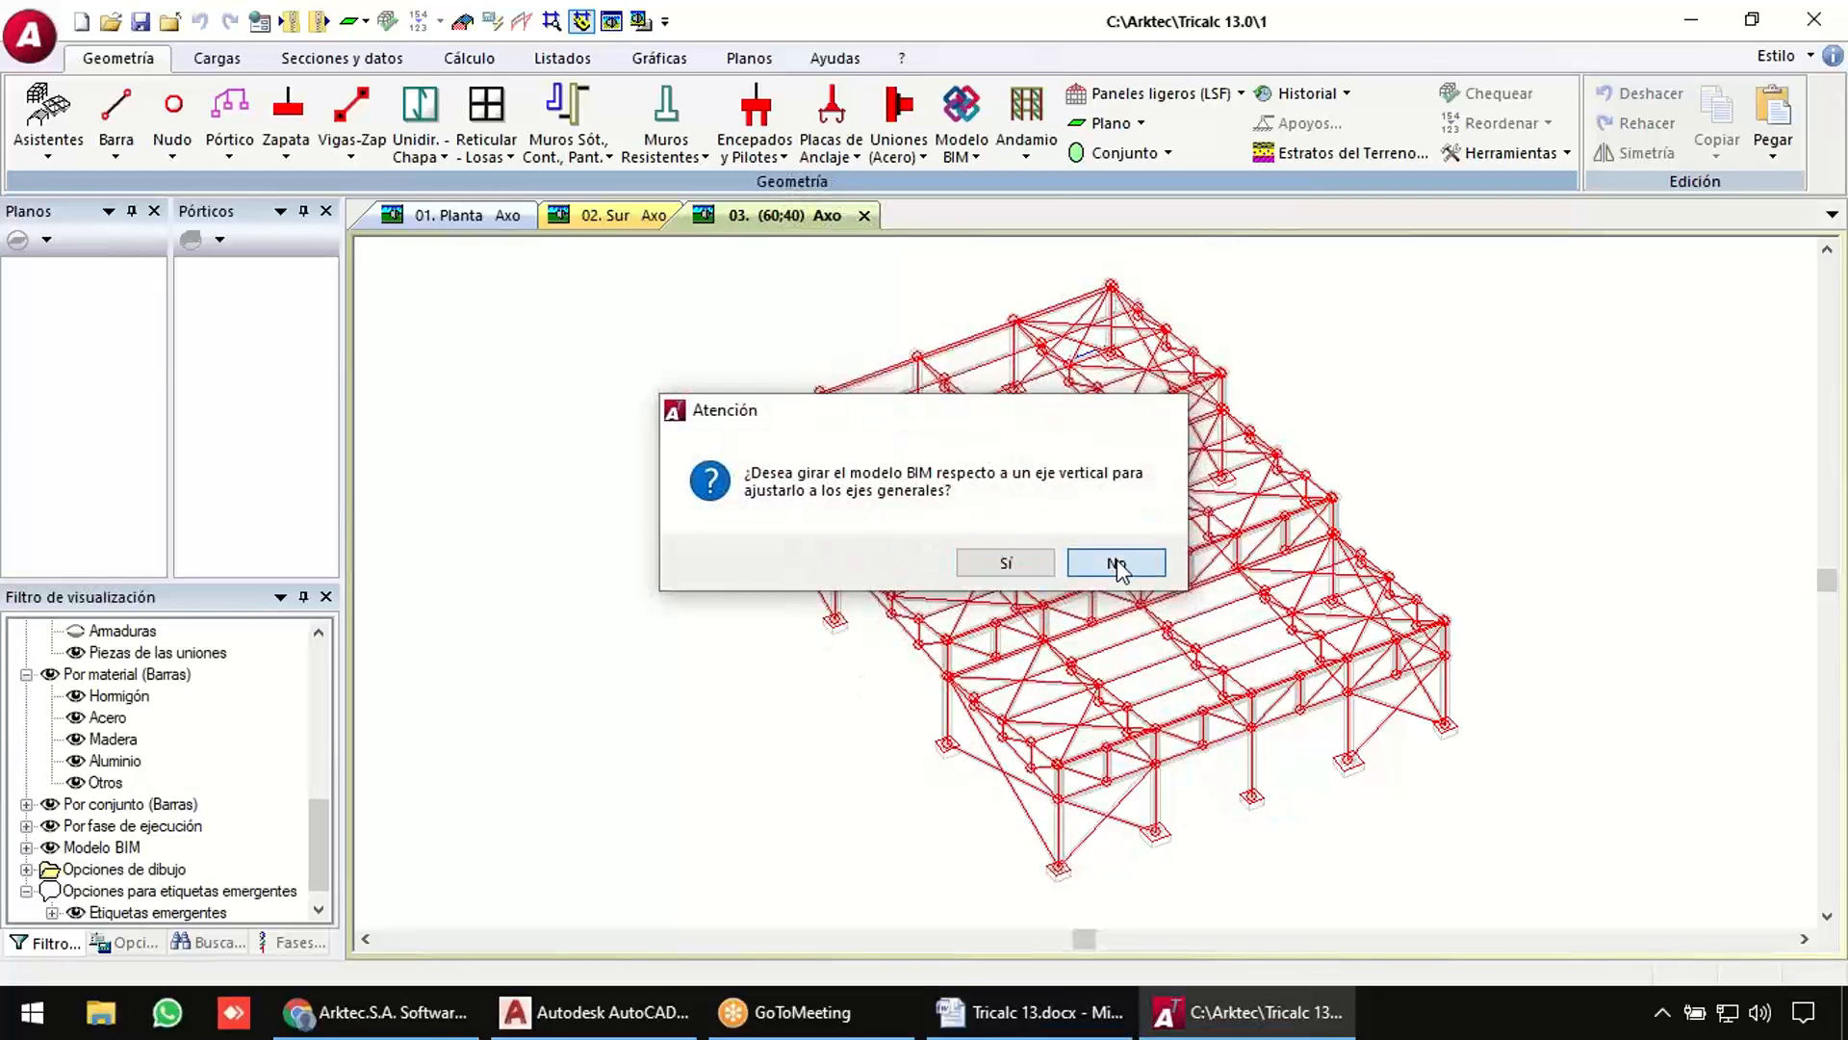
pyautogui.click(1117, 563)
pyautogui.click(1076, 561)
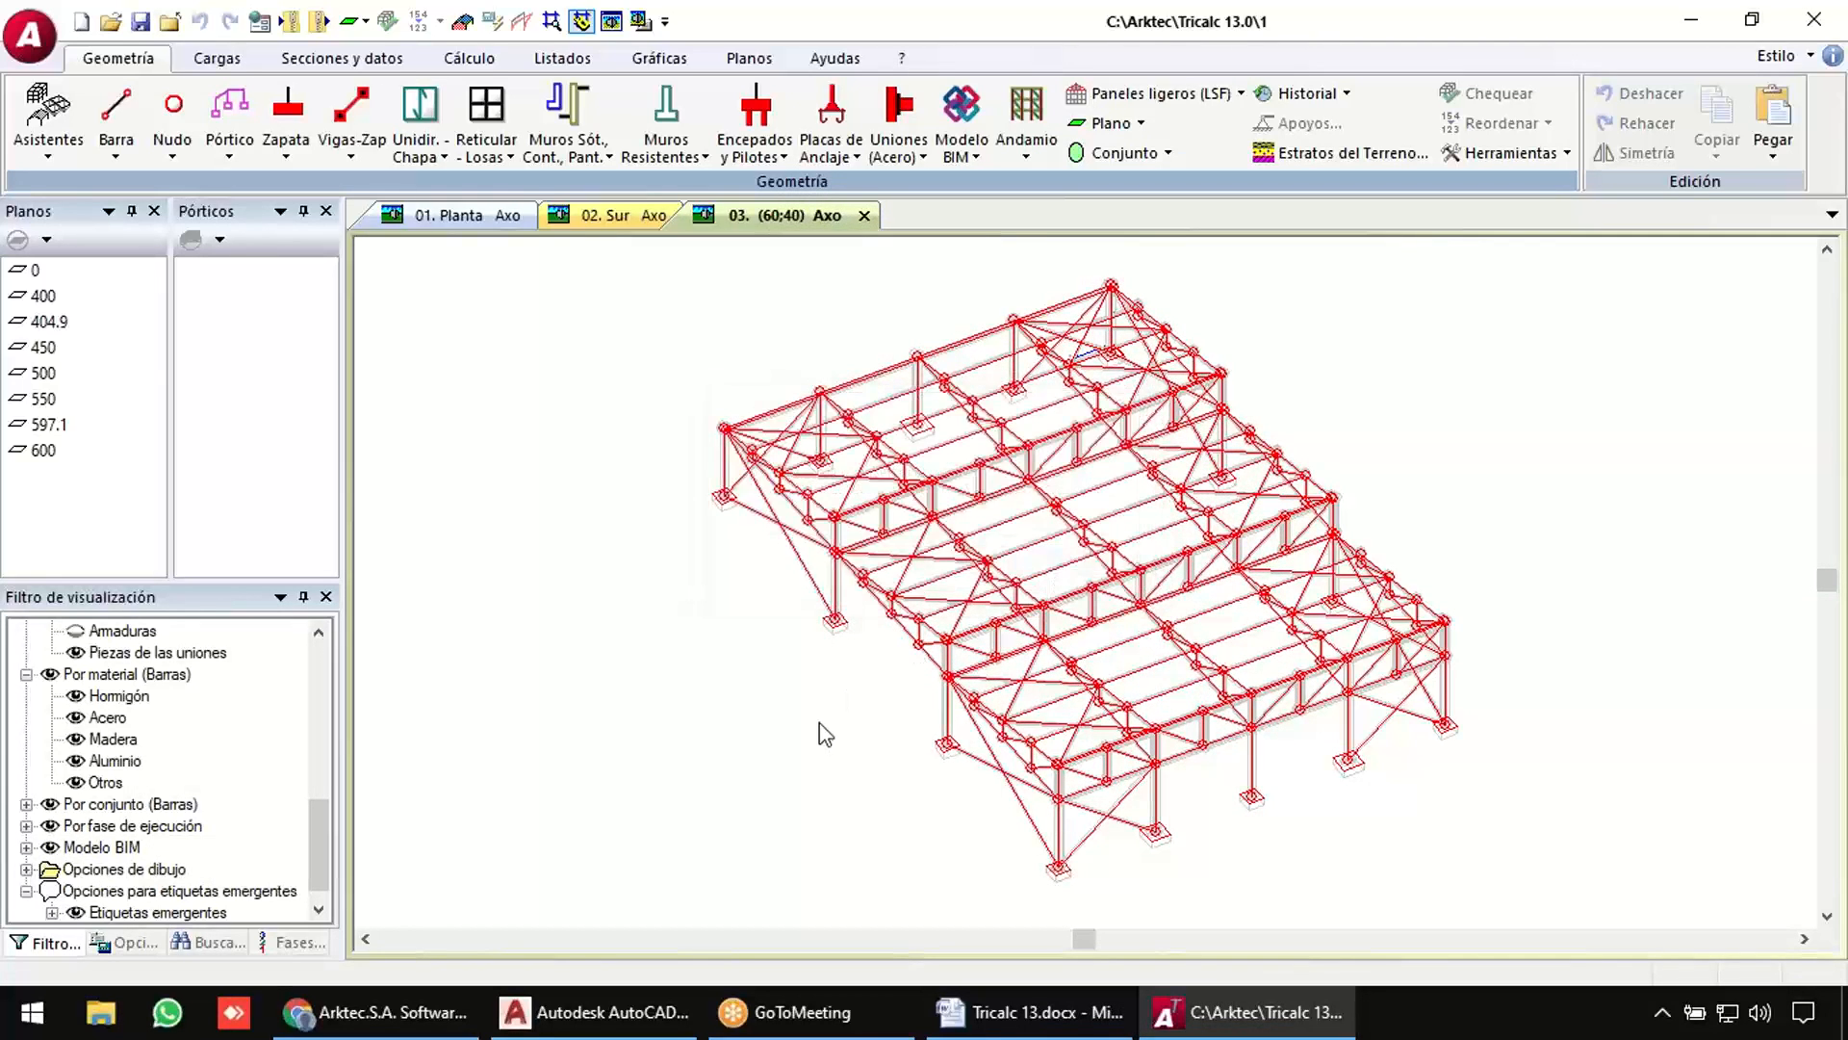
# Examine the imported BIM model from several angles, comparing the bar axes with the outlines at a column footing.
pyautogui.moveTo(819, 723); pyautogui.dragTo(893, 717, button='middle')
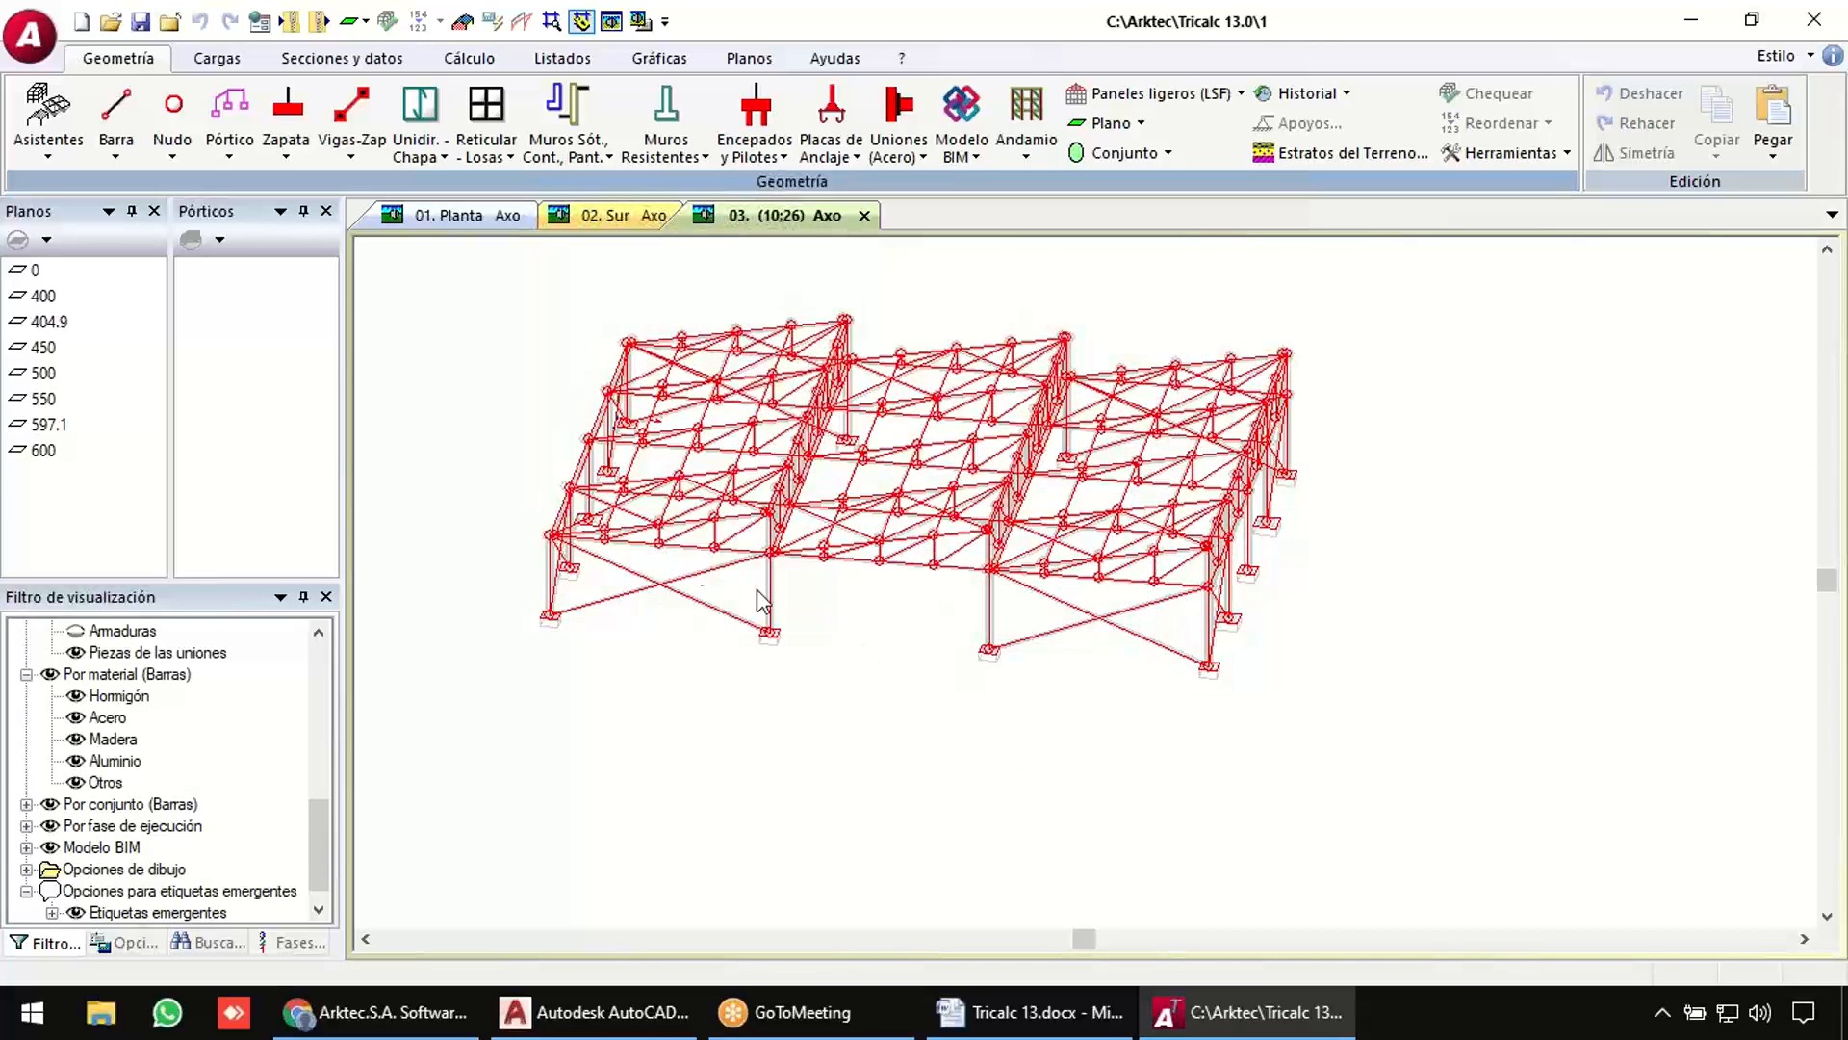
pyautogui.scroll(3, 685, 569)
pyautogui.scroll(2, 1013, 556)
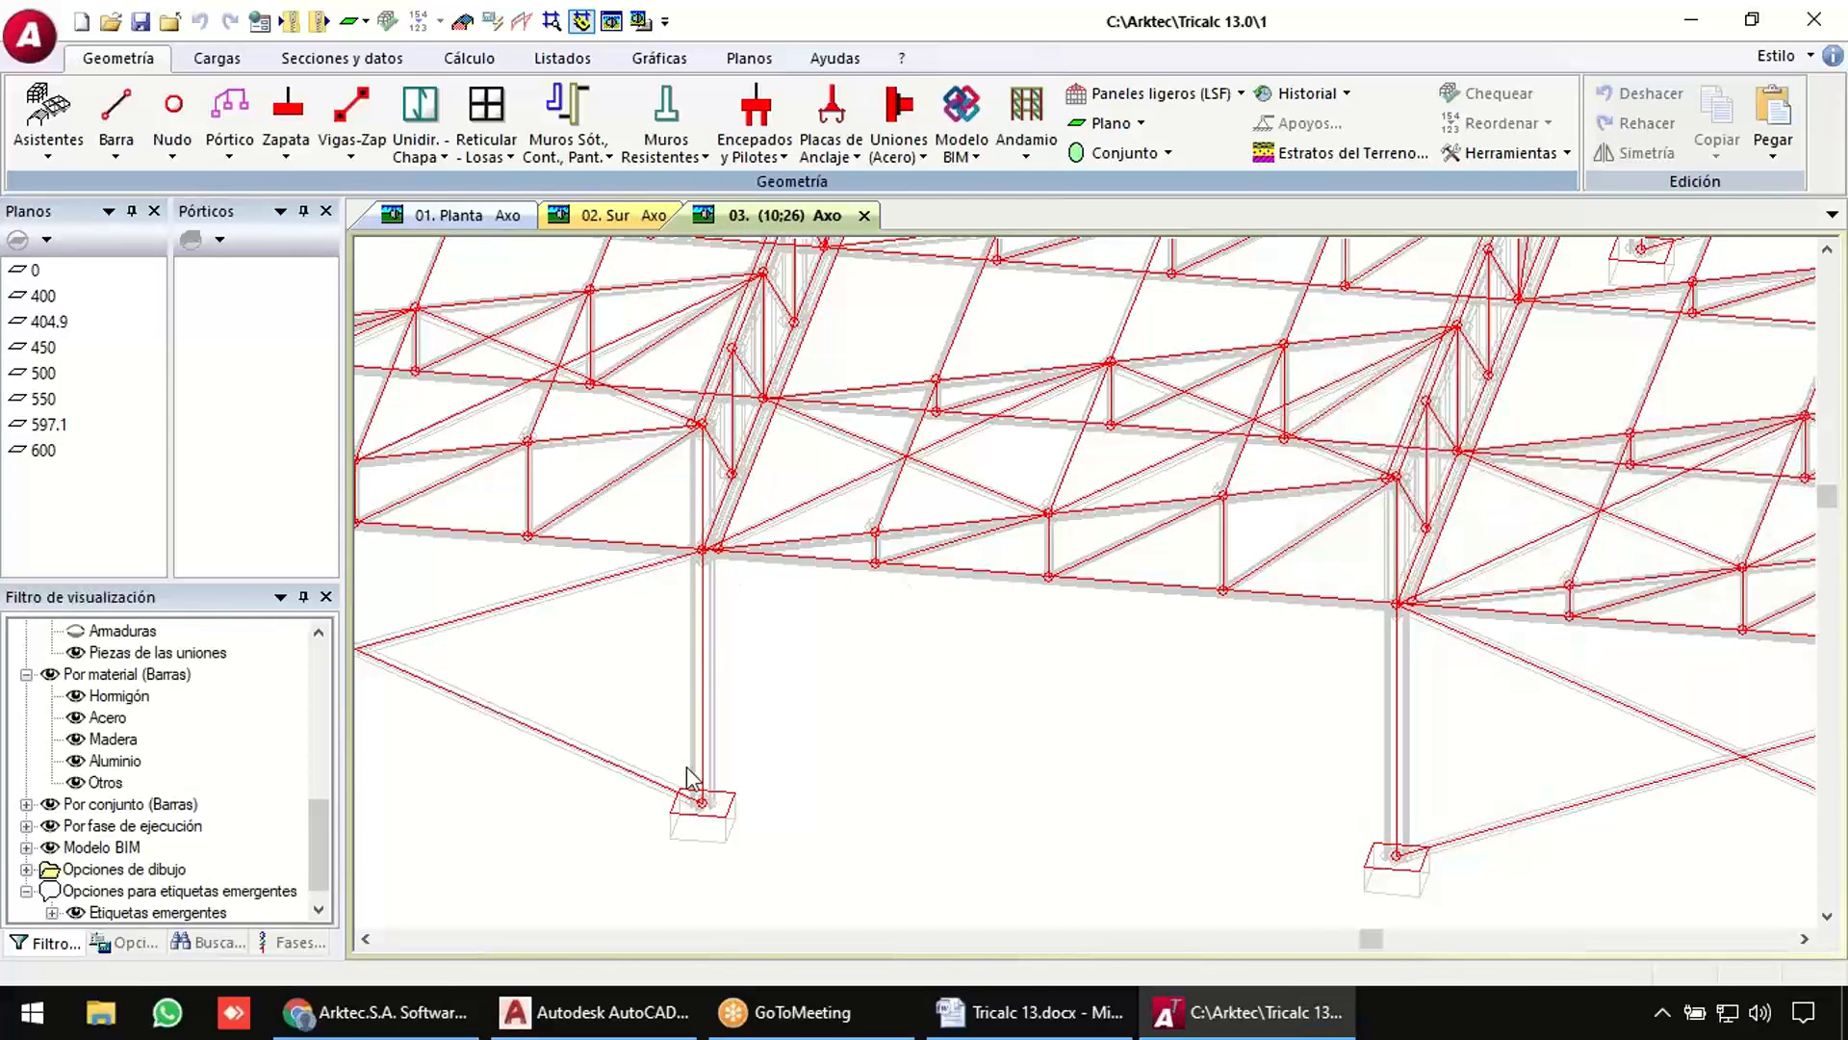
pyautogui.scroll(3, 693, 805)
pyautogui.scroll(2, 693, 805)
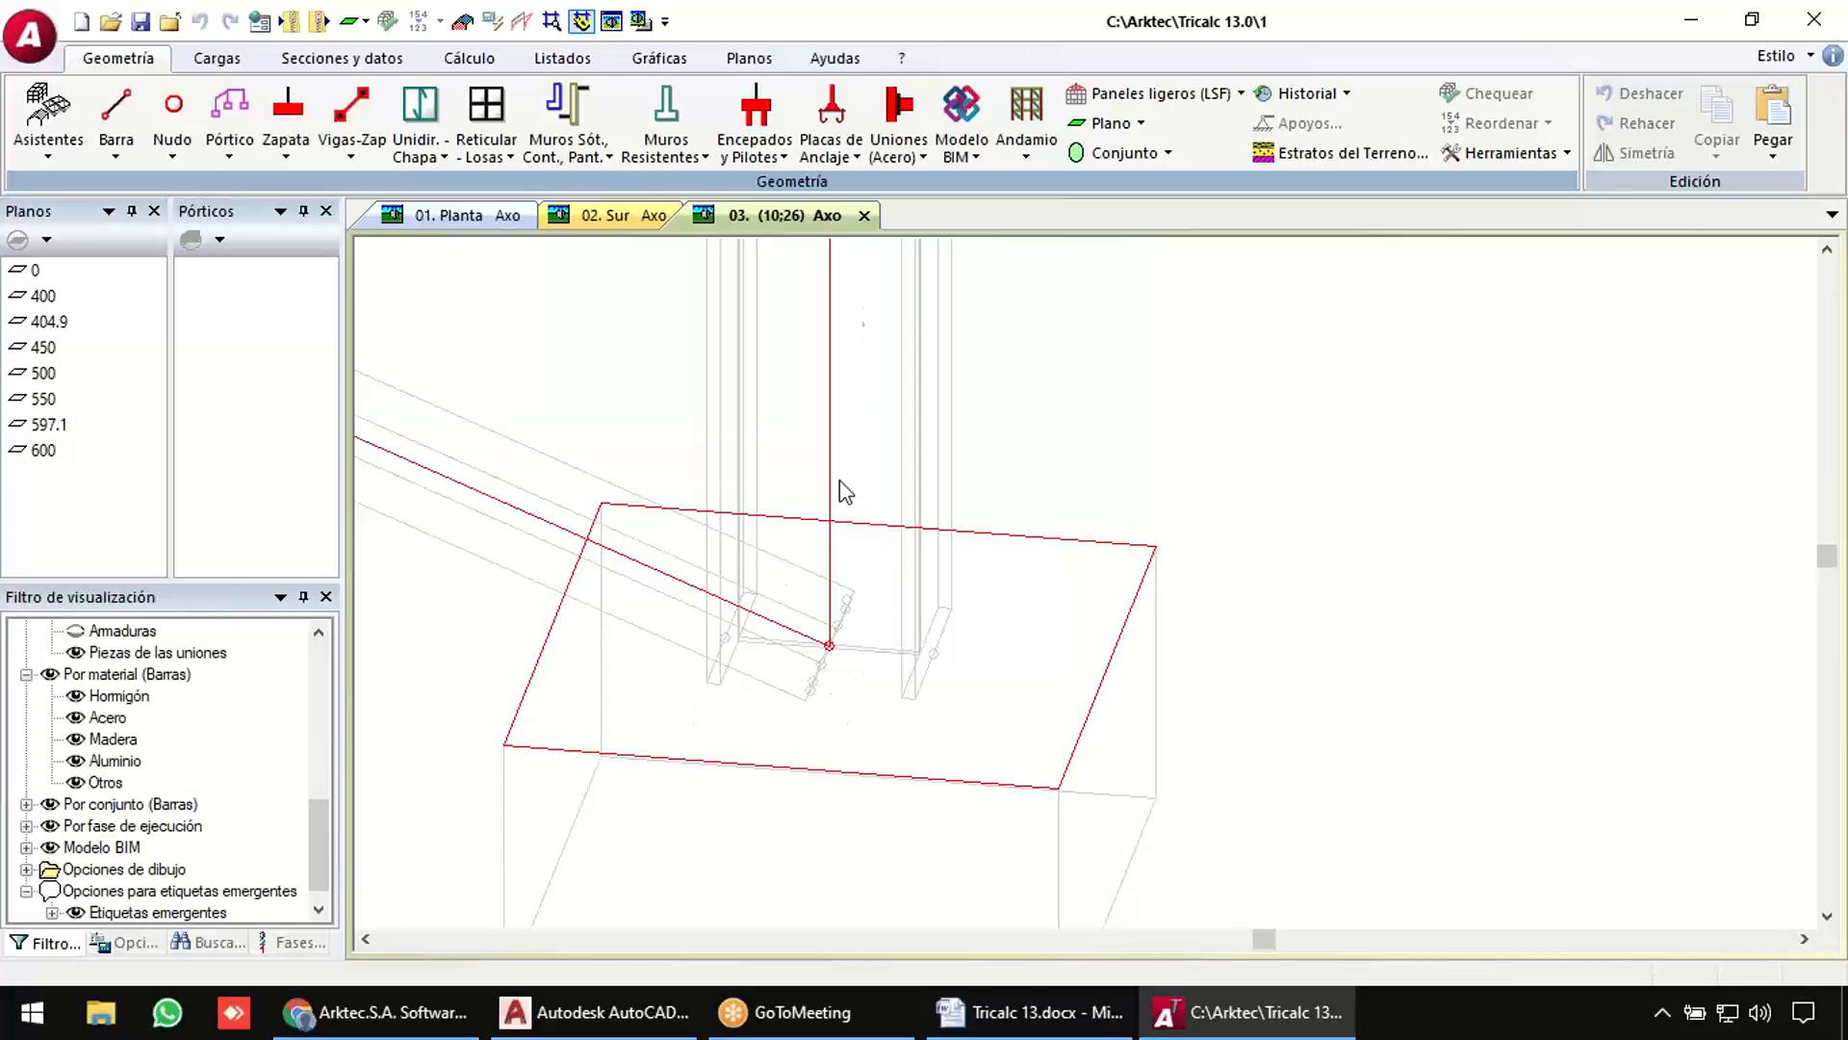
pyautogui.scroll(-4, 862, 506)
pyautogui.scroll(-2, 869, 498)
pyautogui.scroll(4, 1016, 343)
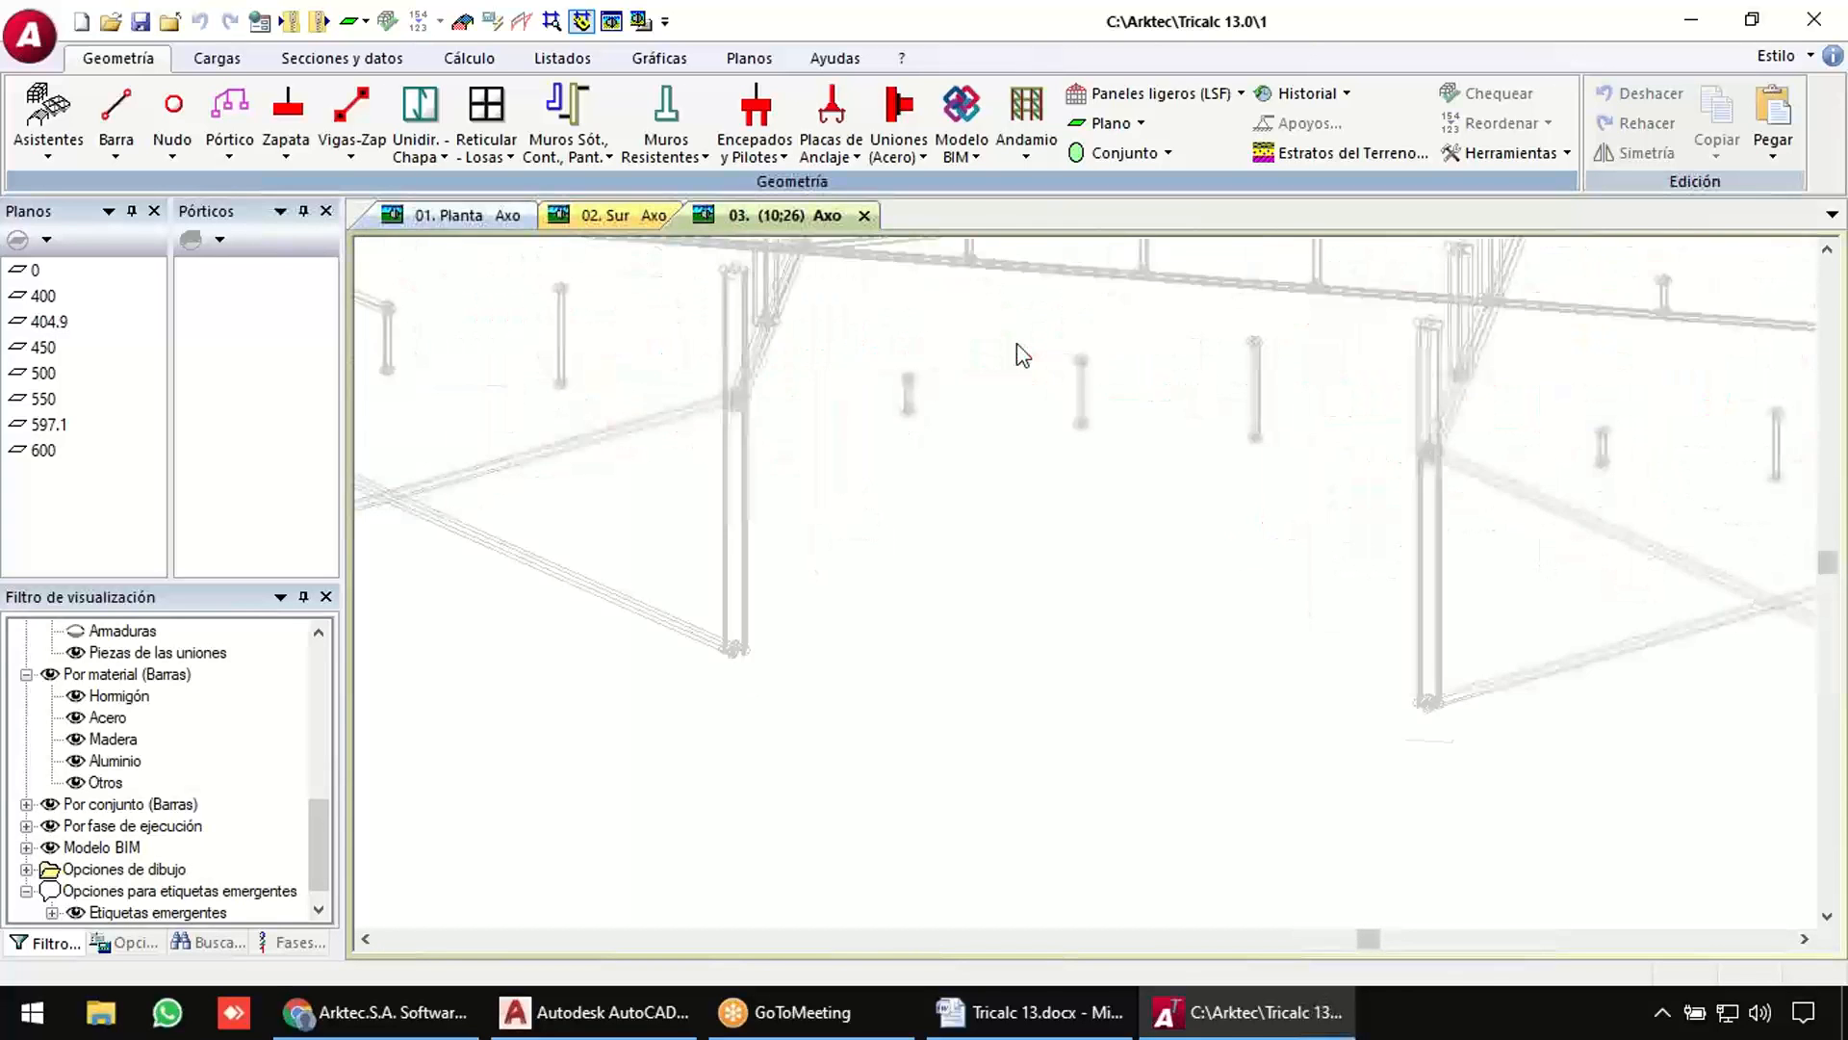
pyautogui.scroll(-4, 995, 507)
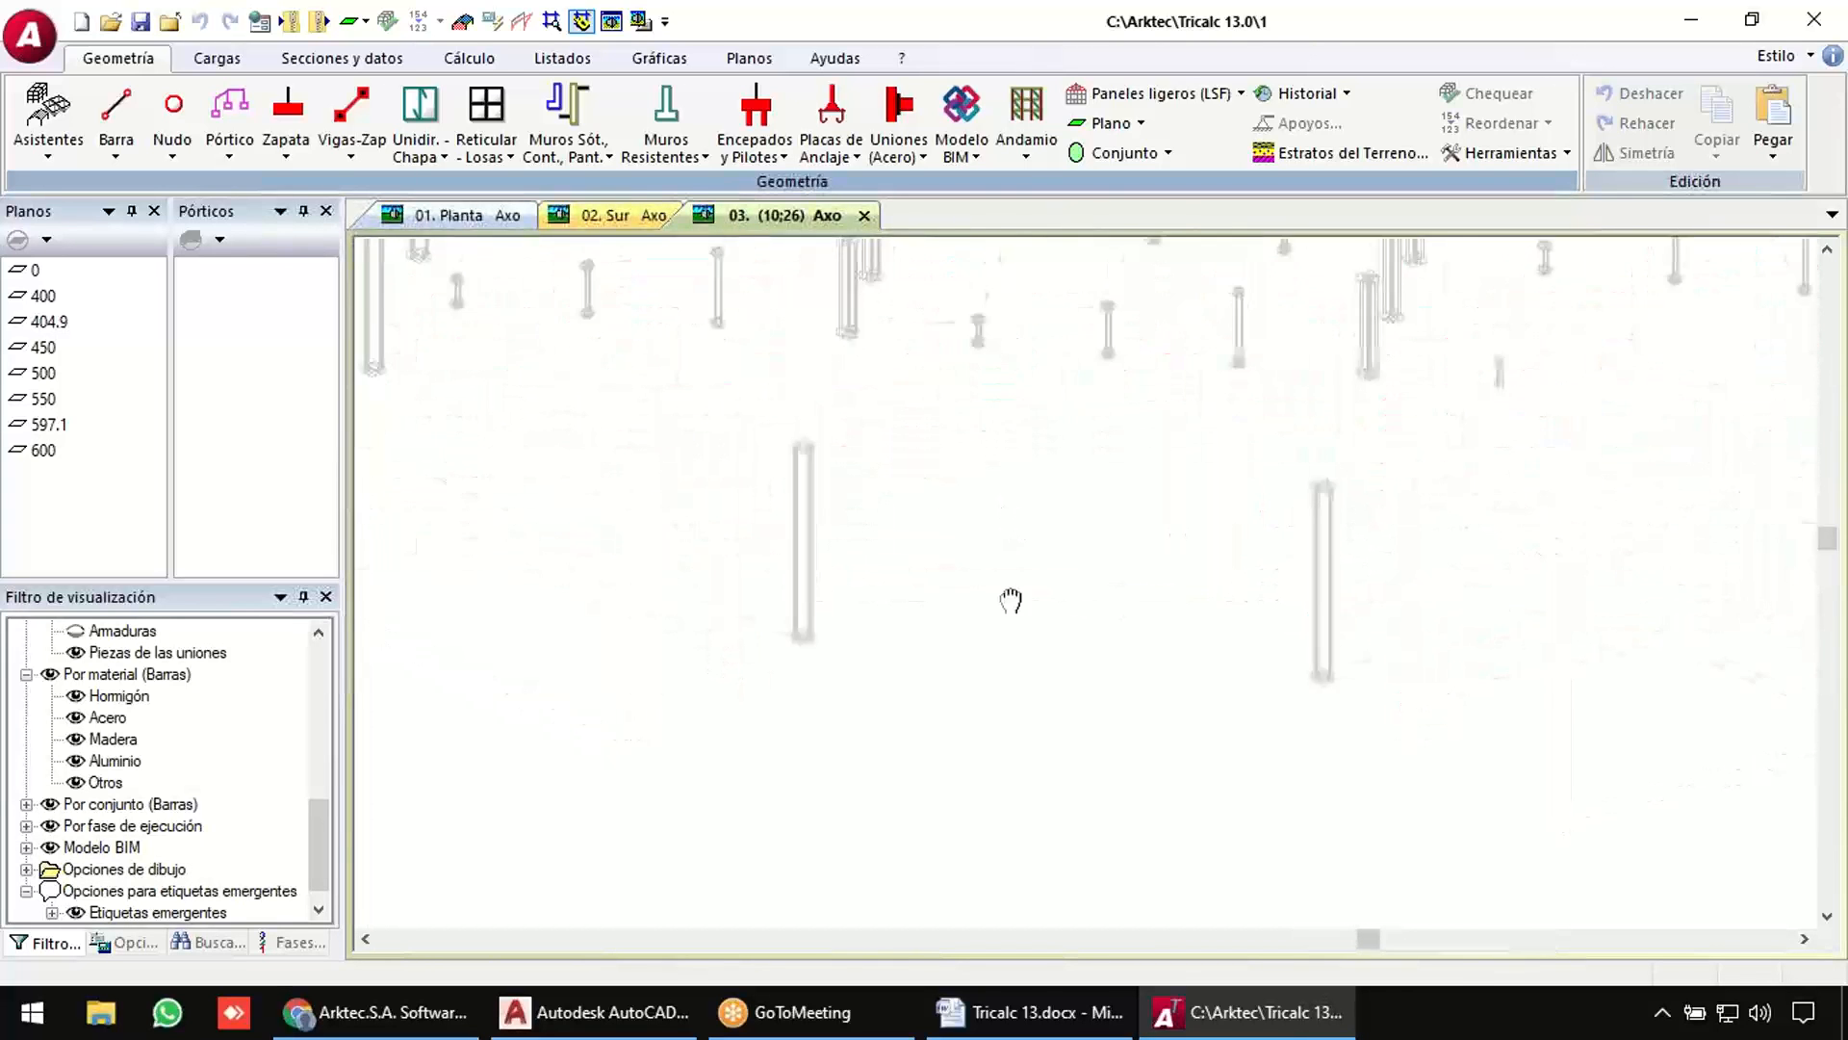
pyautogui.moveTo(1019, 602); pyautogui.dragTo(967, 746, button='middle')
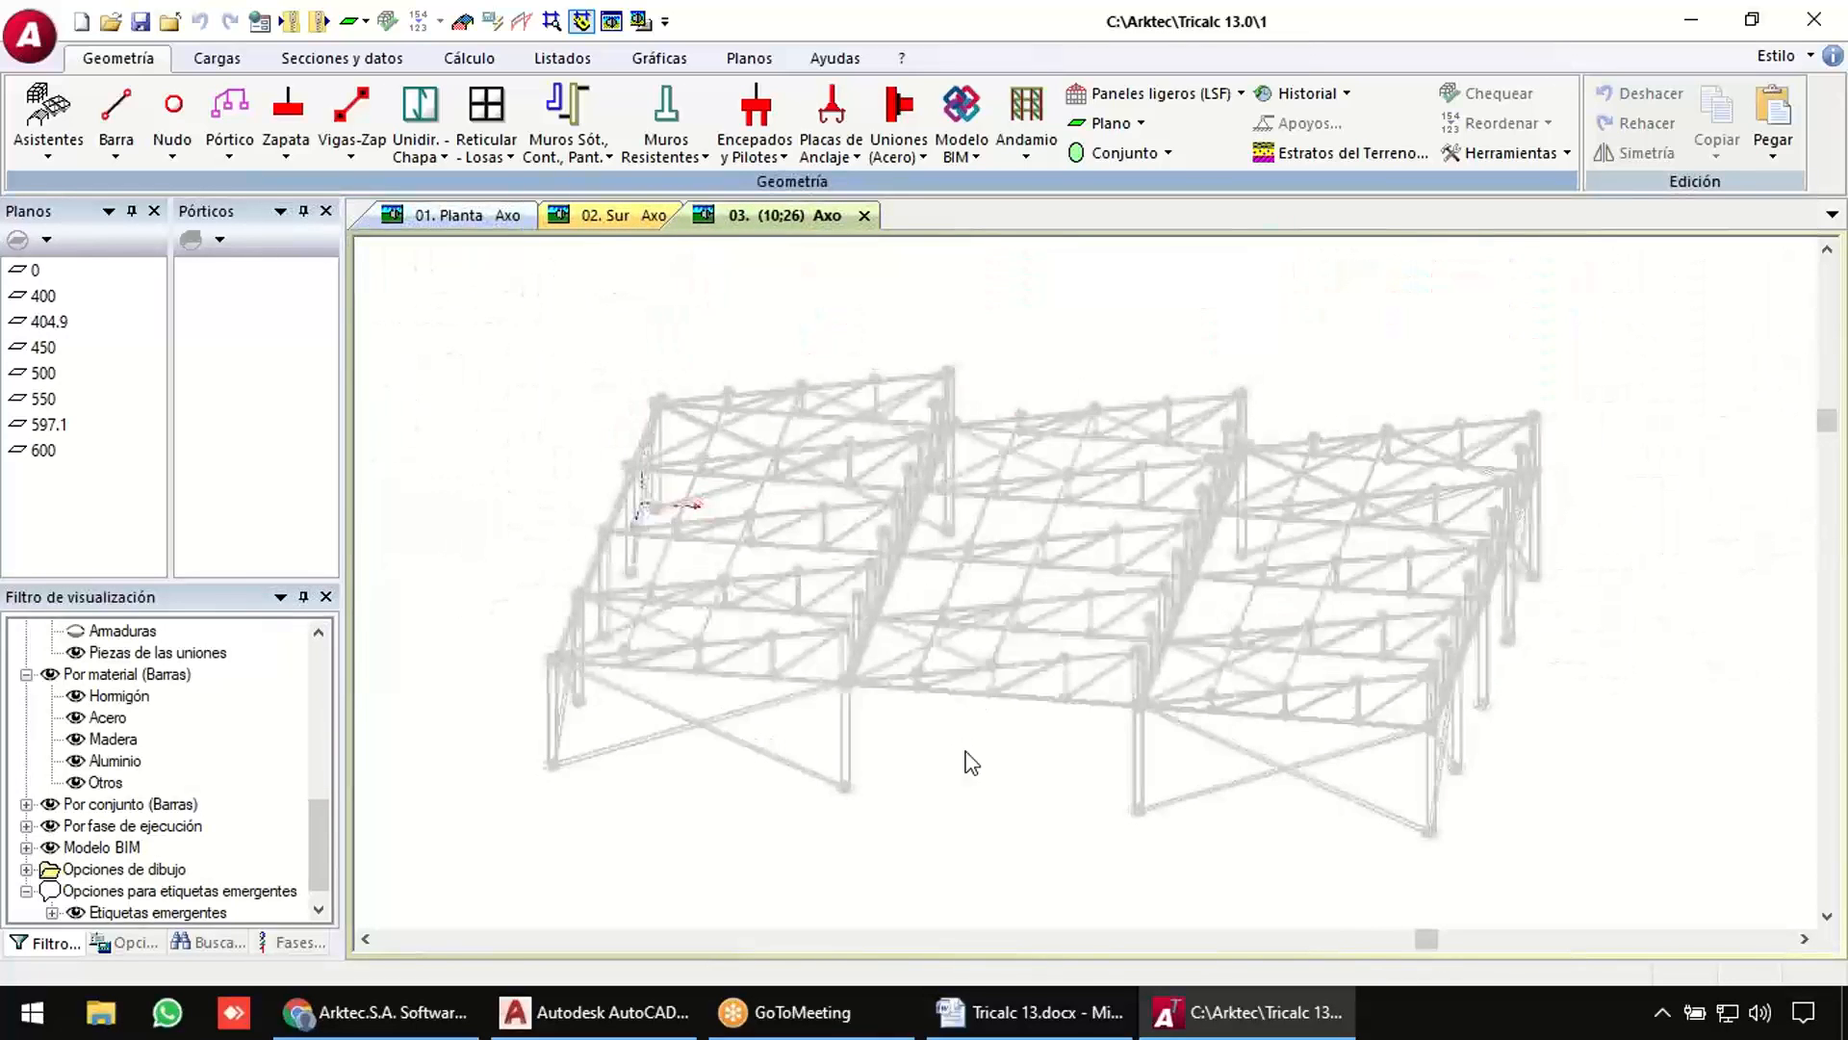
# Create the Tricalc model from the imported BIM model without storing a copy in the geometry history.
pyautogui.click(966, 142)
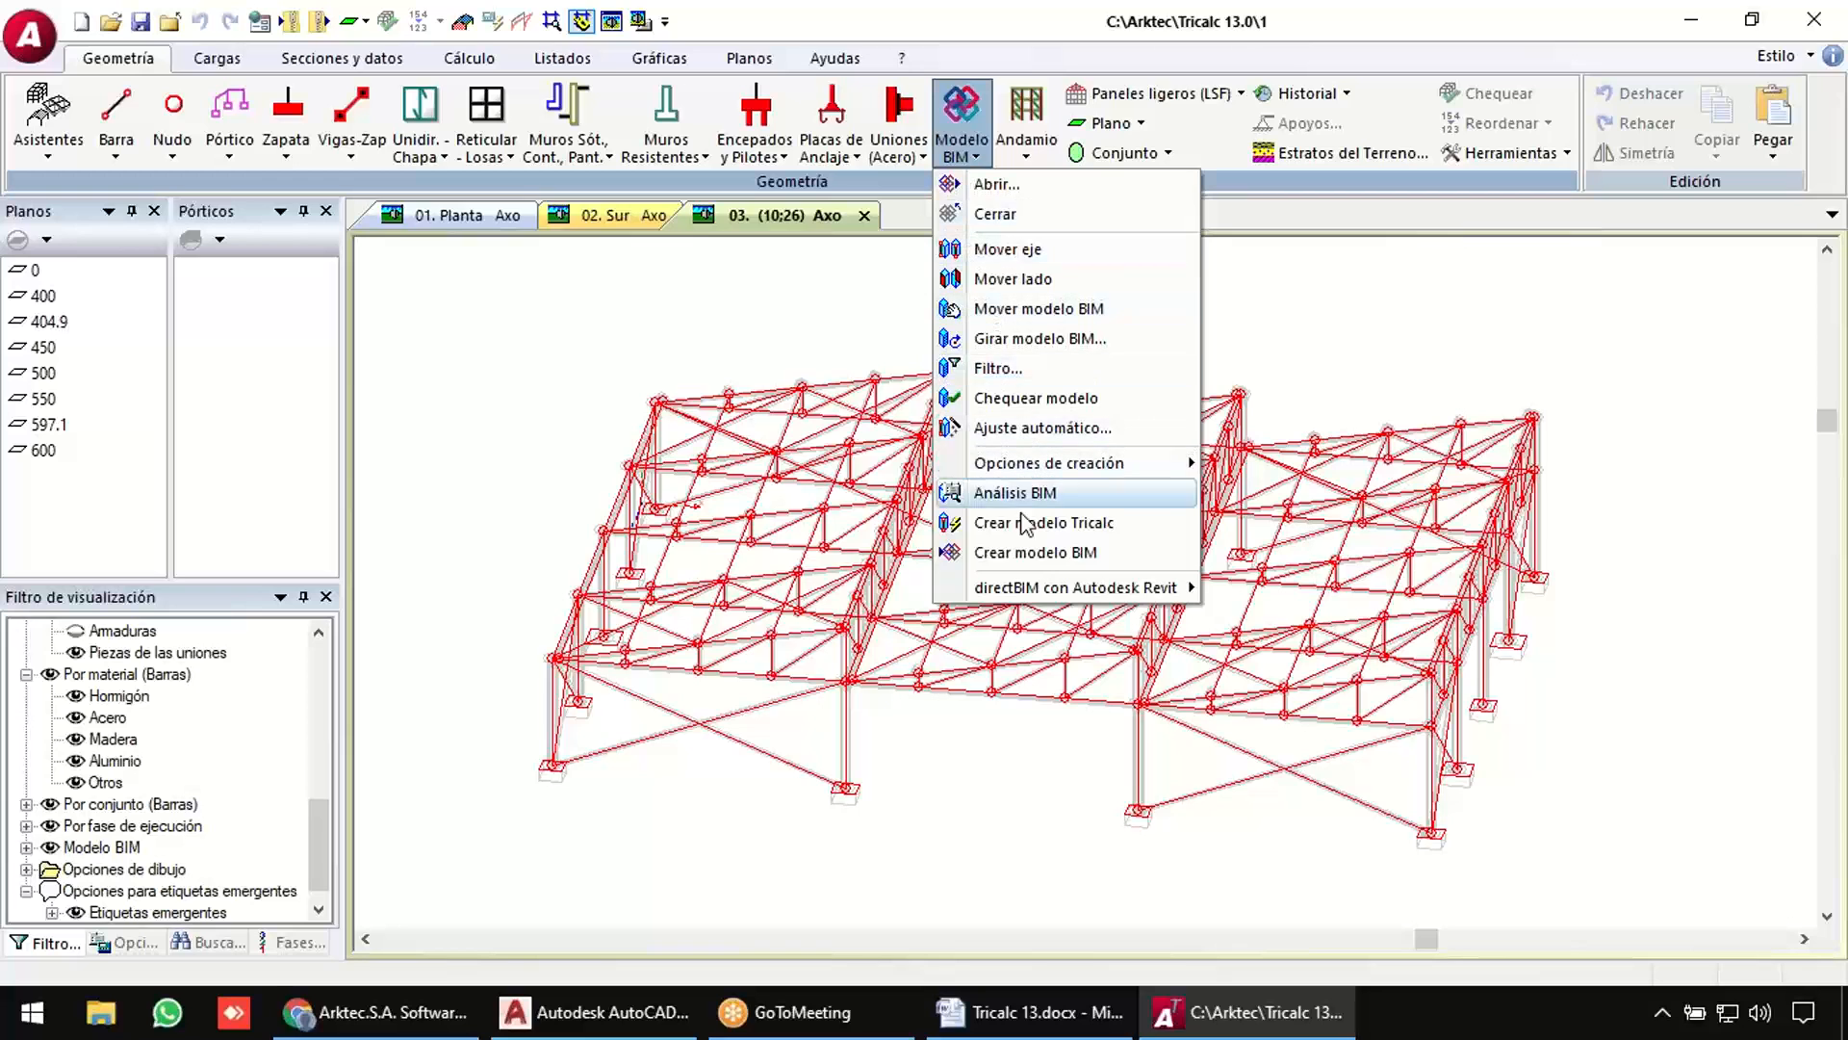
pyautogui.click(1101, 525)
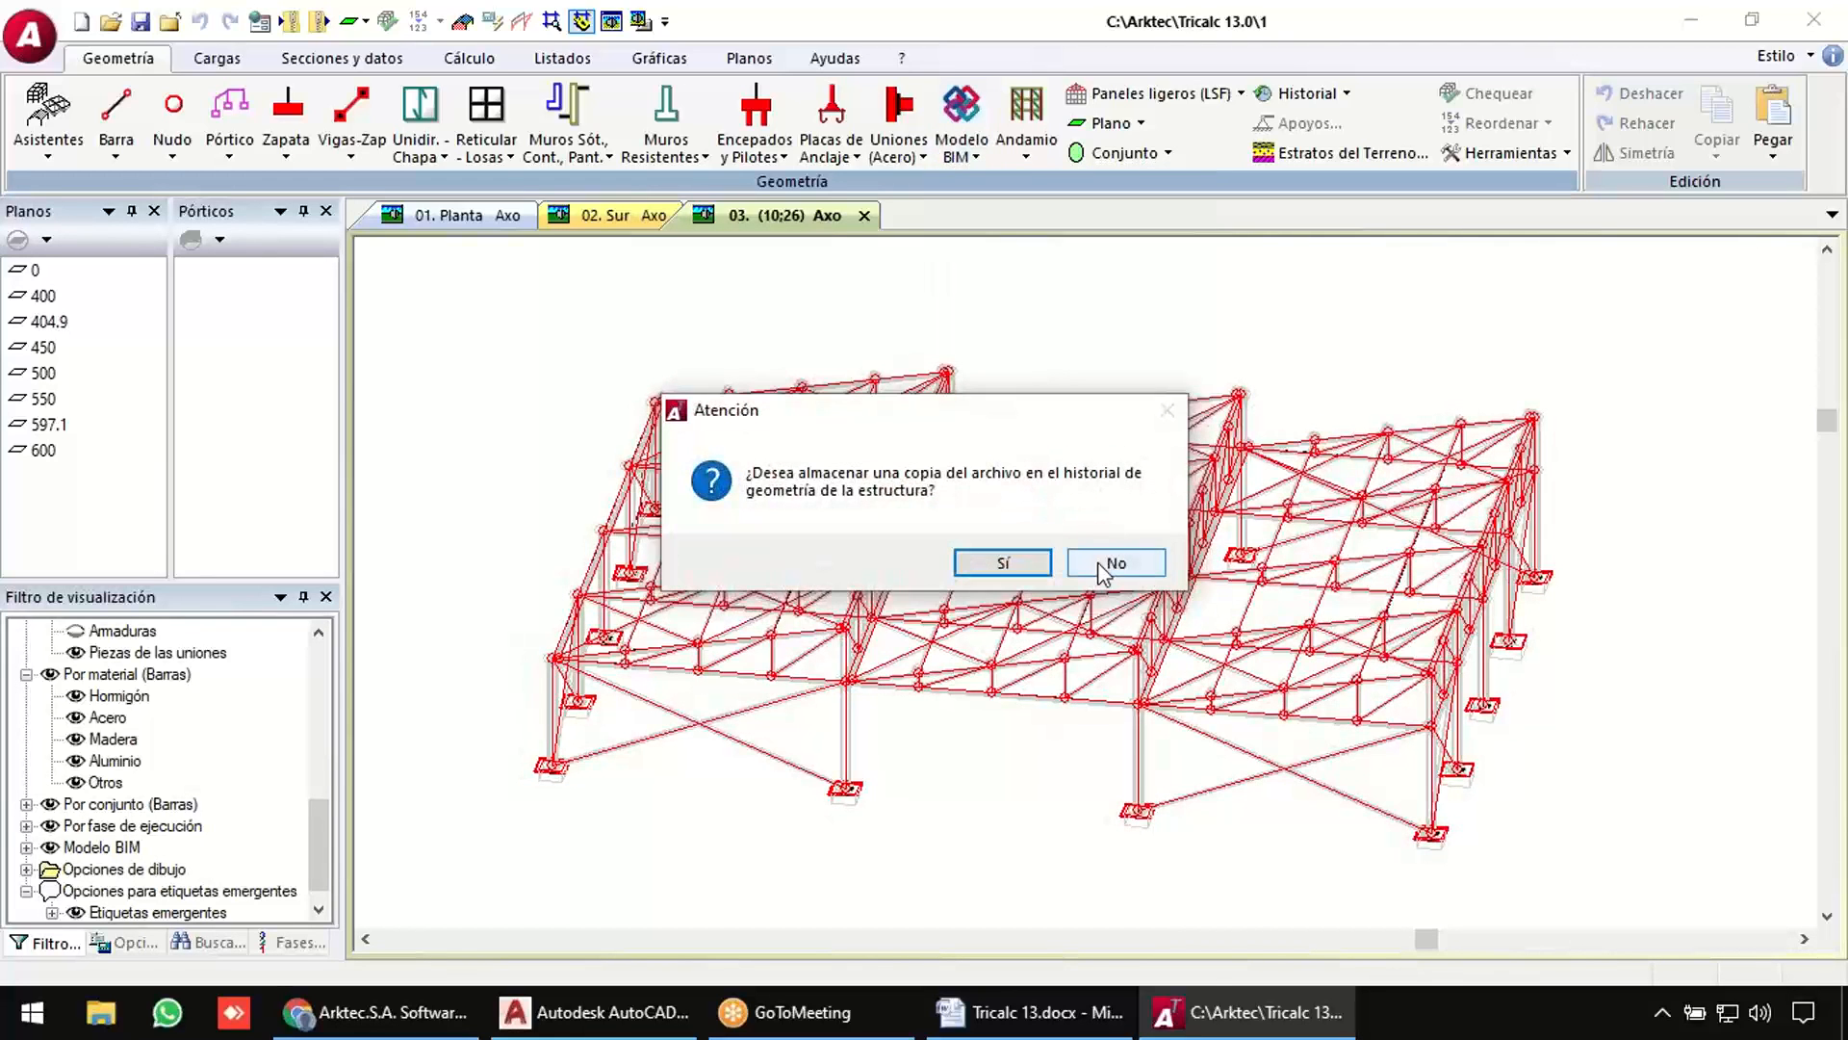
pyautogui.click(1107, 561)
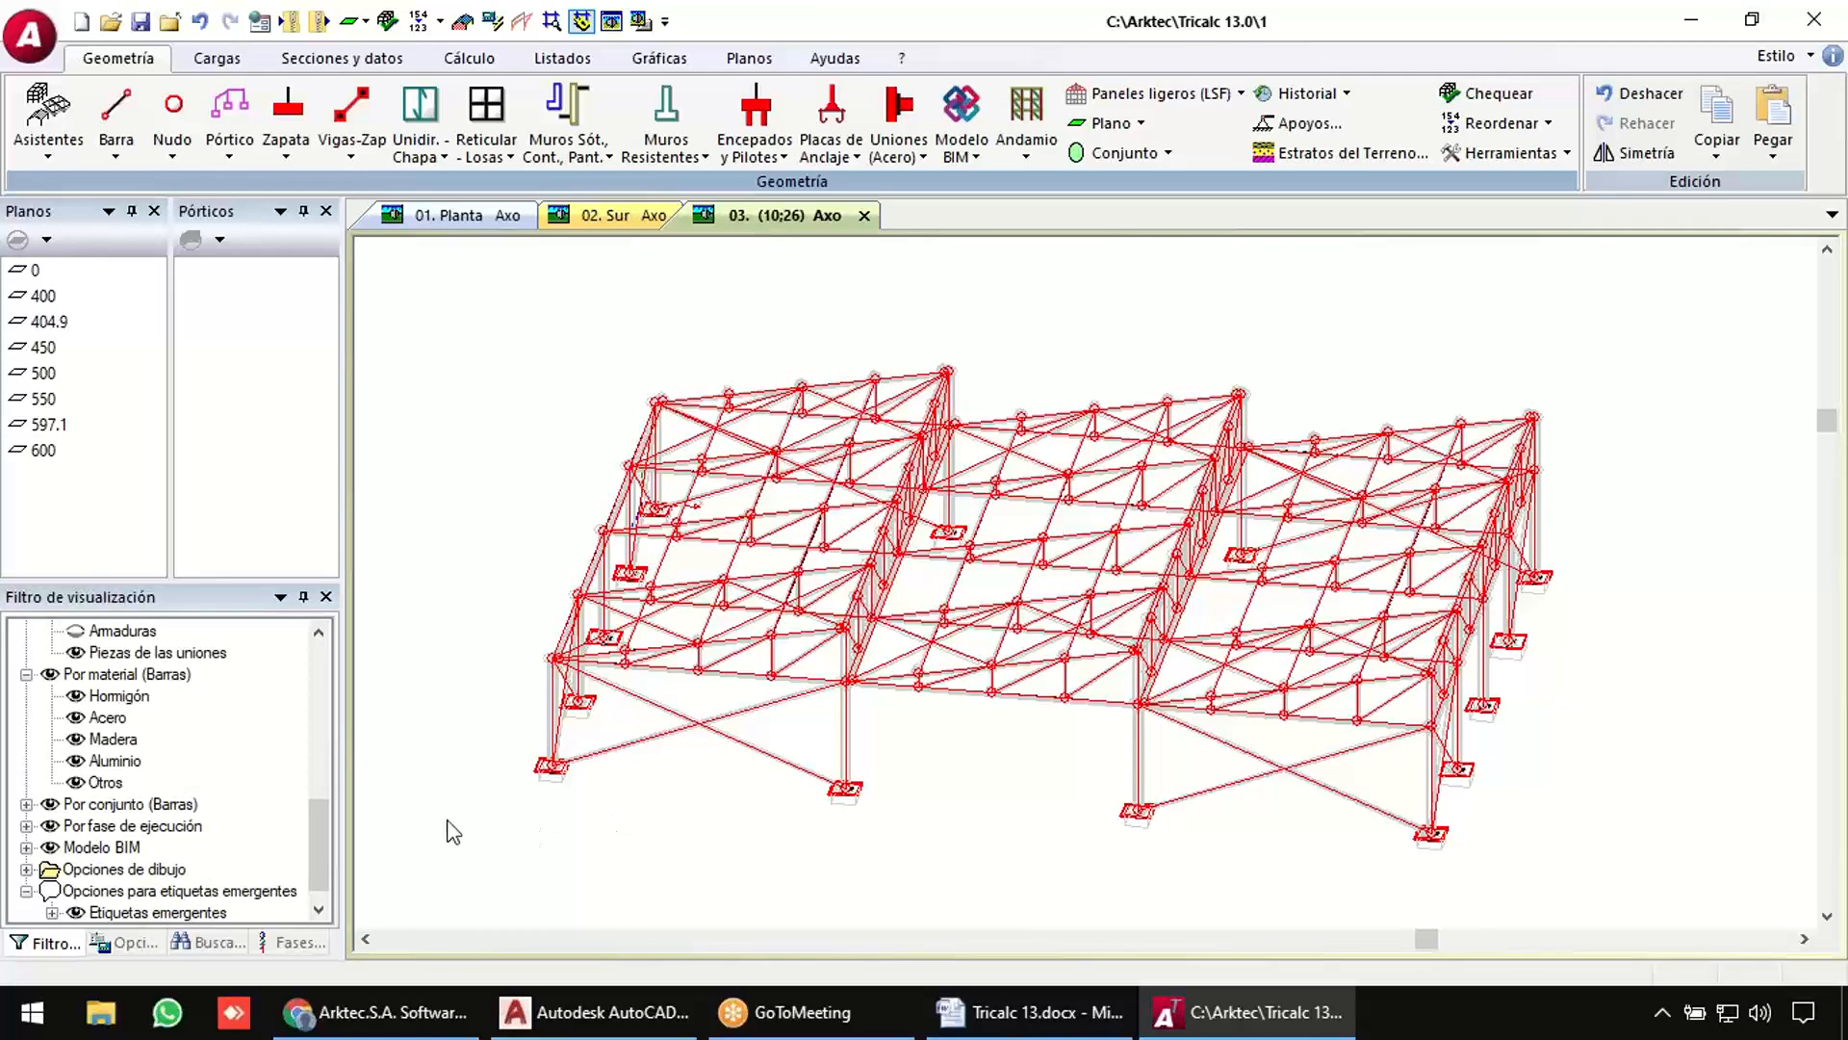
# Hide the Modelo BIM display so only the created Tricalc bars and footings are shown, and inspect them.
pyautogui.click(50, 847)
pyautogui.click(50, 847)
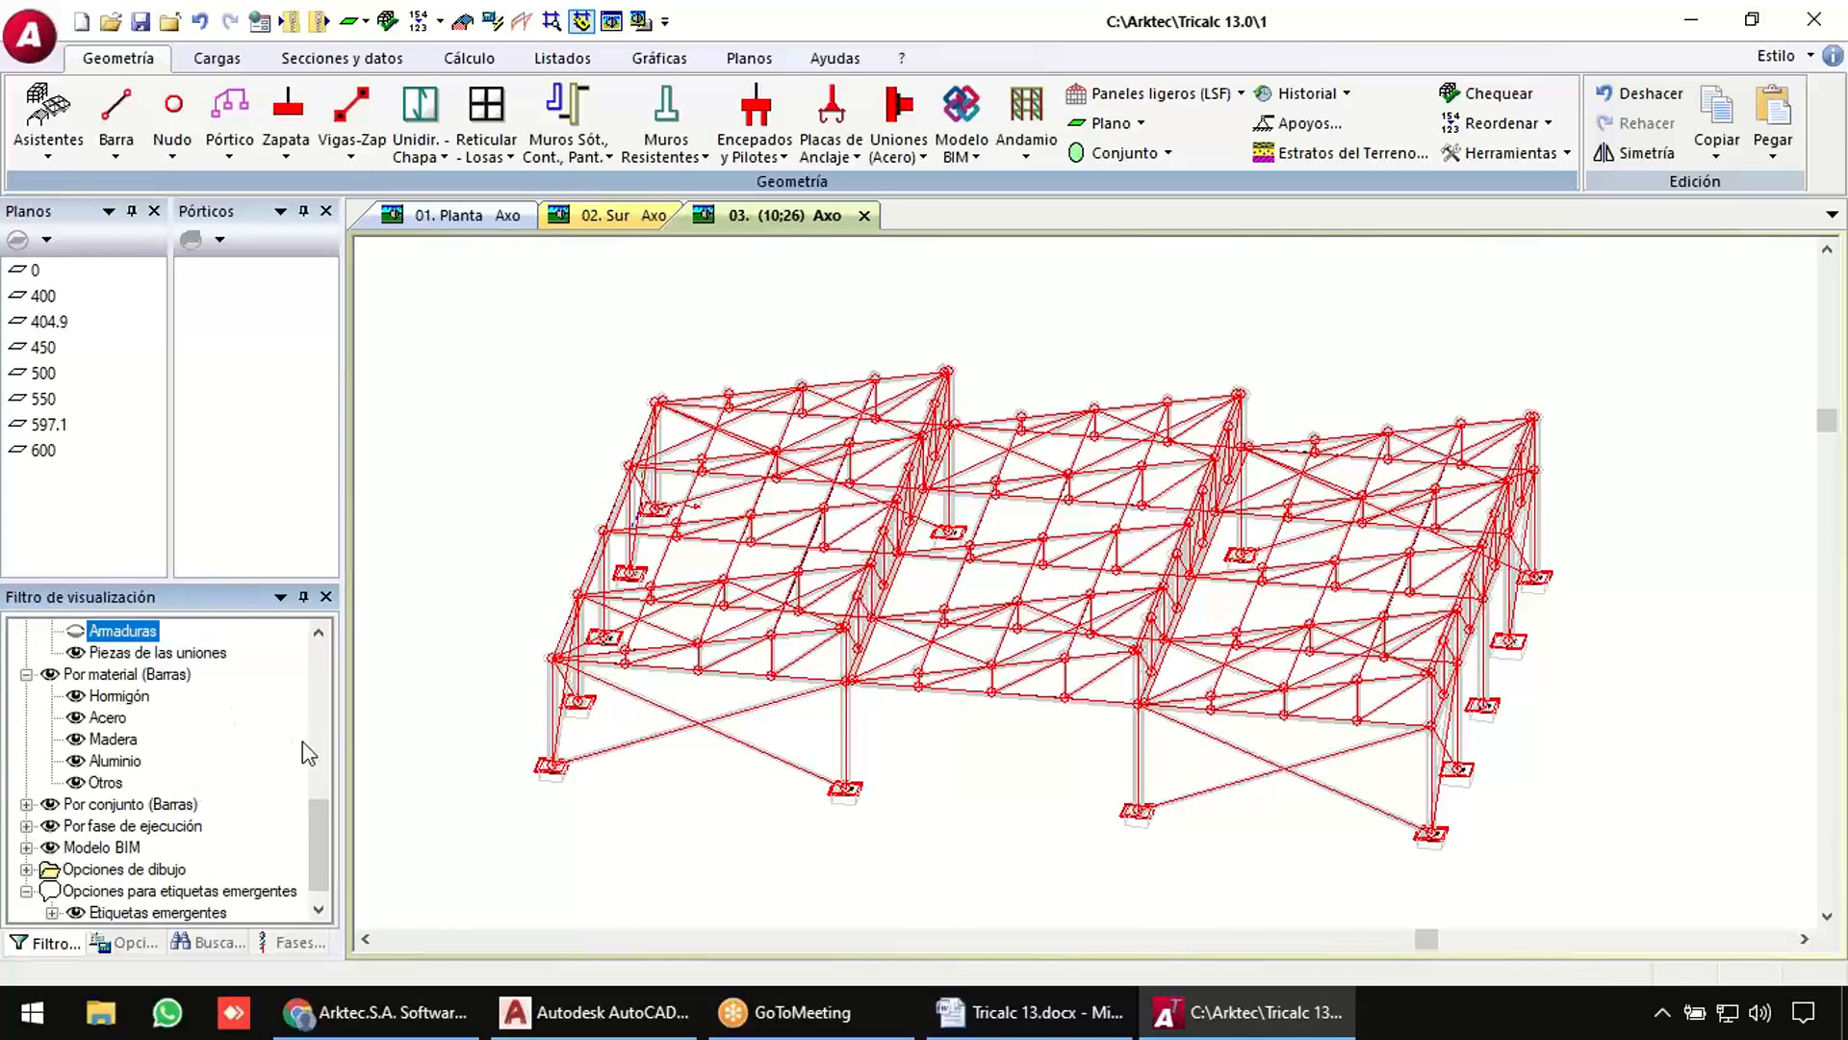
pyautogui.click(50, 847)
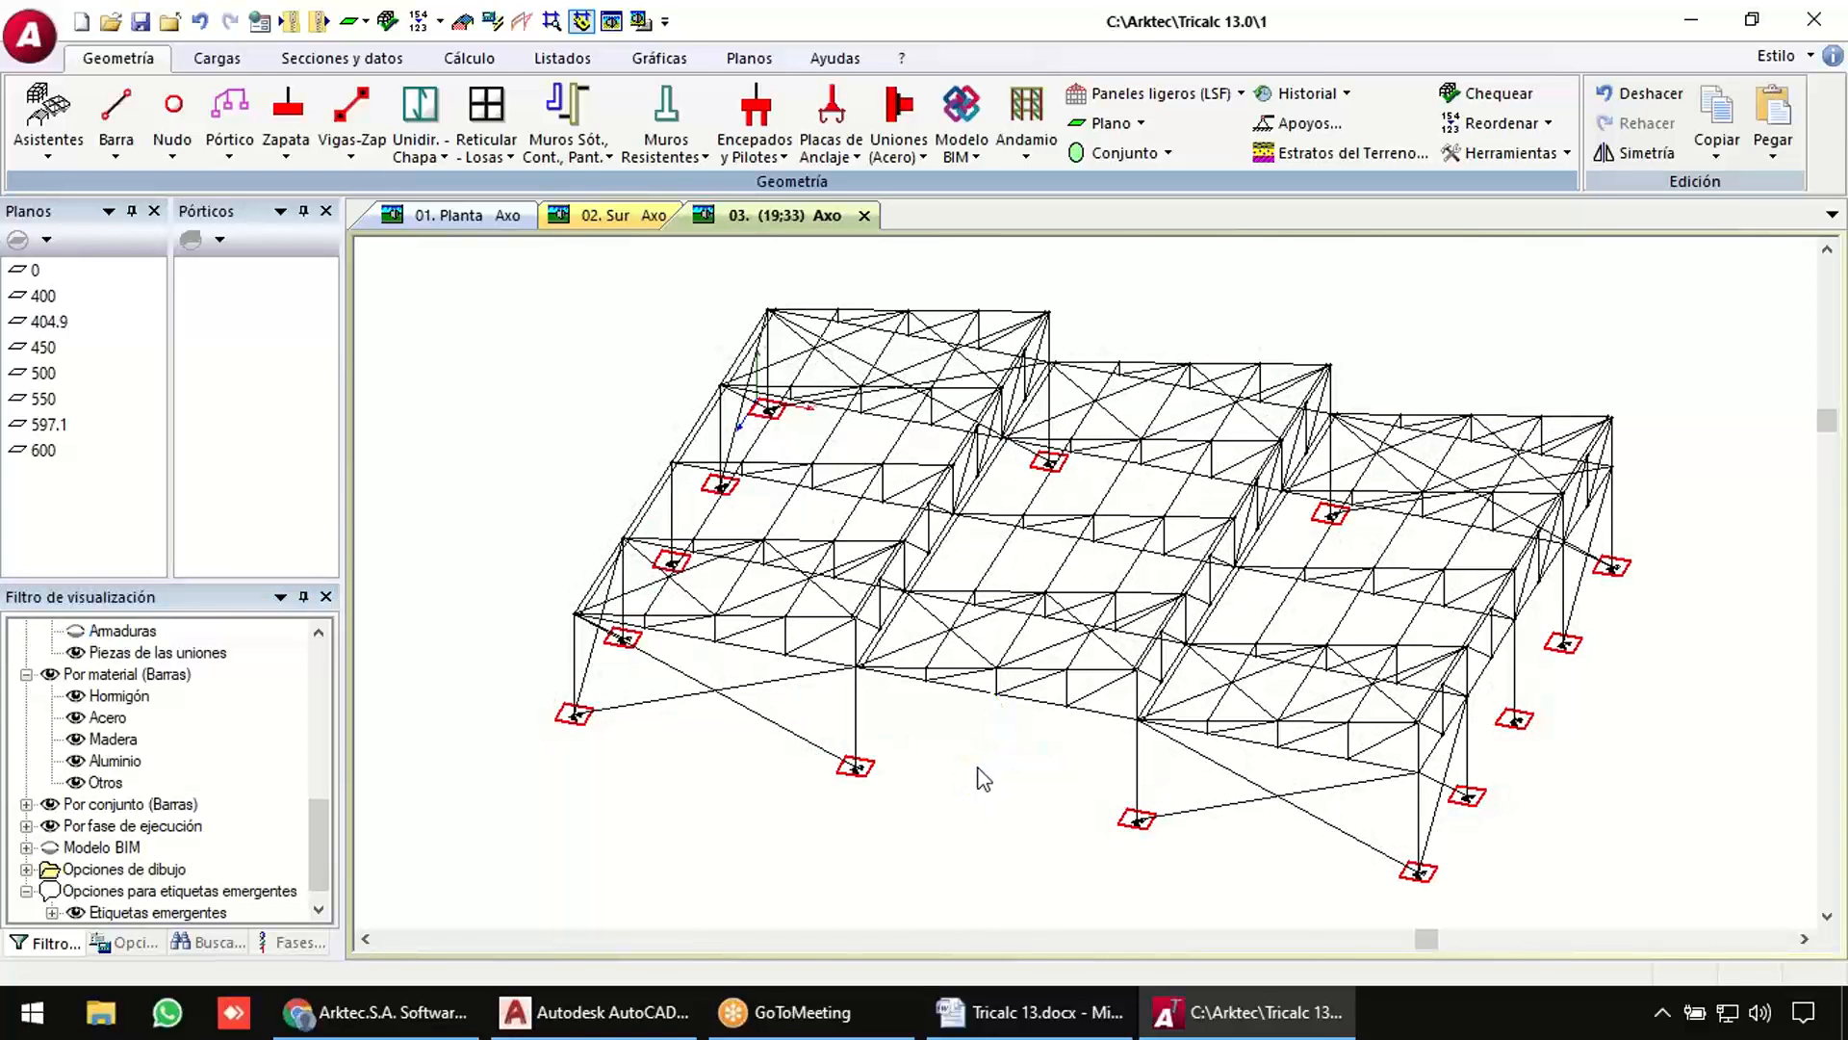
pyautogui.scroll(3, 809, 643)
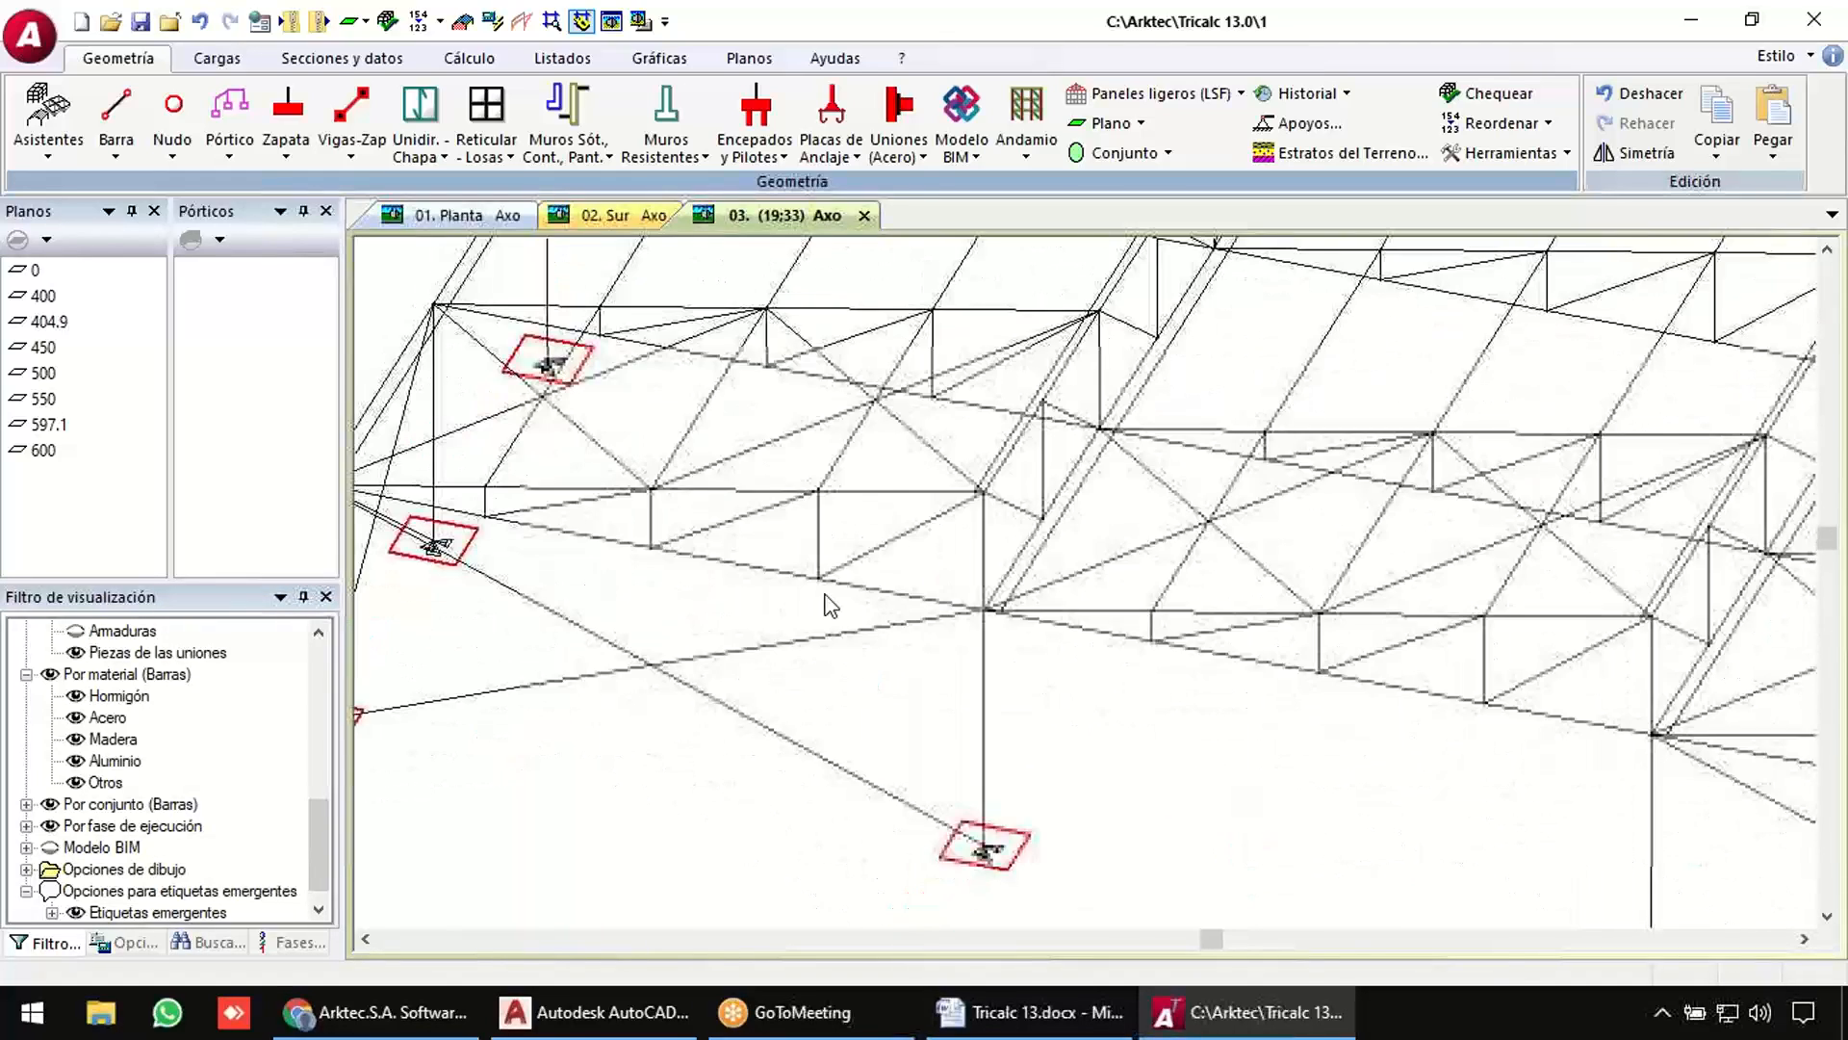
pyautogui.scroll(-3, 589, 582)
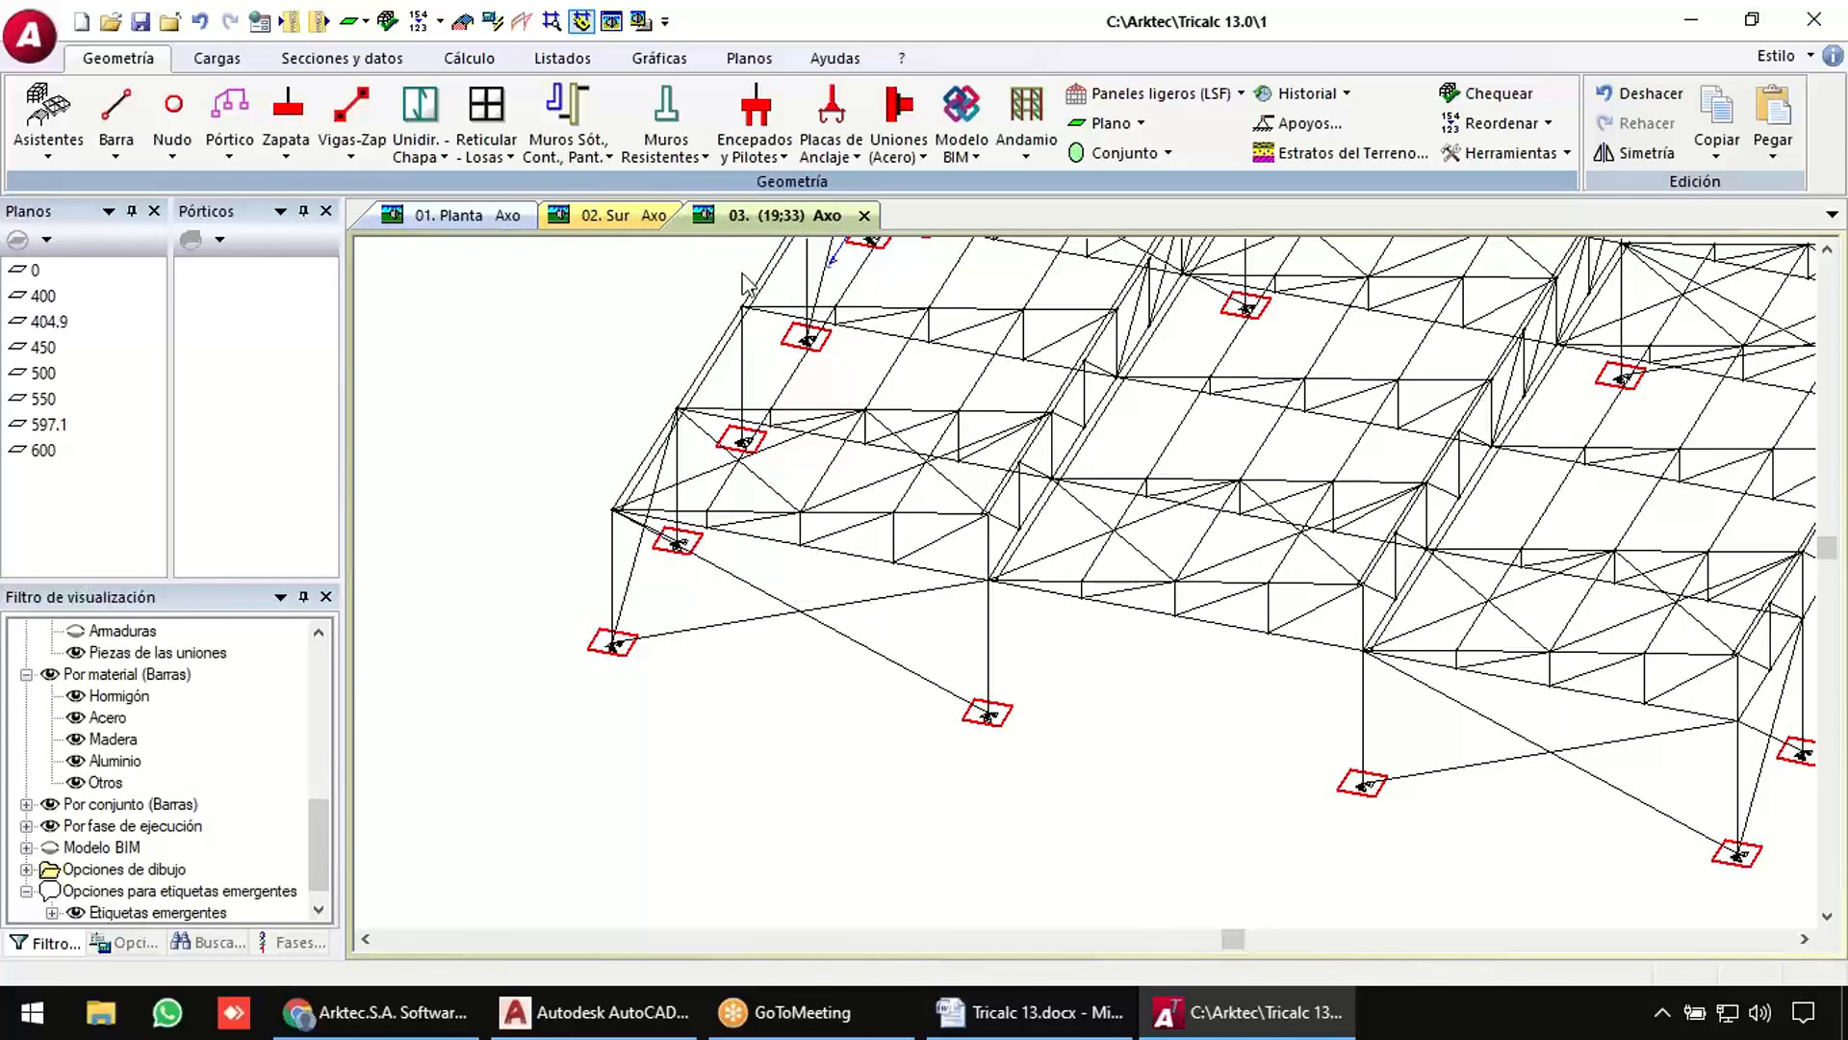
# Render the structure in the axonometric view and examine the steel profiles at the truss joints and a column base.
pyautogui.click(836, 60)
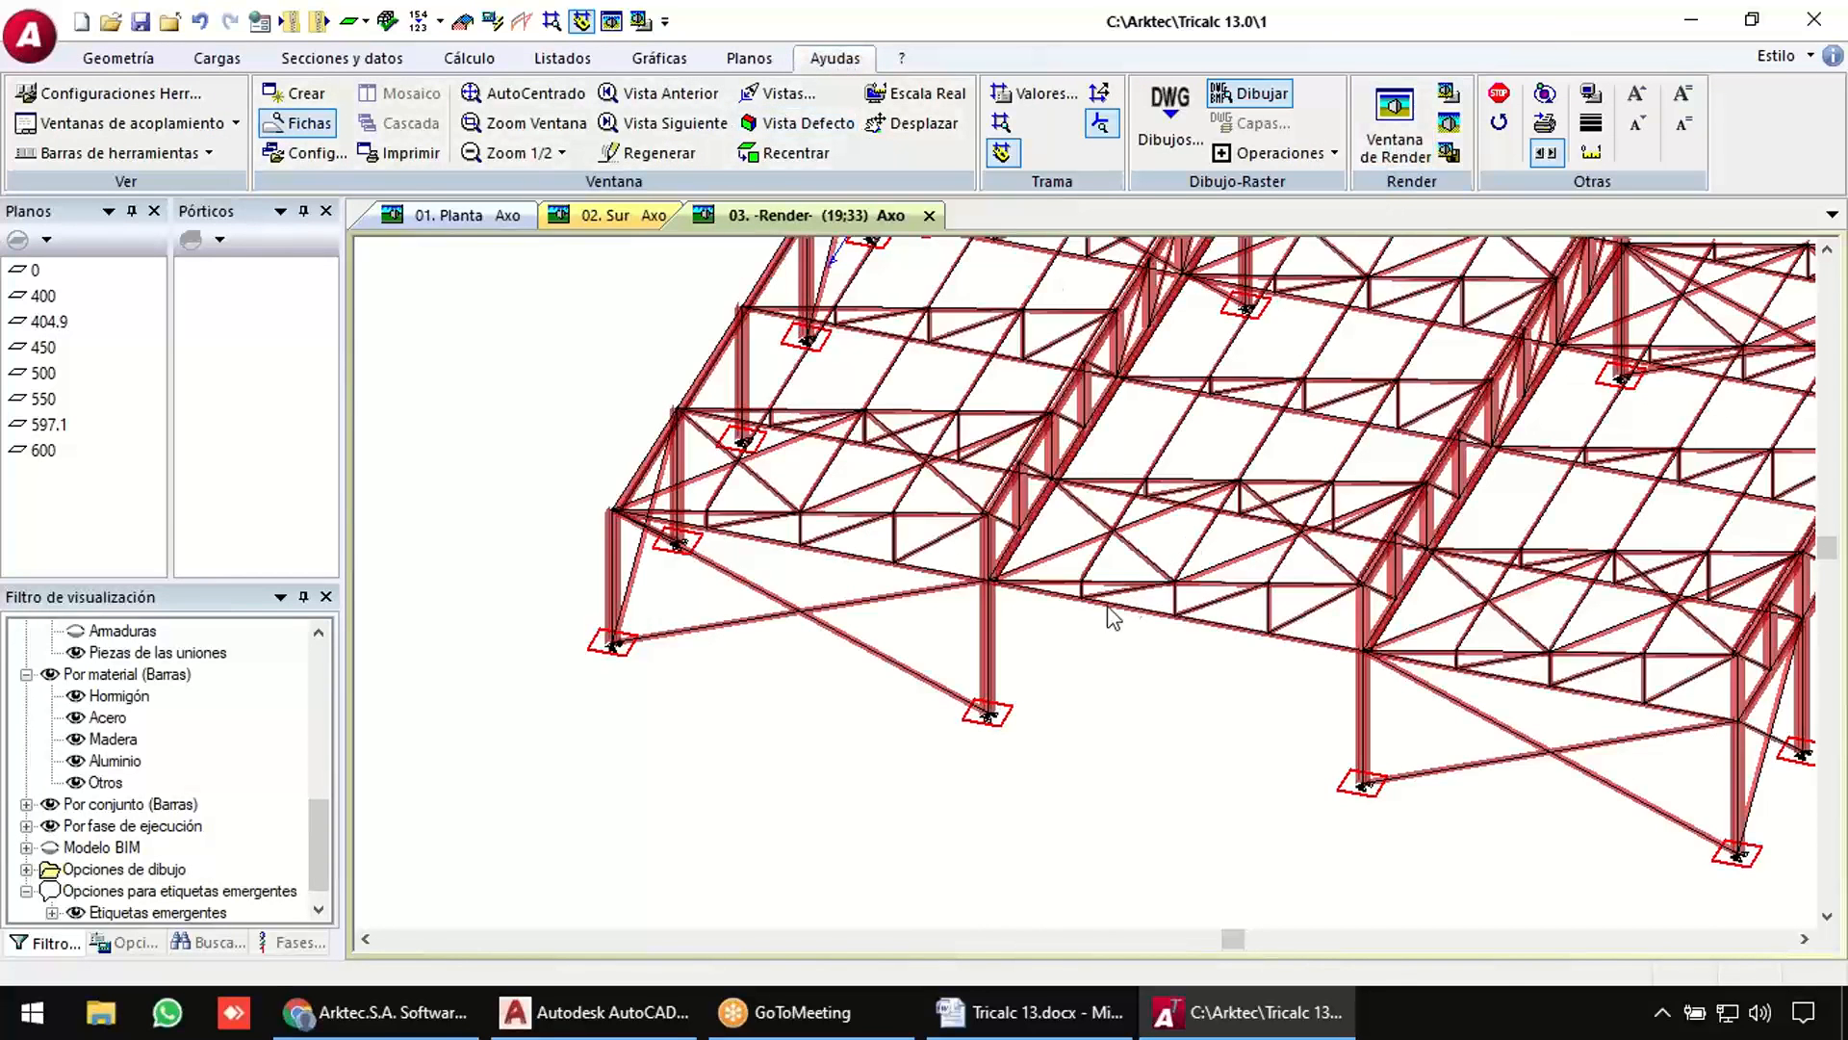
pyautogui.scroll(3, 922, 501)
pyautogui.scroll(2, 923, 499)
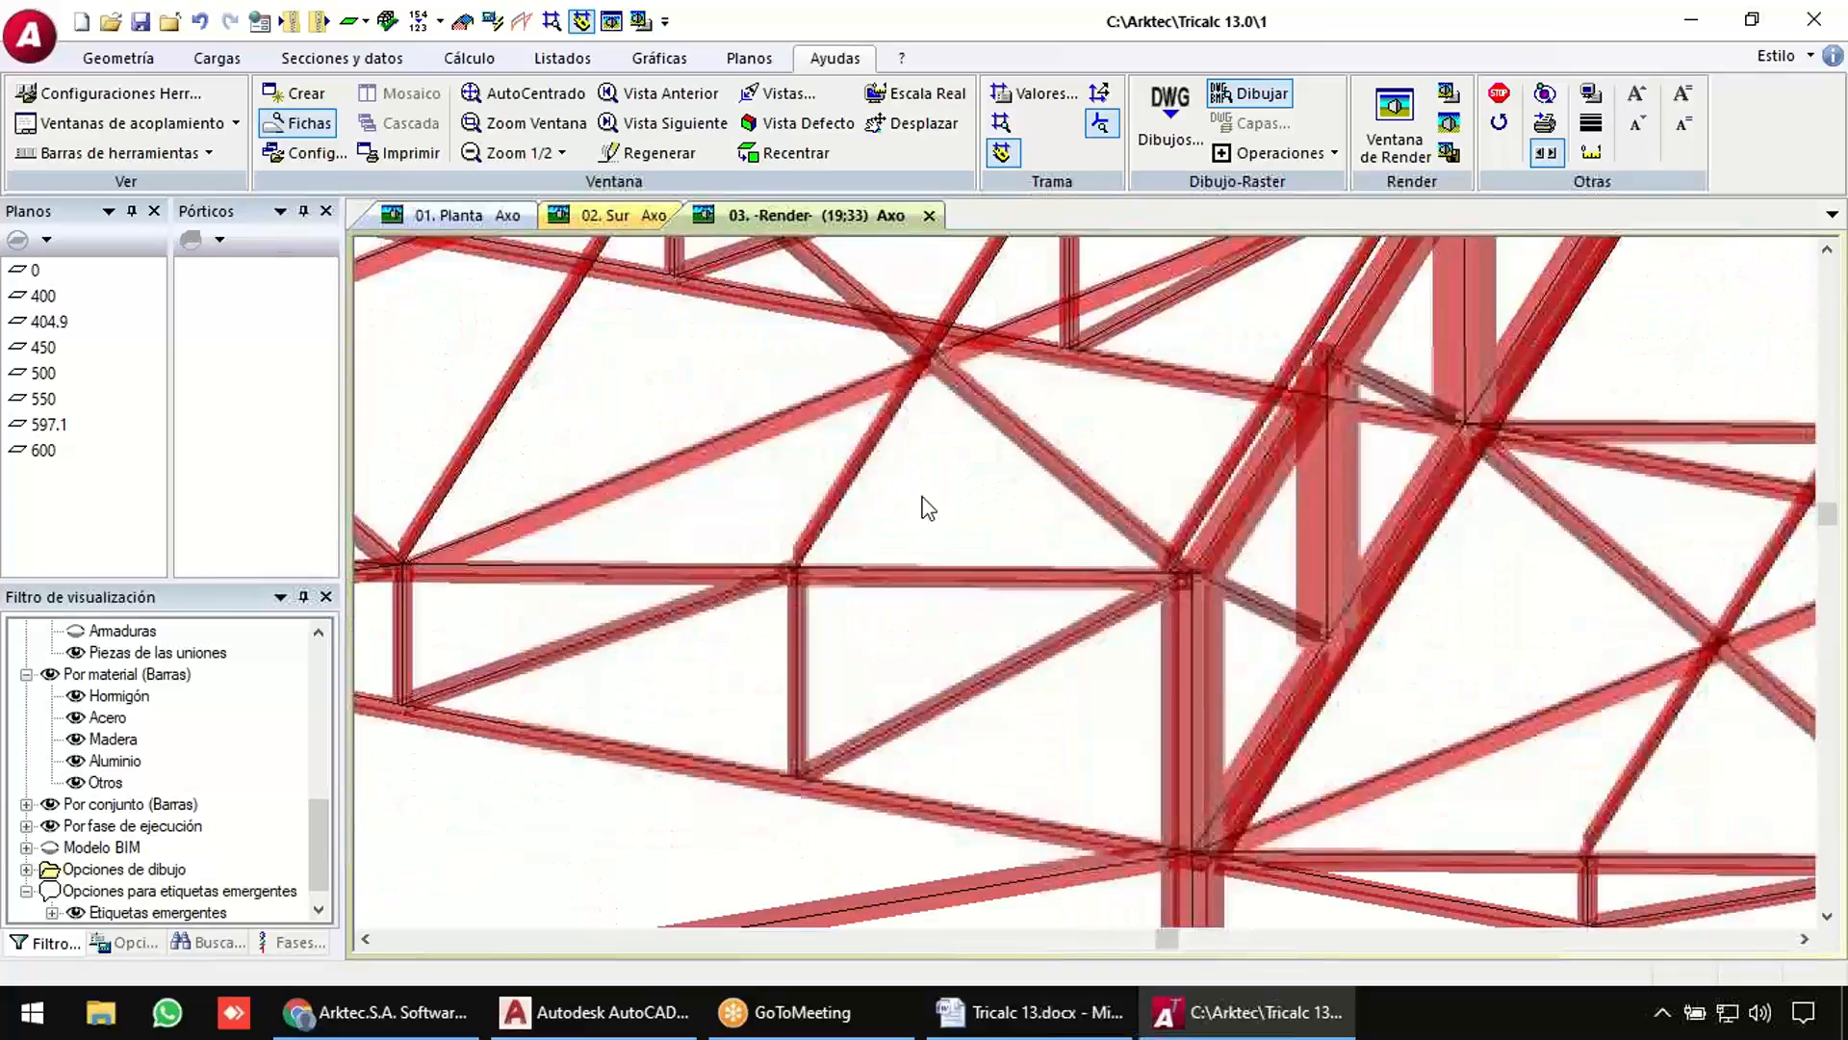
pyautogui.scroll(-3, 923, 500)
pyautogui.scroll(3, 870, 524)
pyautogui.scroll(4, 890, 527)
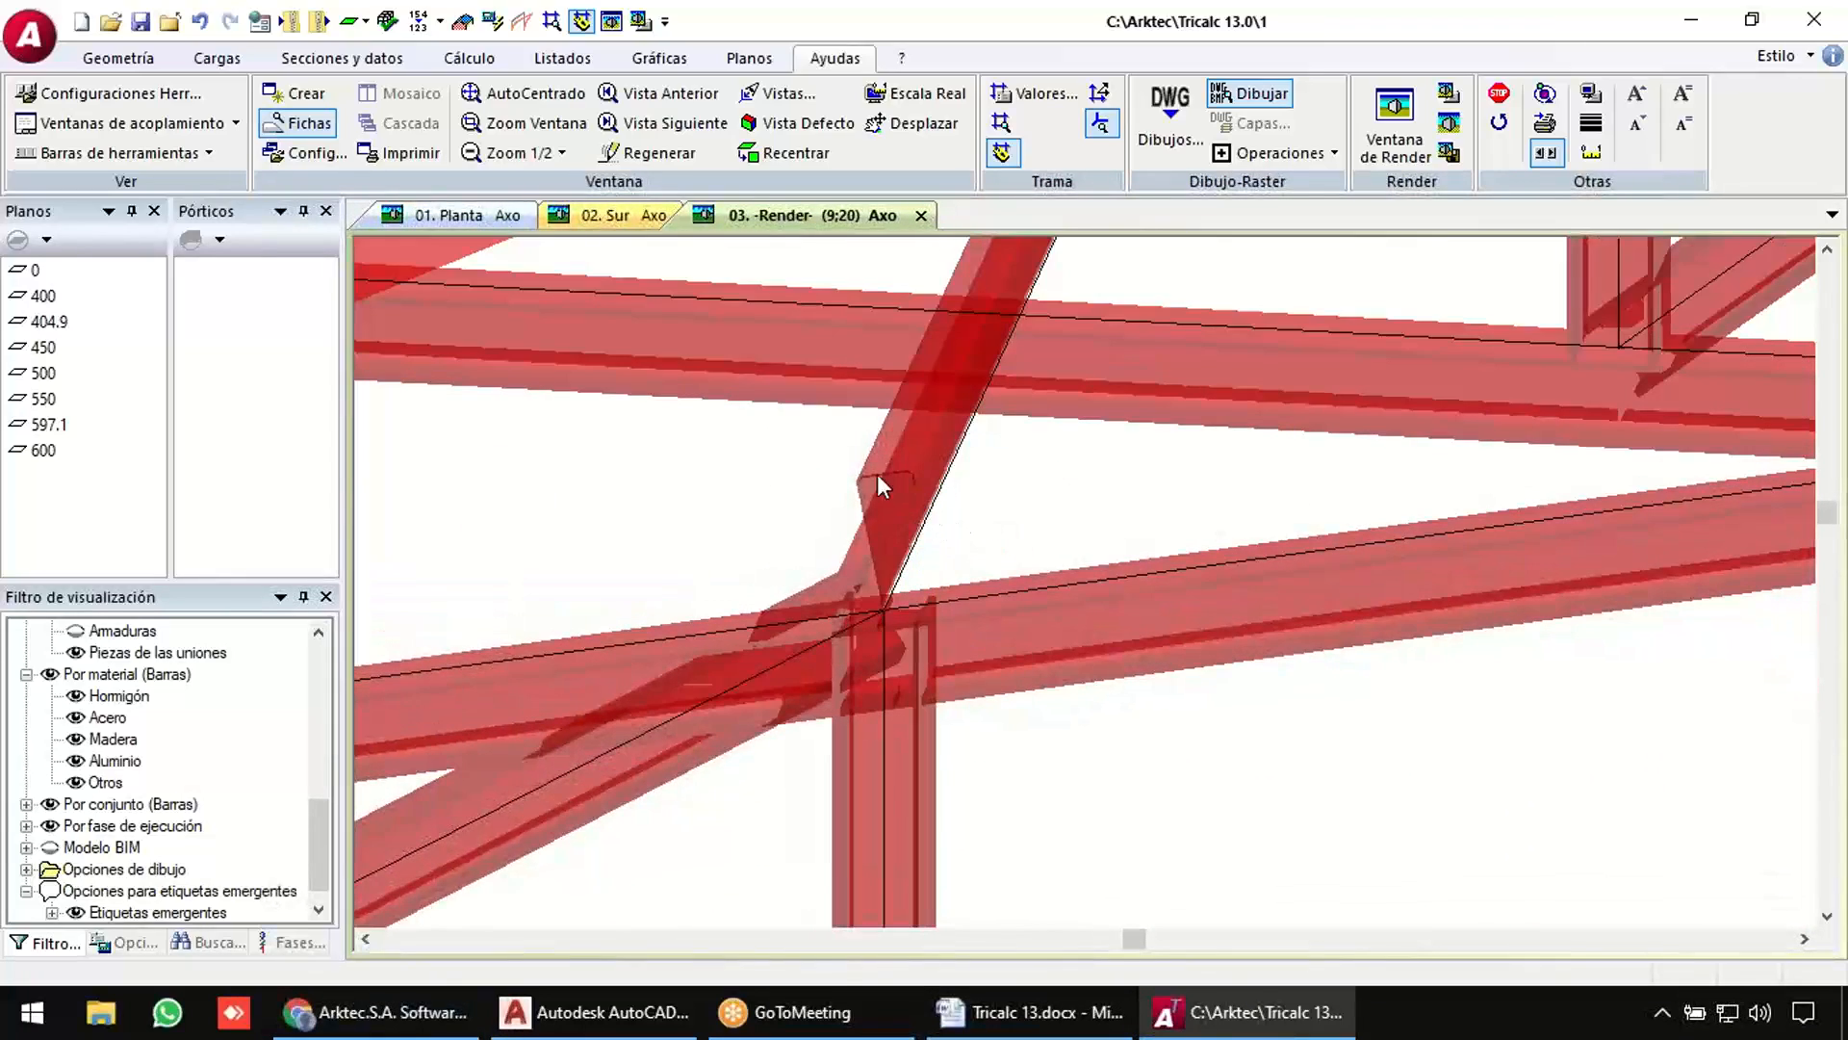
pyautogui.scroll(-4, 880, 579)
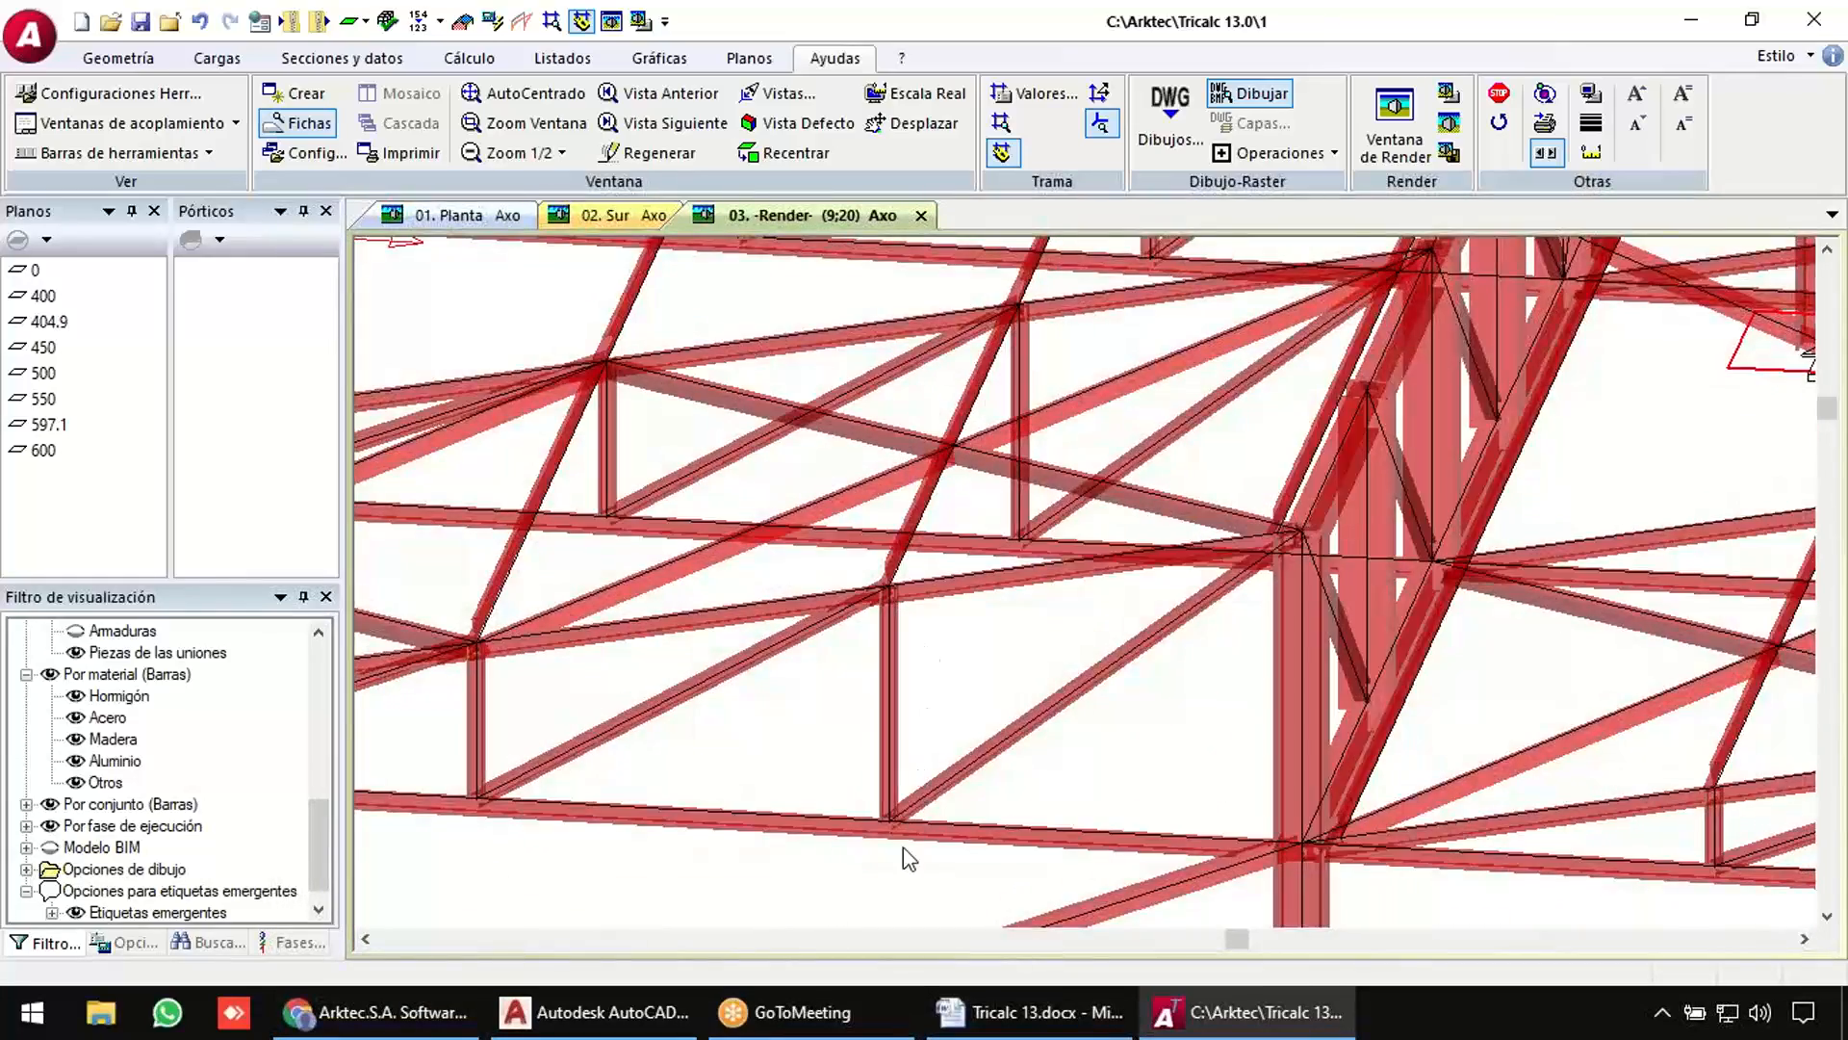
pyautogui.scroll(3, 895, 838)
pyautogui.scroll(1, 893, 837)
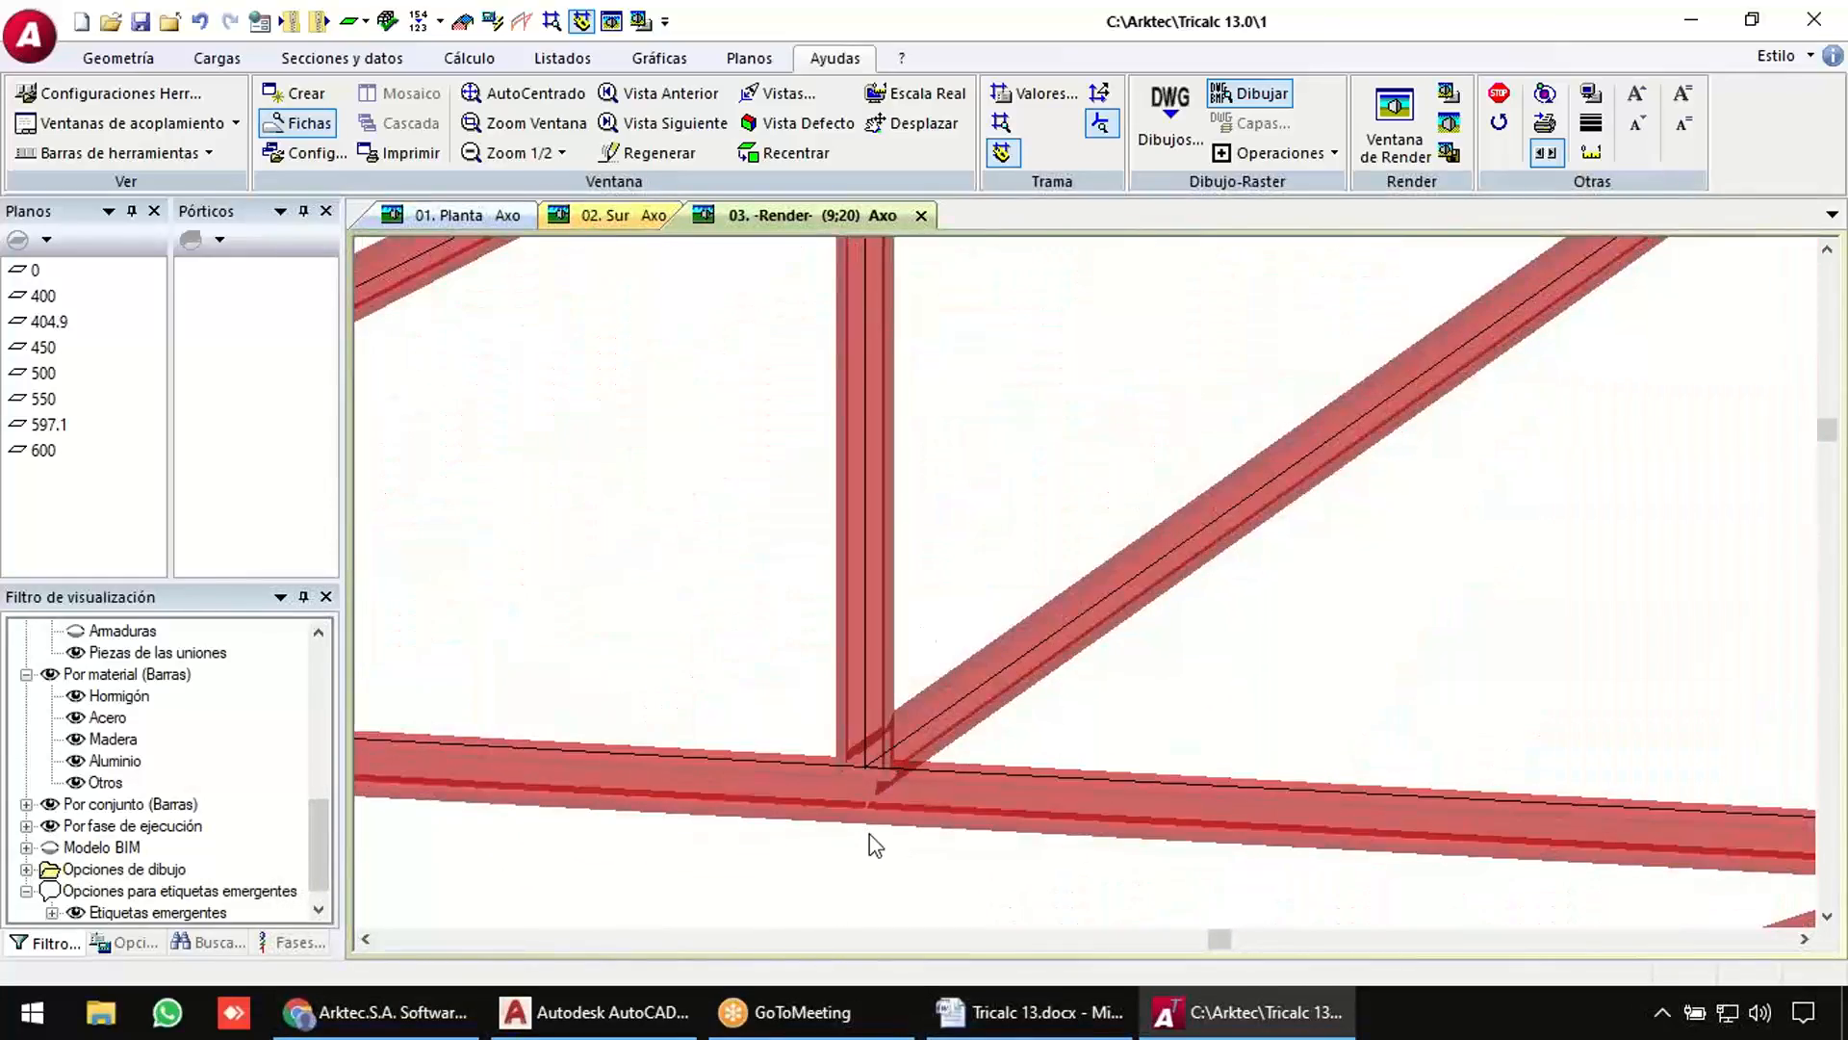
pyautogui.scroll(-5, 869, 834)
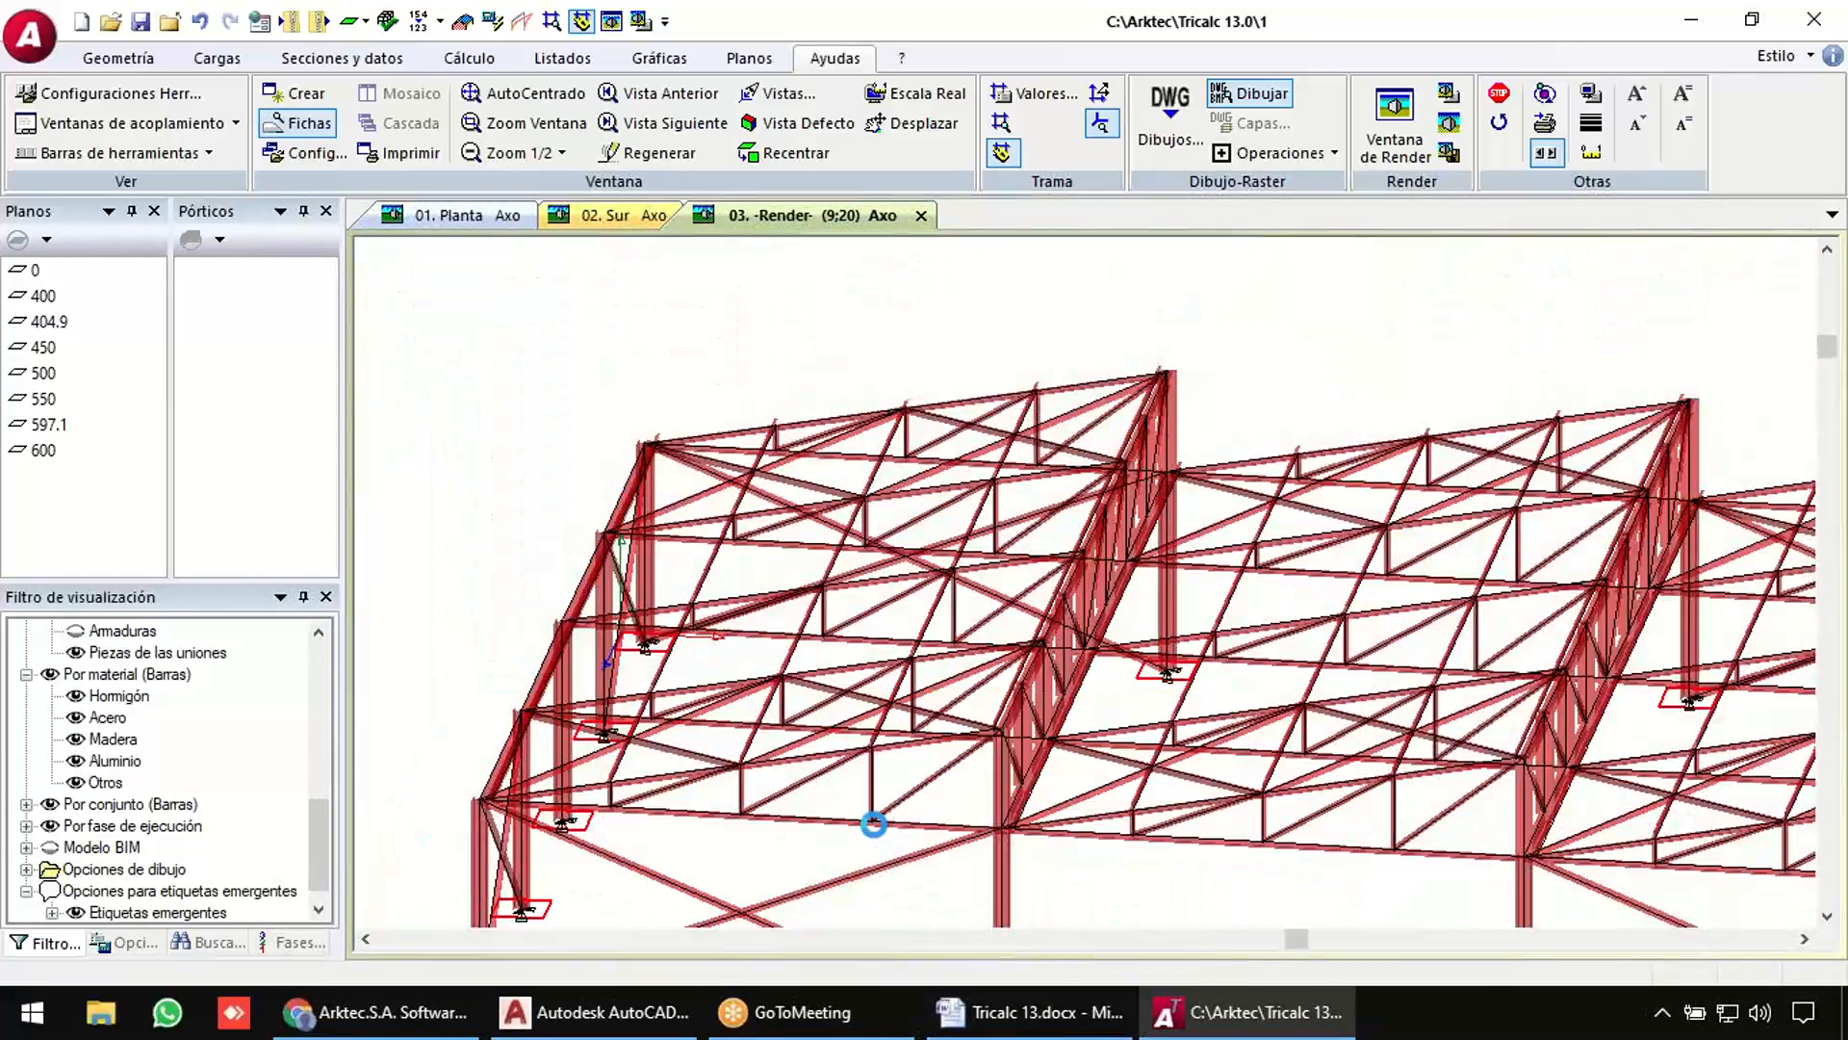
pyautogui.scroll(-2, 873, 824)
pyautogui.scroll(6, 976, 759)
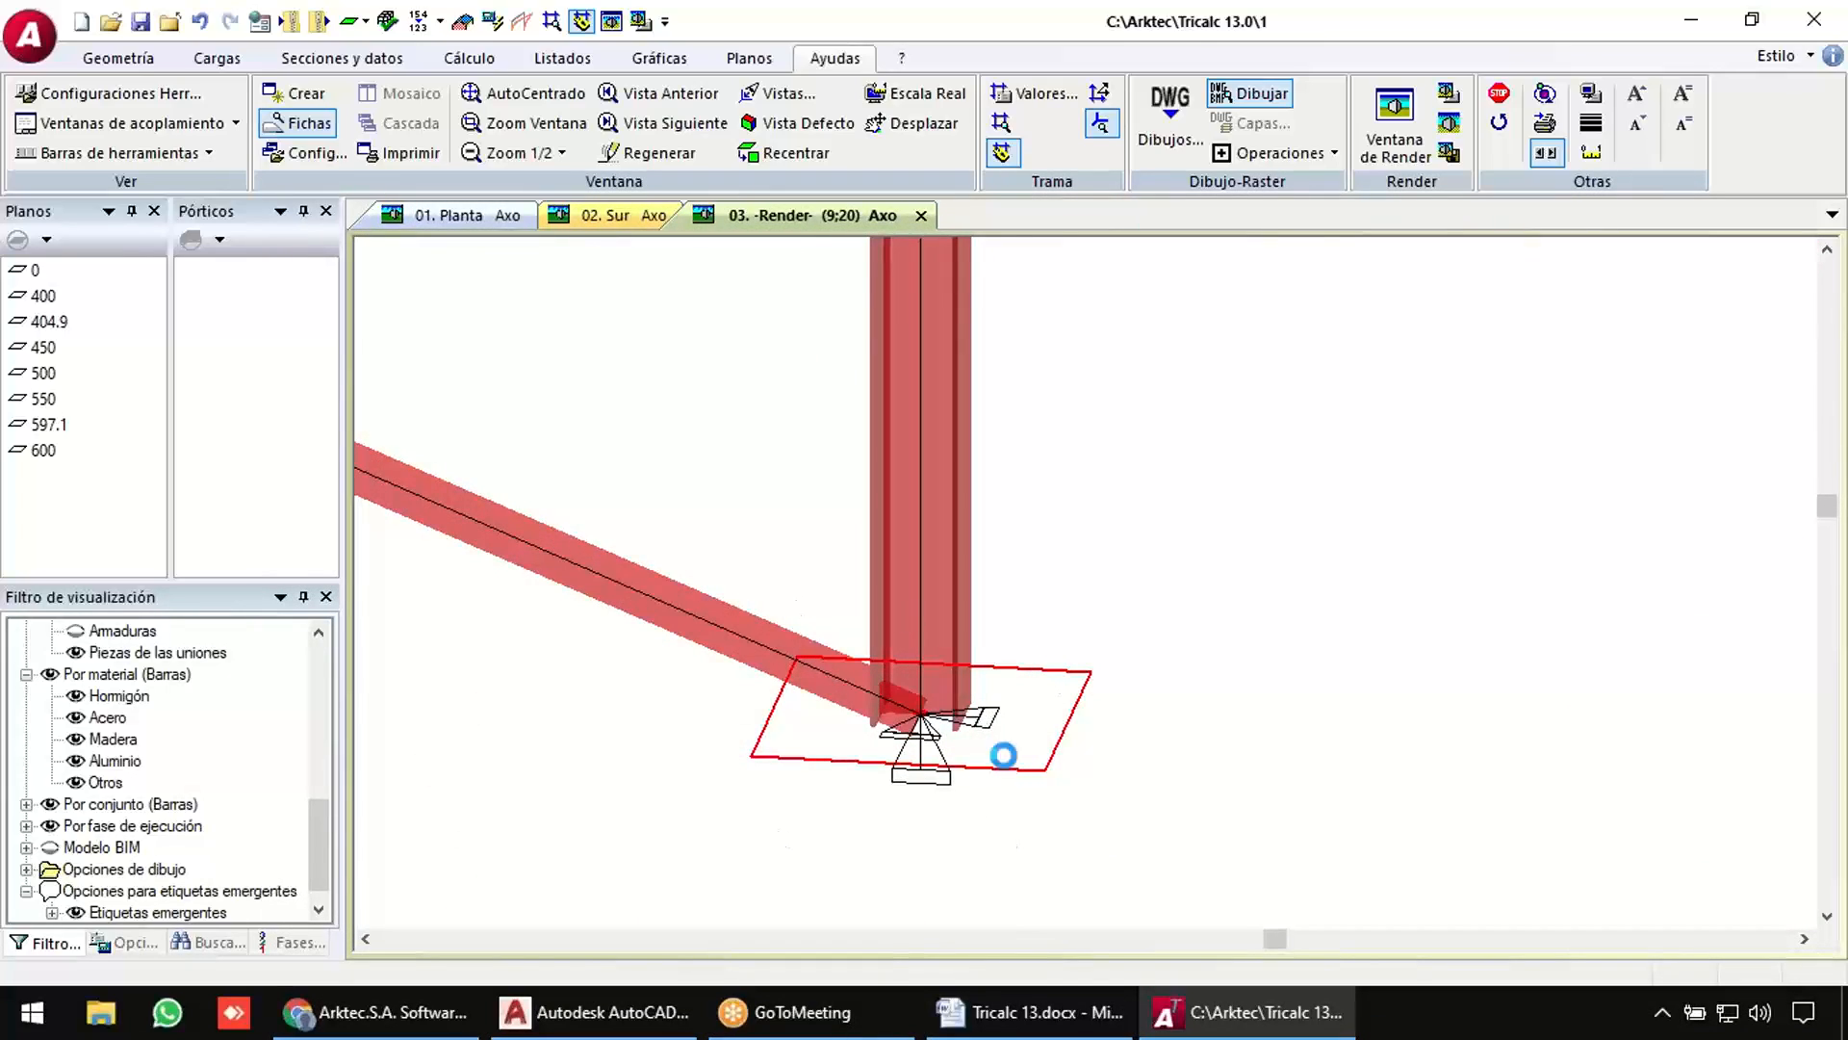
pyautogui.scroll(-6, 1004, 755)
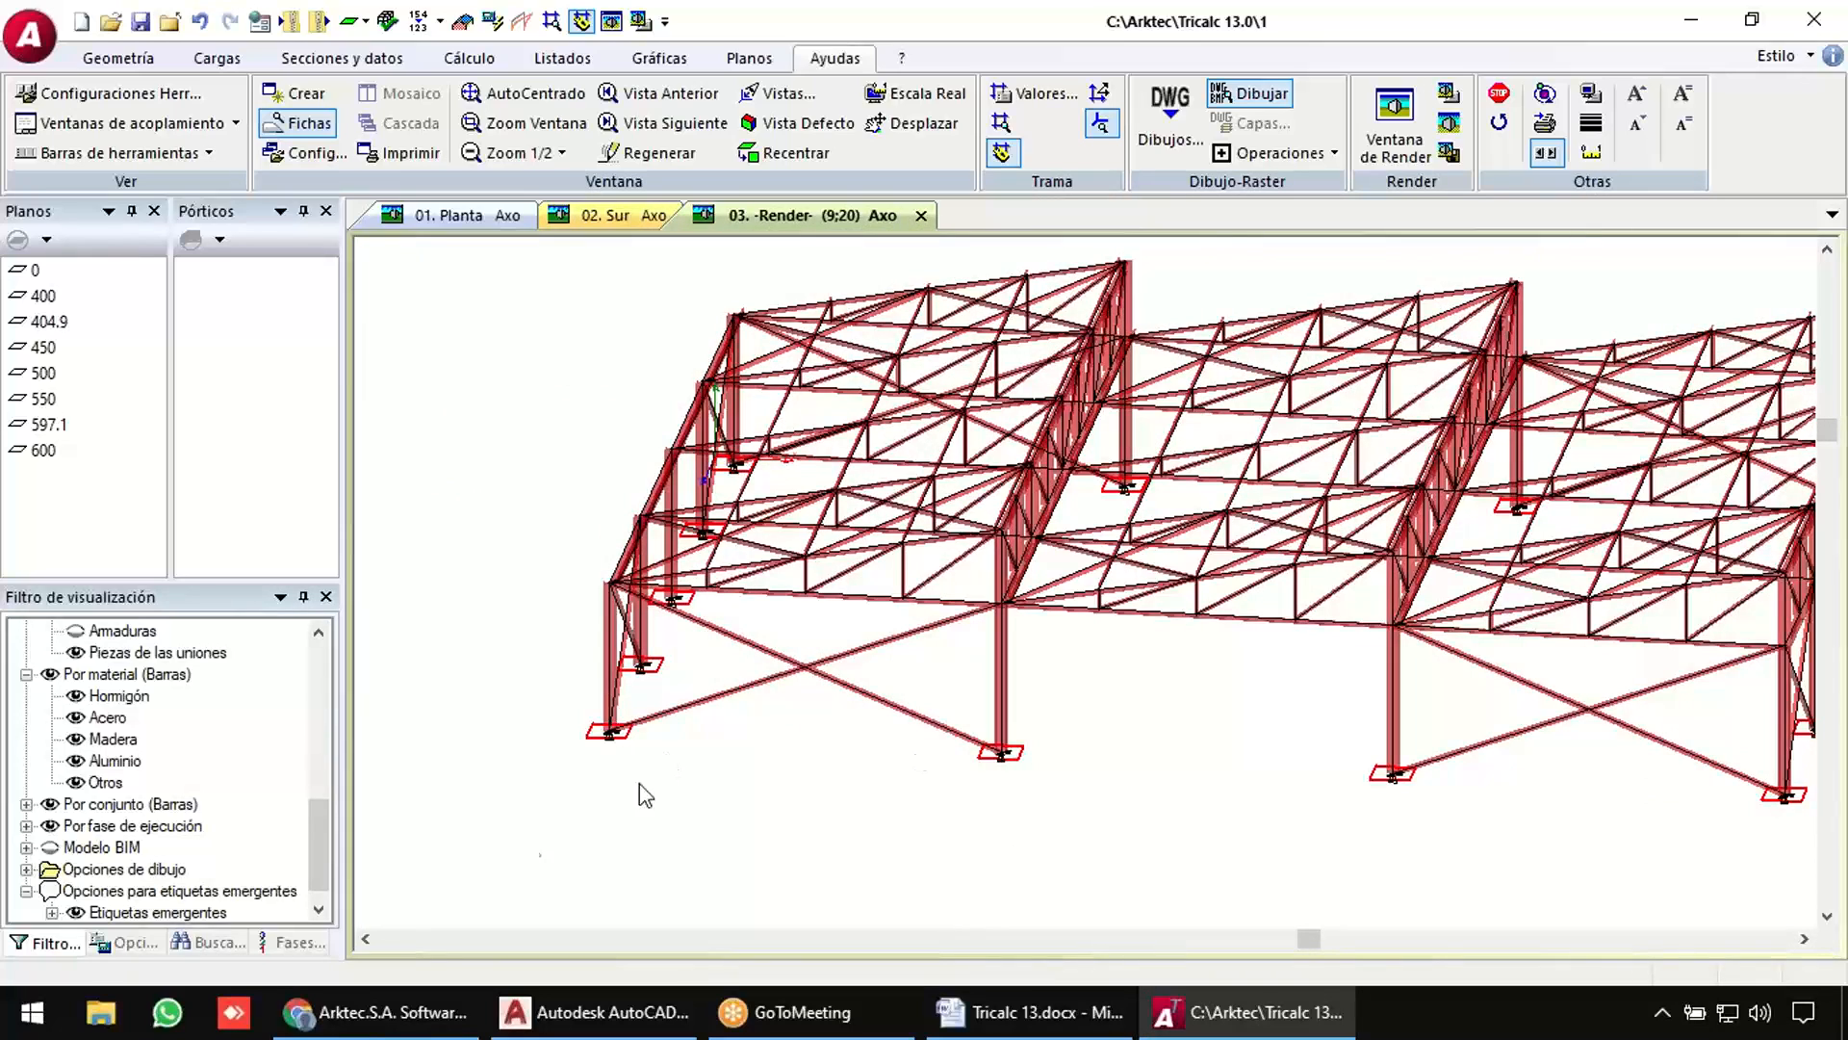
# Set the allowable soil stress for footings to 0,2 MPa in the general foundation options.
pyautogui.click(122, 944)
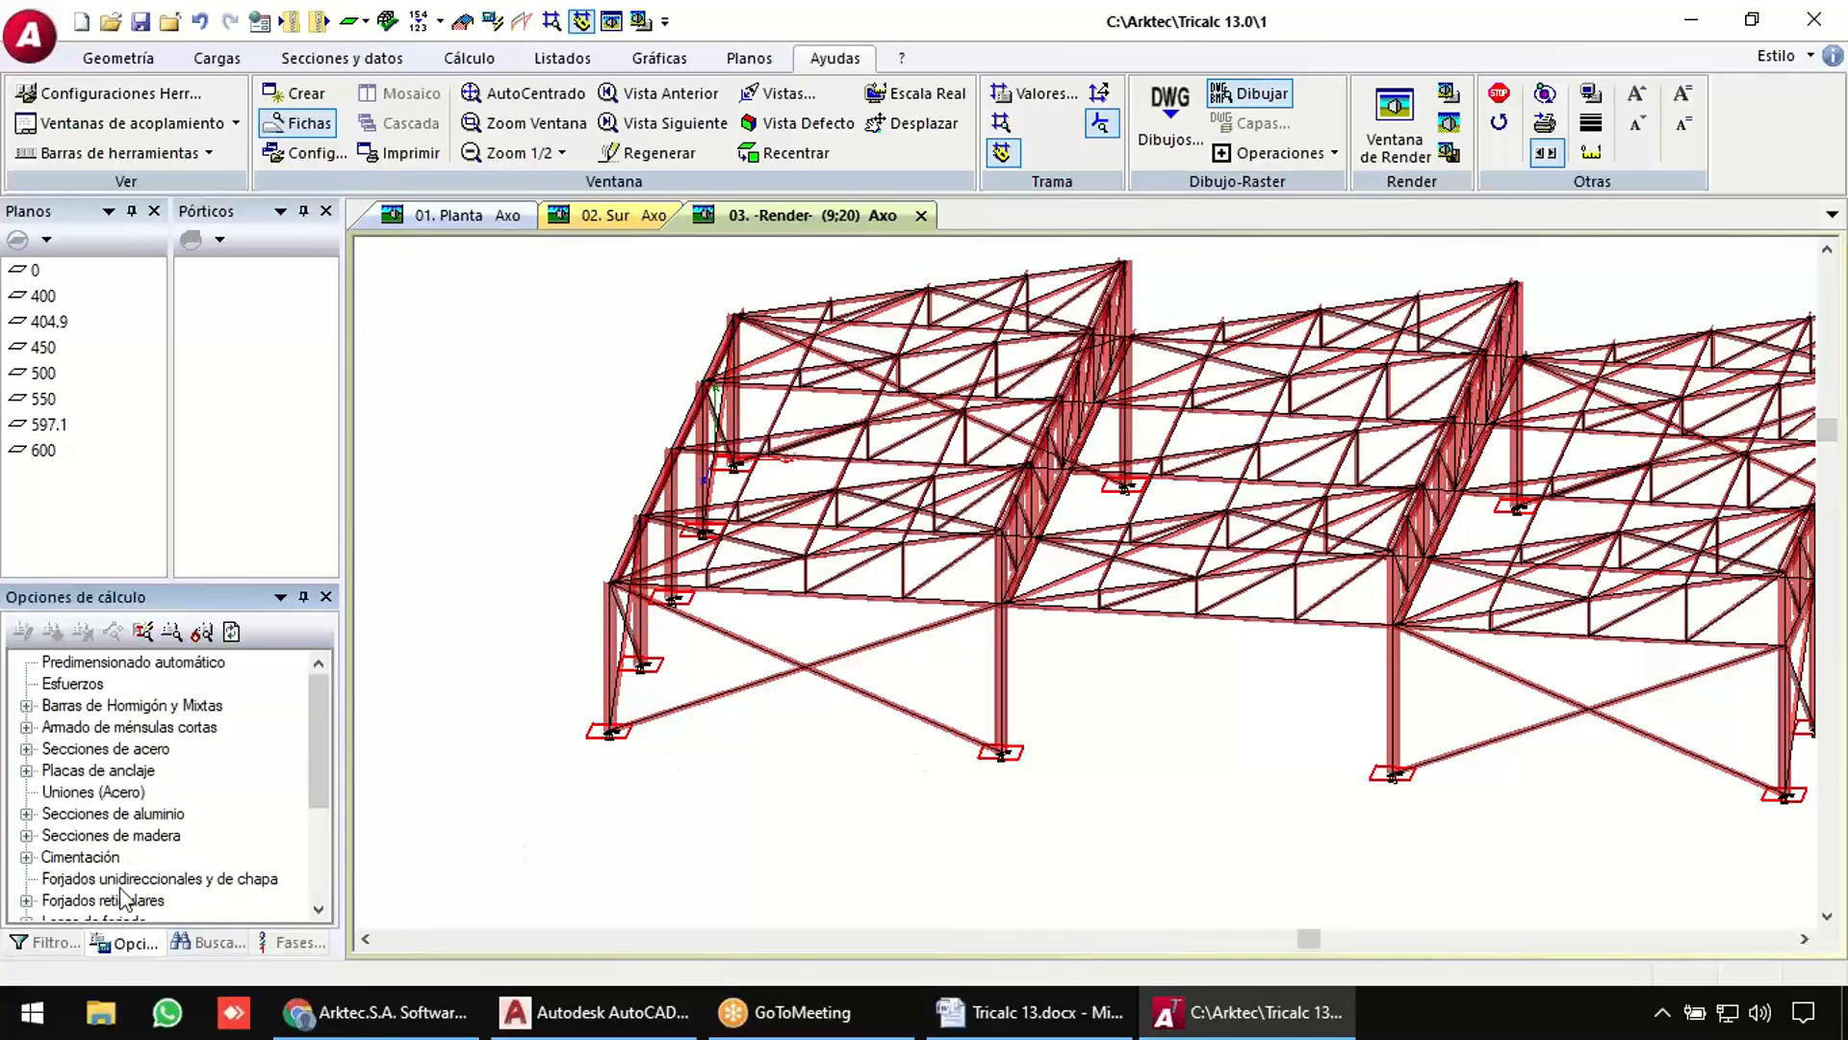
pyautogui.doubleClick(96, 855)
pyautogui.click(98, 878)
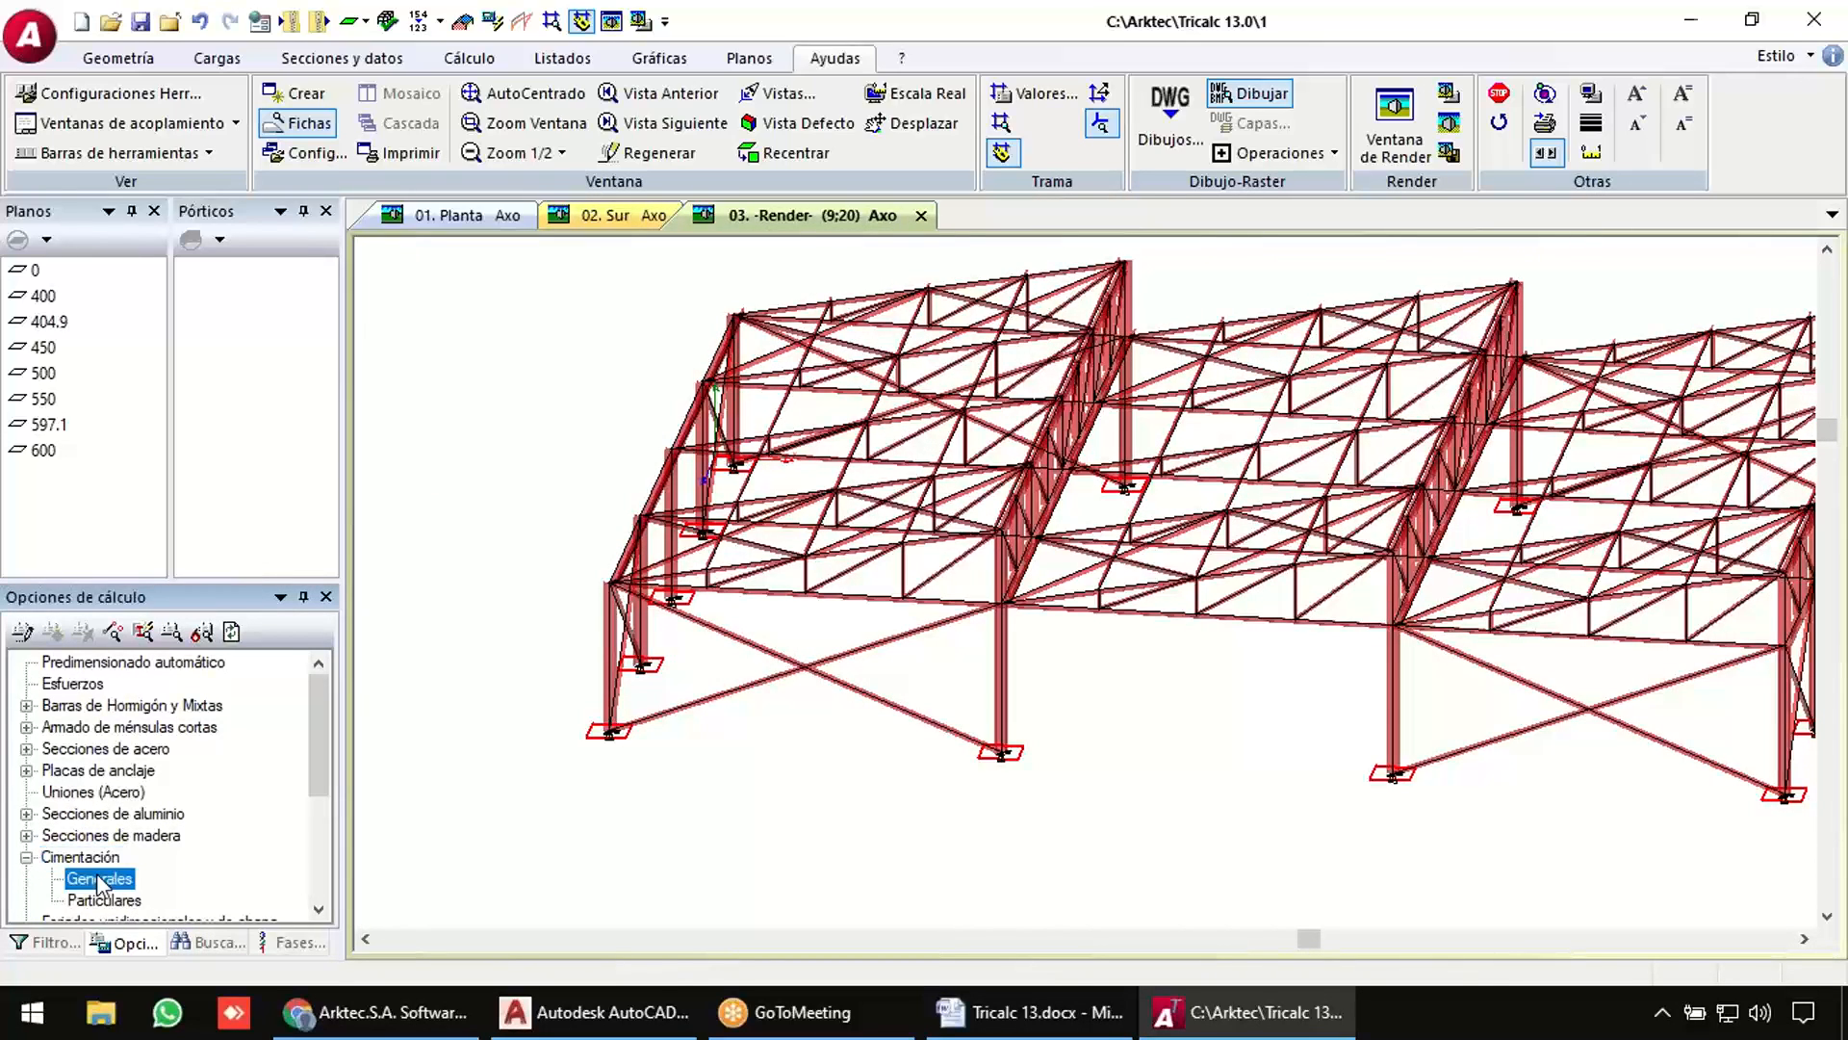
pyautogui.doubleClick(99, 878)
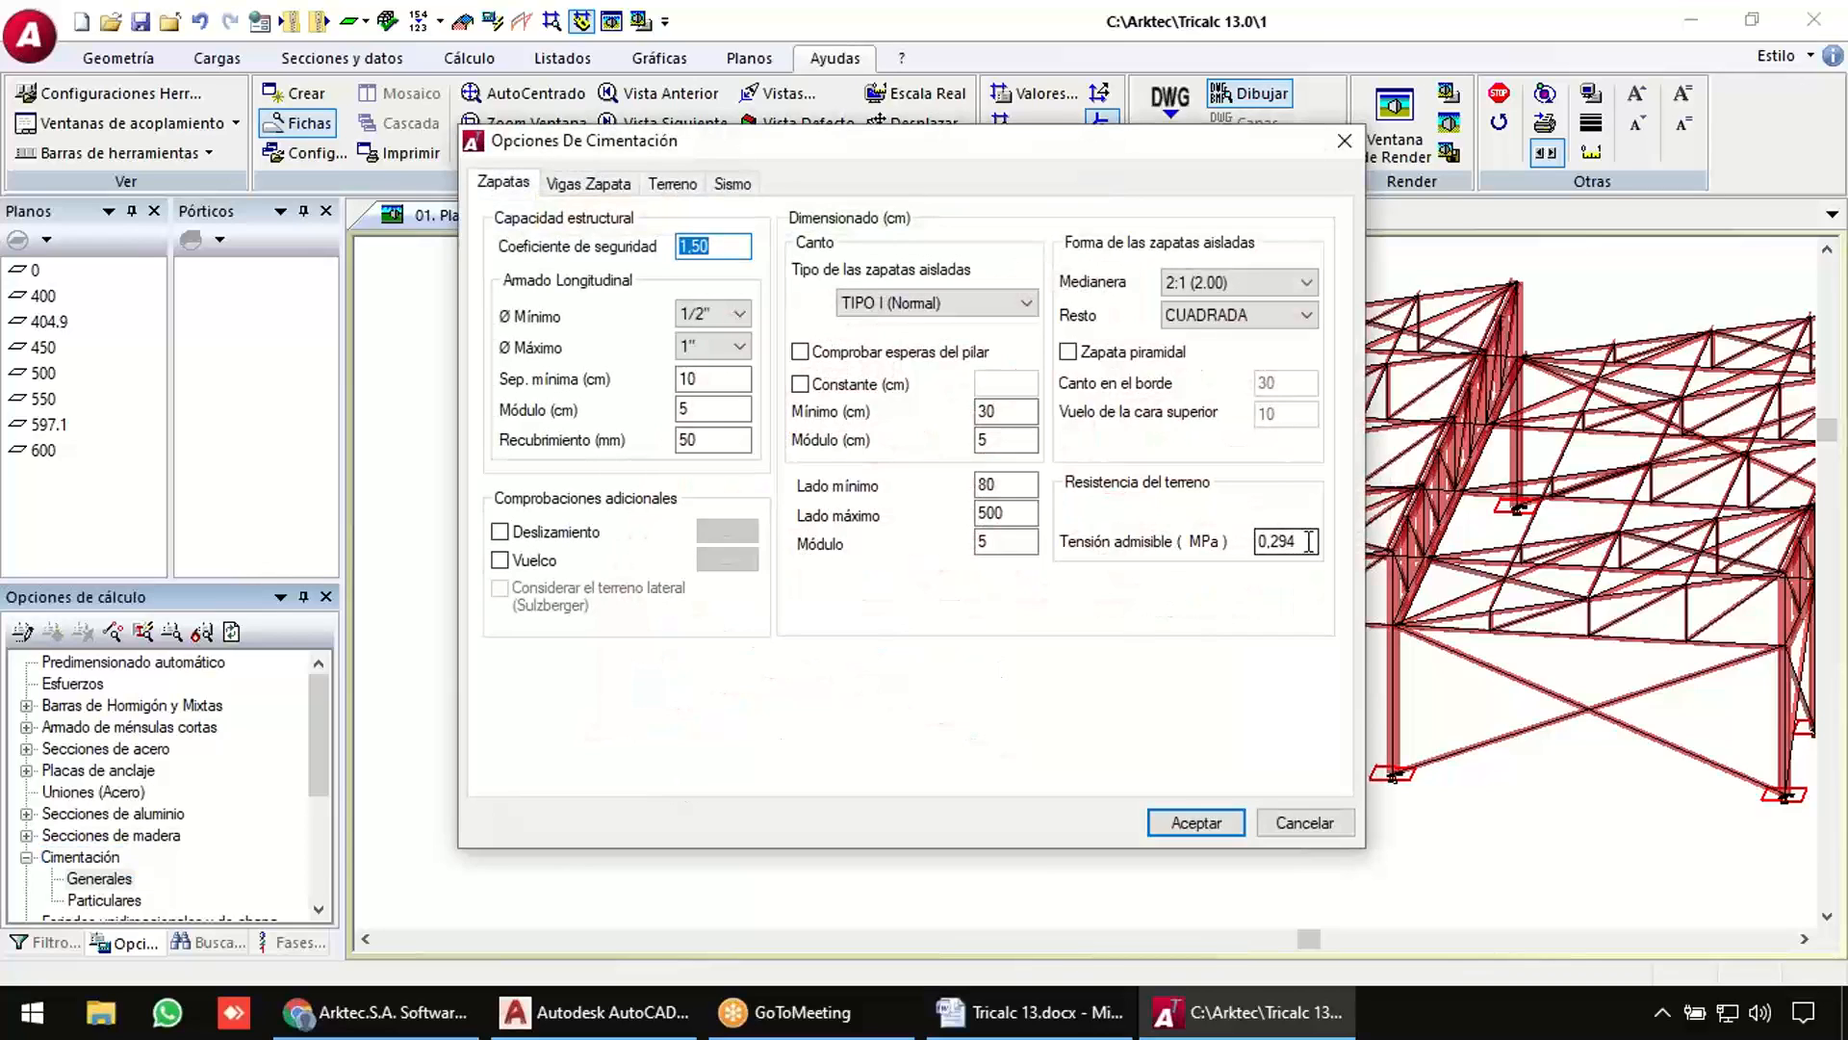
pyautogui.moveTo(1309, 542); pyautogui.dragTo(1190, 552)
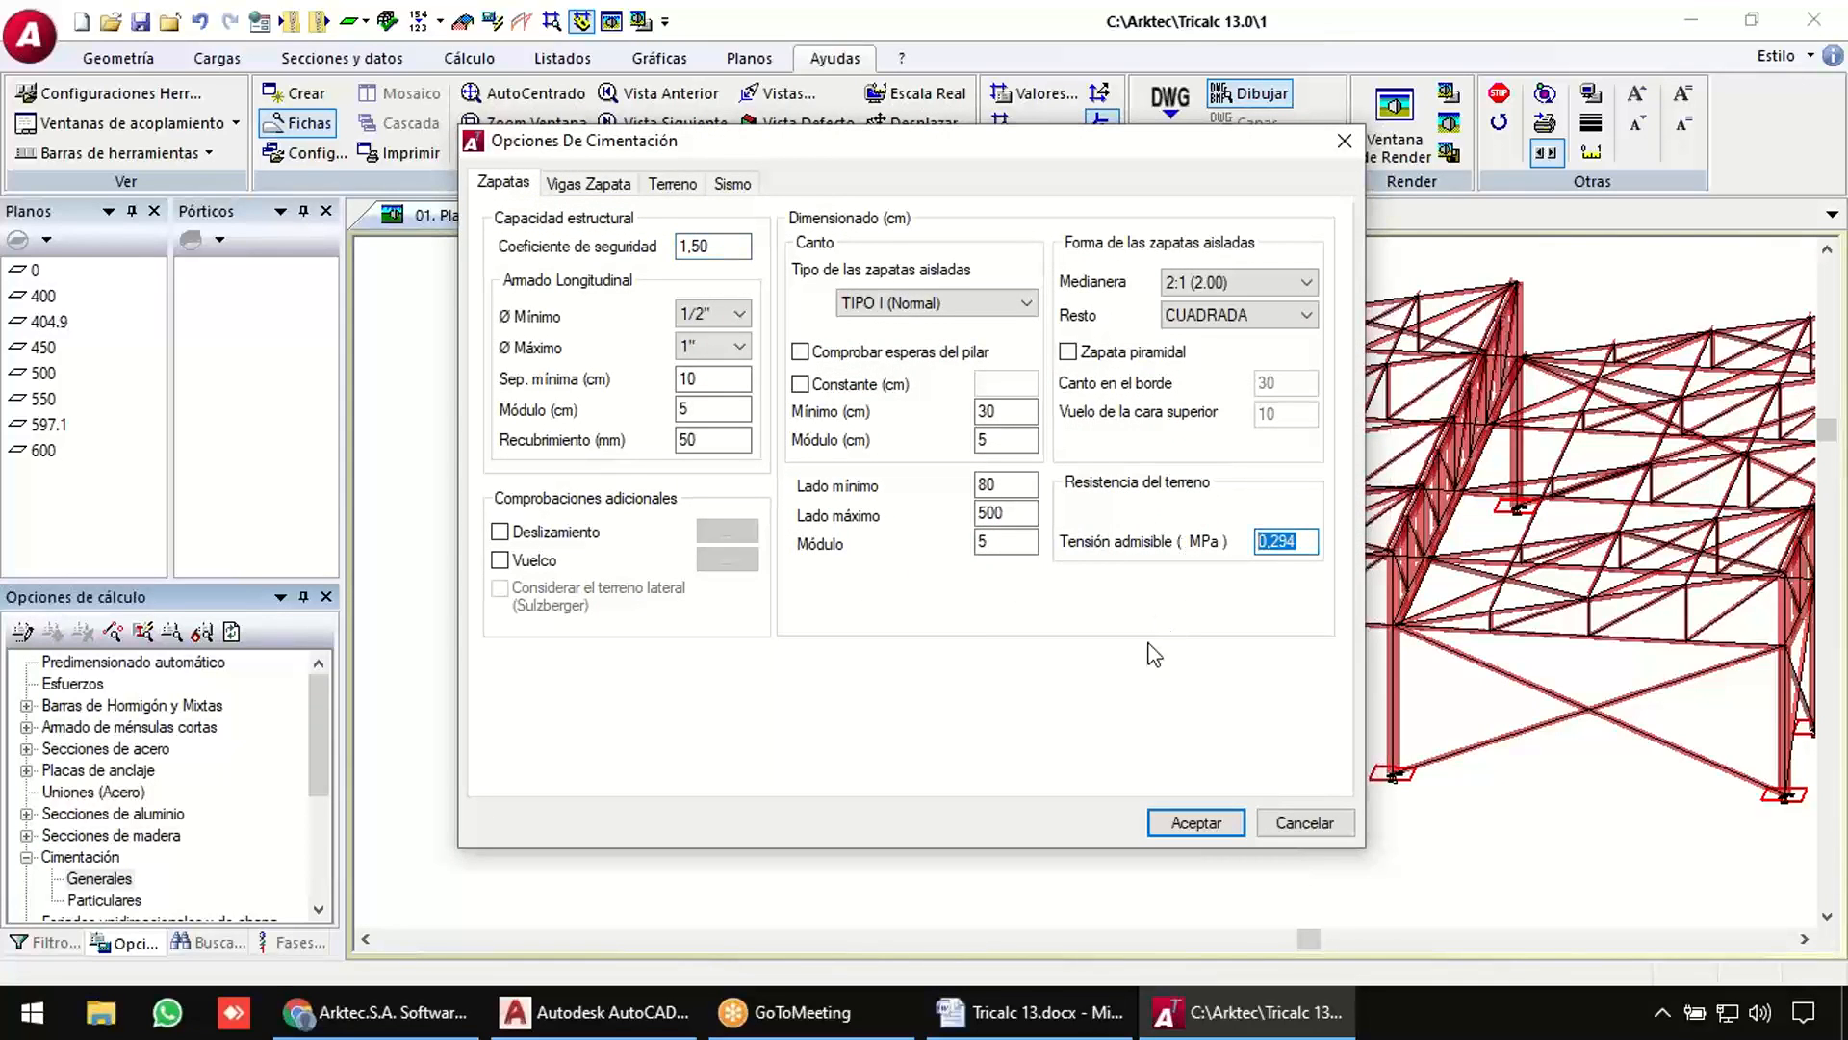
pyautogui.write('0,2')
pyautogui.press('Return')
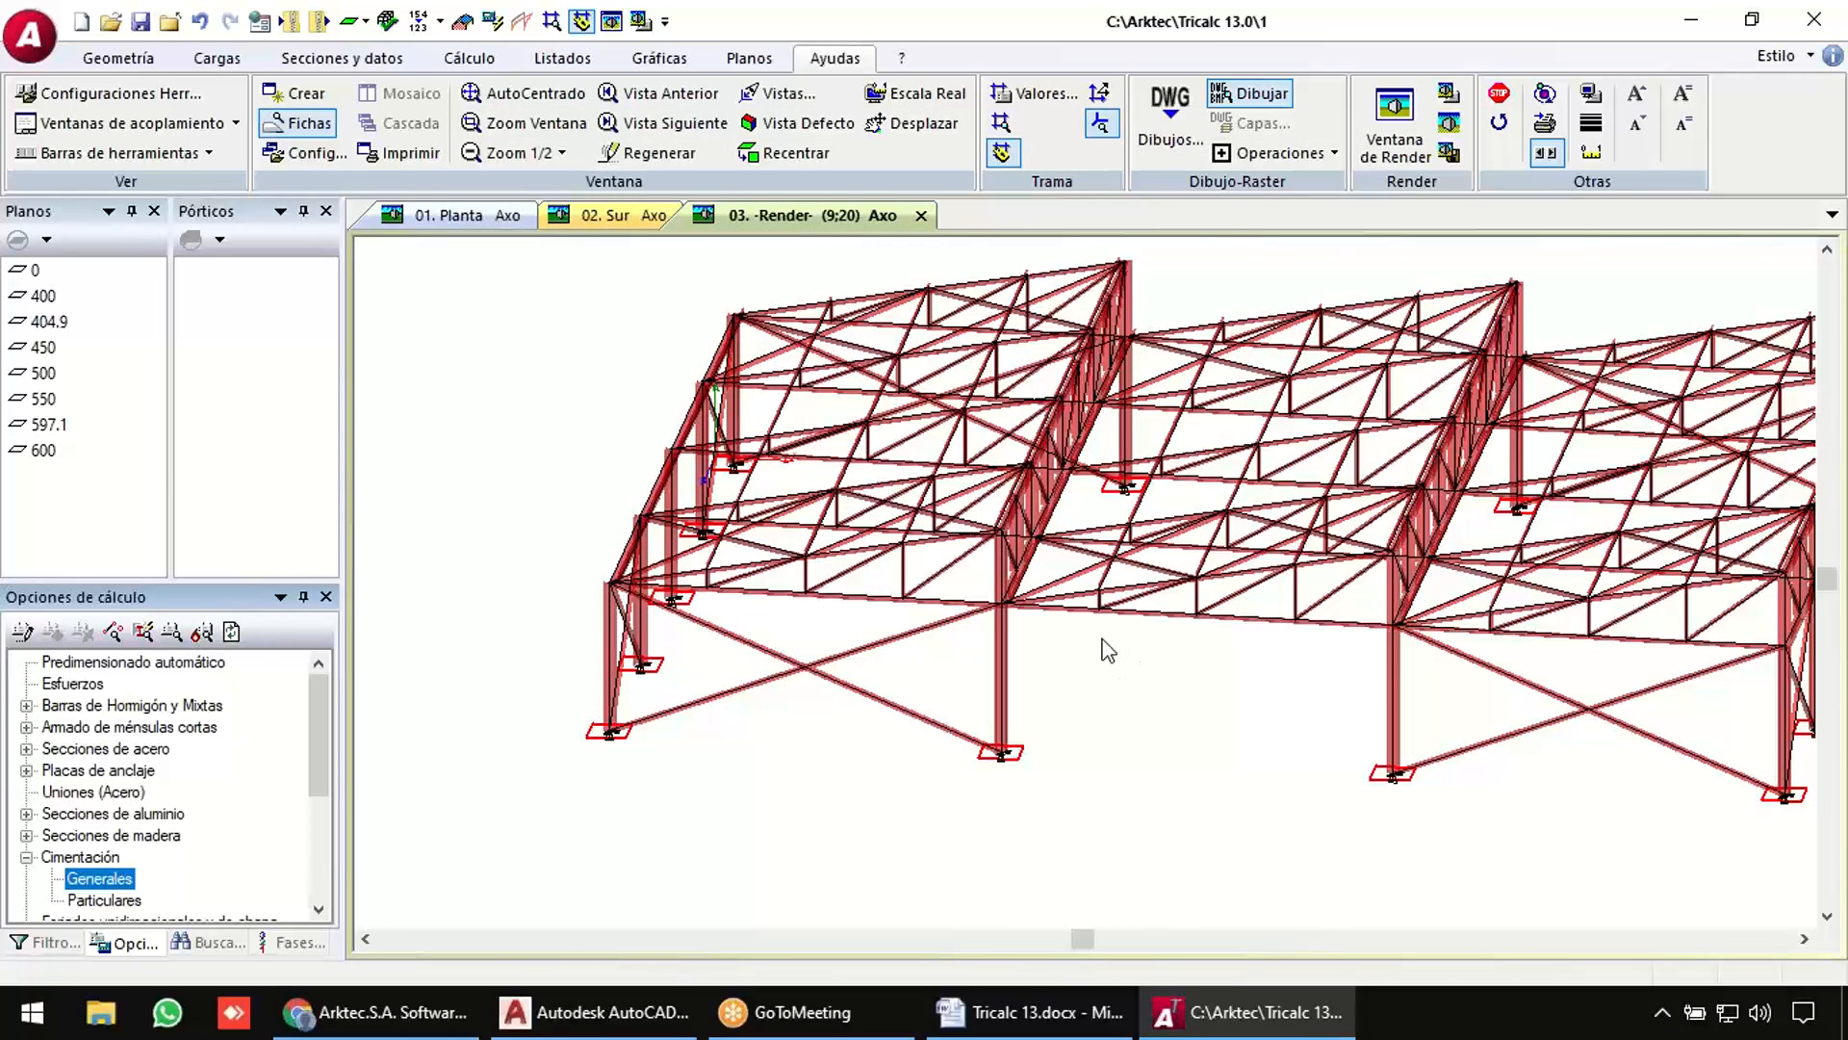
# Review the language choices in the preferences, leaving Español (España) selected, and display the available design codes.
pyautogui.click(31, 40)
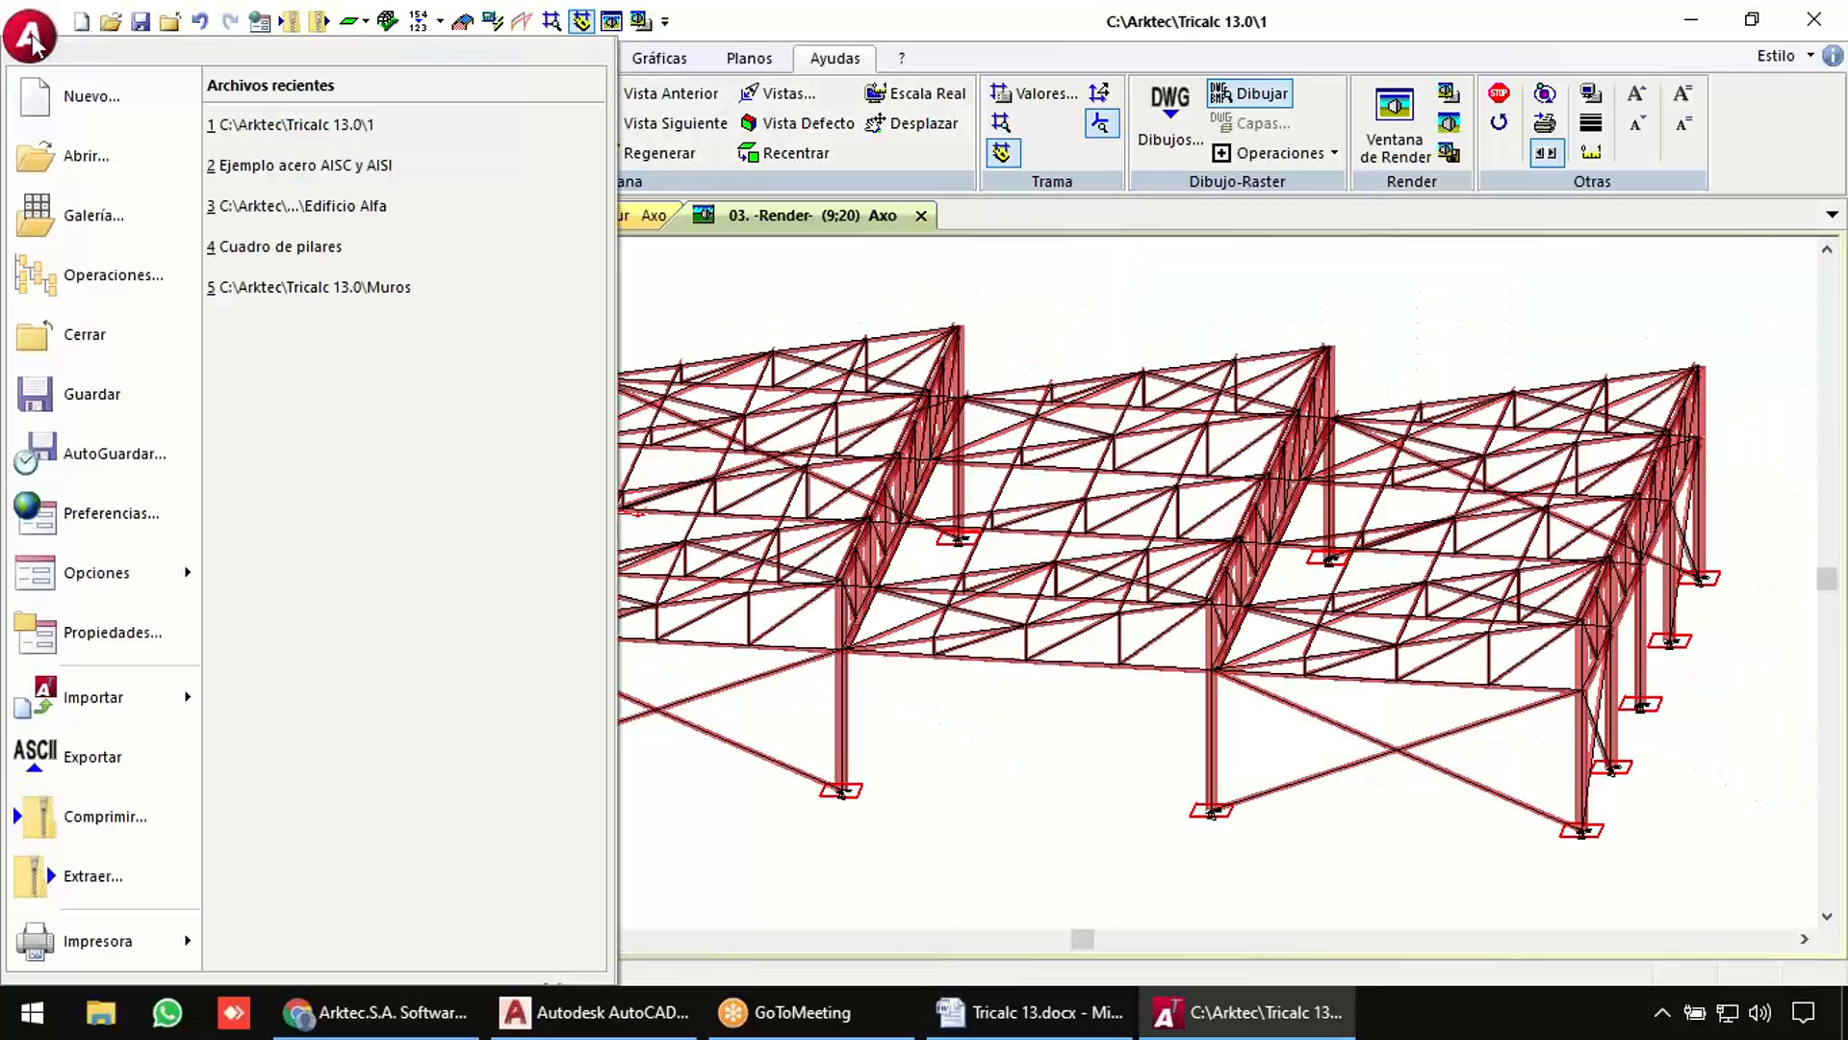
pyautogui.click(92, 512)
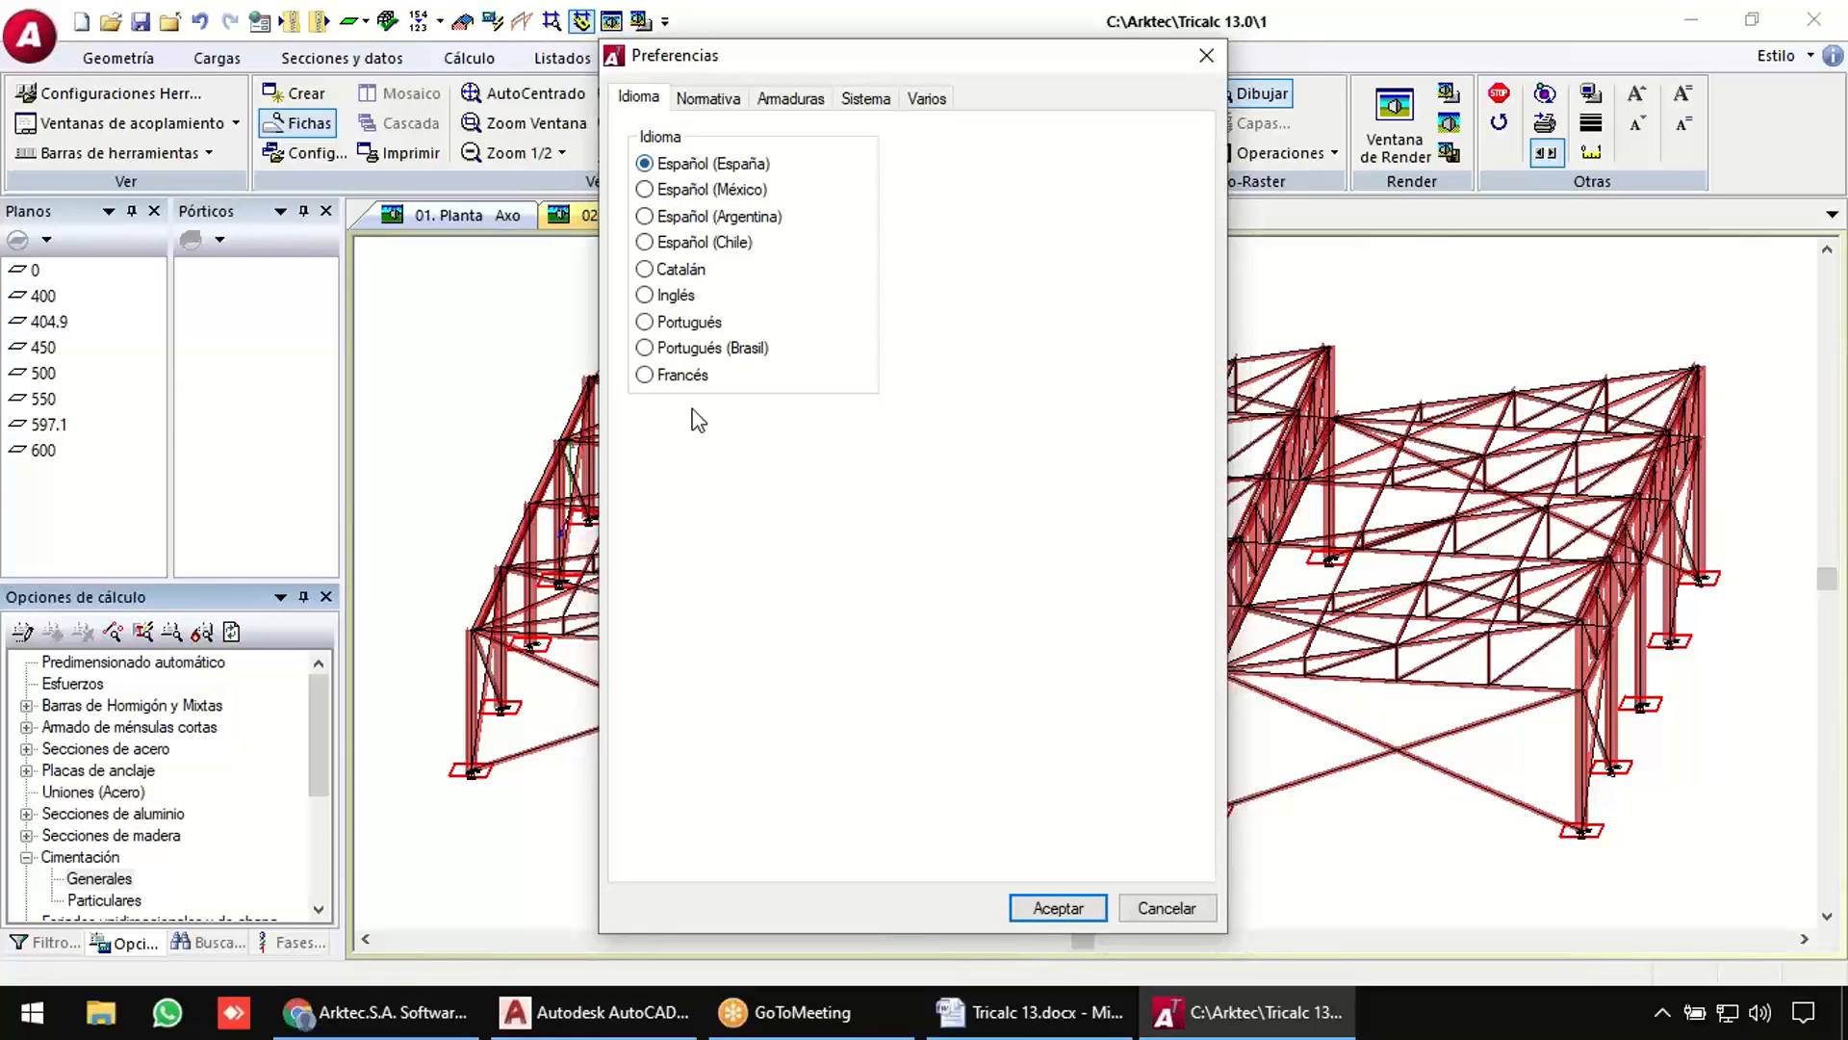
pyautogui.click(679, 190)
pyautogui.click(680, 220)
pyautogui.click(685, 166)
pyautogui.click(705, 101)
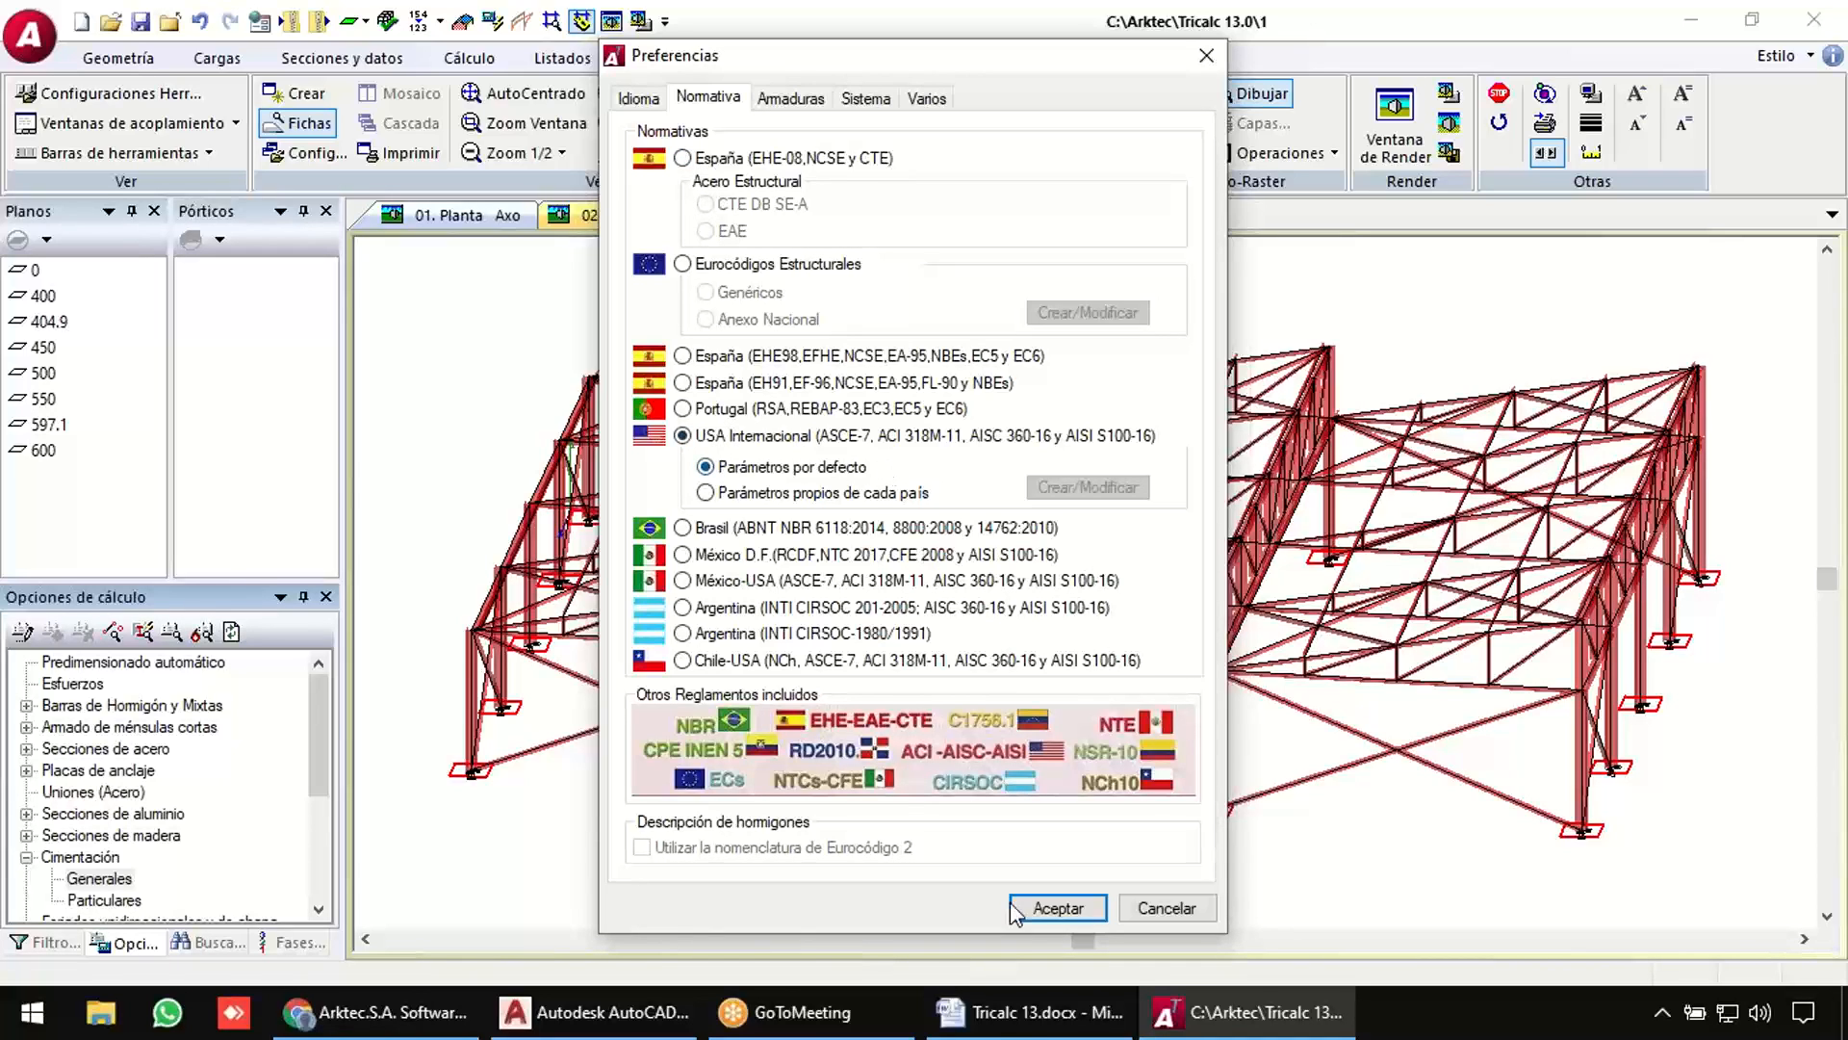
# Switch to the Word document Tricalc 13.docx and read the notes on the AISC 360-16 rolled steel code.
pyautogui.click(1039, 1026)
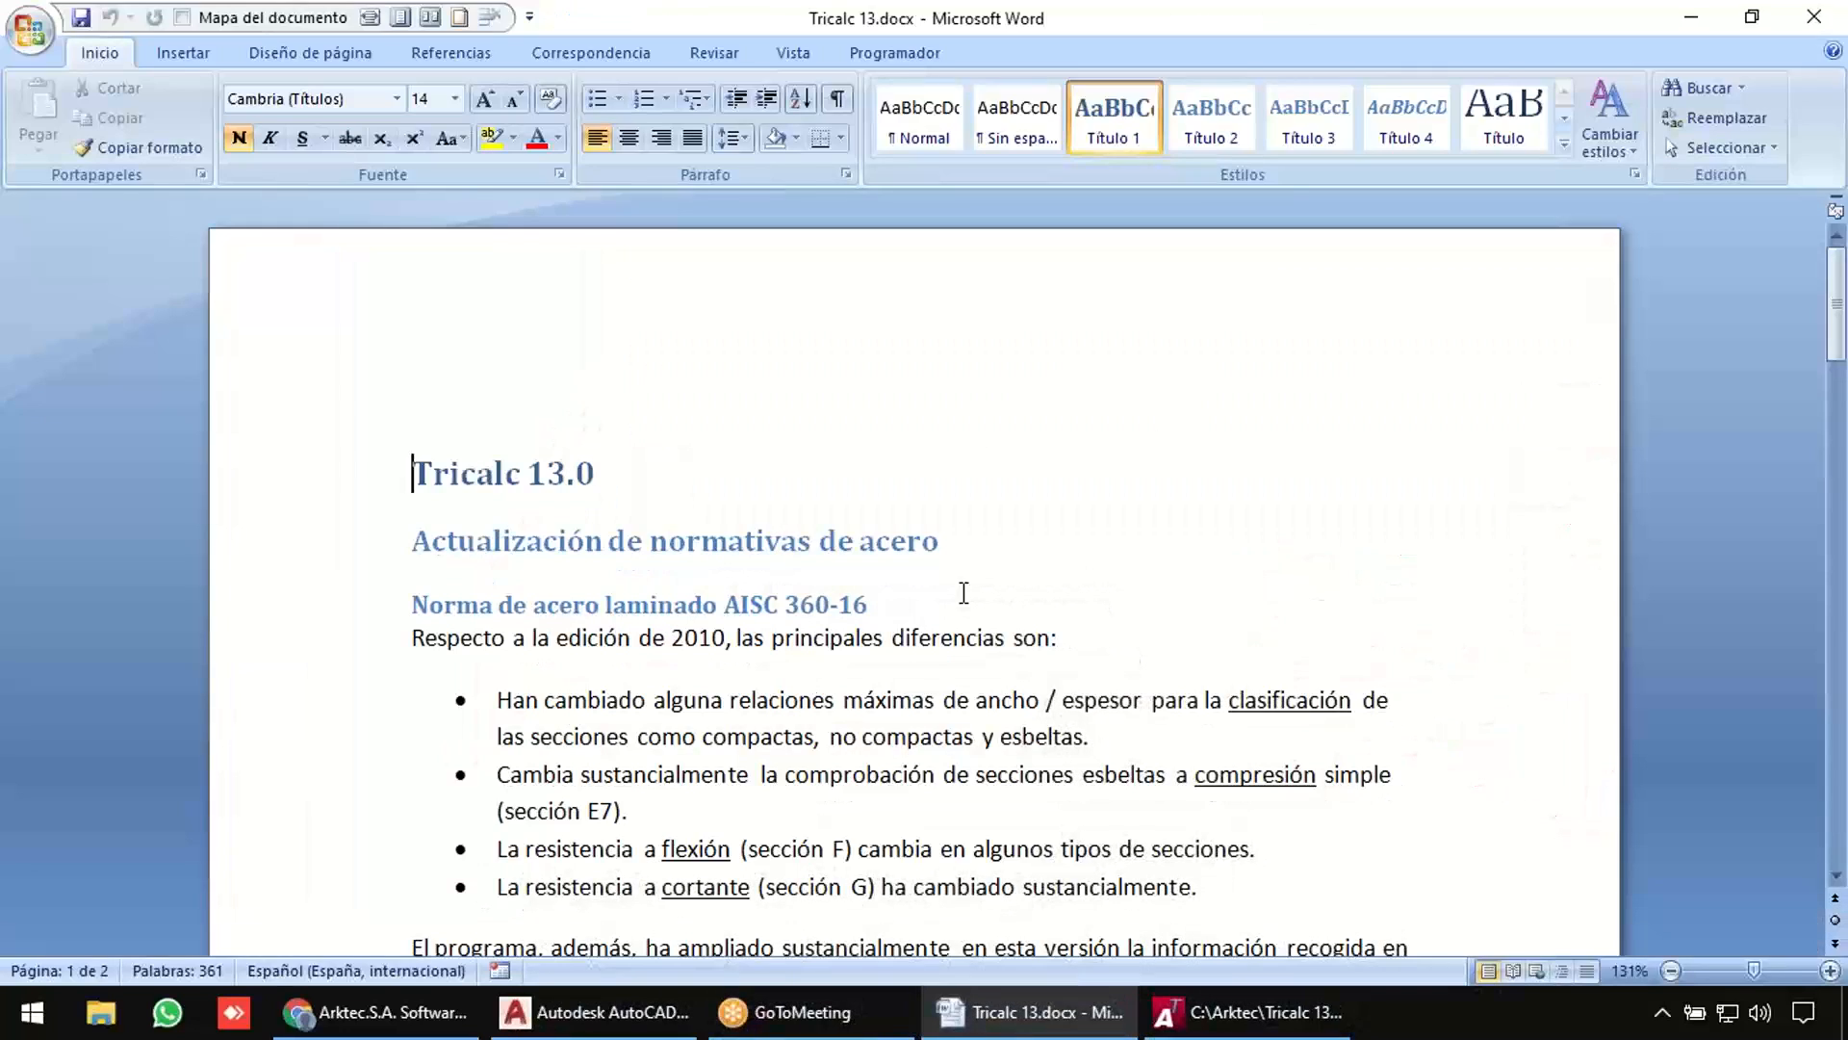
pyautogui.scroll(-3, 977, 540)
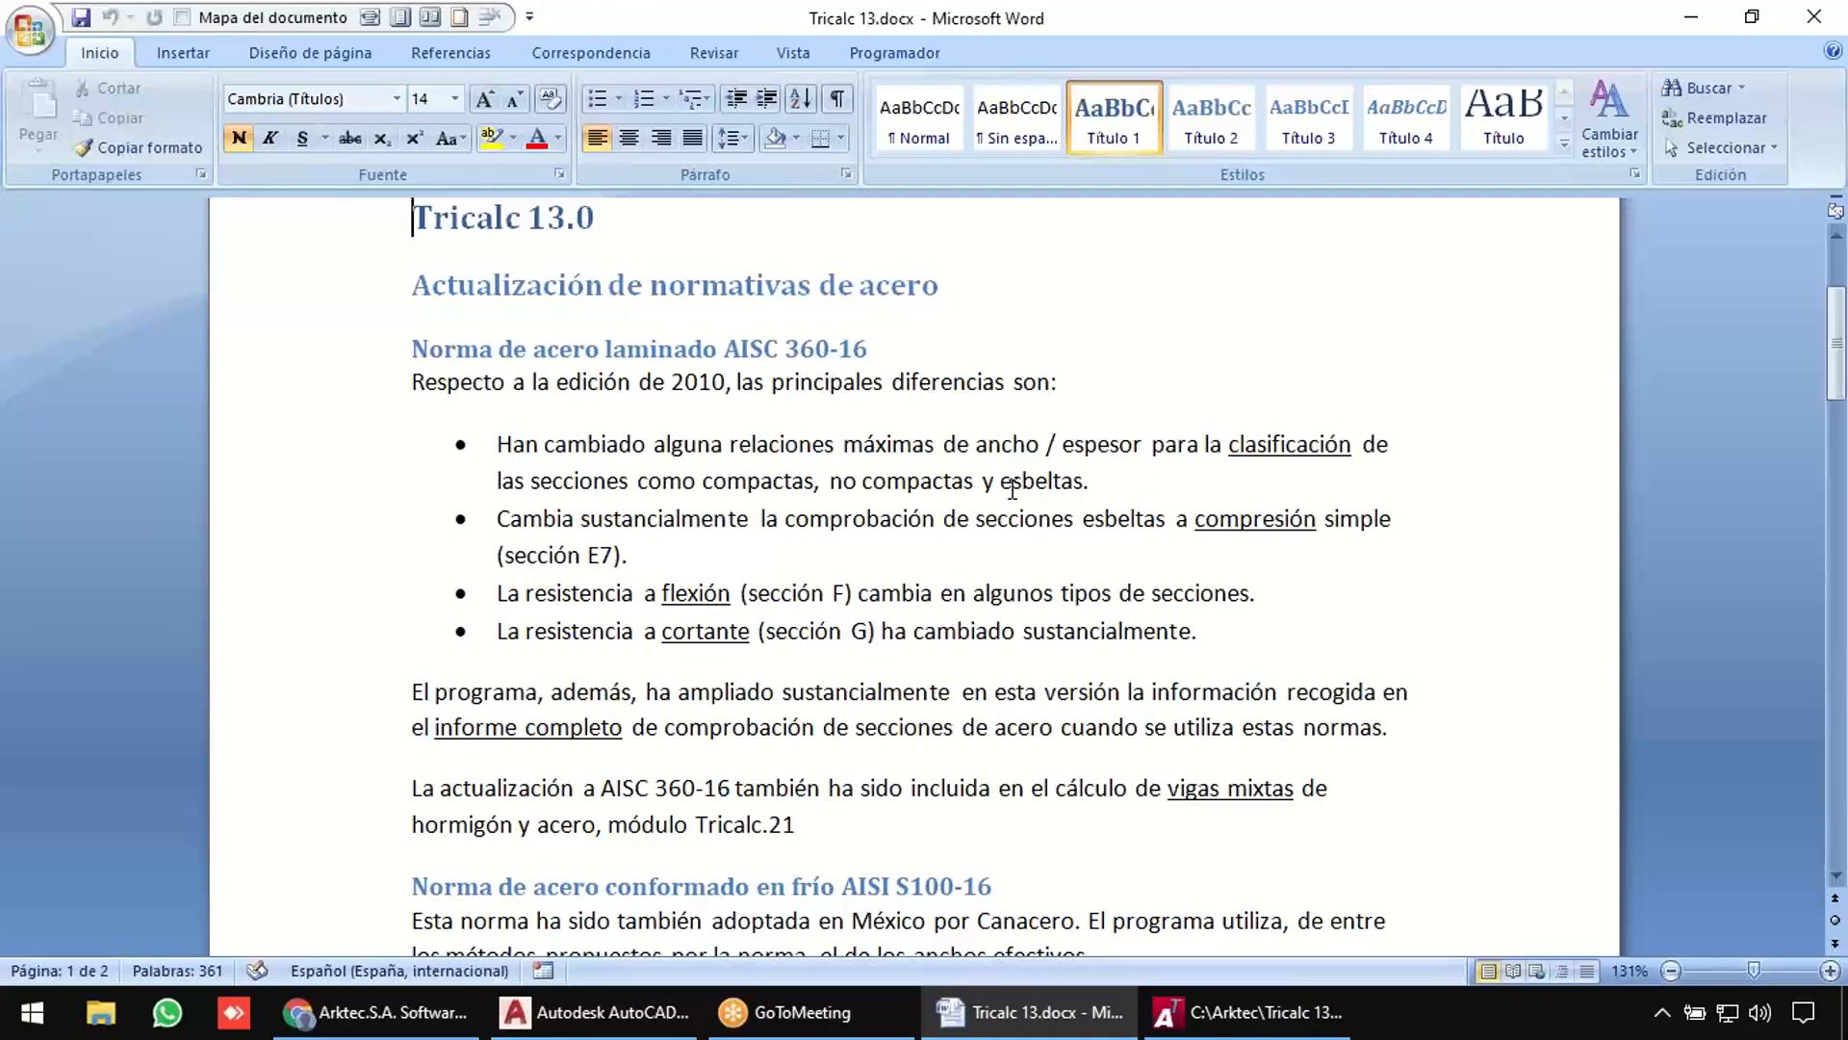
pyautogui.click(293, 364)
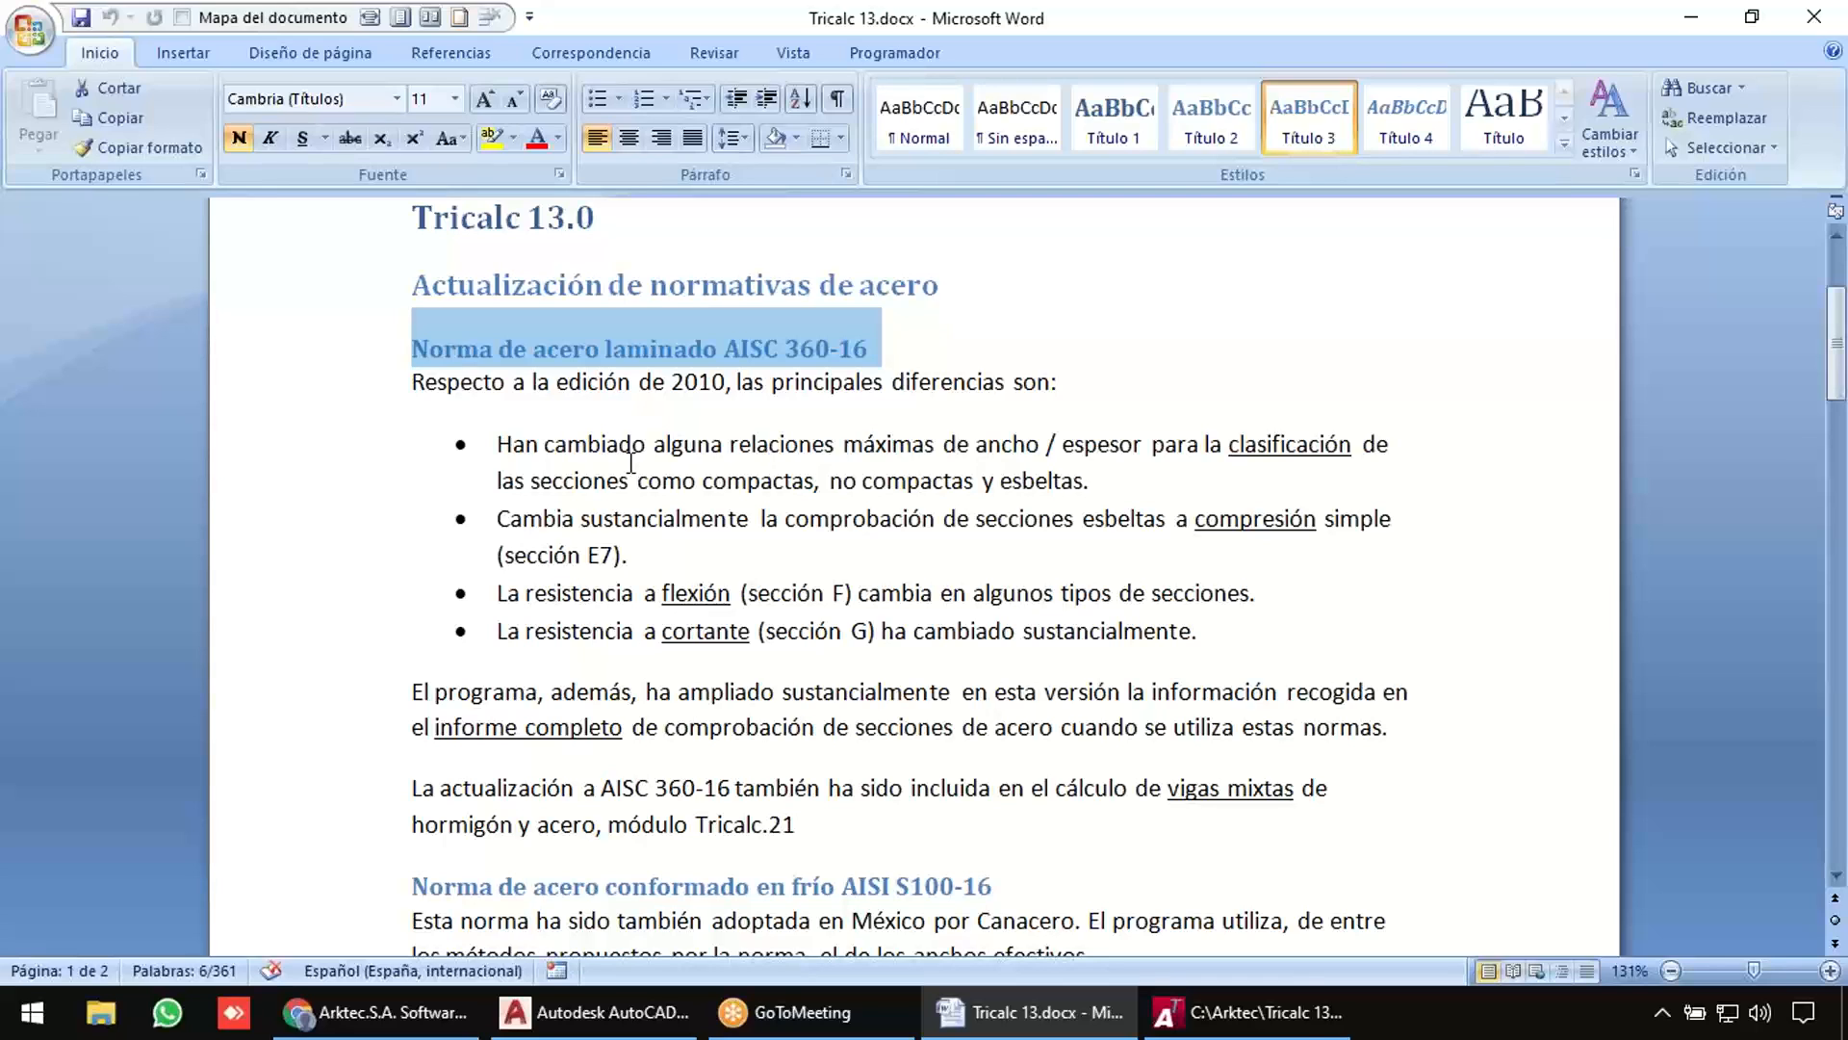
pyautogui.click(893, 445)
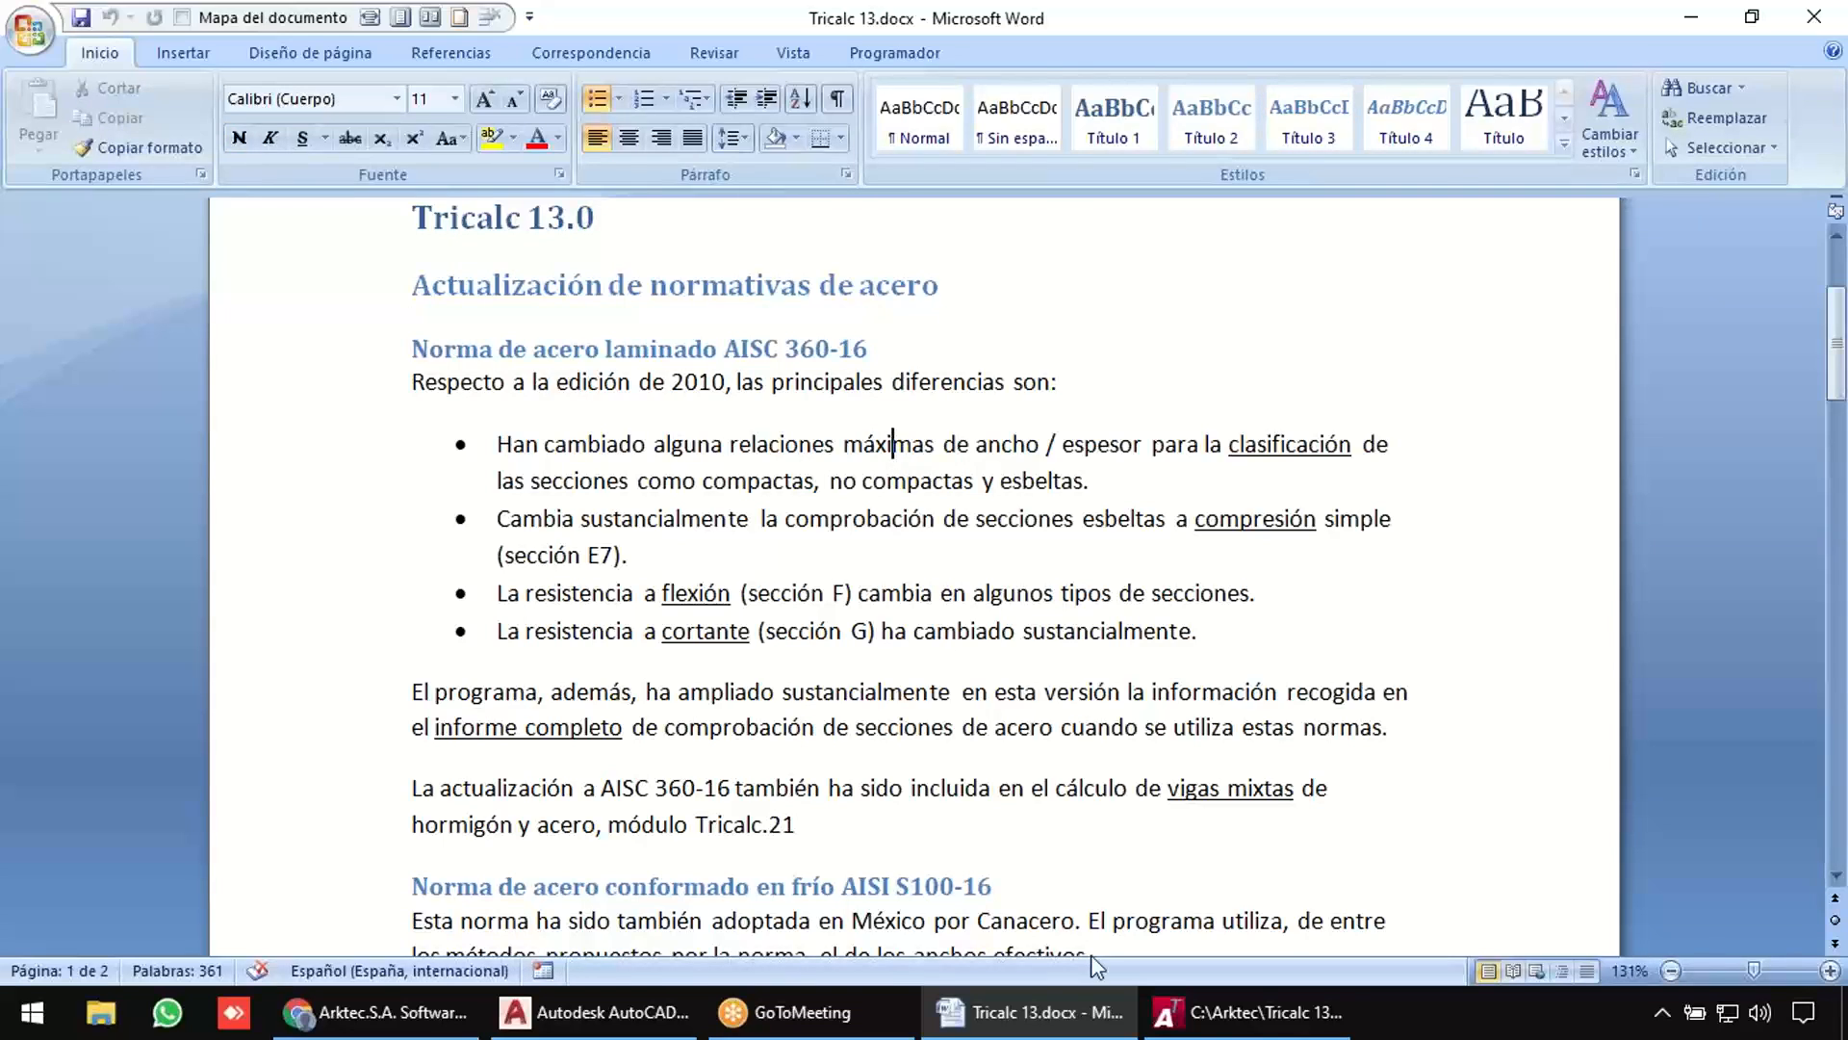
# Switch back to Tricalc, accept the preferences with the USA Internacional codes, and examine the rendered steel profiles at a truss joint.
pyautogui.click(1194, 1010)
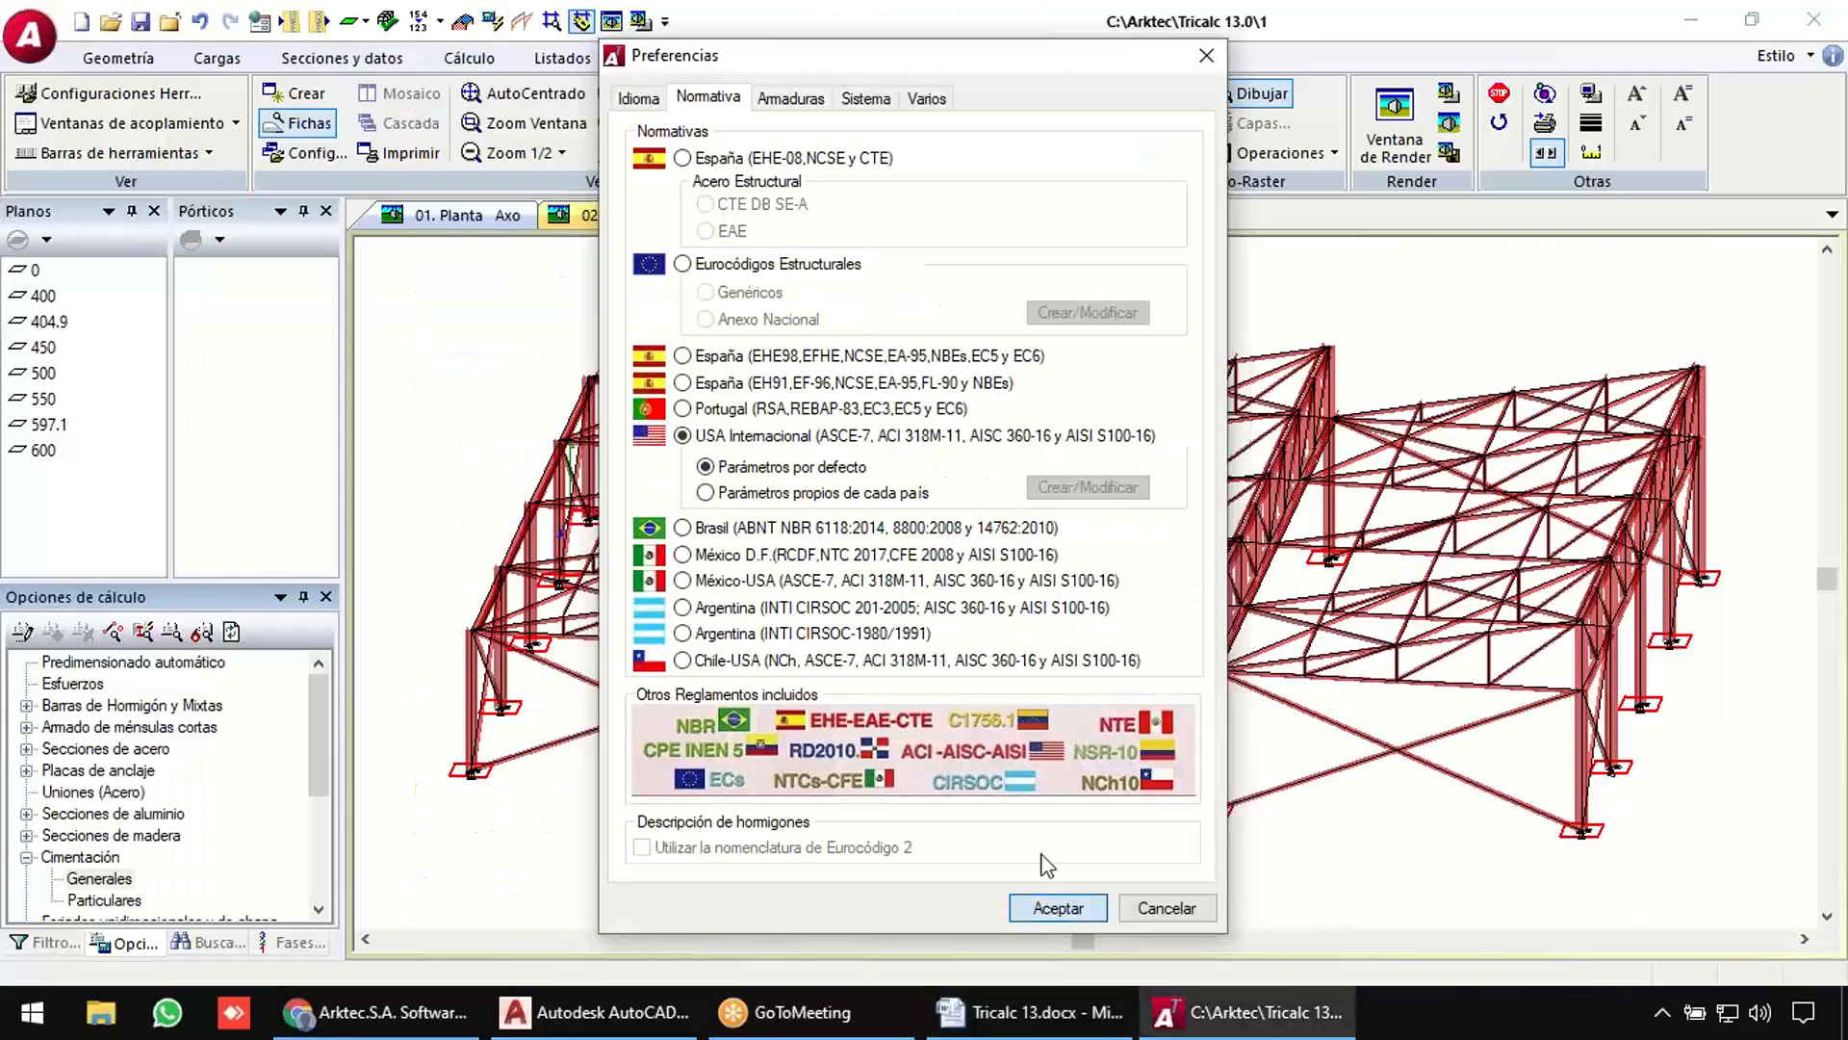
pyautogui.click(1058, 908)
pyautogui.scroll(6, 691, 604)
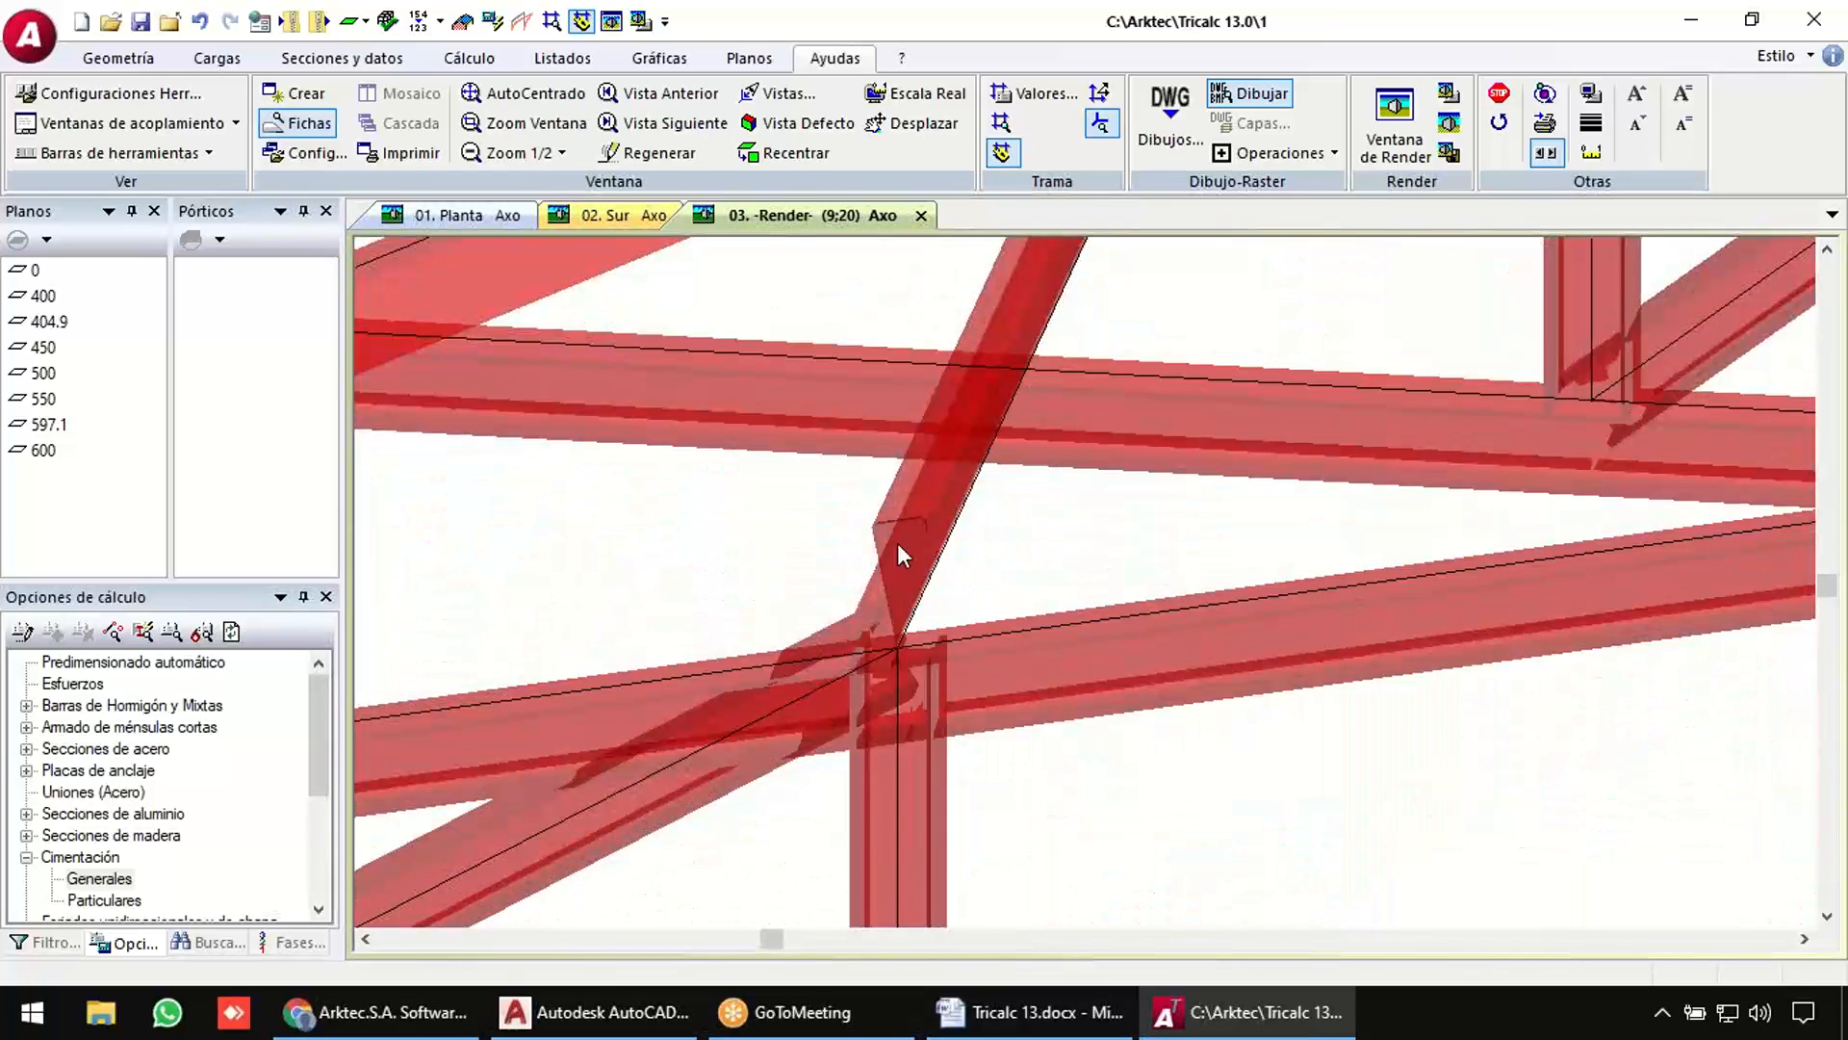
# Read the Word notes on AISC 360-16 section checks, the full report and composite beams, and on the AISI S100-16 cold-formed steel code.
pyautogui.click(1026, 1018)
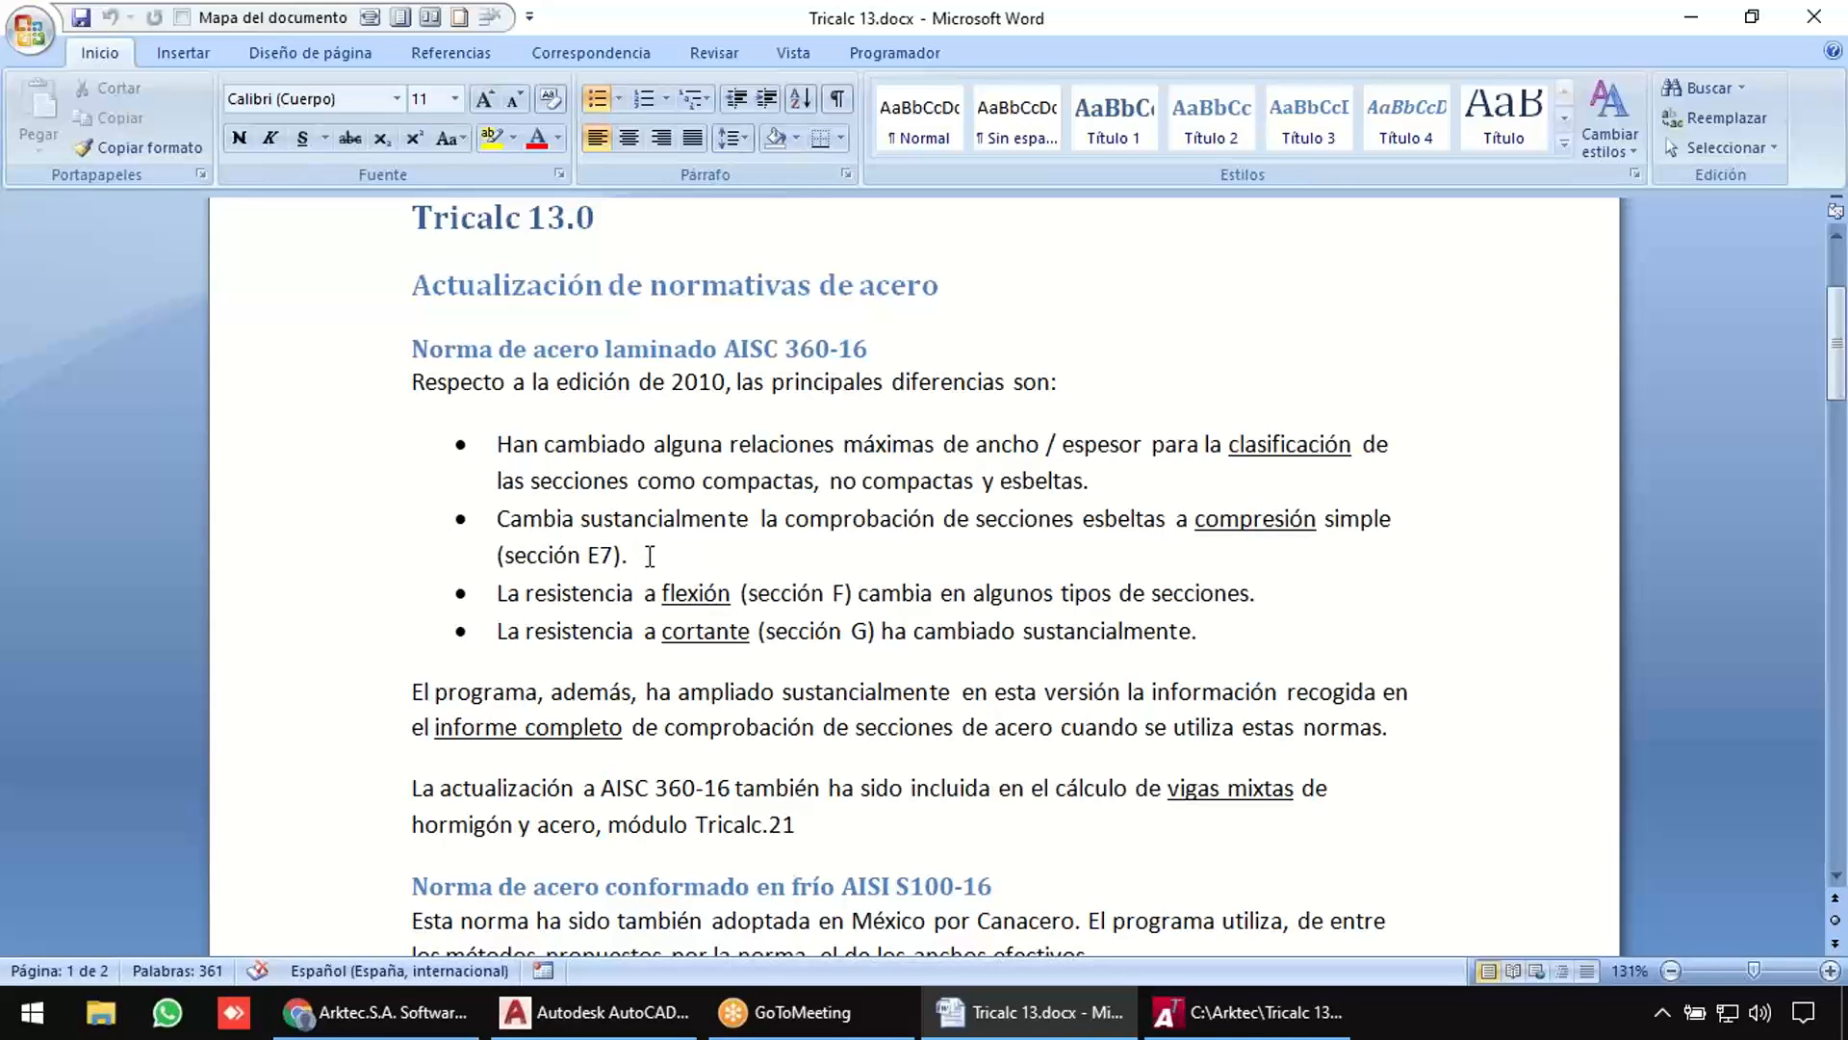
pyautogui.click(650, 556)
pyautogui.scroll(-2, 789, 462)
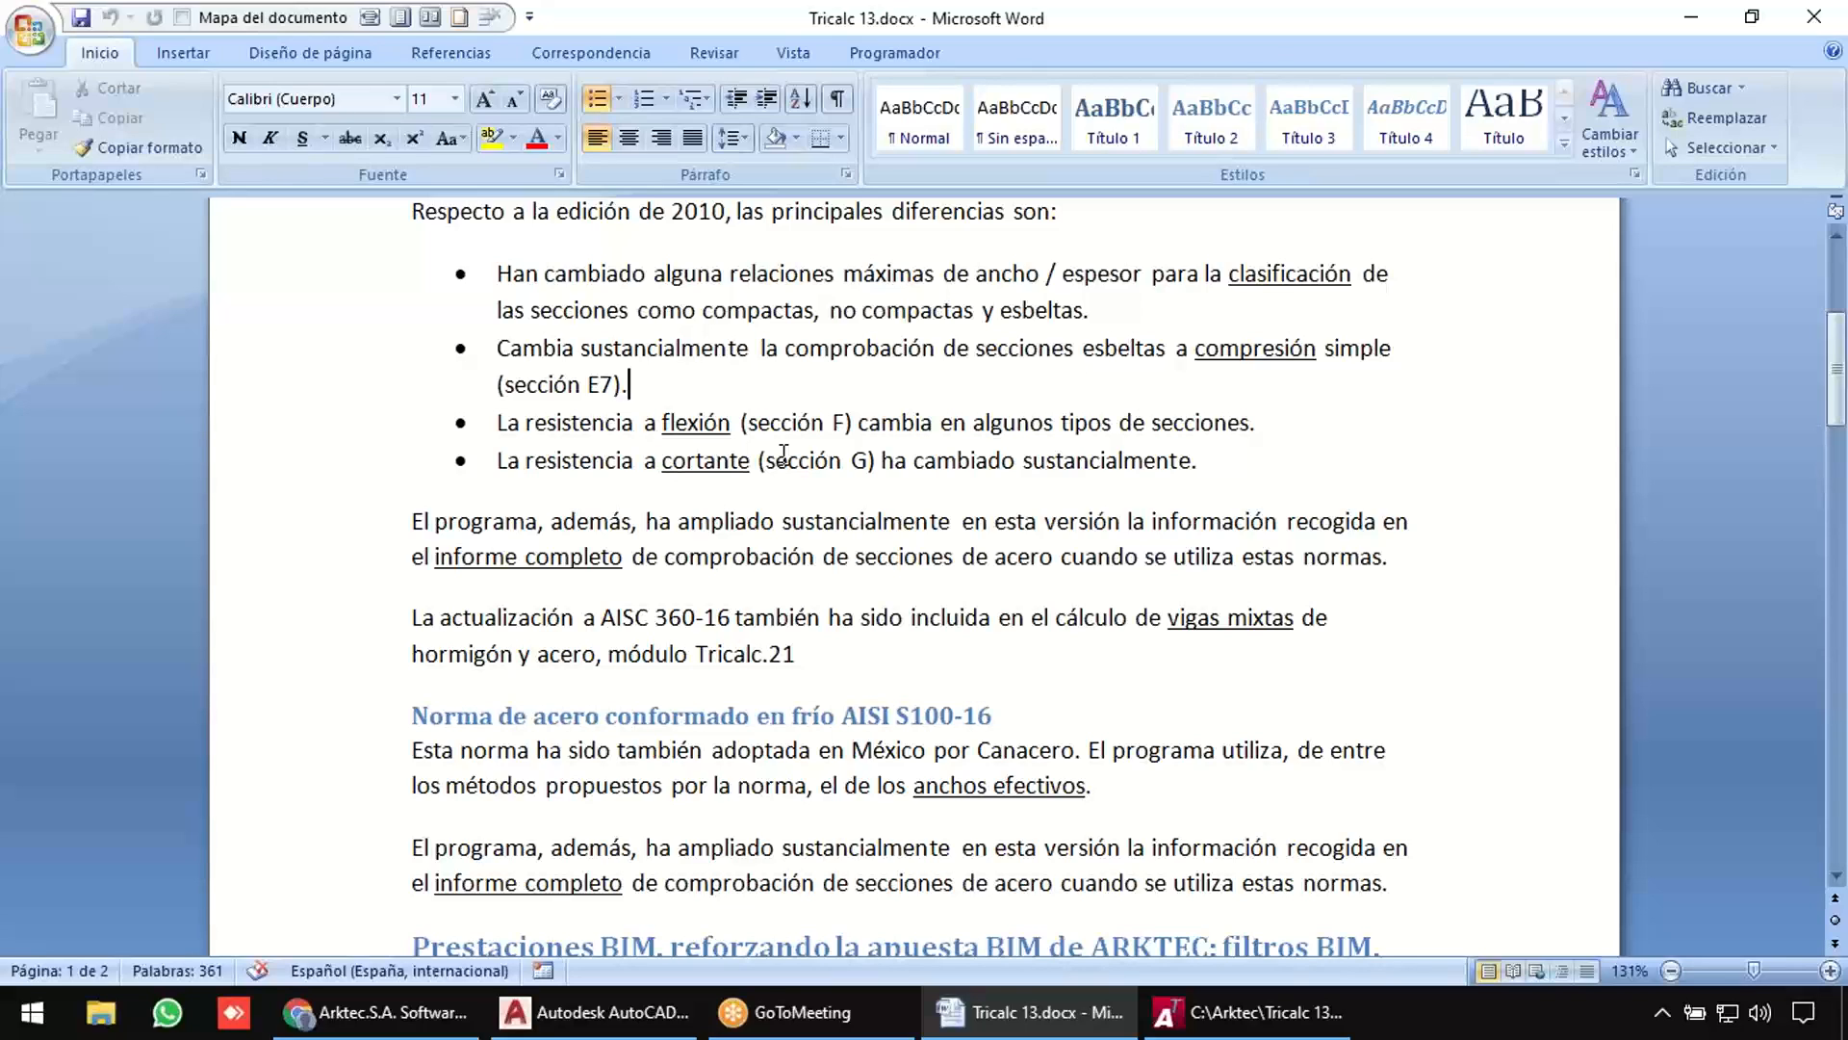
pyautogui.moveTo(435, 556); pyautogui.dragTo(616, 556)
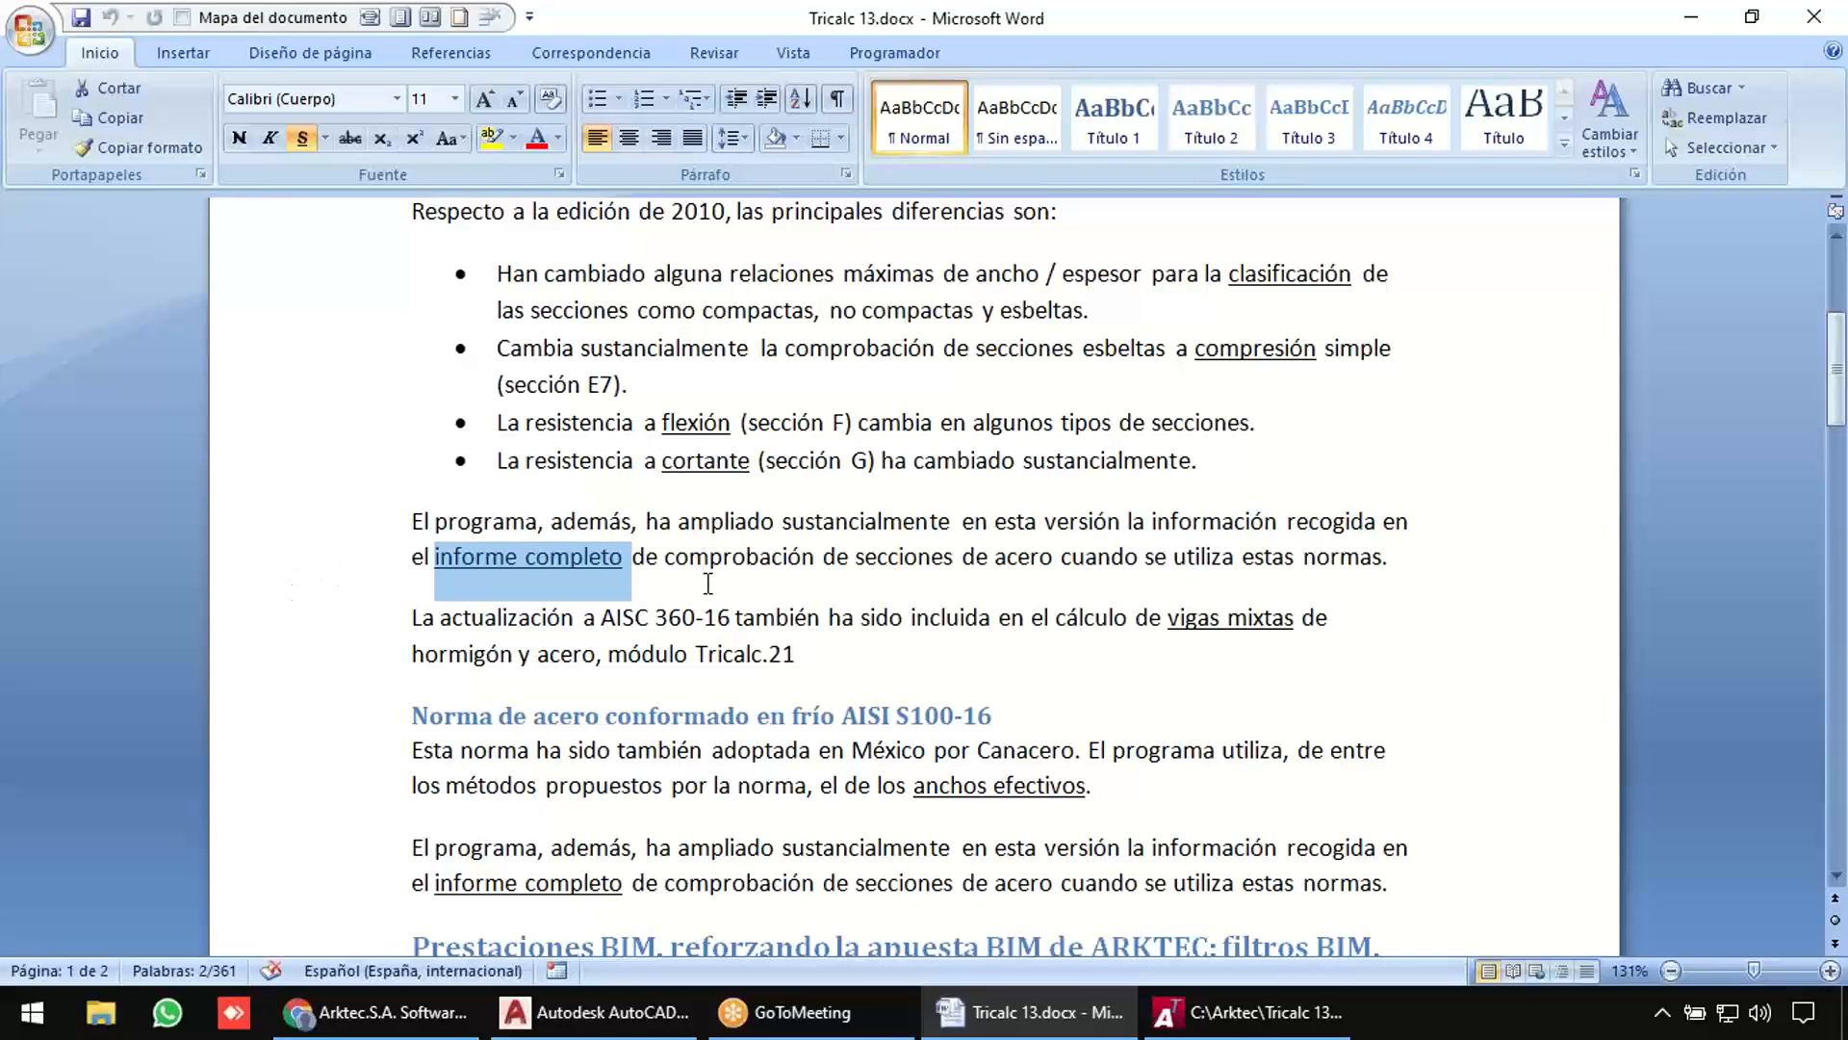
pyautogui.click(708, 583)
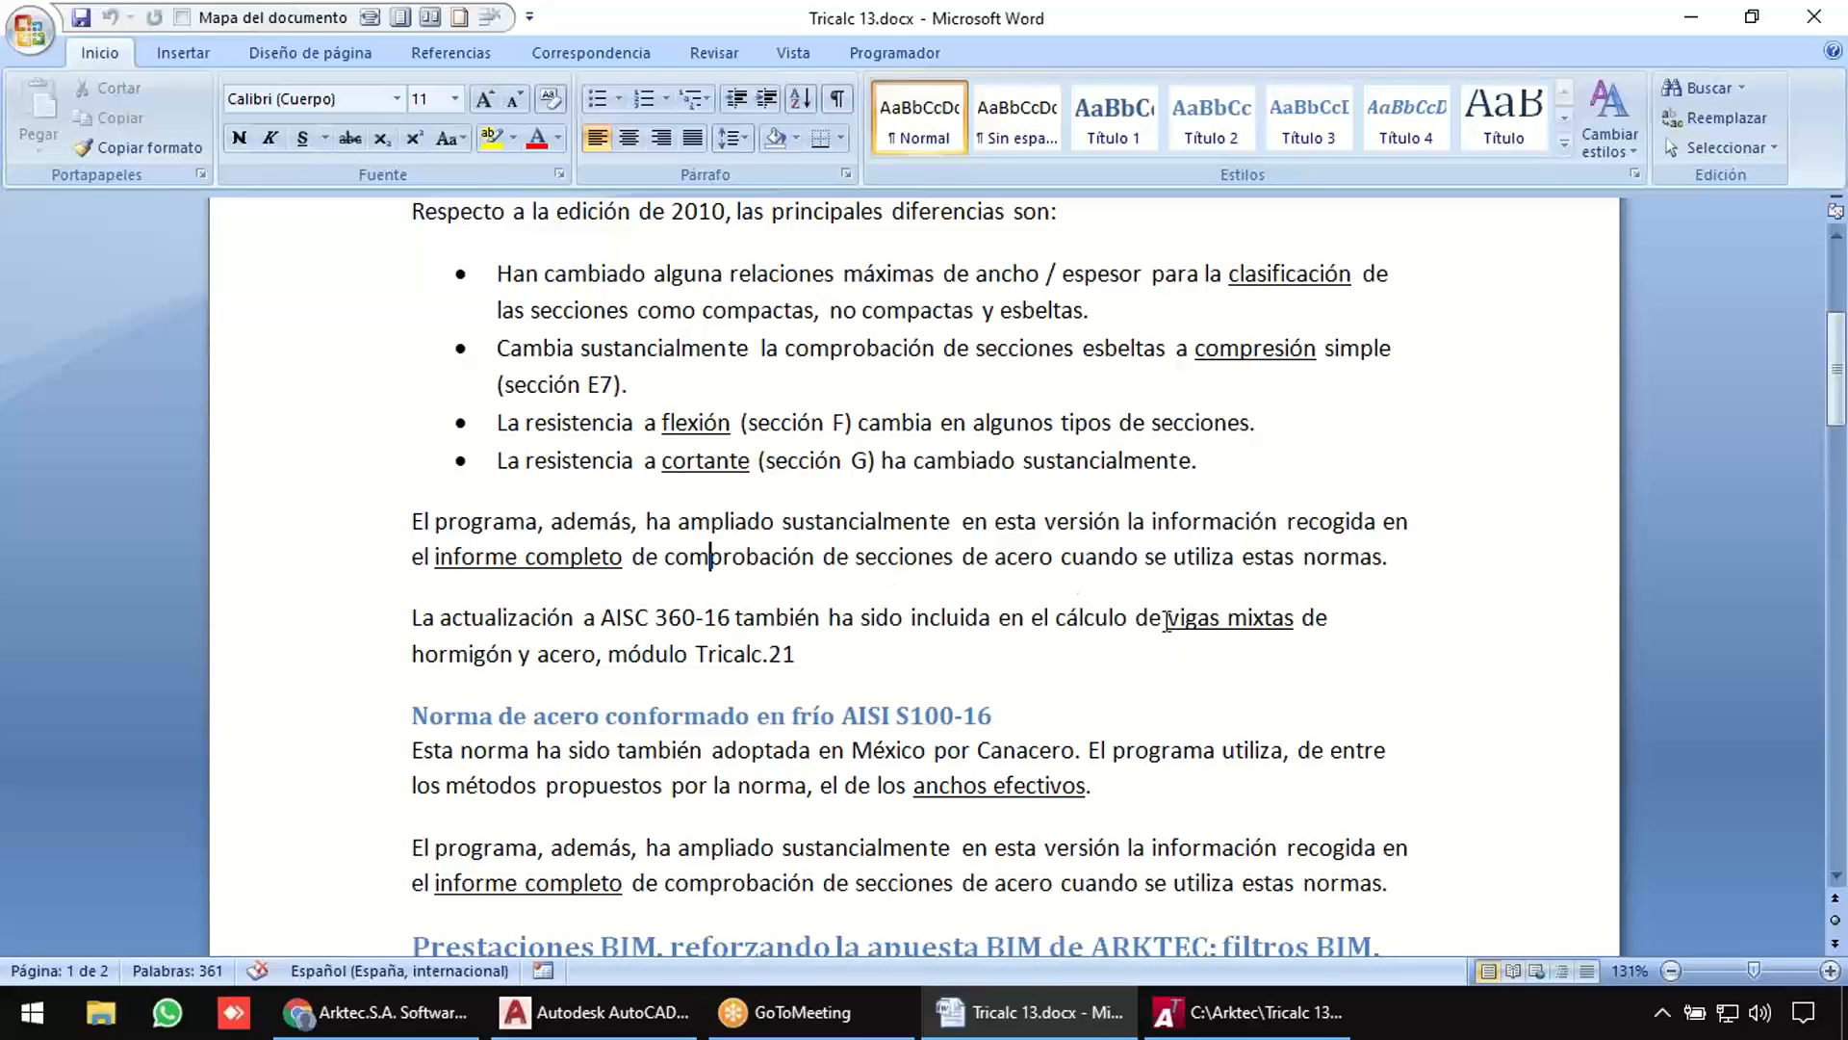
pyautogui.click(1163, 619)
pyautogui.scroll(-2, 1033, 627)
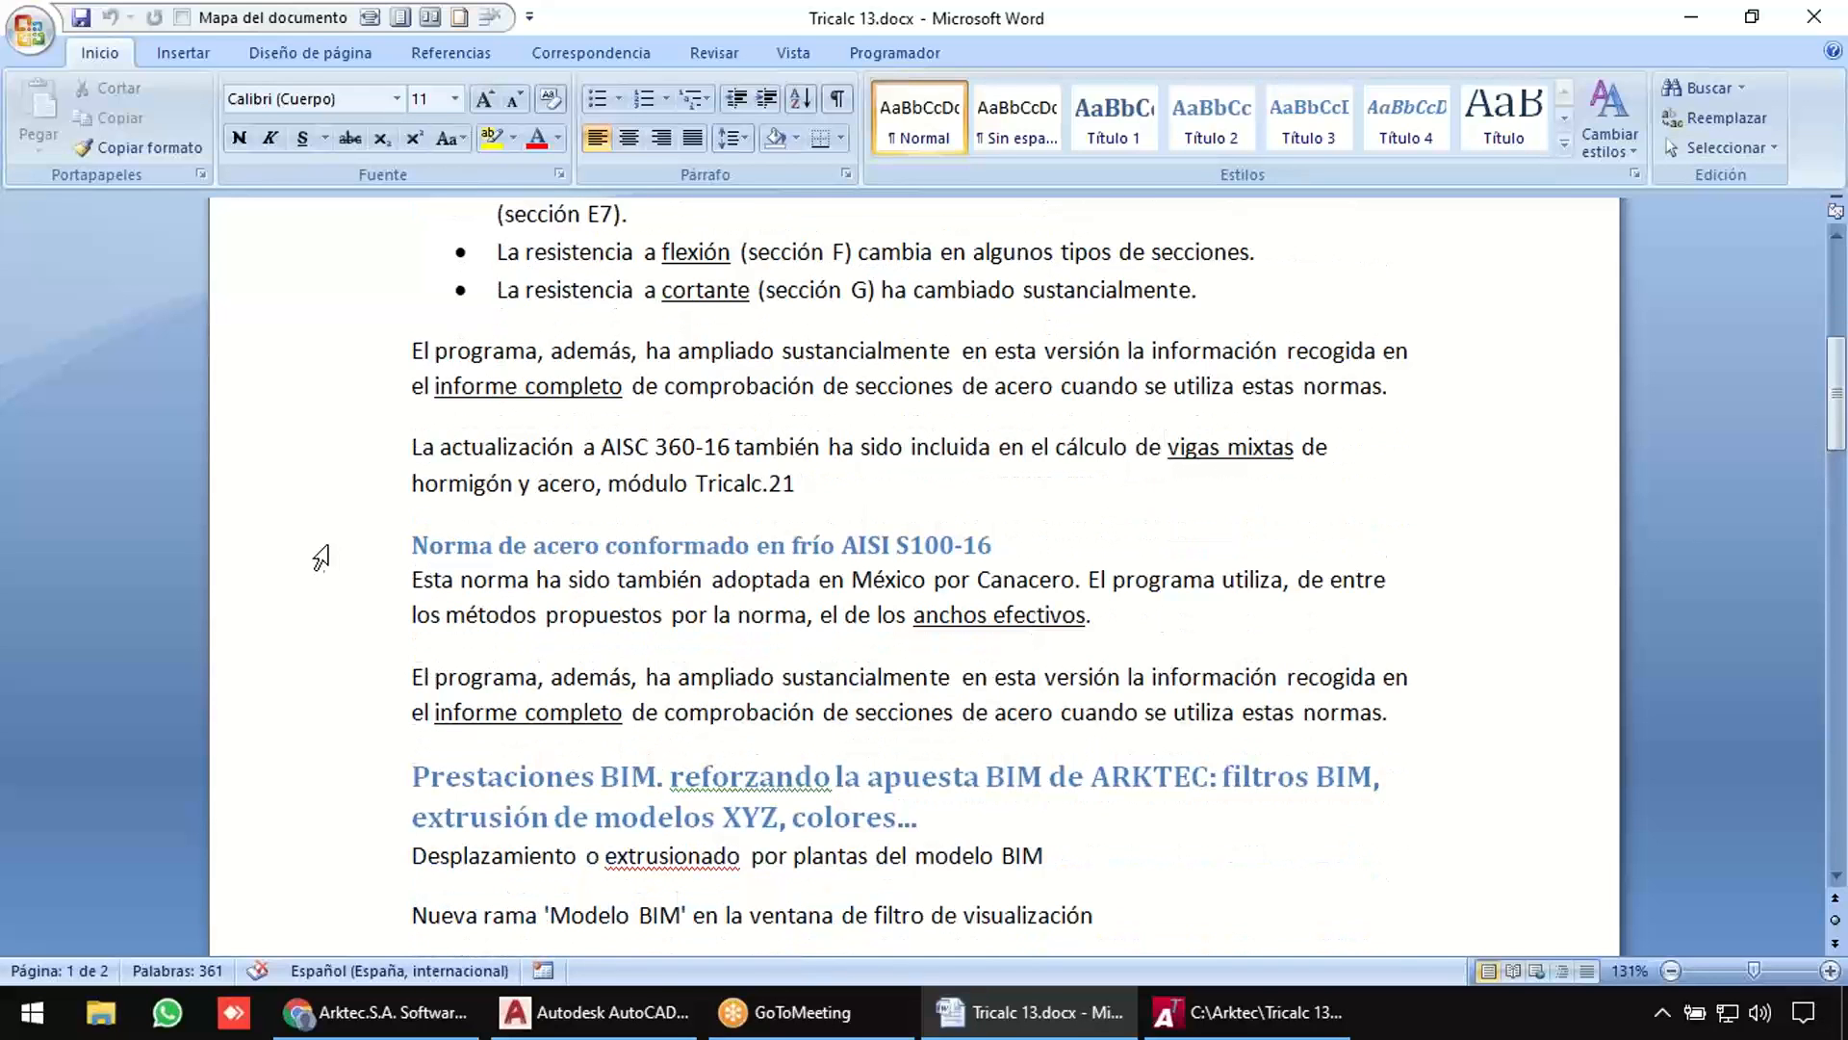
pyautogui.click(321, 550)
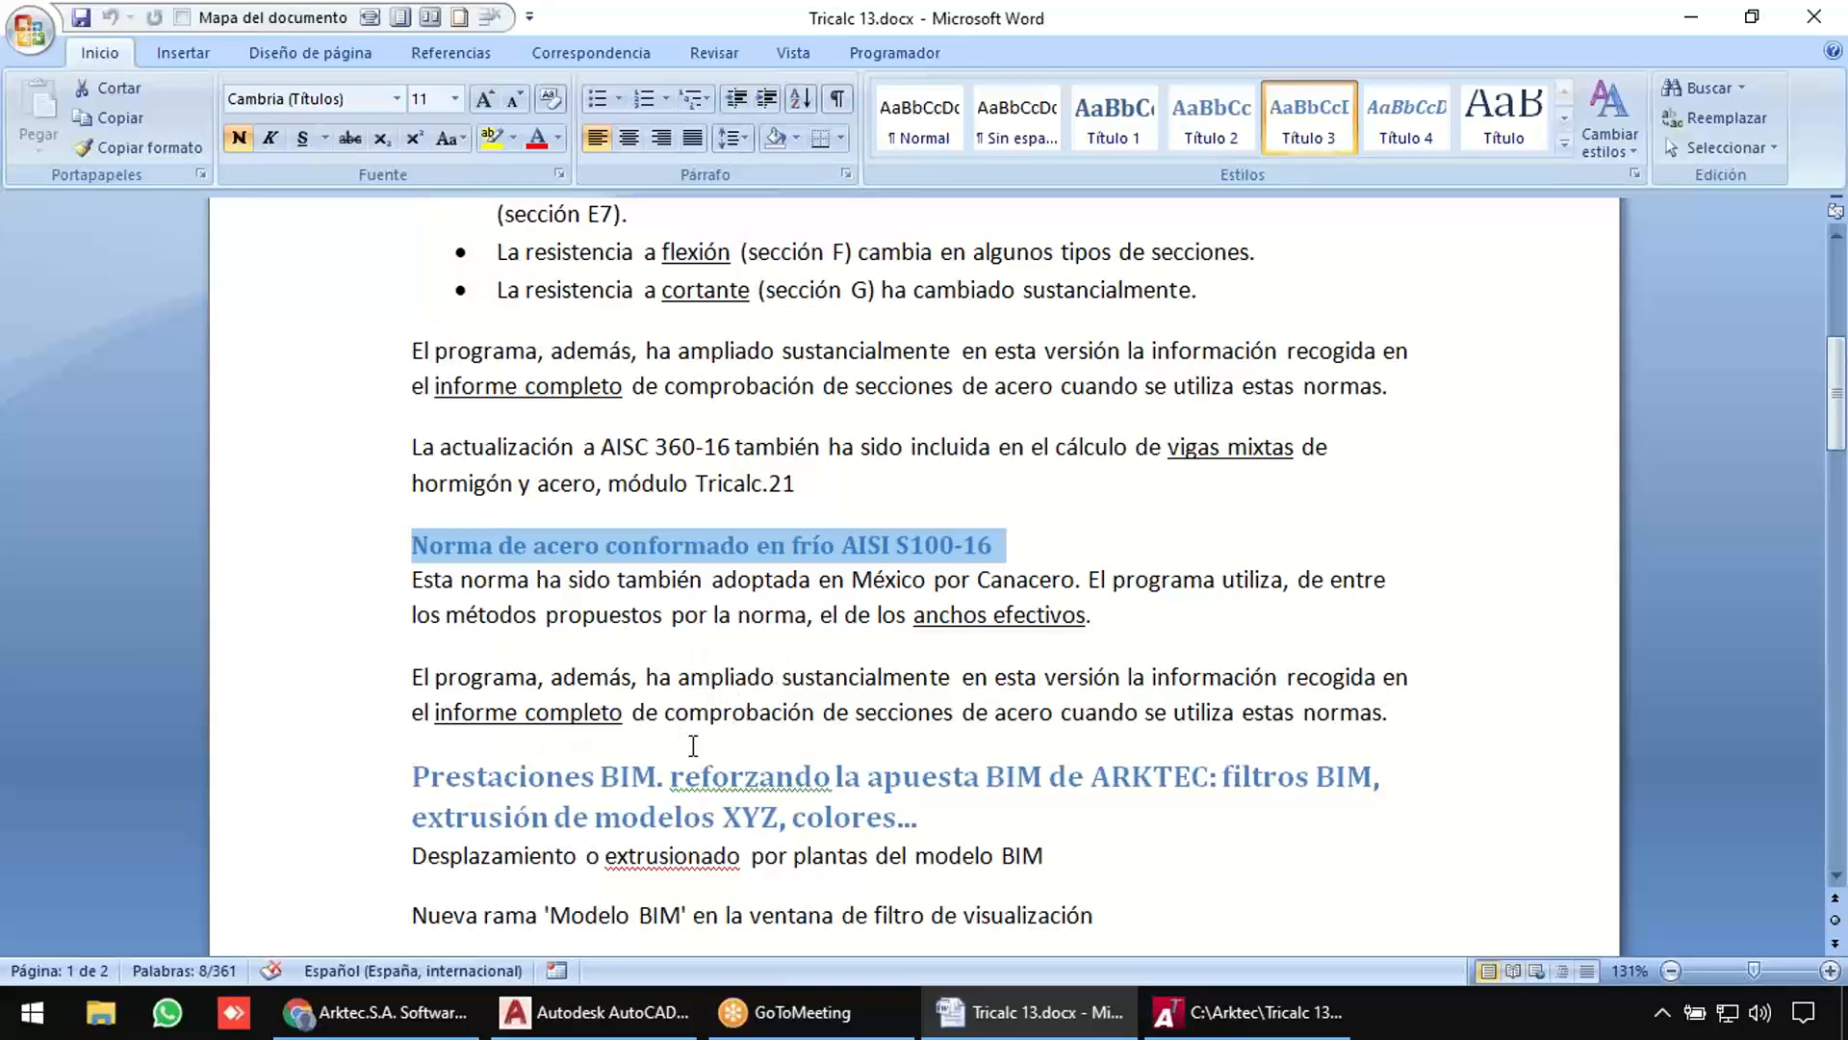
pyautogui.click(1434, 707)
# Switch back to Tricalc and check the selected USA Internacional design codes in the preferences, keeping the default parameters.
pyautogui.click(1246, 1011)
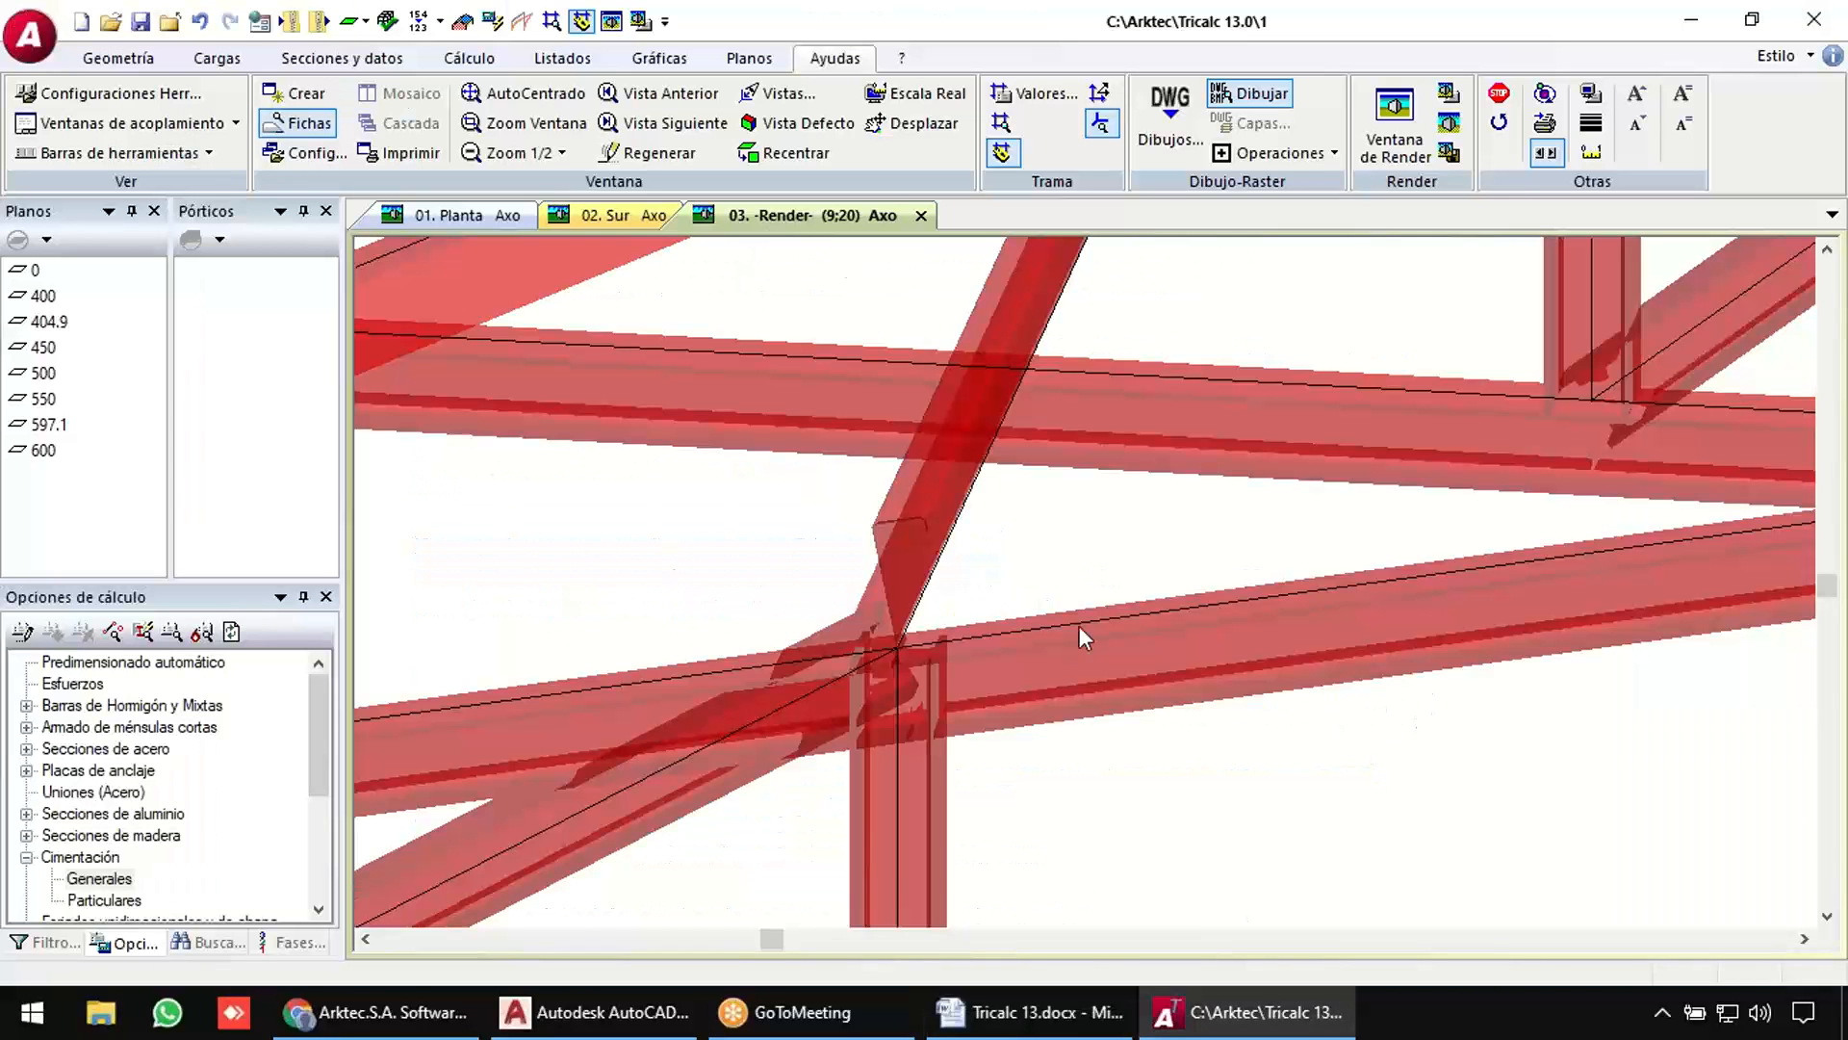
pyautogui.scroll(-5, 1080, 630)
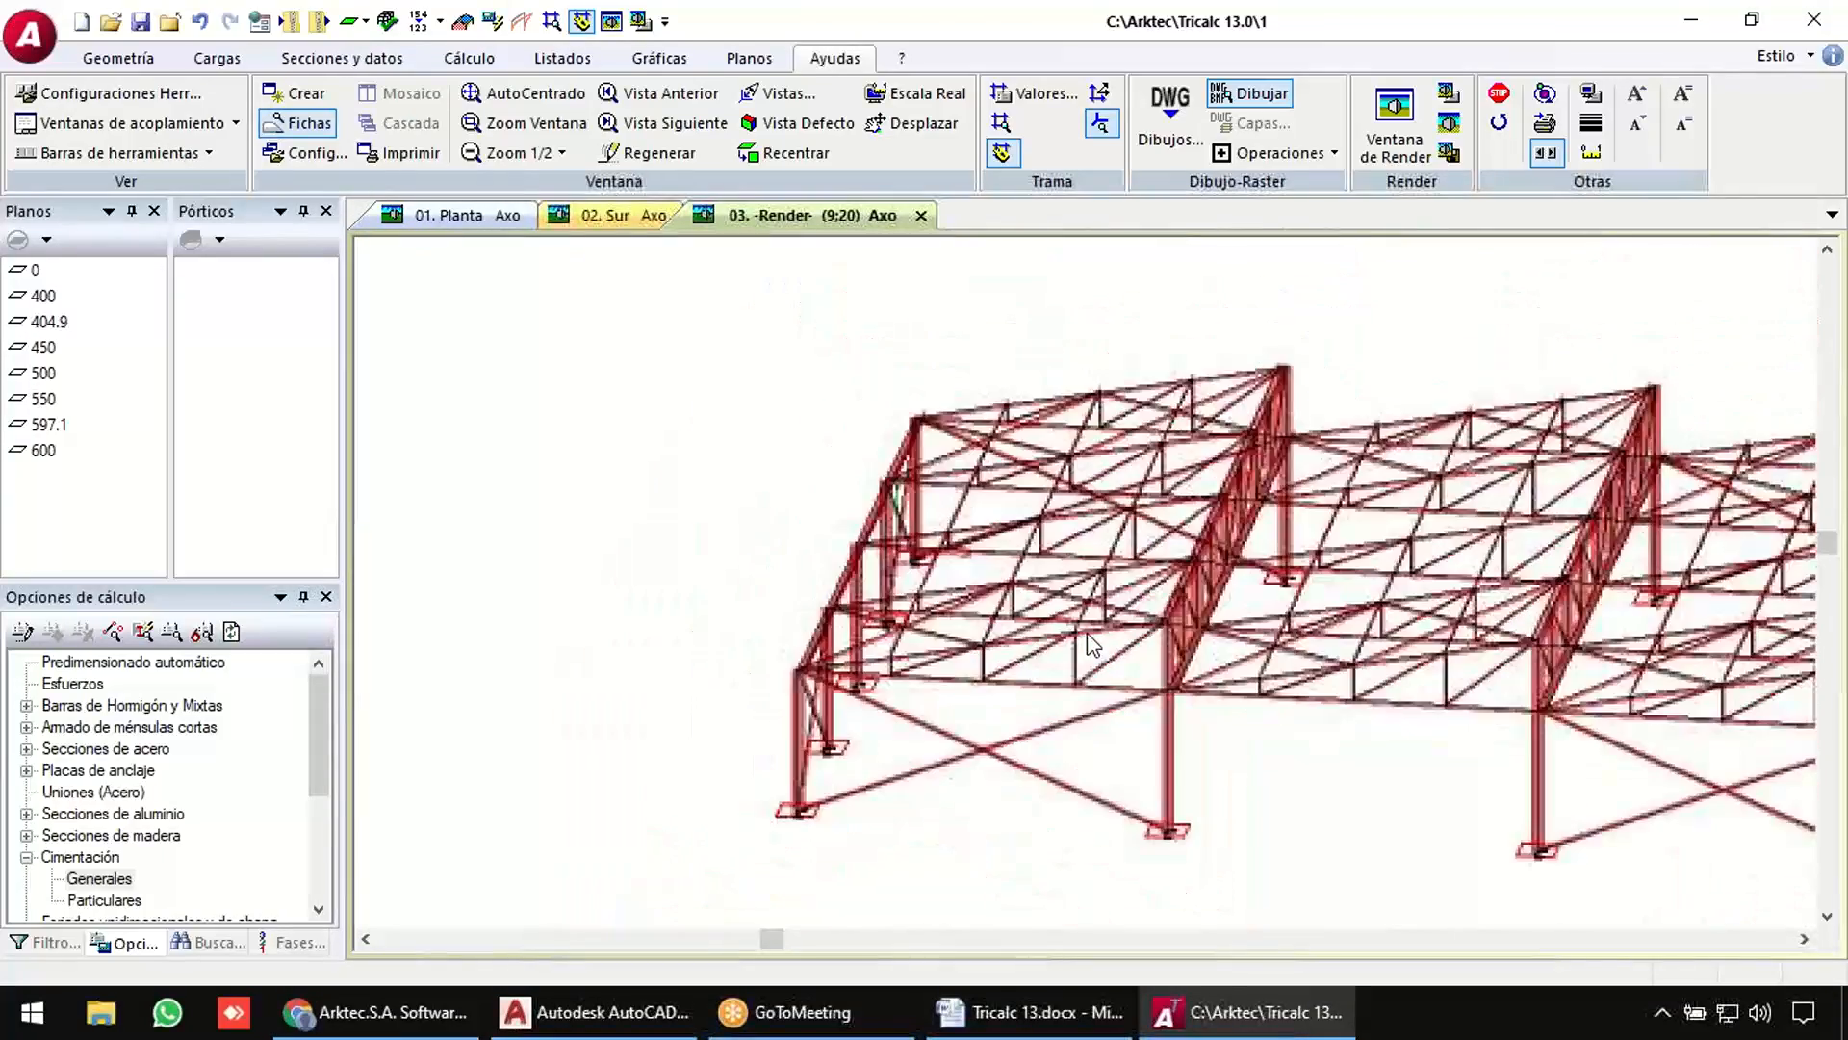
pyautogui.click(29, 36)
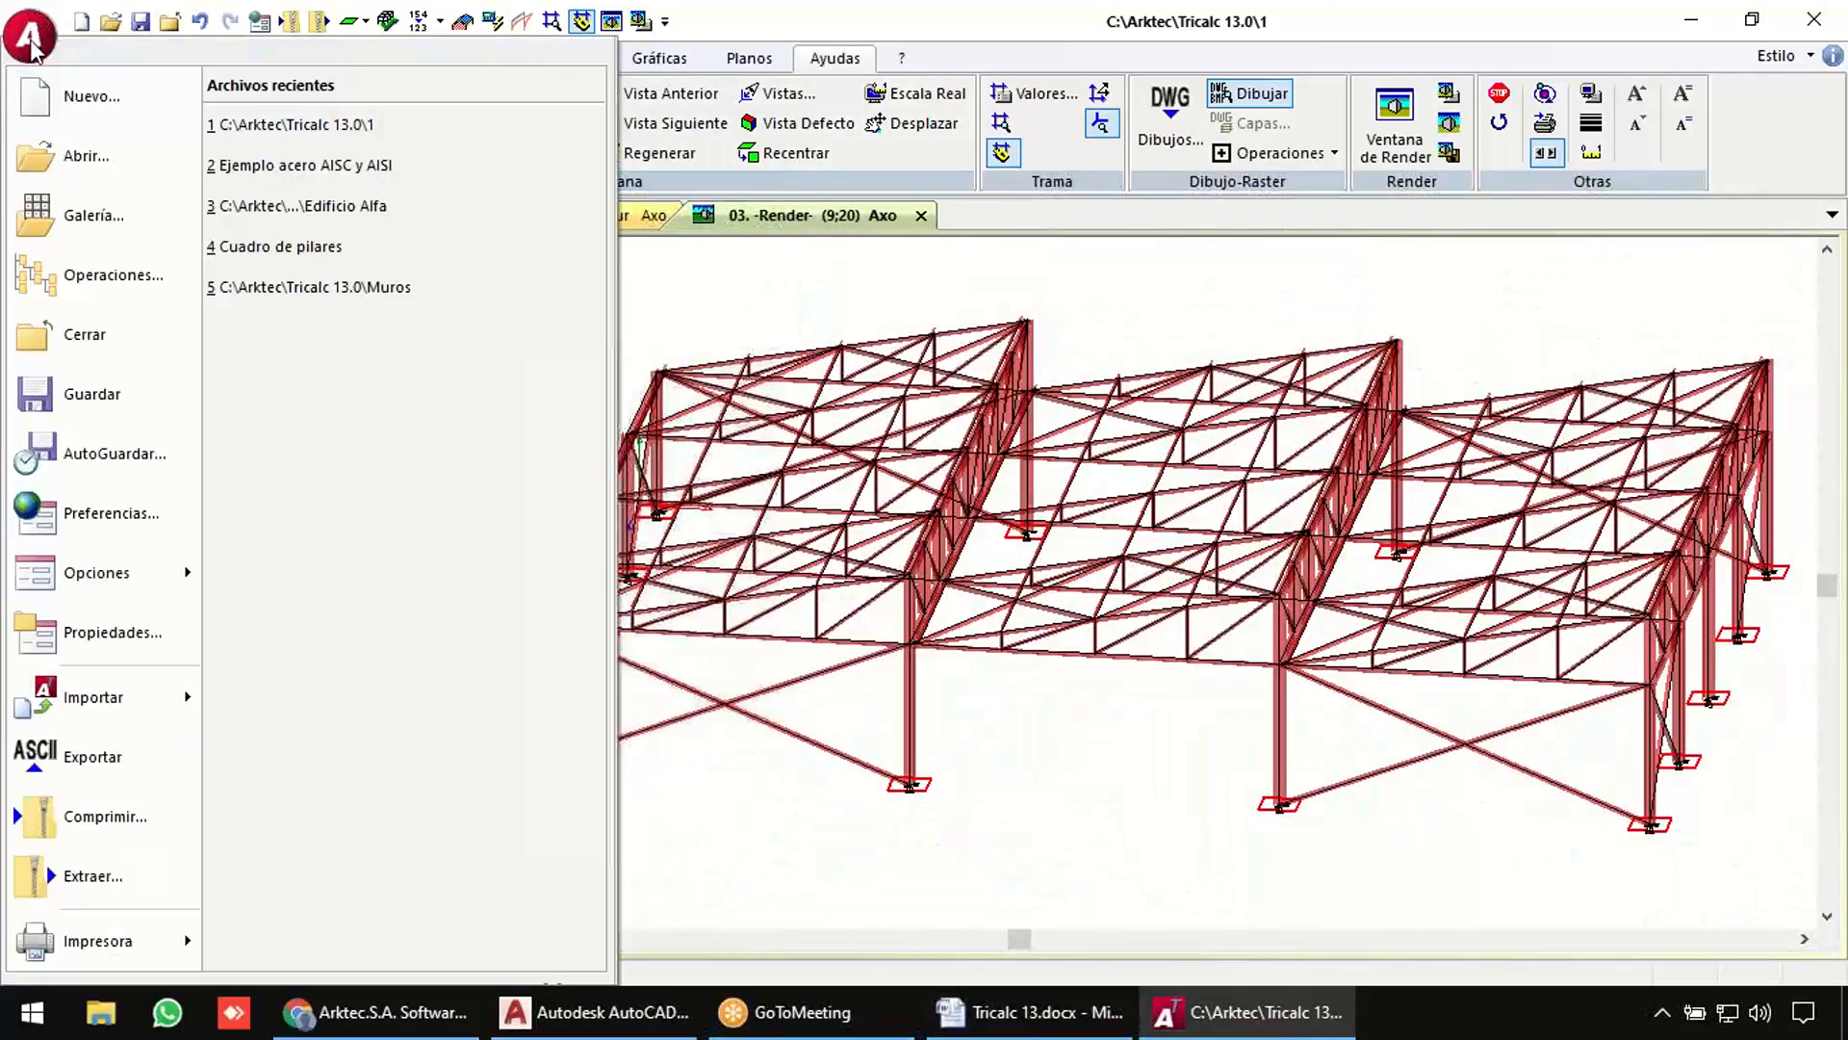
pyautogui.click(119, 514)
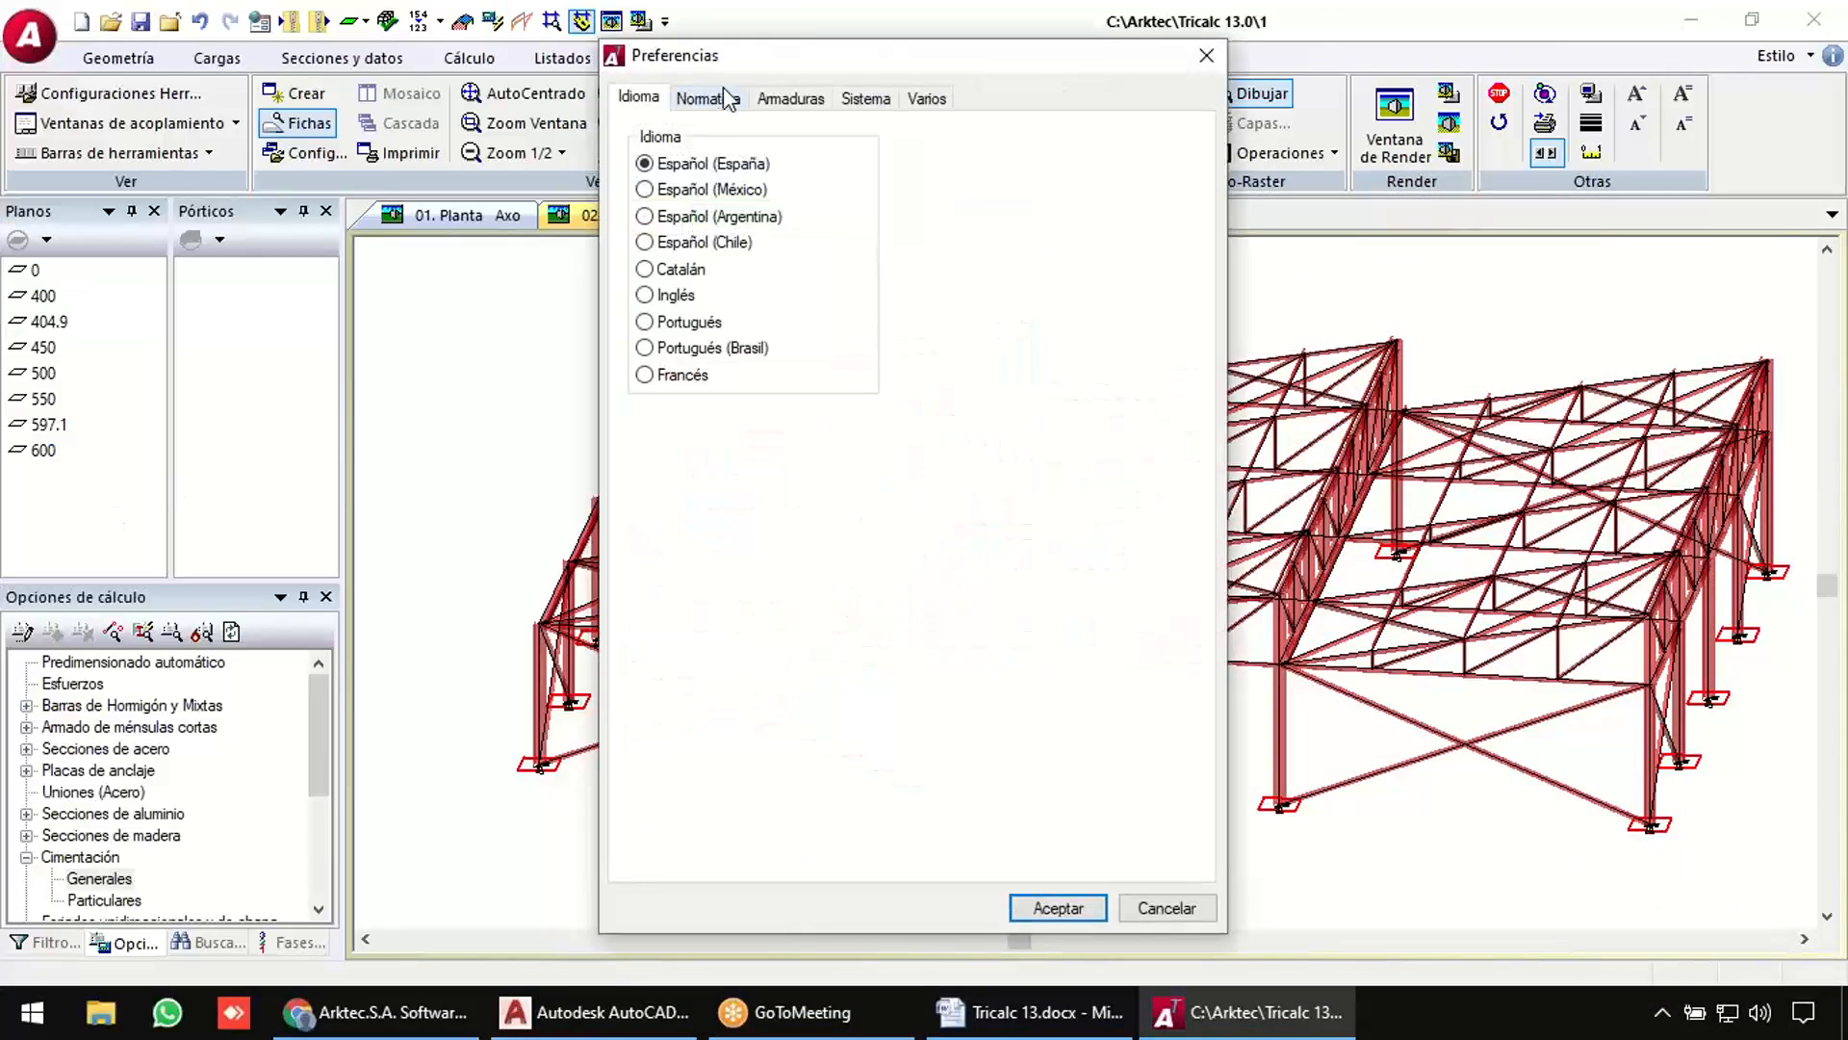
pyautogui.click(714, 97)
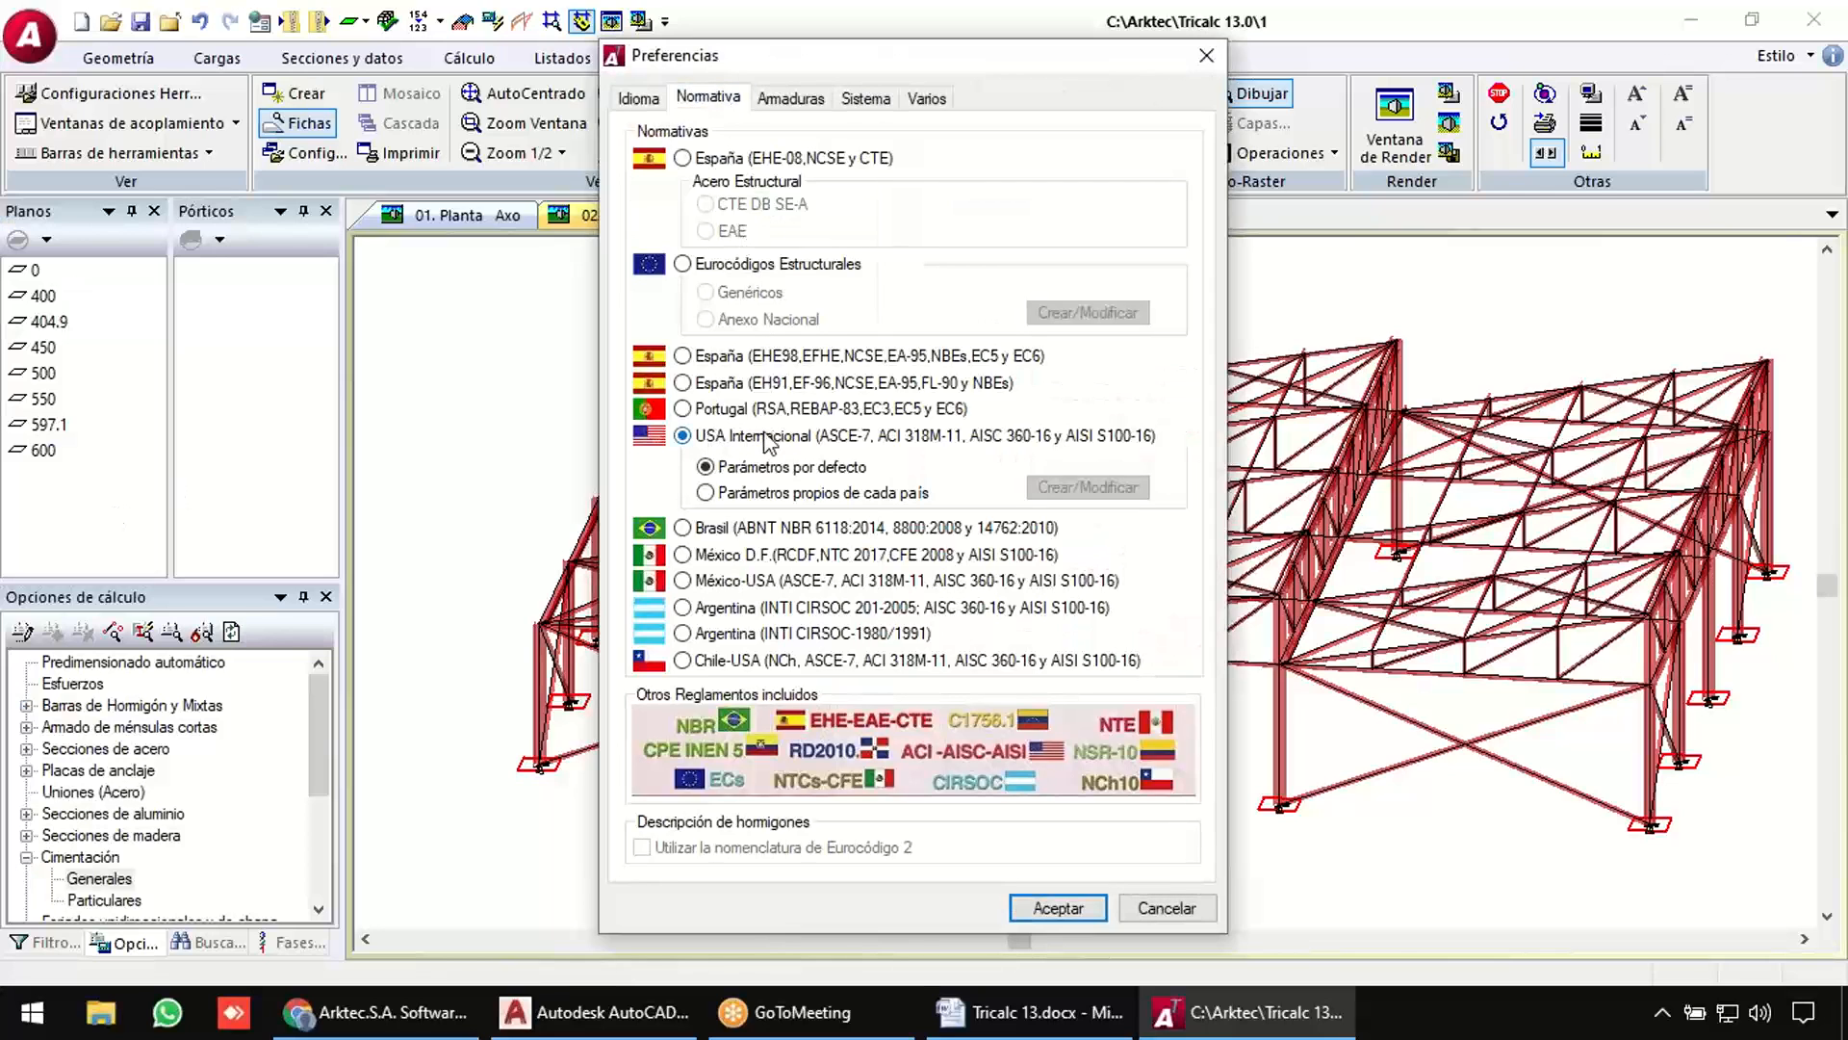
pyautogui.click(1058, 908)
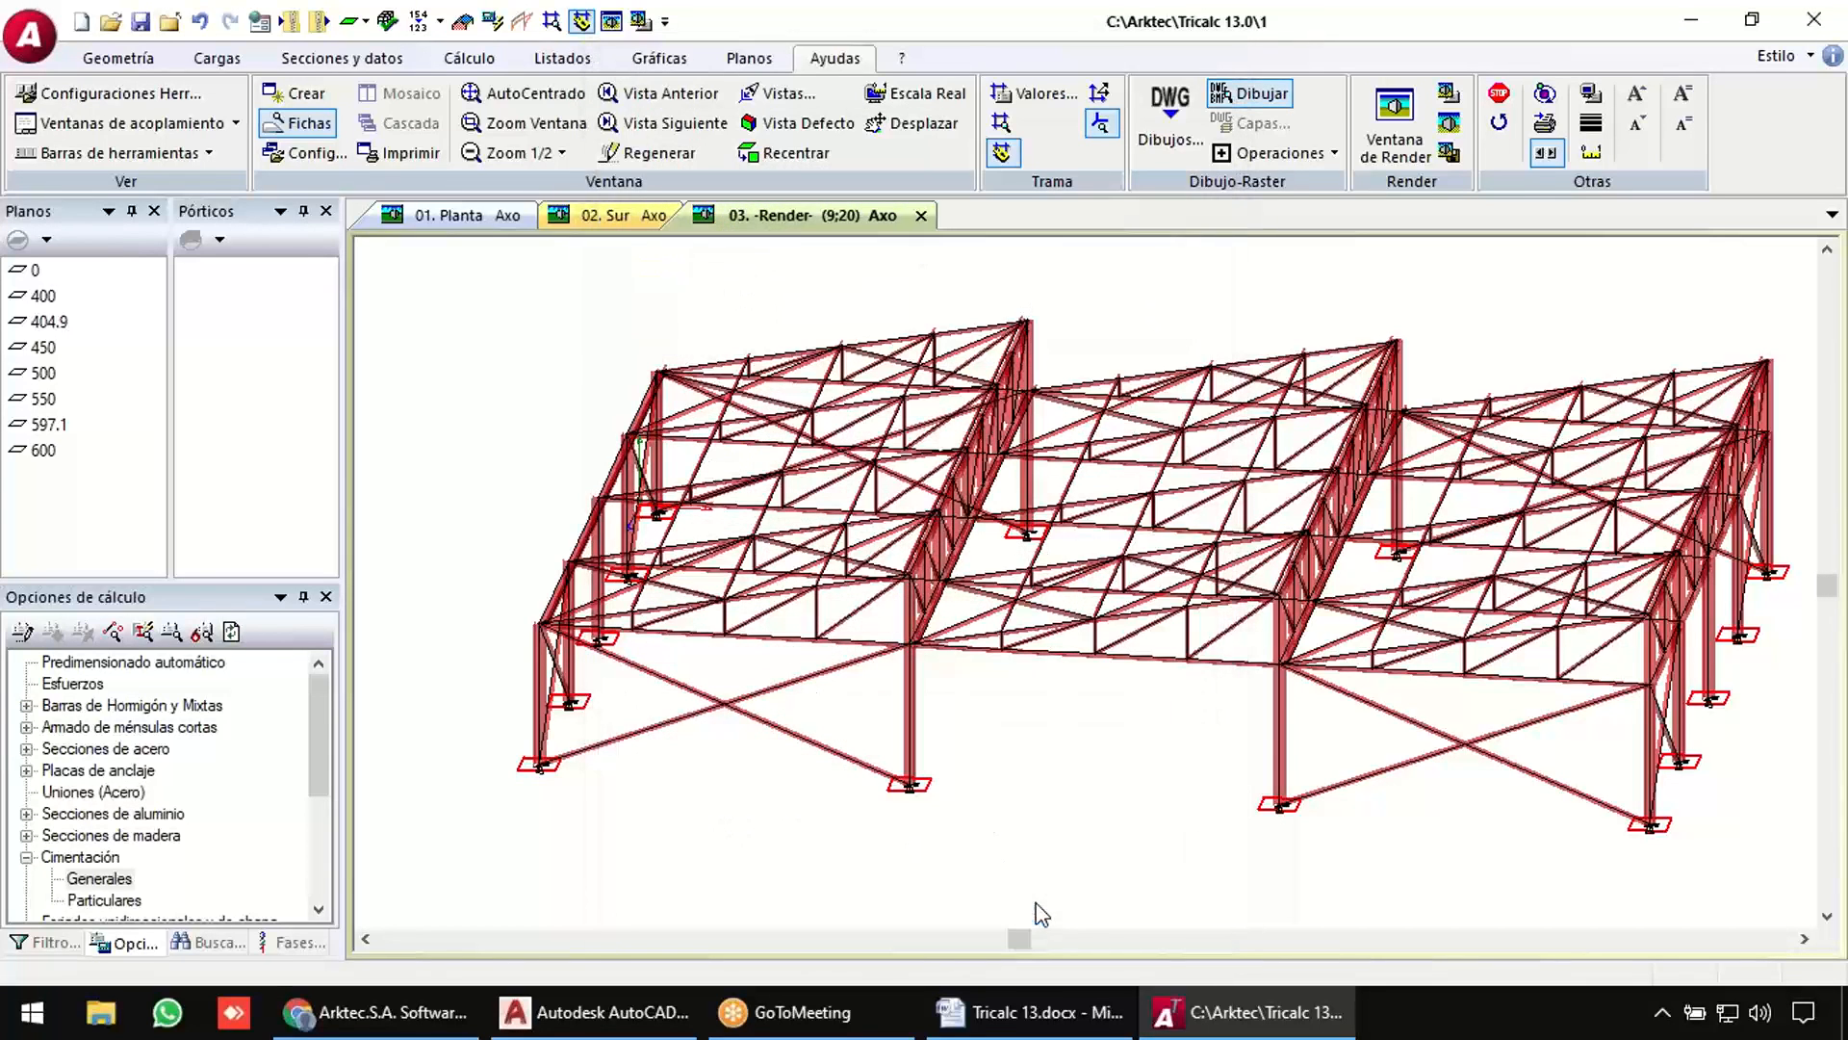
# Turn off the render so the structure is drawn with bar axes only.
pyautogui.click(482, 62)
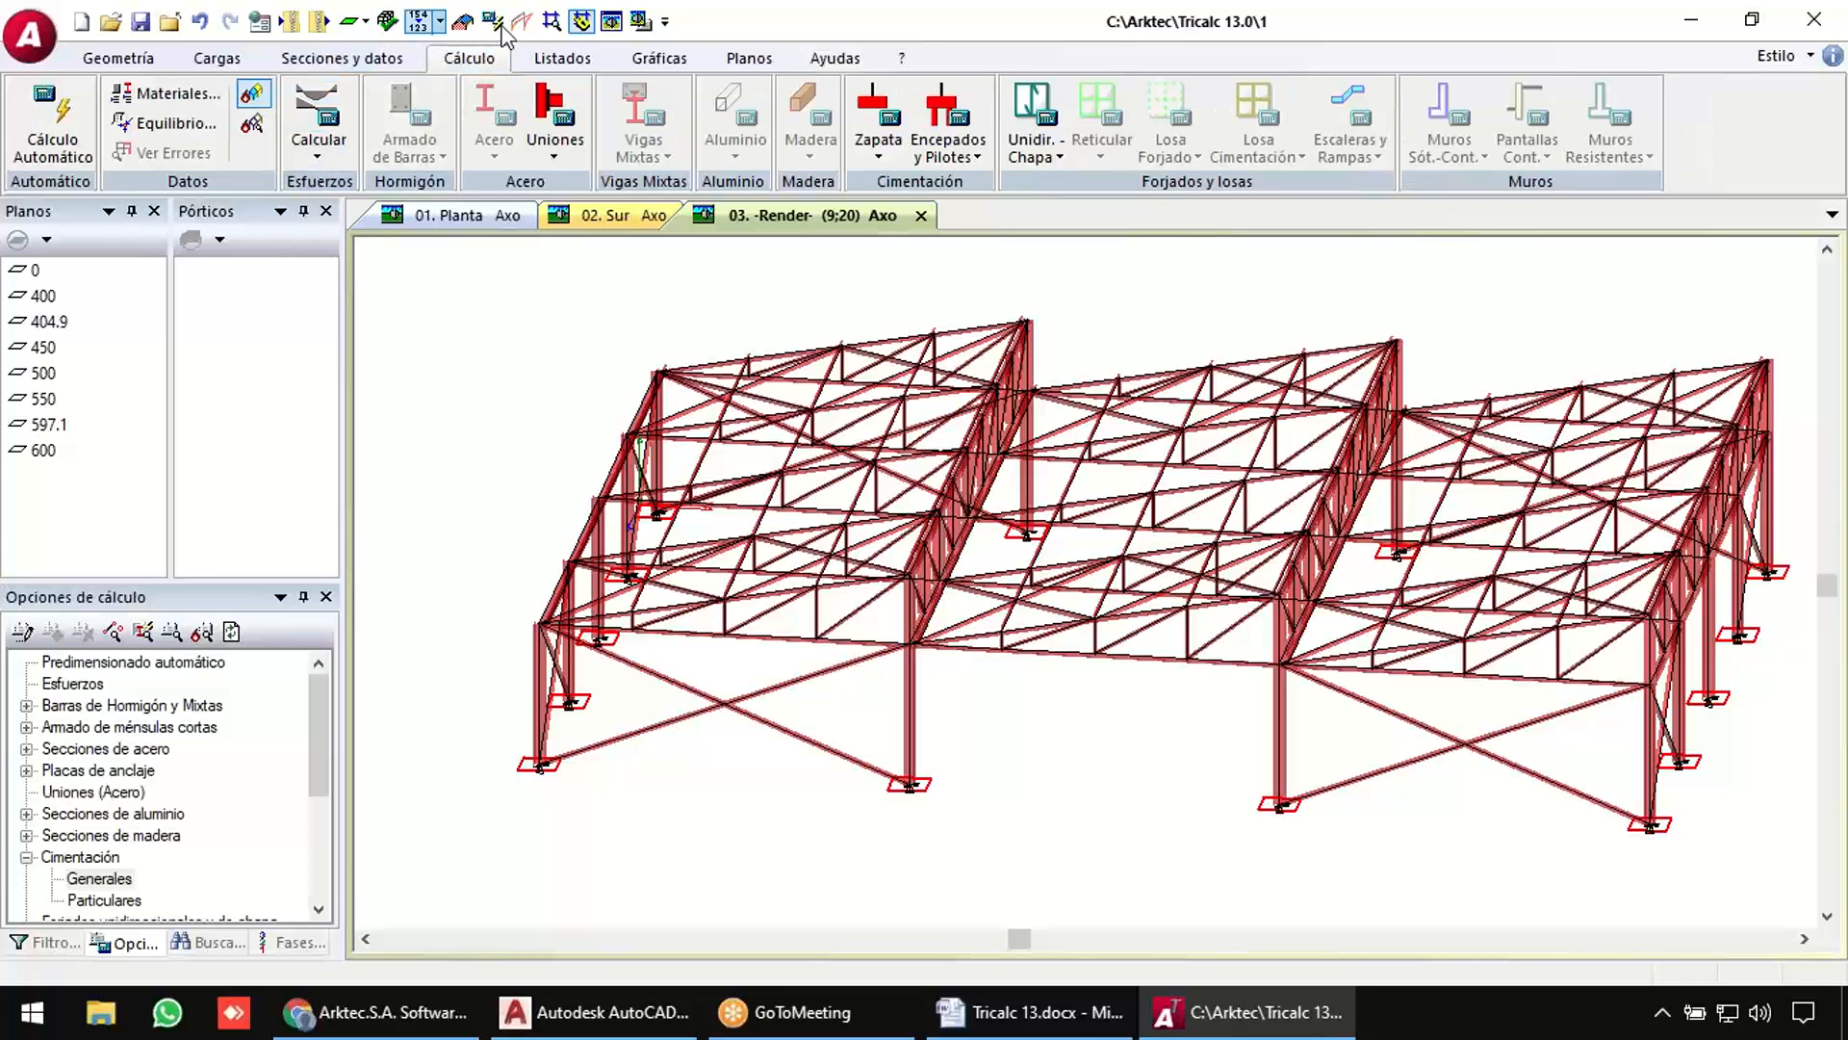
pyautogui.click(612, 21)
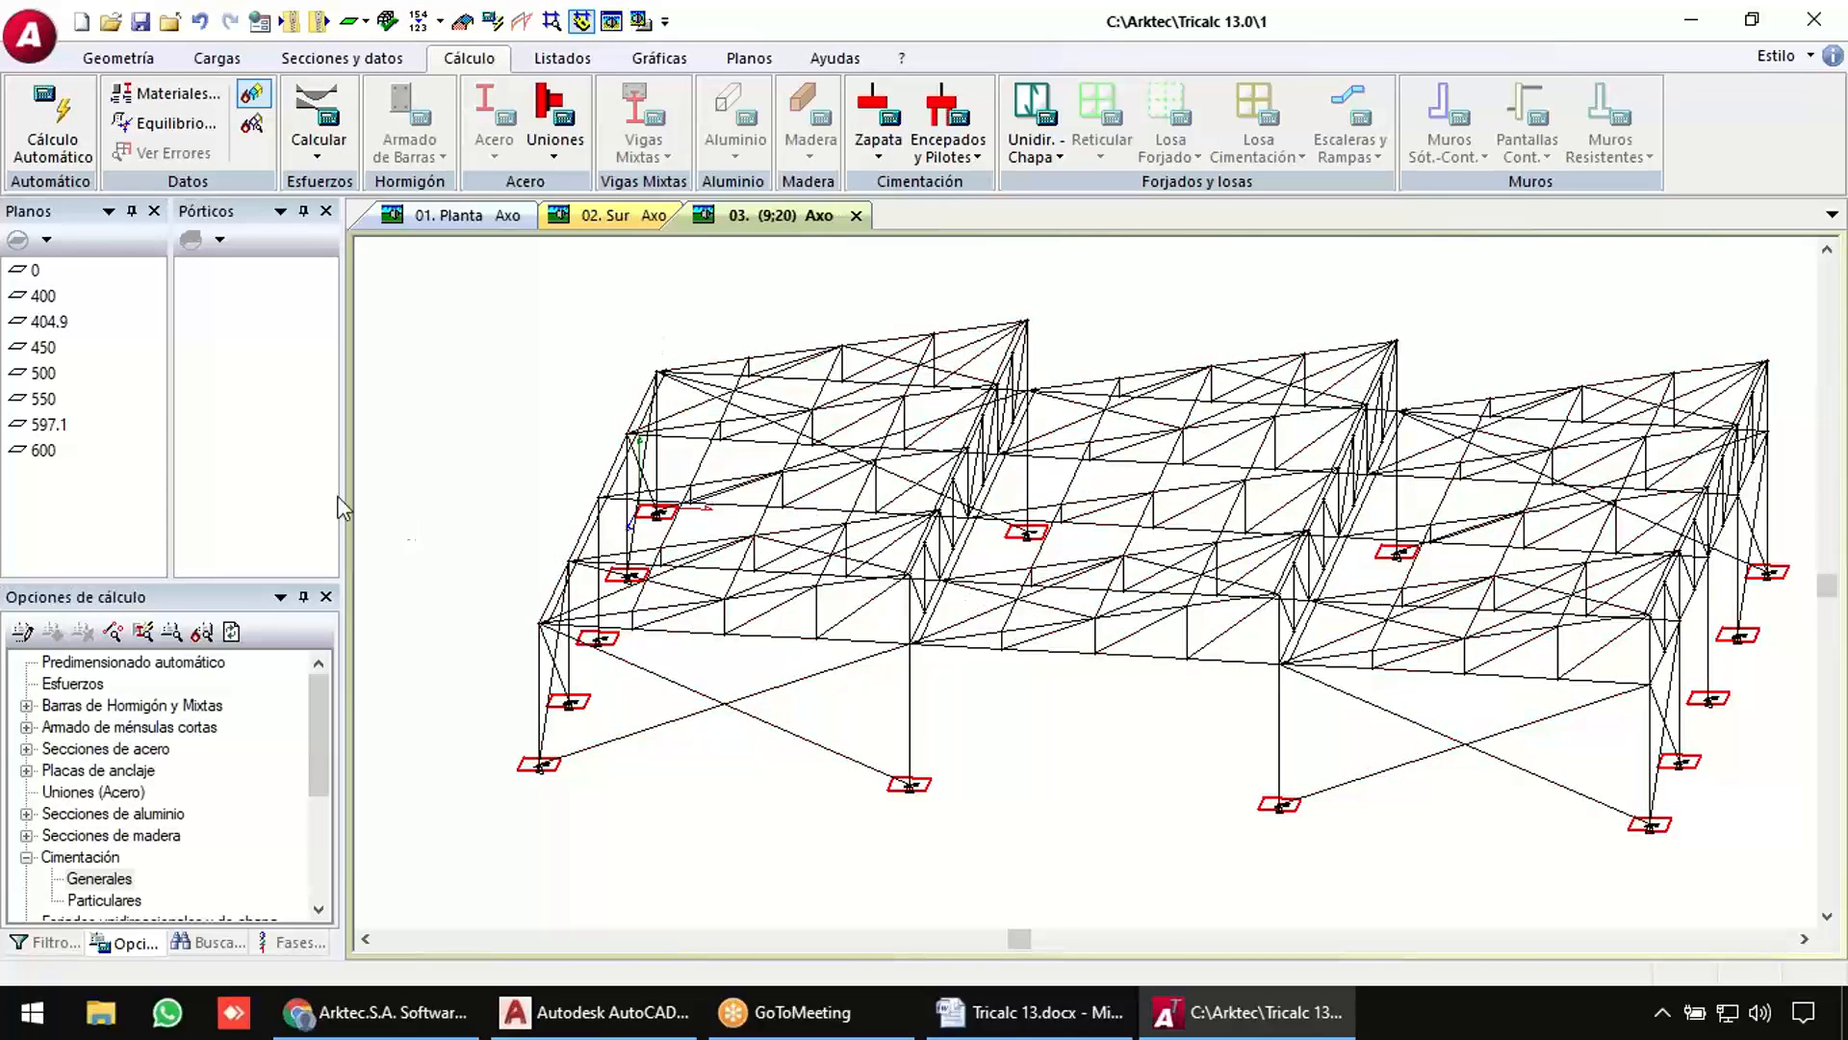
# Define a surface load with a load panel named 1, with 0,2 kN/m² permanent load and 0,6 kN/m² in the 1 L1 Sobrecargas hypothesis.
pyautogui.click(220, 59)
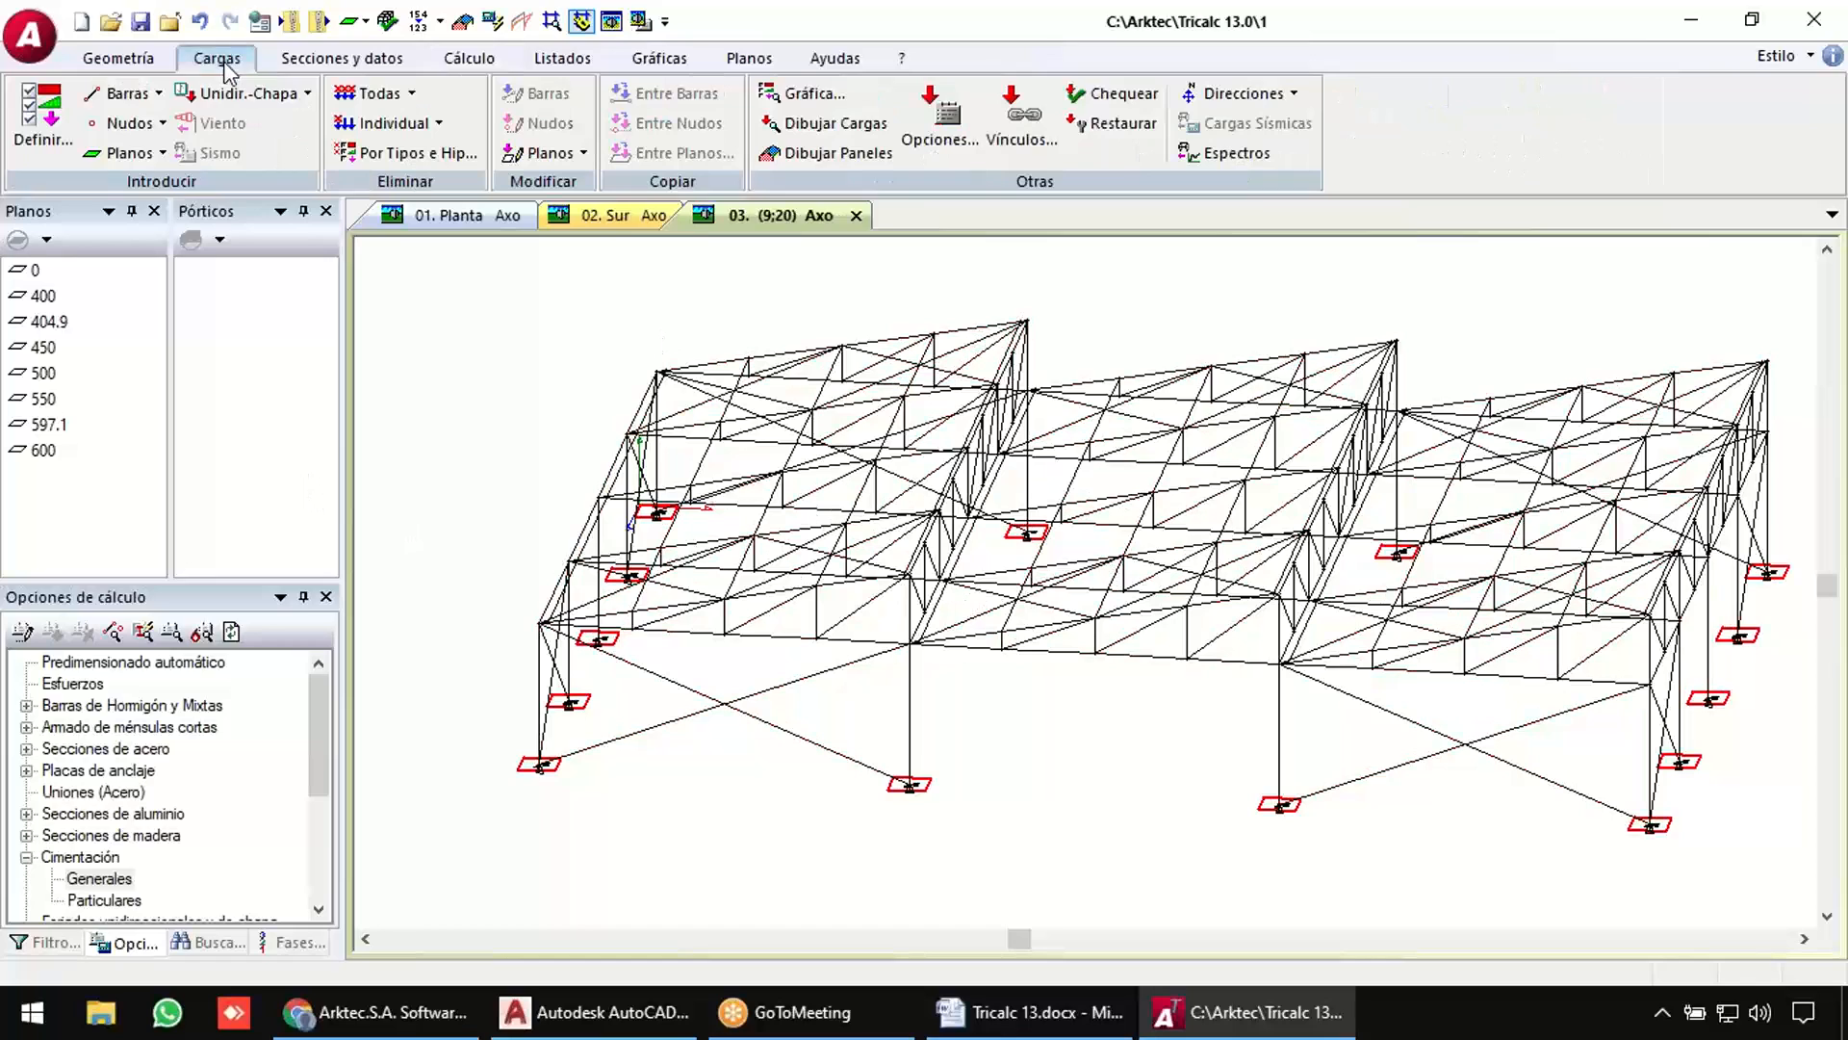
pyautogui.click(159, 94)
pyautogui.click(154, 152)
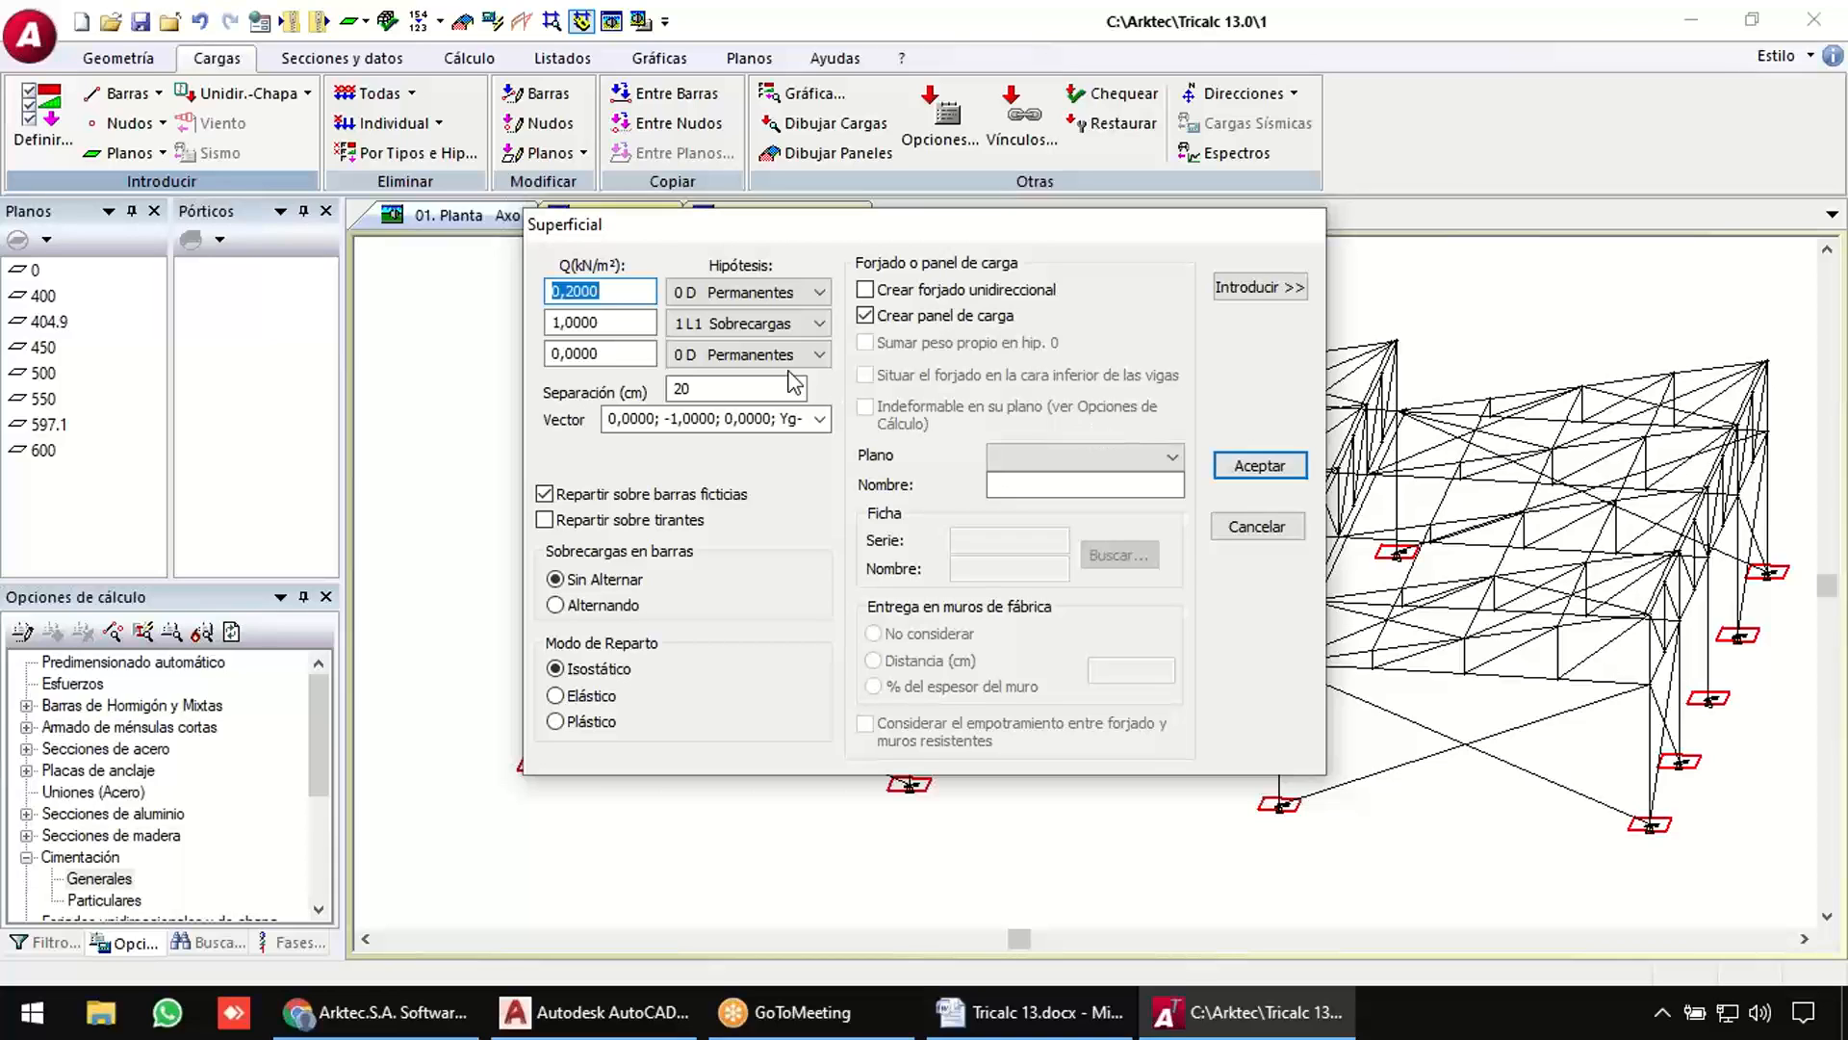
pyautogui.press('Tab')
pyautogui.press('Tab')
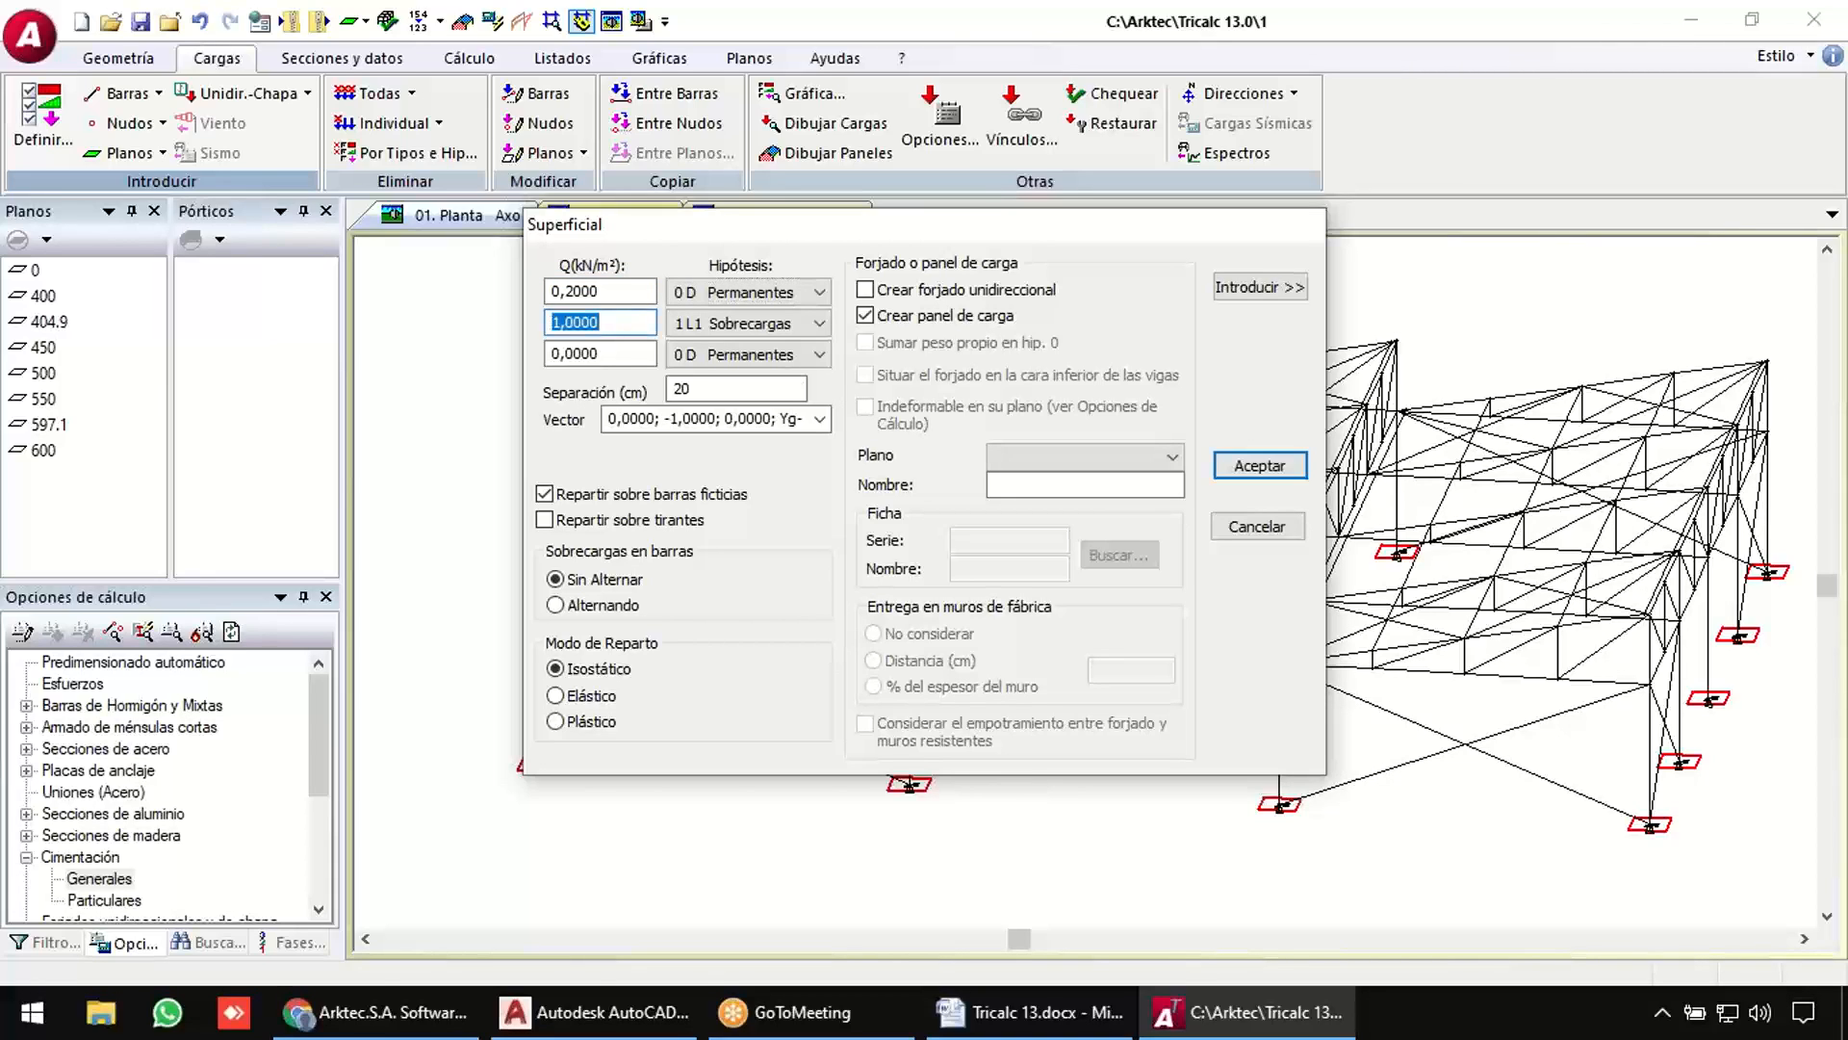
pyautogui.write('0,6')
pyautogui.click(1032, 489)
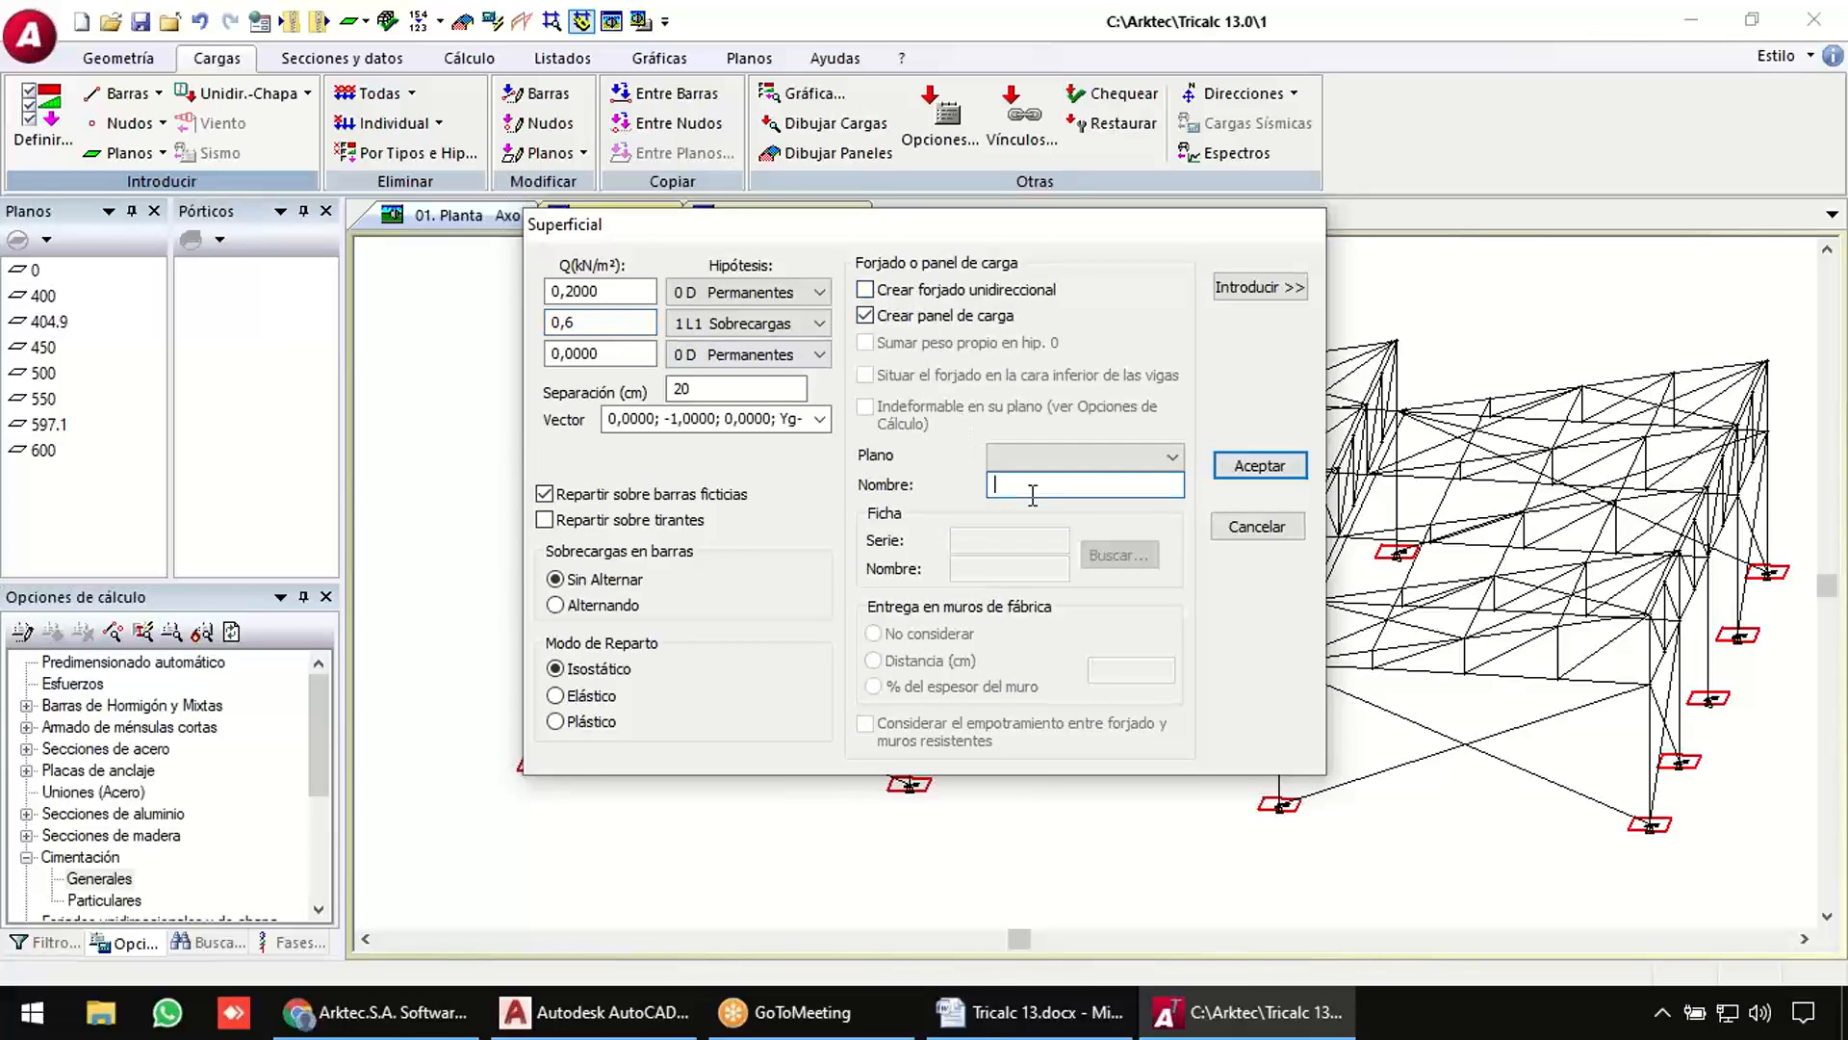
pyautogui.write('1')
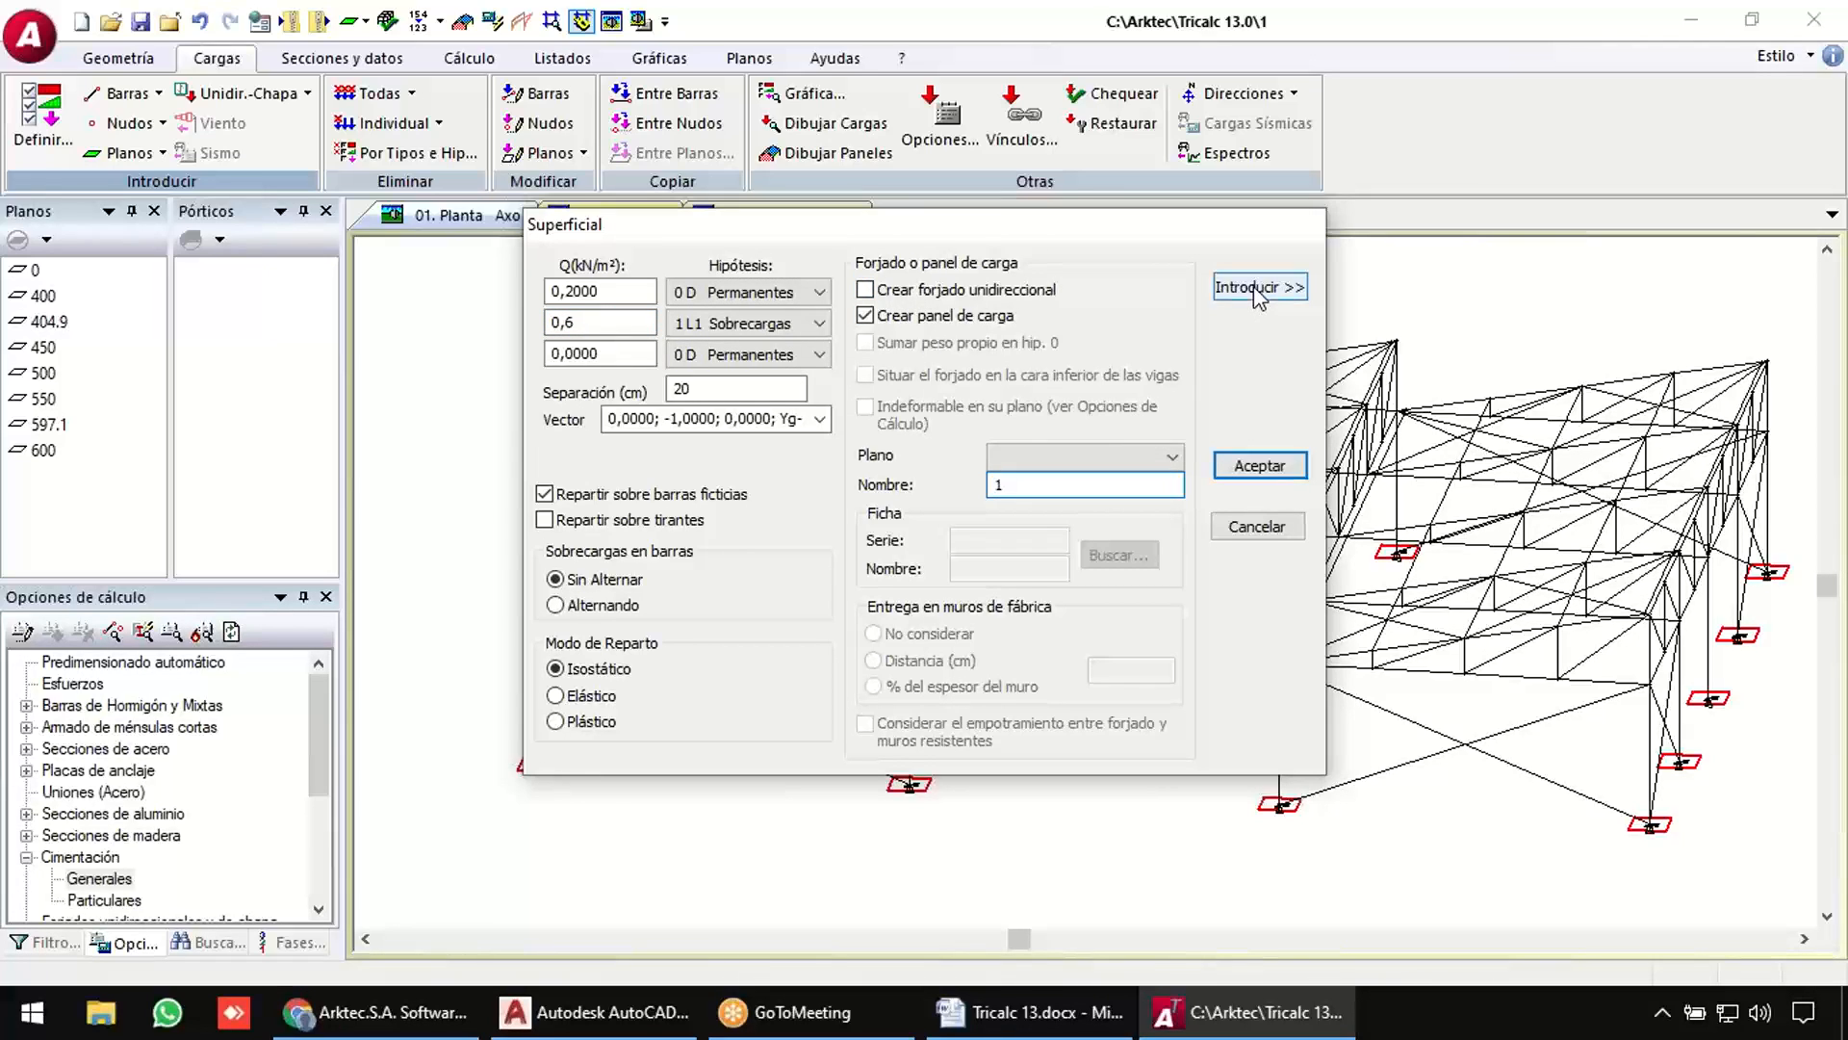
# Place the load panel on the first roof slope through its four corner nodes and set its distribution direction.
pyautogui.click(1255, 289)
pyautogui.scroll(5, 674, 380)
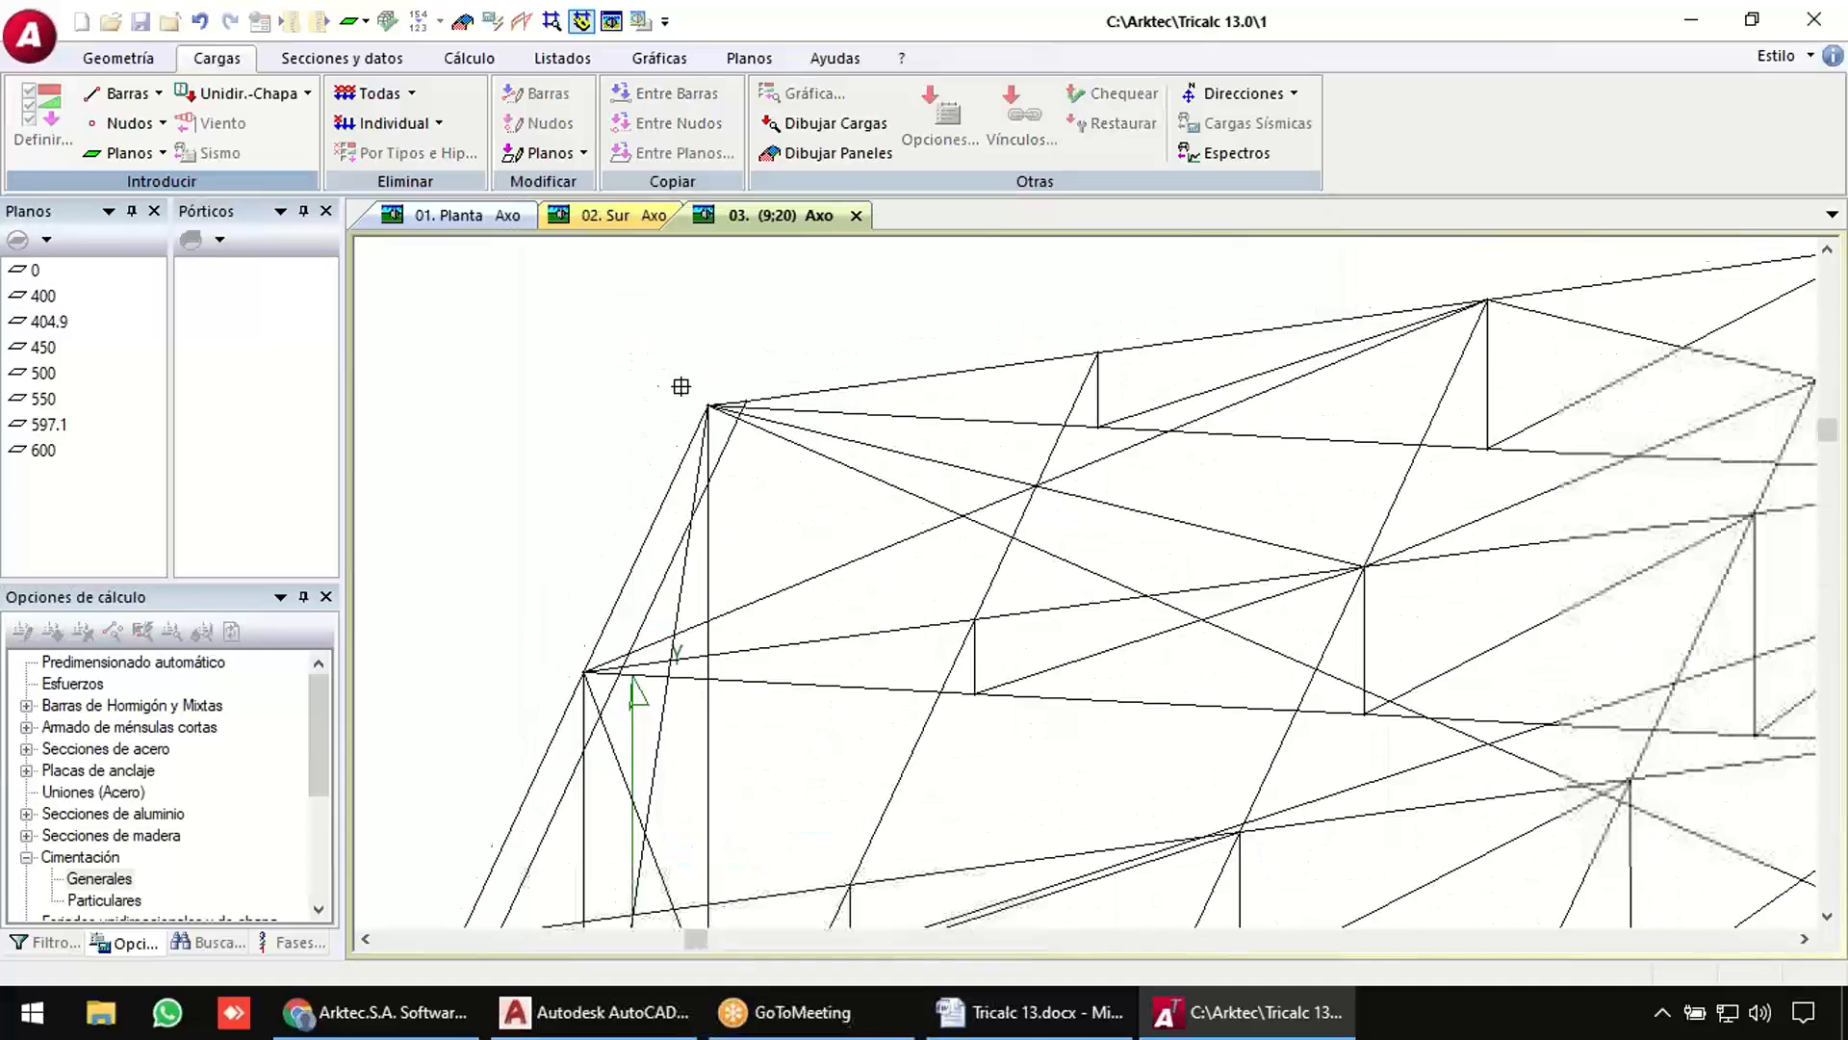
pyautogui.scroll(-5, 765, 417)
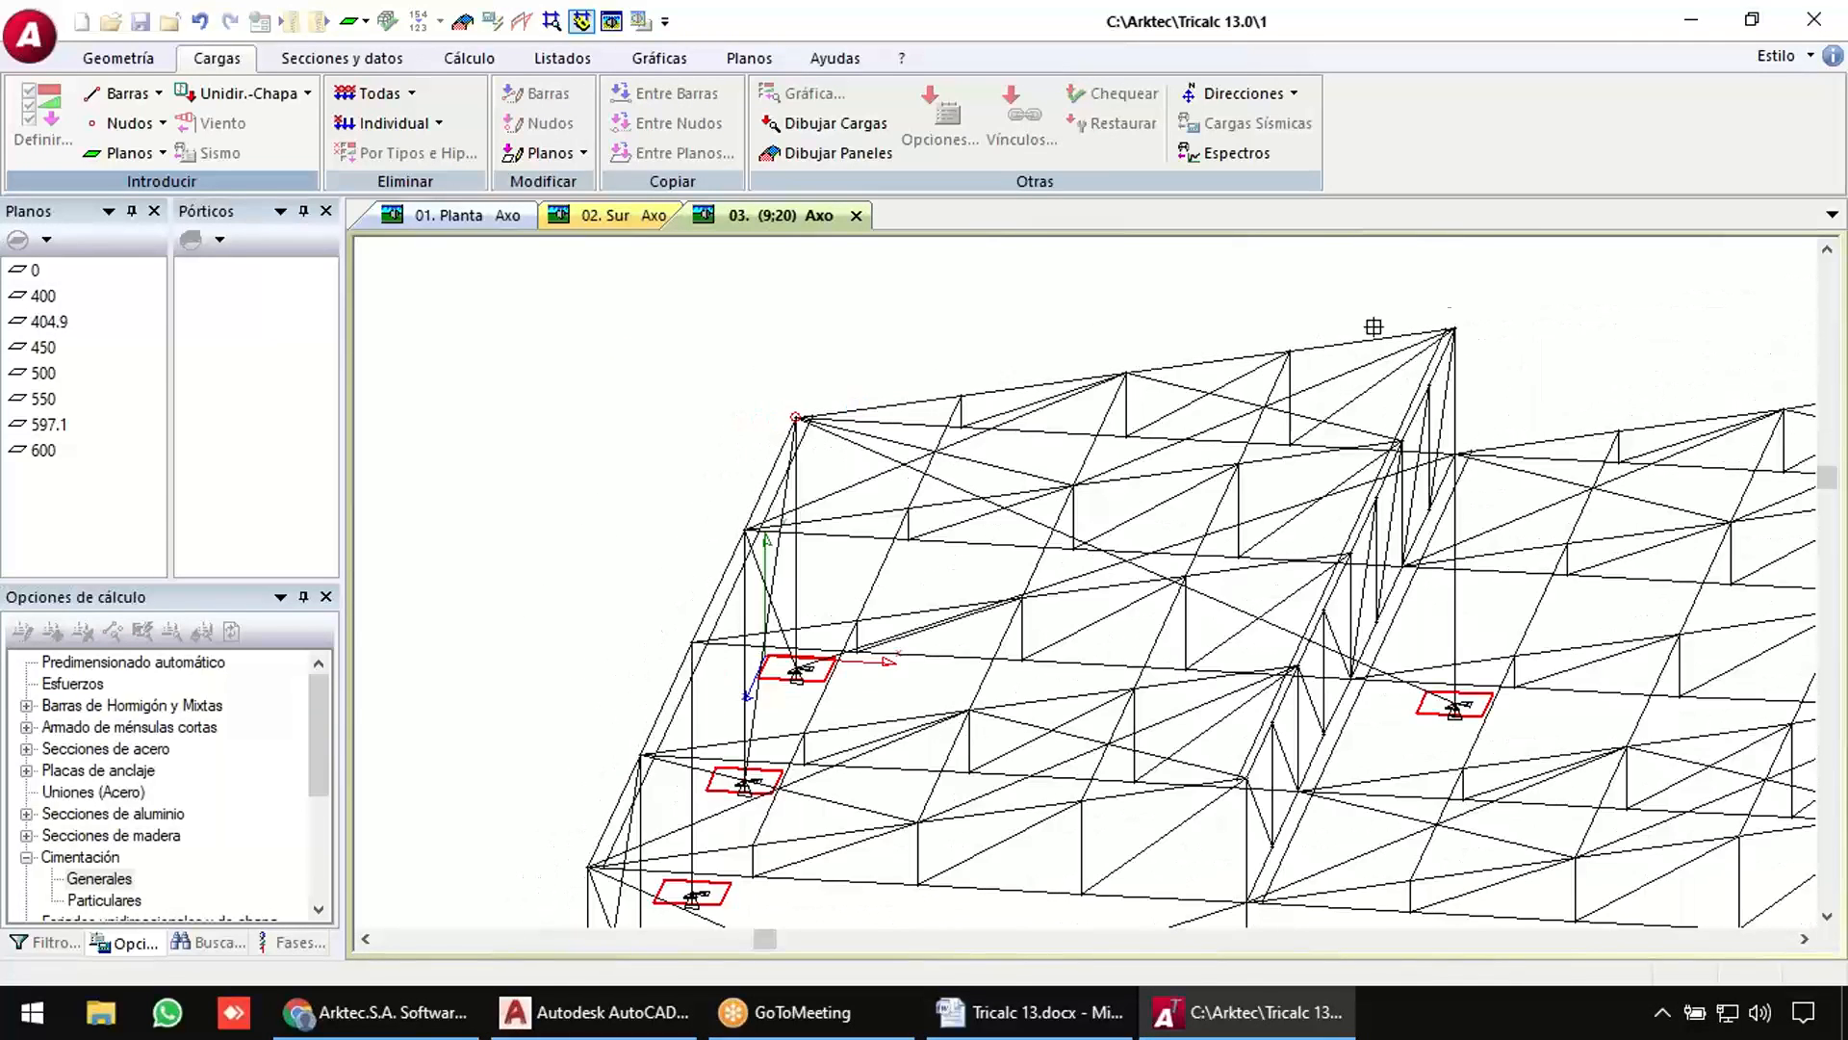
pyautogui.scroll(5, 1451, 328)
pyautogui.scroll(-5, 1469, 362)
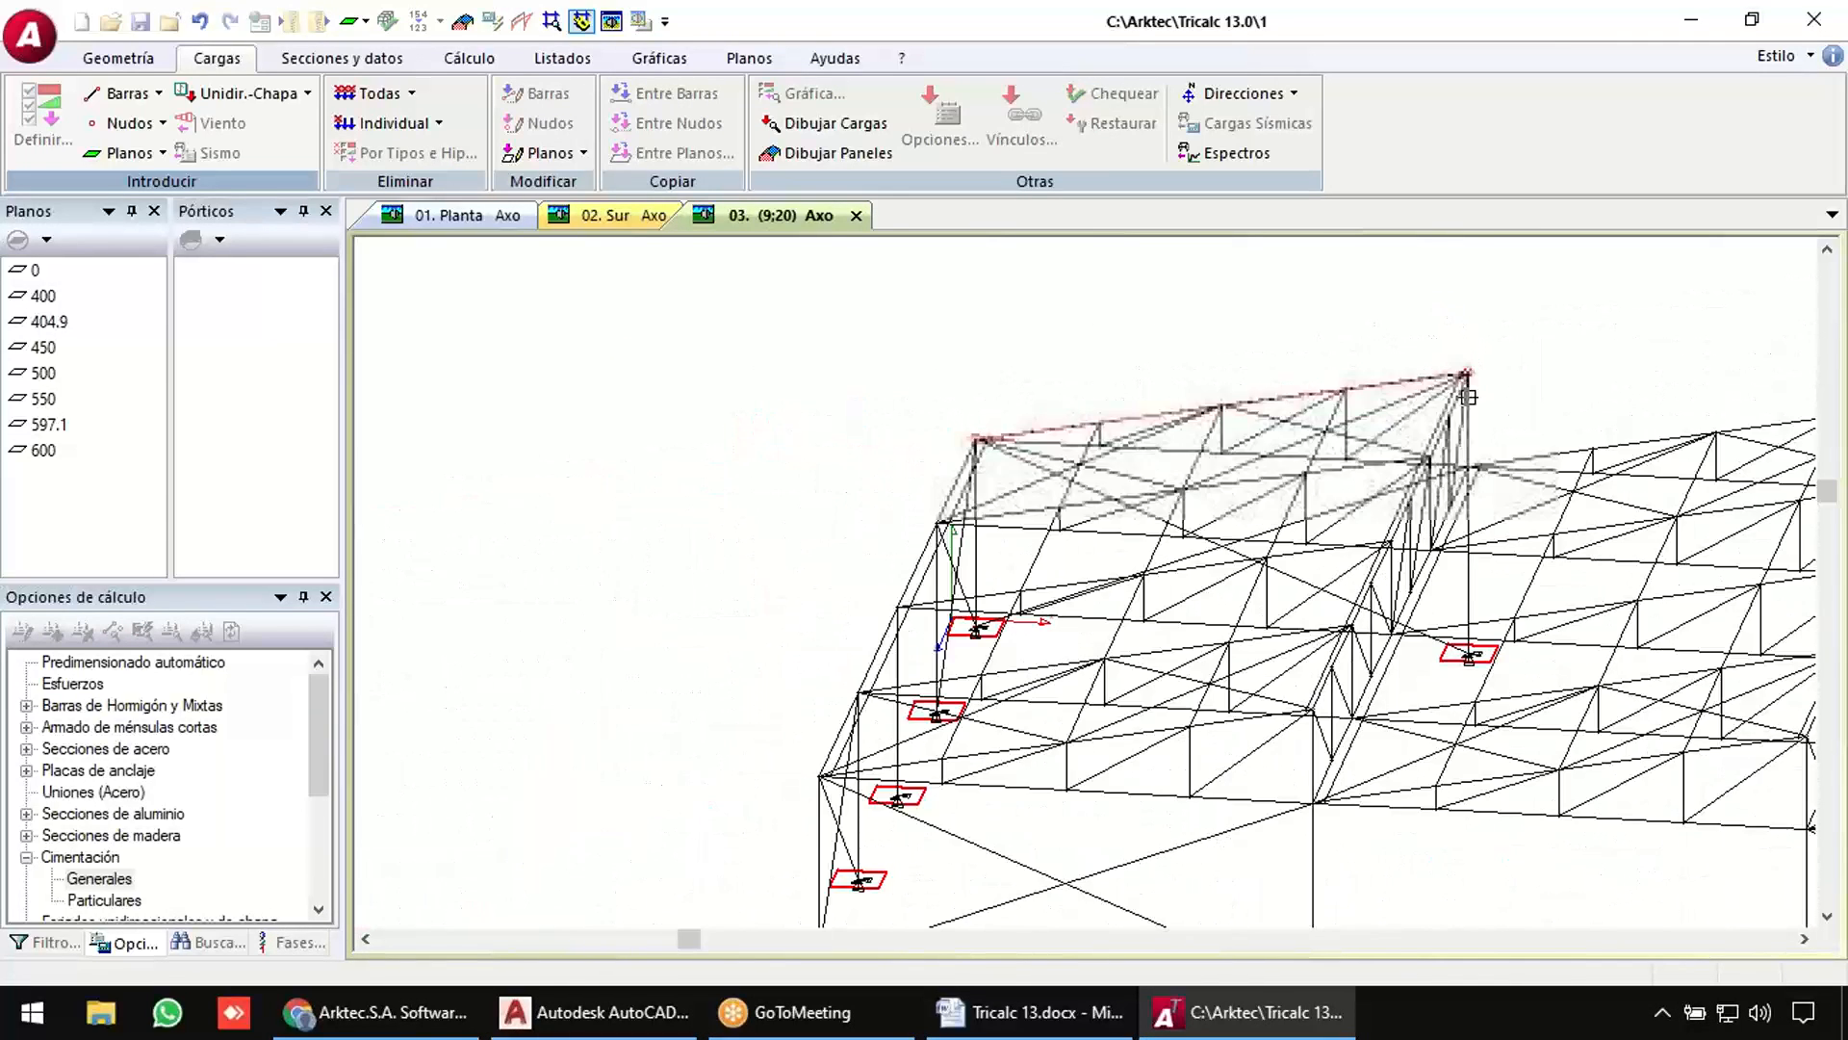
pyautogui.scroll(5, 1285, 751)
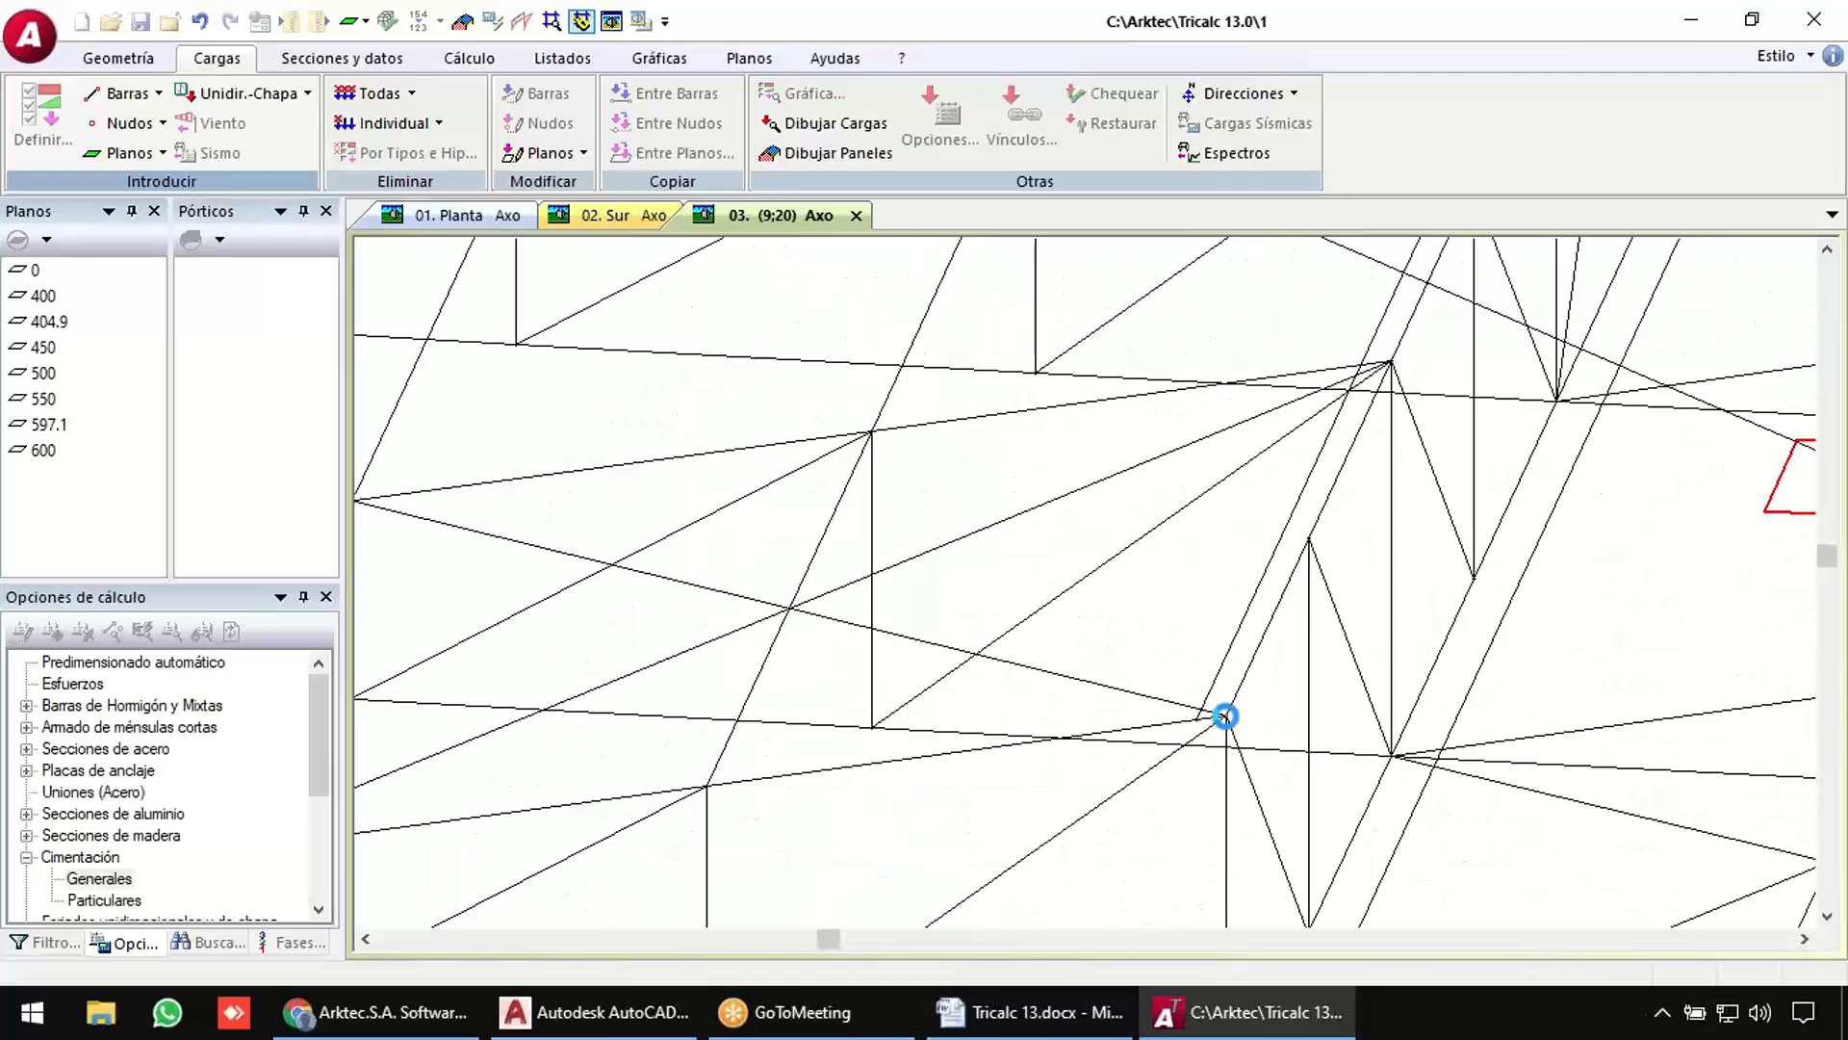
pyautogui.scroll(-5, 1224, 717)
pyautogui.scroll(5, 755, 771)
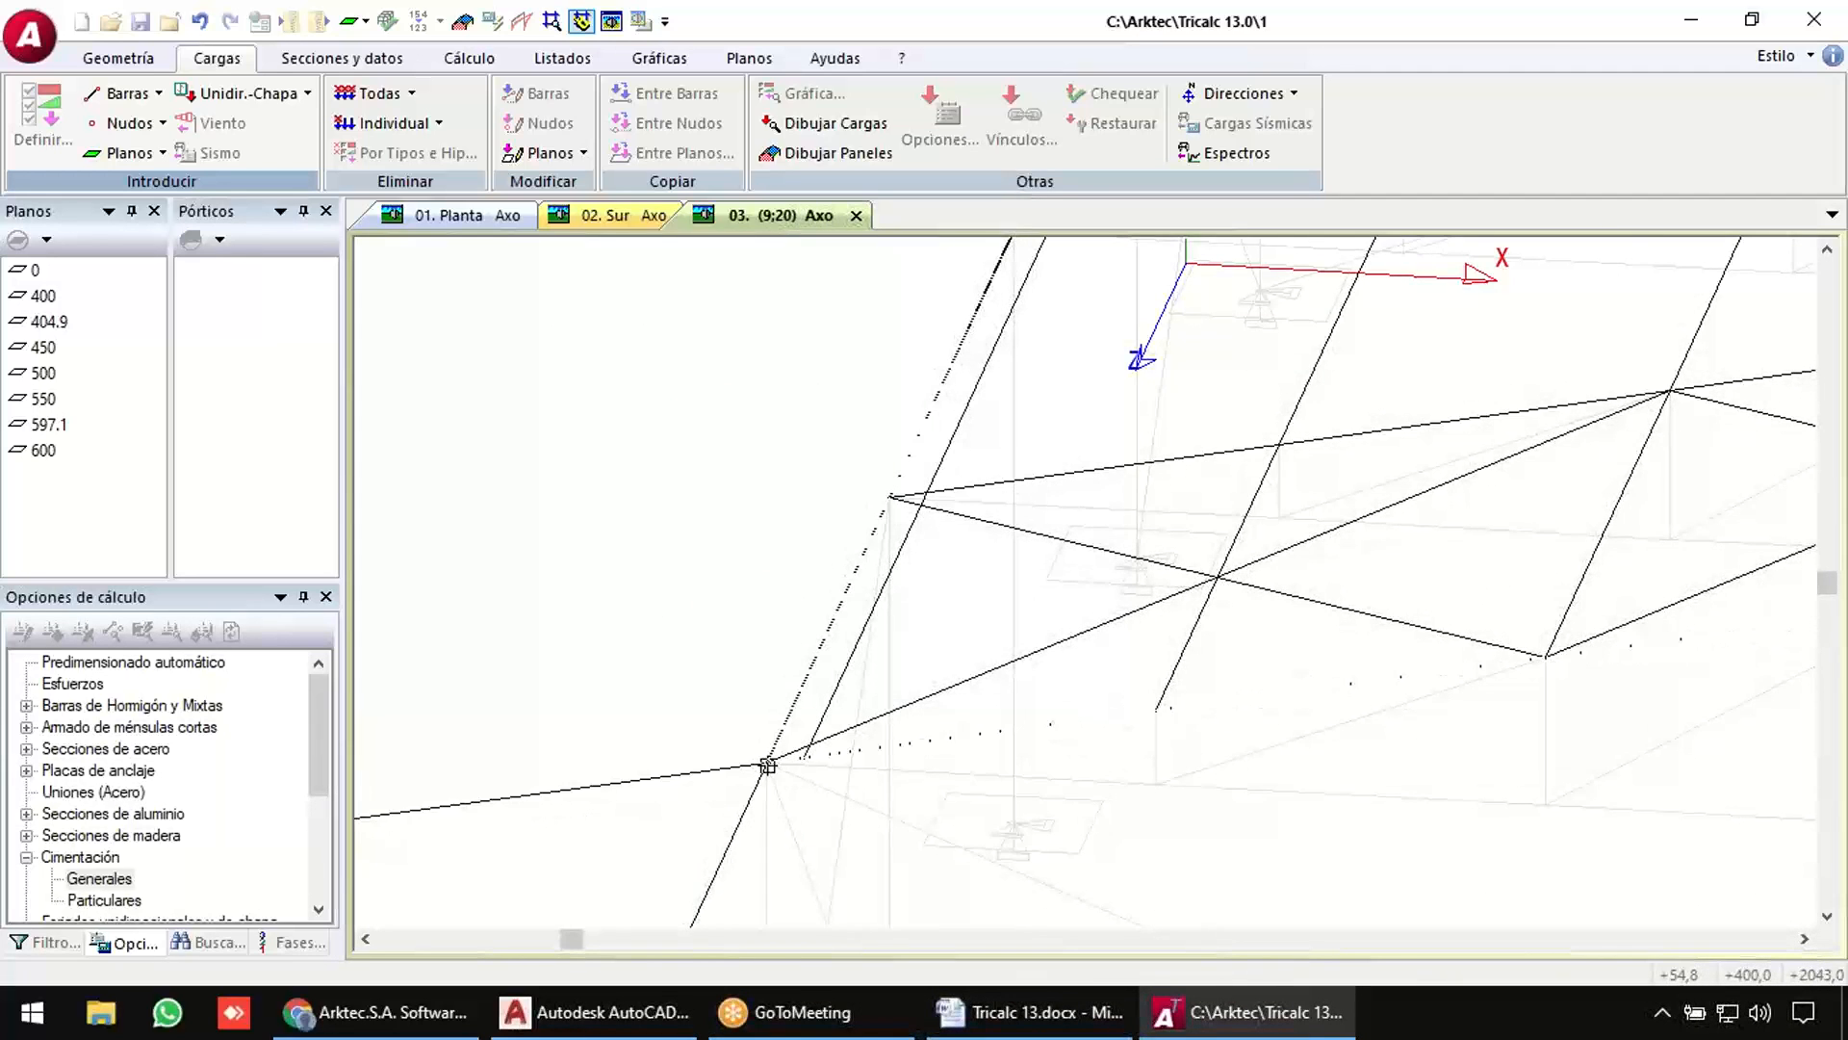
pyautogui.scroll(-5, 767, 765)
pyautogui.scroll(5, 903, 430)
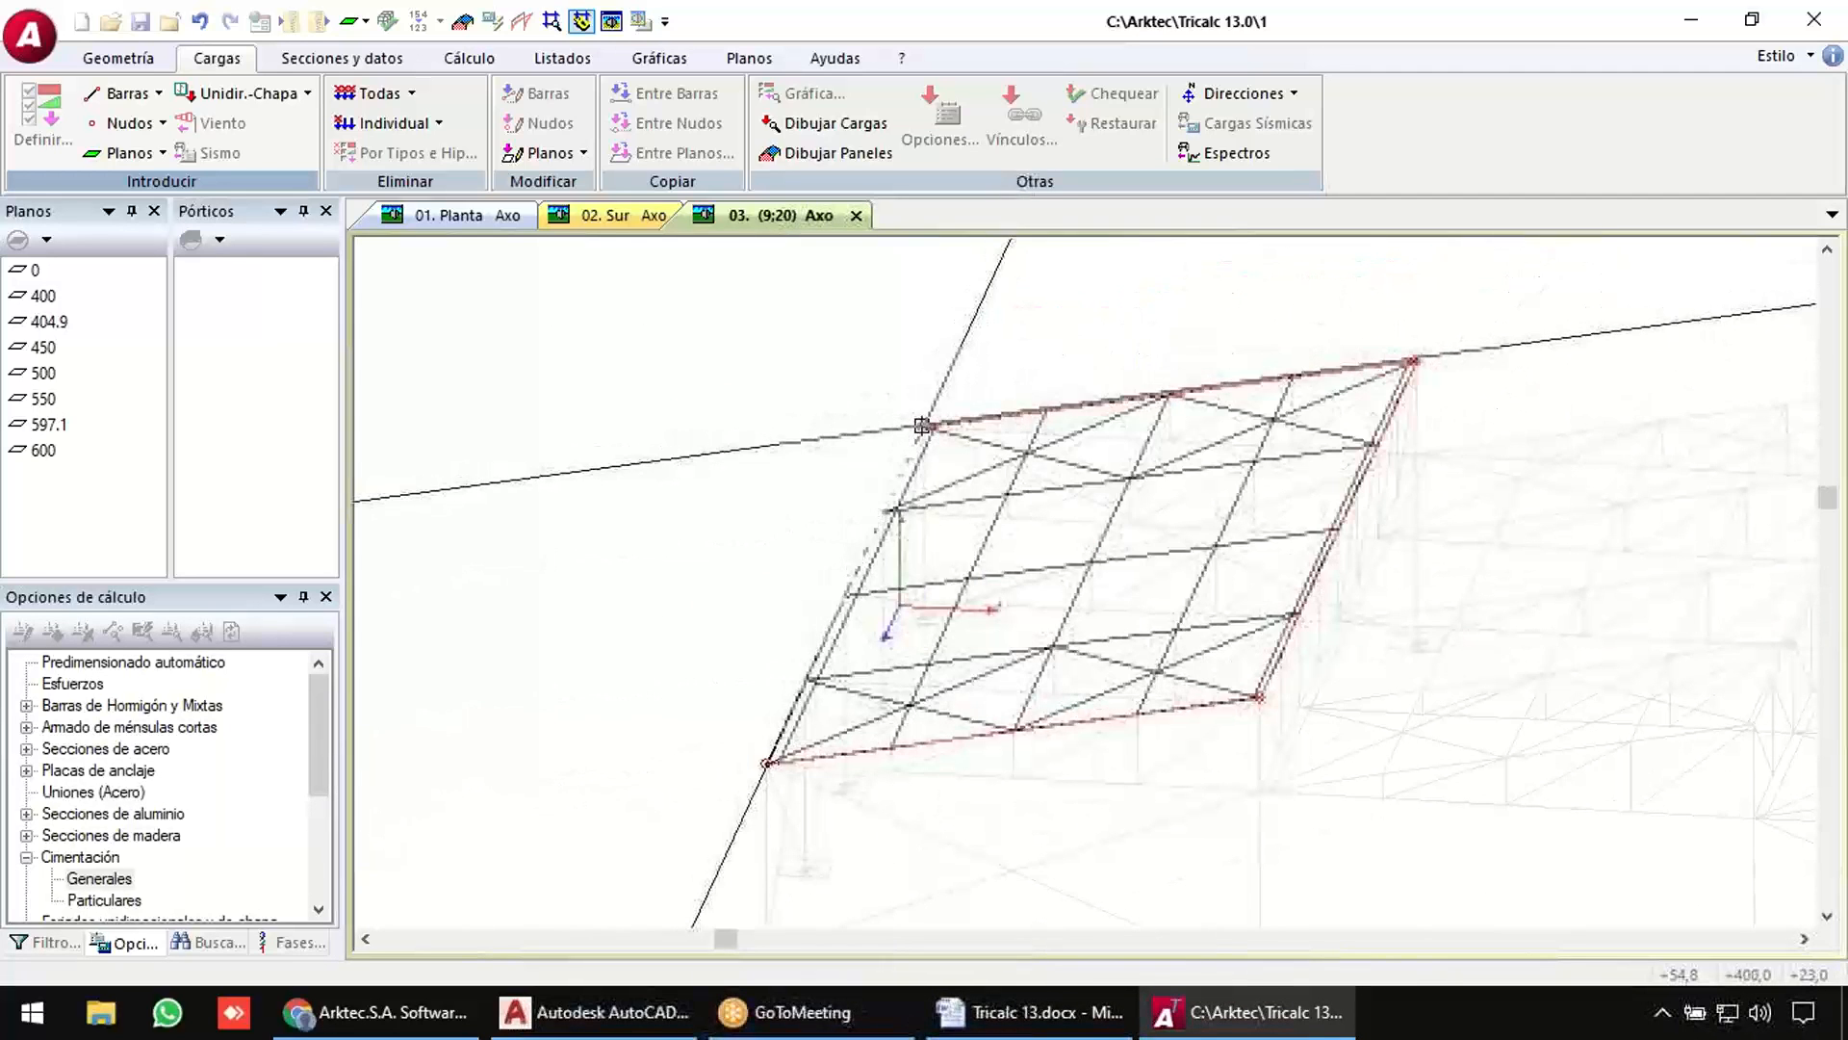
pyautogui.click(922, 425)
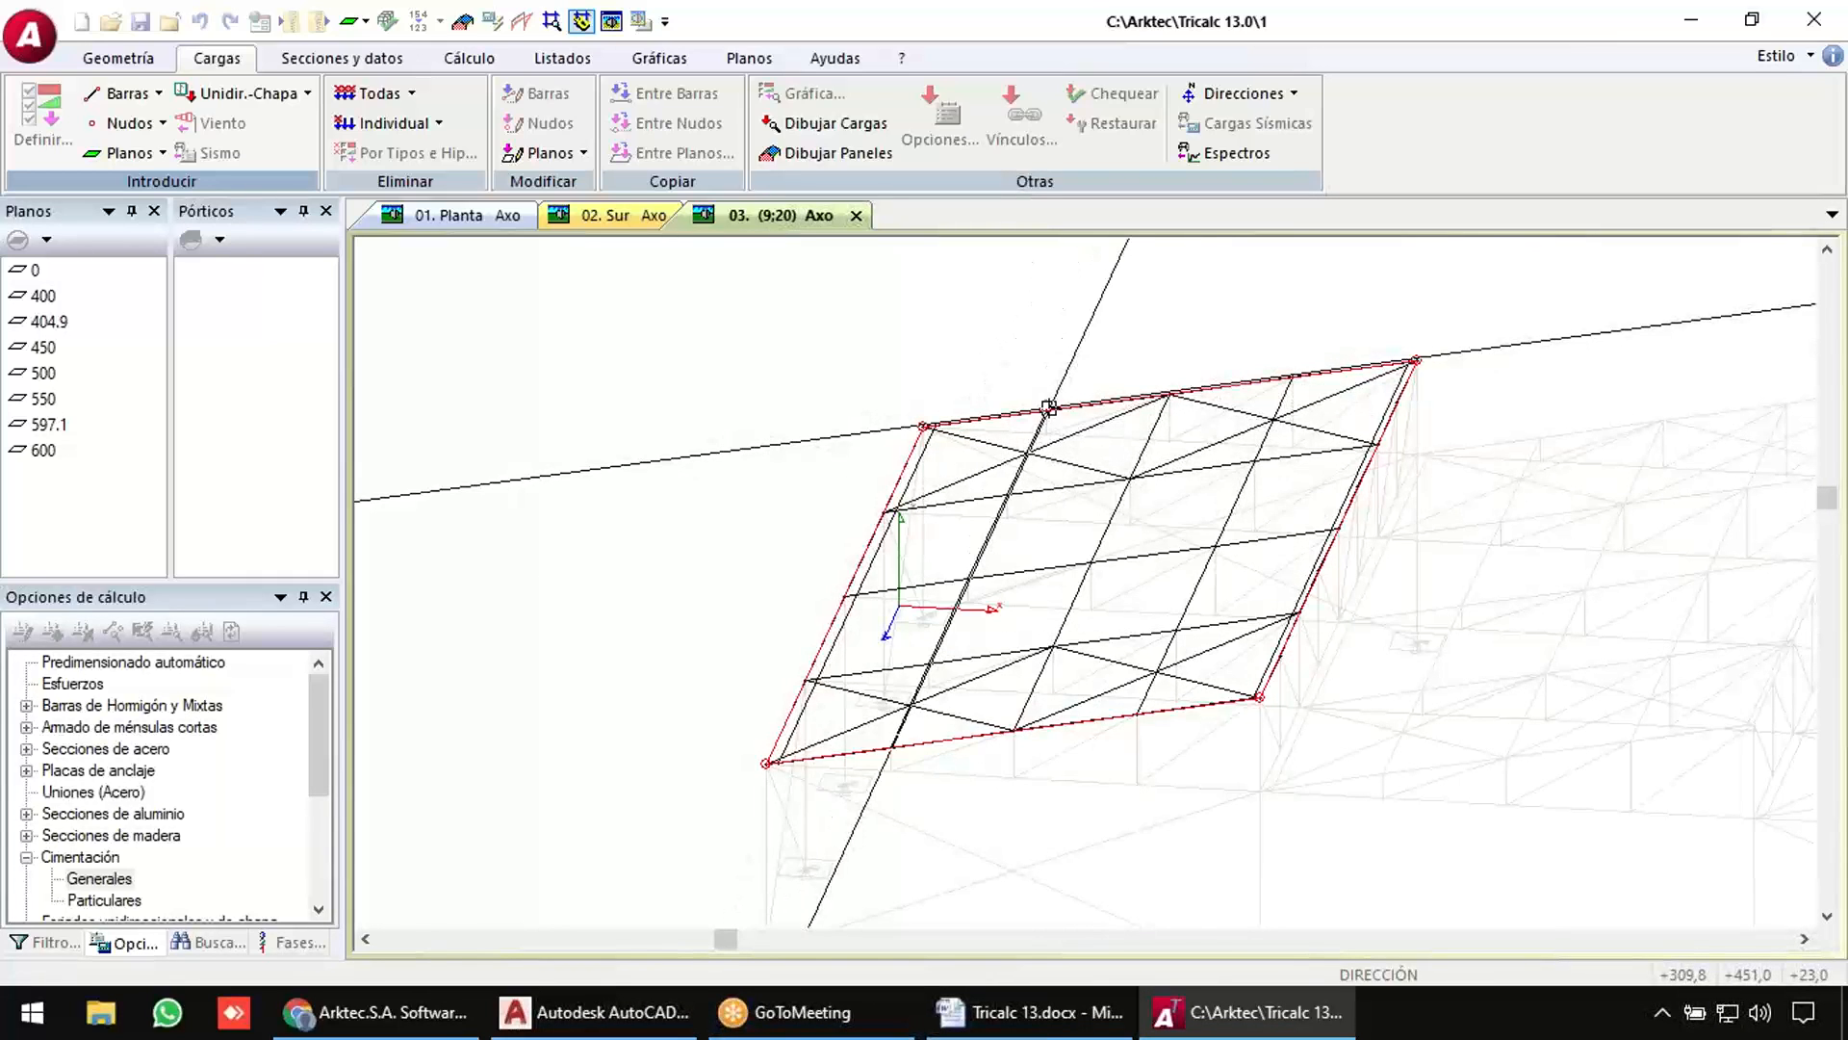
pyautogui.click(1168, 395)
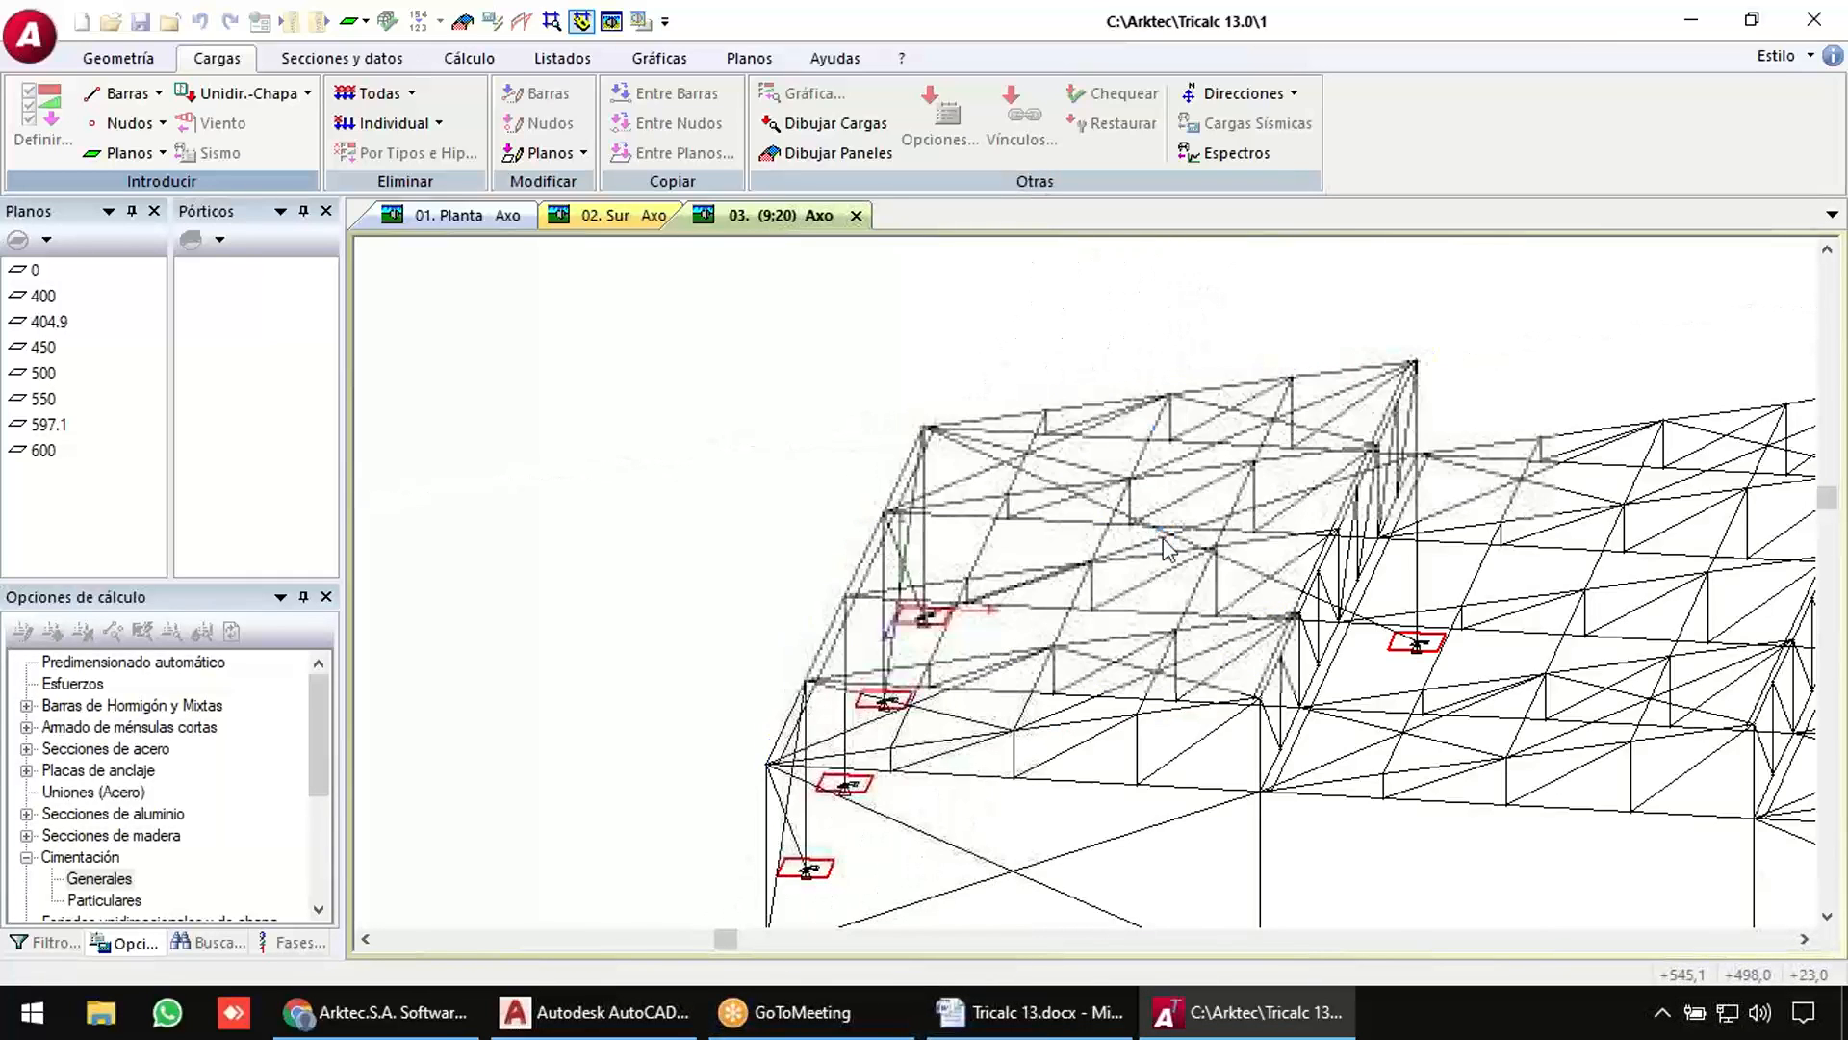
pyautogui.click(1258, 463)
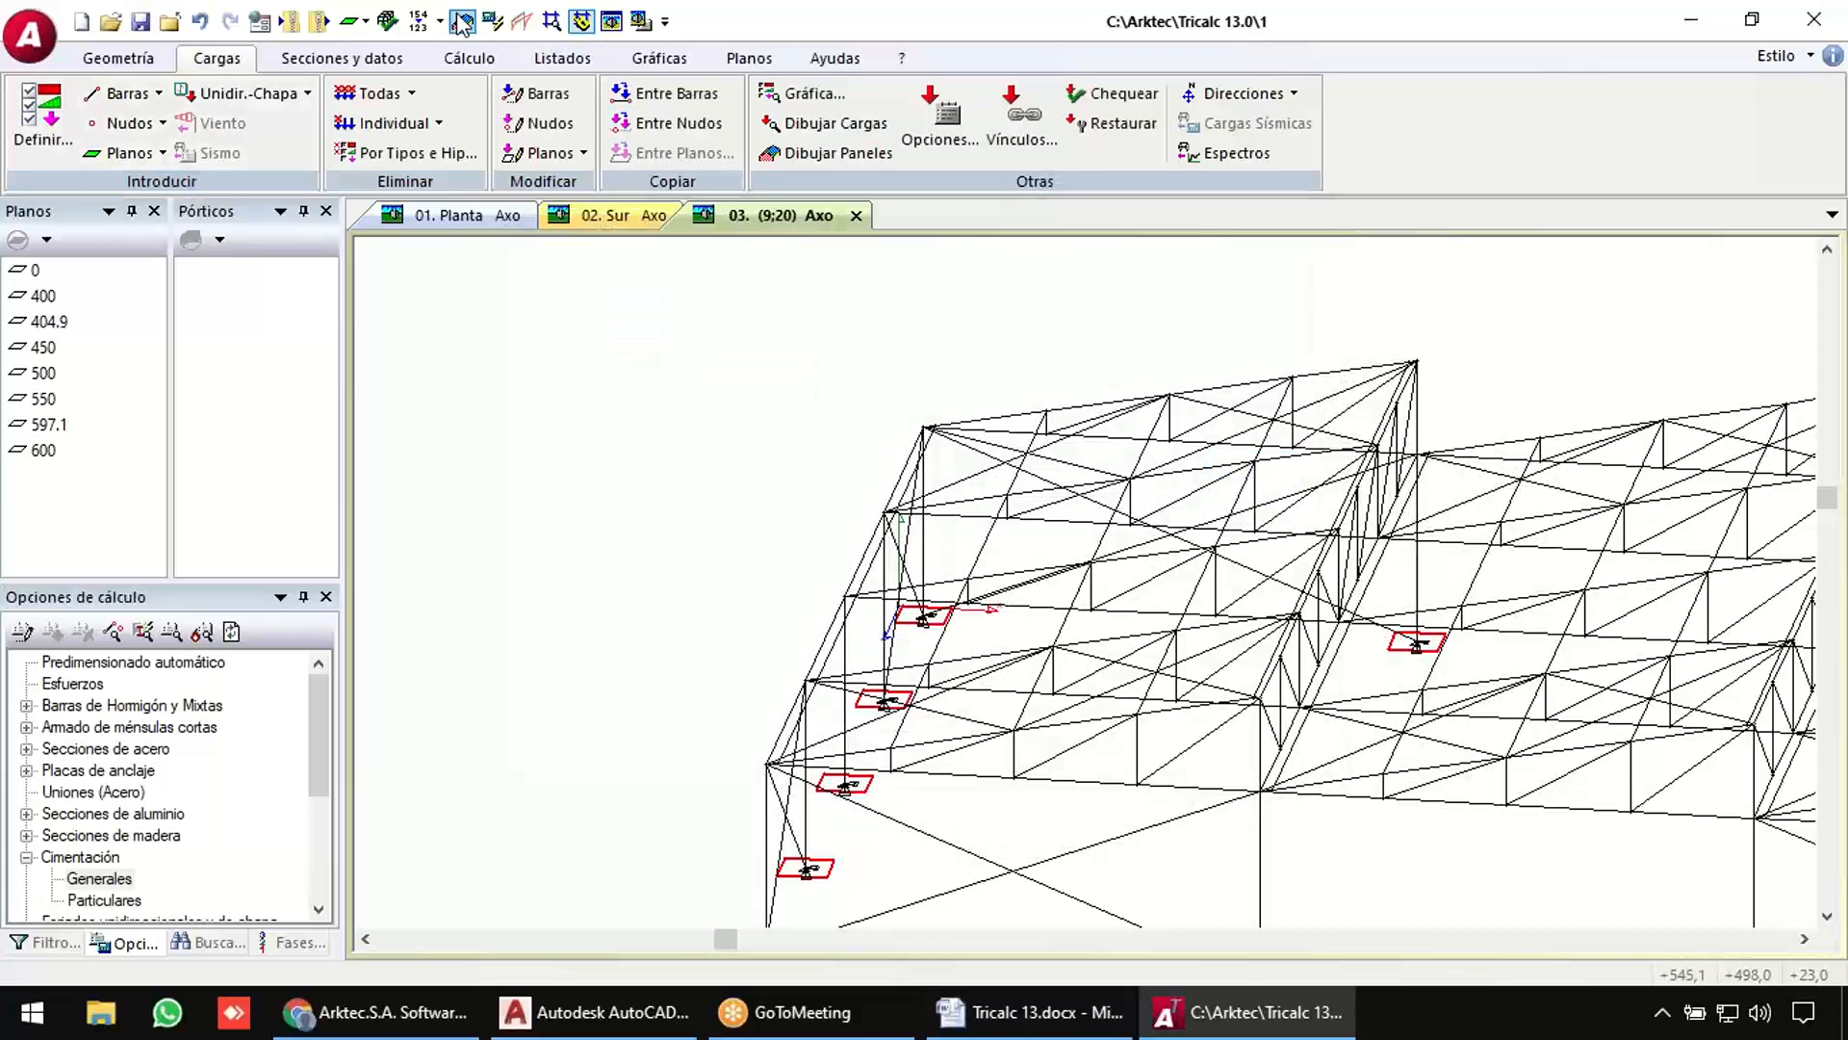
# Turn on the drawing of load panels to check the hatched panel on the first roof slope.
pyautogui.click(464, 24)
pyautogui.scroll(-2, 1307, 569)
pyautogui.moveTo(1341, 567); pyautogui.dragTo(1321, 621, button='middle')
pyautogui.moveTo(1470, 530); pyautogui.dragTo(995, 592, button='middle')
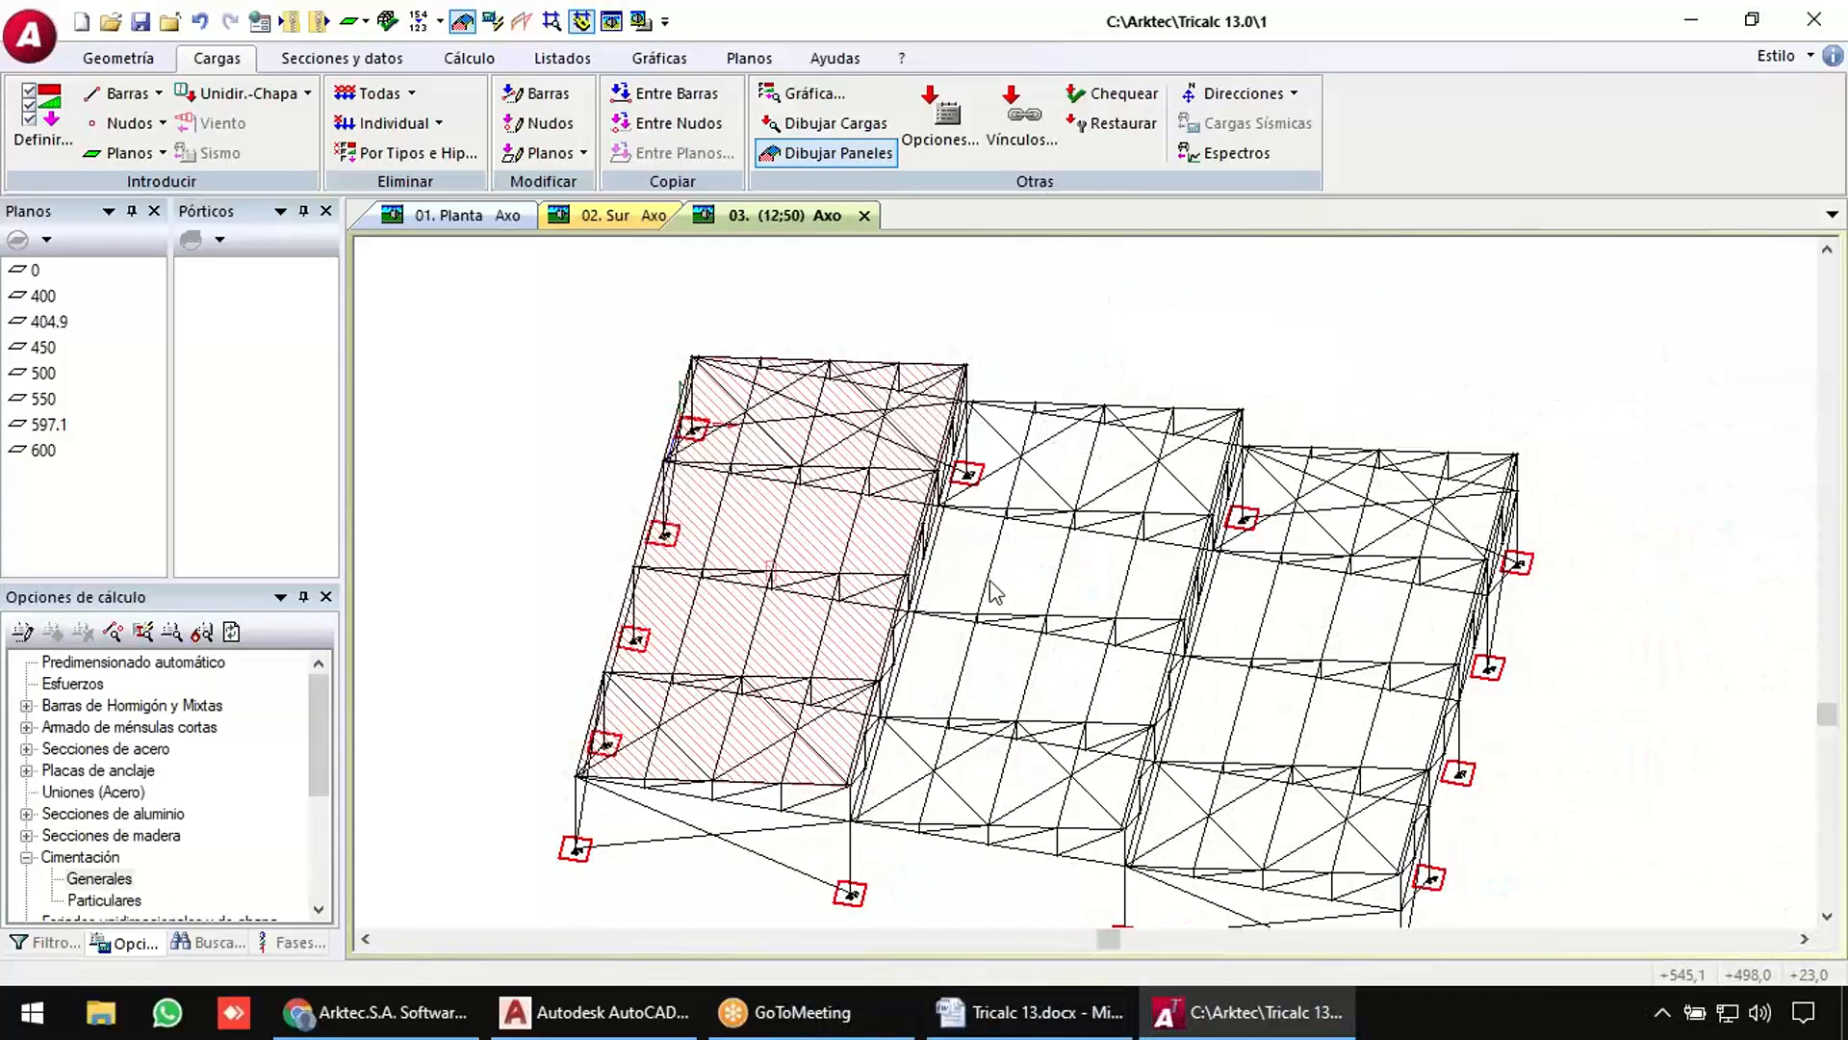
# Copy the load panel from the first roof slope to the other two slopes and calculate the associated bar loads.
pyautogui.click(91, 58)
pyautogui.click(1717, 116)
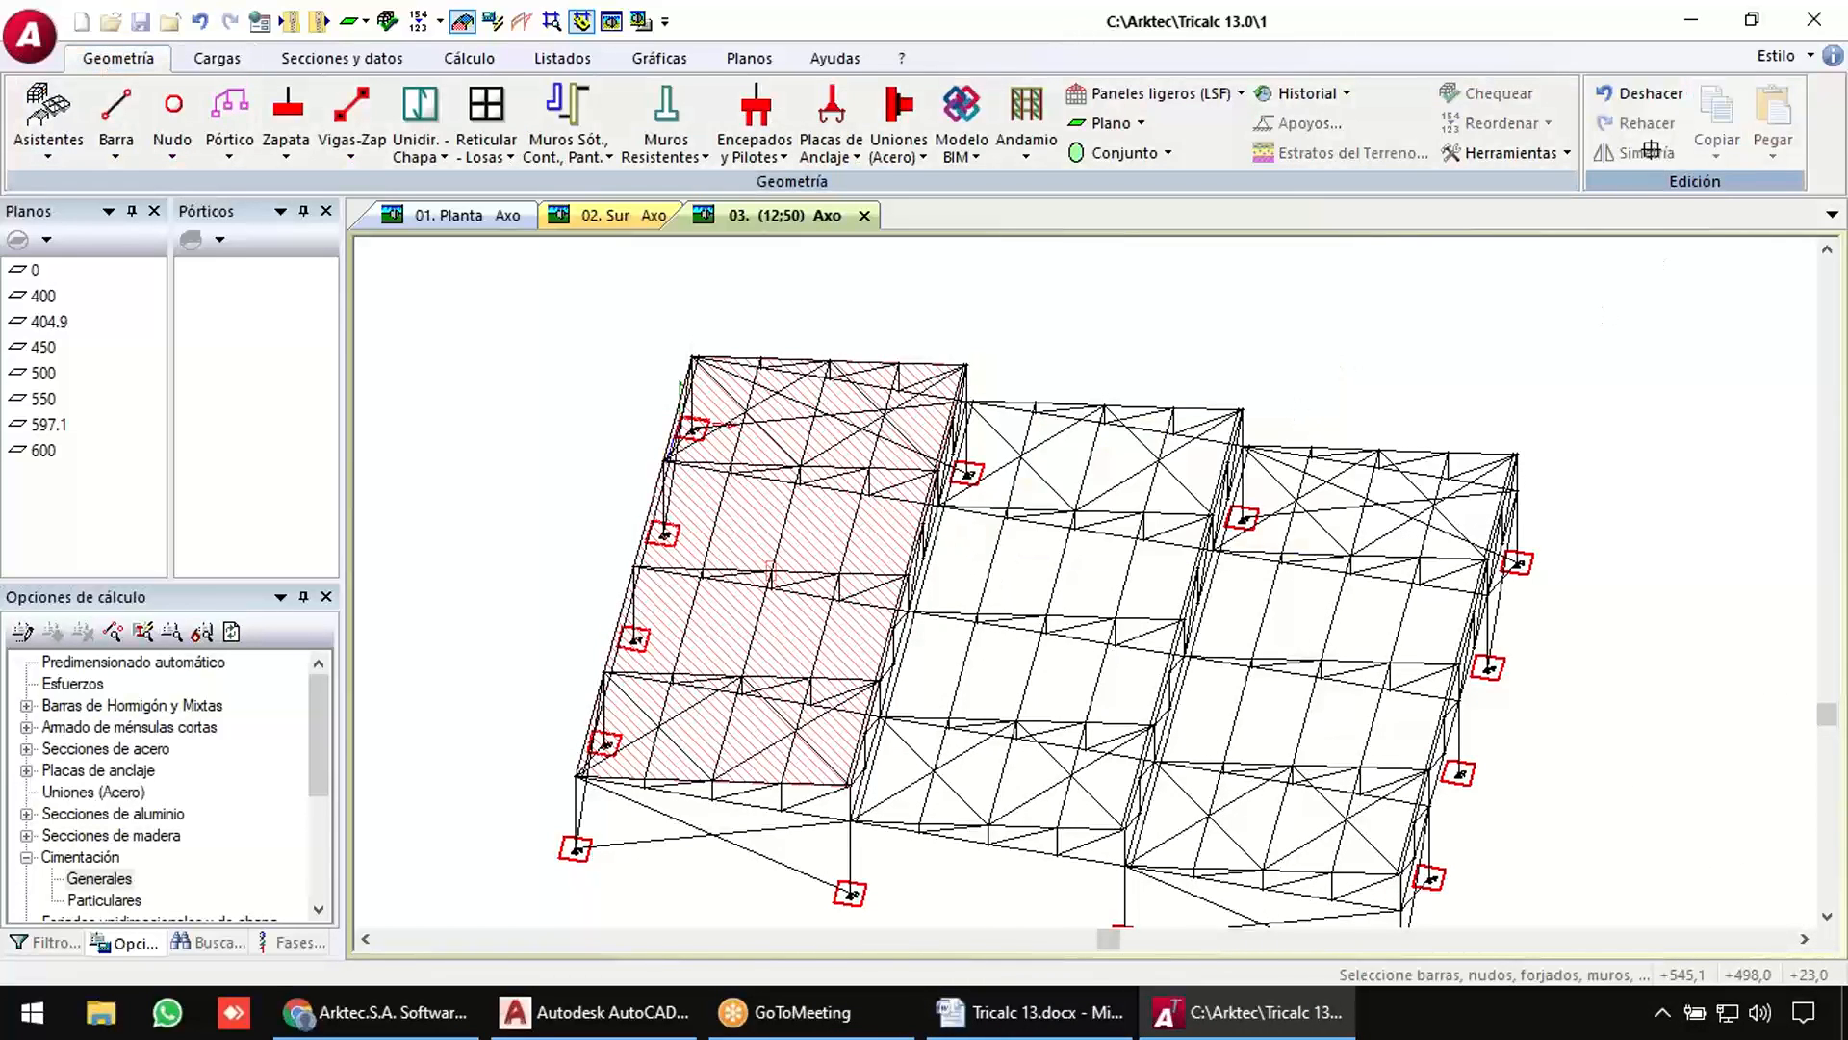
pyautogui.rightClick(924, 451)
pyautogui.click(899, 361)
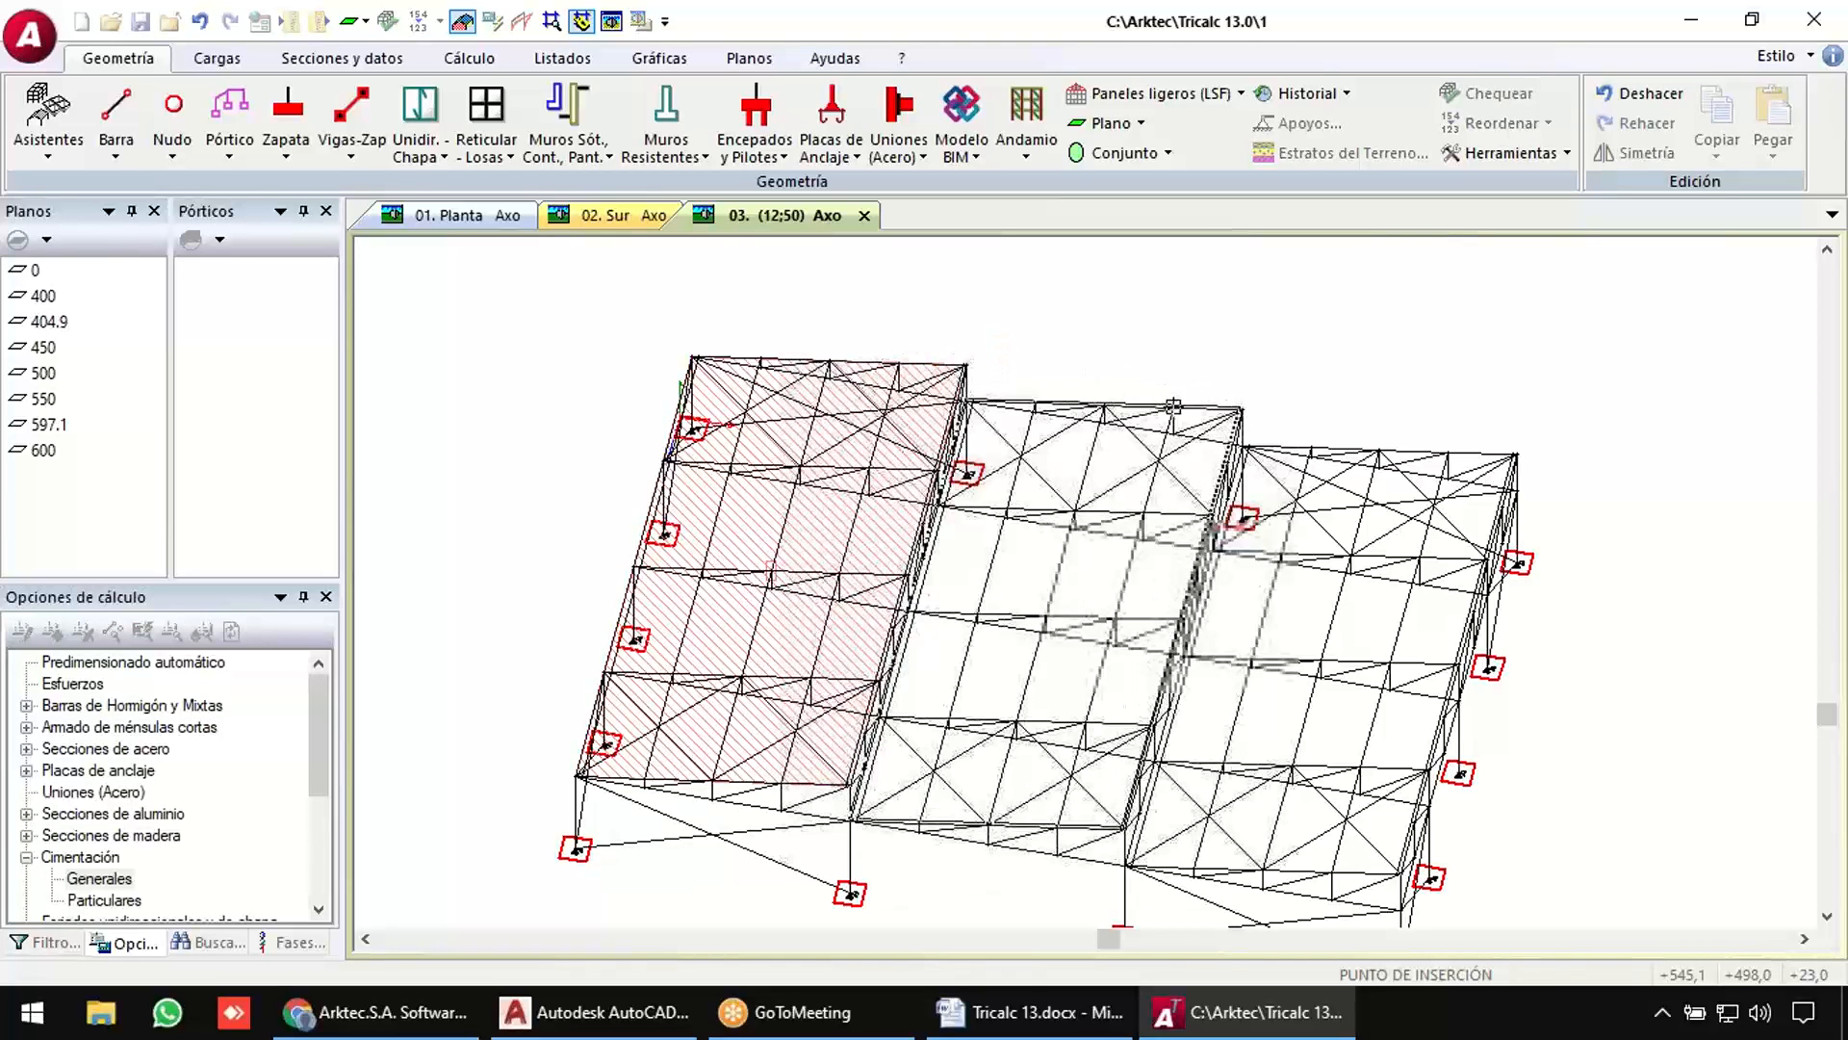
pyautogui.click(1158, 394)
pyautogui.click(1039, 564)
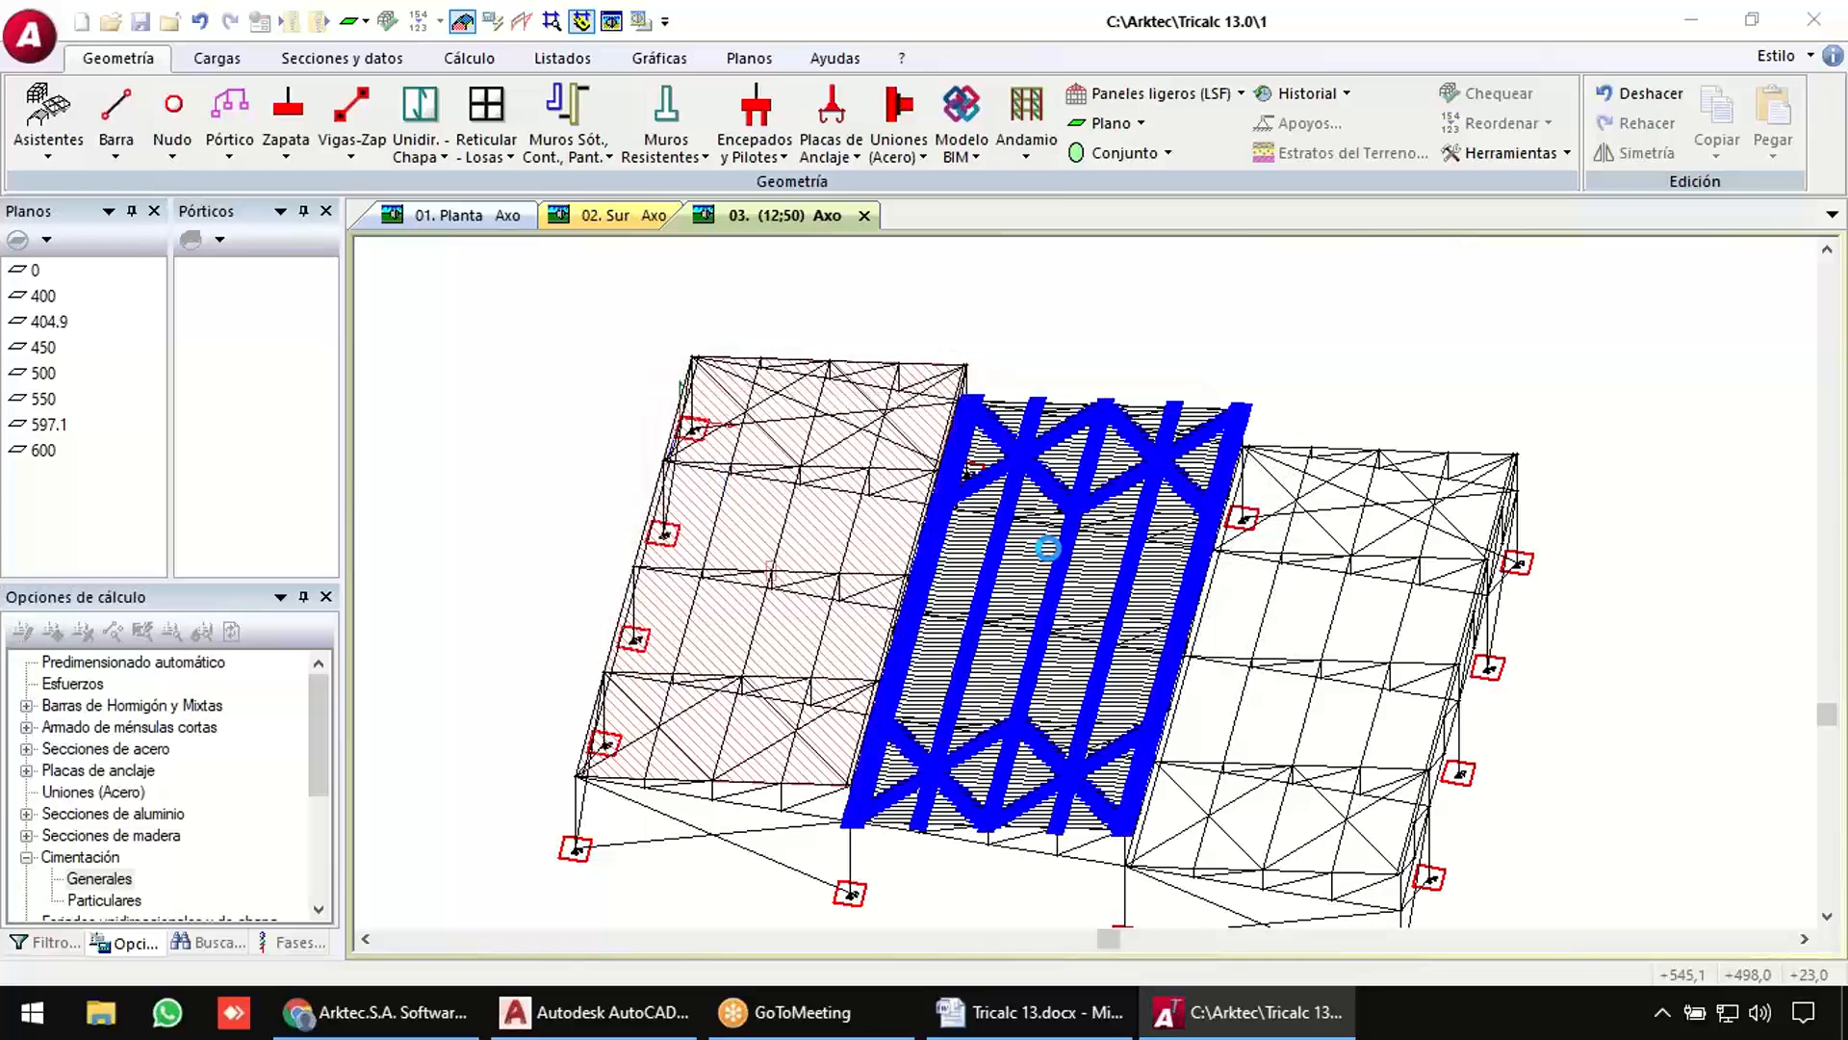
pyautogui.click(1349, 479)
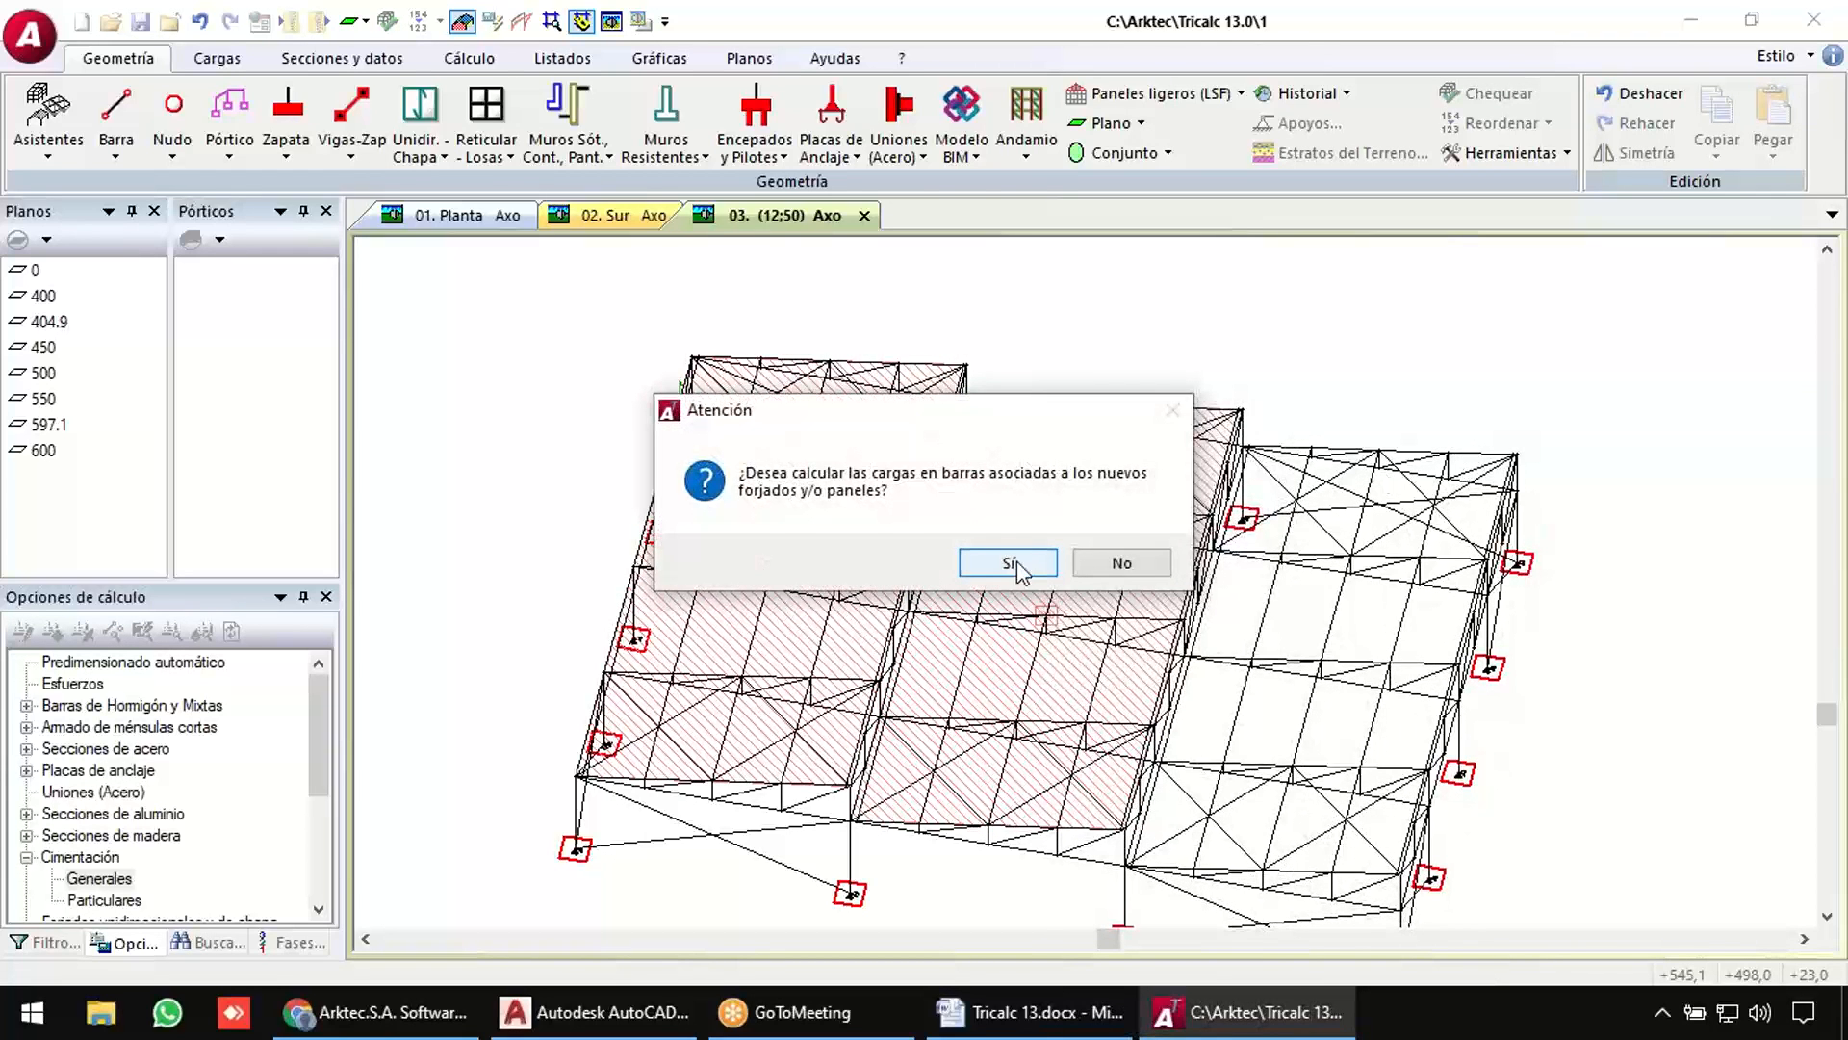
pyautogui.click(1008, 564)
pyautogui.scroll(-2, 1038, 319)
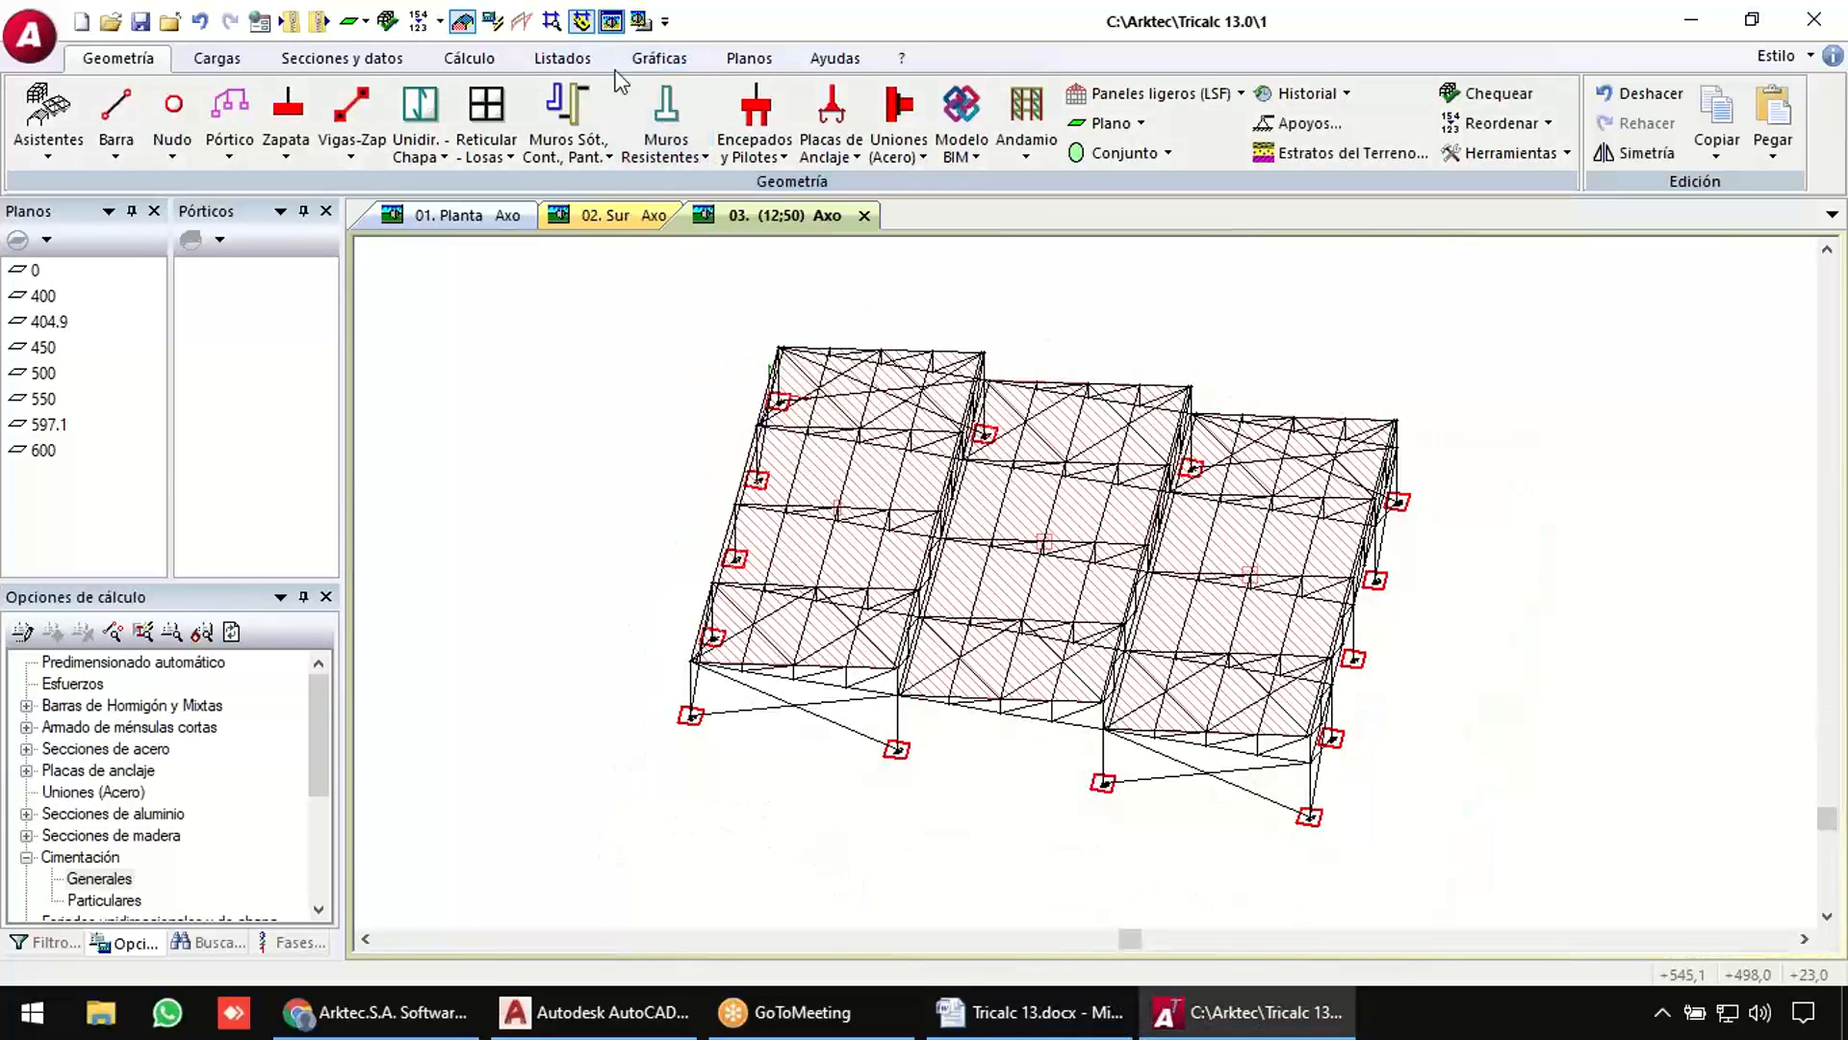
# Render the structure and run the automatic calculation, recalculating the loads of one-way slabs, wind panels and load panels.
pyautogui.click(611, 21)
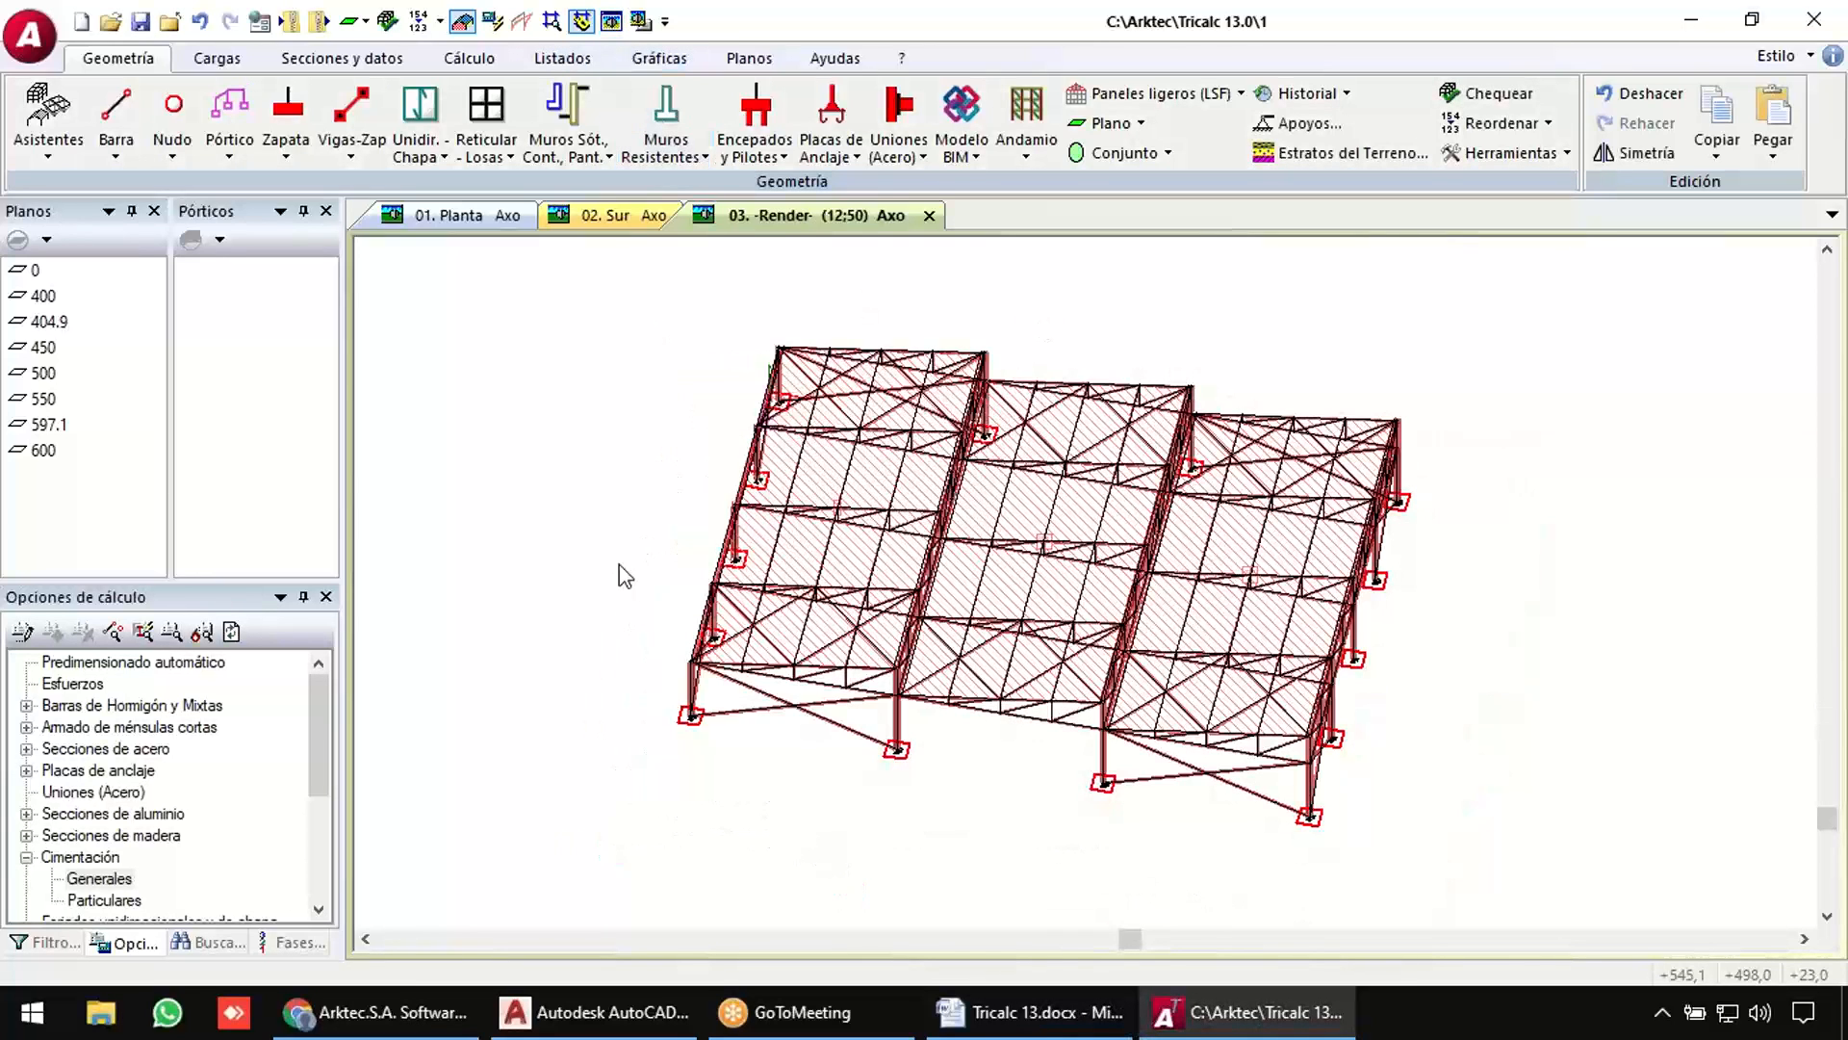
pyautogui.click(469, 58)
pyautogui.click(53, 130)
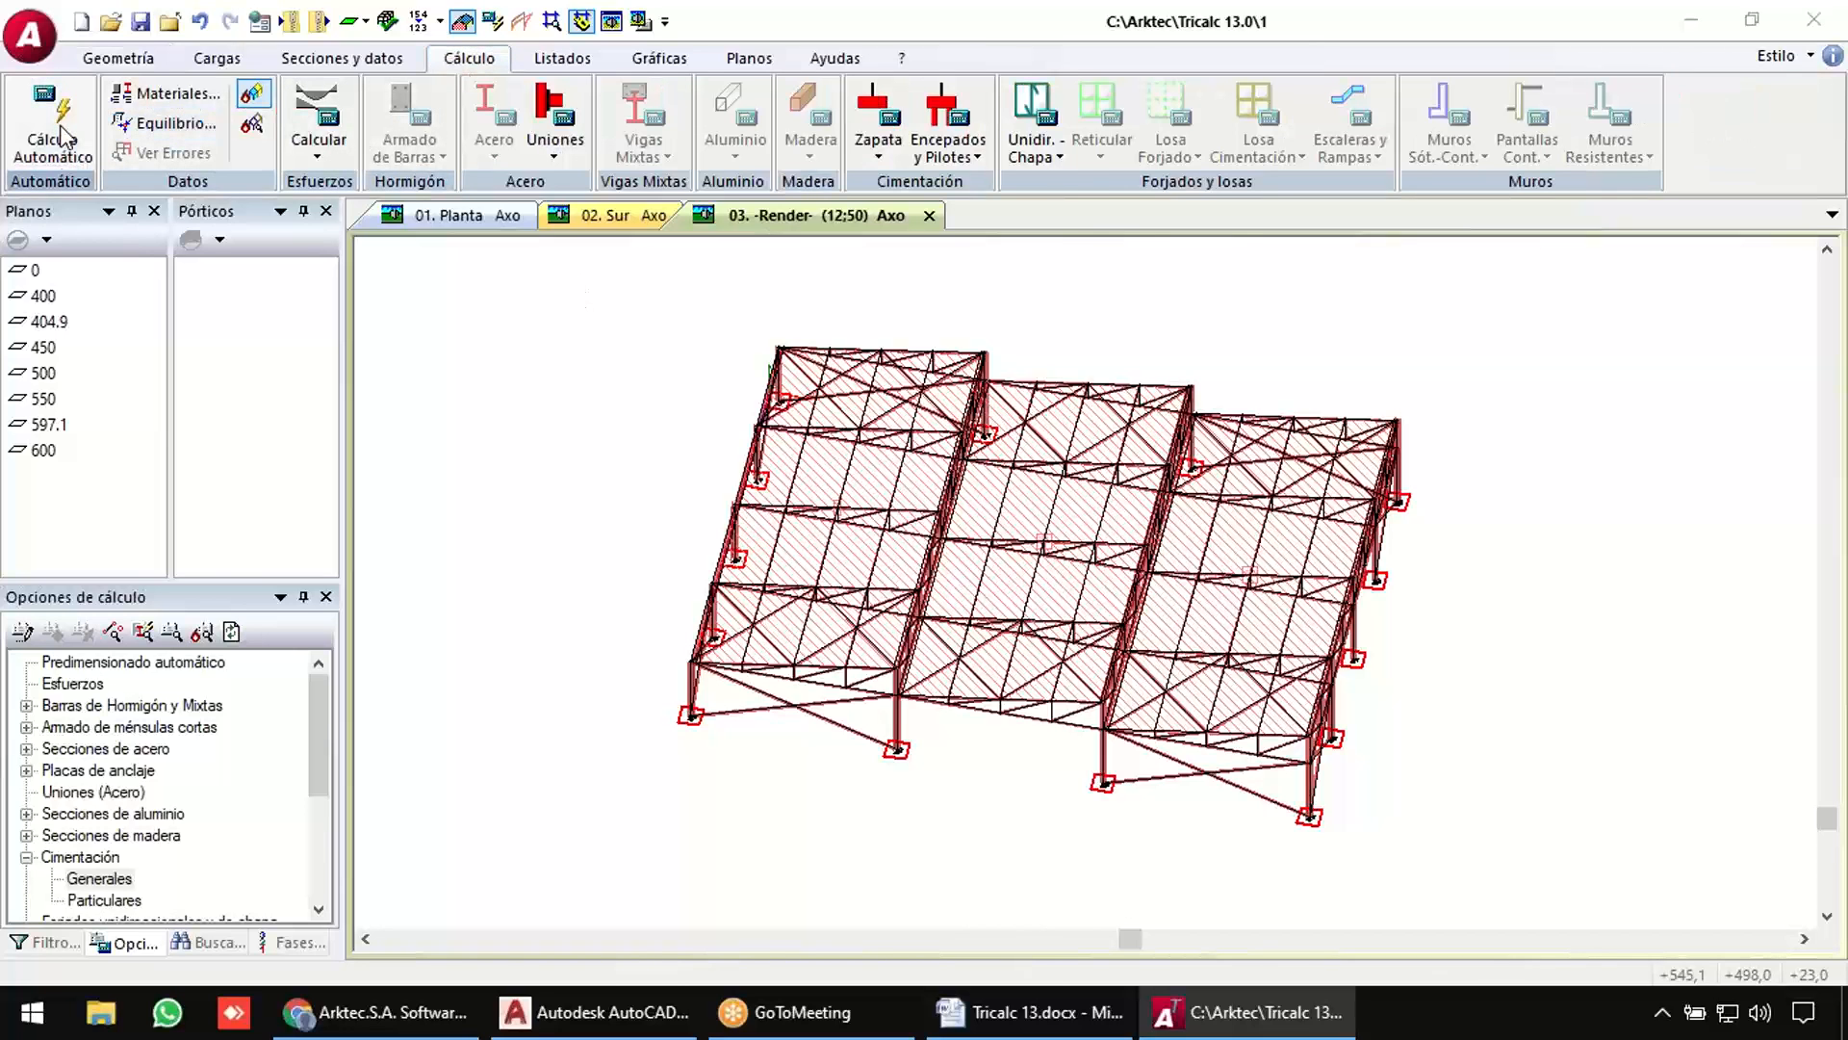
pyautogui.click(784, 795)
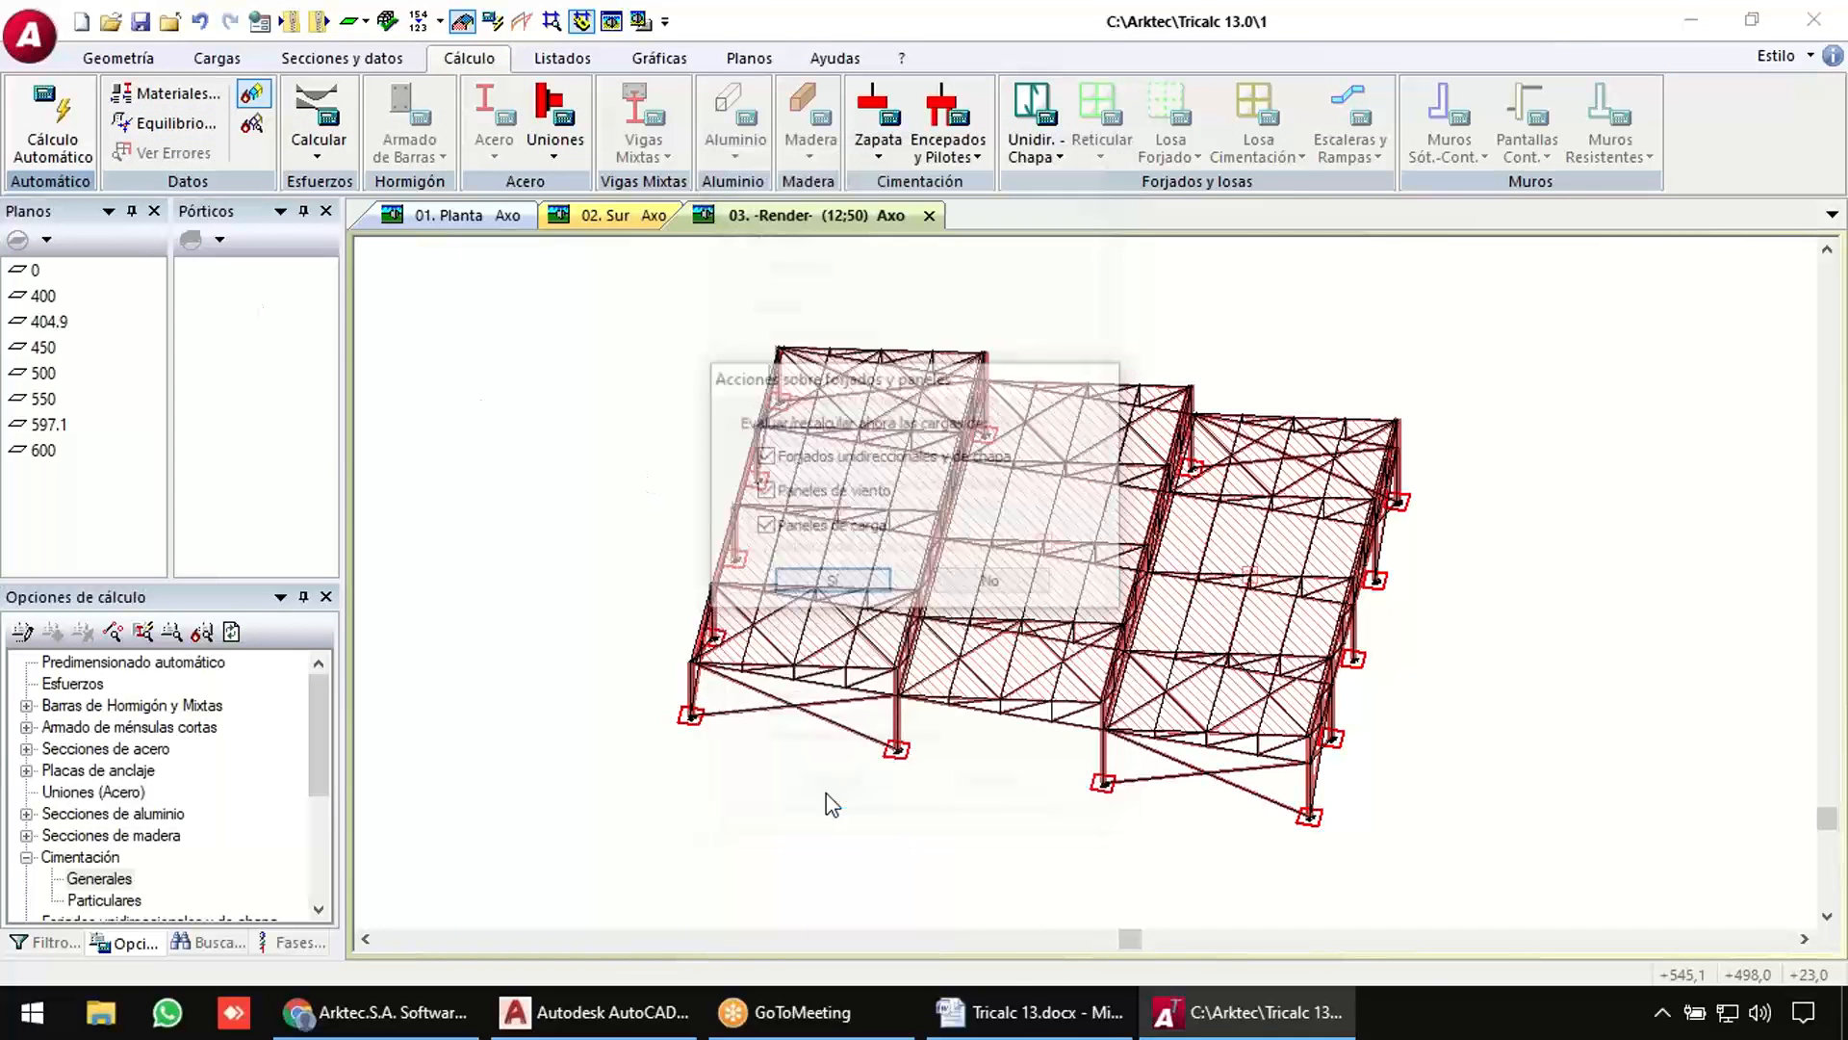
pyautogui.click(832, 584)
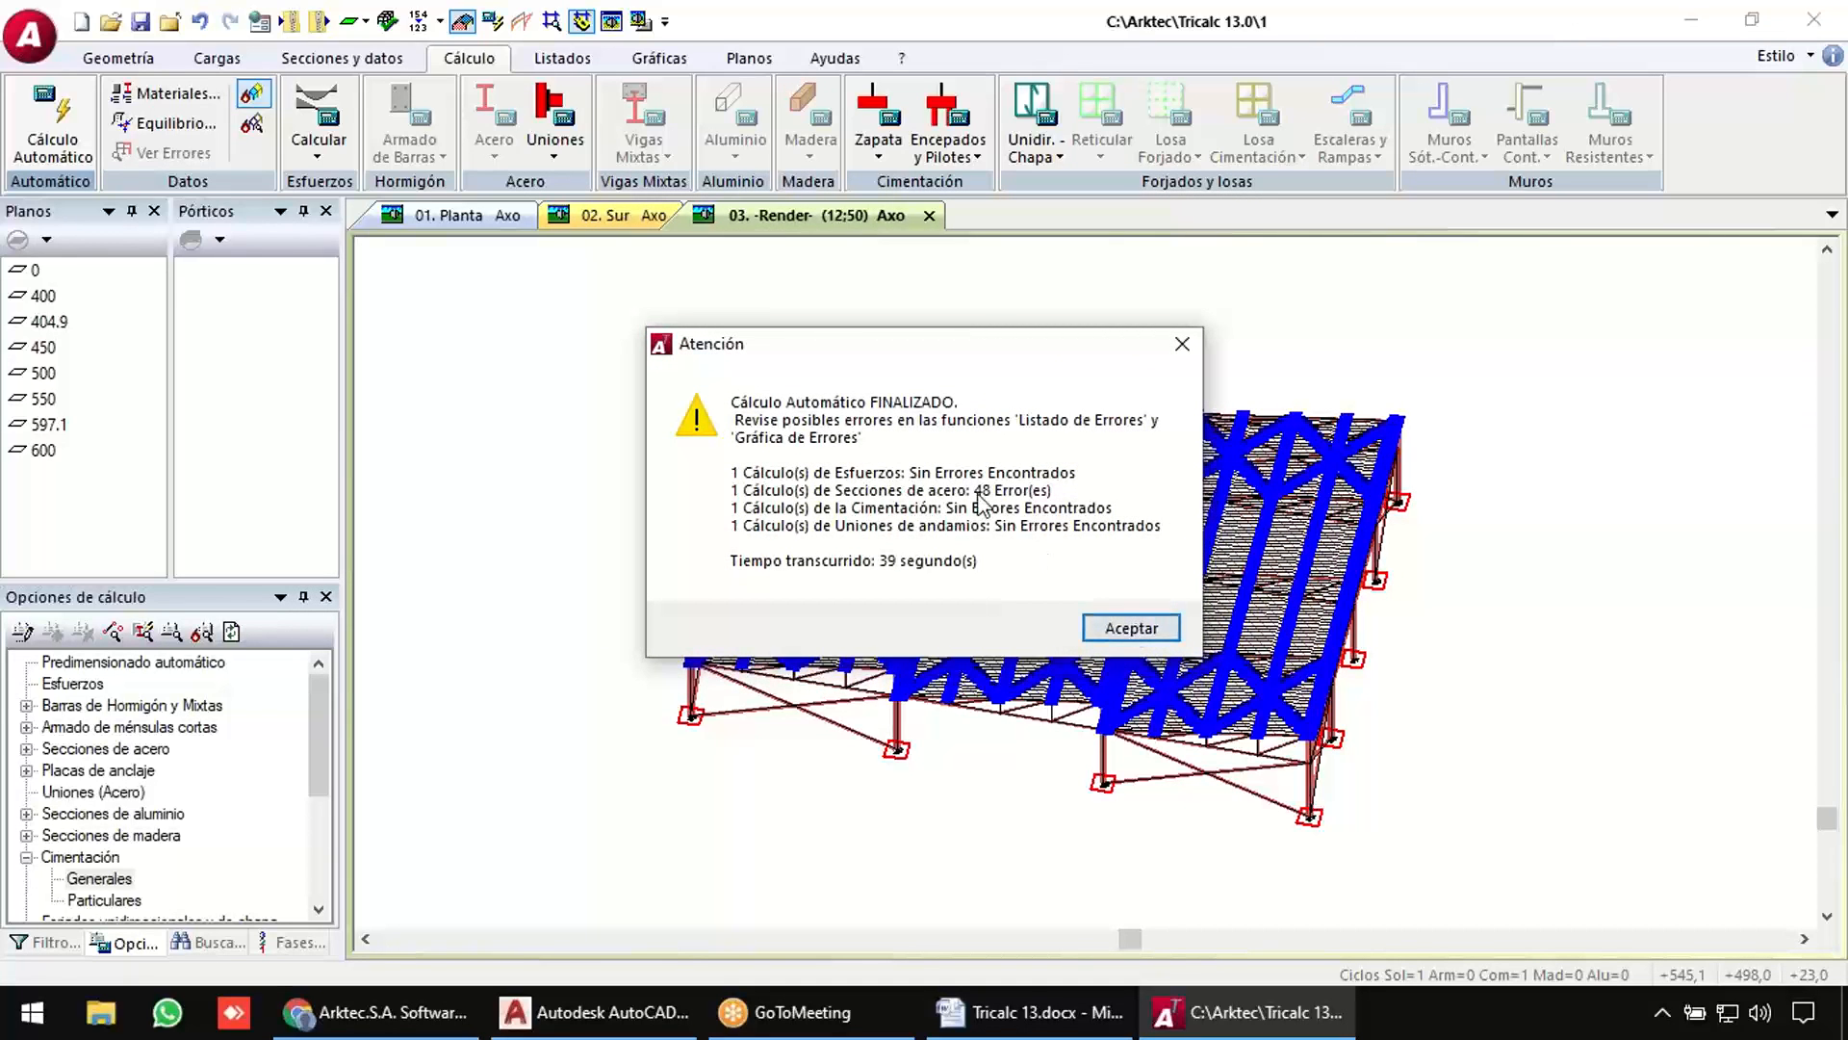
pyautogui.click(1132, 628)
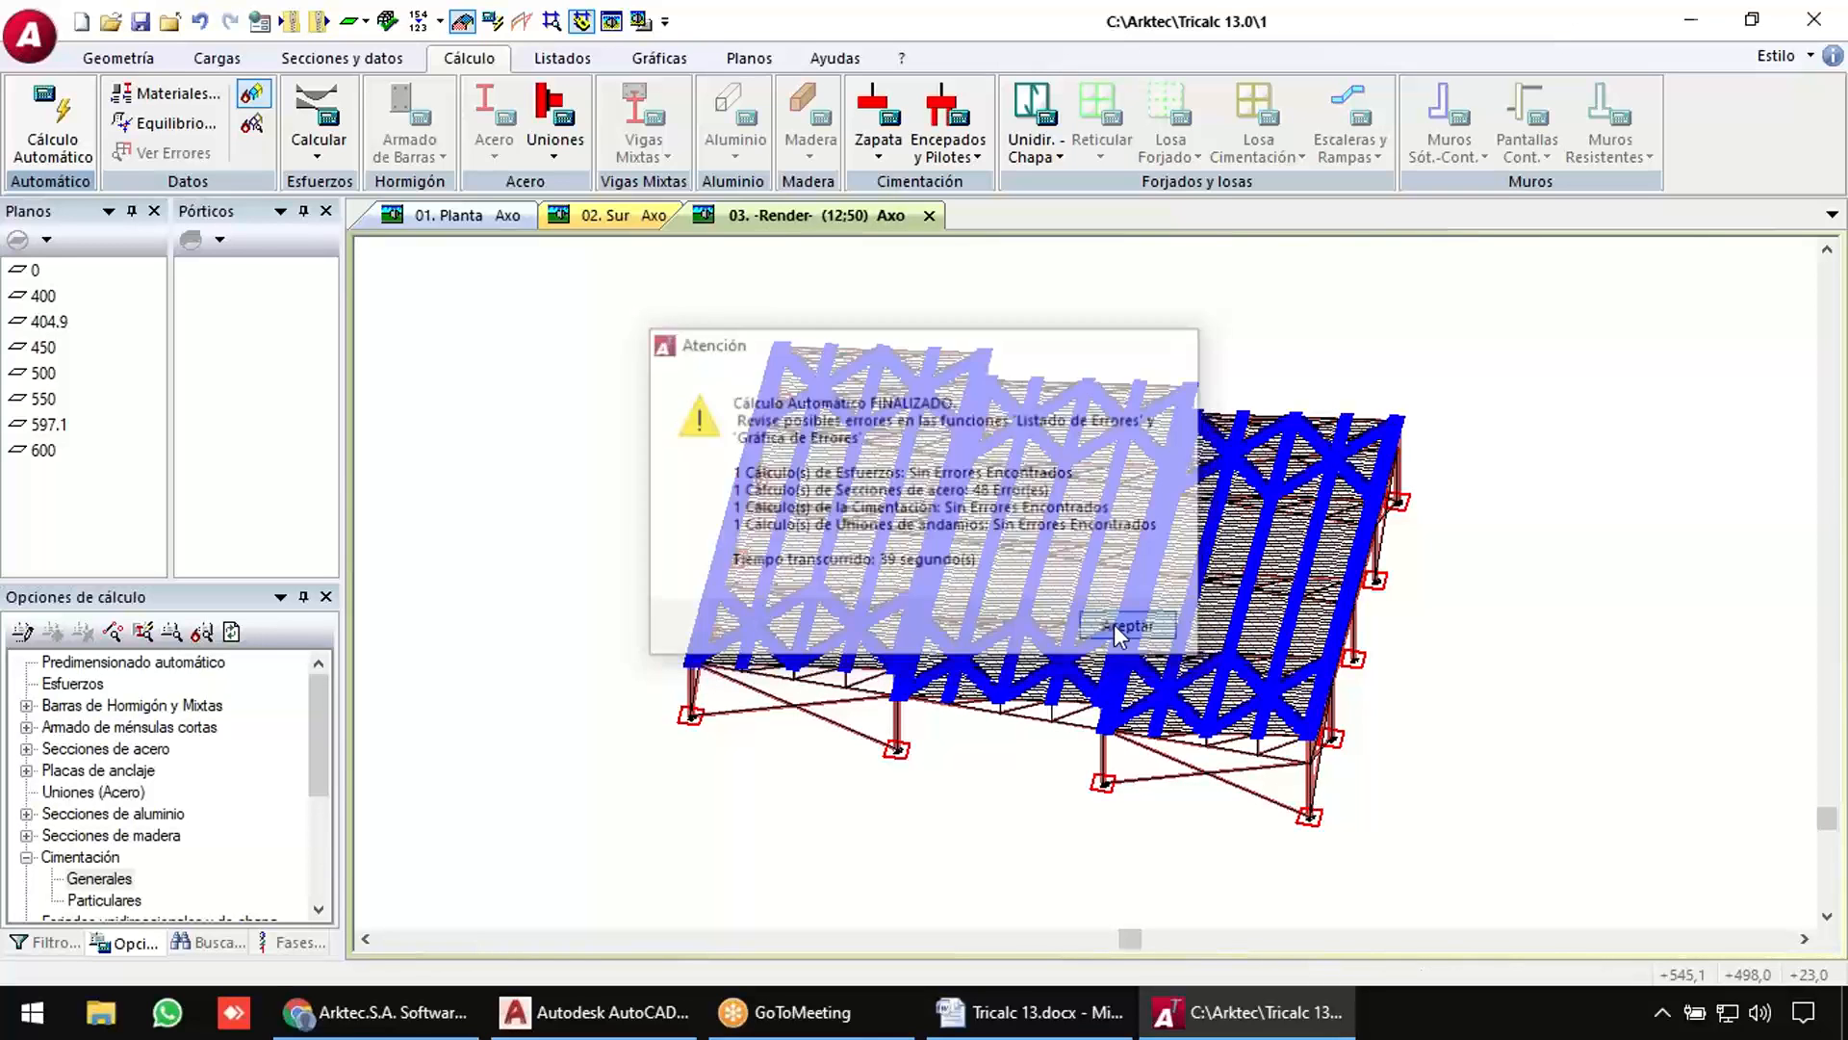
# Turn off the render and plot the steel stress graph to examine the utilisation of the roof bars.
pyautogui.click(611, 19)
pyautogui.click(659, 58)
pyautogui.click(874, 93)
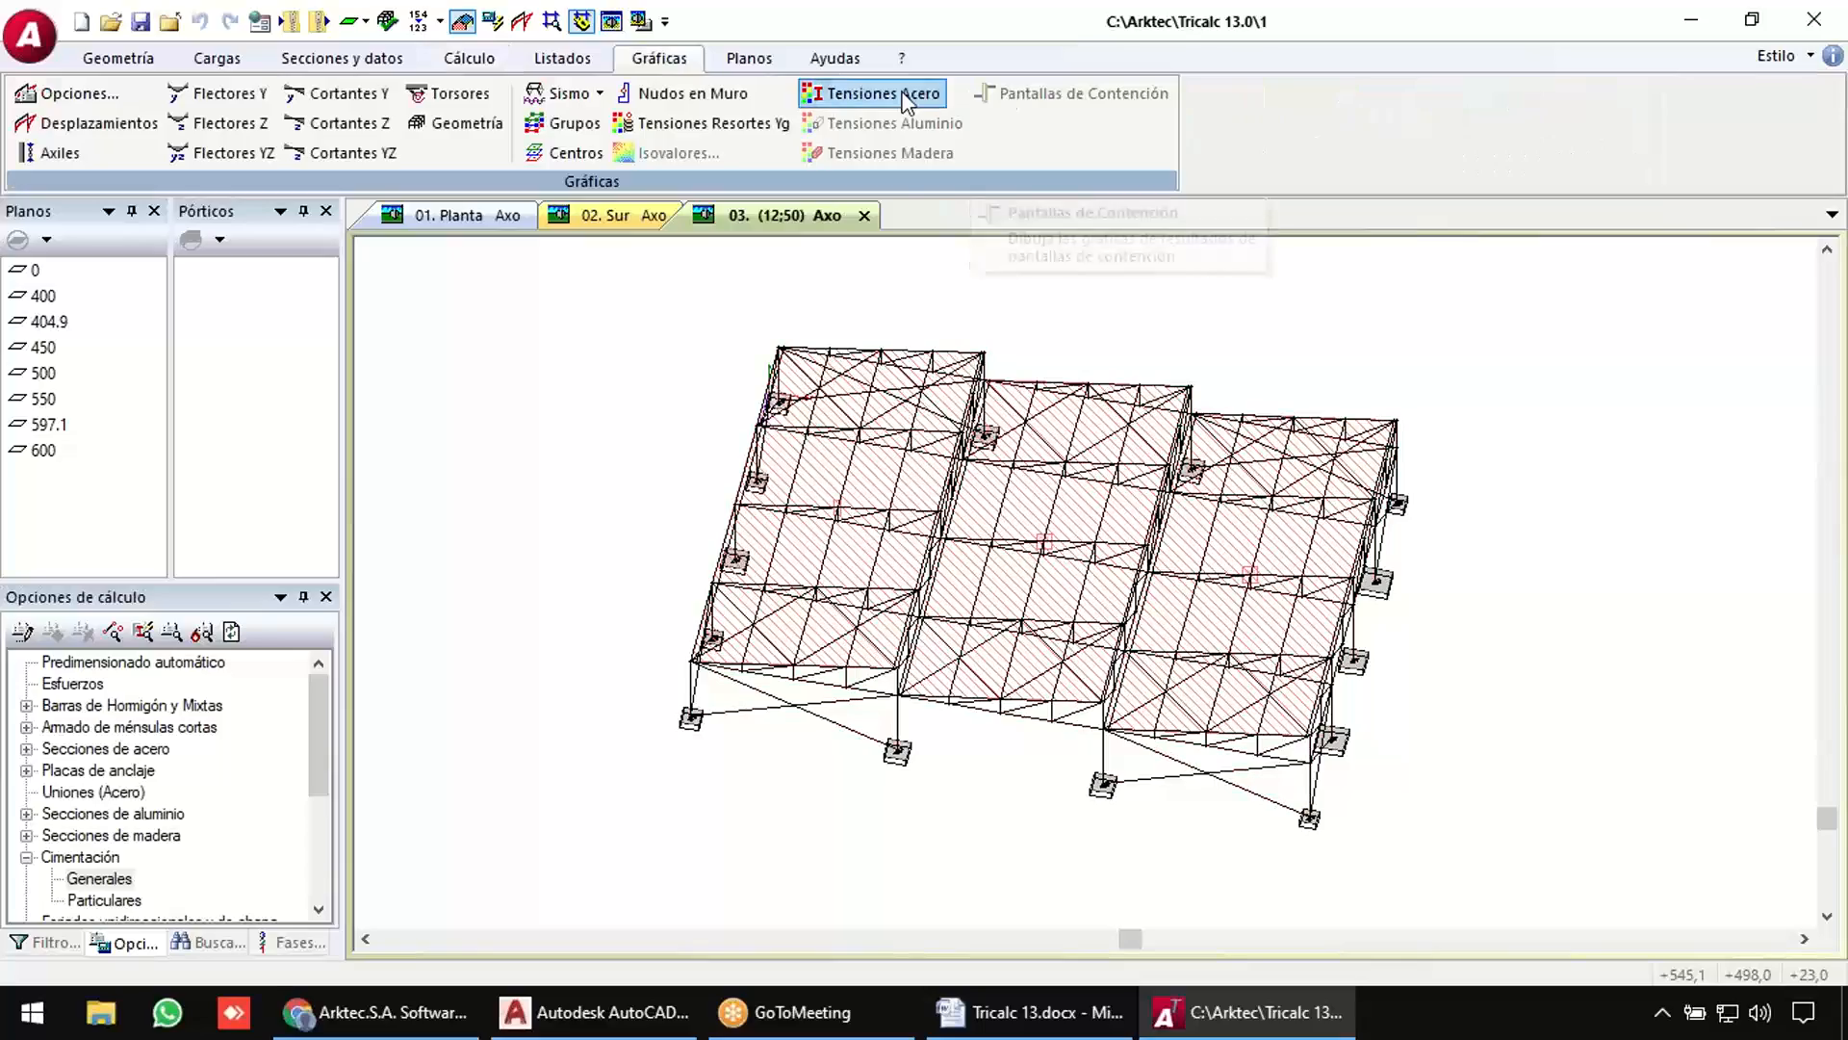
pyautogui.keyDown('shift'); pyautogui.moveTo(924, 710); pyautogui.dragTo(891, 694, button='middle'); pyautogui.keyUp('shift')
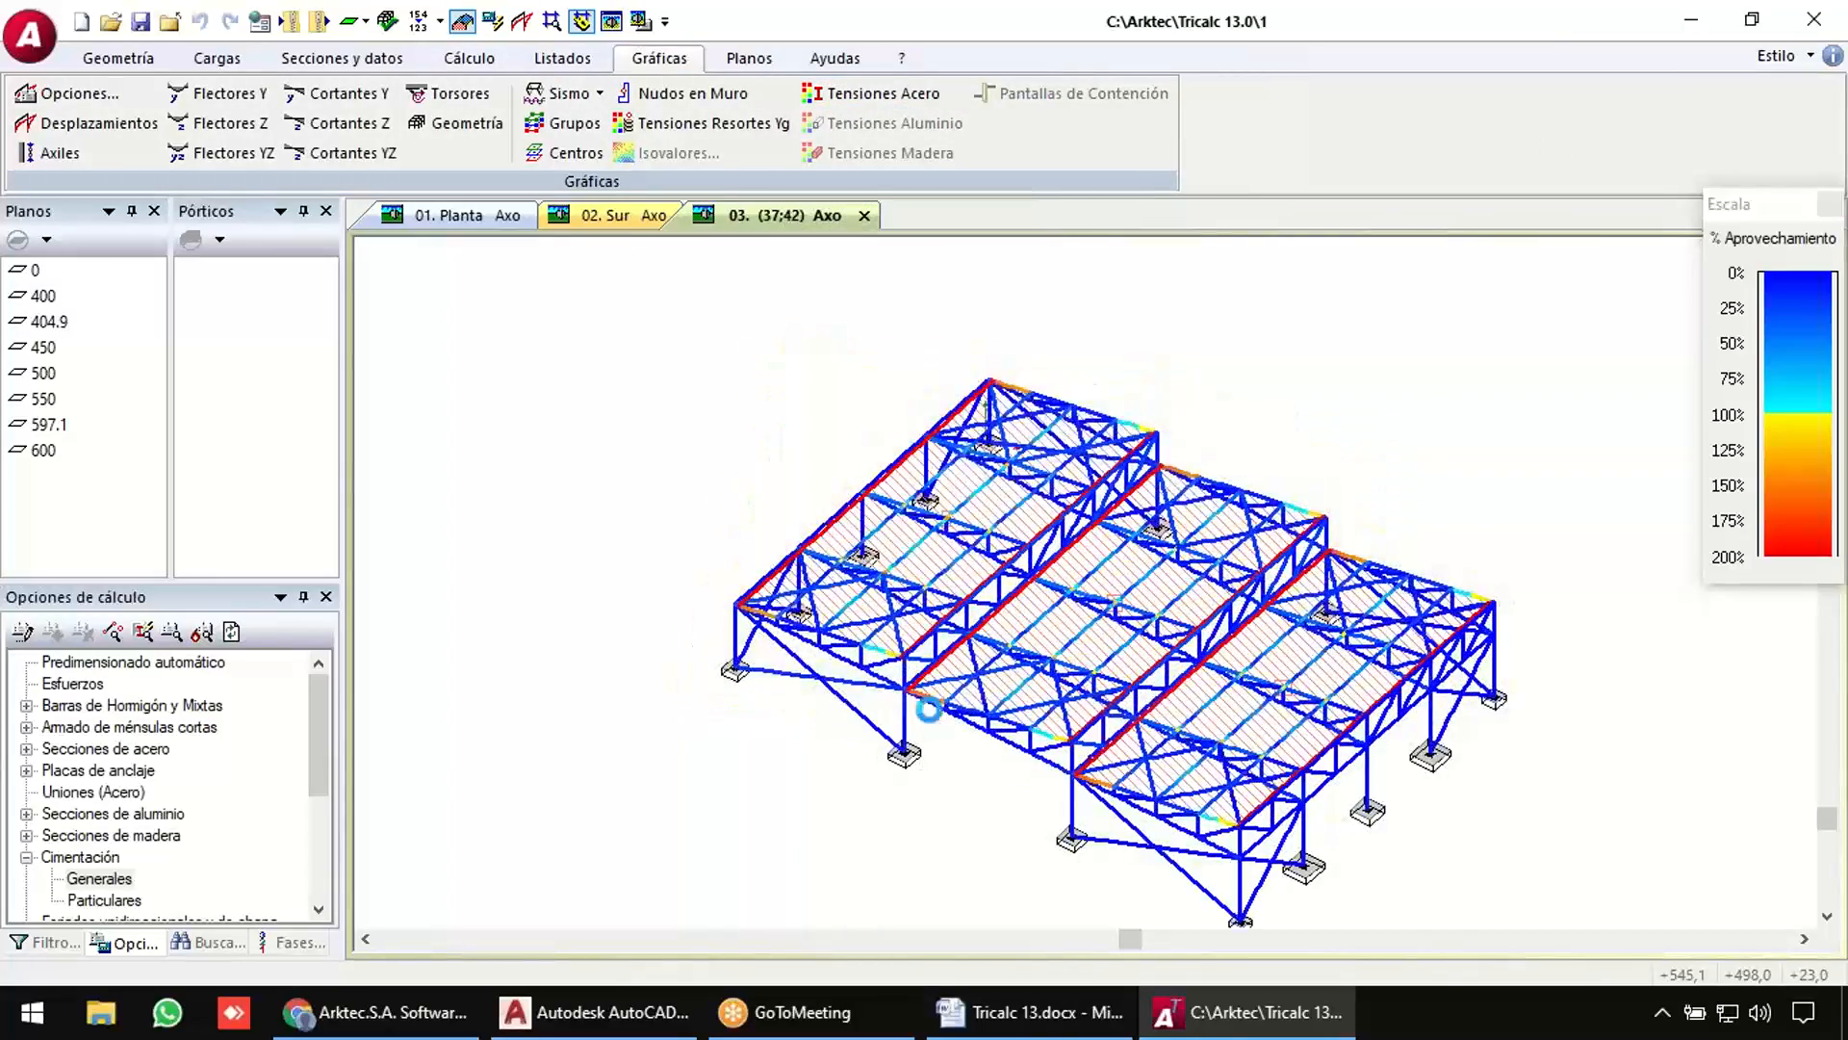
pyautogui.scroll(5, 931, 710)
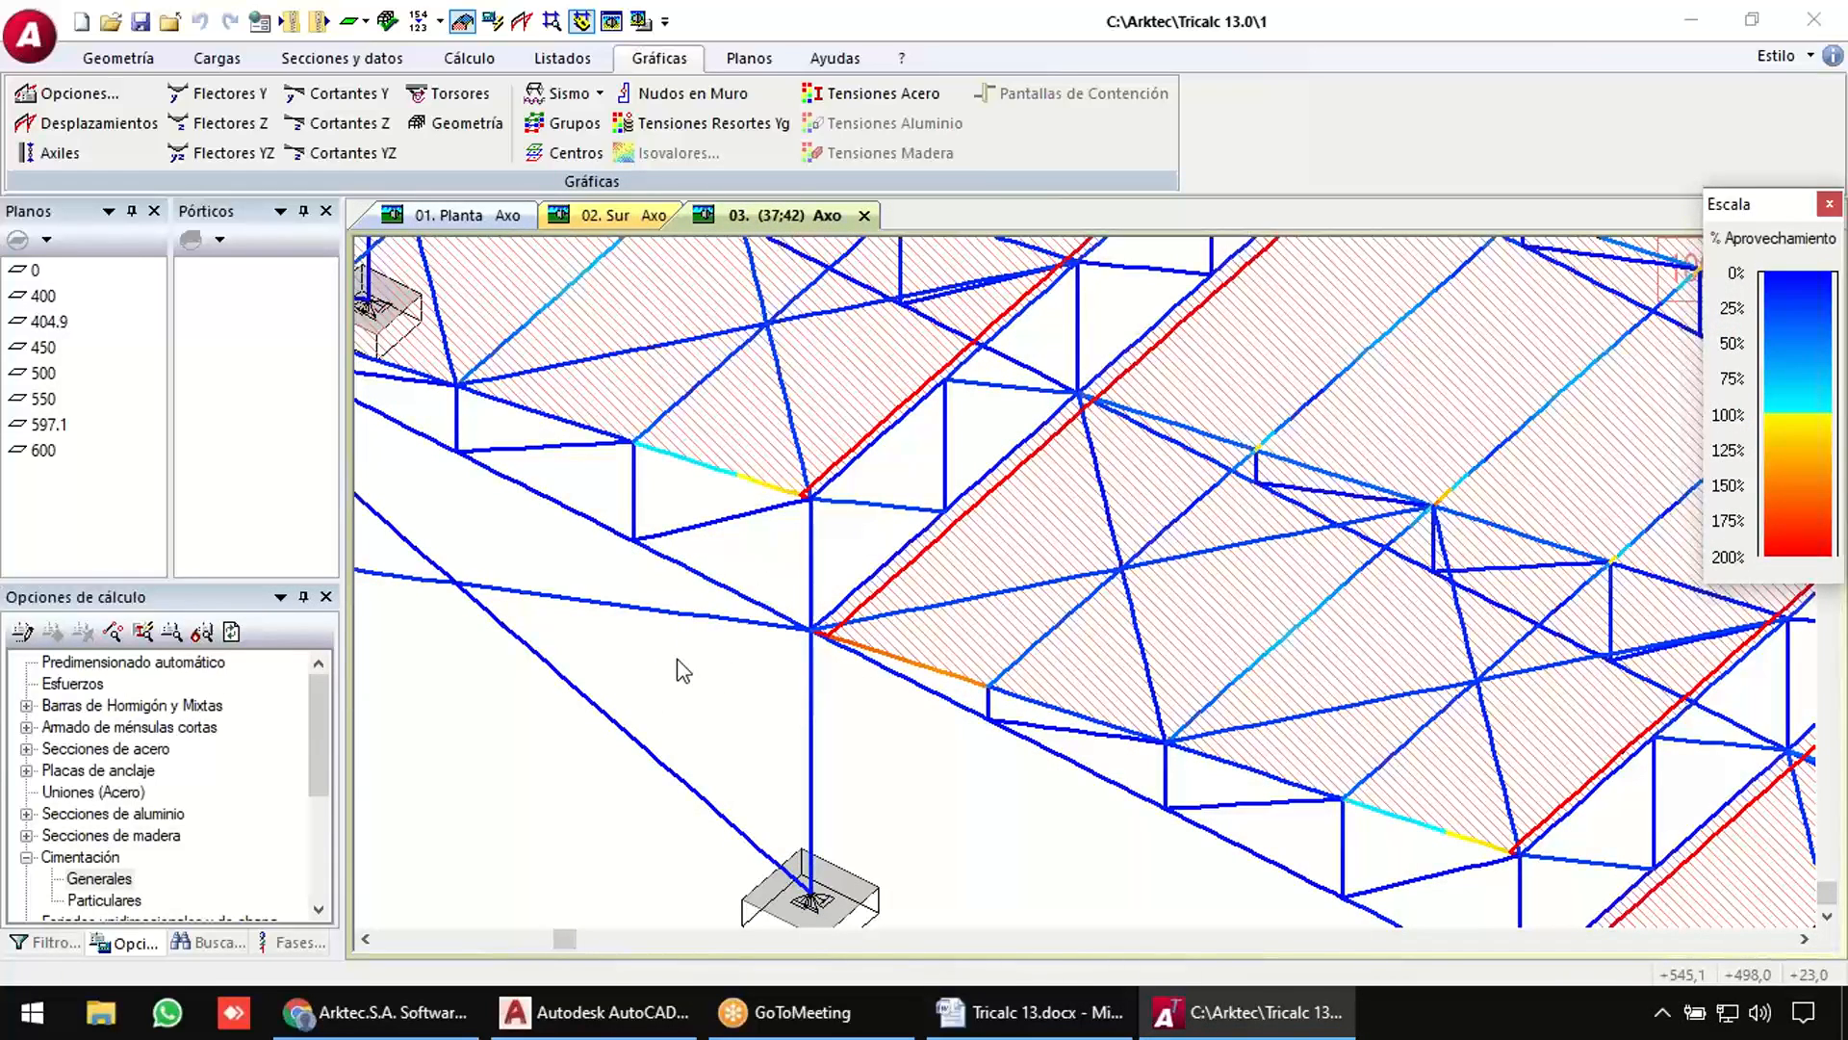
pyautogui.moveTo(657, 667); pyautogui.dragTo(795, 767, button='middle')
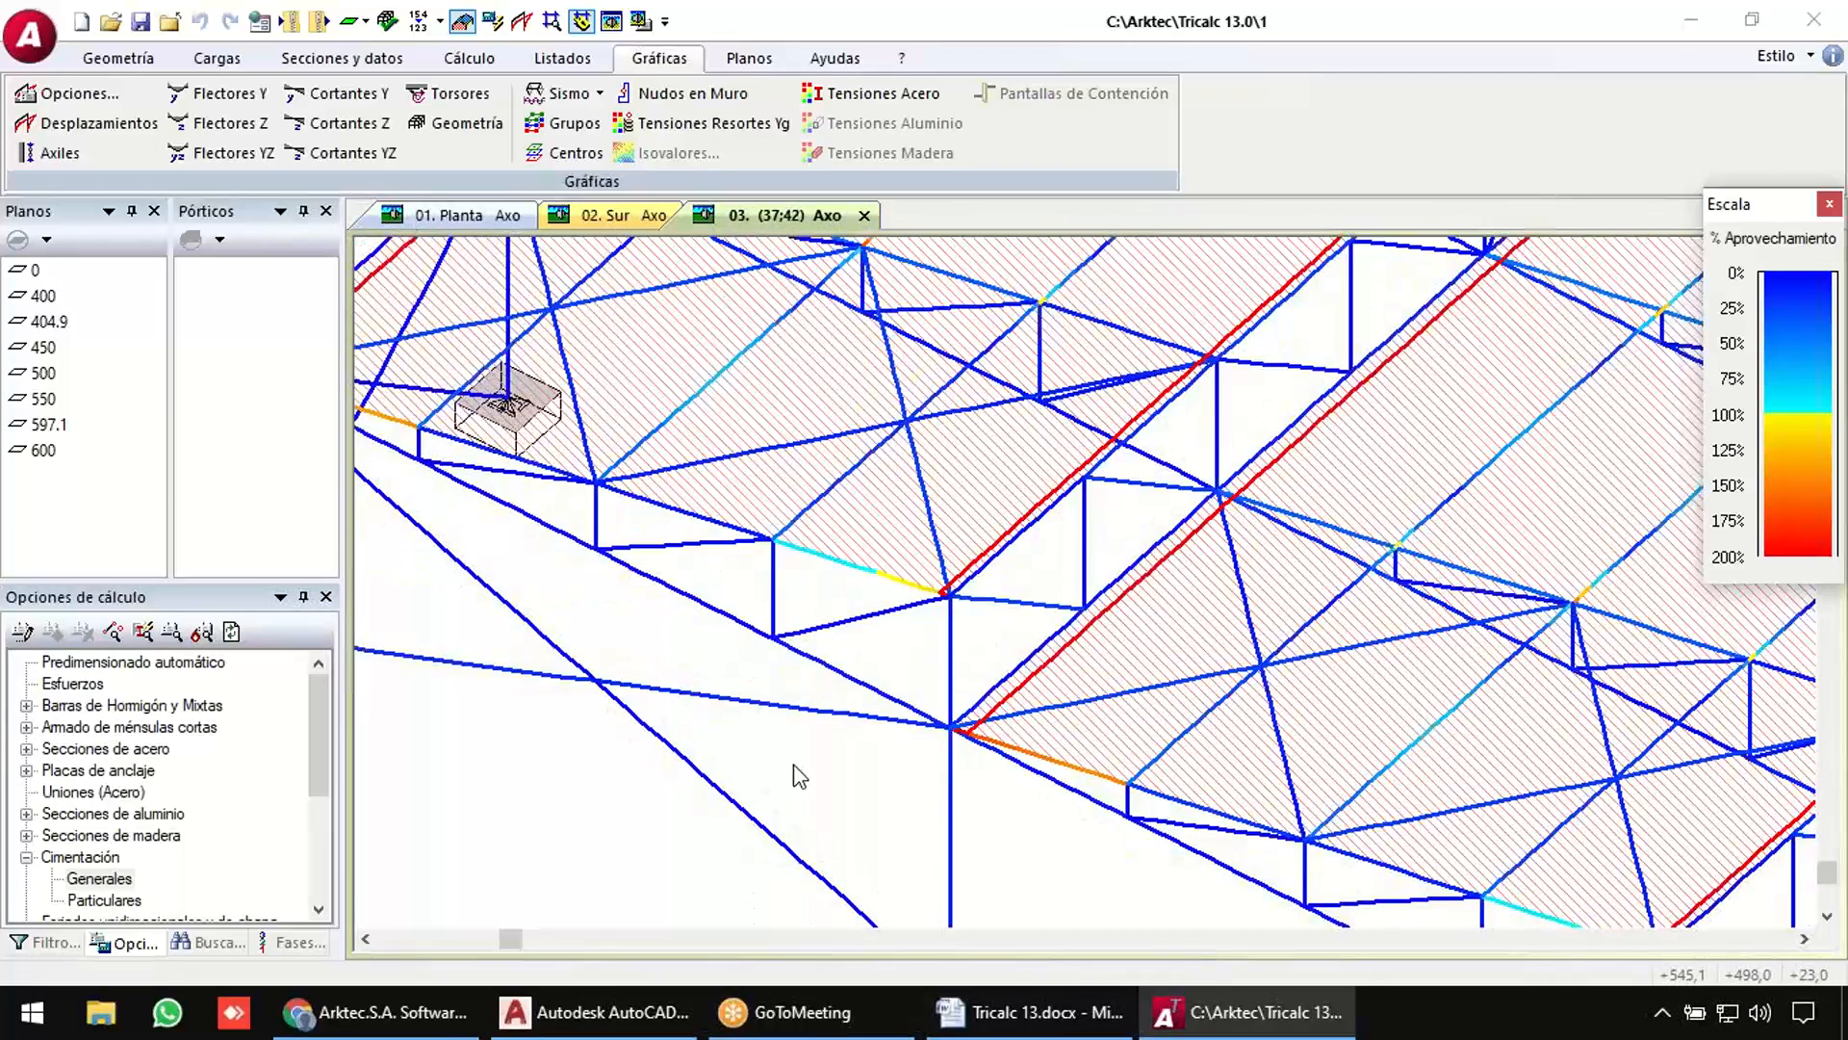
# Create a Comprobación Acero report by bars/nodes in the Completo / por Hipótesis format for selected bars.
pyautogui.click(563, 62)
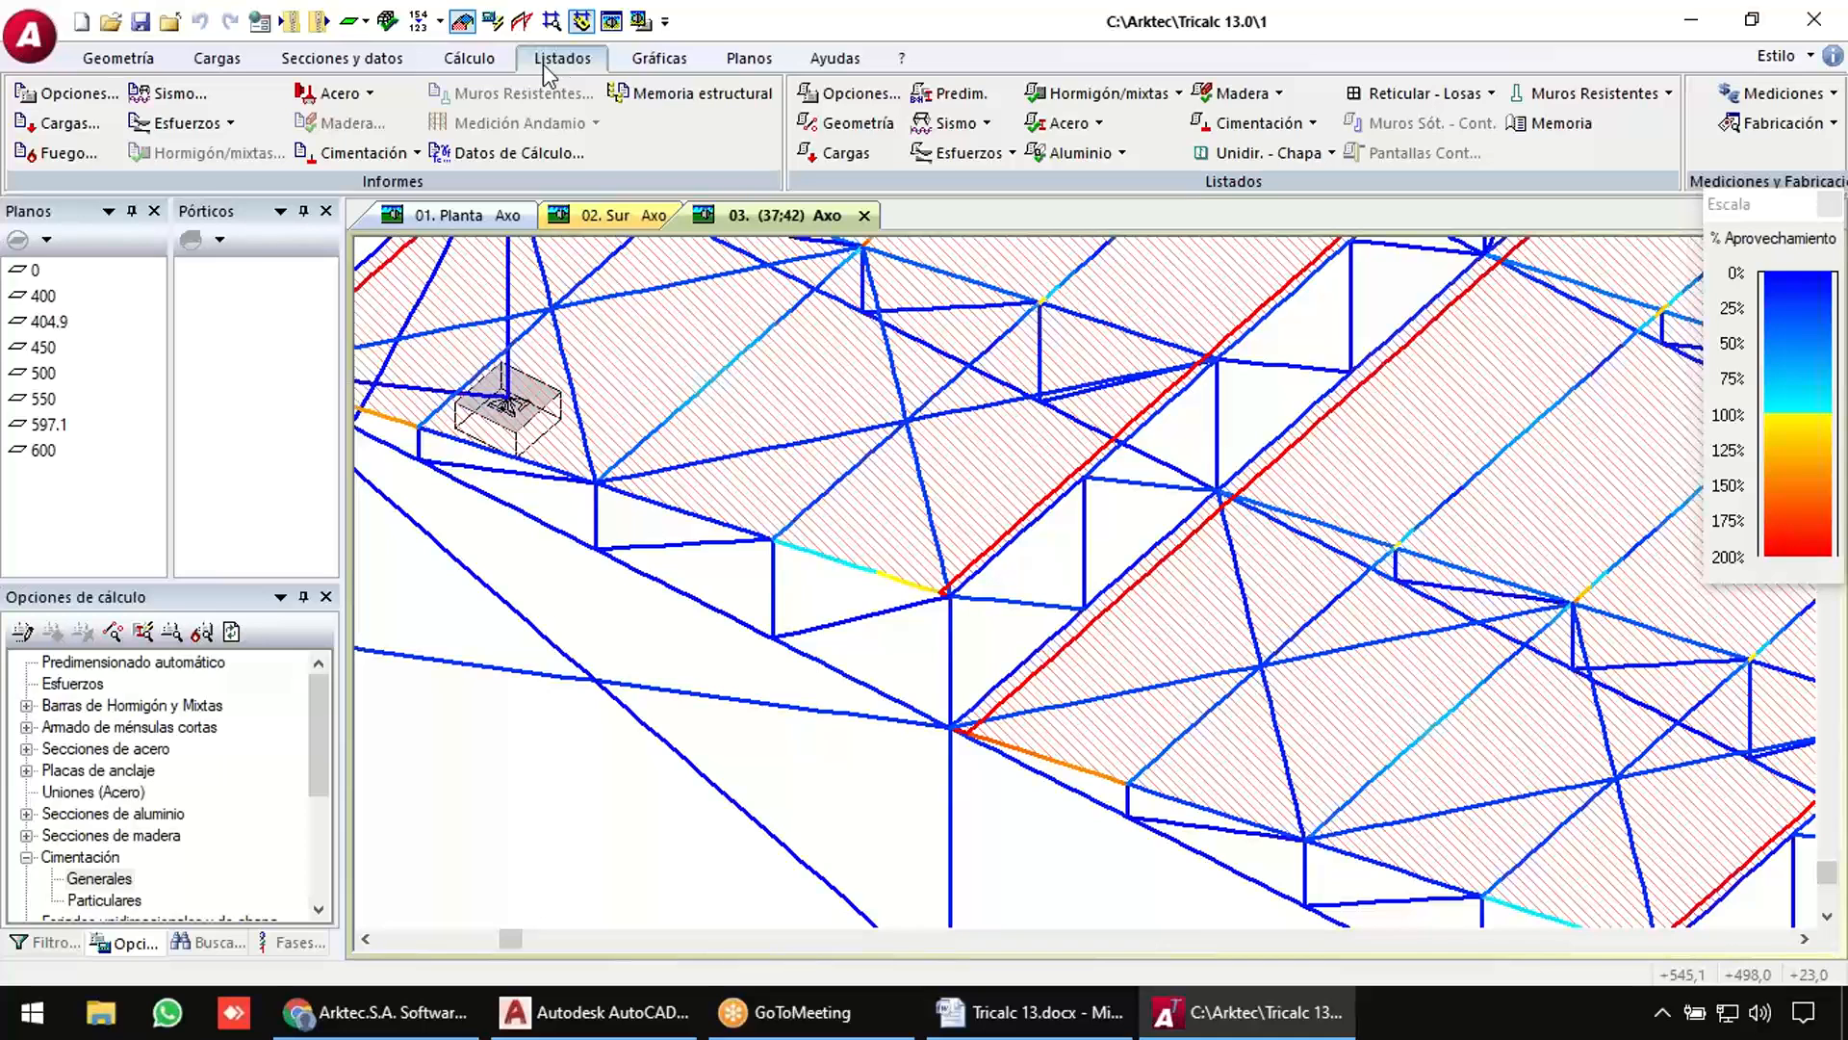
pyautogui.click(353, 95)
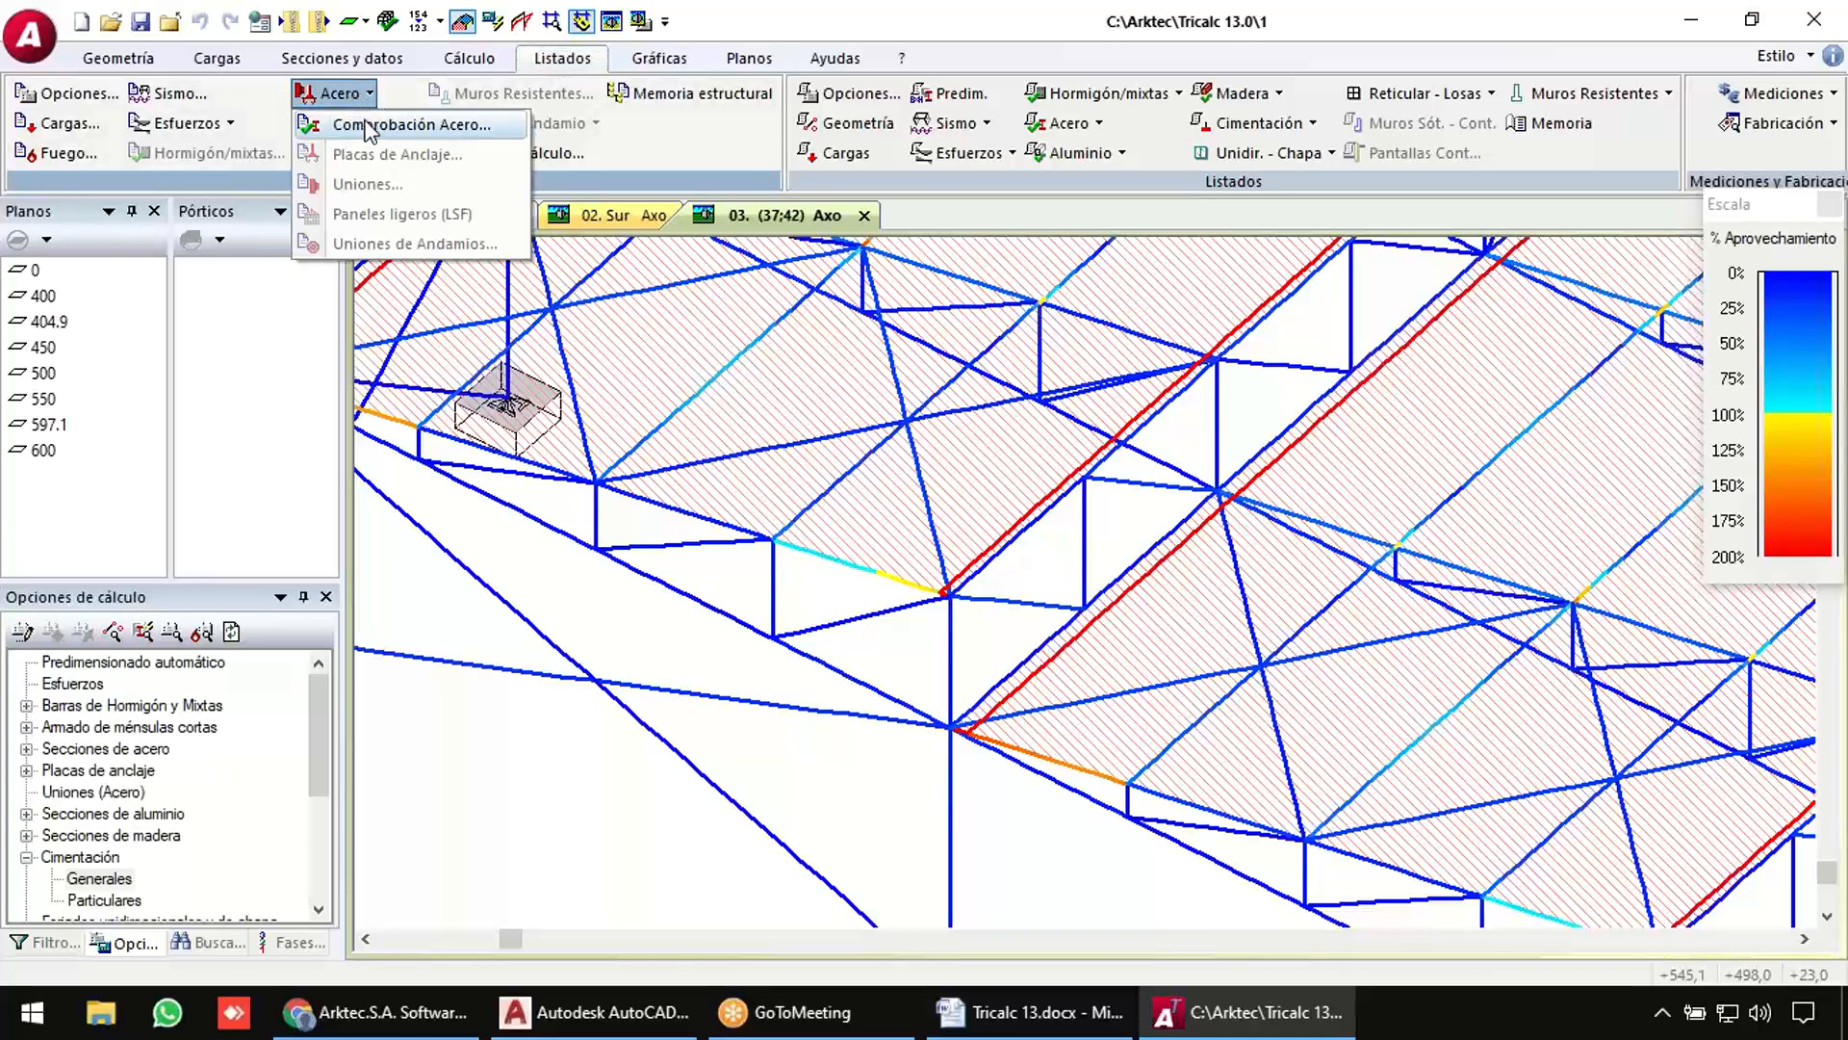
pyautogui.click(363, 124)
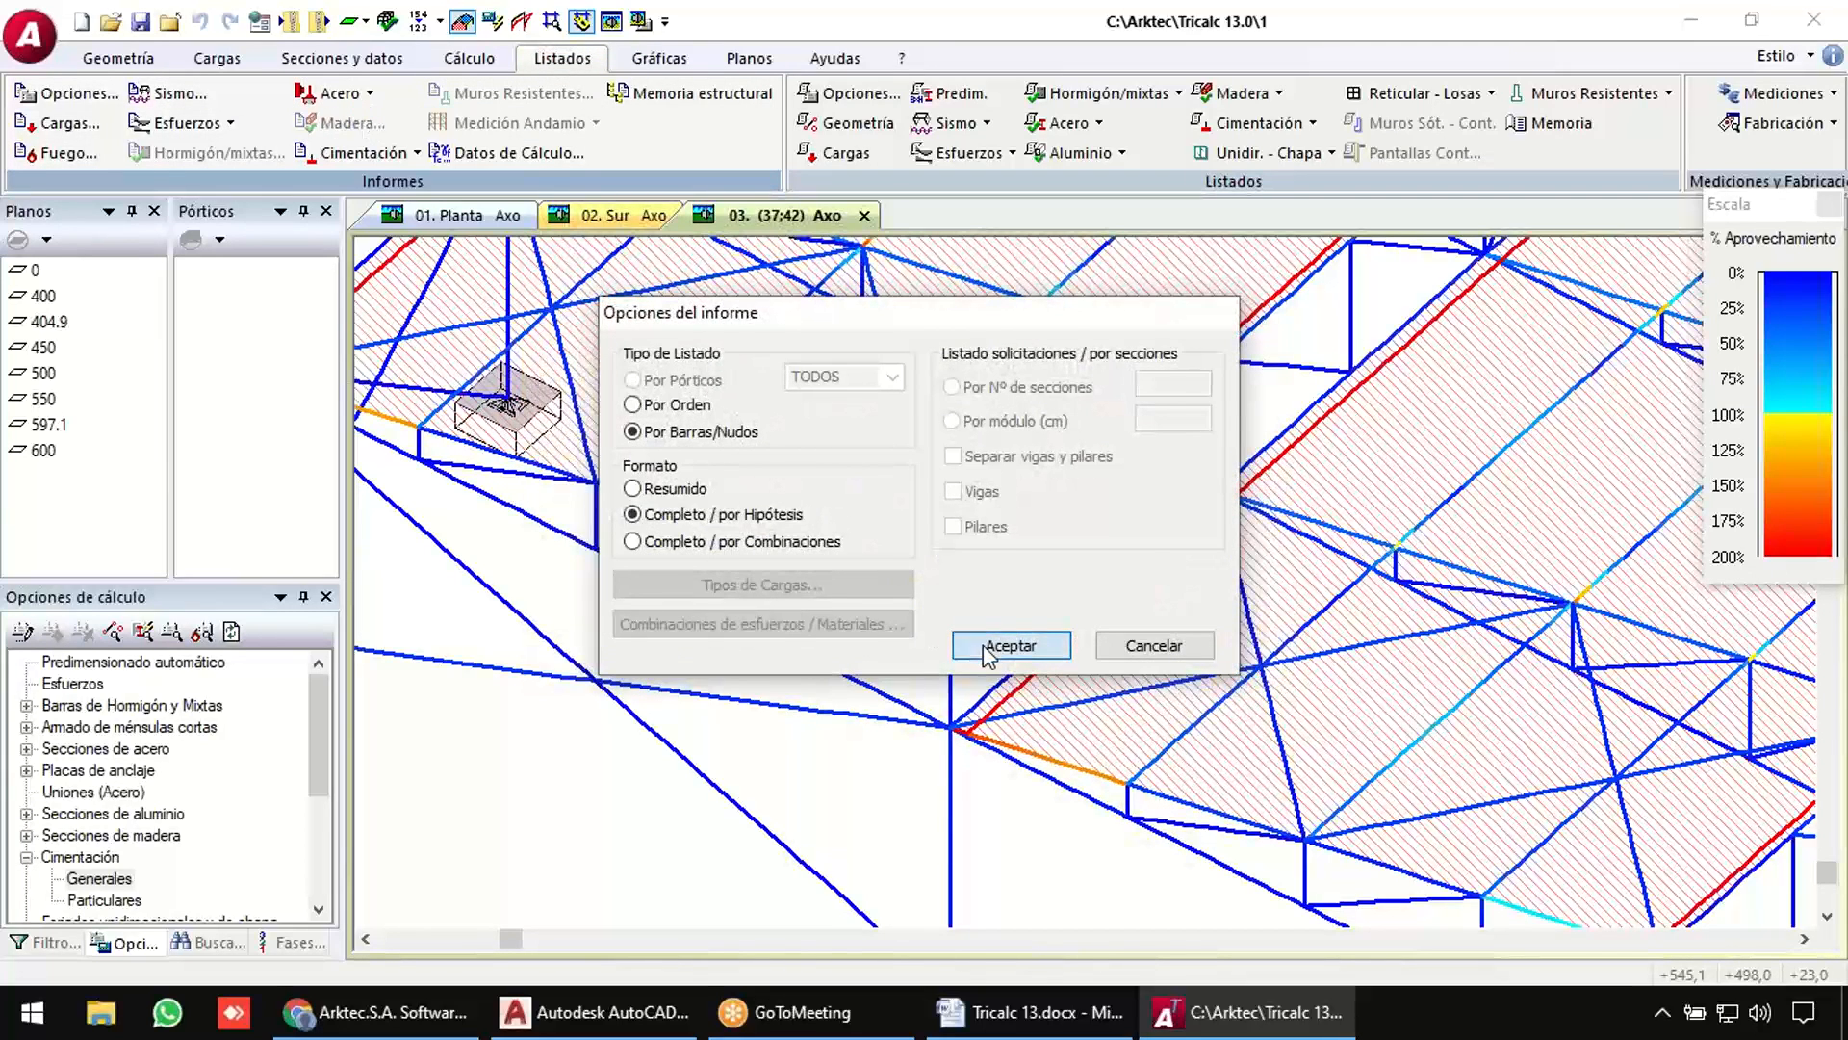
pyautogui.click(962, 645)
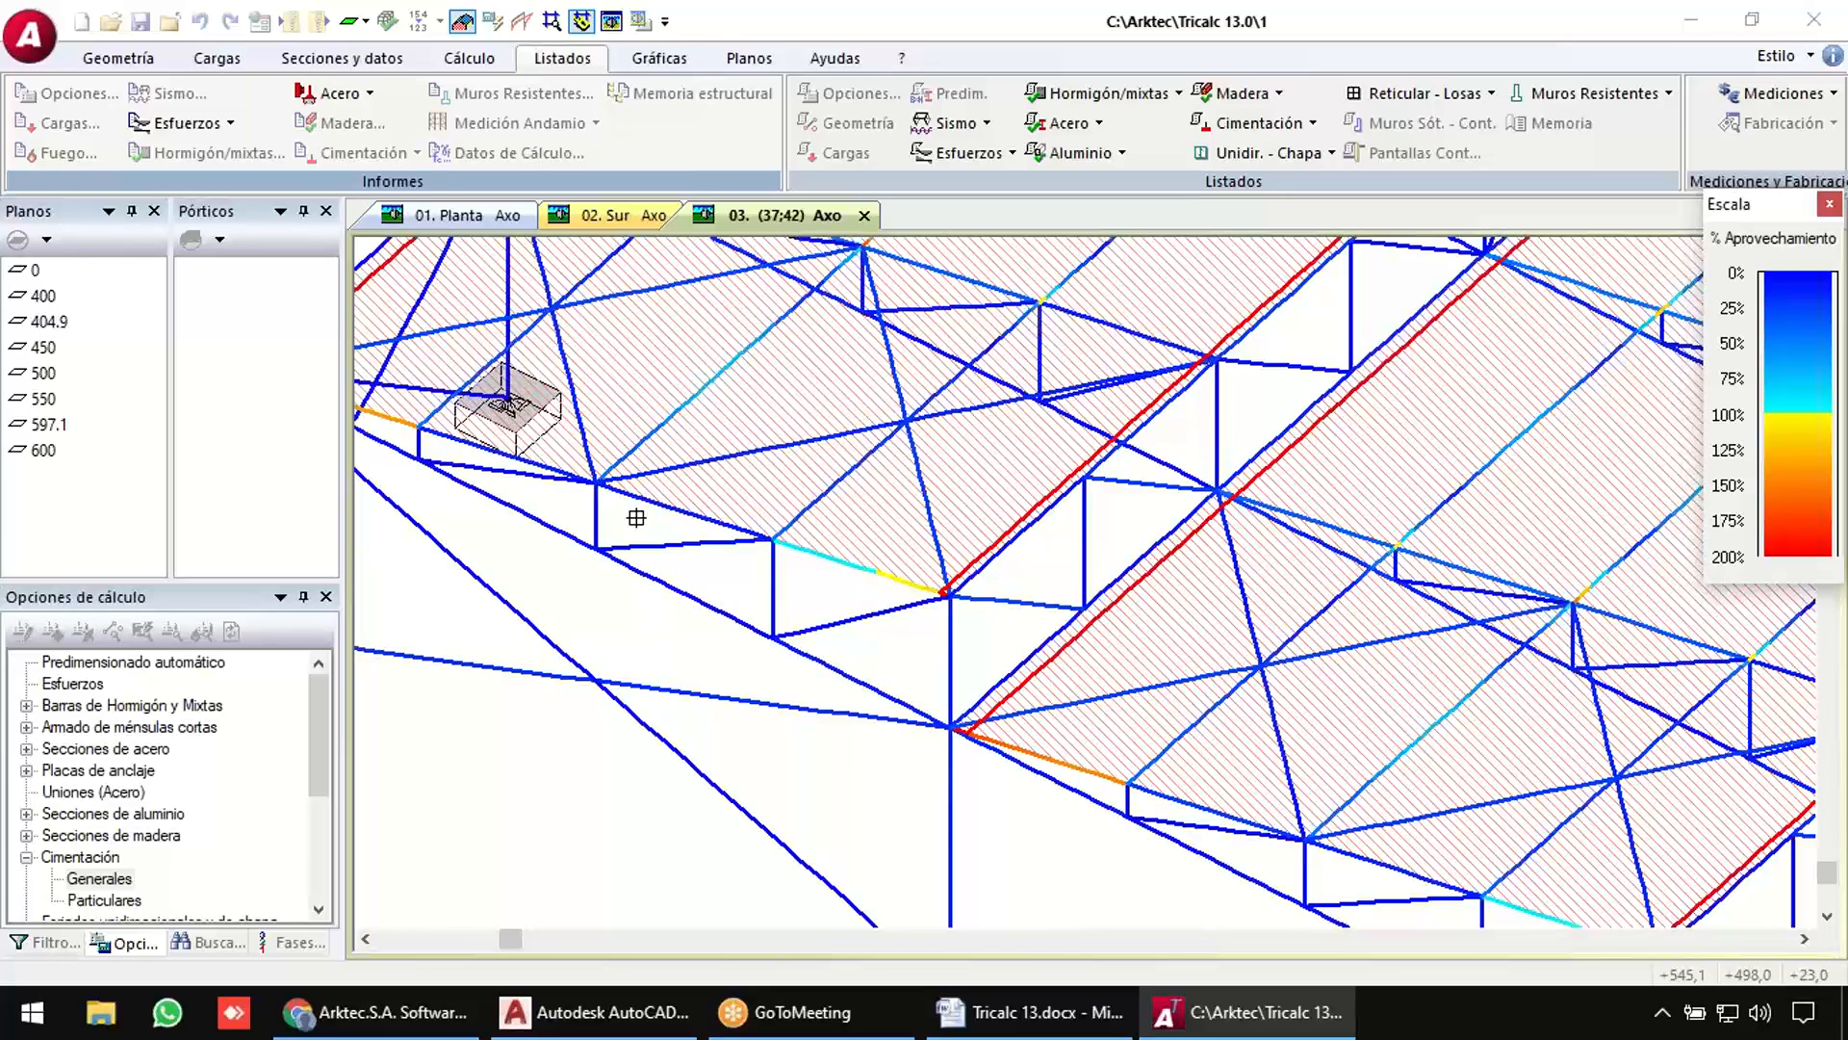
# Switch to the Word report, show its document map, and compare the checks of beam 359 ZF-152x12 and diagonal 317 HE-100A.
pyautogui.hotkey('alt', 'Tab')
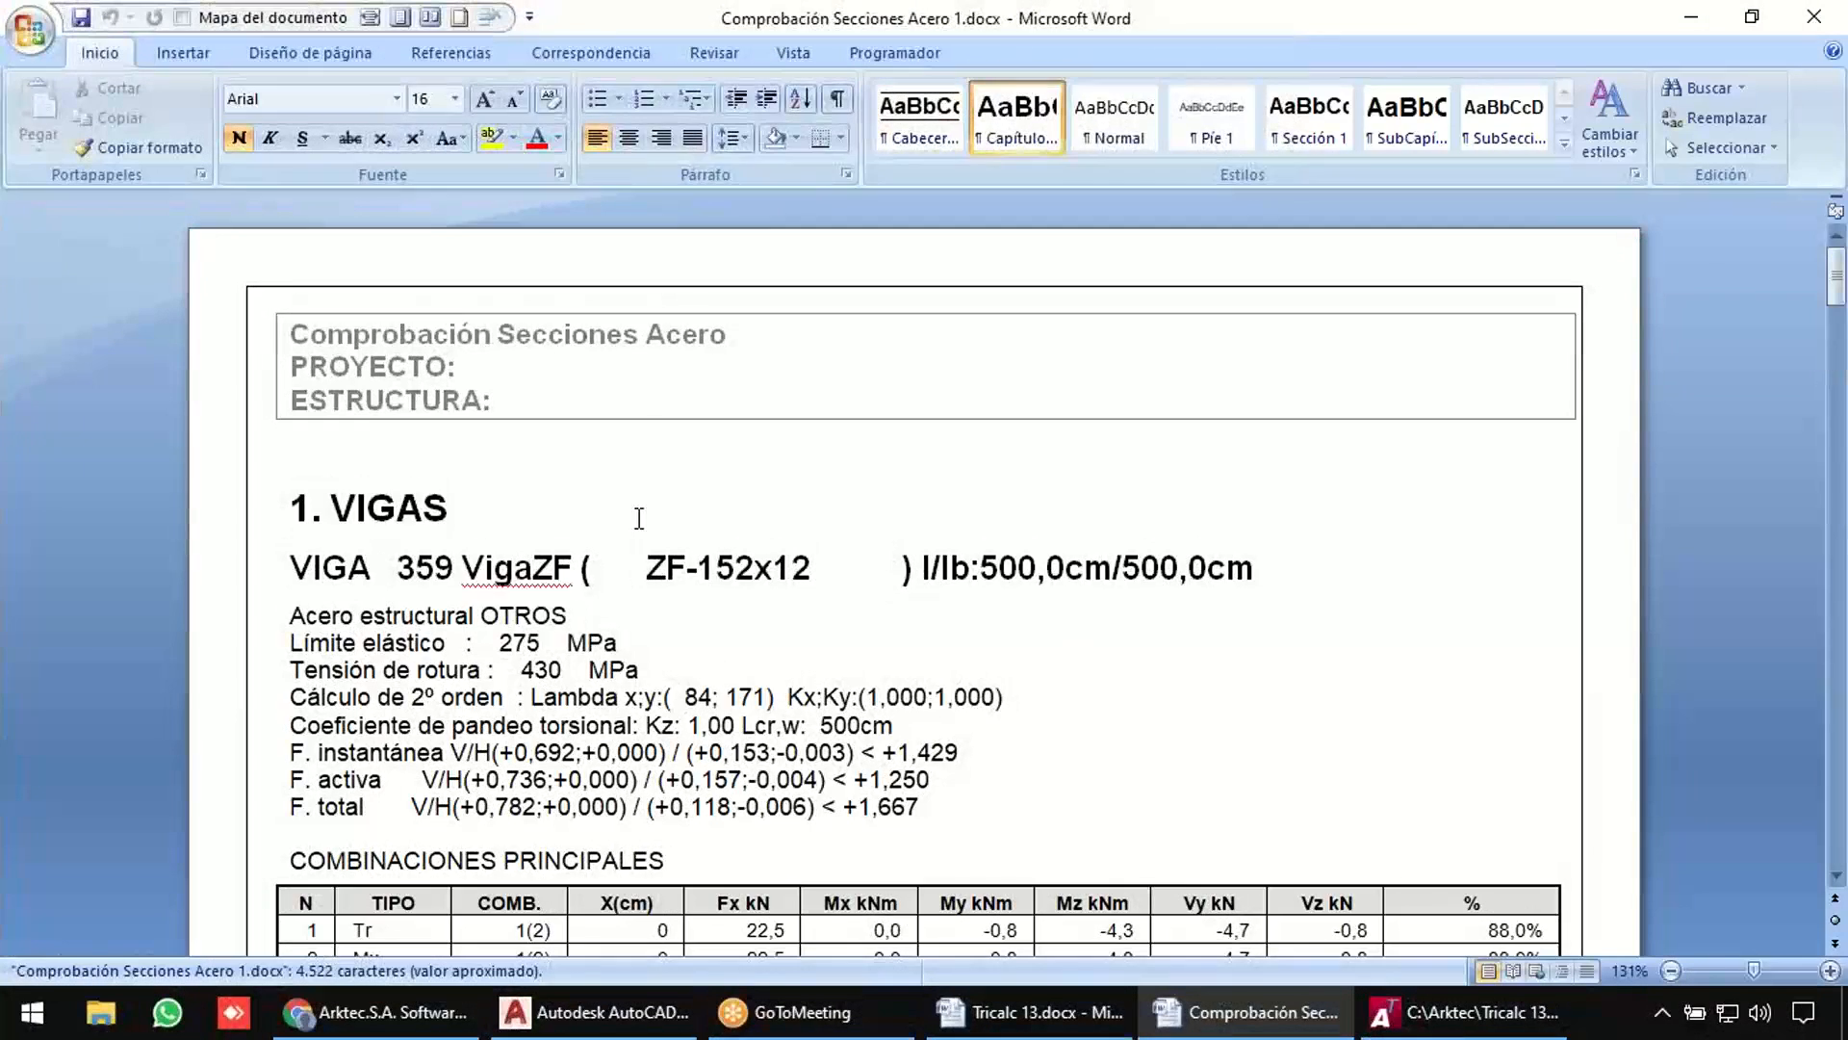
pyautogui.click(182, 18)
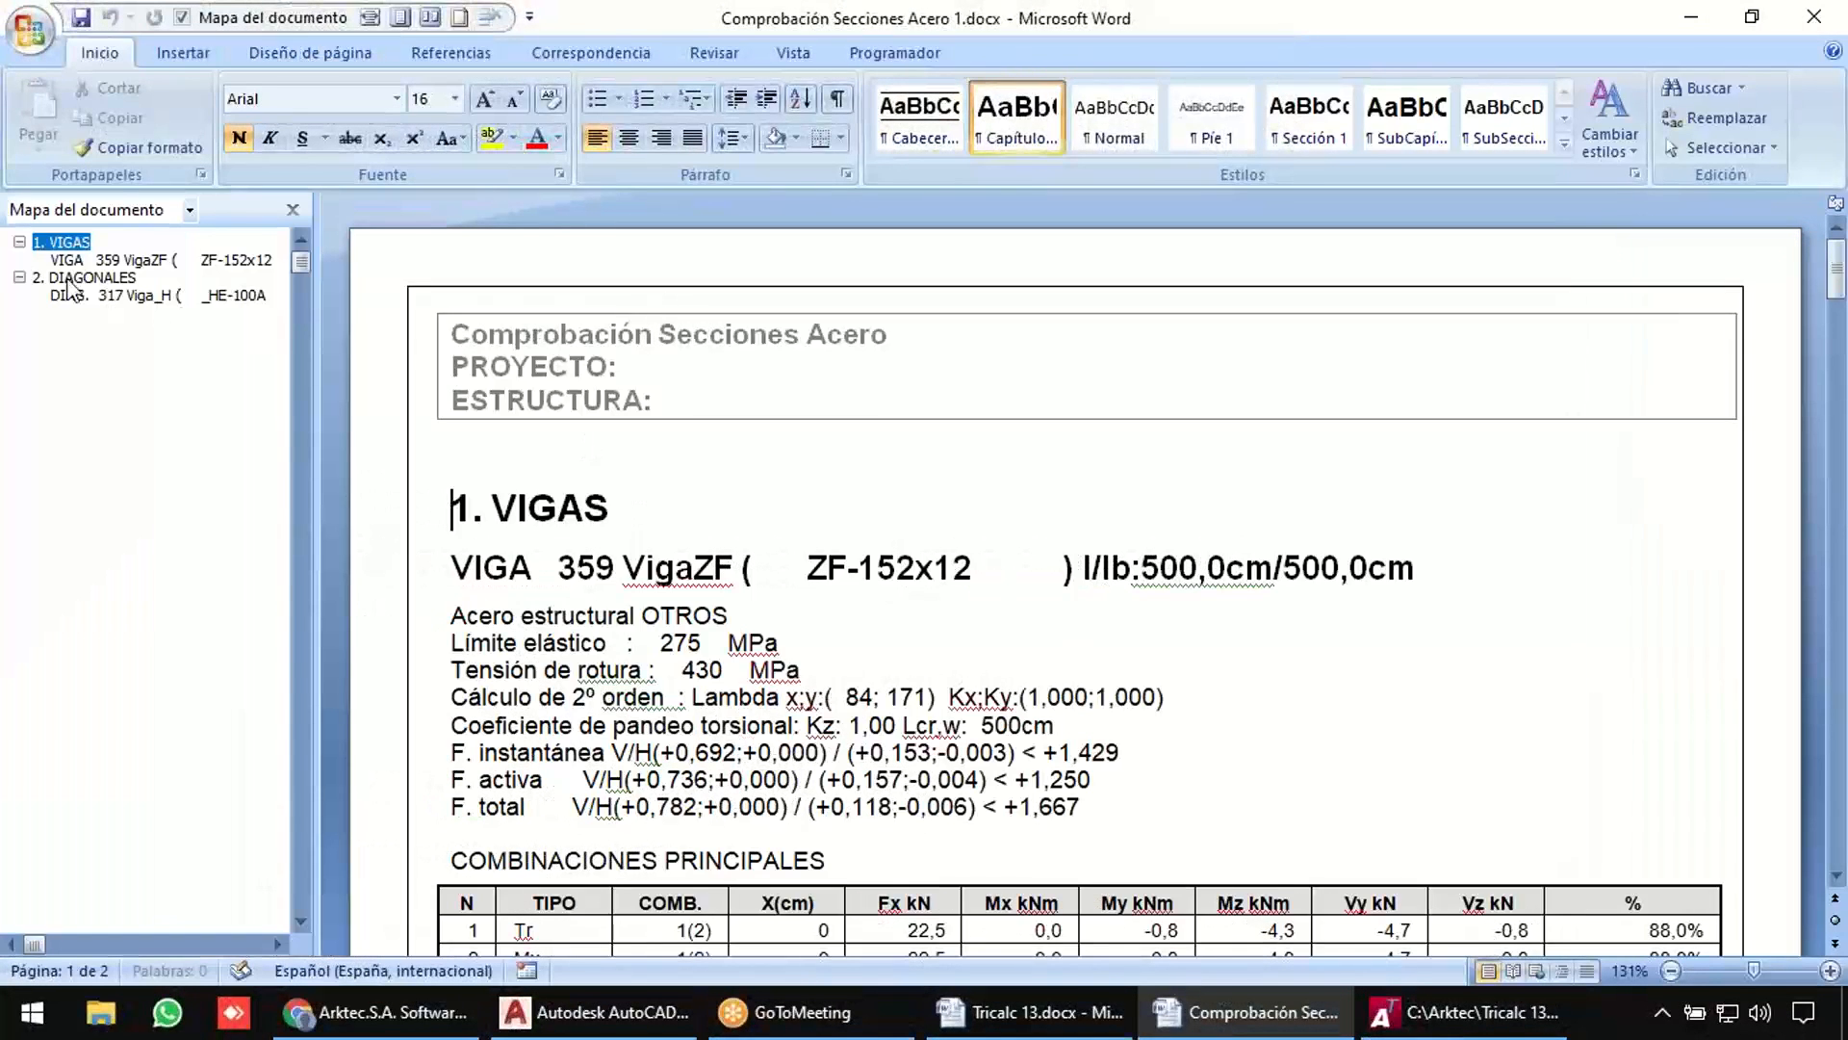
pyautogui.click(92, 259)
pyautogui.click(104, 294)
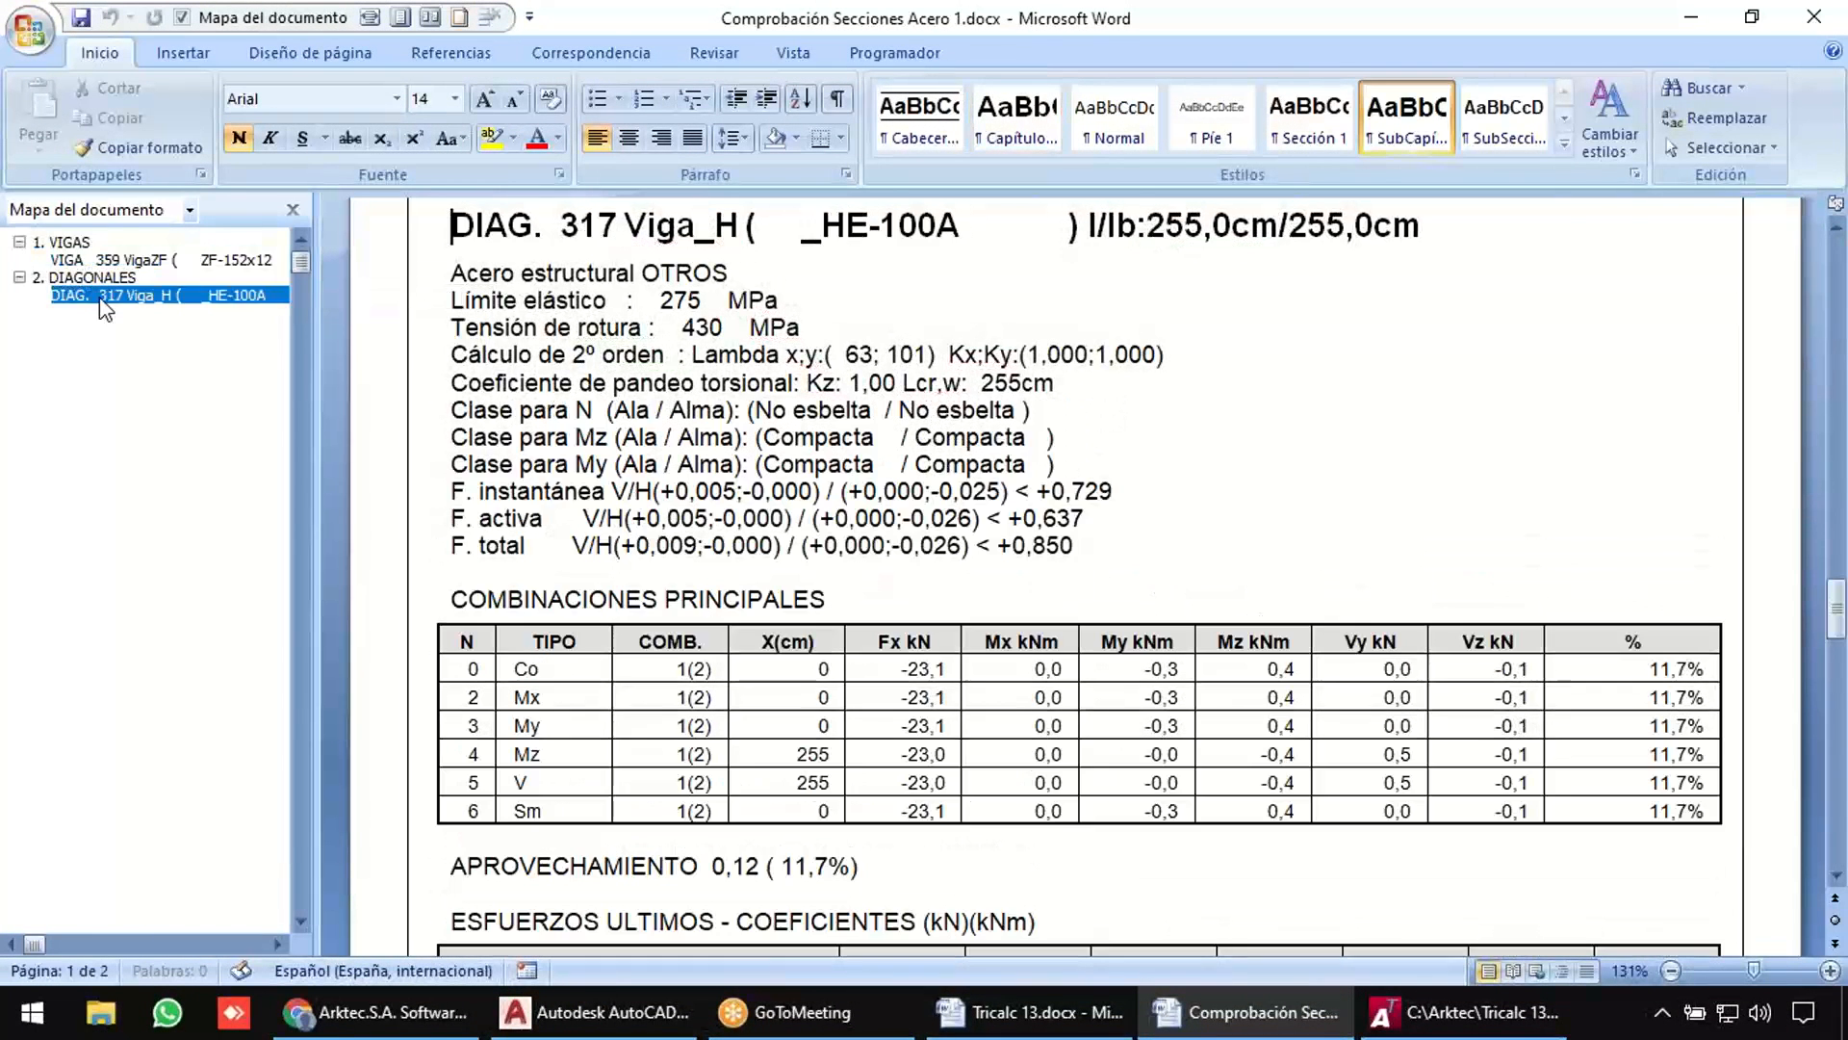
pyautogui.click(109, 262)
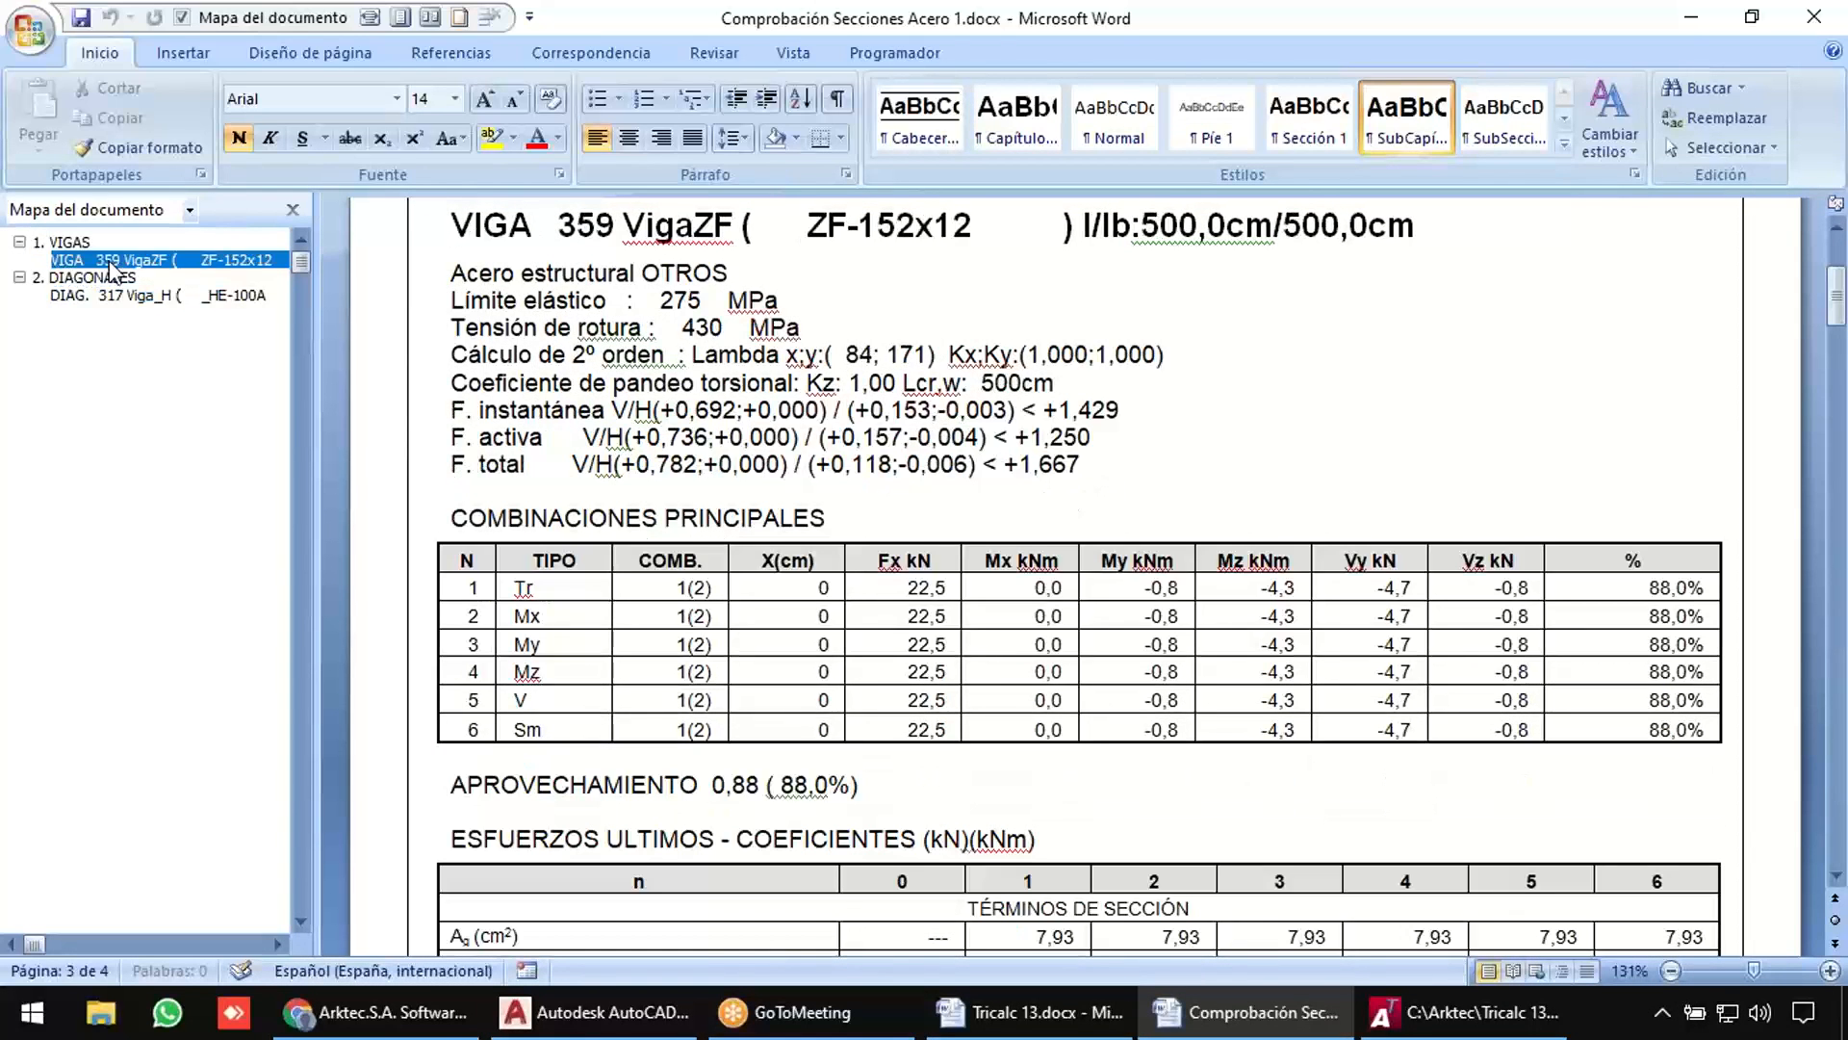
pyautogui.click(108, 294)
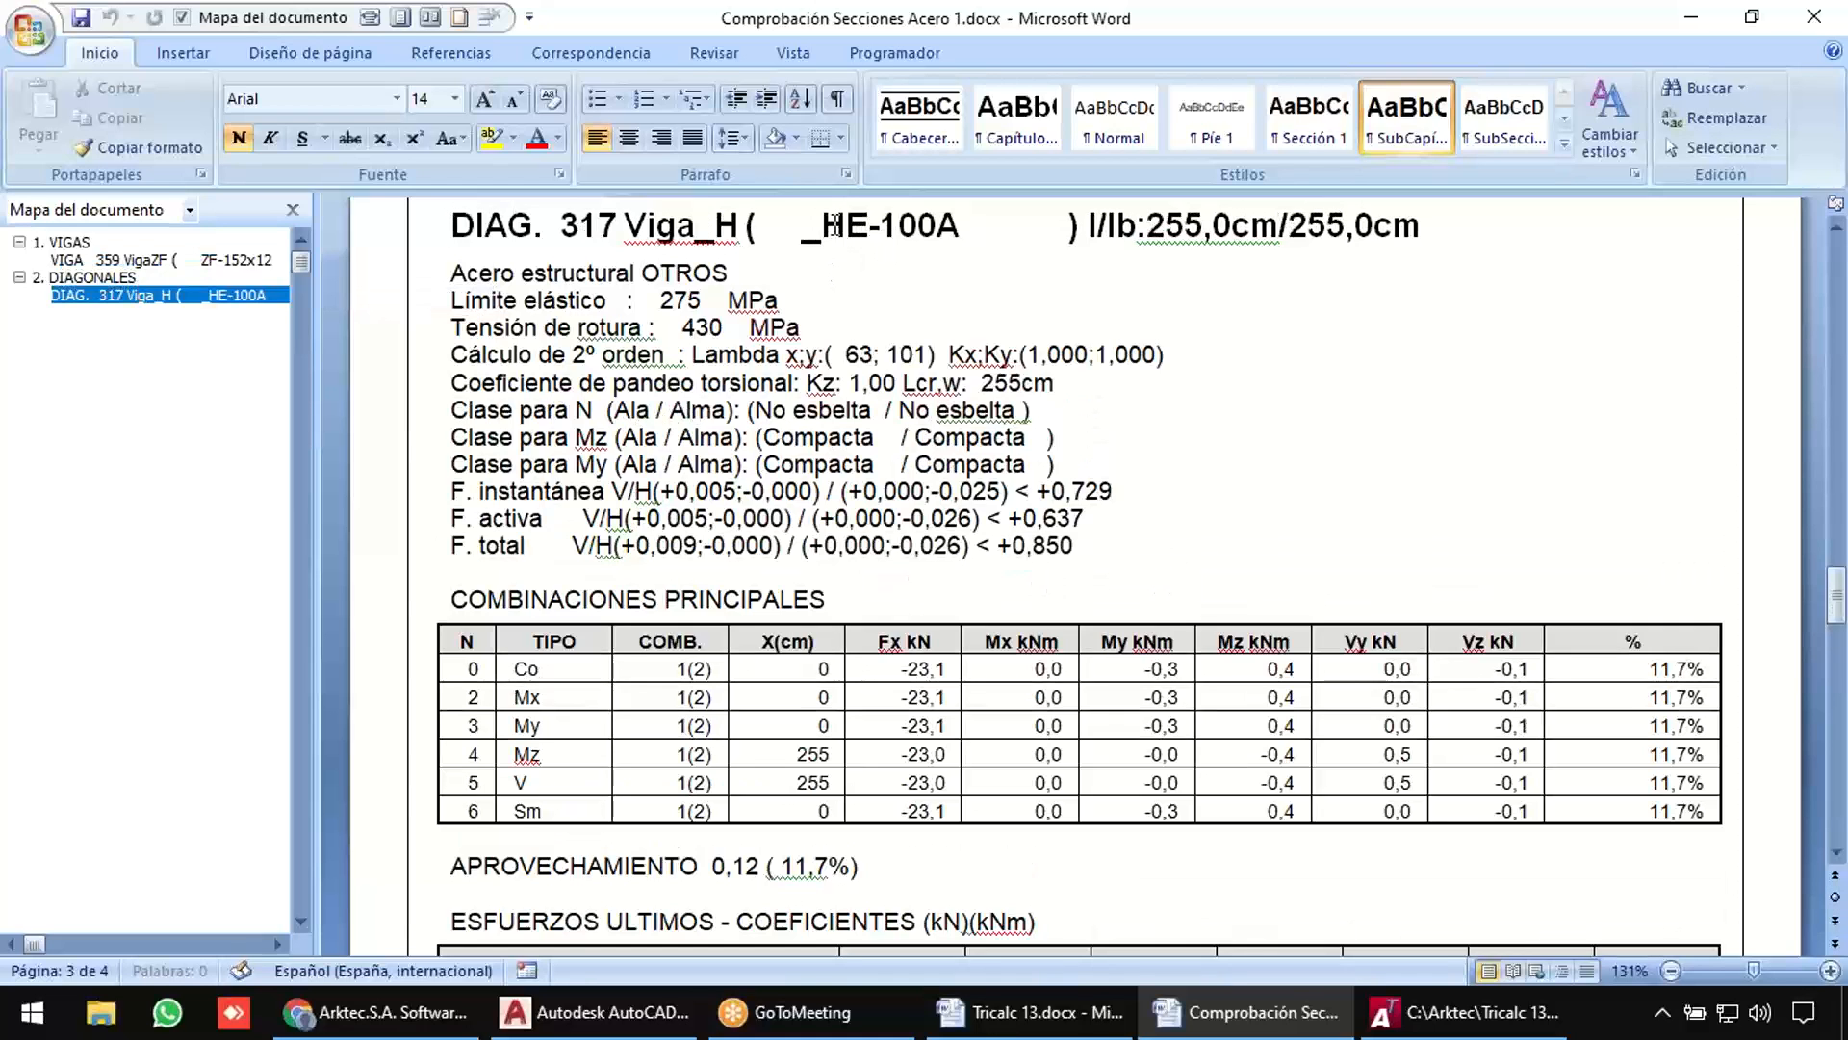
# Switch to Tricalc and look closely at the roof truss bars in the red-coloured render view.
pyautogui.click(1528, 1019)
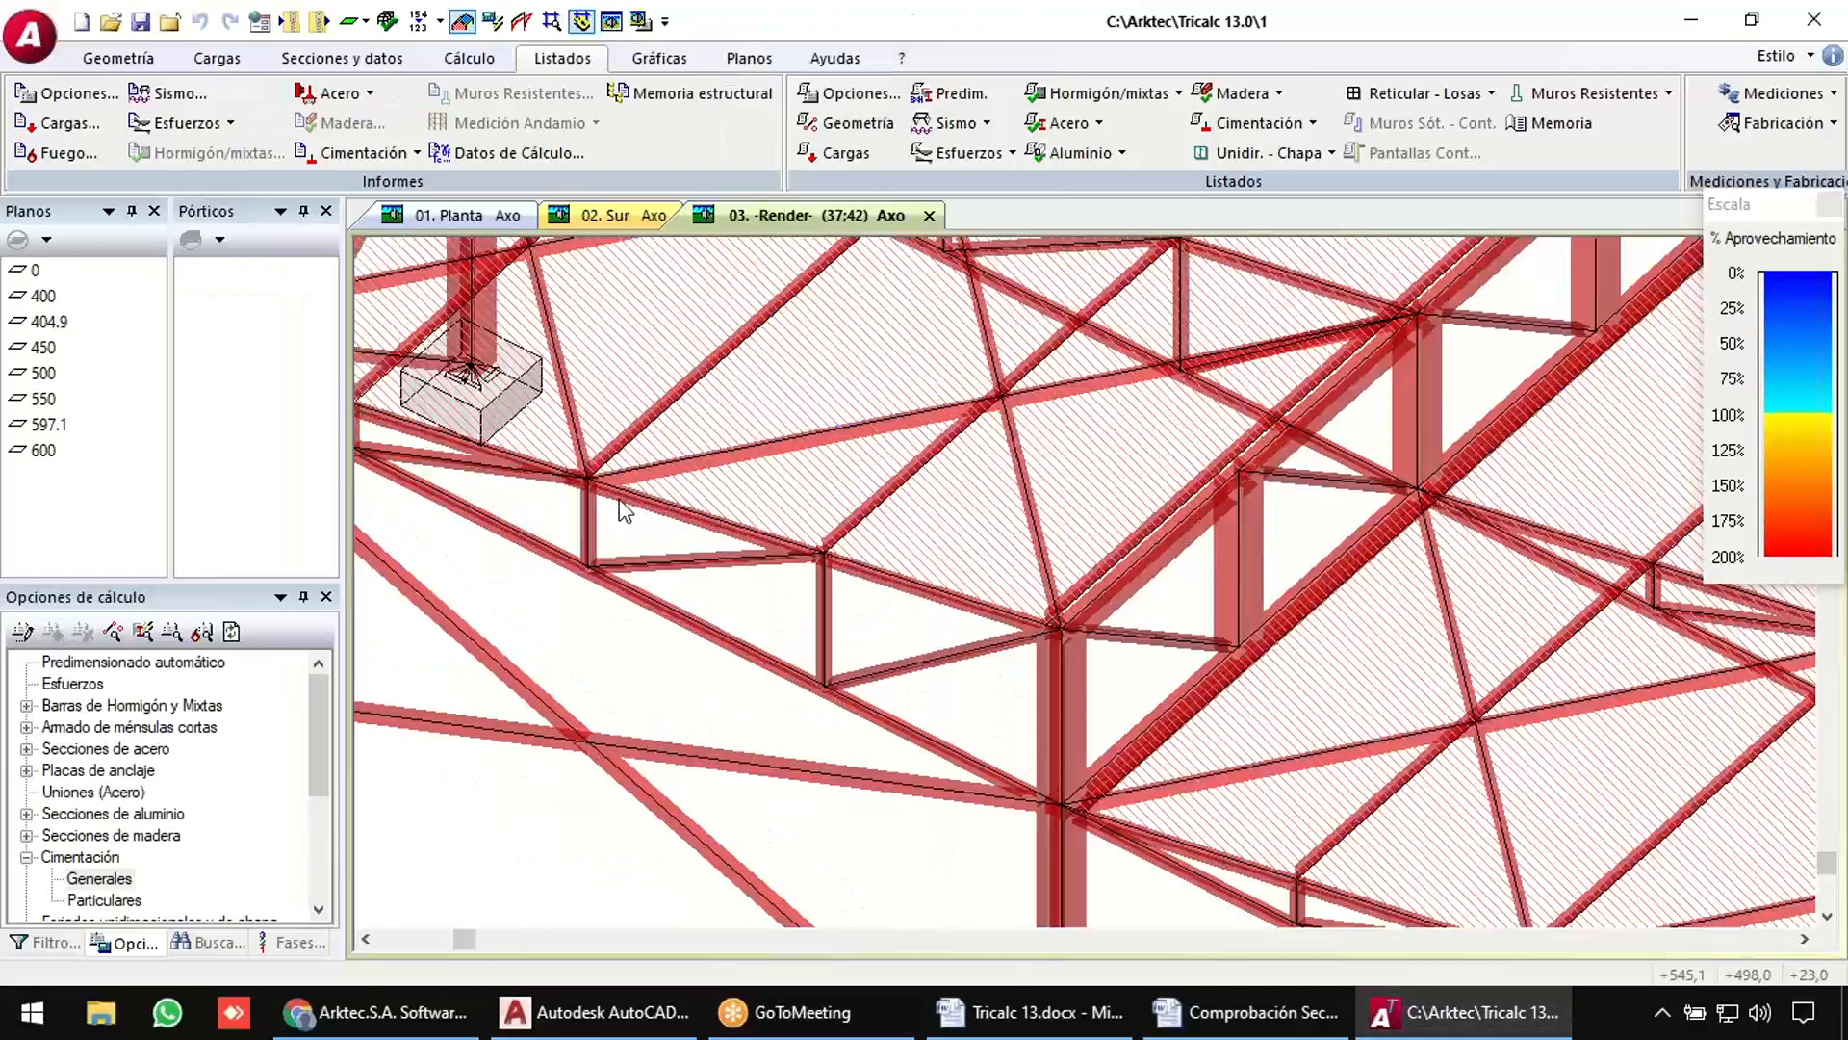
pyautogui.scroll(6, 651, 511)
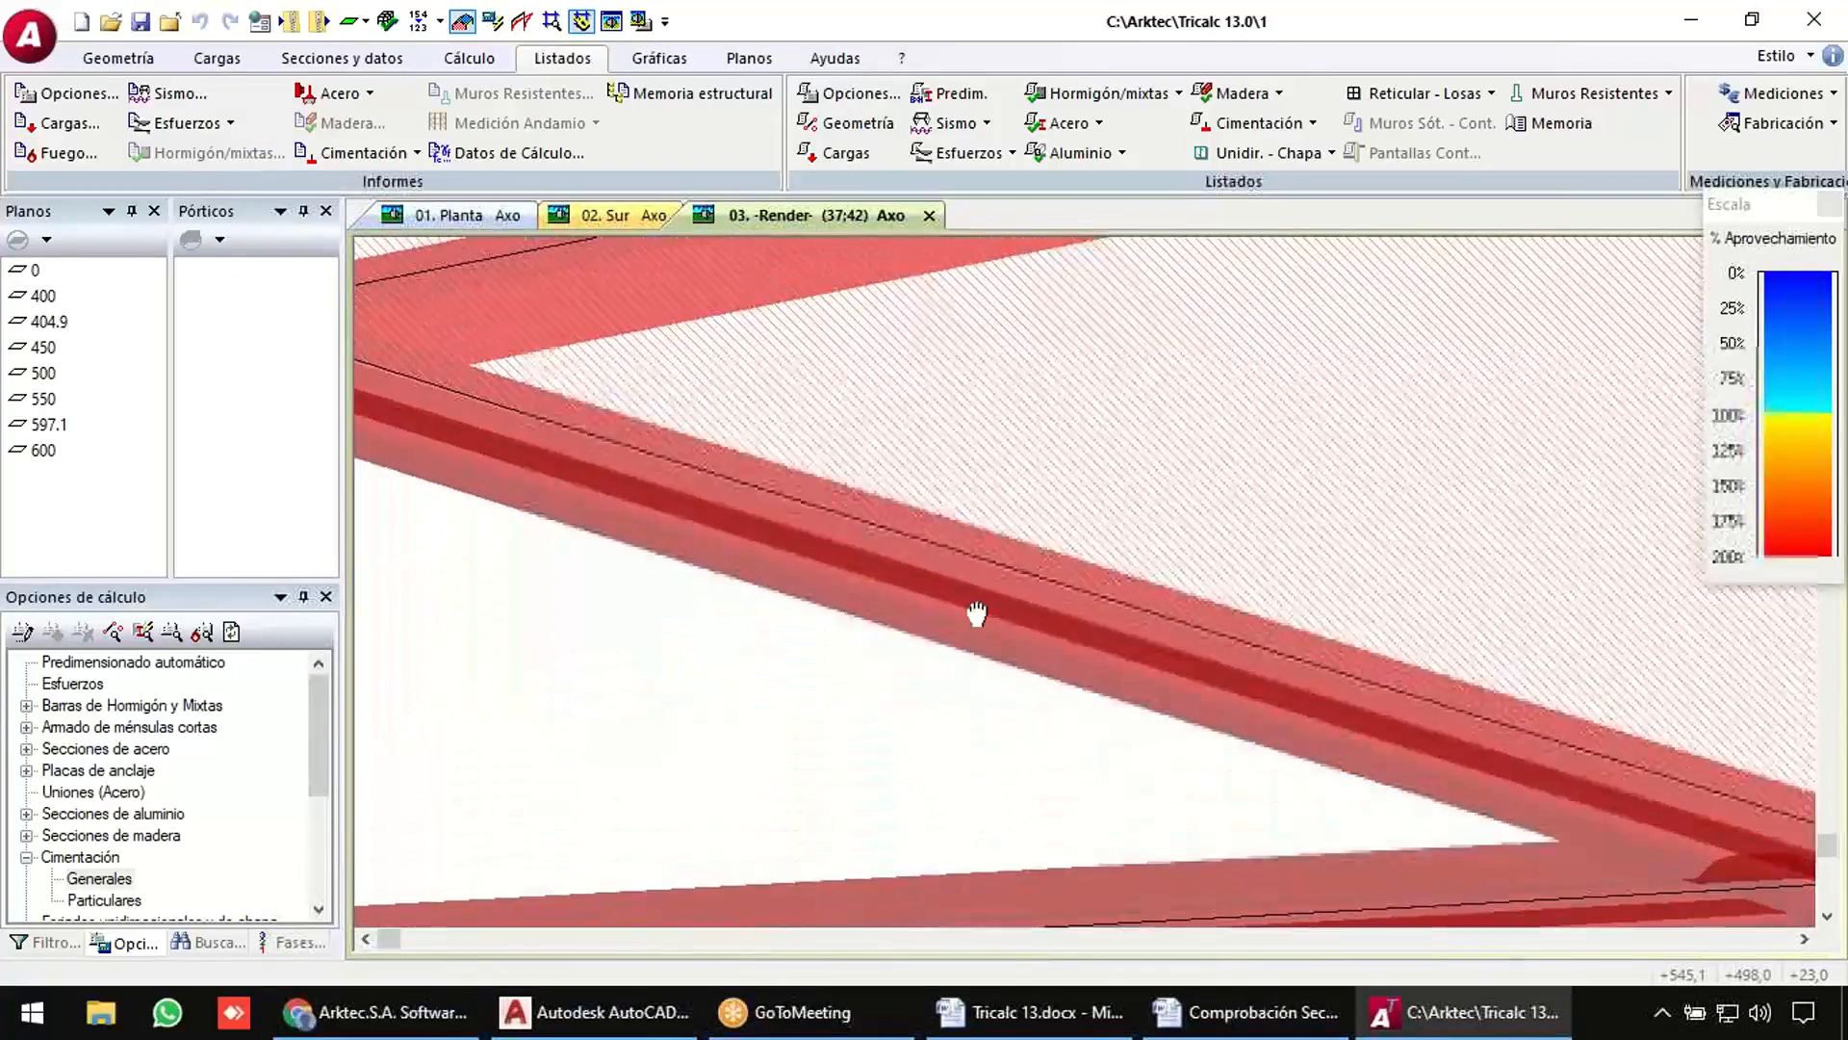
pyautogui.scroll(-3, 978, 589)
pyautogui.scroll(-3, 972, 585)
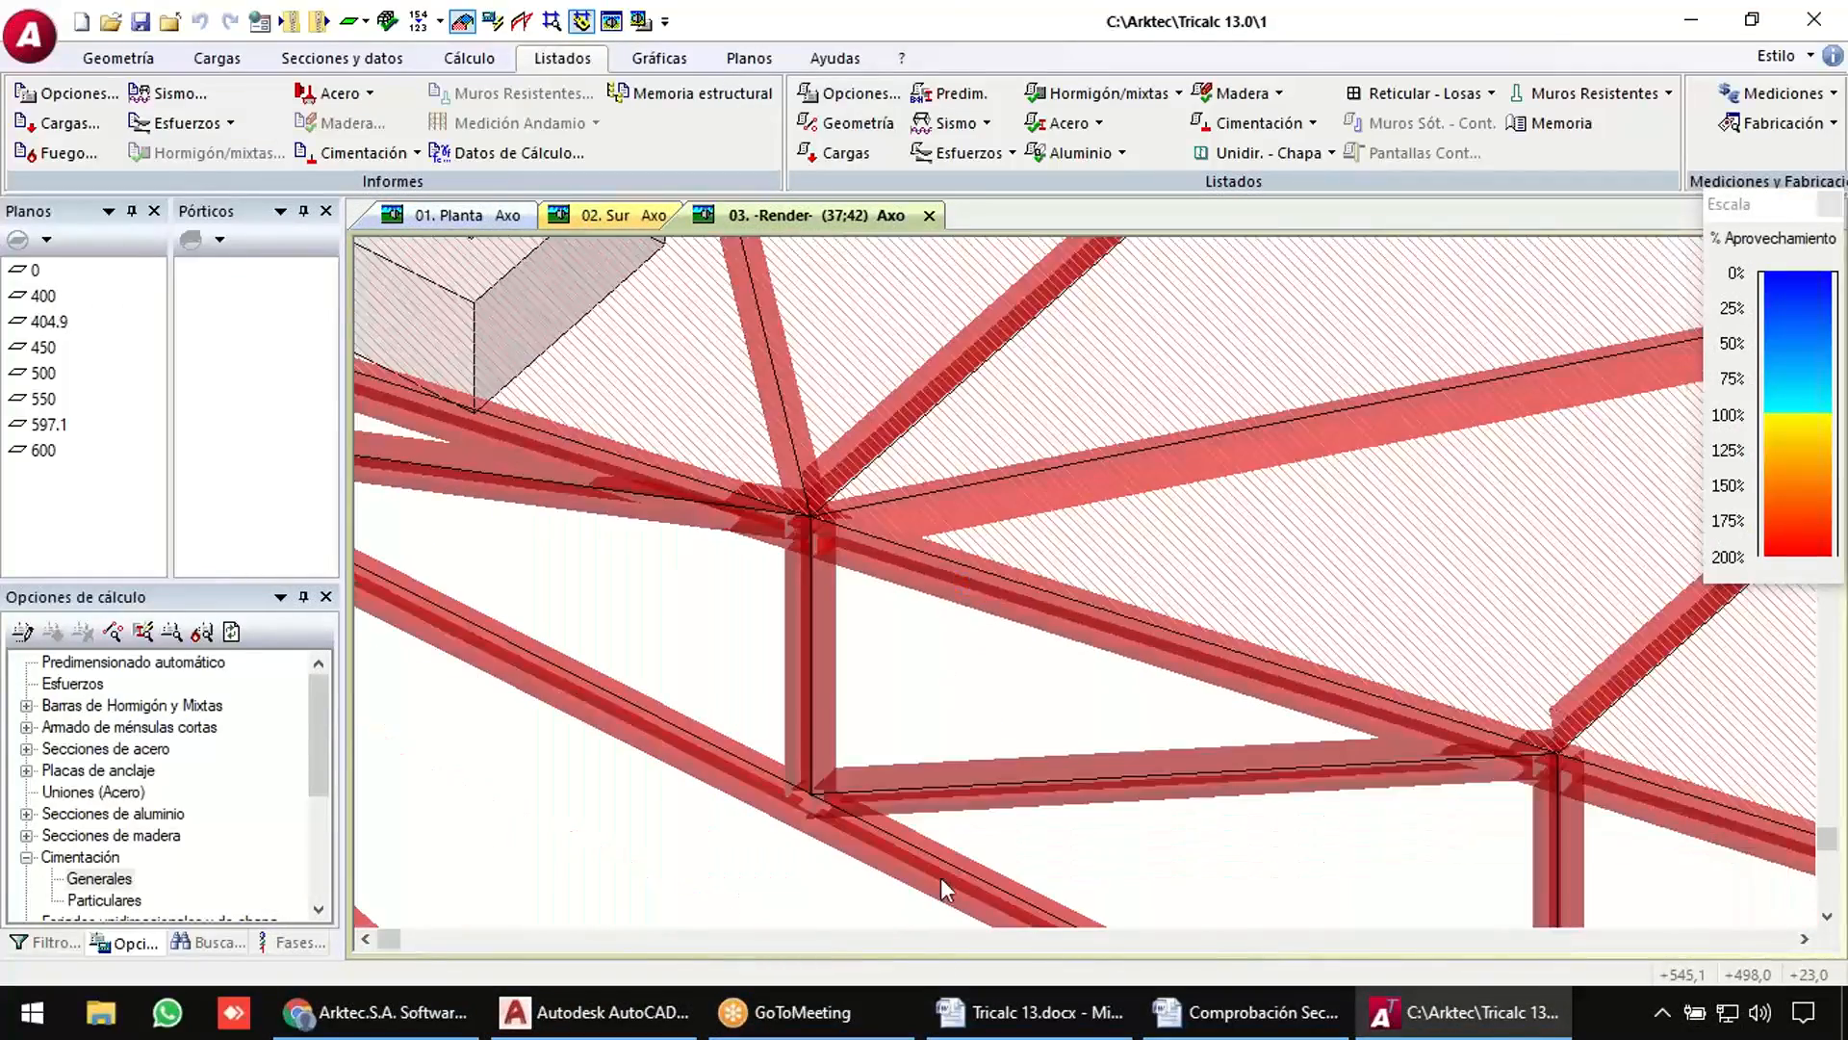
# Return to the Comprobación Secciones Acero report in Word and review diagonal 317's yield limit, tensile strength, slenderness and torsional buckling lines.
pyautogui.click(1255, 1013)
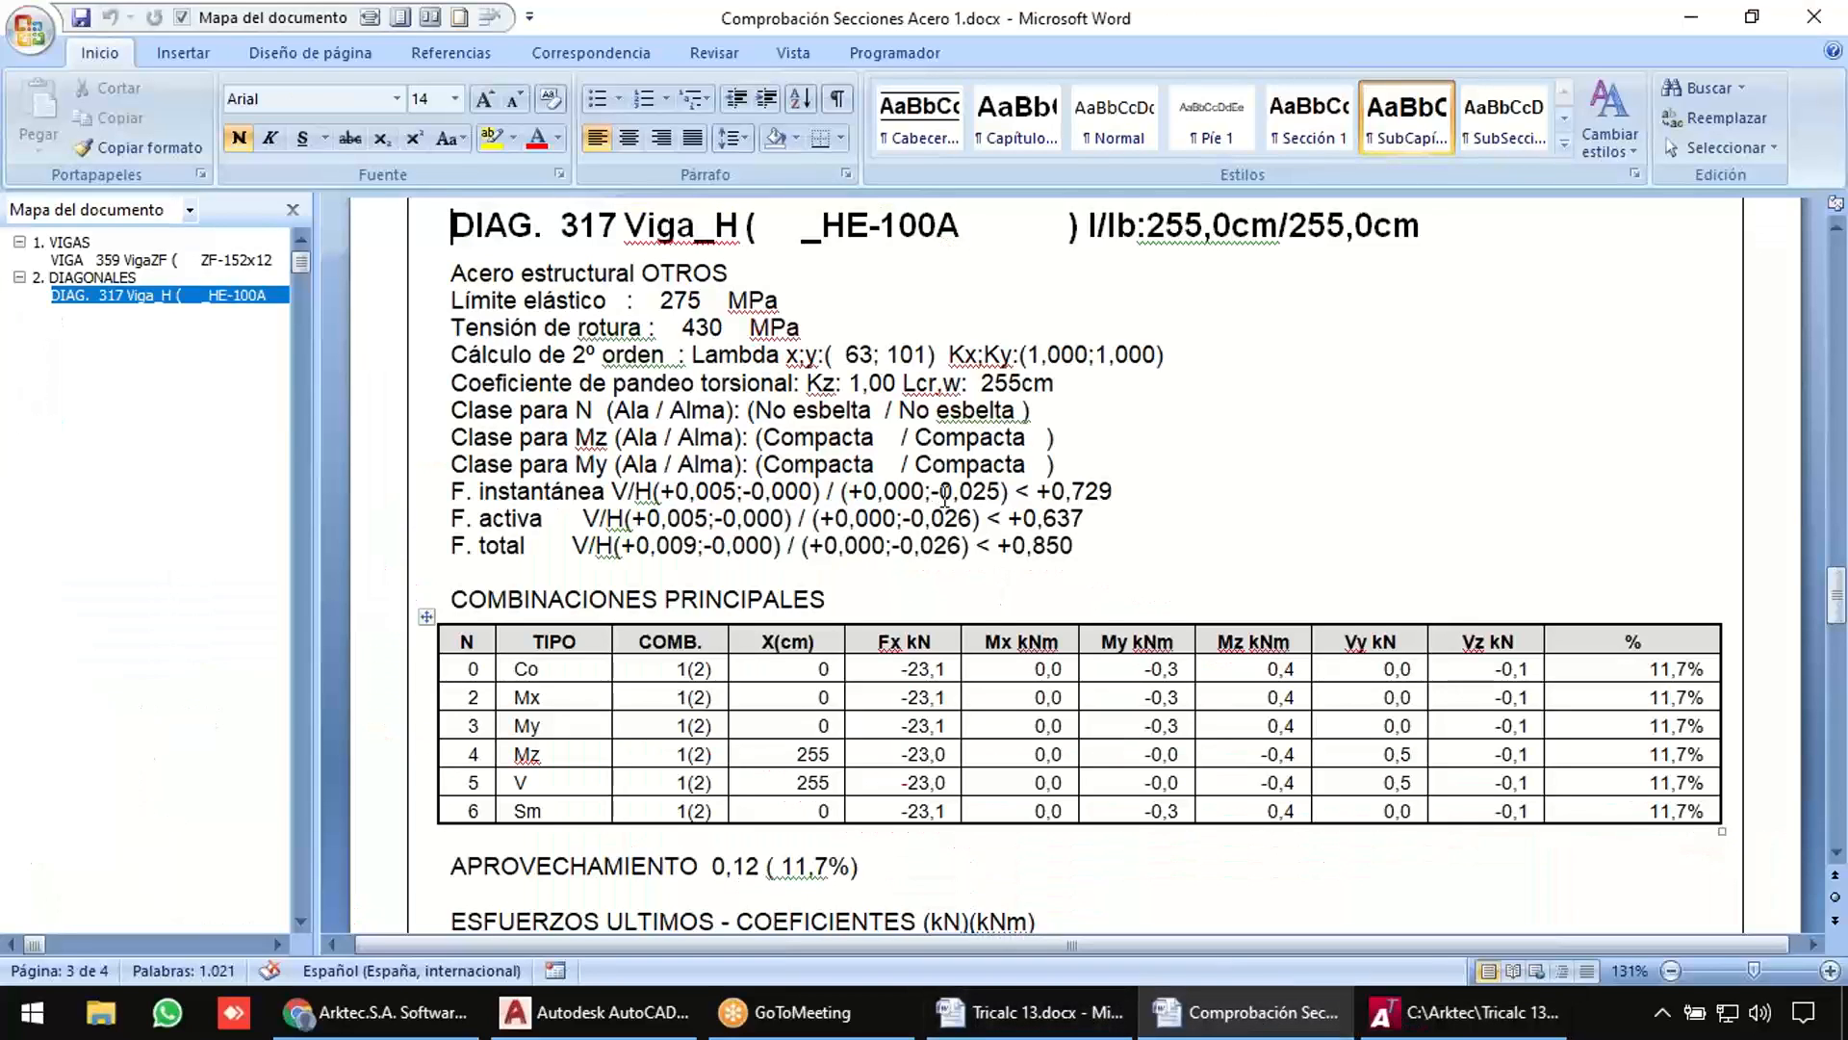
pyautogui.click(386, 315)
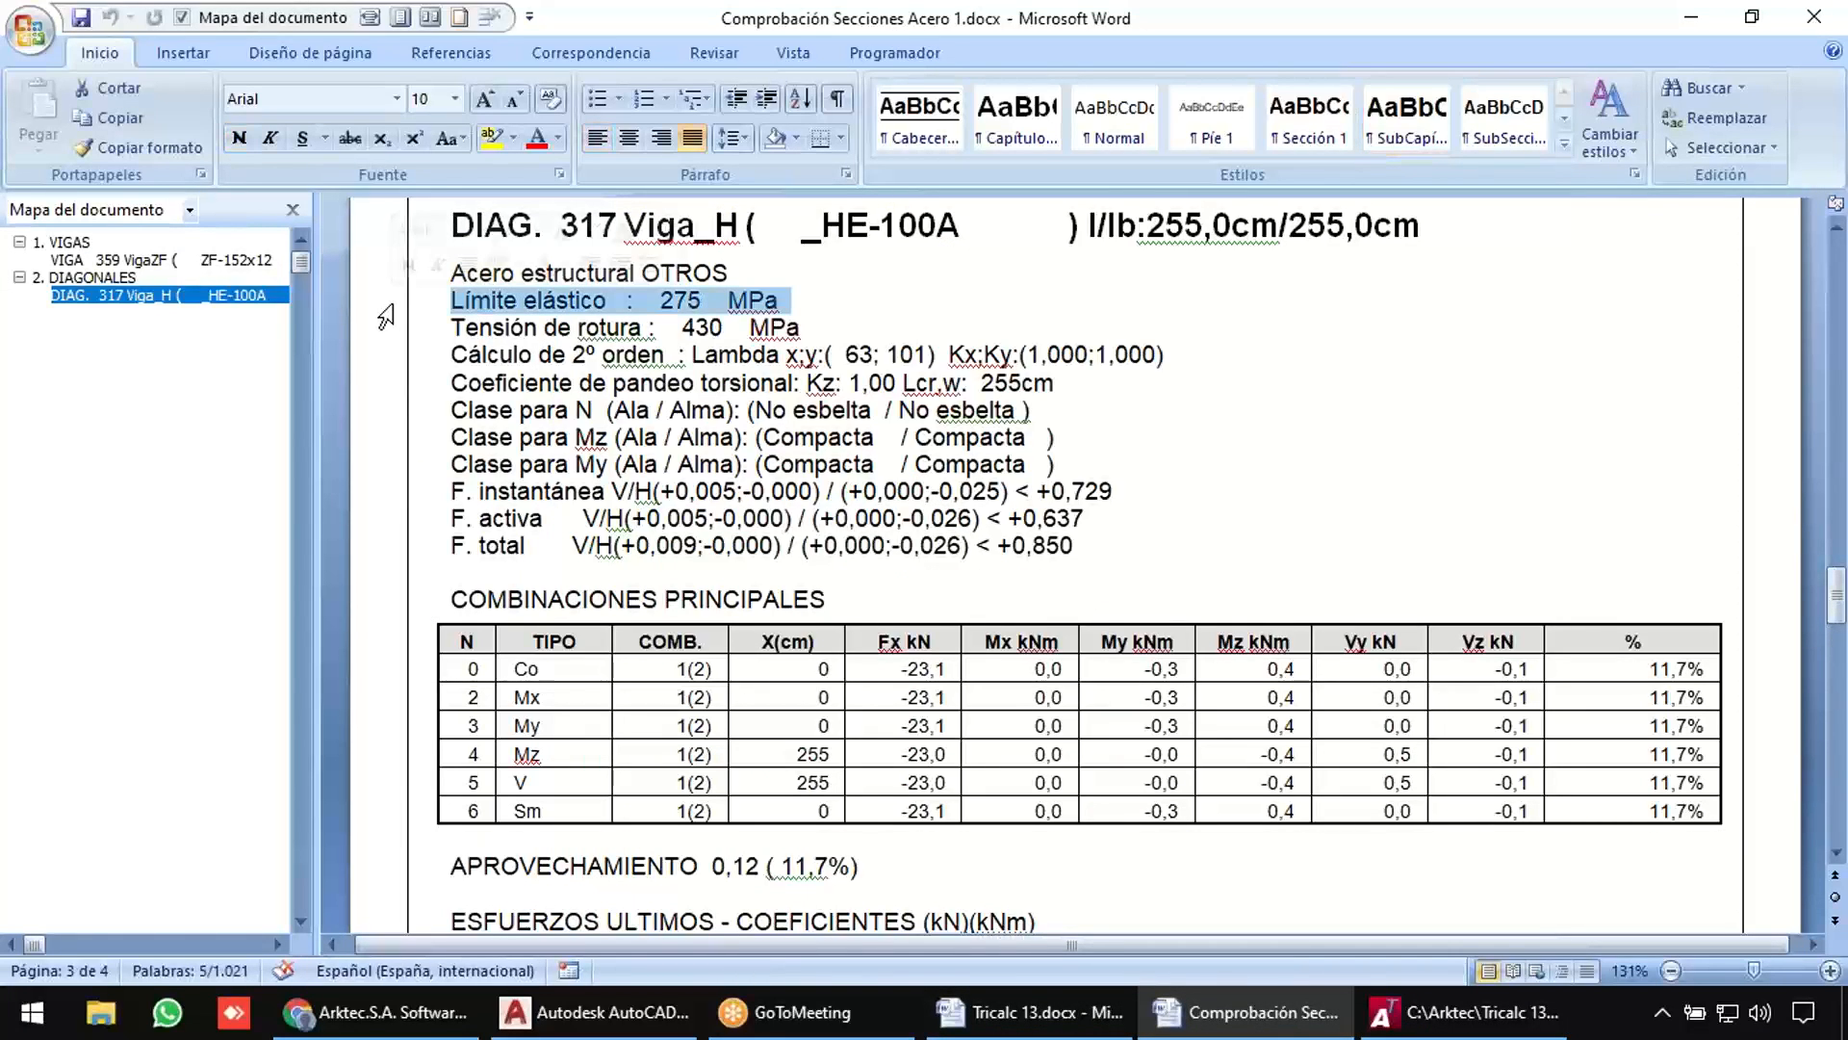
pyautogui.click(393, 328)
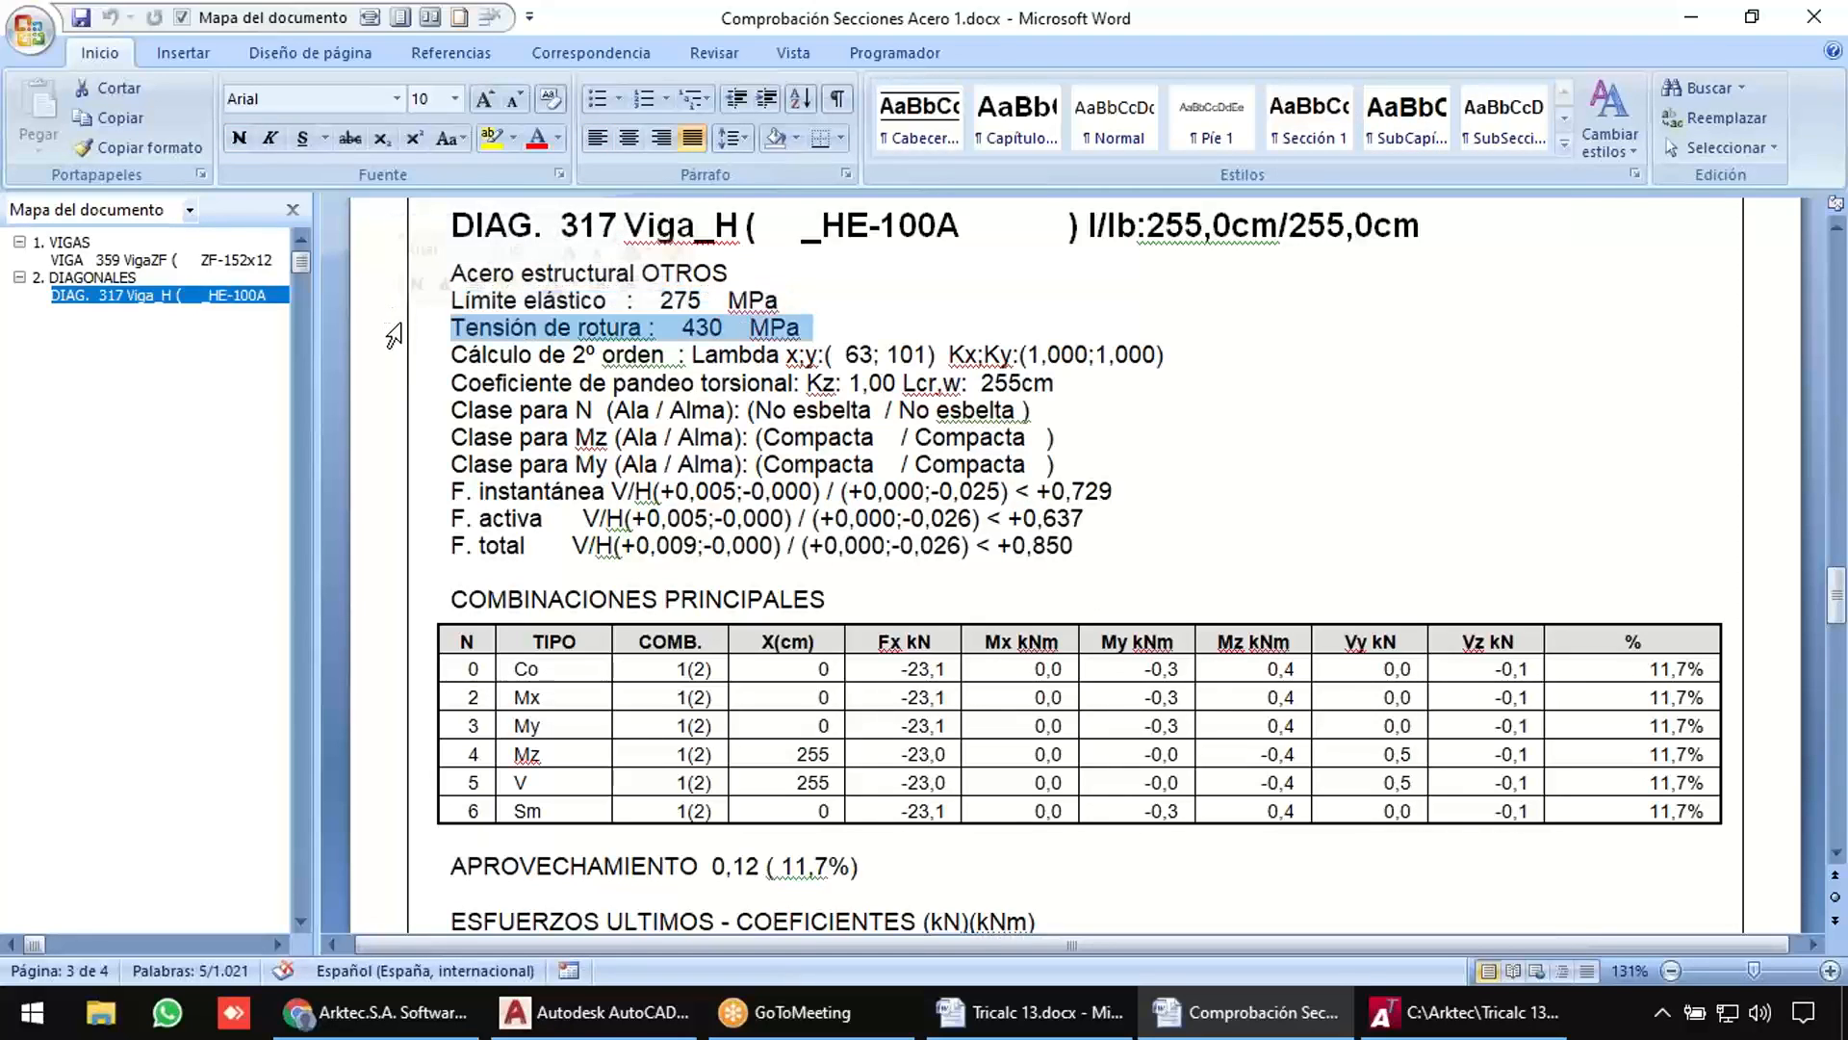
pyautogui.click(403, 356)
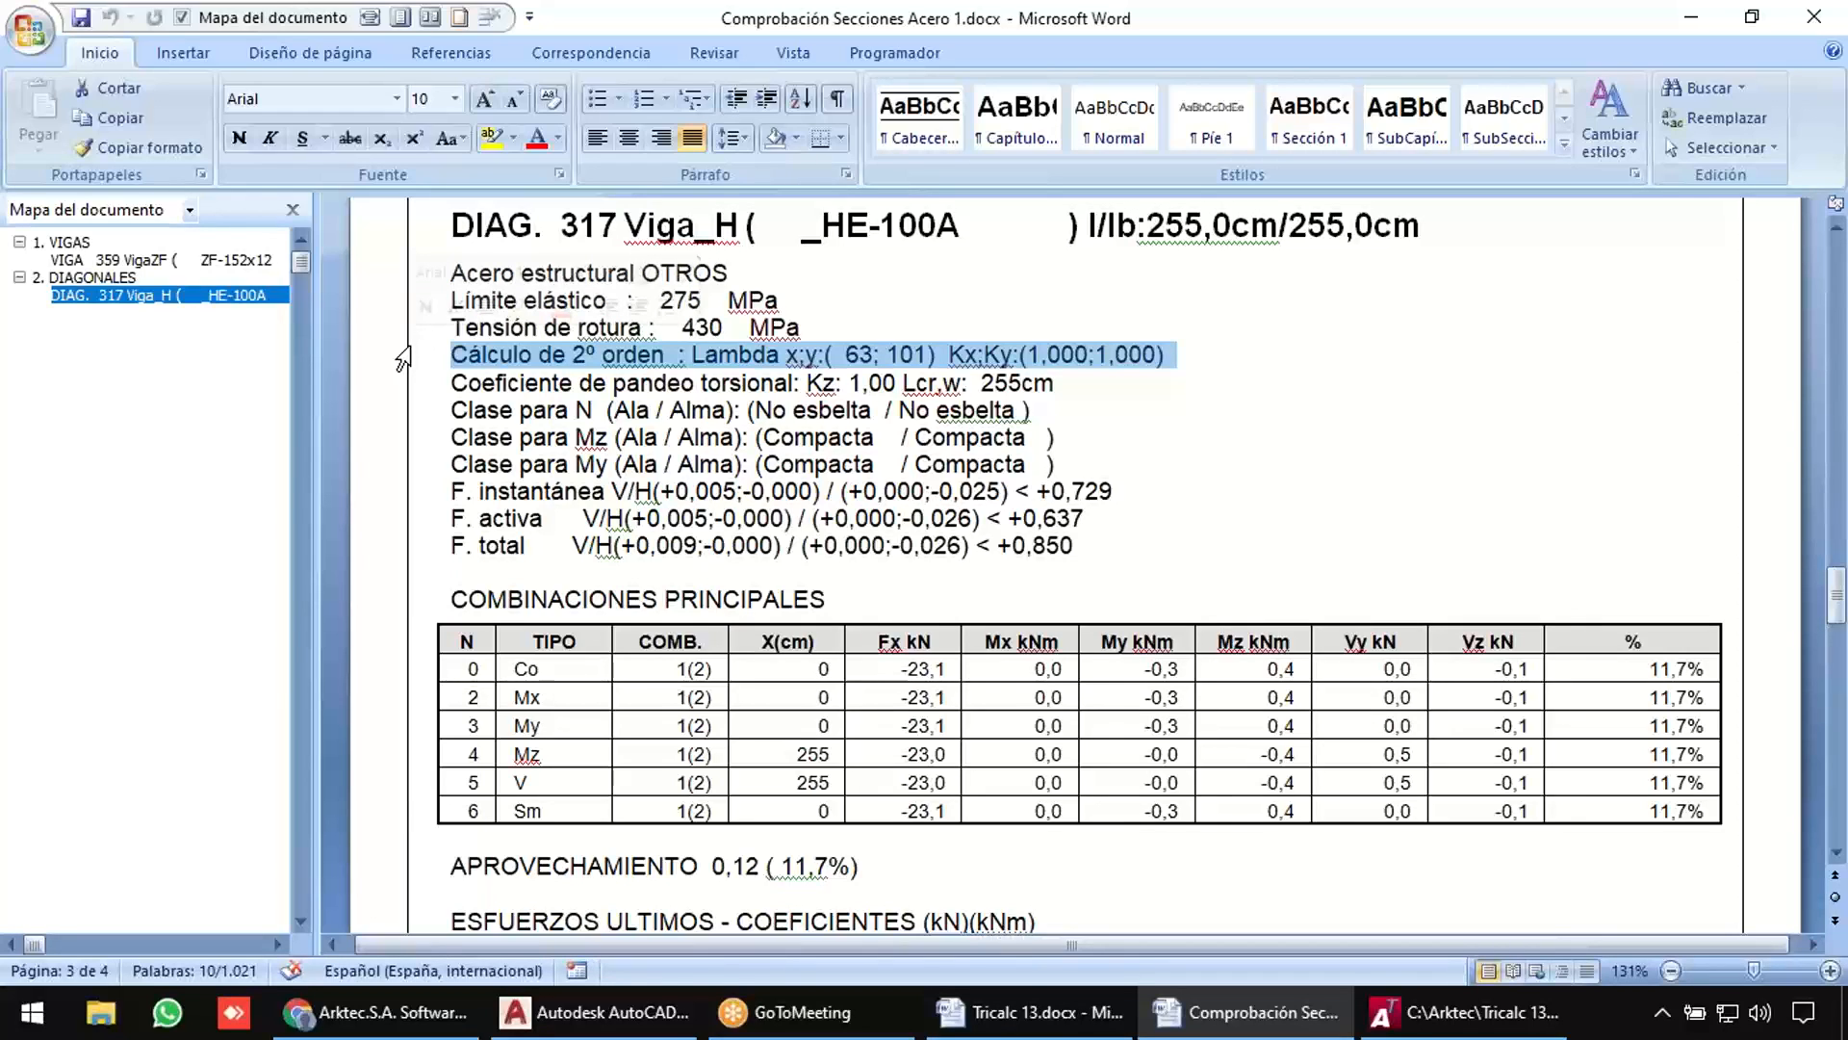
pyautogui.click(401, 384)
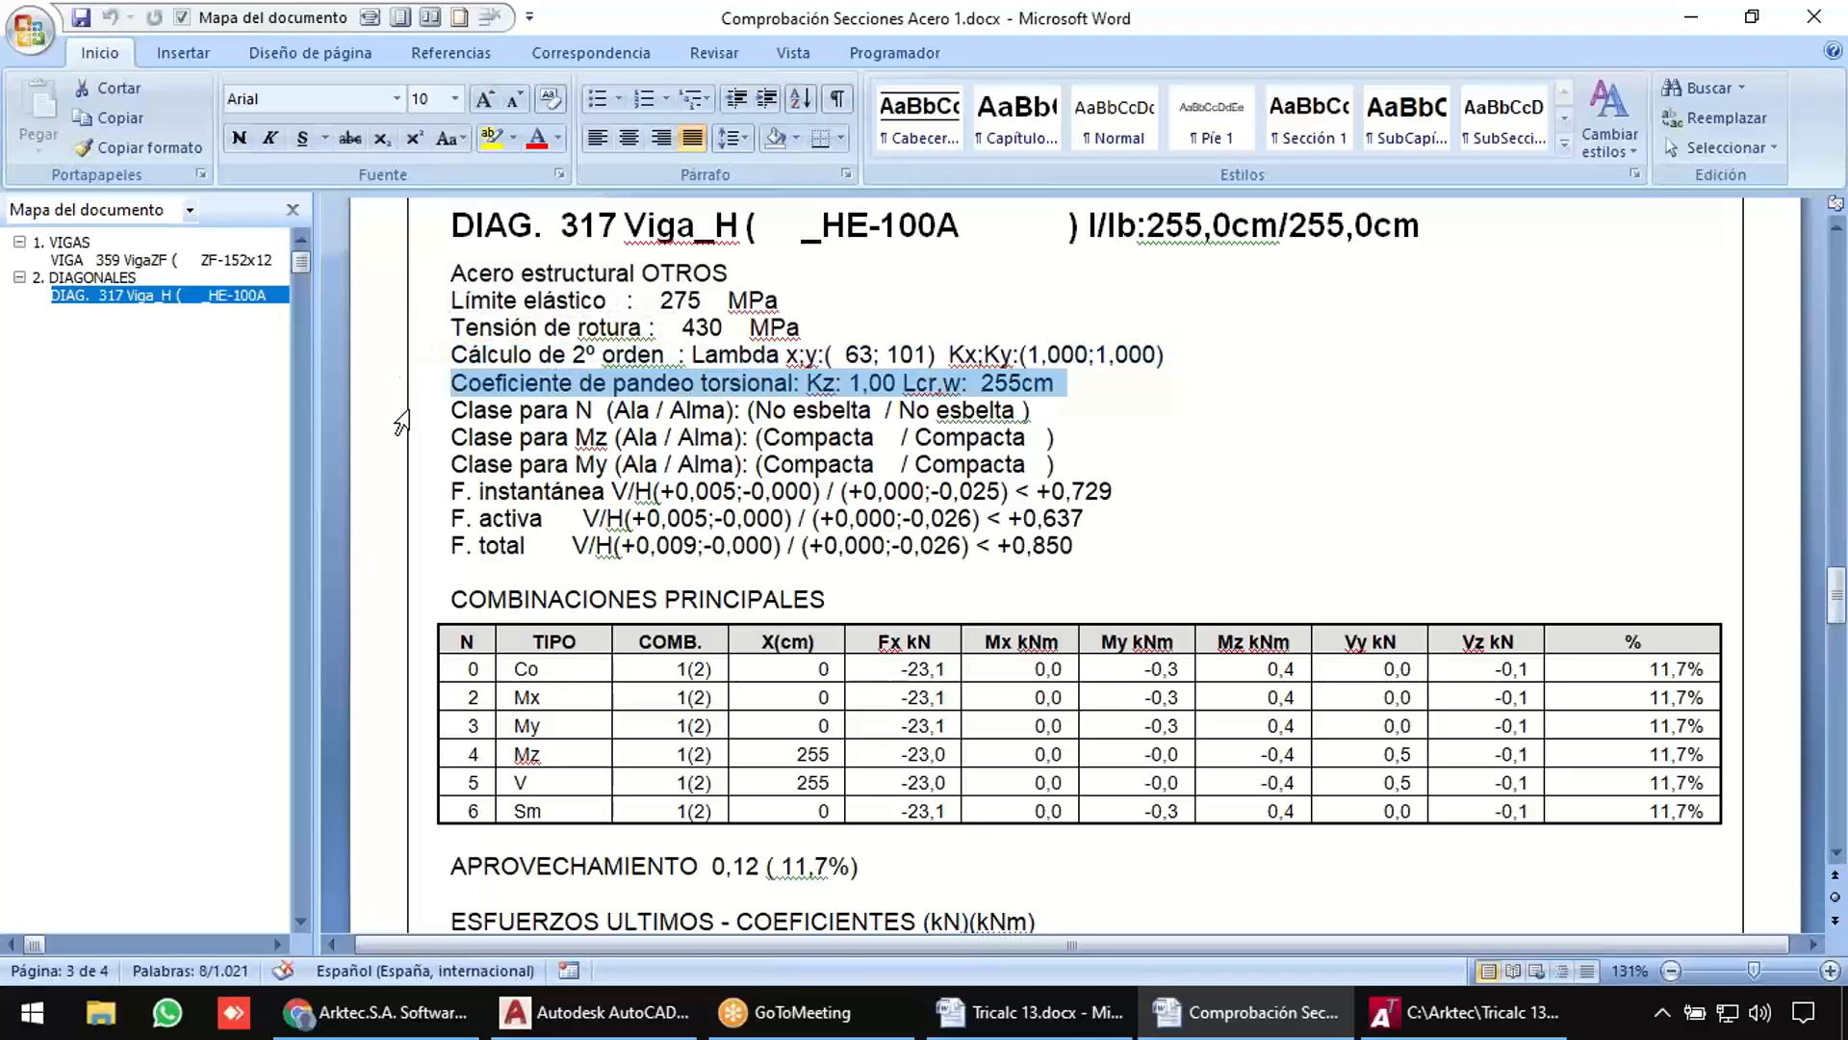
# Review diagonal 317's section class lines for N, Mz and My and its instantaneous, active and total deflection lines.
pyautogui.moveTo(409, 414); pyautogui.dragTo(409, 479)
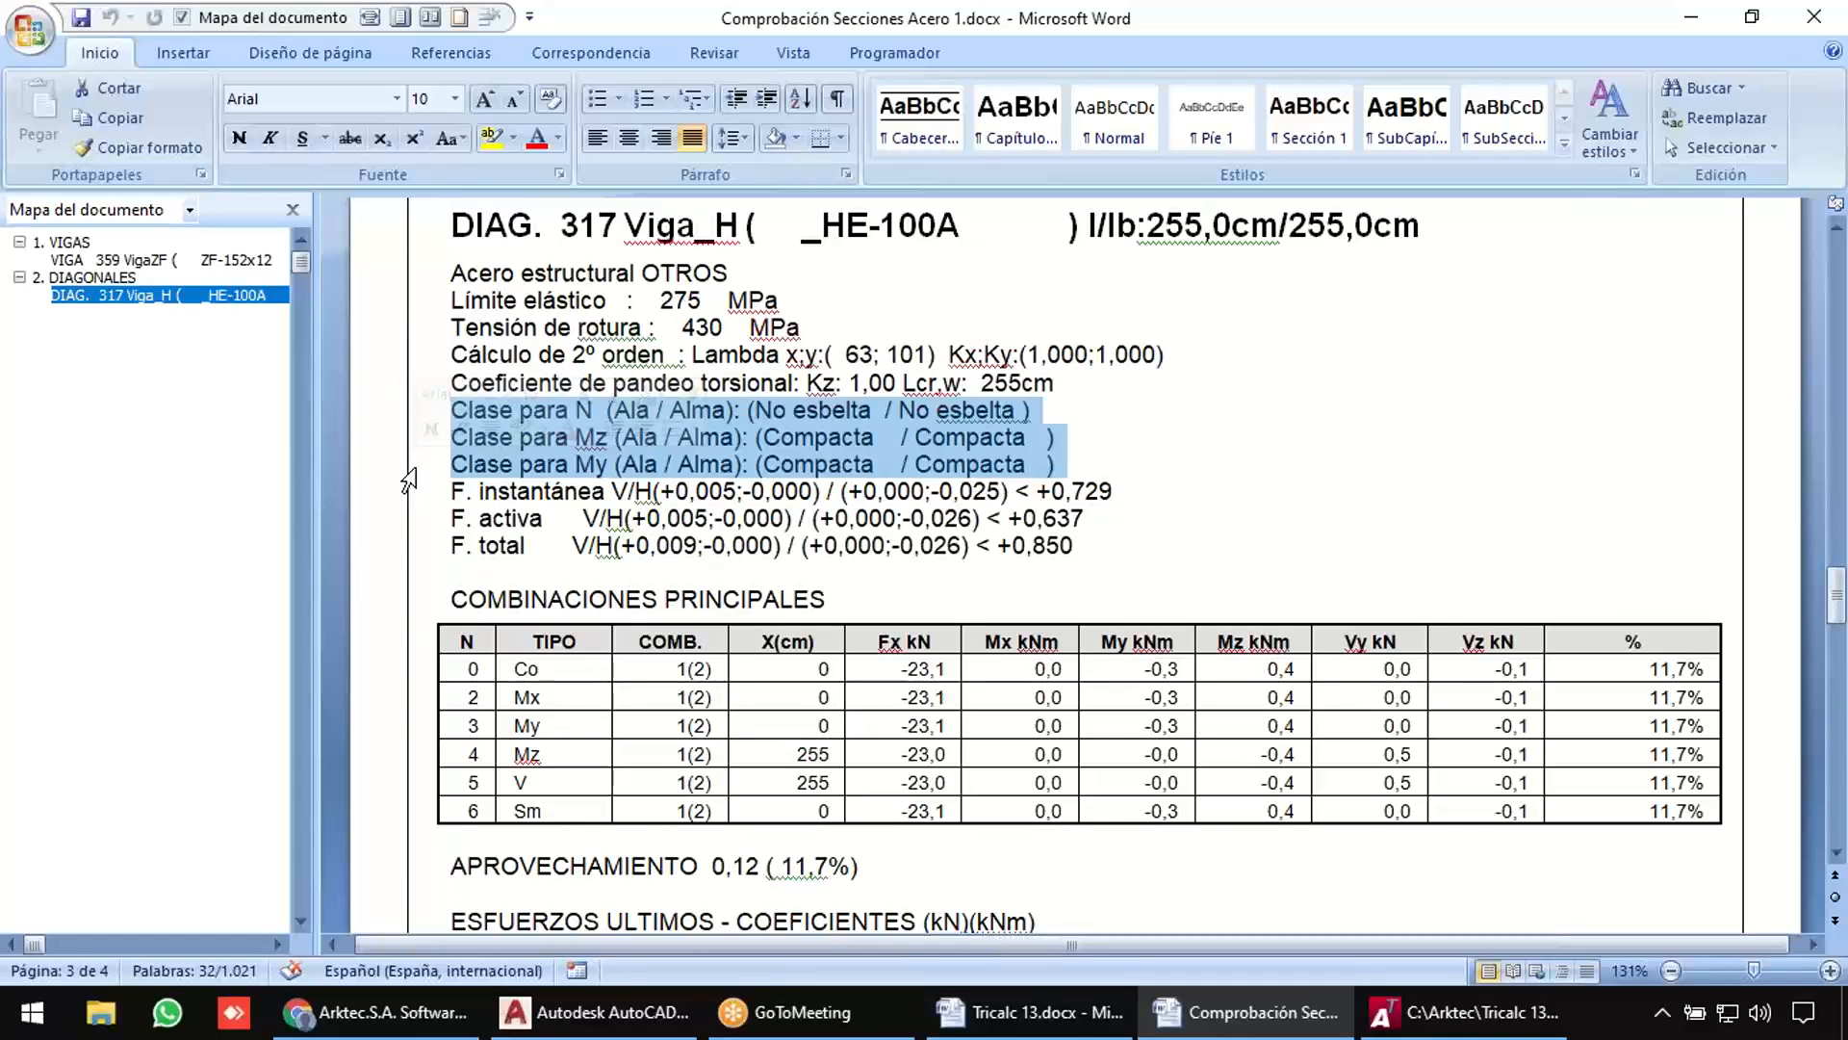
pyautogui.click(377, 418)
pyautogui.click(373, 440)
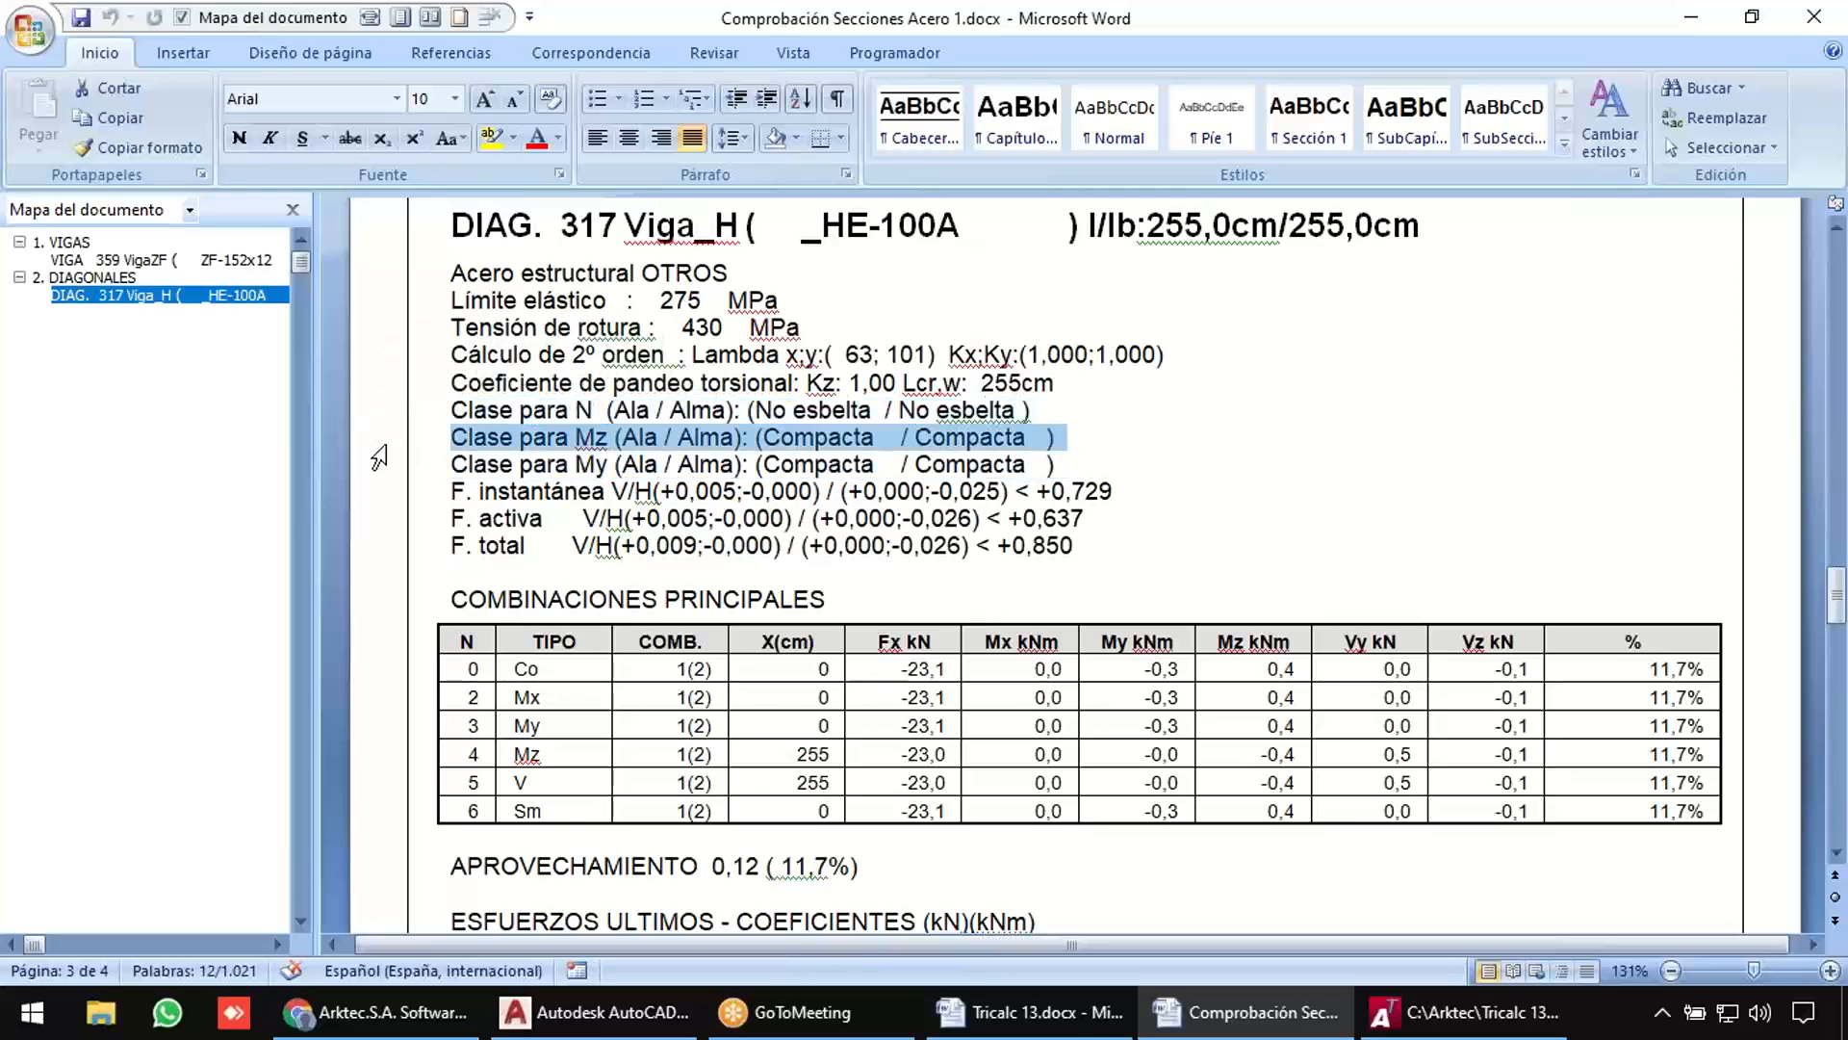
pyautogui.click(370, 467)
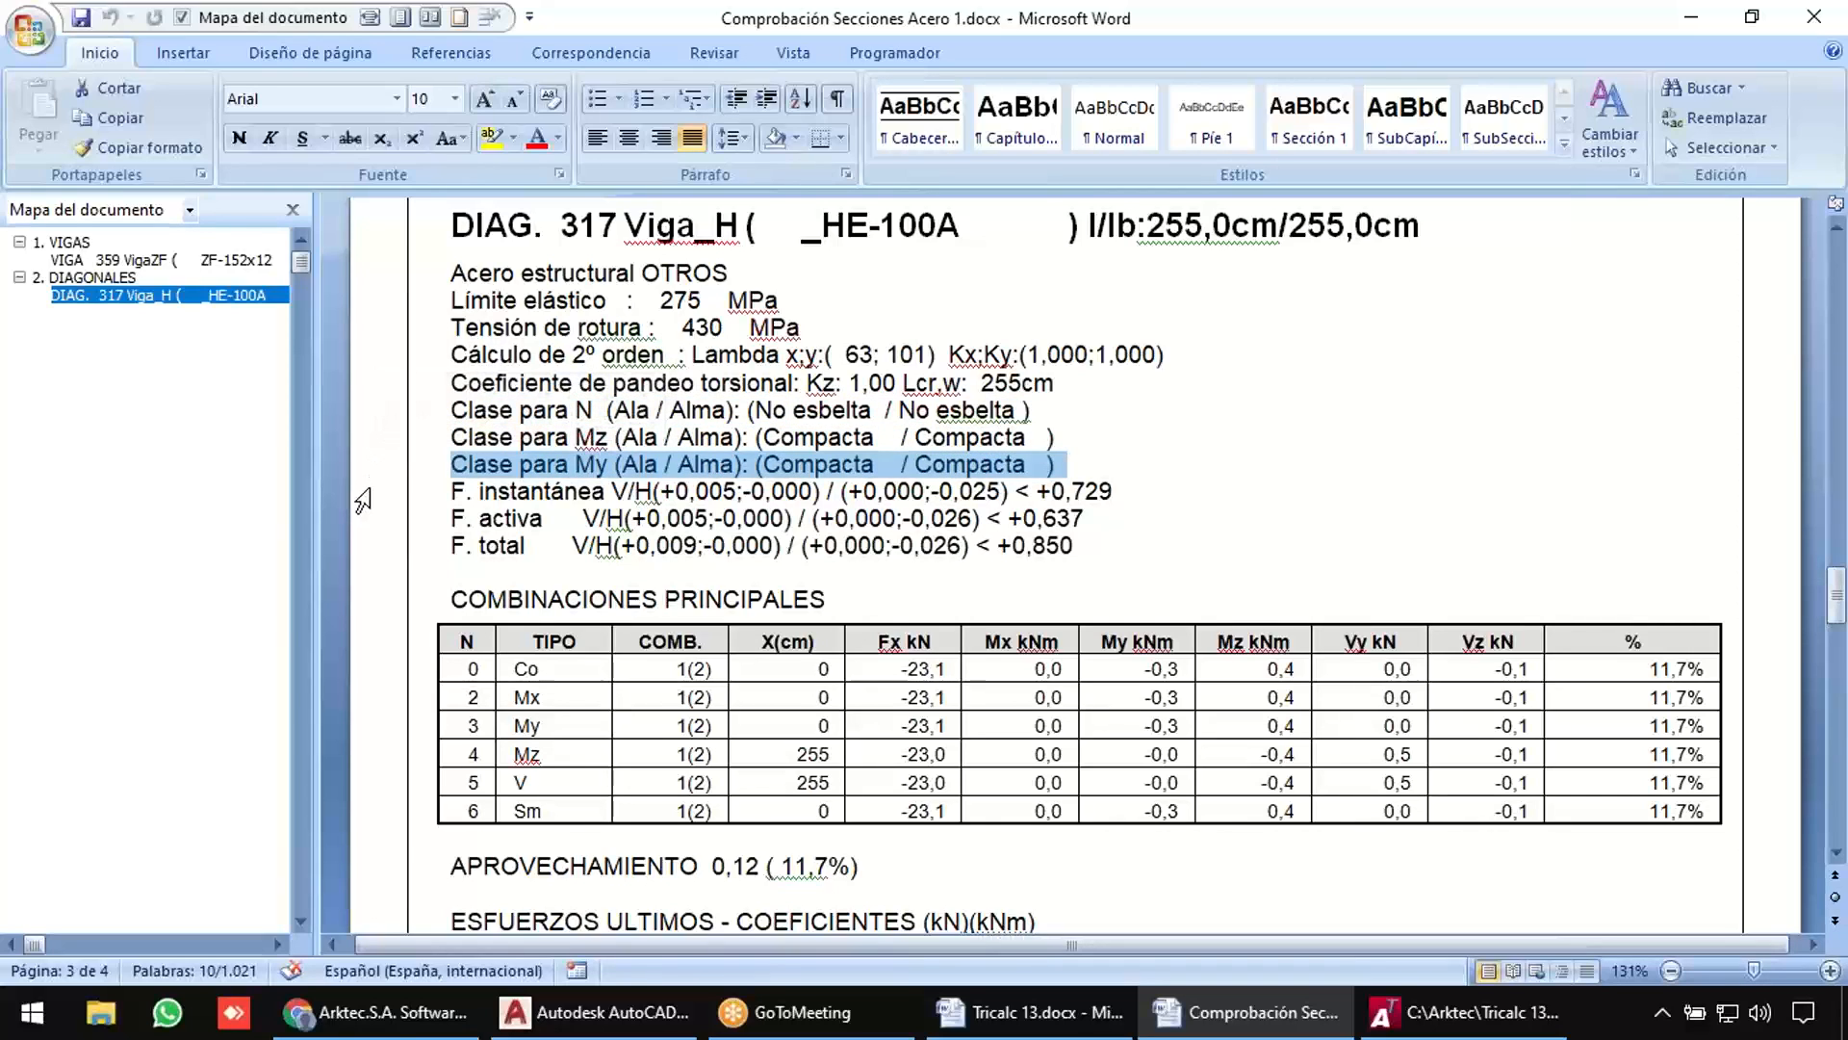
pyautogui.moveTo(376, 499); pyautogui.dragTo(375, 551)
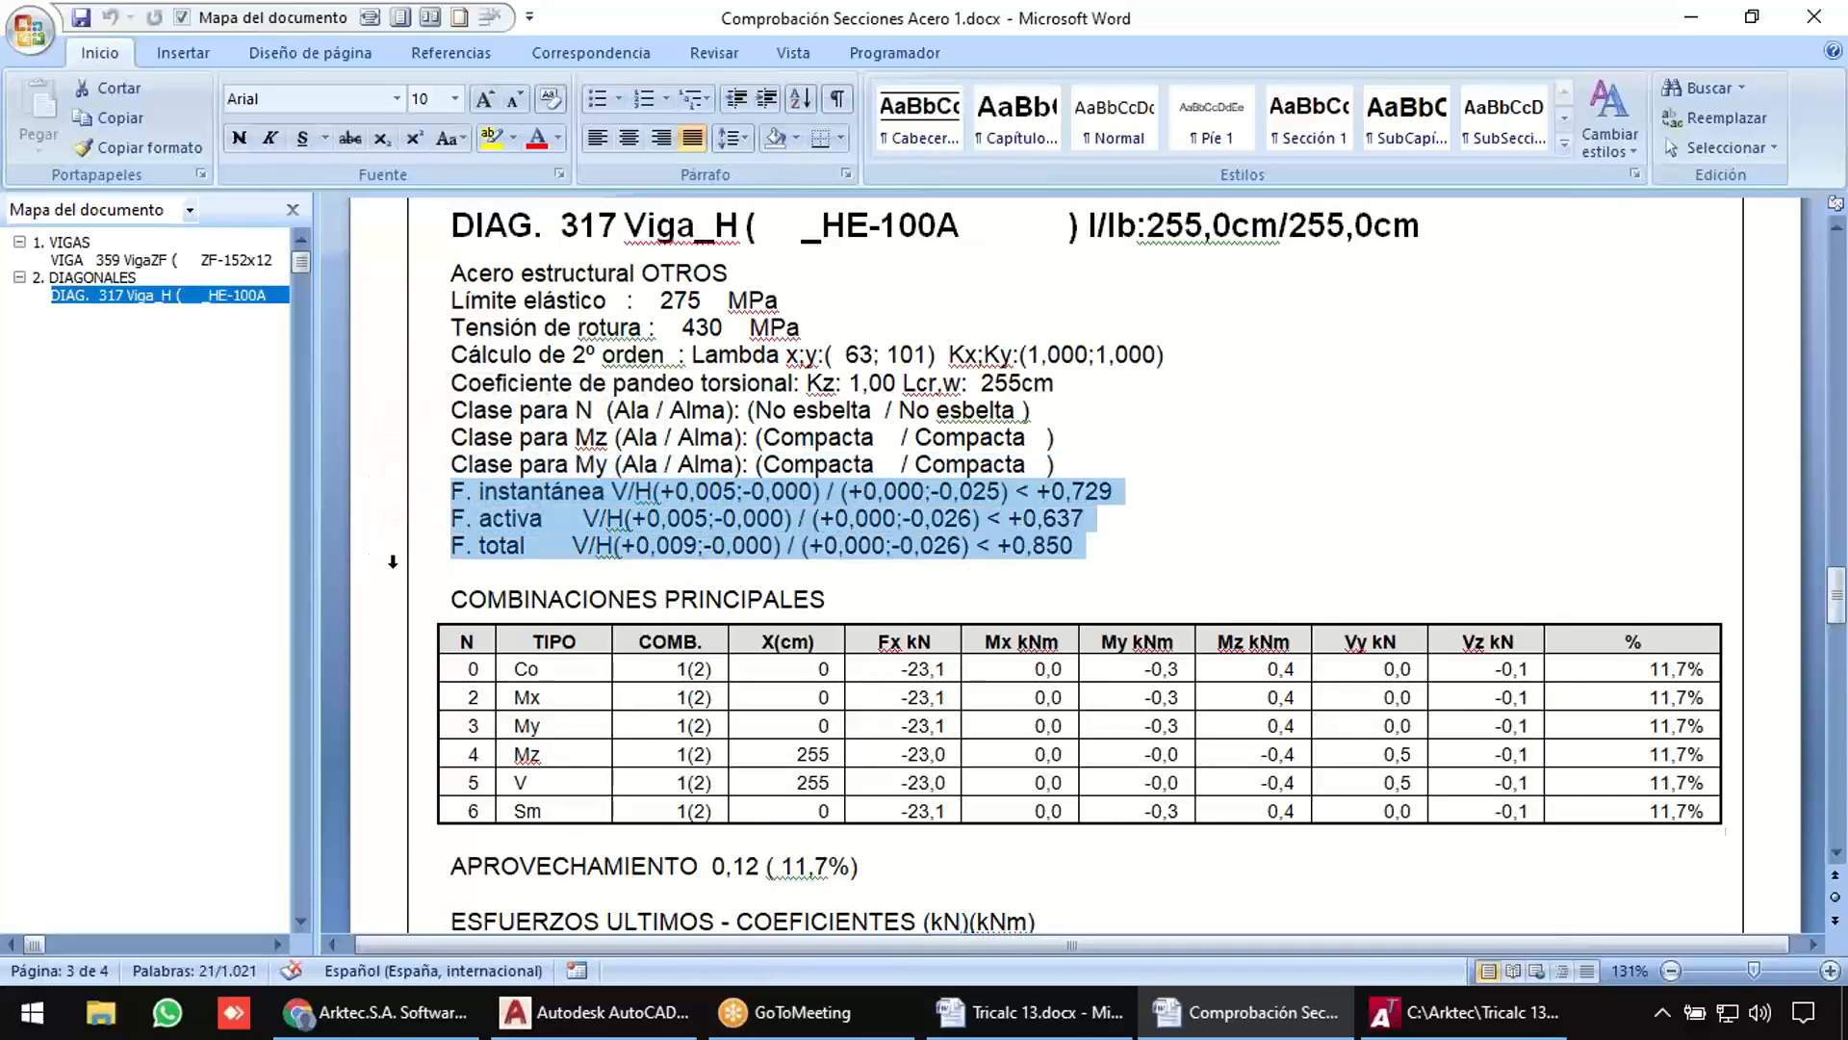
# Go through the Mx, My and V rows of diagonal 317's Combinaciones principales table.
pyautogui.scroll(-1, 459, 599)
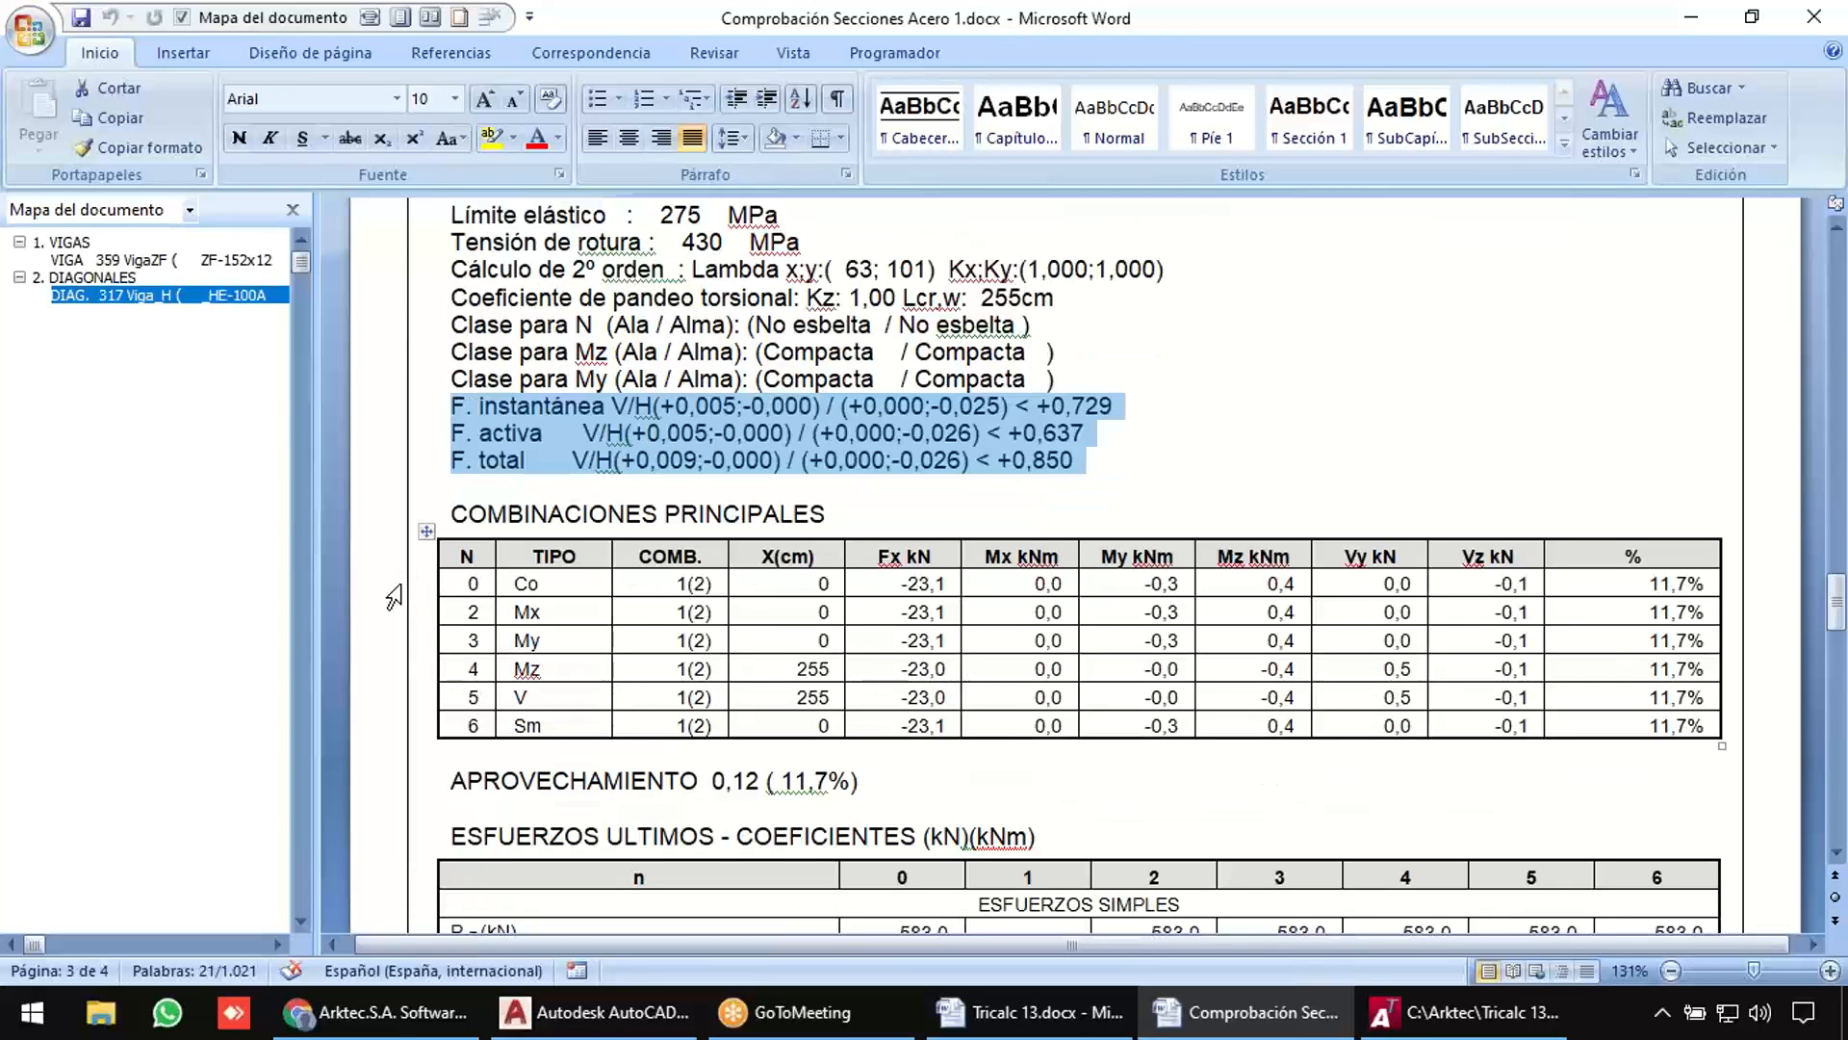
pyautogui.click(394, 589)
pyautogui.click(395, 610)
pyautogui.click(395, 641)
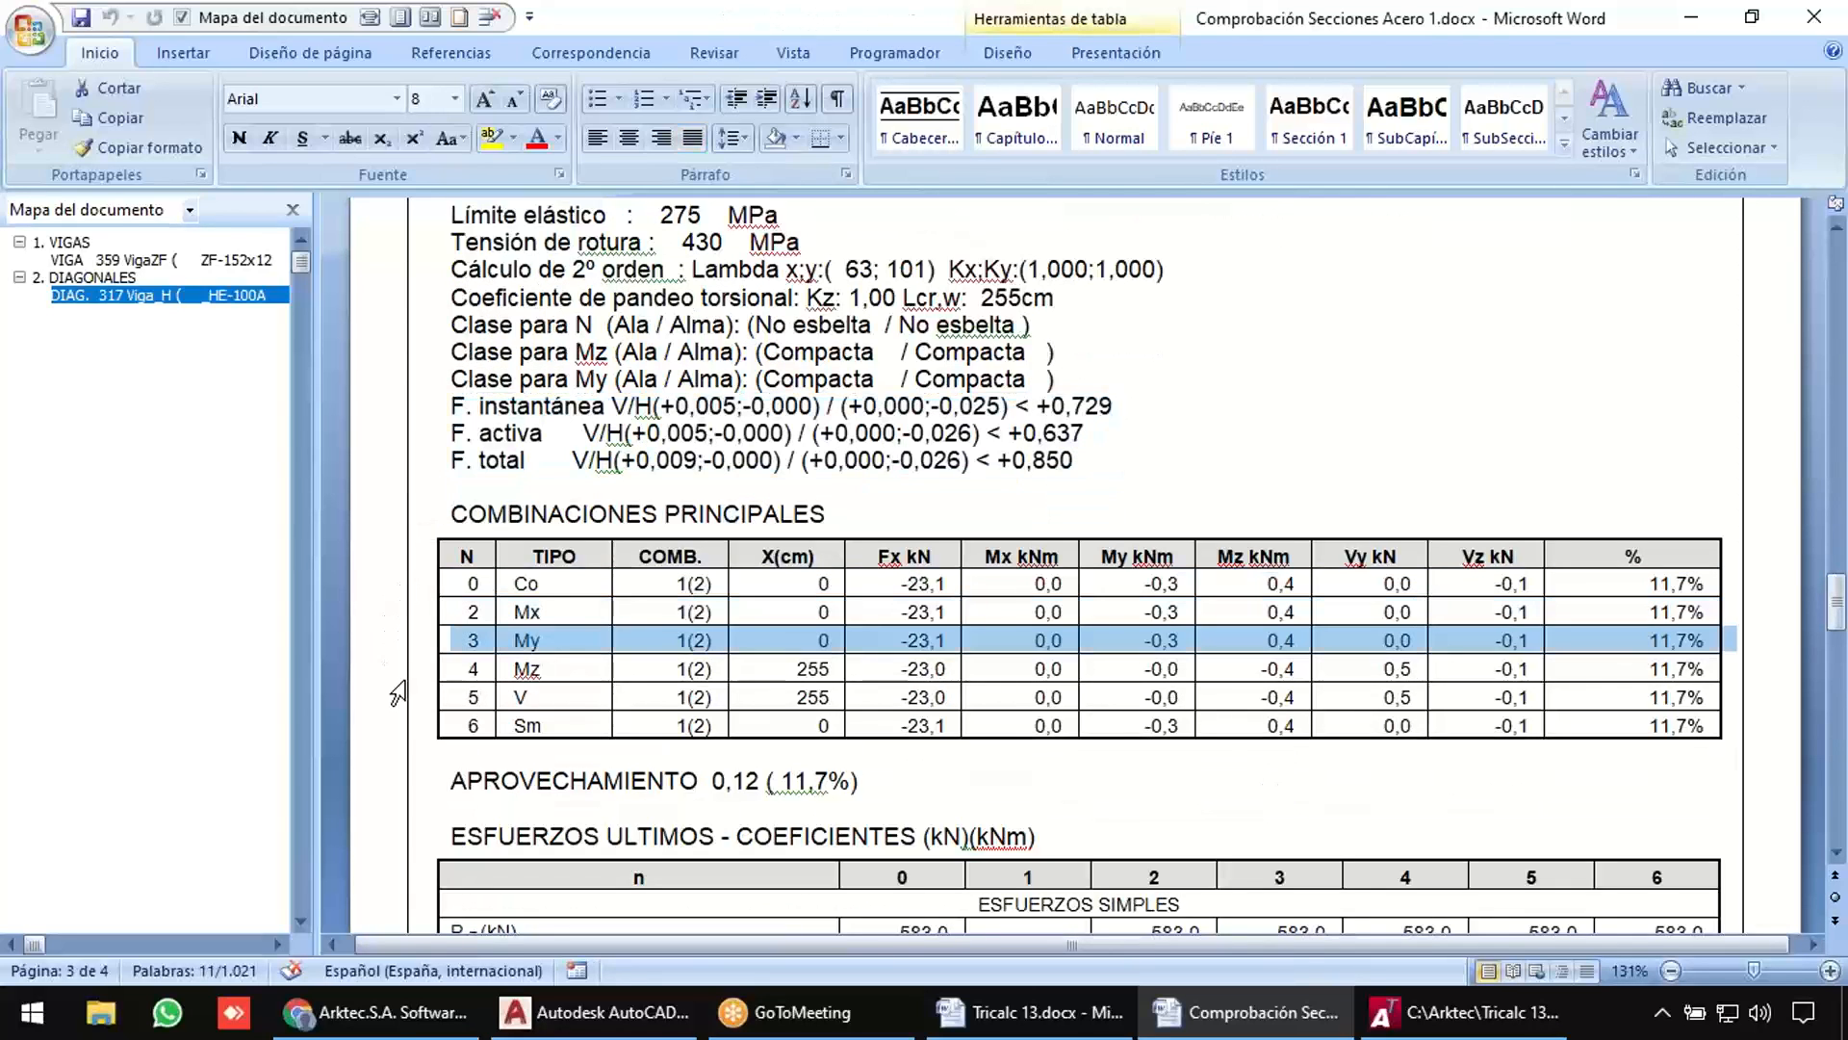
pyautogui.click(397, 697)
# Examine the Esfuerzos simples section of diagonal 317's ultimate forces table, from axial and bending to shear and torsion coefficients.
pyautogui.scroll(-4, 397, 705)
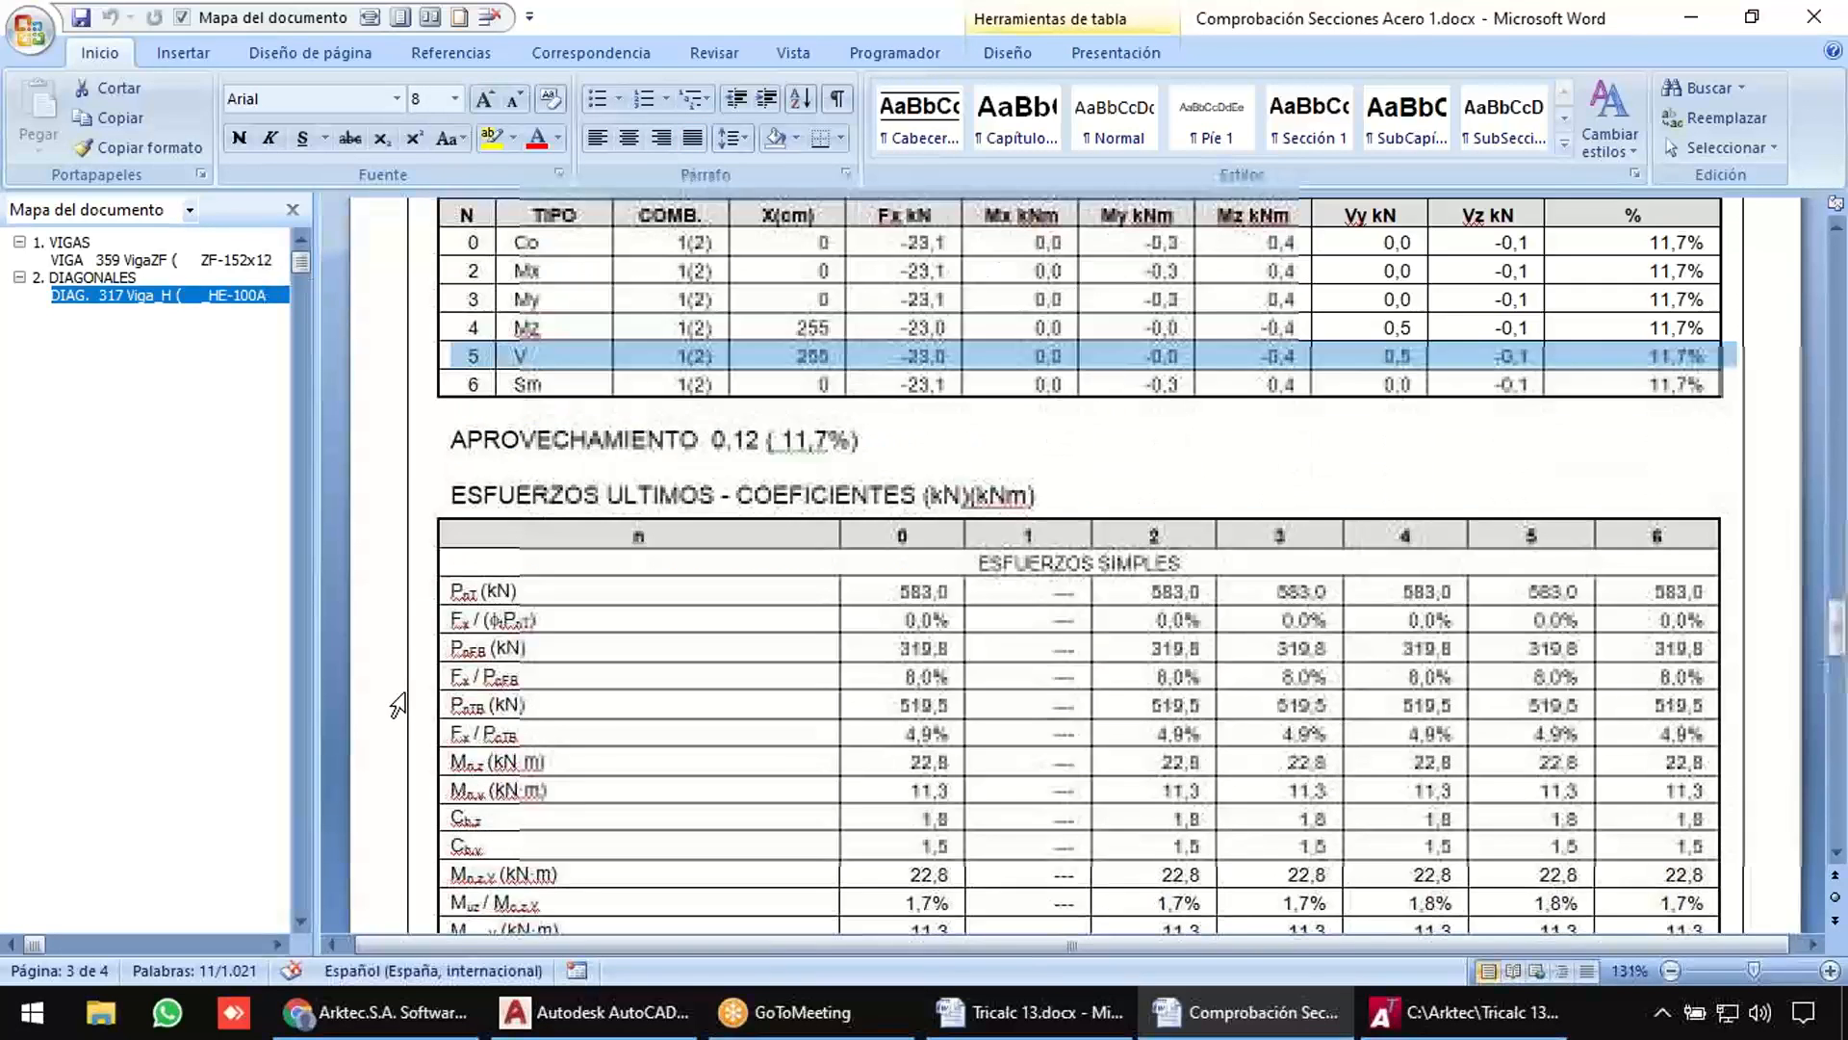
pyautogui.scroll(-2, 402, 674)
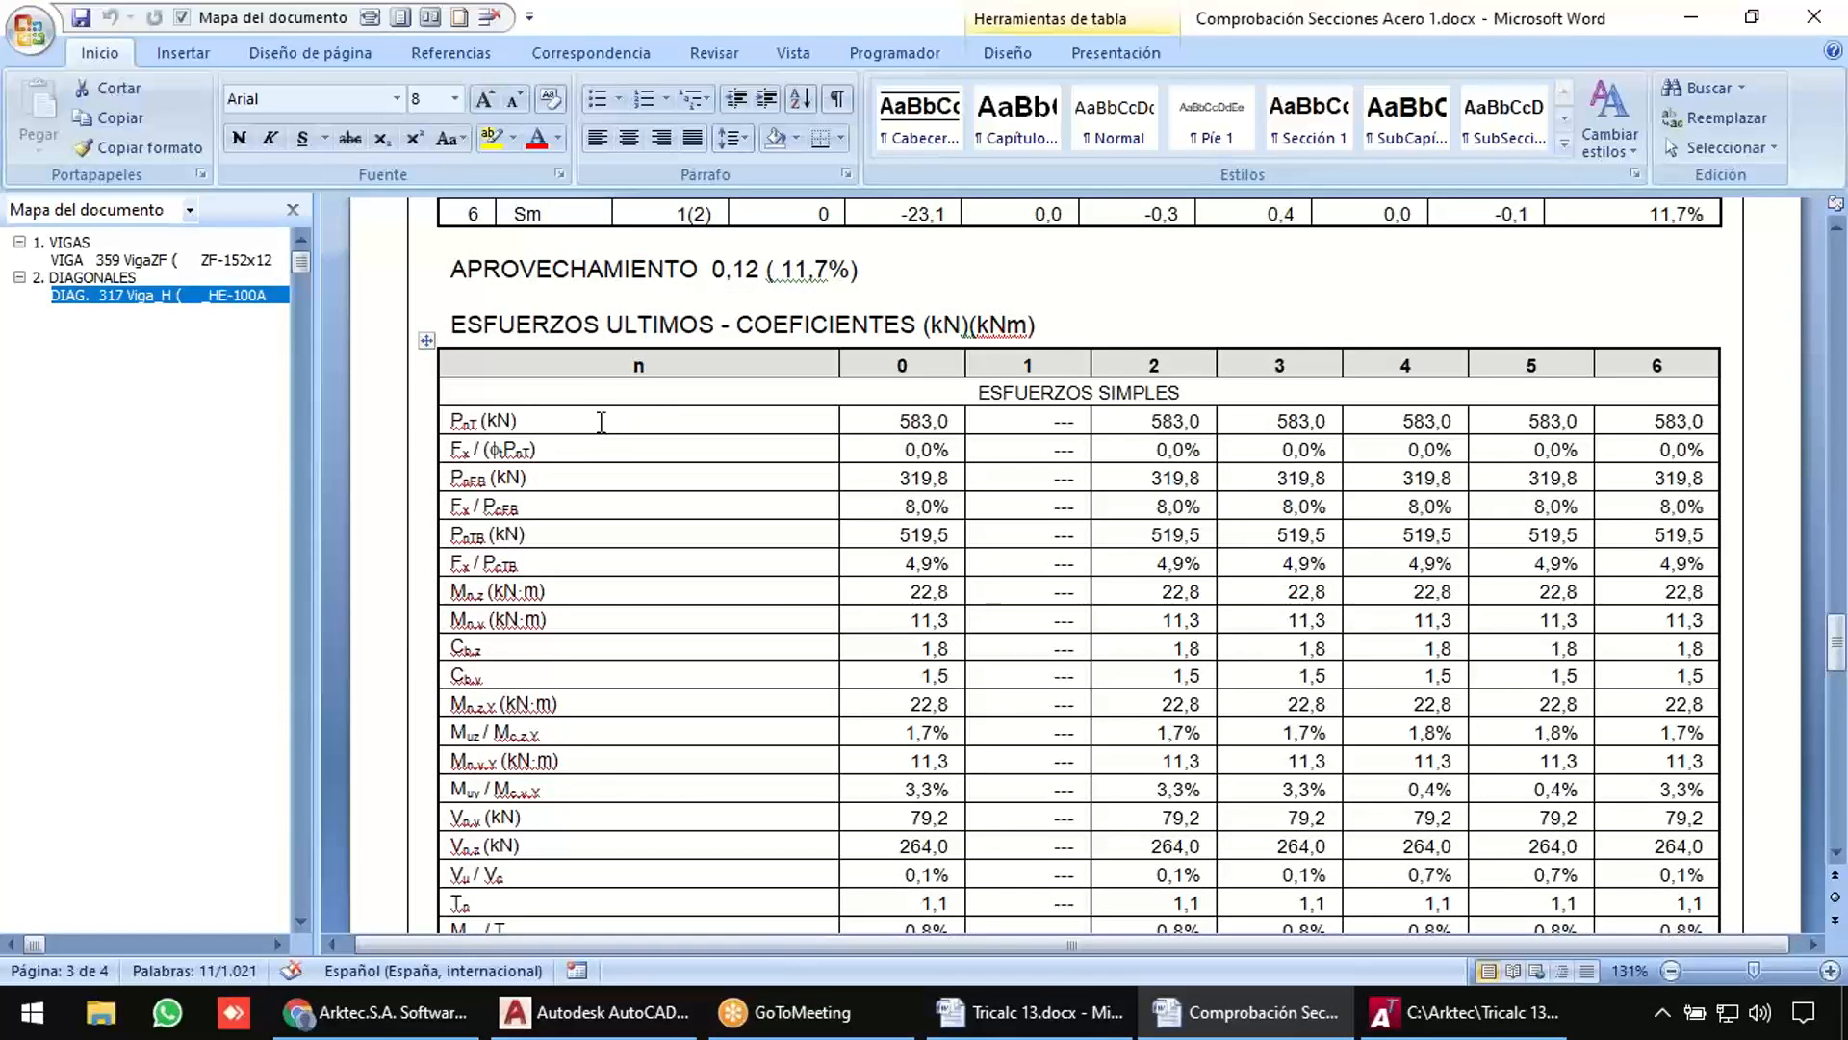
pyautogui.tripleClick(1006, 393)
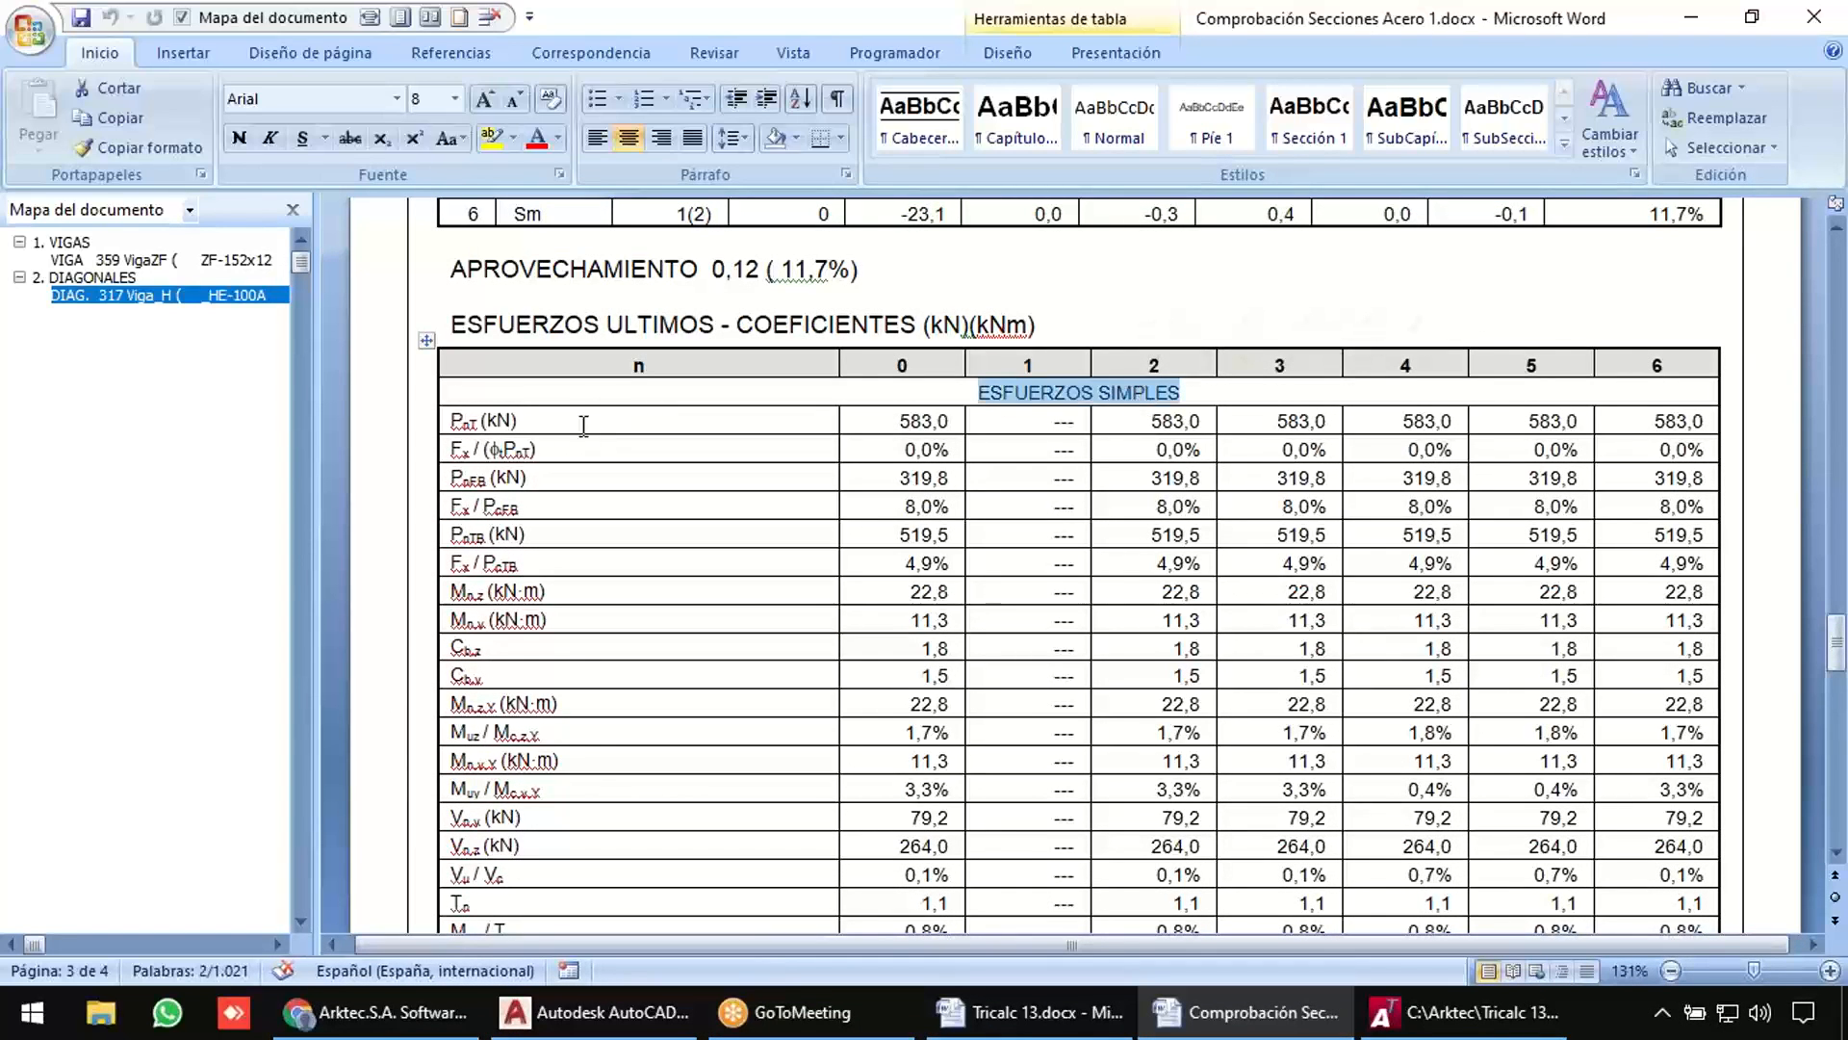
pyautogui.moveTo(578, 420); pyautogui.dragTo(587, 710)
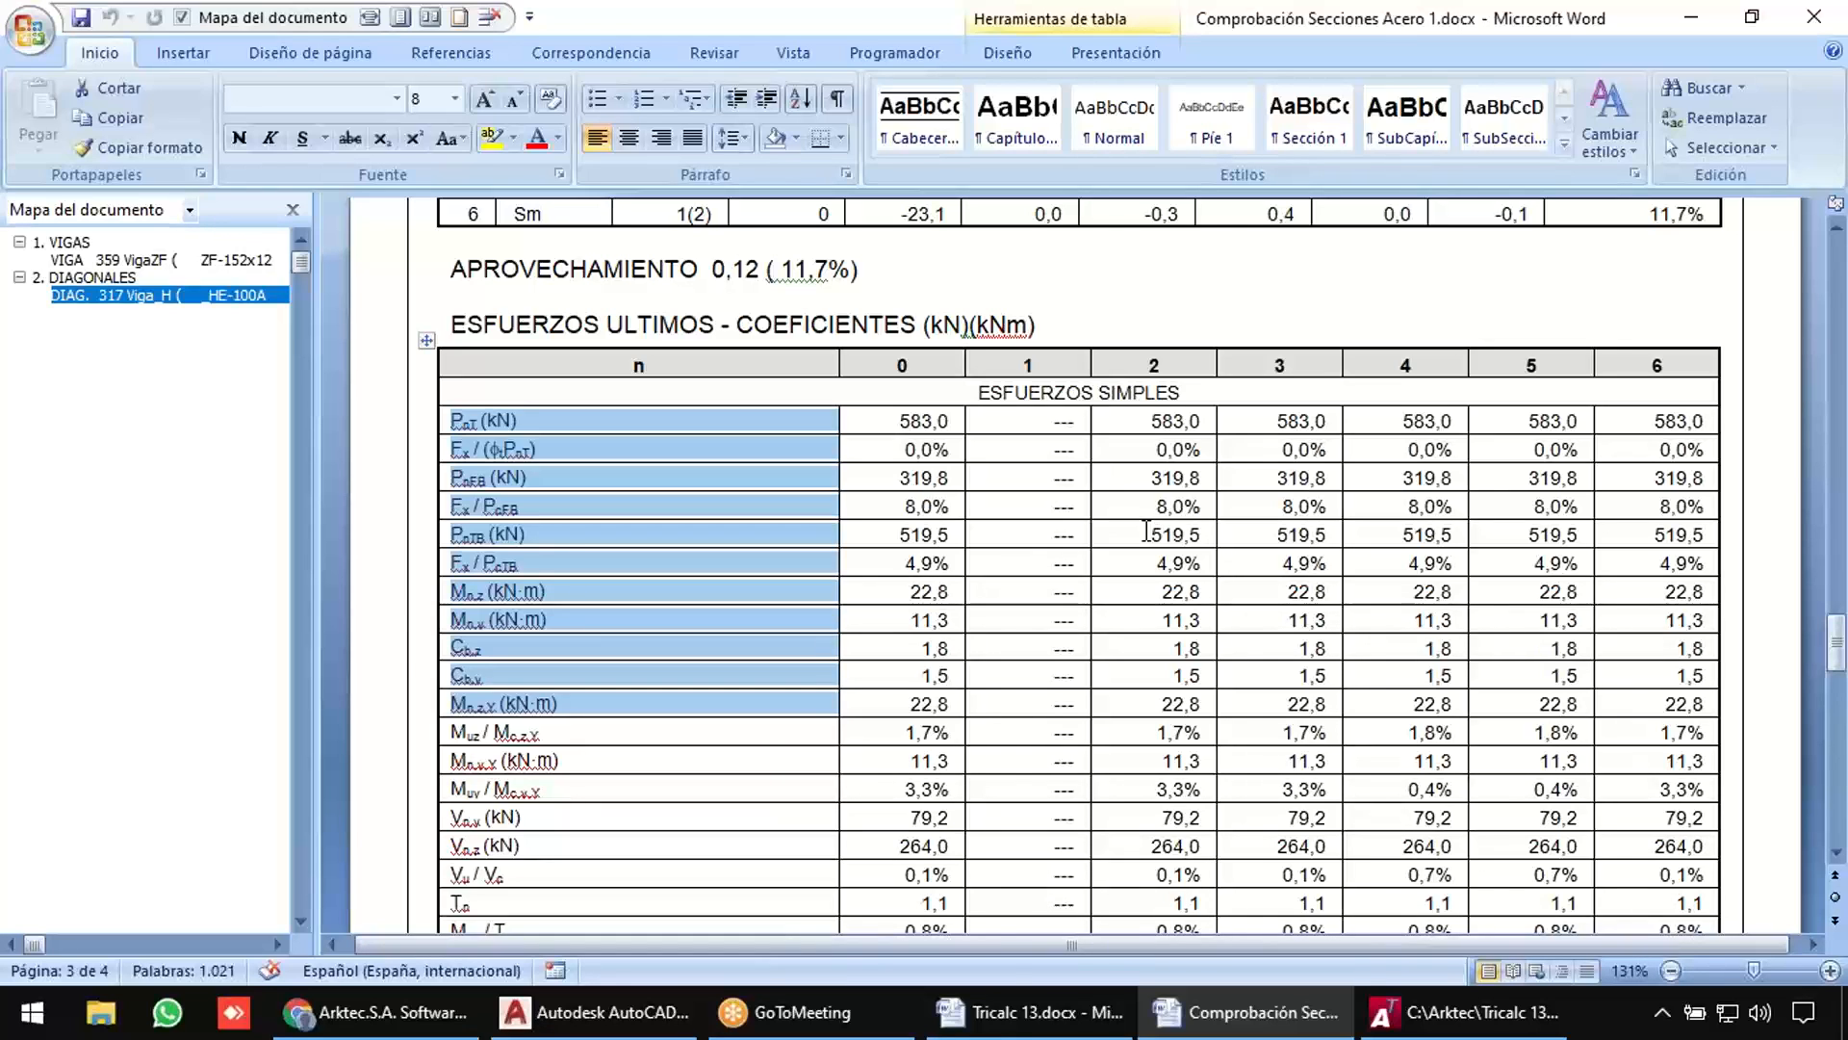
pyautogui.moveTo(1146, 530); pyautogui.dragTo(1319, 620)
pyautogui.scroll(-3, 1251, 600)
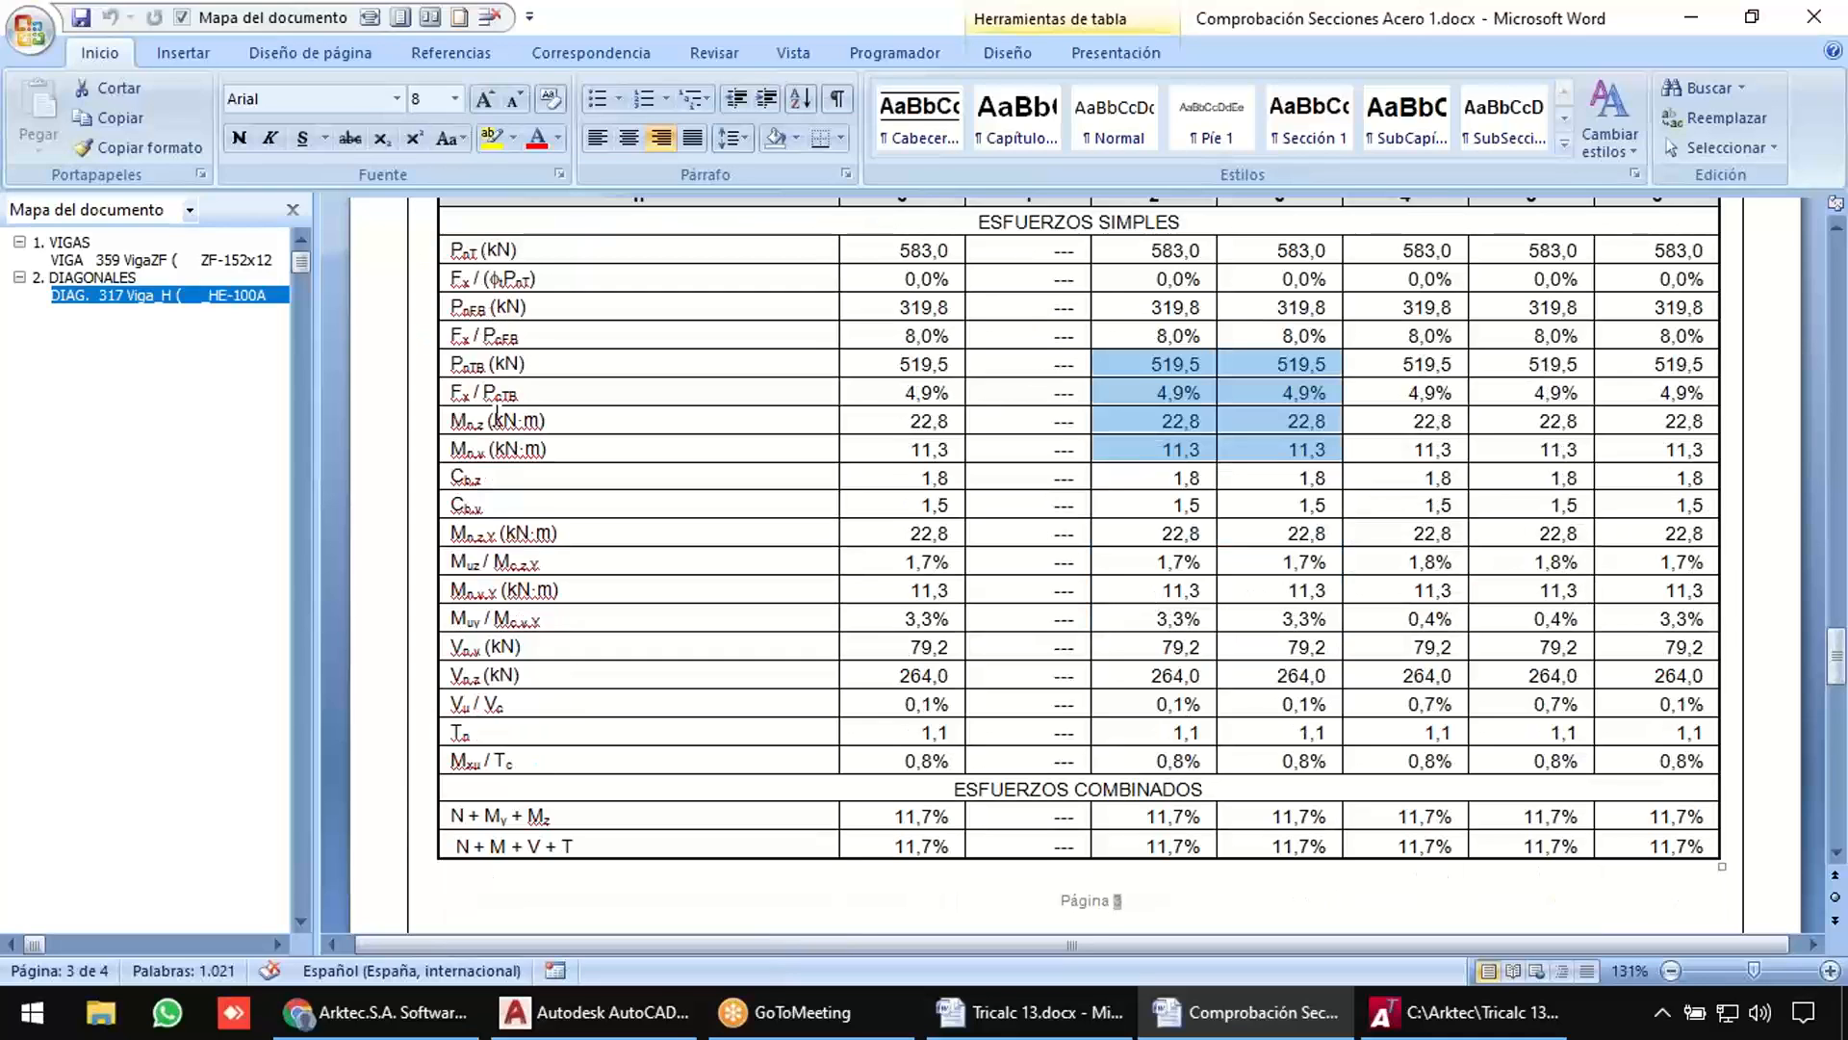
pyautogui.moveTo(498, 421); pyautogui.dragTo(503, 450)
pyautogui.moveTo(518, 685); pyautogui.dragTo(520, 724)
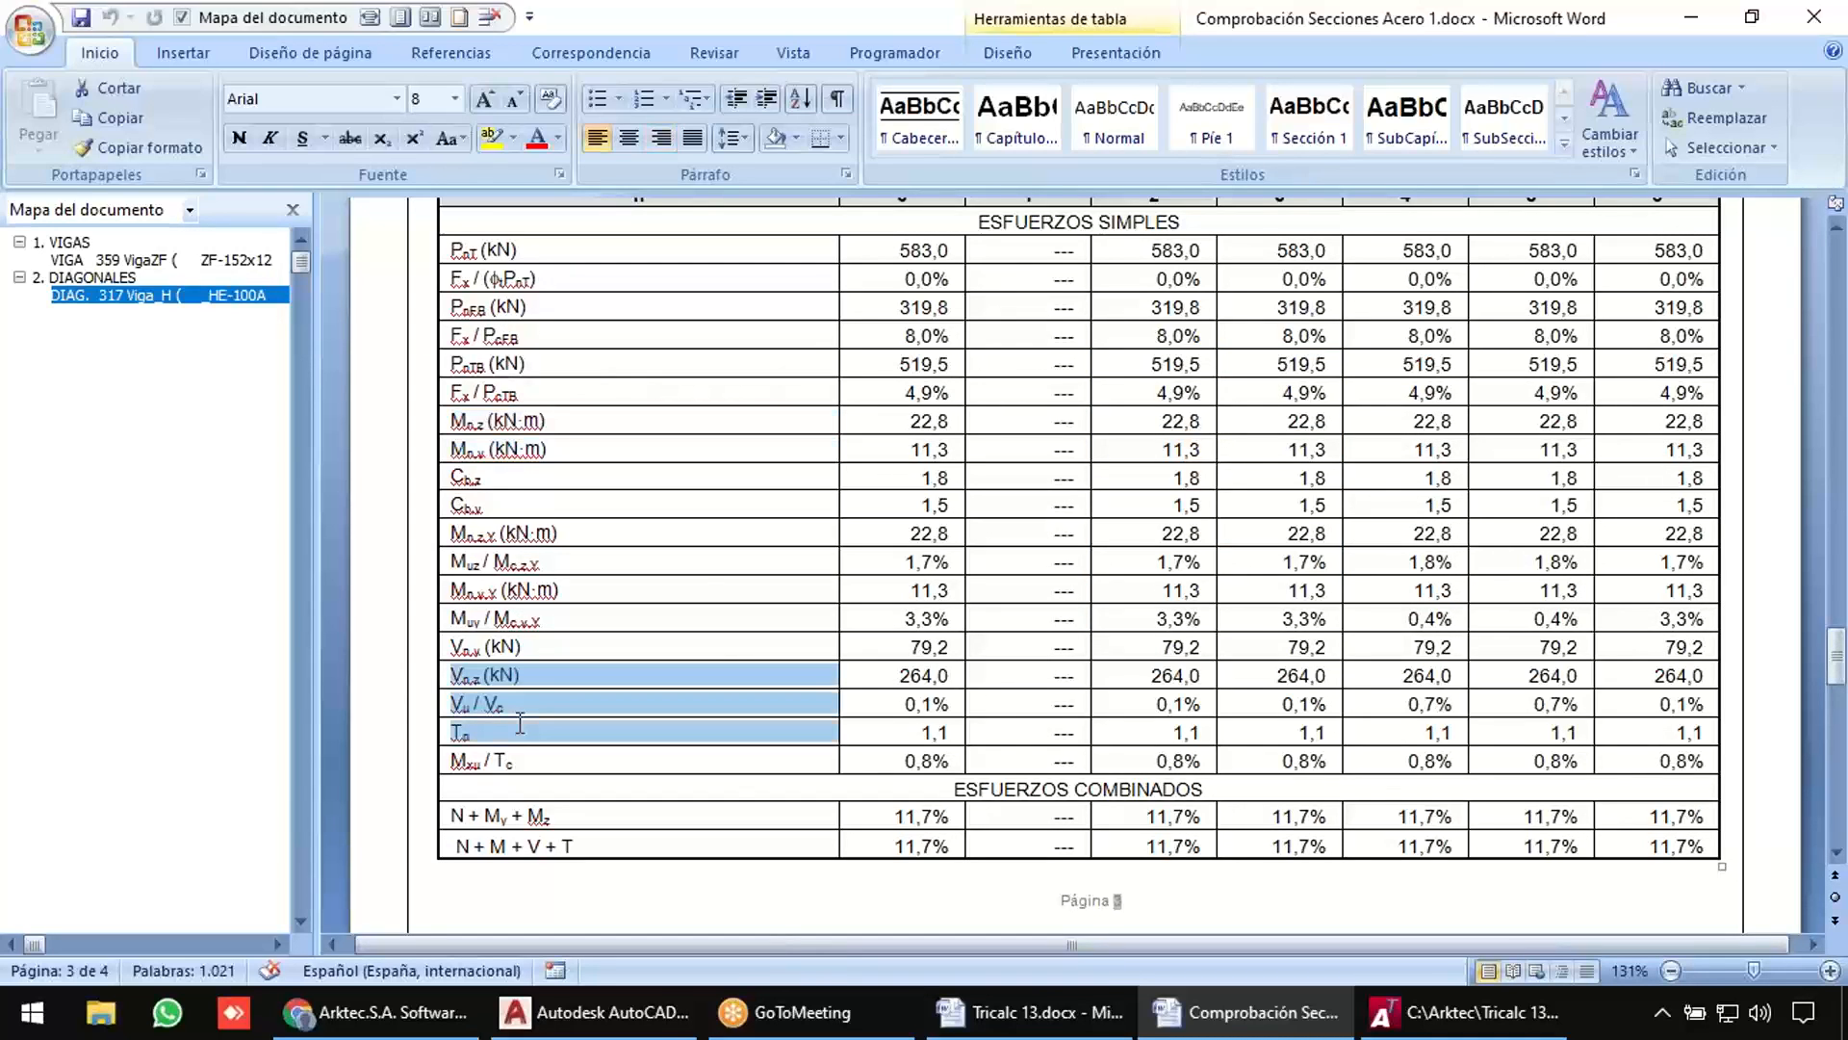
# Examine the Esfuerzos combinados section for diagonal 317, including the N + M + V + T row, through to the report's last page.
pyautogui.scroll(-3, 674, 712)
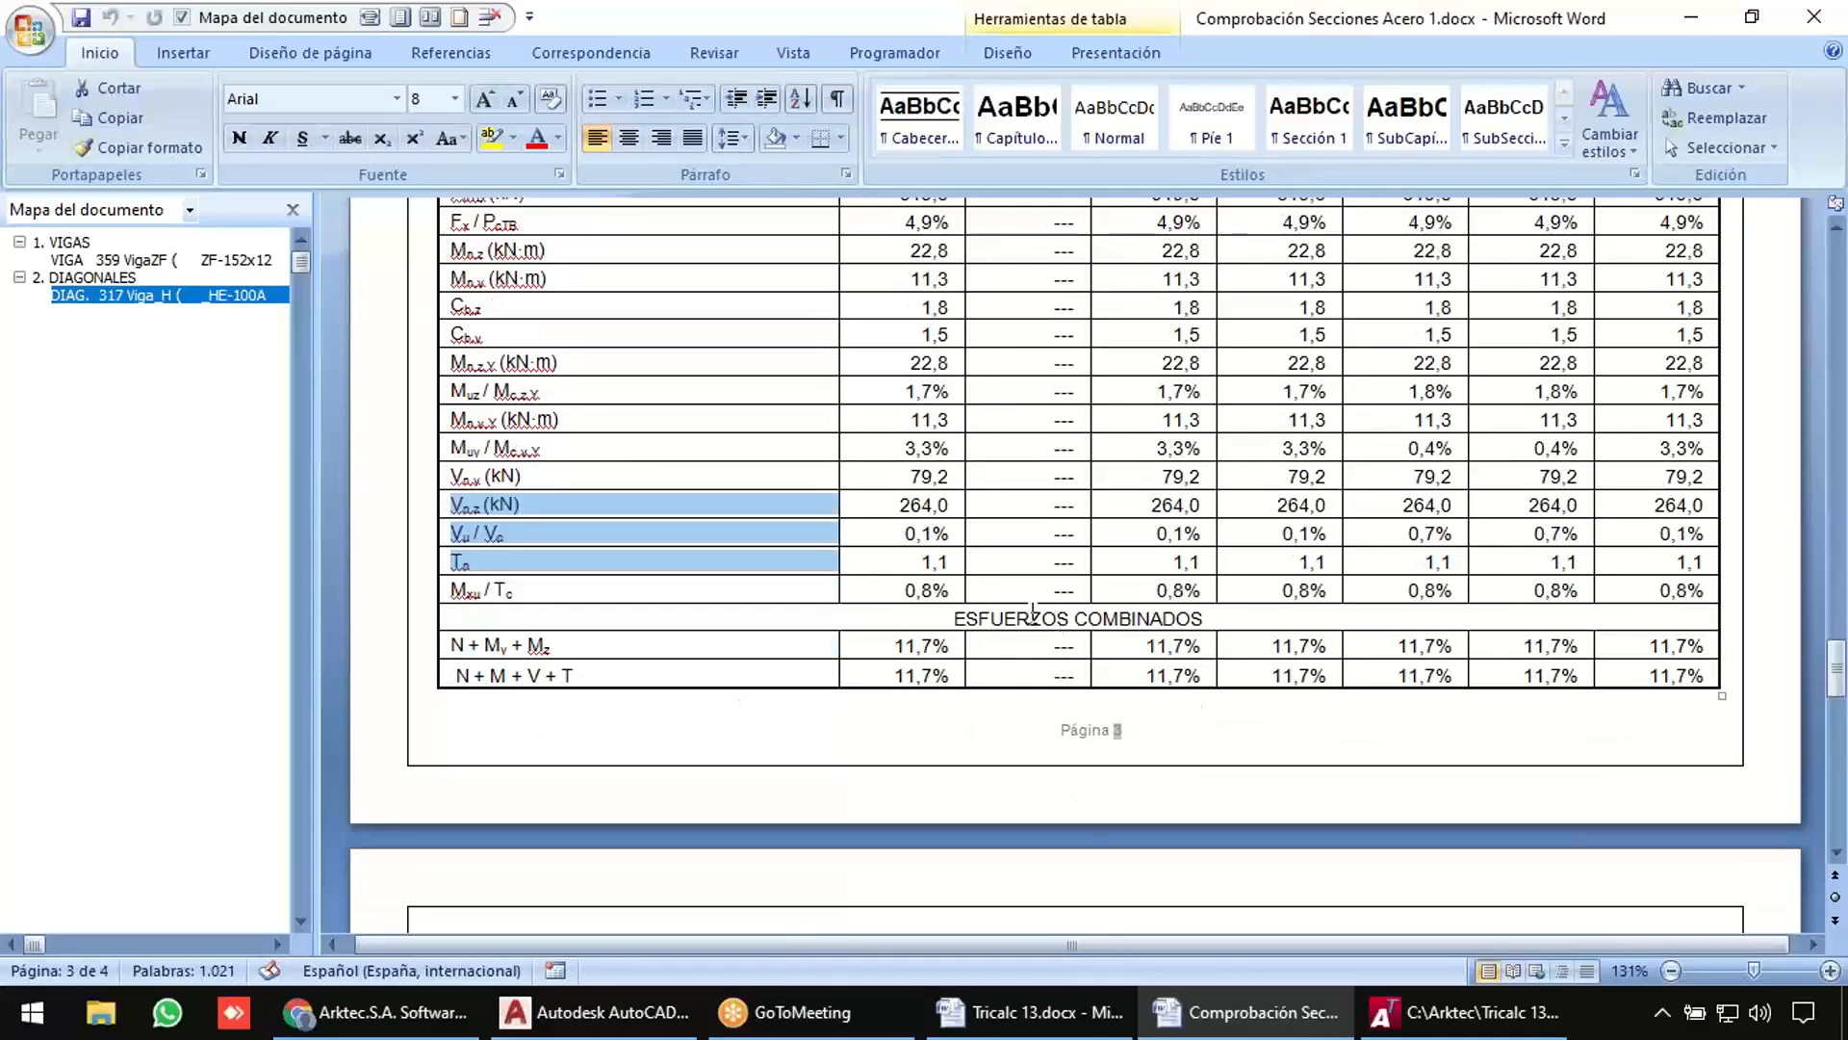
pyautogui.moveTo(1034, 616); pyautogui.dragTo(1180, 626)
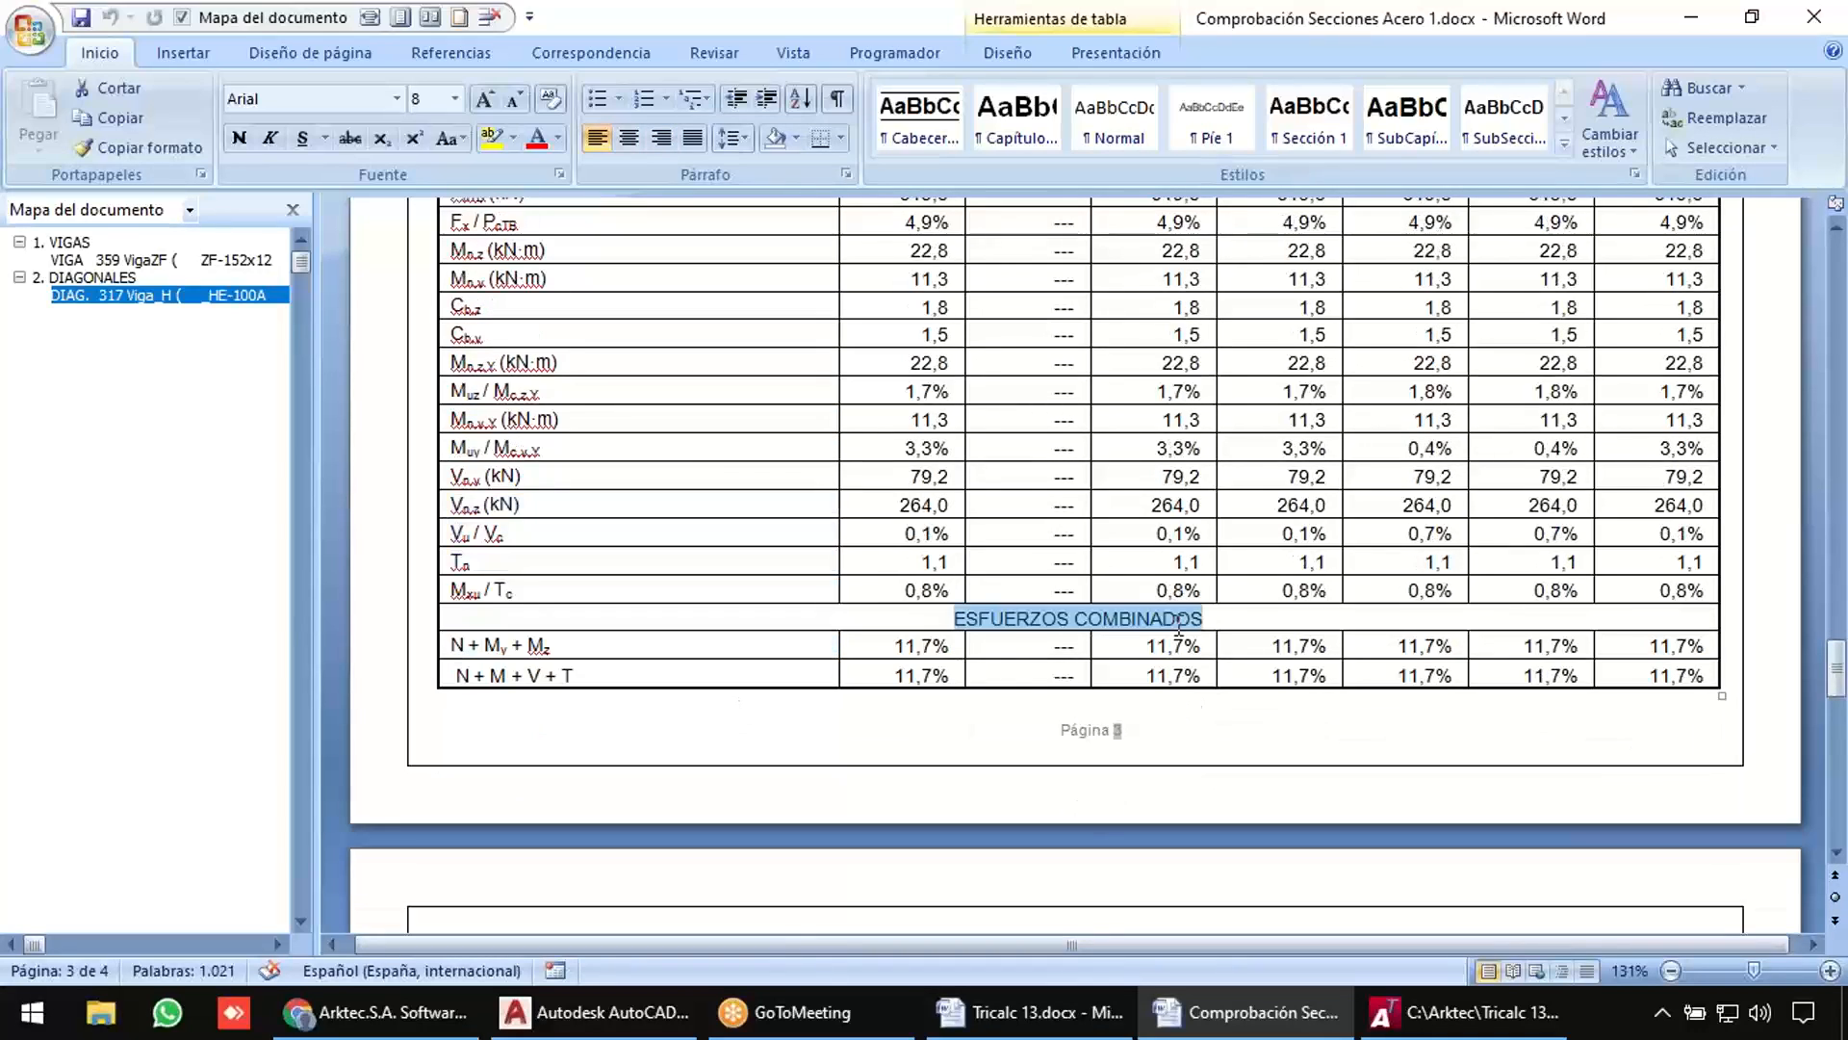
pyautogui.click(587, 674)
pyautogui.scroll(-4, 635, 664)
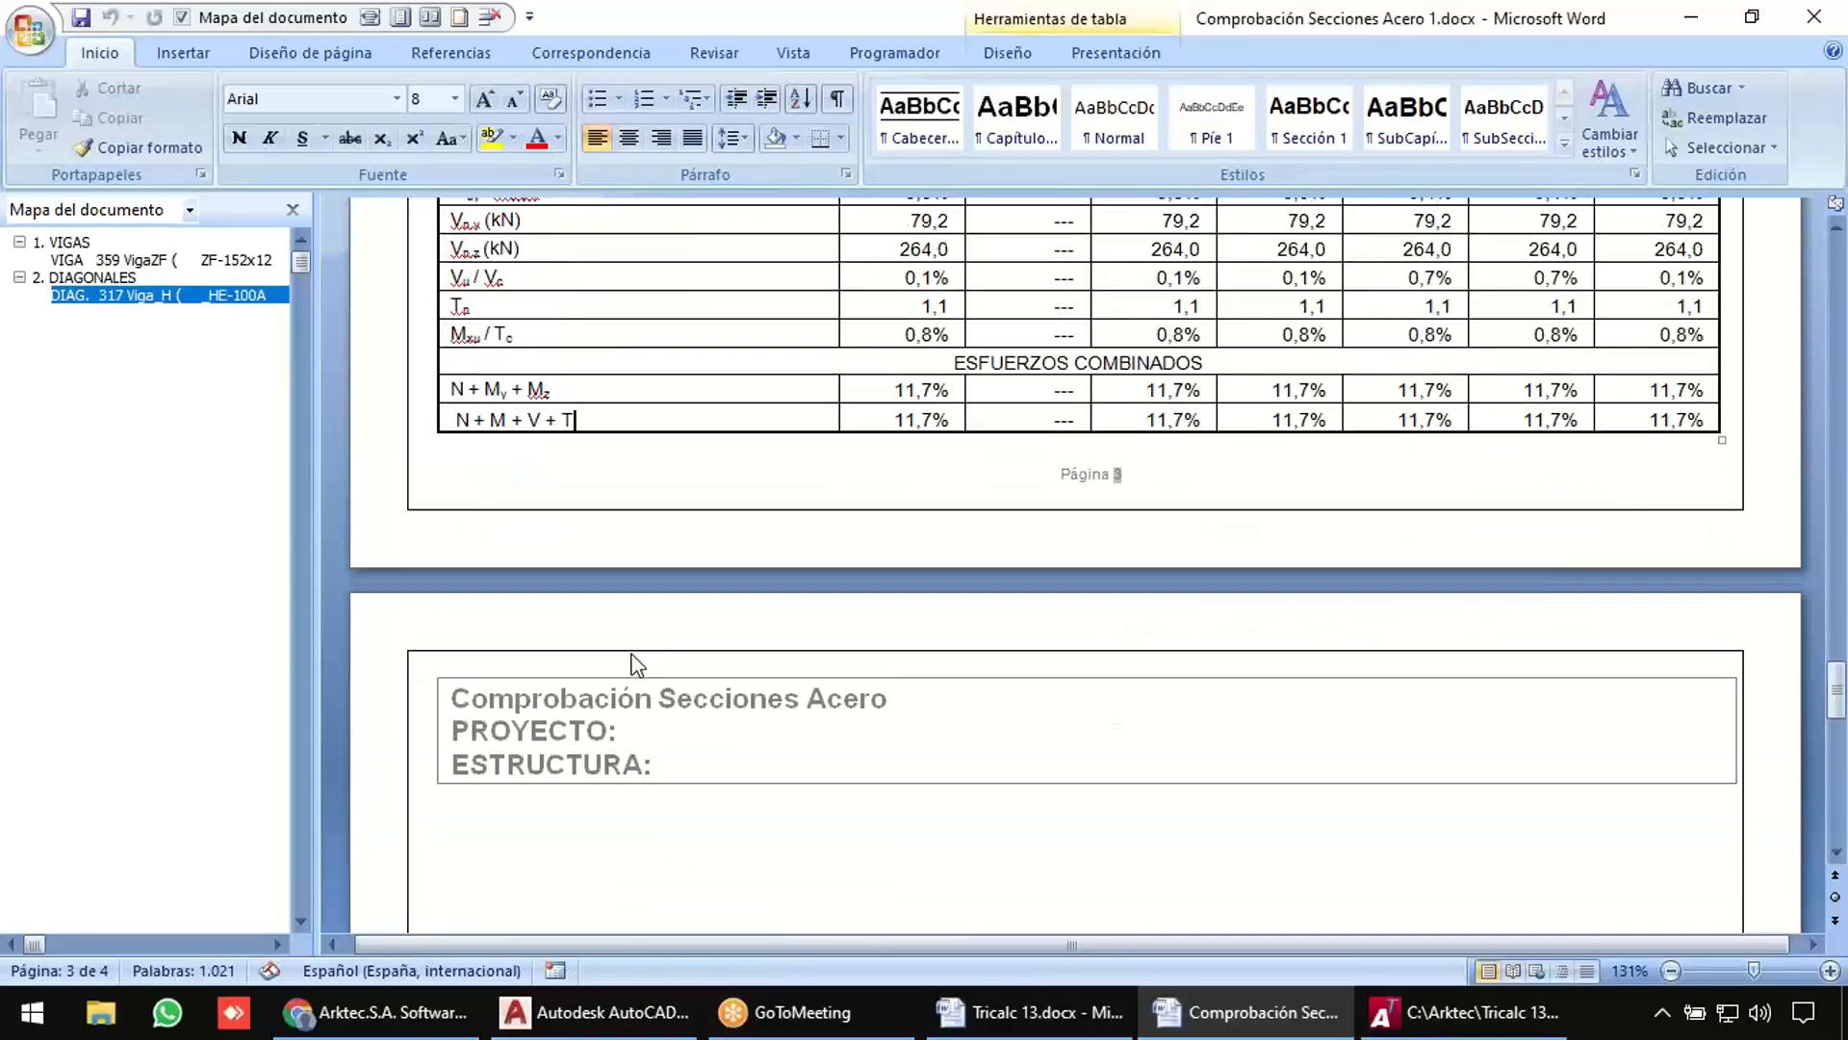
pyautogui.scroll(-10, 631, 660)
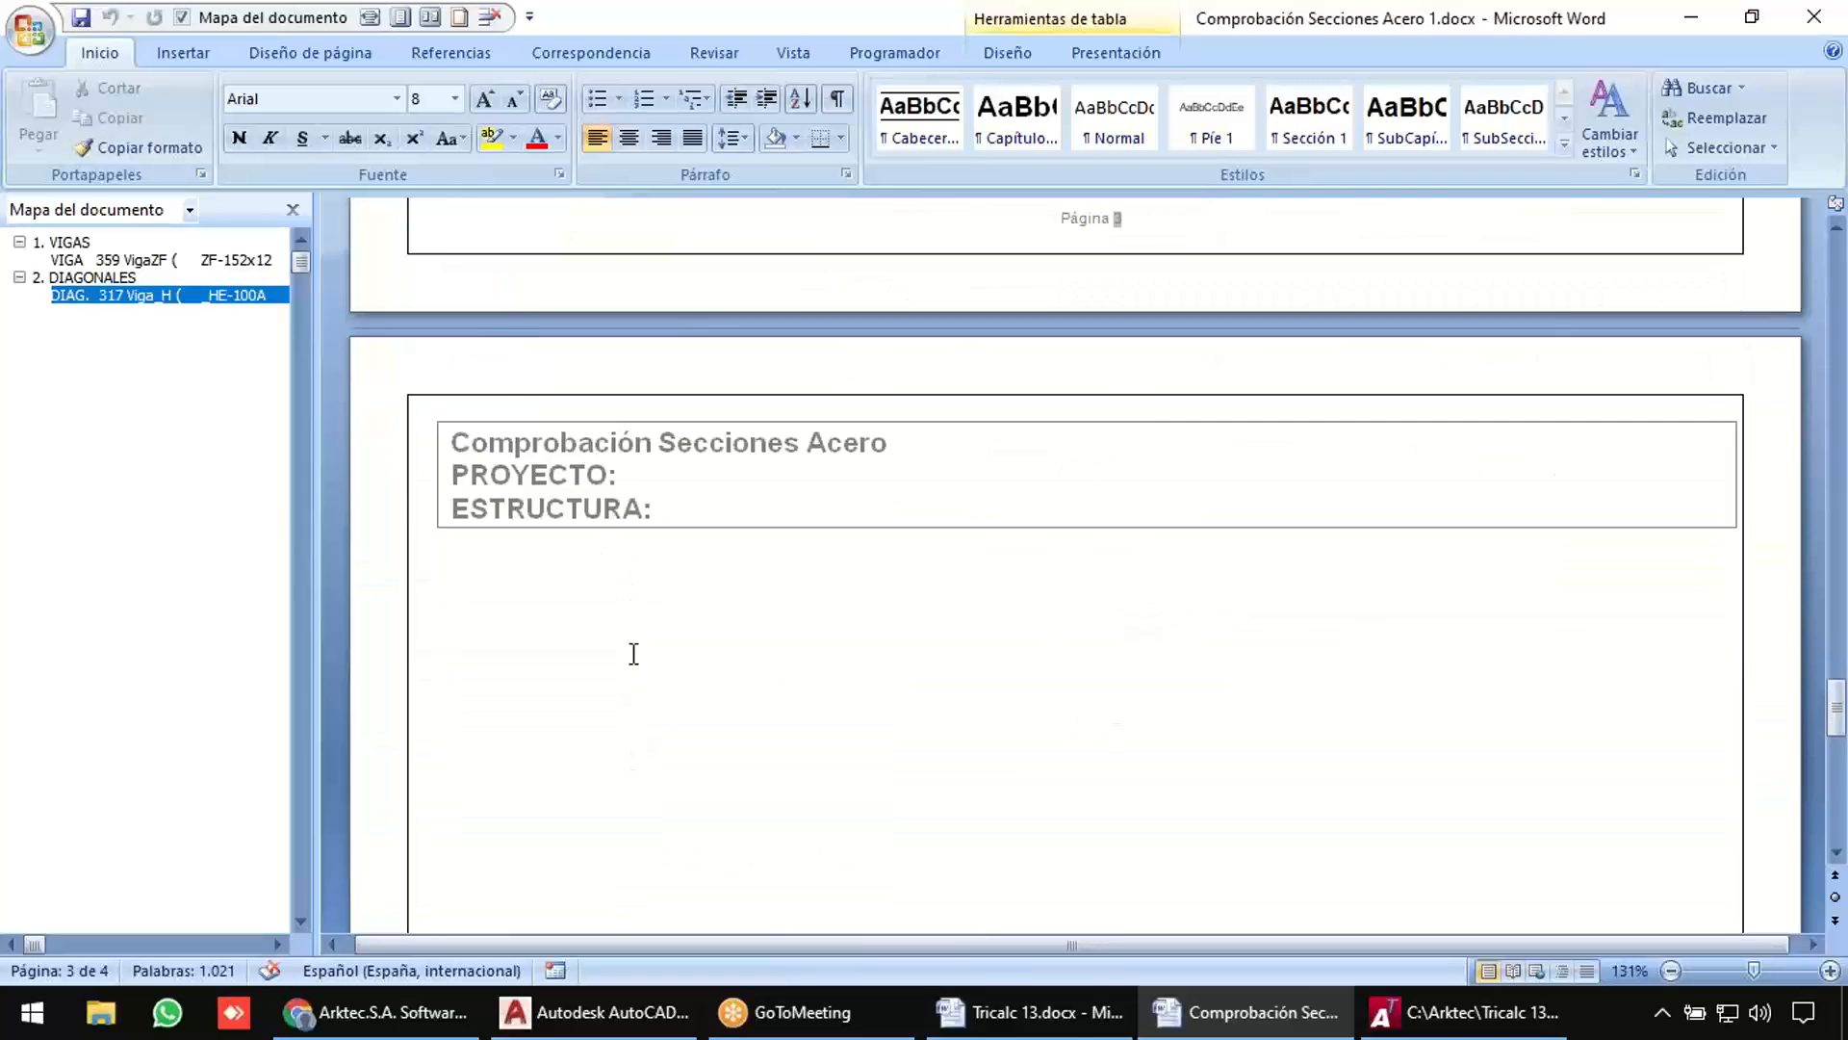
# Go to beam 359 ZF-152x12 in the report and highlight the row labels under Términos de sección.
pyautogui.click(174, 260)
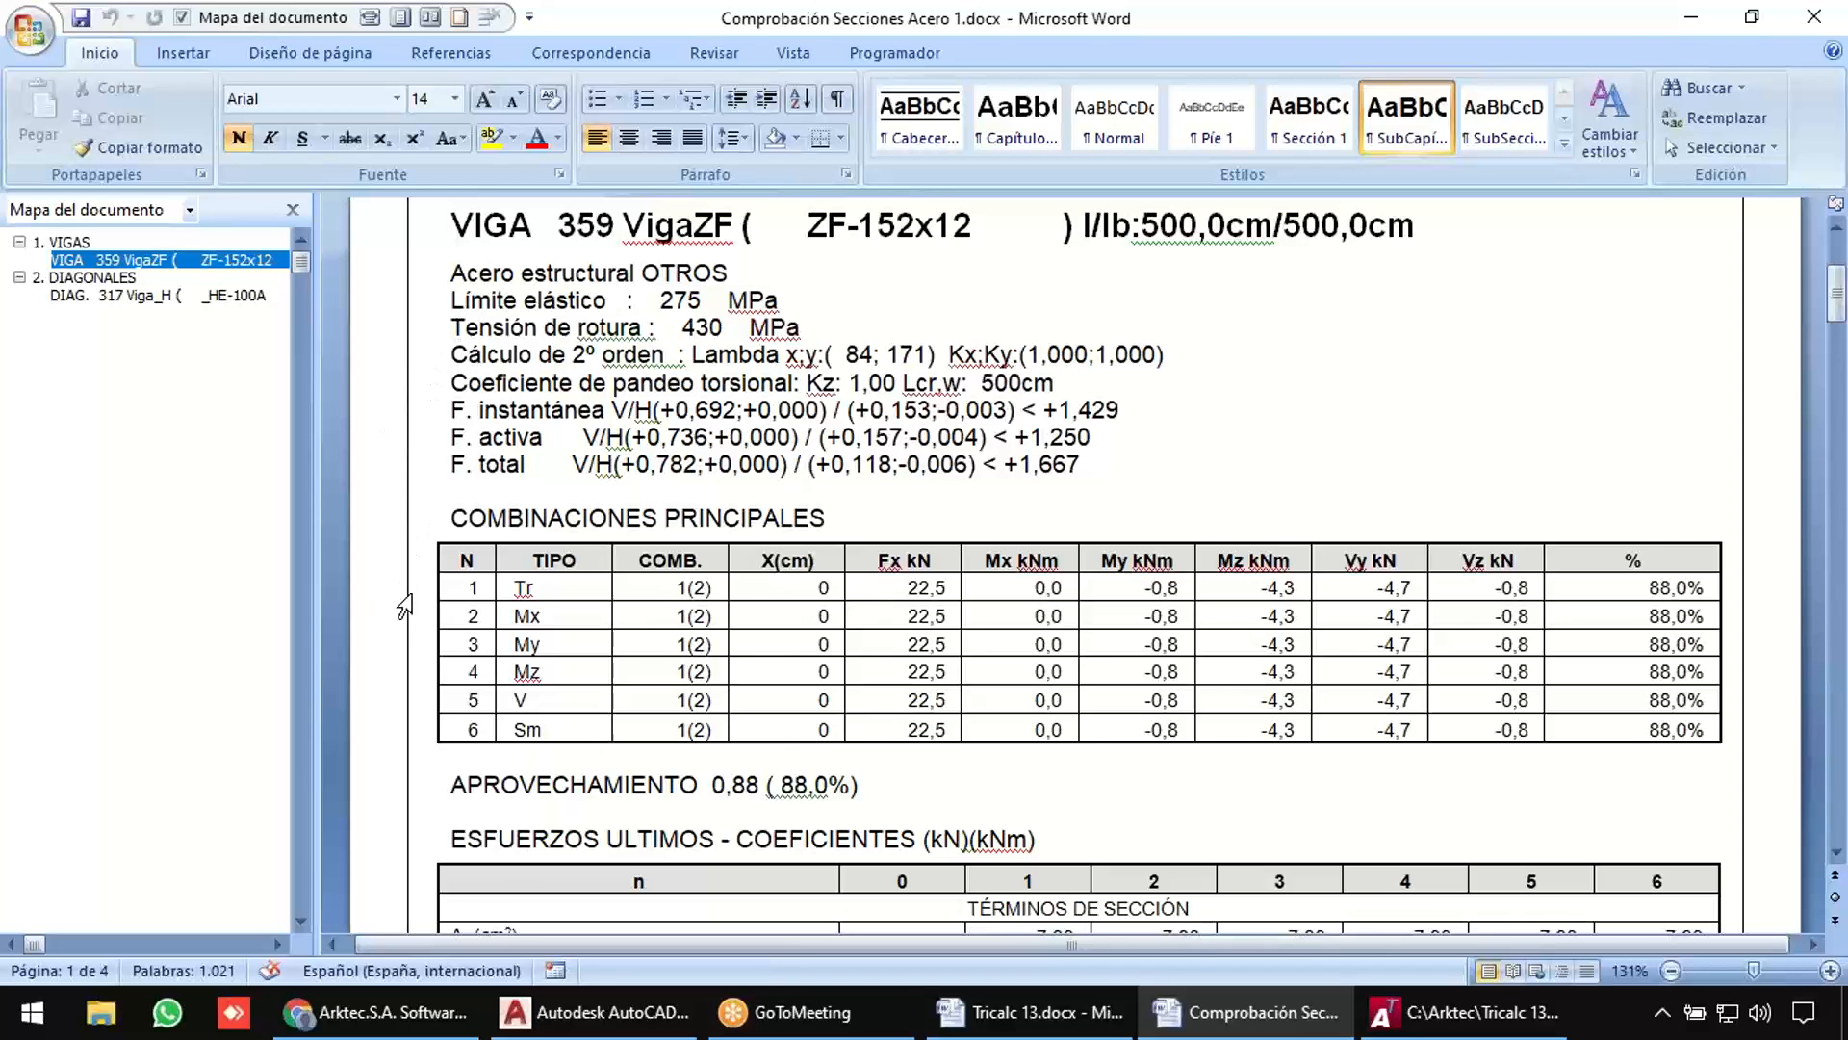
pyautogui.scroll(-5, 404, 607)
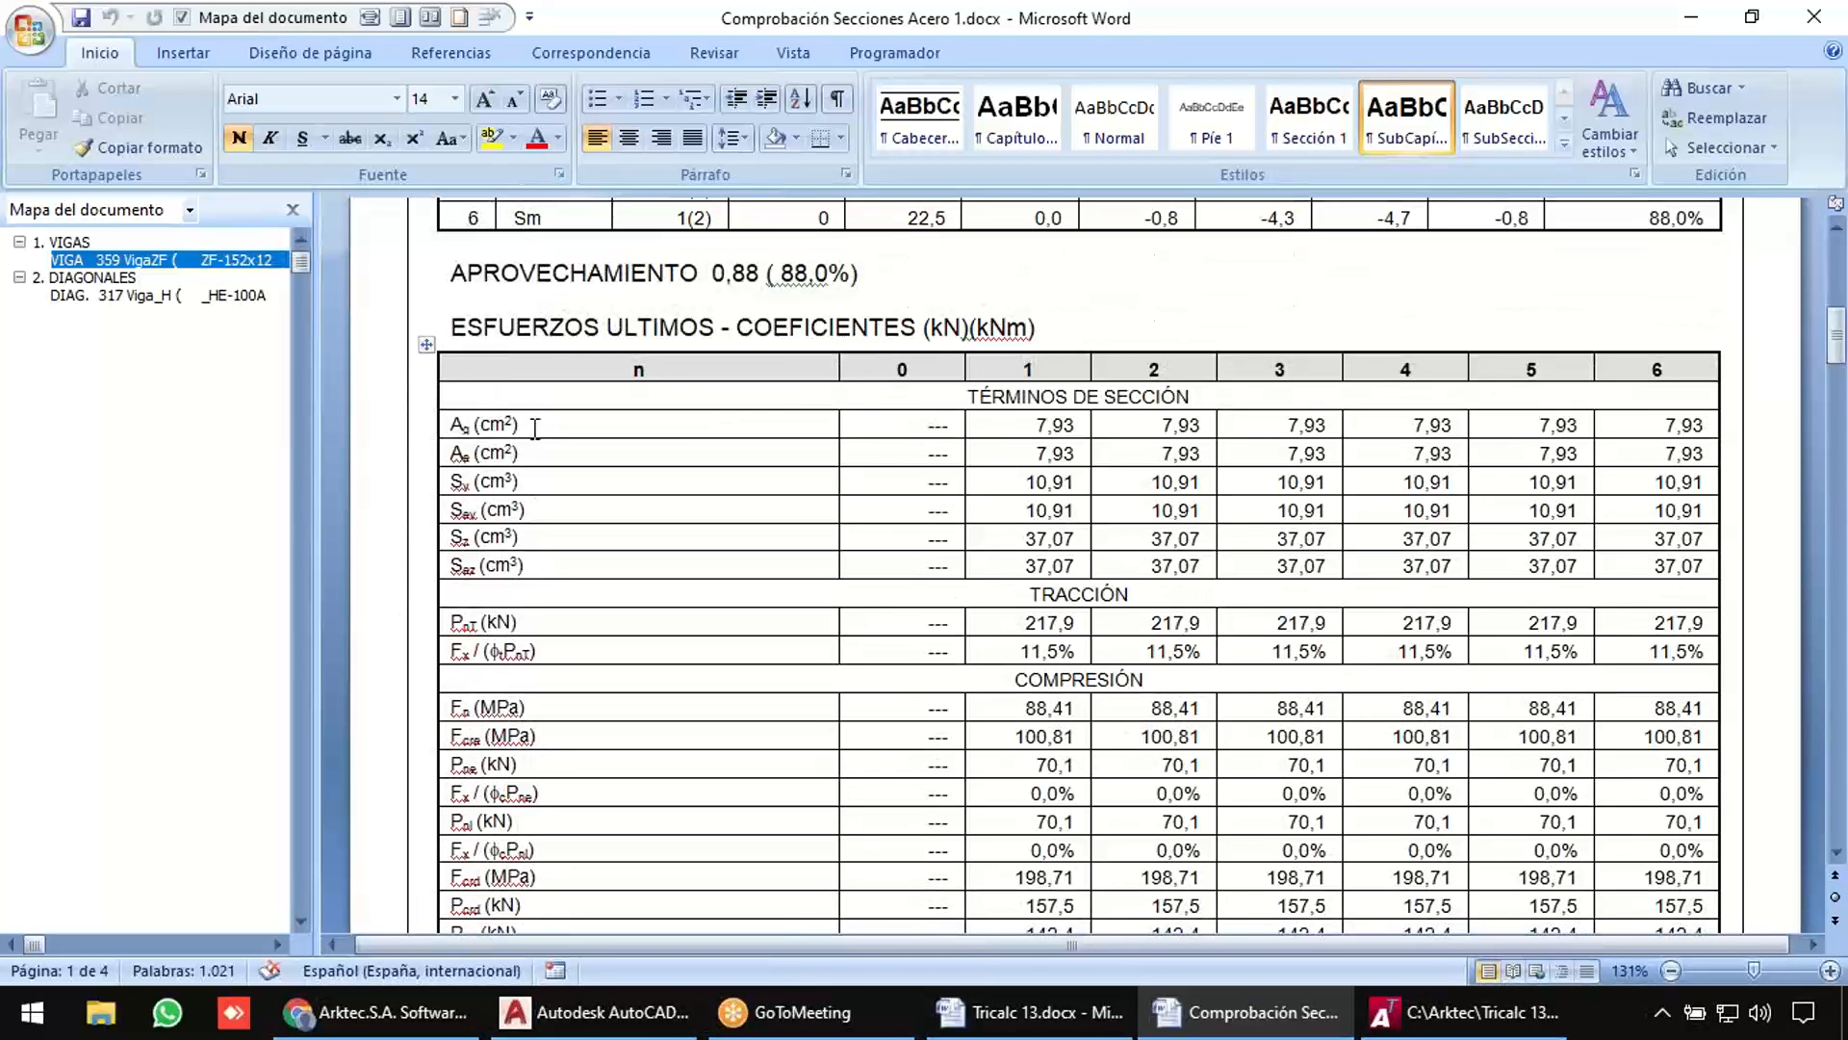
pyautogui.moveTo(525, 426); pyautogui.dragTo(580, 570)
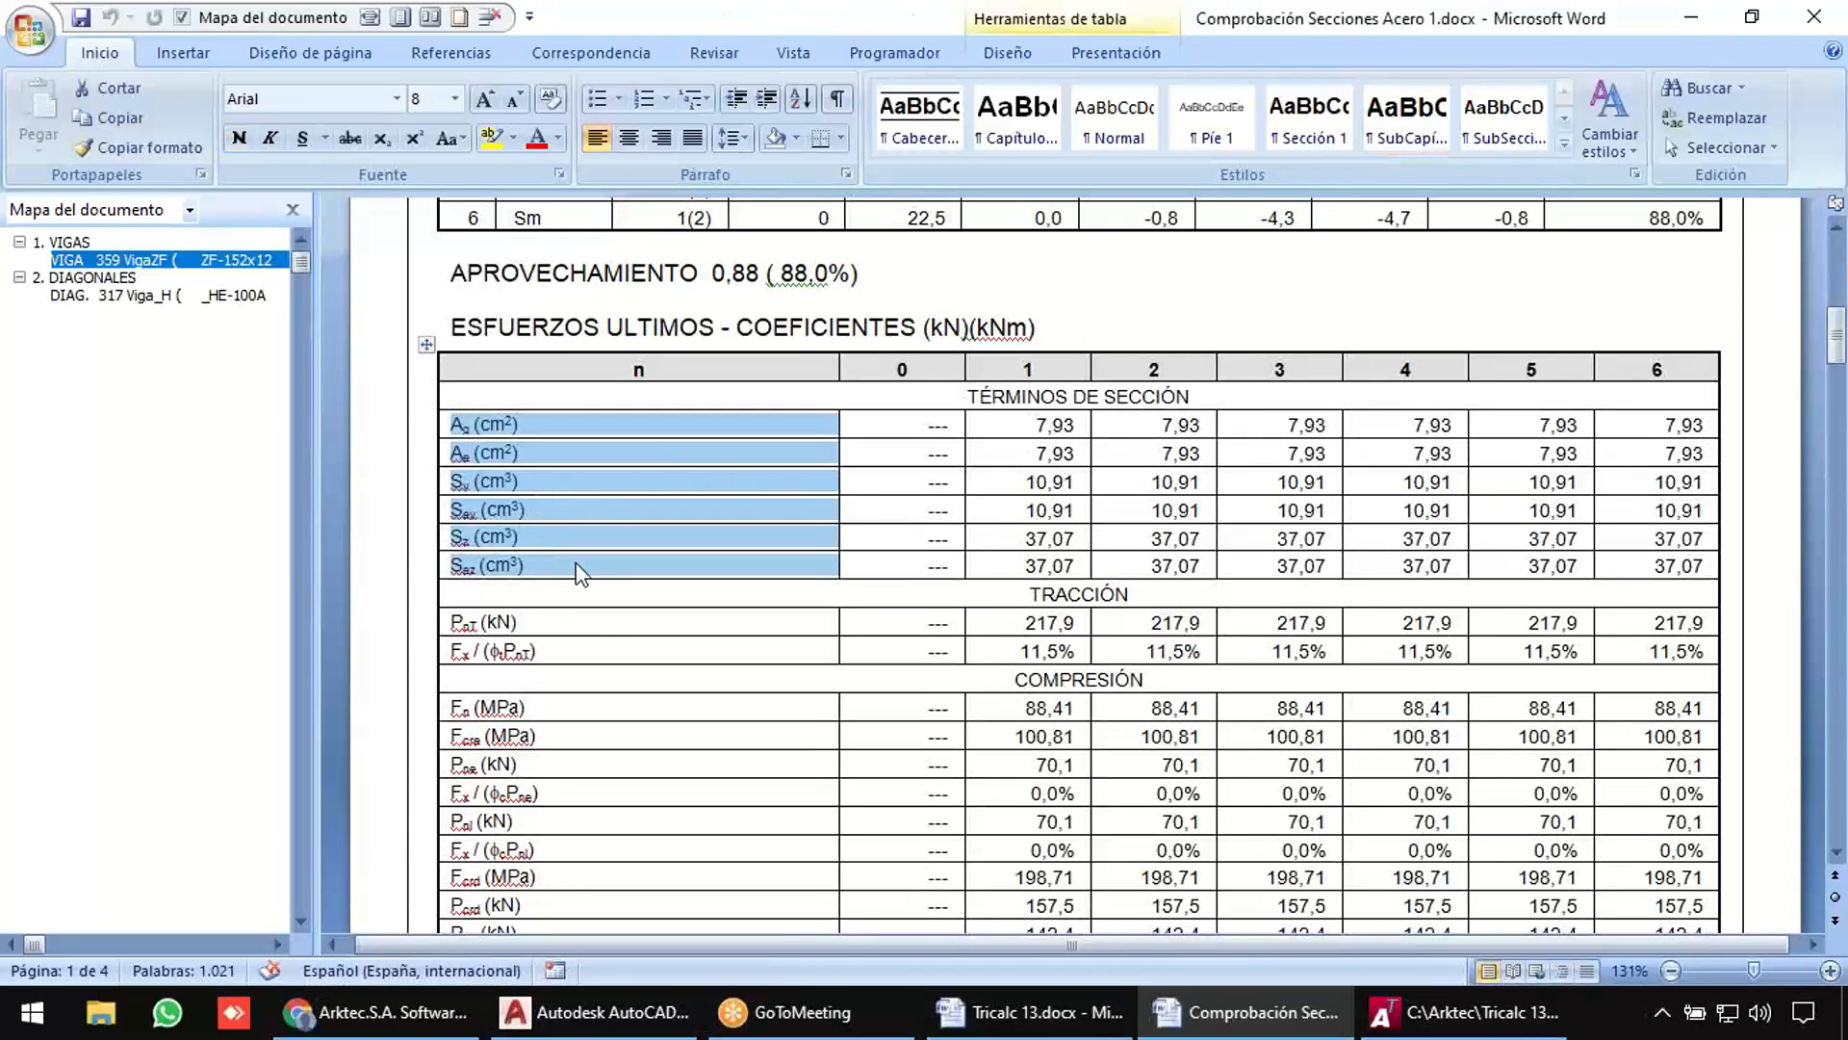
# Review beam 359's tension, compression, bending and shear checks, and highlight the N + My + Mz combined utilisation percentages.
pyautogui.scroll(-3, 587, 564)
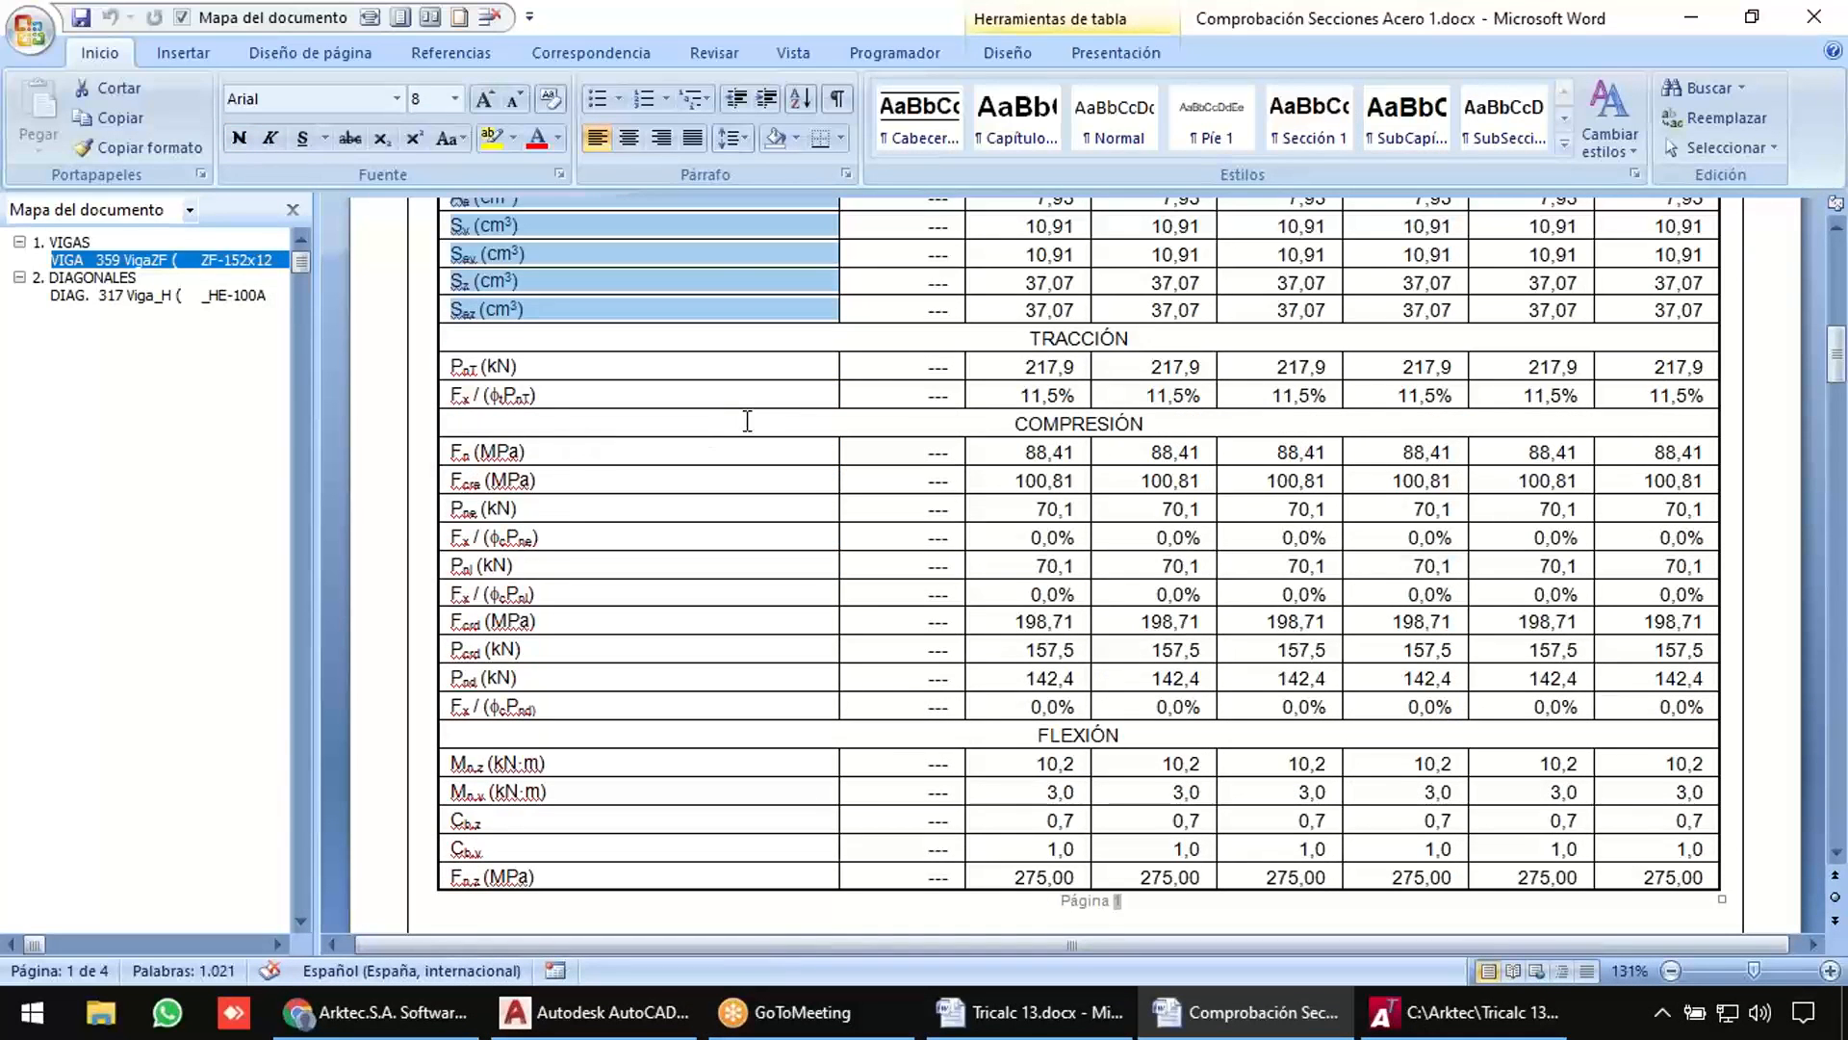
pyautogui.moveTo(1057, 337); pyautogui.dragTo(1087, 628)
pyautogui.scroll(-2, 1054, 582)
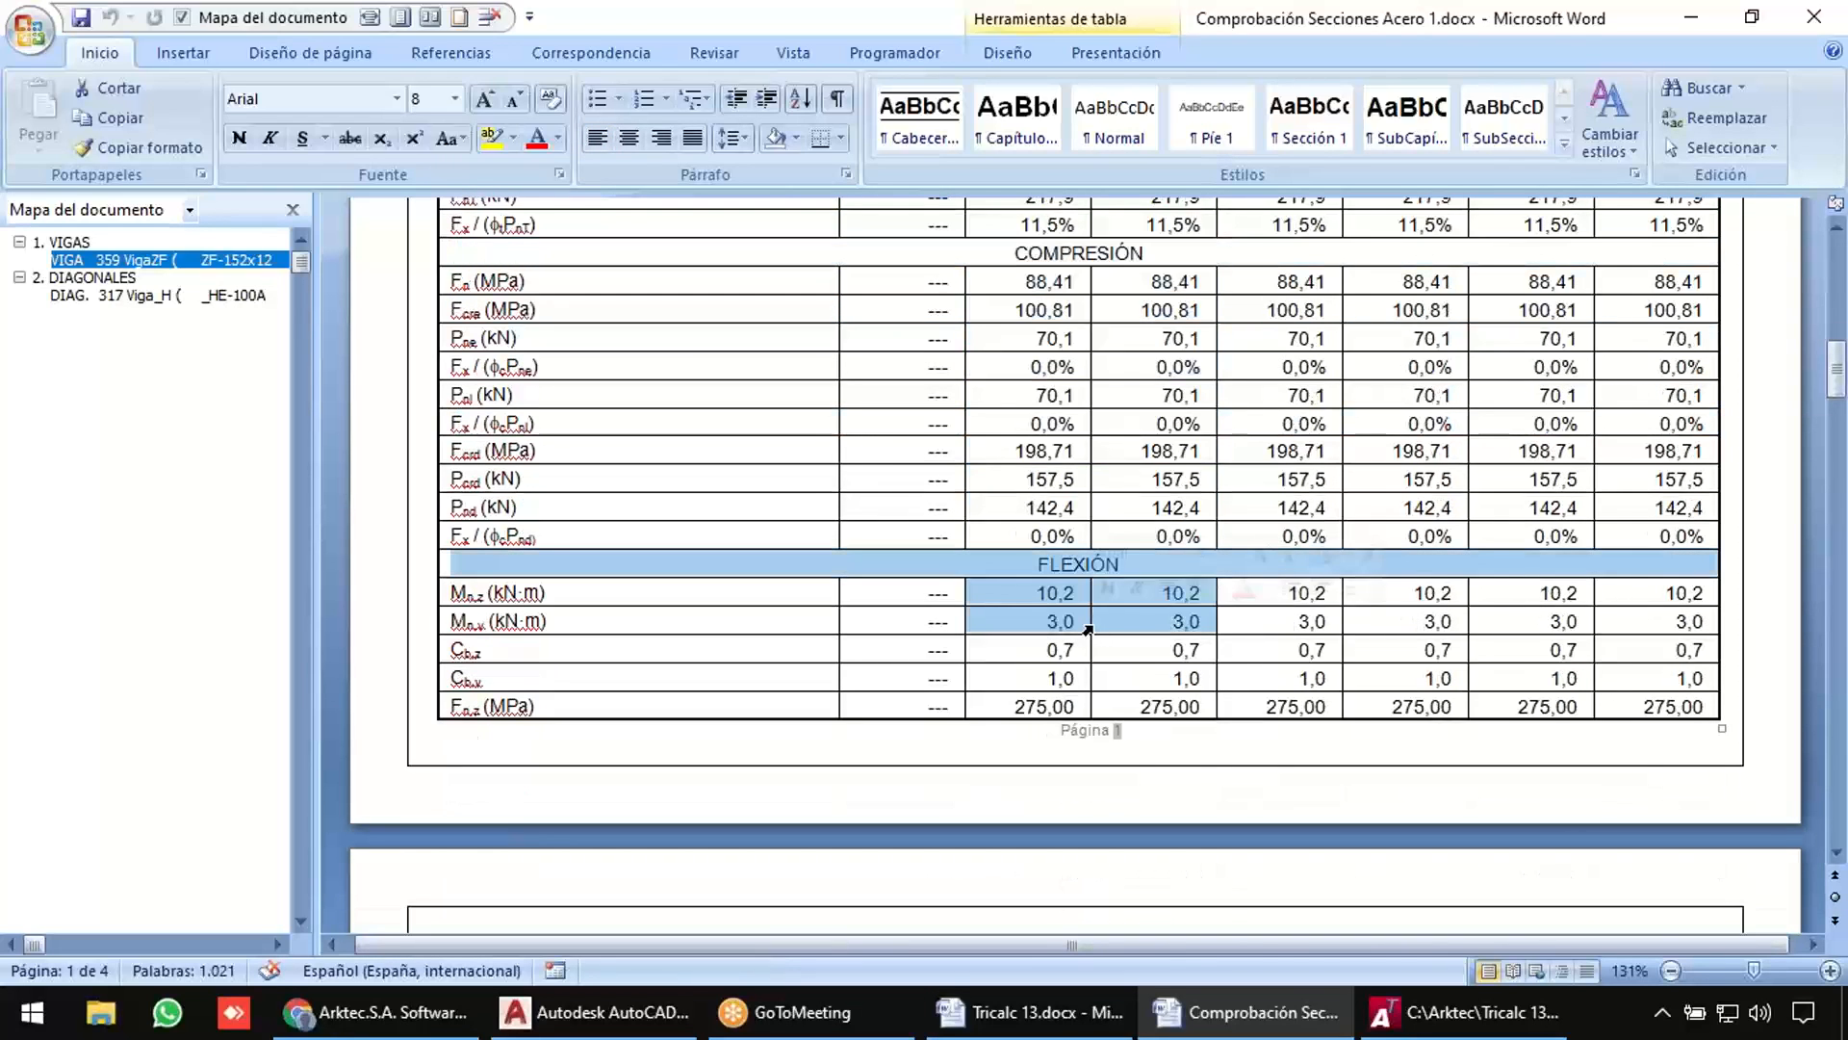
pyautogui.scroll(-8, 1088, 627)
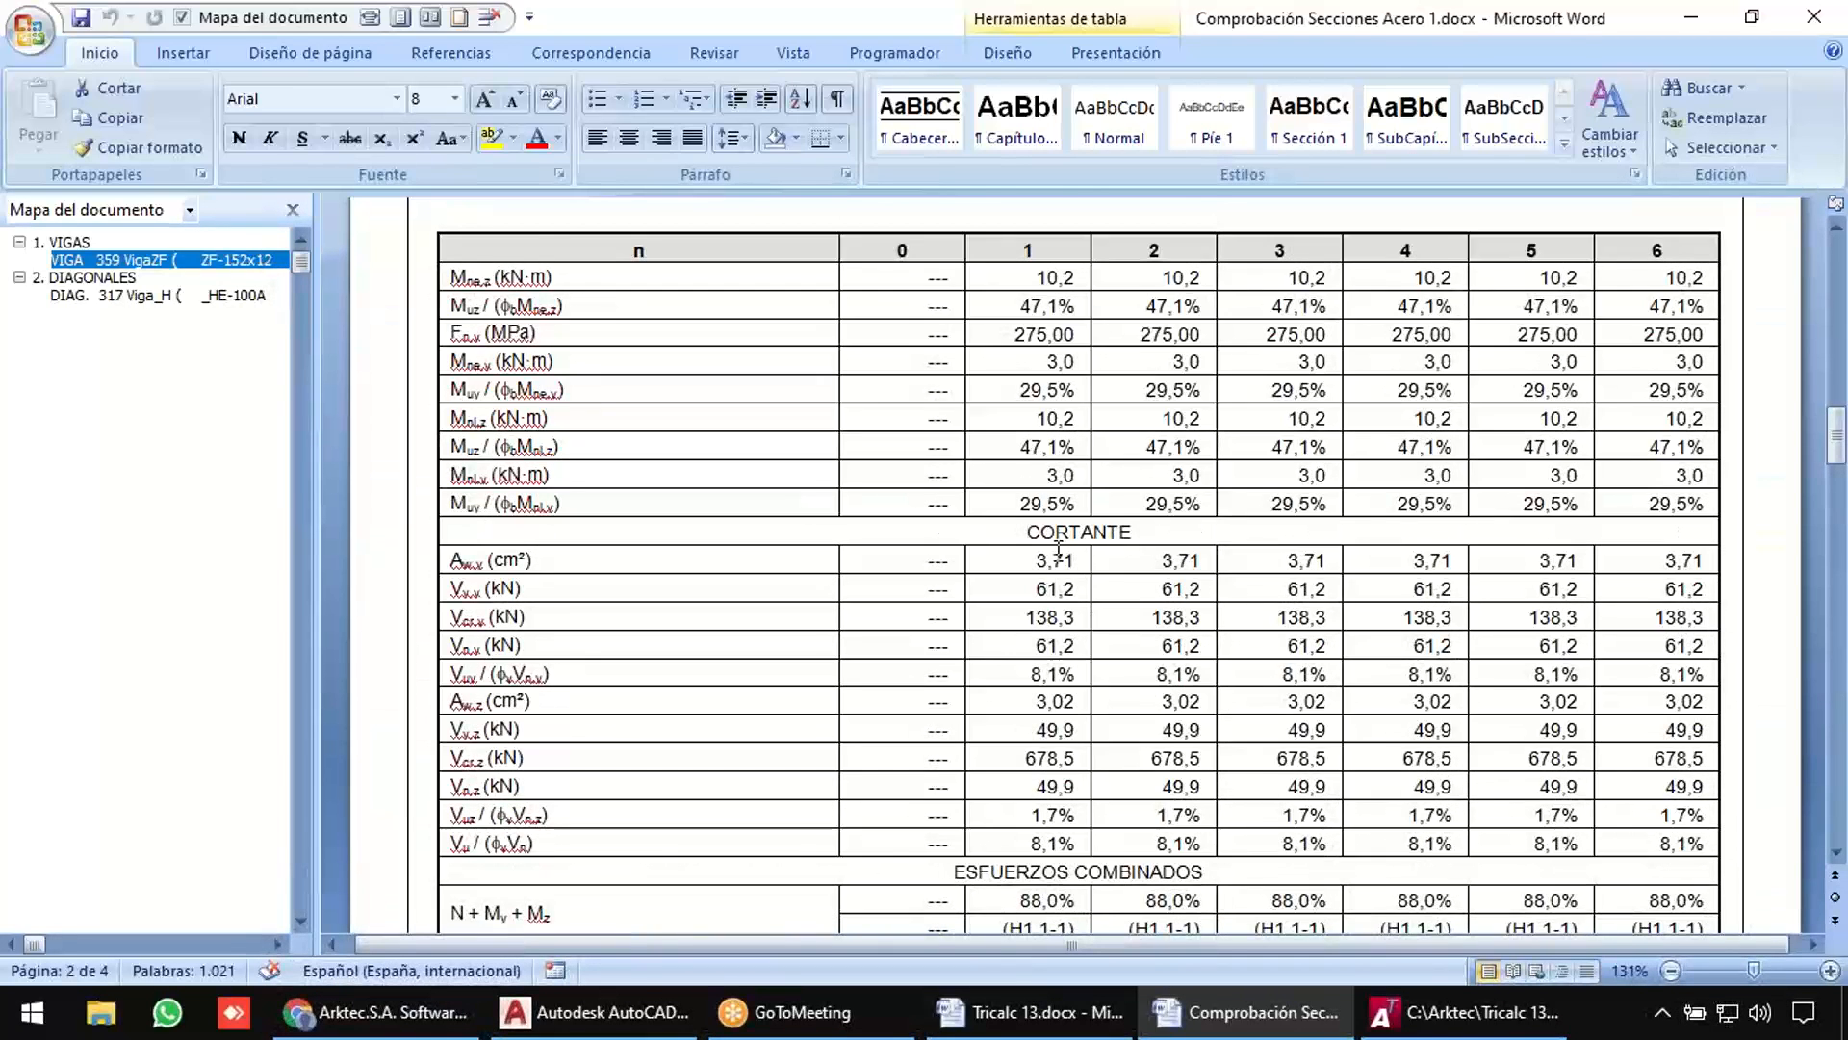
pyautogui.scroll(-3, 1059, 549)
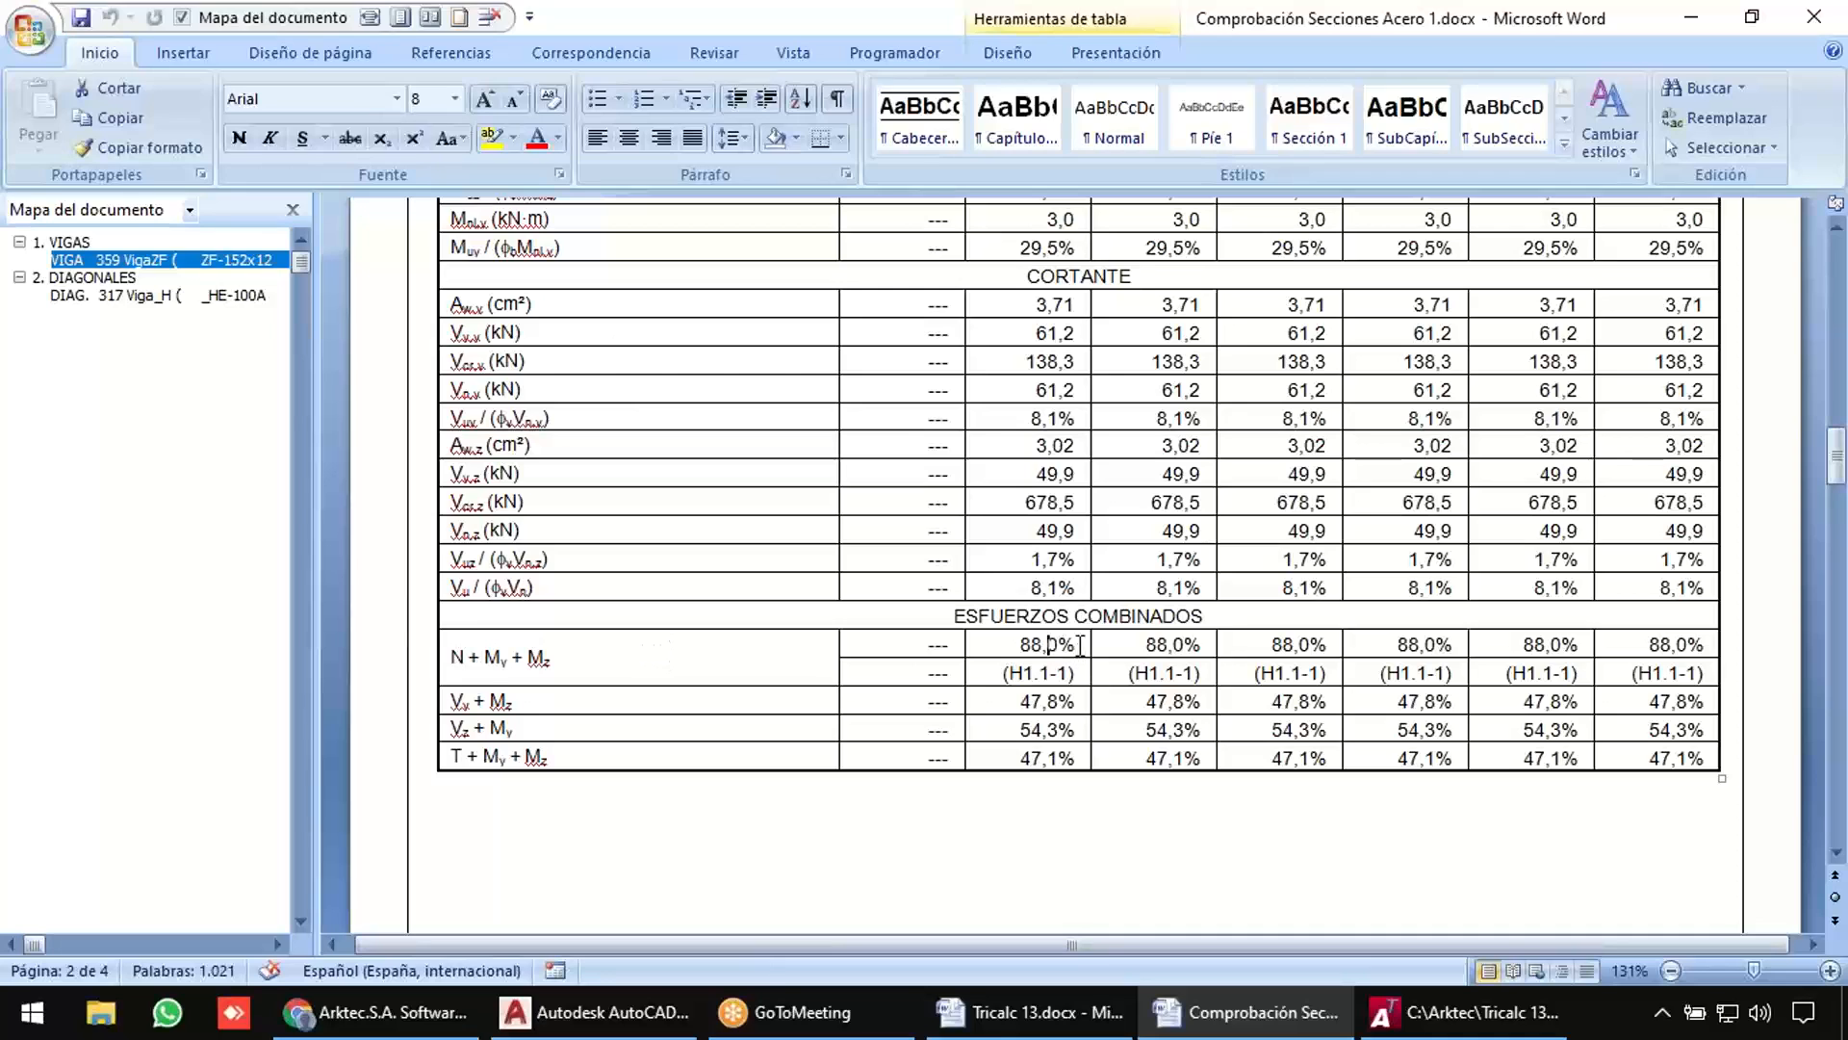
pyautogui.moveTo(1080, 645); pyautogui.dragTo(1626, 644)
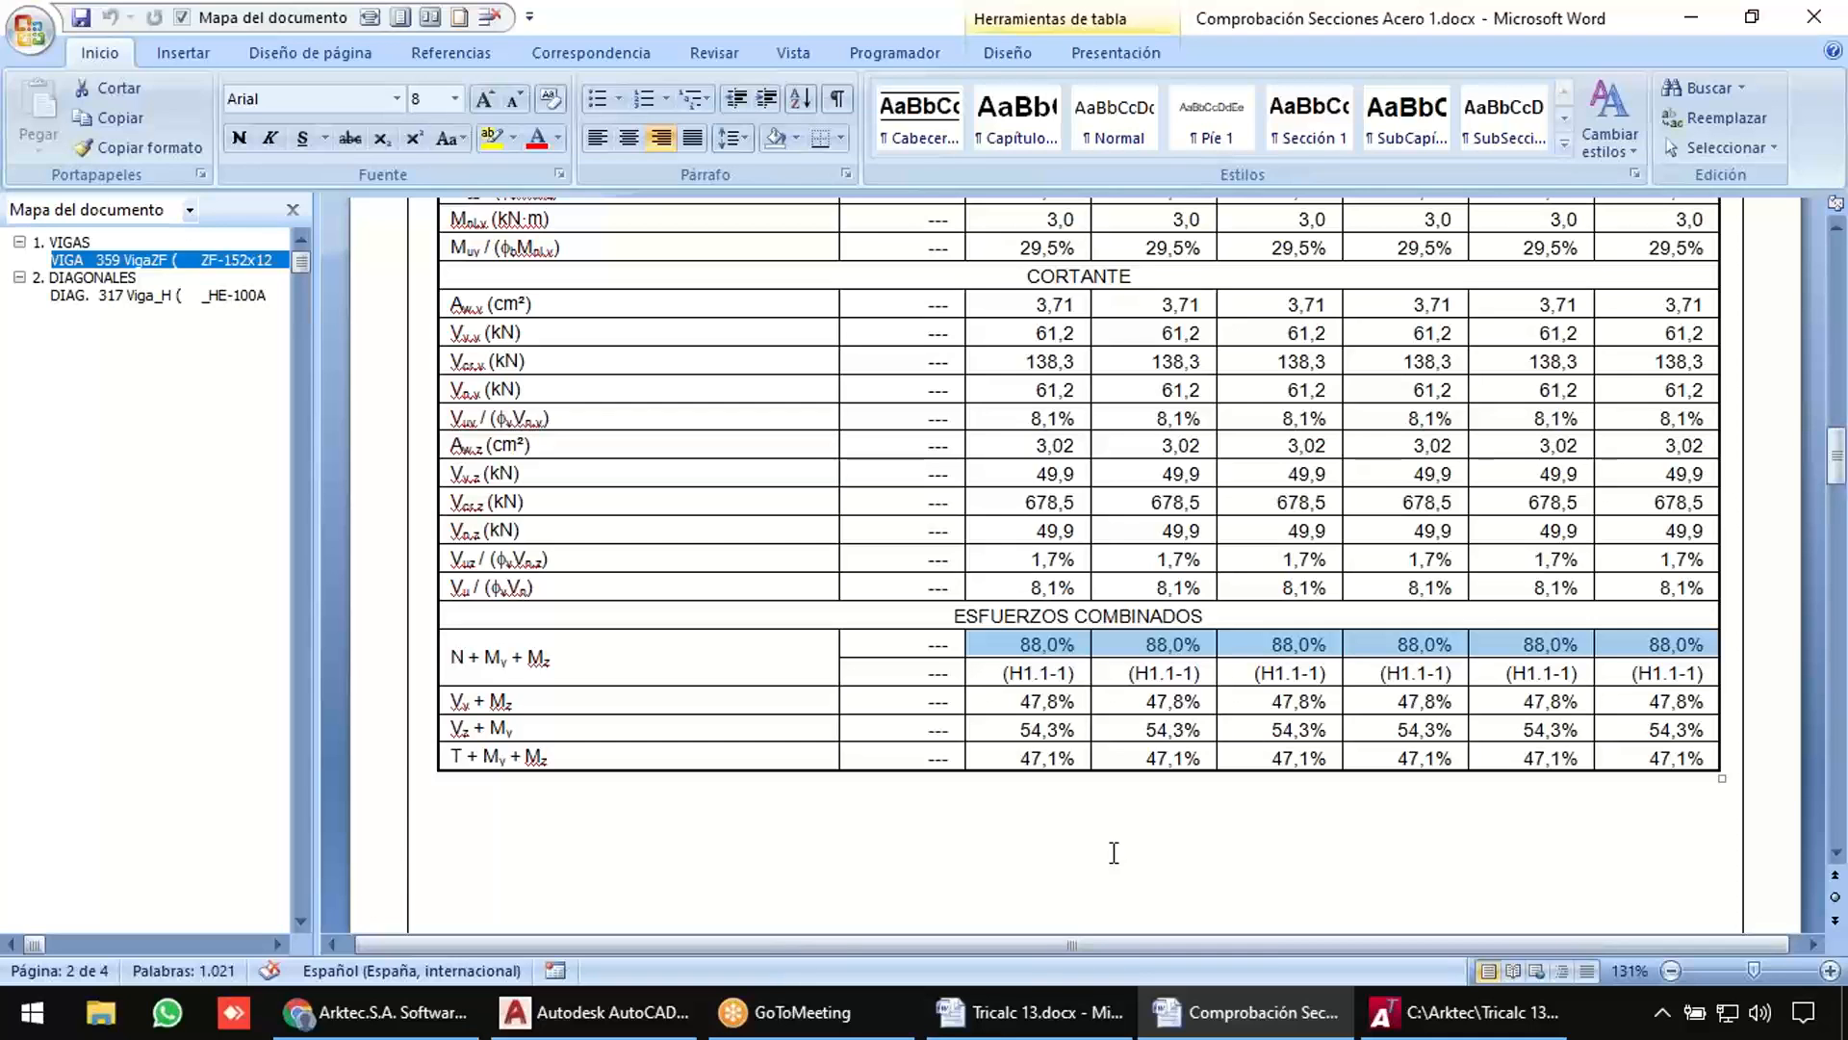
# Switch to the Tricalc 13.docx document and highlight the first line of the Prestaciones BIM heading.
pyautogui.click(1028, 1012)
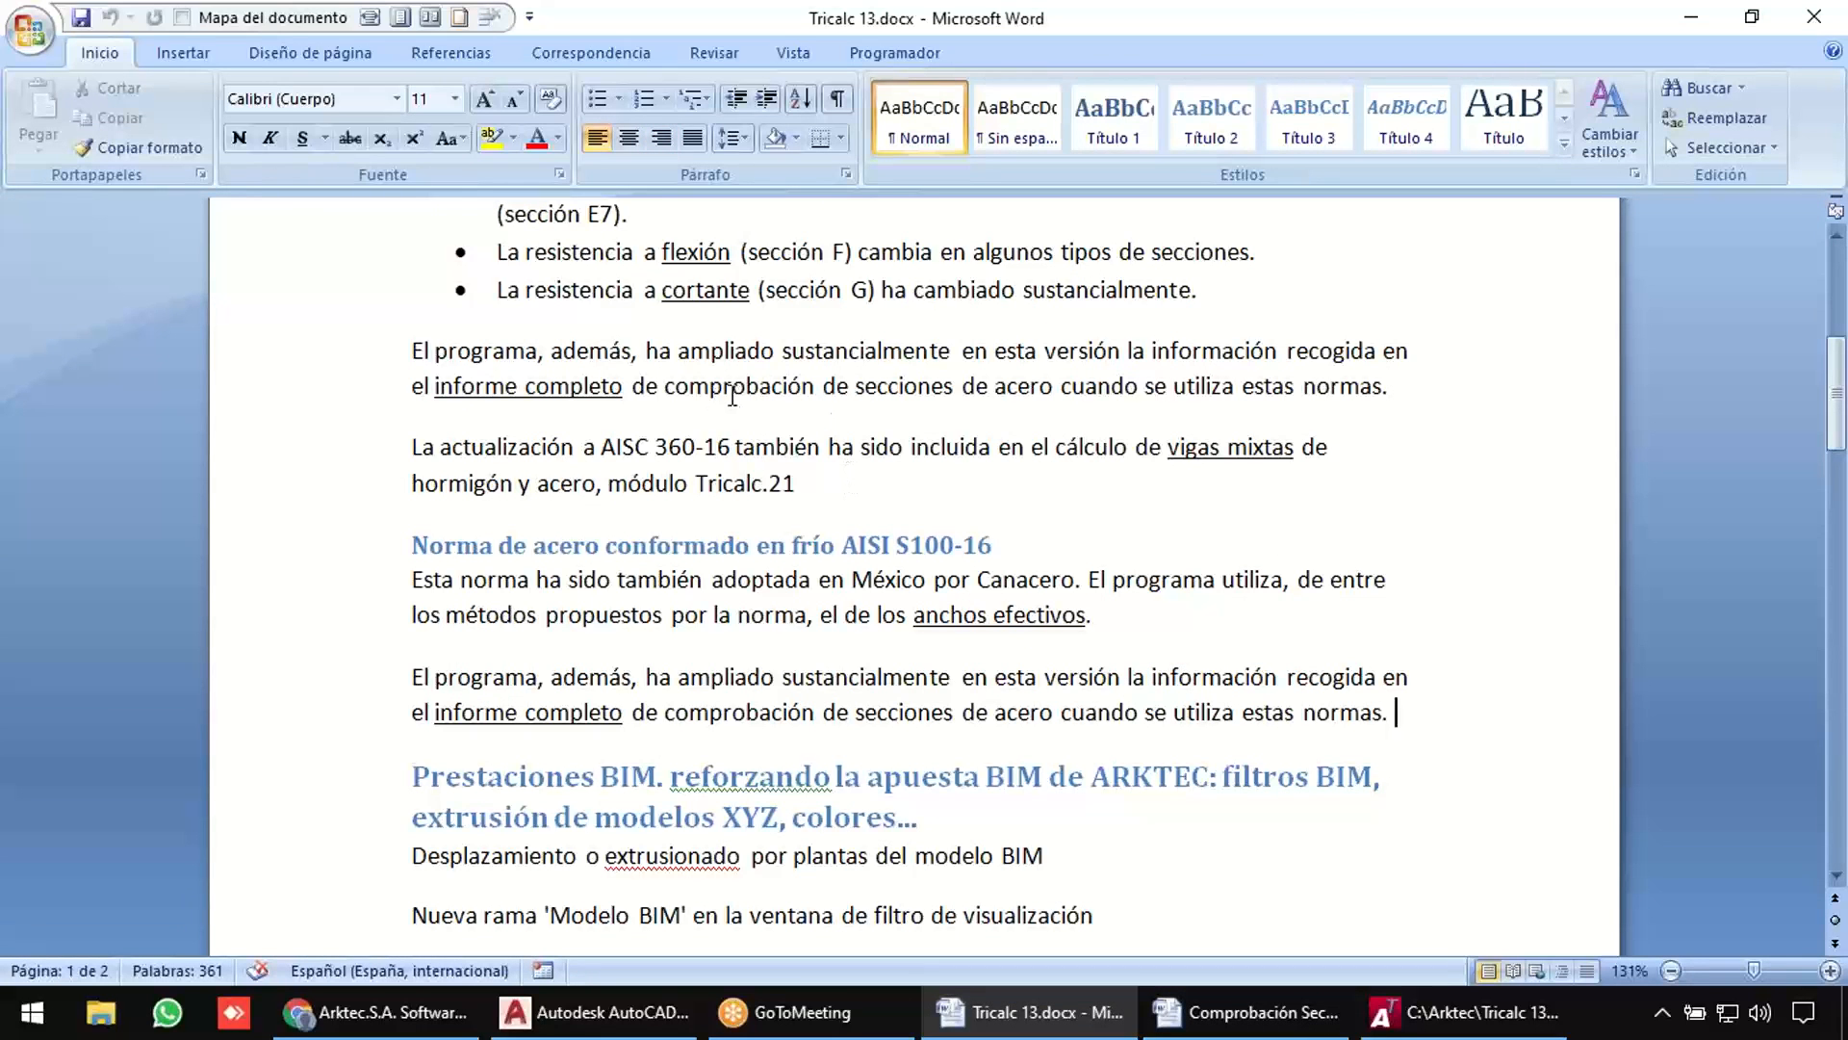
pyautogui.scroll(-2, 731, 395)
pyautogui.scroll(-2, 731, 395)
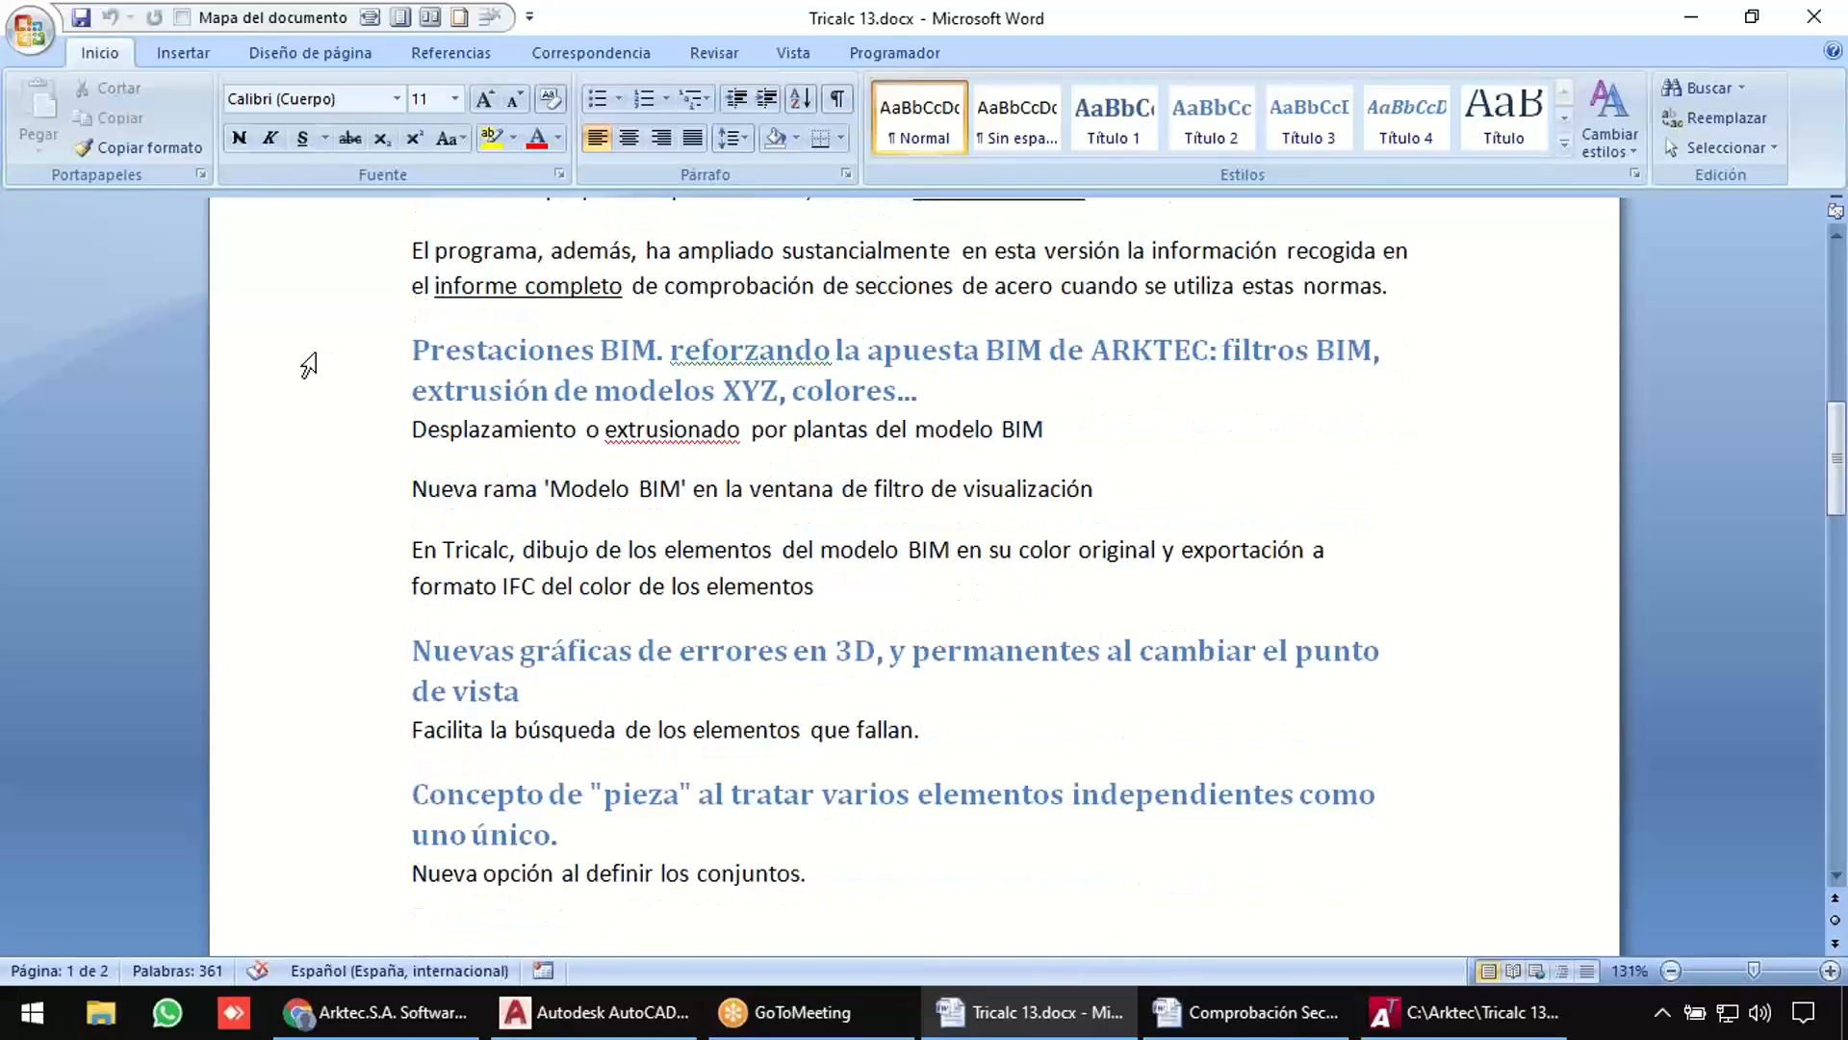
pyautogui.click(308, 364)
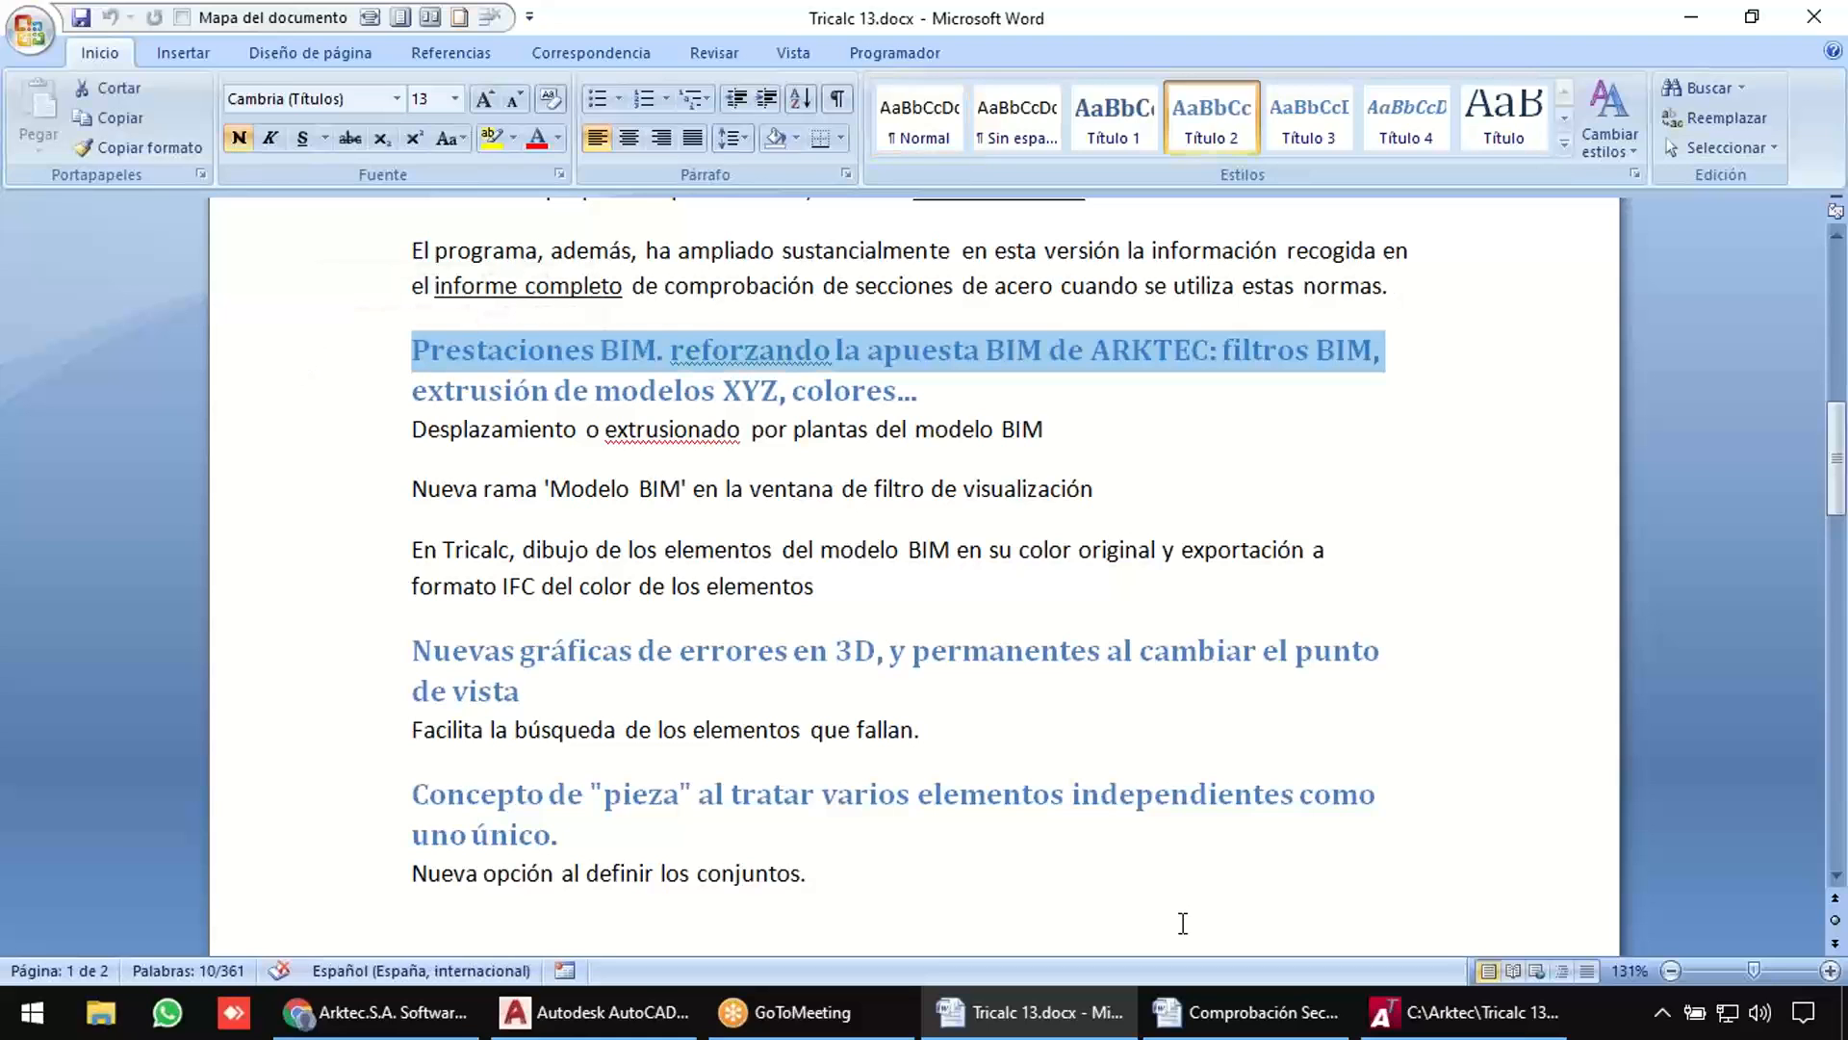
# Switch back to Tricalc, show the whole steel model, and create a new structure named 2 with the suggested location and mm precision.
pyautogui.click(1437, 1018)
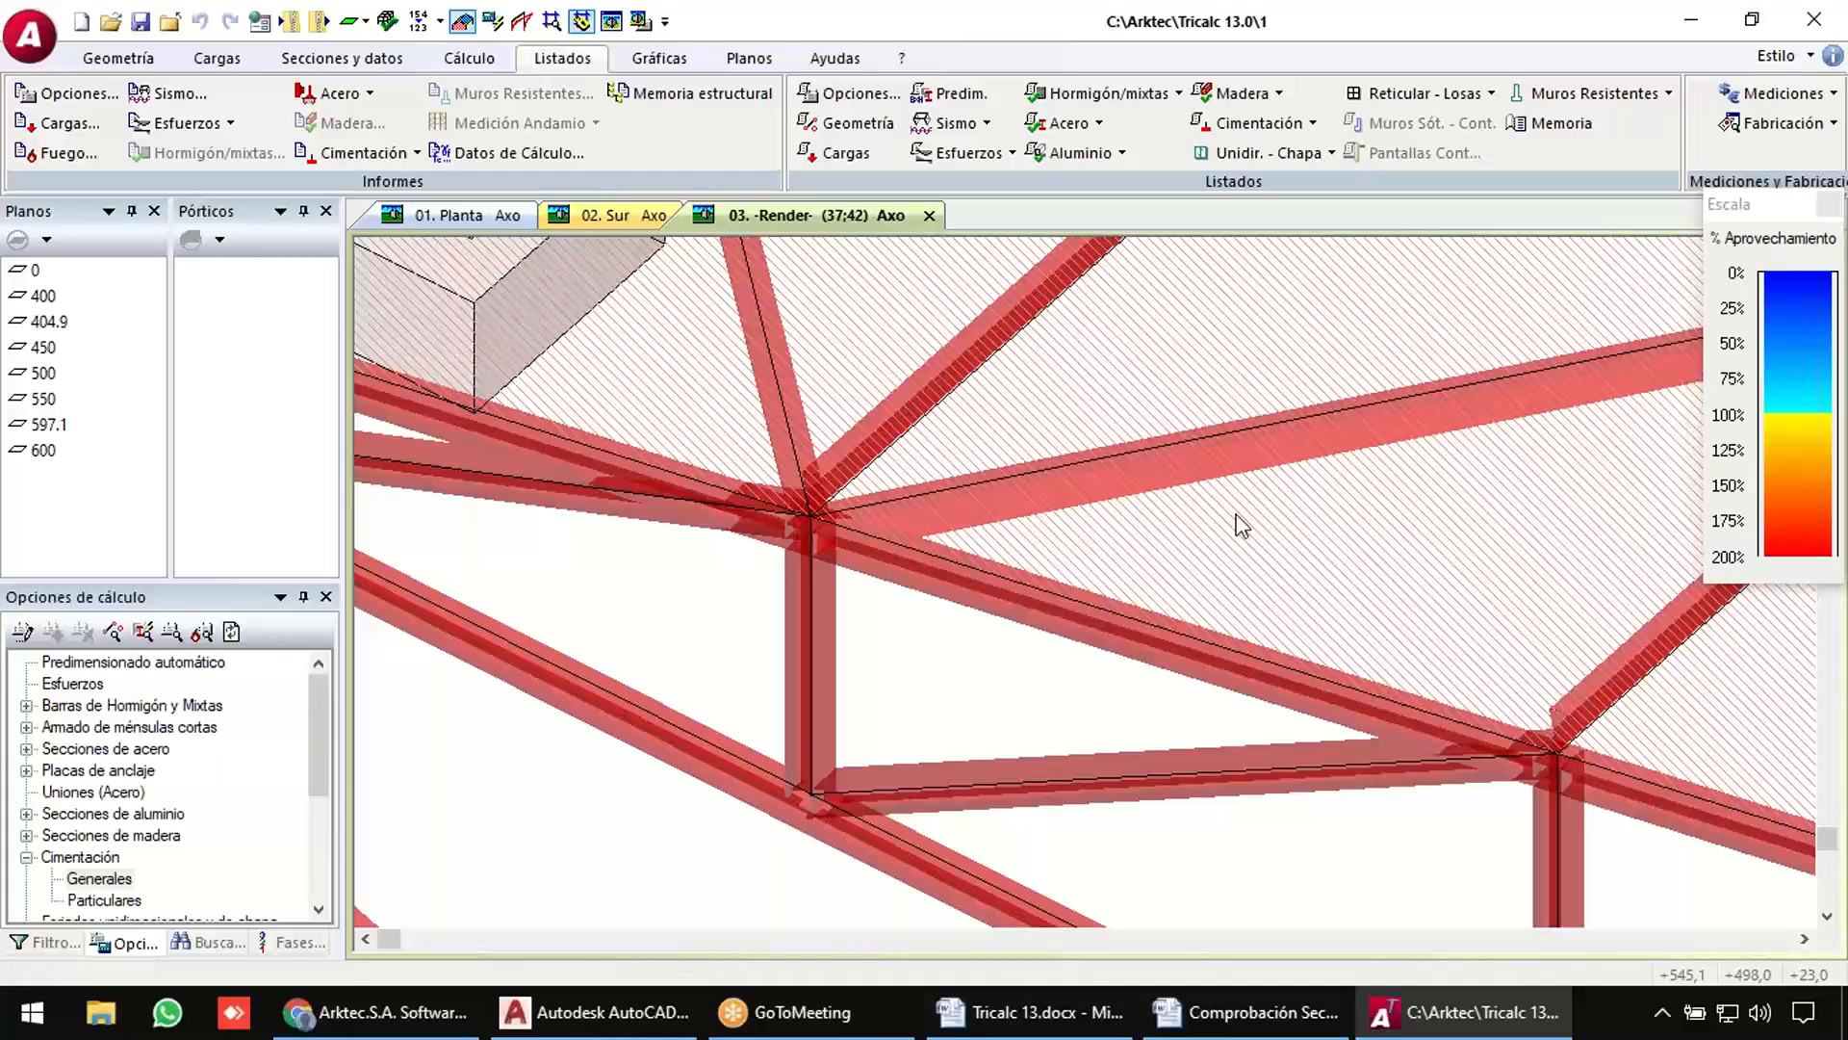
pyautogui.middleClick(1237, 515)
pyautogui.middleClick(1237, 515)
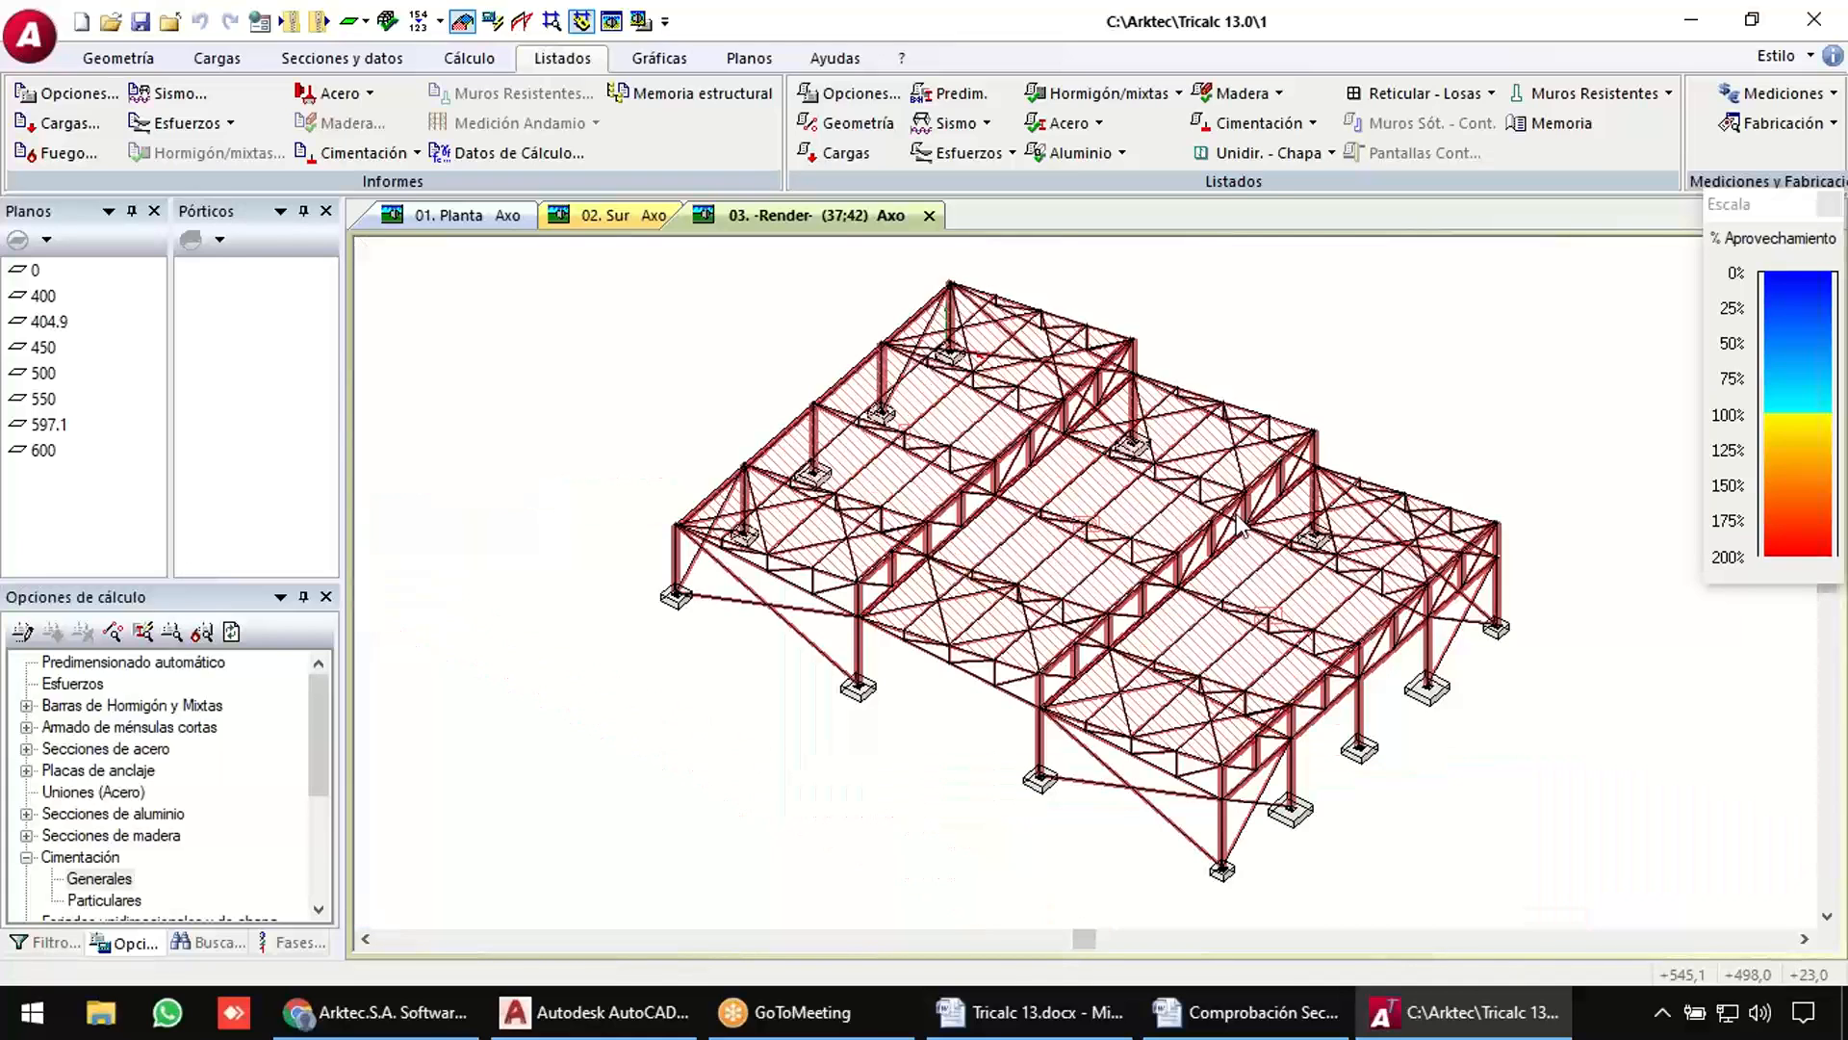
pyautogui.click(81, 24)
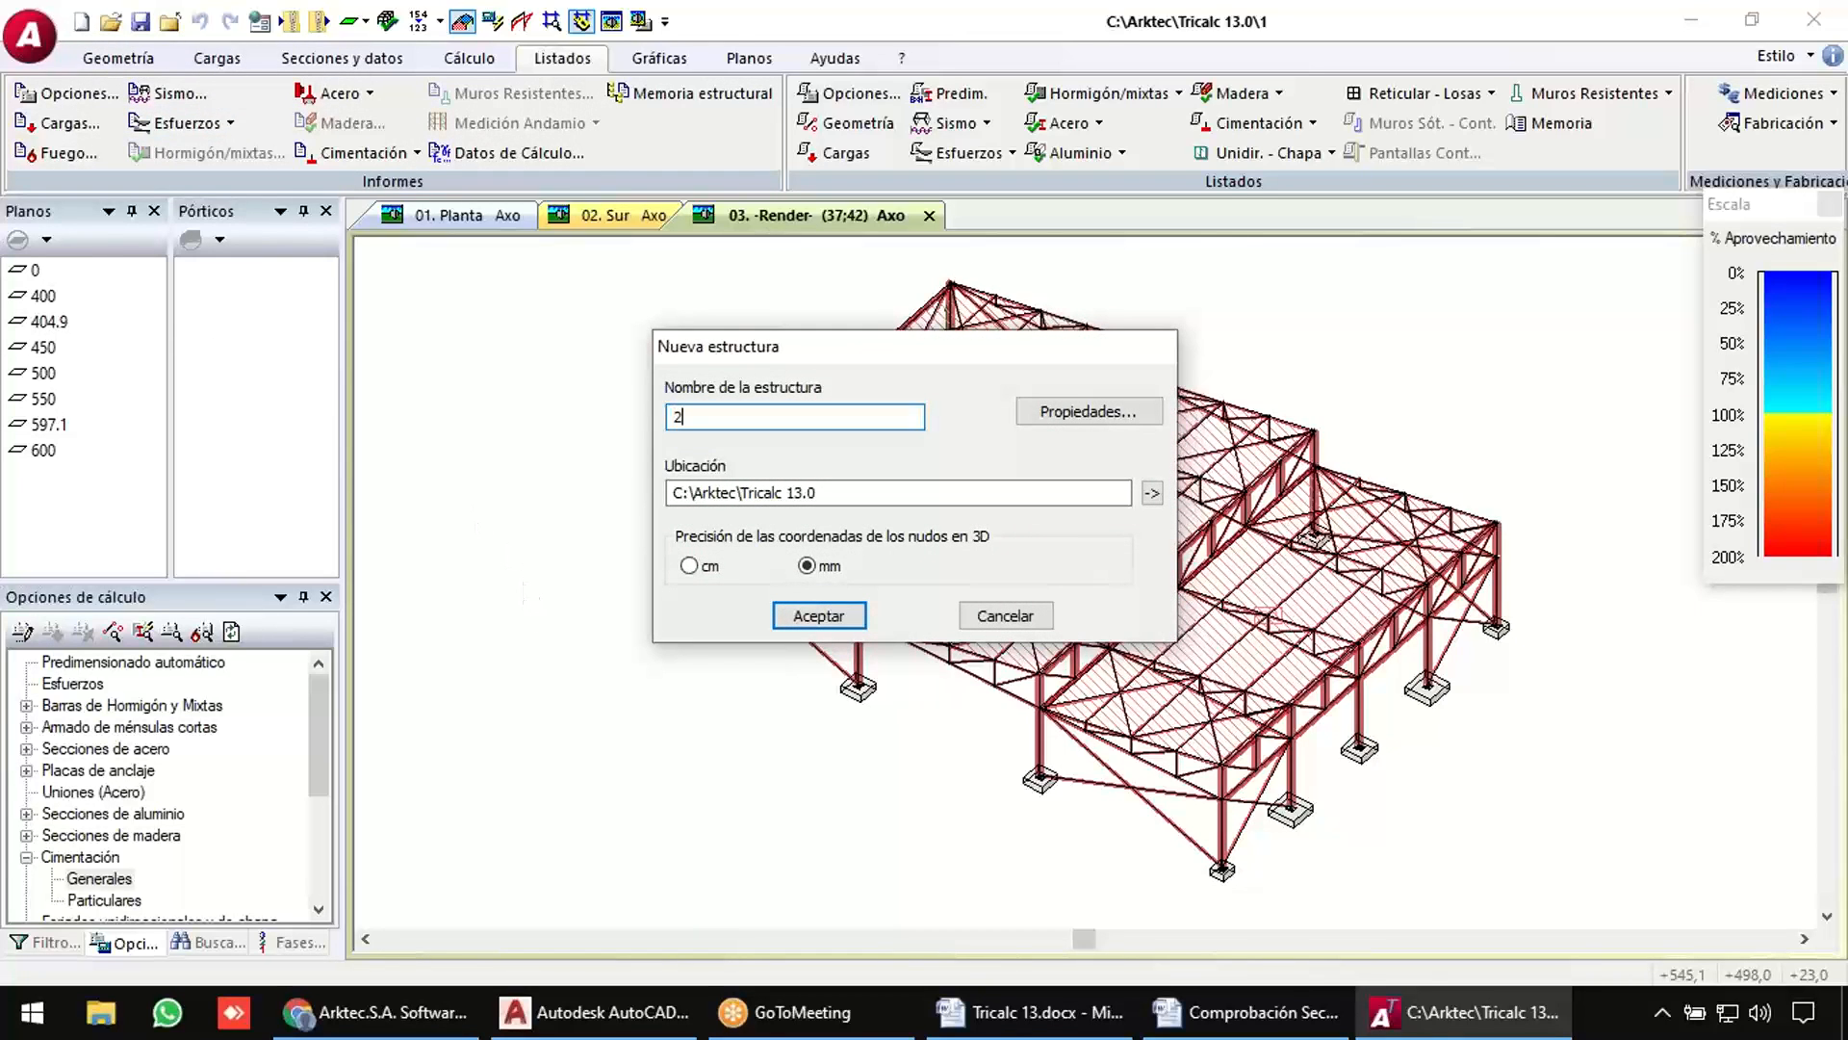
pyautogui.write('2')
pyautogui.press('Return')
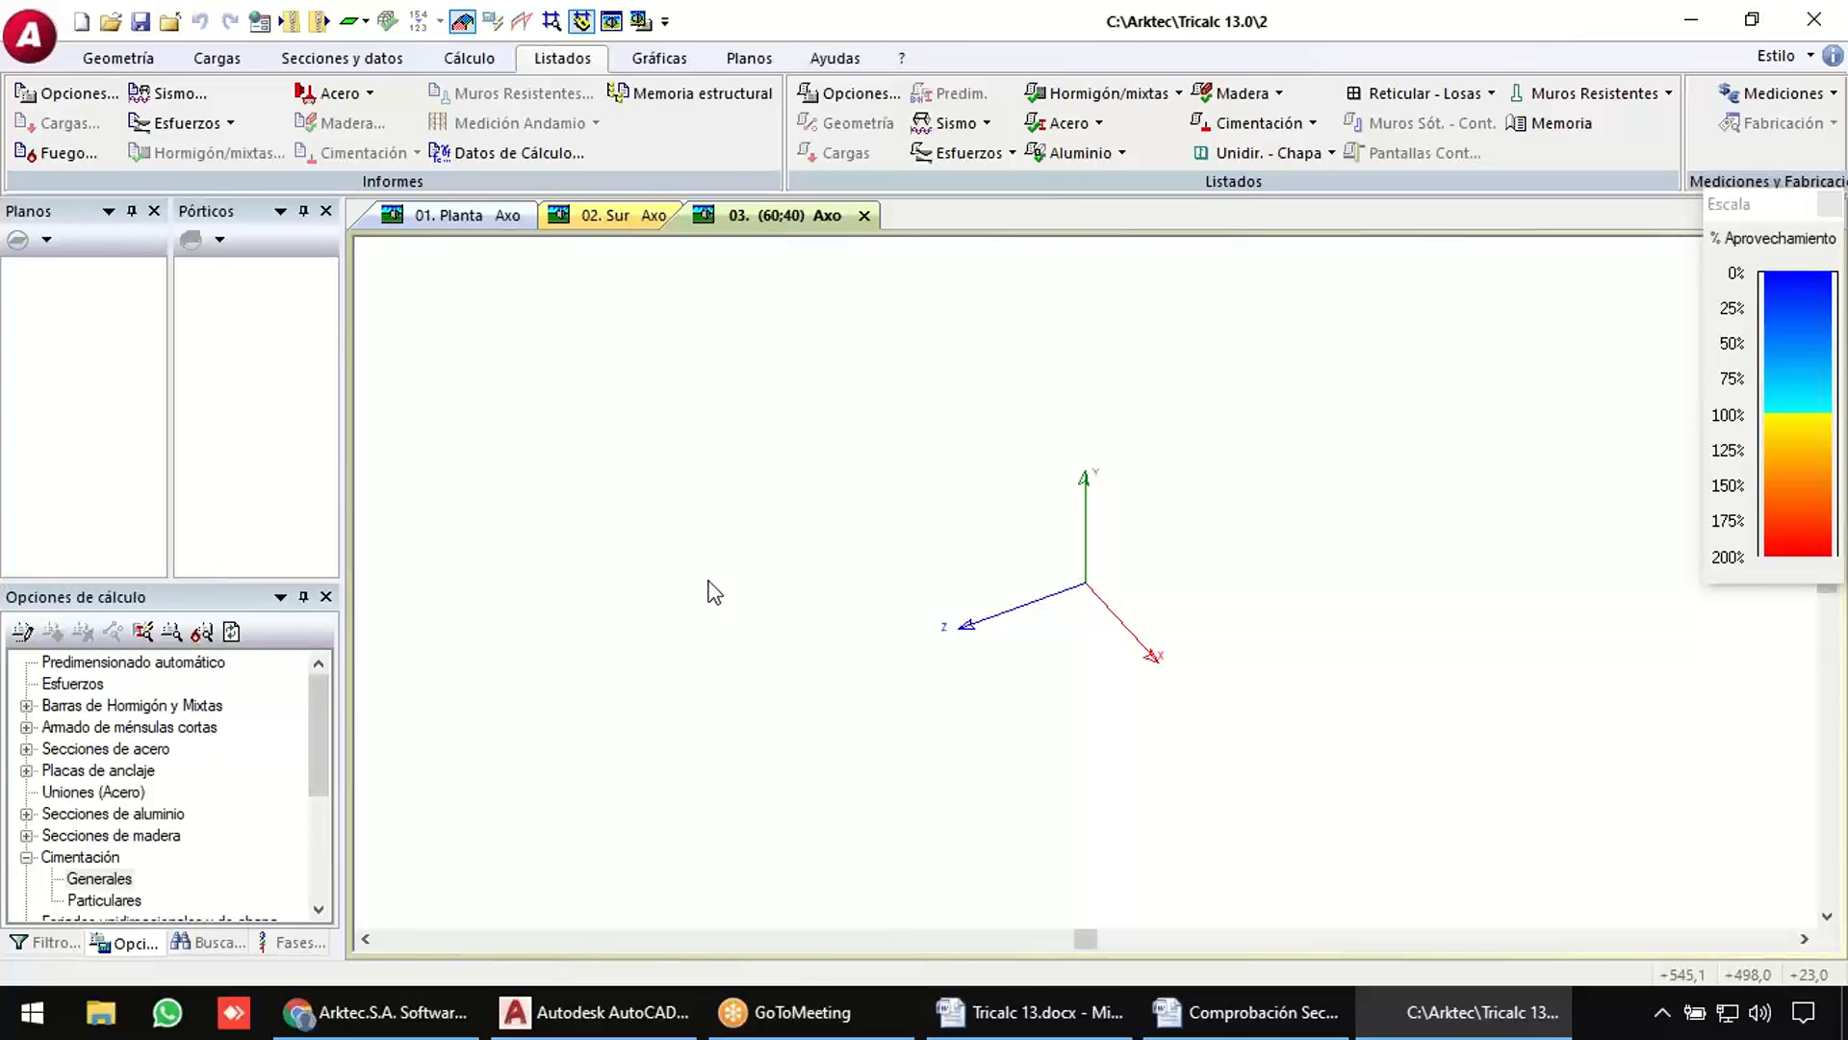
# Open Edificio Alfa.ifc from the desktop in BIM Vision, dismissing the graphic driver warning.
pyautogui.press('super+d')
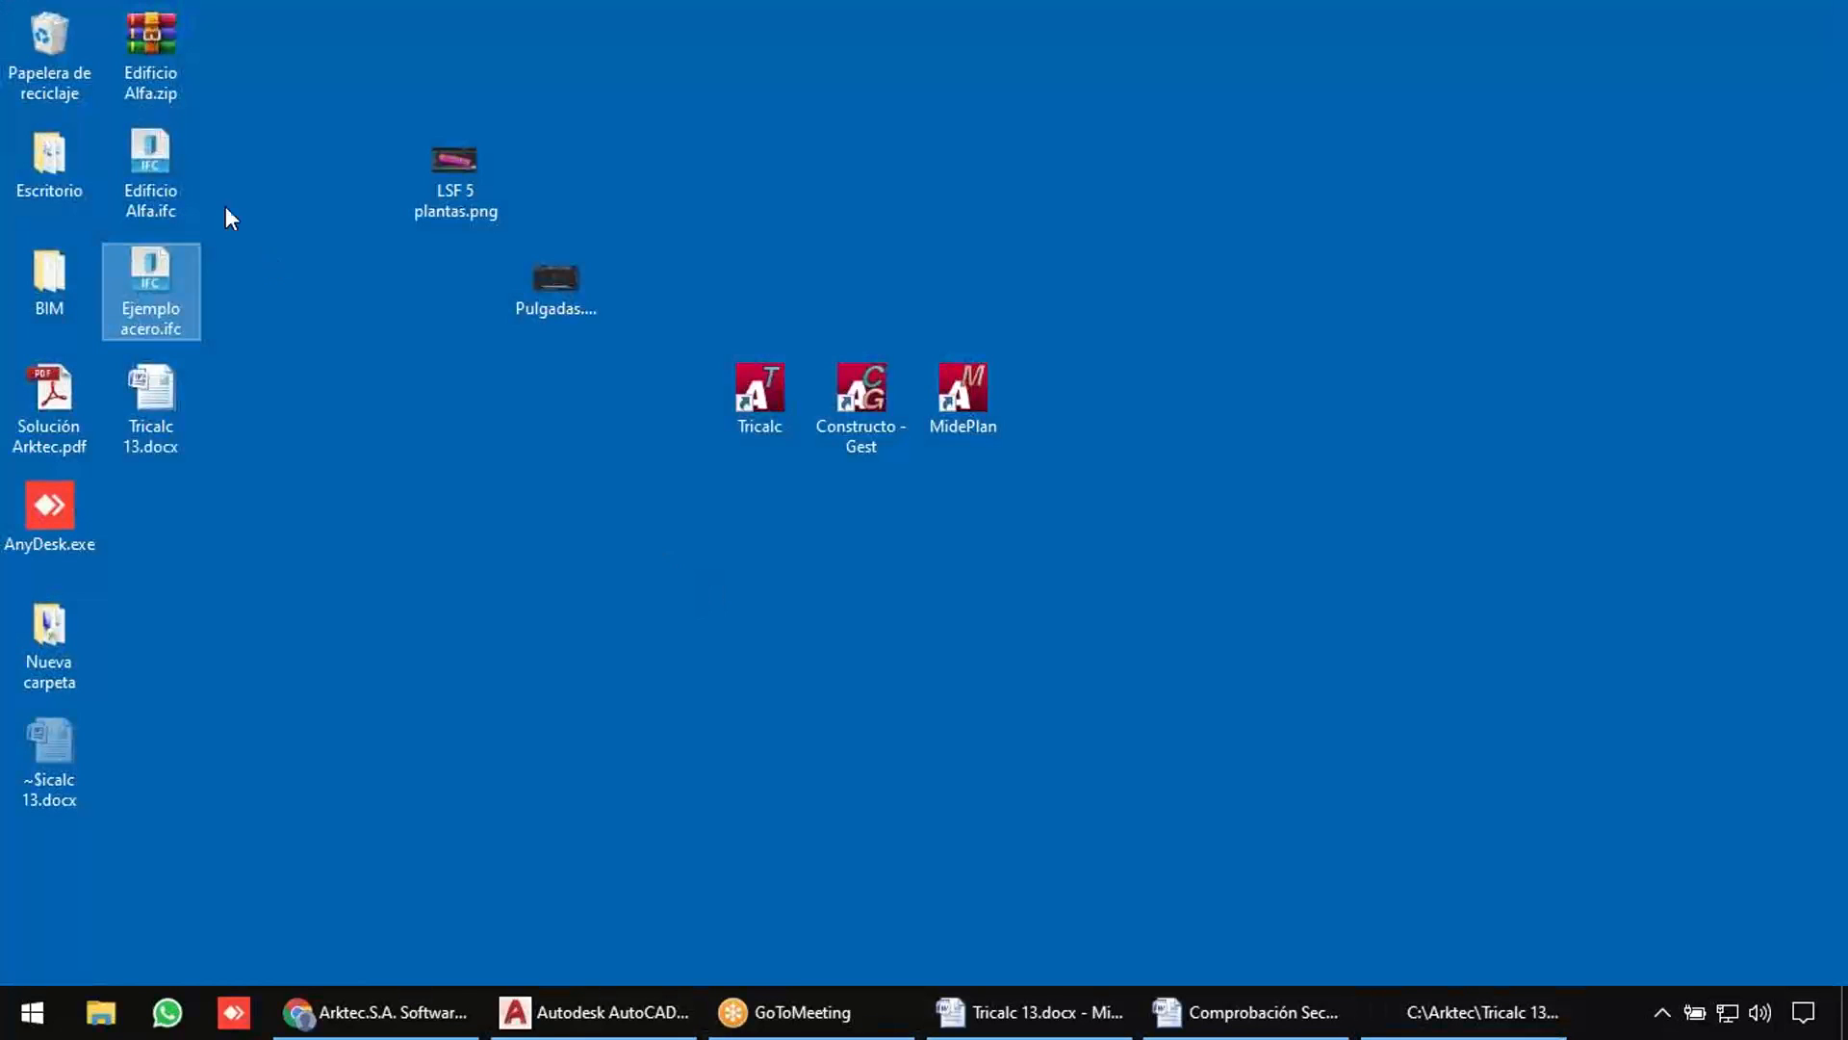
pyautogui.doubleClick(149, 165)
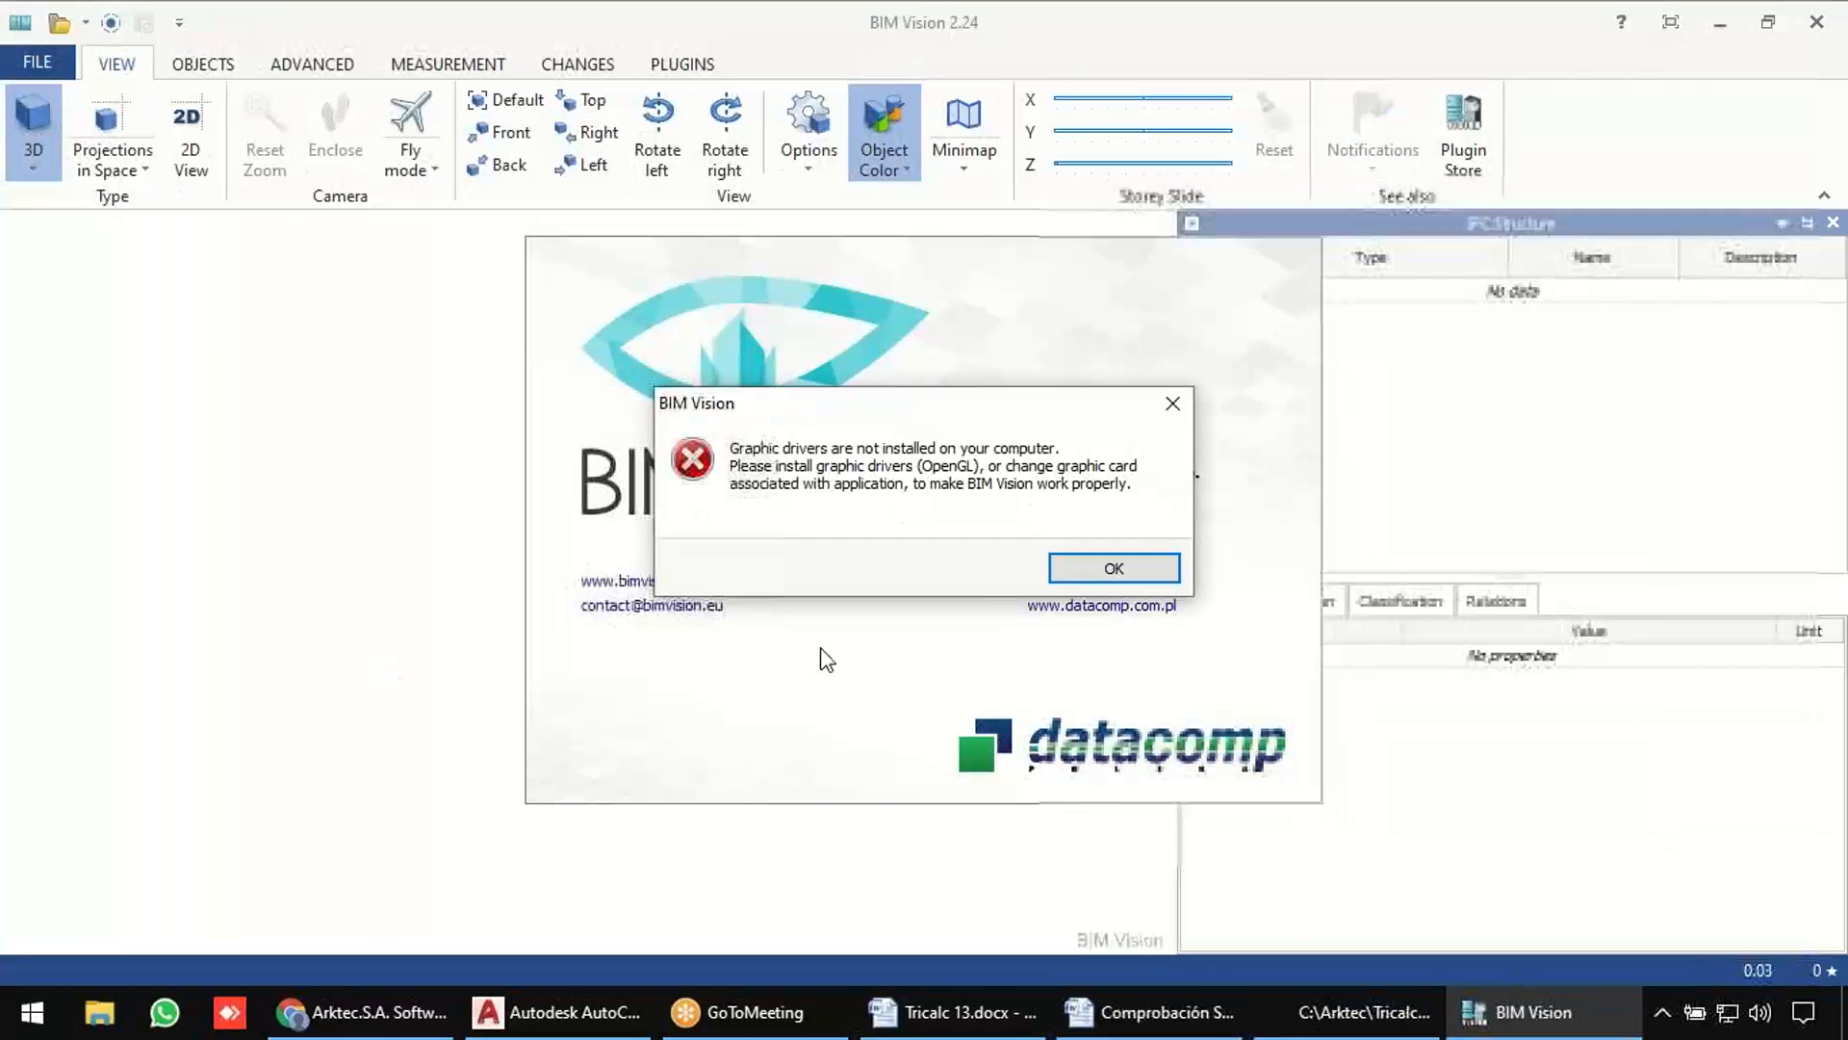
pyautogui.click(1109, 568)
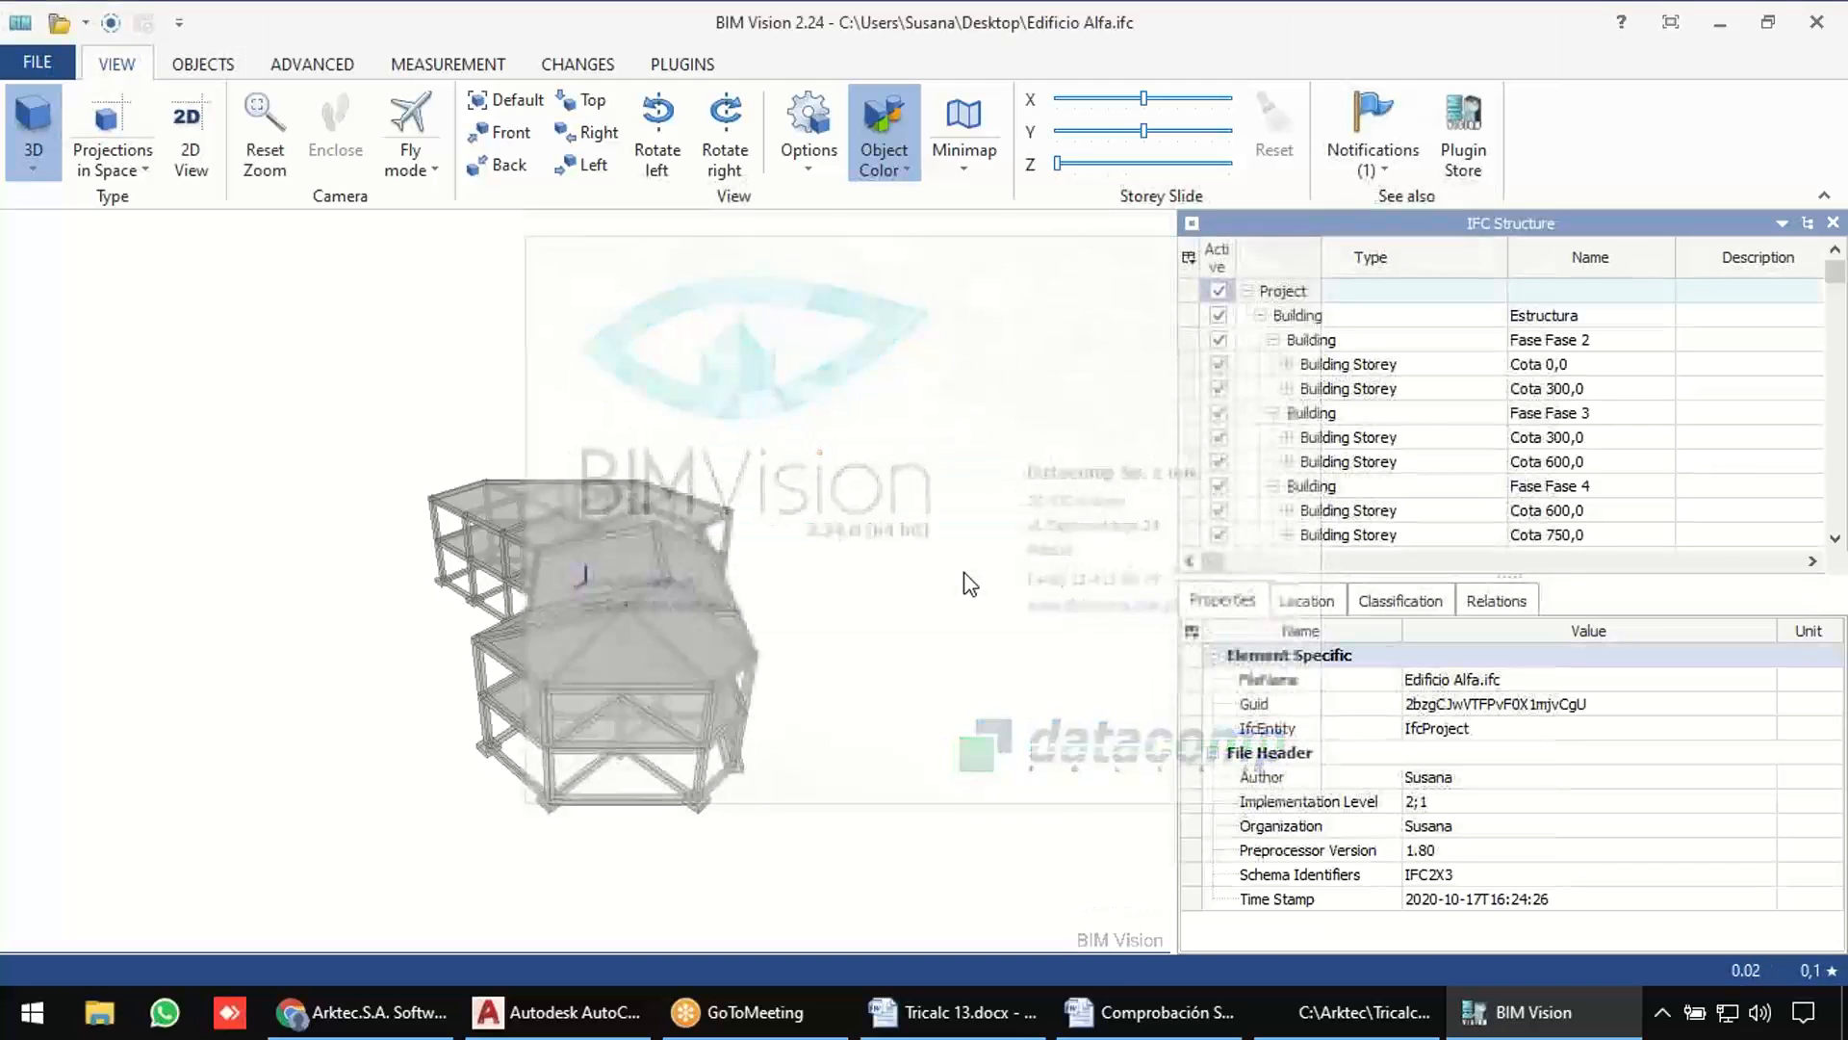
# Examine the Edificio Alfa building from outside and inside in 3D, and close BIM Vision.
pyautogui.moveTo(770, 739); pyautogui.dragTo(933, 565)
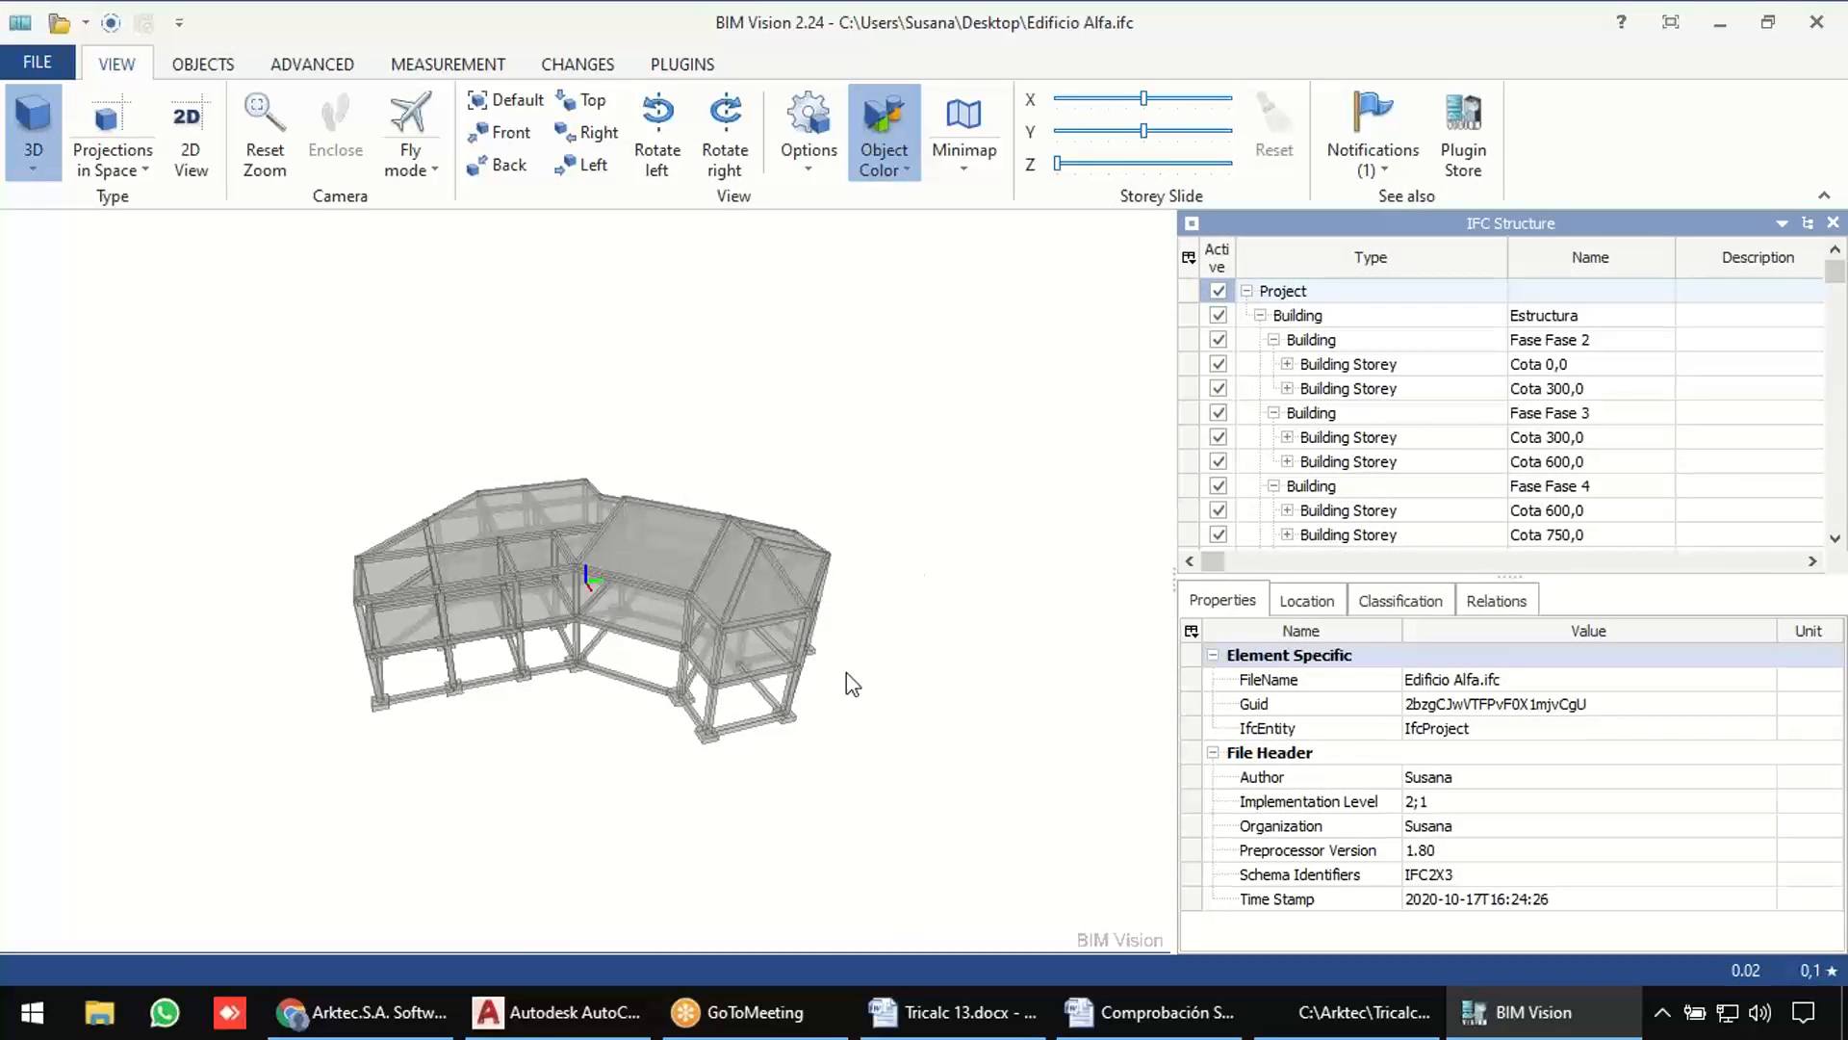
pyautogui.moveTo(616, 782); pyautogui.dragTo(515, 789)
pyautogui.scroll(4, 342, 669)
pyautogui.scroll(-2, 662, 682)
pyautogui.scroll(5, 385, 803)
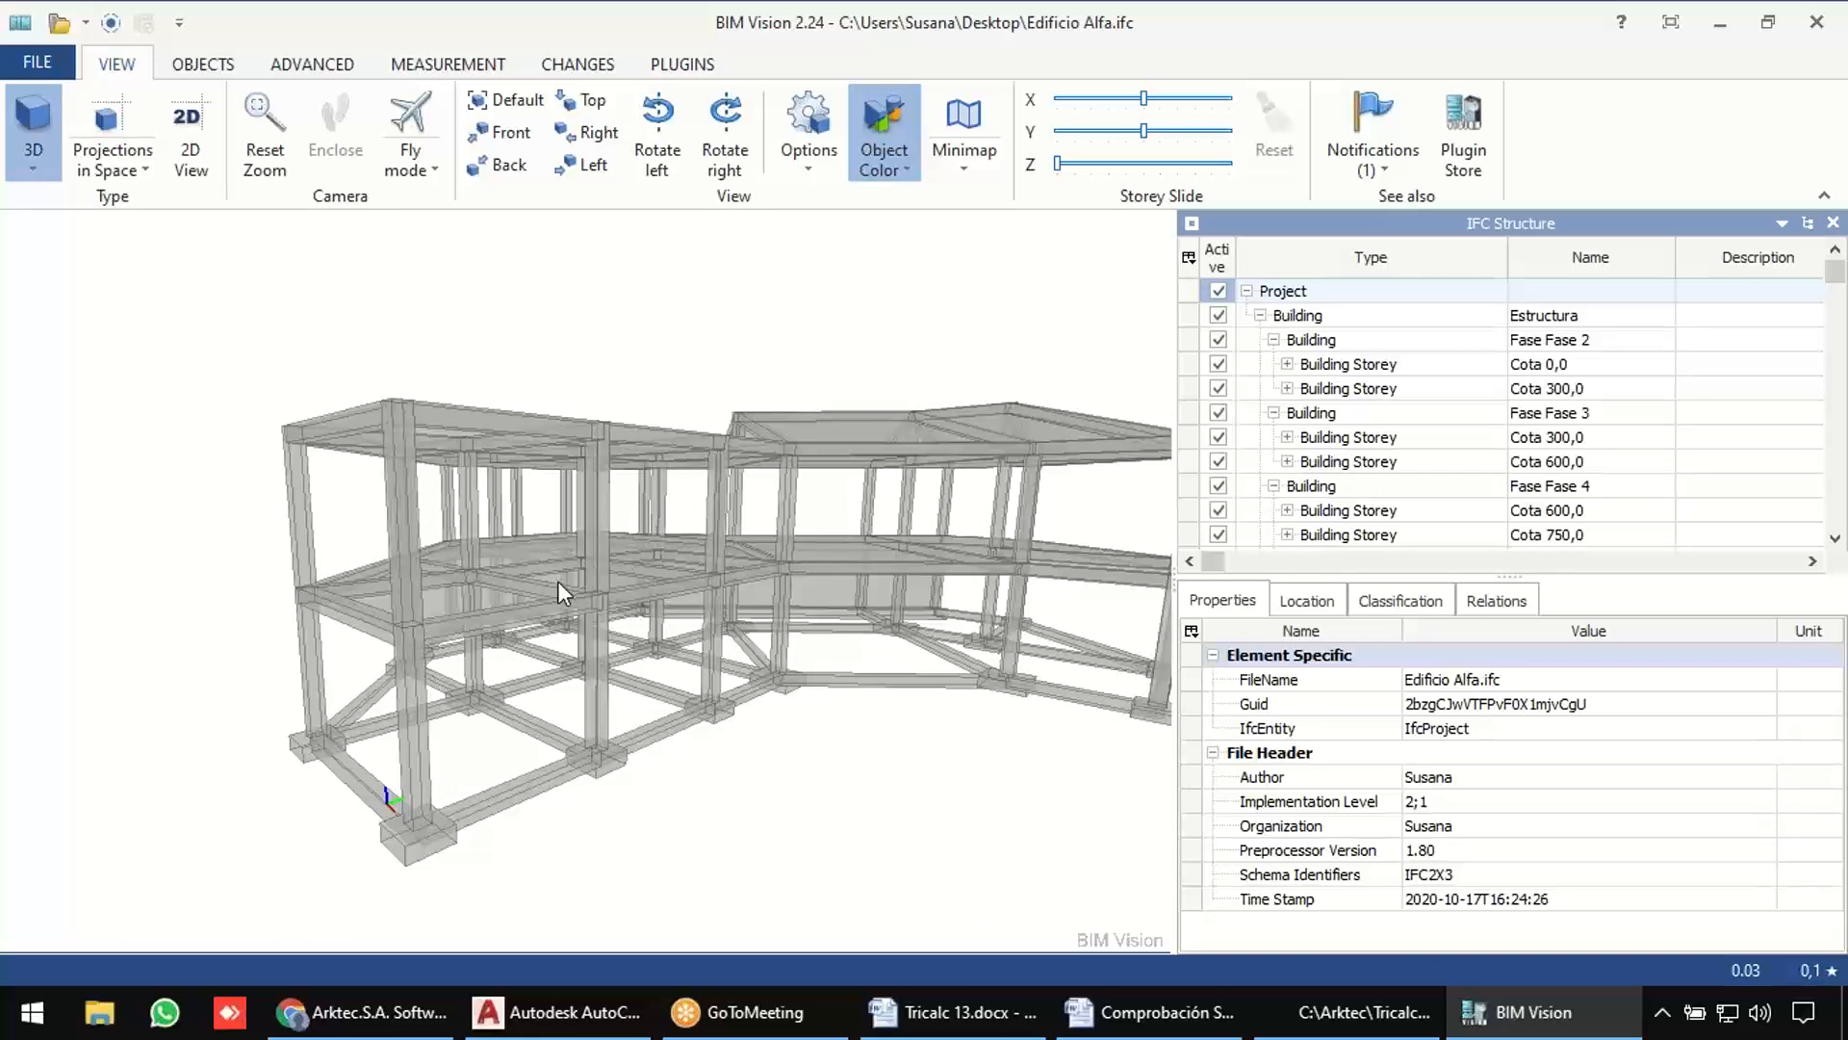
pyautogui.moveTo(557, 580); pyautogui.dragTo(406, 463)
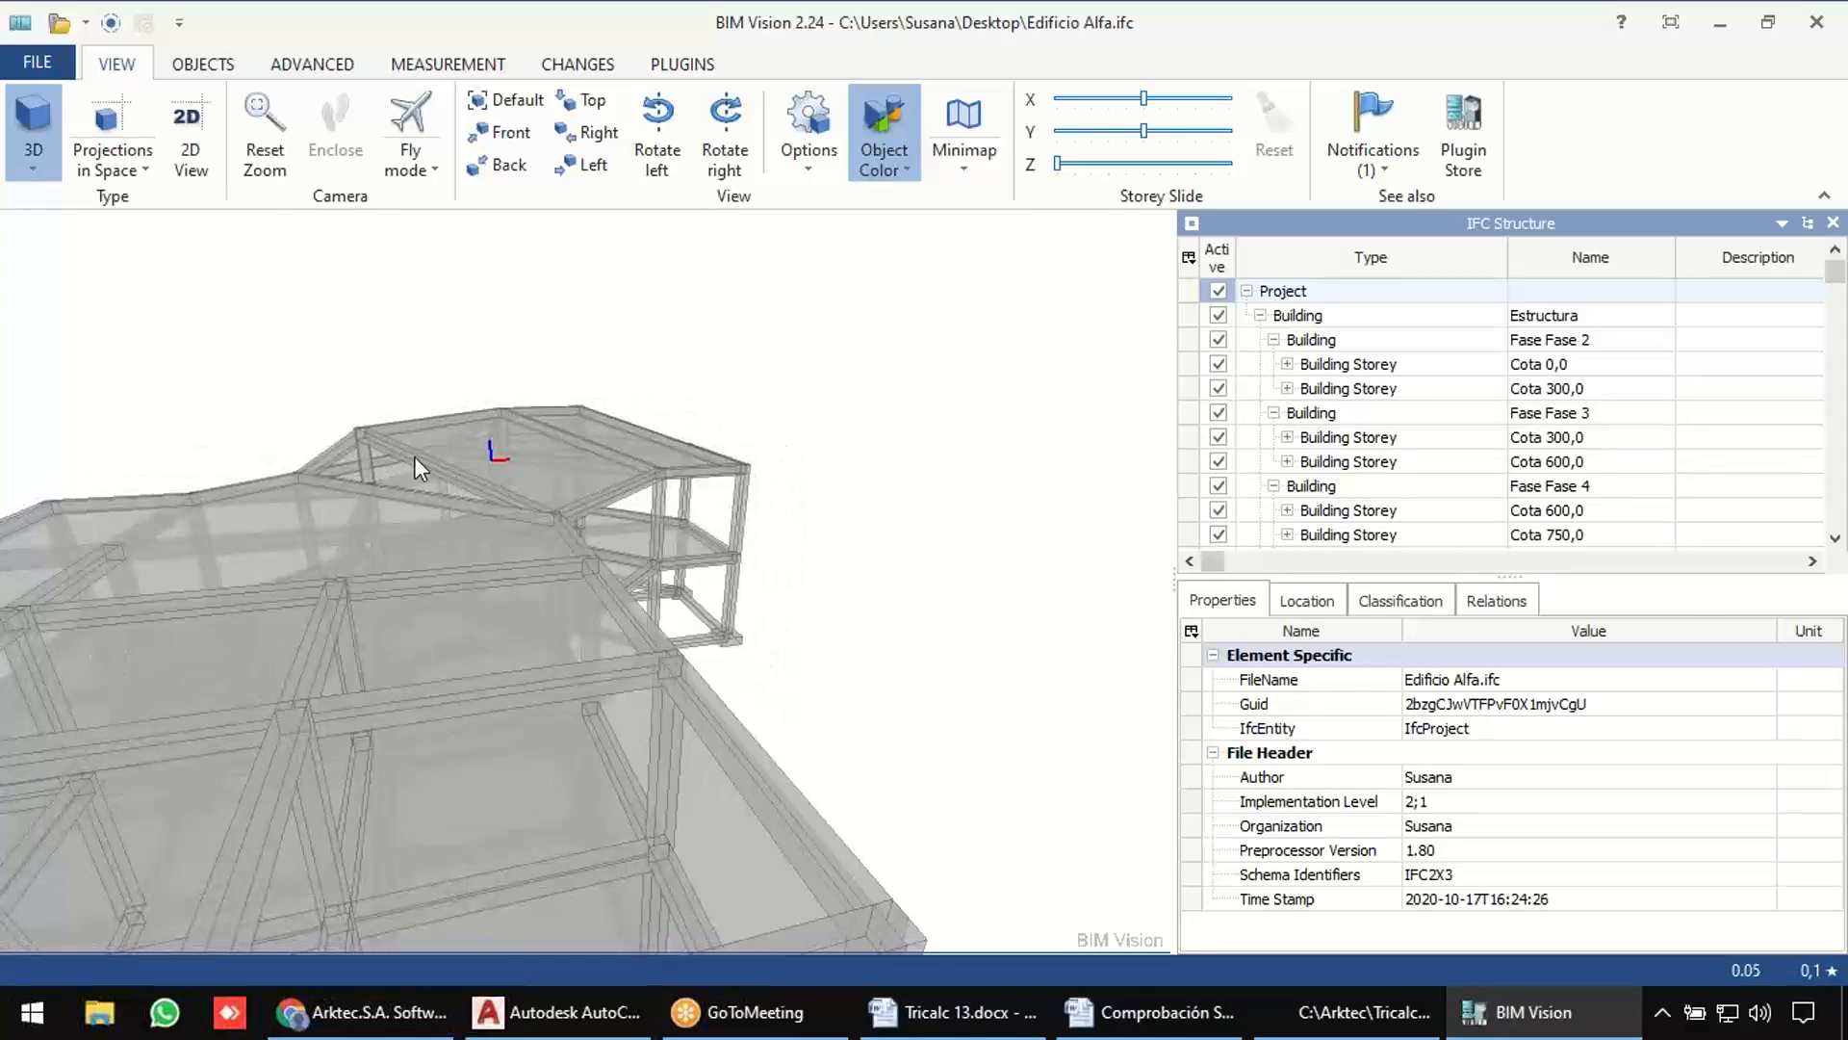
pyautogui.scroll(-5, 413, 456)
pyautogui.moveTo(602, 595); pyautogui.dragTo(514, 557)
pyautogui.scroll(5, 514, 557)
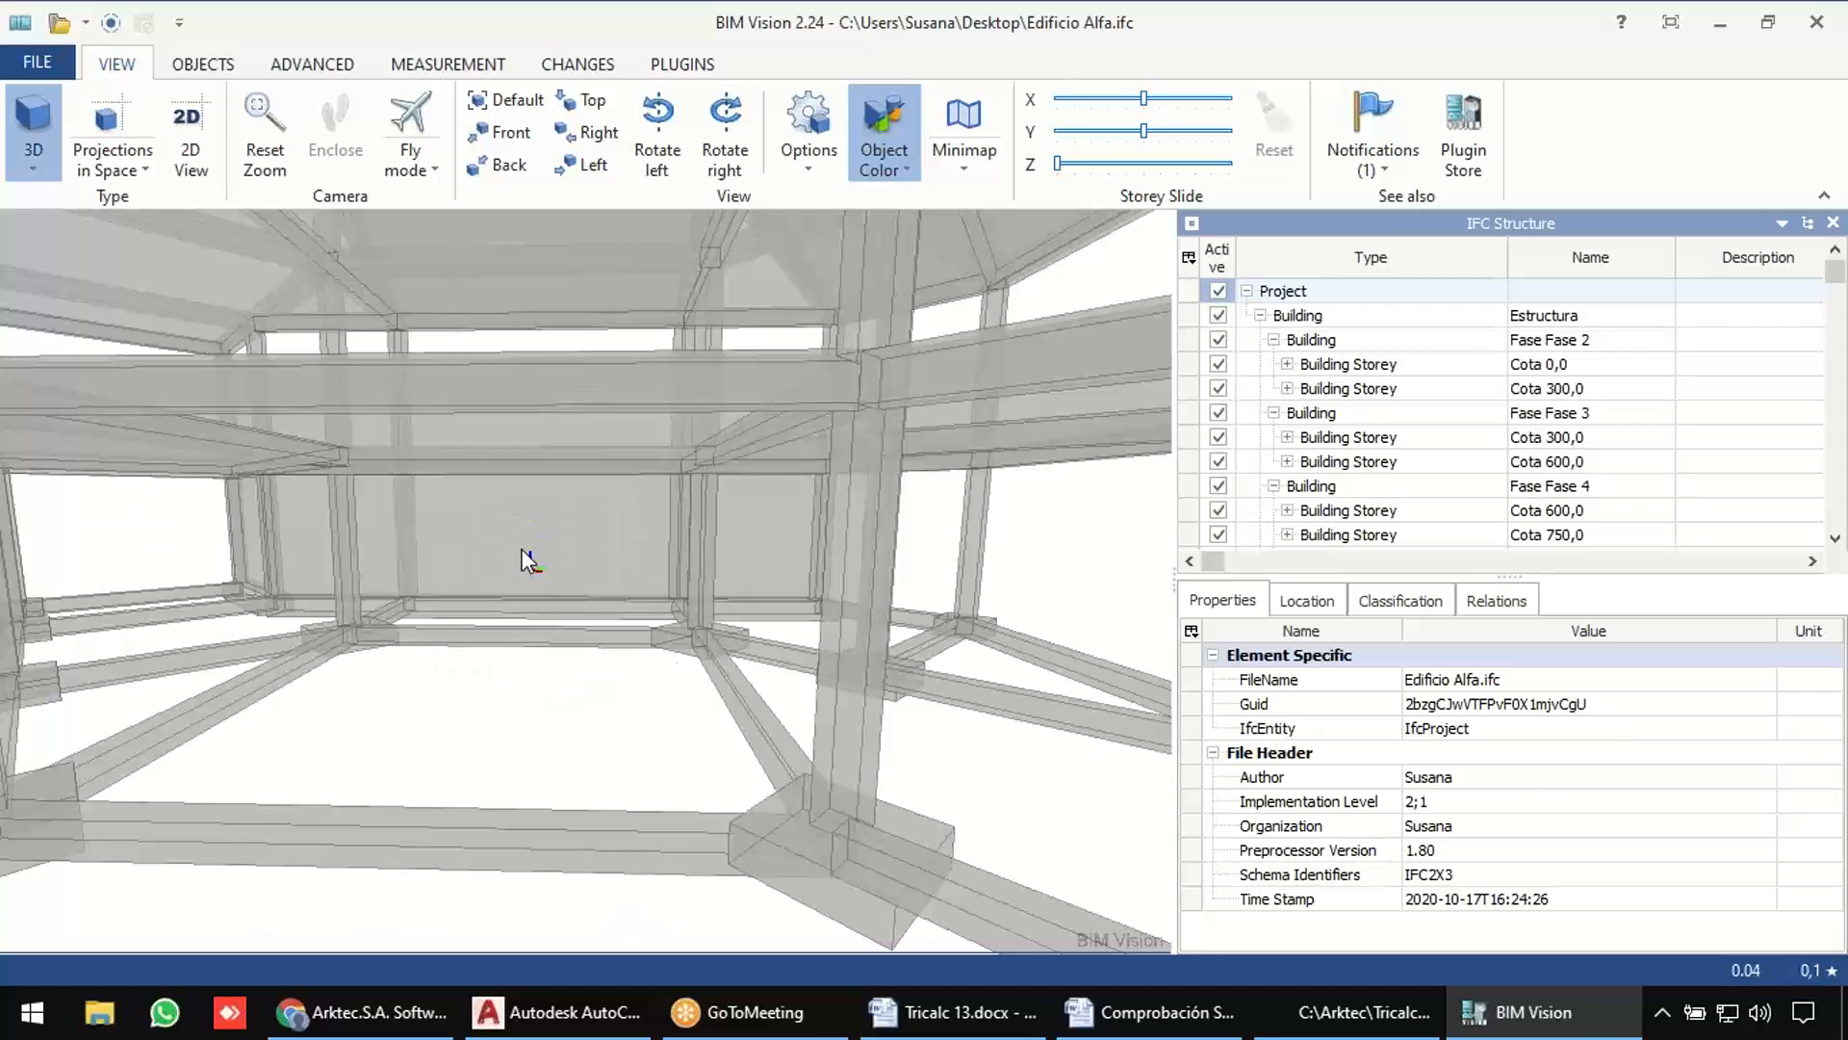
pyautogui.scroll(-10, 527, 558)
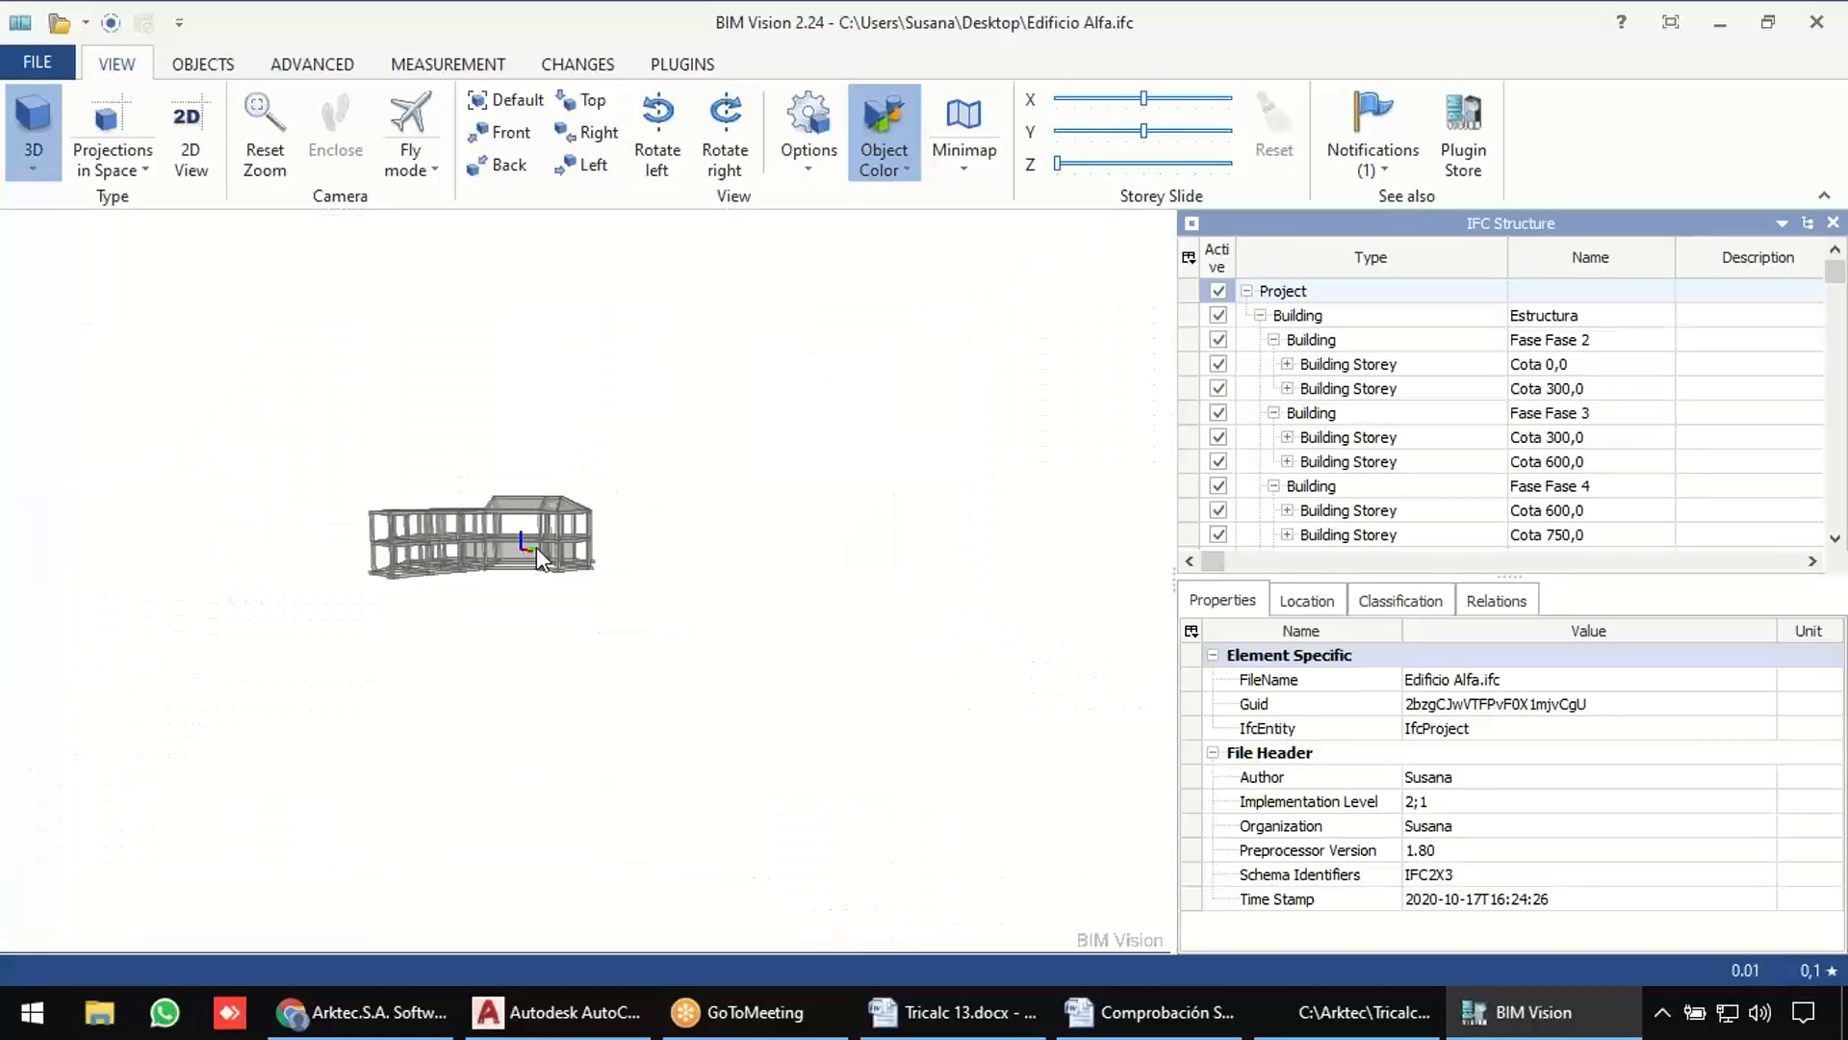
pyautogui.click(1818, 22)
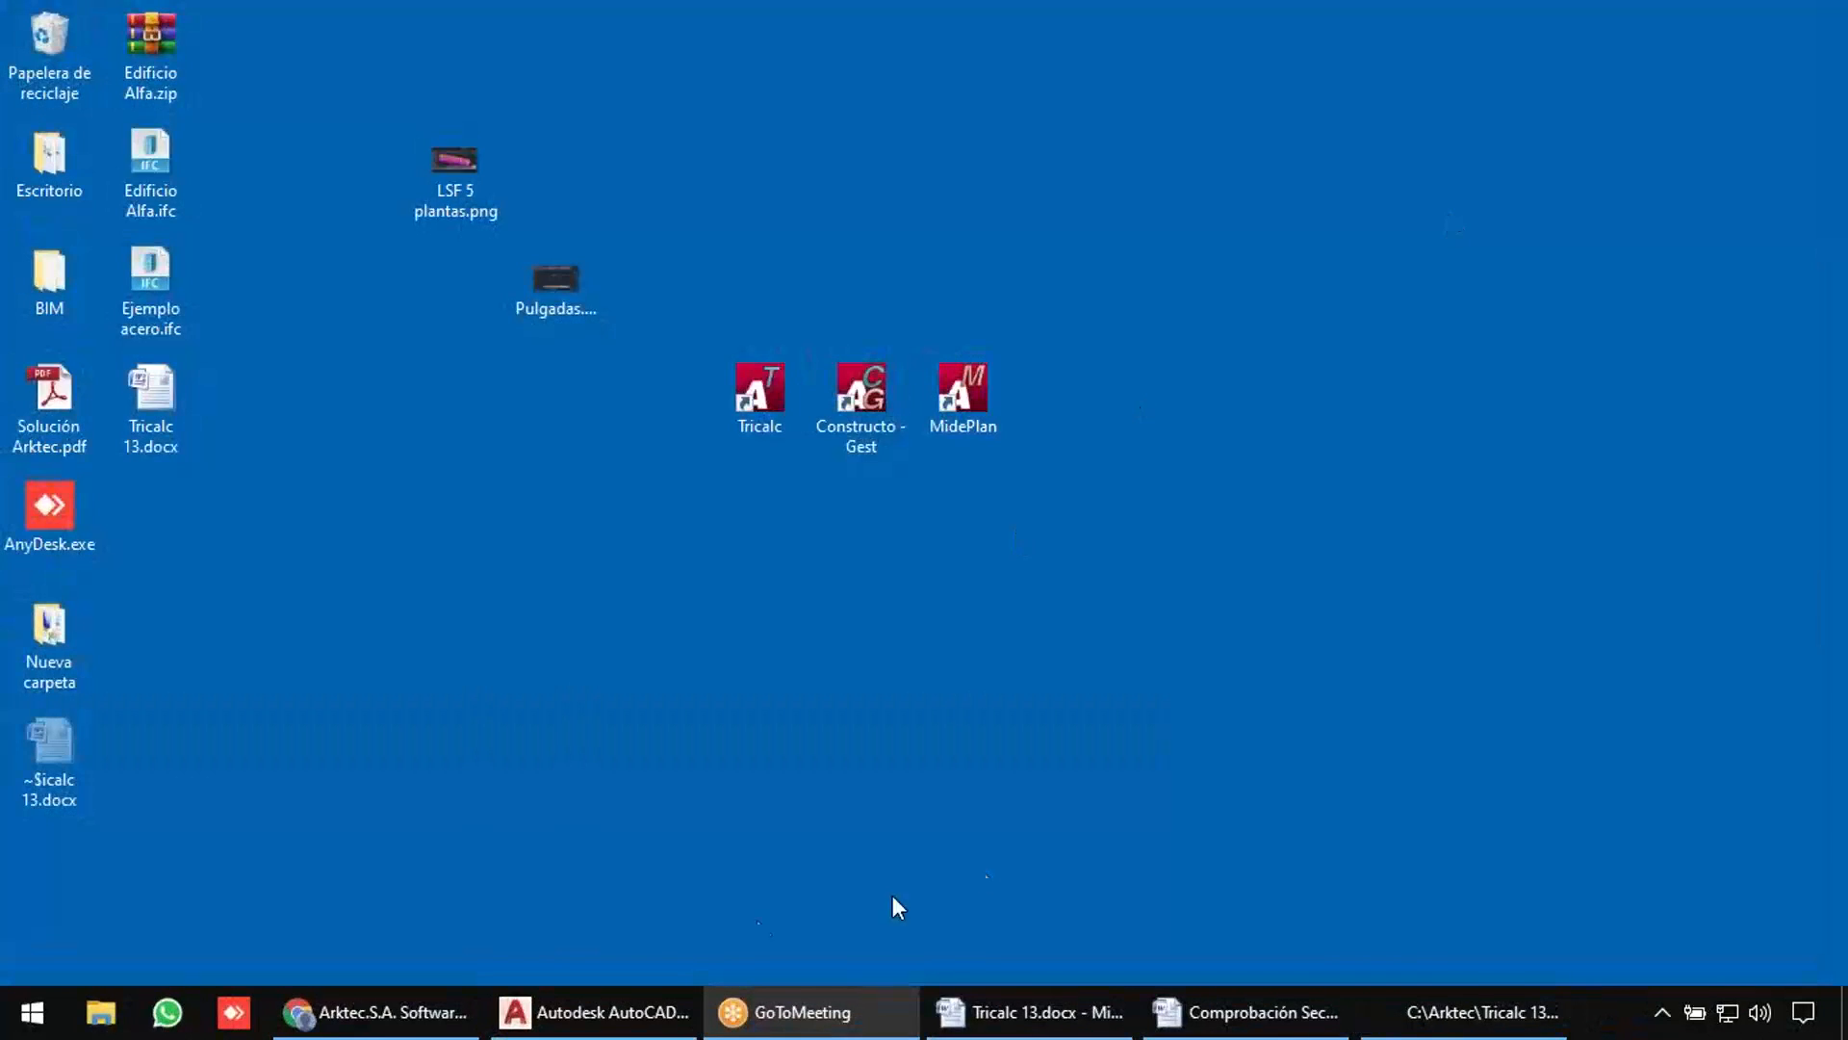
# Return to Tricalc and open Edificio Alfa.ifc as the BIM model of the empty structure.
pyautogui.click(1455, 1015)
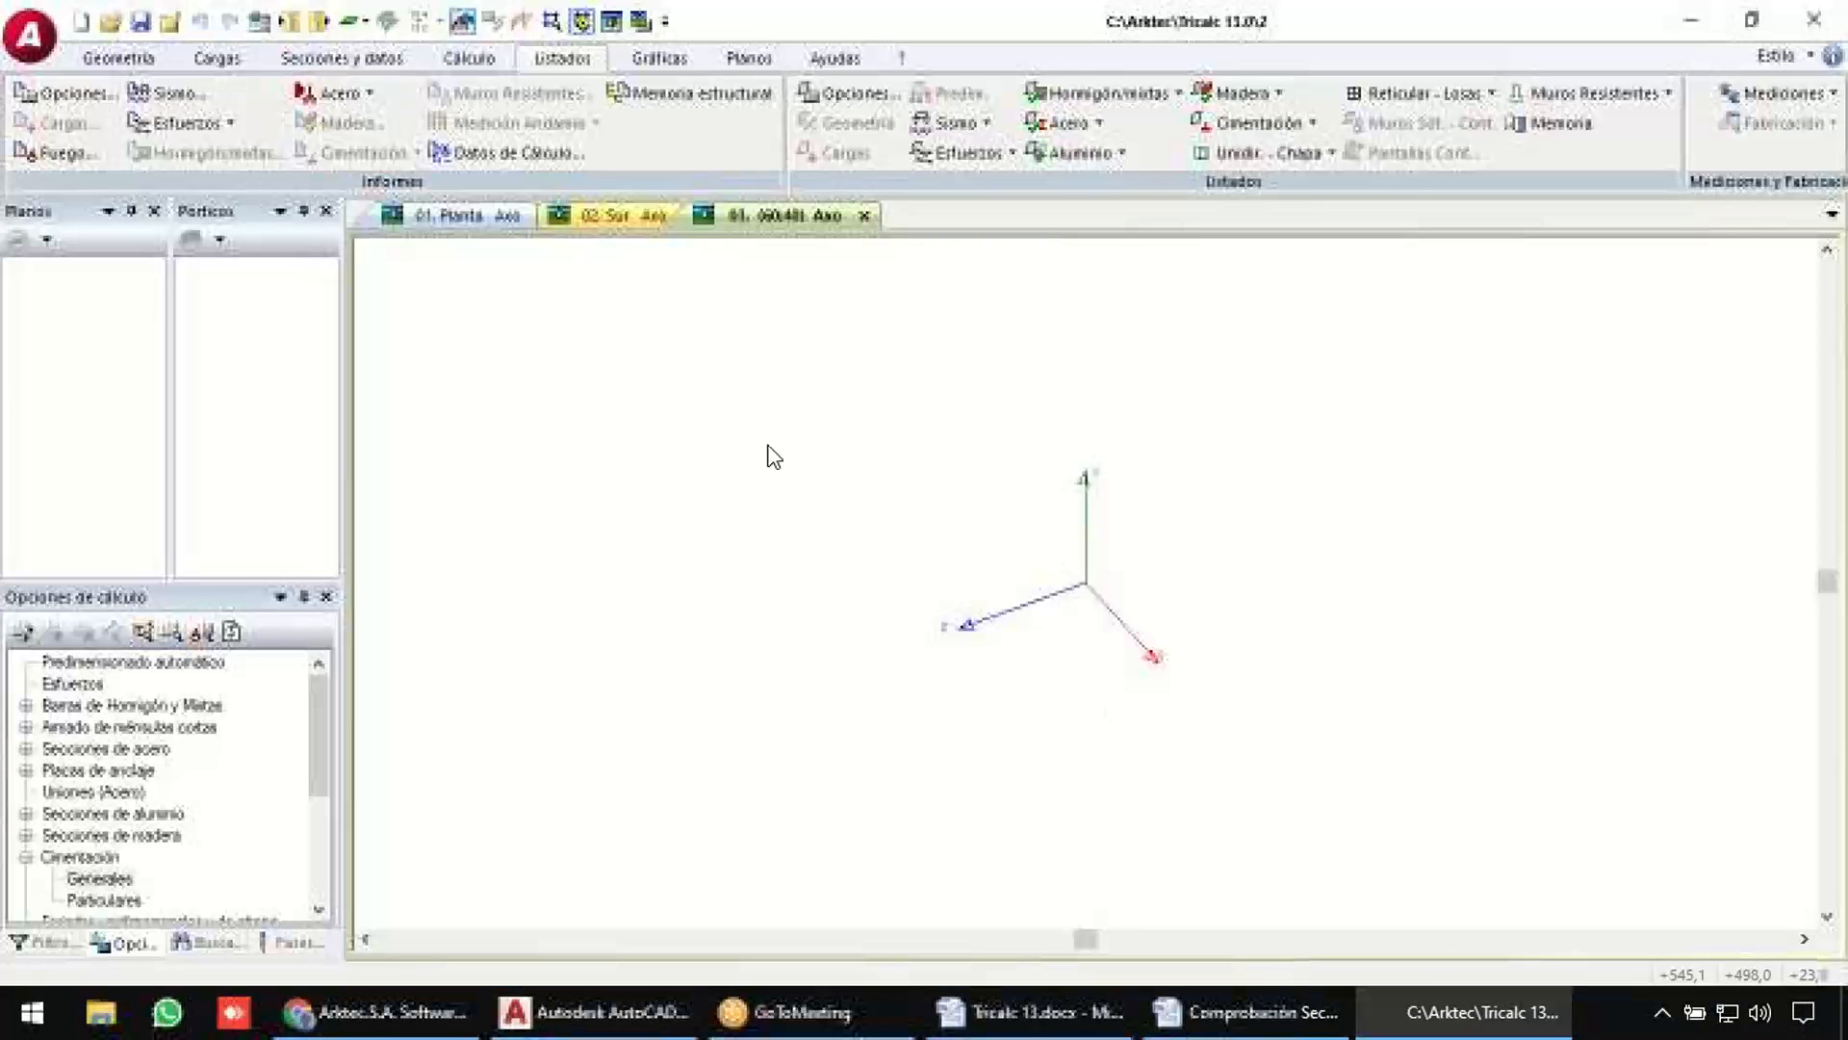
pyautogui.click(118, 58)
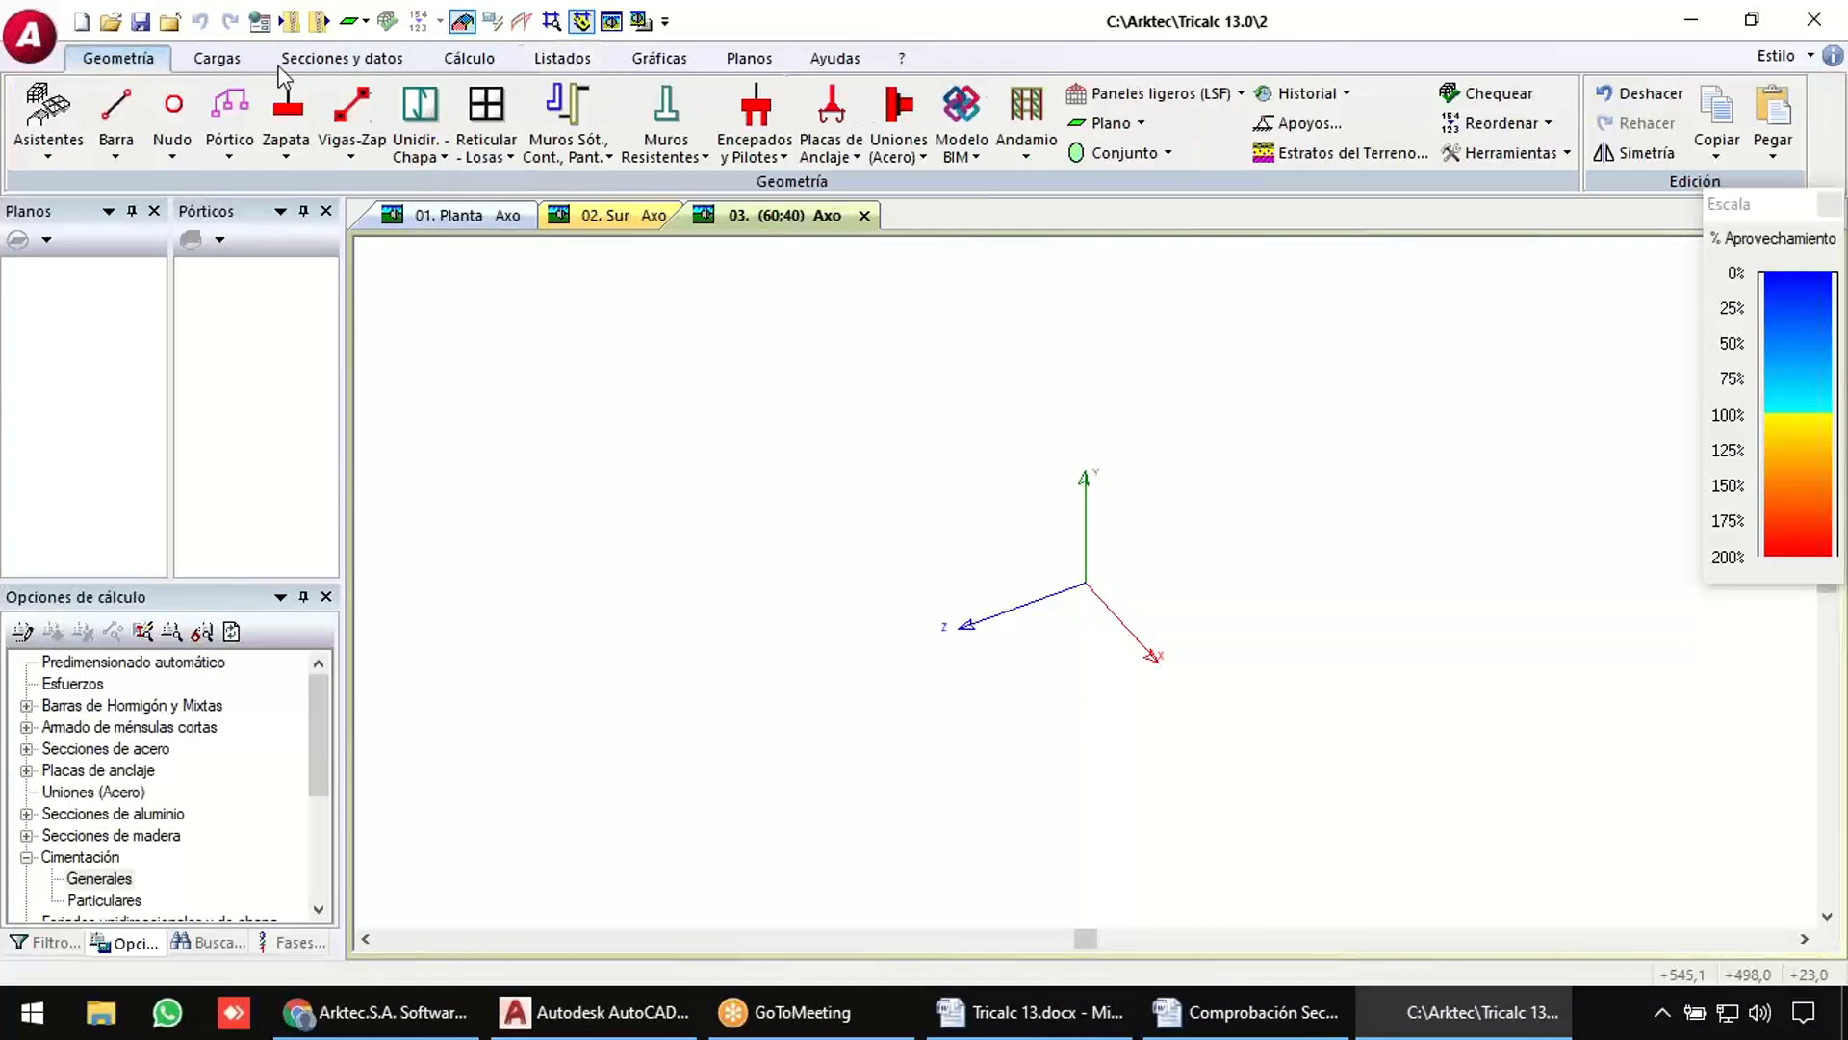
pyautogui.click(960, 149)
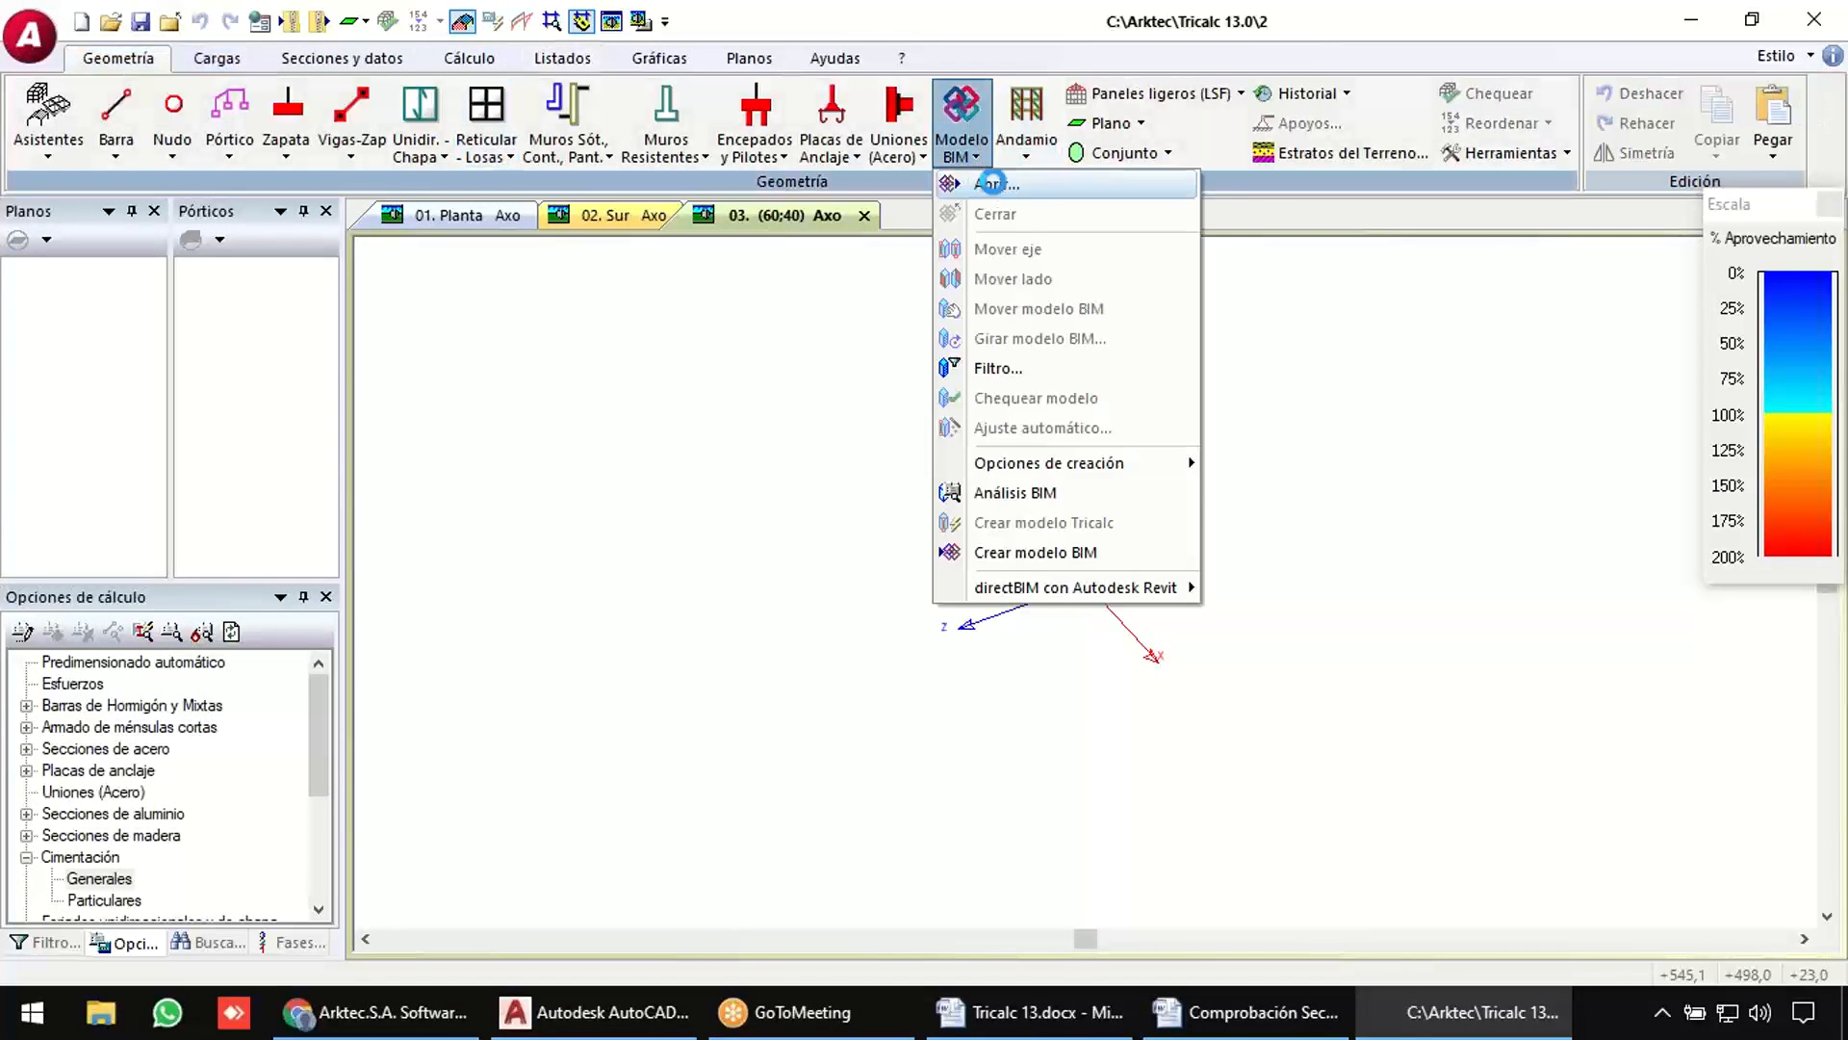
pyautogui.click(992, 185)
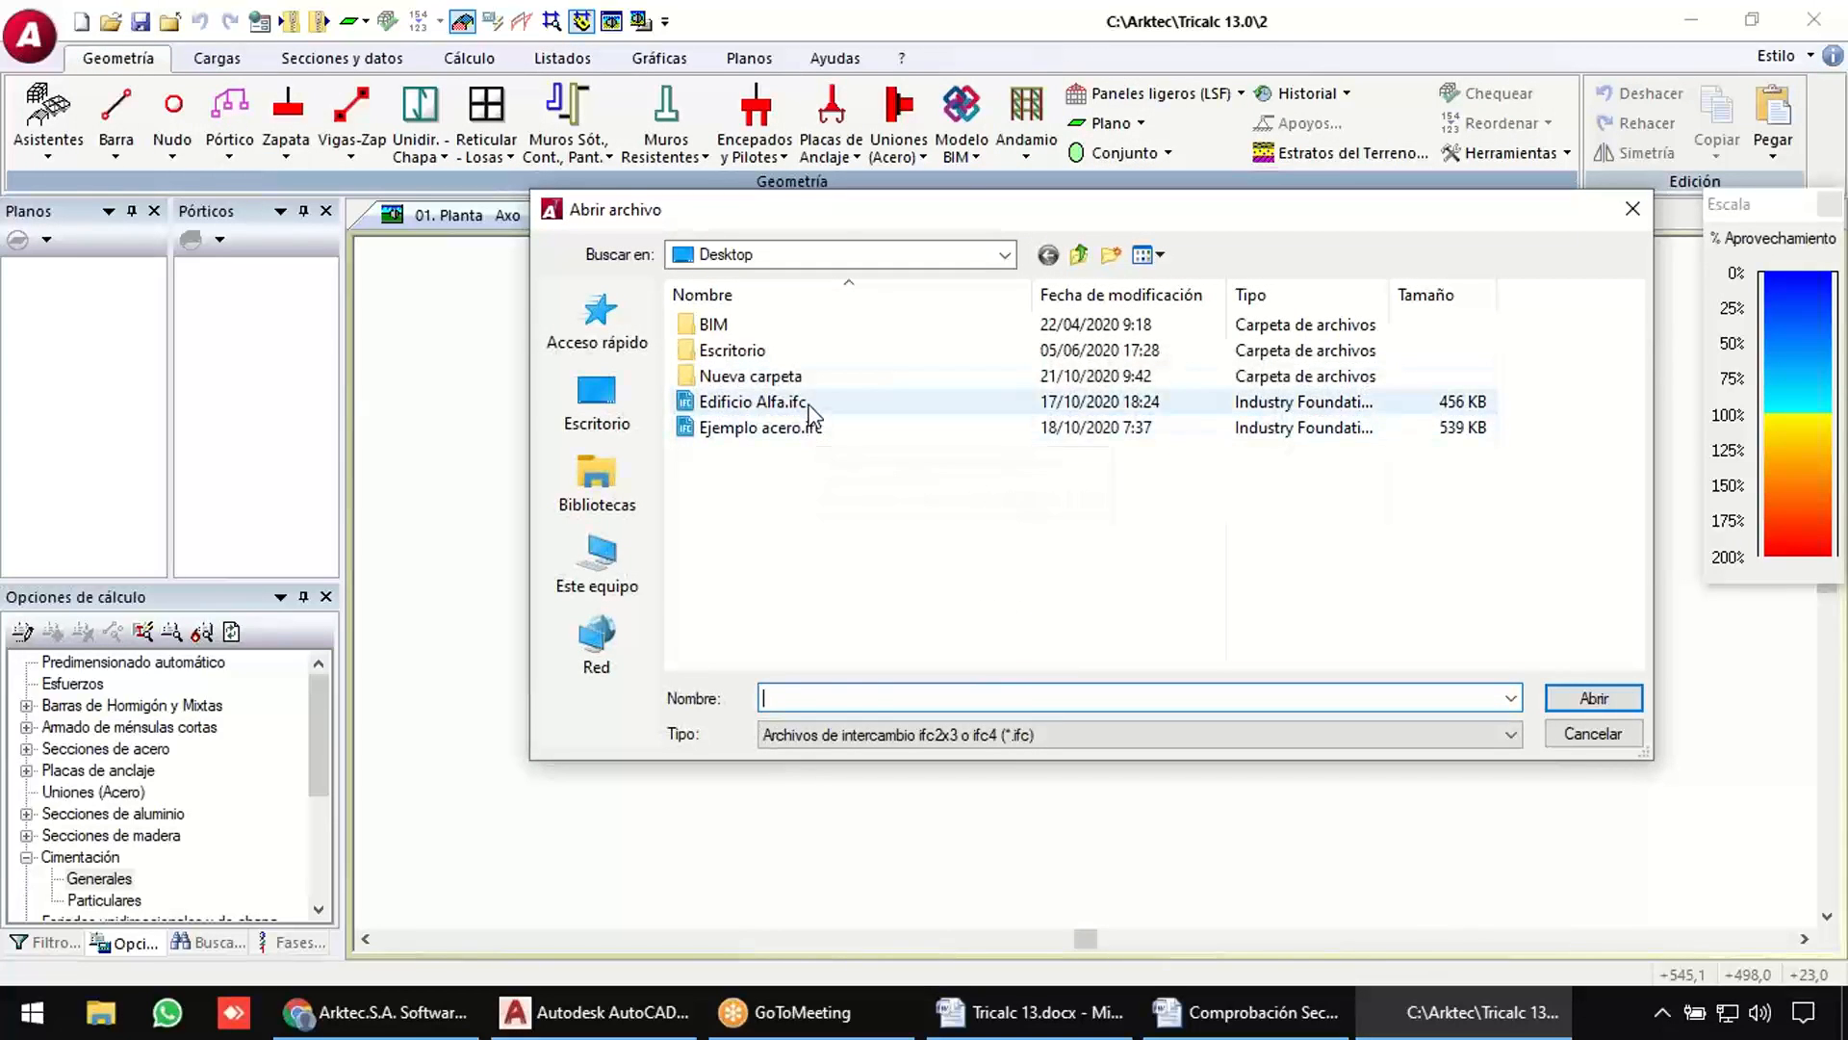
pyautogui.click(810, 405)
pyautogui.doubleClick(812, 404)
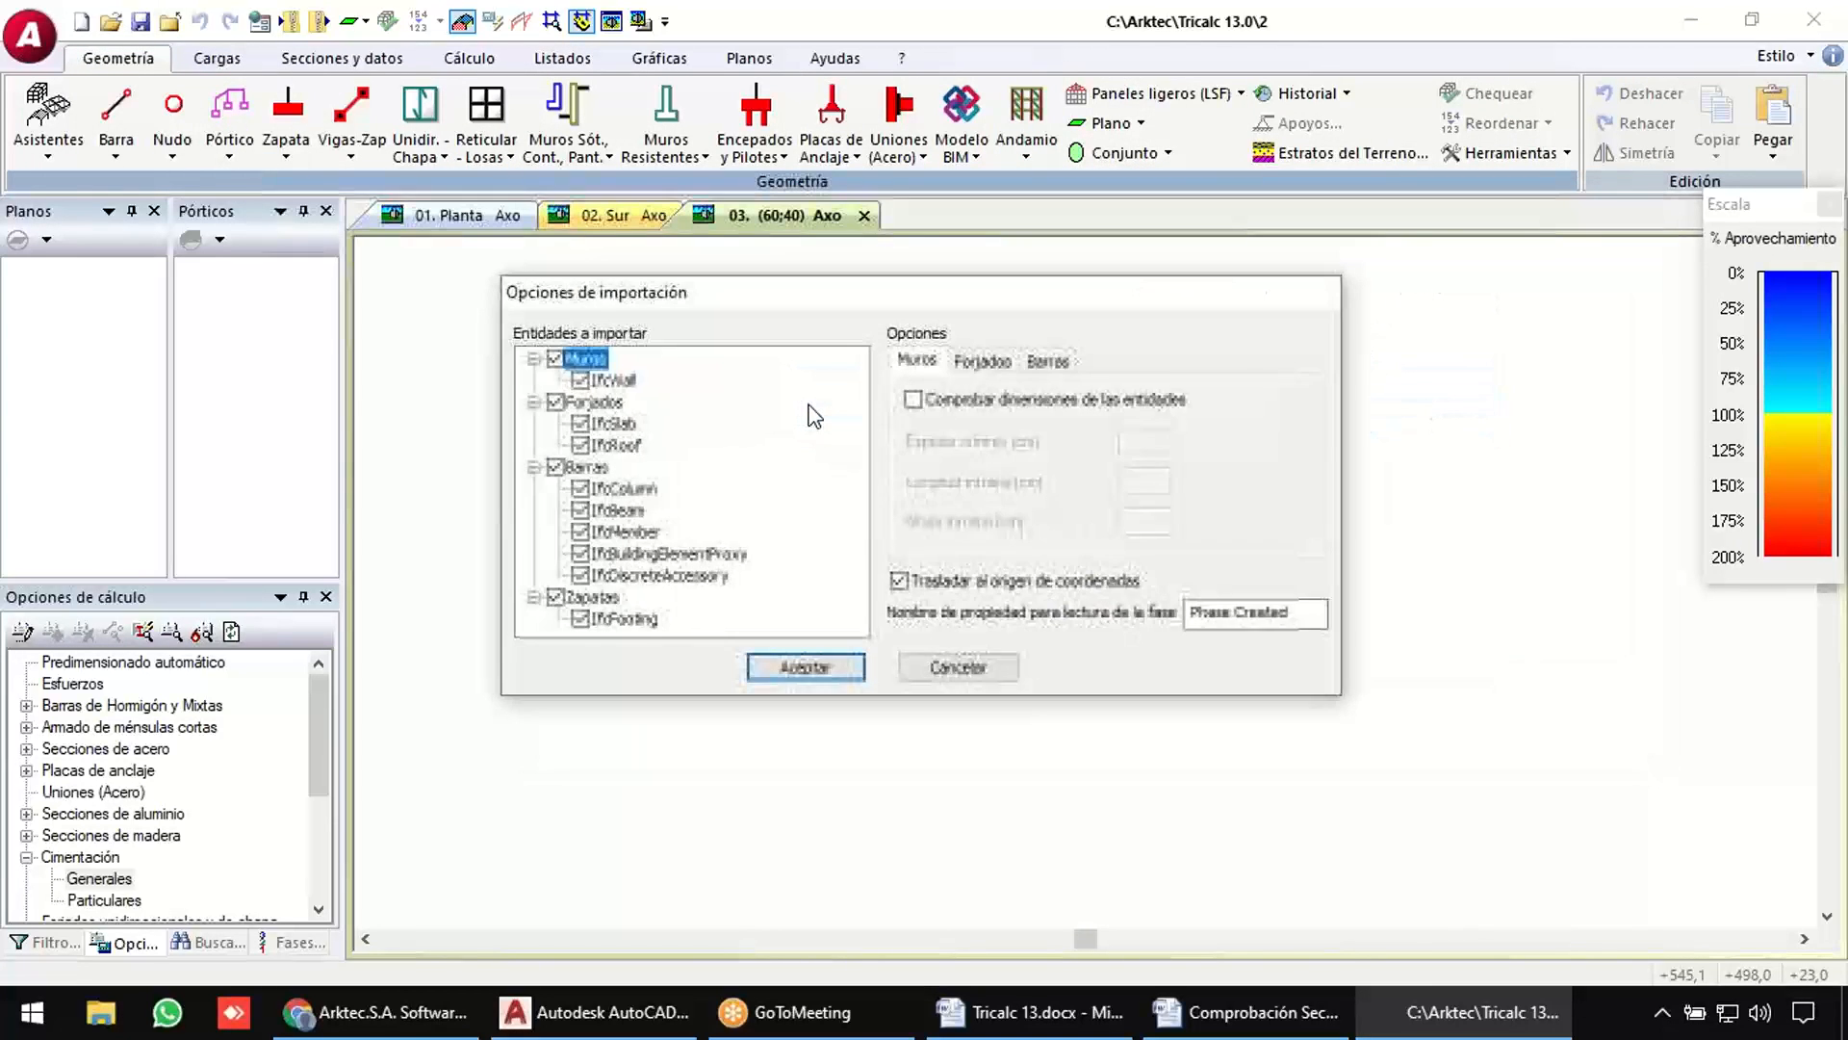
# Accept the default IFC import options and the import summary, and decline rotating the BIM model to the general axes.
pyautogui.click(807, 668)
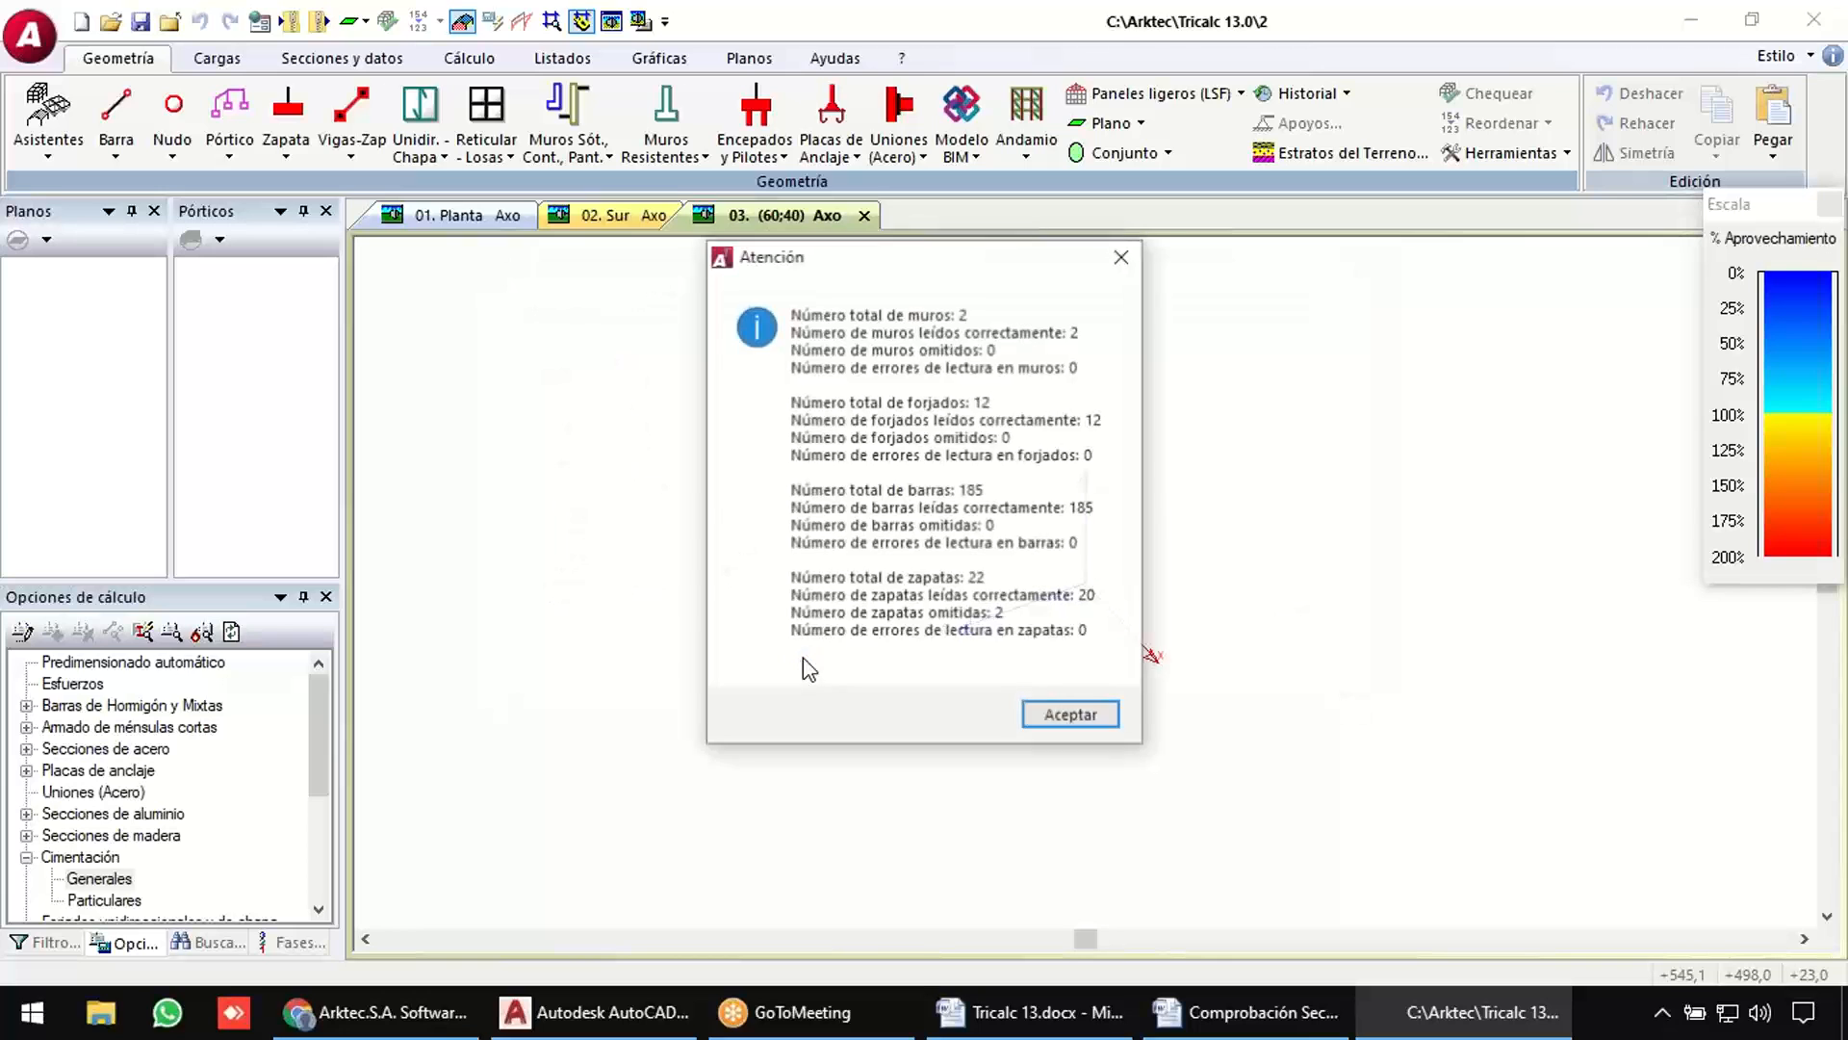
pyautogui.click(1038, 713)
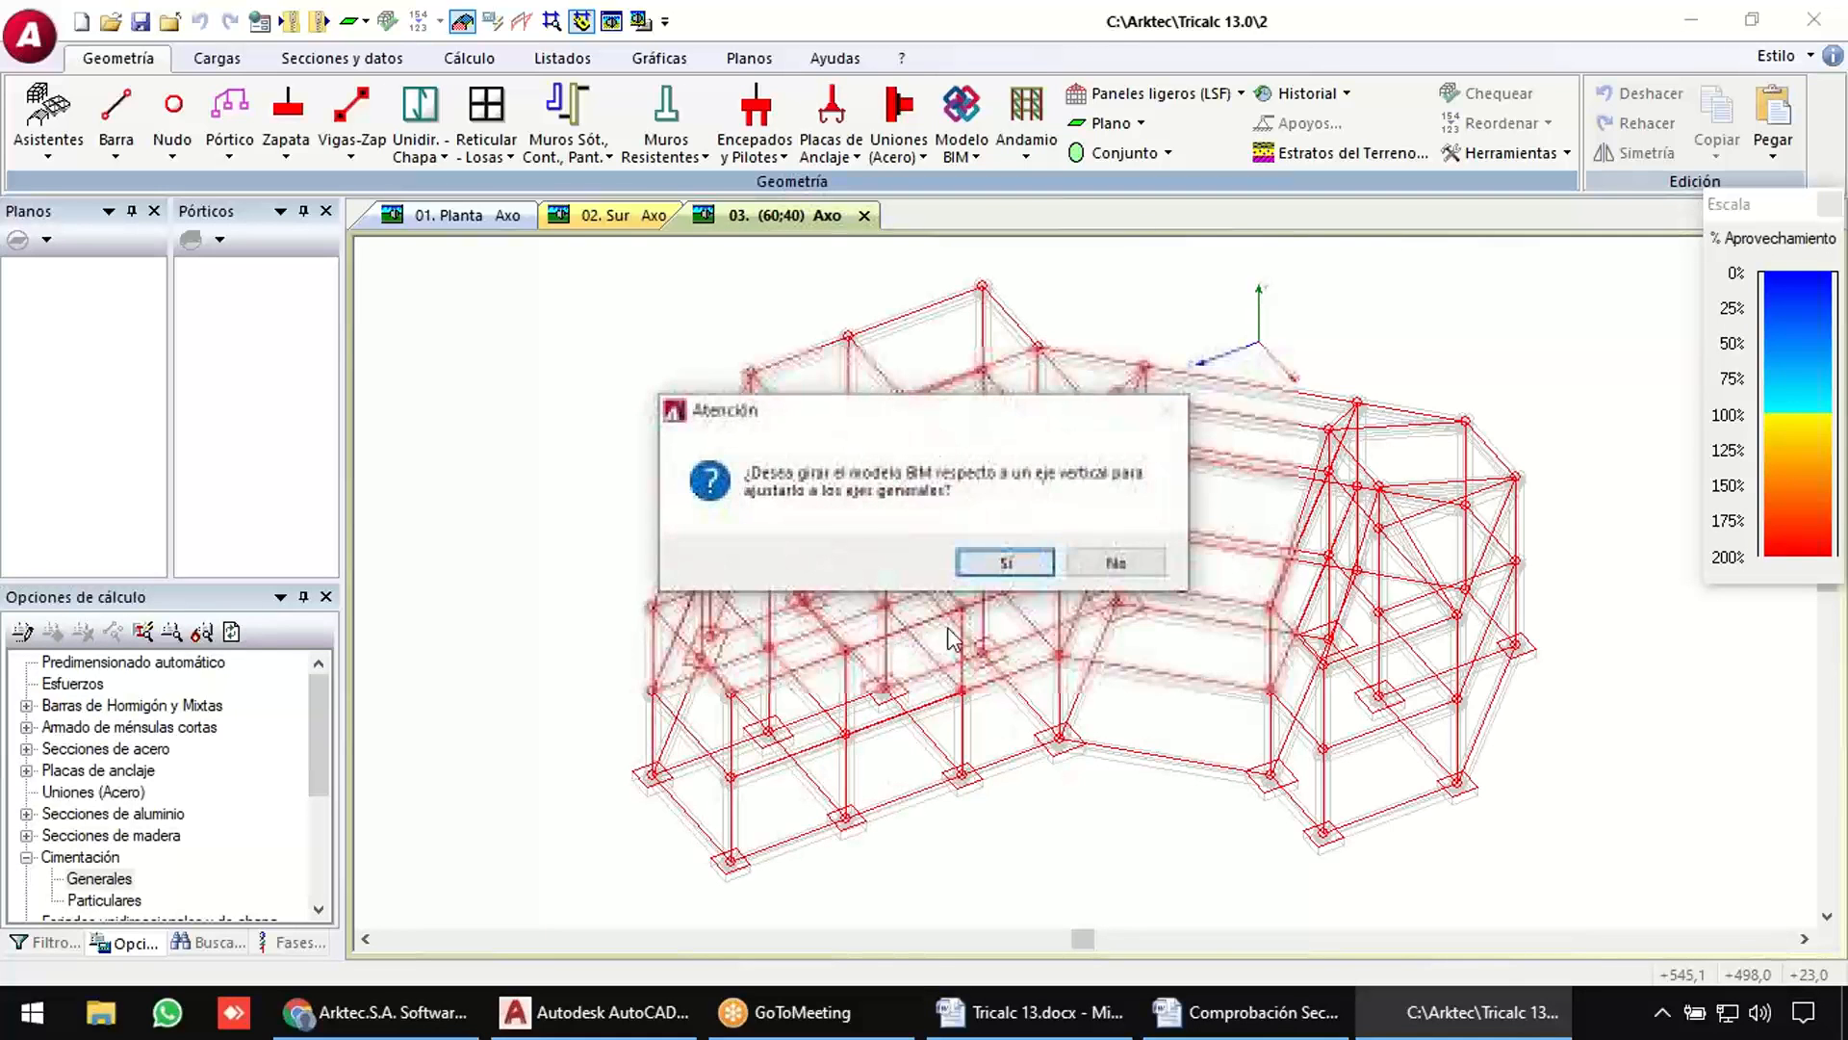
pyautogui.click(1116, 568)
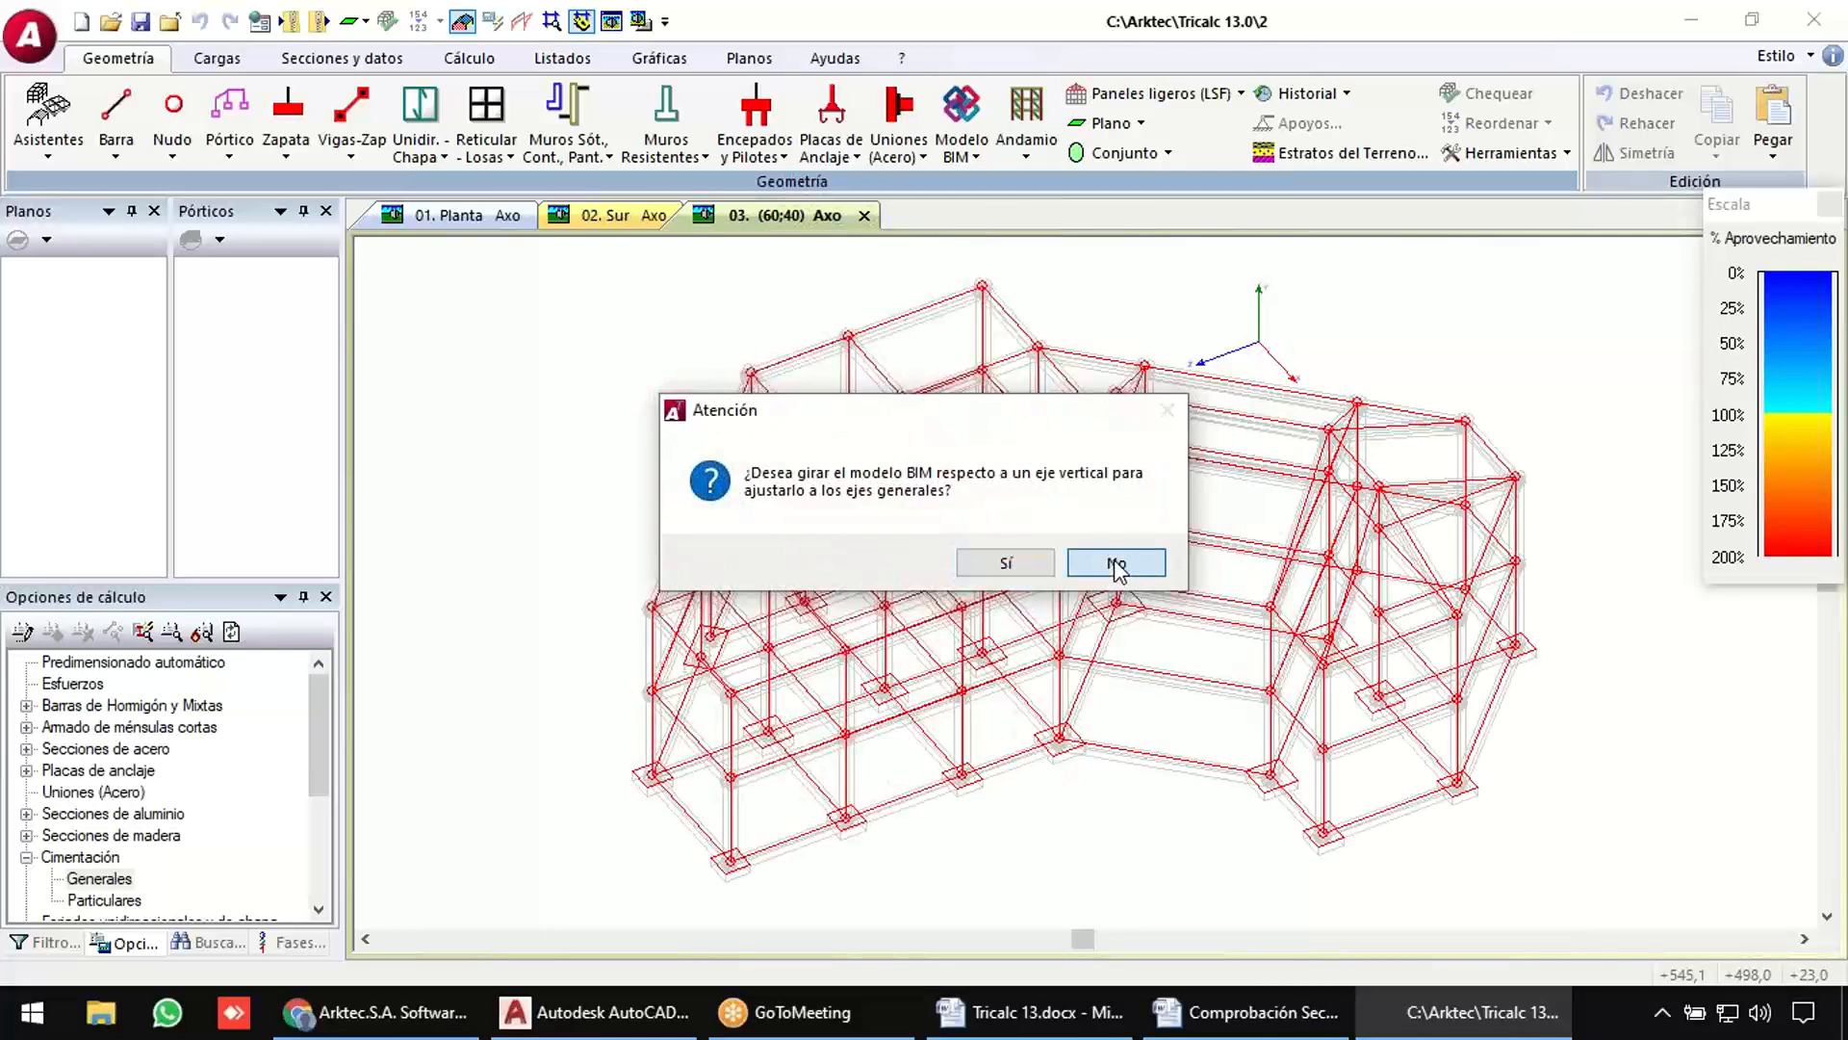
pyautogui.click(1078, 566)
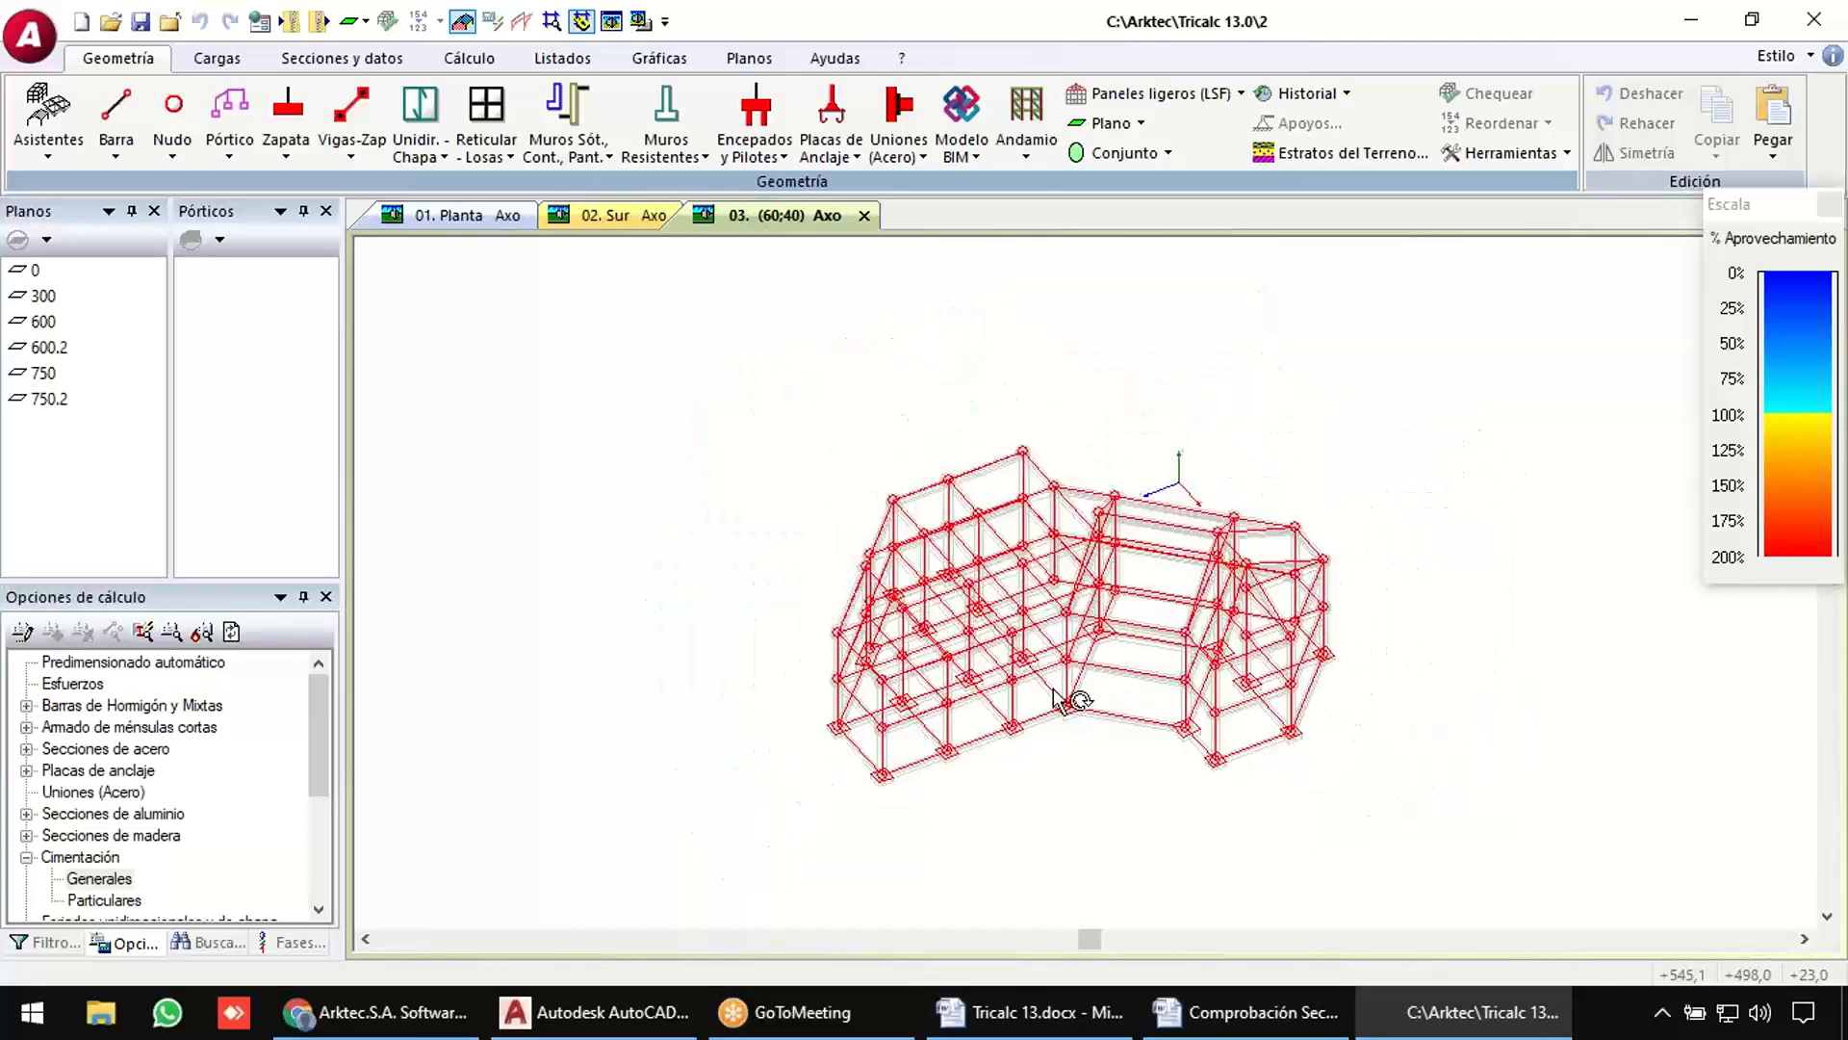
# Show the display filter and expand its Modelo BIM branch through Proyecto (Edificio Alfa.ifc) and Estructura down to the phases.
pyautogui.click(44, 943)
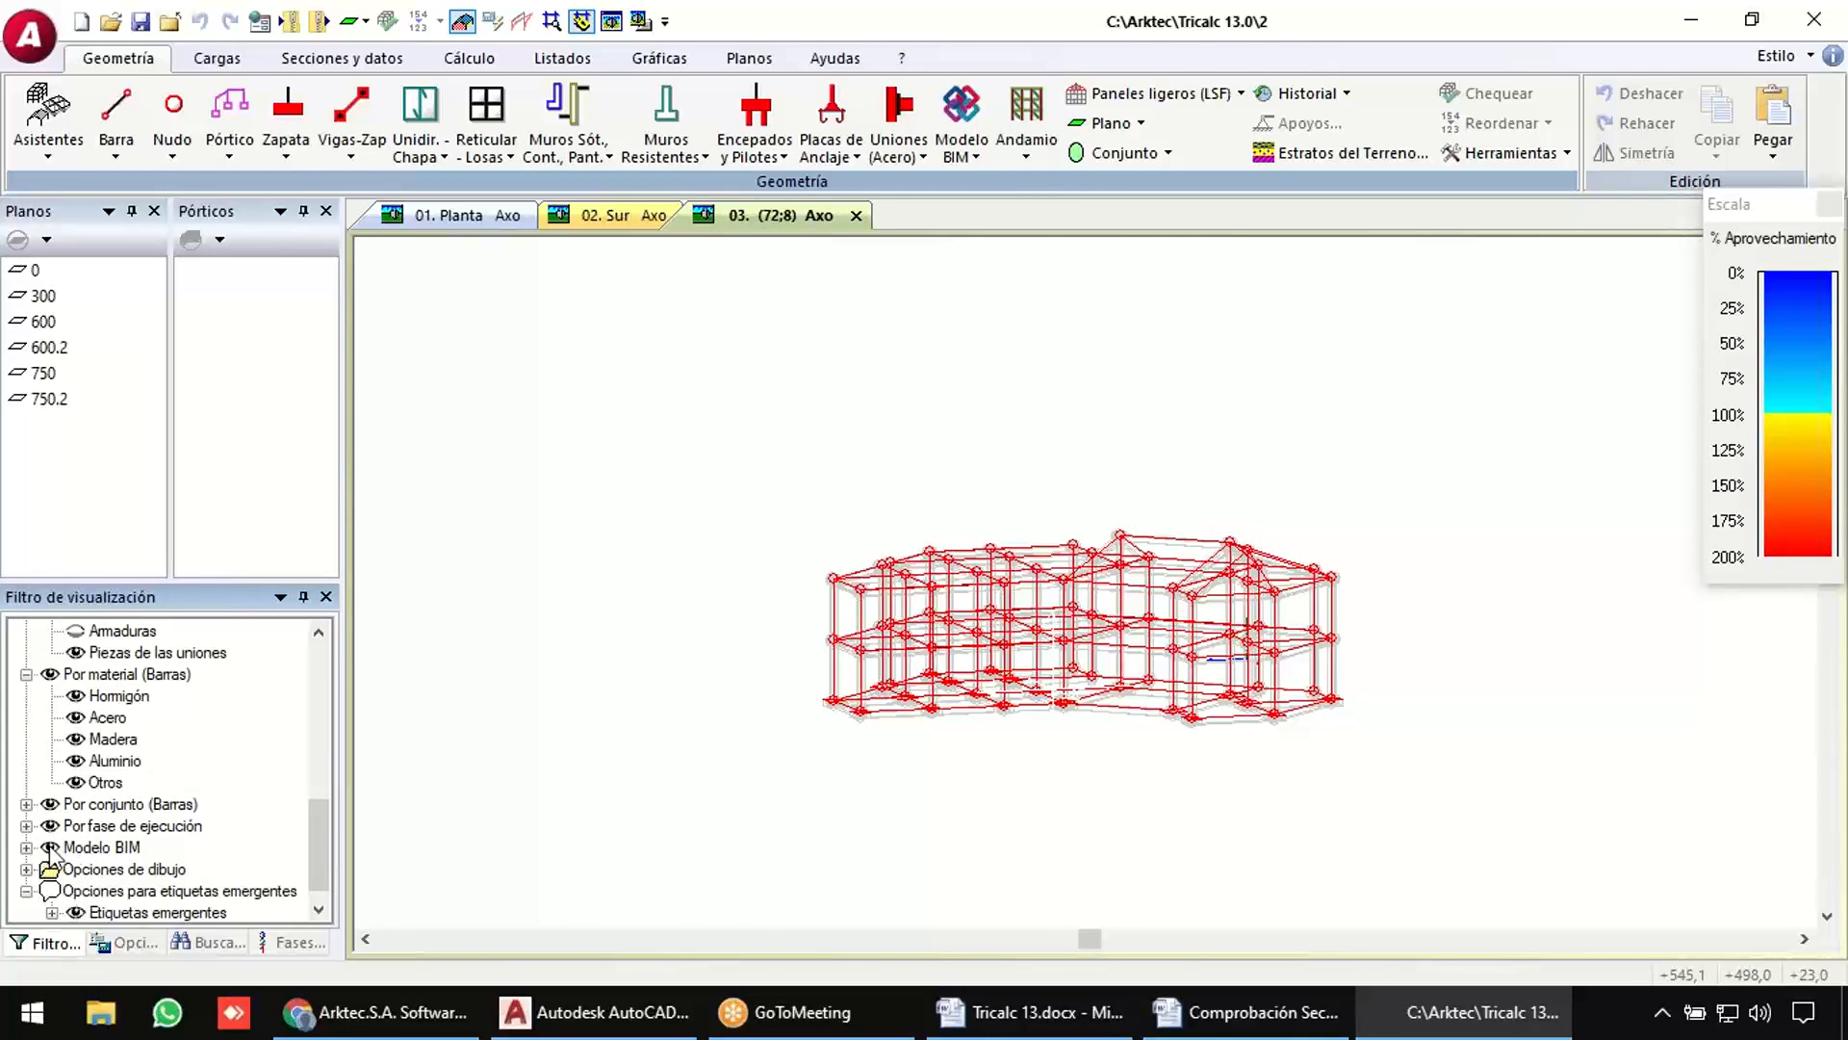
pyautogui.click(50, 848)
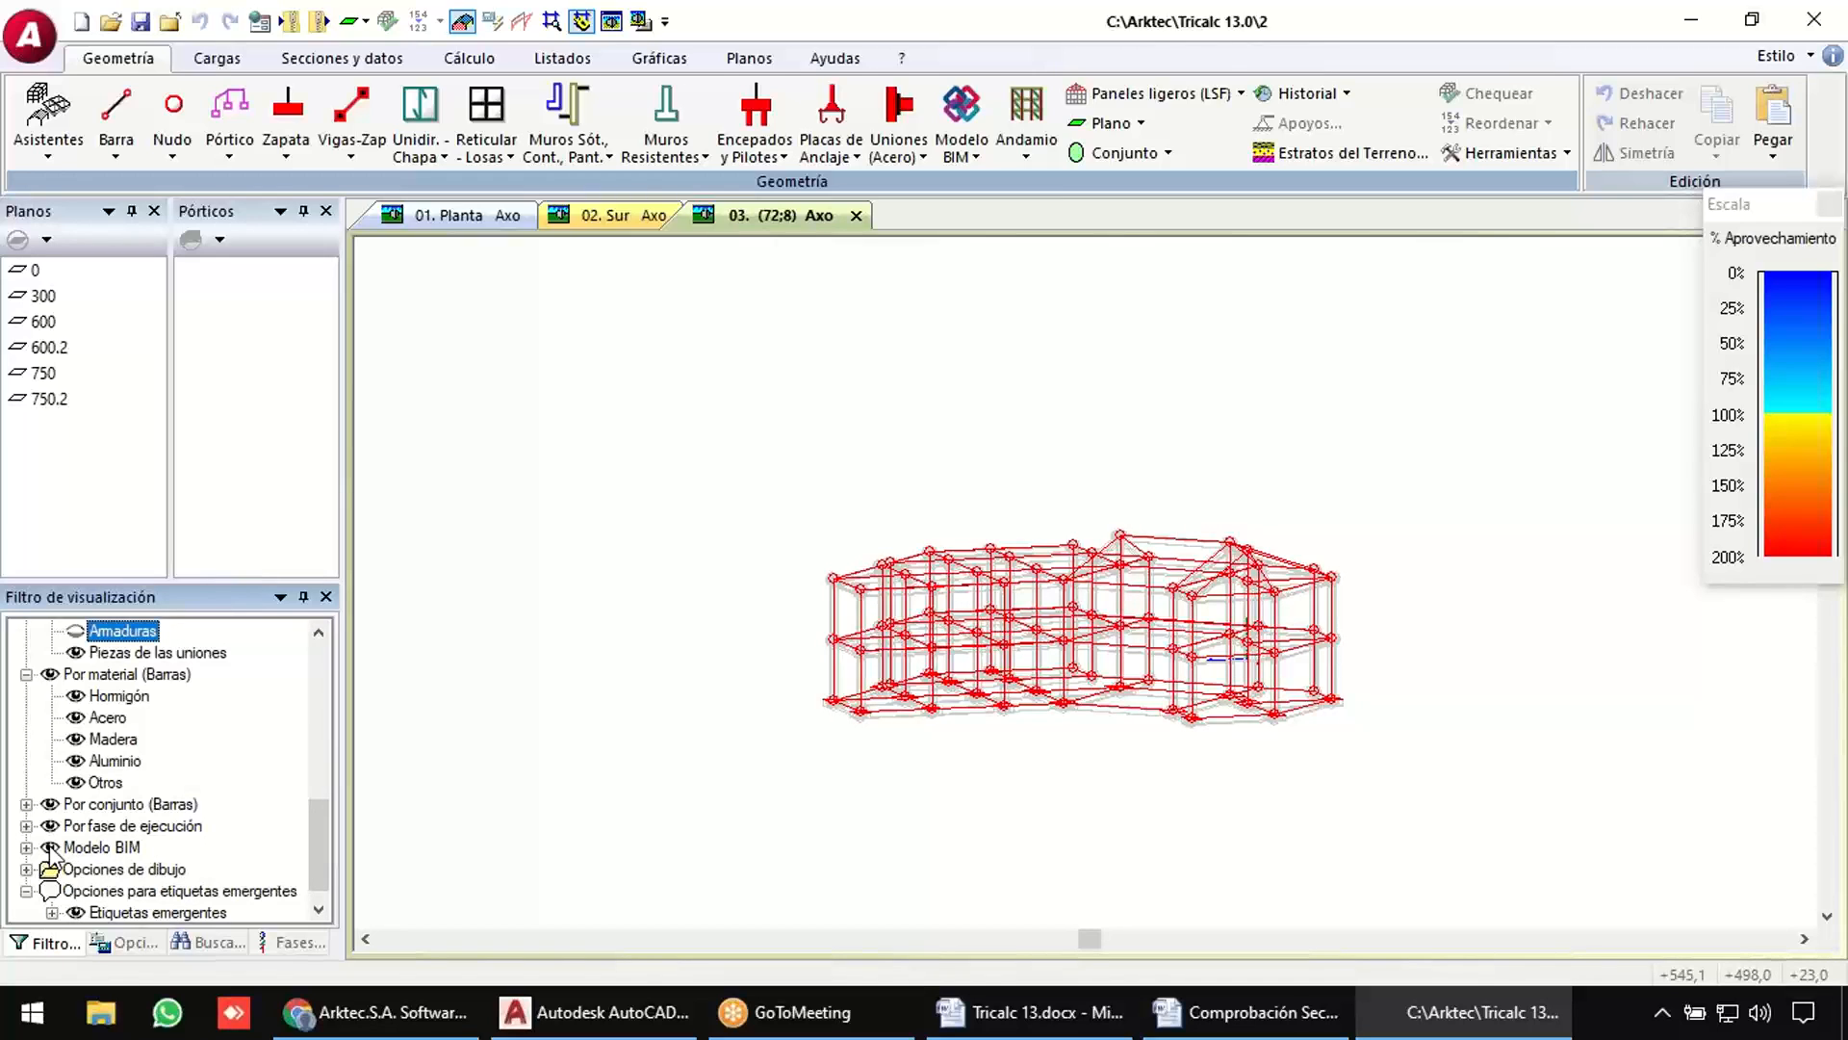
pyautogui.click(26, 848)
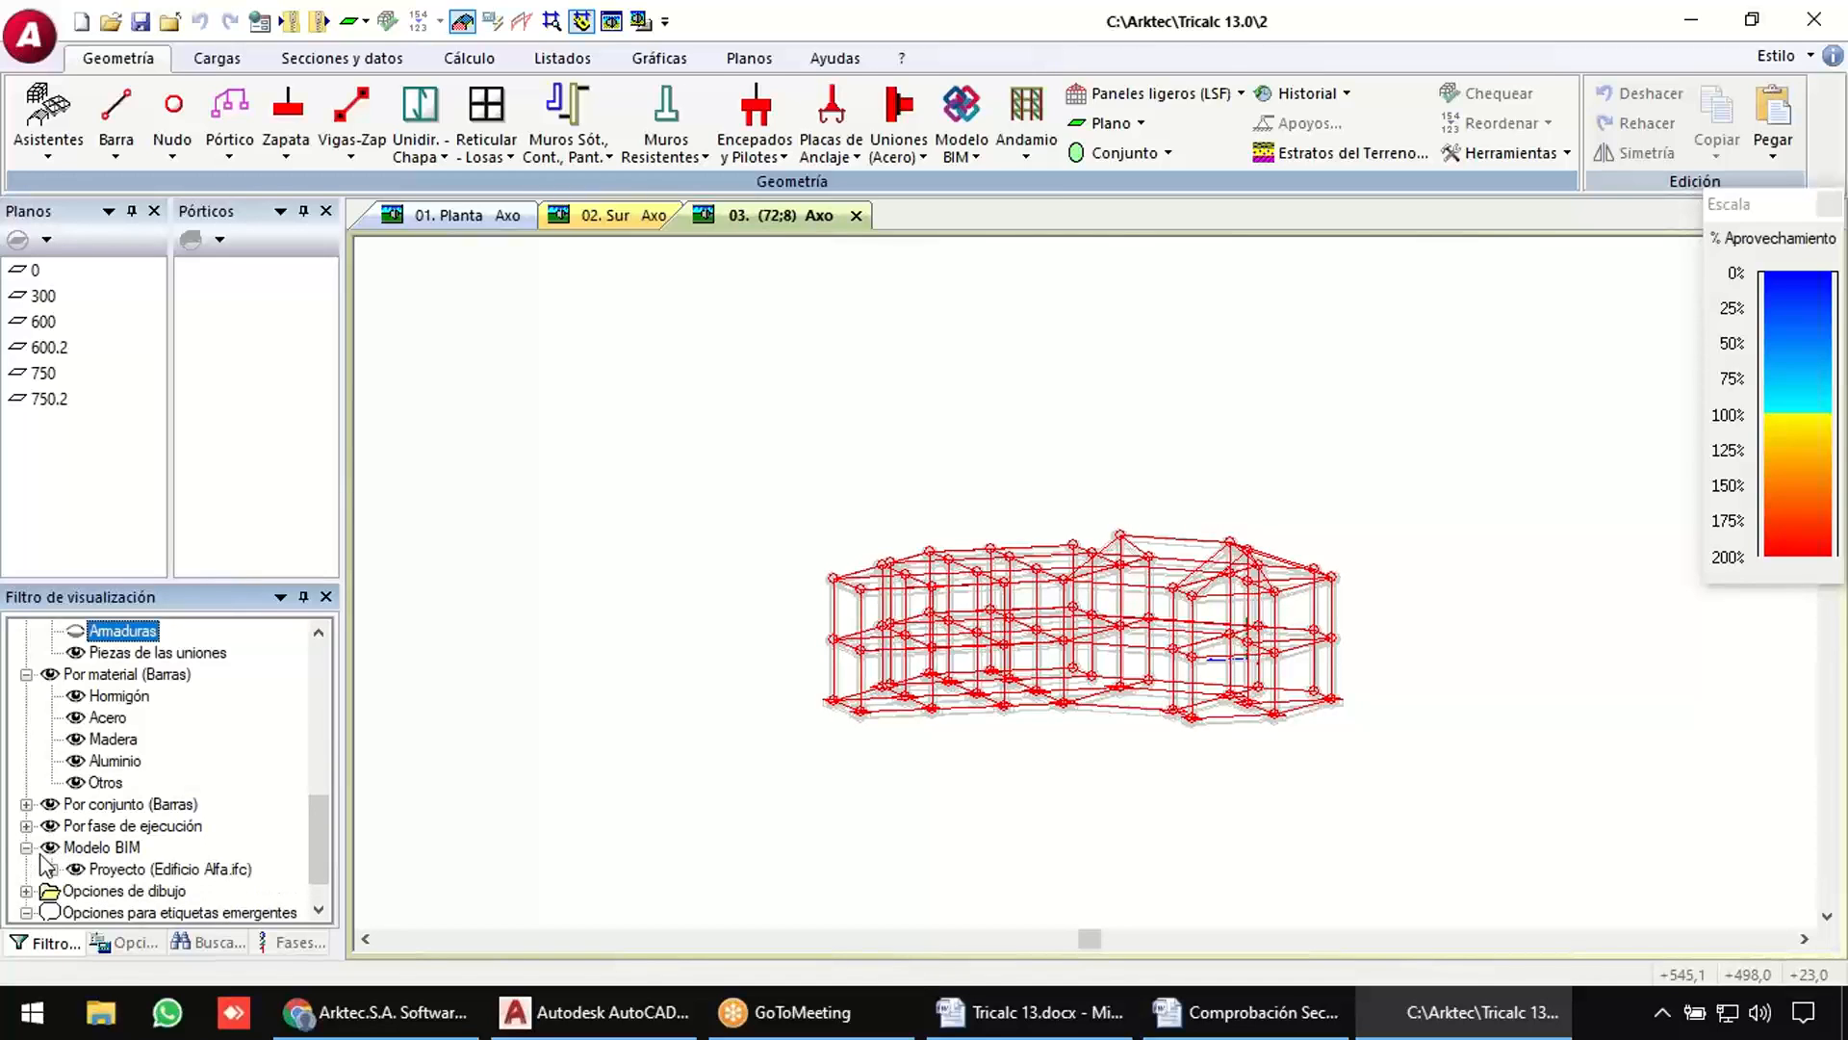
pyautogui.click(52, 869)
pyautogui.click(78, 891)
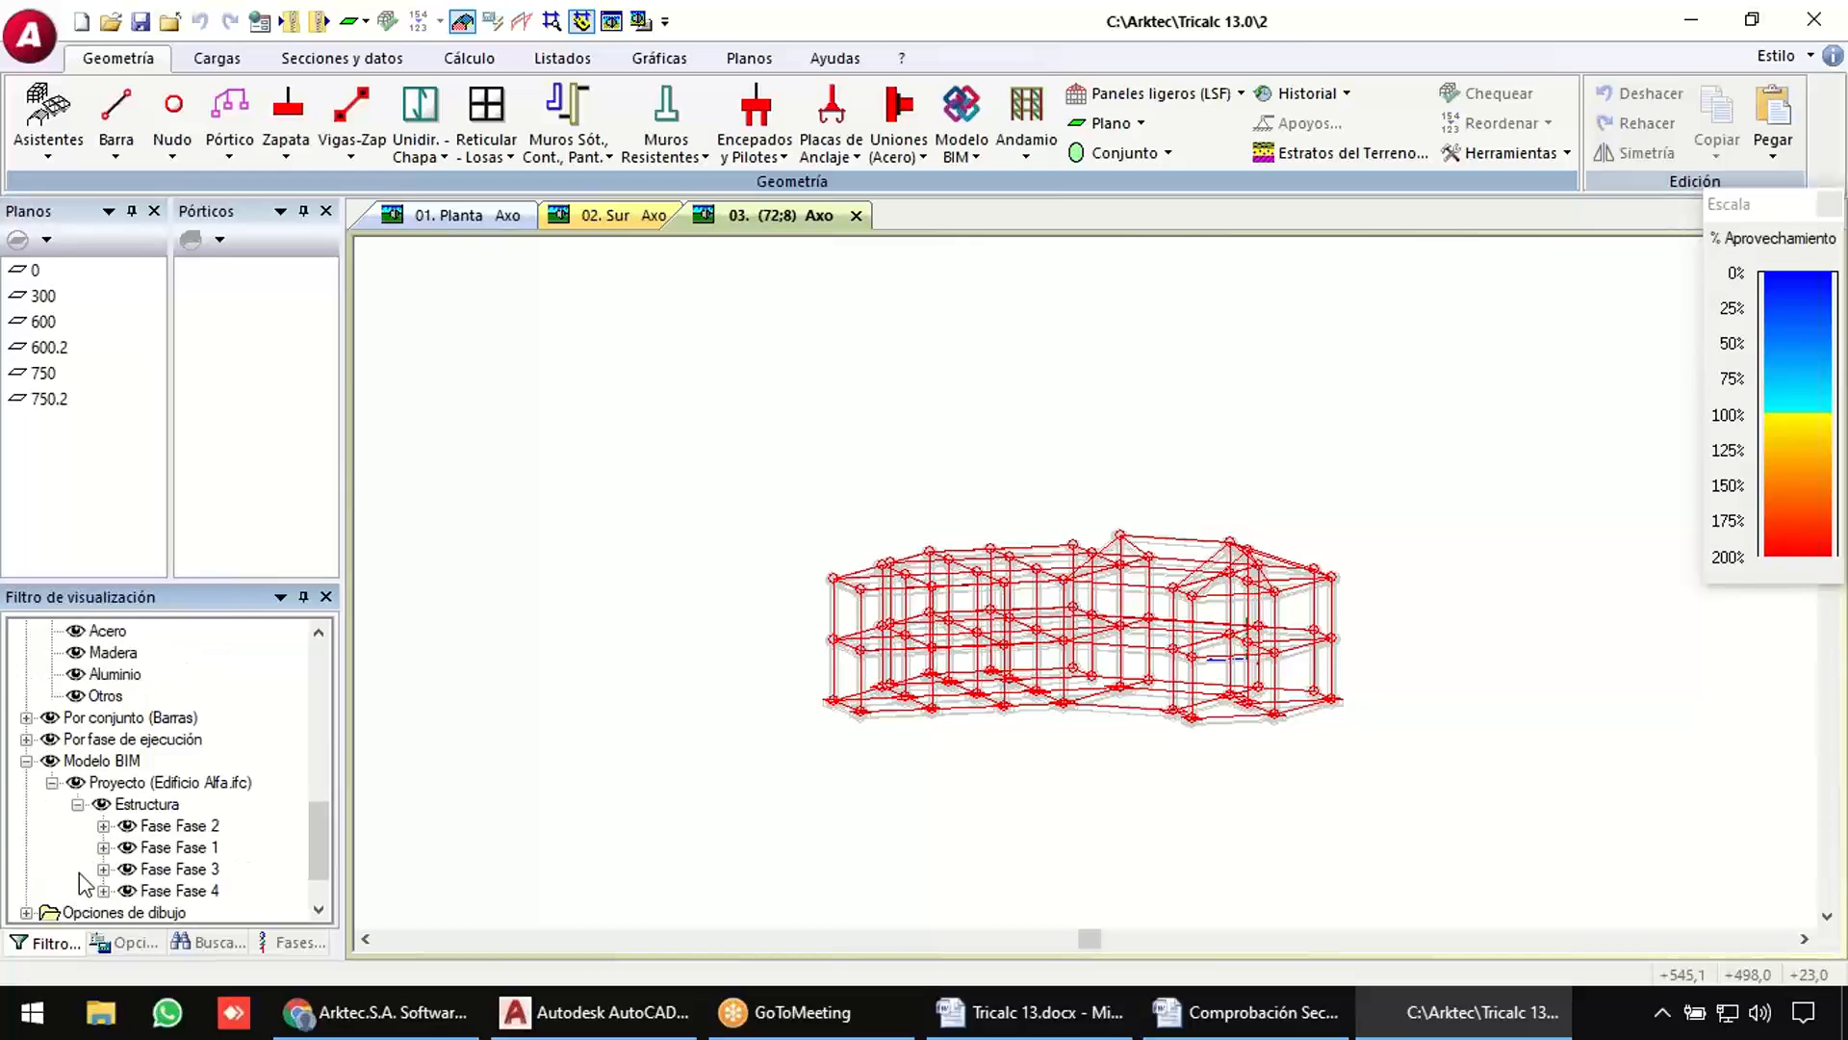
# Hide Fase 2, Fase 3 and Fase 4 of the BIM model one by one, and show them all again.
pyautogui.click(127, 826)
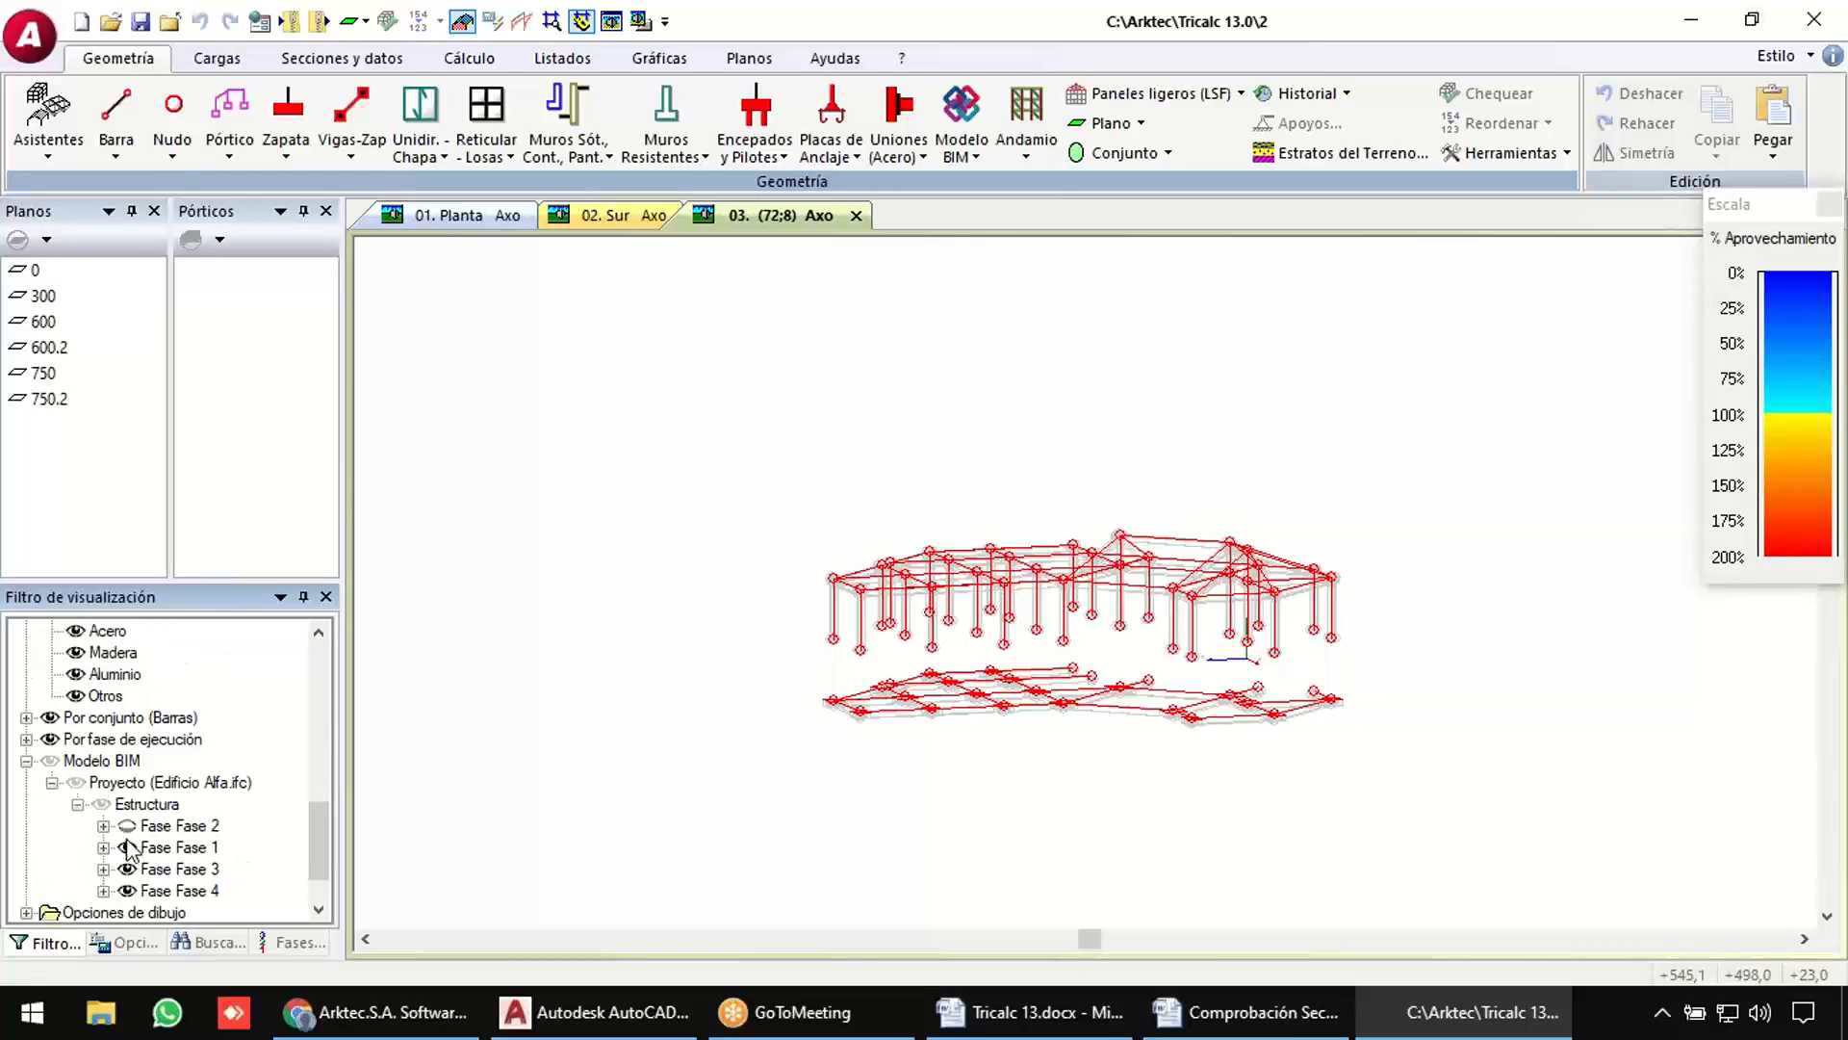
pyautogui.click(127, 870)
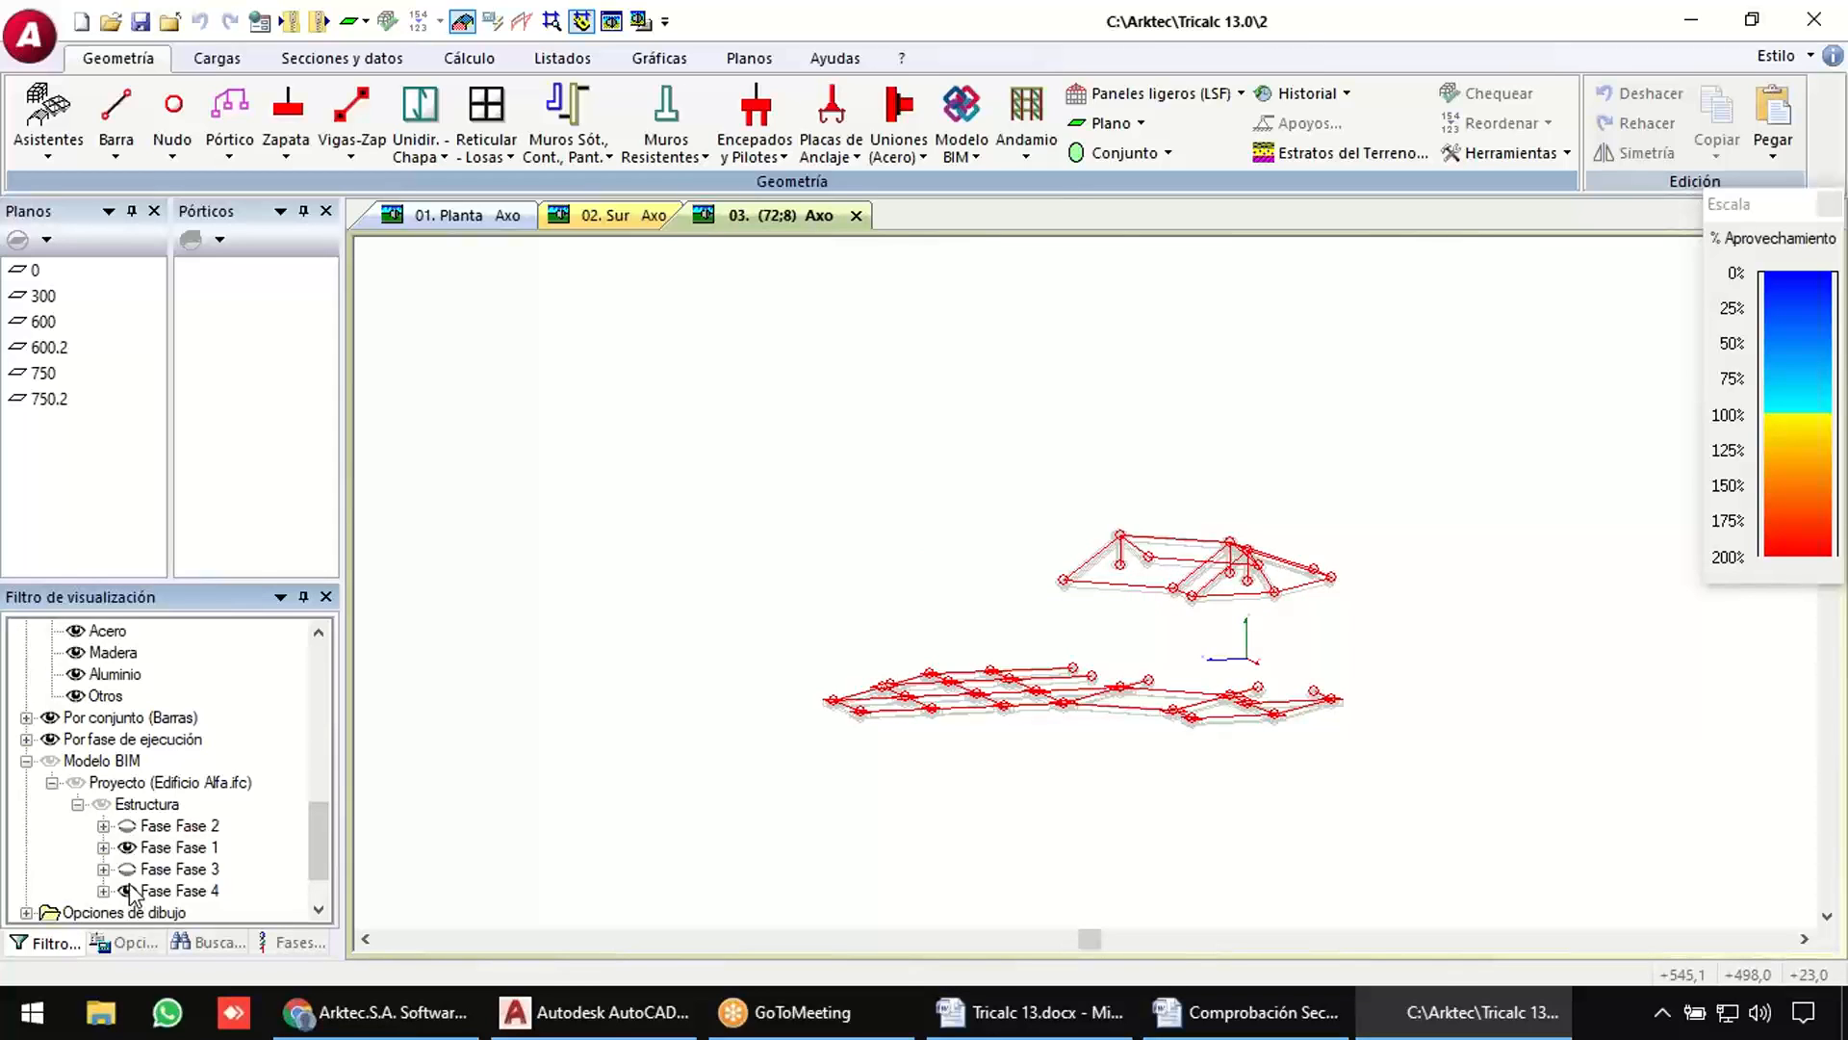
pyautogui.click(127, 891)
pyautogui.click(127, 890)
pyautogui.click(127, 870)
pyautogui.click(127, 826)
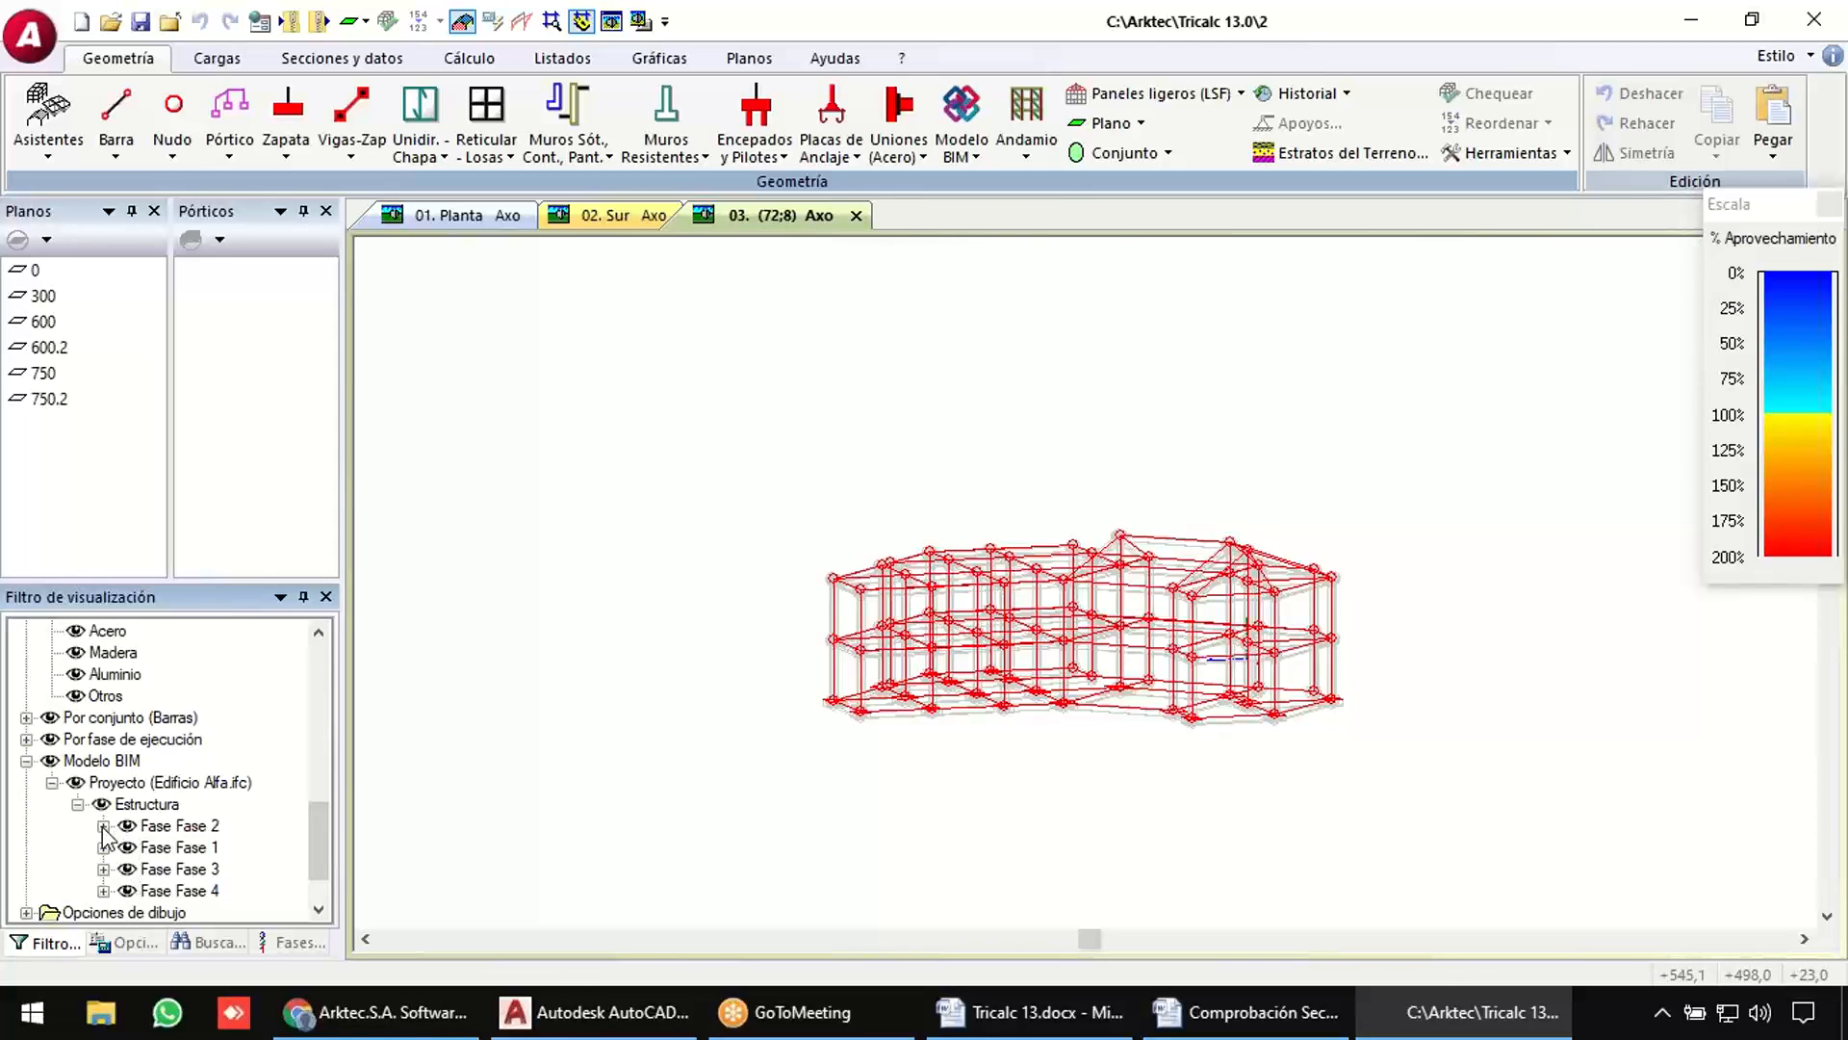
# Expand Fase 2 in the display filter, toggle the visibility of Cota 0,0 off and on, and collapse the phase.
pyautogui.click(103, 826)
pyautogui.click(152, 848)
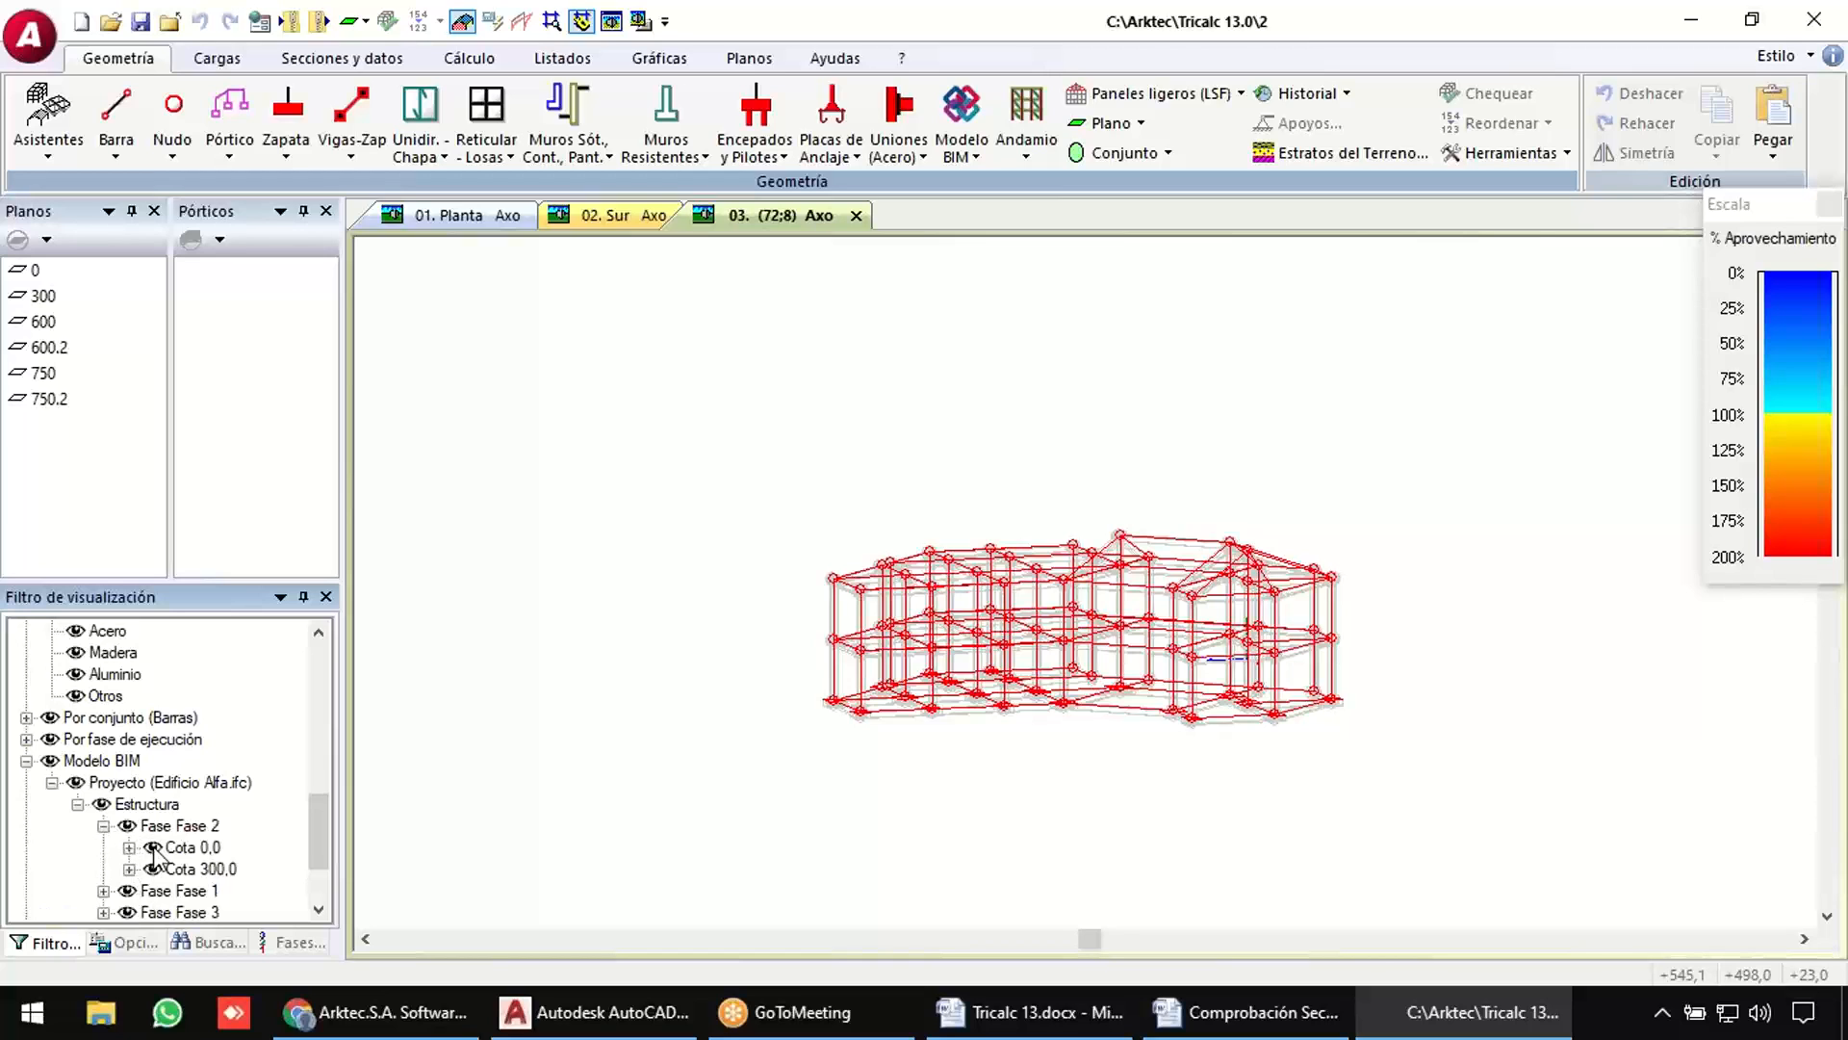
pyautogui.click(154, 849)
pyautogui.scroll(-1, 219, 850)
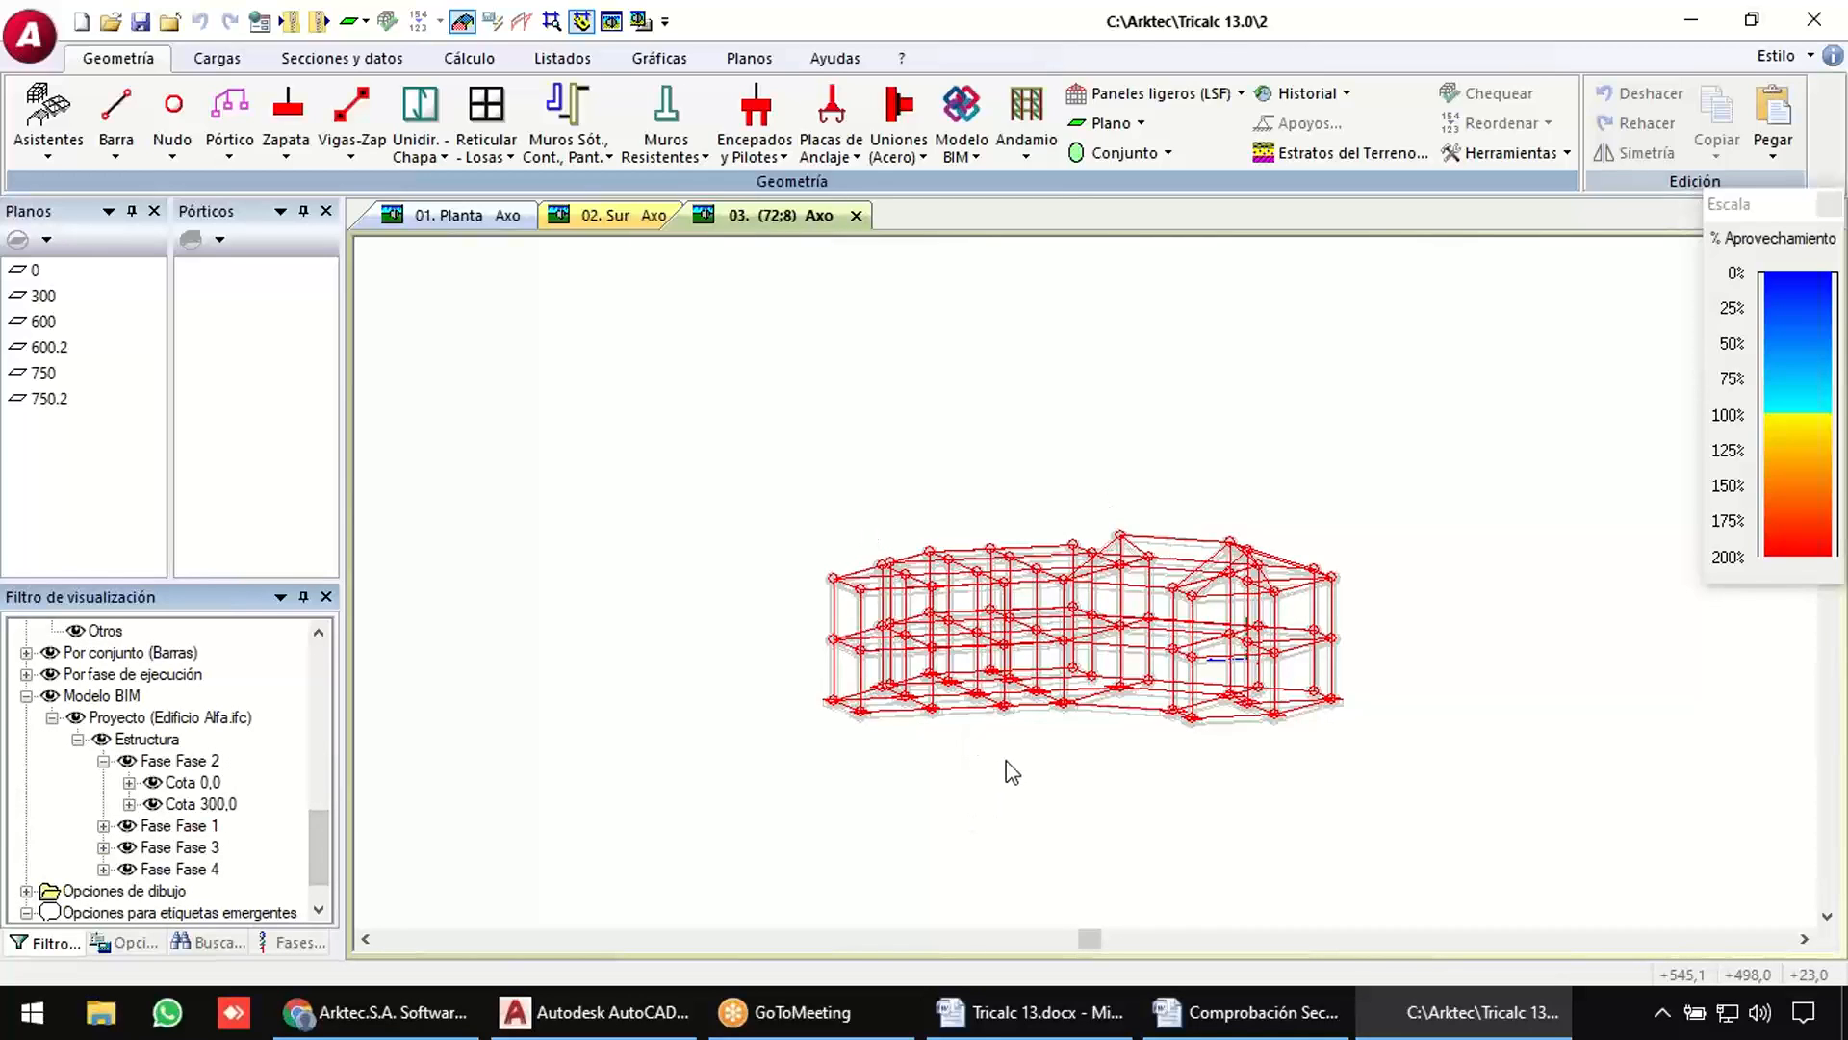
pyautogui.click(103, 762)
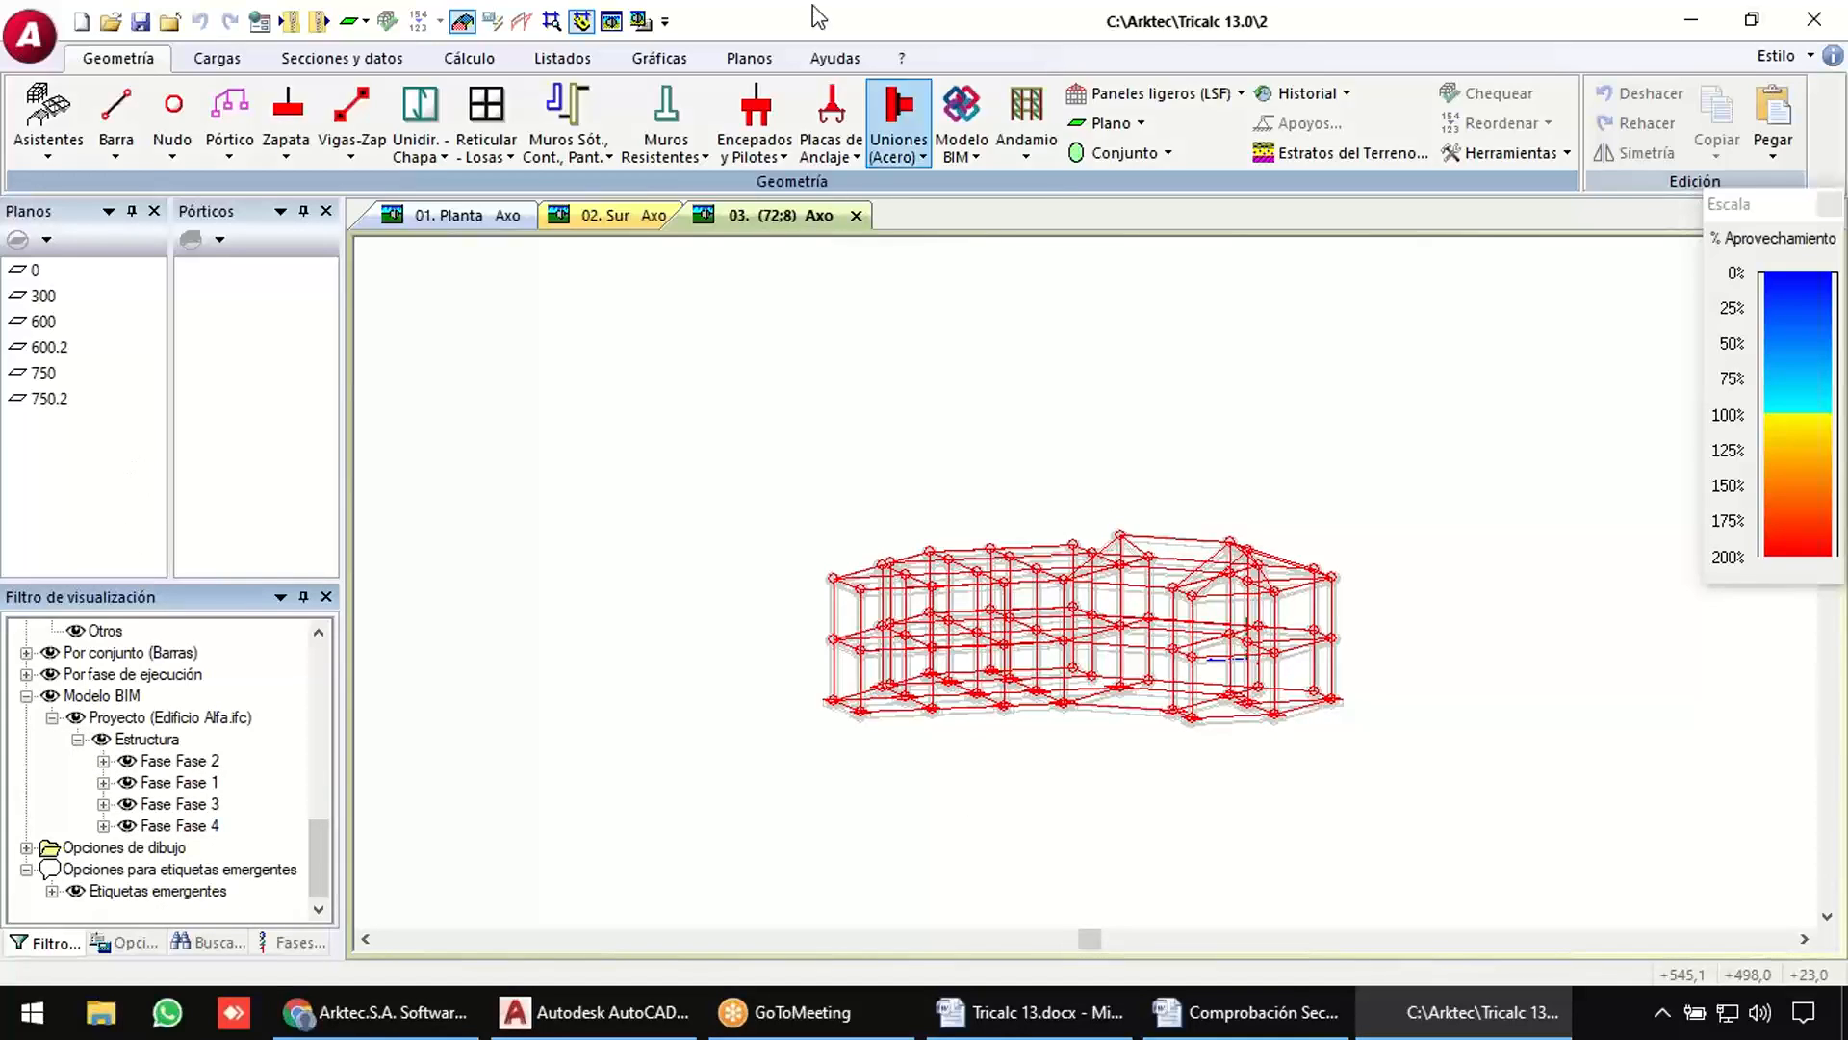
# Run Análisis BIM and separate the floors of the BIM model by a Y displacement of 900 cm.
pyautogui.click(979, 125)
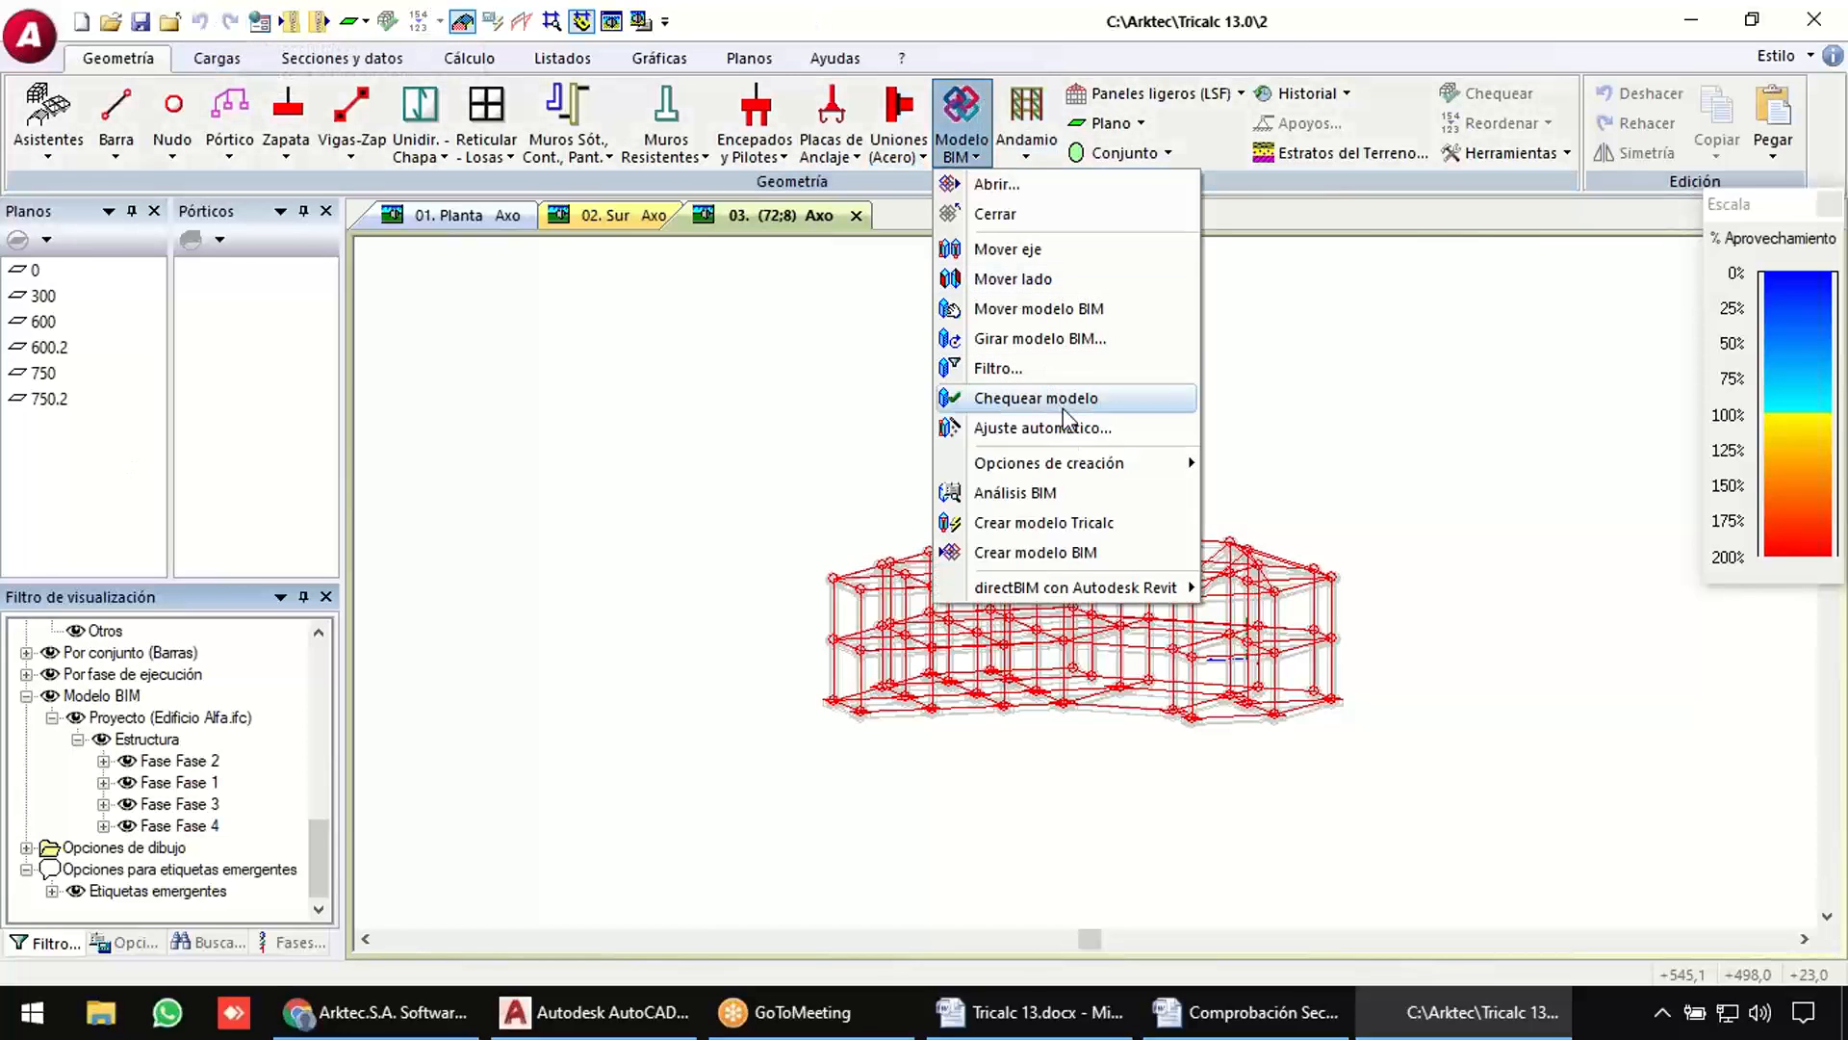
pyautogui.click(1069, 499)
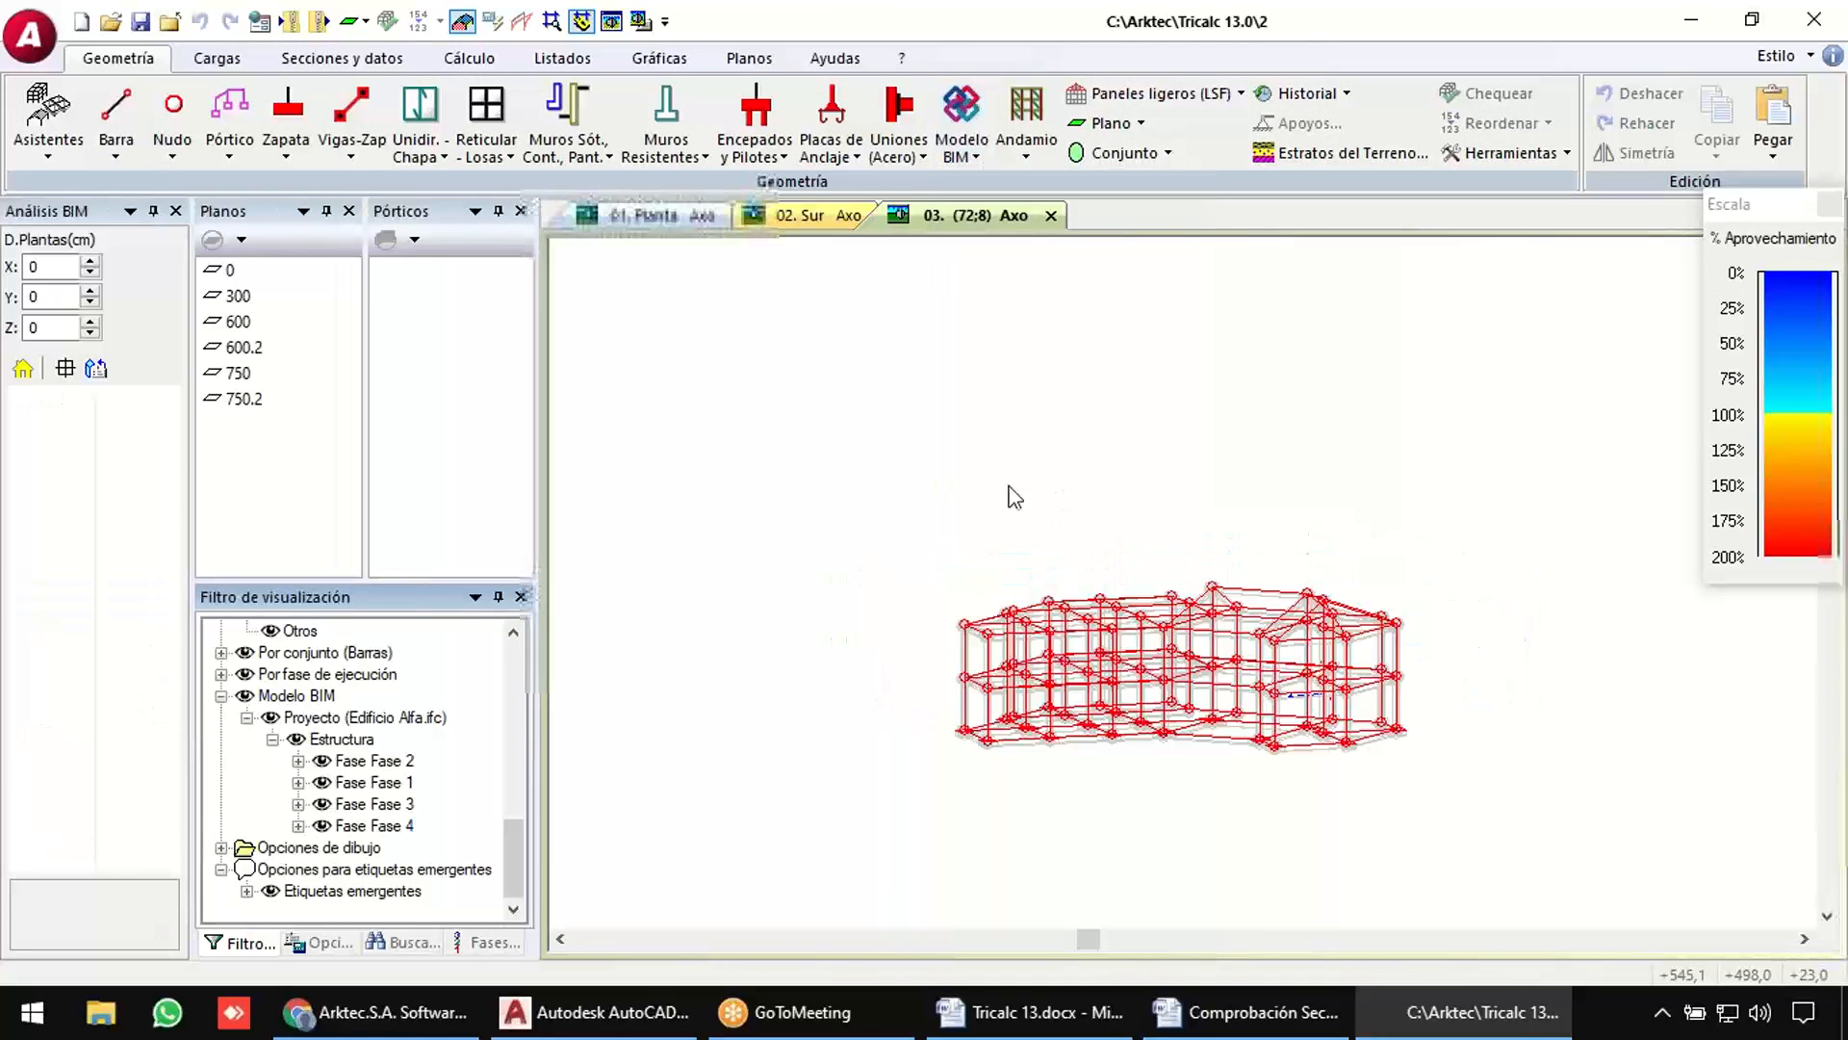
pyautogui.moveTo(65, 297); pyautogui.dragTo(14, 297)
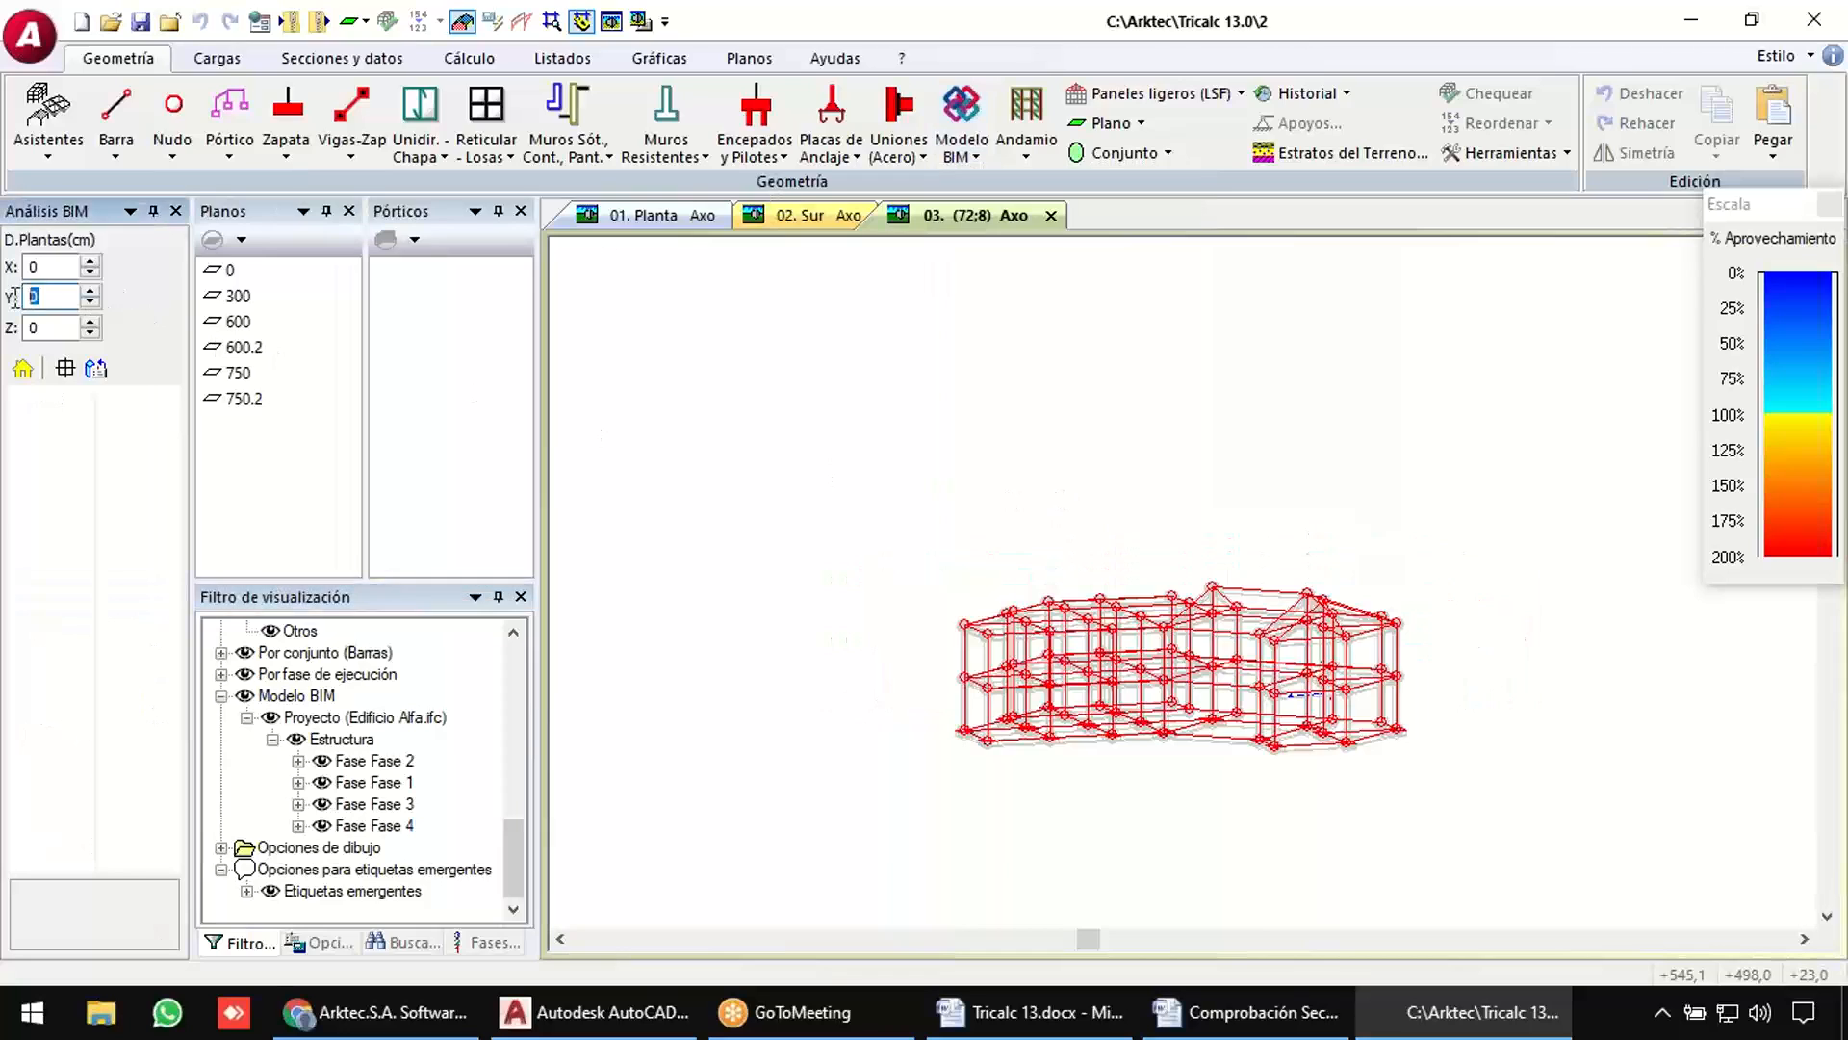
pyautogui.write('900')
pyautogui.press('Return')
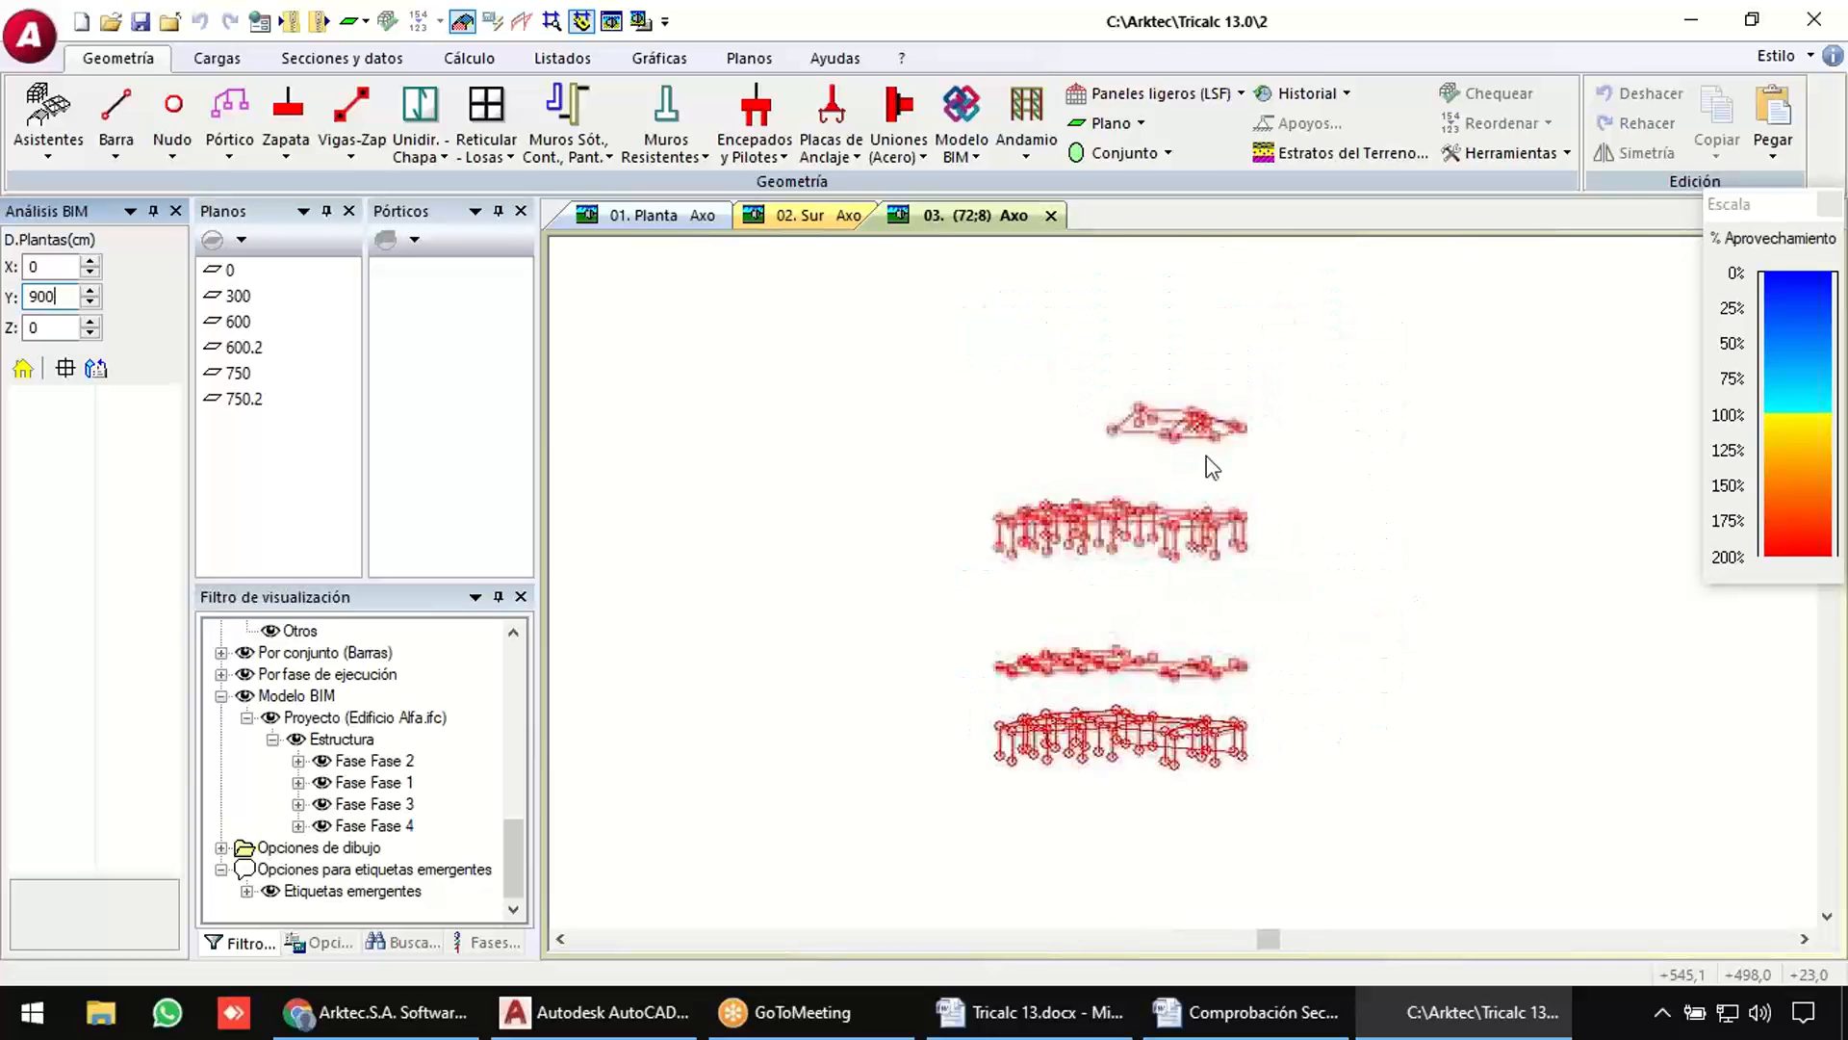
pyautogui.moveTo(1183, 451); pyautogui.dragTo(1047, 554, button='middle')
pyautogui.moveTo(1208, 559)
pyautogui.mouseDown(button='middle')
pyautogui.moveTo(1117, 565)
pyautogui.moveTo(1218, 590)
pyautogui.mouseUp(button='middle')
pyautogui.moveTo(1199, 691); pyautogui.dragTo(1261, 673, button='middle')
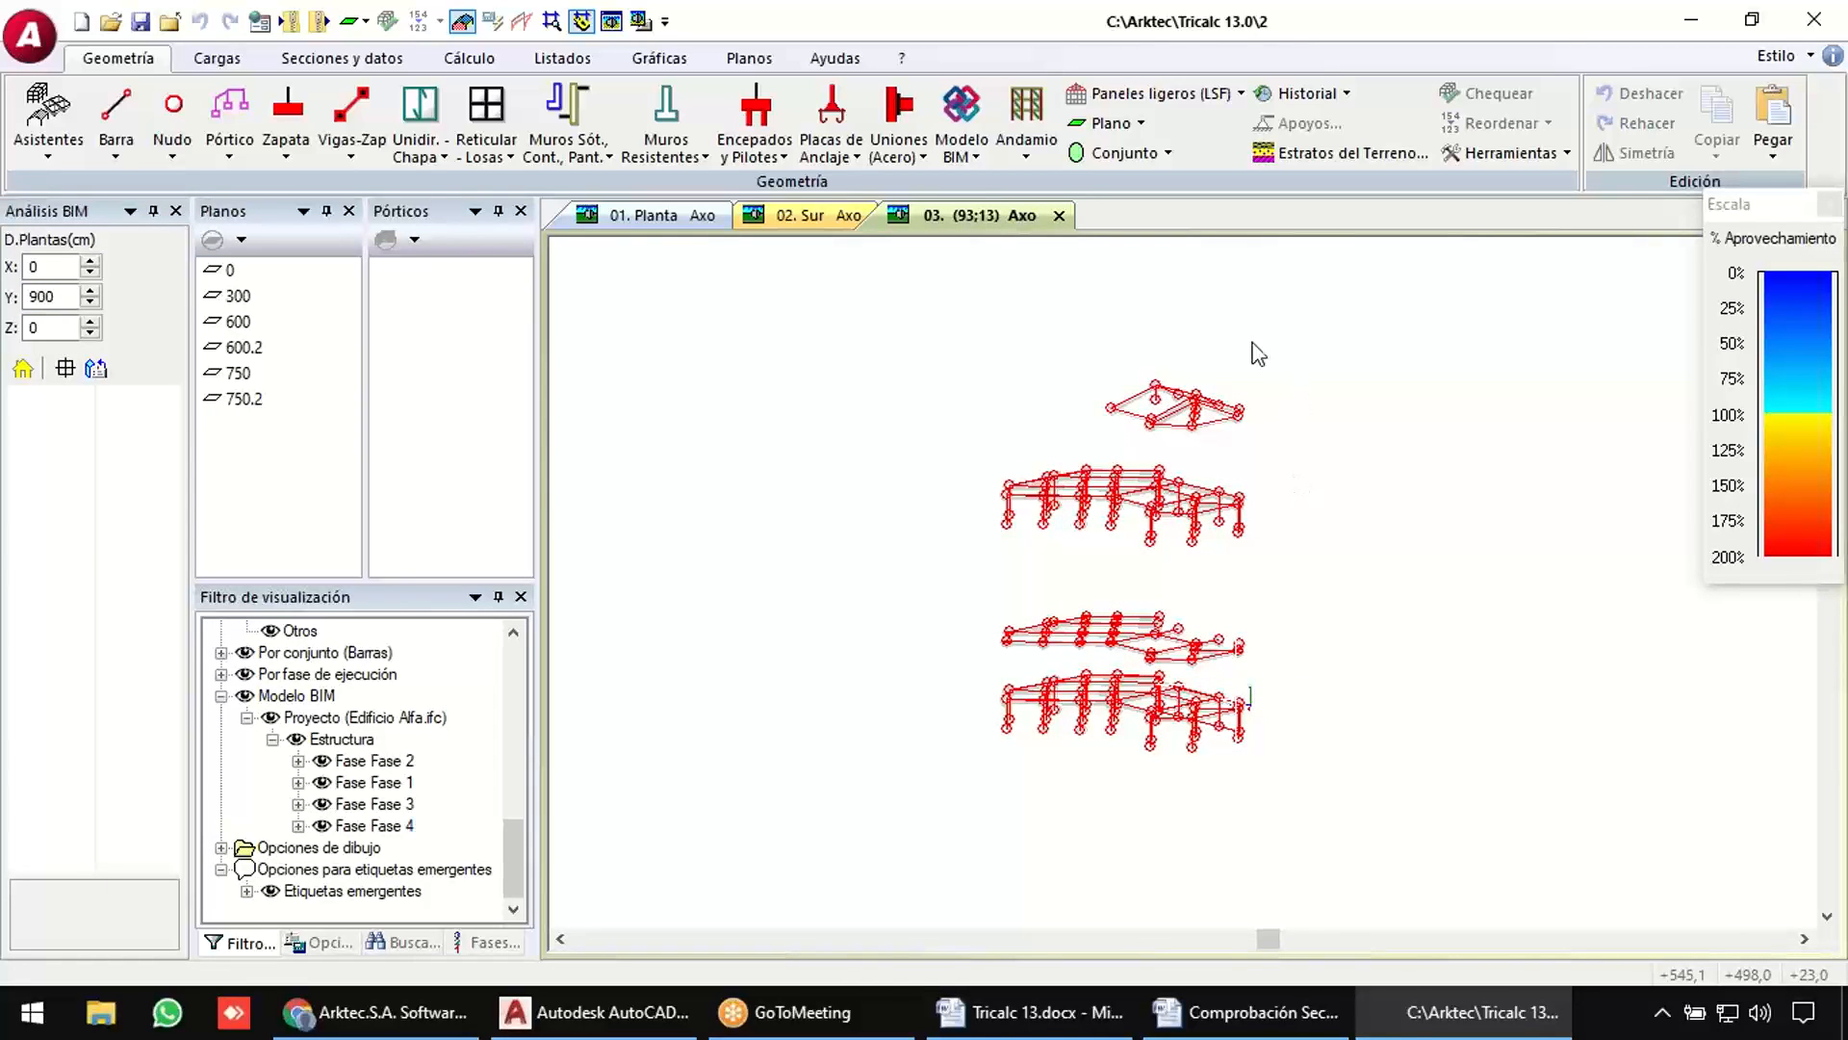
# Draw five connected bars through N nodes over the displaced roof's large bay: its outer sloping edge, the narrow strip behind the ridge, and the ridge.
pyautogui.scroll(8, 1207, 379)
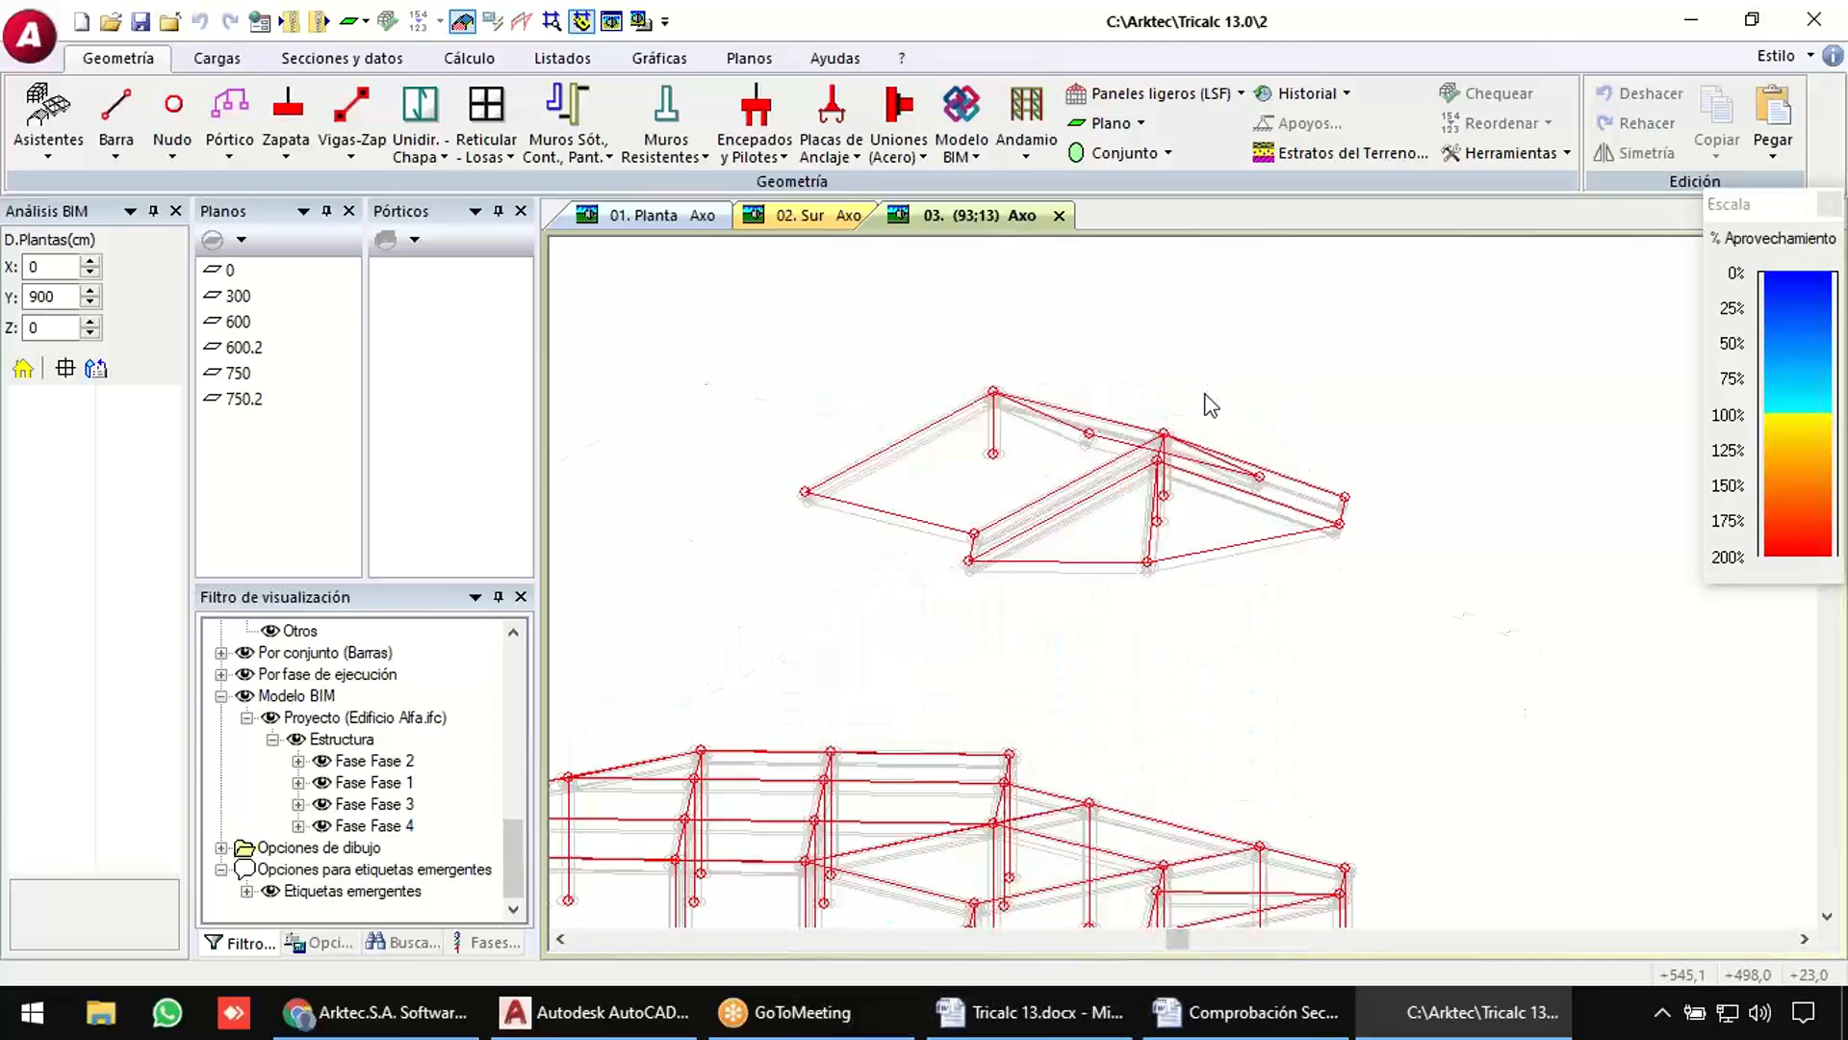
pyautogui.scroll(-5, 1092, 493)
pyautogui.moveTo(1048, 532); pyautogui.dragTo(1084, 559, button='middle')
pyautogui.moveTo(1345, 685); pyautogui.dragTo(1063, 435, button='middle')
pyautogui.scroll(2, 1285, 582)
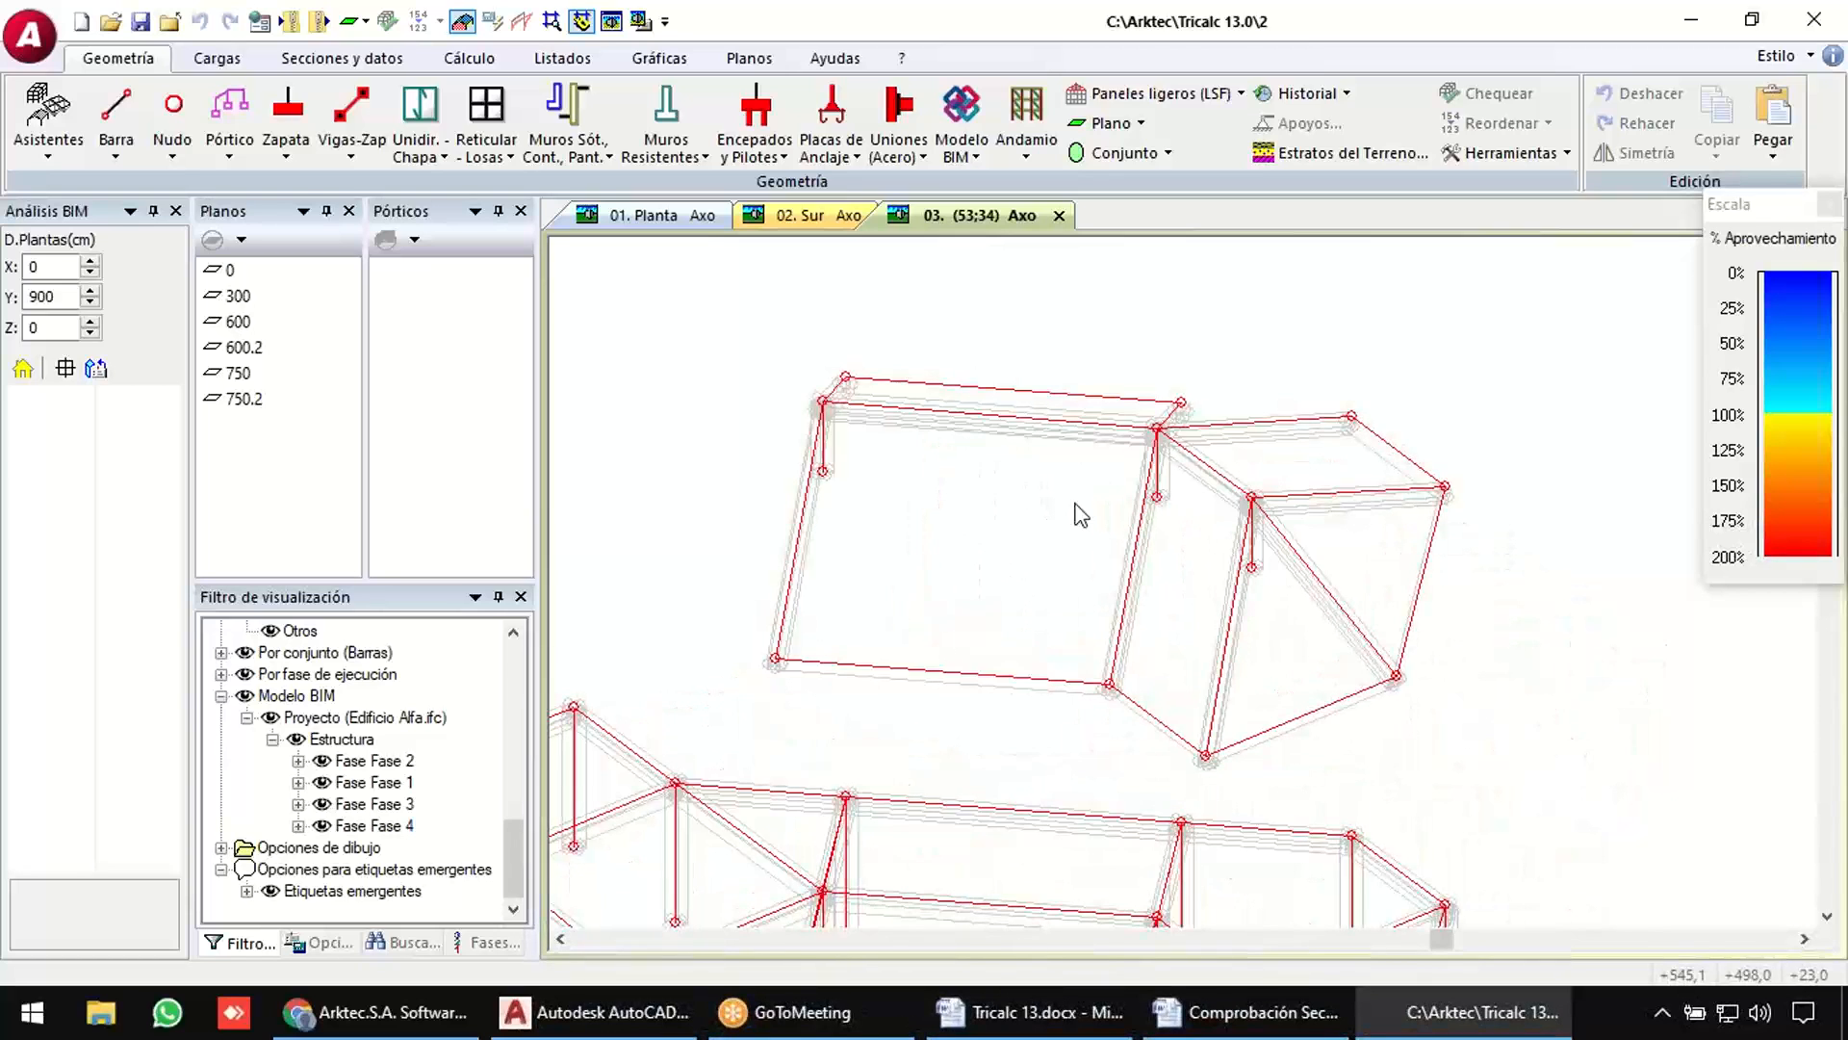
pyautogui.scroll(3, 1074, 513)
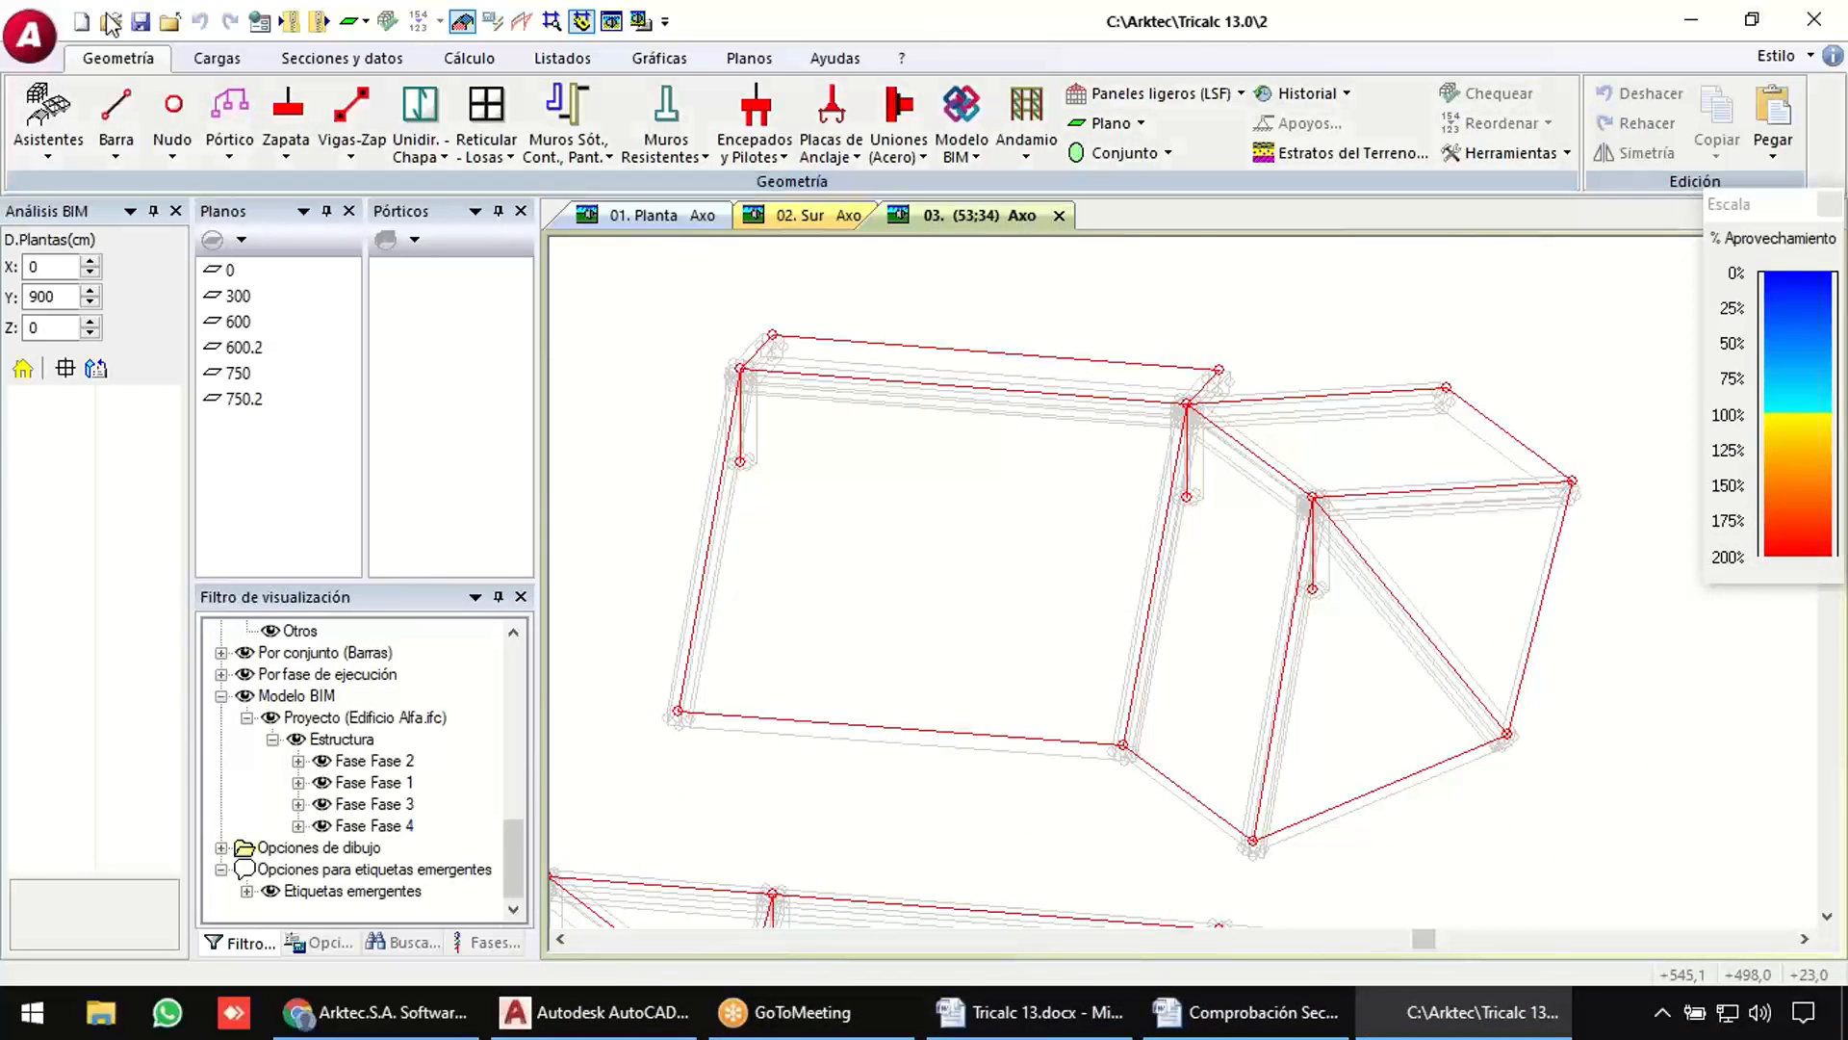
pyautogui.click(115, 117)
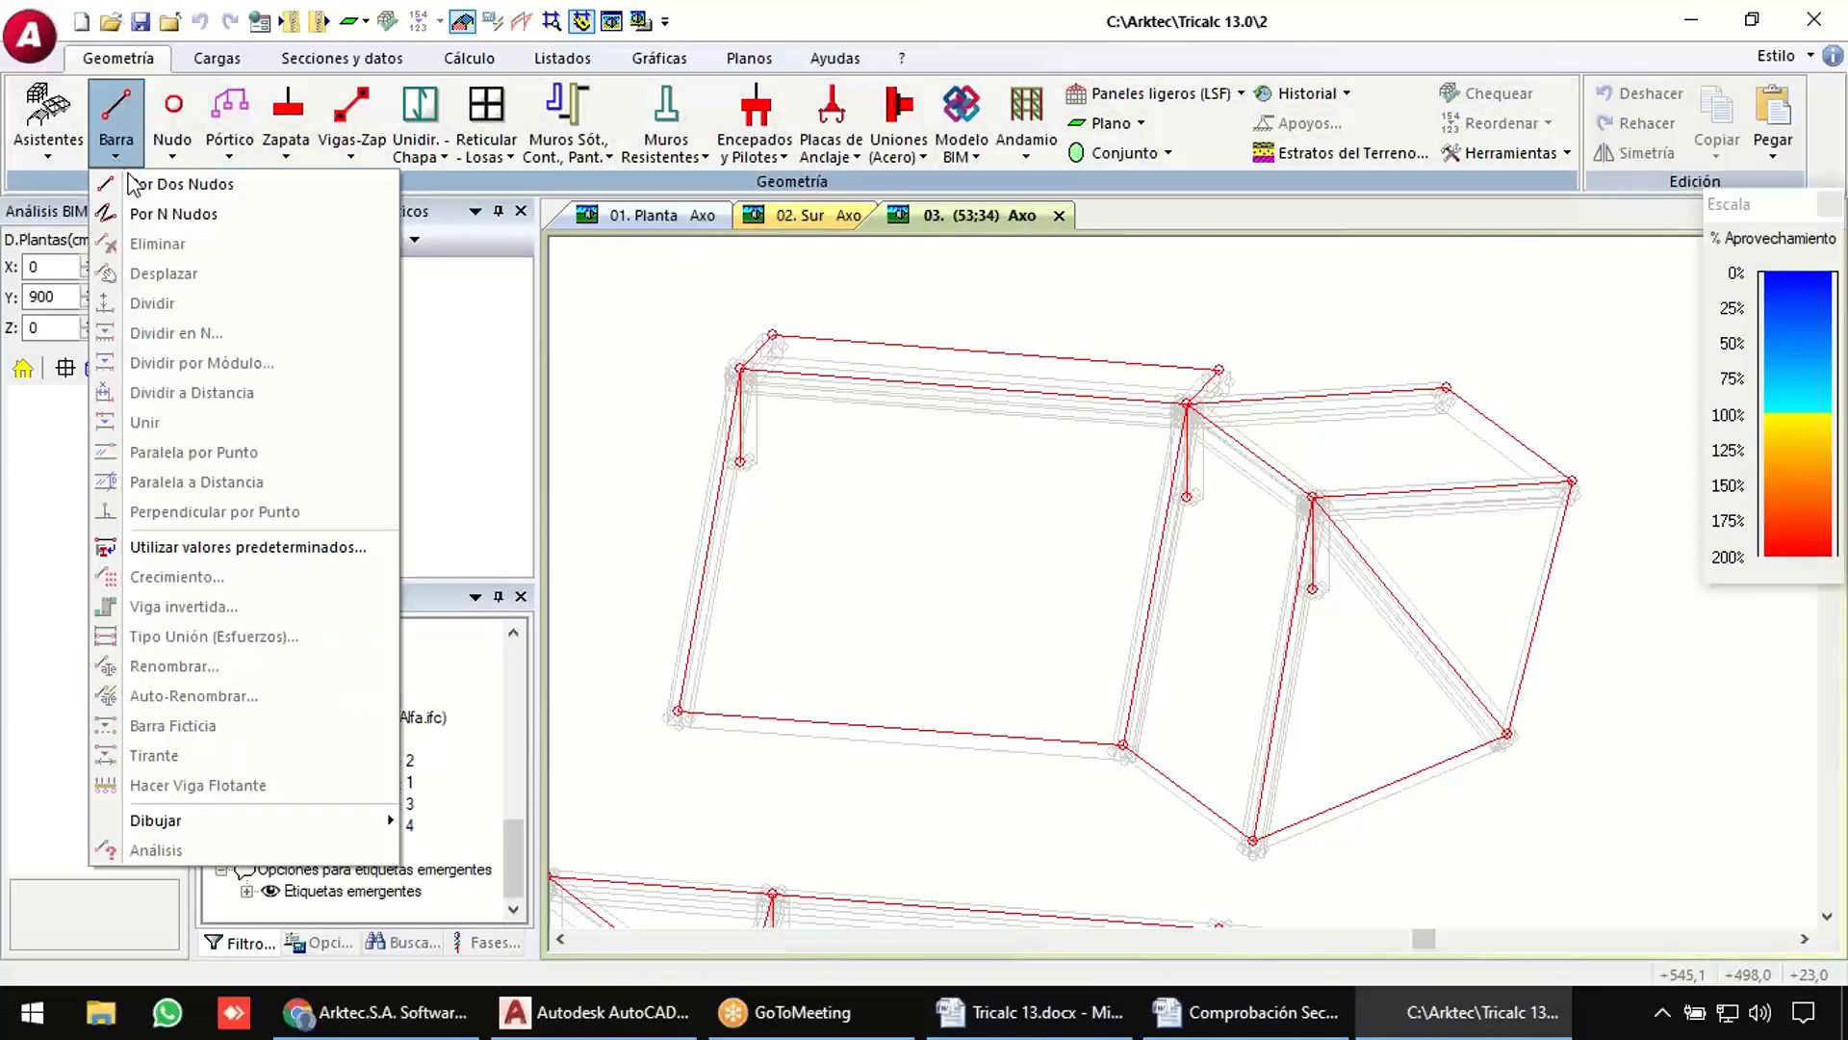
pyautogui.click(165, 216)
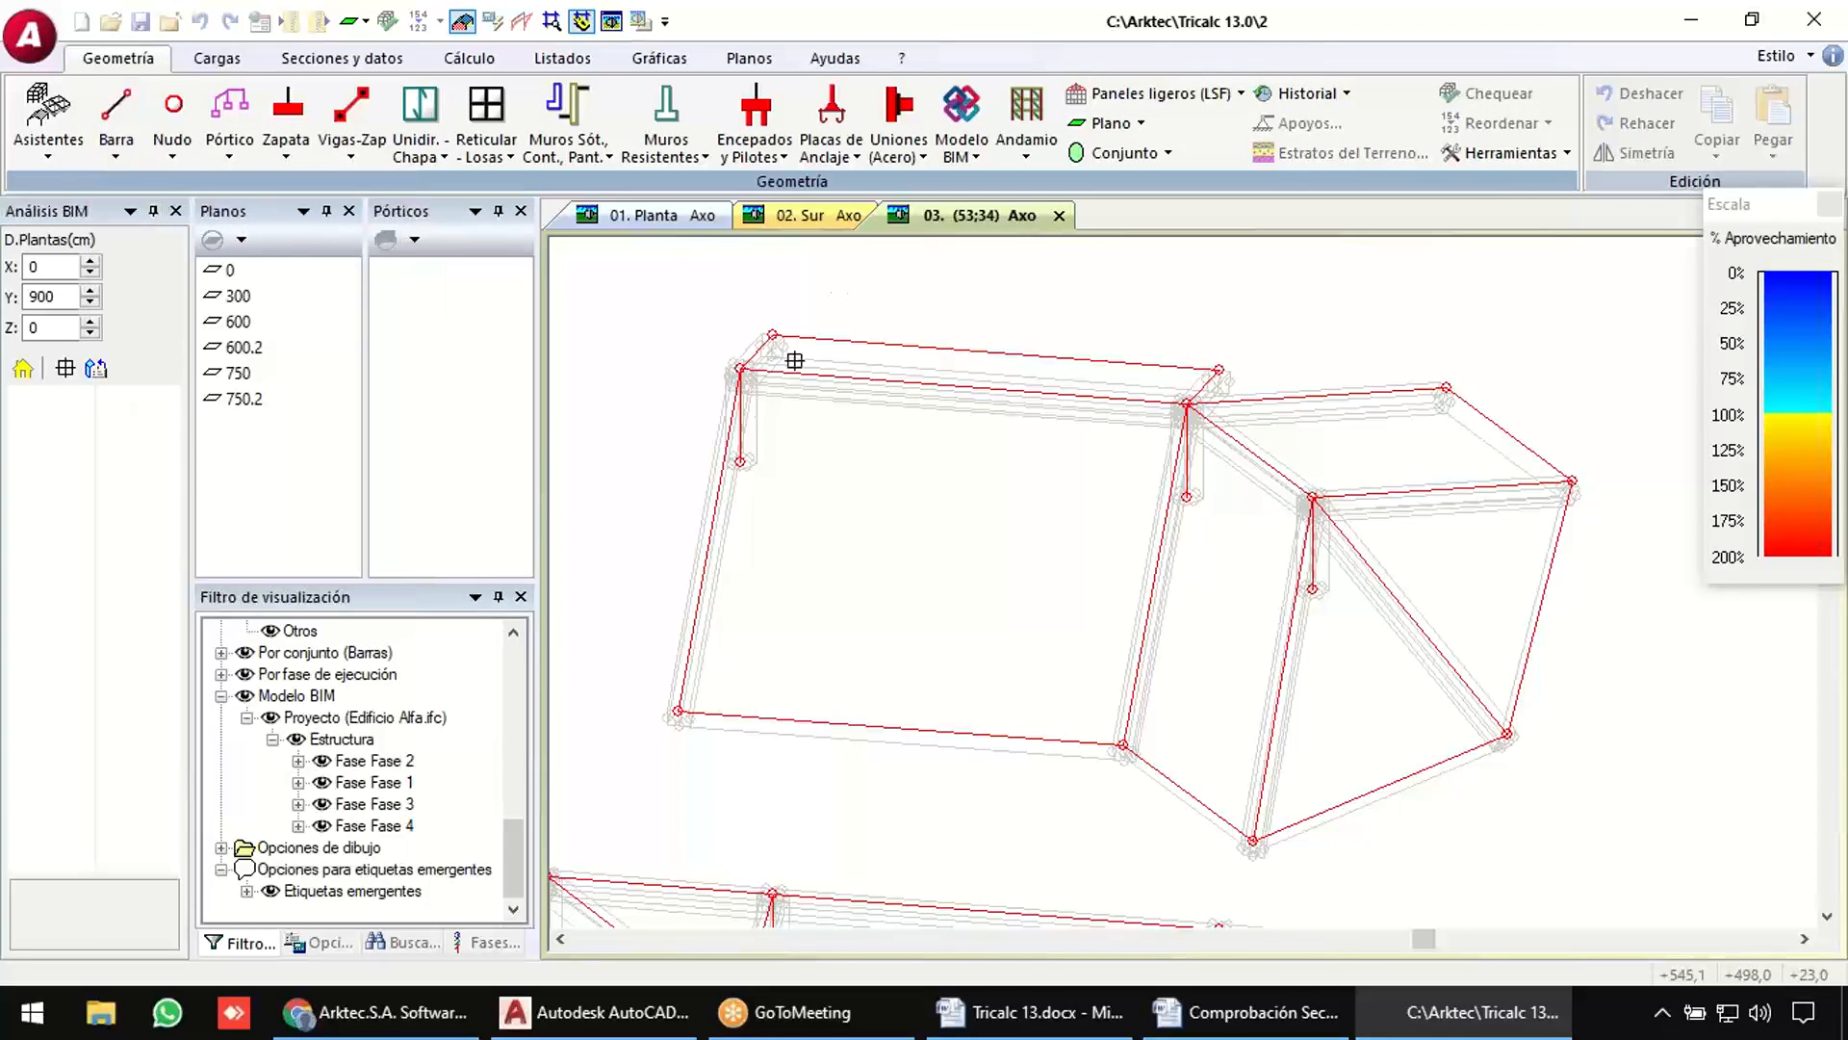
pyautogui.click(678, 710)
pyautogui.click(740, 370)
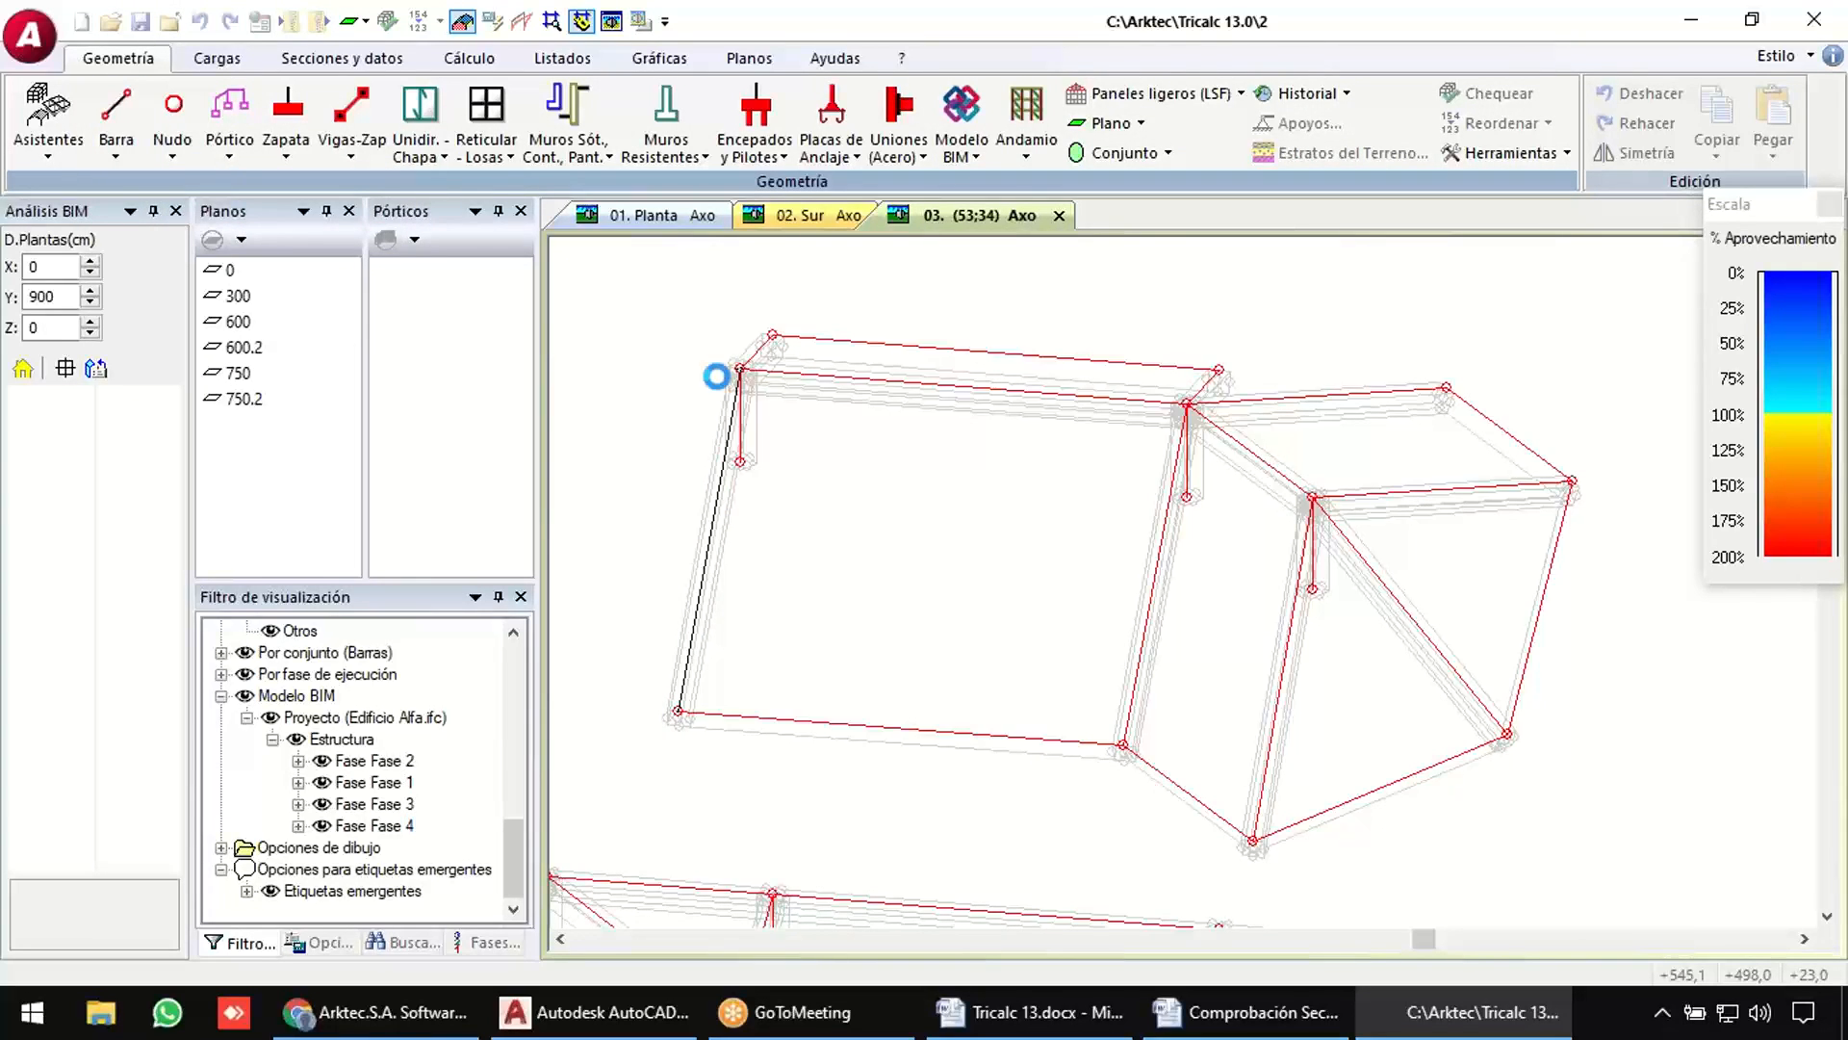
pyautogui.click(773, 332)
pyautogui.click(1220, 368)
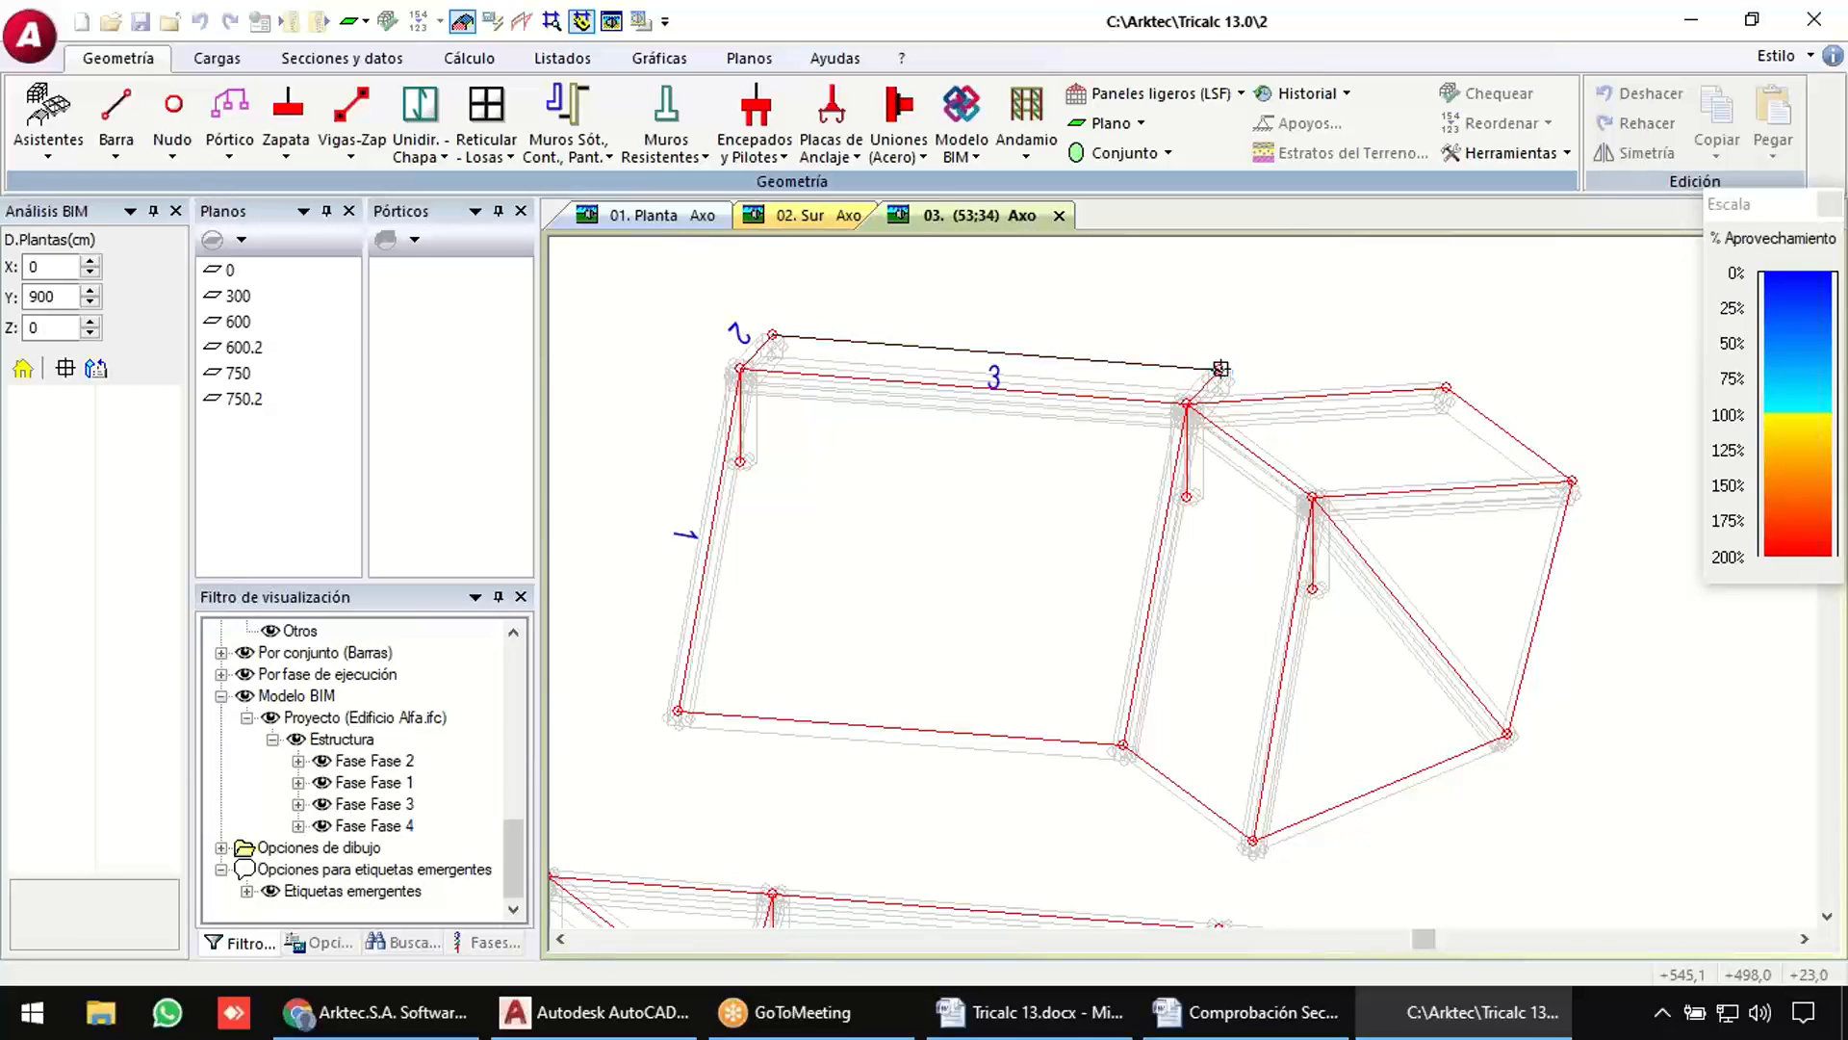
pyautogui.click(1188, 403)
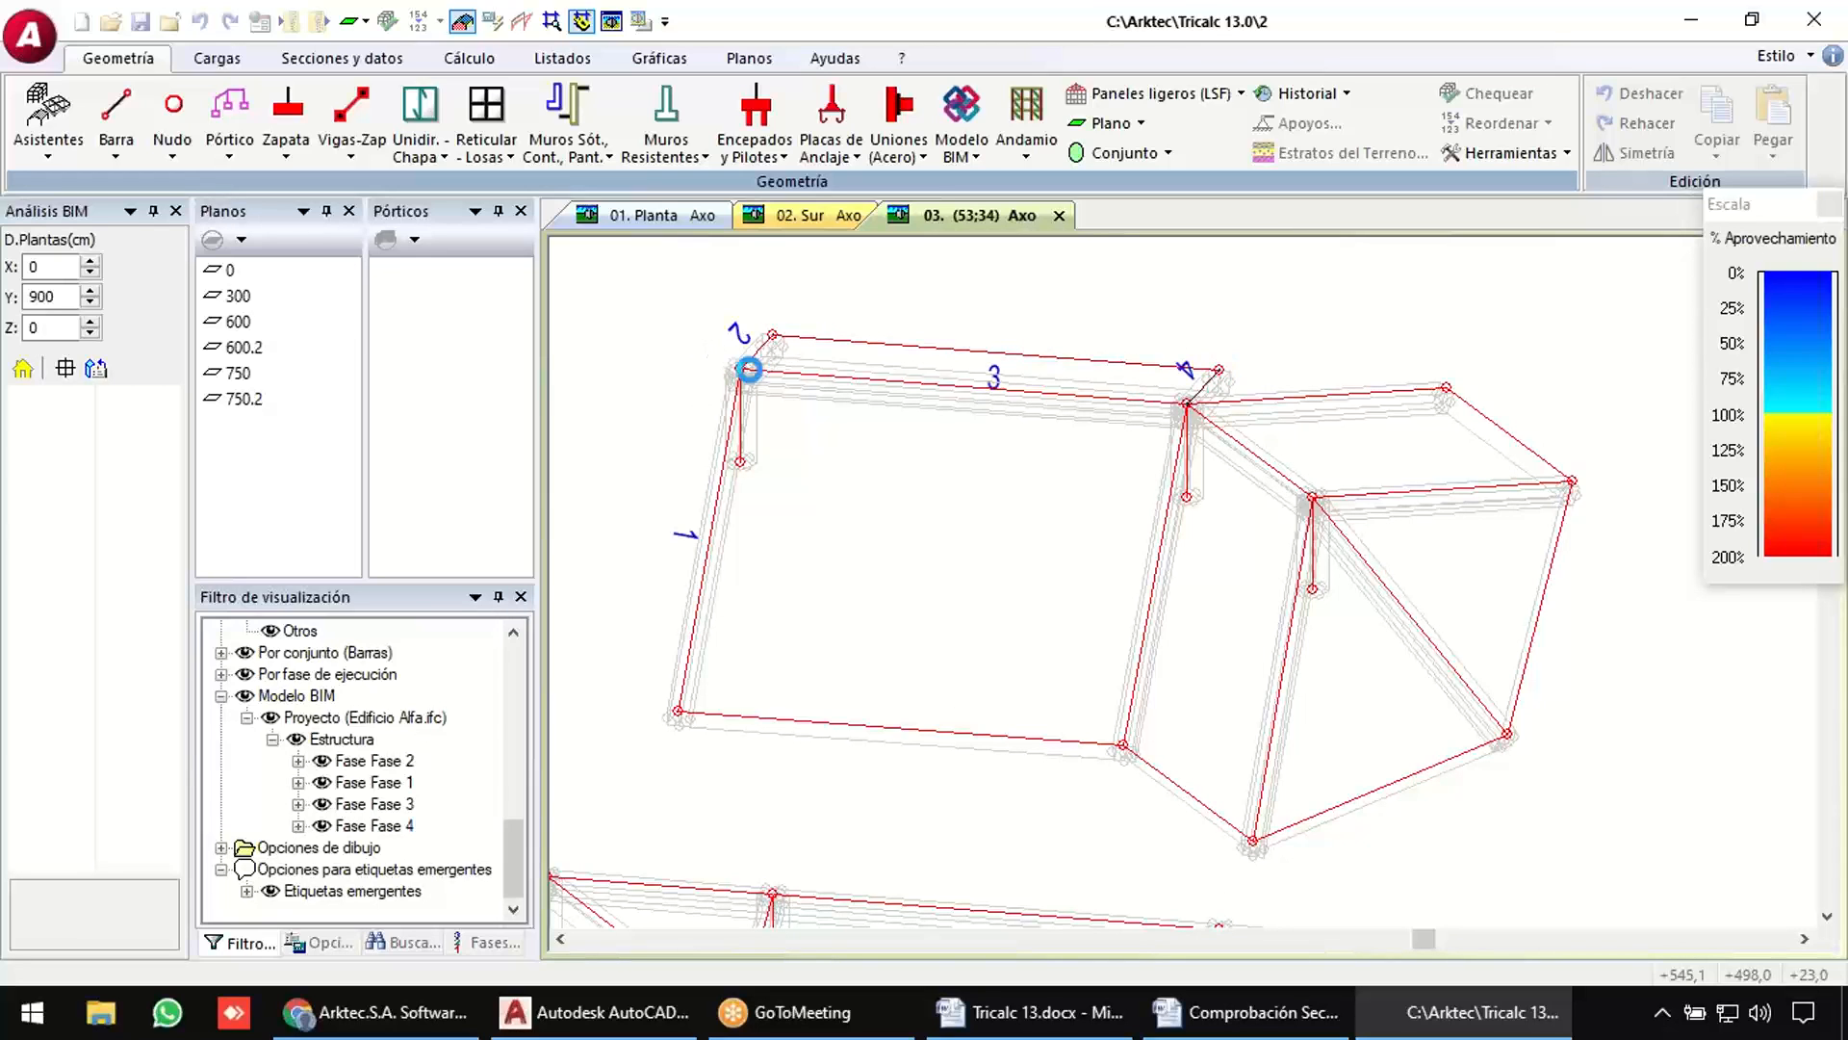
pyautogui.click(741, 368)
pyautogui.rightClick(843, 520)
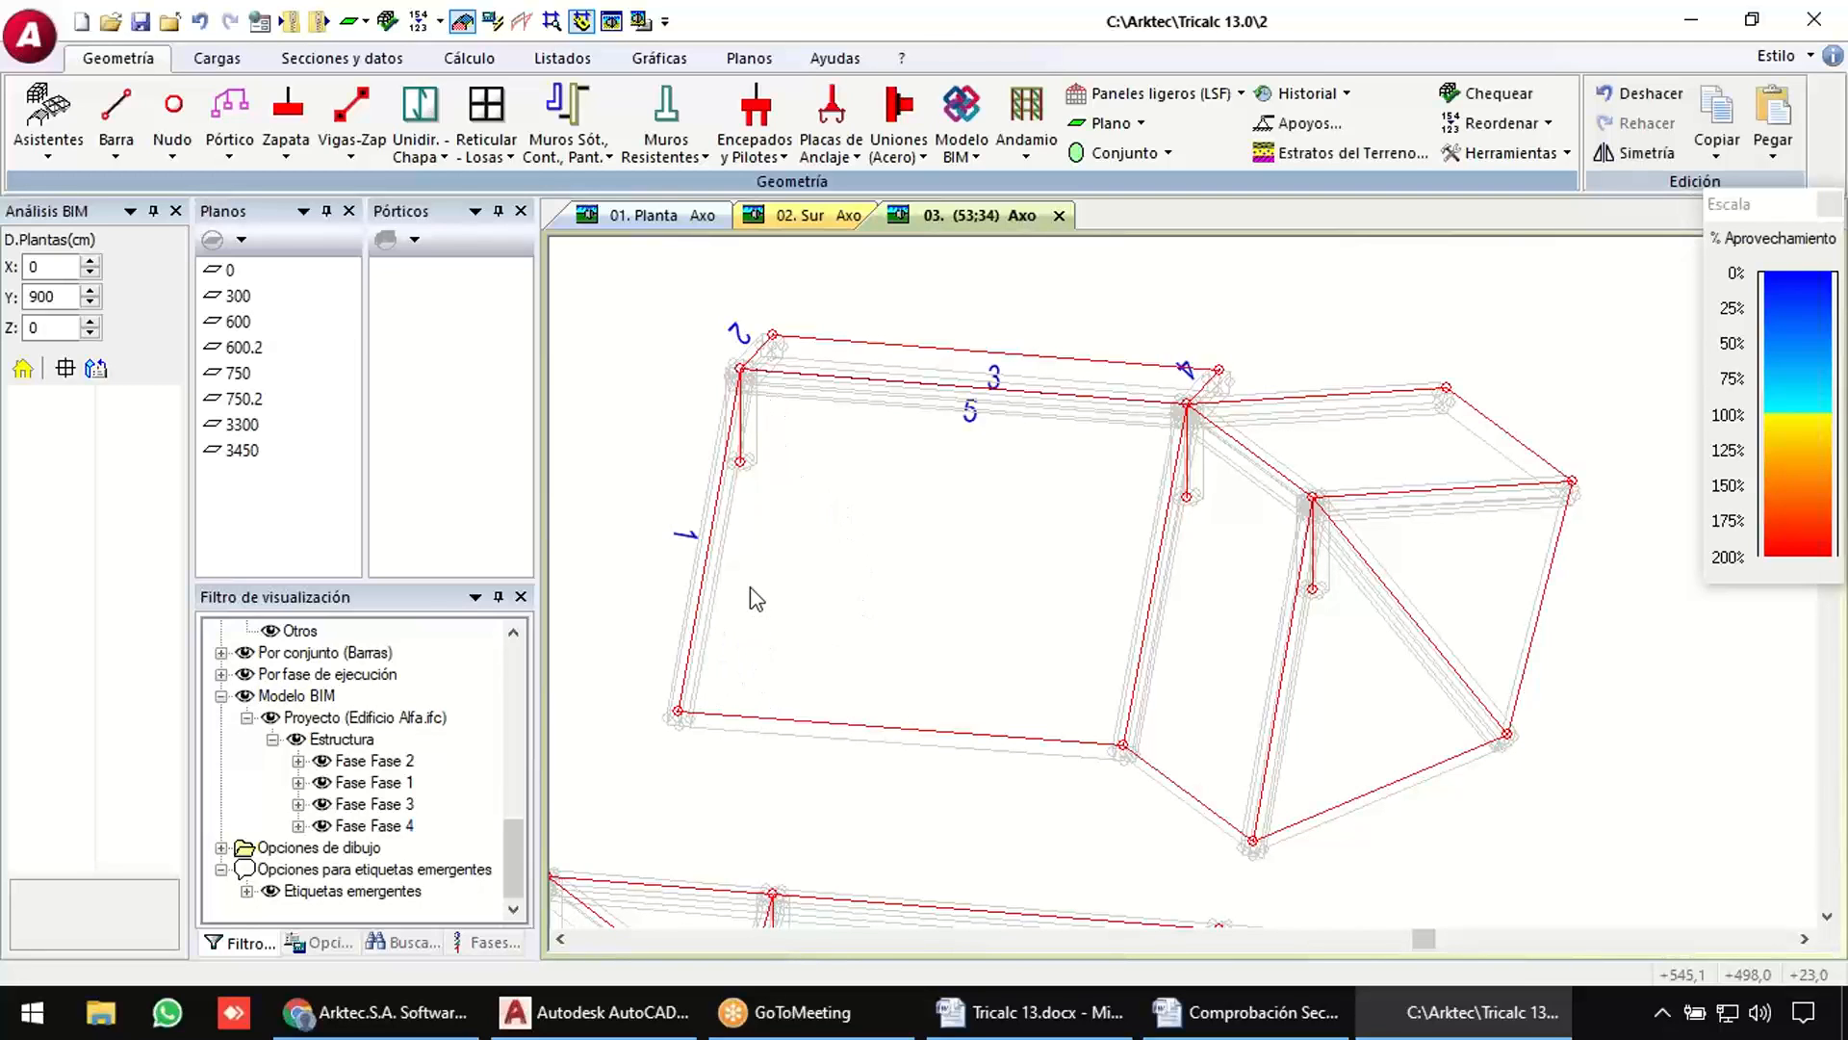
# Draw connected bars by two nodes along the large bay's eave and second slope, around the small rear bay, and down its short post.
pyautogui.click(116, 149)
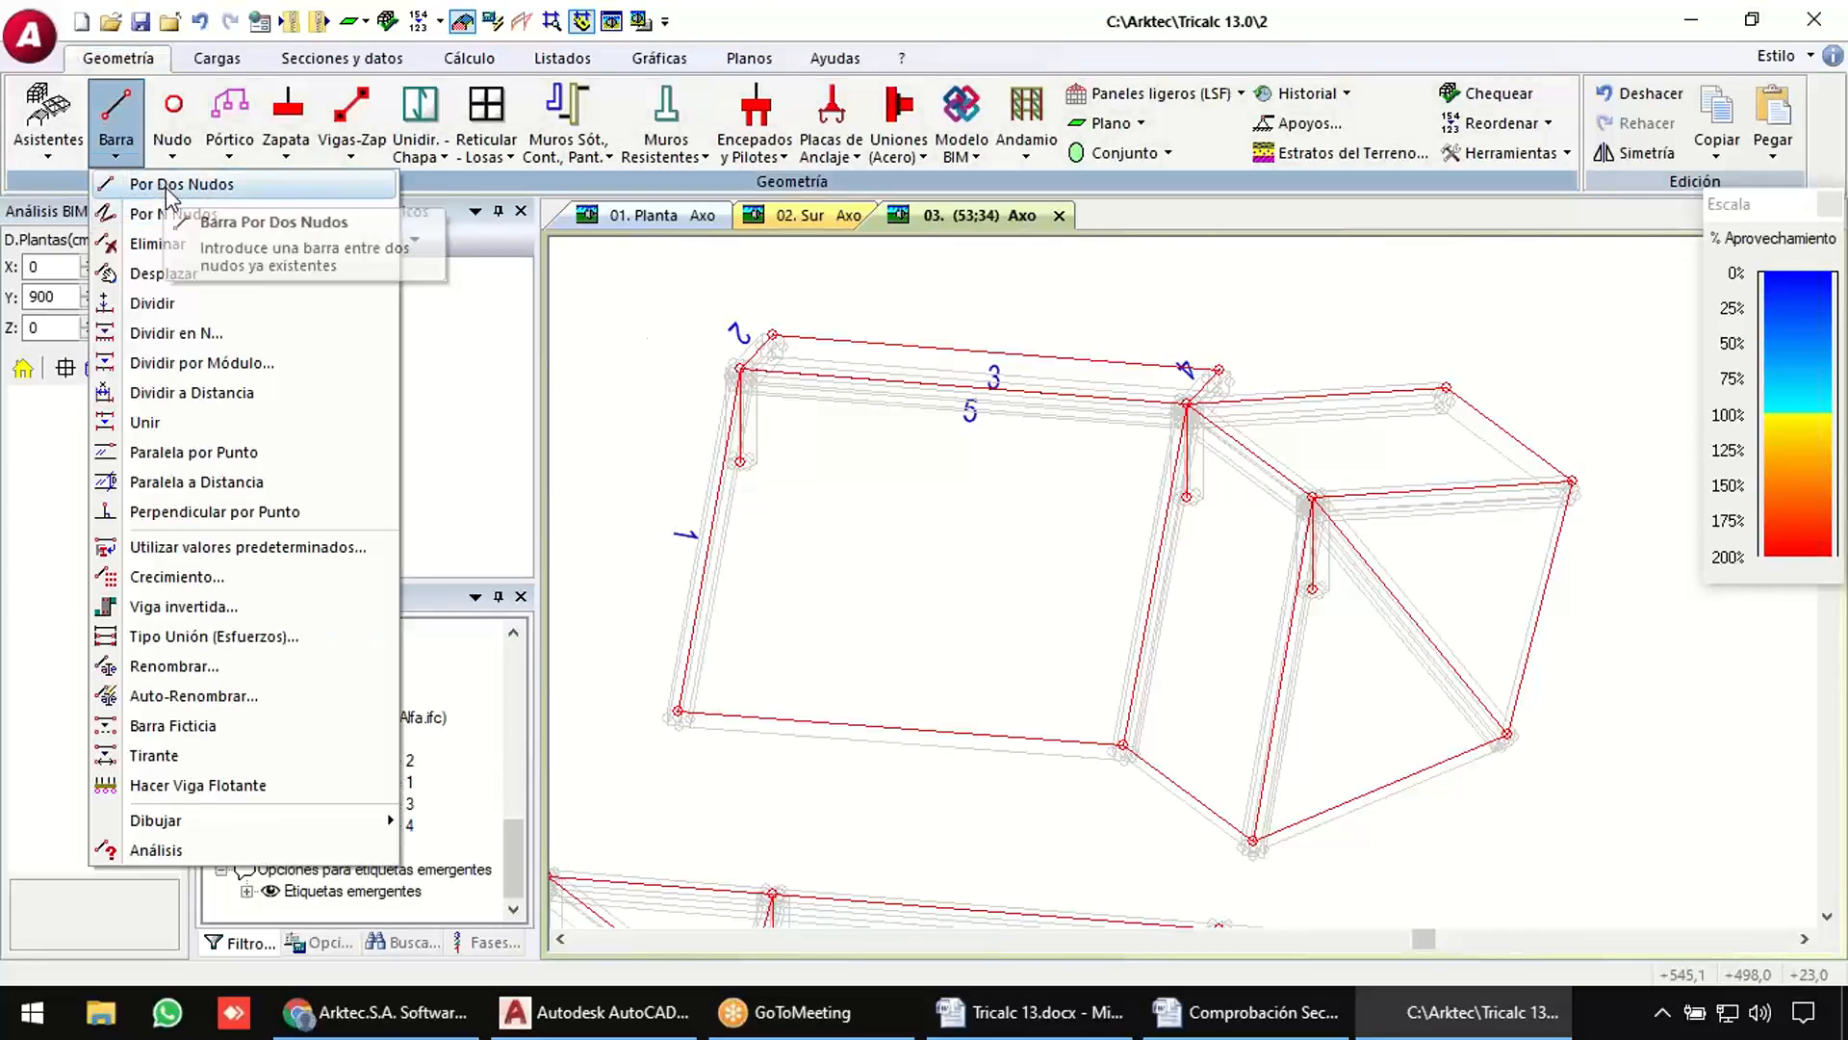
pyautogui.click(167, 186)
pyautogui.click(679, 712)
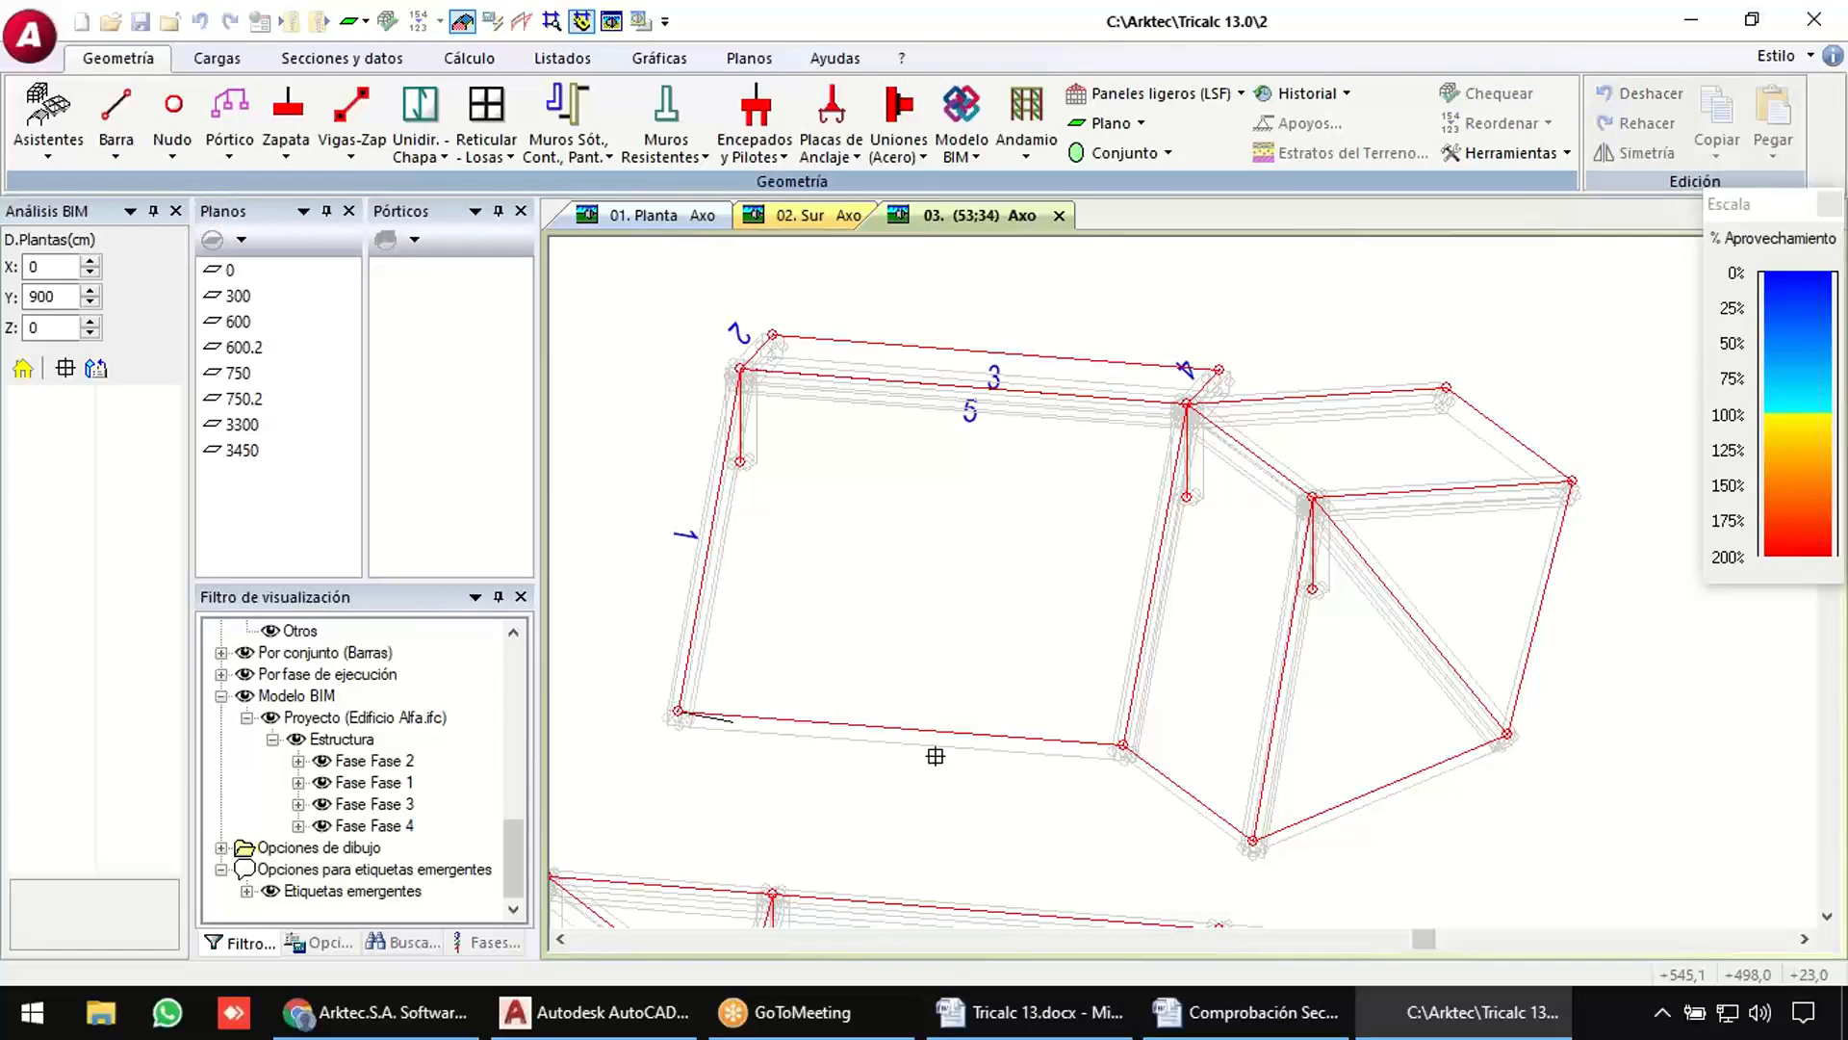
pyautogui.click(1123, 744)
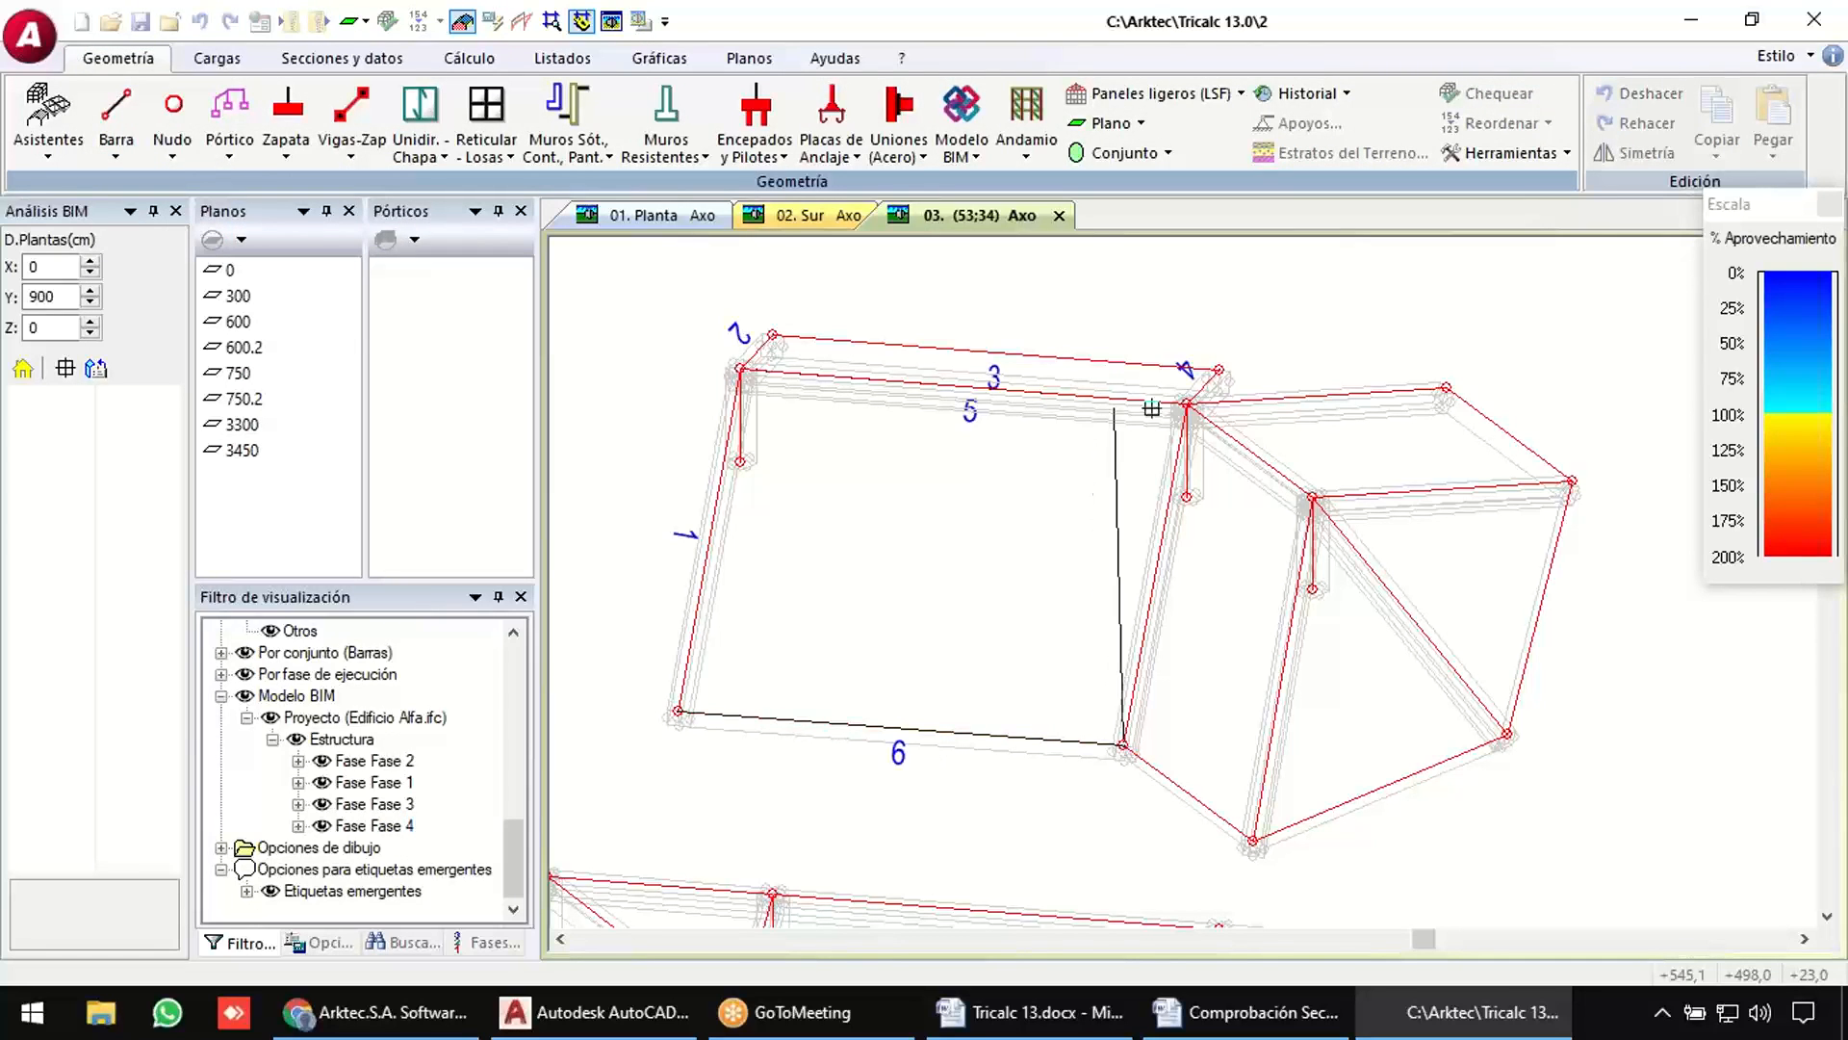
pyautogui.click(1188, 404)
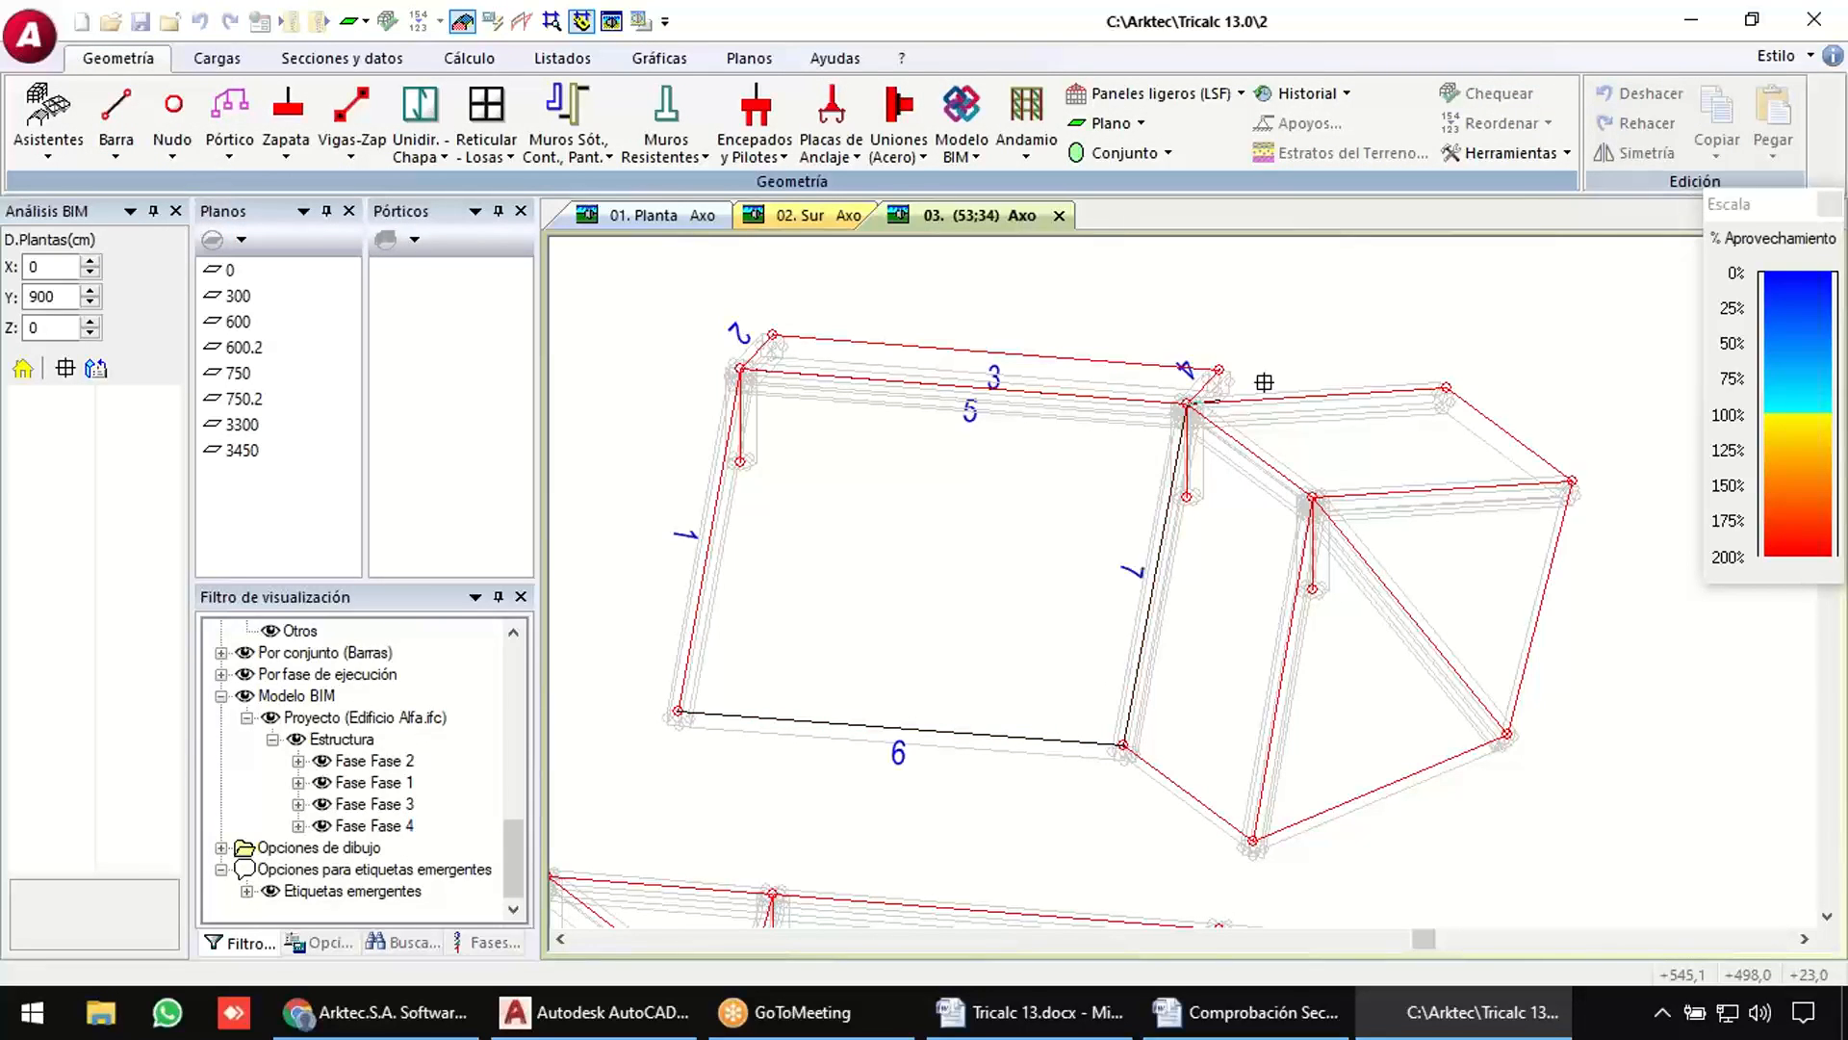
pyautogui.click(1446, 388)
pyautogui.click(1572, 478)
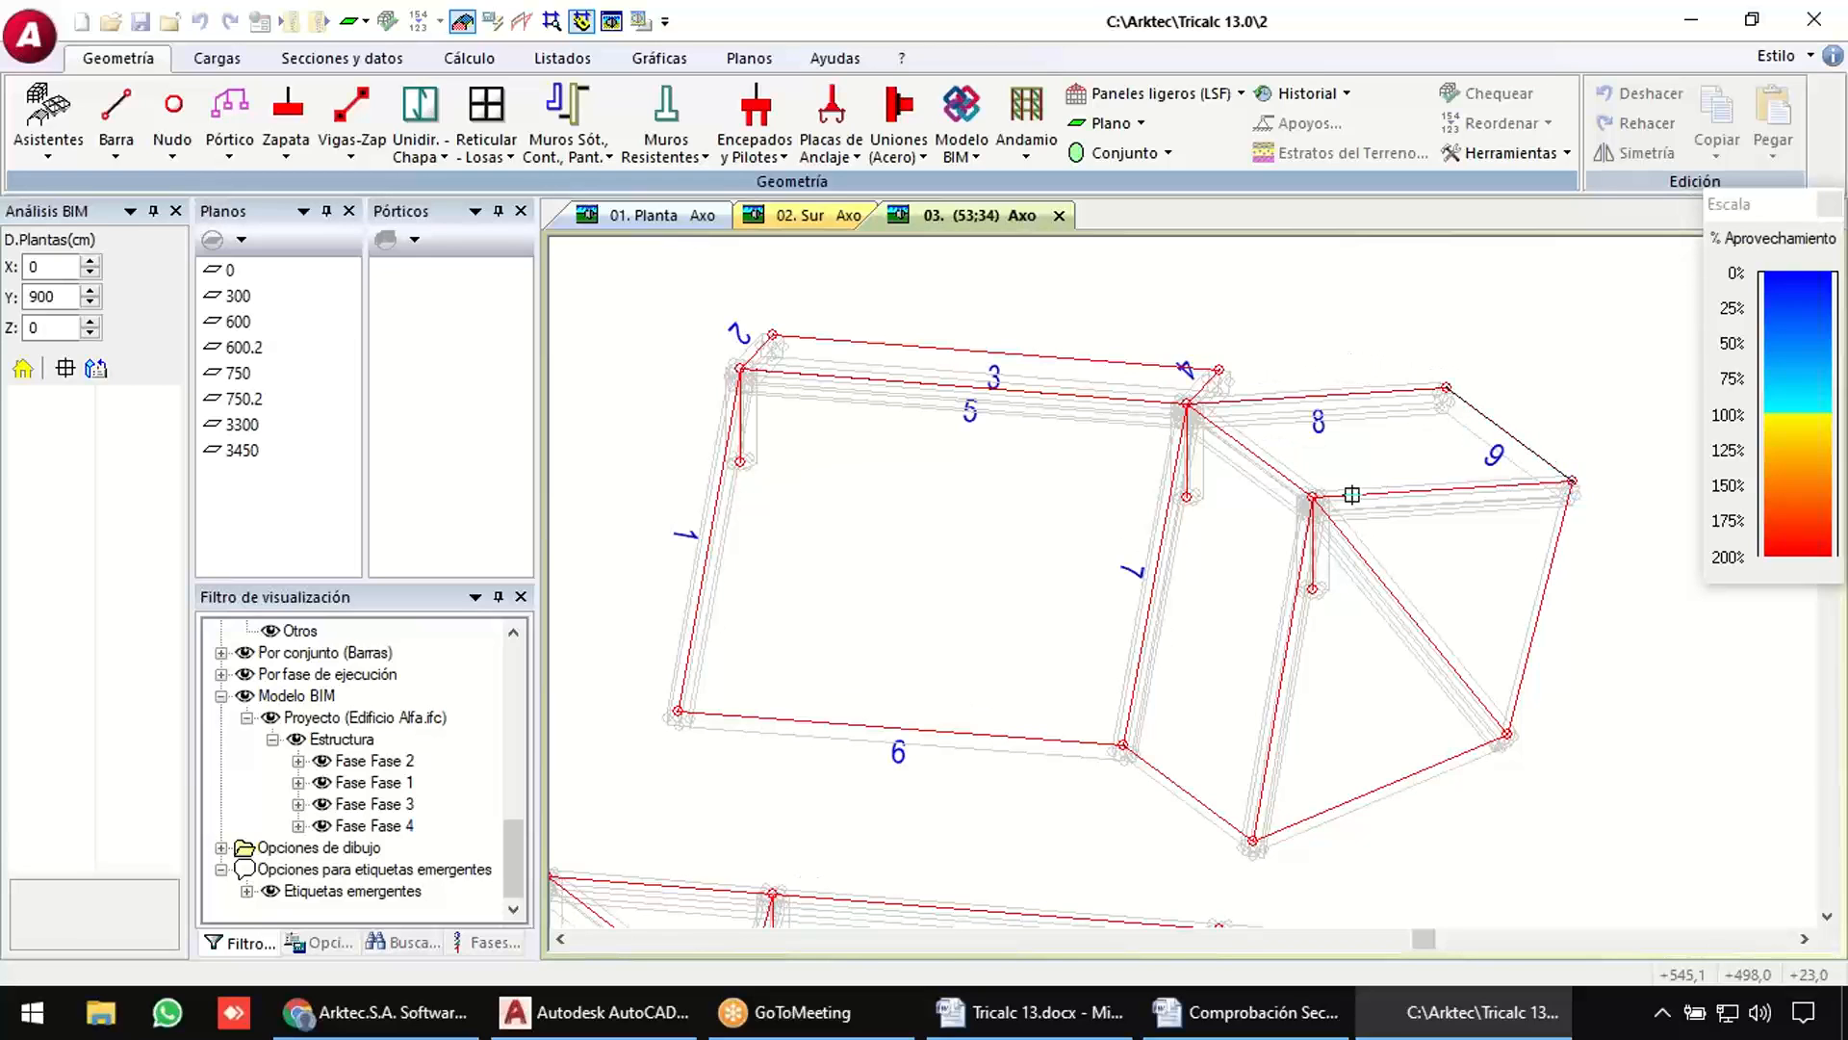
pyautogui.click(1312, 497)
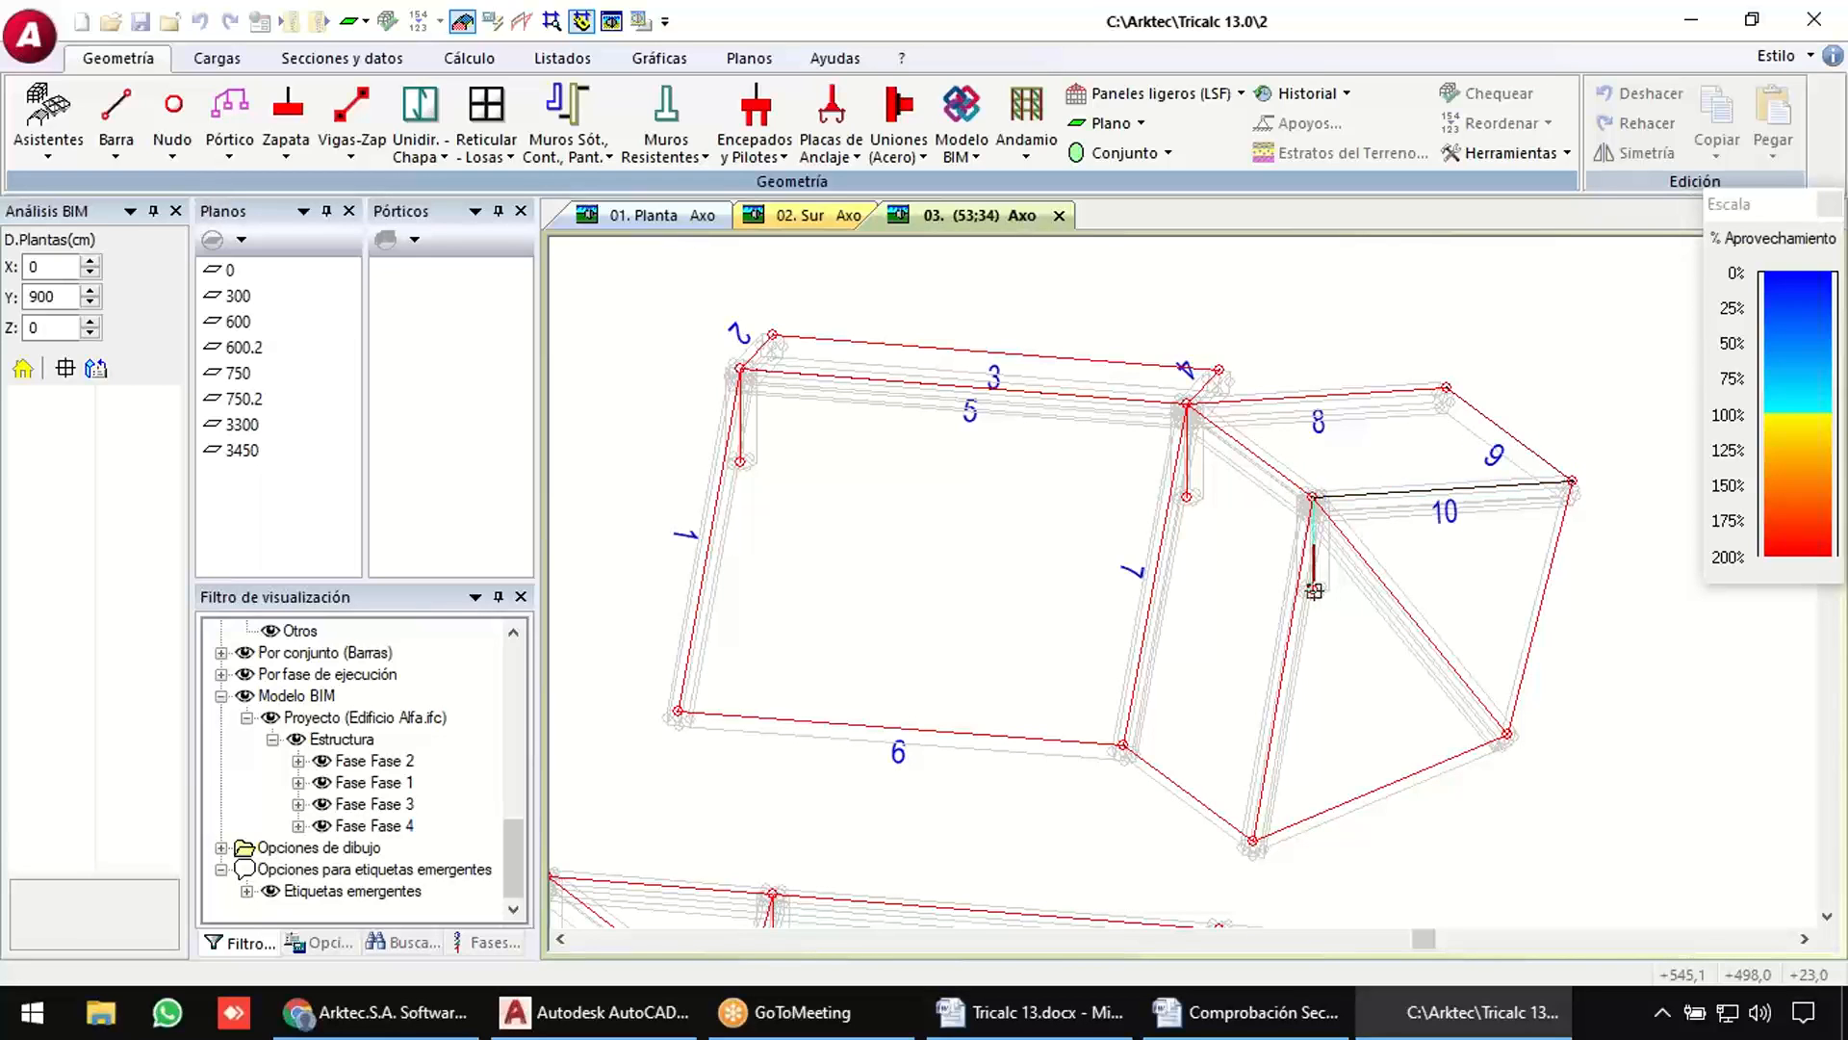
pyautogui.click(1312, 589)
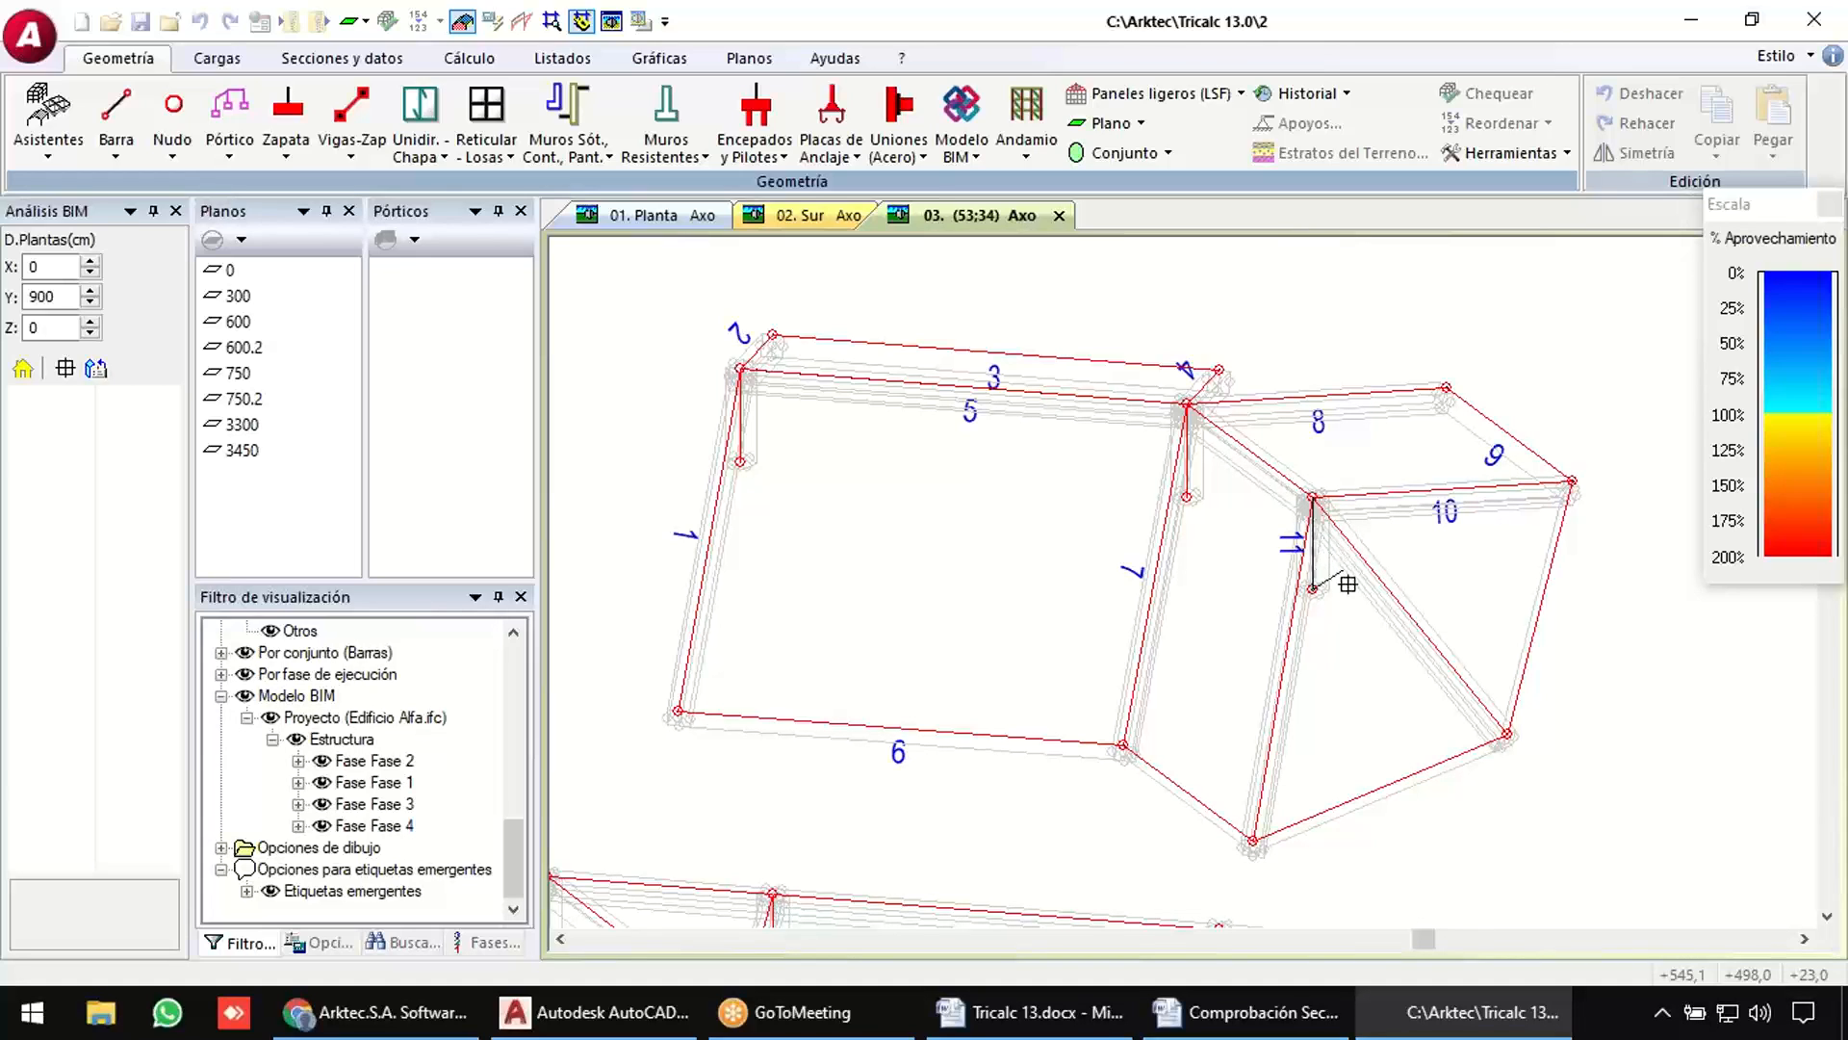
pyautogui.rightClick(1361, 652)
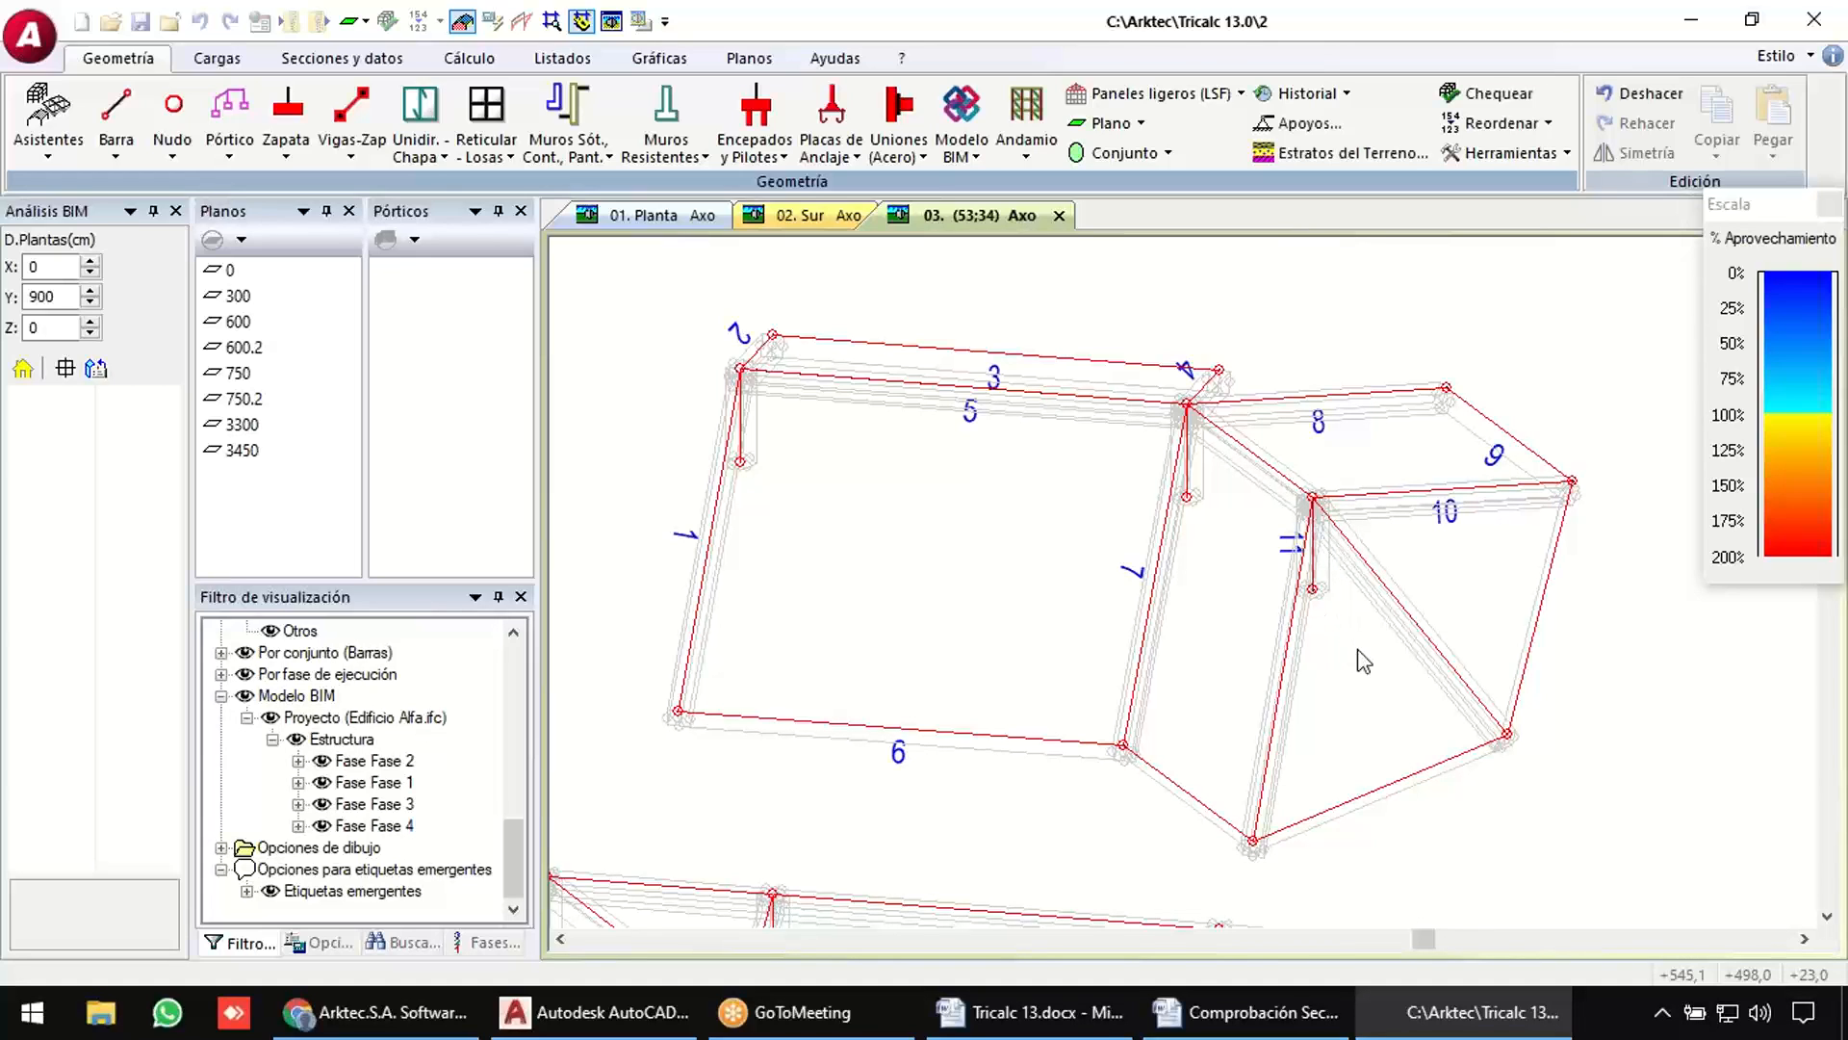
# Draw bars around the triangular roof bay from its upper node, and continue to the upper corner of the large bay.
pyautogui.click(1315, 497)
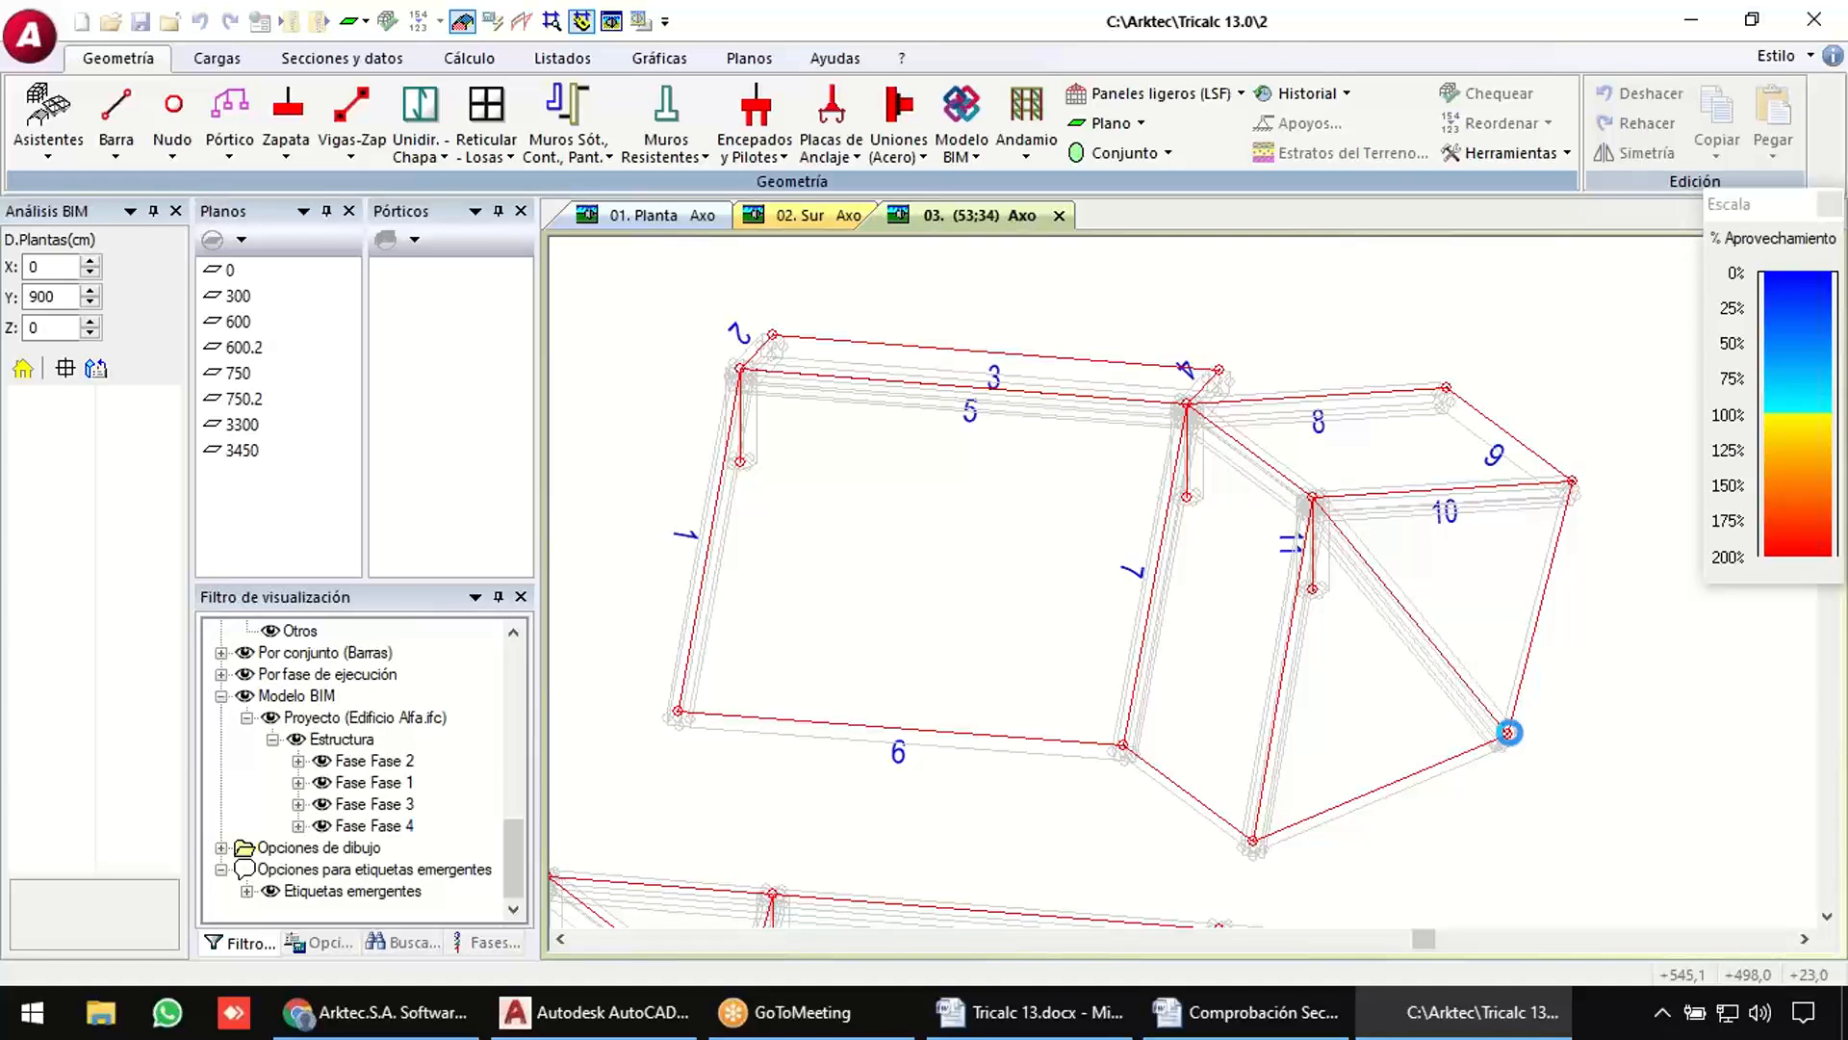
pyautogui.click(1507, 734)
pyautogui.click(1253, 839)
pyautogui.click(1312, 496)
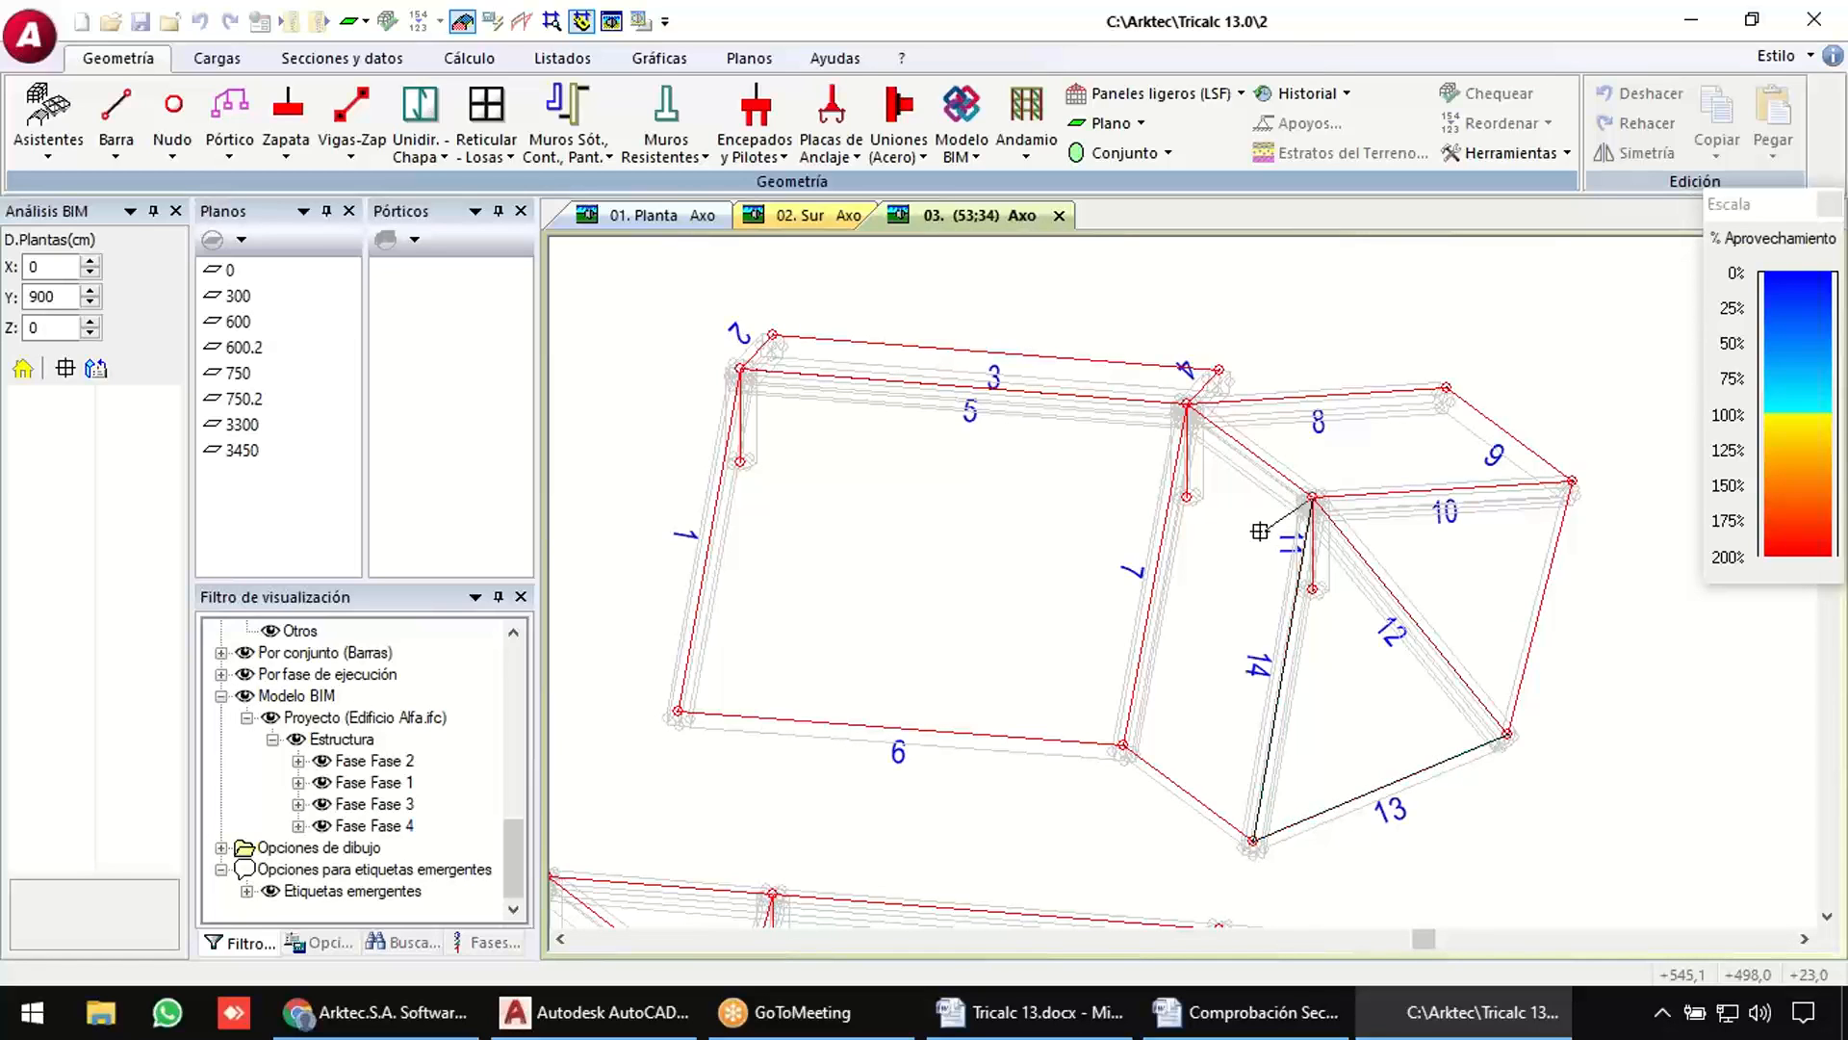
pyautogui.click(1187, 404)
pyautogui.press('Escape')
# Draw the eave bar between the large and triangular bays, and the outer bar closing the roof's far side.
pyautogui.press('Return')
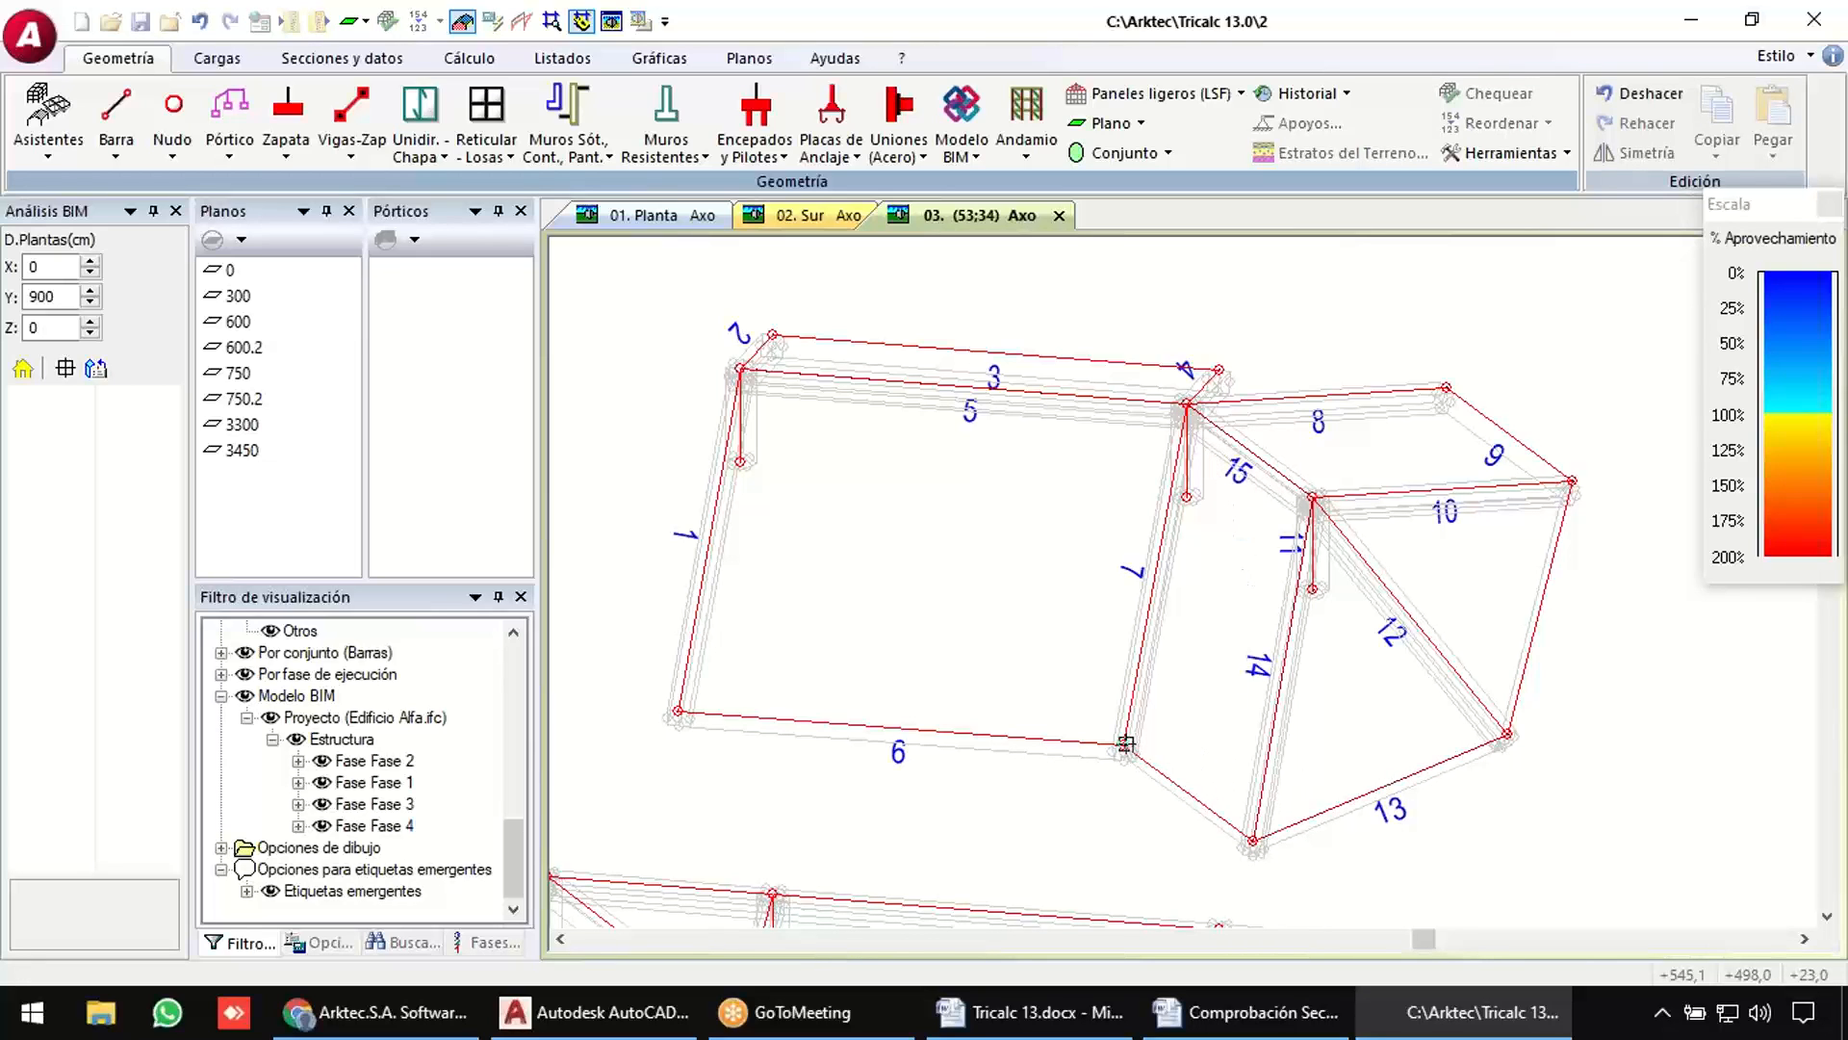
pyautogui.click(1123, 744)
pyautogui.click(1253, 839)
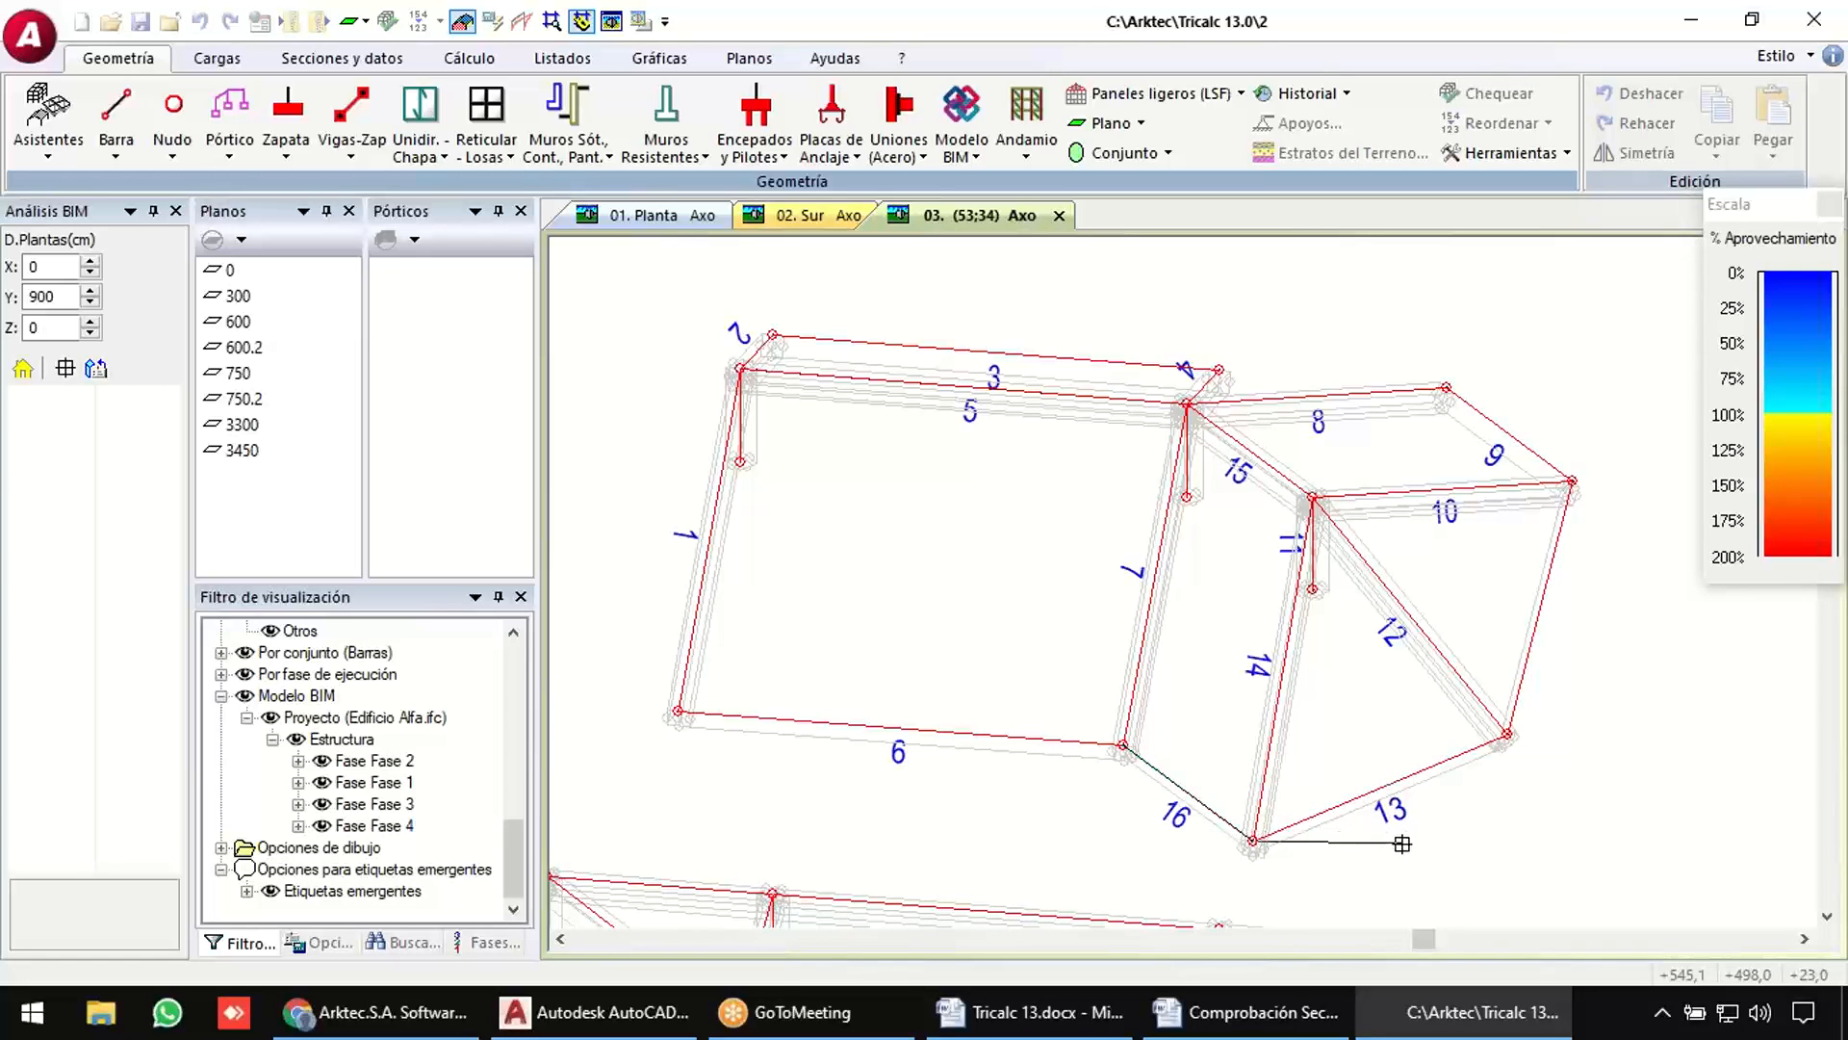
pyautogui.press('Escape')
pyautogui.press('Return')
pyautogui.click(1507, 734)
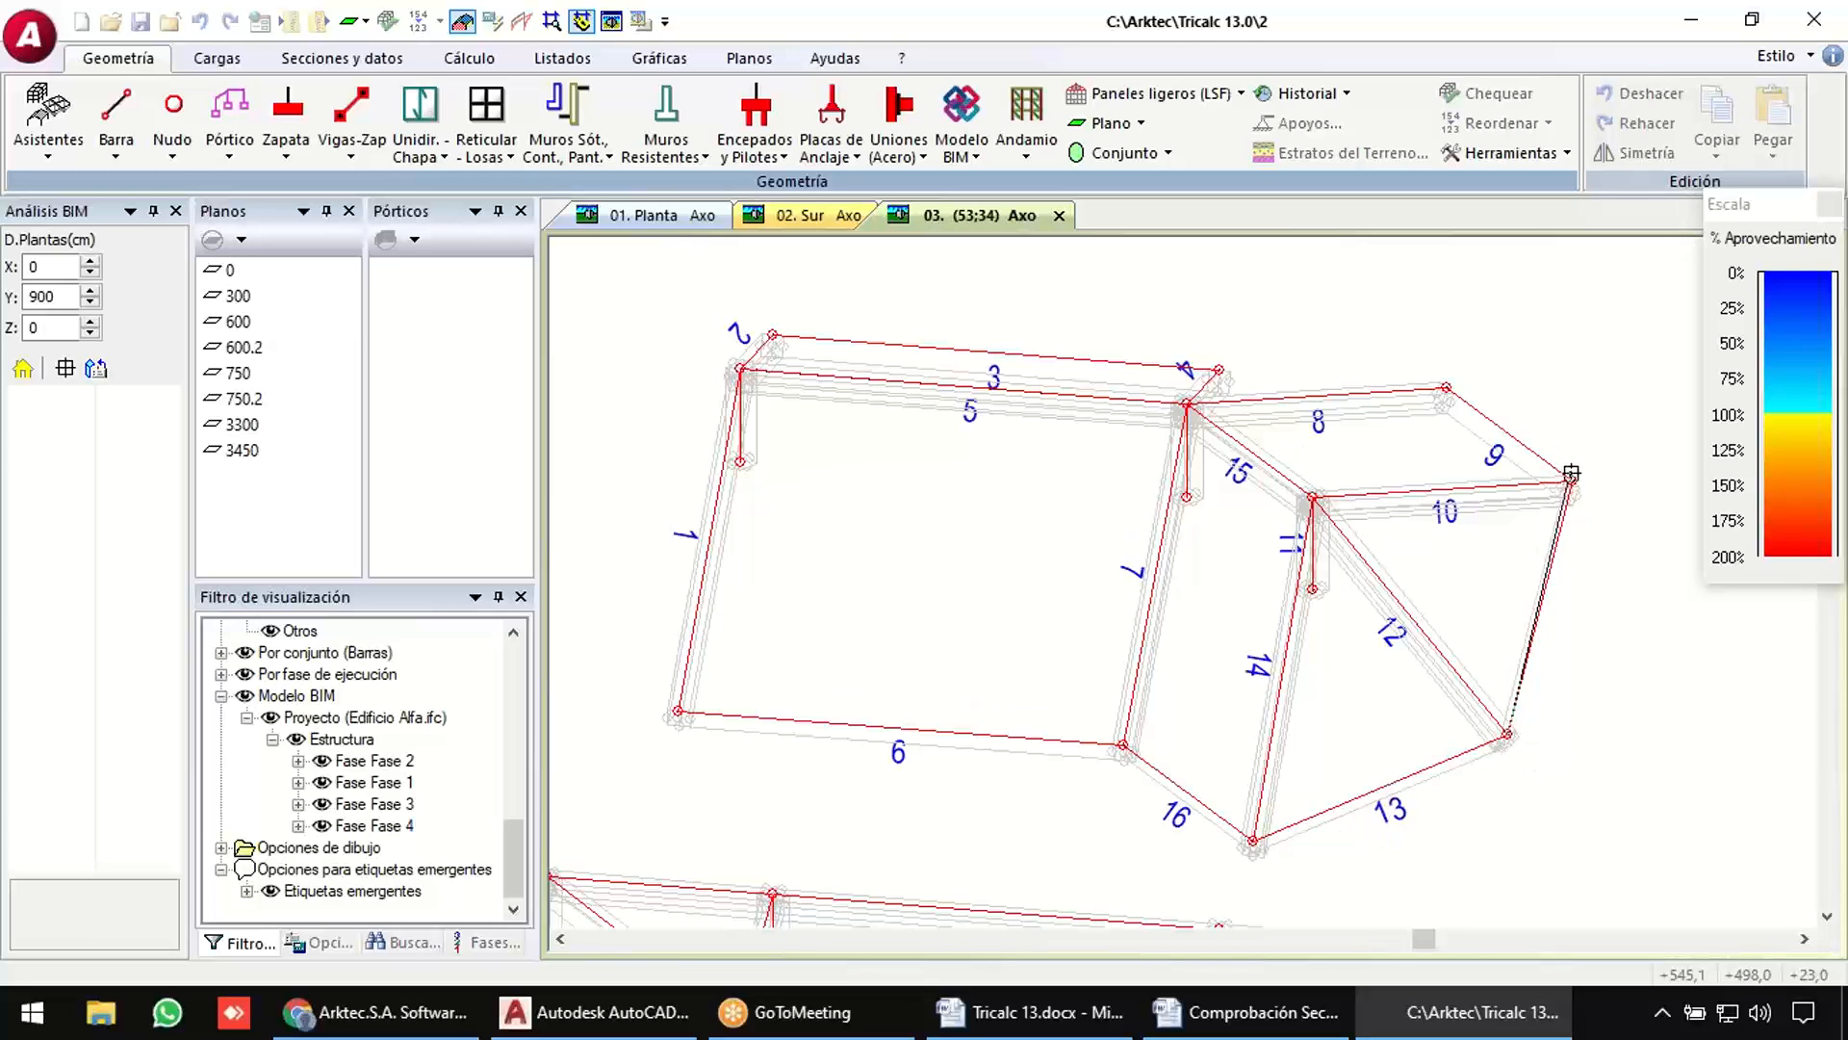
pyautogui.click(1571, 482)
pyautogui.press('Escape')
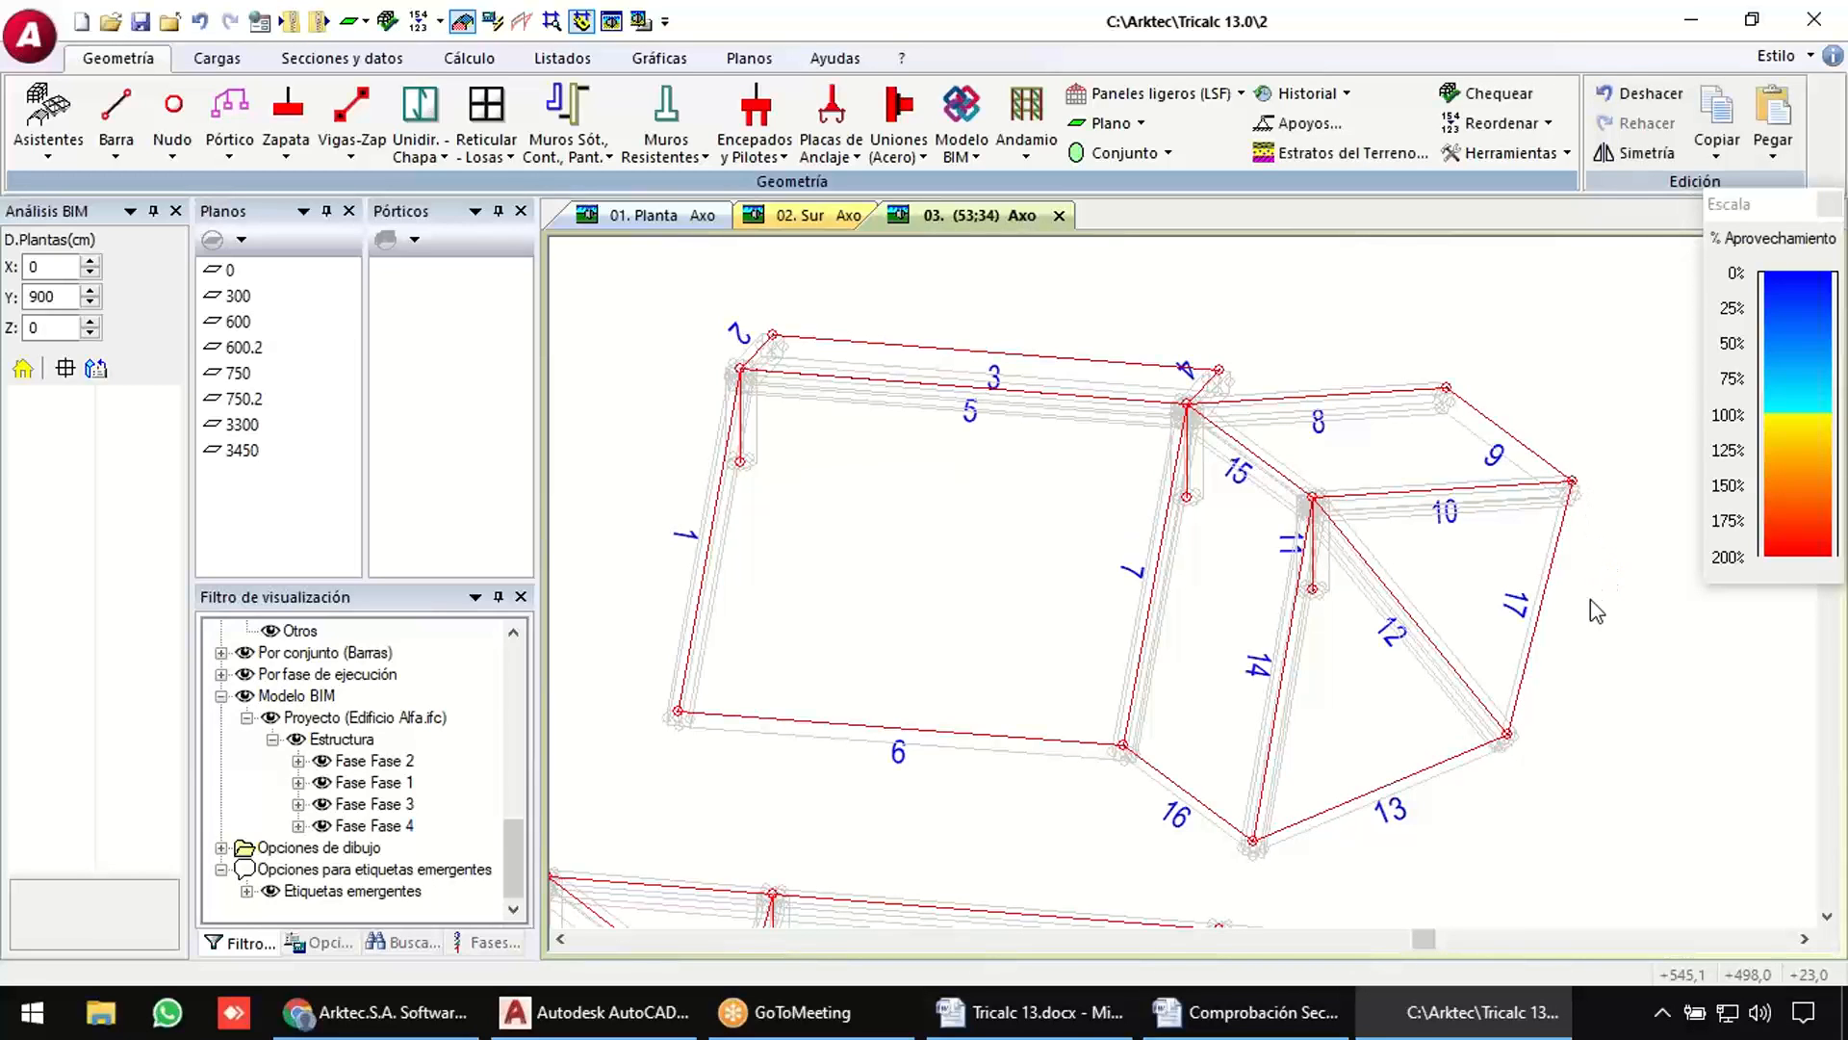
# Toggle the visibility of Modelo BIM off and on twice to check which roof bars are modelled.
pyautogui.click(245, 695)
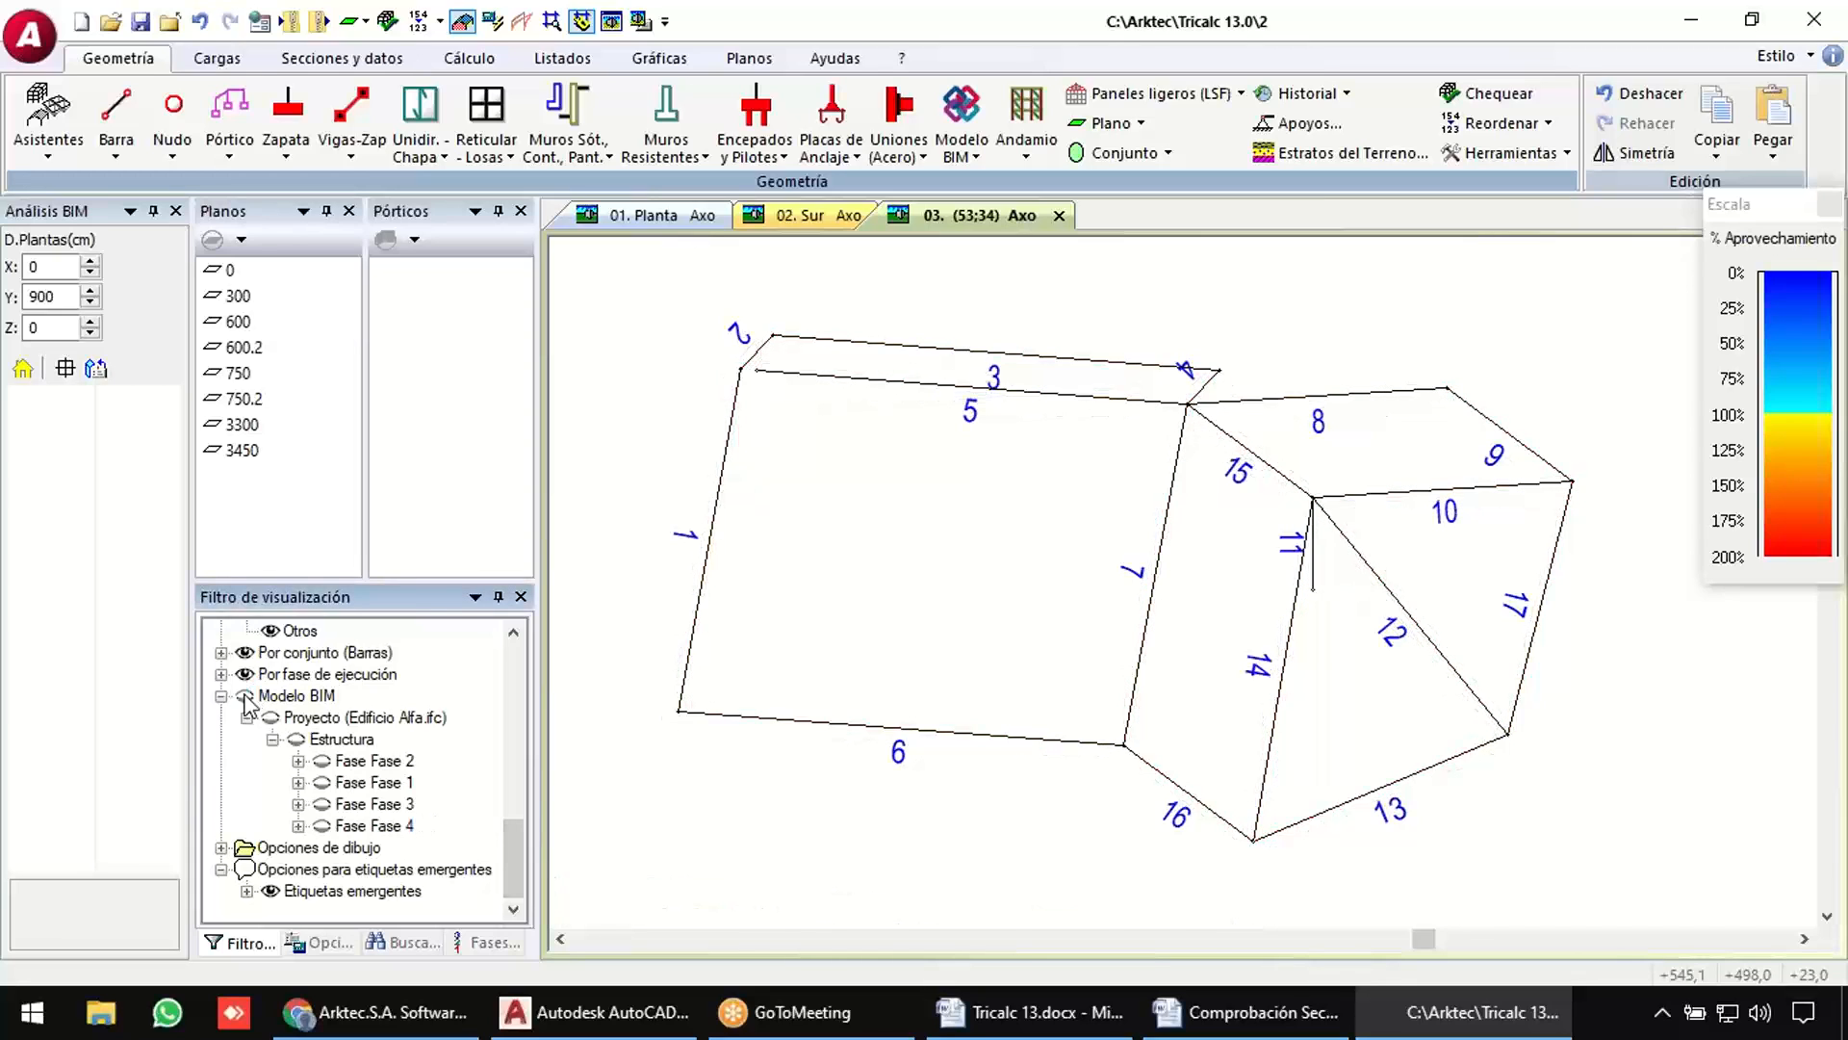
pyautogui.click(244, 695)
pyautogui.click(244, 695)
pyautogui.click(245, 695)
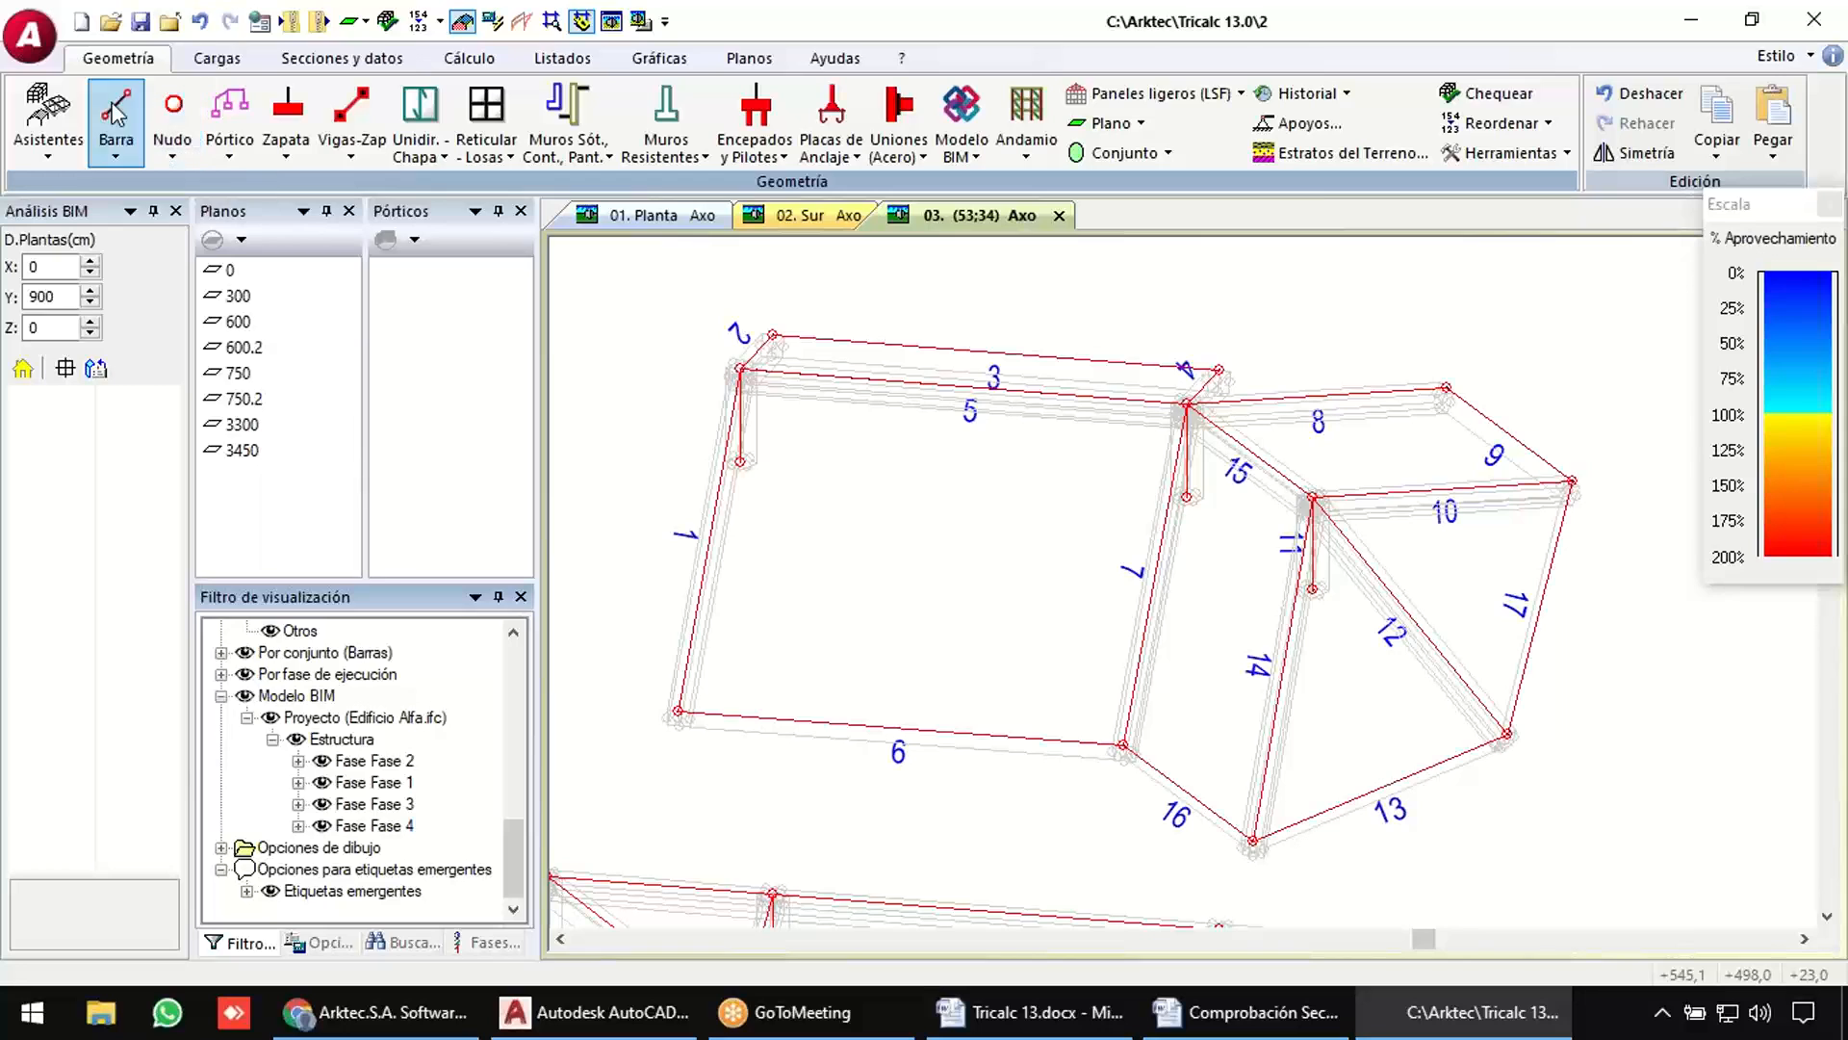
# Draw the two missing short posts at the ends of the large bay's ridge, and check them with Modelo BIM hidden and shown again.
pyautogui.click(115, 144)
pyautogui.click(144, 186)
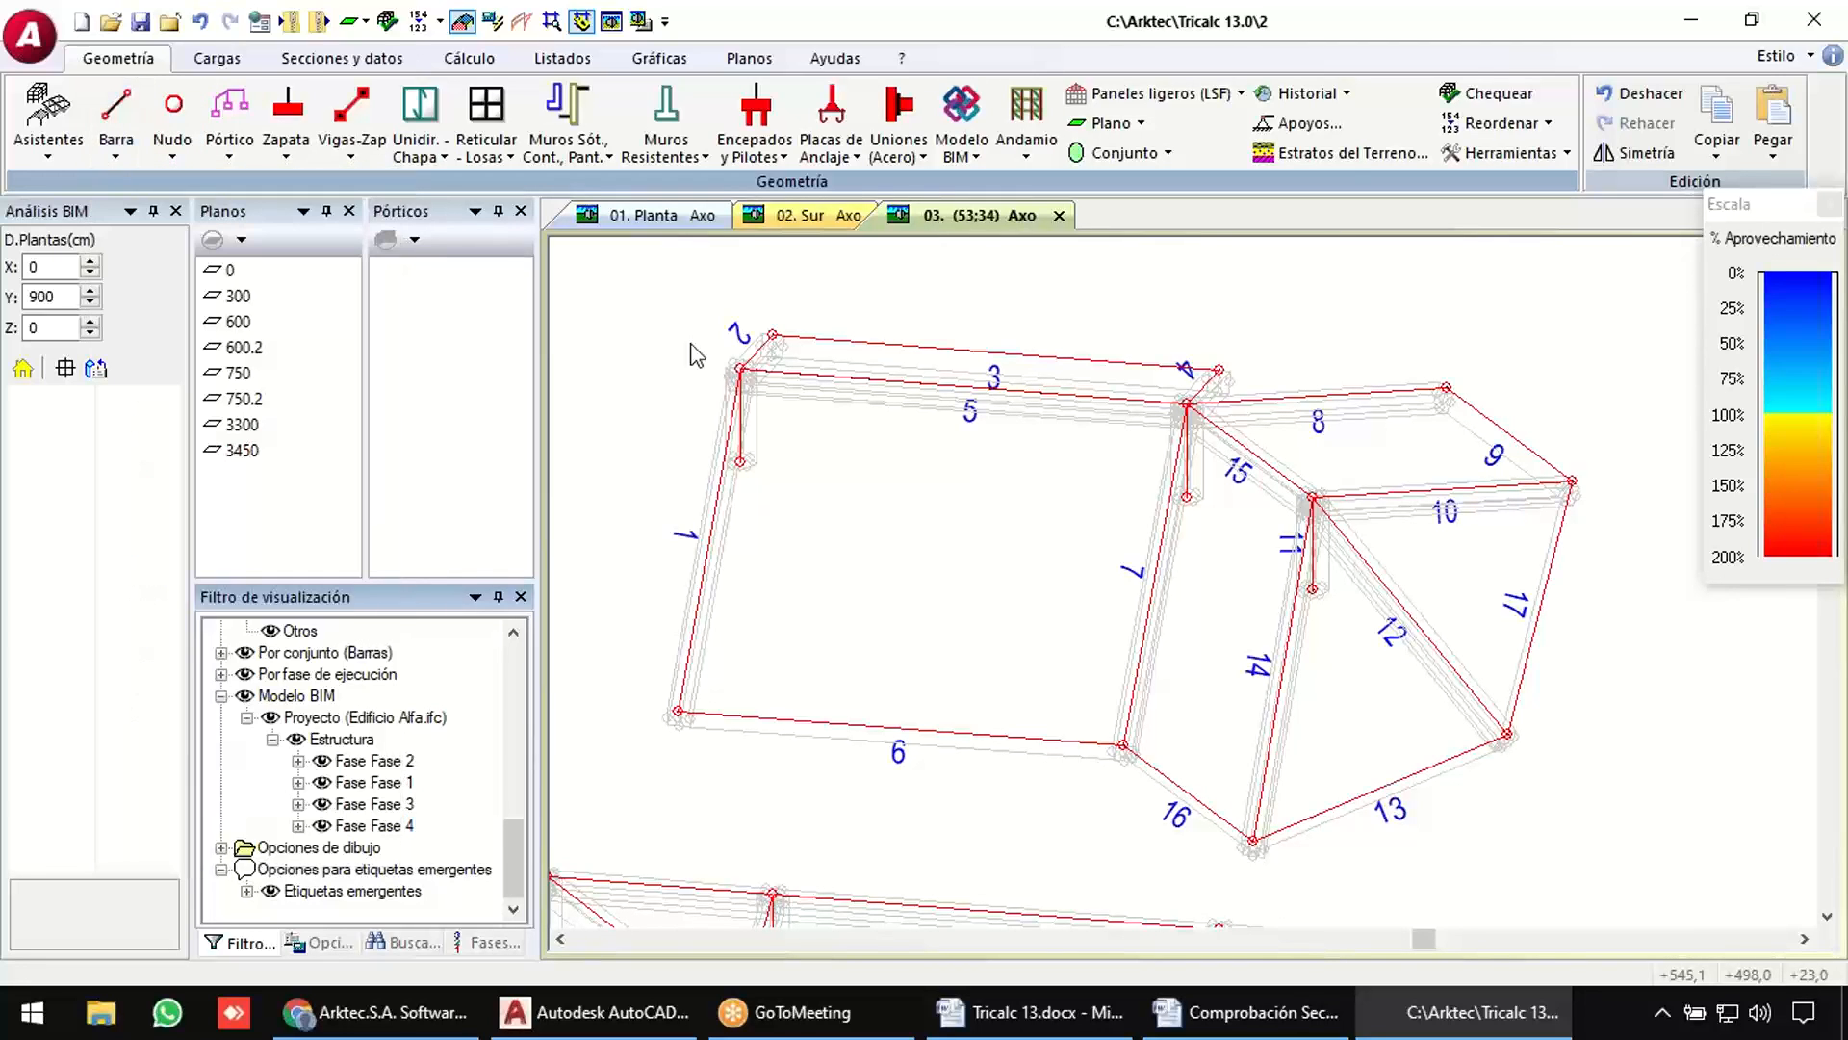
pyautogui.click(739, 367)
pyautogui.click(742, 461)
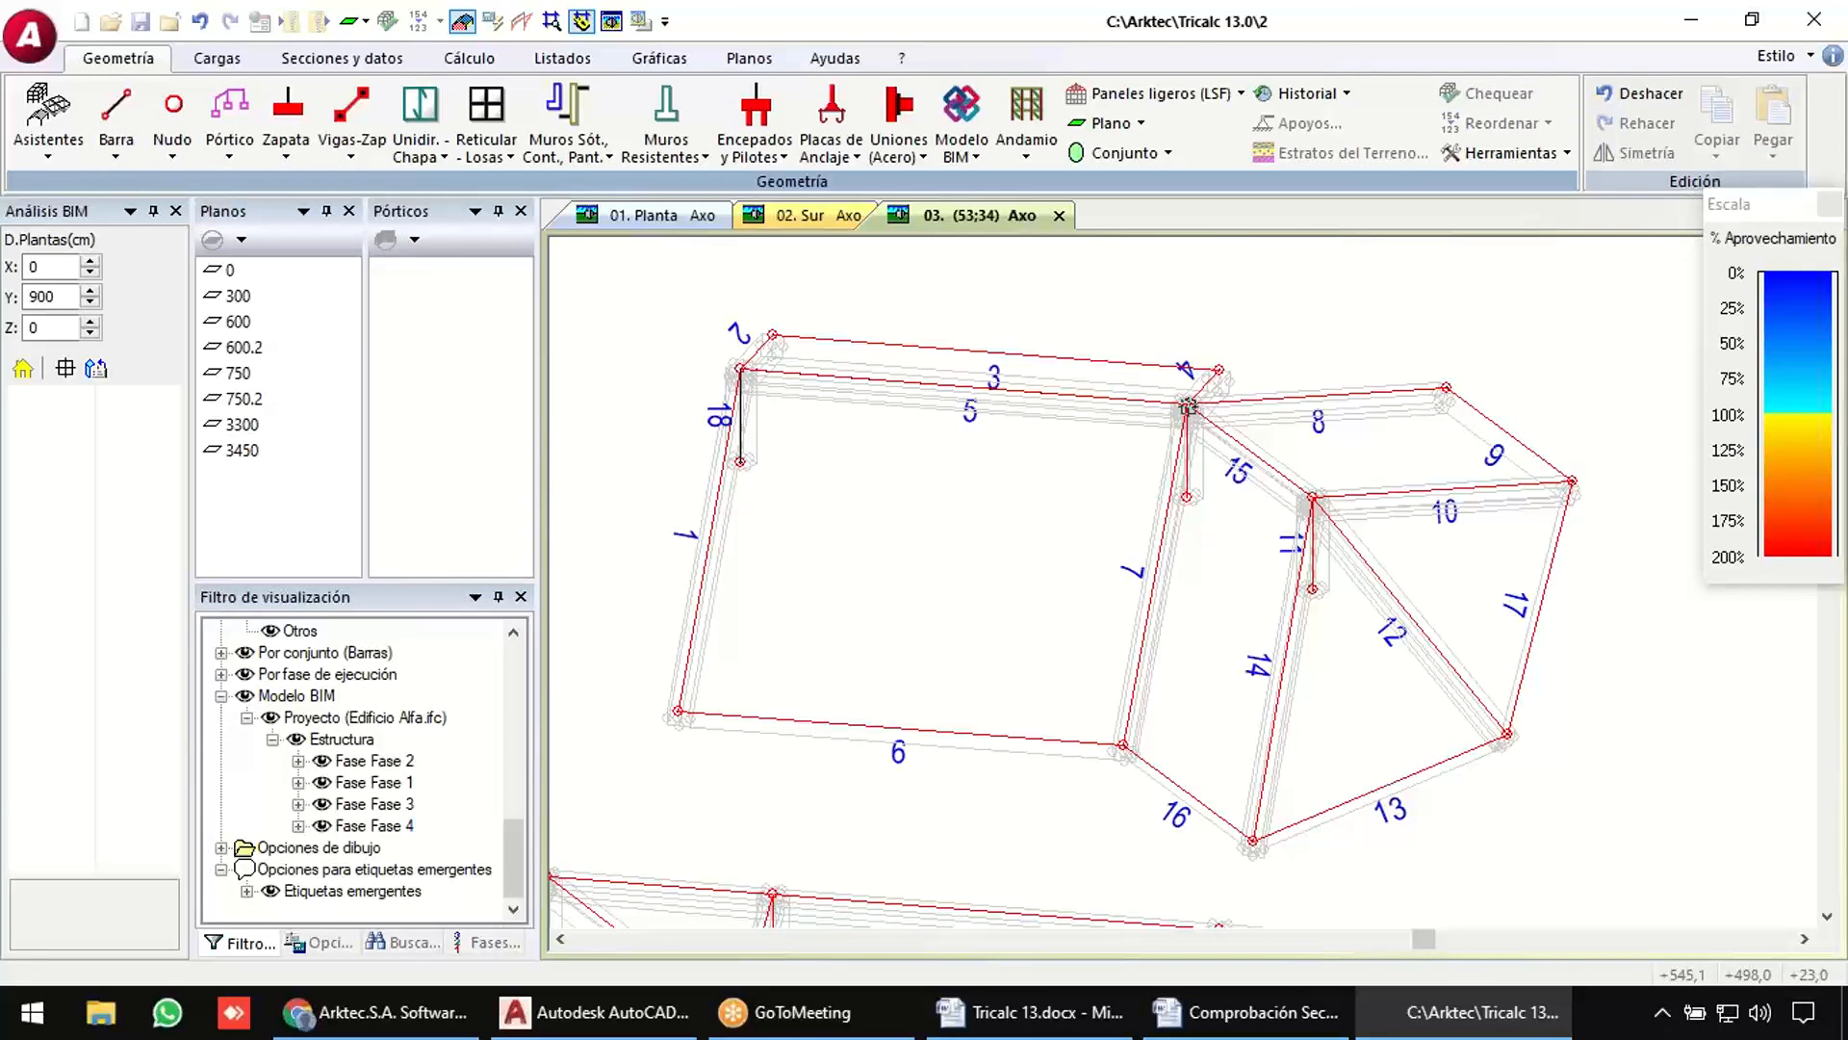
pyautogui.click(1186, 404)
pyautogui.click(1188, 496)
pyautogui.rightClick(1188, 495)
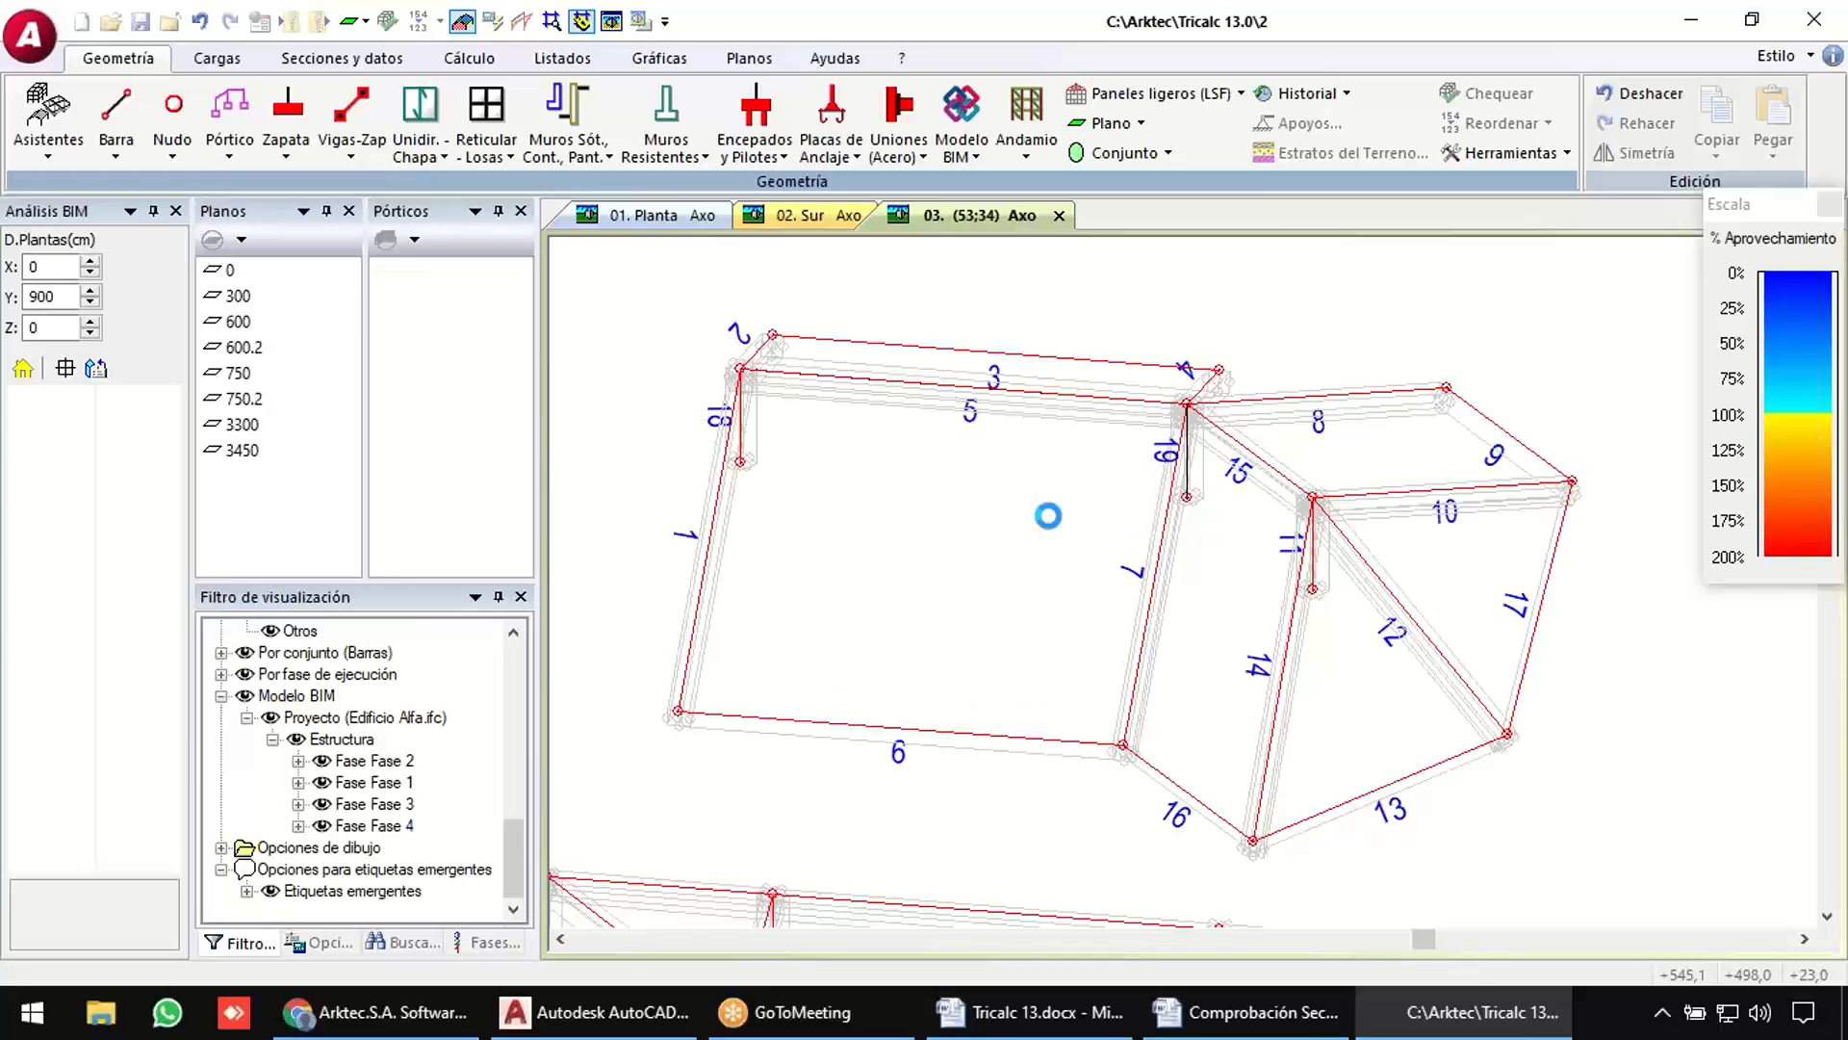
pyautogui.click(246, 695)
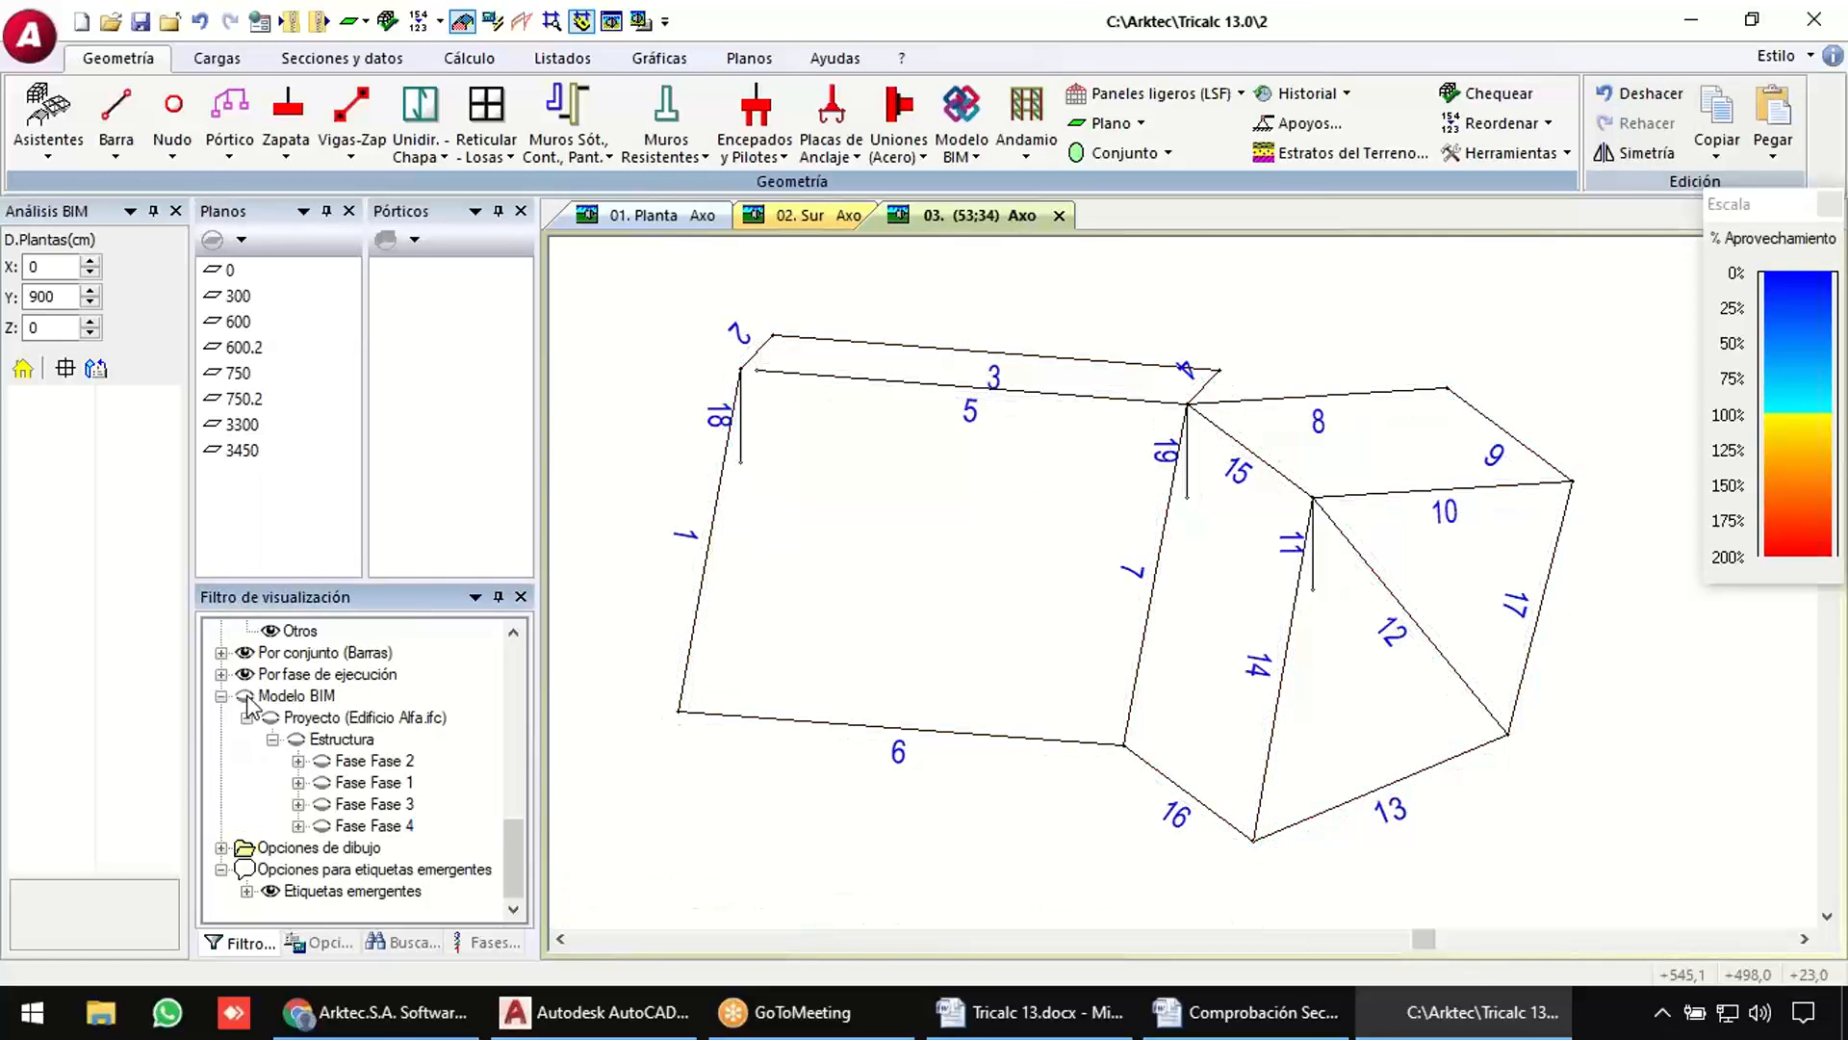
pyautogui.click(245, 695)
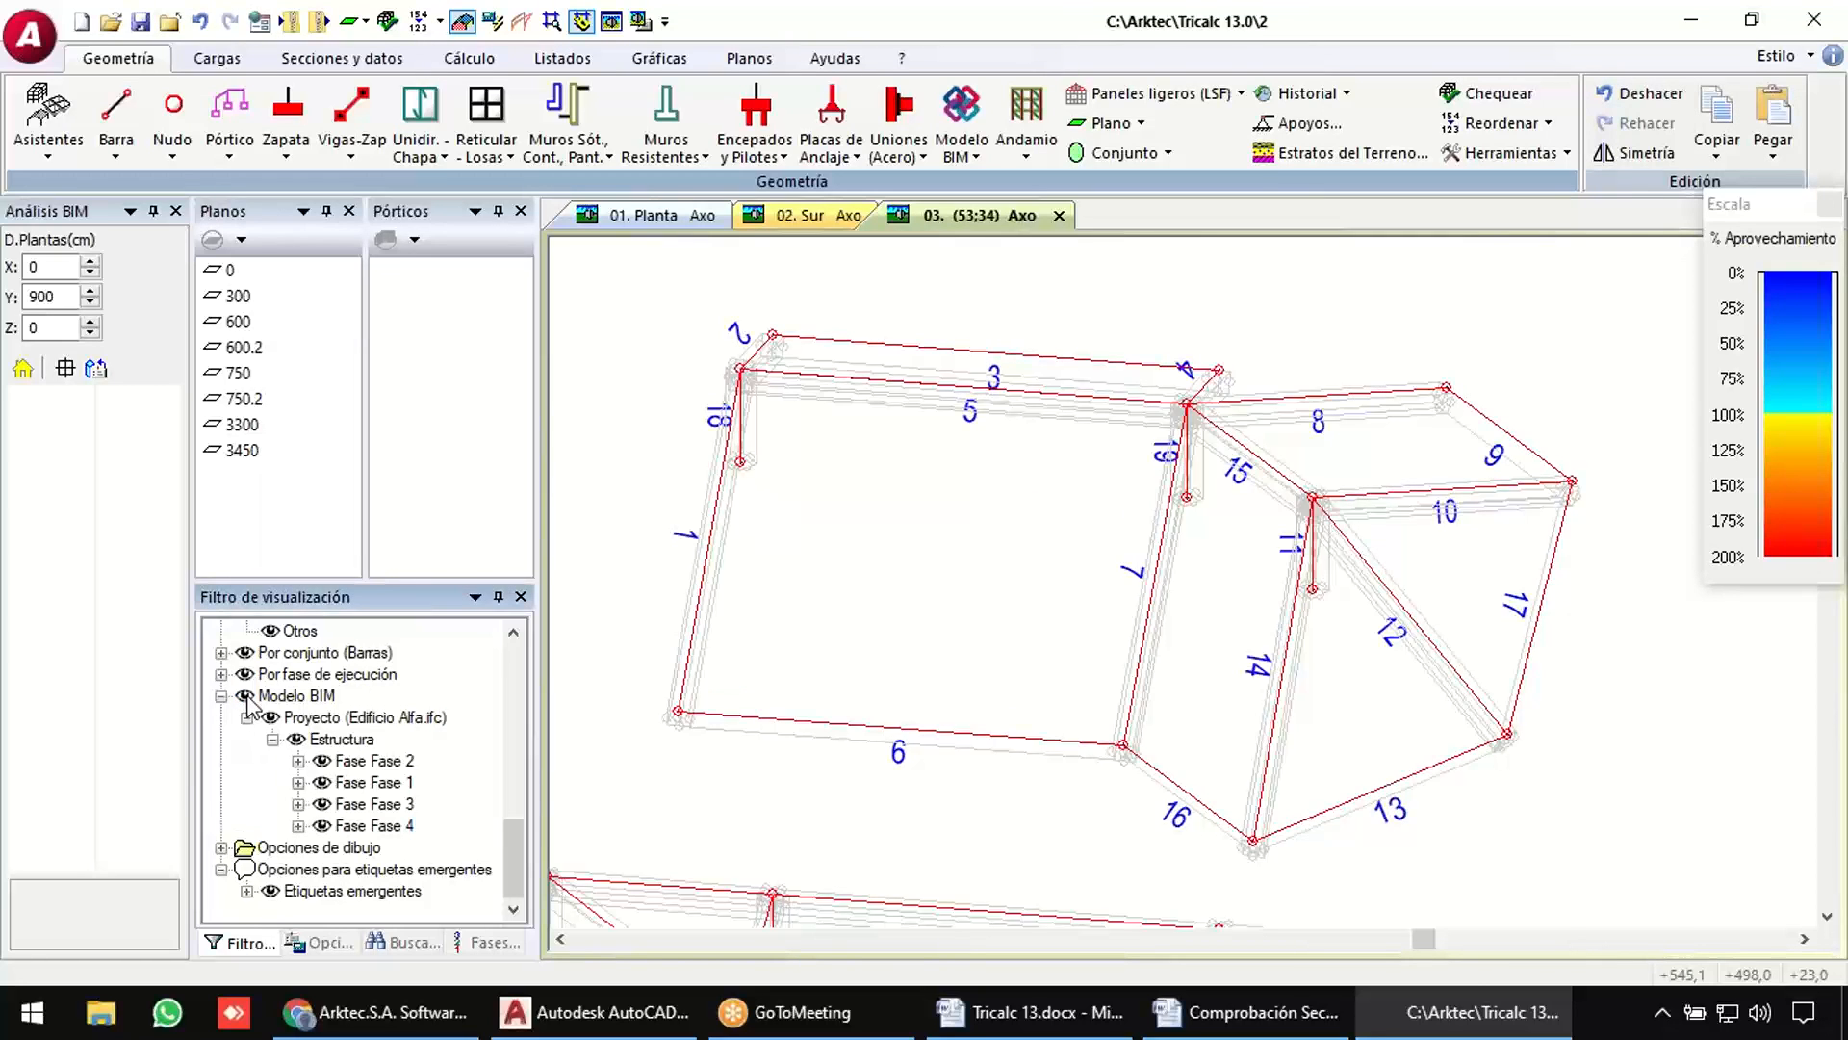
# Delete all the nodes and bars drawn over the displaced roof at the top of the model with one window selection.
pyautogui.scroll(-3, 792, 562)
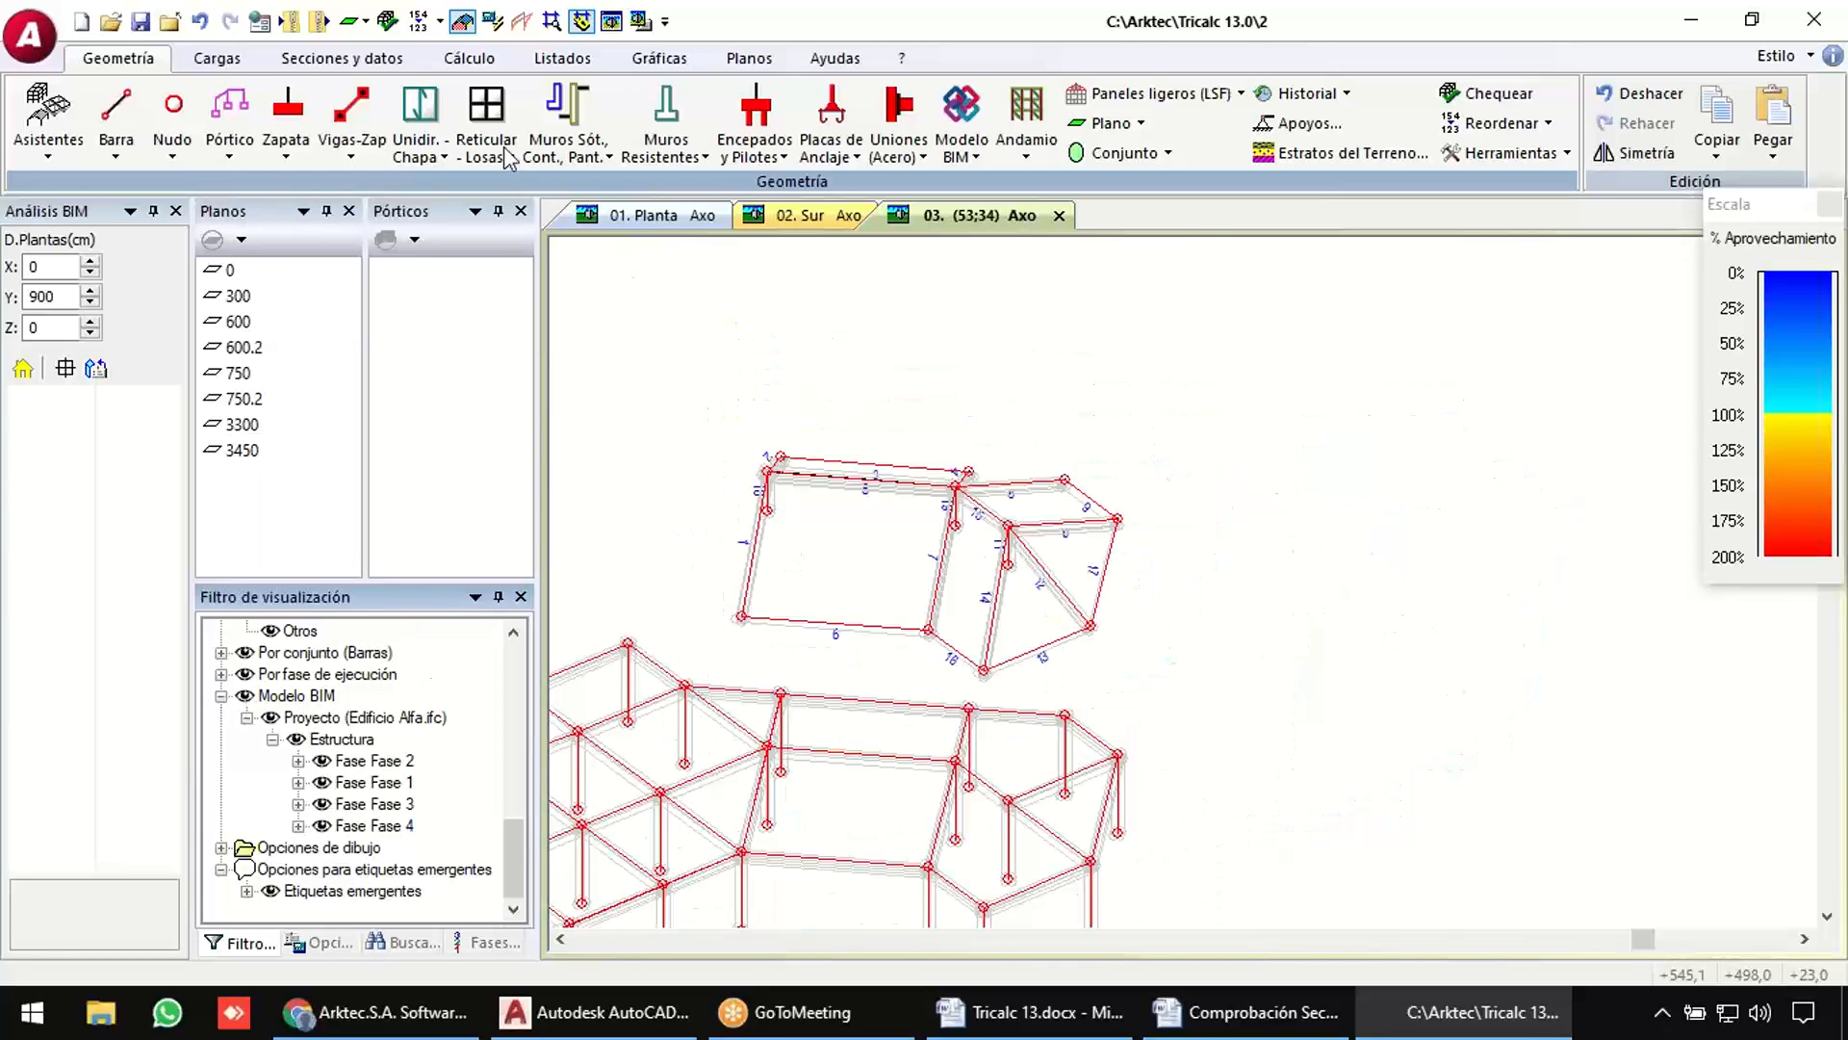
pyautogui.click(173, 121)
pyautogui.click(221, 245)
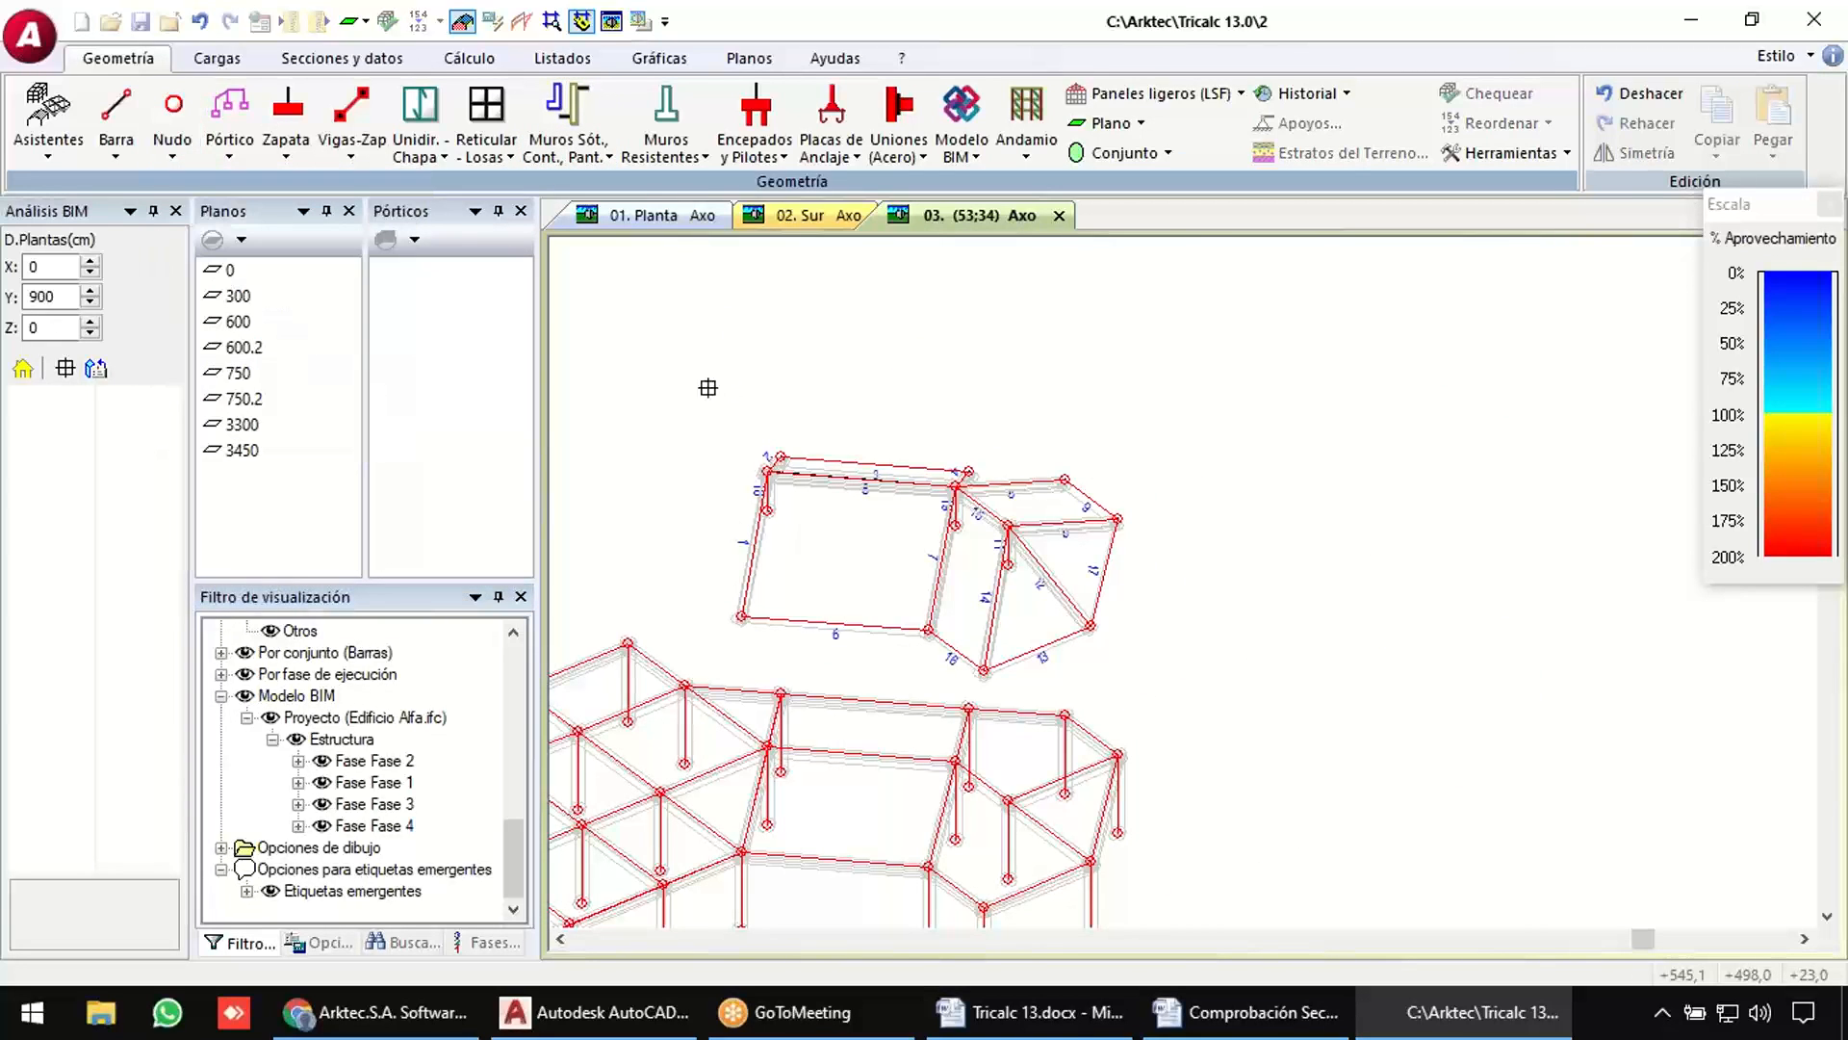
pyautogui.moveTo(708, 387); pyautogui.dragTo(1198, 684)
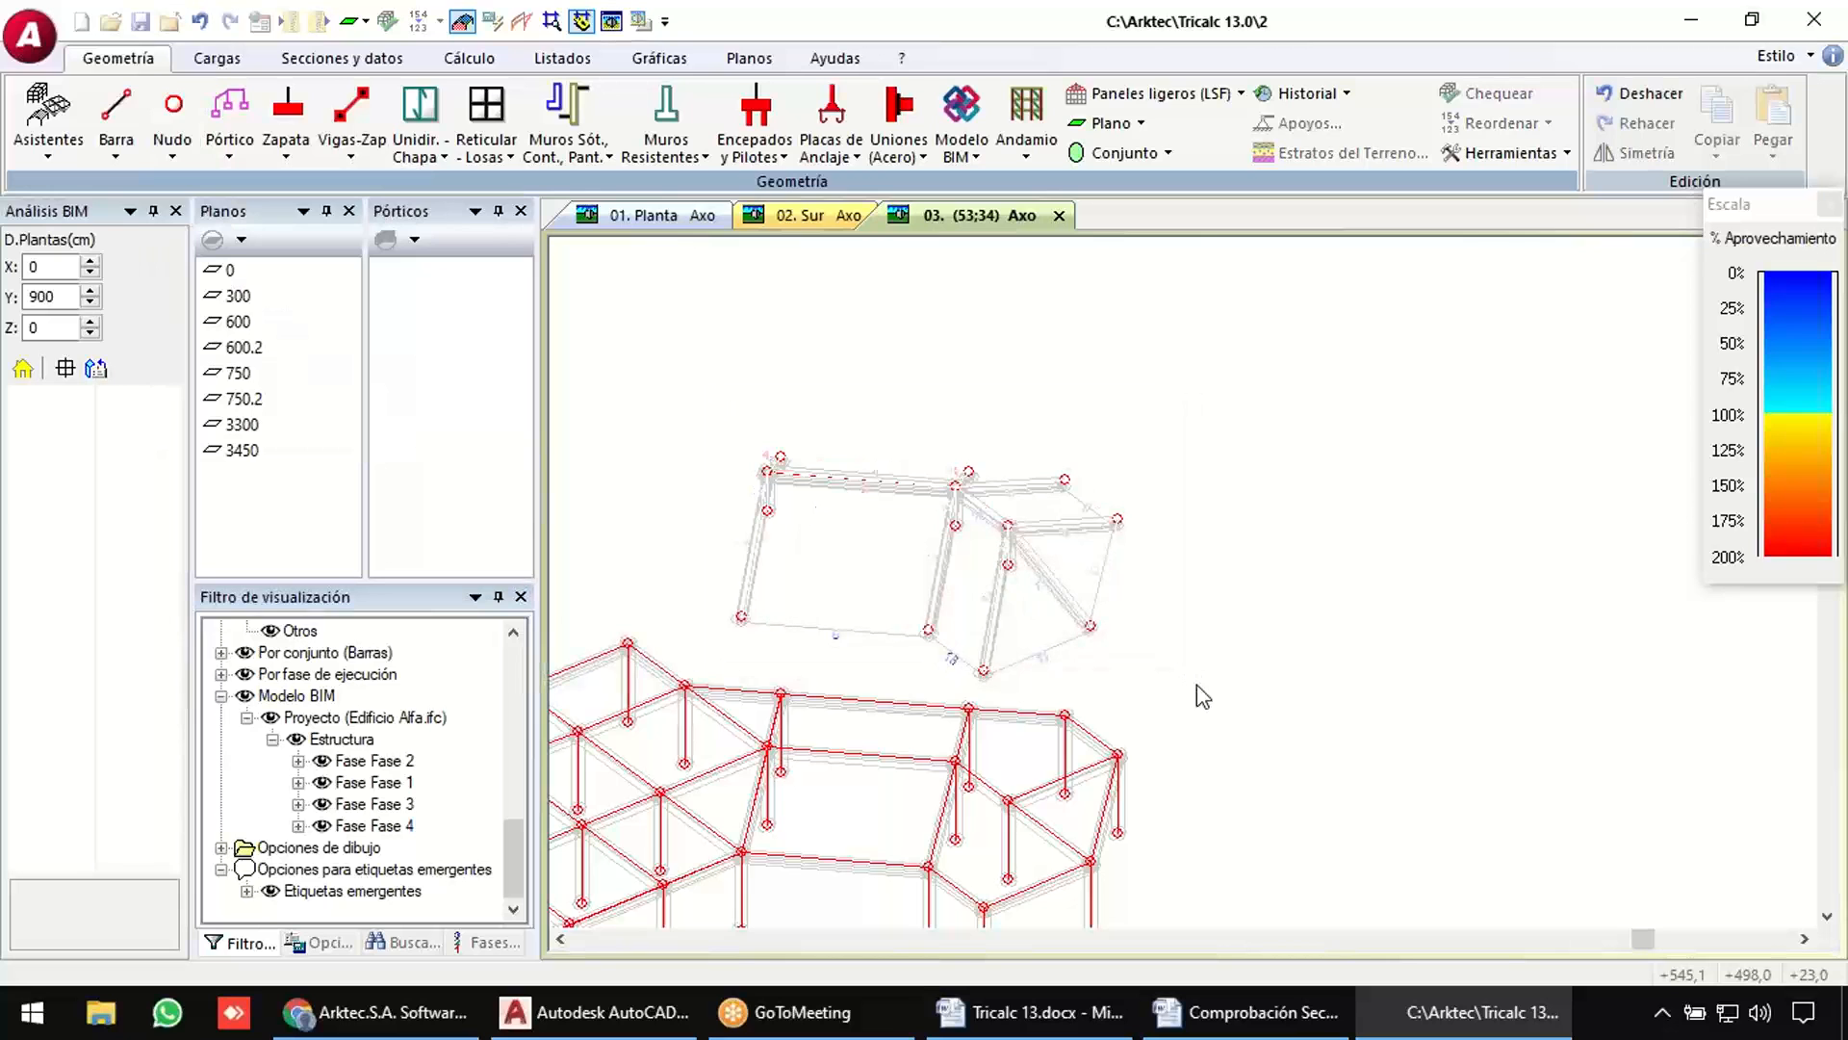
pyautogui.scroll(-2, 1194, 633)
pyautogui.middleClick(1194, 633)
pyautogui.middleClick(1194, 633)
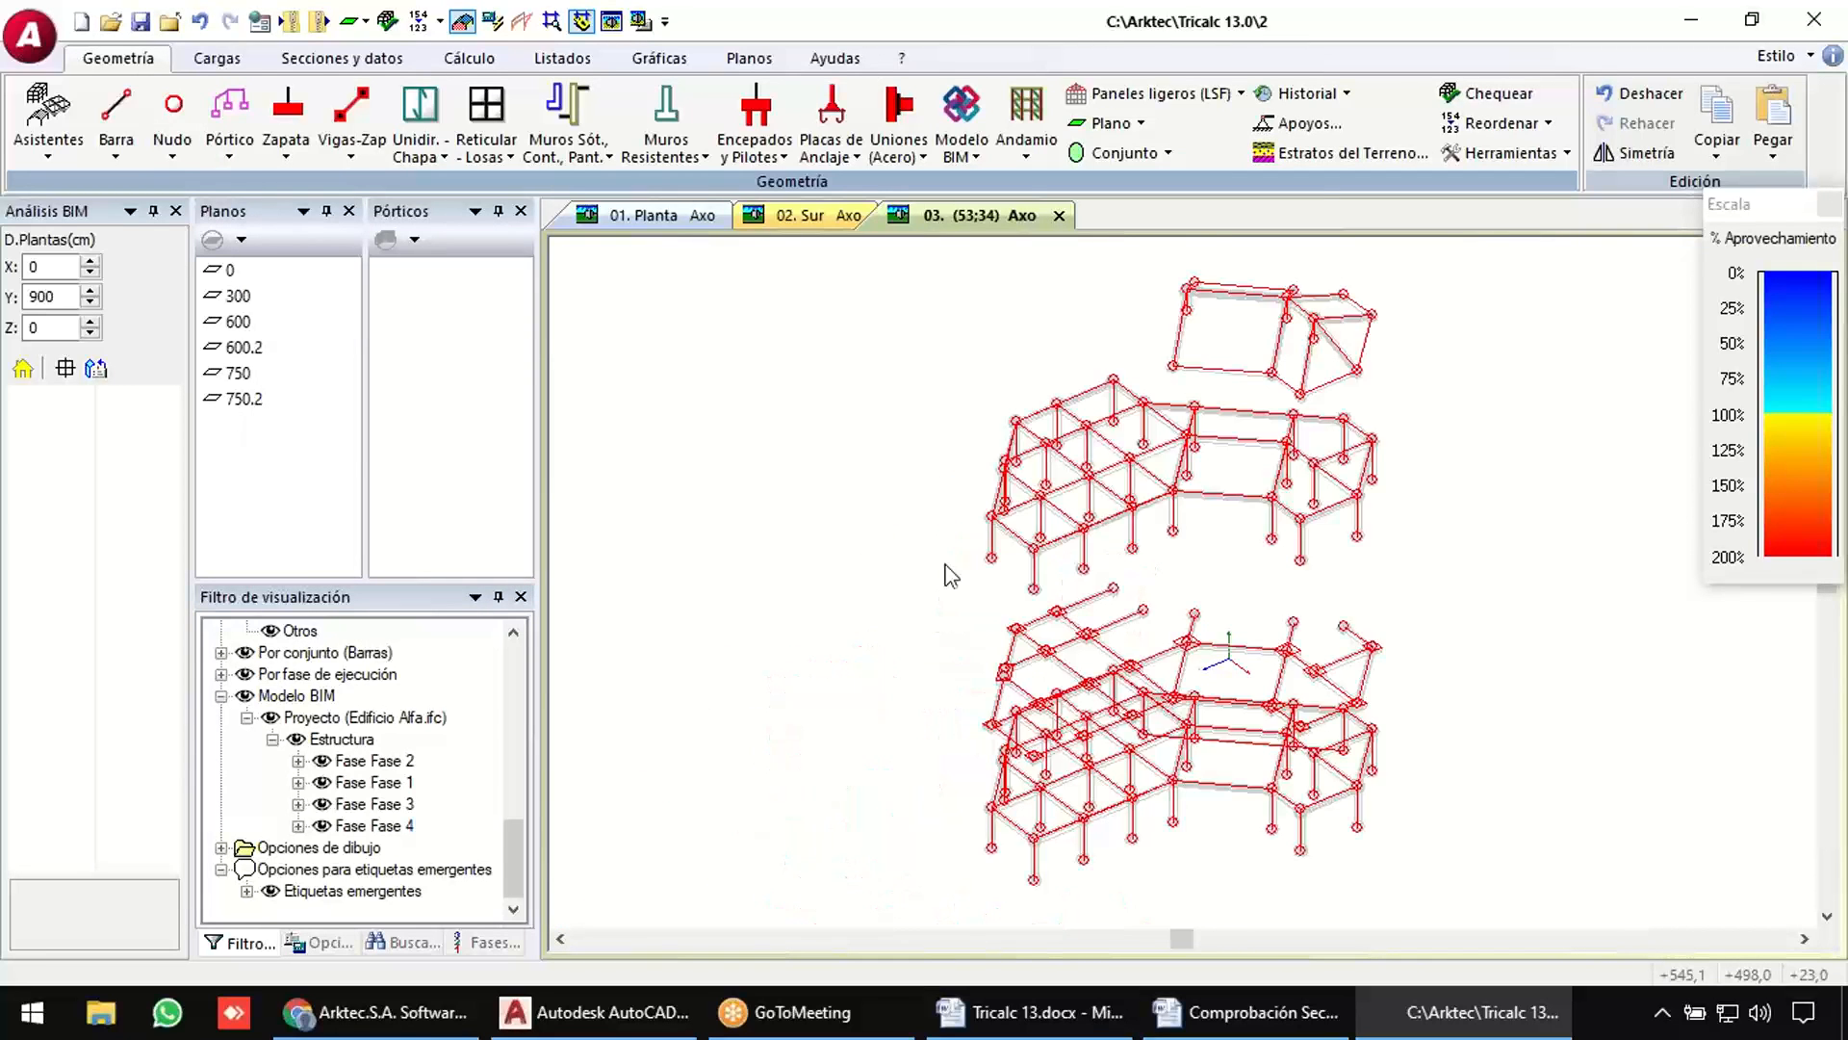
# Reset the Análisis BIM vertical floor displacement (D.Plantas Y) to 0 cm so the floors return to their real positions.
pyautogui.doubleClick(41, 297)
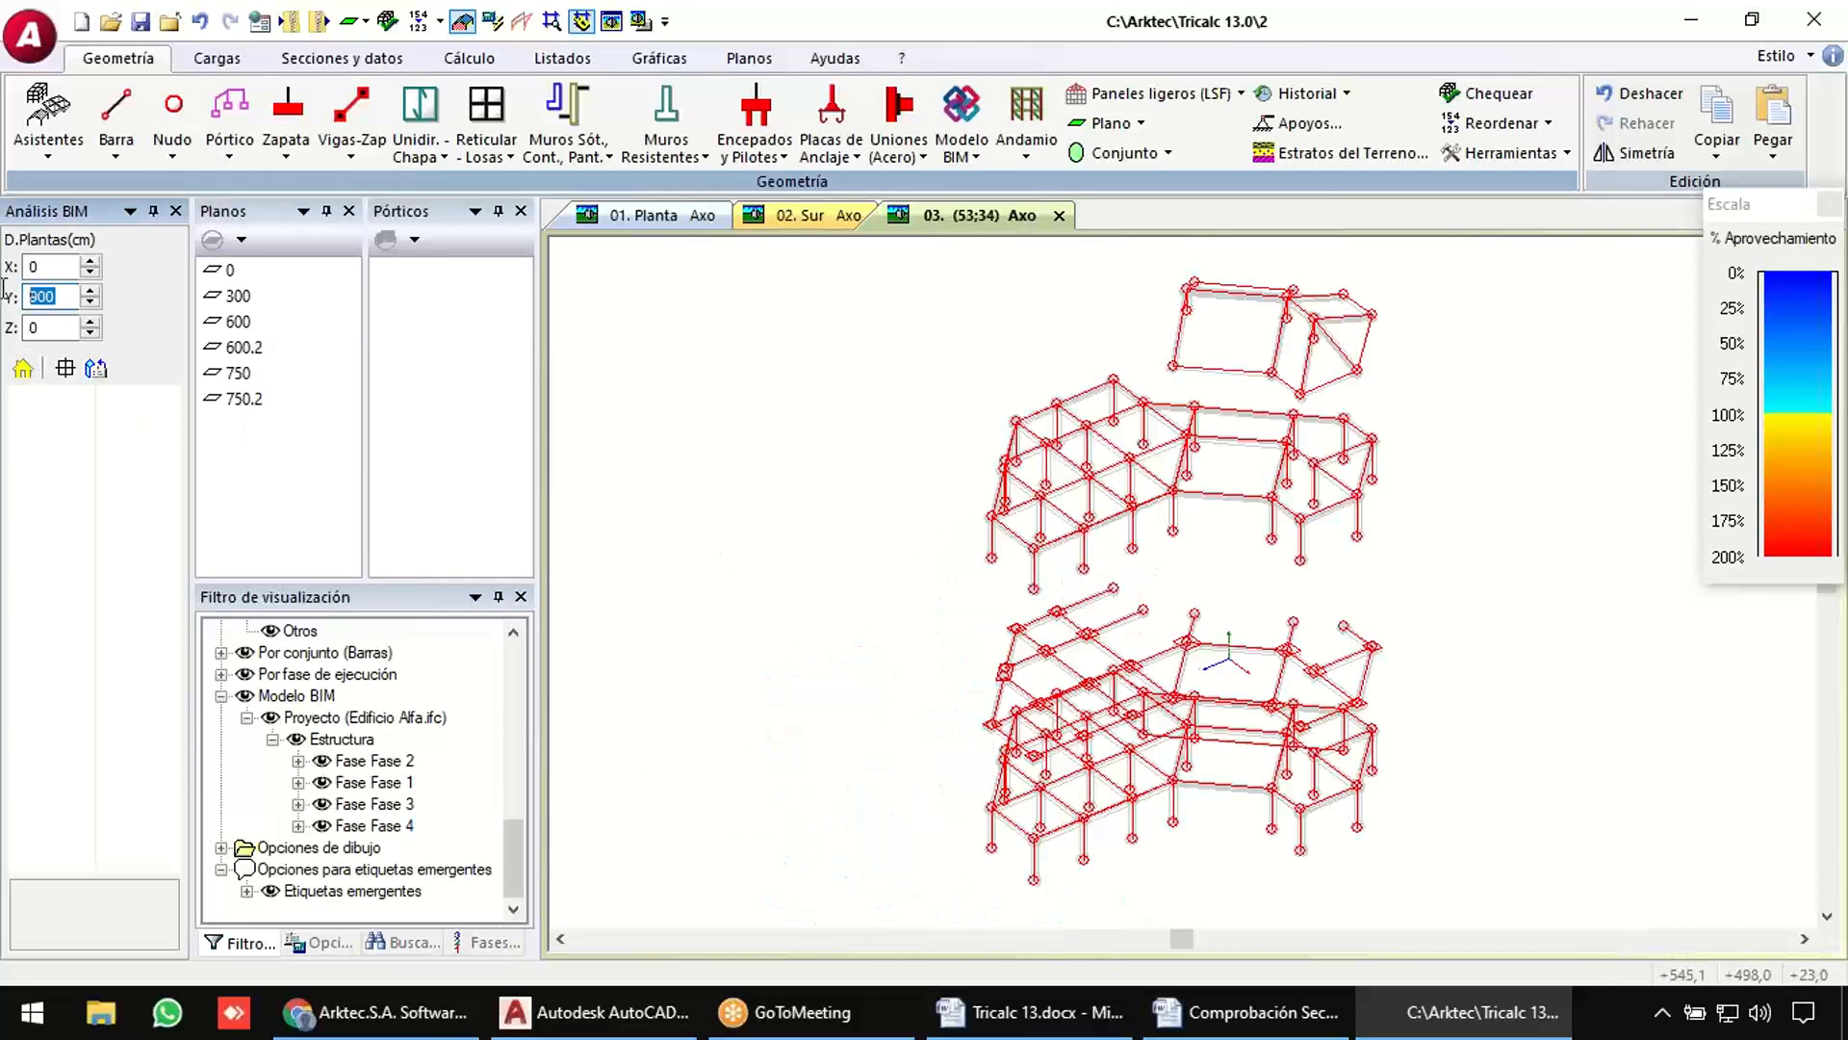
pyautogui.click(24, 369)
pyautogui.moveTo(1134, 674); pyautogui.dragTo(1205, 733, button='middle')
pyautogui.scroll(3, 1203, 723)
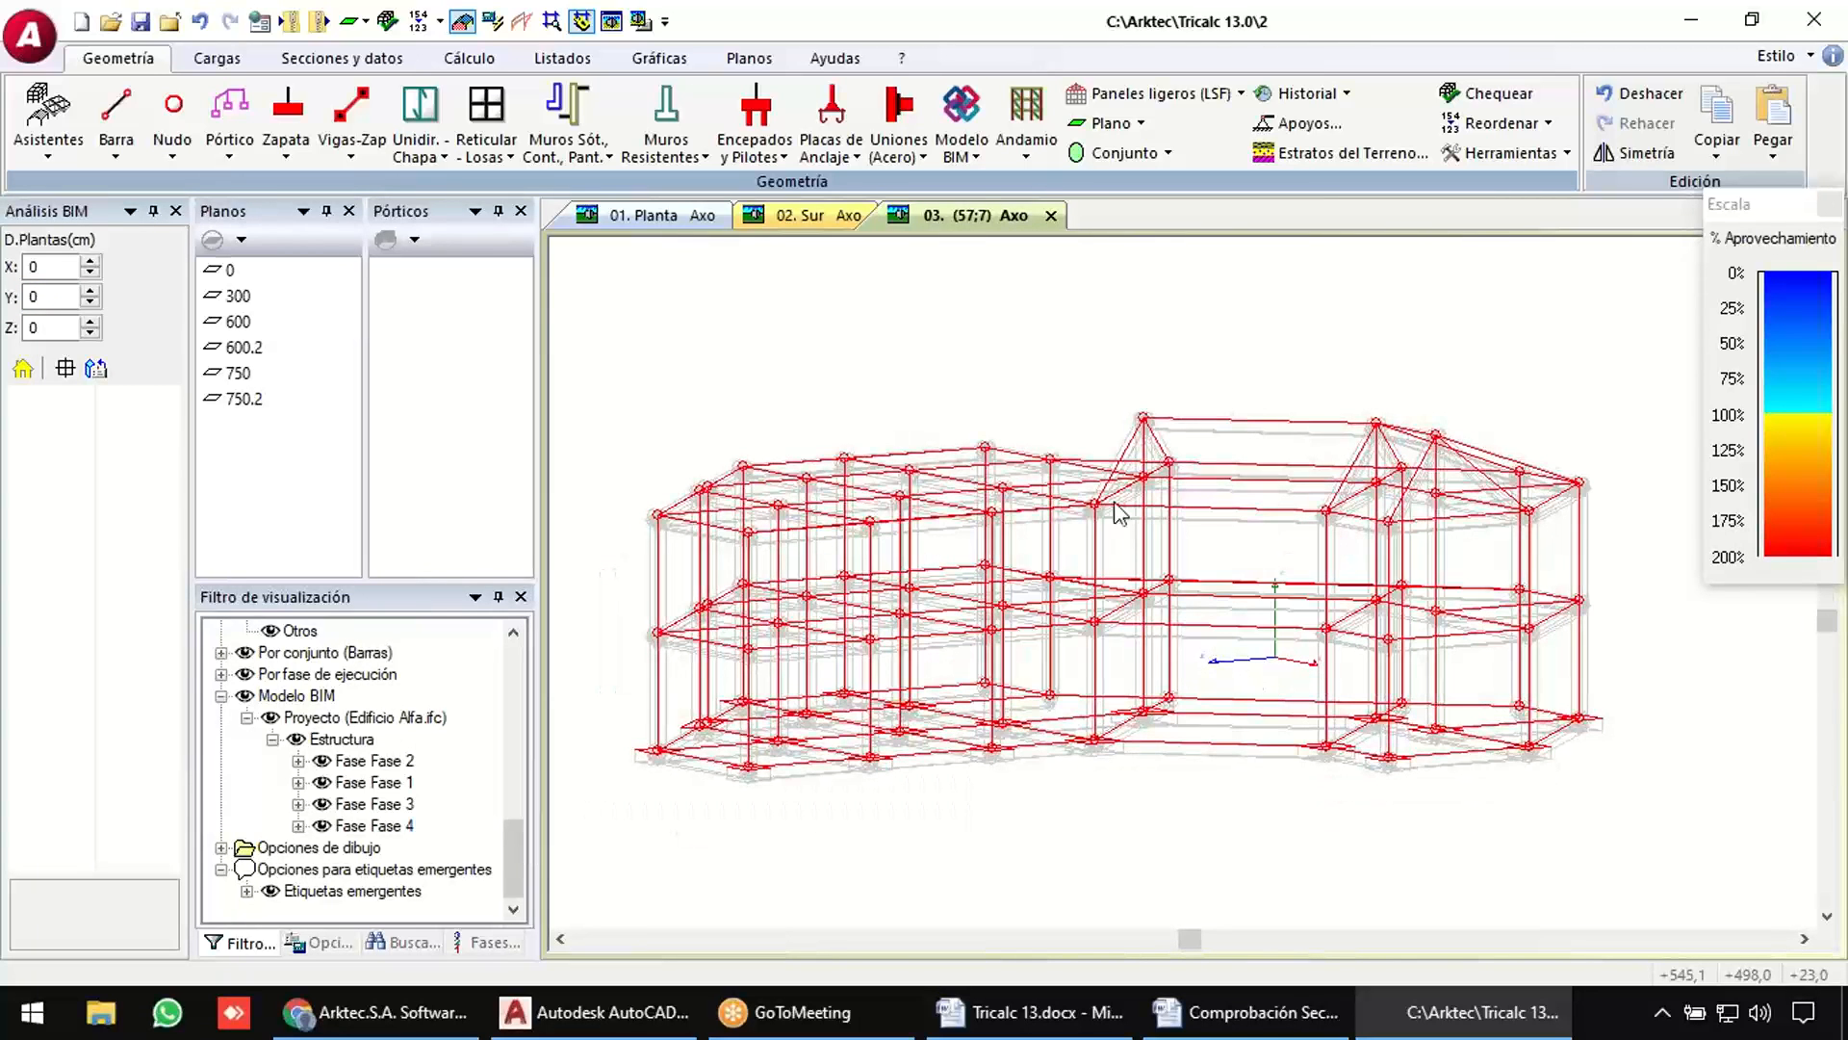
# Create the Tricalc model from the BIM model, declining to calculate the bar loads associated with the new floor slabs and panels.
pyautogui.click(960, 127)
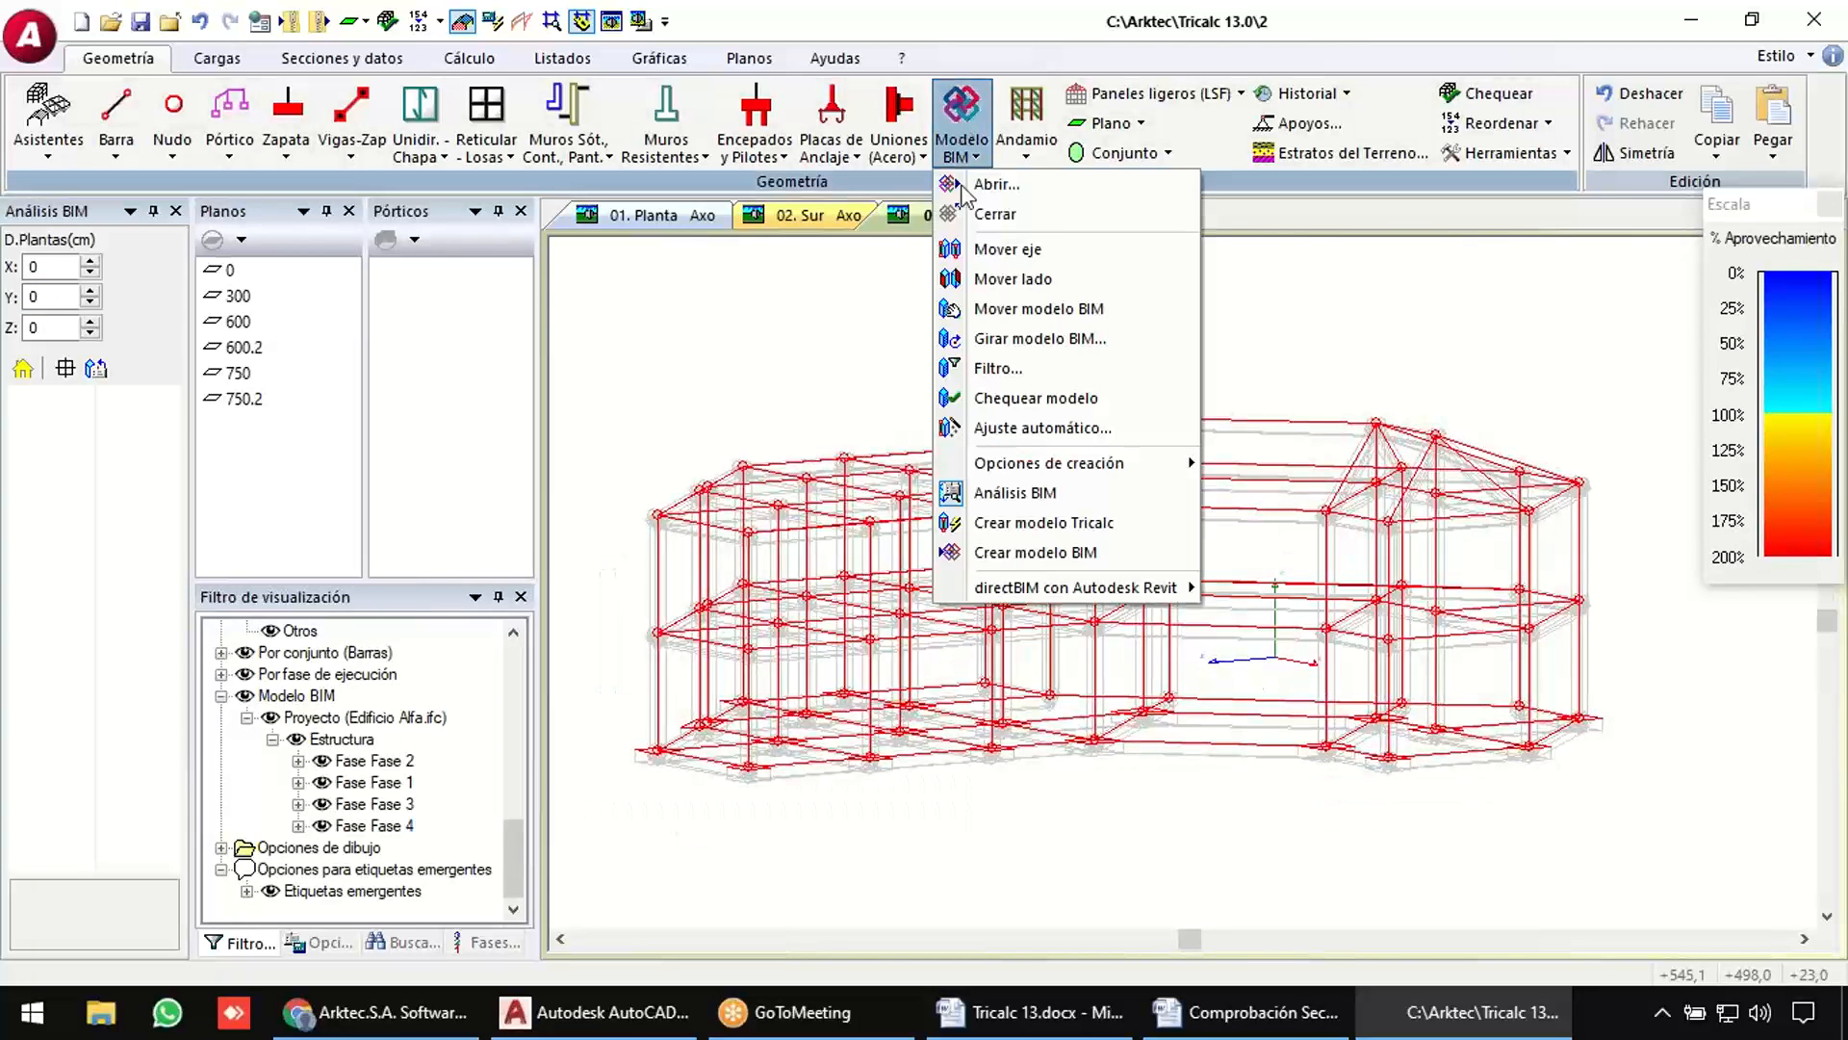
pyautogui.click(1067, 523)
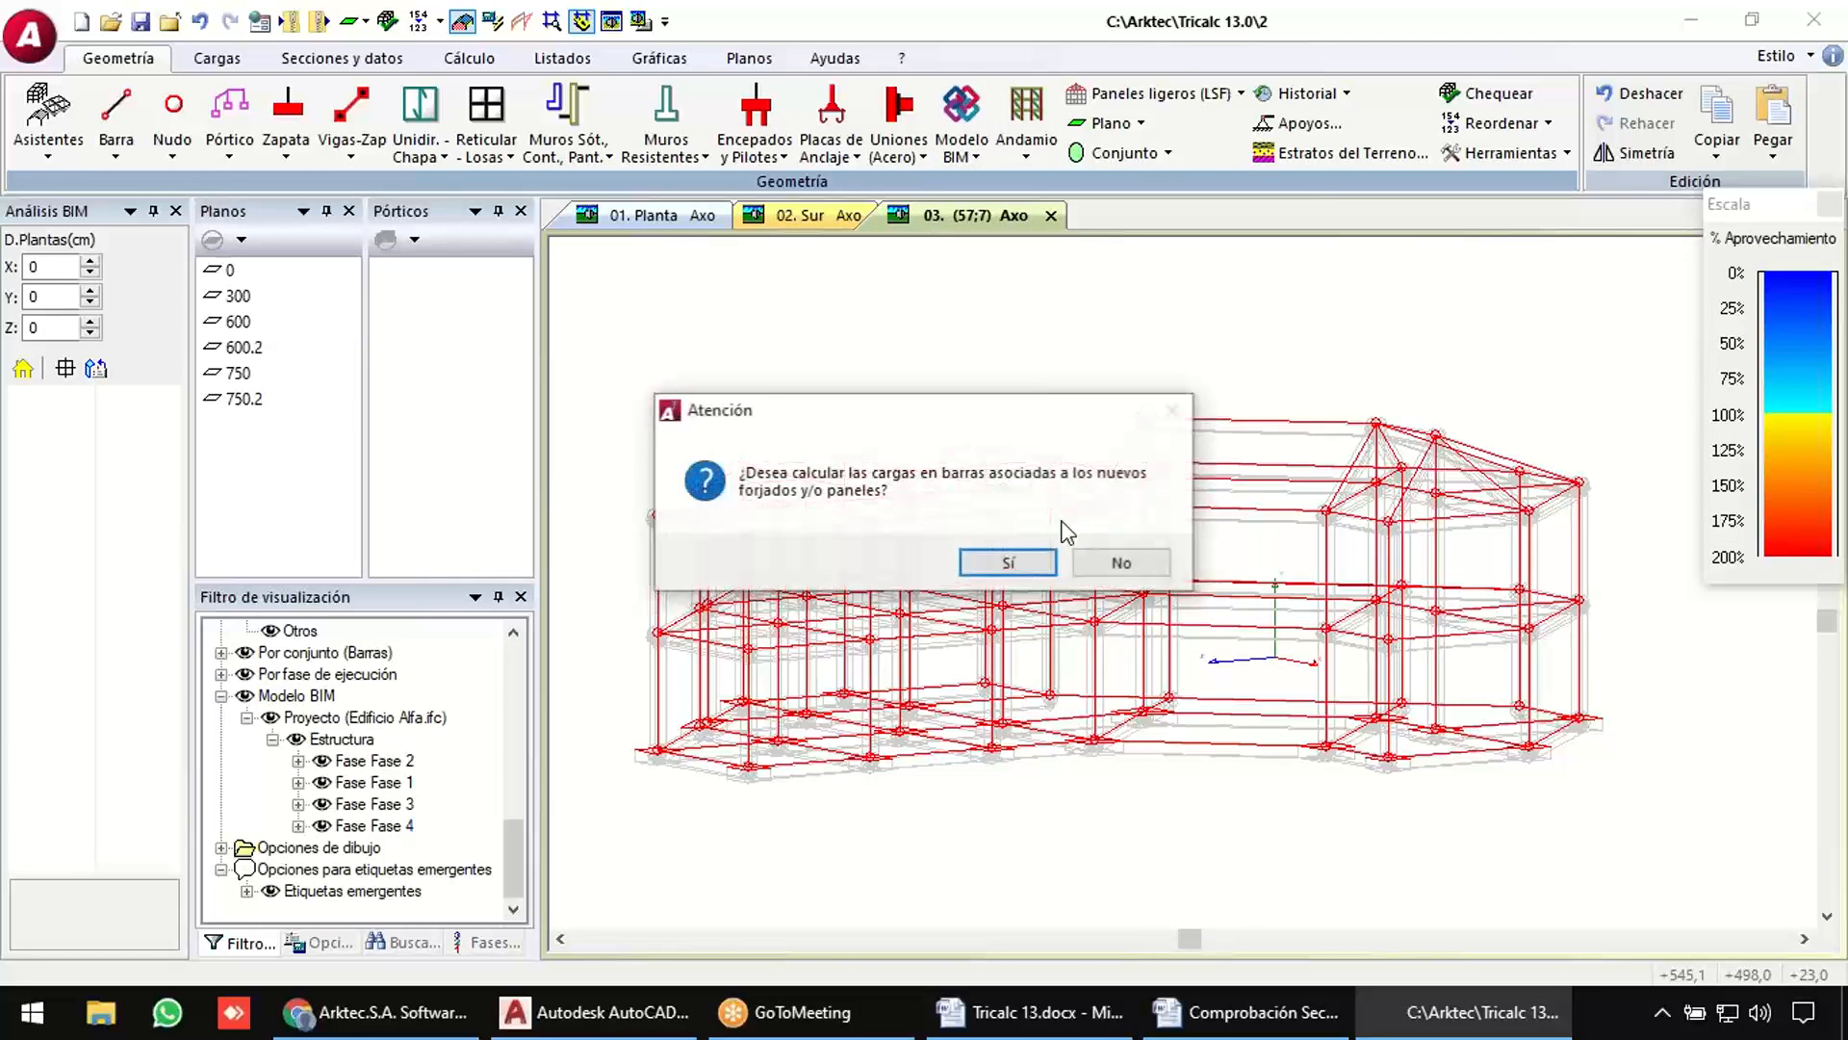
pyautogui.click(1090, 563)
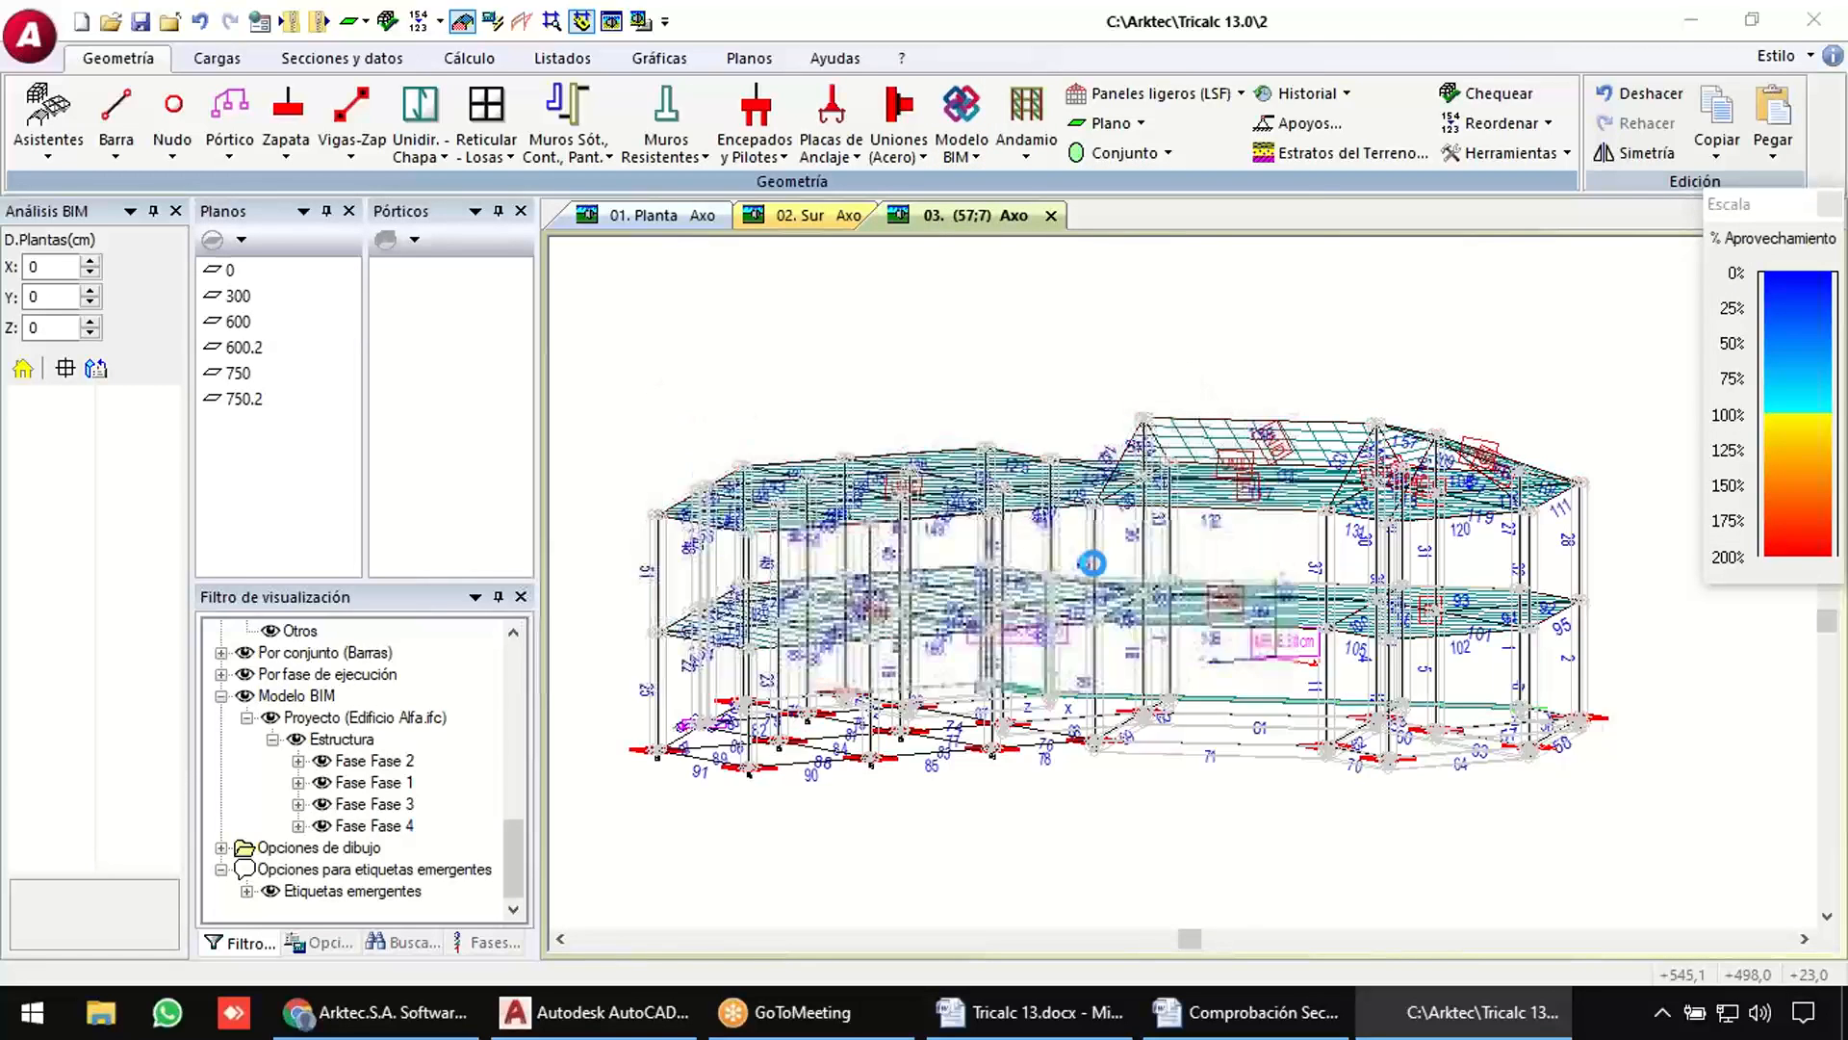
pyautogui.click(1107, 566)
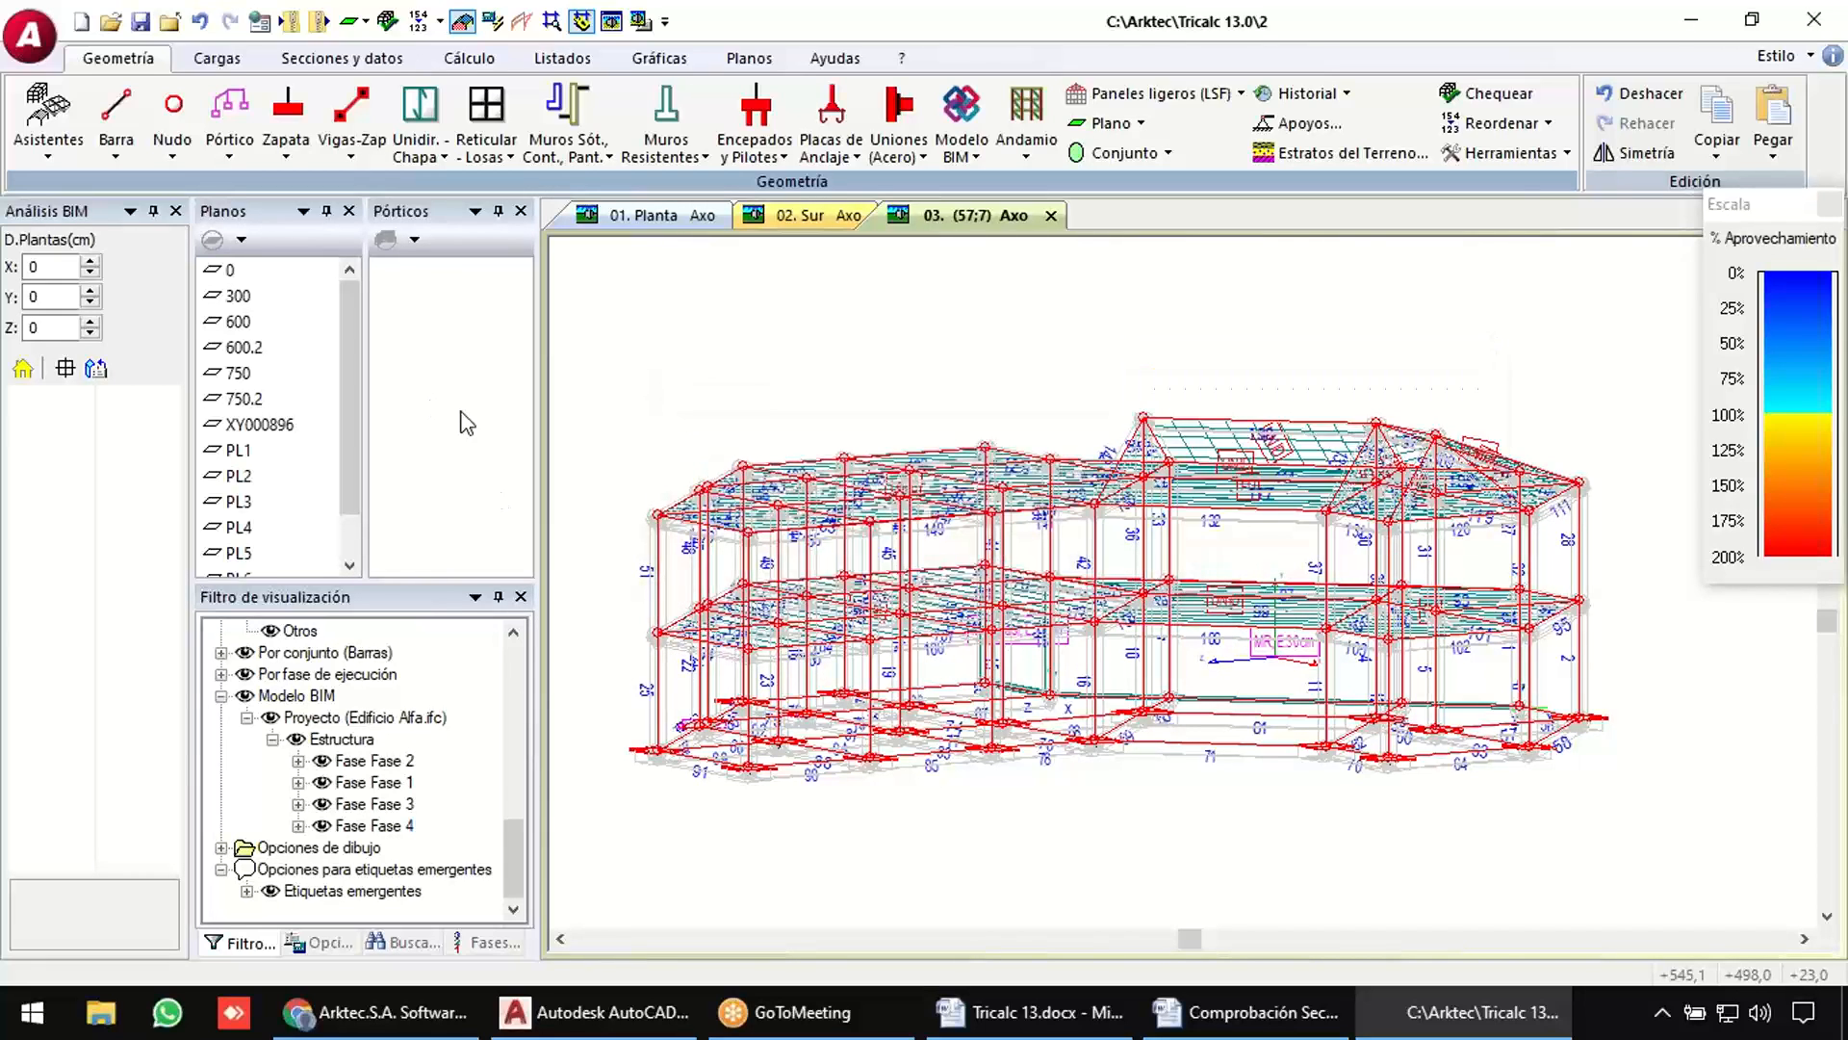
# Hide Modelo BIM and the bar numbers so that only the created Tricalc structure is drawn.
pyautogui.click(245, 695)
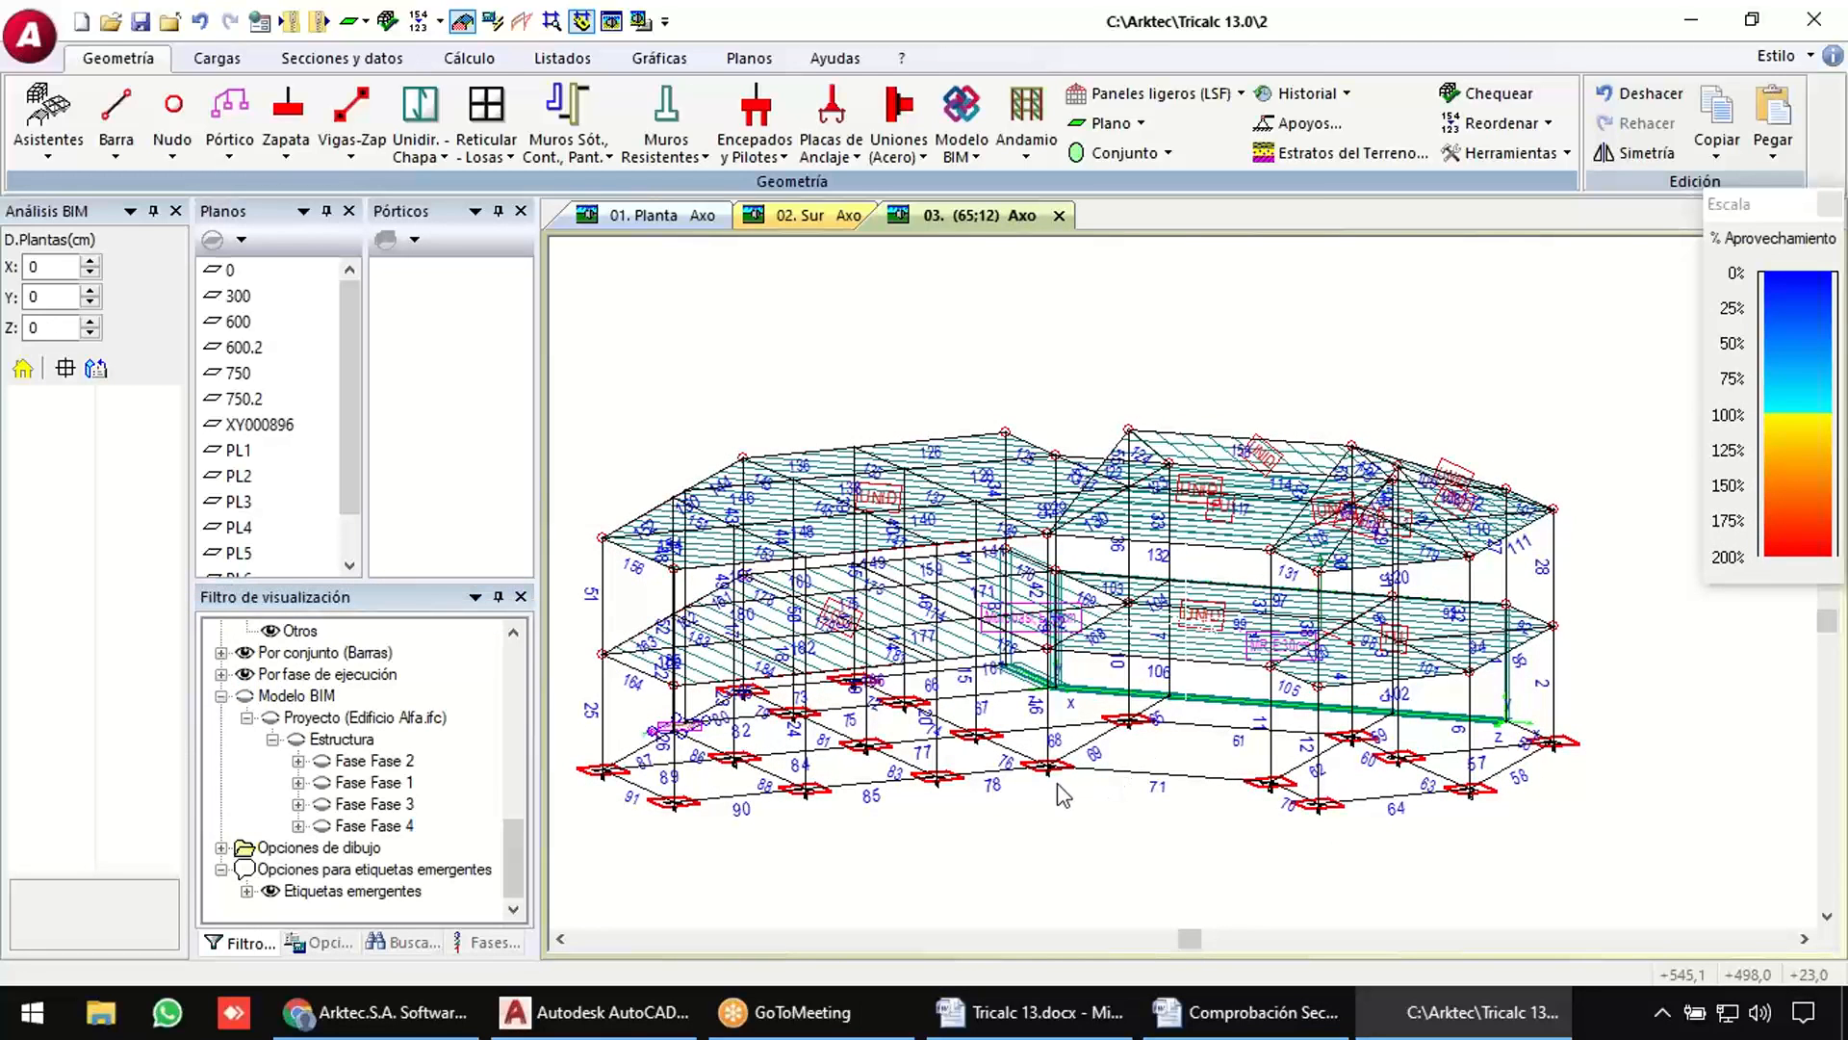
pyautogui.hotkey('ctrl', 'b')
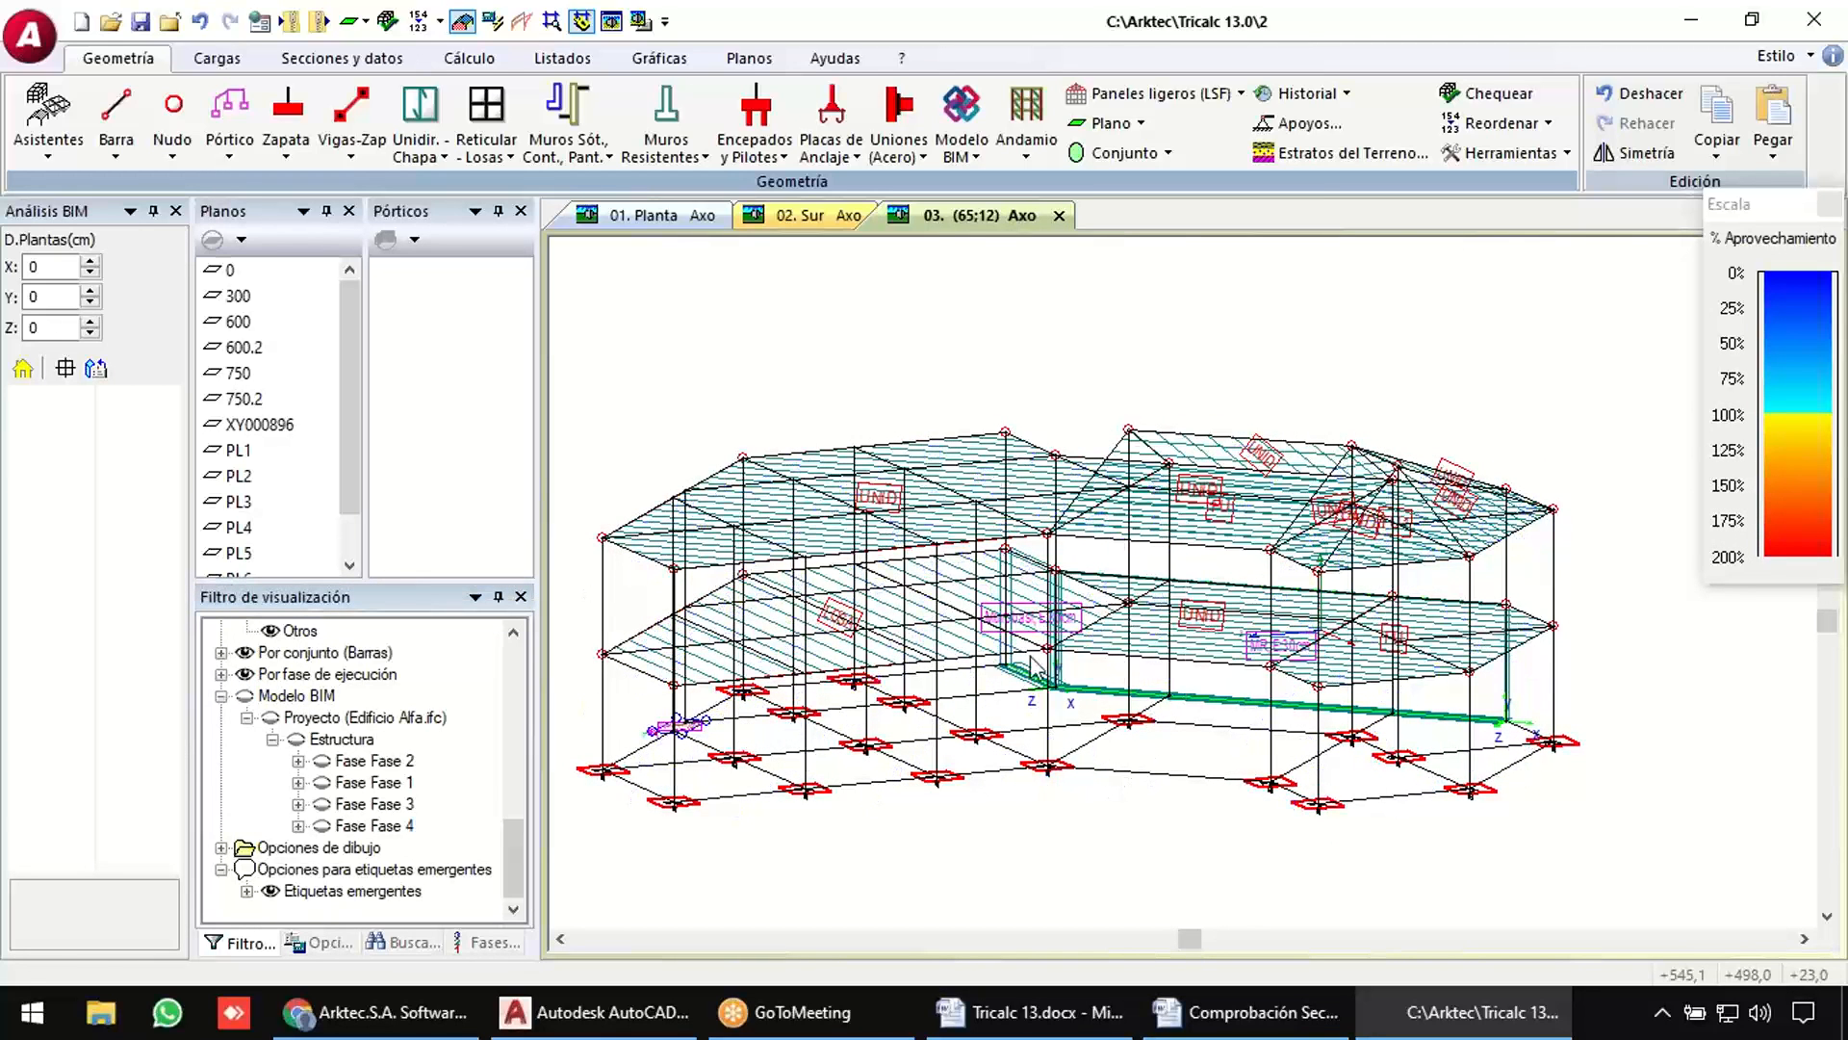
pyautogui.keyDown('shift'); pyautogui.moveTo(1329, 683); pyautogui.dragTo(1189, 671, button='middle'); pyautogui.keyUp('shift')
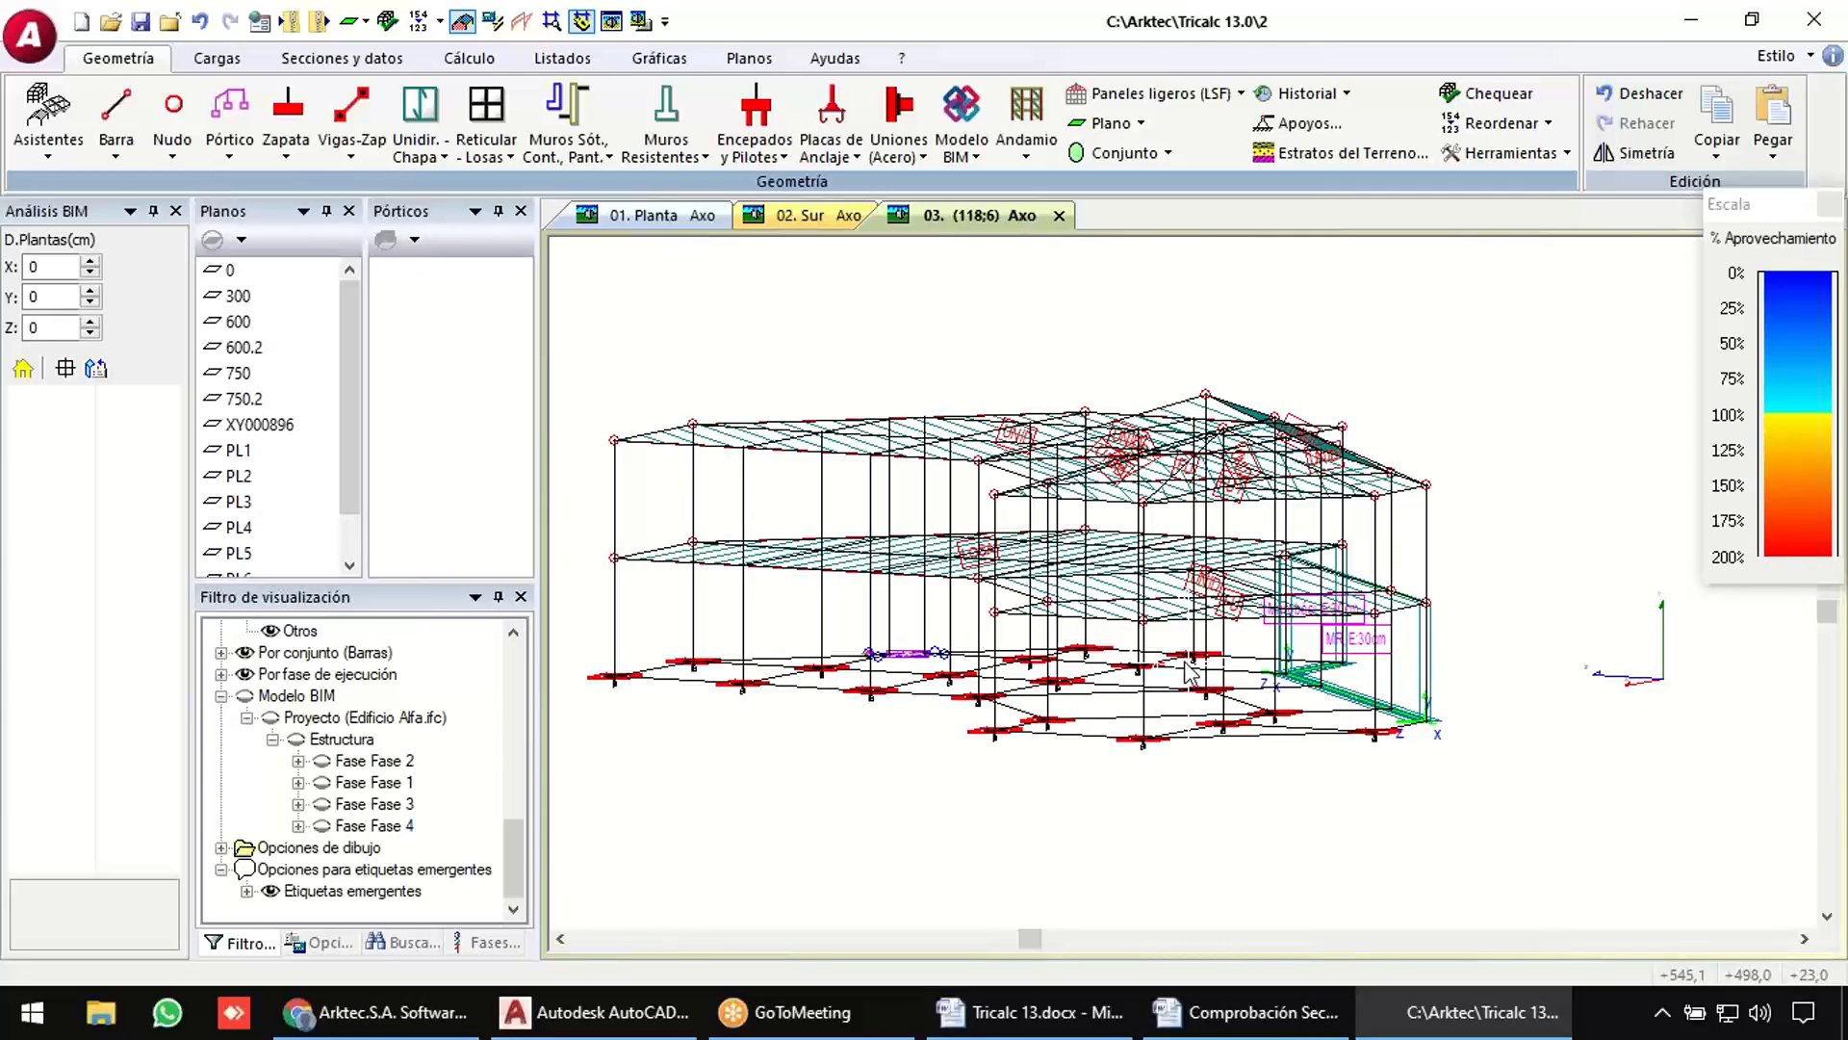
# Examine the created structure's floor slabs, footings and foundation walls from several angles.
pyautogui.scroll(3, 581, 568)
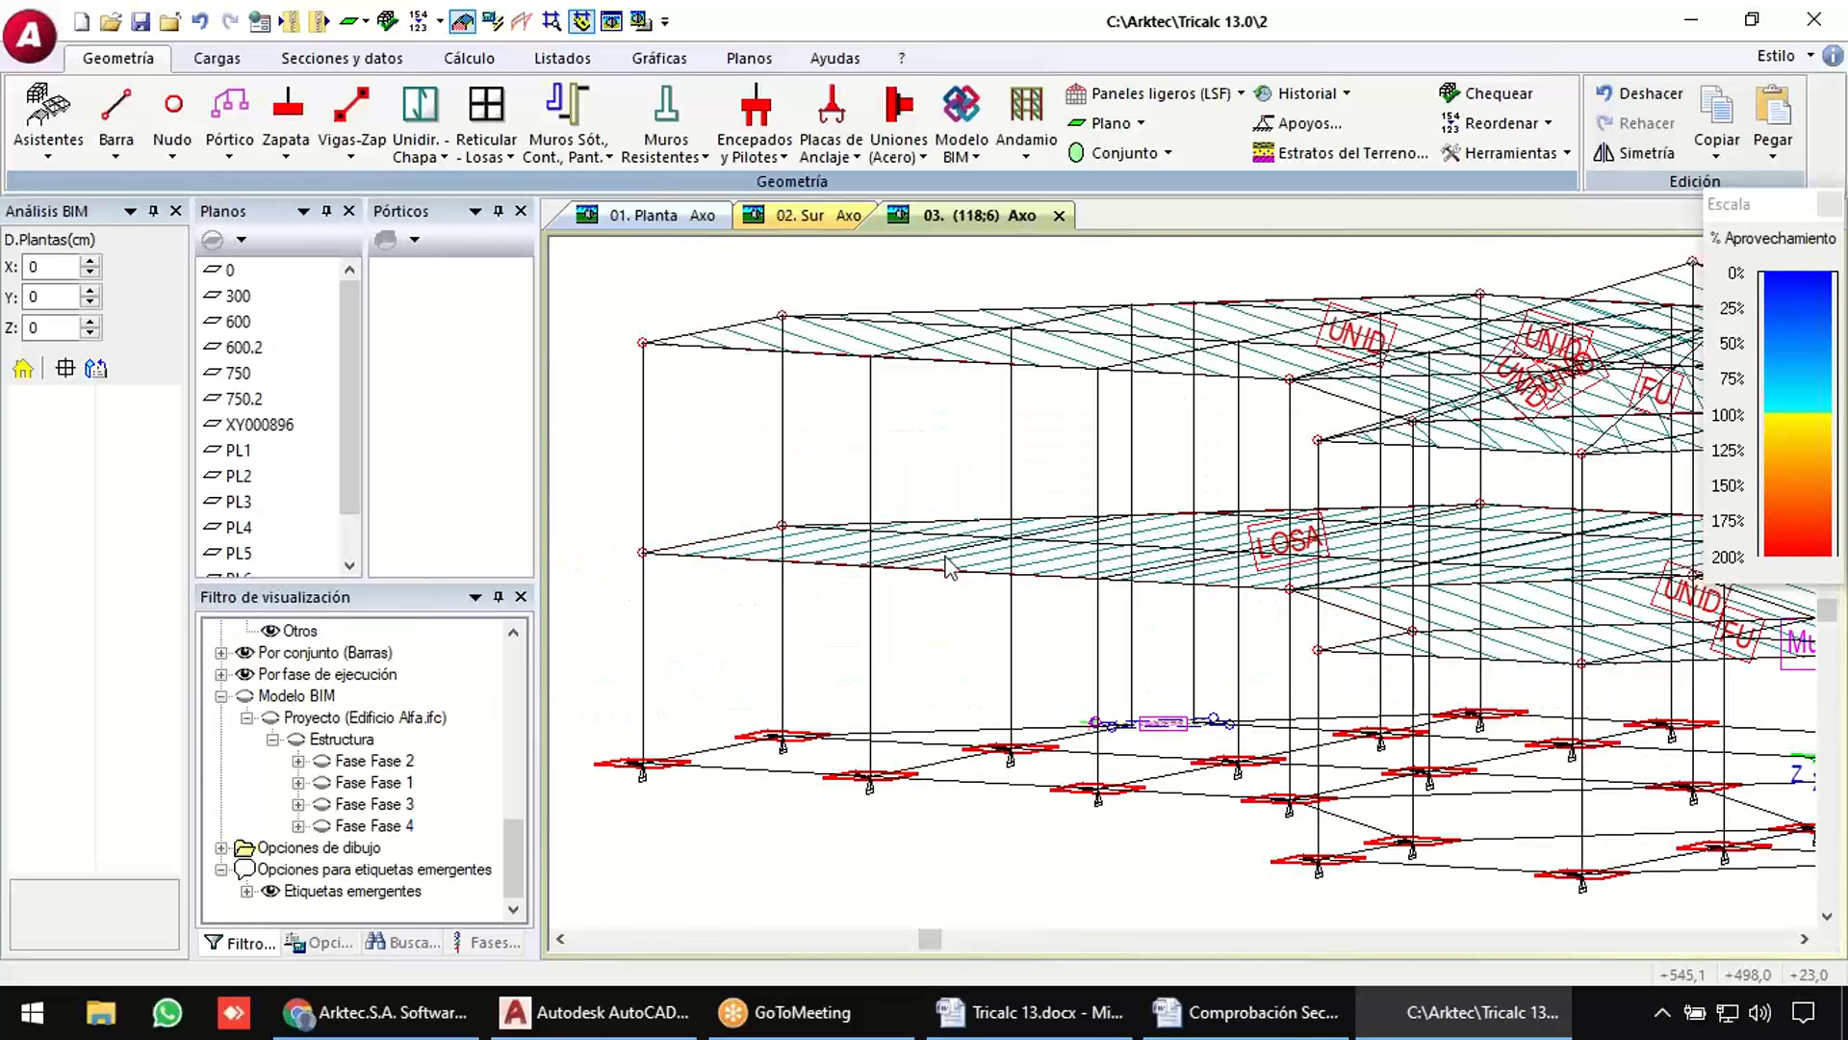
pyautogui.scroll(-2, 843, 551)
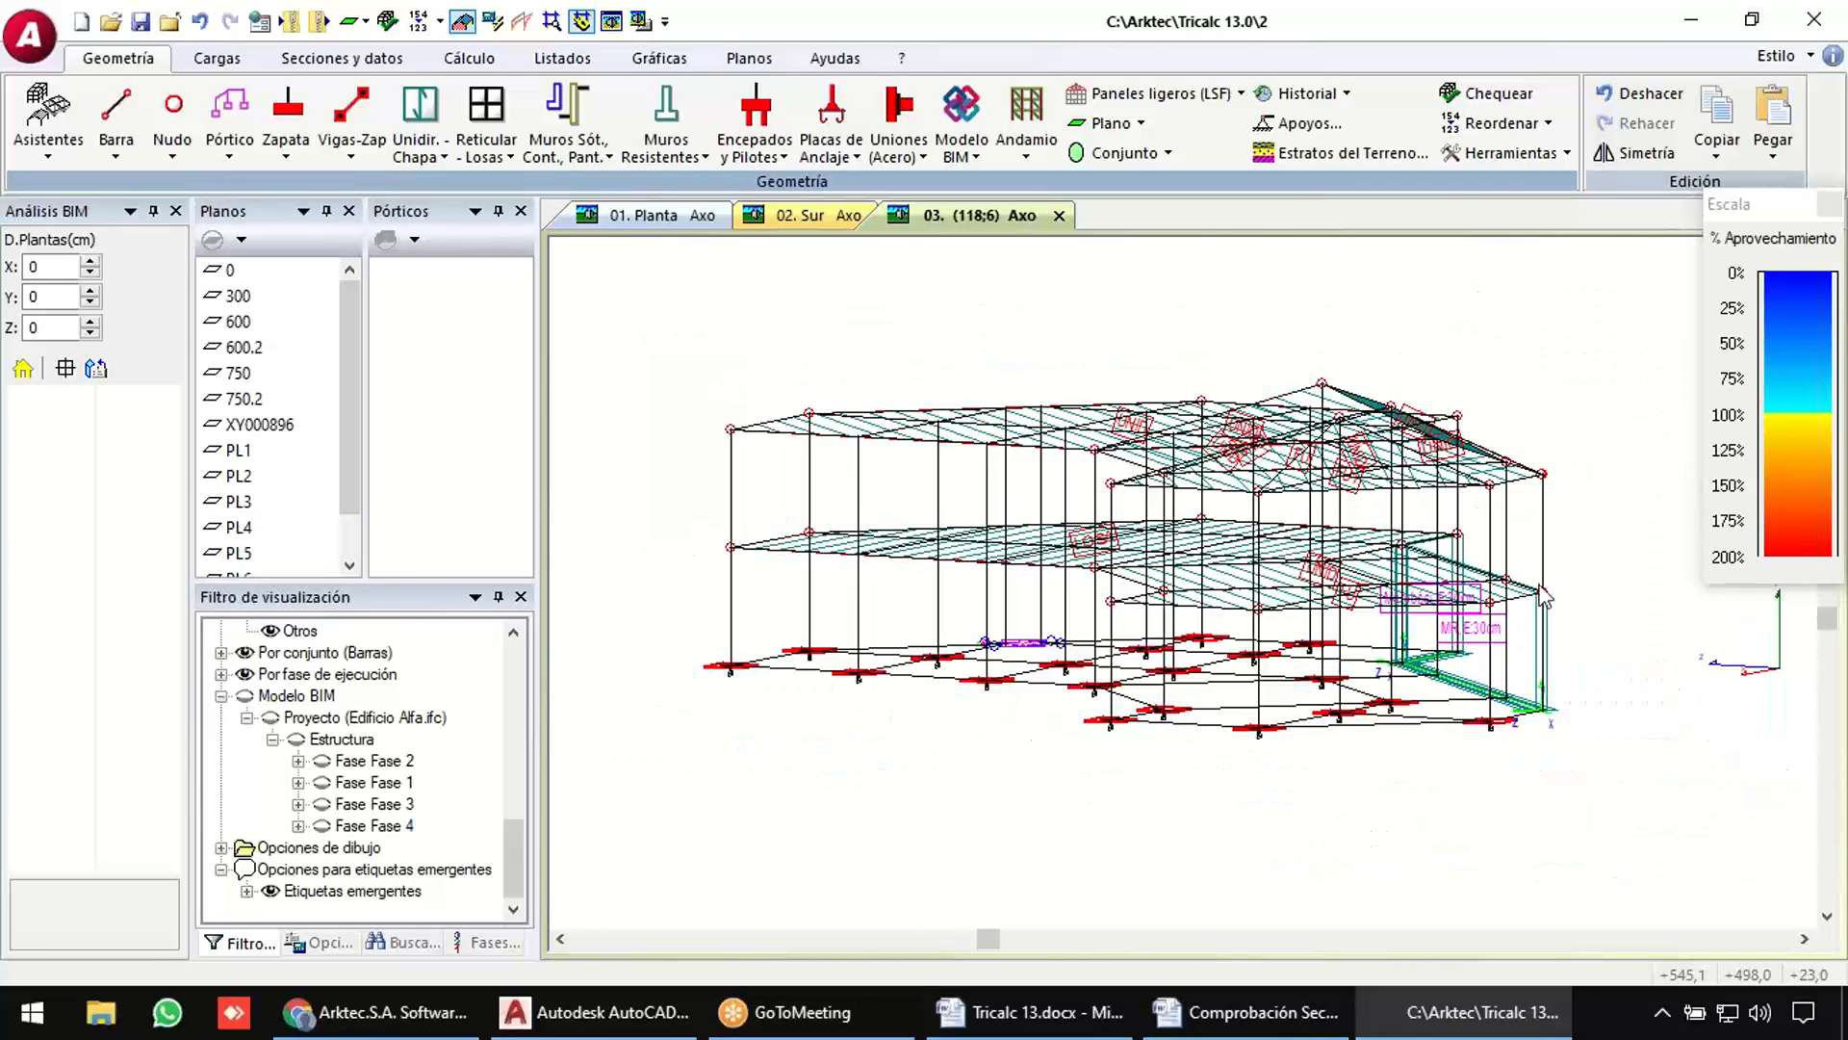
pyautogui.scroll(3, 1543, 594)
pyautogui.scroll(5, 1544, 594)
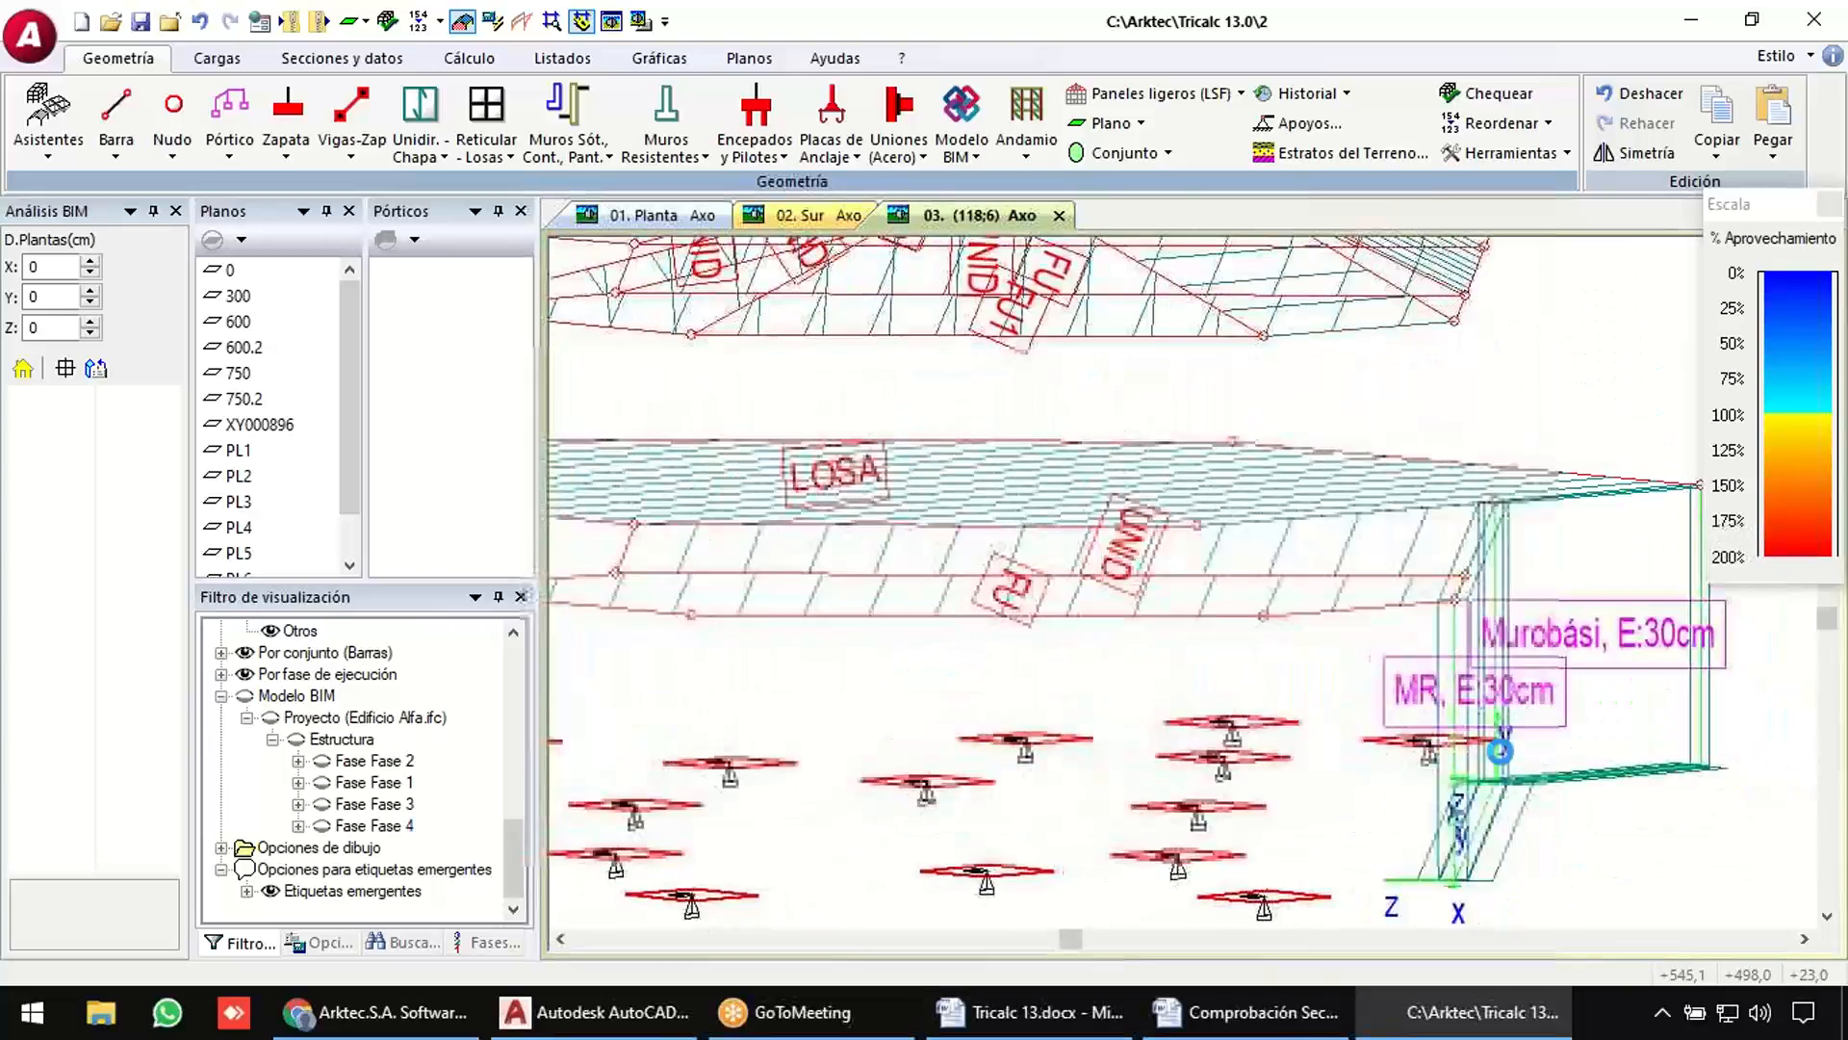
pyautogui.moveTo(1500, 751); pyautogui.dragTo(1556, 750, button='middle')
pyautogui.scroll(-4, 1561, 761)
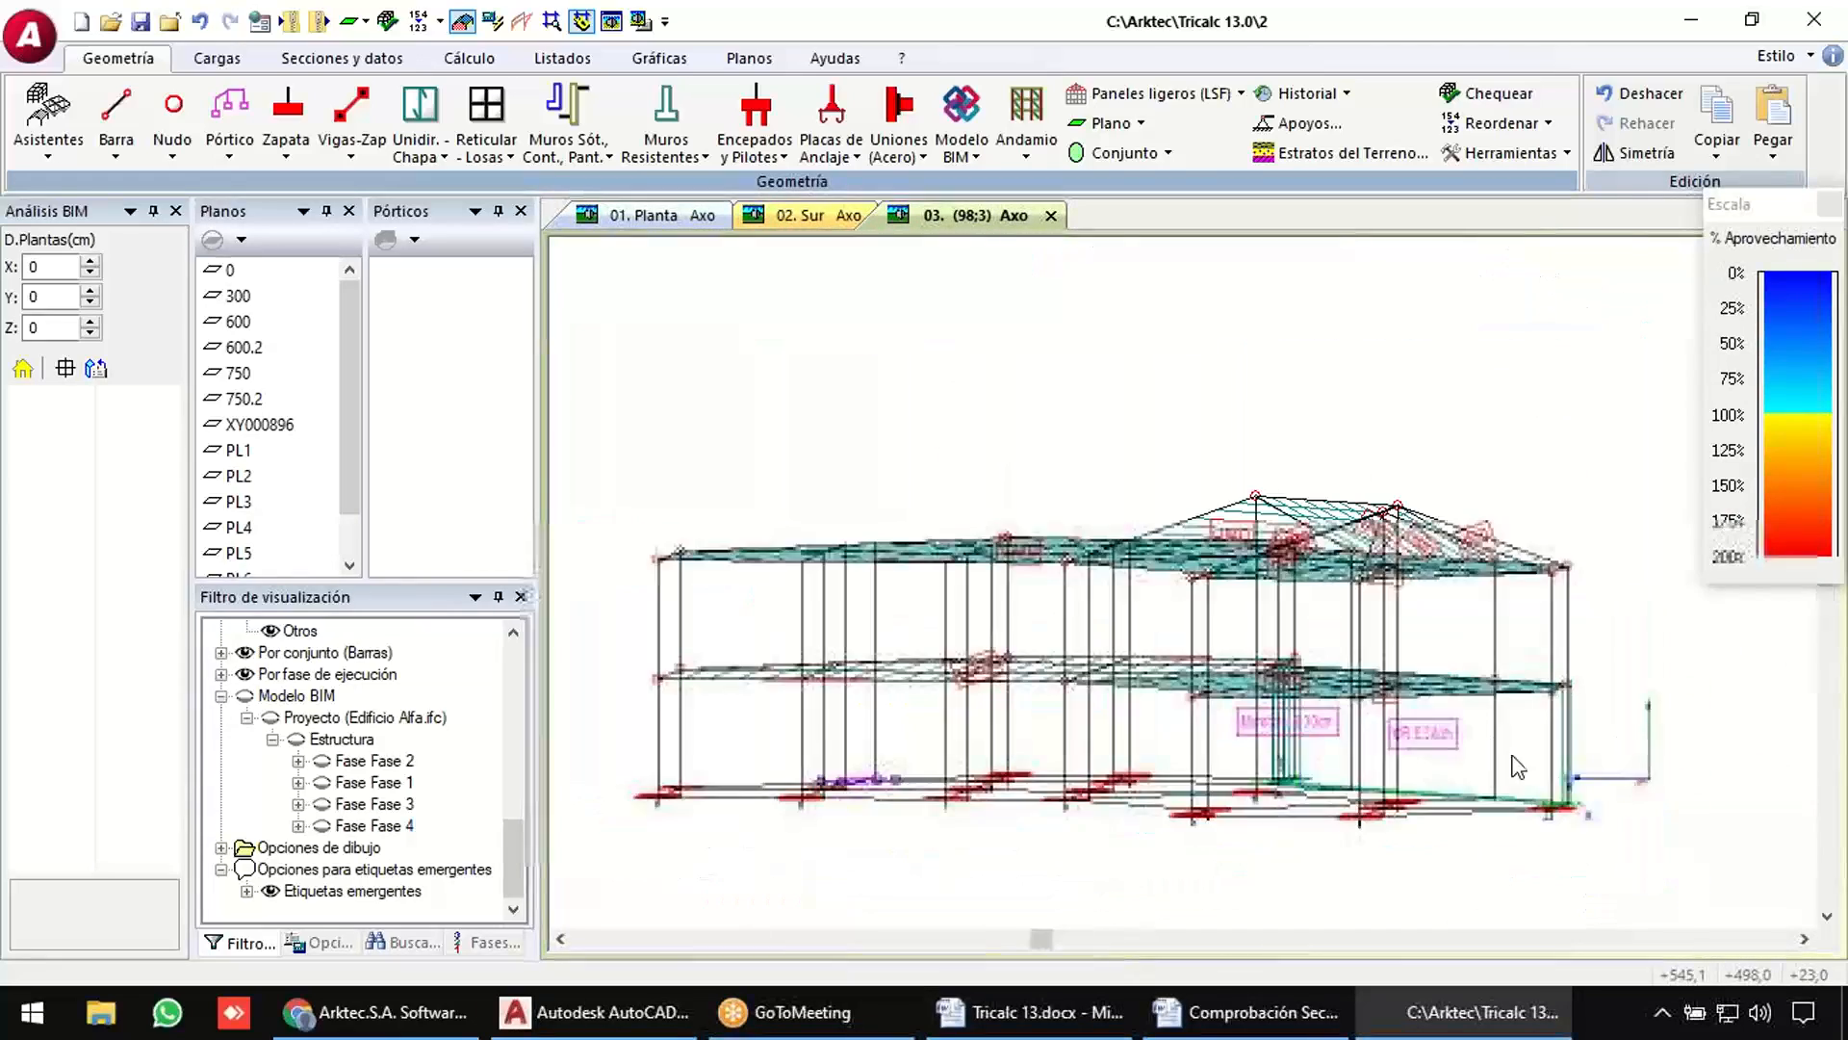
pyautogui.moveTo(1211, 641); pyautogui.dragTo(1227, 623, button='middle')
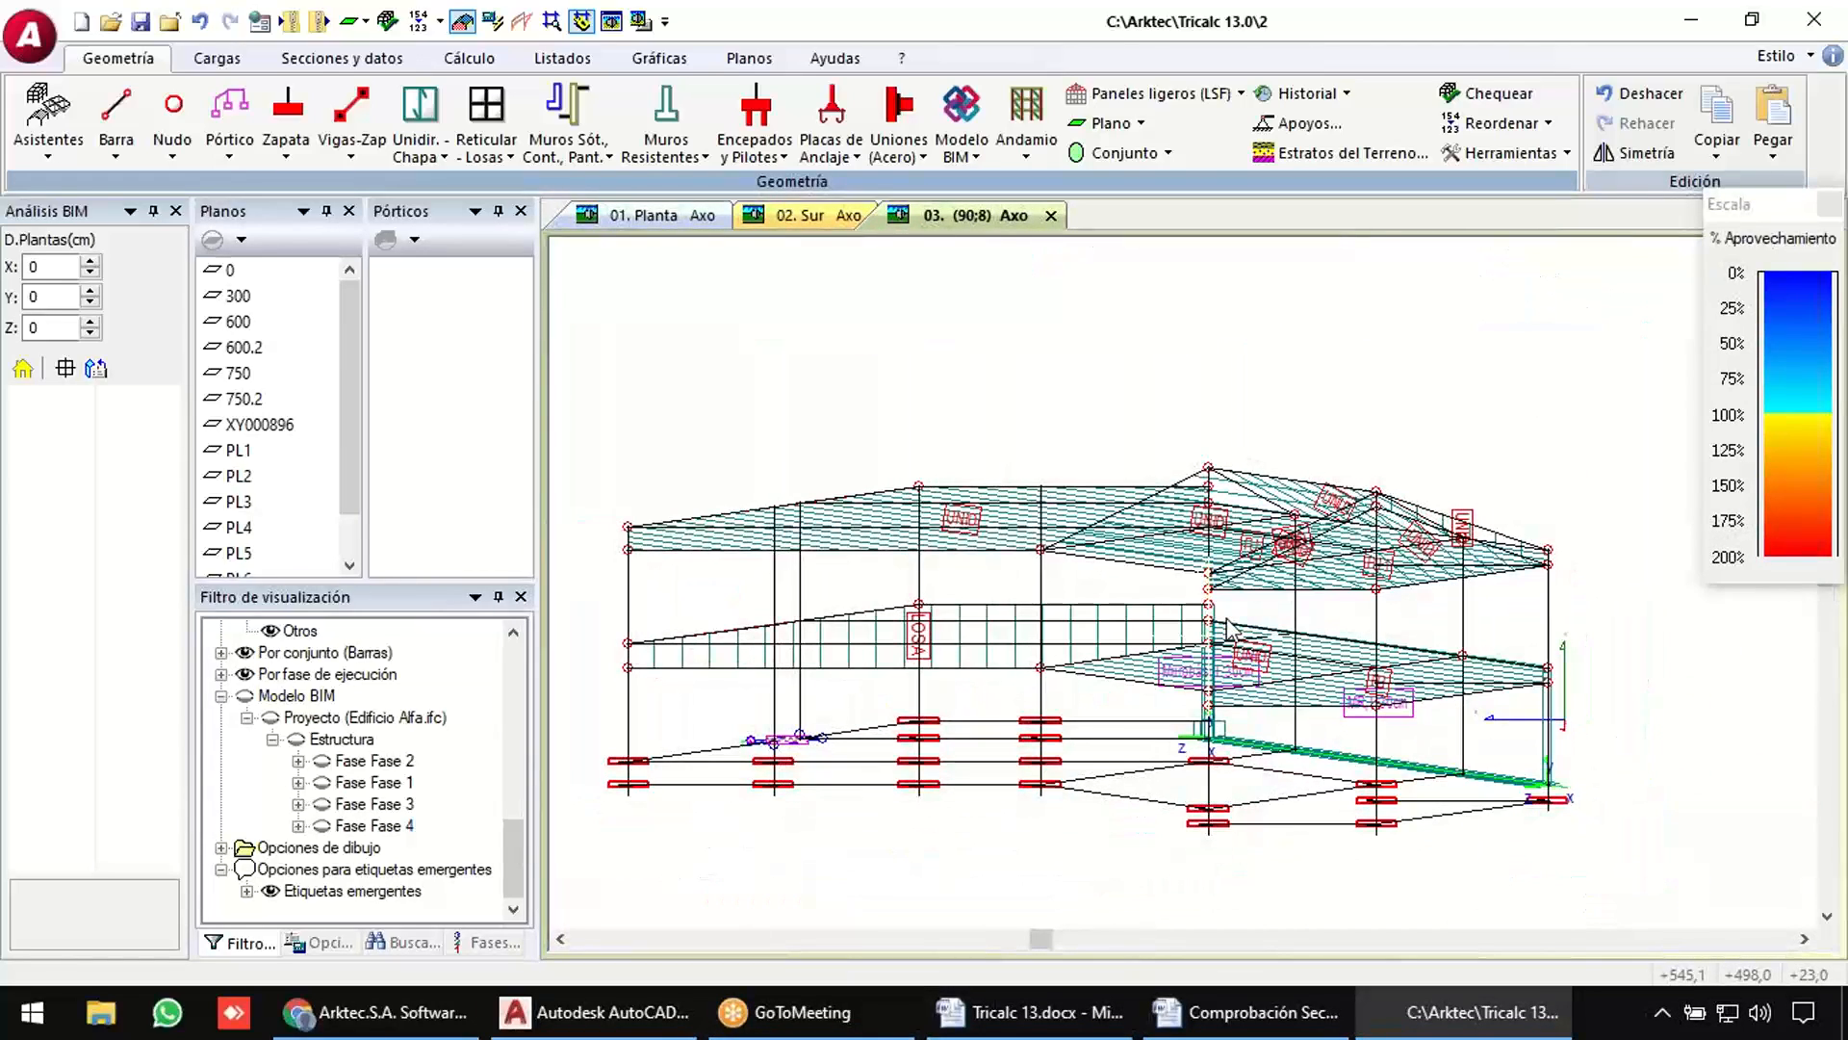
# Delete the small foundation slab under the two closely spaced columns at the edge of the building.
pyautogui.moveTo(982, 717); pyautogui.dragTo(1200, 747, button='middle')
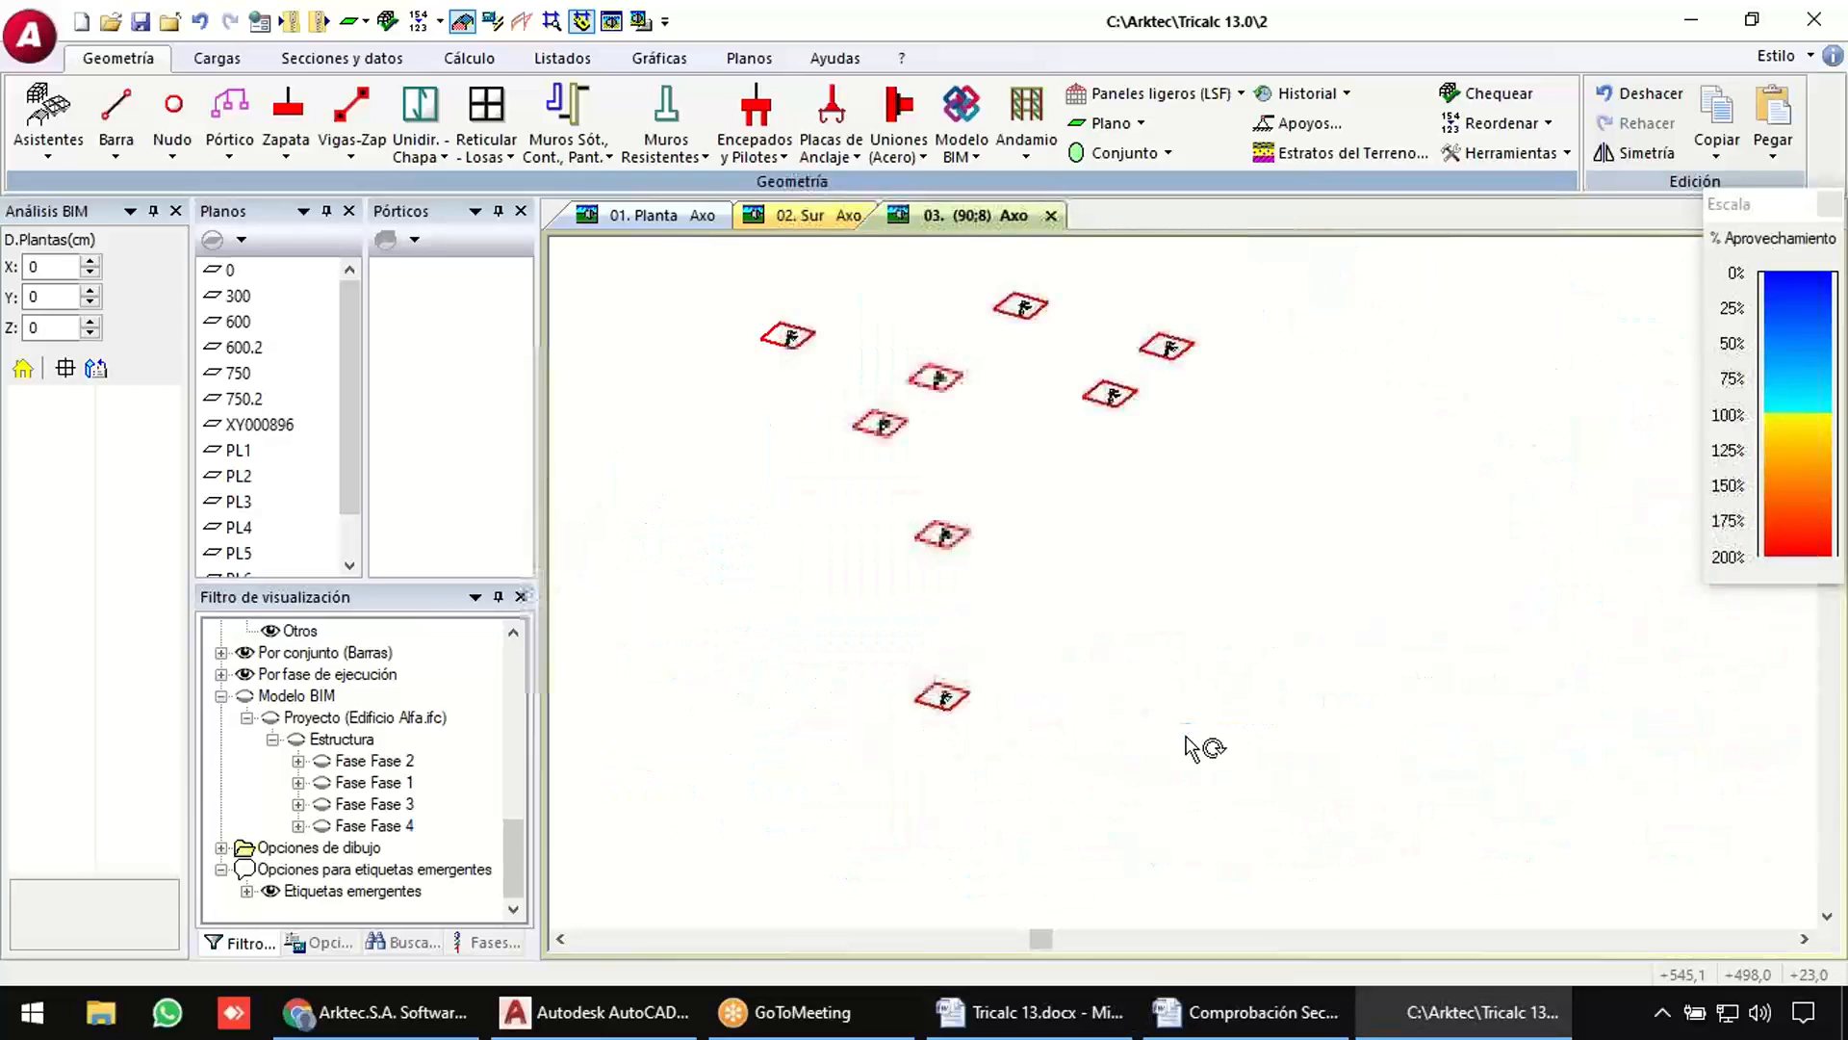
pyautogui.scroll(3, 1383, 674)
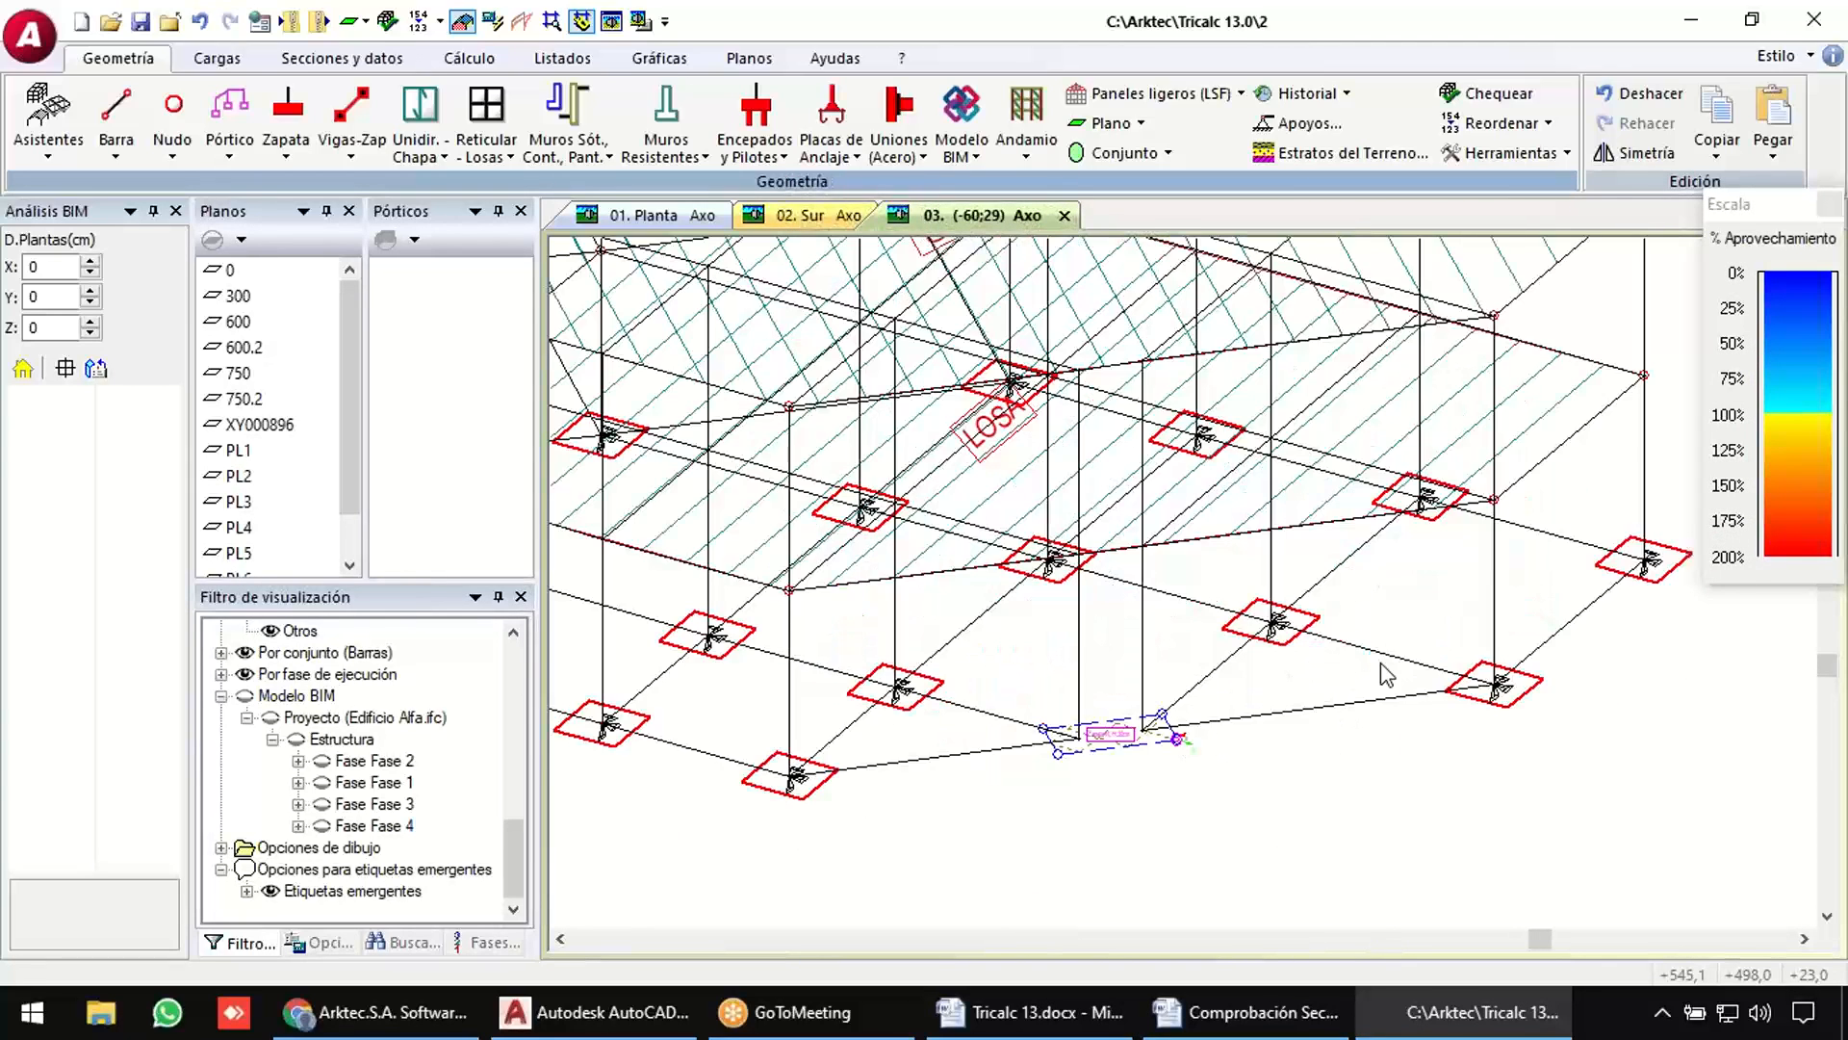
pyautogui.scroll(1, 1213, 727)
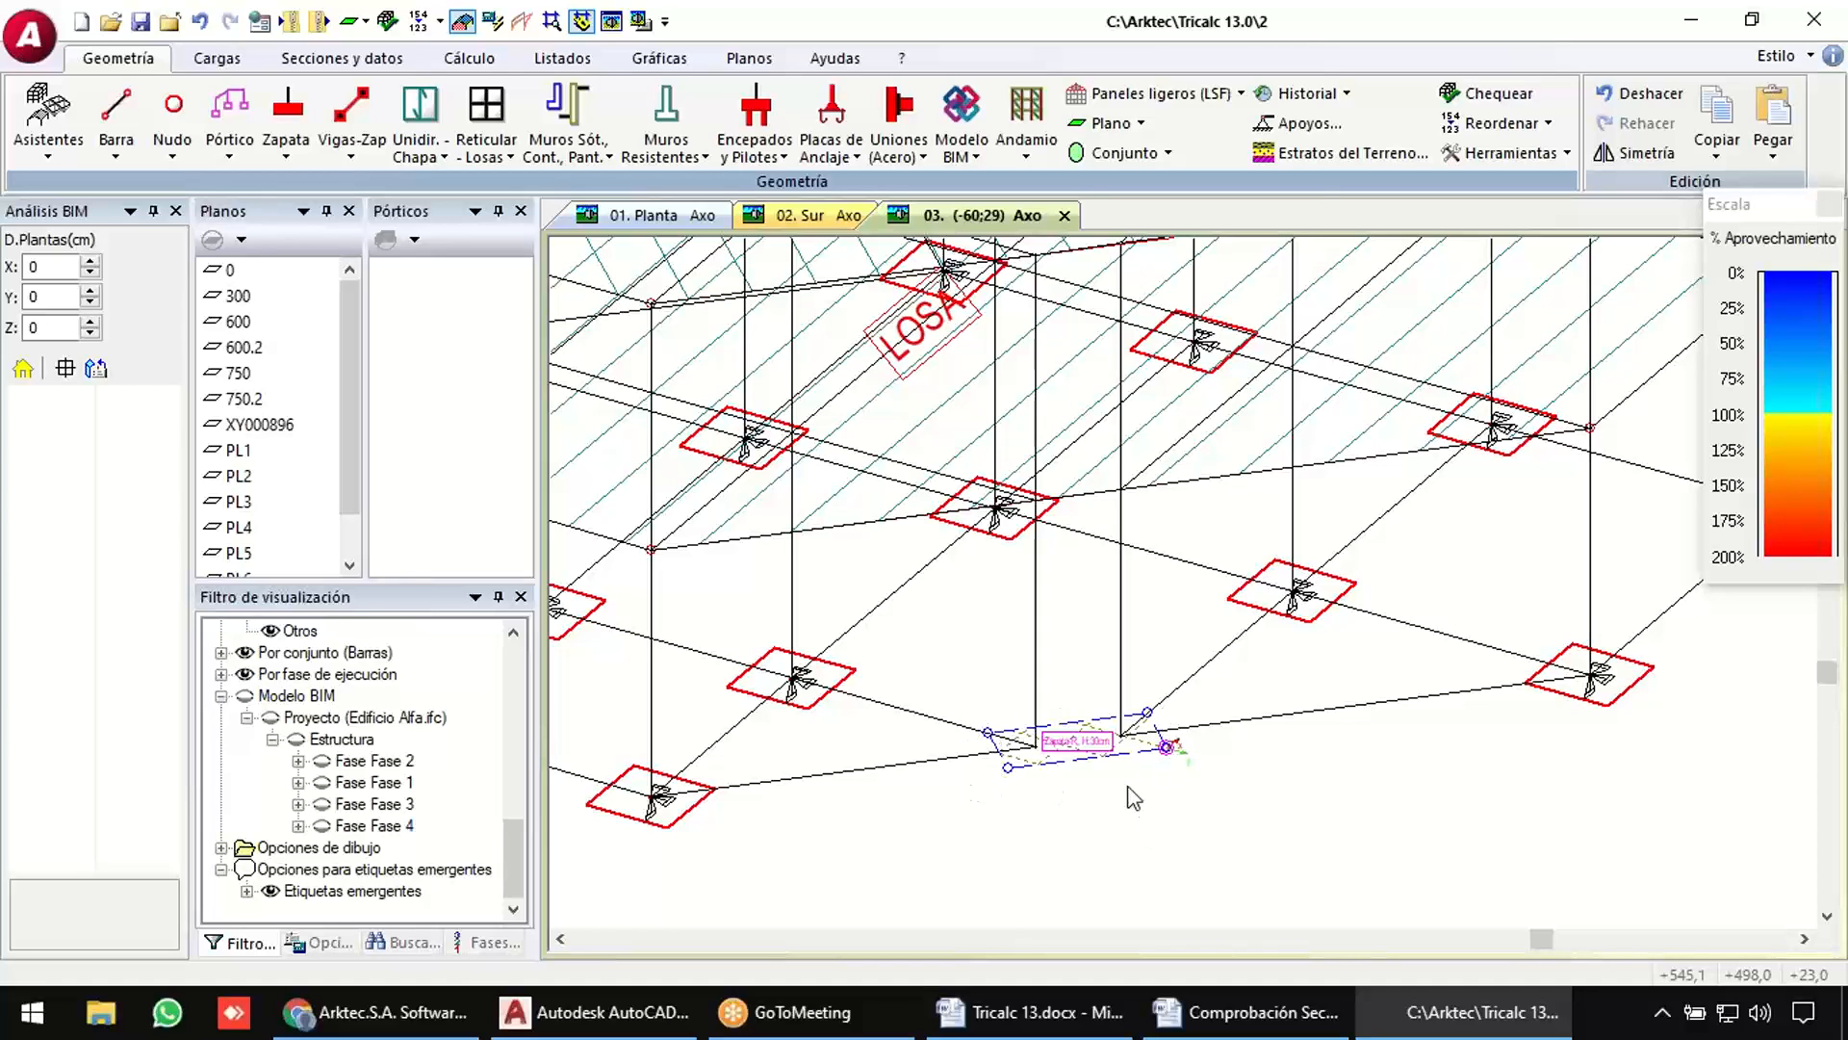
pyautogui.click(487, 146)
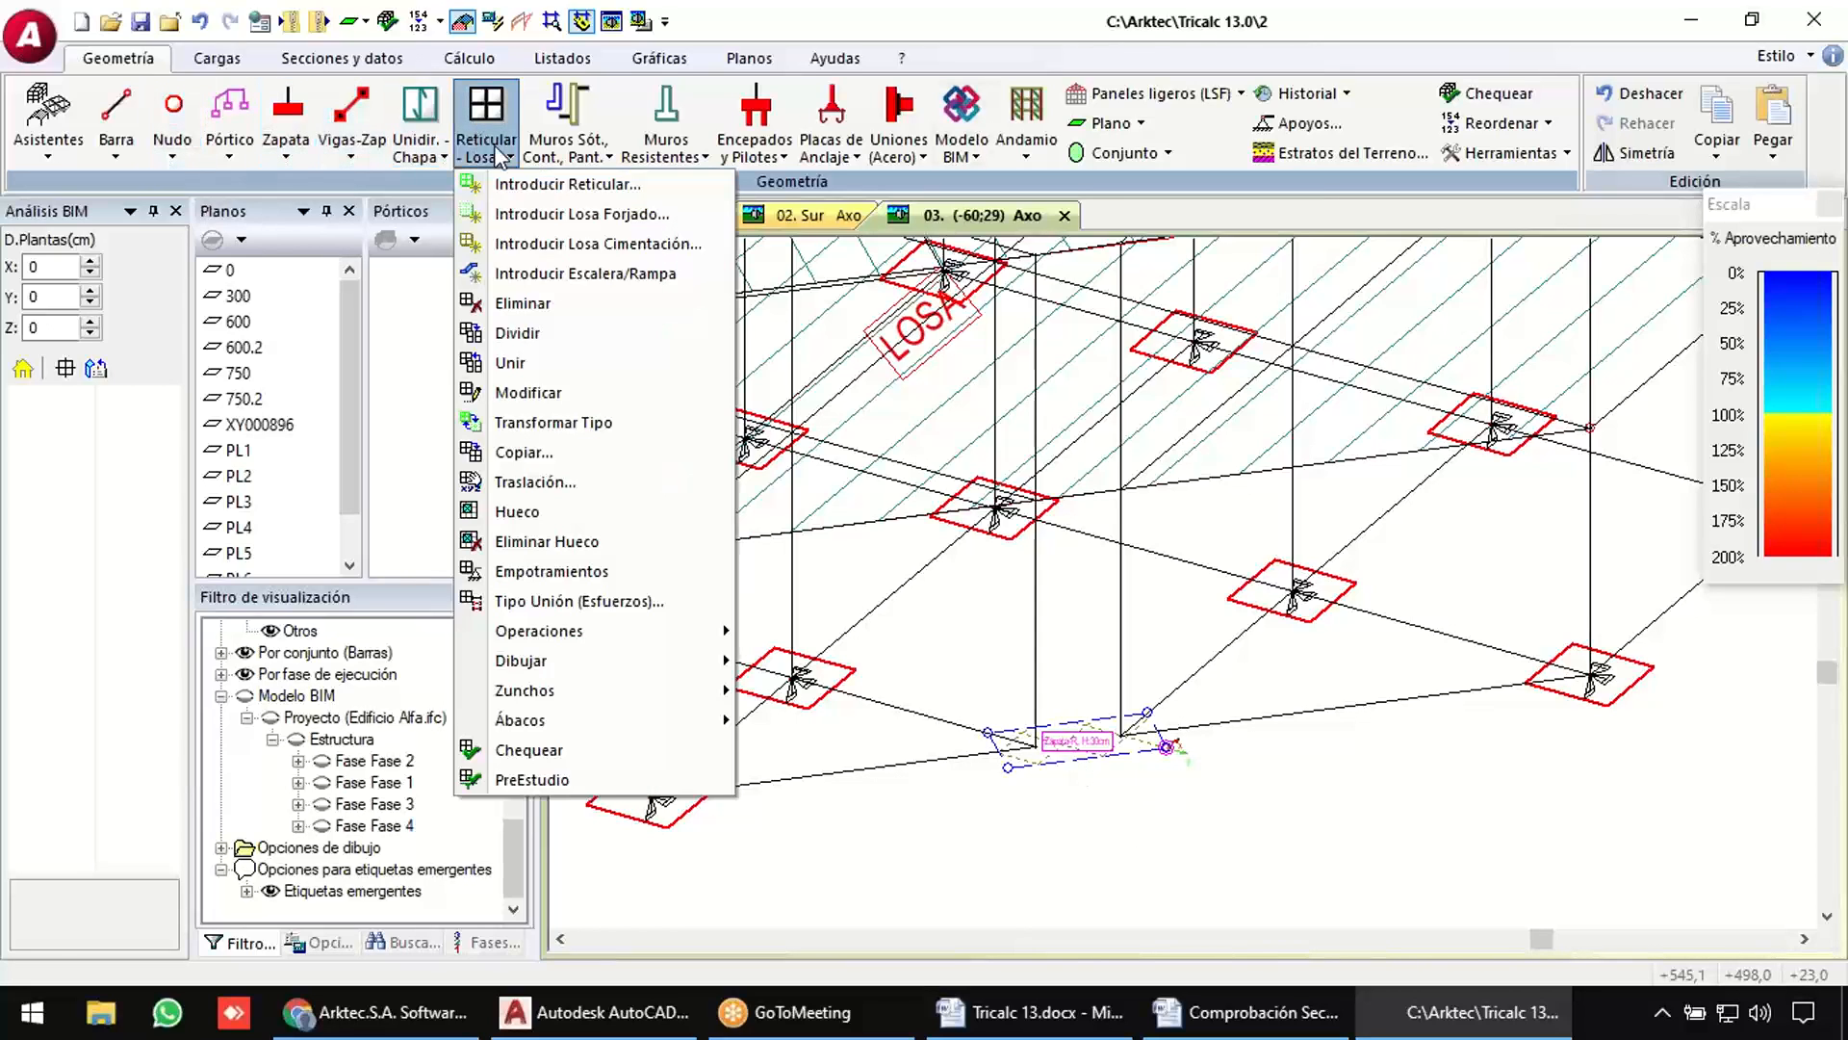
pyautogui.click(582, 304)
pyautogui.click(1088, 776)
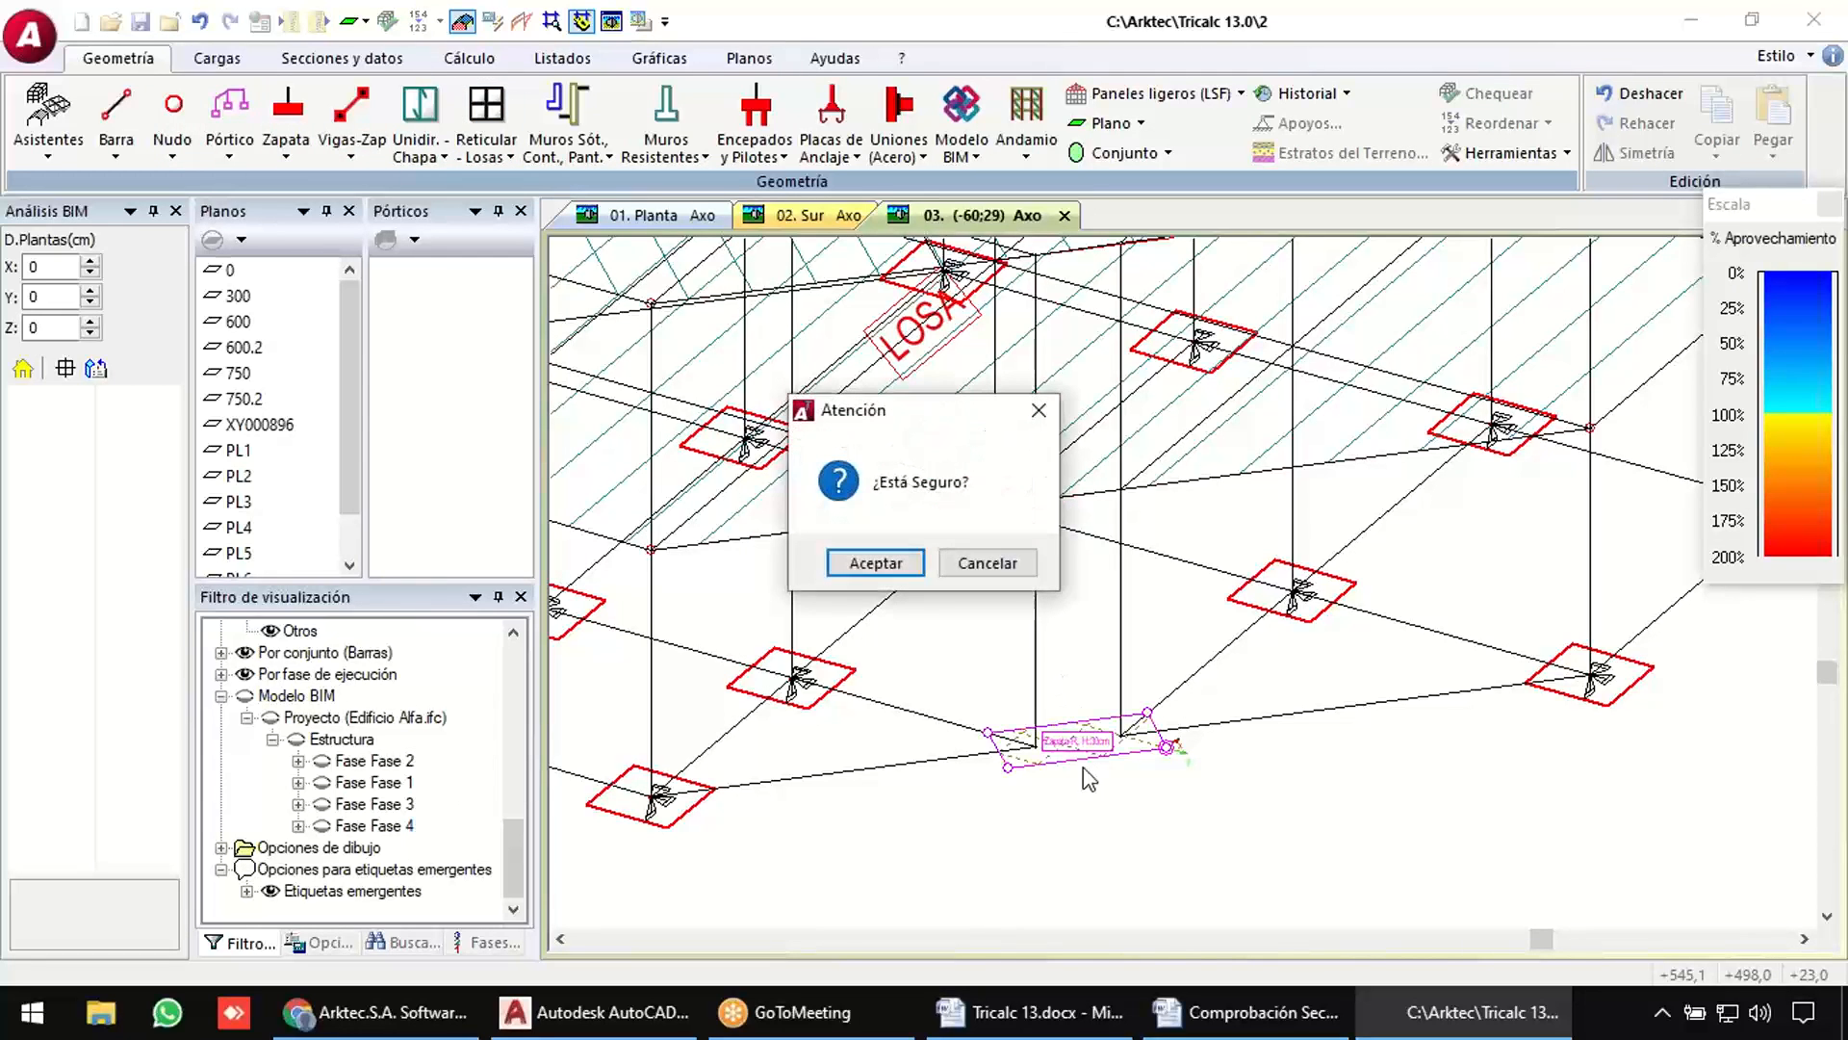
pyautogui.click(887, 564)
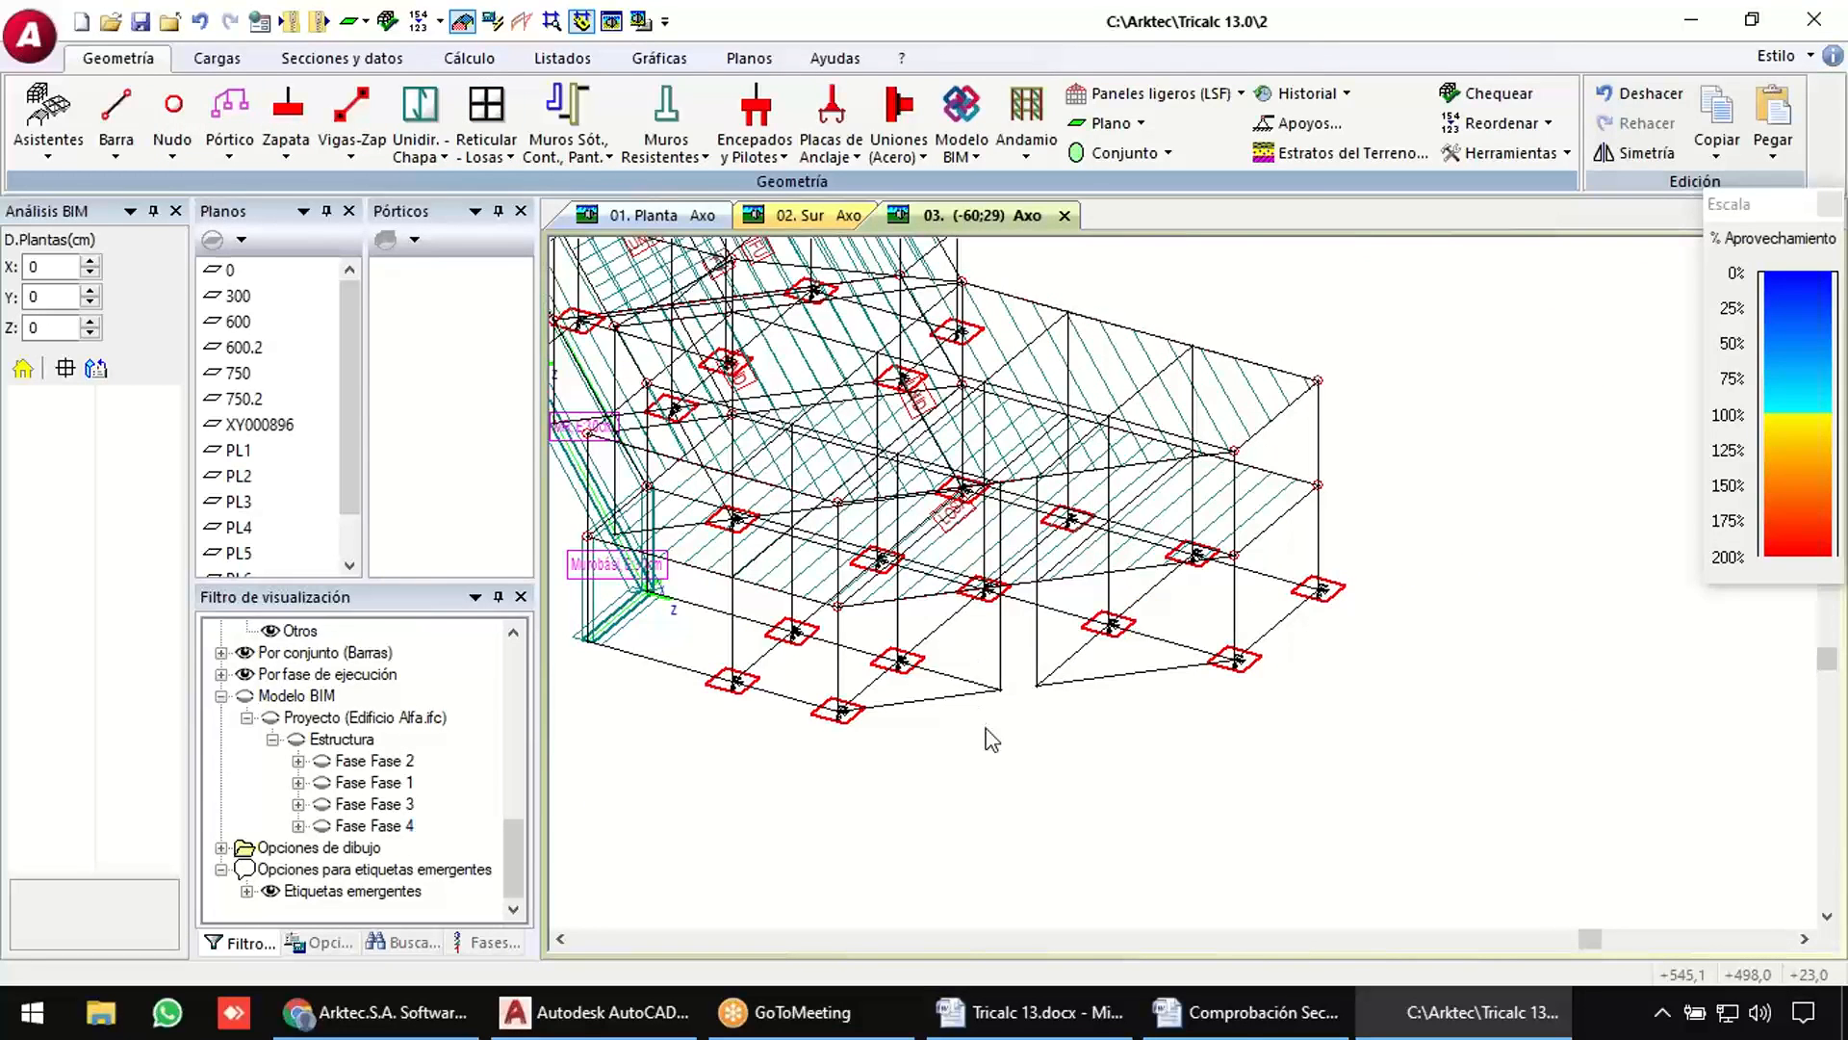
# Apply EMPOTRADO XYZ external restraints to all base nodes of the structure with a window selection.
pyautogui.press('Down')
pyautogui.press('Down')
pyautogui.press('Down')
pyautogui.press('Down')
pyautogui.press('Down')
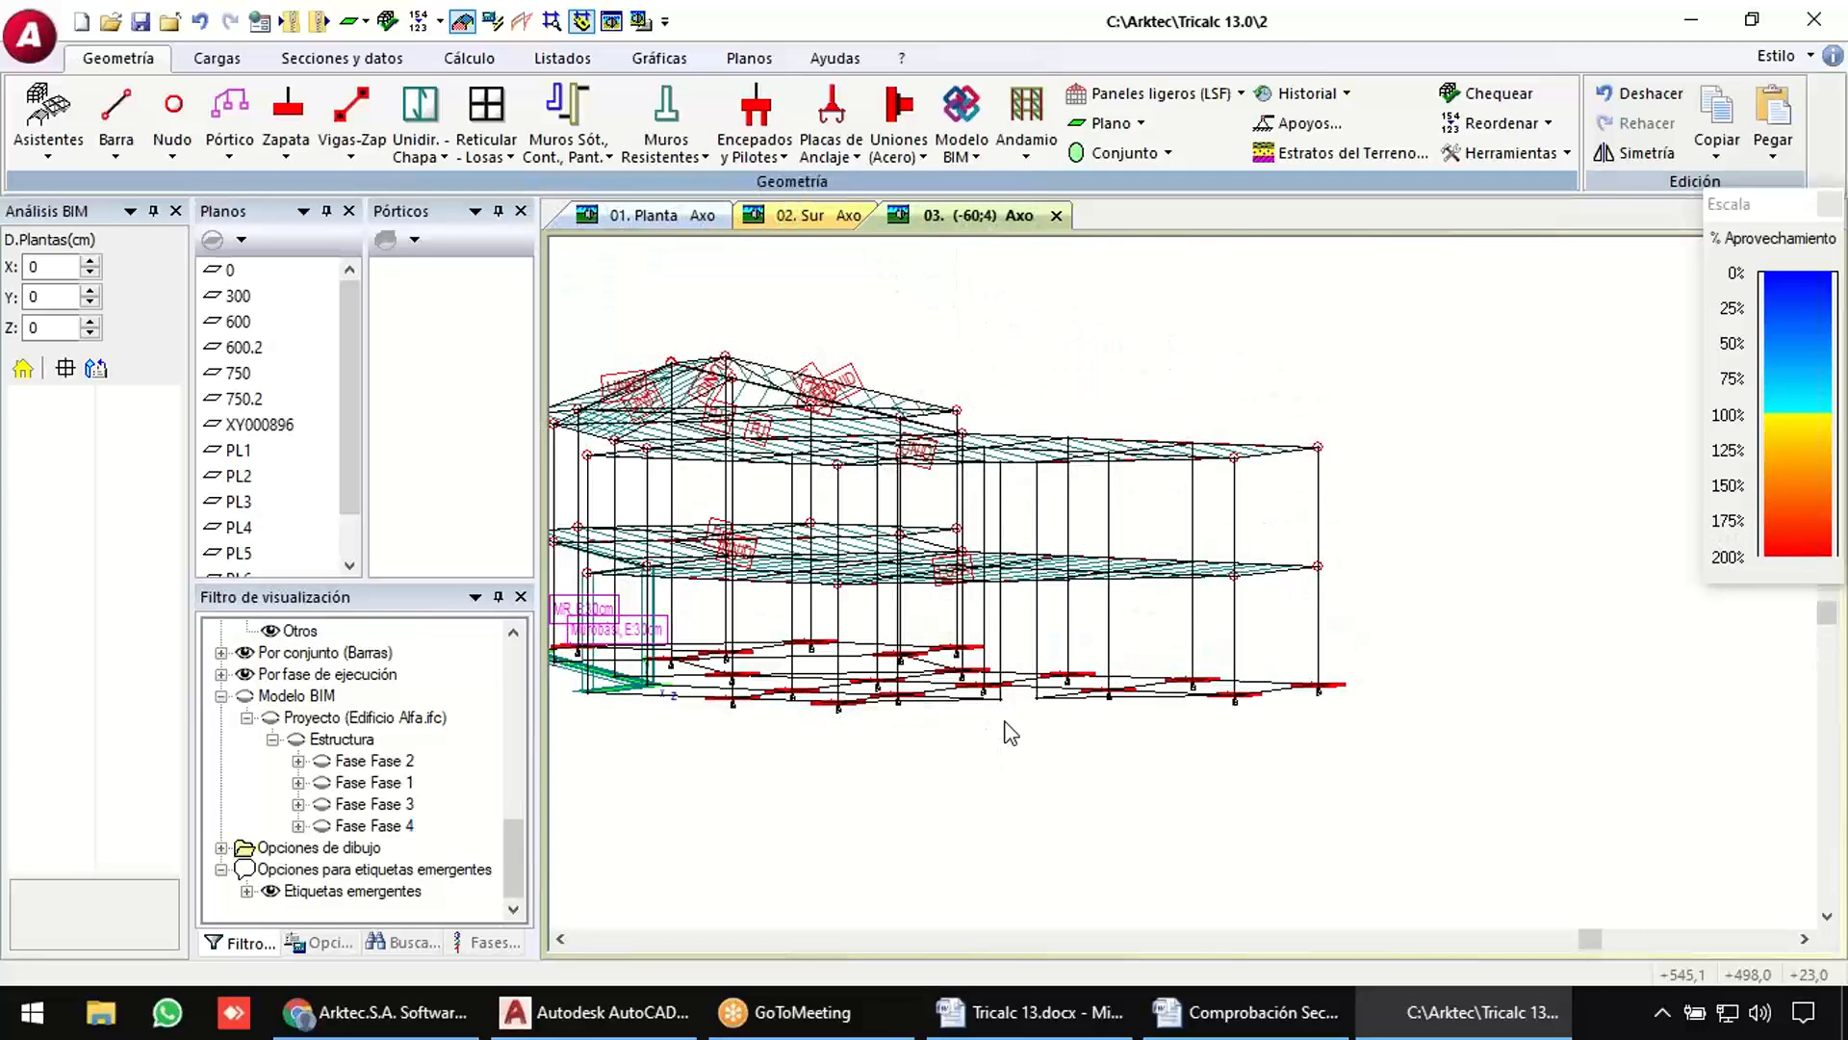
pyautogui.moveTo(1004, 720); pyautogui.dragTo(1171, 720, button='middle')
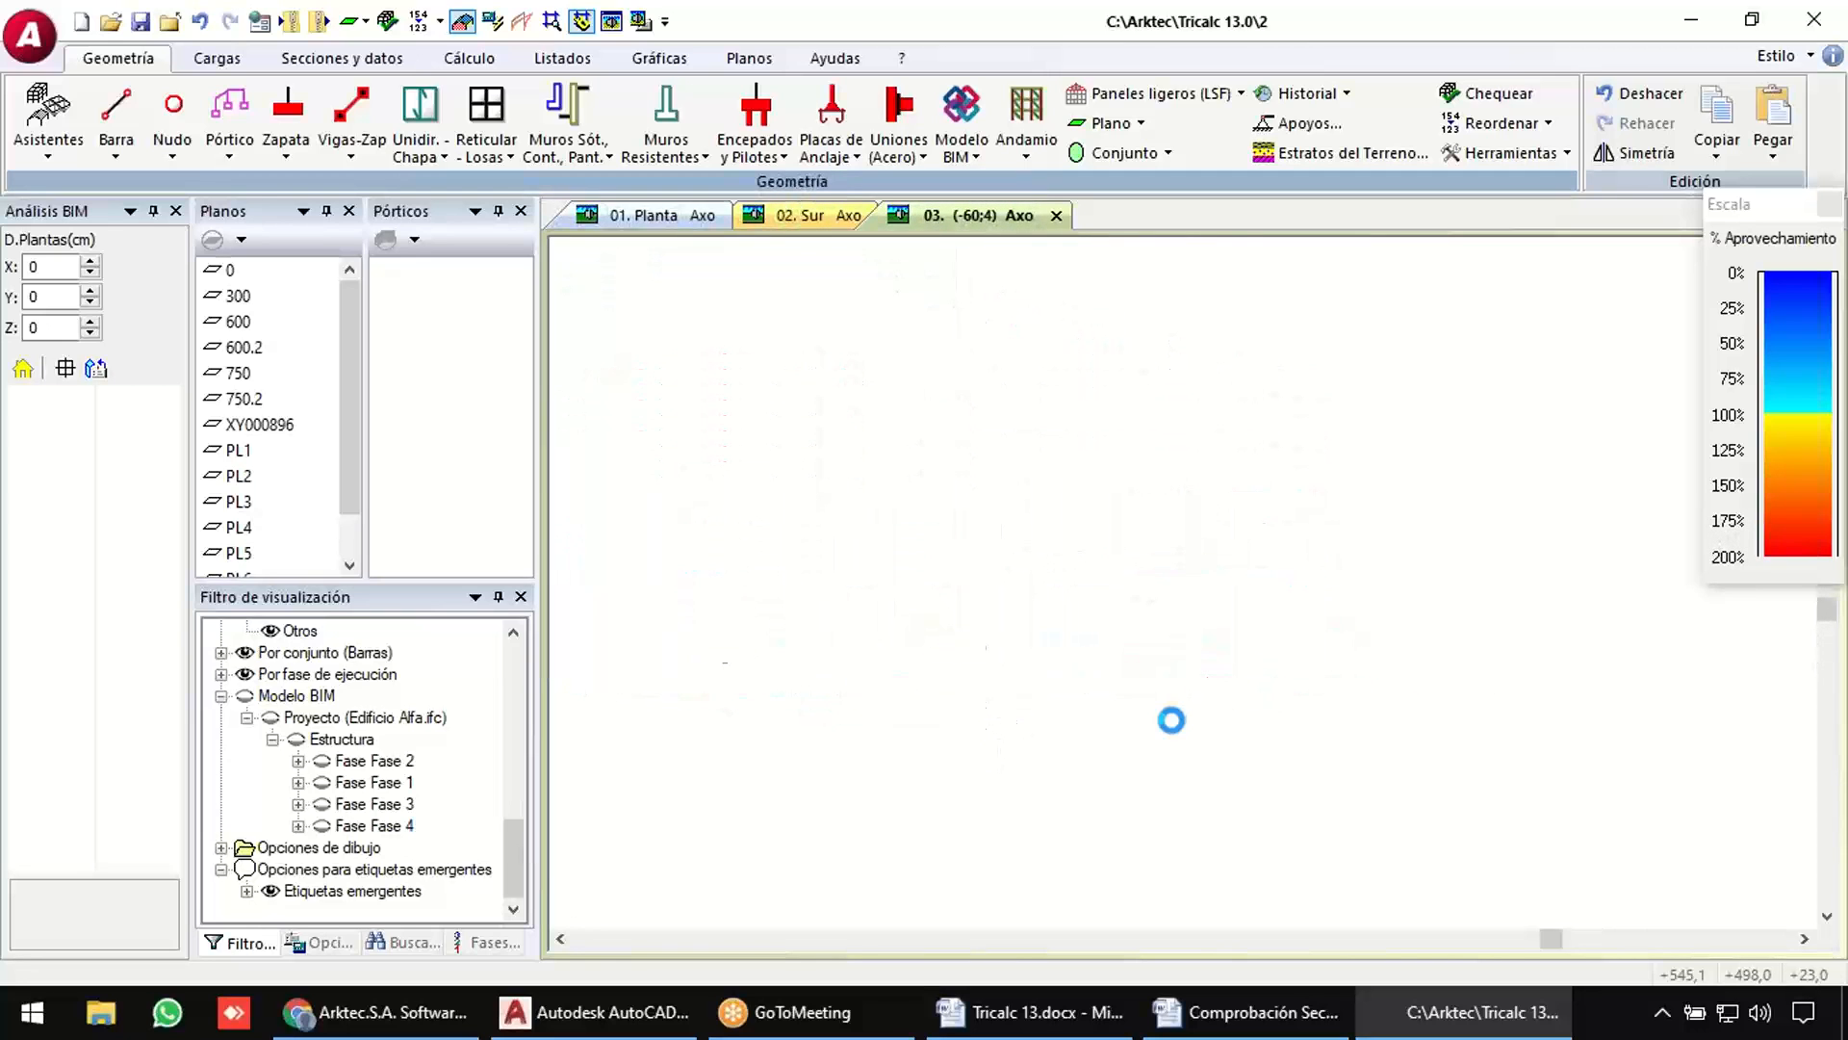
pyautogui.click(1324, 130)
pyautogui.click(905, 428)
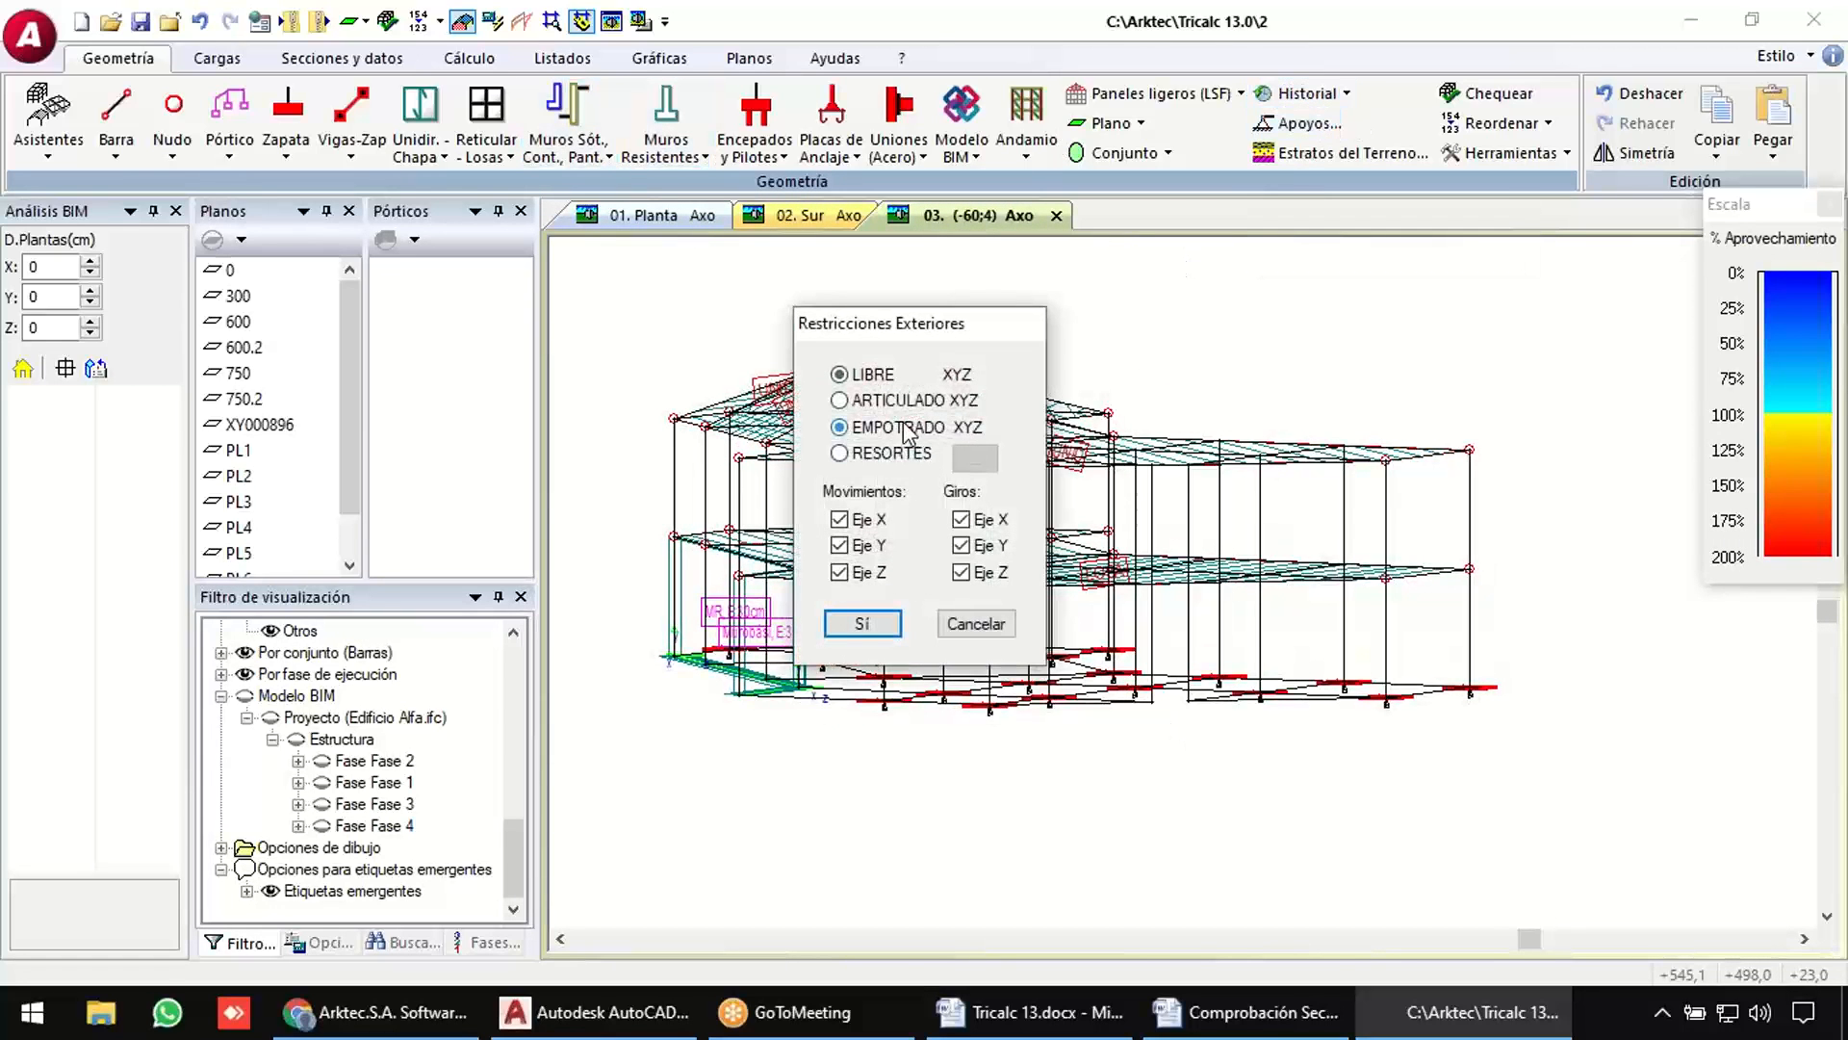
pyautogui.click(863, 622)
pyautogui.moveTo(637, 621); pyautogui.dragTo(1561, 793)
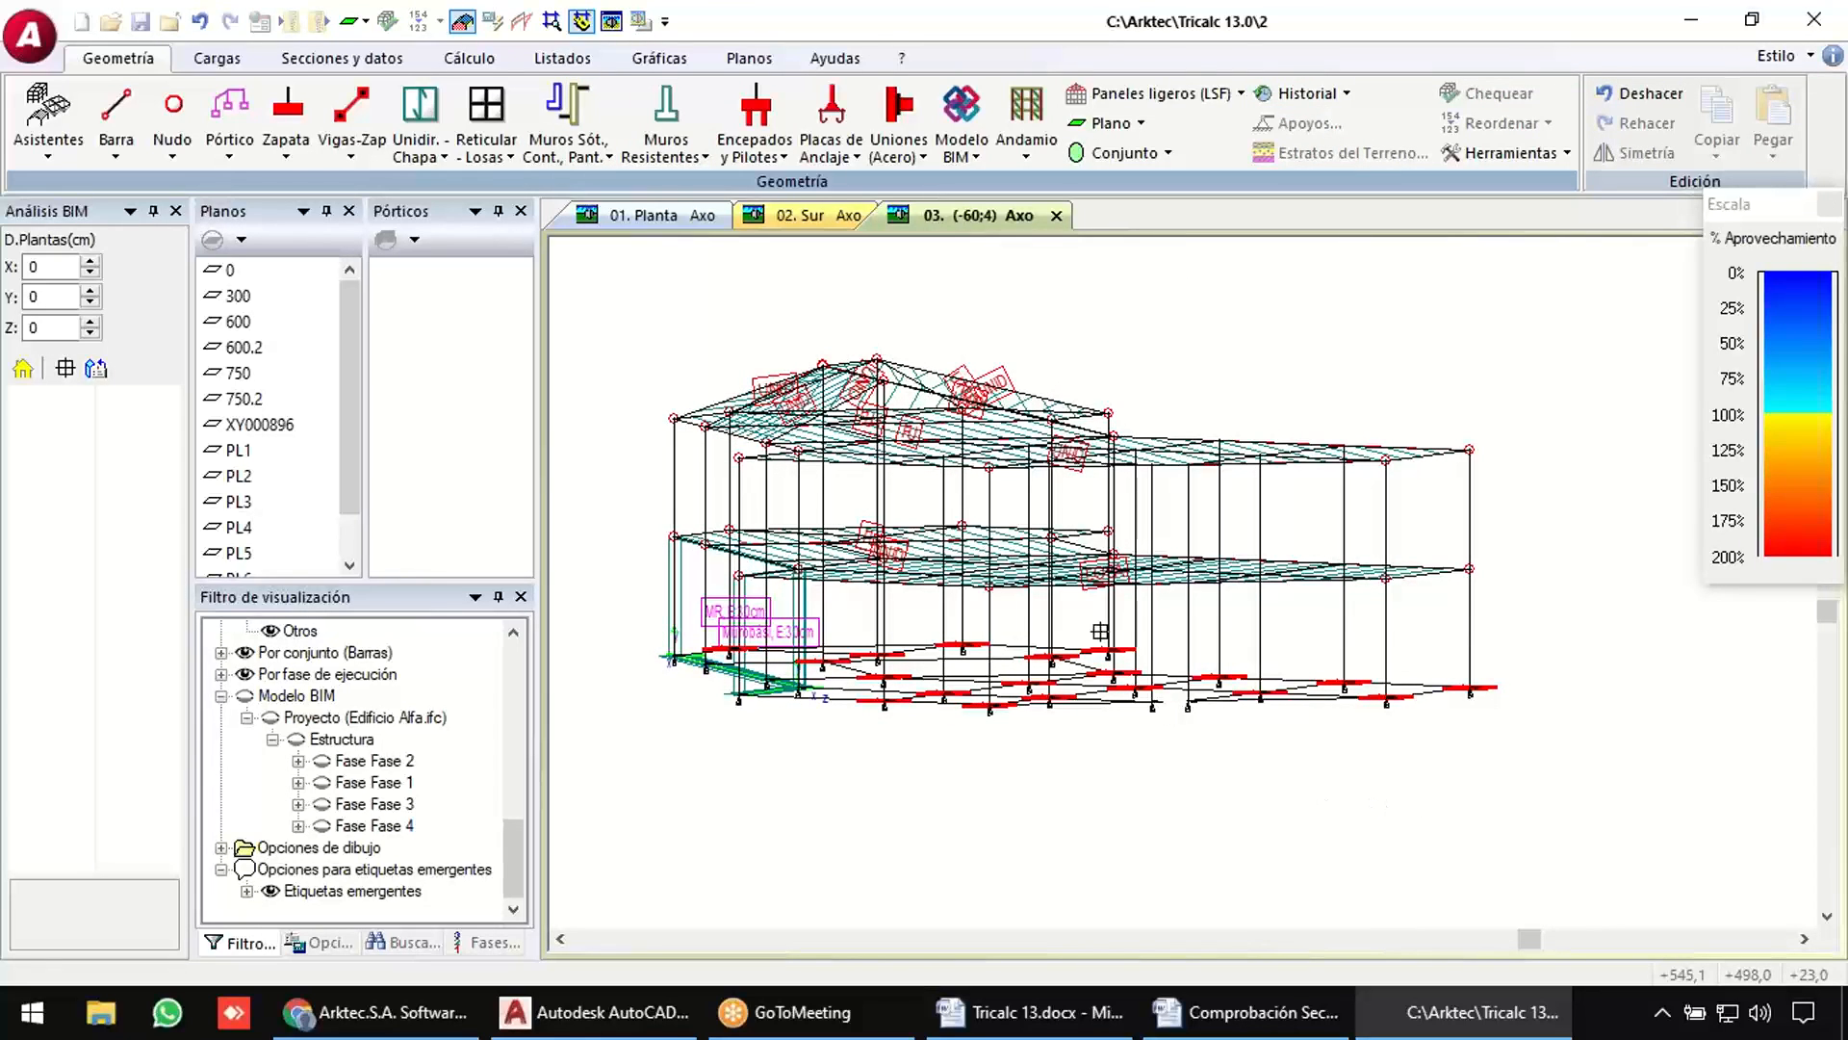
# Place one combined footing under the two closely spaced columns at the edge of the building.
pyautogui.click(285, 144)
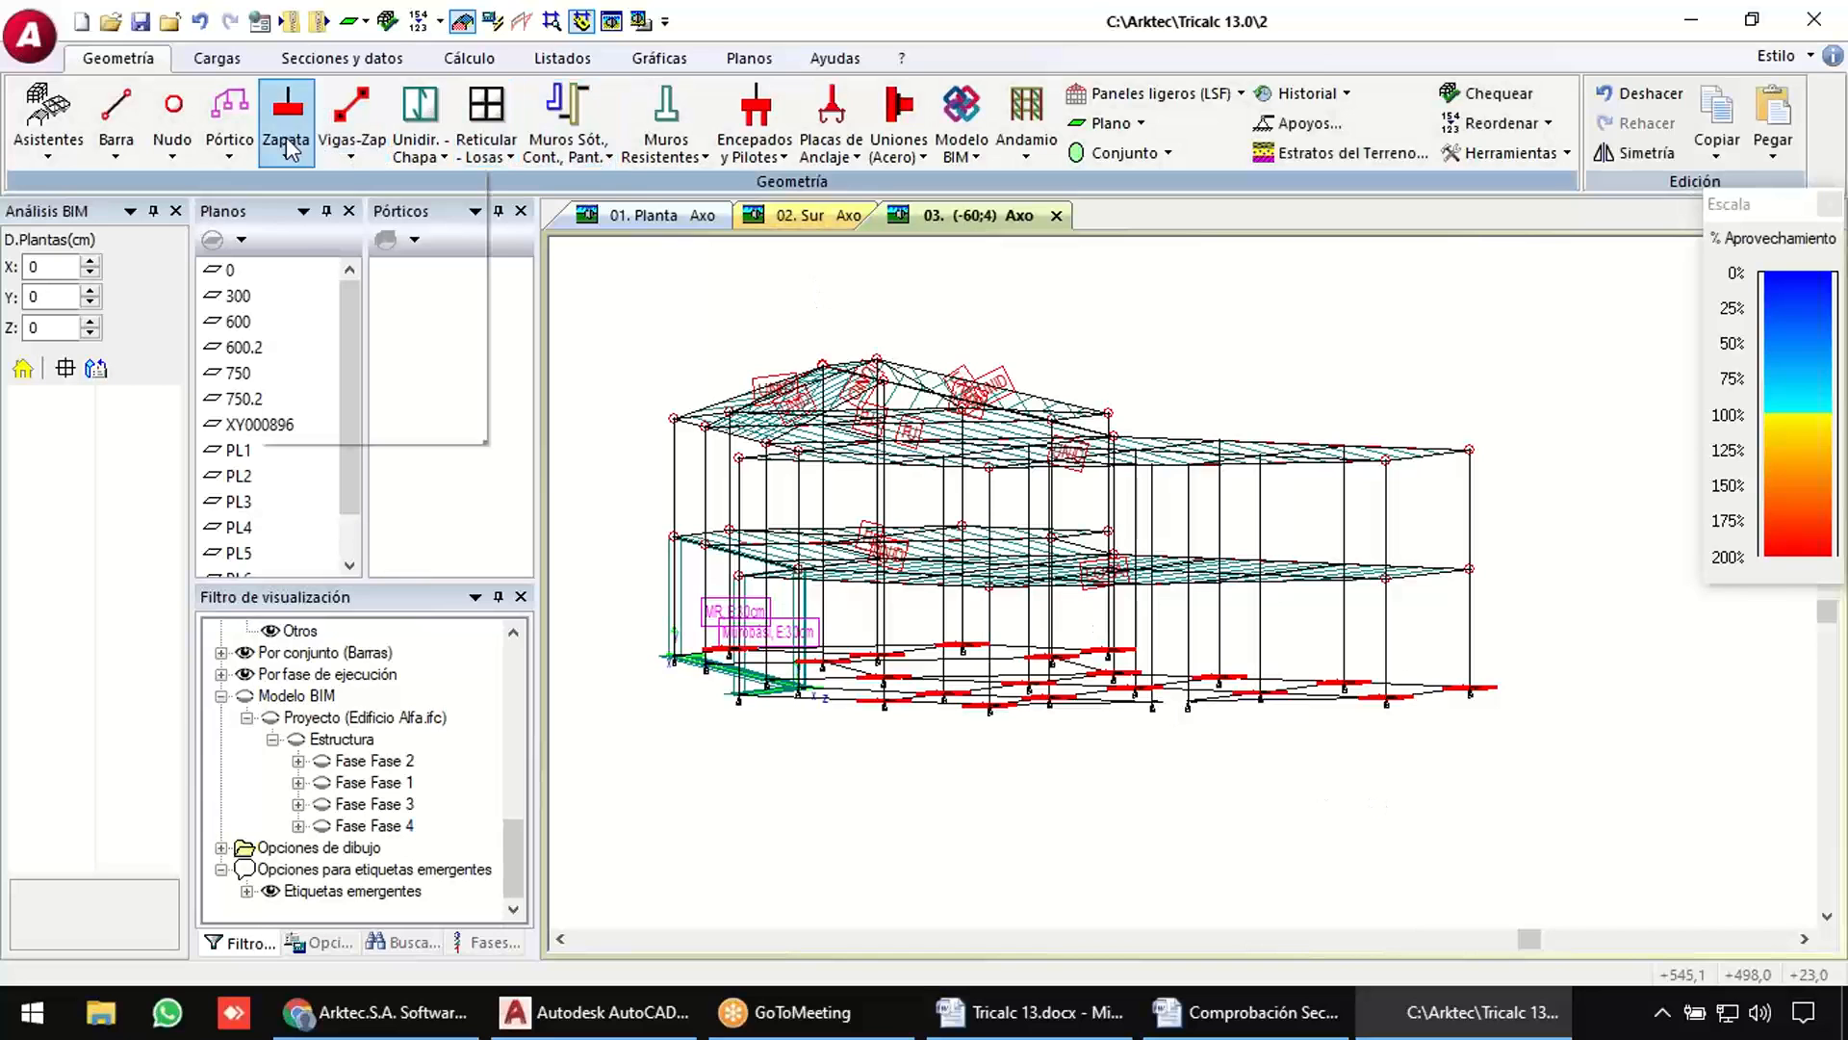
pyautogui.click(335, 213)
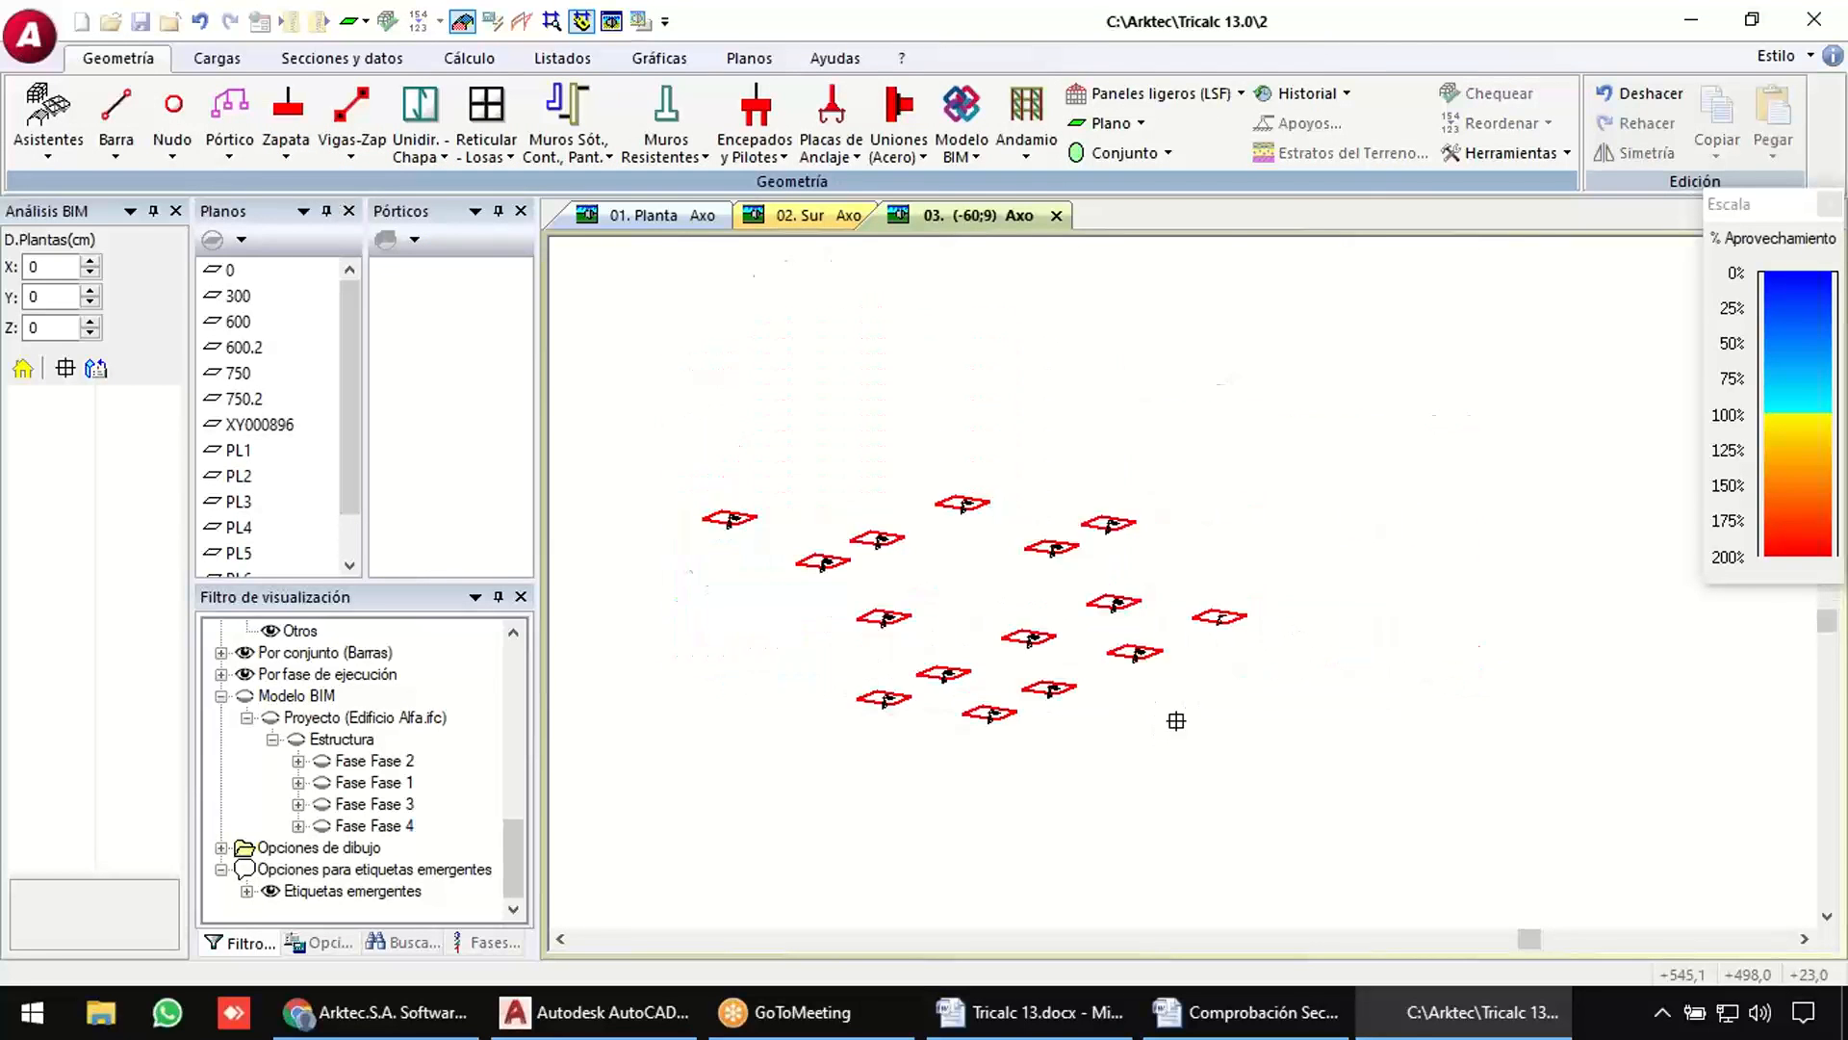
pyautogui.scroll(3, 1175, 720)
pyautogui.scroll(2, 1181, 704)
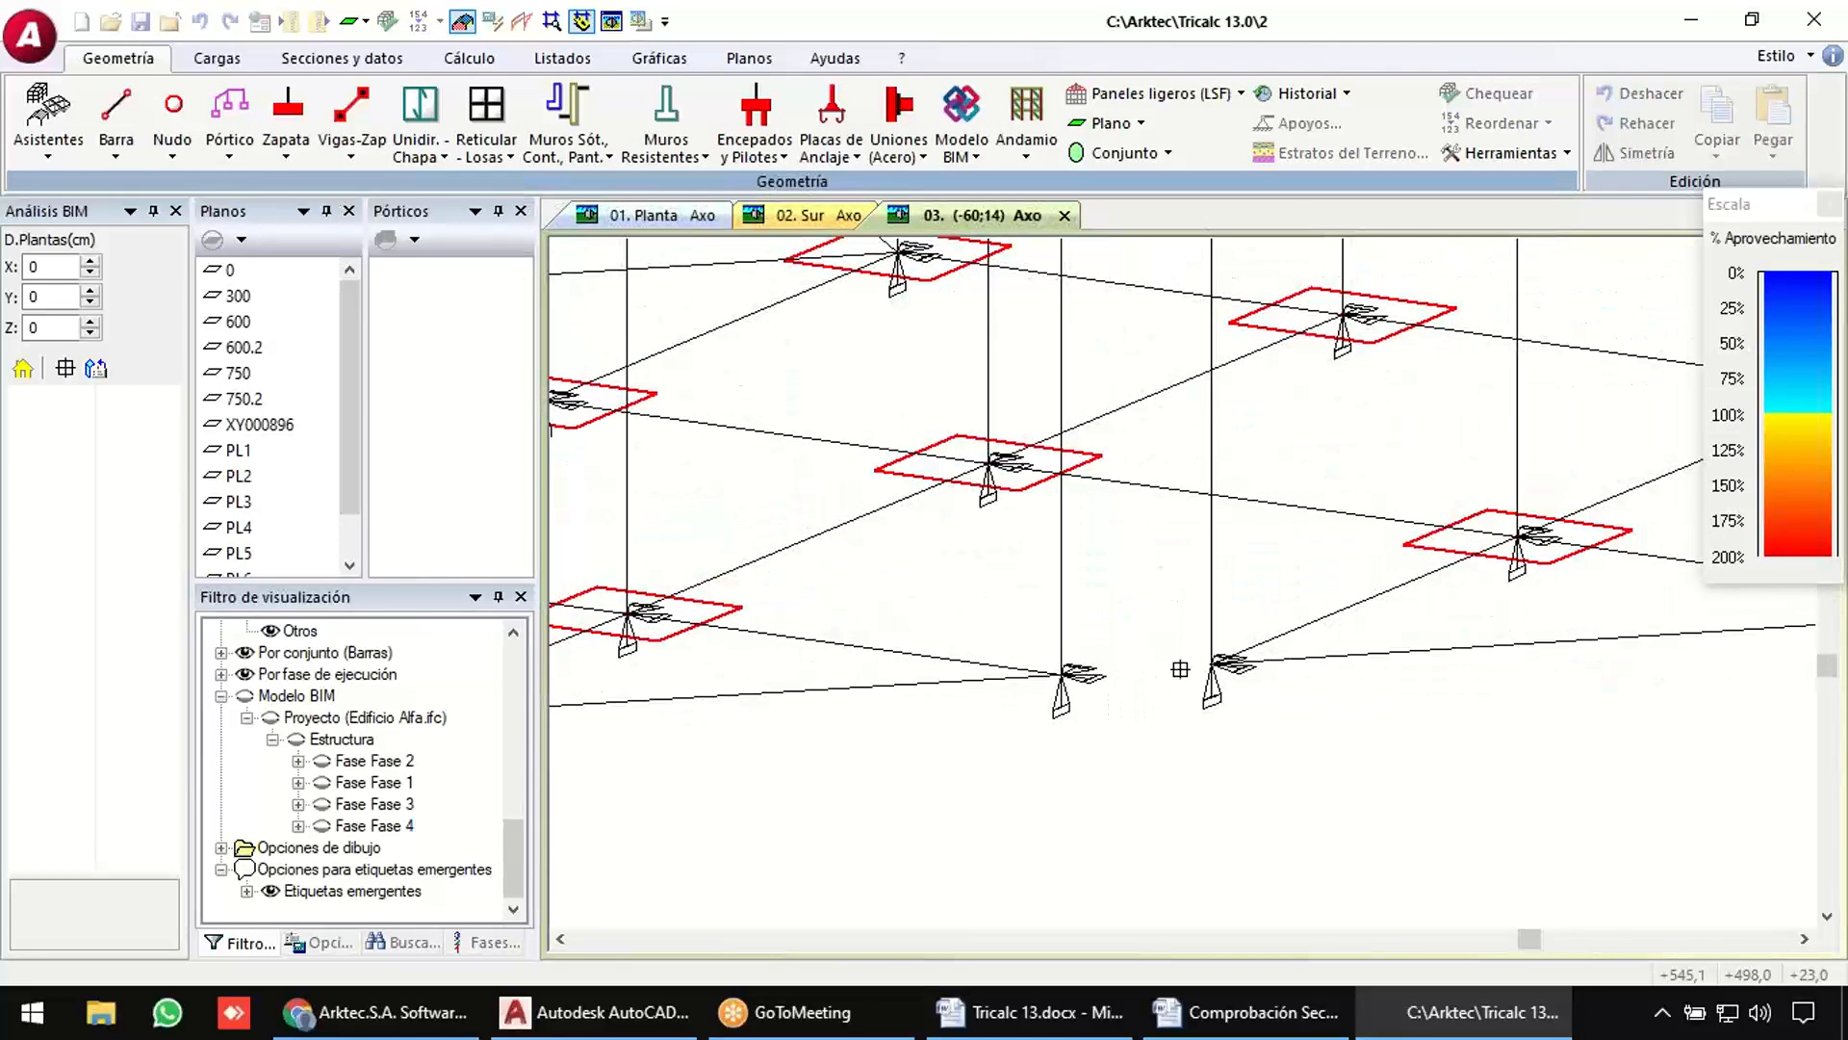
pyautogui.click(1211, 664)
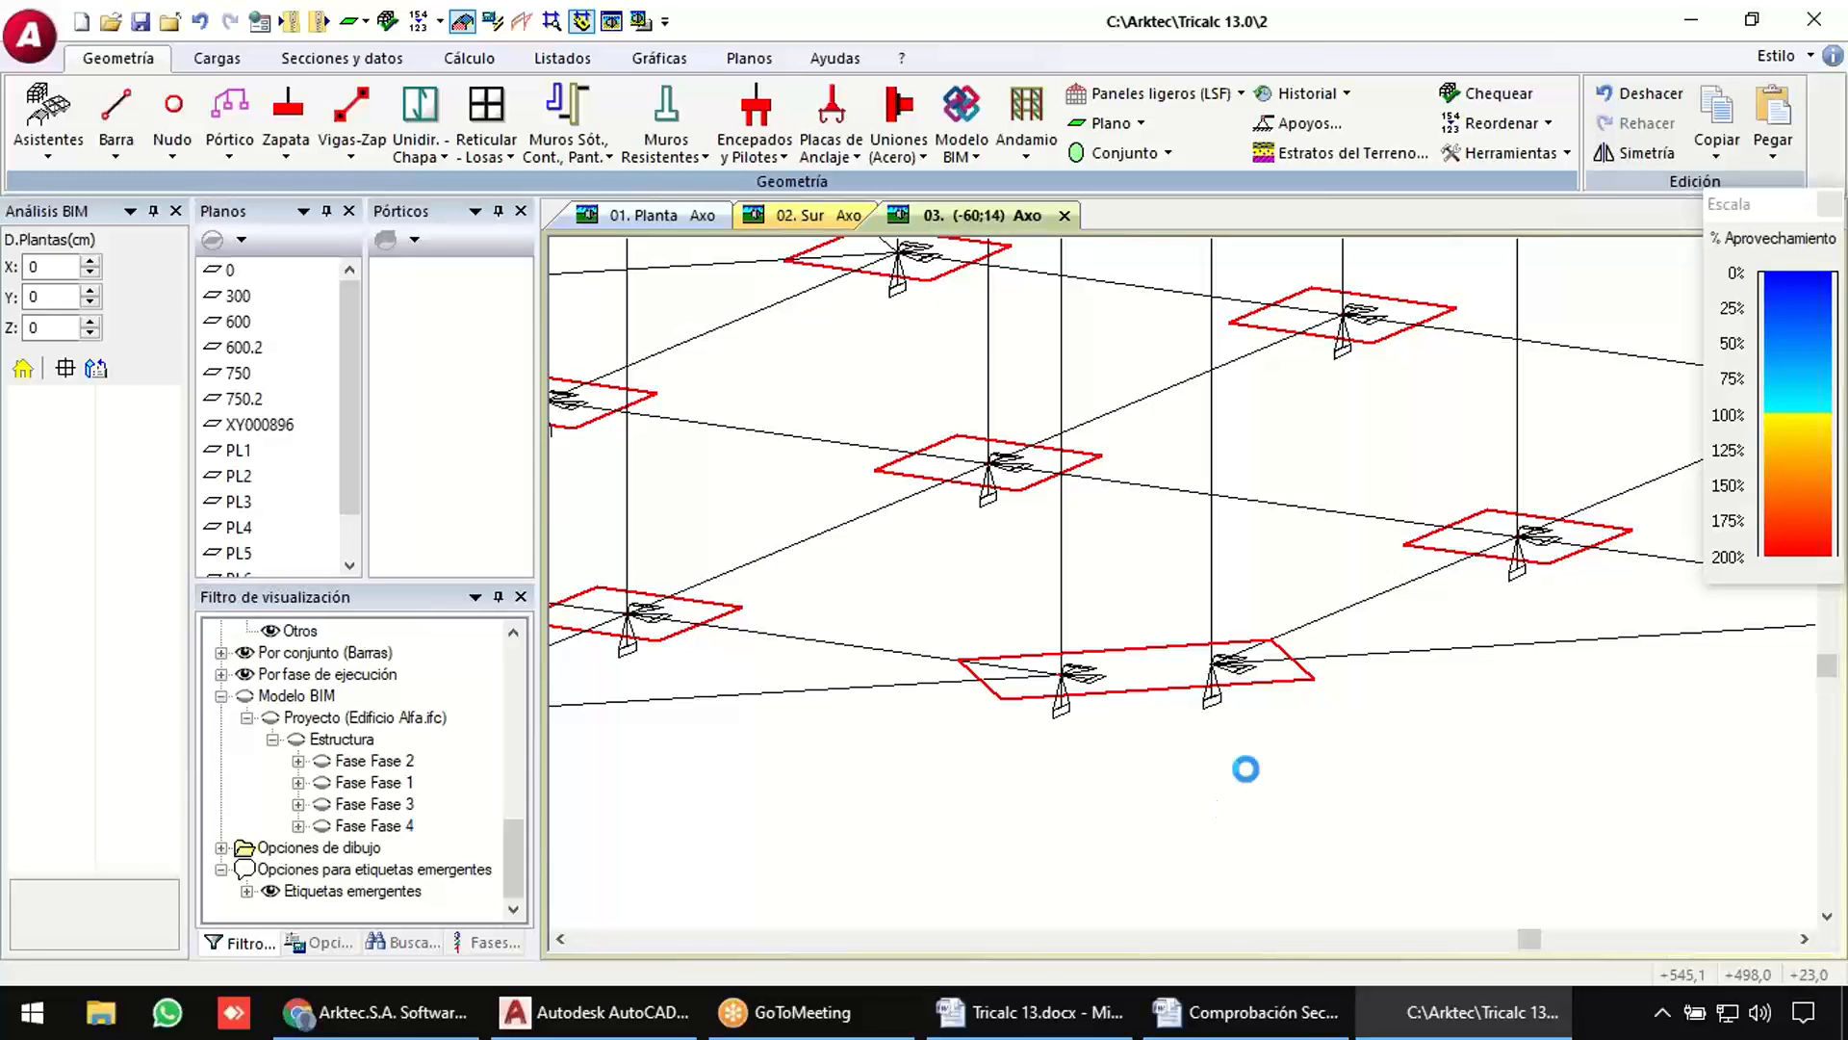
# Convert the bars linking the footings at the base of the structure into foundation beams (Viga-Zap) with a window selection.
pyautogui.scroll(-3, 1246, 768)
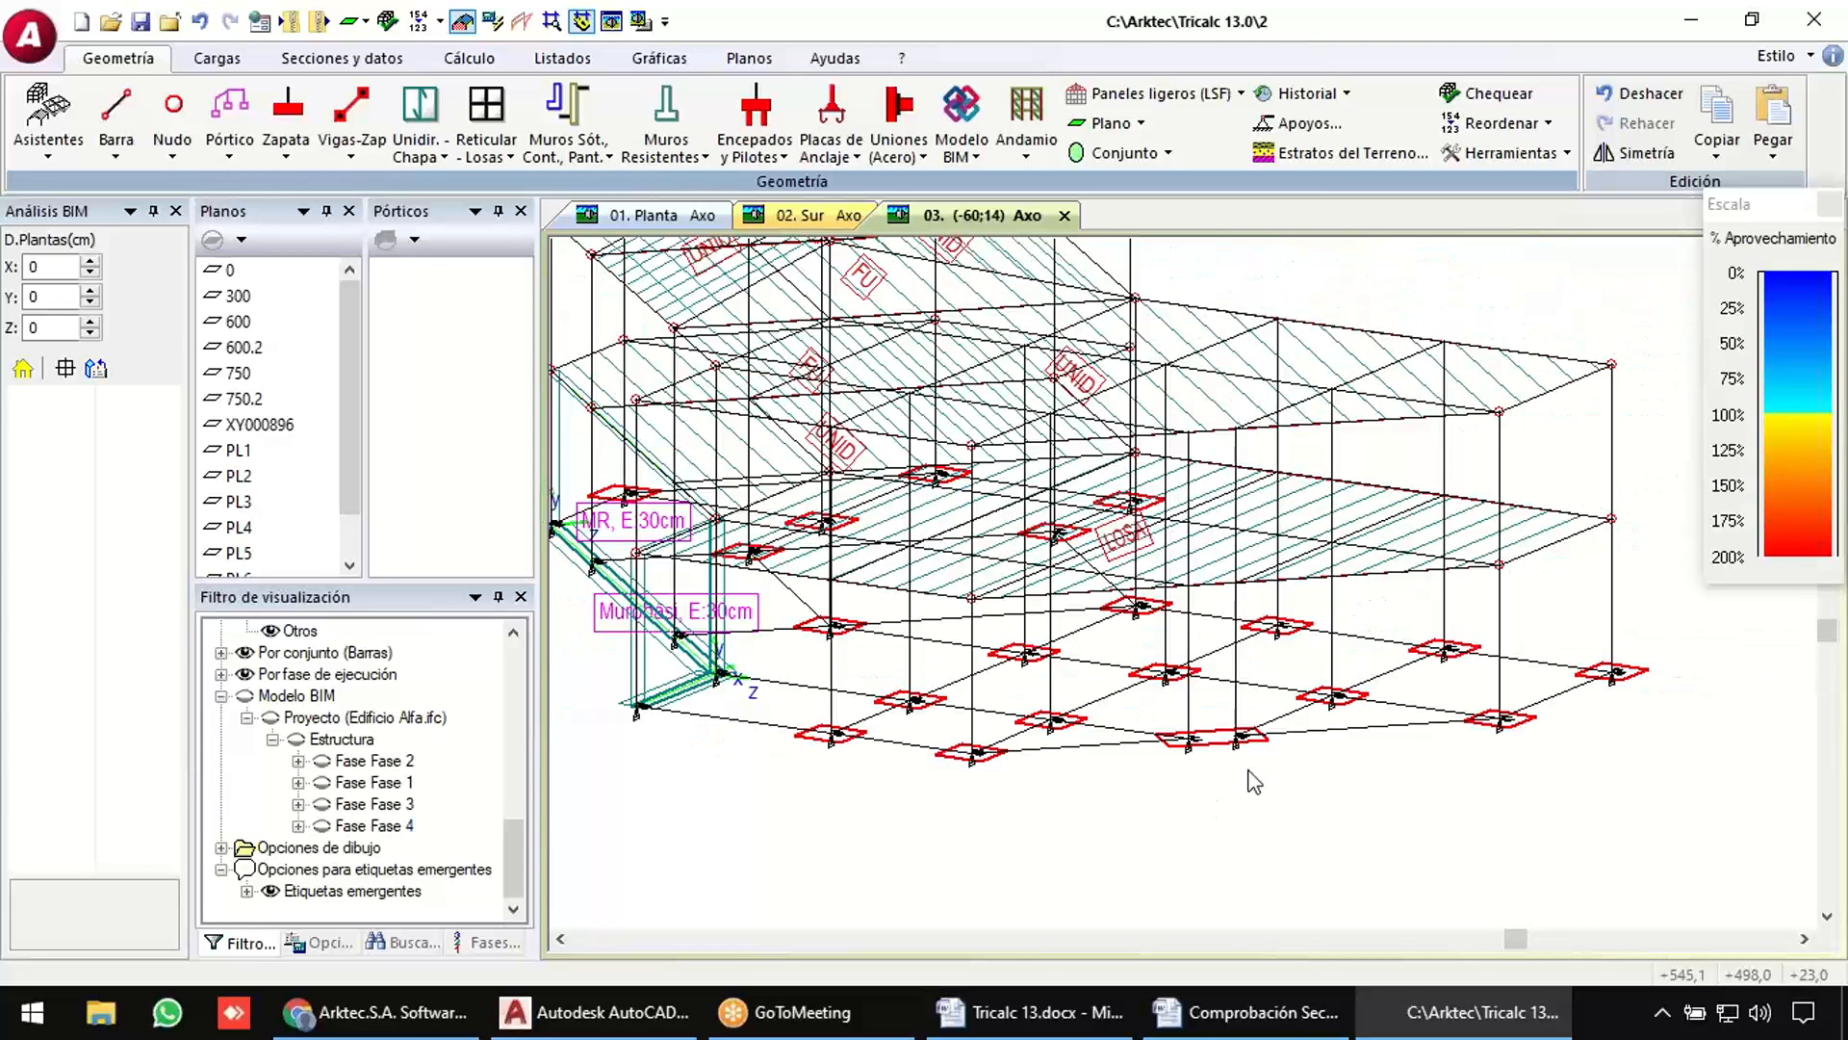
pyautogui.moveTo(1252, 779)
pyautogui.mouseDown(button='middle')
pyautogui.moveTo(1245, 879)
pyautogui.moveTo(1255, 772)
pyautogui.mouseUp(button='middle')
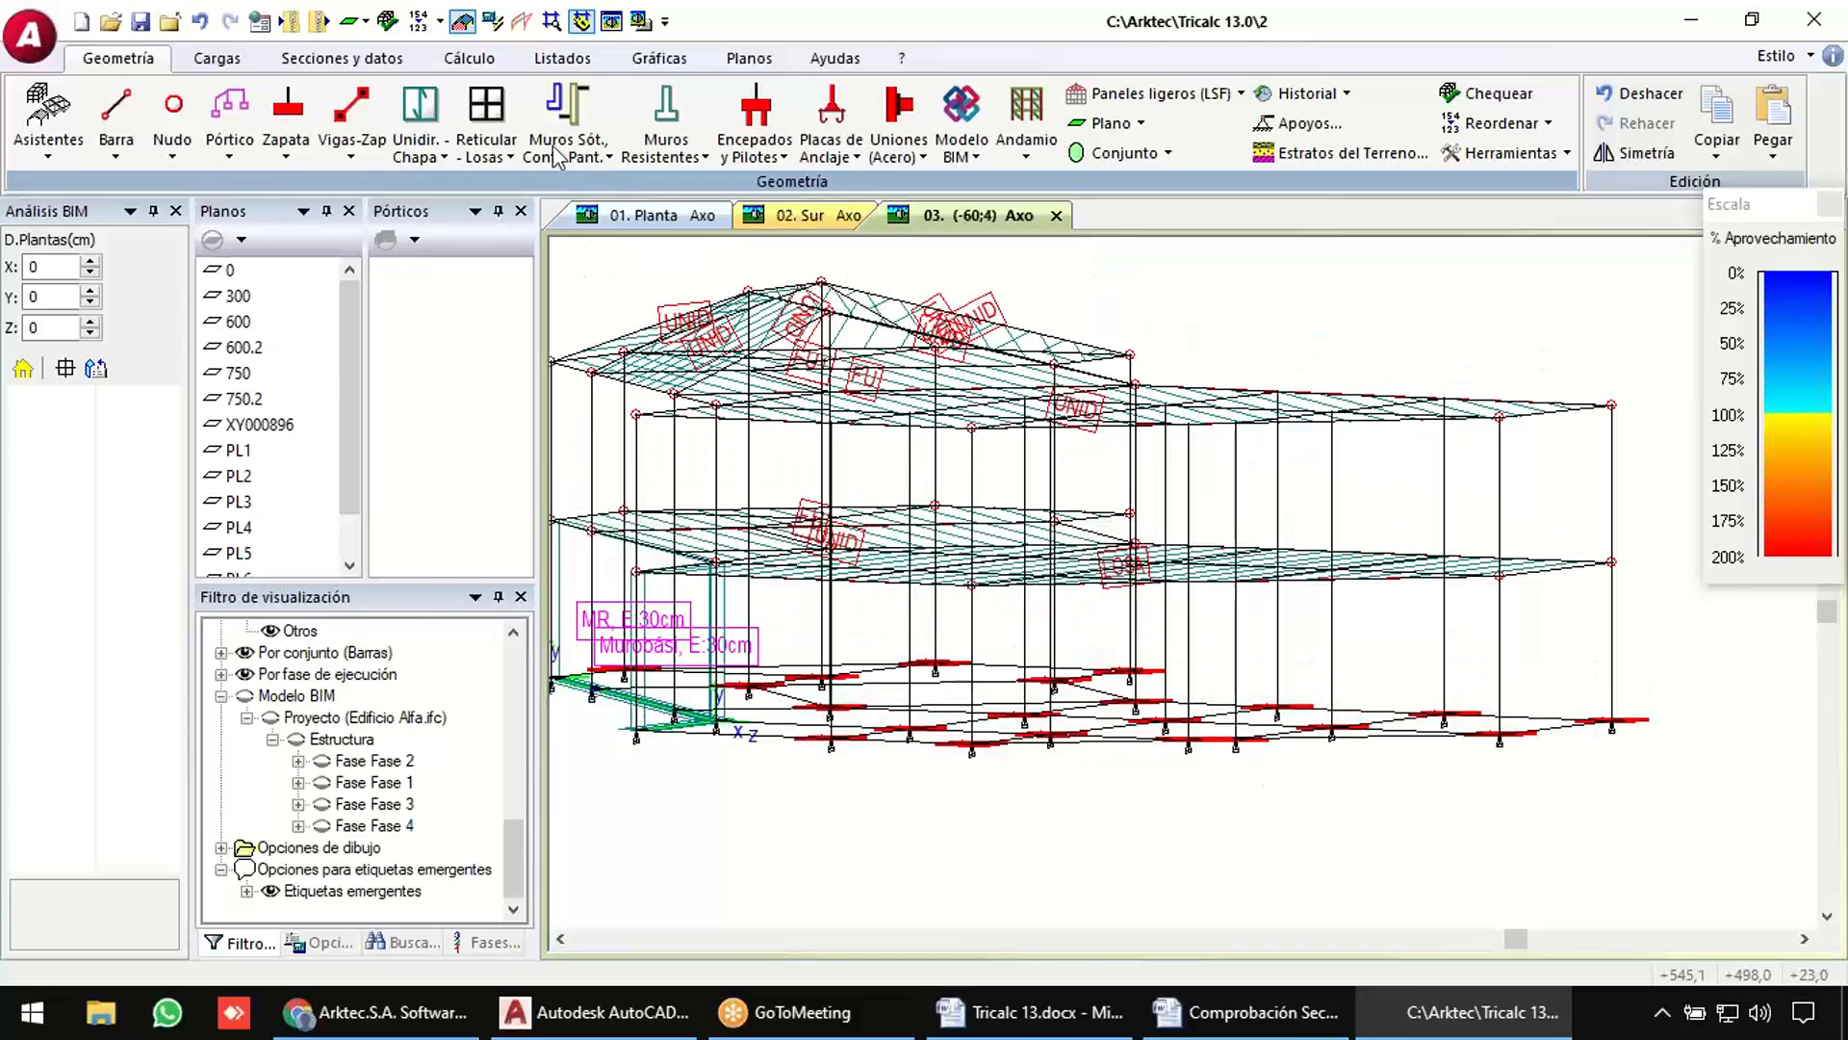
pyautogui.click(369, 128)
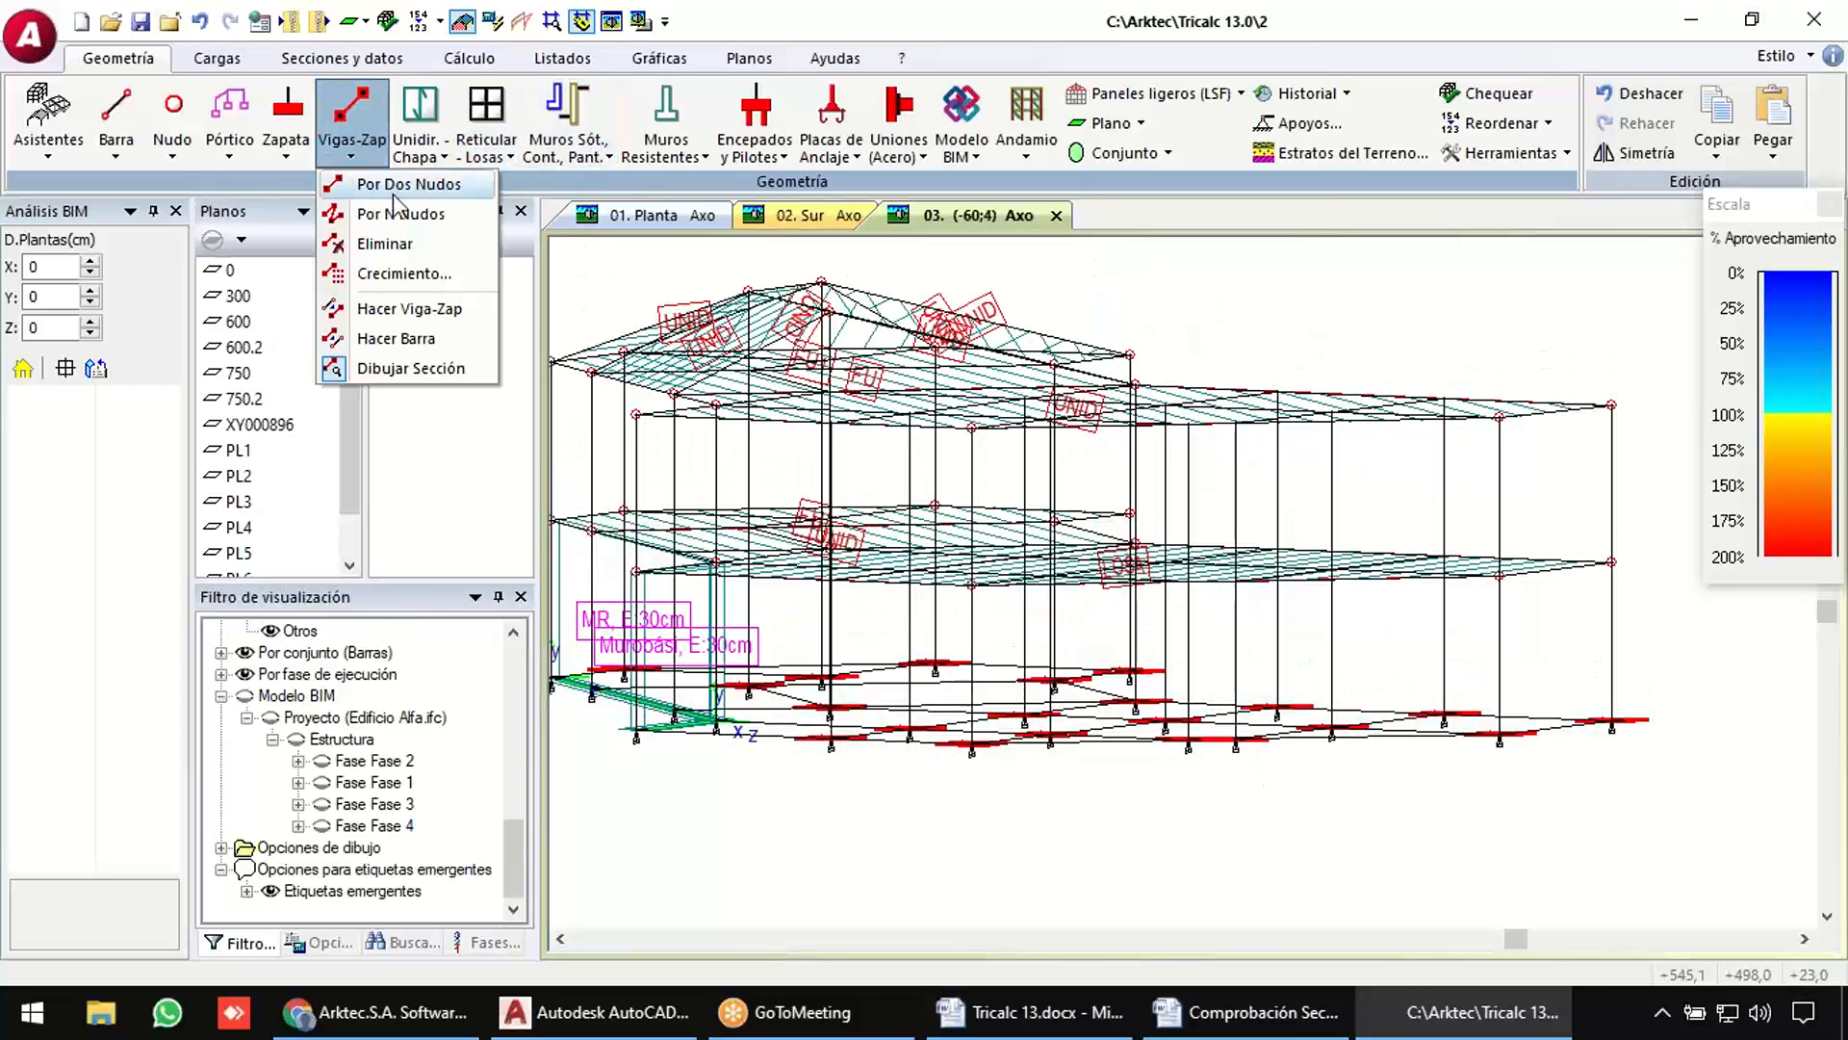
pyautogui.click(430, 339)
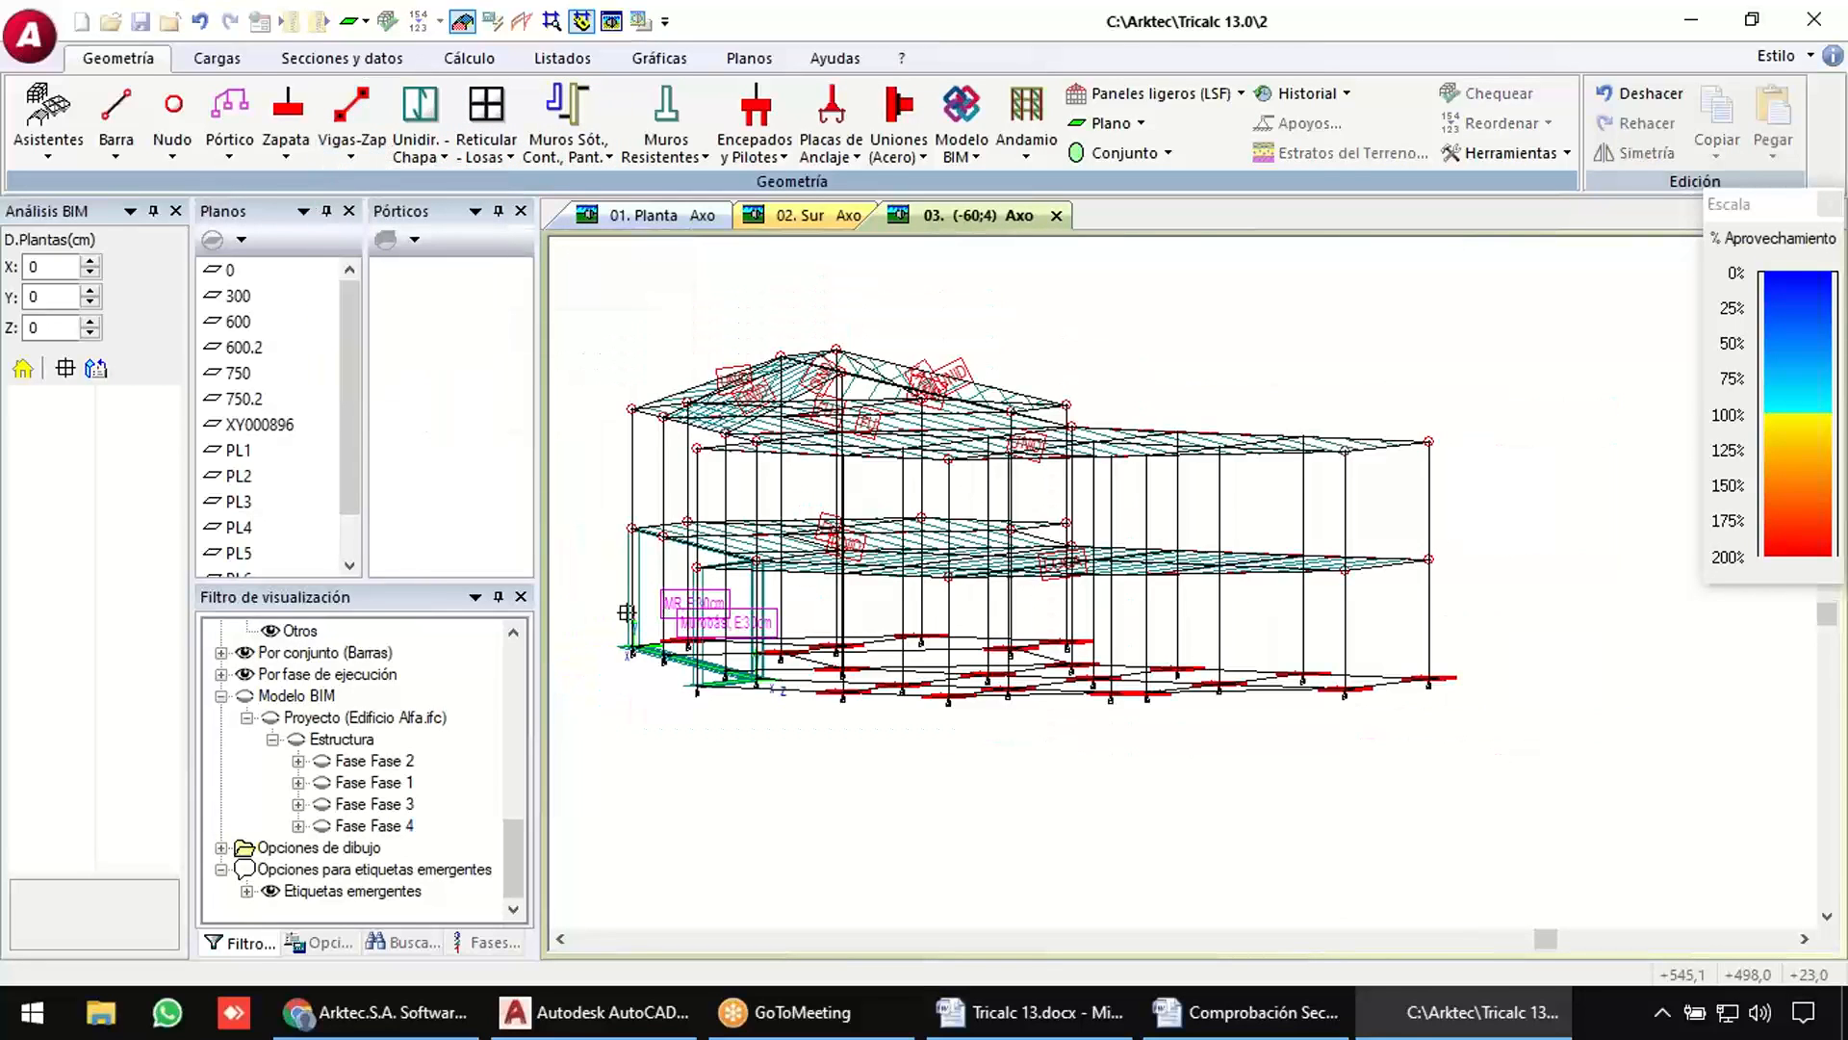
pyautogui.moveTo(601, 614); pyautogui.dragTo(1504, 776)
pyautogui.press('Down')
pyautogui.press('Down')
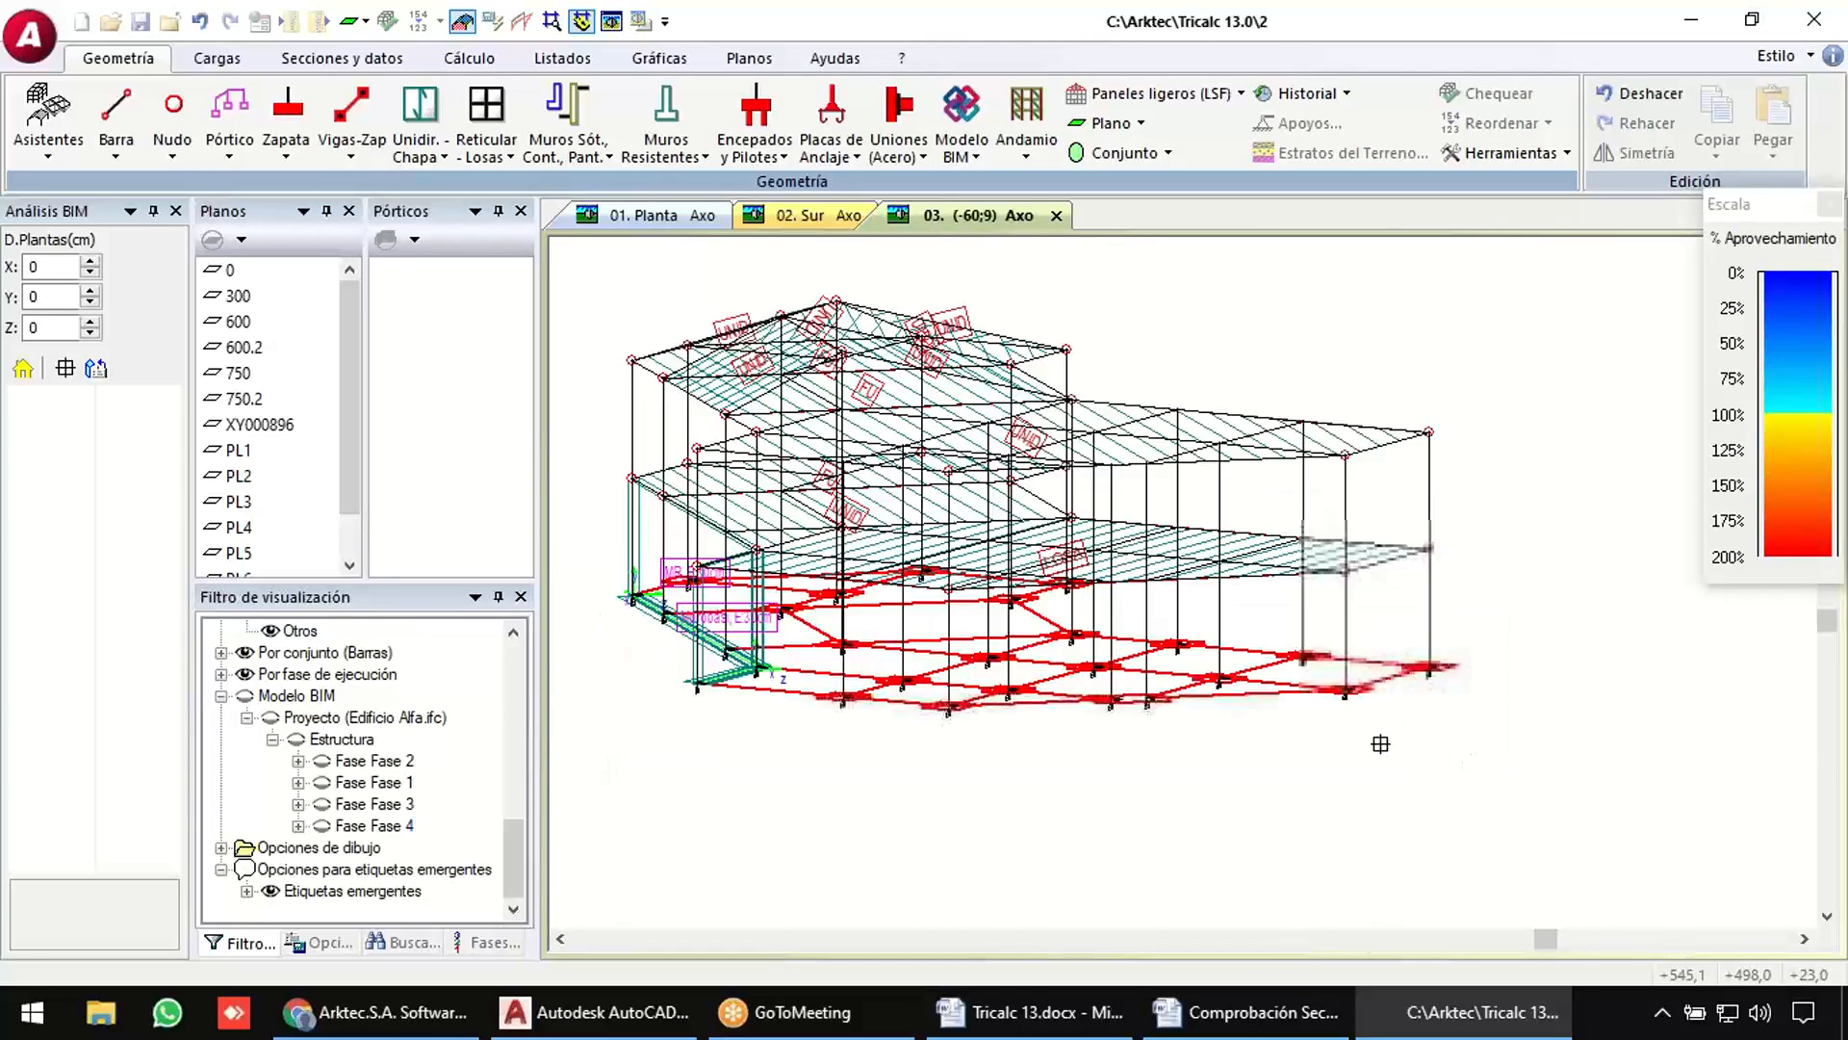
# Examine the foundation beams from several angles, isolating plane 0 to inspect their layout between the footings.
pyautogui.scroll(3, 1202, 677)
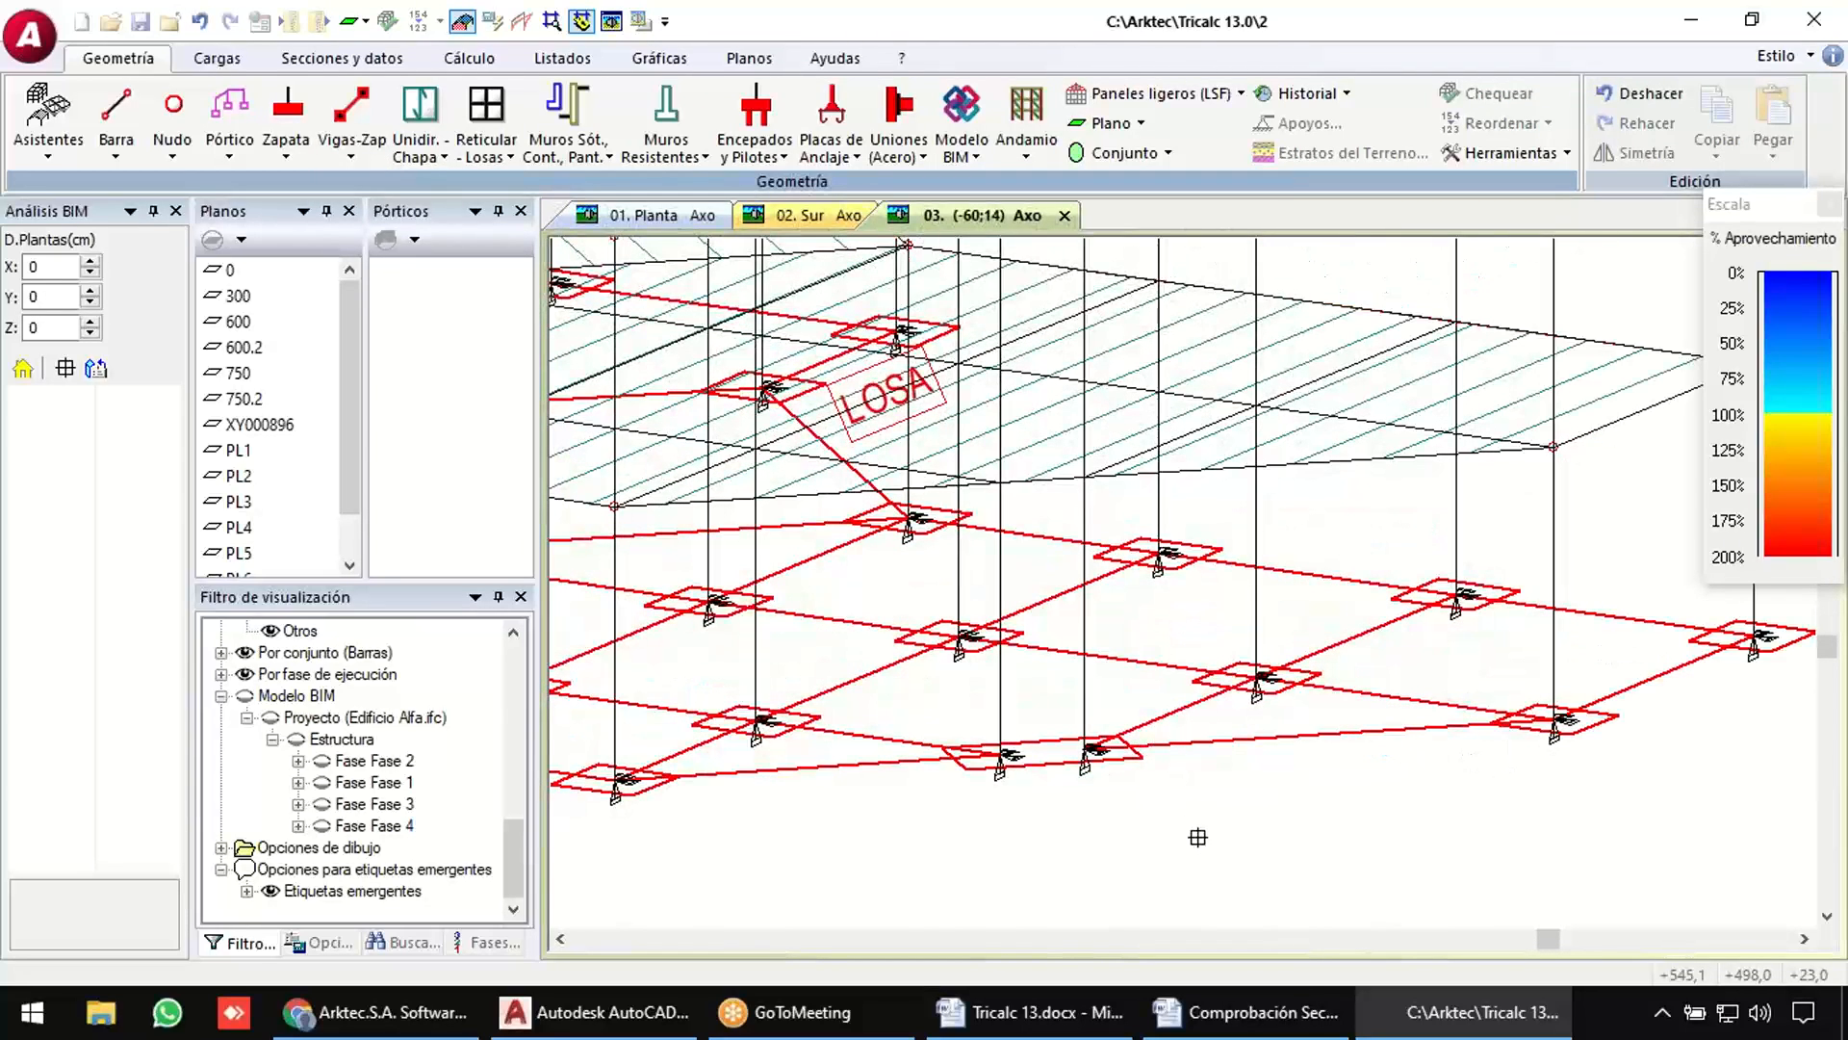
pyautogui.scroll(-3, 1197, 838)
pyautogui.moveTo(1367, 828); pyautogui.dragTo(1290, 833, button='middle')
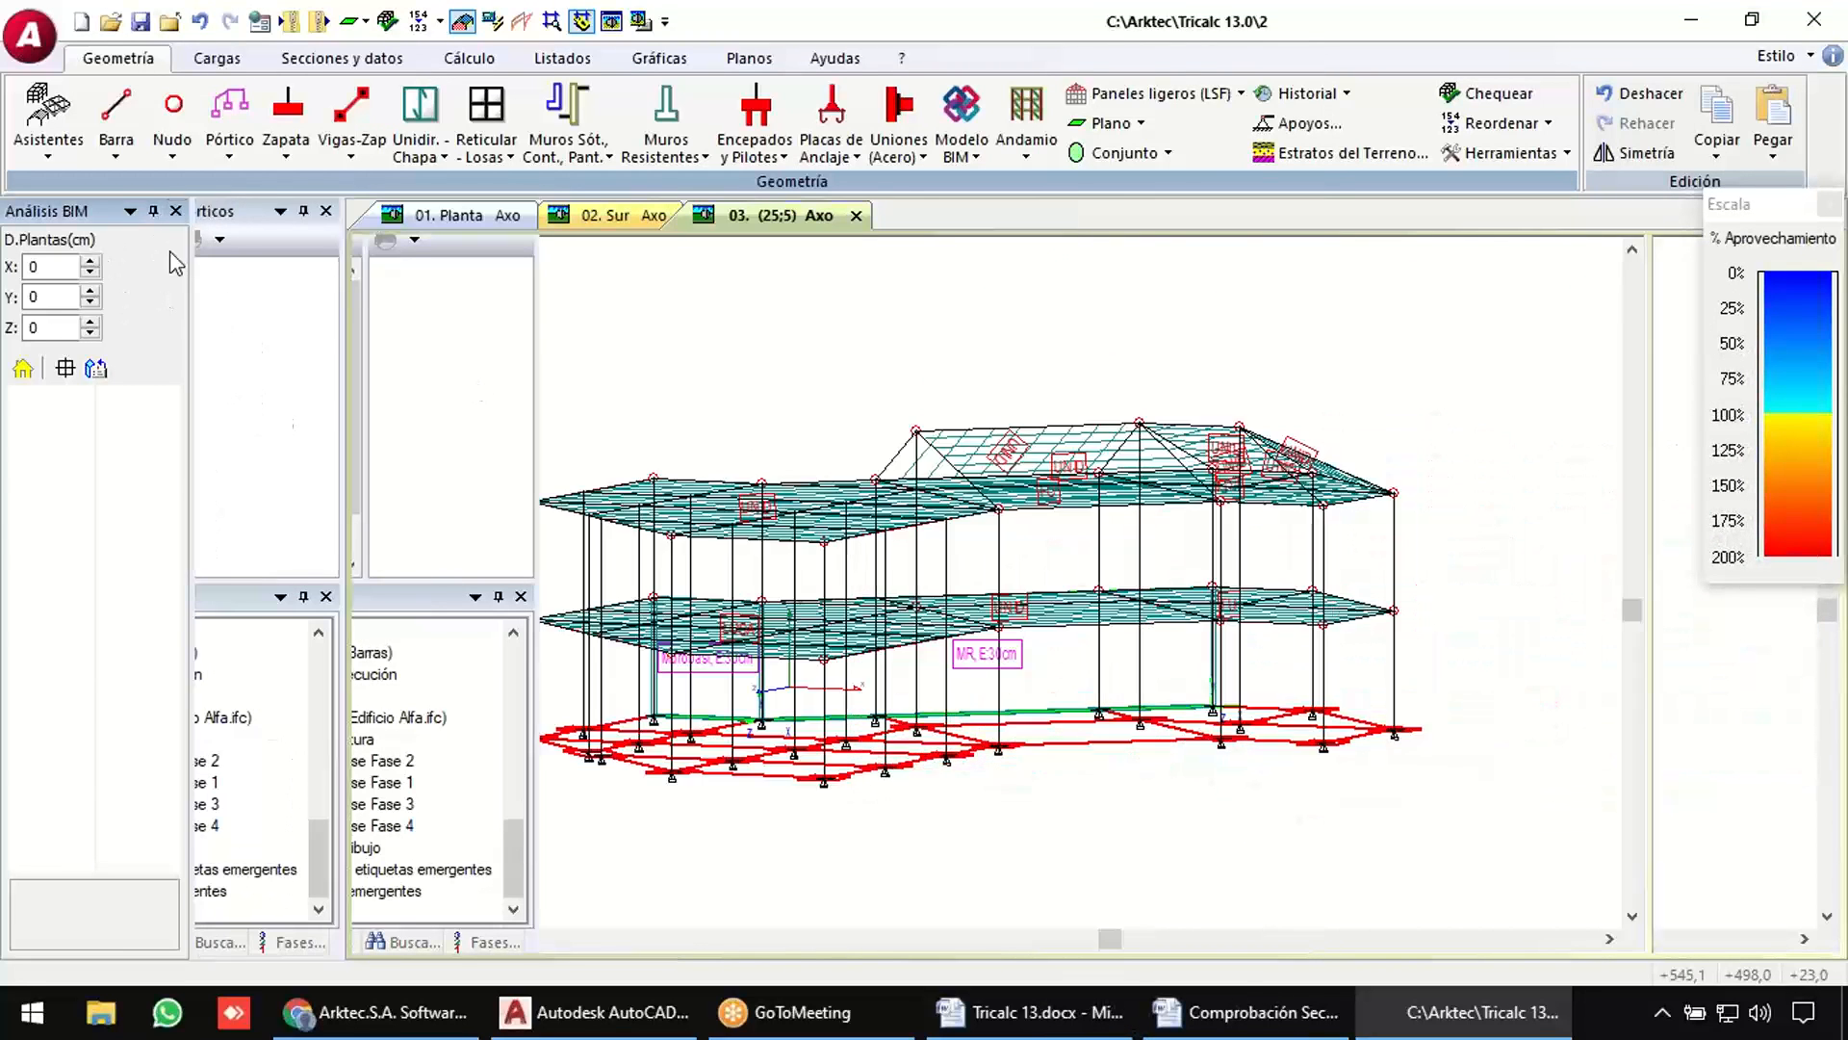
pyautogui.click(39, 271)
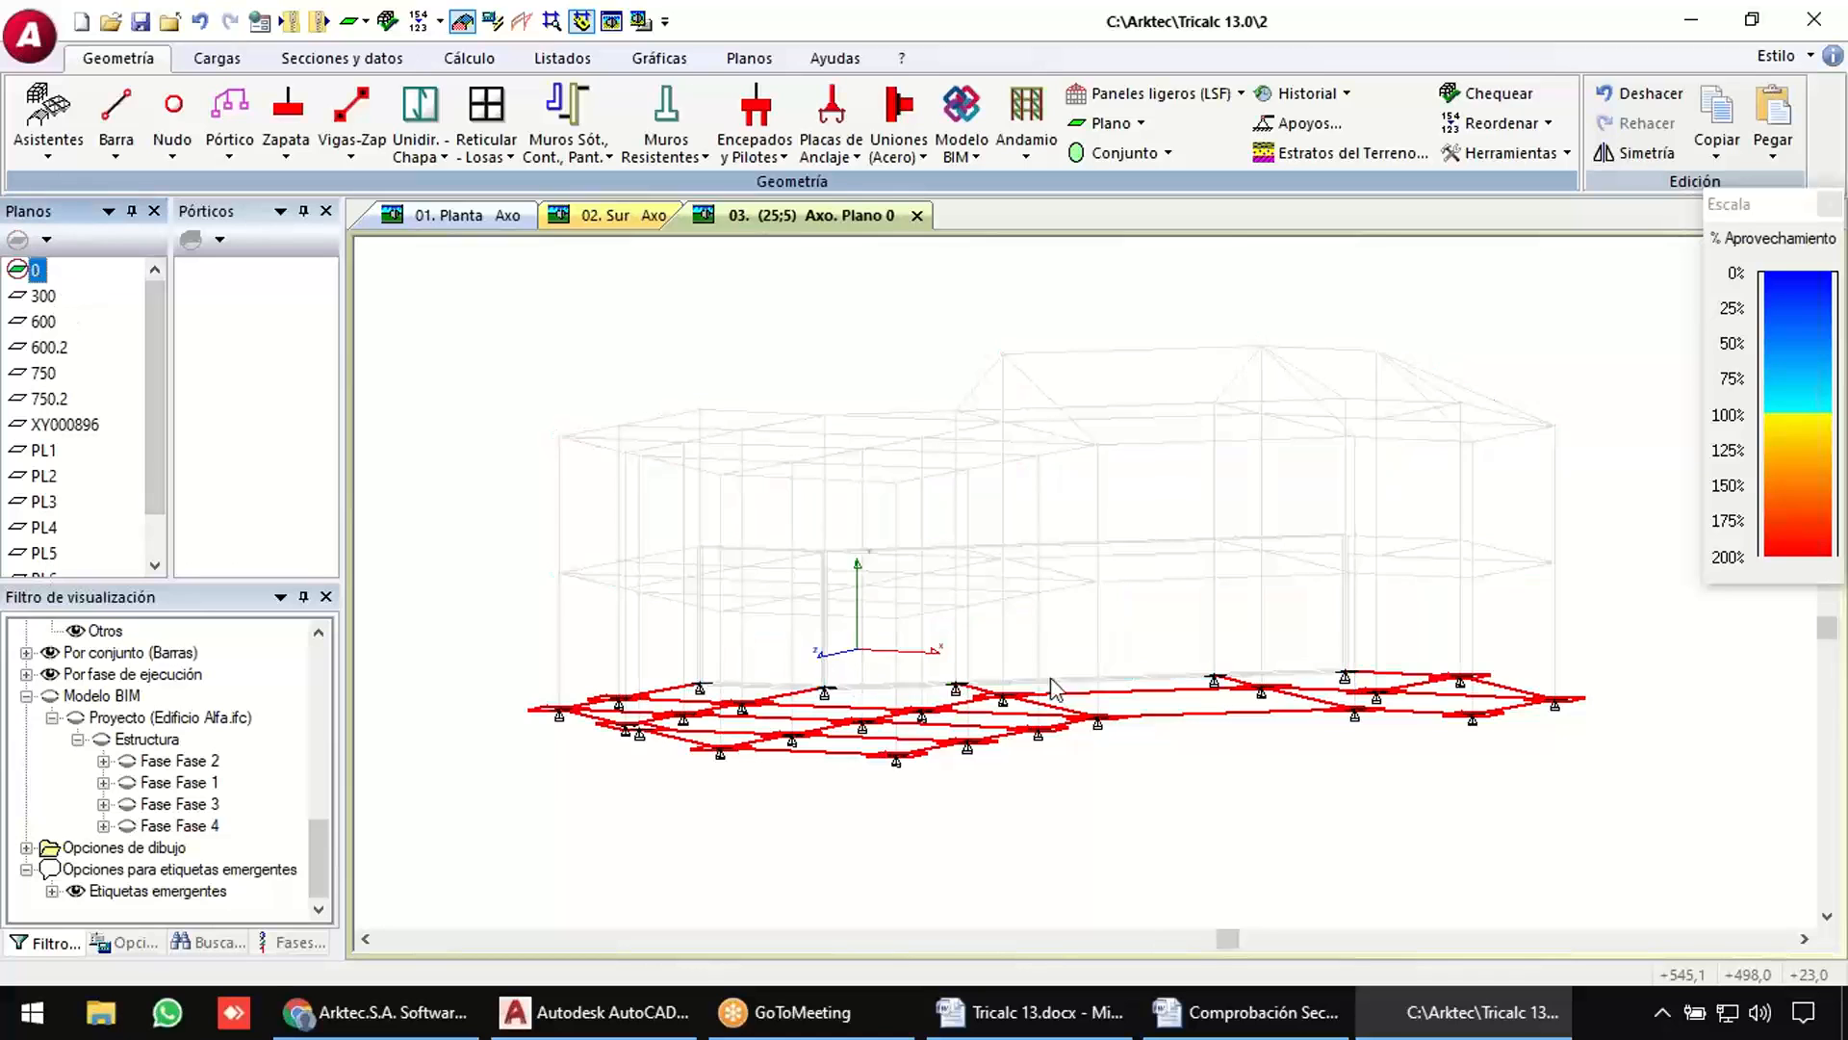
pyautogui.moveTo(1052, 685); pyautogui.dragTo(1023, 735, button='middle')
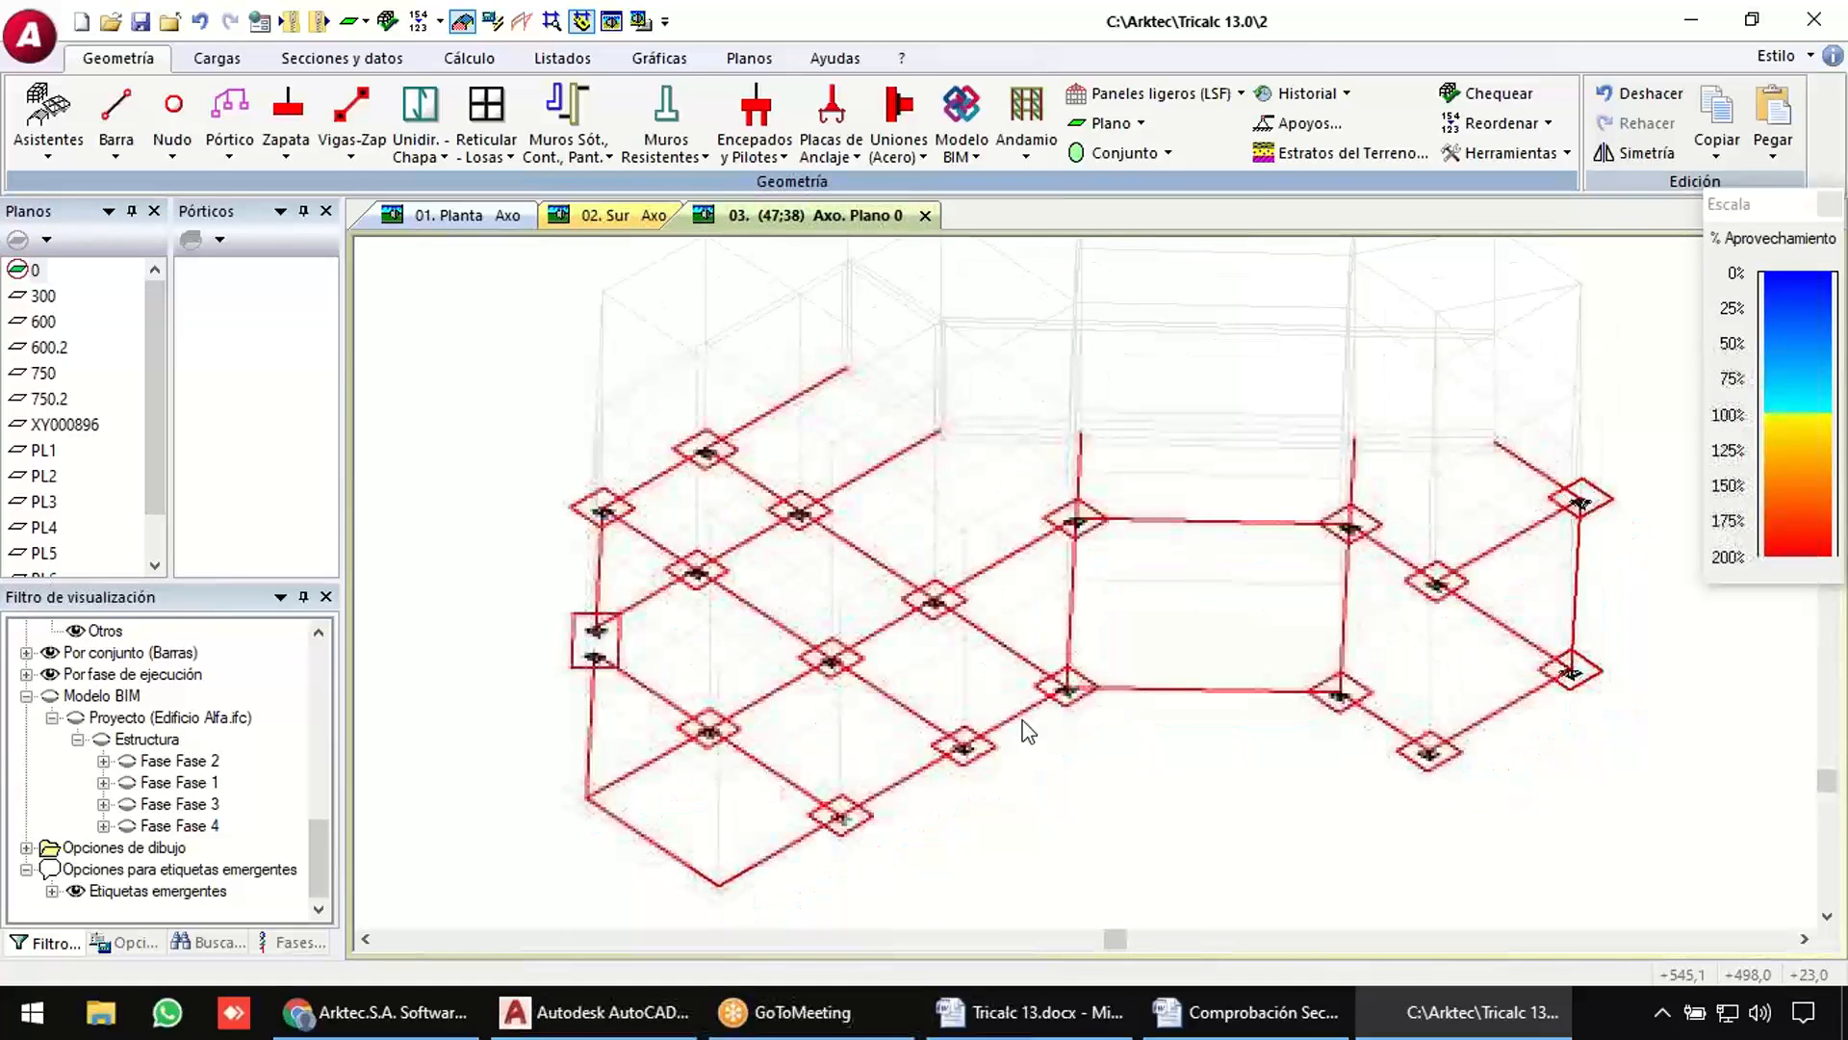
# Change the direction of slab FU on plane 300 to parallel to the X axis and recalculate its associated bar loads.
pyautogui.click(41, 295)
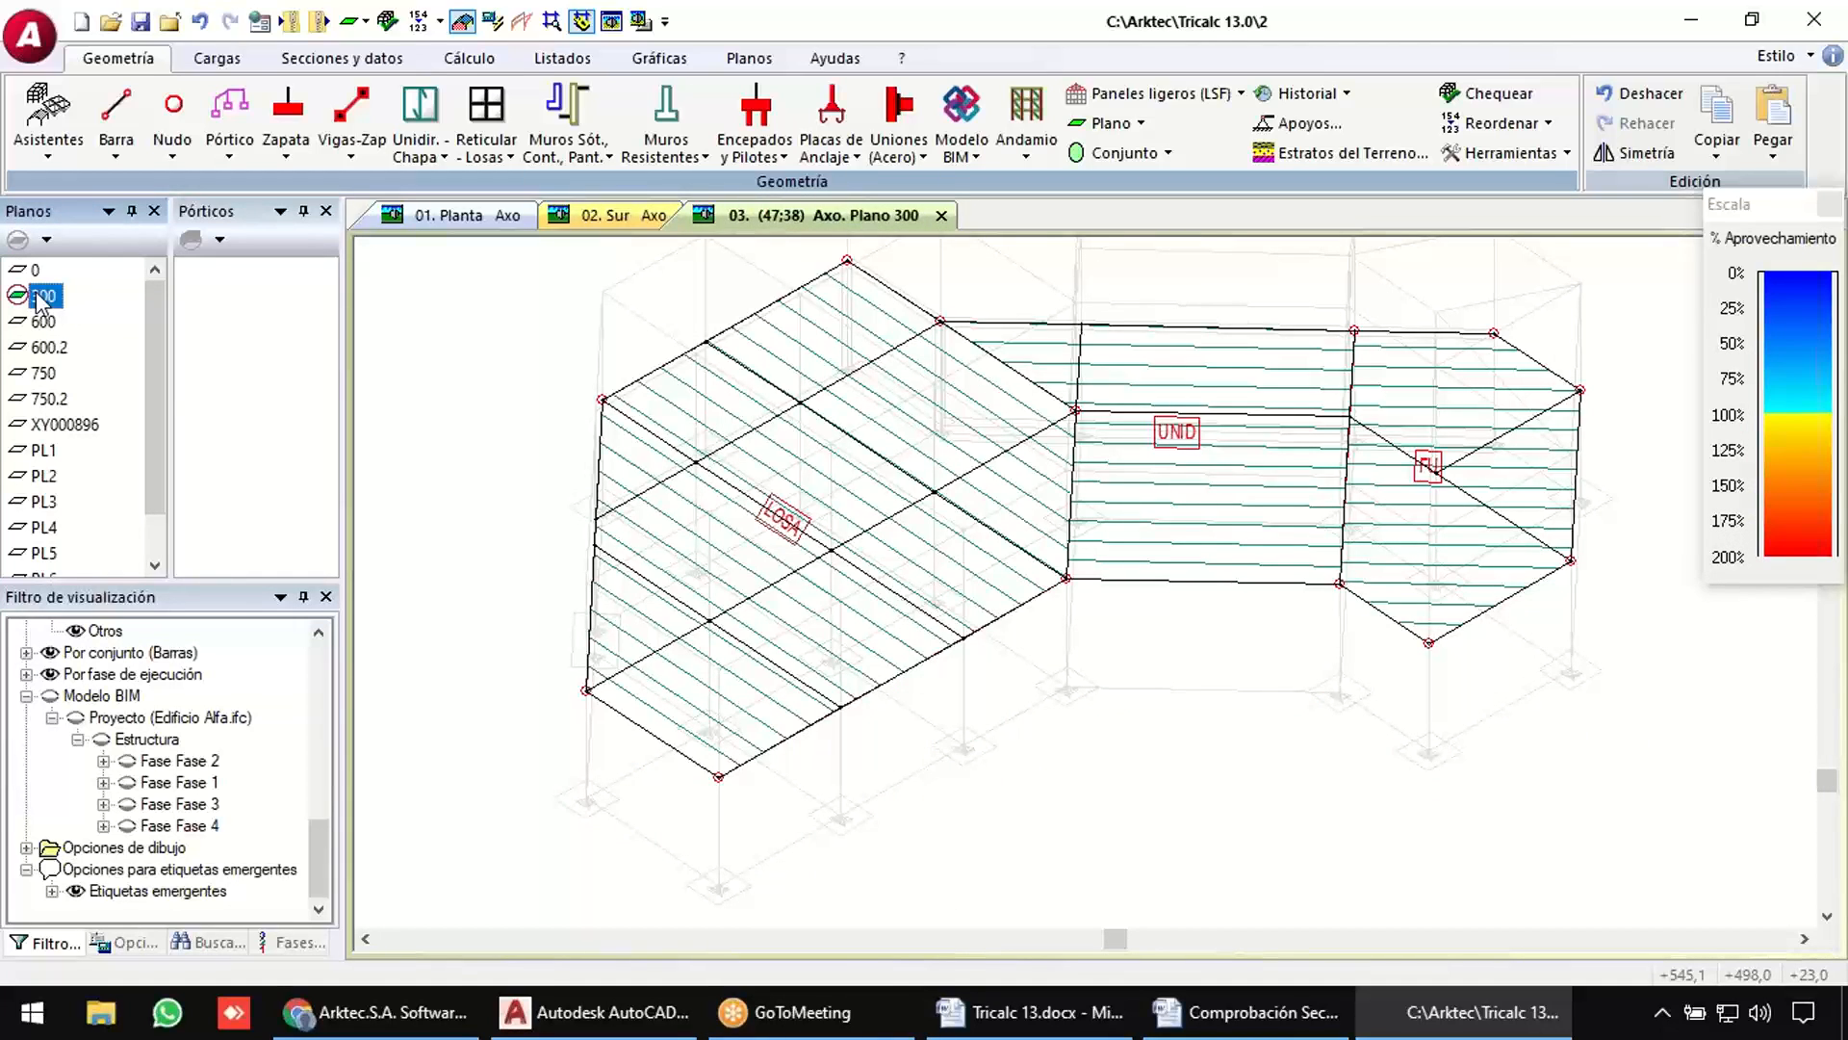
pyautogui.press('F5')
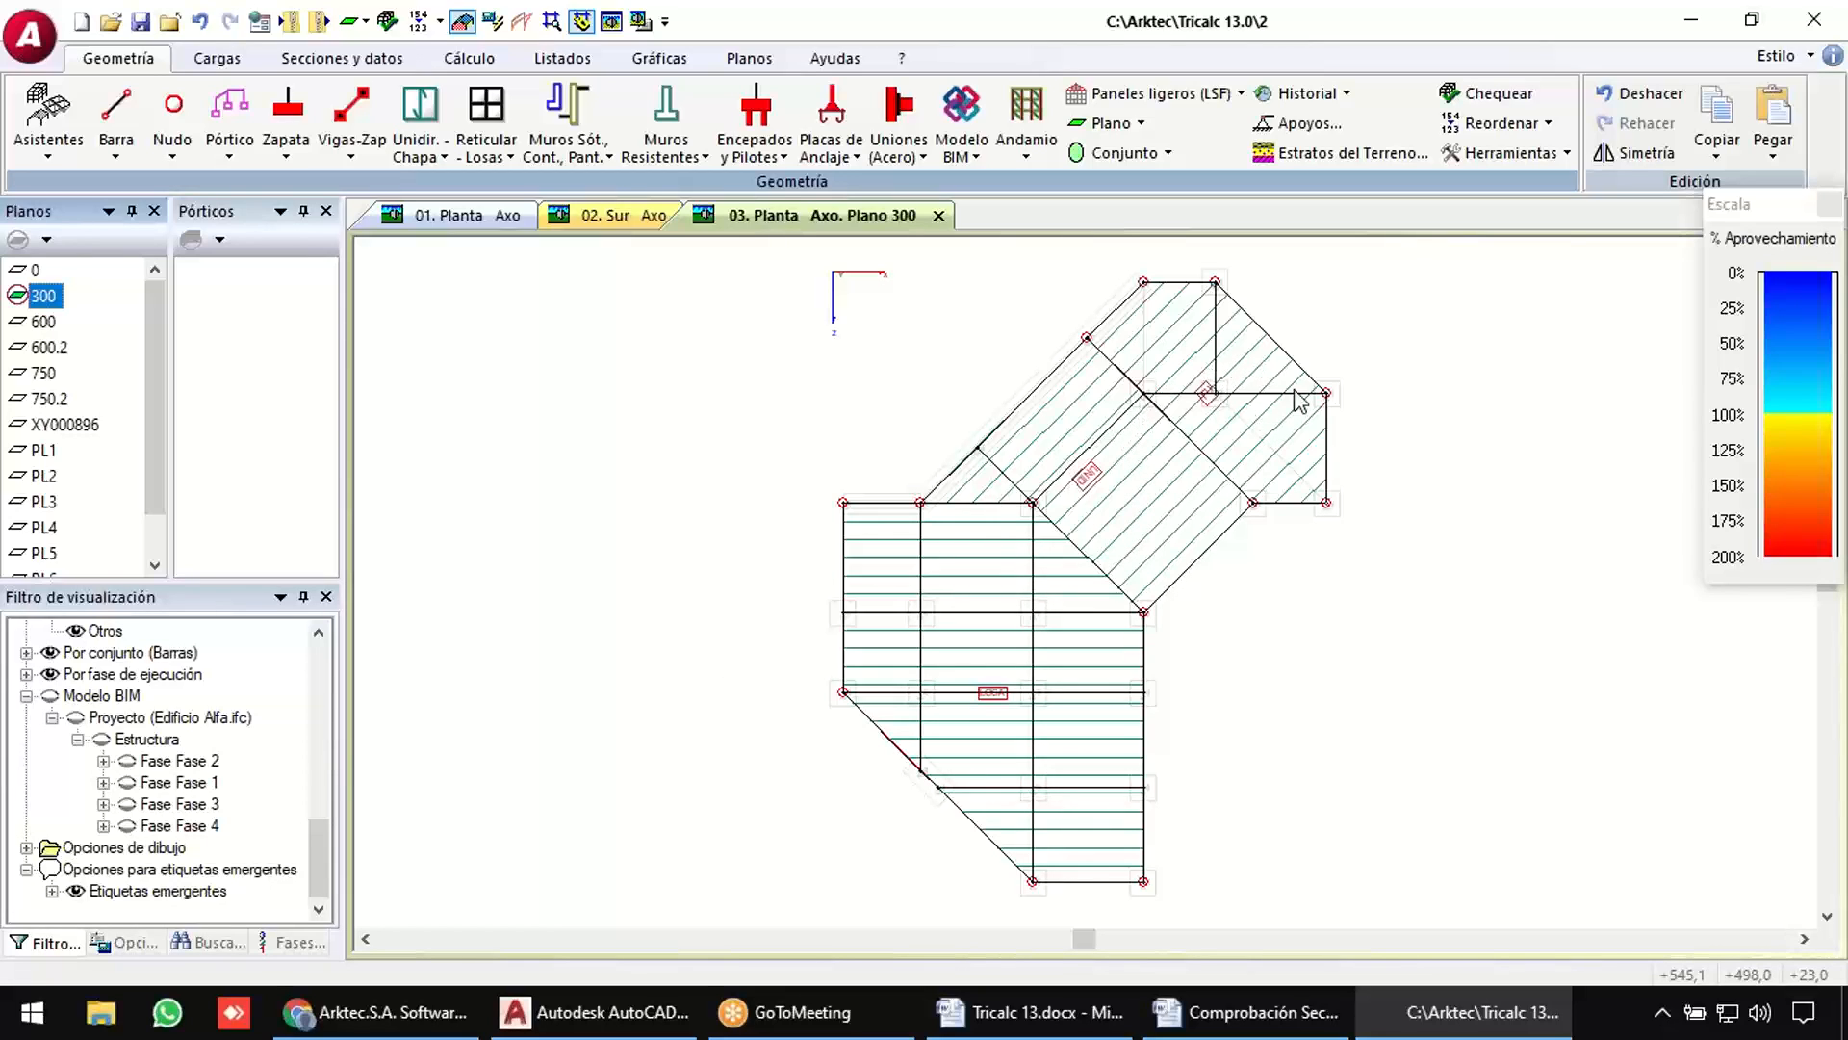
pyautogui.click(425, 147)
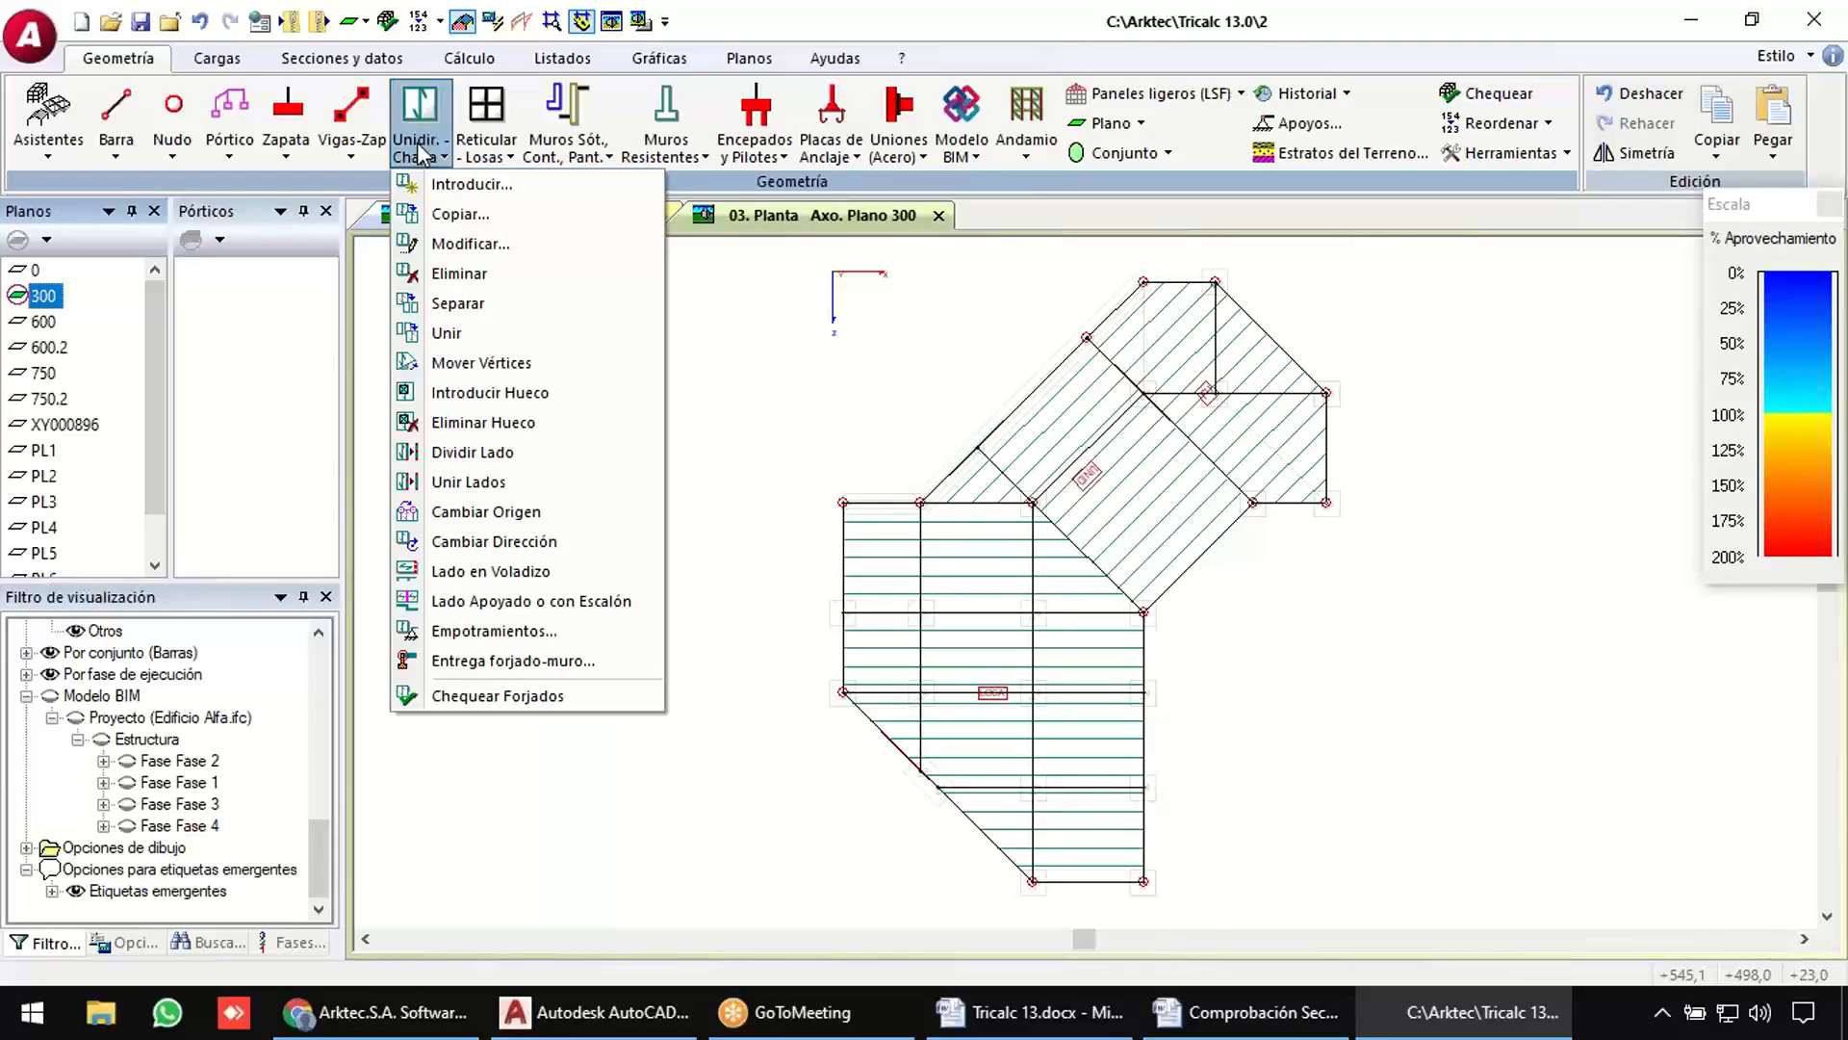
pyautogui.click(525, 541)
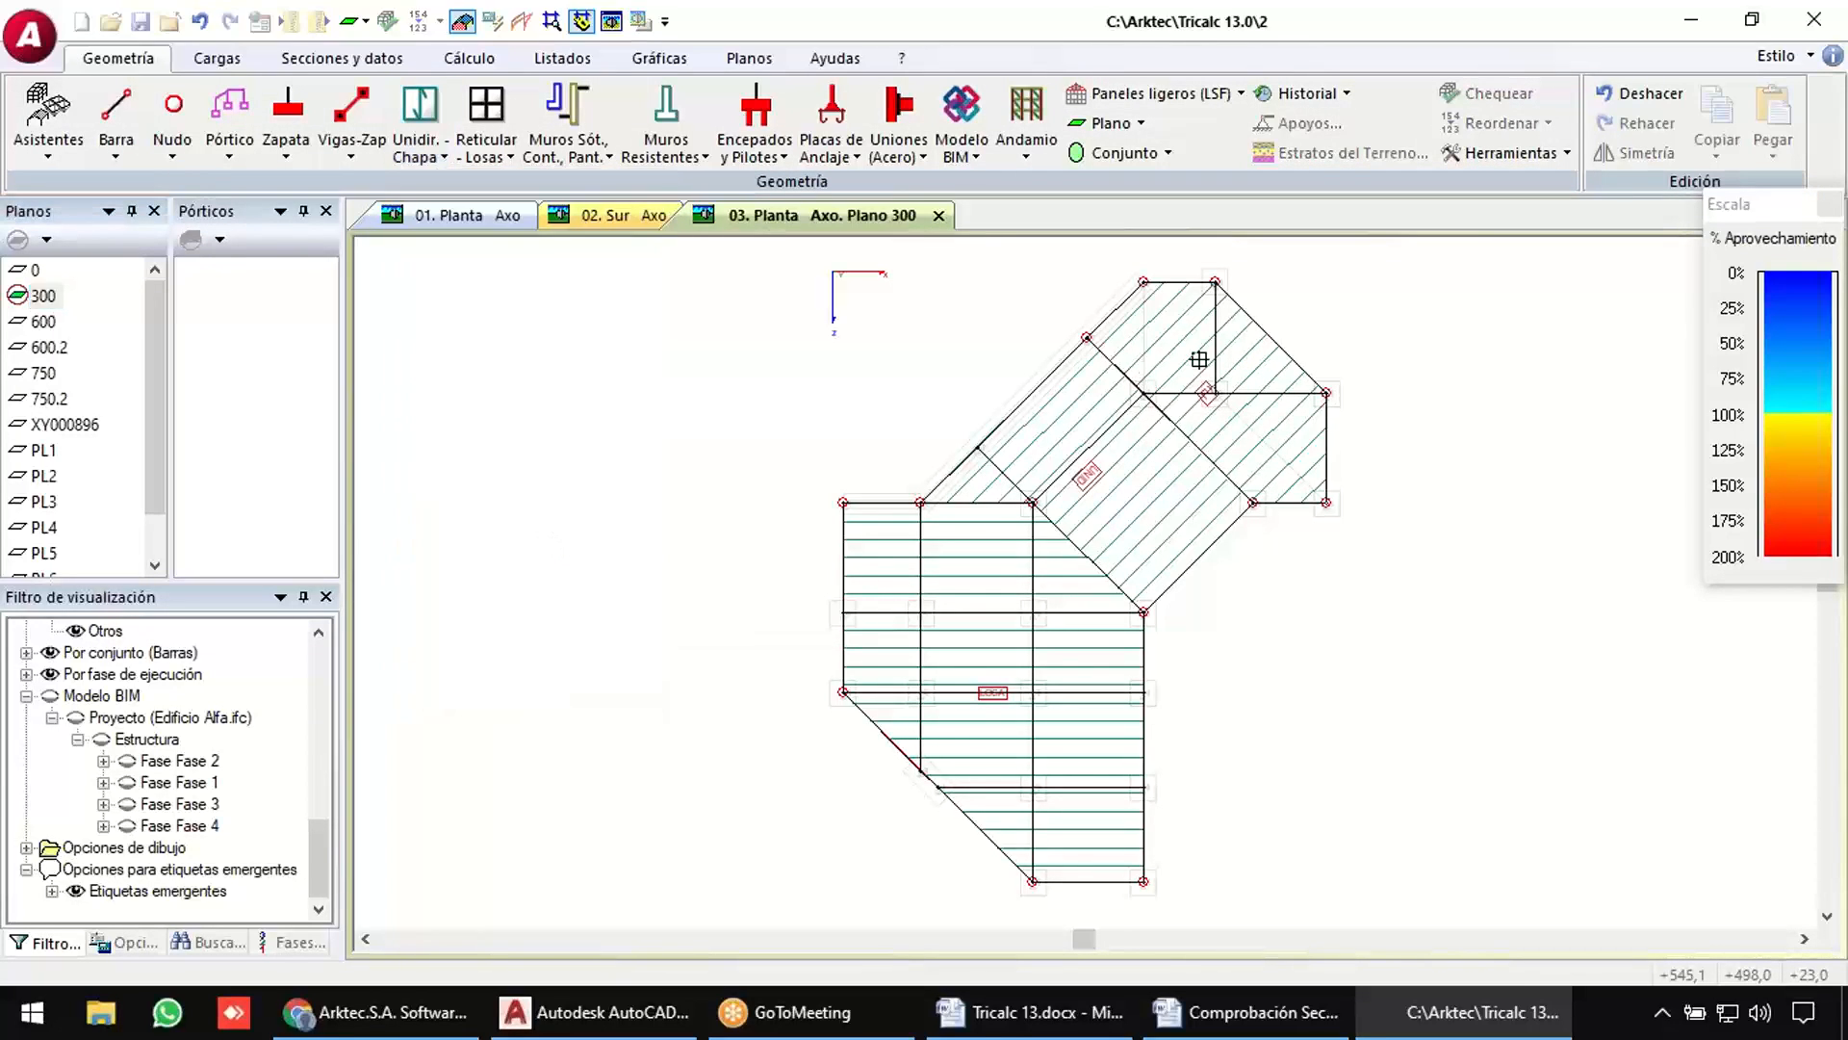
pyautogui.click(1193, 358)
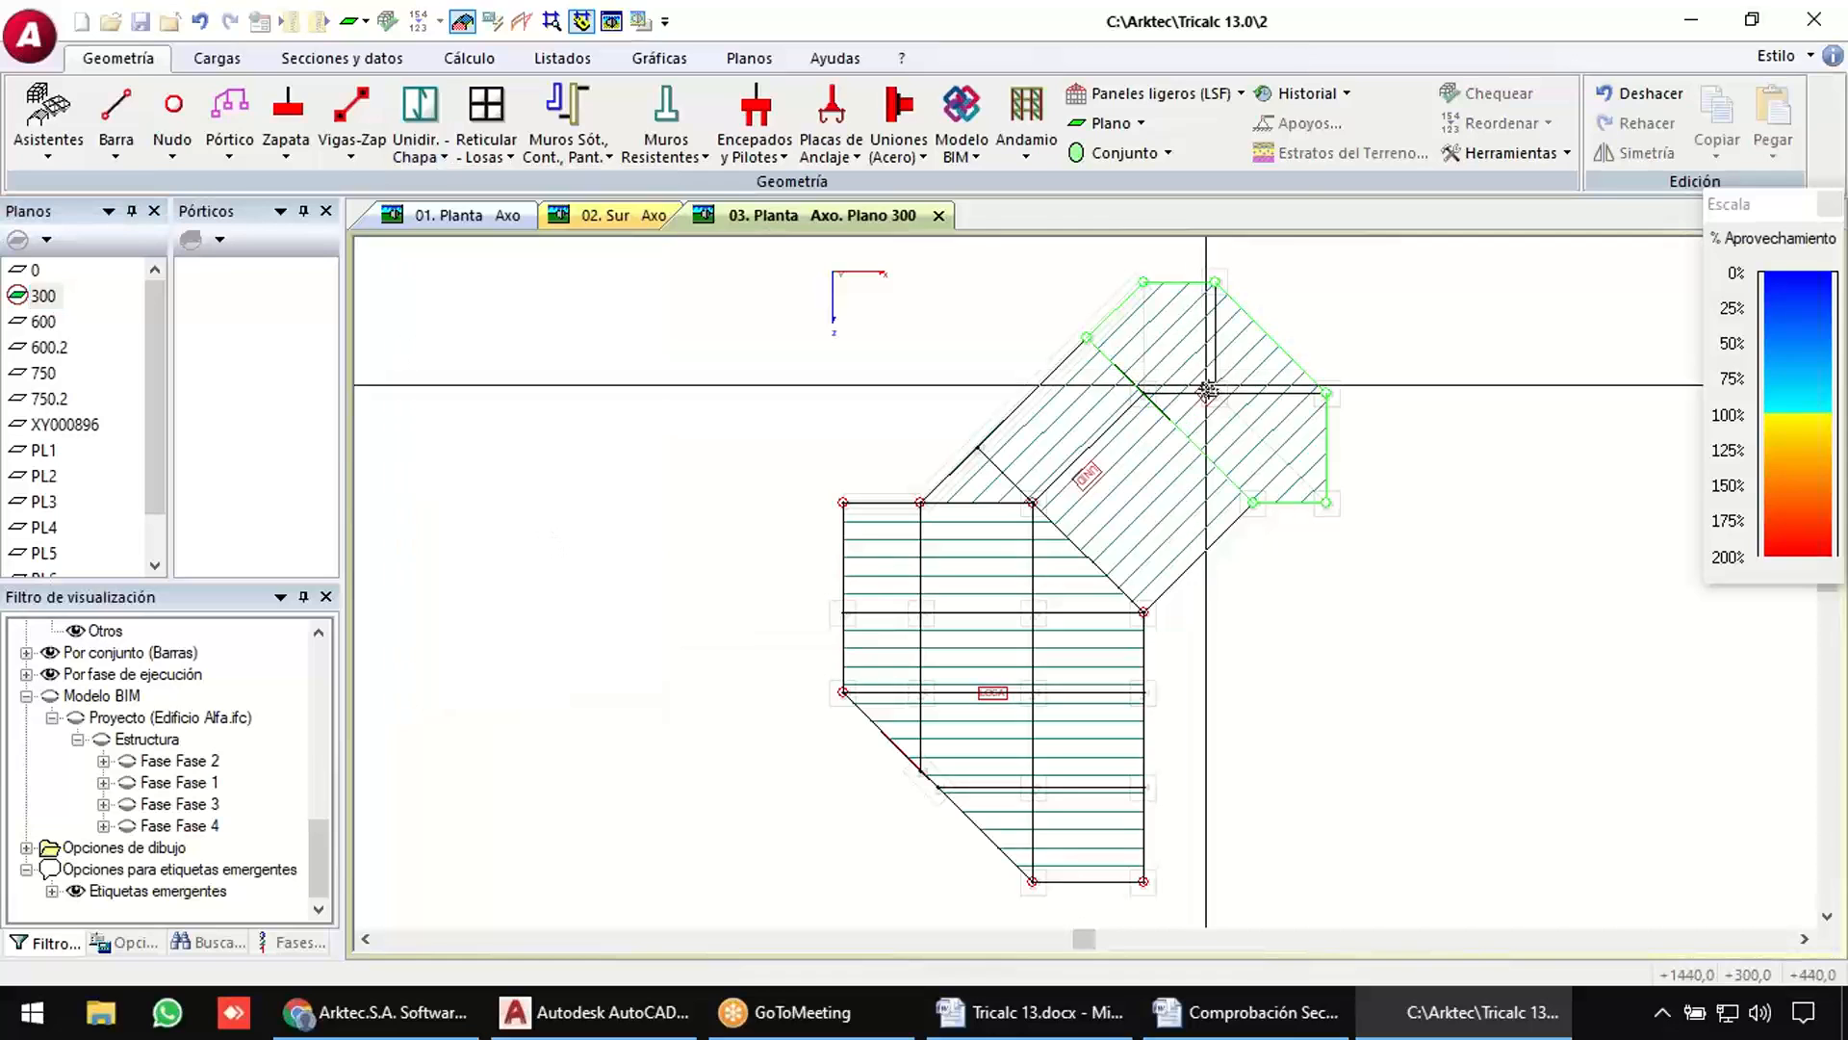
pyautogui.click(1325, 395)
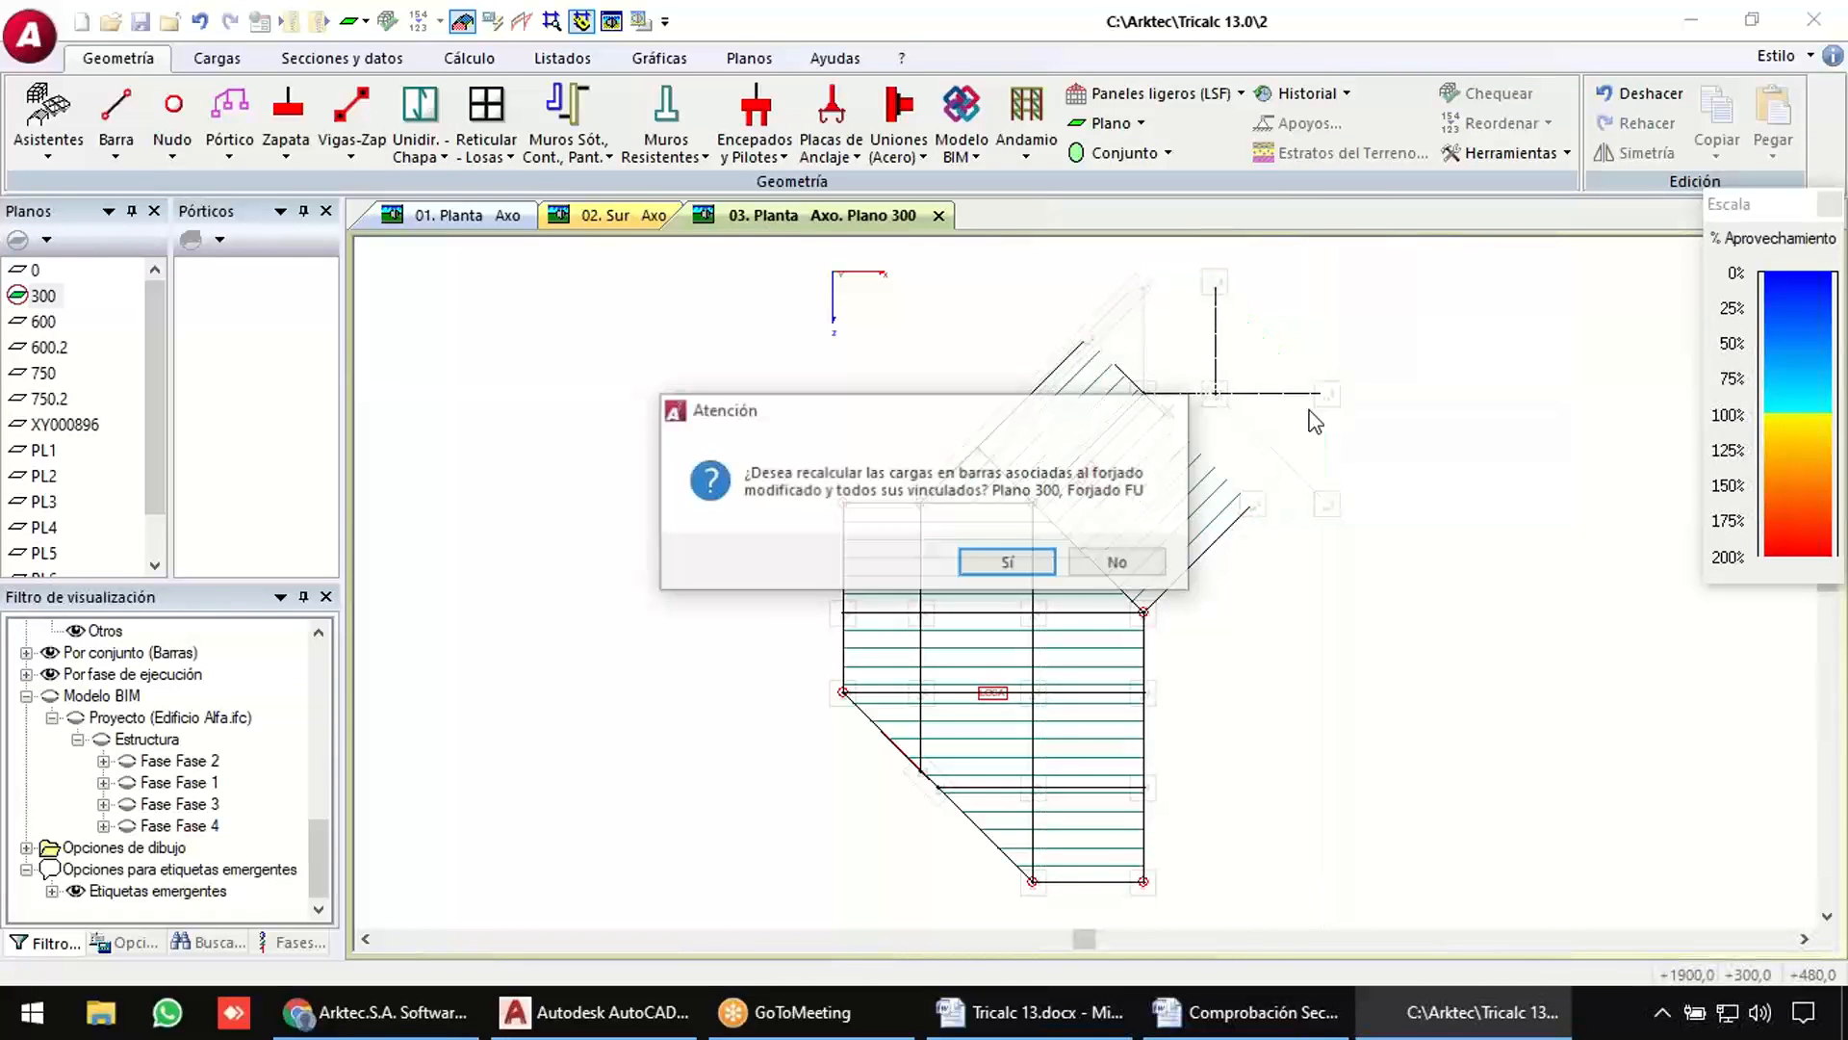
pyautogui.click(1026, 566)
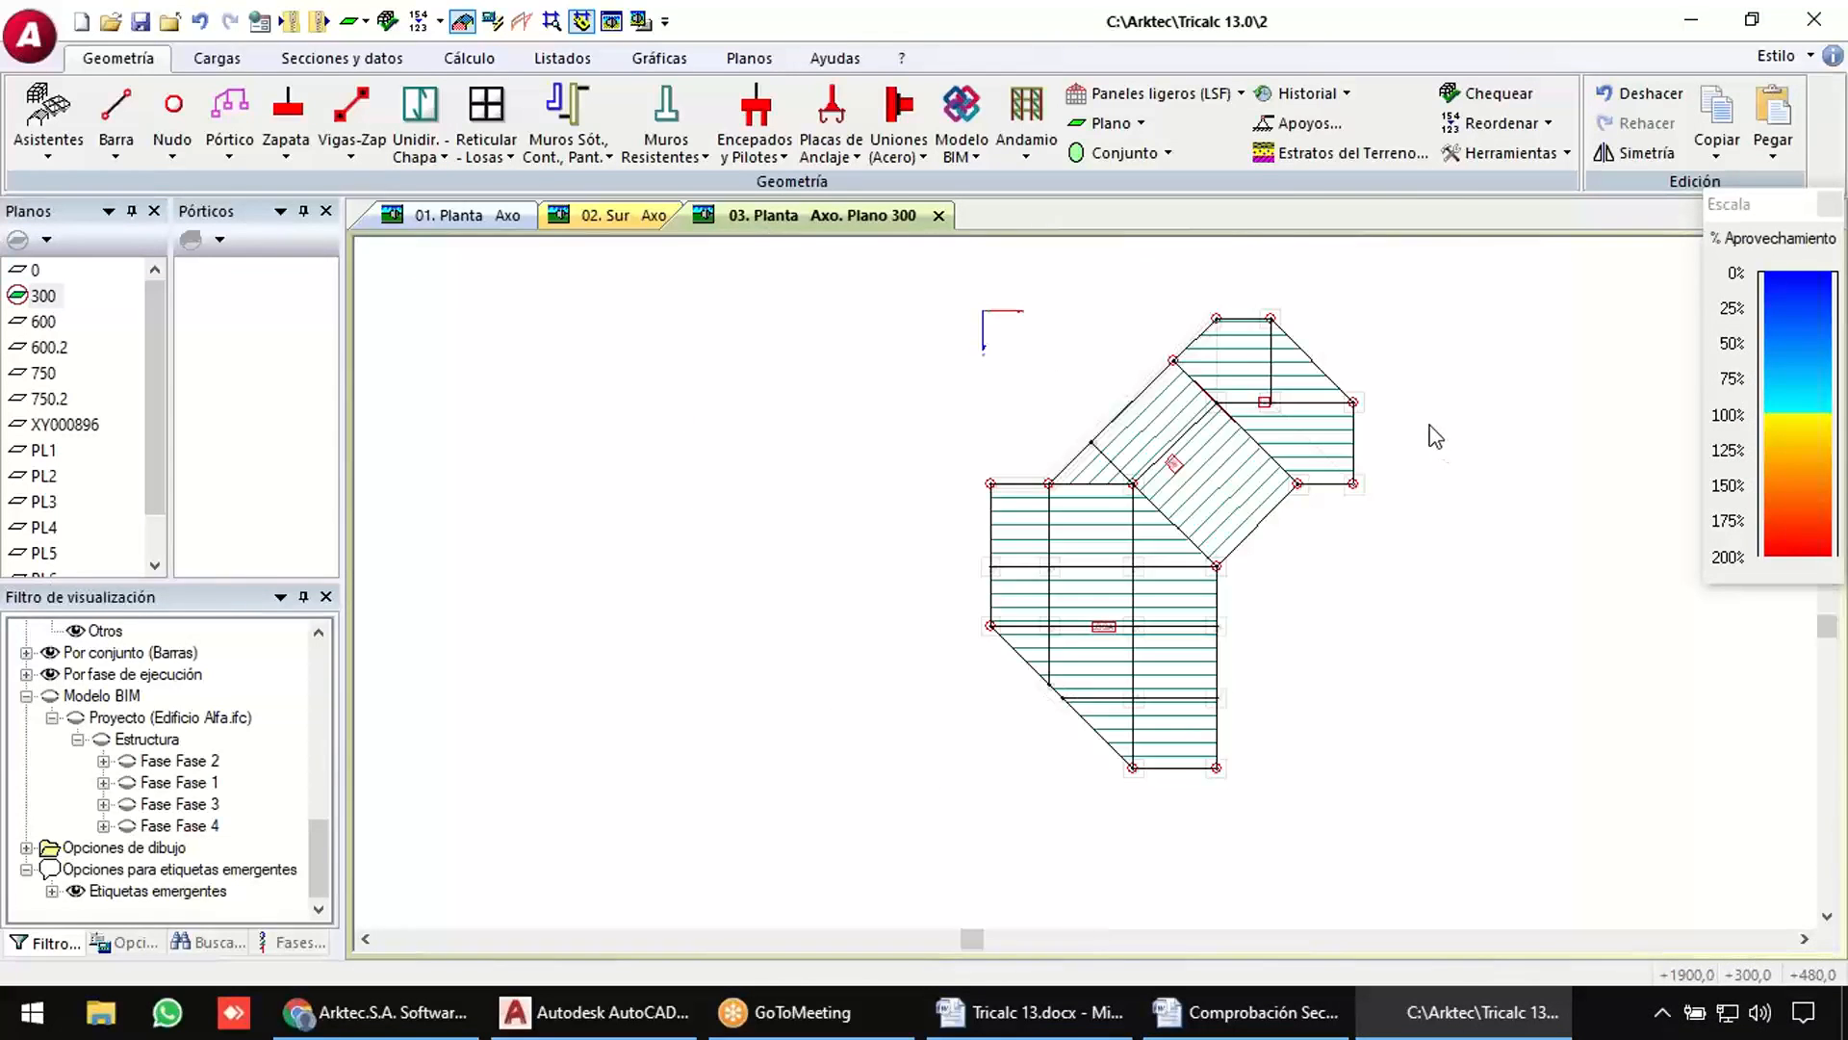
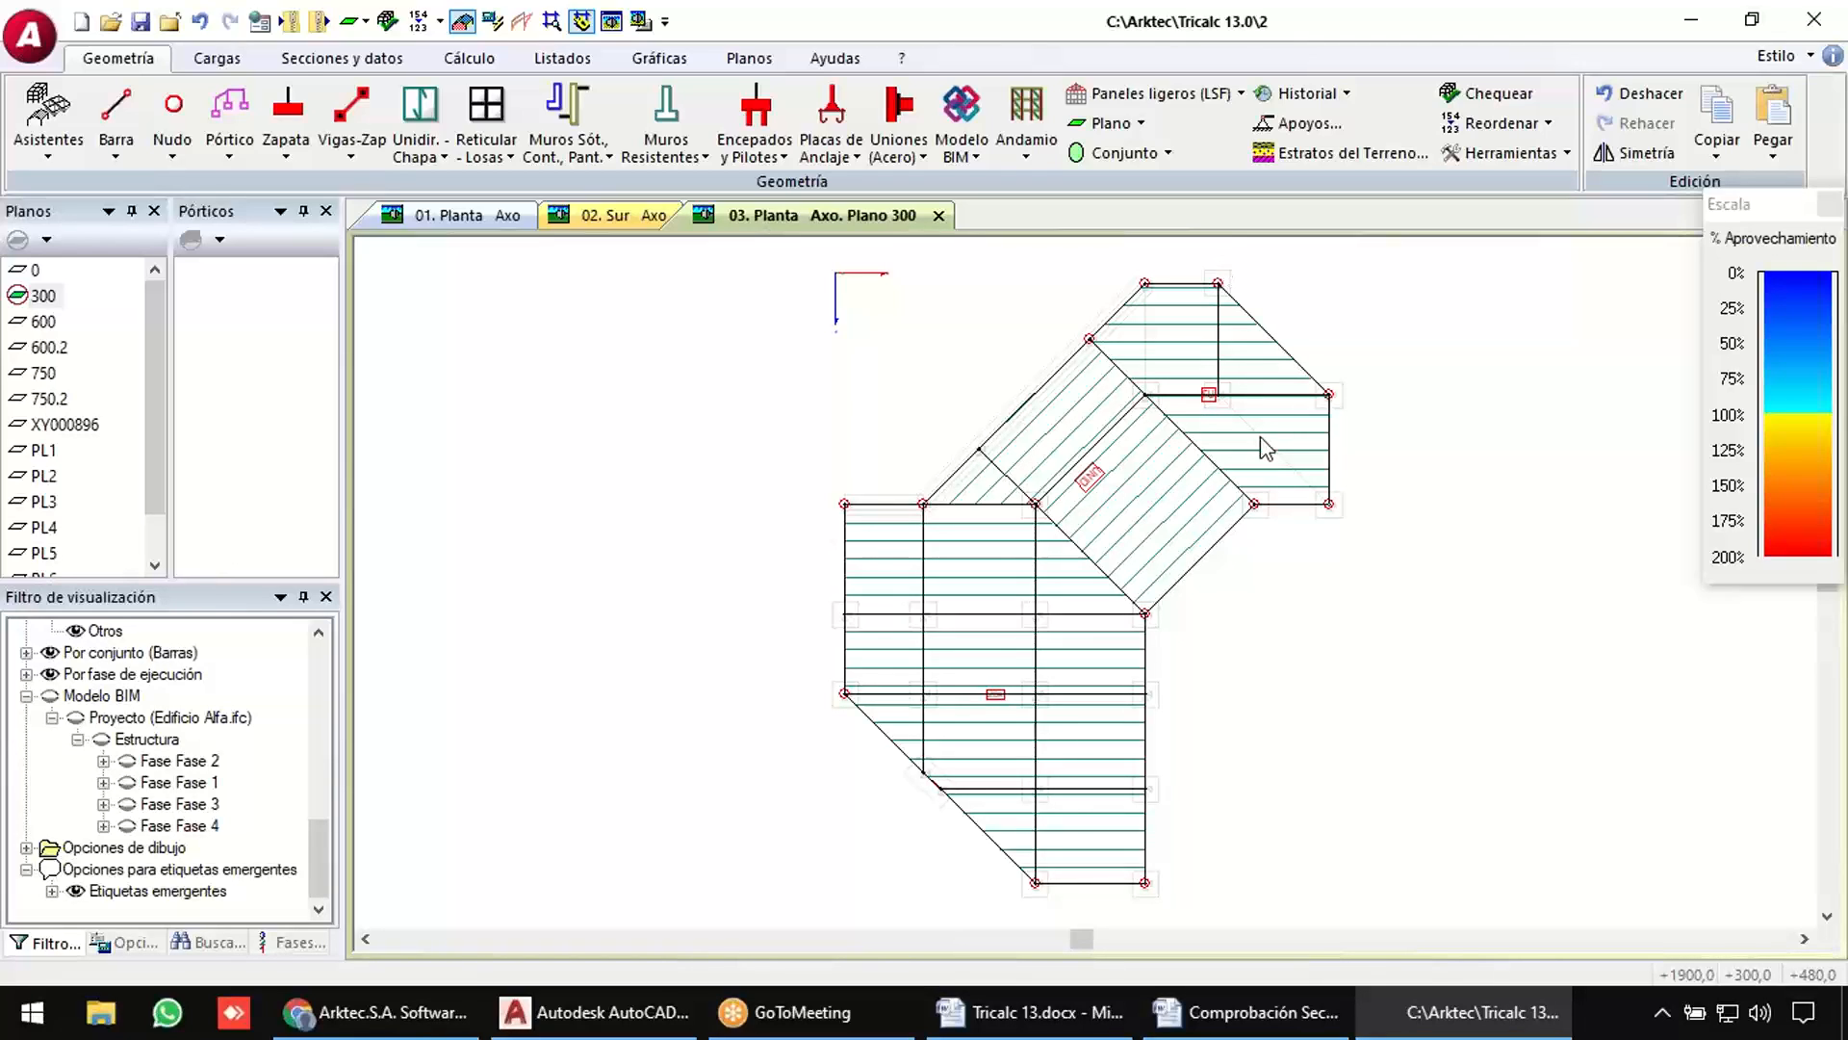
# Change the direction of the large UNID slab on plane 600 to parallel to the X axis, recalculating its bar loads.
pyautogui.click(40, 324)
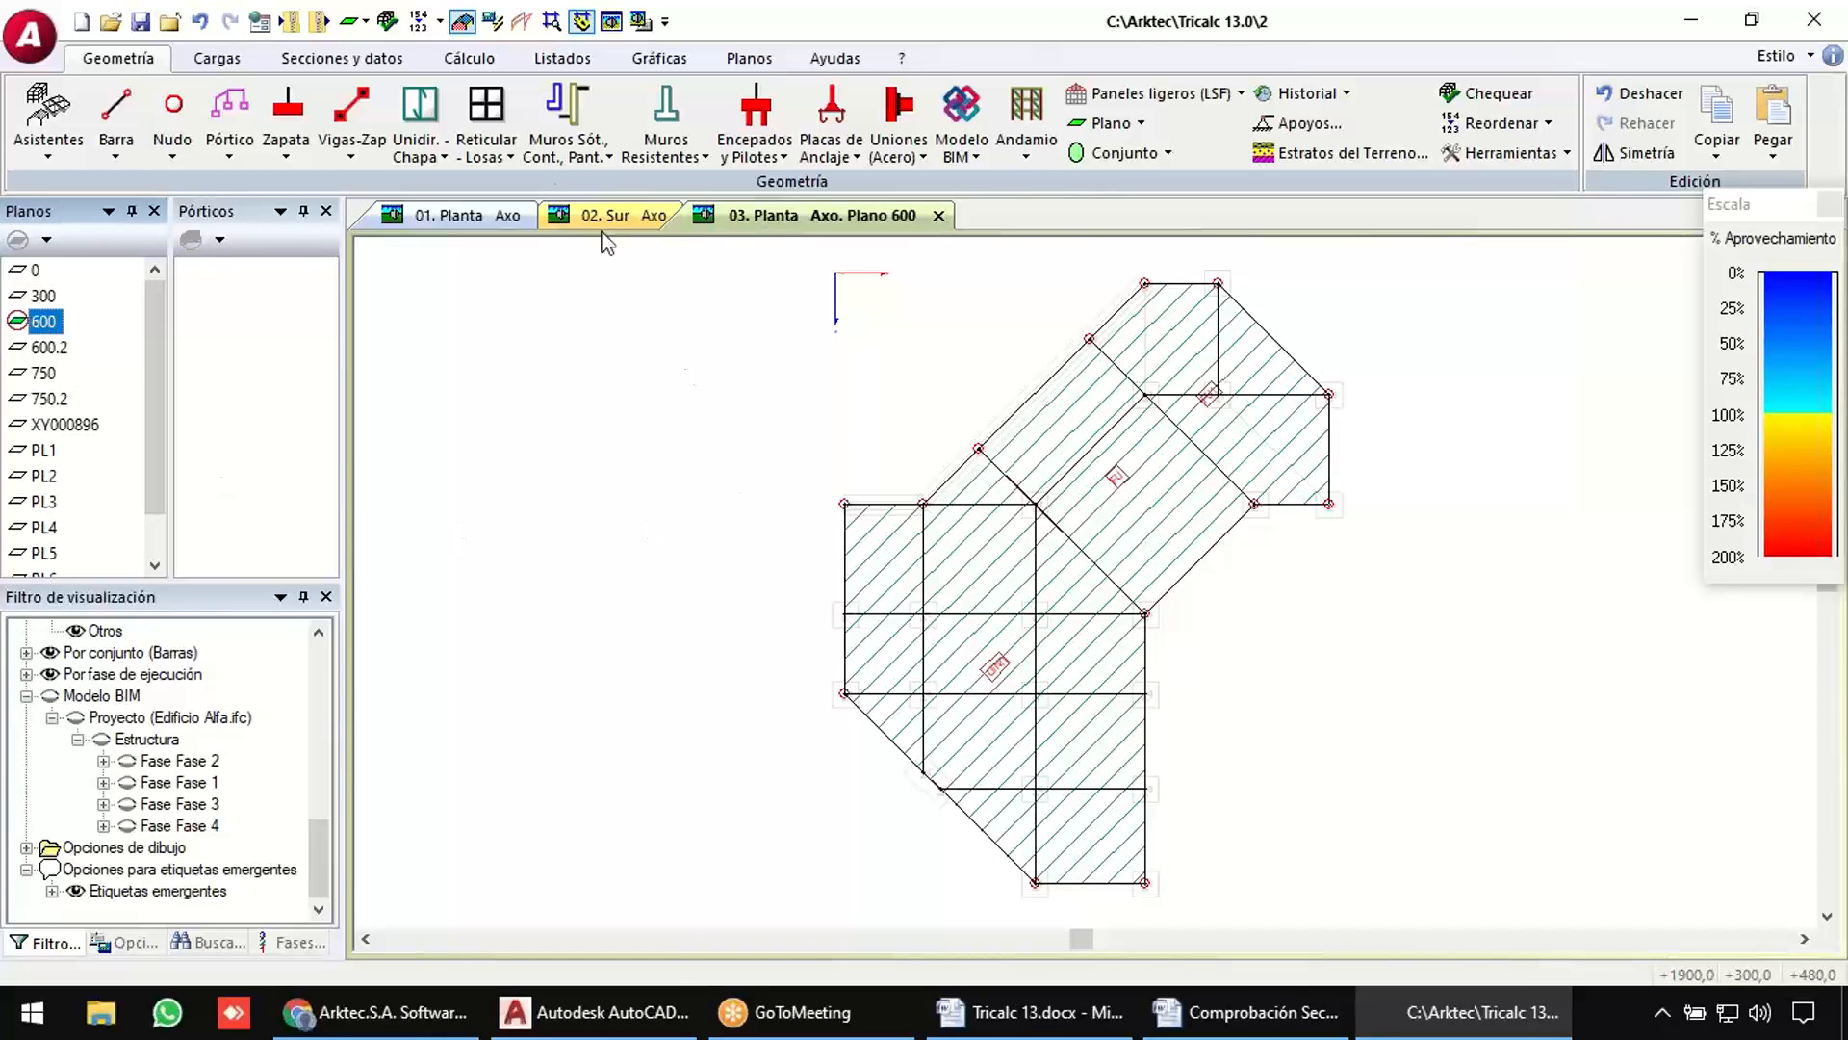
pyautogui.click(416, 149)
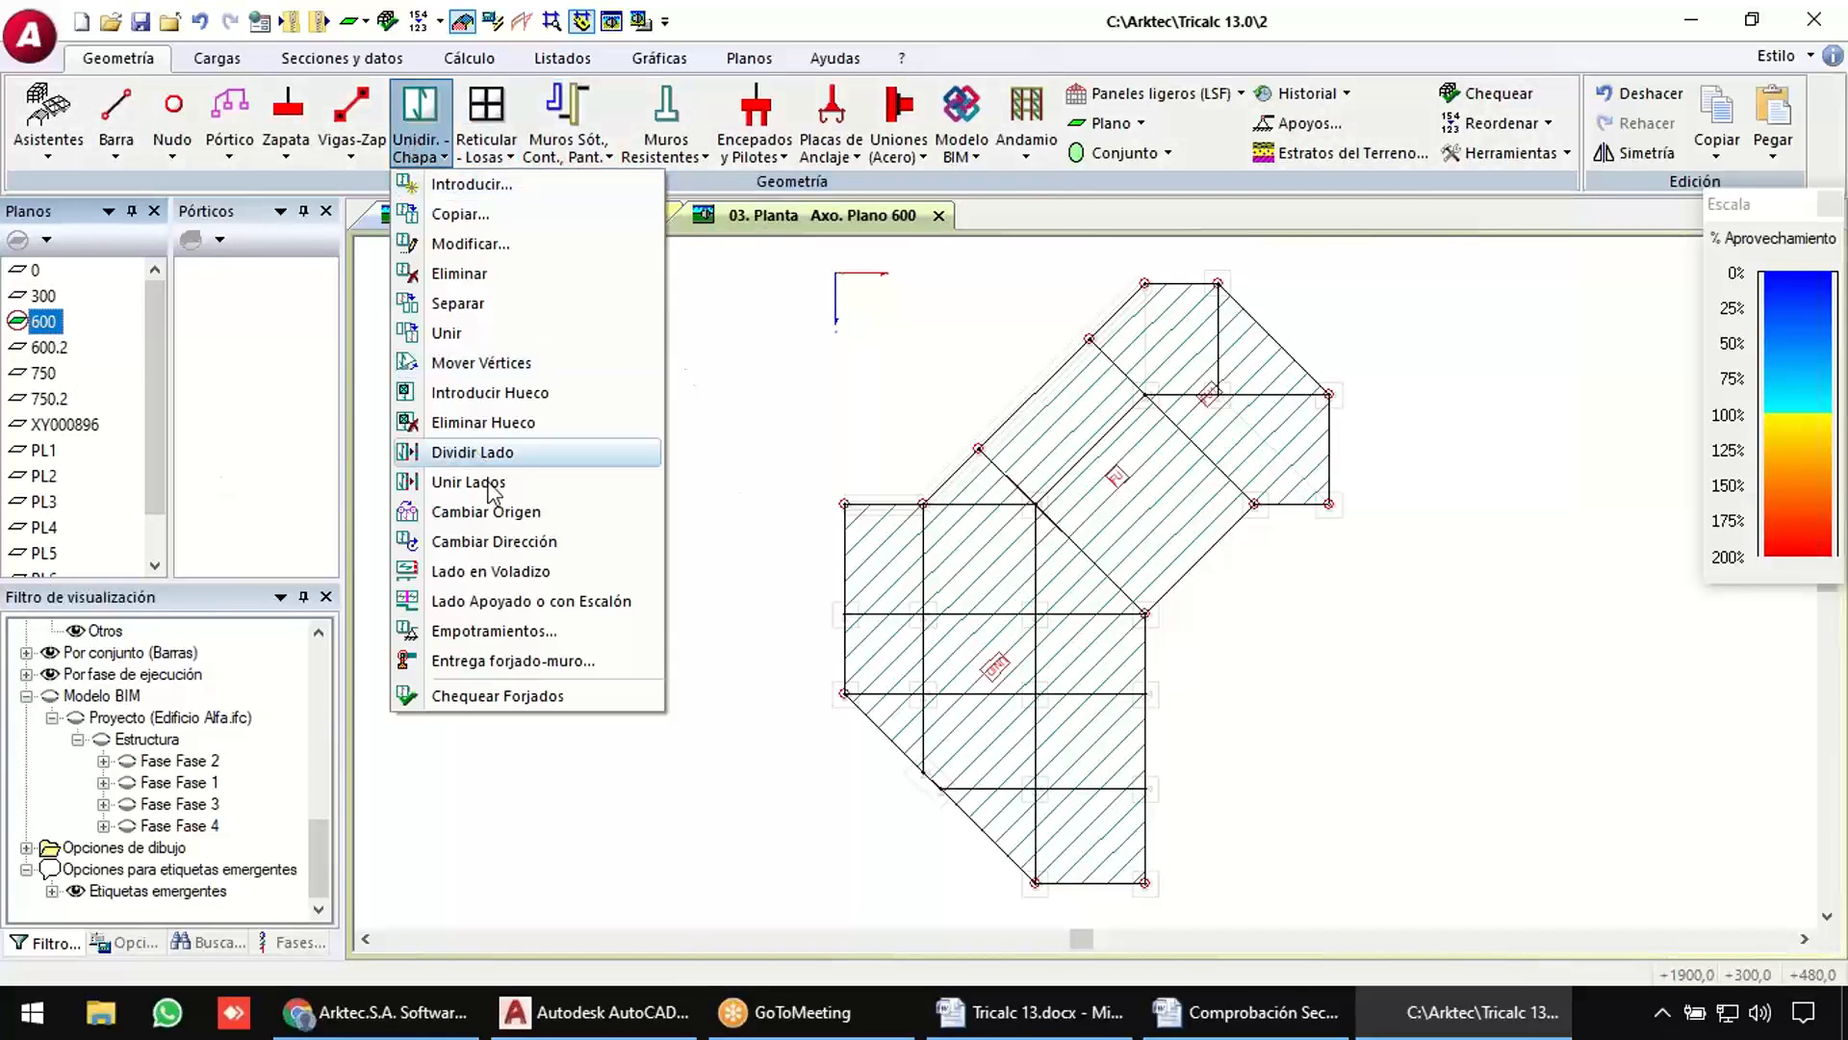
pyautogui.click(539, 540)
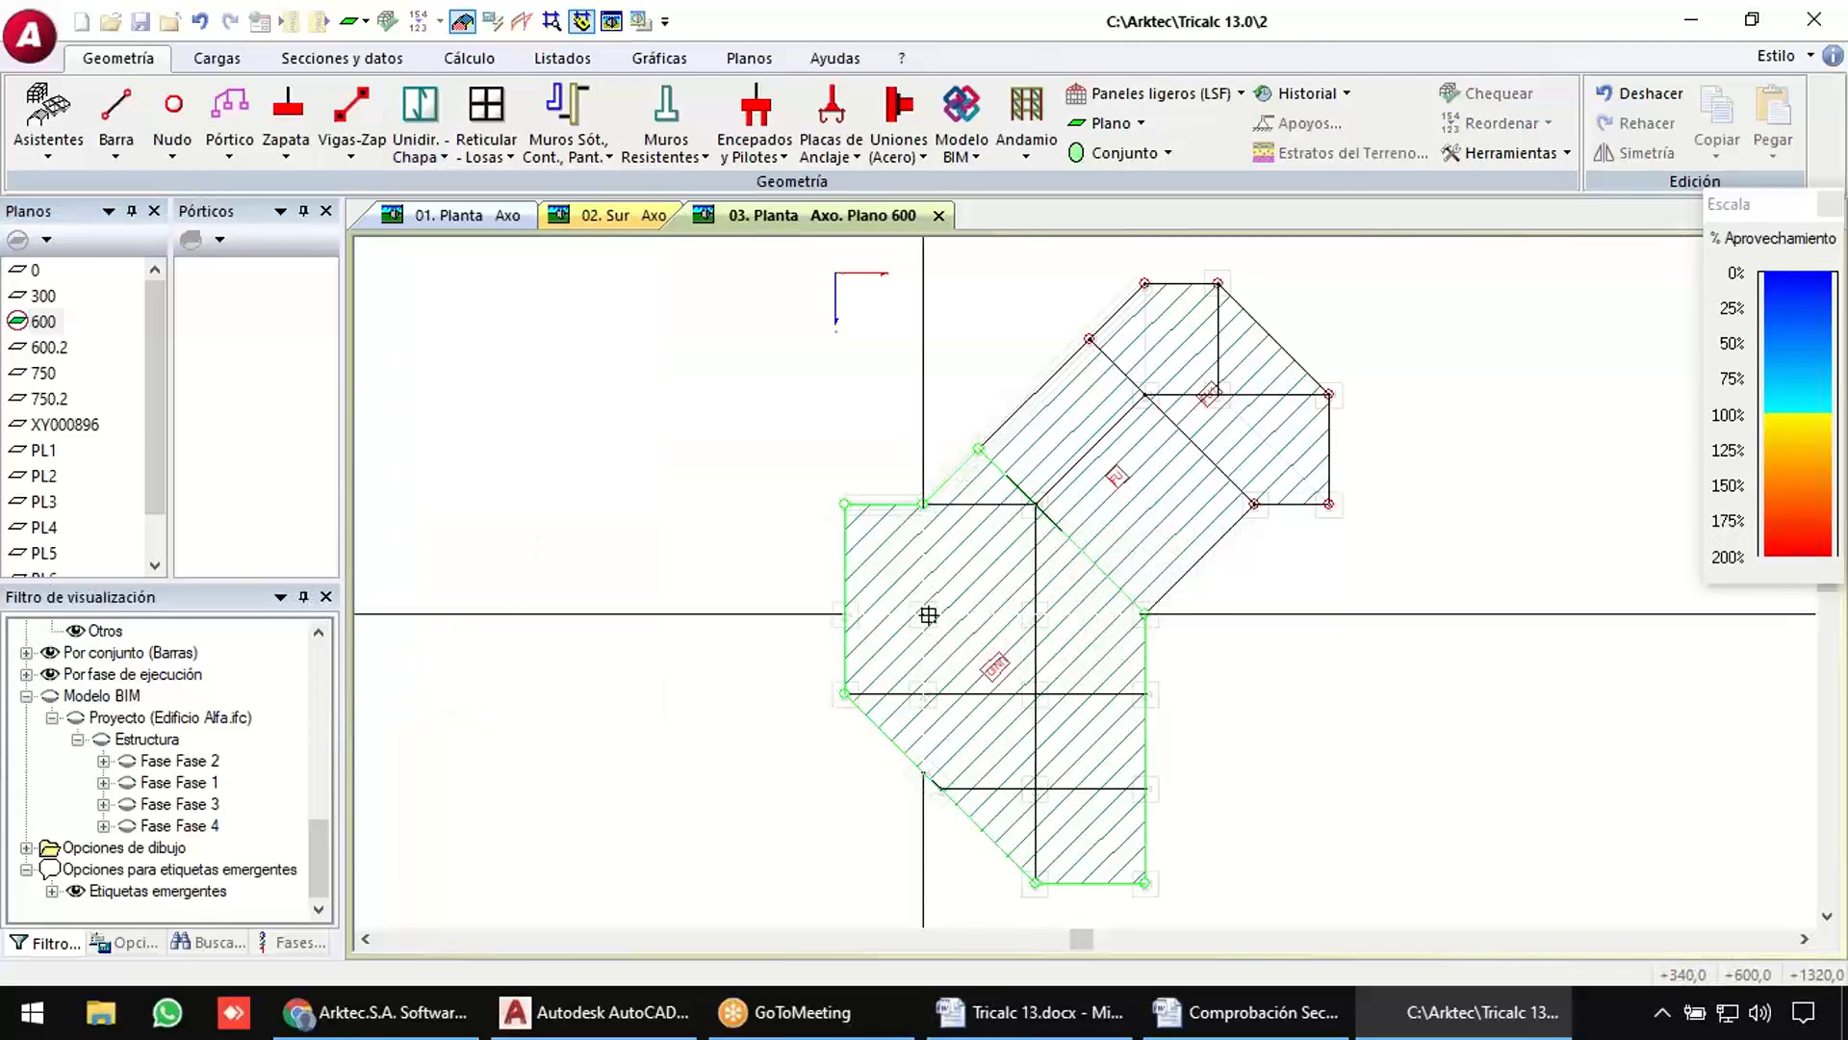
pyautogui.click(1038, 626)
pyautogui.click(1010, 560)
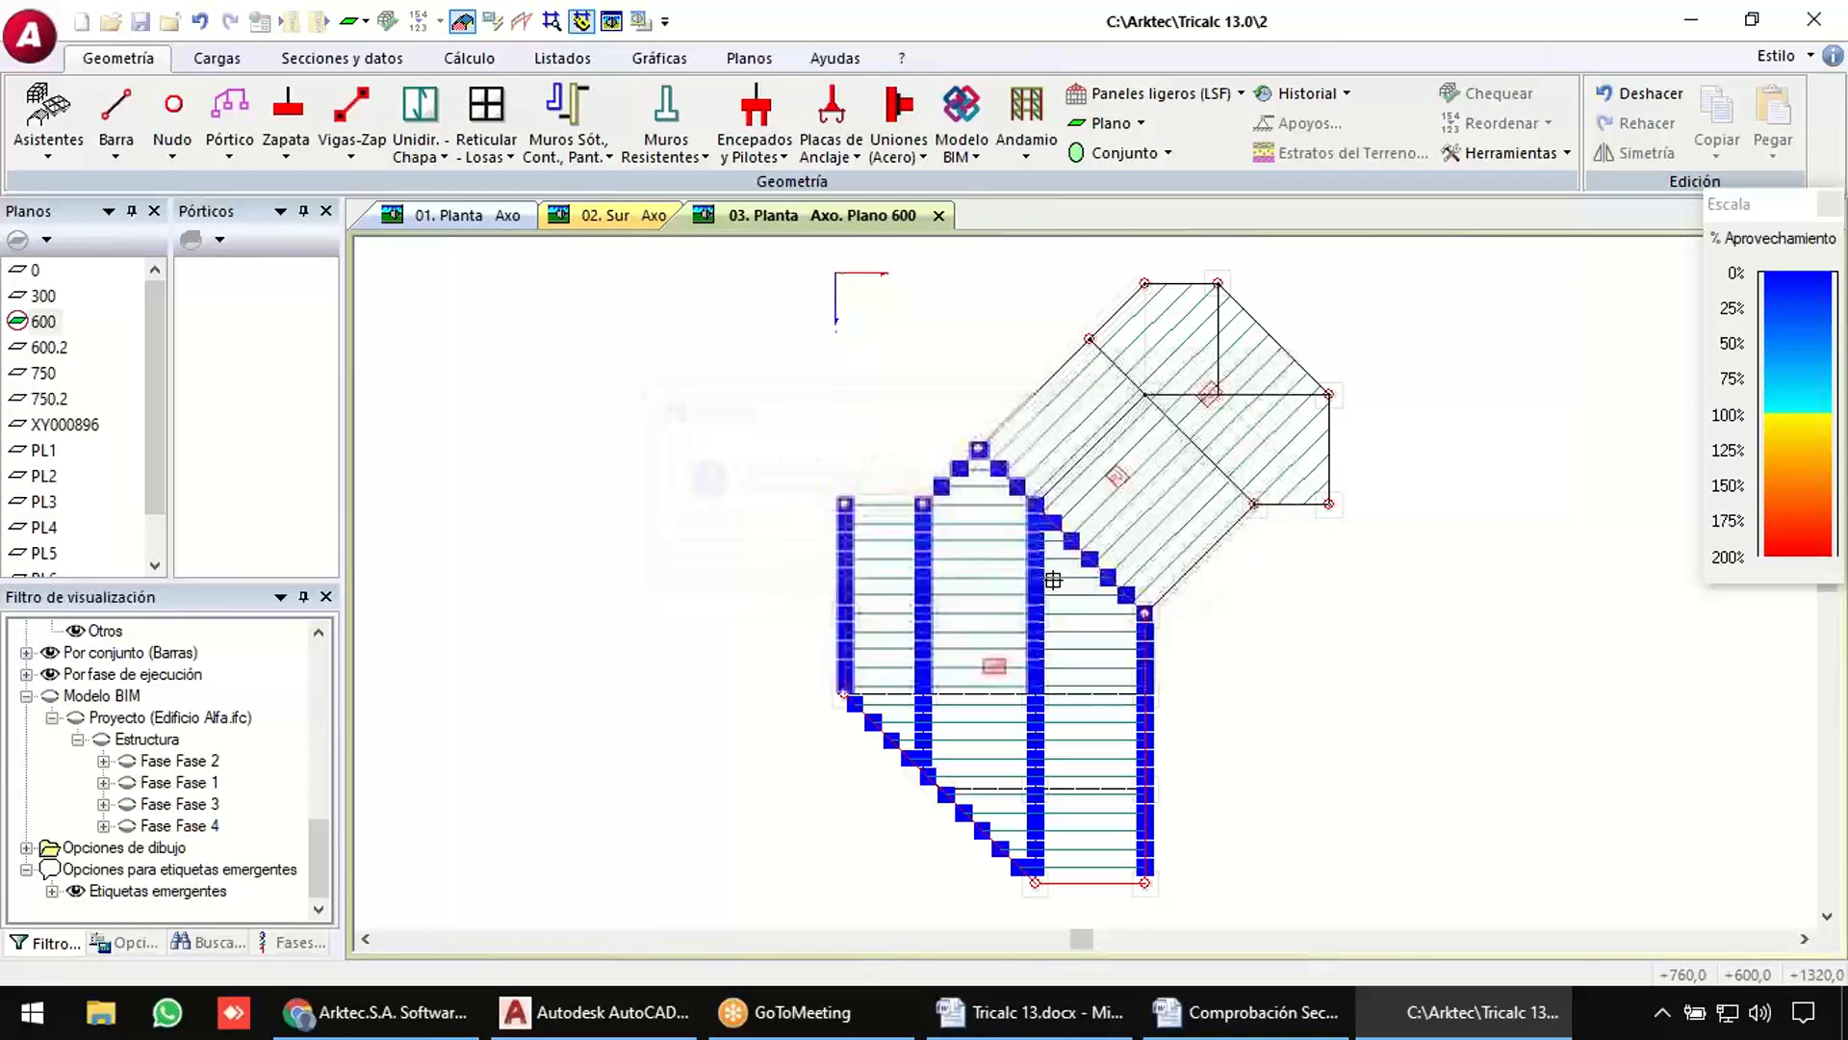
pyautogui.scroll(-2, 1155, 535)
pyautogui.scroll(2, 1155, 535)
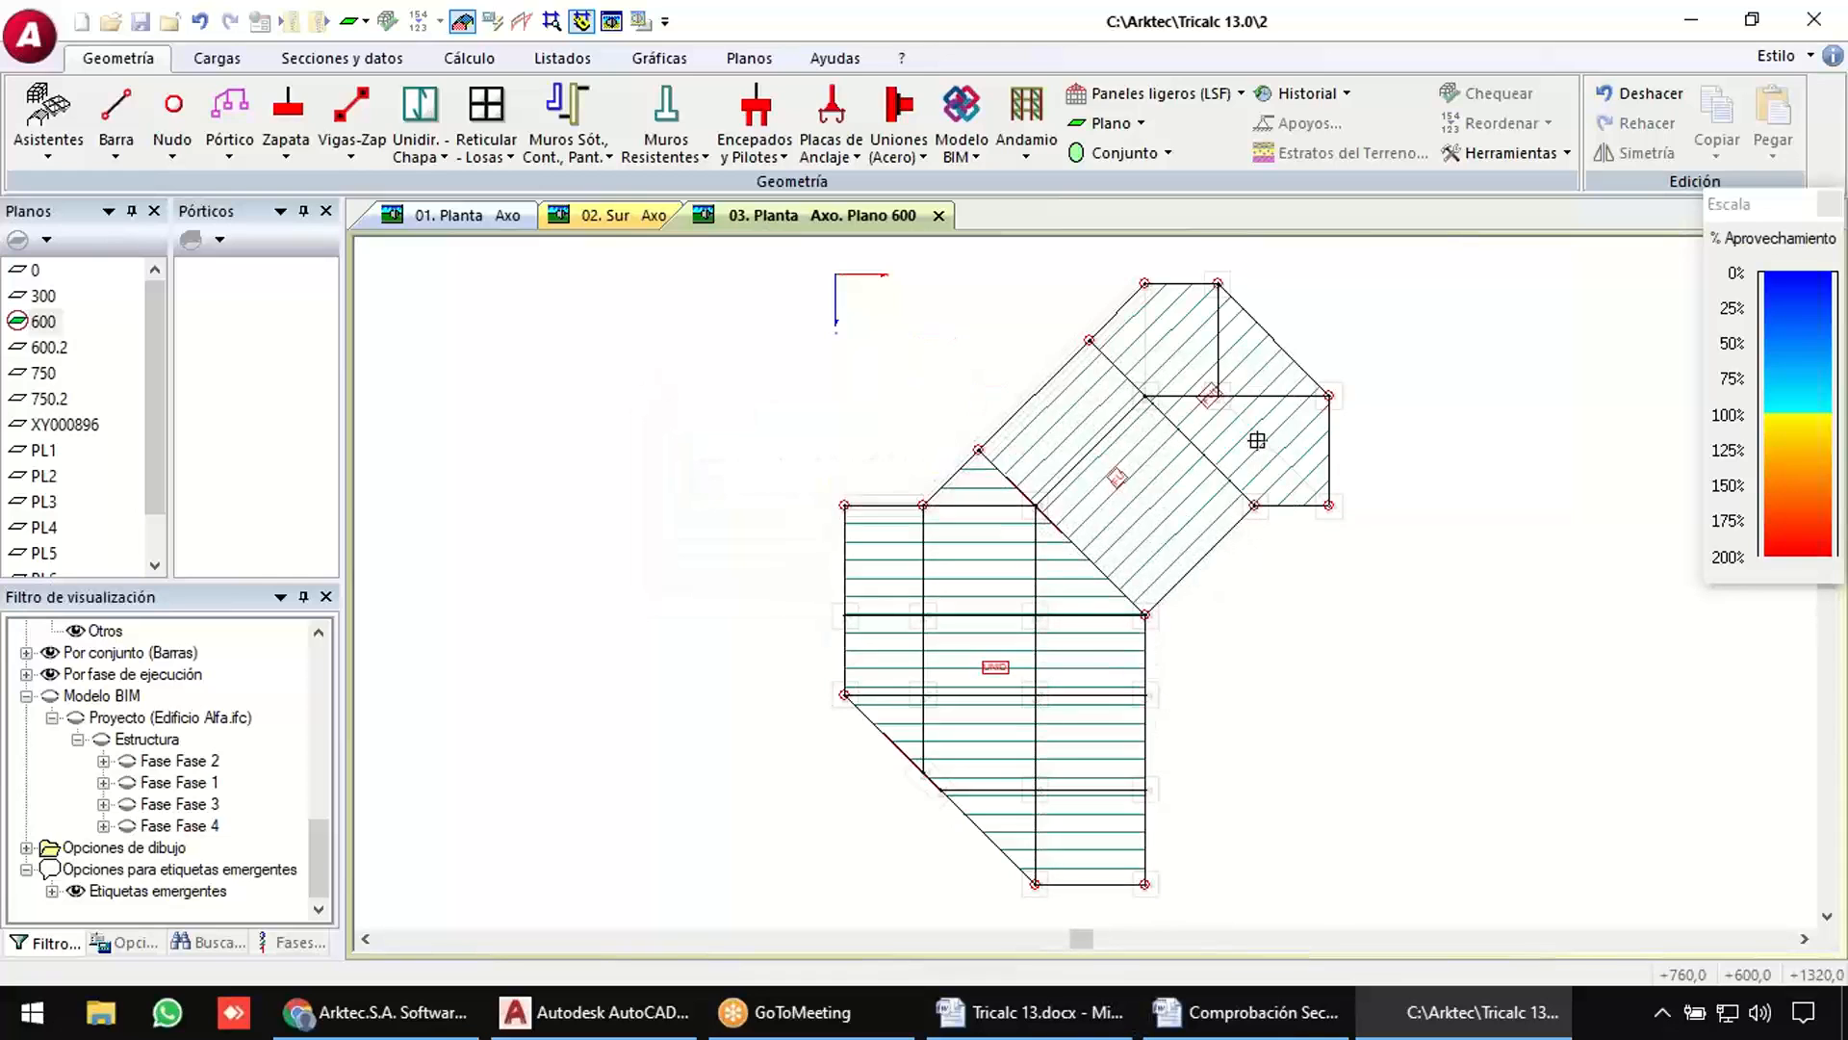
# Align the direction of the end slab FU1 on plane 600 with the X axis and recalculate its bar loads.
pyautogui.click(1331, 394)
pyautogui.click(1114, 561)
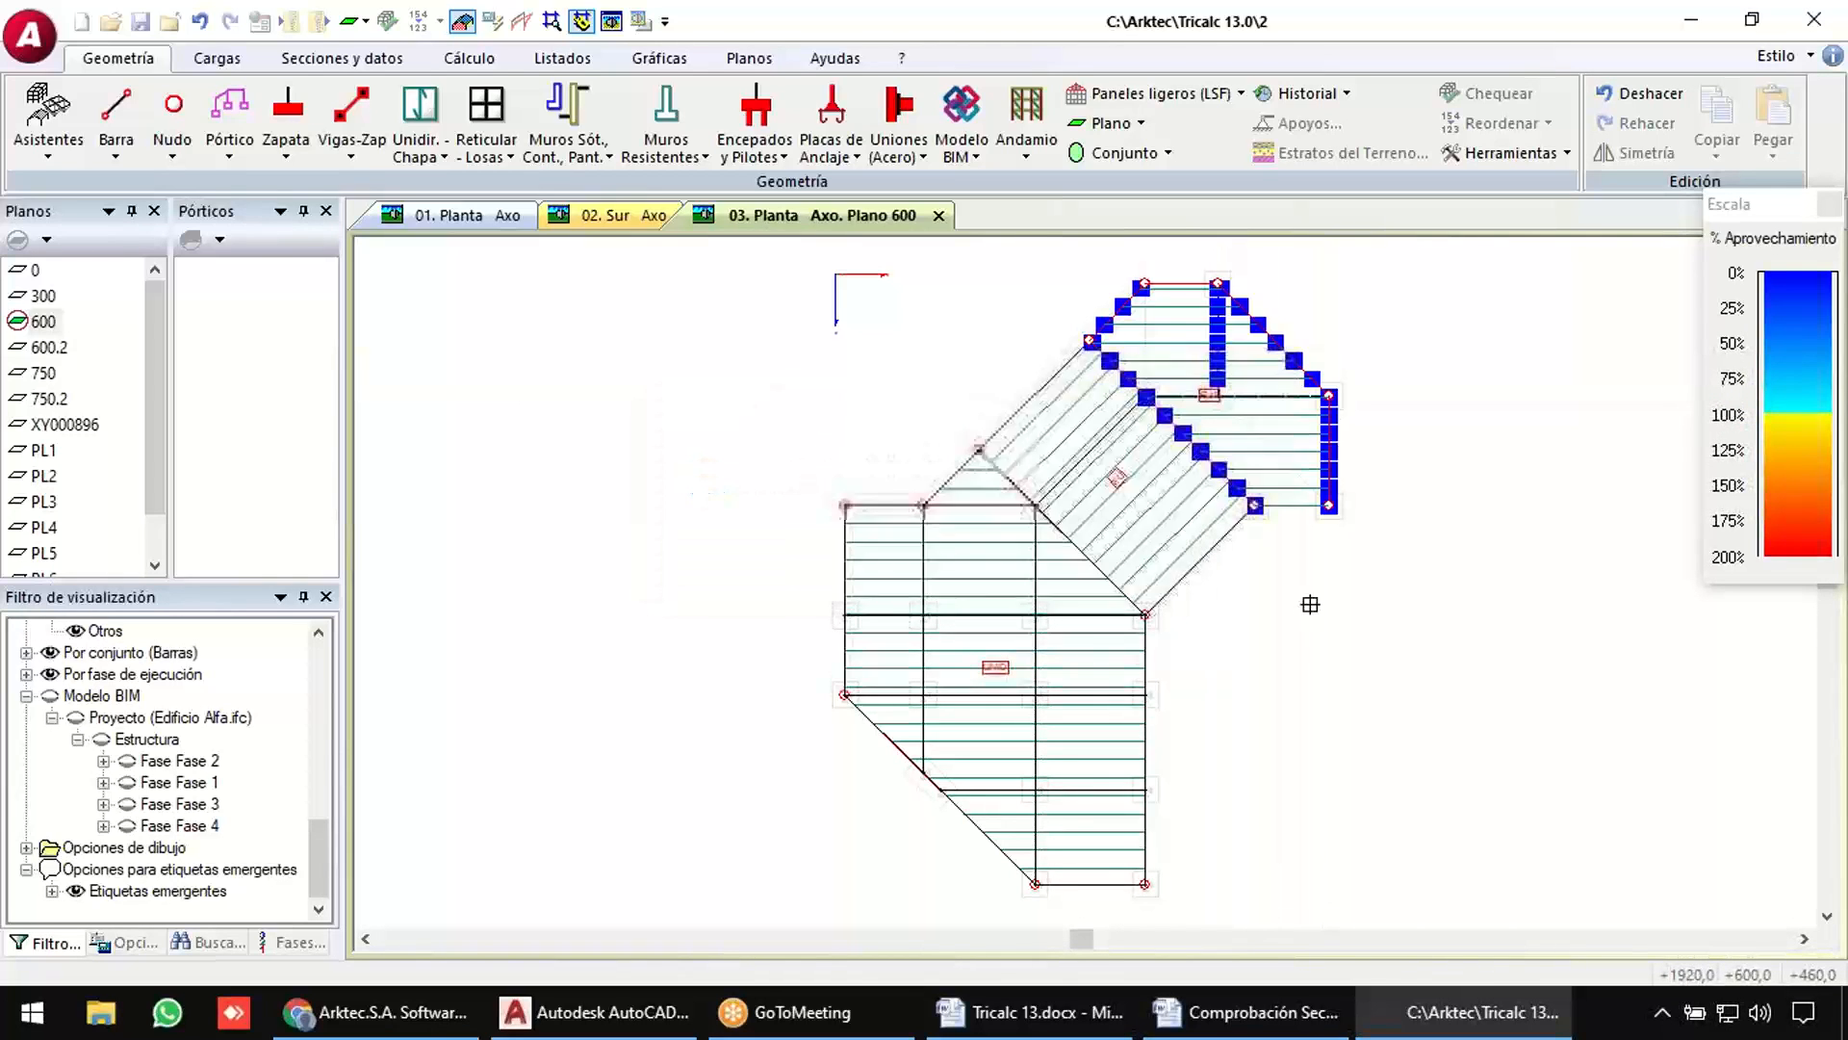
pyautogui.scroll(-2, 1304, 604)
pyautogui.scroll(1, 1298, 609)
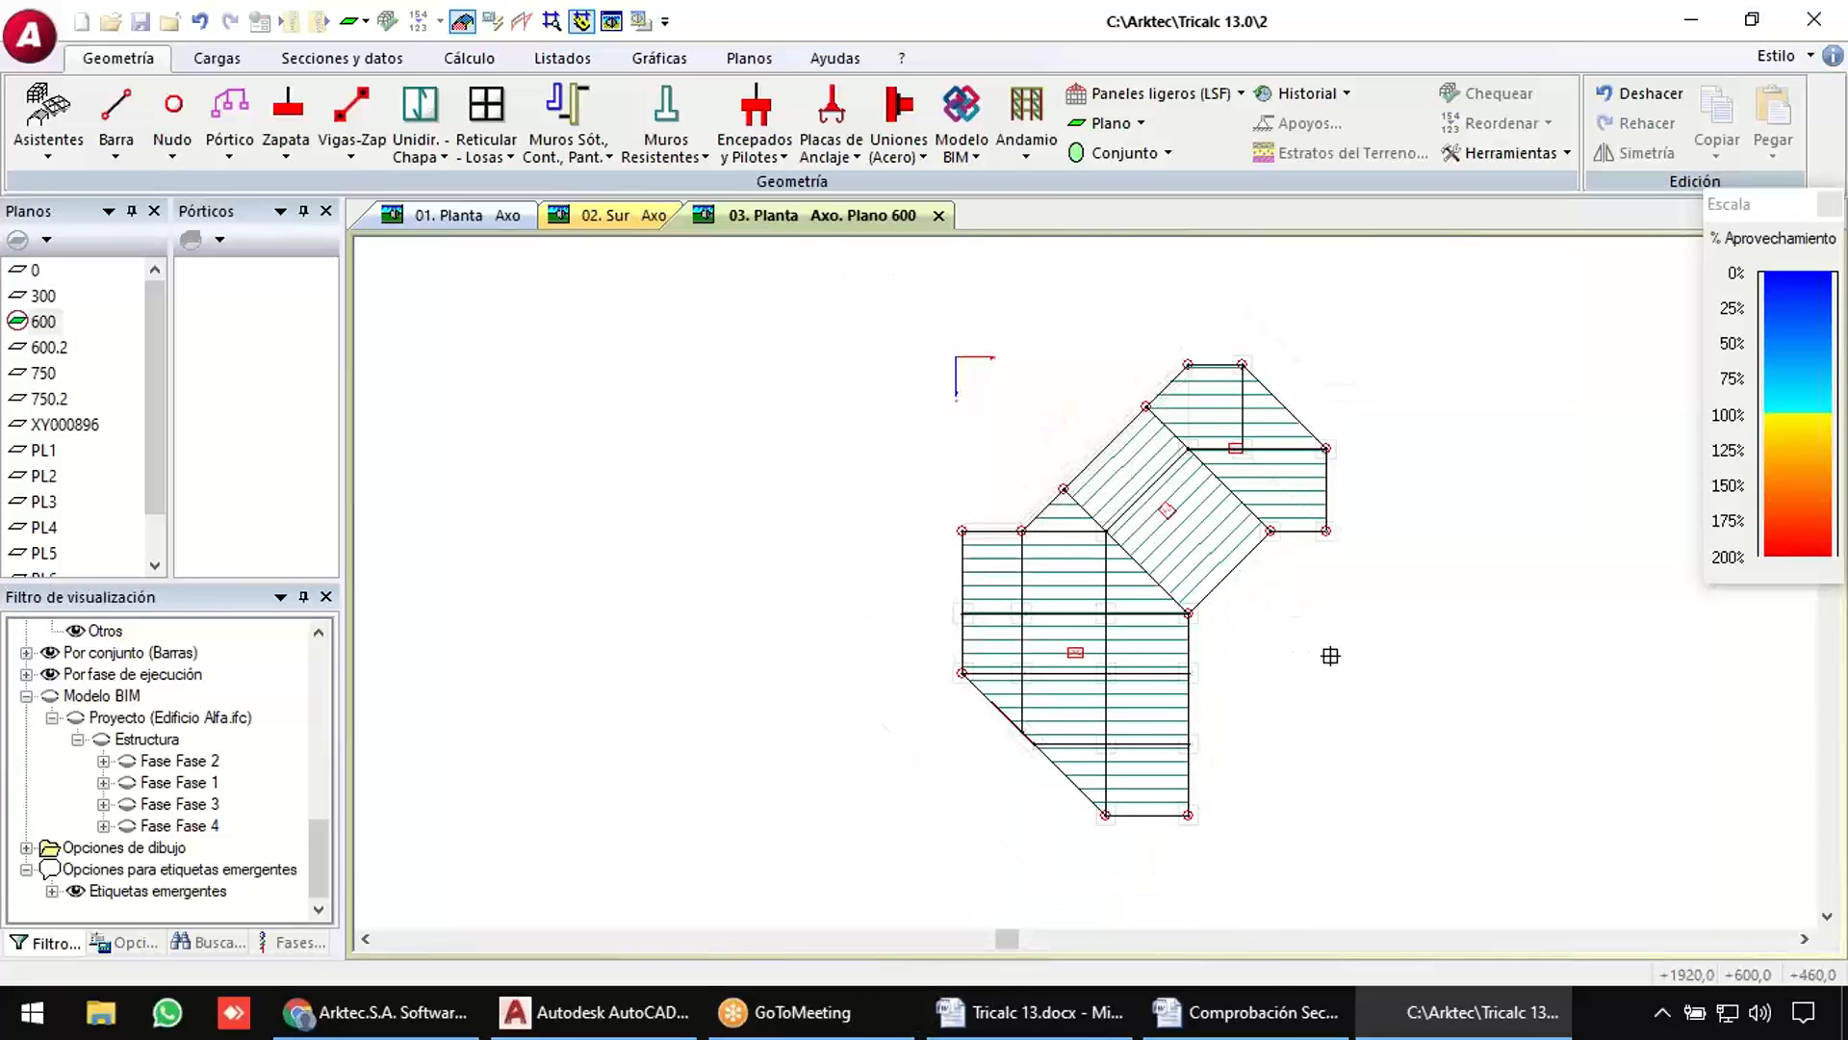
pyautogui.press('Escape')
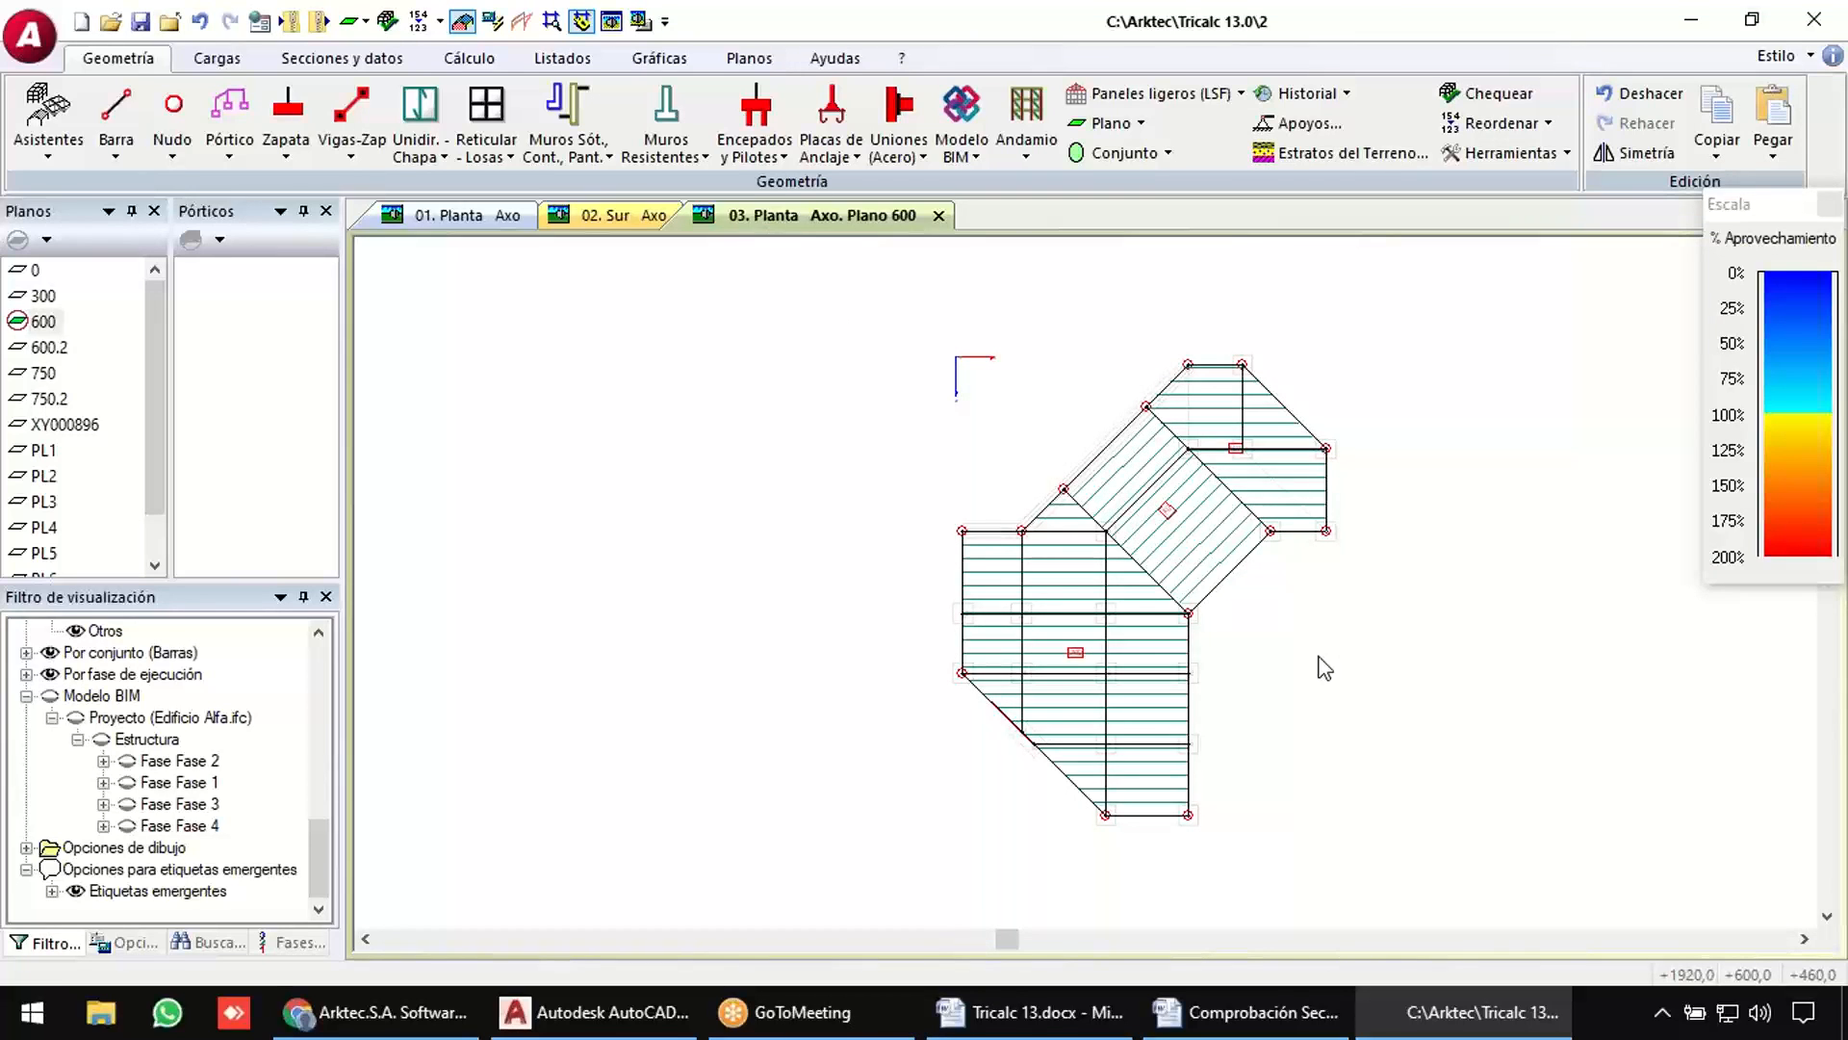
# Show the whole structure again and examine the slab directions and sloped roof panels from several angles.
pyautogui.moveTo(1264, 684)
pyautogui.mouseDown(button='middle')
pyautogui.moveTo(1209, 614)
pyautogui.moveTo(1222, 581)
pyautogui.mouseUp(button='middle')
pyautogui.press('Escape')
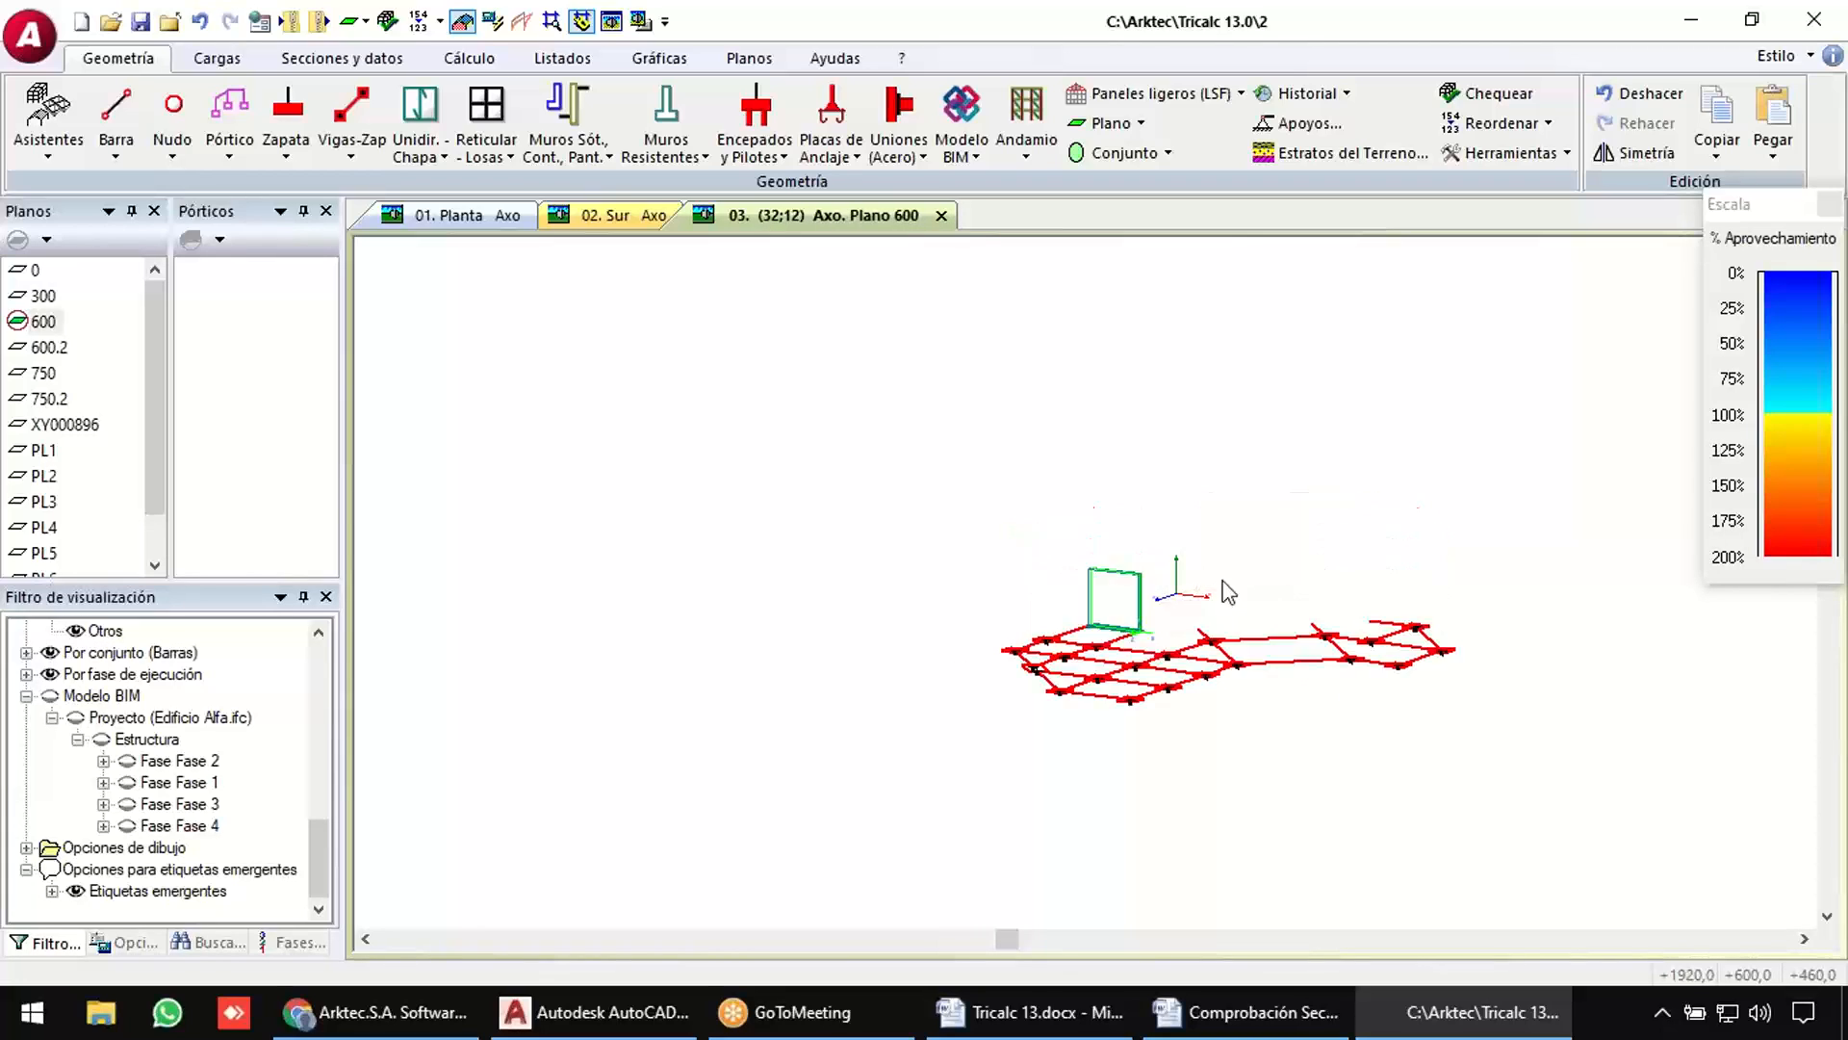
pyautogui.scroll(4, 1350, 487)
pyautogui.moveTo(1081, 511); pyautogui.dragTo(1002, 520, button='middle')
pyautogui.scroll(3, 1001, 522)
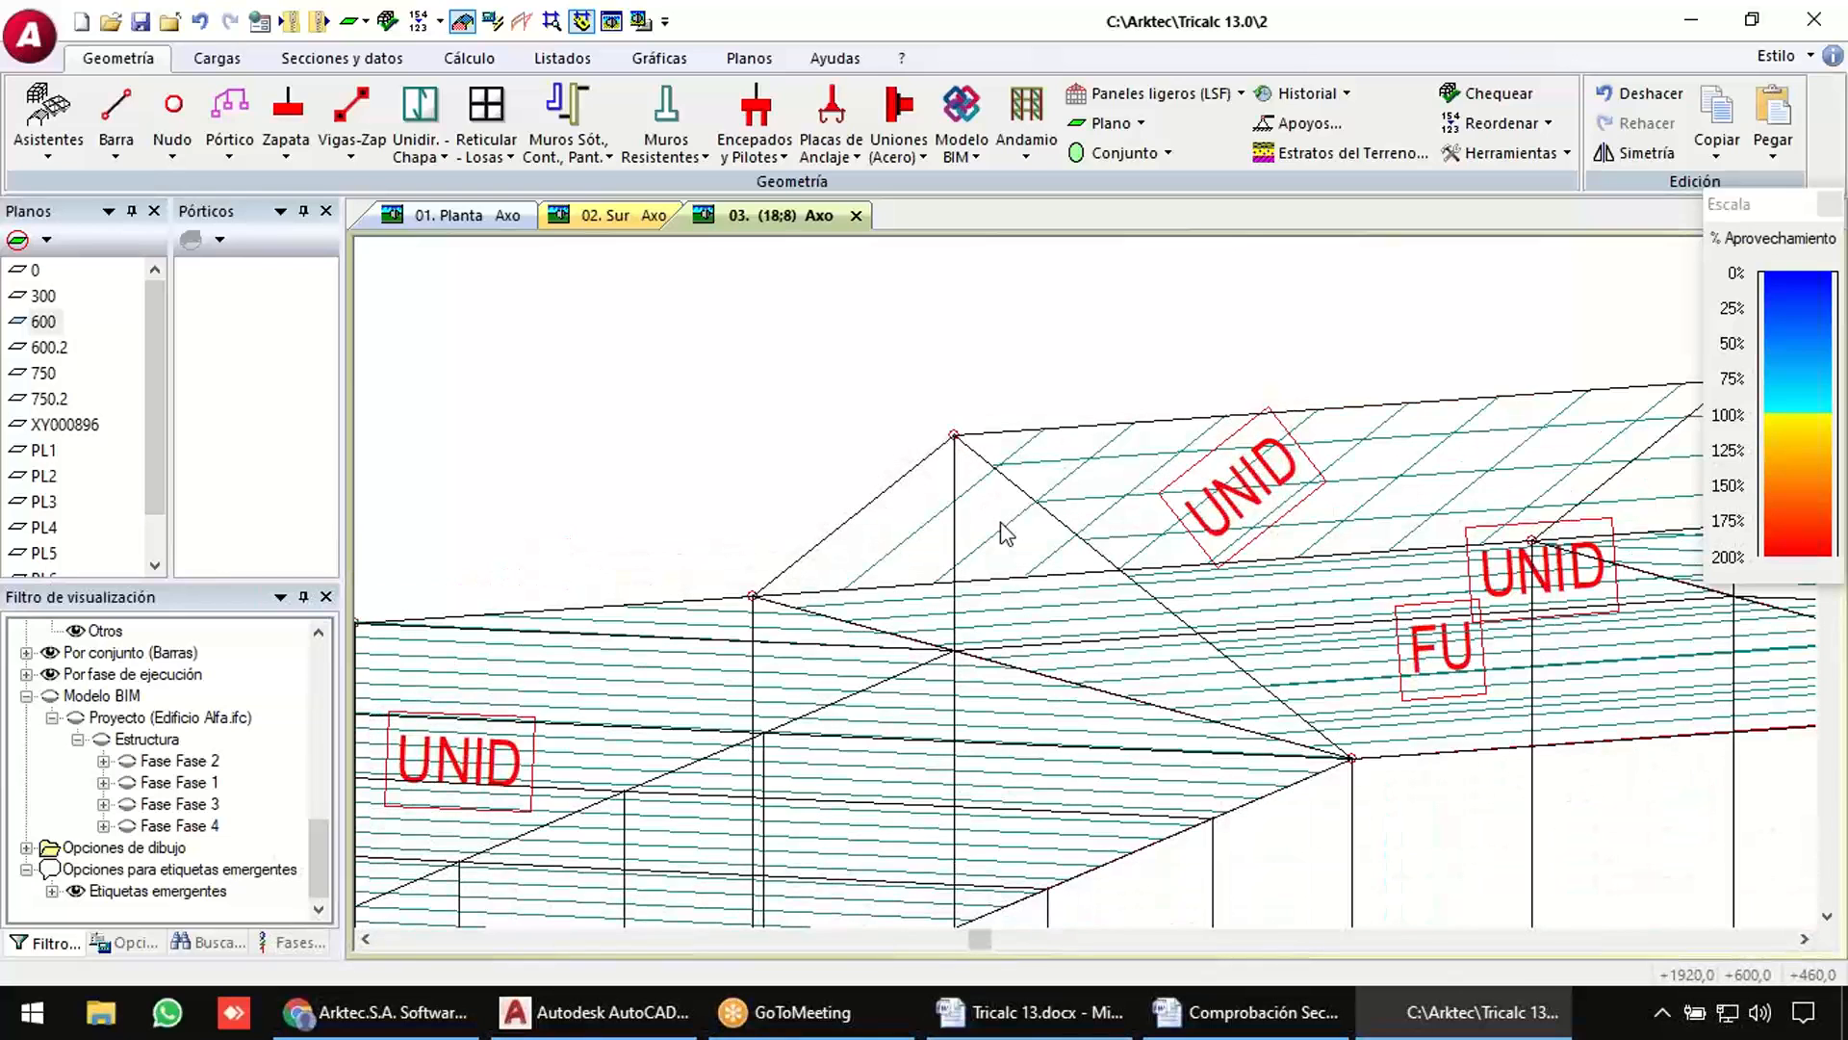
pyautogui.scroll(-2, 1006, 532)
pyautogui.scroll(-3, 1002, 529)
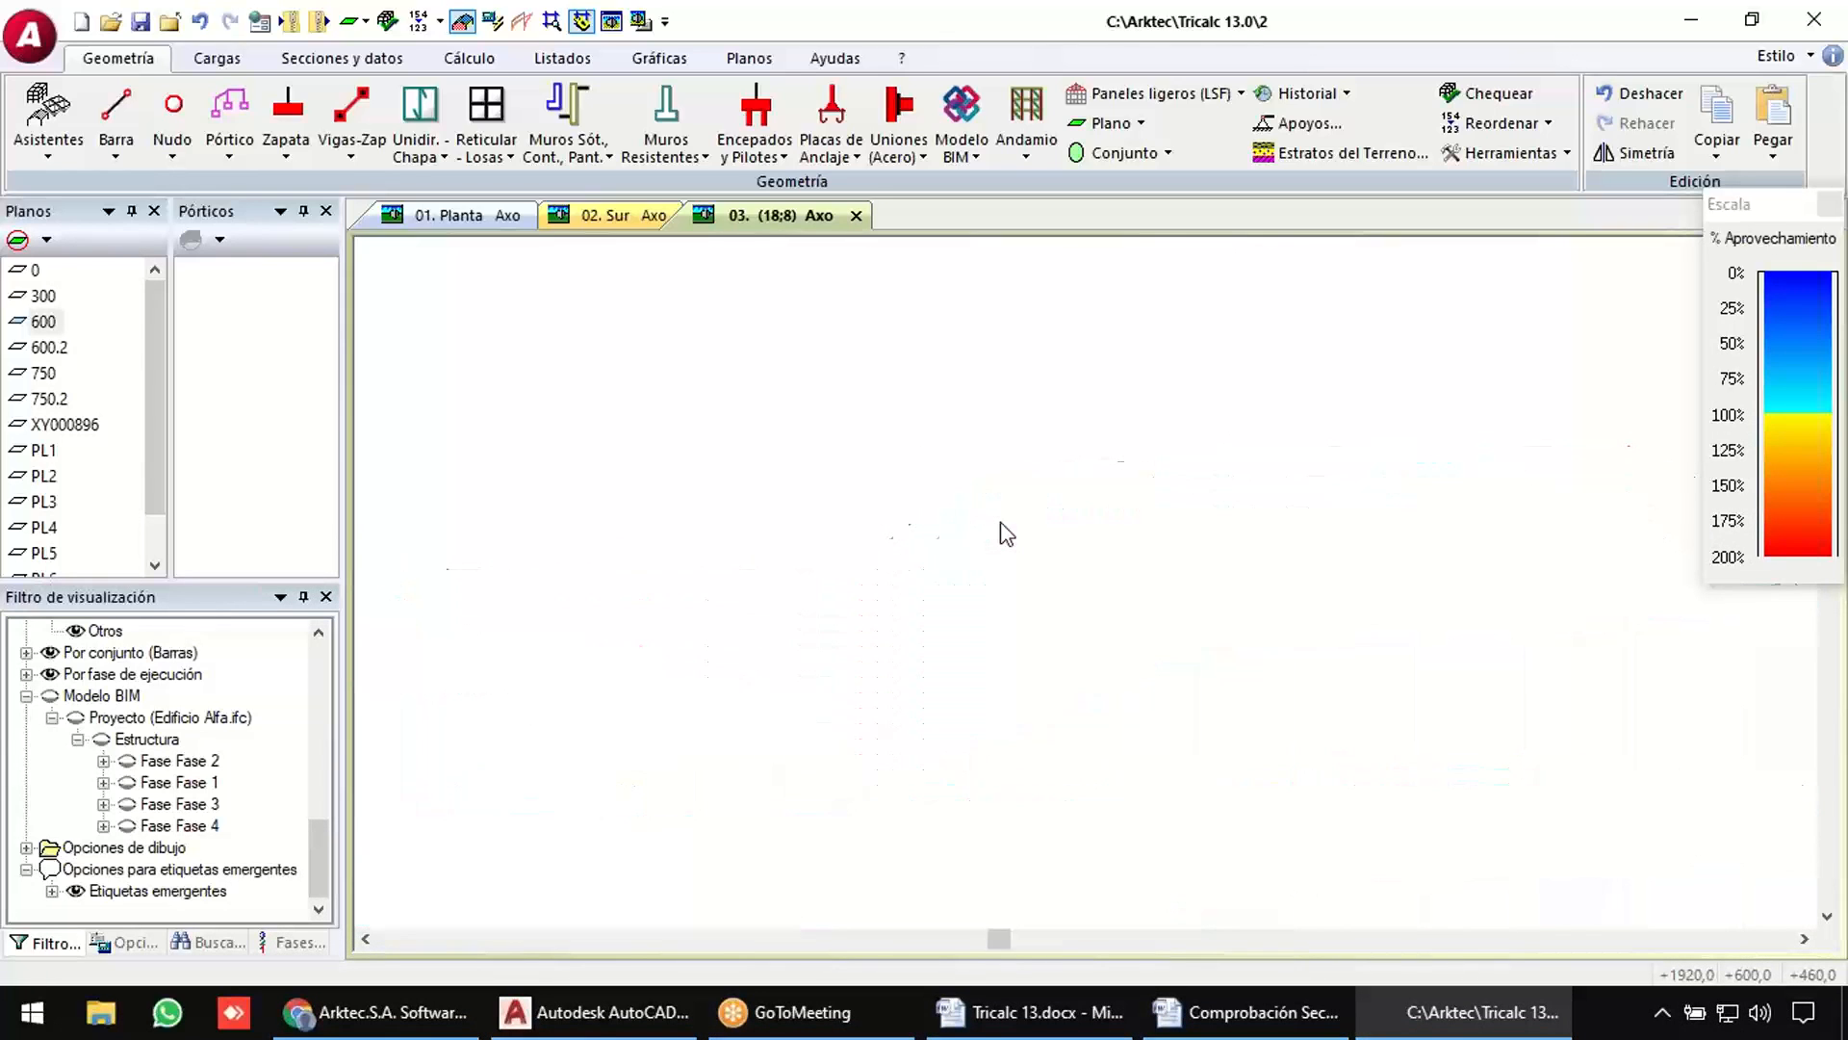
pyautogui.moveTo(1124, 711)
pyautogui.mouseDown(button='middle')
pyautogui.moveTo(977, 707)
pyautogui.moveTo(1017, 703)
pyautogui.mouseUp(button='middle')
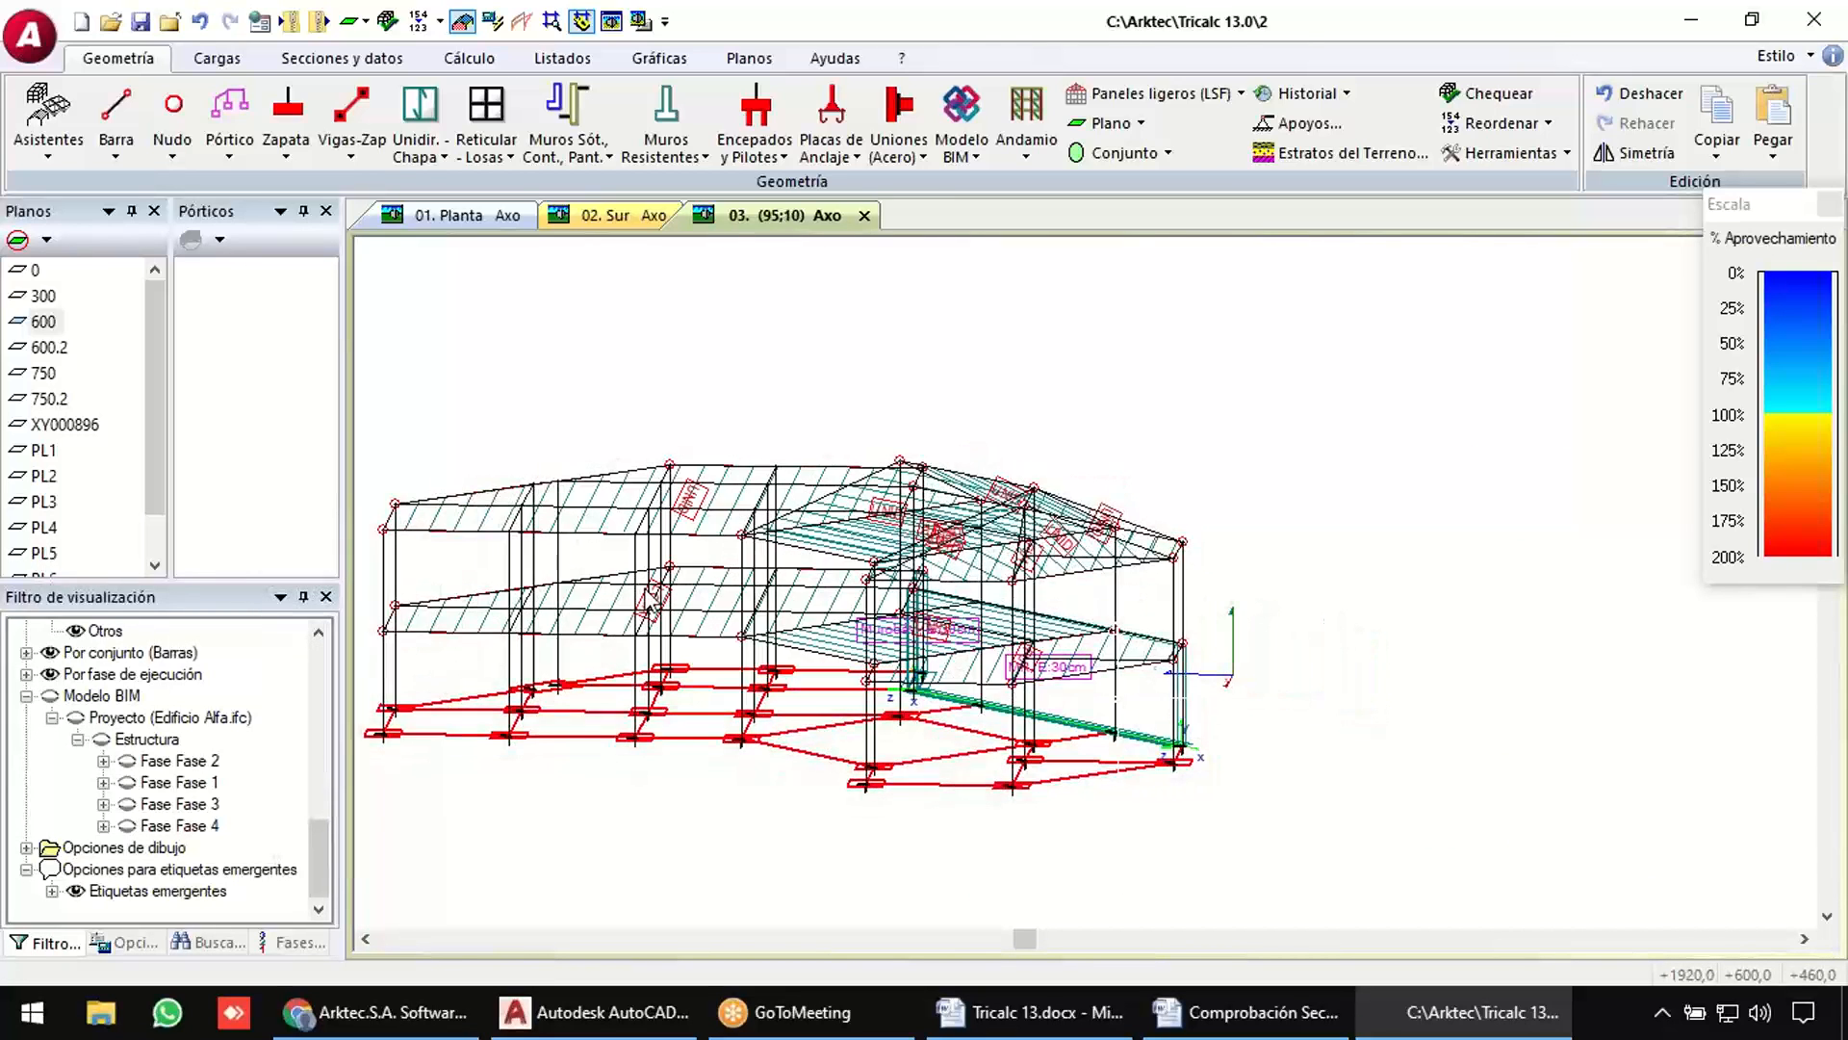
pyautogui.moveTo(645, 594); pyautogui.dragTo(914, 603, button='middle')
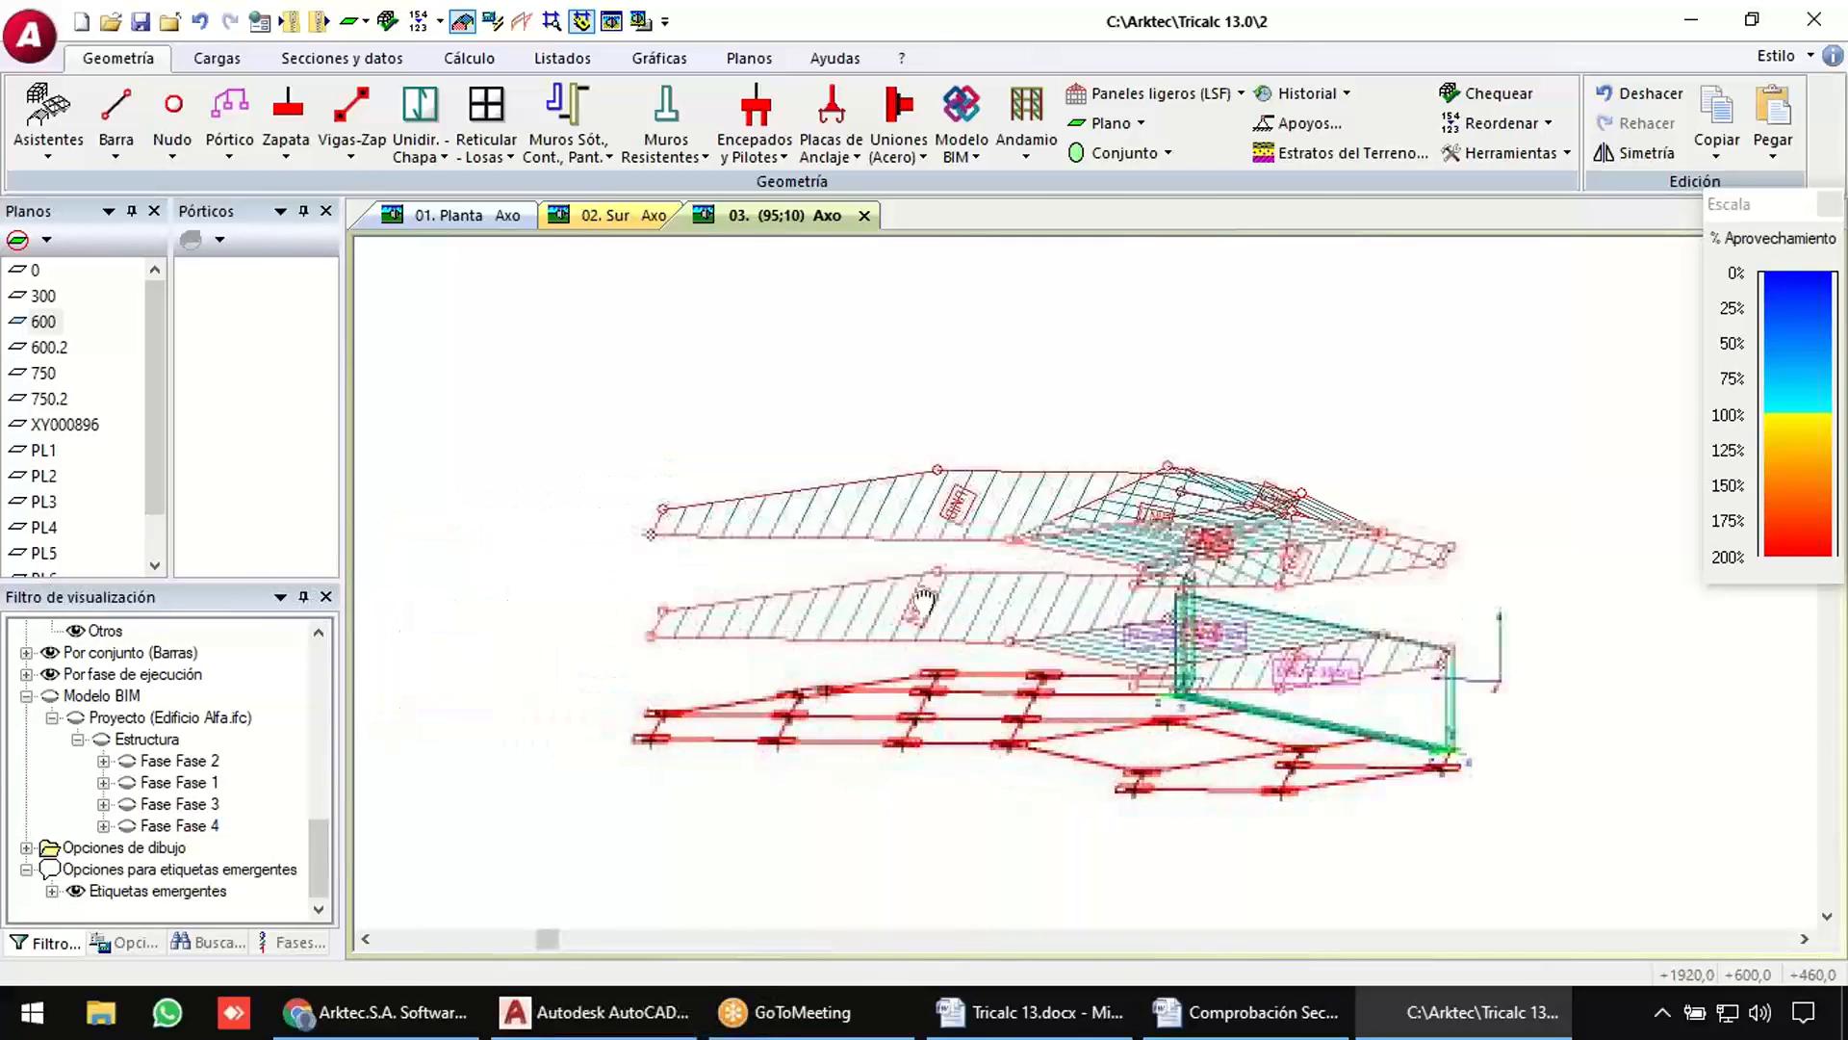
# Open the load links for one-way and deck slabs and review the entries on planes 300 and 600.
pyautogui.click(212, 62)
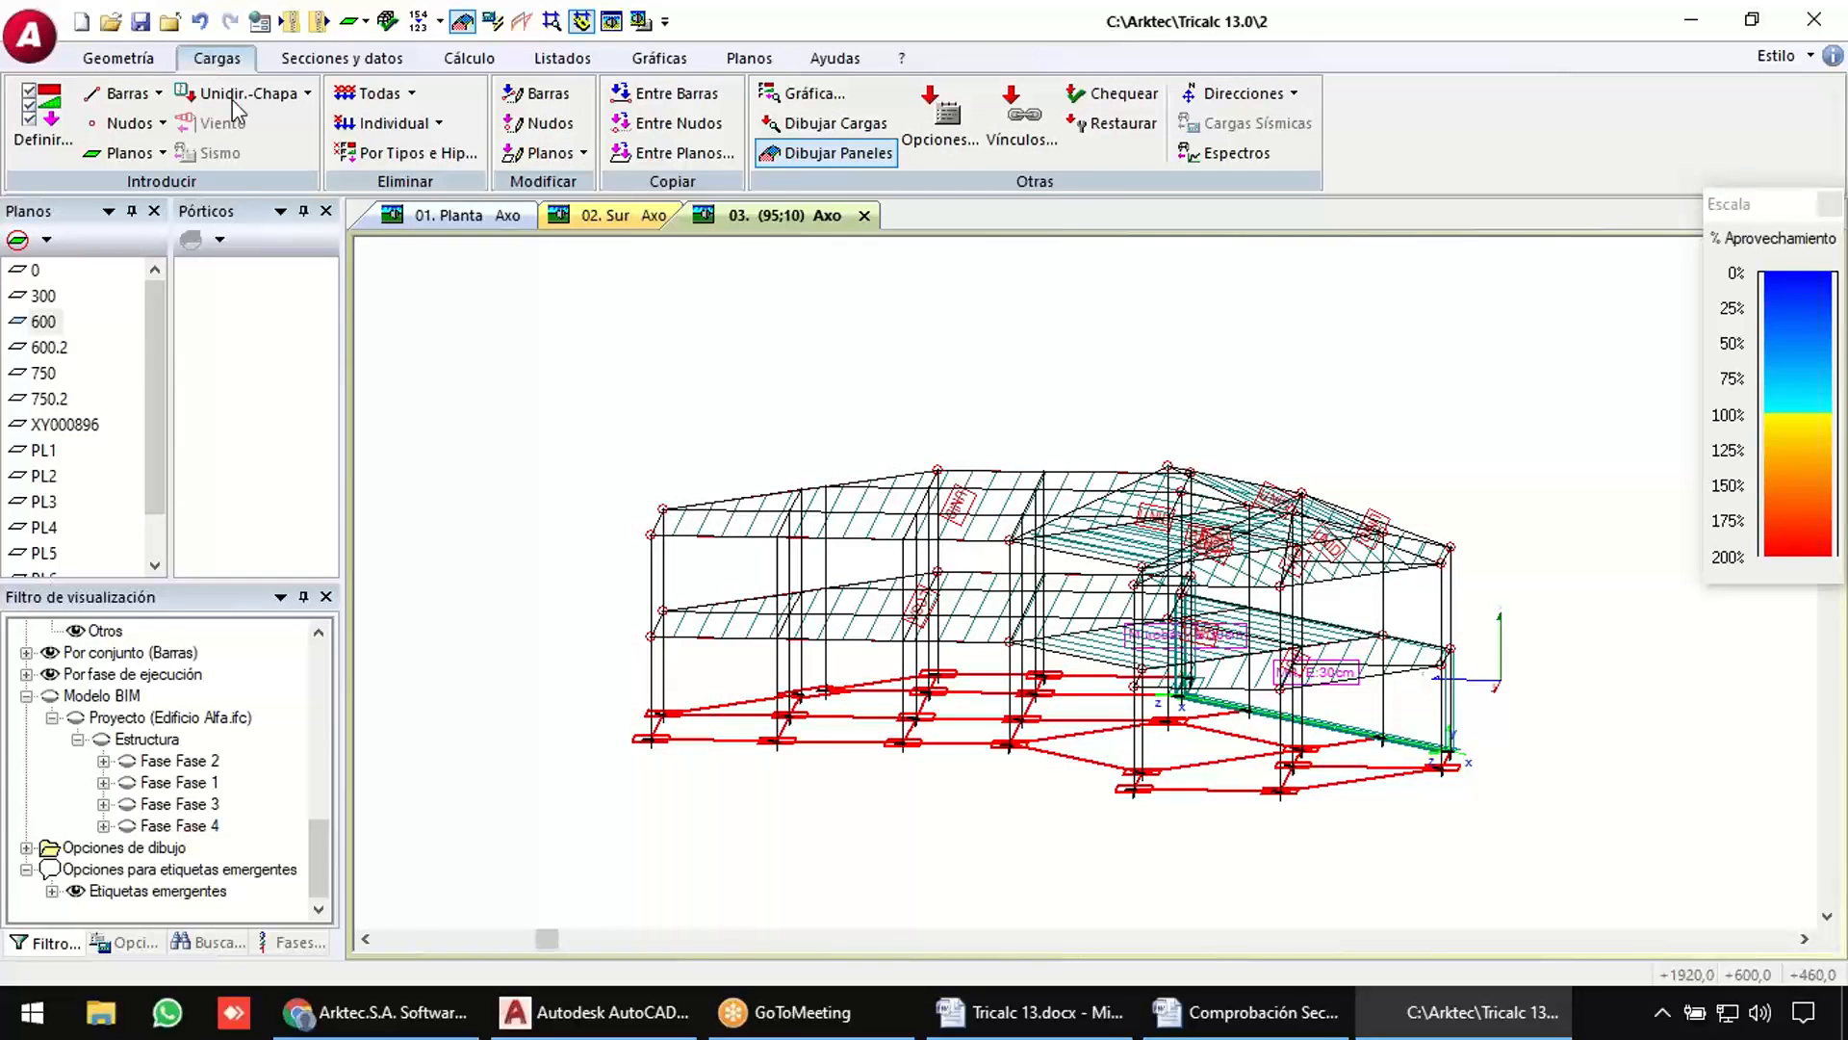
pyautogui.click(1023, 141)
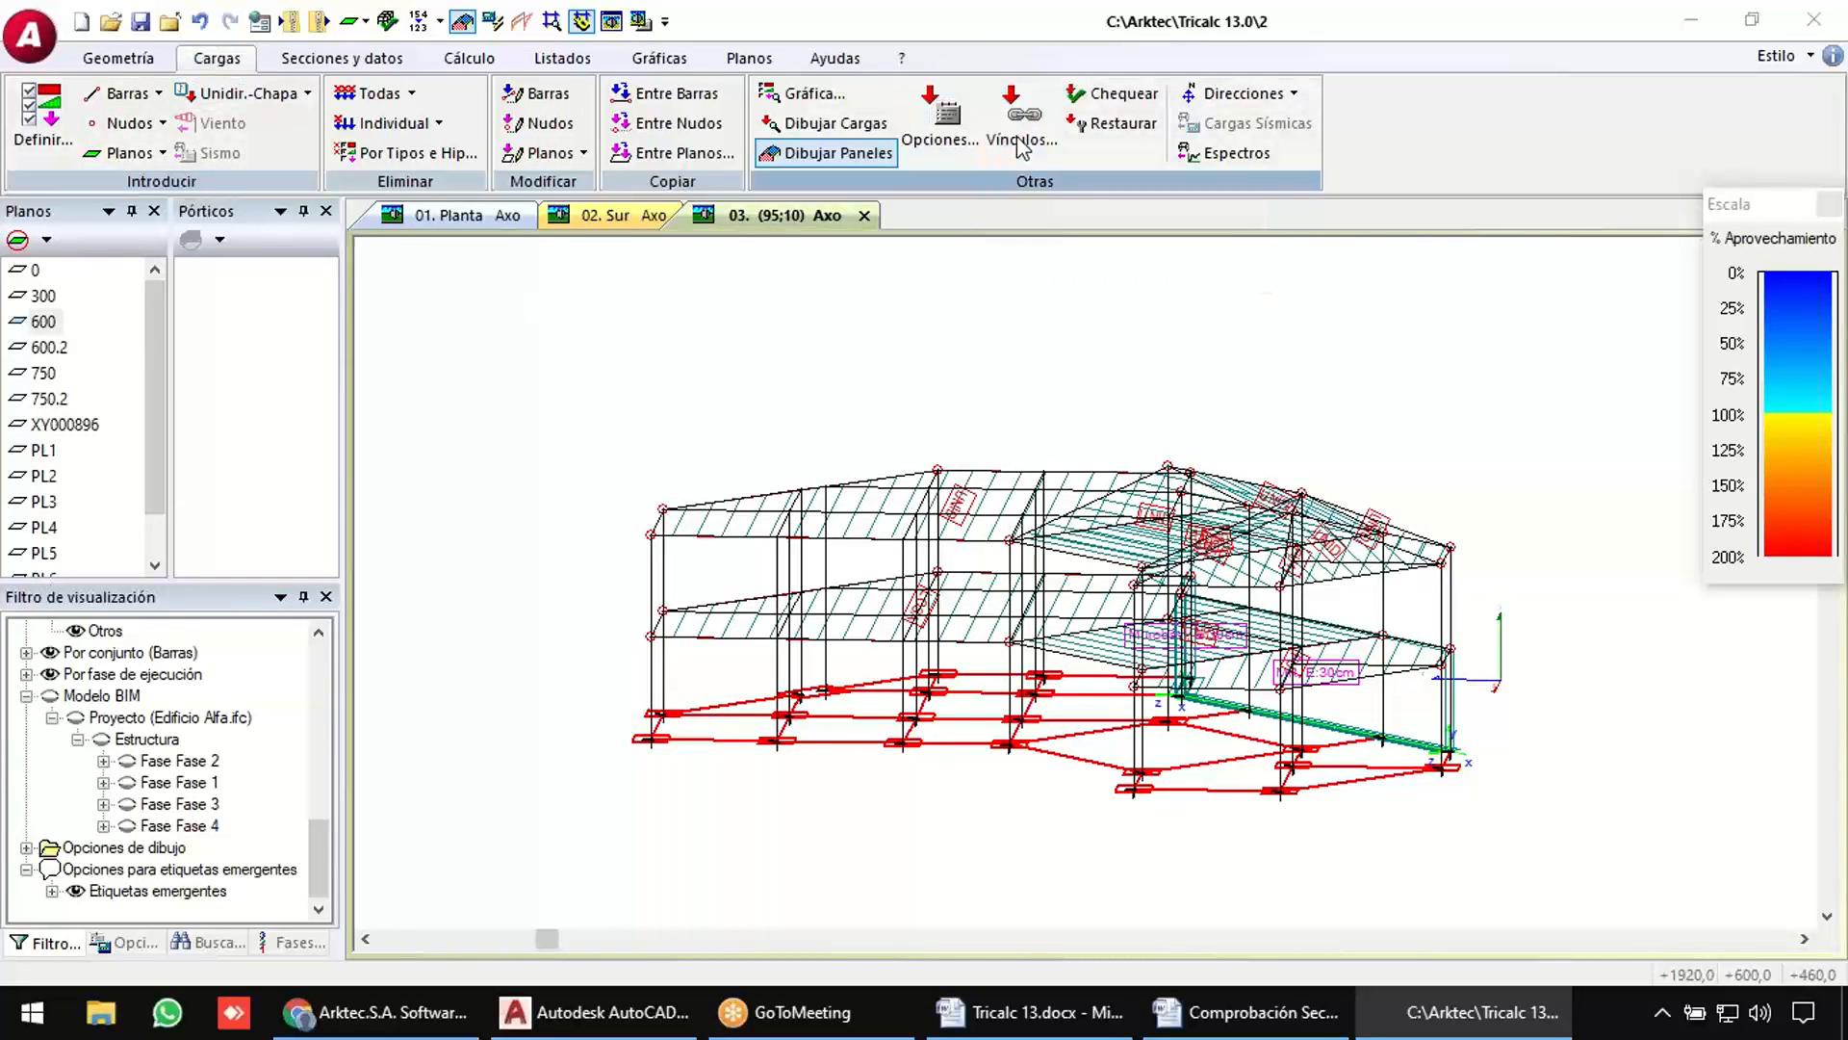
pyautogui.click(586, 405)
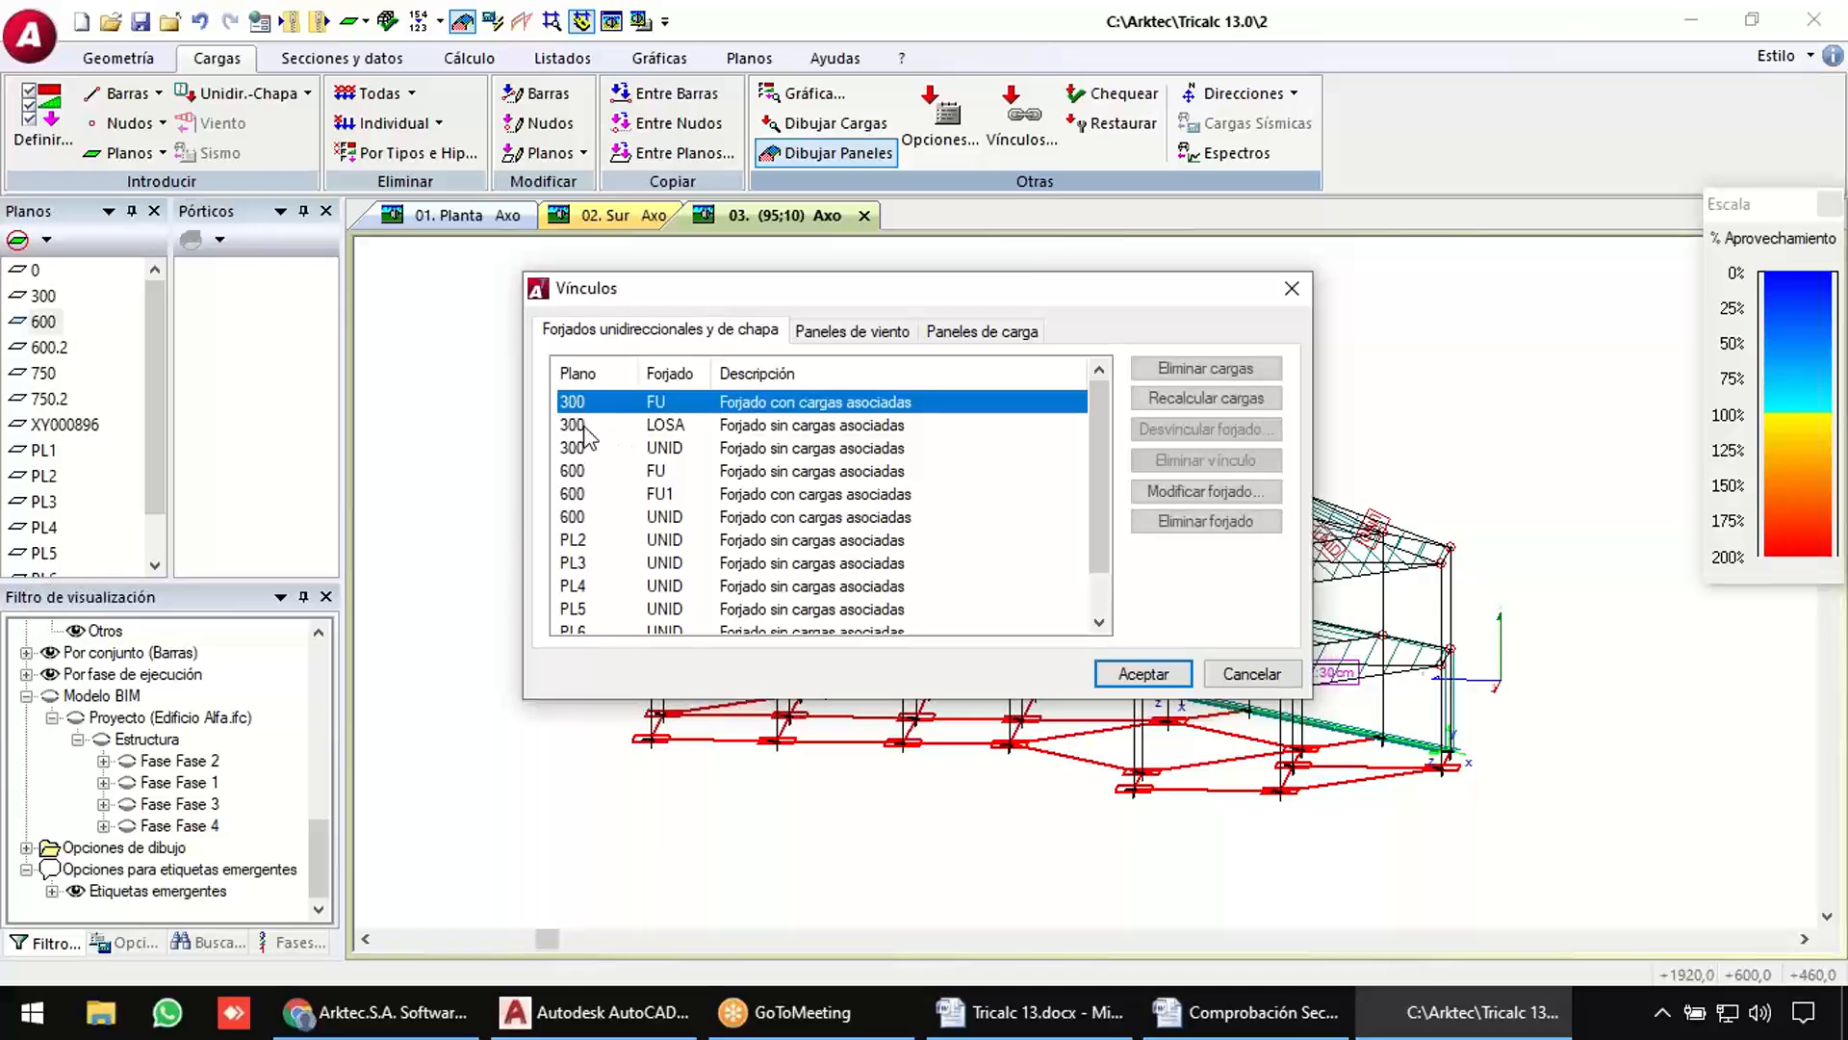
pyautogui.click(581, 426)
pyautogui.click(581, 451)
pyautogui.click(578, 498)
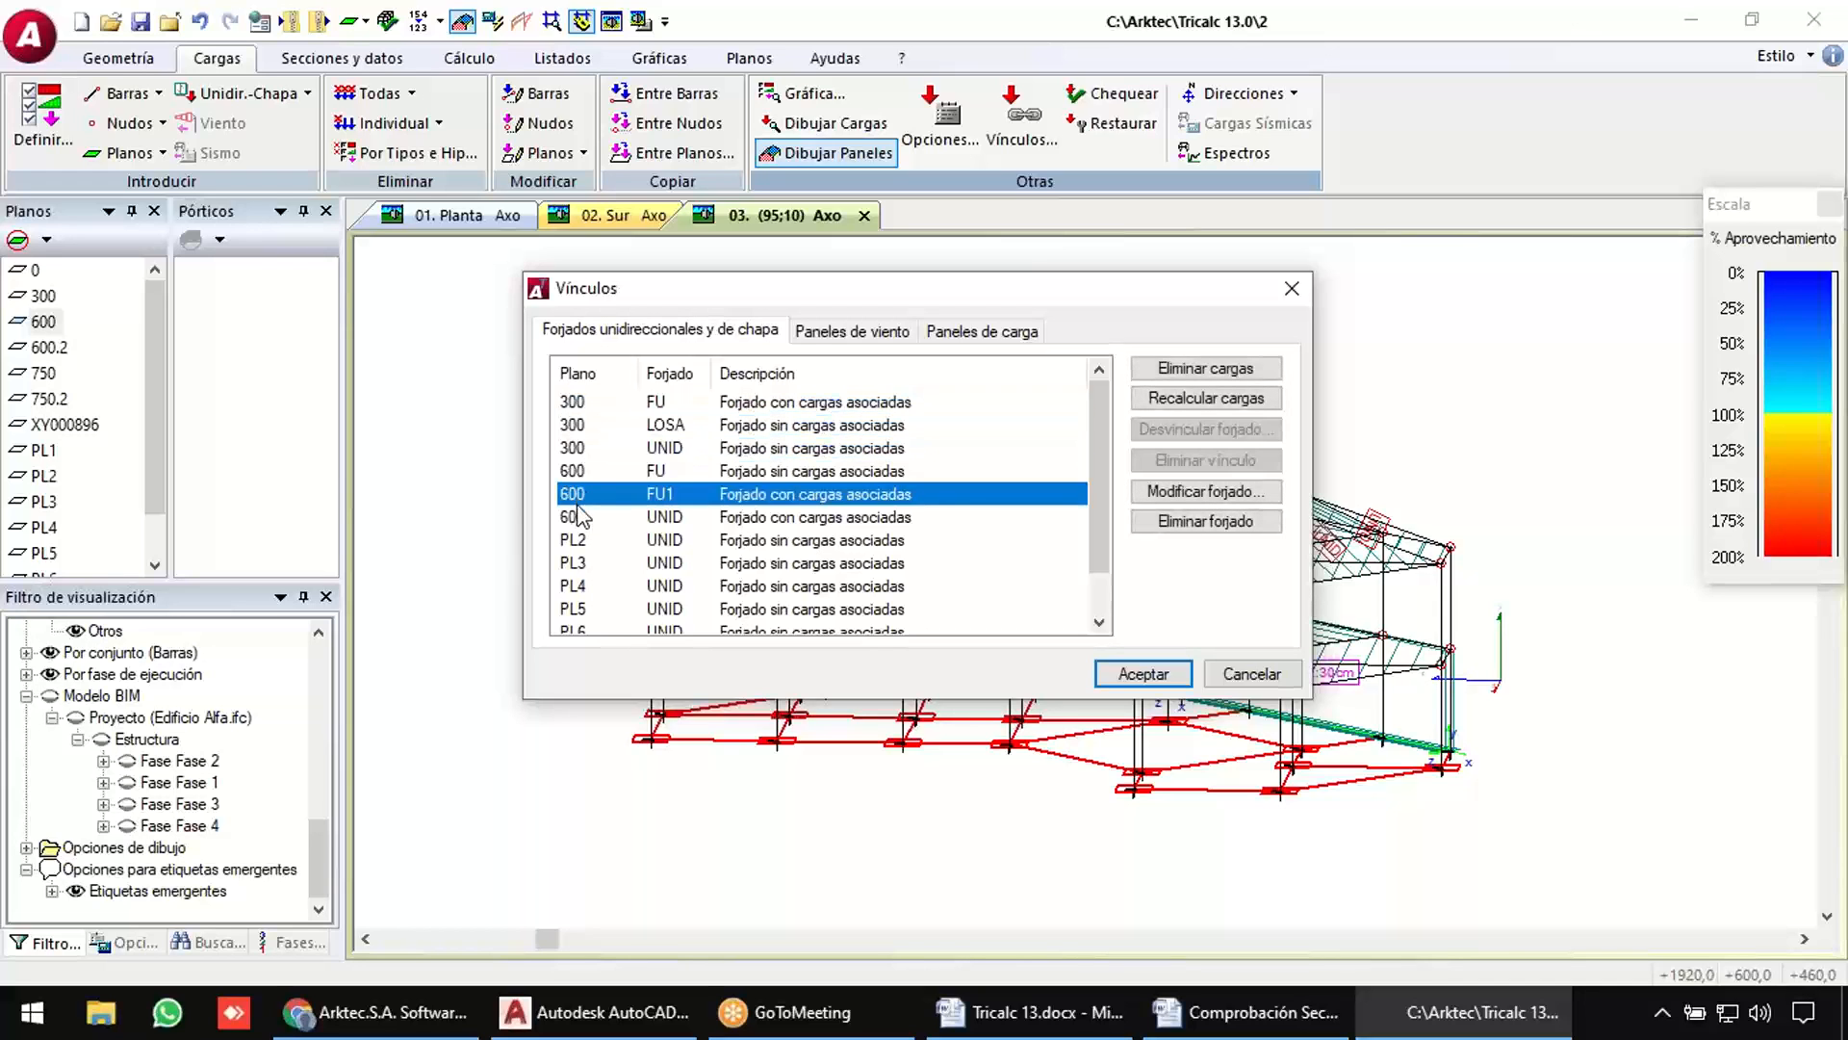
# Open slab LOSA on plane 300 from the links list, examine its permanent and live surface loads, and leave the links.
pyautogui.click(759, 429)
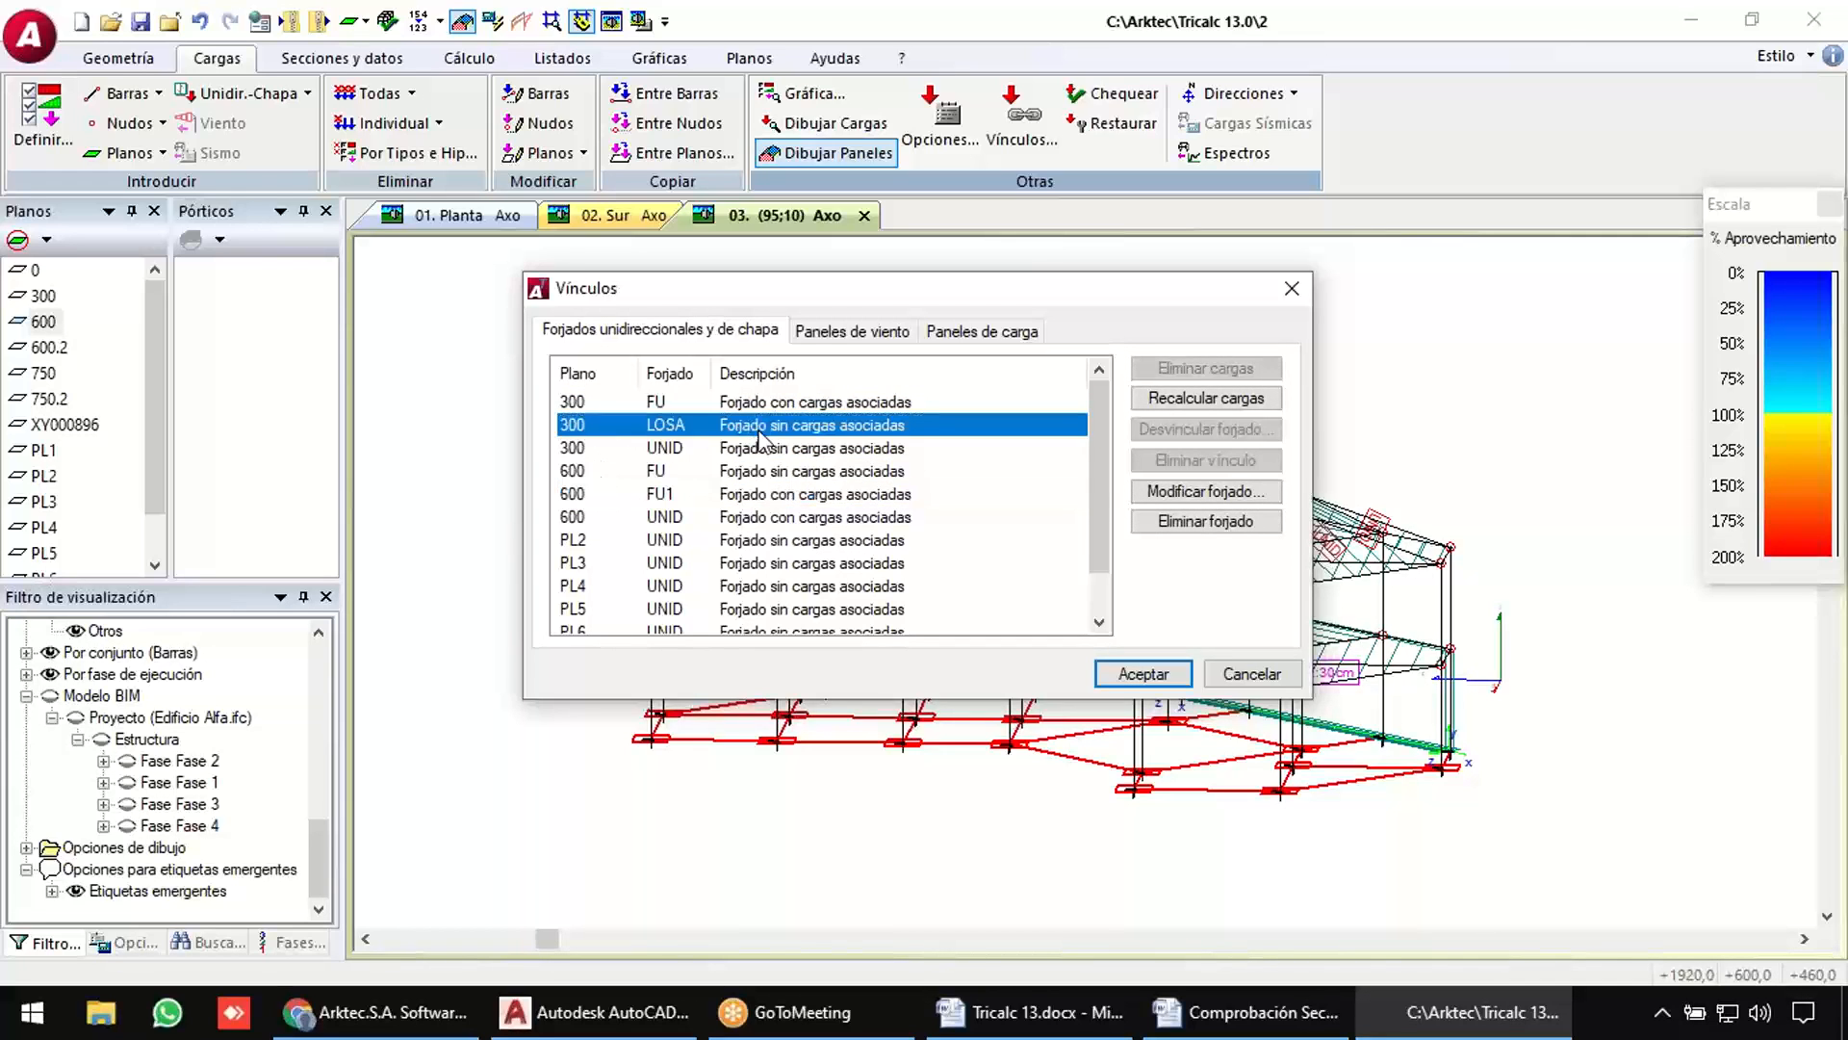
pyautogui.doubleClick(758, 431)
pyautogui.moveTo(592, 325); pyautogui.dragTo(501, 332)
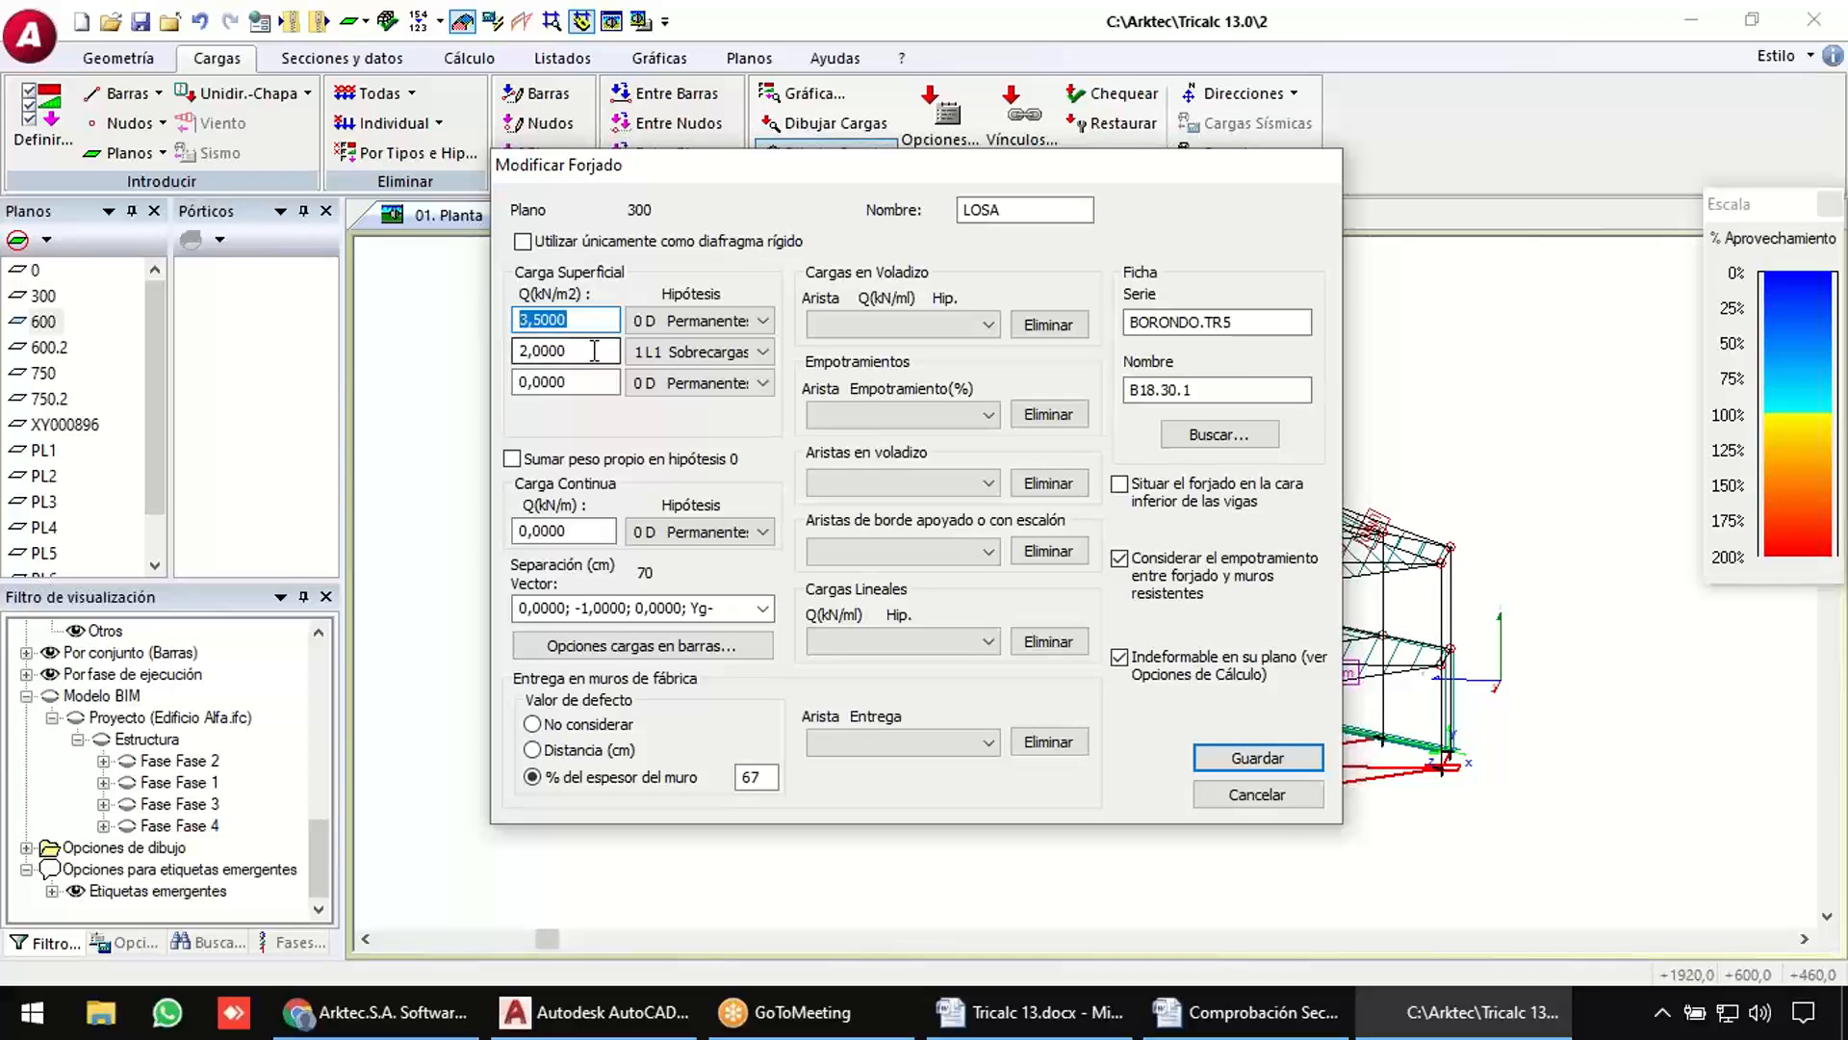
pyautogui.moveTo(595, 351); pyautogui.dragTo(502, 356)
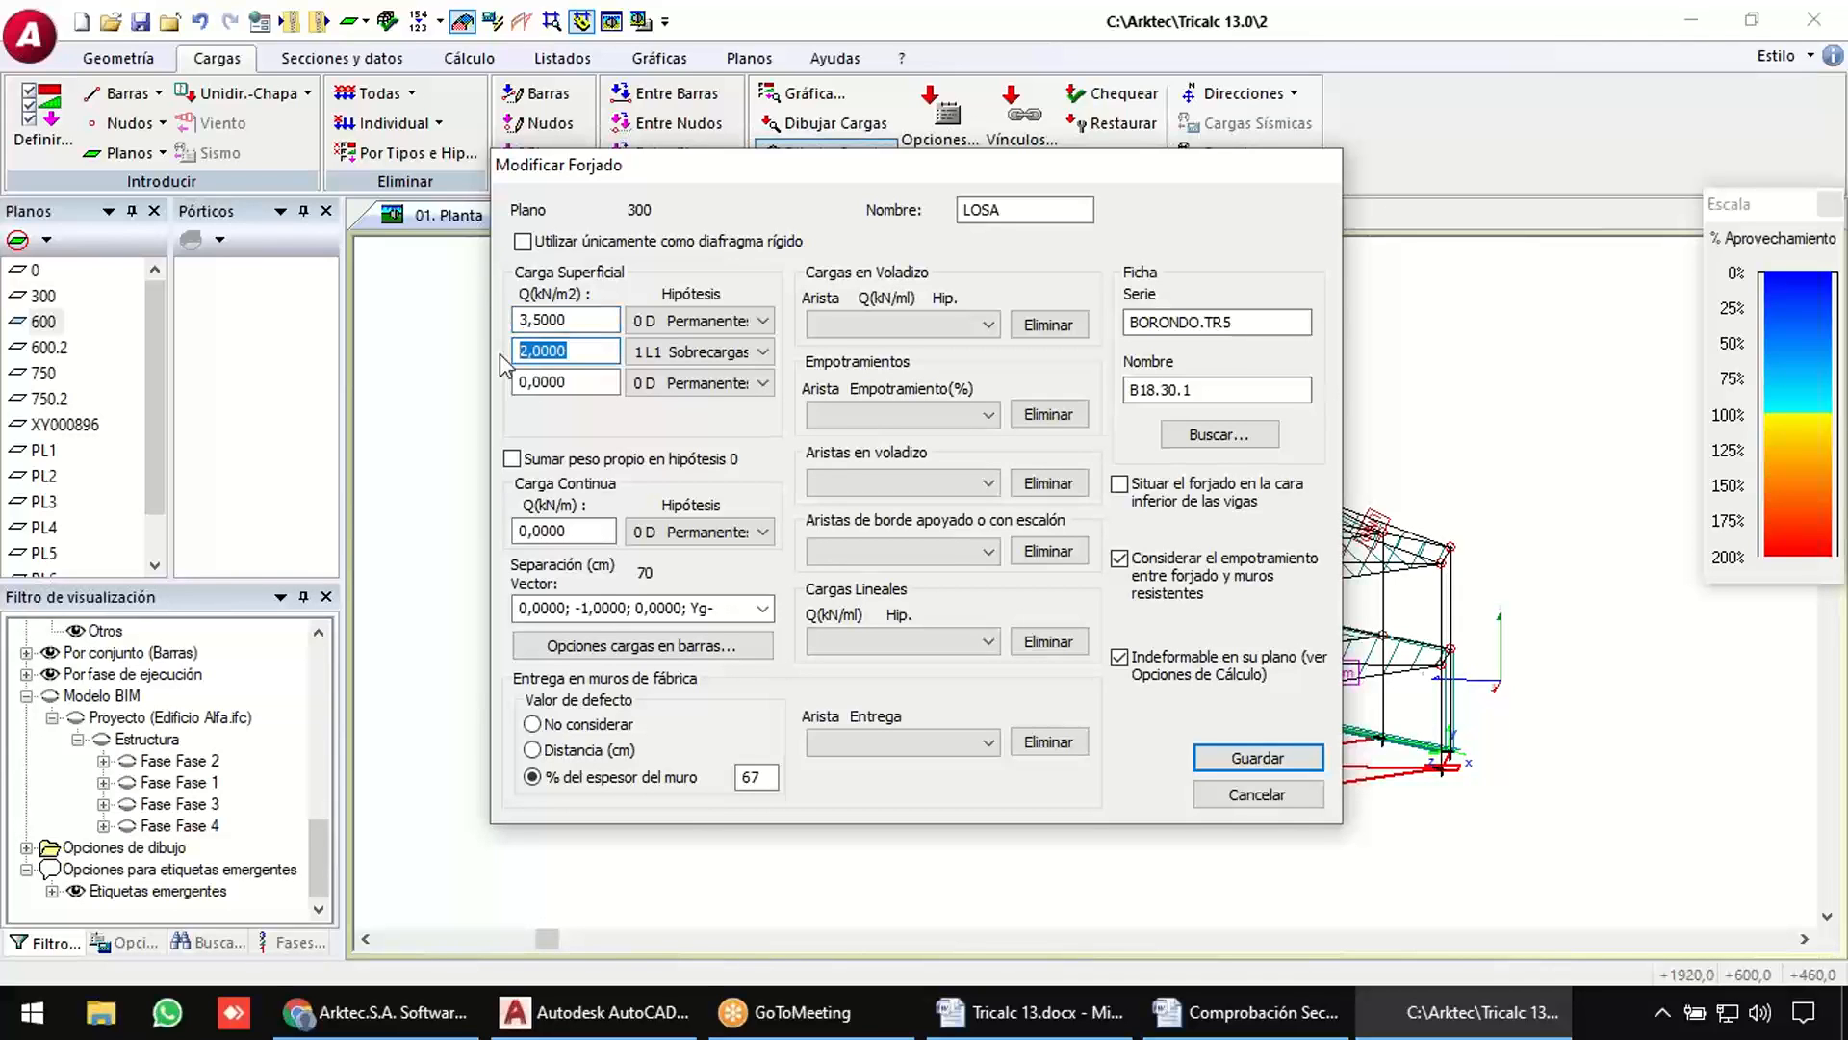
pyautogui.press('Return')
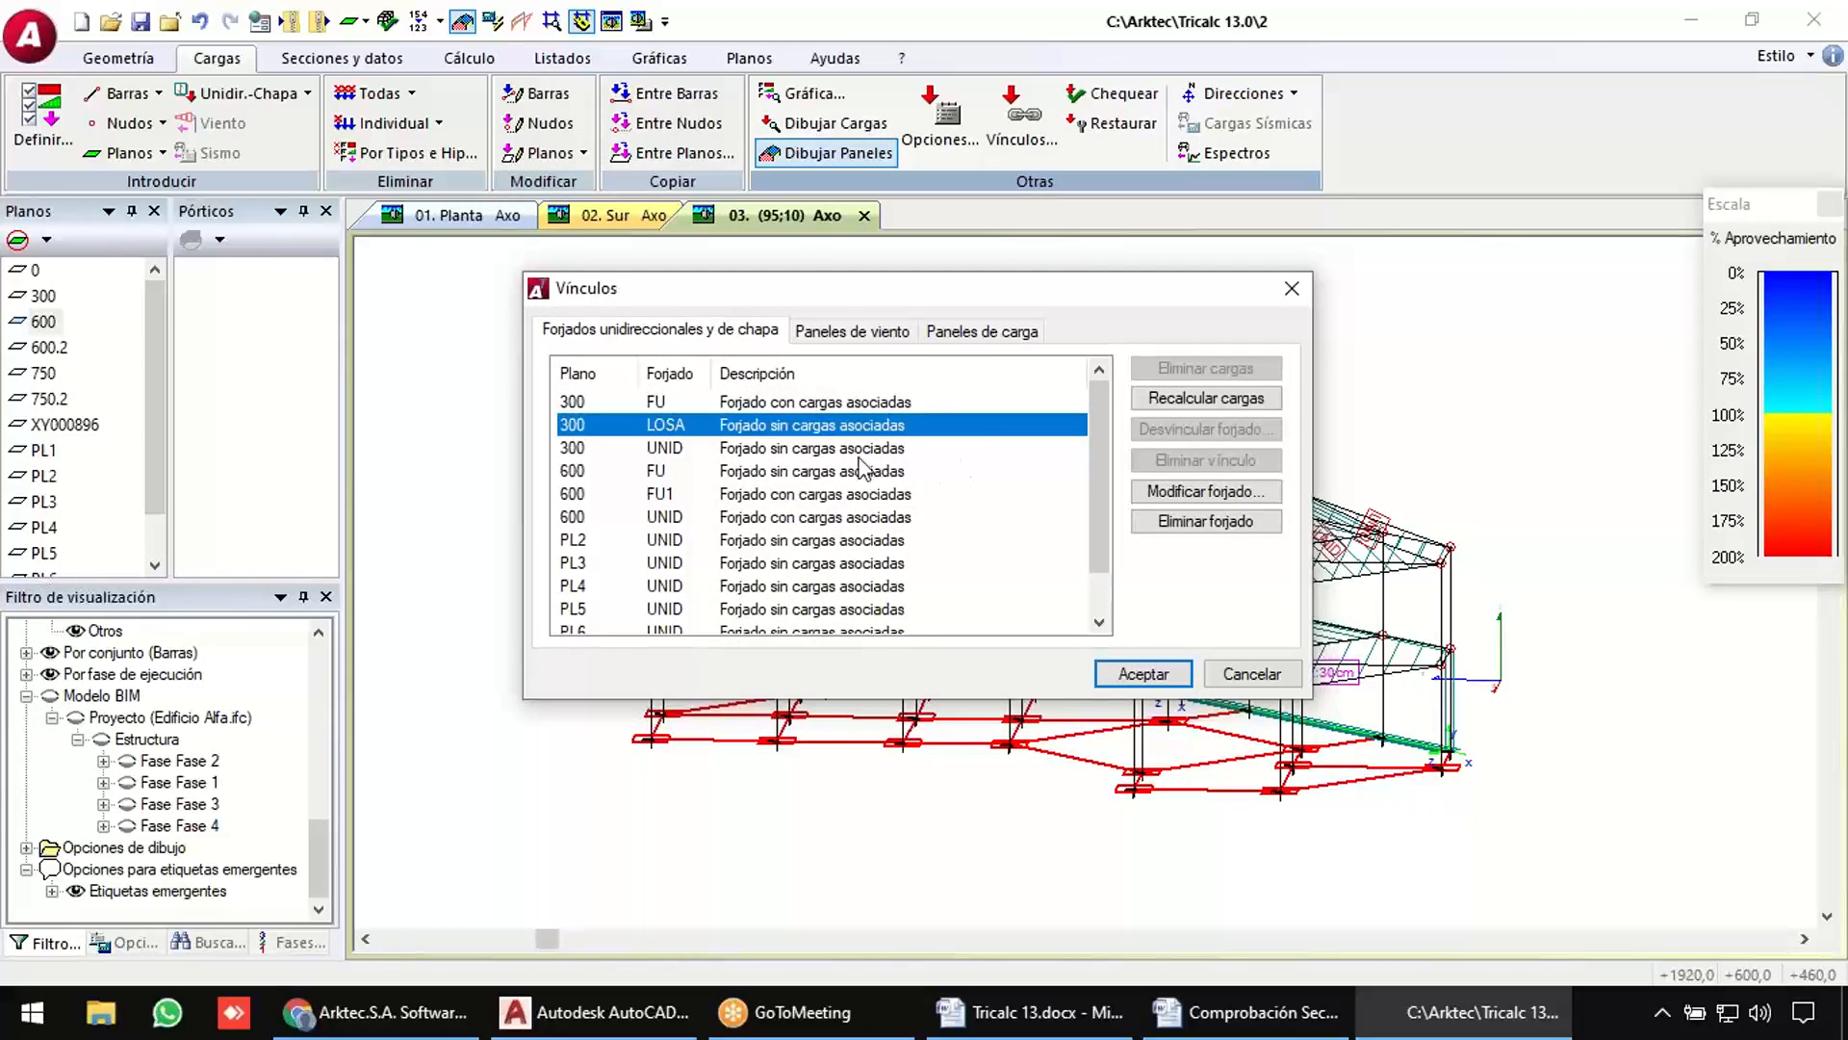
pyautogui.click(1251, 674)
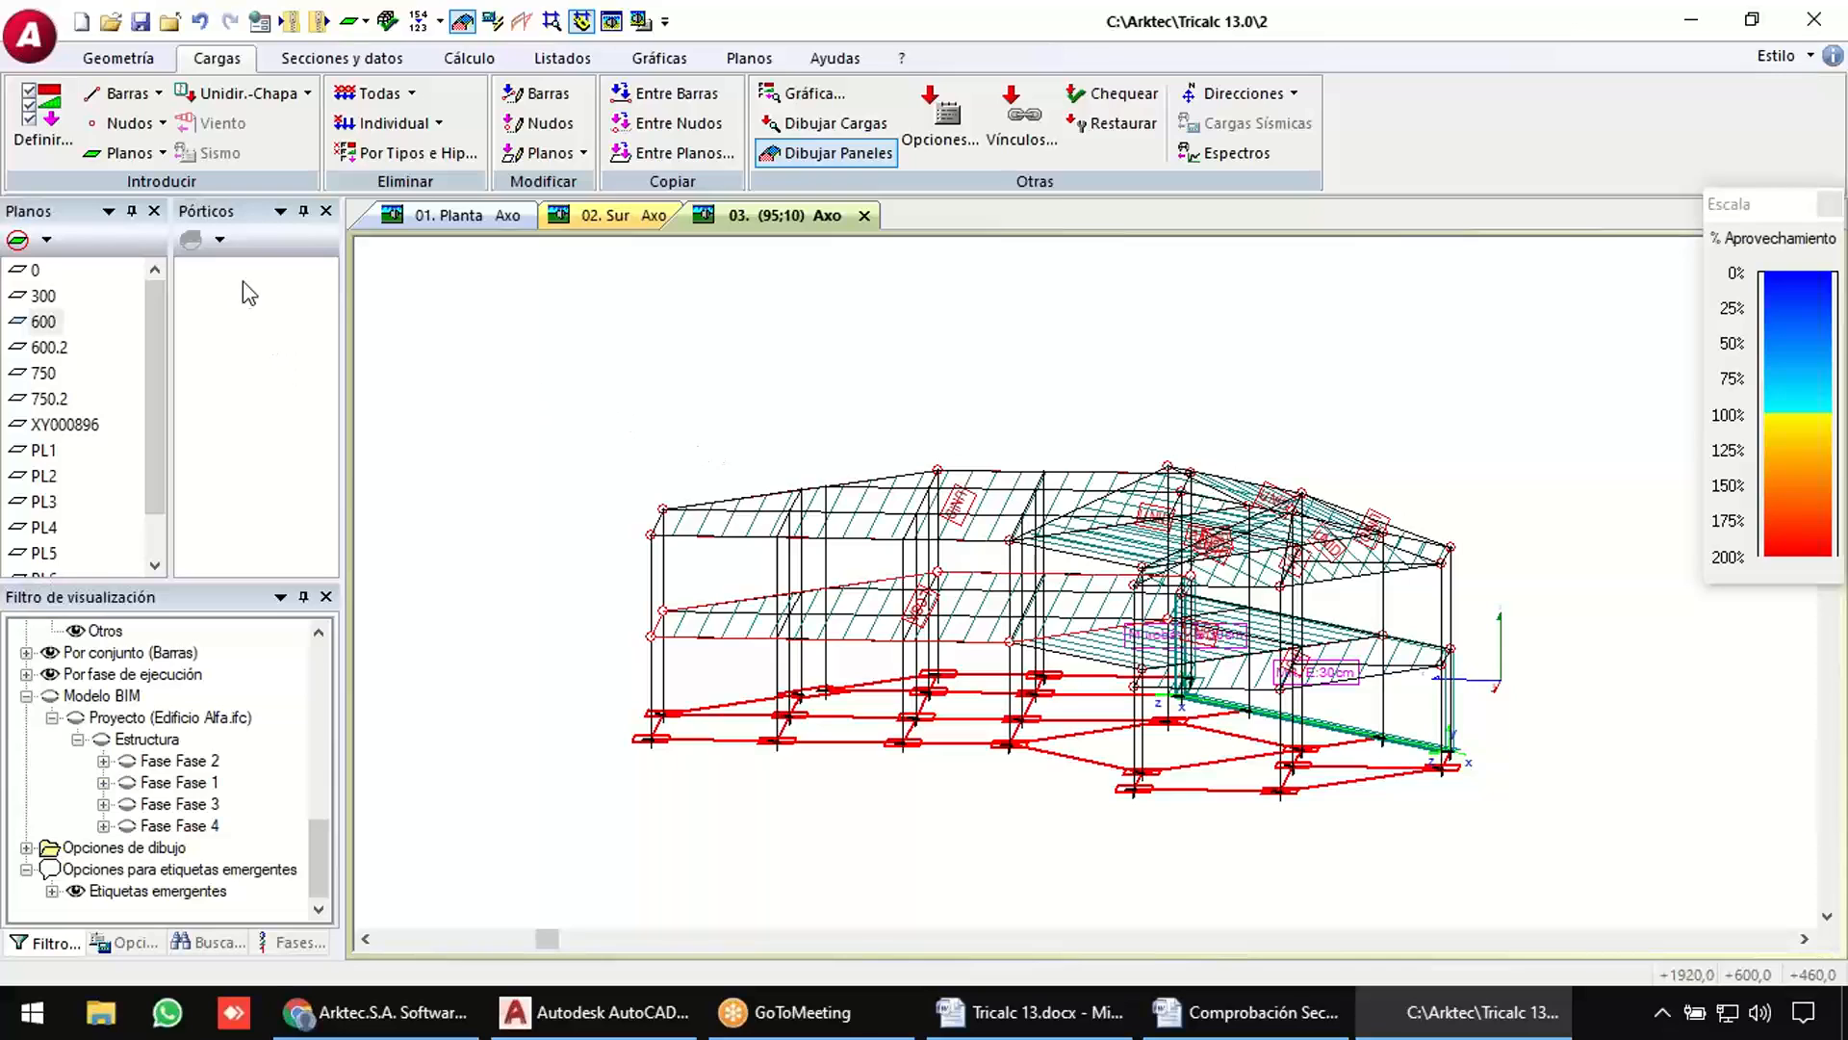
# Generate automatic frames by grid, with letters along Xg+ and numbers along Zg+.
pyautogui.click(220, 239)
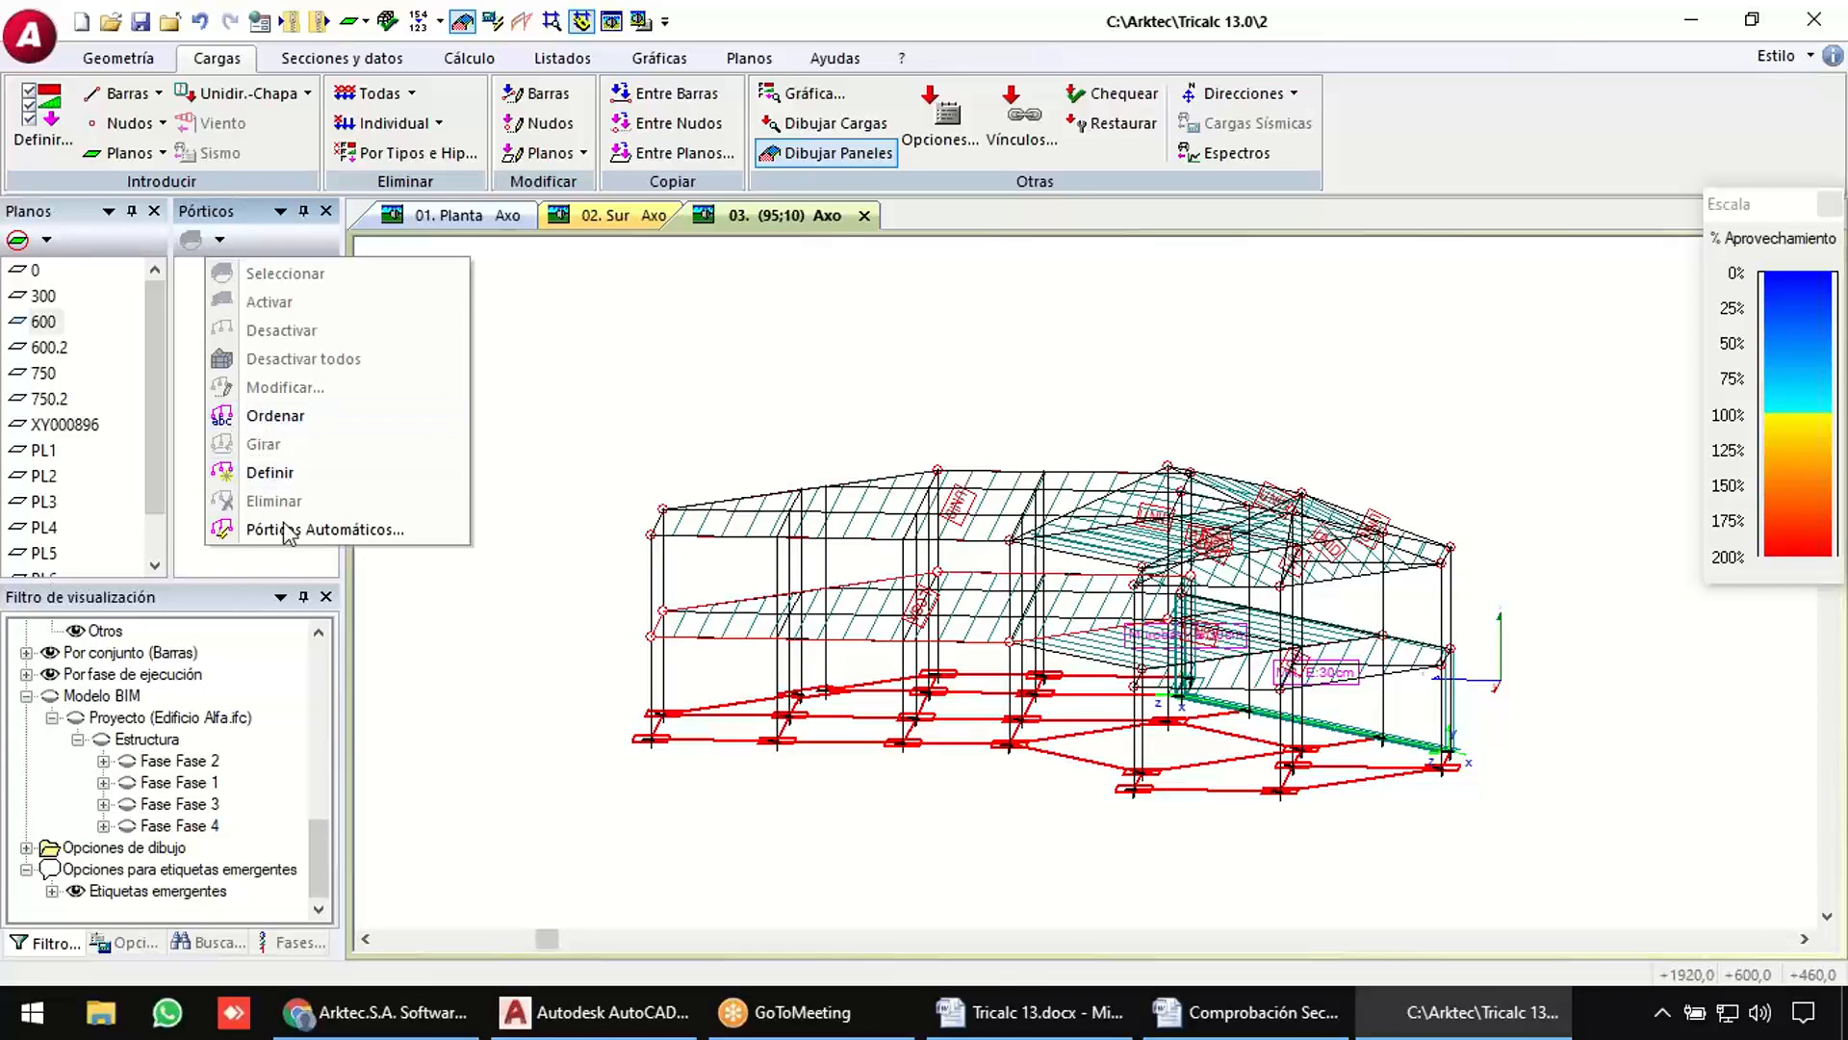
pyautogui.click(294, 530)
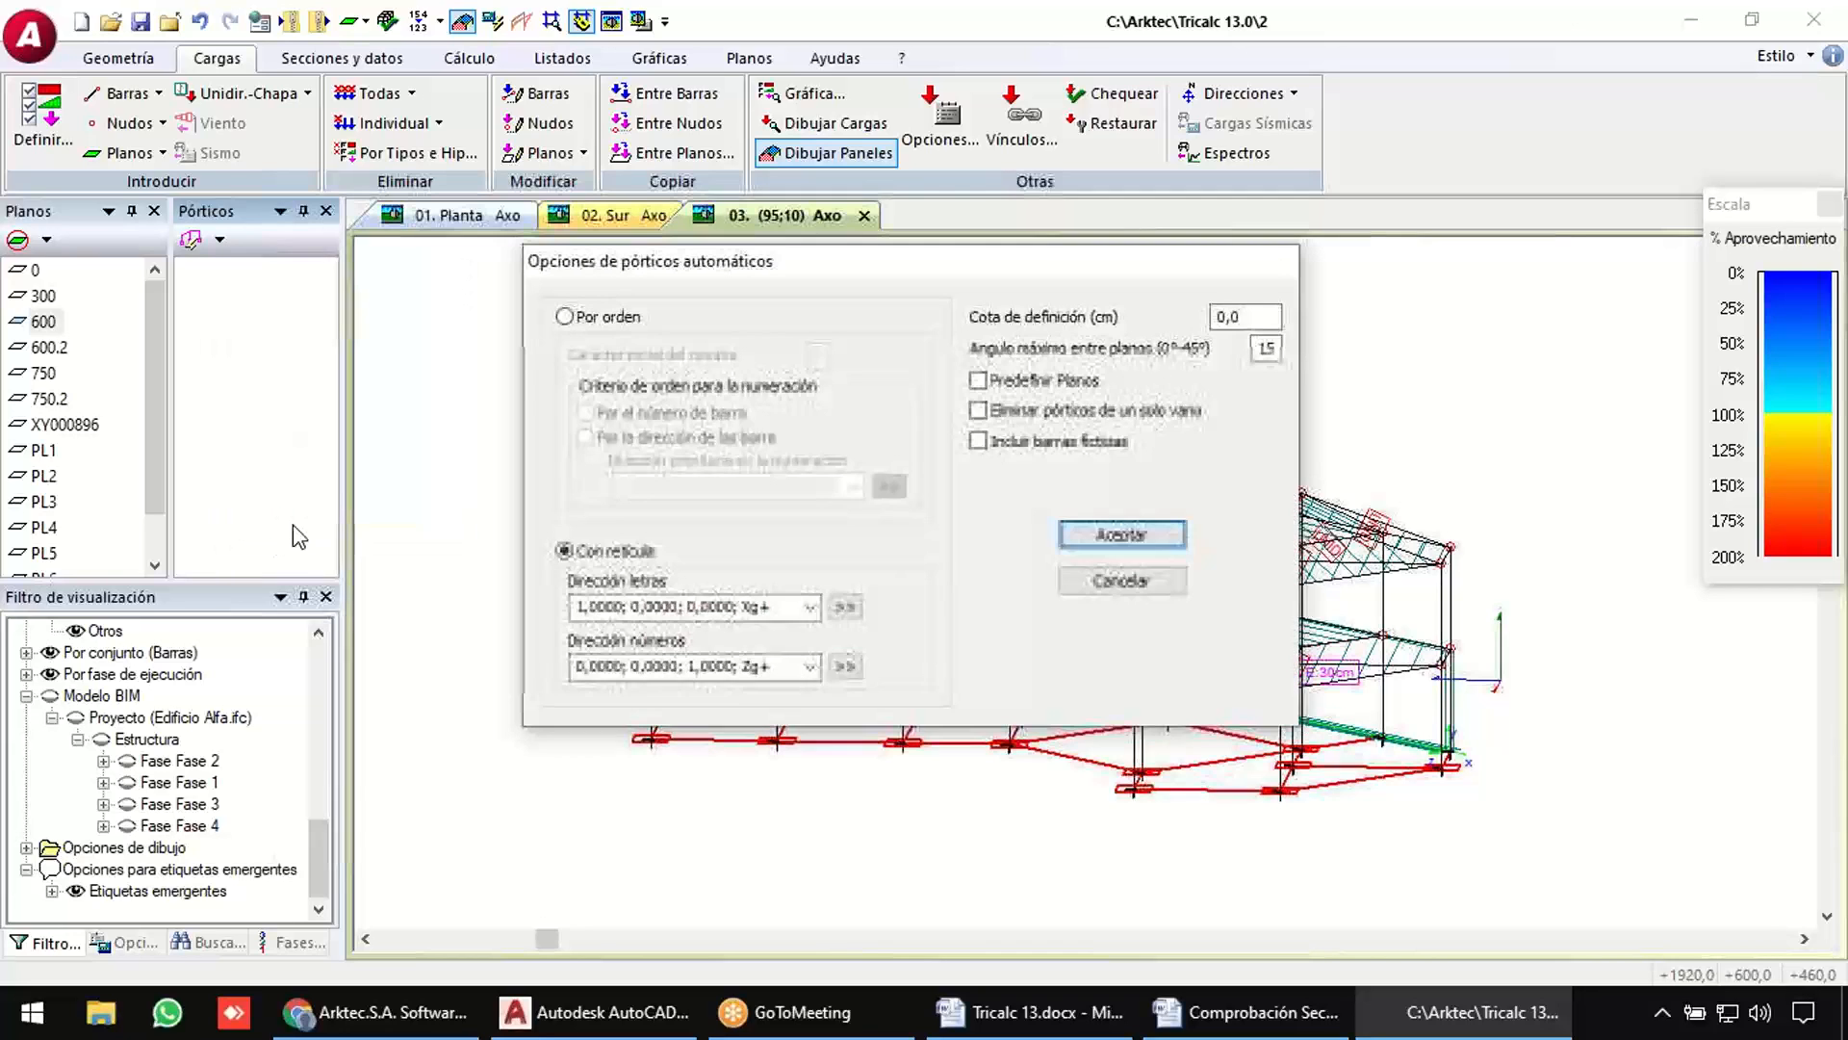
pyautogui.click(1089, 541)
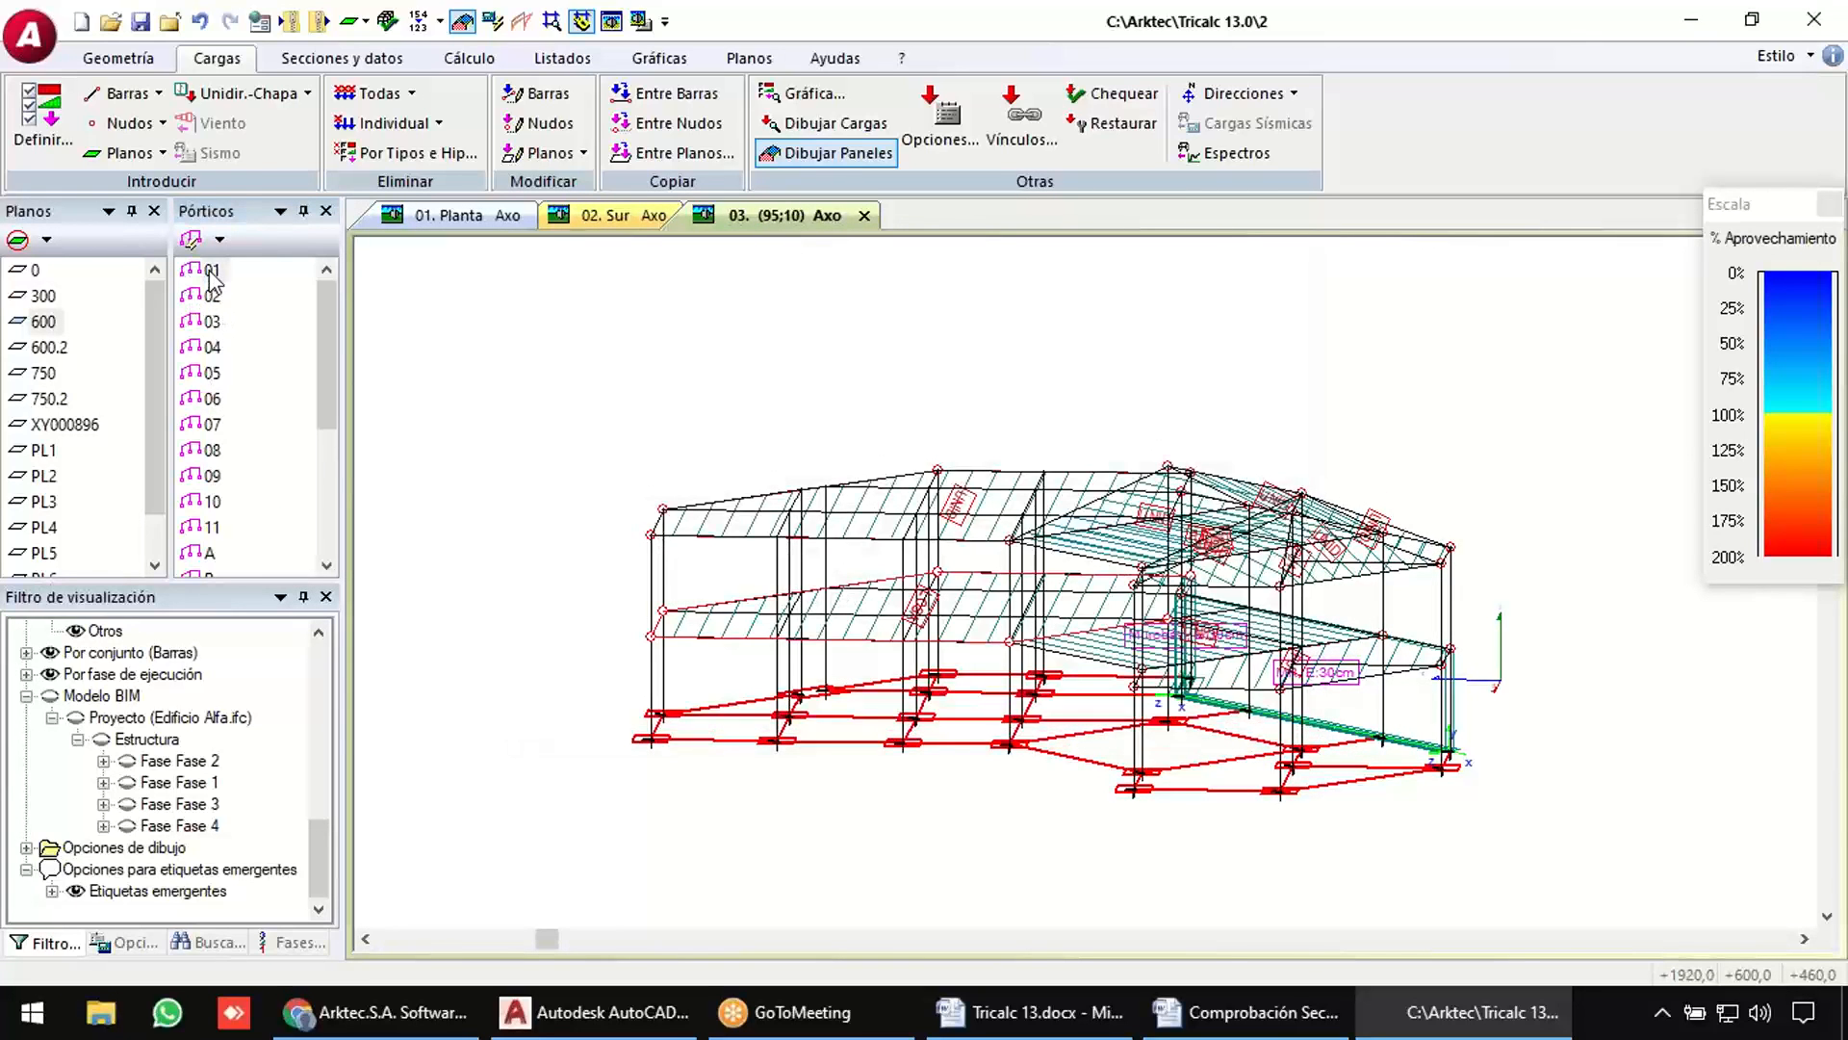
# Look through frames 01 to 05 one by one, and show the whole structure again.
pyautogui.click(212, 272)
pyautogui.click(212, 295)
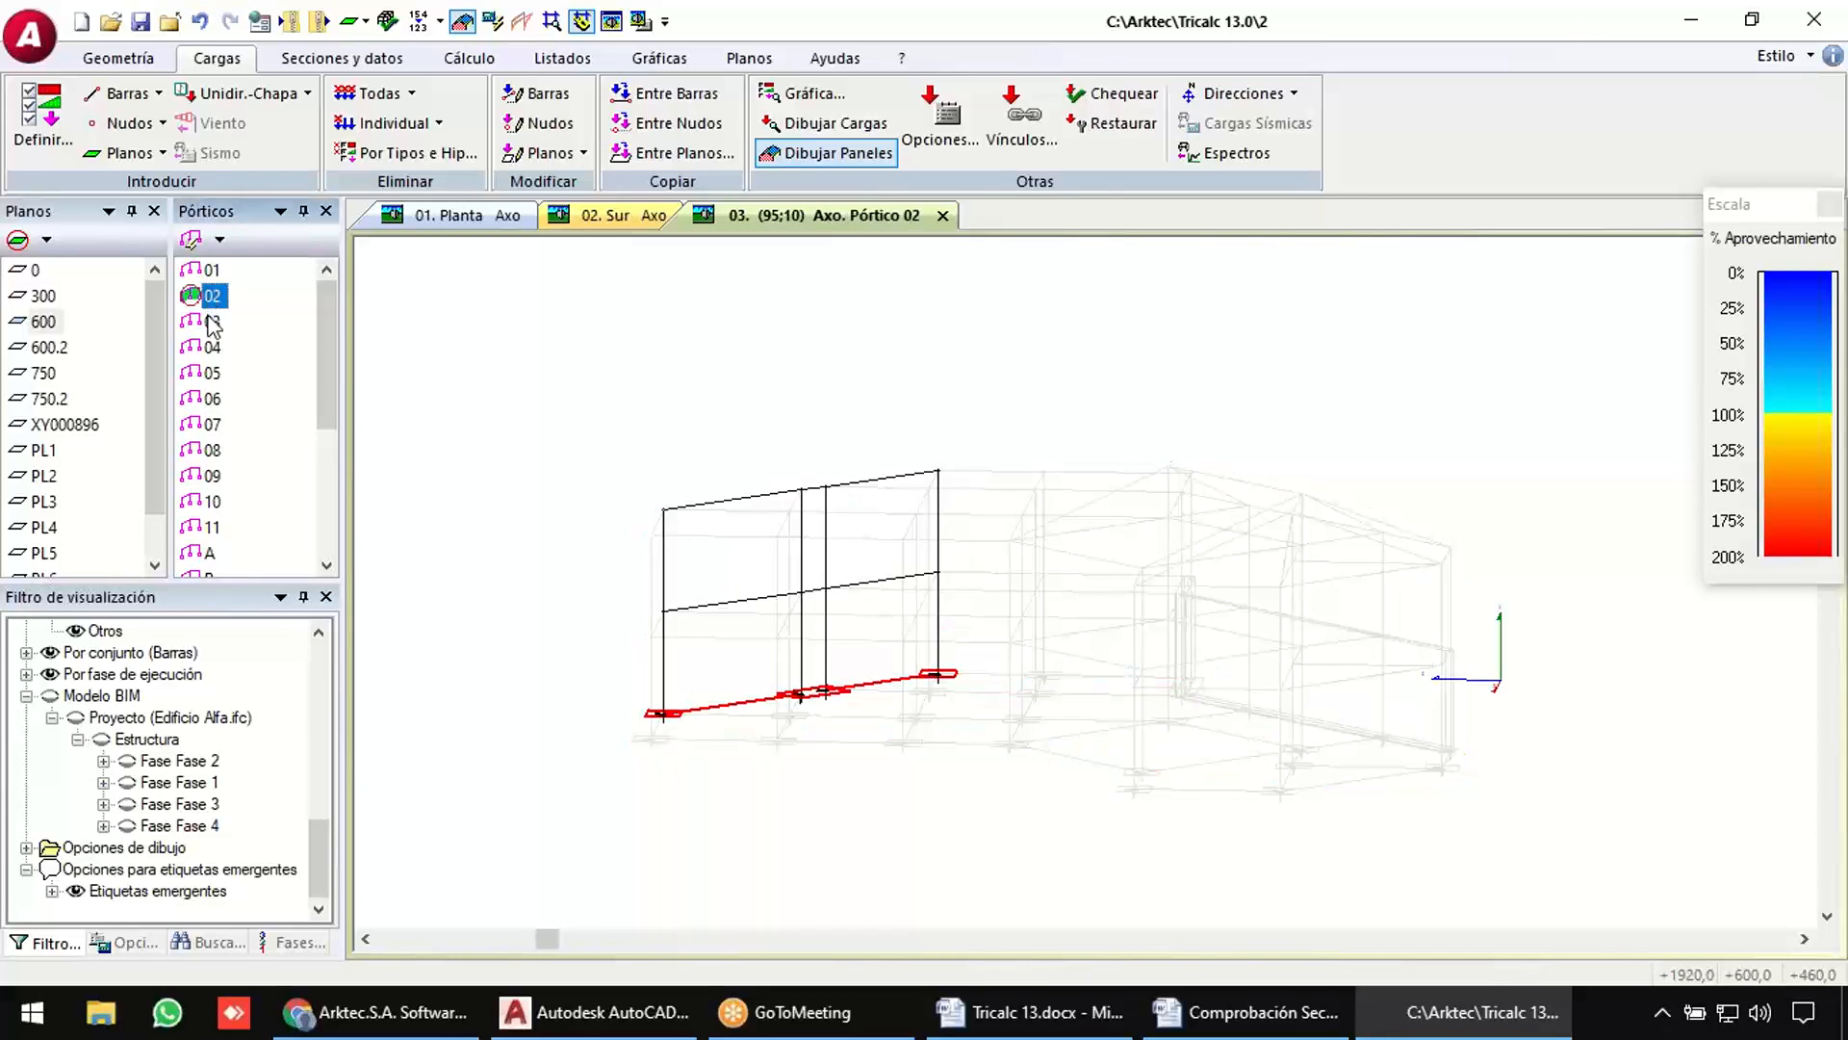
pyautogui.click(211, 322)
pyautogui.click(211, 348)
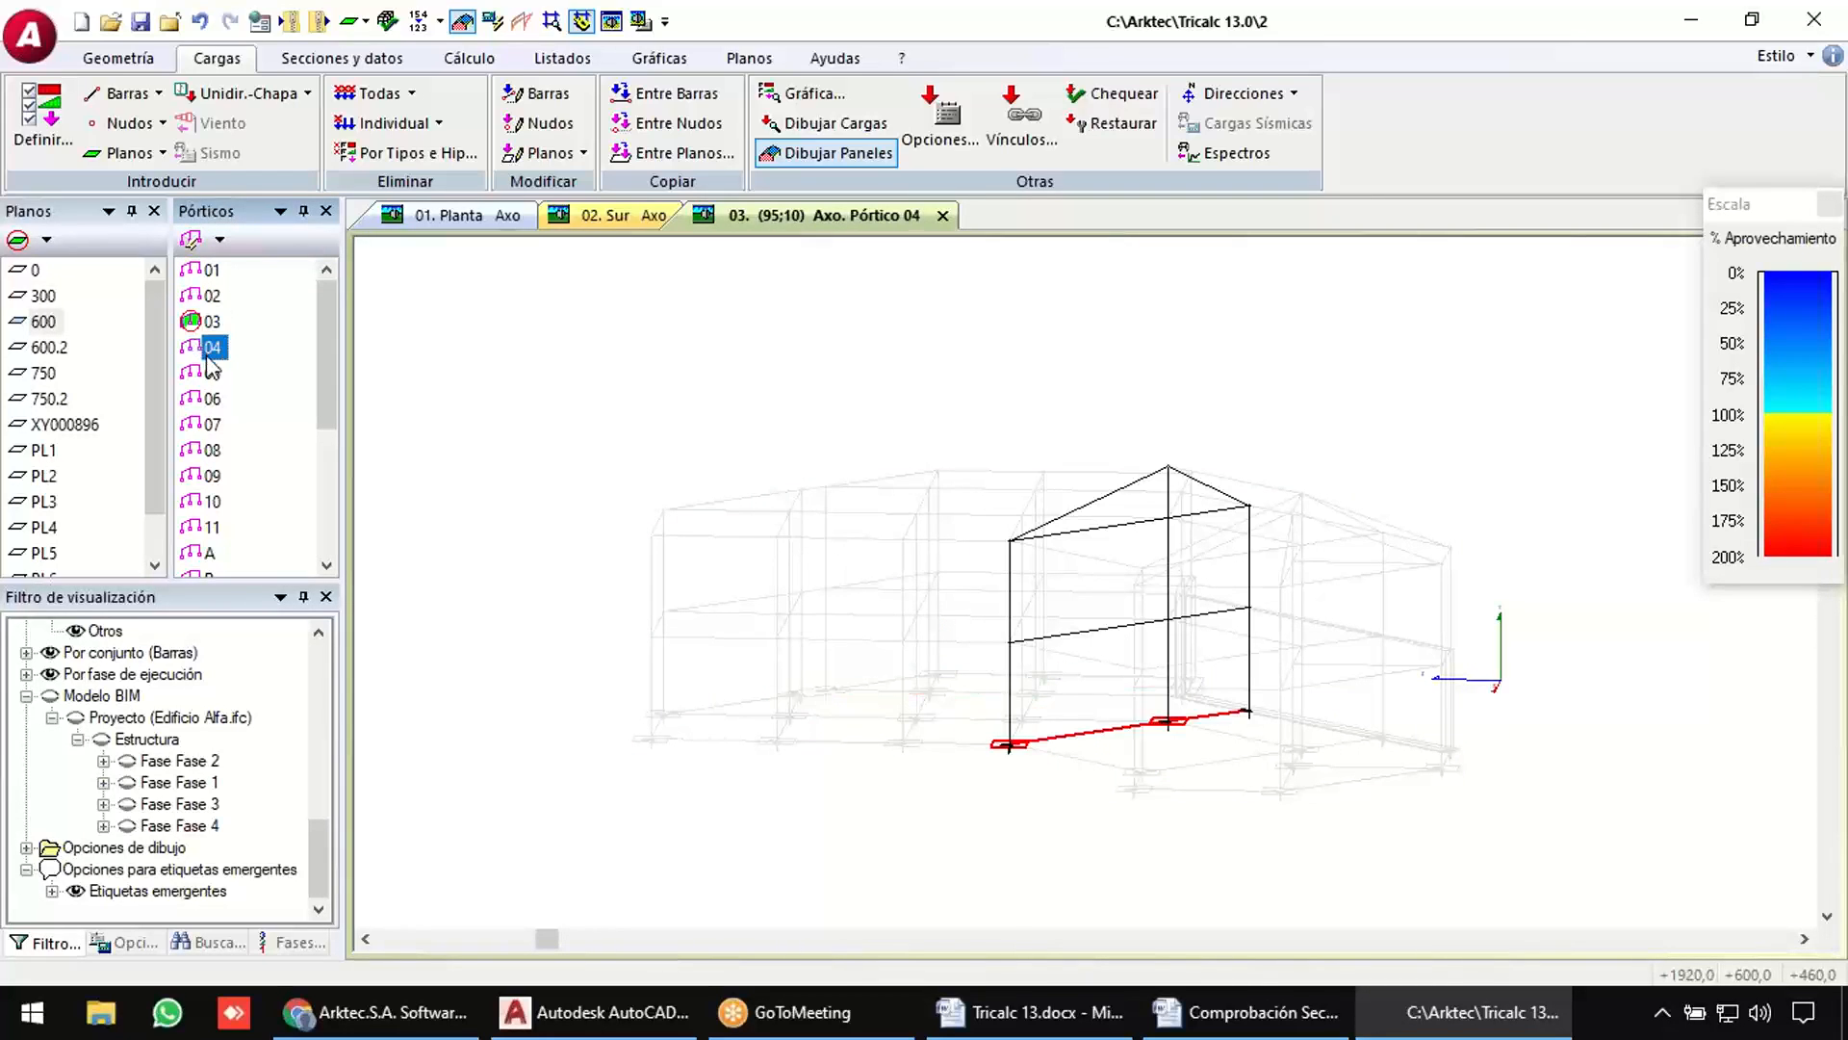
pyautogui.click(211, 375)
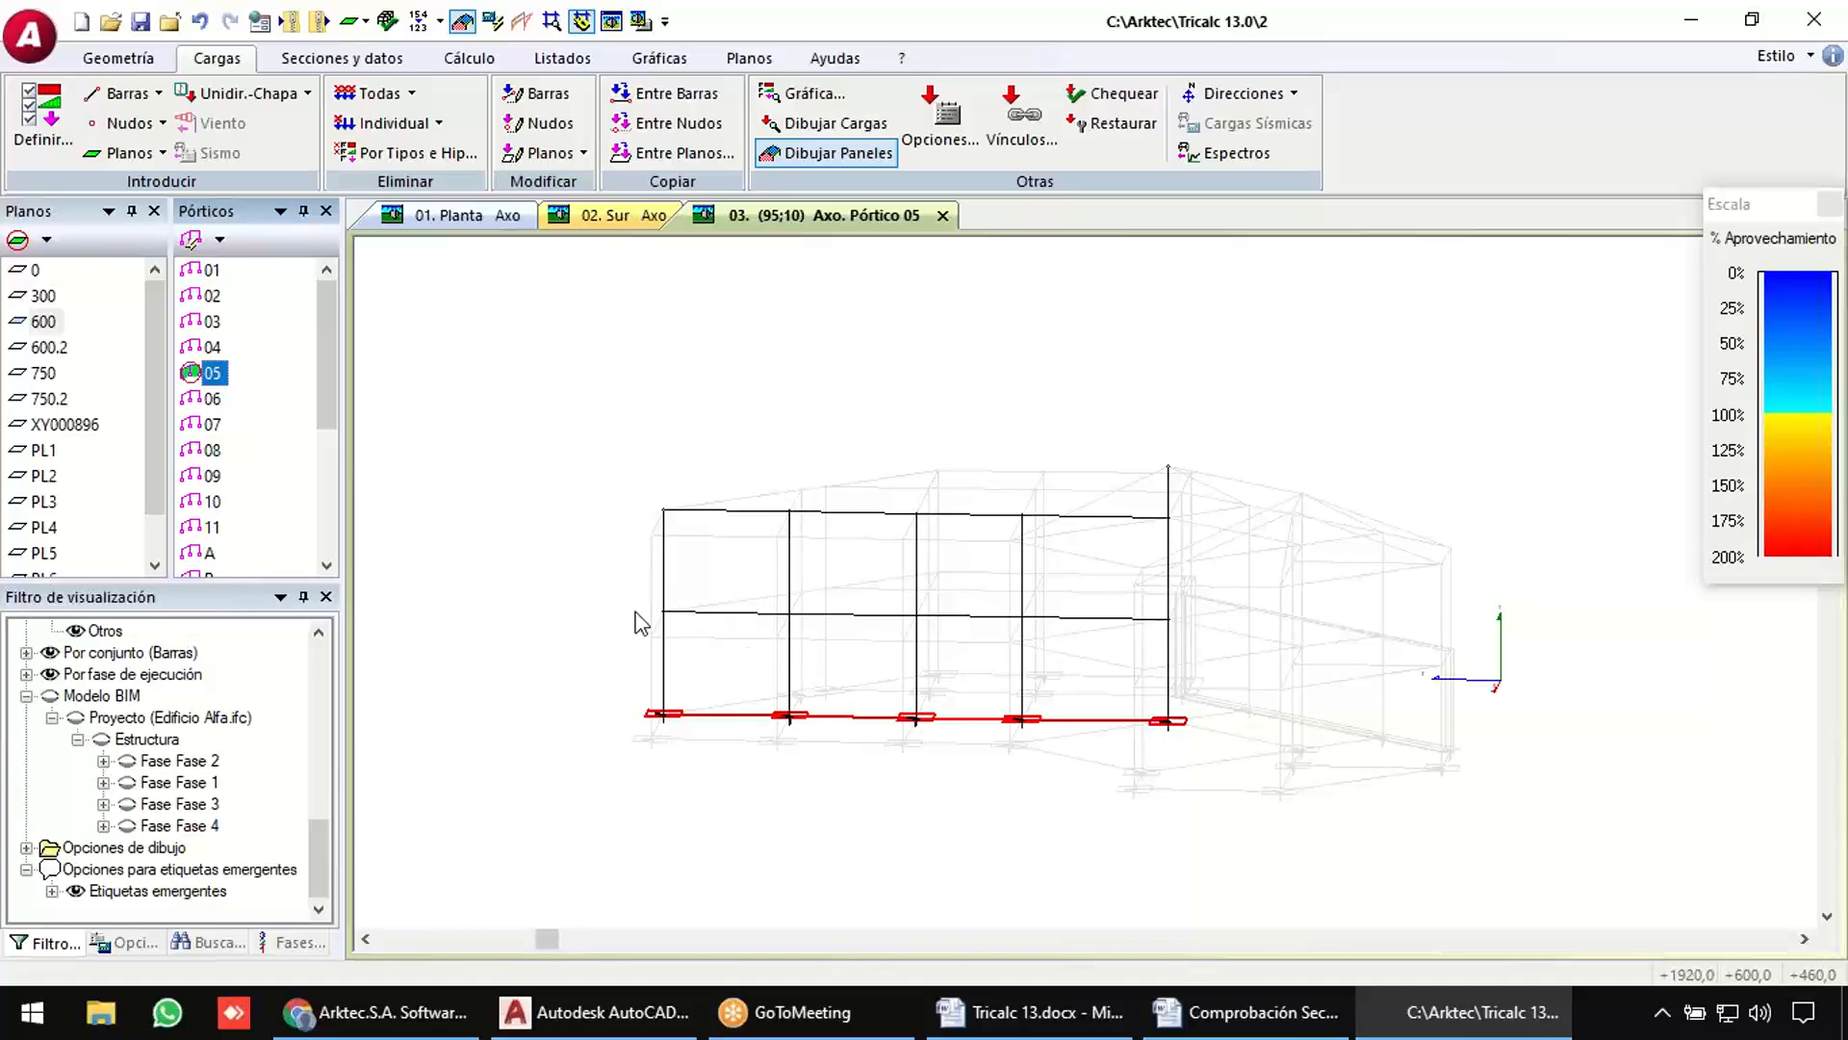
pyautogui.doubleClick(502, 461)
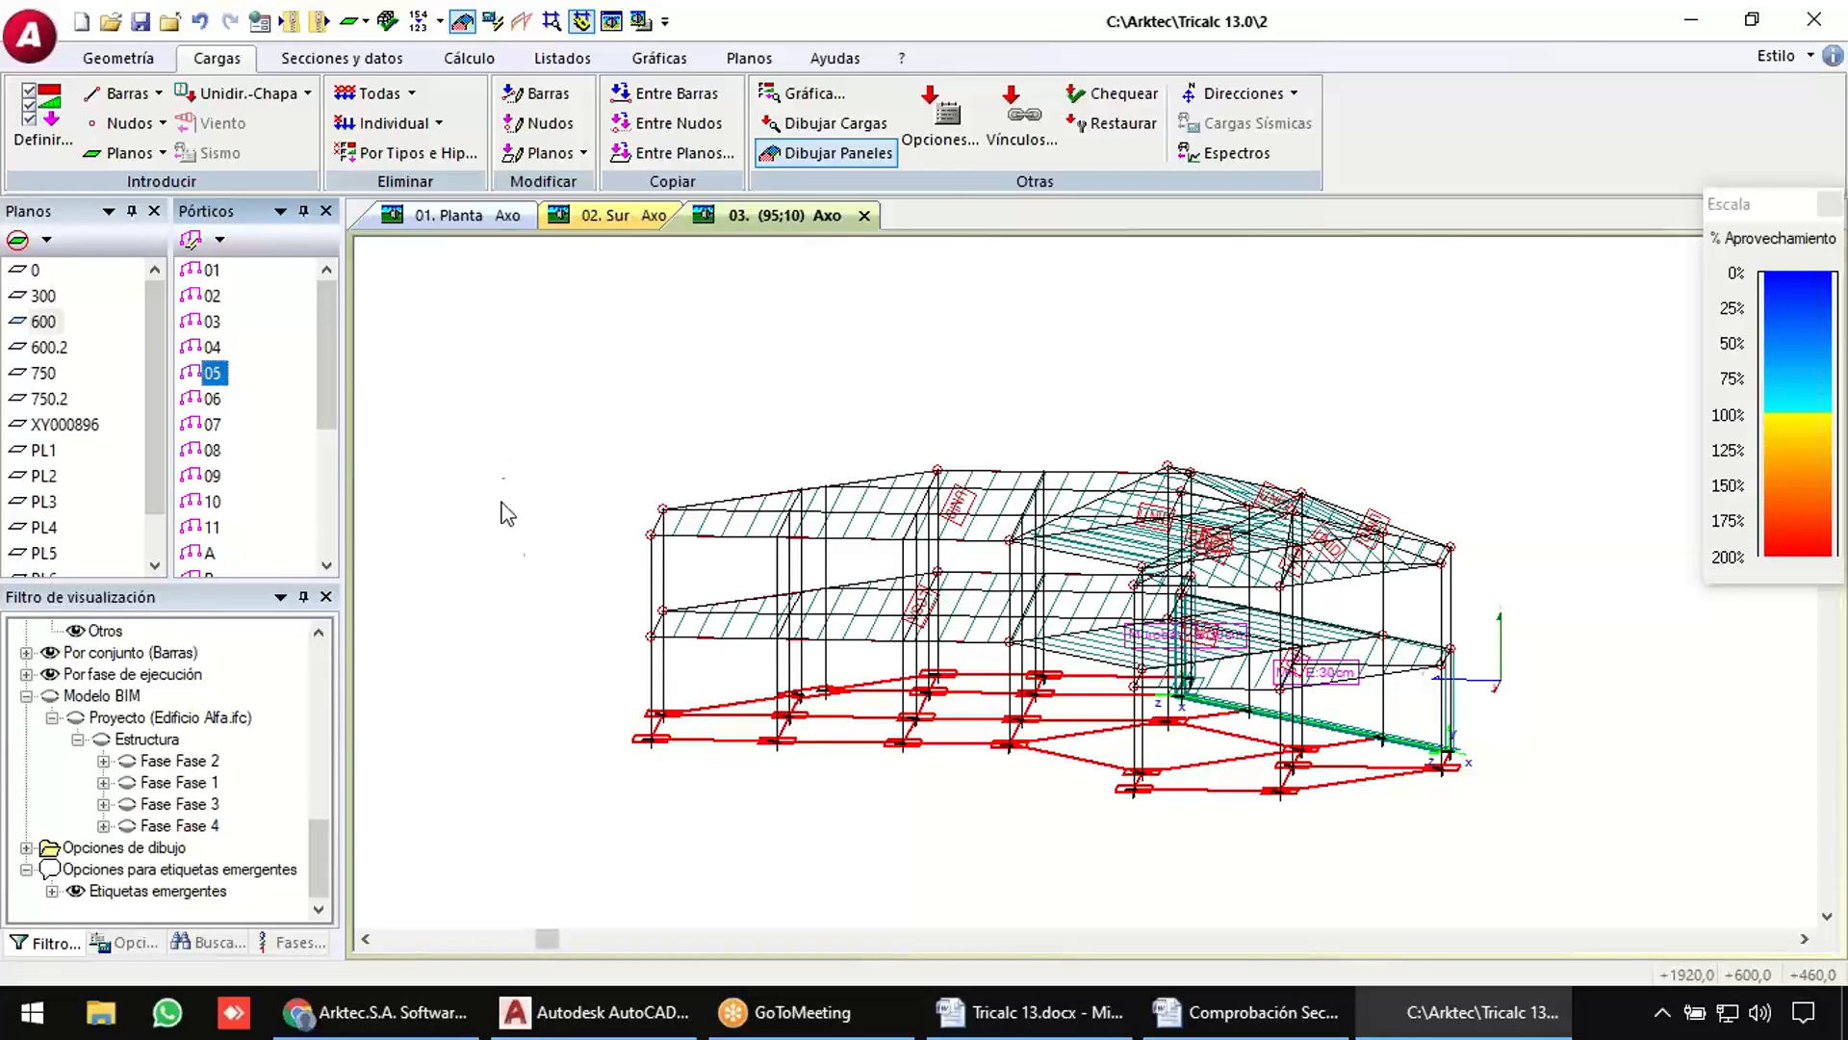
pyautogui.moveTo(520, 591); pyautogui.dragTo(529, 582, button='middle')
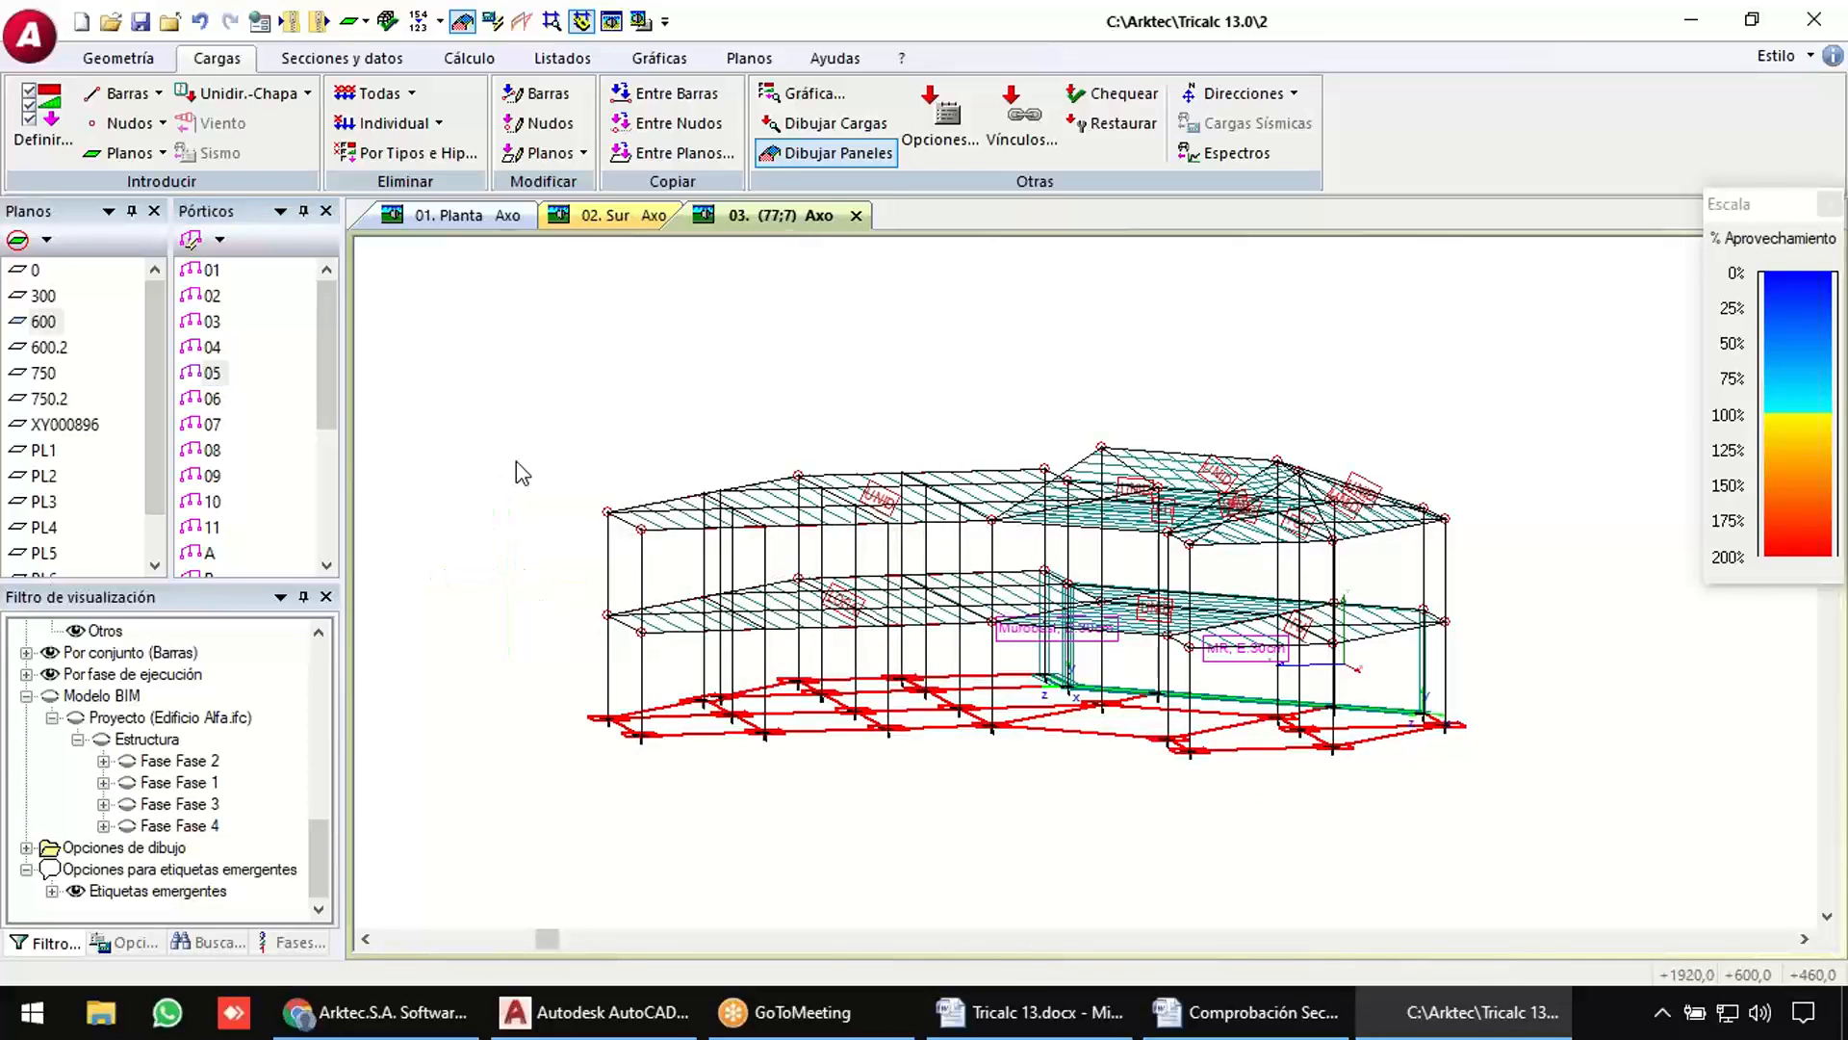
# Activate wind with 4 hypotheses and seismic action with ± sense and the generic standard in the load combinations.
pyautogui.click(951, 144)
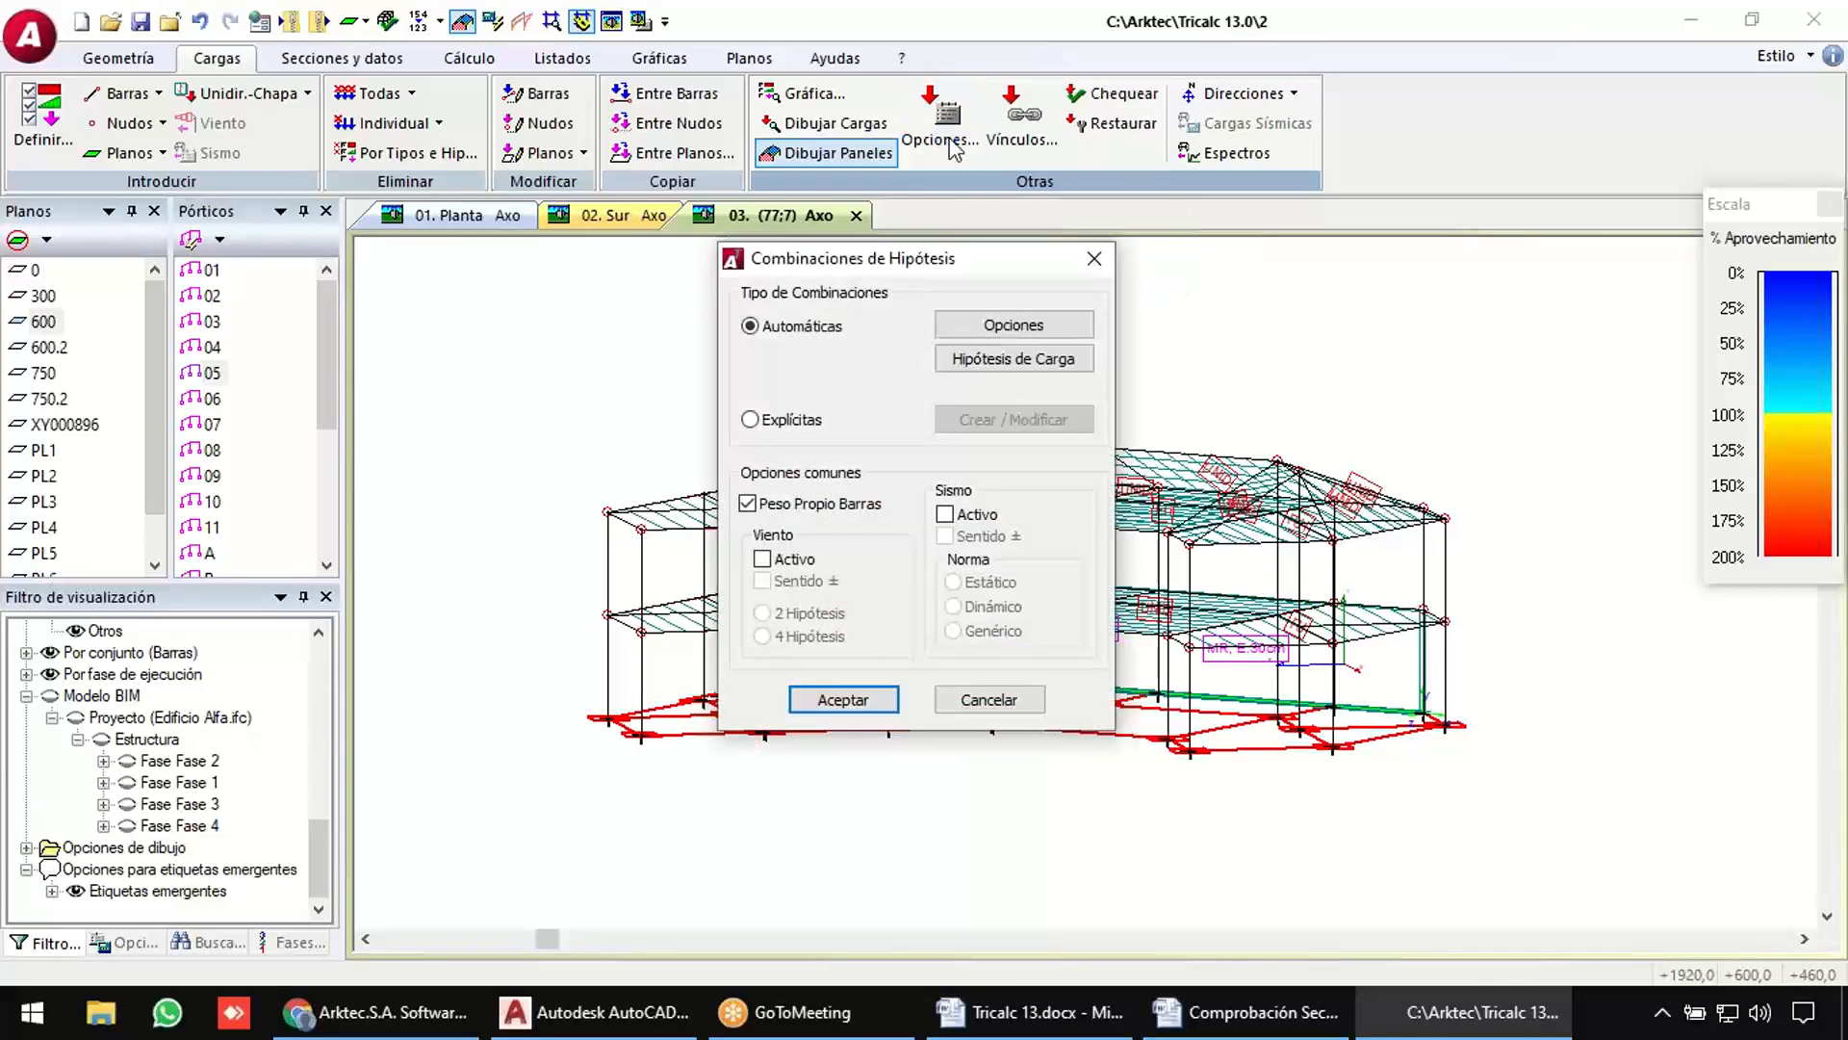
pyautogui.click(775, 559)
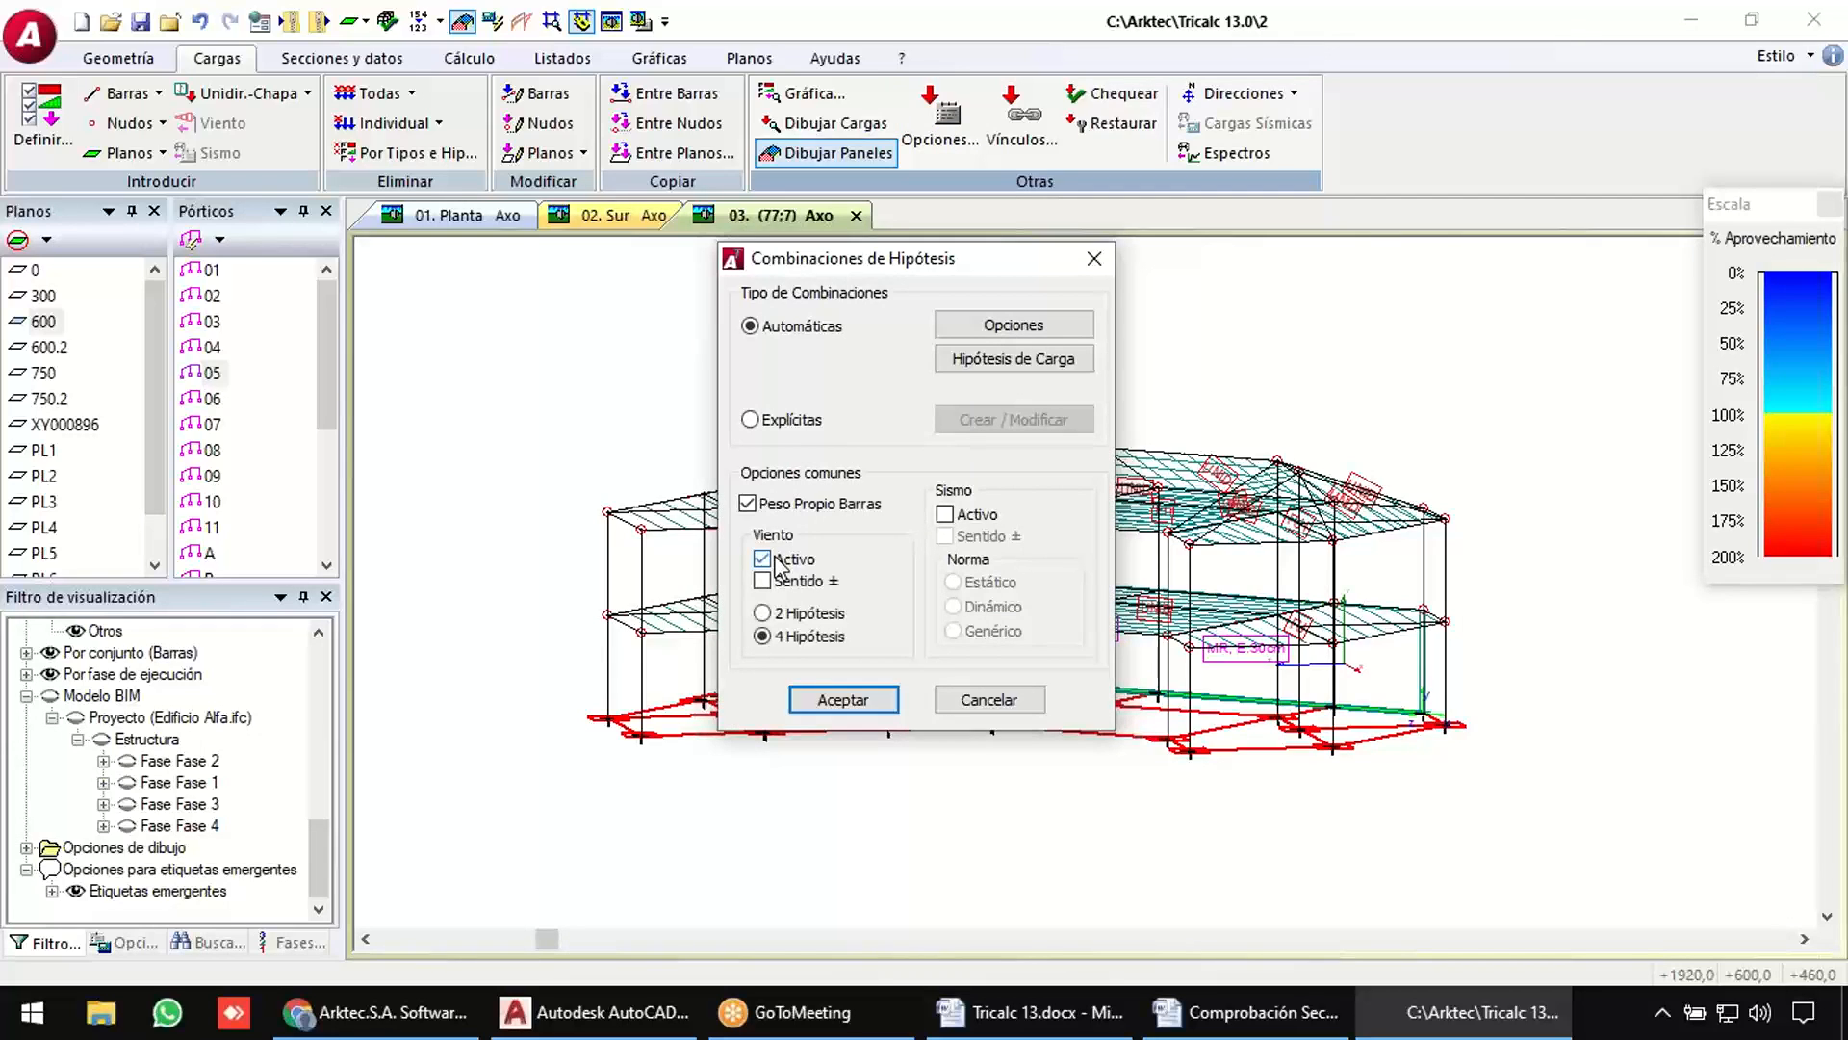
pyautogui.click(946, 515)
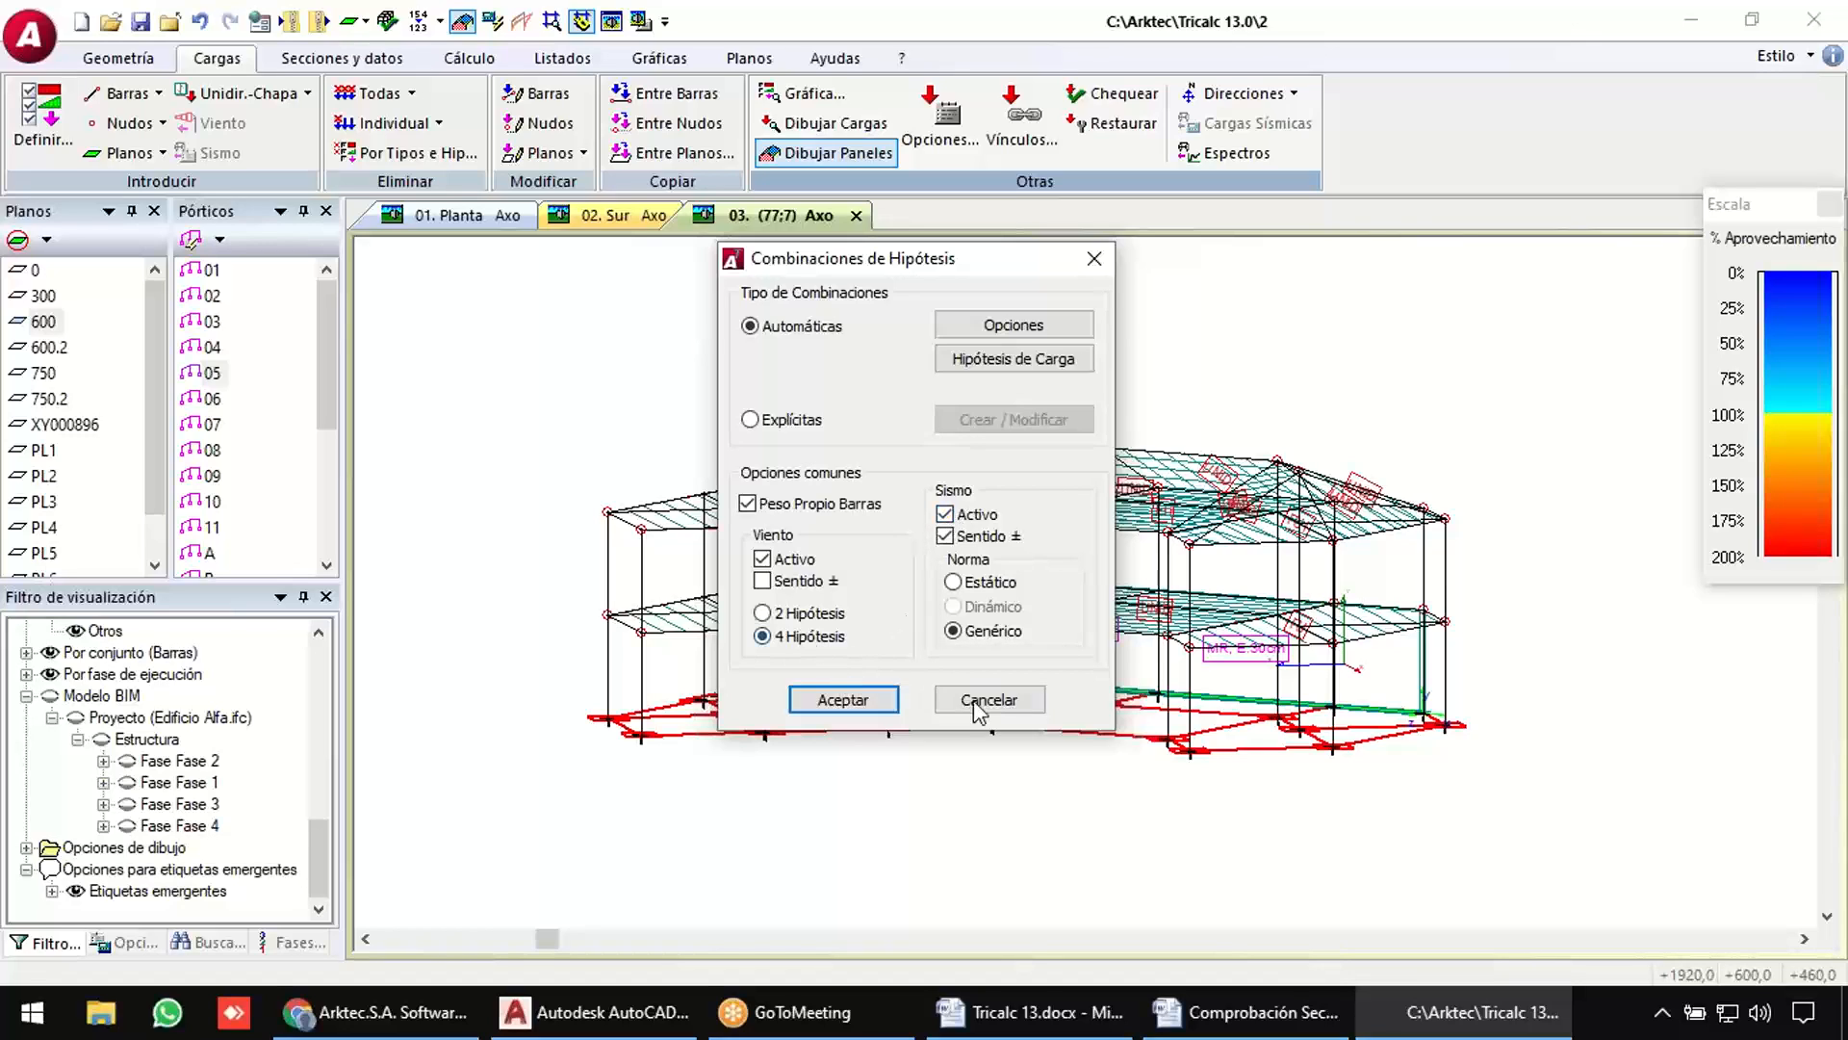
pyautogui.click(841, 700)
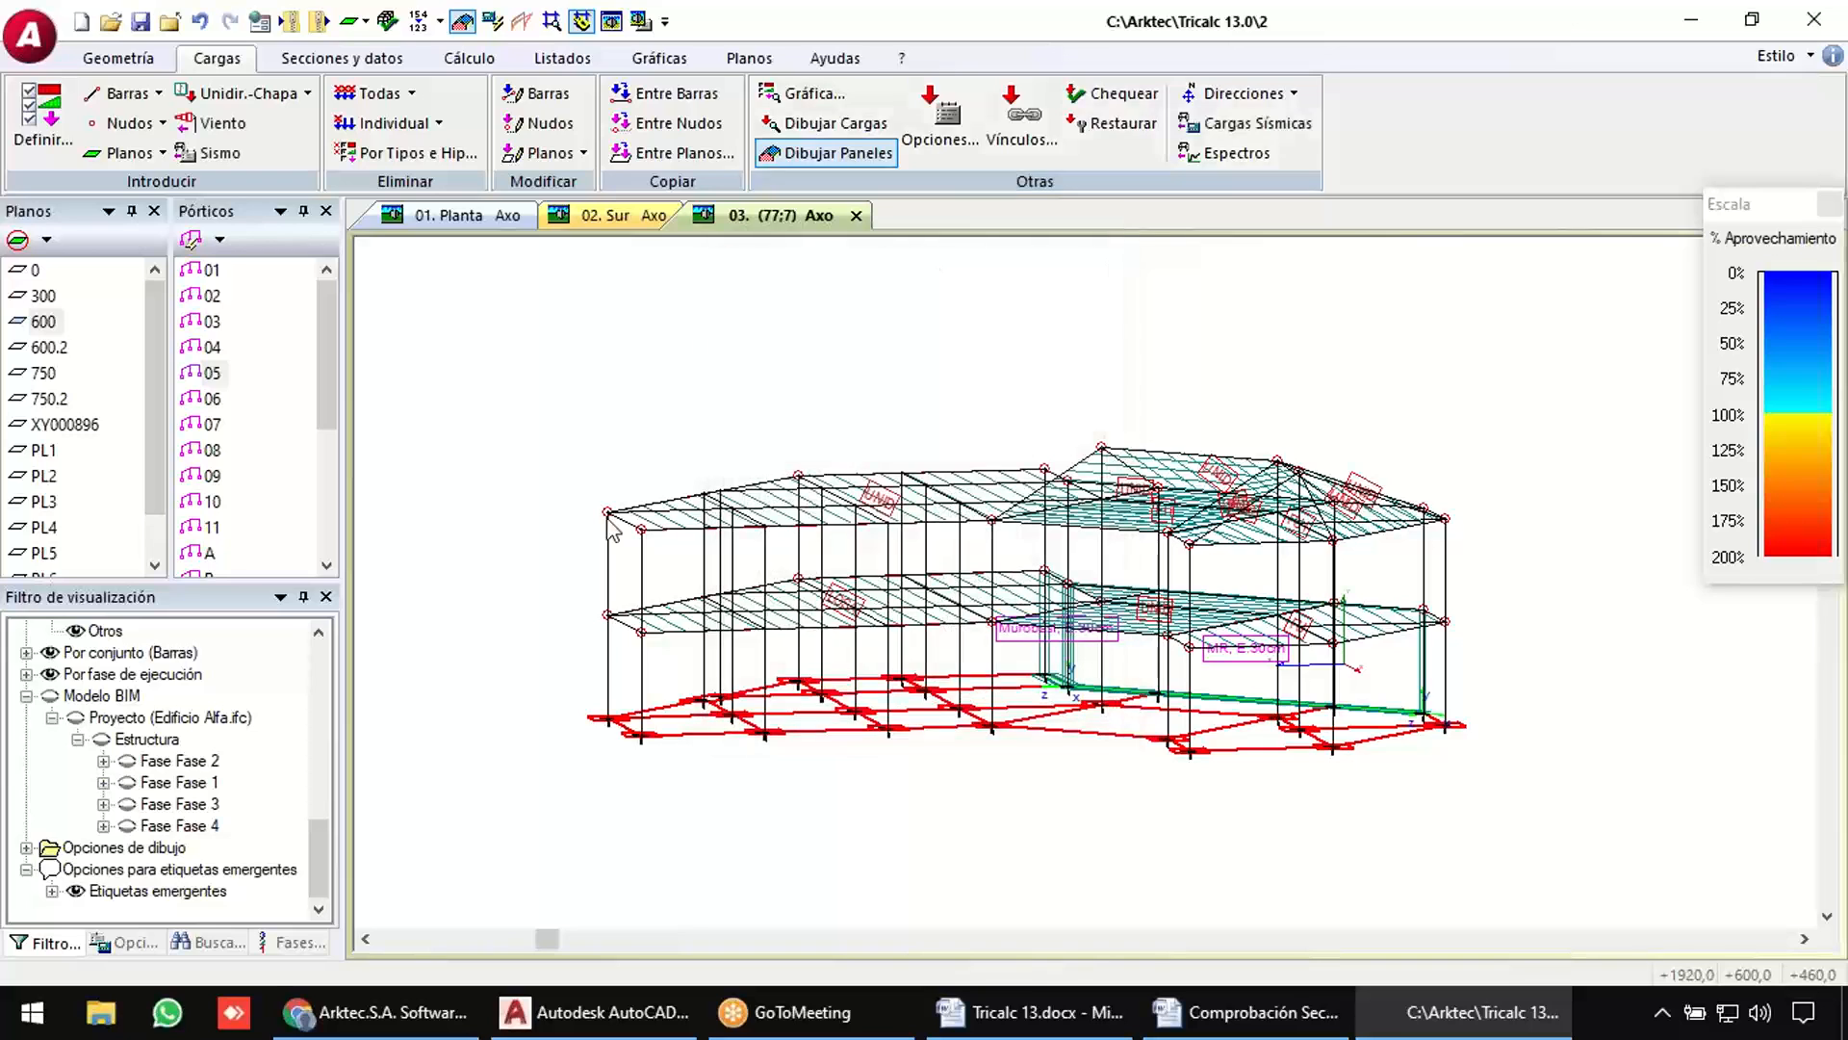
# Set the design code preference to España (EHE-08, NCSE y CTE) with EAE for structural steel.
pyautogui.click(43, 36)
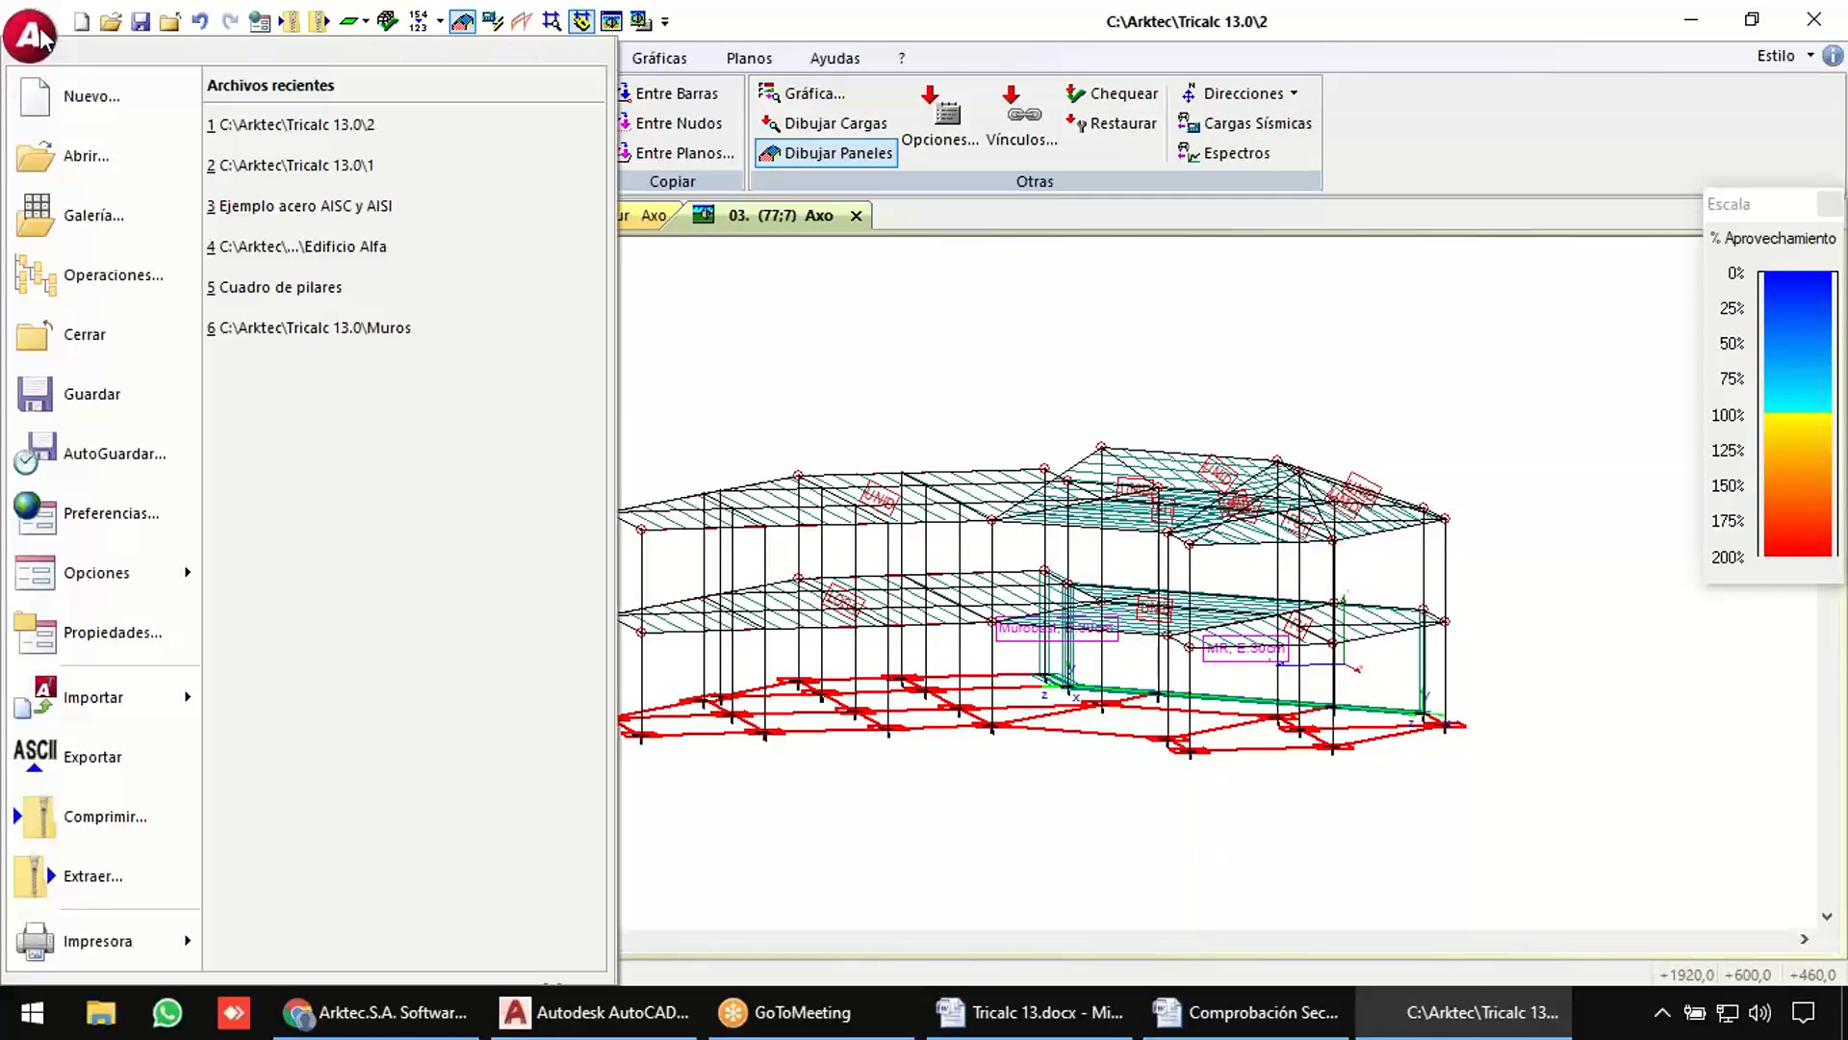
pyautogui.click(100, 517)
pyautogui.click(708, 97)
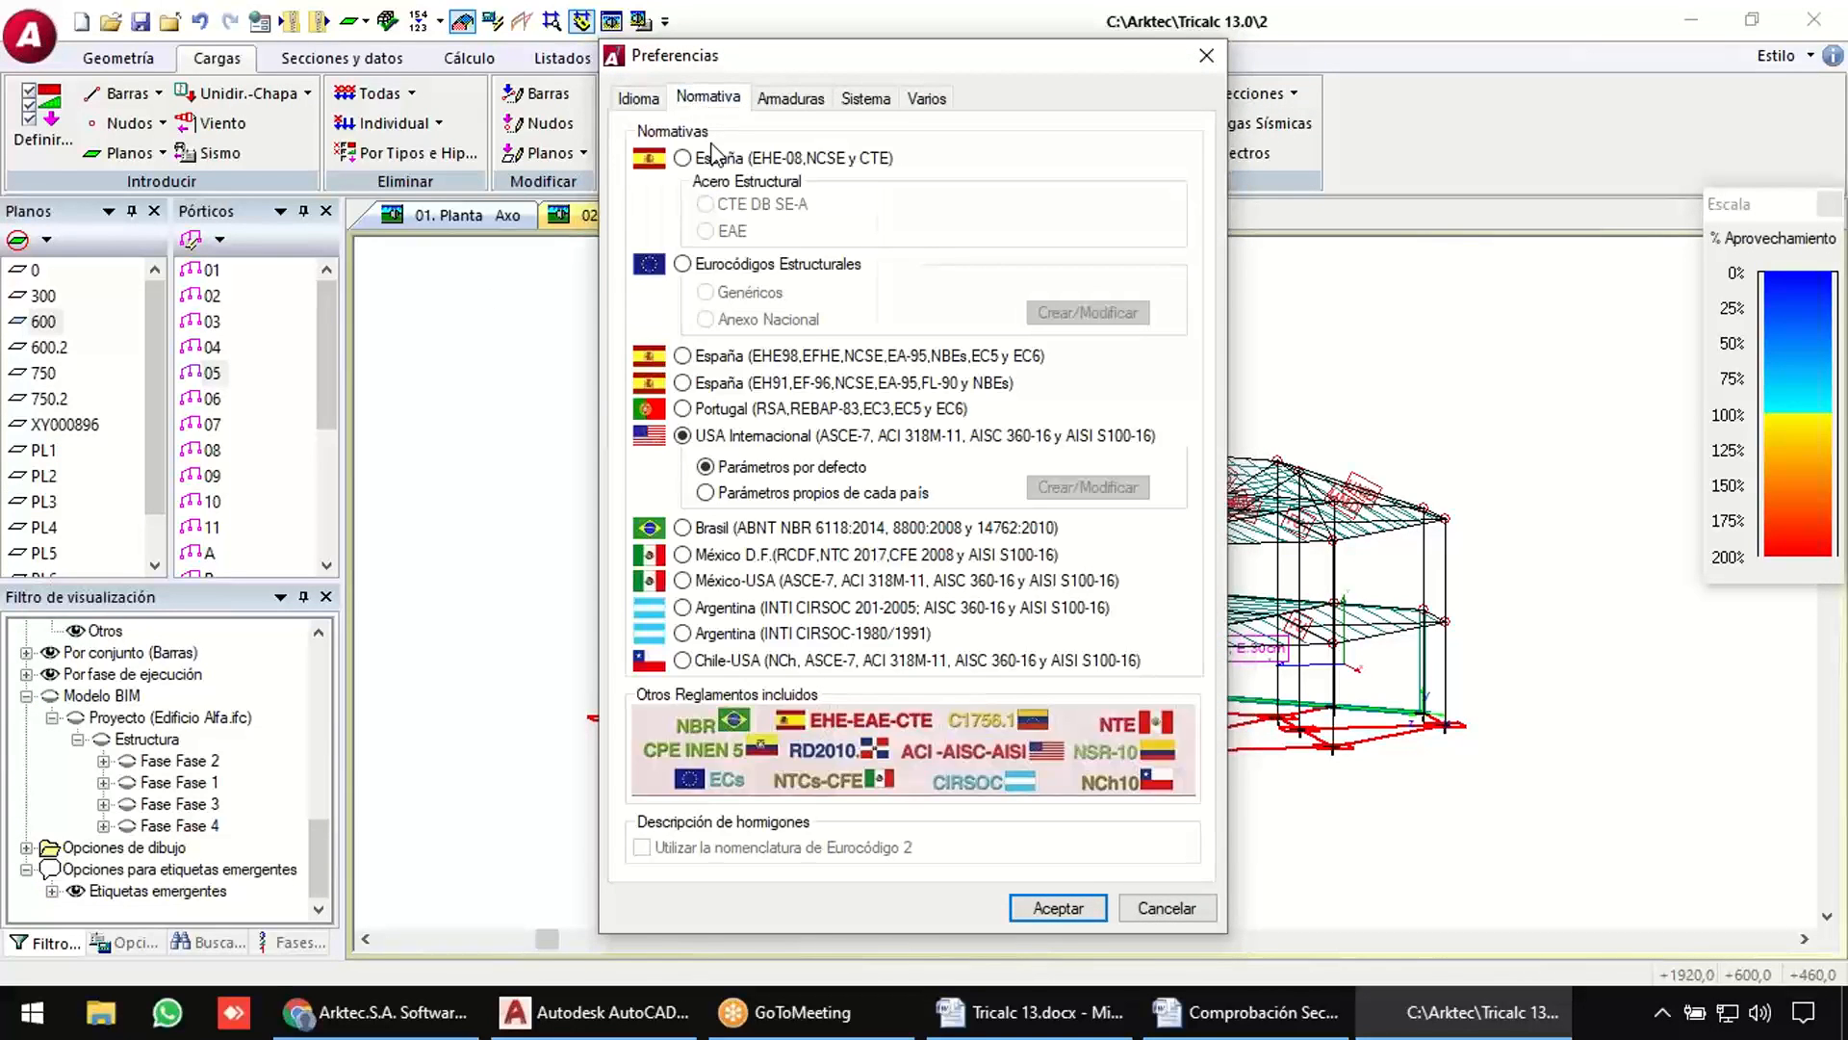
pyautogui.click(717, 158)
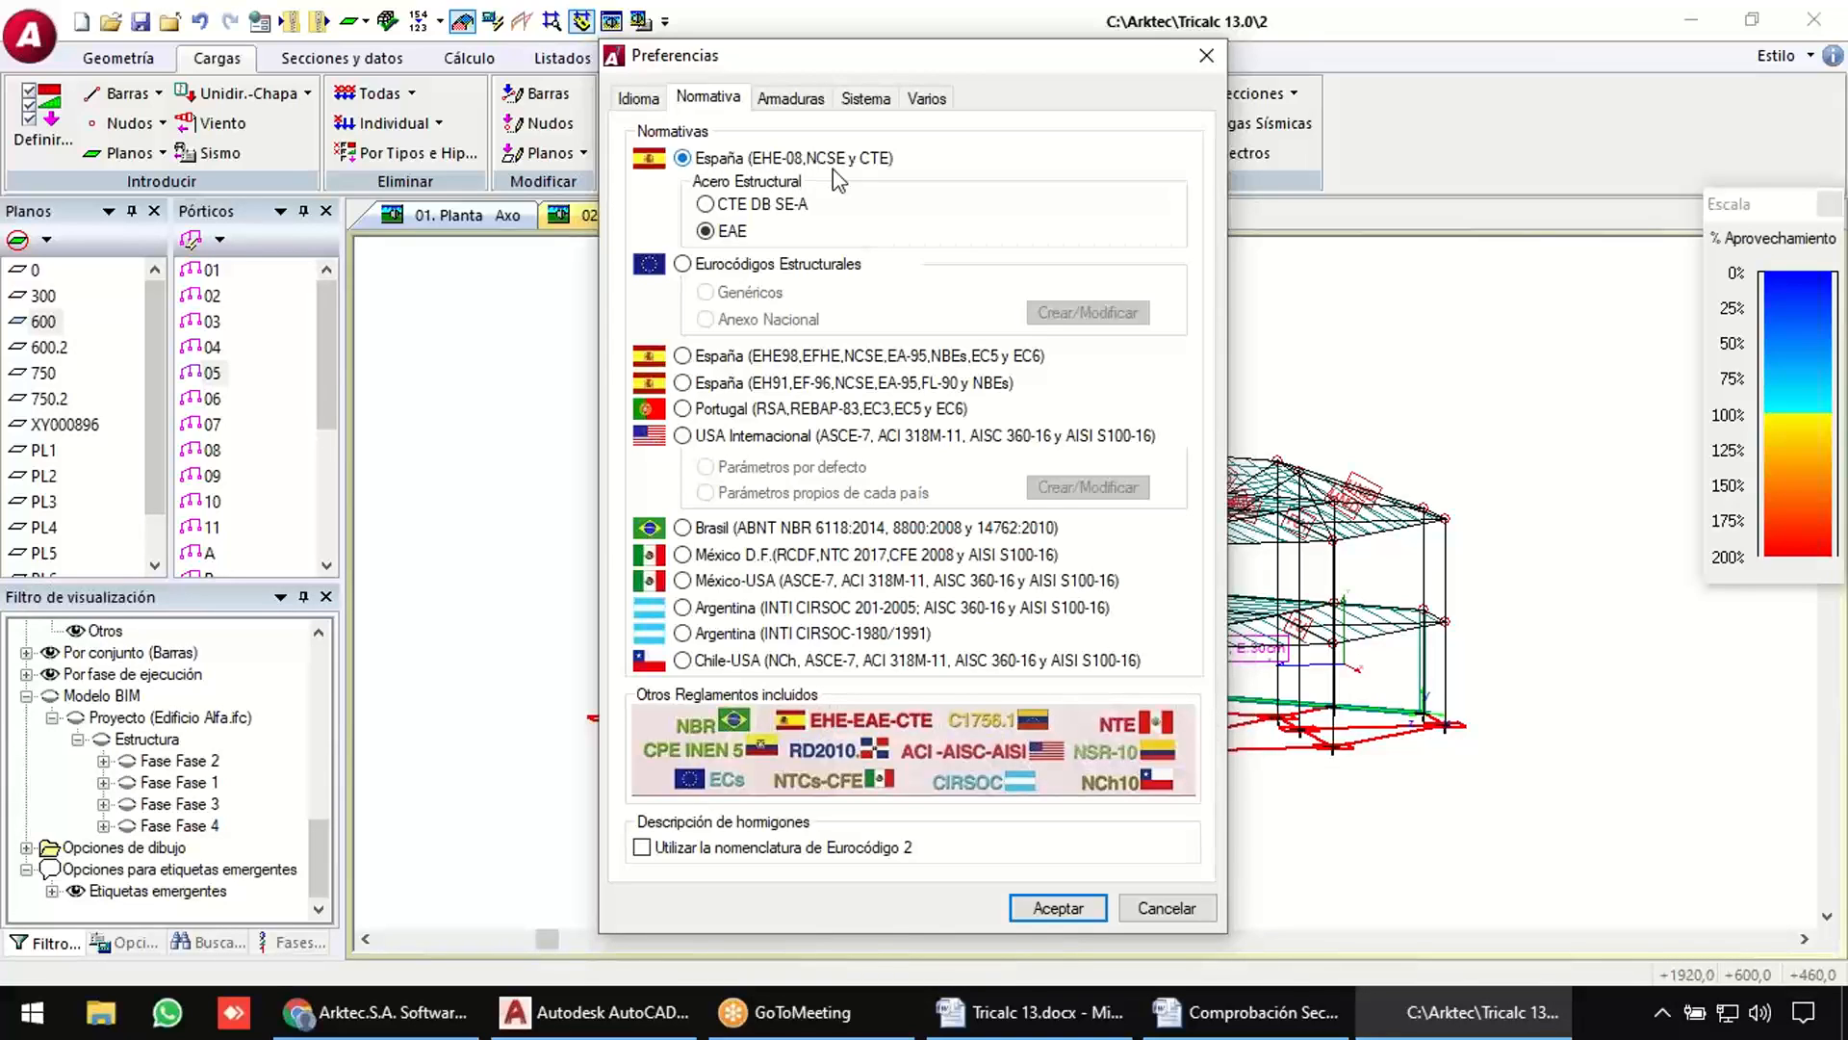
pyautogui.click(742, 204)
pyautogui.click(733, 231)
# Set the reinforcement diameters to the 4, 5, 6, 8, 10, 12, 14, 16, 20, 25, 32 mm table and save the preferences.
pyautogui.click(793, 97)
pyautogui.click(758, 170)
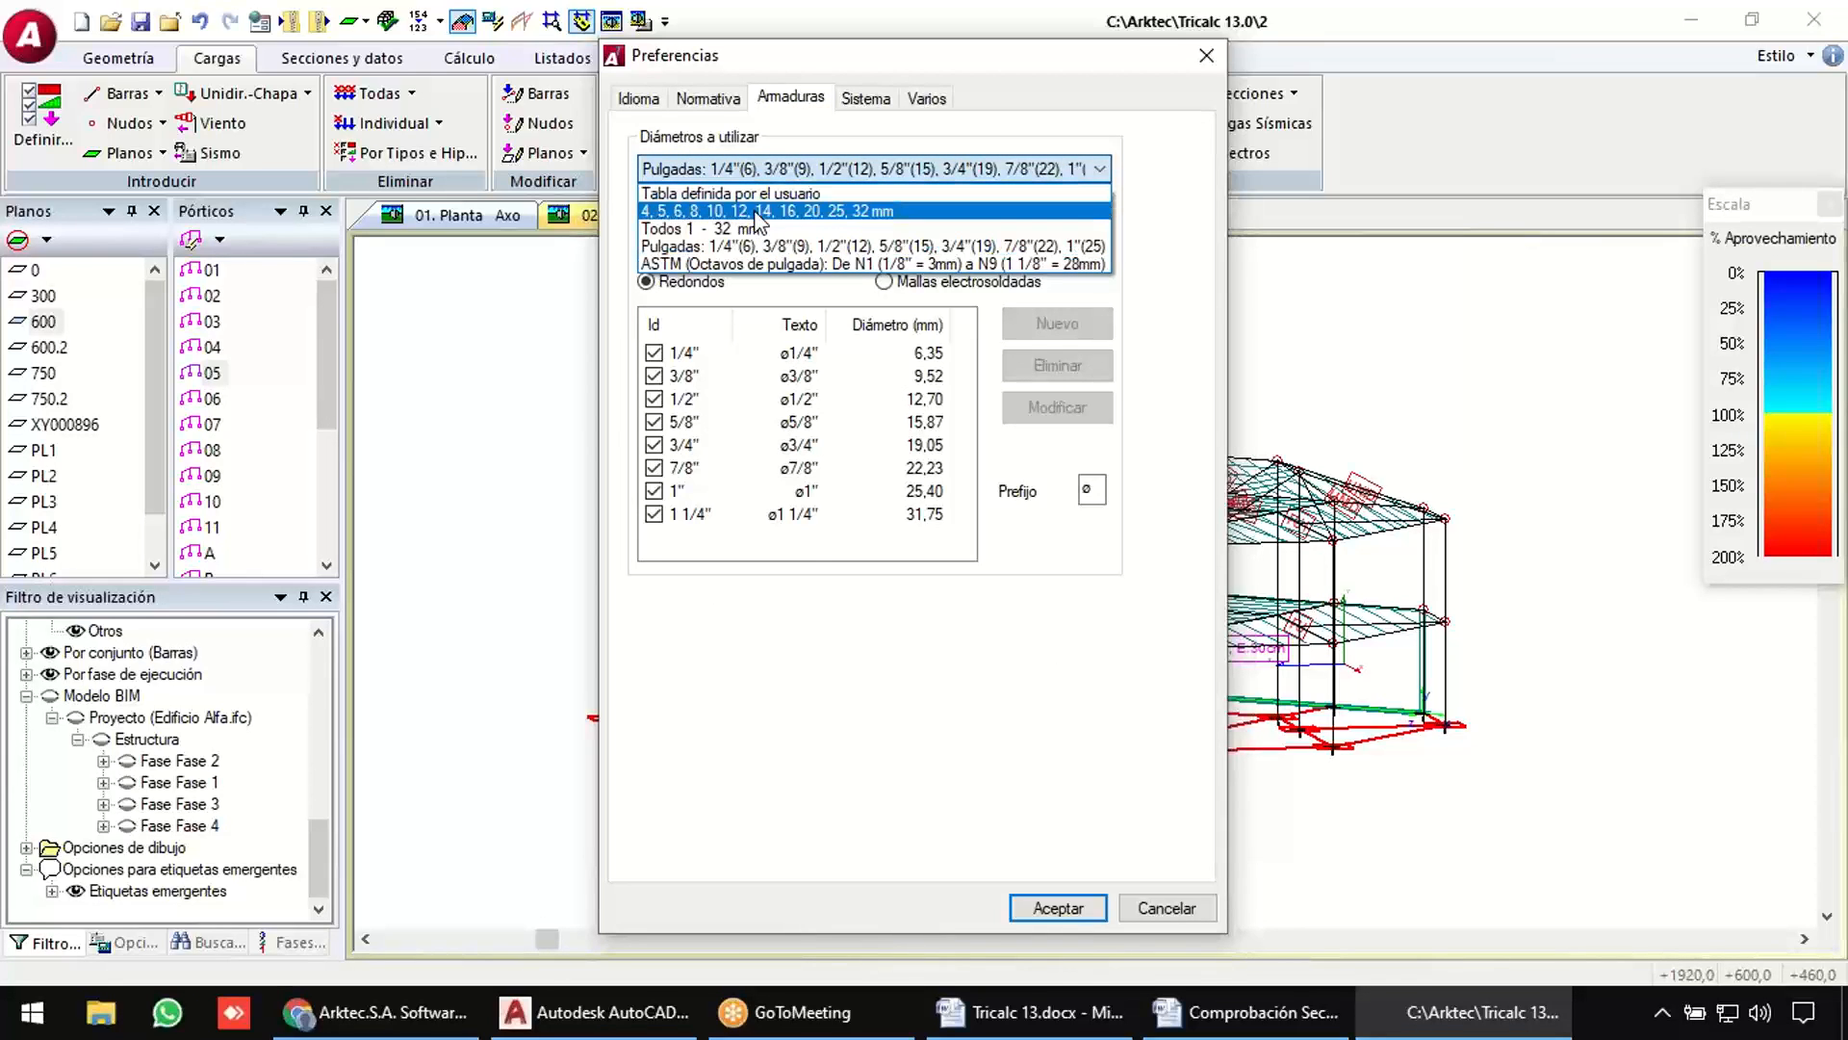
pyautogui.click(760, 212)
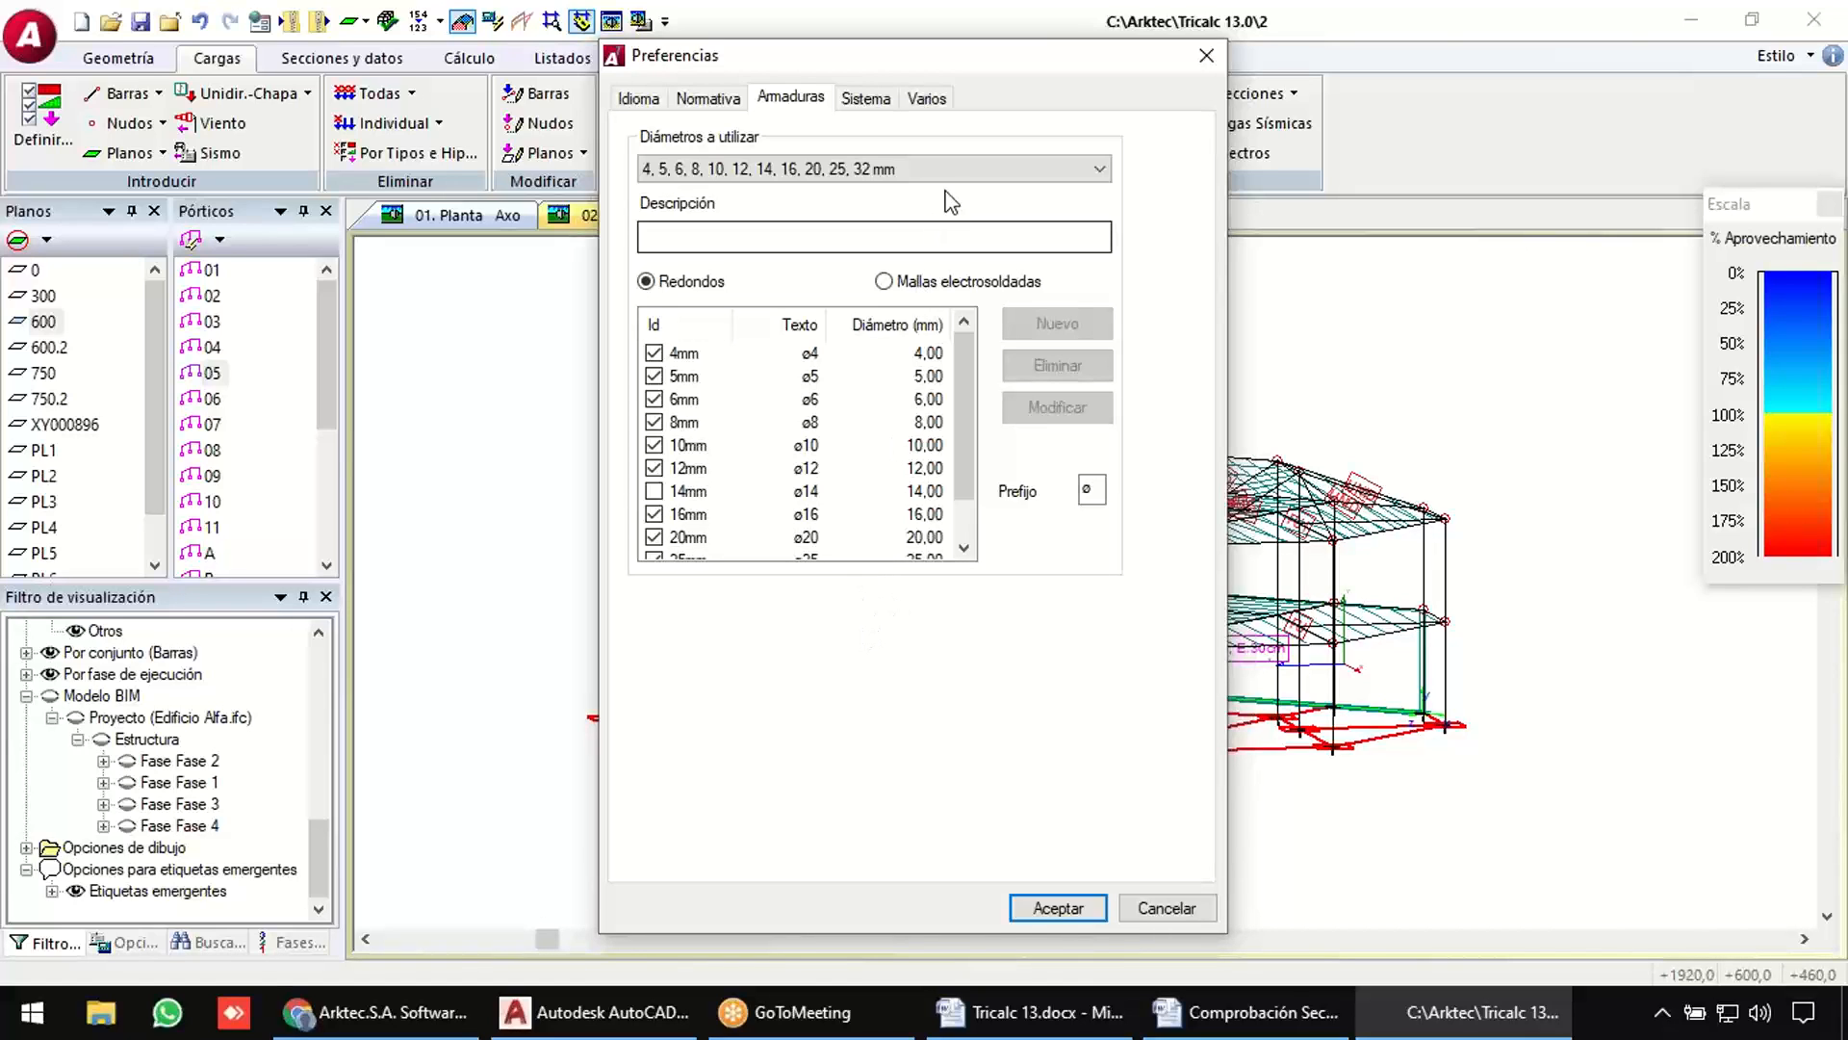
pyautogui.click(1055, 907)
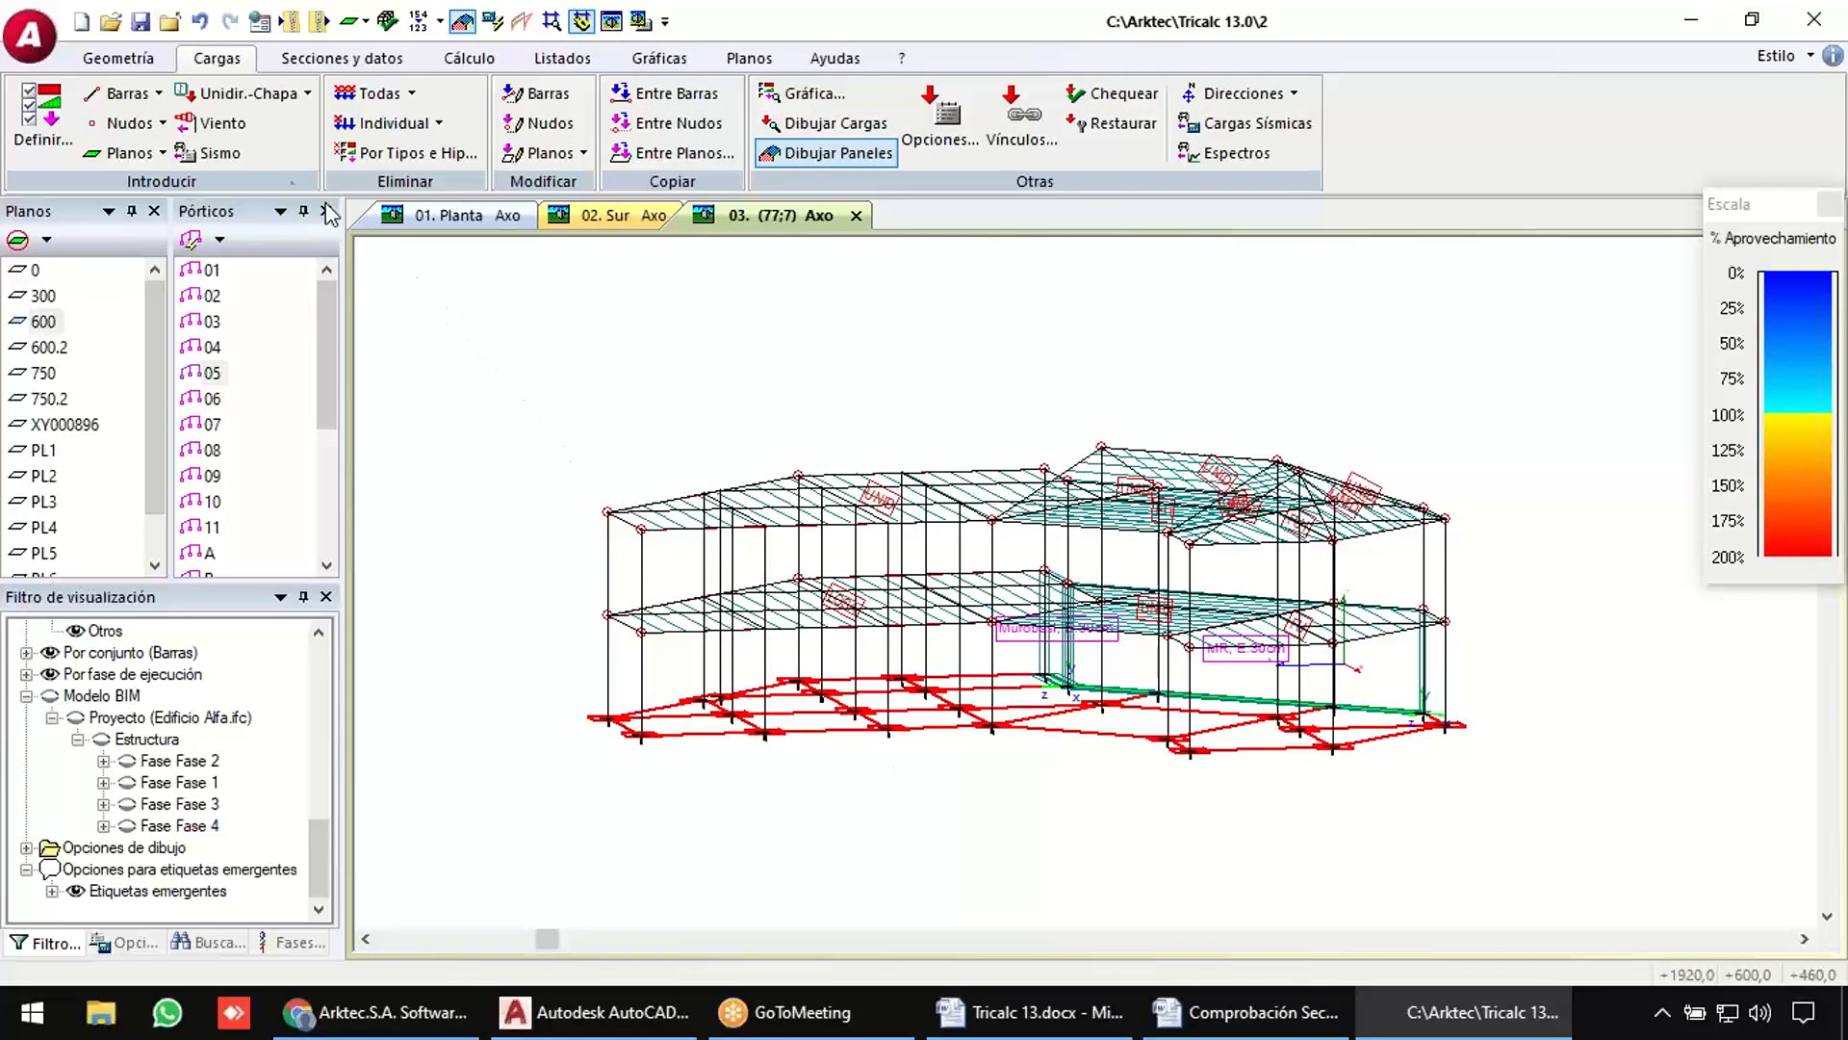
# Set the seismic standard to NCSE in the hypothesis combinations.
pyautogui.click(943, 120)
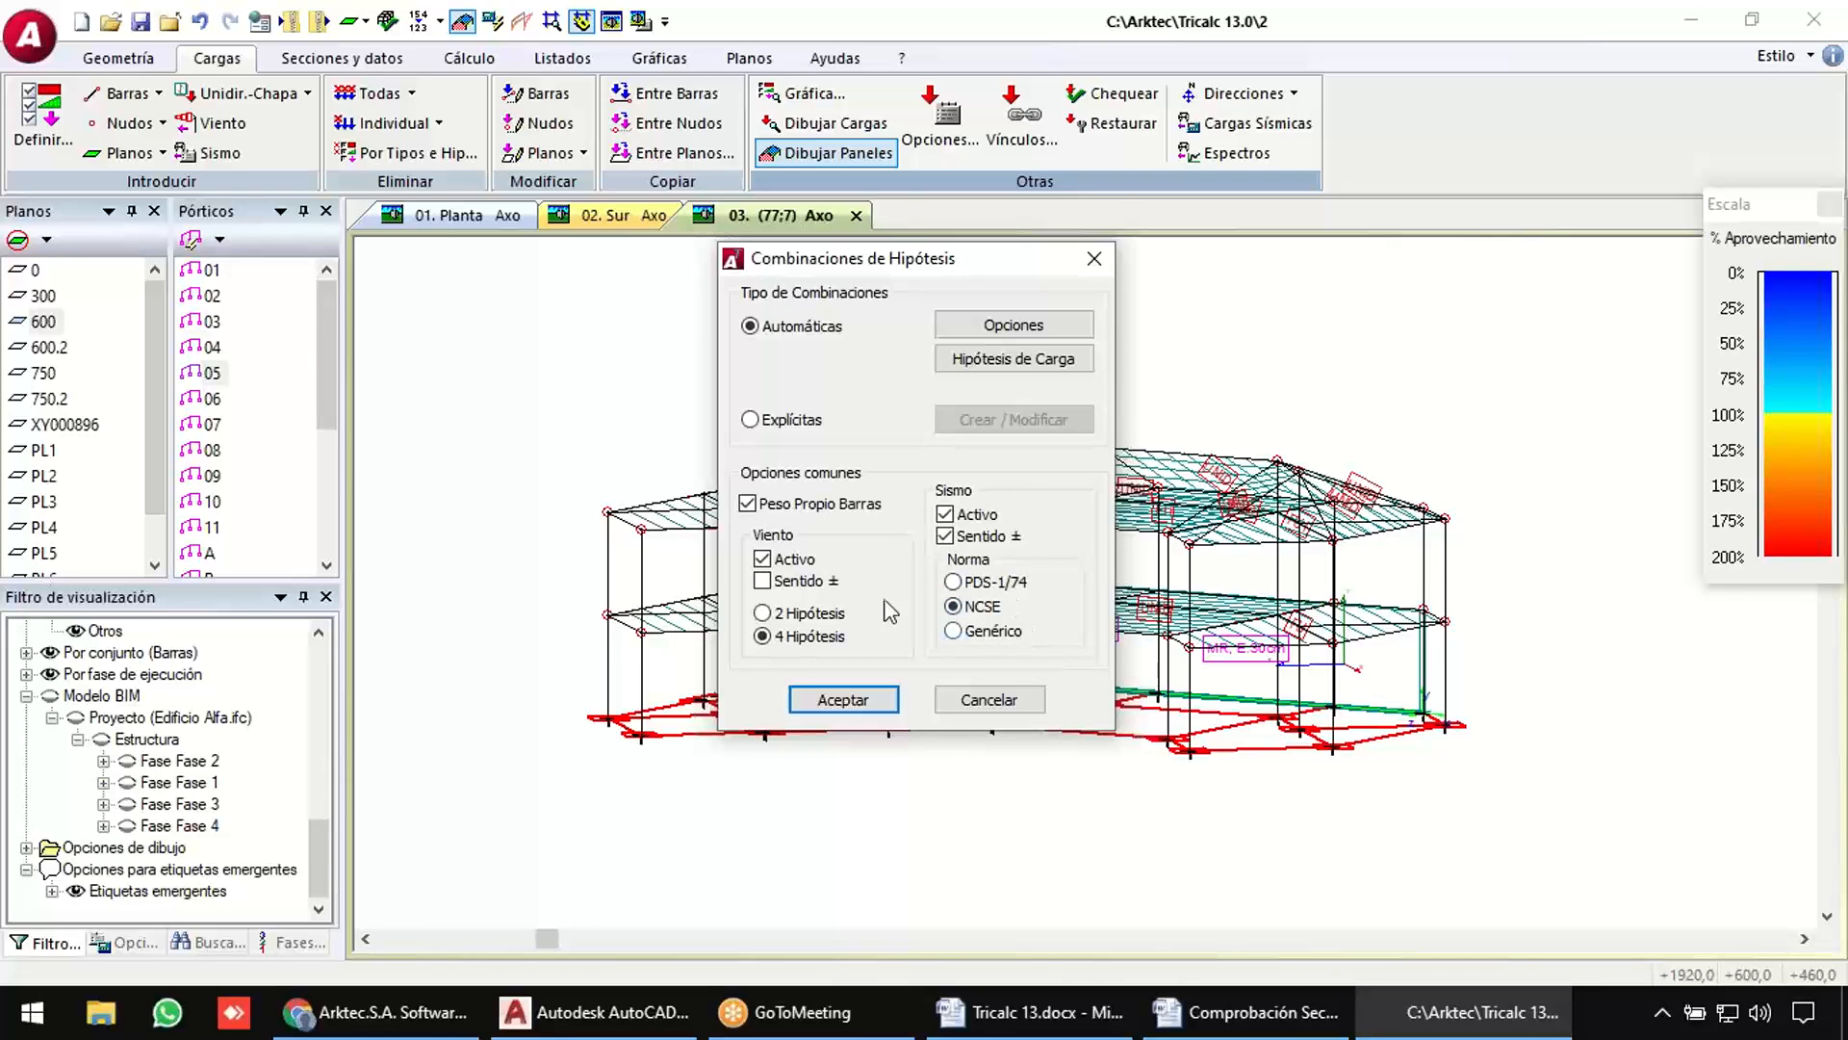
pyautogui.press('Escape')
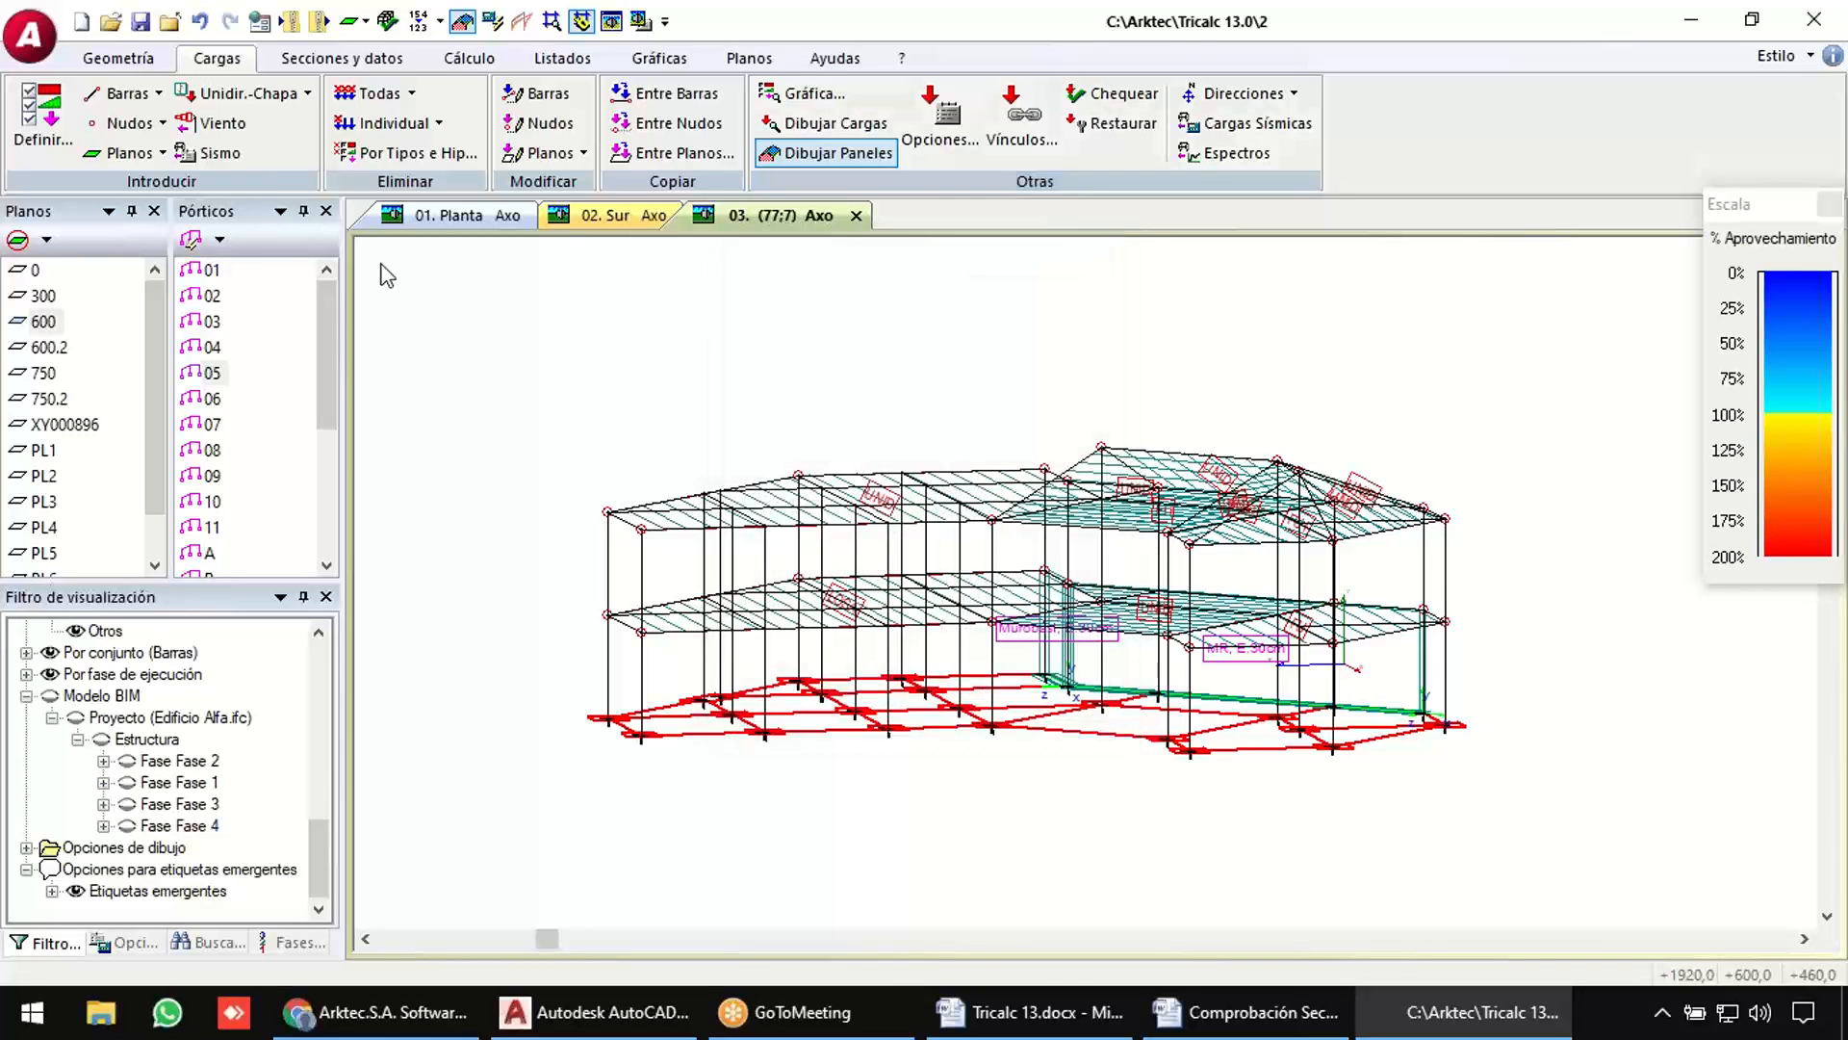
# Open the seismic options and look up the basic seismic acceleration and K values for Albacete and Asturias.
pyautogui.click(216, 152)
pyautogui.click(880, 300)
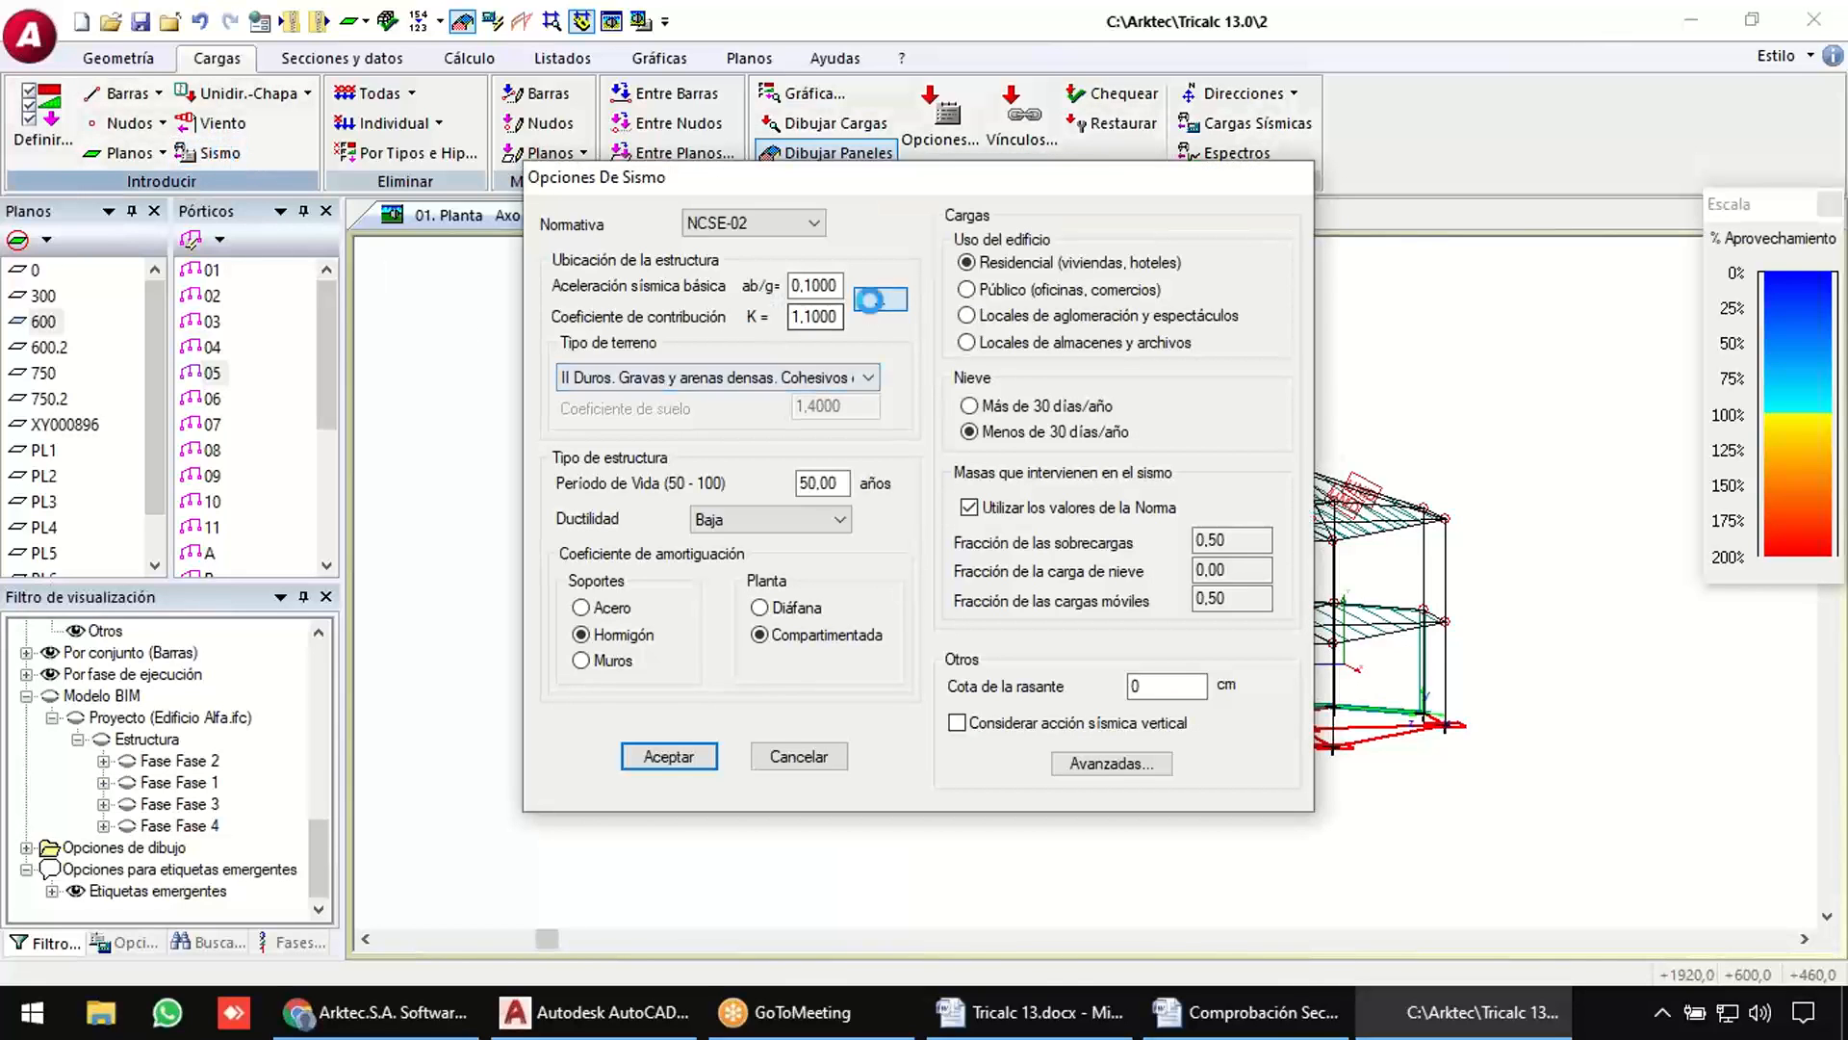
pyautogui.click(597, 449)
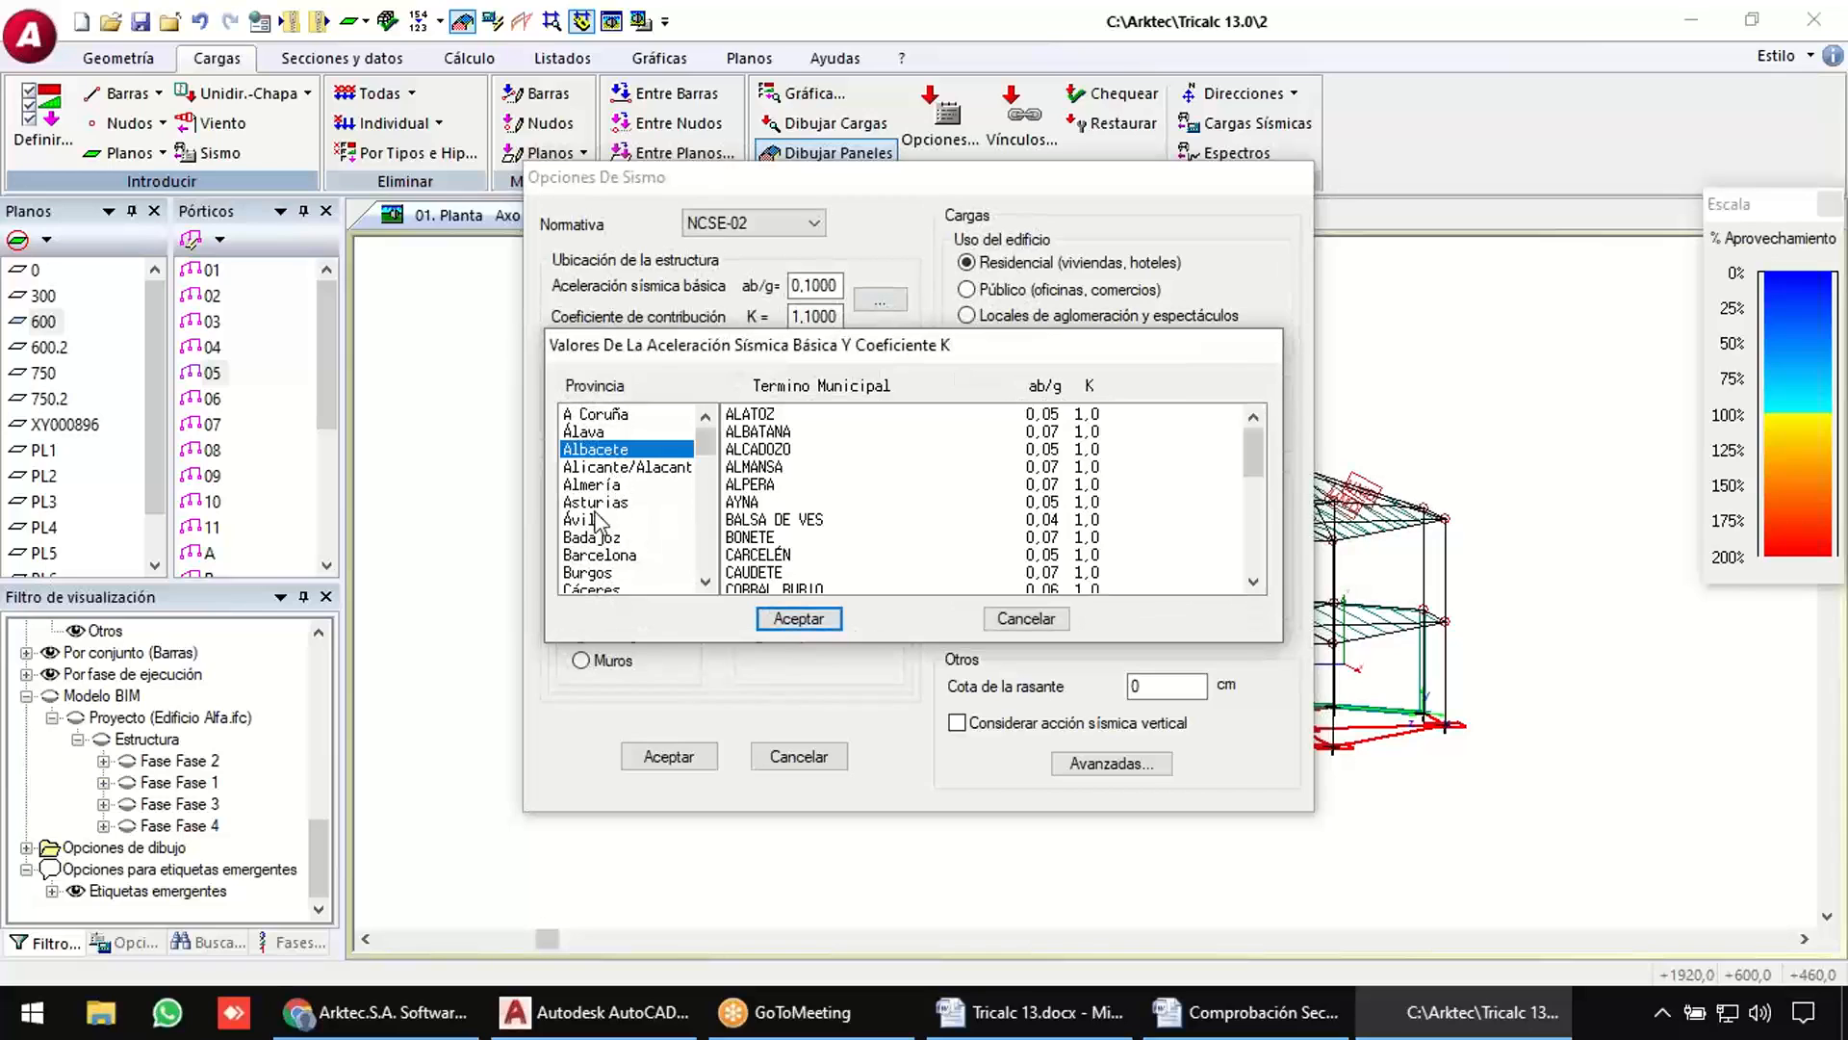
pyautogui.click(595, 502)
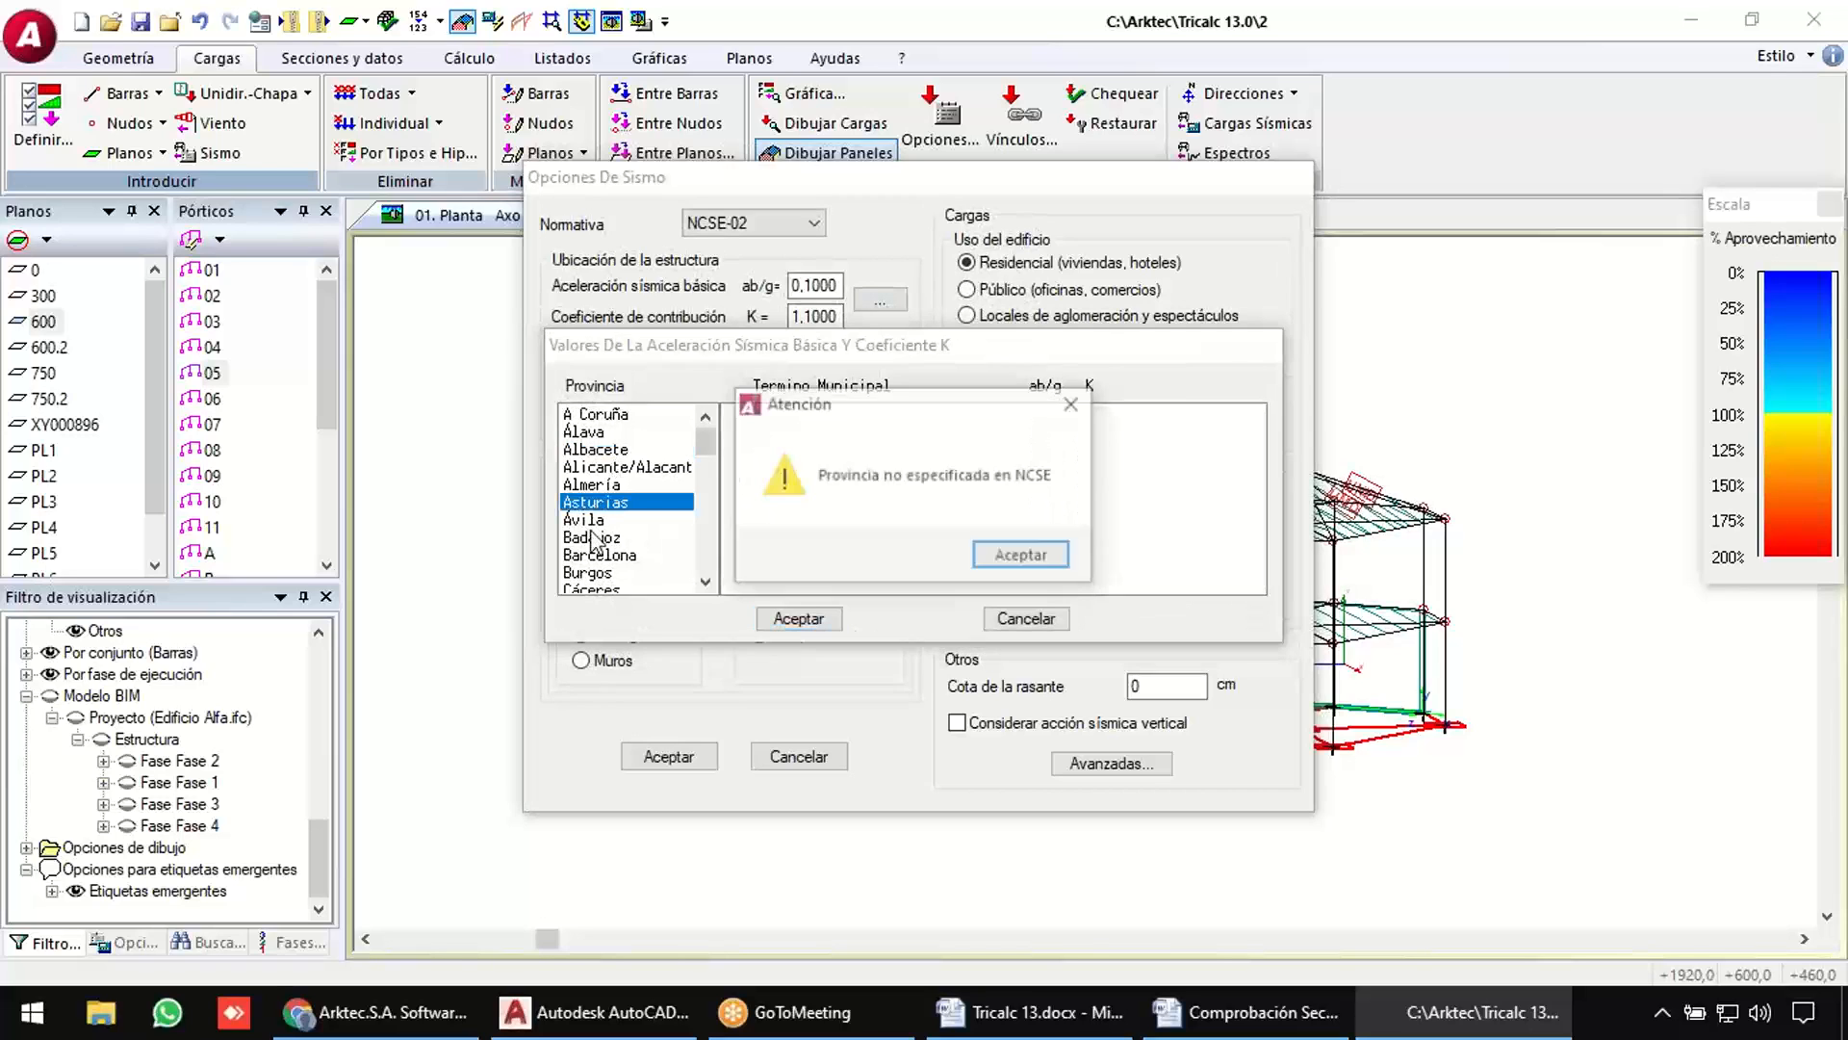
pyautogui.click(1016, 550)
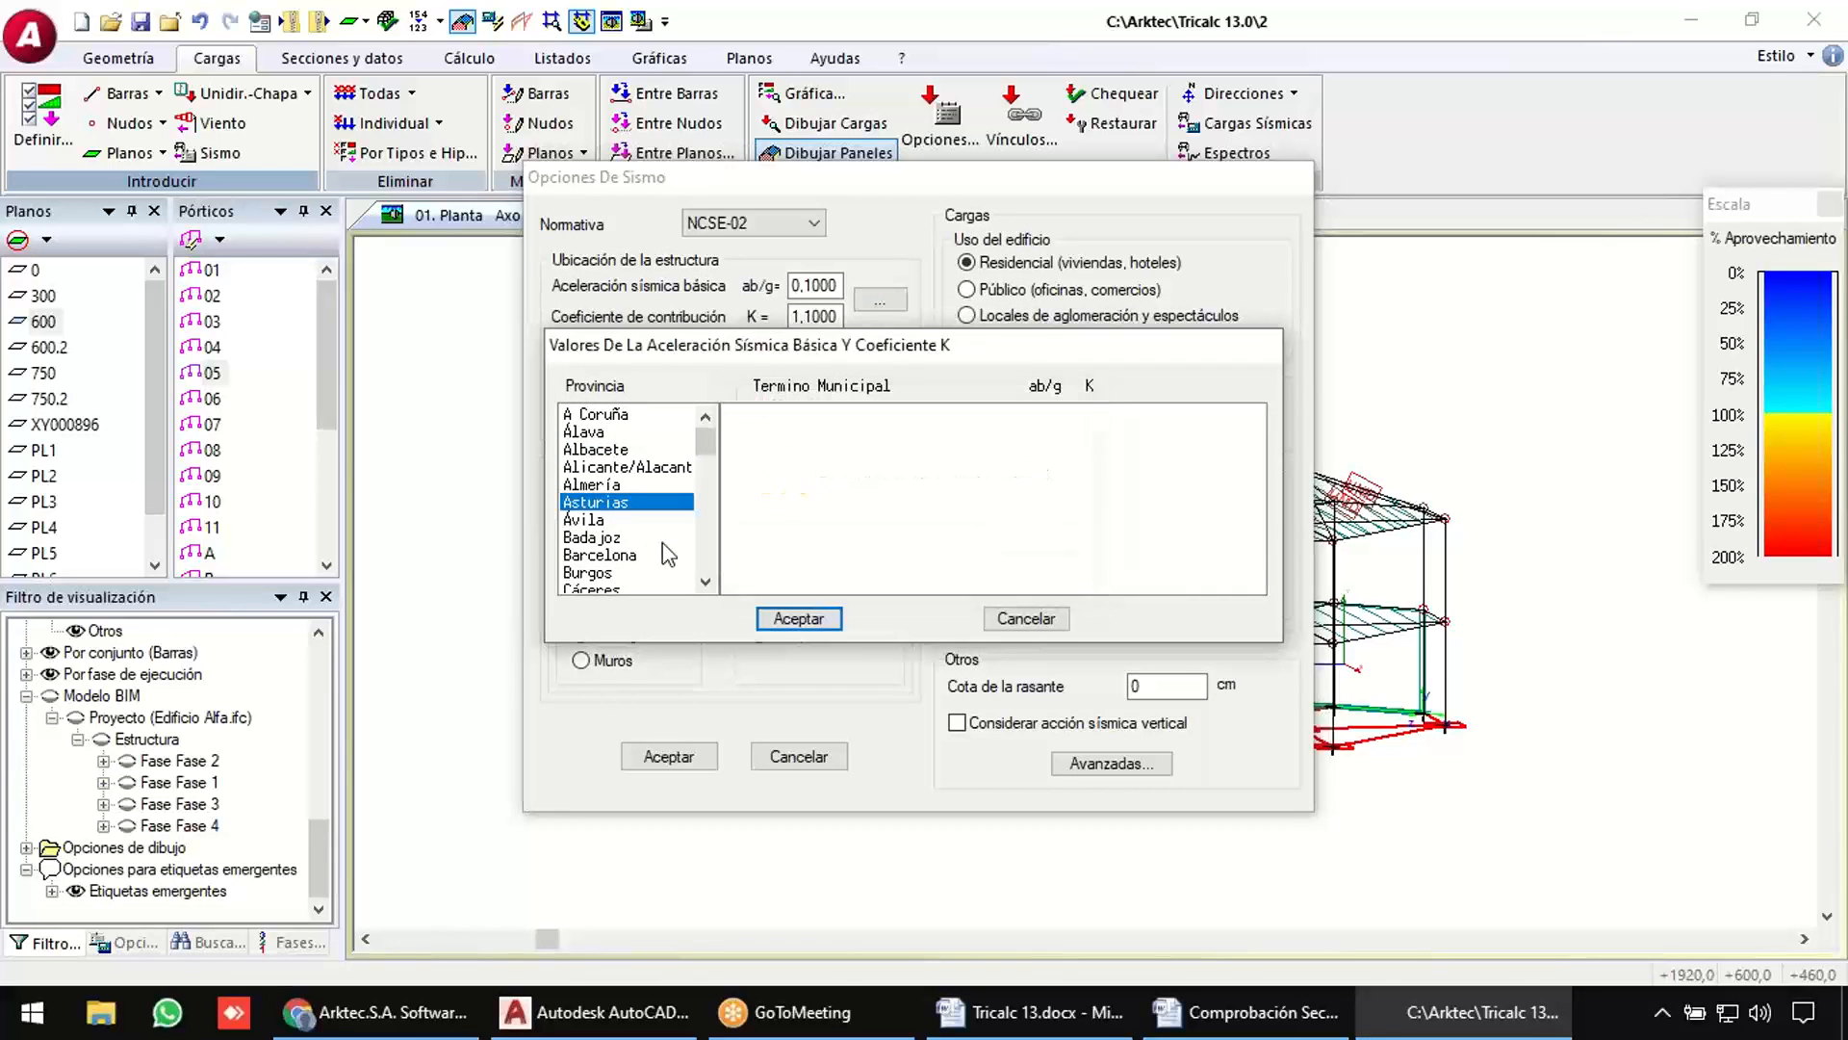
# Set the NCSE-02 seismic location to Melide in A Coruña, with ab/g 0,04 and K 1,0, and save the seismic options.
pyautogui.click(592, 414)
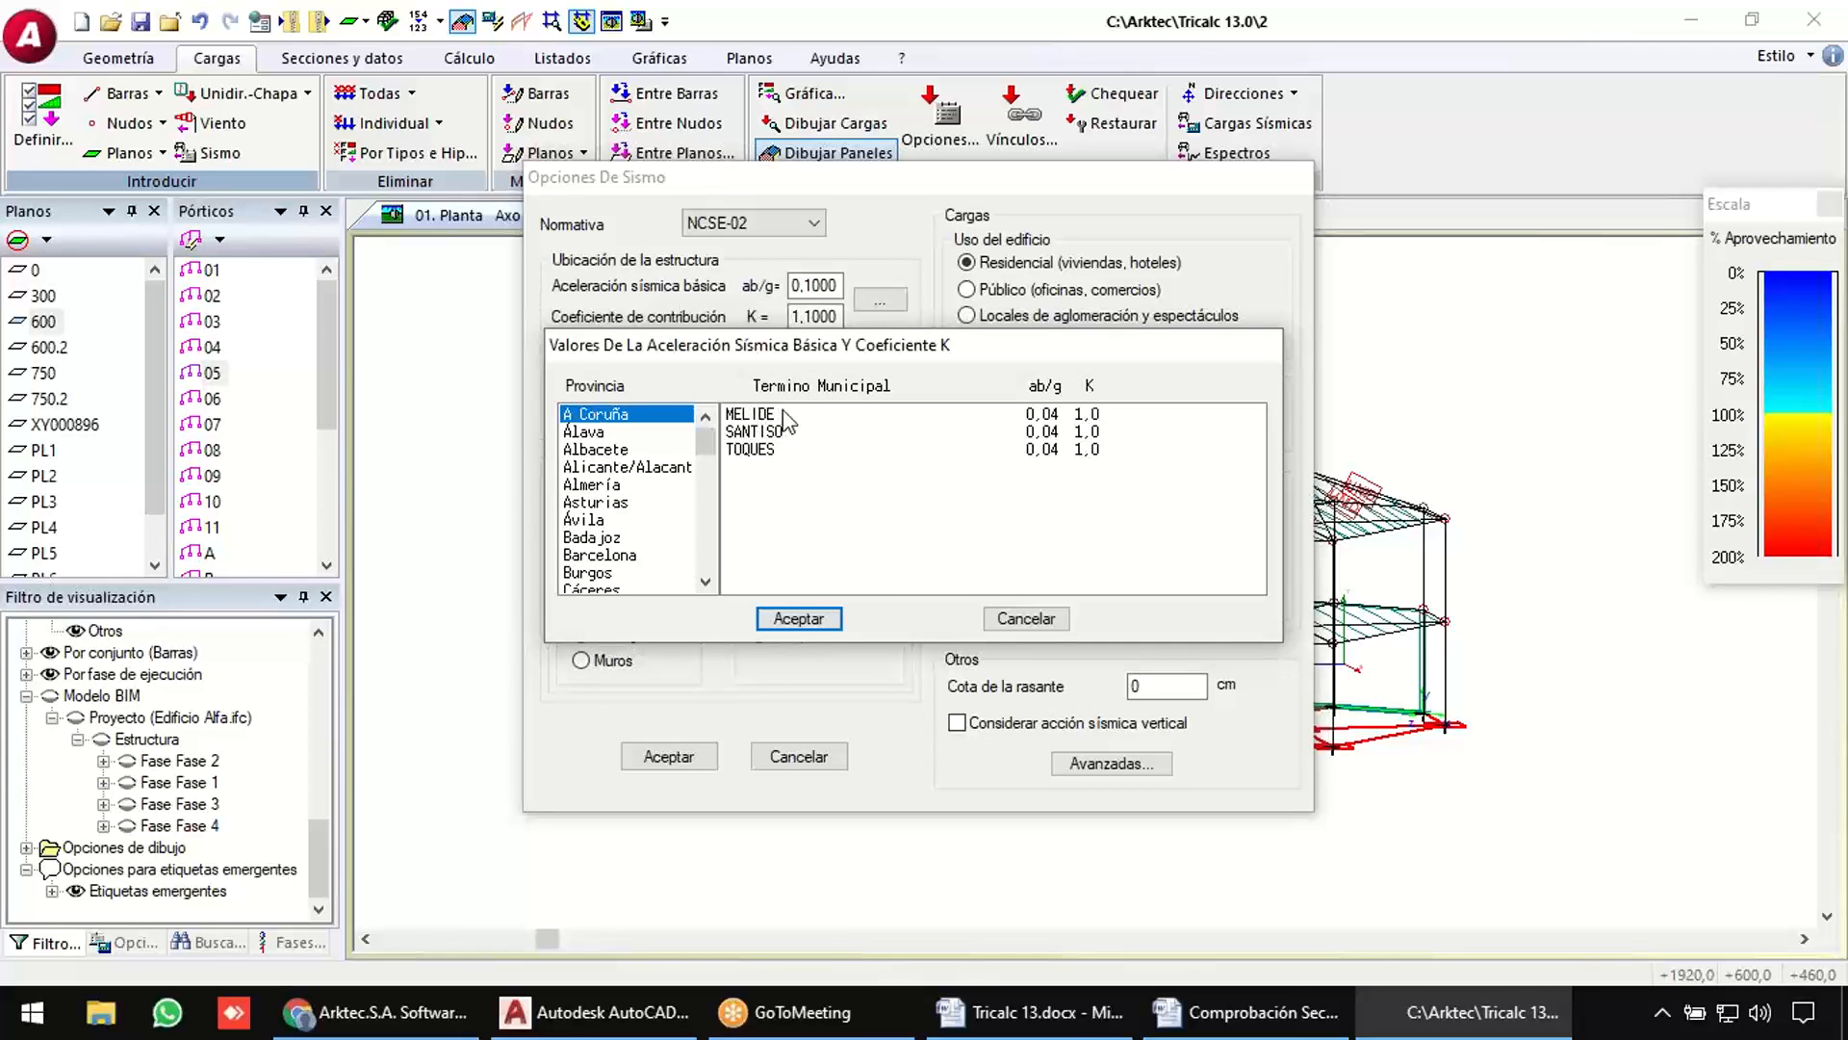
pyautogui.click(785, 417)
pyautogui.click(785, 435)
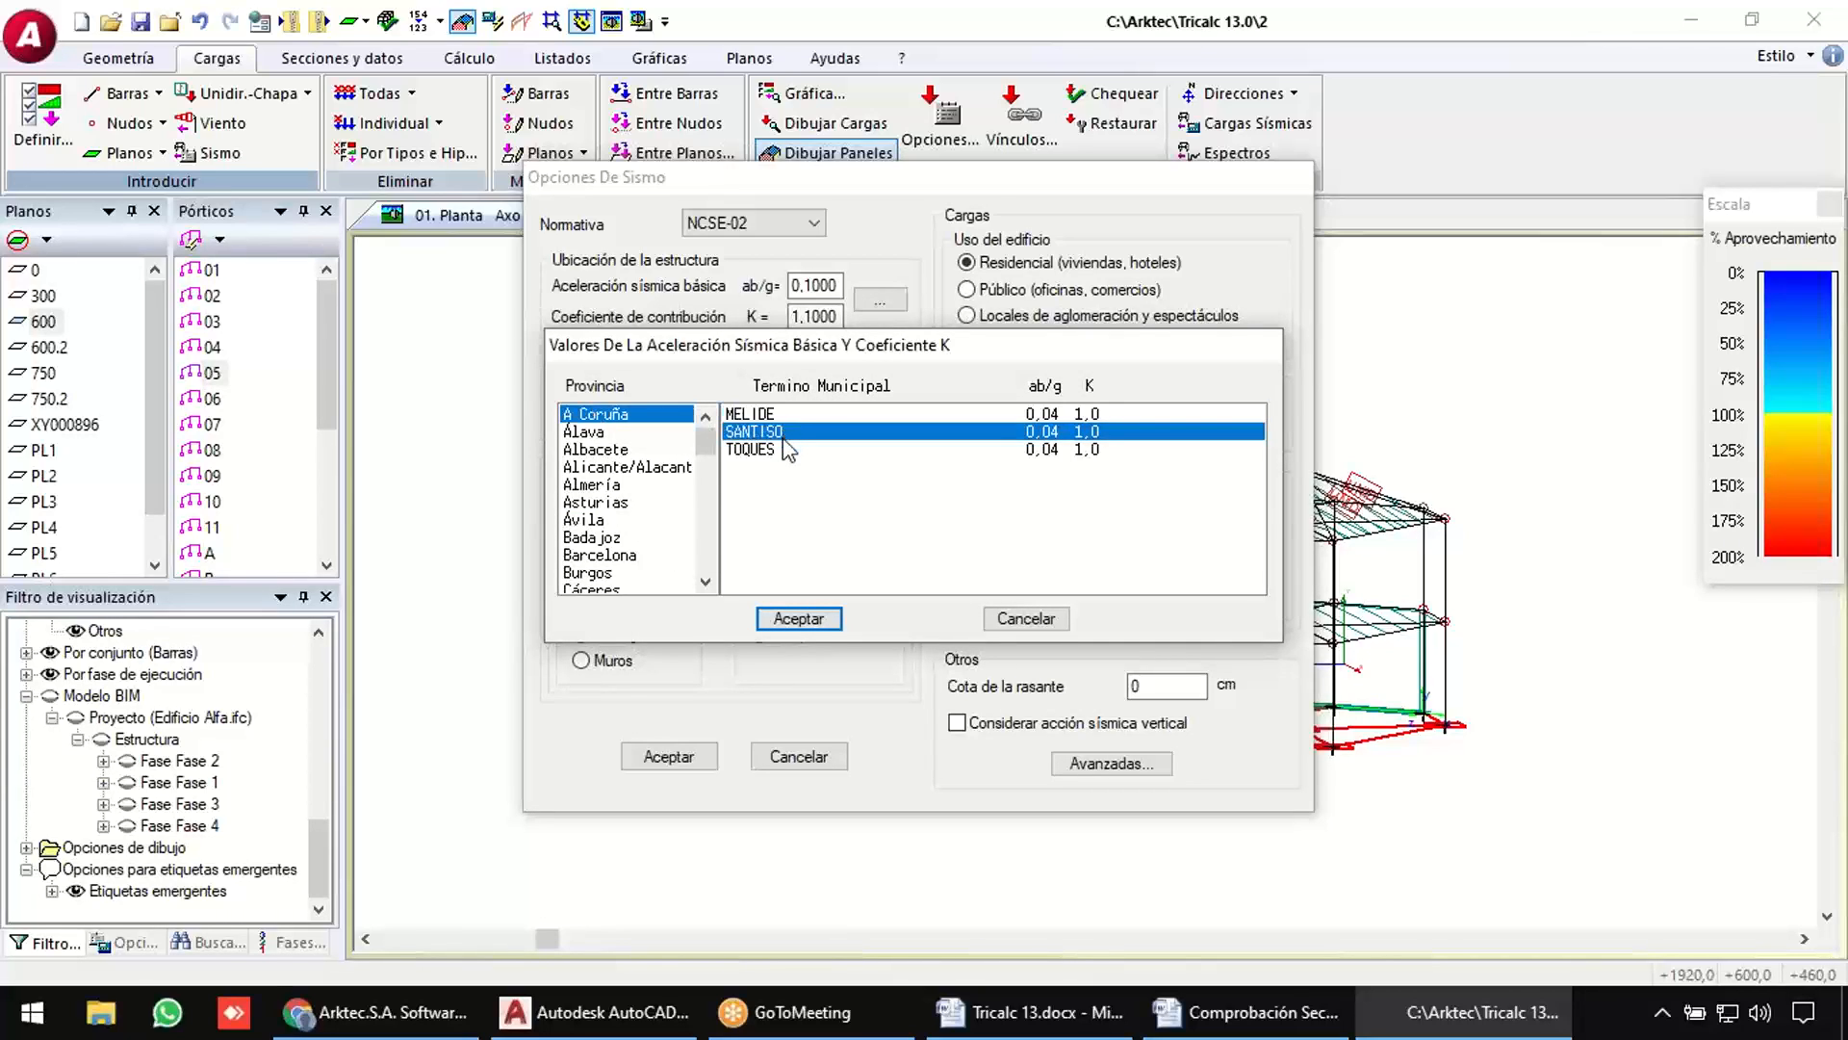
pyautogui.click(802, 416)
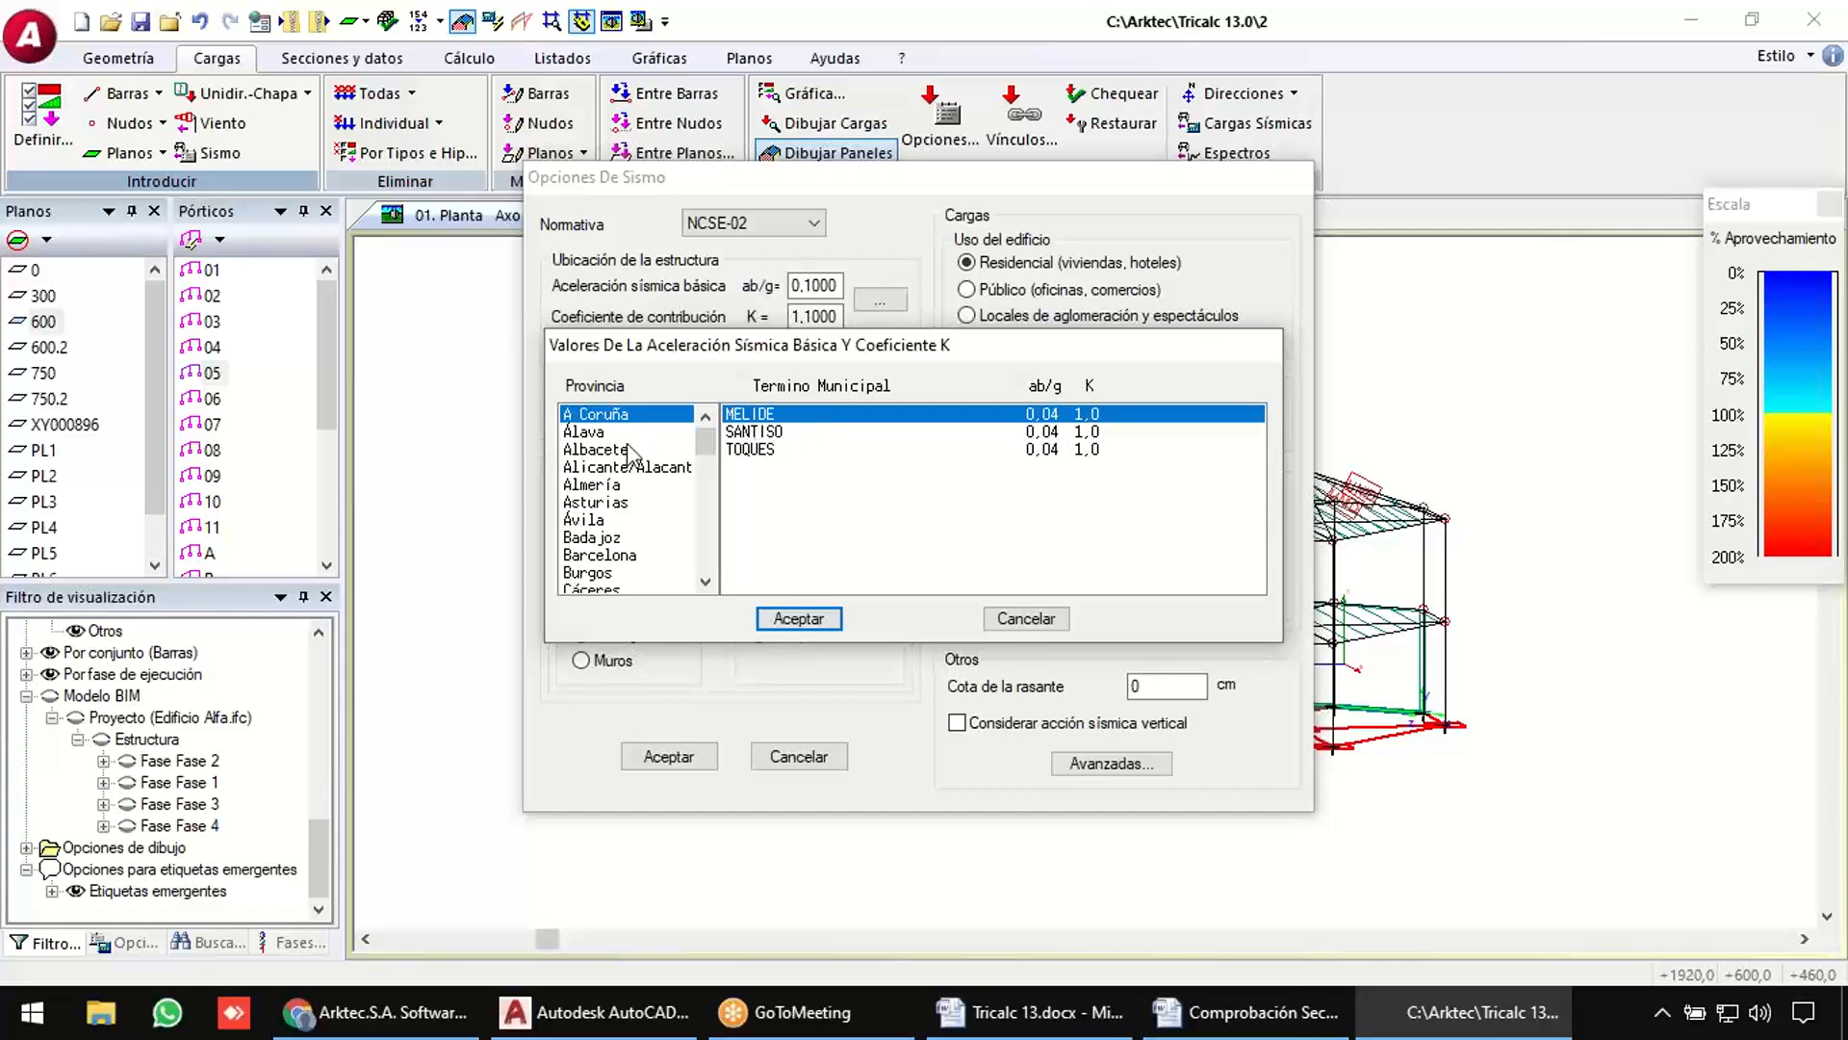
pyautogui.click(606, 504)
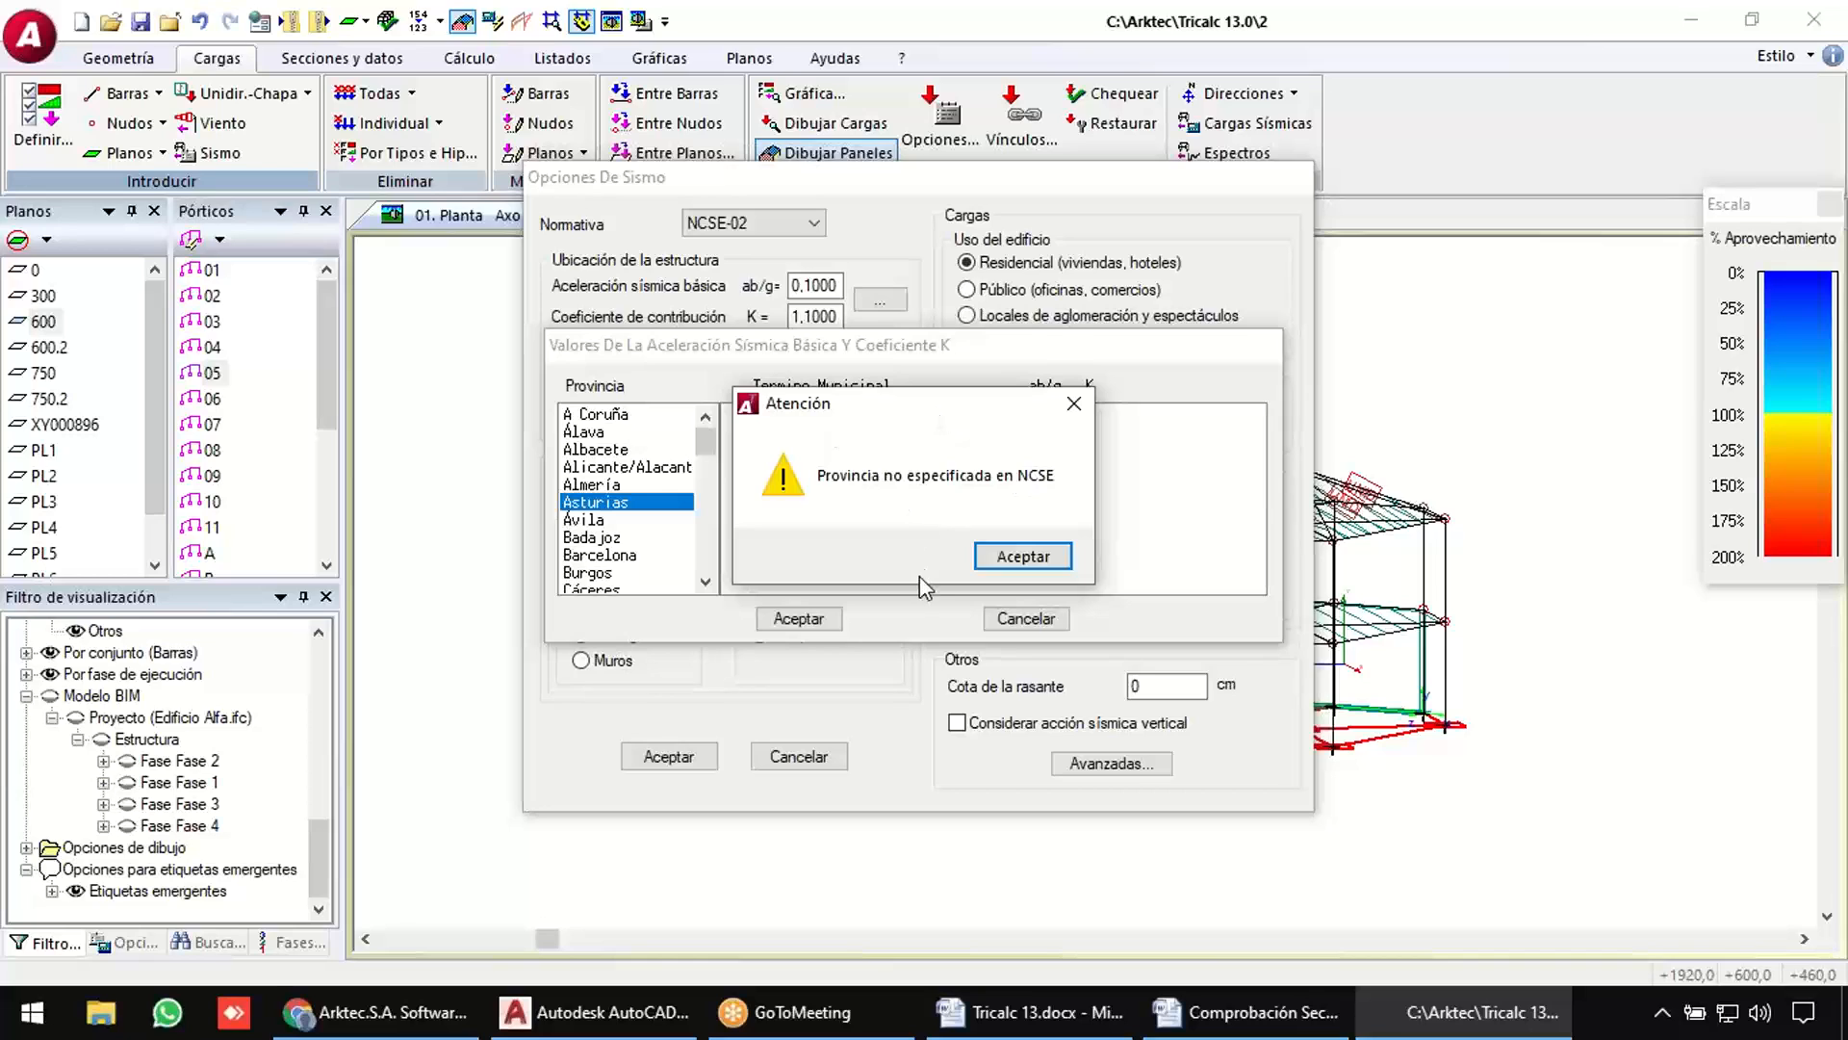
pyautogui.click(1021, 558)
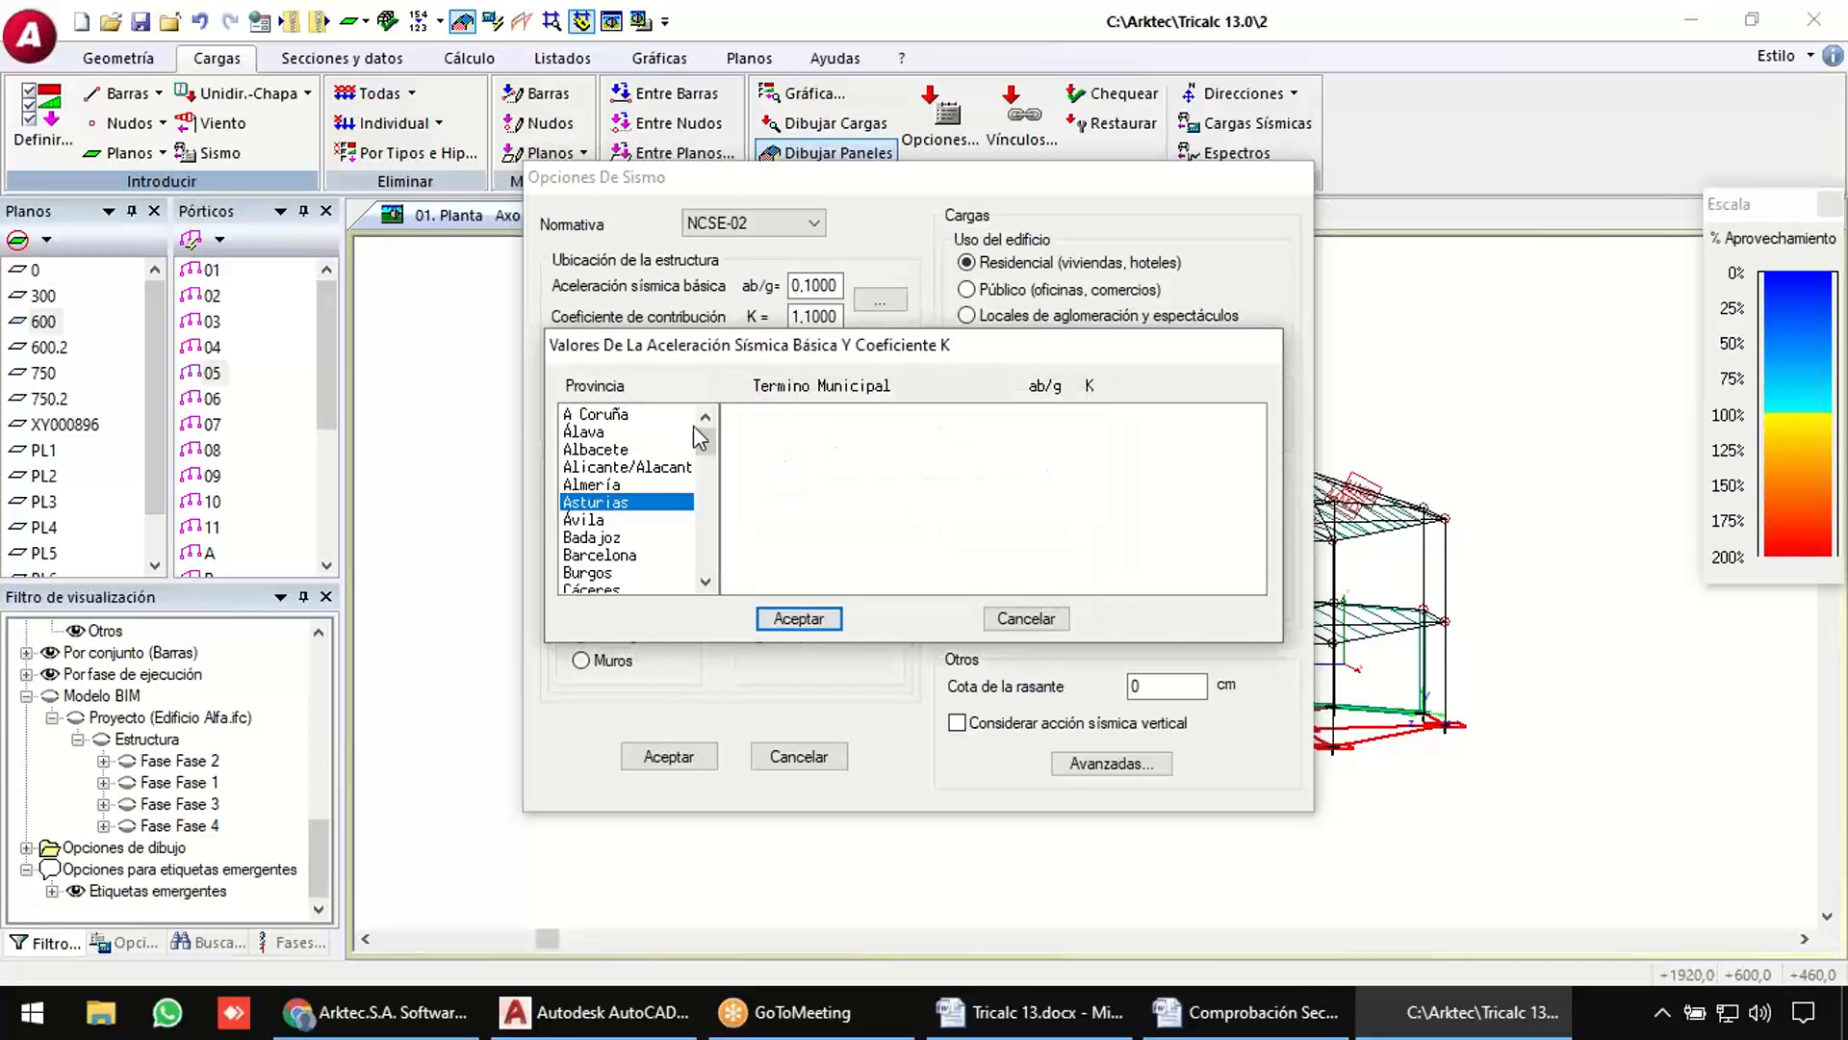
pyautogui.click(616, 415)
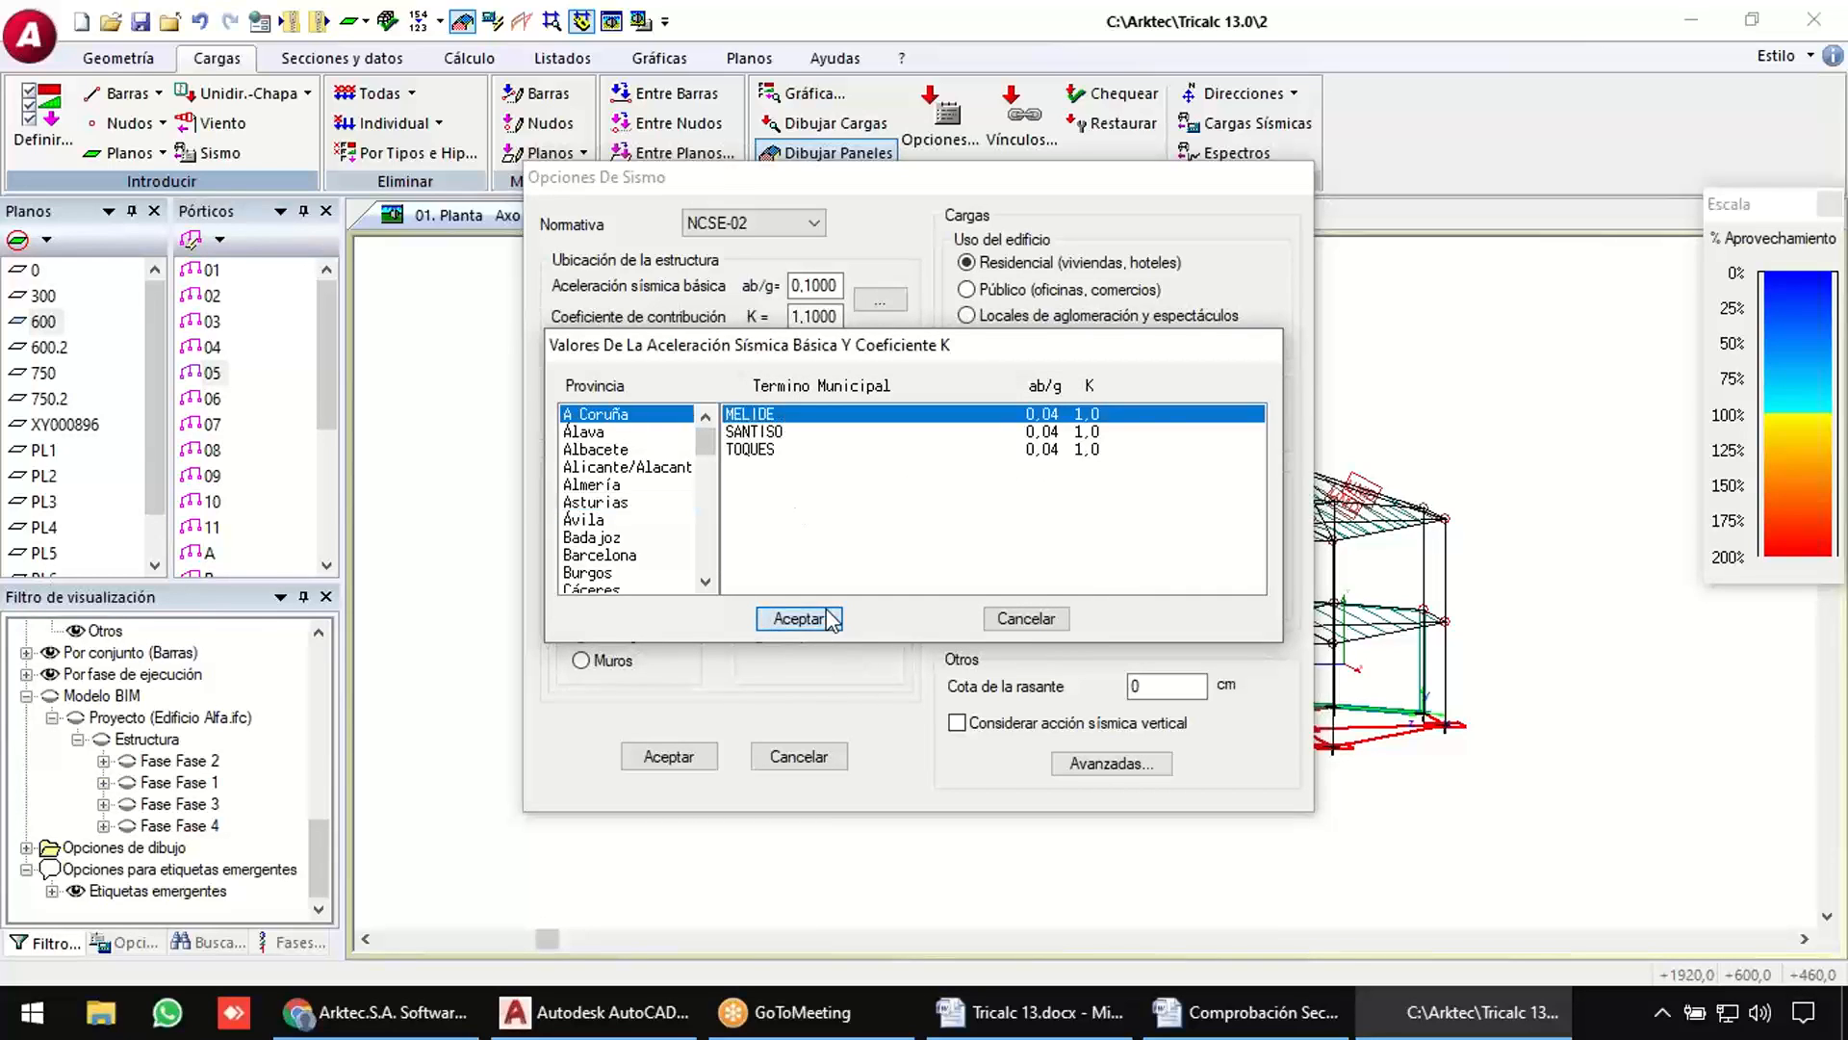
pyautogui.click(799, 618)
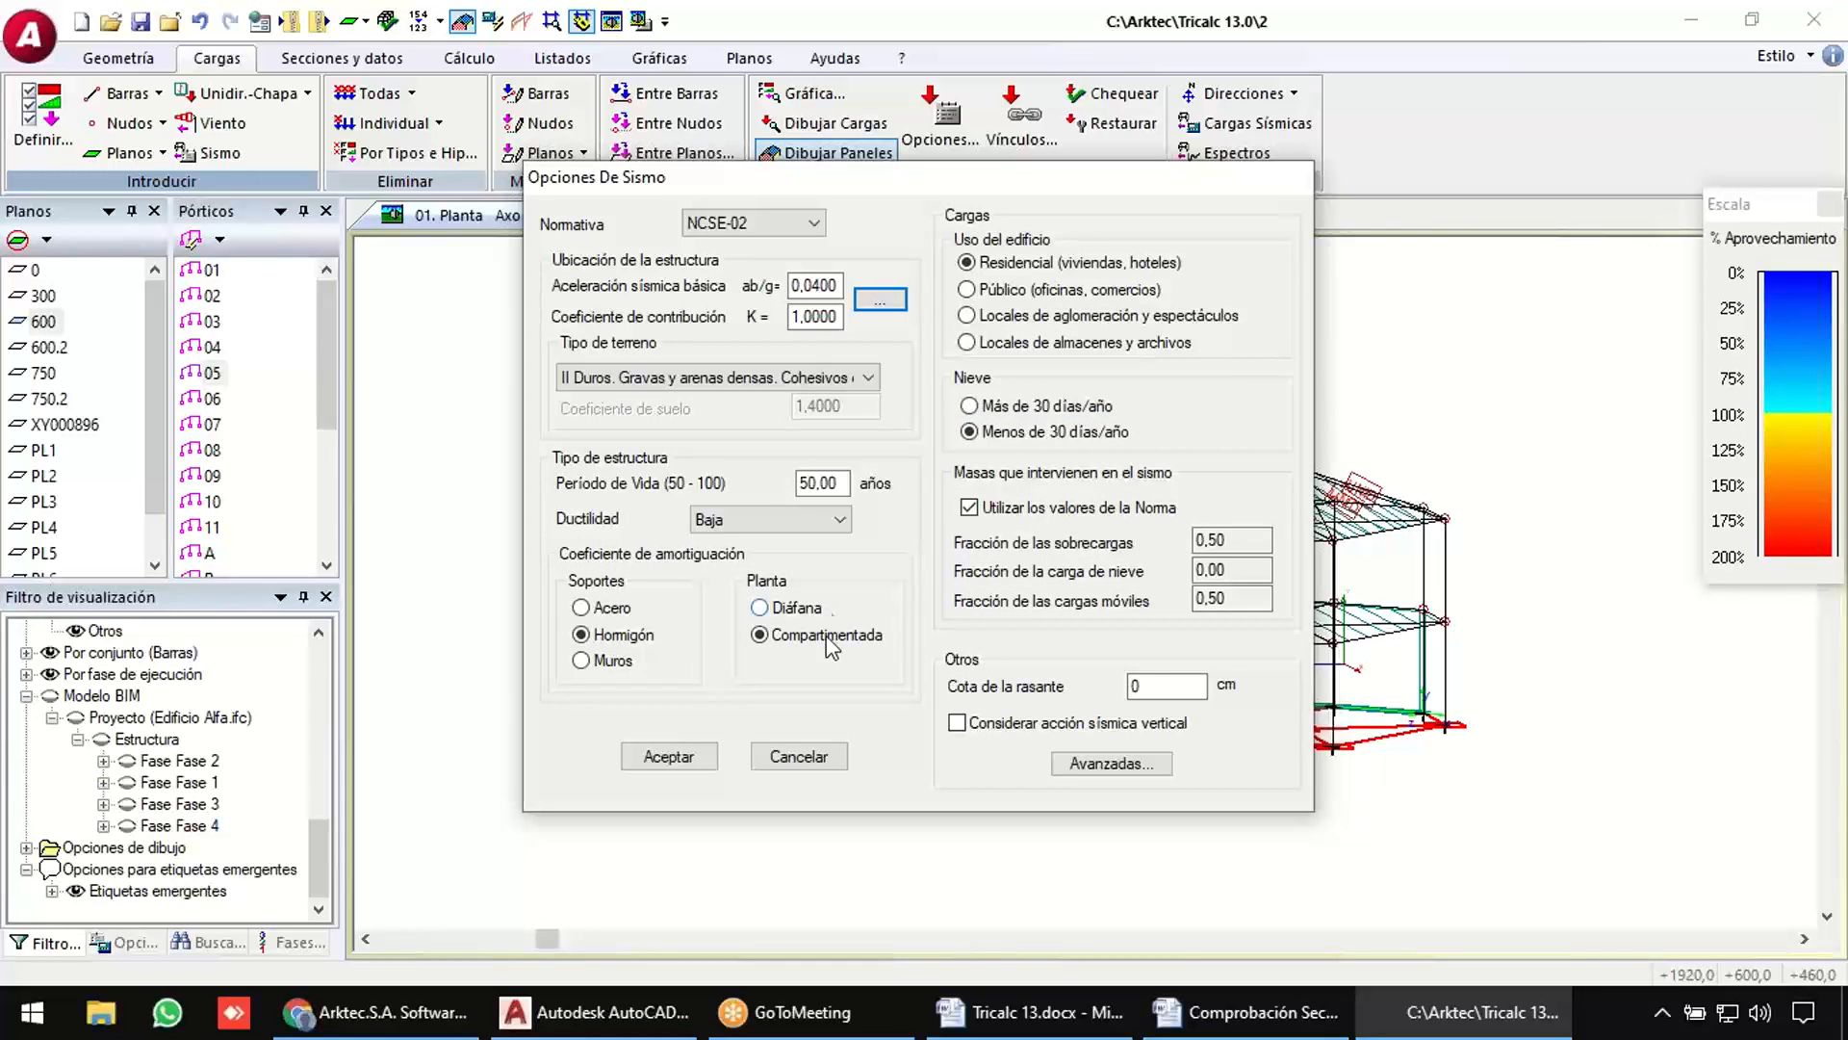
pyautogui.click(665, 755)
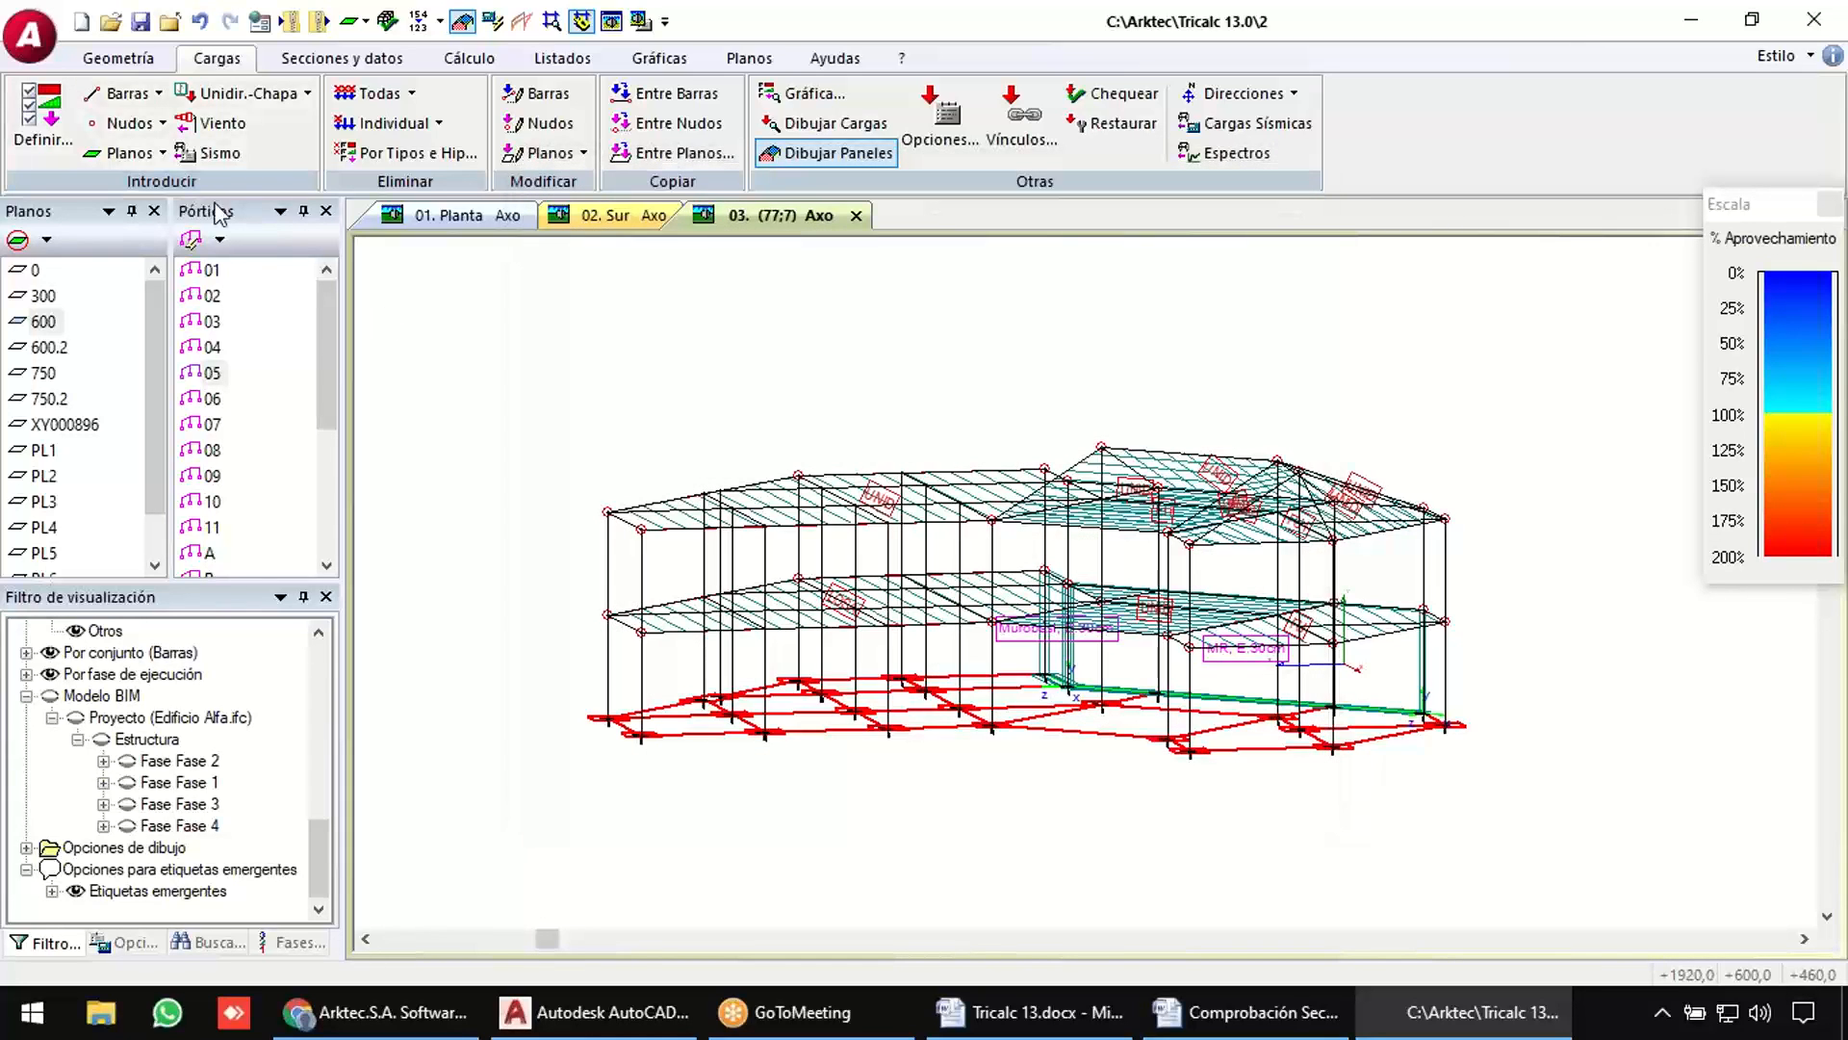
# Set the design code preference to México D.F. (RCDF, NTC 2017, CFE 2008 y AISI S100-16).
pyautogui.click(29, 37)
pyautogui.click(96, 520)
pyautogui.click(737, 102)
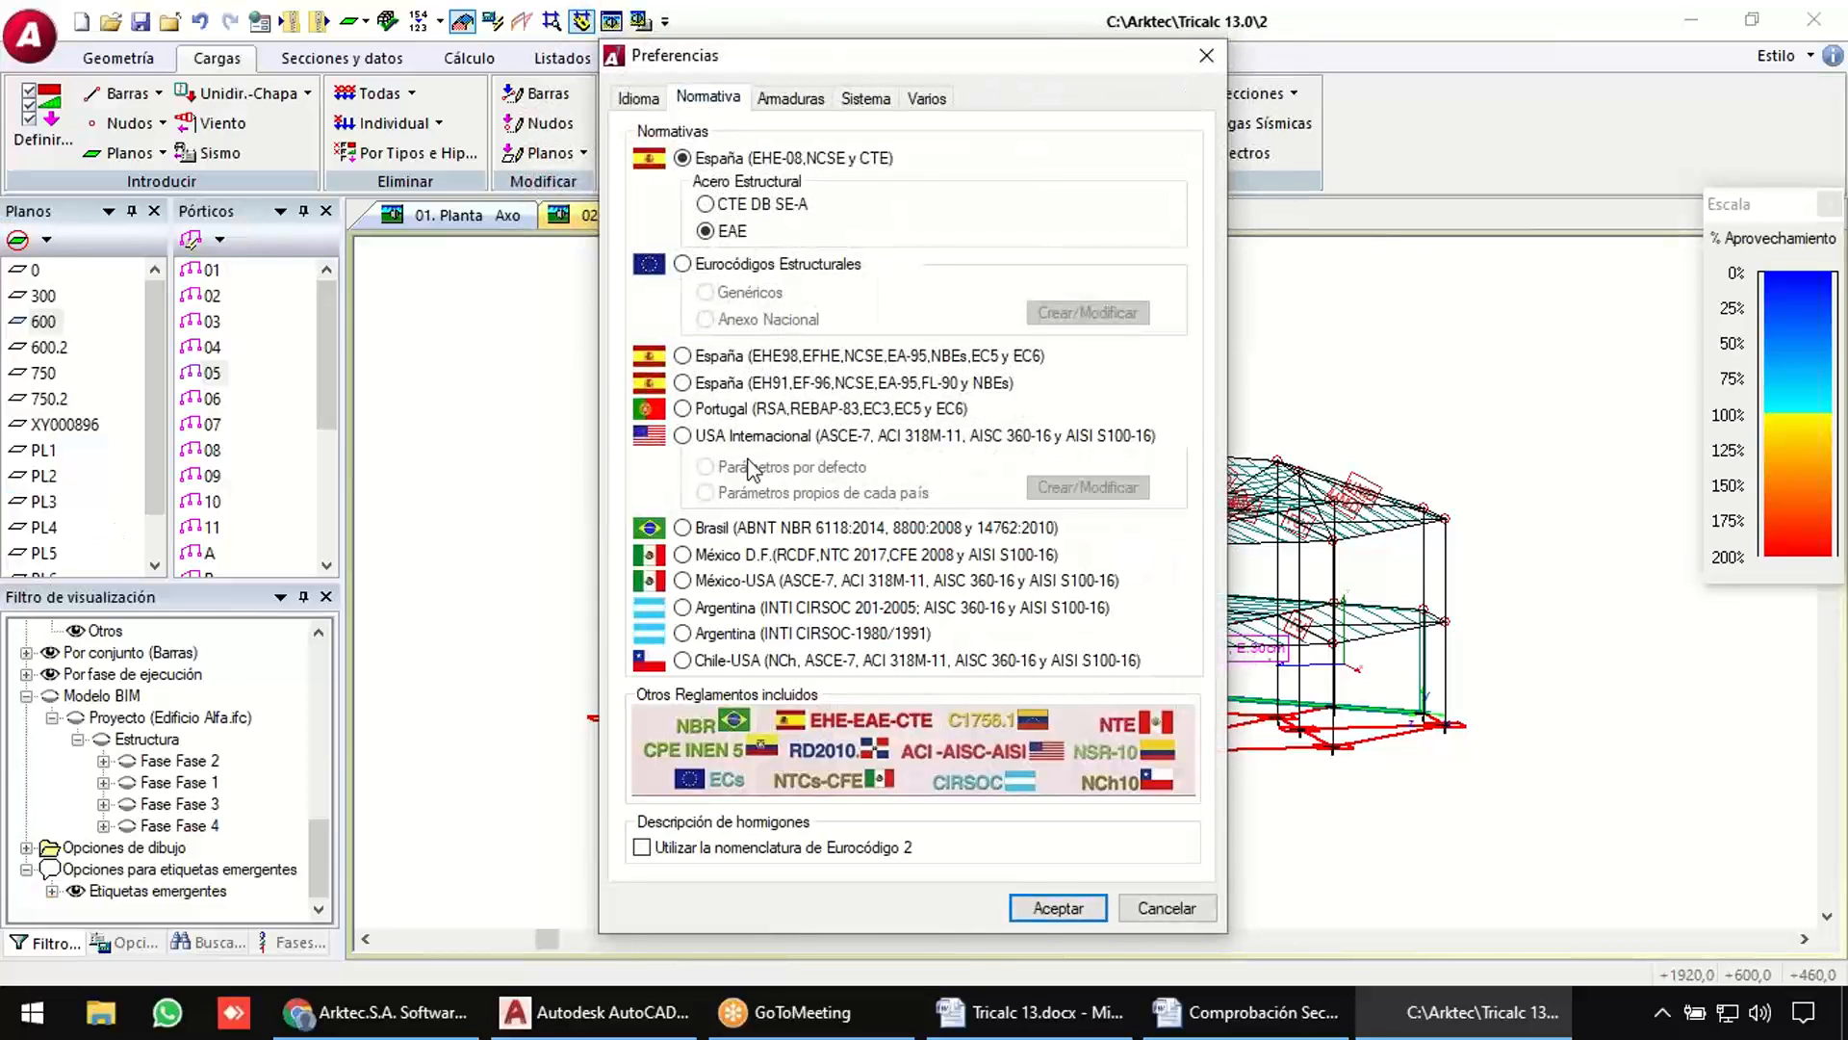
pyautogui.click(737, 556)
pyautogui.press('Return')
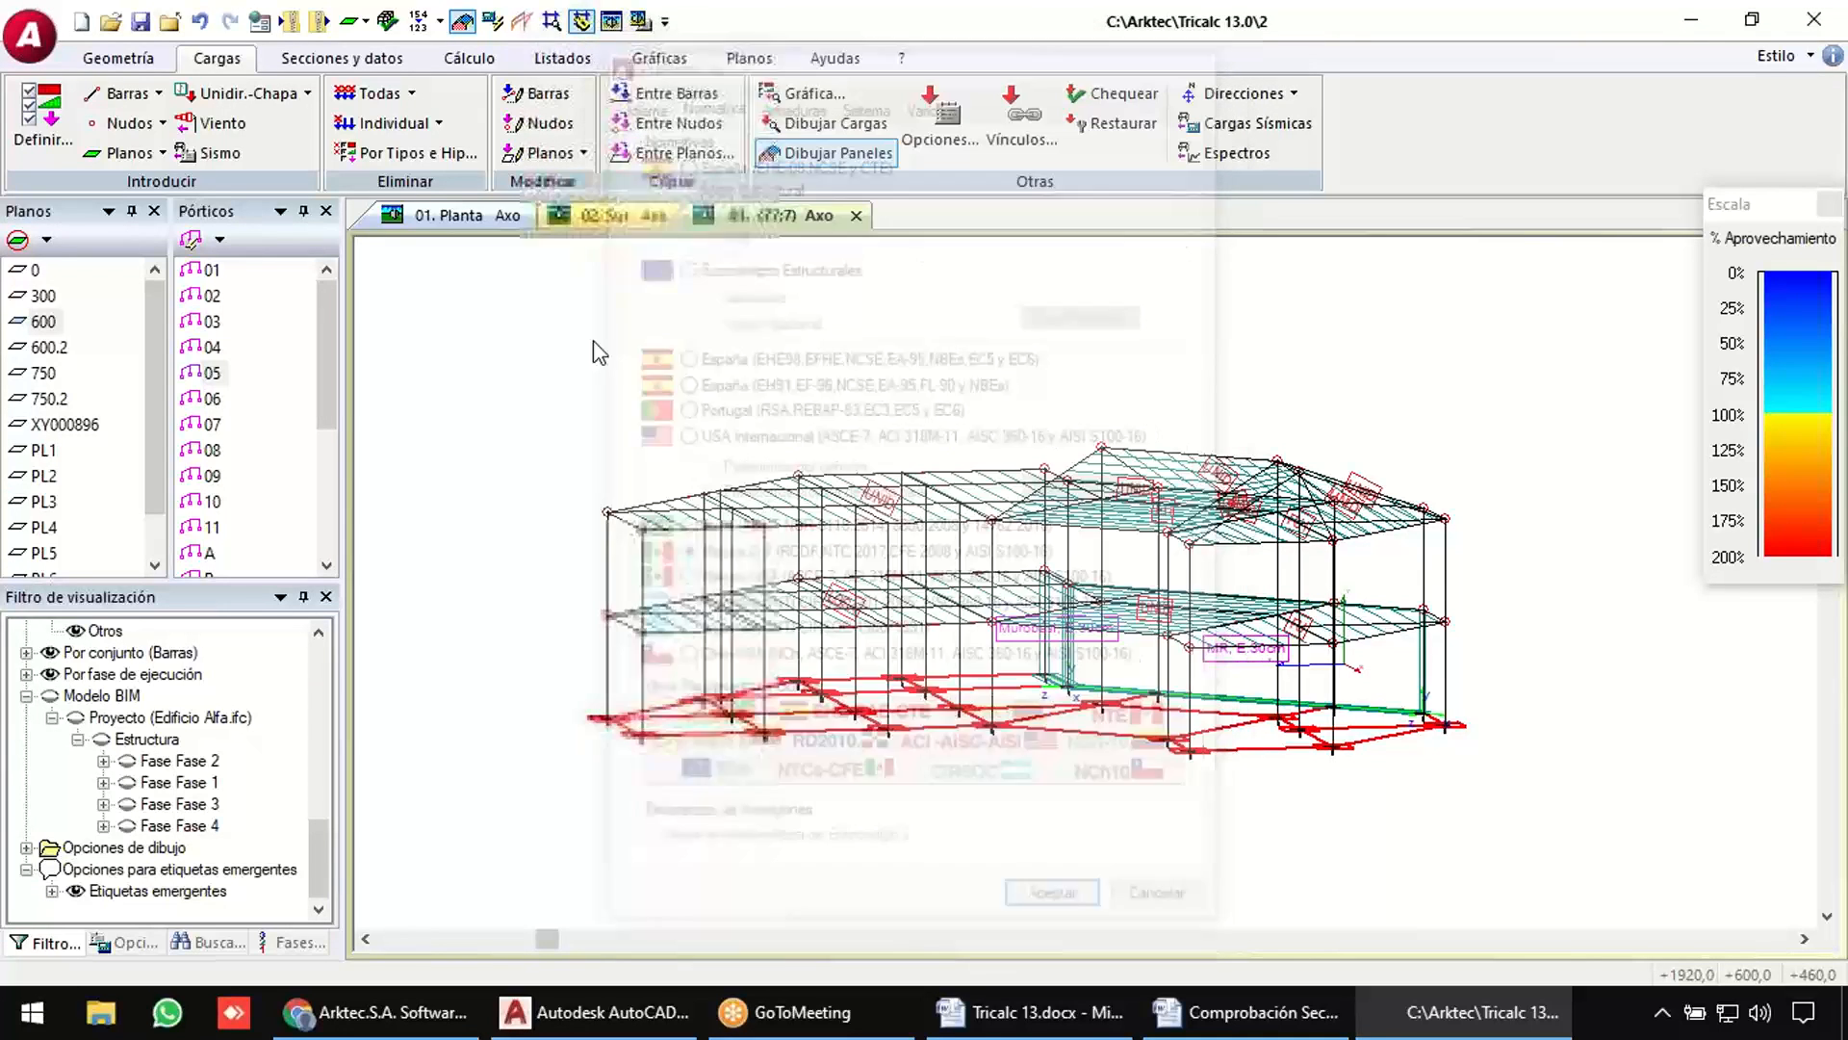
# Set the seismic zone to Zona III (Lago) under the México D.F. 2017 regulation, after viewing the Comisión Federal de Electricidad (2008) options.
pyautogui.click(220, 153)
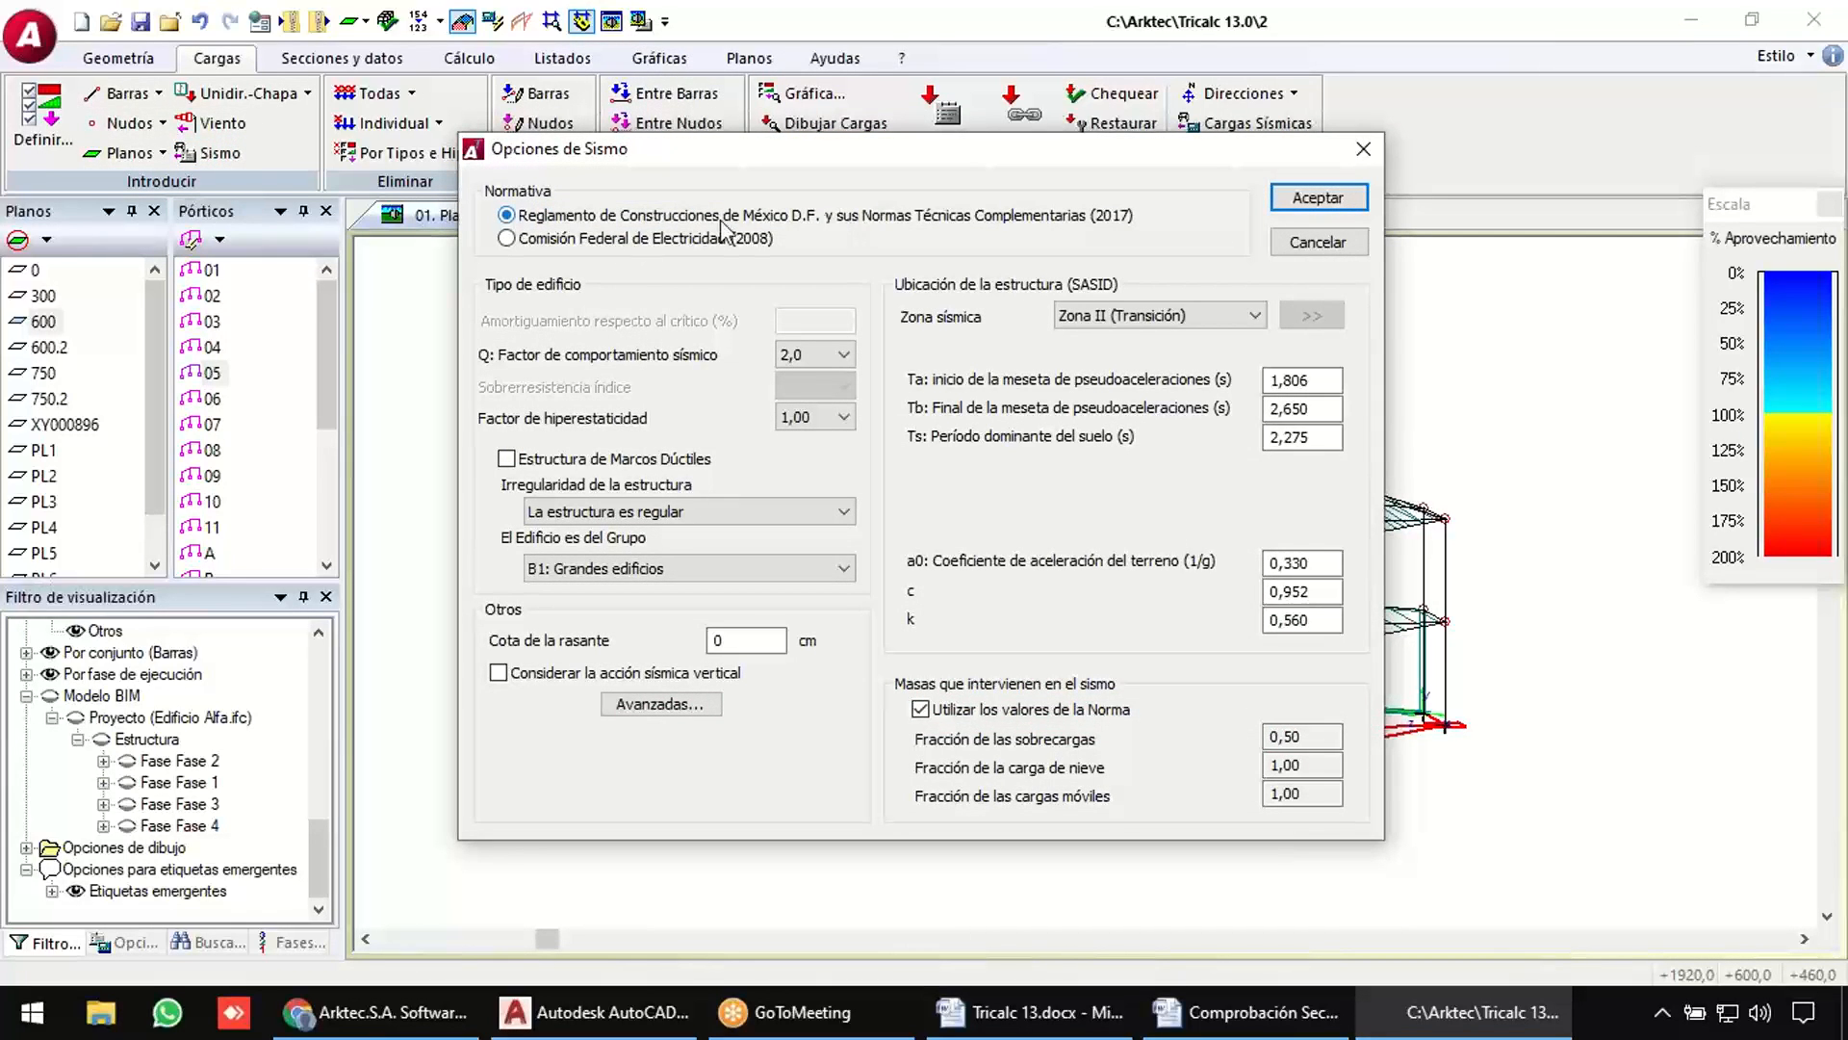
pyautogui.click(602, 240)
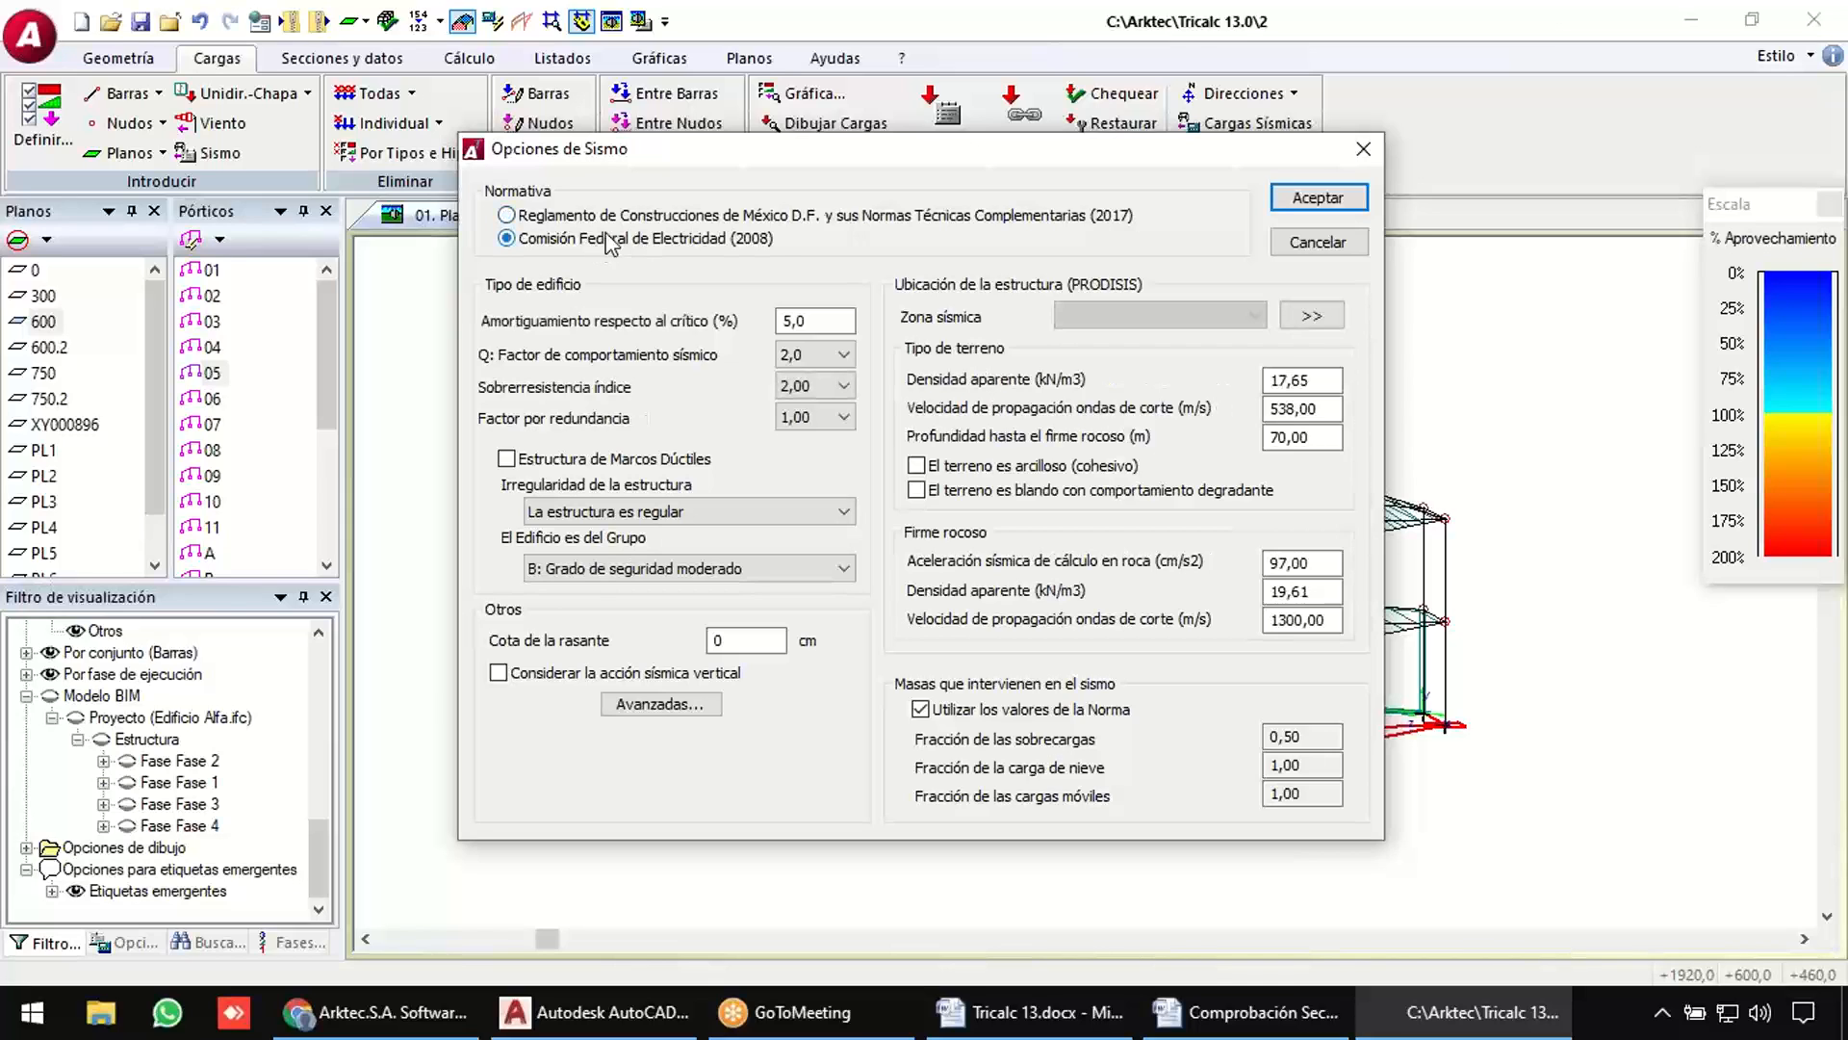
pyautogui.click(664, 216)
pyautogui.click(1215, 318)
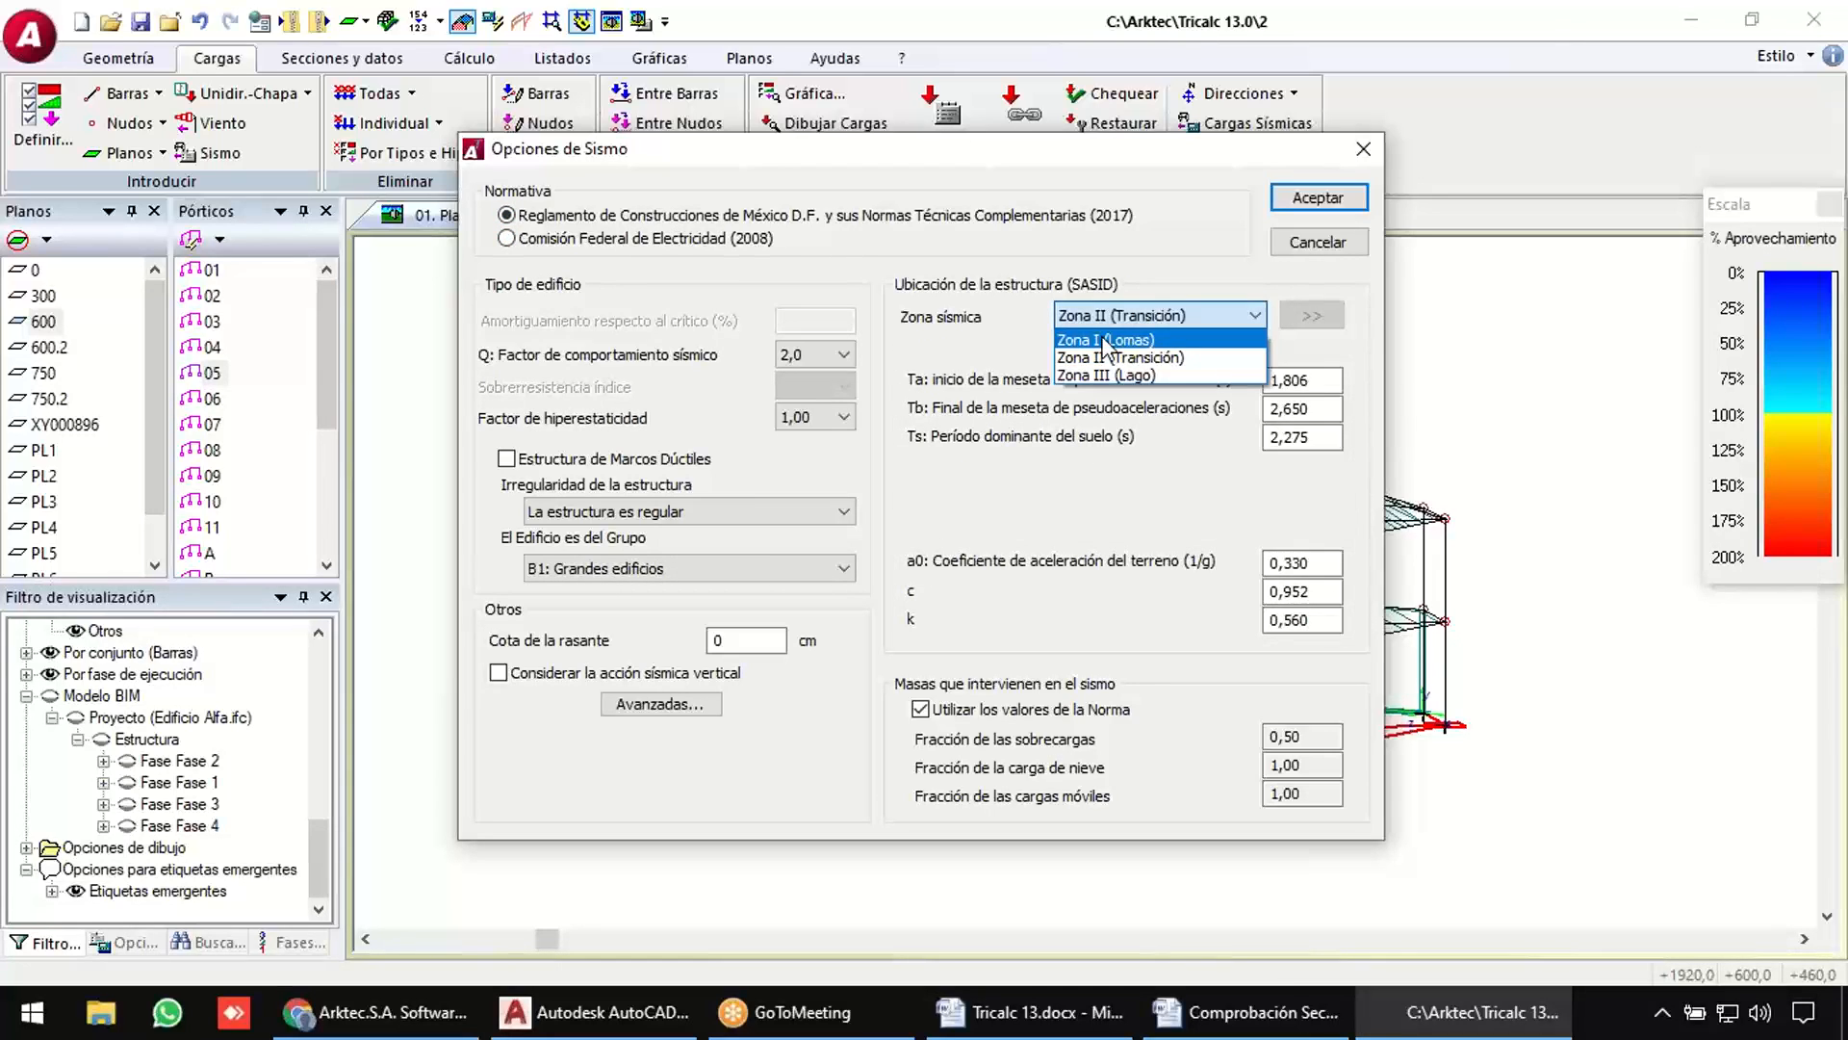
pyautogui.click(1106, 375)
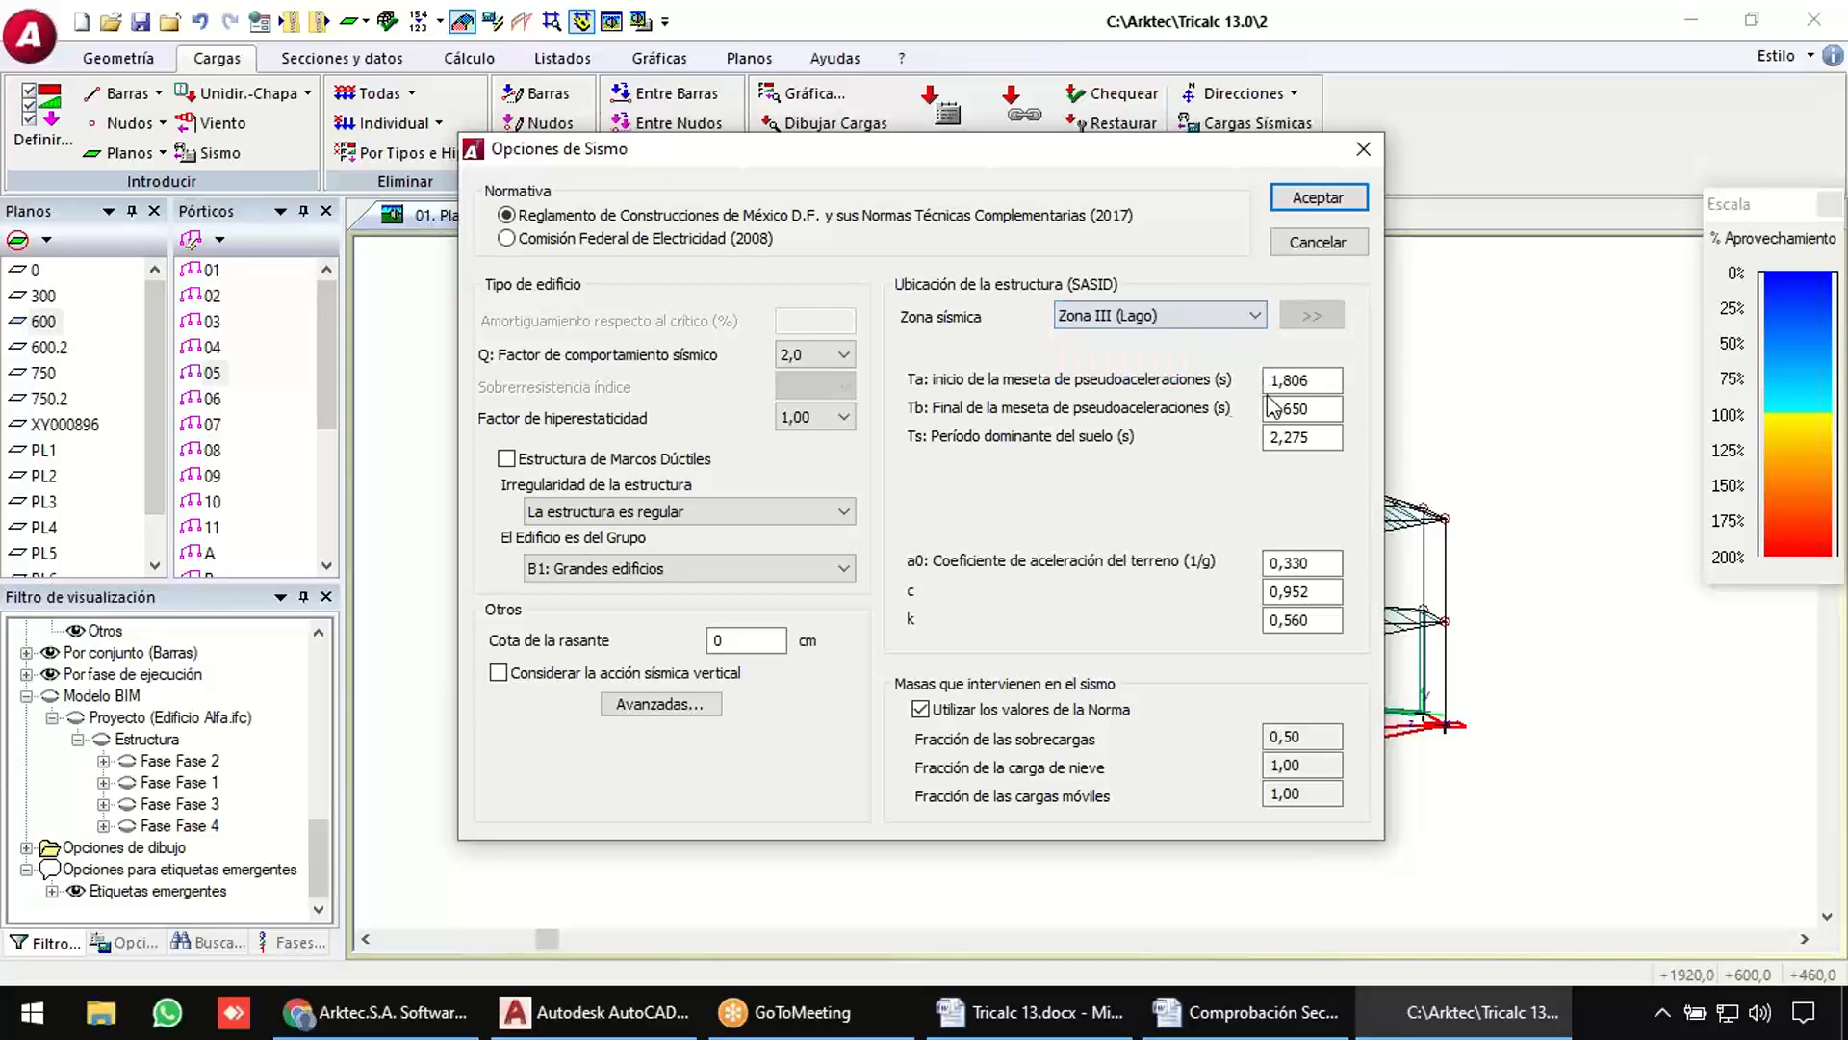
pyautogui.doubleClick(1321, 382)
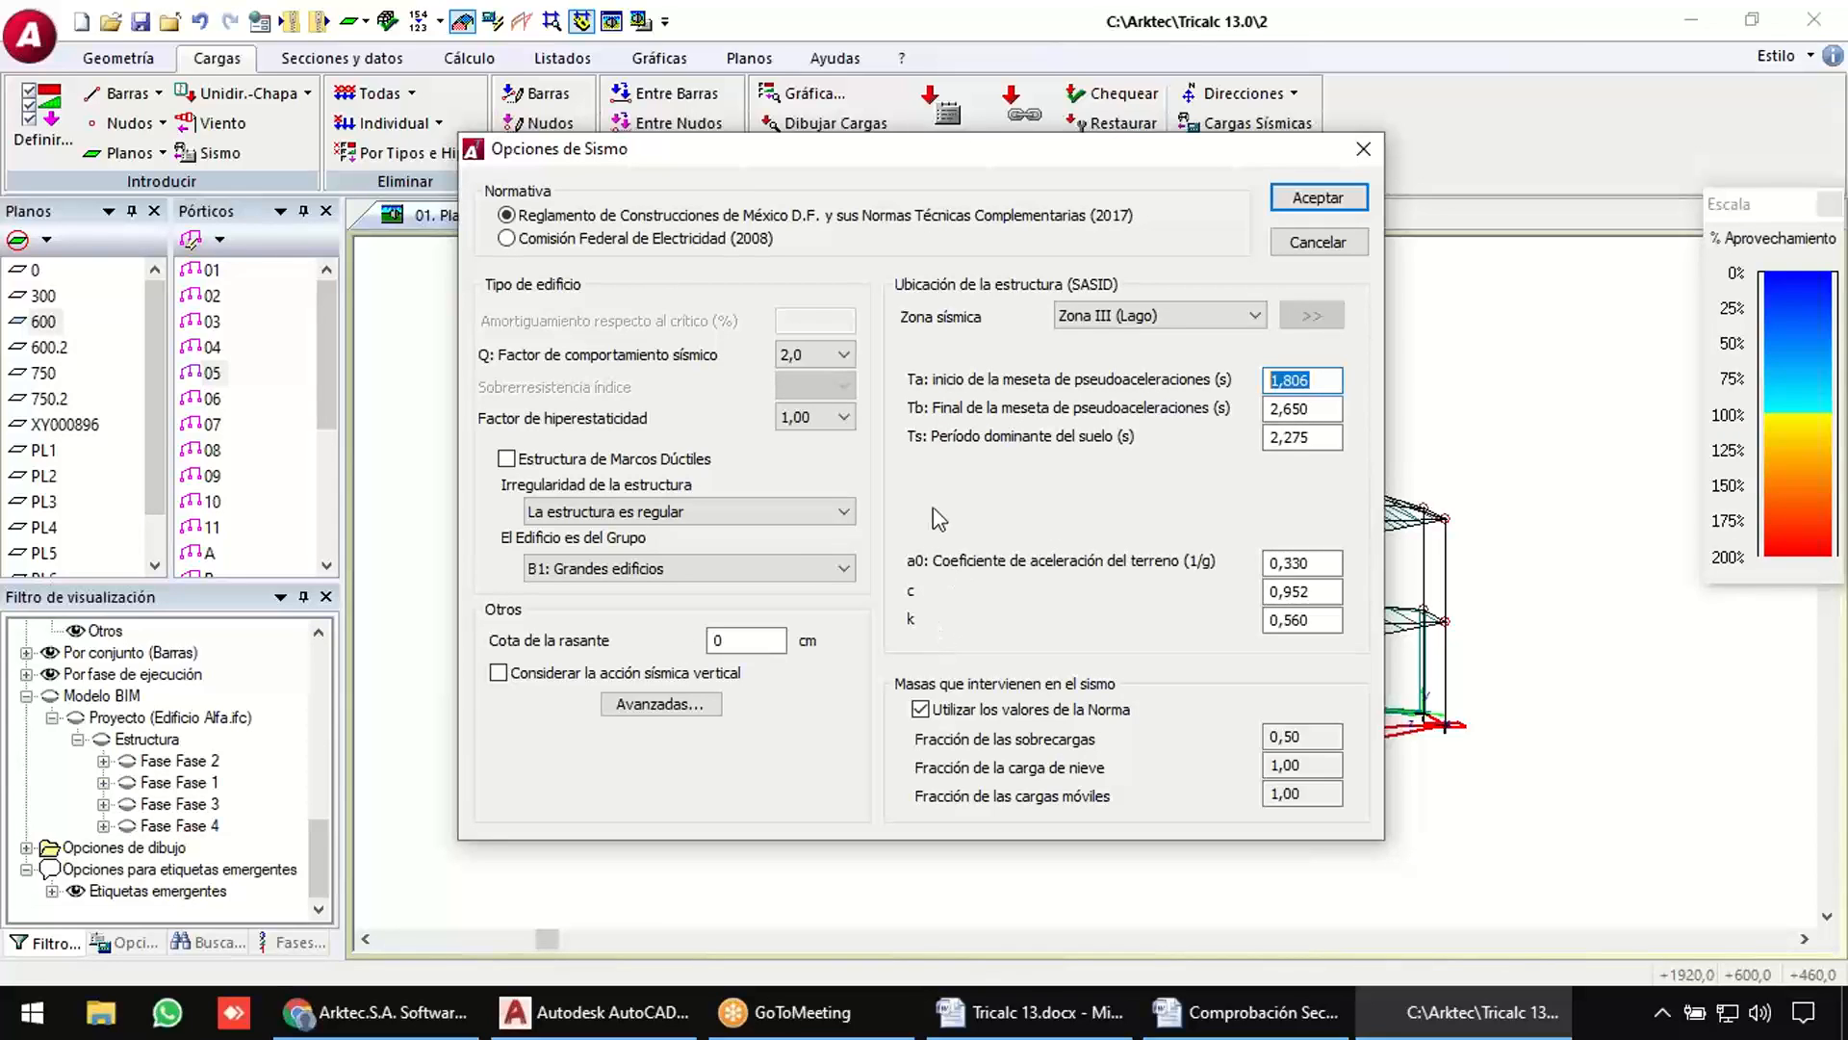
pyautogui.press('Return')
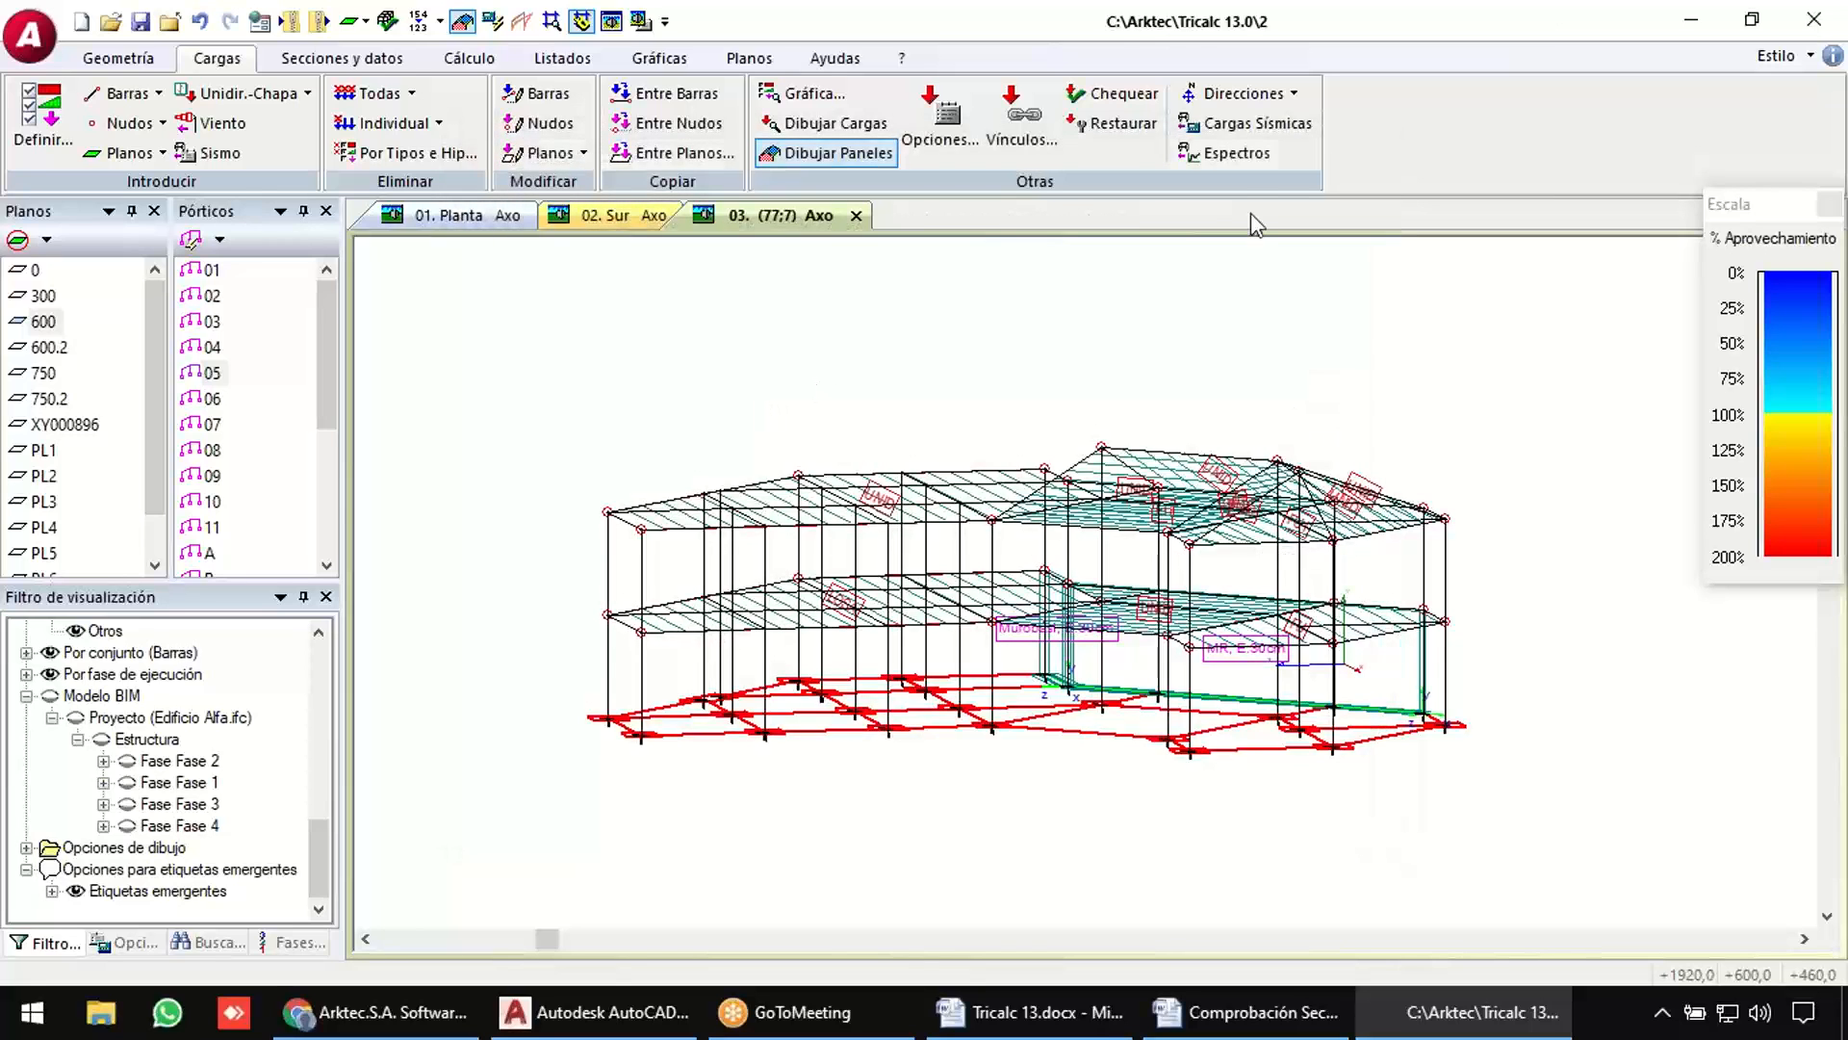
# Examine the values and curve of the Chilean NCh 433 Of.96 response spectrum for Terreno tipo II.
pyautogui.click(1236, 153)
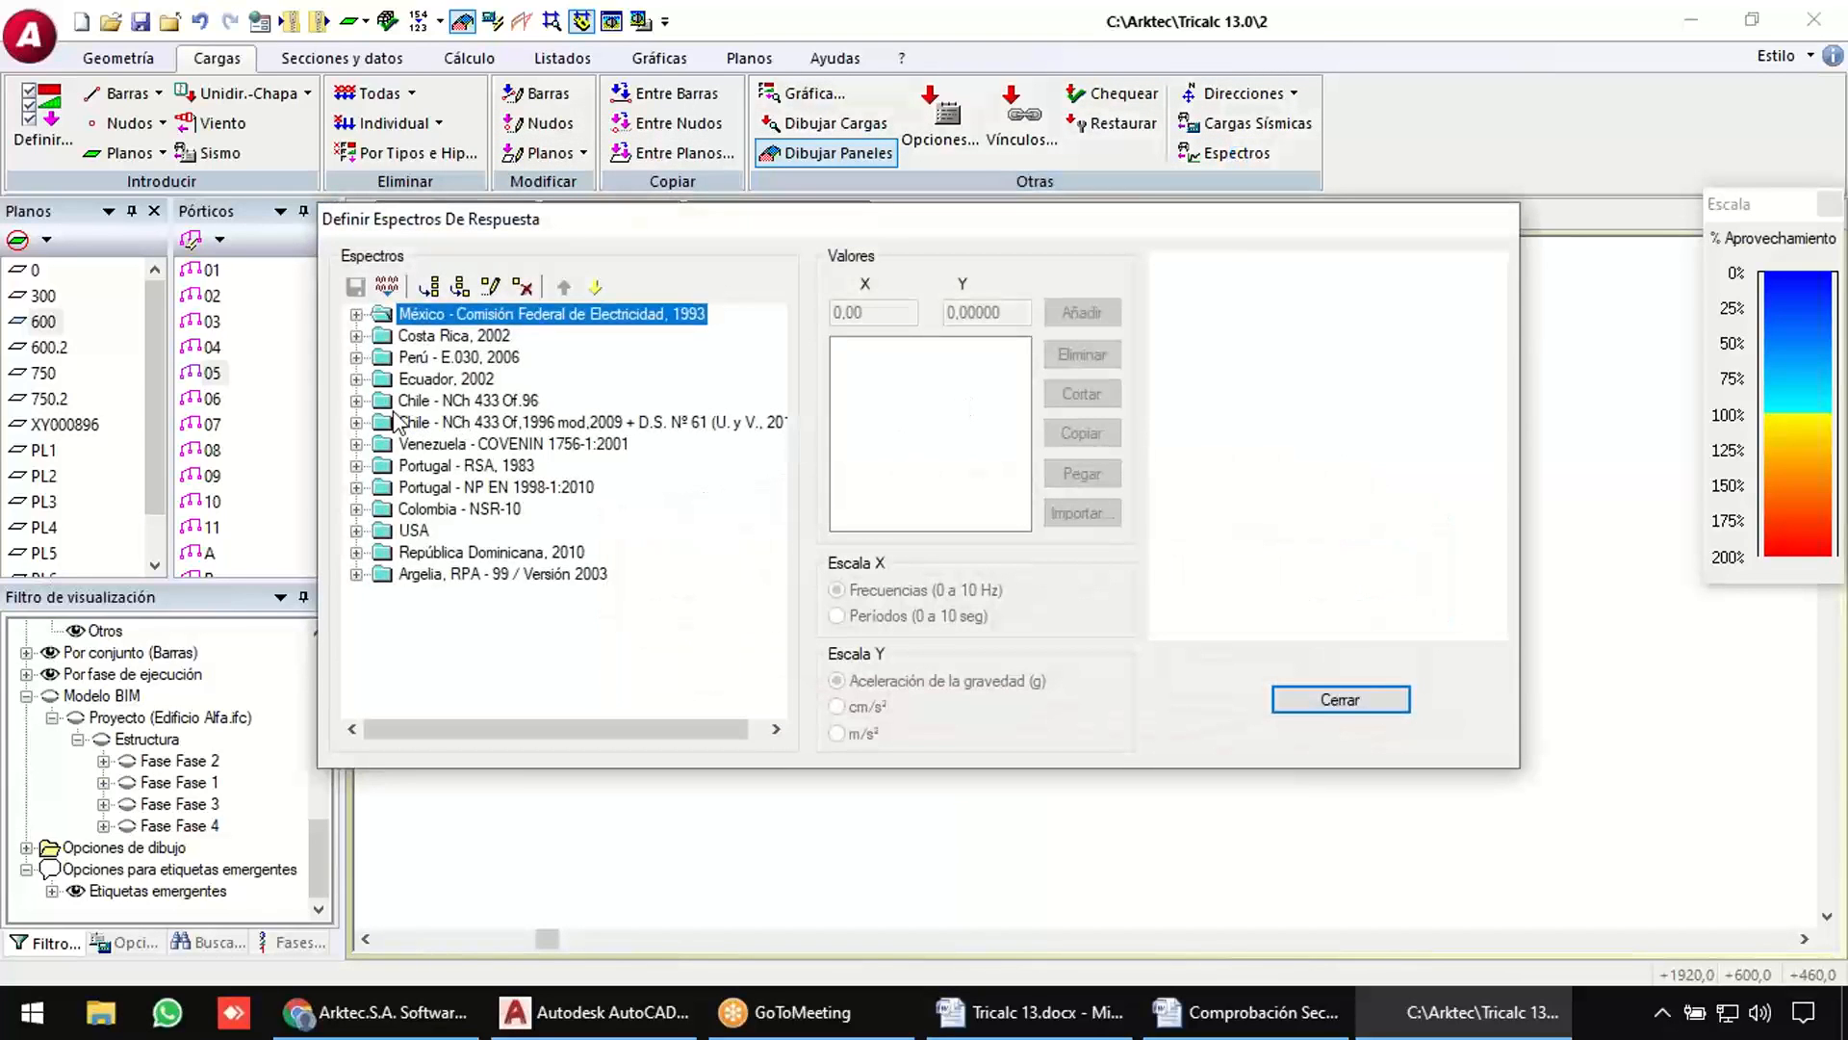
pyautogui.click(356, 401)
pyautogui.click(476, 445)
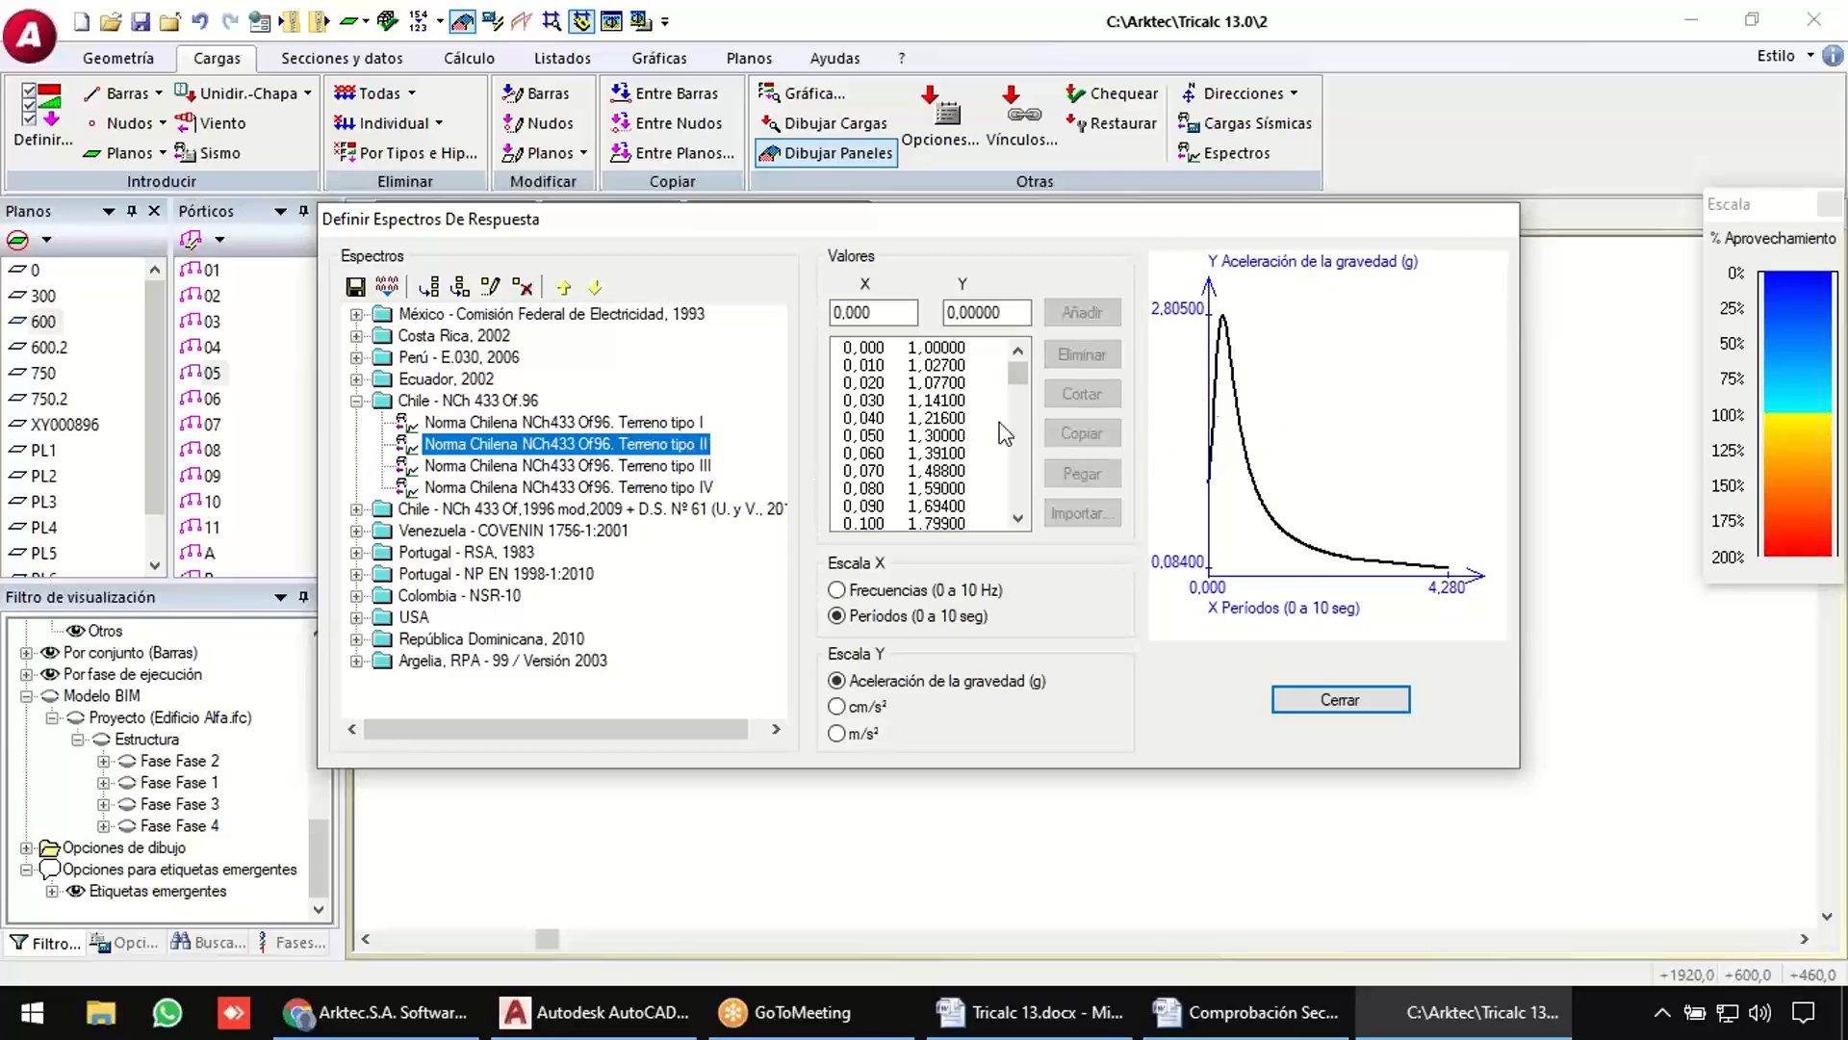
pyautogui.click(938, 417)
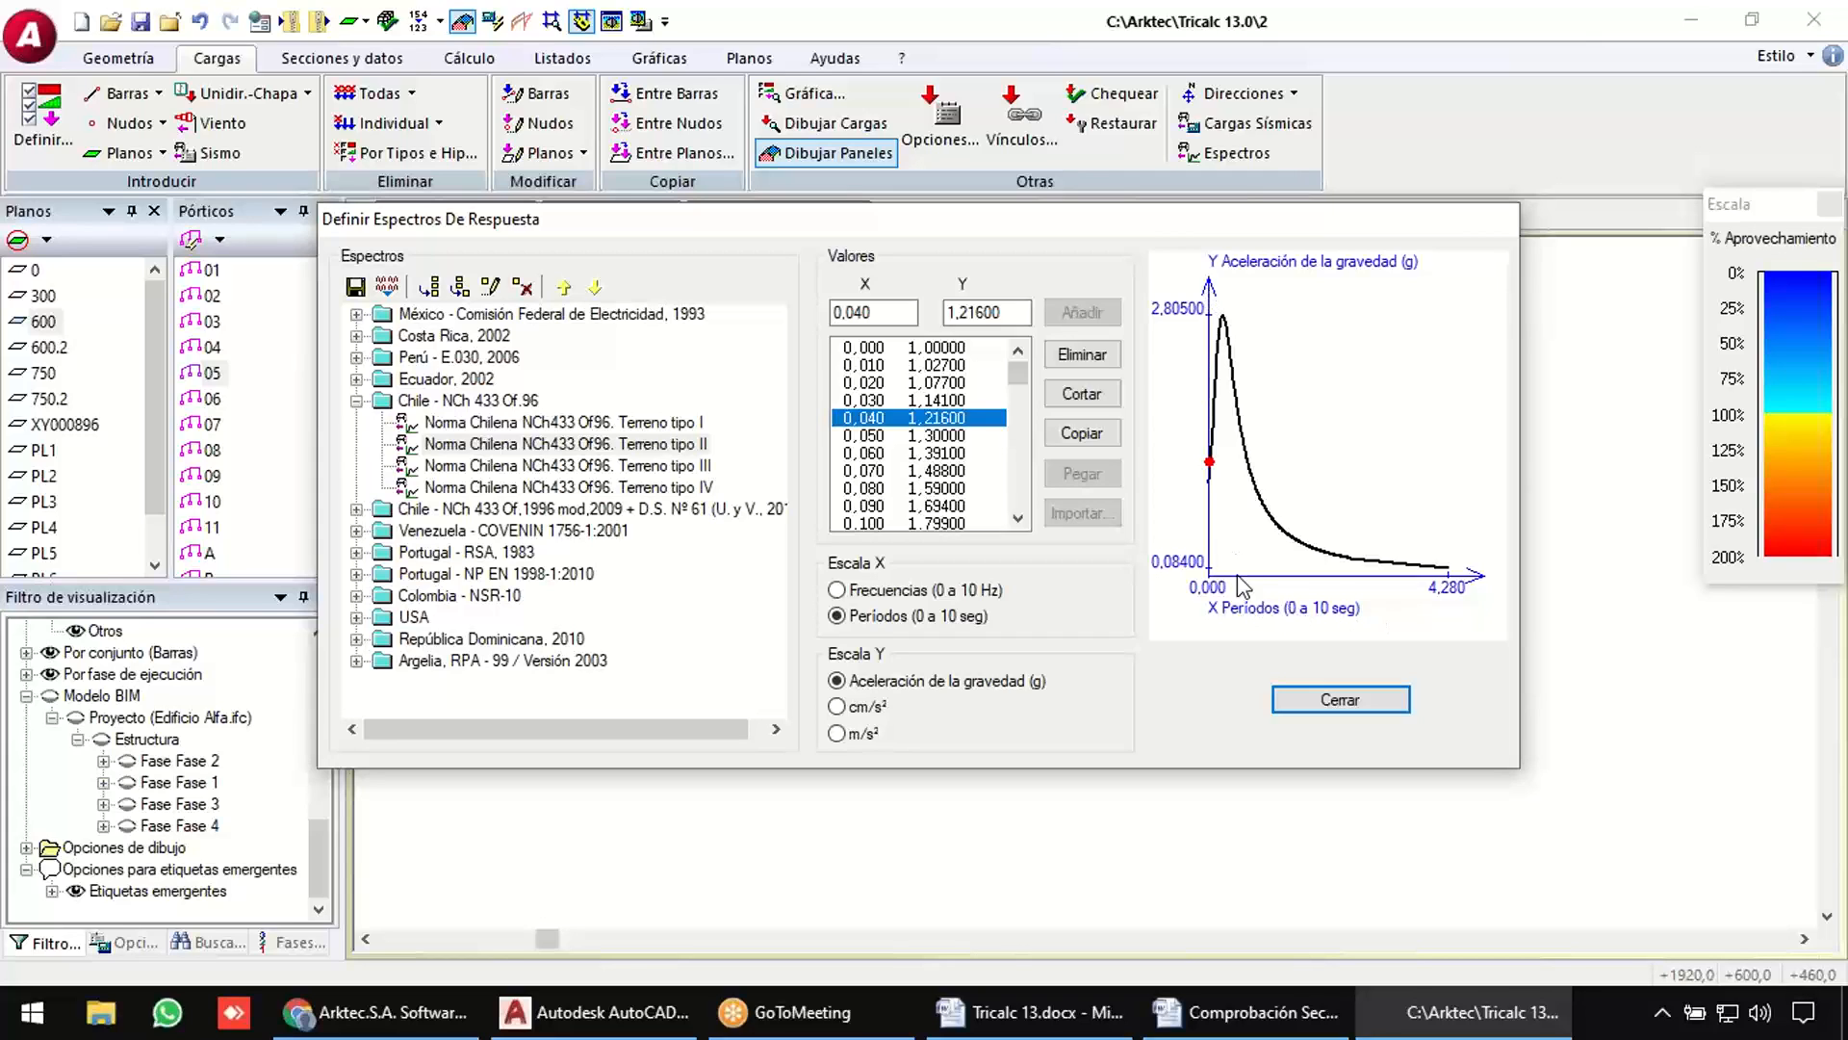
pyautogui.click(930, 471)
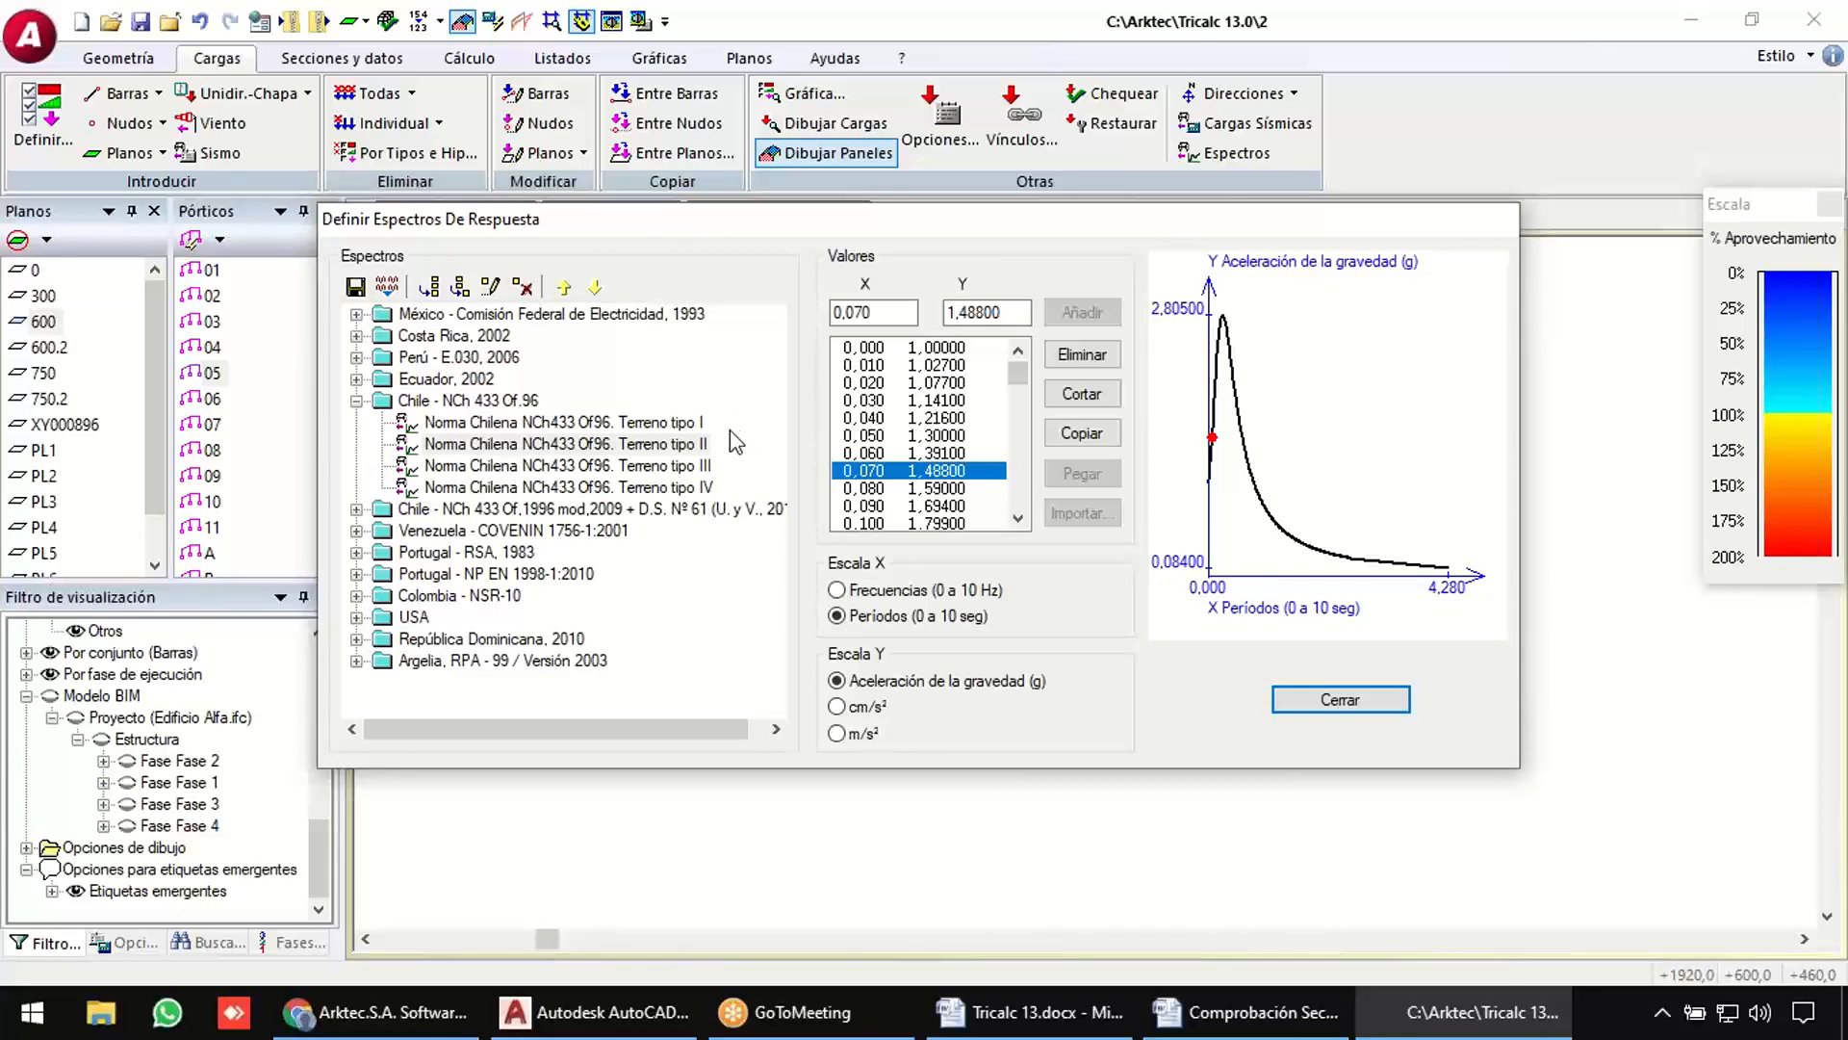
pyautogui.click(1377, 699)
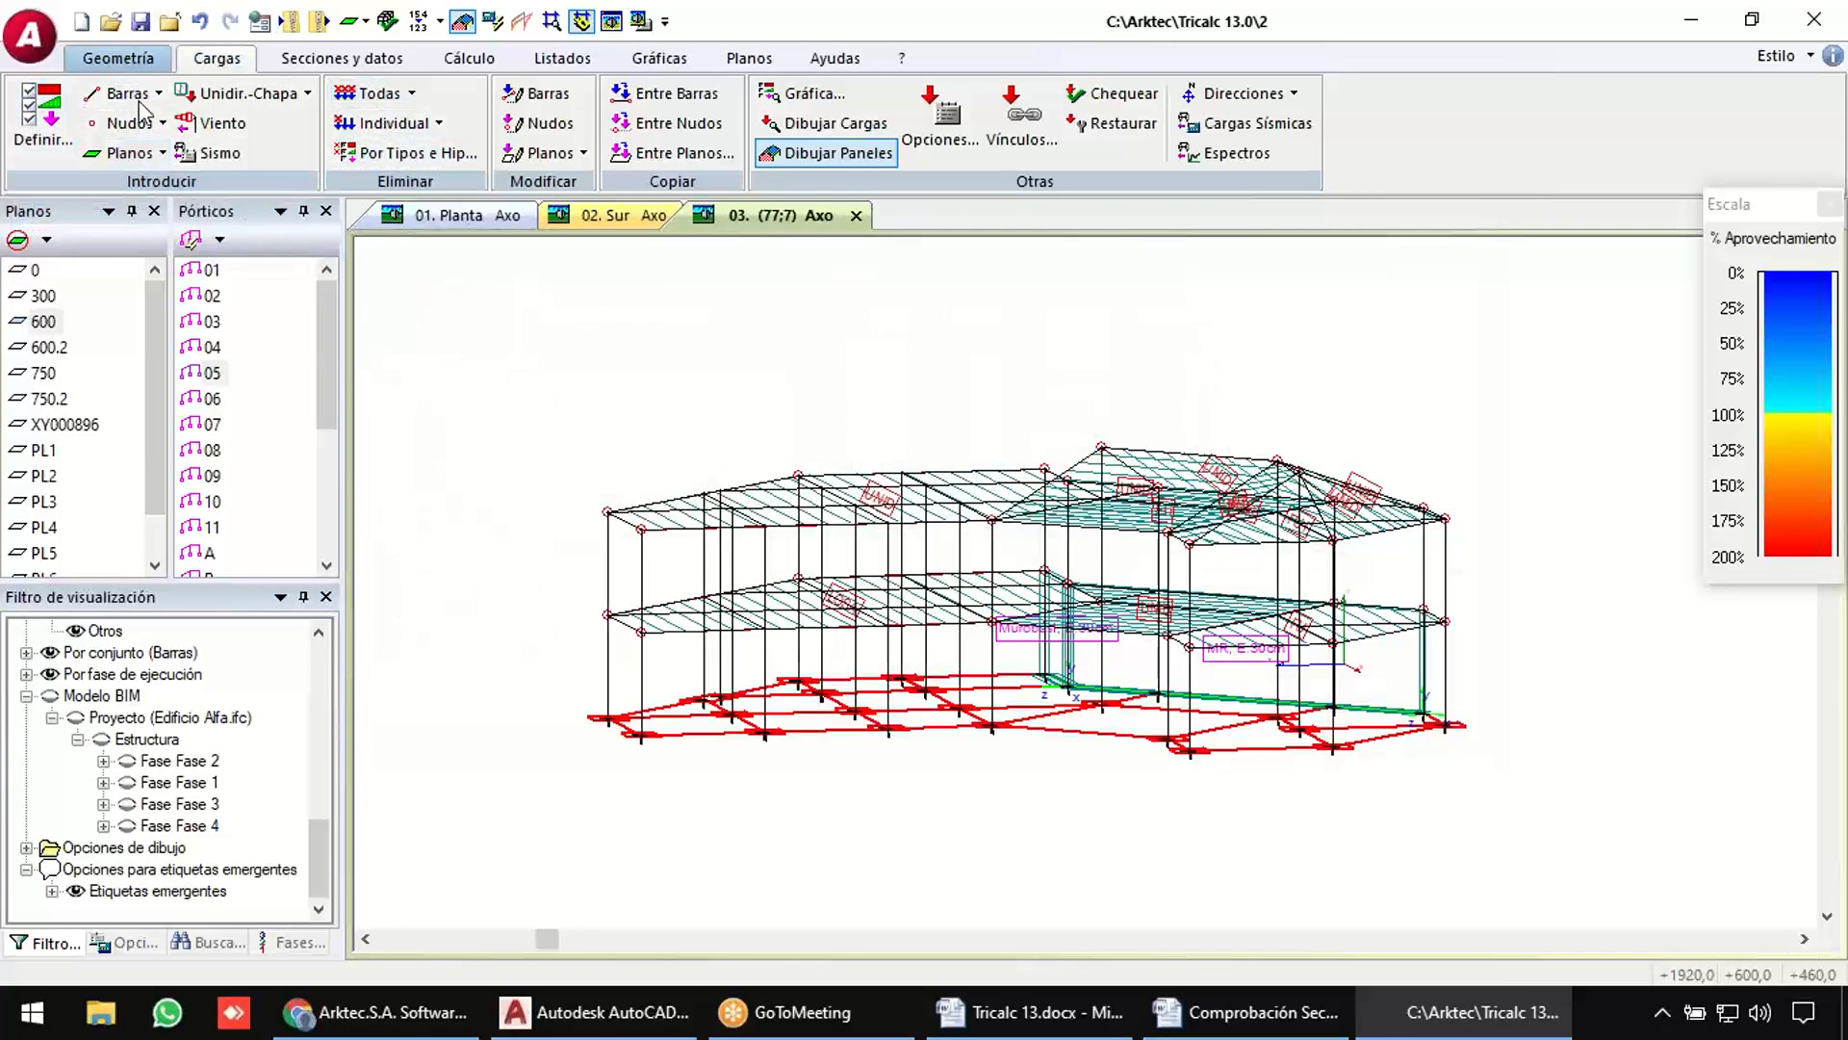
# Set the design code preference to España (EHE-08, NCSE y CTE).
pyautogui.click(37, 41)
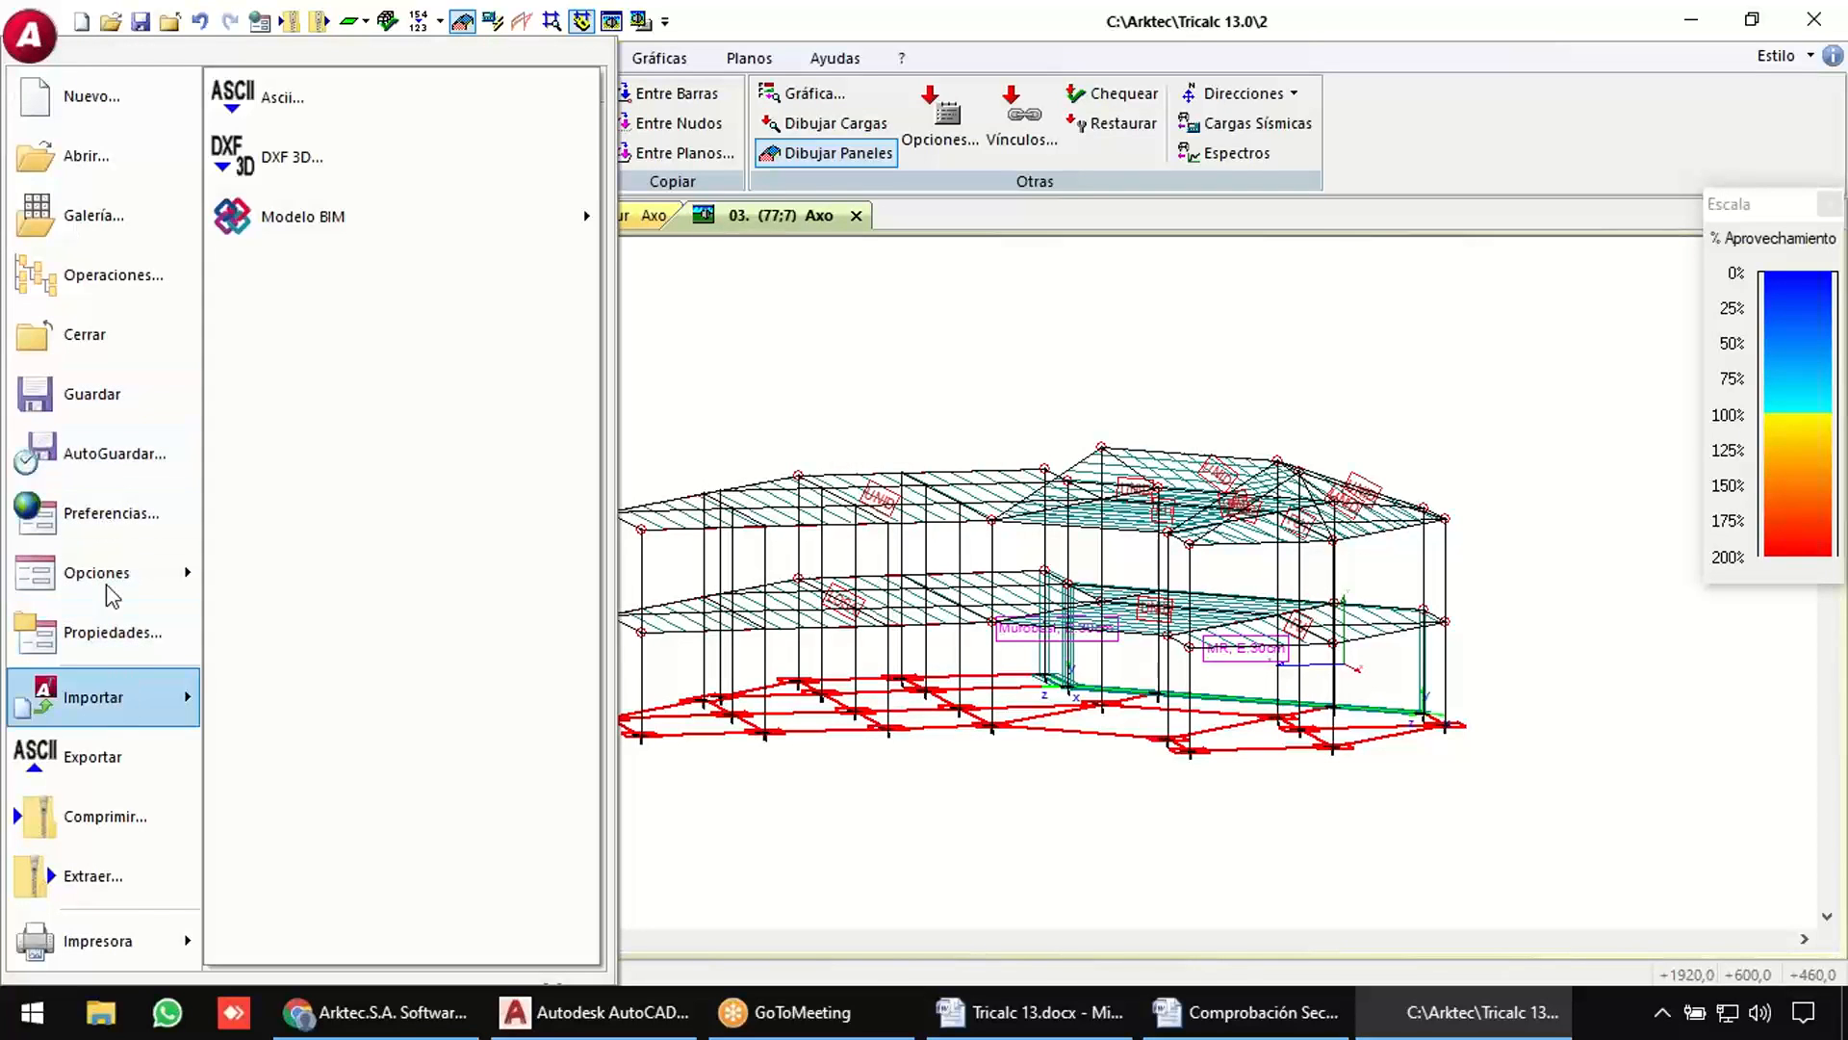
pyautogui.click(119, 518)
pyautogui.click(713, 99)
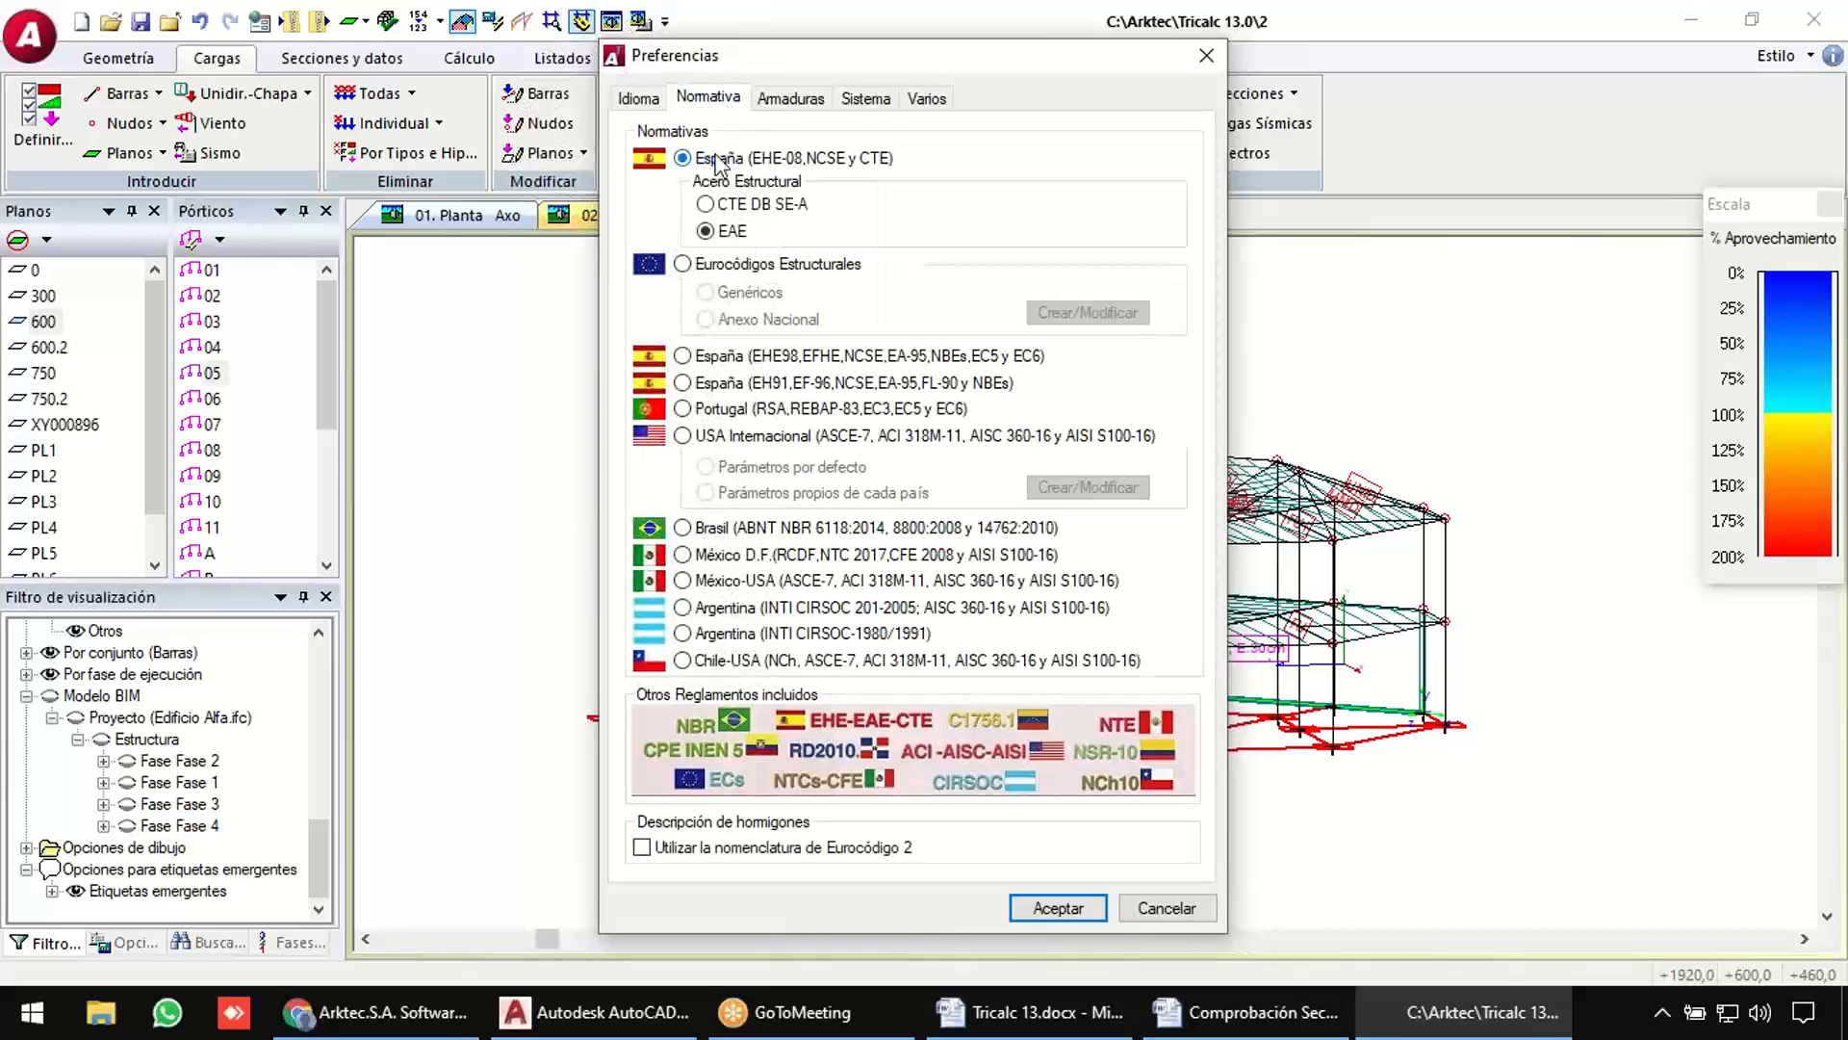
pyautogui.click(1167, 908)
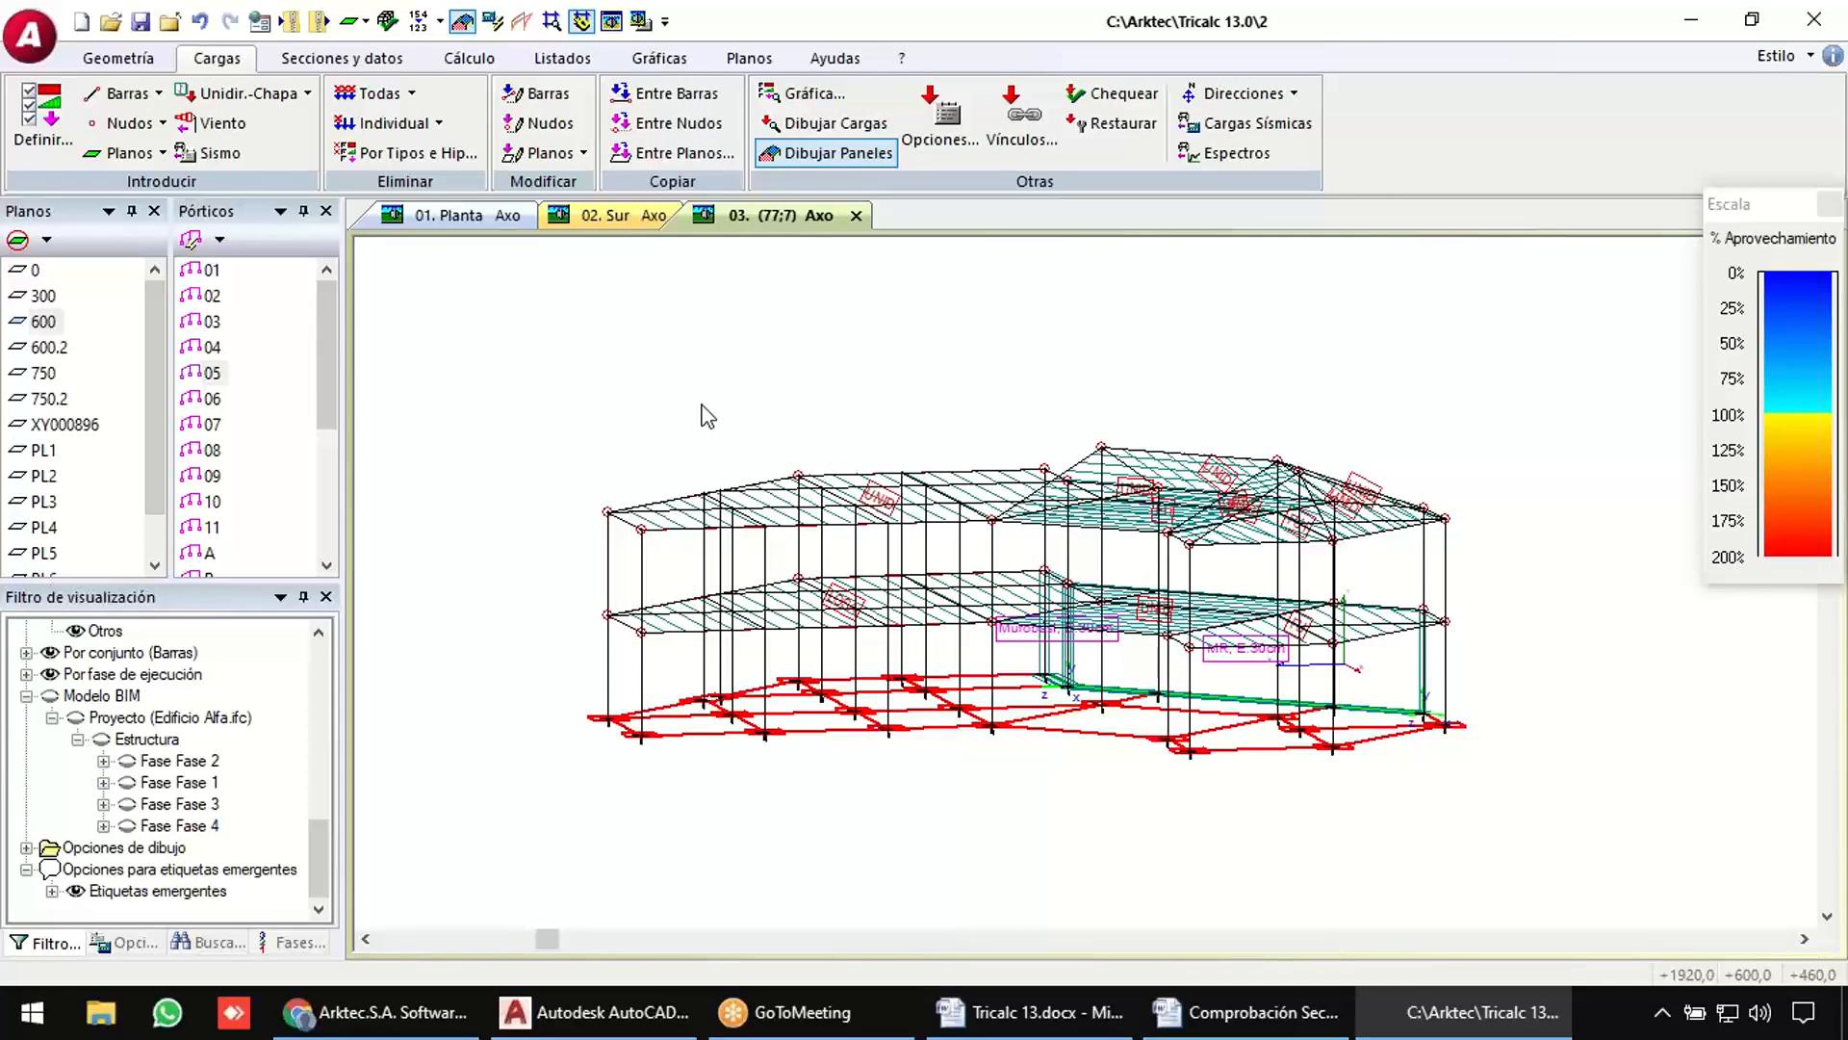
pyautogui.click(233, 139)
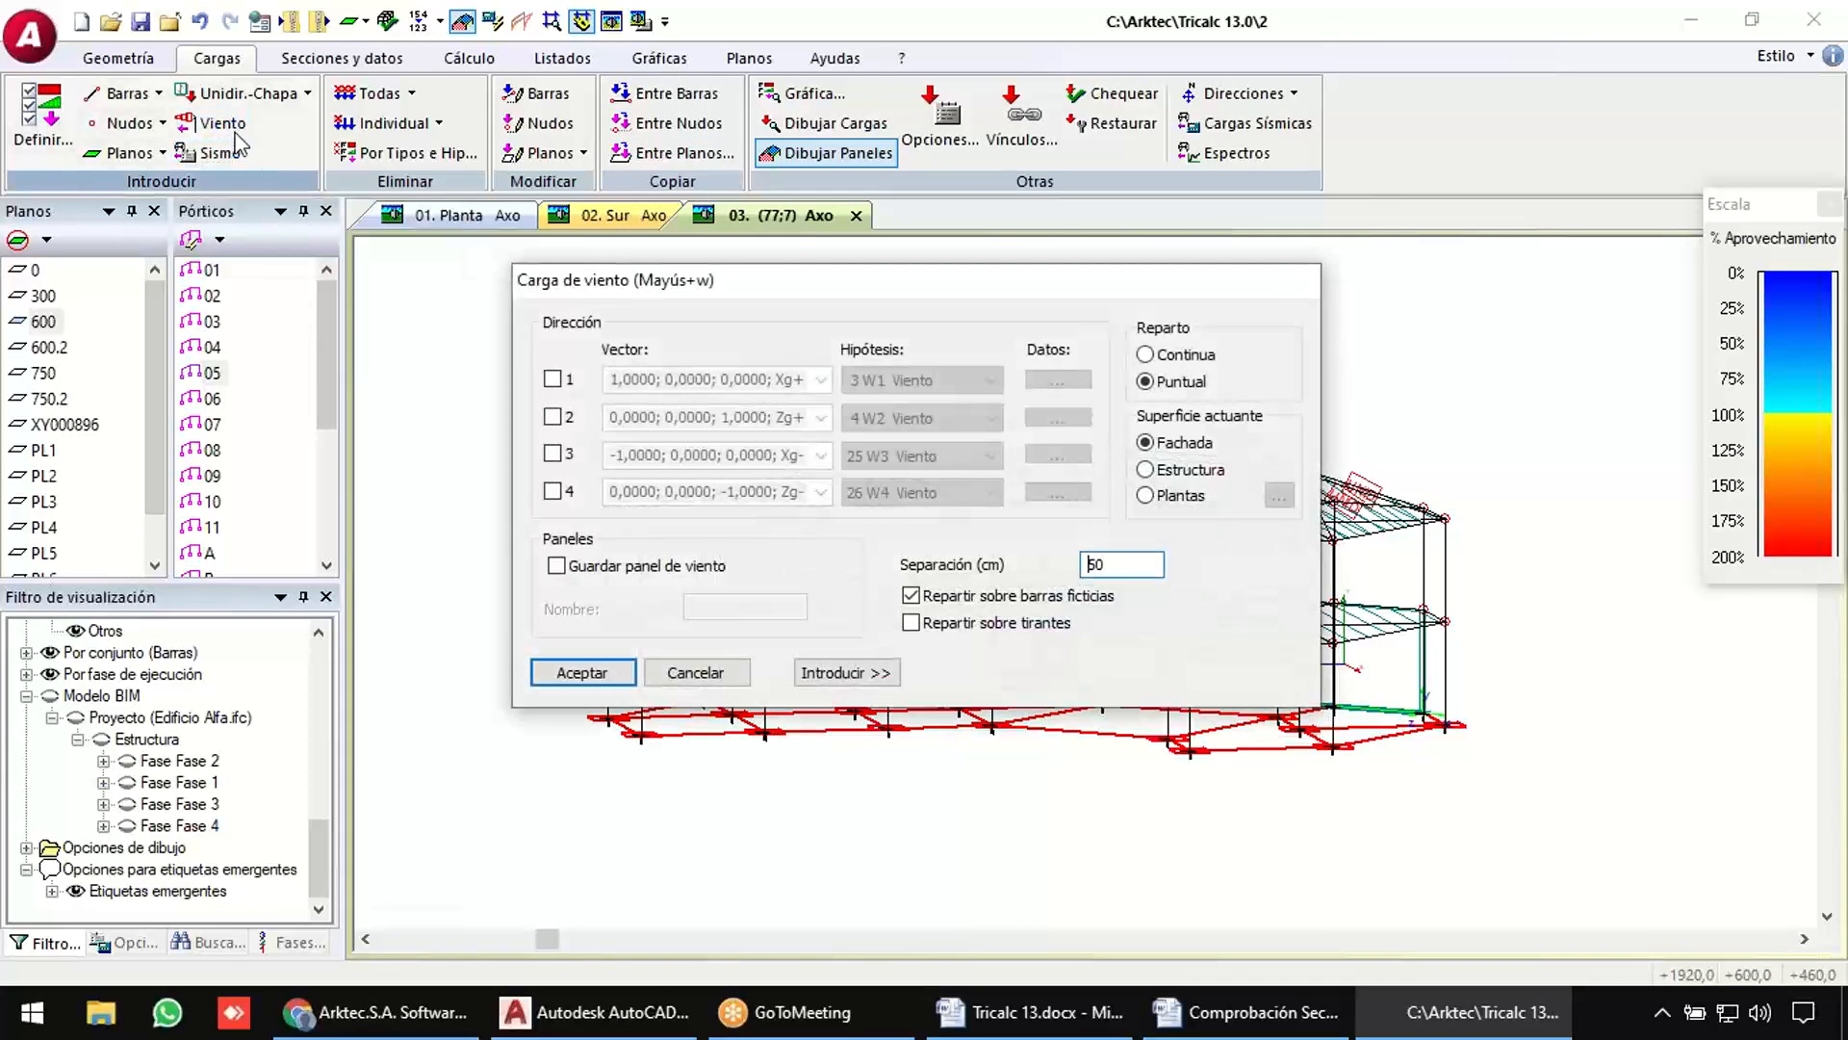
pyautogui.click(718, 672)
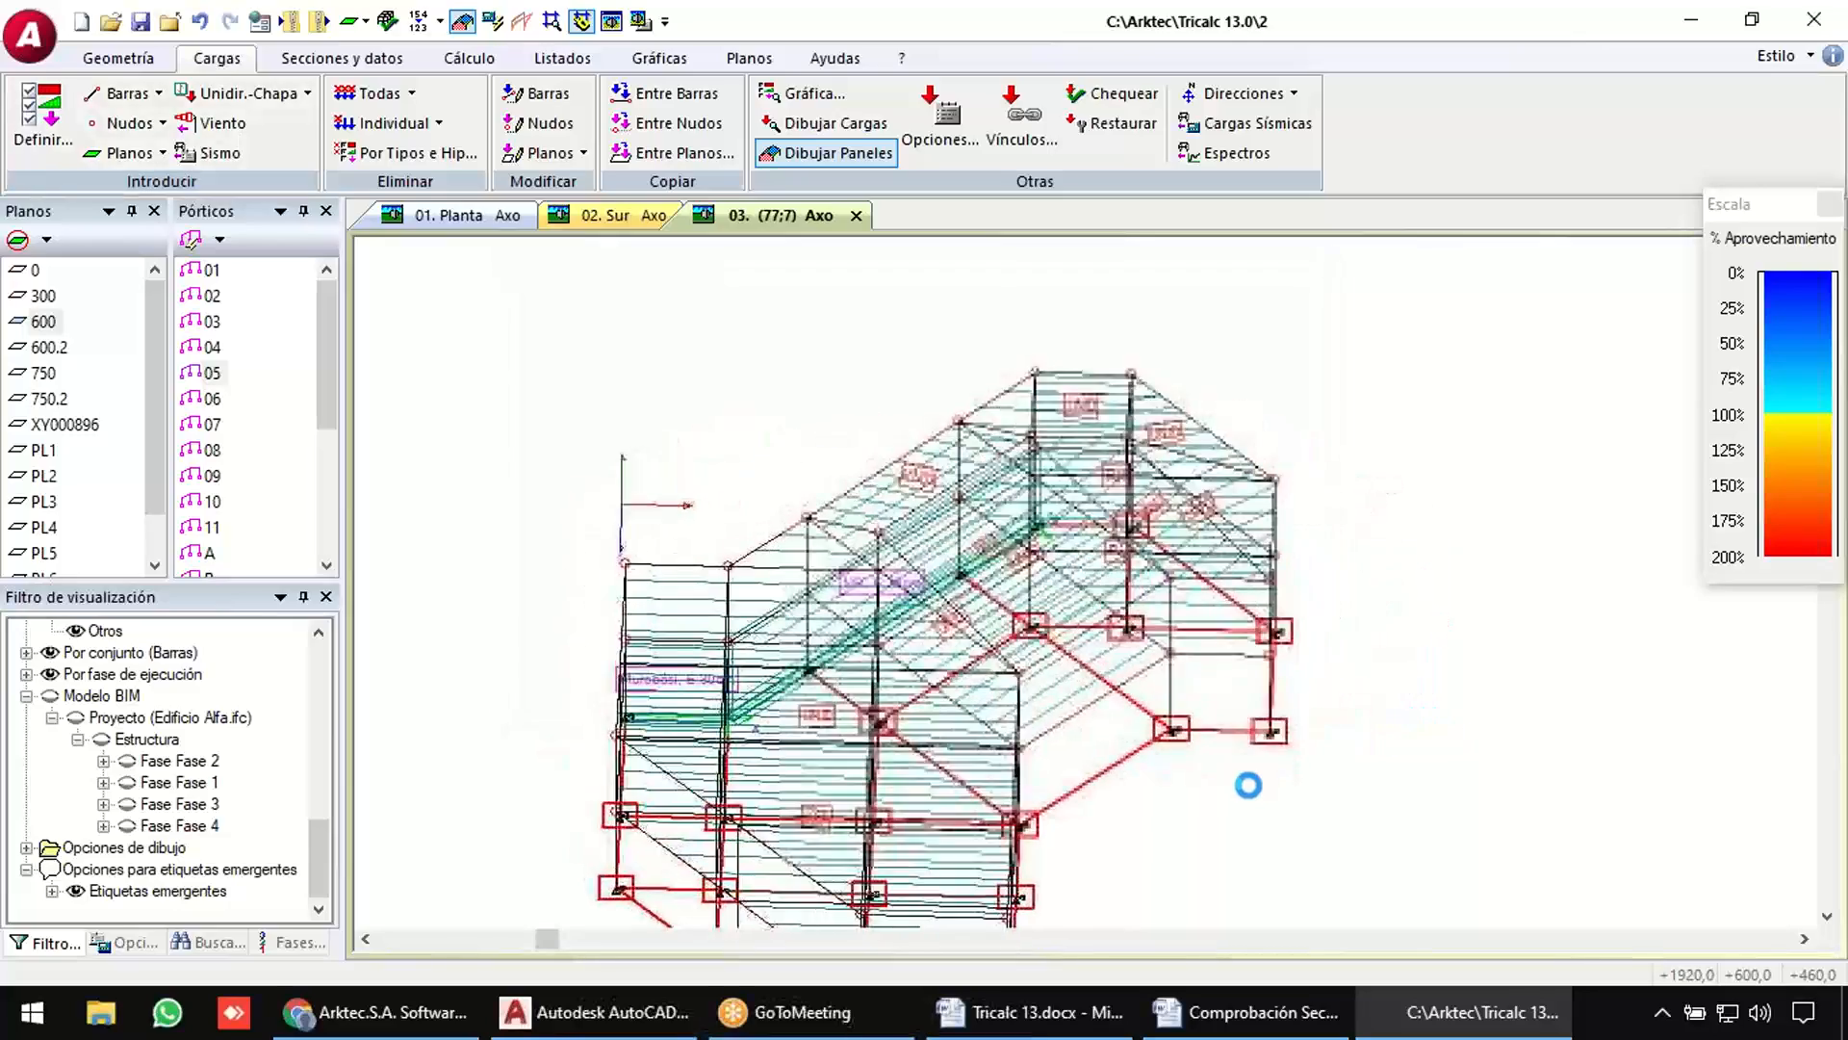
# Start a wind load definition with only direction 3 (Xg-, hypothesis 25 W3) enabled.
pyautogui.keyDown('shift'); pyautogui.moveTo(1248, 785); pyautogui.dragTo(1106, 707, button='middle'); pyautogui.keyUp('shift')
pyautogui.scroll(5, 807, 400)
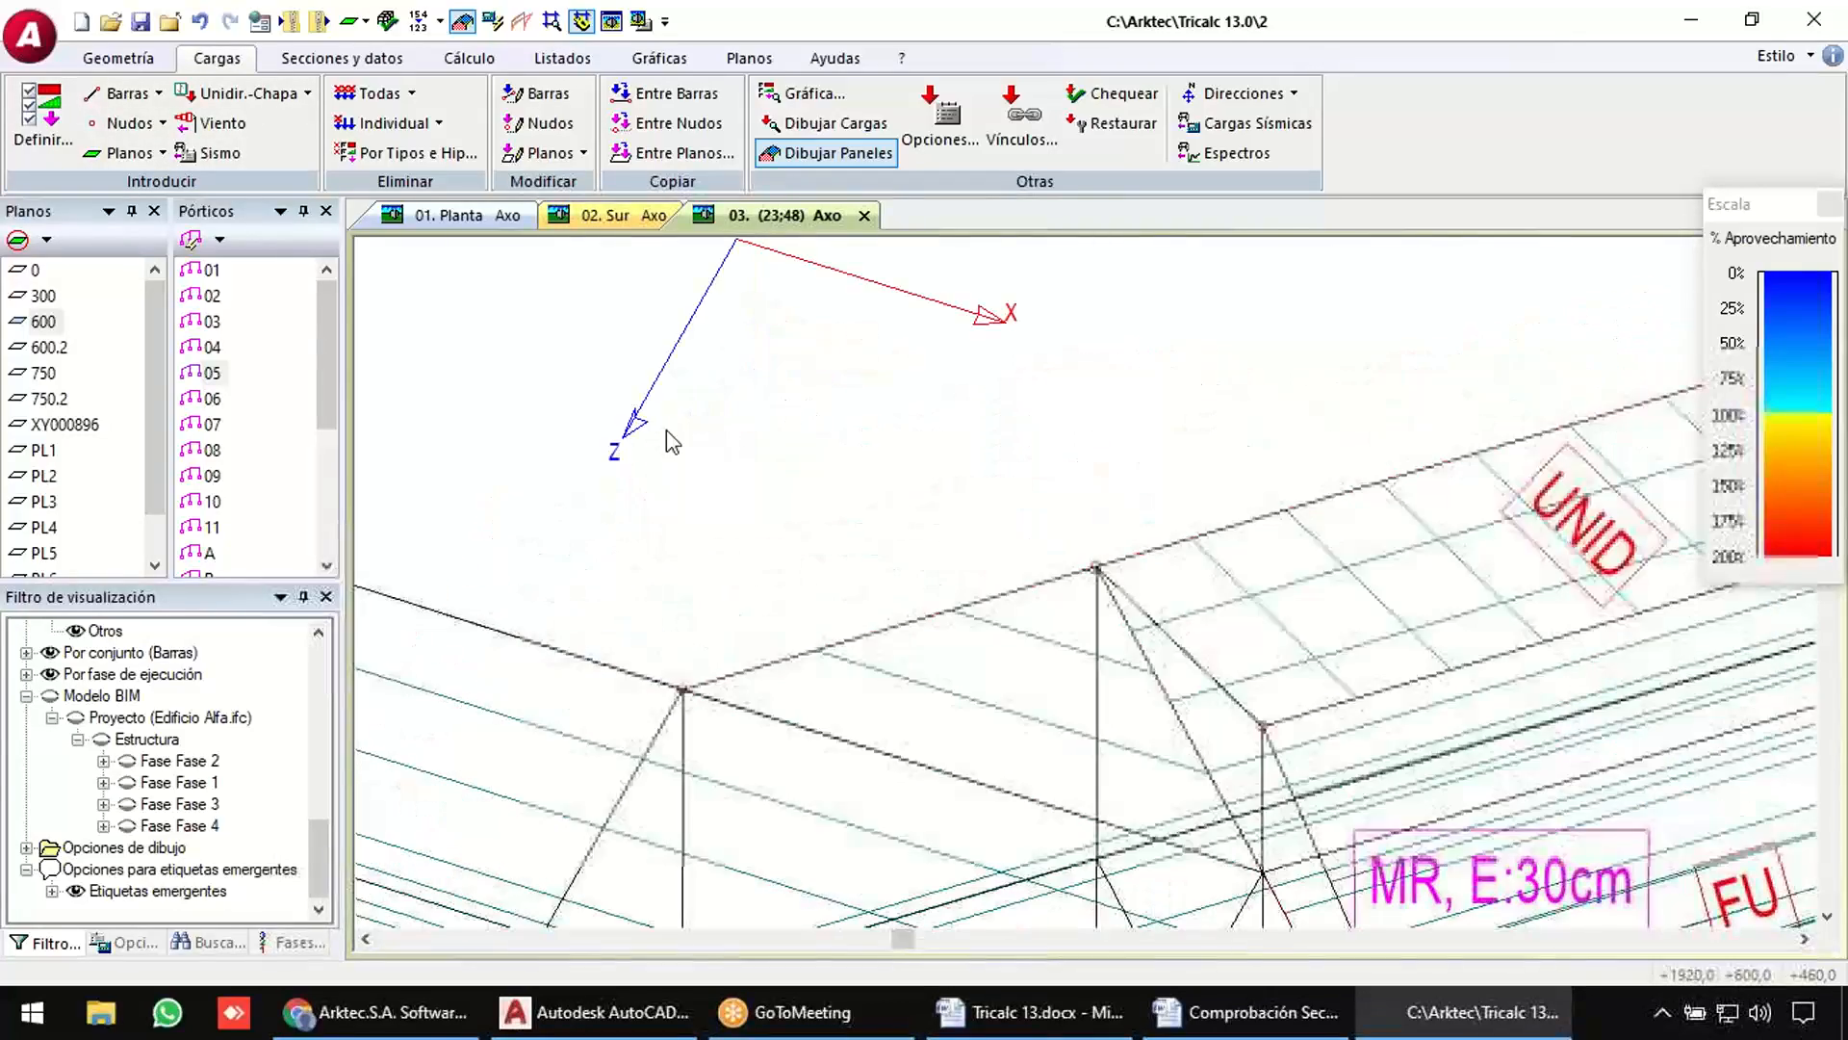
pyautogui.scroll(-5, 1009, 322)
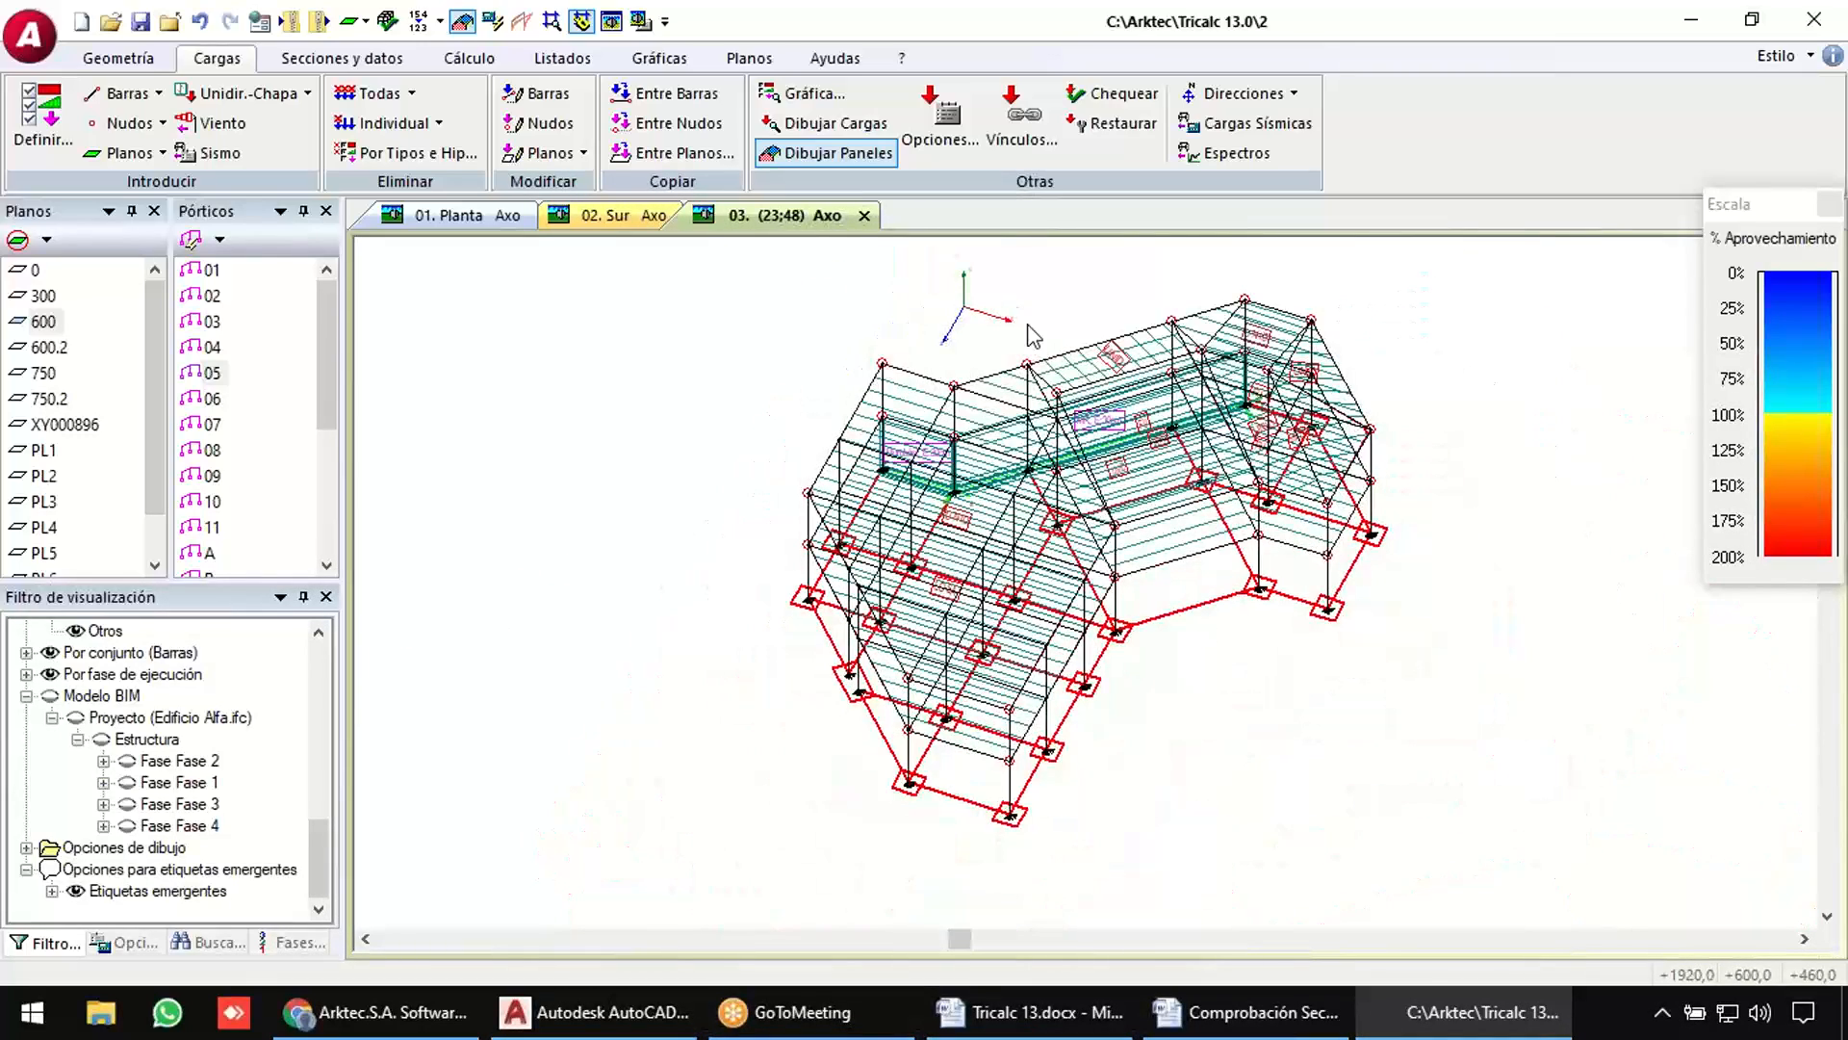
pyautogui.scroll(5, 1408, 574)
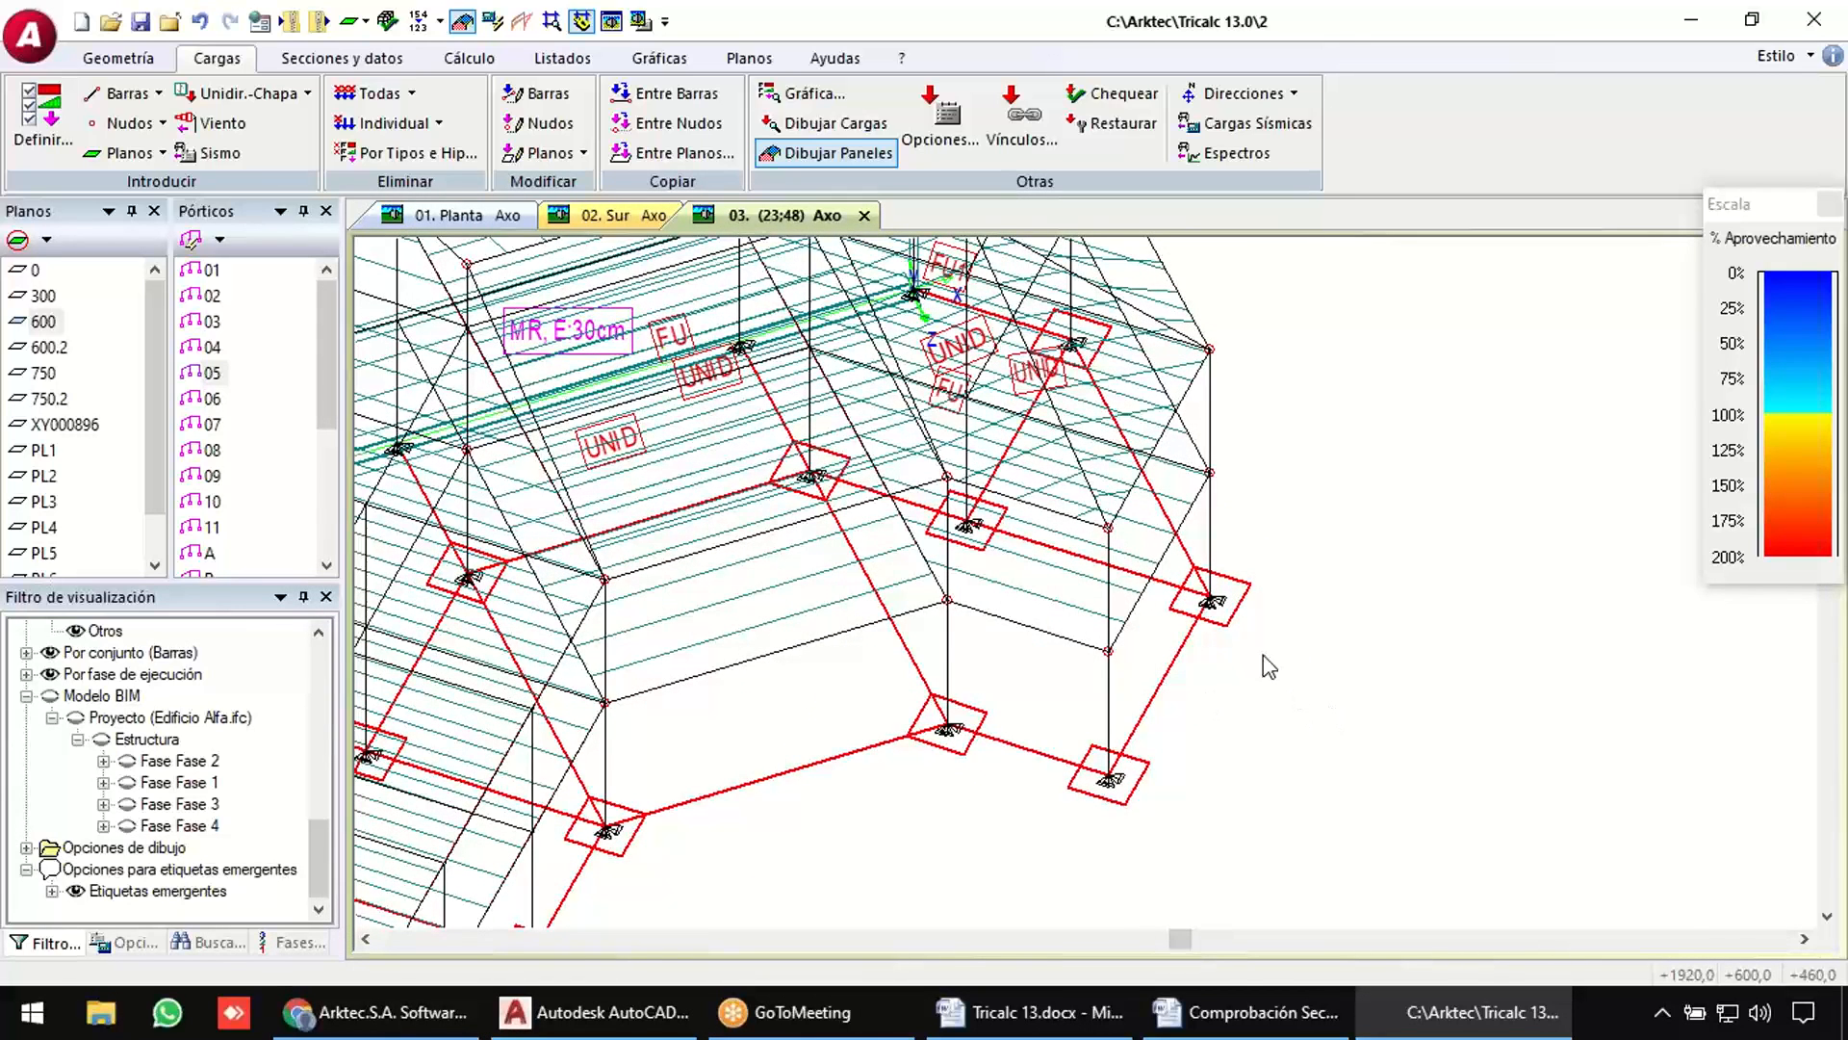
pyautogui.click(231, 127)
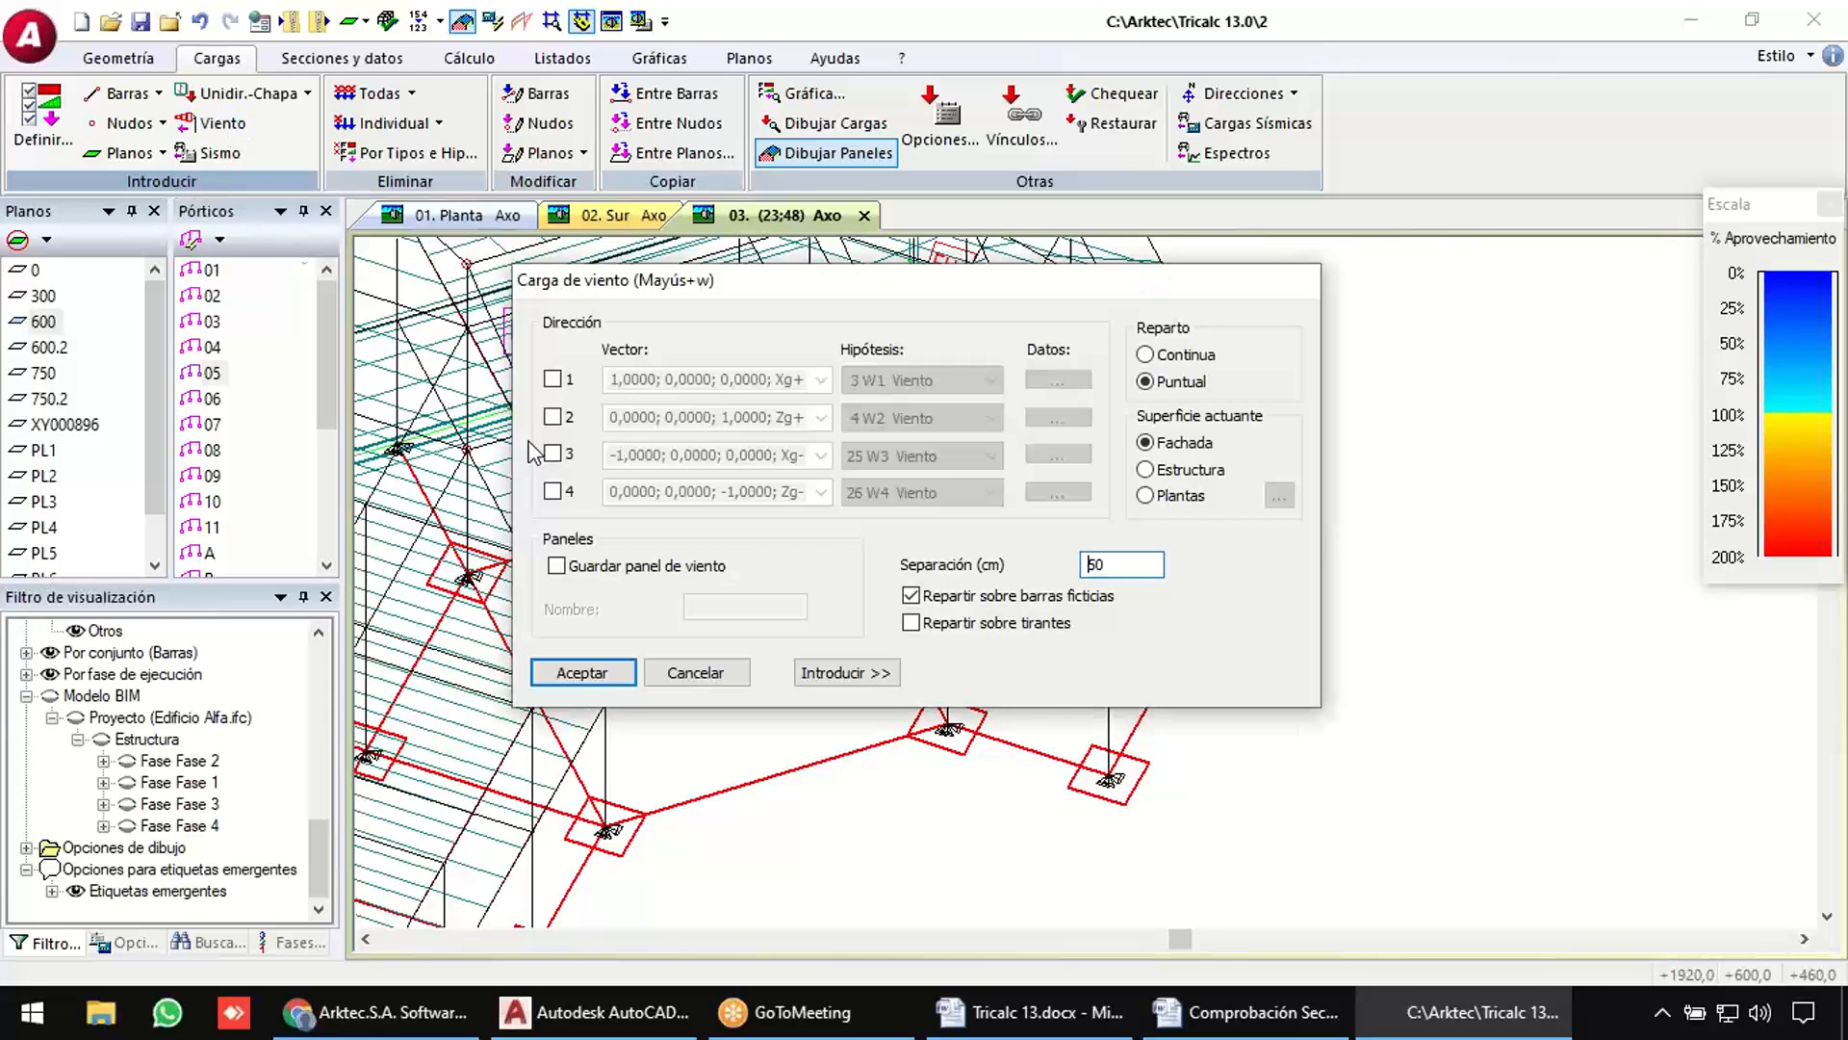
pyautogui.click(552, 378)
pyautogui.click(553, 416)
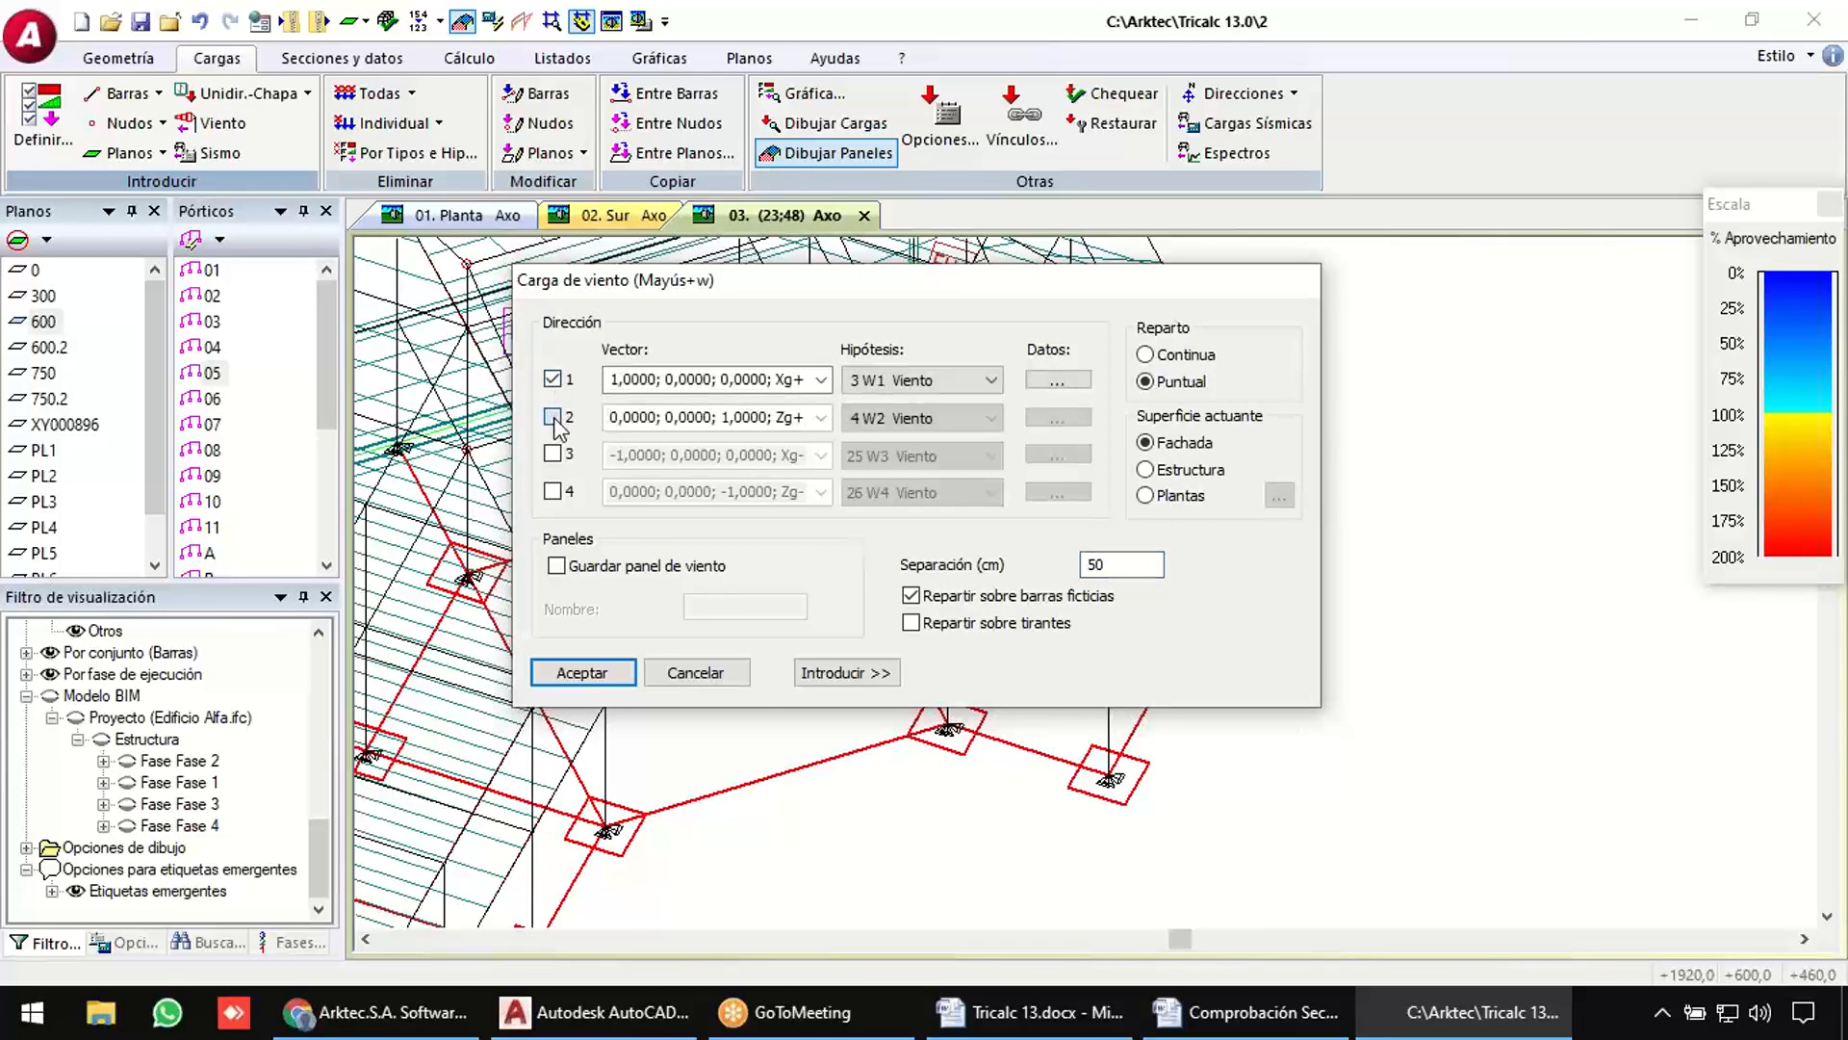
pyautogui.click(555, 417)
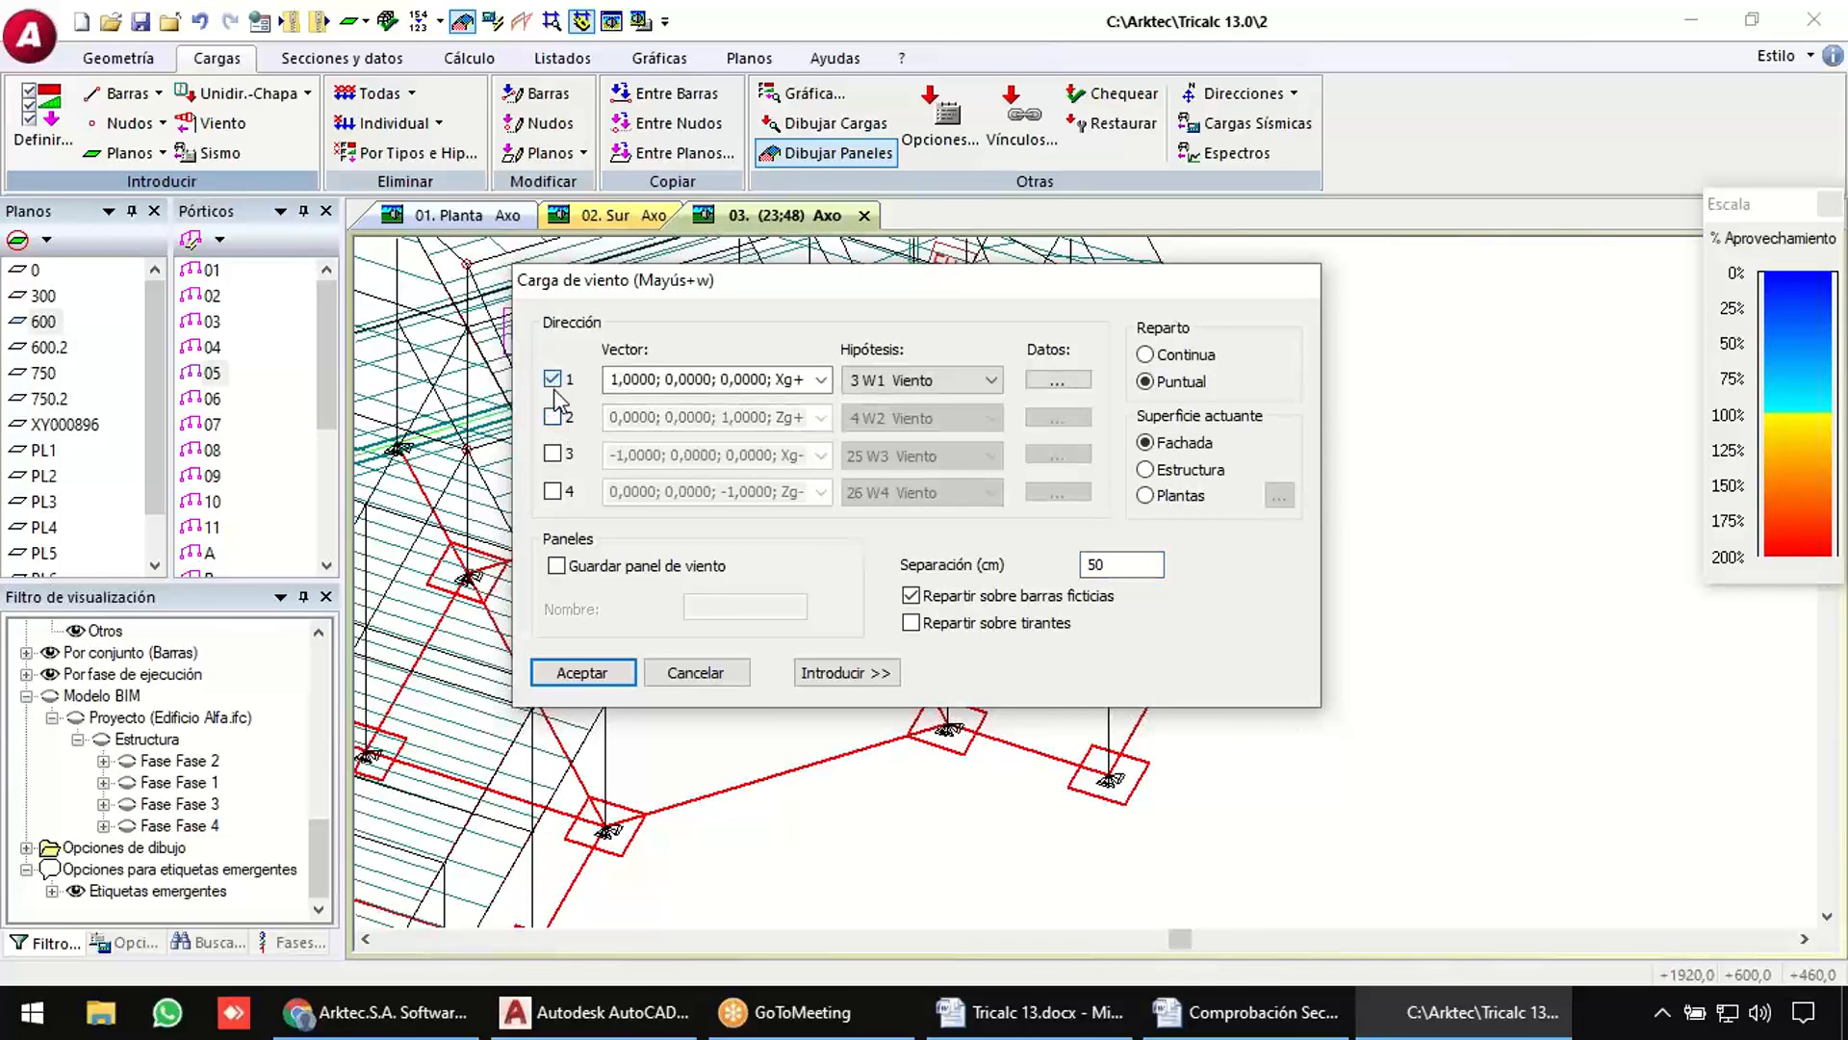
pyautogui.click(553, 454)
# In direction 3's exterior wind calculation, consult the wind map and set the wind zone to Zona A.
pyautogui.click(1069, 457)
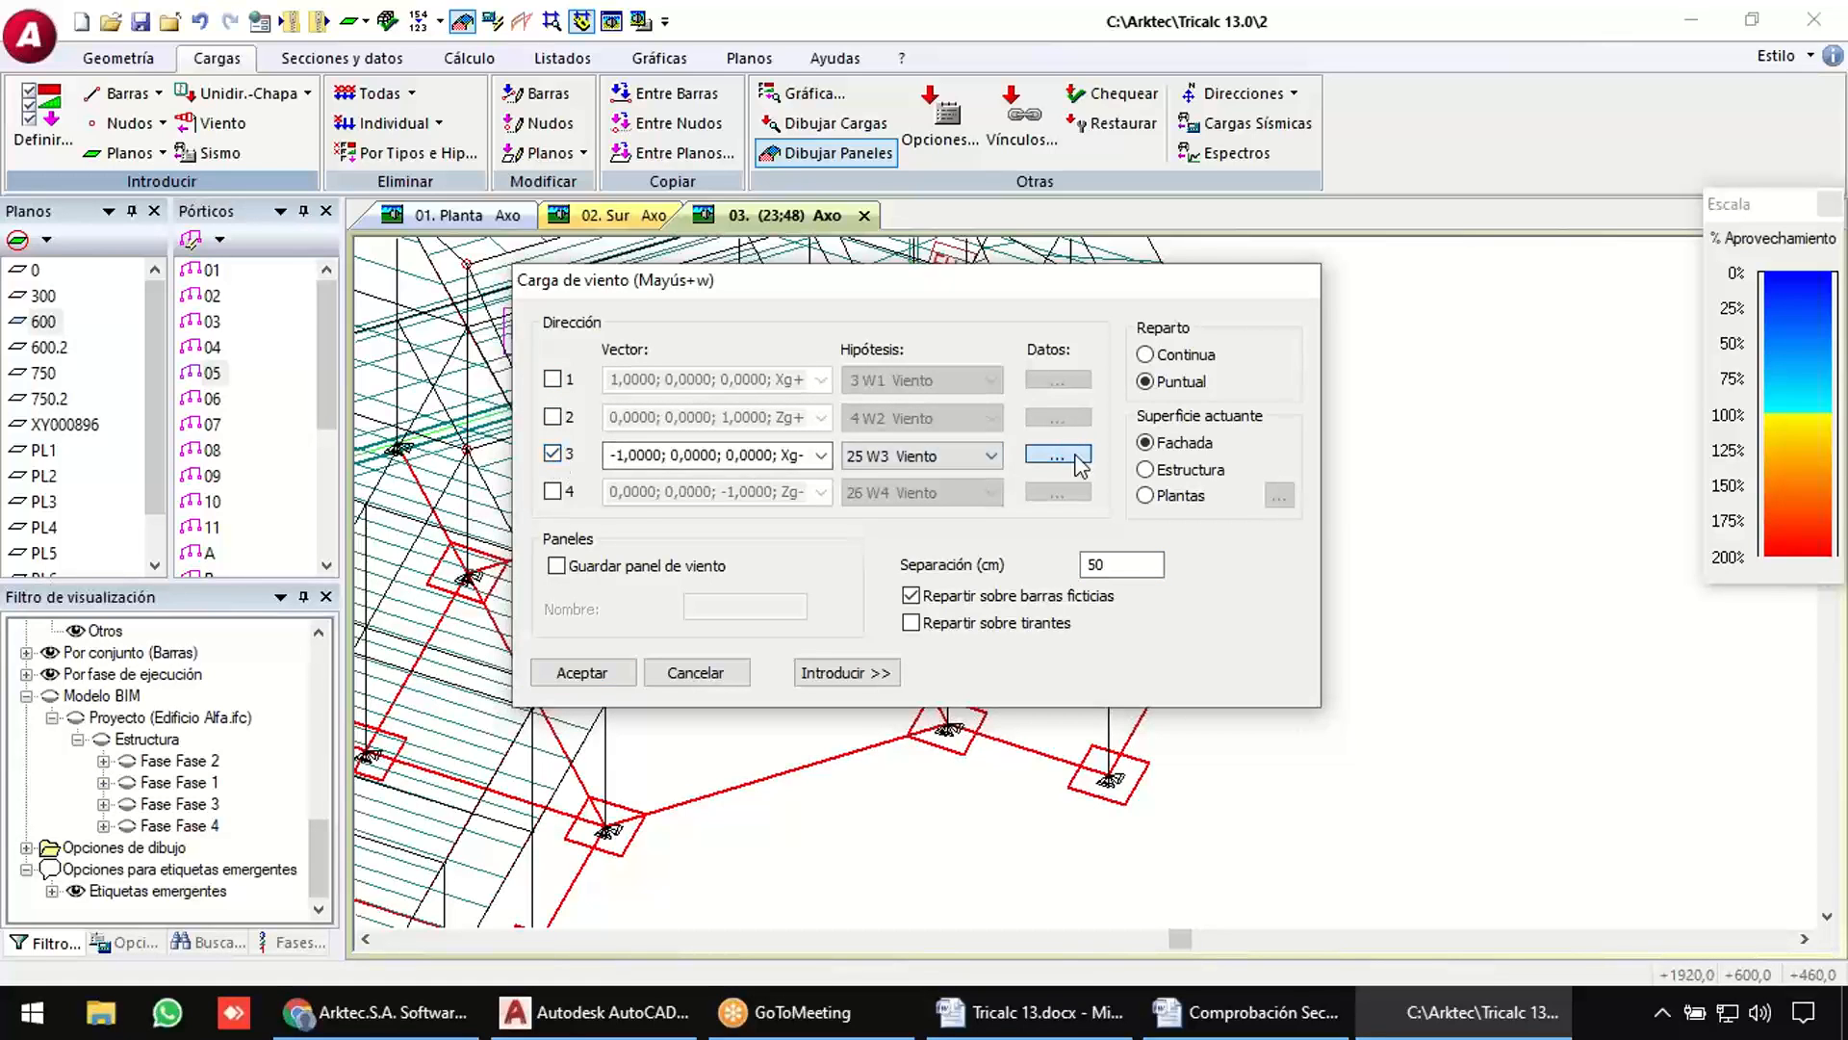
pyautogui.click(873, 404)
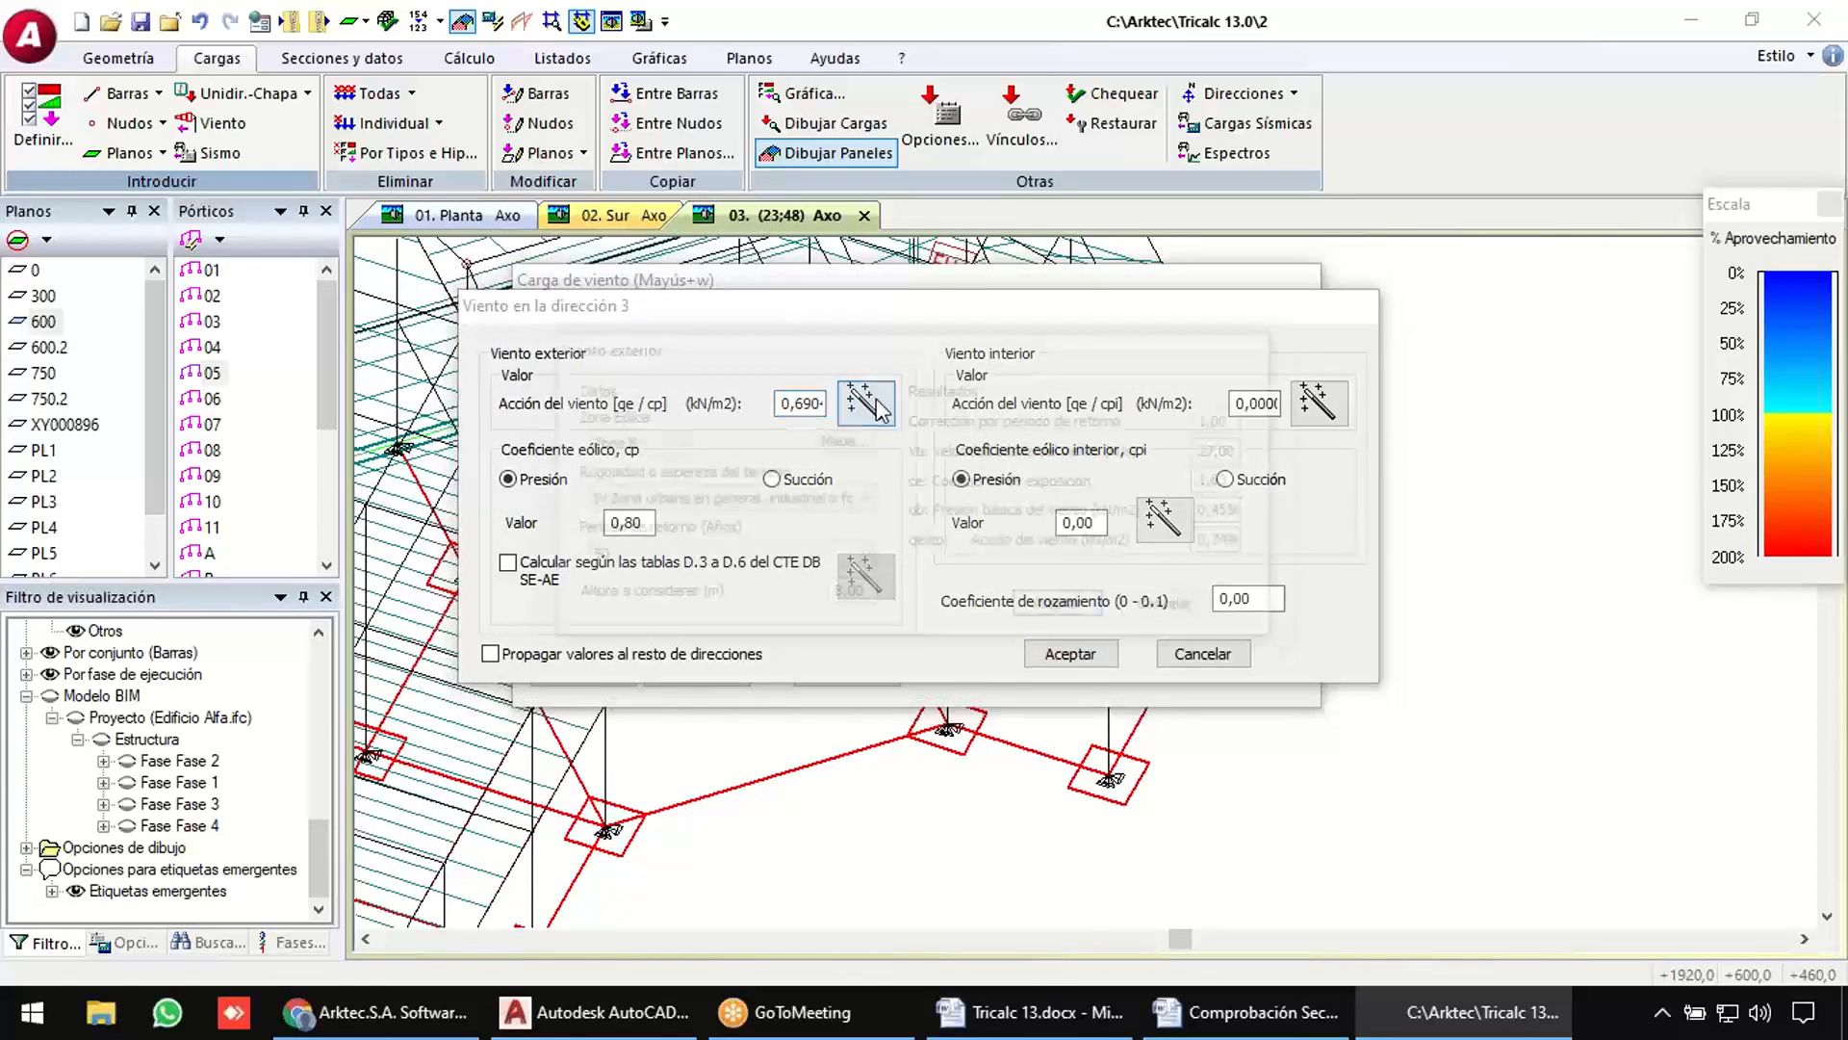
pyautogui.click(837, 441)
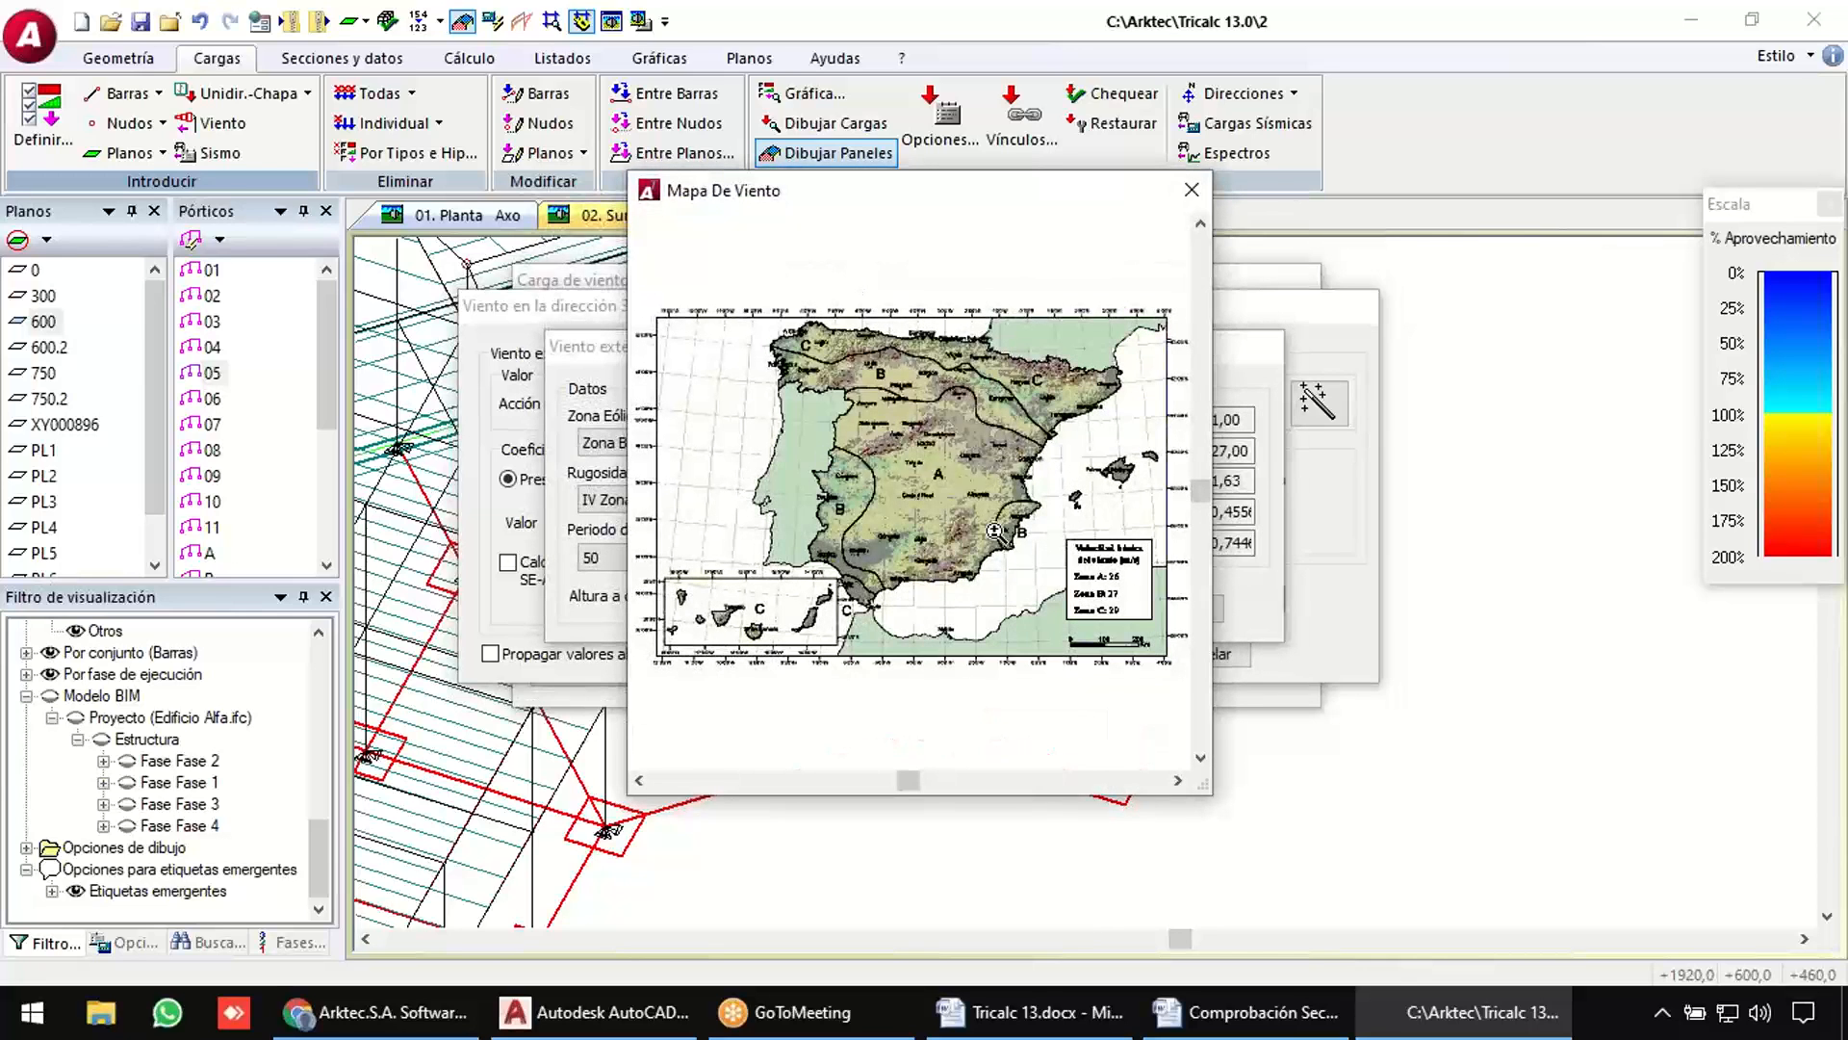
pyautogui.click(1191, 189)
pyautogui.click(638, 445)
pyautogui.click(634, 463)
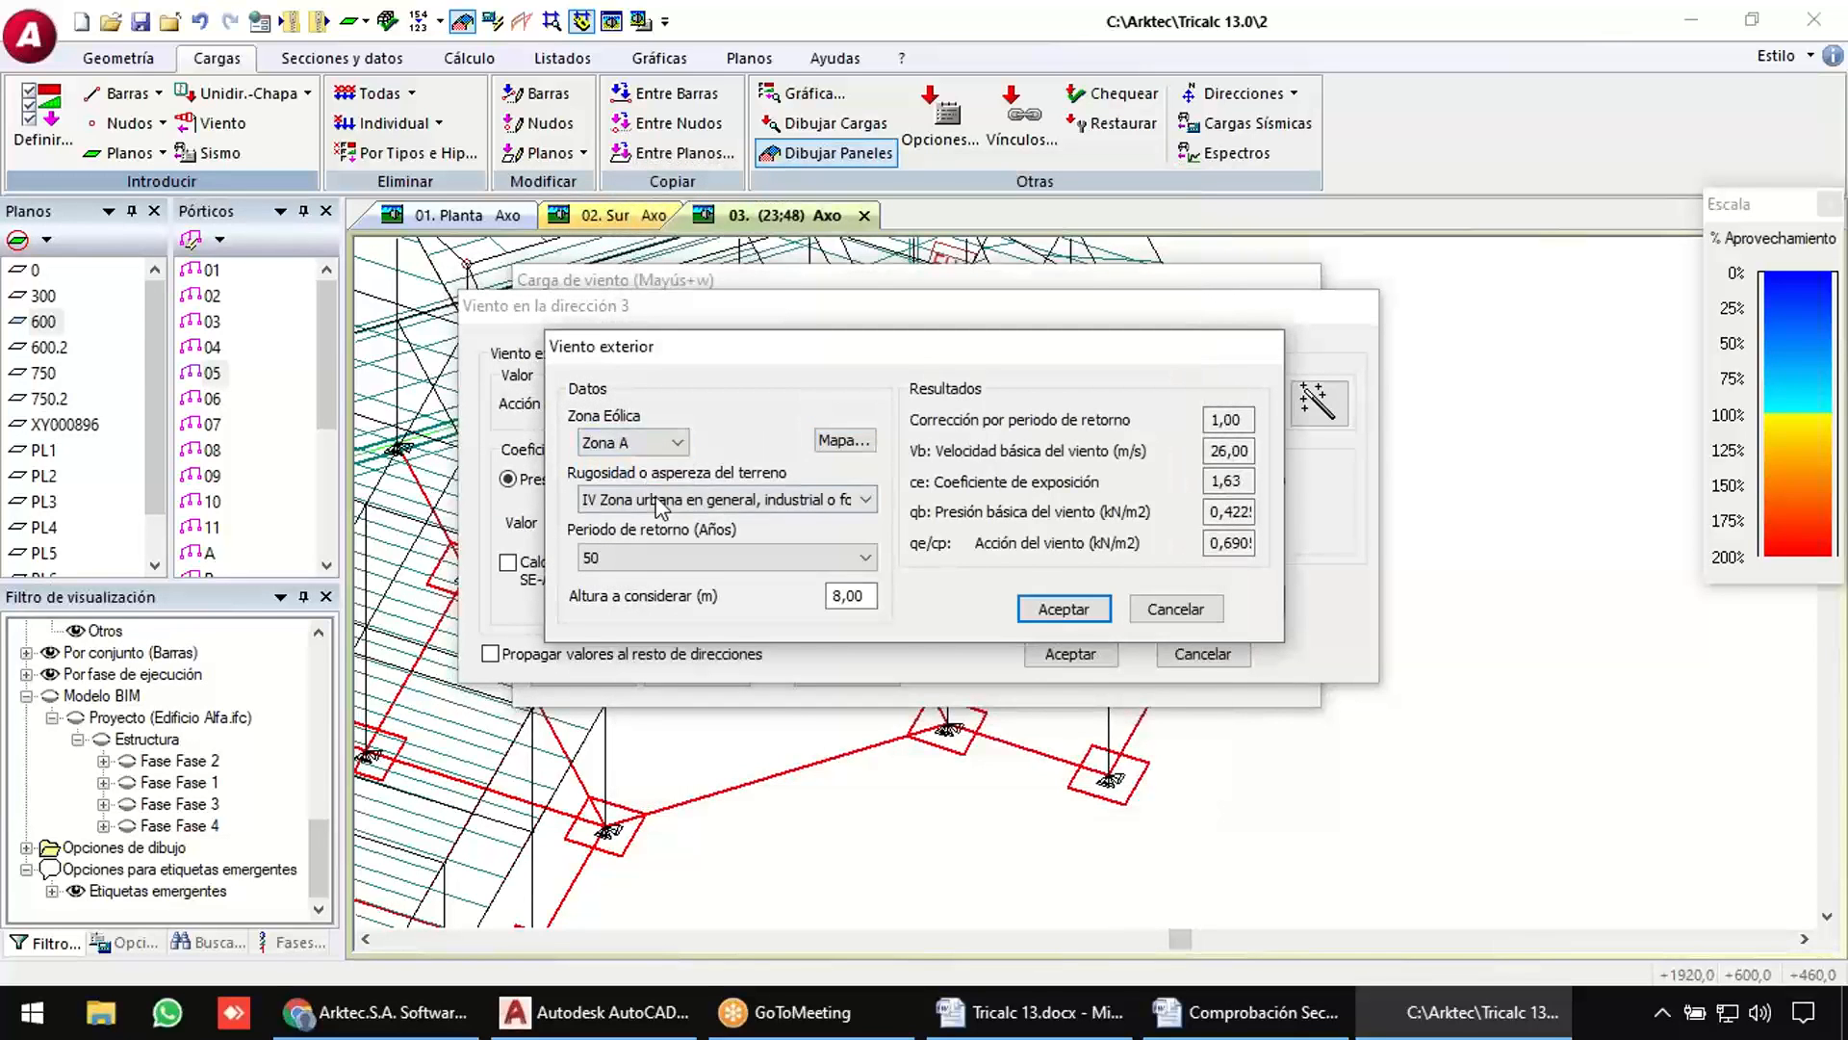
# Try terrain roughness III (zona rural accidentada) and then I (borde de mar o lago) for the exterior wind.
pyautogui.click(659, 500)
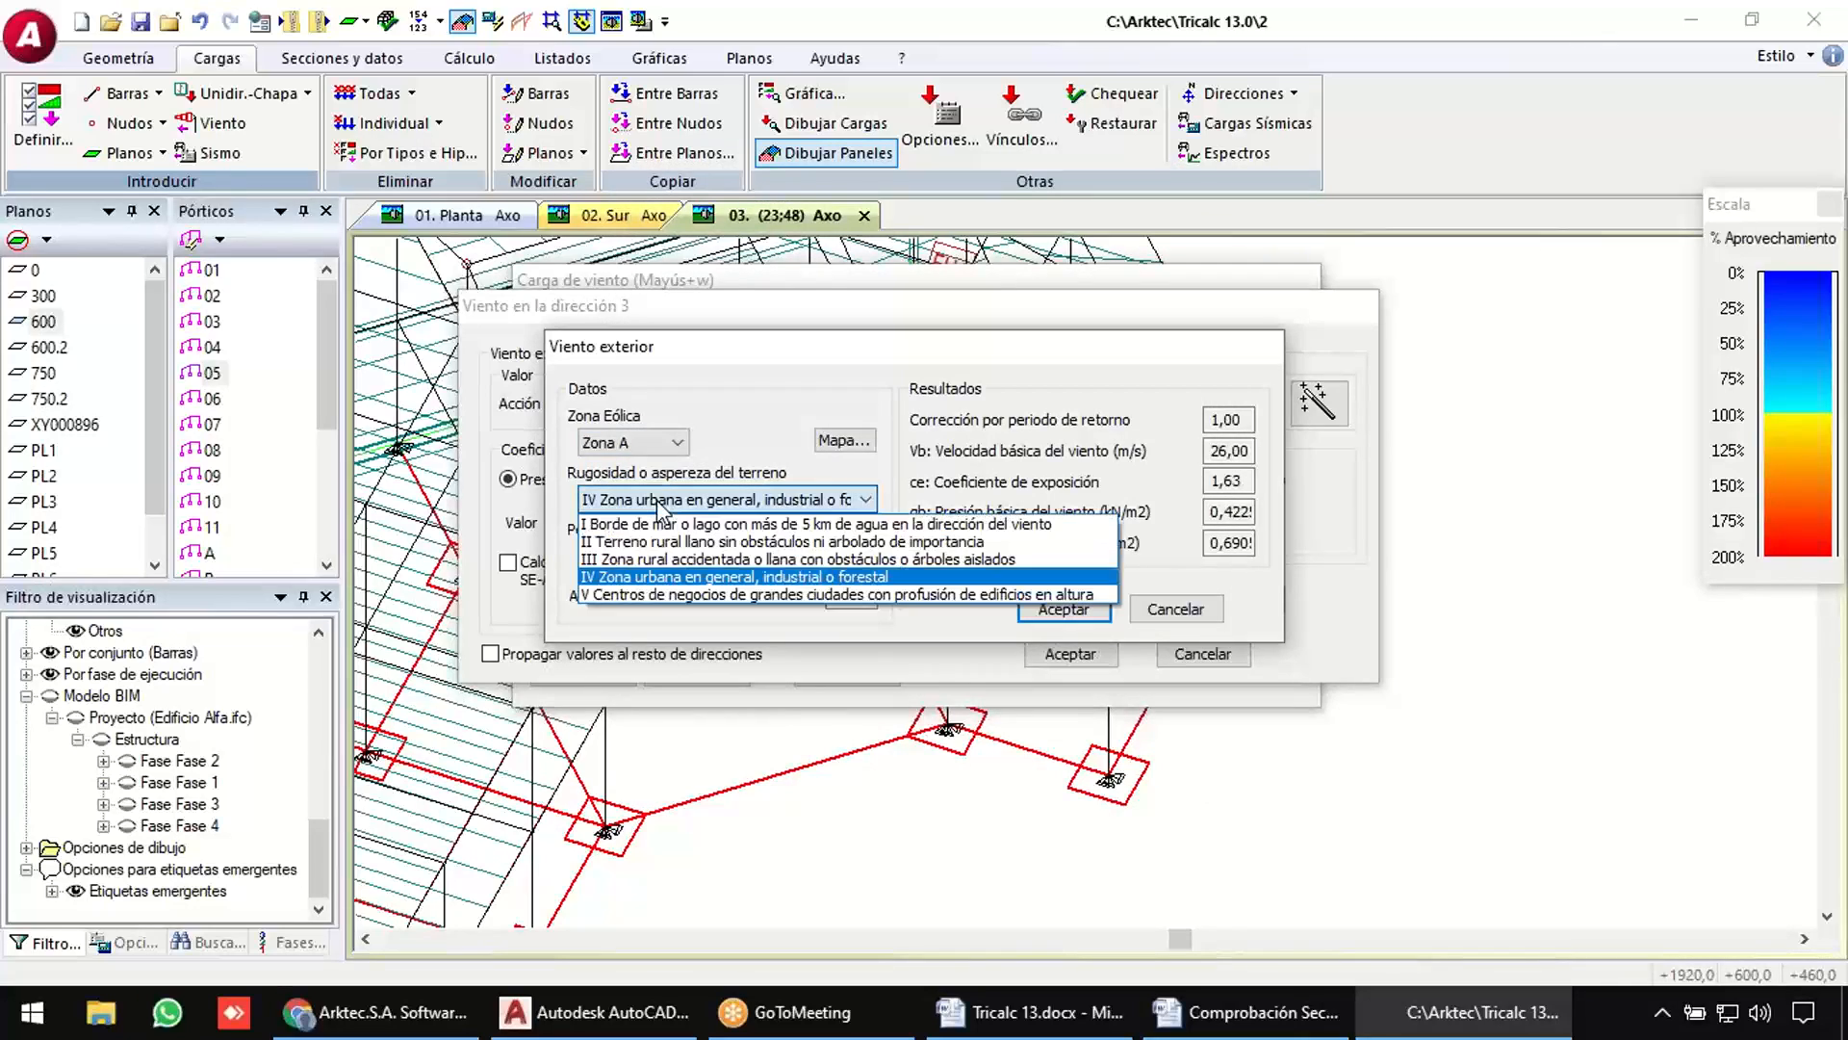
pyautogui.click(662, 559)
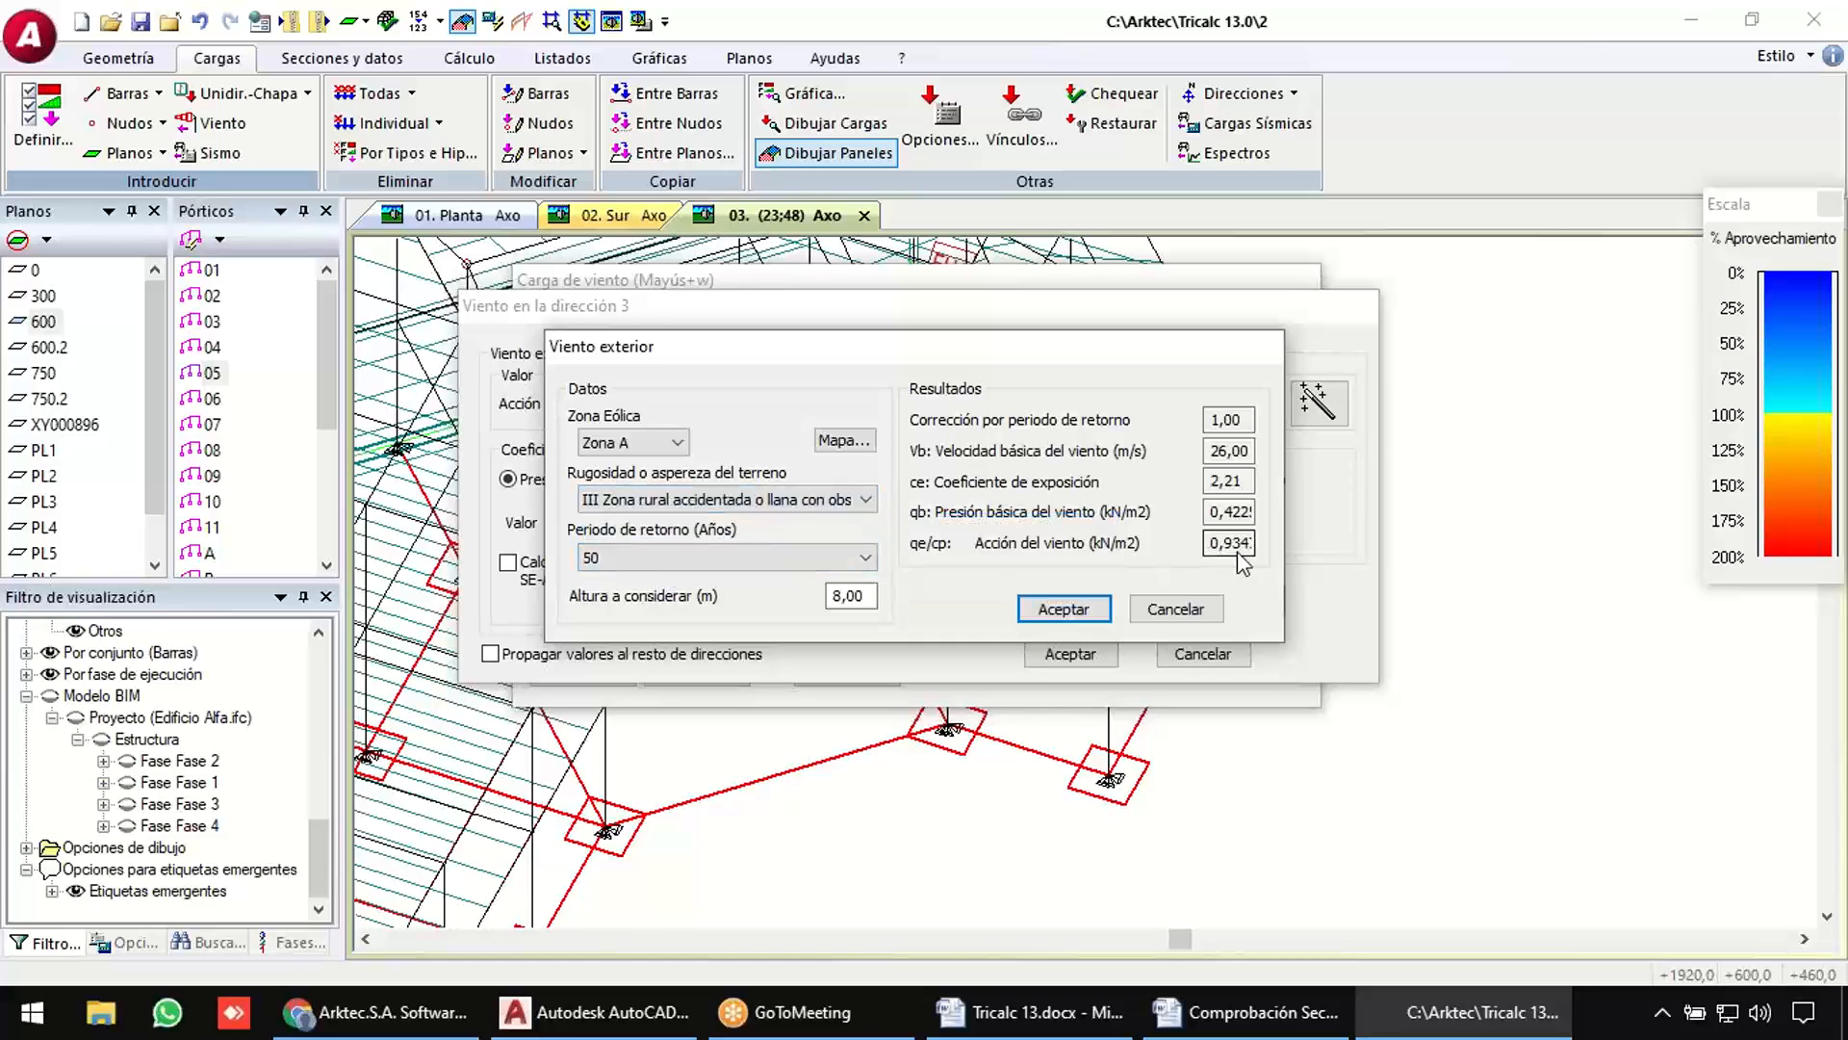
pyautogui.click(797, 500)
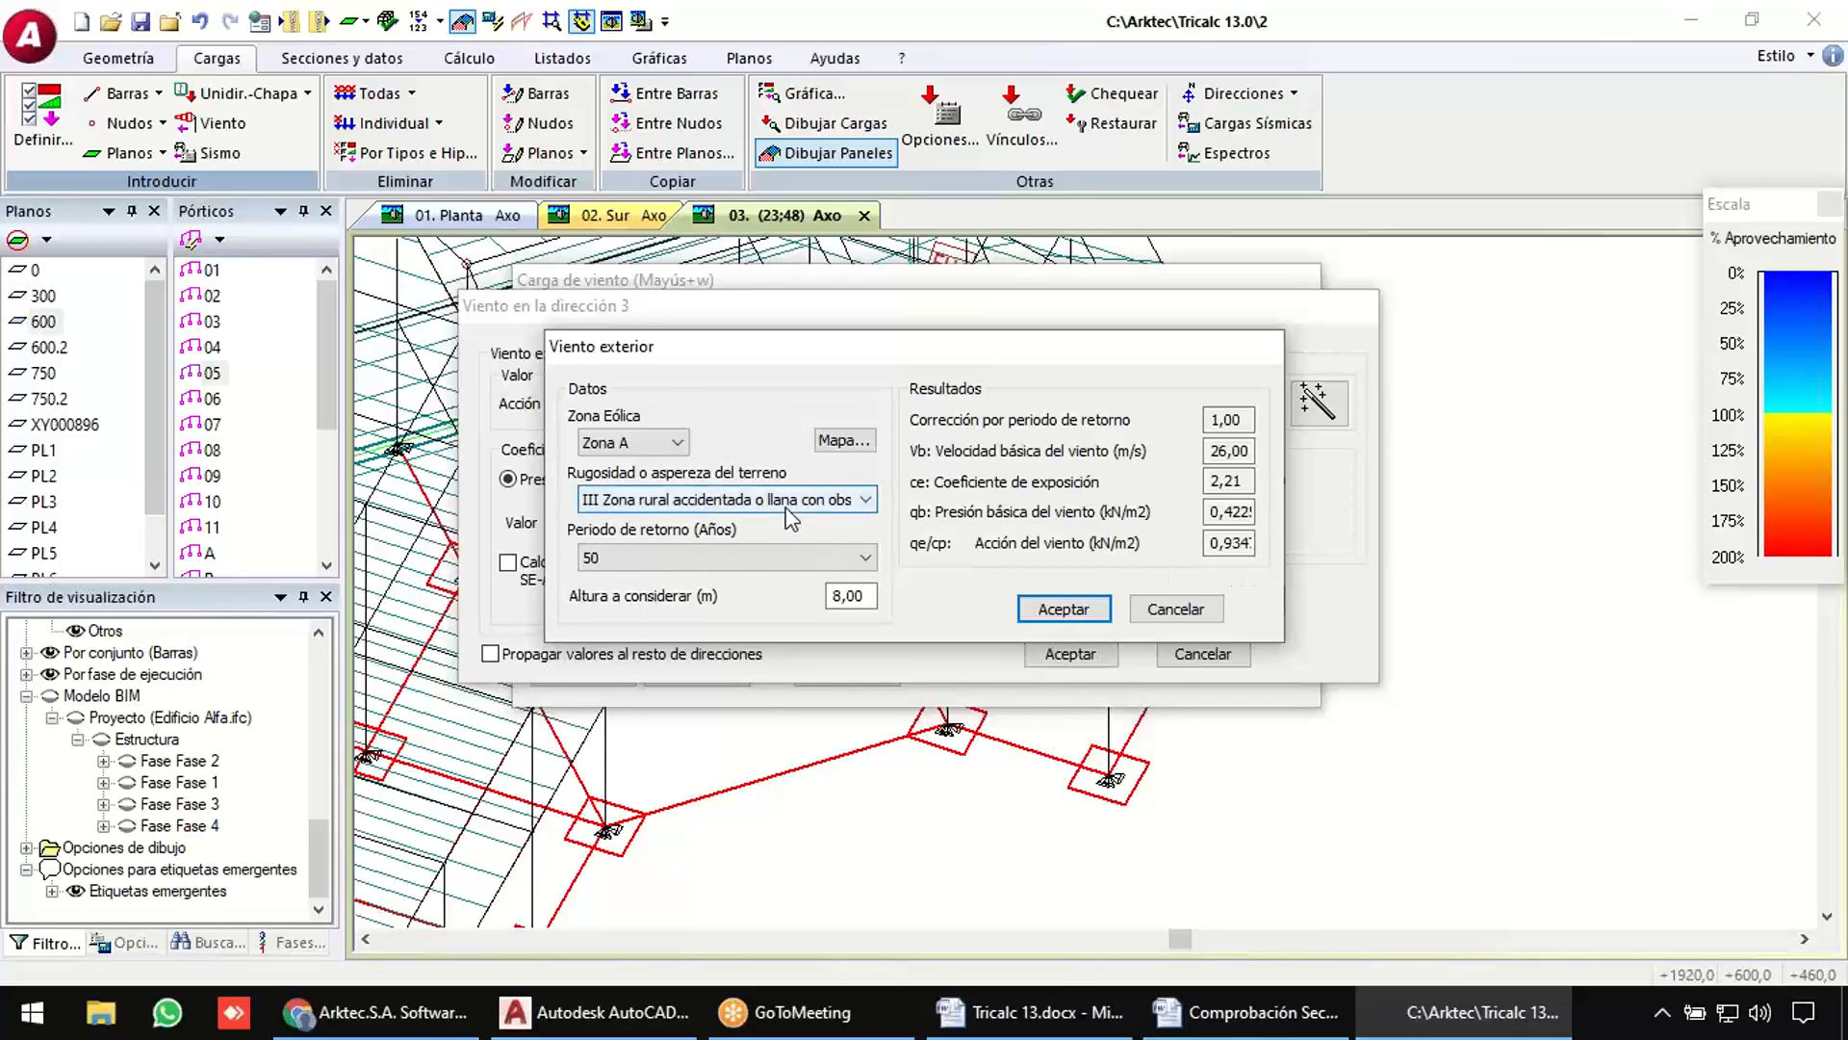
pyautogui.click(784, 531)
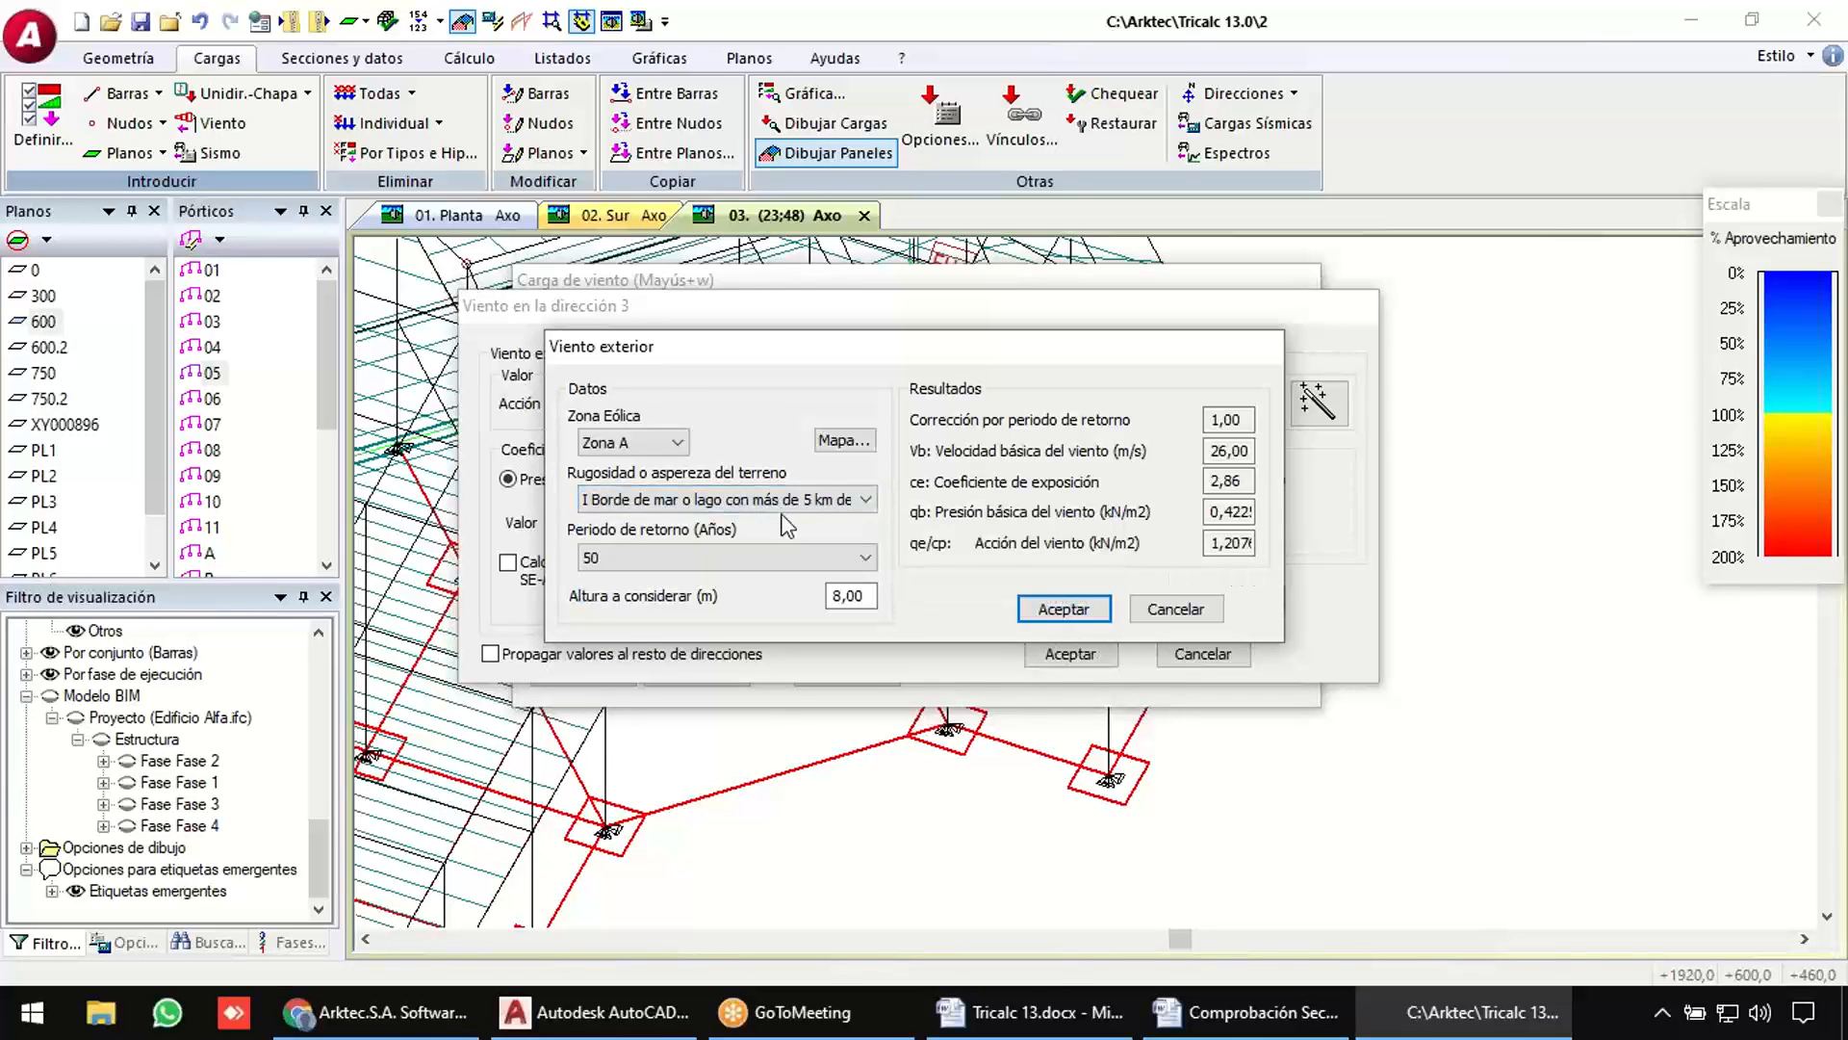
# Set the terrain roughness to IV Zona urbana en general, industrial o forestal and accept the exterior wind data.
pyautogui.click(792, 499)
pyautogui.click(696, 578)
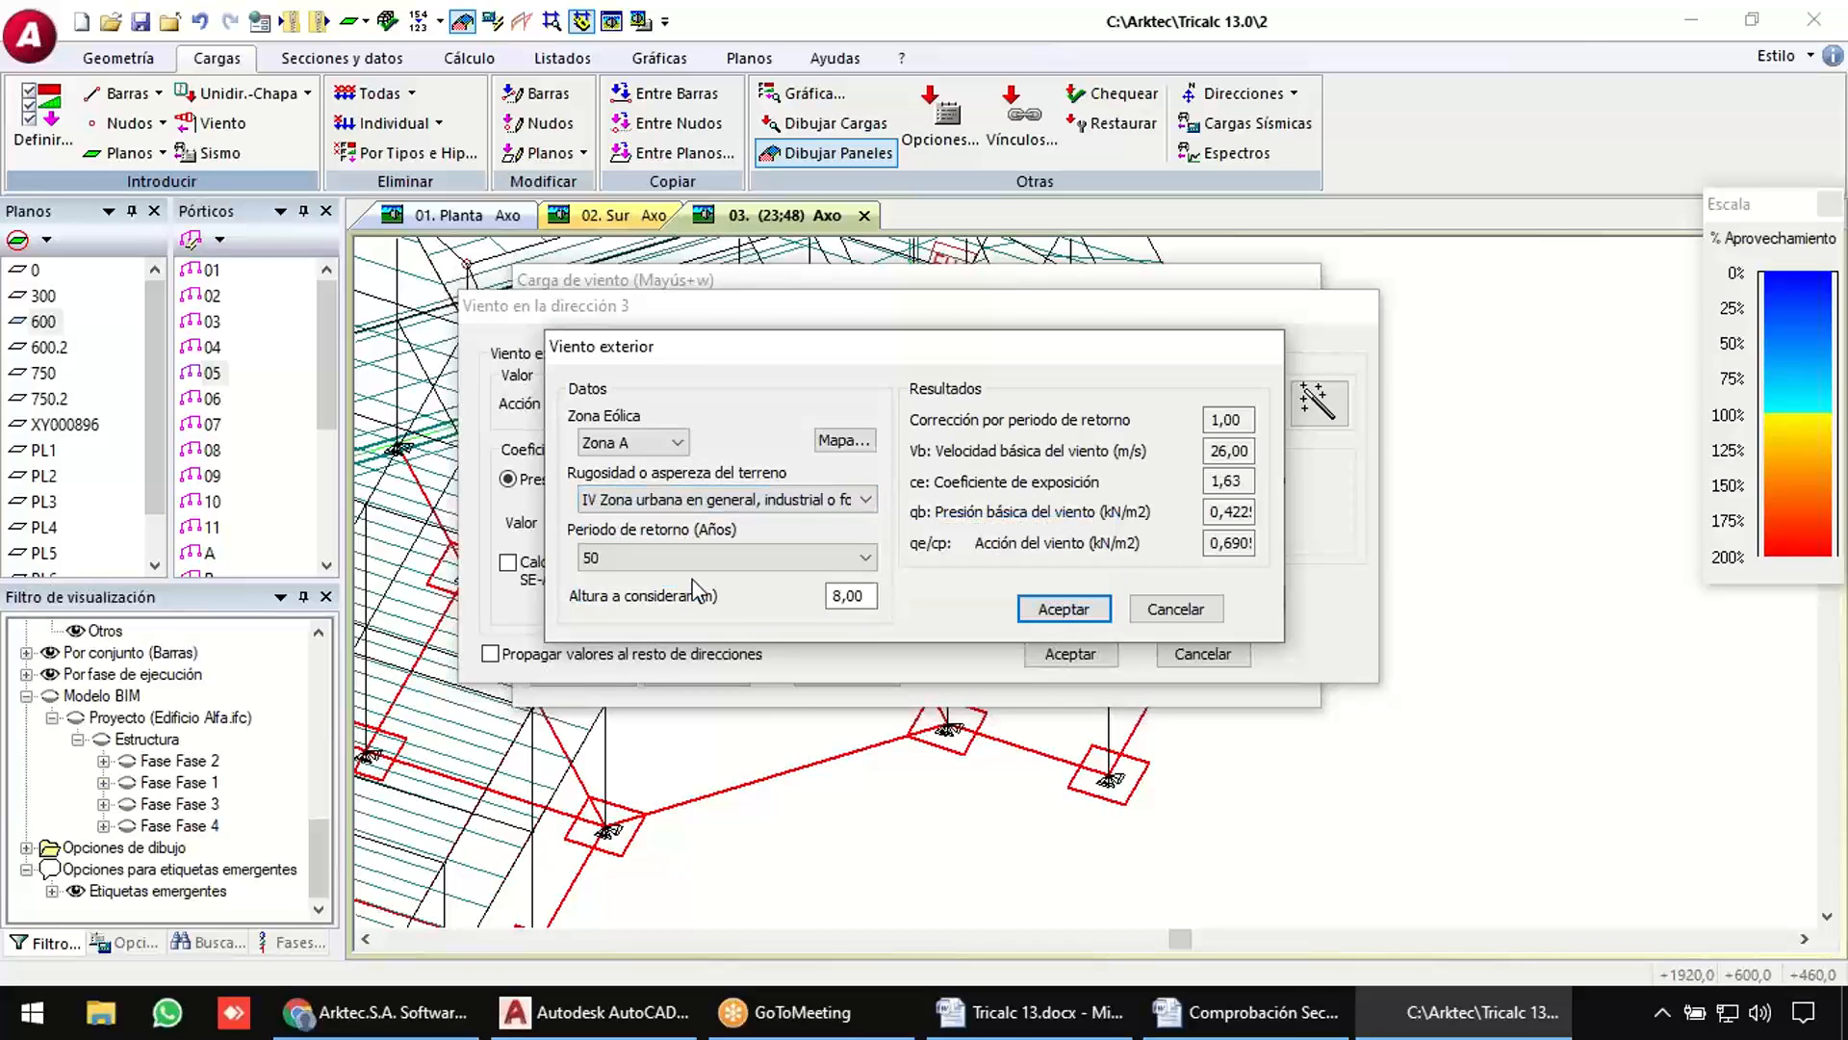
pyautogui.click(1063, 608)
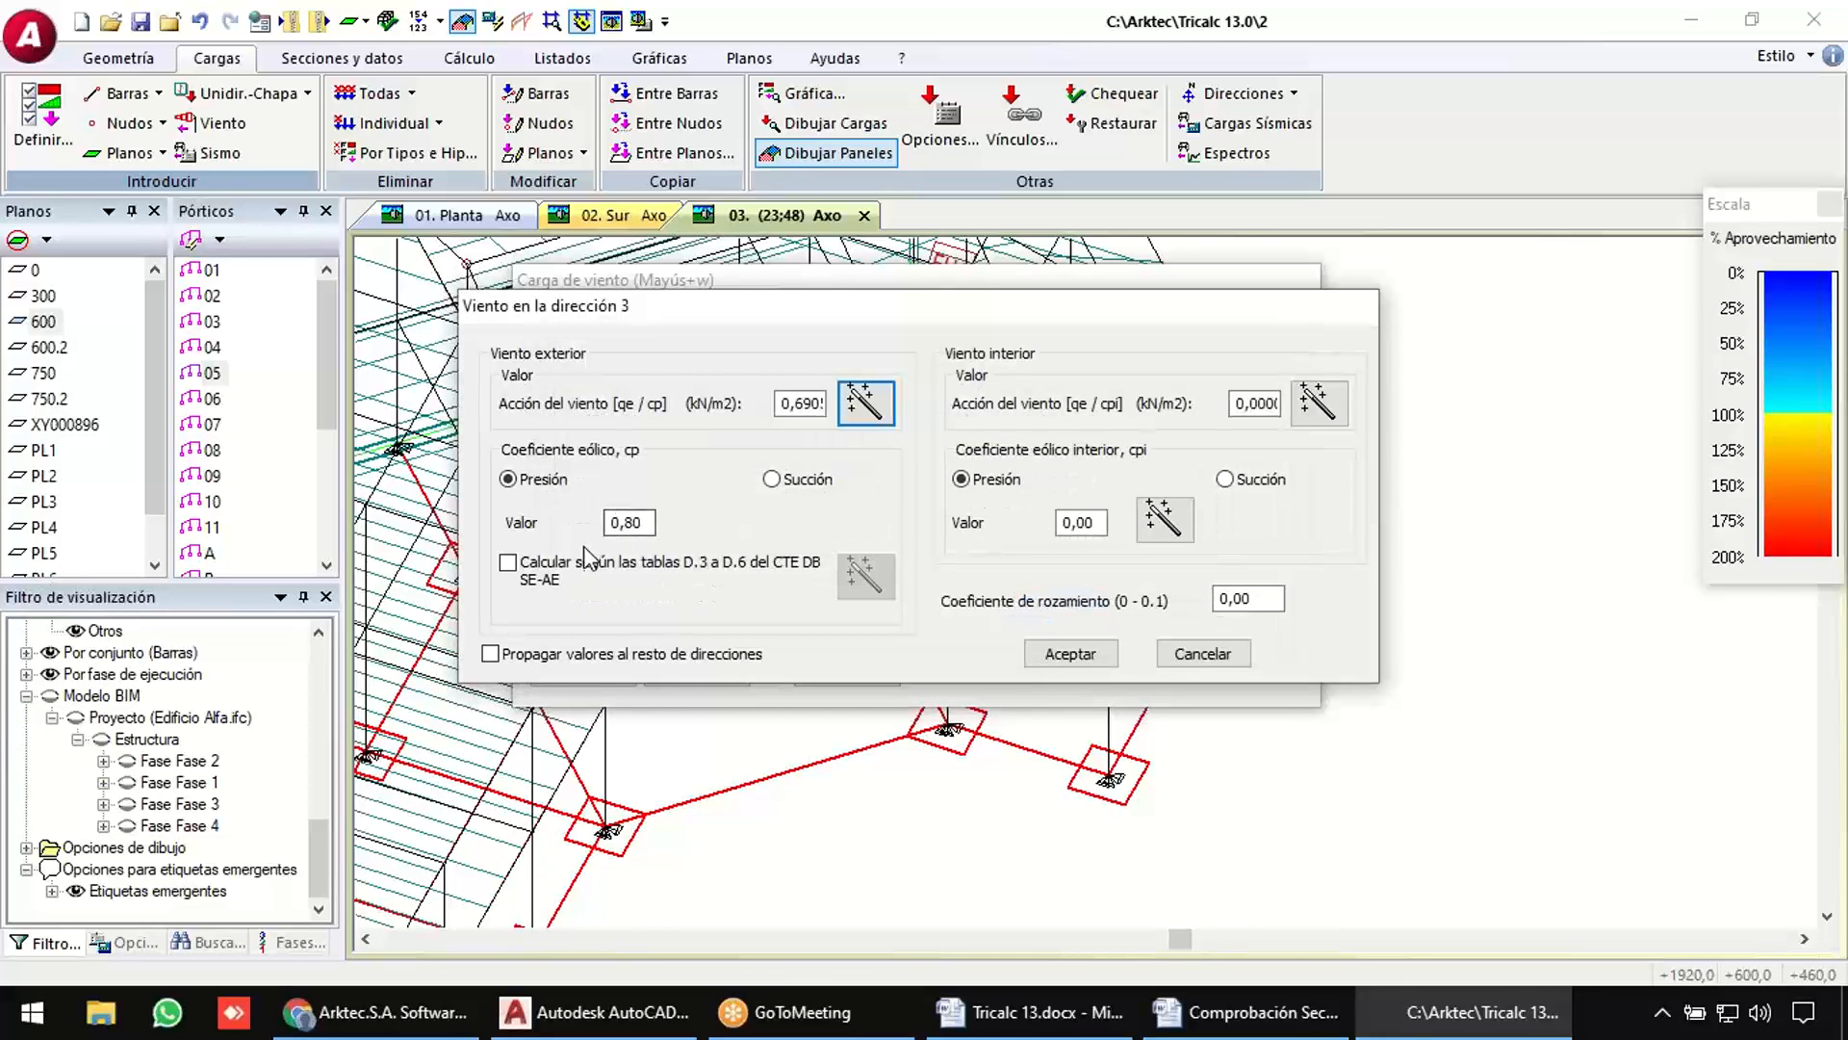
# Have direction 3's external wind coefficient calculated from tables D.3 to D.6 of CTE DB SE-AE and accept.
pyautogui.click(621, 522)
pyautogui.doubleClick(626, 522)
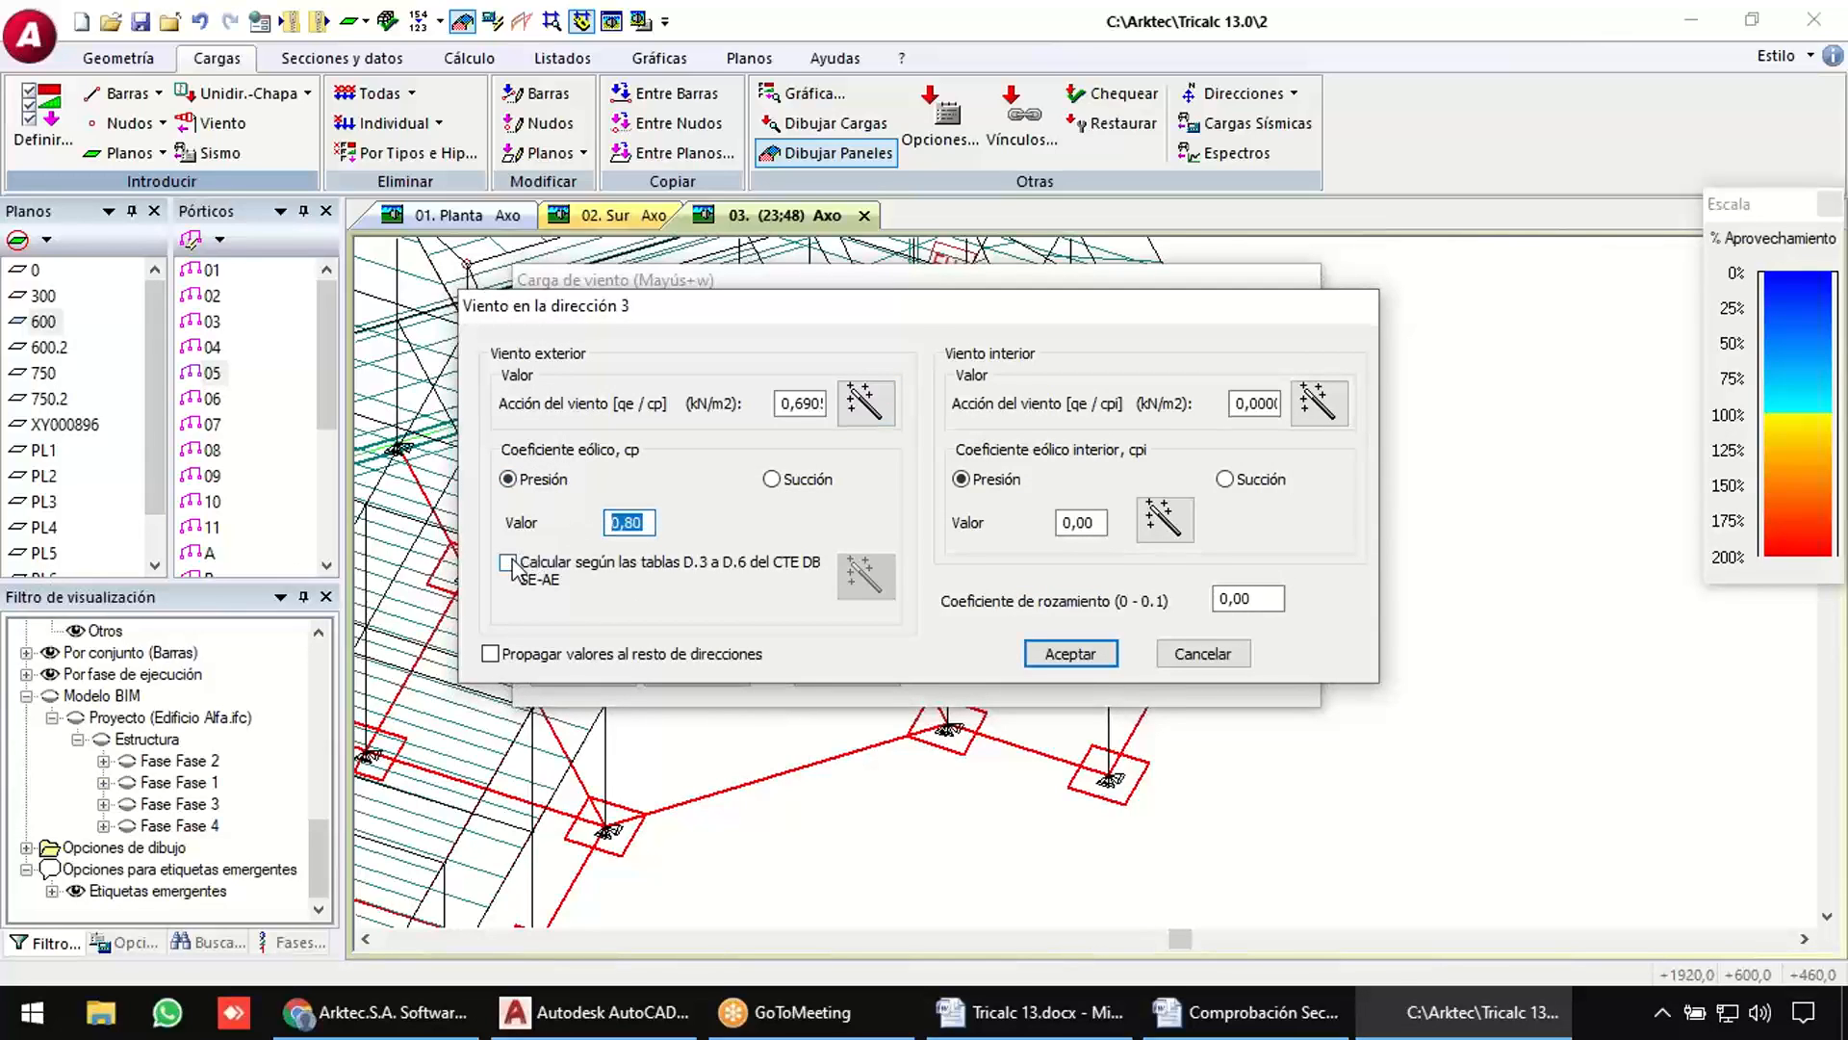
pyautogui.click(508, 564)
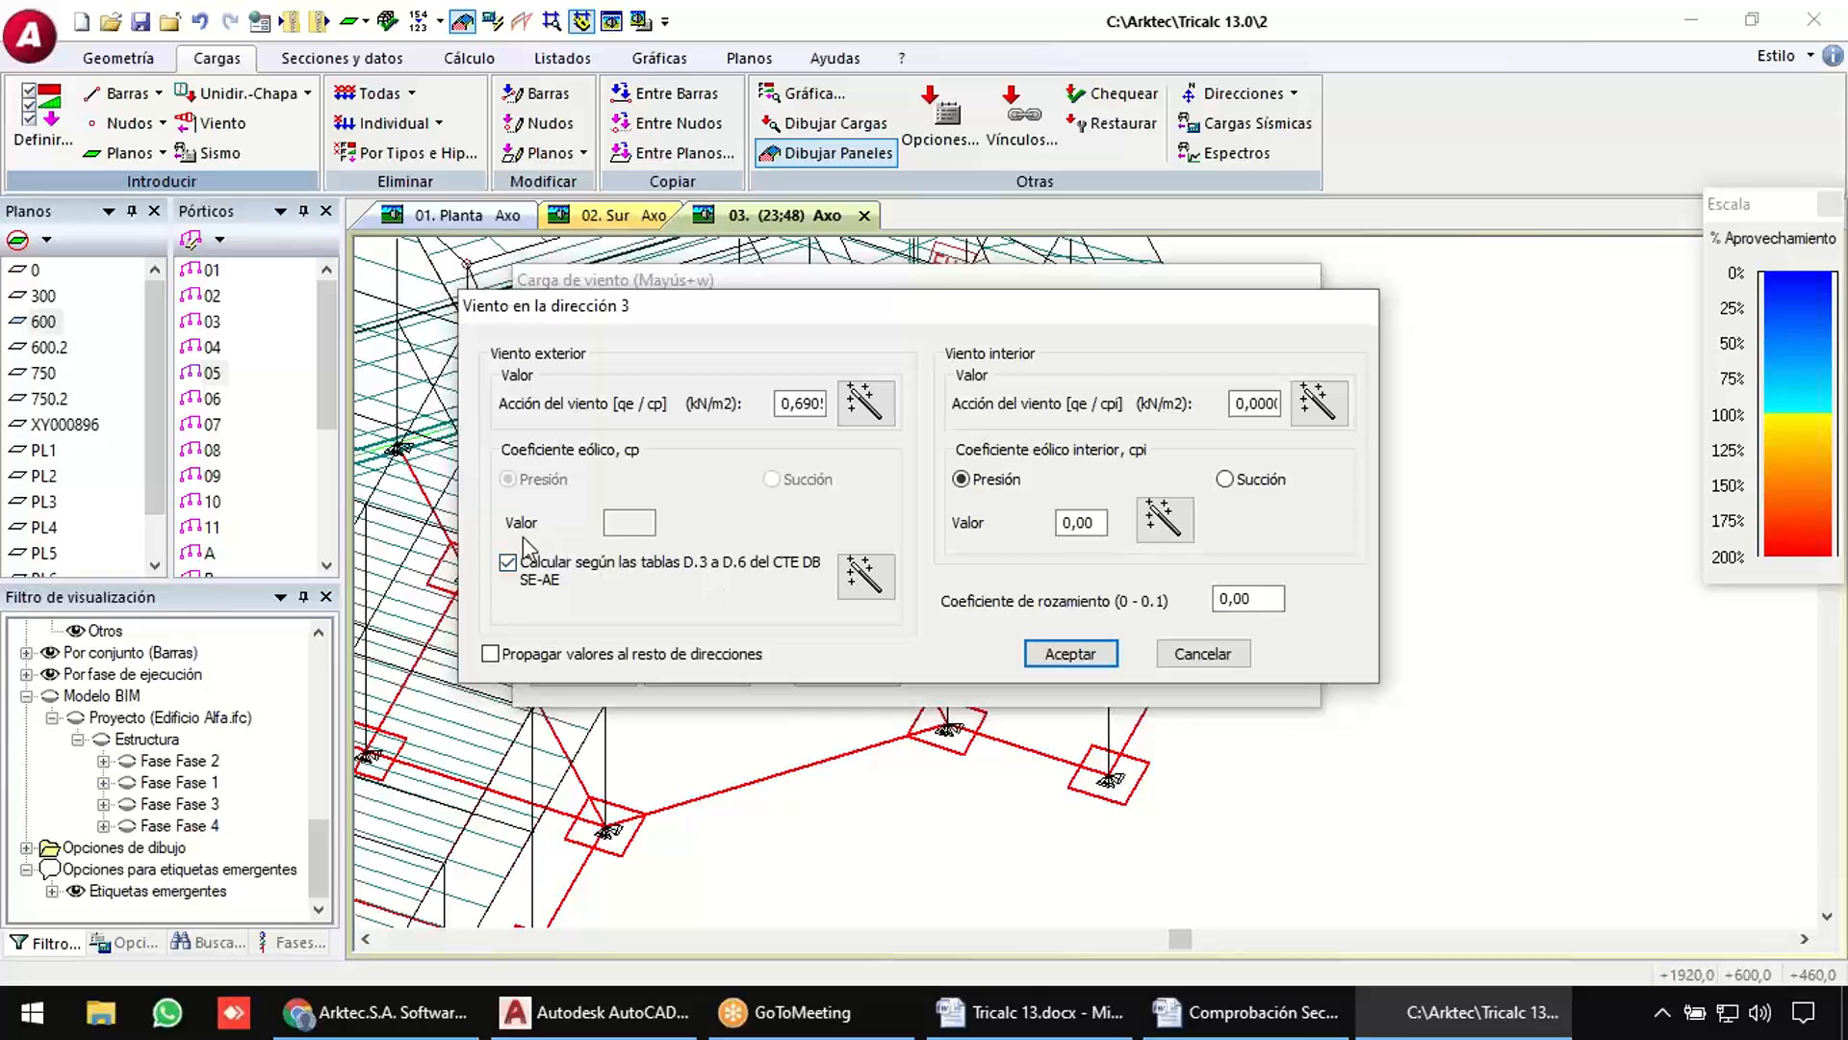
pyautogui.click(508, 564)
pyautogui.click(508, 564)
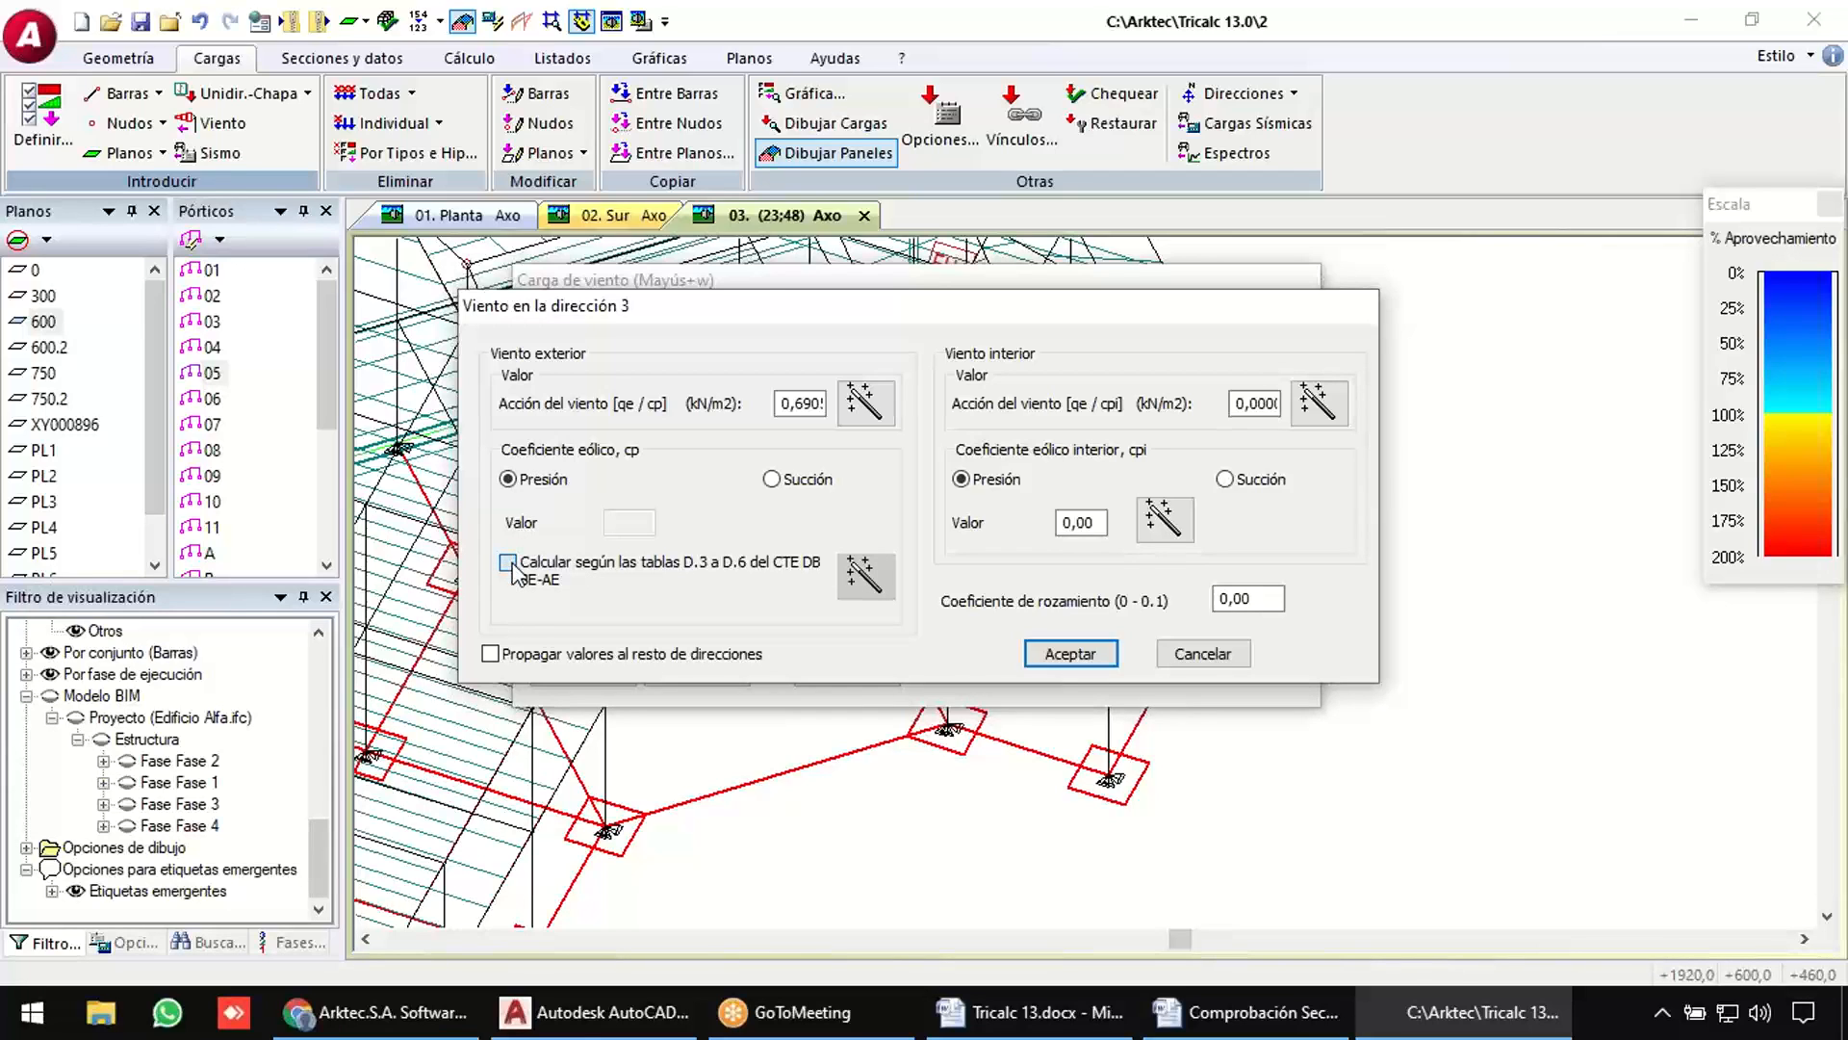
pyautogui.click(1070, 654)
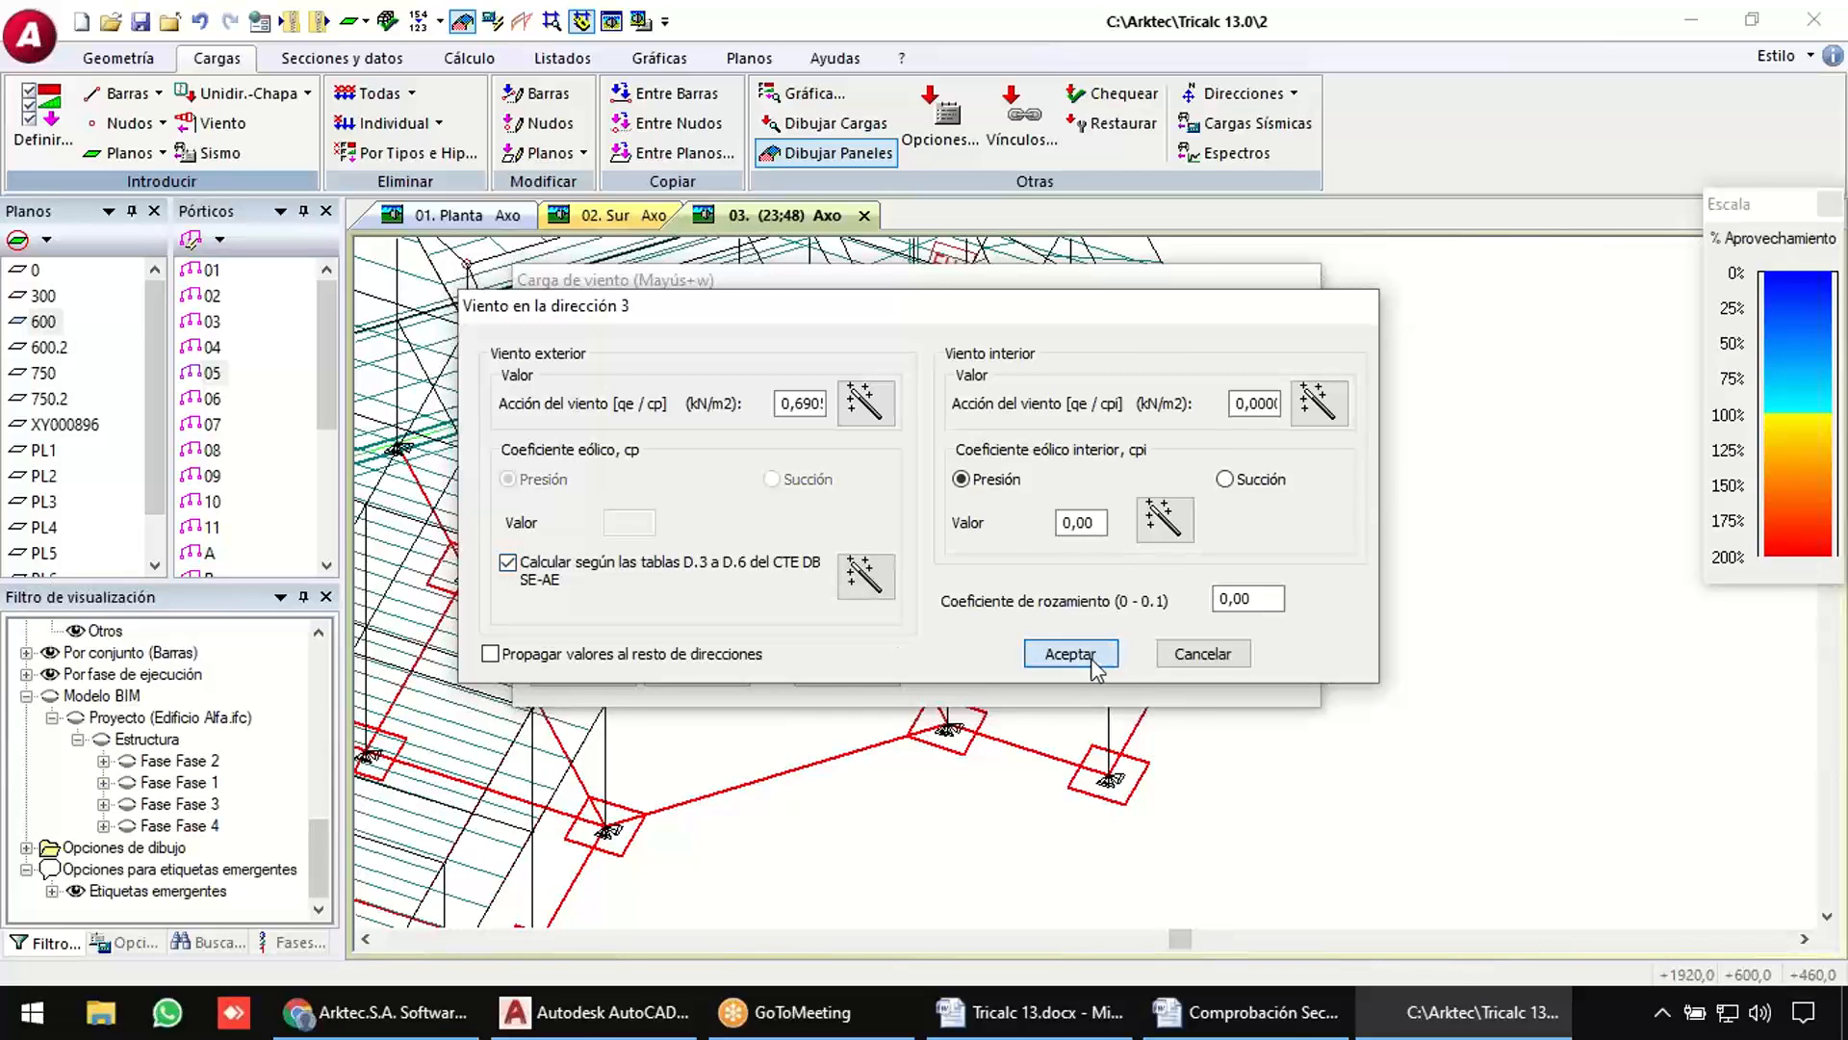
# Save the wind load as a panel and outline it through the four corners of the building's end facade in the vertical ZY plane.
pyautogui.click(695, 573)
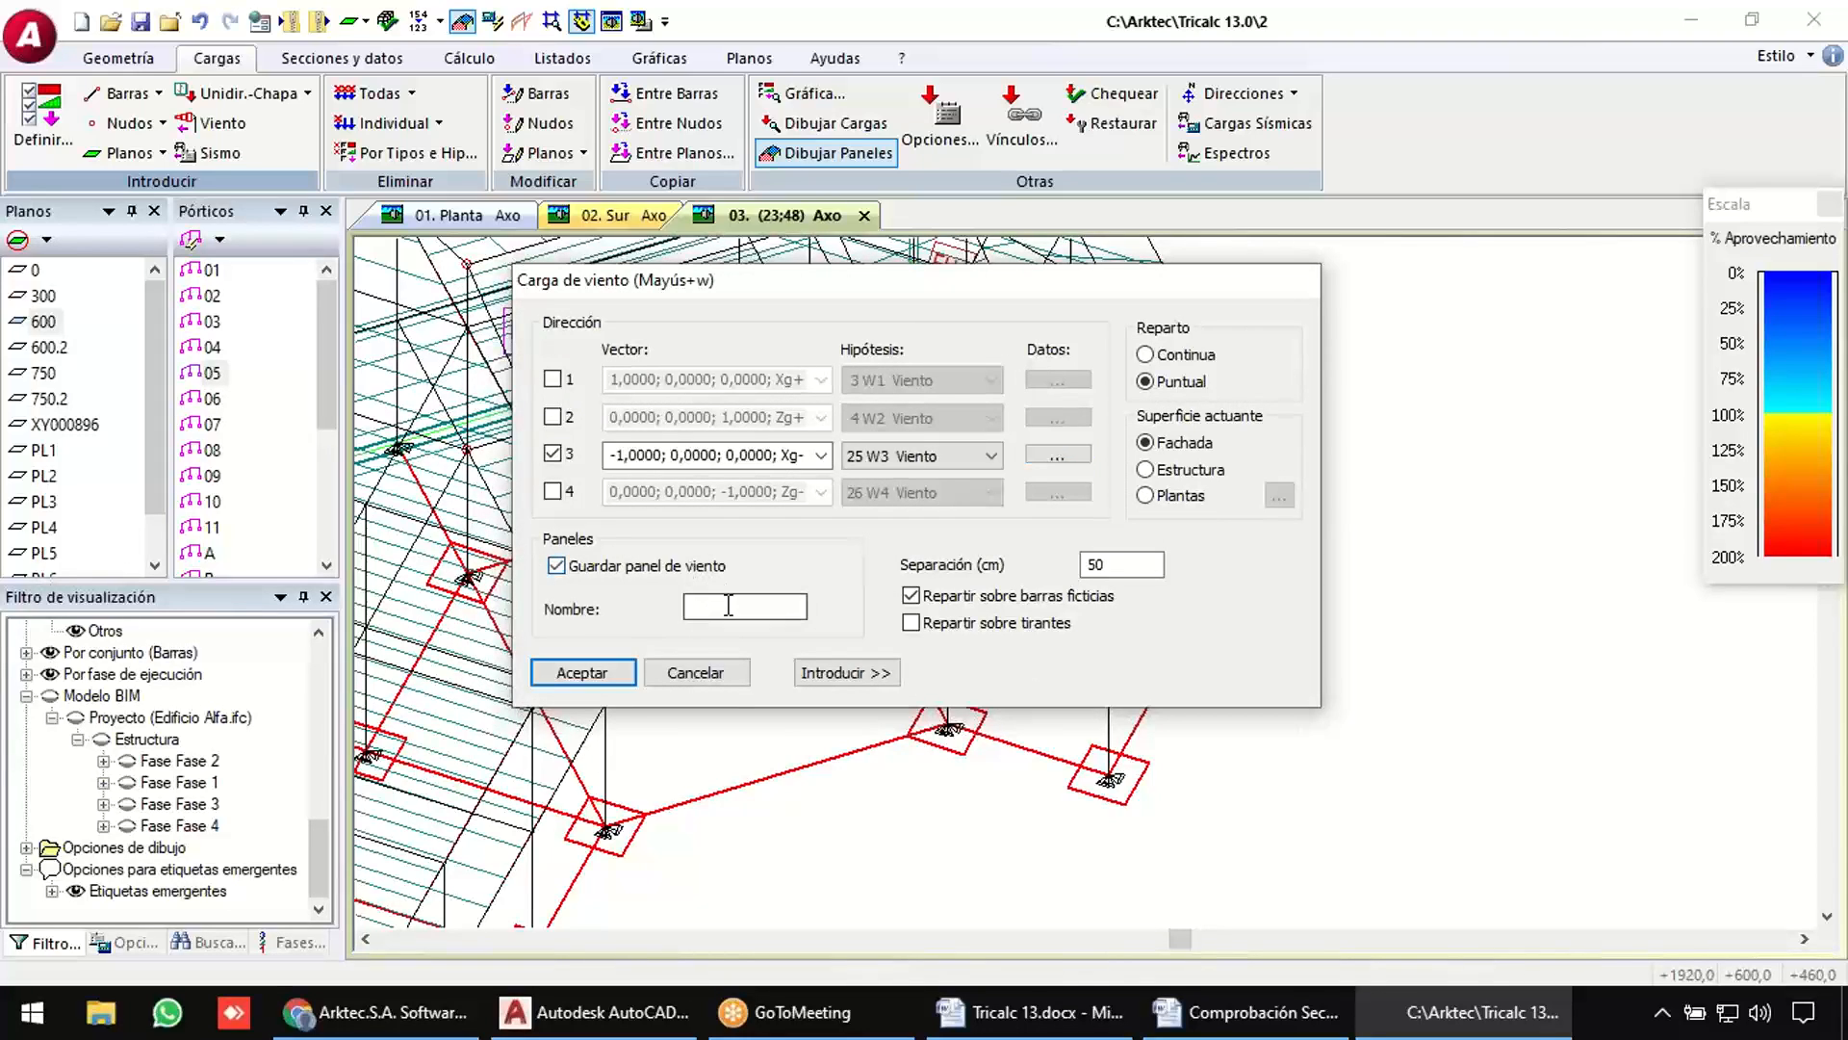
pyautogui.click(729, 606)
pyautogui.click(845, 672)
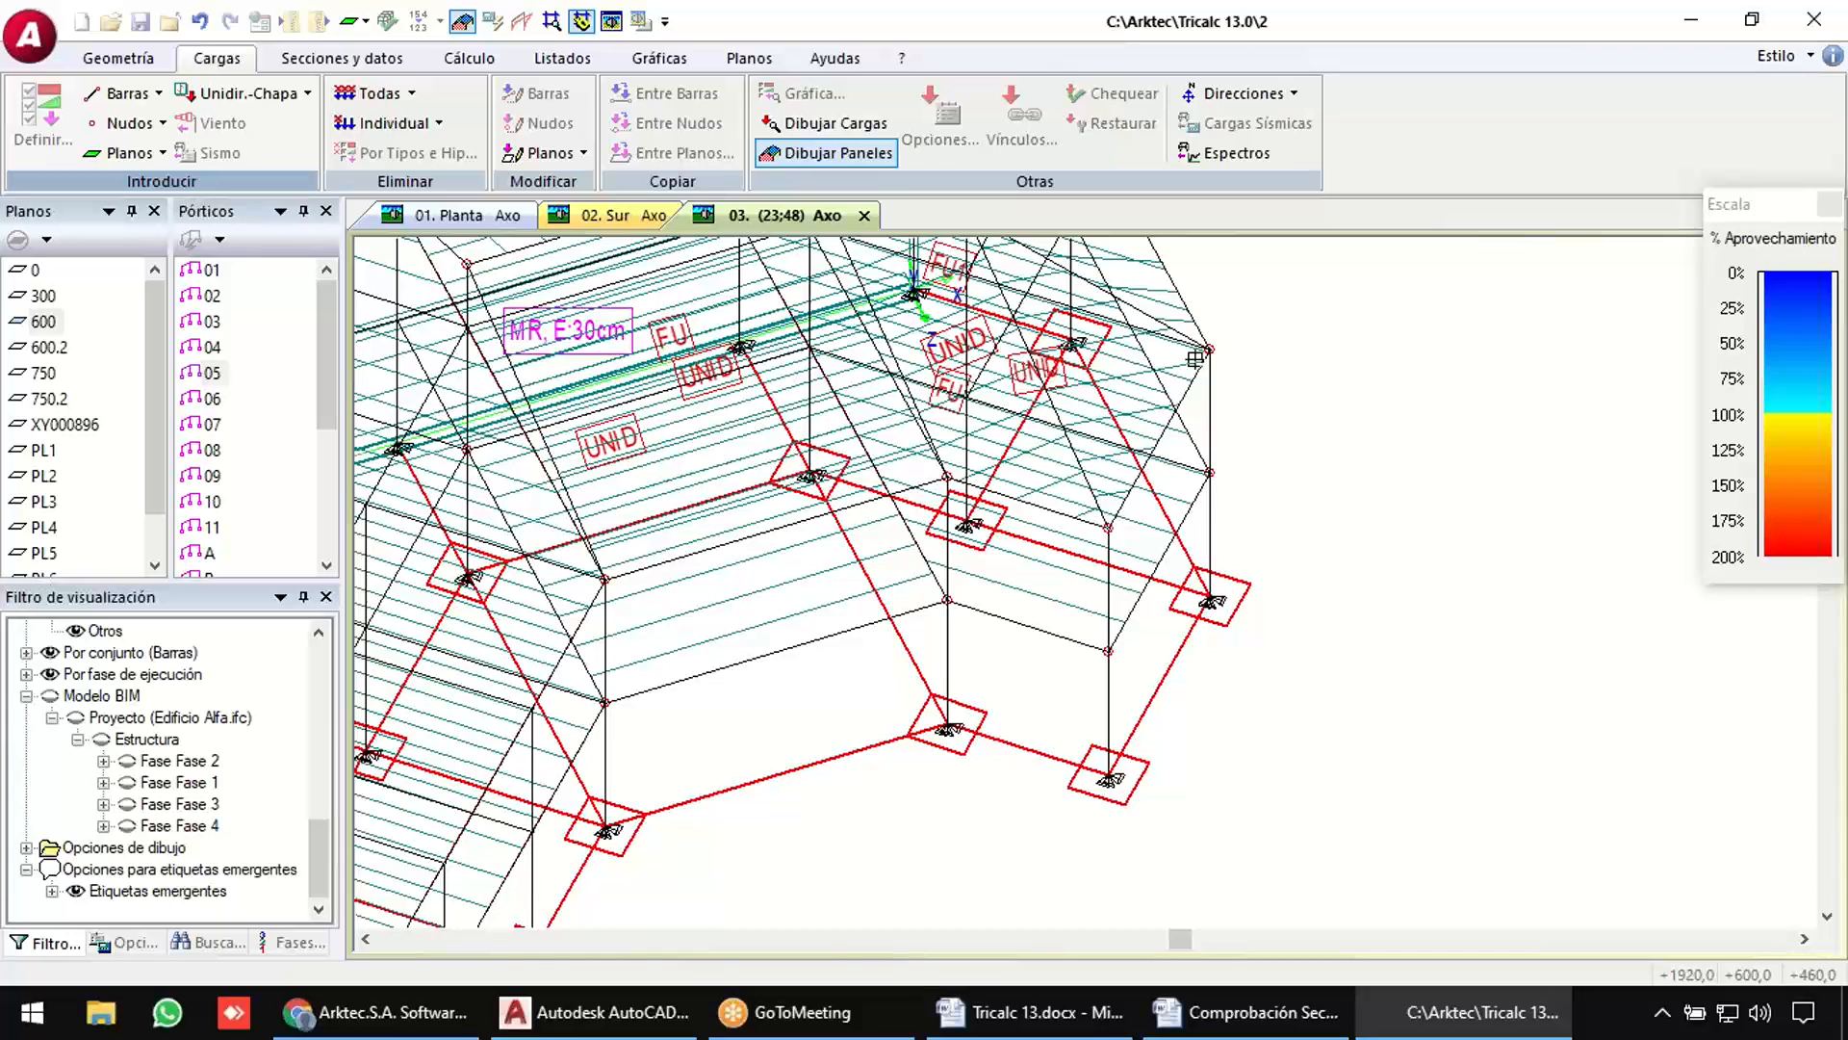
pyautogui.click(1211, 599)
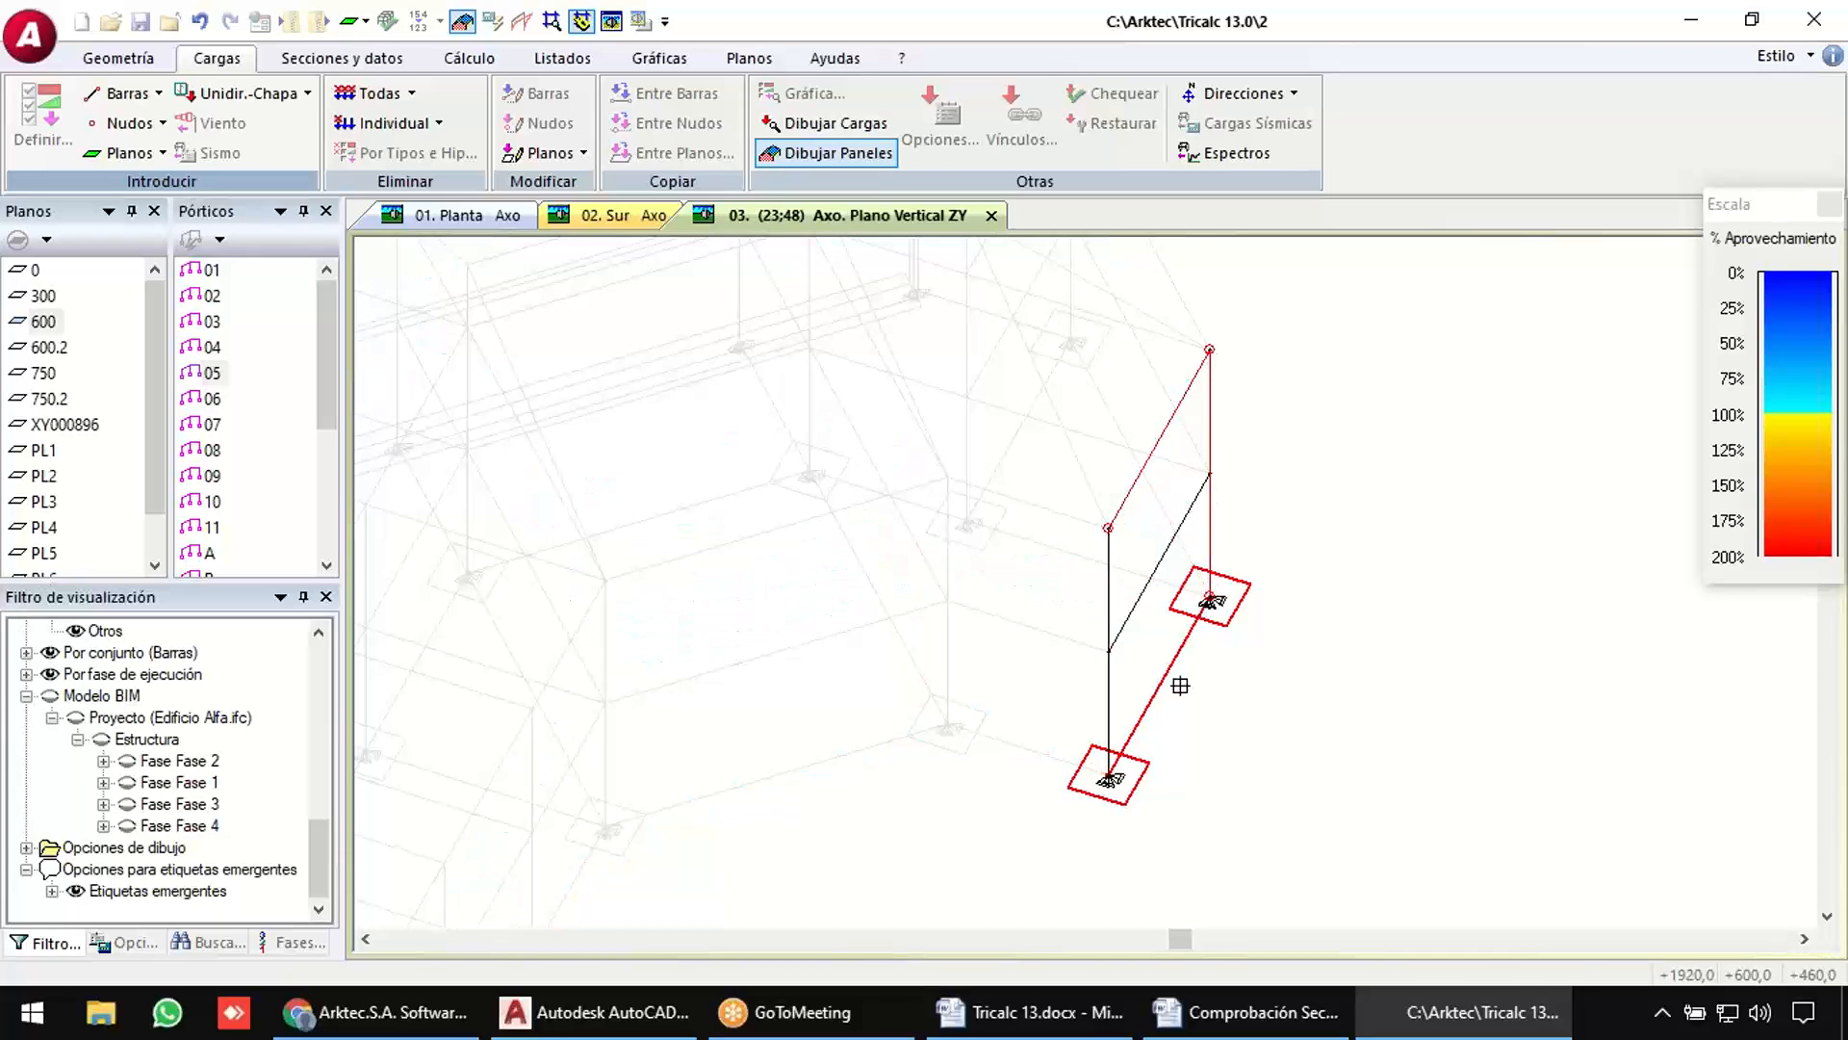
pyautogui.click(1110, 778)
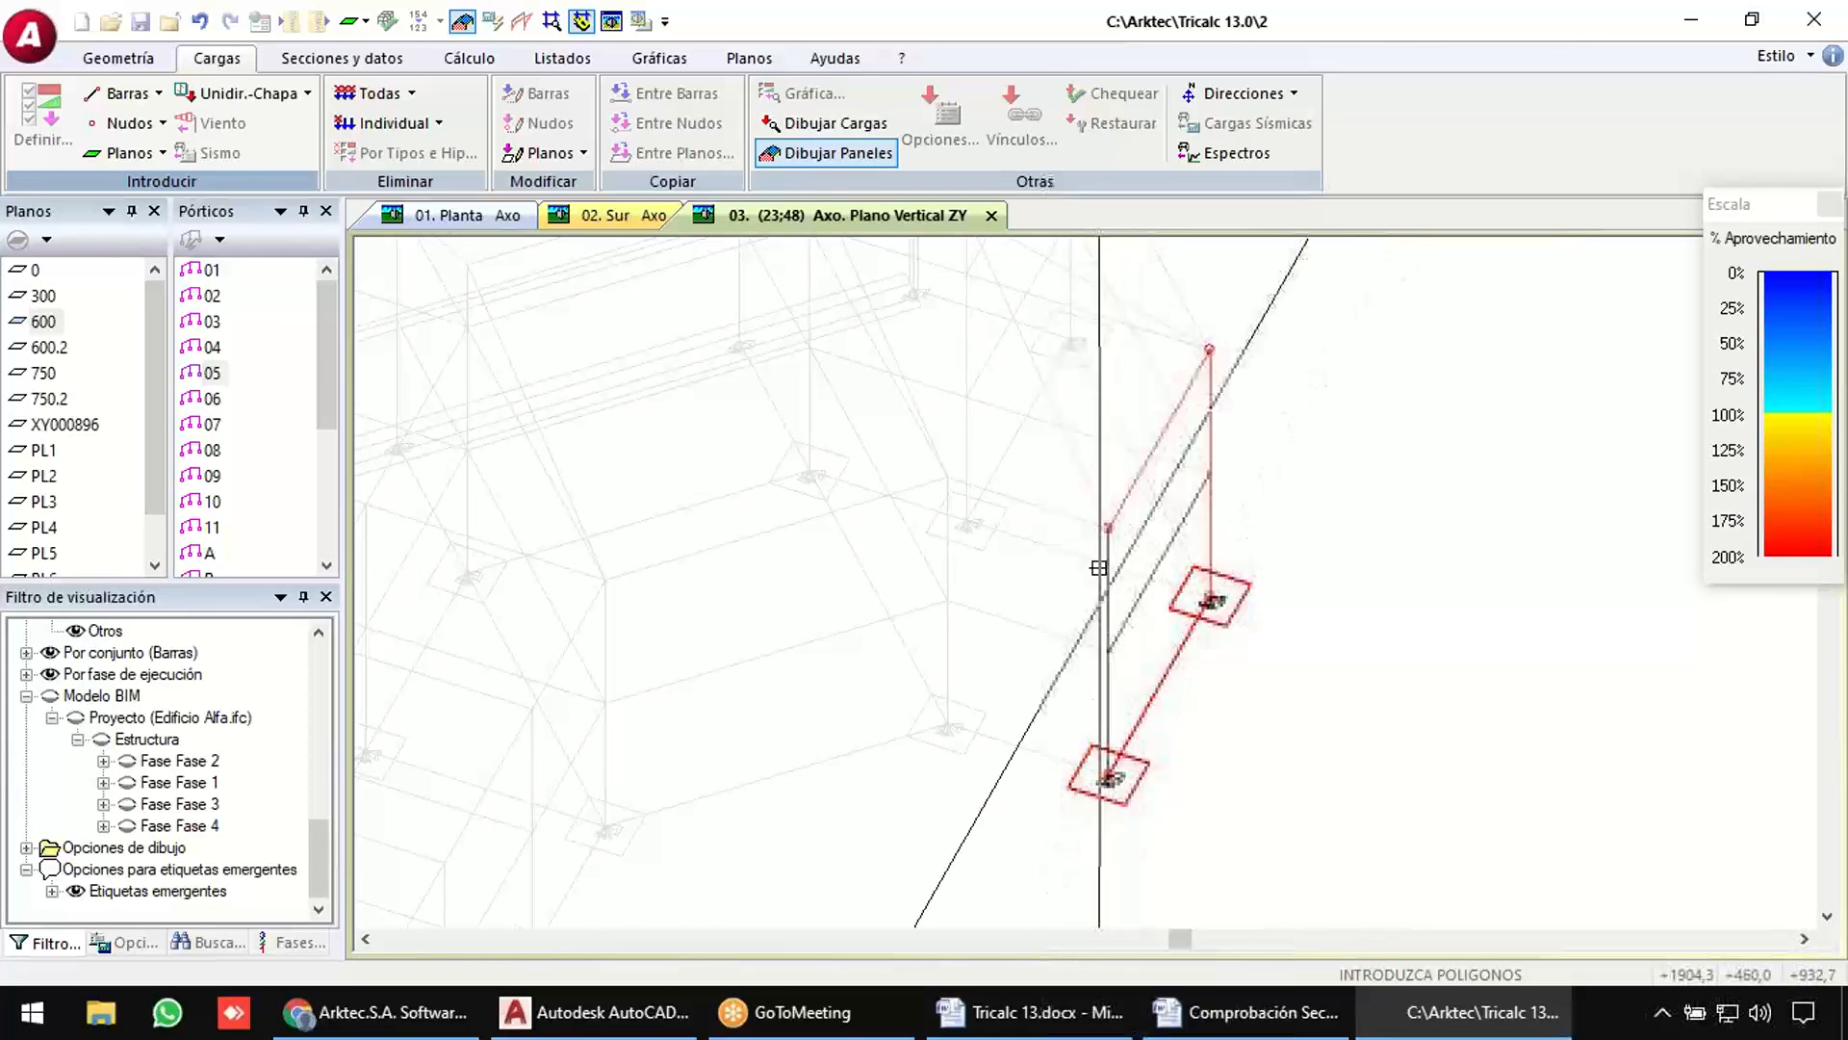
pyautogui.click(1107, 527)
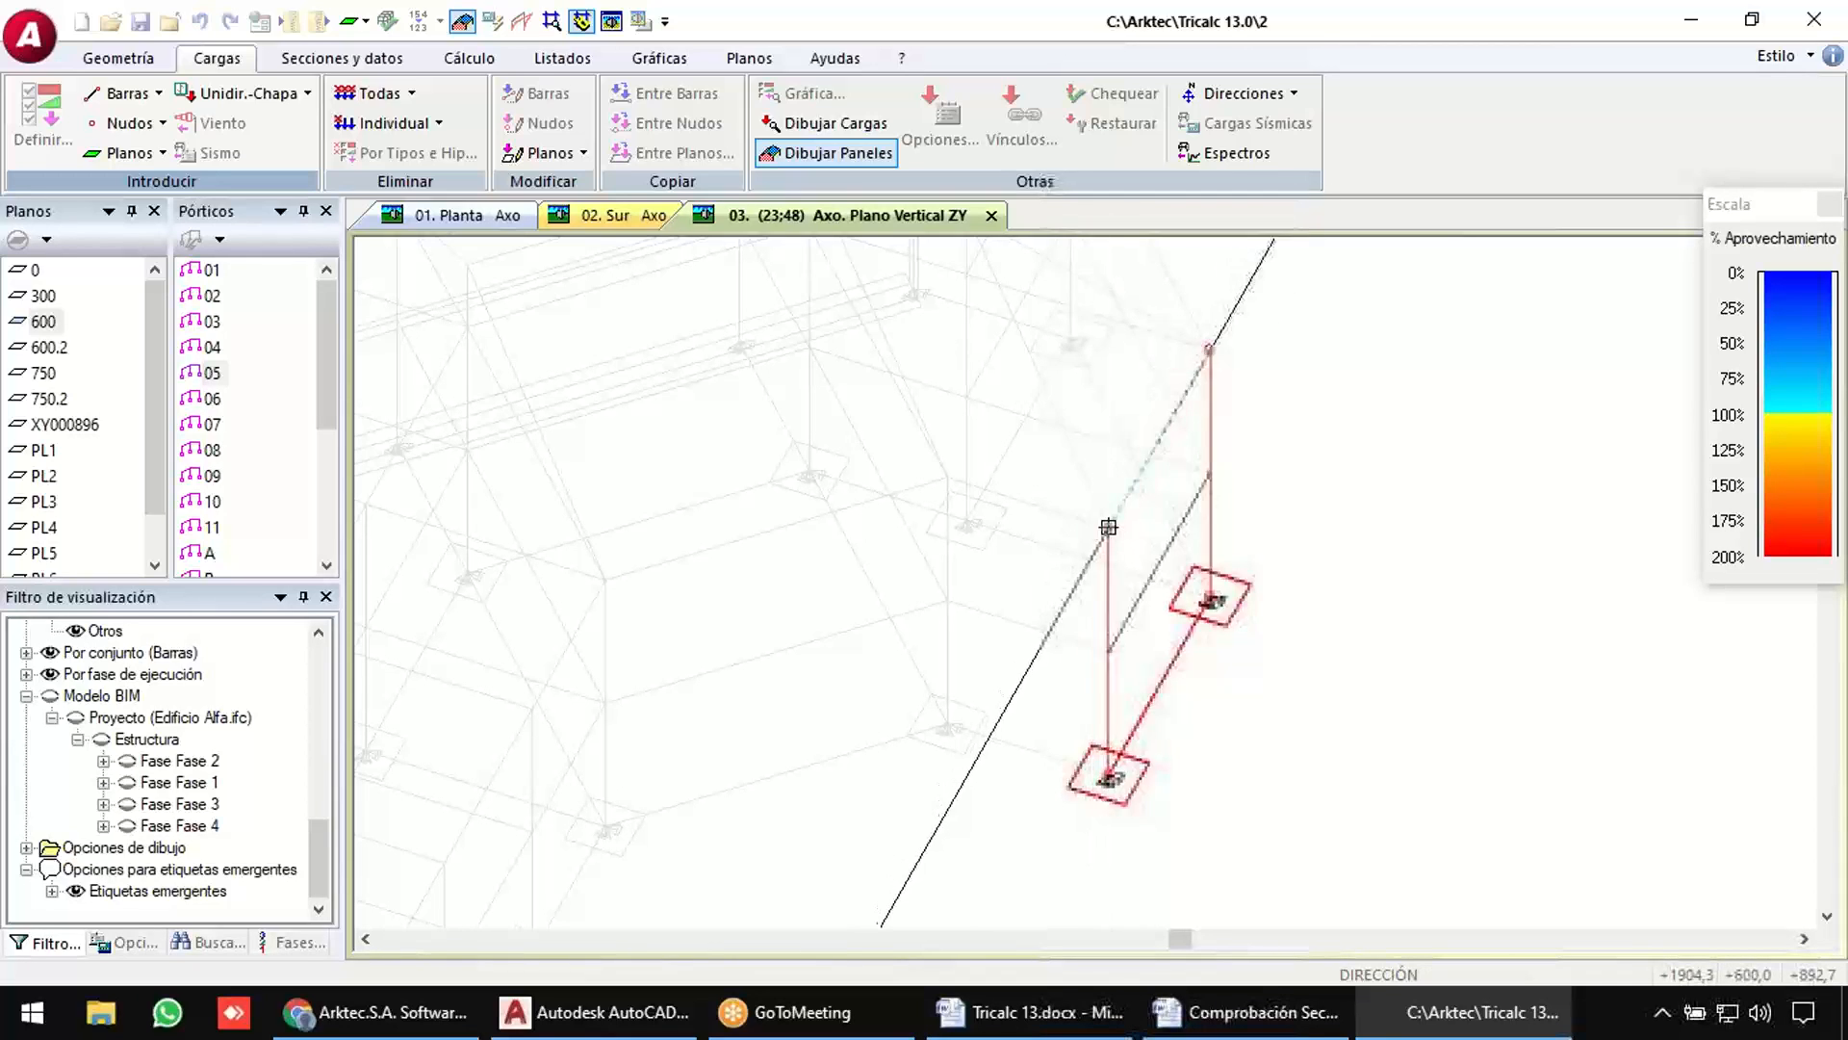
pyautogui.click(1211, 346)
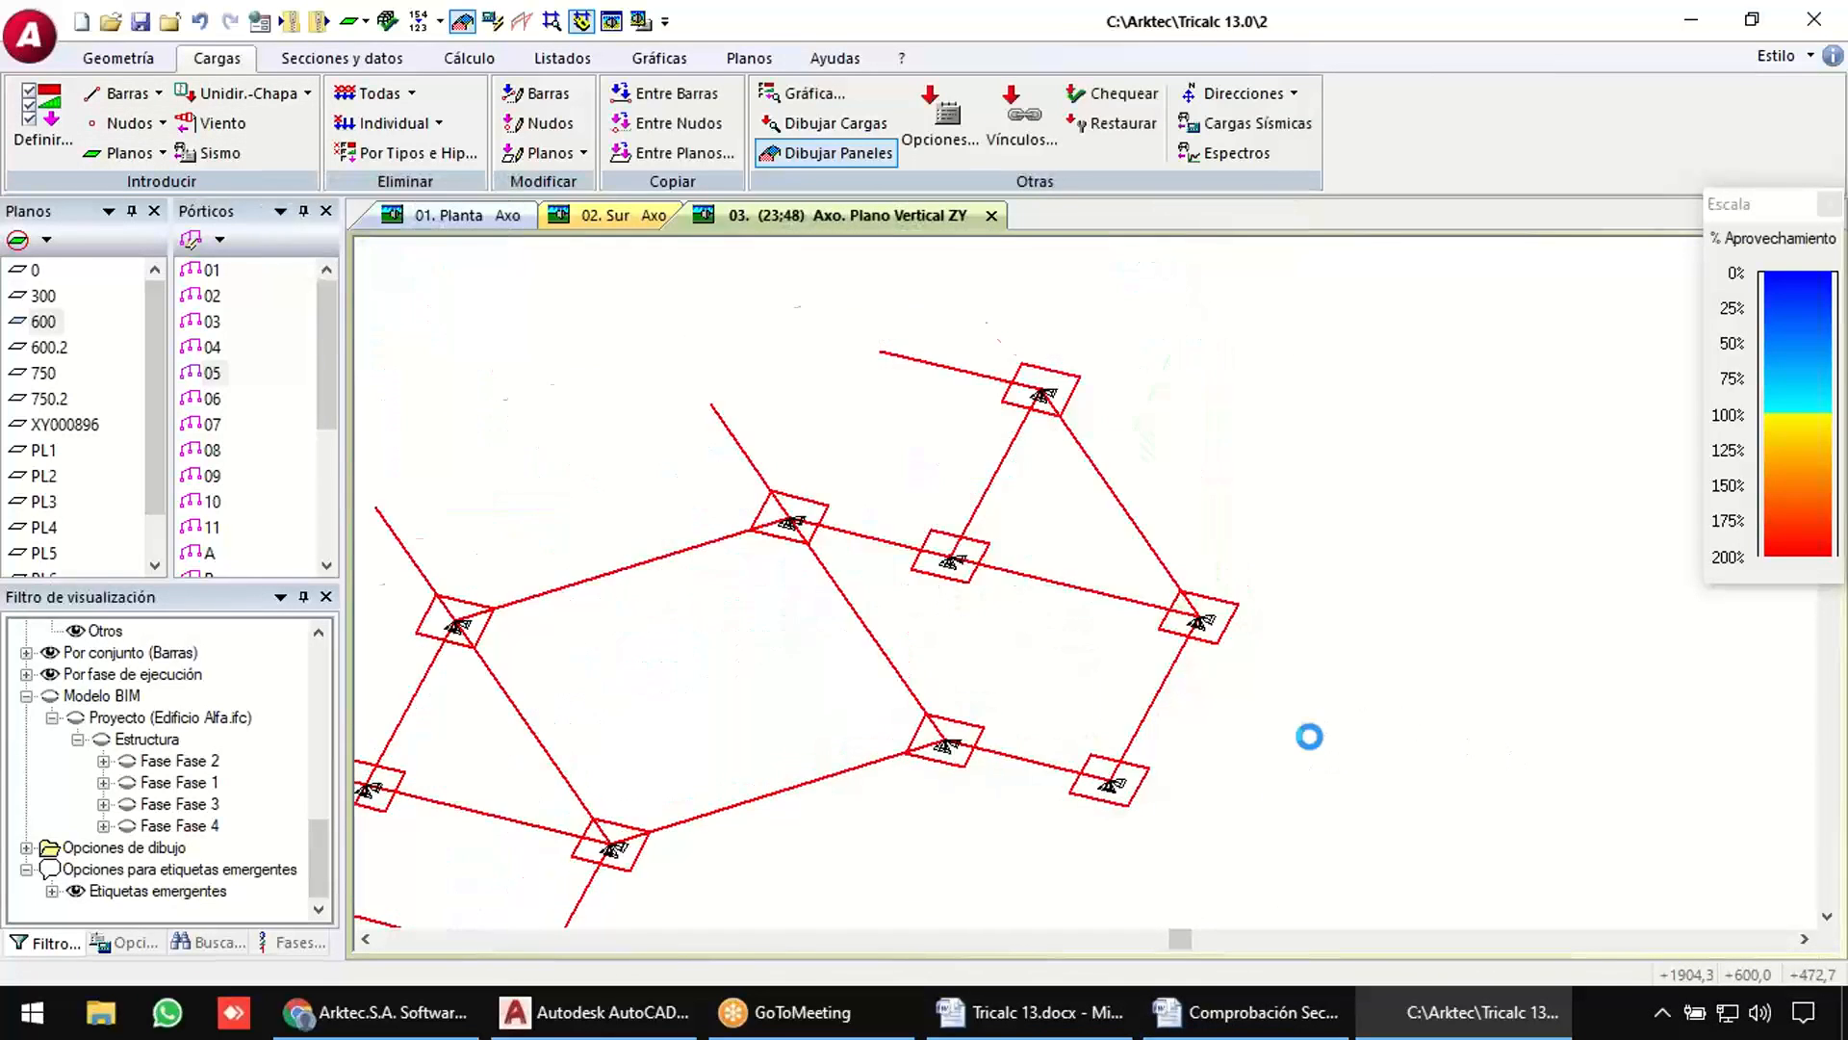
# Apply direction 3's wind load by the simplified Plantas method, with ground level 0 cm and parapet height 100 cm.
pyautogui.scroll(-3, 1251, 639)
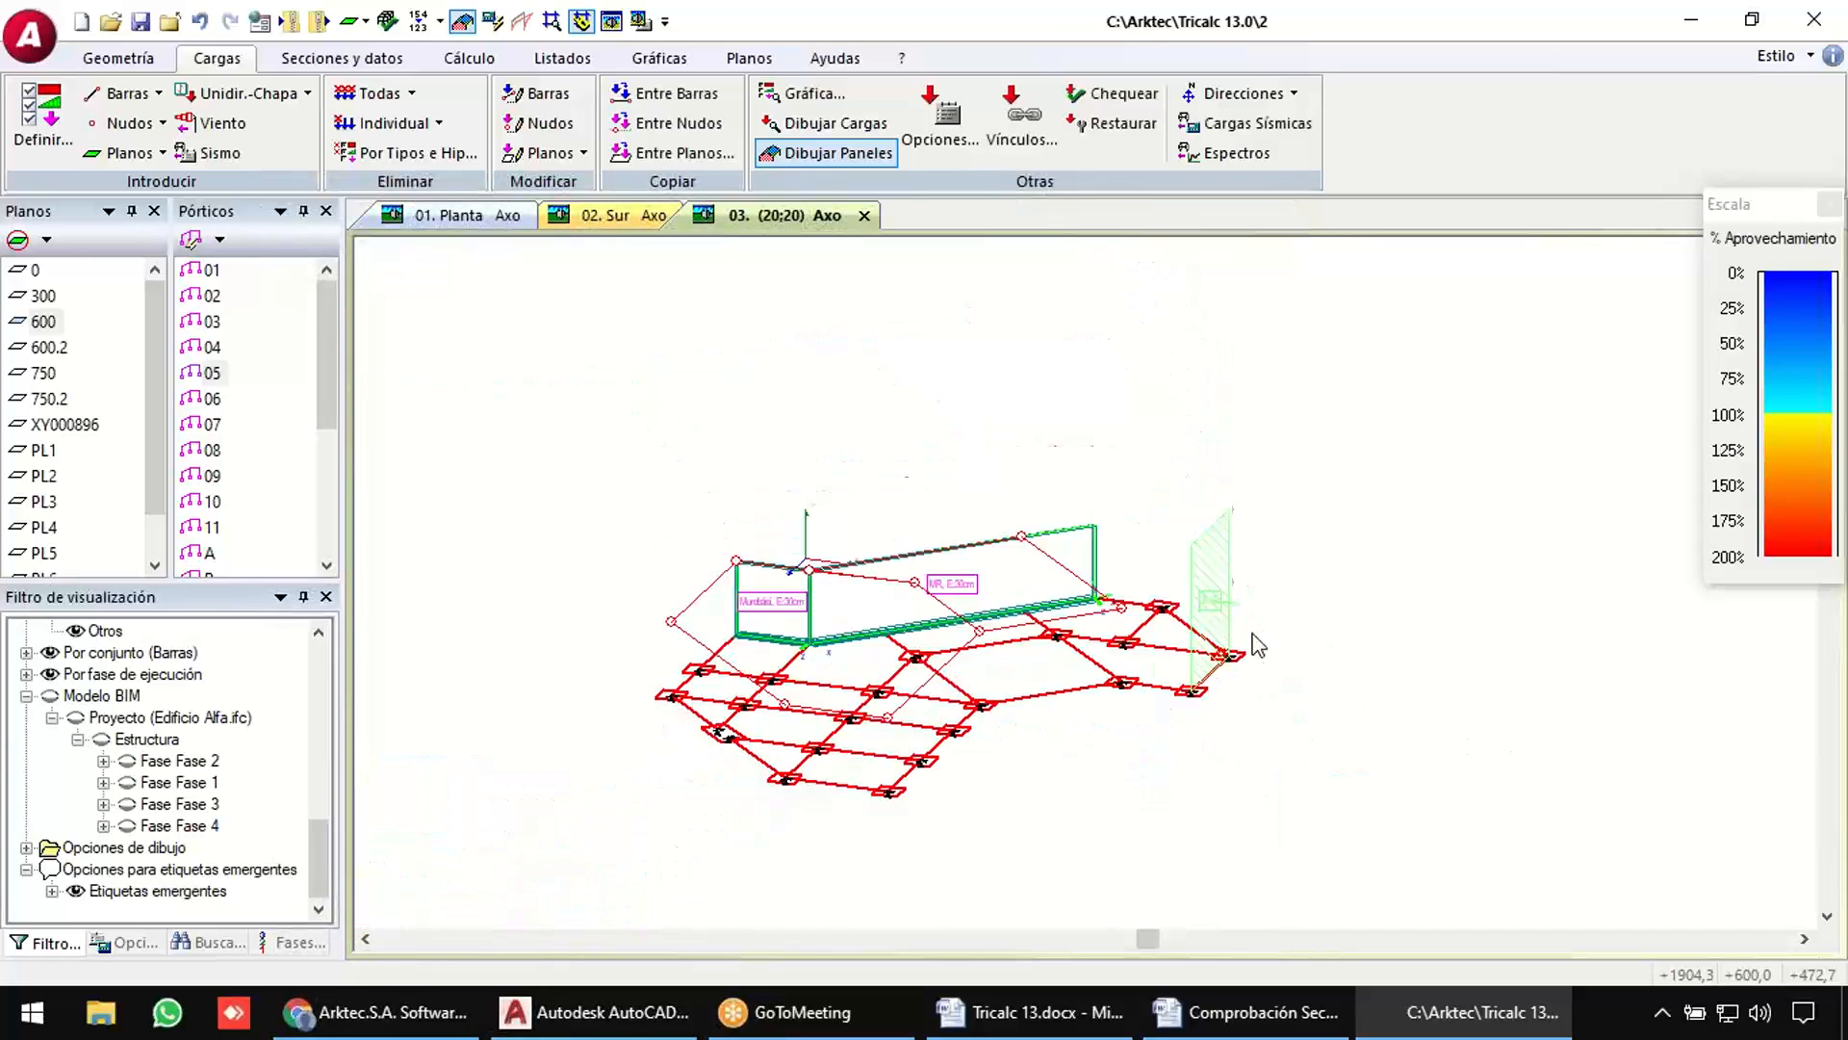
pyautogui.moveTo(1290, 676)
pyautogui.mouseDown(button='middle')
pyautogui.moveTo(1279, 689)
pyautogui.moveTo(1308, 677)
pyautogui.mouseUp(button='middle')
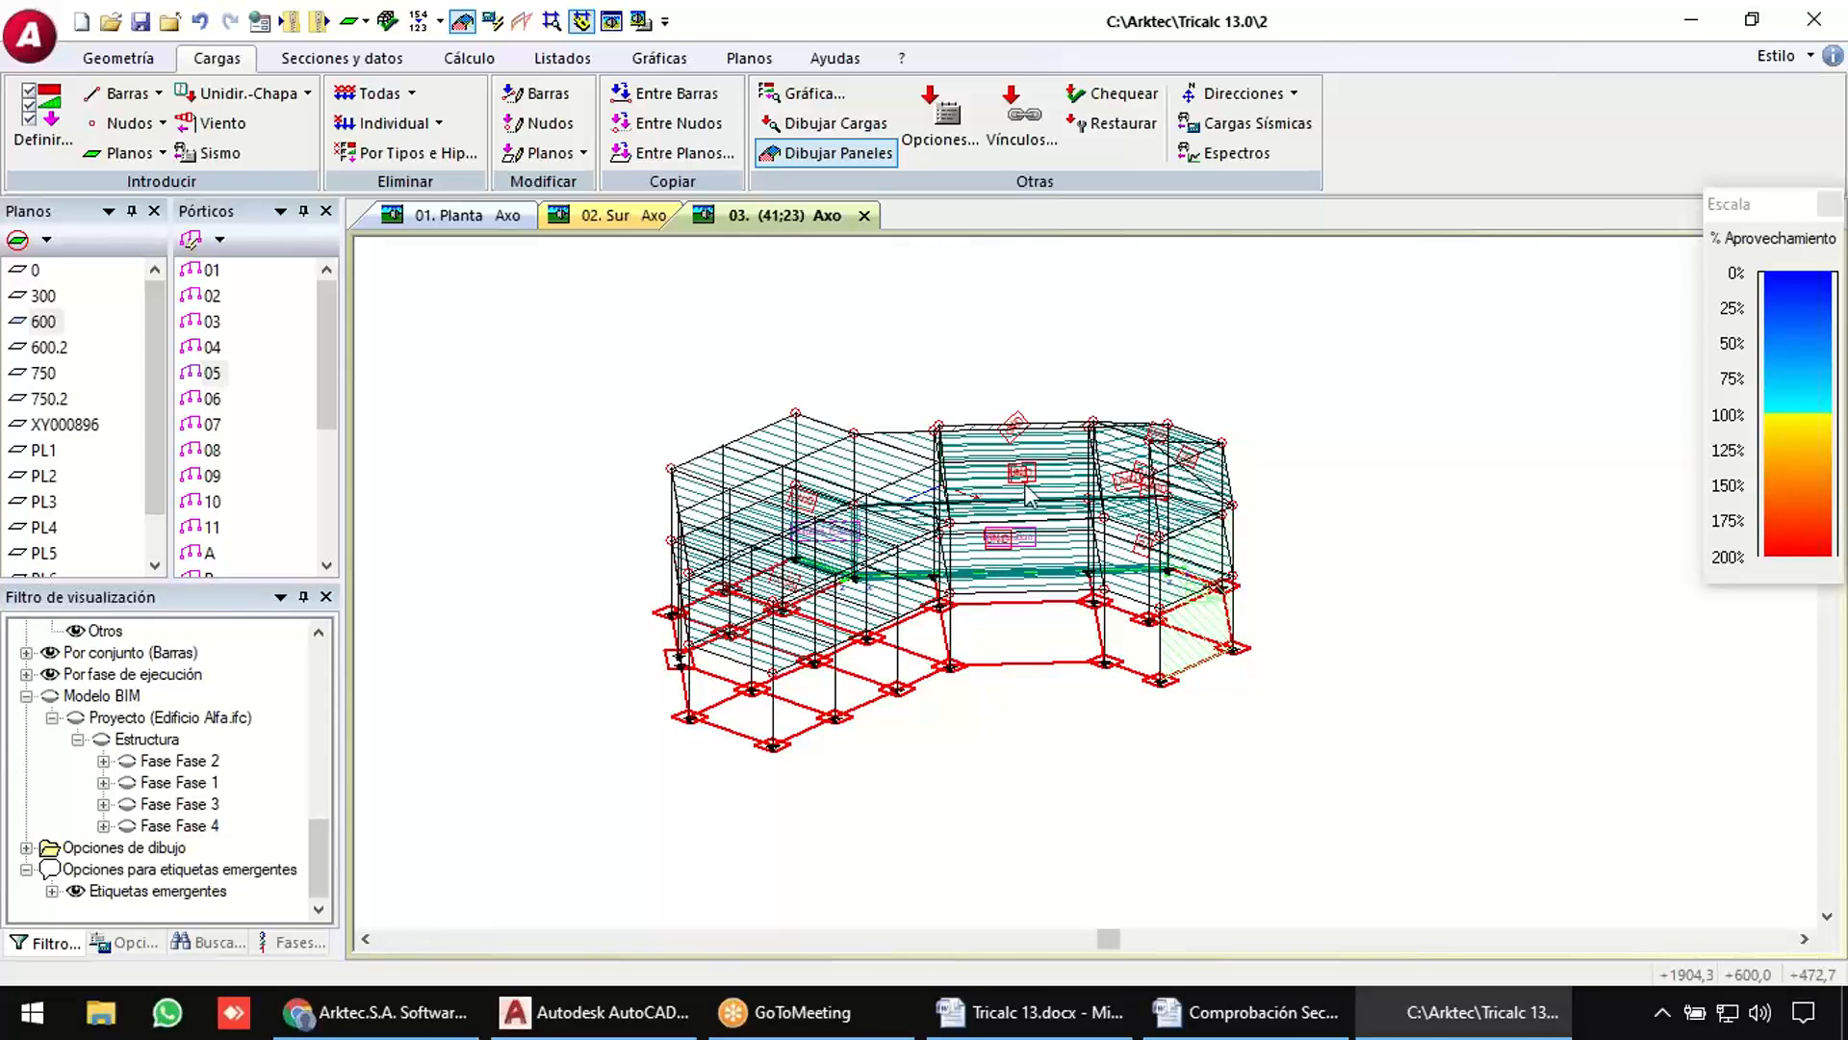
pyautogui.scroll(2, 1257, 630)
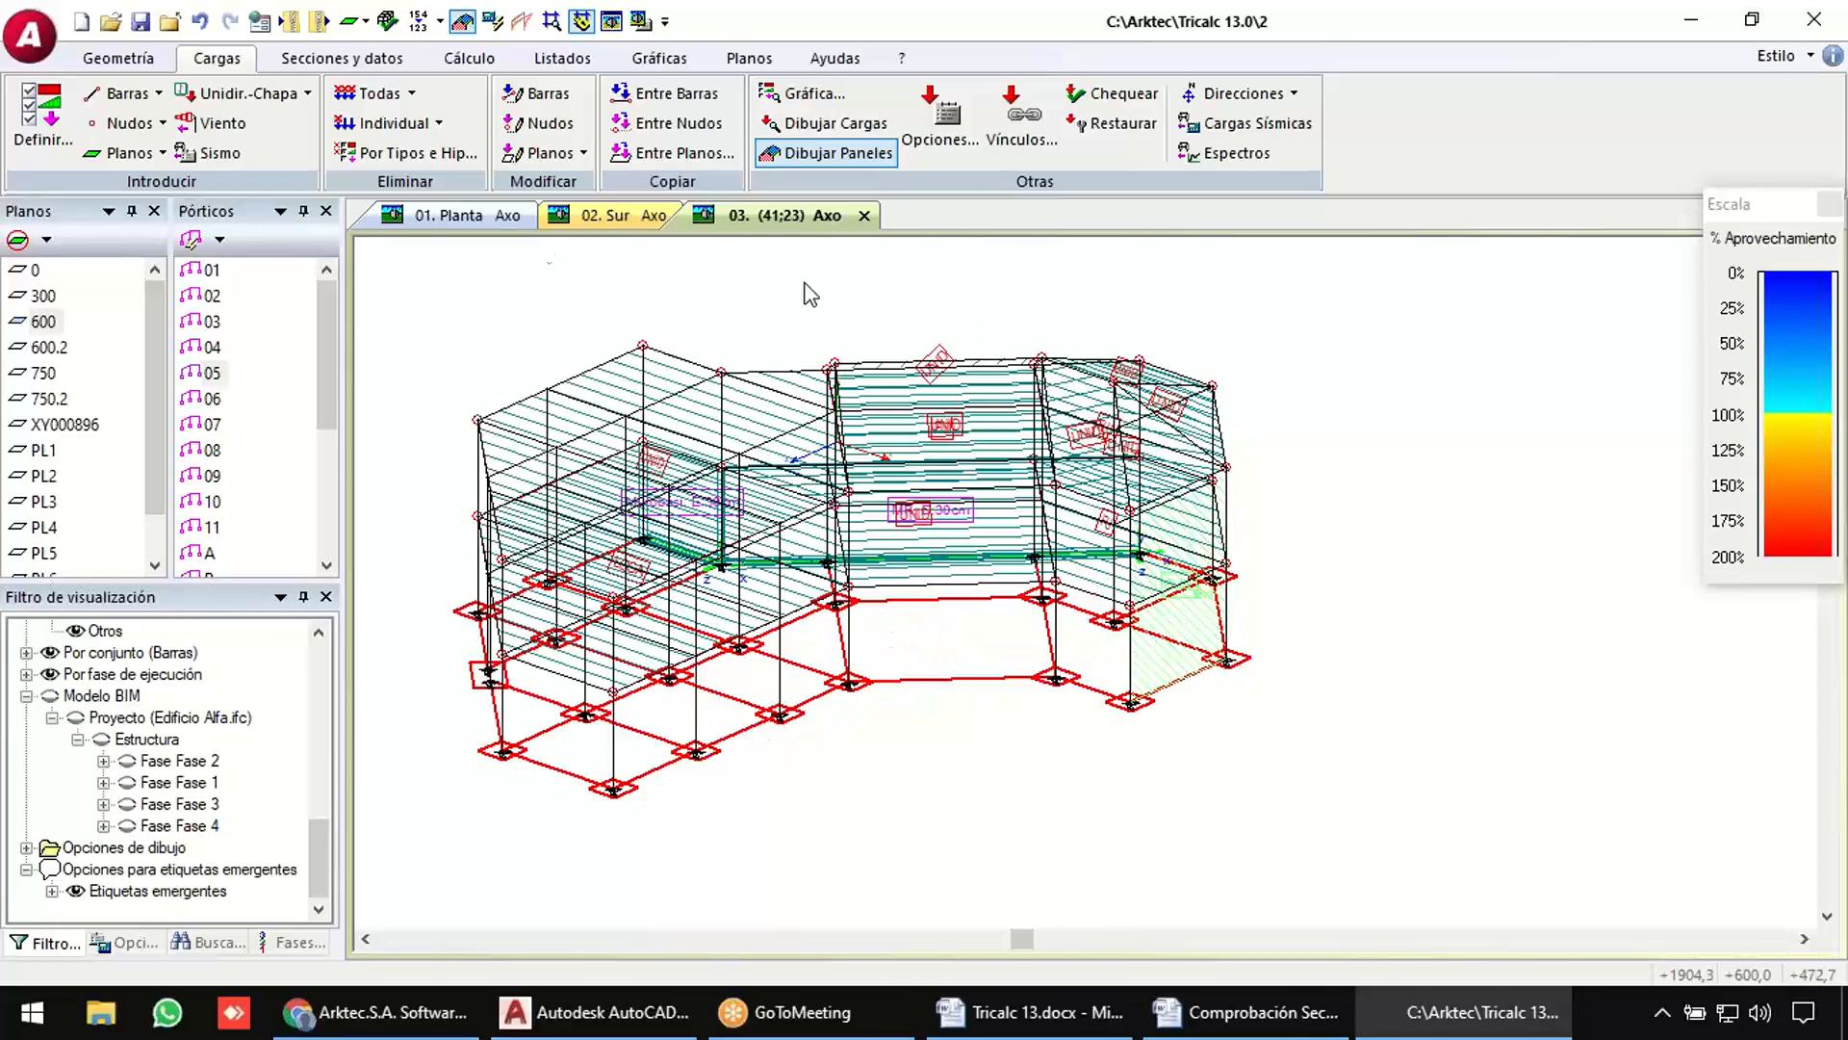
pyautogui.click(214, 123)
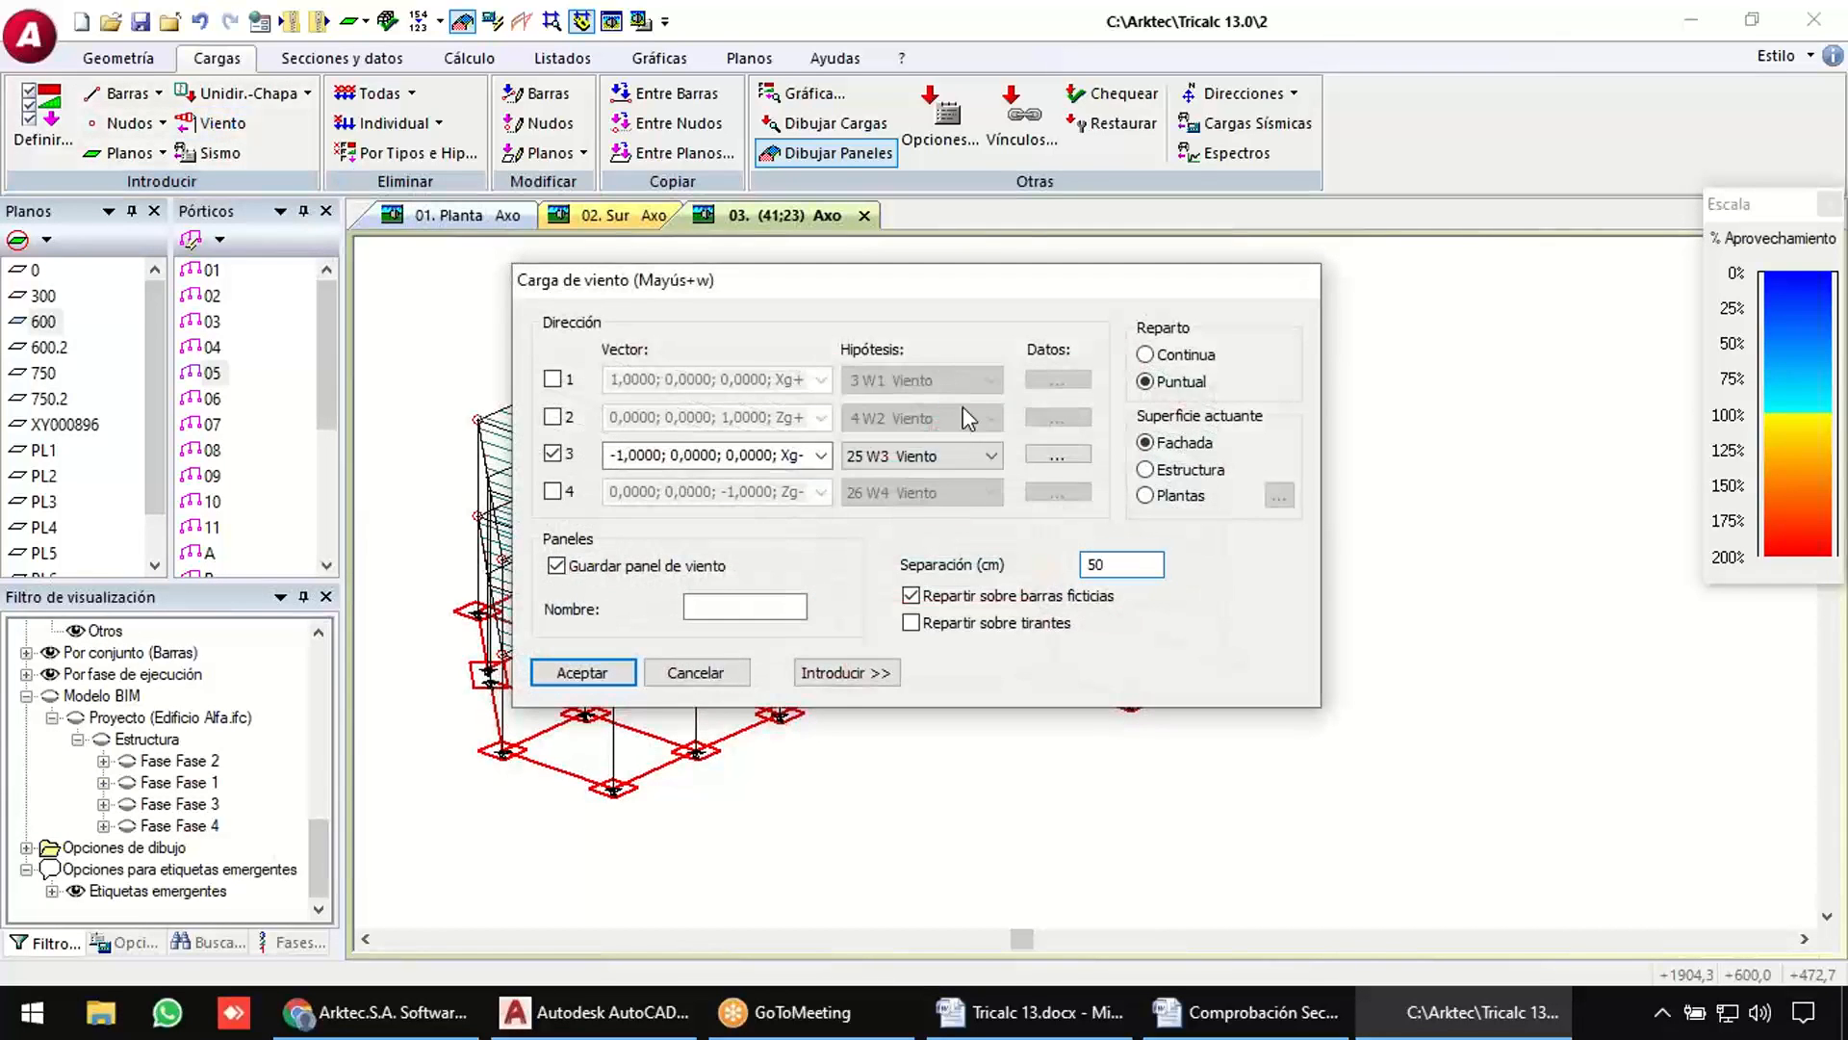
pyautogui.click(1145, 496)
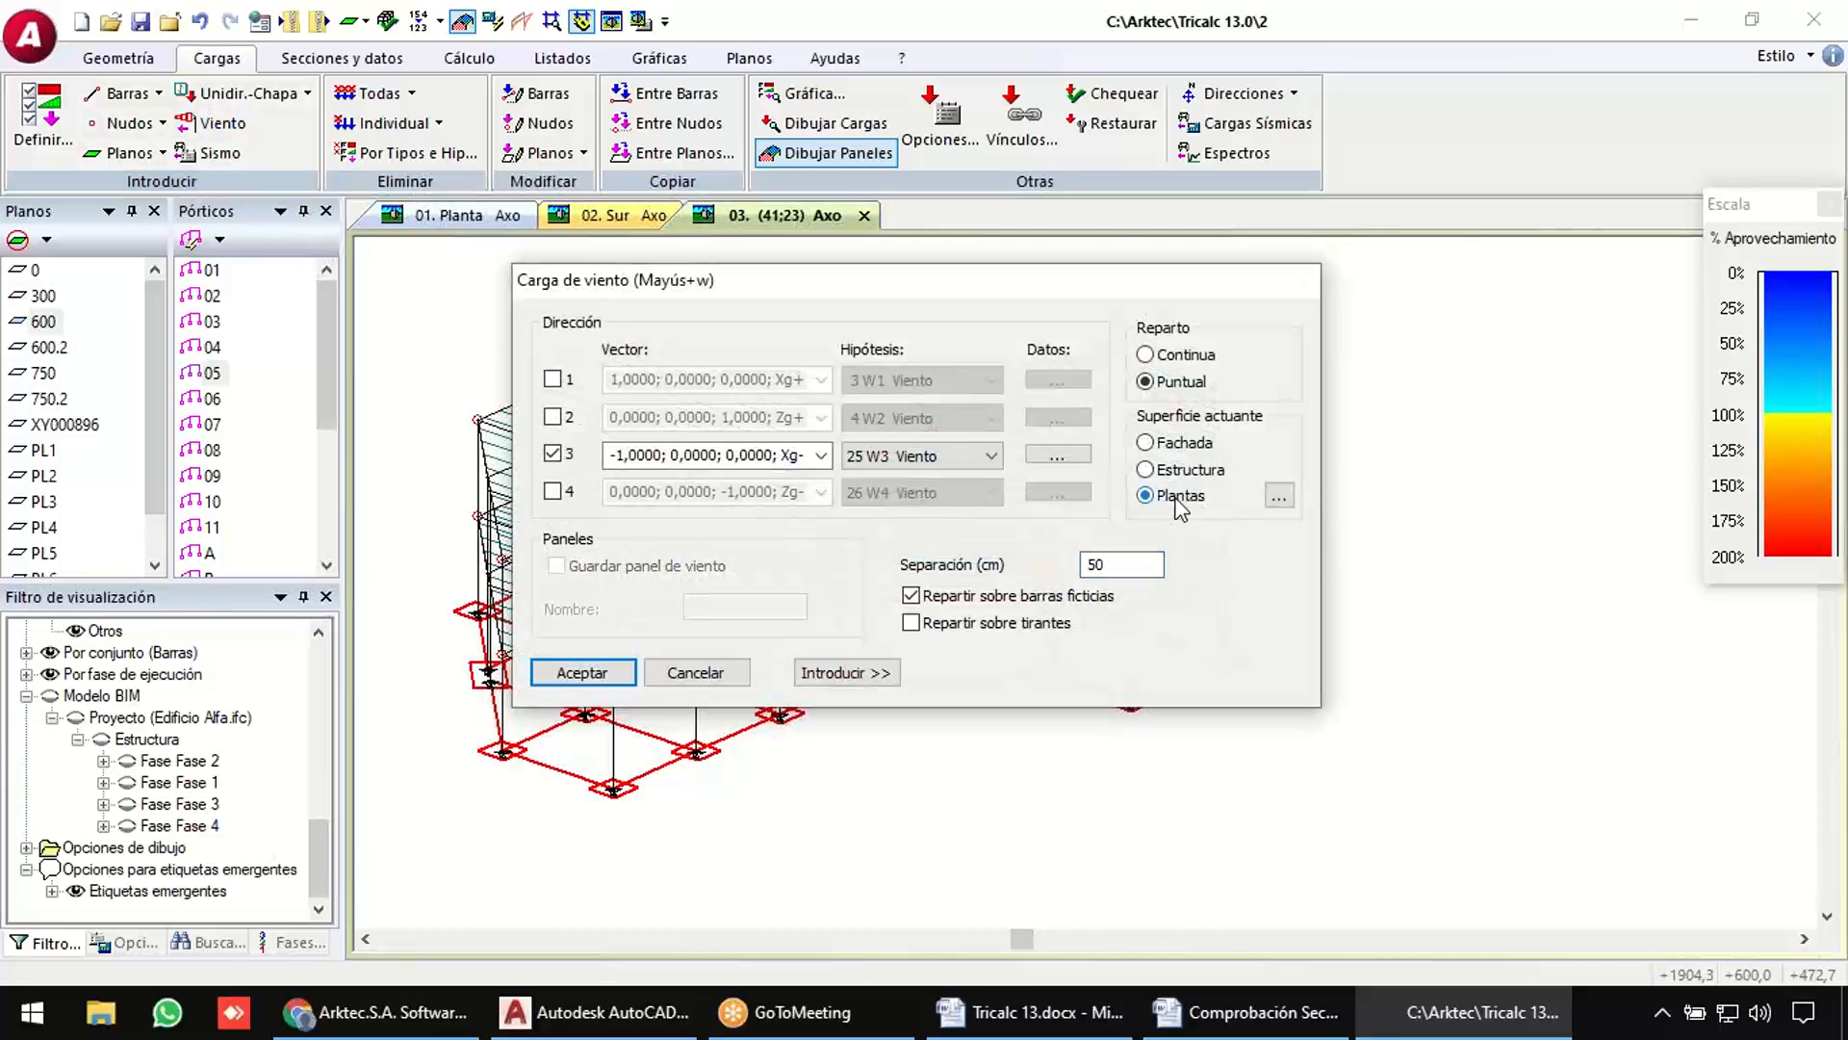
pyautogui.click(1277, 497)
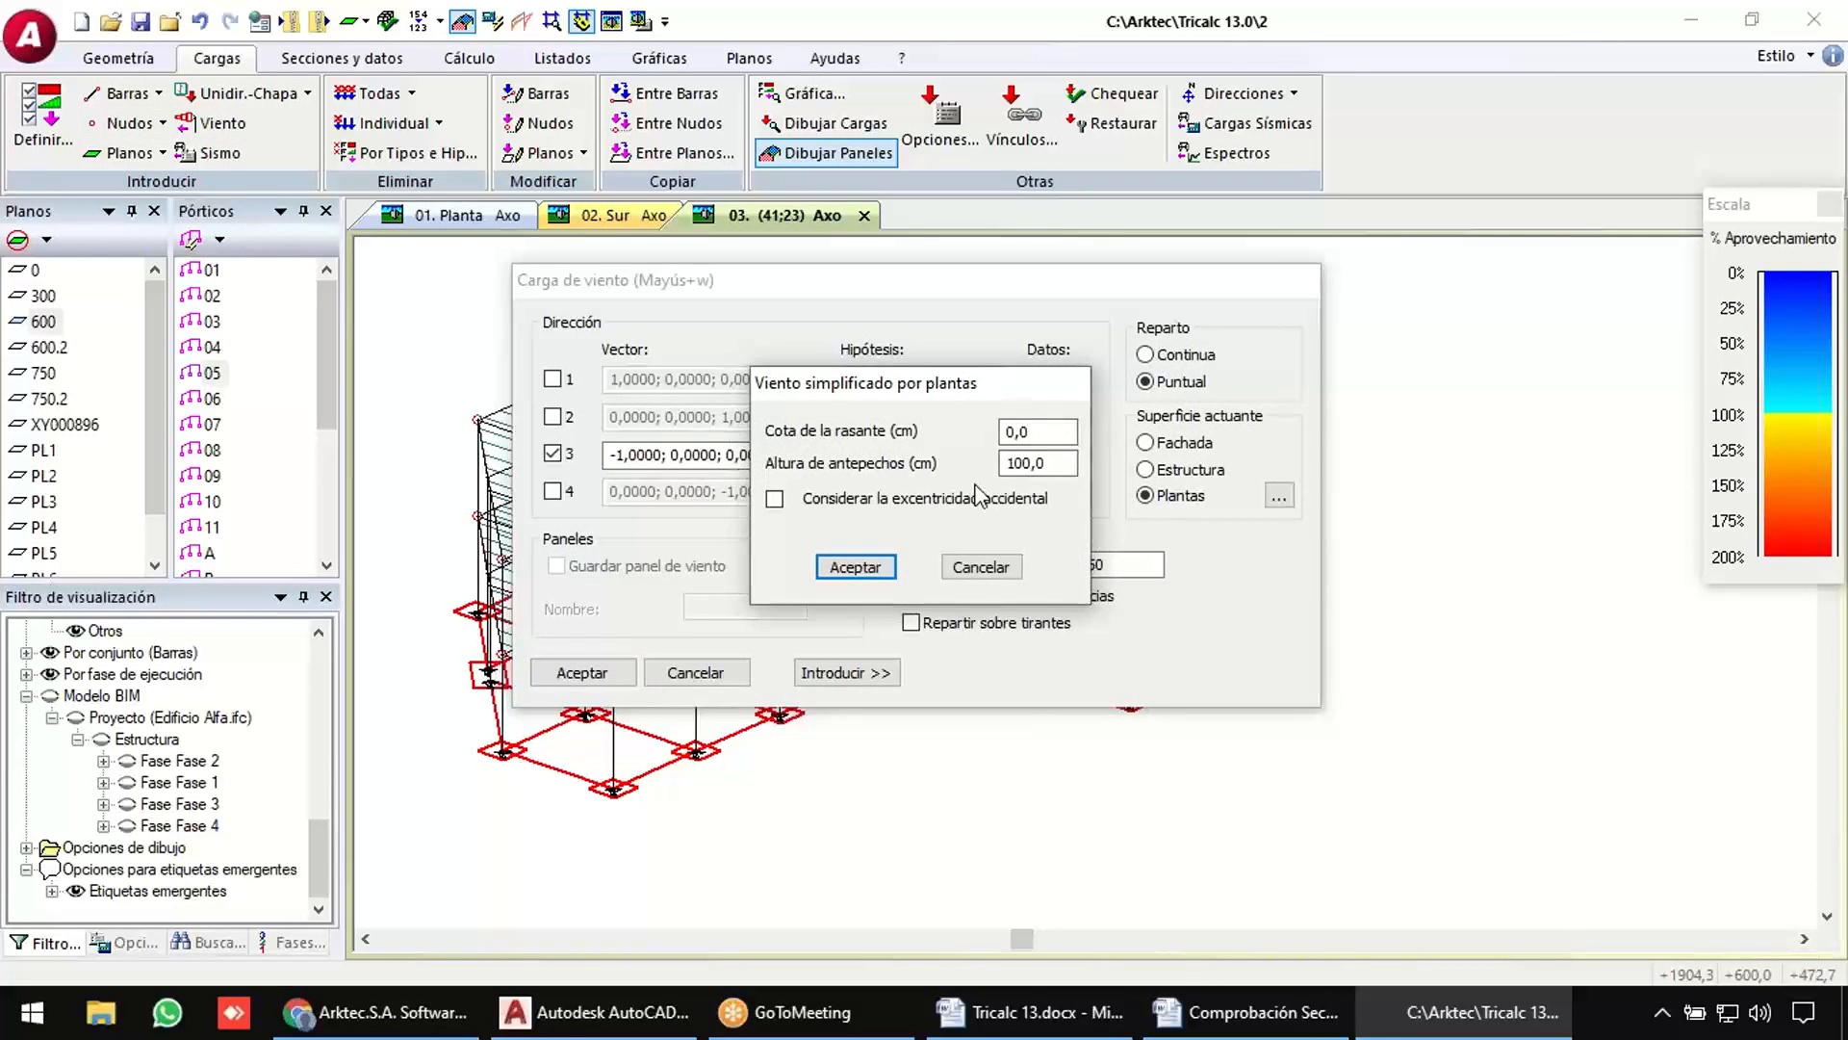
pyautogui.click(855, 567)
pyautogui.press('Return')
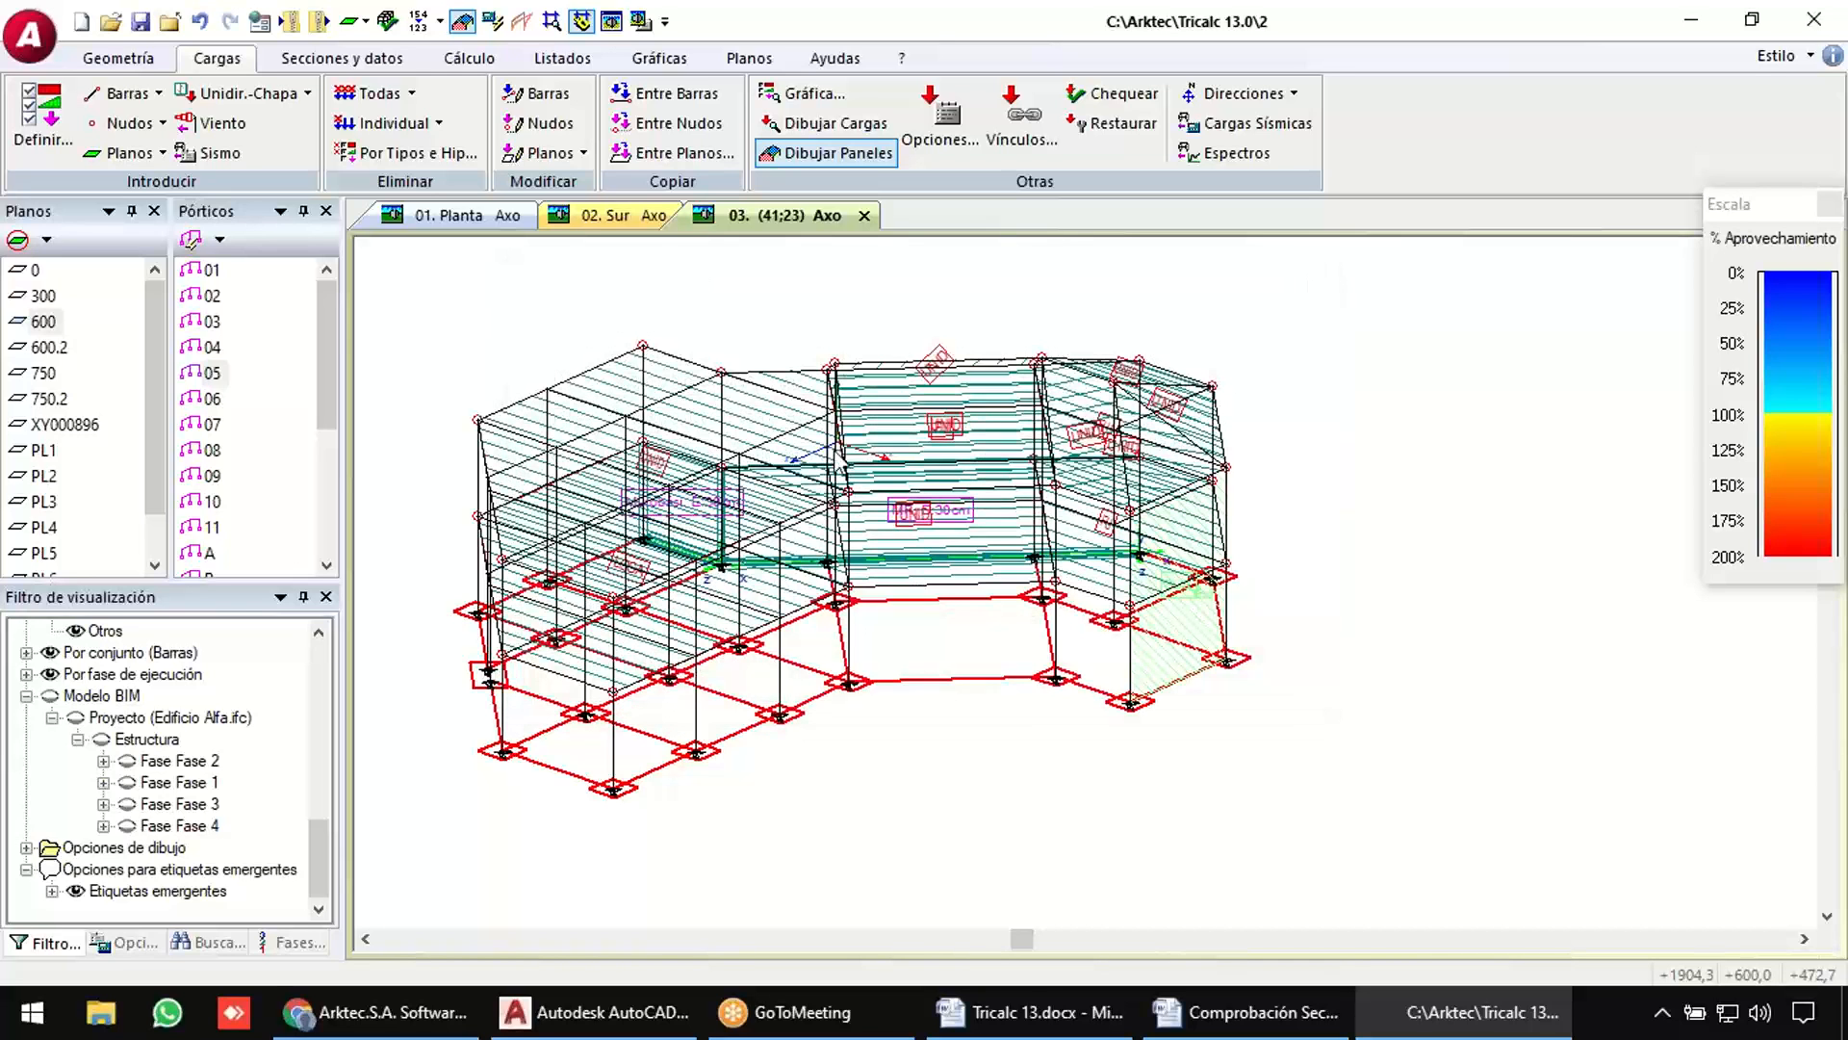
# Examine the surface loads of the UNID slab on plane 300 through the Vínculos list without modifying the slab.
pyautogui.moveTo(889, 588); pyautogui.dragTo(880, 549, button='middle')
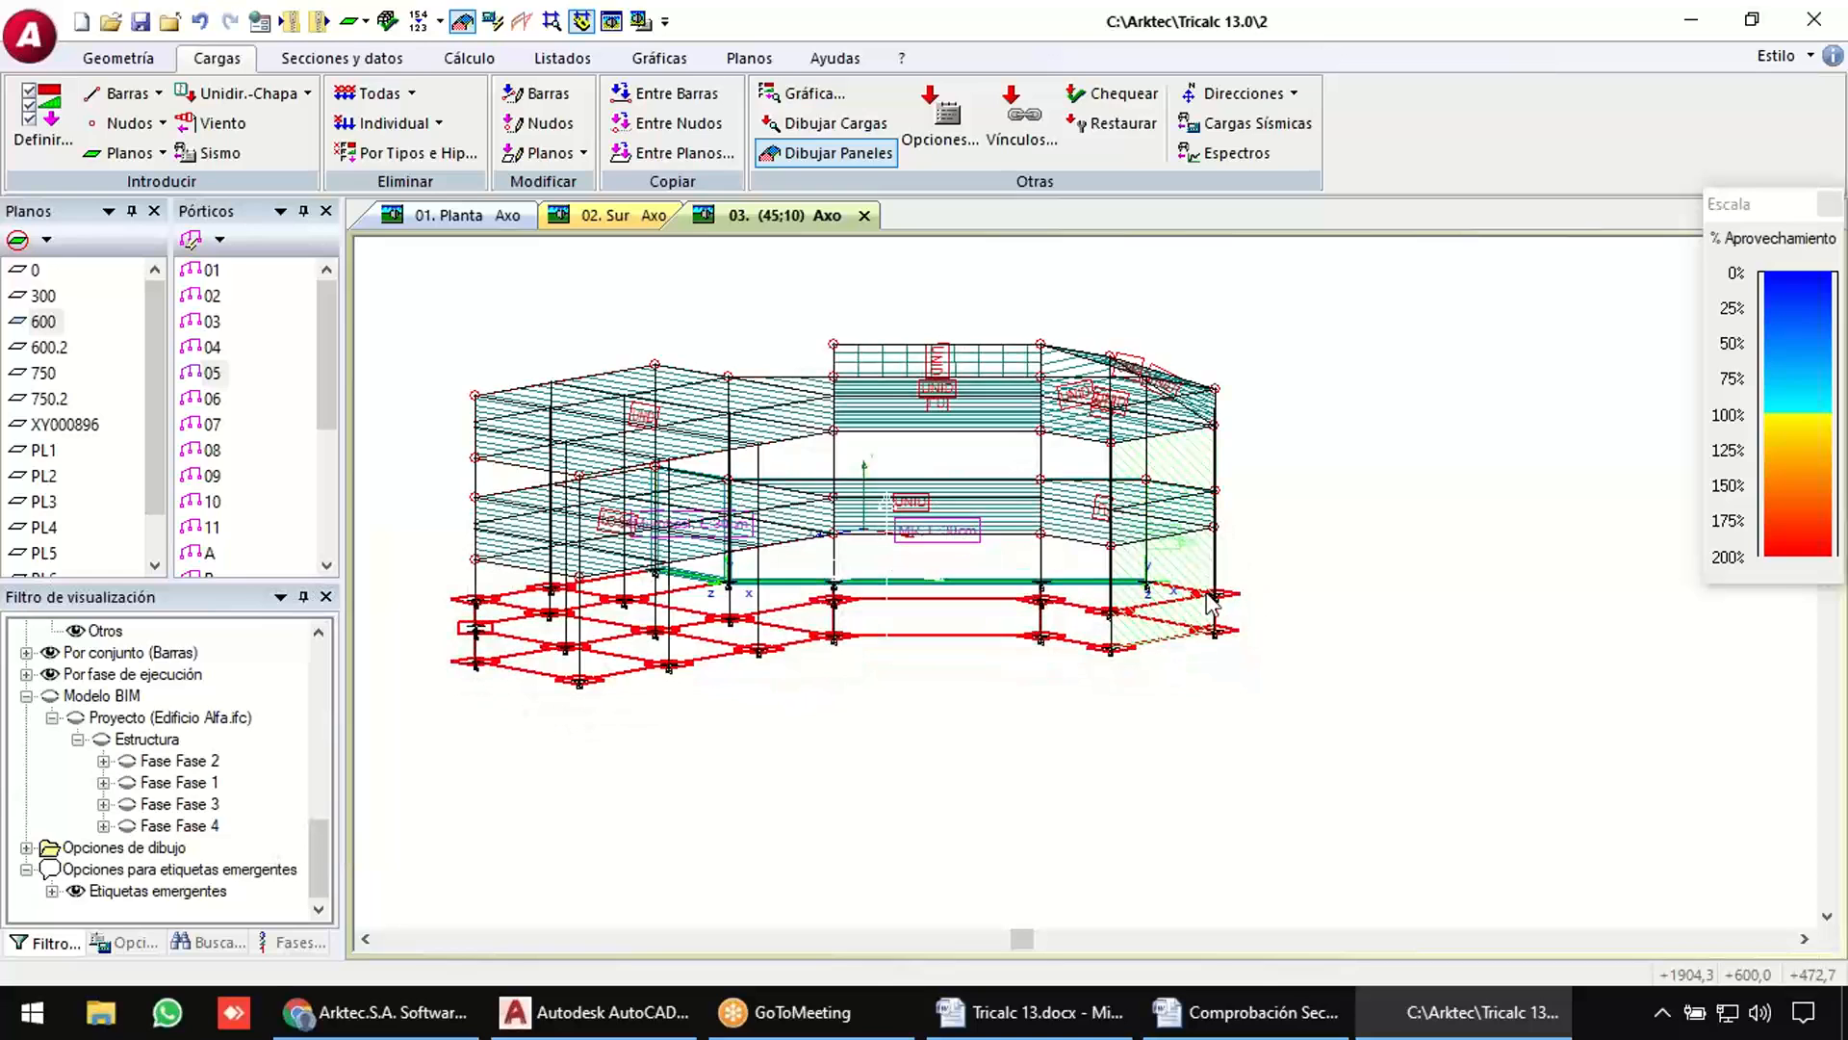
pyautogui.moveTo(1210, 604); pyautogui.dragTo(1290, 601, button='middle')
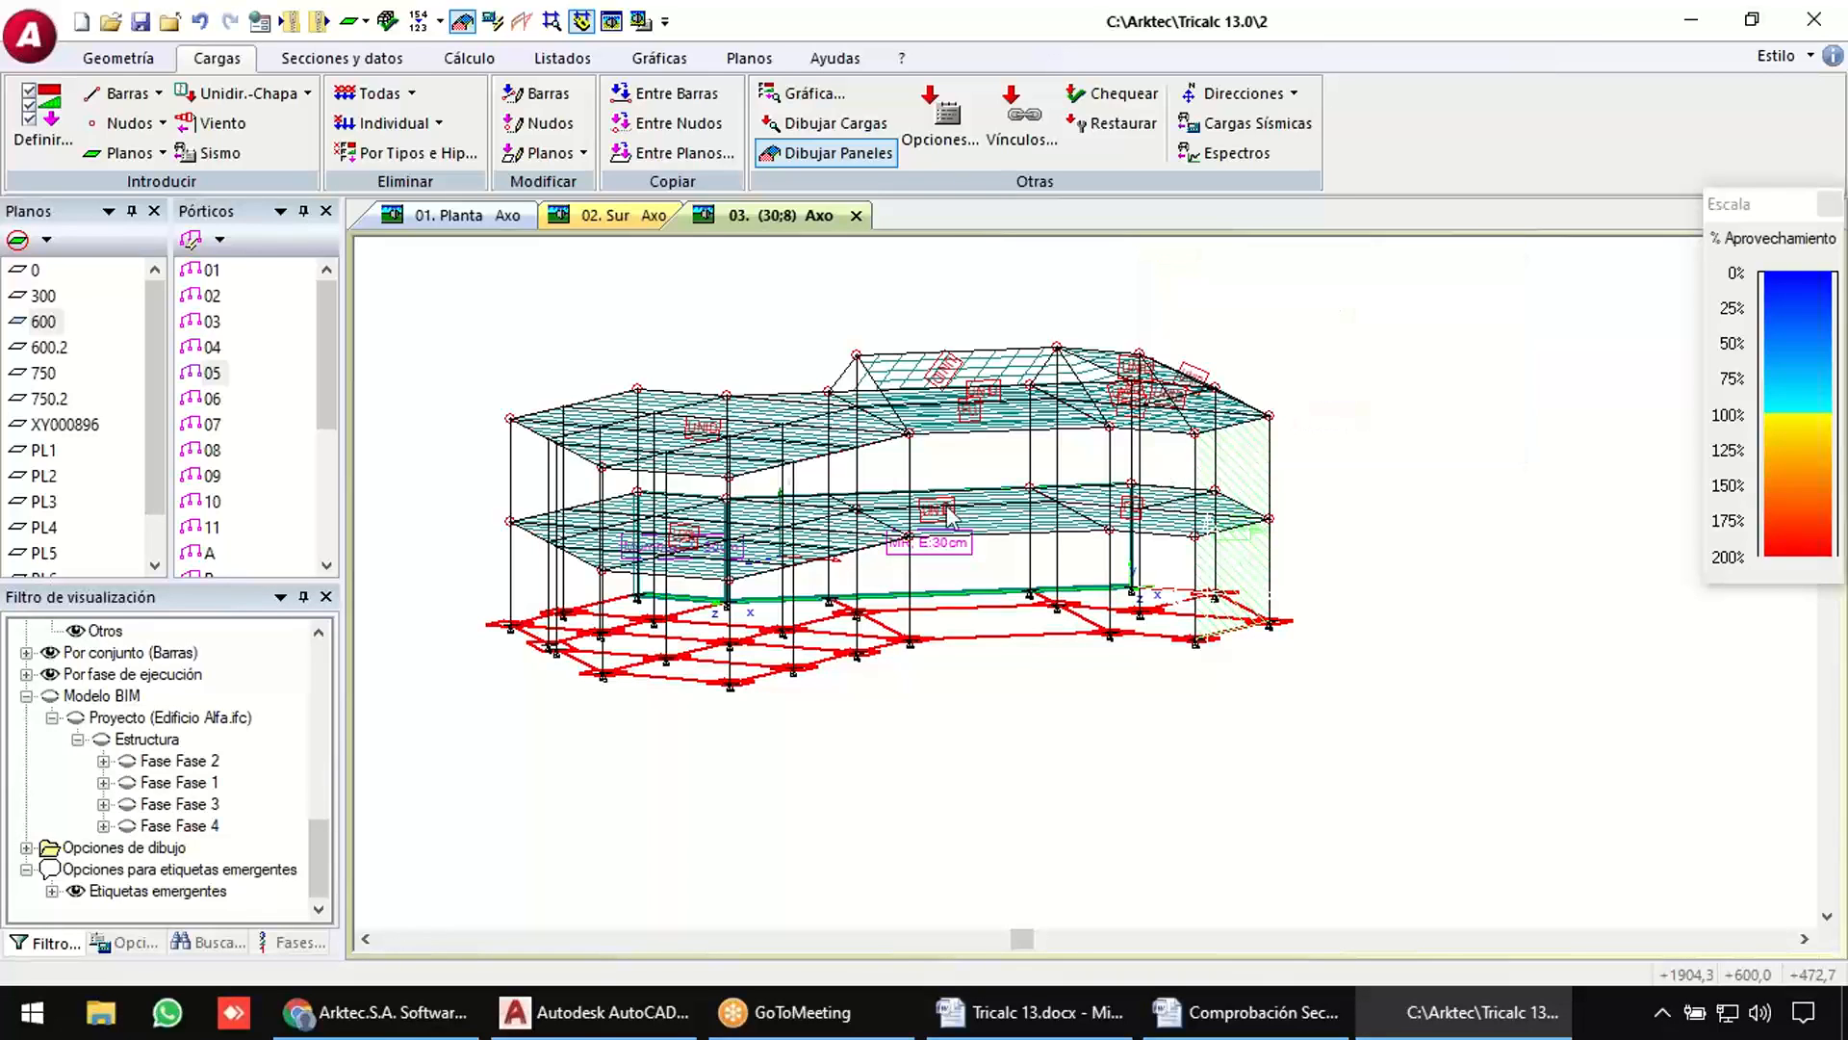
pyautogui.moveTo(903, 532)
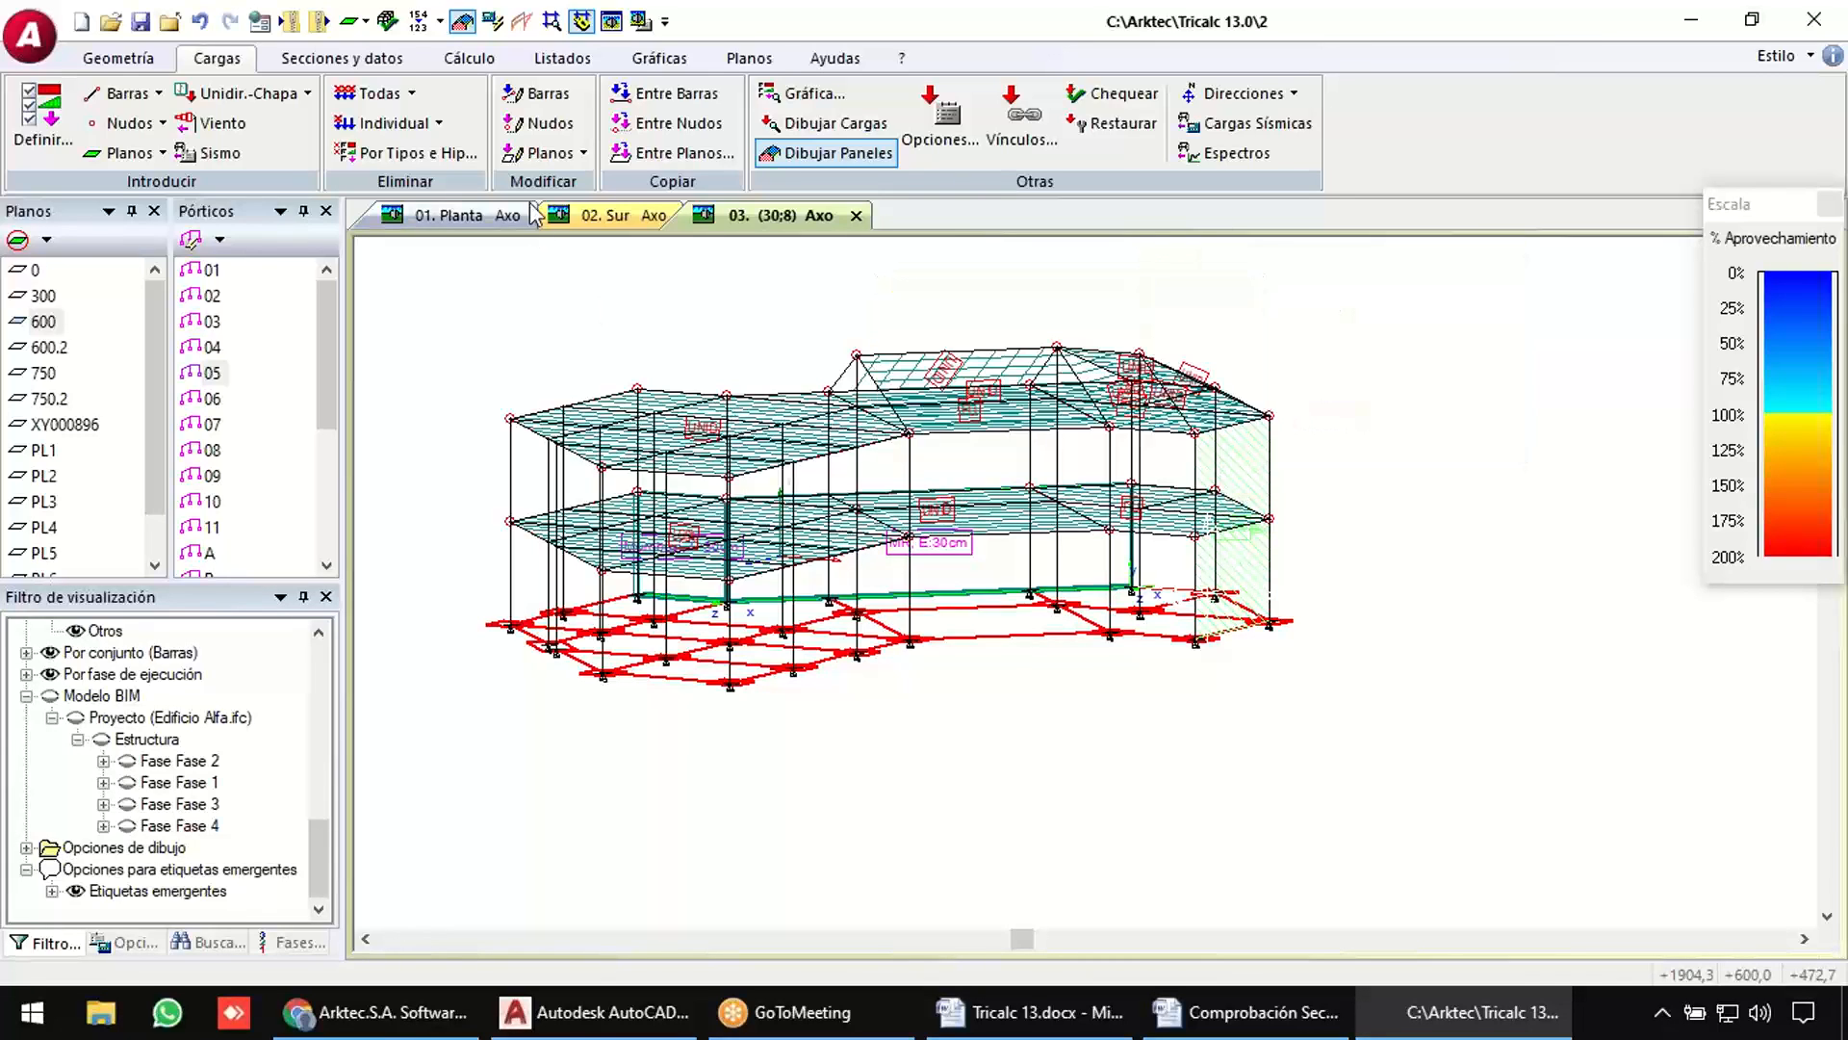
pyautogui.click(1022, 117)
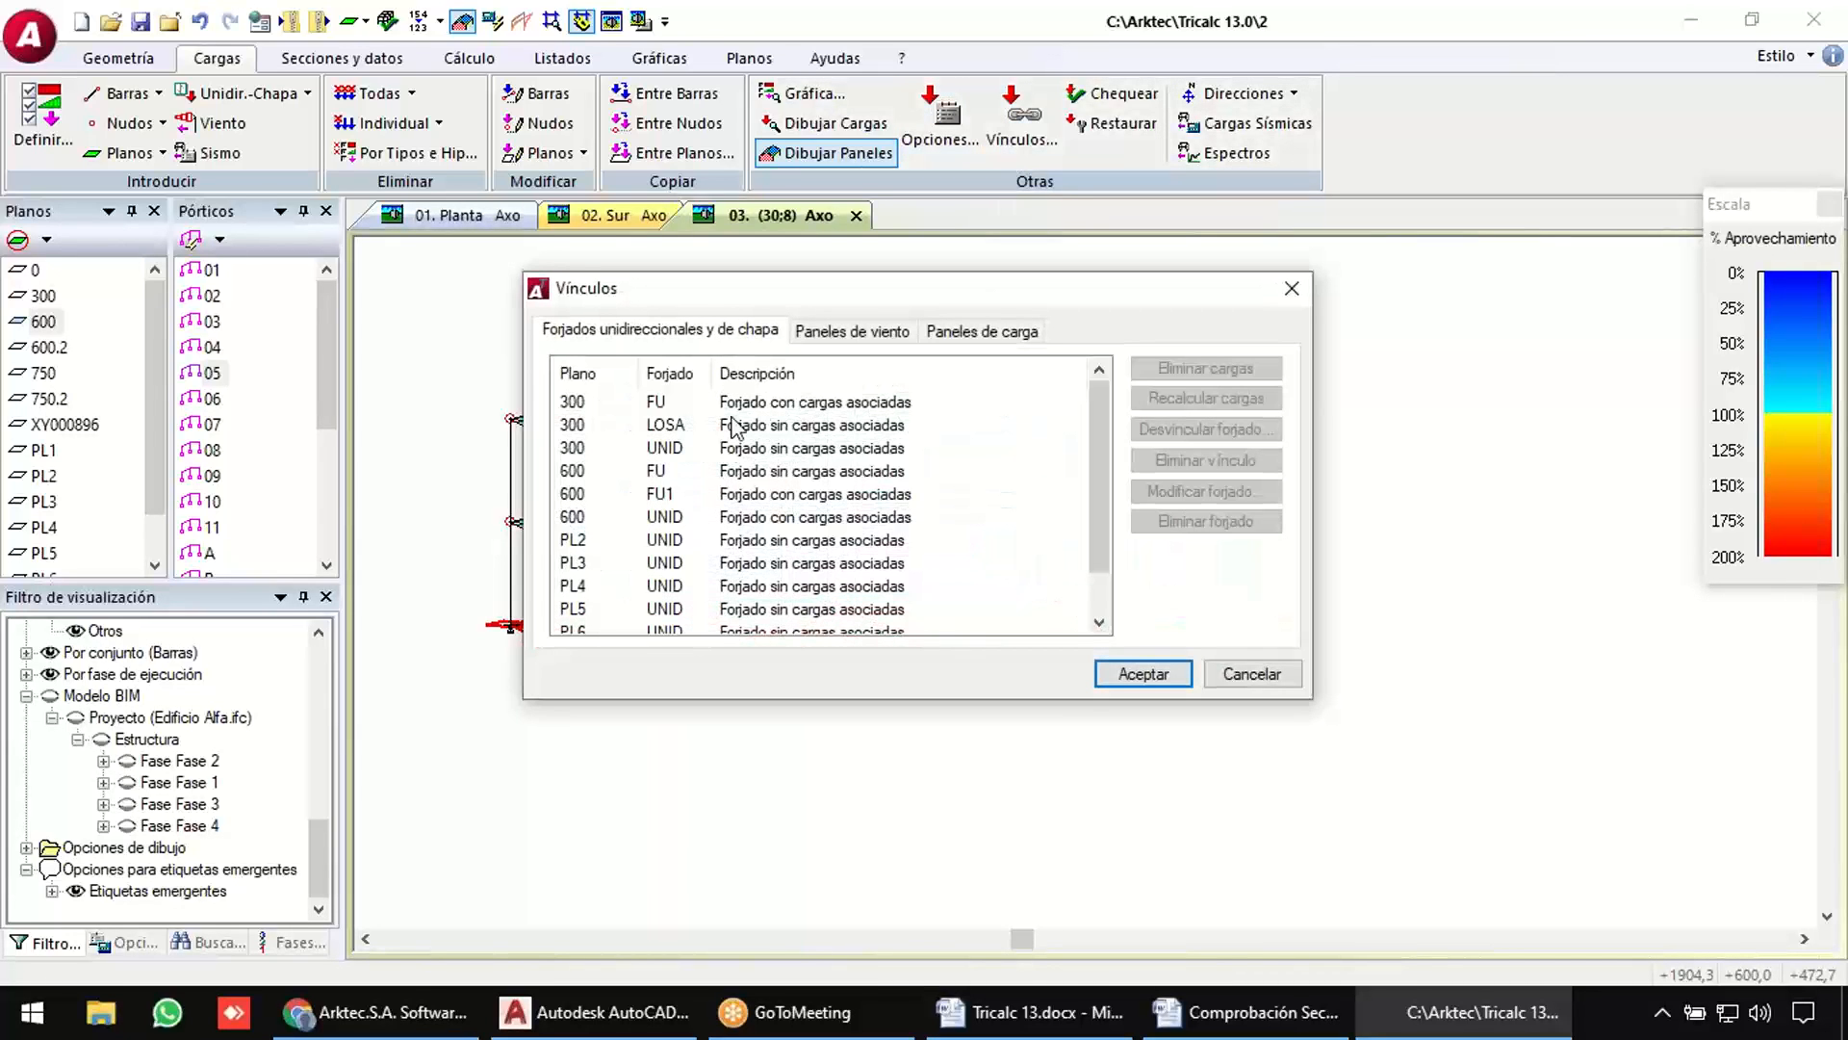
pyautogui.click(736, 424)
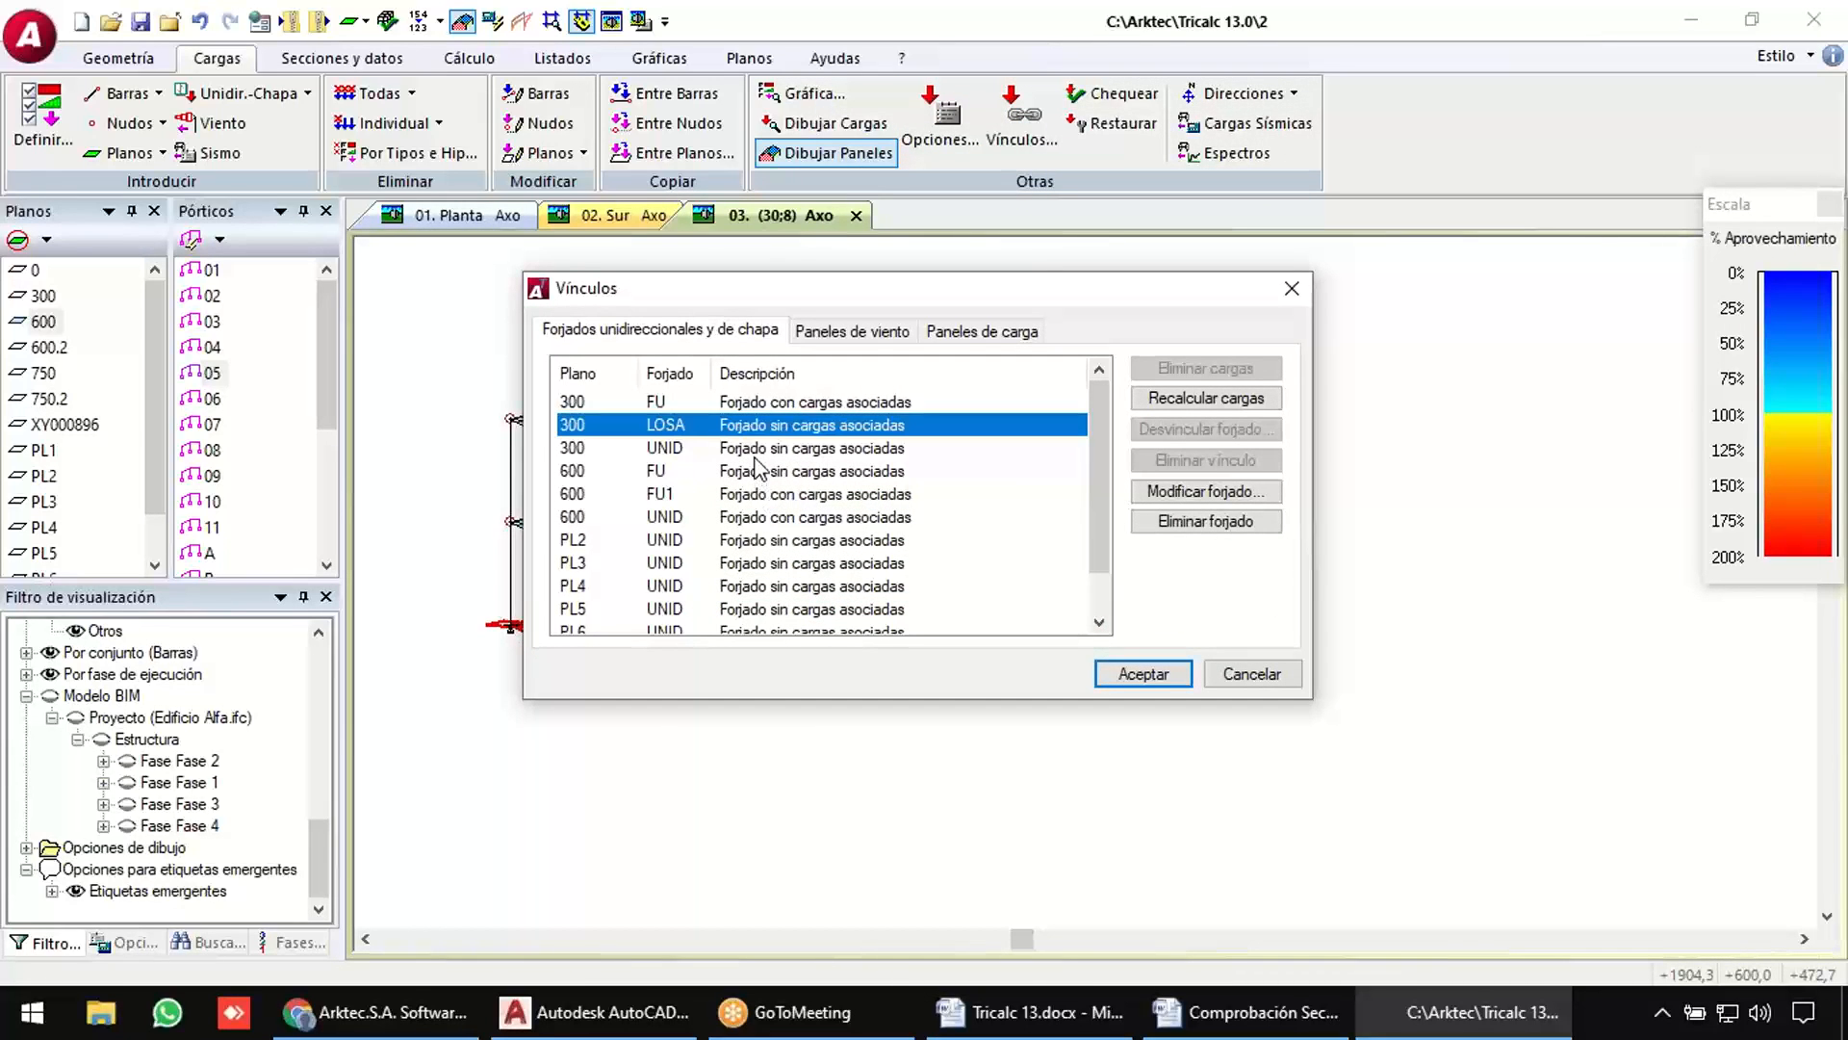
pyautogui.click(755, 448)
pyautogui.doubleClick(761, 451)
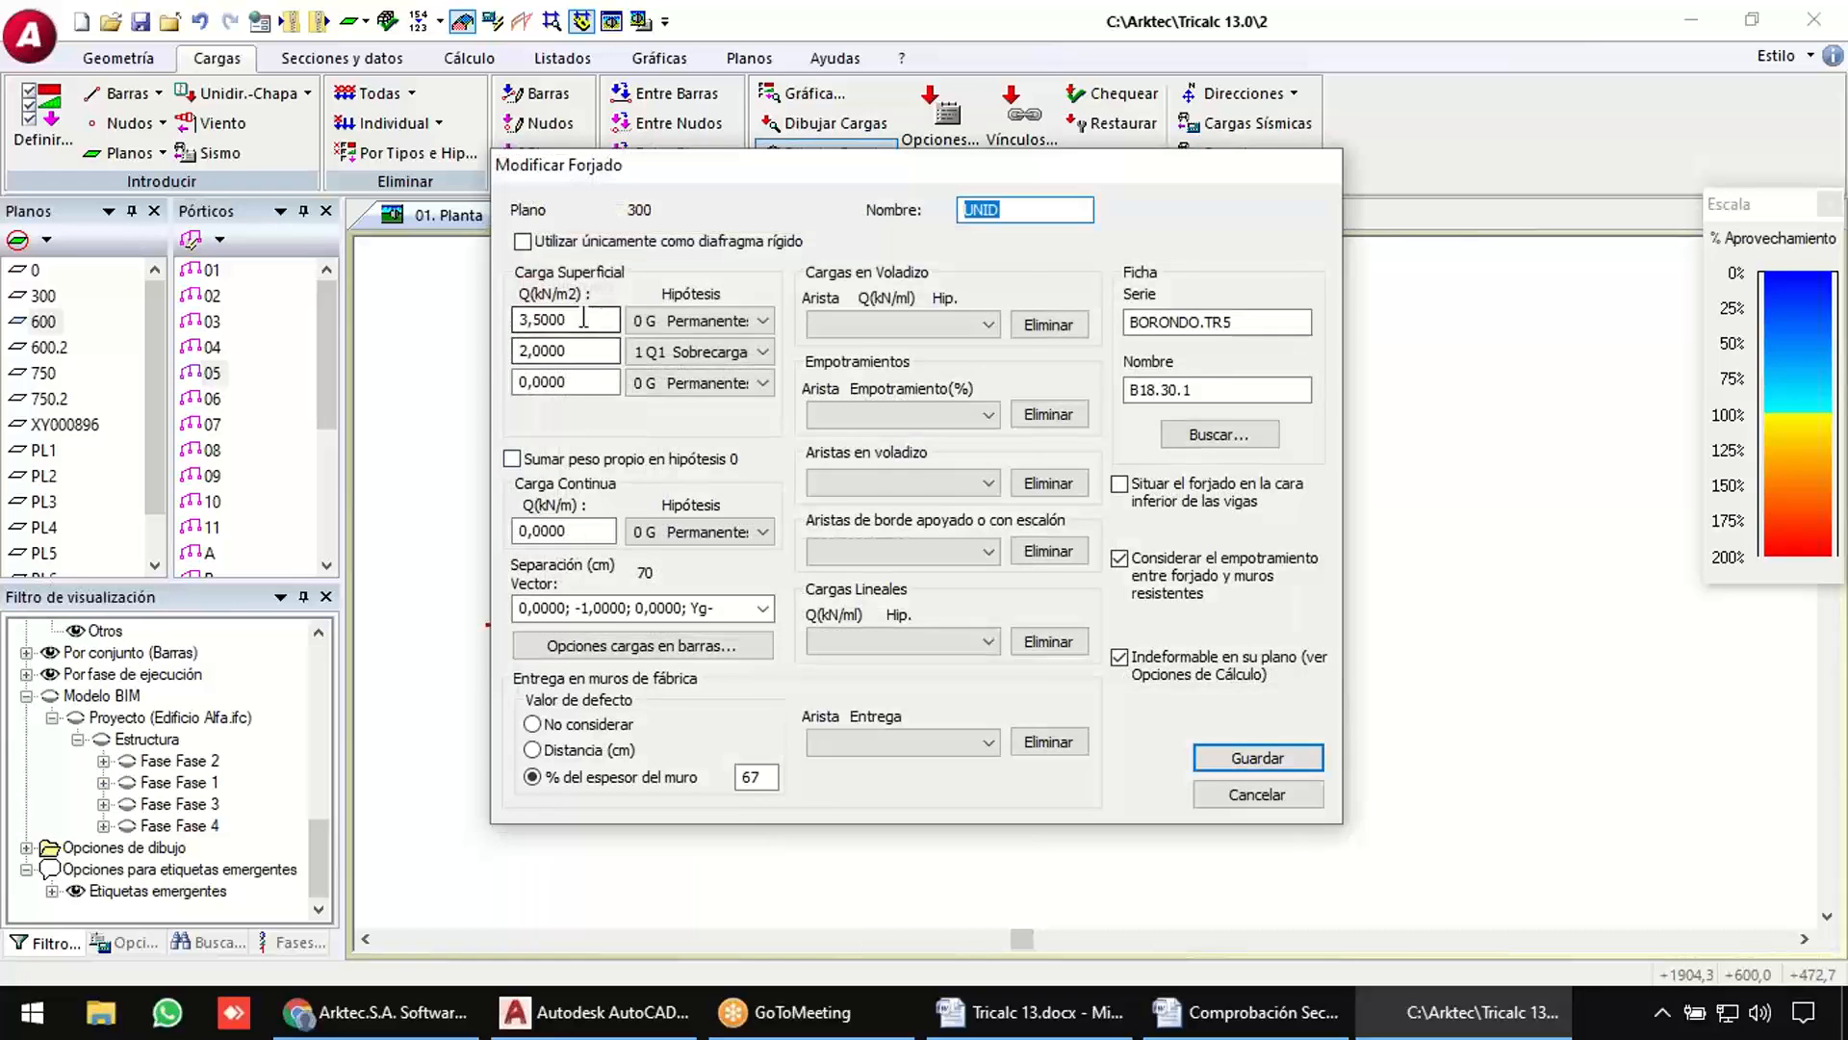
pyautogui.press('Escape')
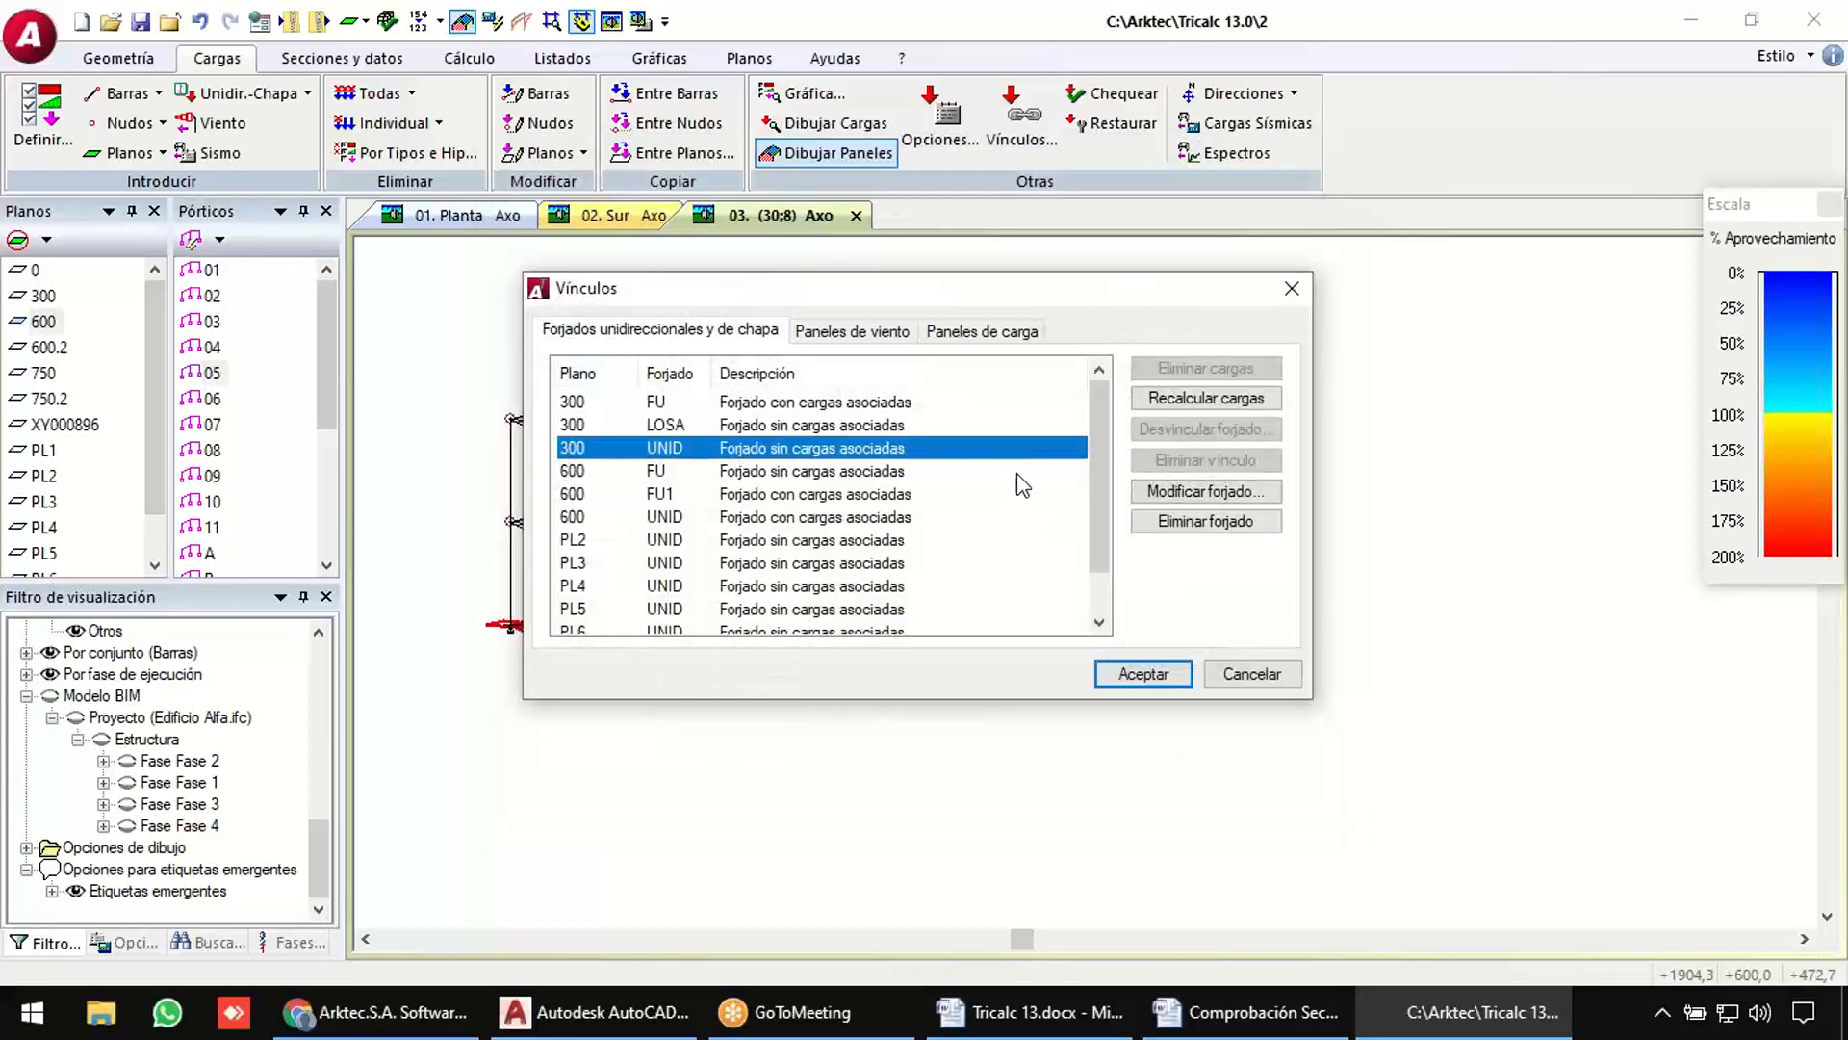
# Recalculate the loads of all the listed one-way and deck slabs, from plane 300 through PL7, and accept the links.
pyautogui.click(905, 411)
pyautogui.scroll(-1, 904, 524)
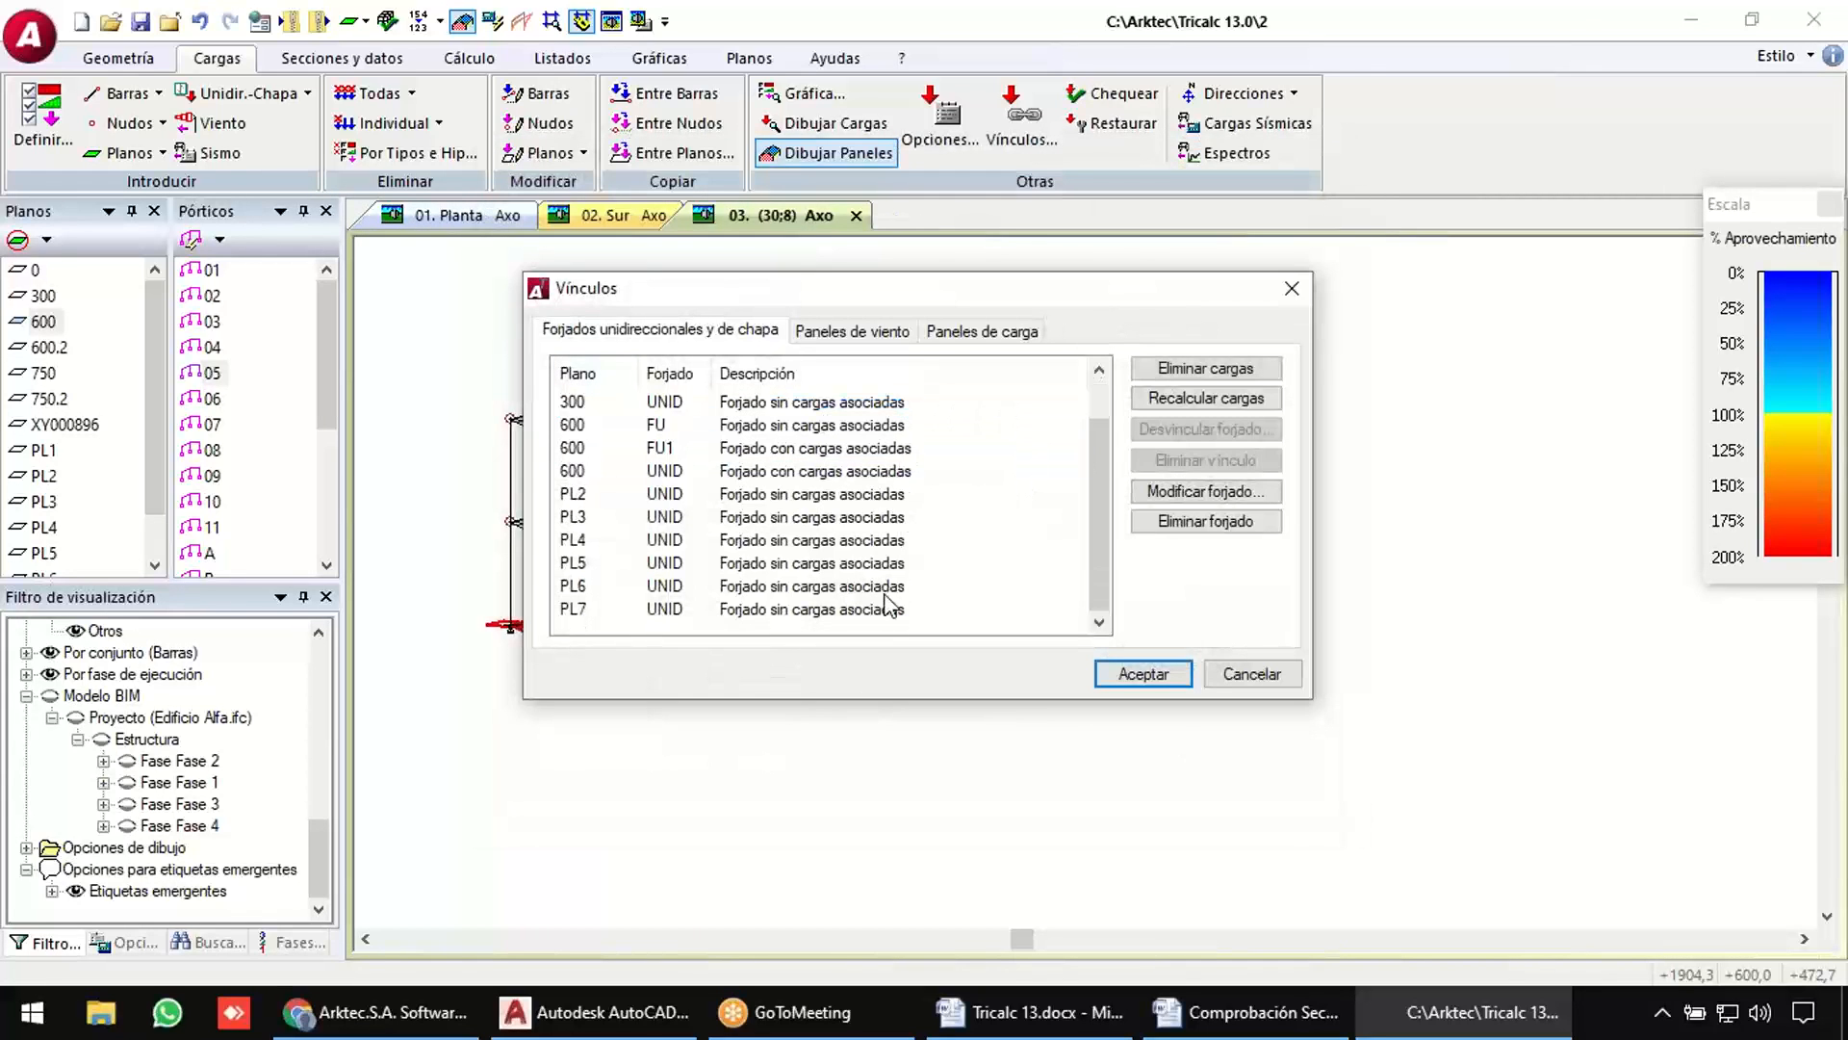
pyautogui.keyDown('shift'); pyautogui.click(888, 608); pyautogui.keyUp('shift')
pyautogui.click(1170, 402)
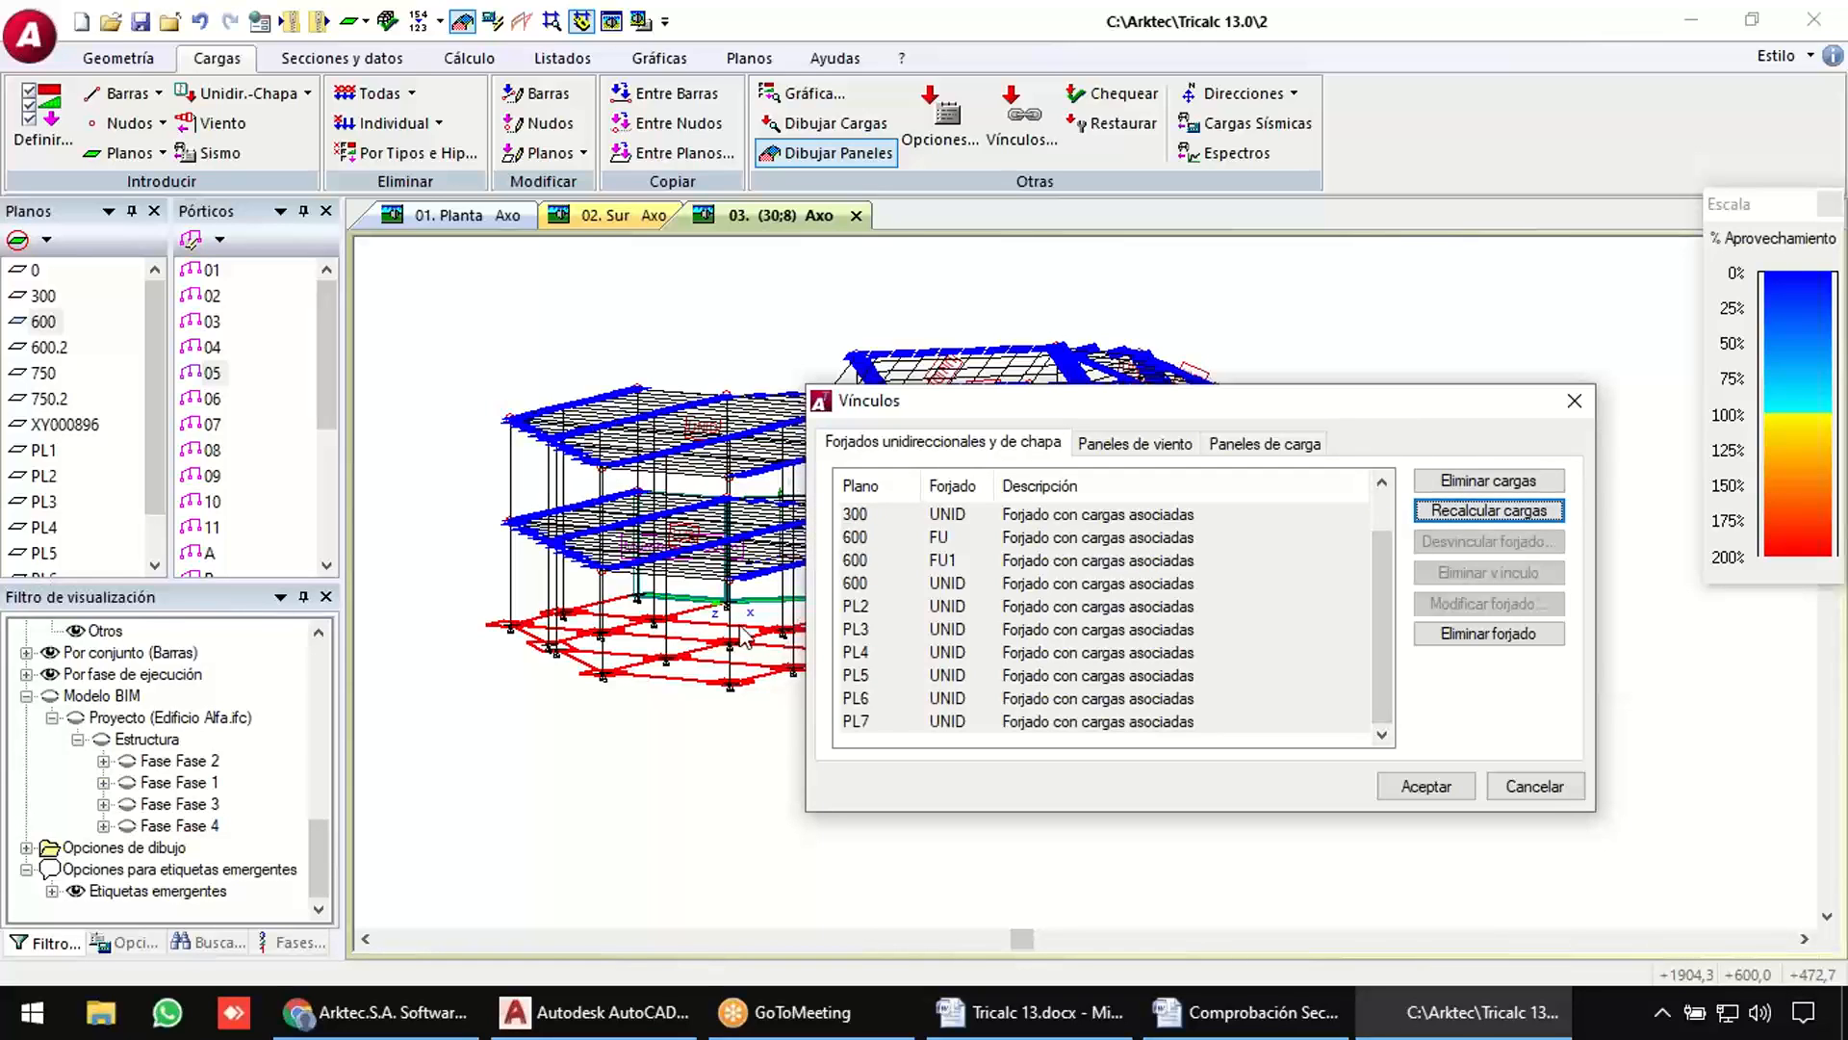
pyautogui.click(1425, 786)
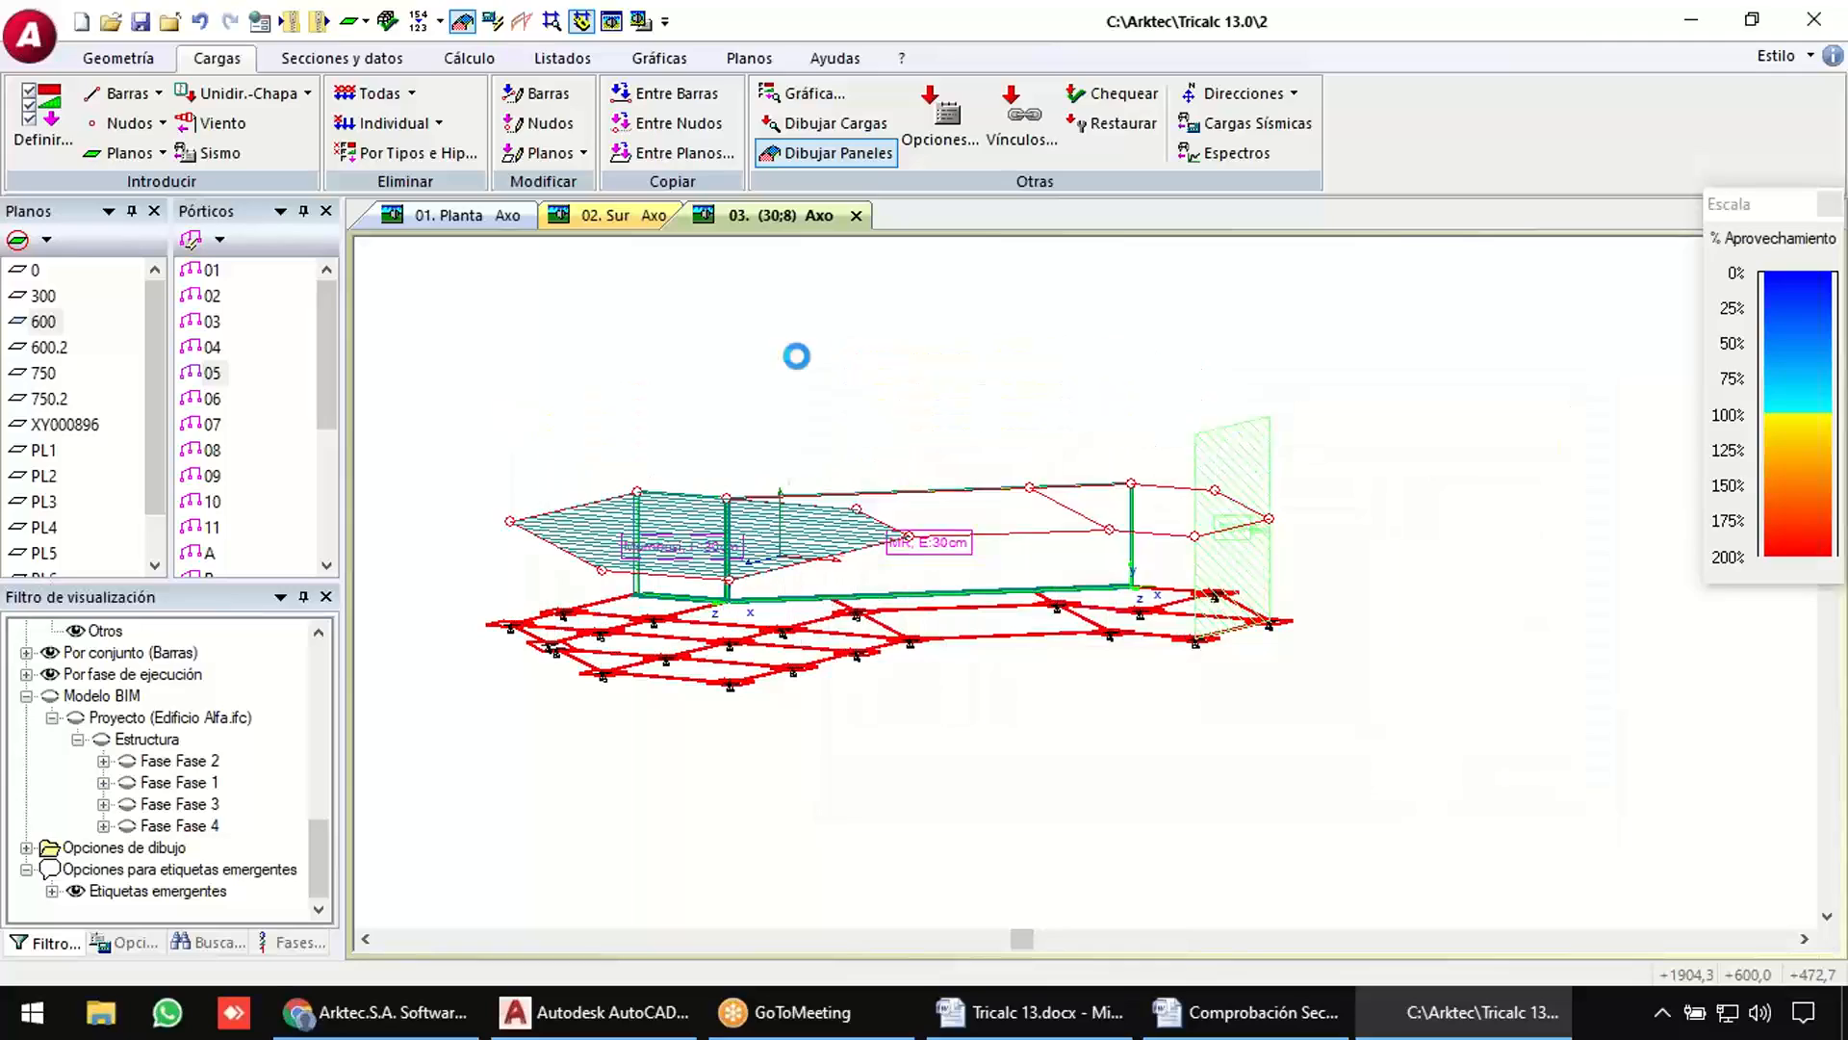
# Add a continuous permanent load of 7 kN/ml in the Yg- direction to the outer edge beam of the lower floor's UNID slab.
pyautogui.scroll(3, 554, 423)
pyautogui.moveTo(549, 414); pyautogui.dragTo(565, 416, button='middle')
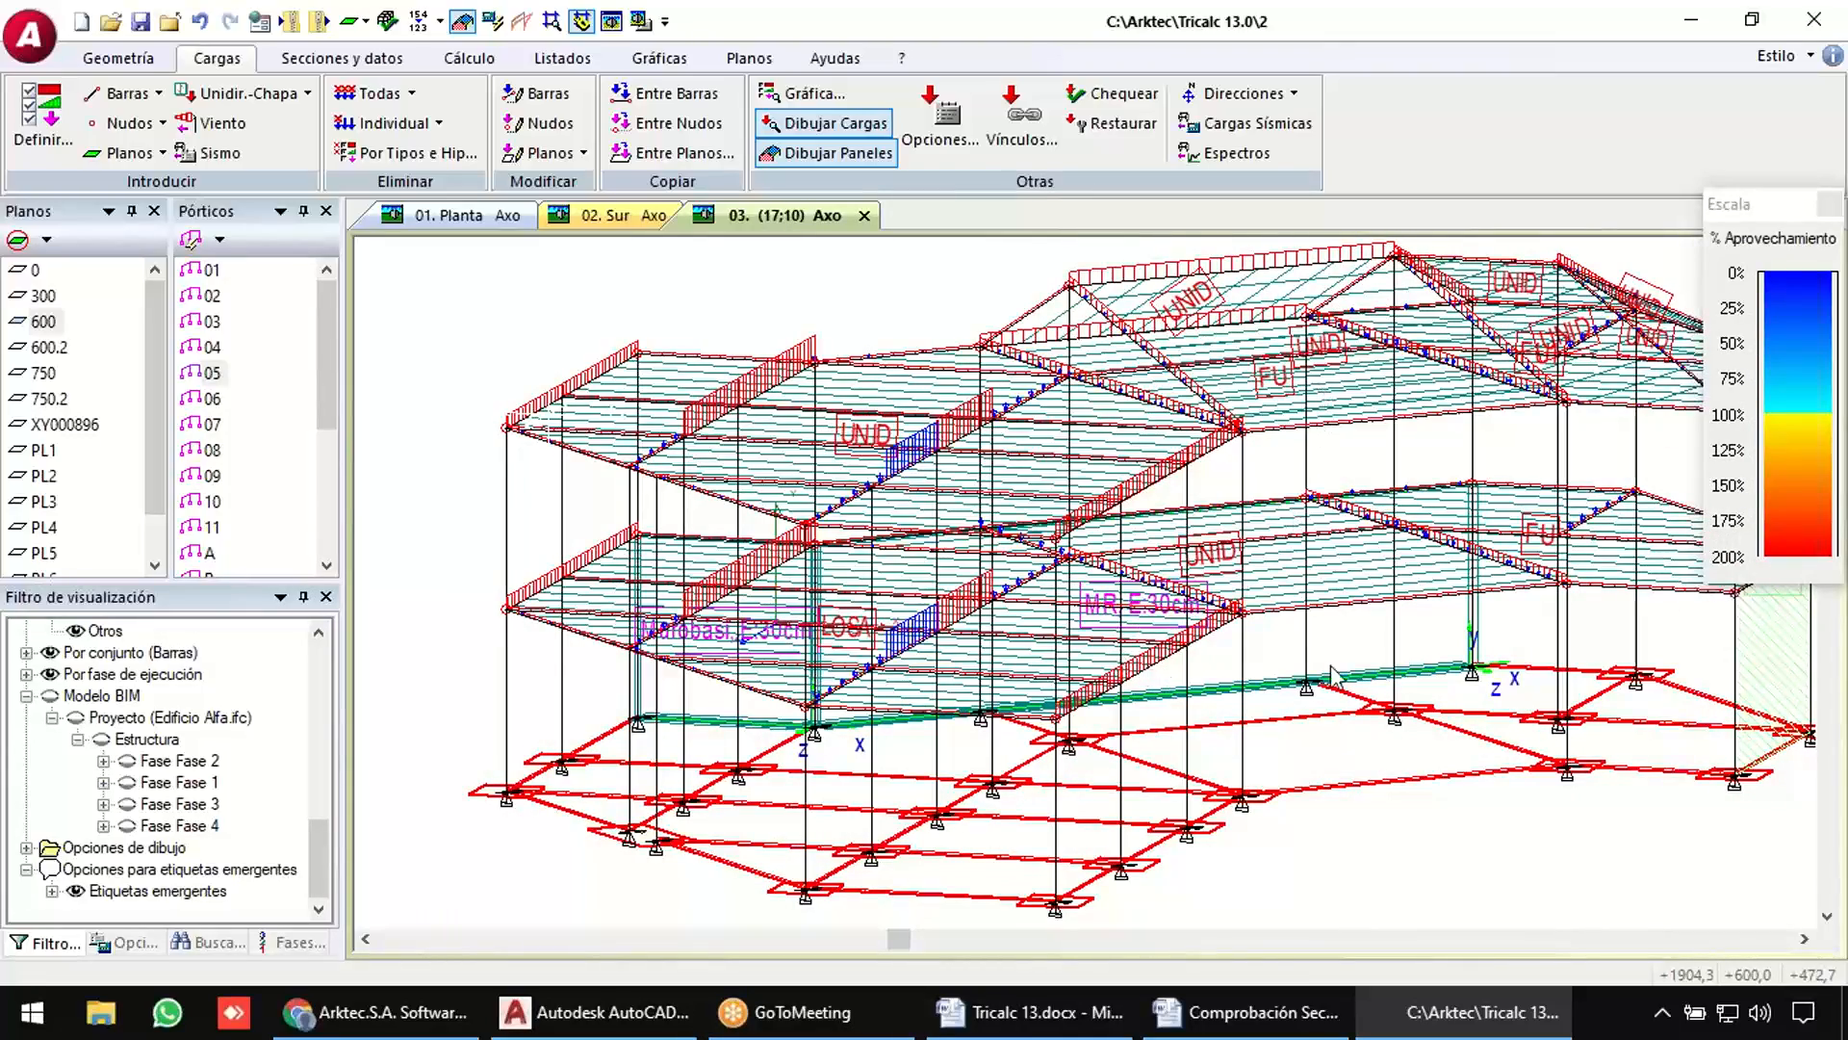
pyautogui.scroll(5, 1553, 618)
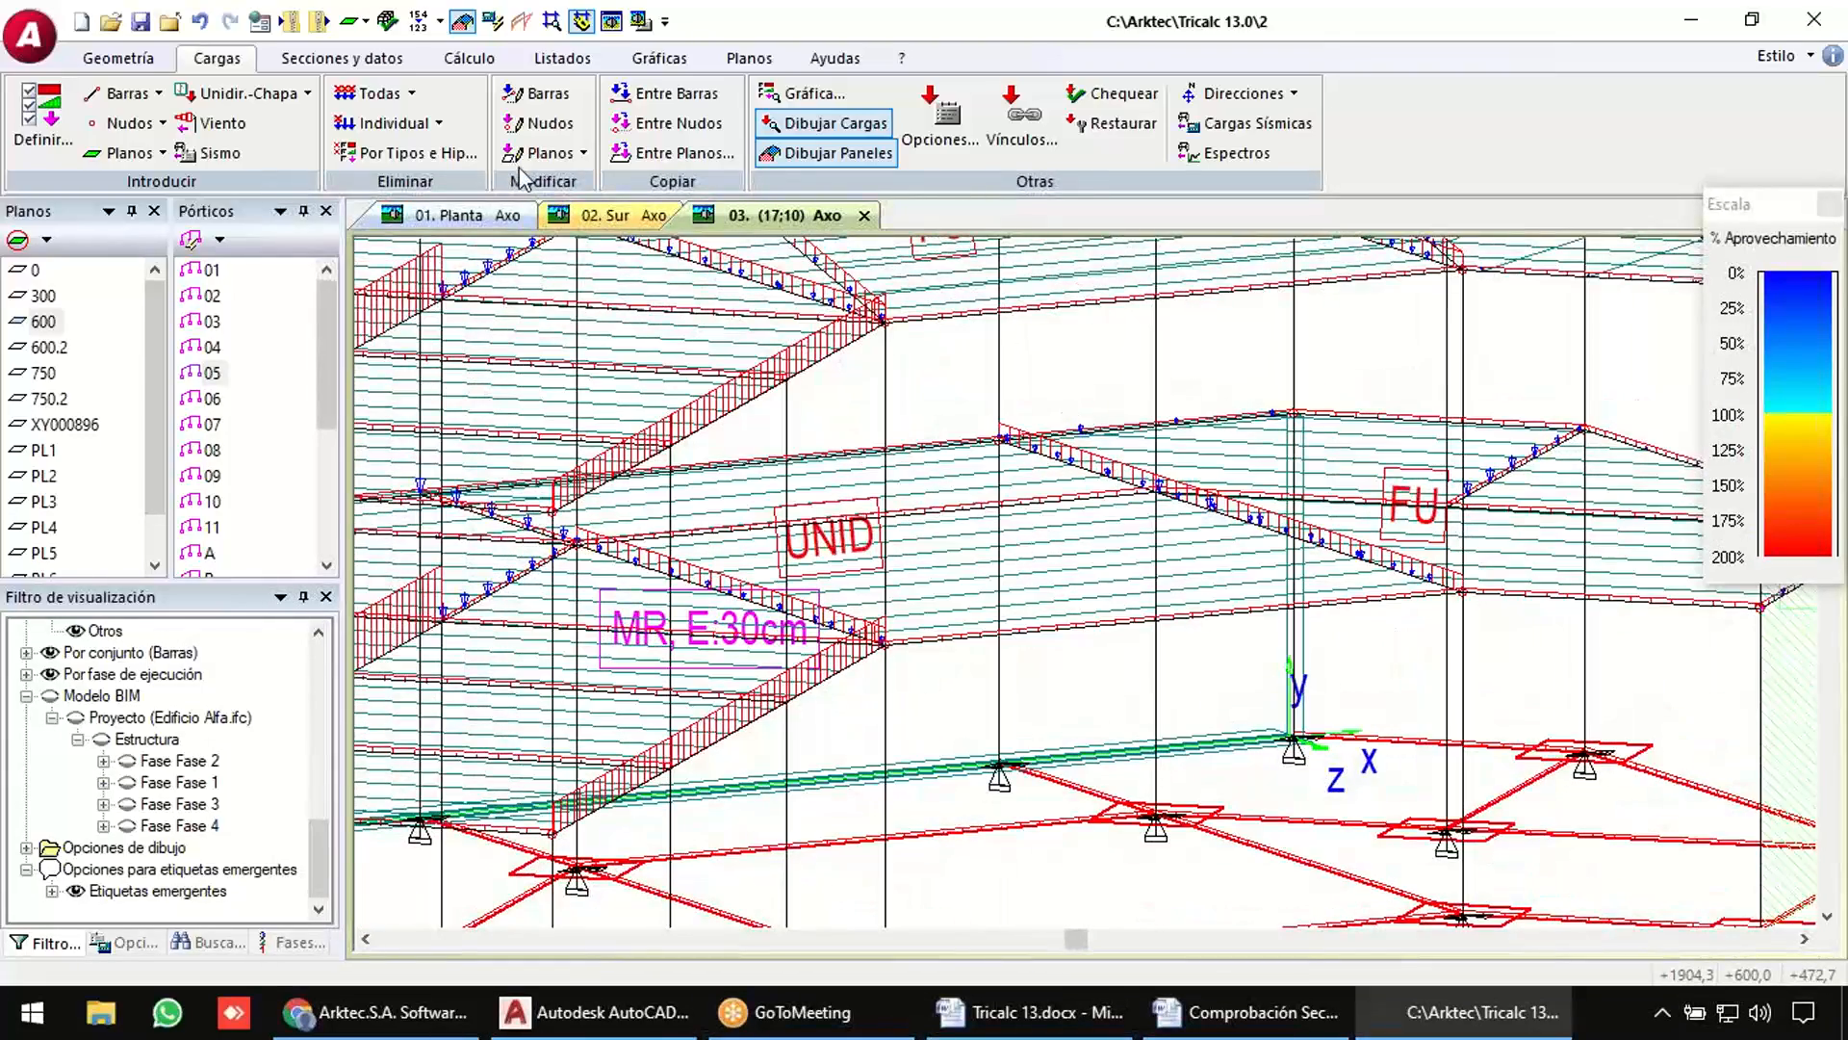
pyautogui.click(131, 94)
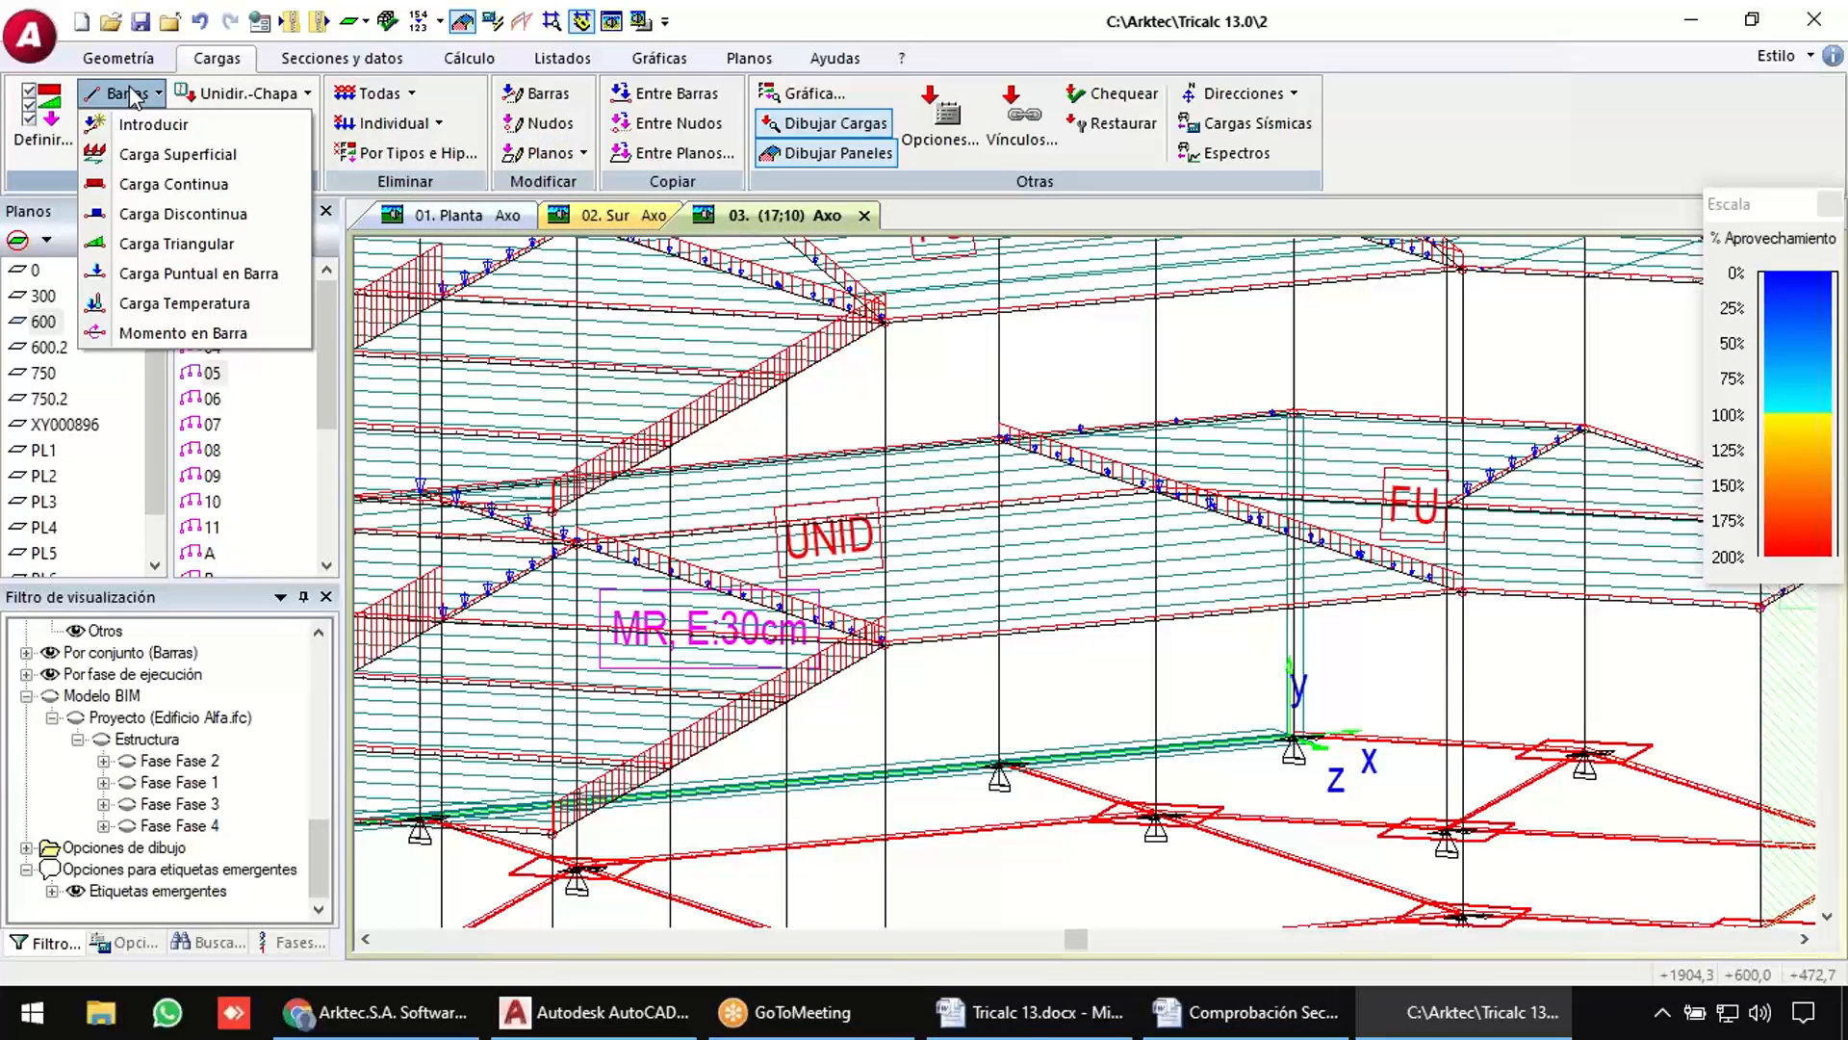
pyautogui.click(173, 184)
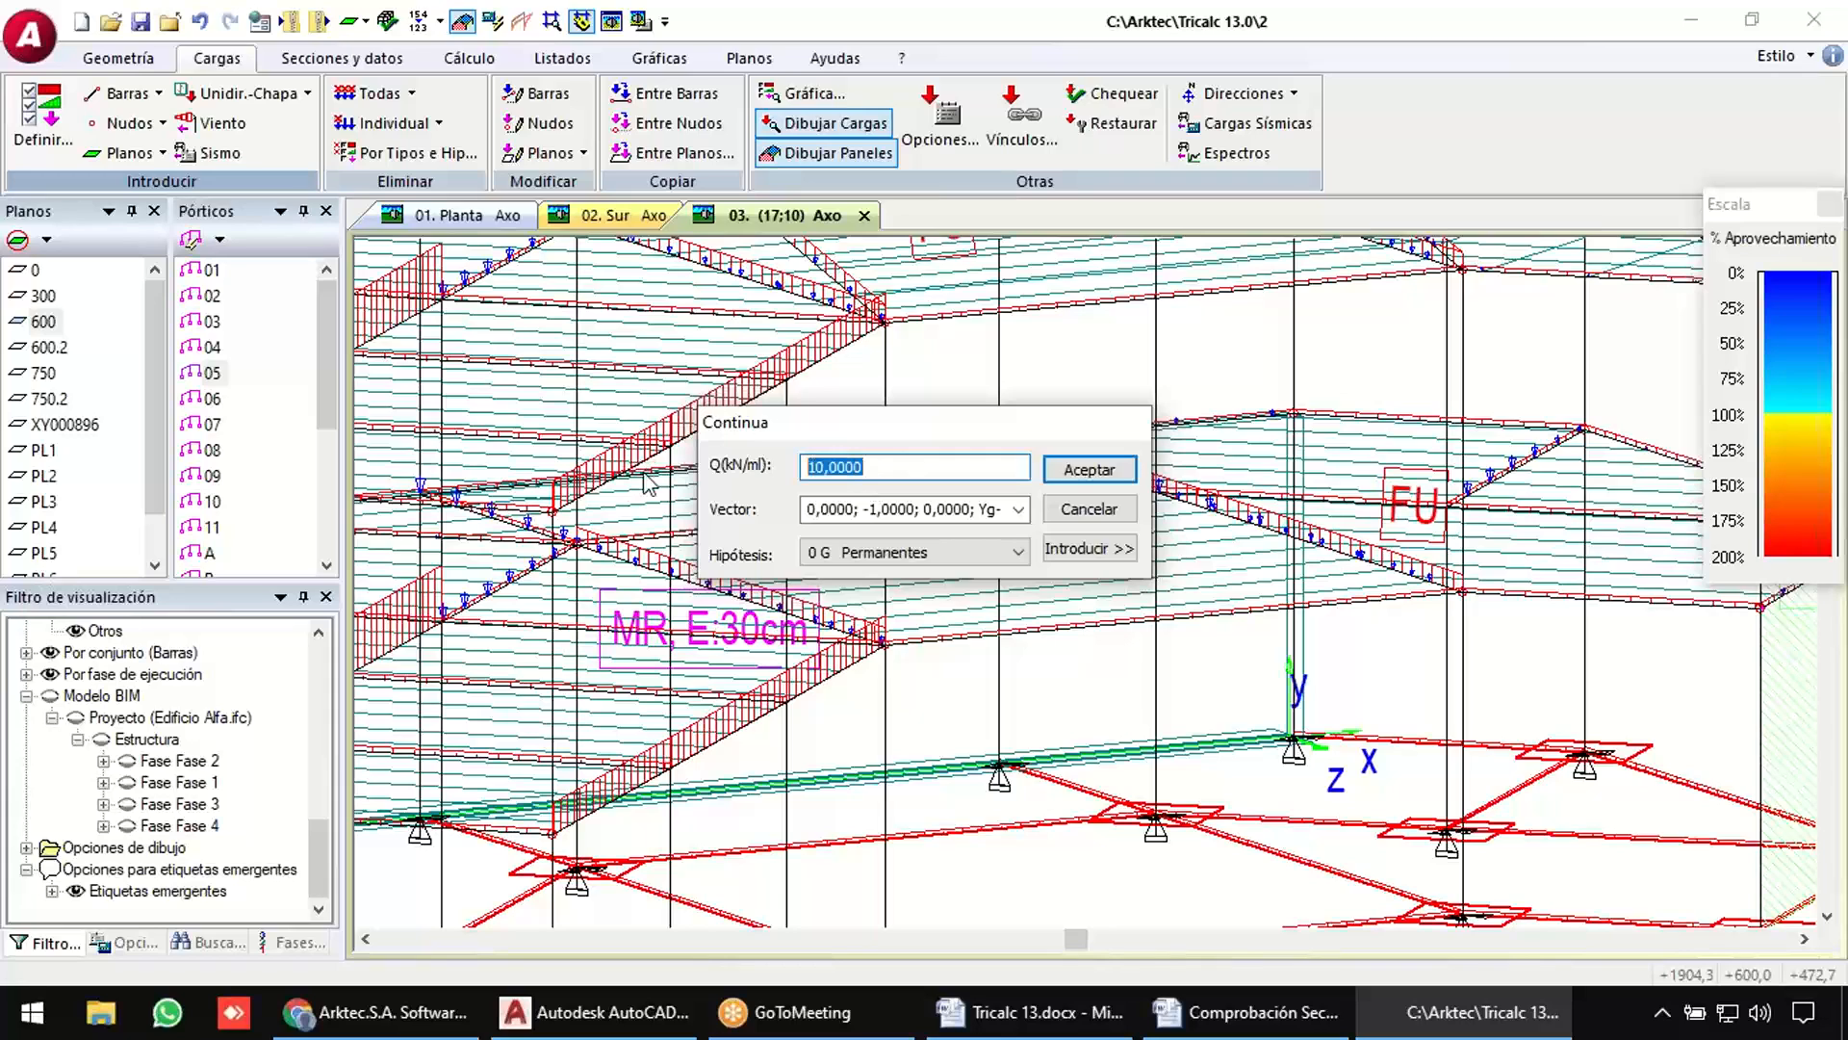
pyautogui.write('7')
pyautogui.click(1088, 549)
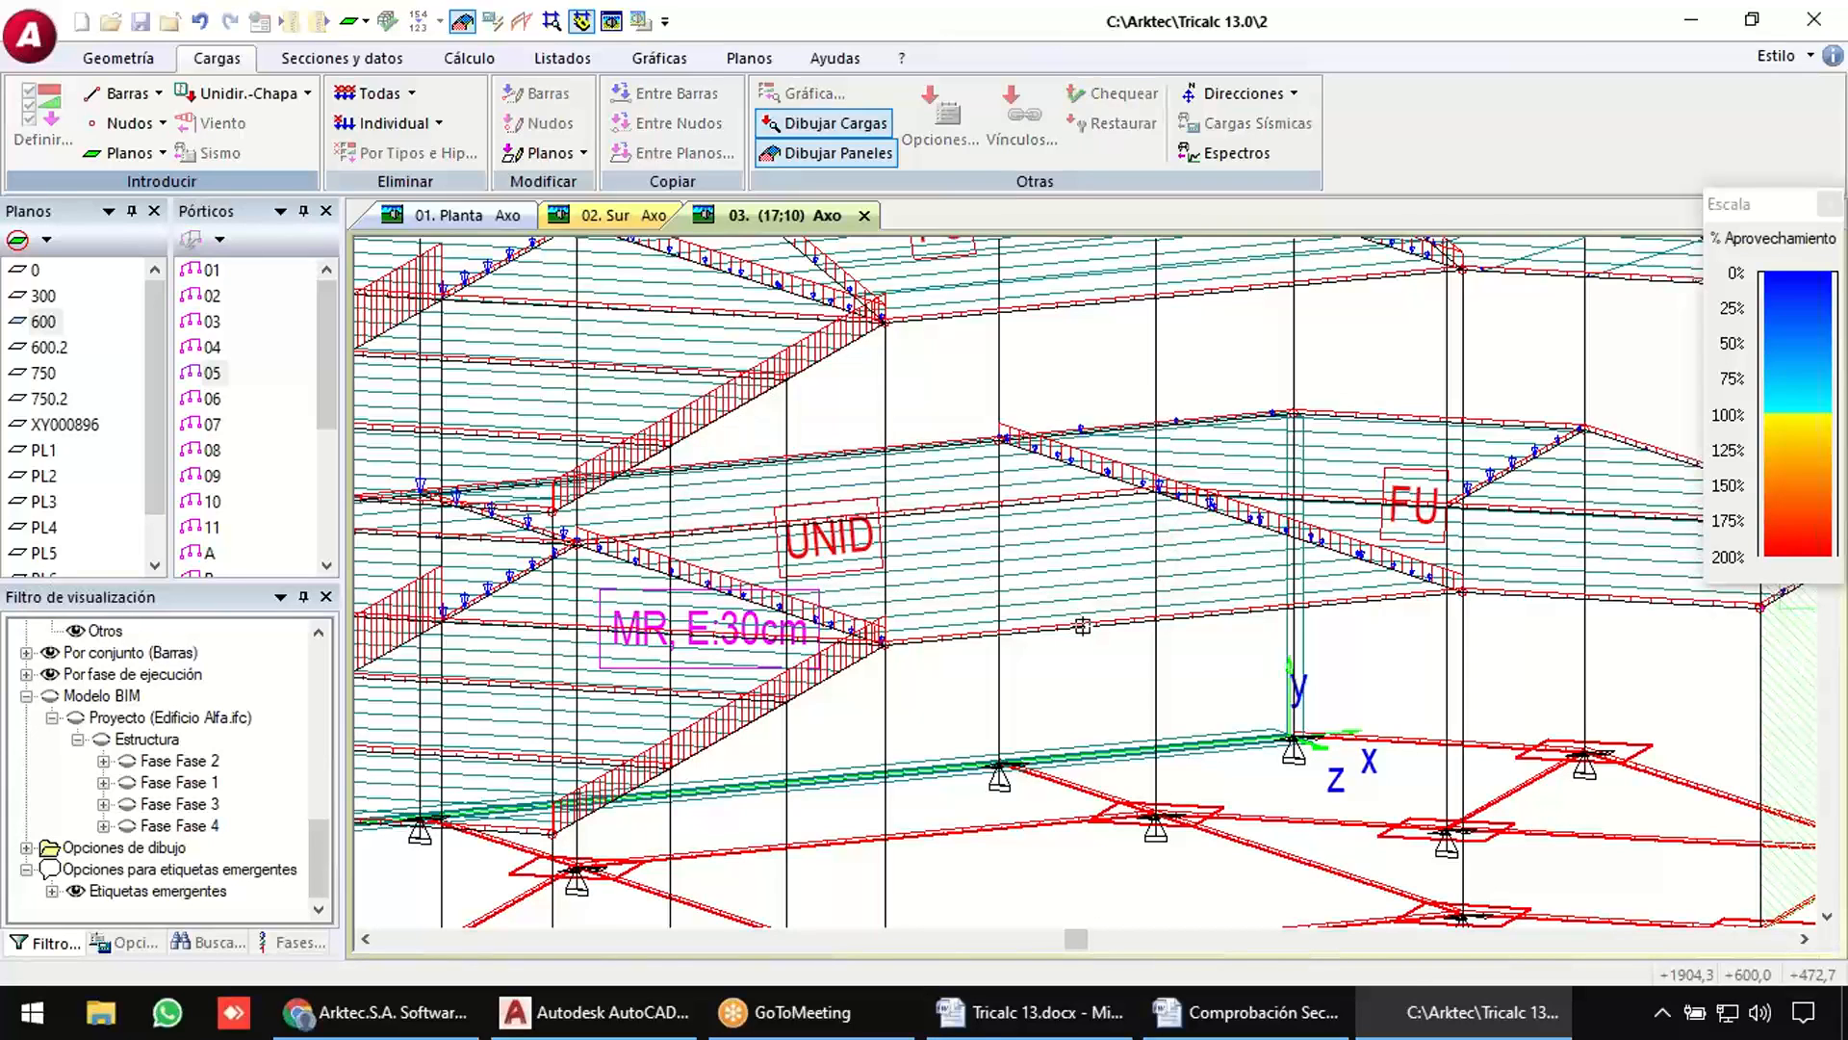
pyautogui.click(1082, 625)
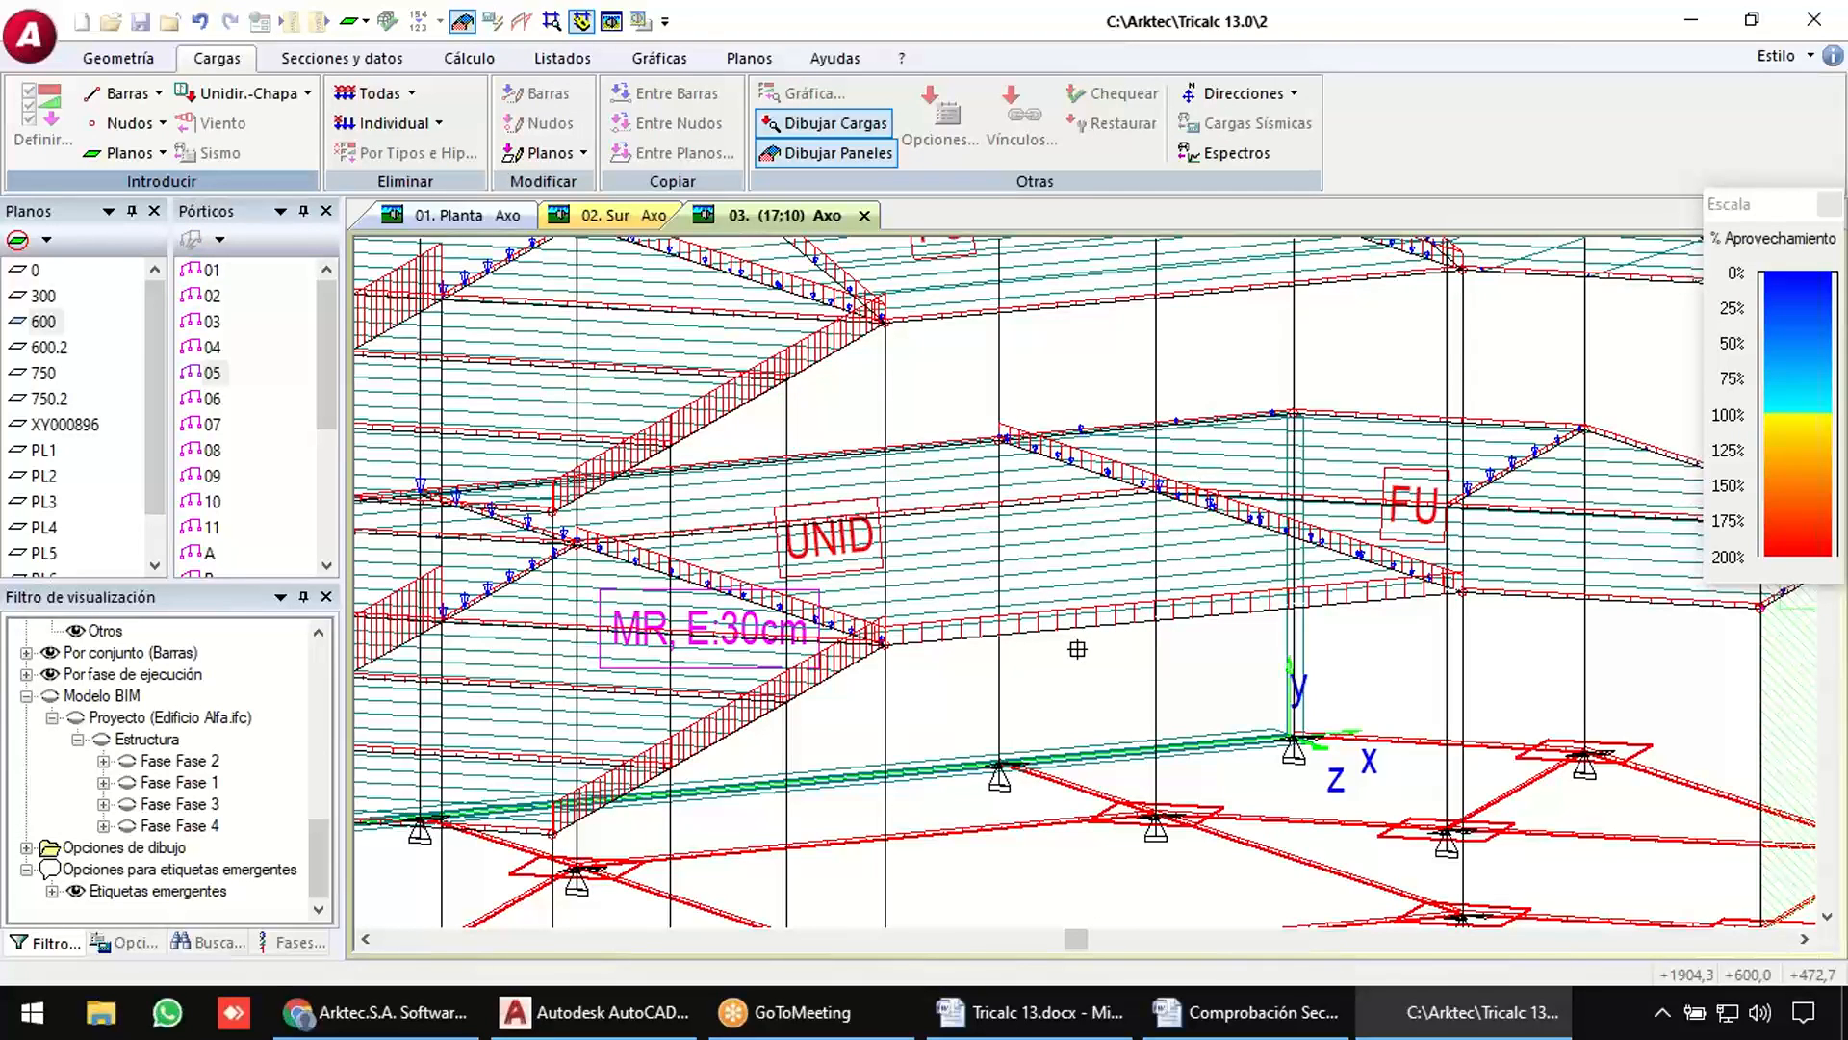
pyautogui.rightClick(1017, 630)
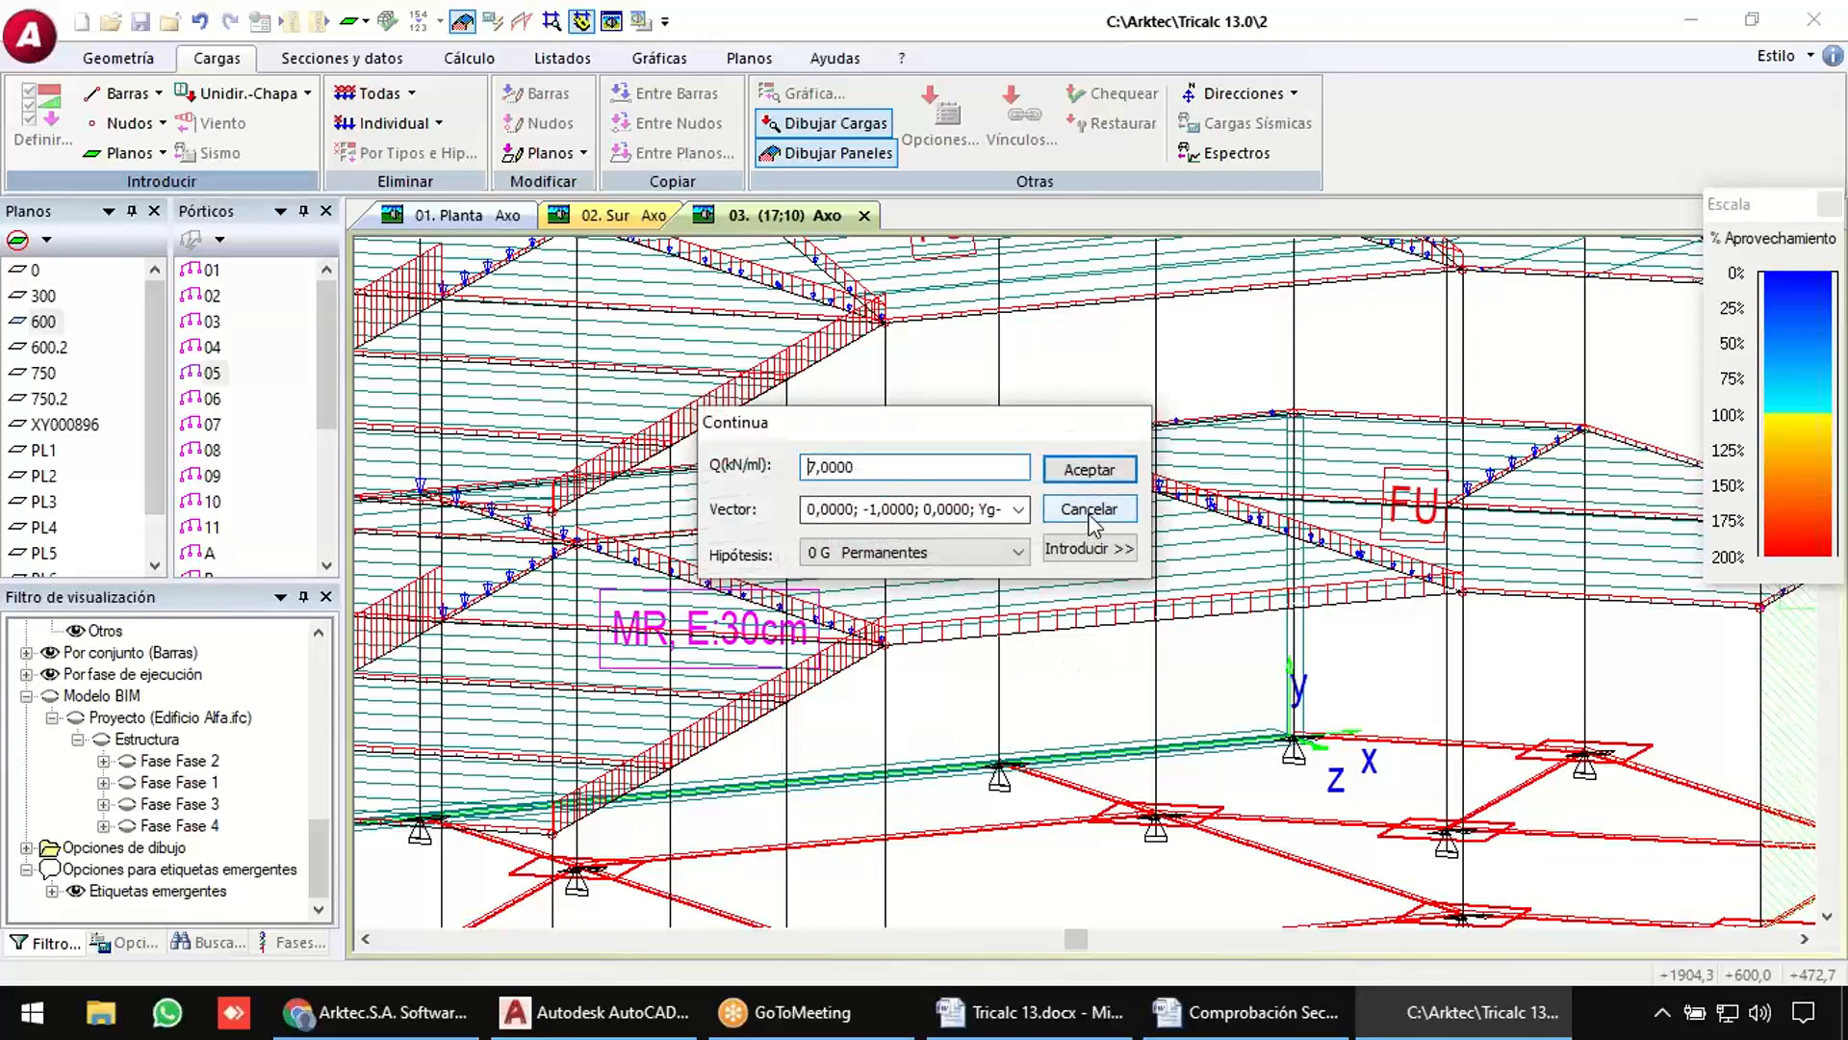
pyautogui.click(1091, 510)
pyautogui.click(123, 93)
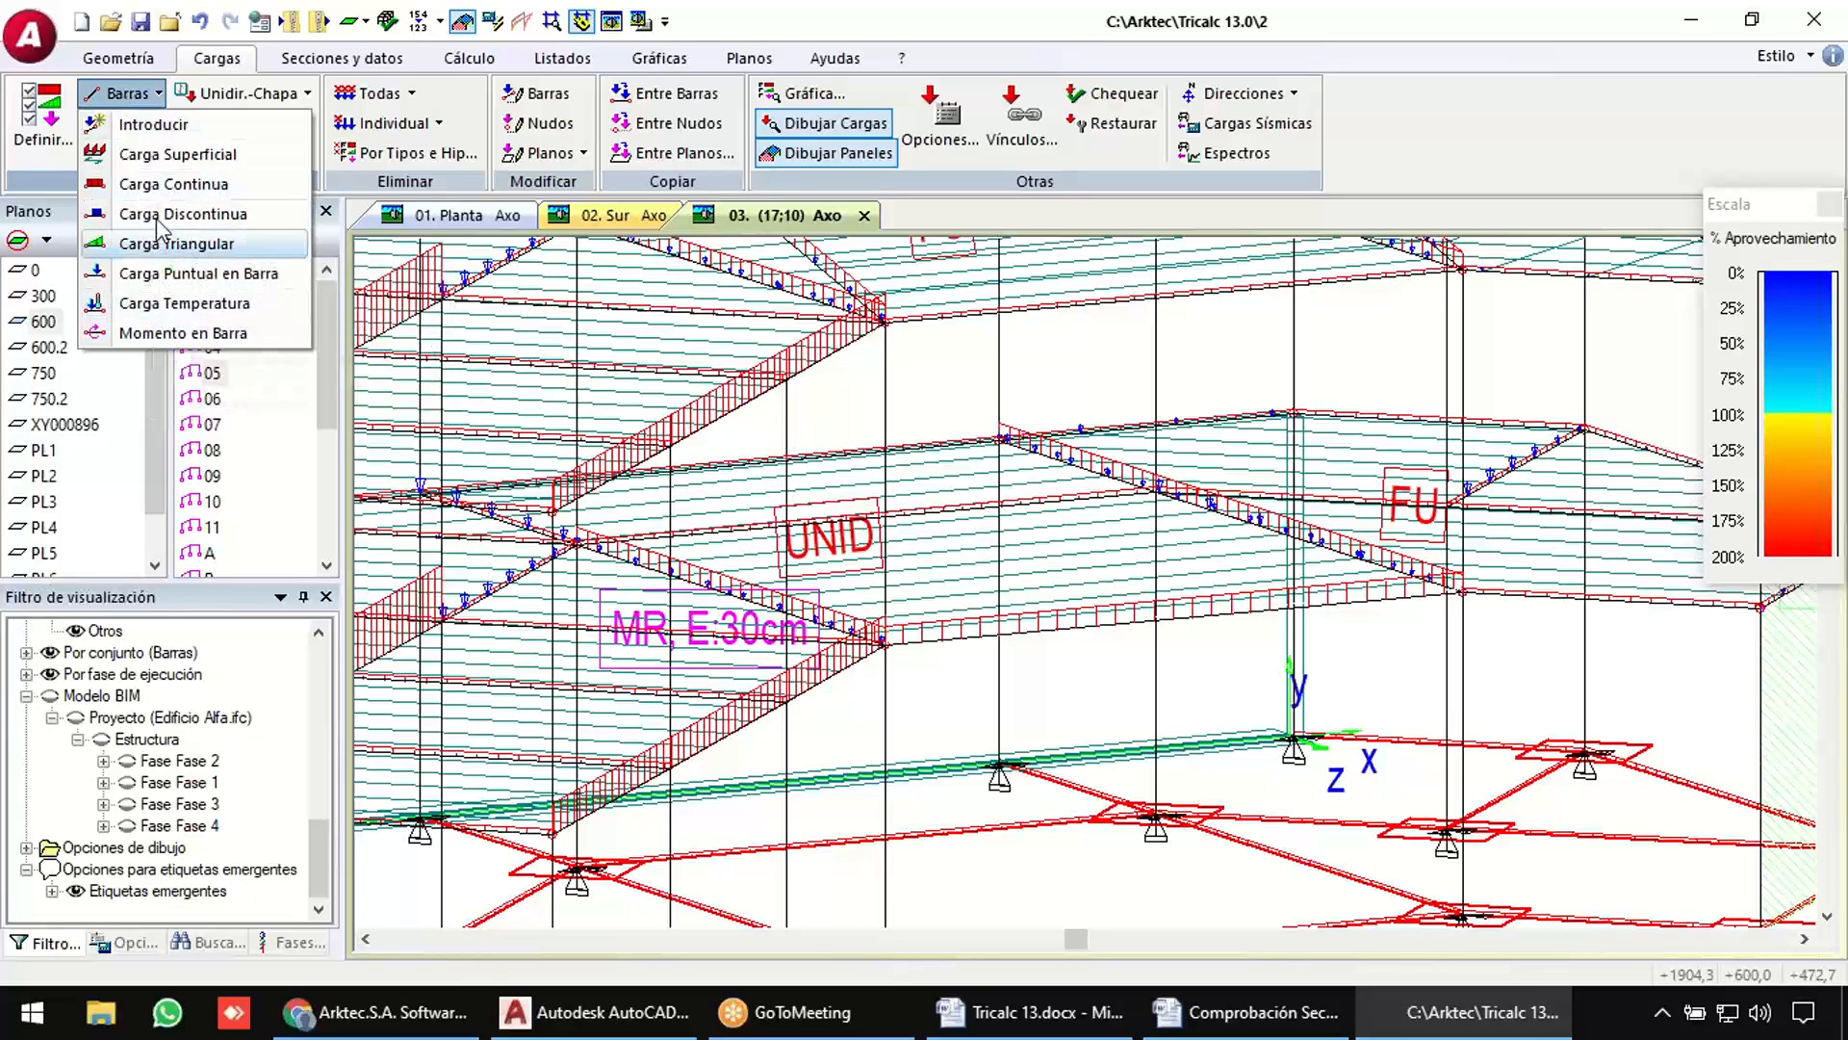
pyautogui.click(792, 13)
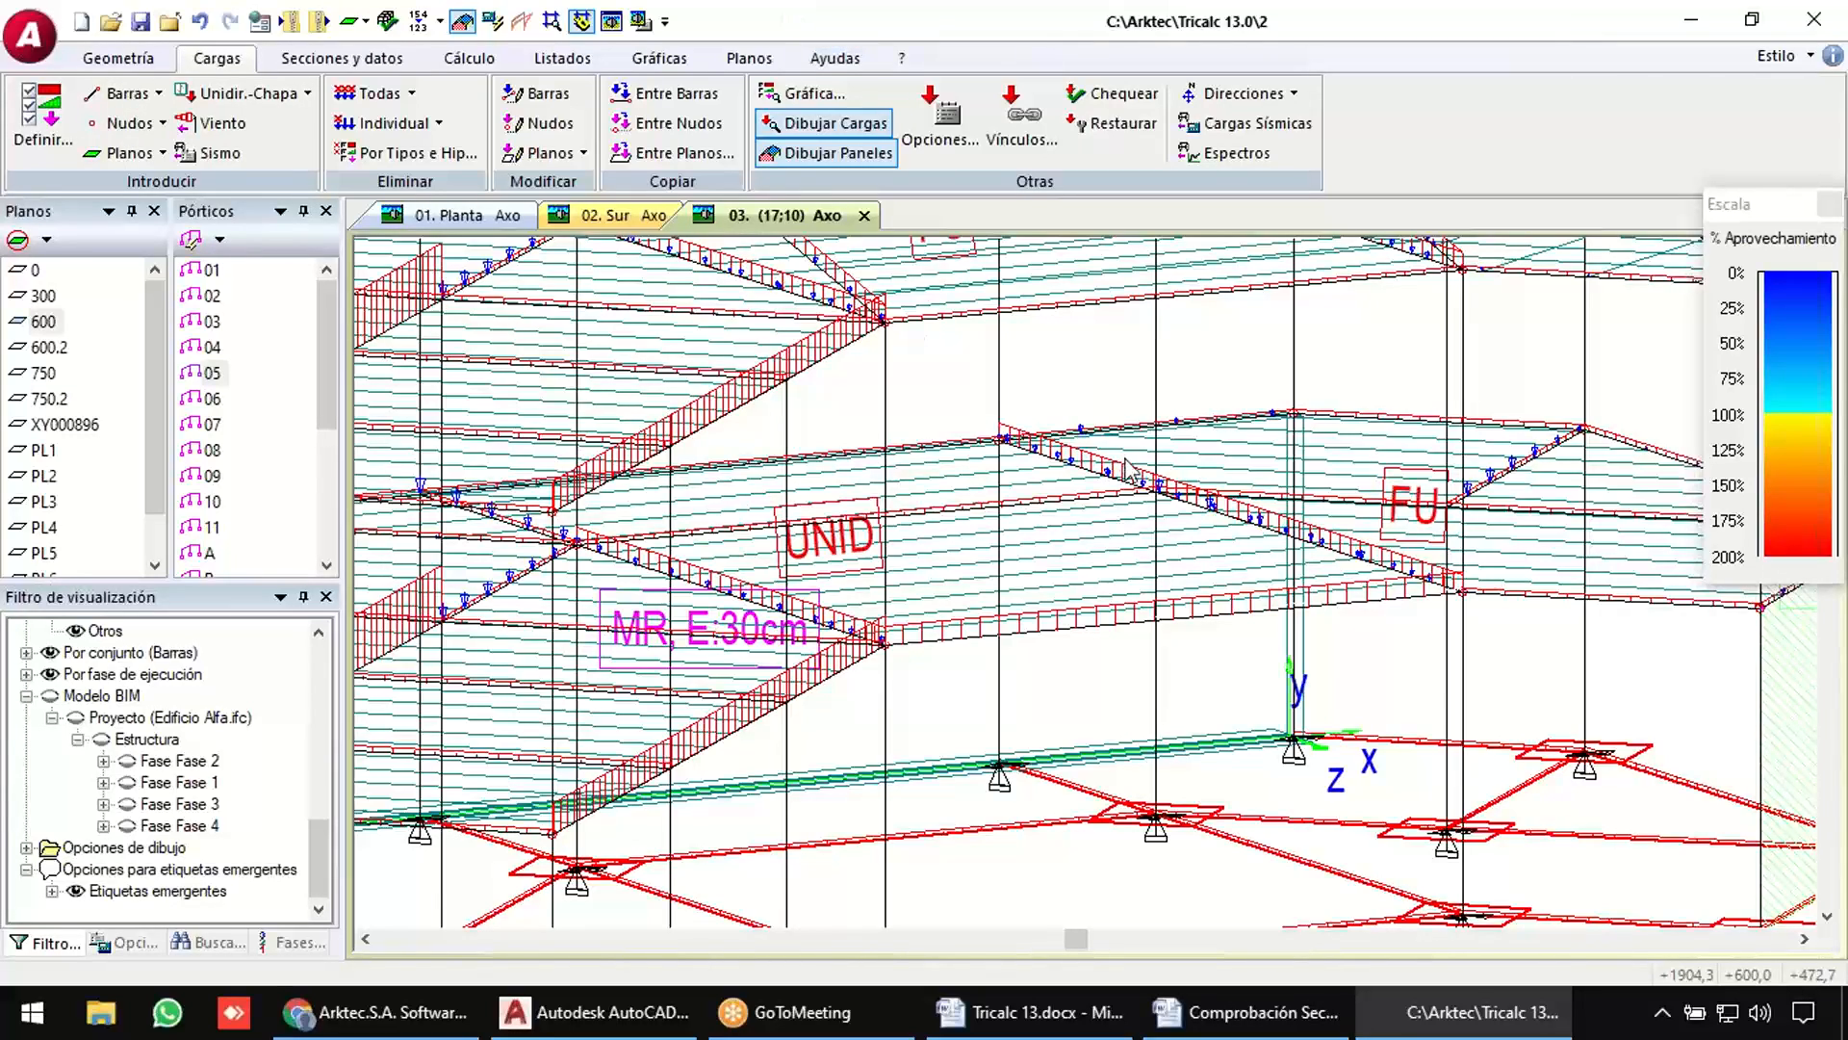
# Hide the loads and load panels and show the structure in rendered mode.
pyautogui.scroll(-5, 1128, 471)
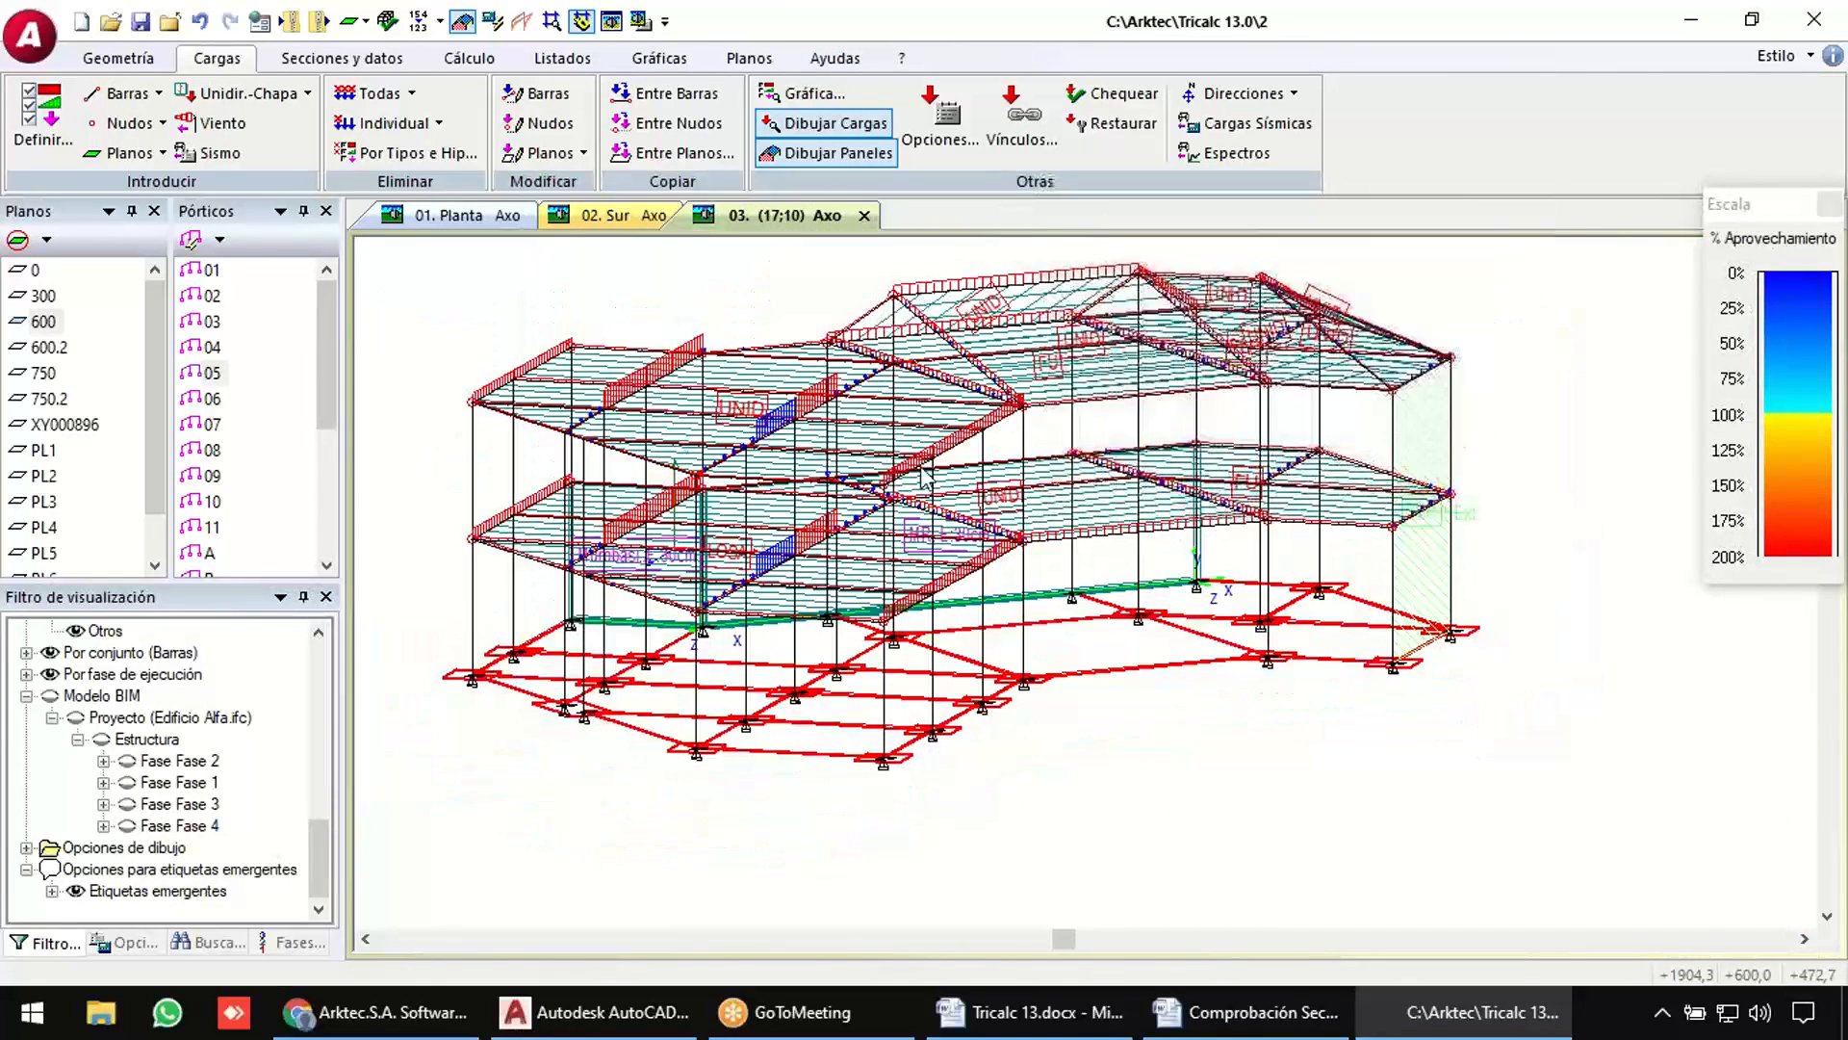
pyautogui.moveTo(892, 611); pyautogui.dragTo(872, 597, button='middle')
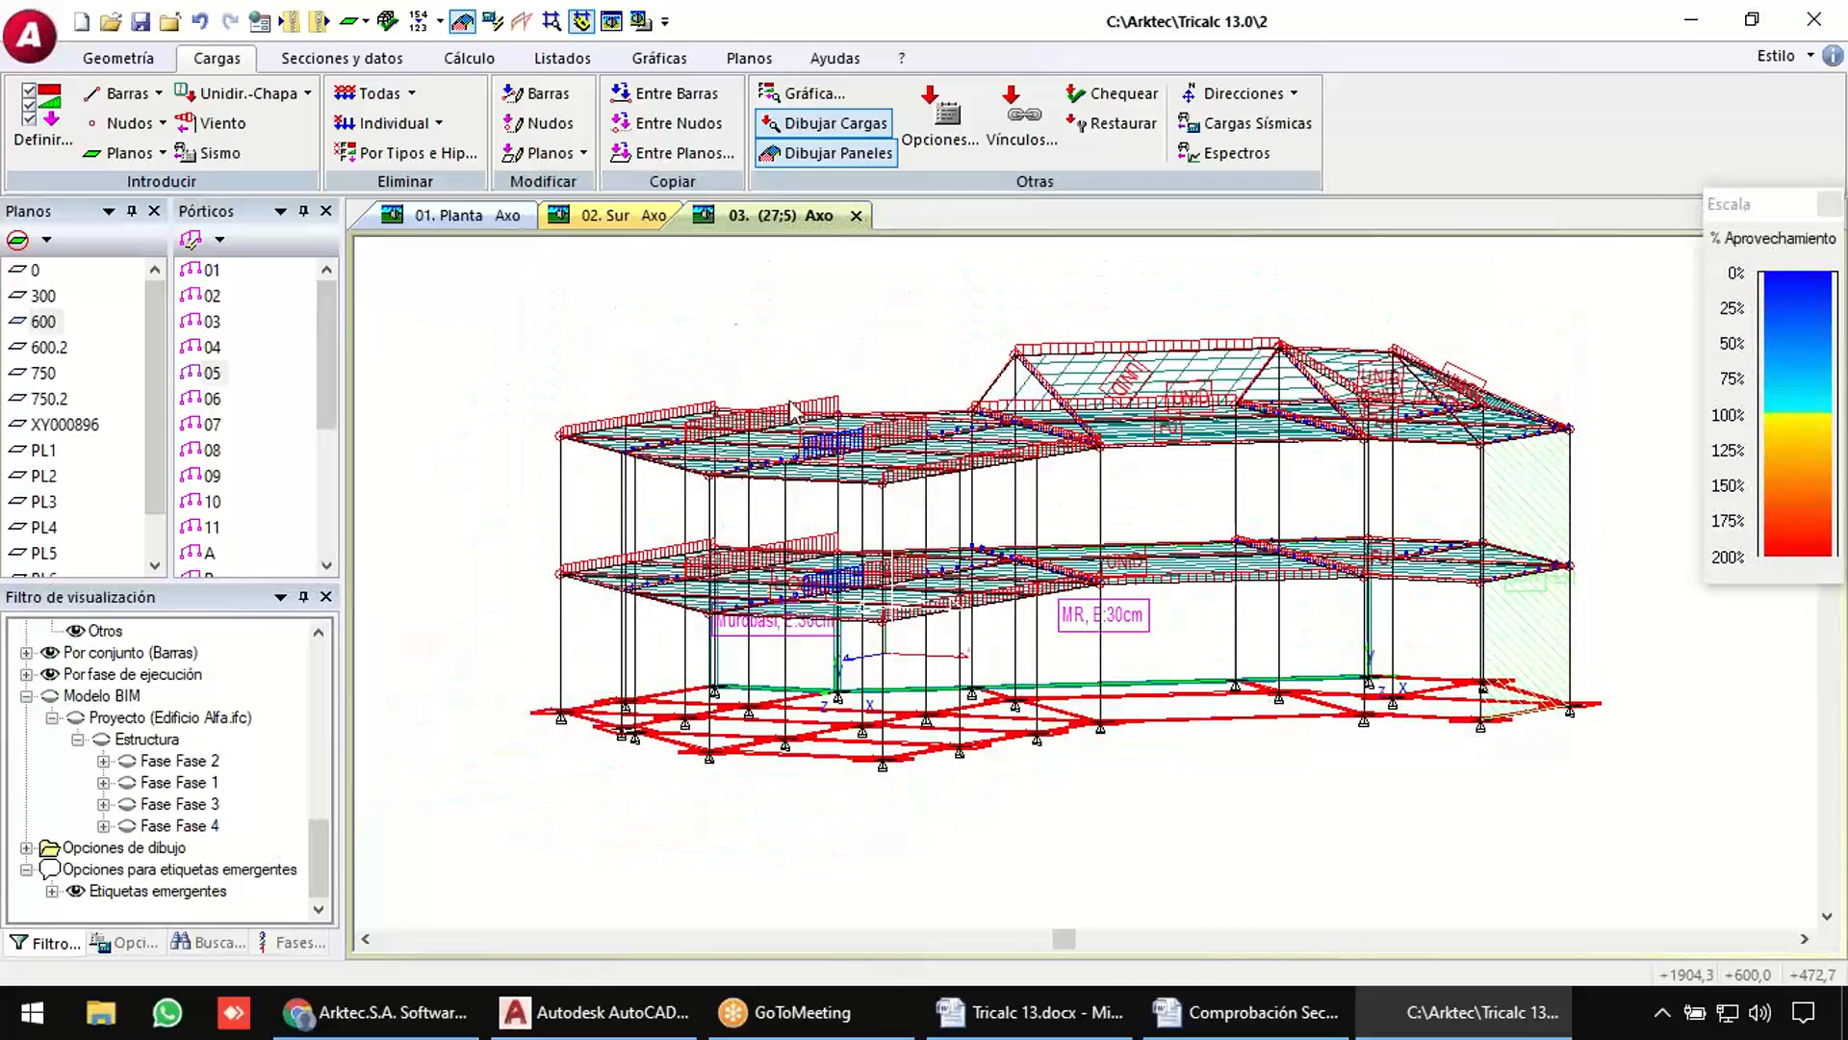
pyautogui.click(493, 21)
pyautogui.click(464, 23)
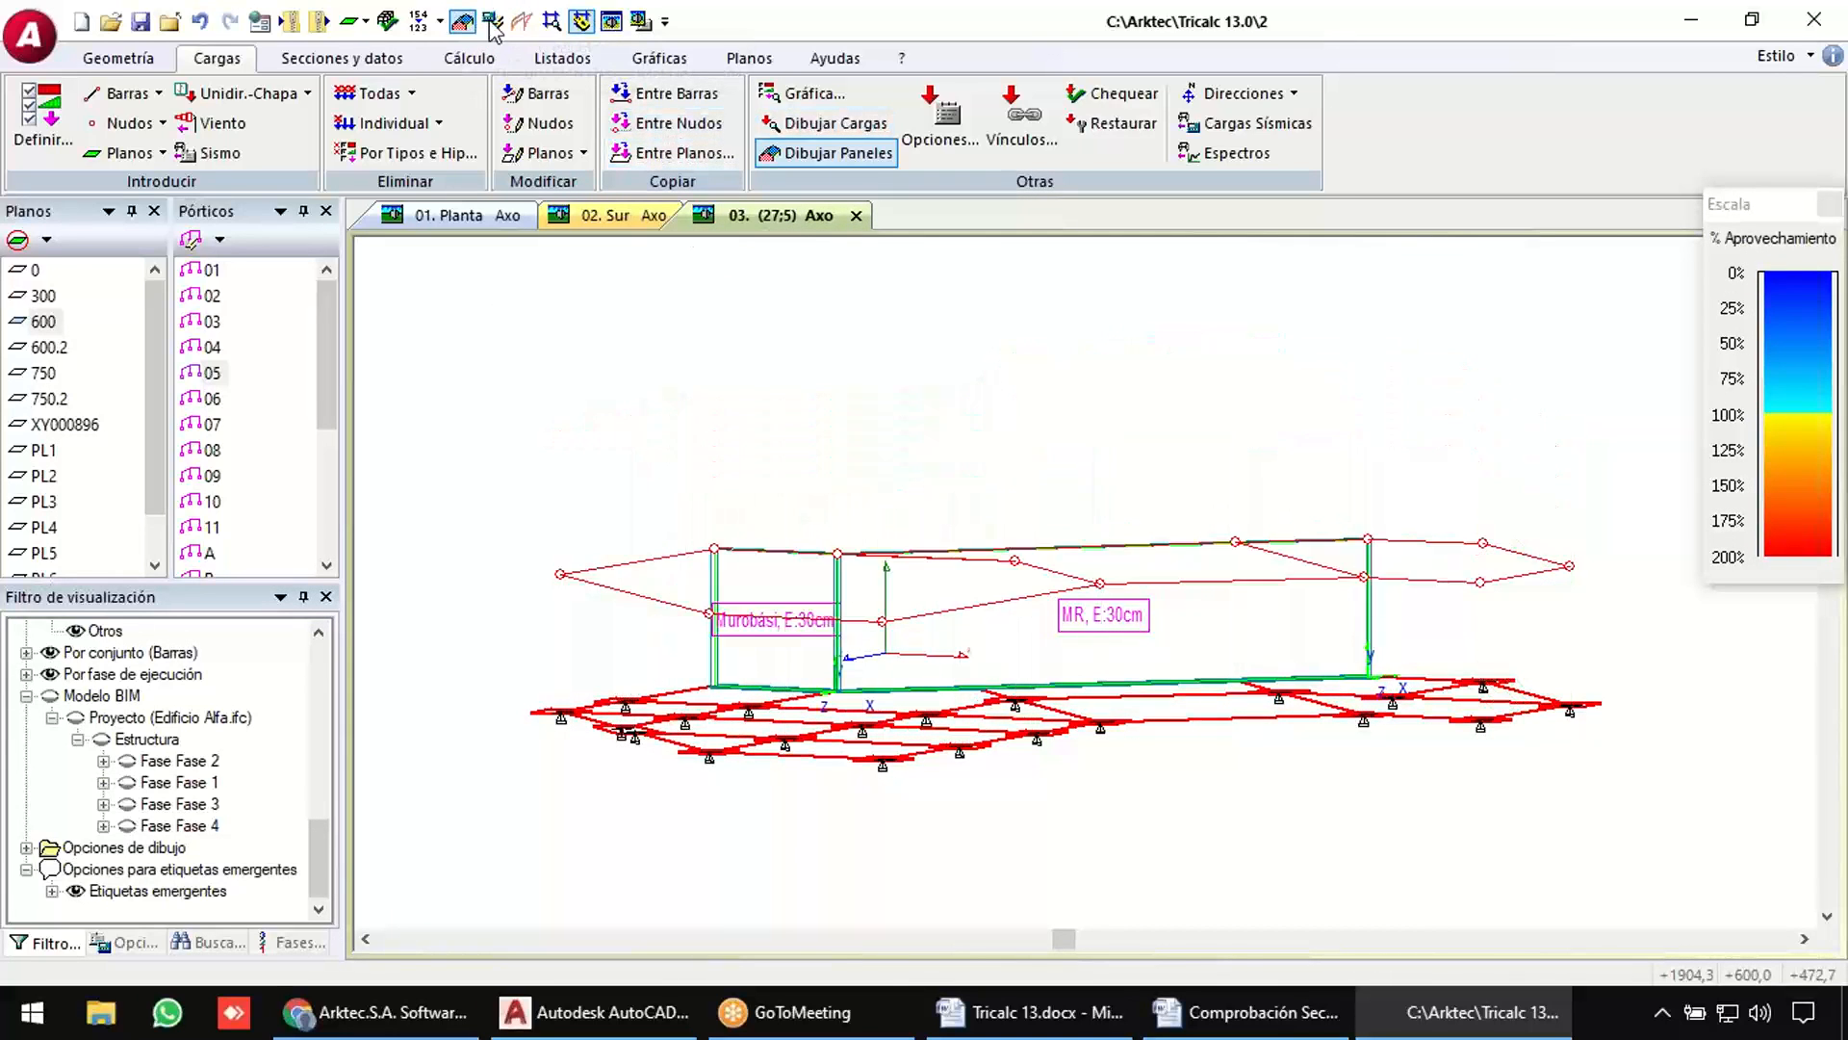
pyautogui.click(611, 21)
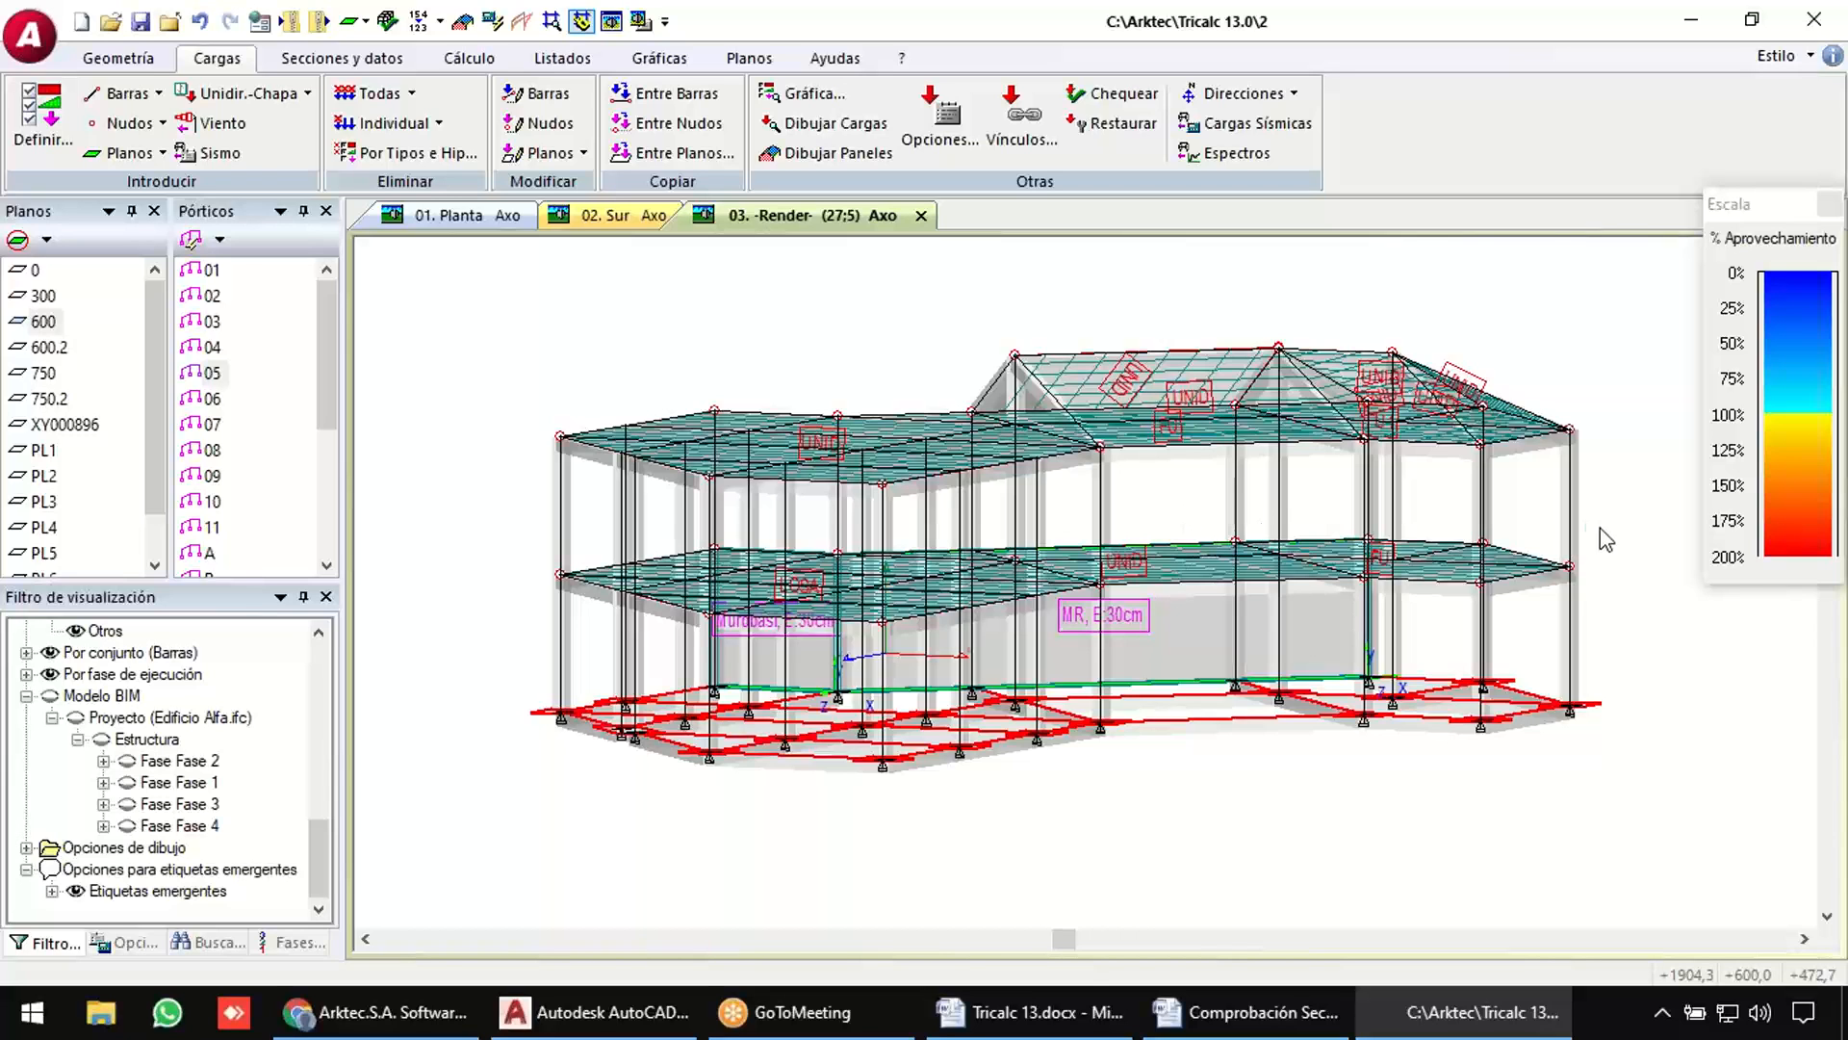
# Examine the rendered building from several angles, ending with a close look at the LOSA and UNID slabs.
pyautogui.scroll(2, 1600, 527)
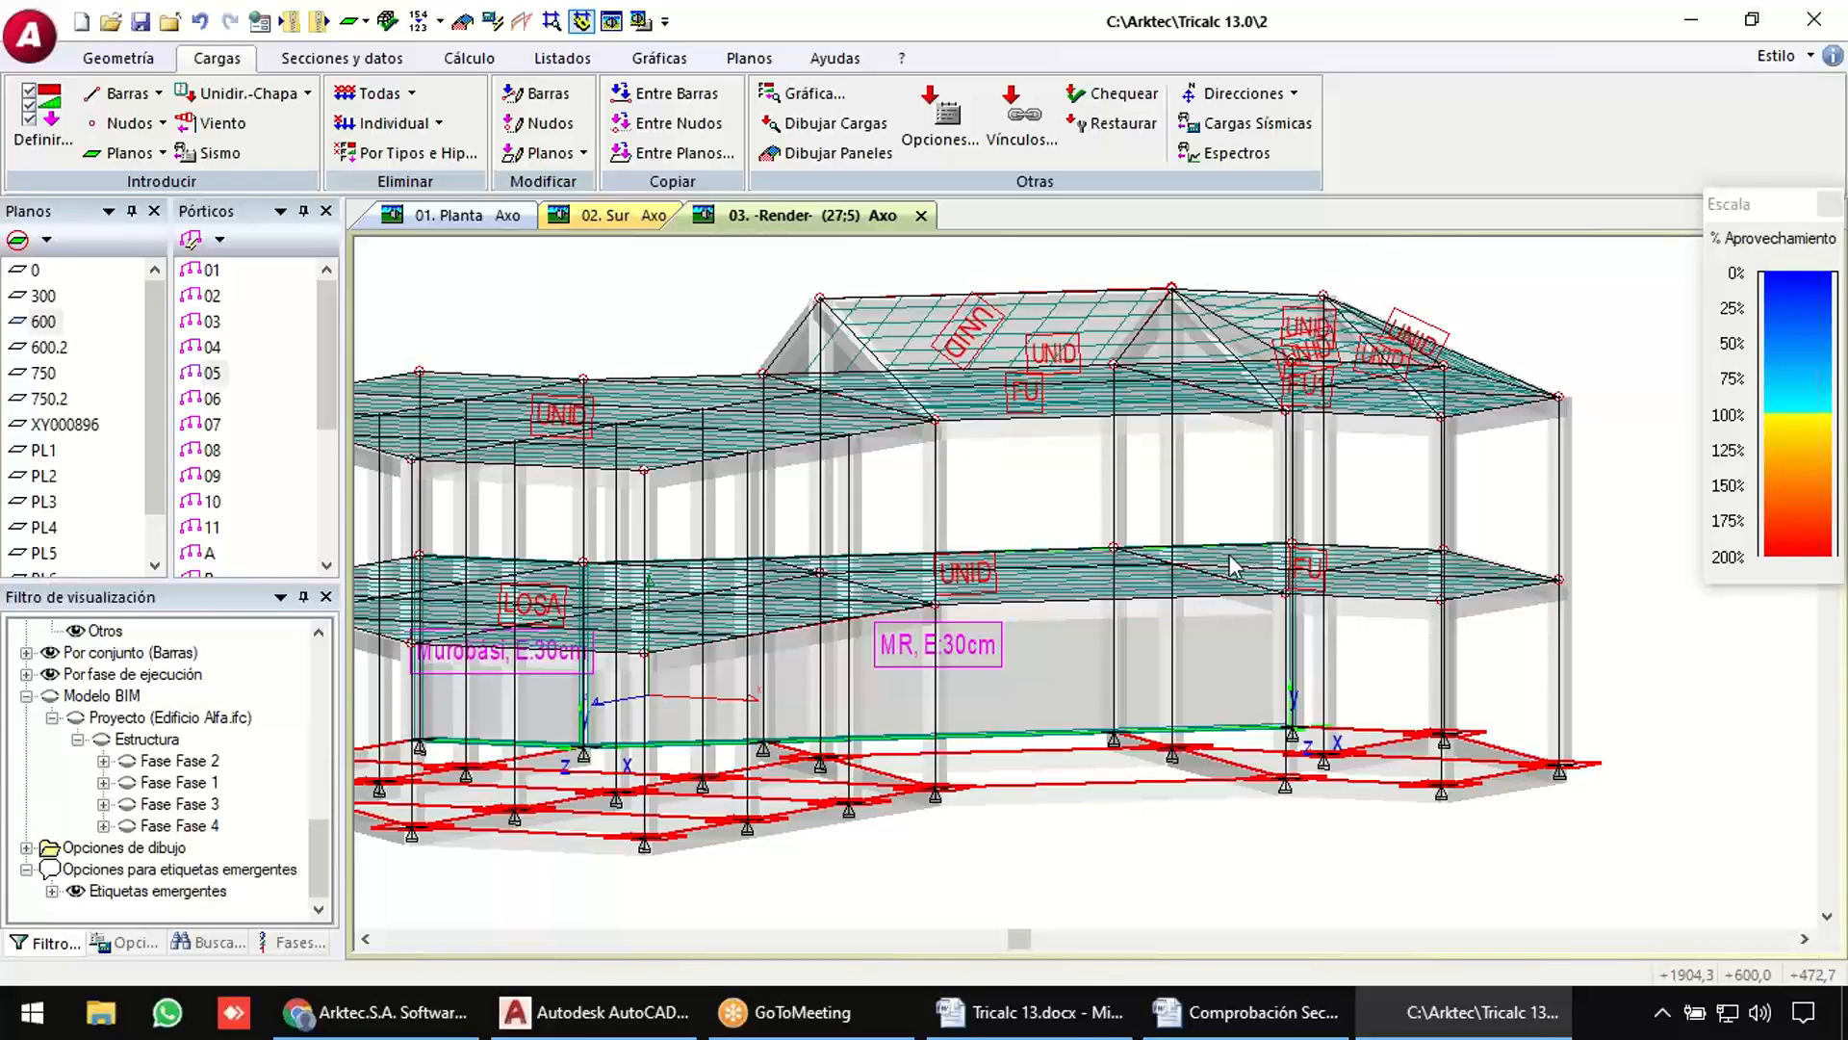
pyautogui.moveTo(710, 606); pyautogui.dragTo(991, 596, button='middle')
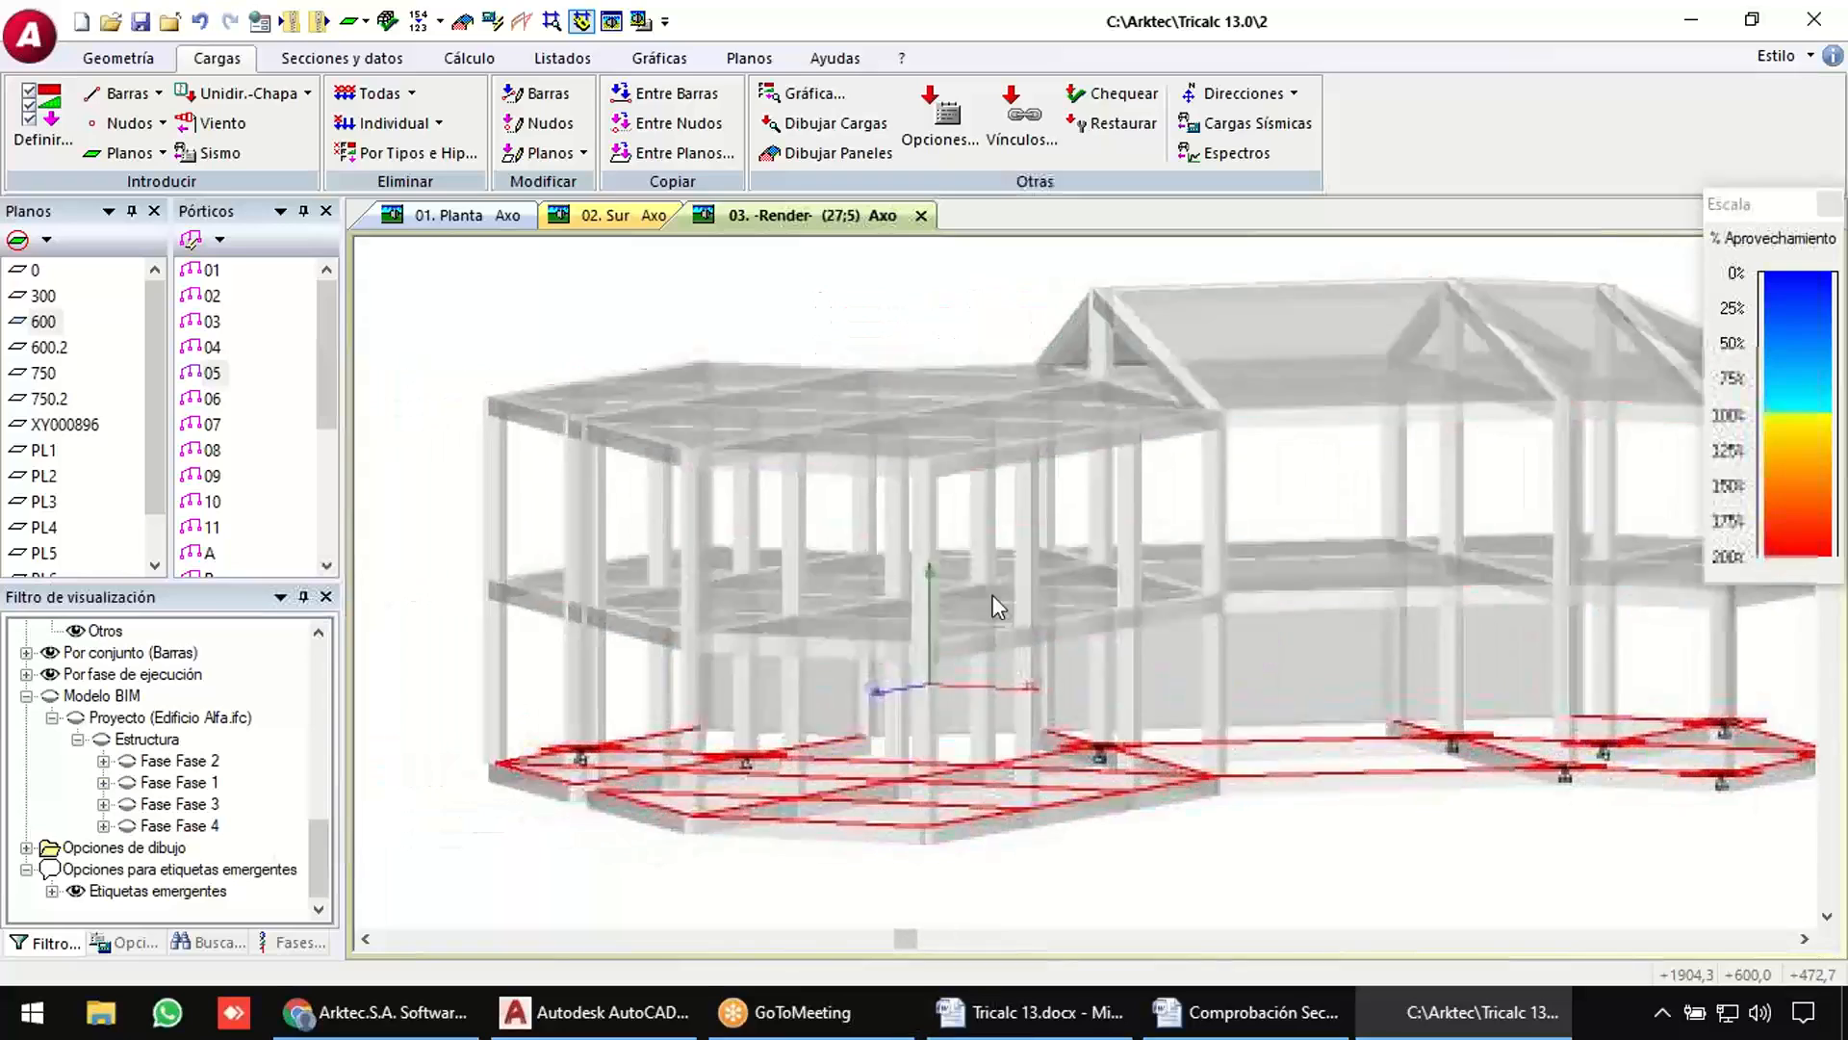
pyautogui.moveTo(809, 563)
pyautogui.keyDown('shift'); pyautogui.mouseDown(button='middle')
pyautogui.moveTo(838, 560)
pyautogui.moveTo(729, 551)
pyautogui.mouseUp(button='middle'); pyautogui.keyUp('shift')
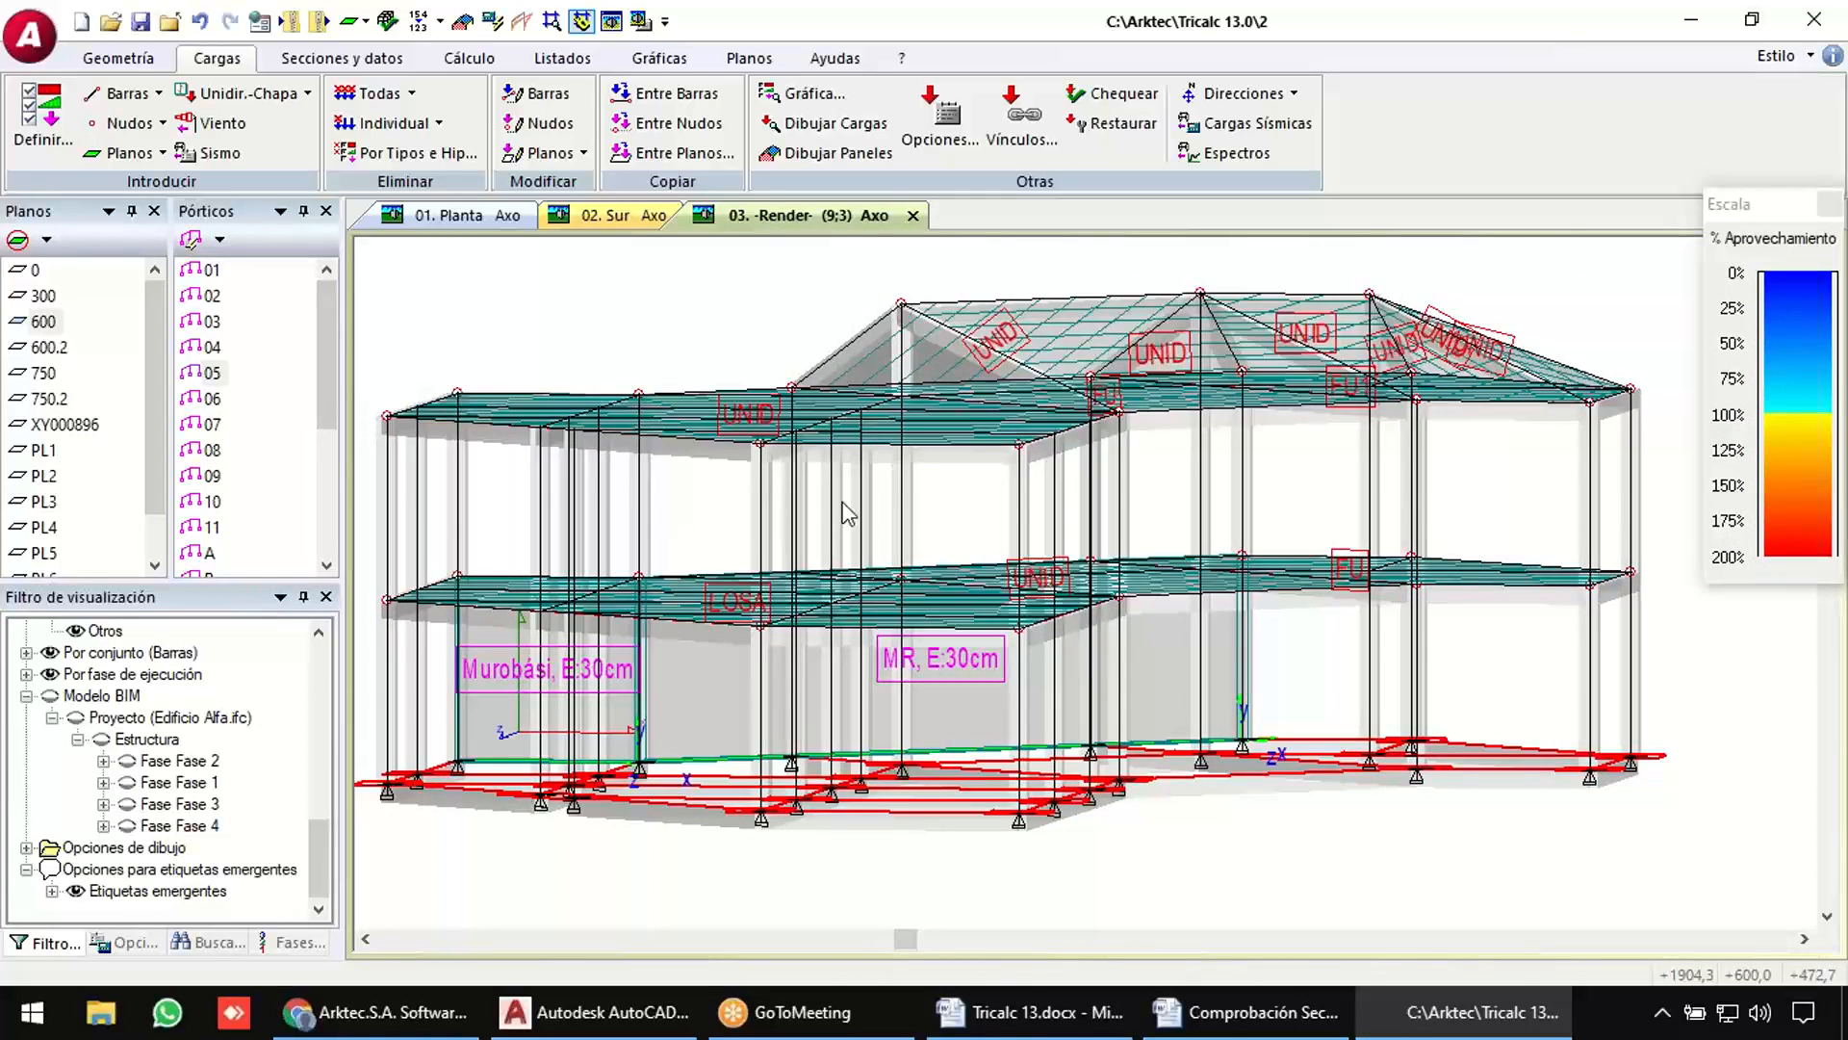
pyautogui.moveTo(892, 520)
pyautogui.keyDown('shift'); pyautogui.mouseDown(button='middle')
pyautogui.moveTo(896, 504)
pyautogui.moveTo(867, 510)
pyautogui.moveTo(928, 515)
pyautogui.moveTo(648, 516)
pyautogui.moveTo(869, 510)
pyautogui.mouseUp(button='middle'); pyautogui.keyUp('shift')
pyautogui.scroll(6, 900, 481)
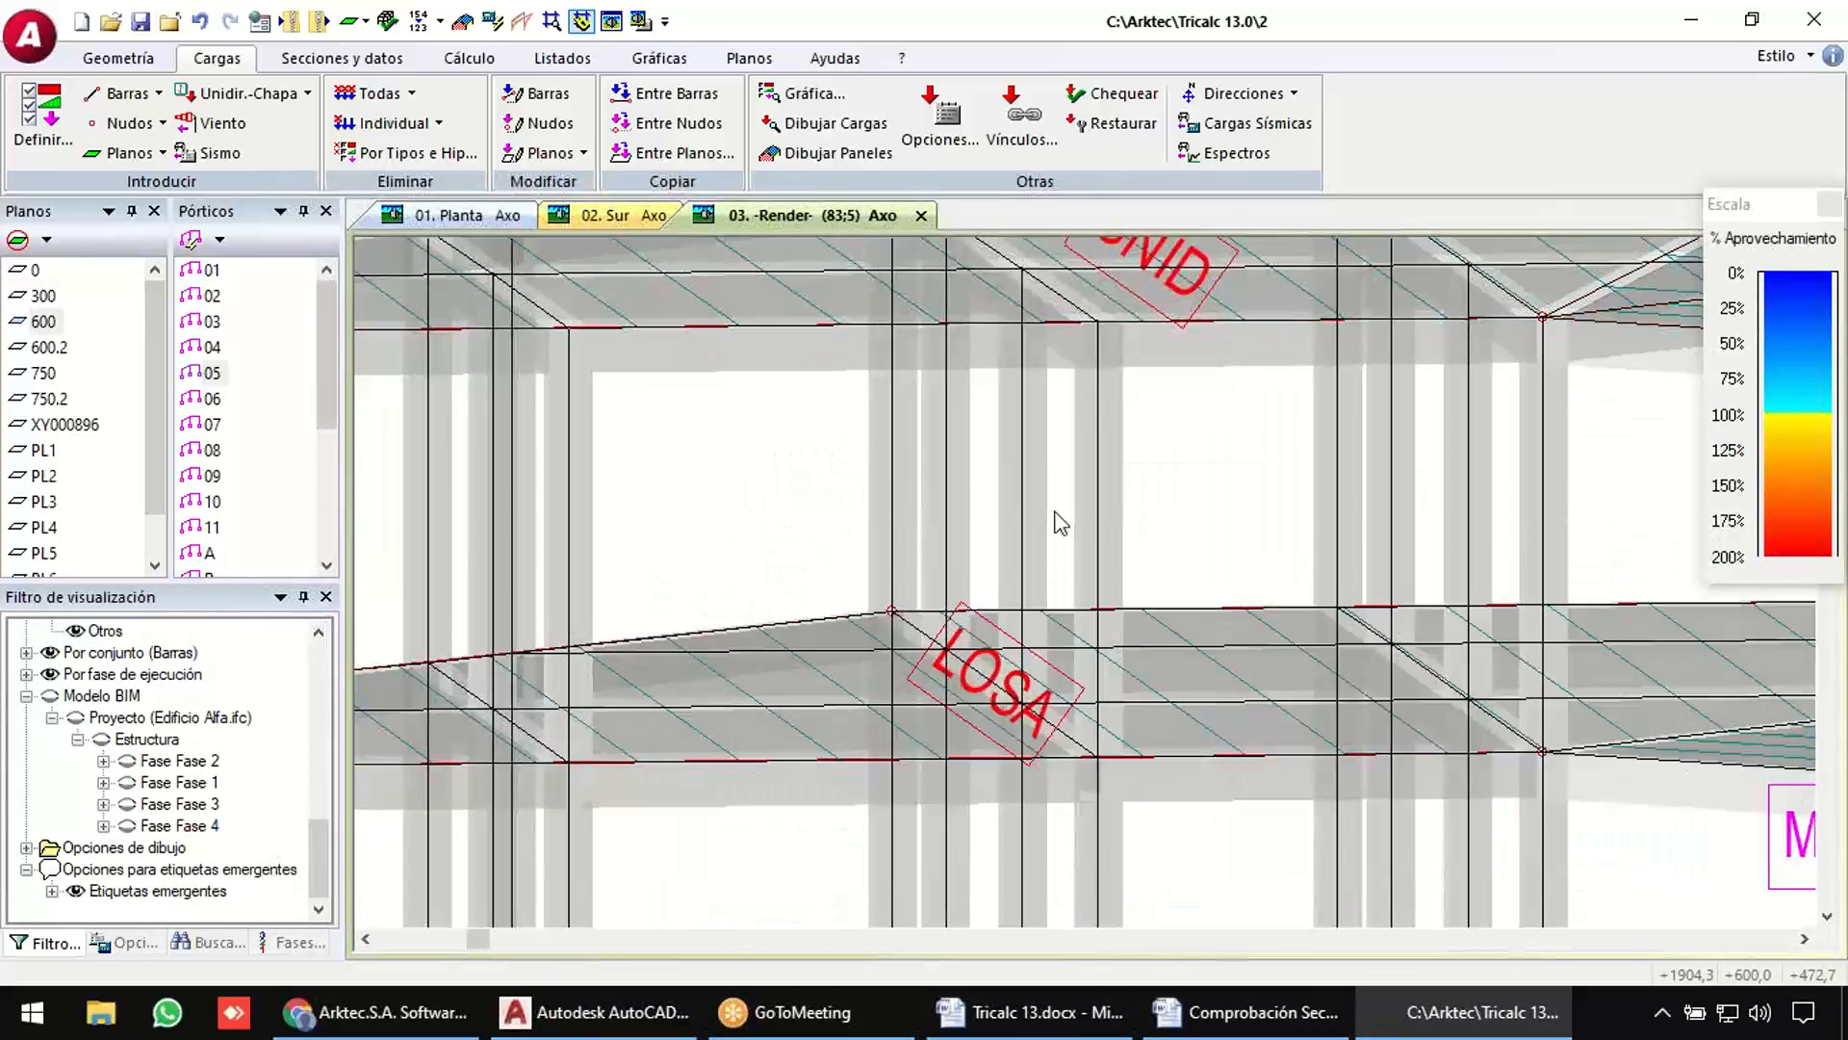
pyautogui.moveTo(1186, 547); pyautogui.dragTo(1205, 603, button='middle')
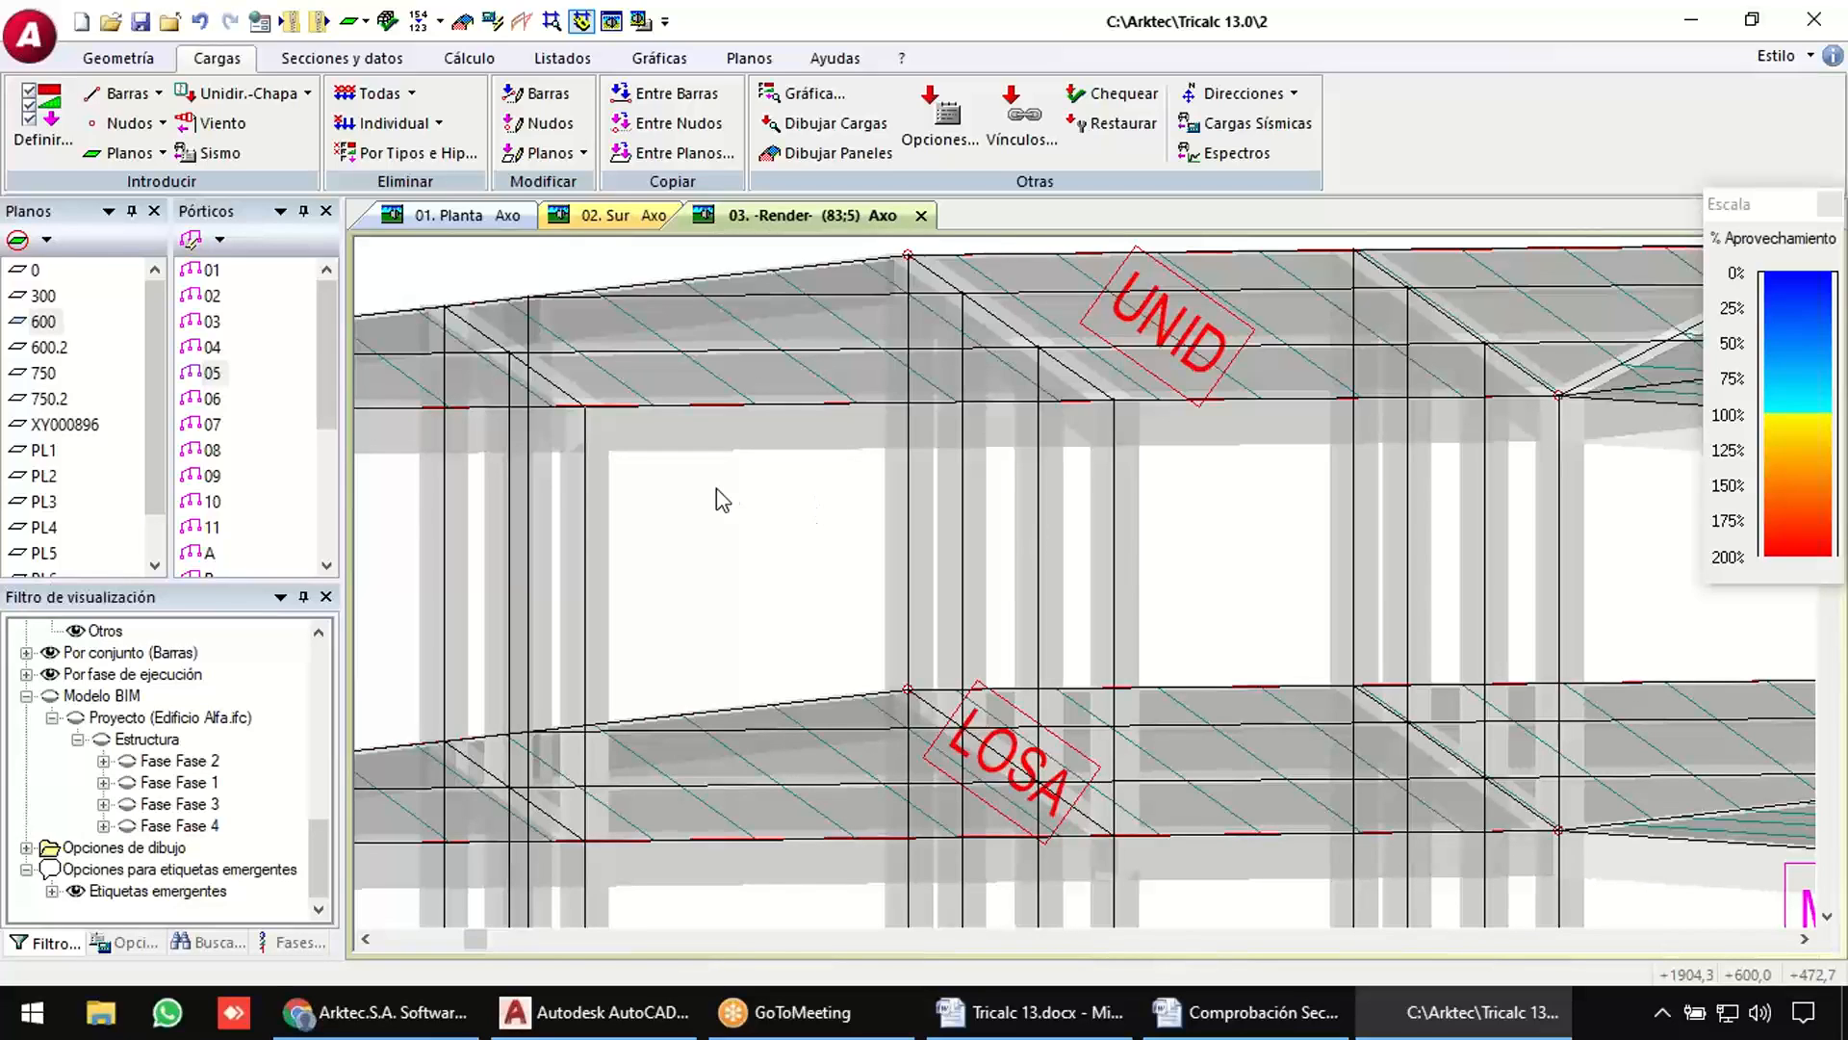
# Open the section profile database and examine the laminated timber series GLUL, HUTC, LAMI and JSI.
pyautogui.click(362, 60)
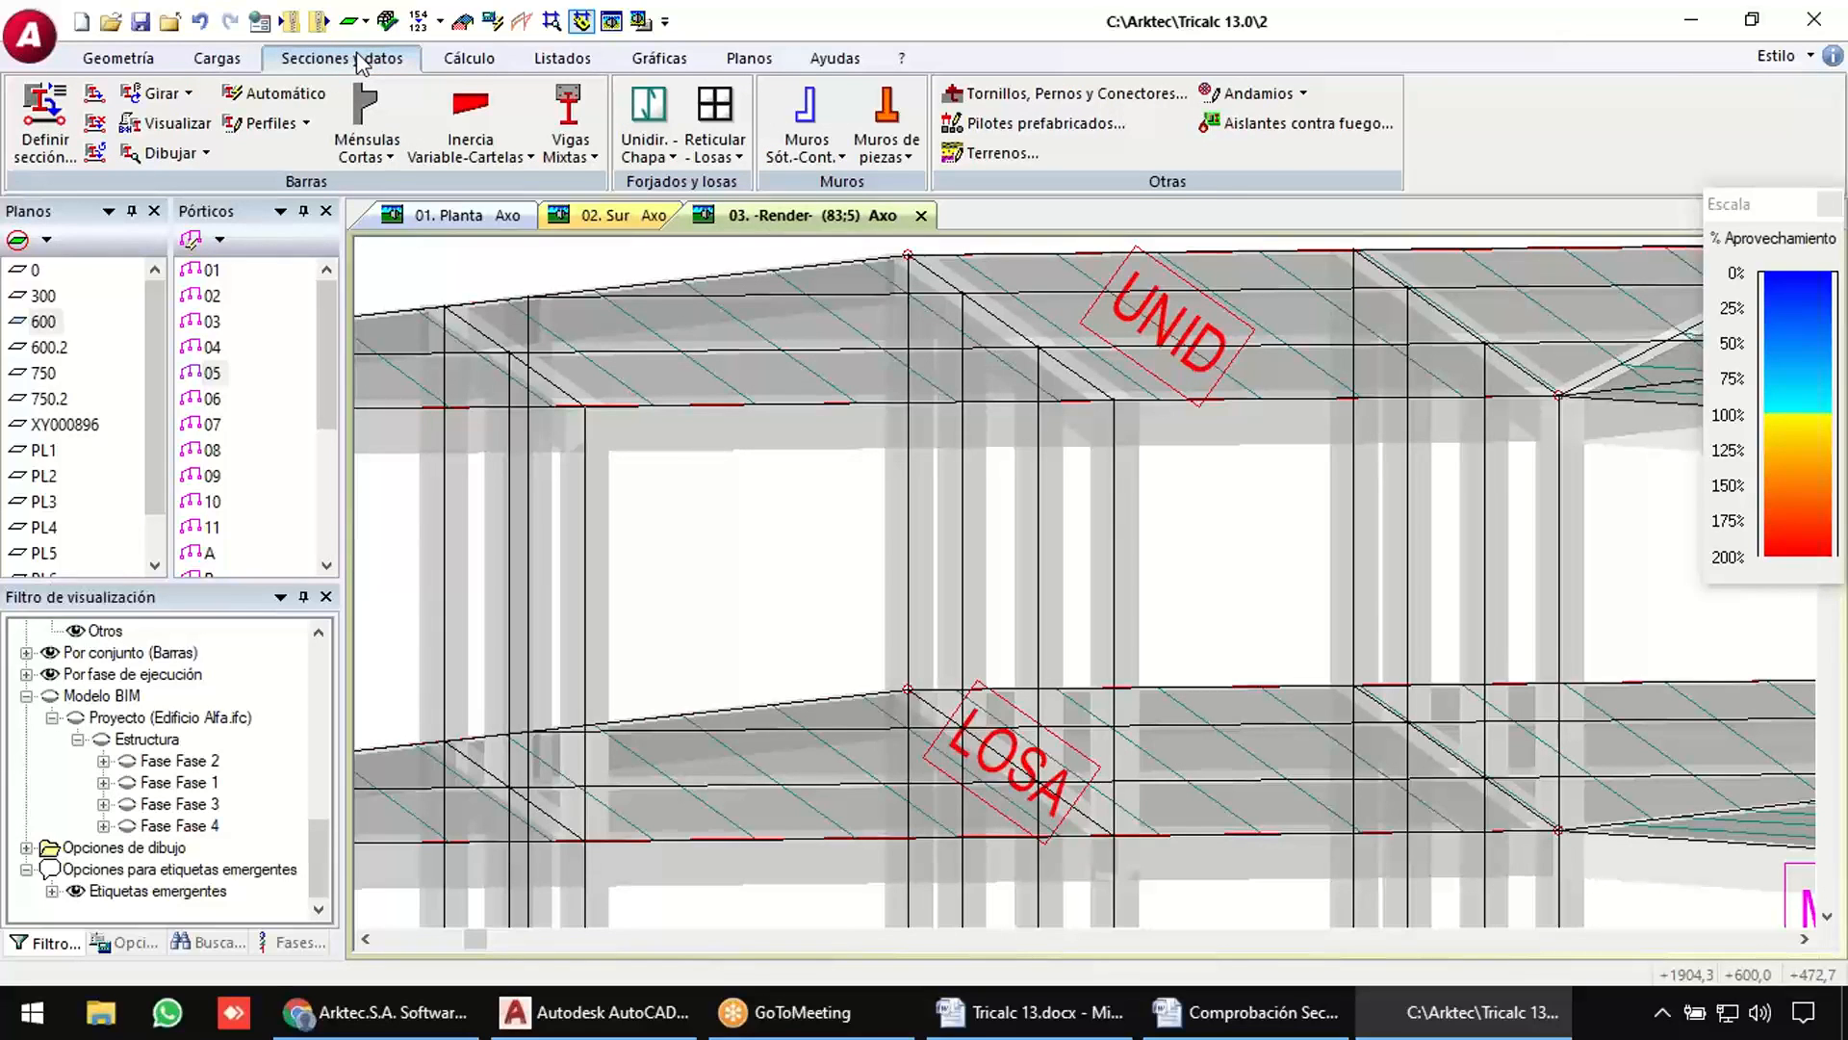
pyautogui.click(263, 119)
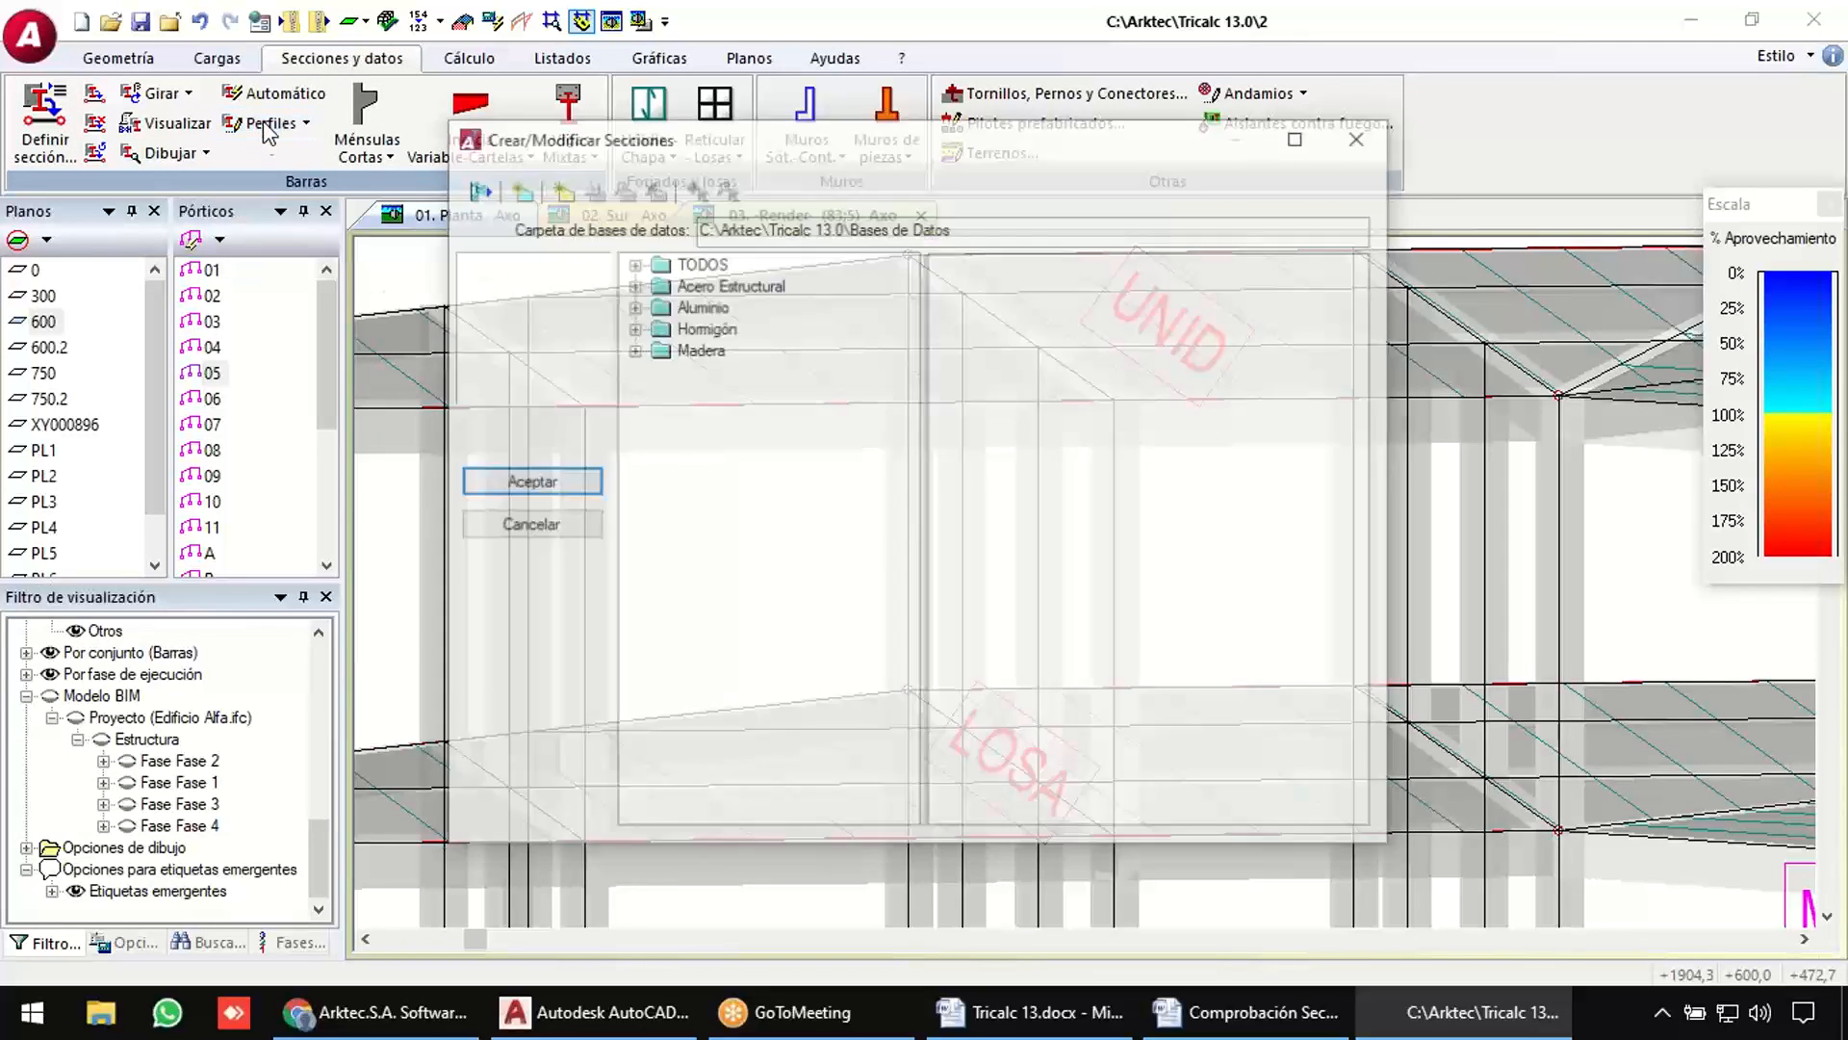
pyautogui.click(632, 349)
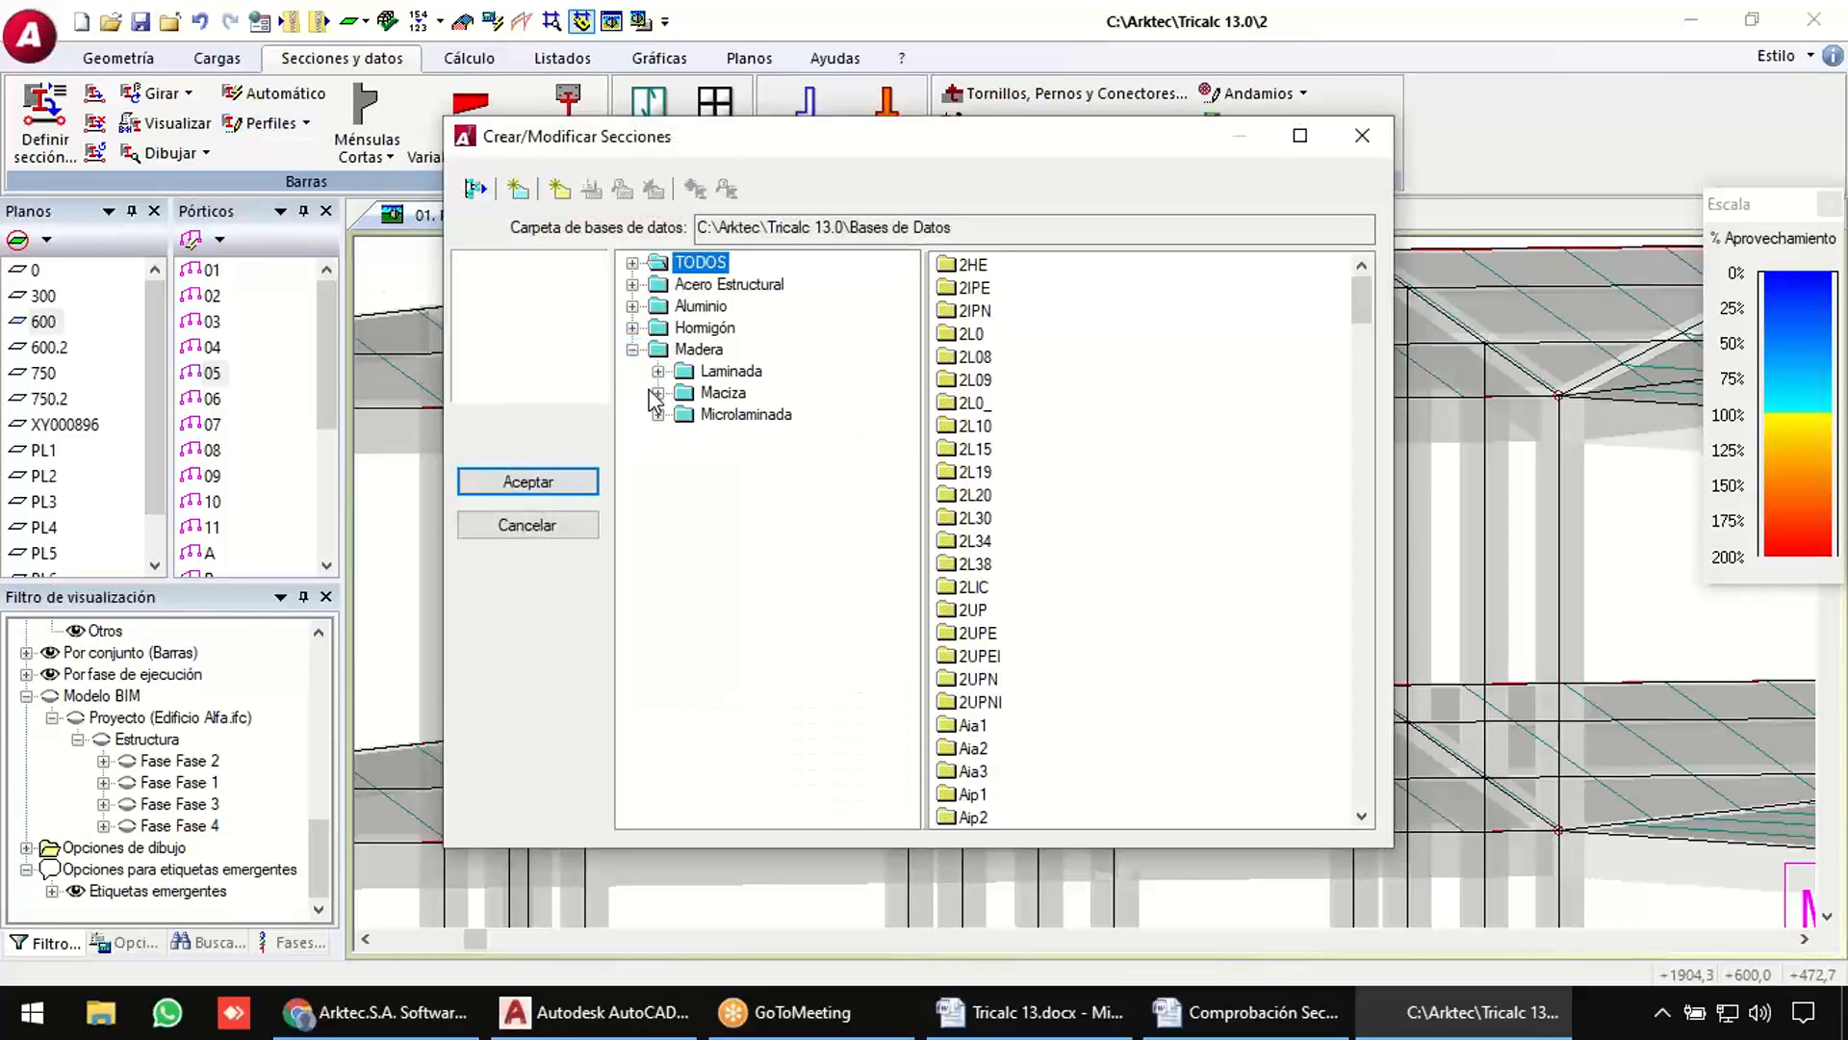
pyautogui.click(658, 372)
pyautogui.click(740, 414)
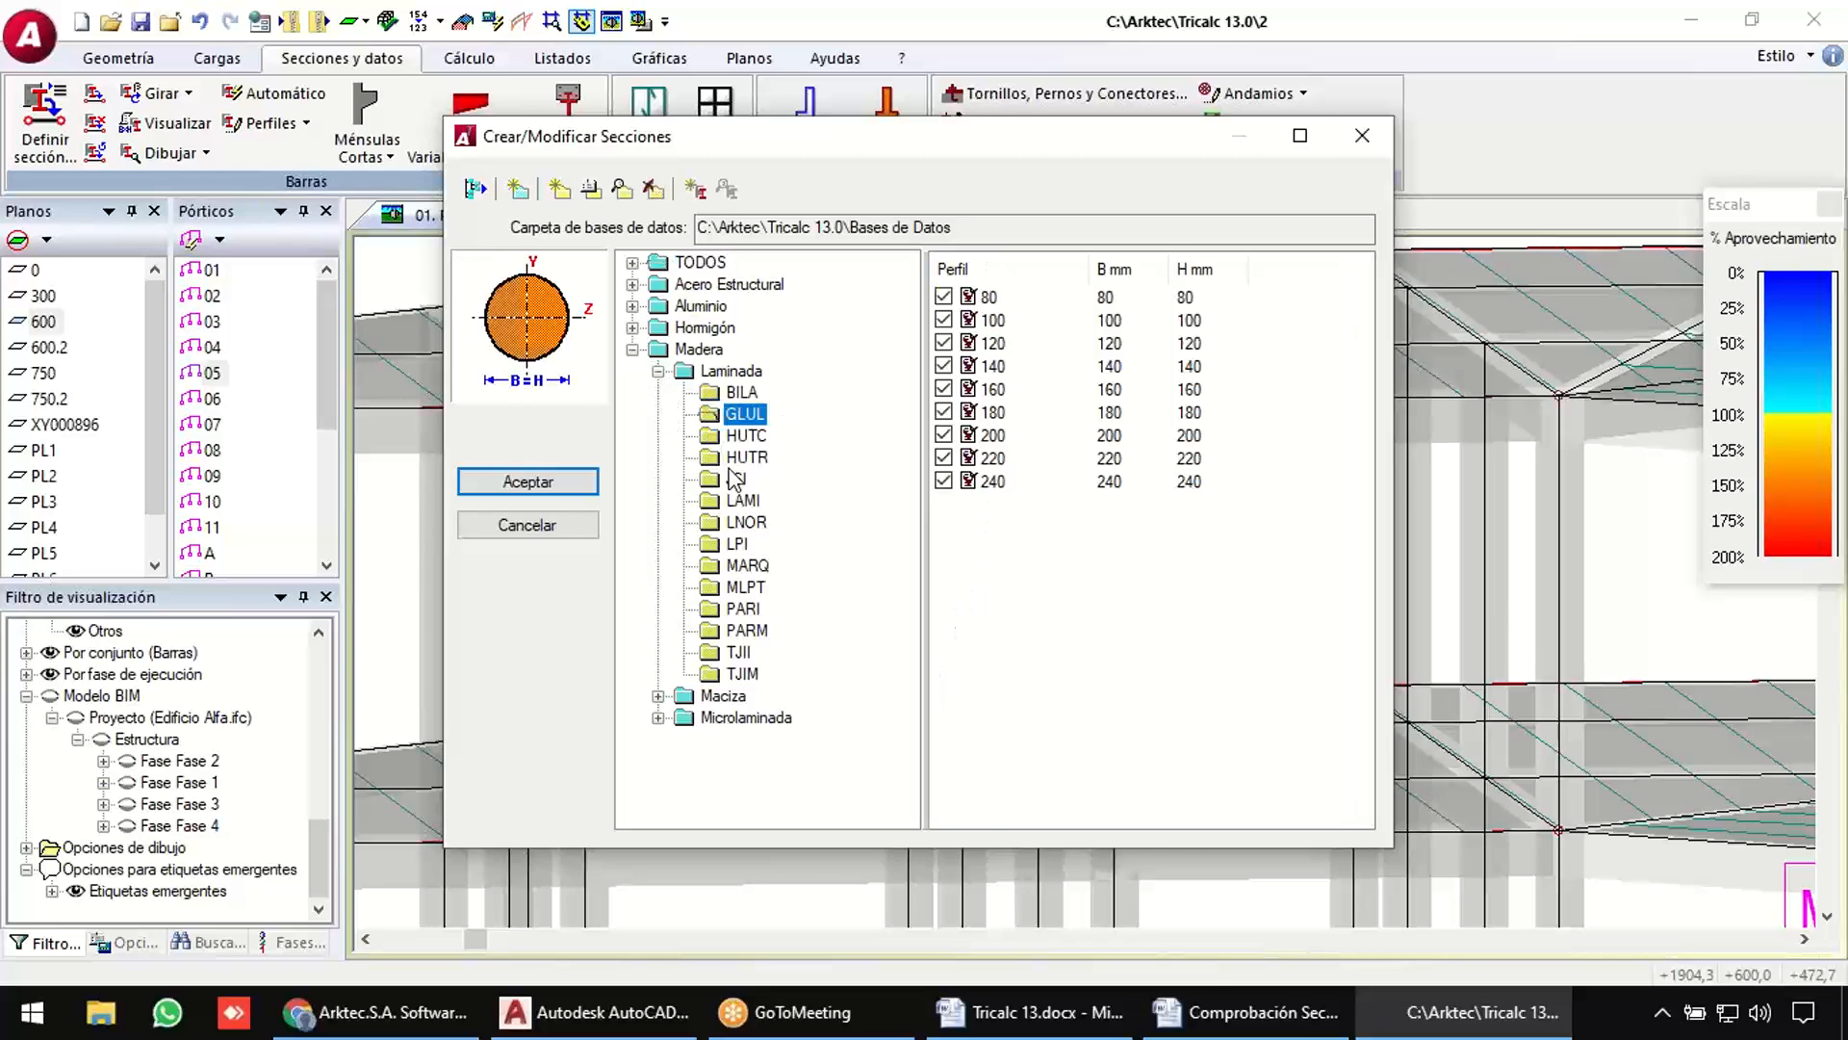
pyautogui.click(741, 438)
pyautogui.click(736, 501)
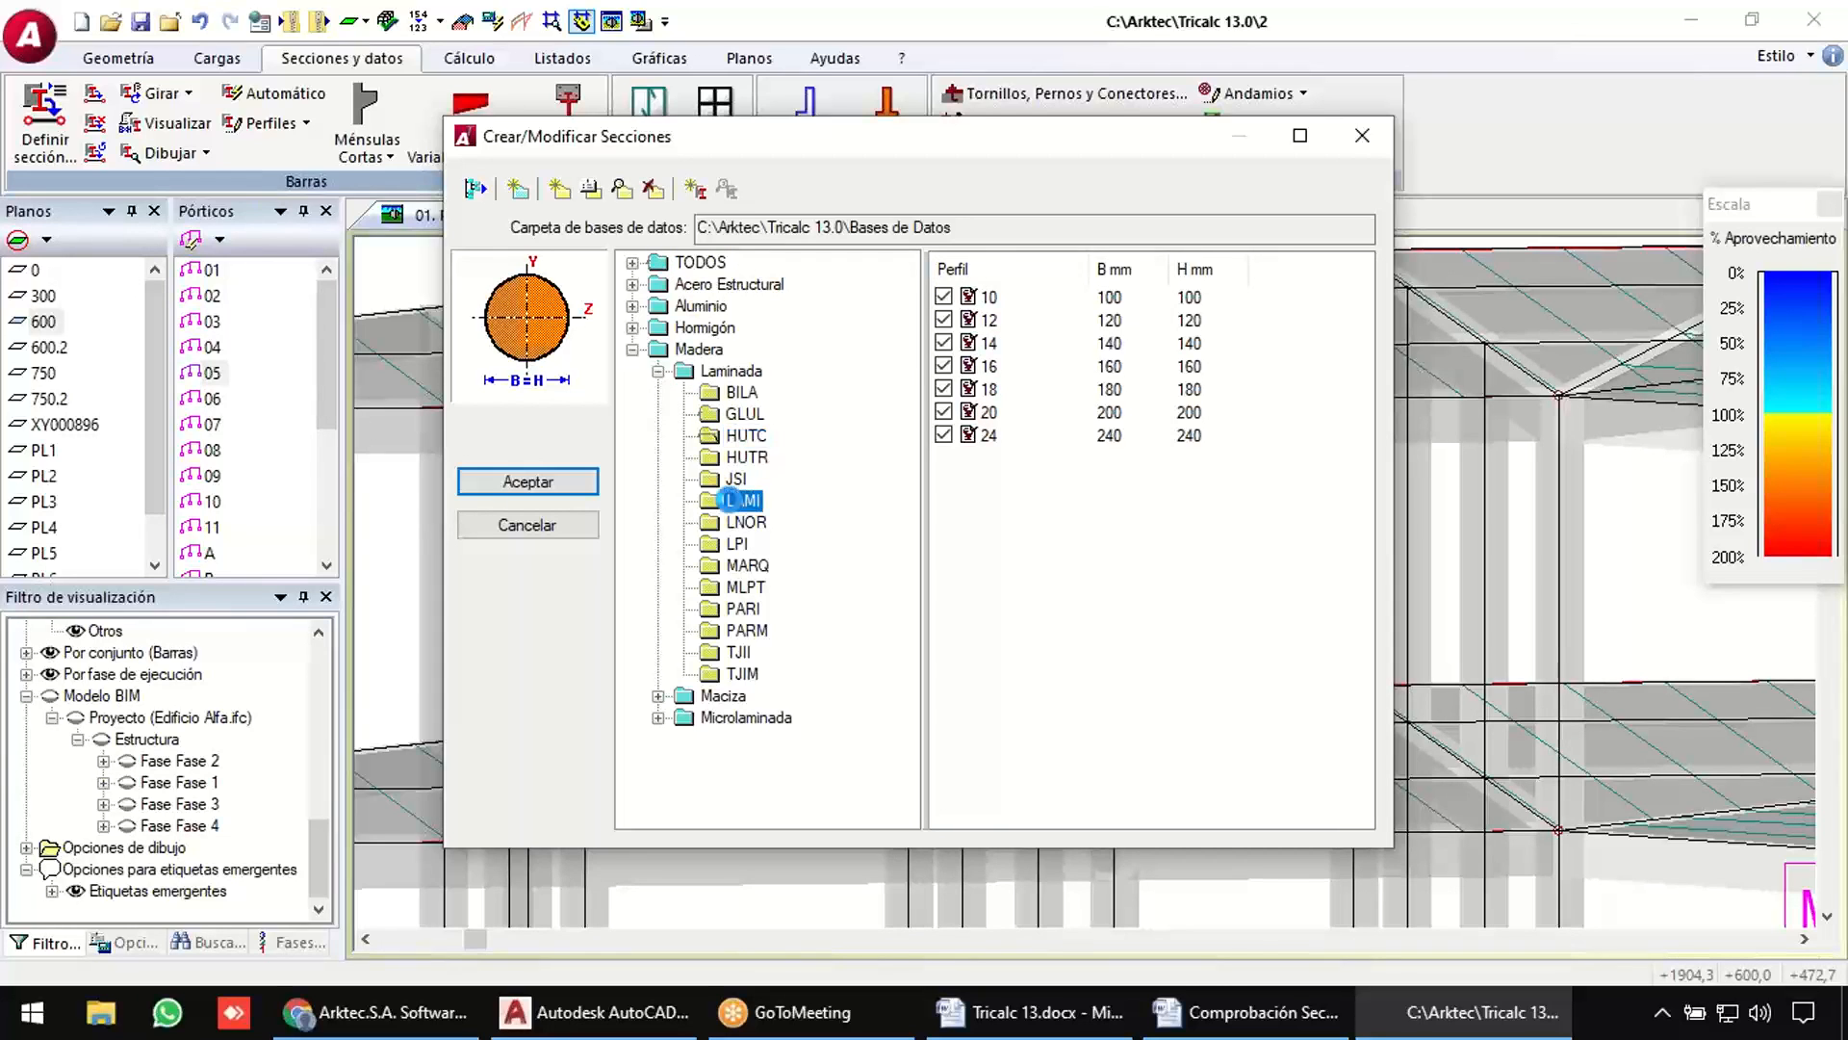
pyautogui.click(737, 479)
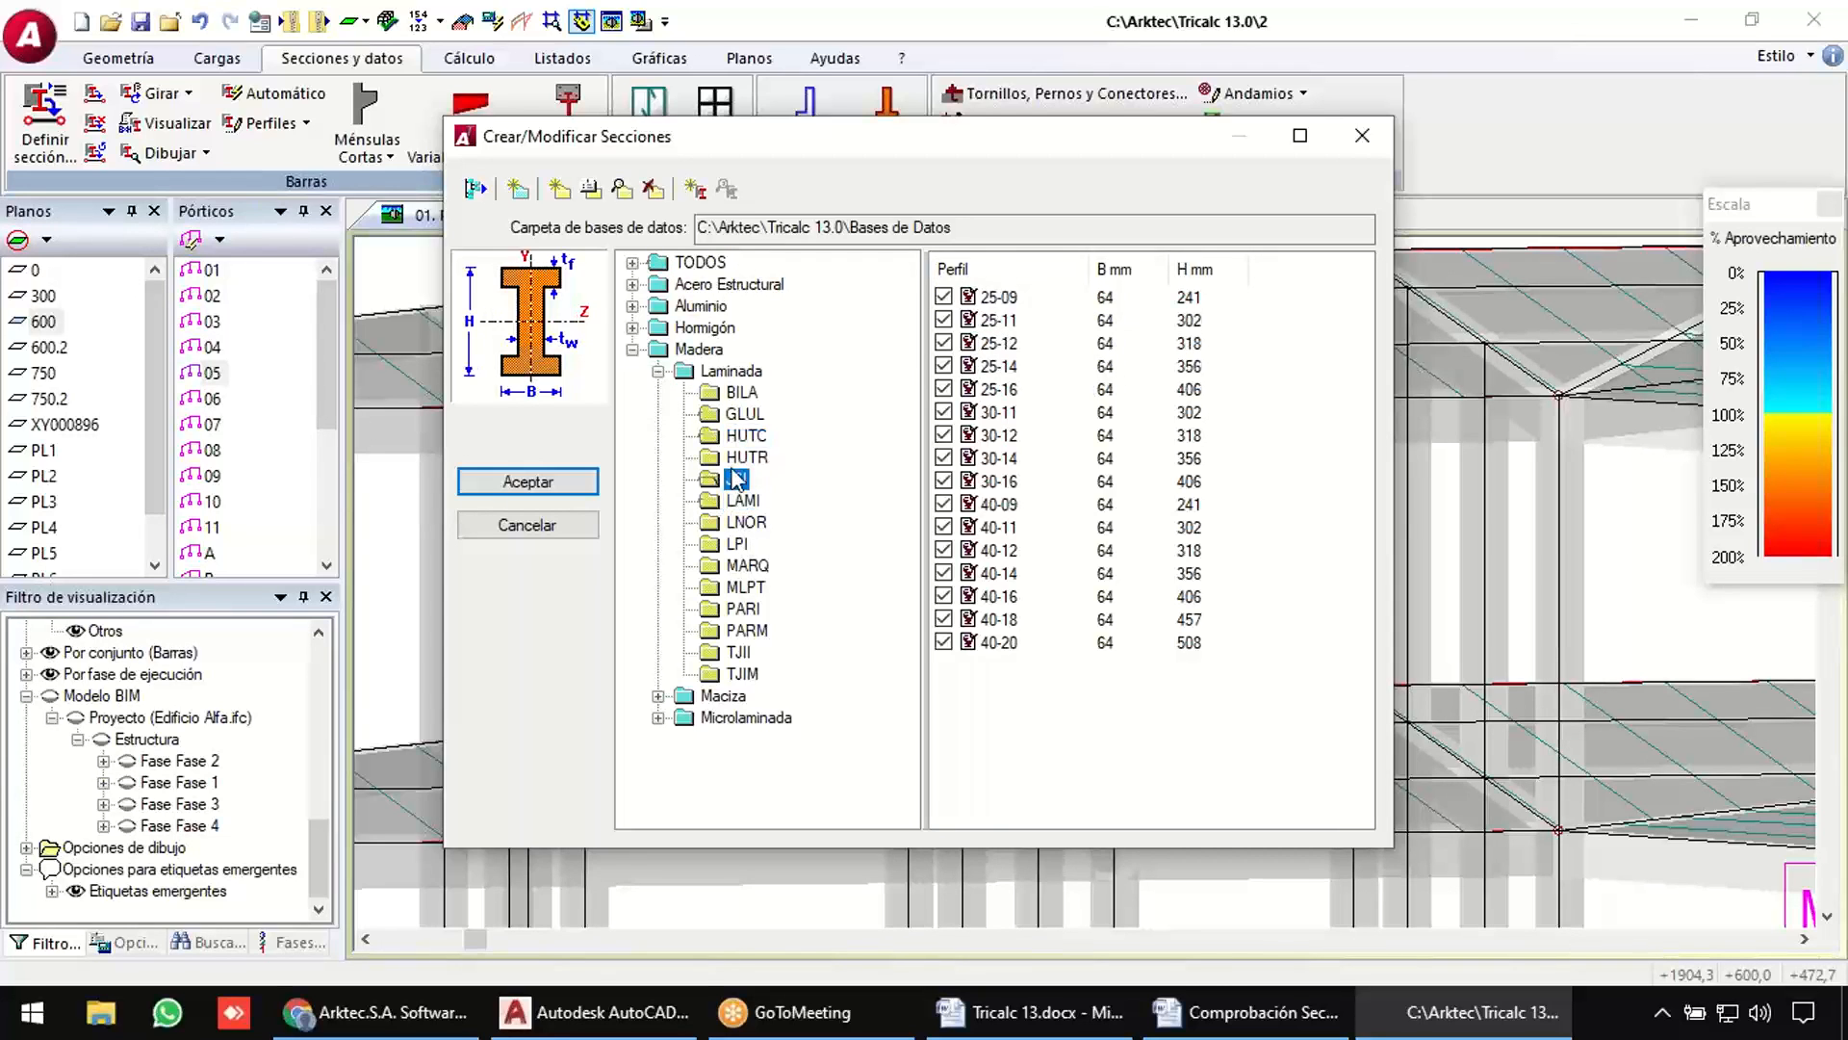
# Examine the concrete series HOR, CONC and CIR and the ALUSTOCK aluminium series C2AL and P2AL.
pyautogui.click(633, 328)
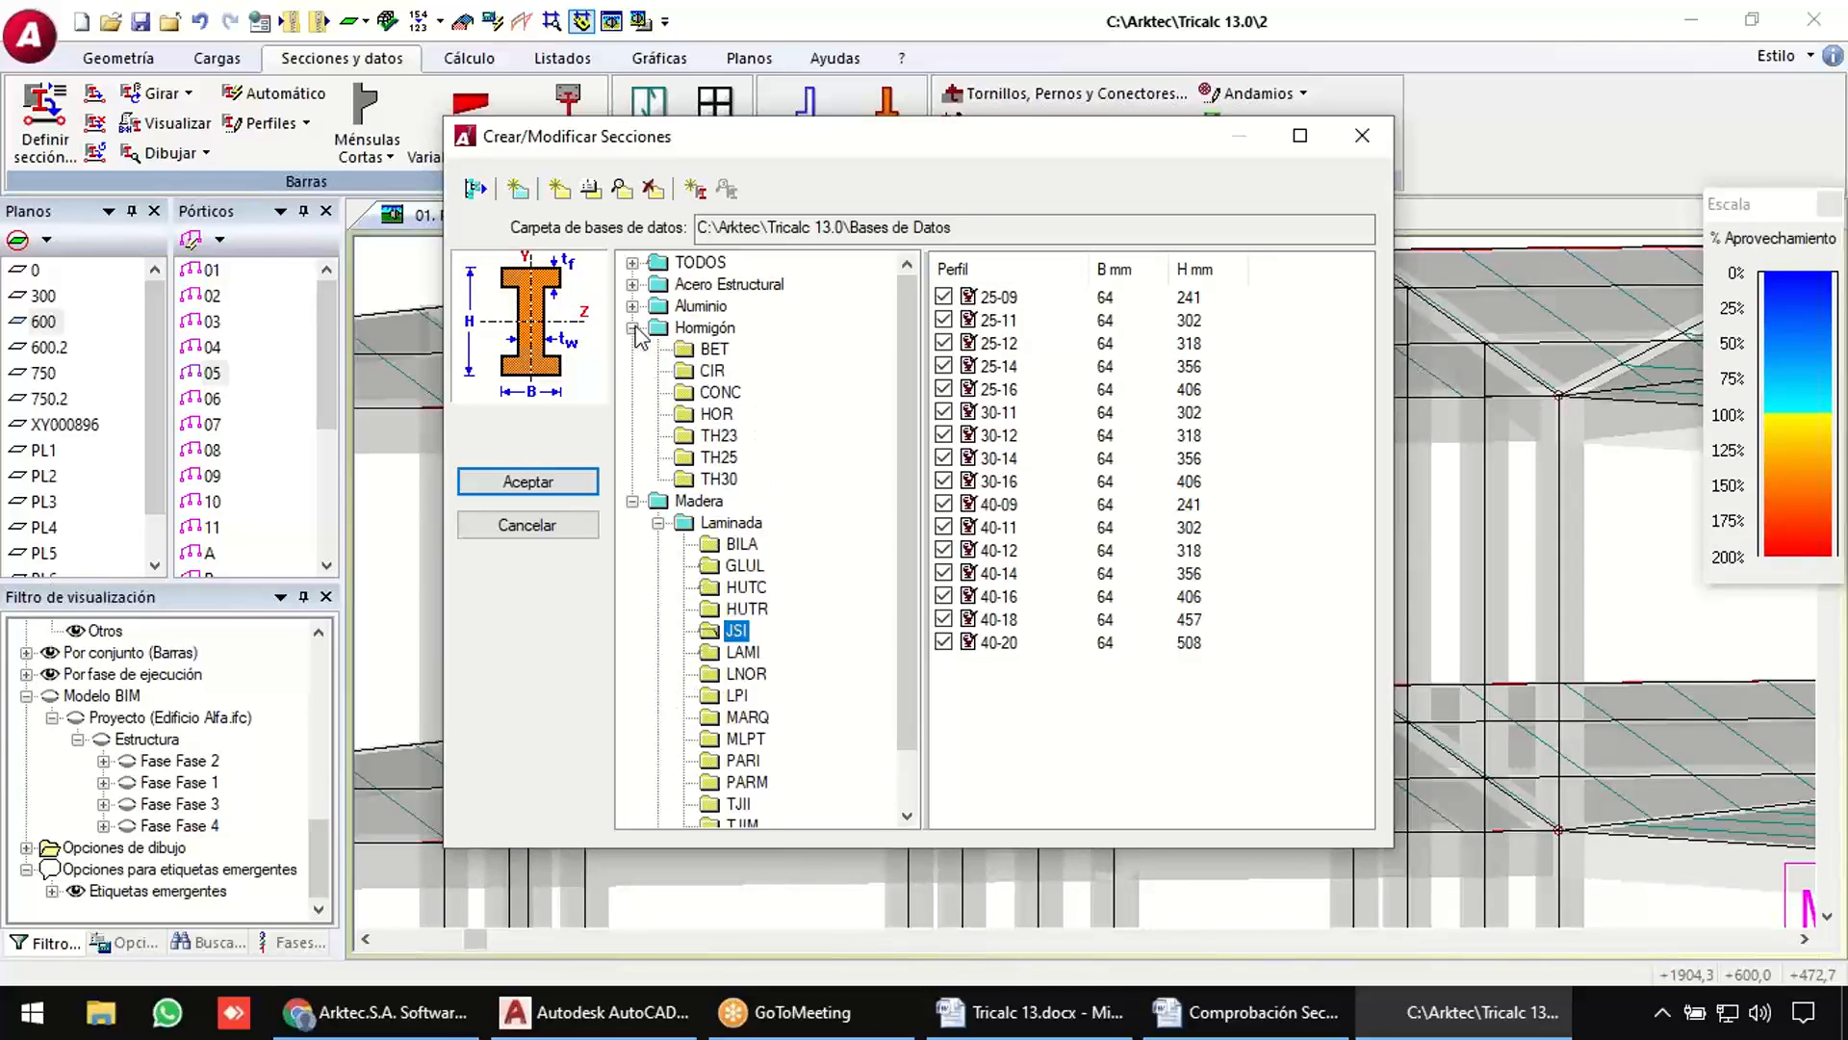
pyautogui.click(693, 413)
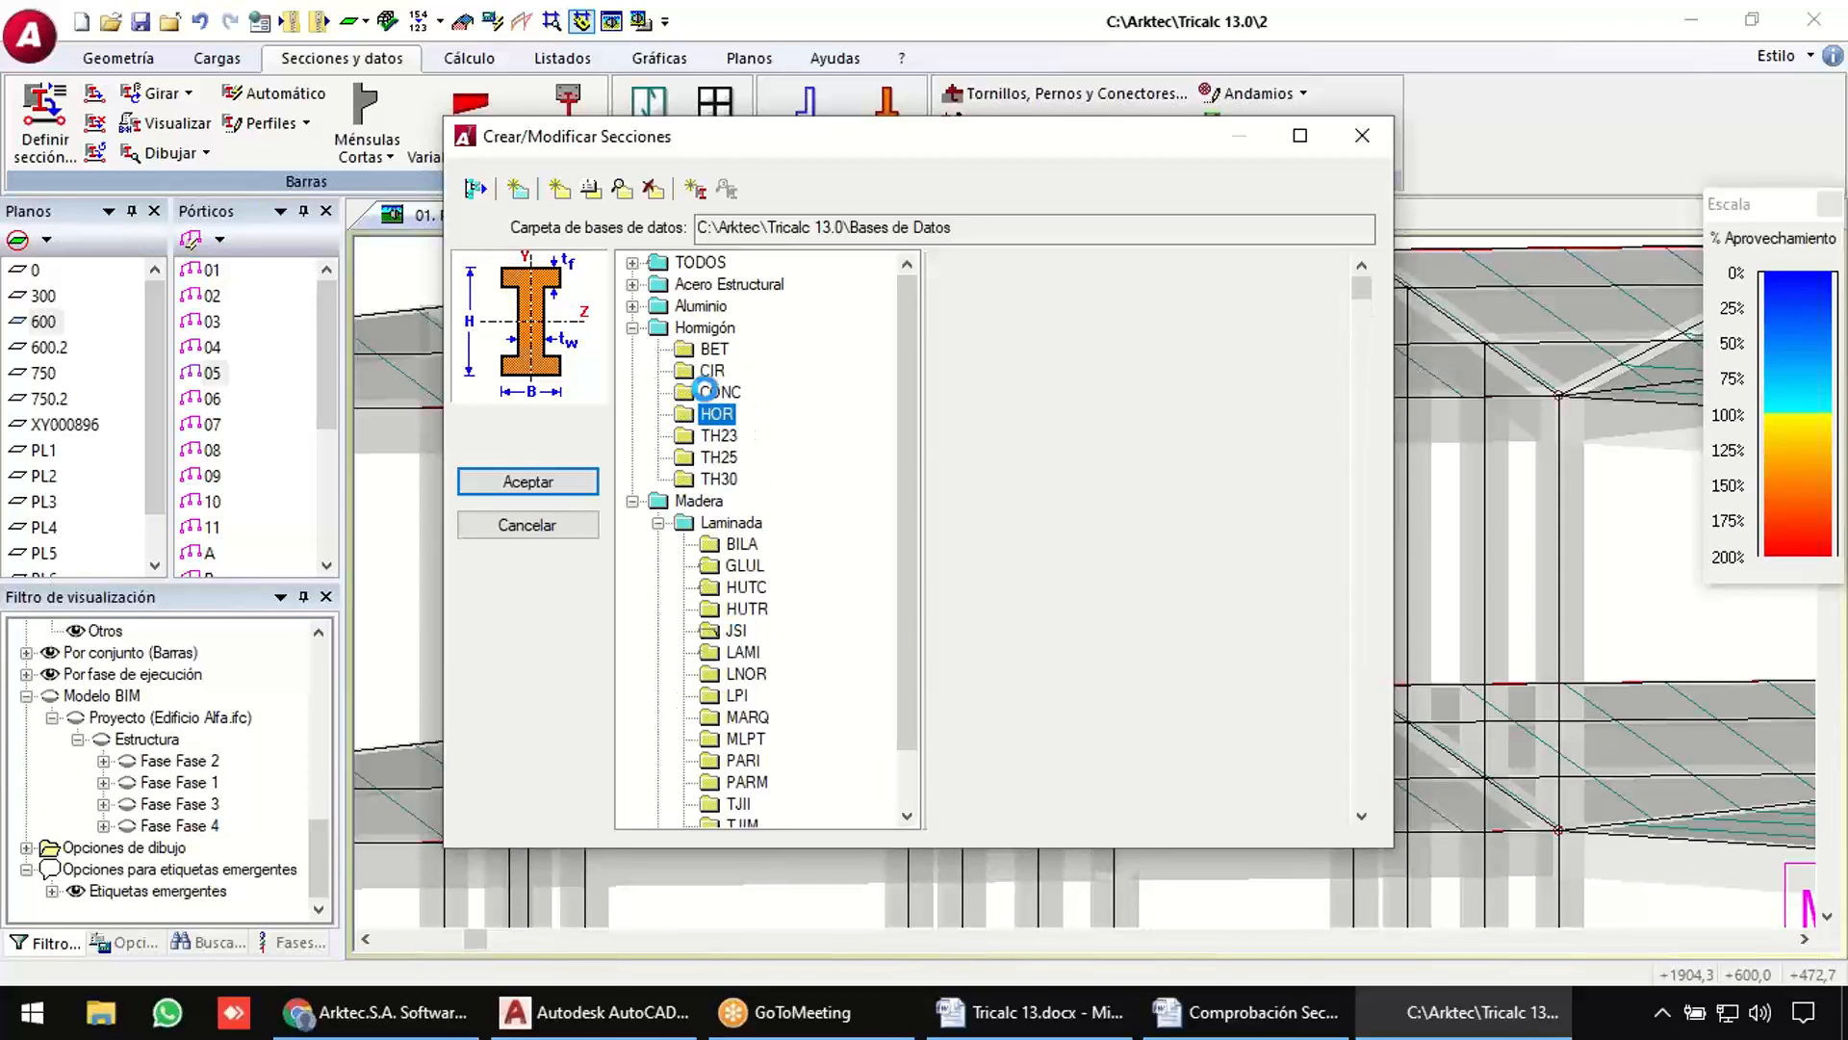
pyautogui.click(713, 391)
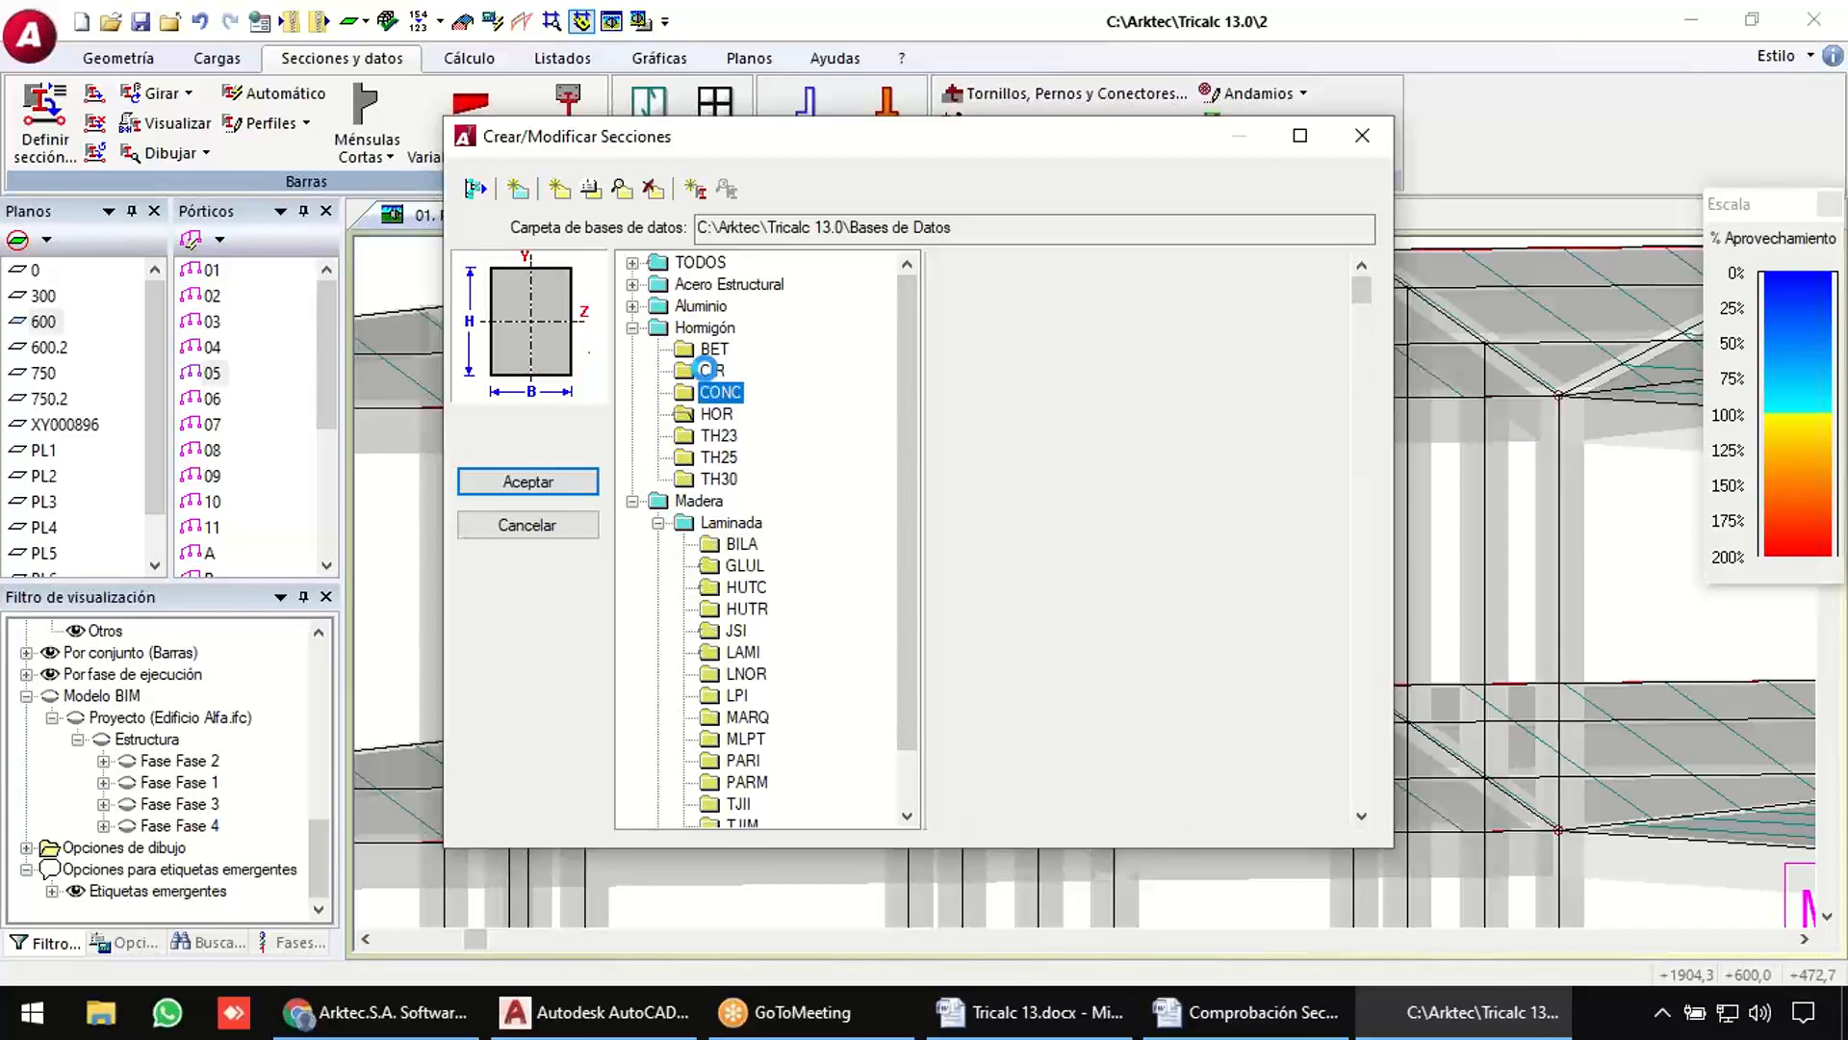
pyautogui.click(707, 370)
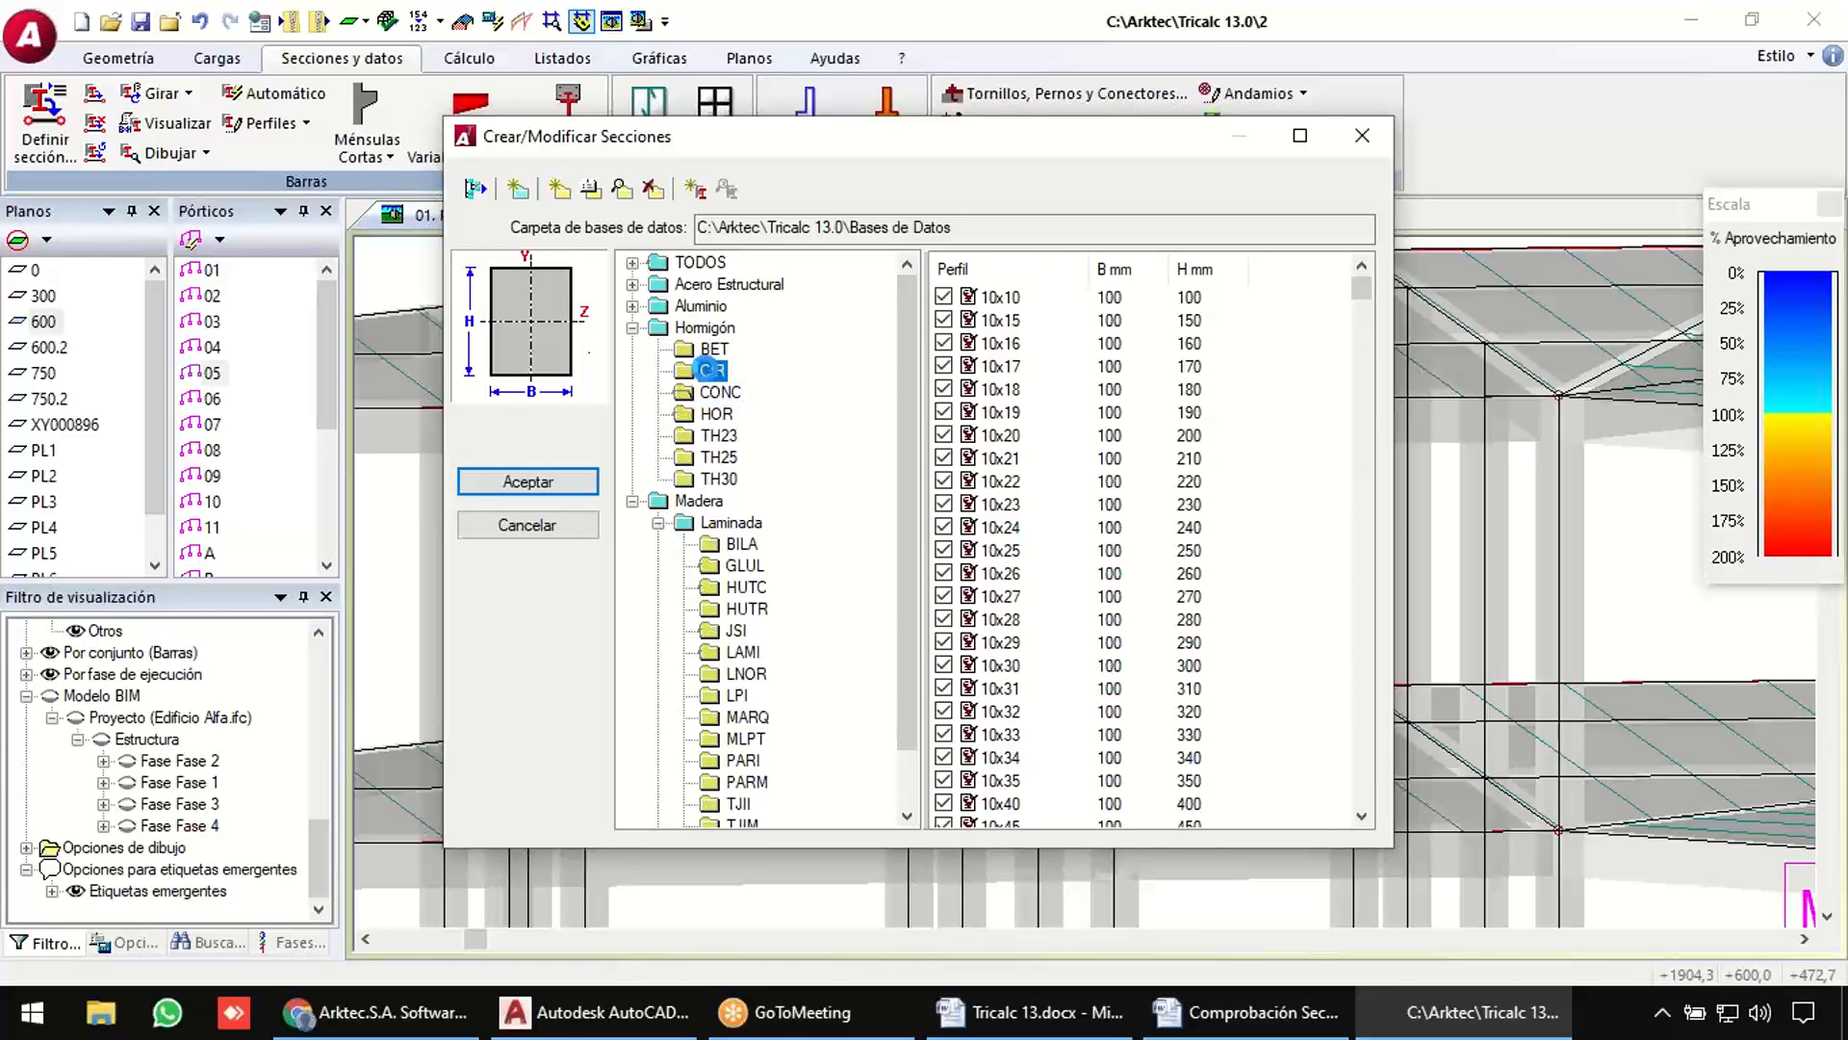
pyautogui.click(632, 306)
pyautogui.click(659, 348)
pyautogui.click(741, 370)
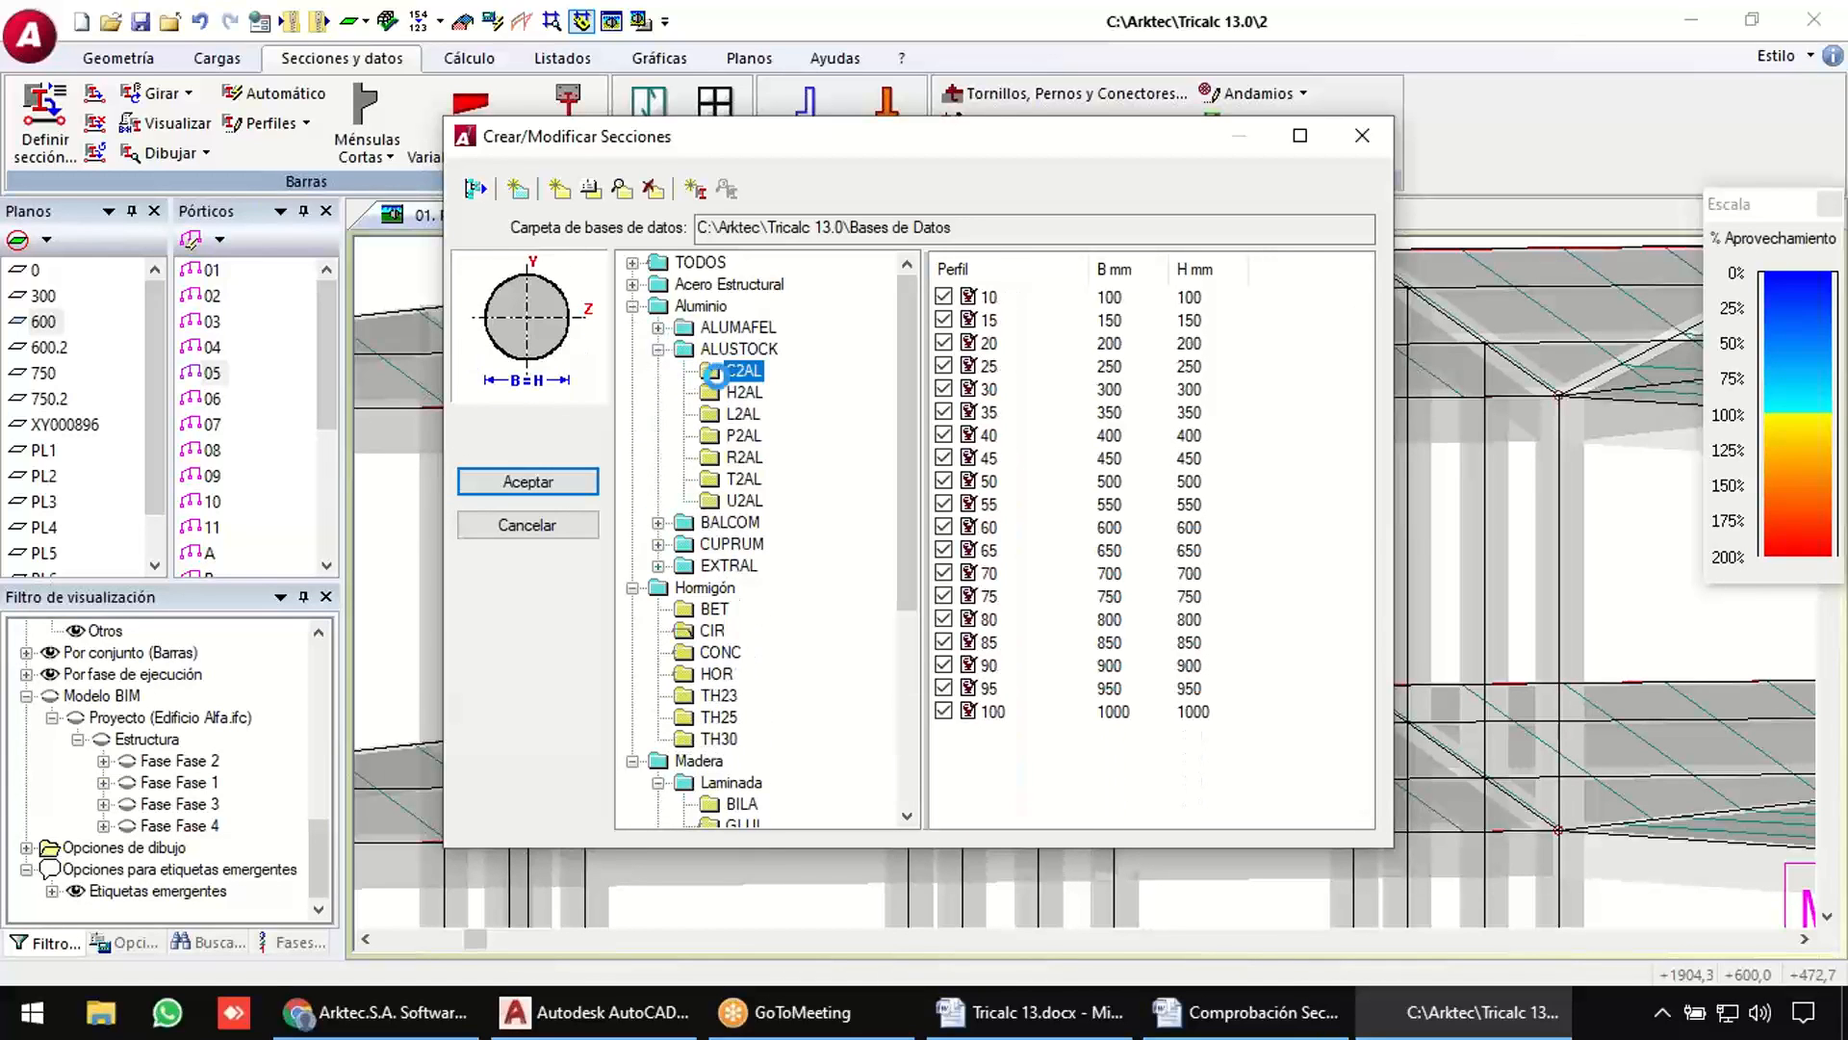
pyautogui.click(742, 435)
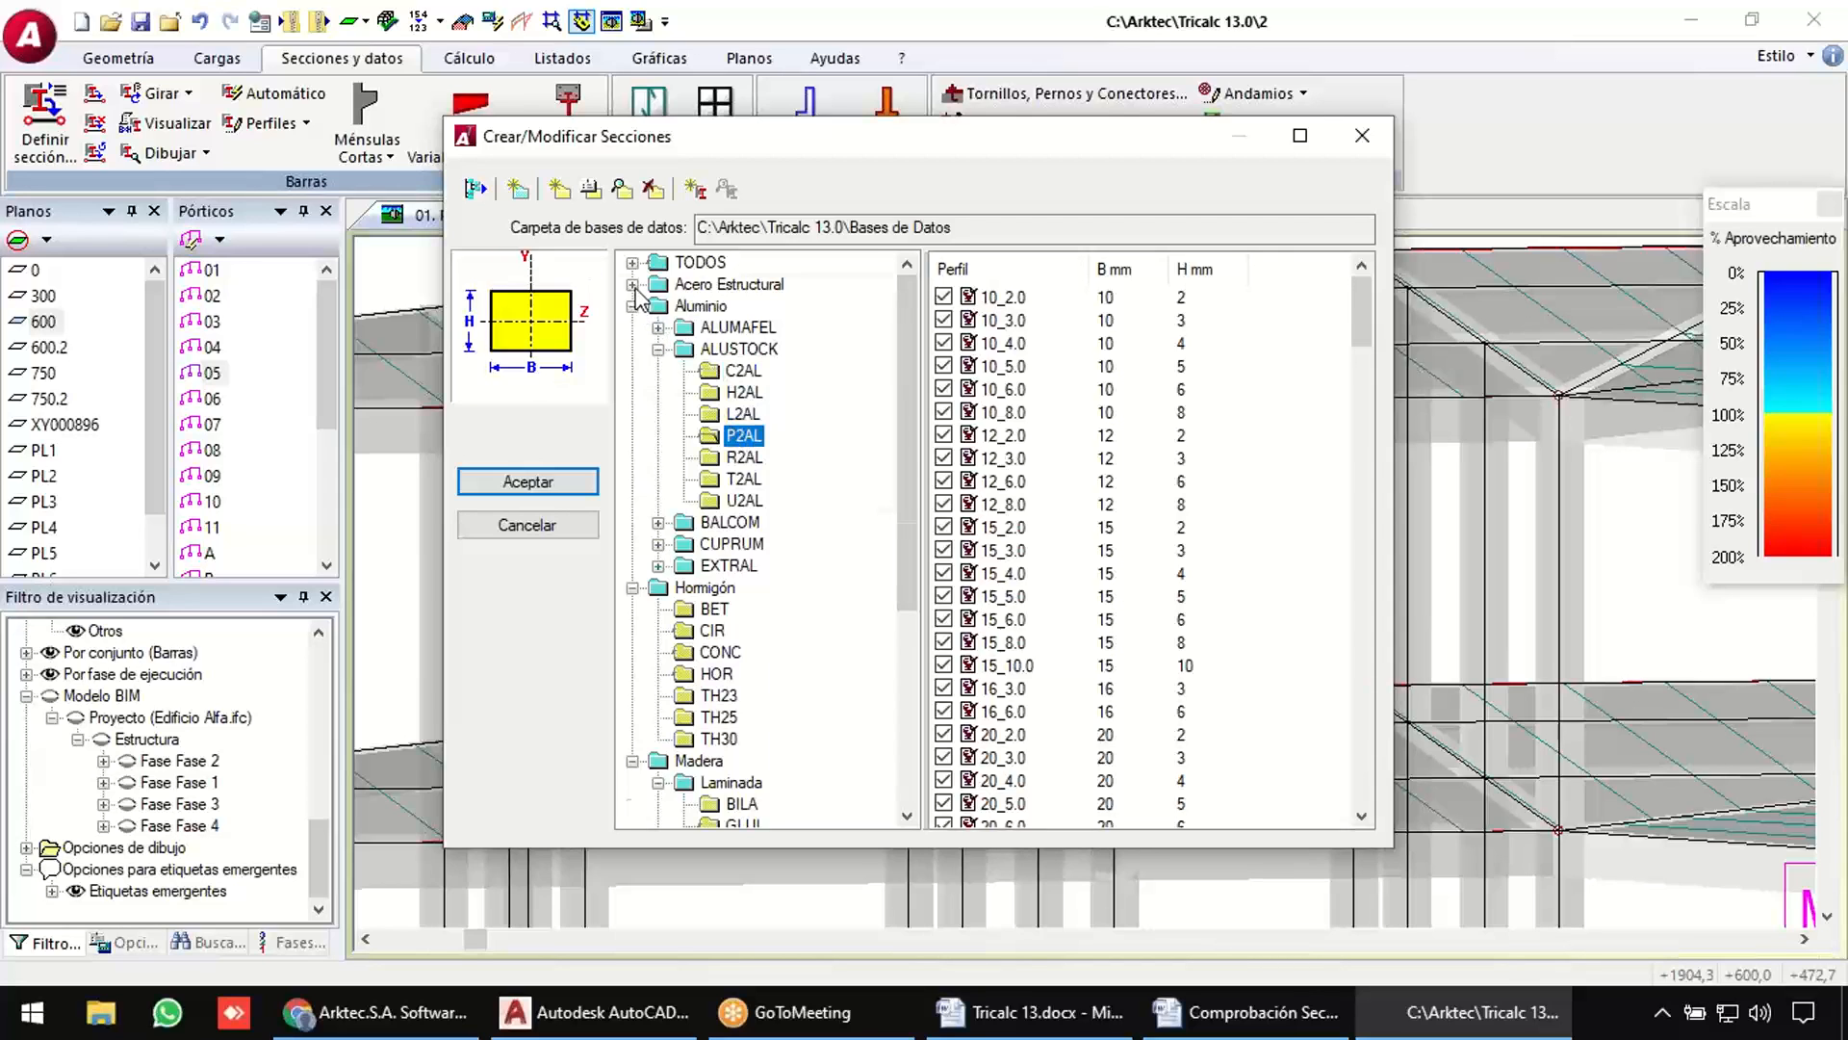
# Examine the simple rolled structural steel series HP, M, L and C of the AISC-Metric group.
pyautogui.click(632, 285)
pyautogui.click(658, 458)
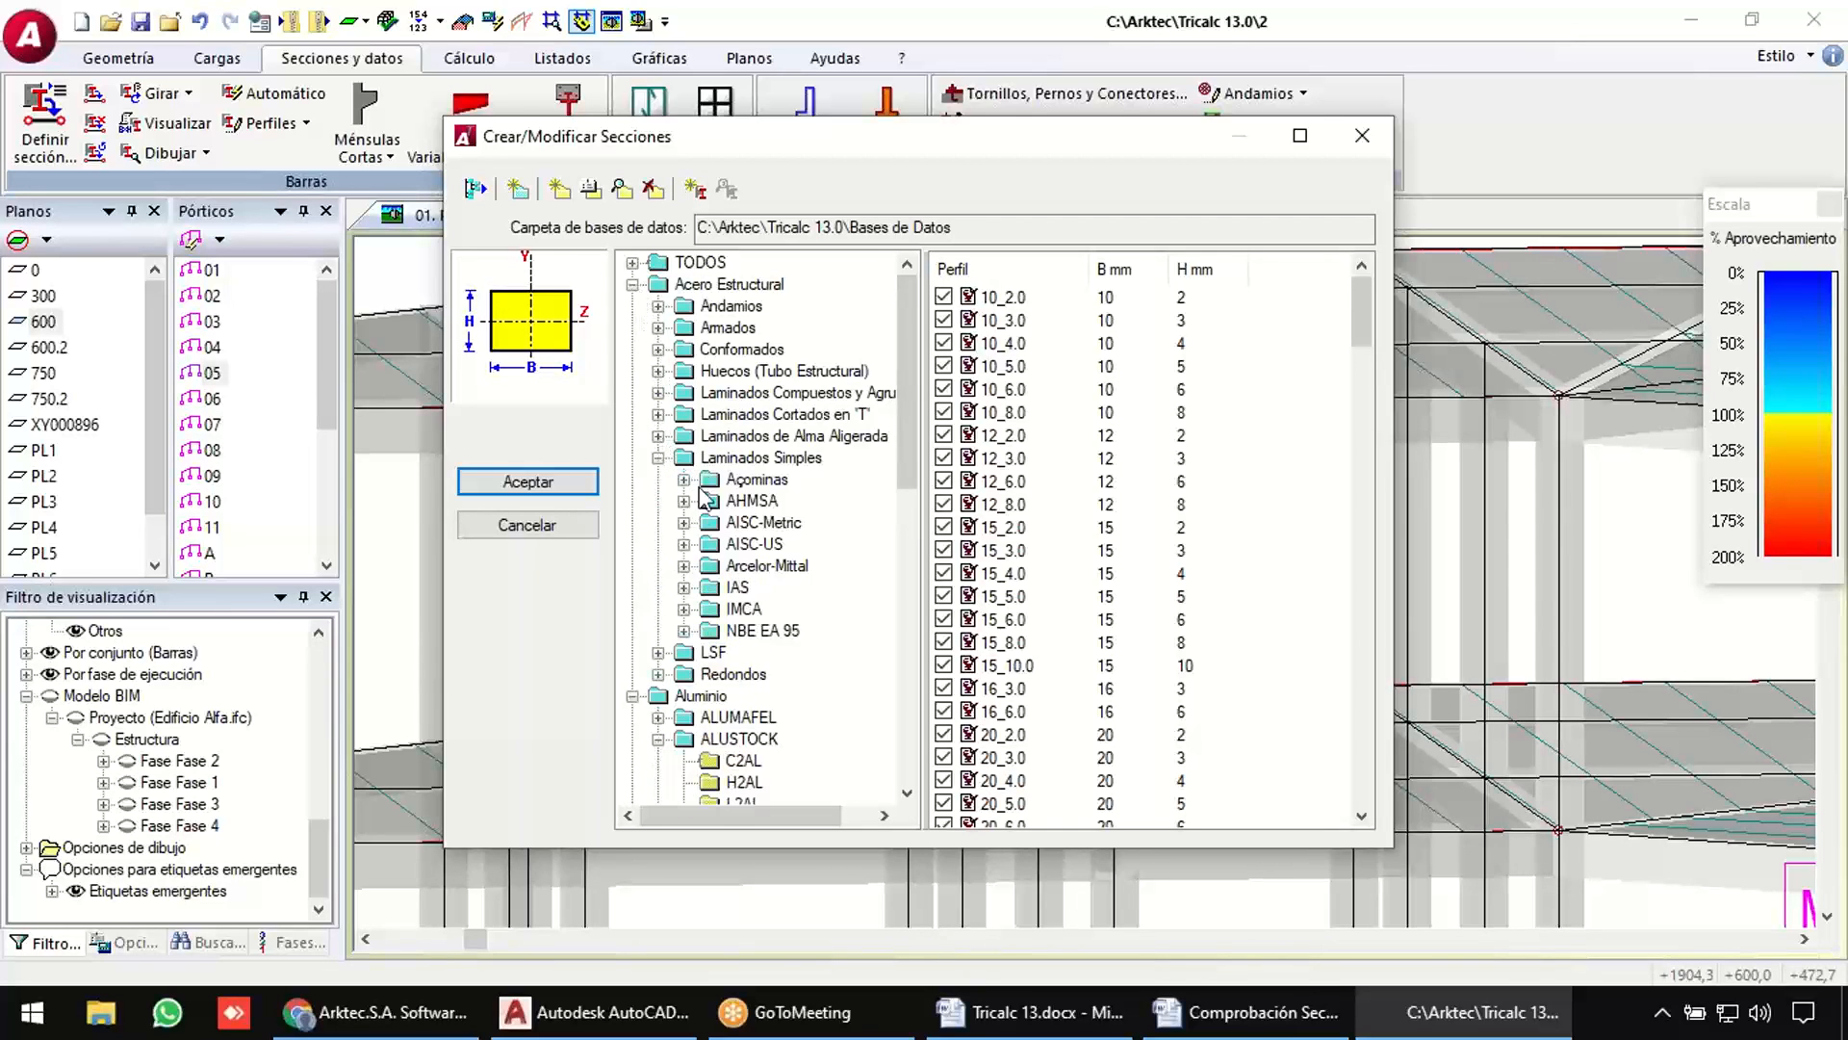
pyautogui.click(684, 522)
pyautogui.click(760, 565)
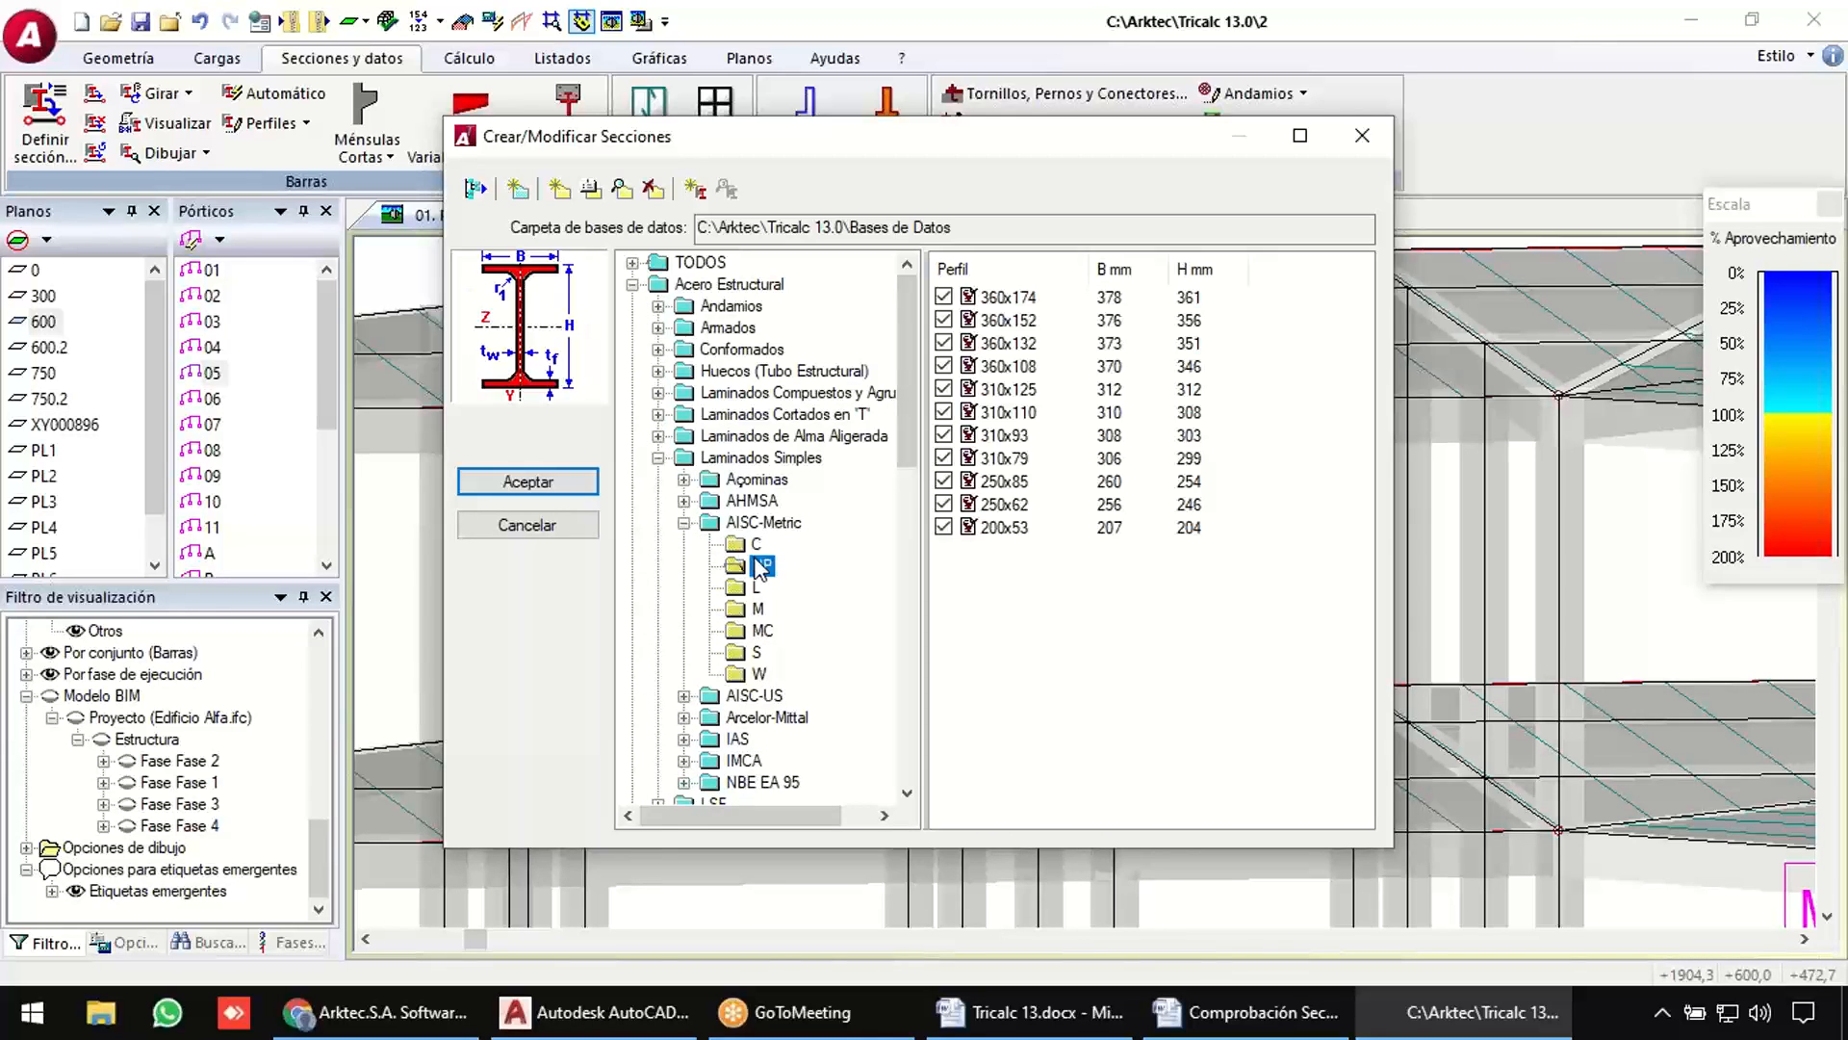
pyautogui.click(757, 609)
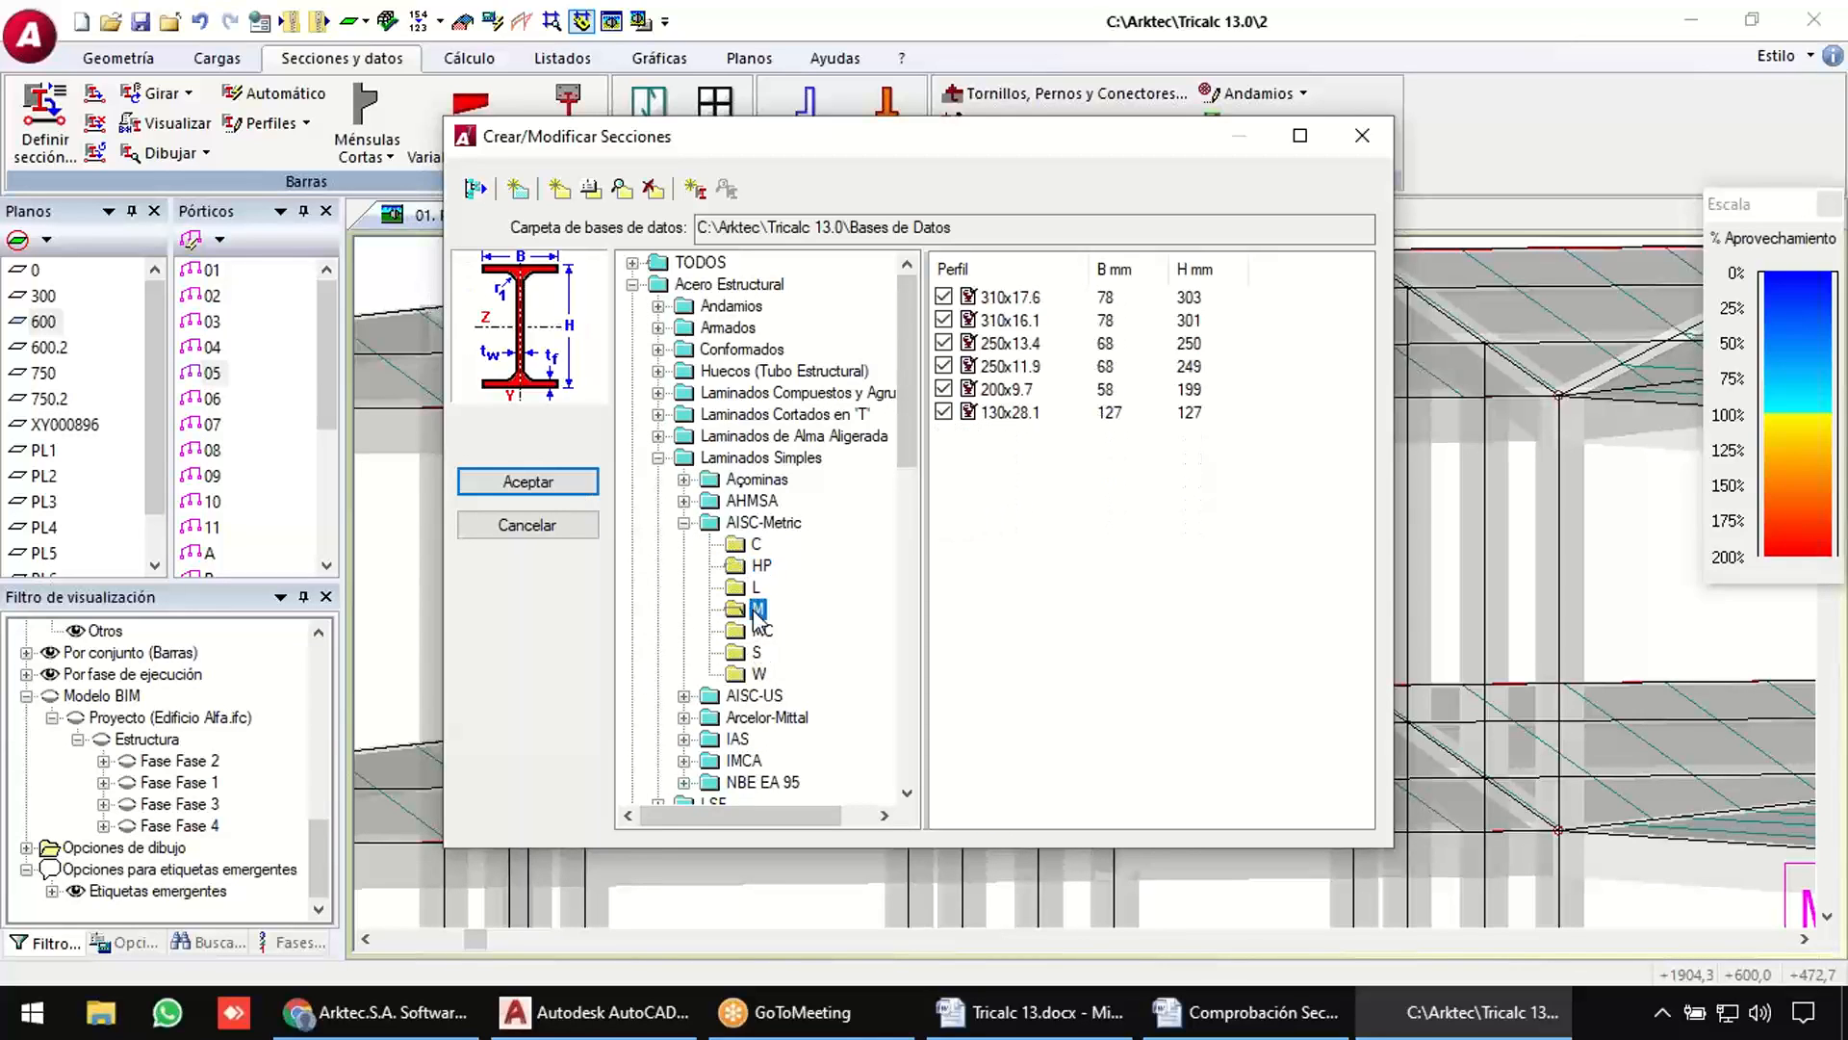
pyautogui.click(757, 586)
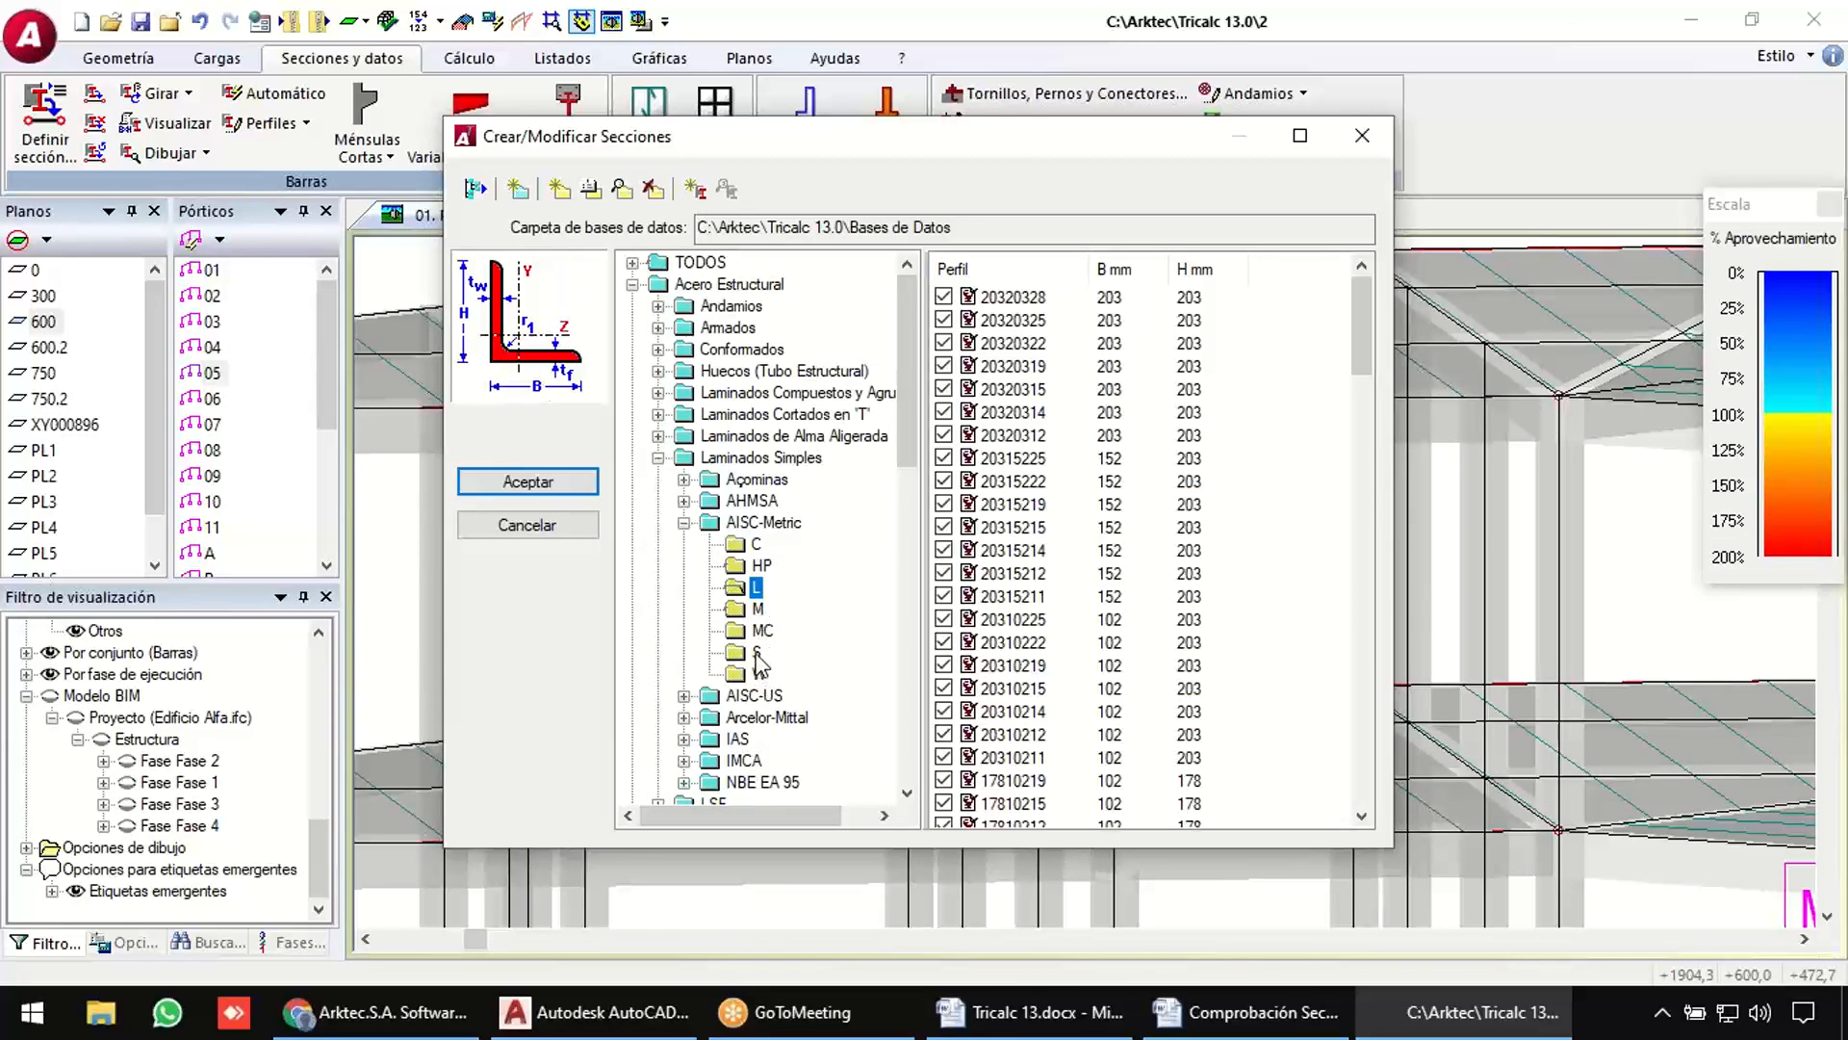
pyautogui.click(753, 543)
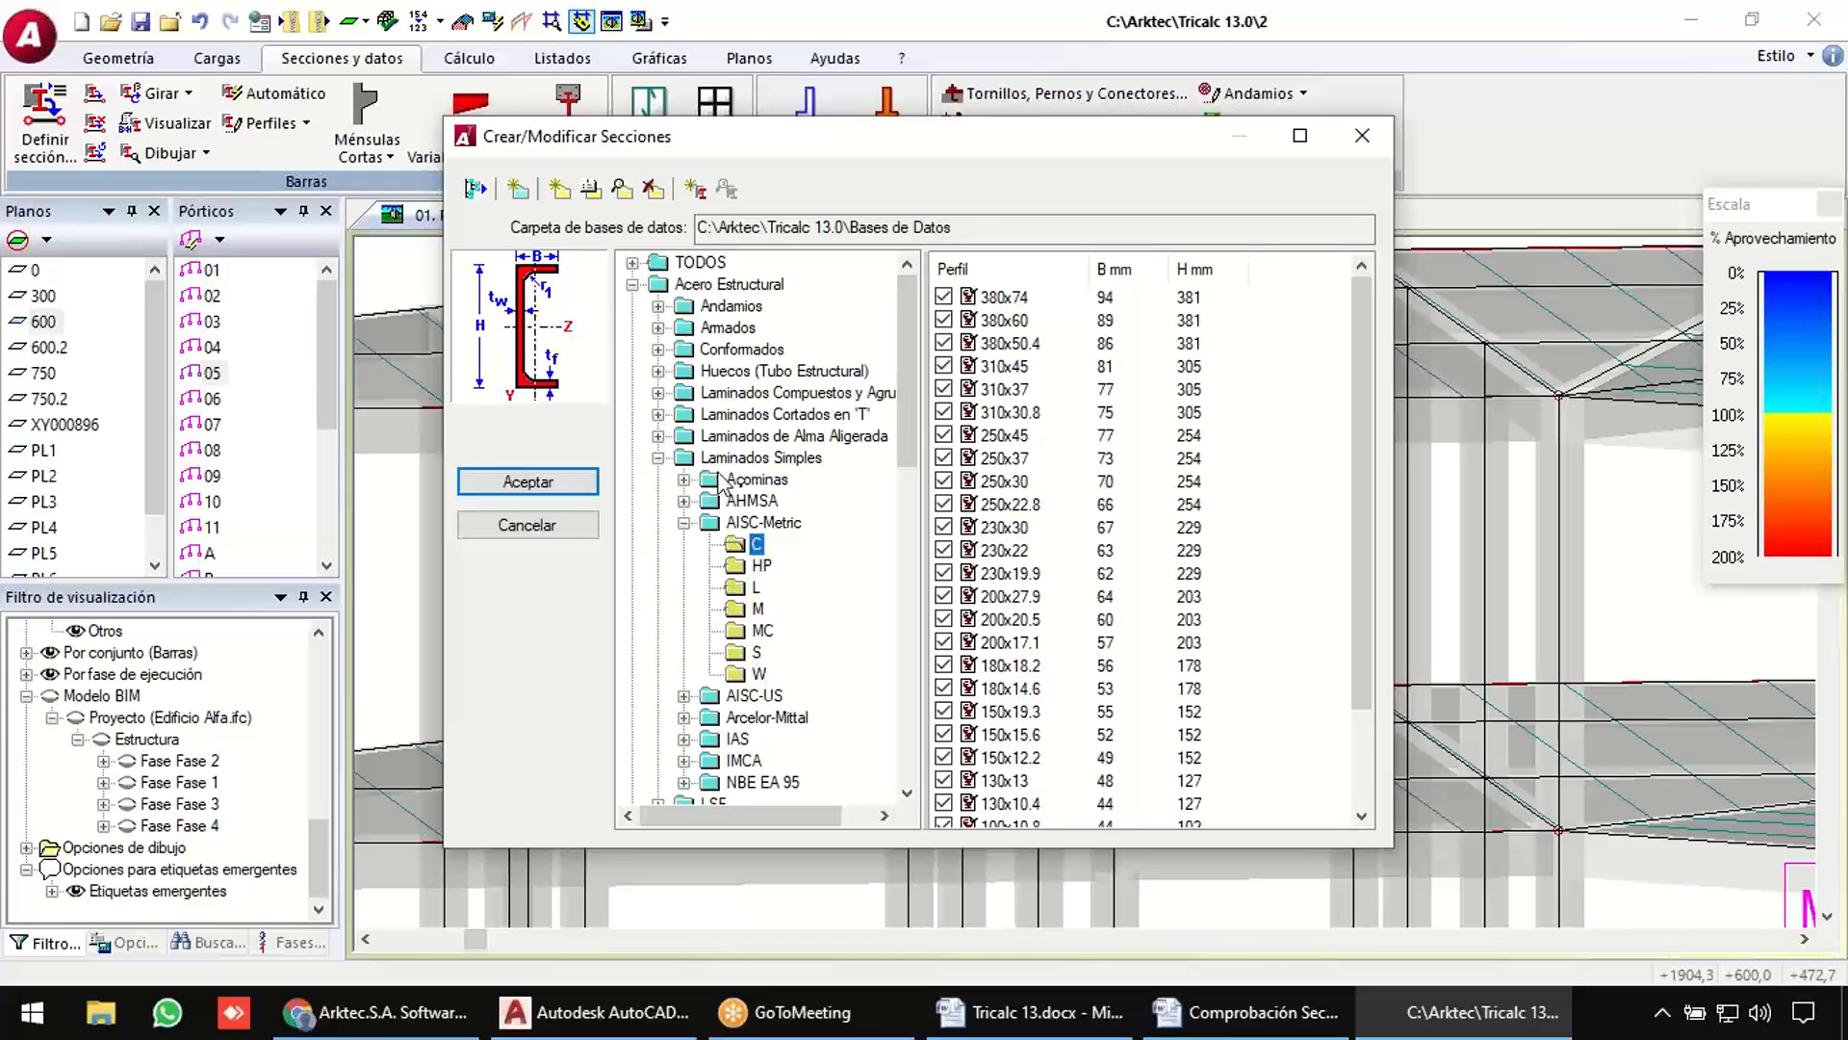
pyautogui.click(684, 523)
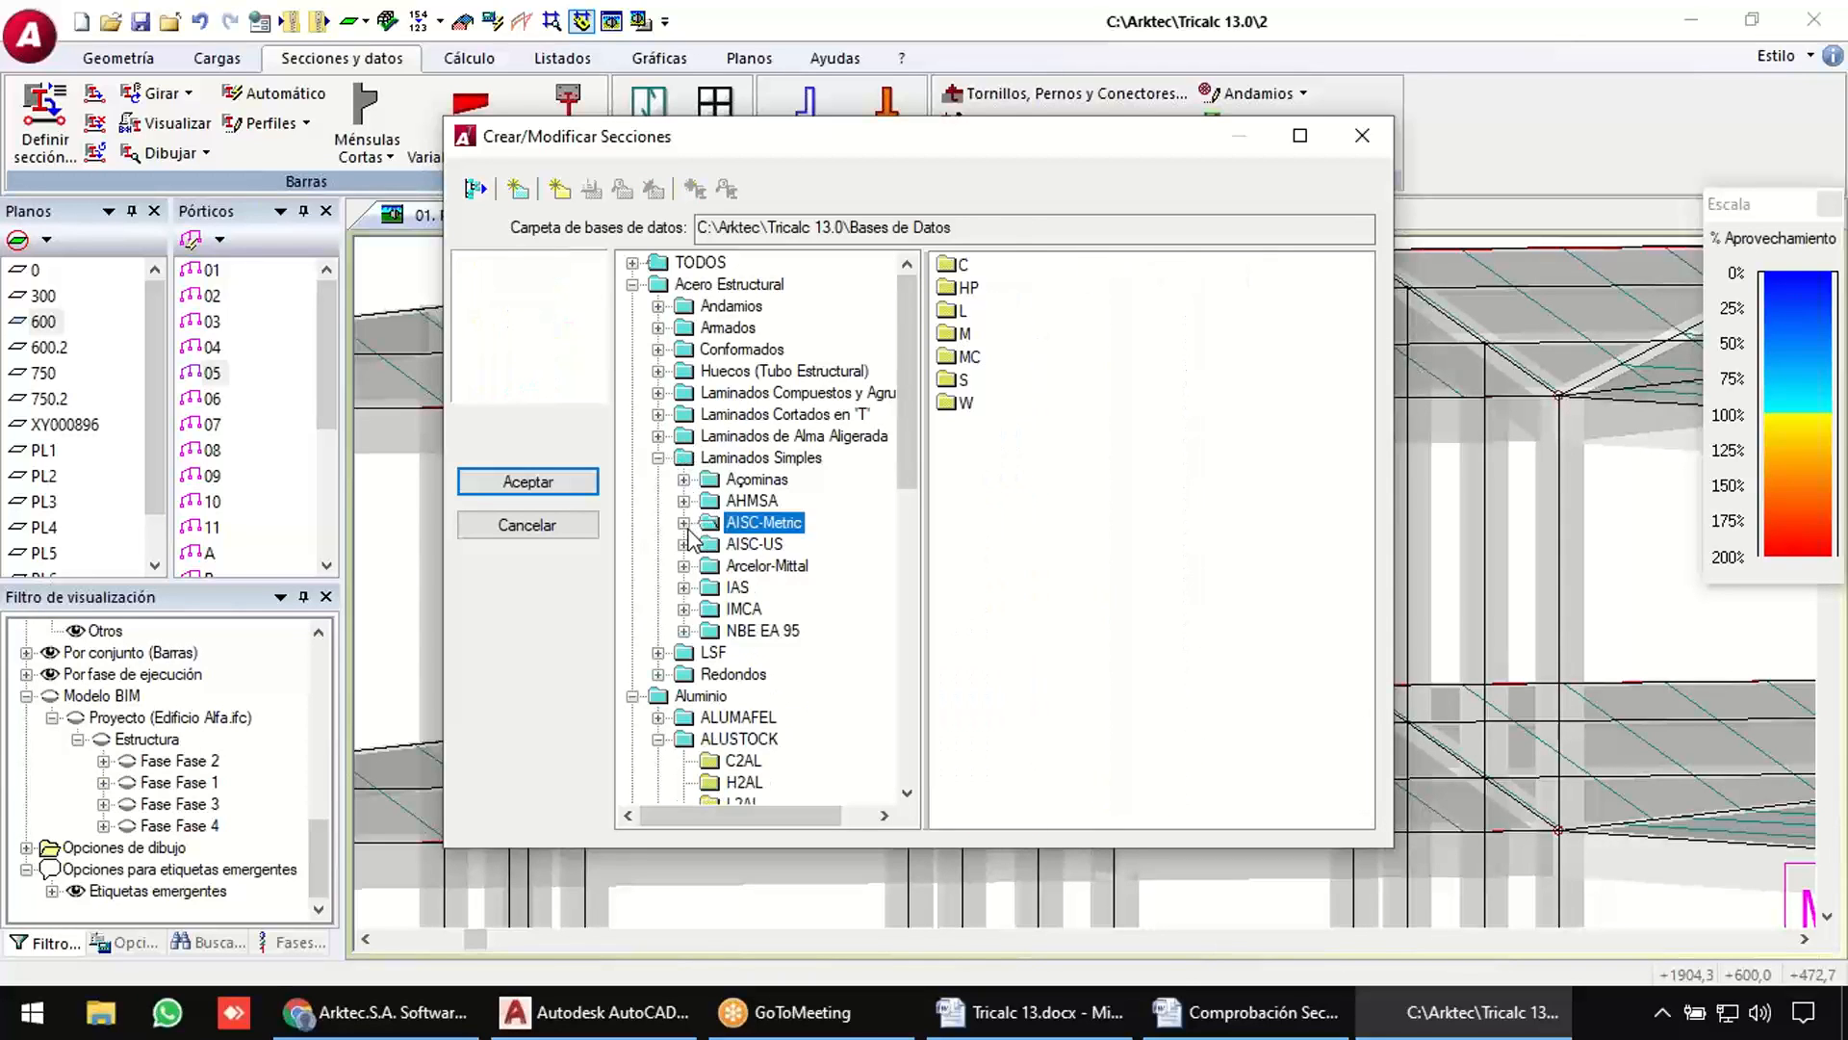
# Look through the AHMSA, Açominas and Arcelor-Mittal rolled steel groups, examining the Arcelor-Mittal HE, IPN and IPE series.
pyautogui.click(752, 502)
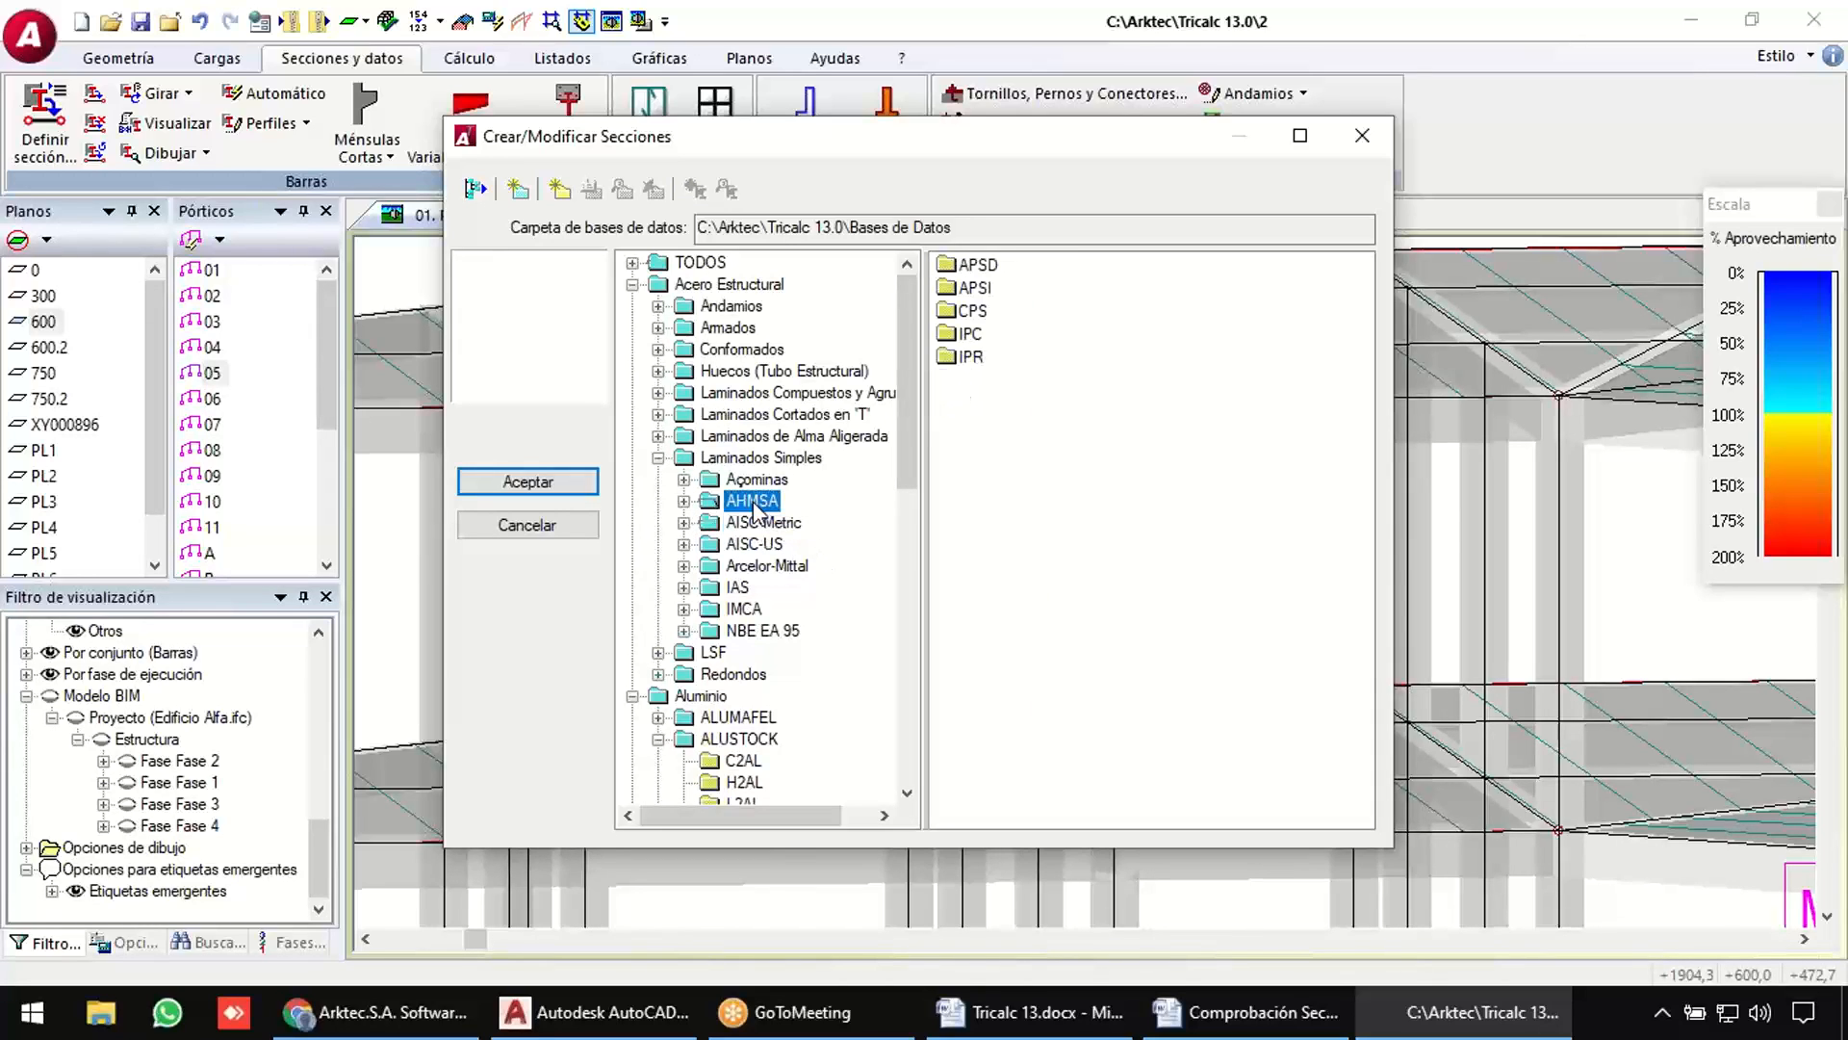
pyautogui.click(756, 481)
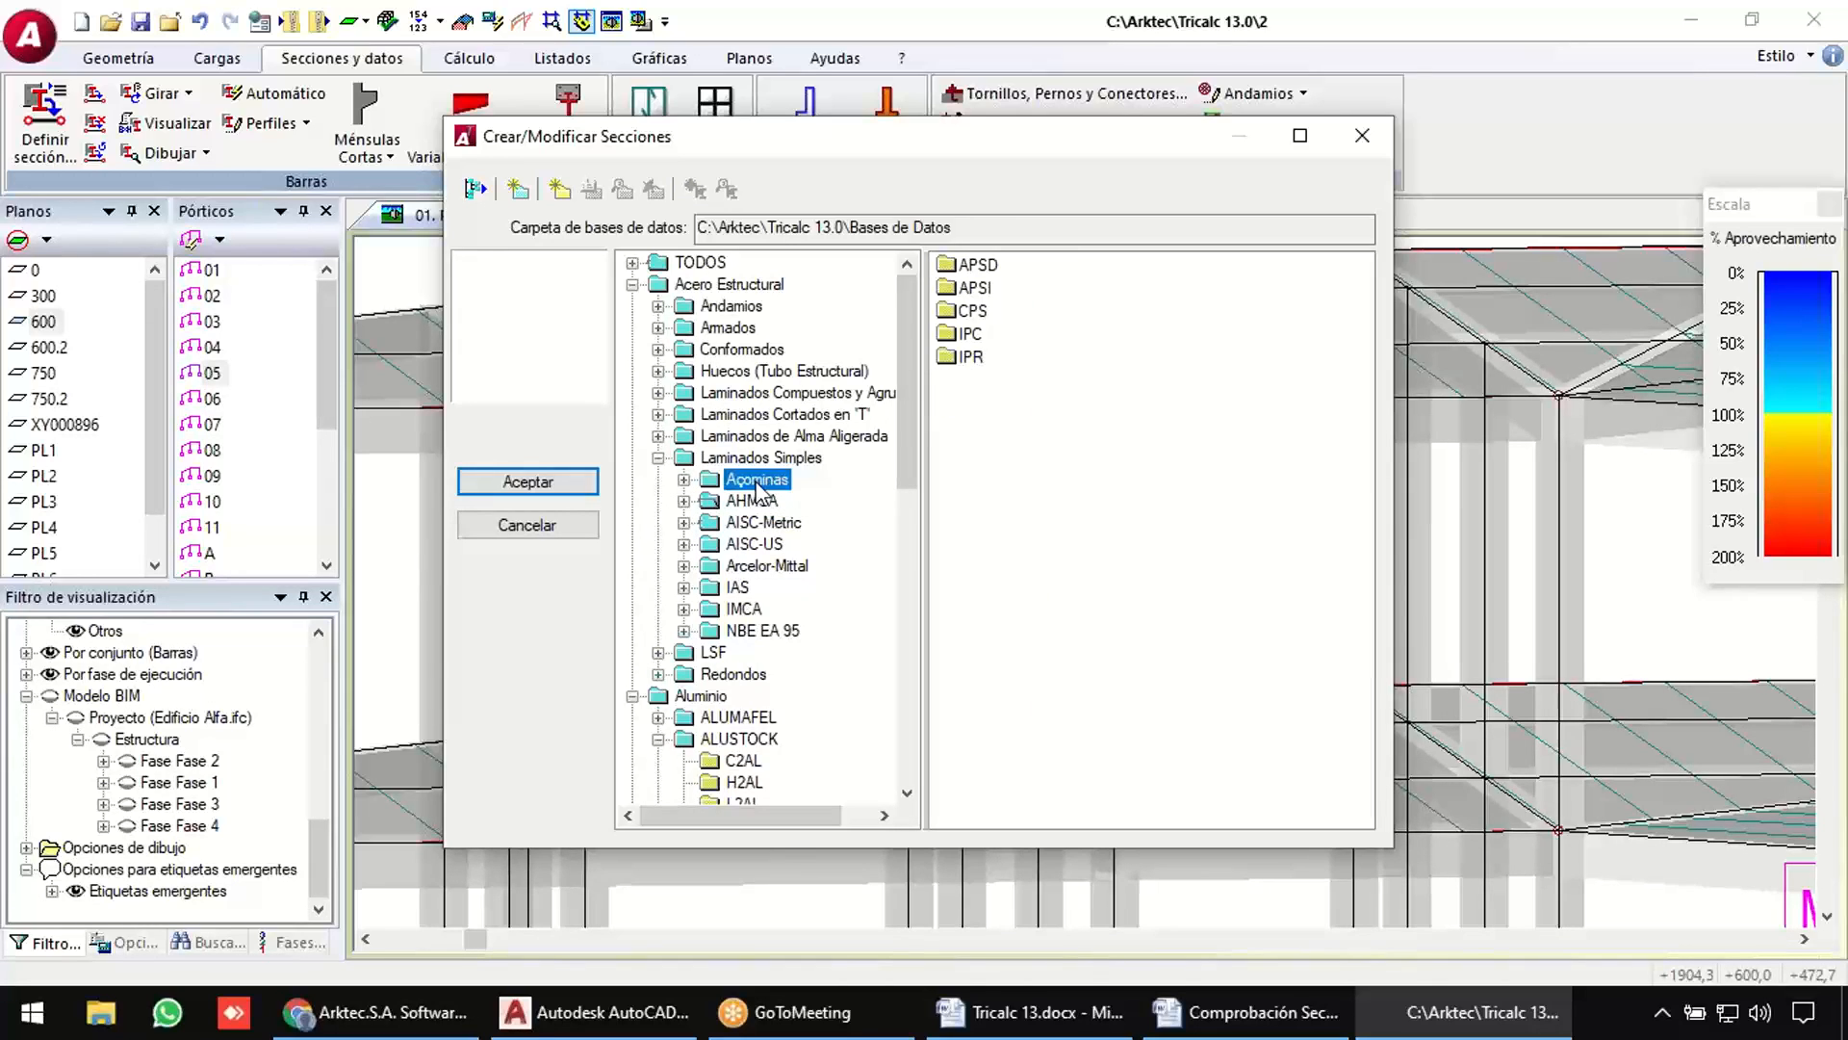
pyautogui.click(745, 568)
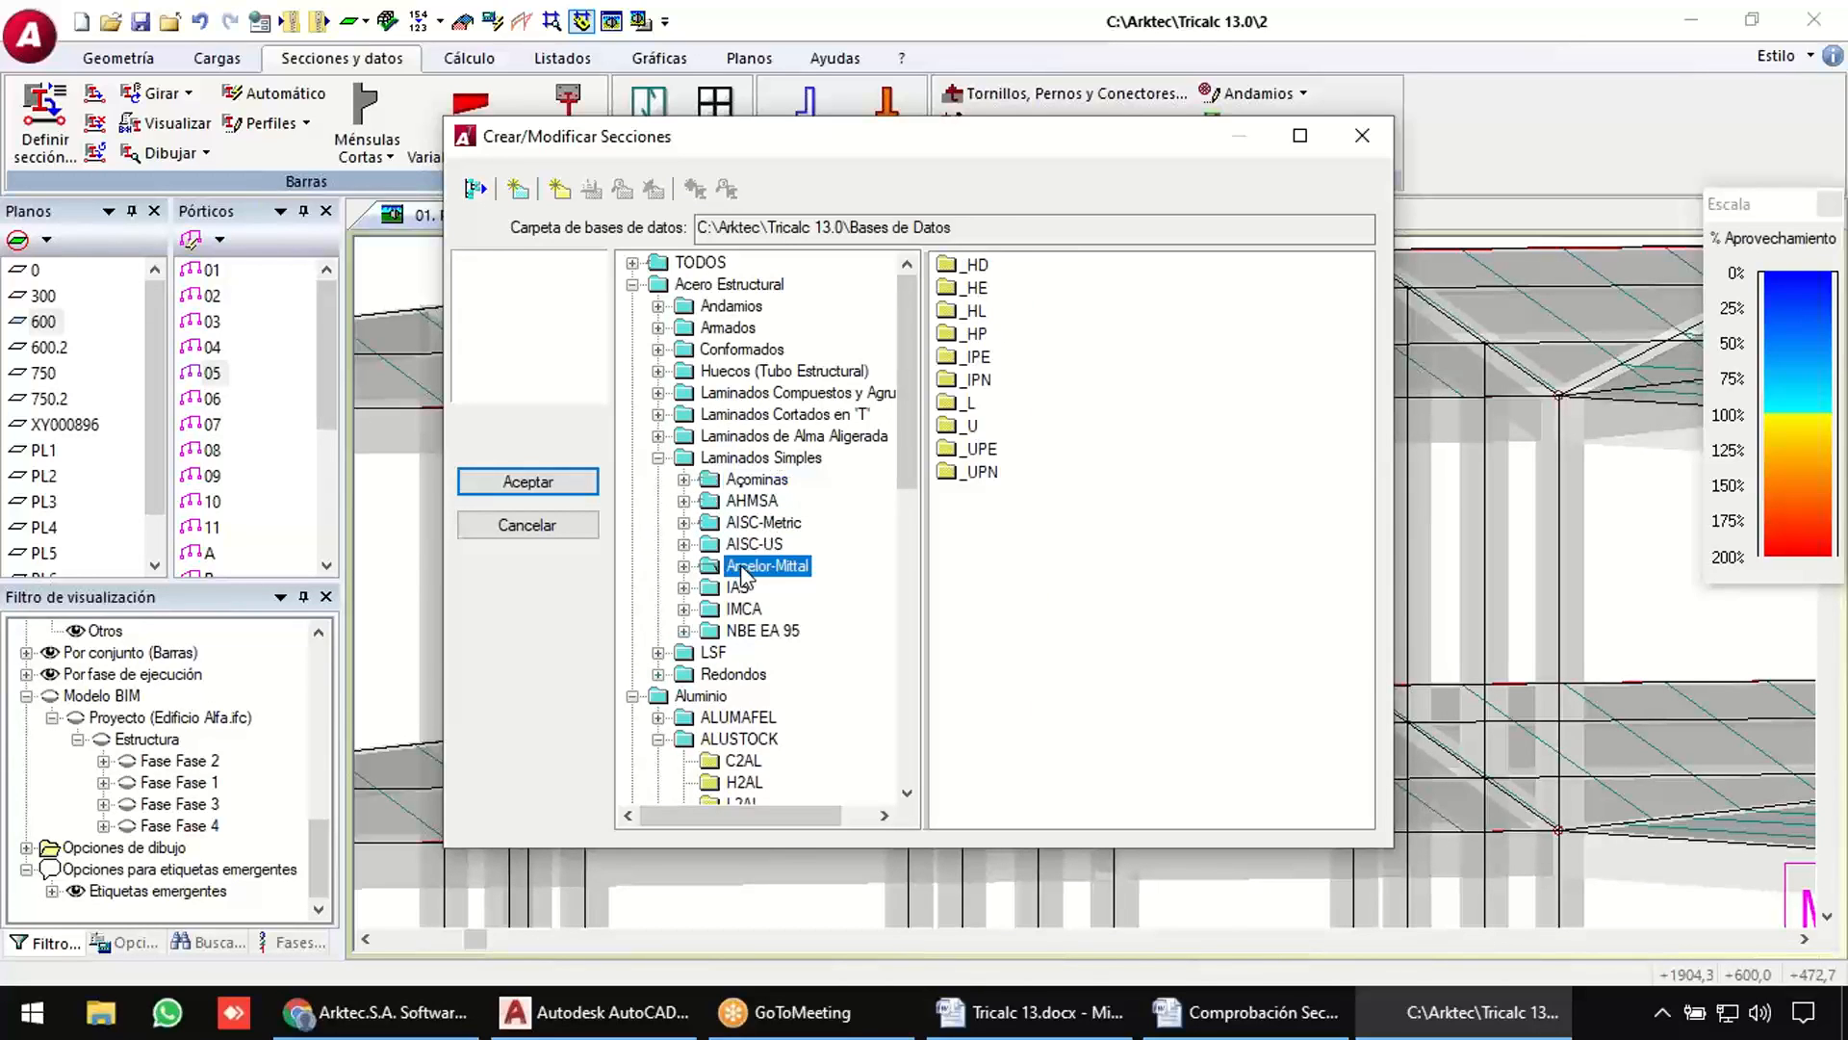
pyautogui.click(685, 566)
pyautogui.click(762, 612)
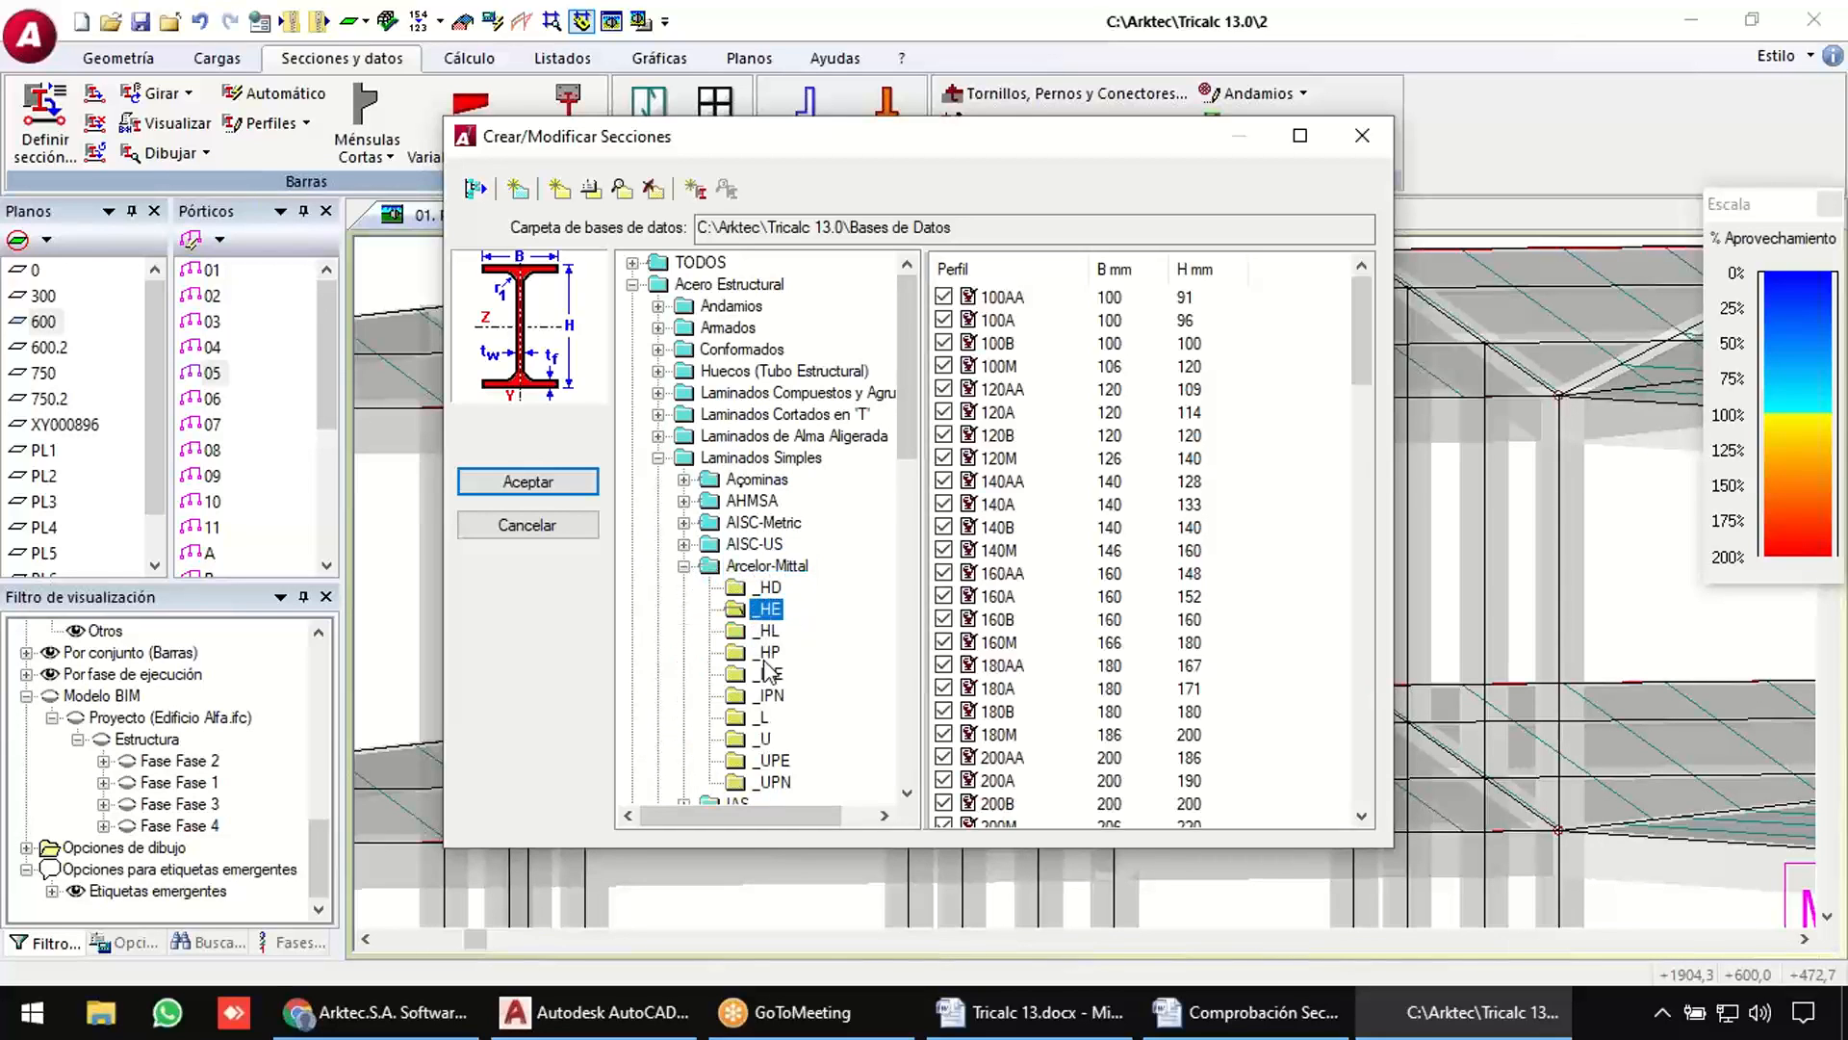
pyautogui.click(768, 673)
pyautogui.click(770, 697)
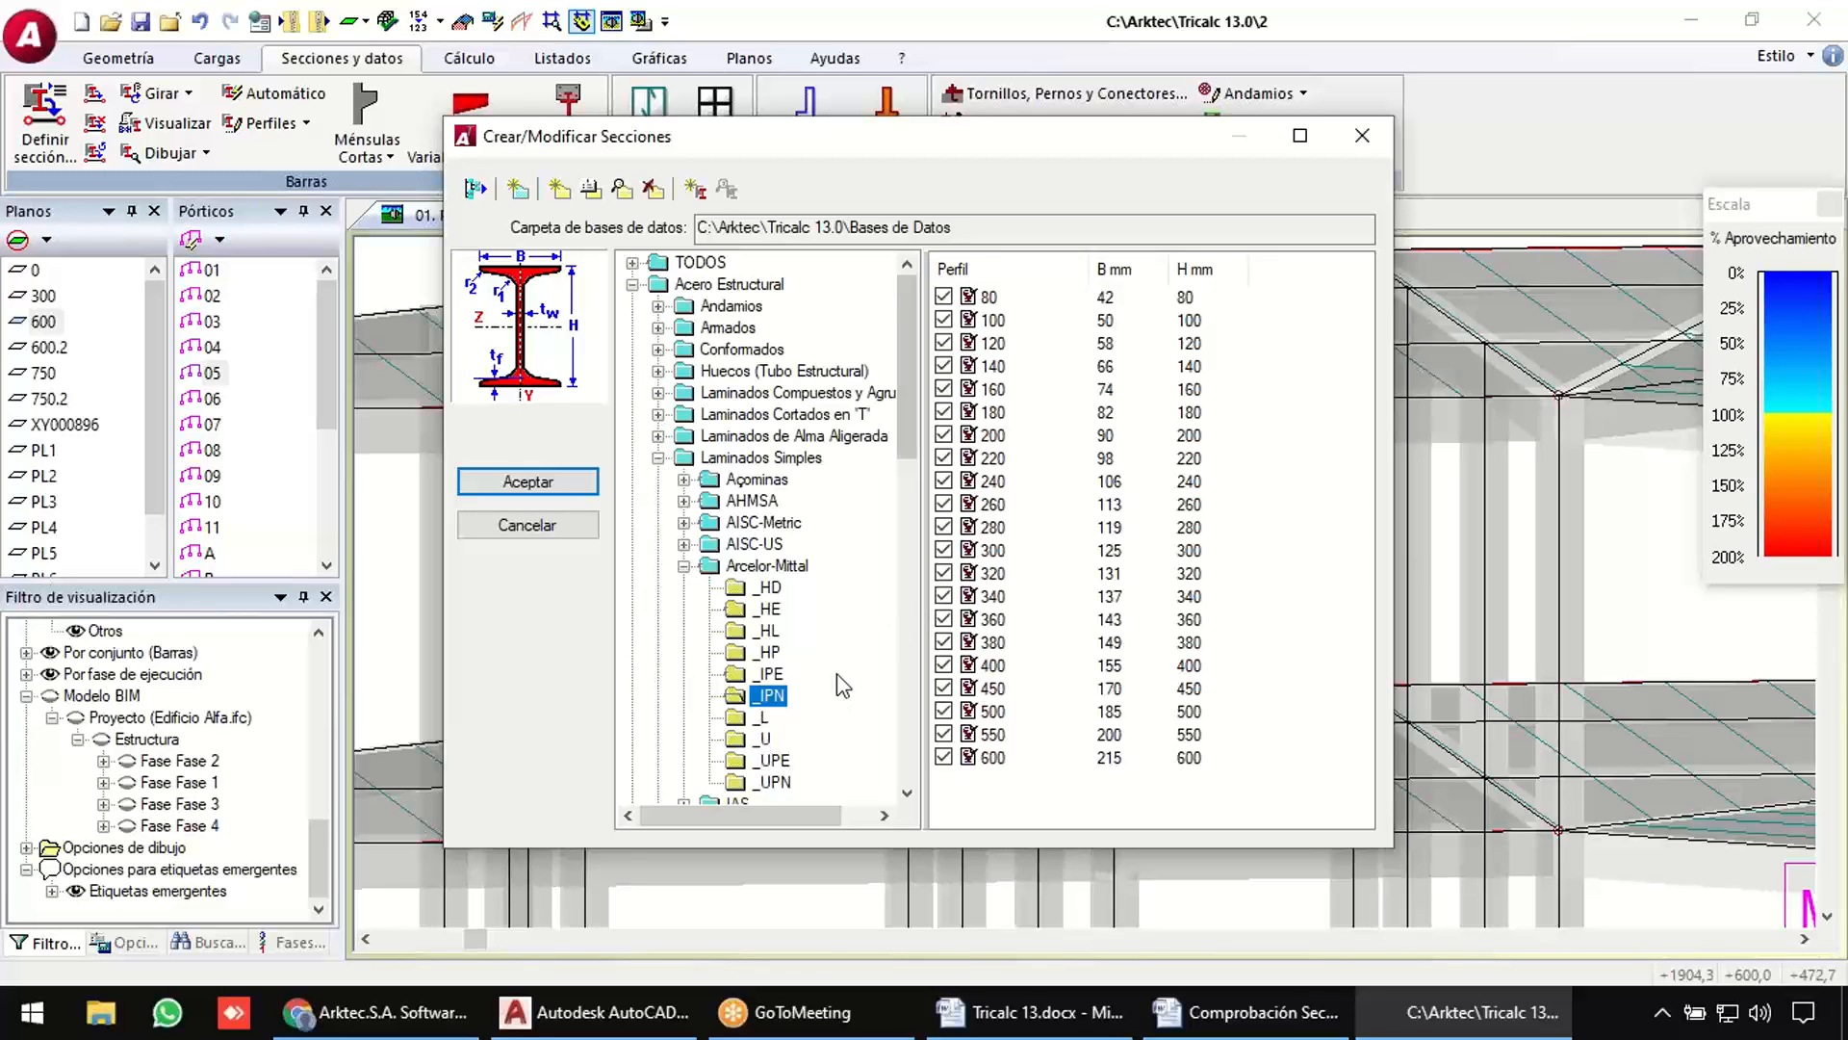
pyautogui.click(768, 674)
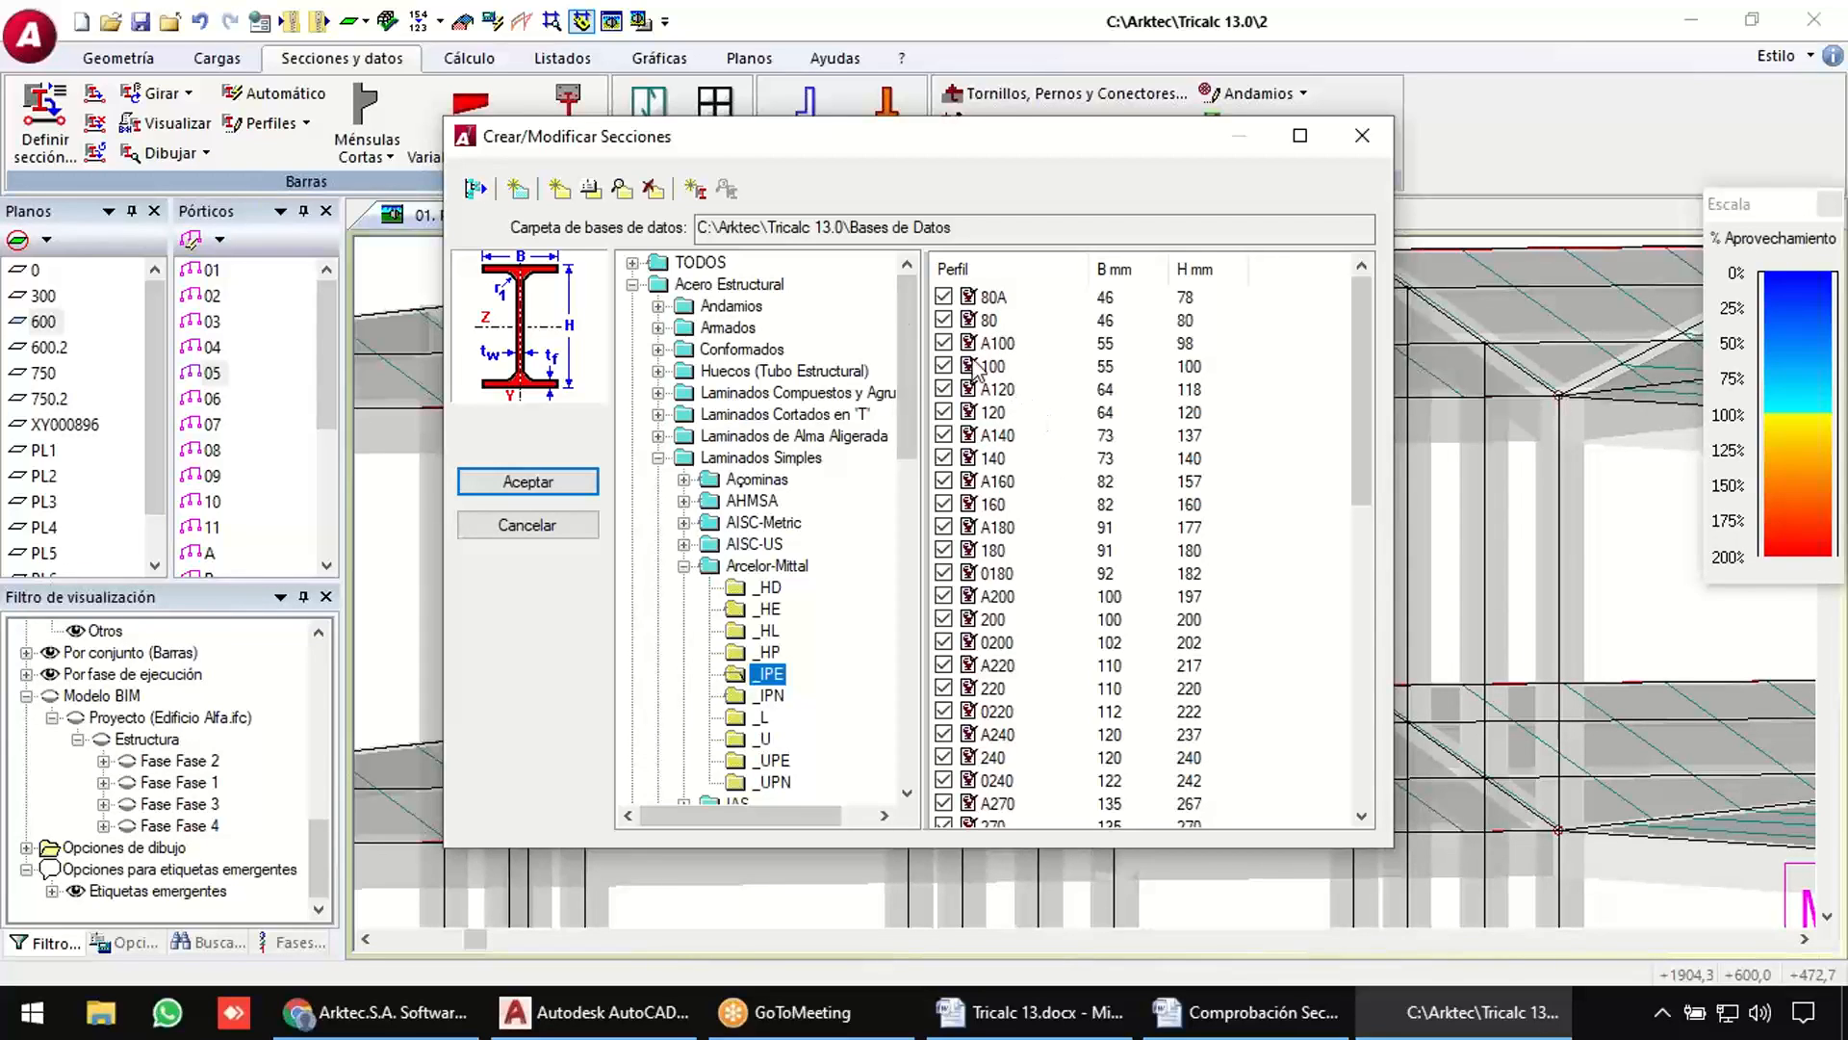
# Add an IPE profile named 70 with H 70, B 35, tf 8, tw 8 and r1 8 mm, calculate its properties and save it.
pyautogui.click(695, 190)
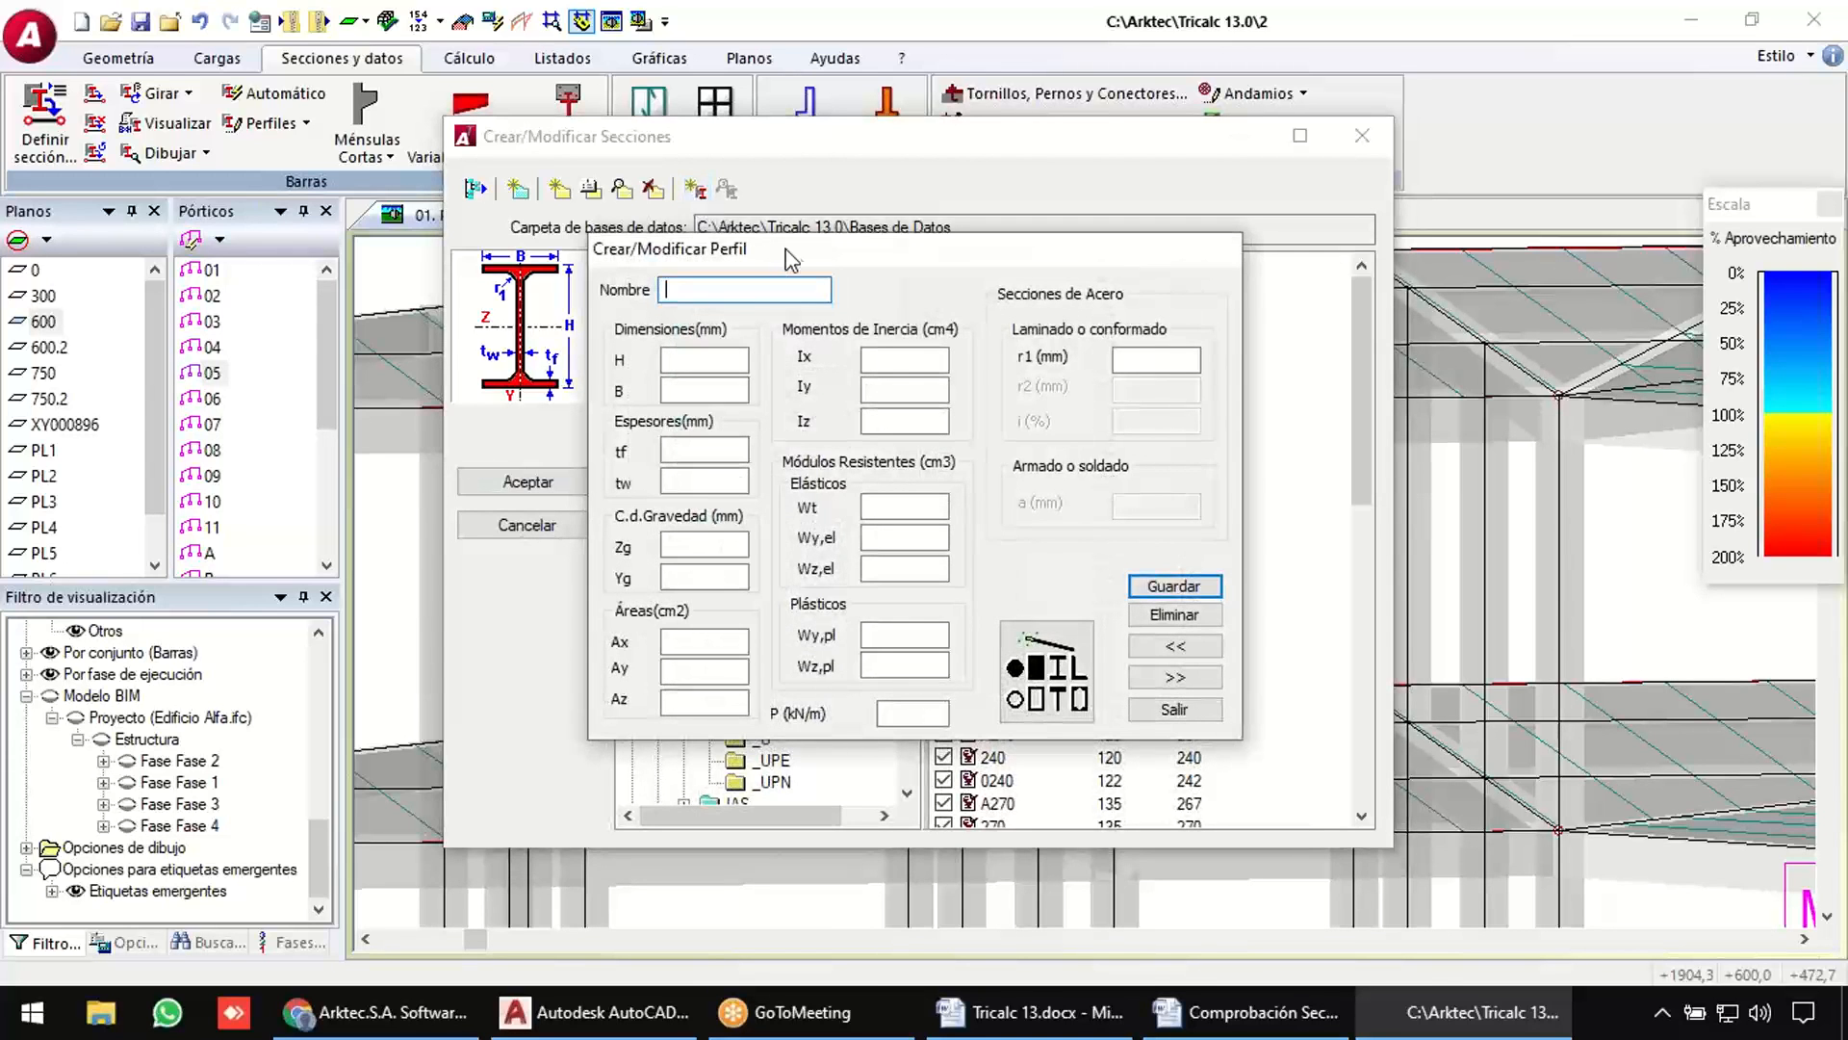
pyautogui.moveTo(791, 260); pyautogui.dragTo(917, 366)
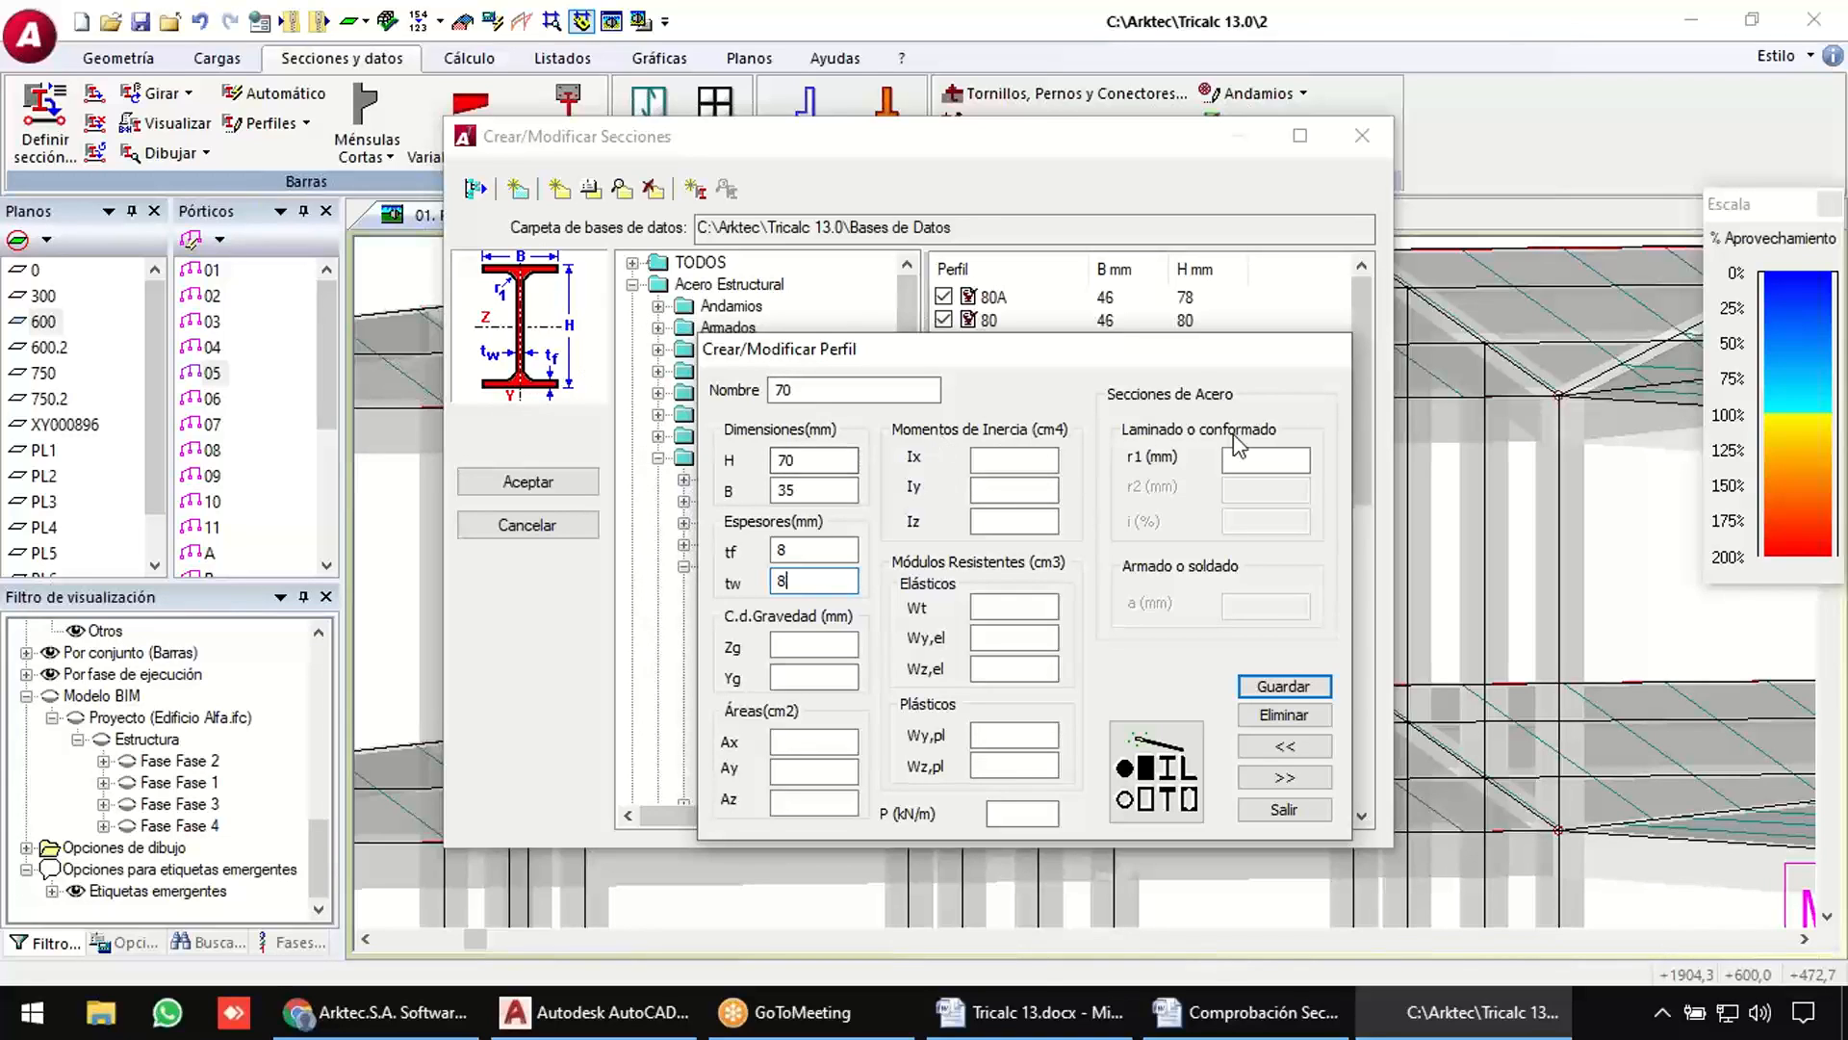
pyautogui.click(1254, 460)
pyautogui.click(1170, 742)
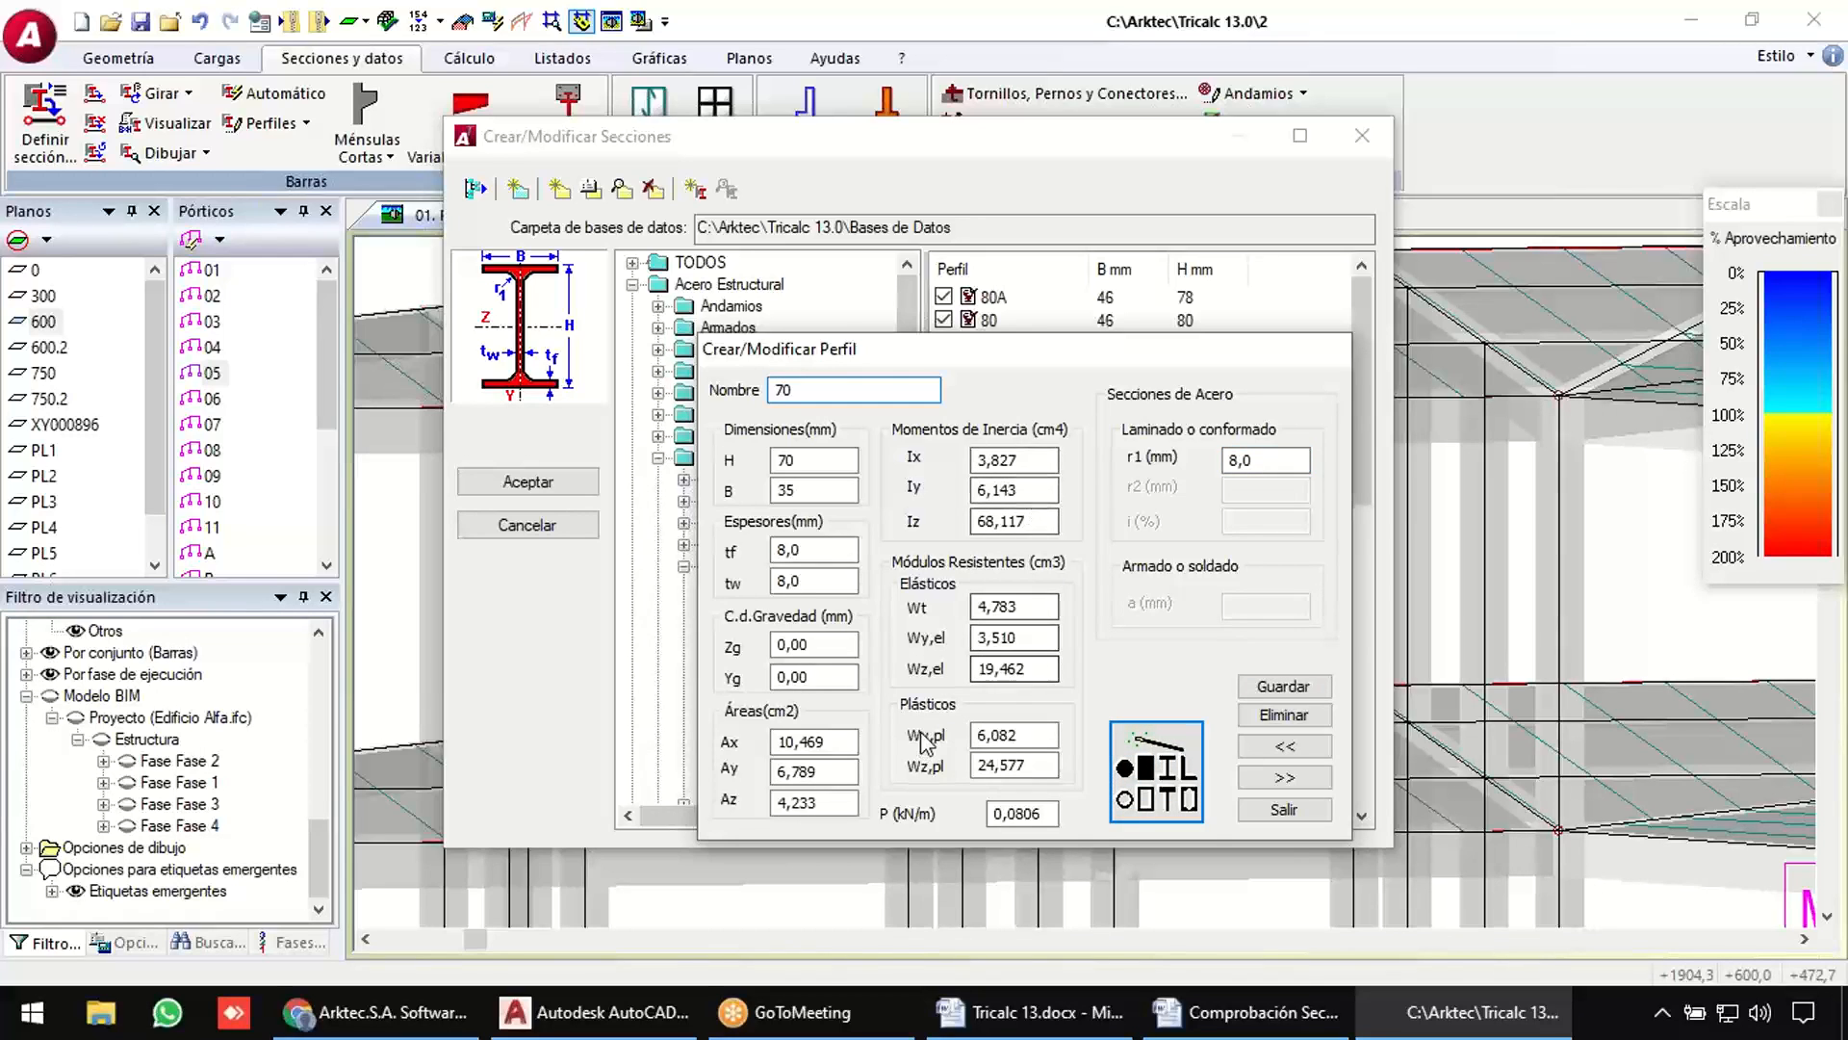
pyautogui.click(1278, 687)
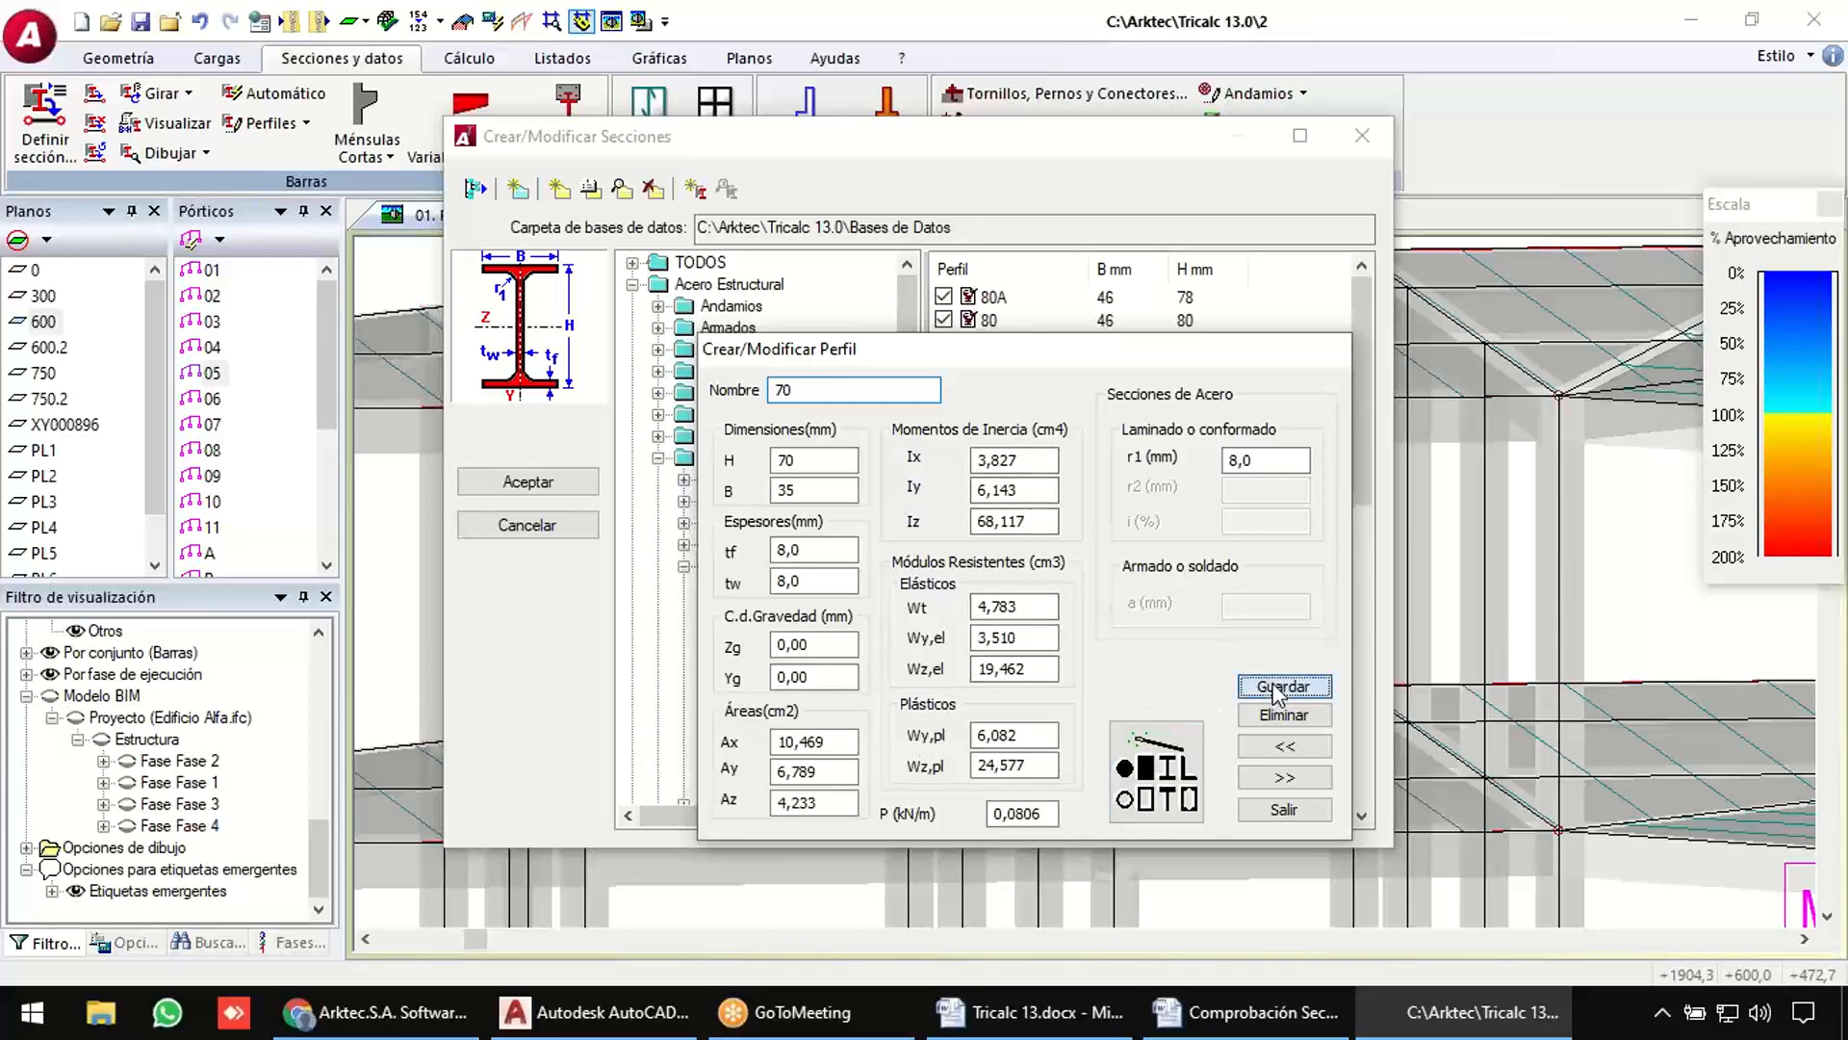
pyautogui.click(1284, 809)
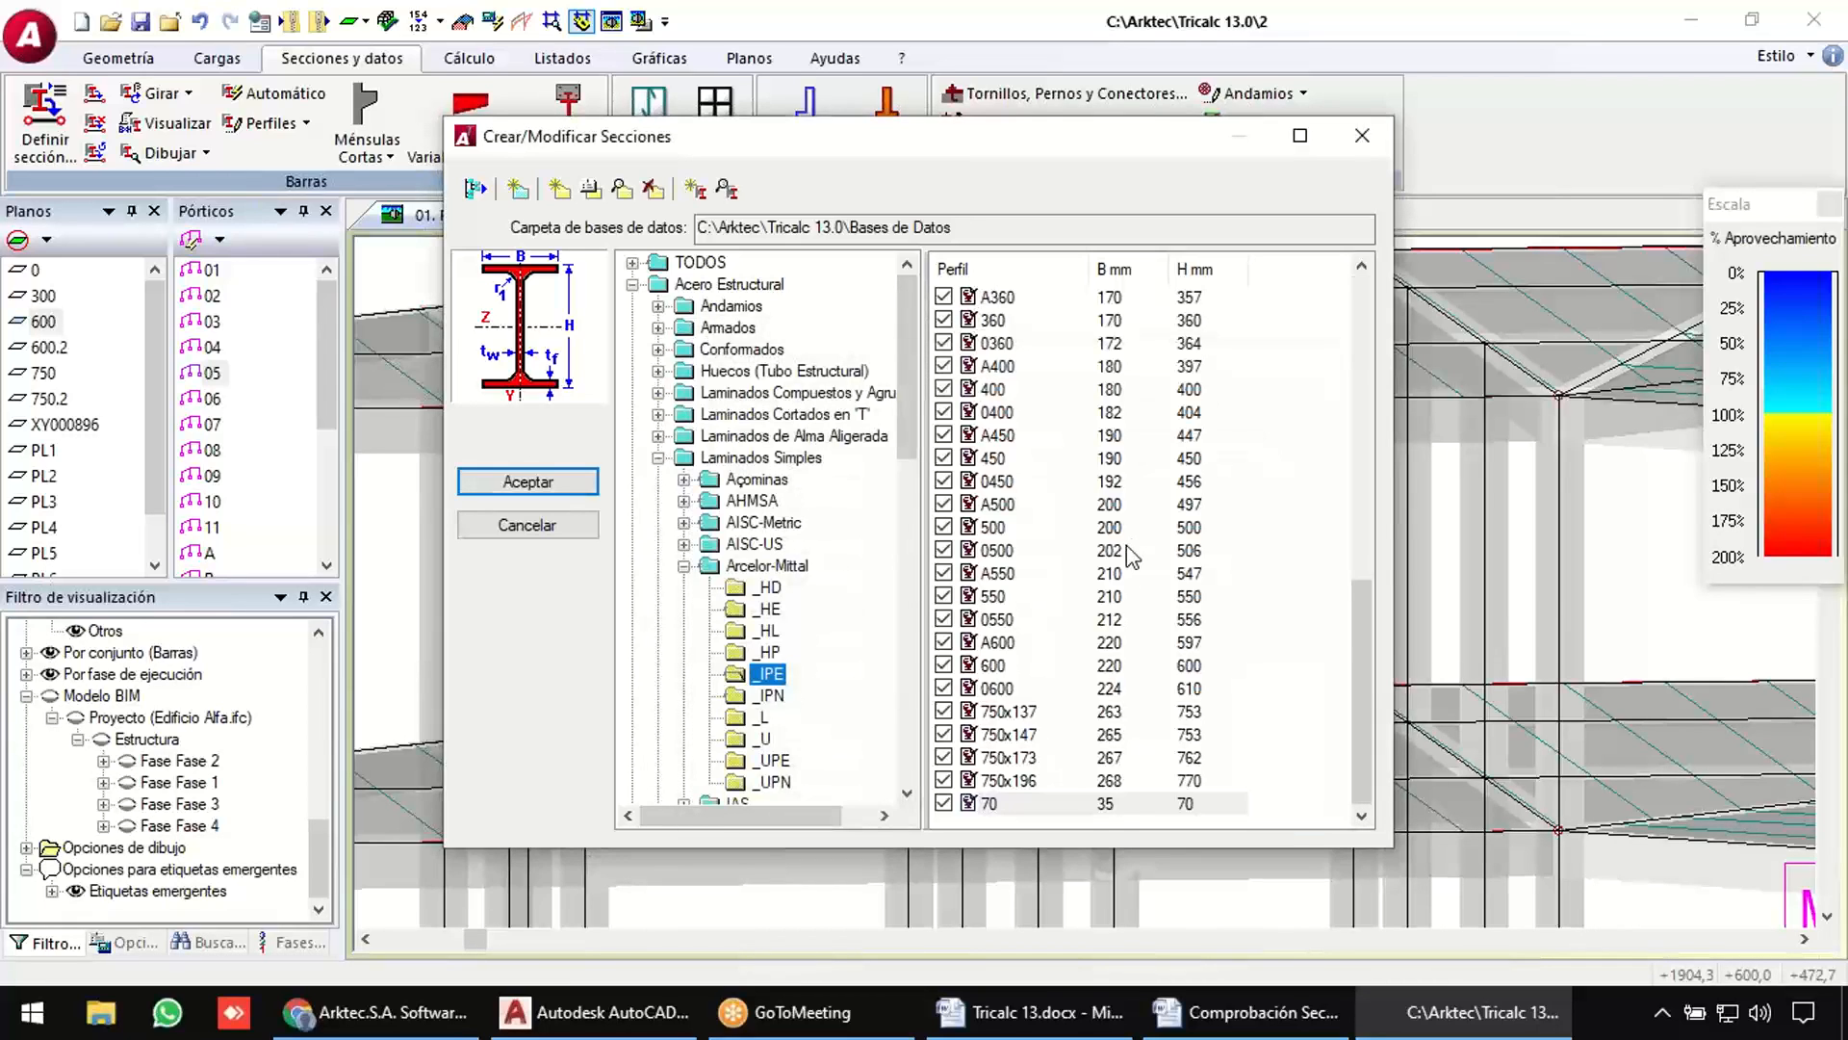
# Delete the custom profile 70 from the Arcelor-Mittal IPE series.
pyautogui.click(1001, 805)
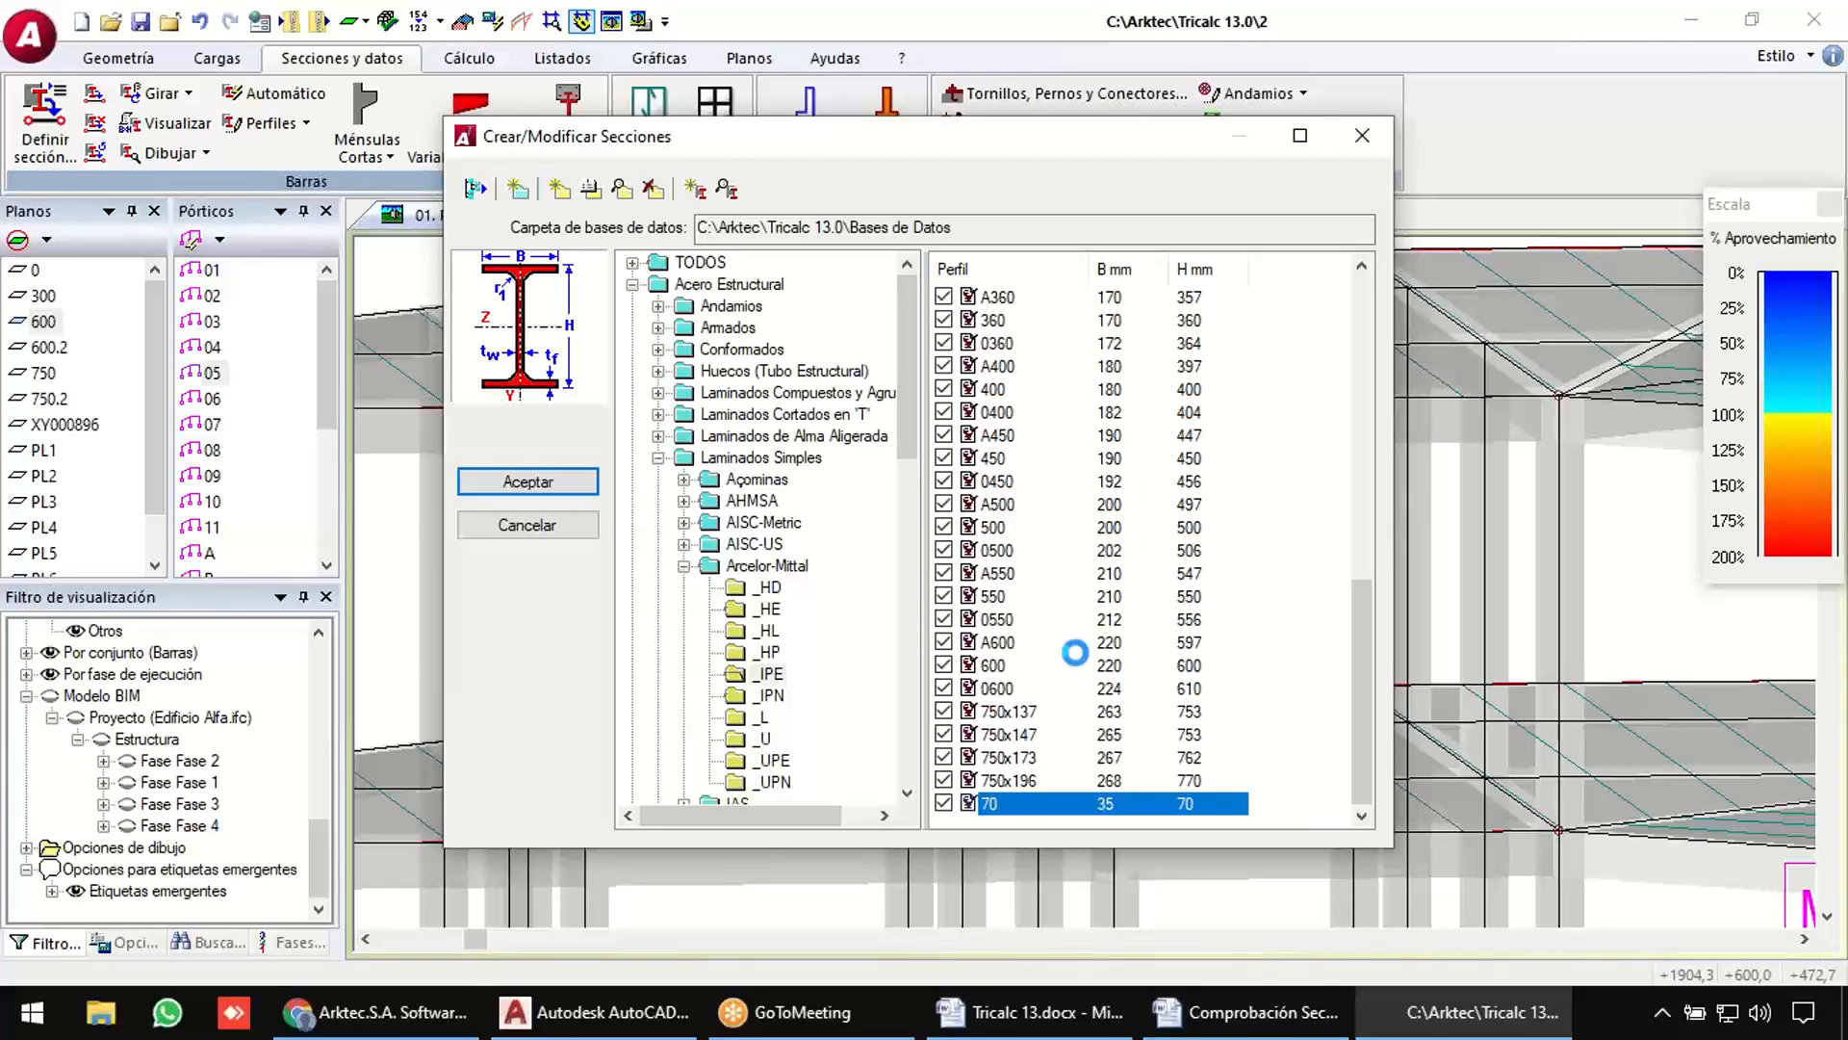
pyautogui.press('Delete')
# Switch several IPE profiles between A500 and 550 off and back on in the series list.
pyautogui.click(963, 553)
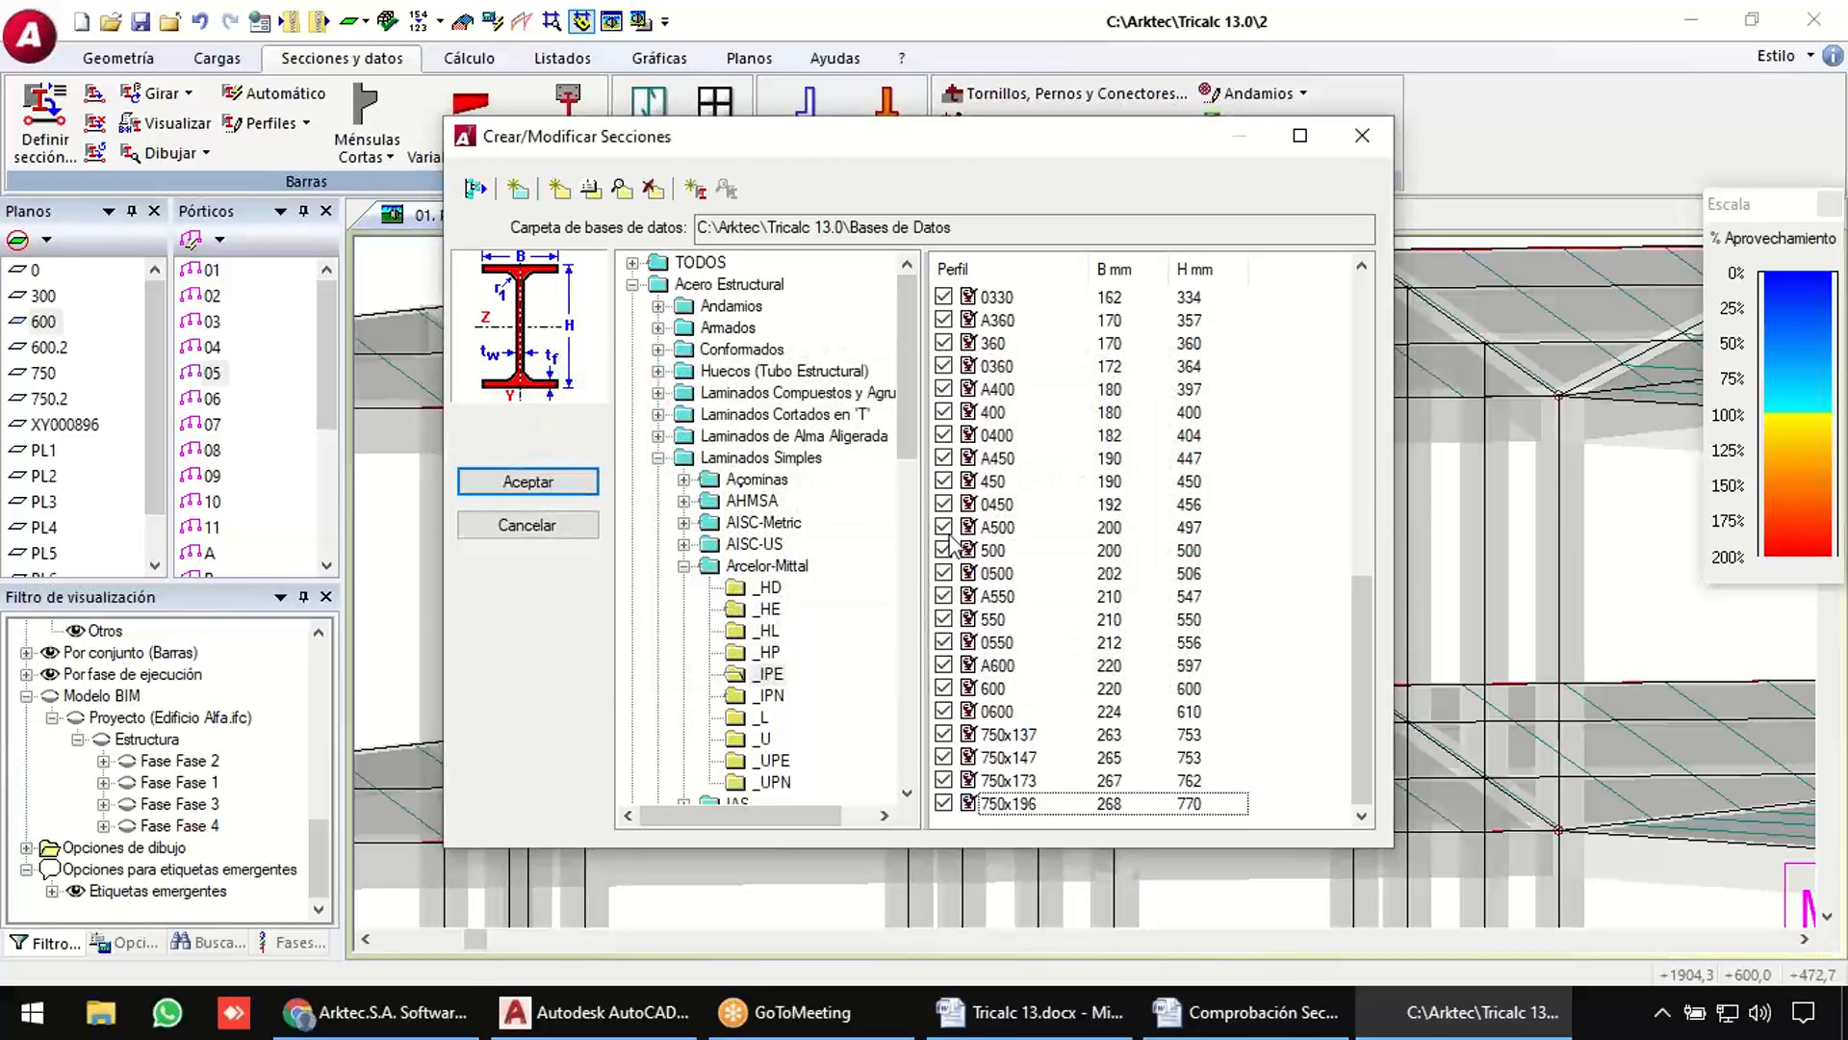
pyautogui.click(944, 573)
pyautogui.click(943, 619)
pyautogui.click(944, 596)
pyautogui.click(944, 572)
pyautogui.click(943, 526)
# Look through the hollow and compound rolled steel groups and examine the Arcelor-Mittal 2UPN series.
pyautogui.click(658, 373)
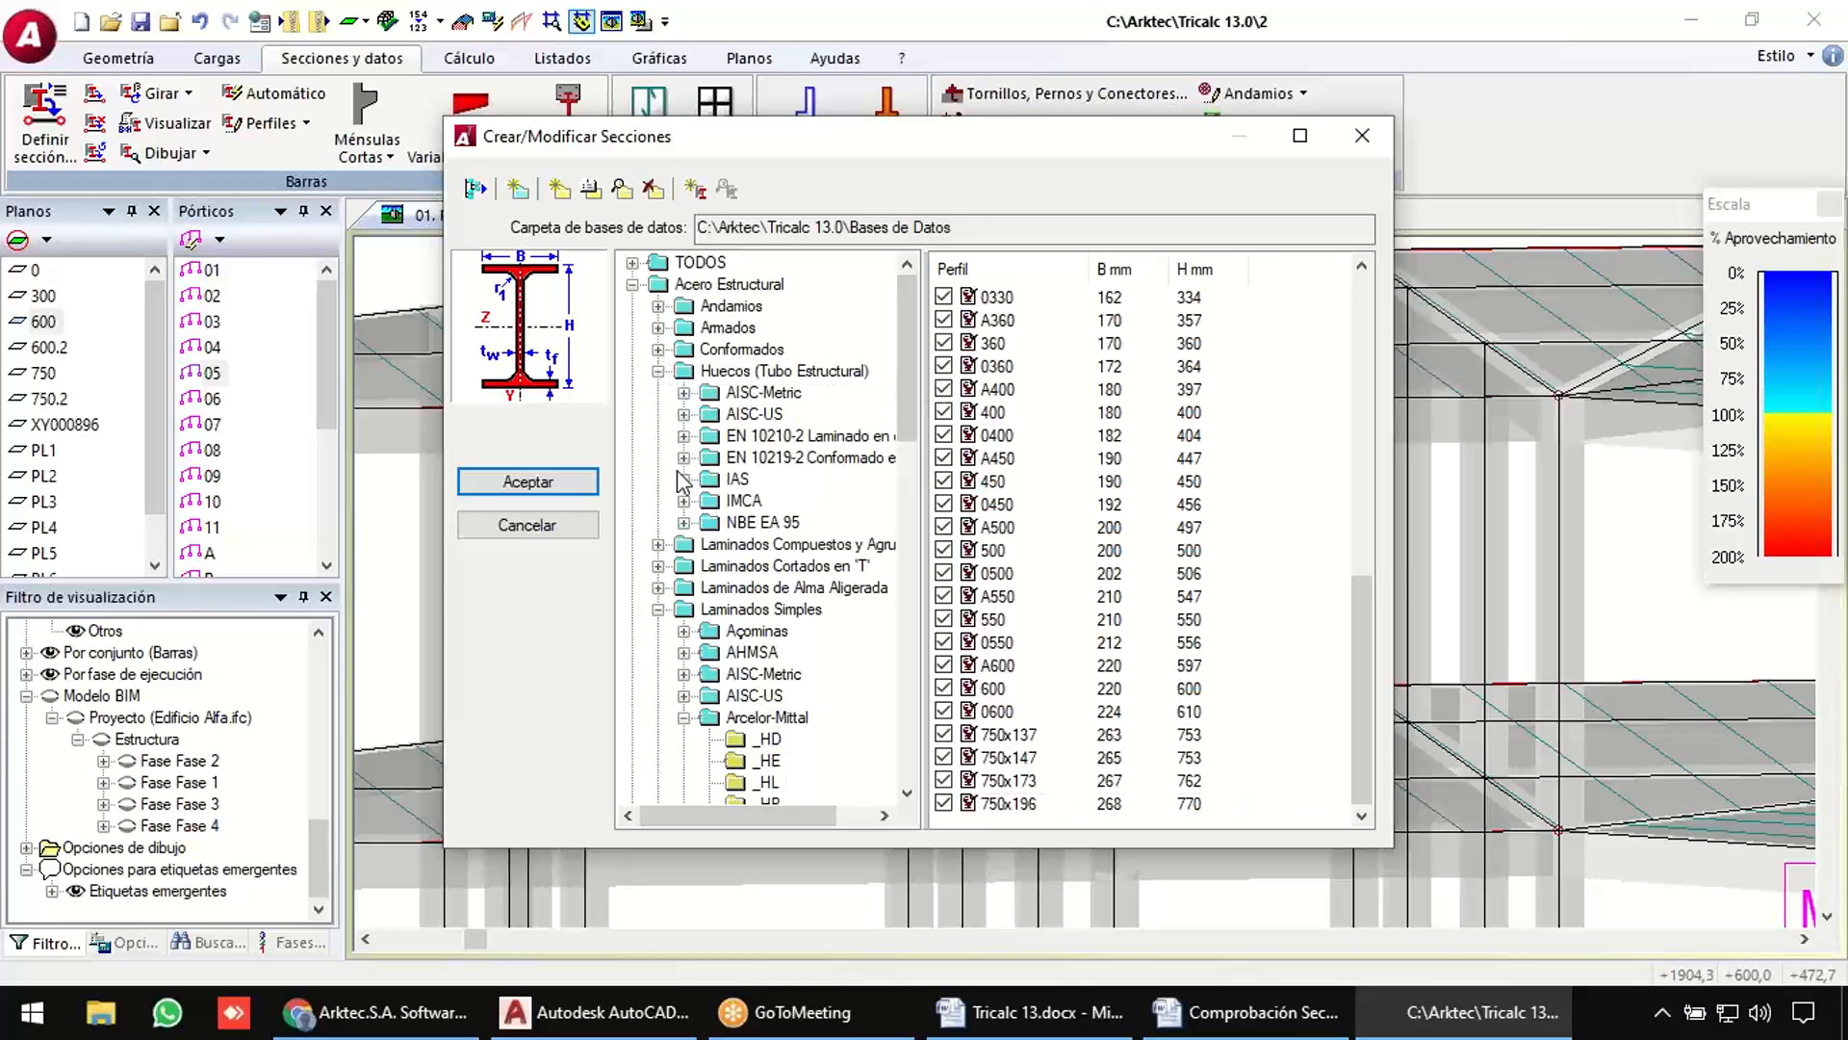
pyautogui.click(659, 374)
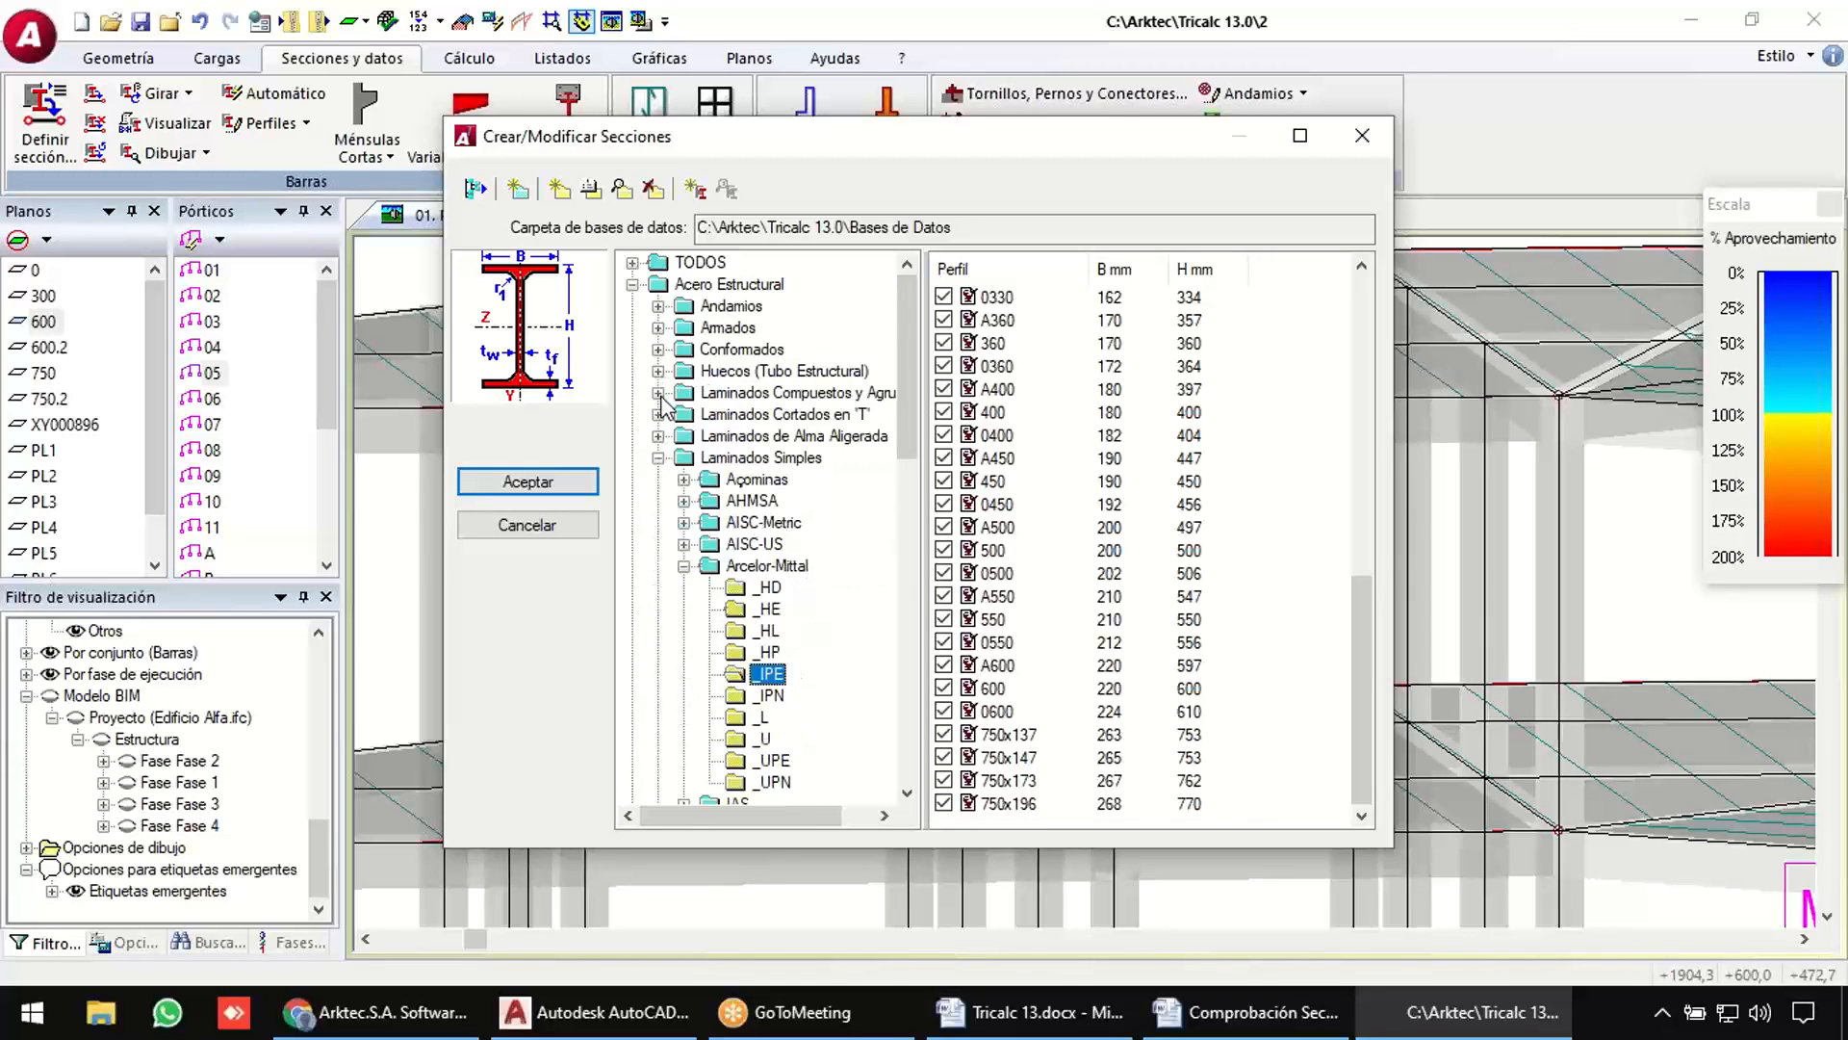
pyautogui.click(659, 393)
pyautogui.click(684, 480)
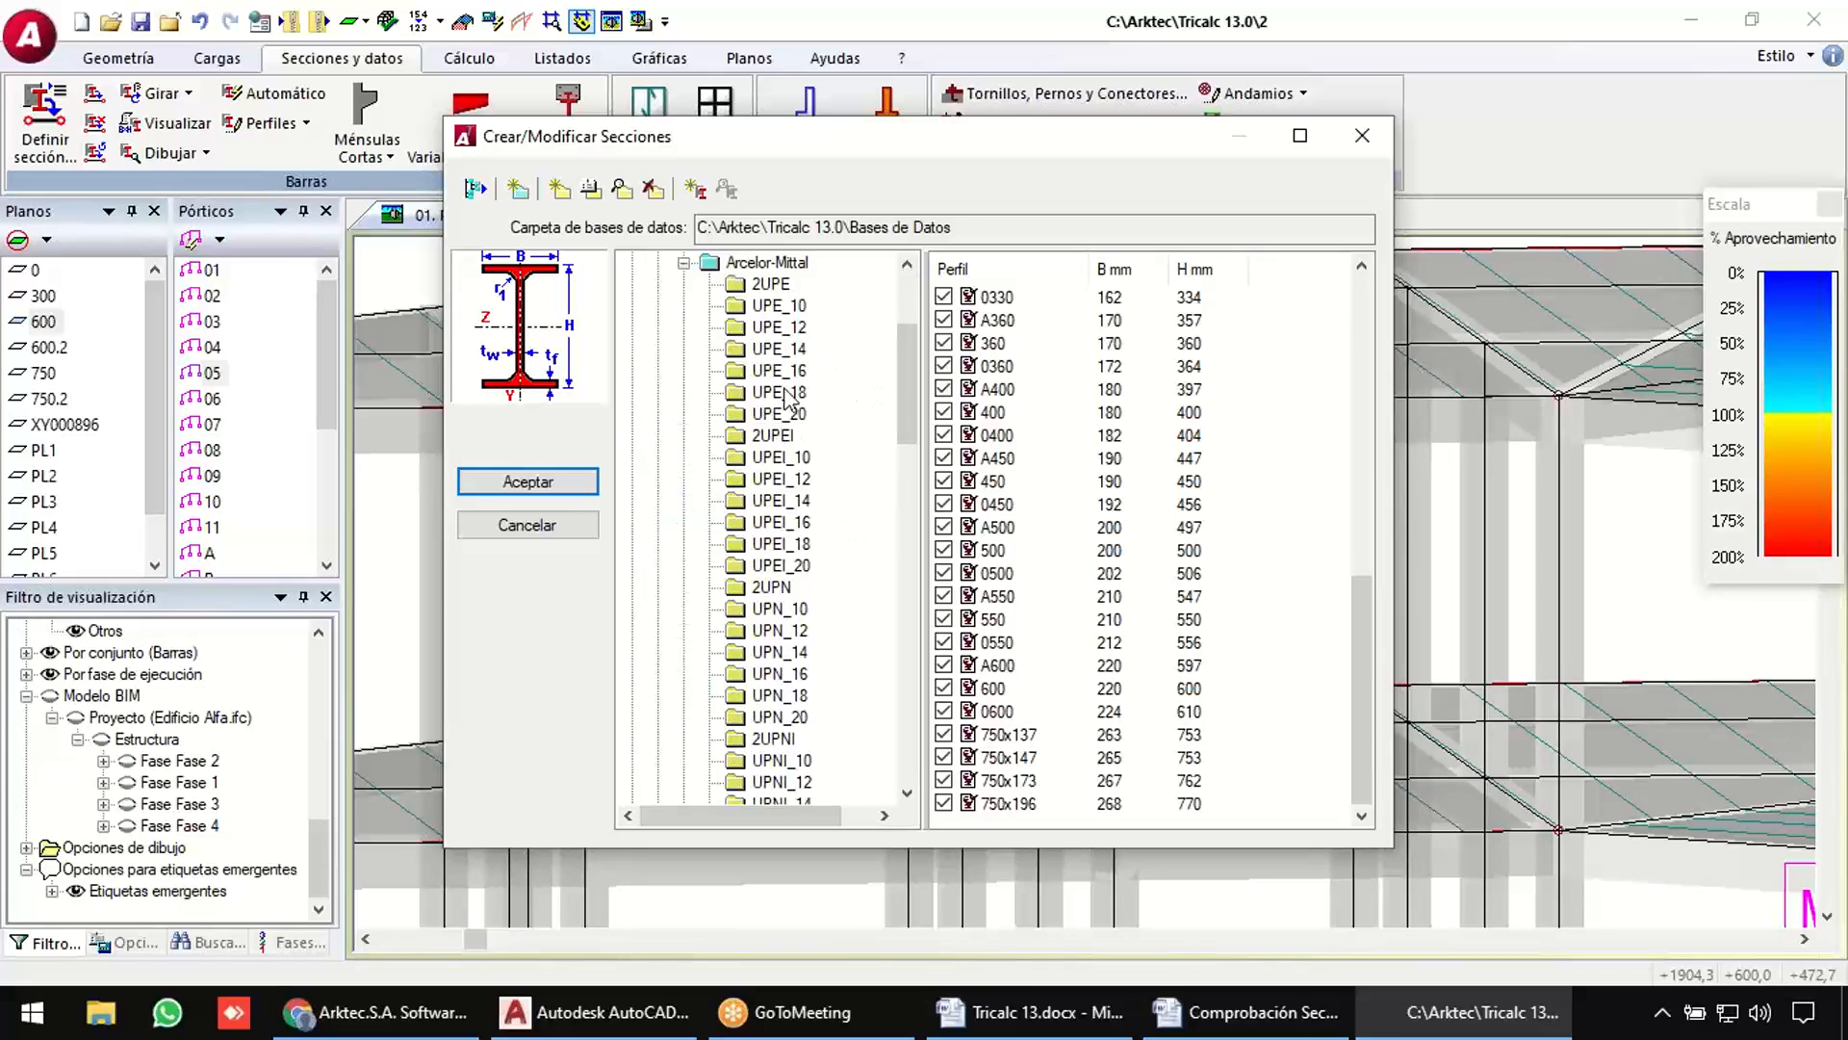
pyautogui.click(770, 587)
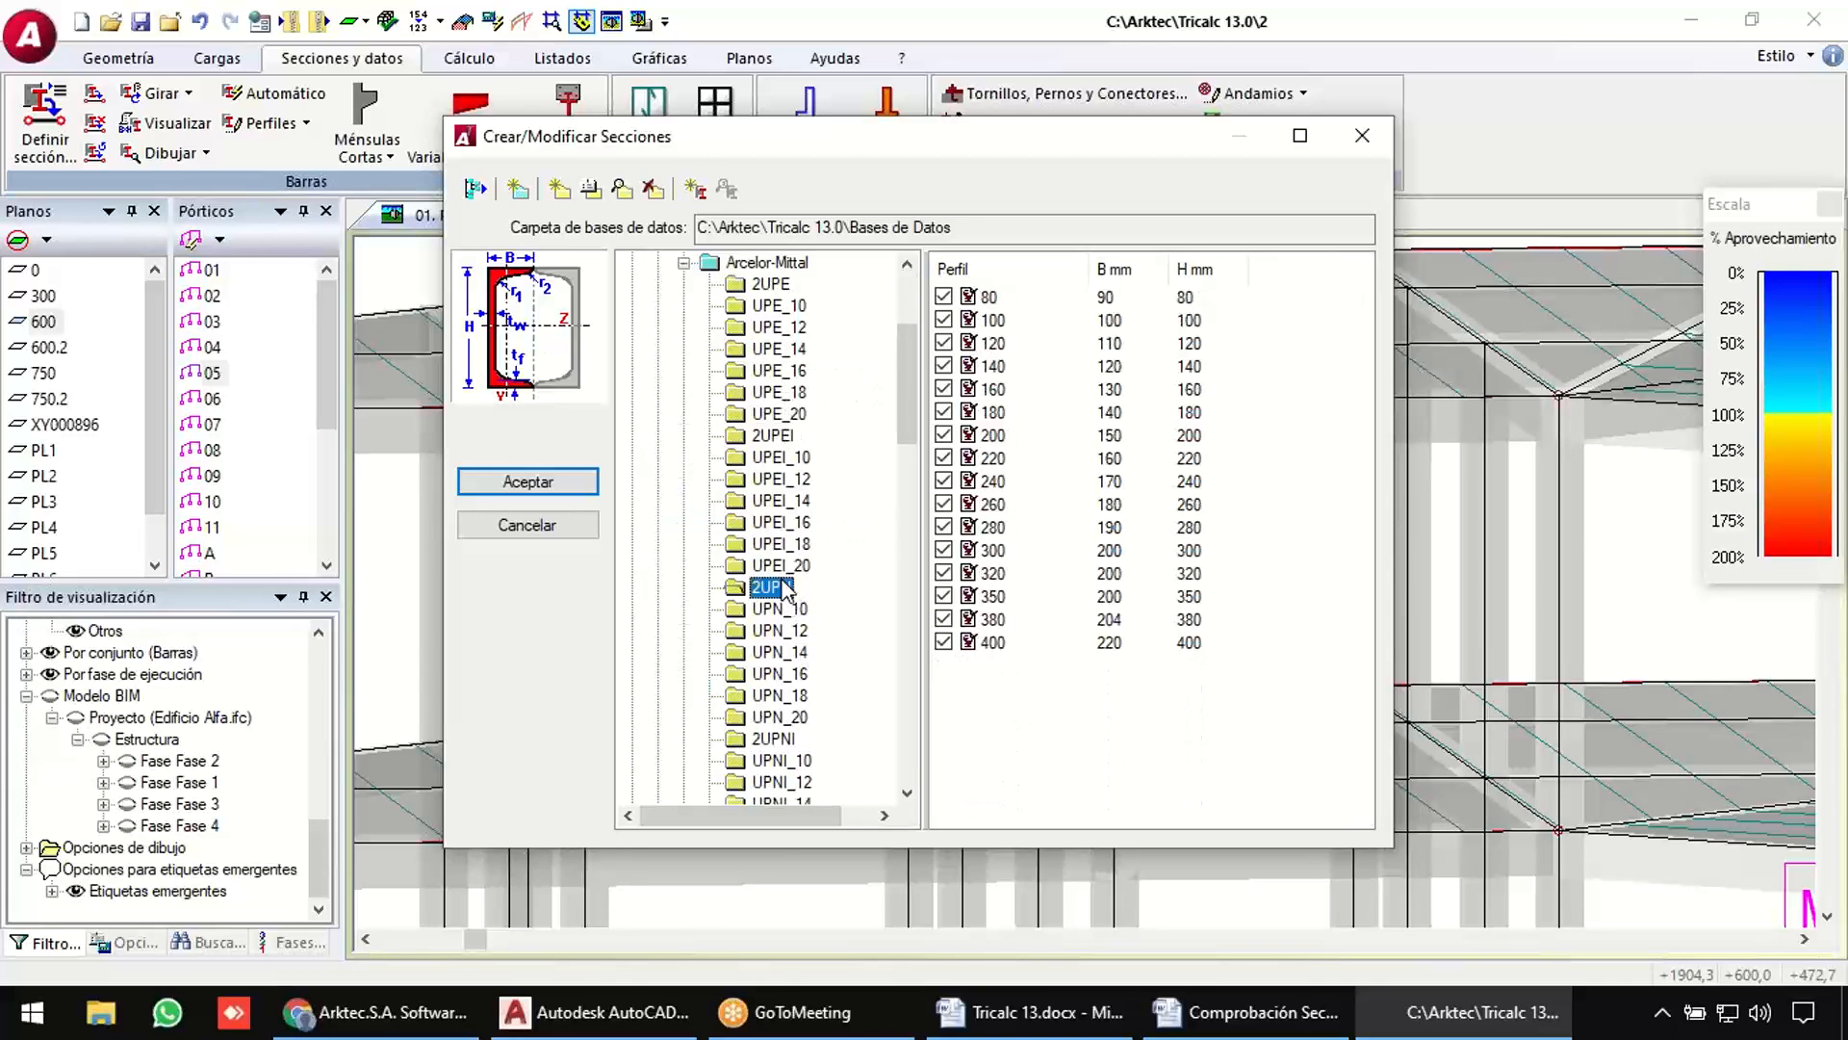
# Examine the Arcelor-Mittal compound rolled series UPEI_16, UPN_20 and 2HE.
pyautogui.click(780, 501)
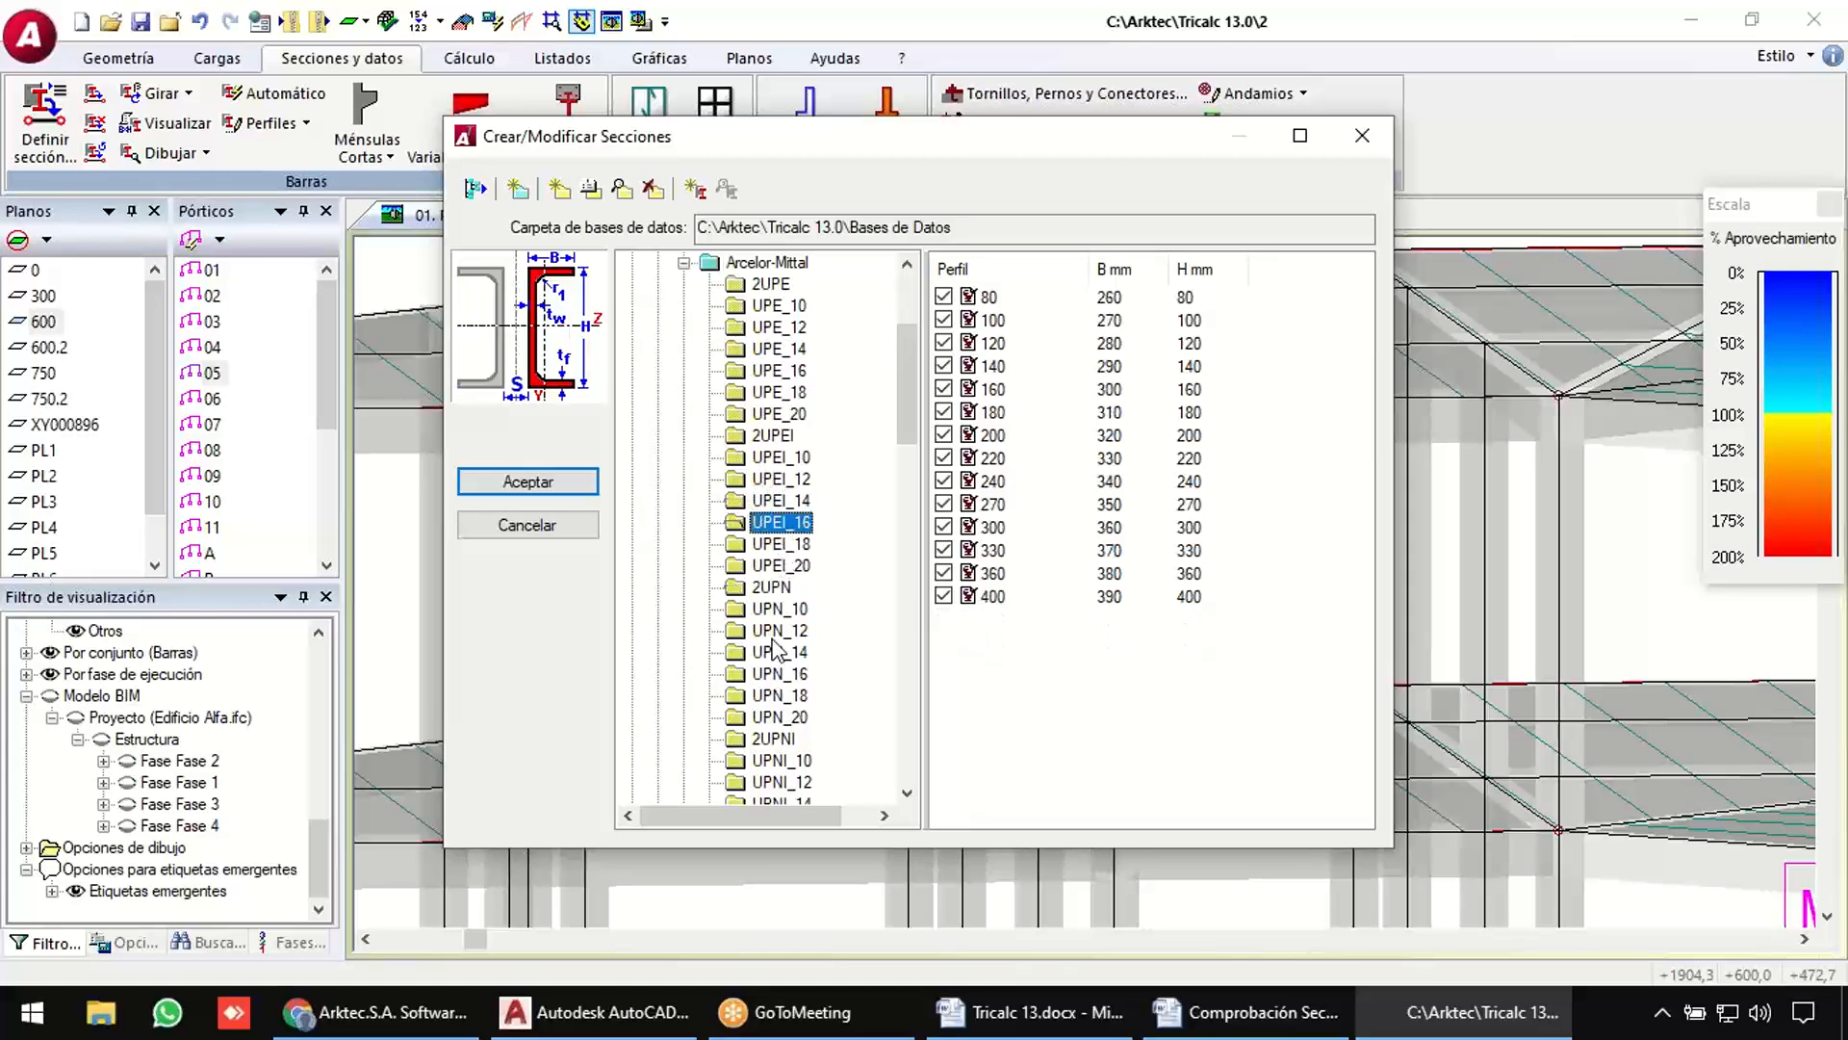
pyautogui.click(779, 717)
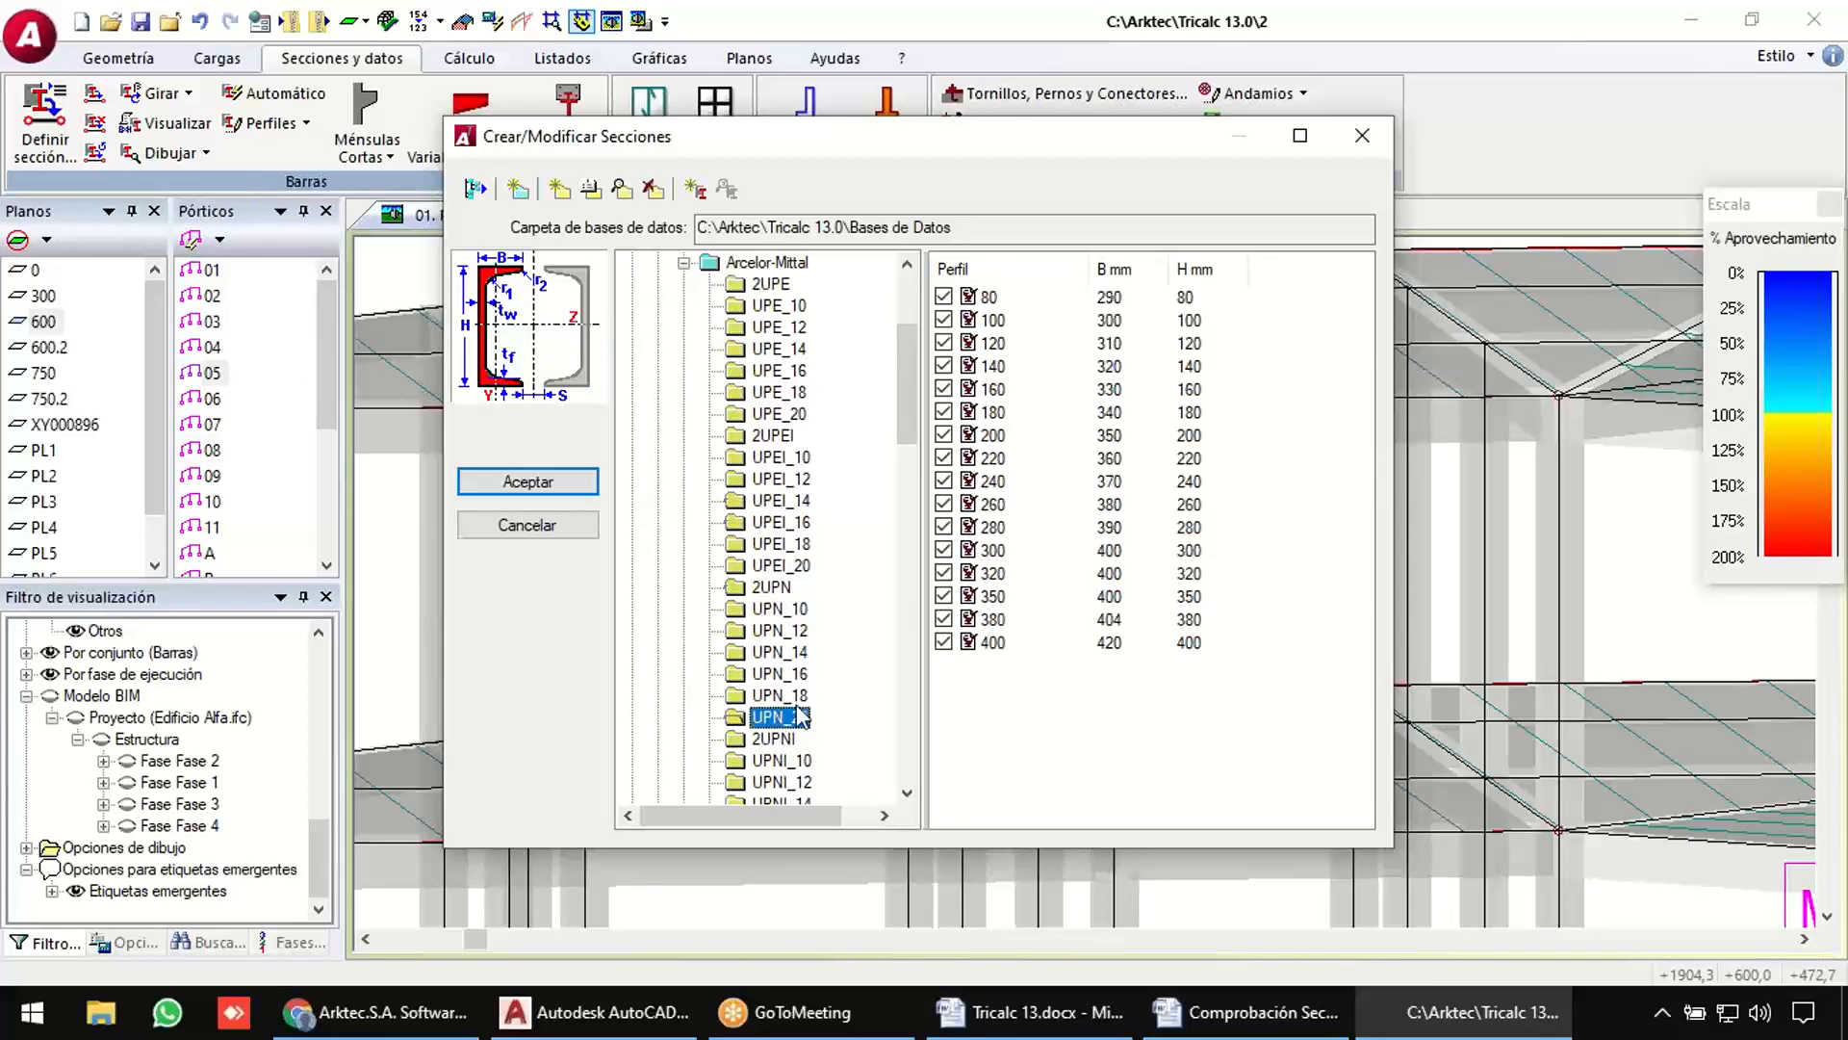
pyautogui.scroll(-4, 785, 760)
pyautogui.click(766, 631)
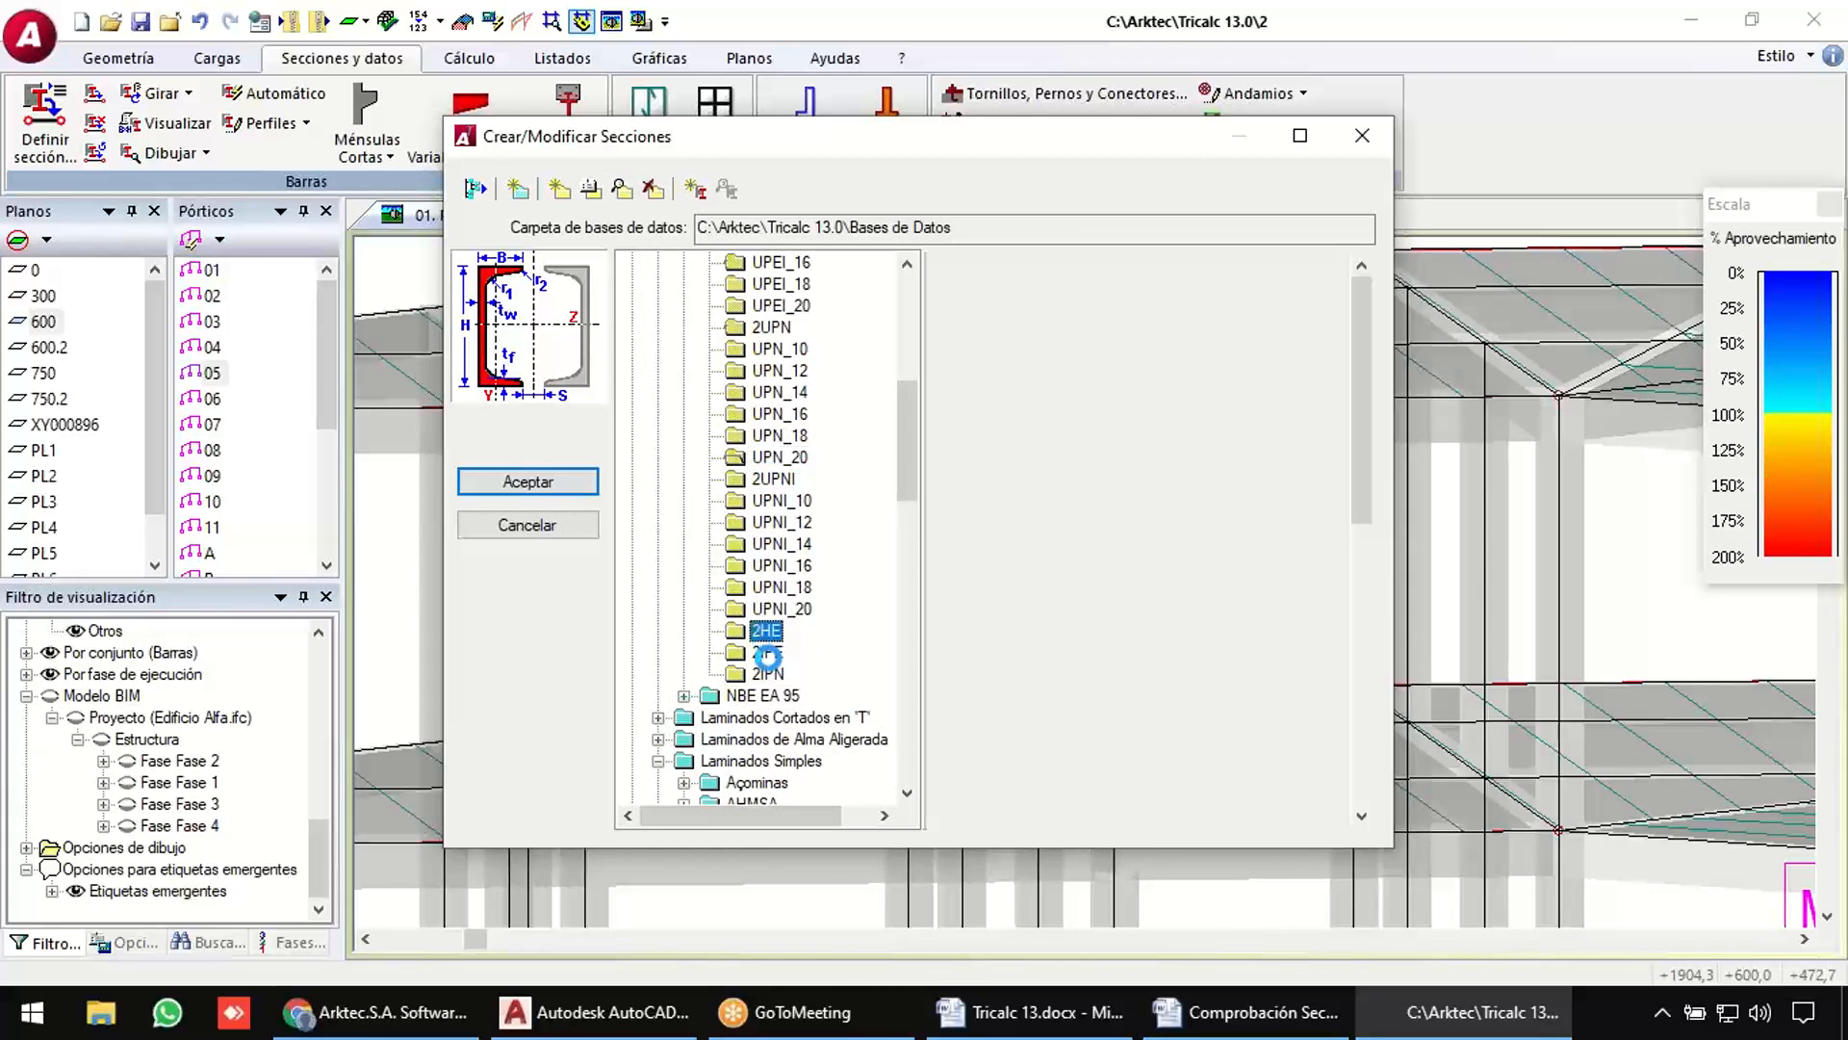
pyautogui.scroll(4, 777, 445)
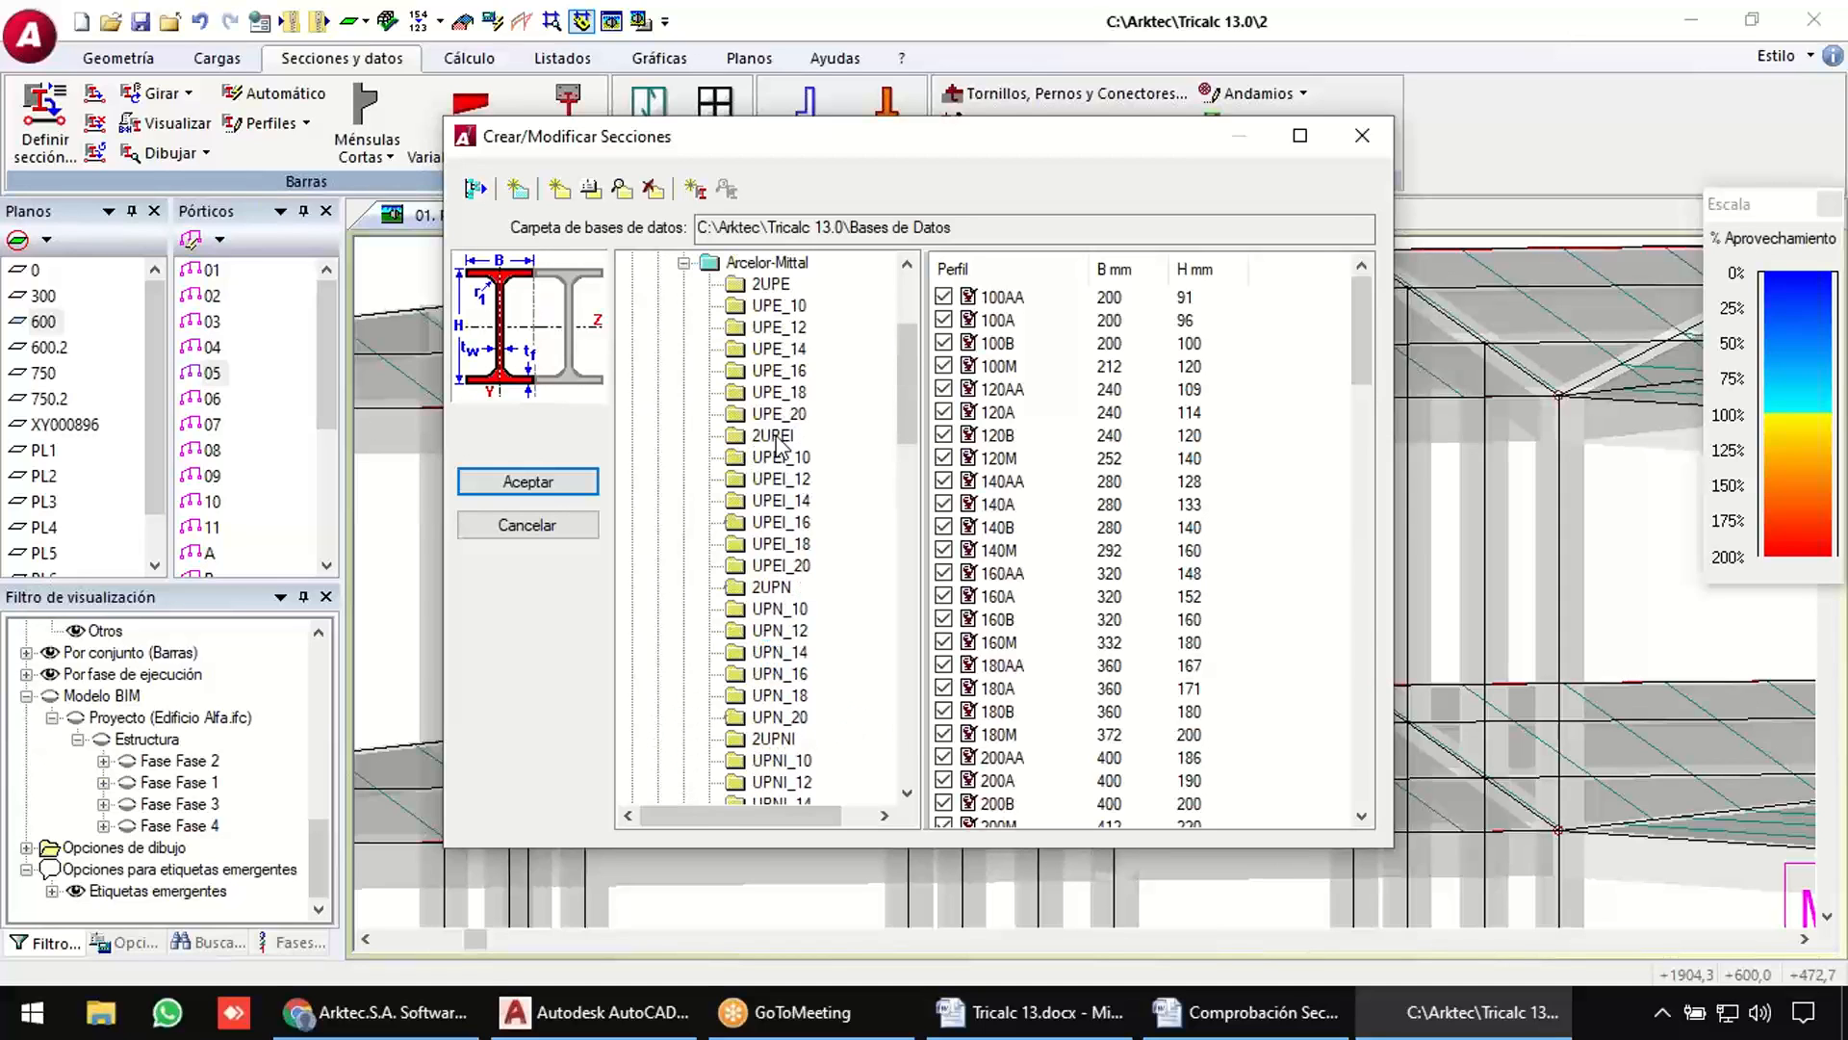
pyautogui.scroll(3, 778, 445)
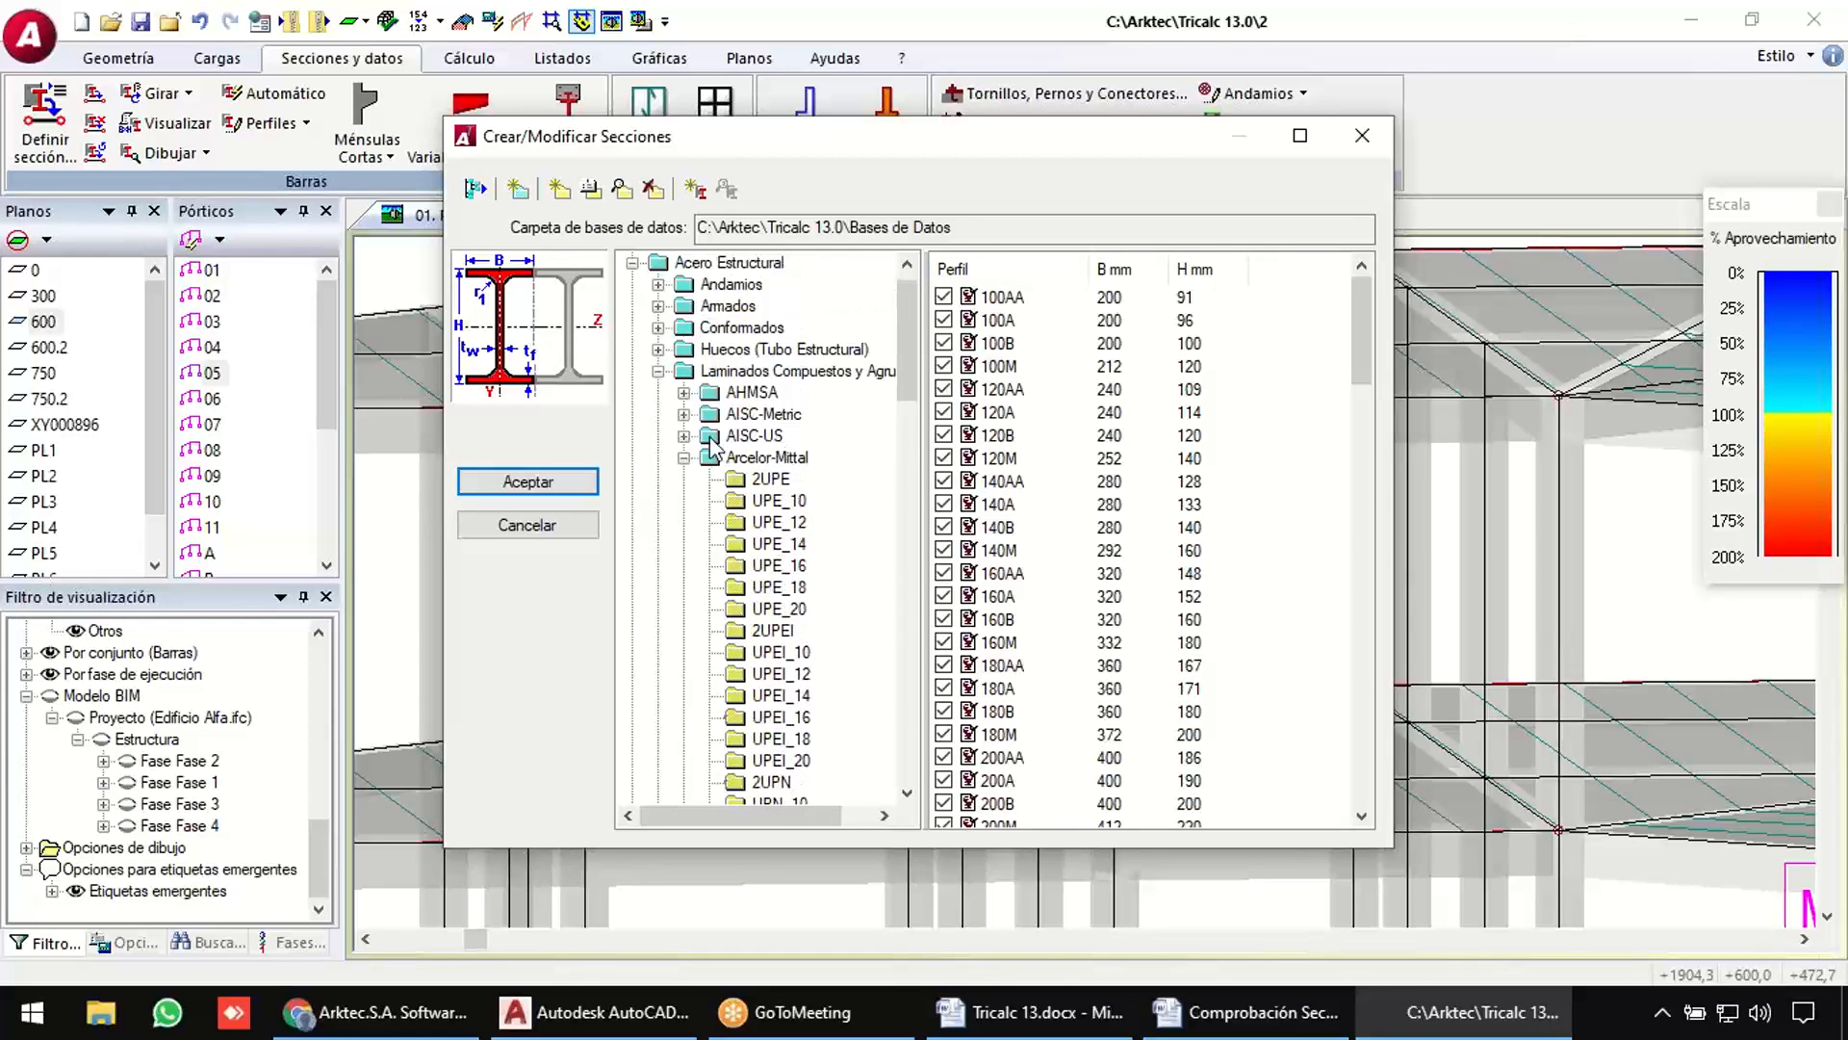
# Examine the circular, rectangular and square hollow series CHSH, RHSH and SHSH of the EN 10210-2 group.
pyautogui.click(658, 348)
pyautogui.click(683, 414)
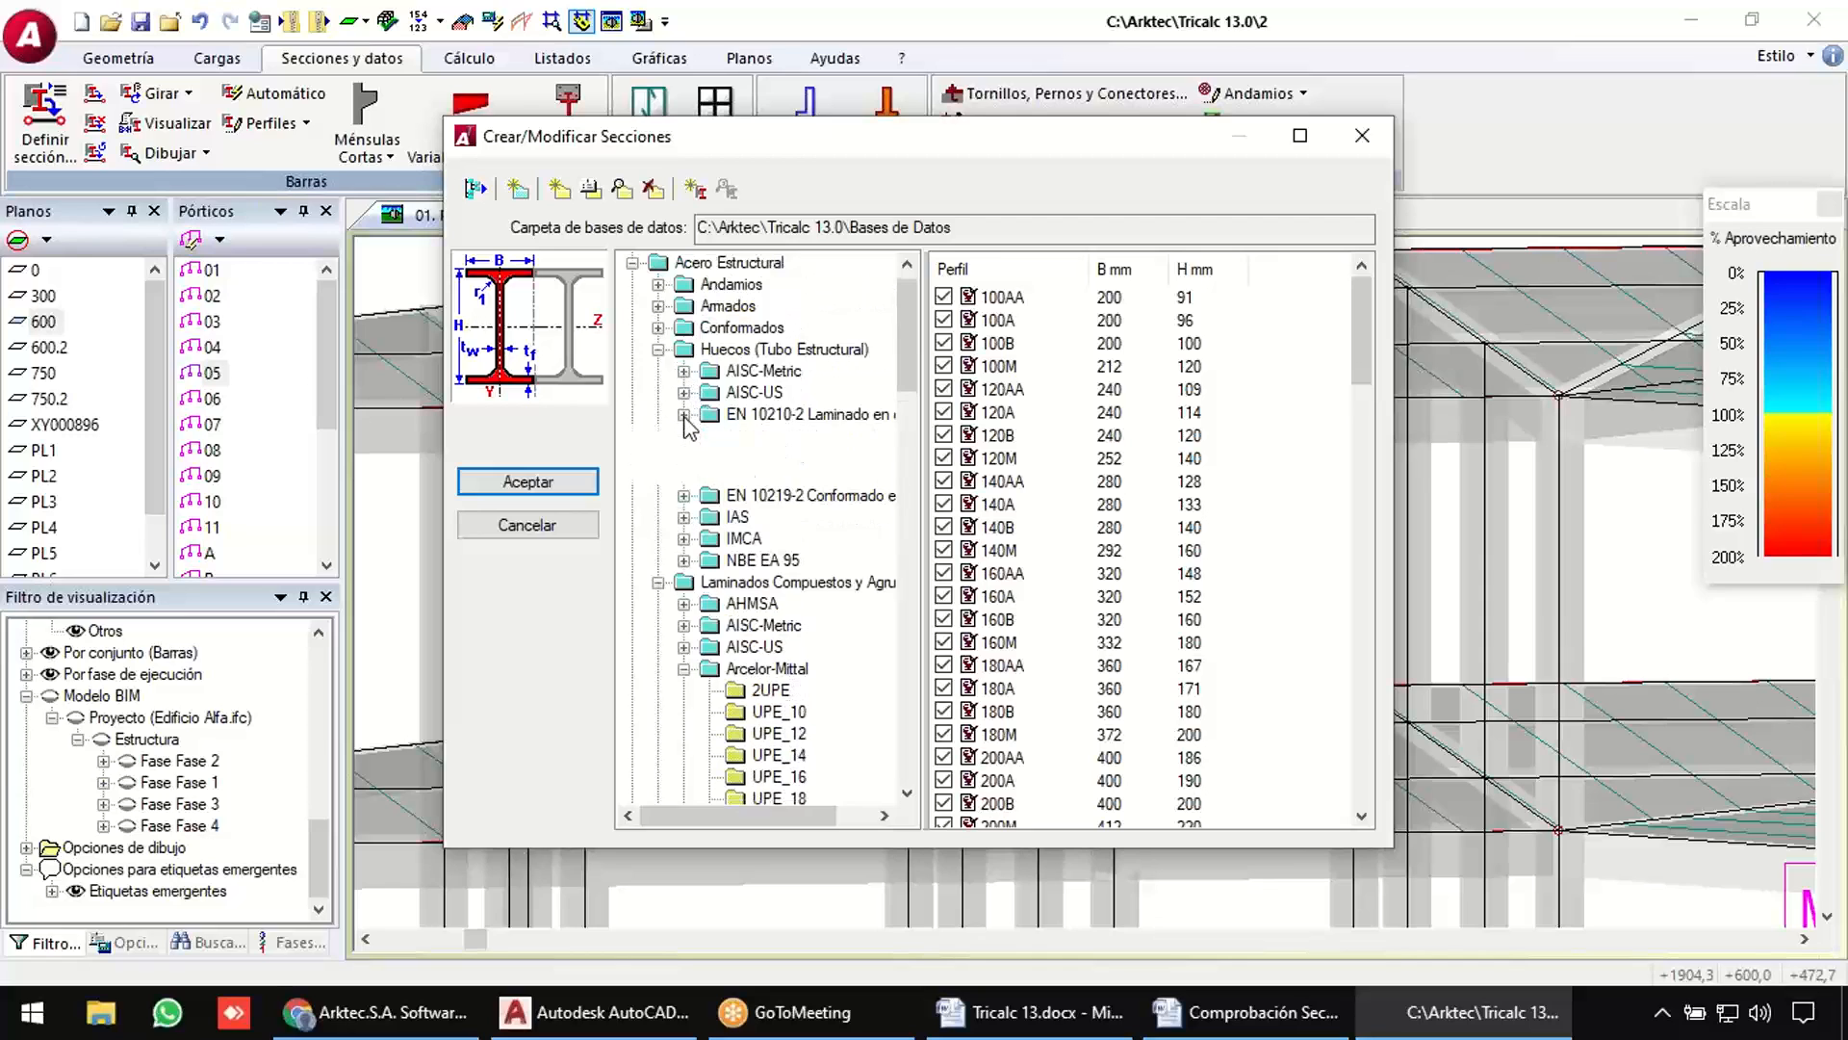
pyautogui.click(771, 435)
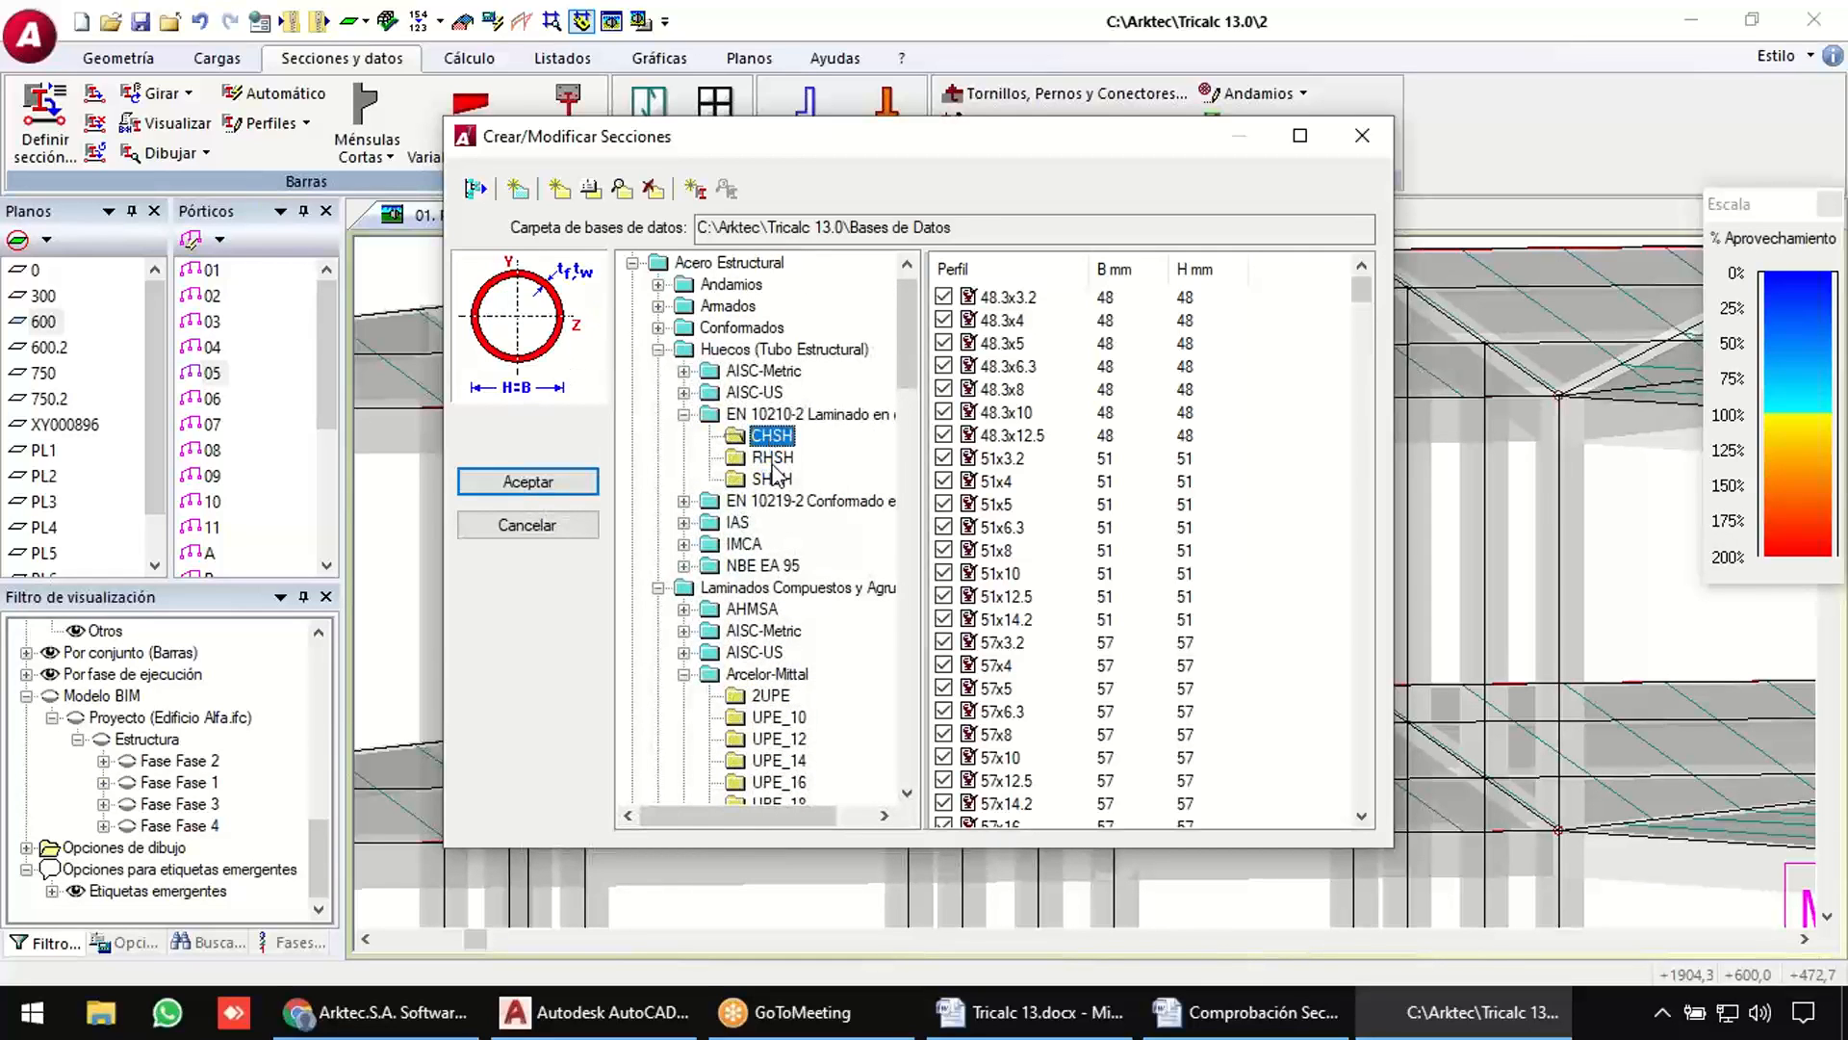
pyautogui.click(772, 457)
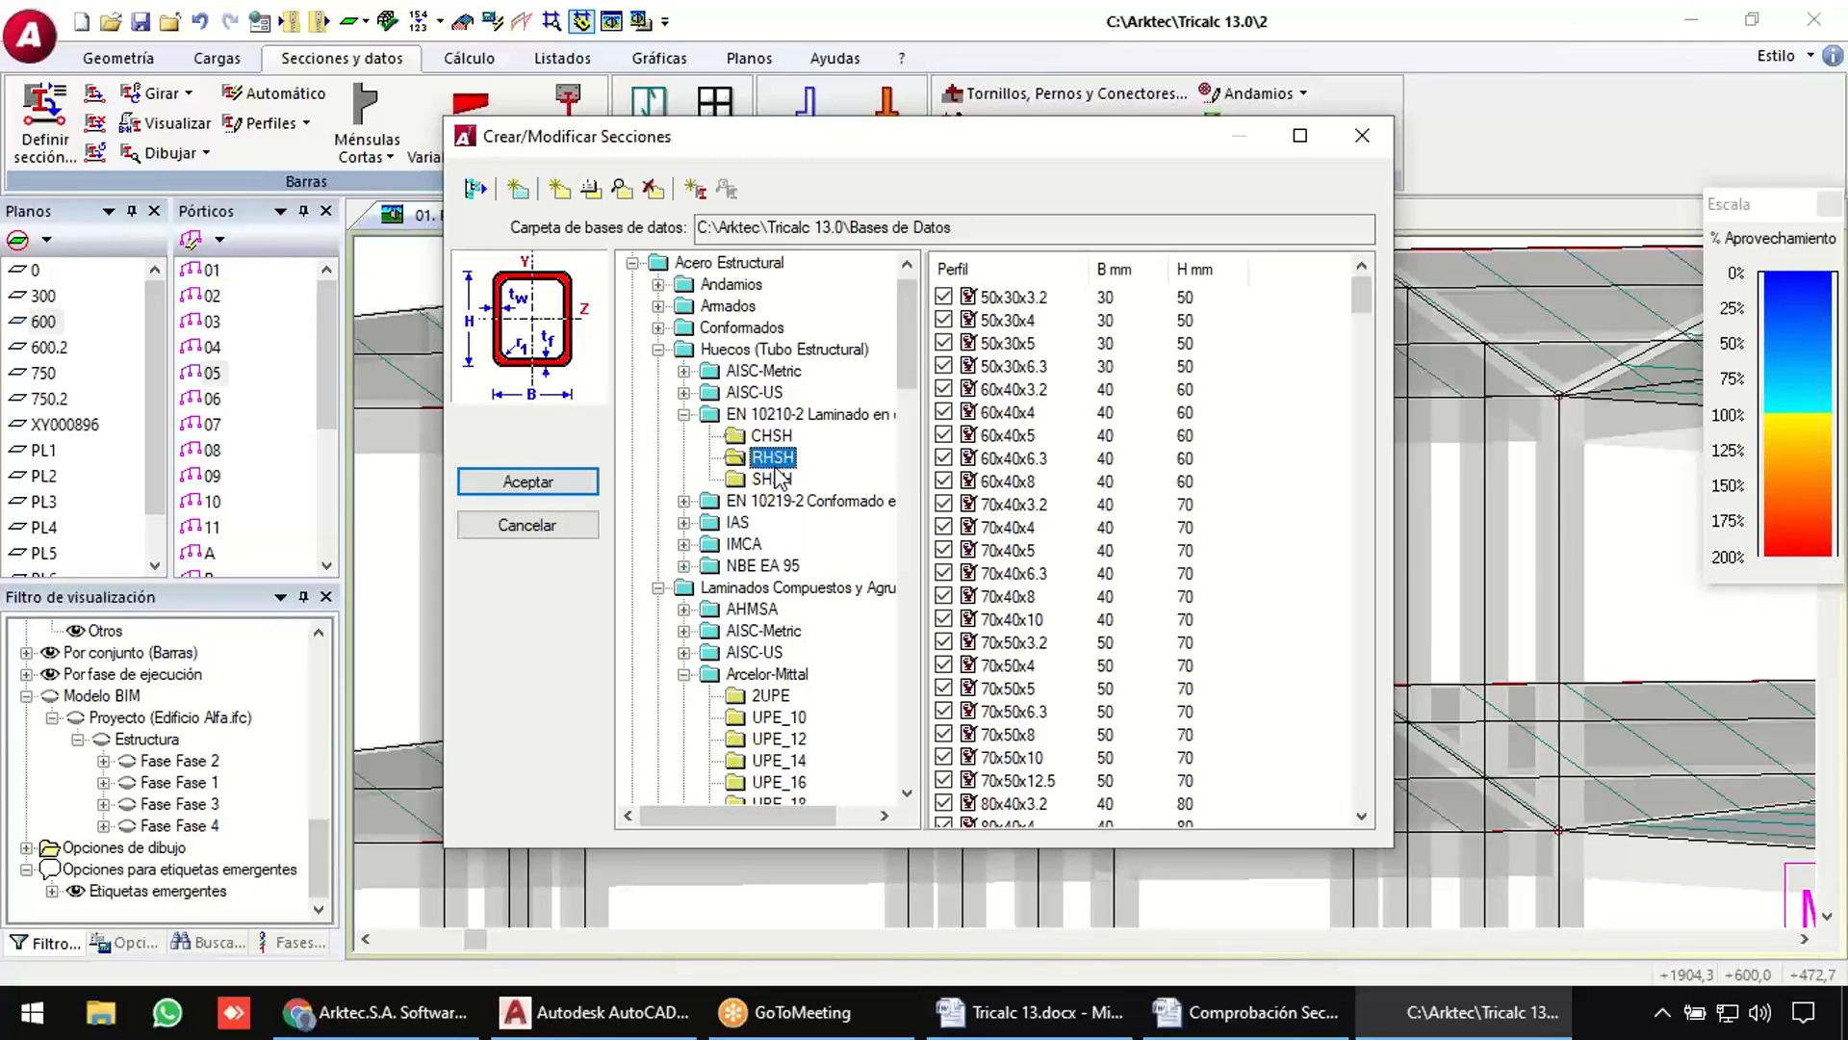
pyautogui.click(776, 478)
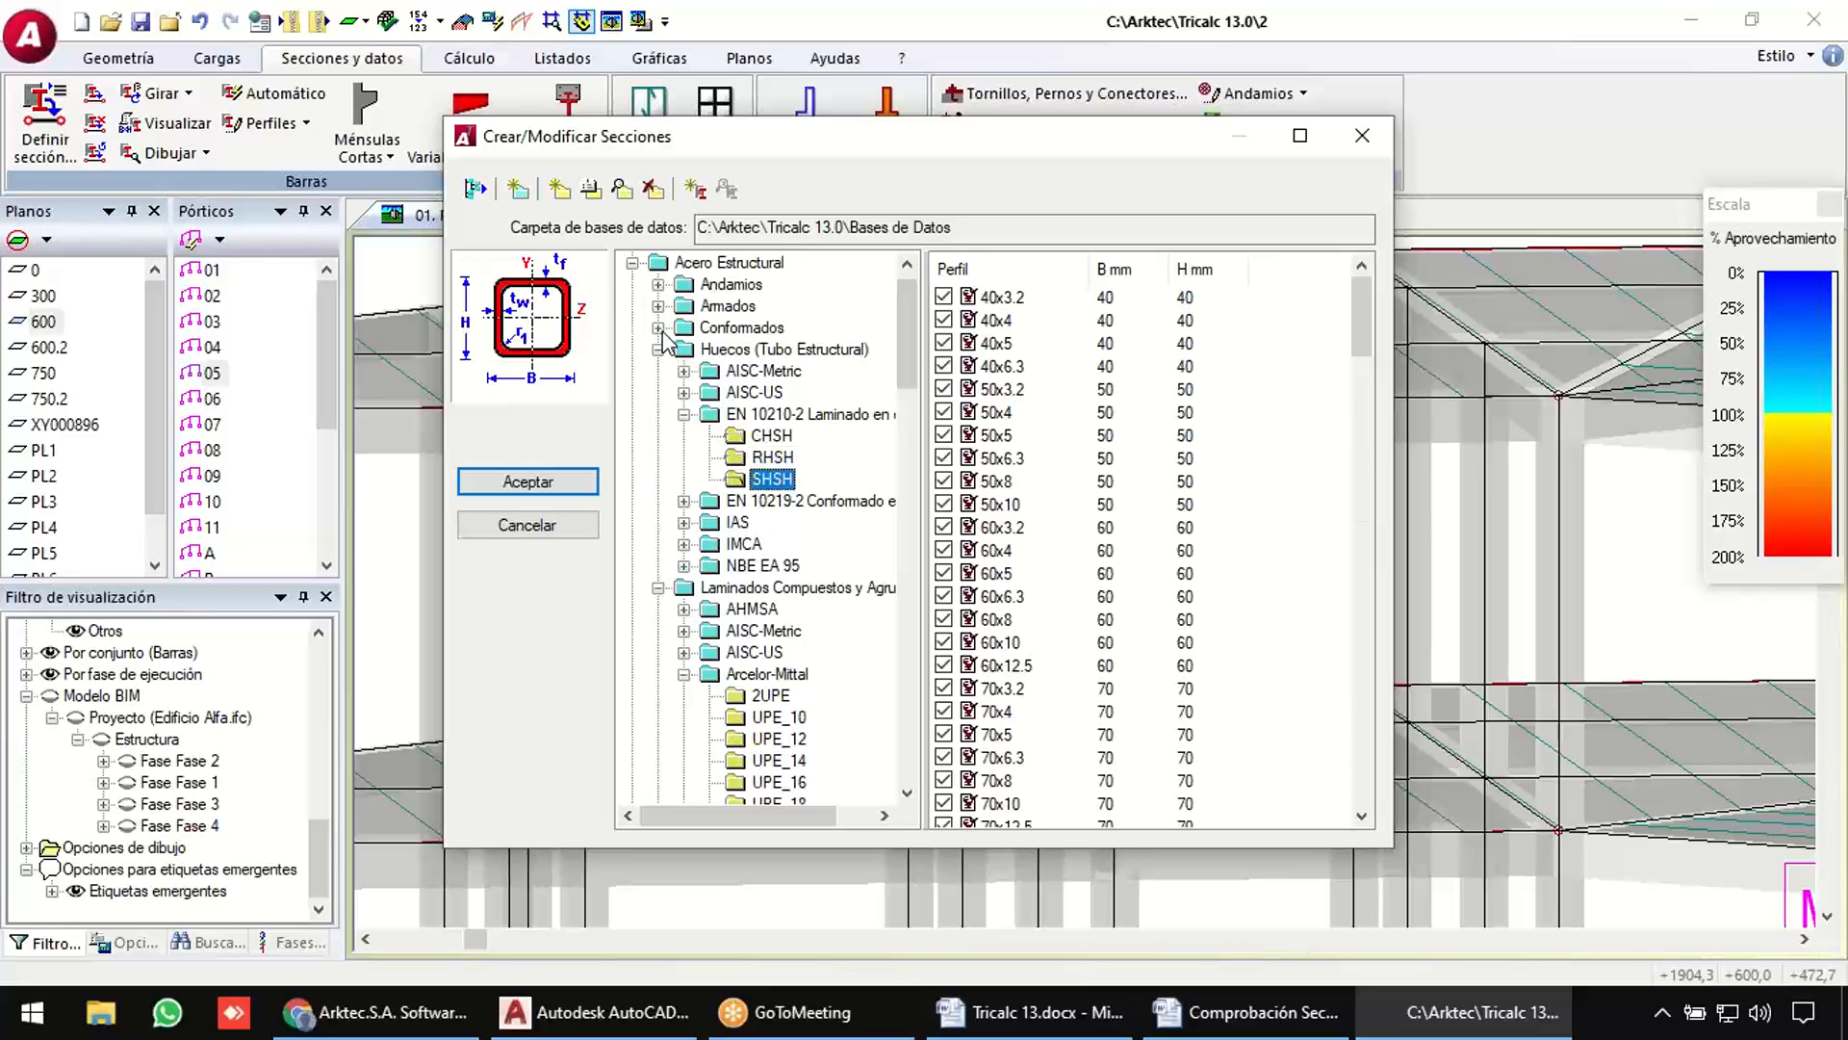
# Examine the NBE EA 95 cold-formed series, including _OF, _ZF, _2CF_50, _3CF_50 and _CF.
pyautogui.click(658, 328)
pyautogui.click(683, 392)
pyautogui.click(768, 414)
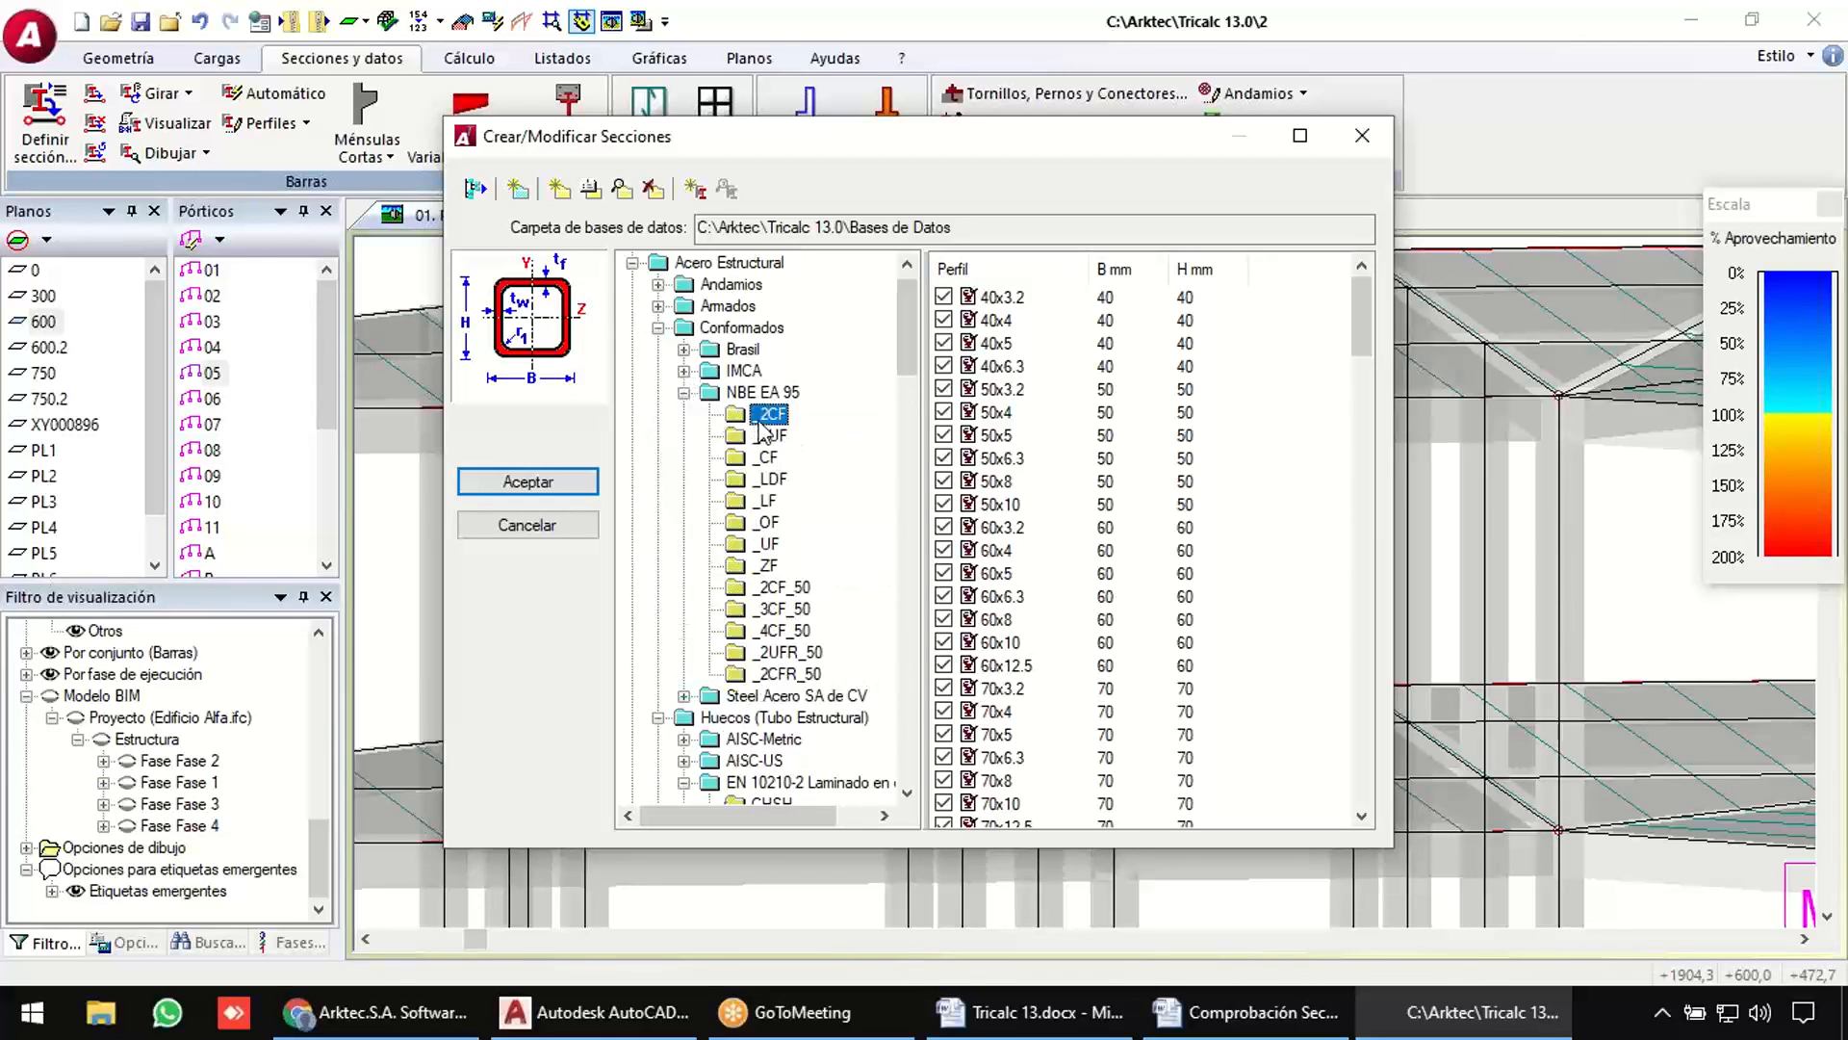
pyautogui.click(767, 522)
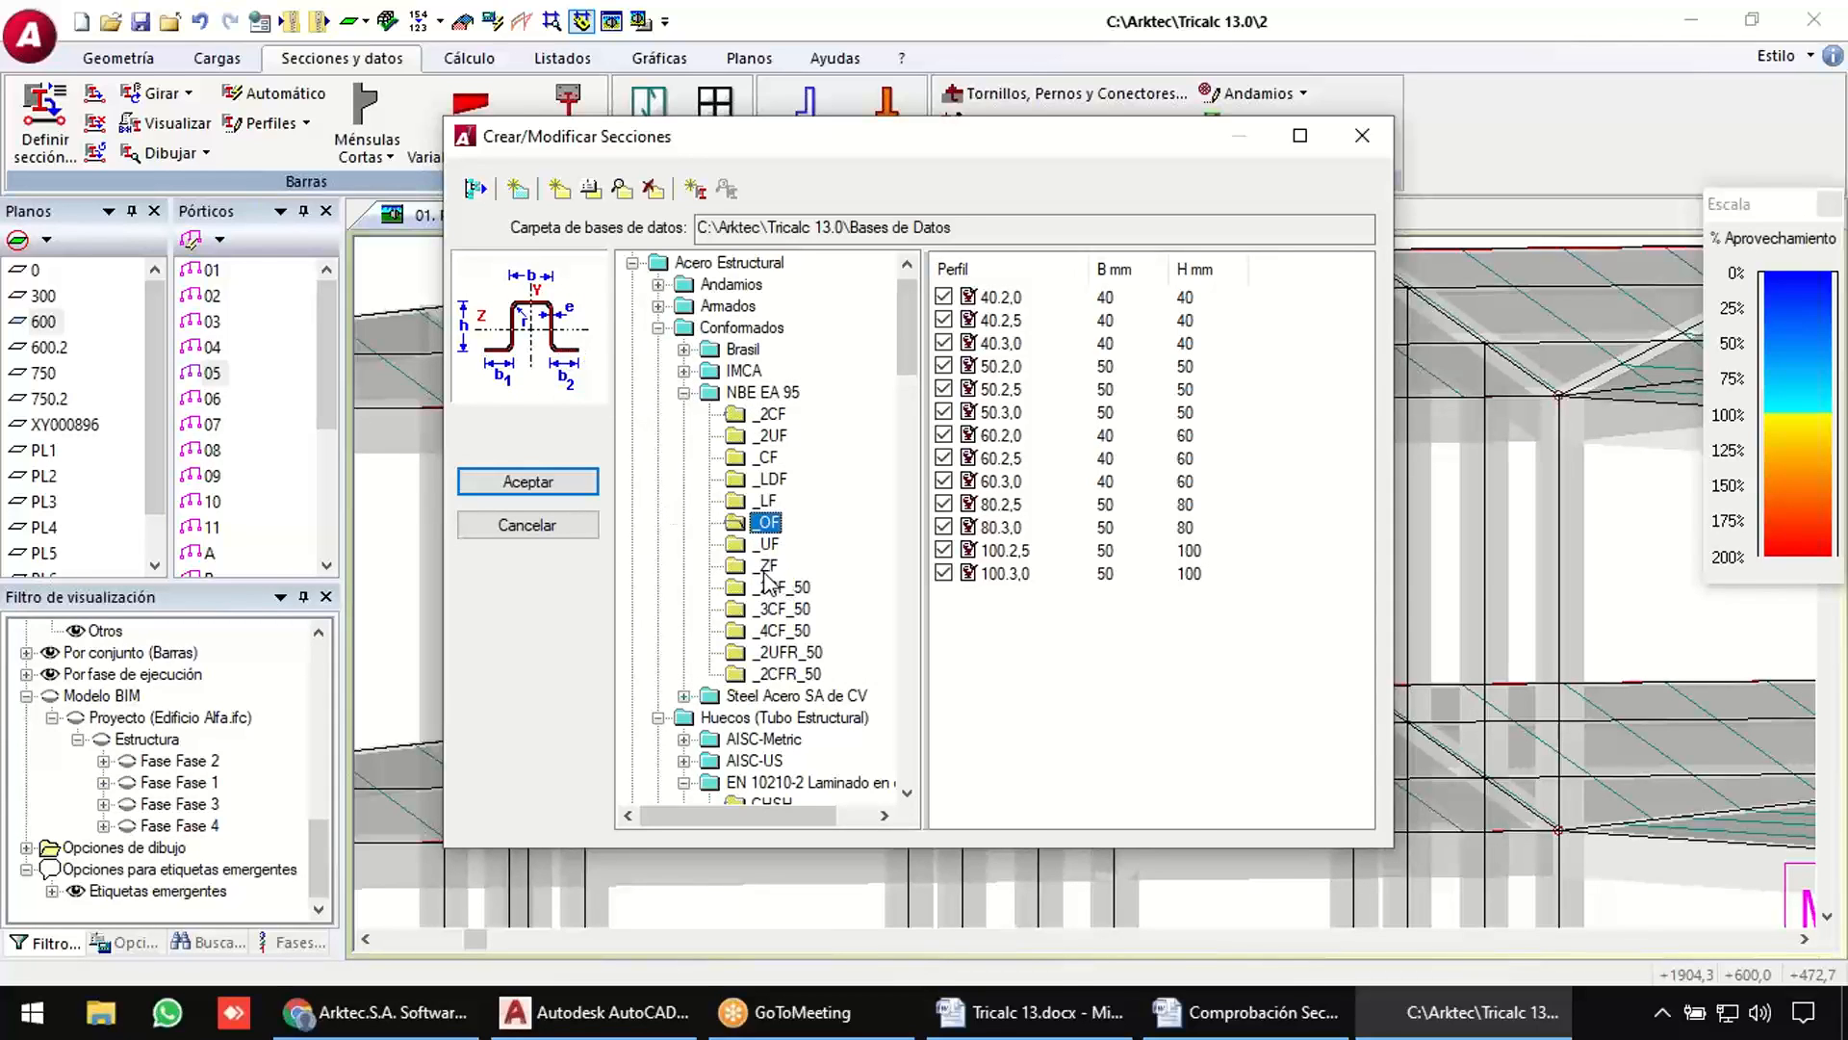
pyautogui.click(767, 566)
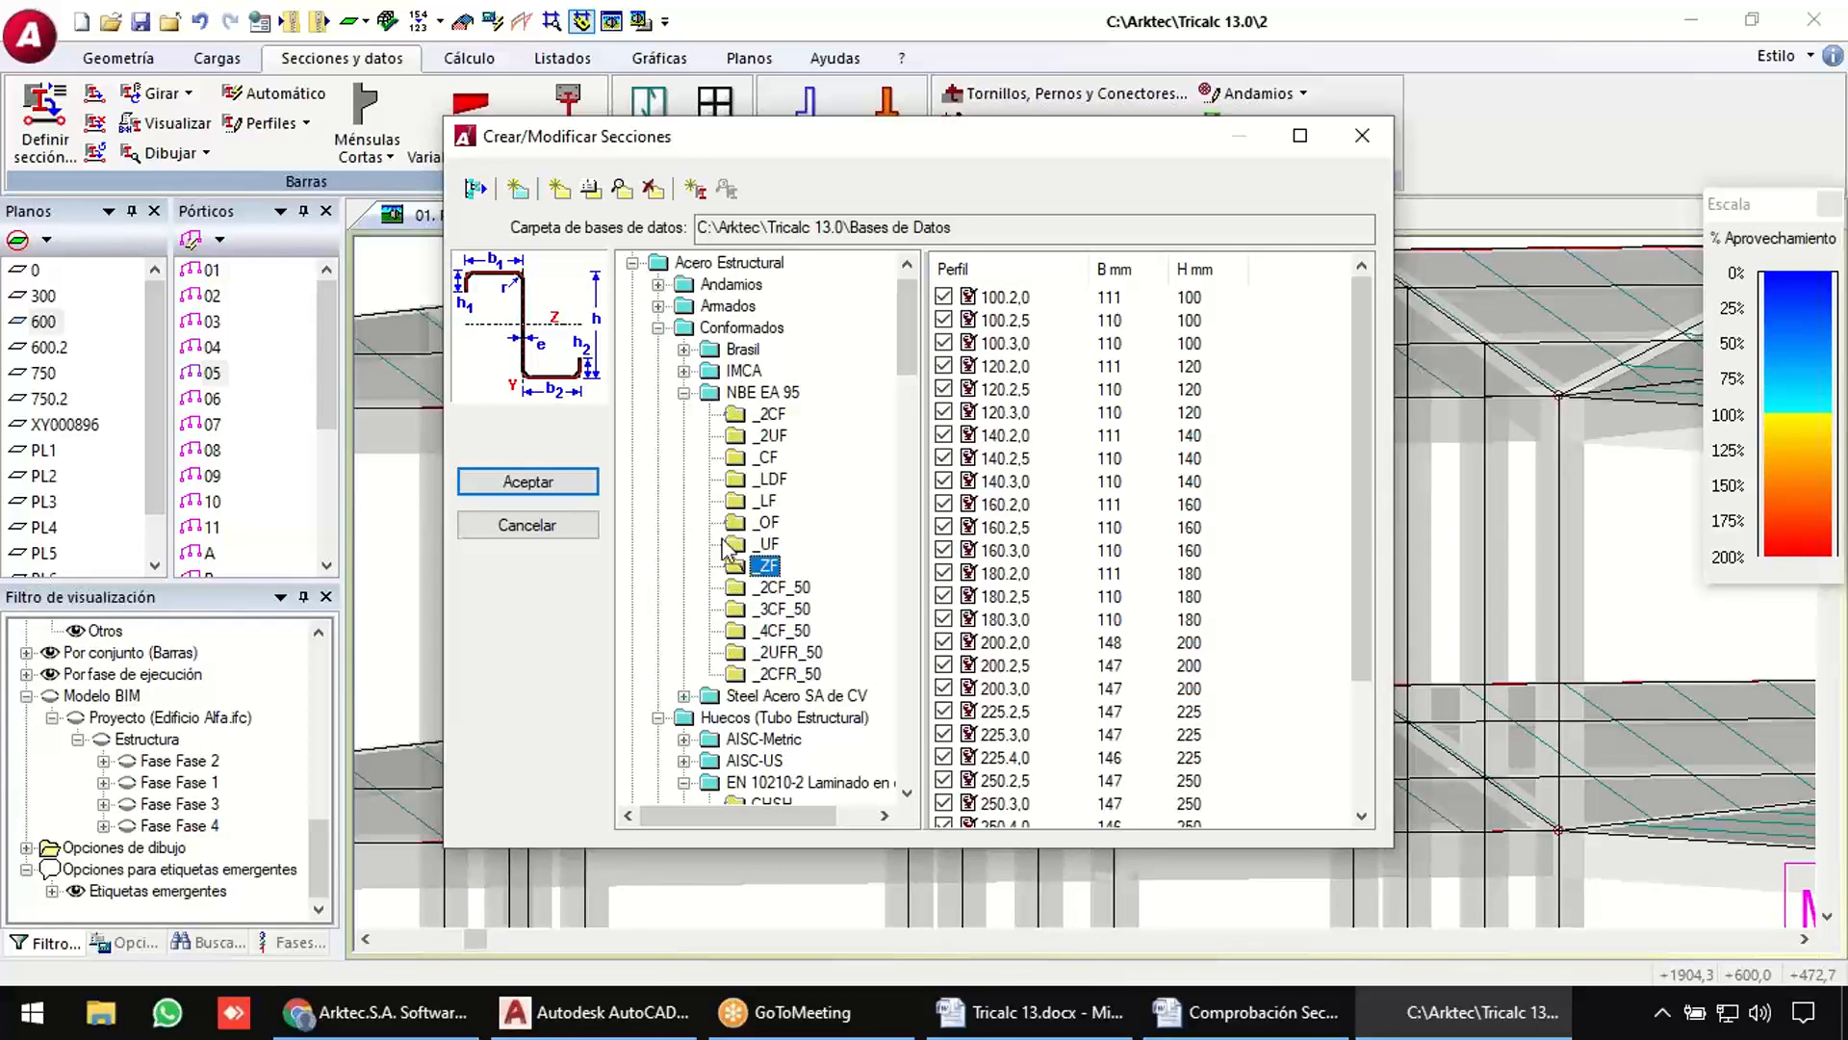
pyautogui.click(785, 592)
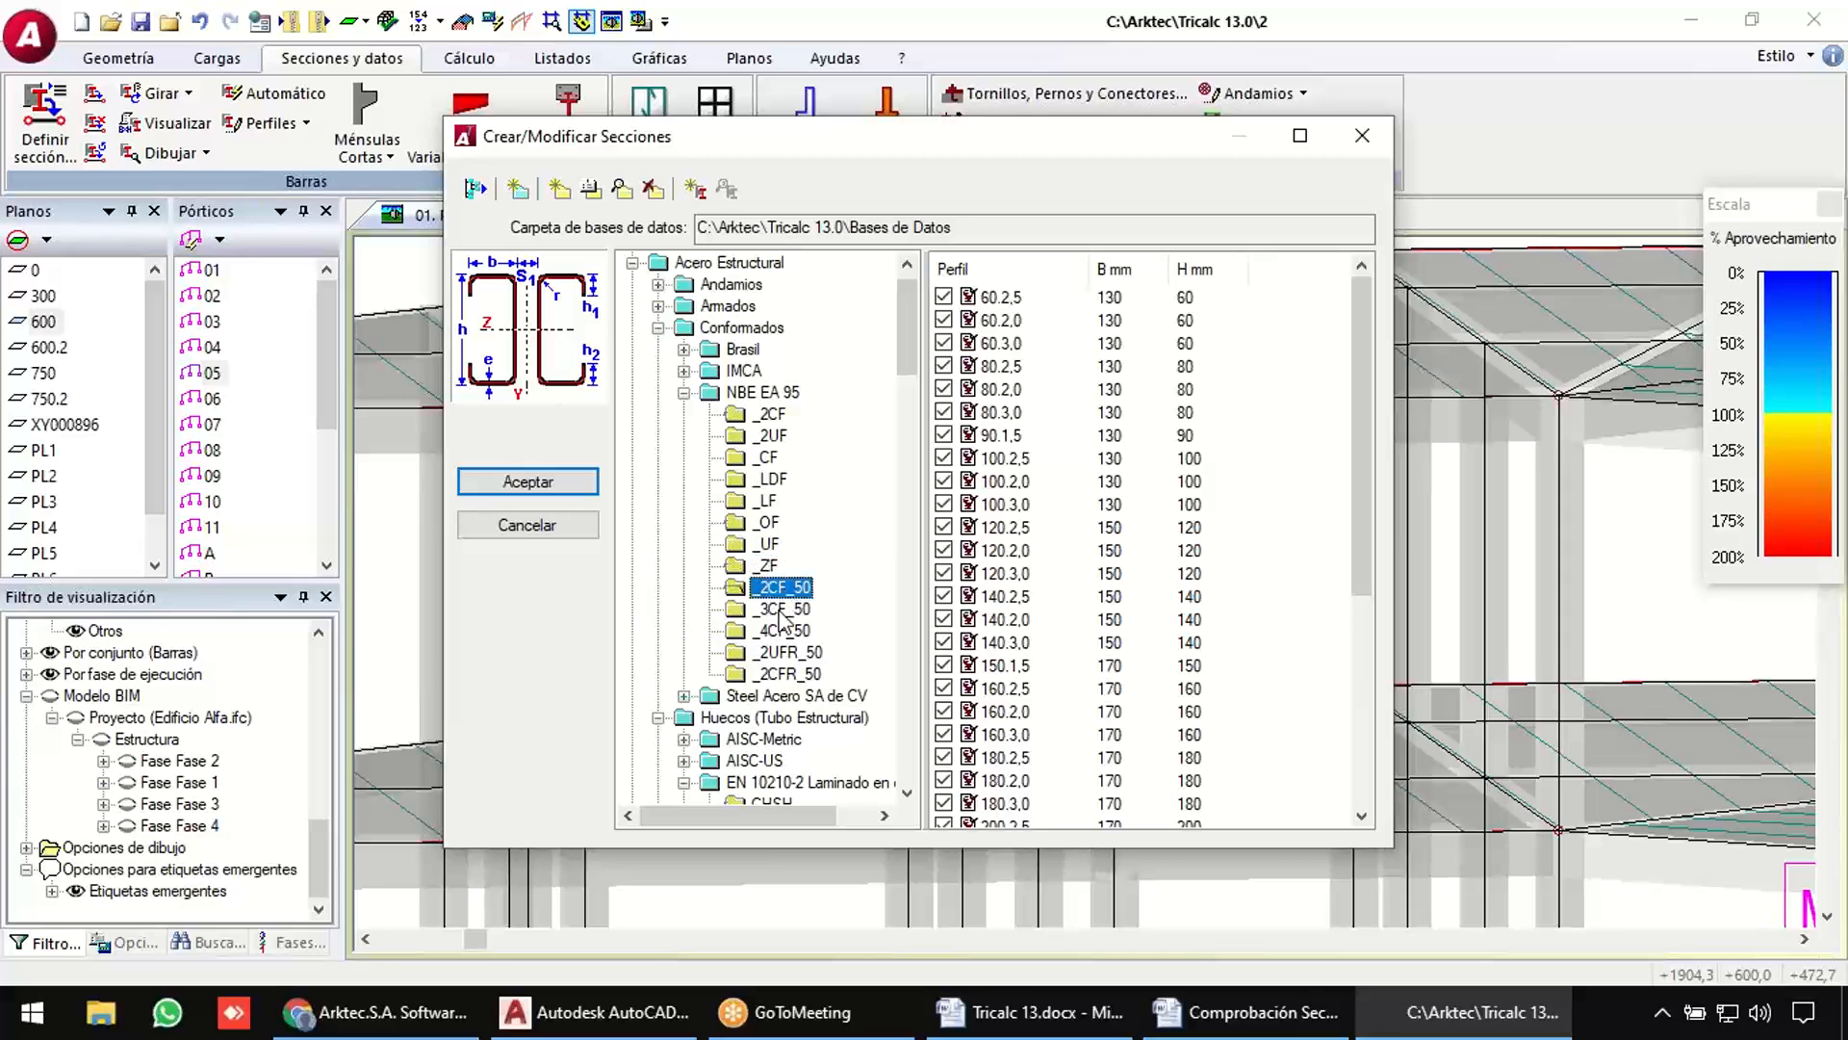
pyautogui.click(783, 610)
pyautogui.click(770, 459)
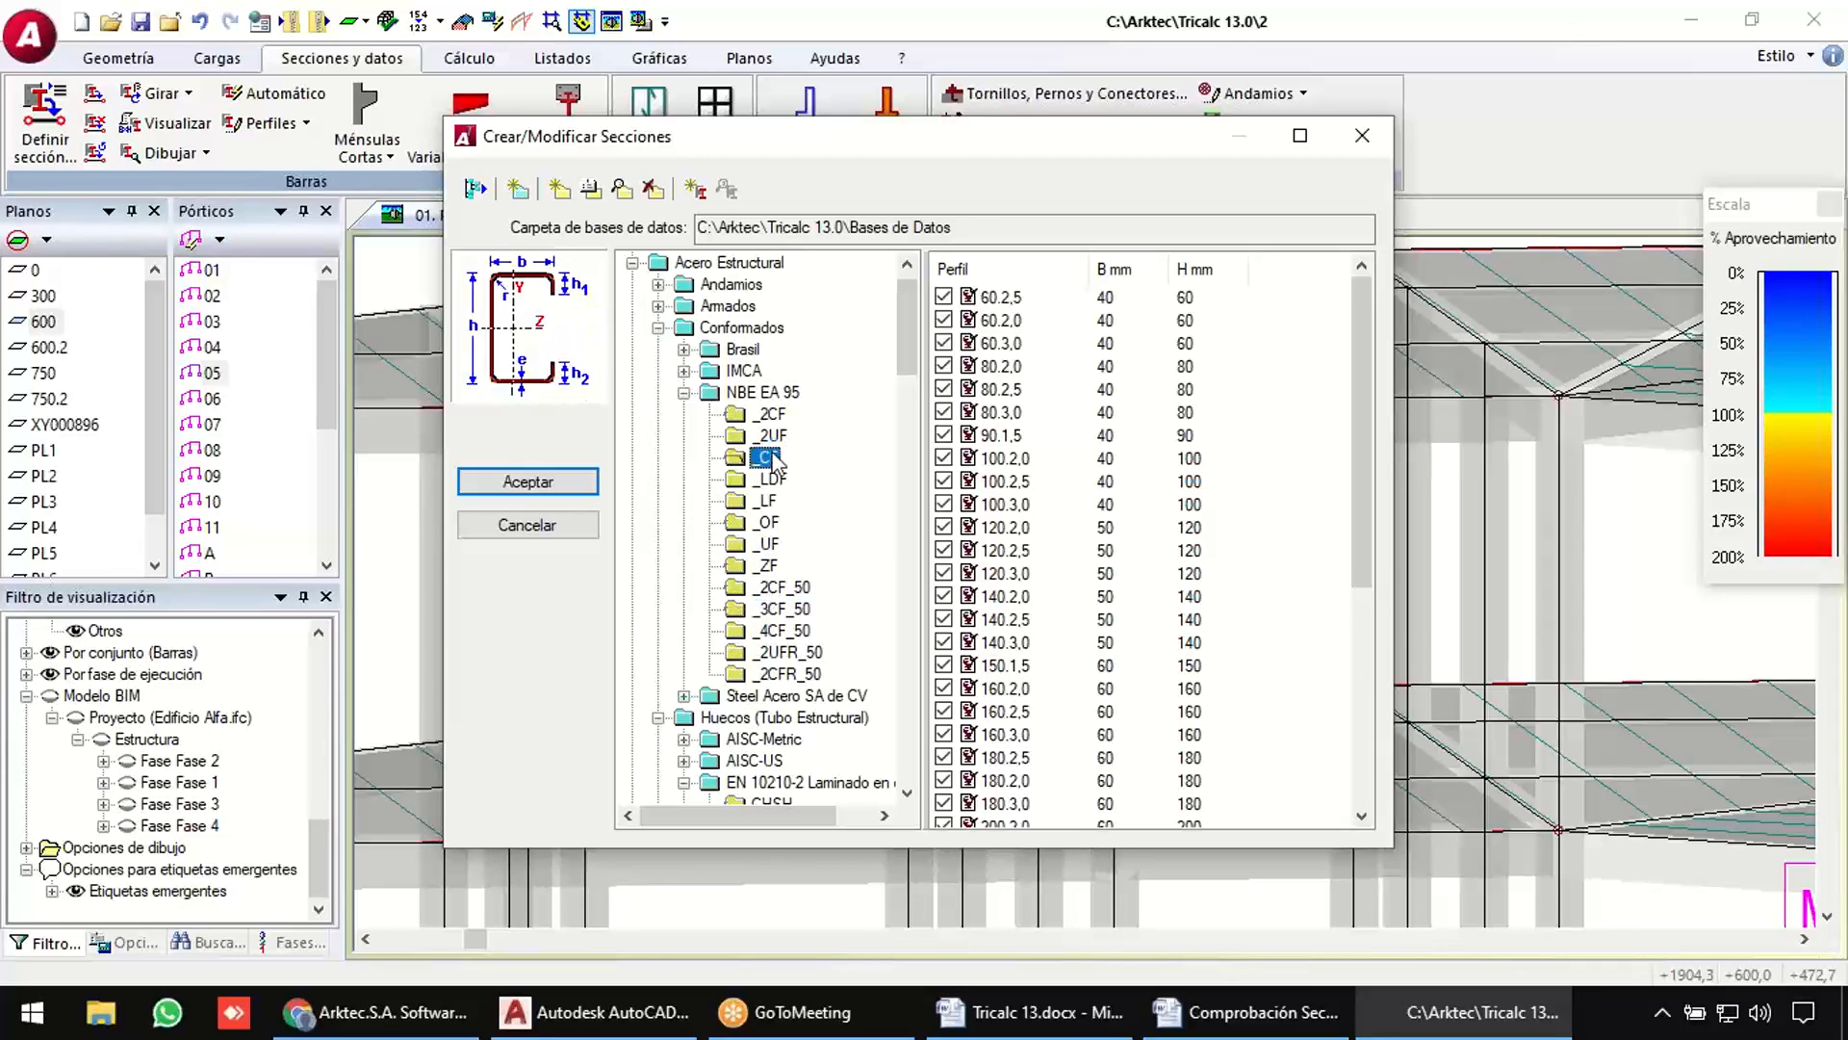
# Examine the PS scaffolding series and the blank form for a new profile, and close the section database without changes.
pyautogui.click(658, 284)
pyautogui.click(741, 307)
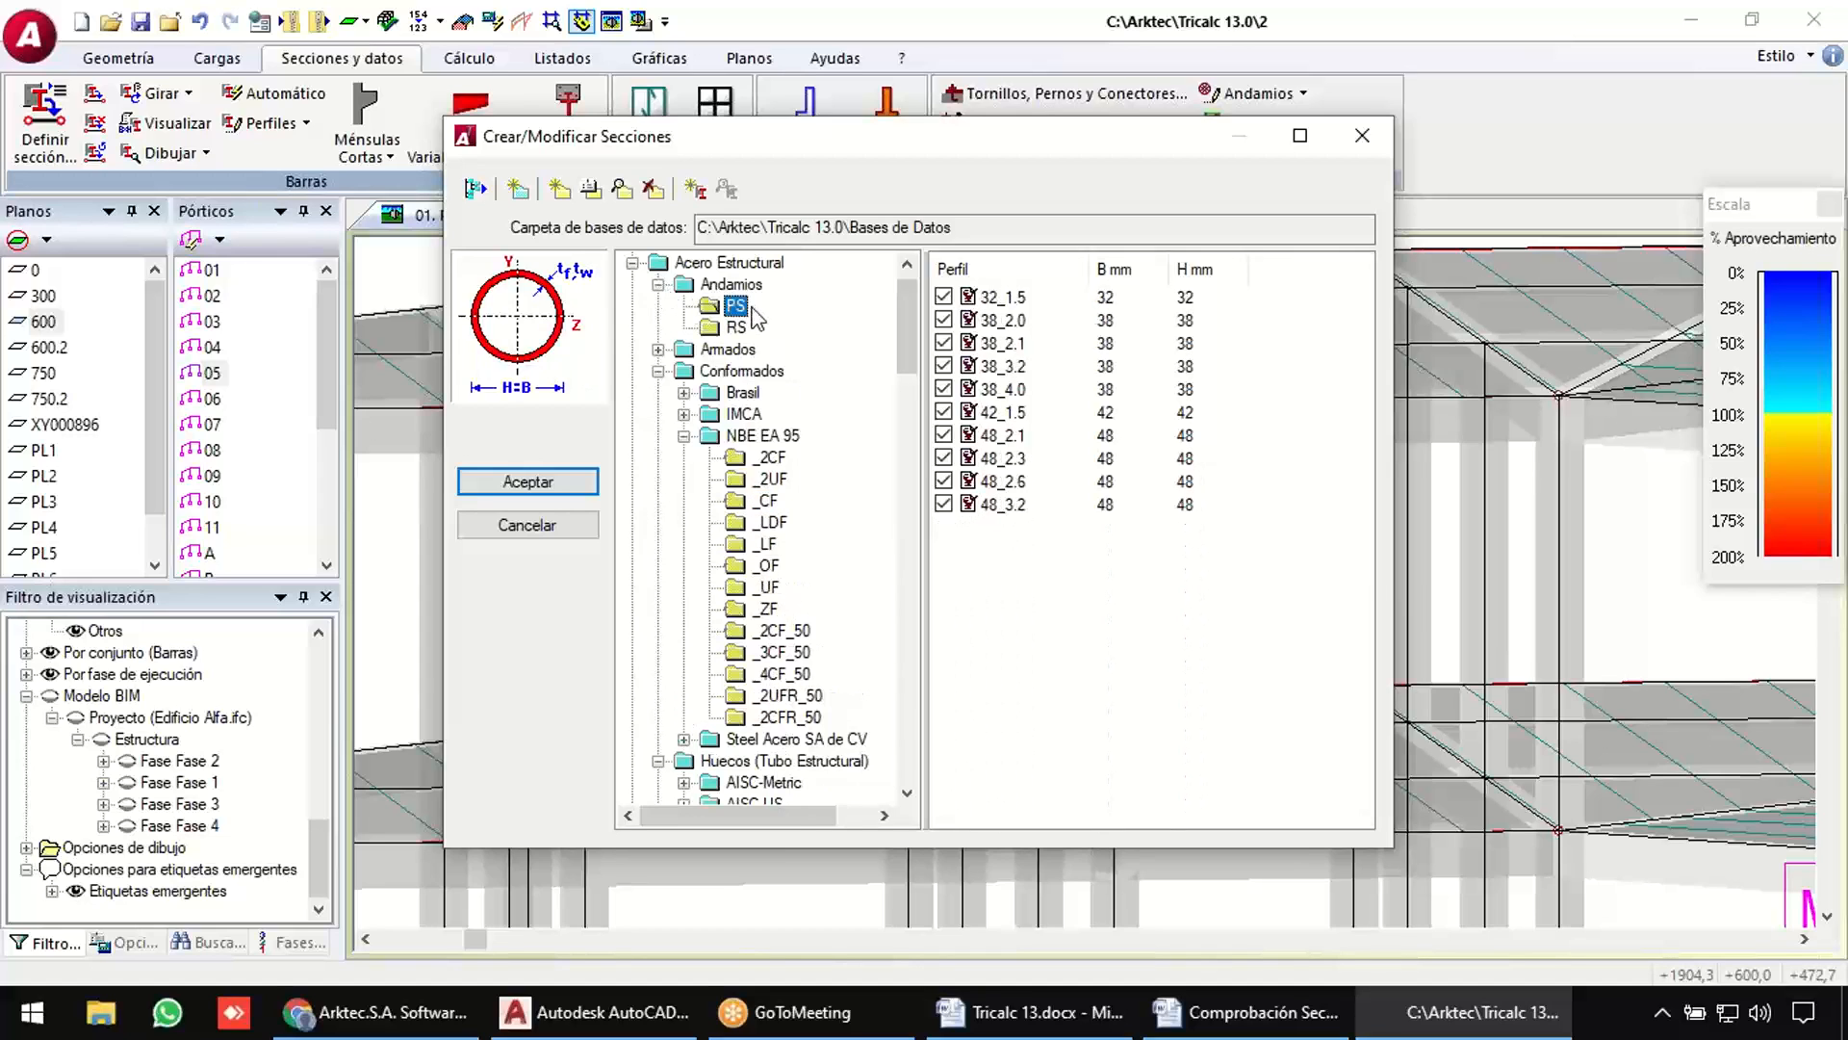
pyautogui.click(1002, 395)
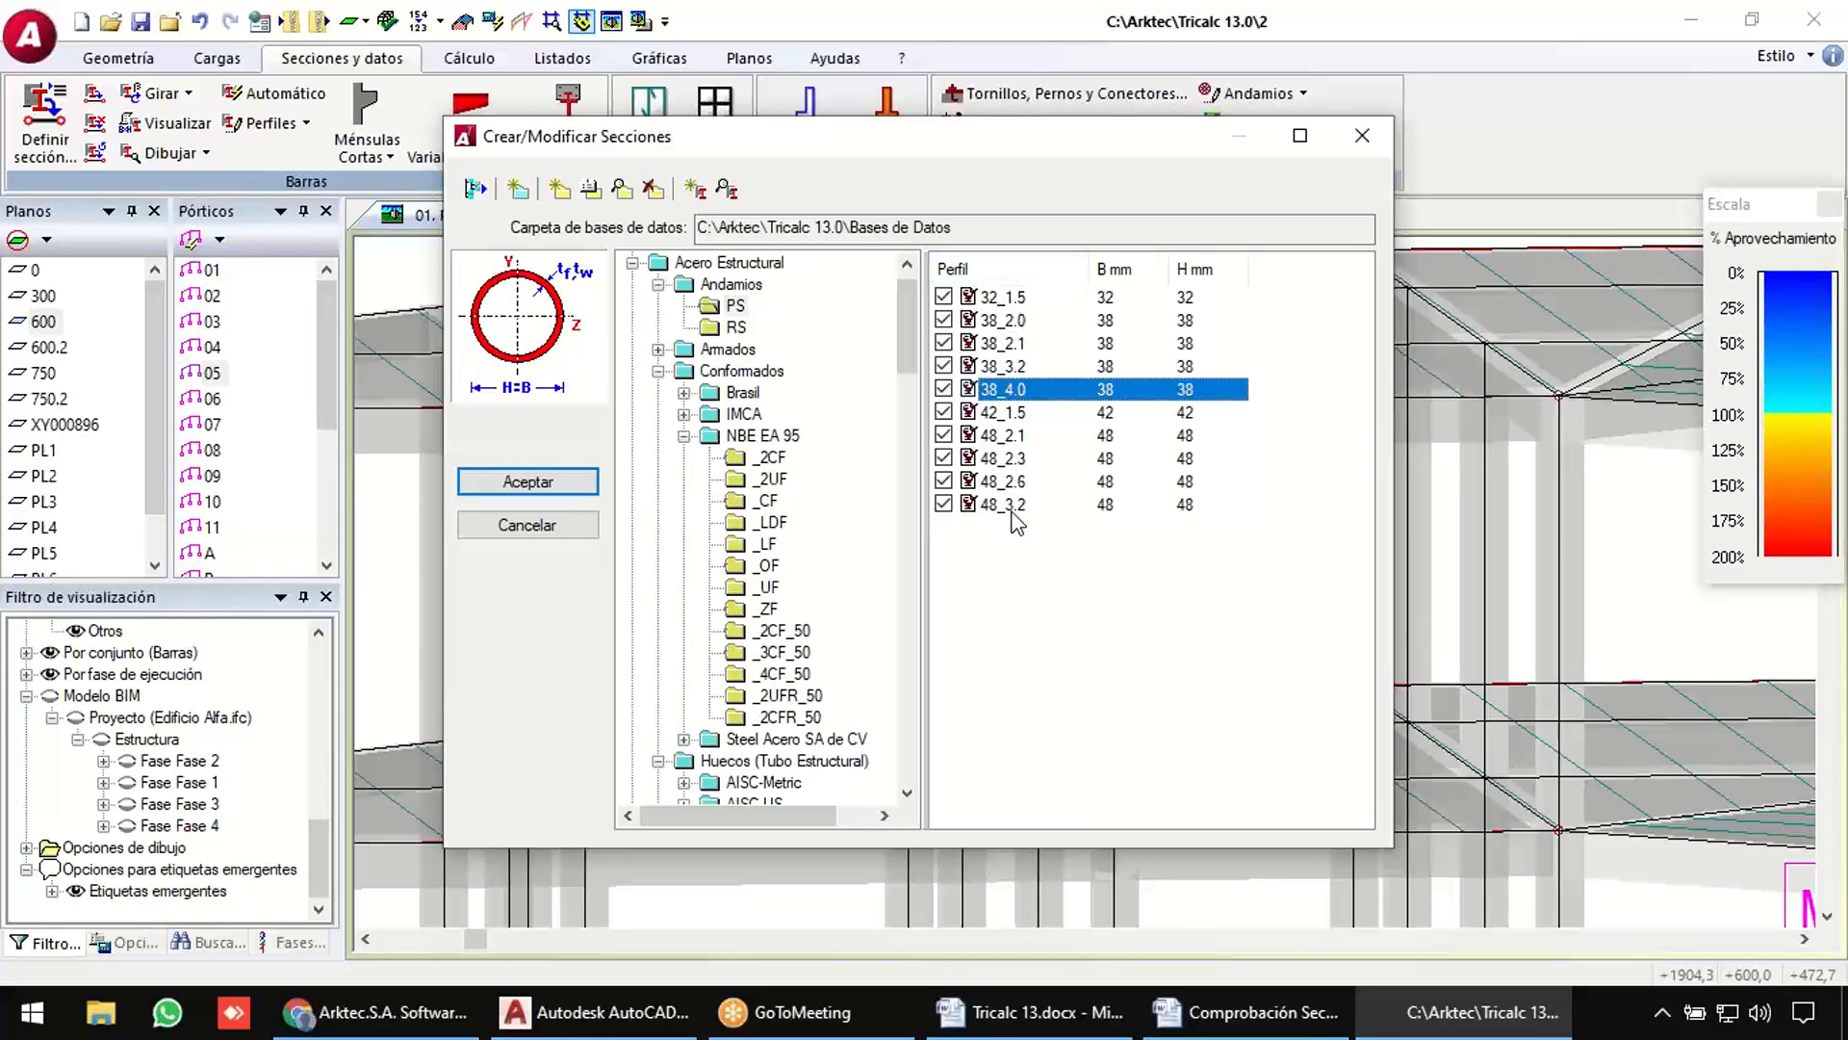
pyautogui.click(696, 189)
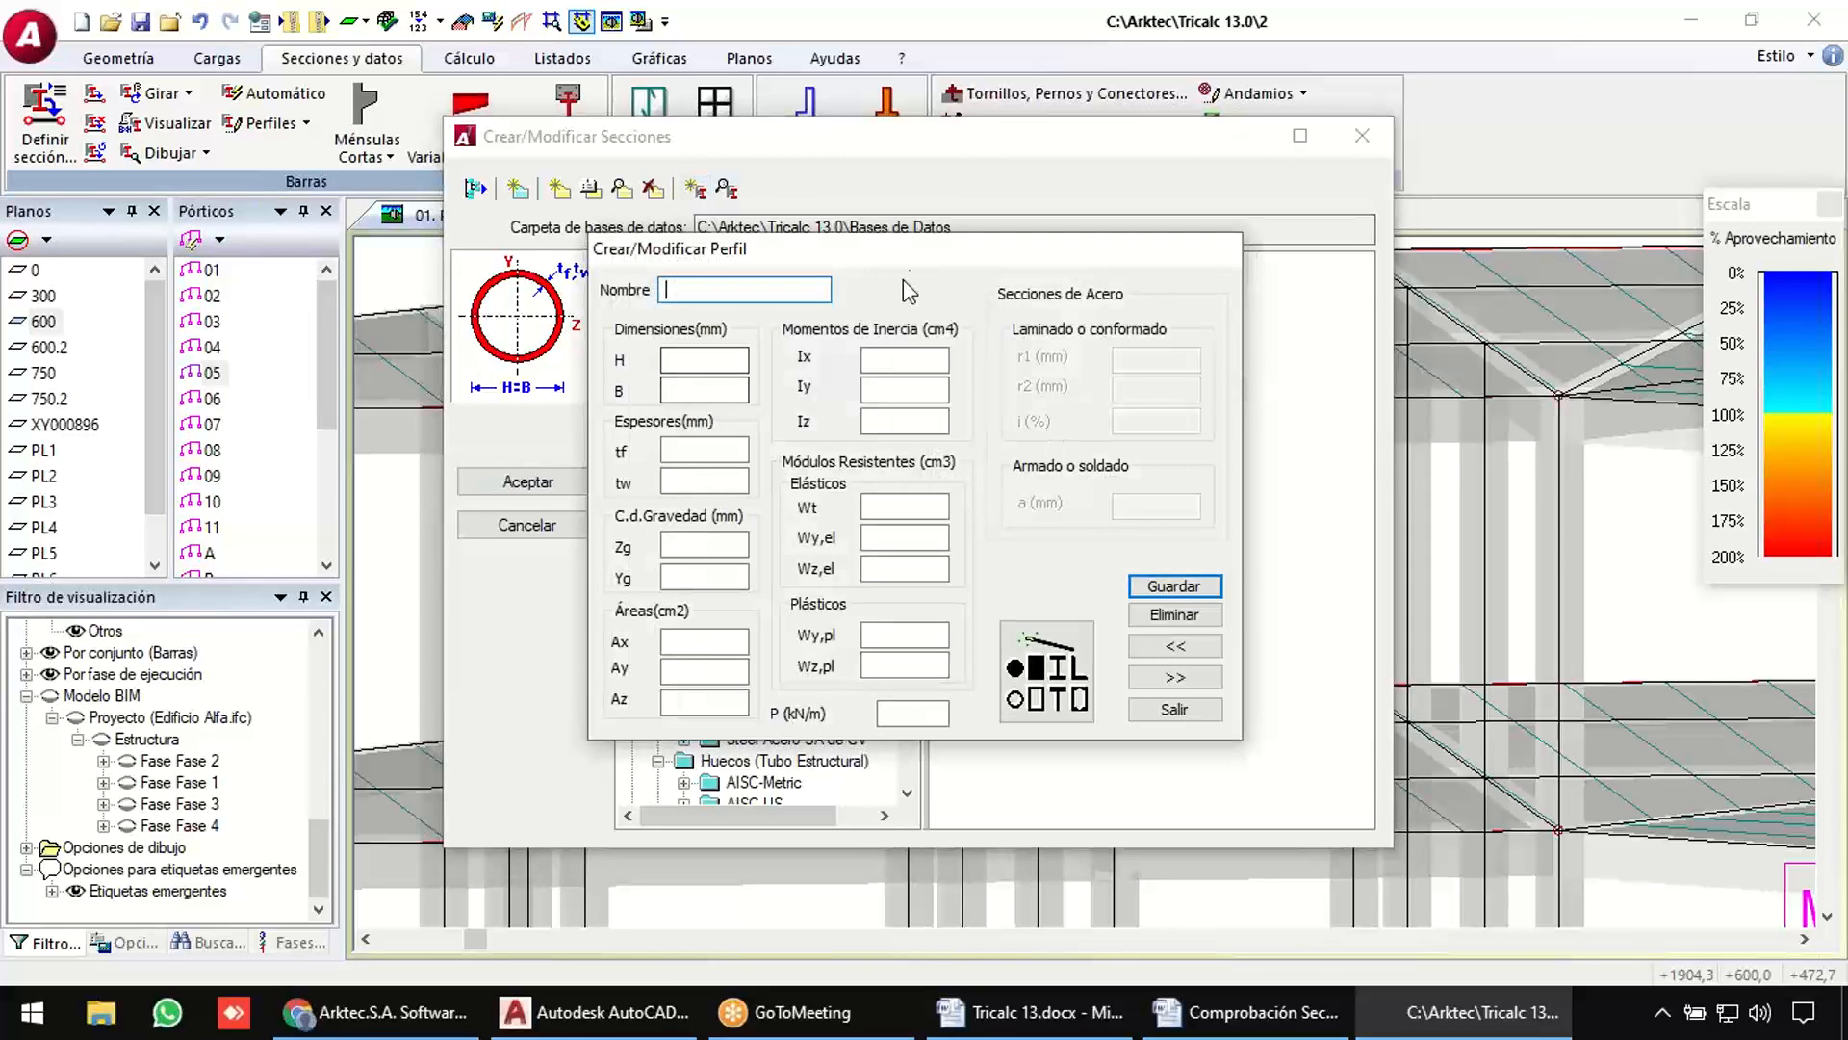
pyautogui.click(1155, 702)
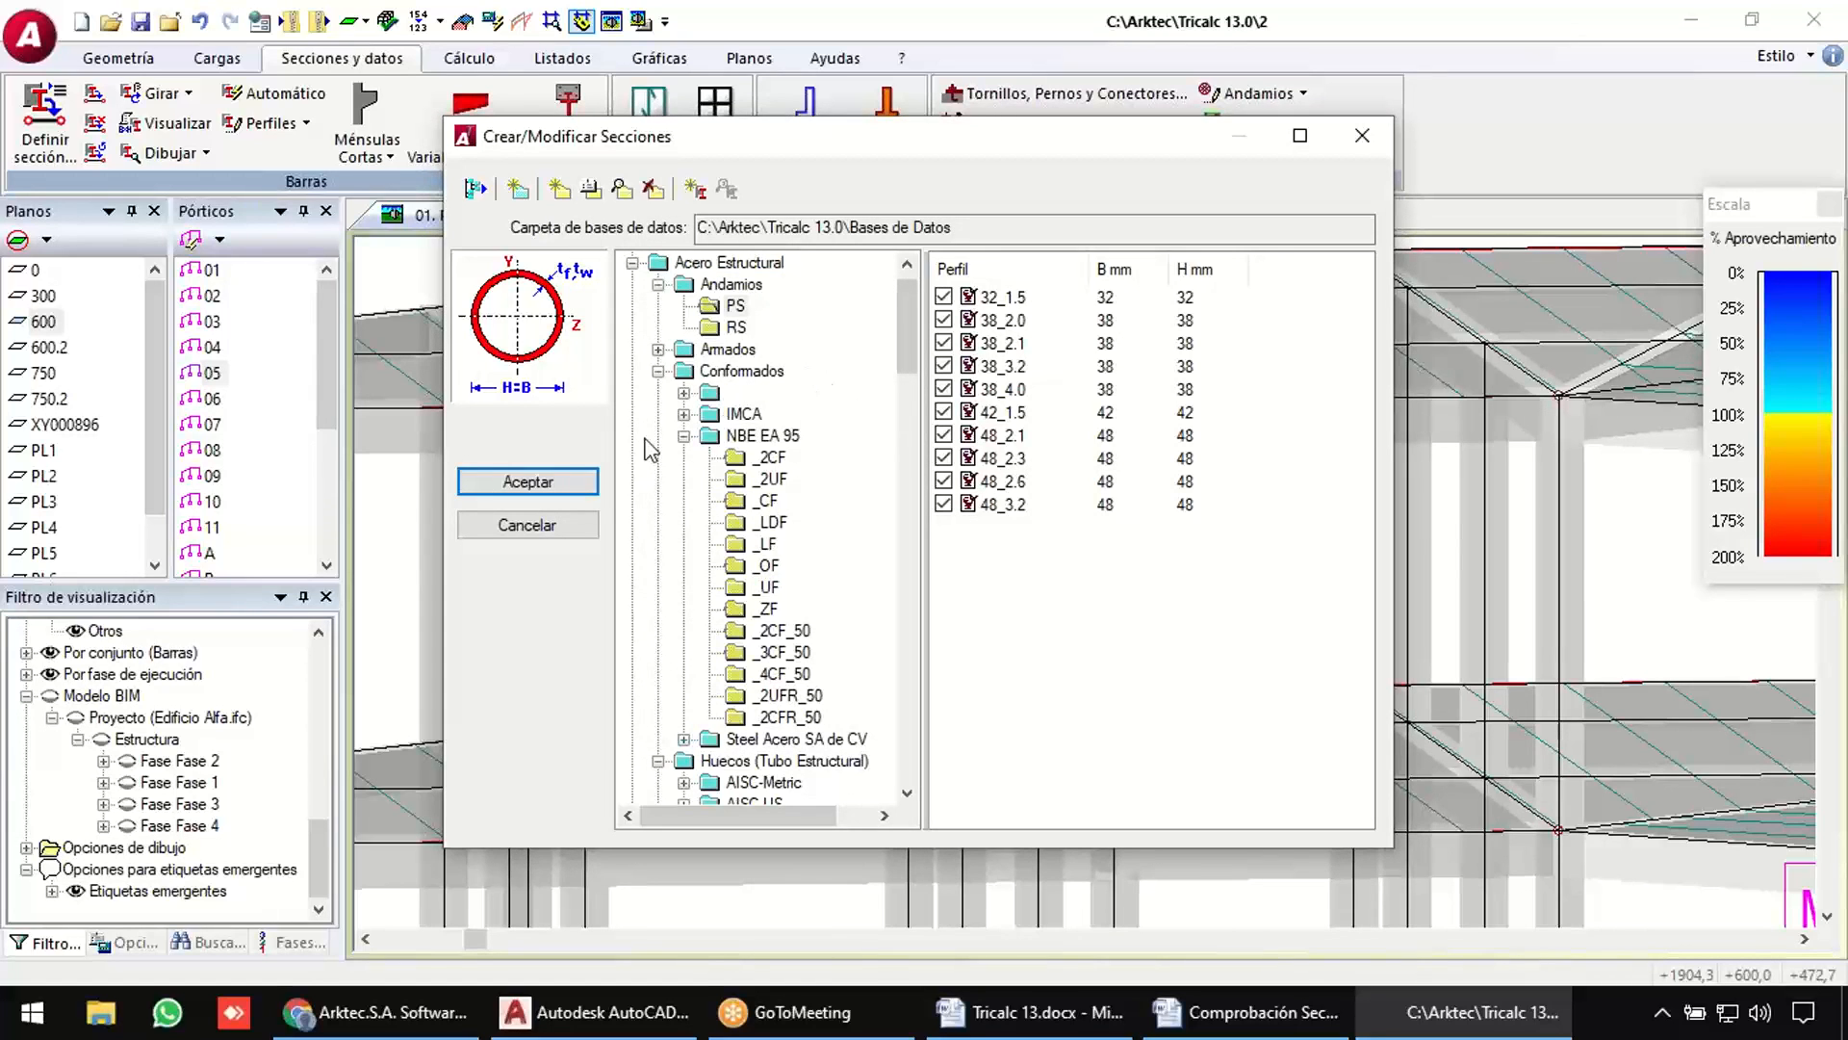
pyautogui.click(548, 525)
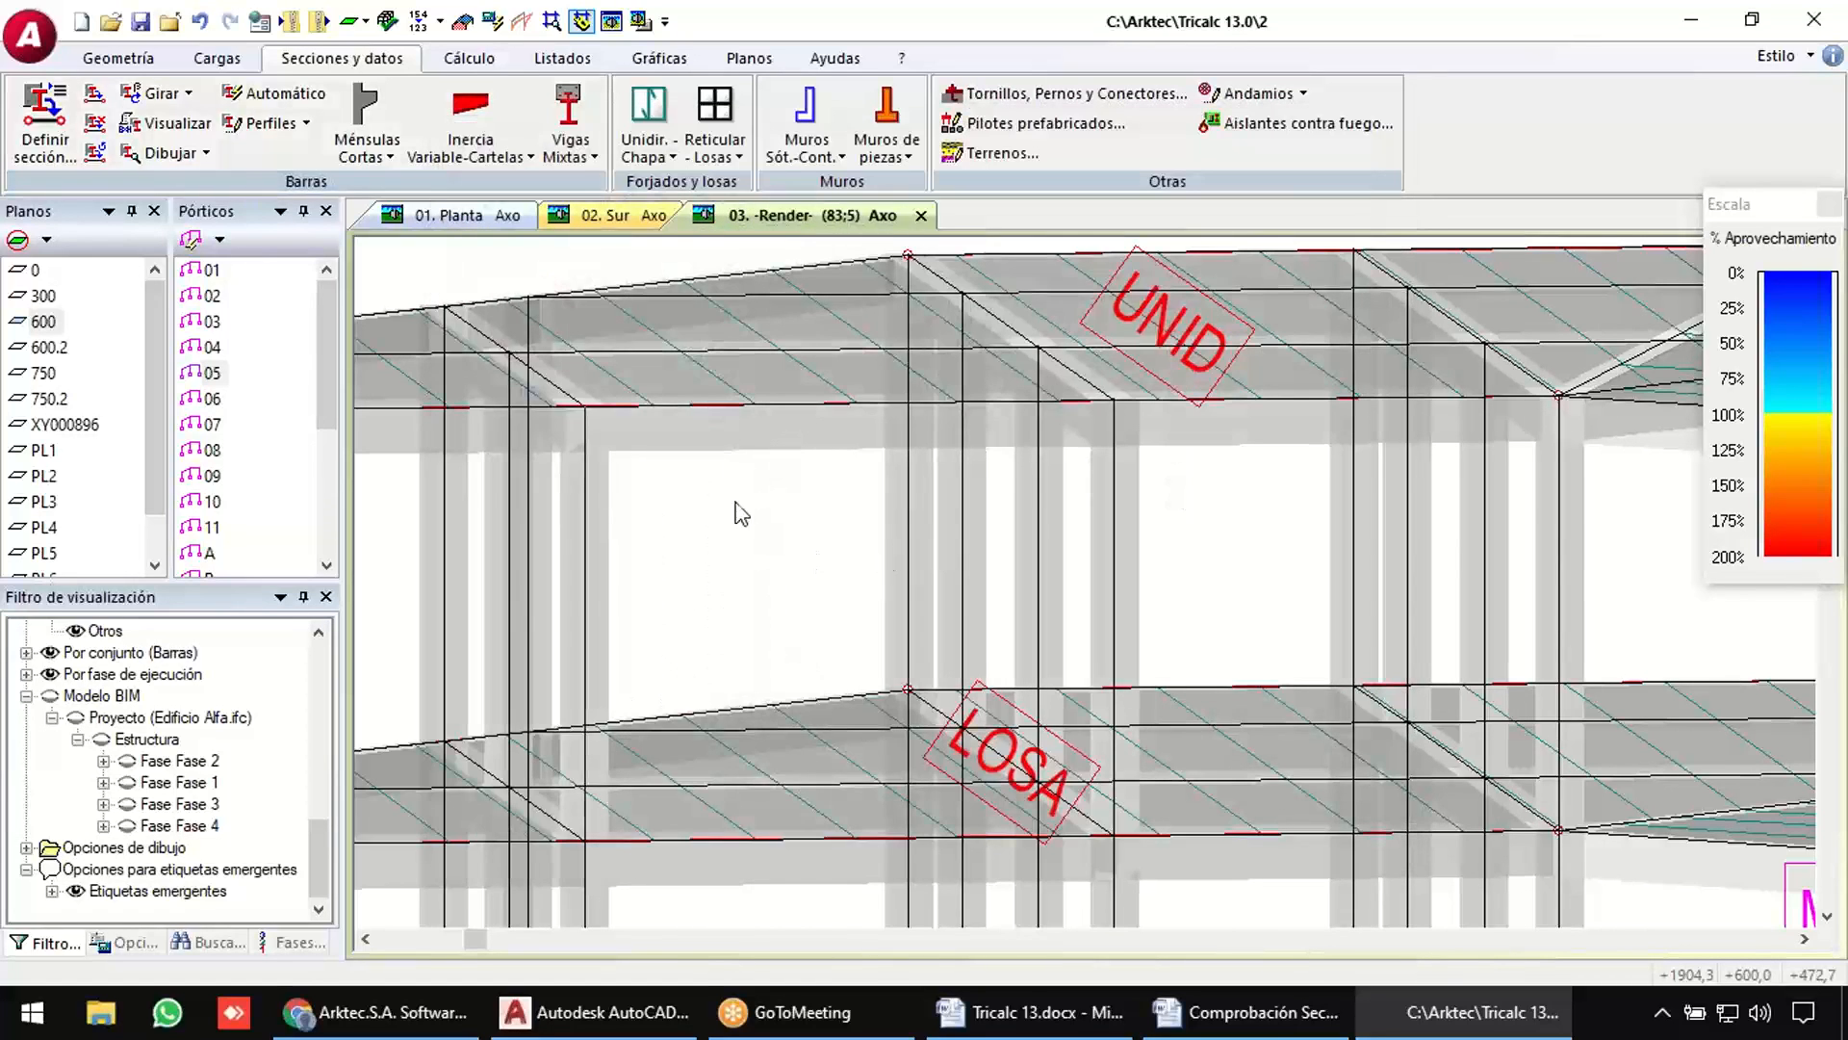
# Choose profile 140 of the Arcelor-Mittal compound series 2UPN as the bar section to define.
pyautogui.click(45, 120)
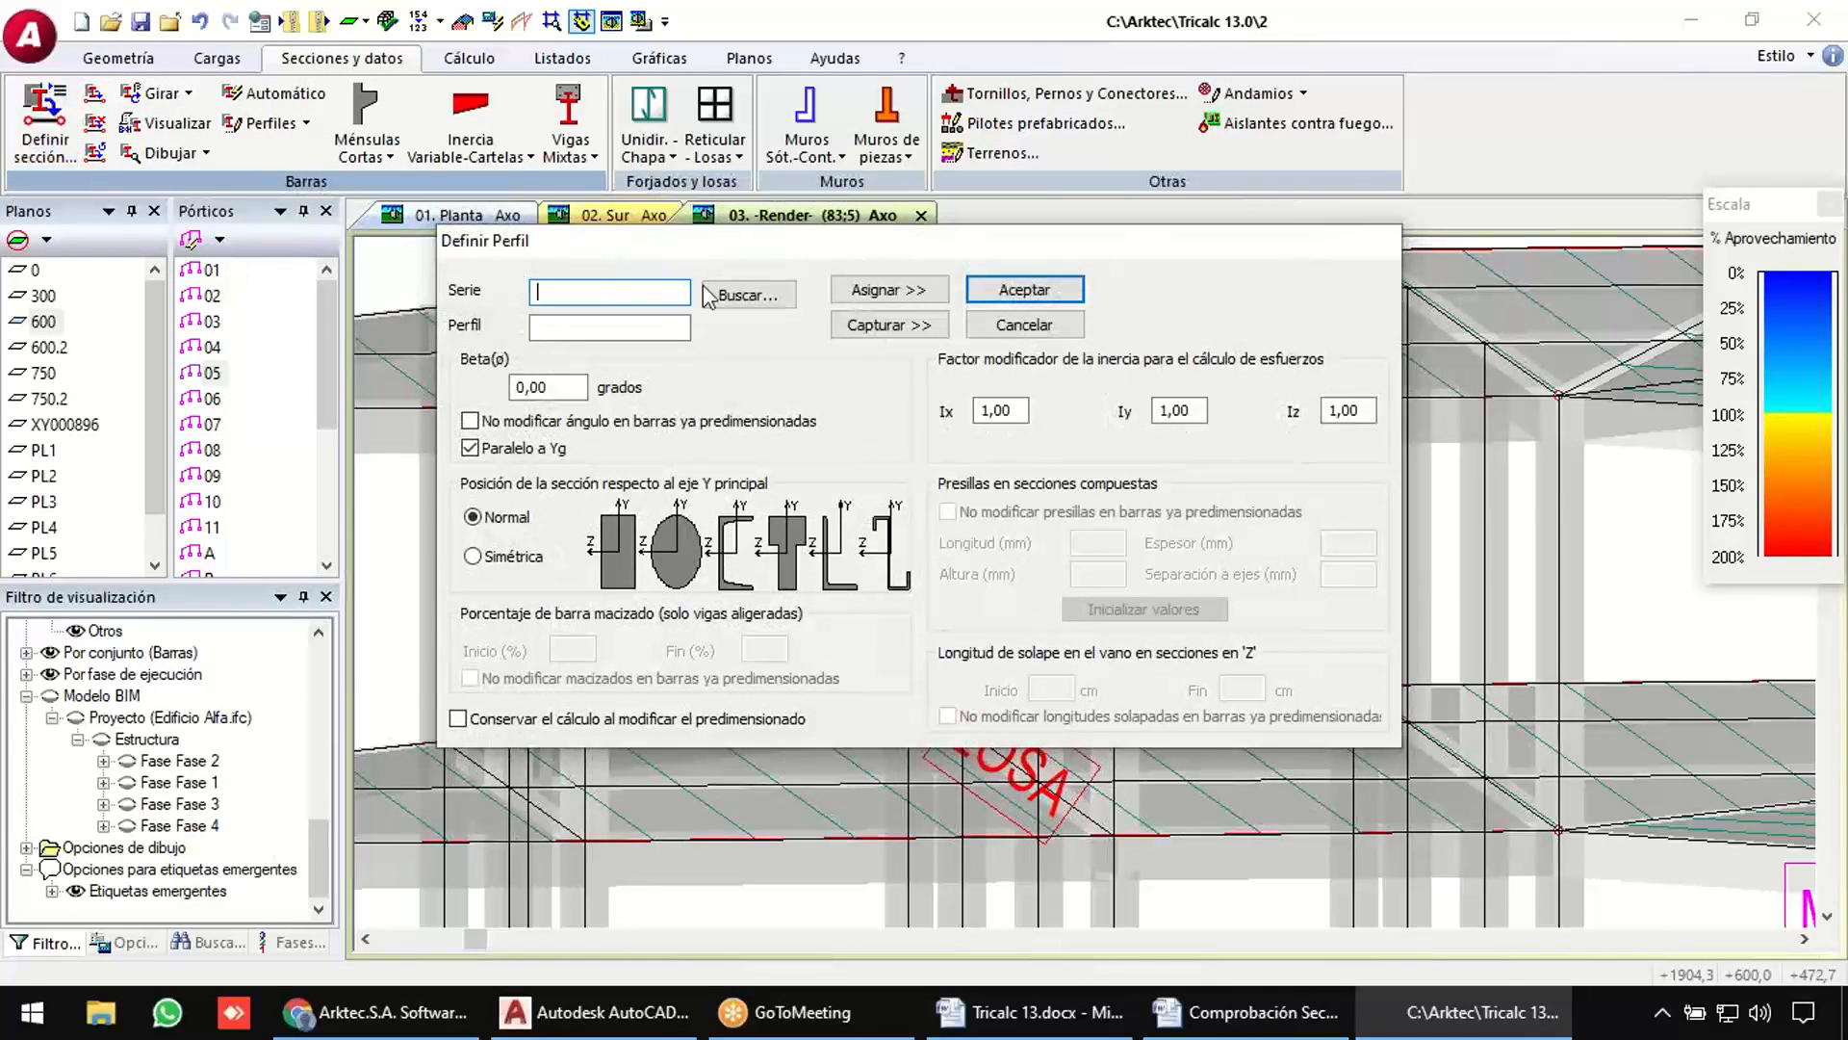
pyautogui.click(748, 296)
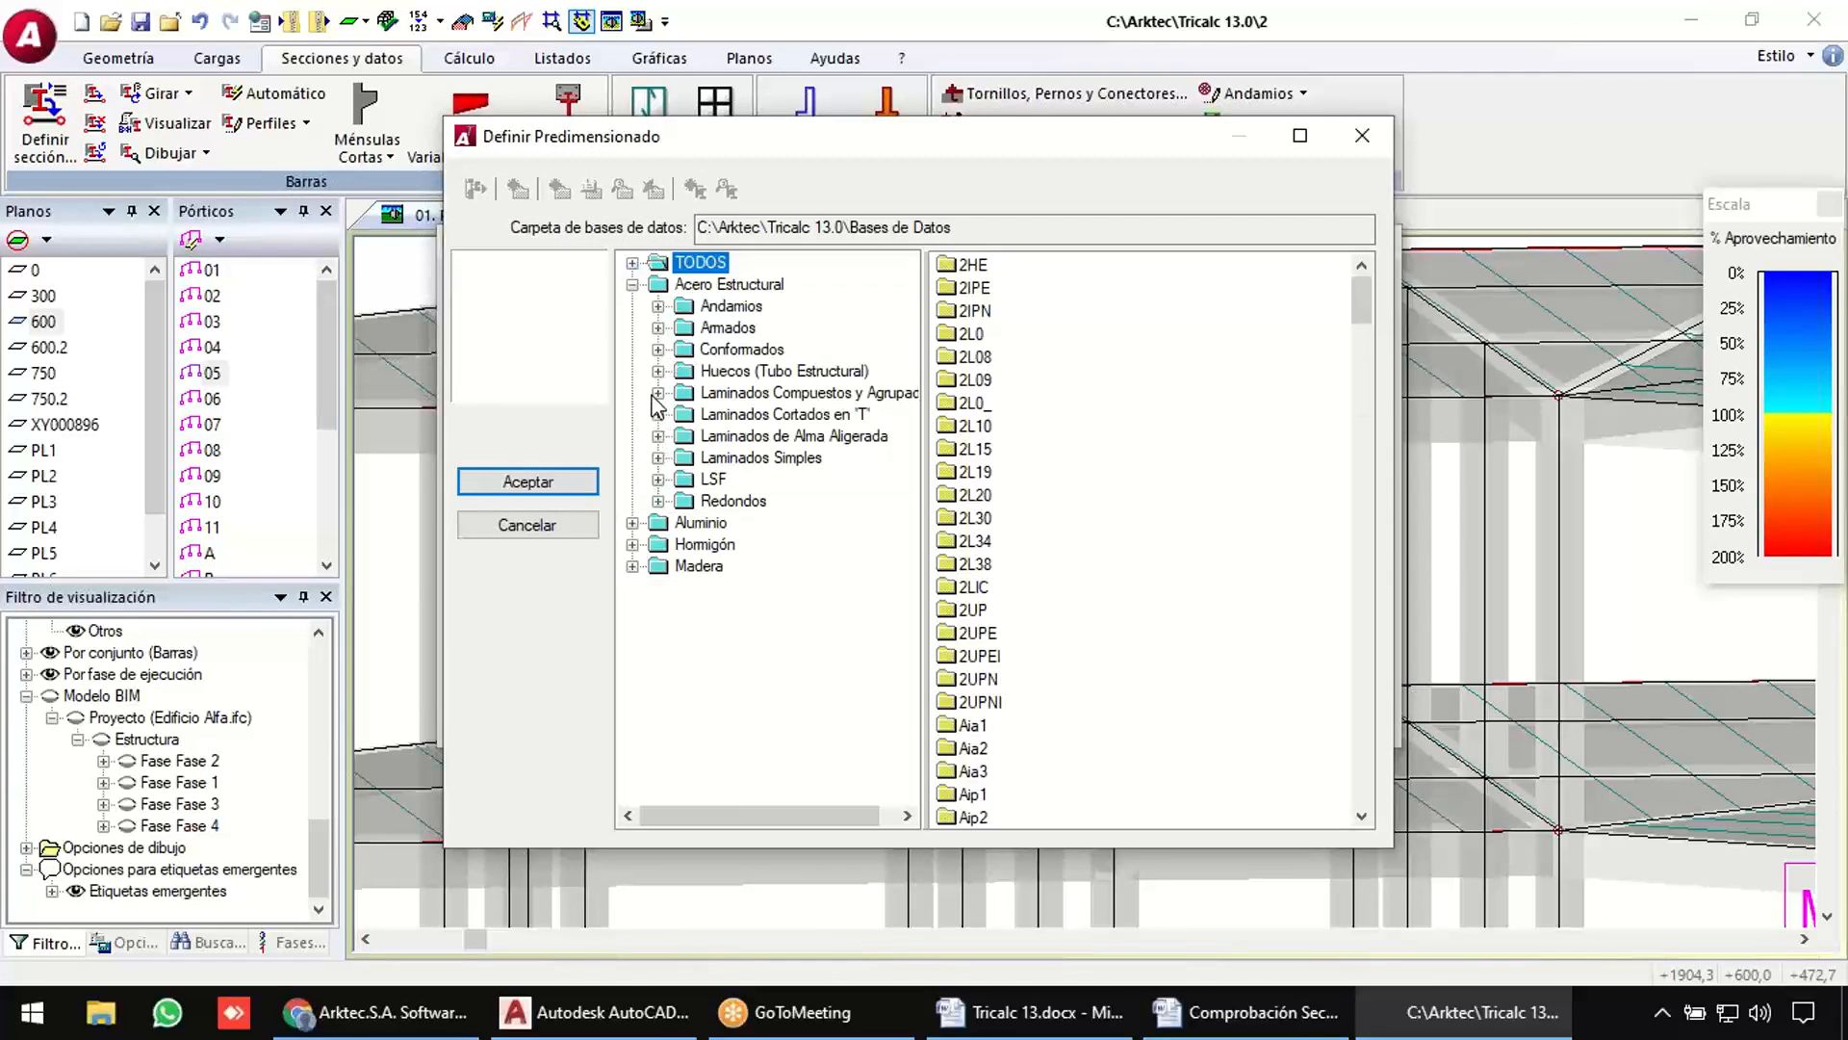
pyautogui.click(658, 393)
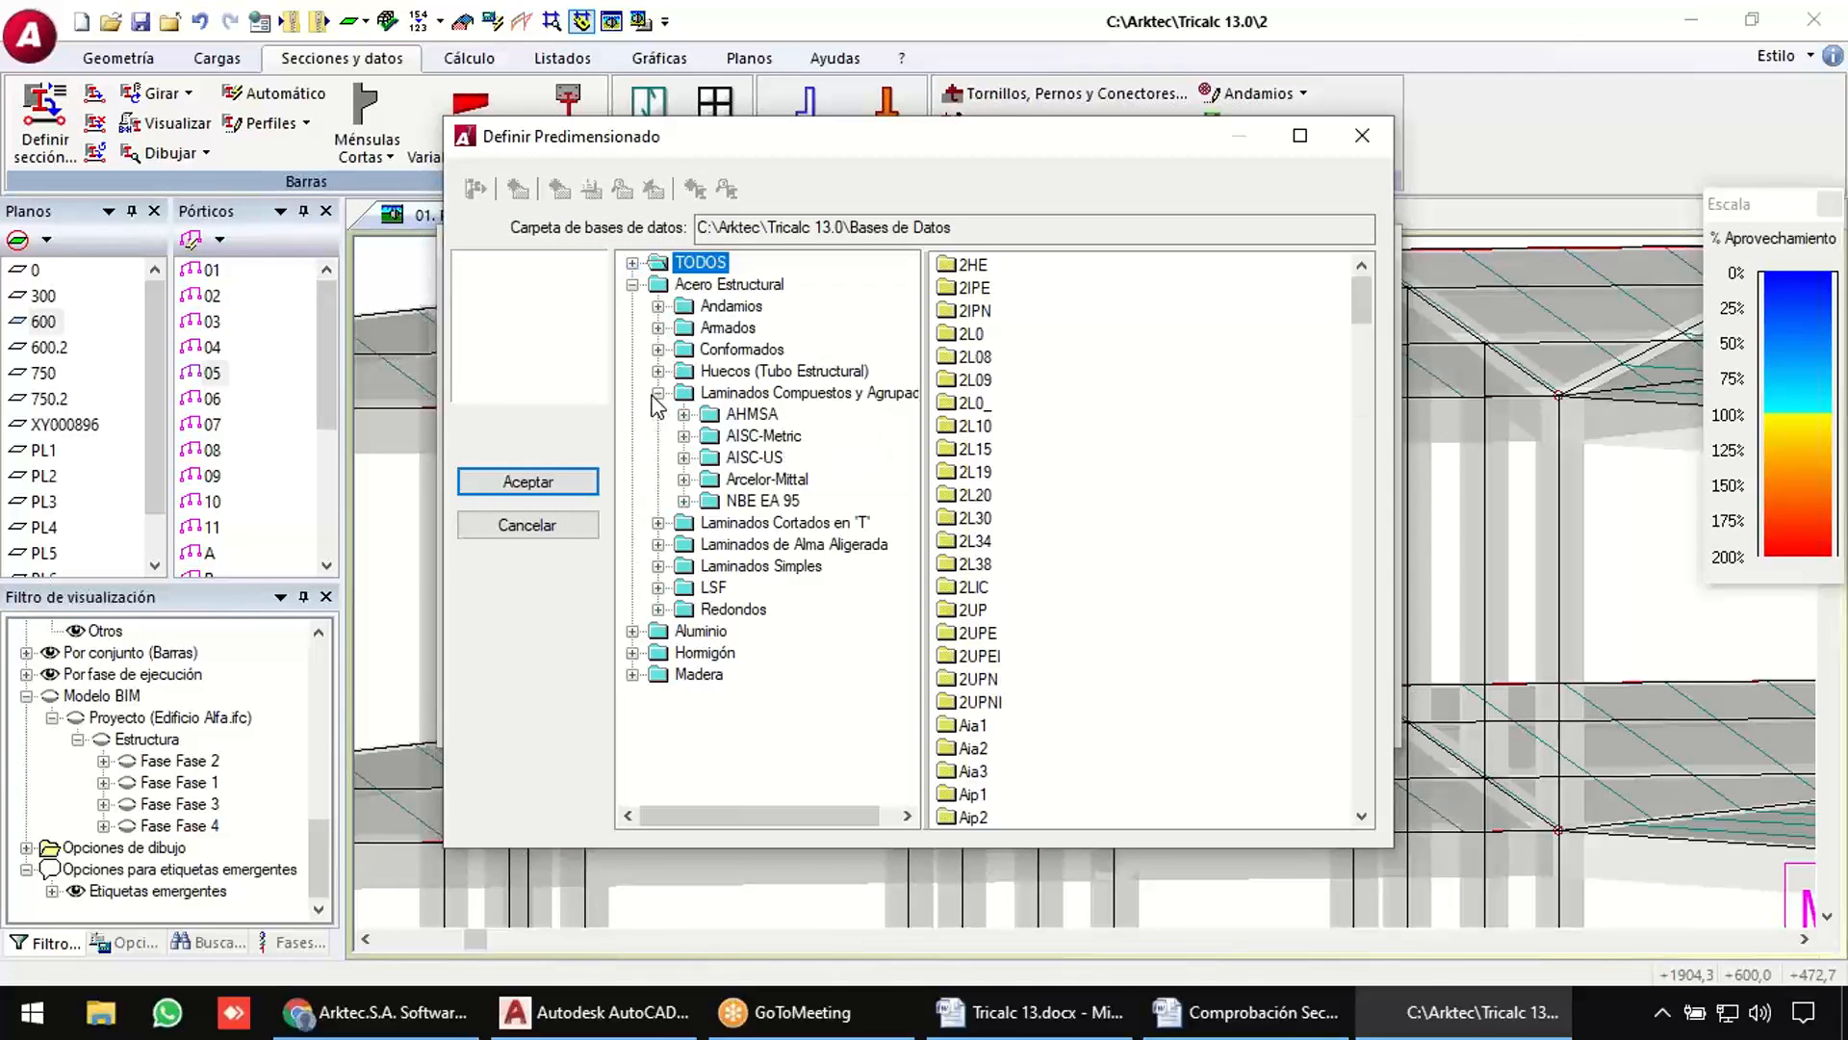
pyautogui.click(685, 480)
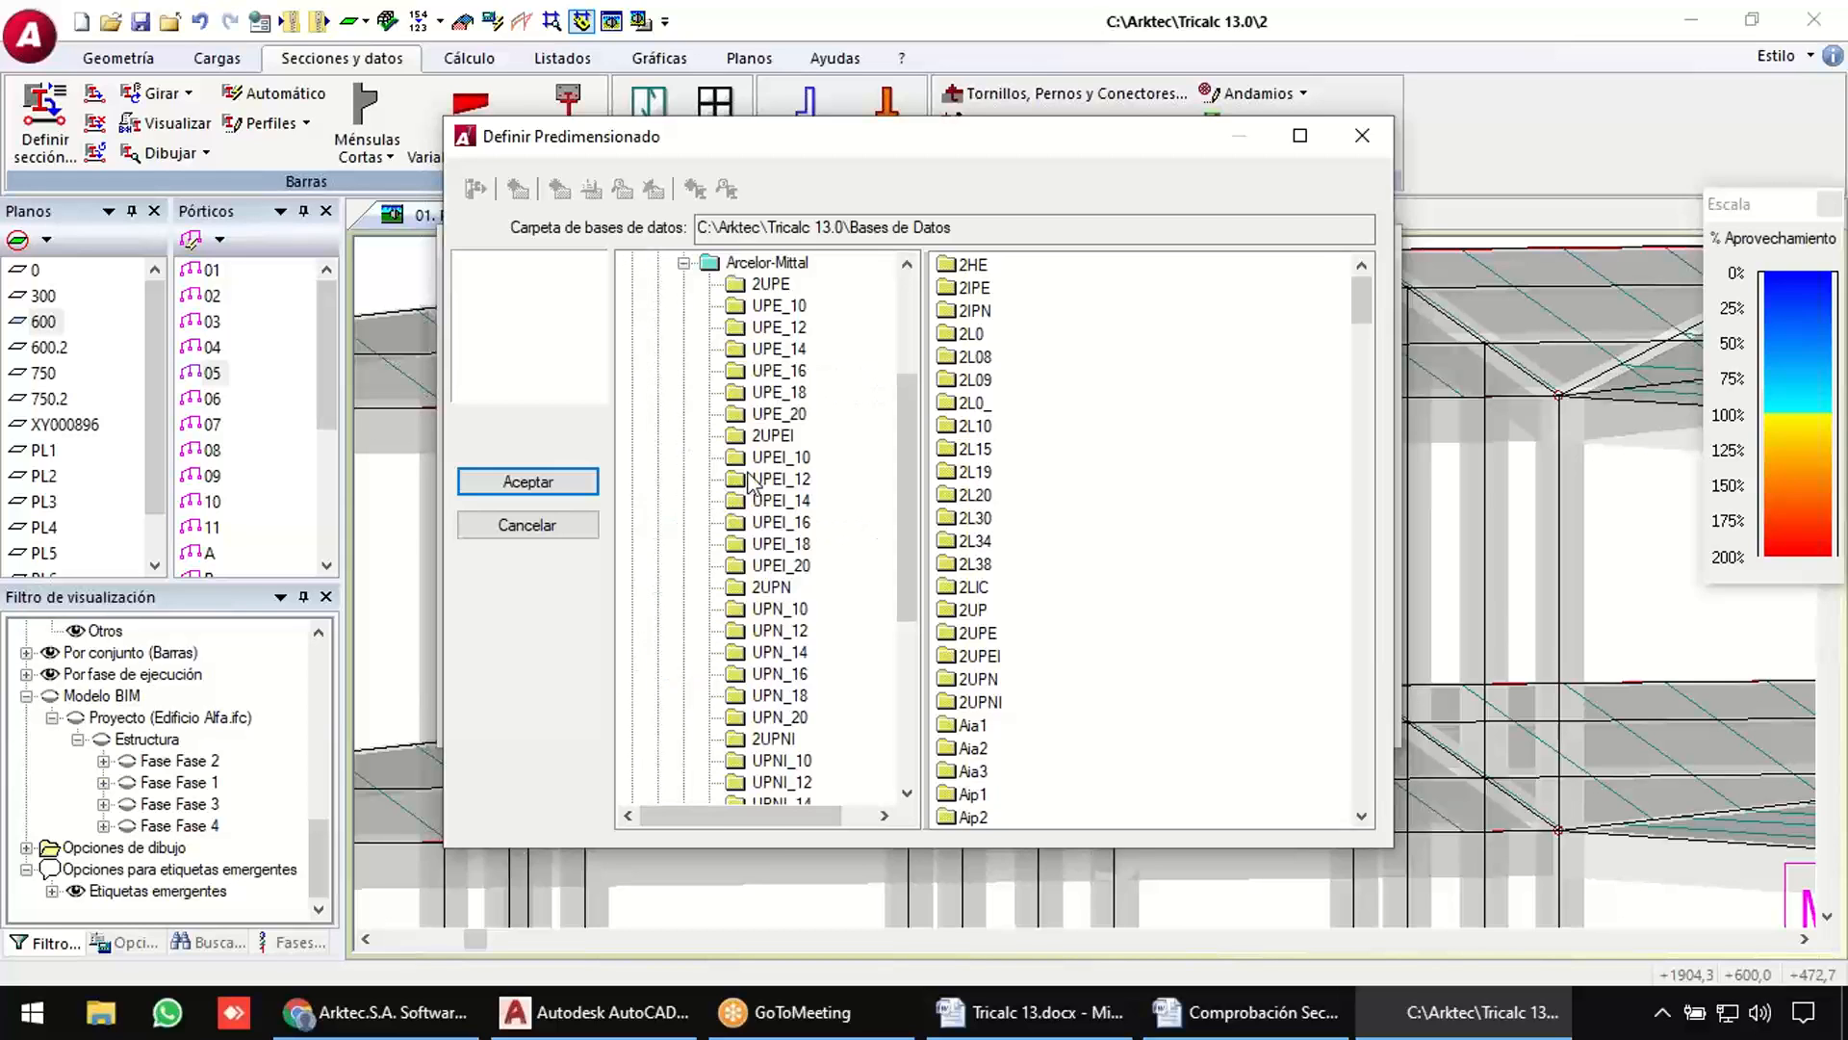
pyautogui.click(771, 589)
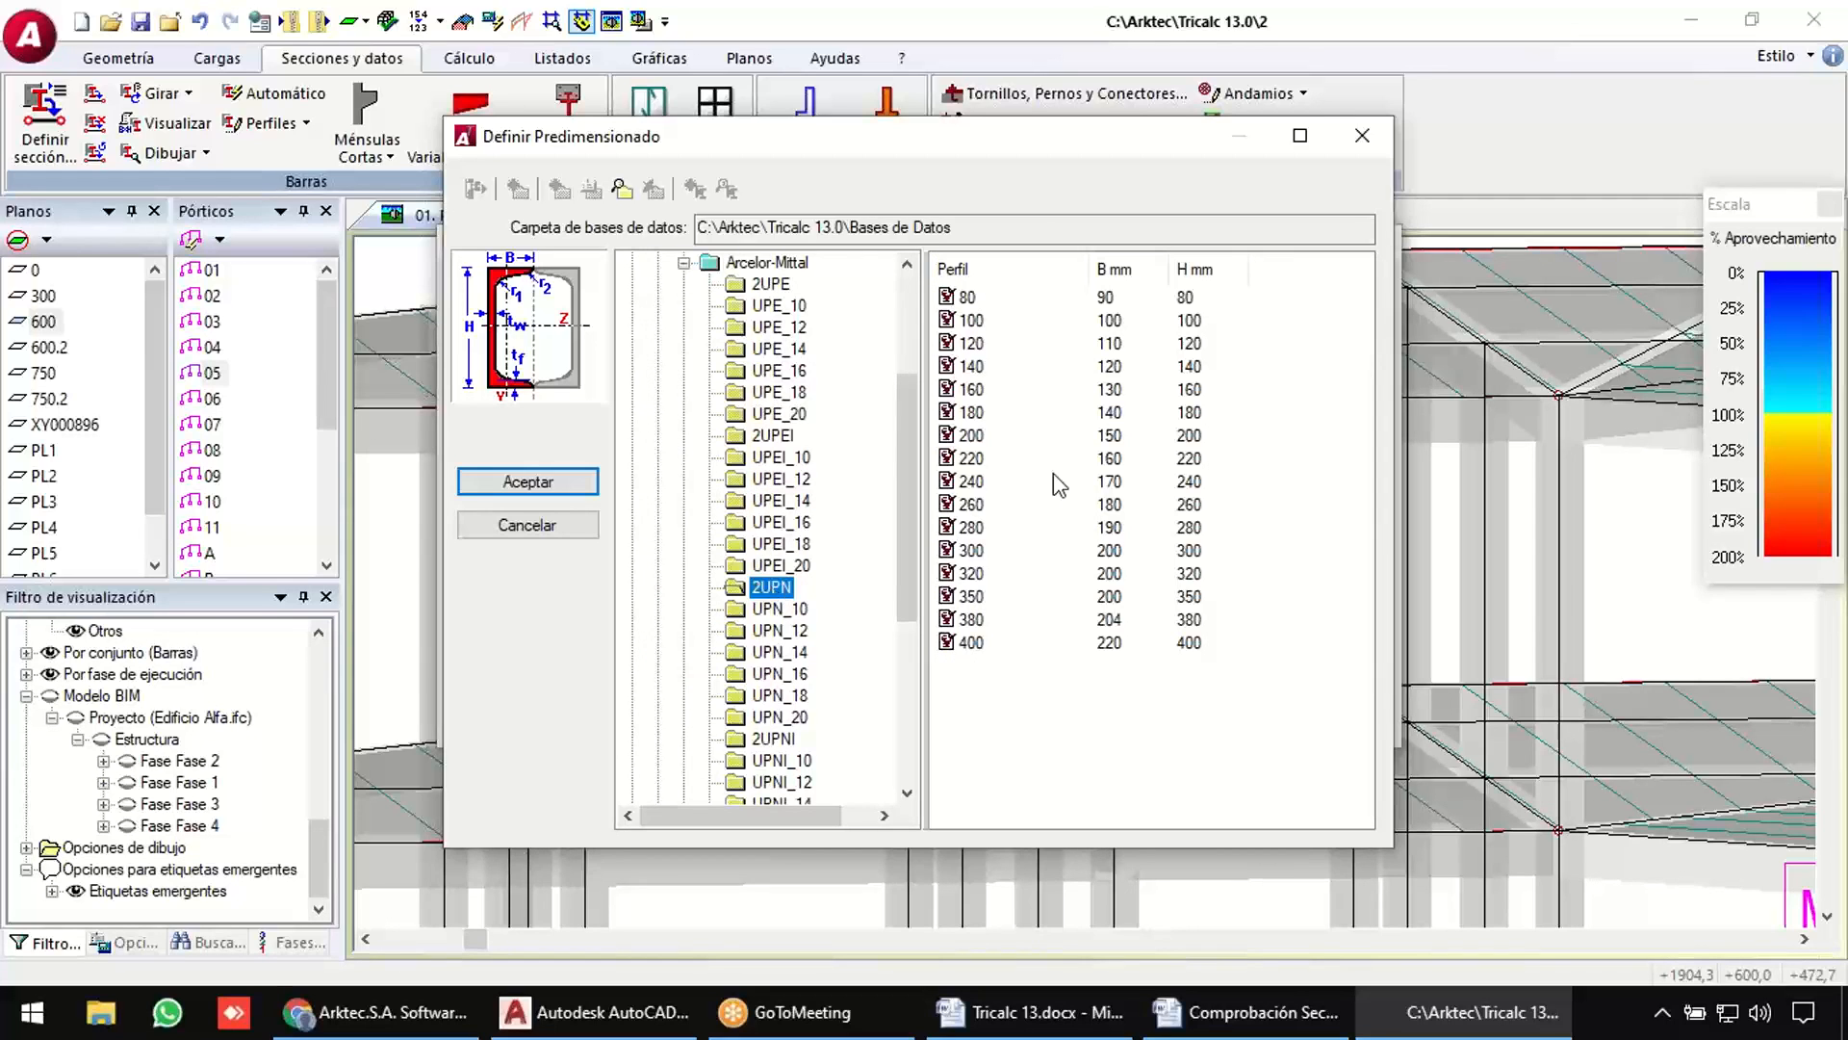
pyautogui.click(972, 370)
pyautogui.click(568, 481)
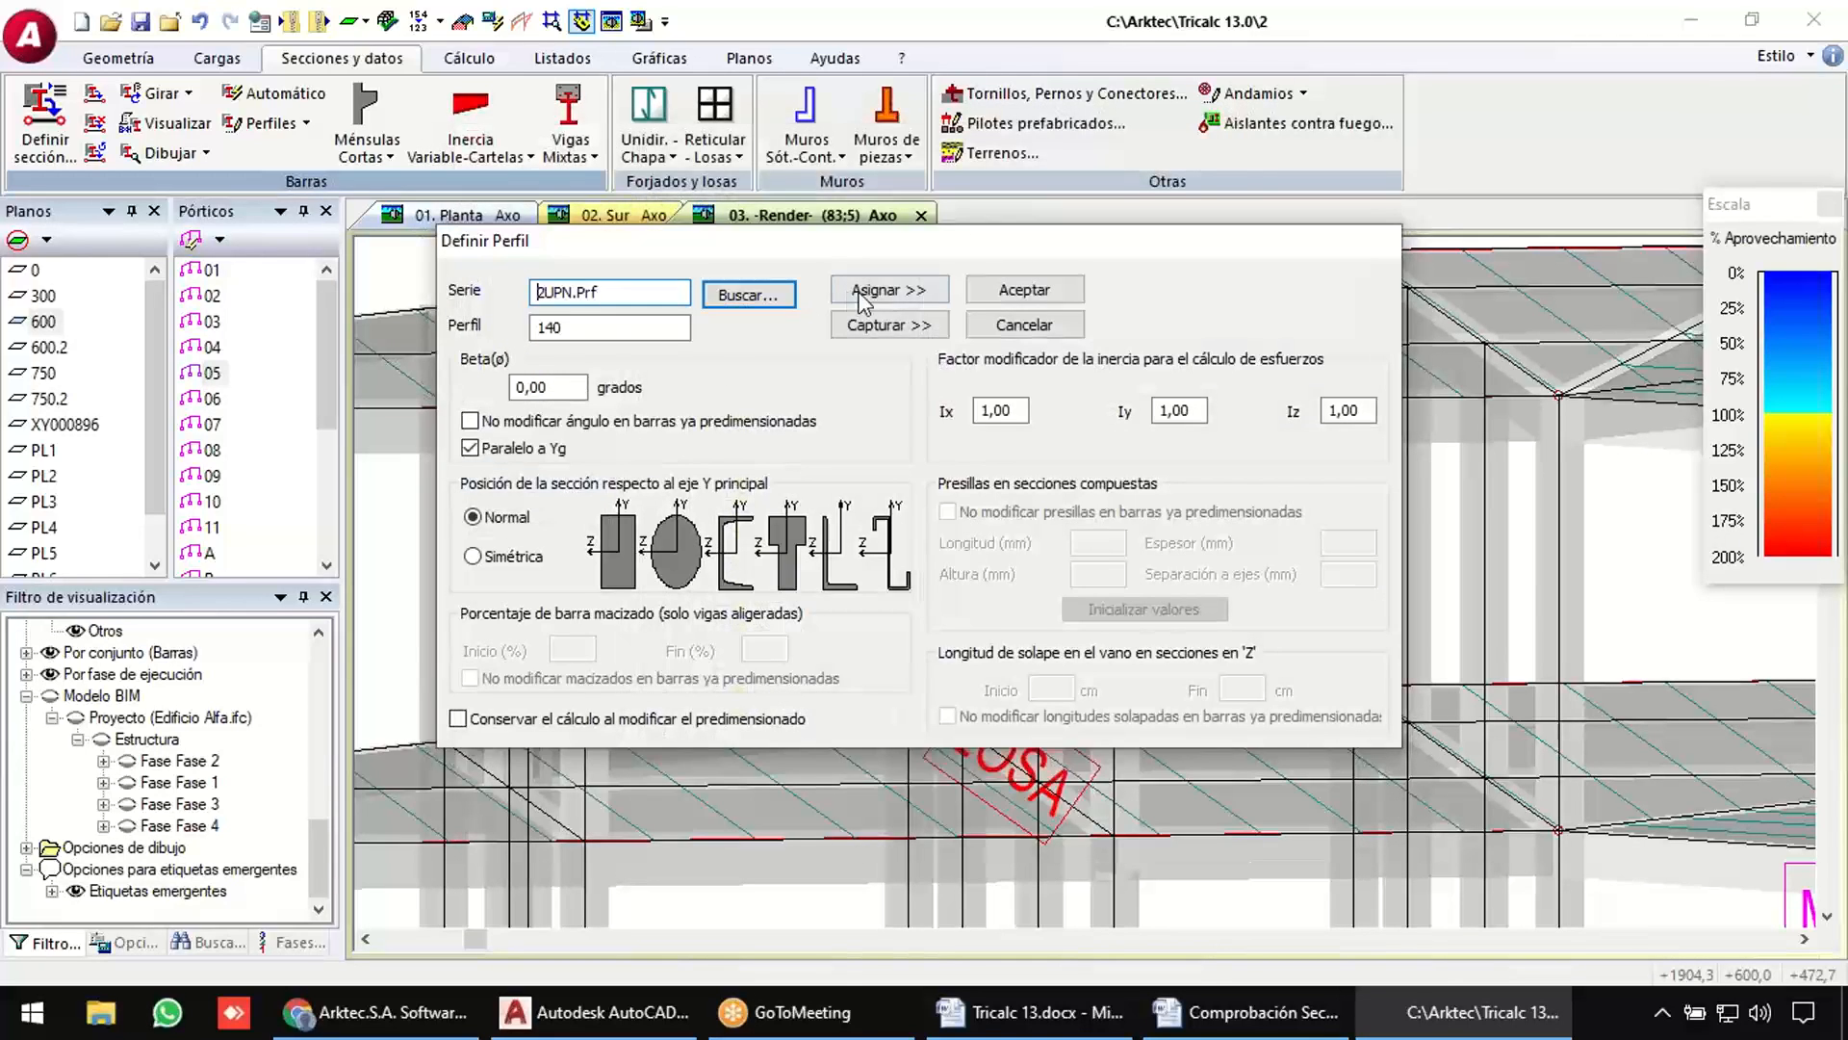
# Assign the 2UPN 140 section to two neighbouring upper-floor columns and review them in the whole building model.
pyautogui.click(876, 289)
pyautogui.click(965, 507)
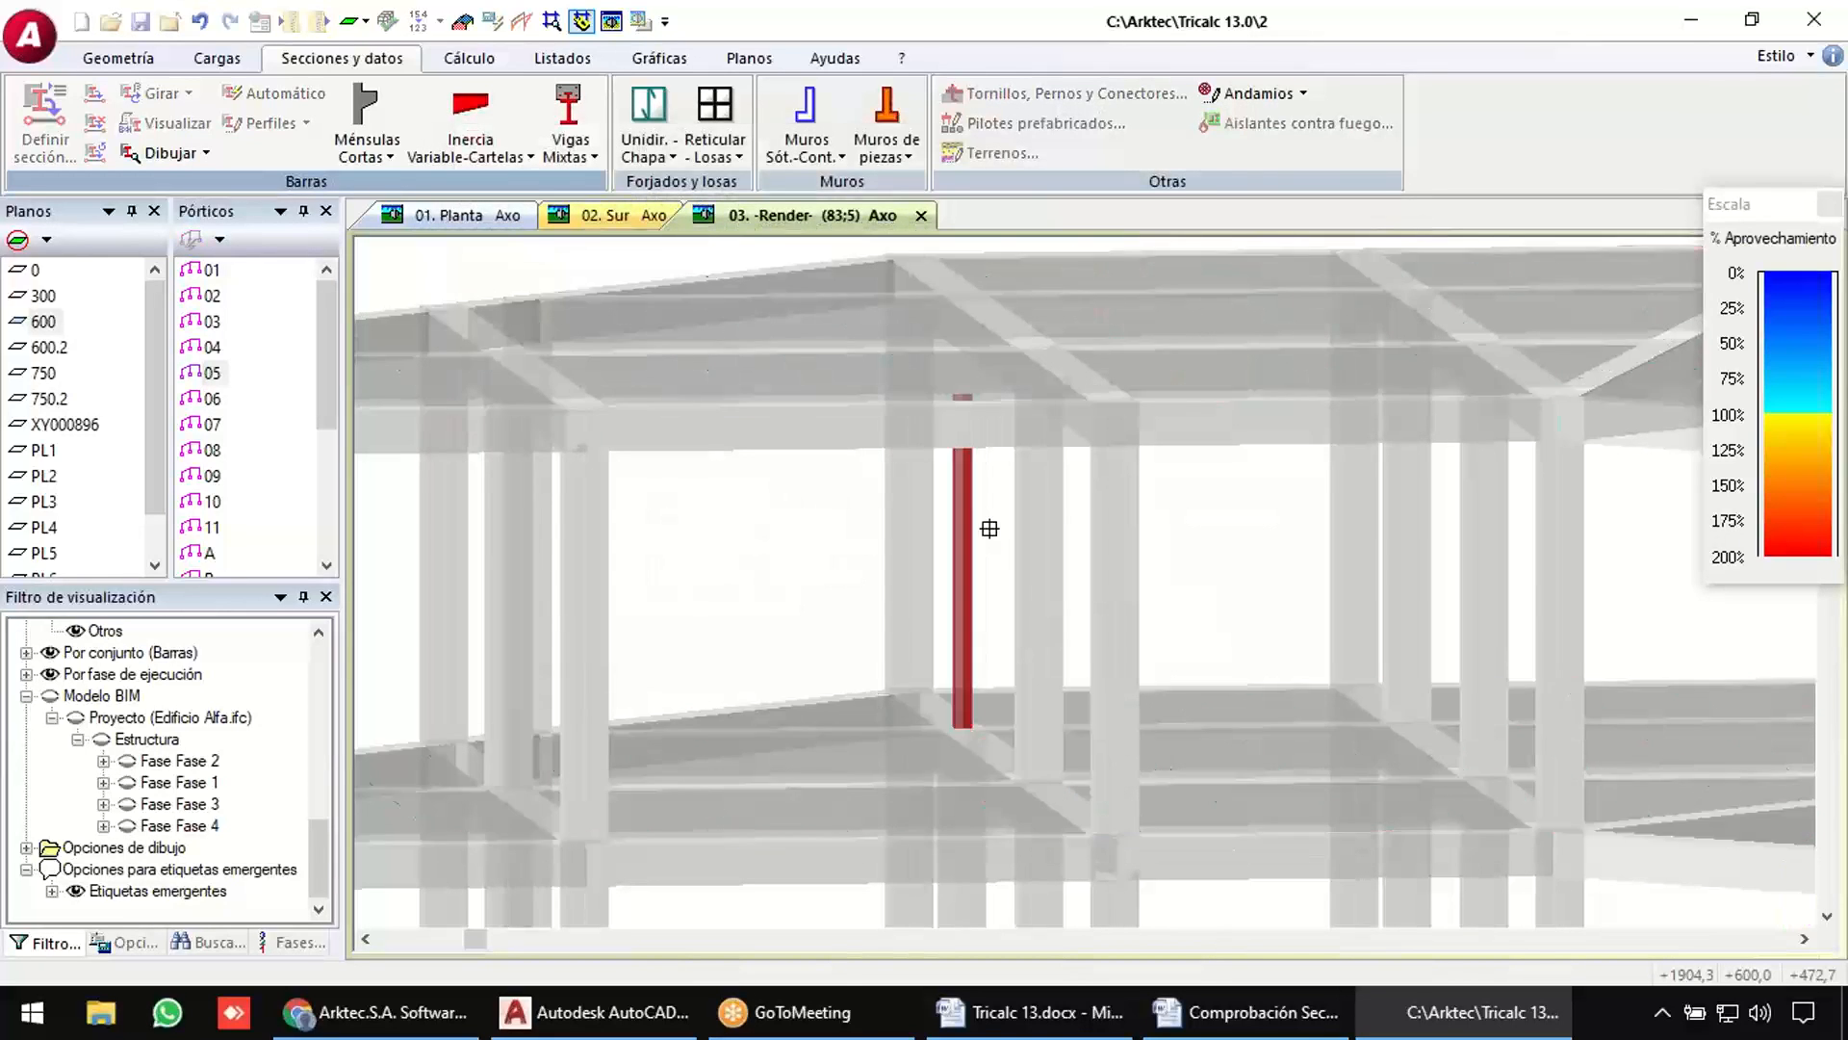
pyautogui.click(1039, 535)
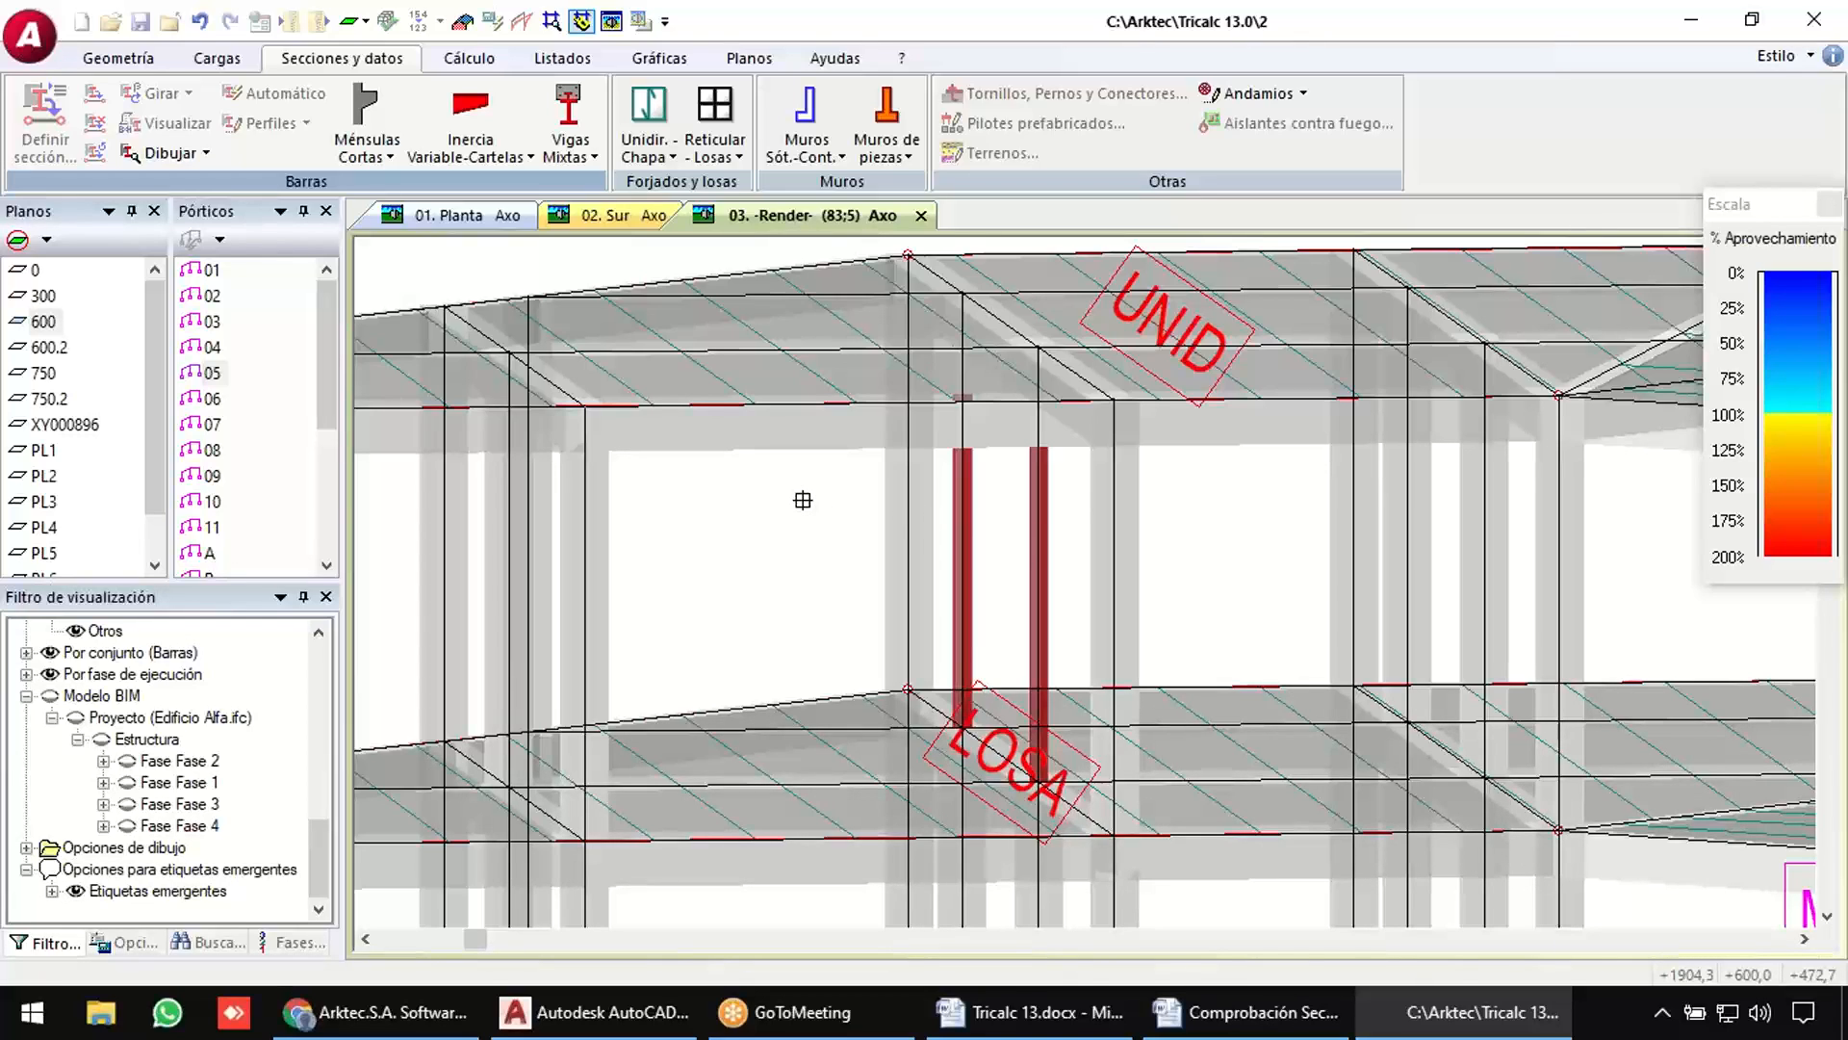
pyautogui.press('Escape')
pyautogui.scroll(-5, 808, 511)
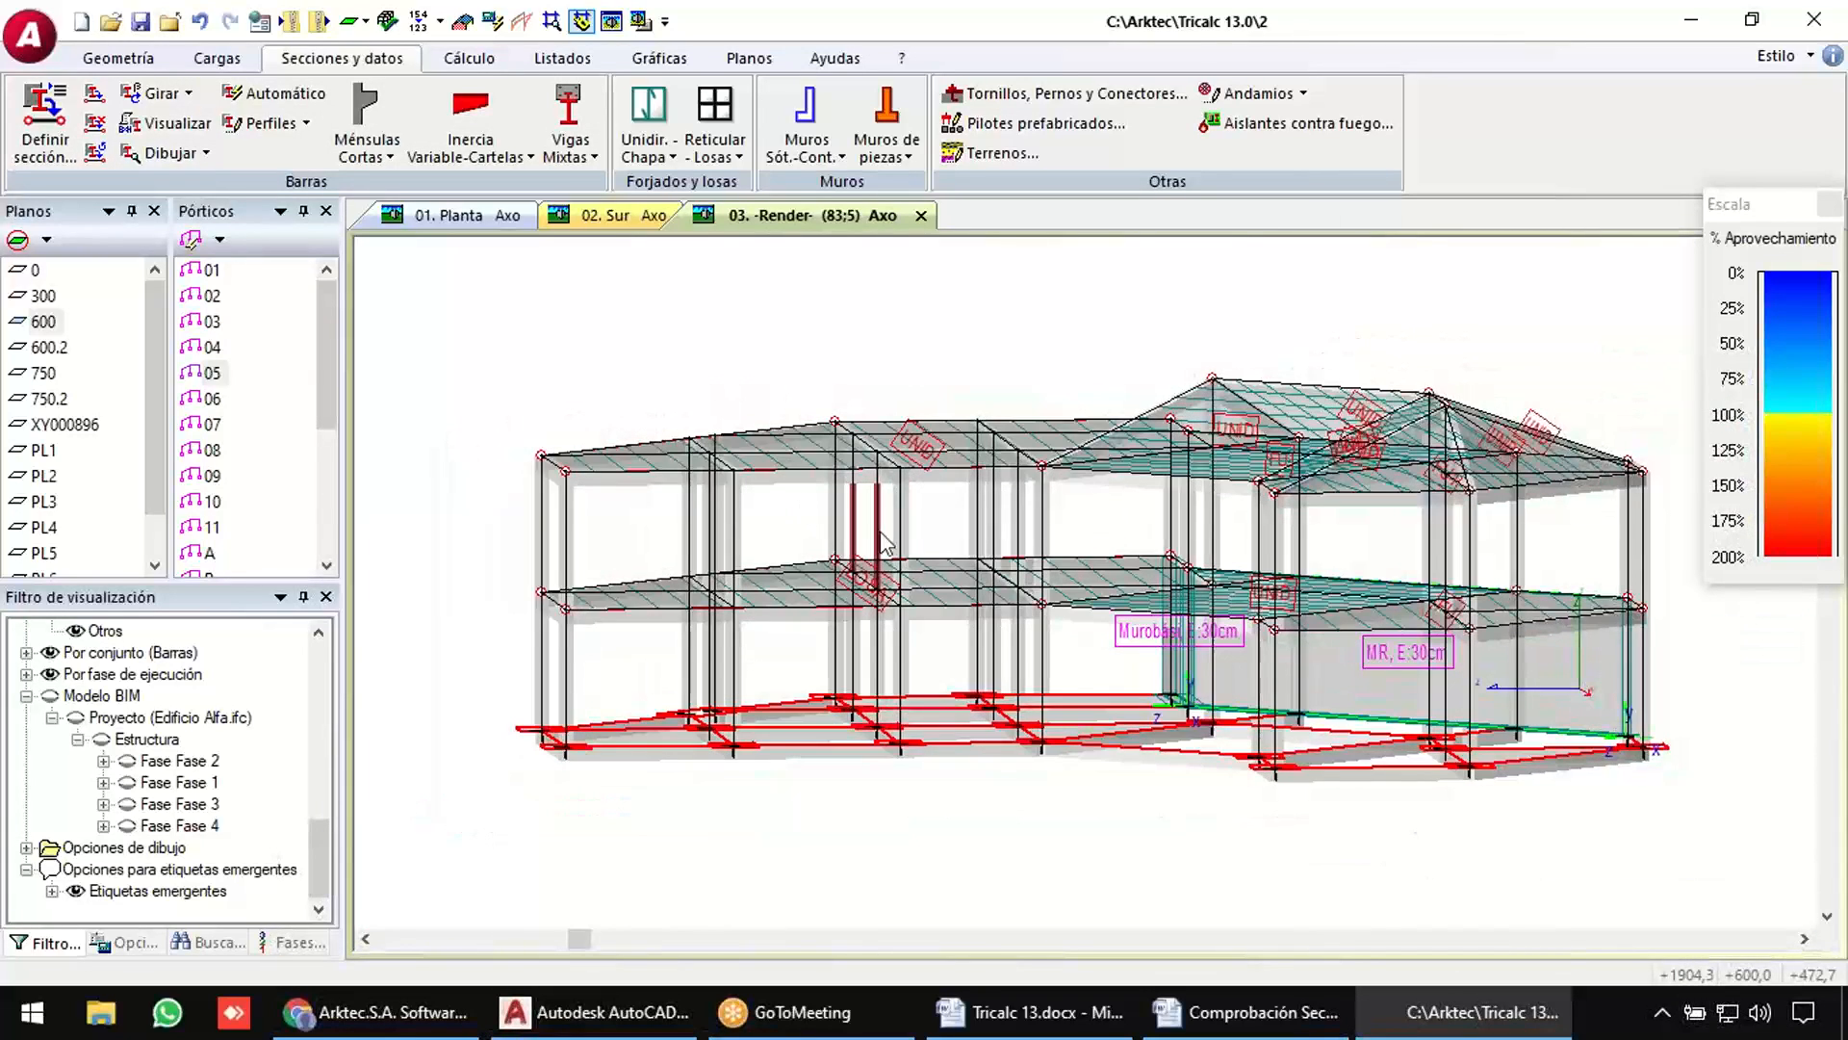
pyautogui.moveTo(924, 554); pyautogui.dragTo(908, 456, button='middle')
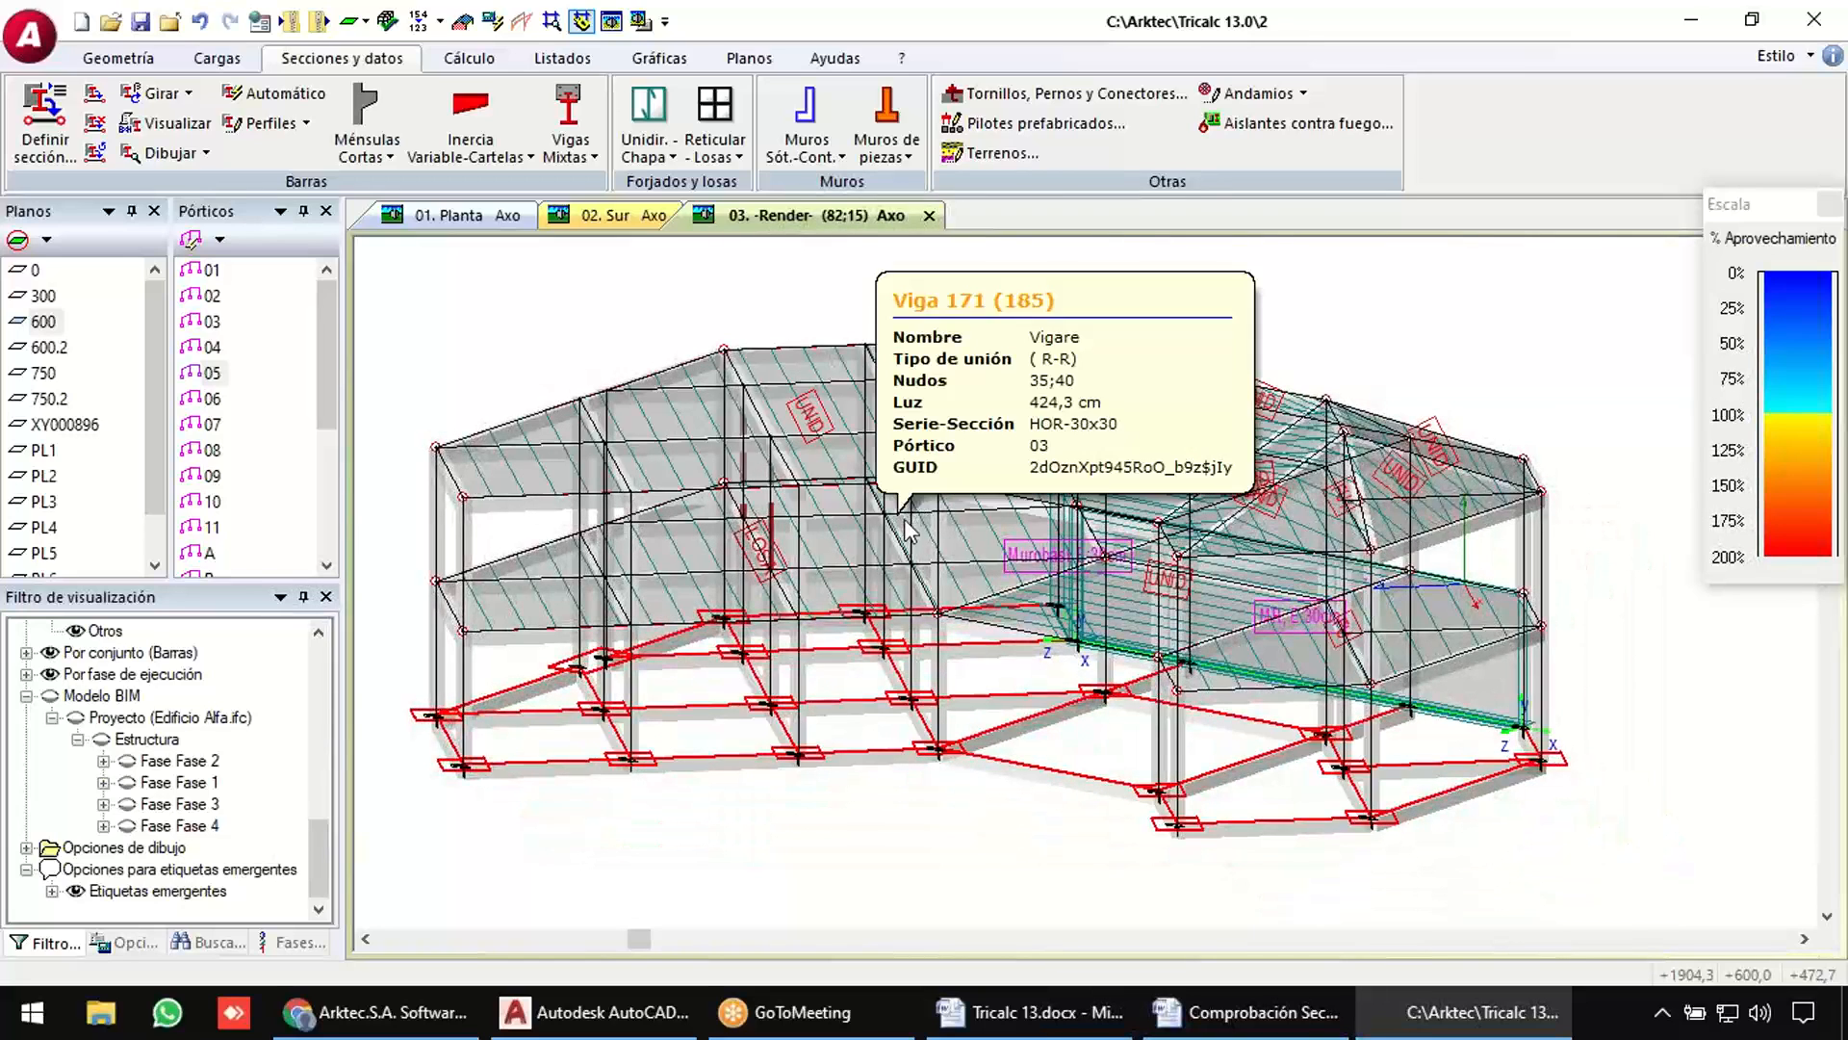
pyautogui.moveTo(900, 527); pyautogui.dragTo(927, 517, button='middle')
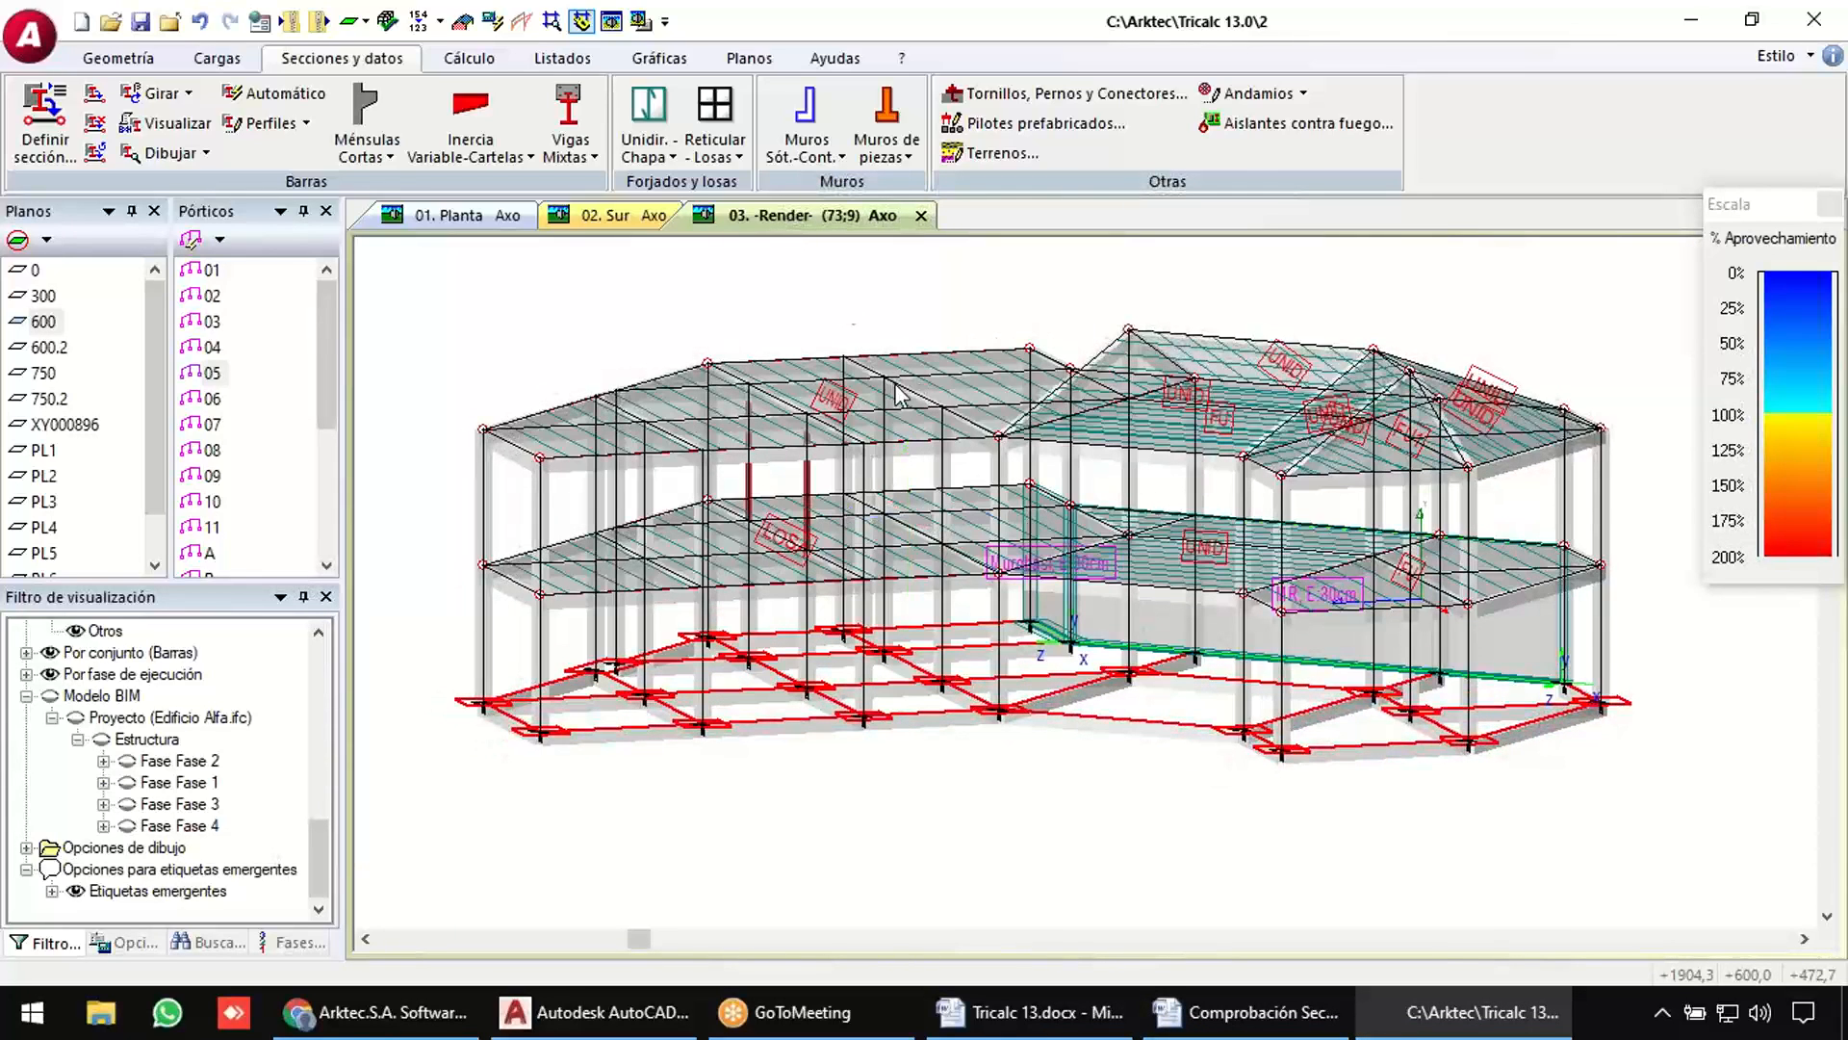
# Open the calculation materials settings.
pyautogui.click(470, 64)
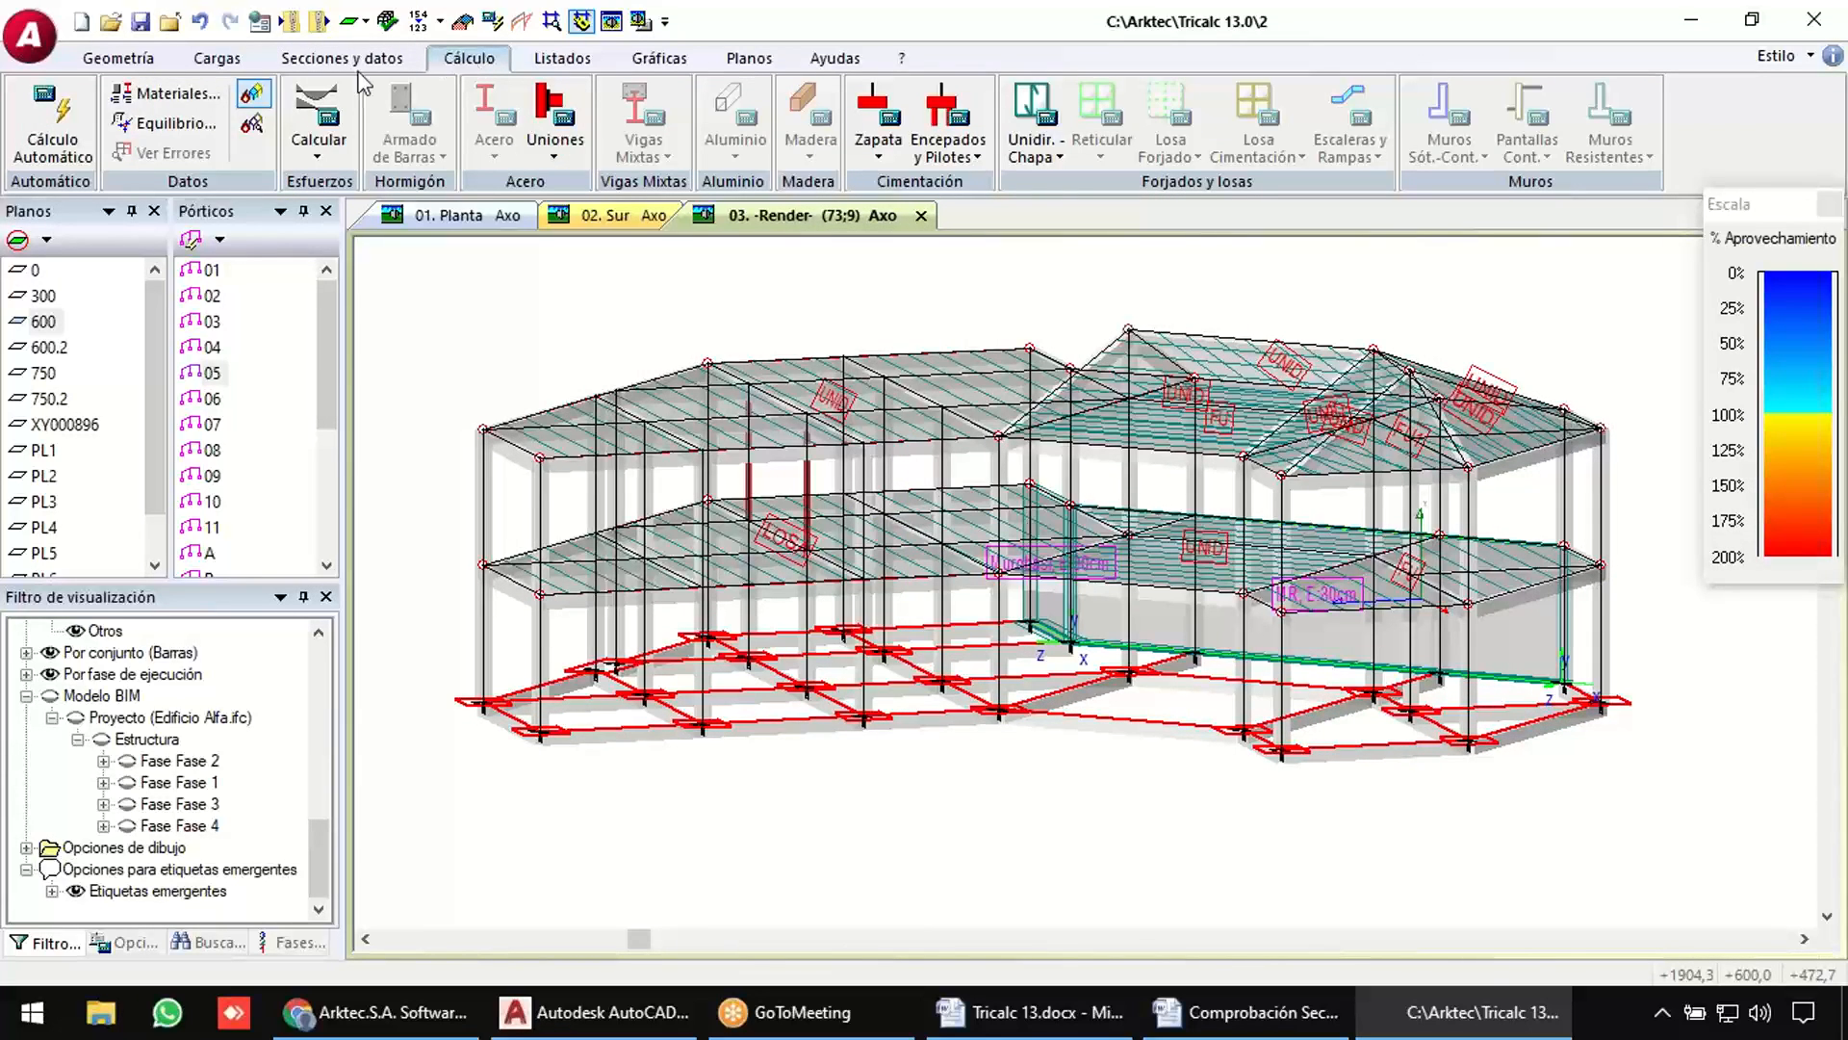
pyautogui.click(169, 94)
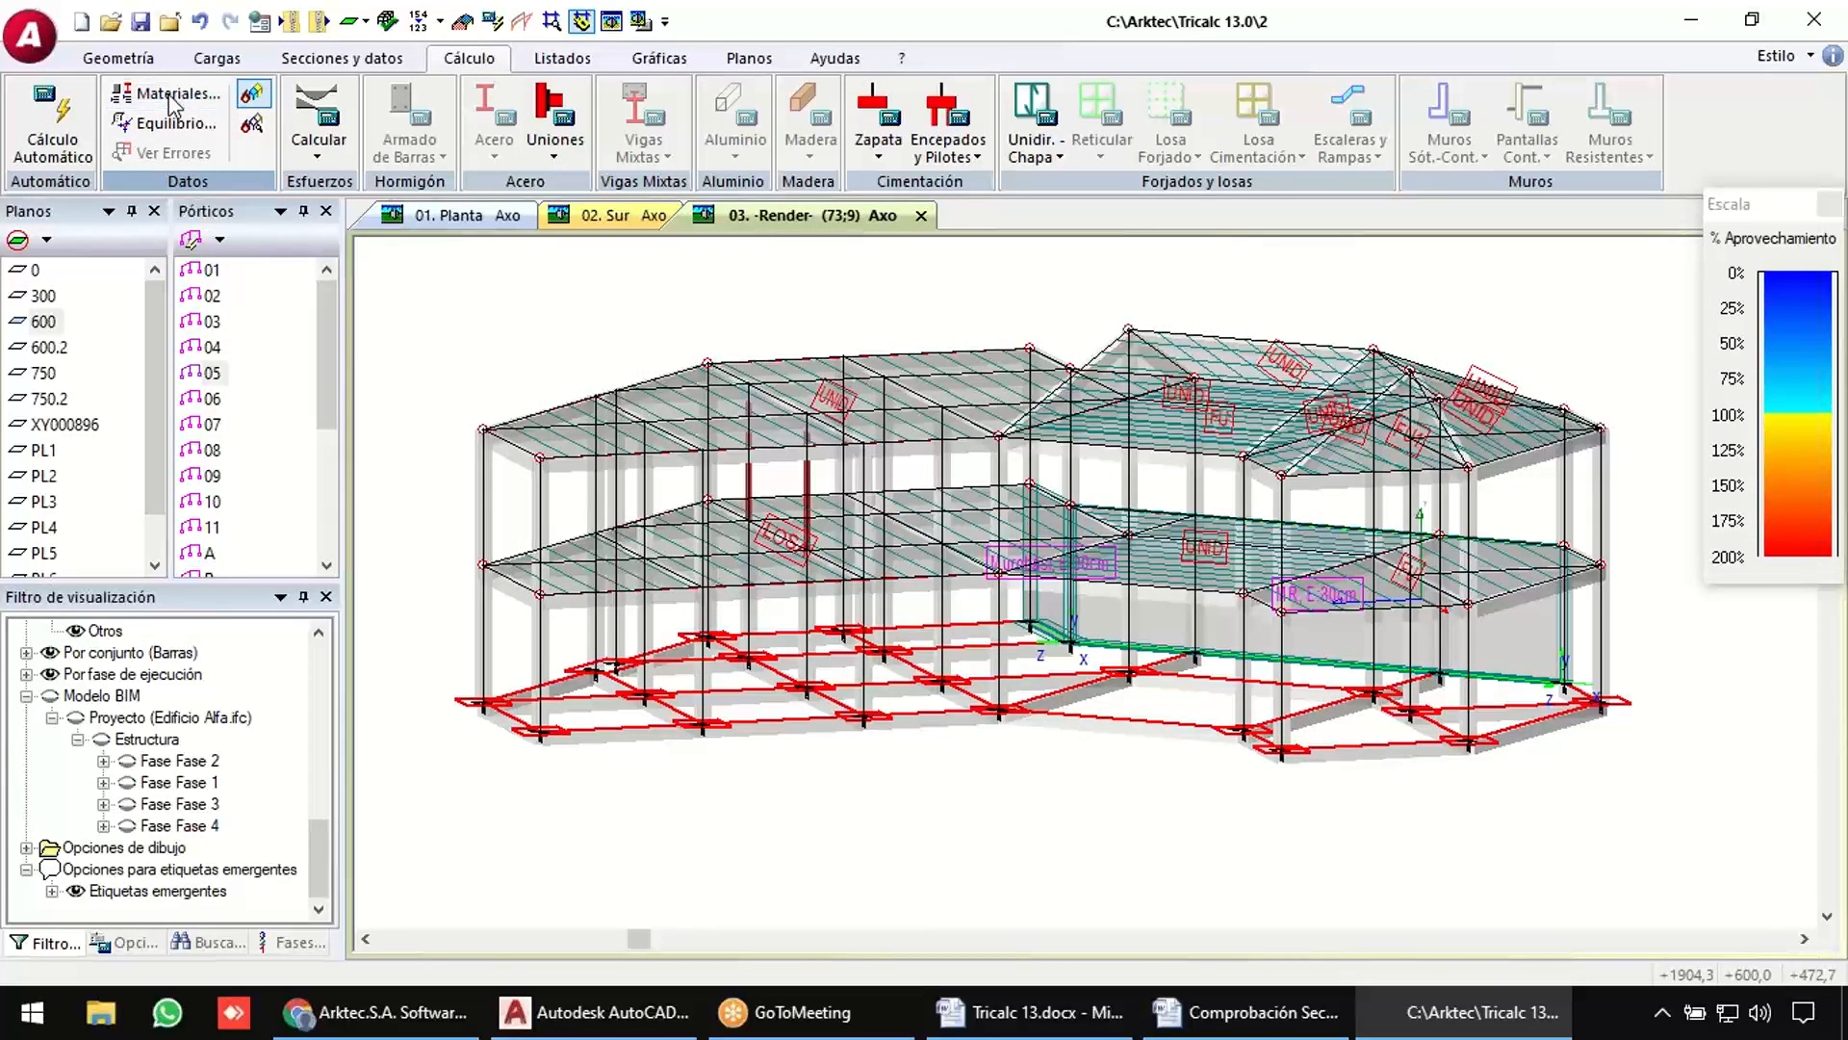
# Try OTROS concrete with fck 17,3 MPa for the beams and diagonals, and return the concrete type to HA25.
pyautogui.click(702, 422)
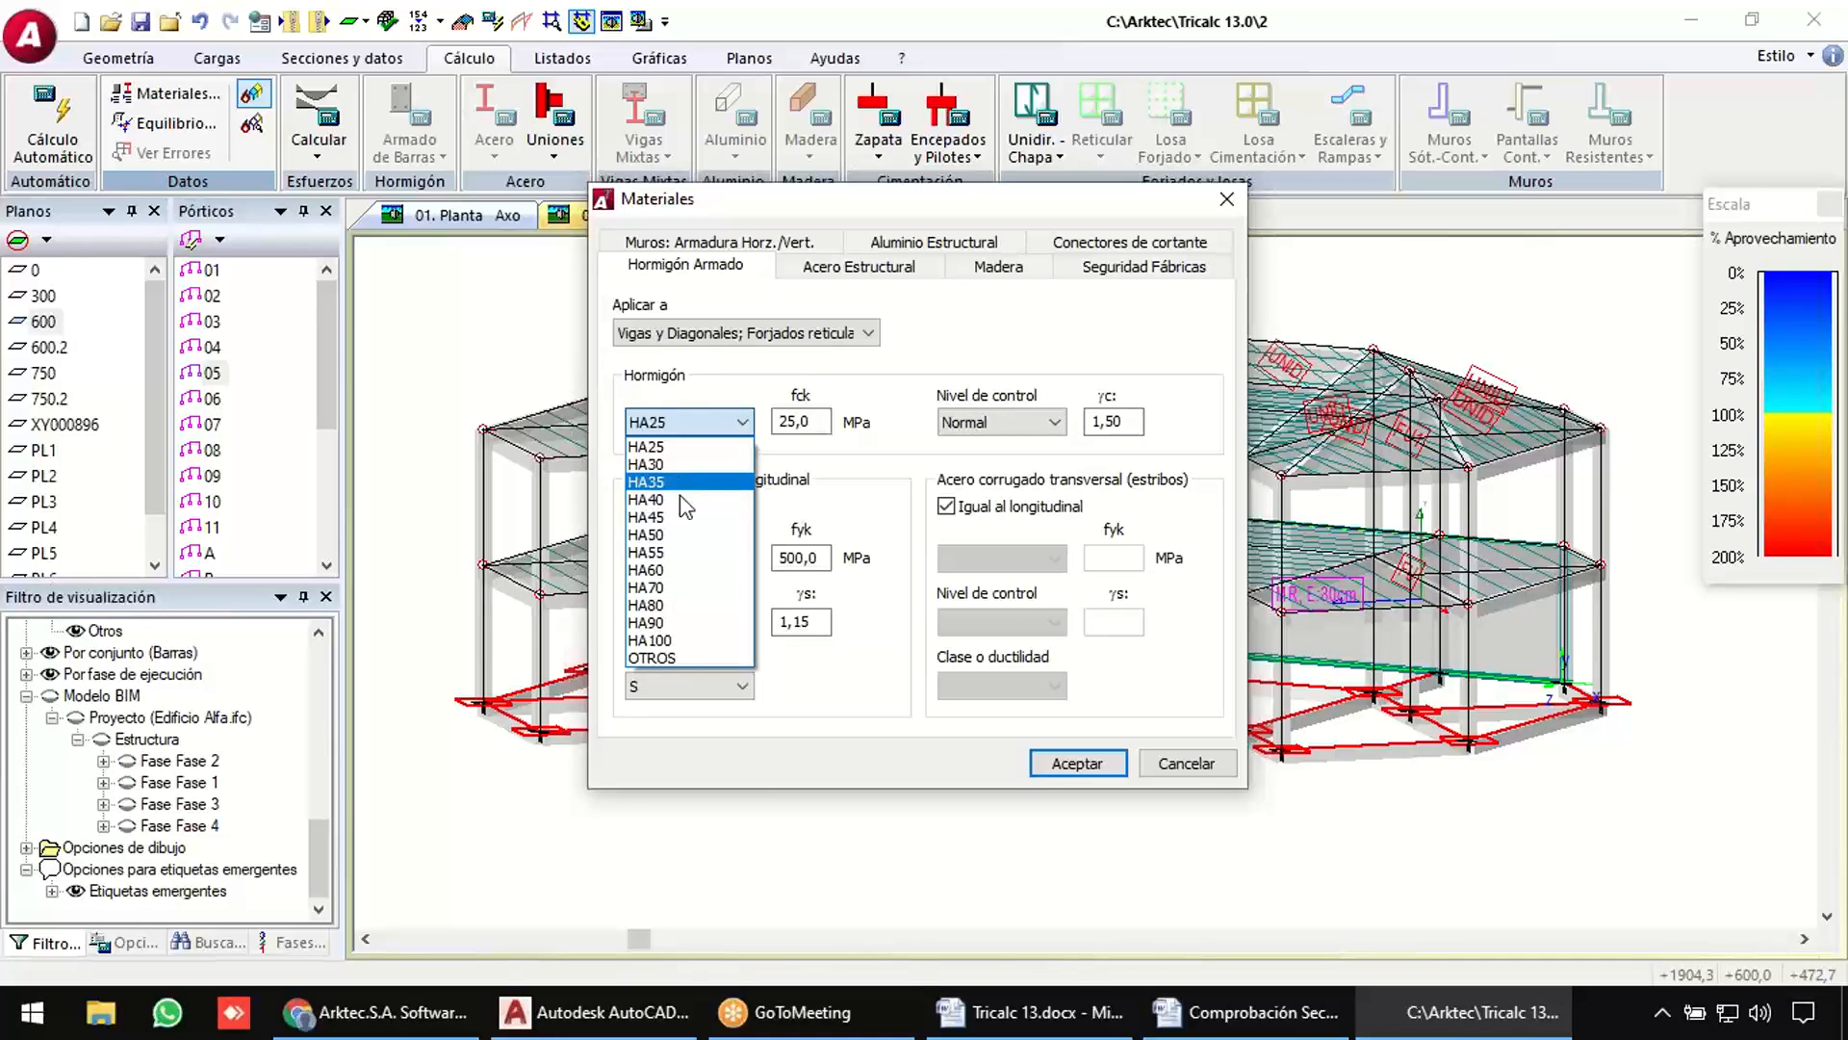
pyautogui.click(683, 657)
pyautogui.write('17,3')
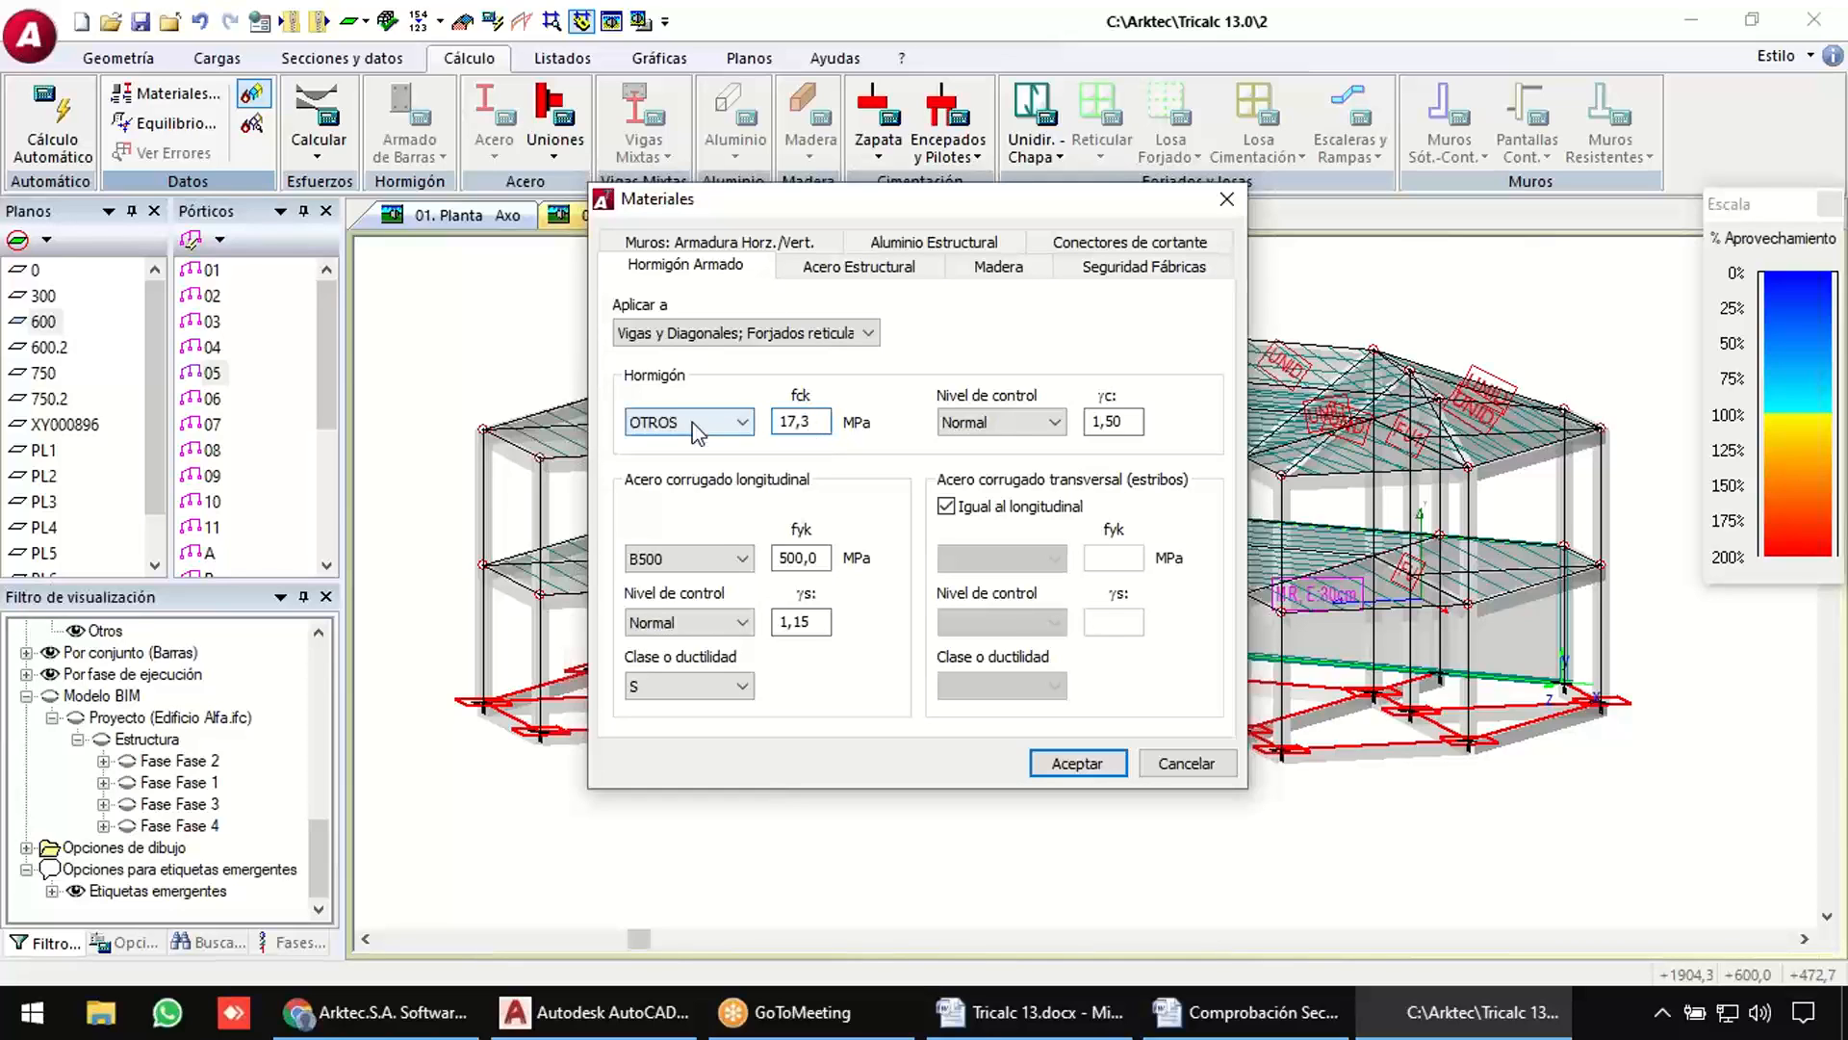
pyautogui.click(743, 422)
pyautogui.click(685, 448)
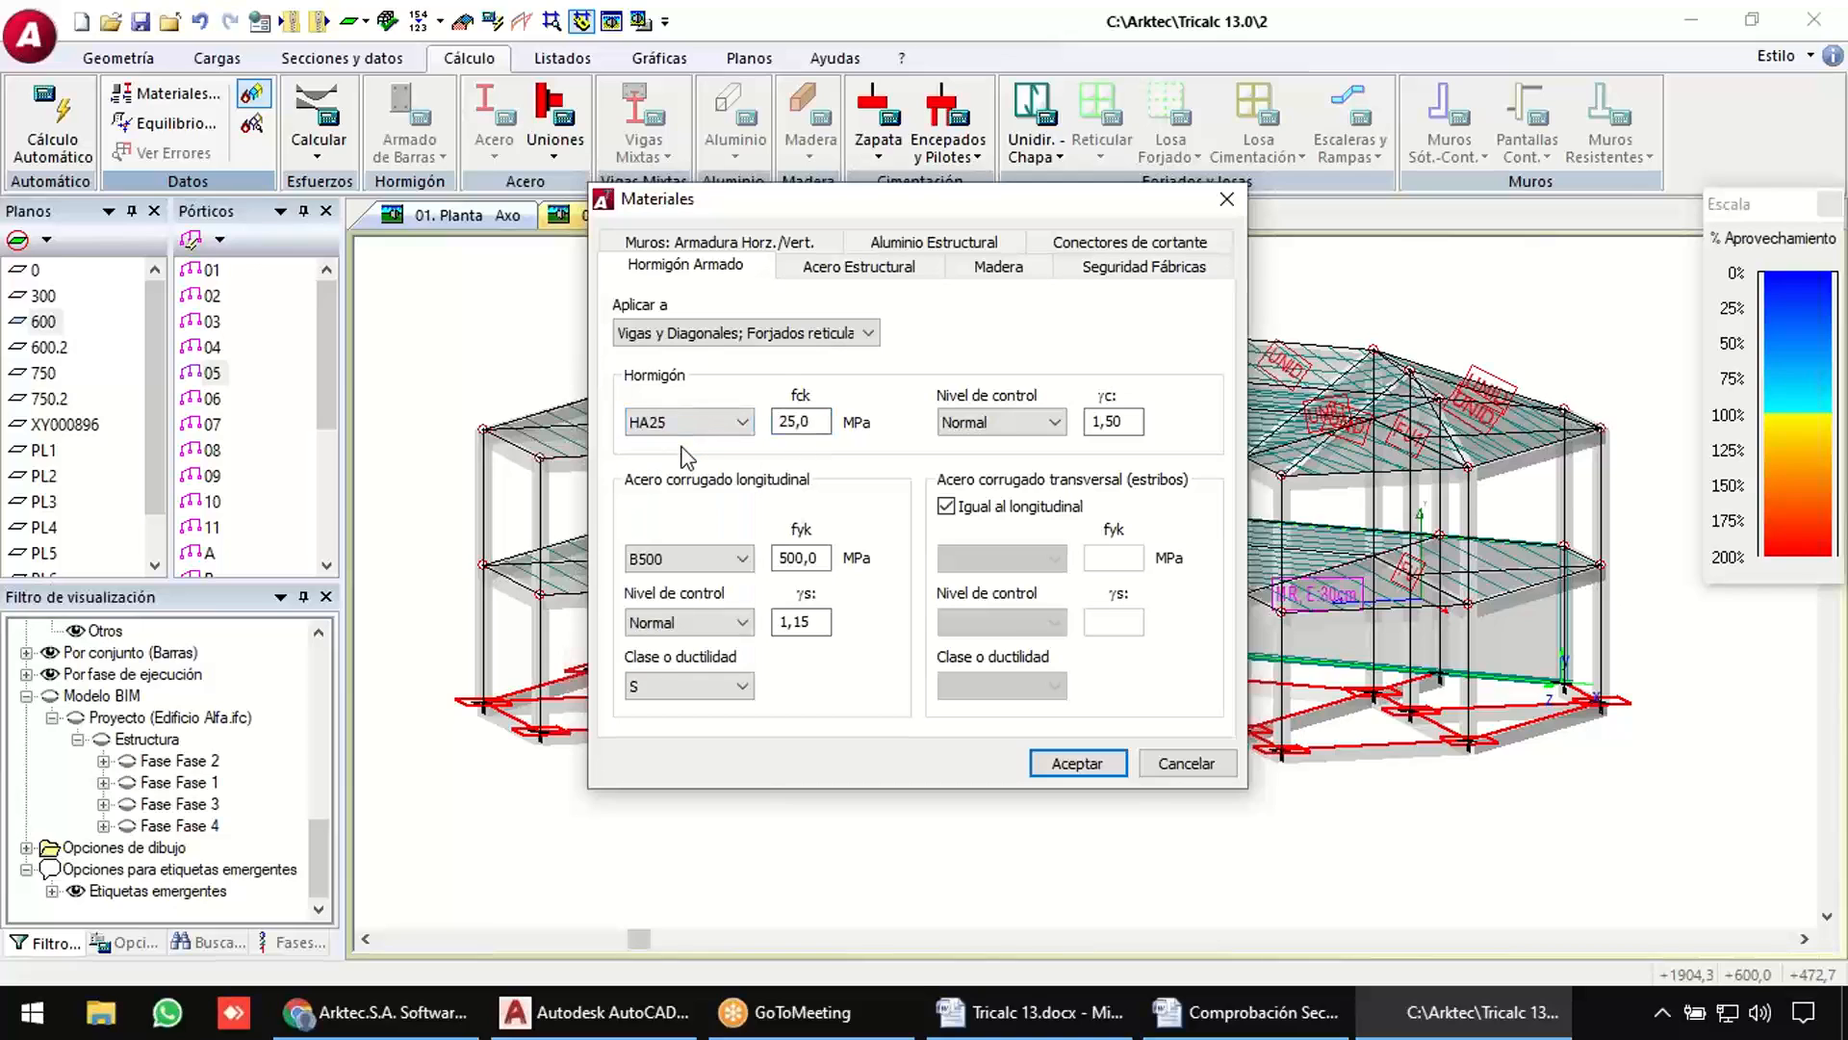
# Review the longitudinal reinforcing steel type and concrete safety coefficient for the beams, plus the structural steel type for the bars.
pyautogui.click(708, 561)
pyautogui.click(709, 562)
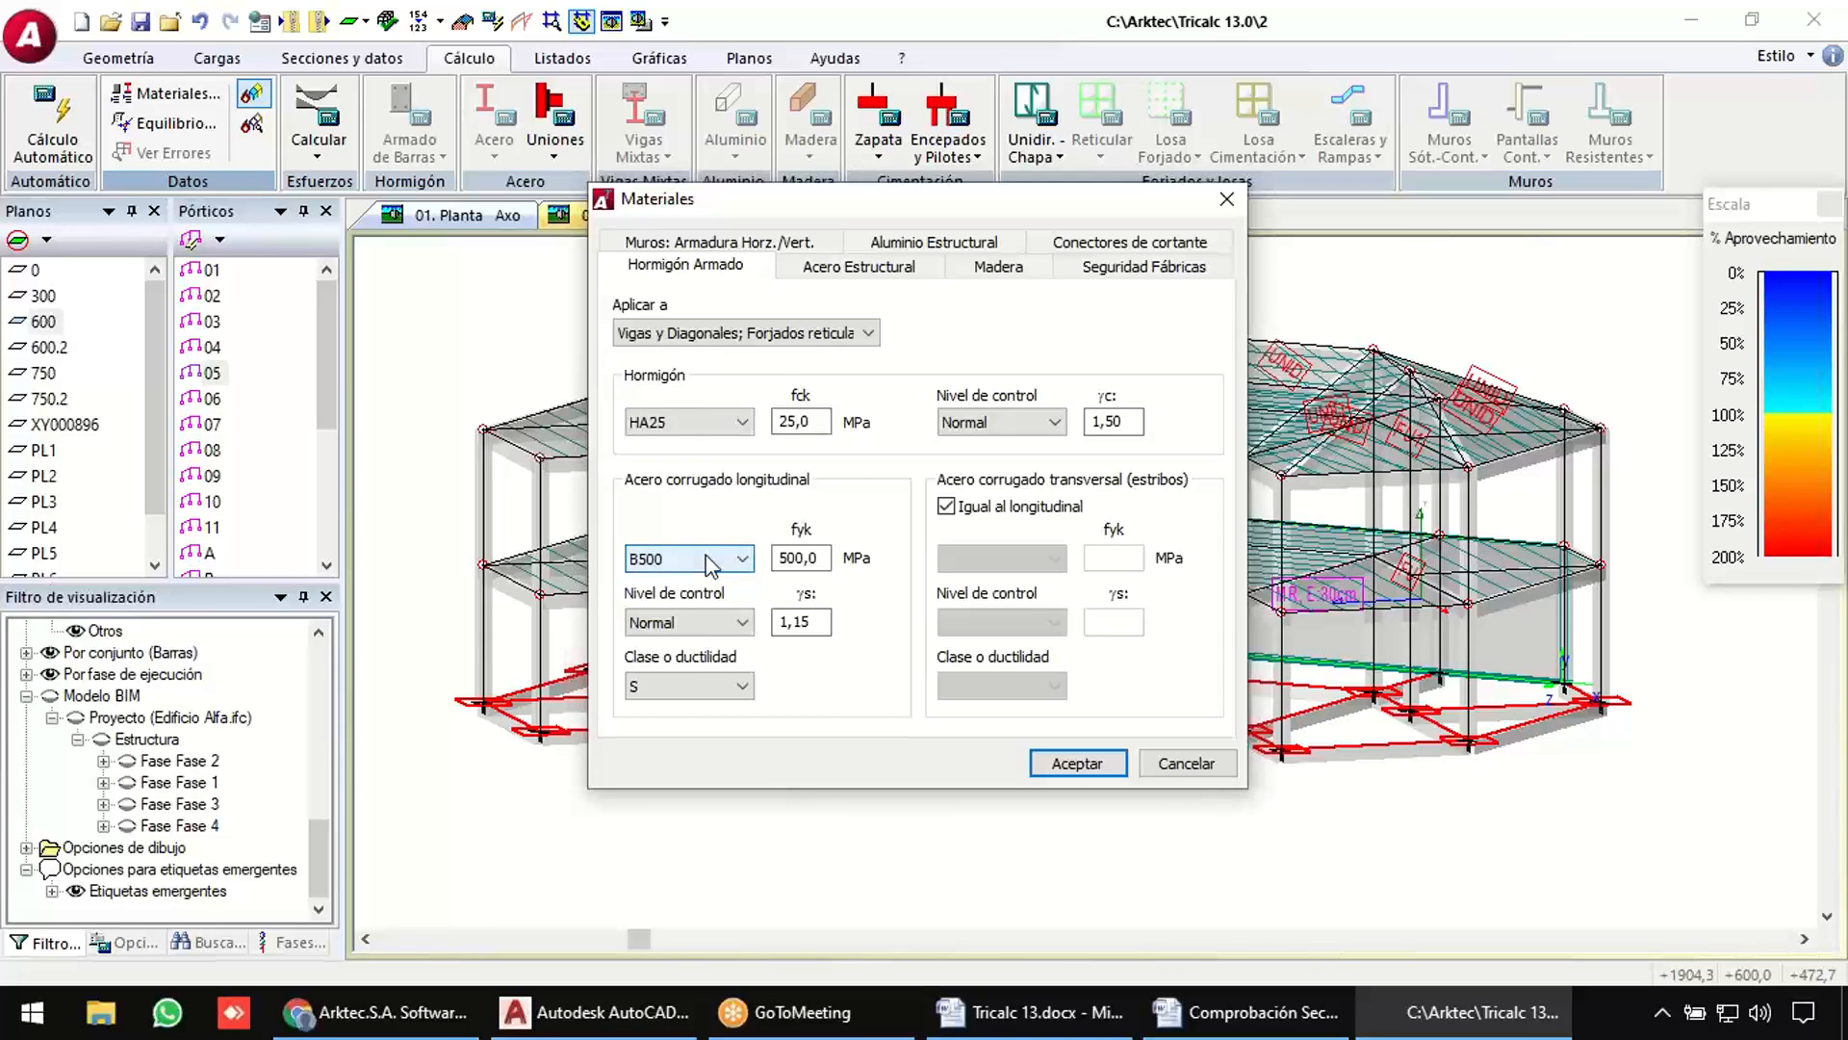
pyautogui.click(1132, 422)
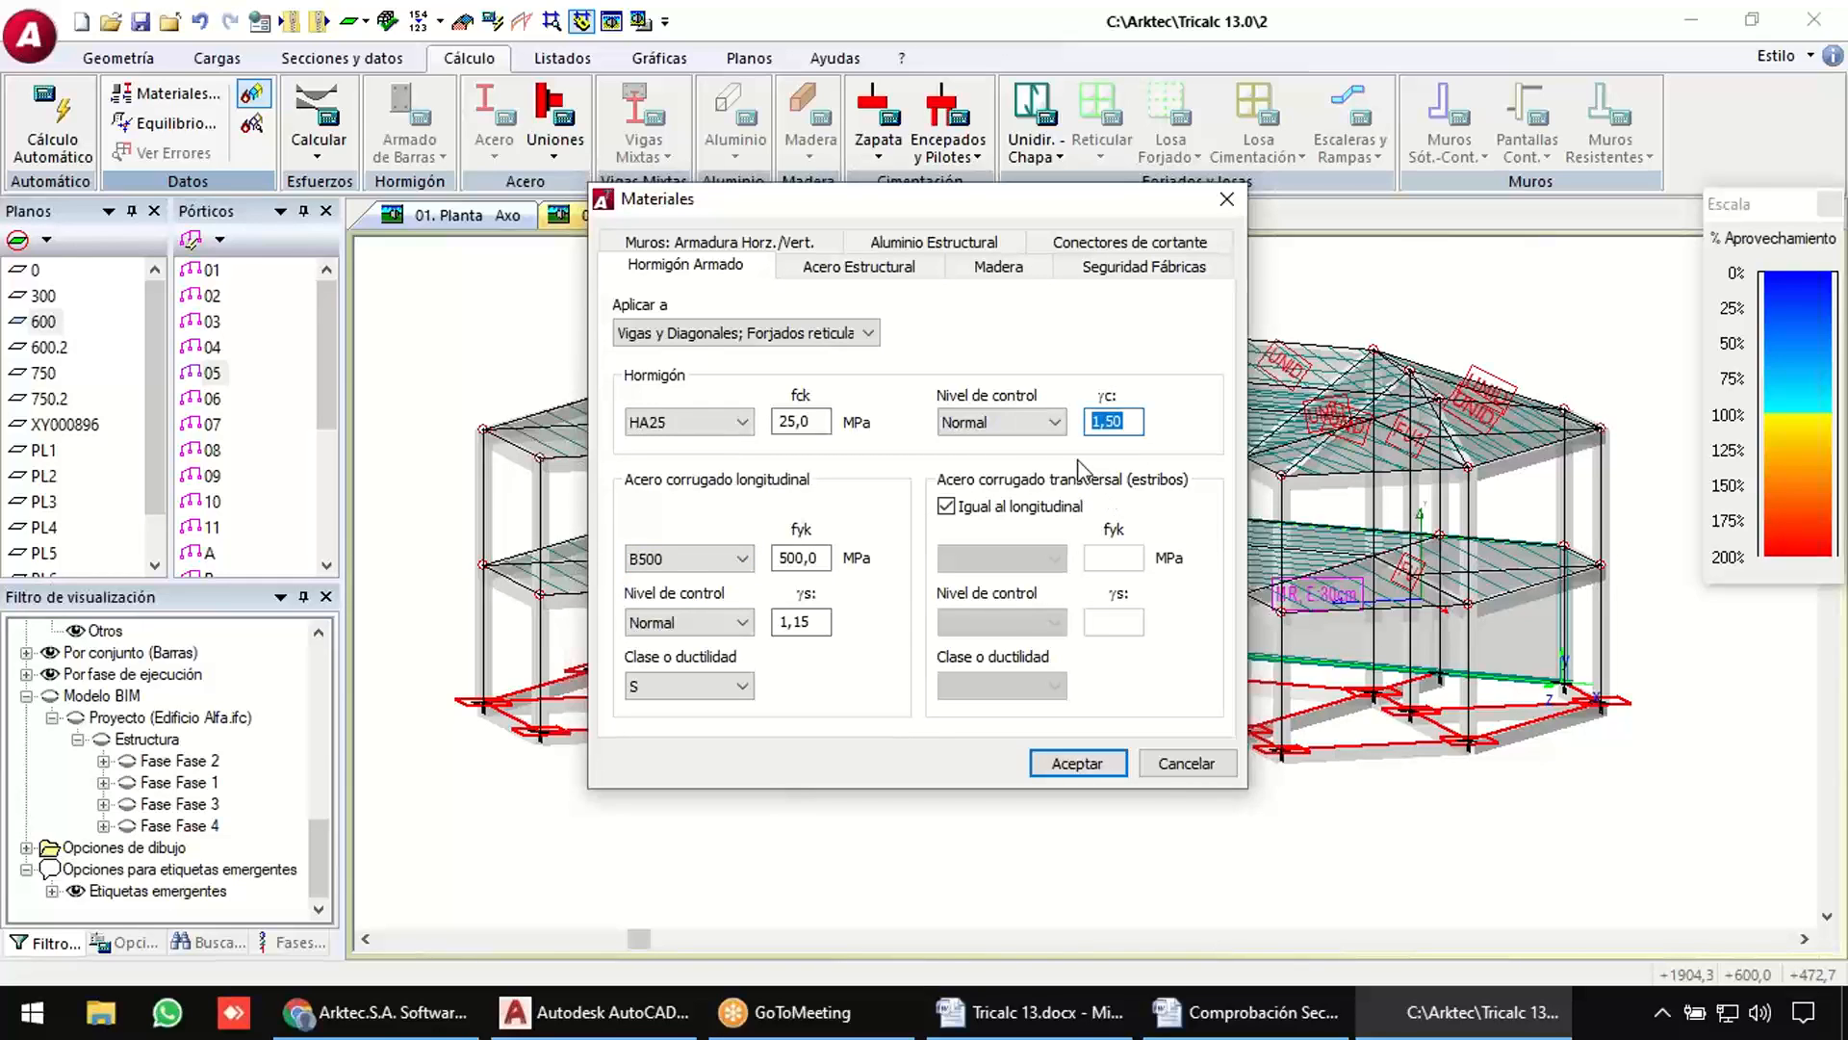
pyautogui.click(883, 275)
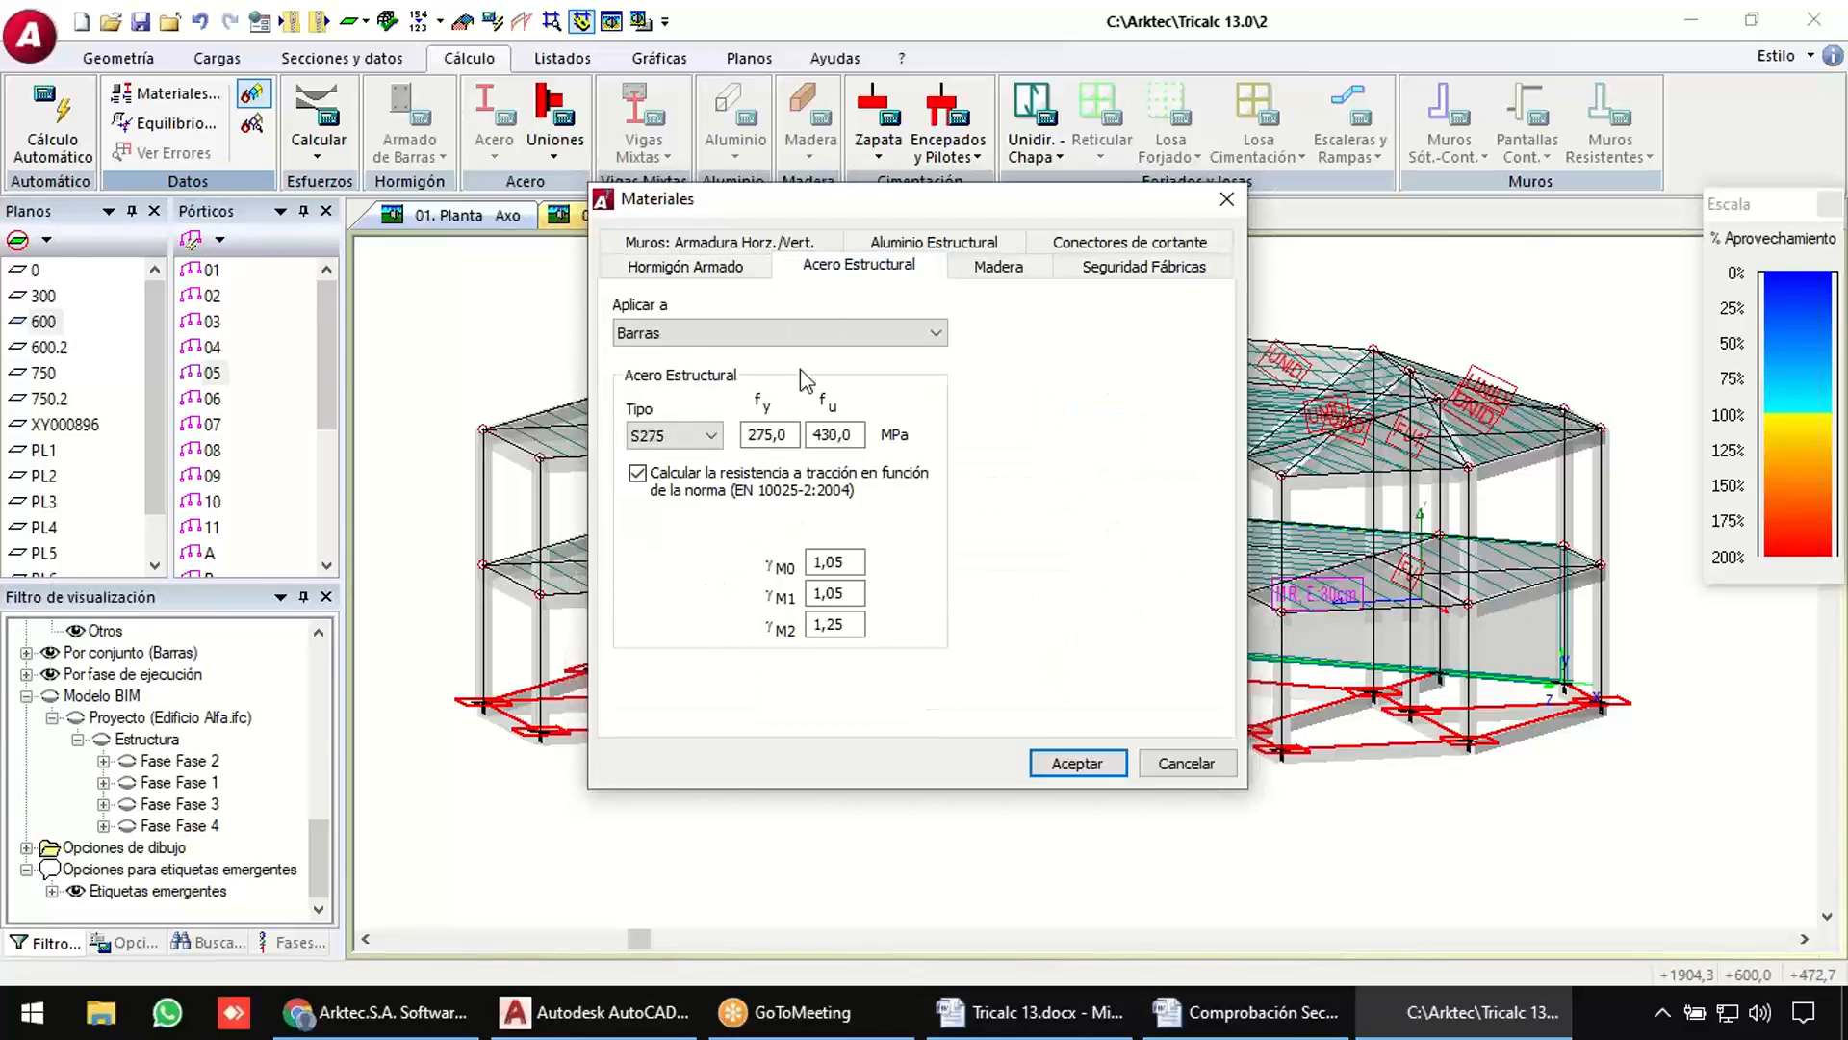
pyautogui.click(663, 441)
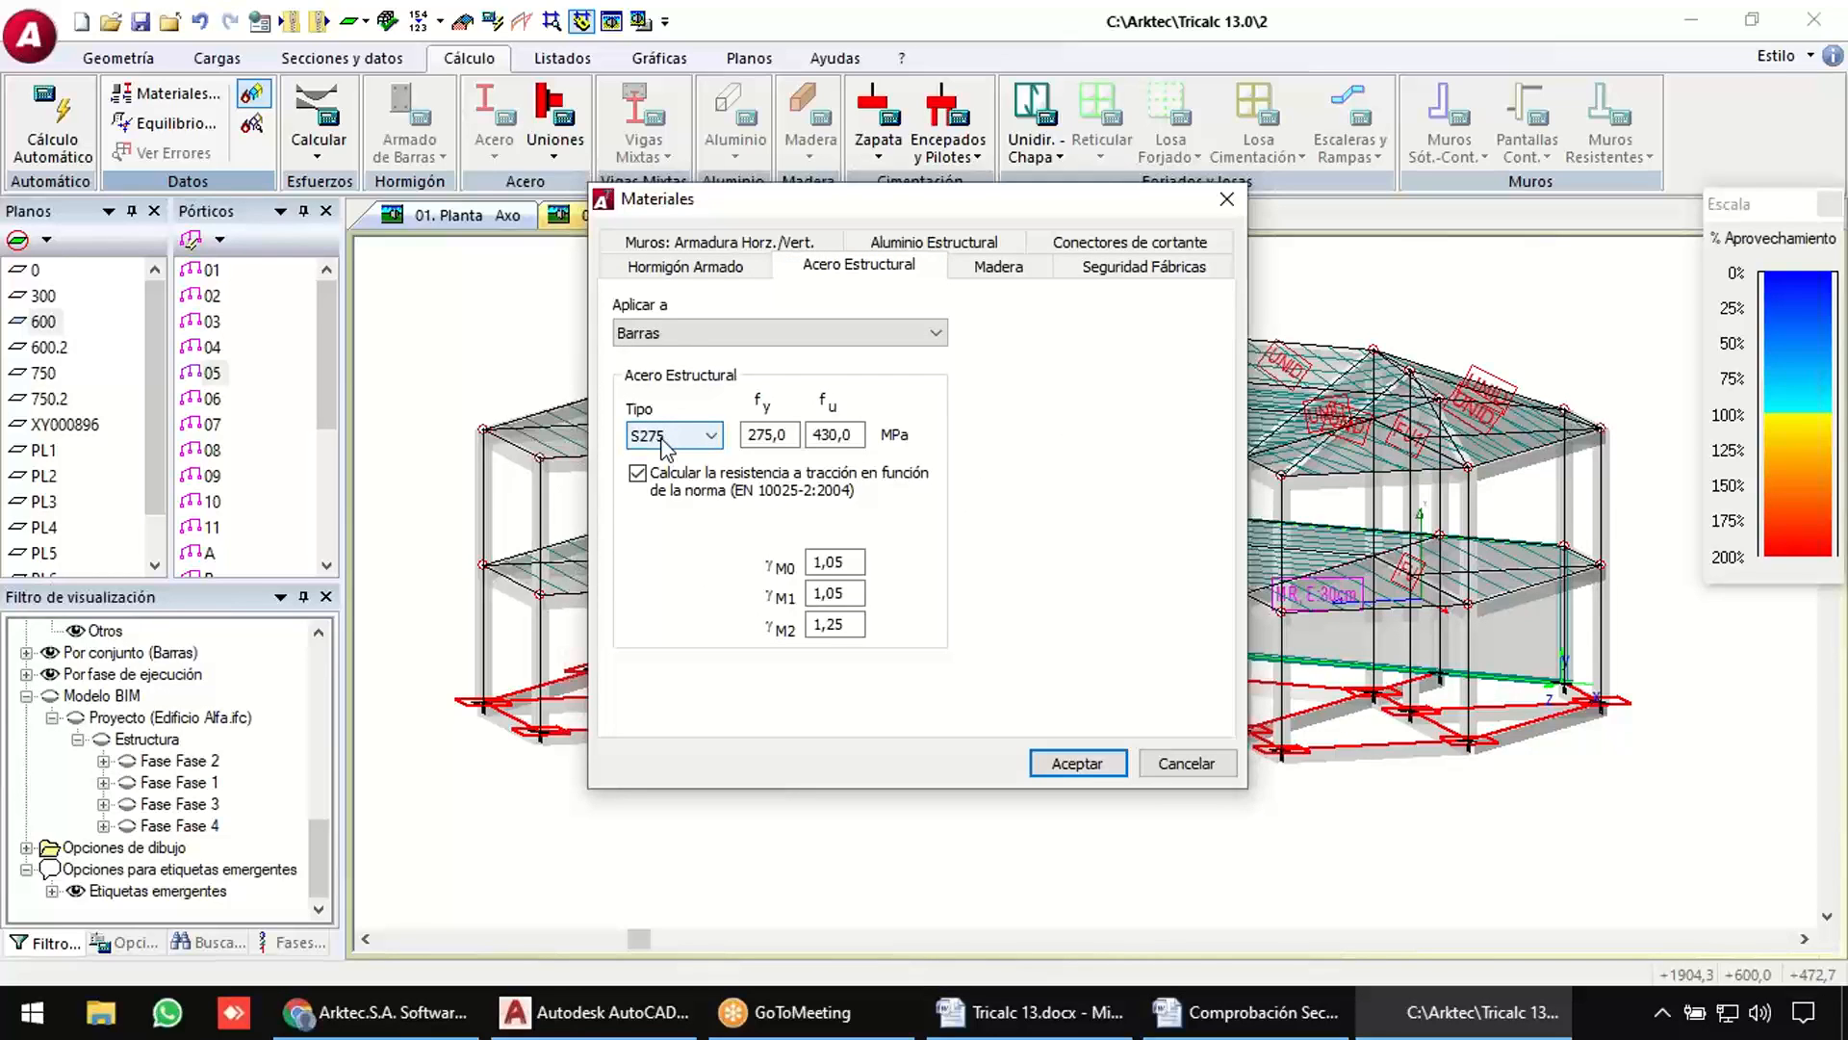
# Try MACIZA CONIFERAS as the timber type and return it to LAMINADA HOMOGENEA.
pyautogui.click(975, 277)
pyautogui.click(730, 400)
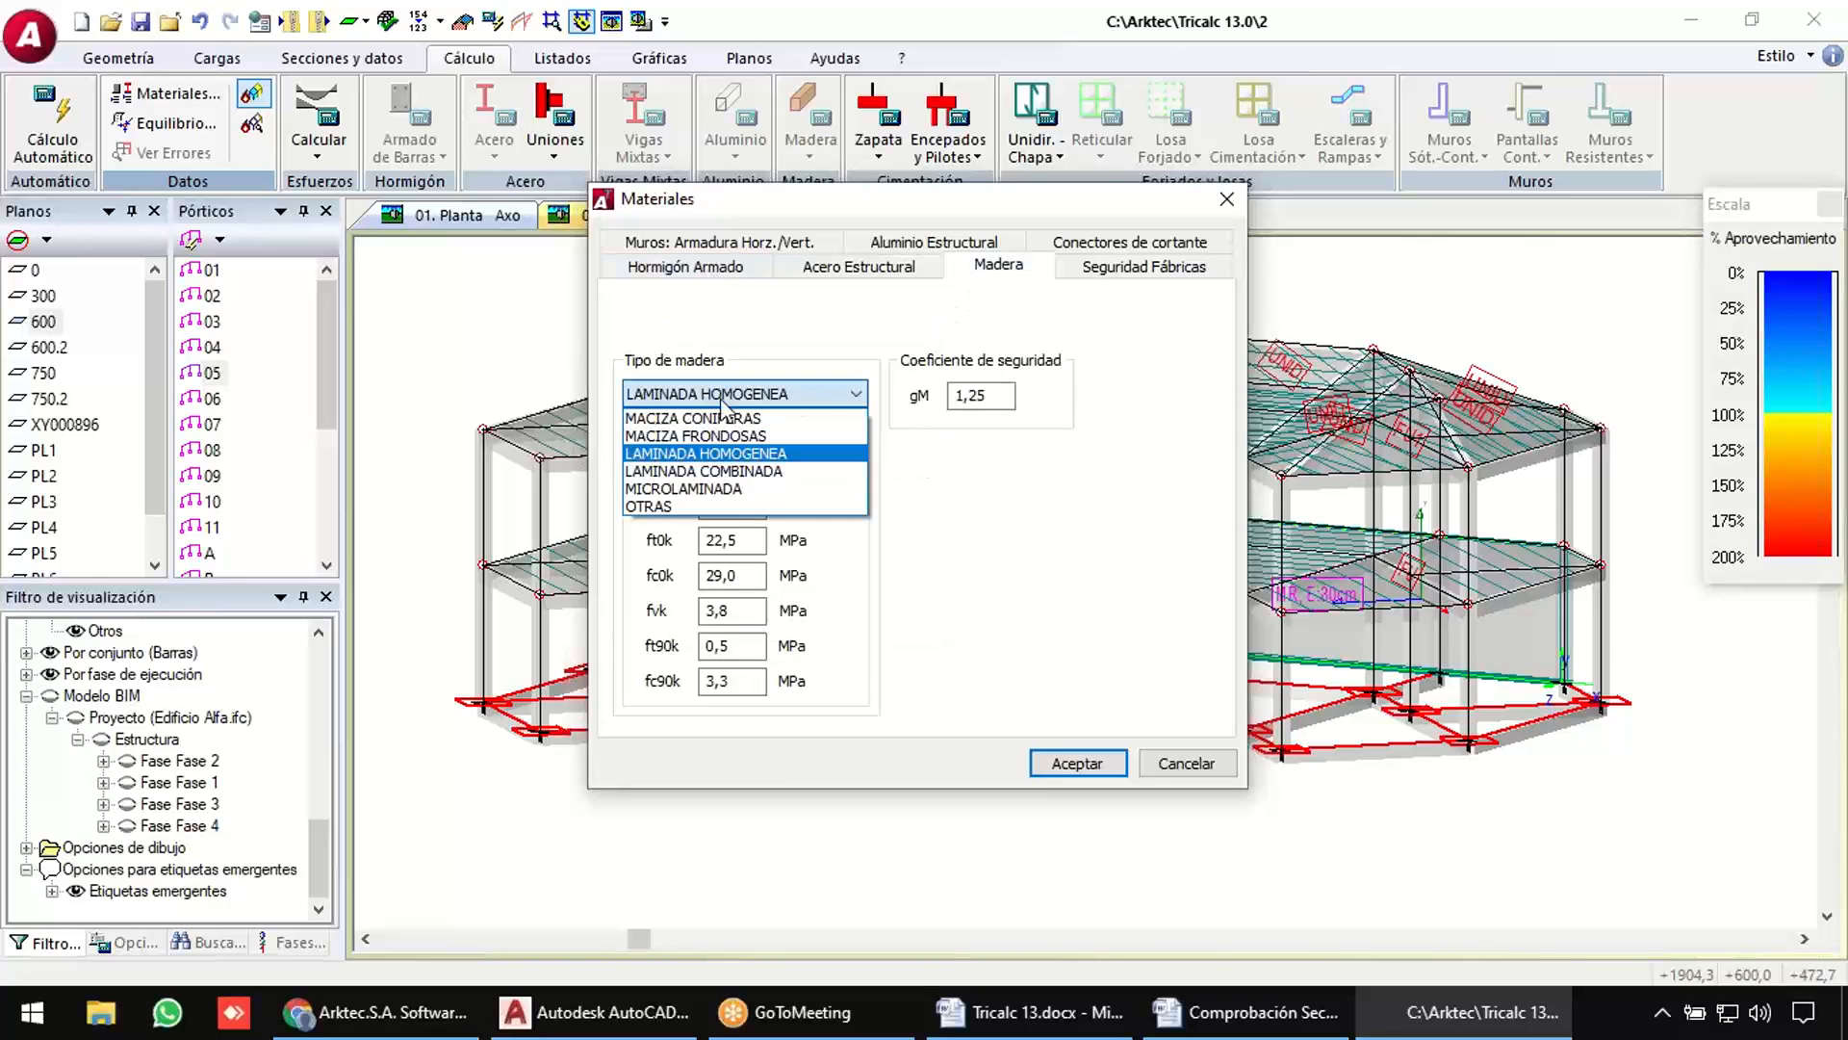
pyautogui.click(722, 418)
pyautogui.click(726, 395)
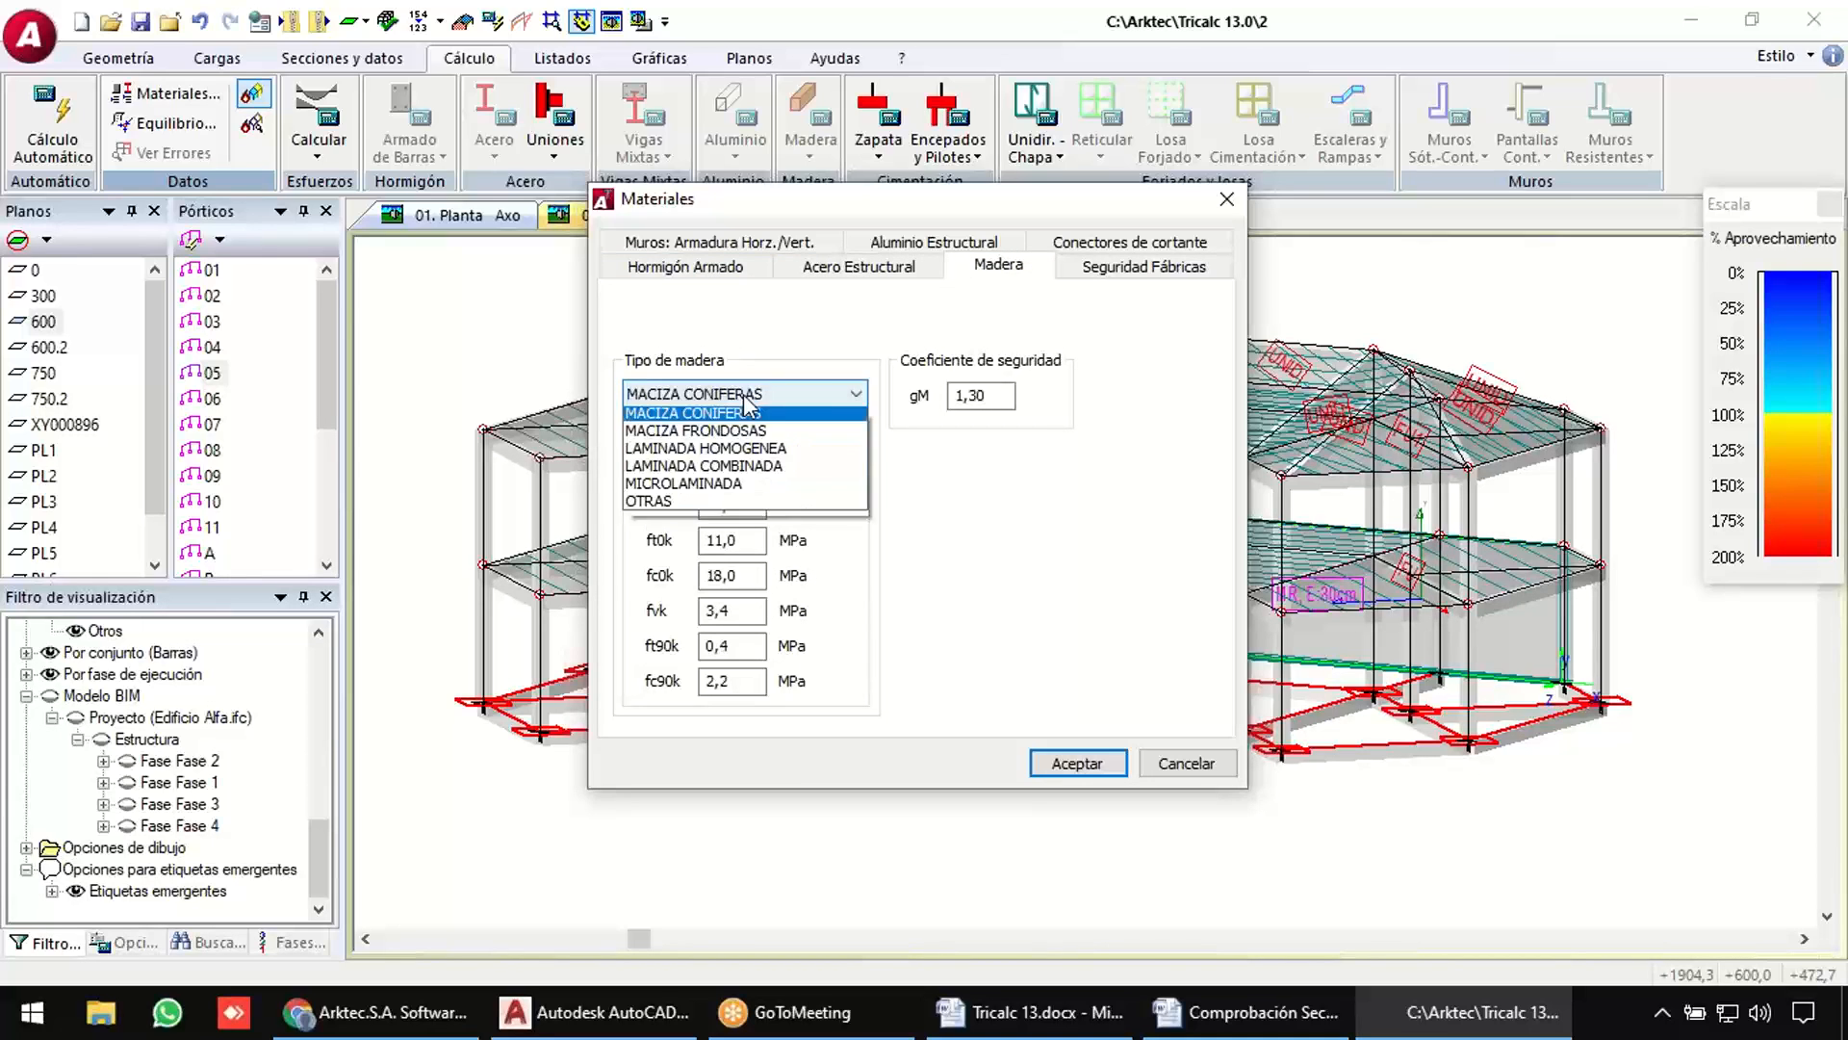
pyautogui.click(727, 453)
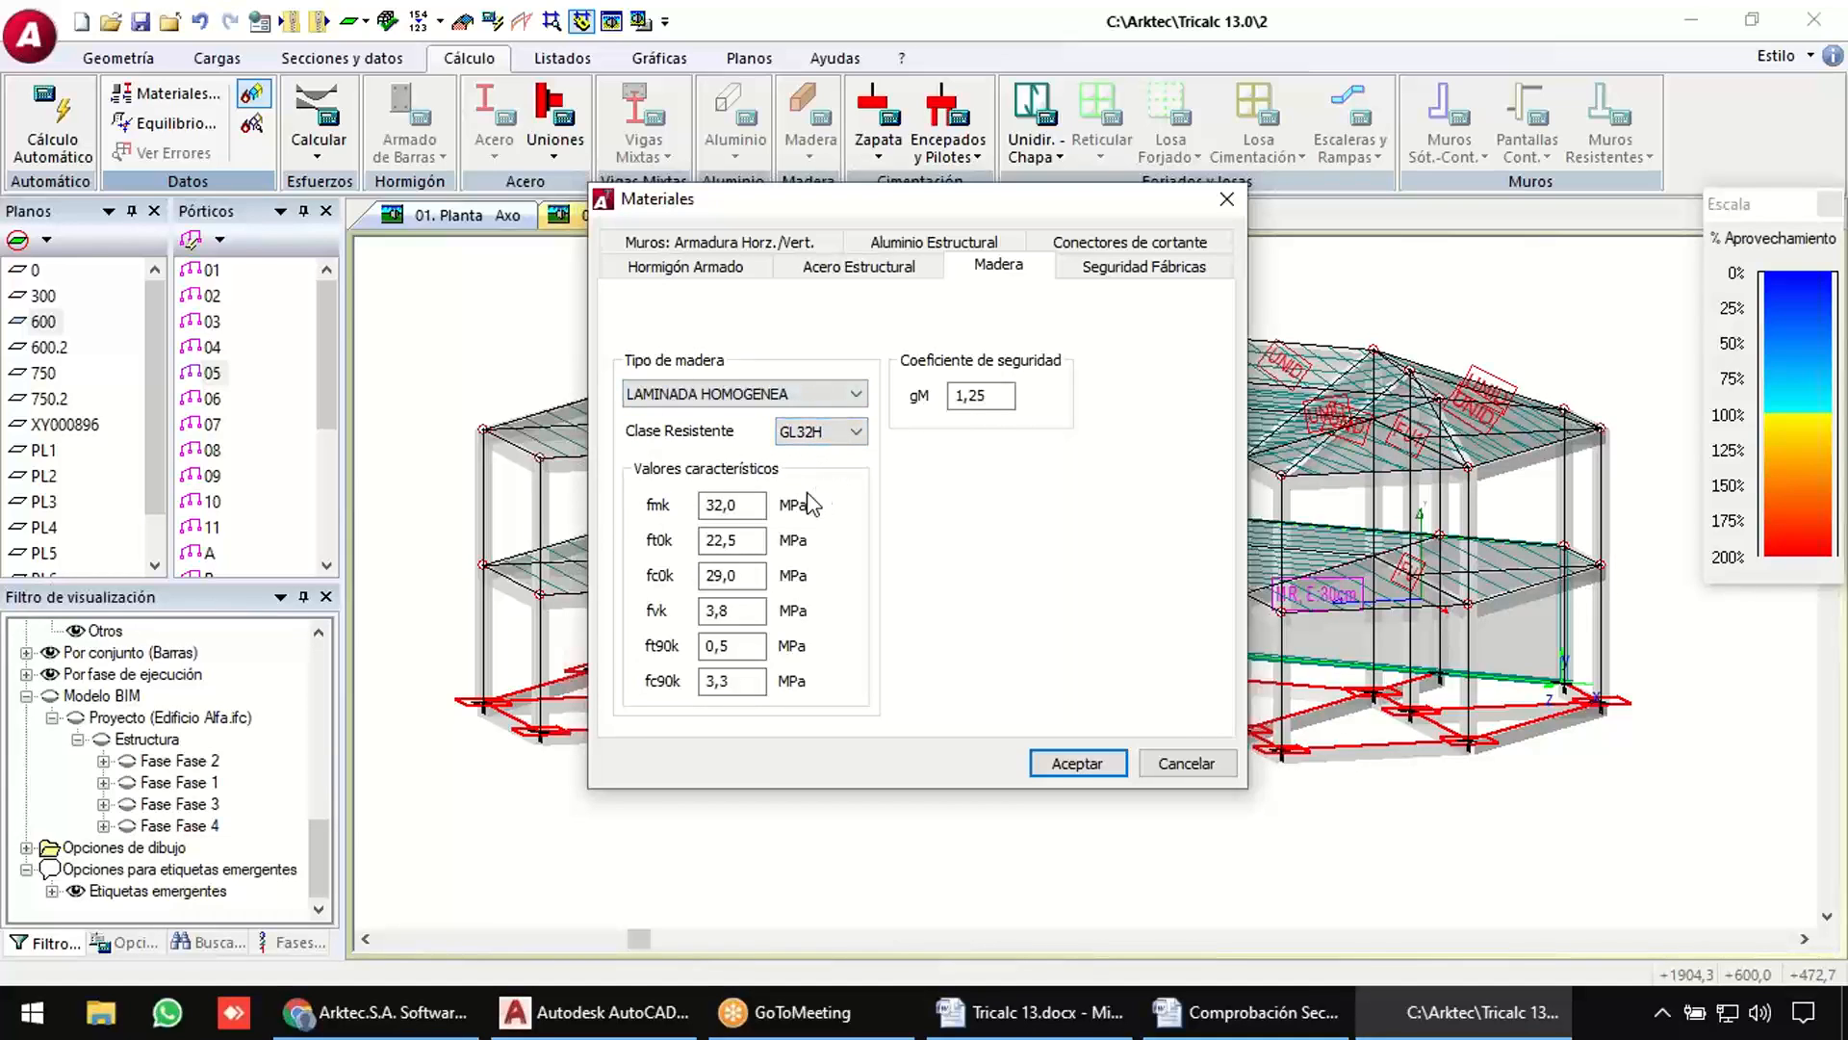
# Review the timber's characteristic strengths and the structural aluminium properties, and accept the materials settings.
pyautogui.moveTo(766, 505); pyautogui.dragTo(691, 505)
pyautogui.press('Tab')
pyautogui.press('Tab')
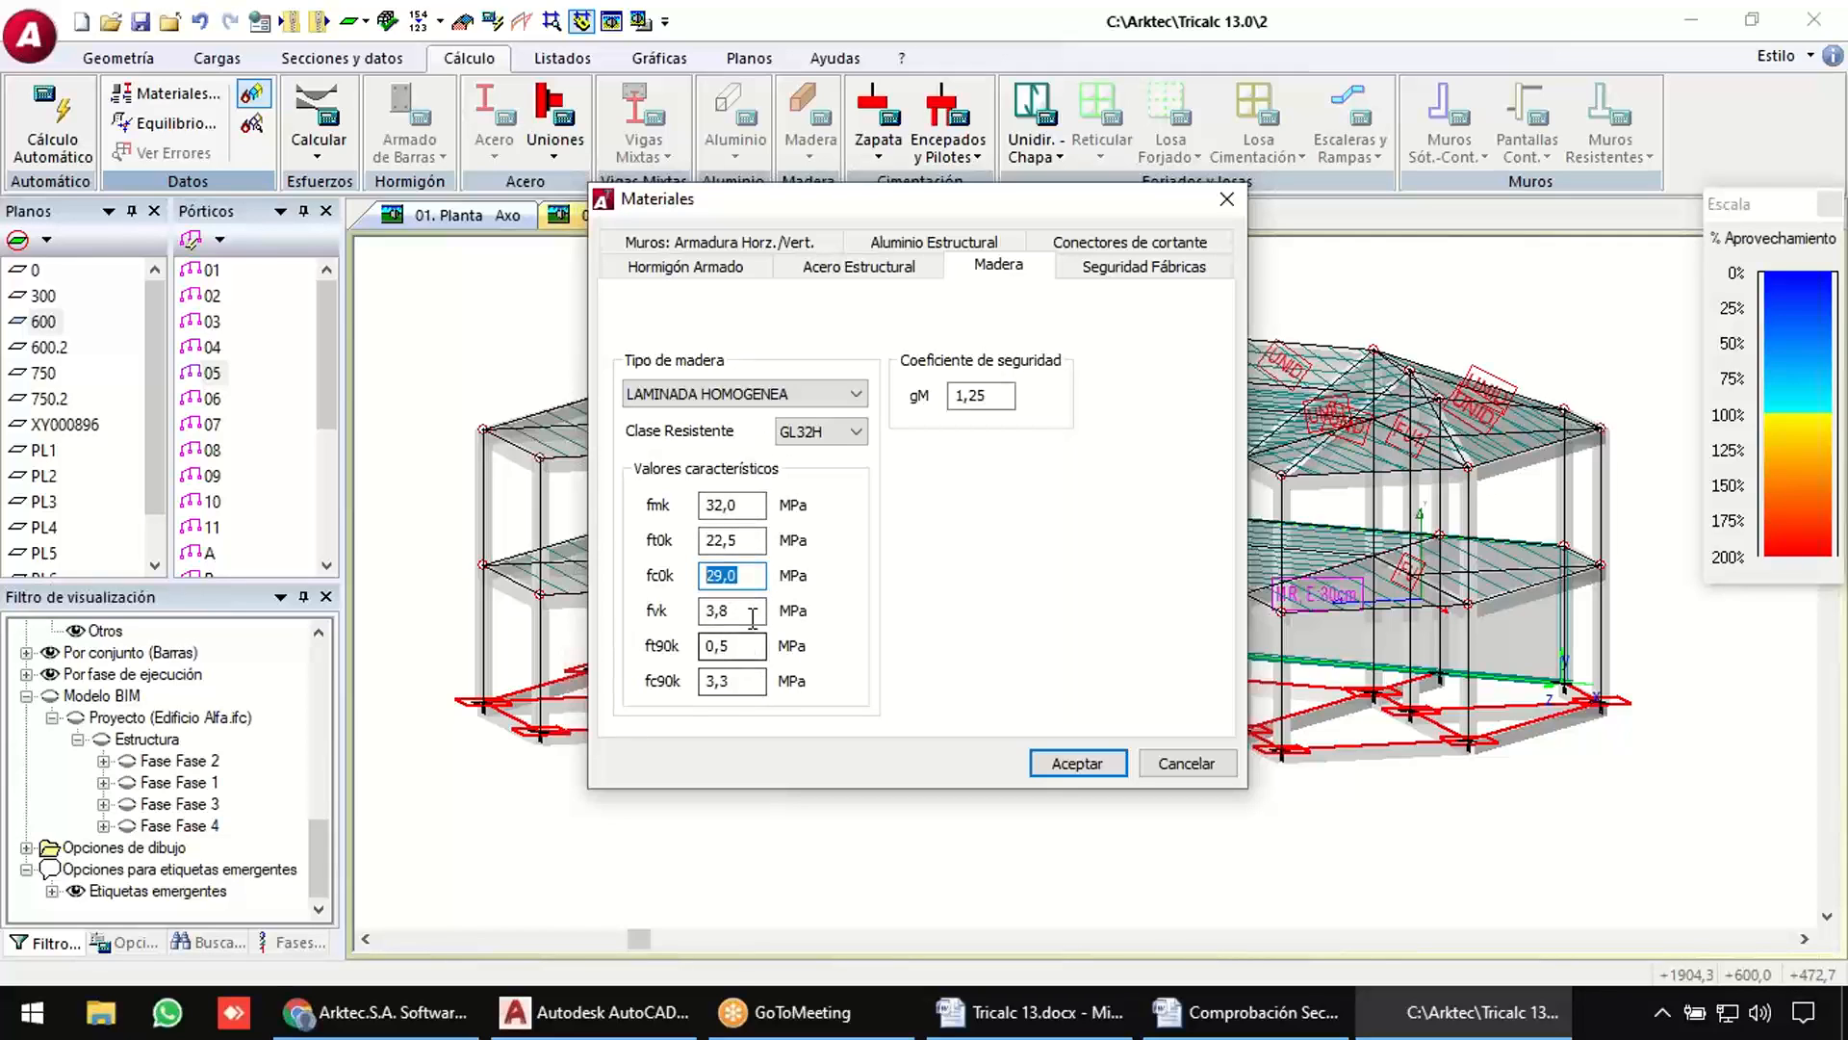
pyautogui.click(936, 242)
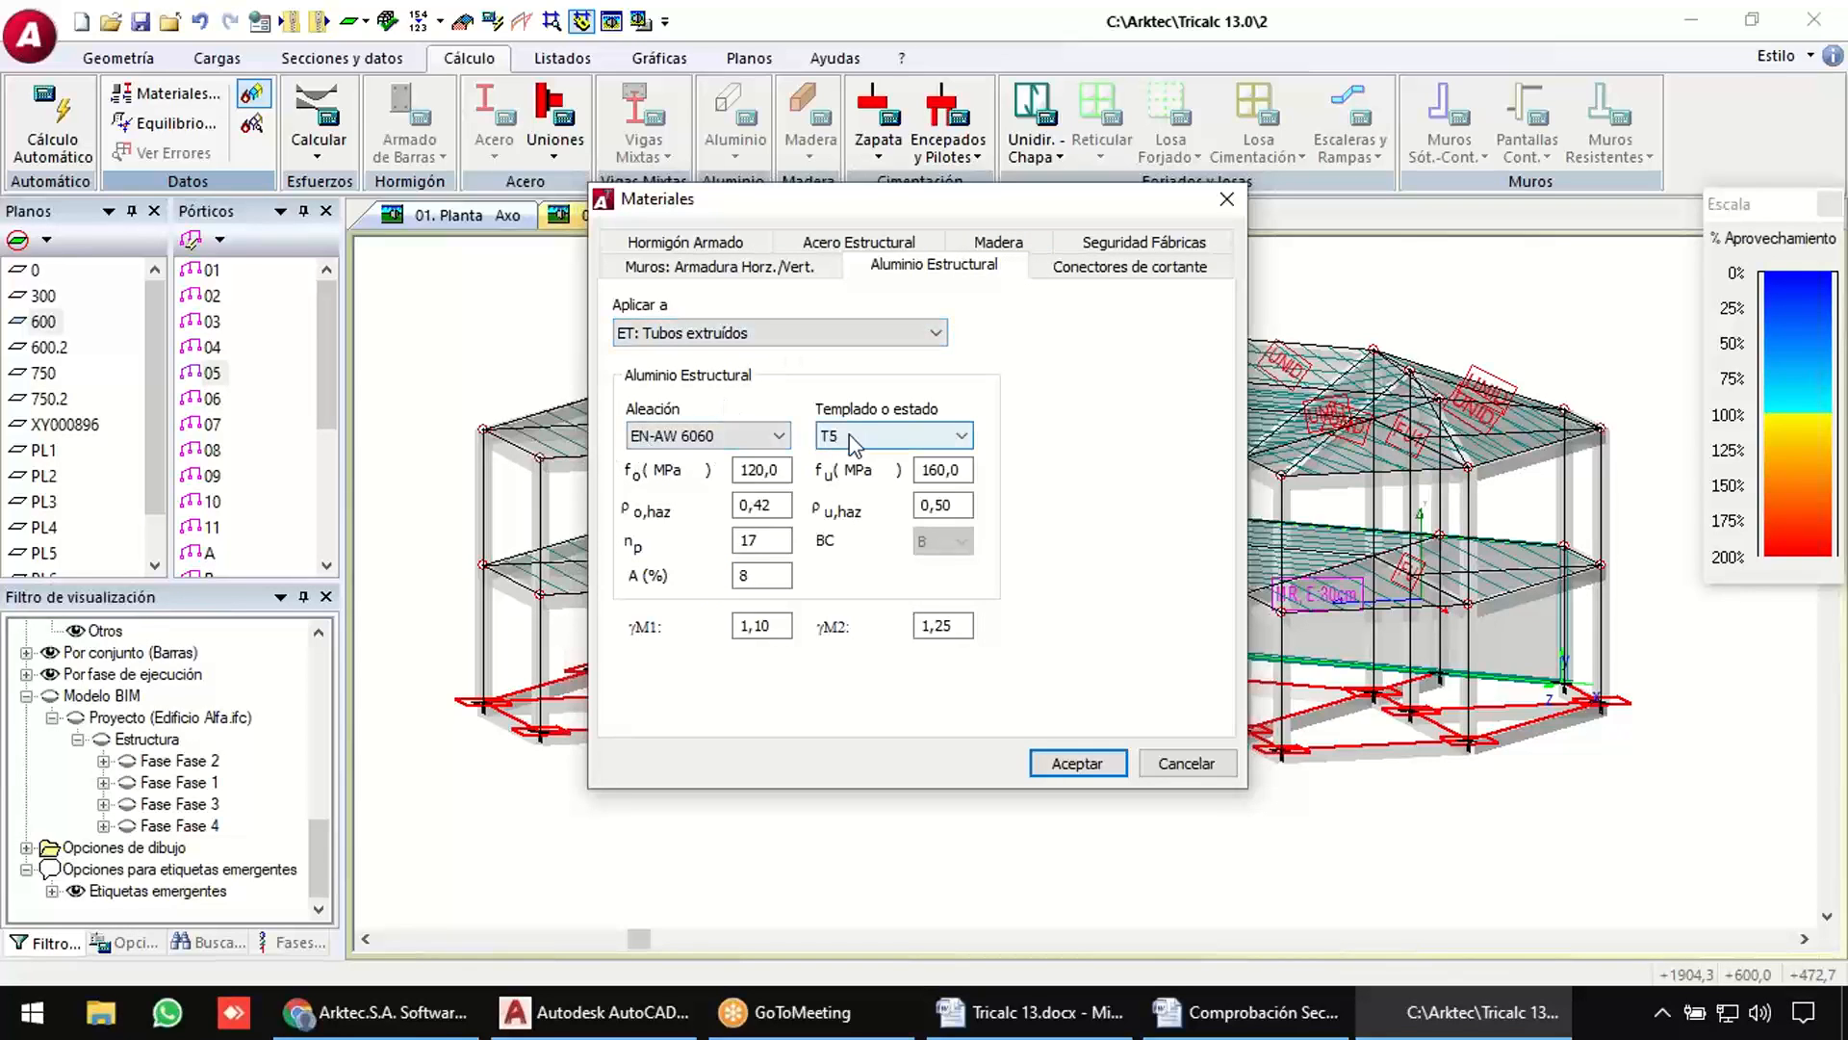
pyautogui.click(1085, 762)
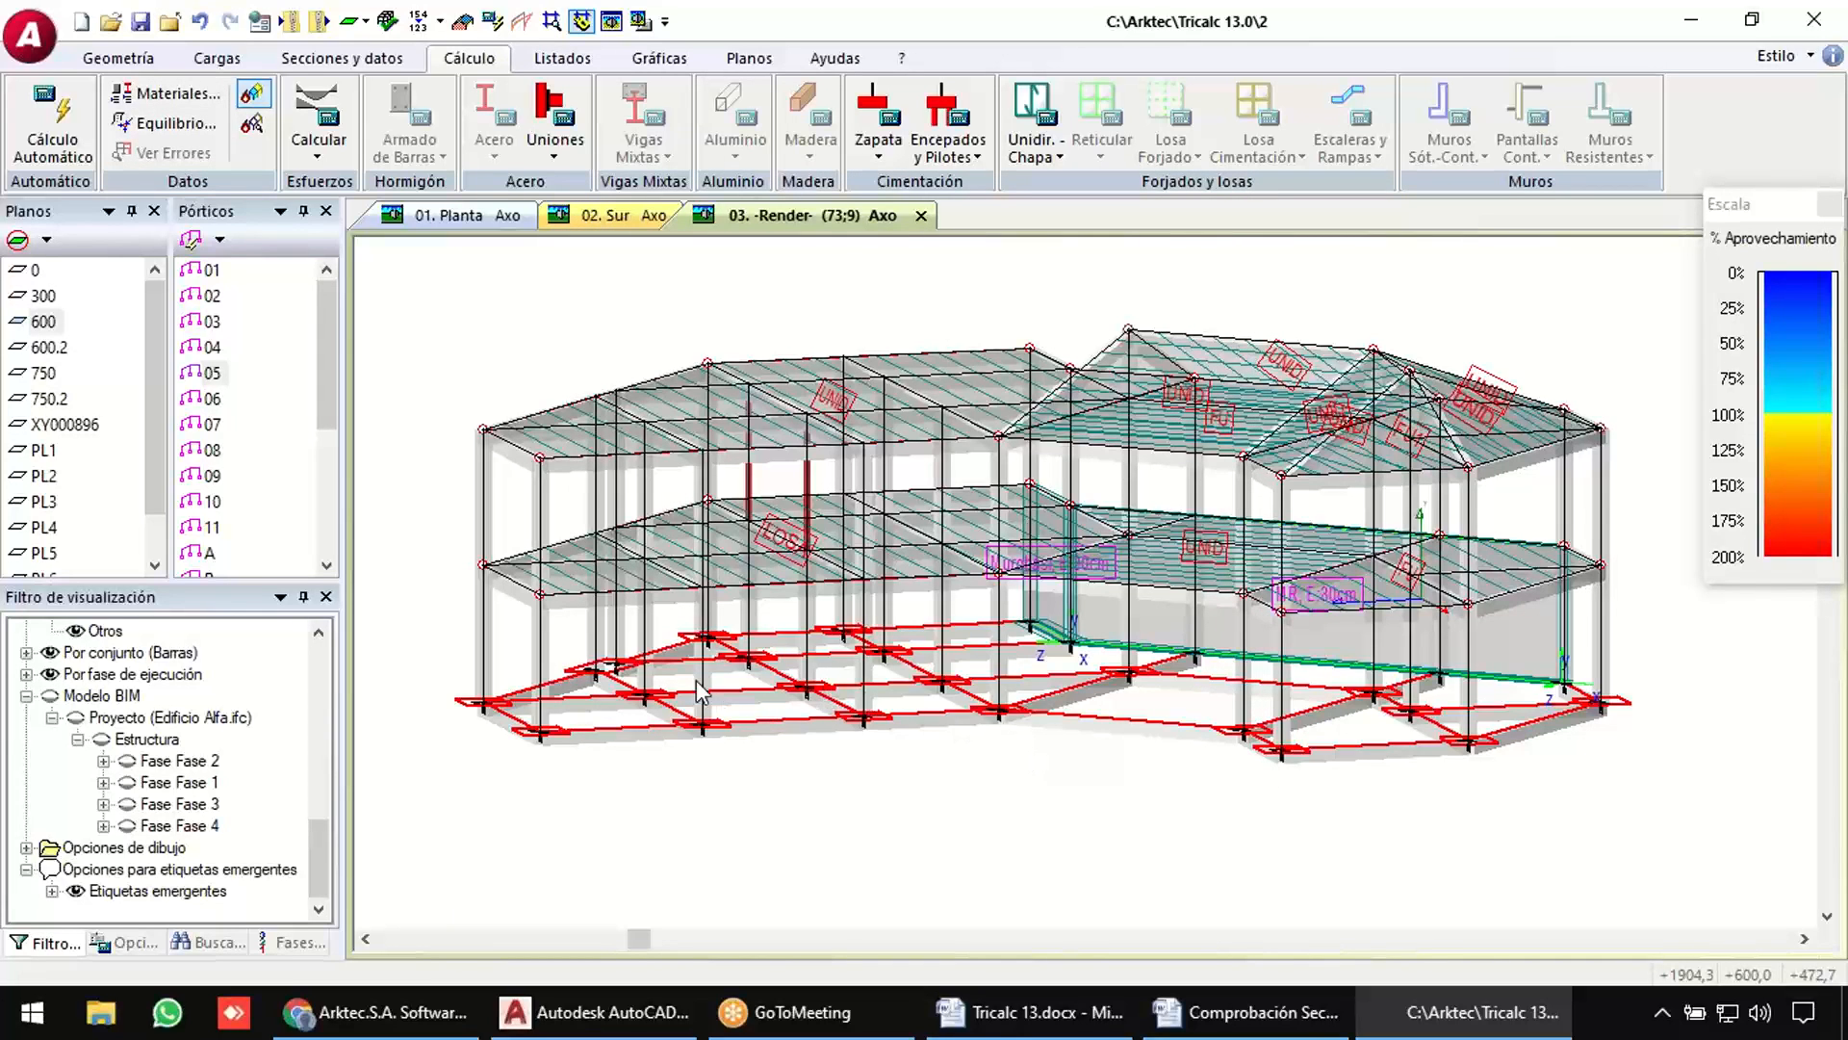
# Open the general foundation calculation options and keep the footings' longitudinal bar diameters at 12 mm minimum and 25 mm maximum.
pyautogui.click(123, 943)
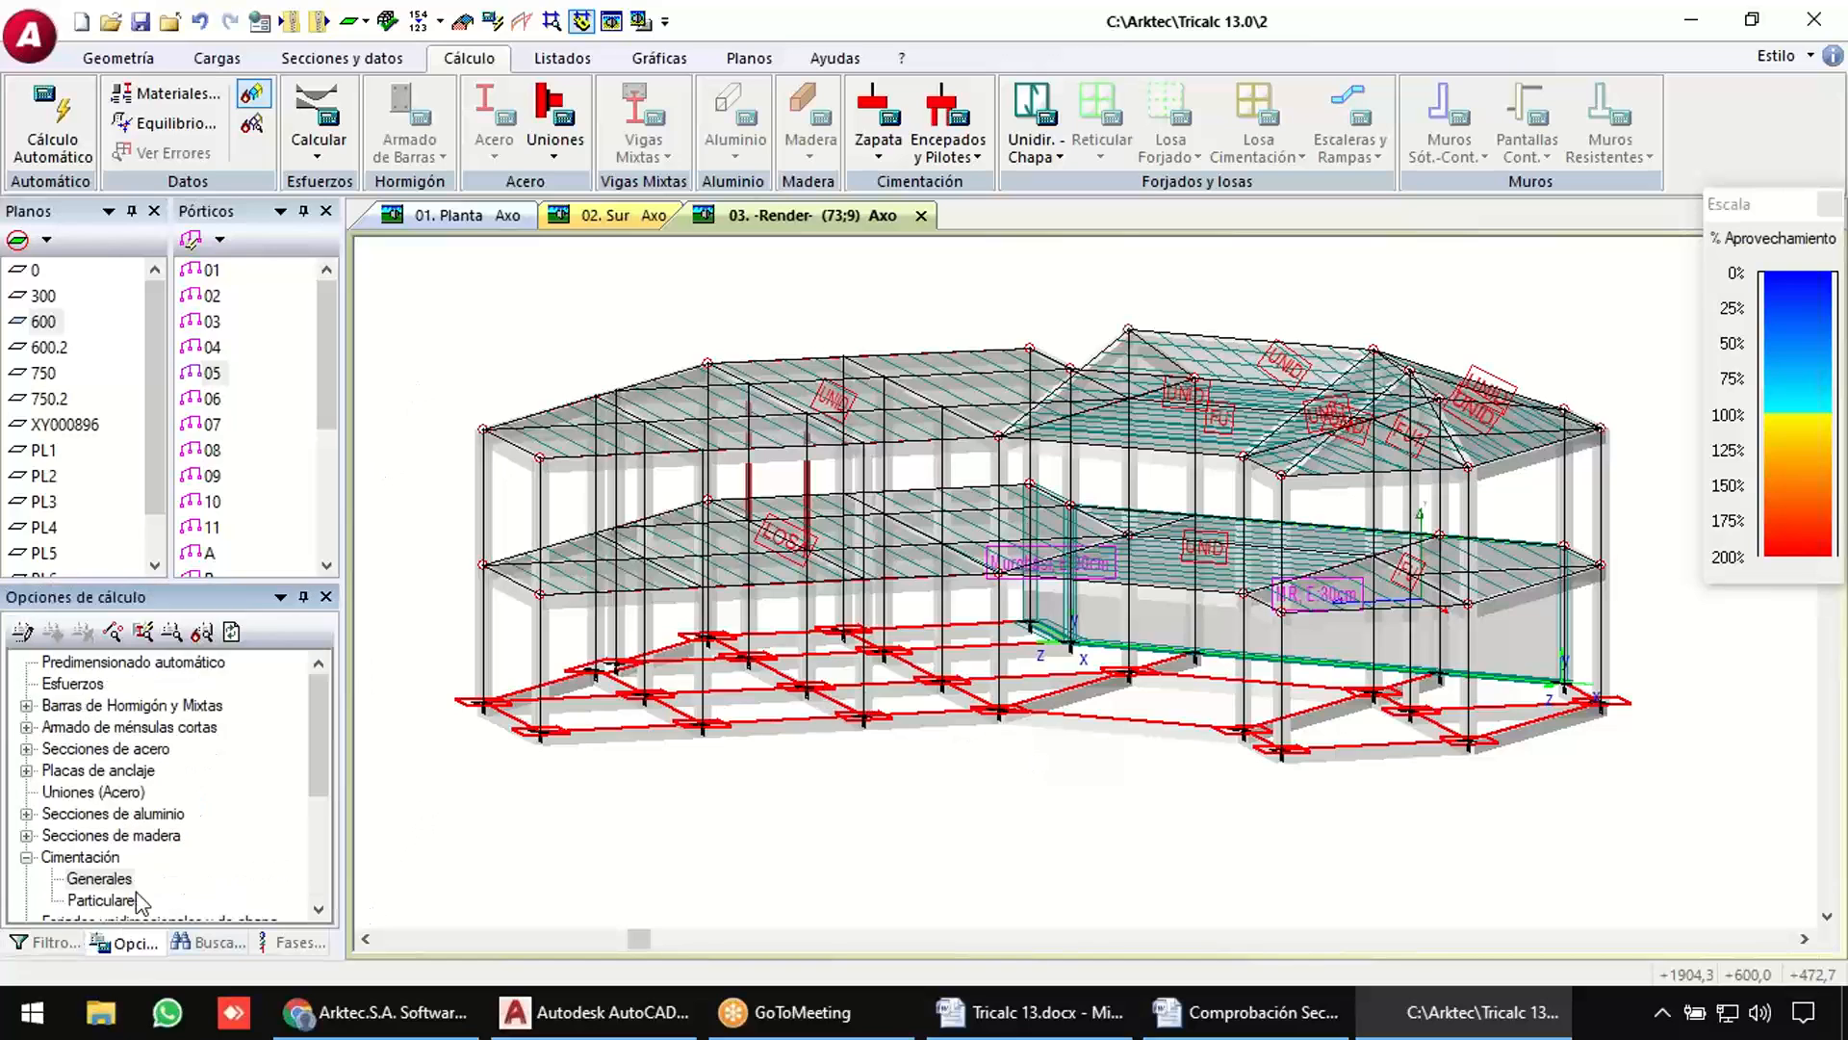
pyautogui.scroll(-2, 145, 819)
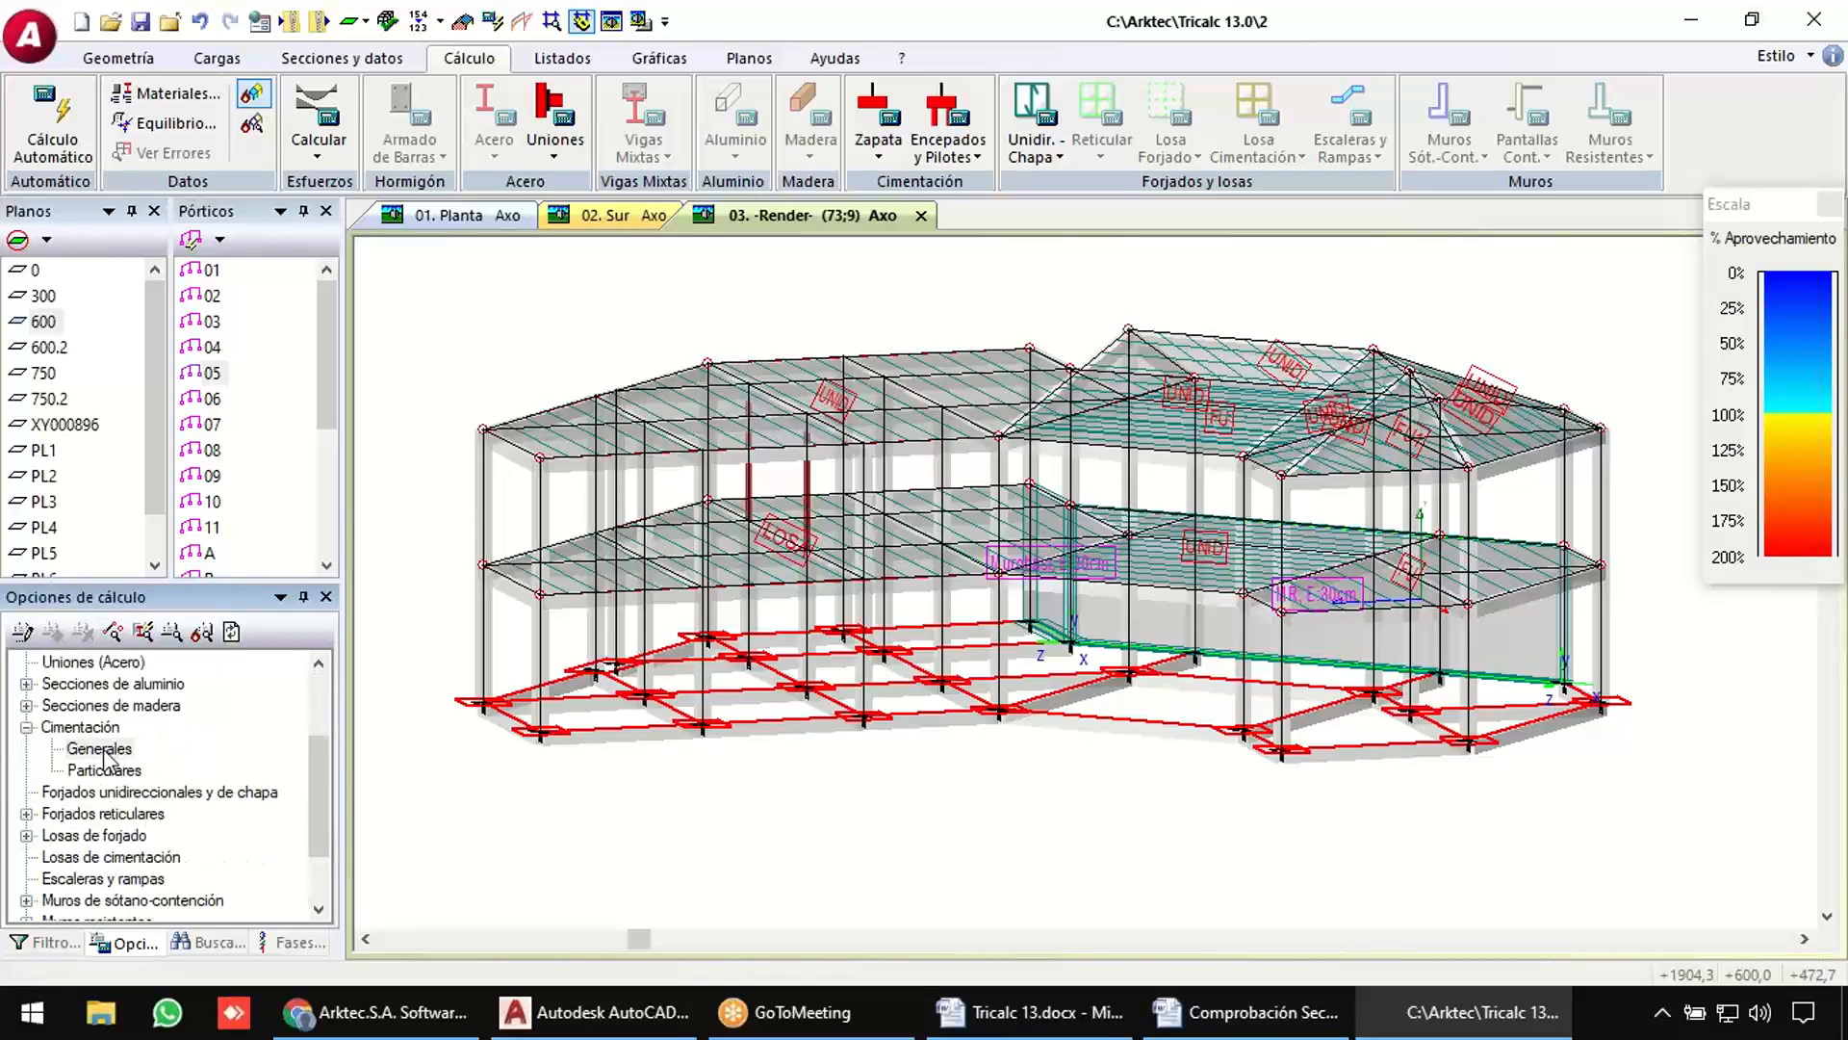
pyautogui.doubleClick(100, 749)
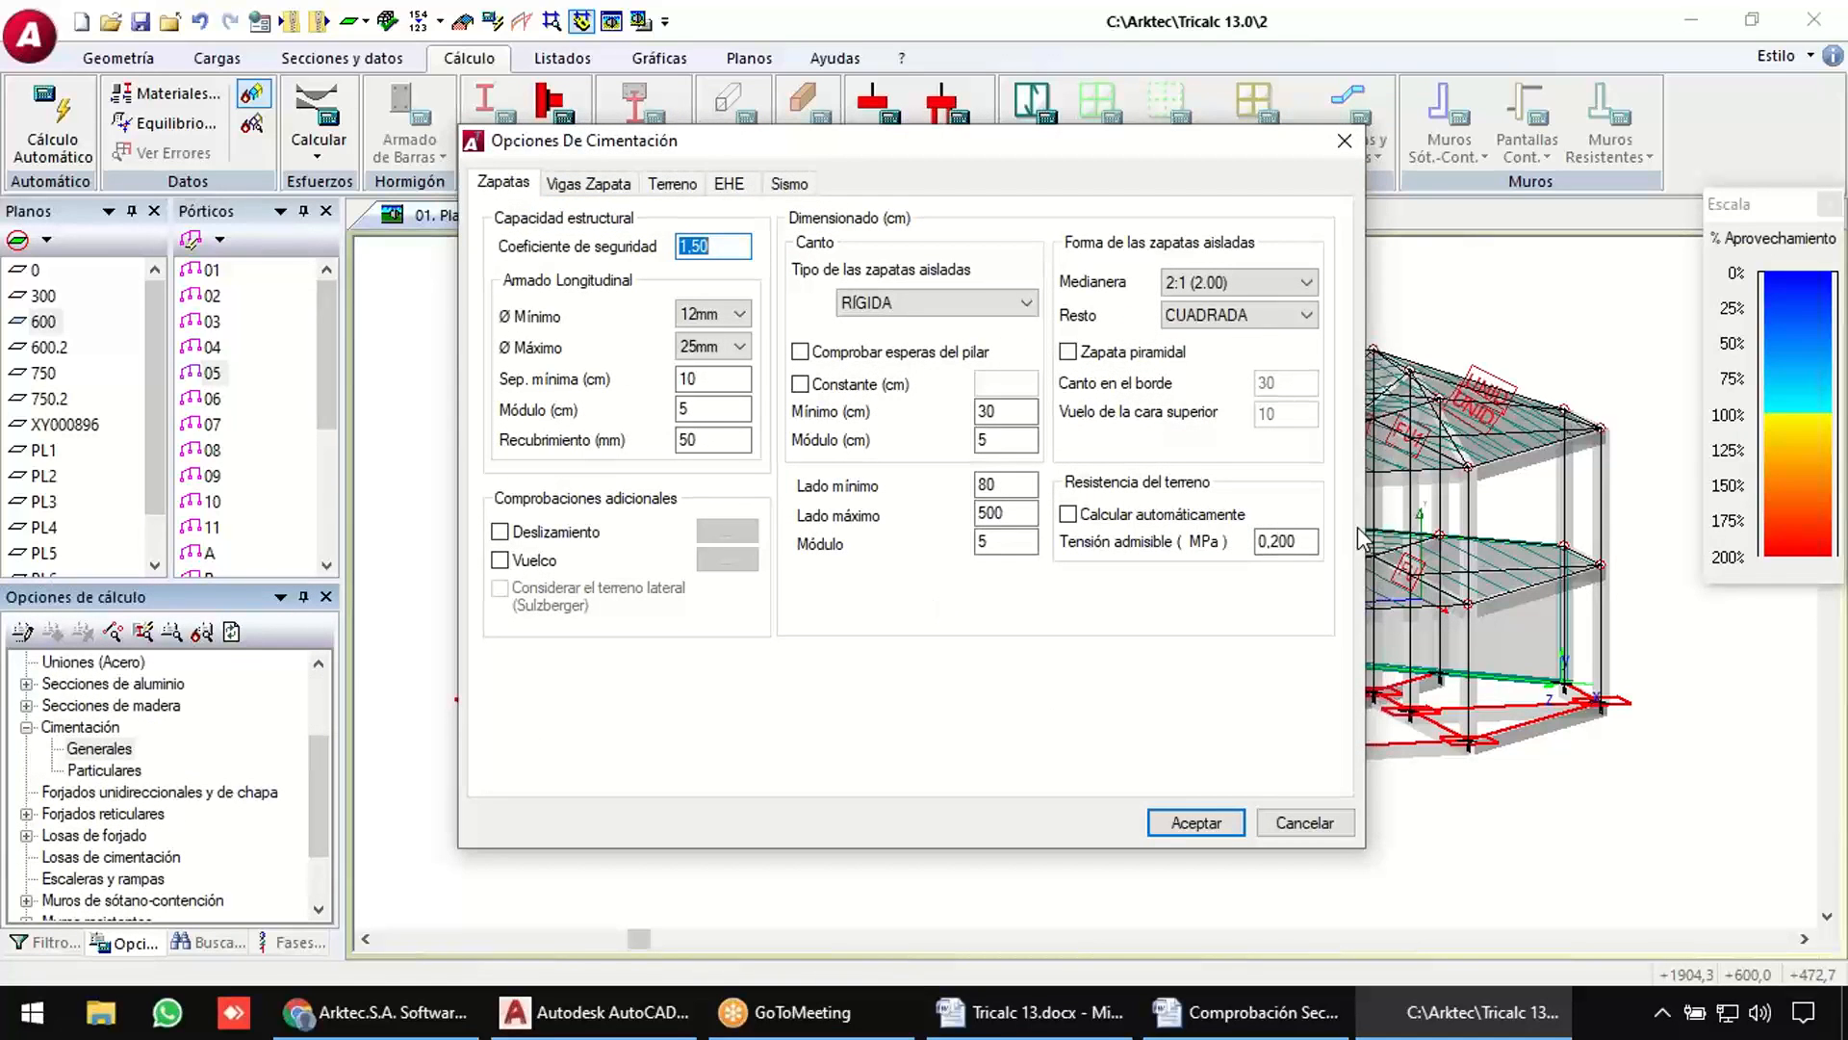
pyautogui.click(708, 312)
pyautogui.click(700, 338)
pyautogui.click(713, 347)
pyautogui.click(700, 424)
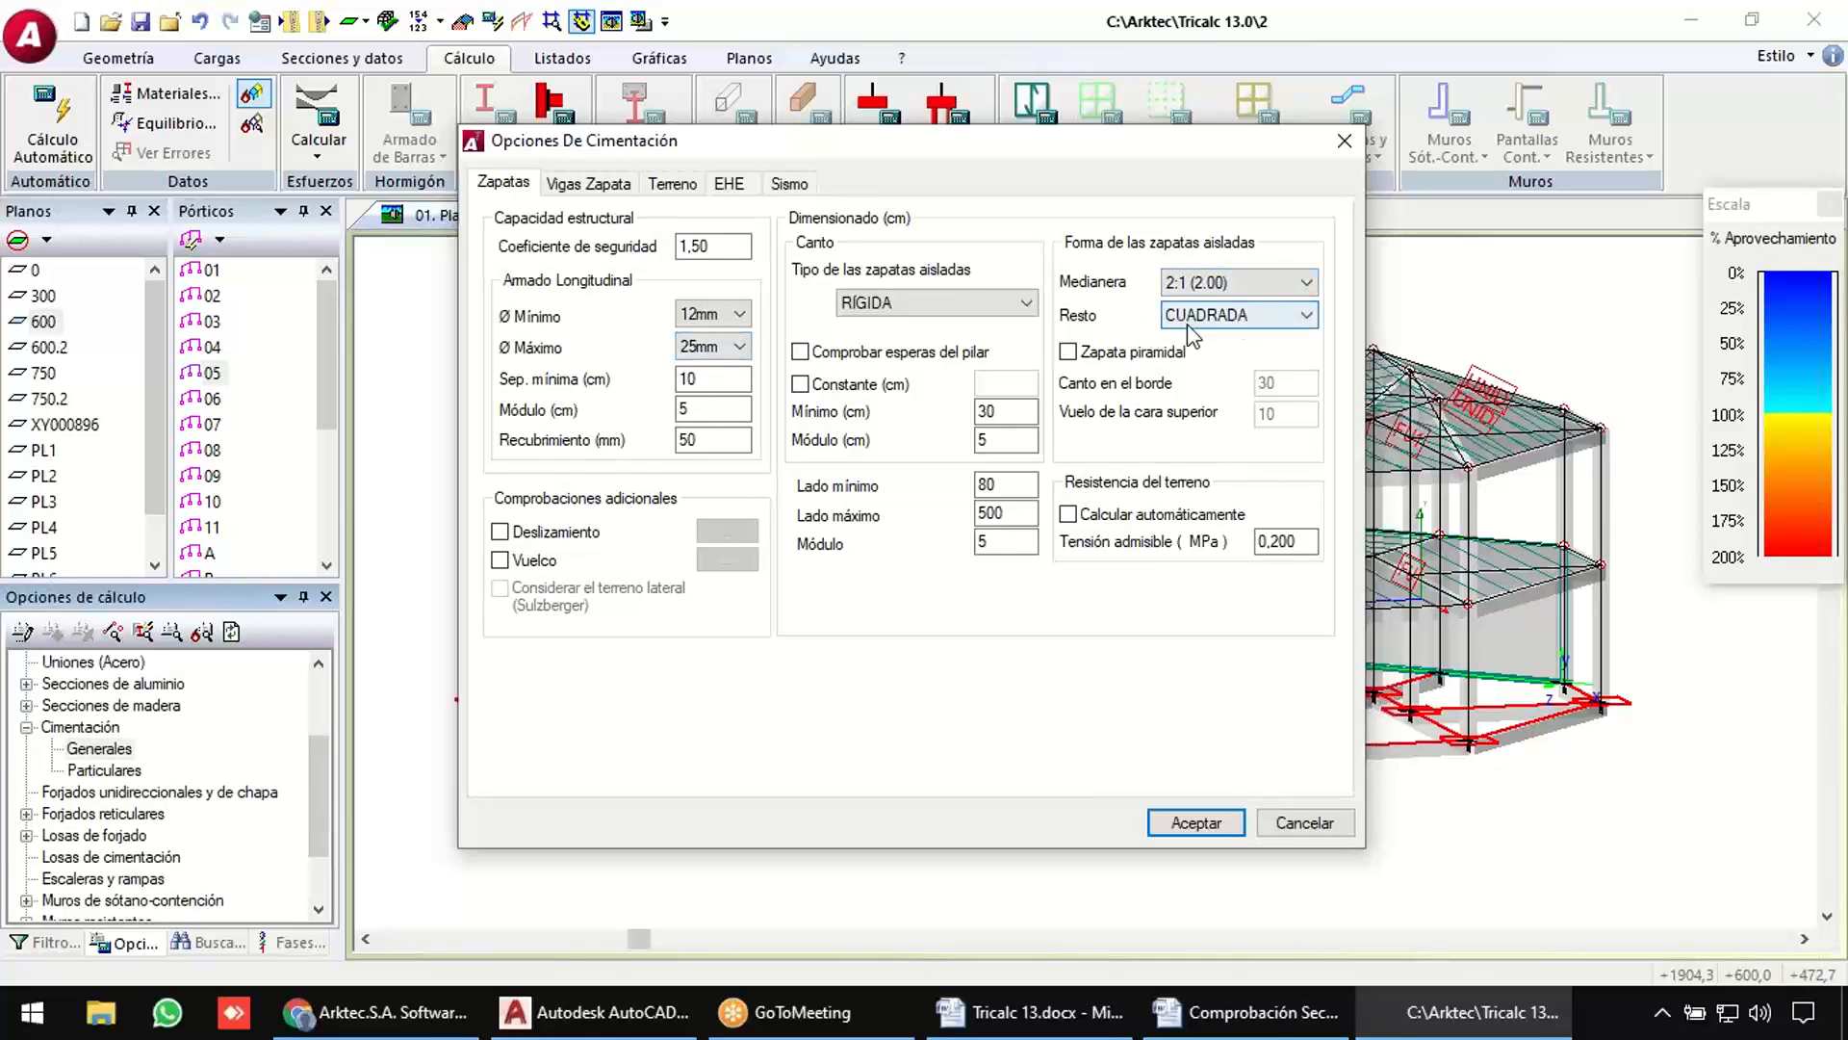
# Enable the column starter bar check for isolated footings, set their minimum depth to 40 cm, and accept after reviewing the footing beam options.
pyautogui.click(895, 352)
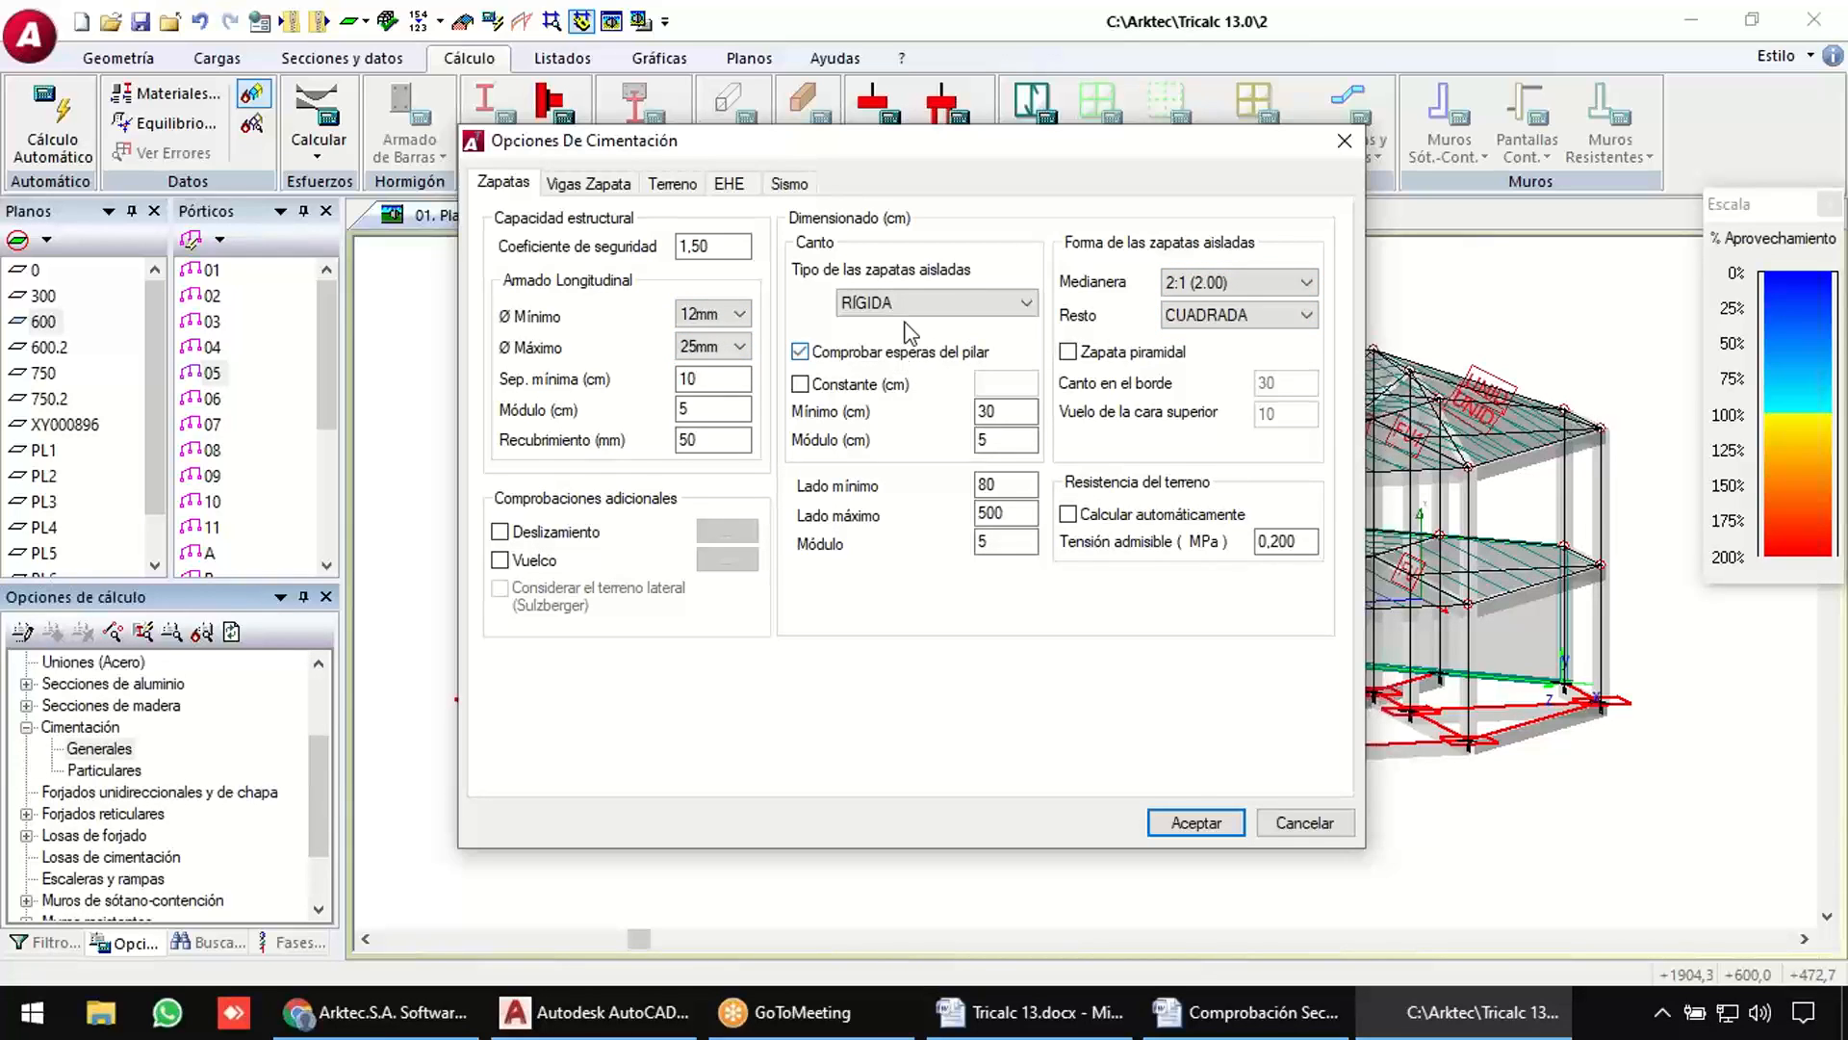
pyautogui.moveTo(1028, 412); pyautogui.dragTo(907, 412)
pyautogui.write('40')
pyautogui.click(601, 184)
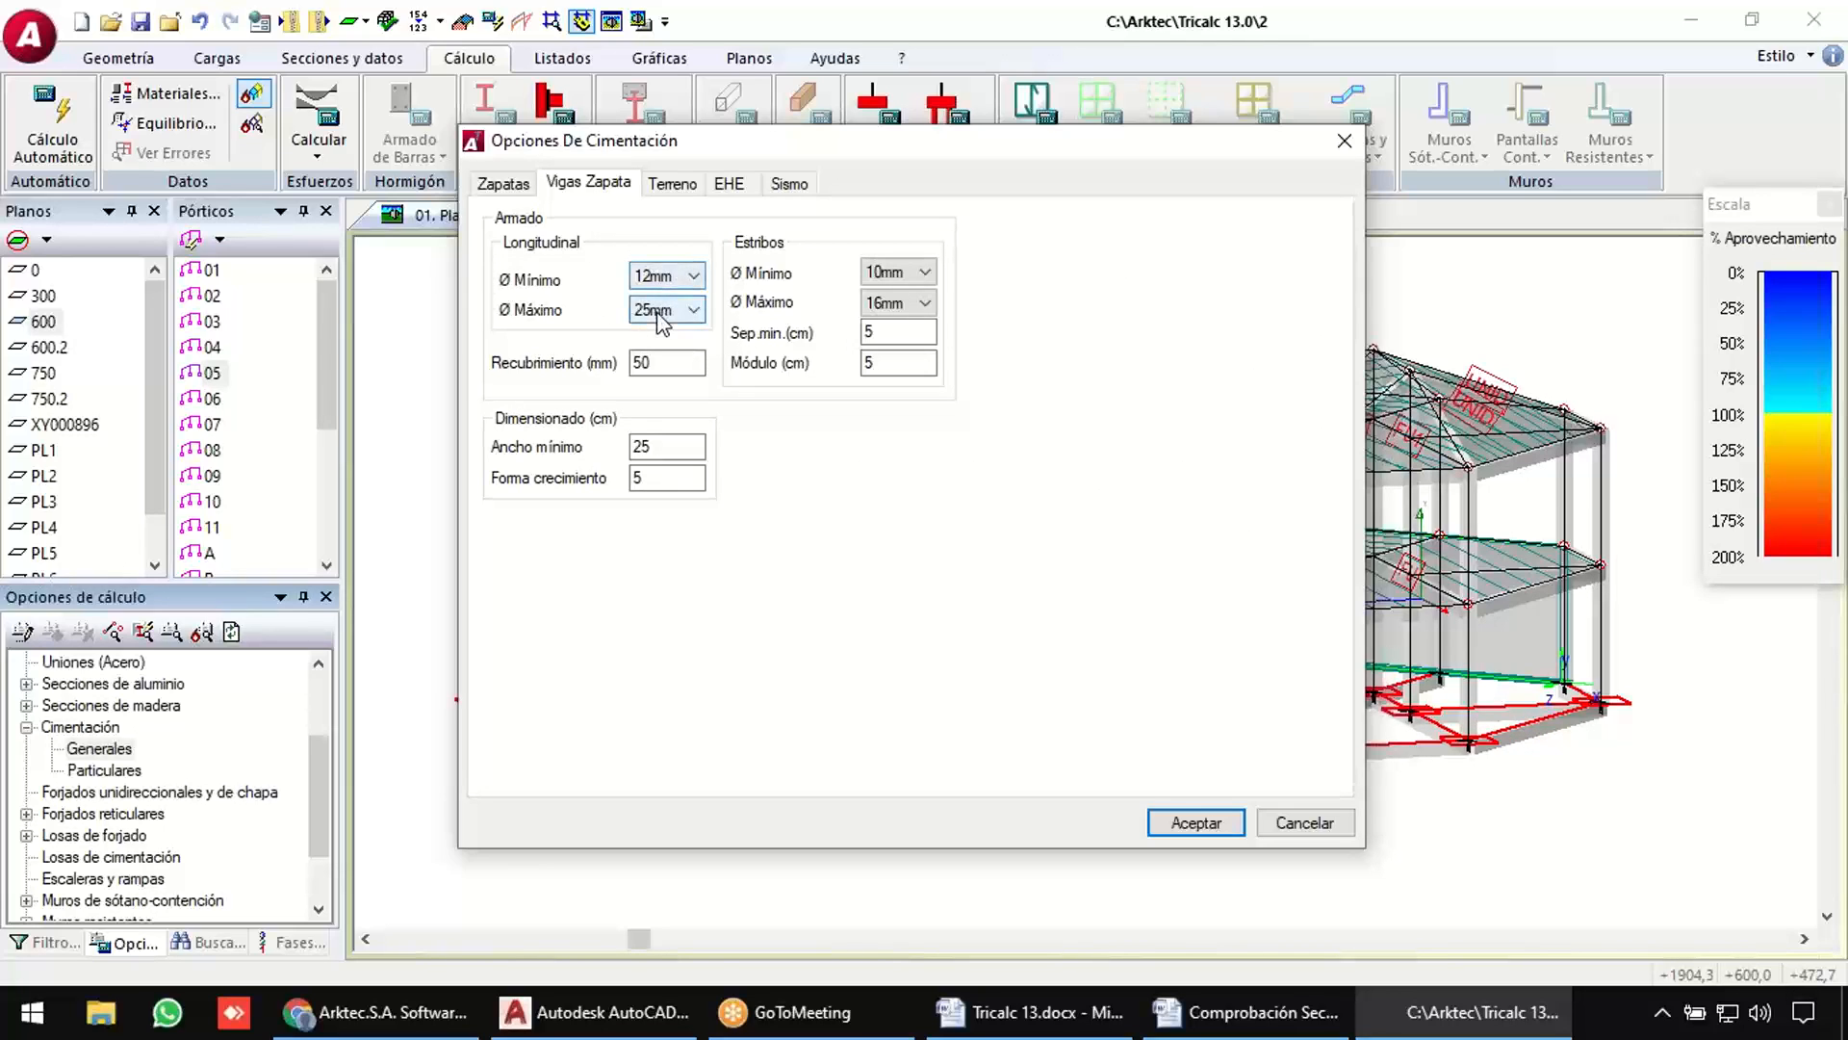
pyautogui.doubleClick(673, 362)
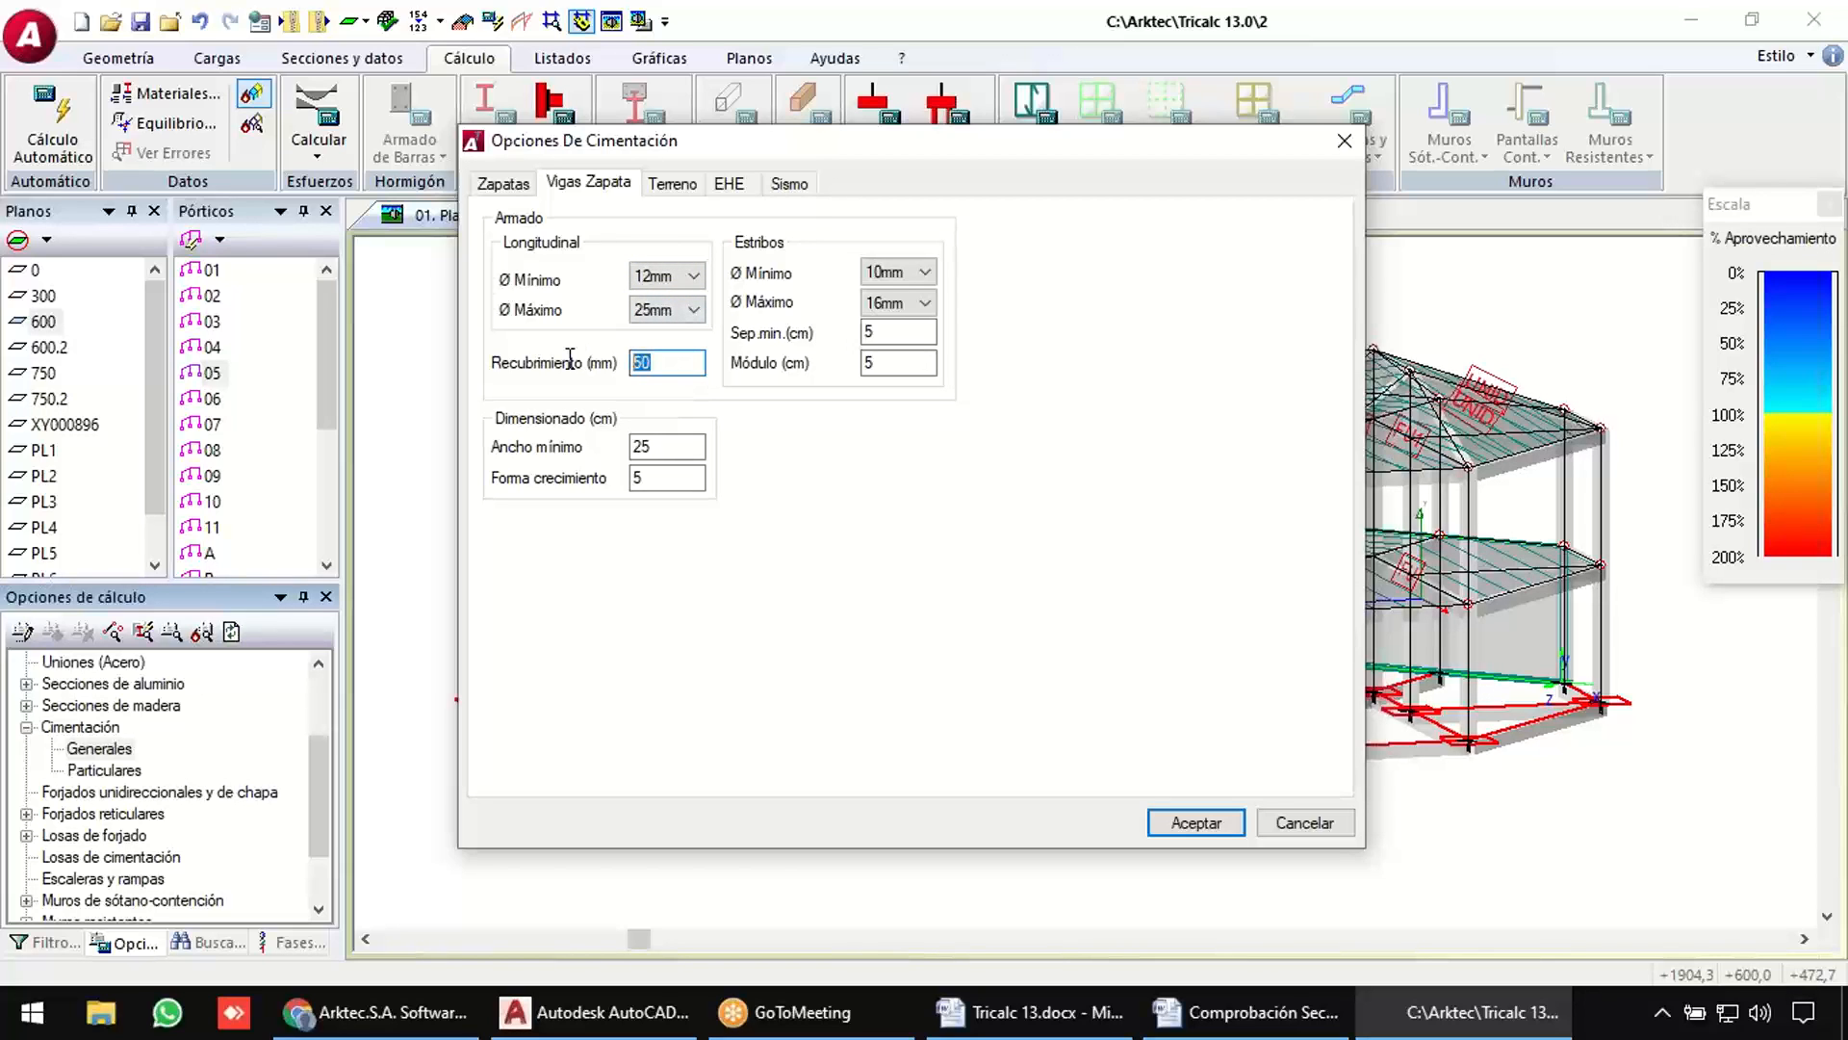
pyautogui.click(1195, 822)
# In the general options for concrete and composite bars, enable increasing the reinforcement for deflection.
pyautogui.scroll(2, 132, 742)
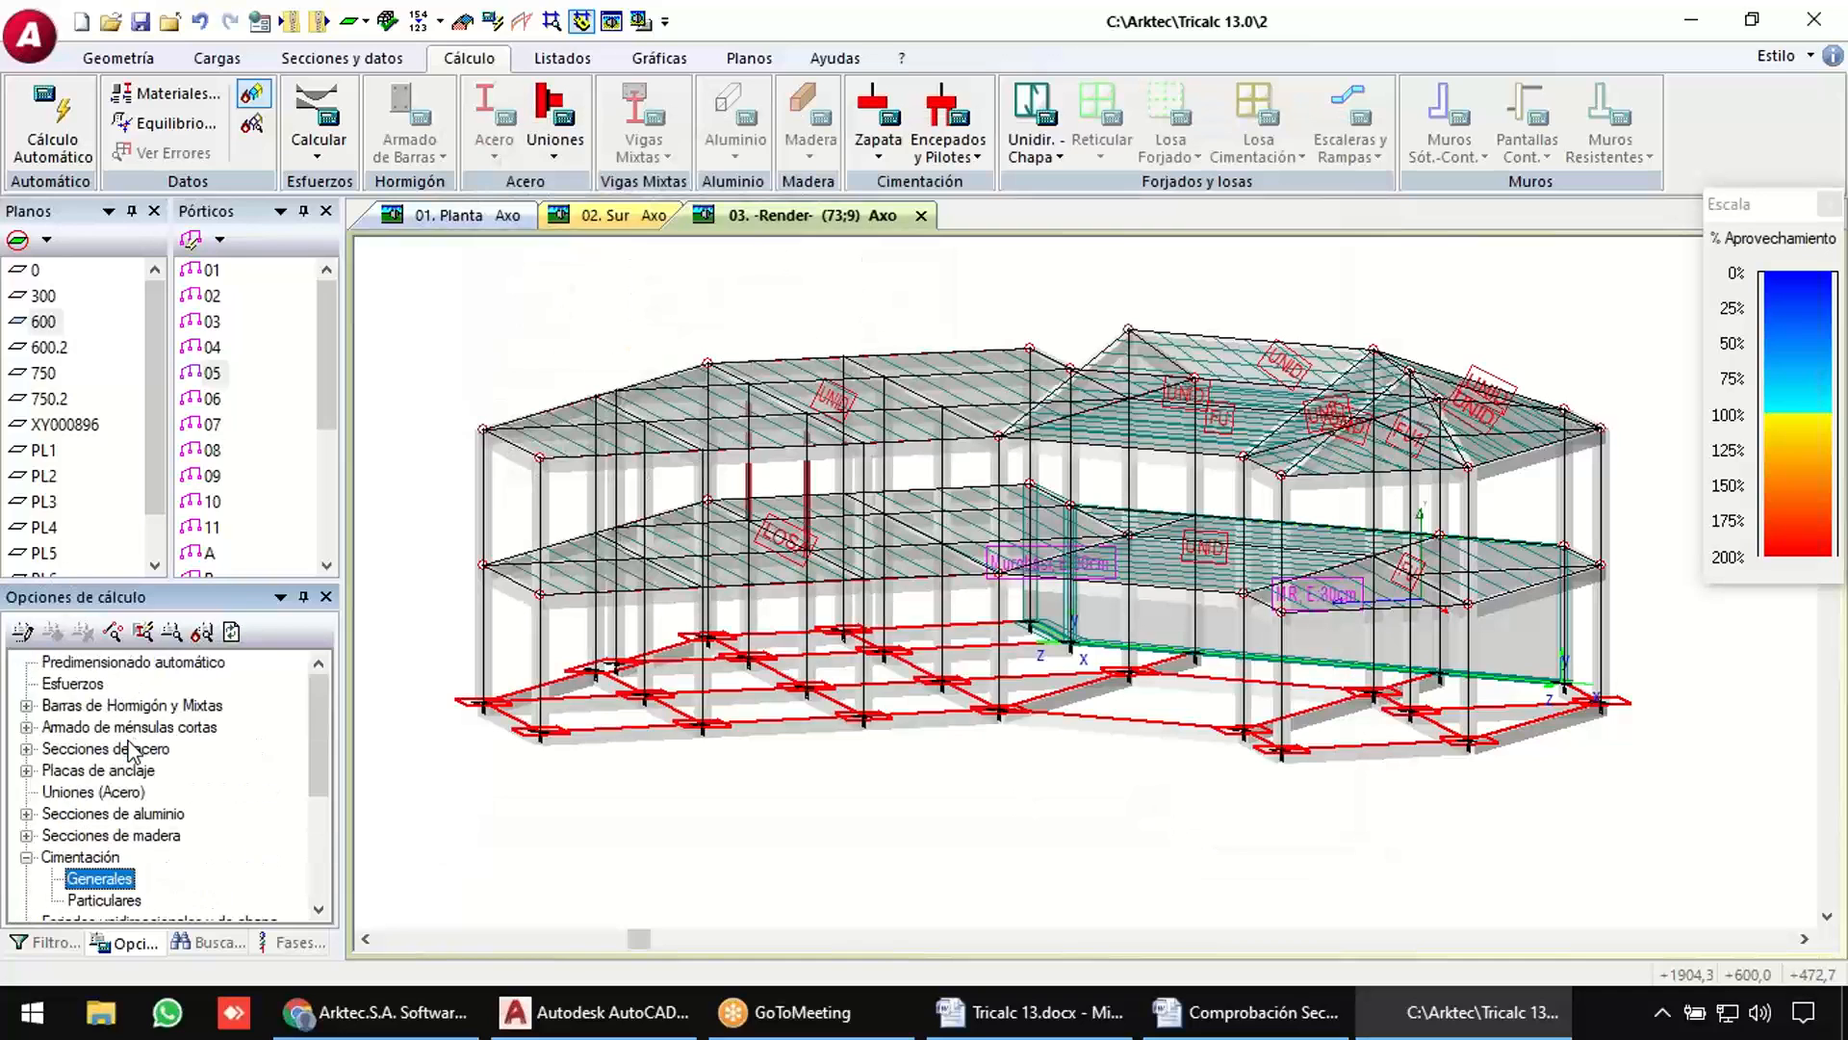
pyautogui.click(28, 706)
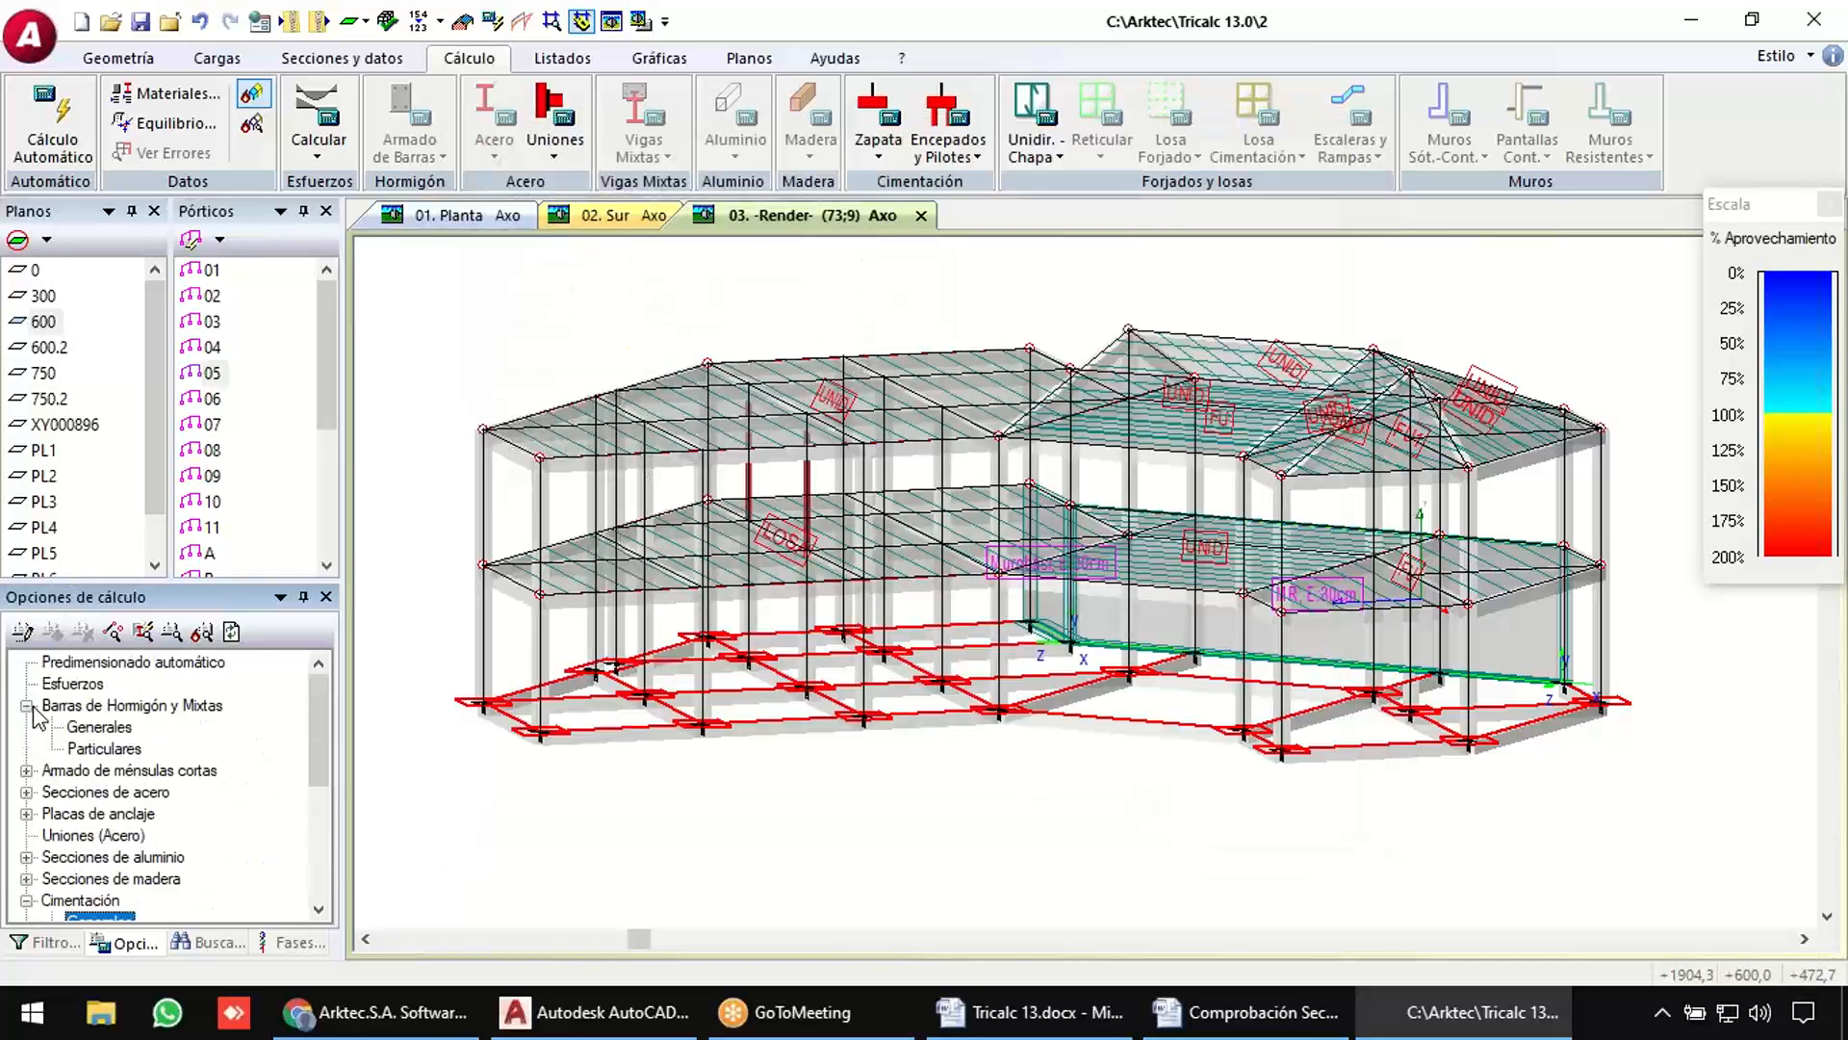
pyautogui.doubleClick(99, 727)
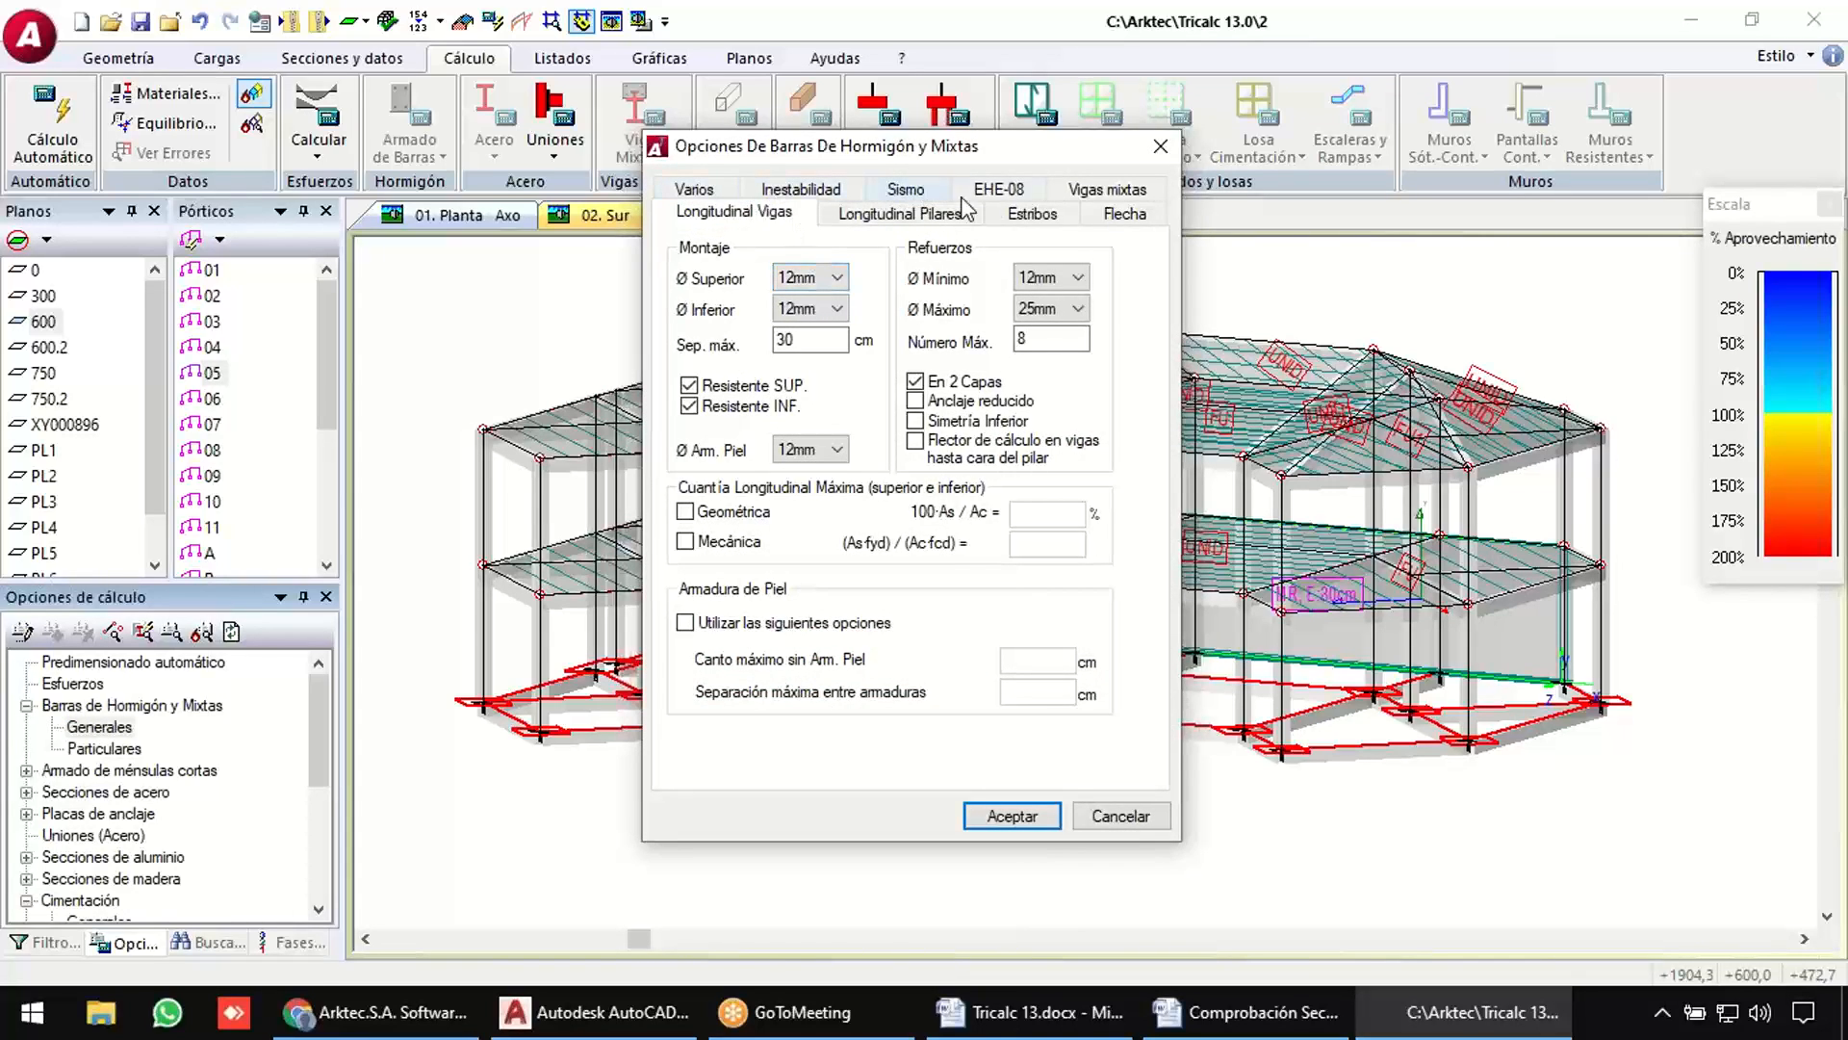
pyautogui.click(1123, 213)
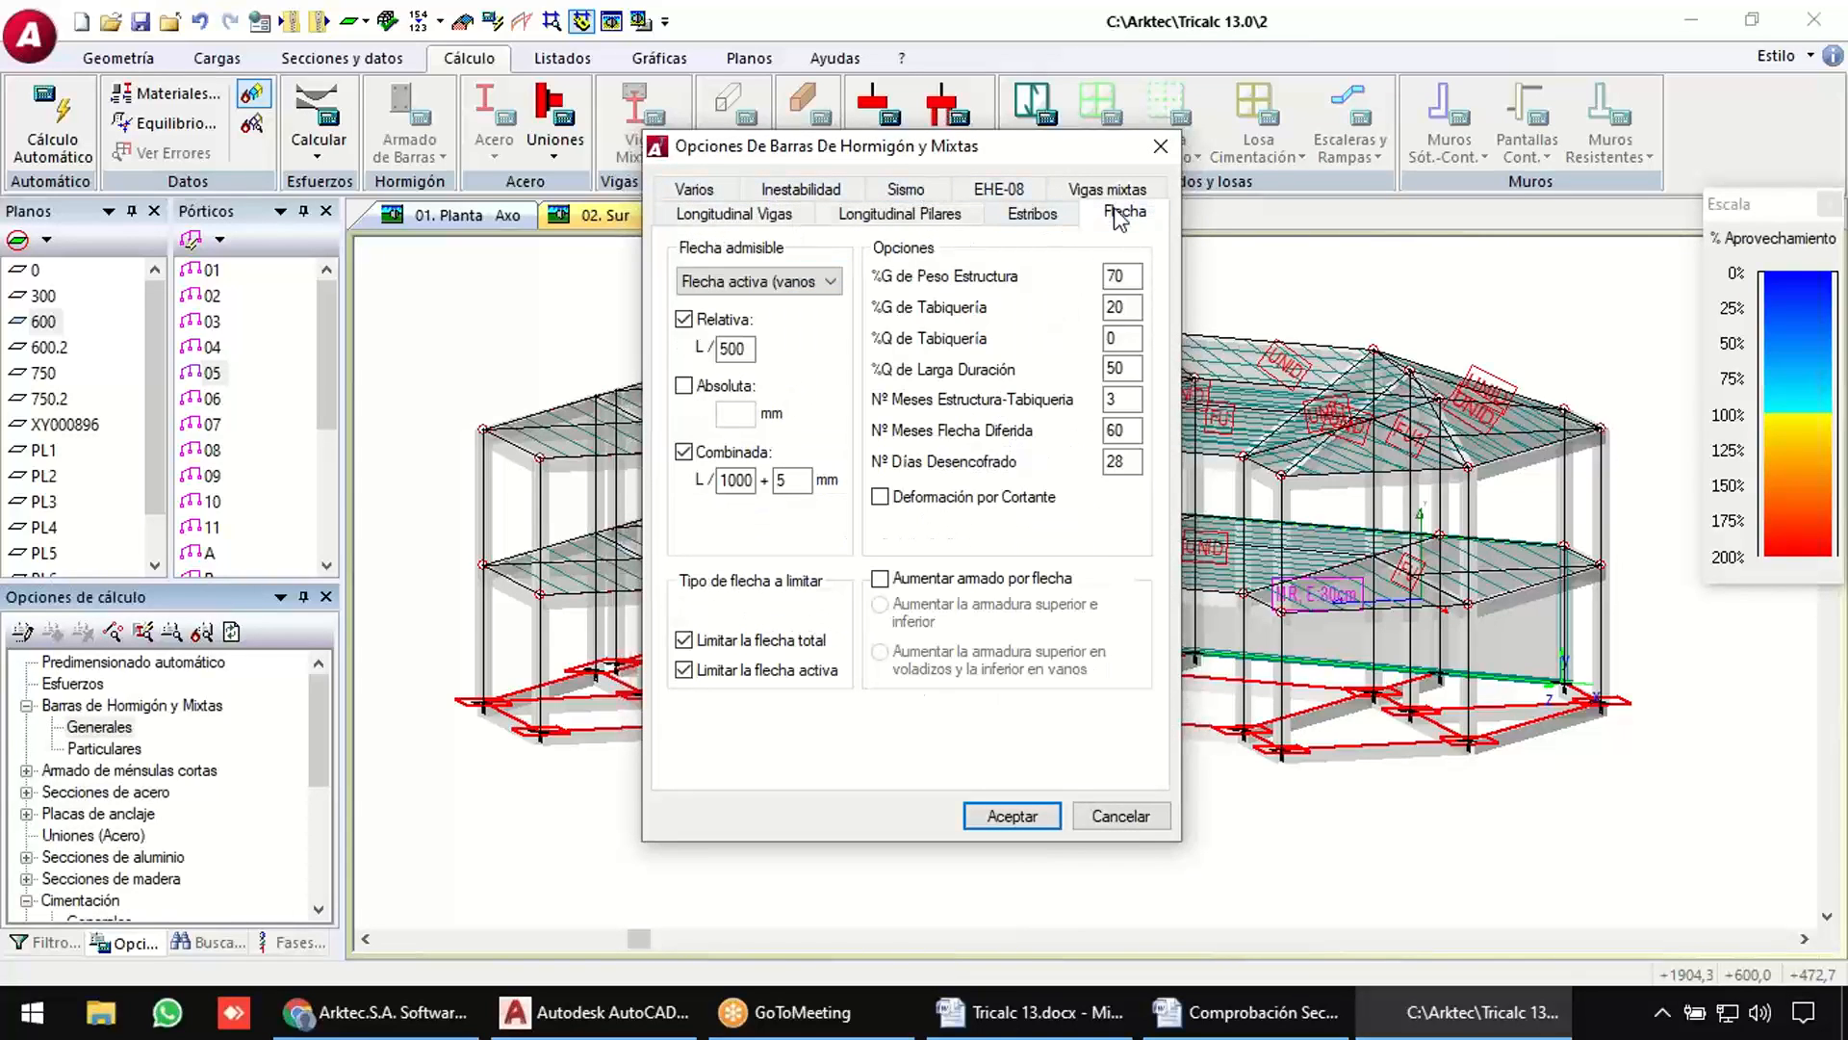
pyautogui.doubleClick(748, 348)
pyautogui.click(880, 581)
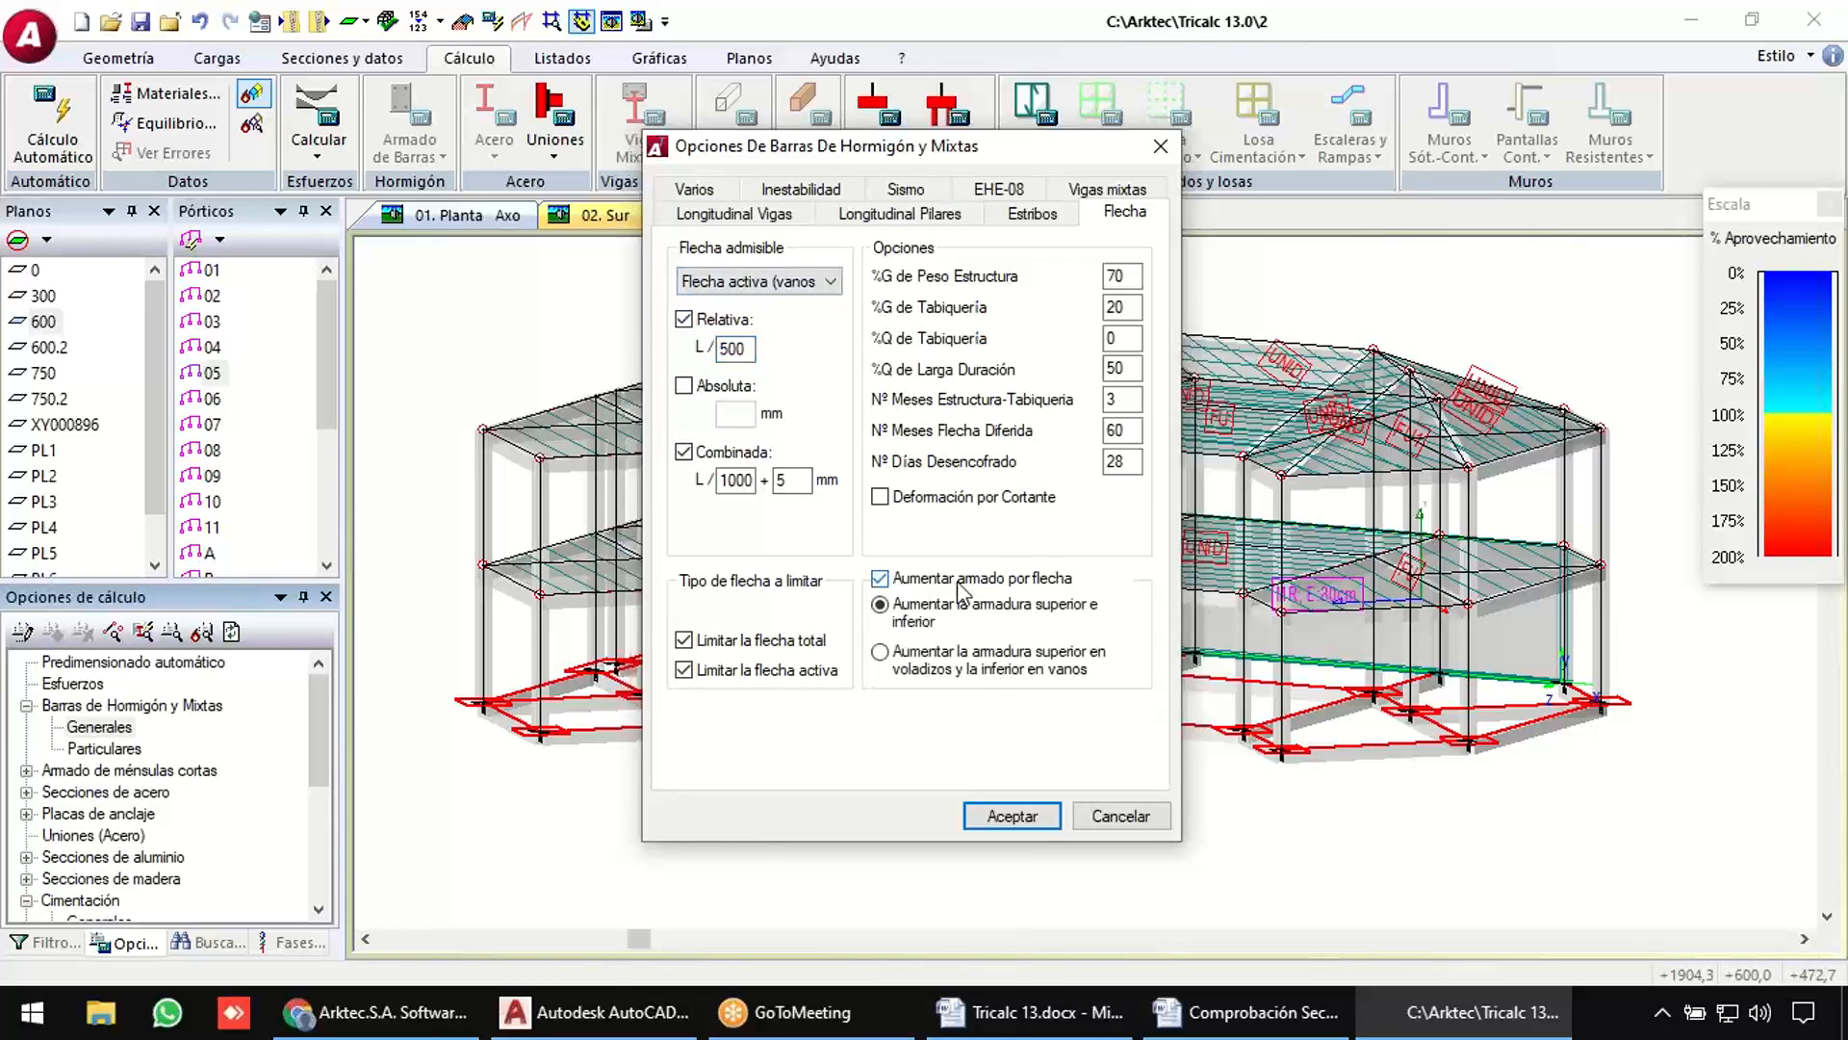
# Review the beam stirrup spacing, cover and crack width options for concrete bars, and accept the bar options.
pyautogui.click(1033, 212)
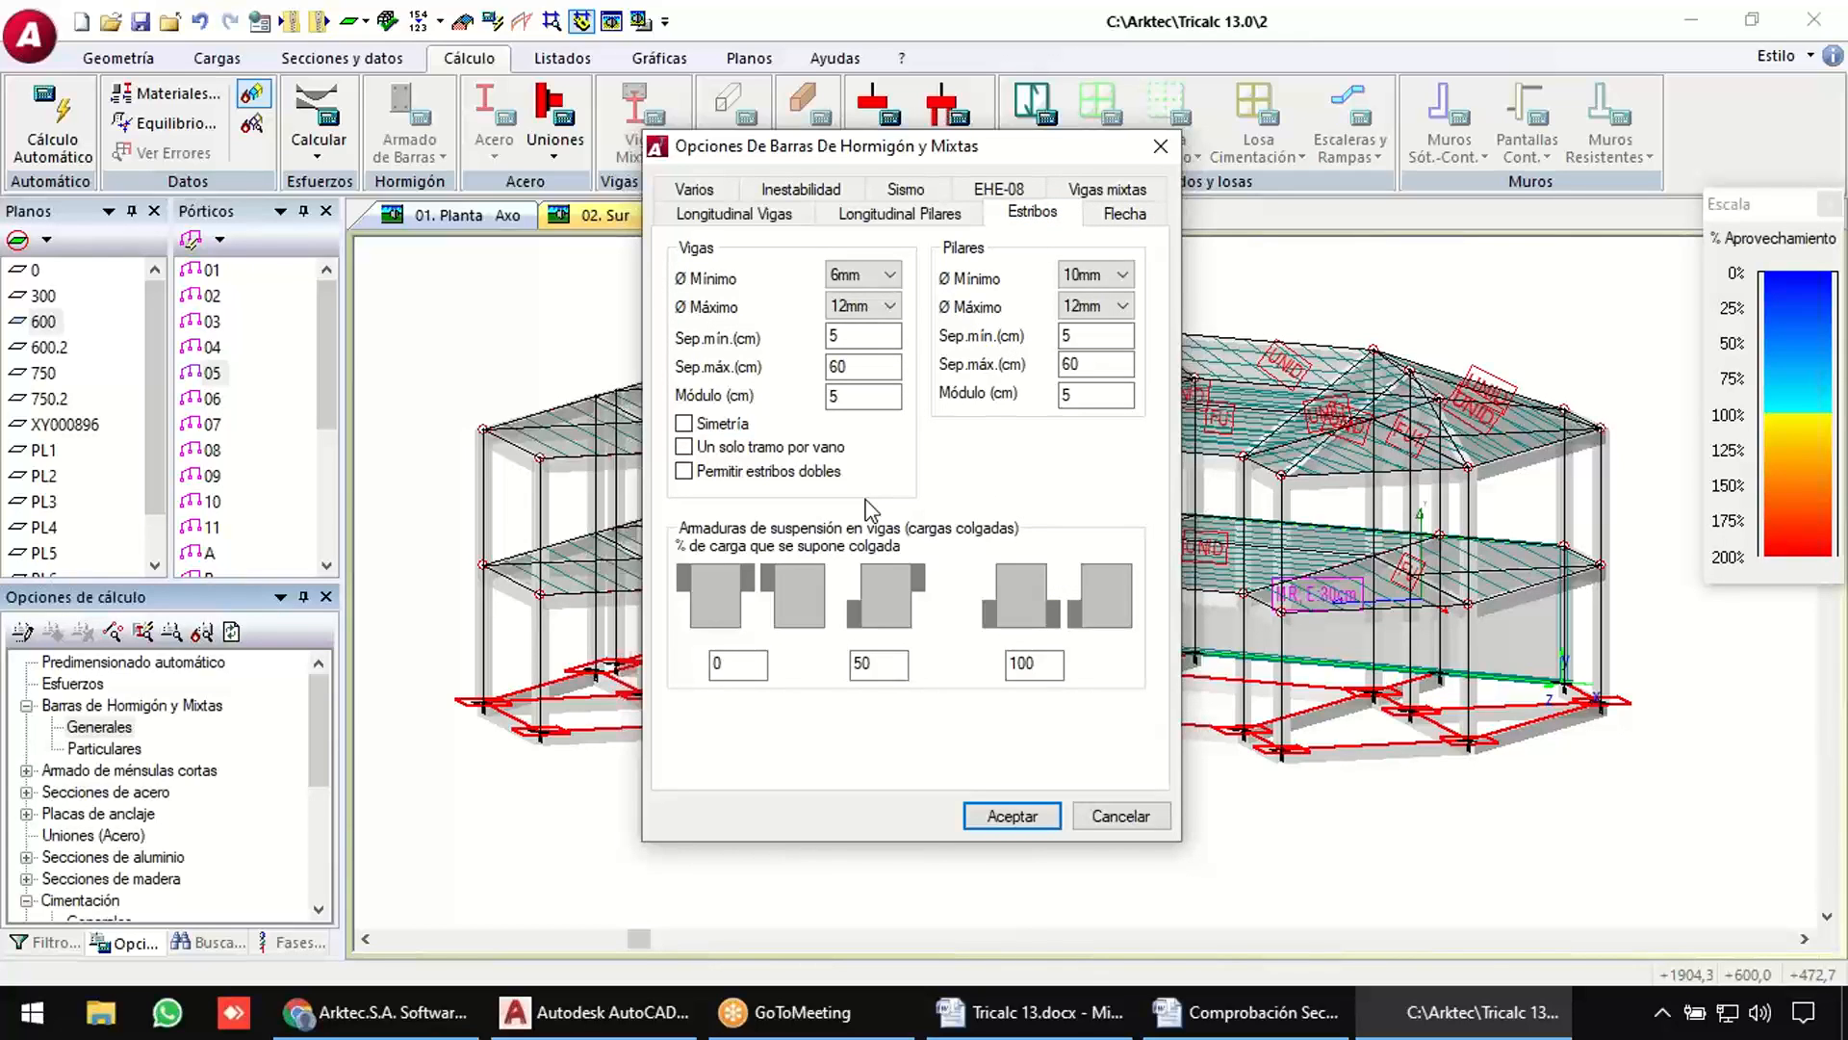
pyautogui.click(857, 336)
pyautogui.press('Tab')
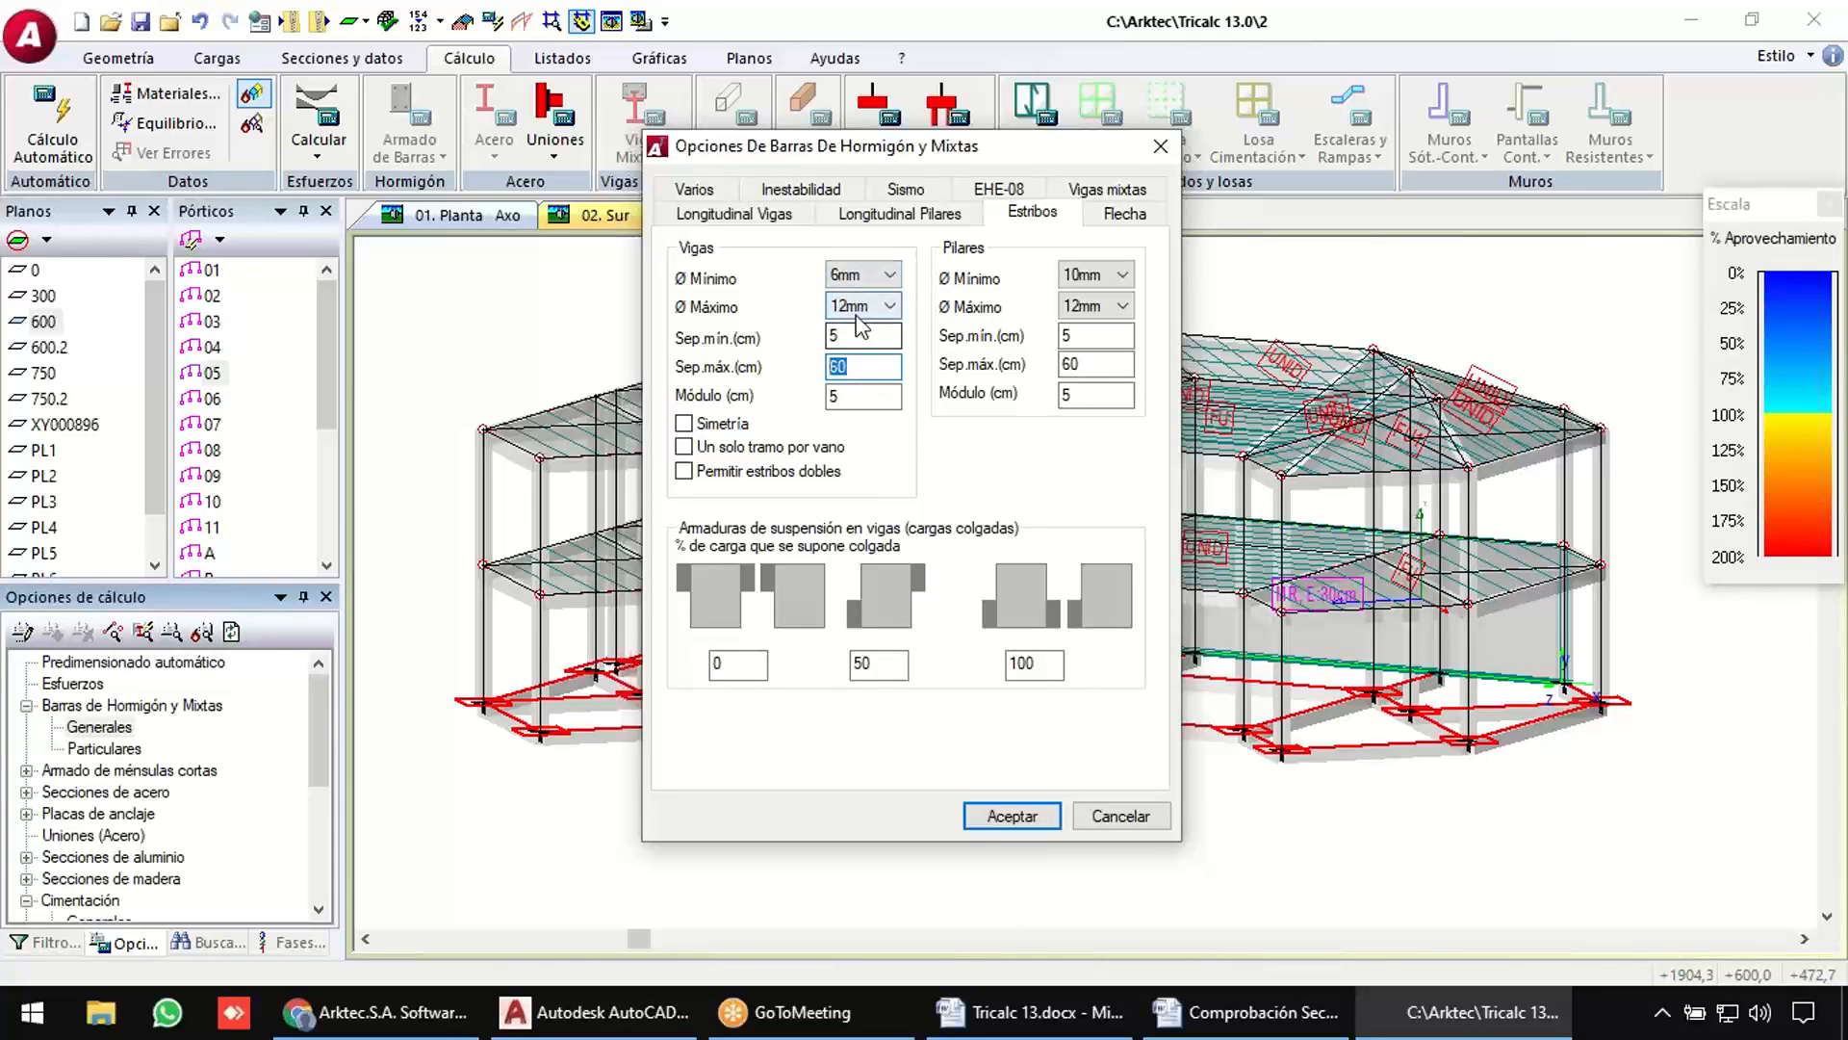
pyautogui.click(693, 192)
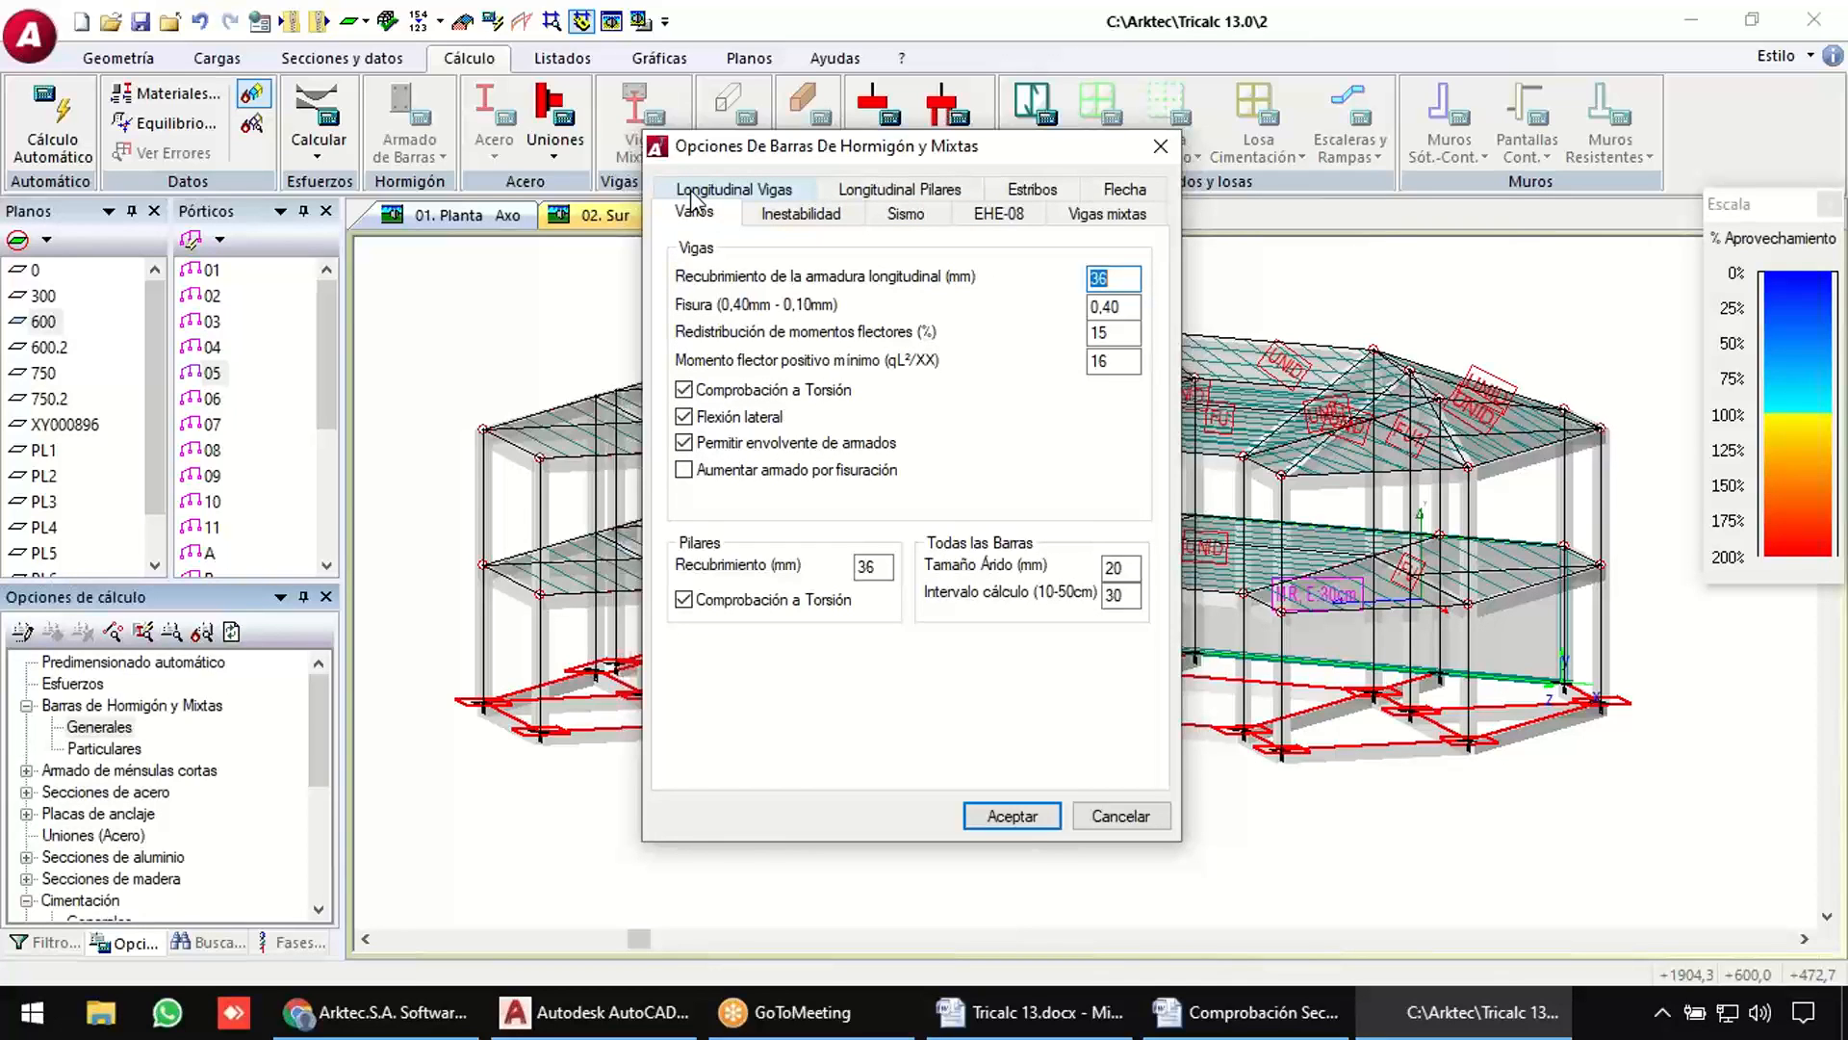
pyautogui.press('Tab')
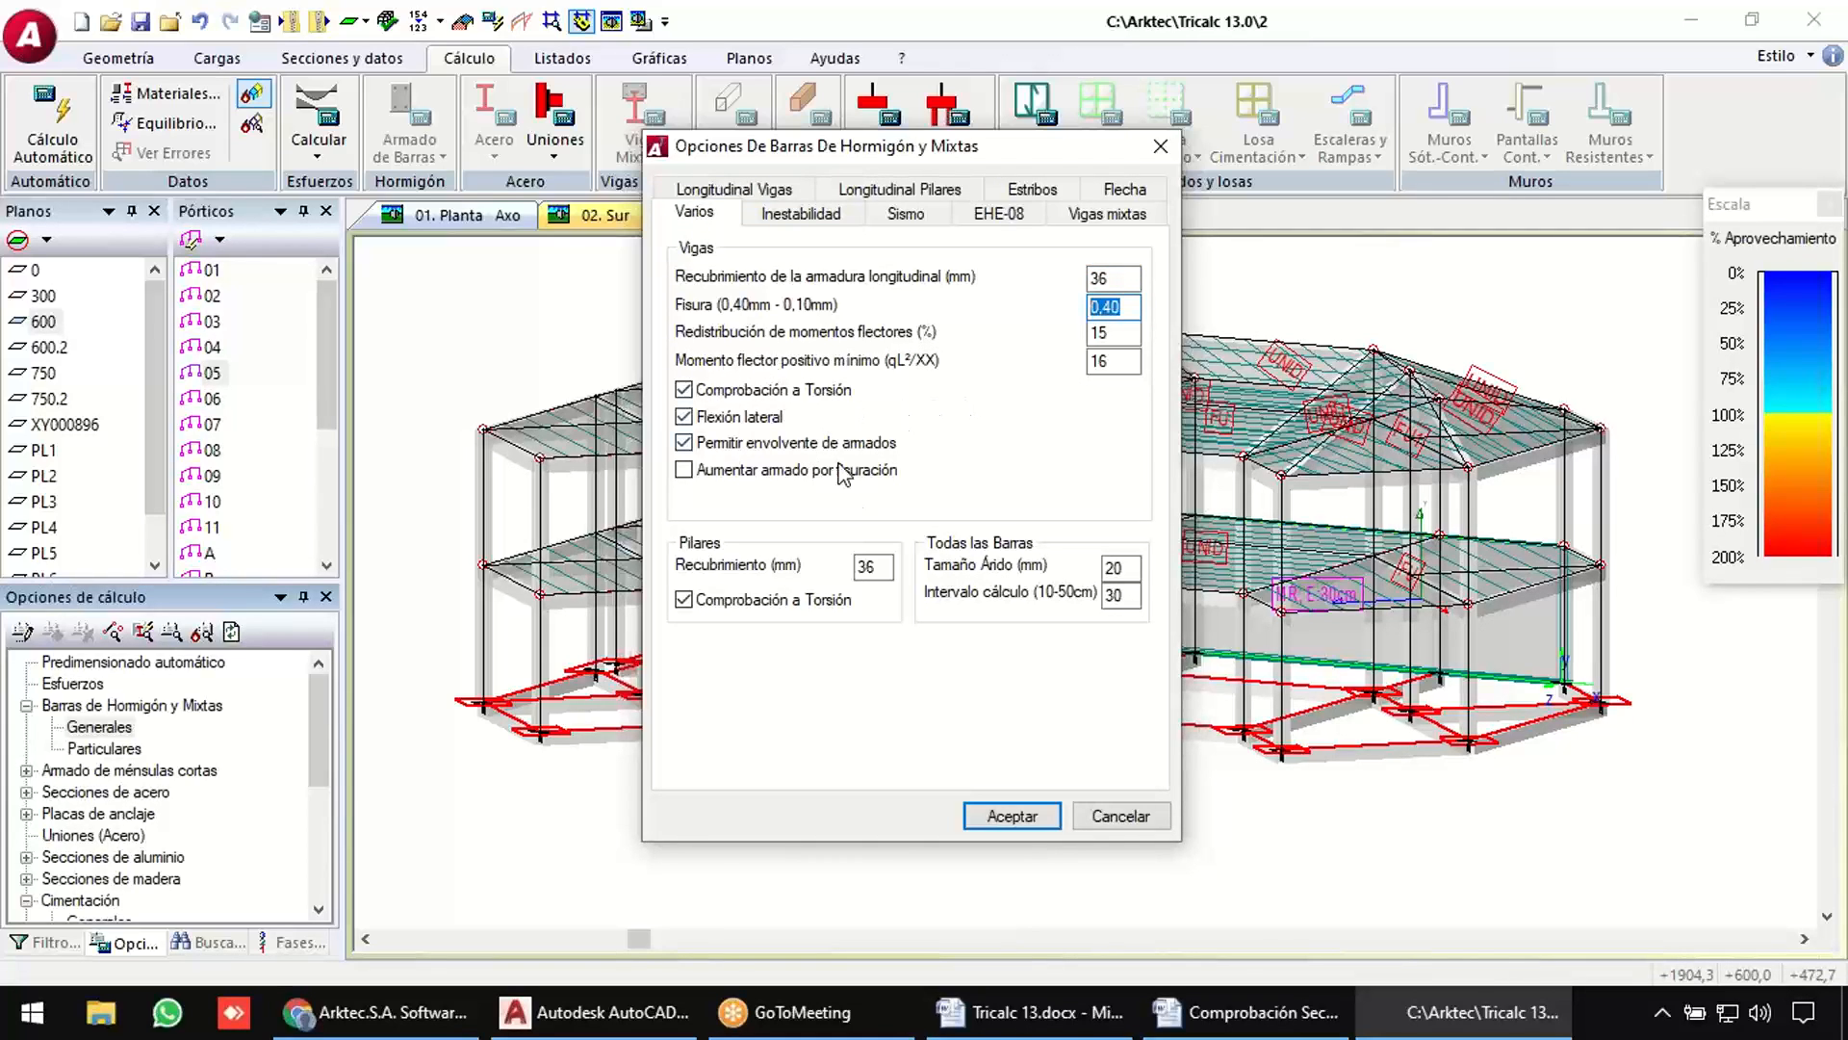
pyautogui.click(1011, 816)
# Review the reinforcement and steel deck options for one-way and deck slabs, and accept them.
pyautogui.scroll(-1, 165, 765)
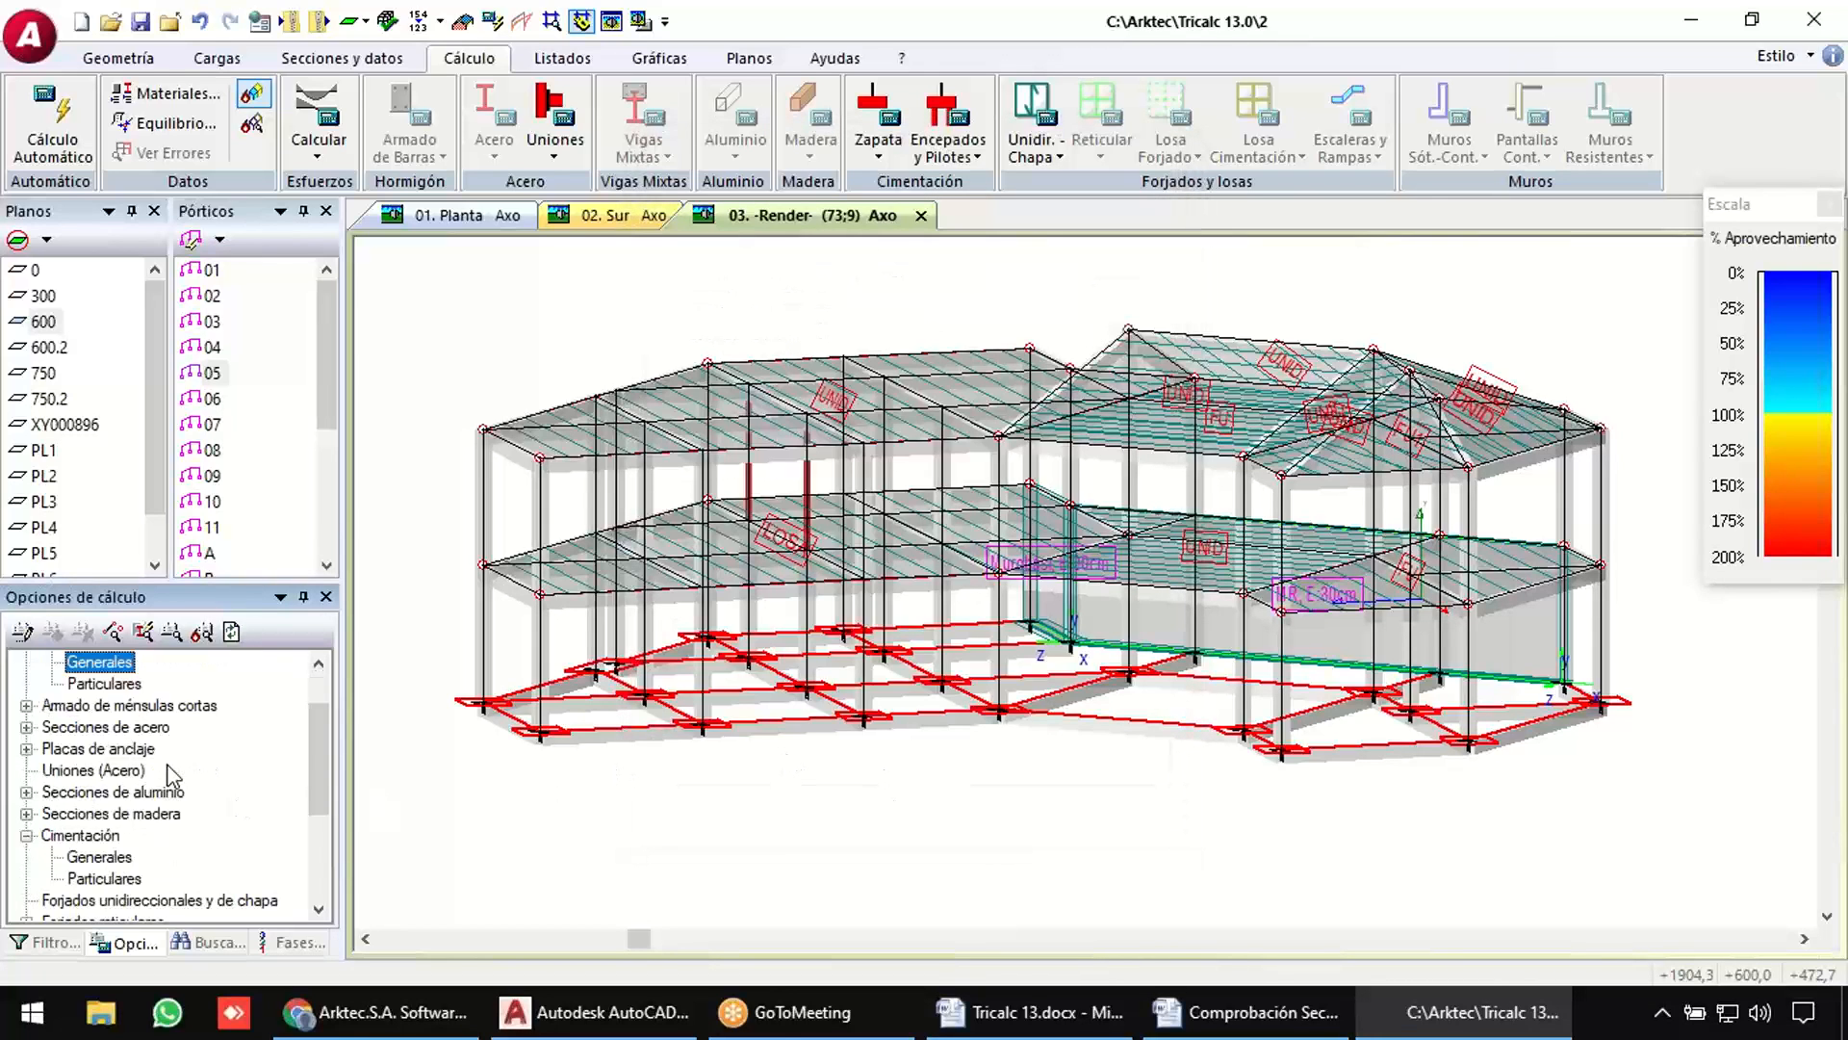
pyautogui.scroll(-2, 165, 764)
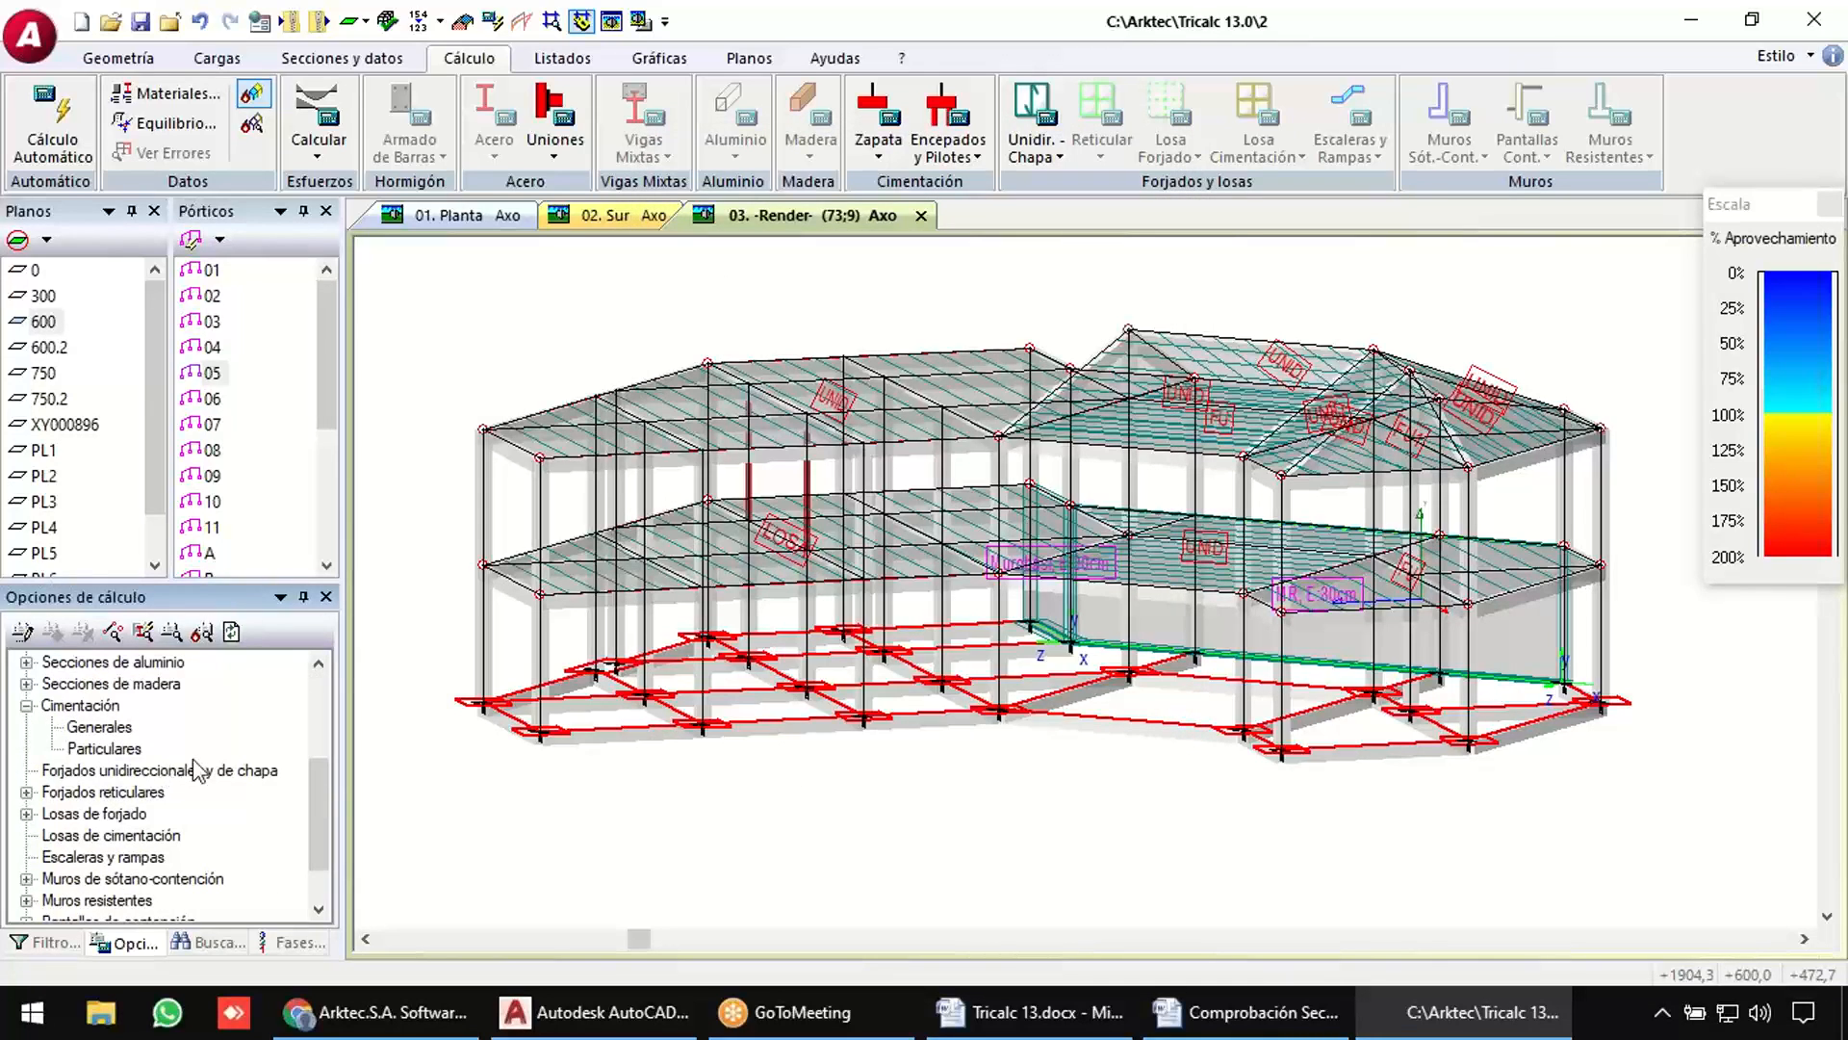
pyautogui.doubleClick(127, 770)
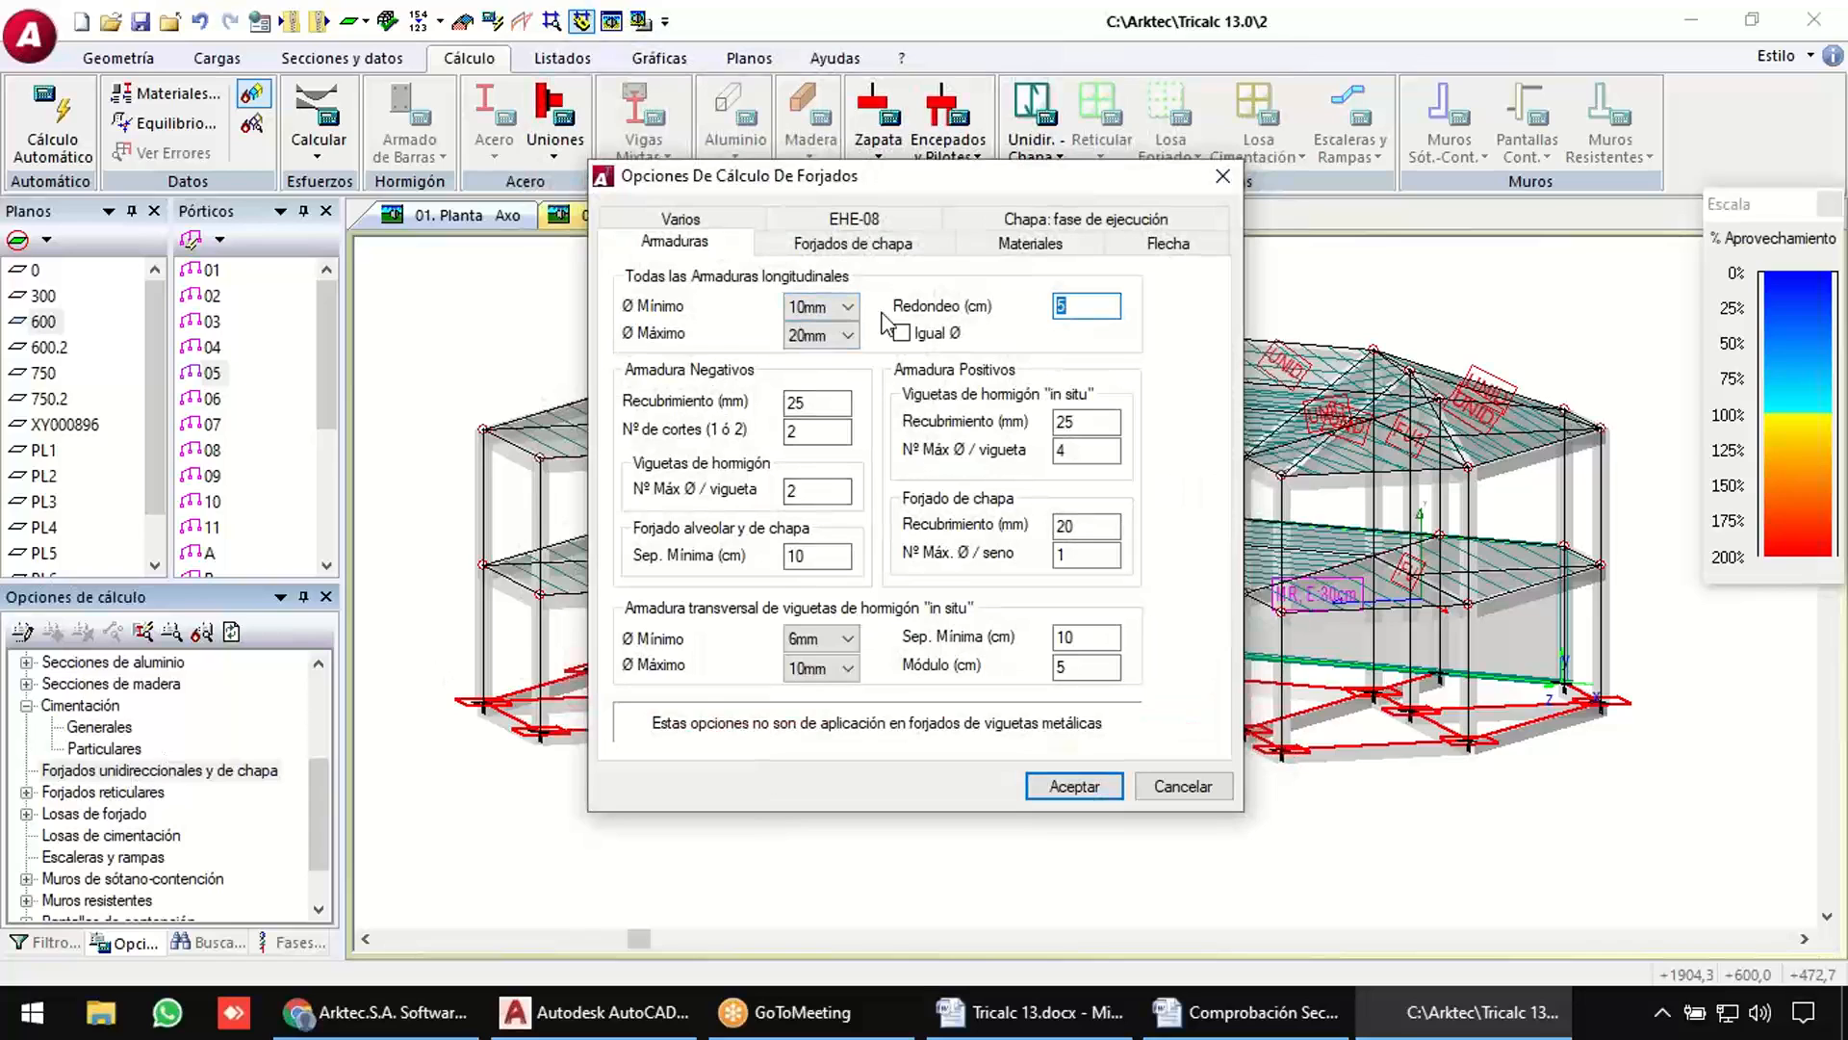
pyautogui.click(901, 246)
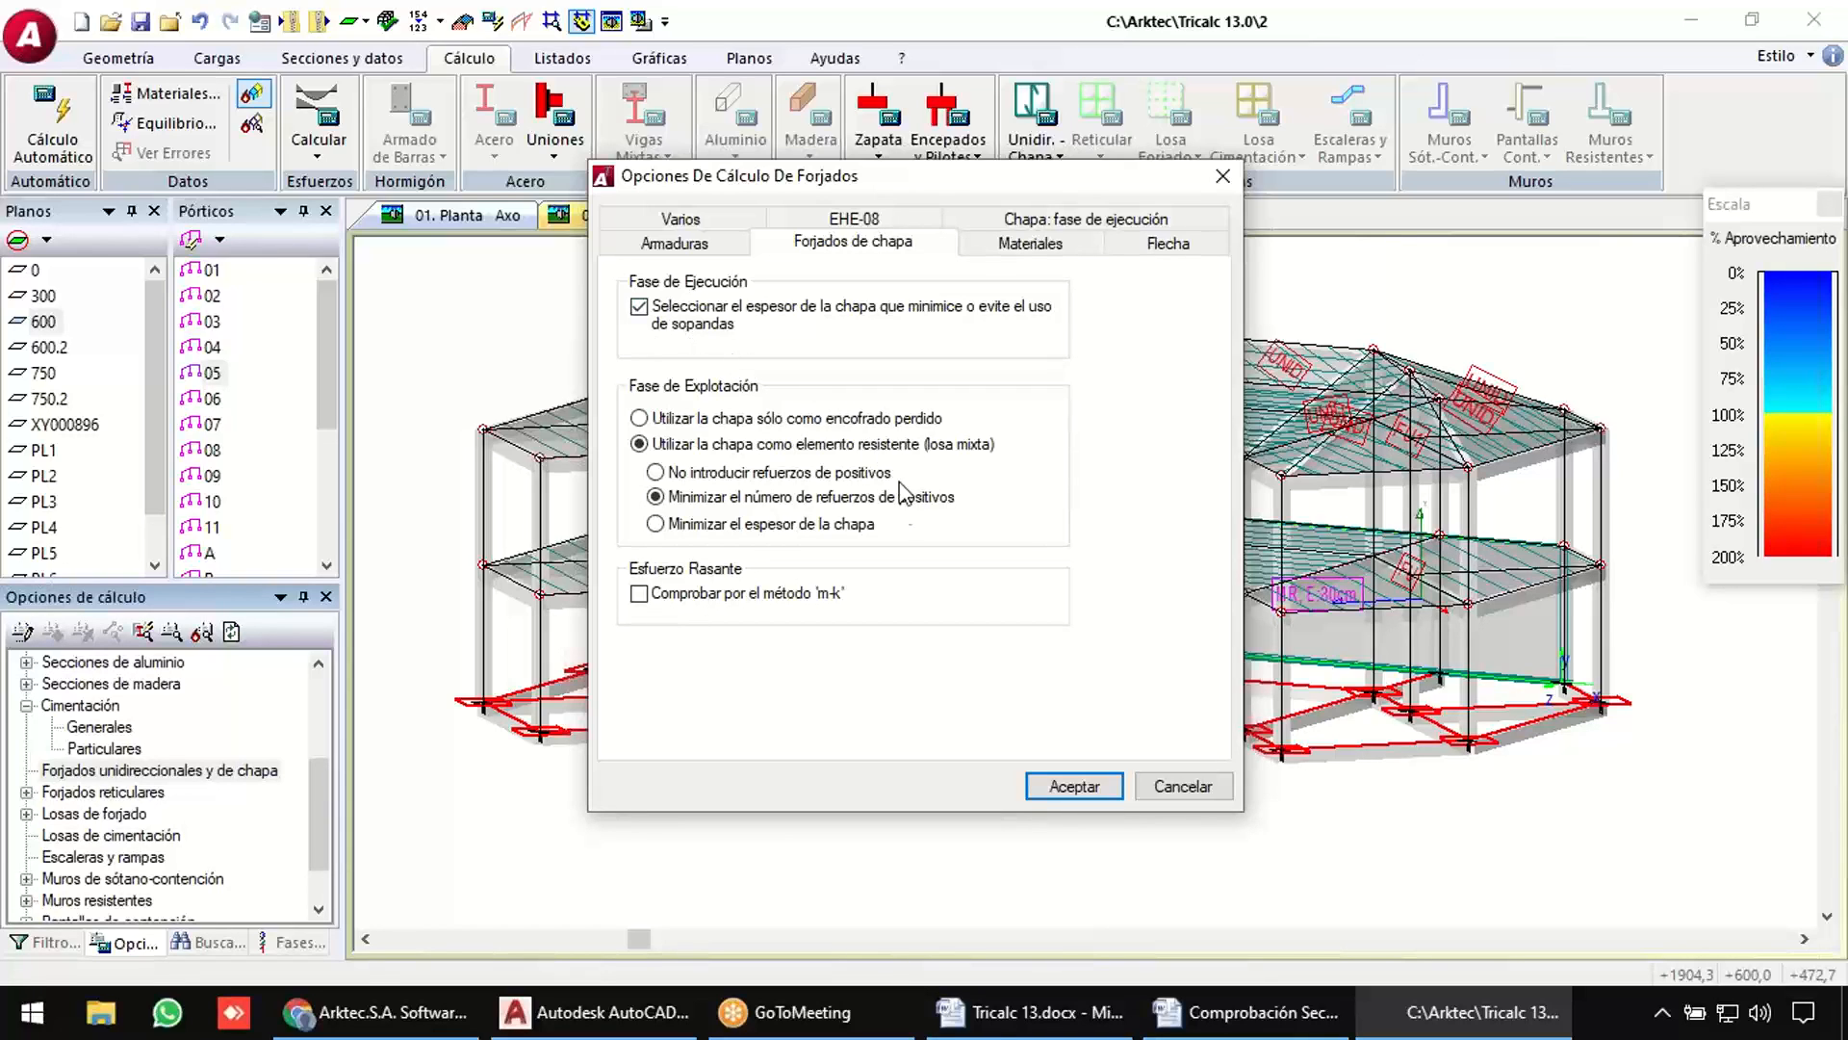
pyautogui.click(1074, 787)
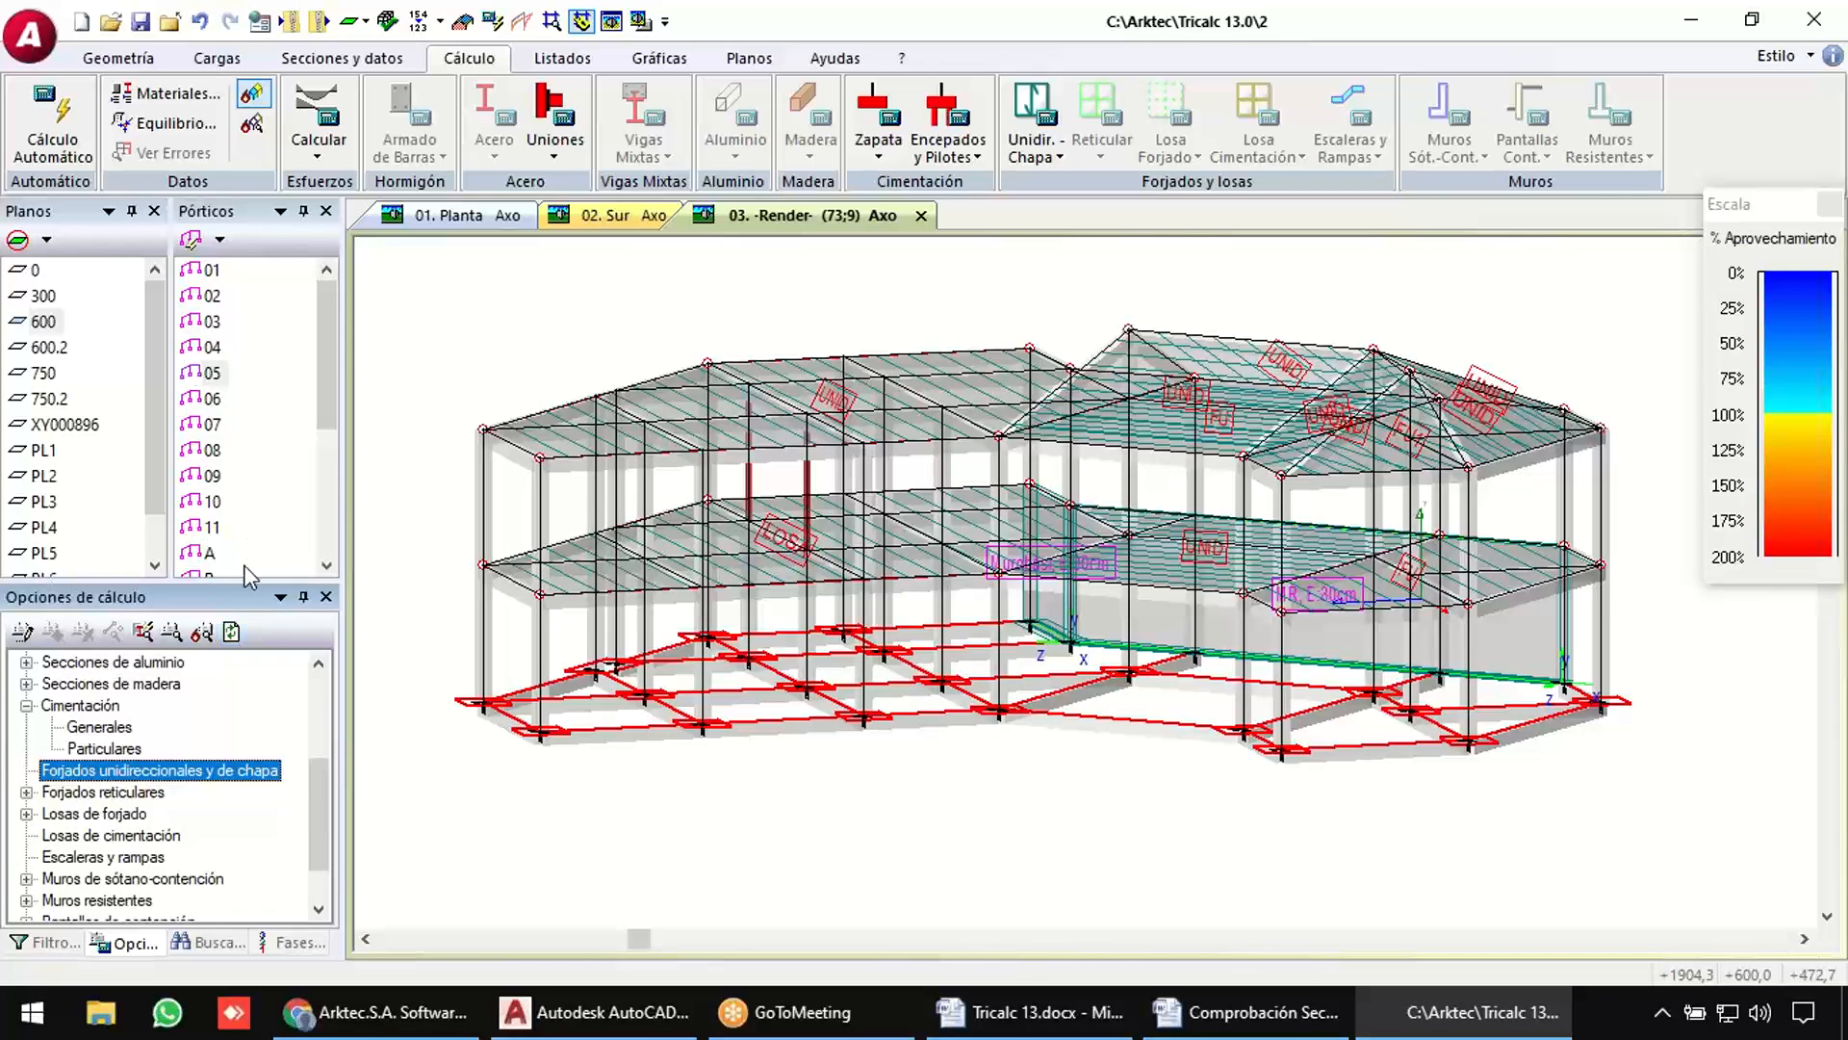
# View the general fire resistance calculation options and leave them without applying changes.
pyautogui.scroll(-1, 231, 751)
pyautogui.doubleClick(57, 901)
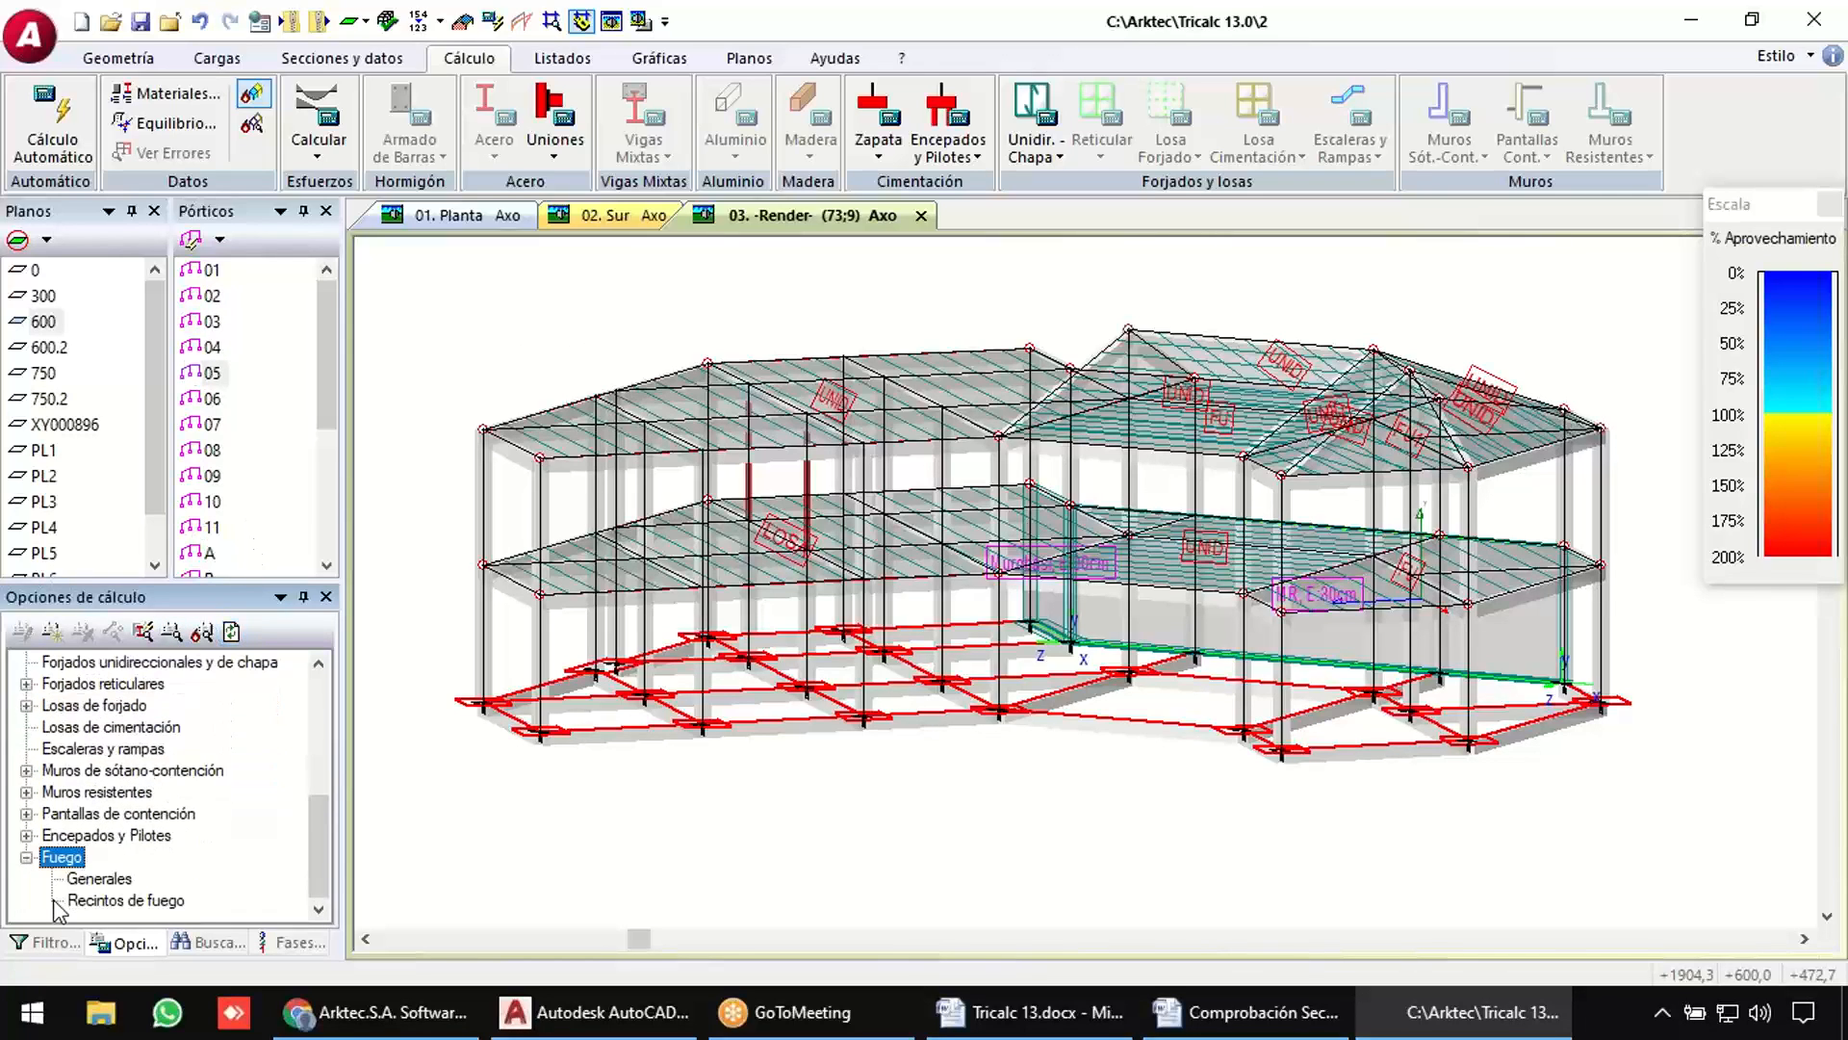
pyautogui.doubleClick(94, 880)
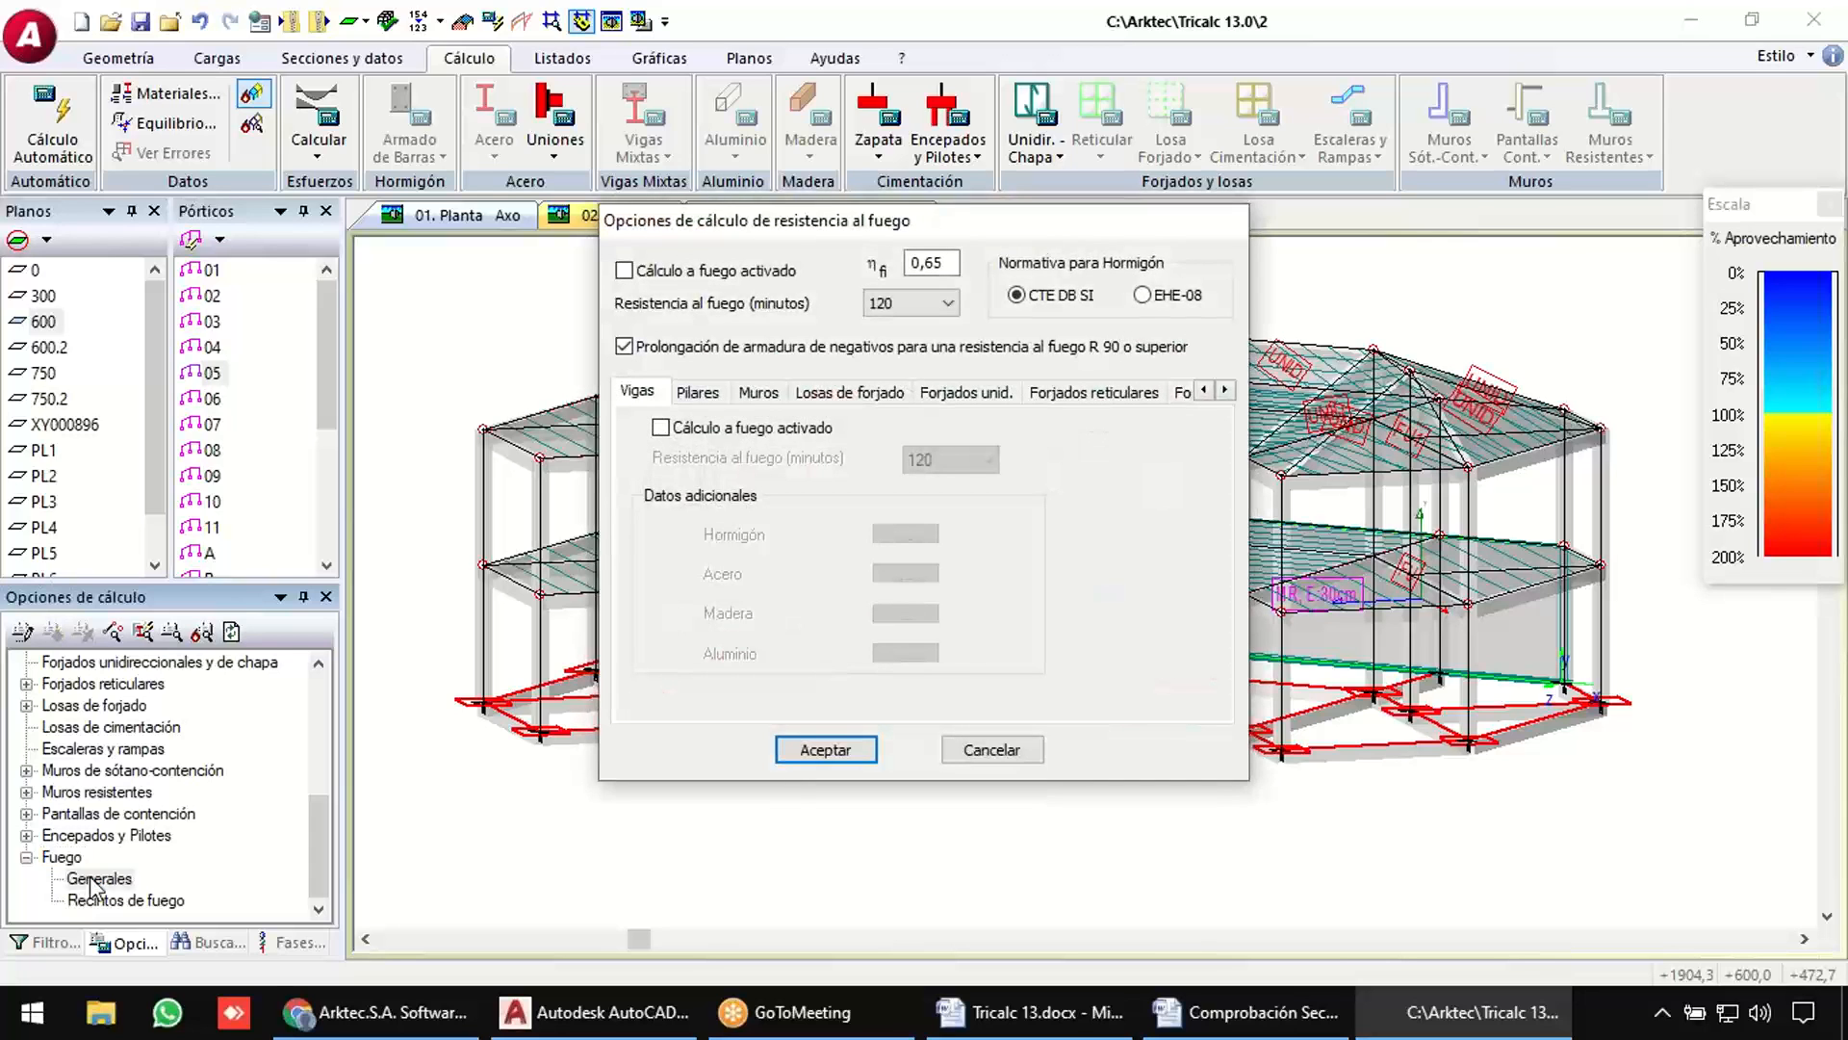
pyautogui.press('Escape')
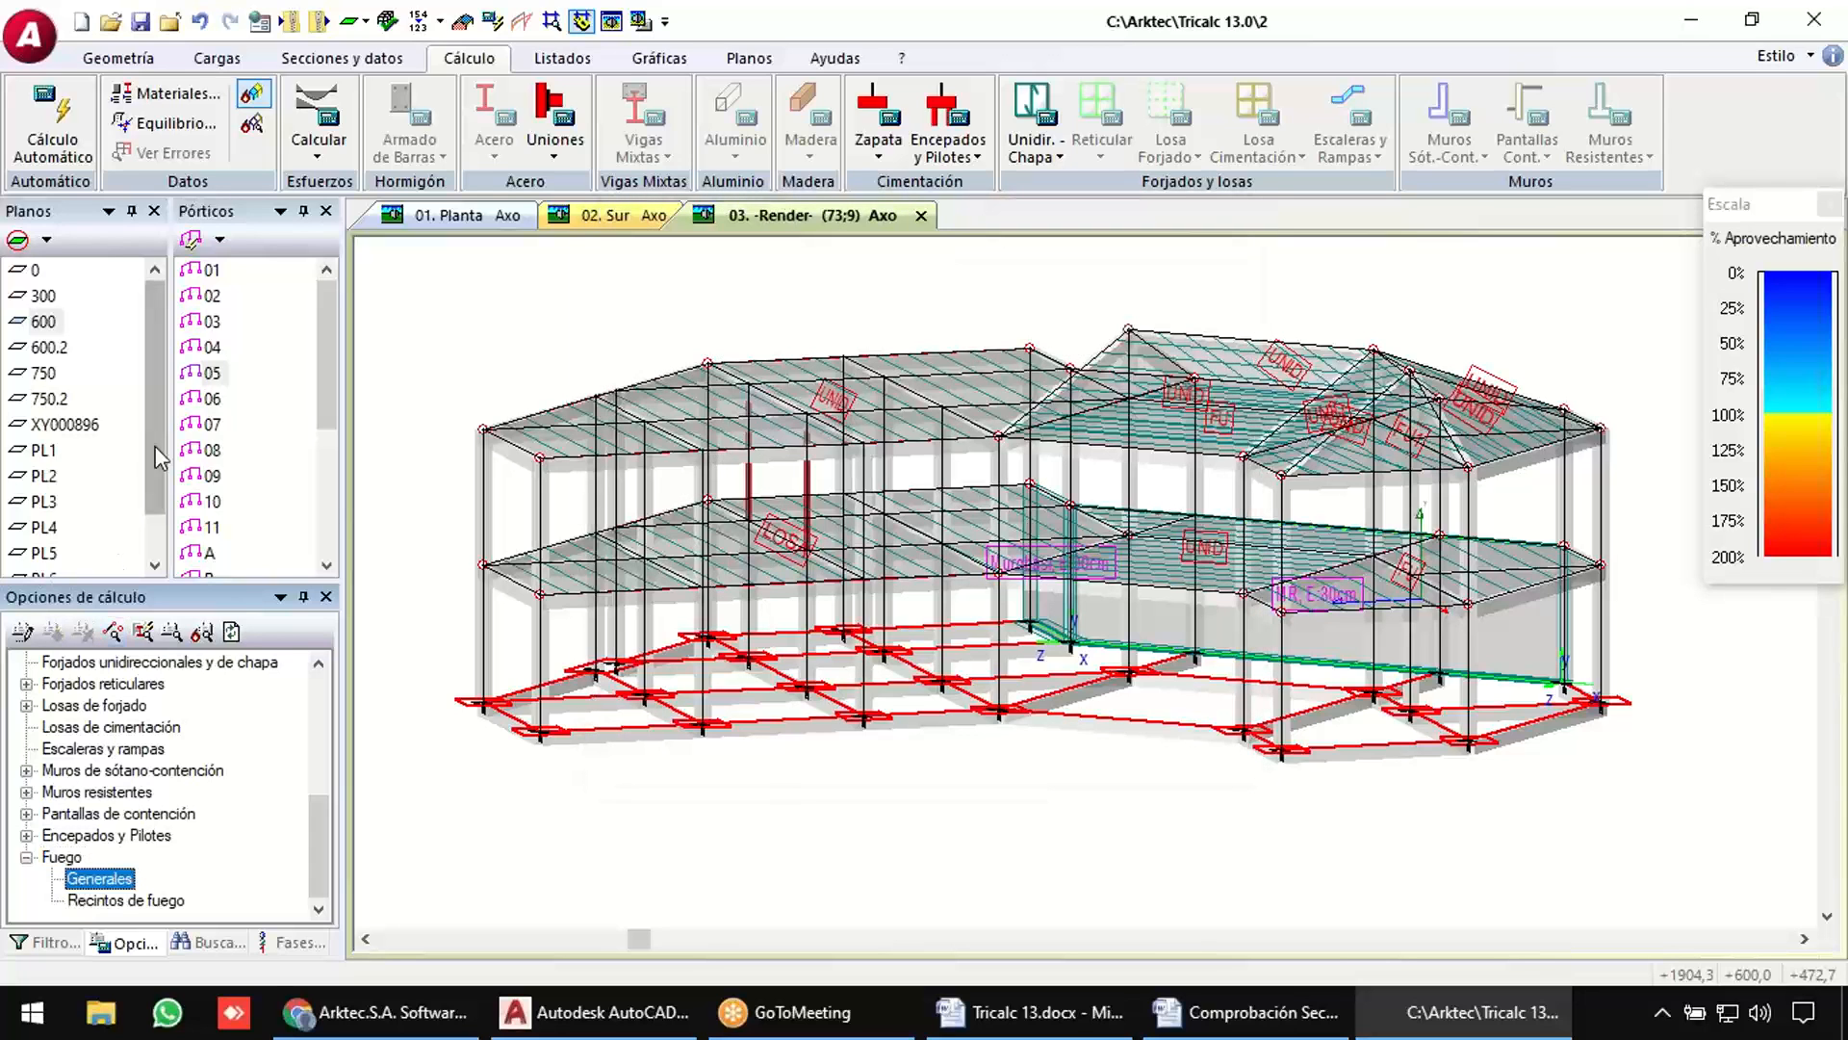
# Run the automatic calculation in single-pass mode (1 vez) with the preselected checks, and close the completion notice.
pyautogui.click(60, 134)
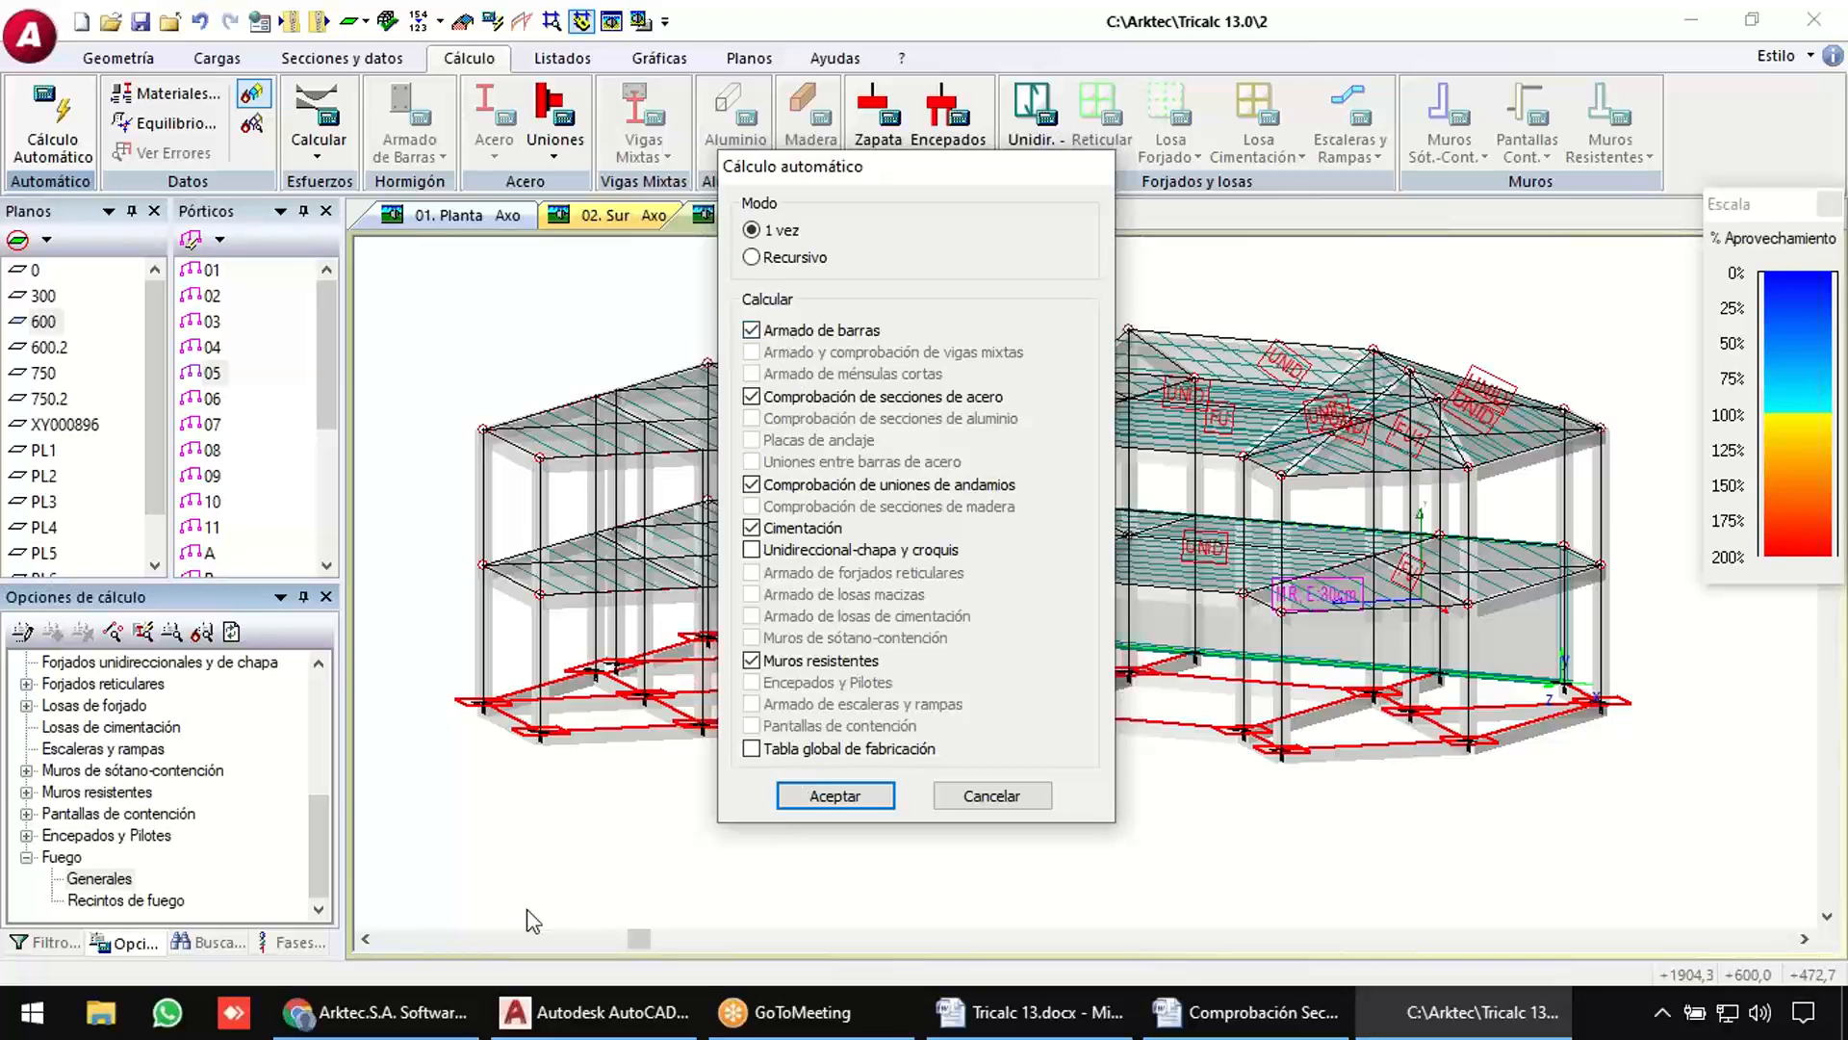
pyautogui.click(375, 1012)
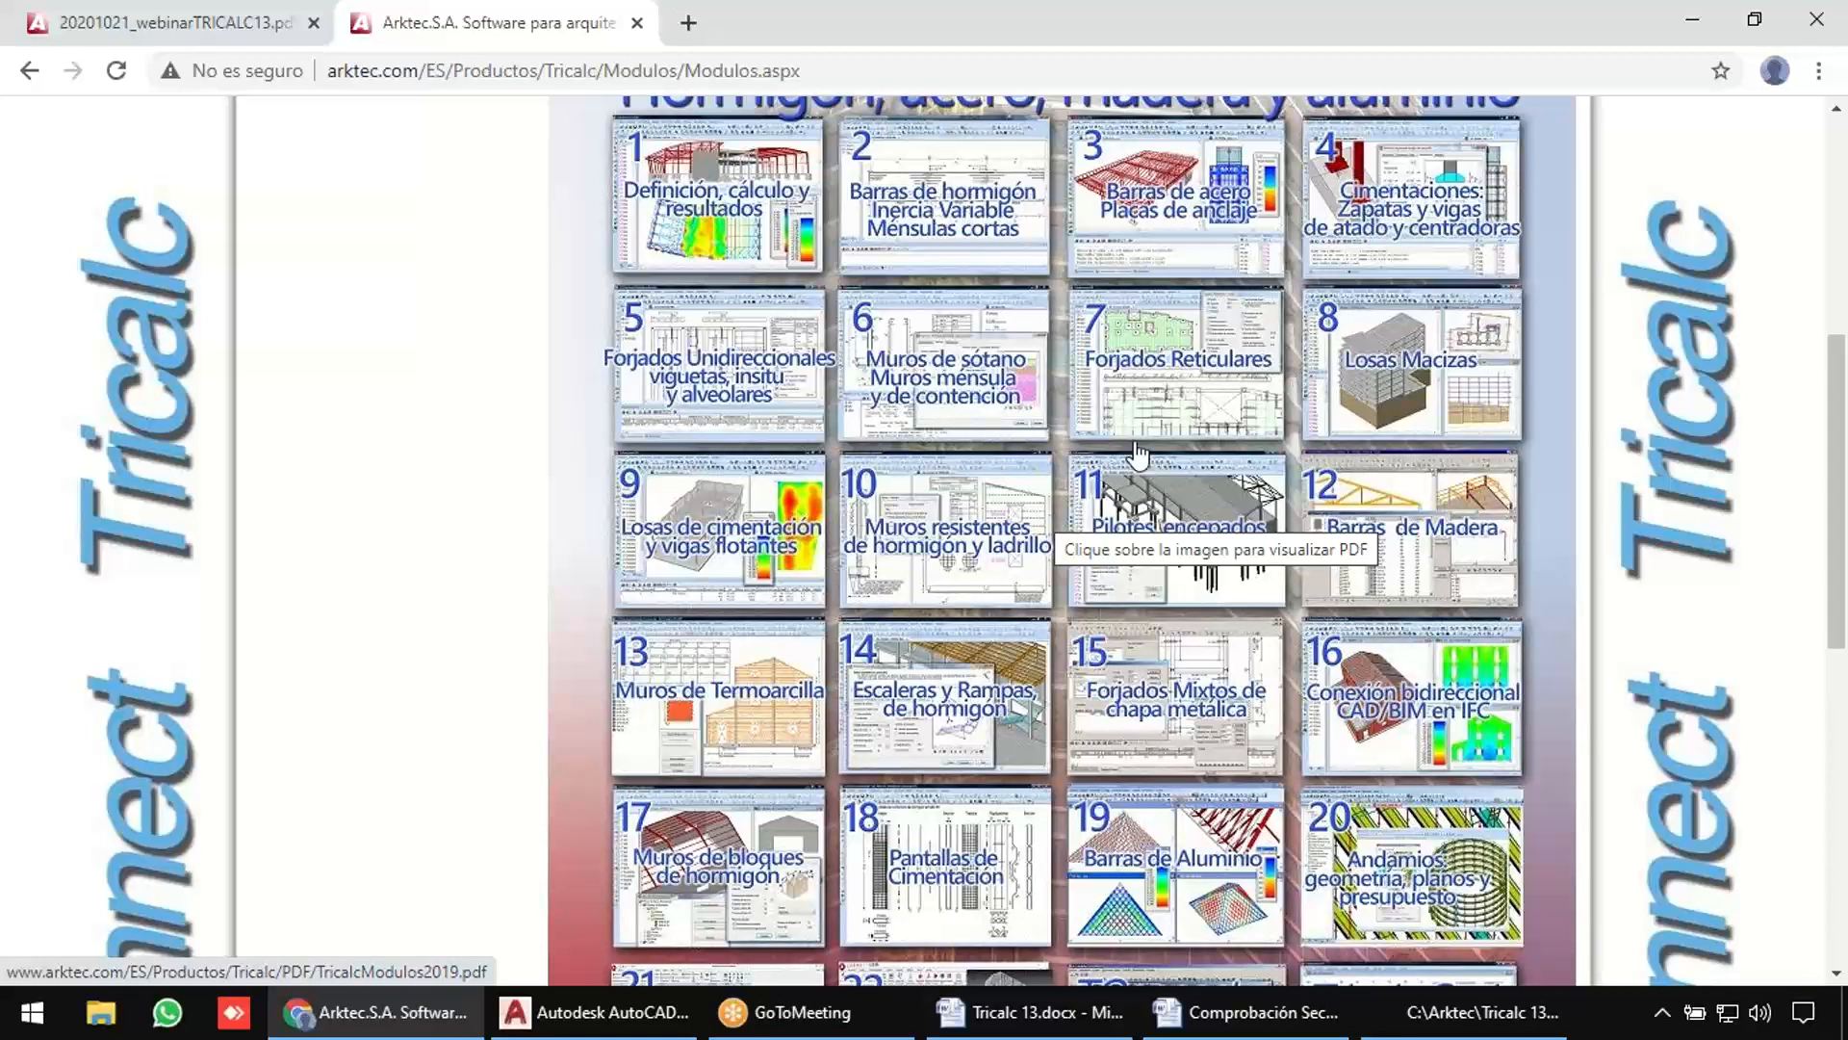
pyautogui.click(1428, 1025)
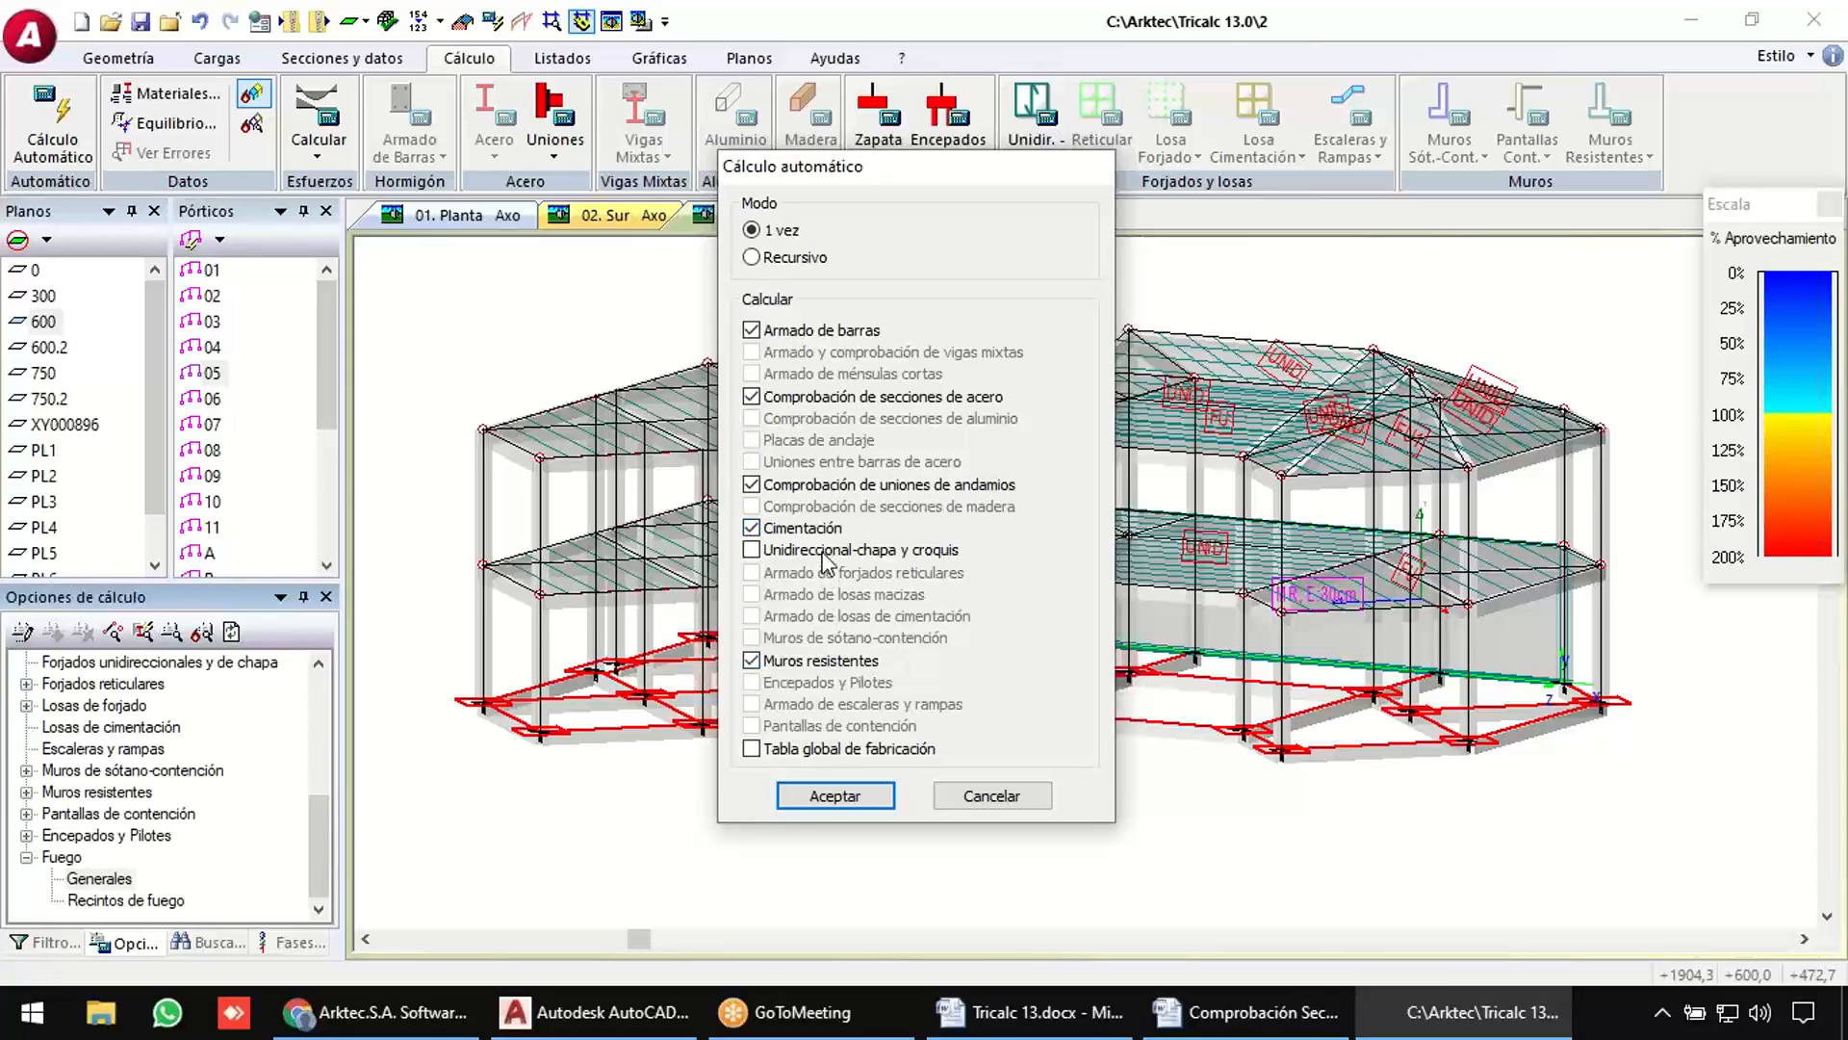
pyautogui.click(828, 796)
pyautogui.press('Return')
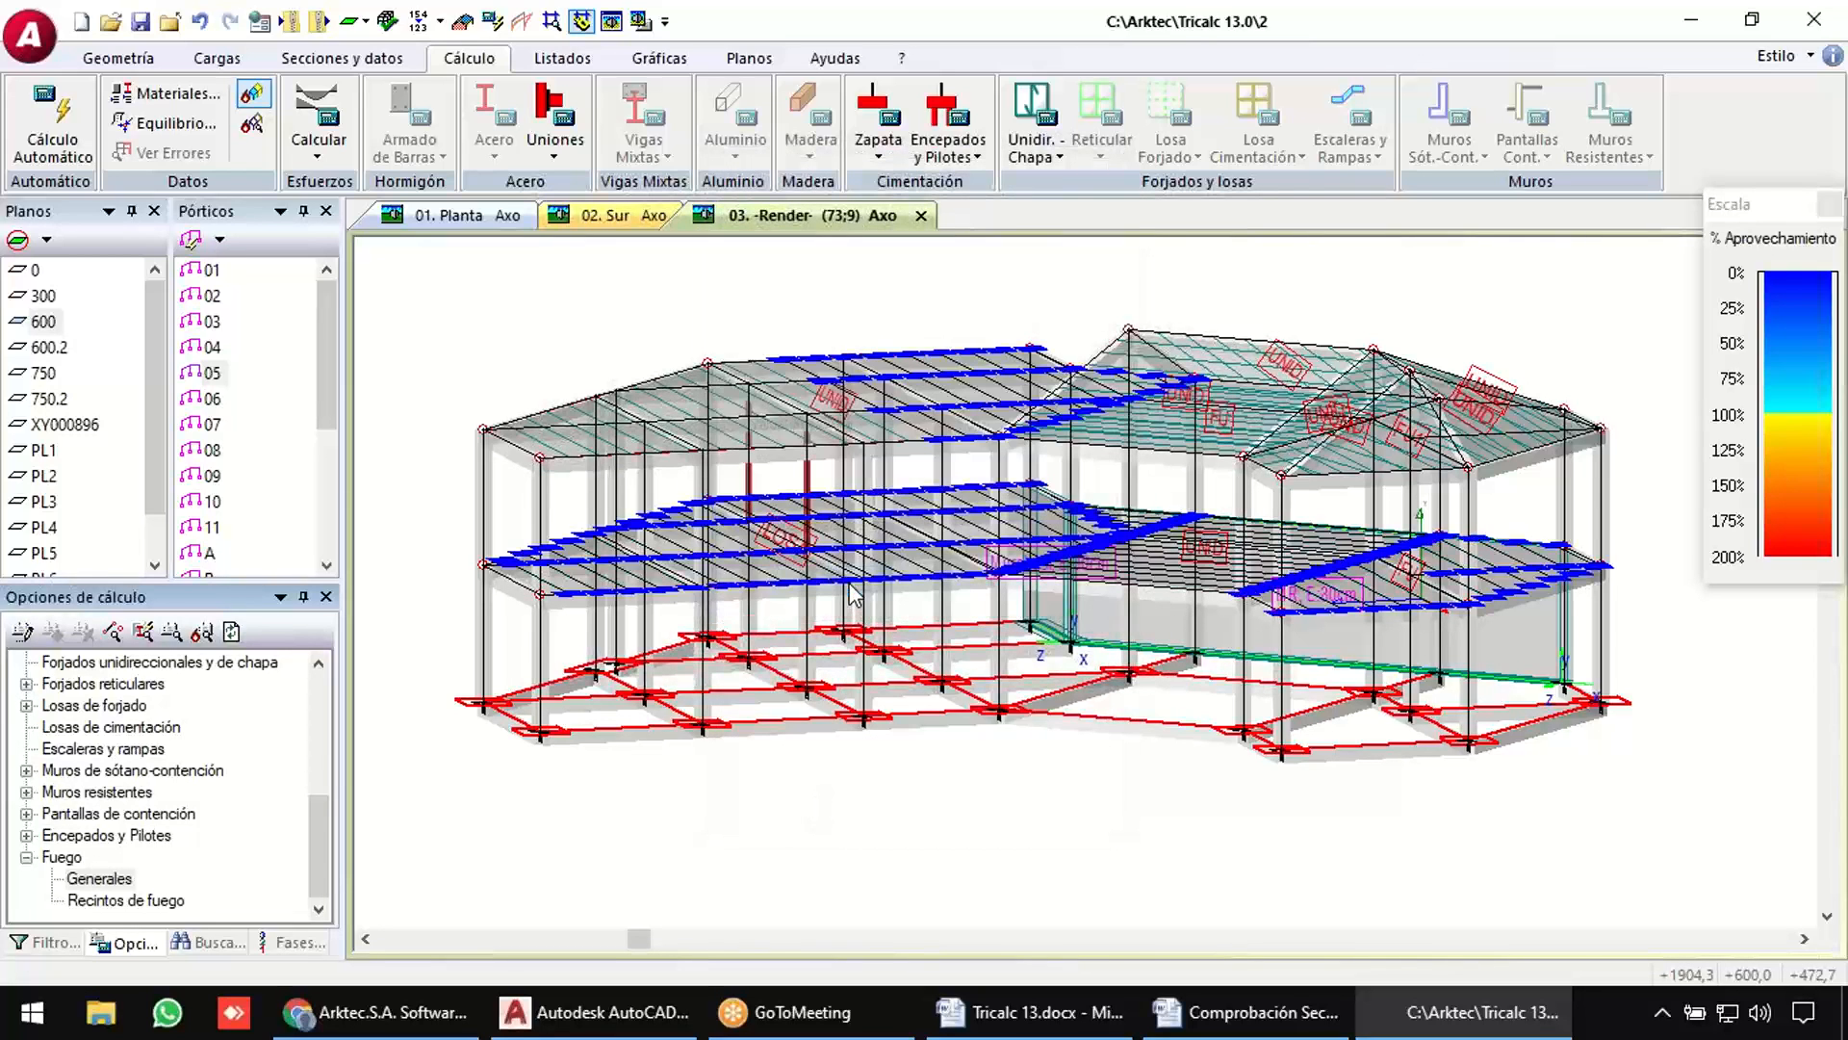
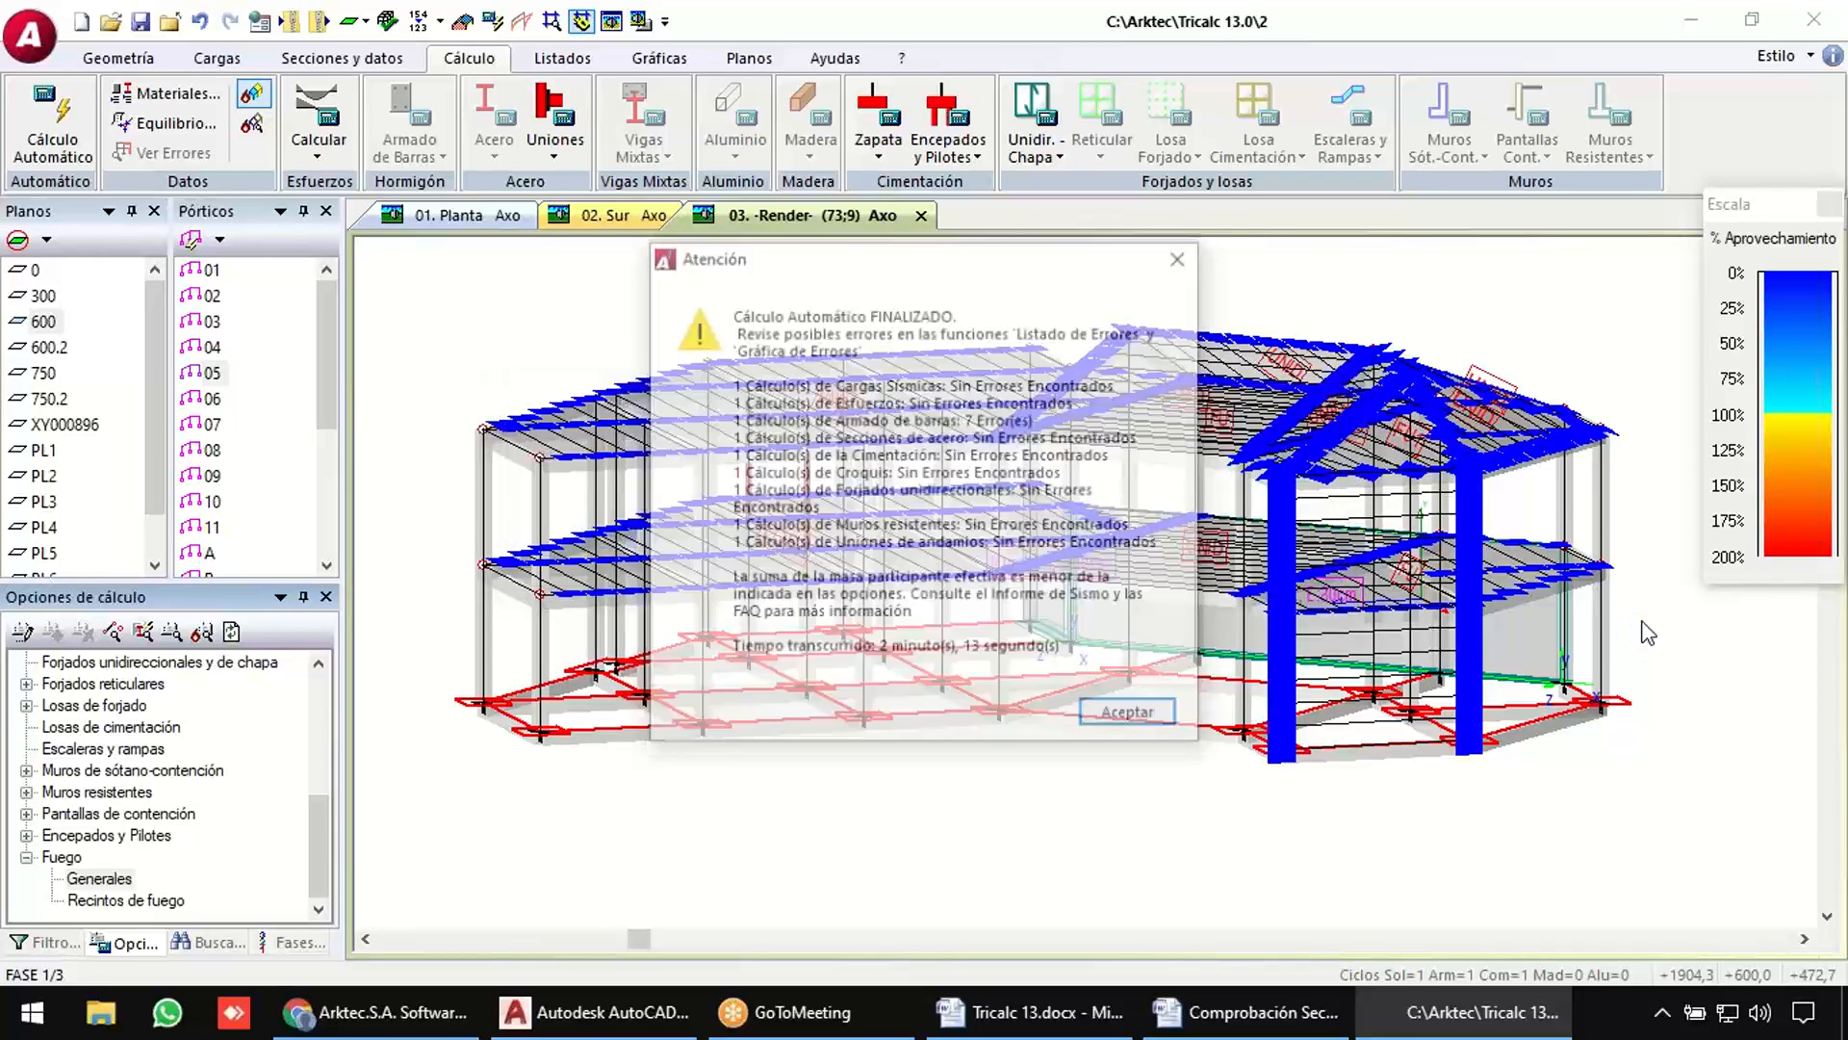
pyautogui.click(1131, 715)
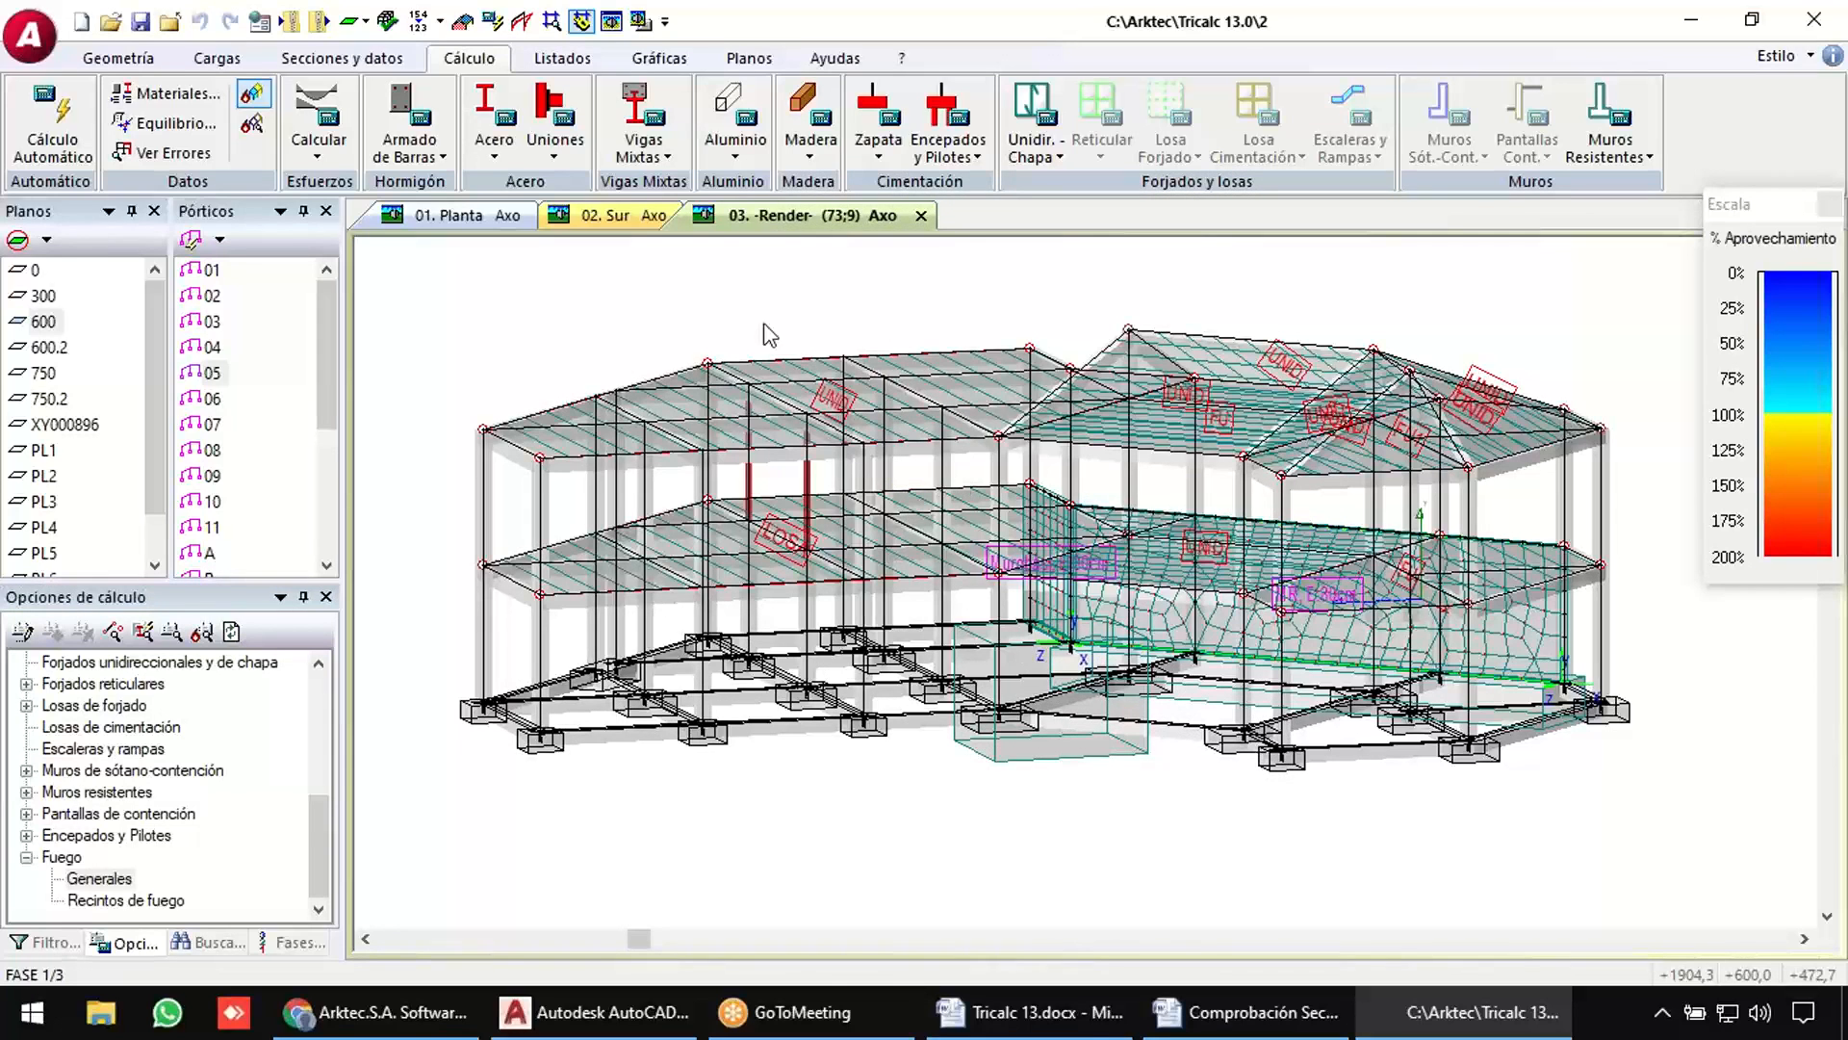
# Turn off the rendered display, isolate plane 300, and plot its Z bending moments for the ultimate limit state with amplified hypotheses.
pyautogui.click(612, 20)
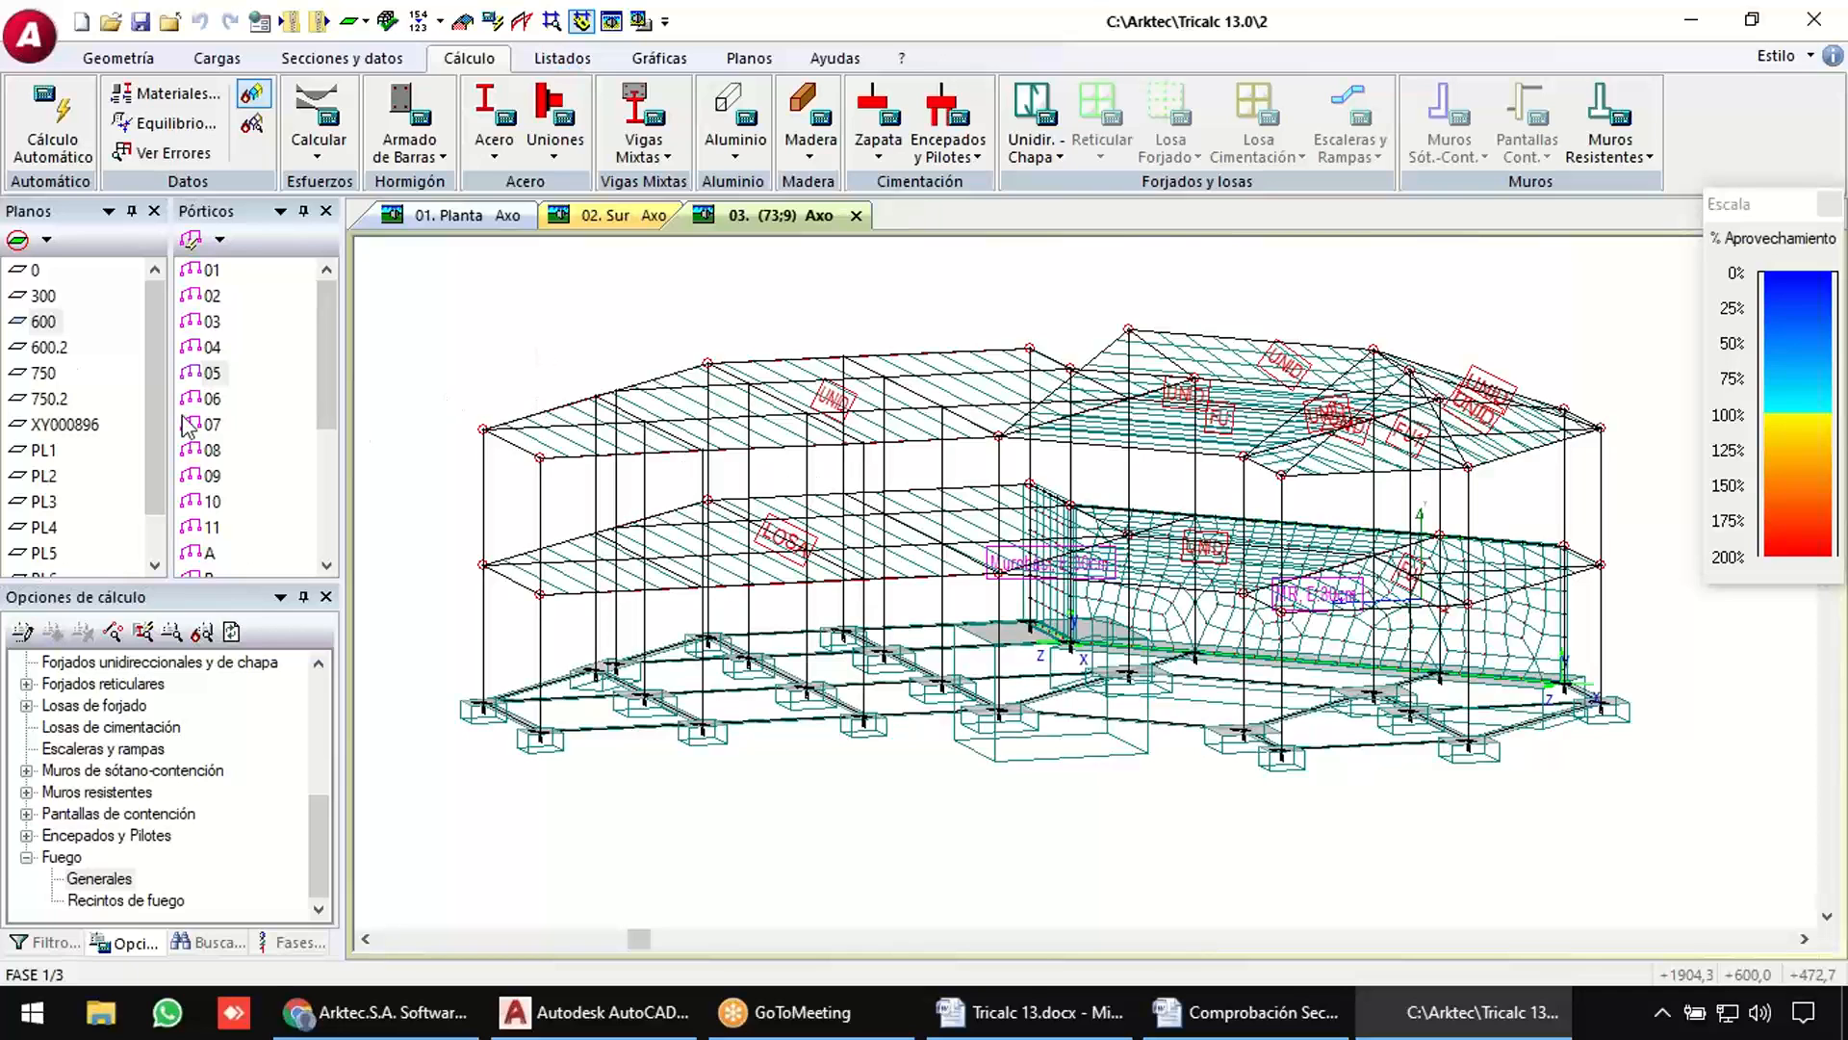
pyautogui.click(43, 296)
pyautogui.moveTo(873, 660); pyautogui.dragTo(884, 685, button='middle')
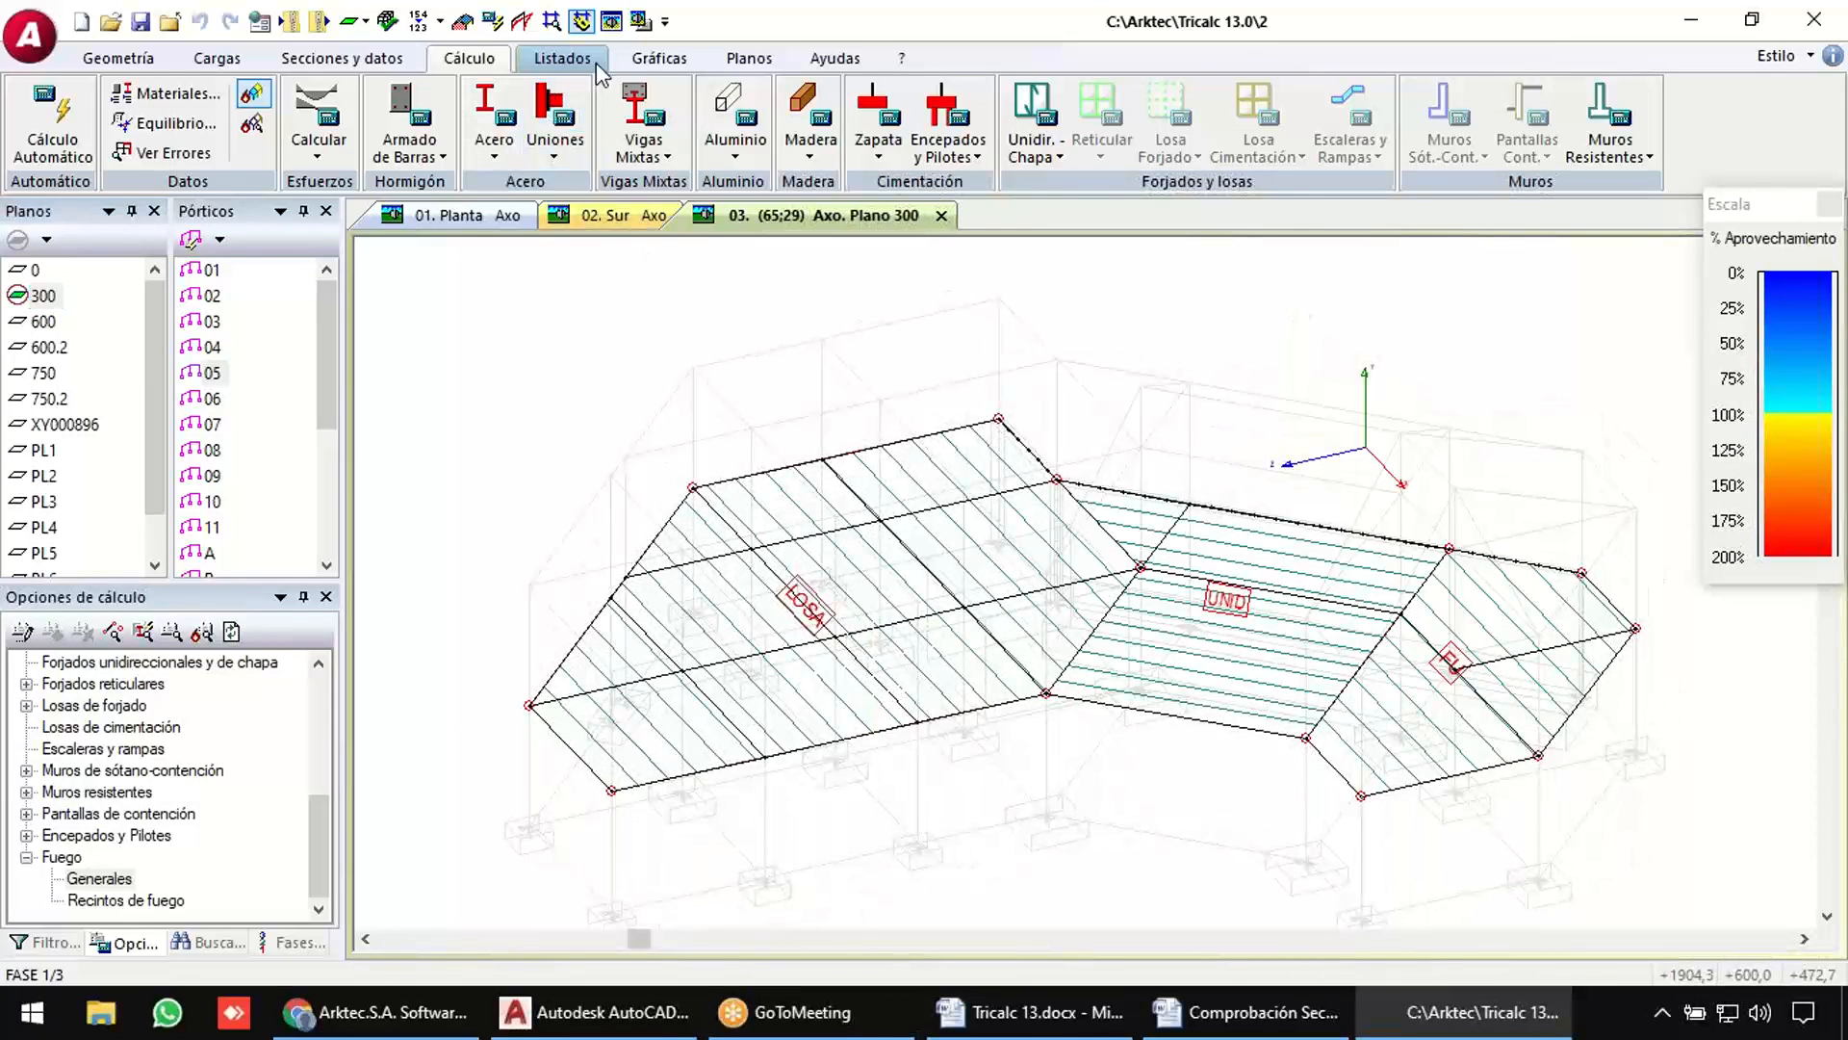
pyautogui.click(639, 60)
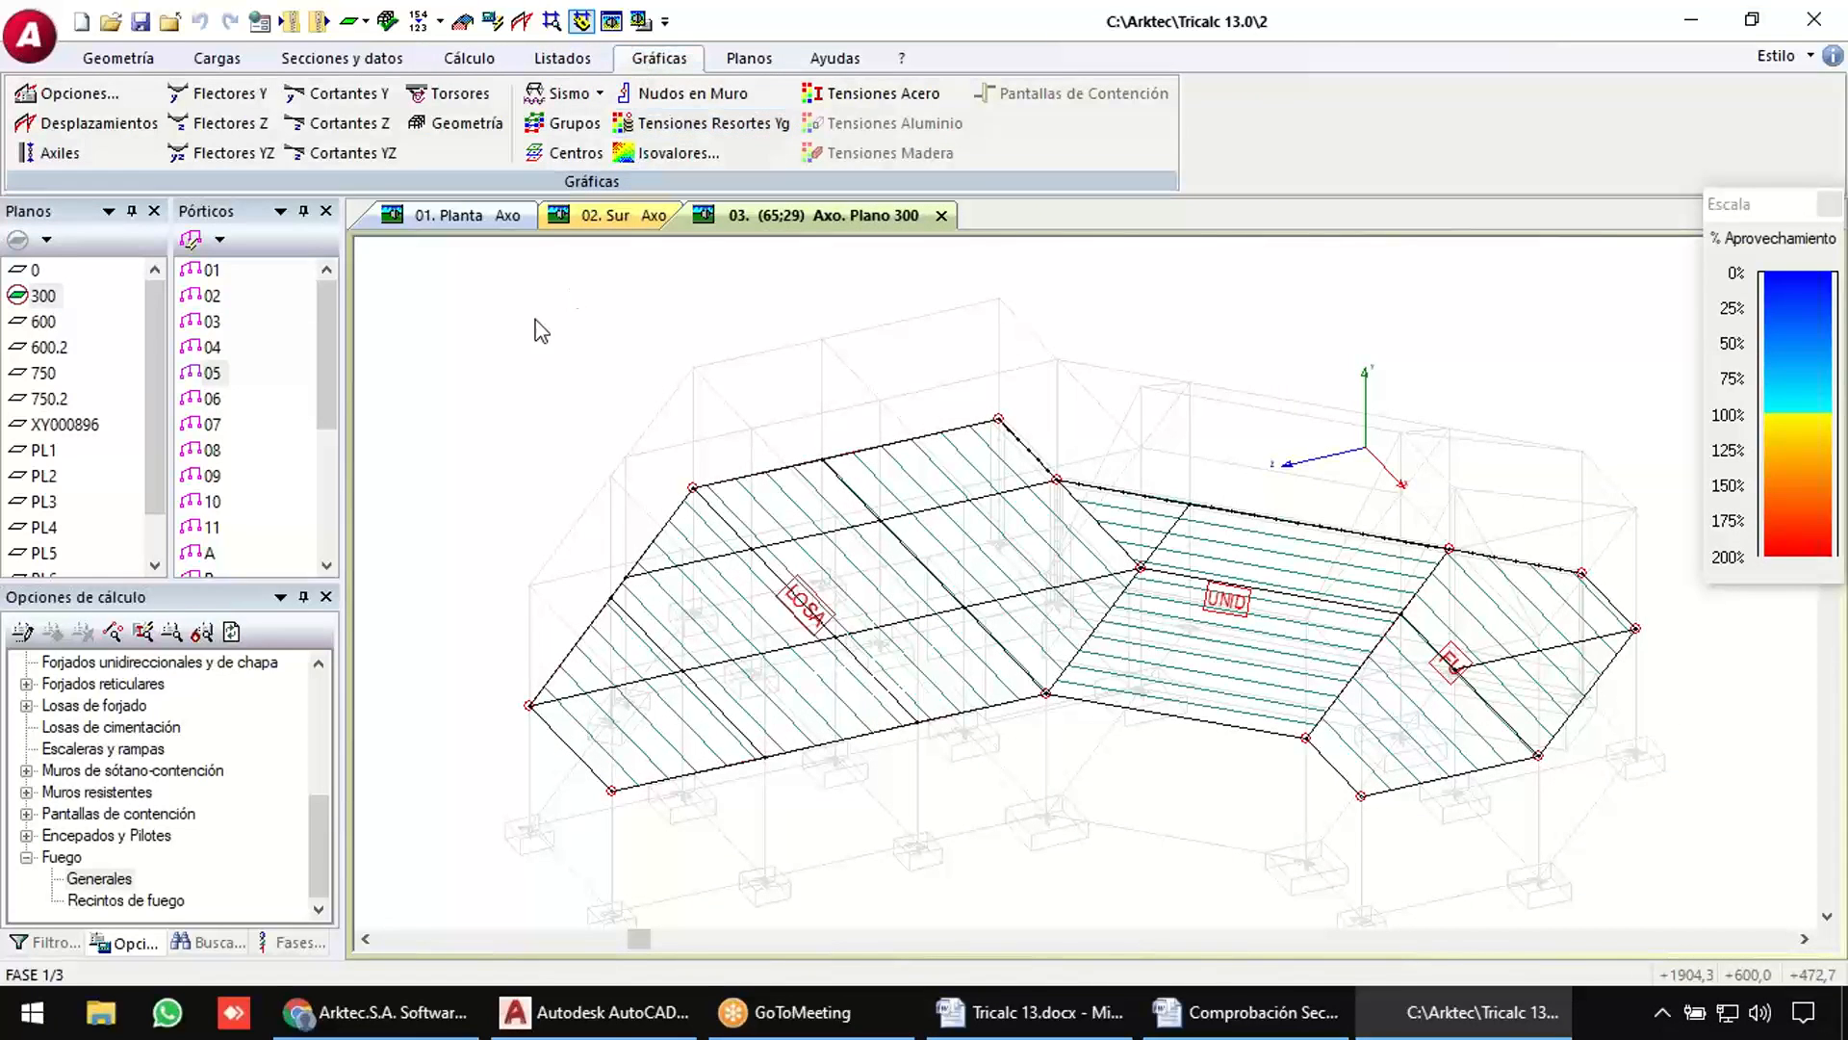
pyautogui.click(239, 131)
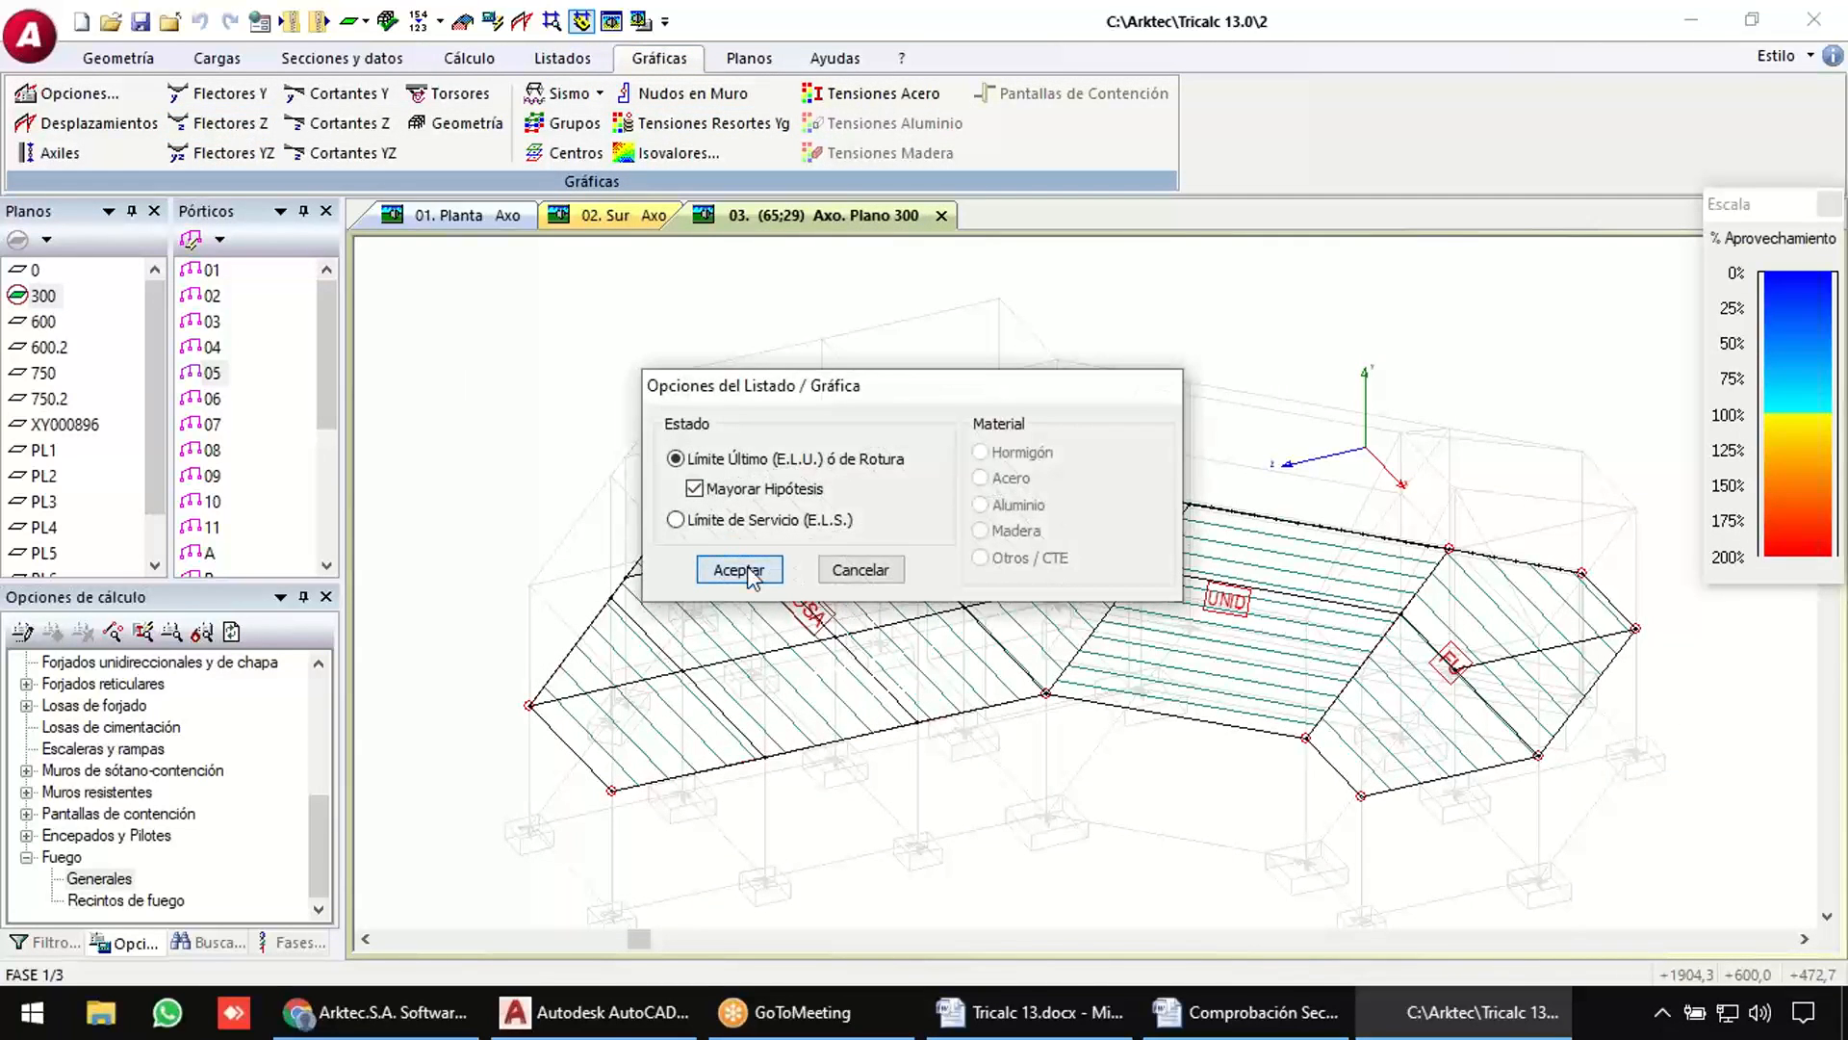
pyautogui.click(738, 570)
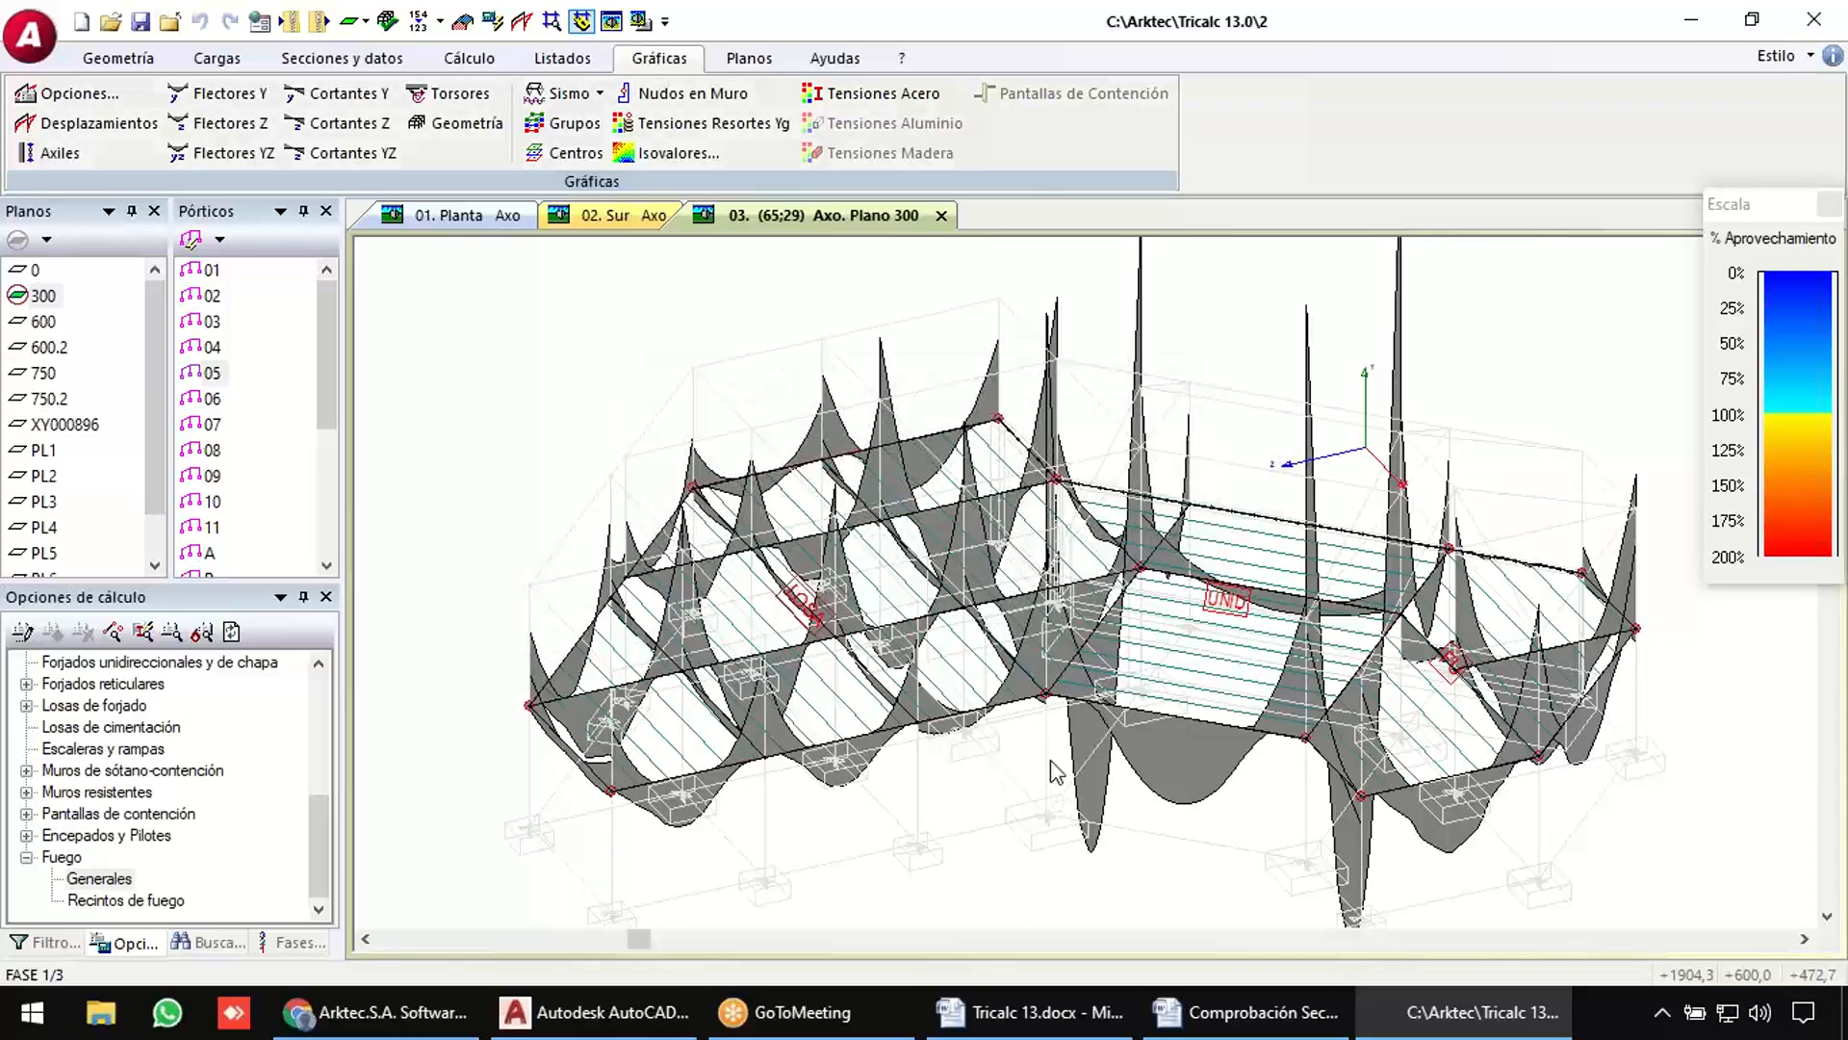
# Set the graph scale for X, Y, Z moments to 3 cm/kNm and inspect the moment diagrams on plane 300.
pyautogui.keyDown('shift'); pyautogui.moveTo(1051, 762); pyautogui.dragTo(1051, 778, button='middle'); pyautogui.keyUp('shift')
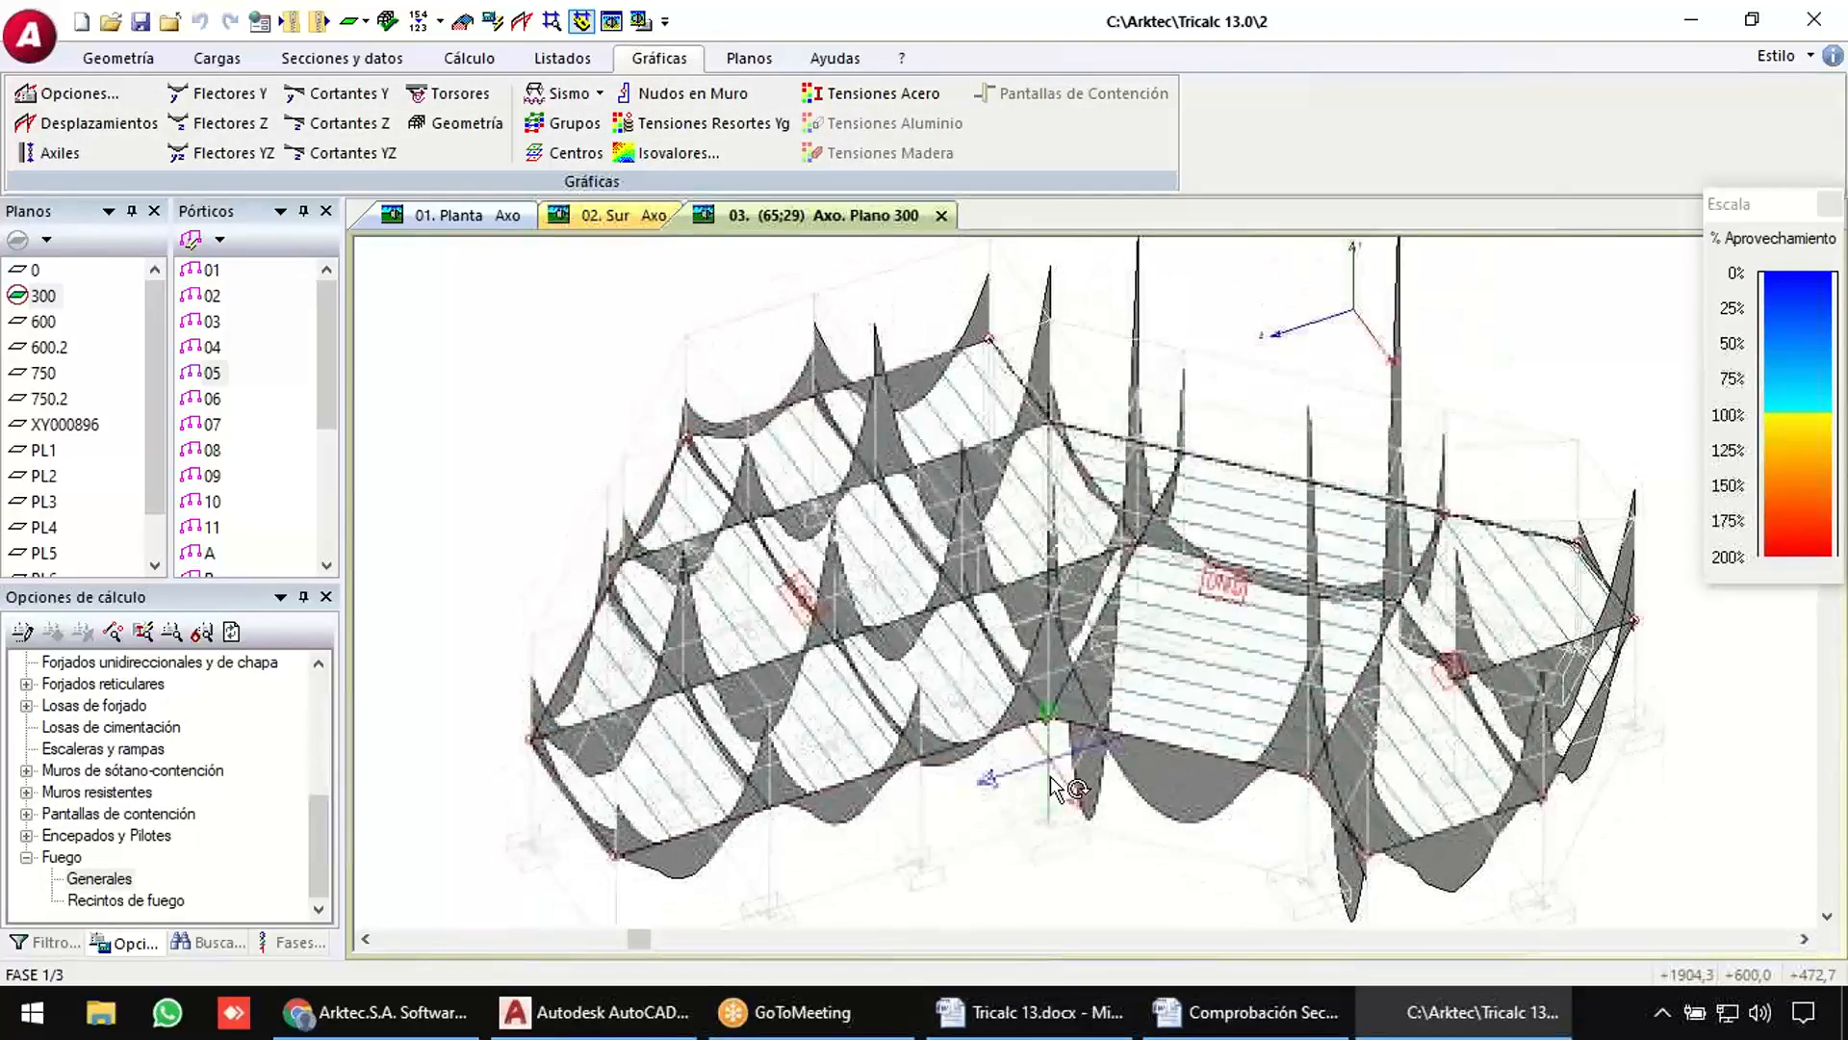
pyautogui.hotkey('ctrl', 'e')
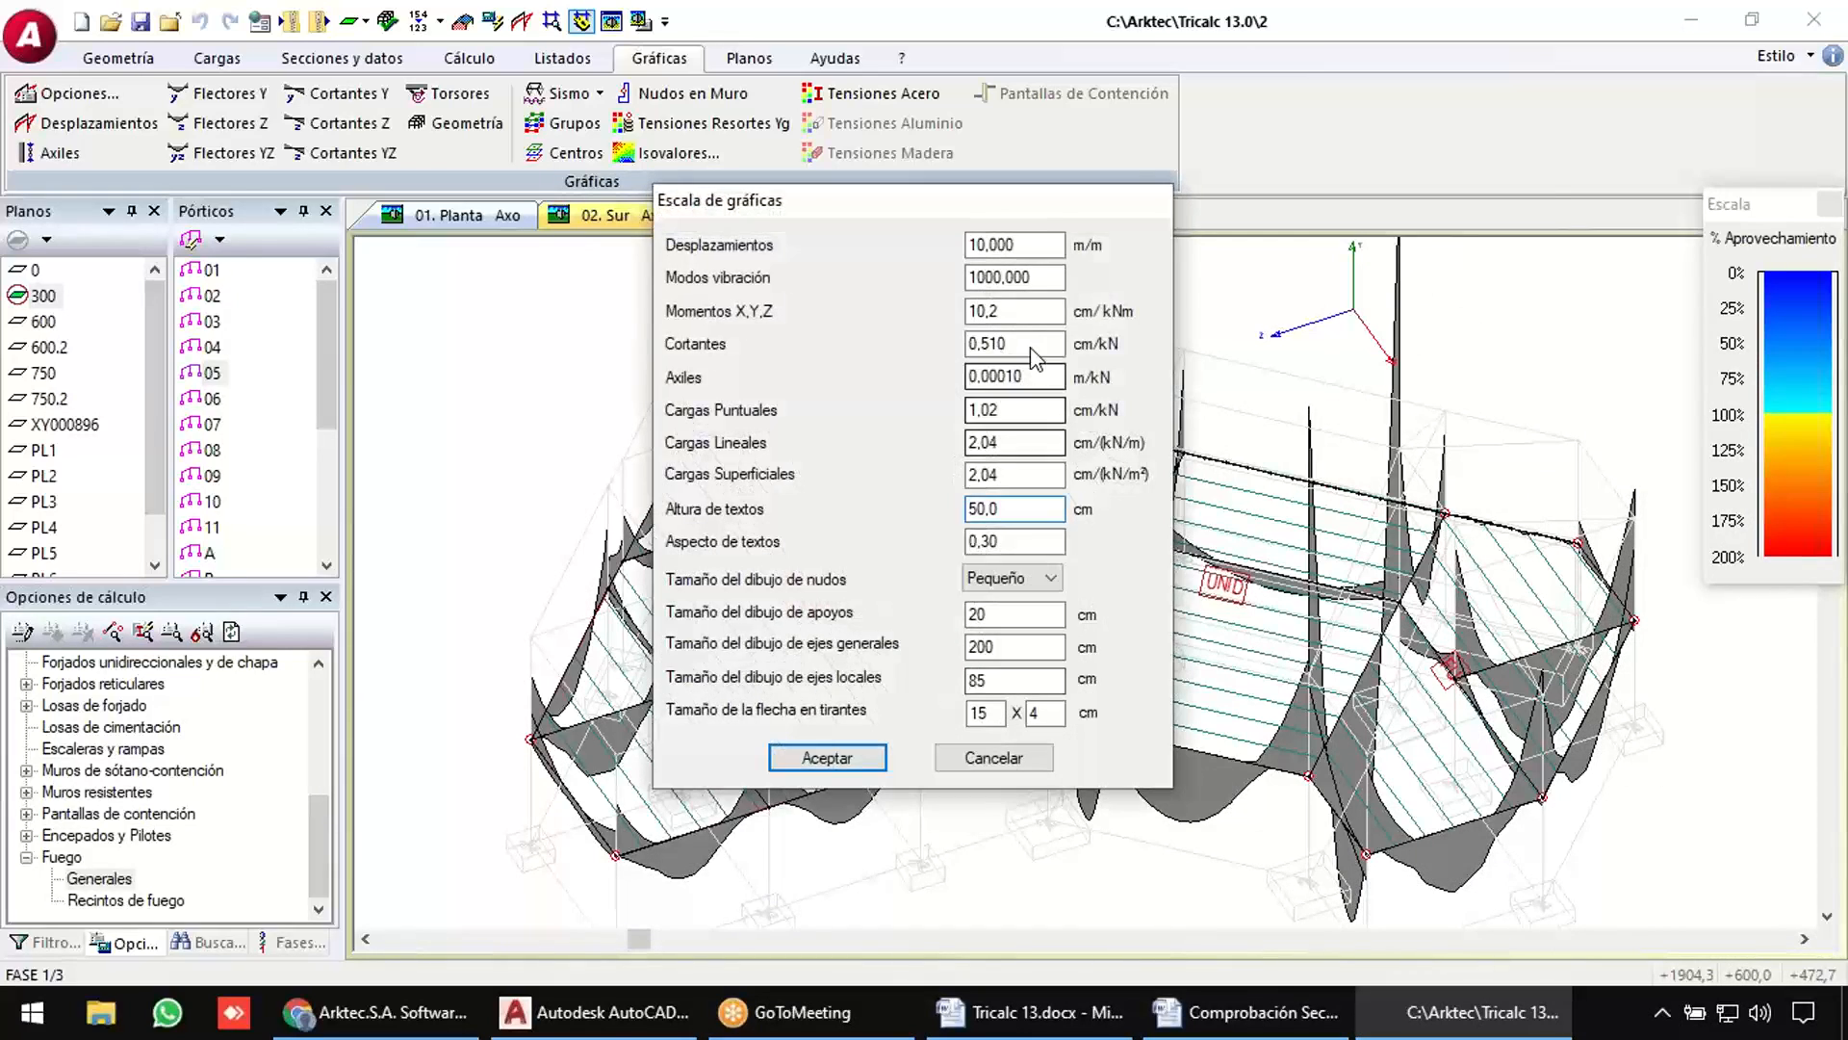
pyautogui.doubleClick(991, 310)
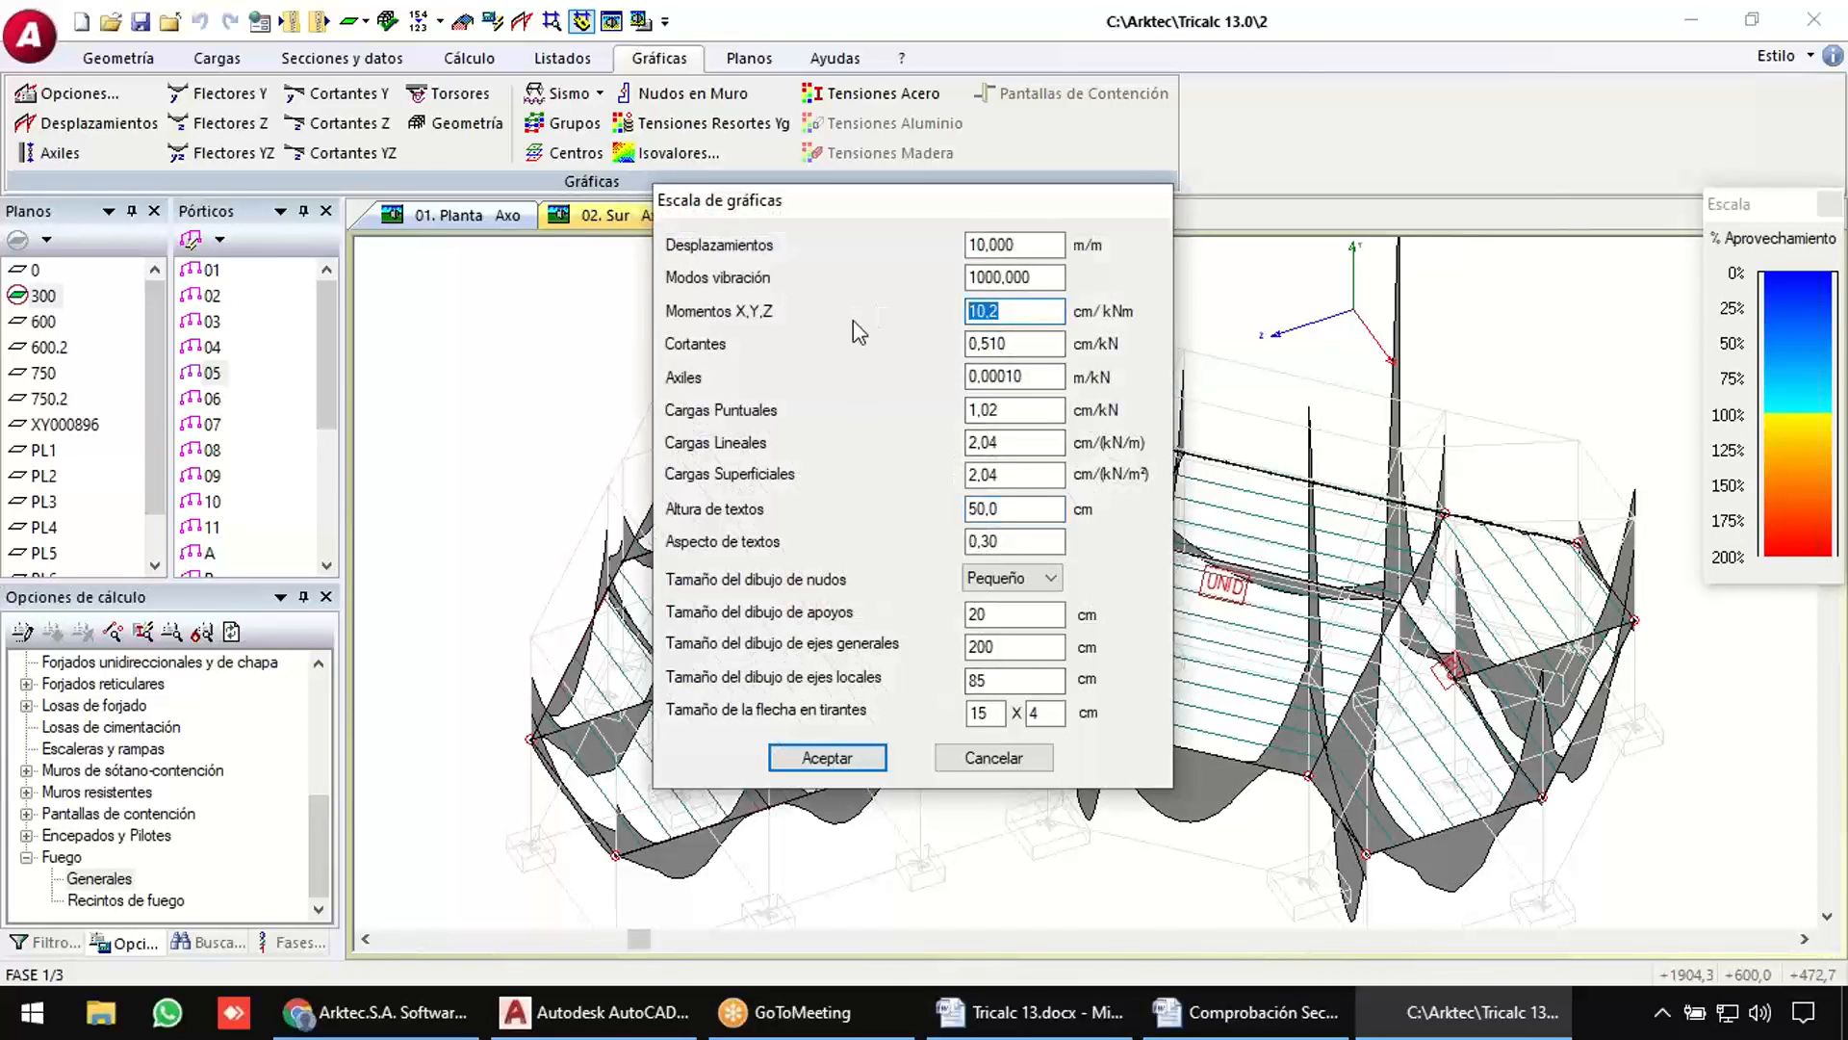
pyautogui.write('3')
pyautogui.press('Return')
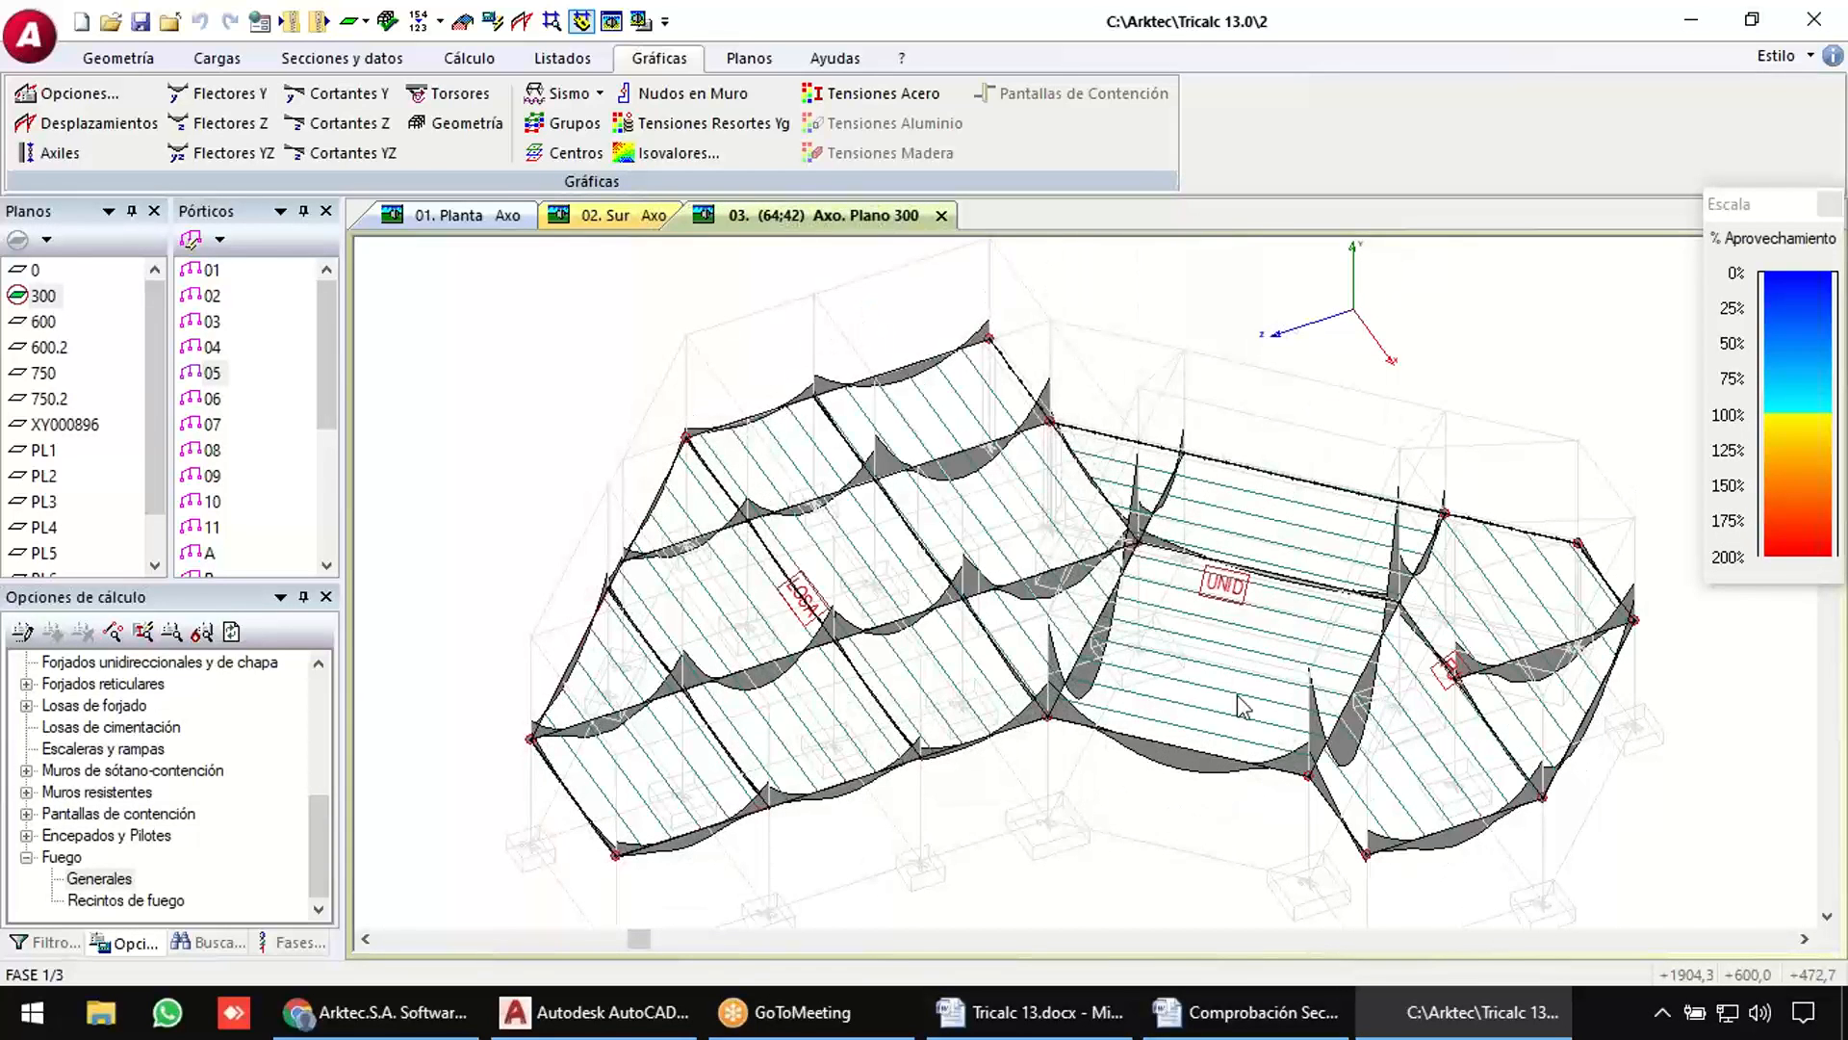
pyautogui.moveTo(1203, 701); pyautogui.dragTo(770, 504, button='middle')
pyautogui.scroll(3, 736, 497)
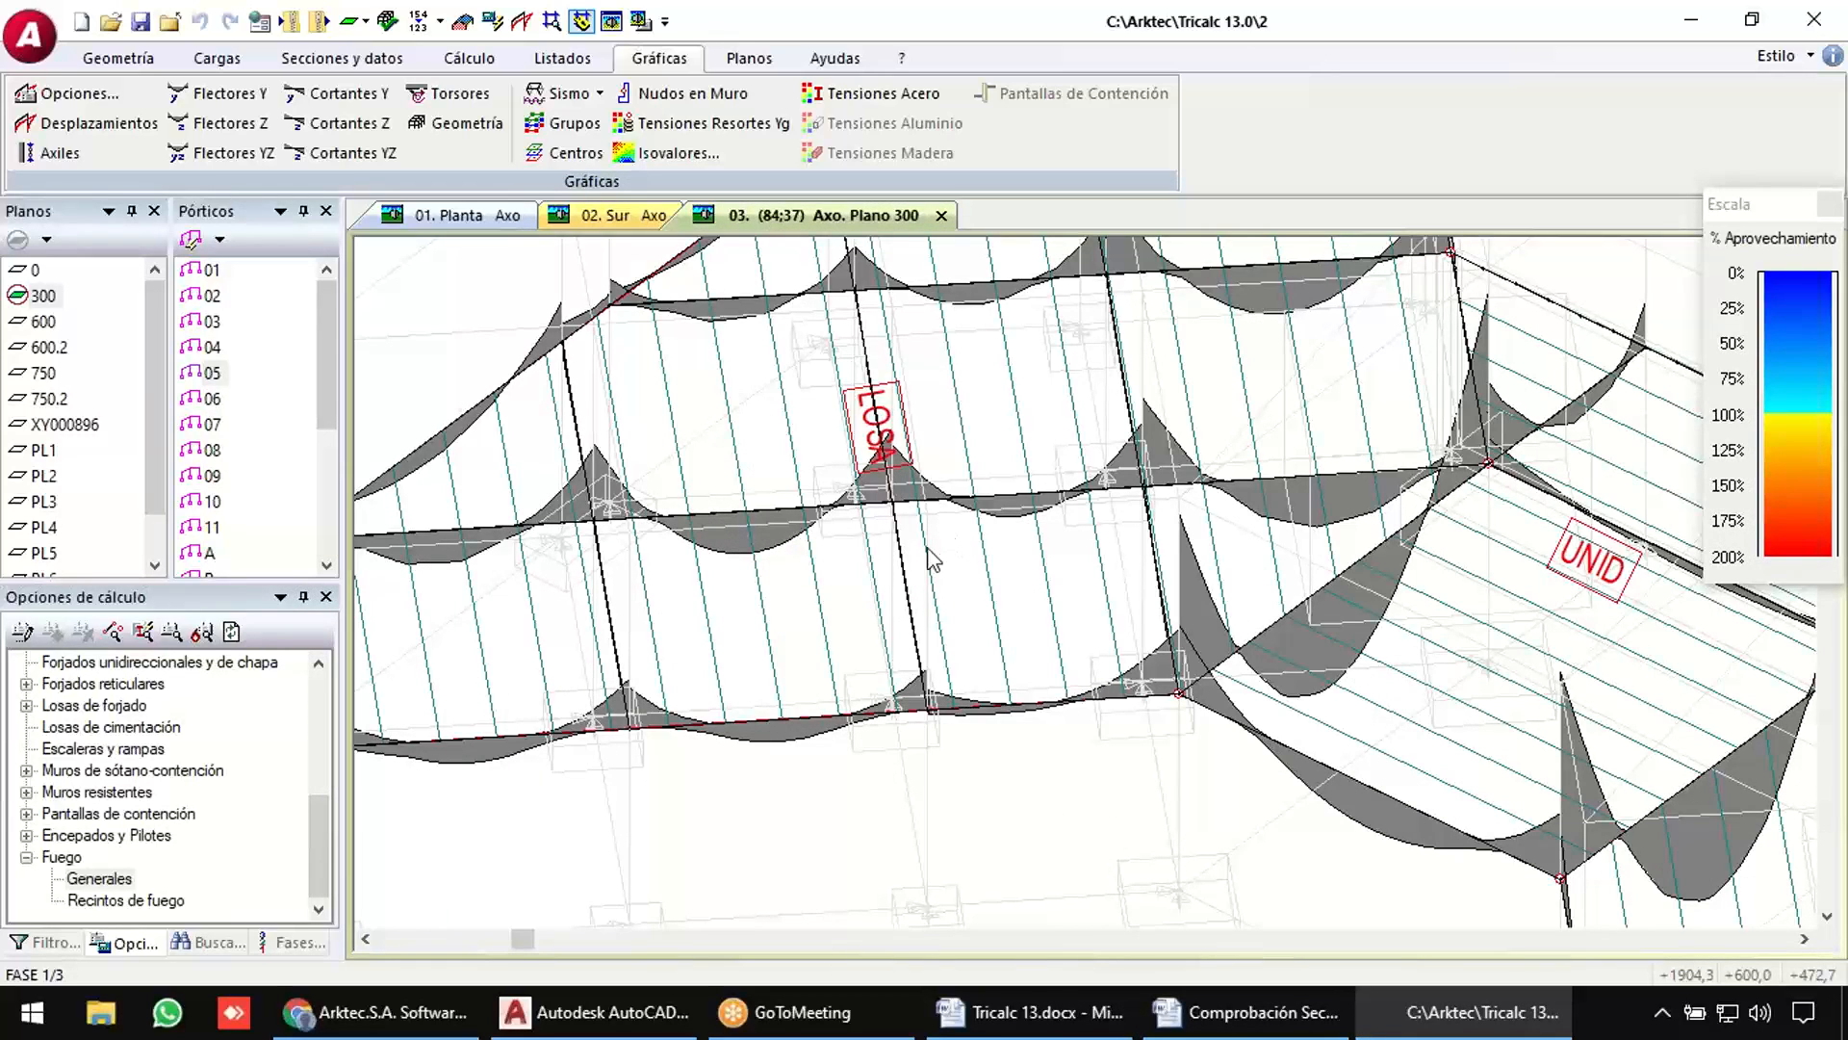
pyautogui.scroll(-4, 957, 544)
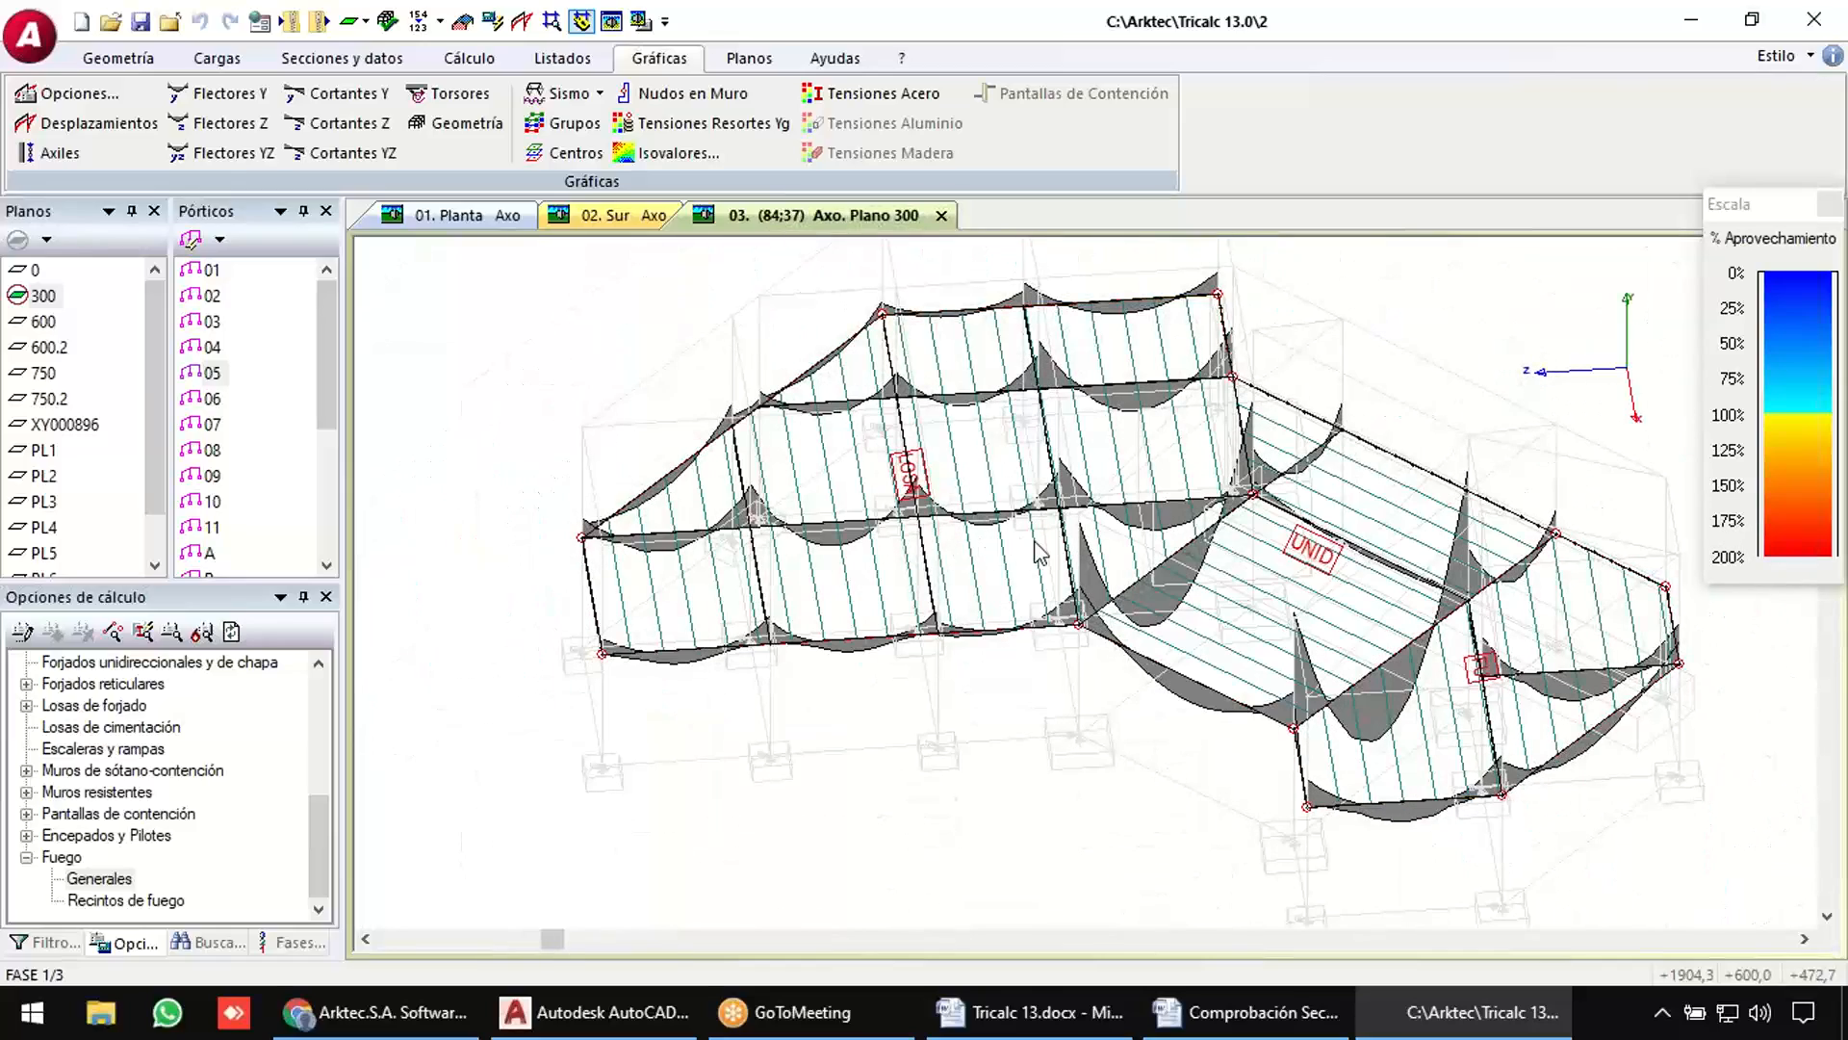
pyautogui.moveTo(1041, 551); pyautogui.dragTo(874, 576, button='middle')
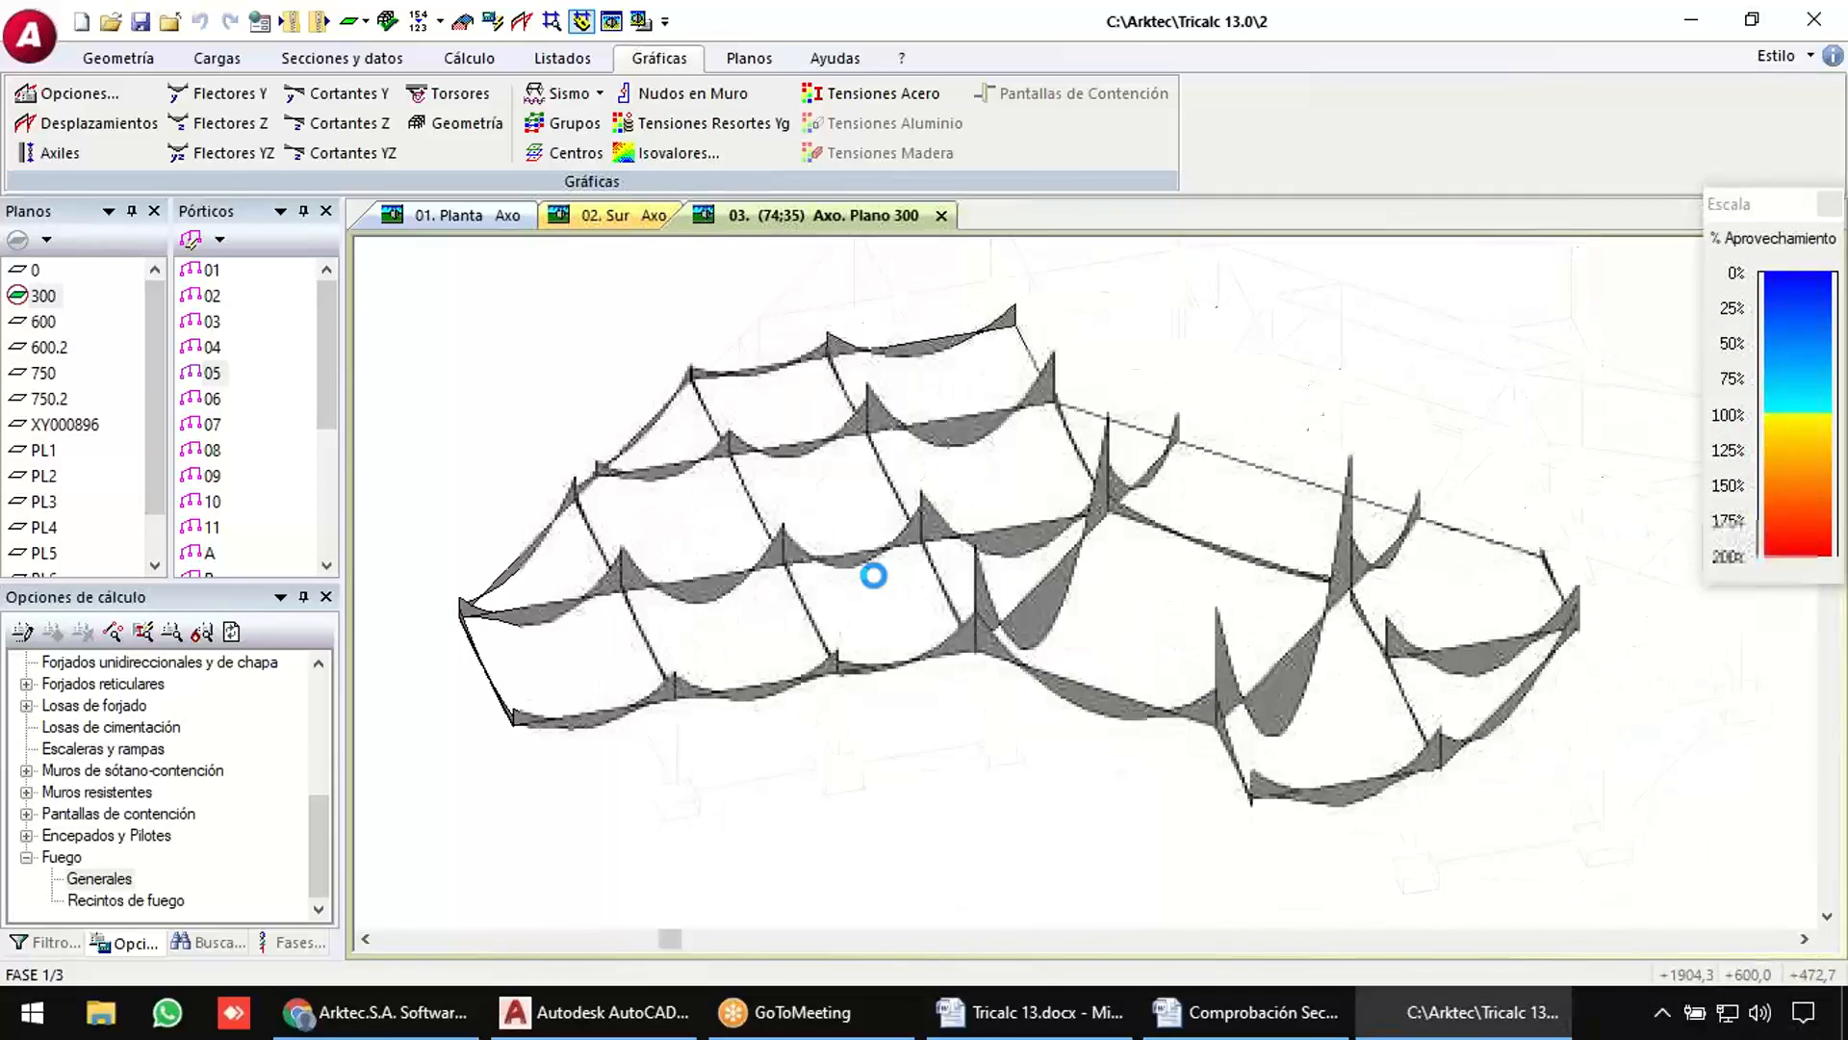
# Plot the Y shear force diagrams for the bars of plane 300.
pyautogui.click(374, 96)
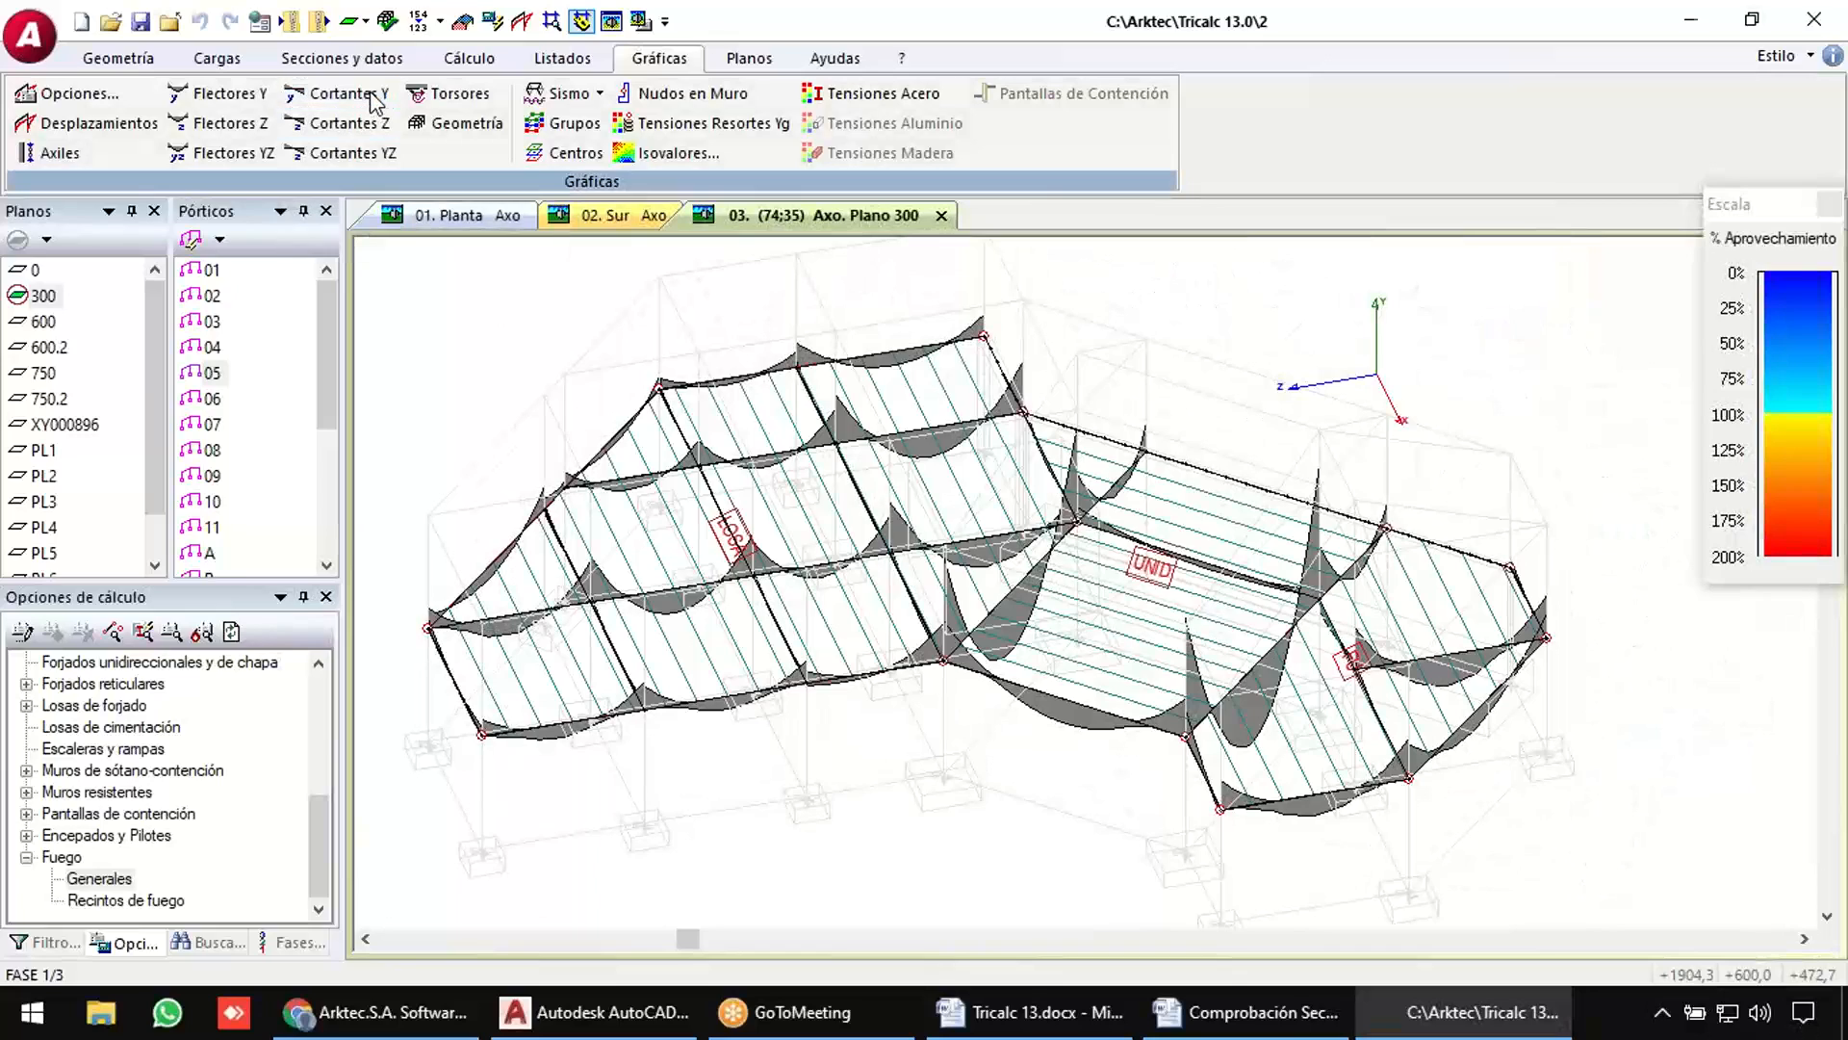
pyautogui.press('Return')
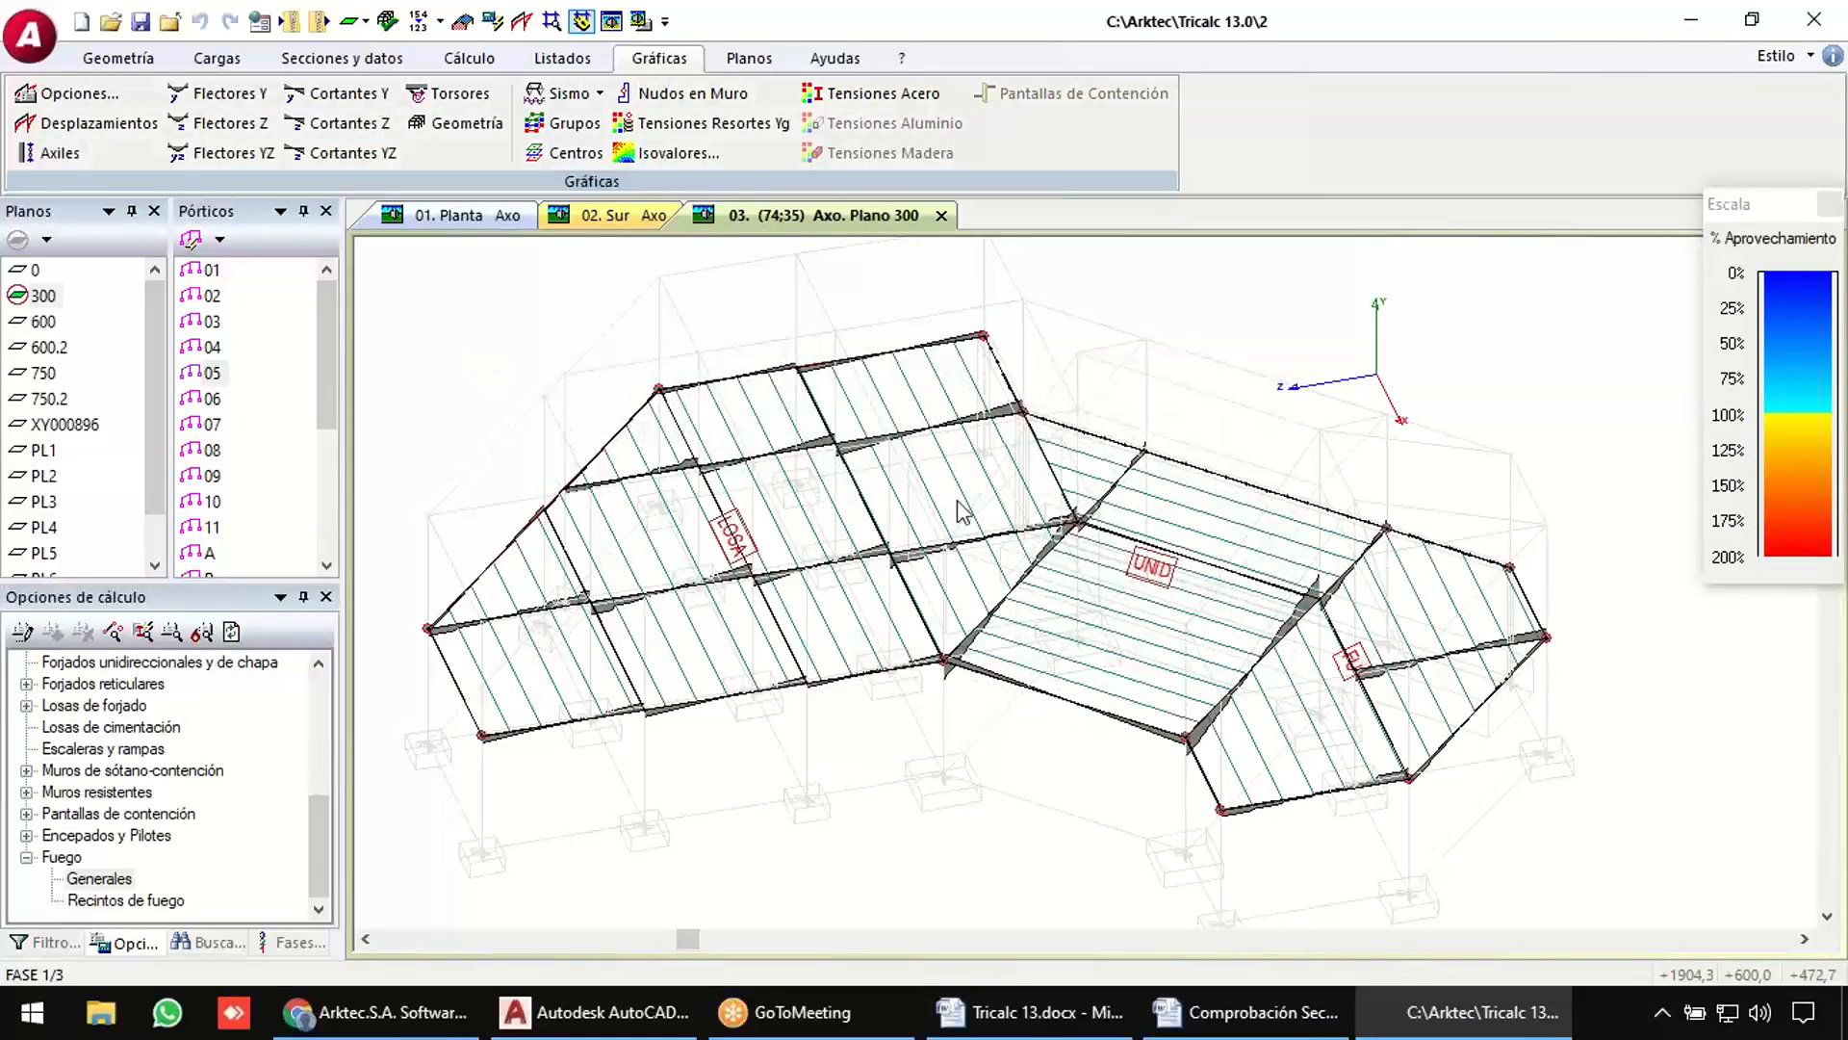
pyautogui.scroll(-2, 968, 472)
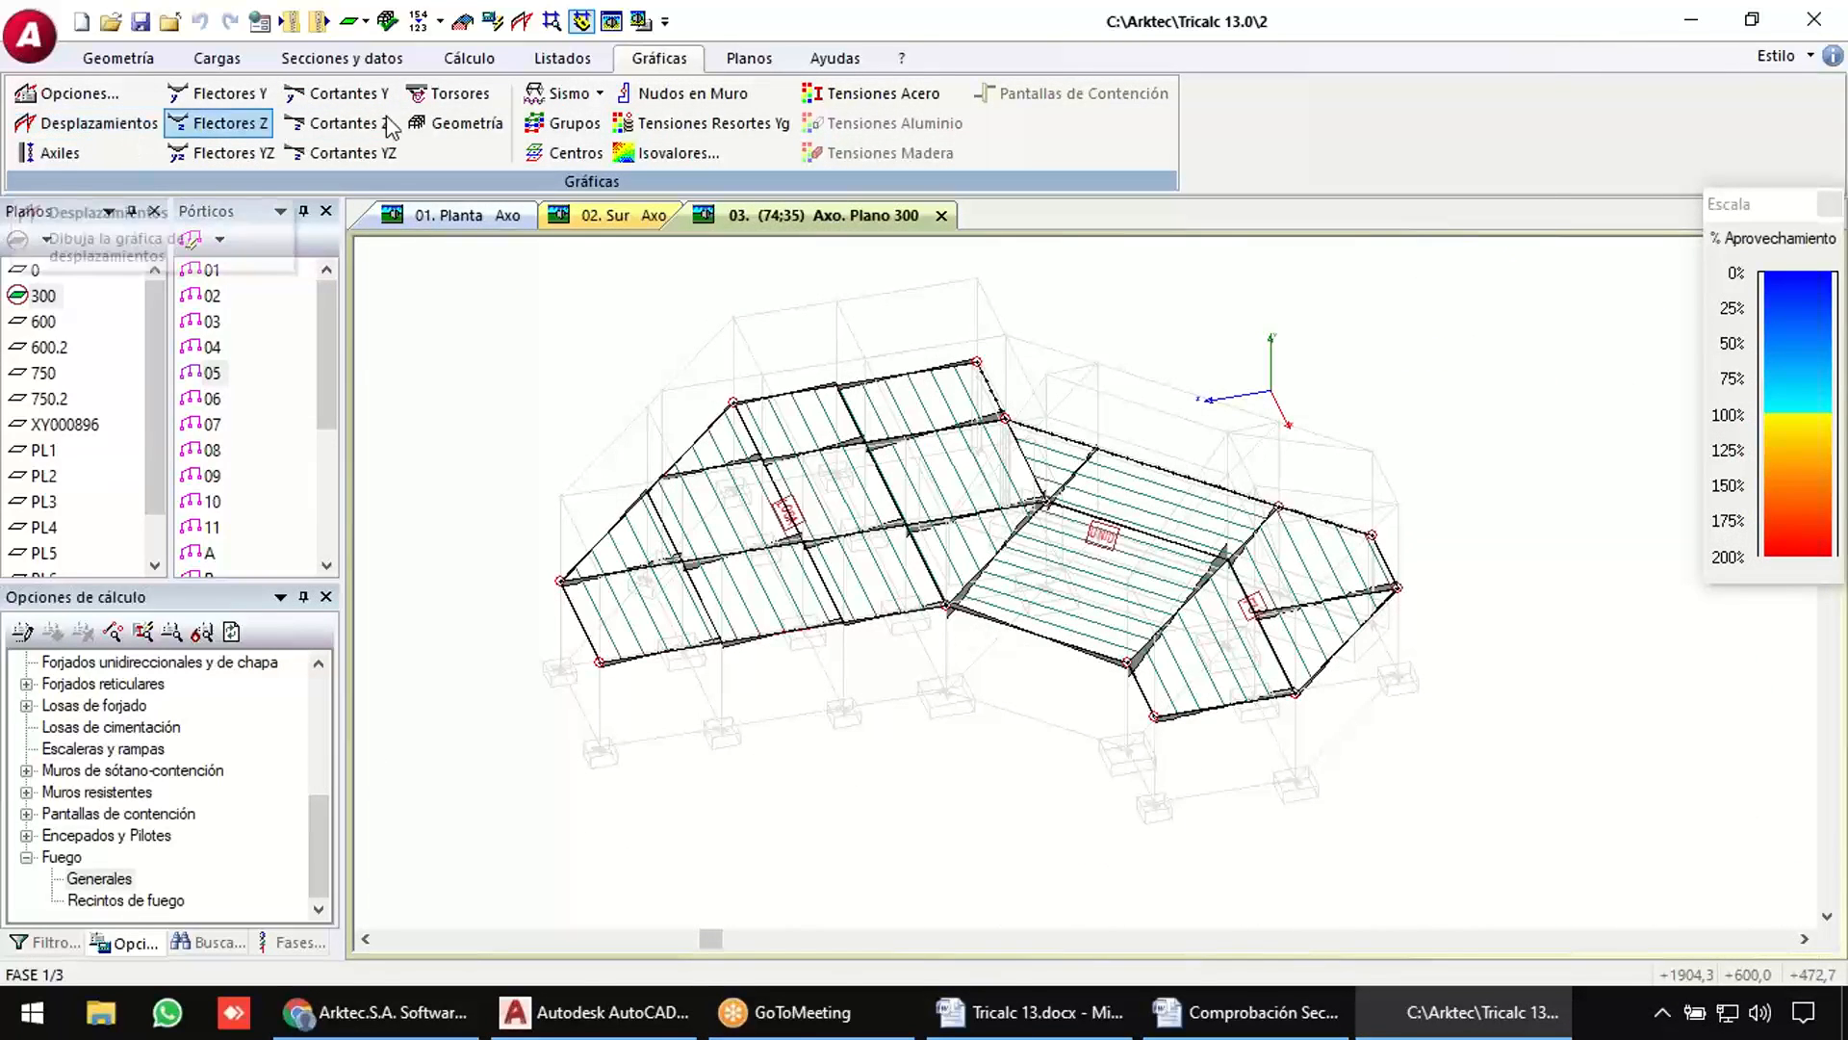
# Show the whole structure instead of plane 300, with beams, one-way slabs and resisting walls hidden by the display filter.
pyautogui.click(43, 942)
pyautogui.scroll(10, 64, 773)
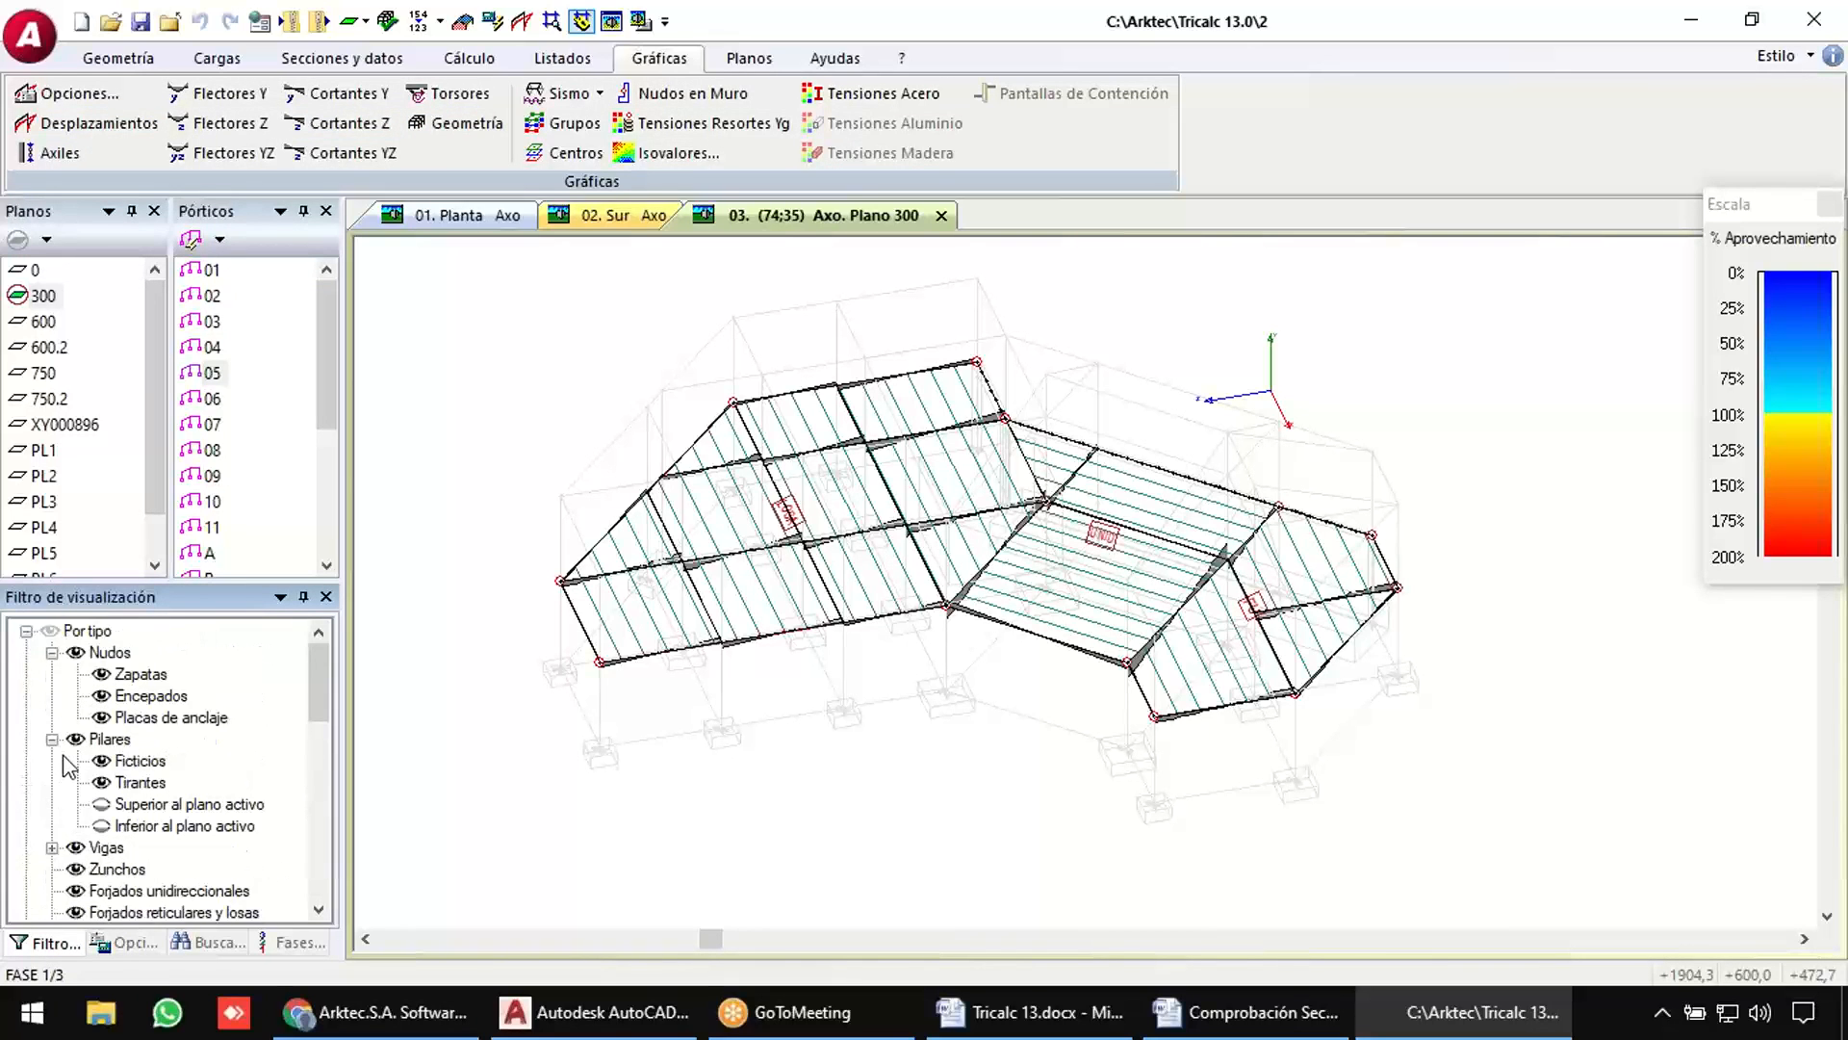
pyautogui.click(75, 848)
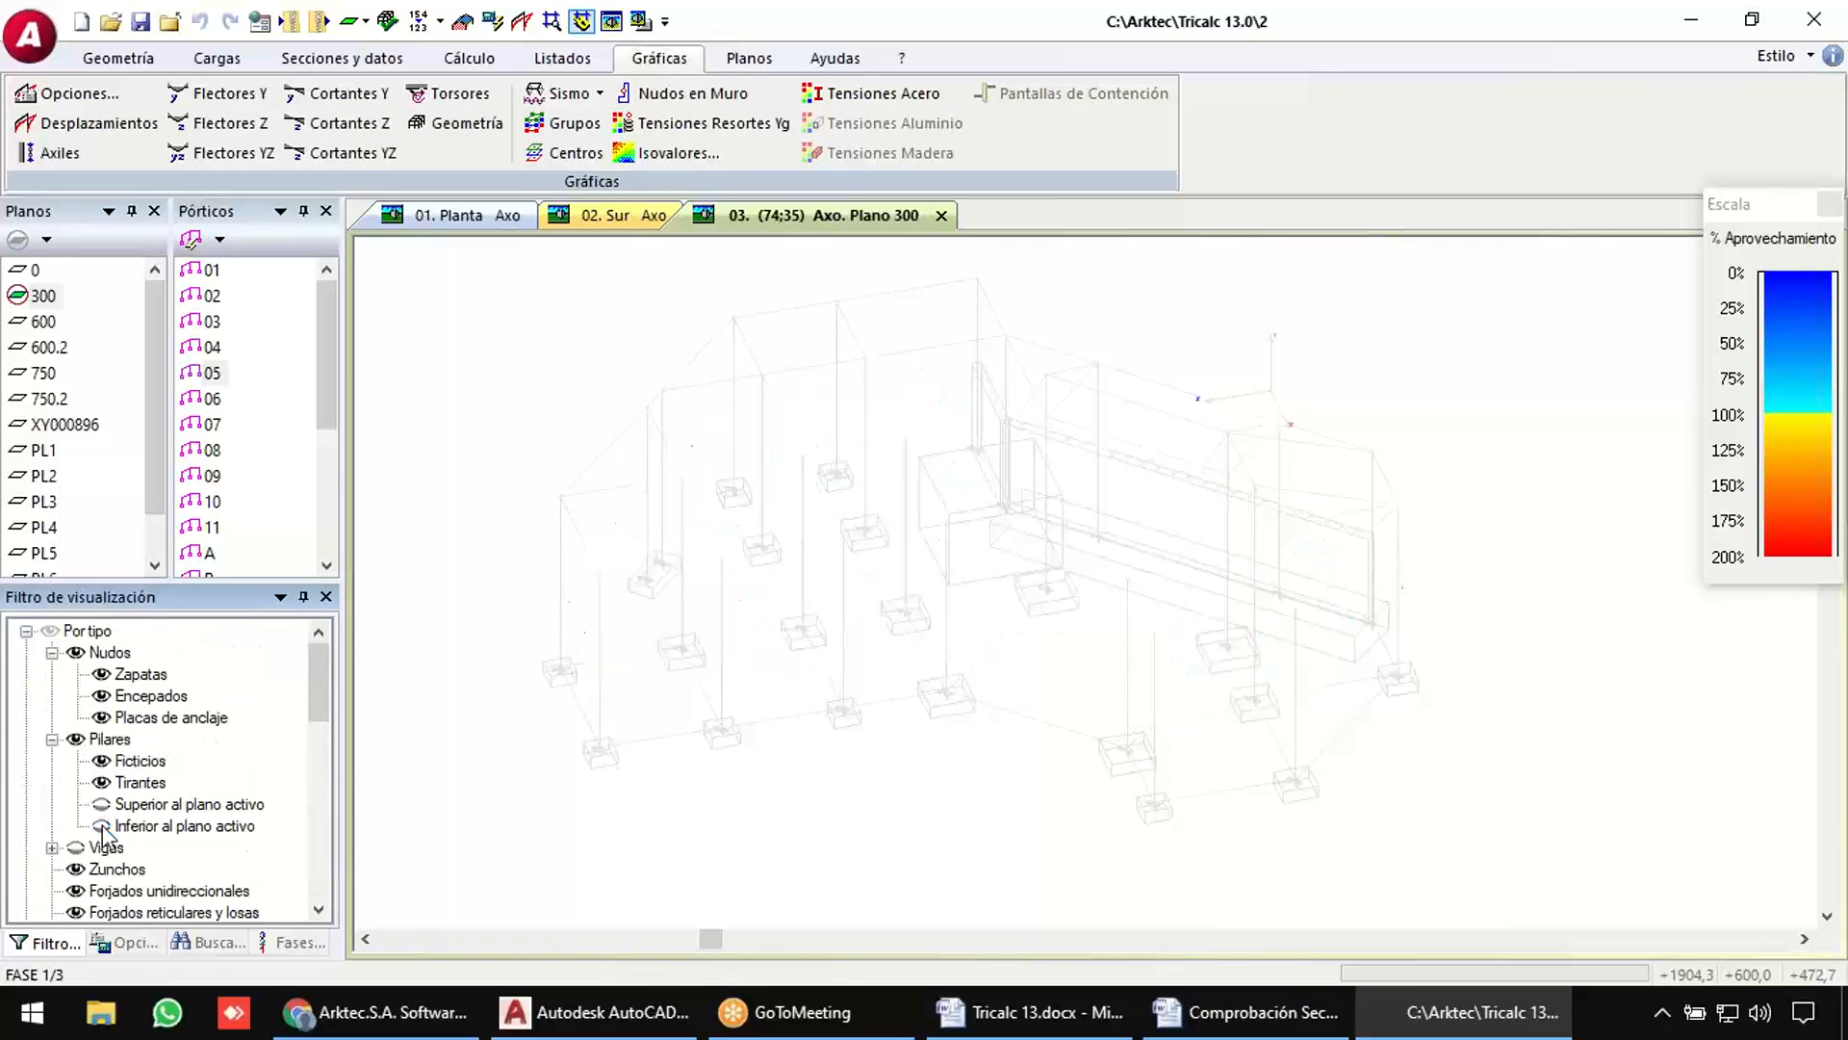
pyautogui.click(77, 890)
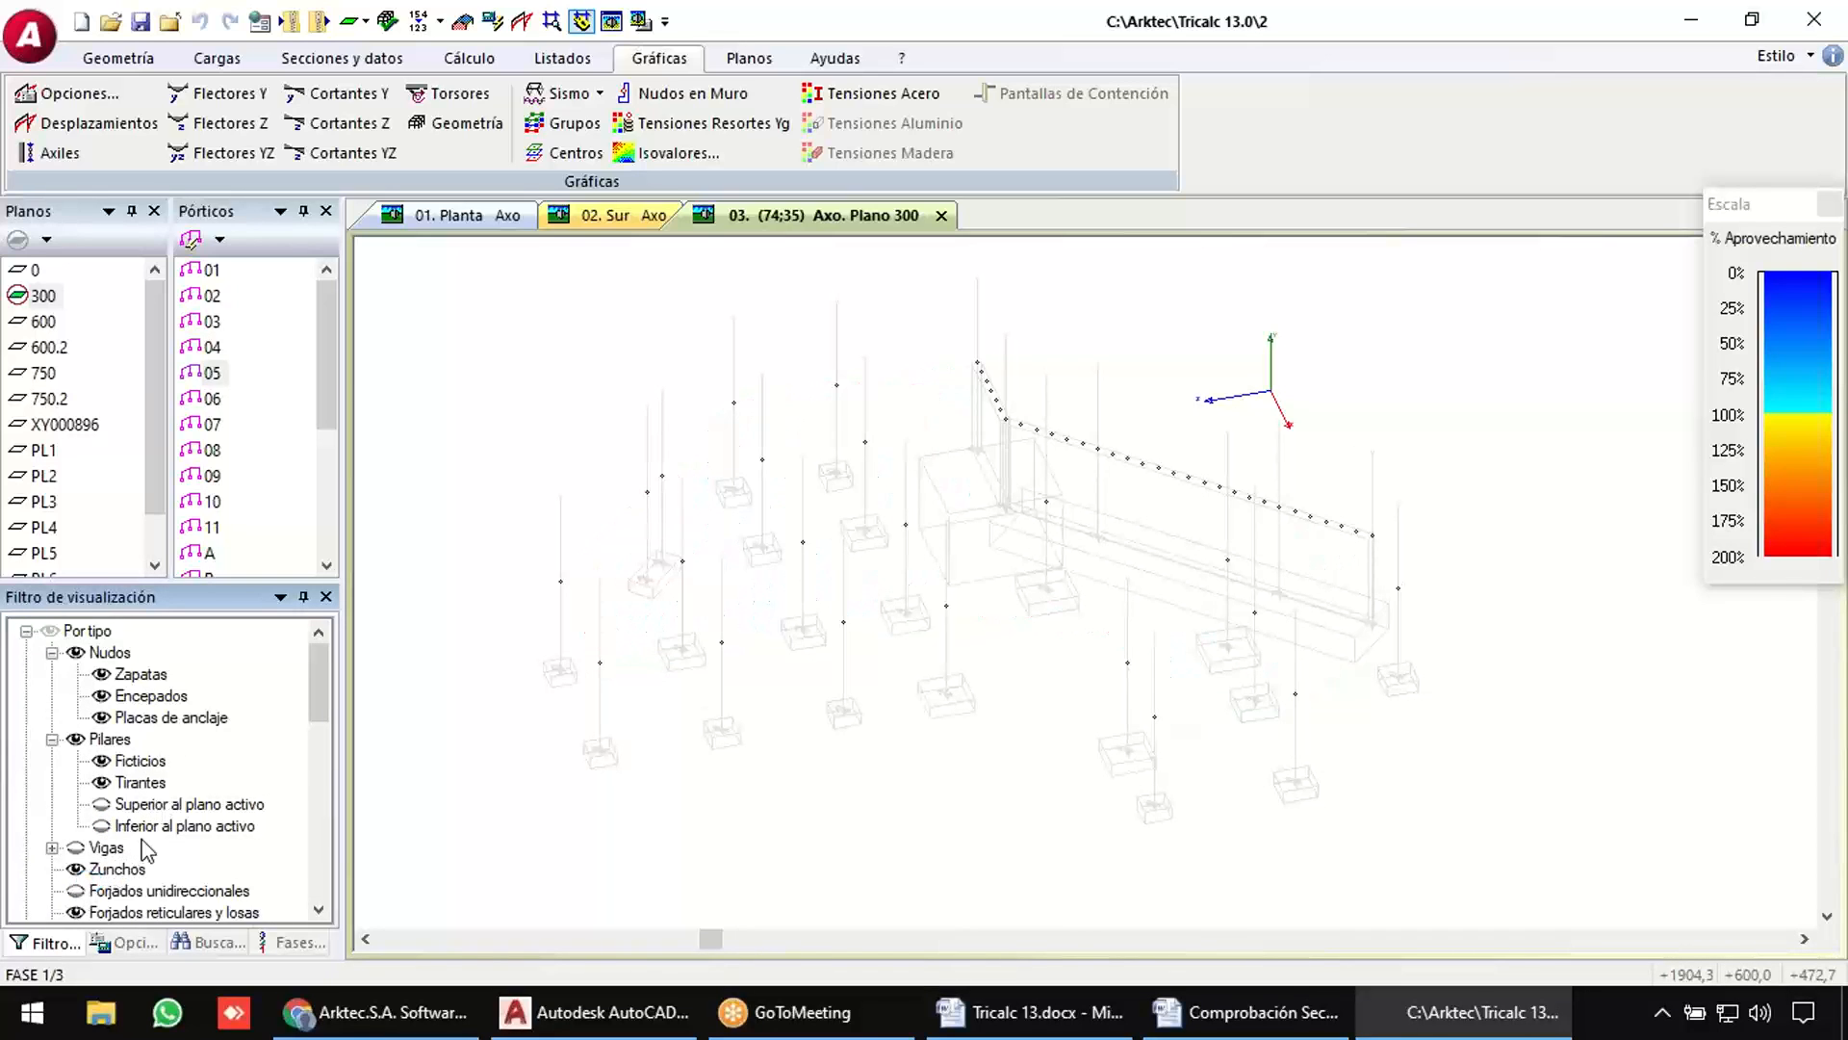
pyautogui.moveTo(648, 750); pyautogui.dragTo(539, 748, button='middle')
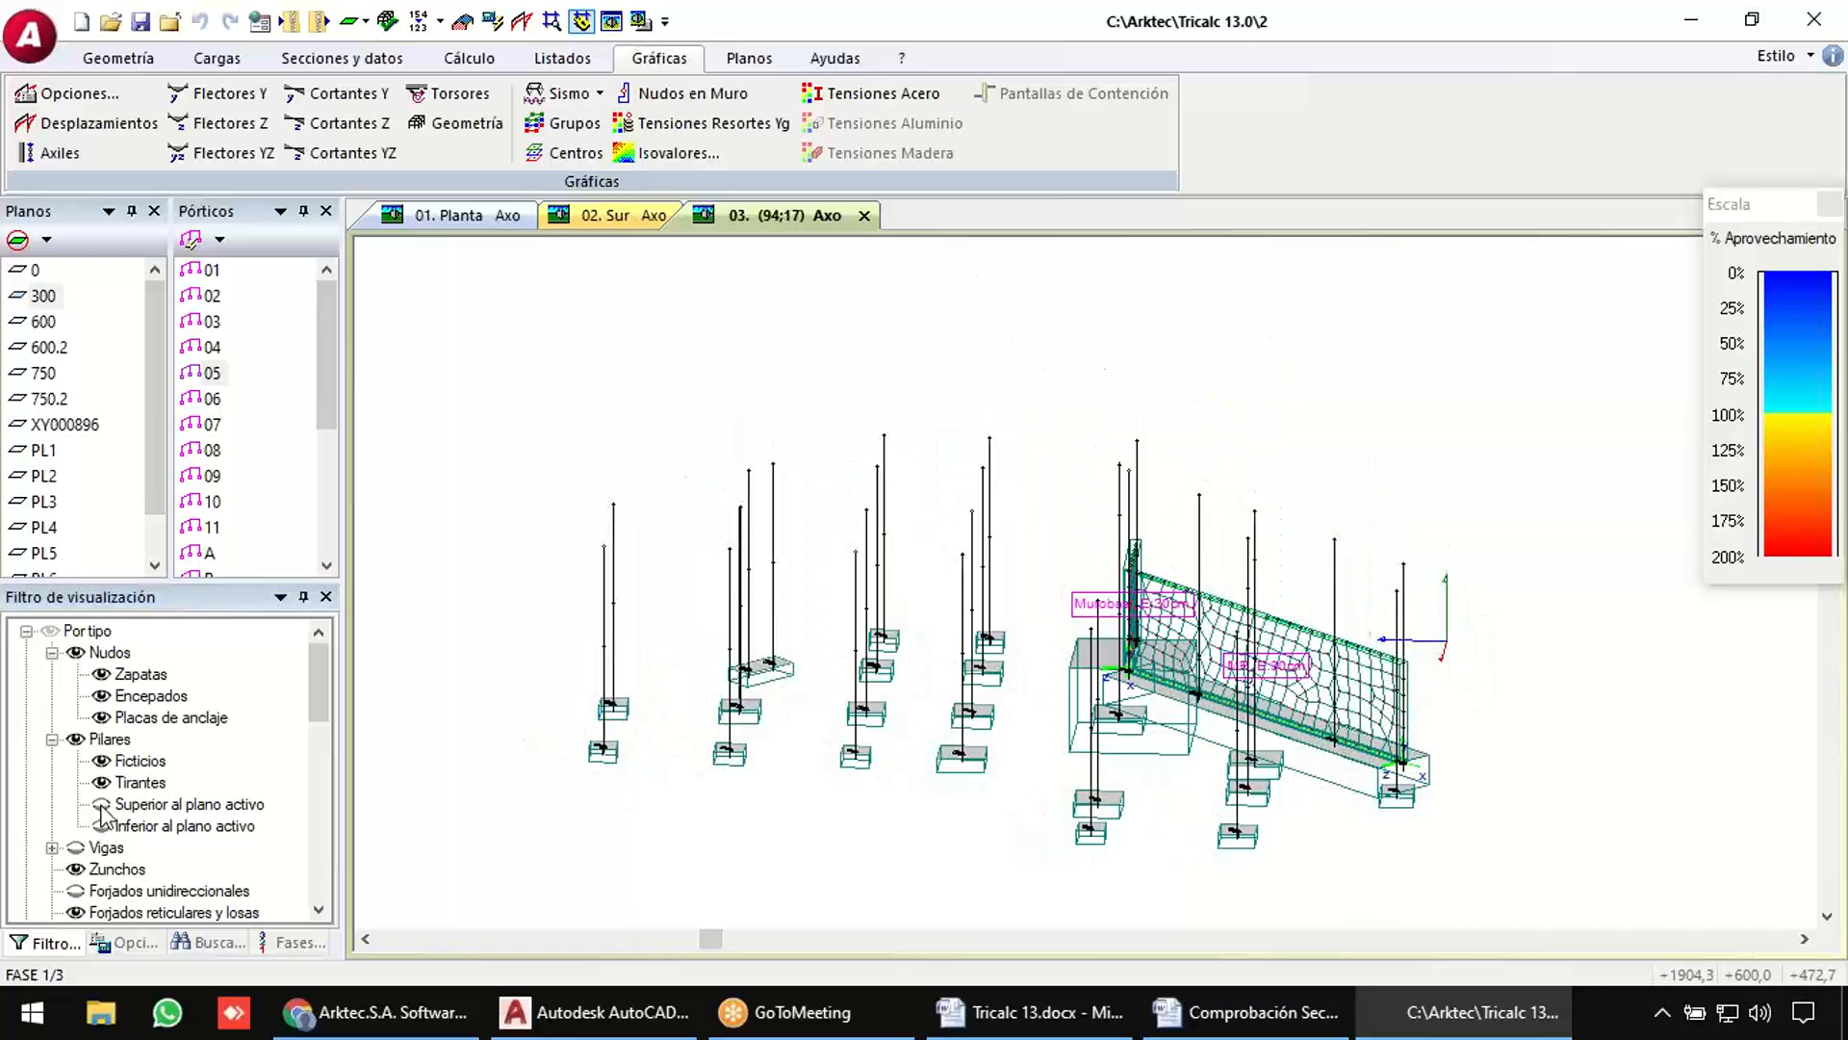
pyautogui.click(79, 847)
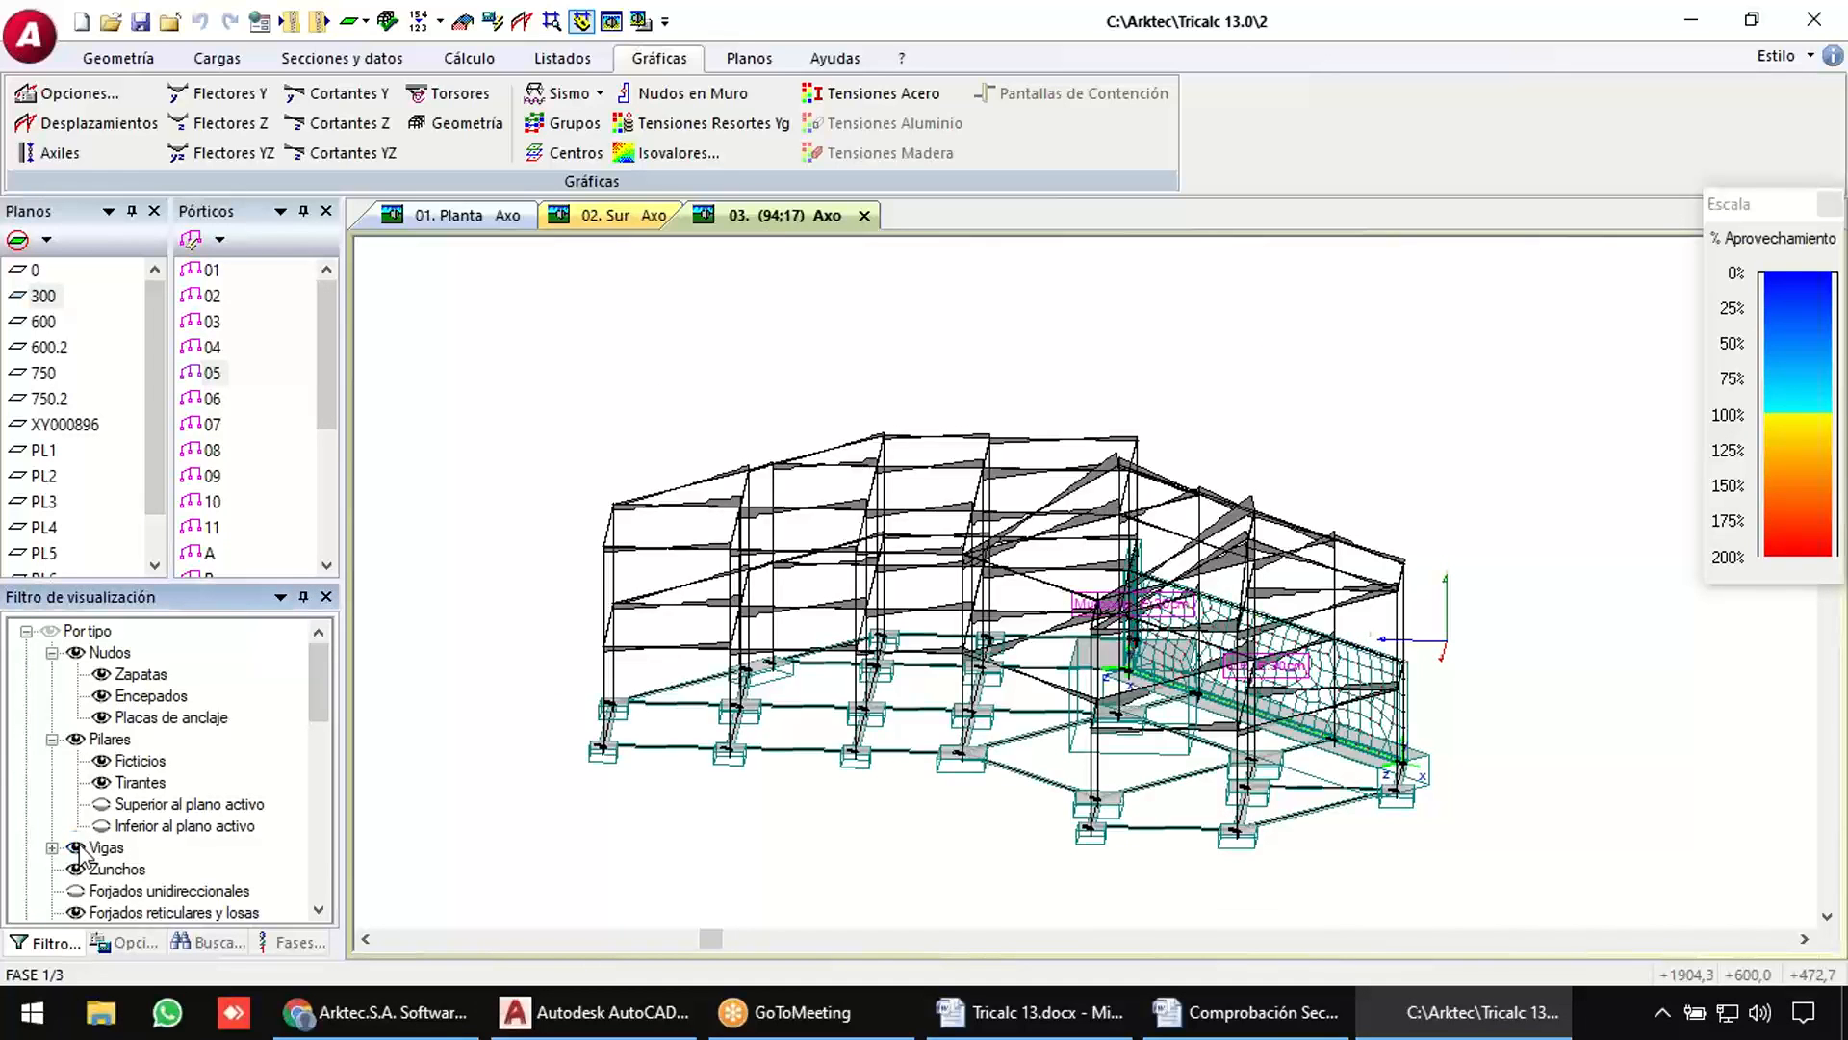
pyautogui.click(79, 847)
pyautogui.scroll(-3, 104, 864)
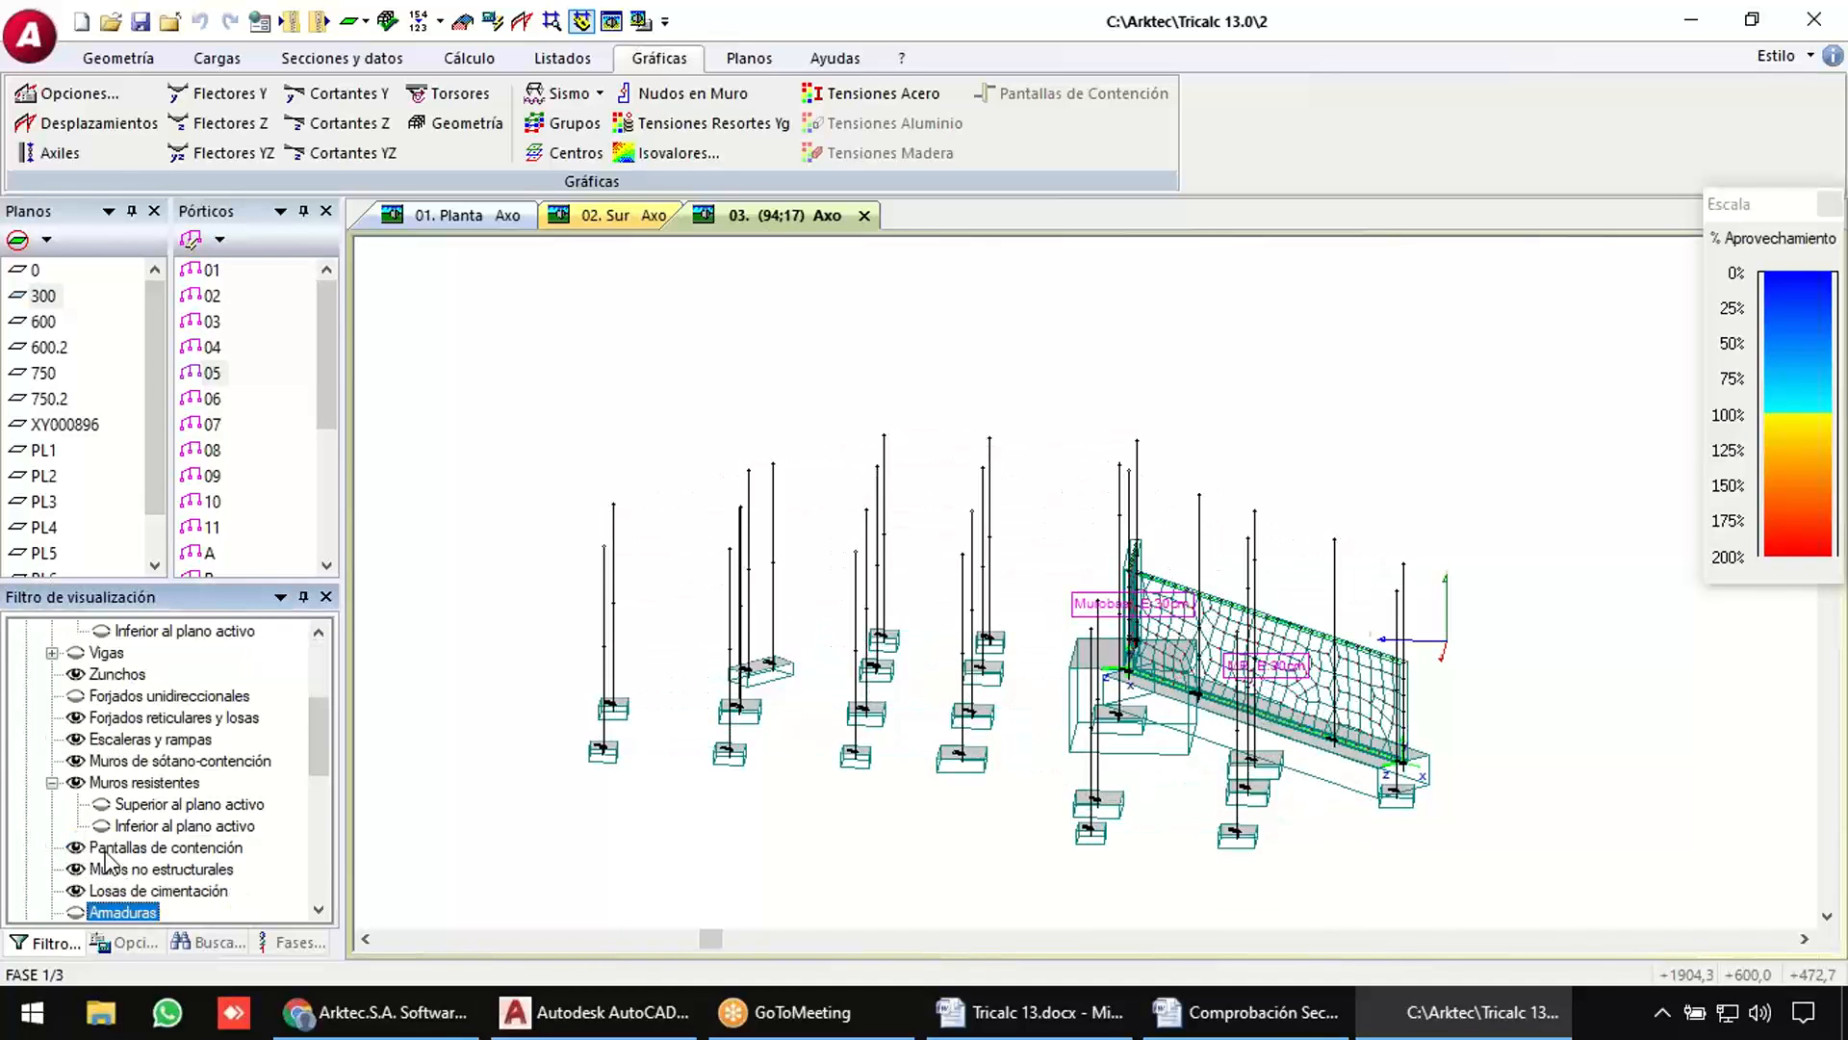
pyautogui.click(77, 782)
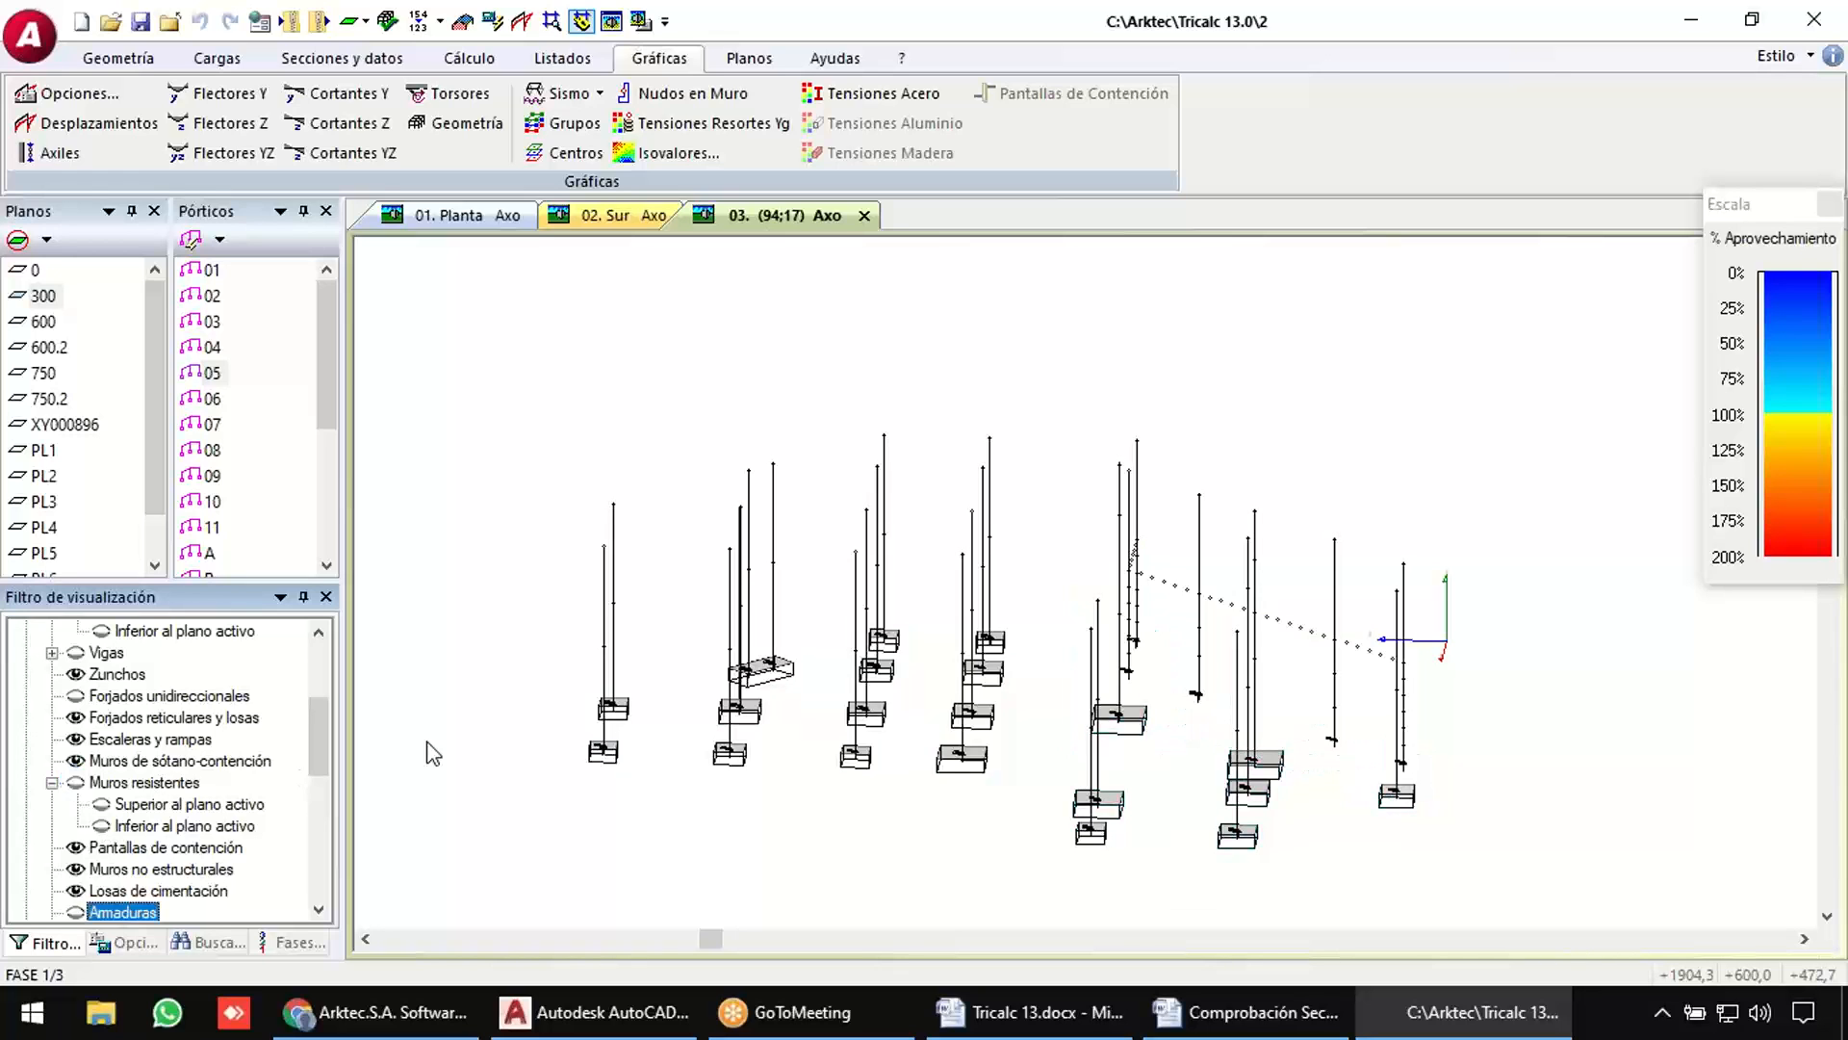
pyautogui.moveTo(664, 714); pyautogui.dragTo(709, 709, button='middle')
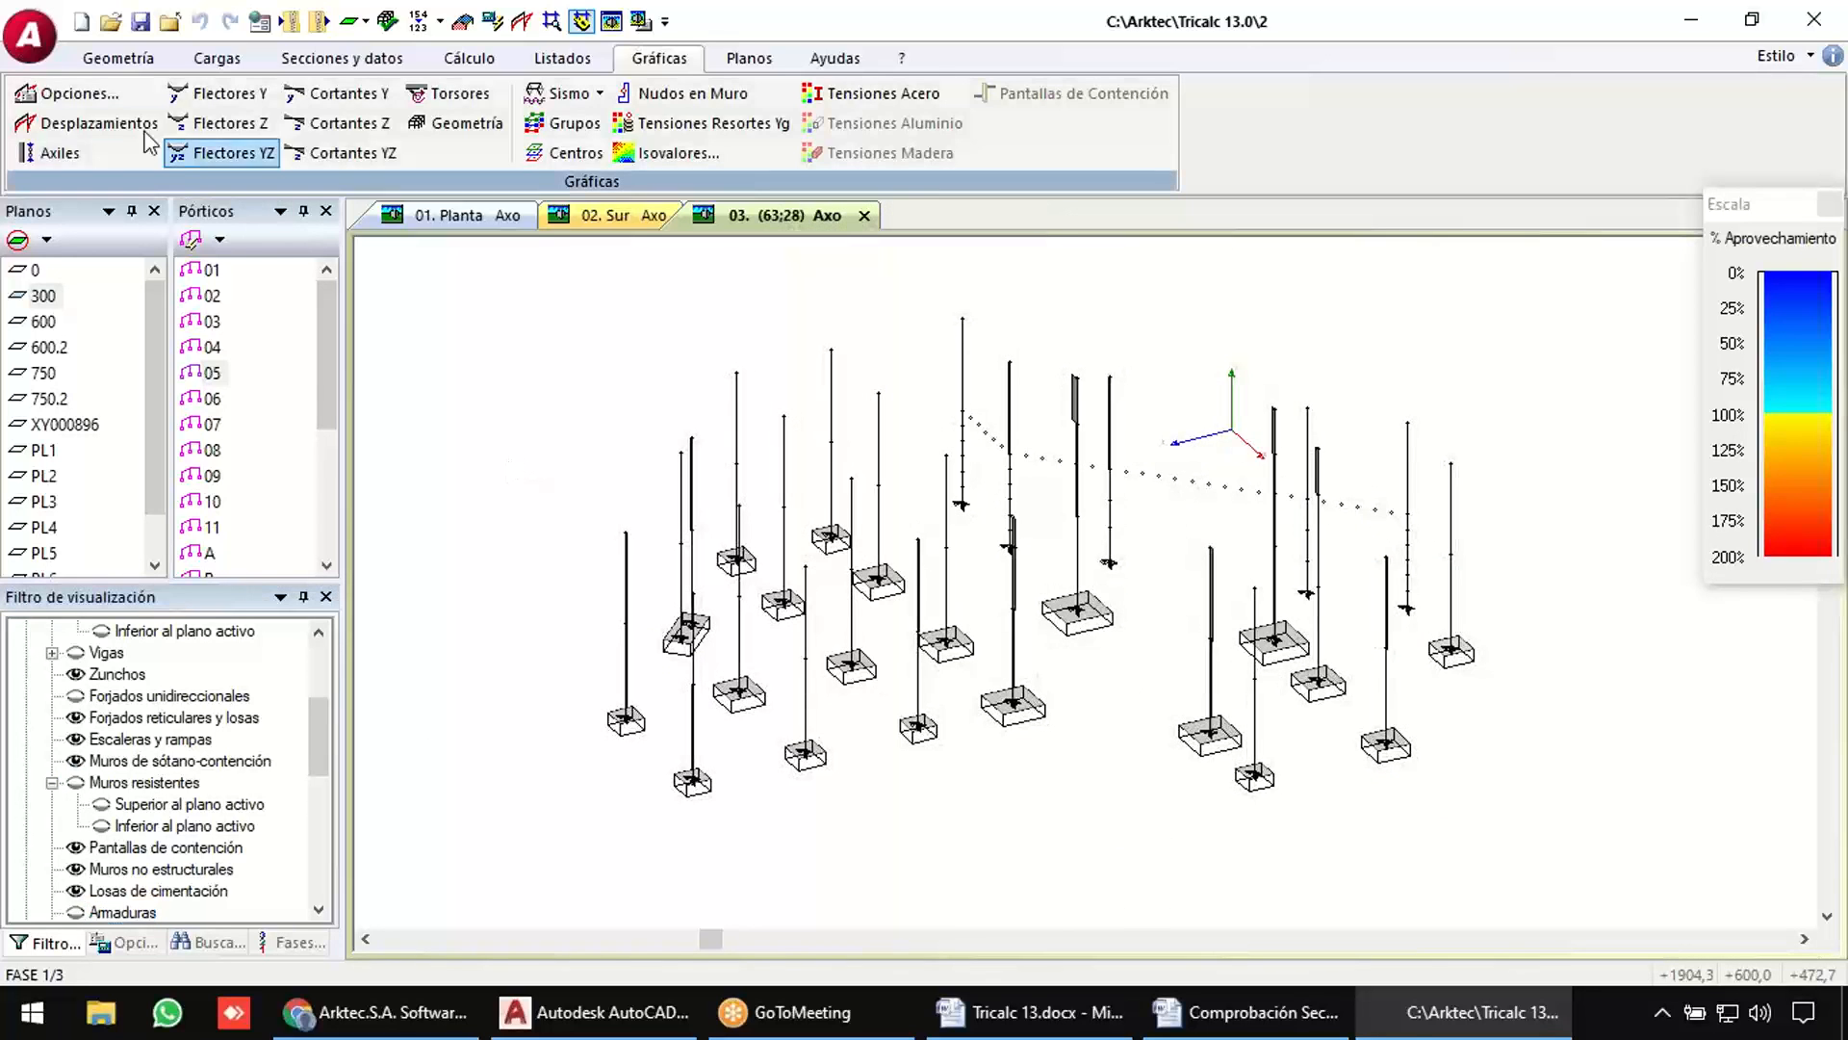
# Plot the axial forces for the ultimate limit state with amplified hypotheses and examine the diagrams along the columns.
pyautogui.click(43, 152)
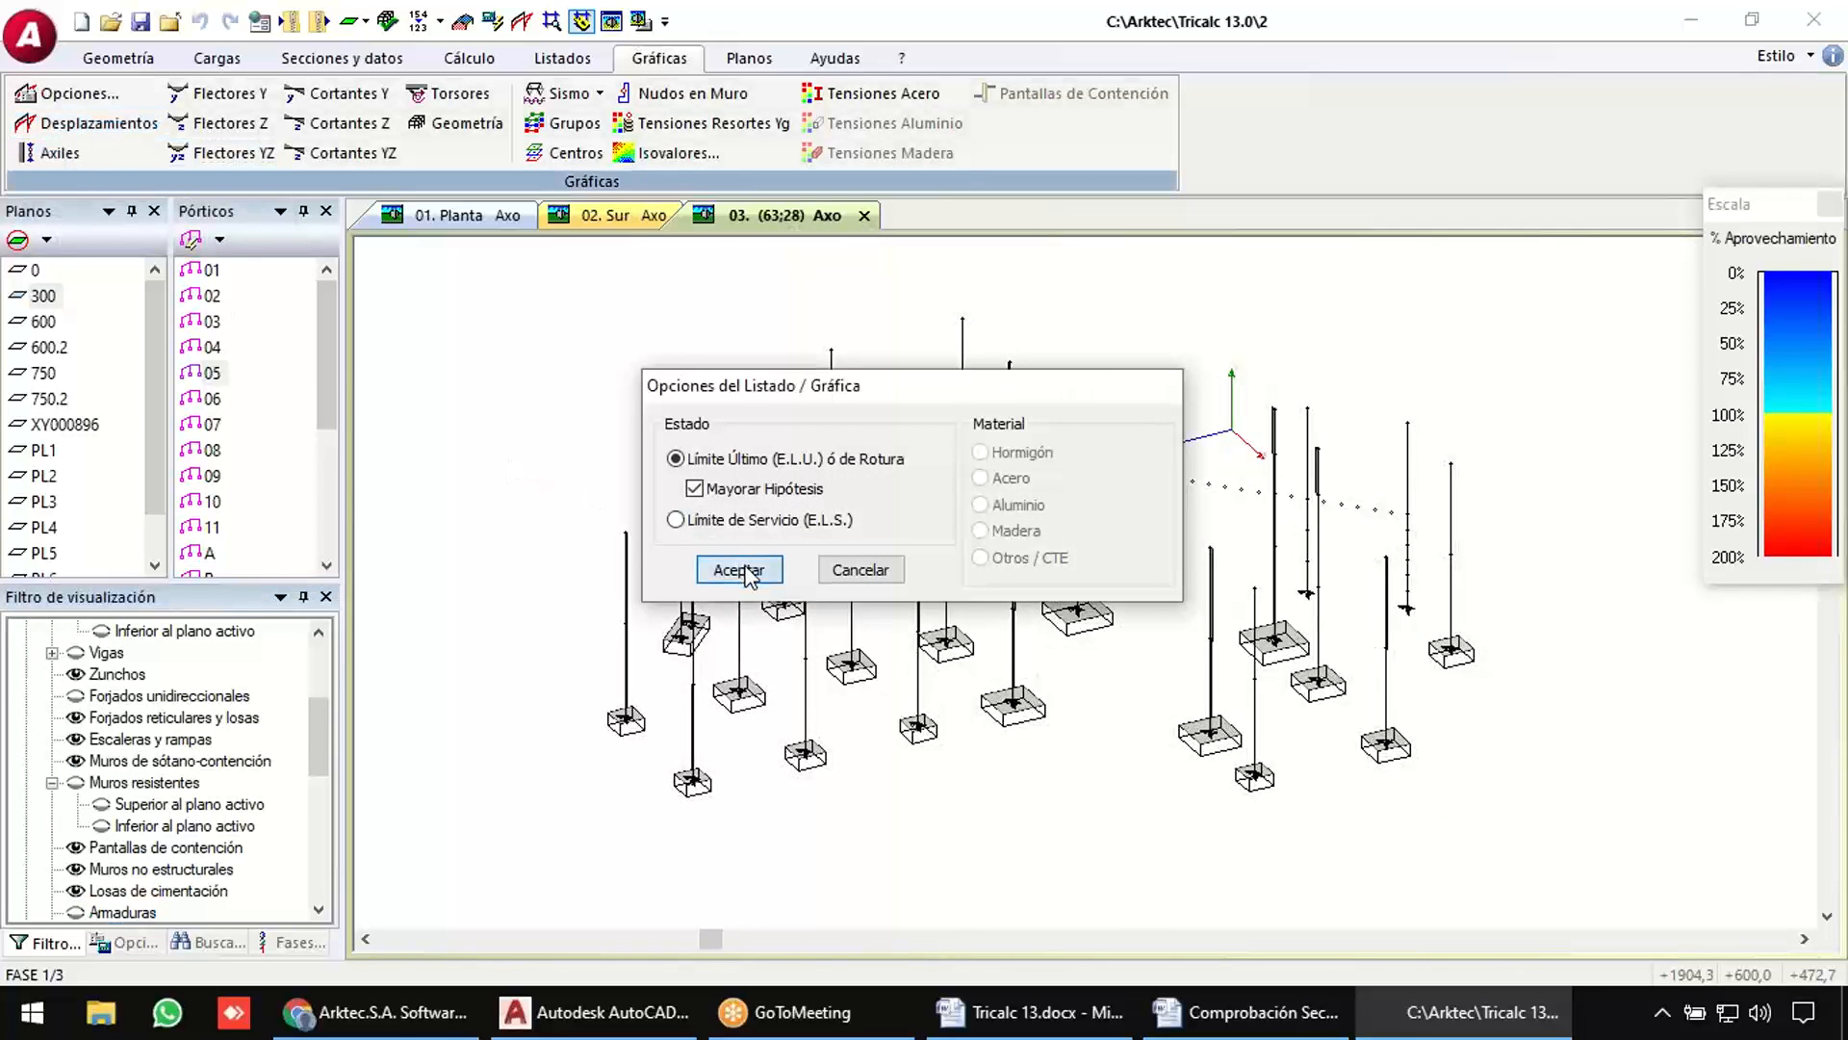
pyautogui.click(742, 567)
pyautogui.moveTo(1001, 790); pyautogui.dragTo(1081, 780, button='middle')
pyautogui.scroll(3, 939, 660)
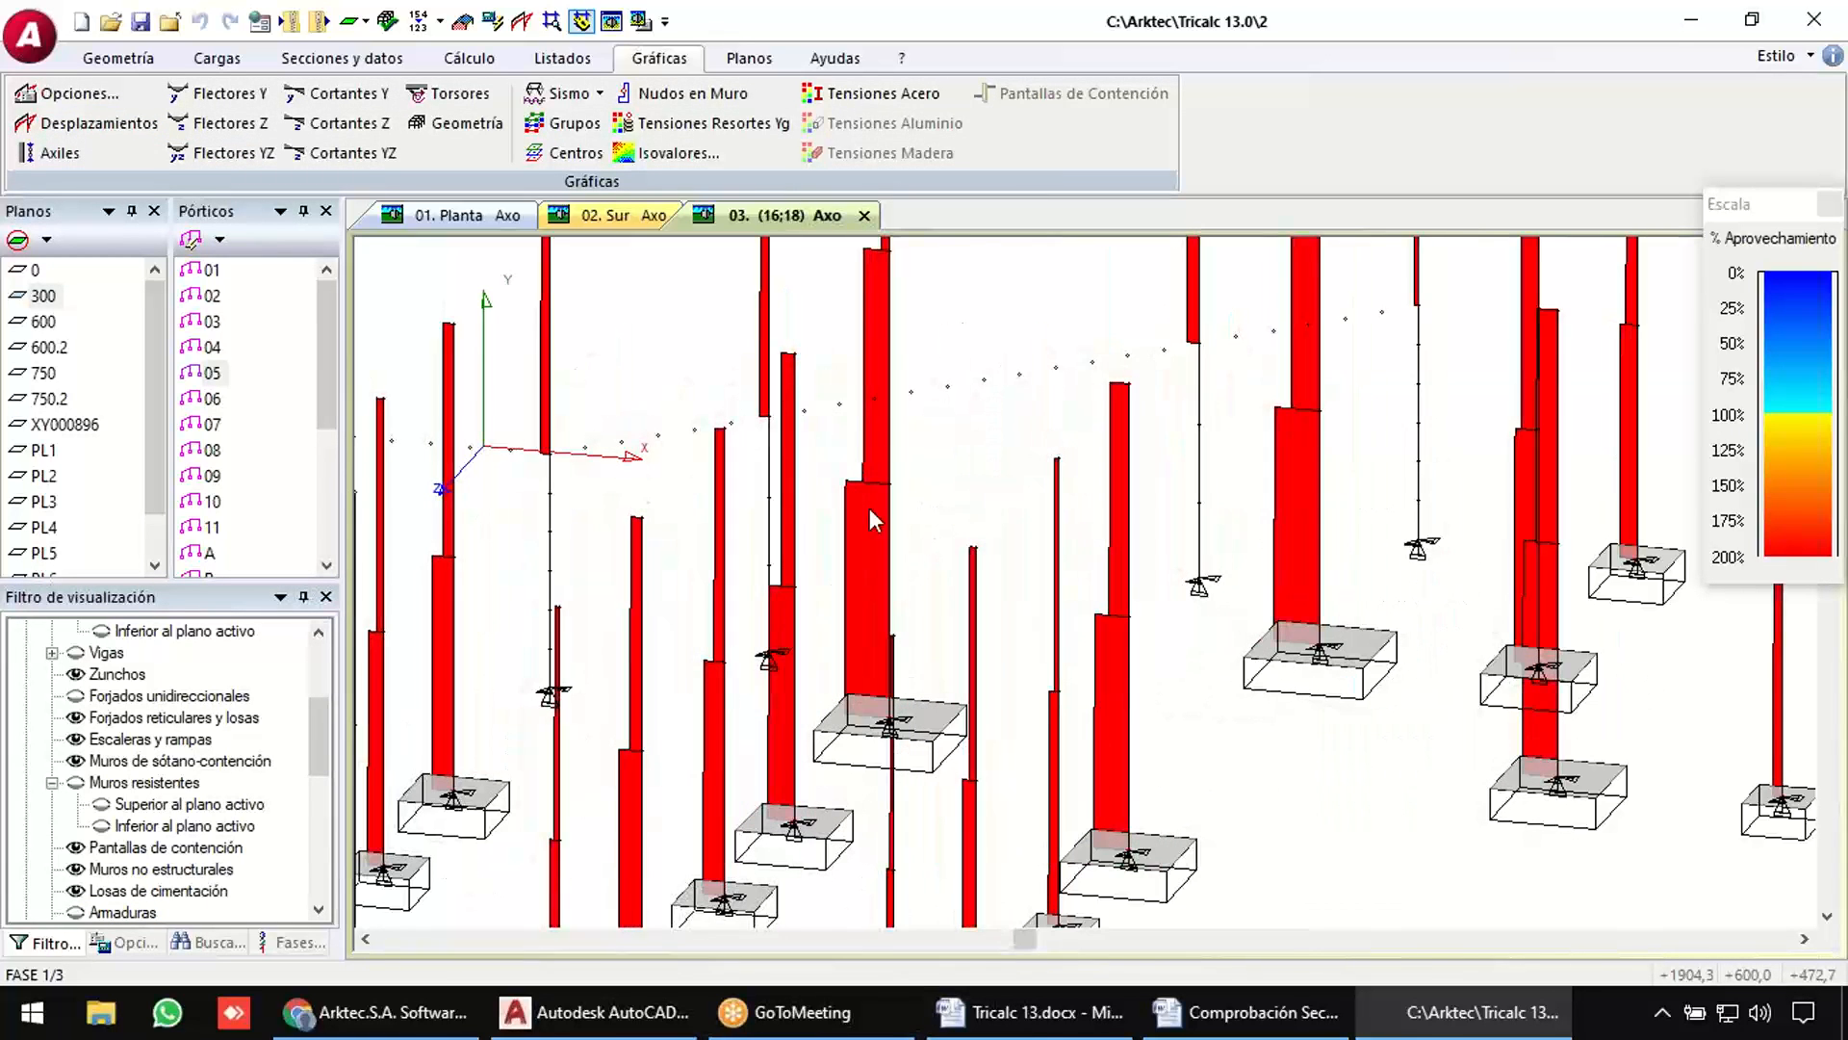
pyautogui.scroll(3, 1348, 438)
pyautogui.scroll(-2, 1290, 419)
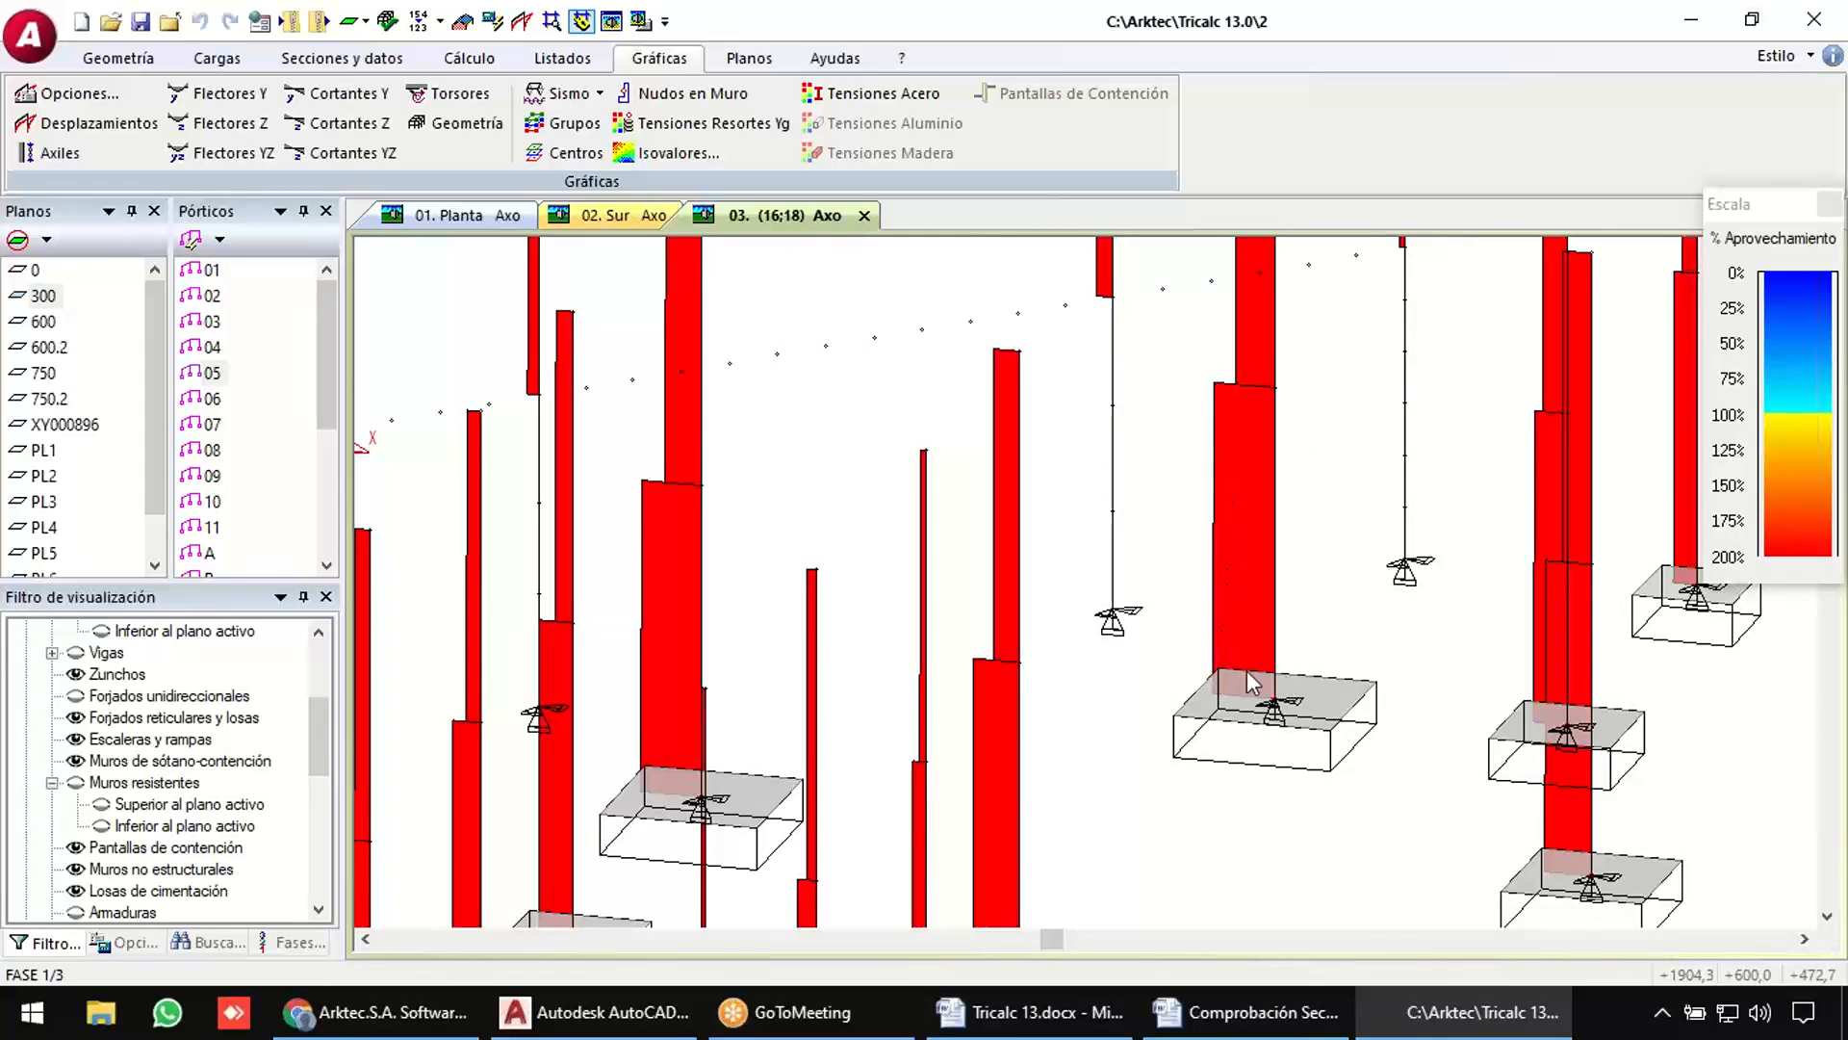
pyautogui.scroll(-2, 1253, 616)
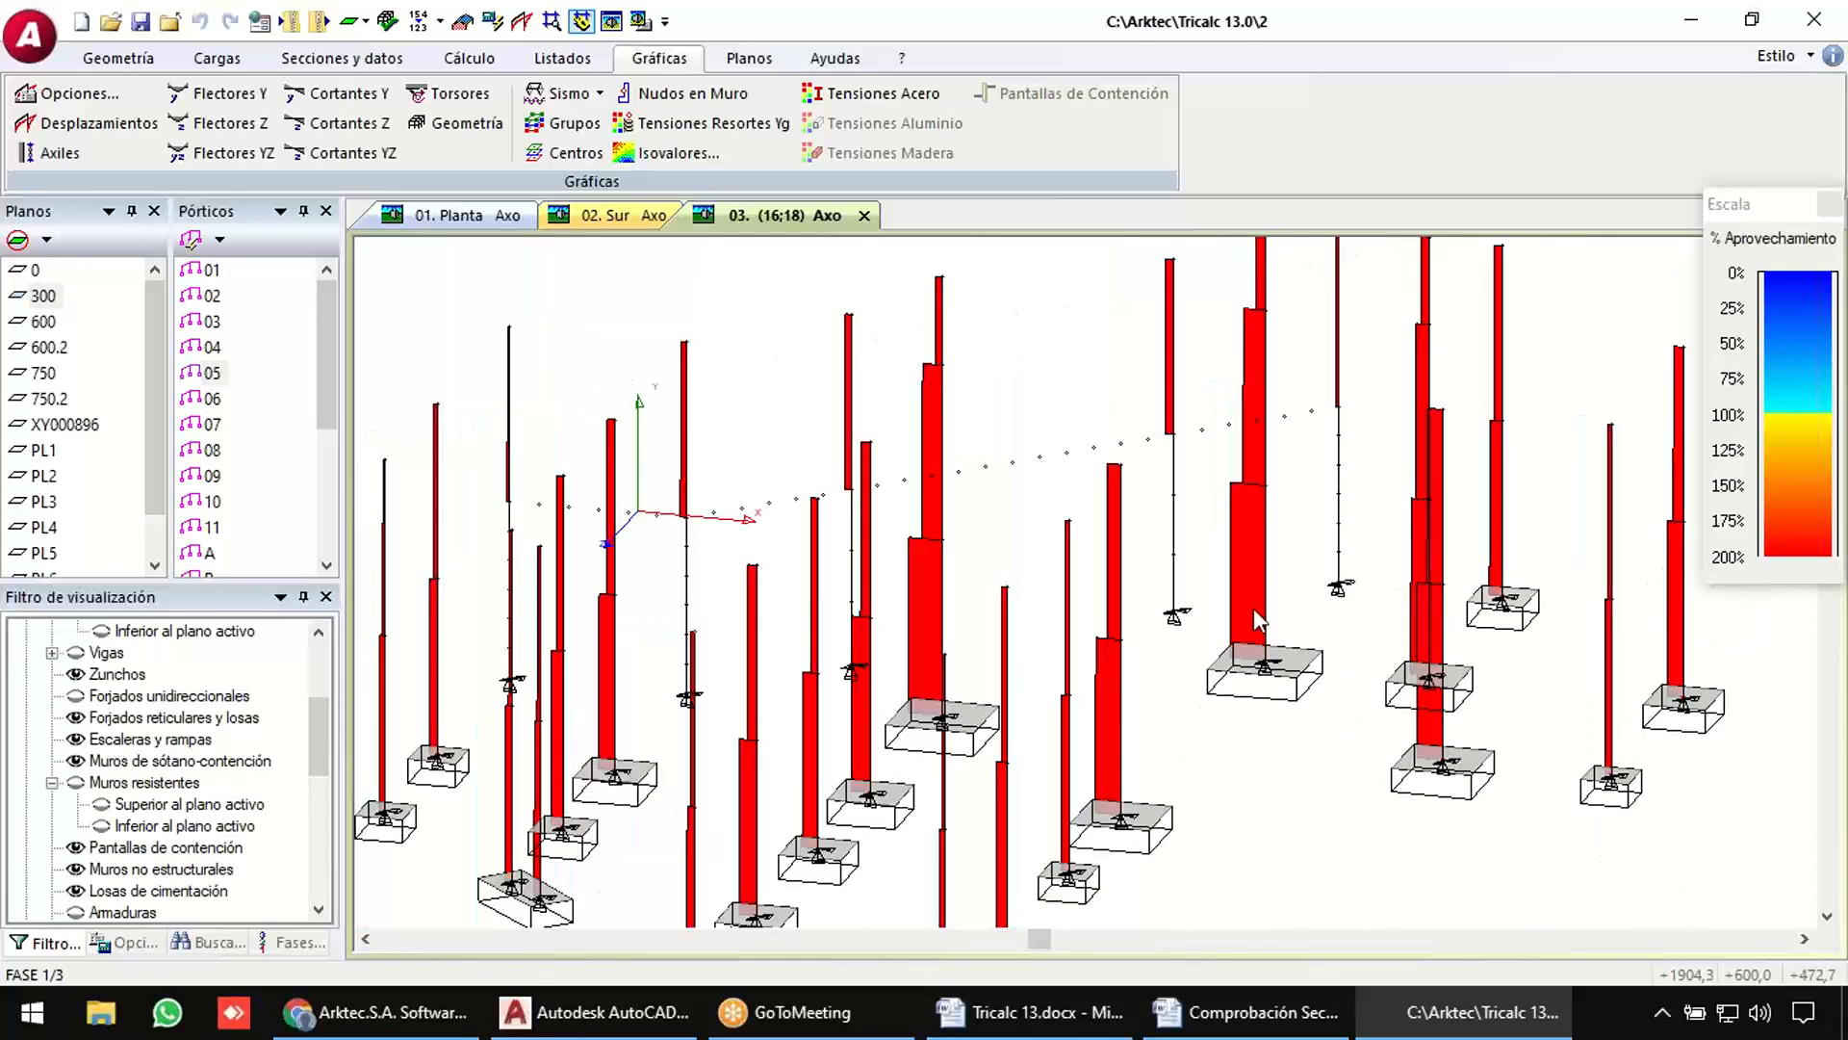
pyautogui.scroll(-2, 1253, 610)
pyautogui.moveTo(1217, 680)
pyautogui.mouseDown(button='middle')
pyautogui.moveTo(1168, 693)
pyautogui.moveTo(1203, 701)
pyautogui.mouseUp(button='middle')
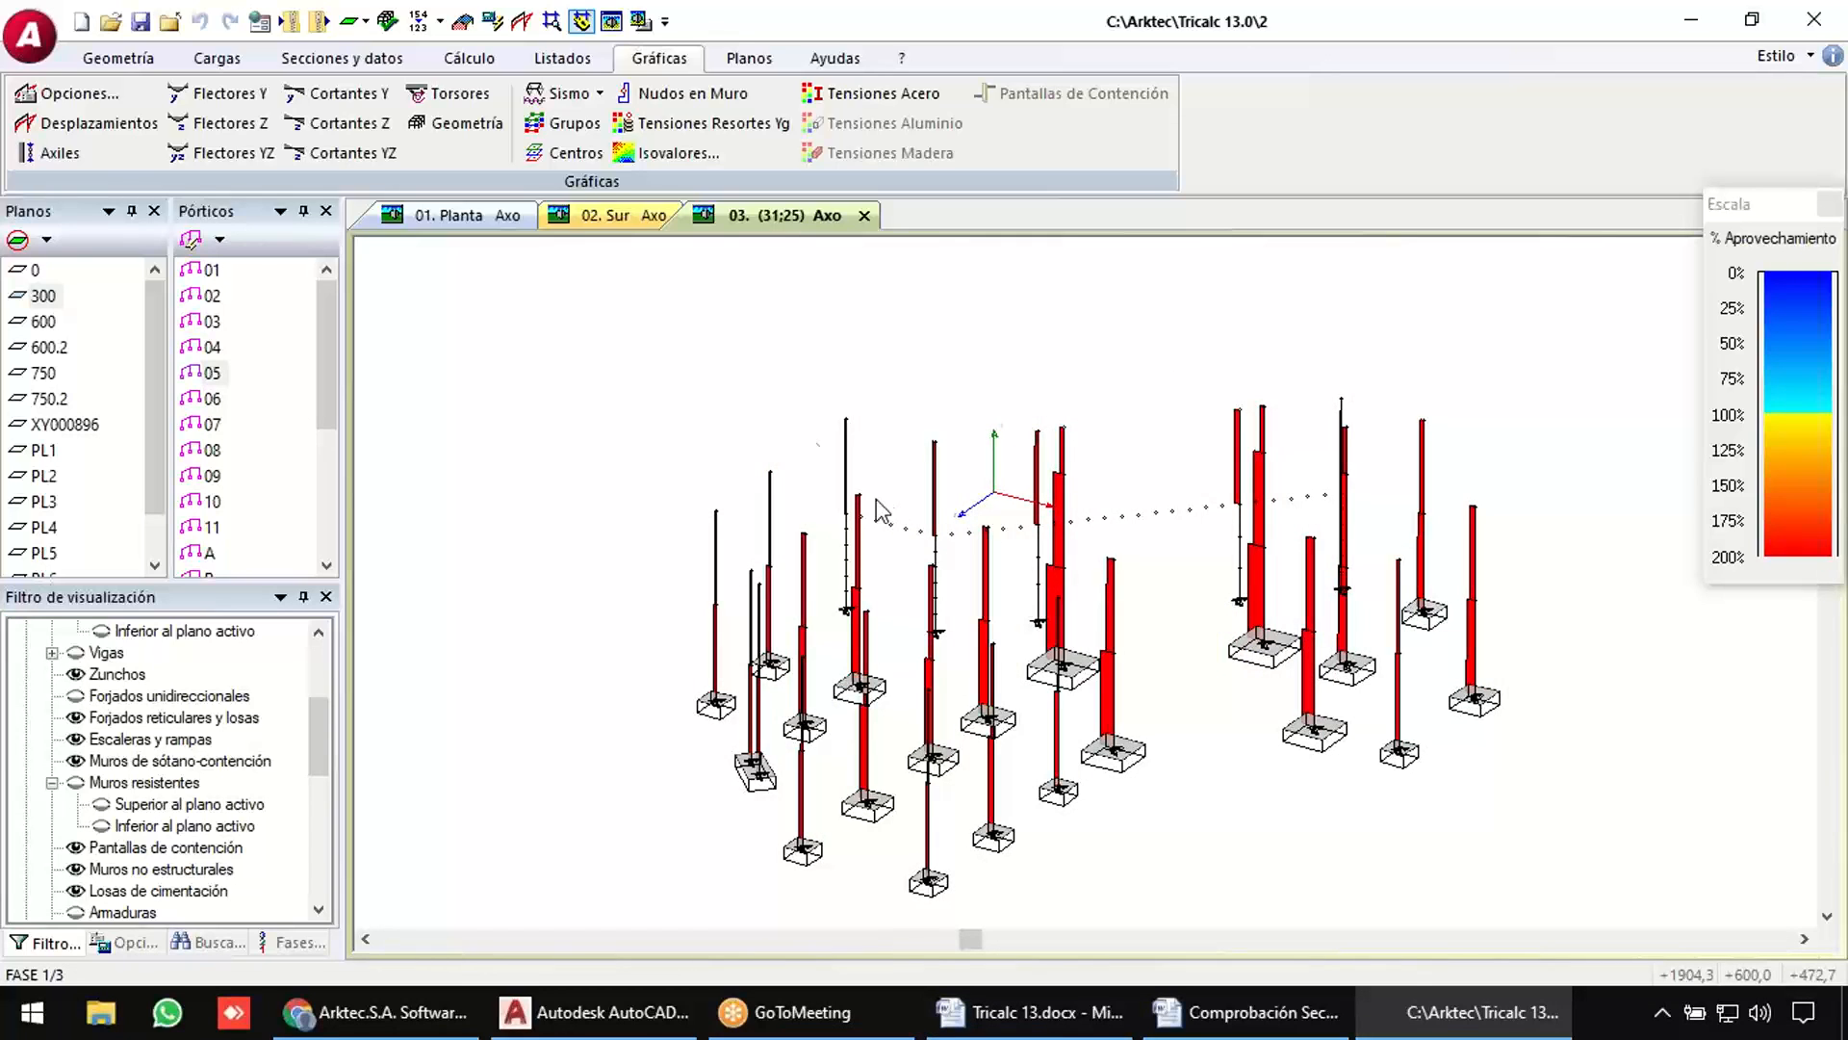
# List the forces of the selected concrete column's bar near the footings, by main axes.
pyautogui.click(566, 60)
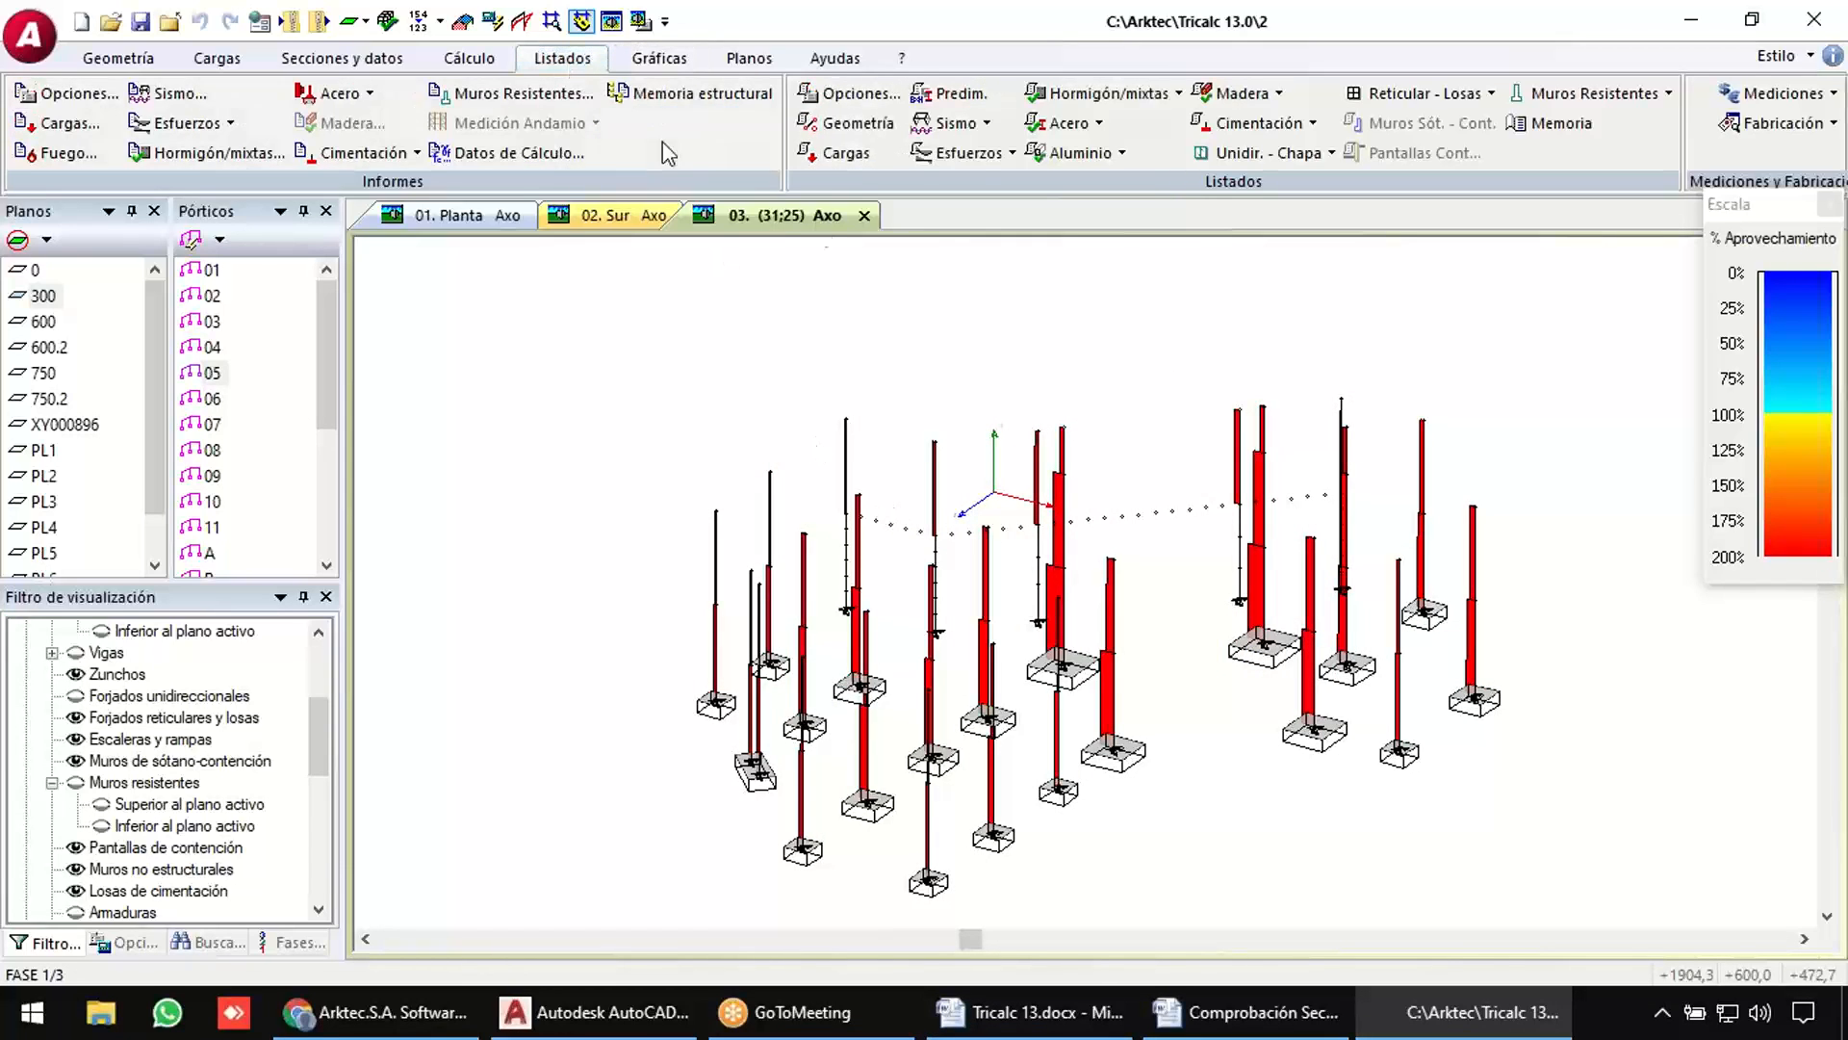
pyautogui.click(977, 154)
pyautogui.click(996, 213)
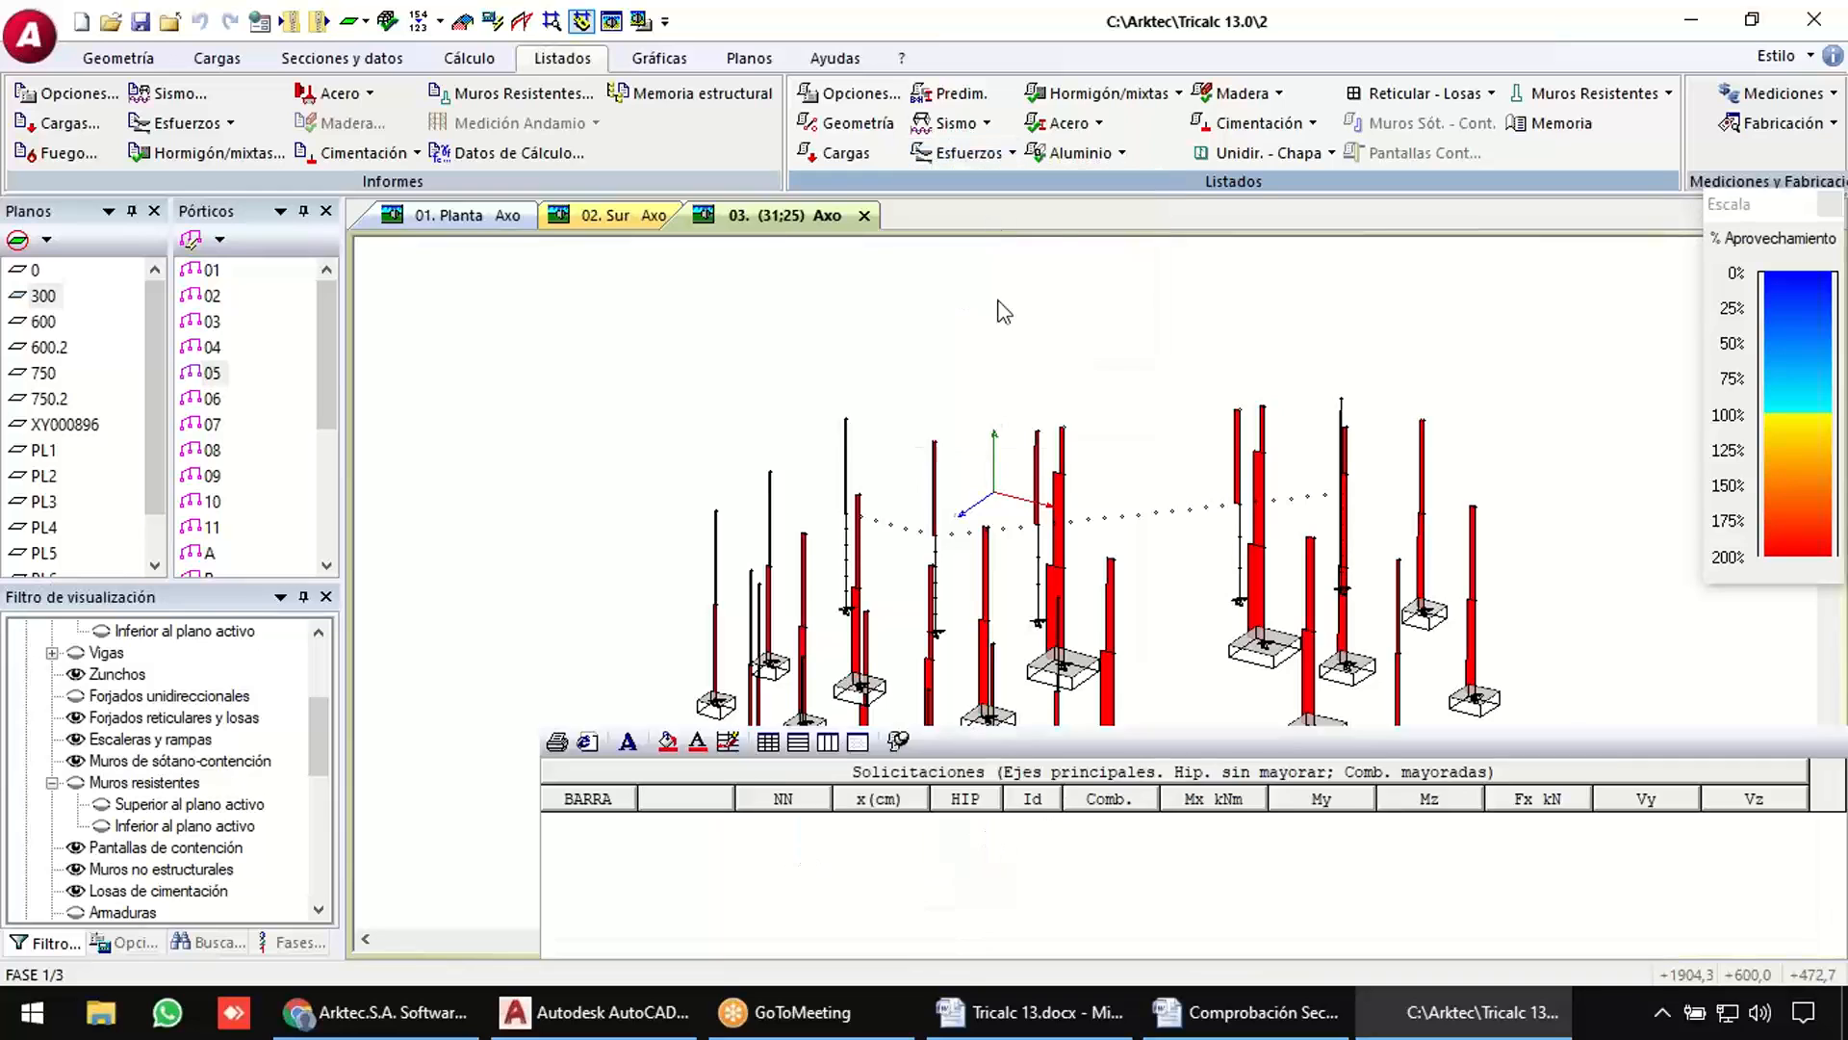
pyautogui.scroll(3, 1076, 373)
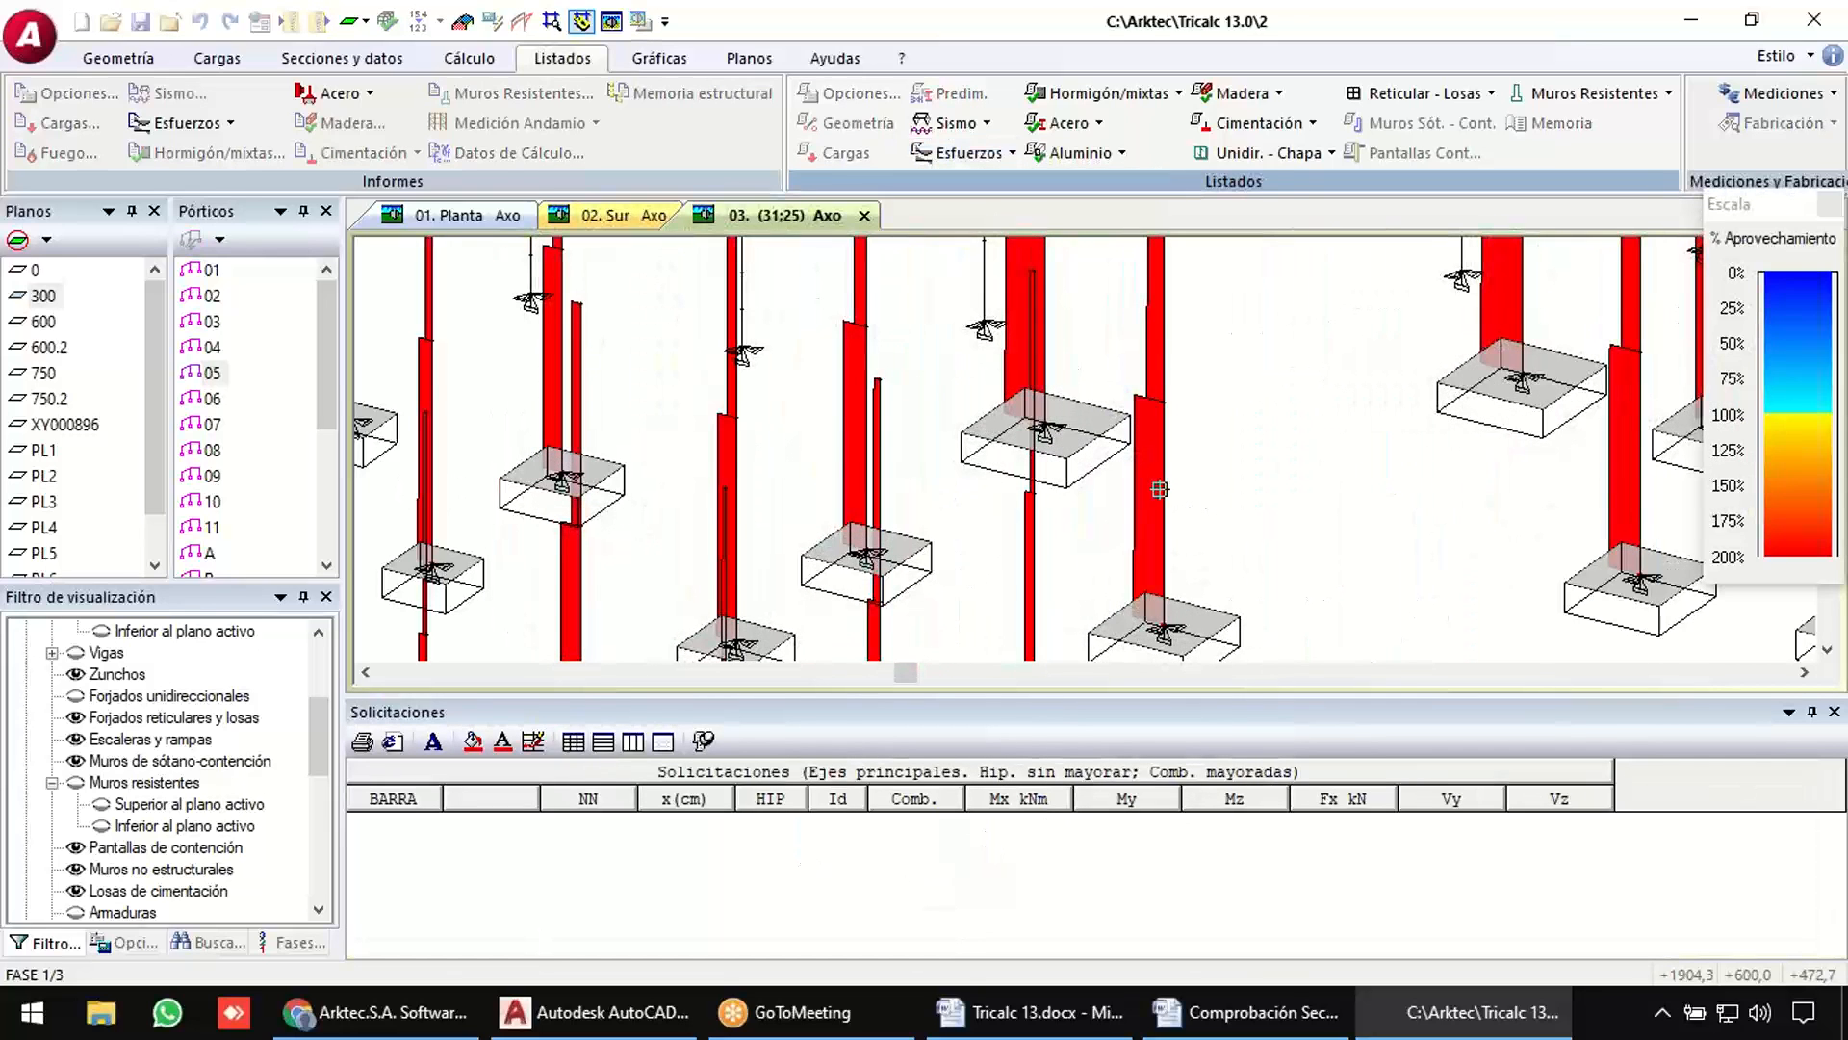
pyautogui.click(1162, 491)
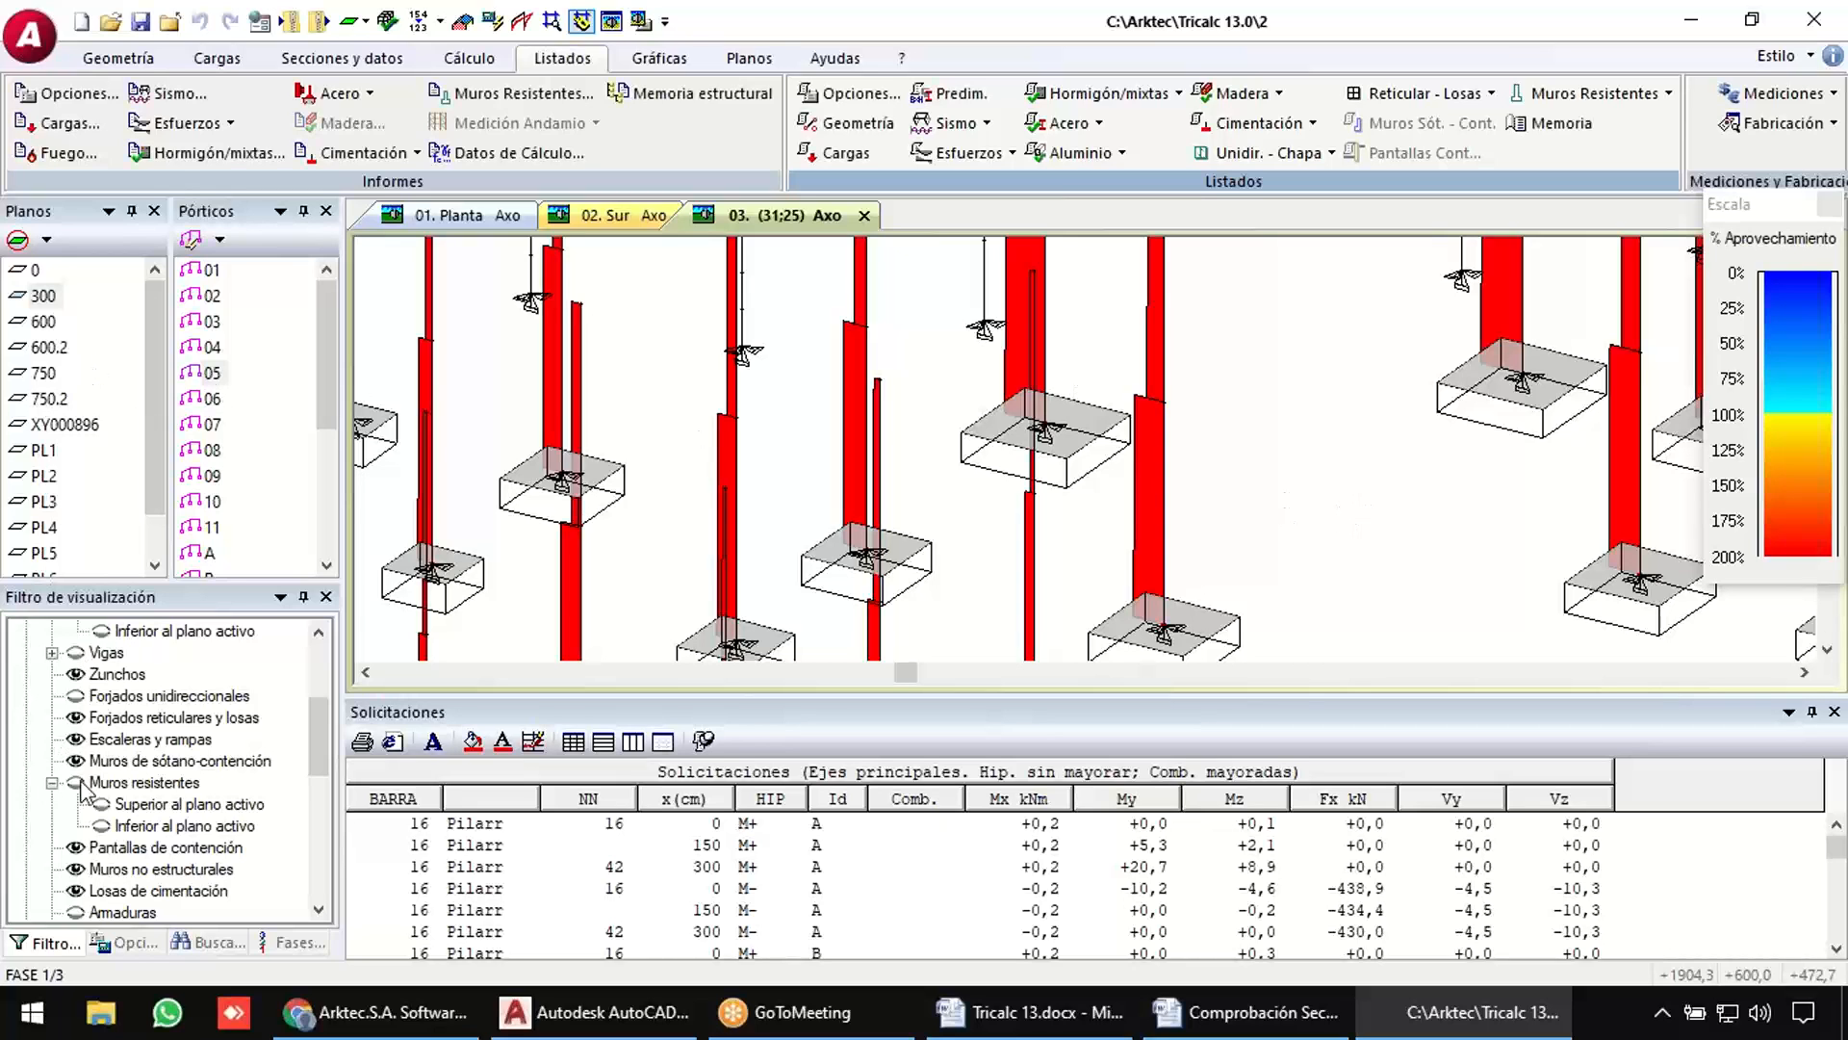
# Show the beams again through the display filter and plot the steel stress graph for the whole structure.
pyautogui.click(76, 652)
pyautogui.scroll(-6, 1121, 409)
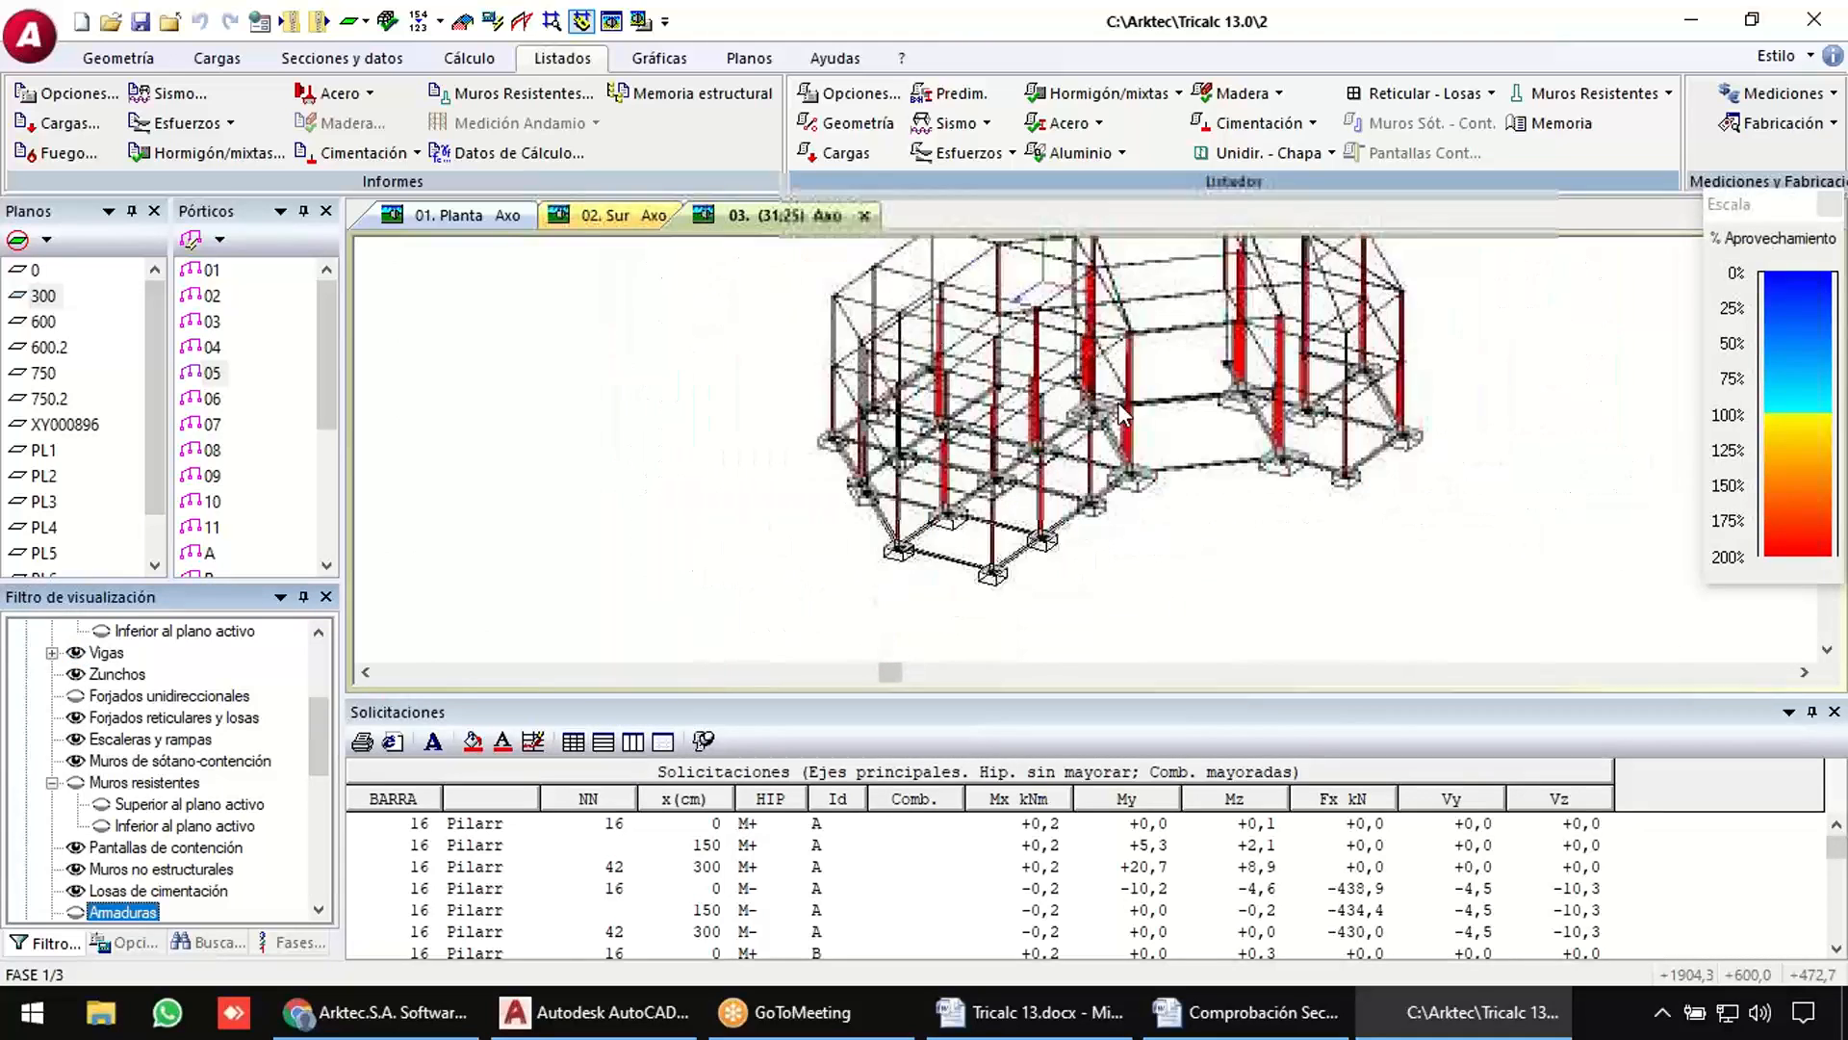
pyautogui.click(671, 60)
pyautogui.click(862, 96)
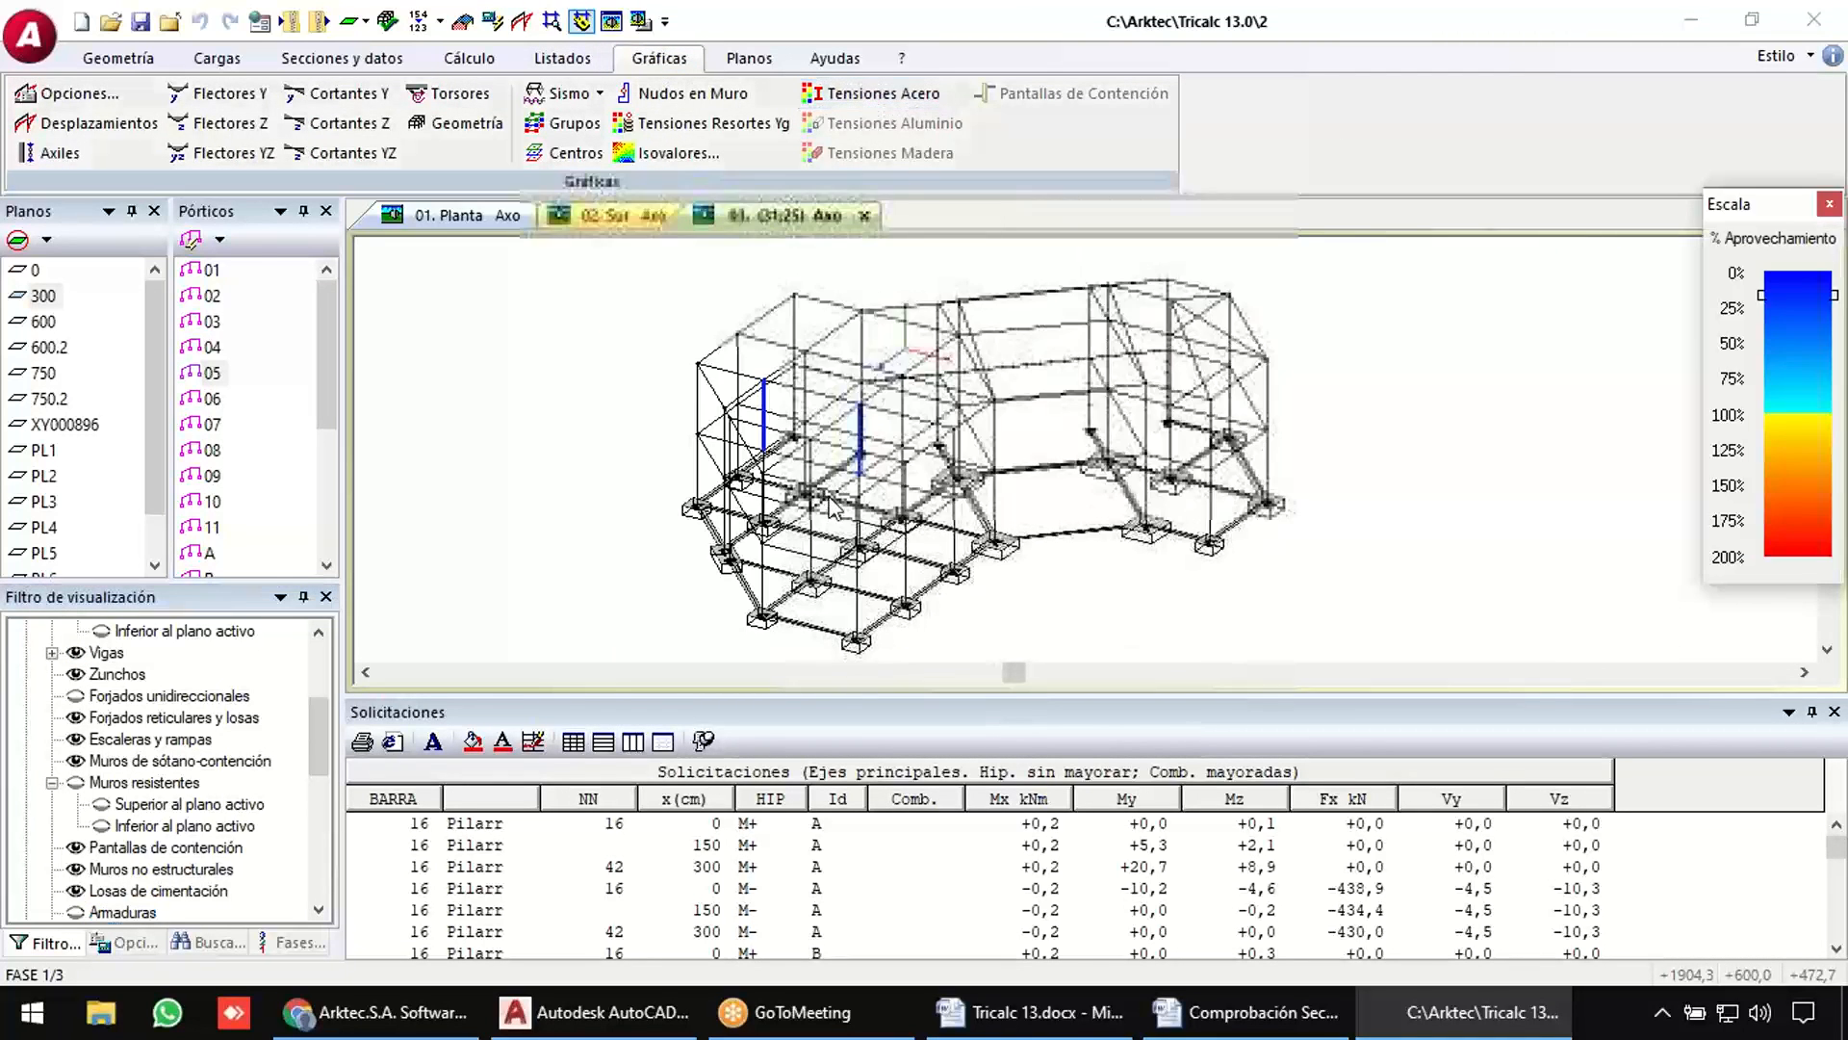
# Examine the coloured steel columns against the utilisation scale from several viewpoints and close the stress graph.
pyautogui.scroll(3, 785, 453)
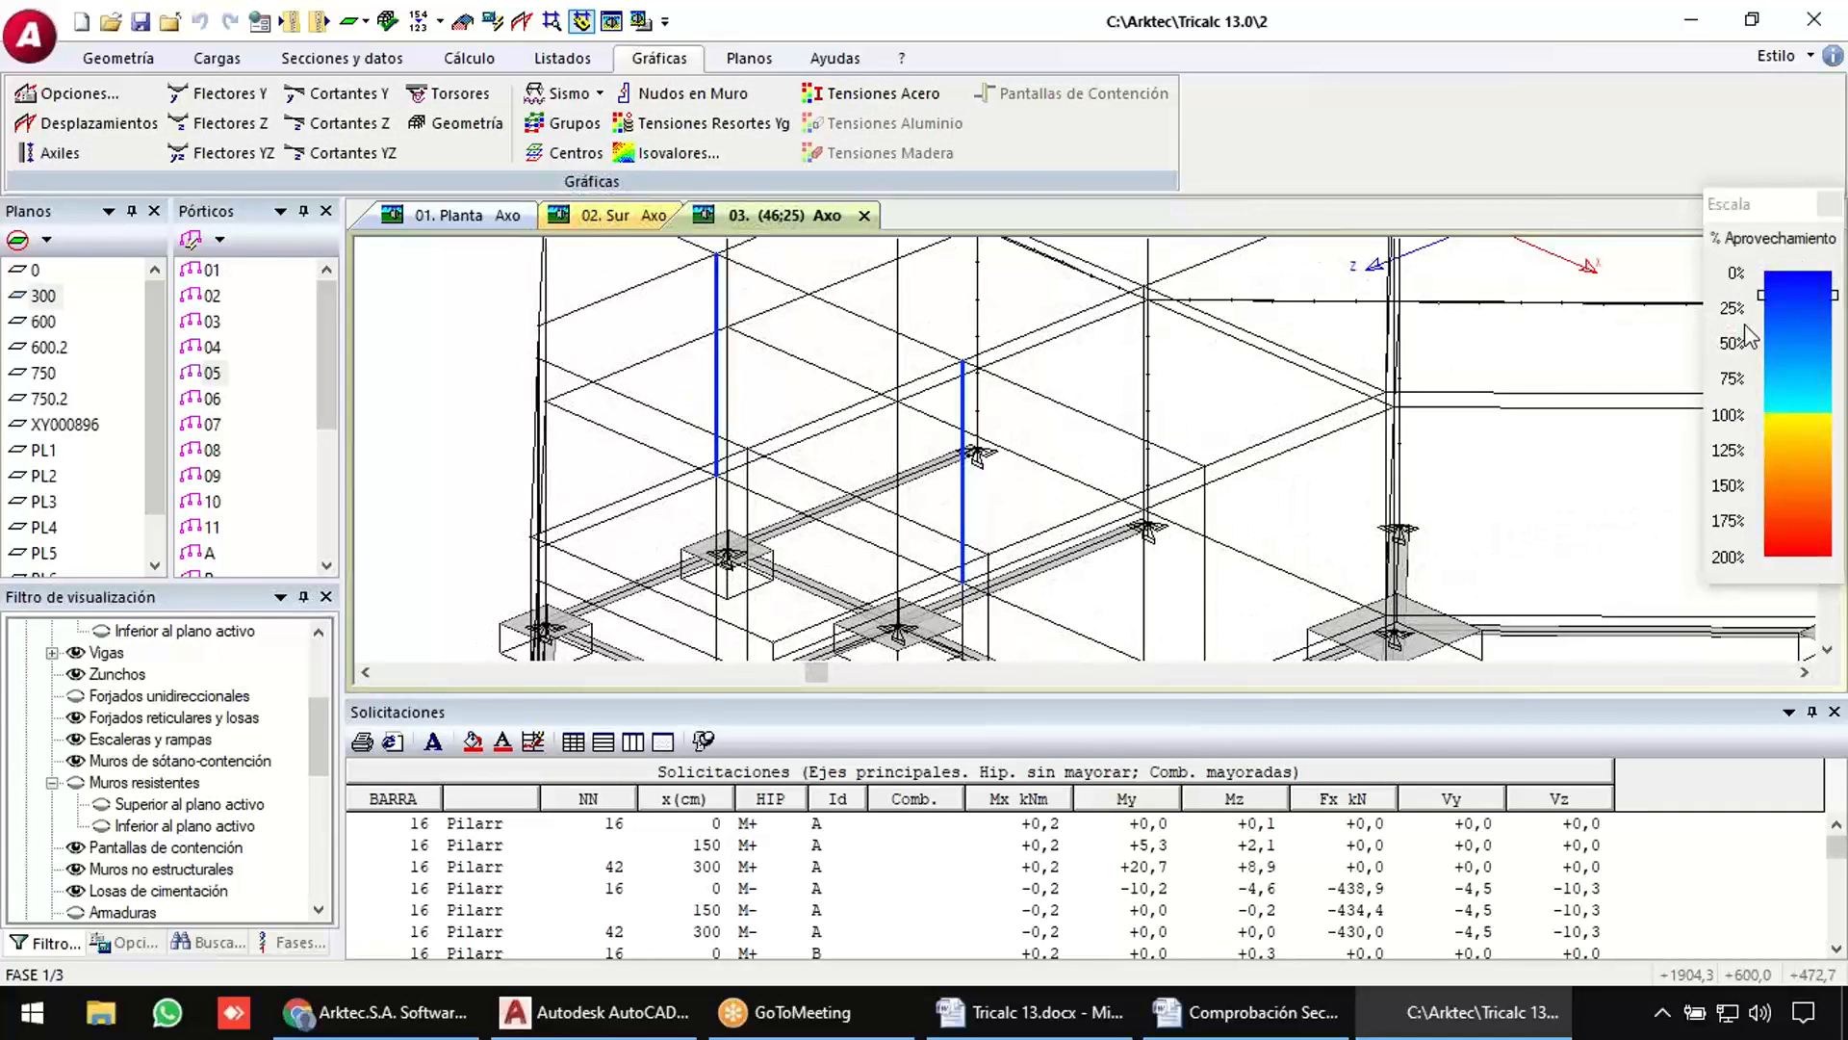
pyautogui.moveTo(763, 392); pyautogui.dragTo(713, 413, button='middle')
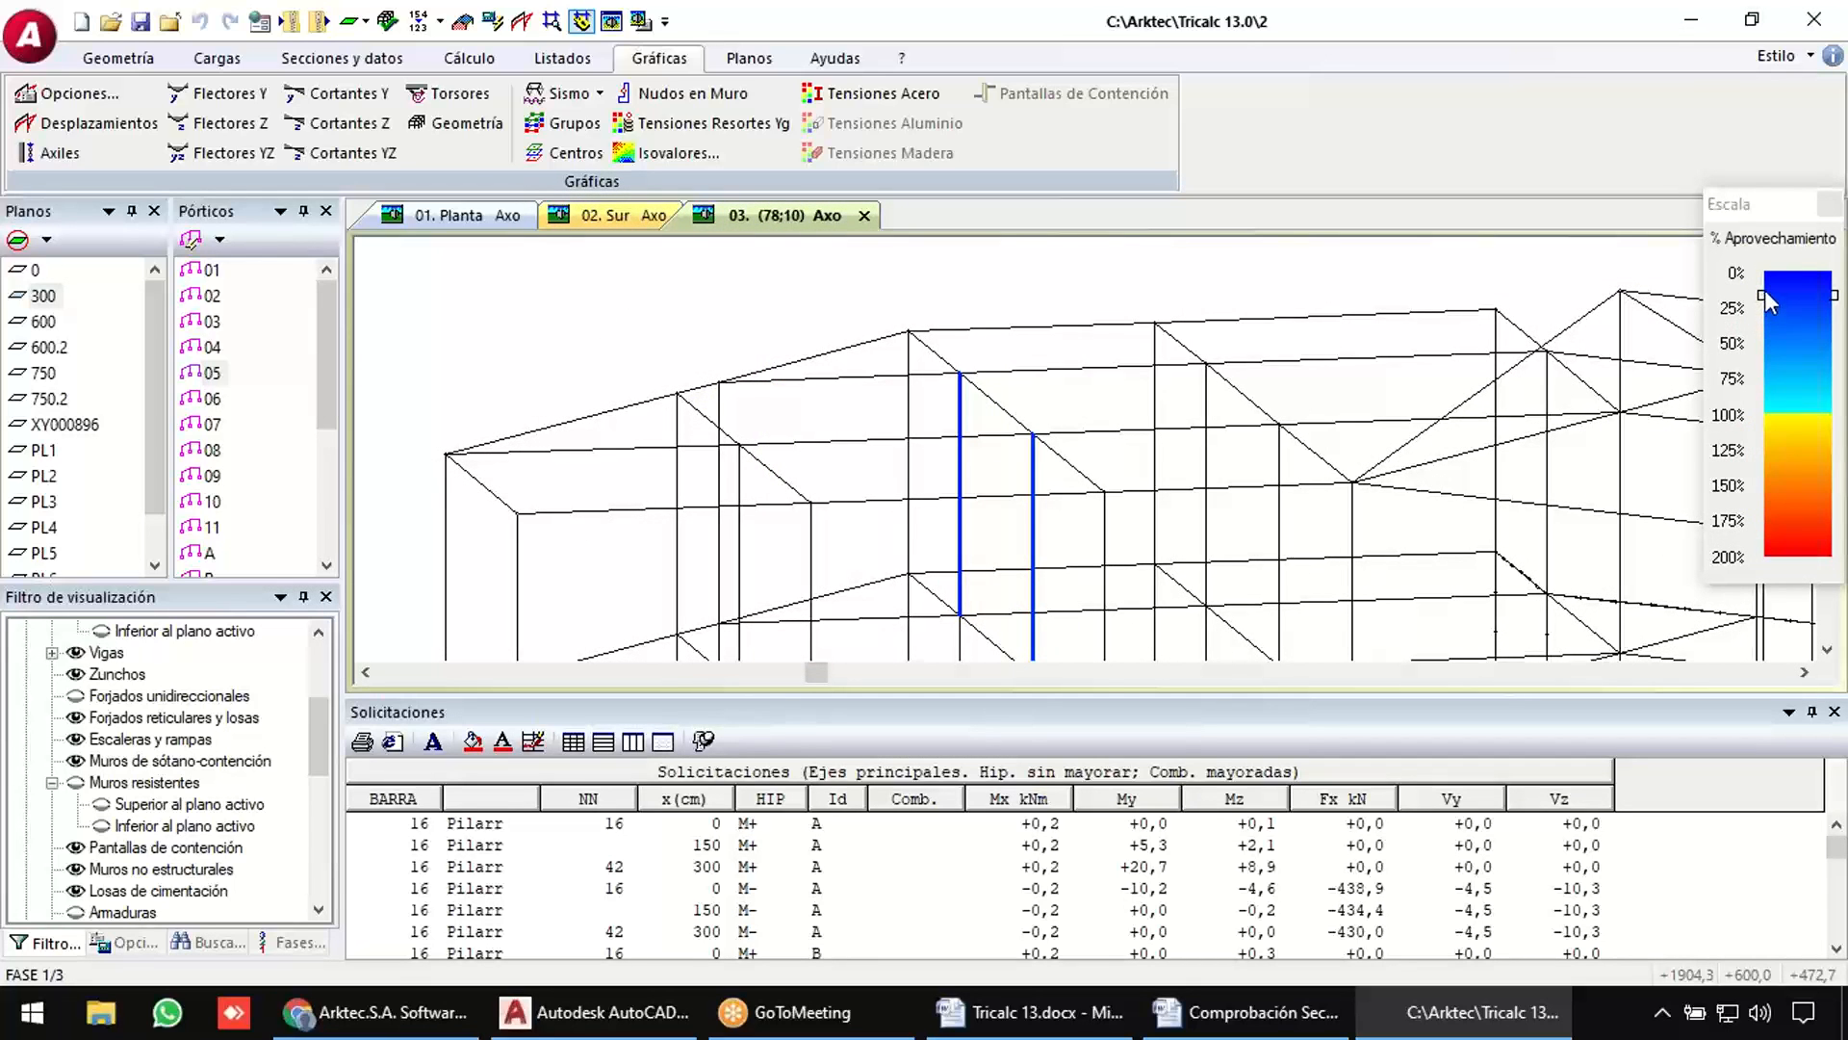
pyautogui.moveTo(1060, 556); pyautogui.dragTo(1060, 498, button='middle')
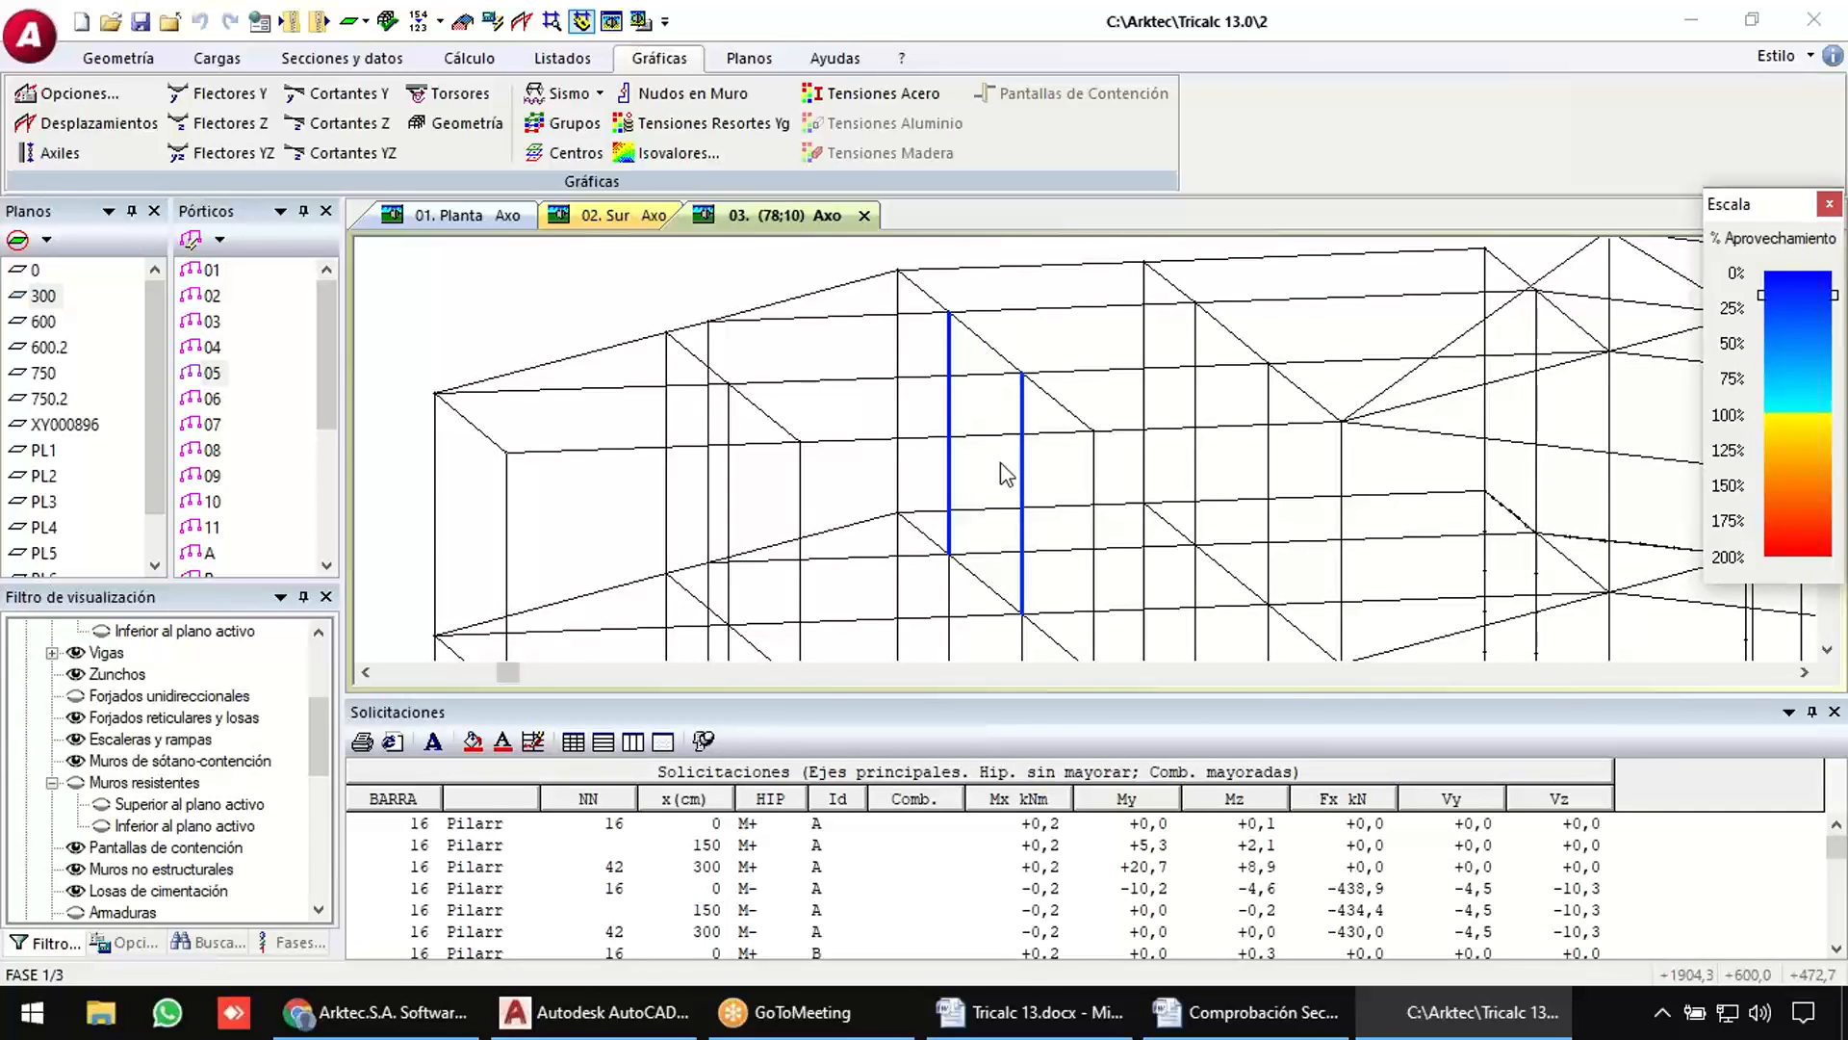
pyautogui.scroll(-4, 1002, 462)
pyautogui.moveTo(1001, 456); pyautogui.dragTo(934, 435, button='middle')
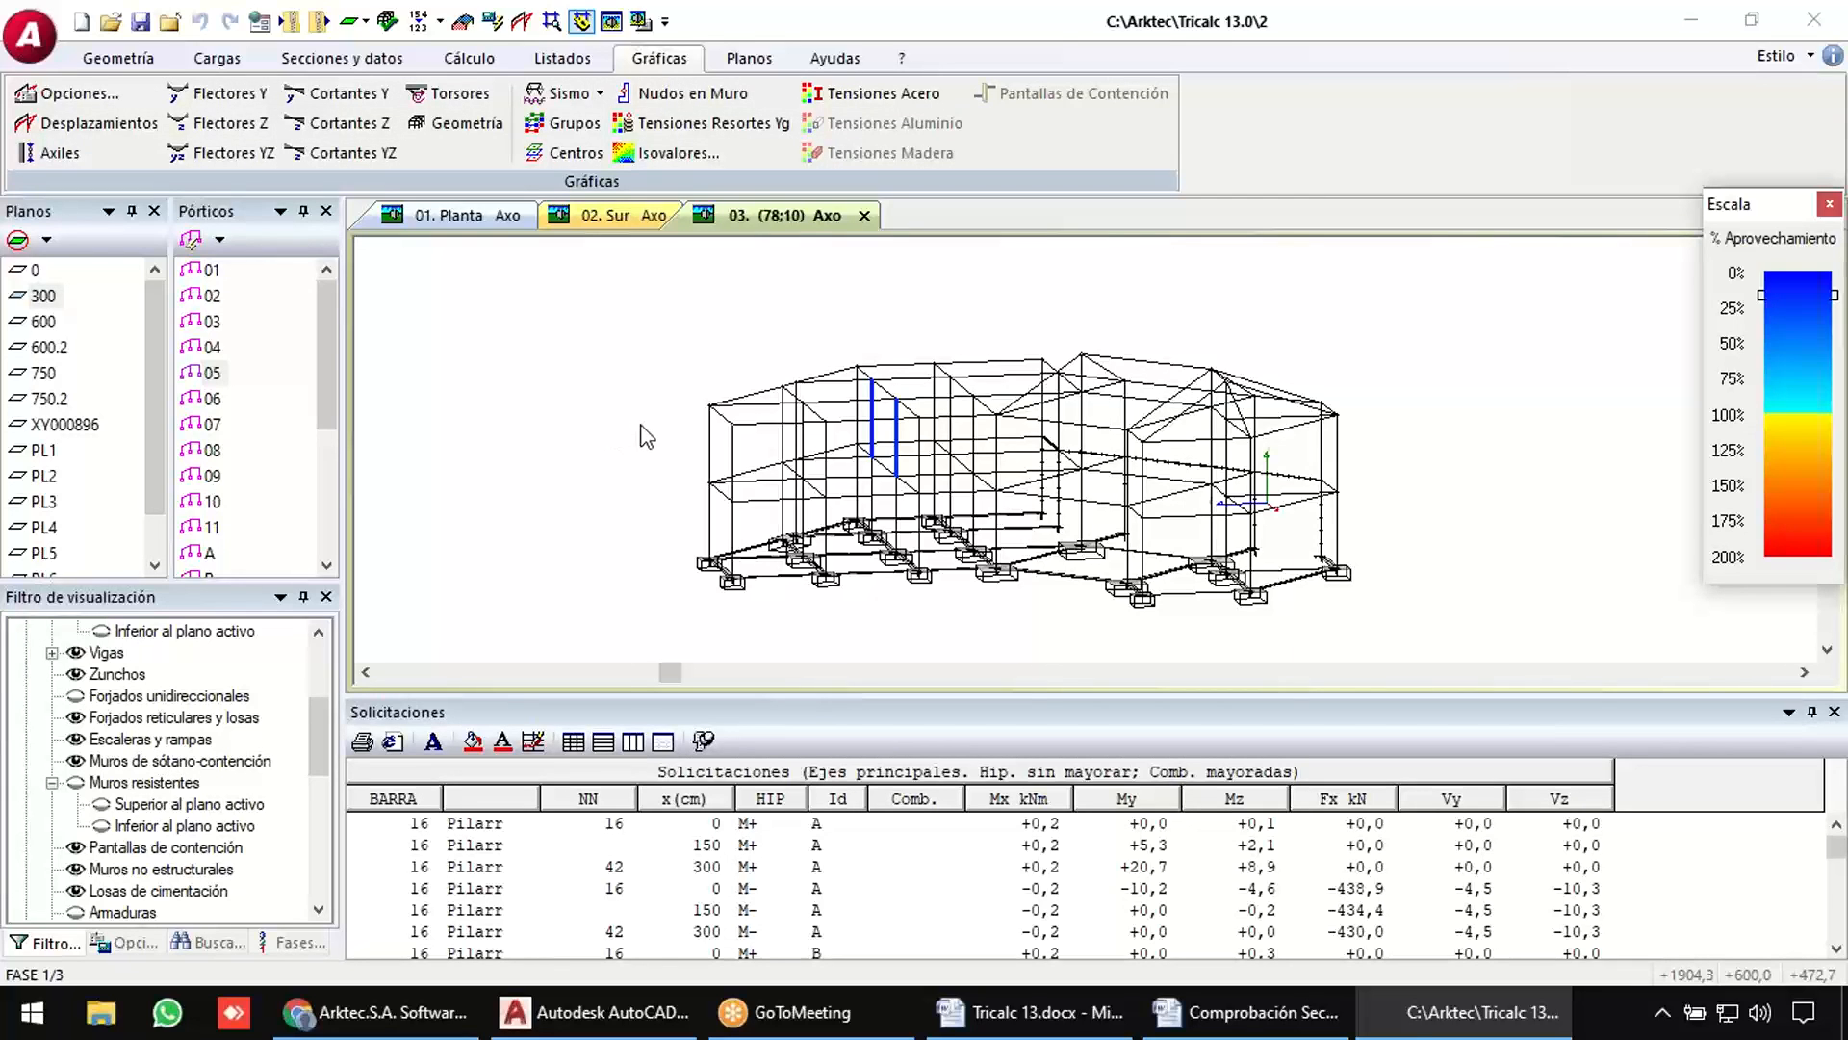
pyautogui.click(563, 60)
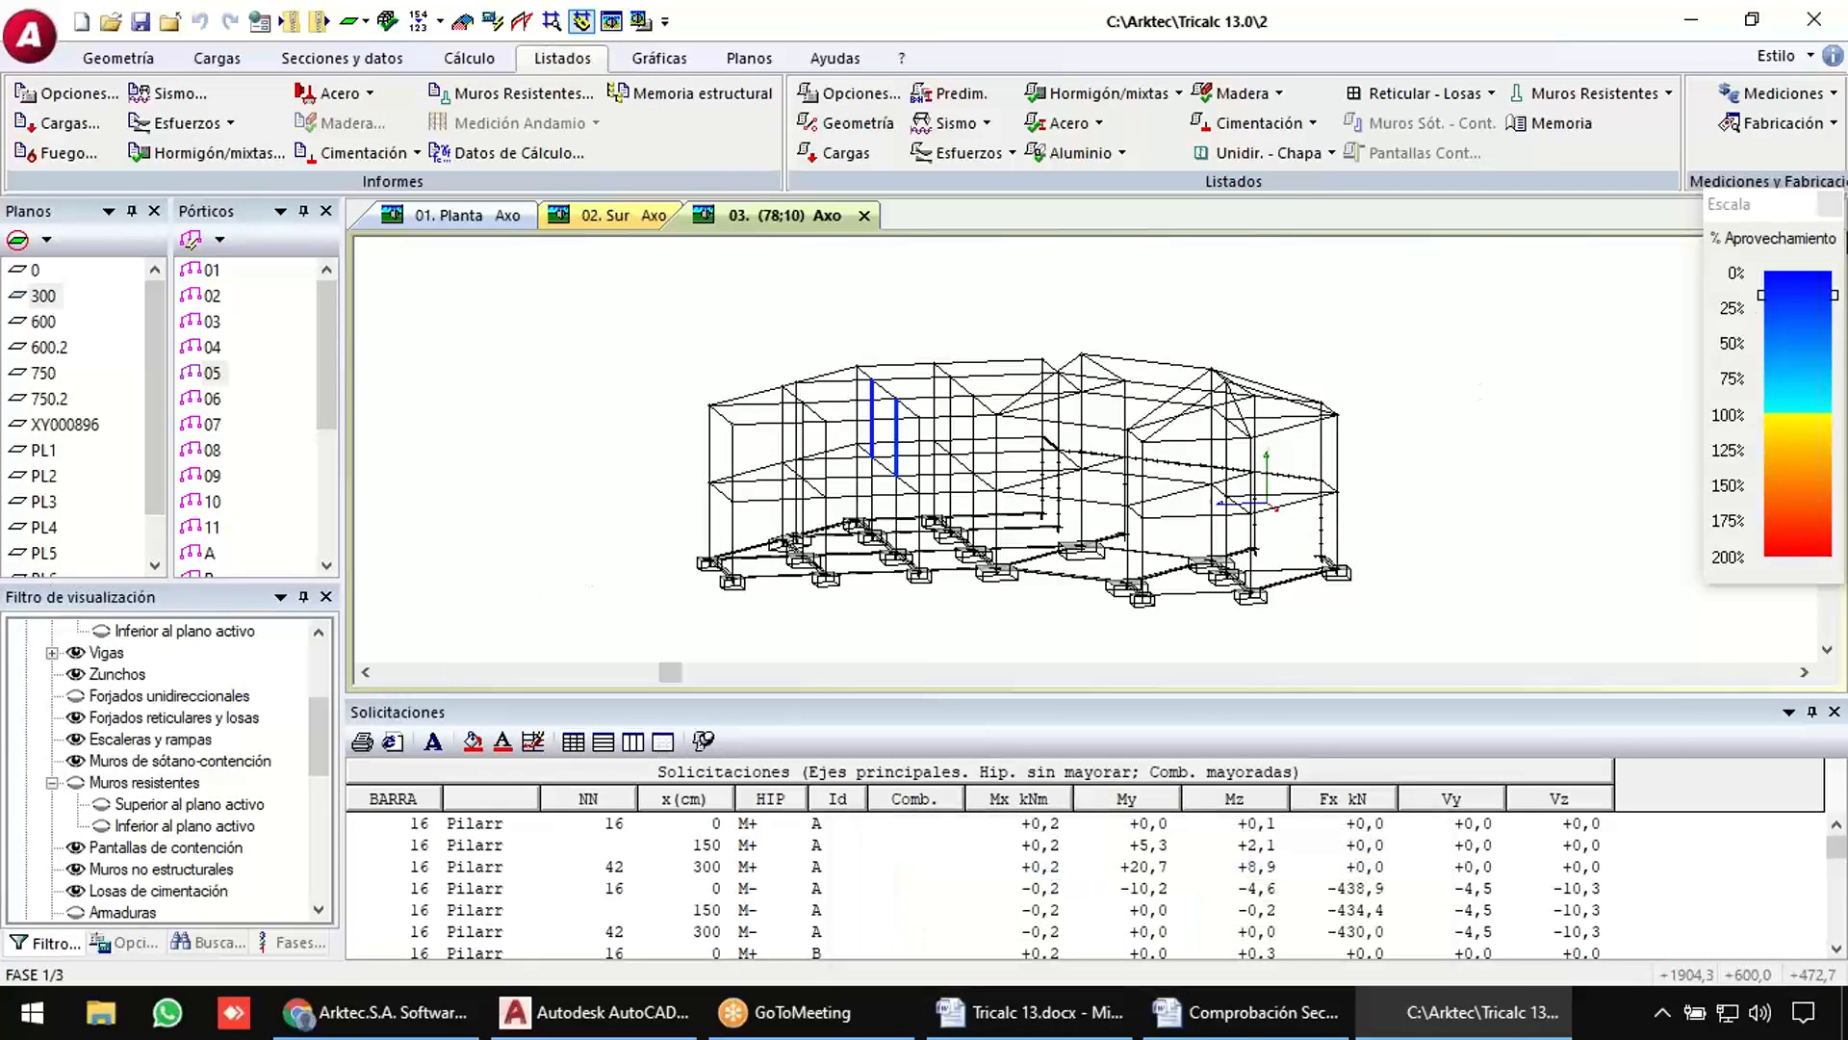
pyautogui.click(1829, 205)
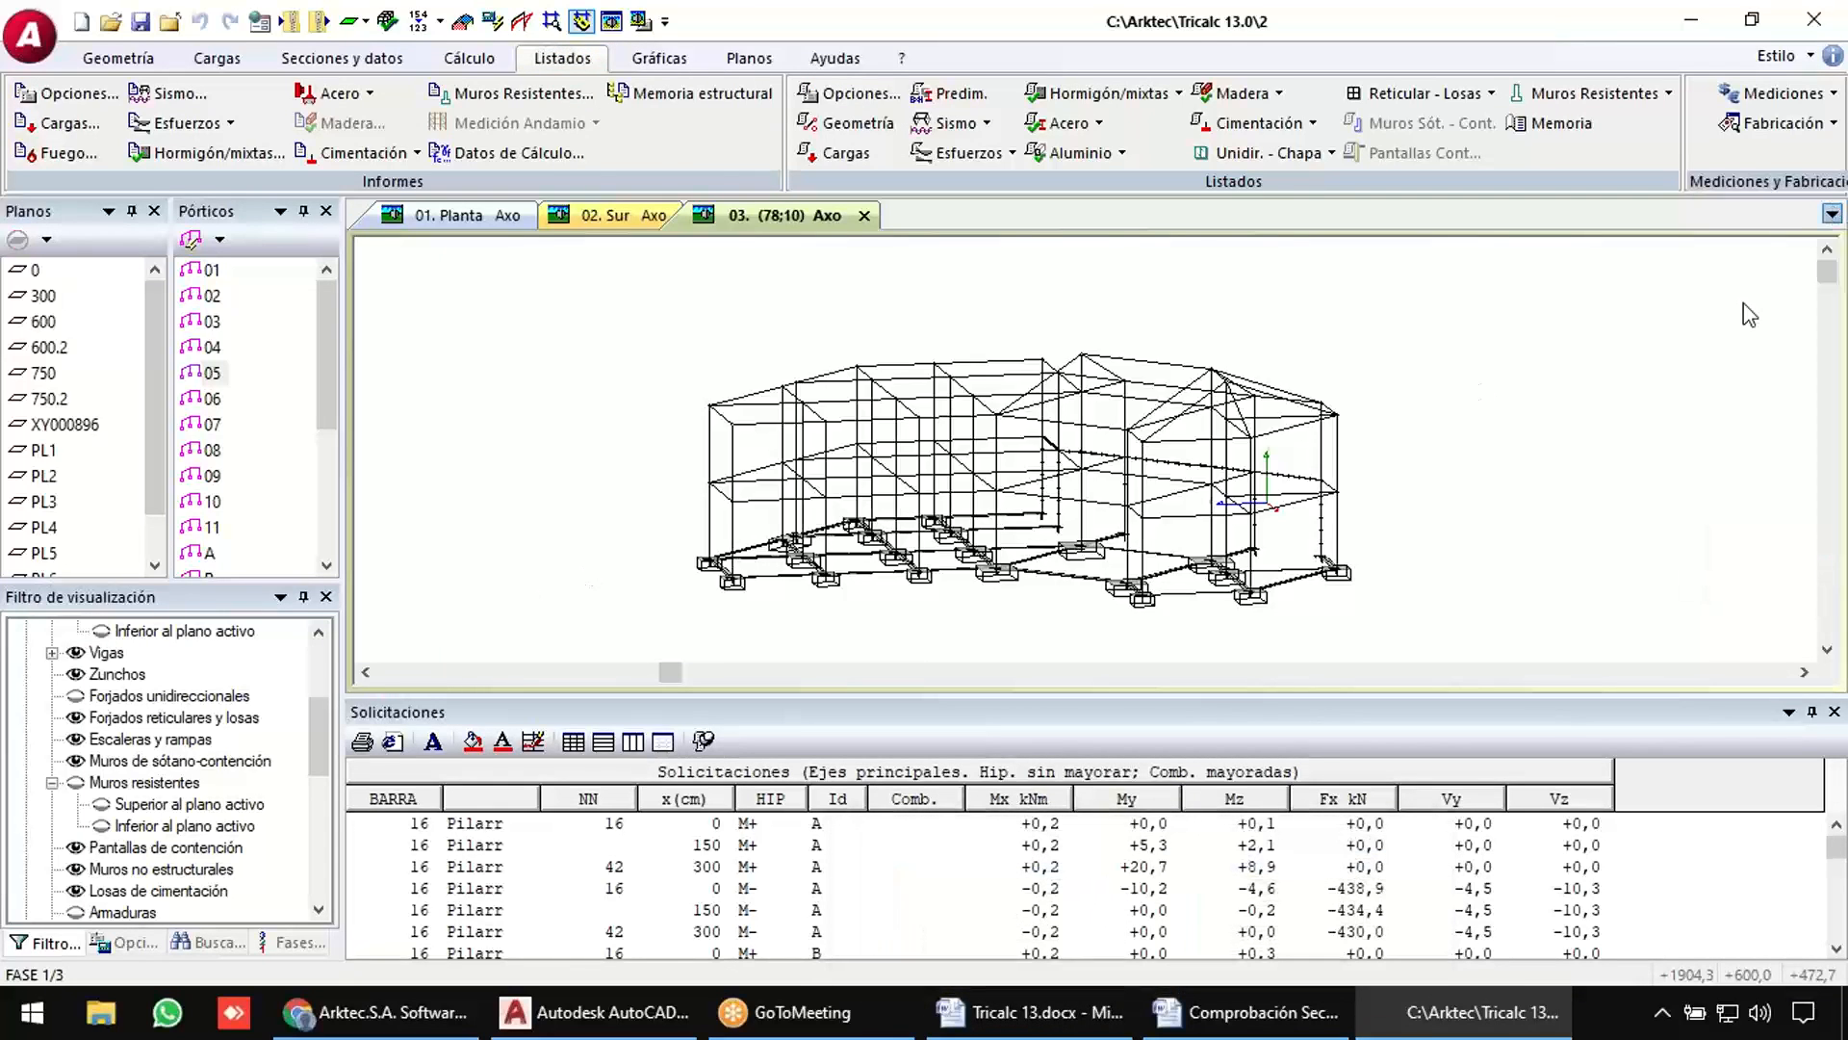
# Switch to Tricalc 13.docx in Word and highlight the section "Nuevas gráficas de errores en 3D" with its description.
pyautogui.click(1049, 996)
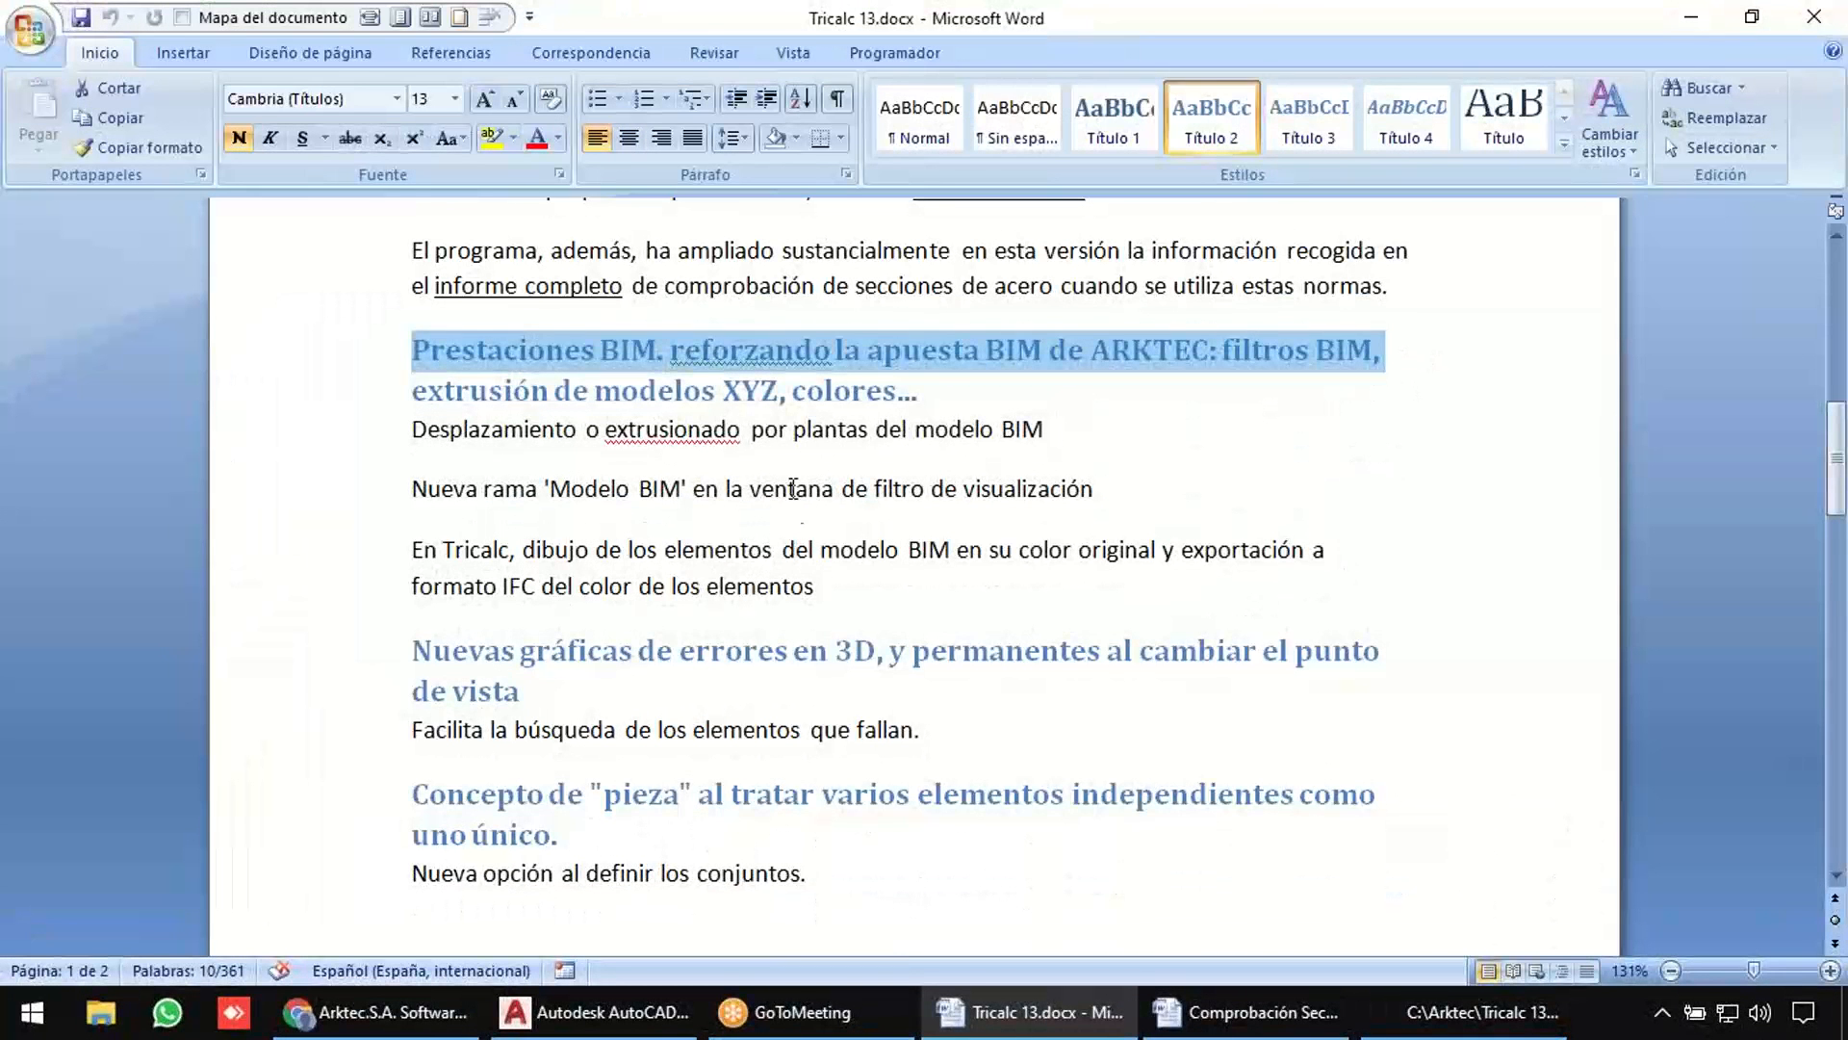
pyautogui.click(638, 348)
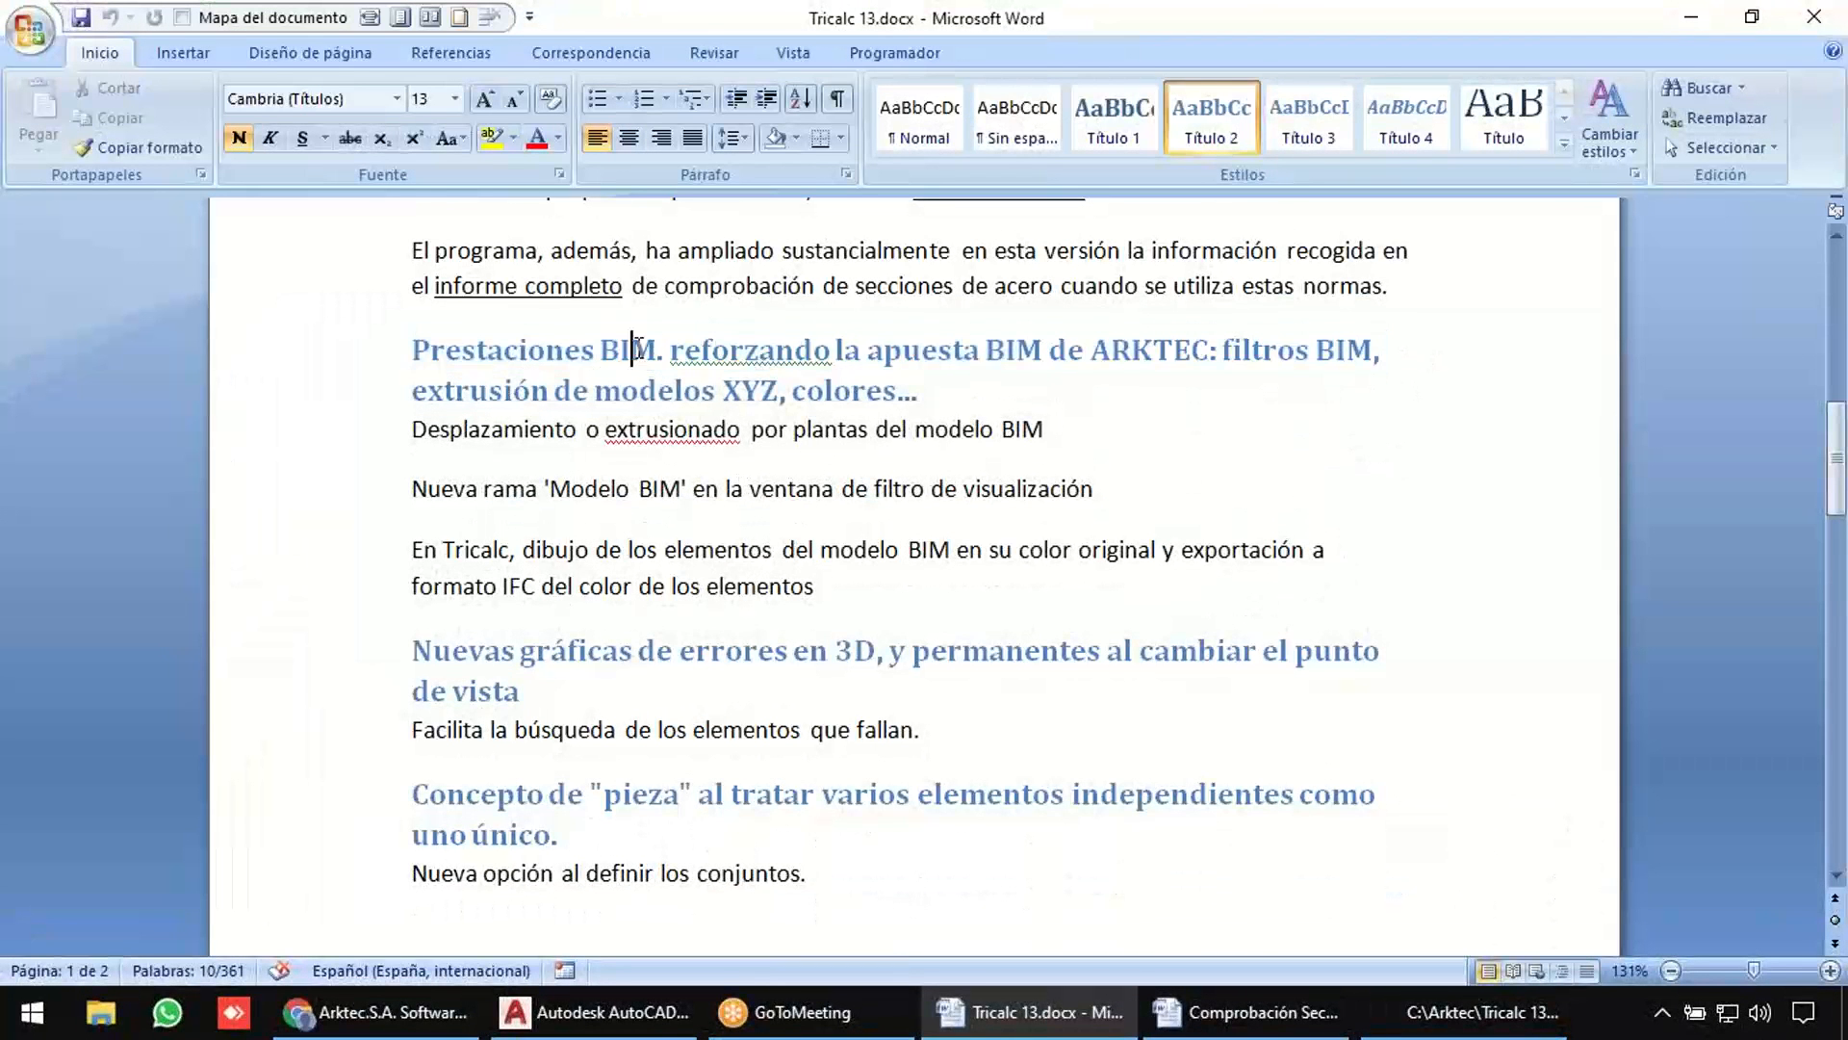
pyautogui.scroll(-2, 642, 399)
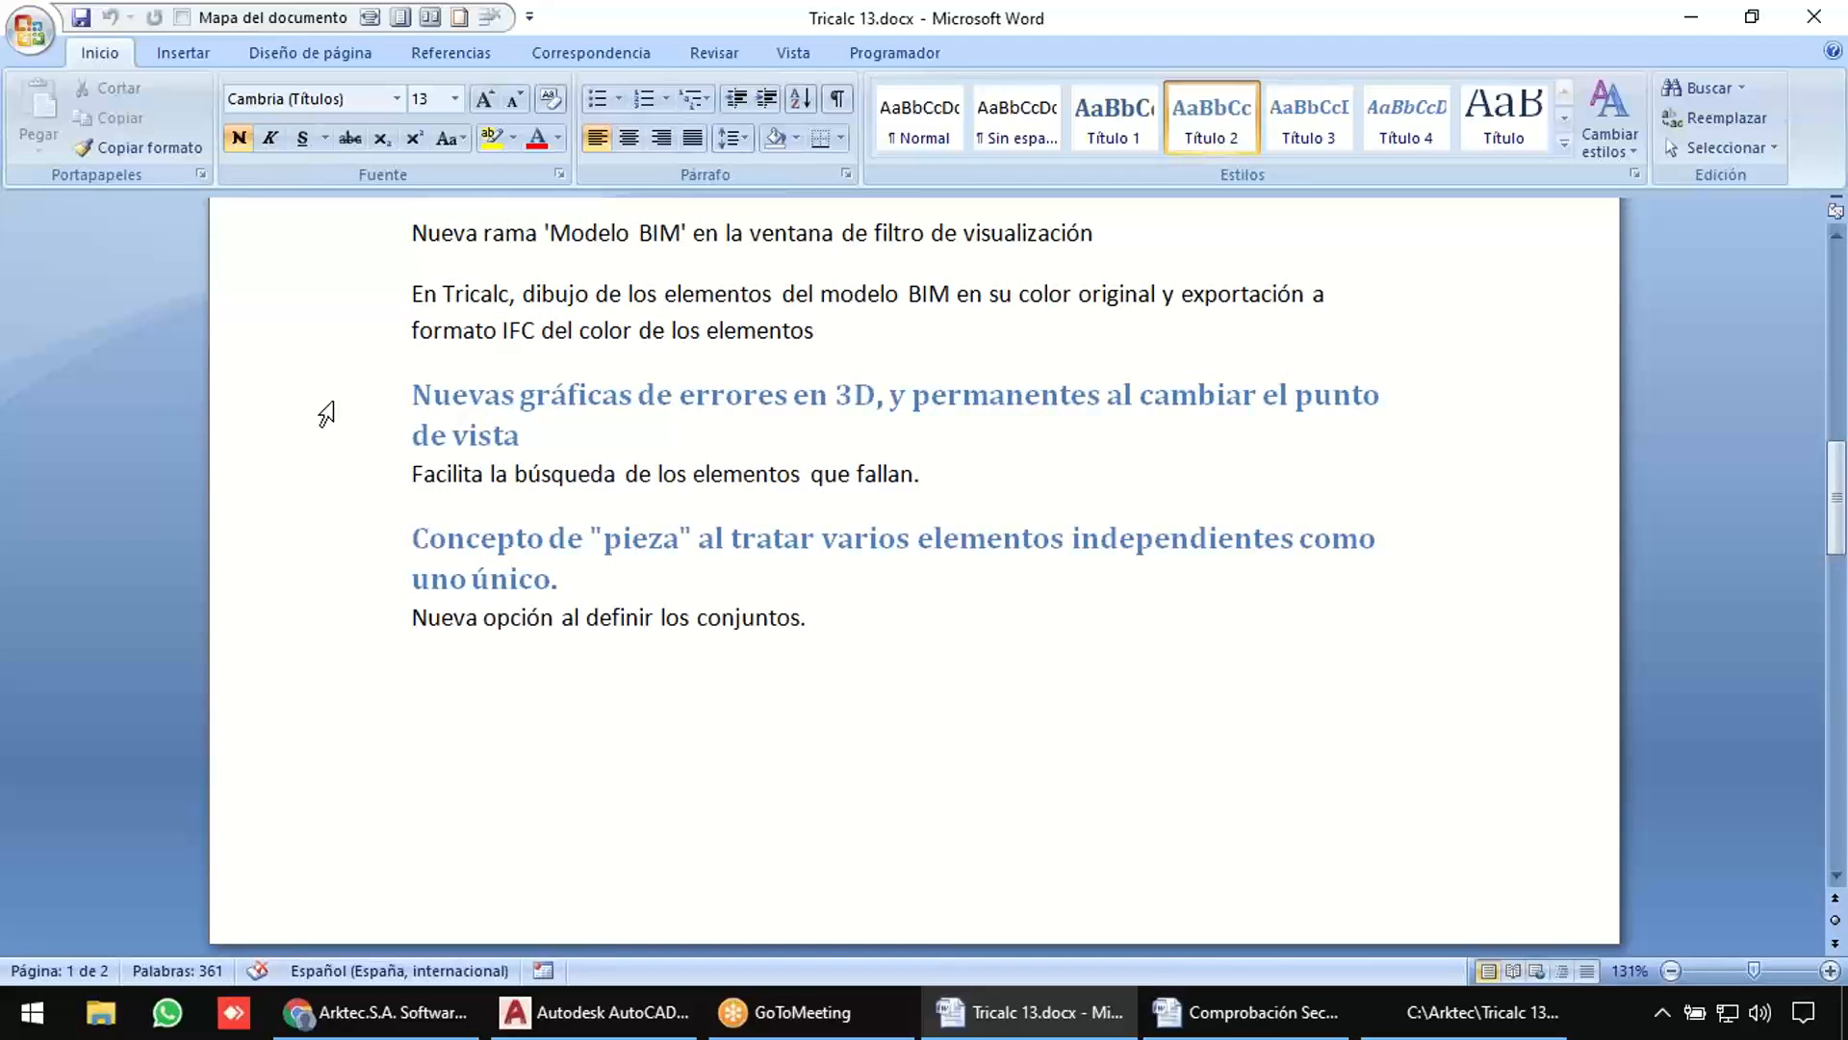
pyautogui.moveTo(327, 414); pyautogui.dragTo(318, 479)
# Switch back to Tricalc and list the reinforcement errors and warnings of the concrete bars.
pyautogui.click(1456, 1012)
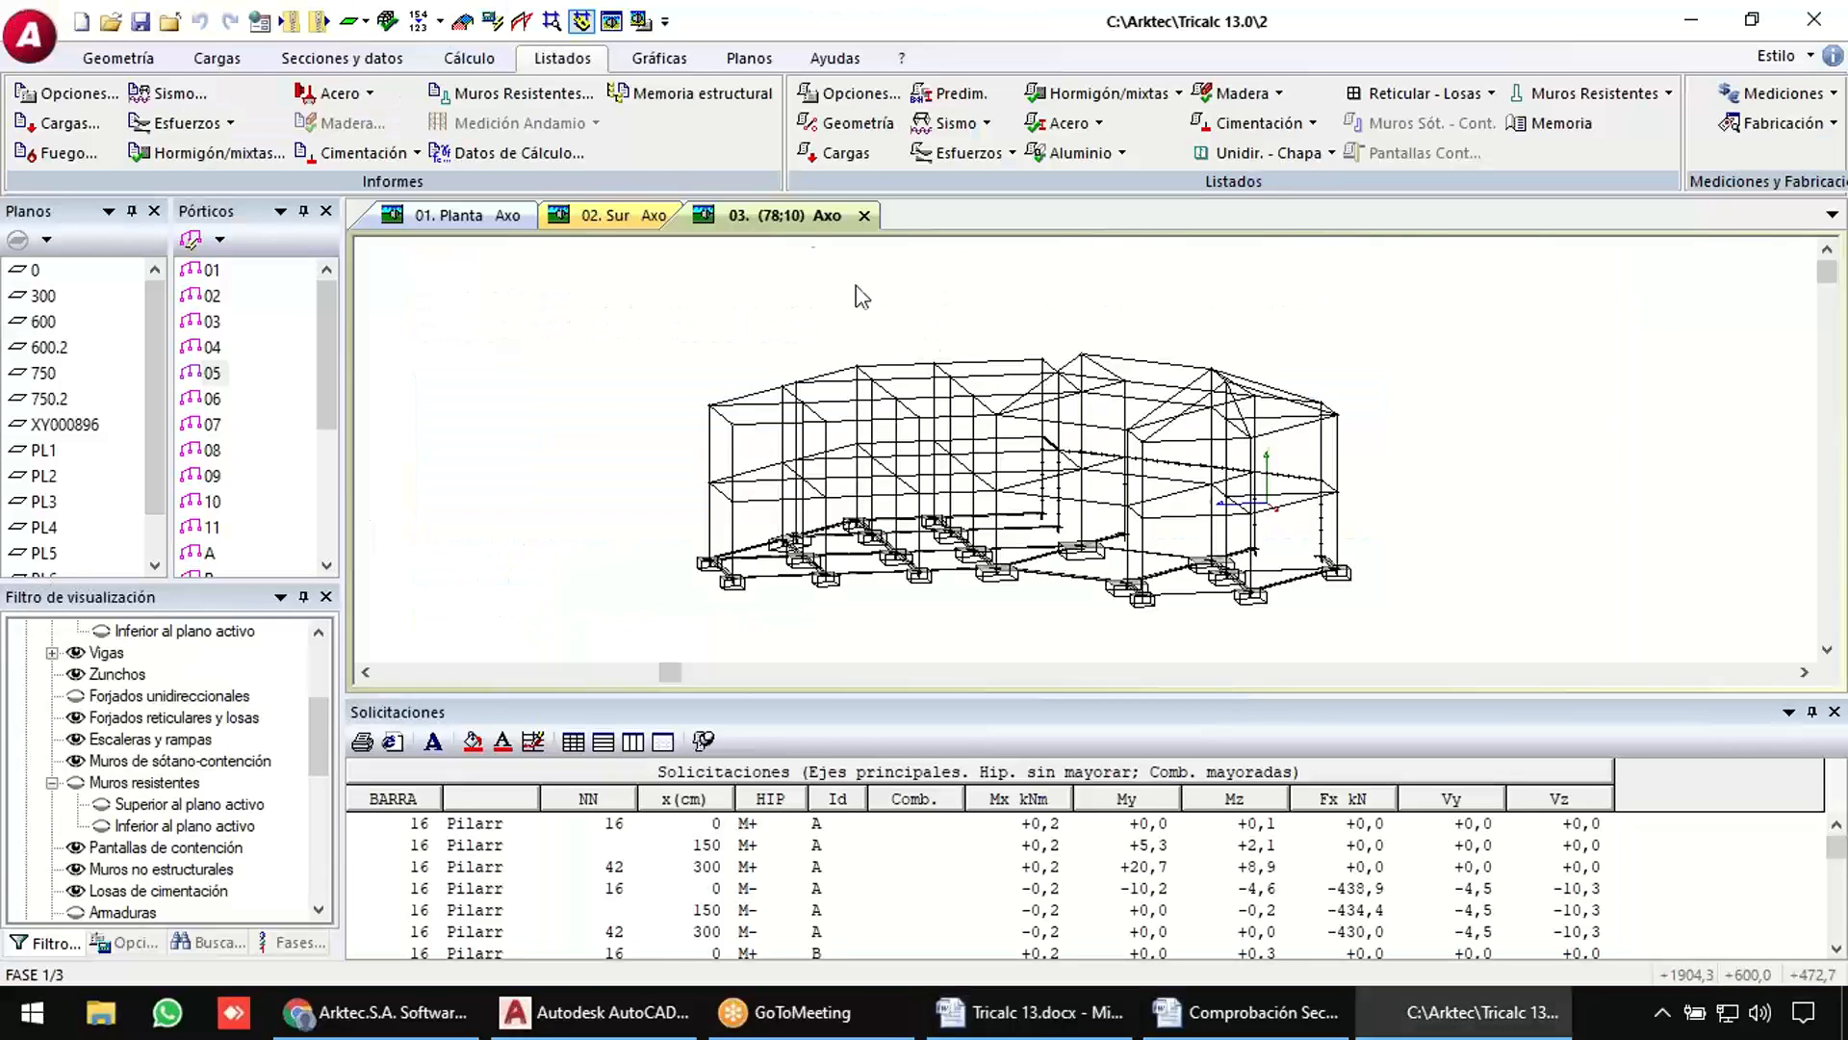
pyautogui.click(475, 58)
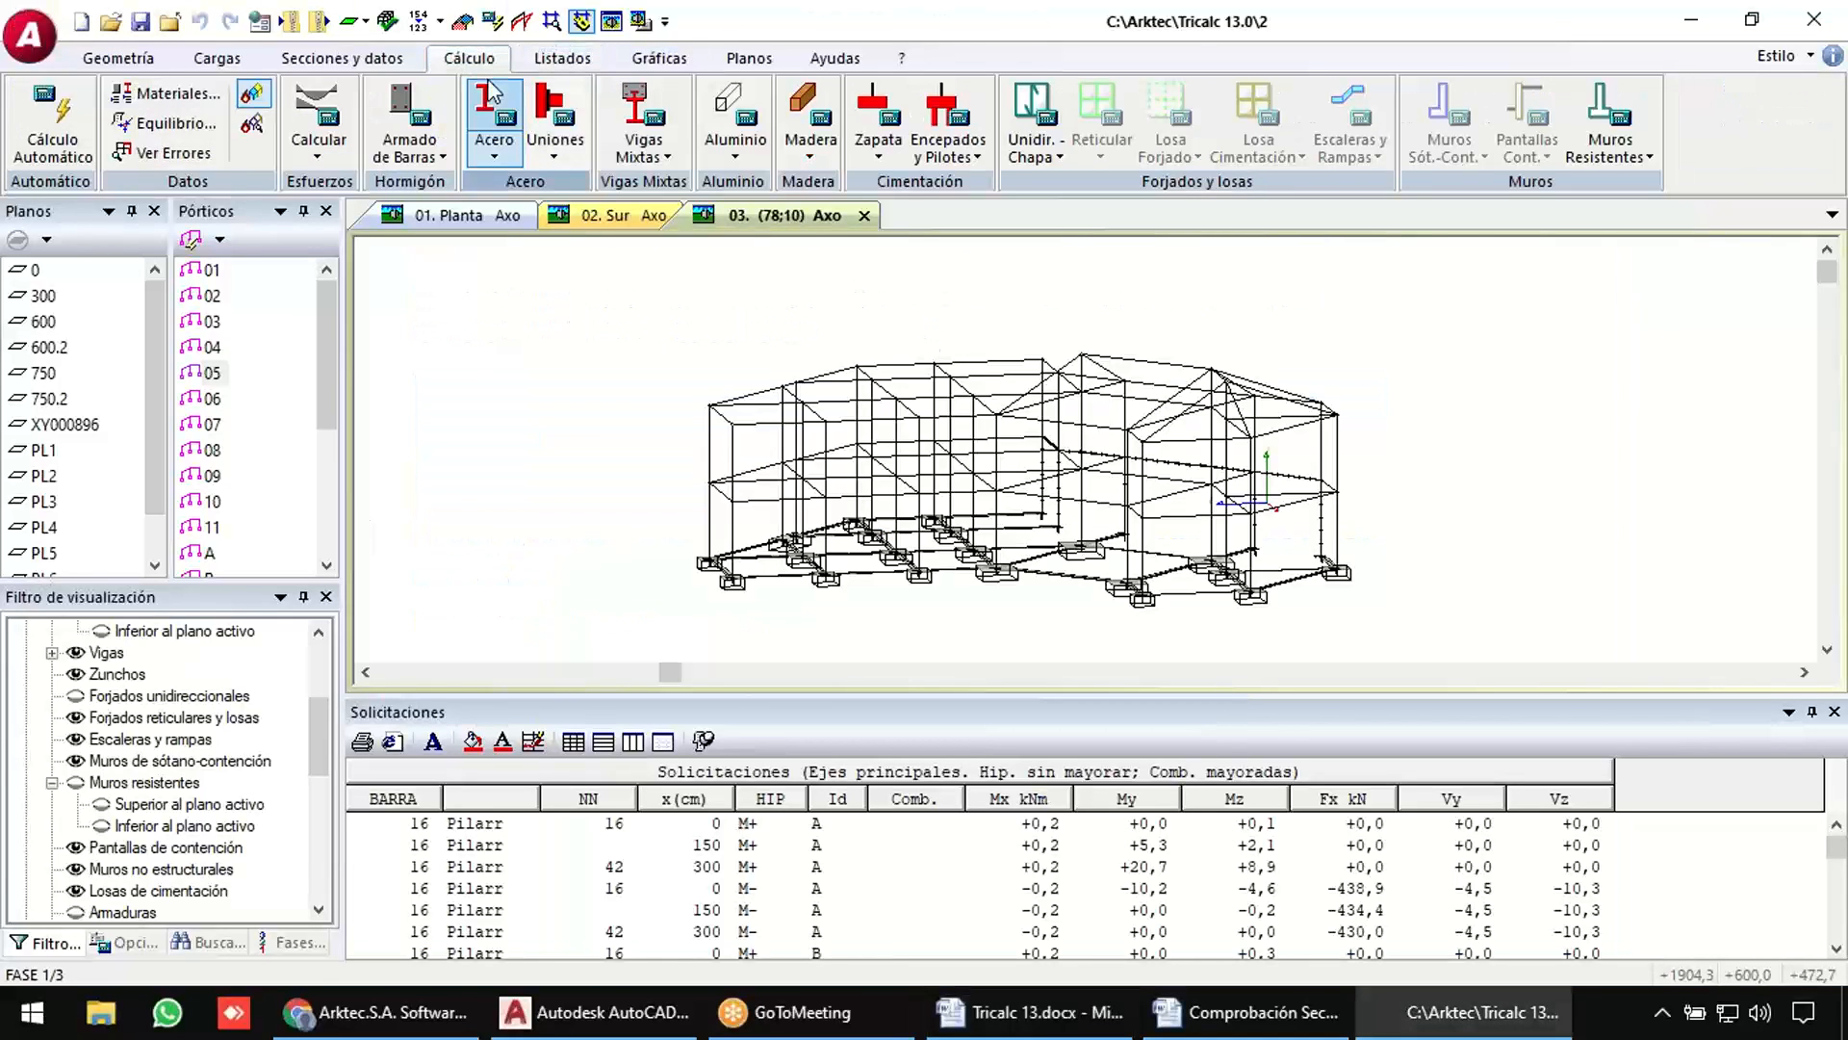
pyautogui.click(404, 150)
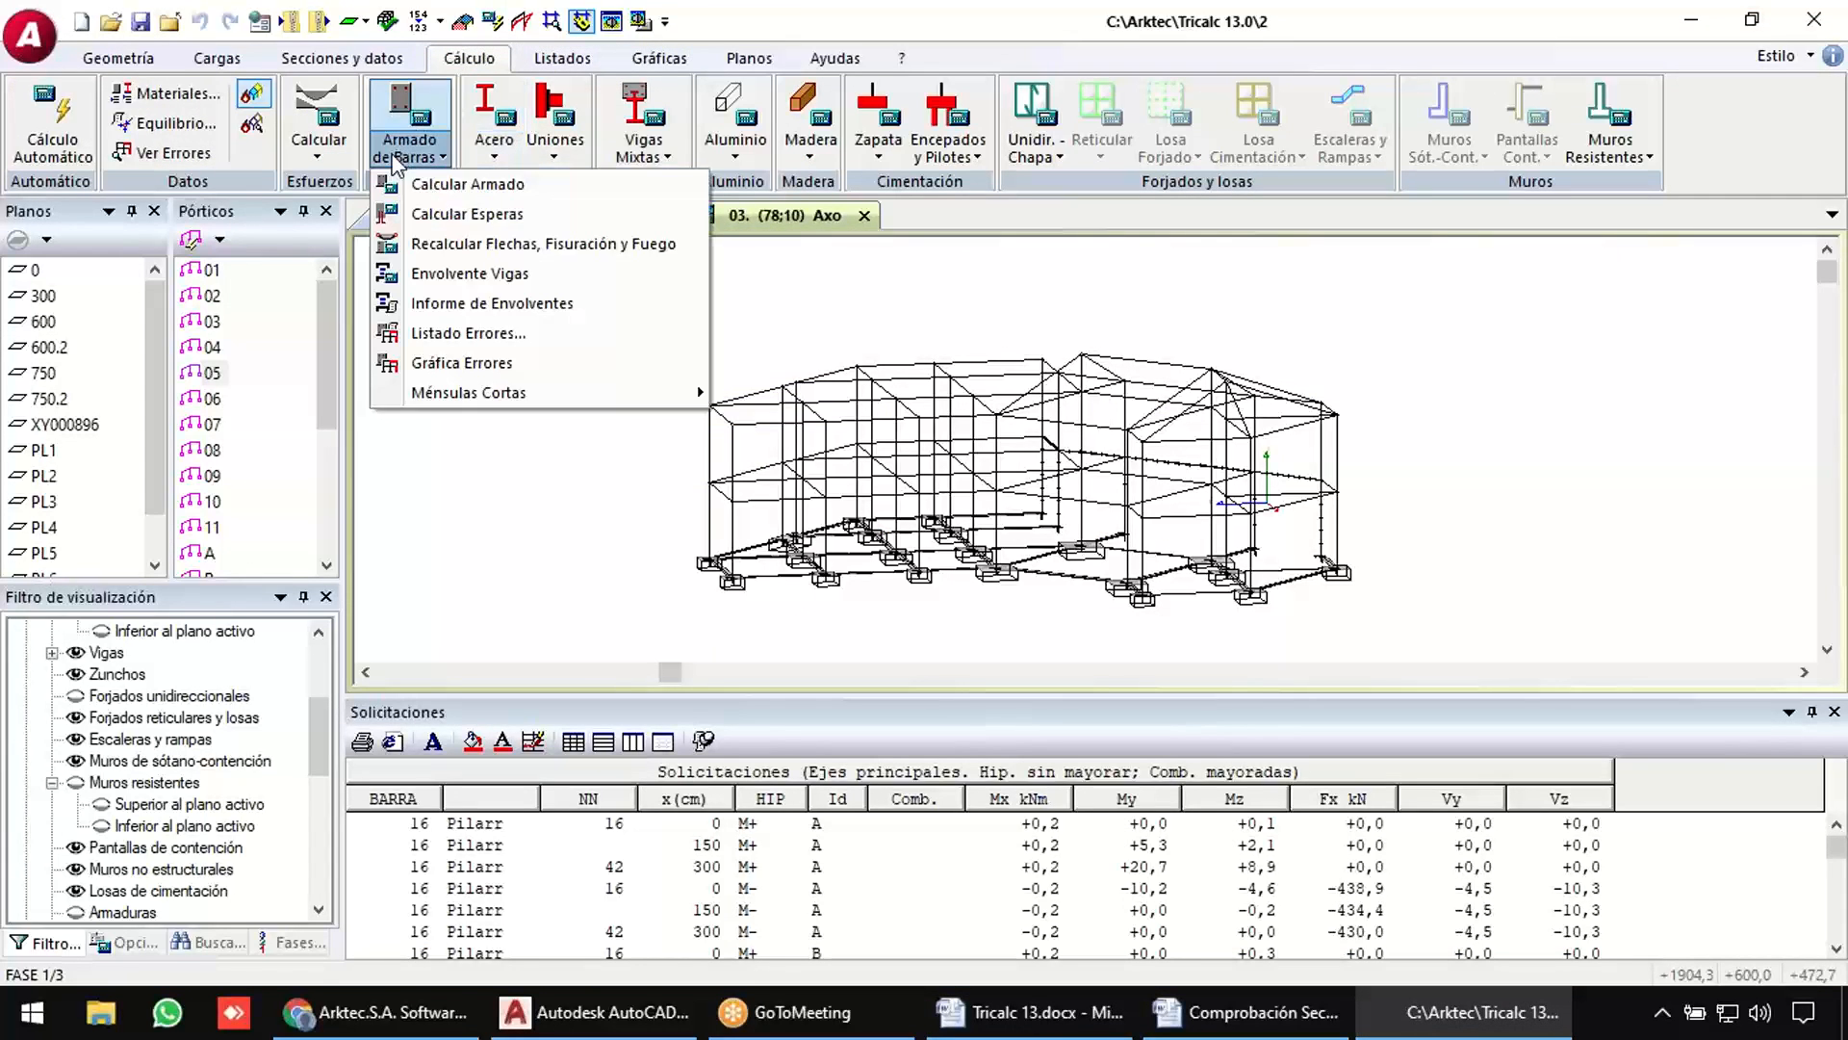
pyautogui.click(437, 336)
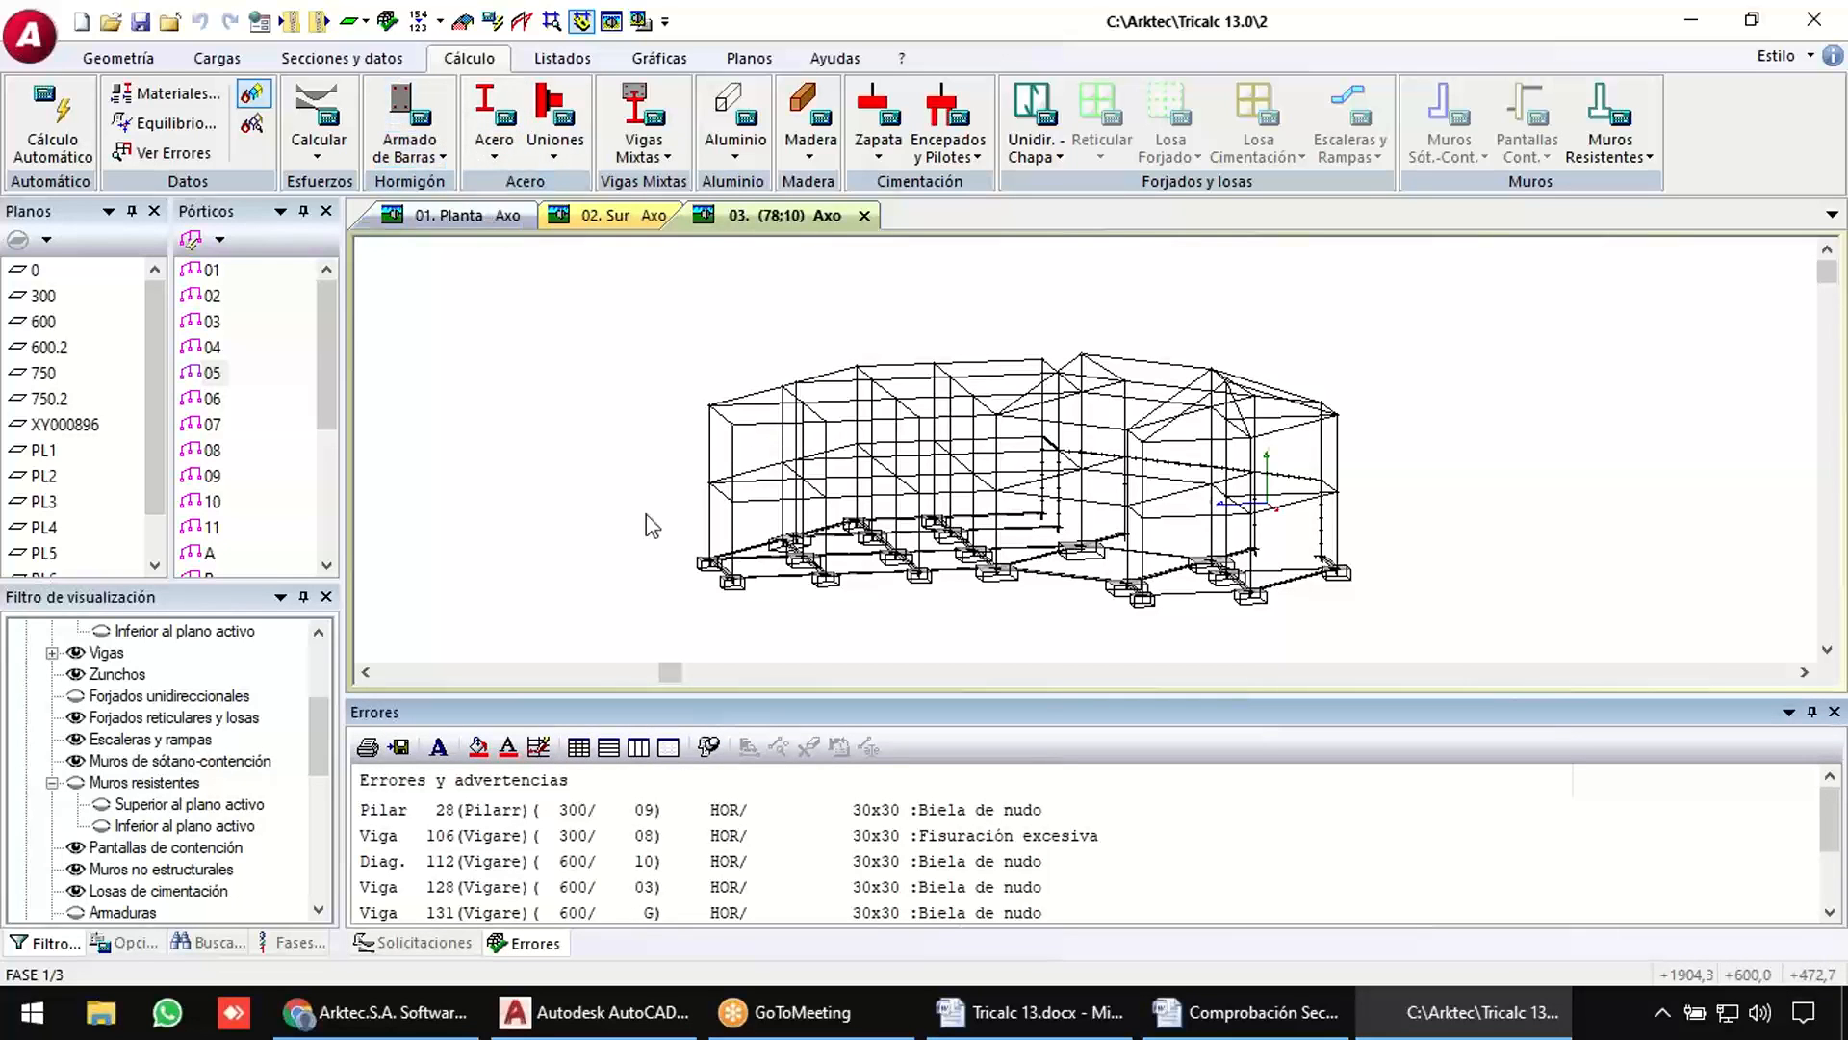
# Plot the reinforcement error graph on the 3D model of the structure.
pyautogui.click(427, 160)
pyautogui.click(457, 365)
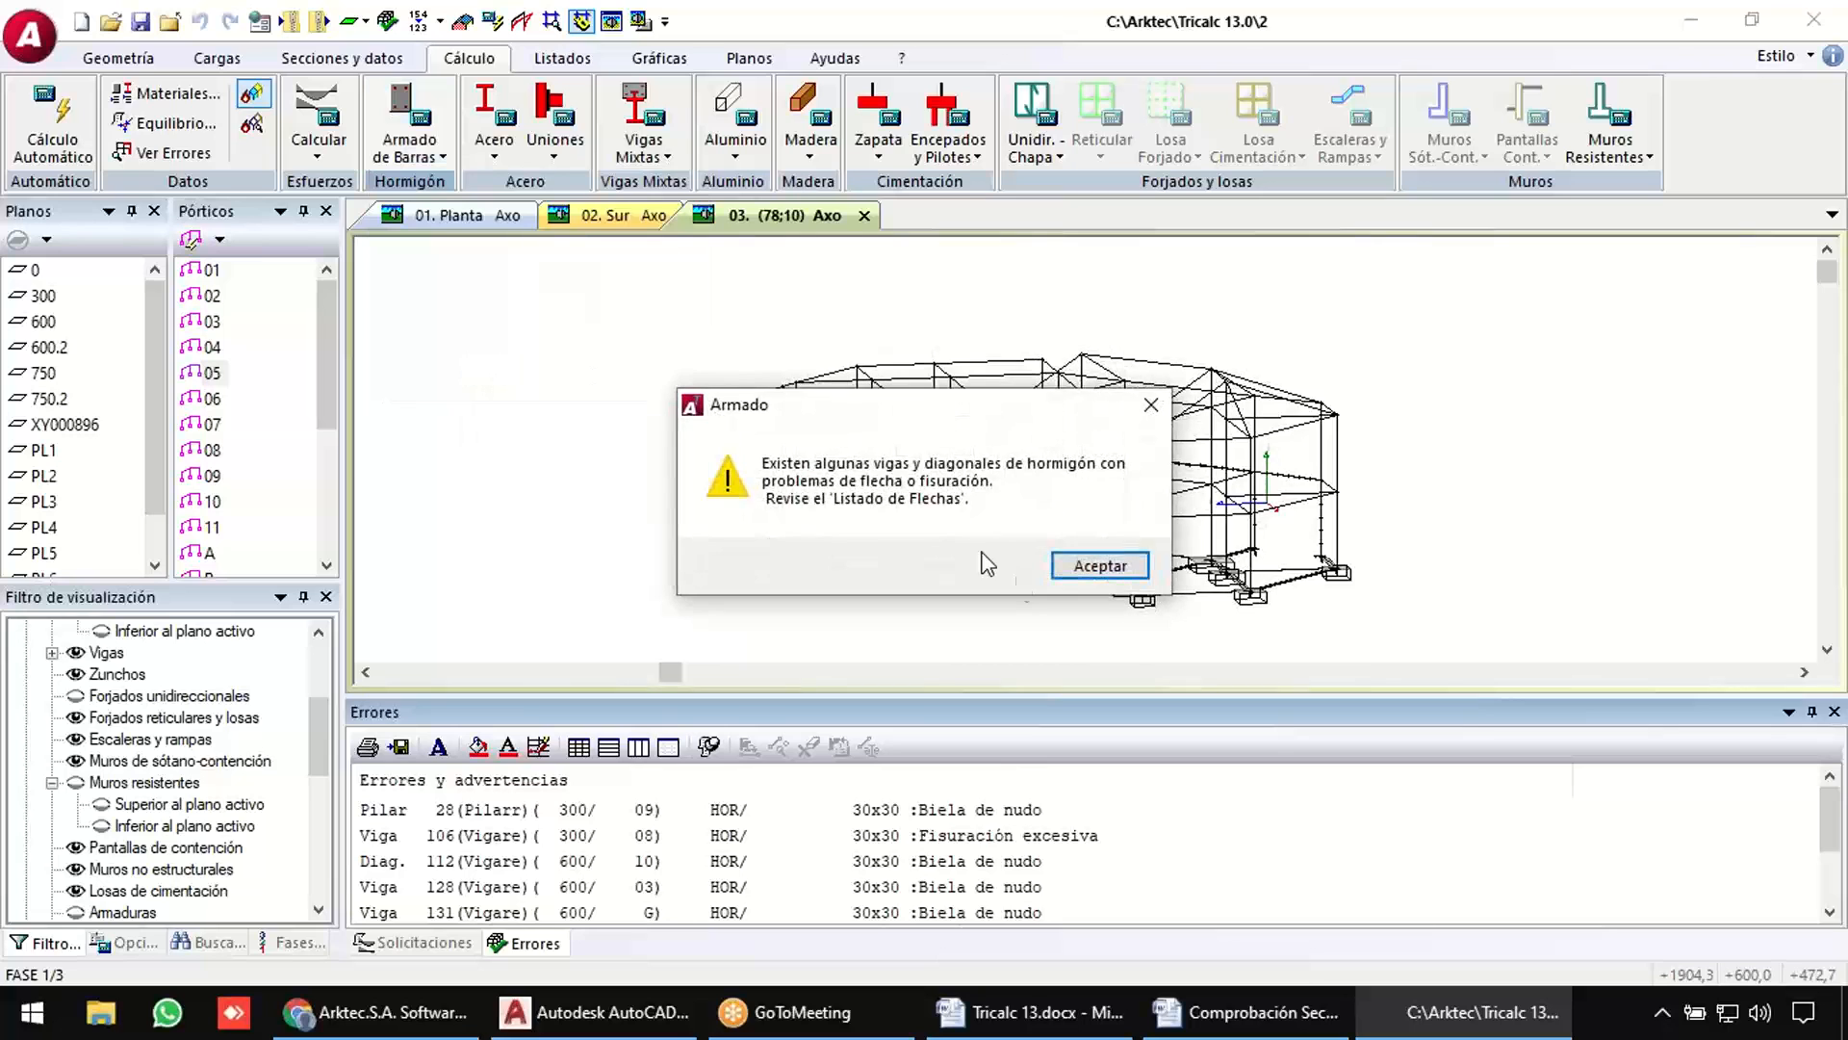
pyautogui.click(1098, 566)
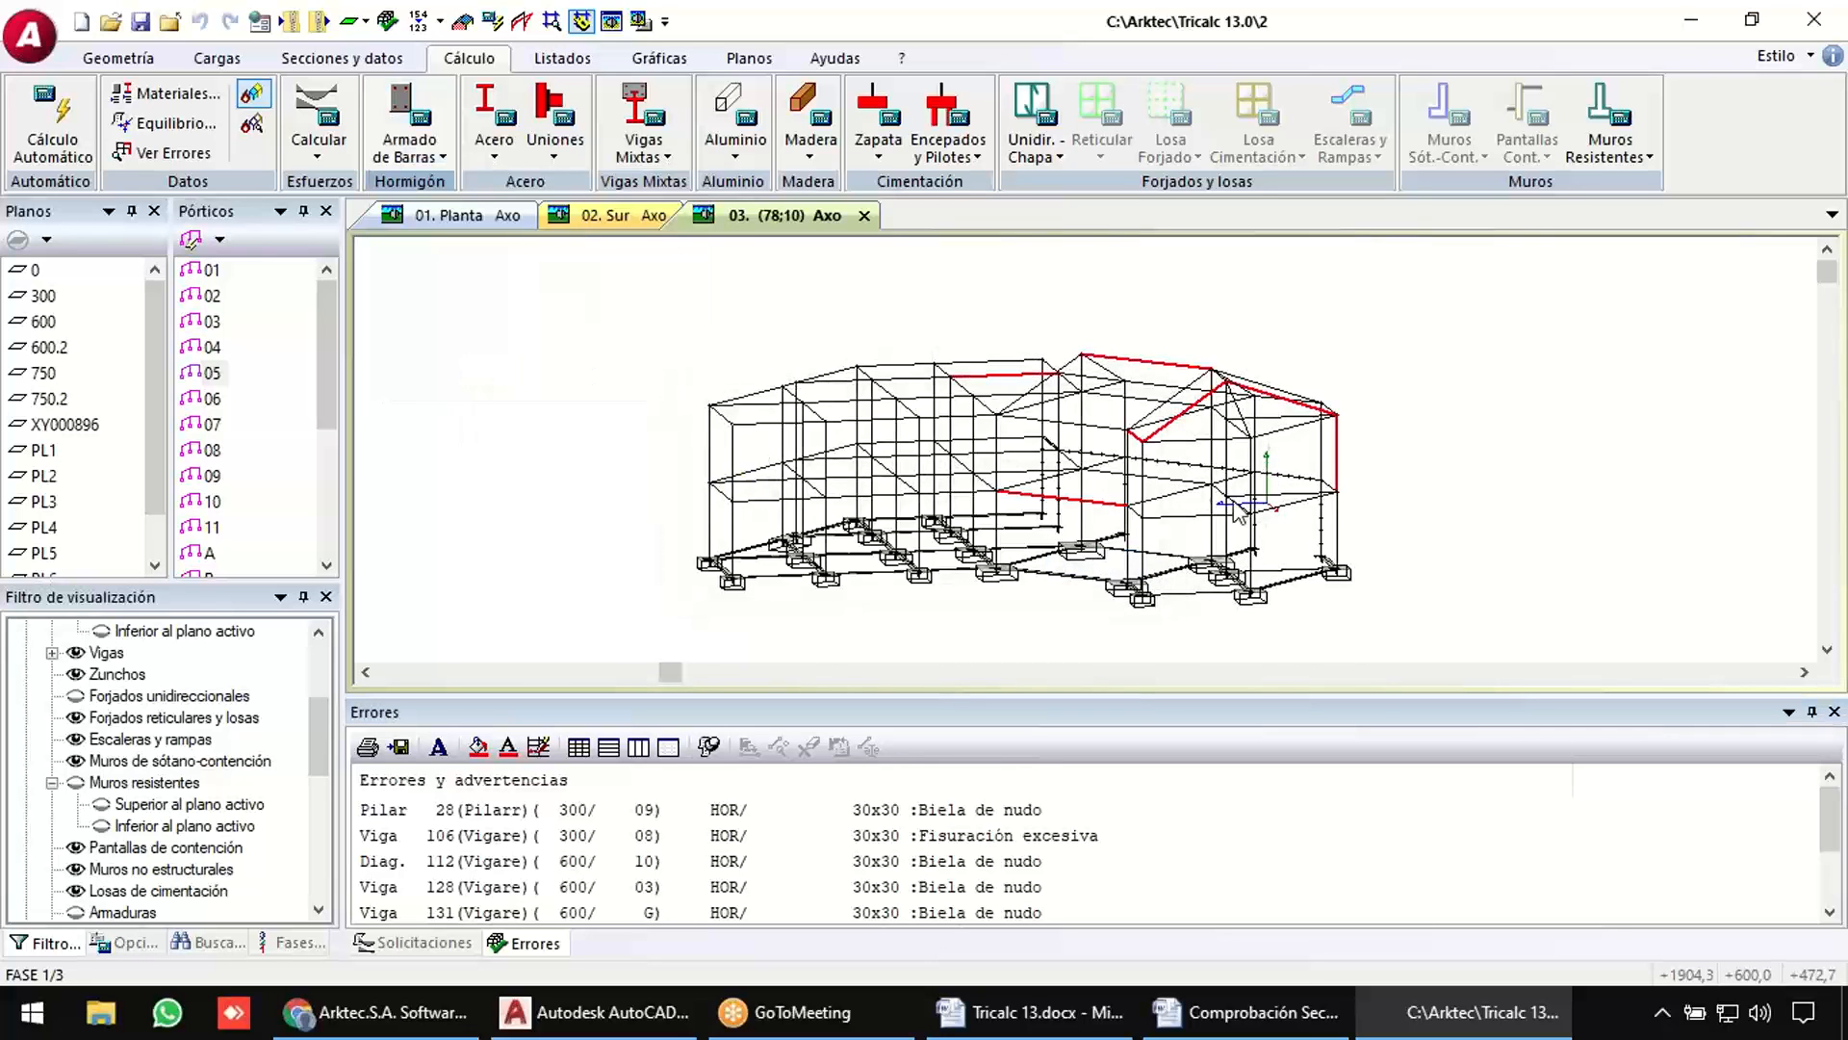
# Examine the bars marked with reinforcement errors on the upper floors from different viewpoints and distances.
pyautogui.moveTo(1235, 502); pyautogui.dragTo(1487, 471, button='middle')
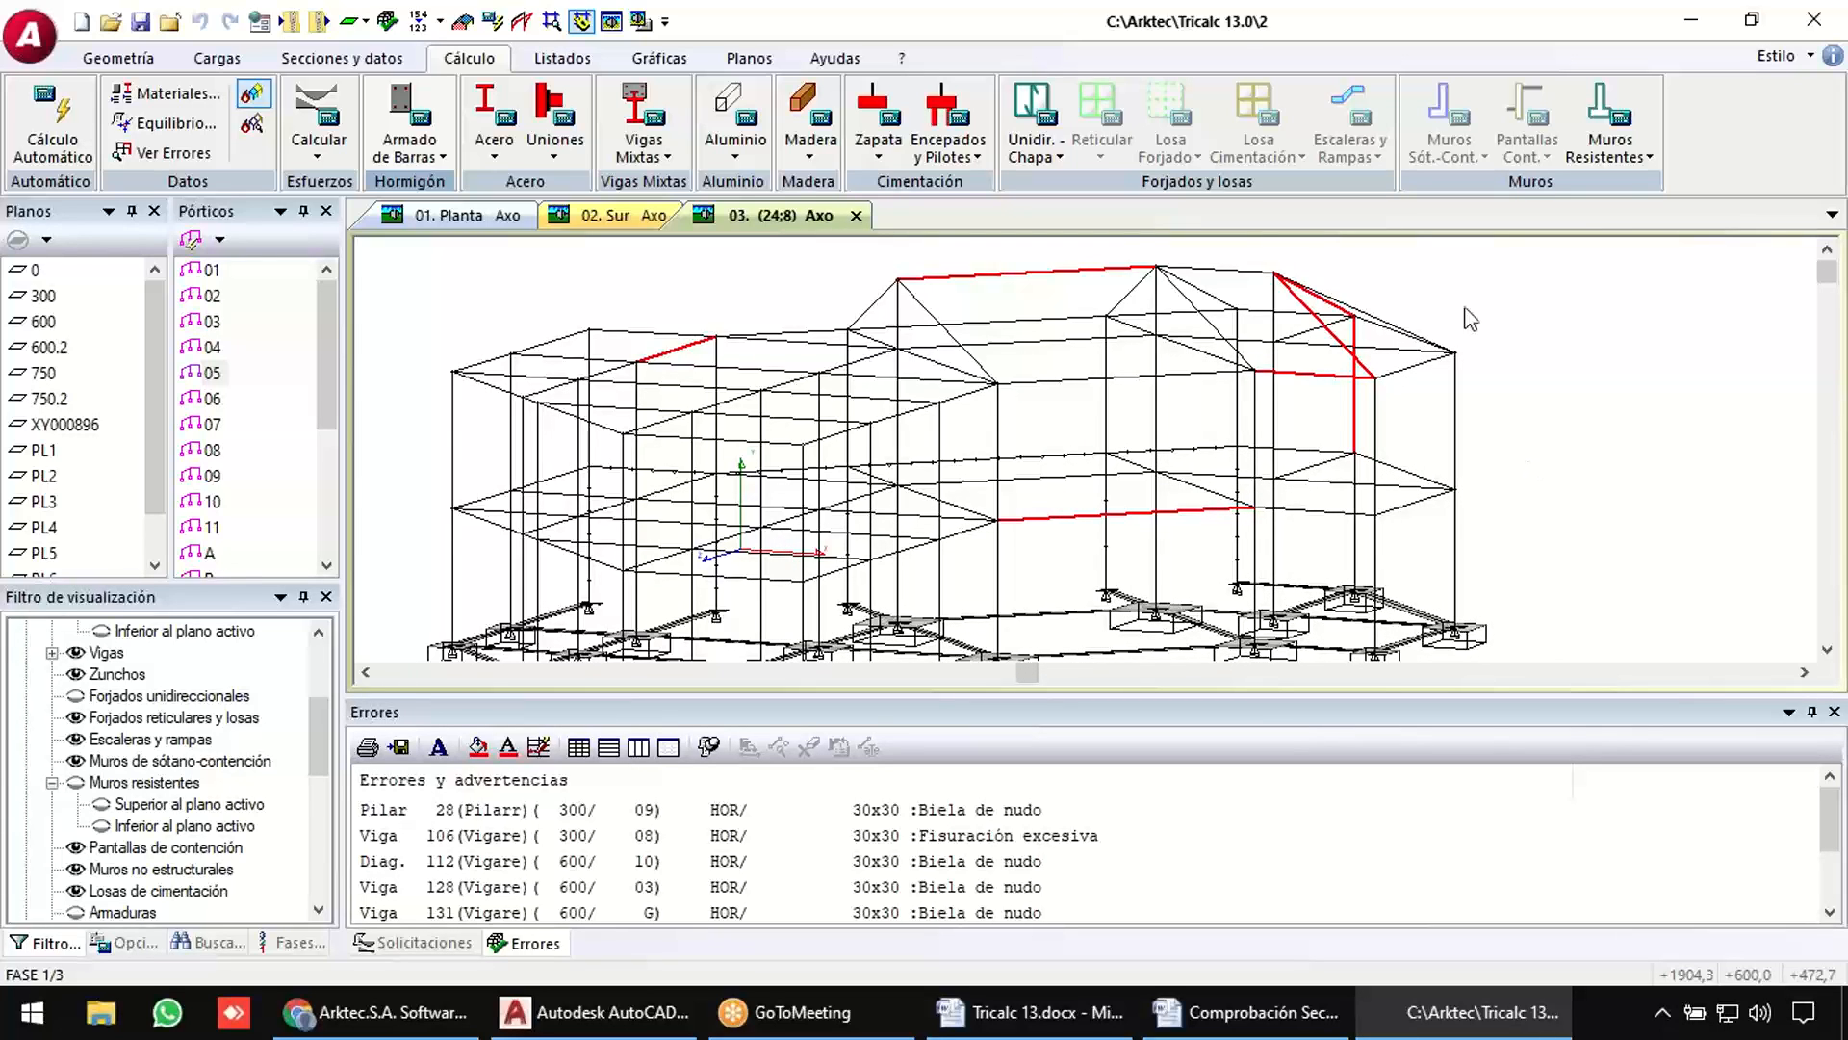
pyautogui.scroll(-1, 1459, 378)
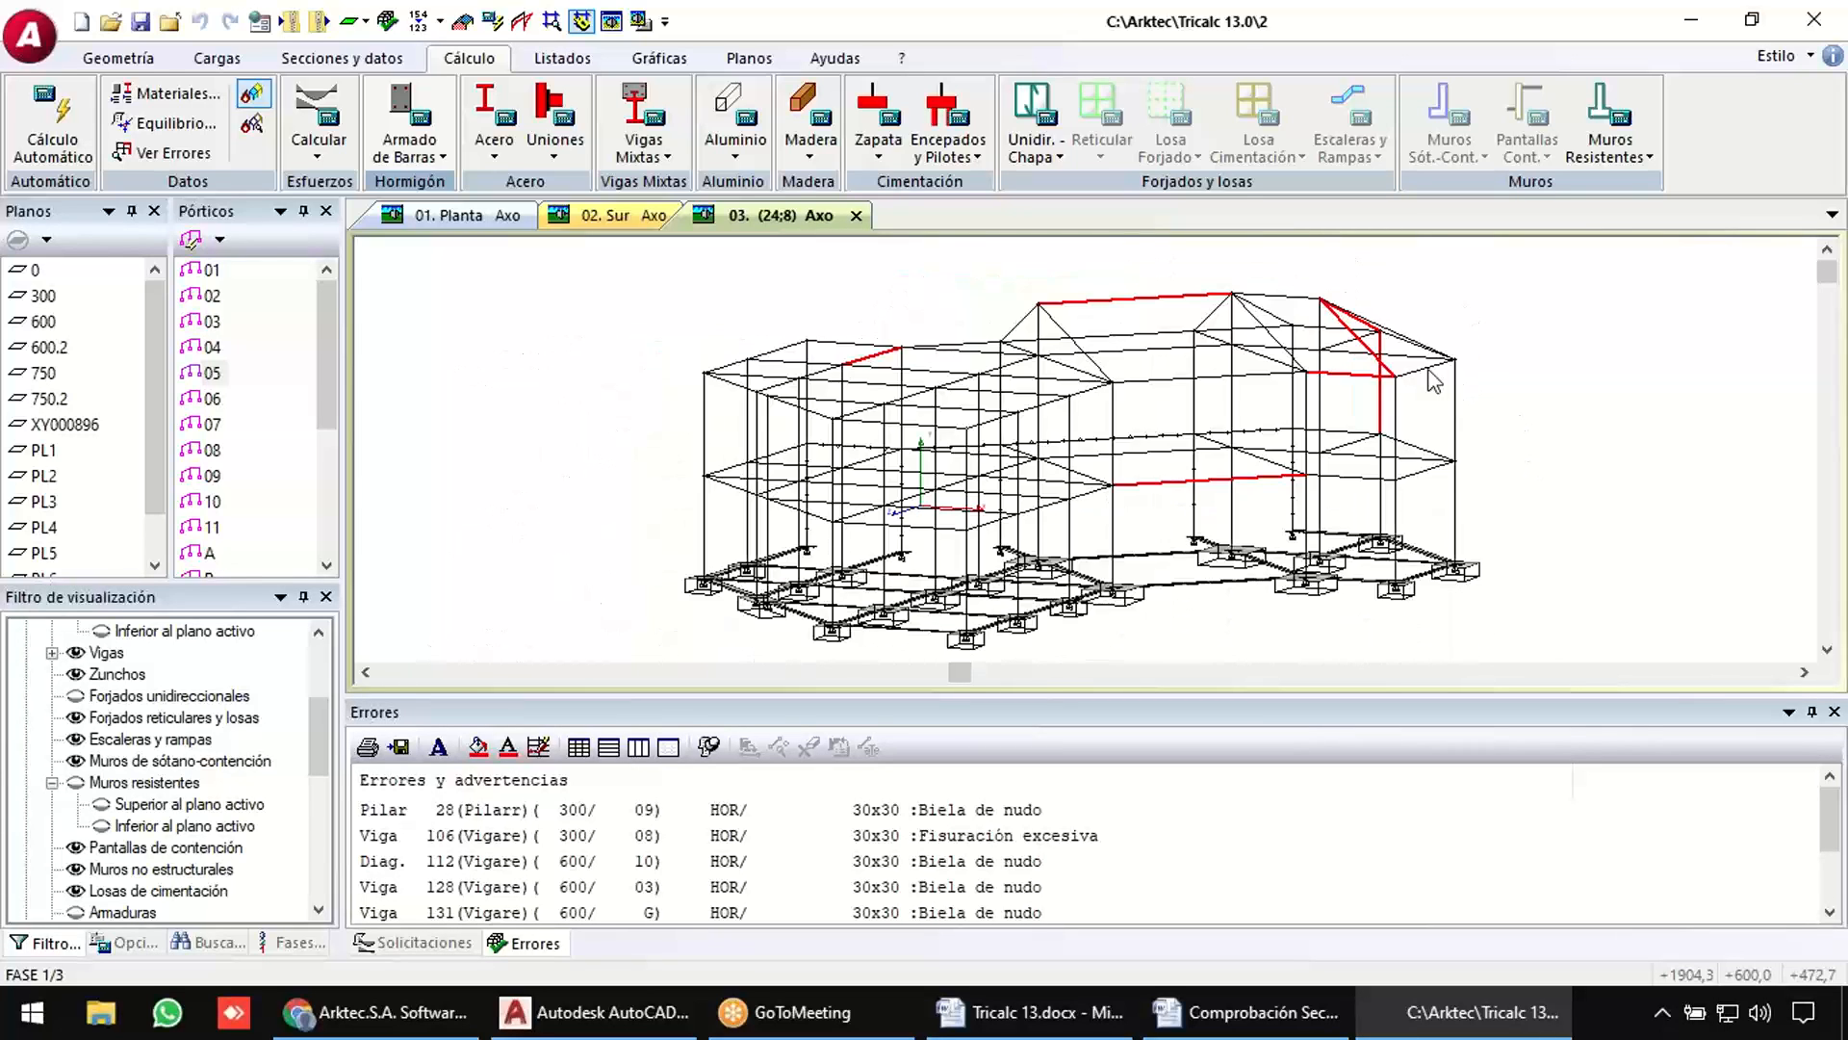
pyautogui.scroll(1, 1286, 339)
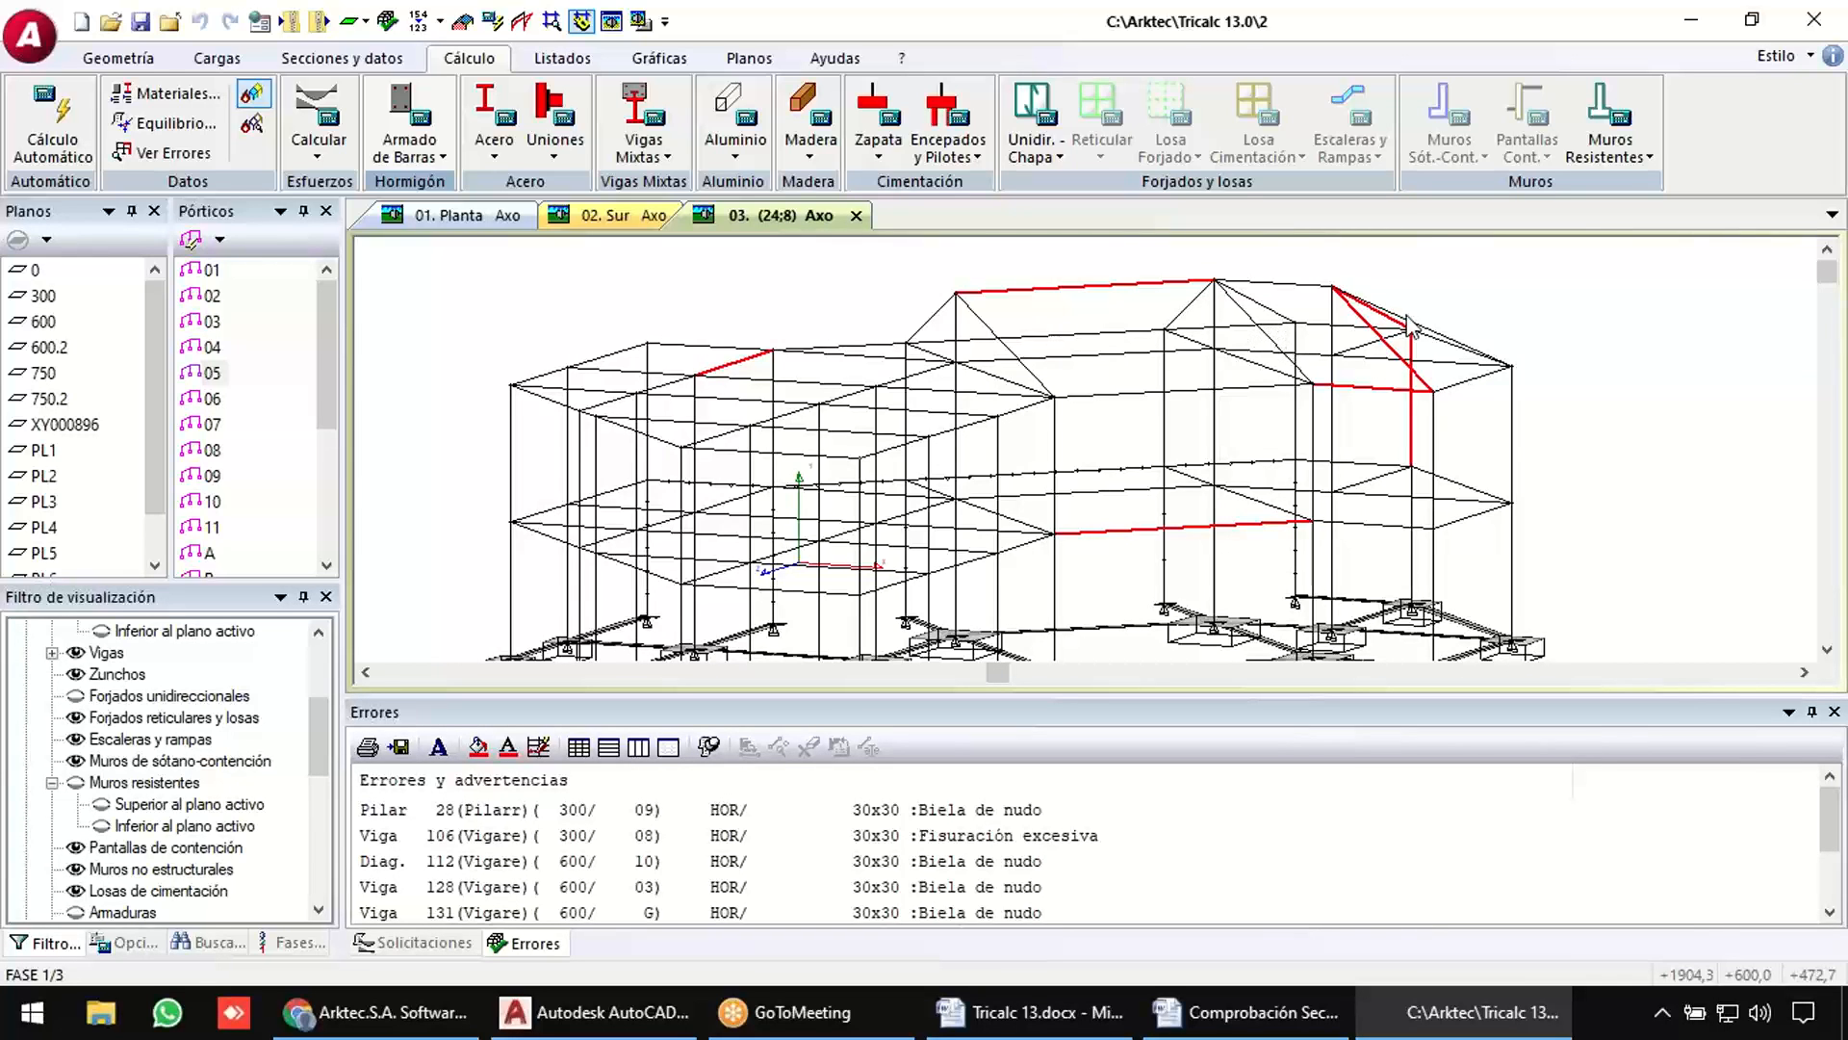
pyautogui.scroll(3, 1370, 306)
pyautogui.scroll(-4, 1370, 306)
pyautogui.scroll(4, 1371, 304)
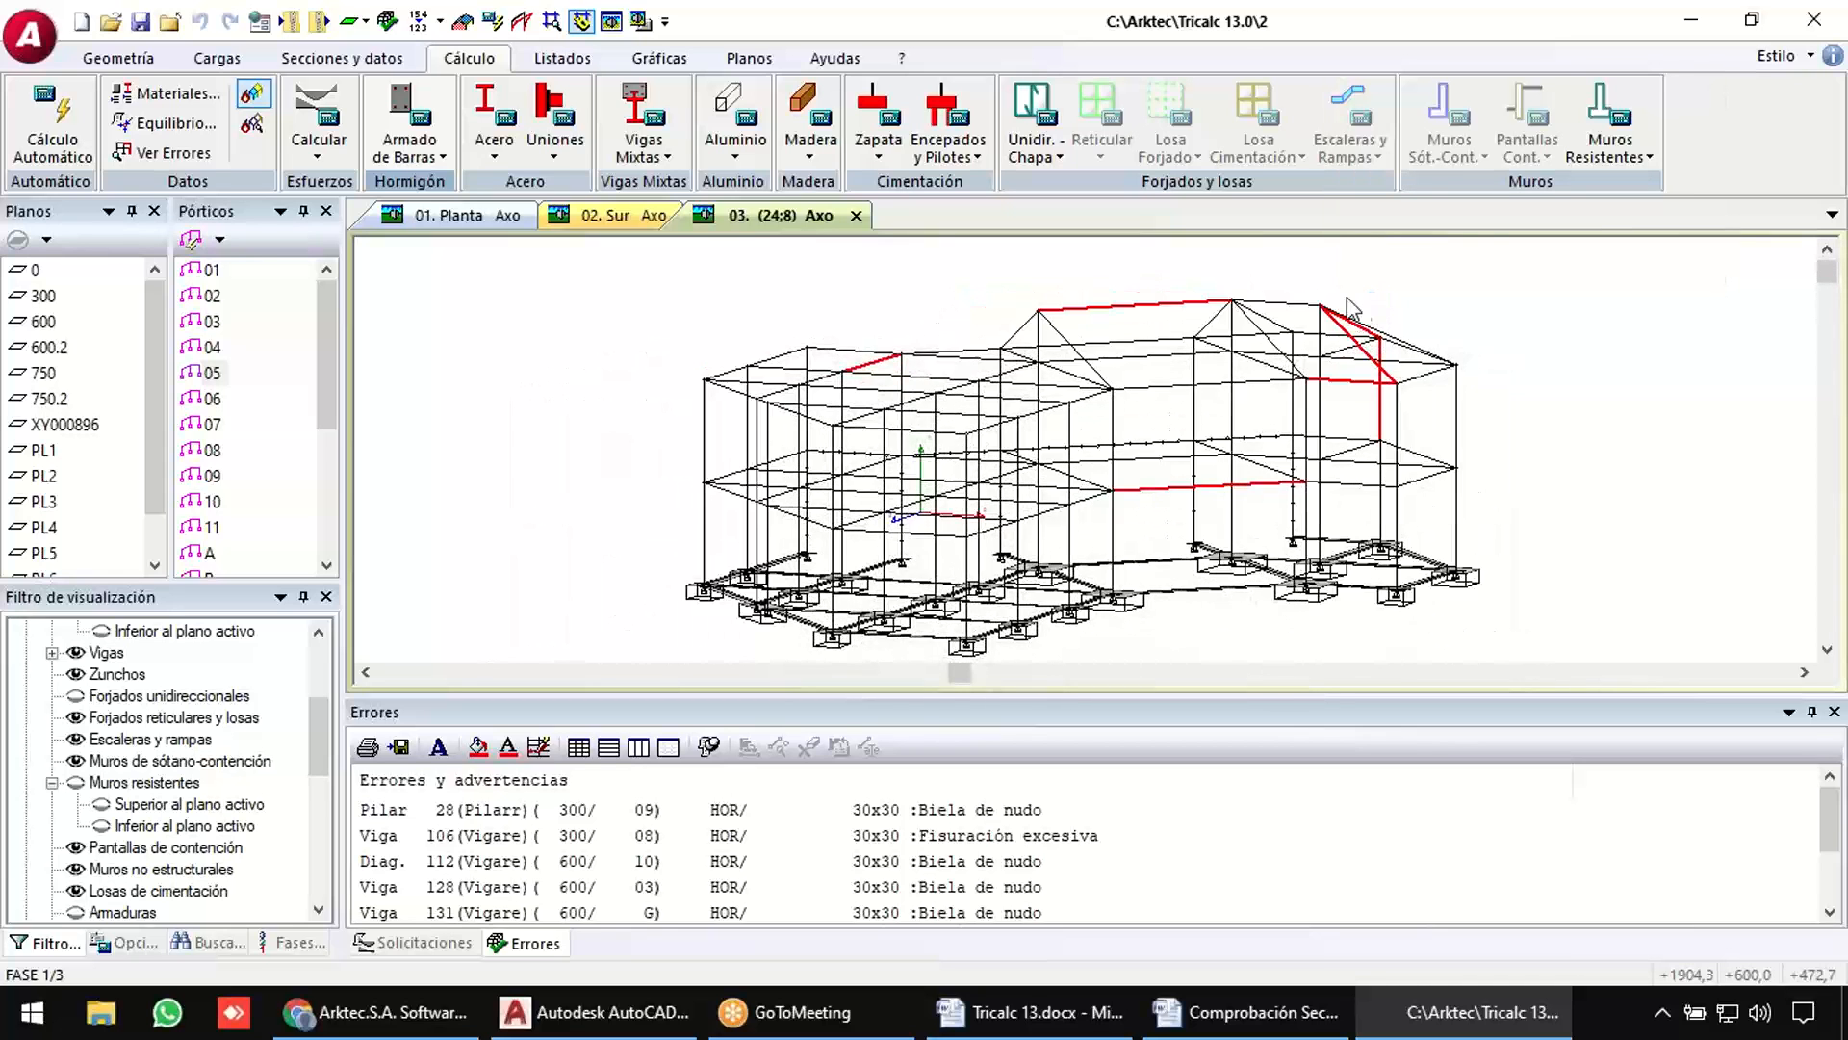
pyautogui.scroll(3, 1367, 306)
pyautogui.moveTo(1366, 369); pyautogui.dragTo(1179, 366, button='middle')
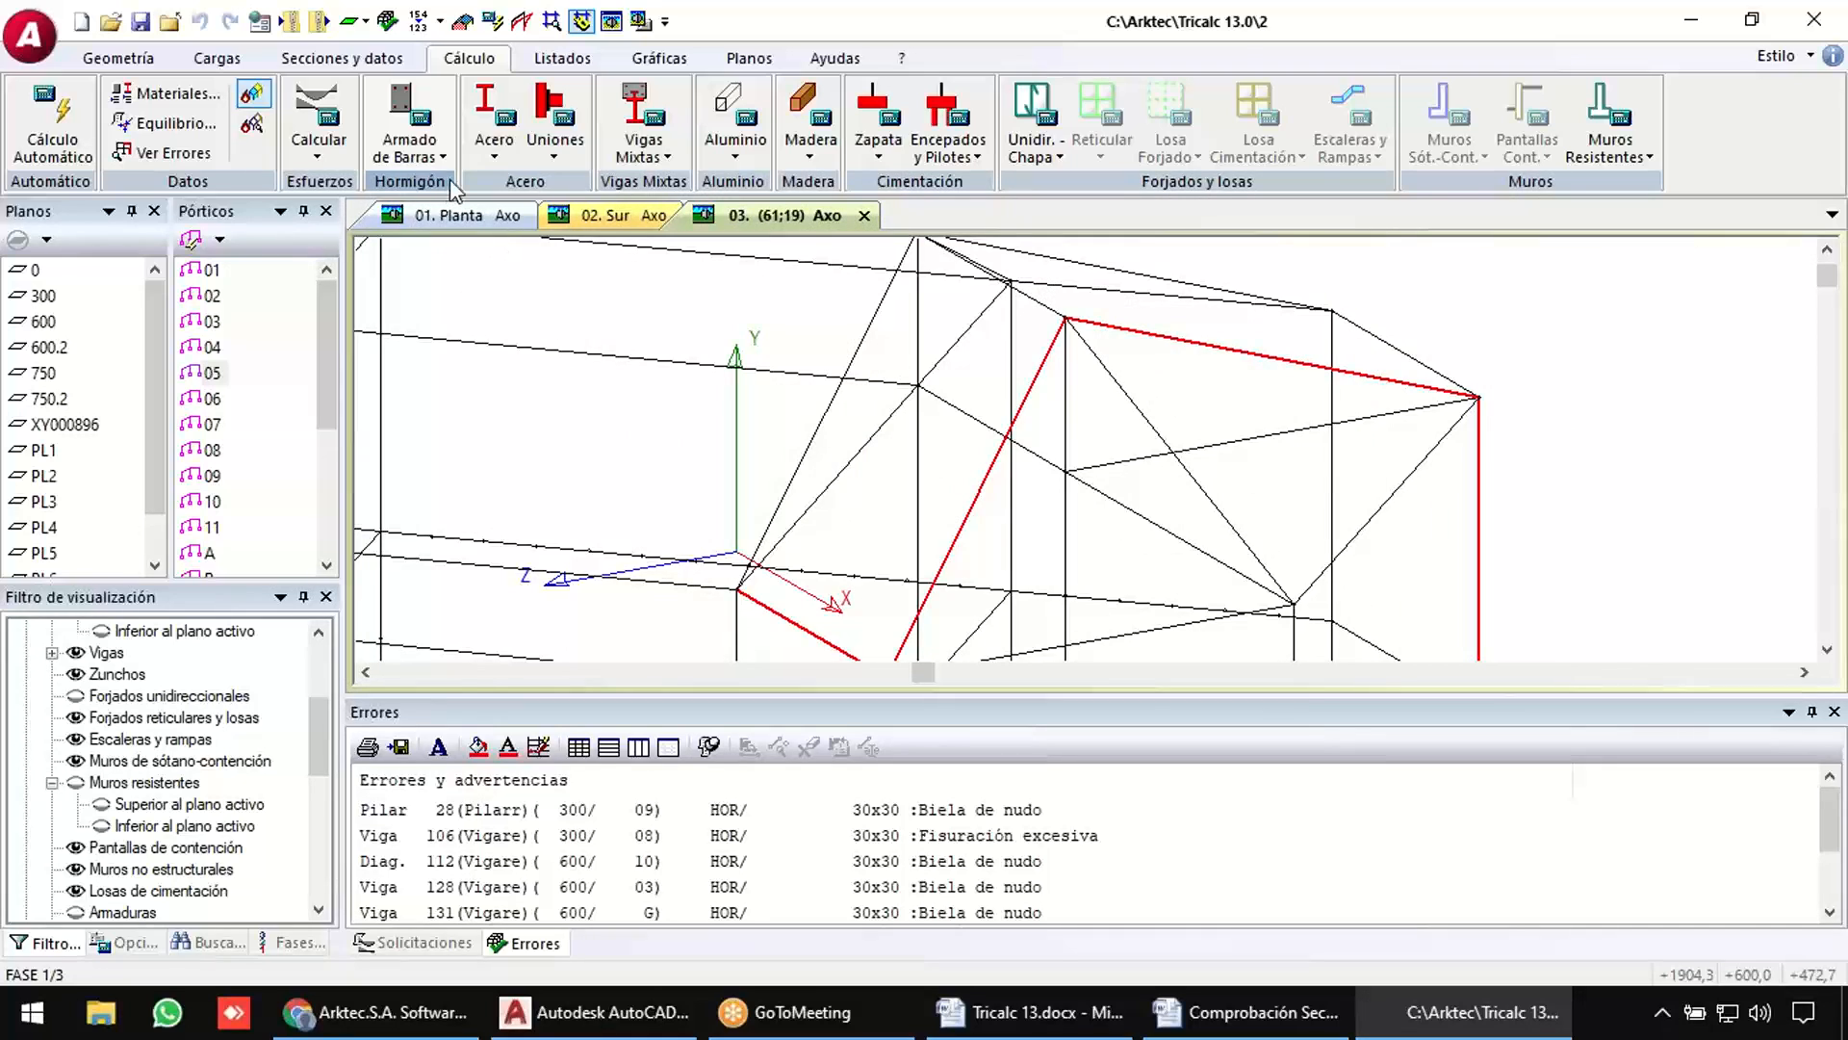
pyautogui.click(410, 150)
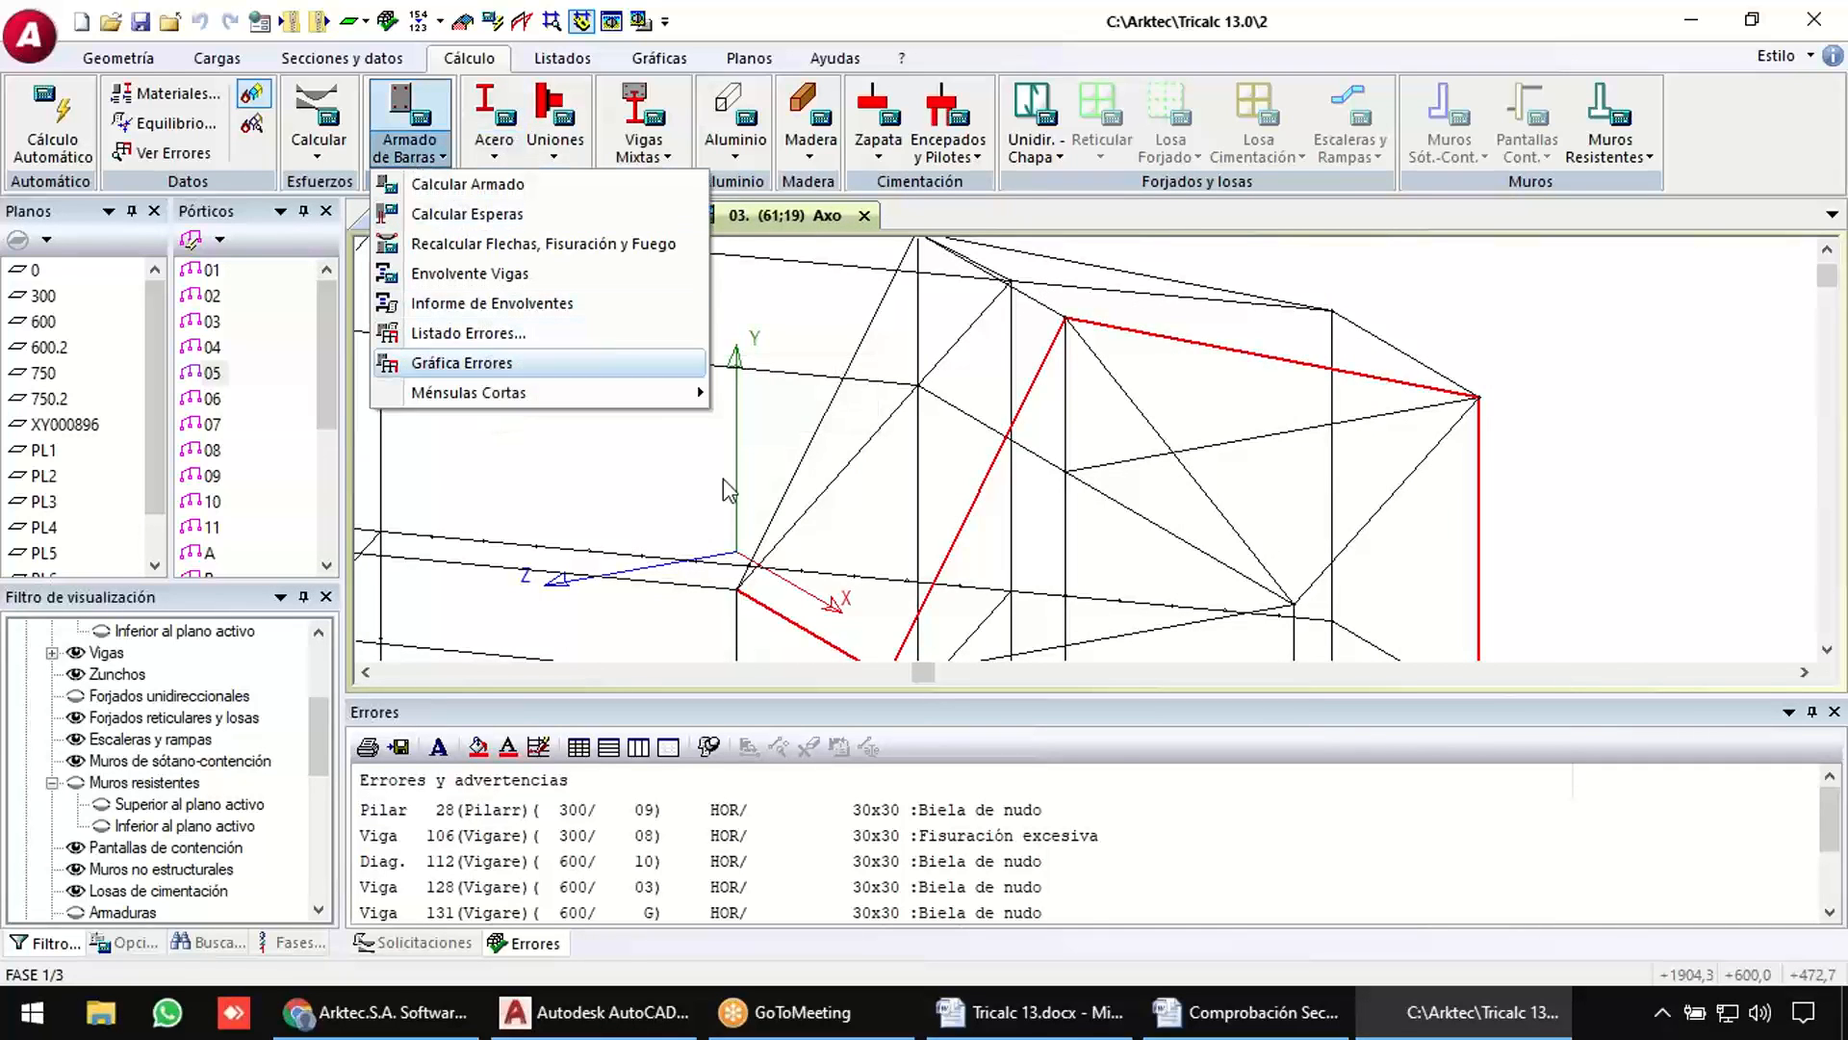
# Switch to Tricalc 13.docx in Word and read the sections from the "pieza" concept to the new reports.
pyautogui.click(1030, 1012)
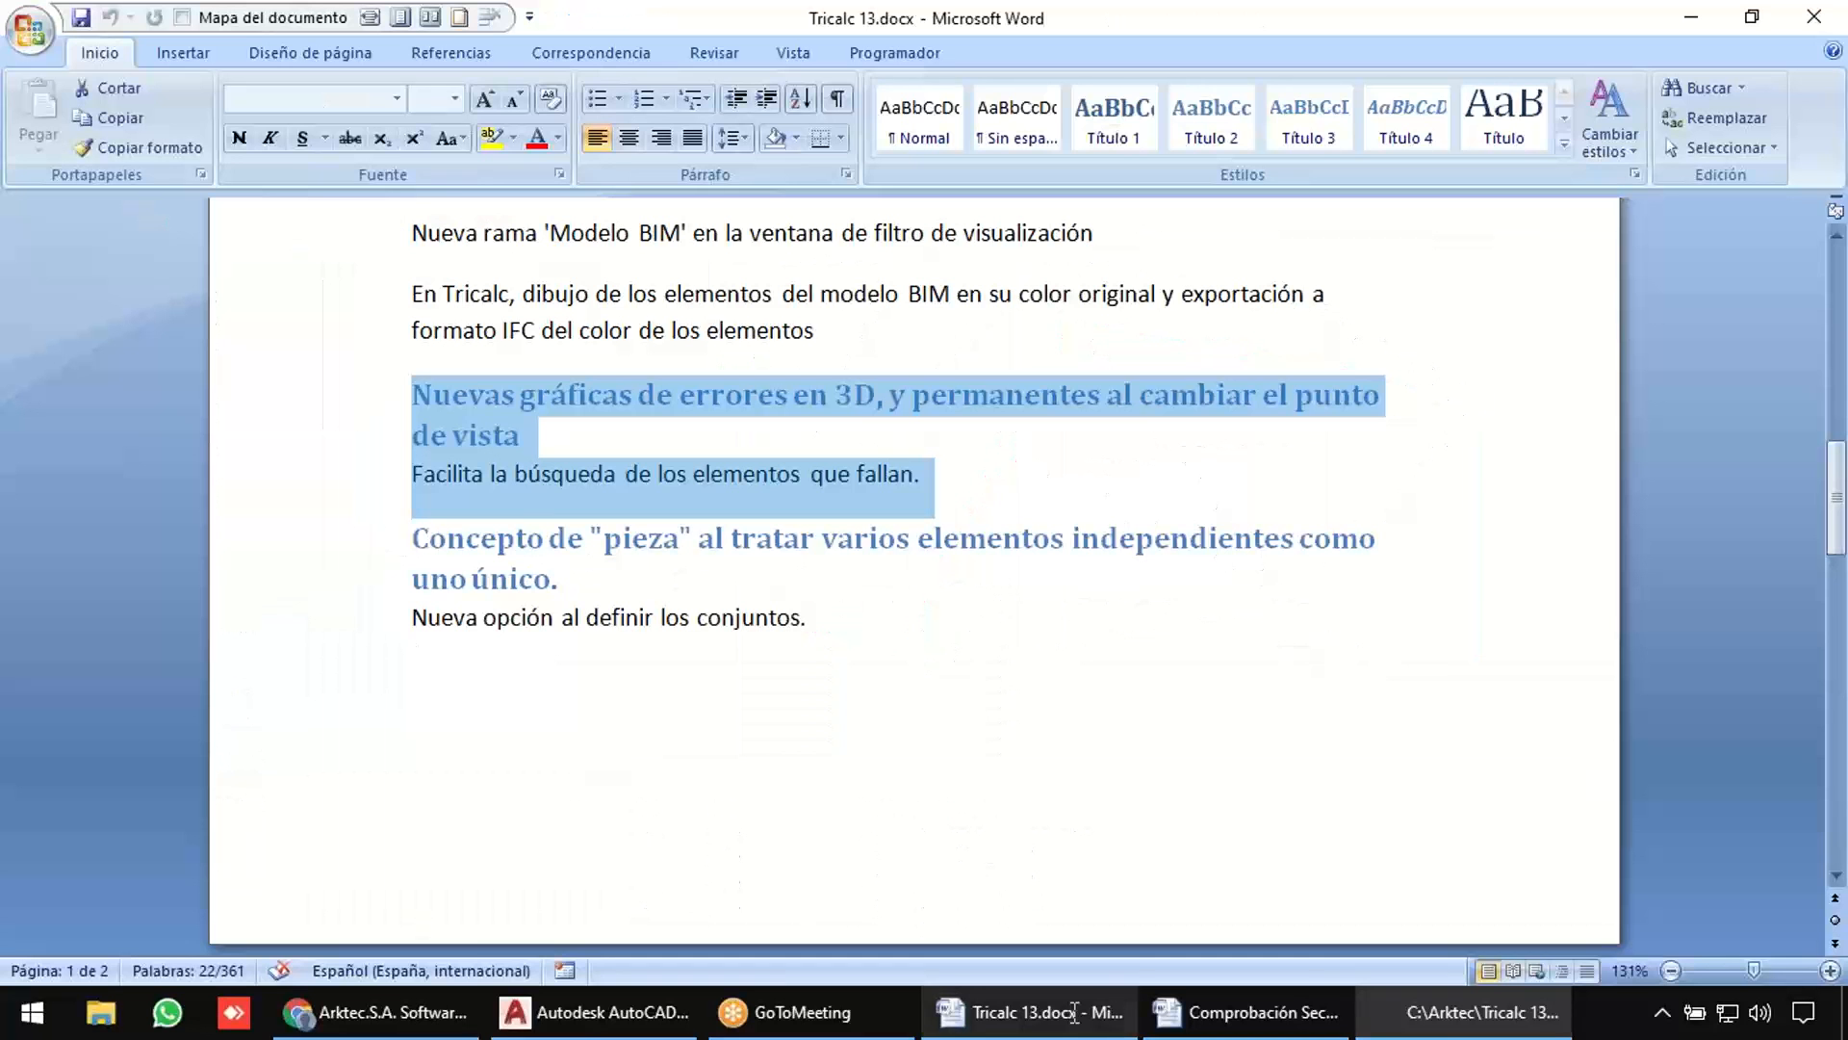
pyautogui.click(893, 570)
pyautogui.scroll(-6, 892, 588)
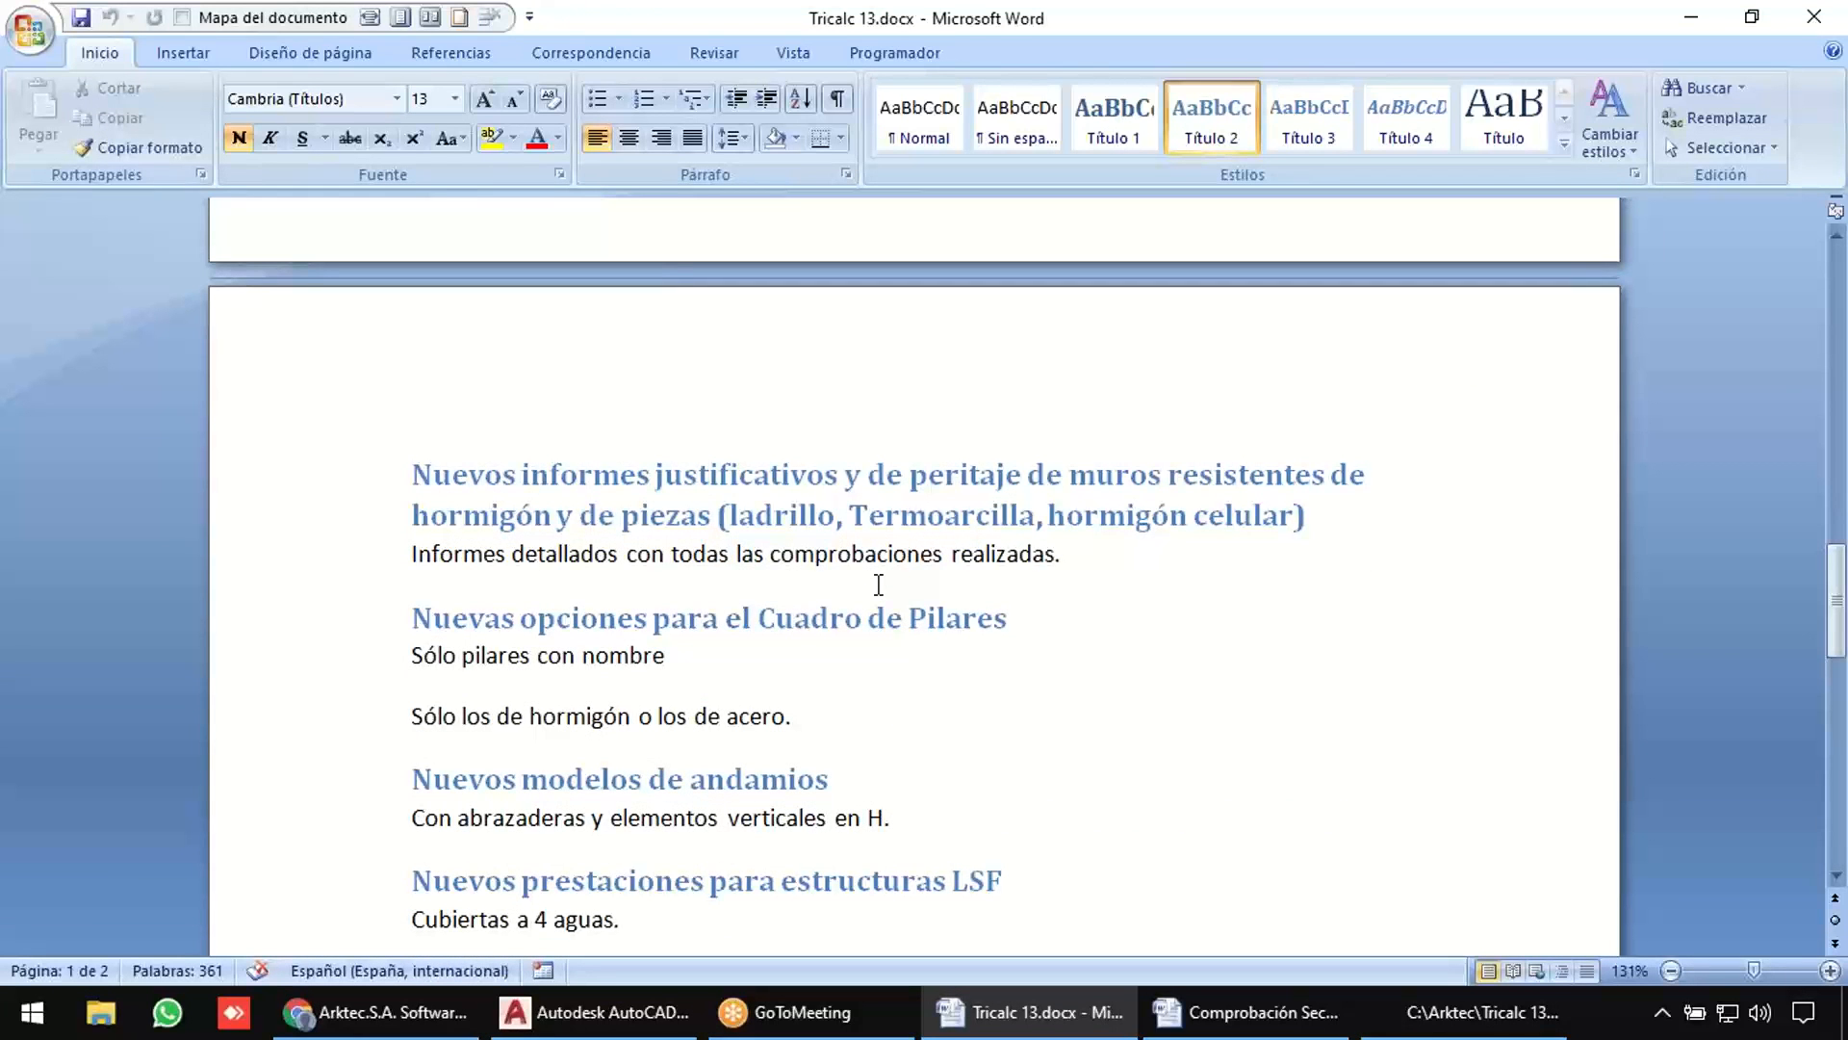
pyautogui.scroll(6, 878, 584)
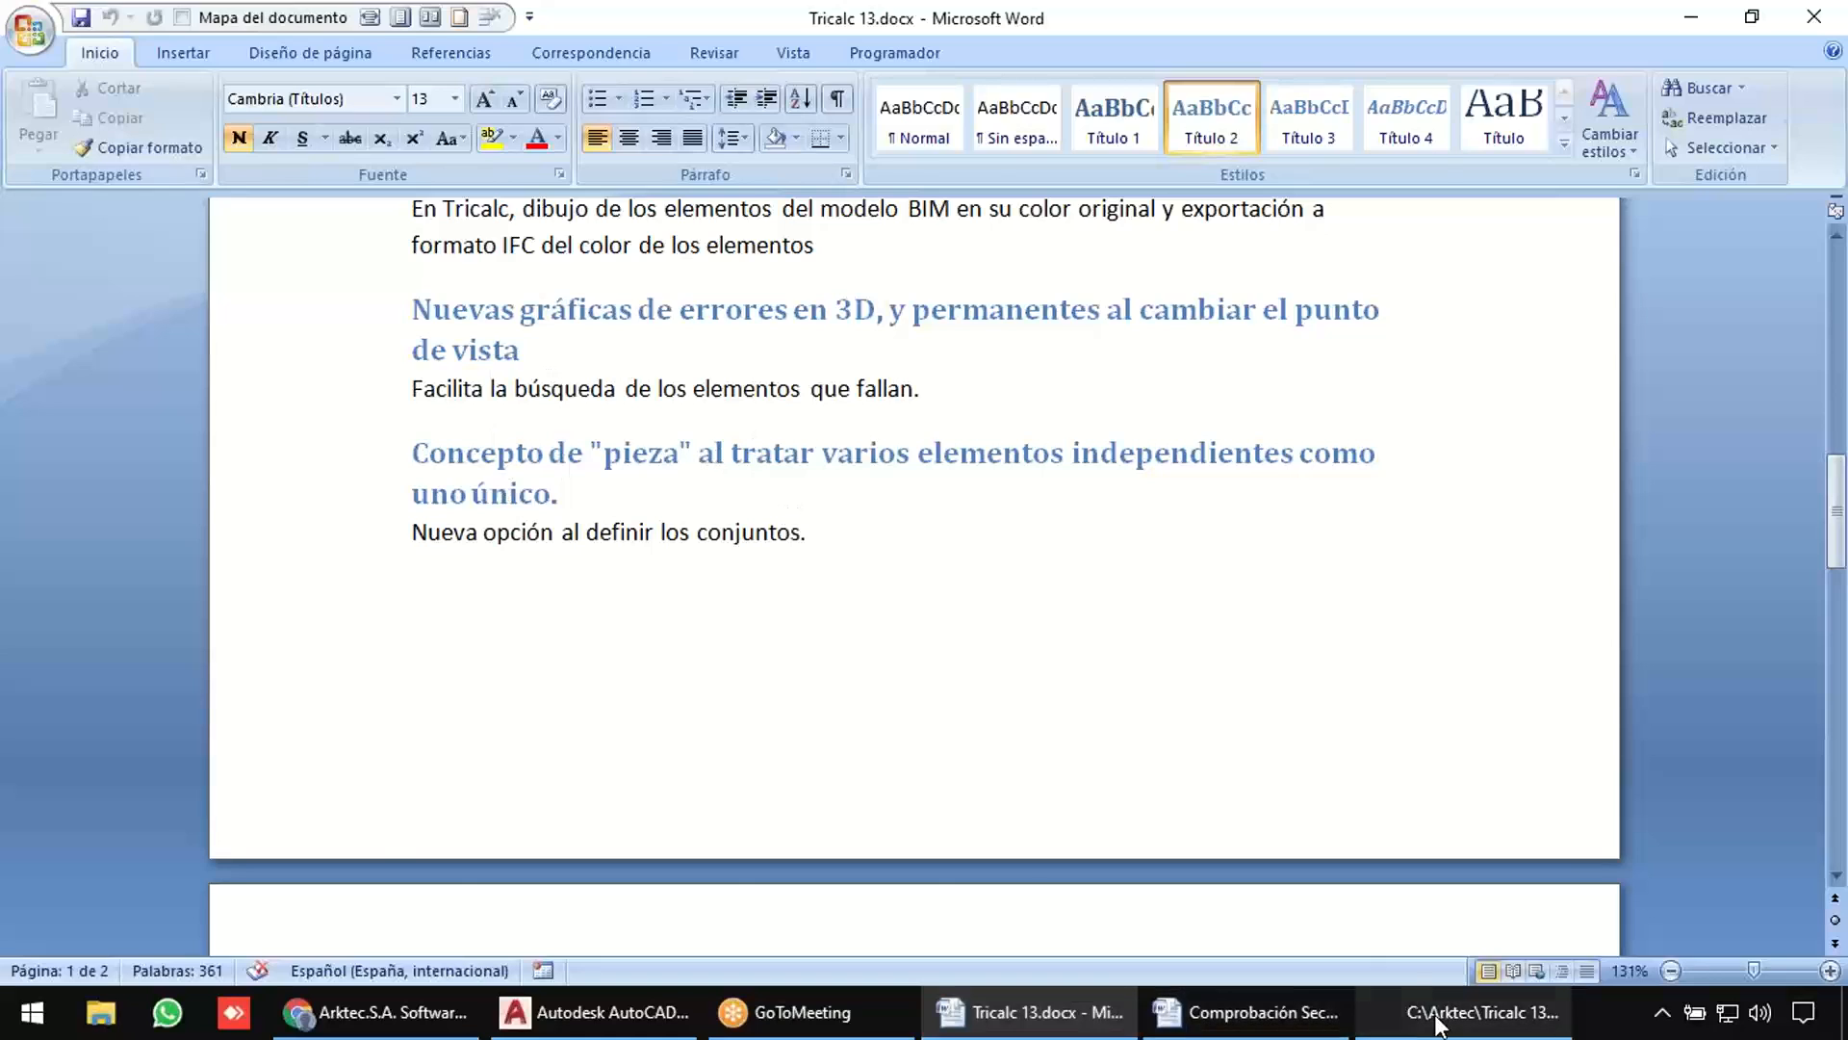
# Switch back to Tricalc and close the error and force lists so the model view fills the workspace.
pyautogui.click(1483, 1012)
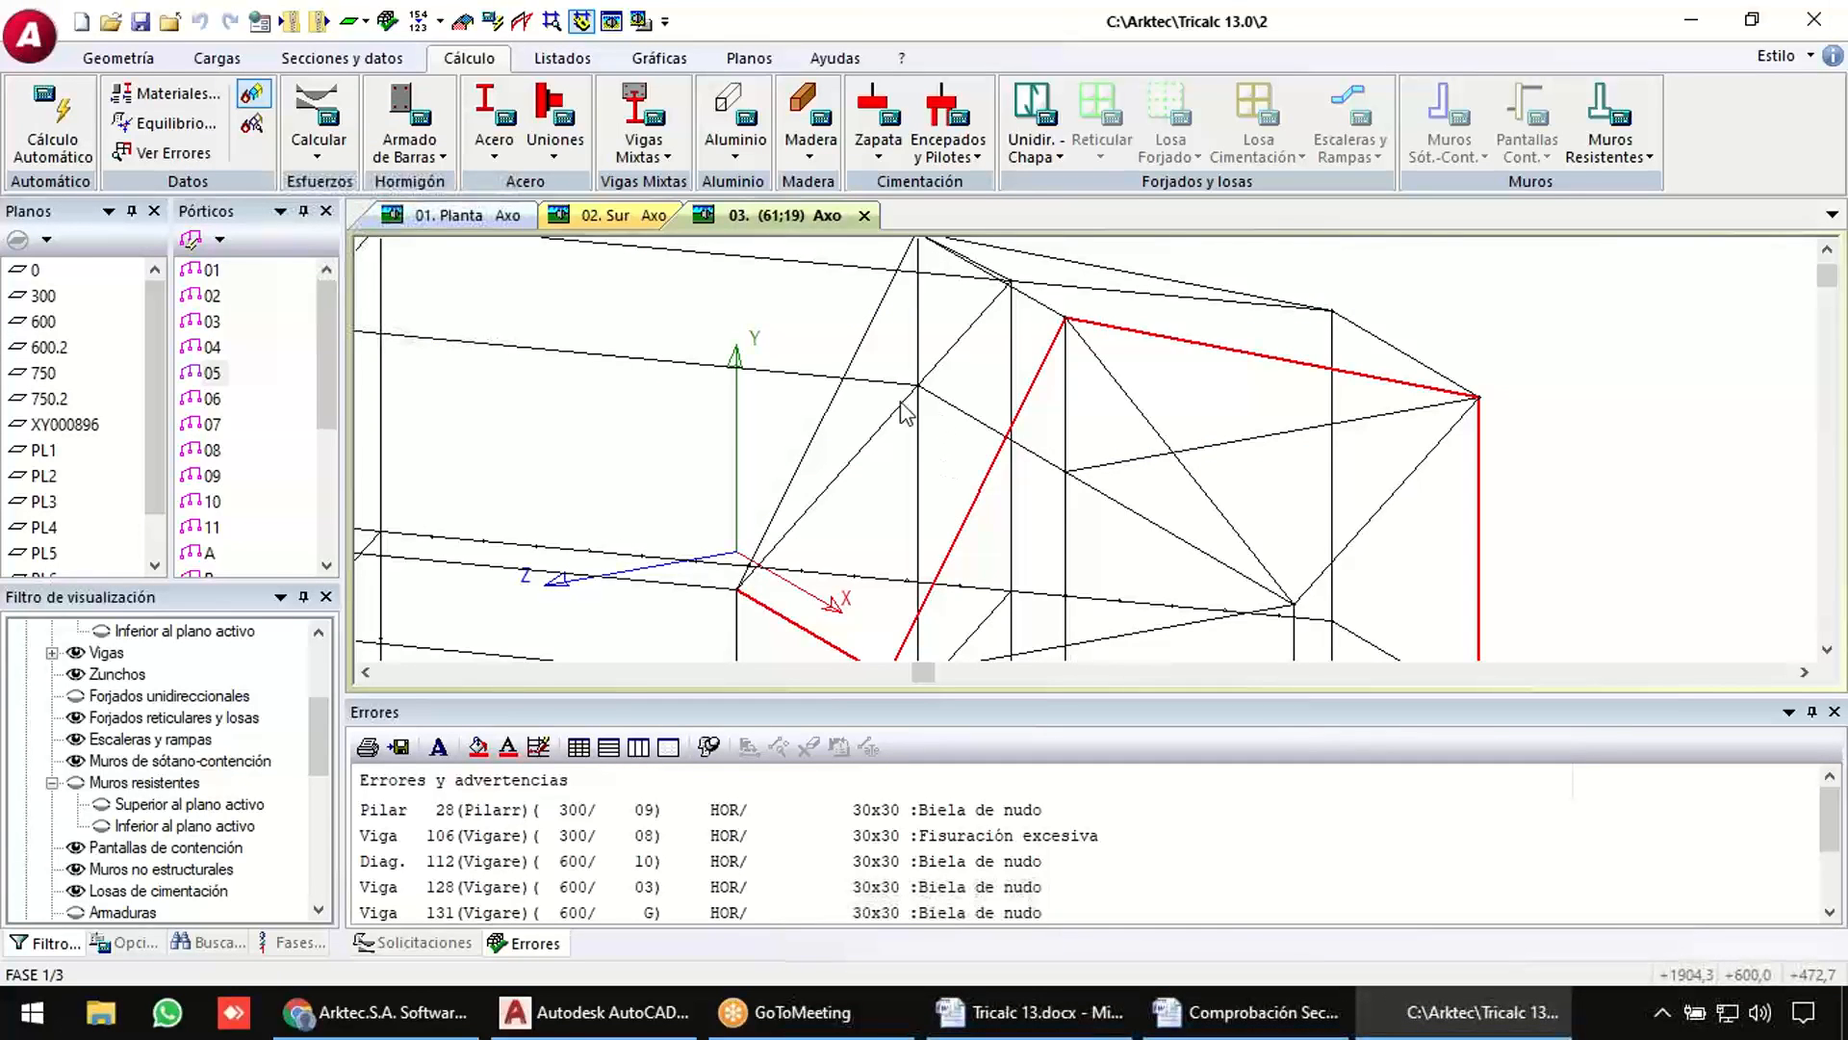
pyautogui.scroll(-5, 795, 409)
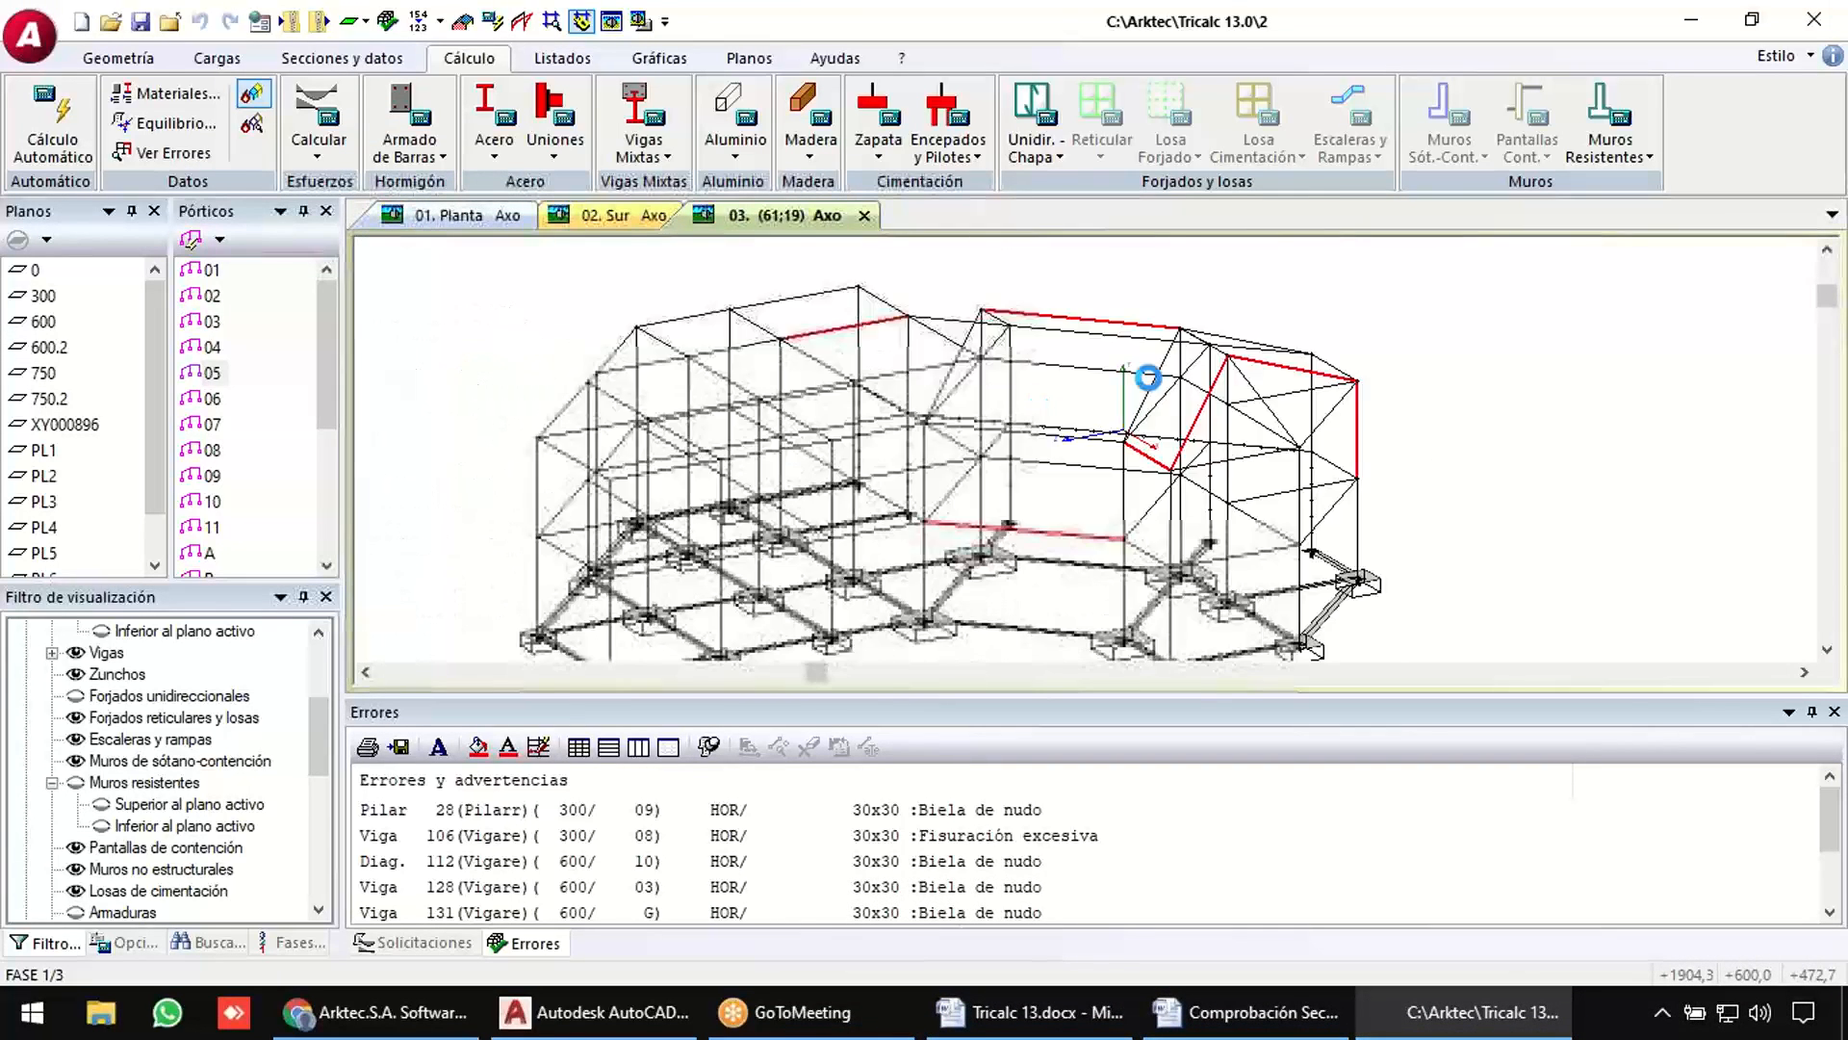
pyautogui.click(1835, 714)
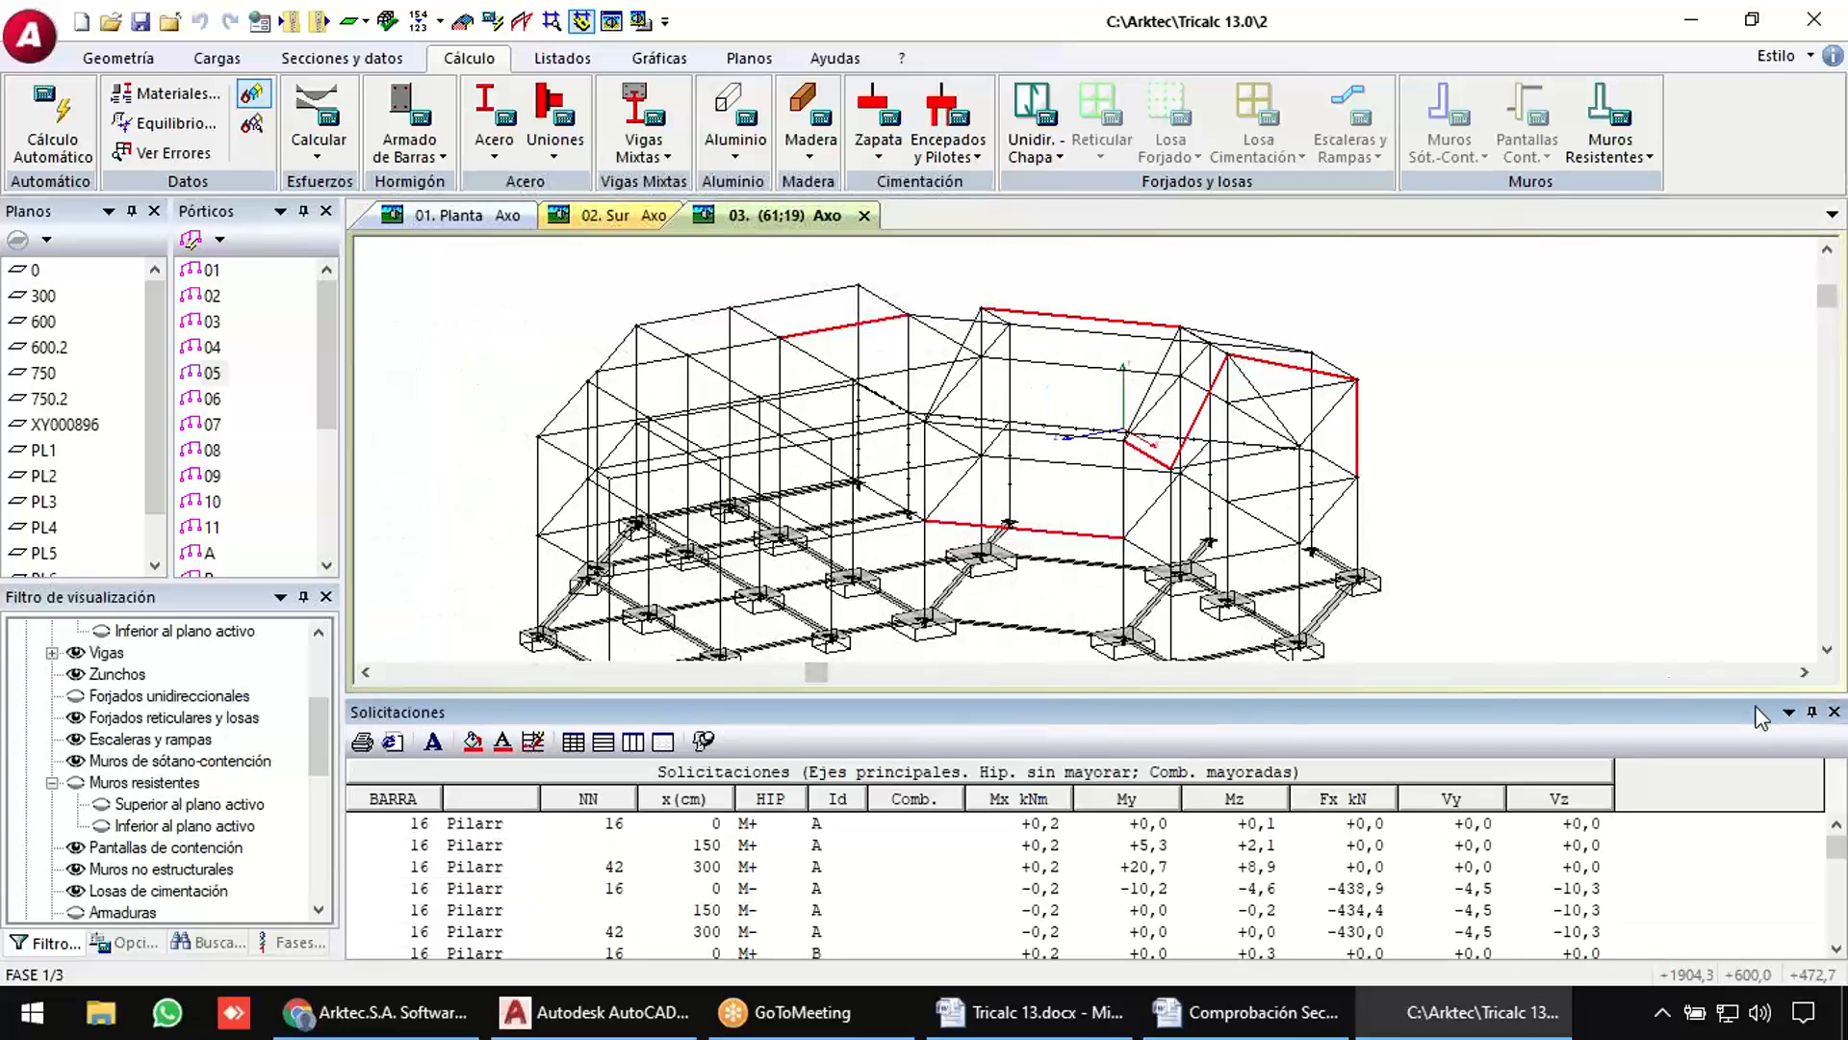
pyautogui.click(1834, 712)
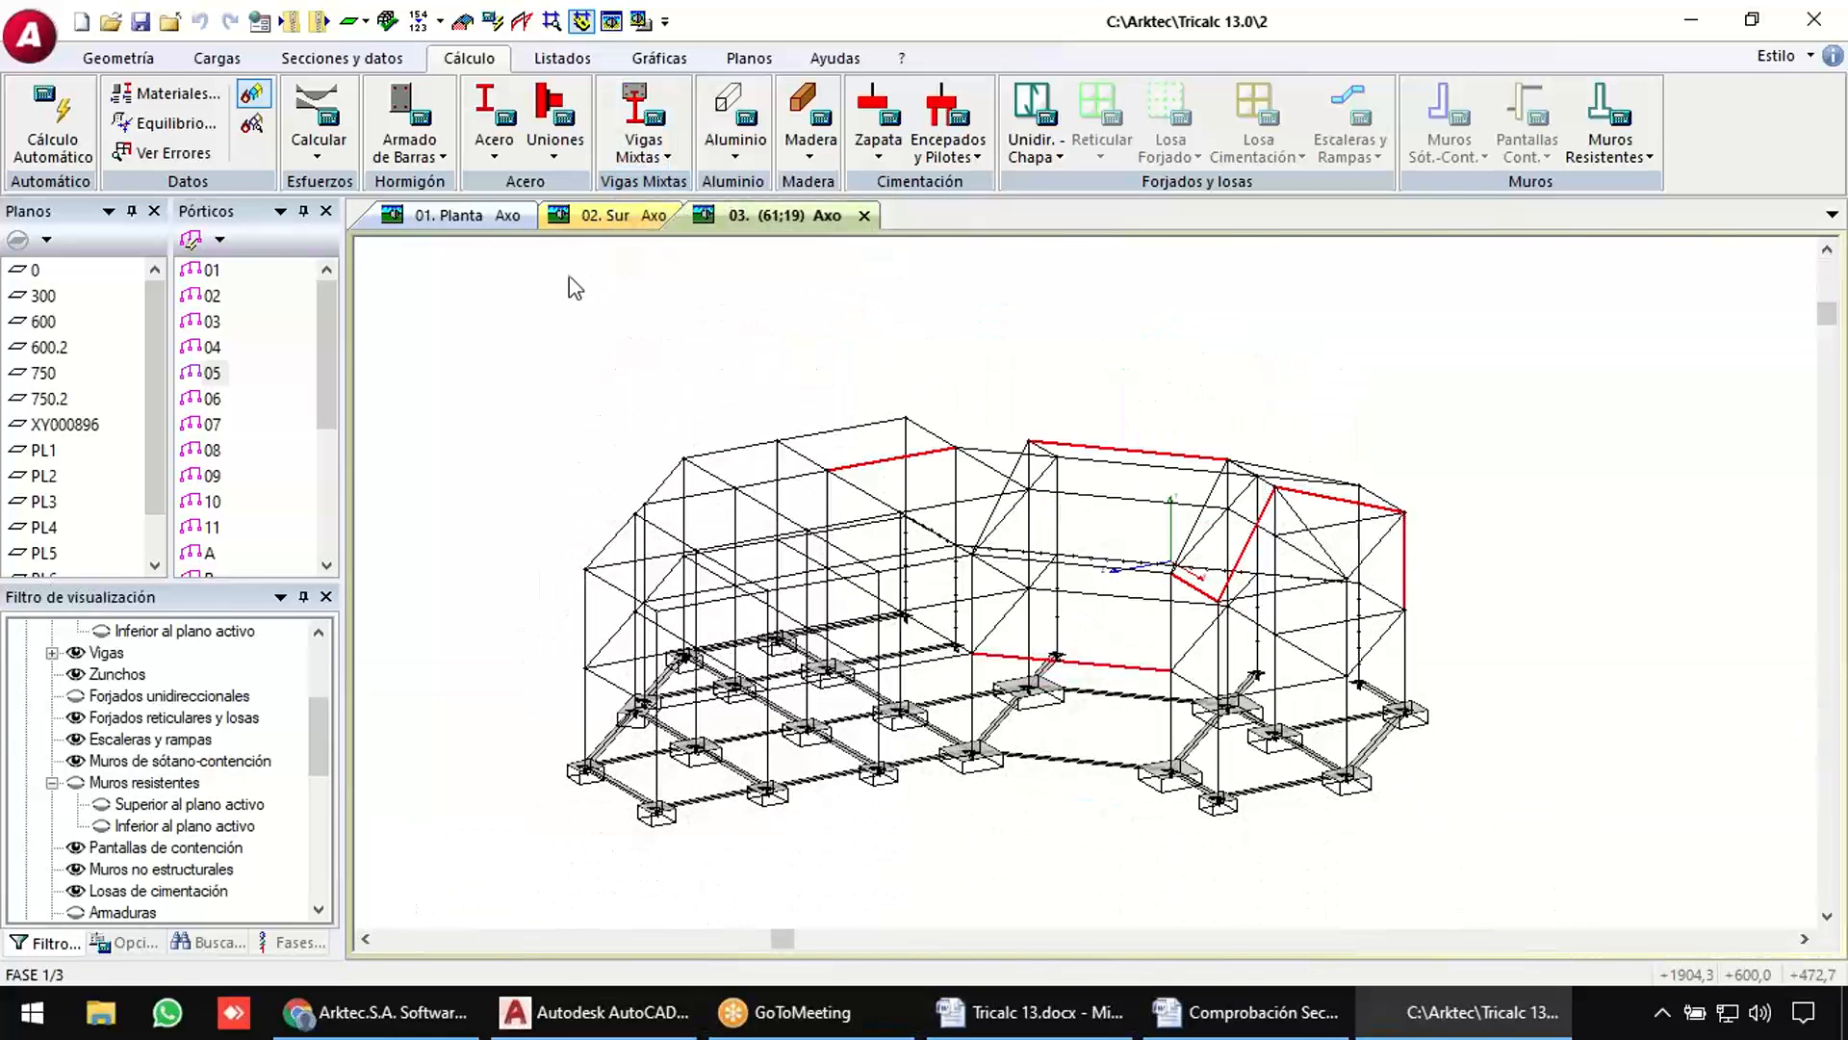
pyautogui.click(747, 60)
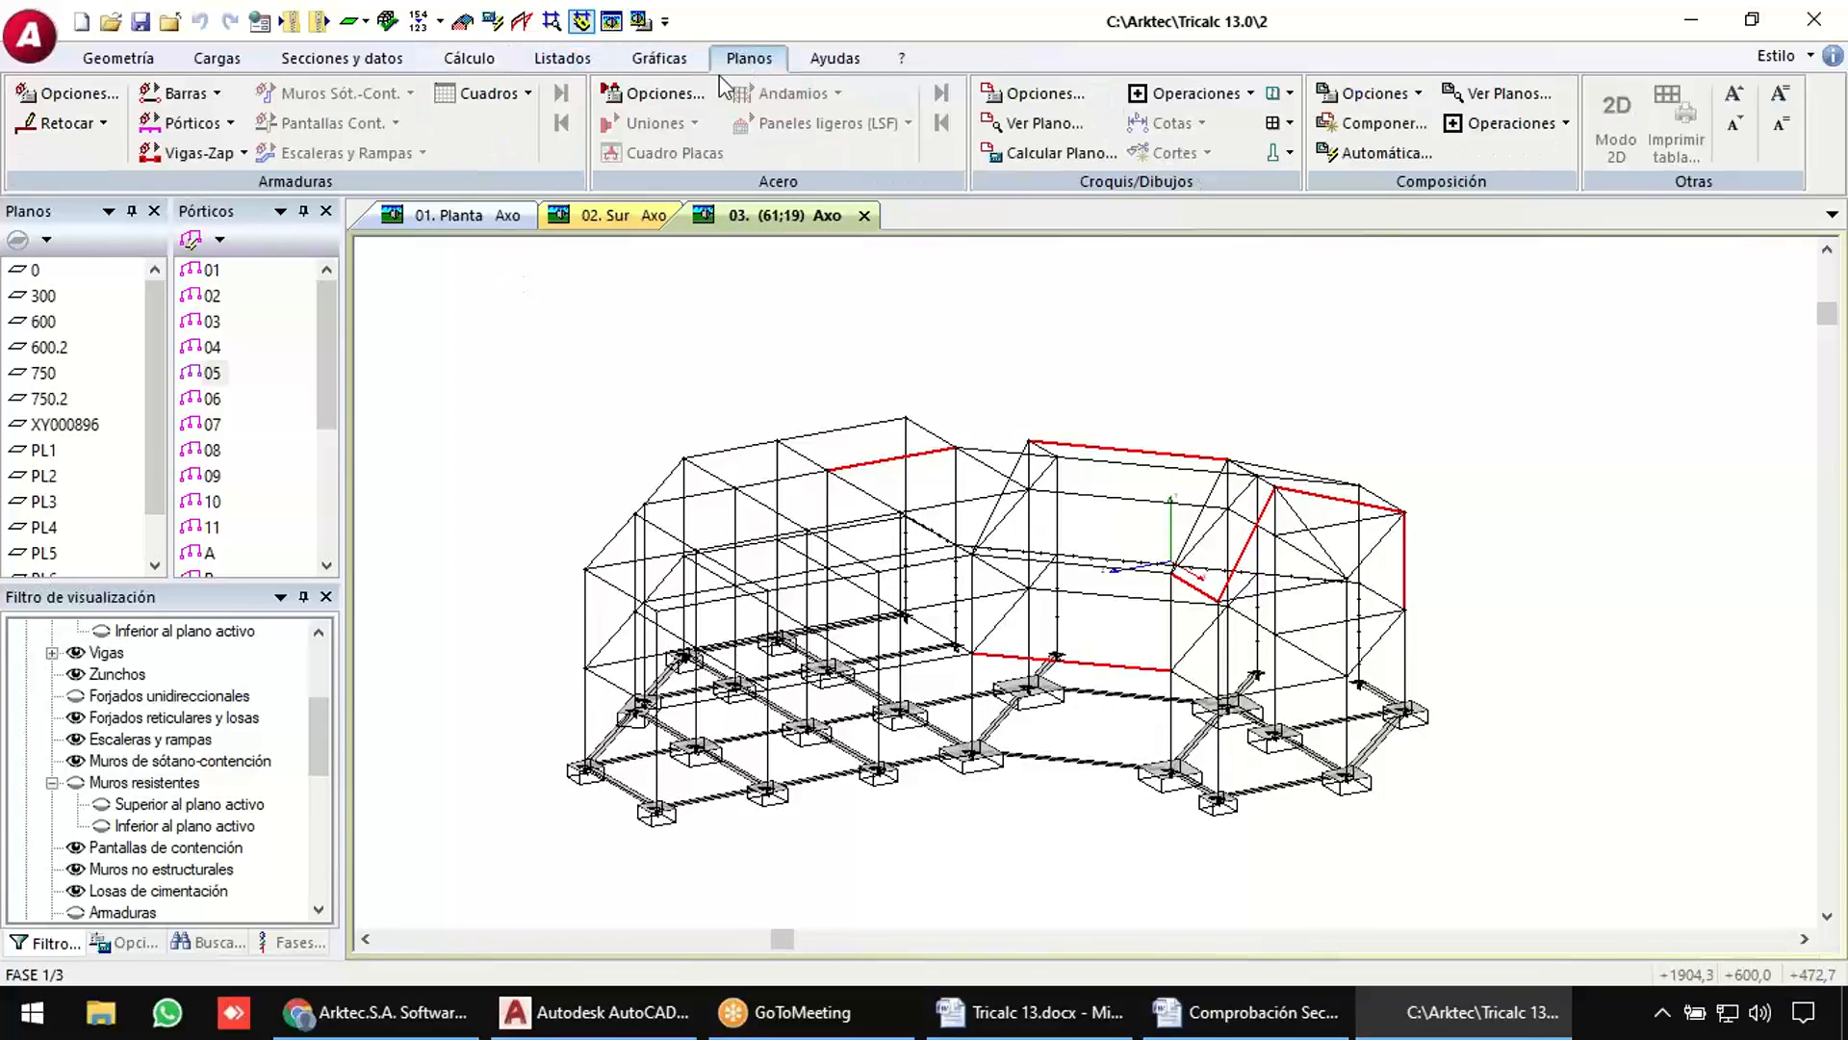
# Display the reinforcement drawing of frame 01 at level 300 and inspect its stirrup labels up close.
pyautogui.click(183, 123)
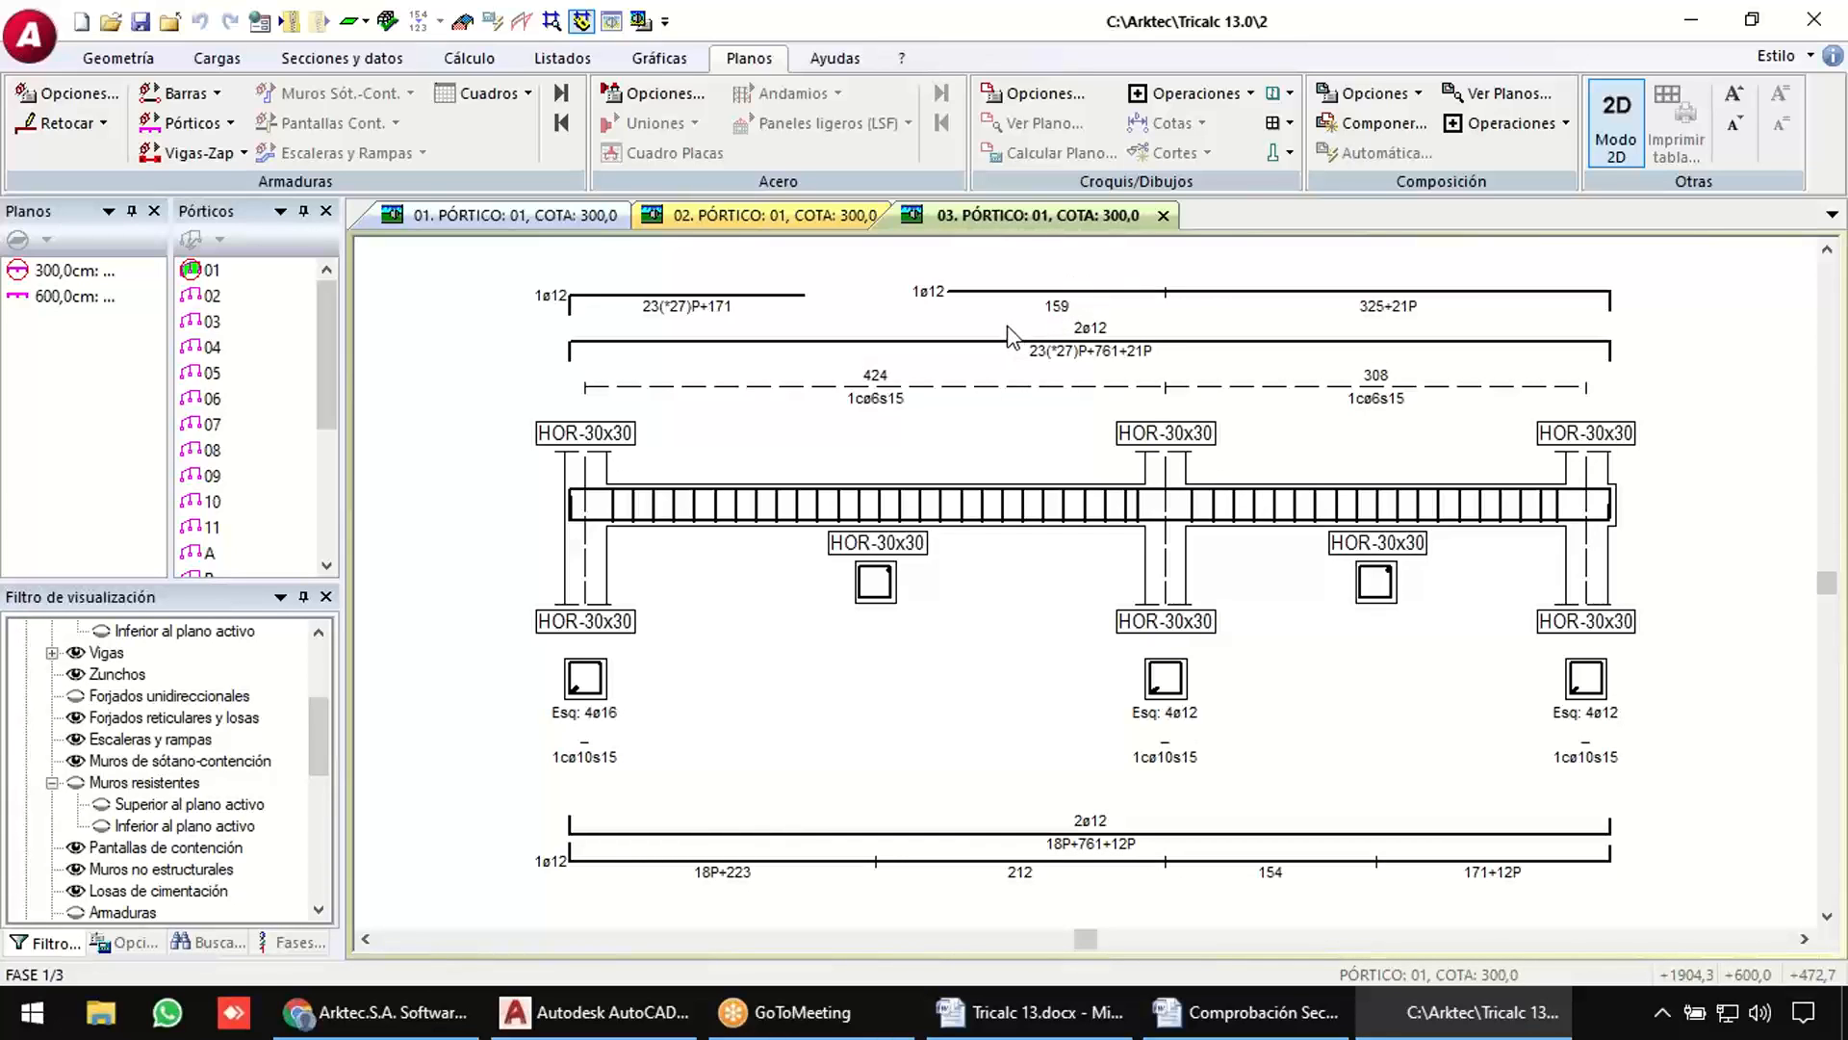
pyautogui.scroll(3, 873, 397)
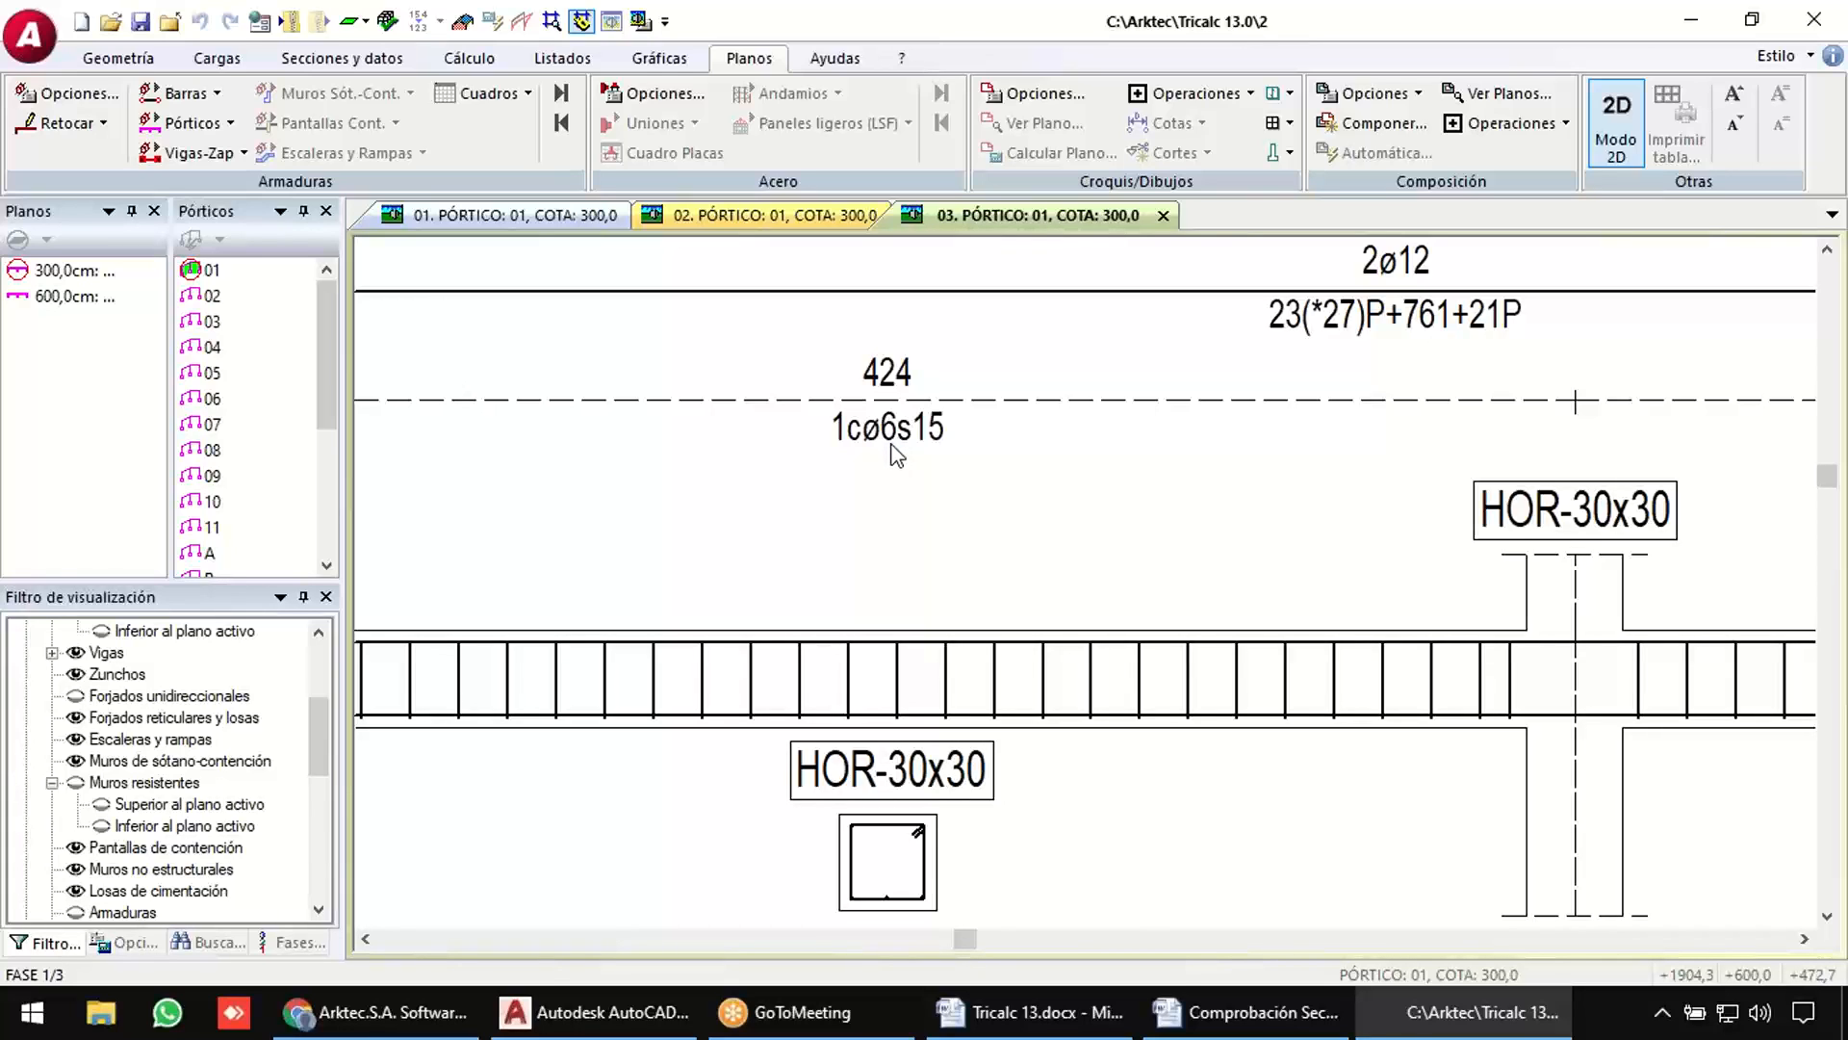
pyautogui.scroll(-5, 897, 455)
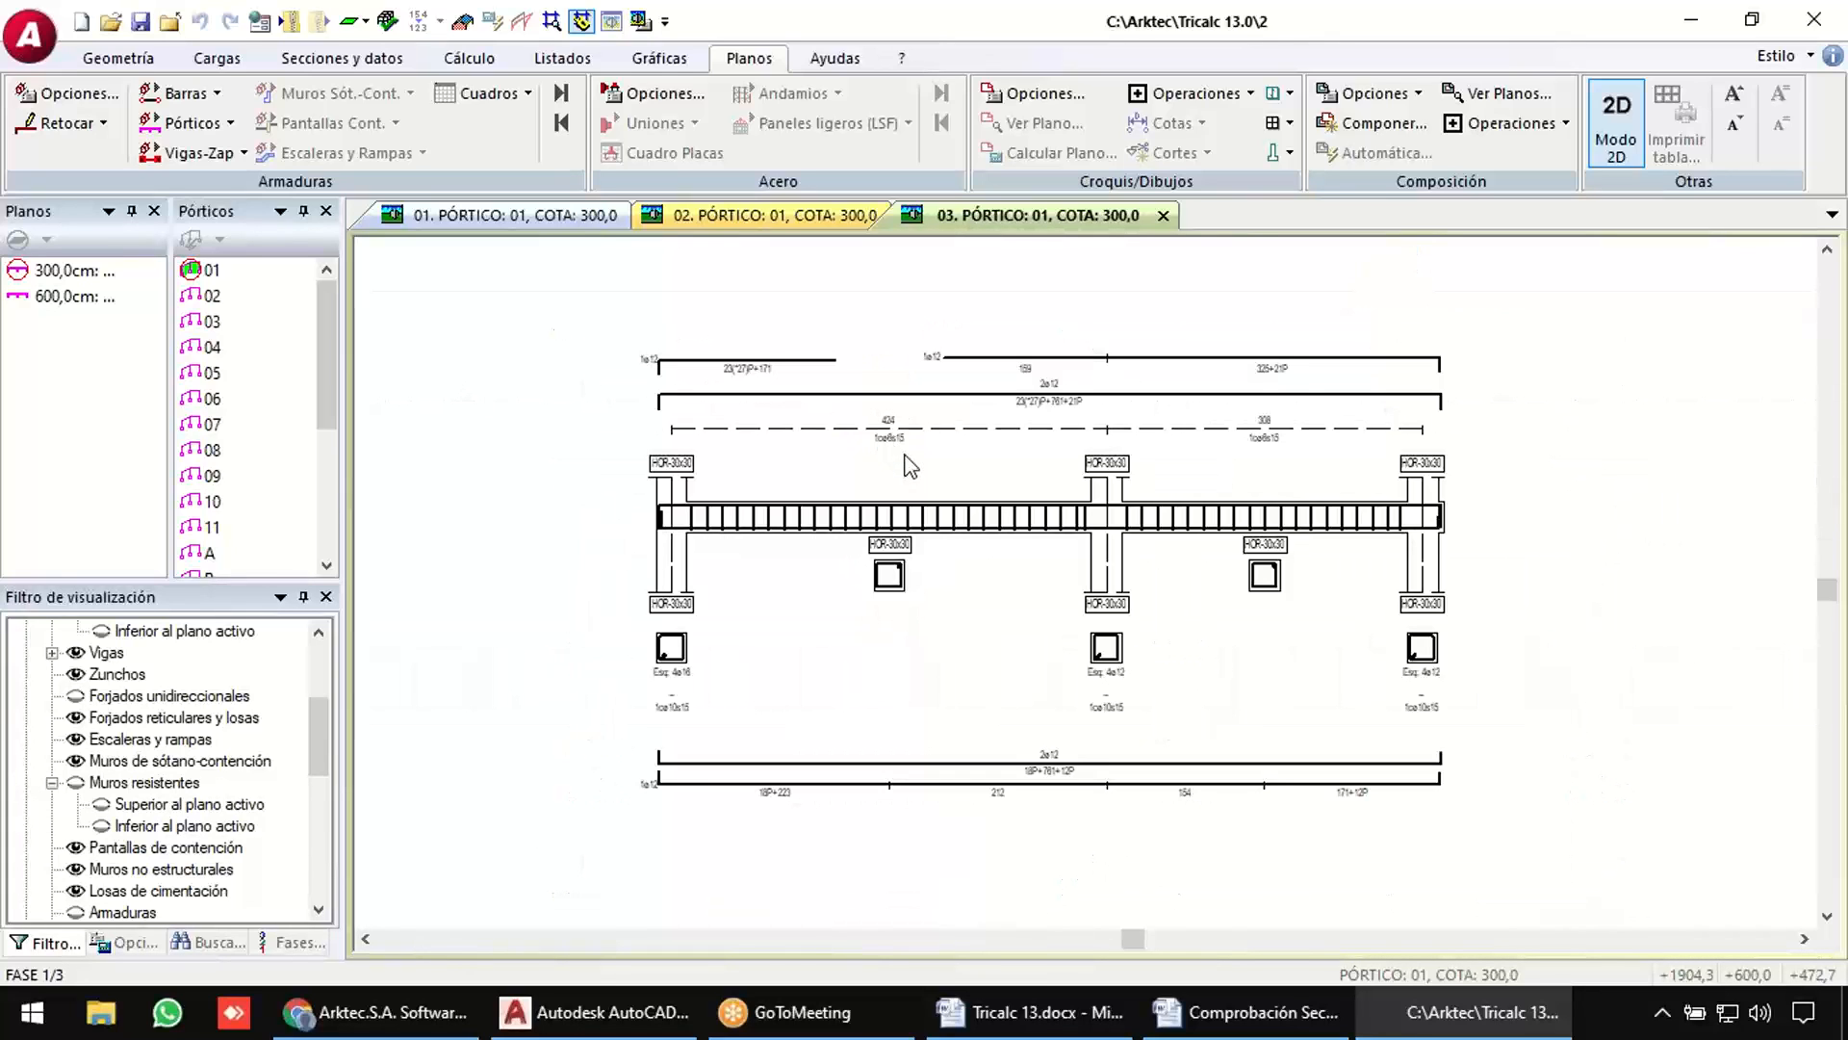
# Go through the following frame reinforcement drawings one by one up to frame 03 at level 600.
pyautogui.click(564, 93)
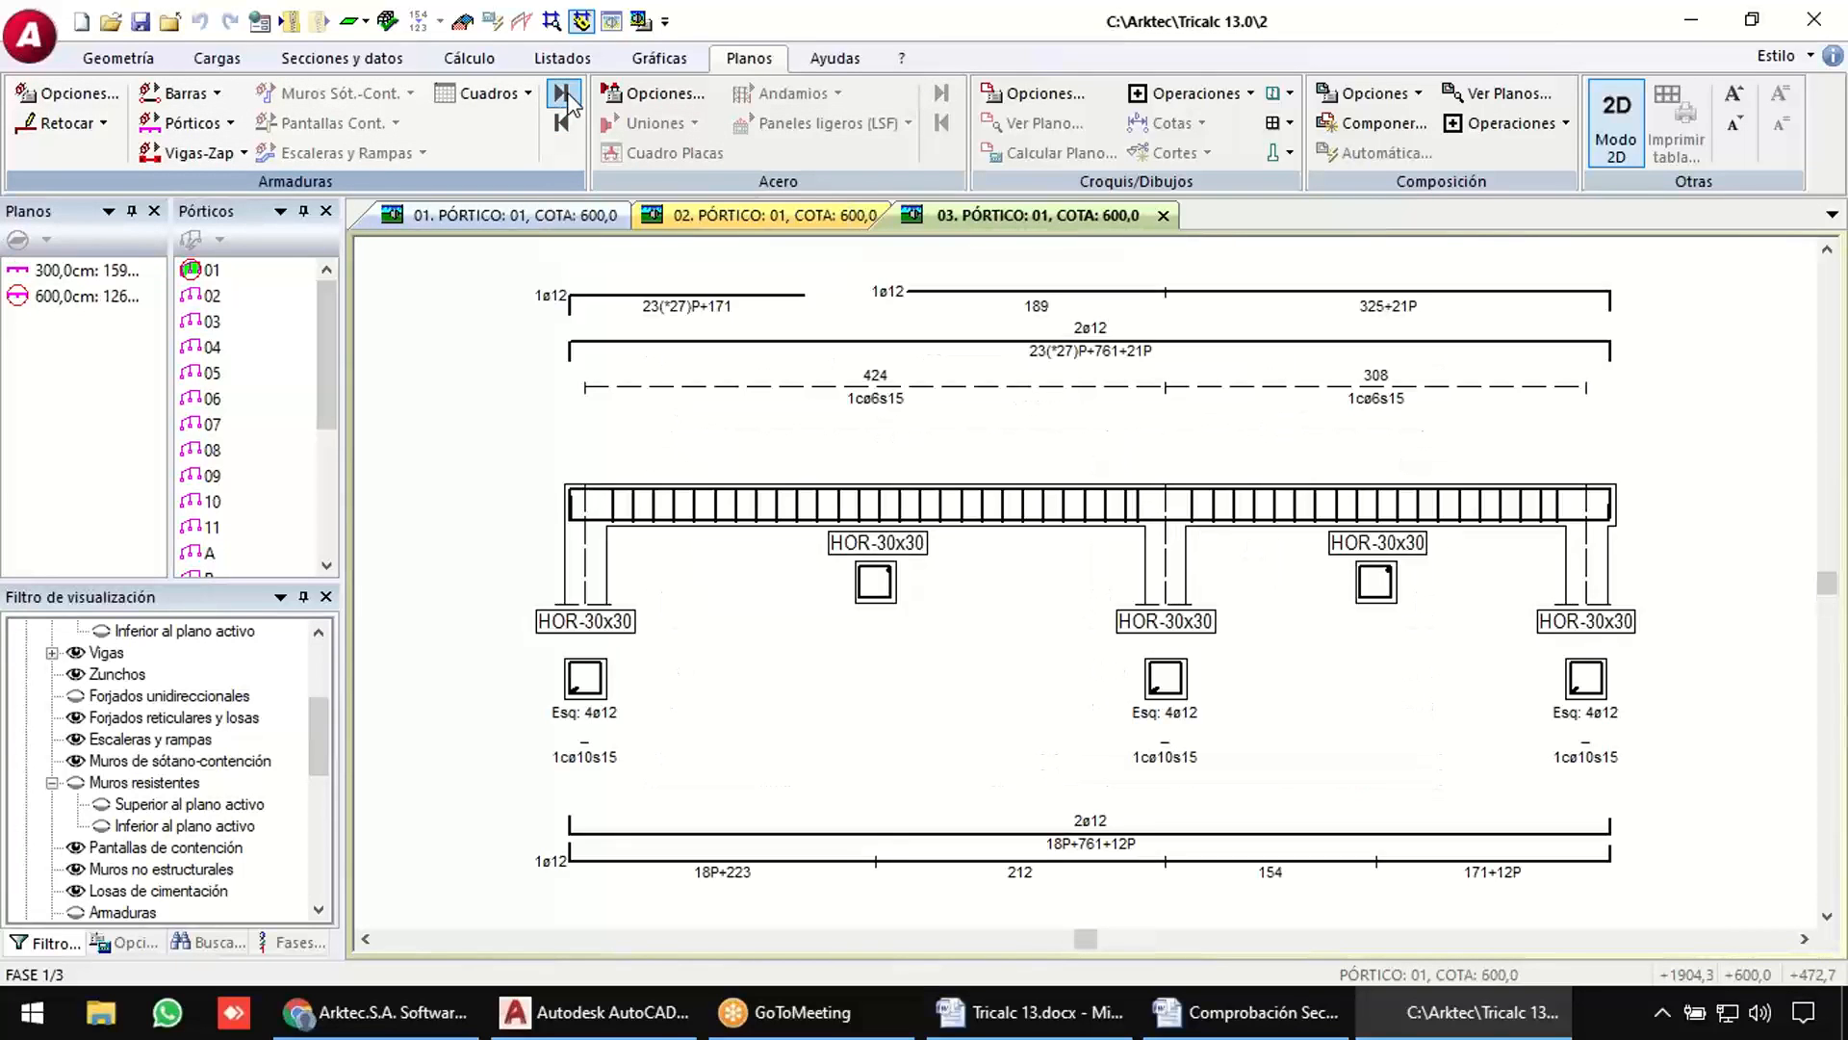
pyautogui.click(567, 97)
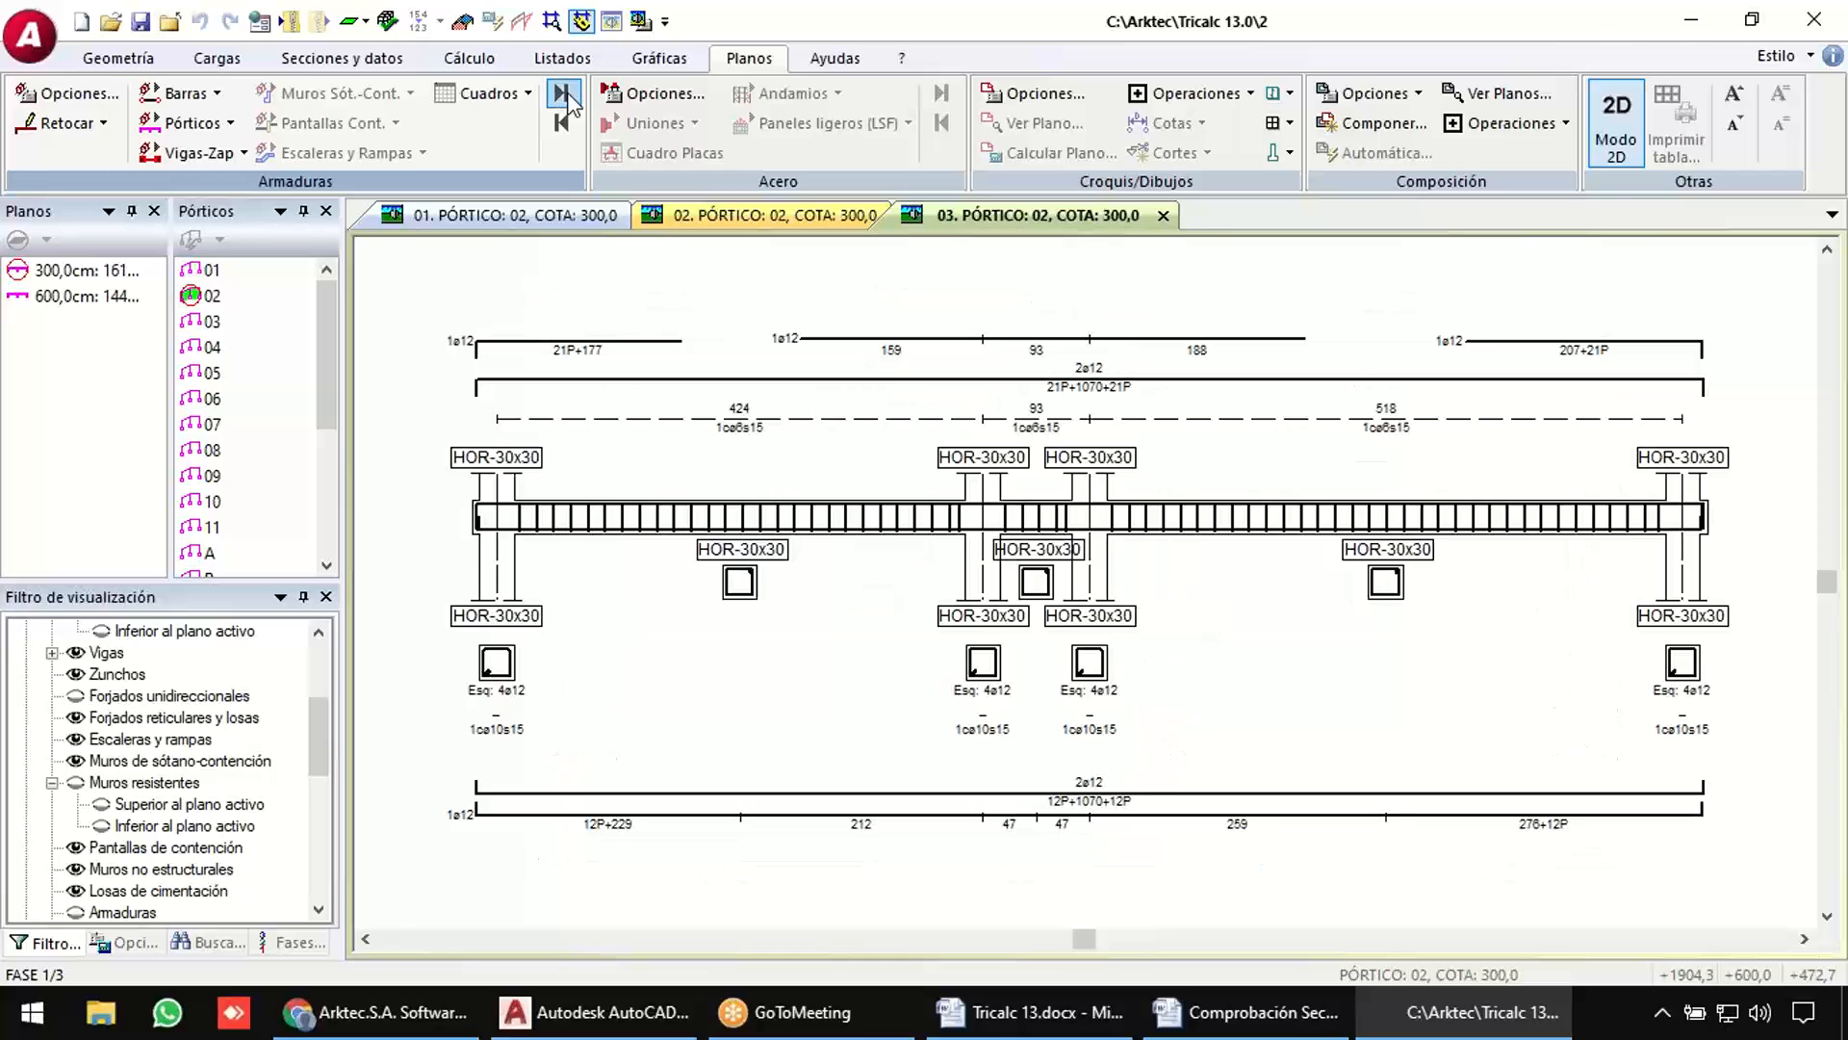
pyautogui.click(567, 96)
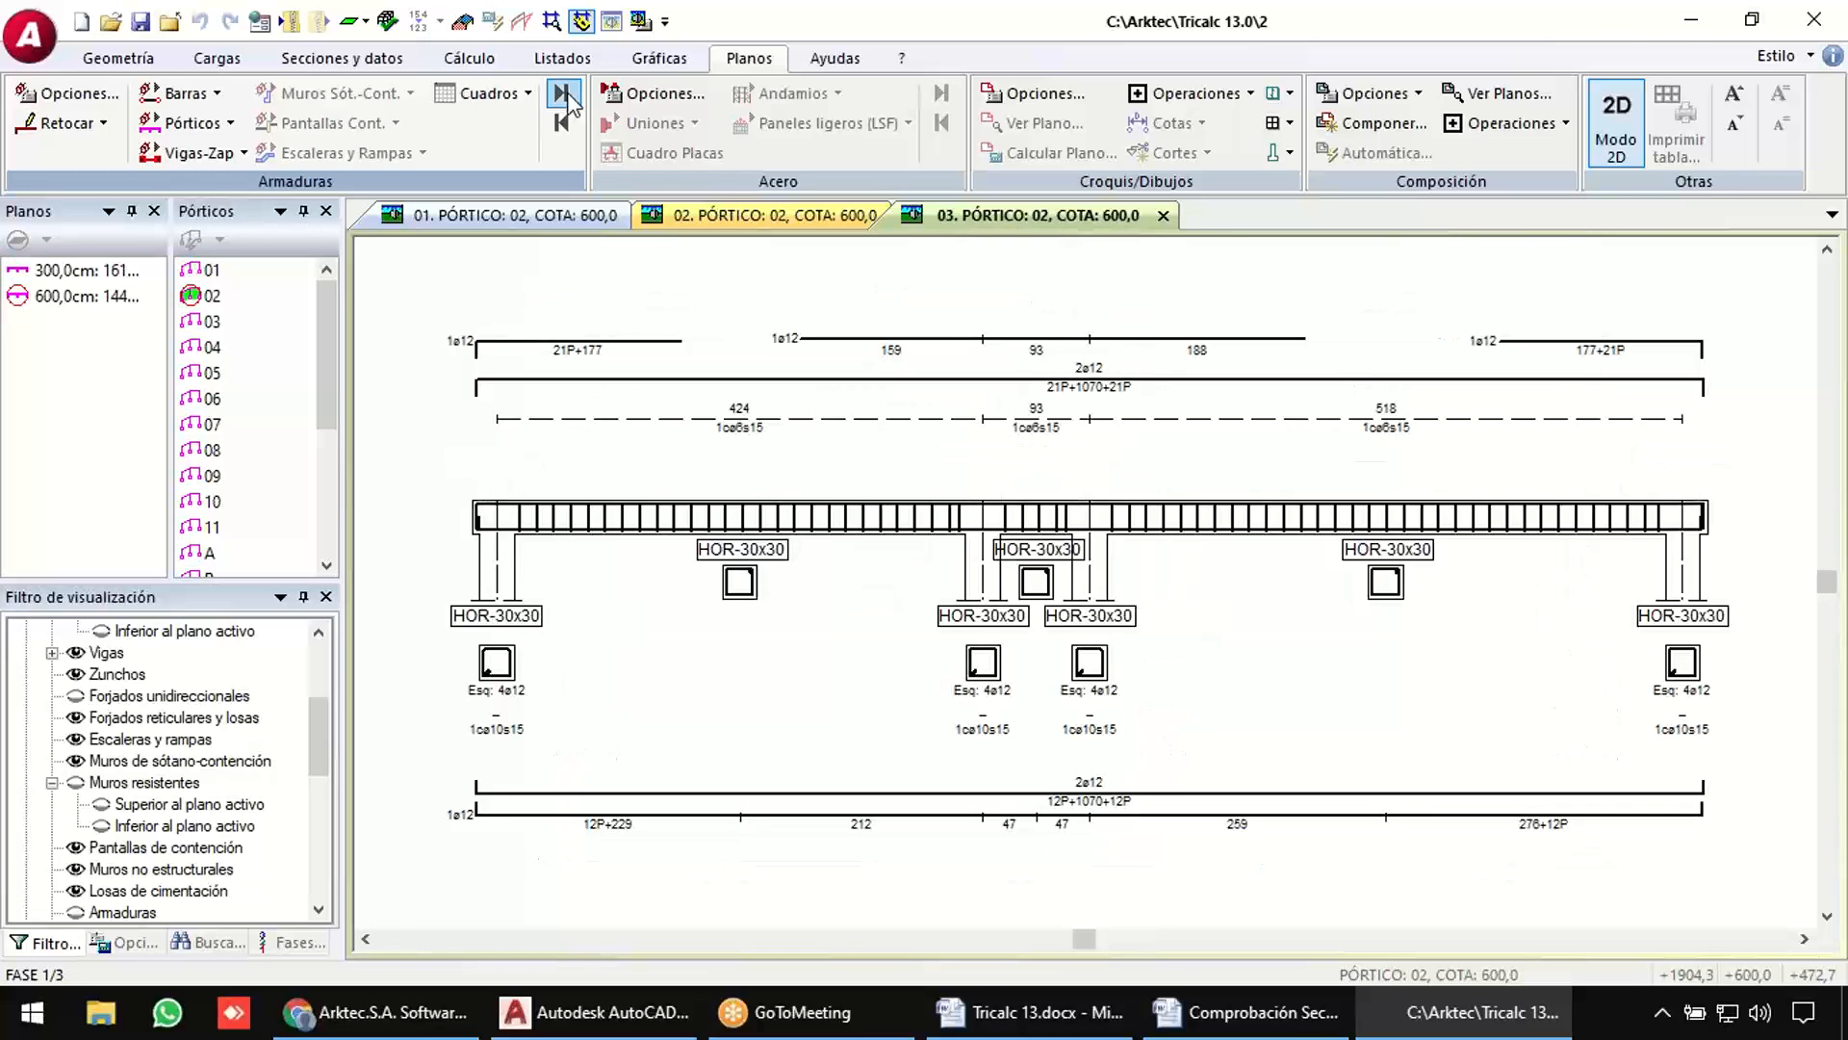
pyautogui.click(567, 97)
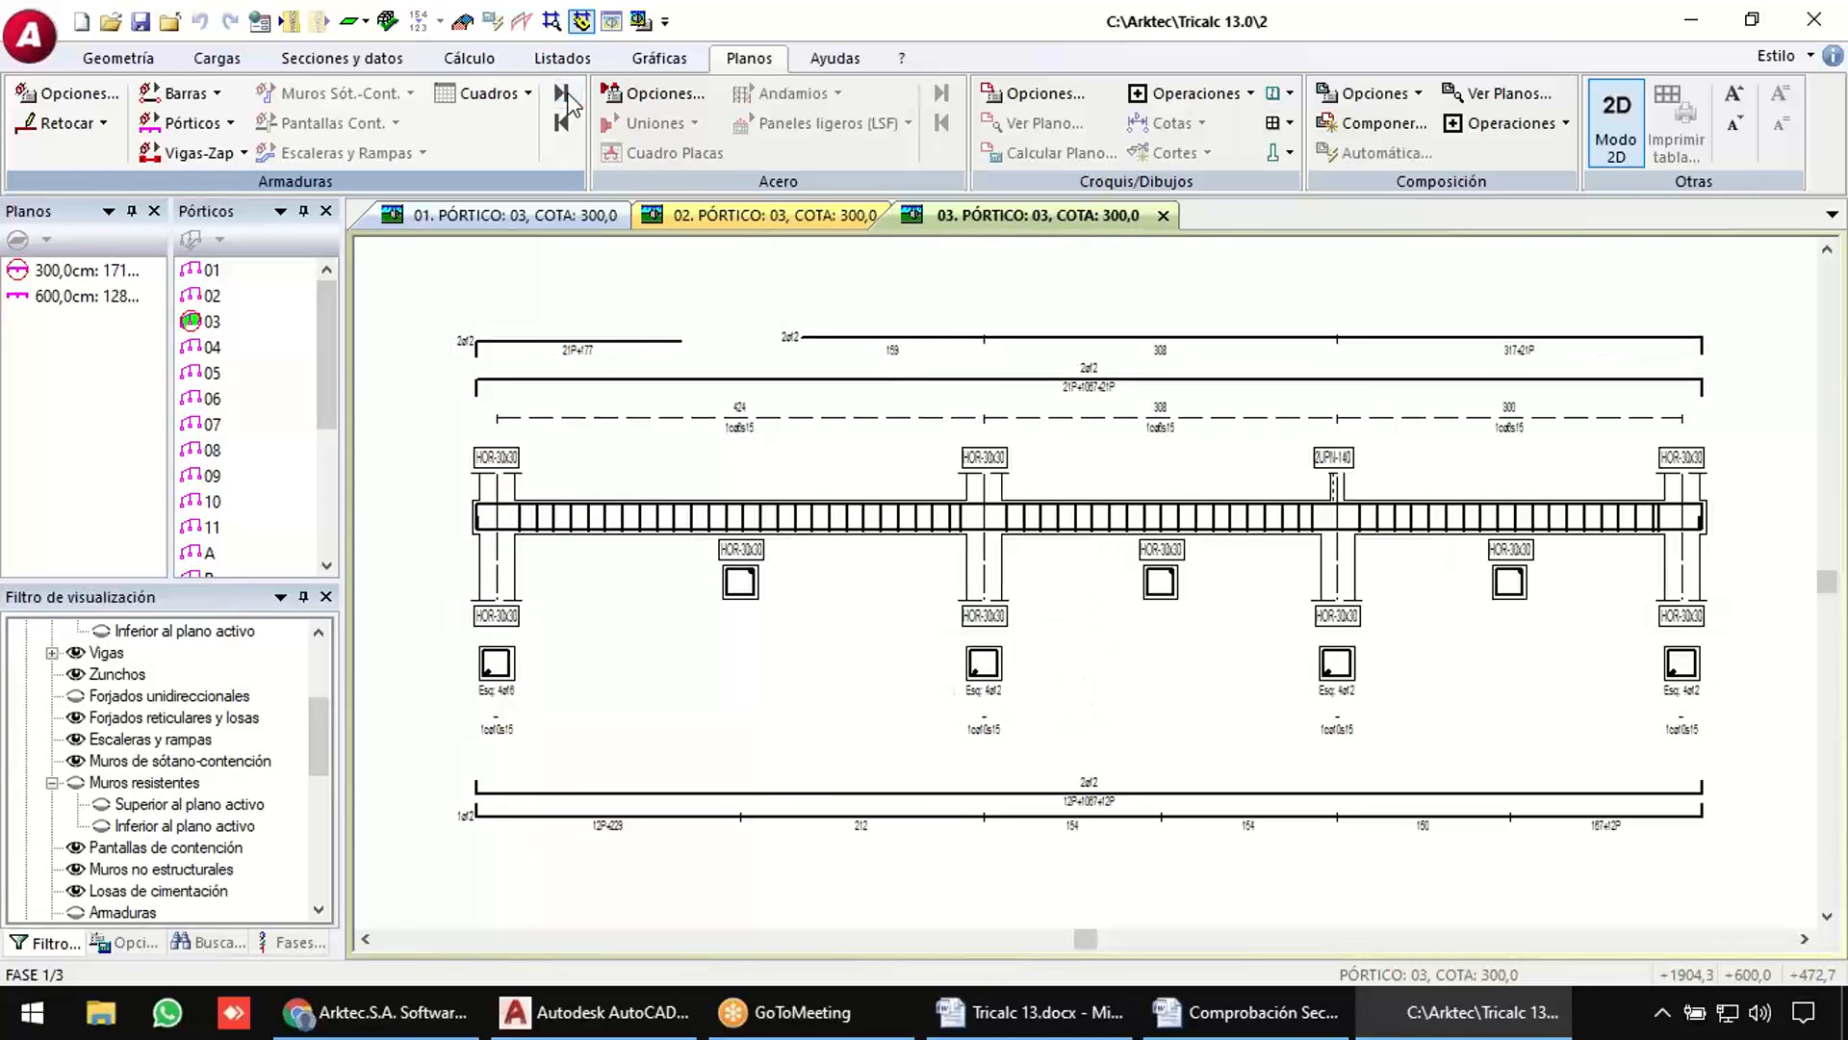
pyautogui.click(567, 97)
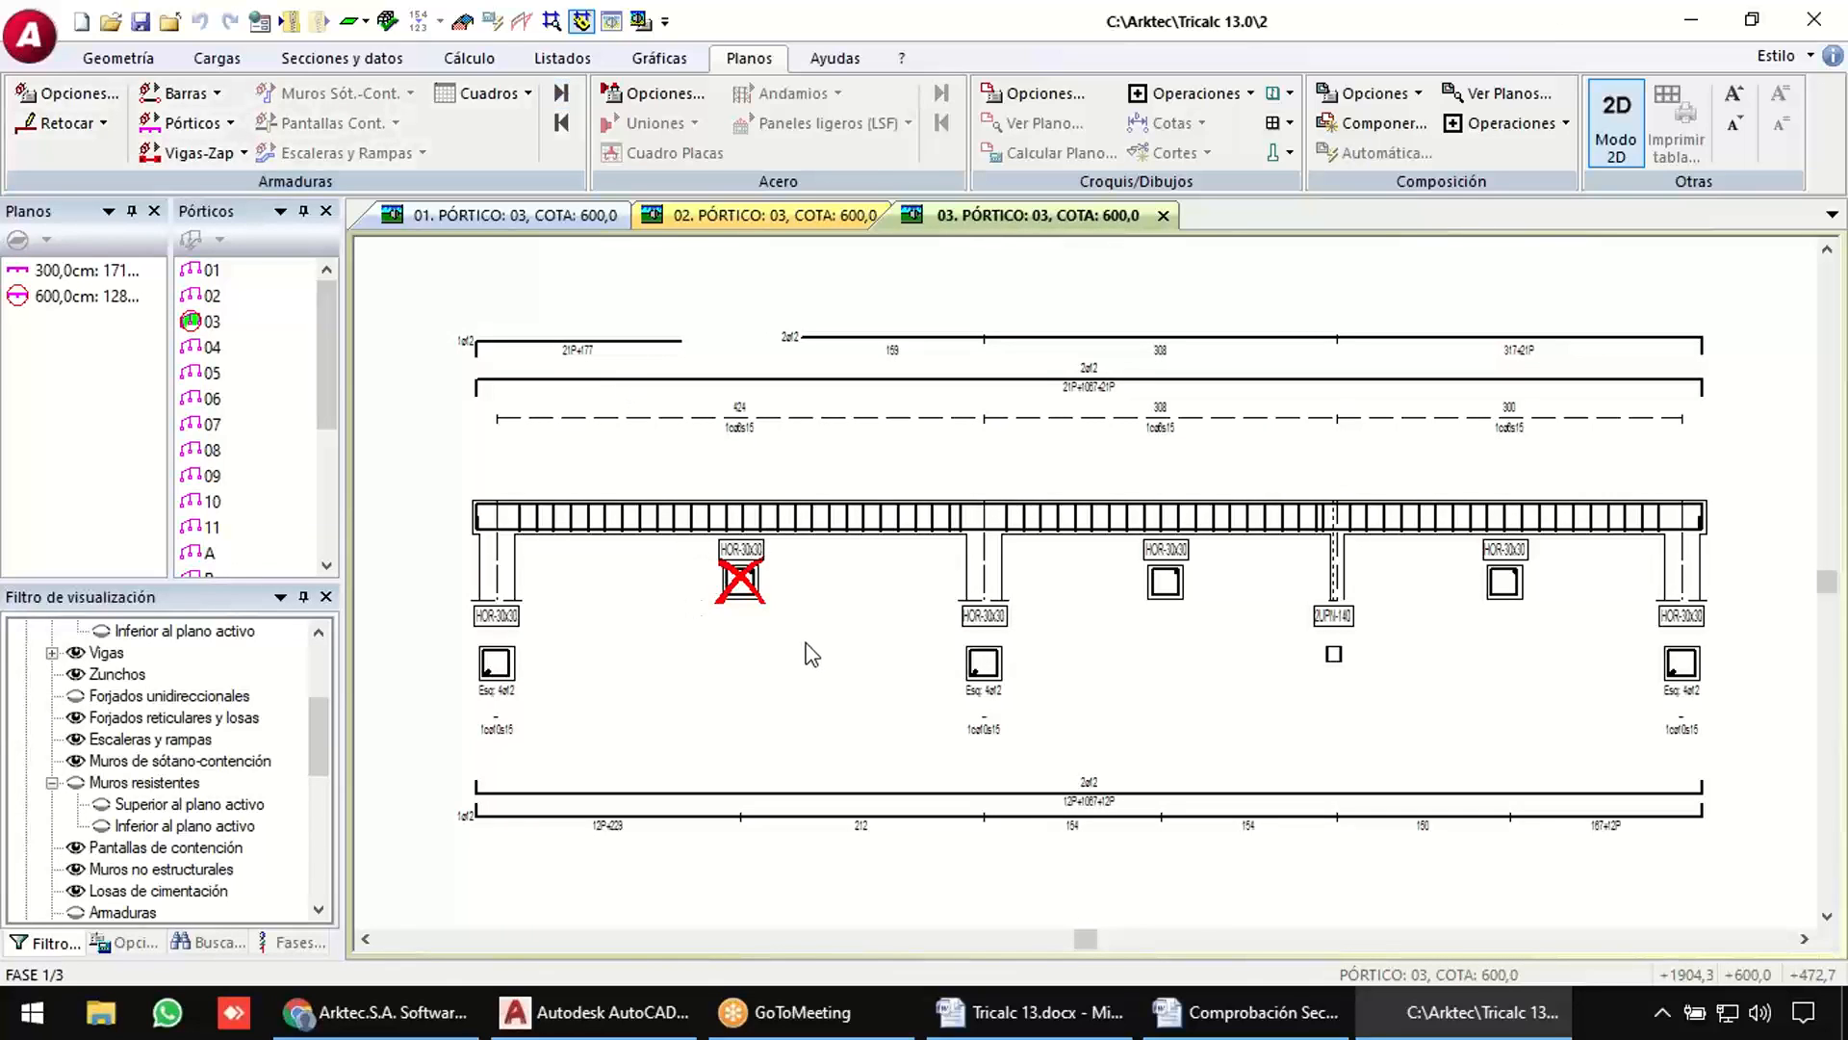
# Query the calculation errors of the crossed-out beam section in the first span of frame 03.
pyautogui.click(470, 59)
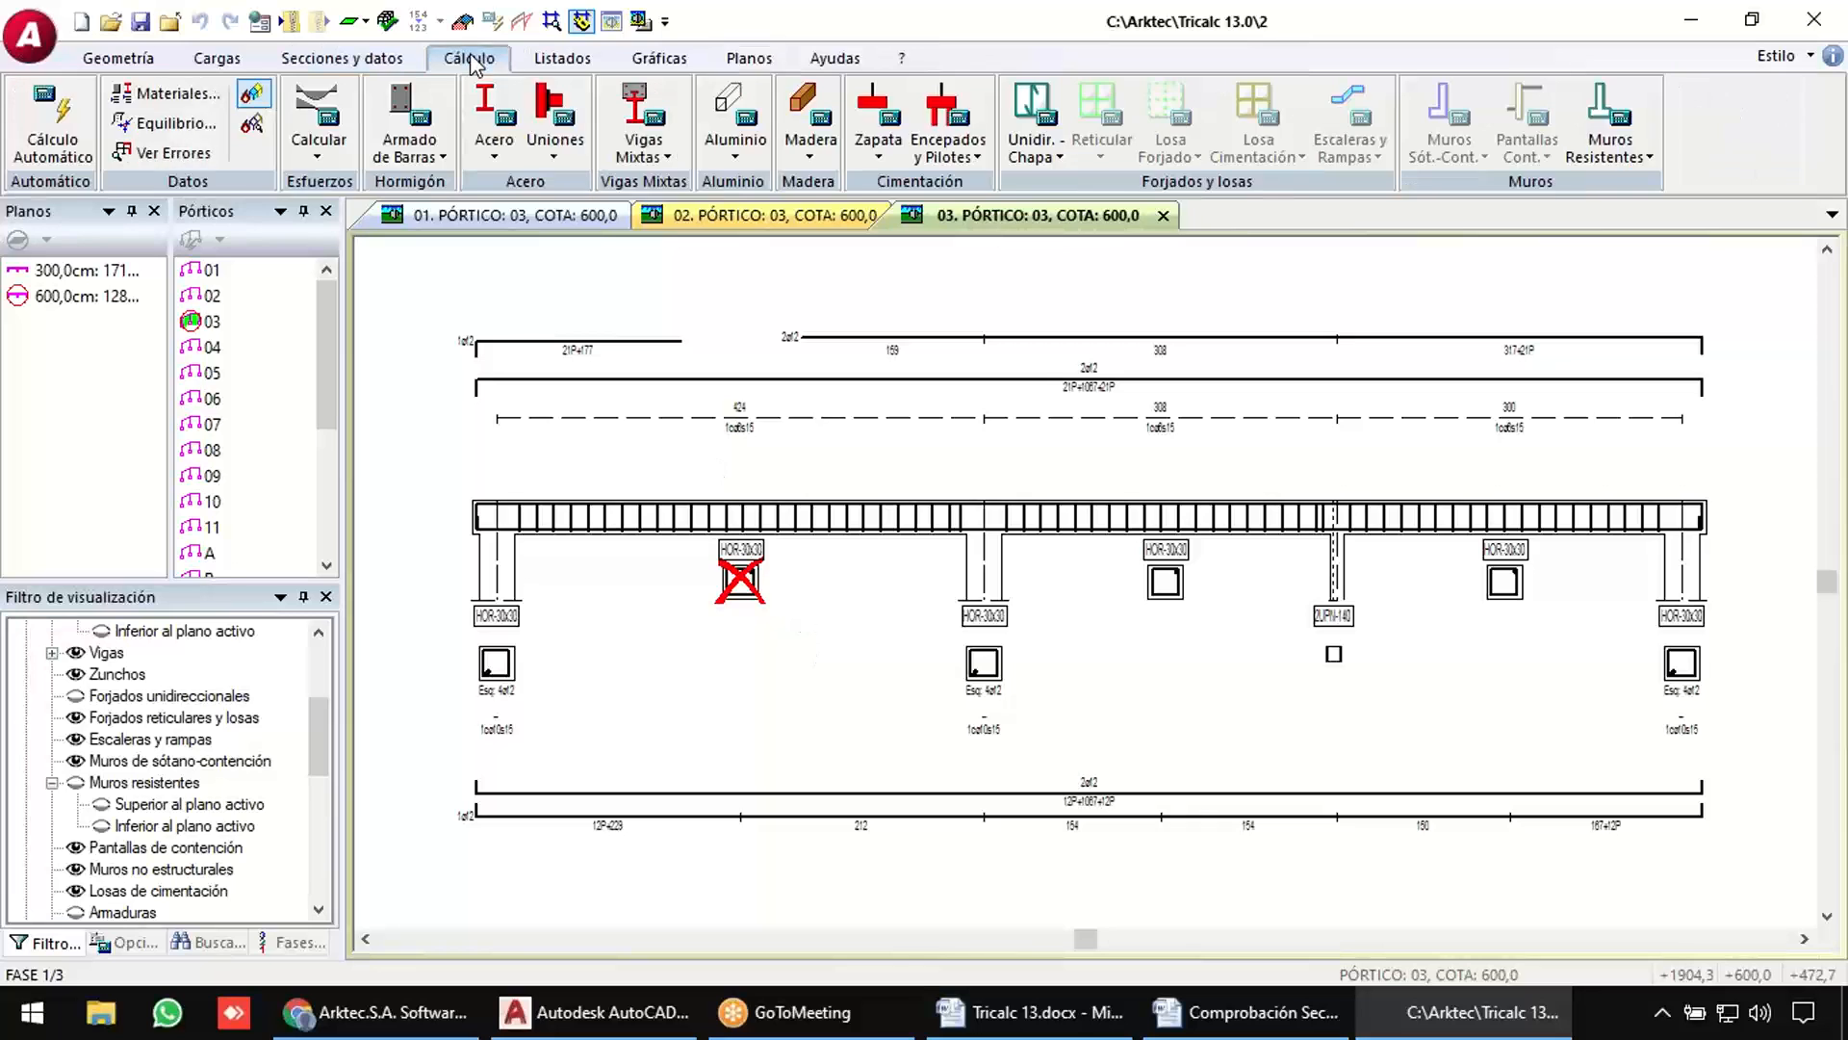
pyautogui.click(174, 154)
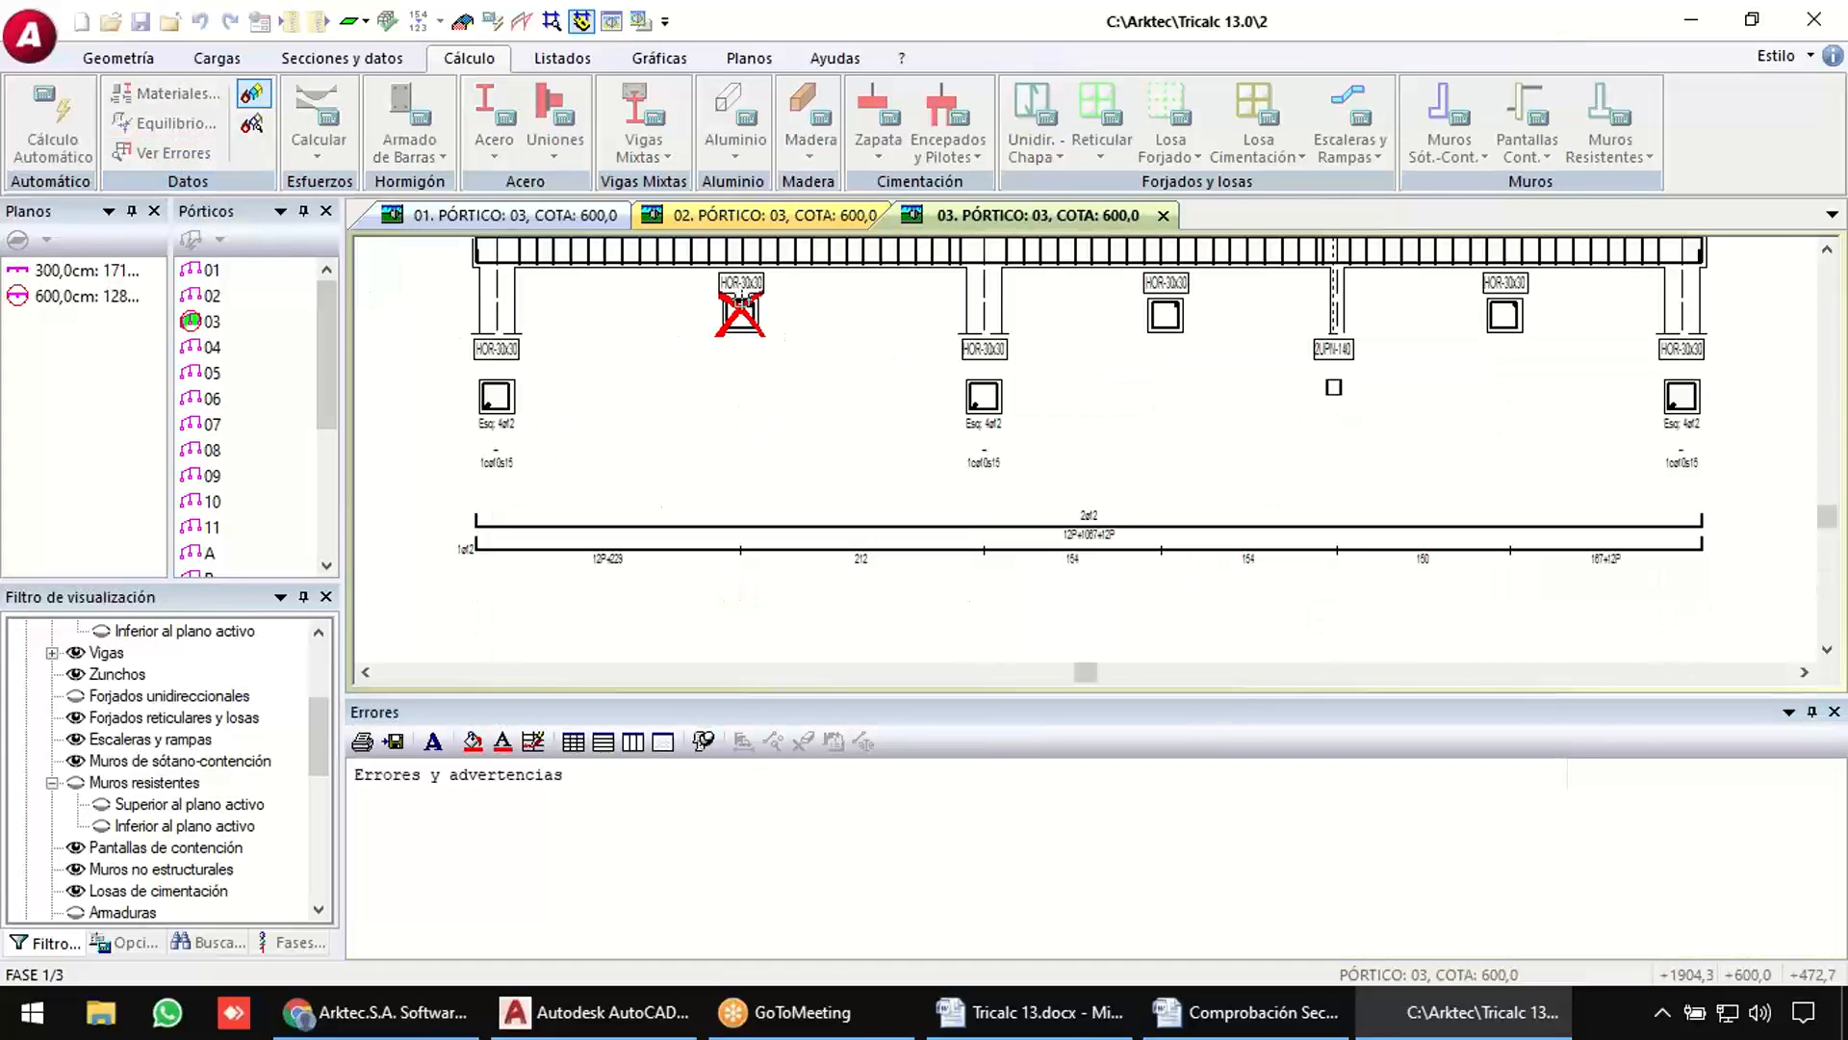
pyautogui.click(743, 327)
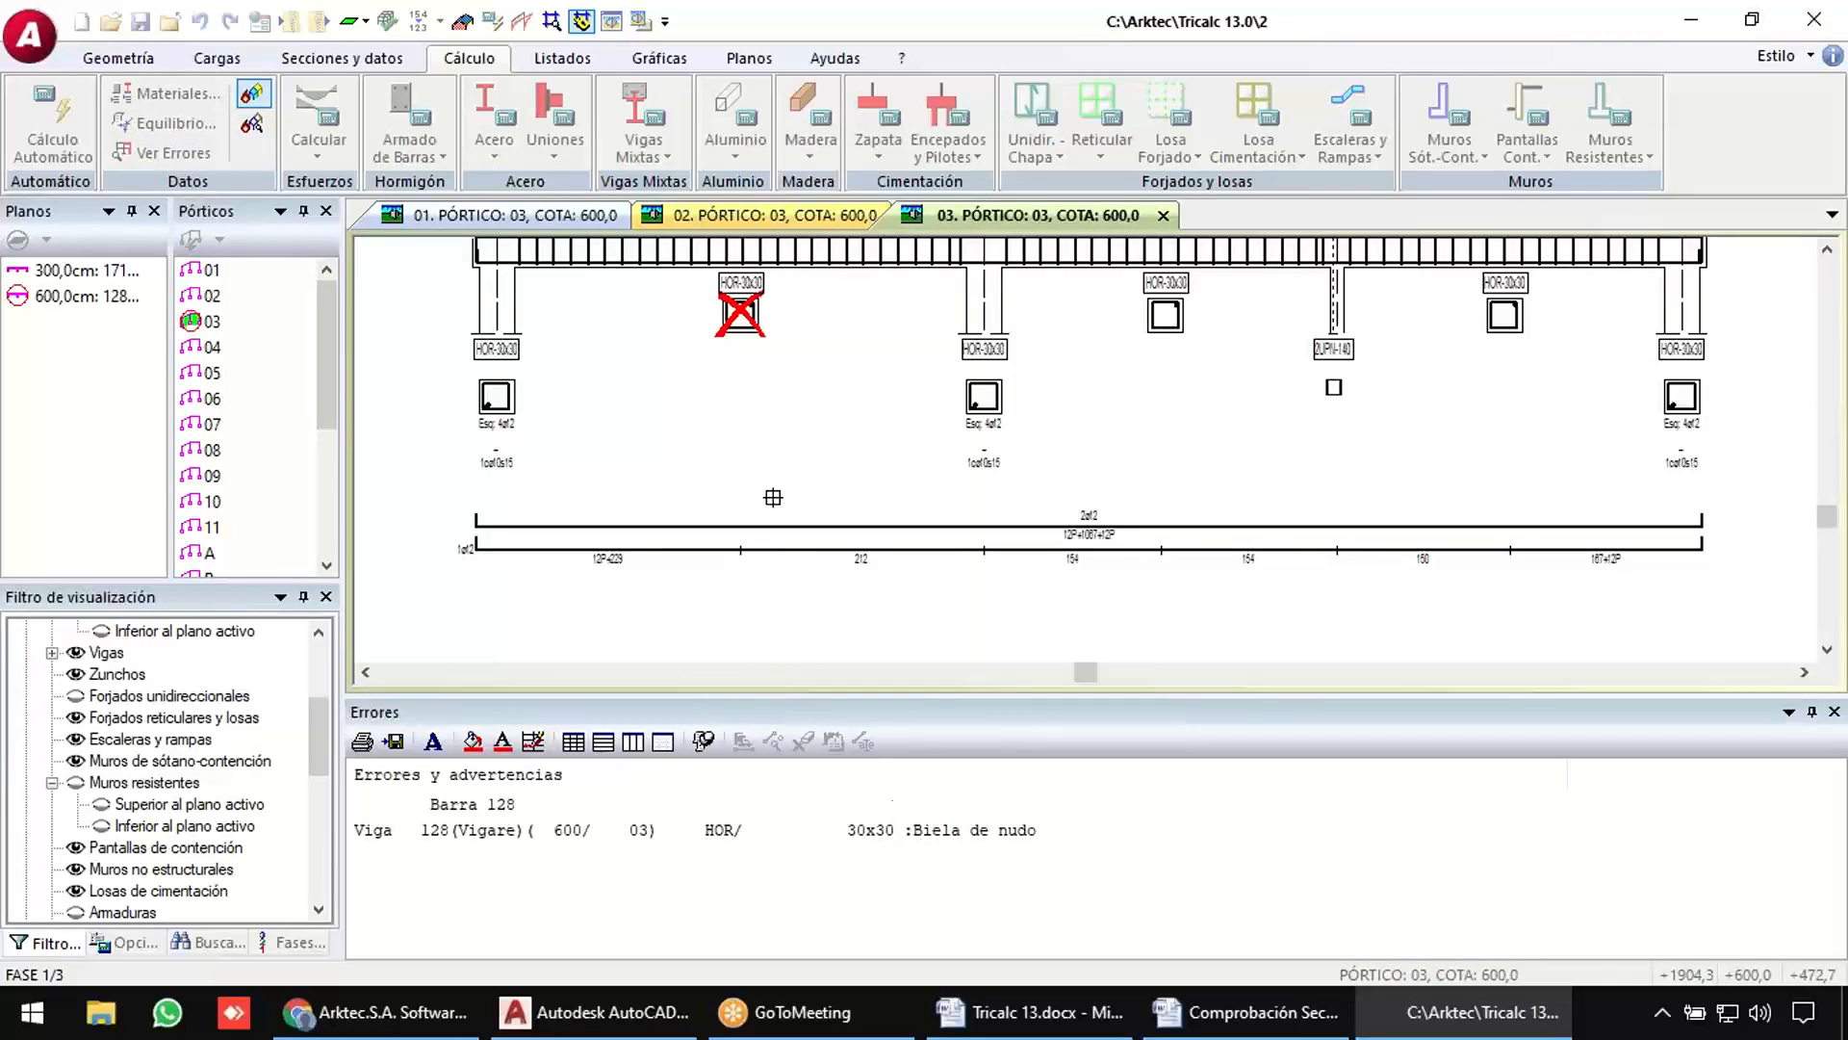
pyautogui.moveTo(771, 449); pyautogui.dragTo(810, 554, button='middle')
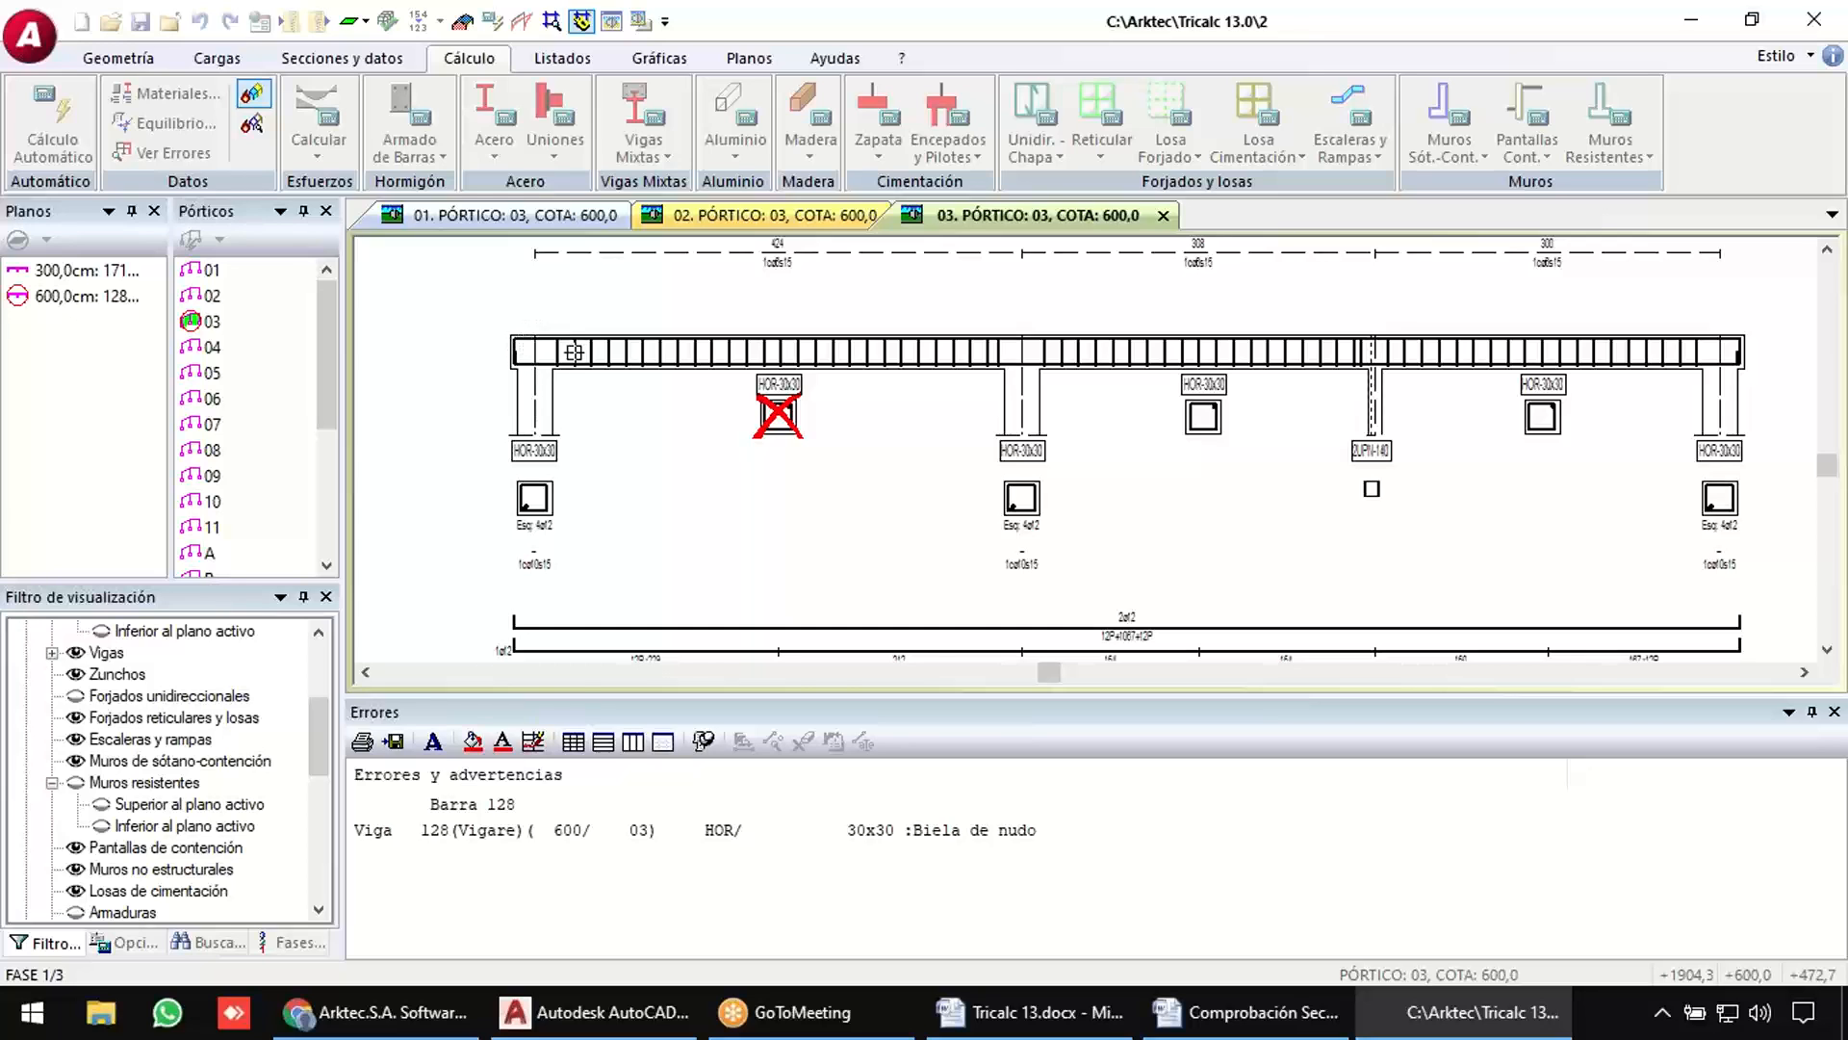
pyautogui.press('Escape')
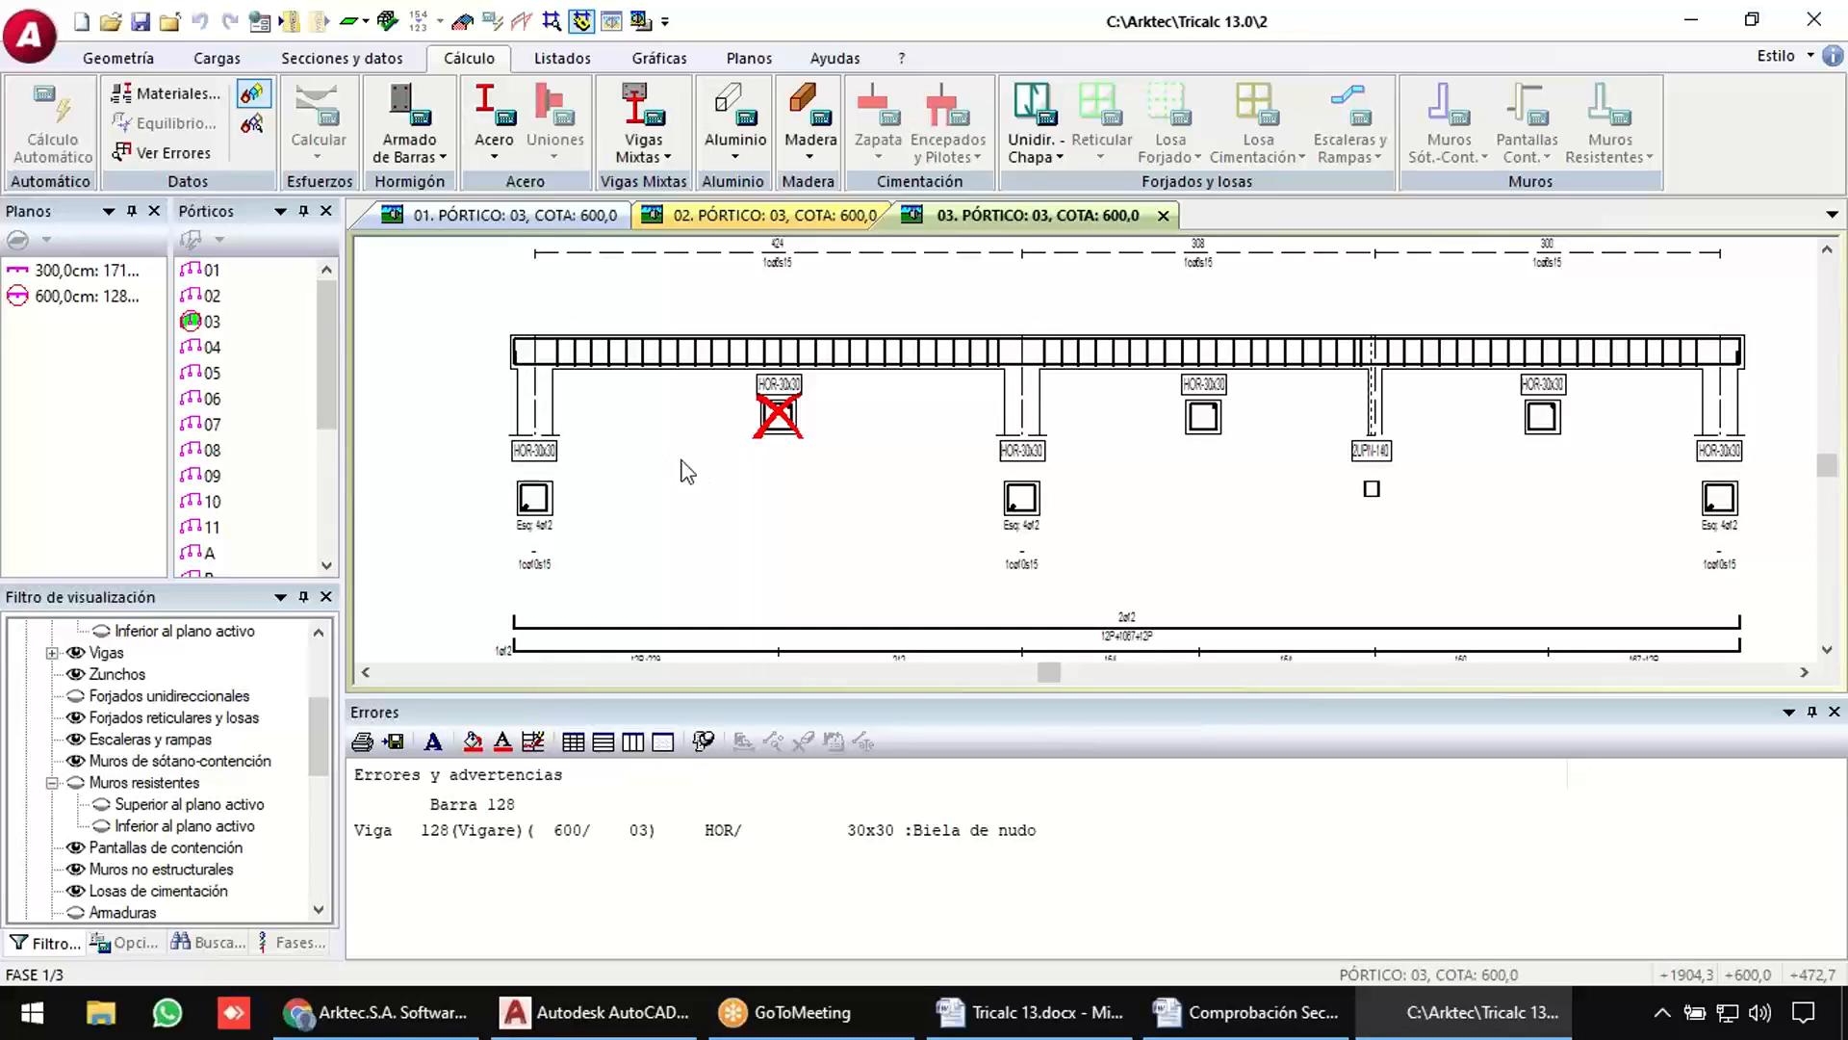
# Display the reinforcement drawing of frame 04 at level 300 and close the error list.
pyautogui.click(231, 354)
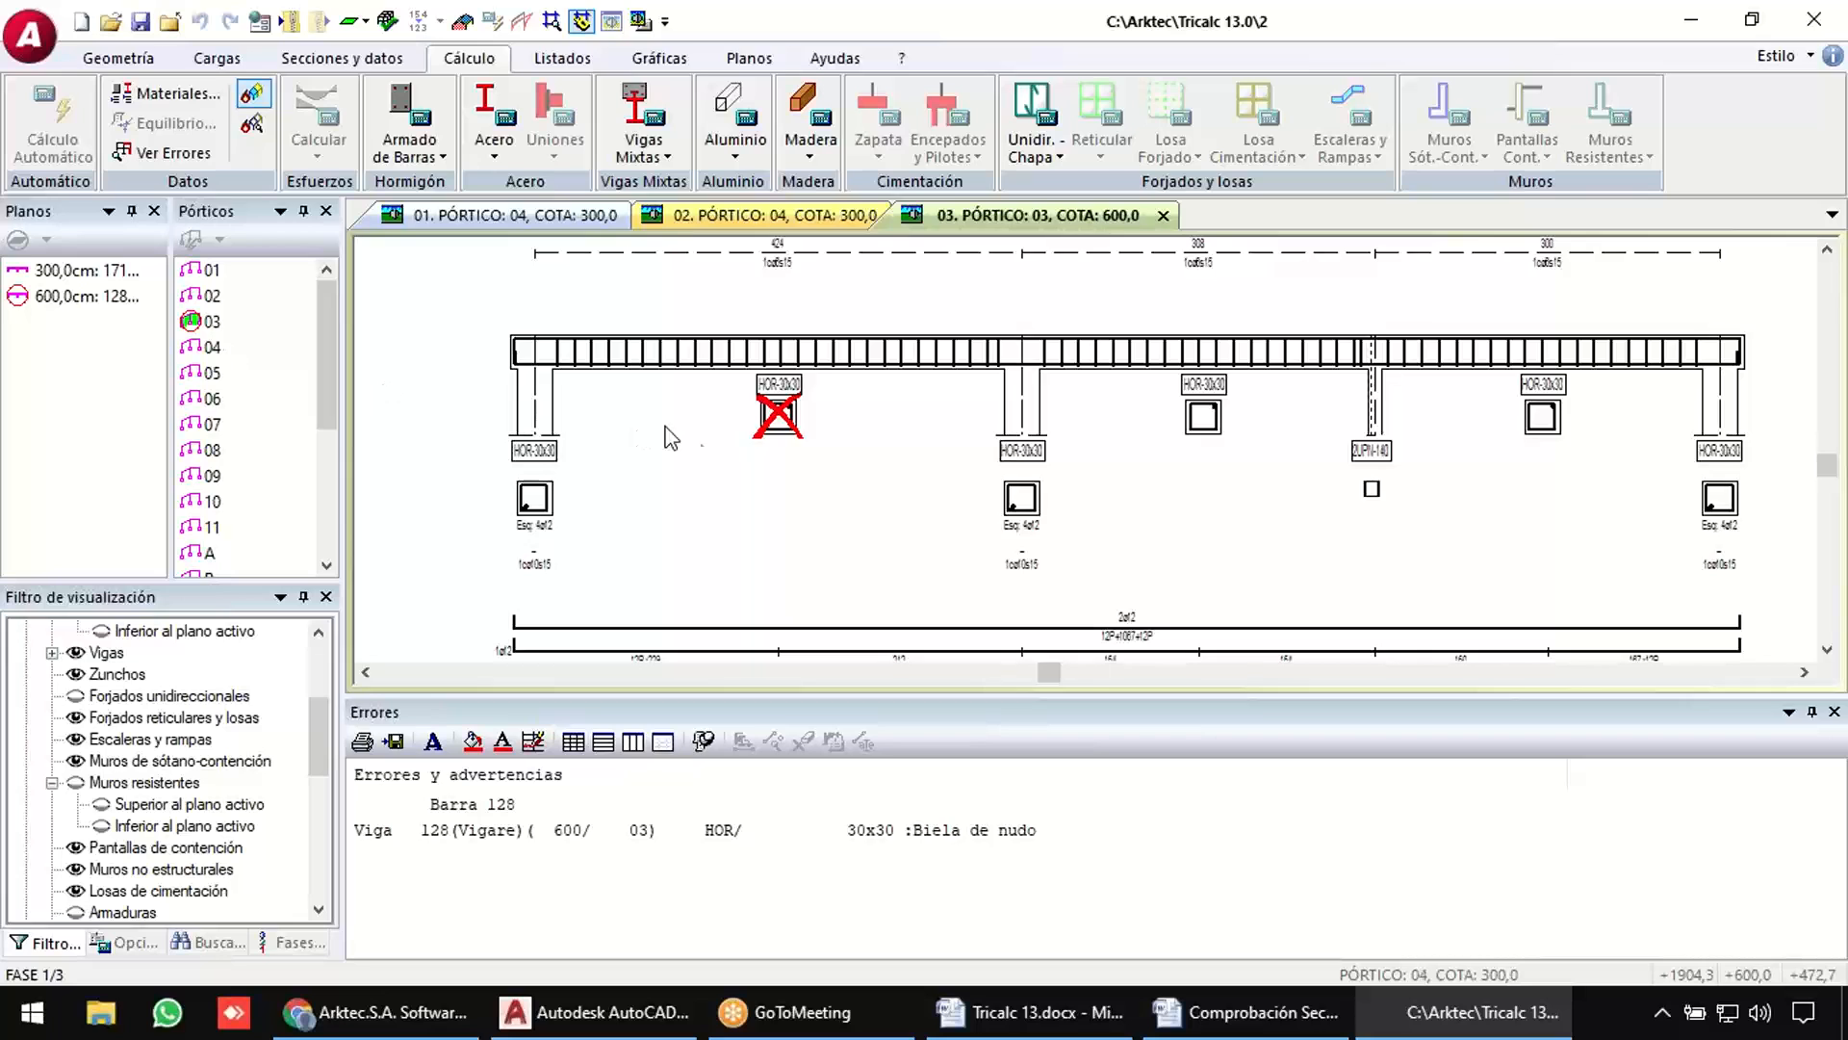
pyautogui.click(1833, 712)
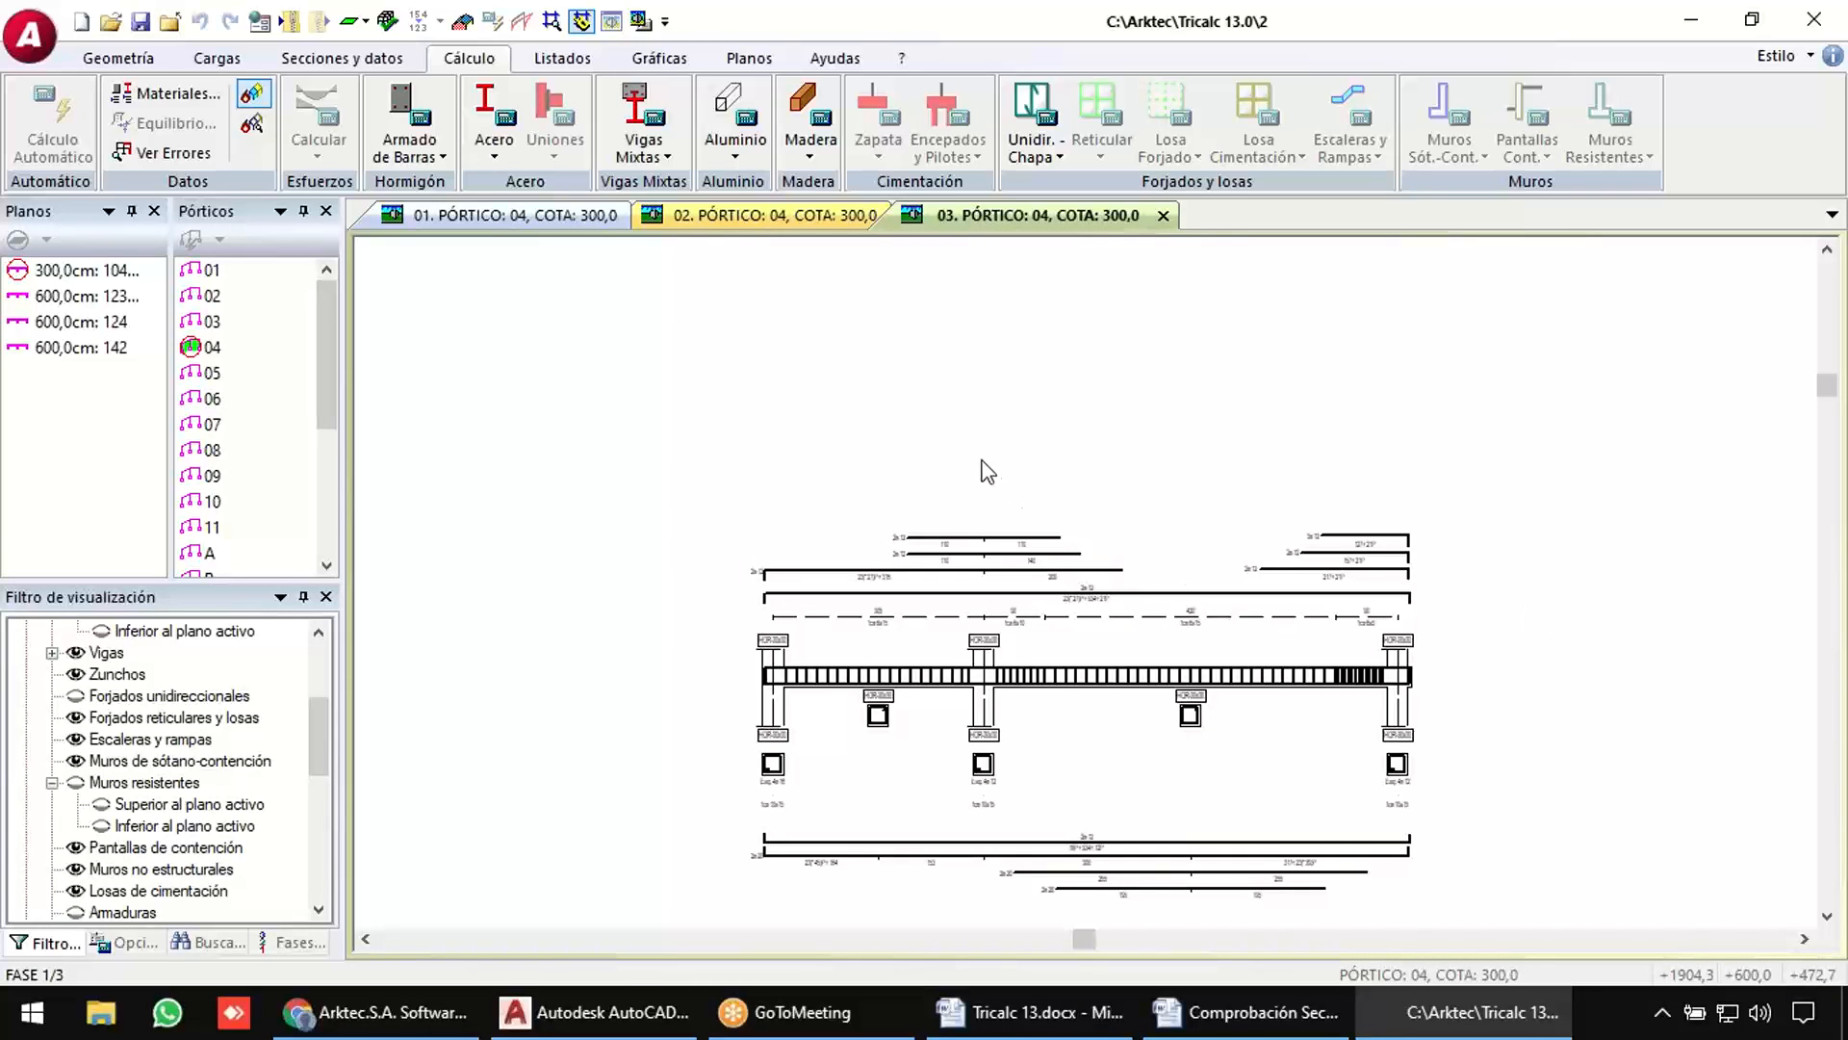
pyautogui.scroll(2, 944, 448)
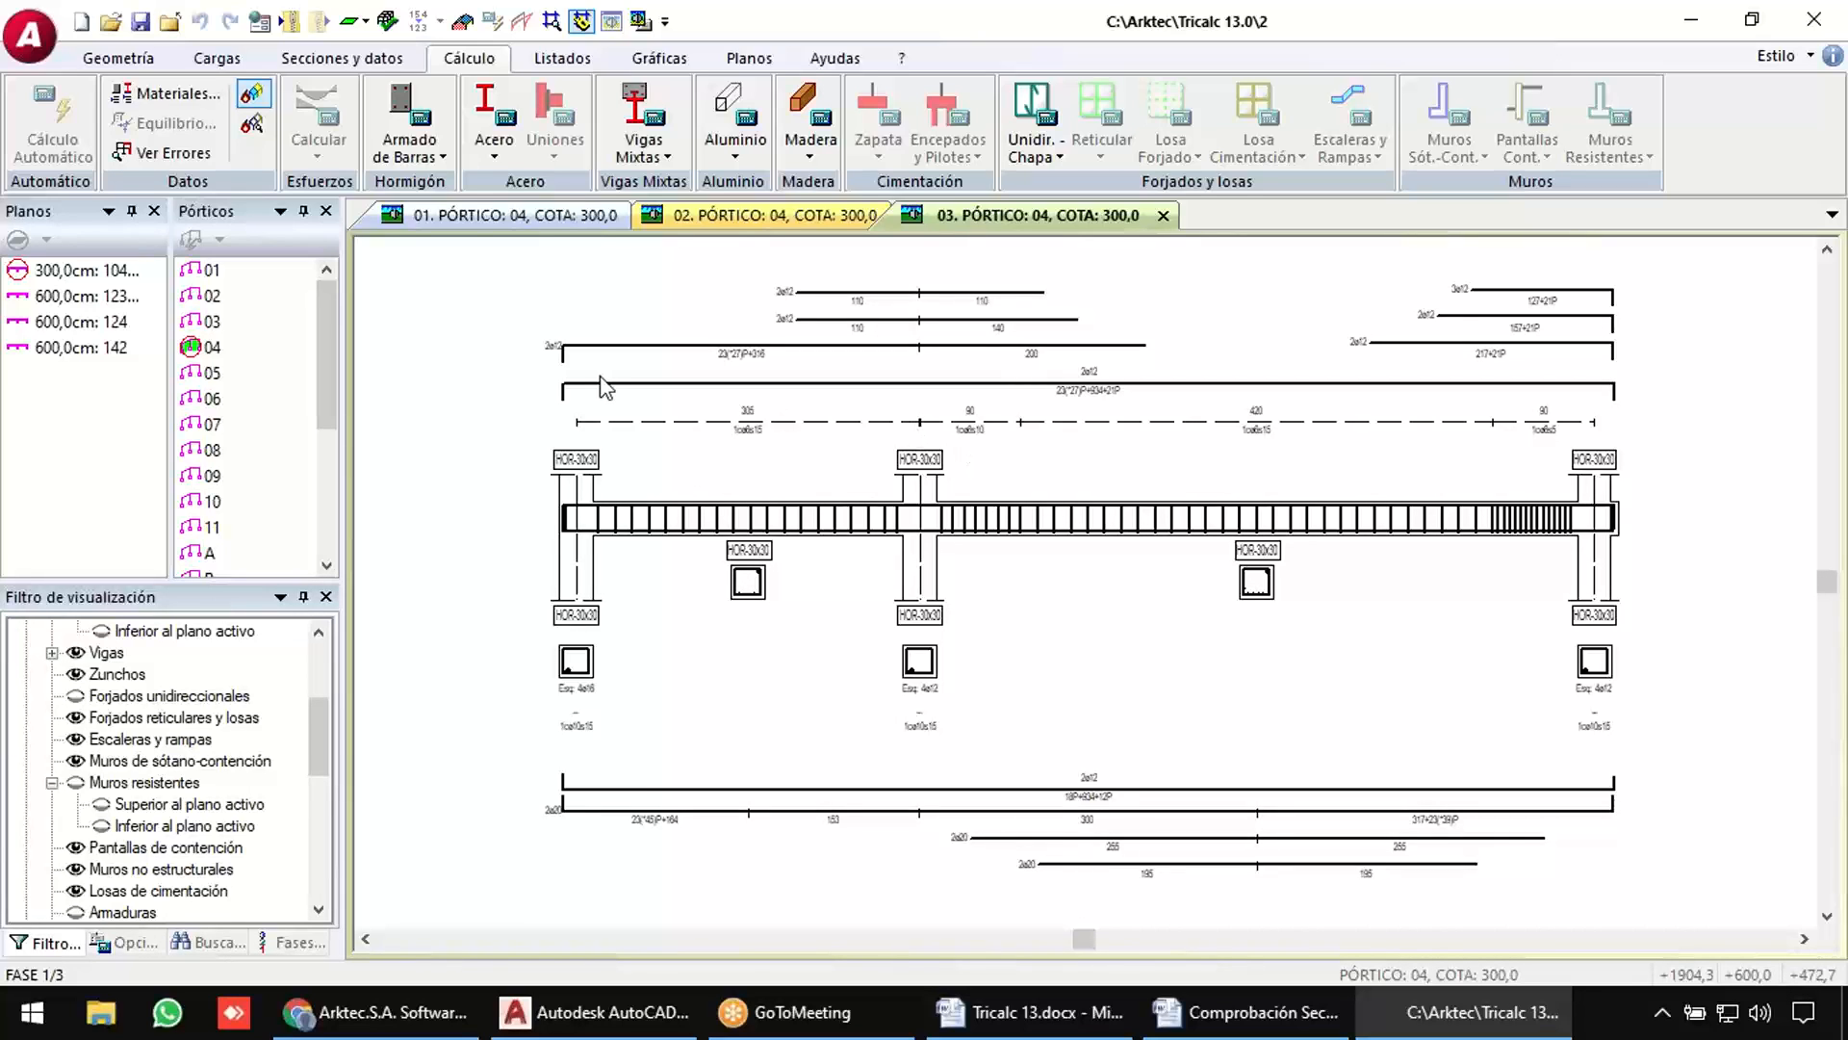
# Set the bar dimension representation to the last style, 2ø12(170), in the reinforcement options and inspect the redrawn frame 04.
pyautogui.click(747, 60)
pyautogui.click(77, 96)
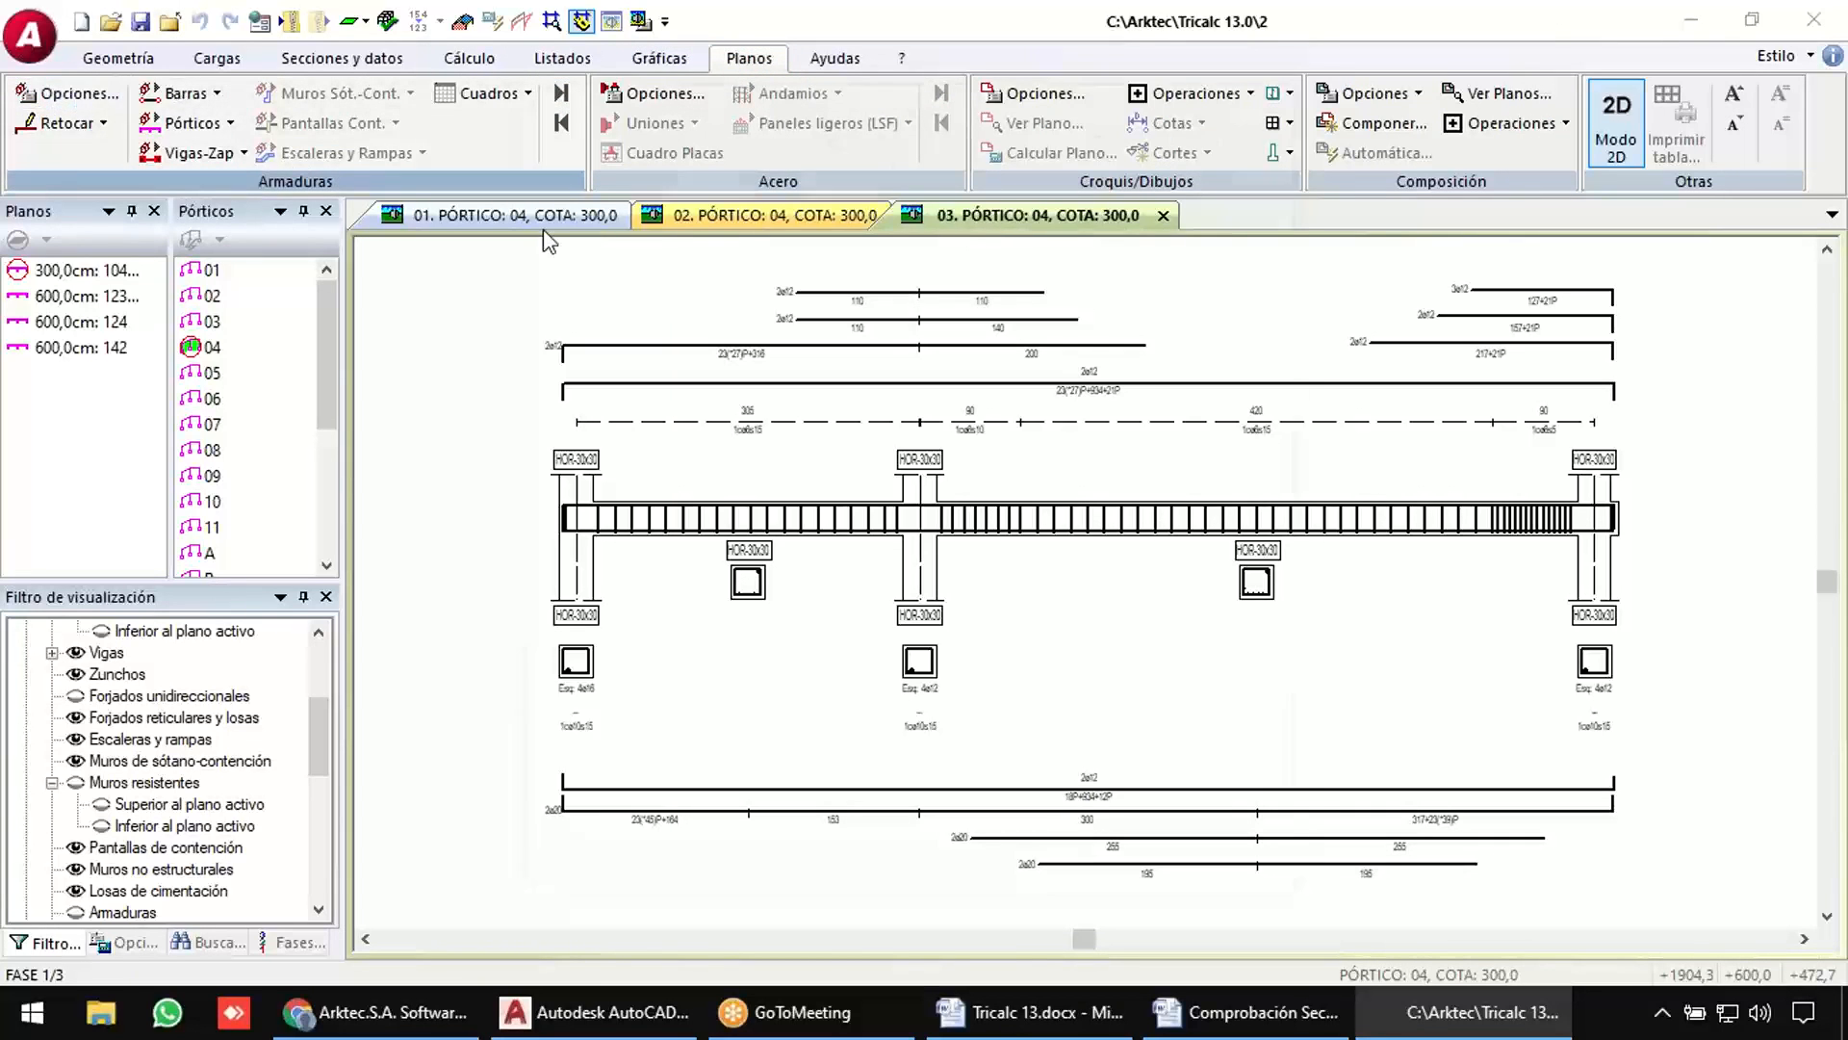
pyautogui.click(761, 152)
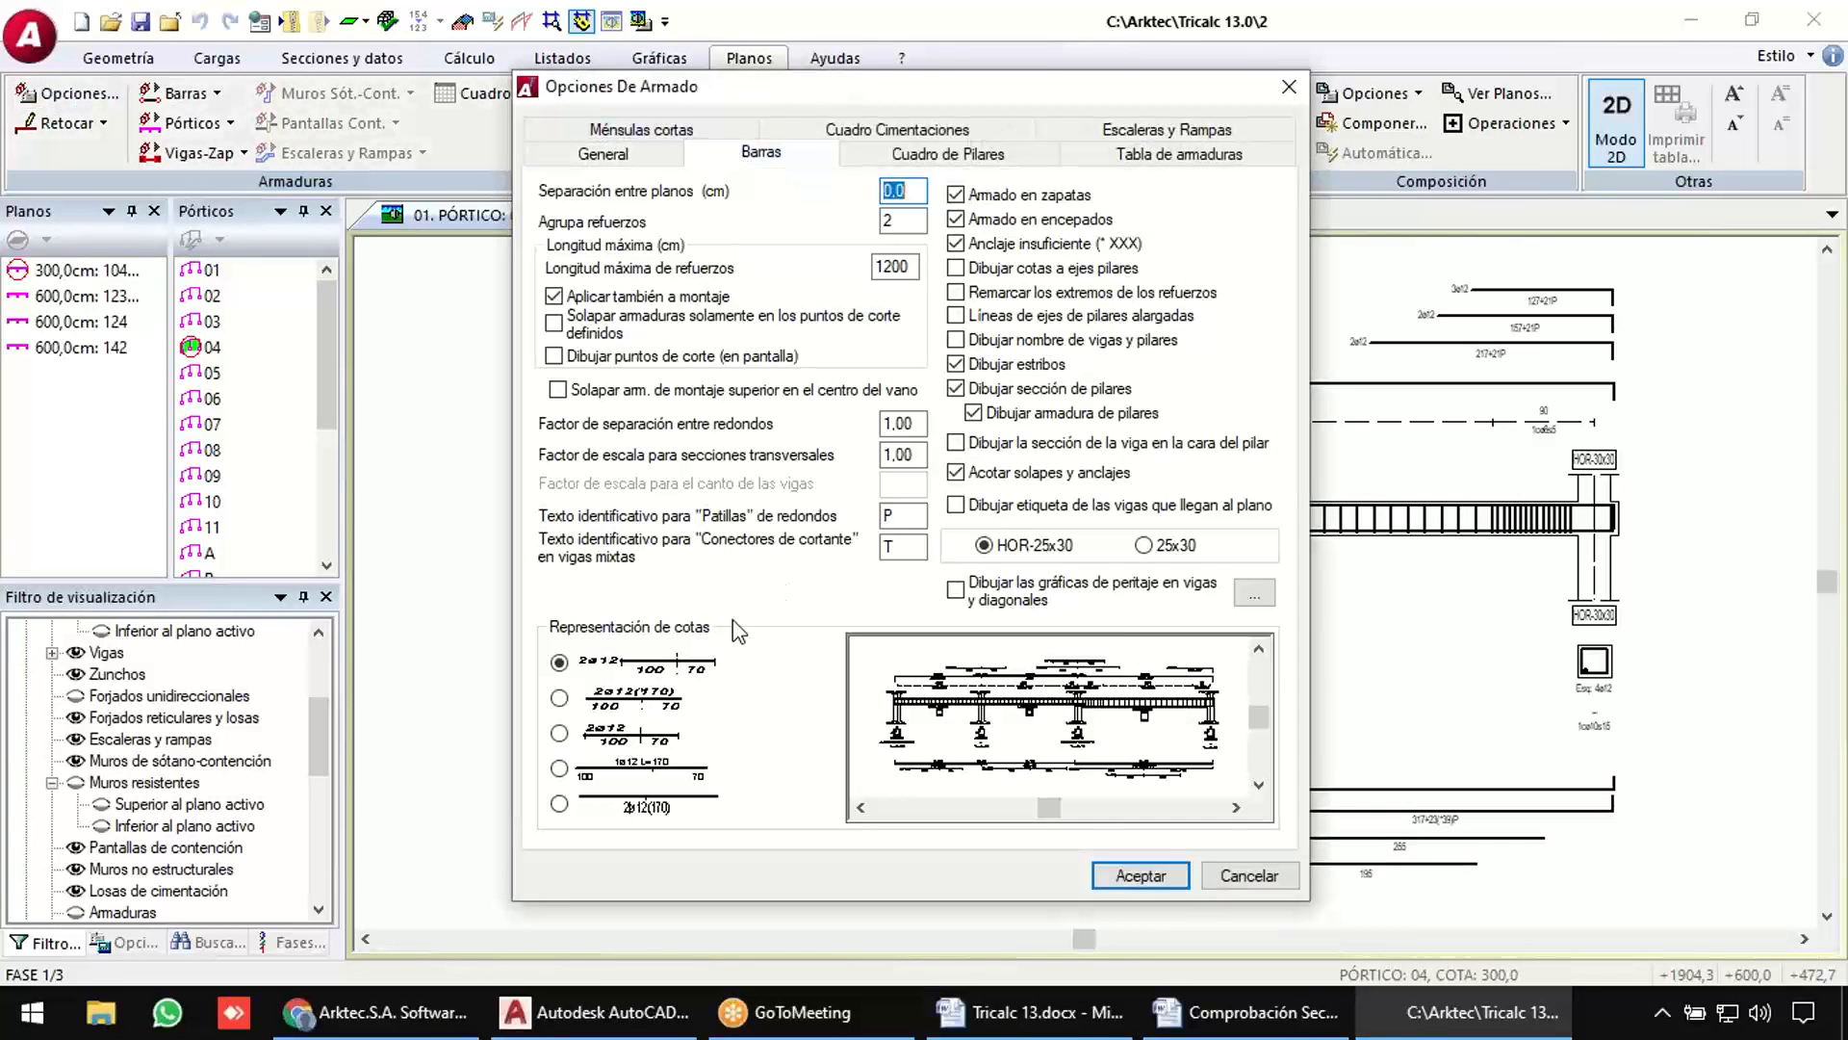
pyautogui.click(635, 701)
pyautogui.click(627, 737)
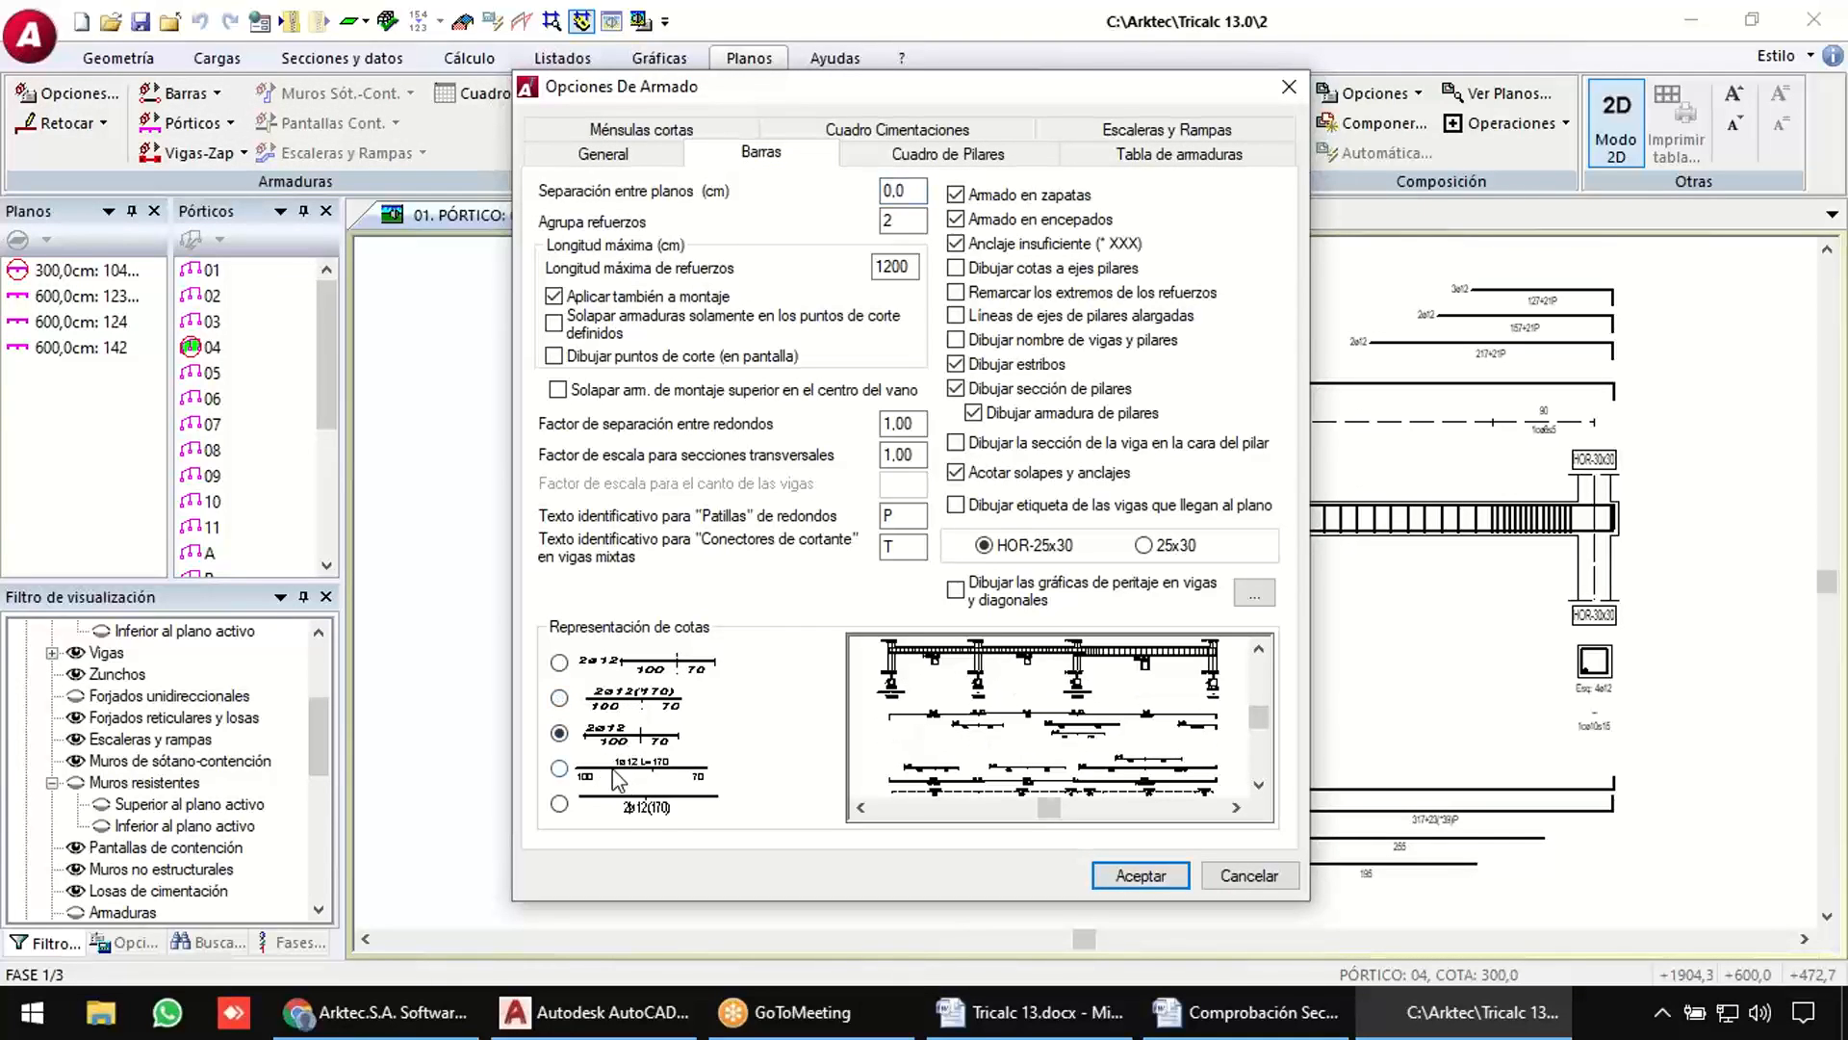
pyautogui.click(617, 778)
pyautogui.click(634, 807)
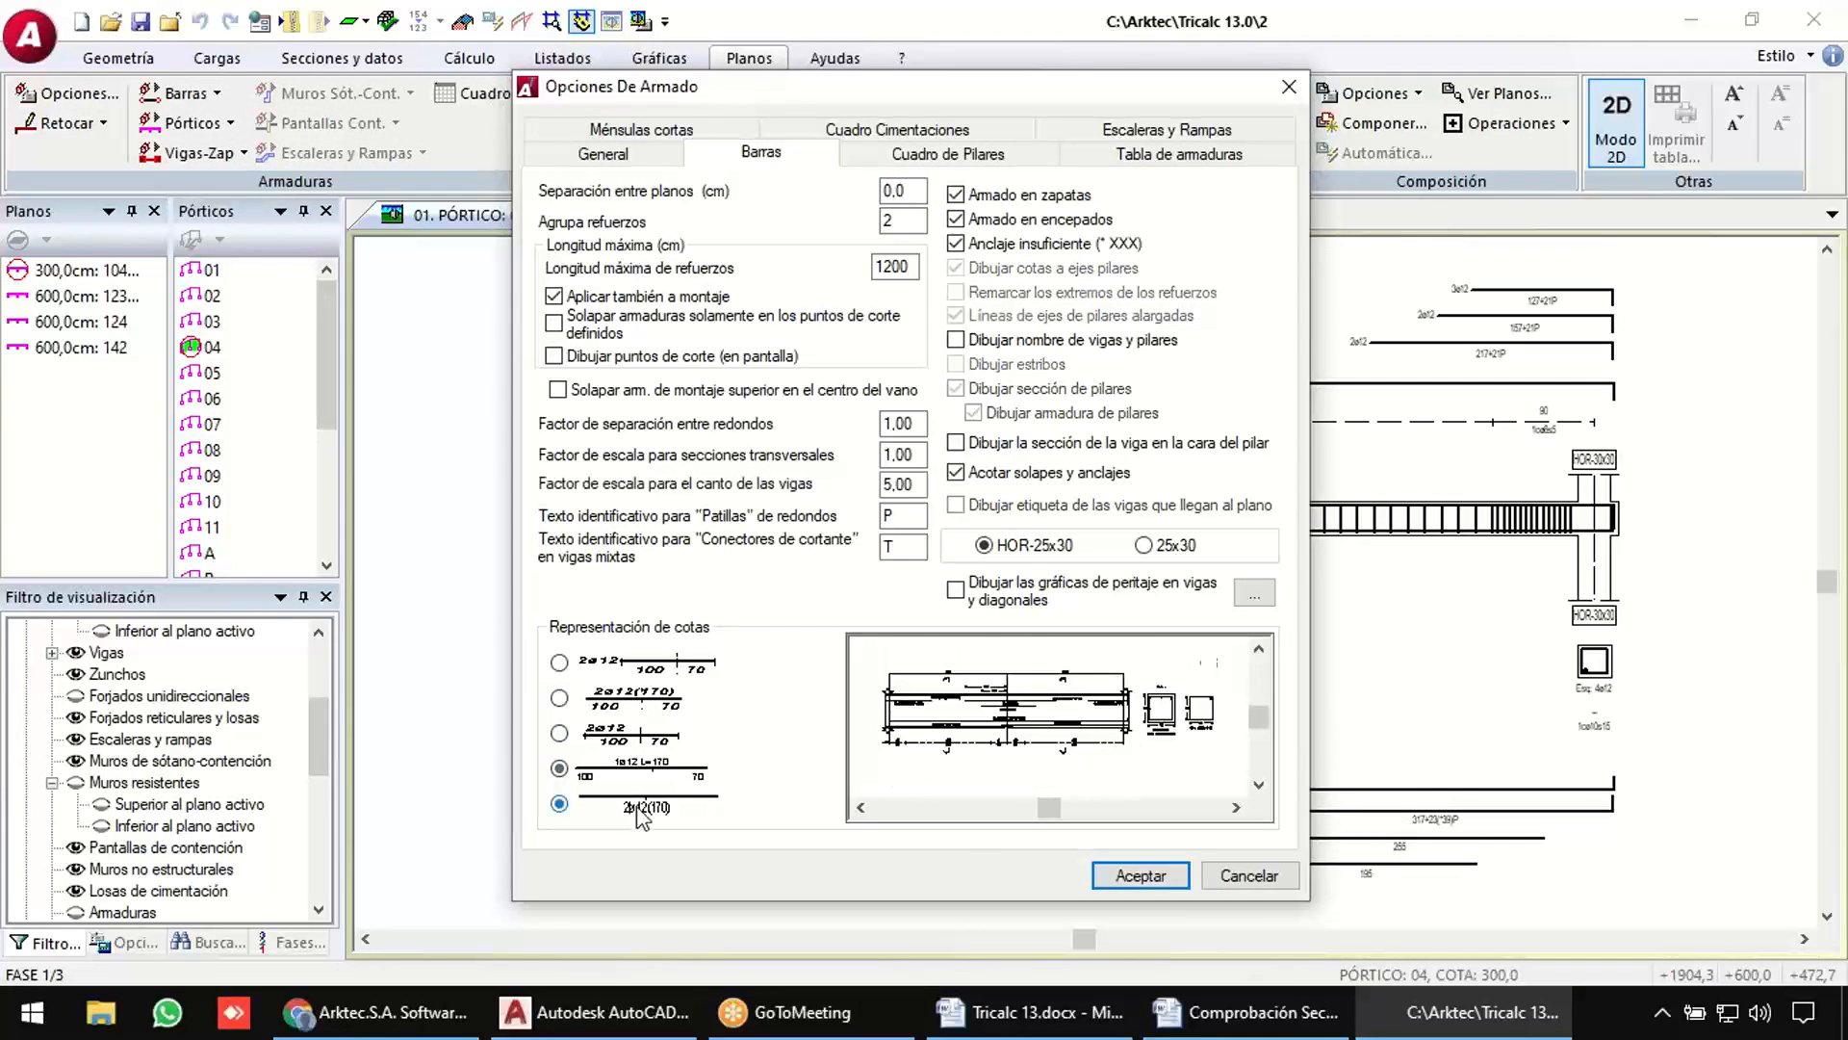
pyautogui.click(1141, 875)
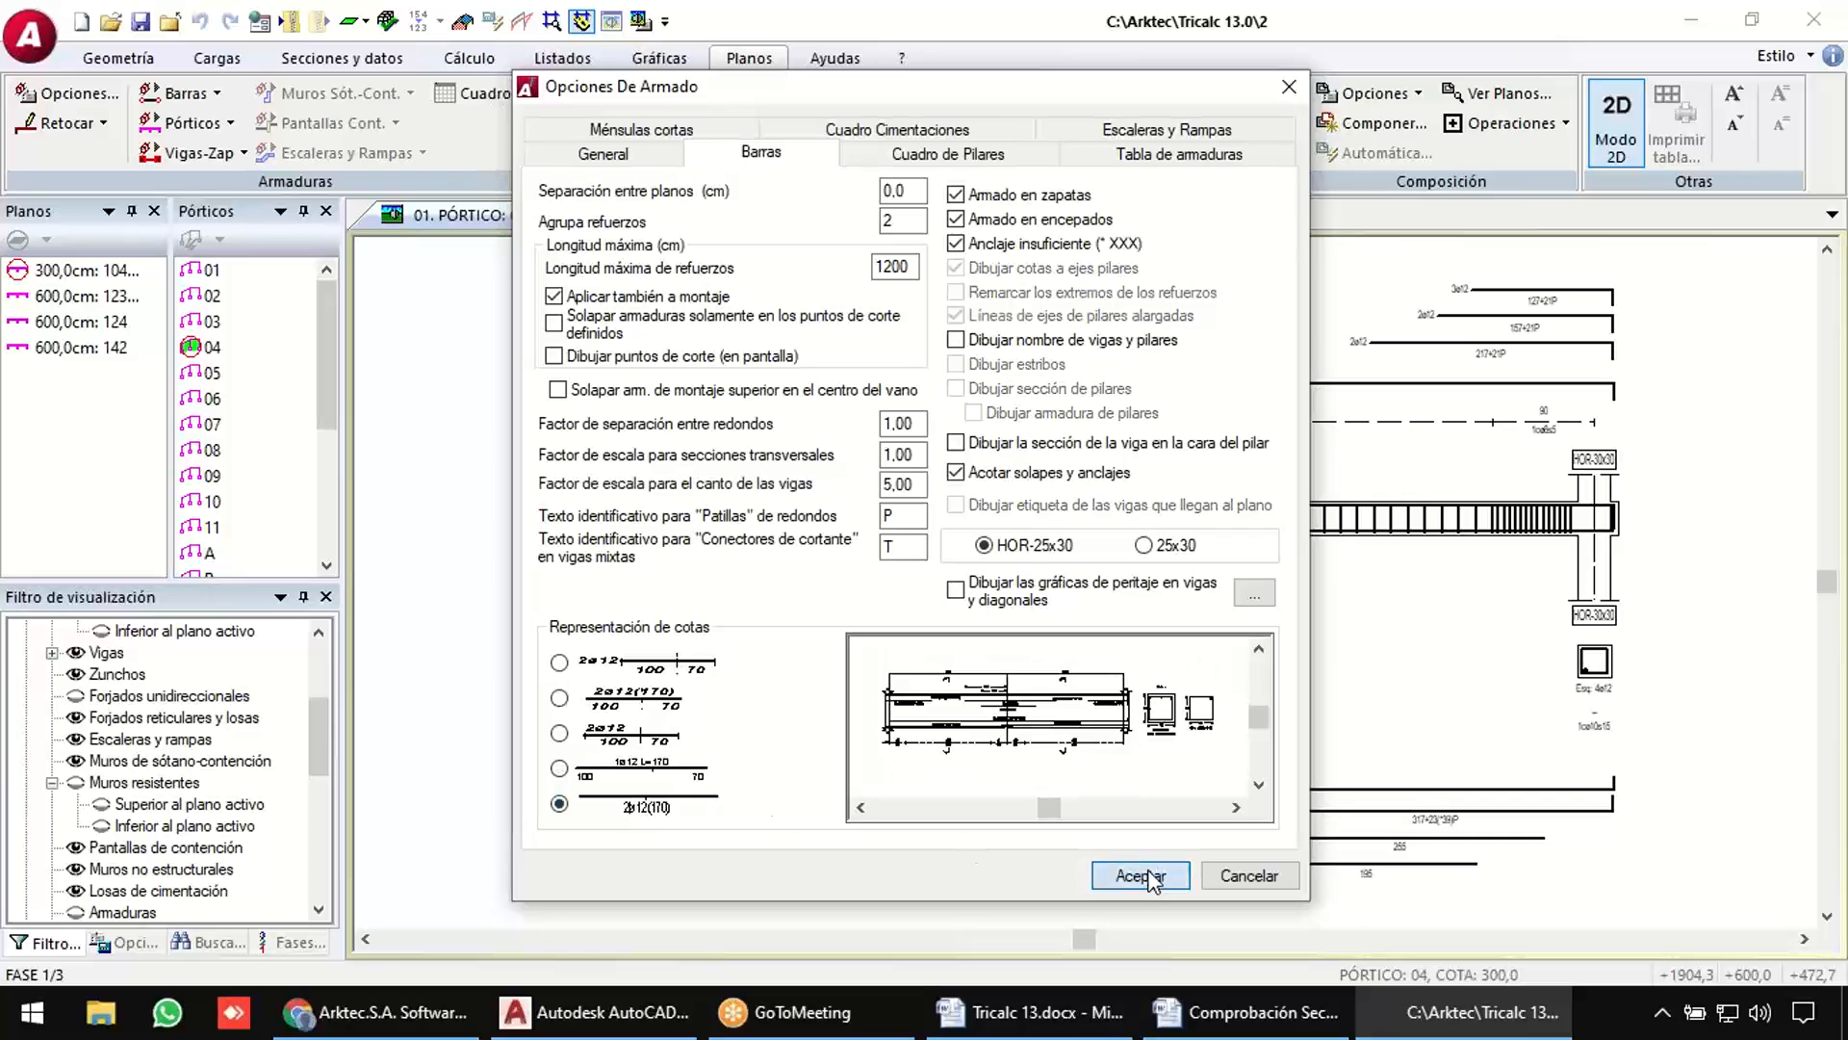
pyautogui.click(1136, 567)
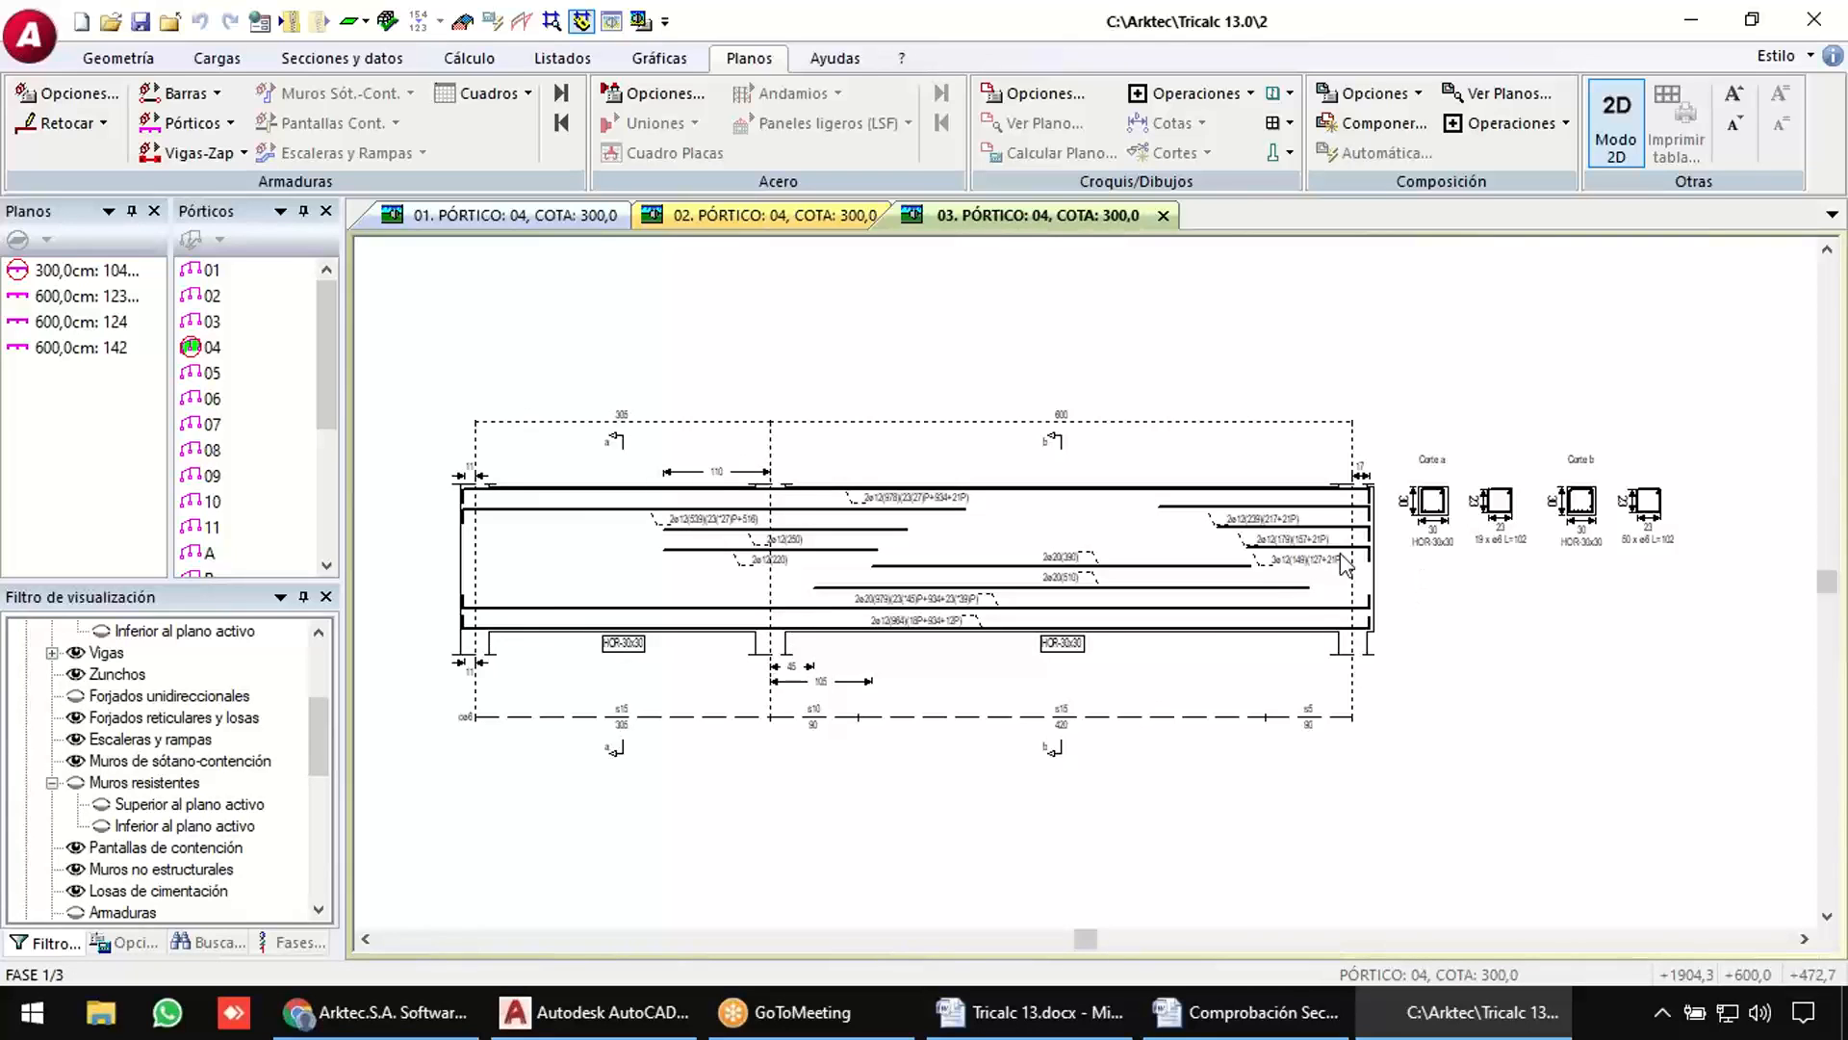
pyautogui.scroll(3, 1348, 566)
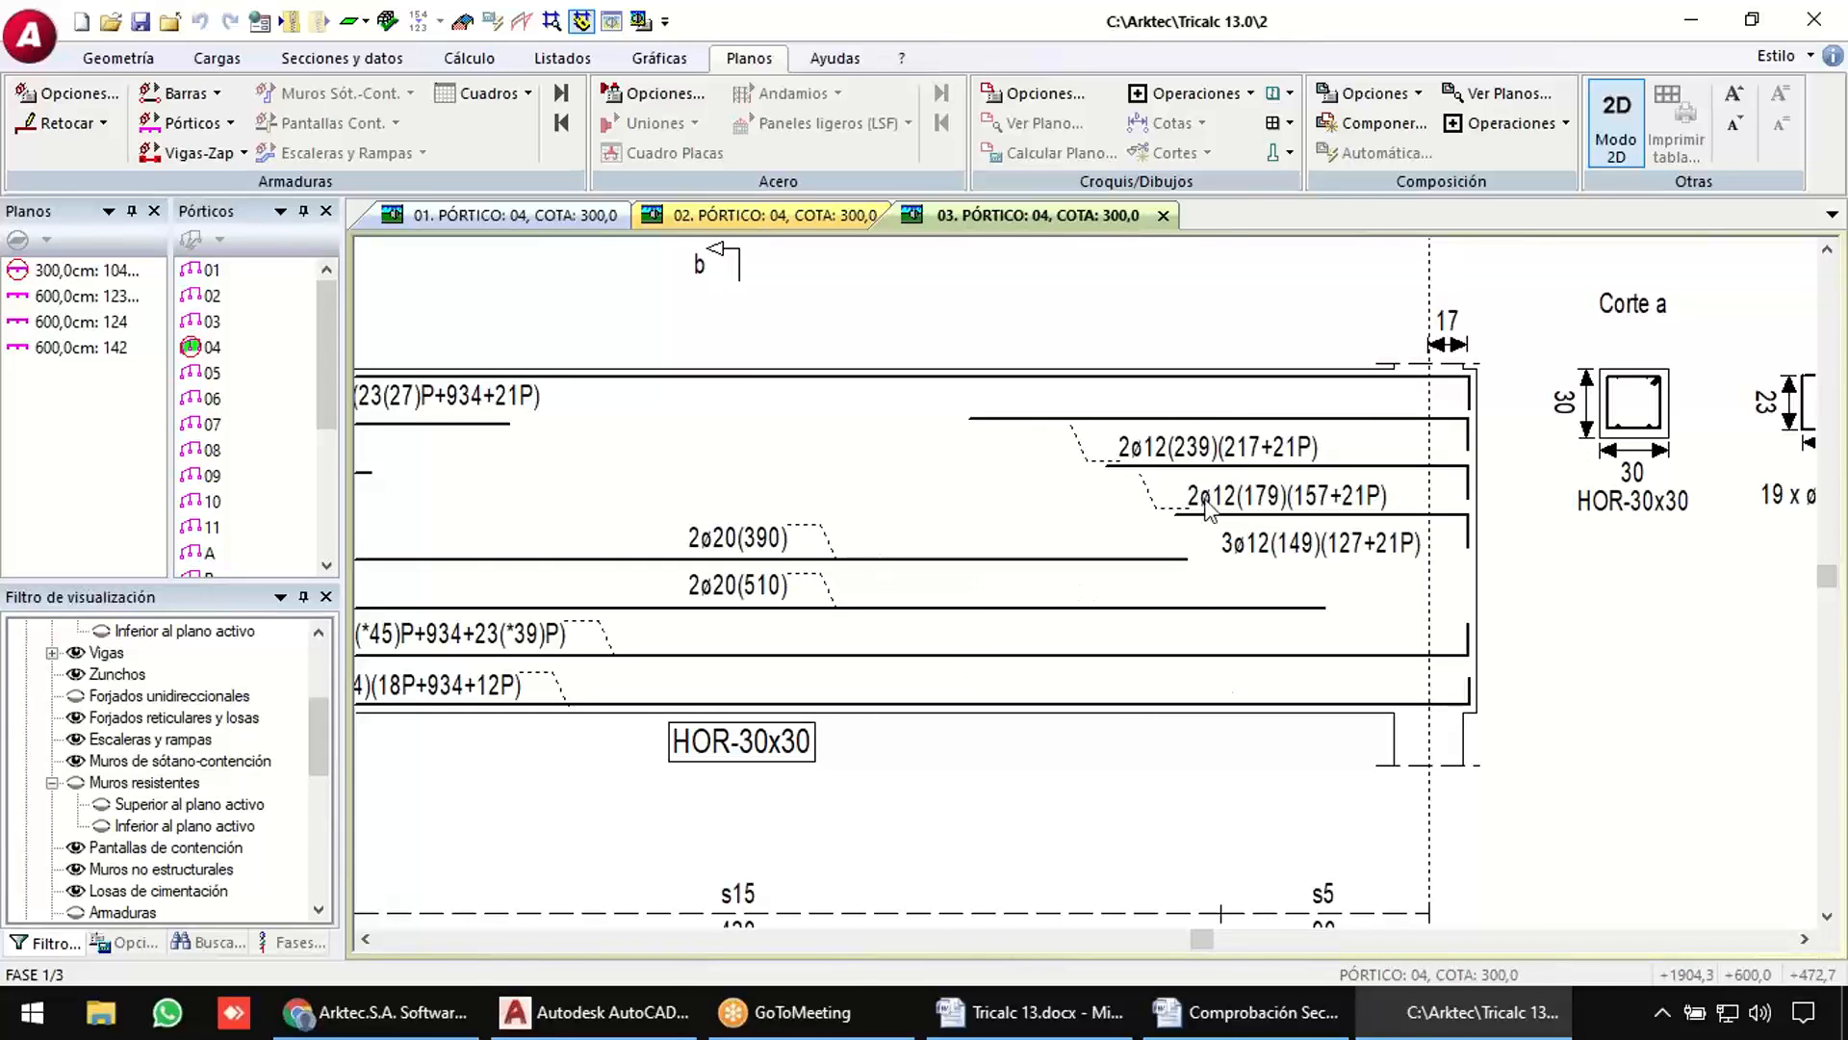
pyautogui.scroll(-3, 1228, 647)
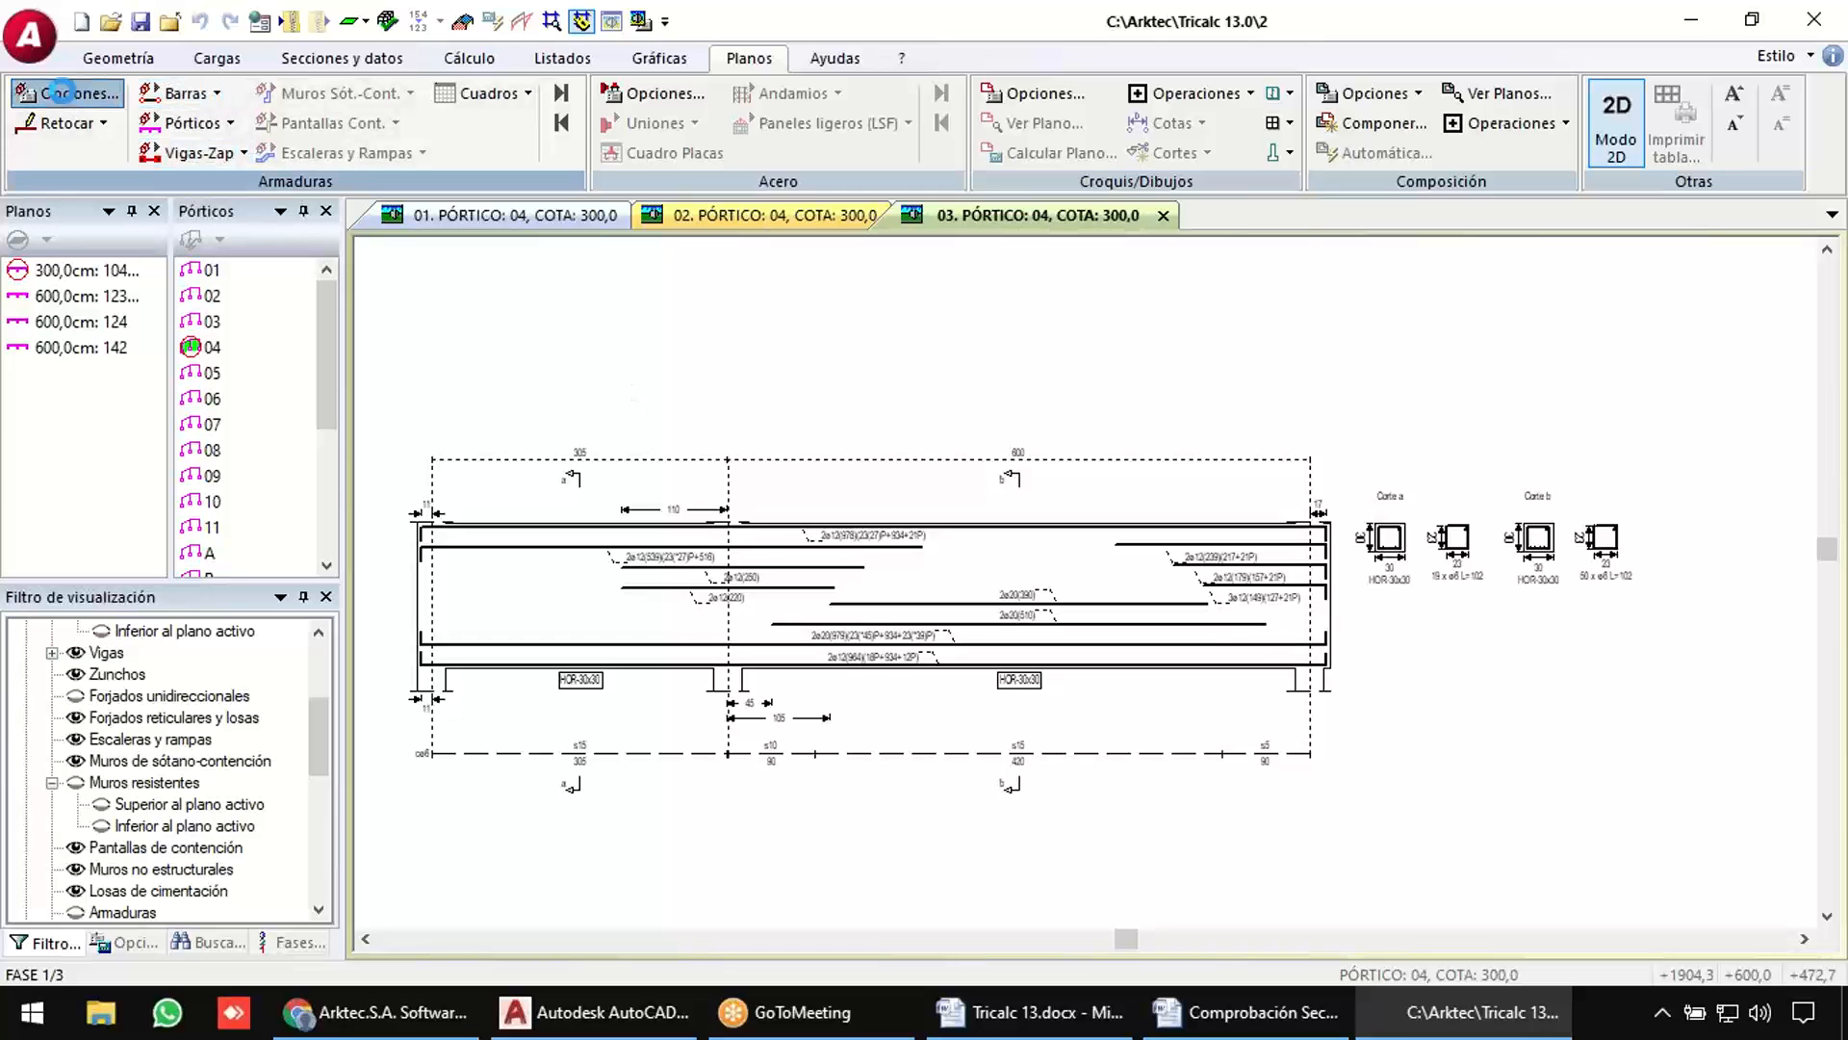
# Set the bar dimension representation to the third style and enable stirrup drawing (Dibujar estribos) in the reinforcement options.
pyautogui.click(67, 93)
pyautogui.click(619, 765)
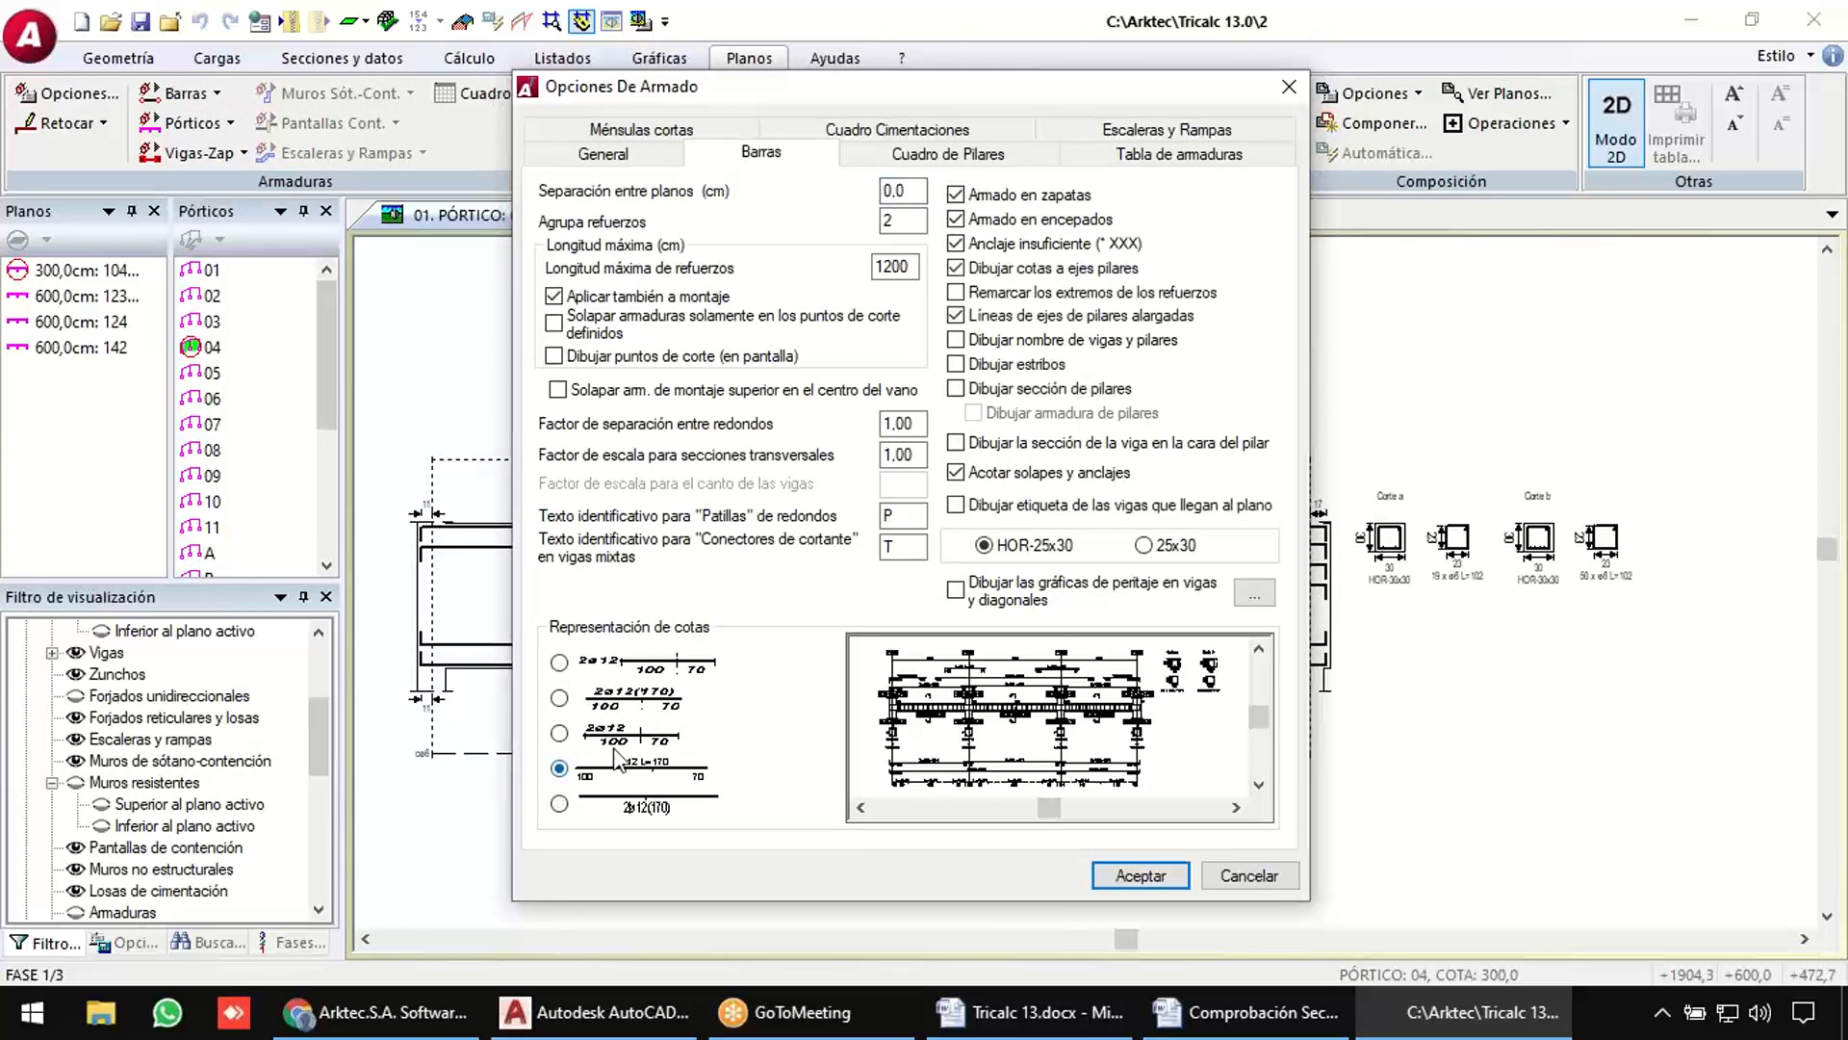
pyautogui.click(626, 743)
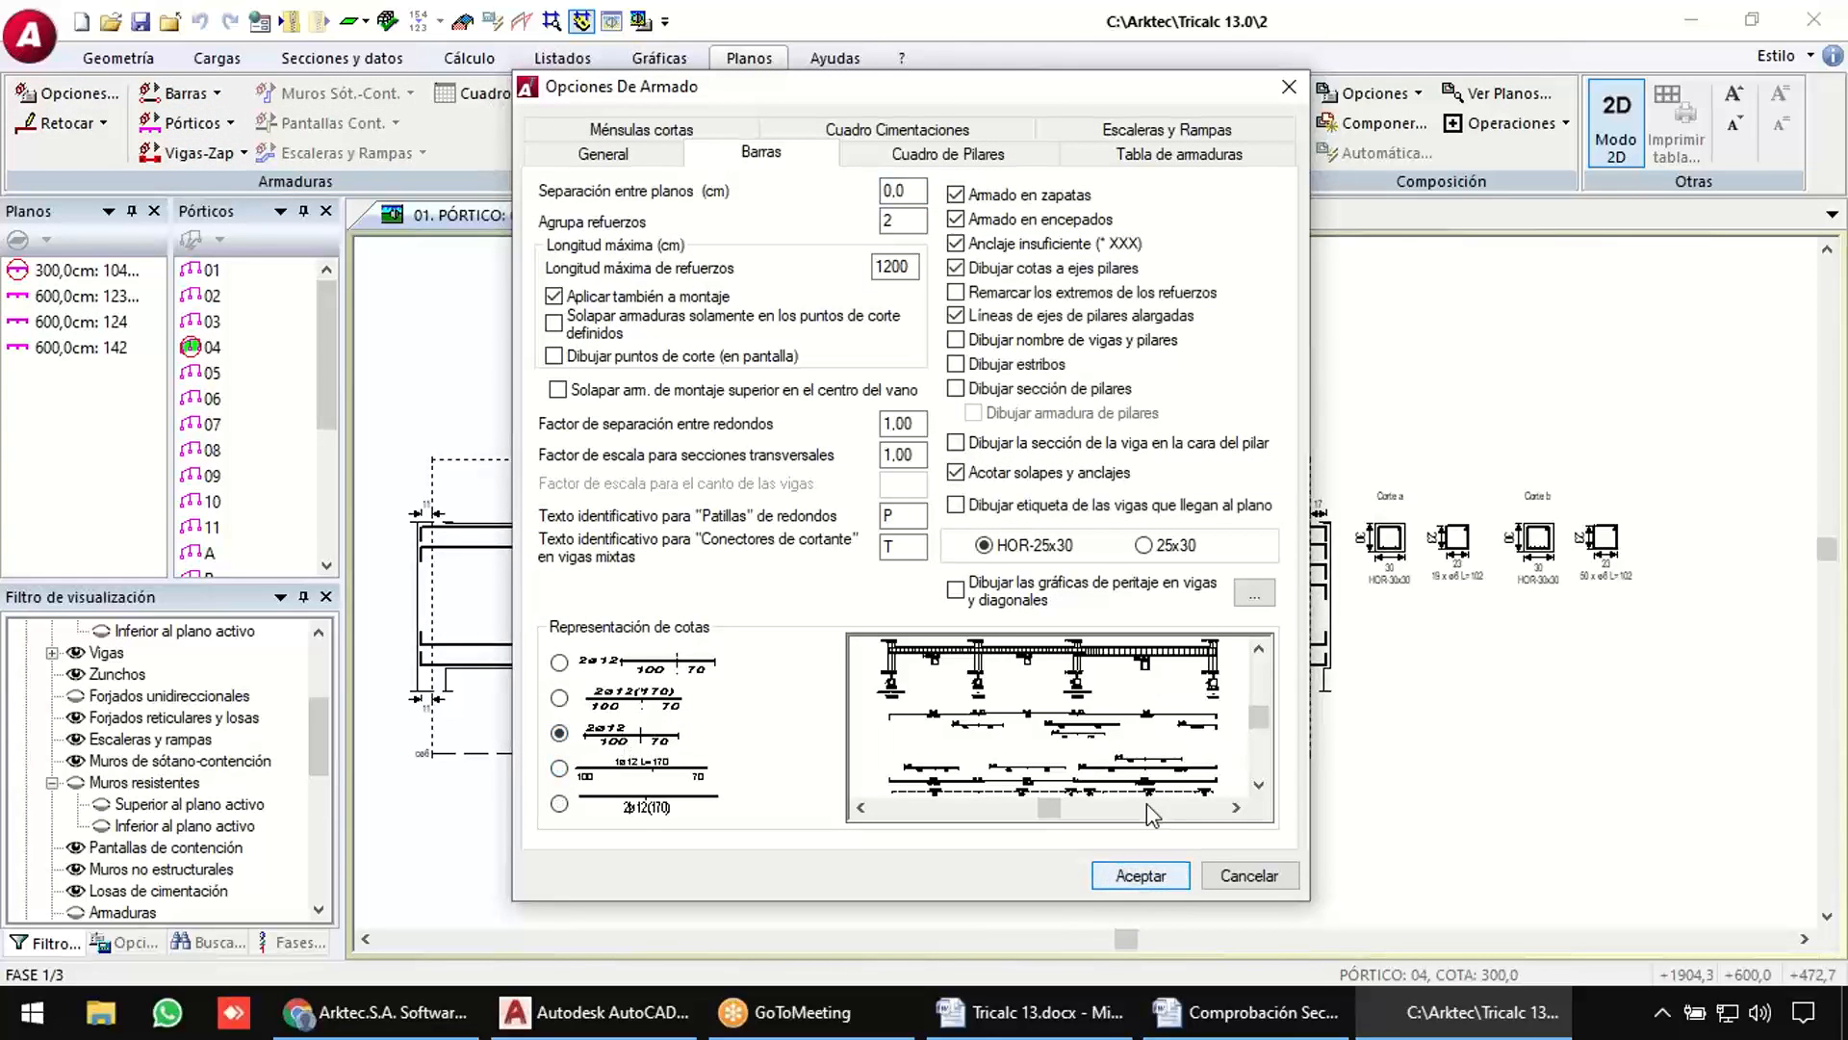
pyautogui.click(1041, 369)
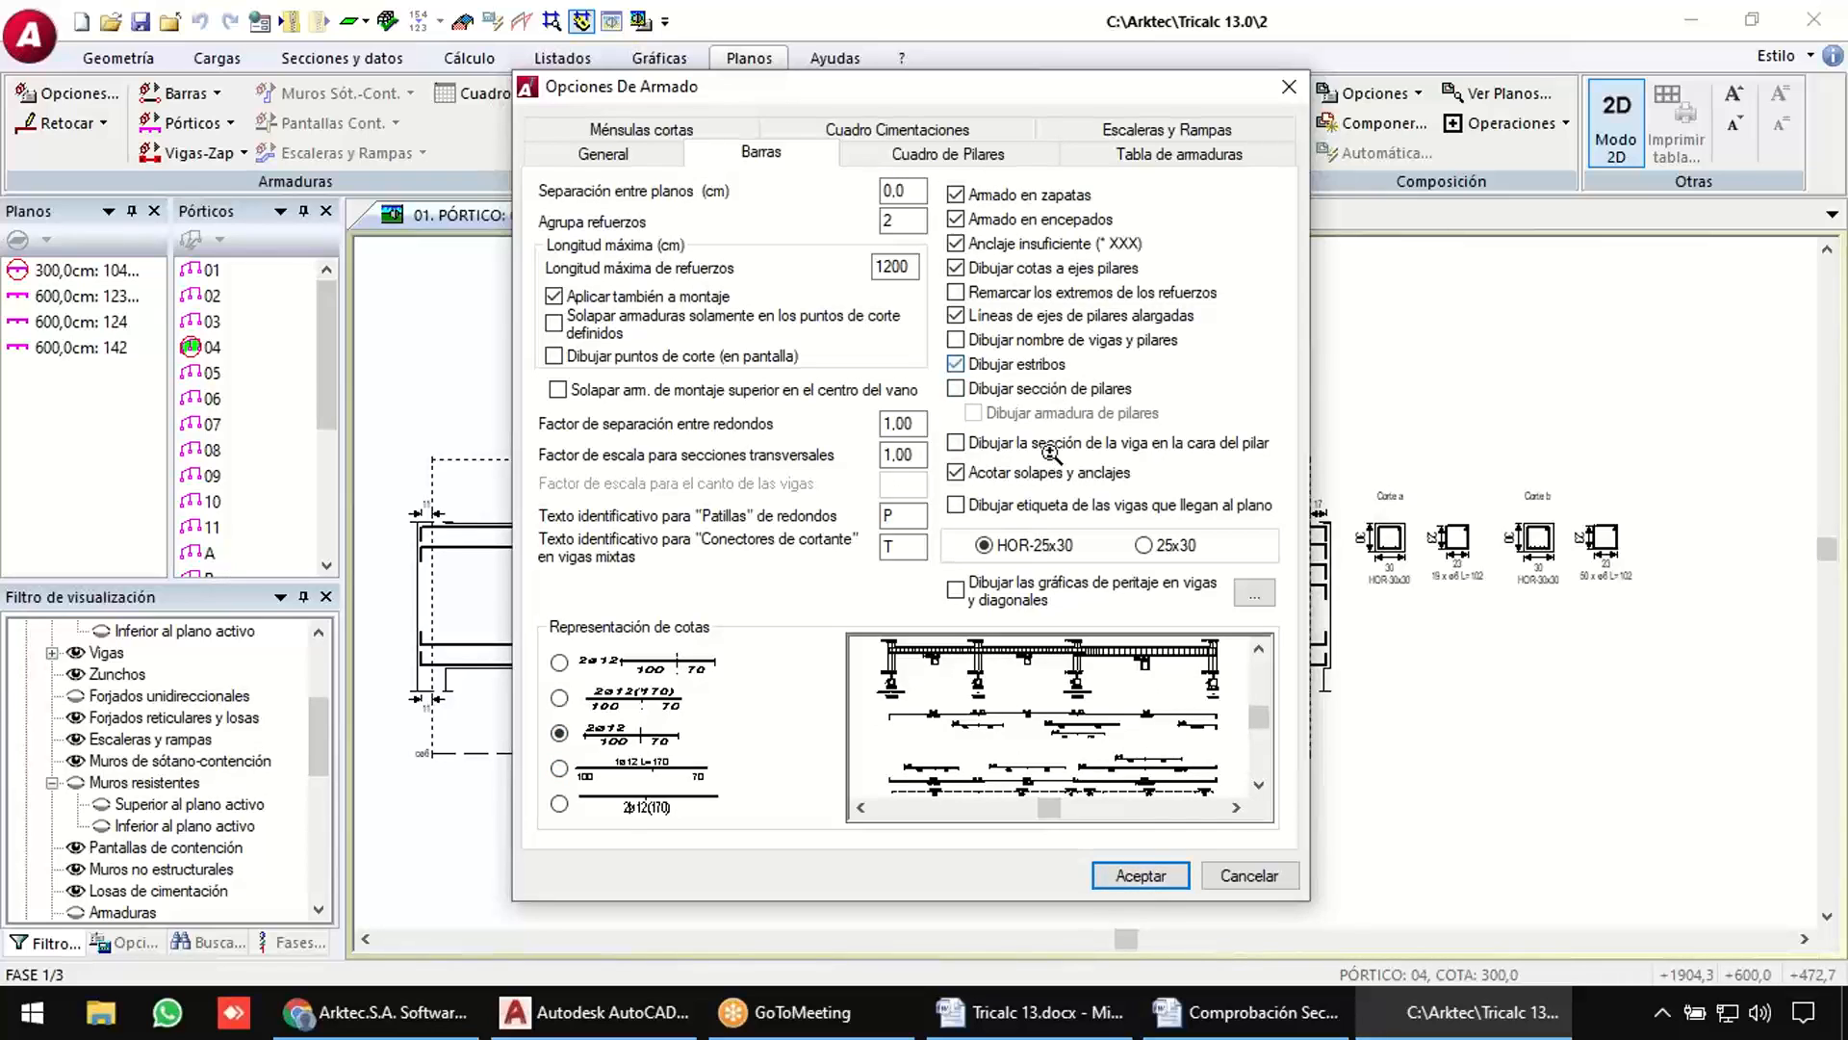
pyautogui.click(1144, 874)
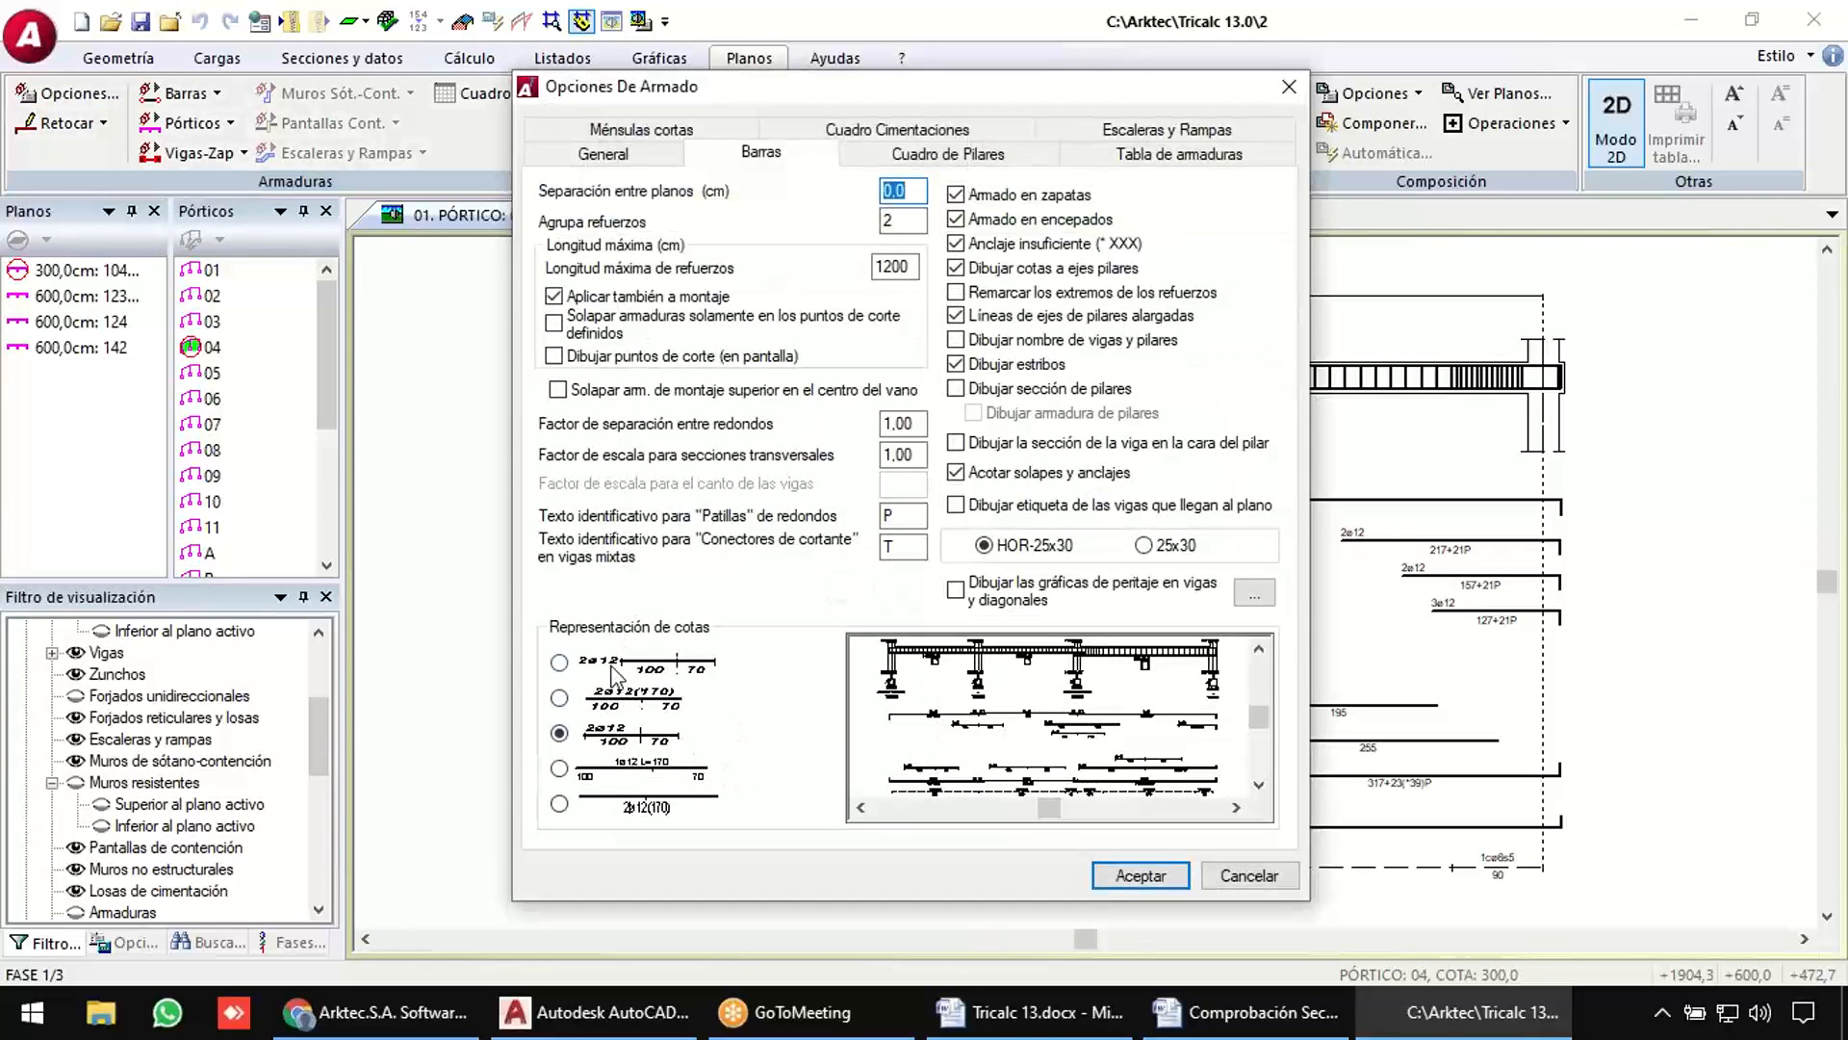
# Set the bar dimension representation back to the first style, redraw frame 04 and return to the 3D model.
pyautogui.click(616, 673)
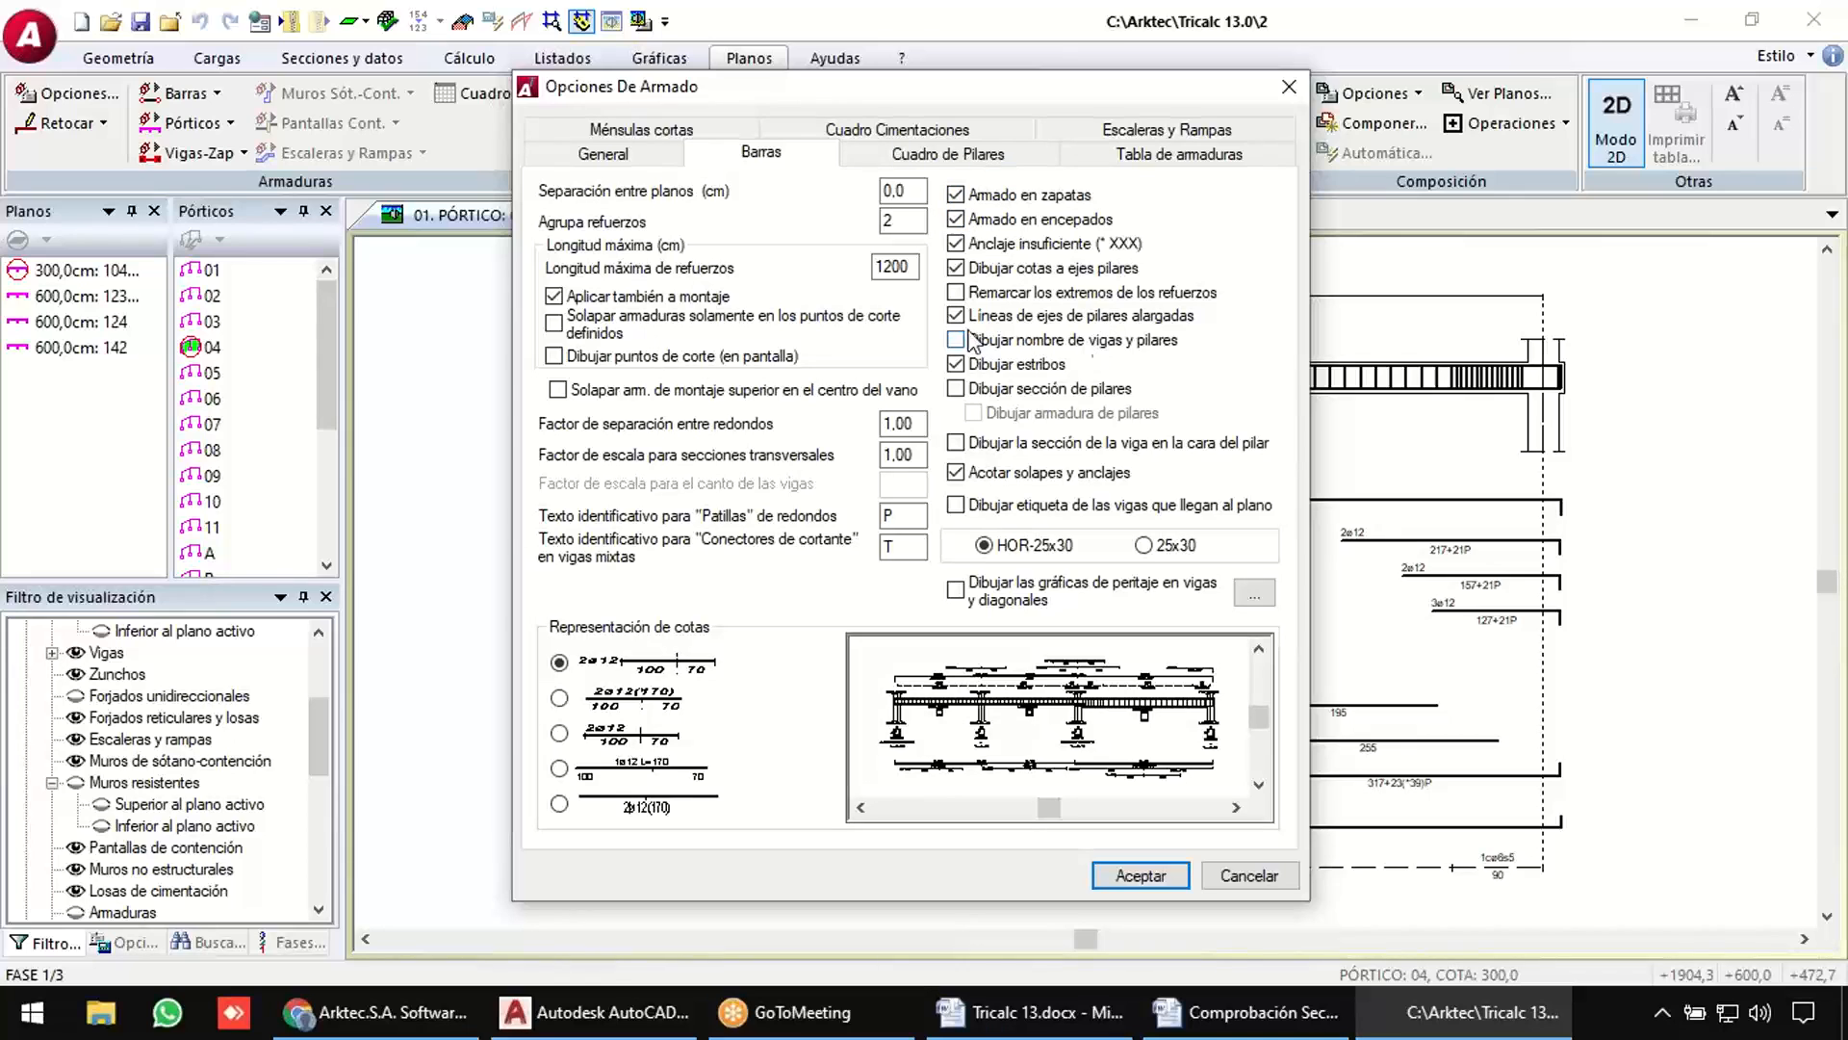
pyautogui.click(1120, 876)
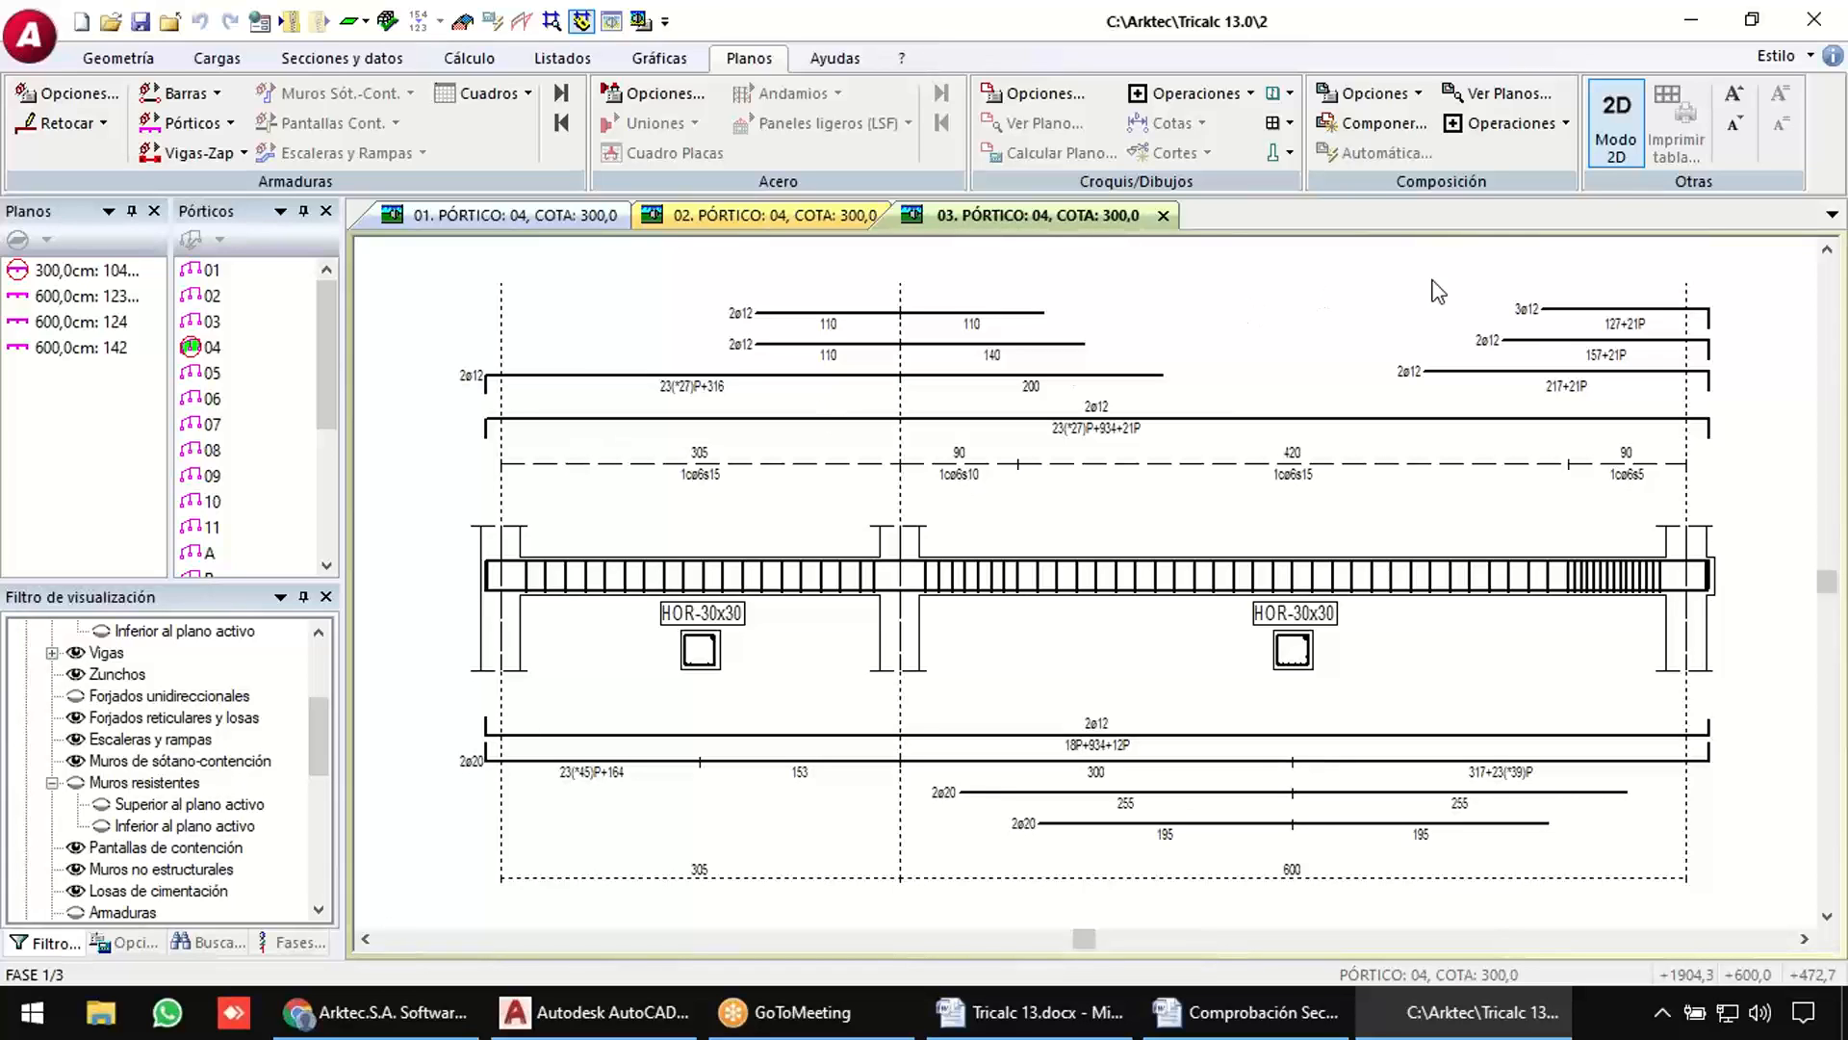
pyautogui.click(1616, 120)
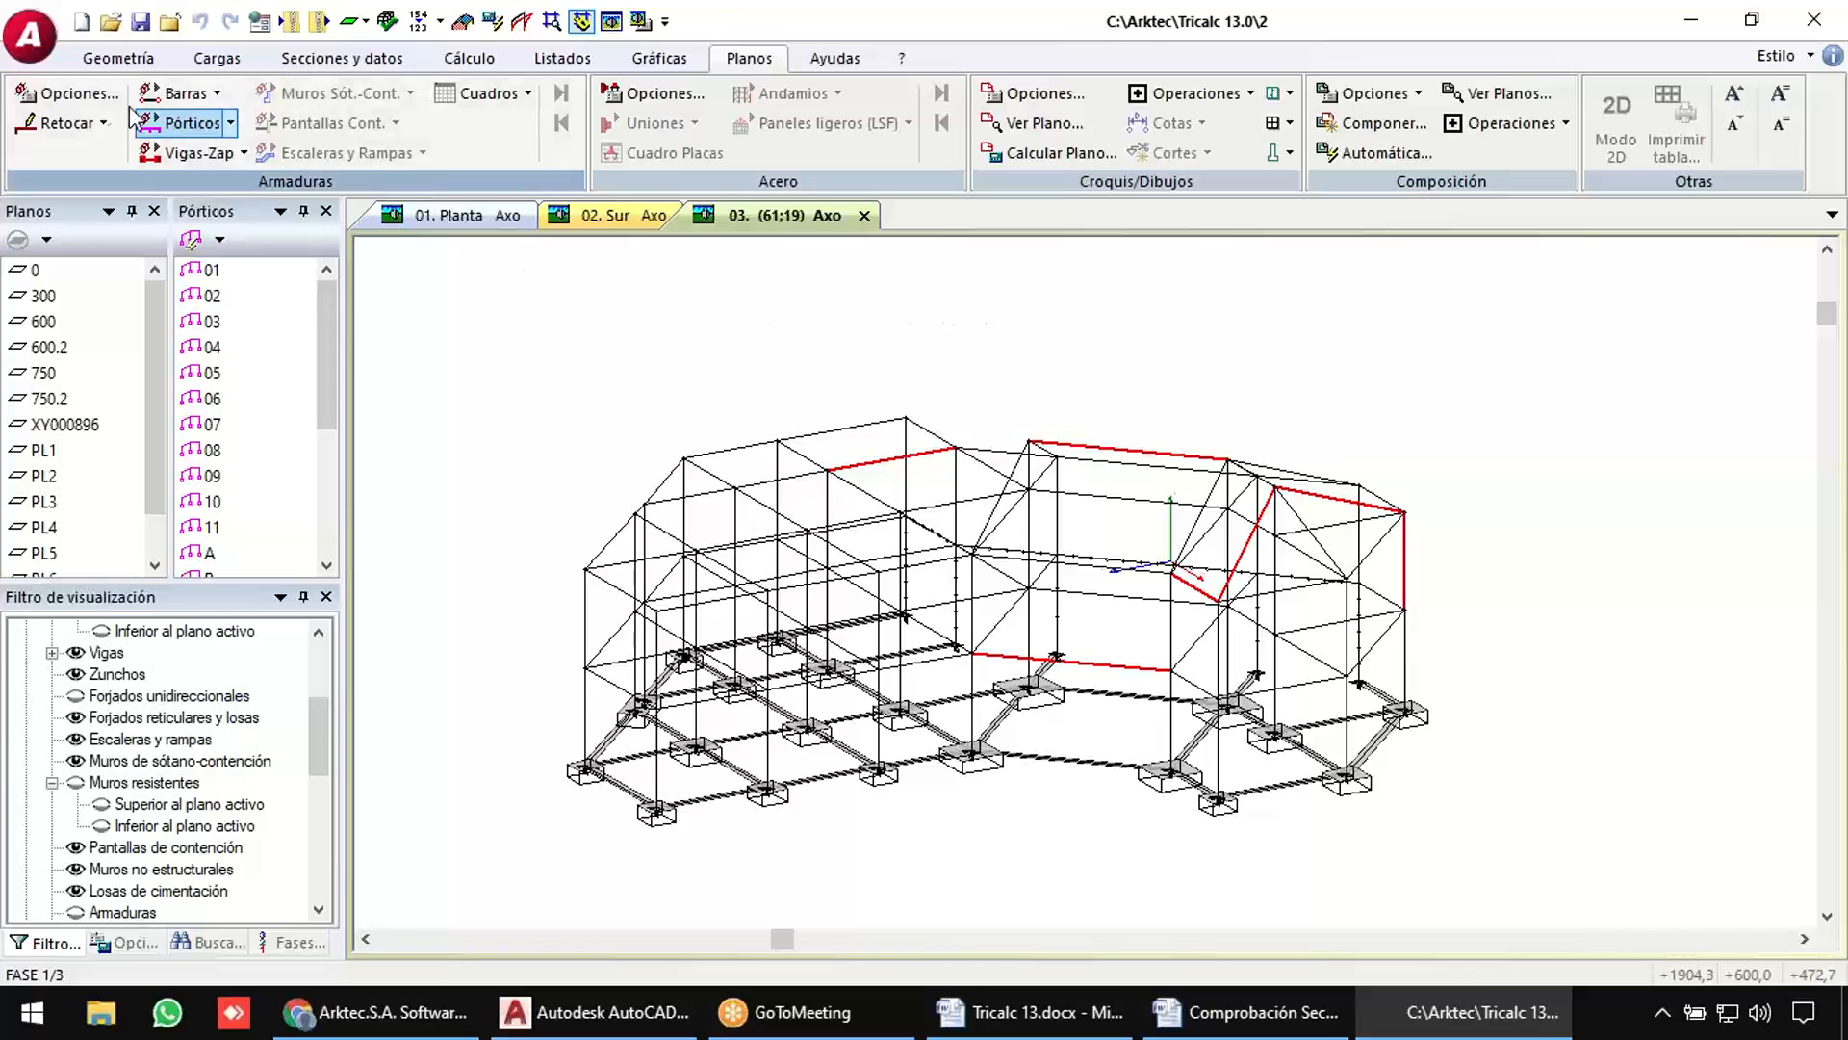
# Set the reinforcement drawings to a fixed scale of 1/100 in the general reinforcement options.
pyautogui.click(67, 92)
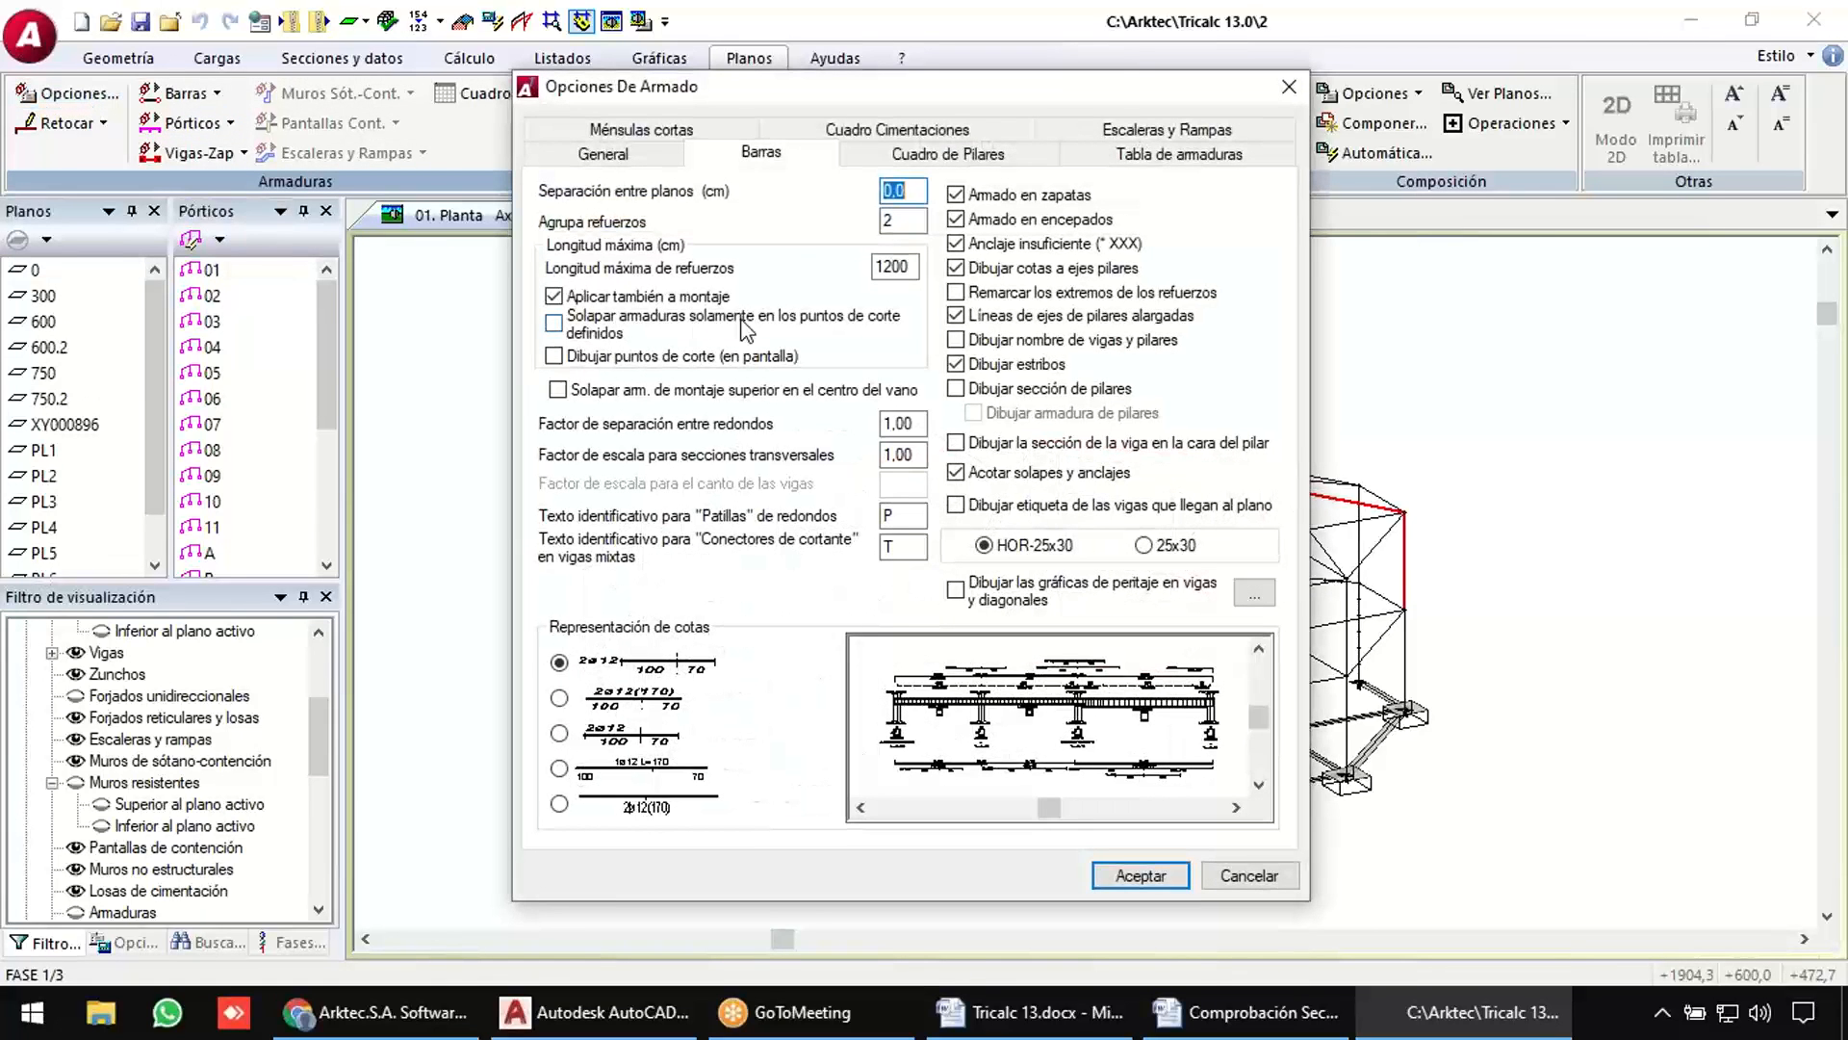
pyautogui.click(573, 152)
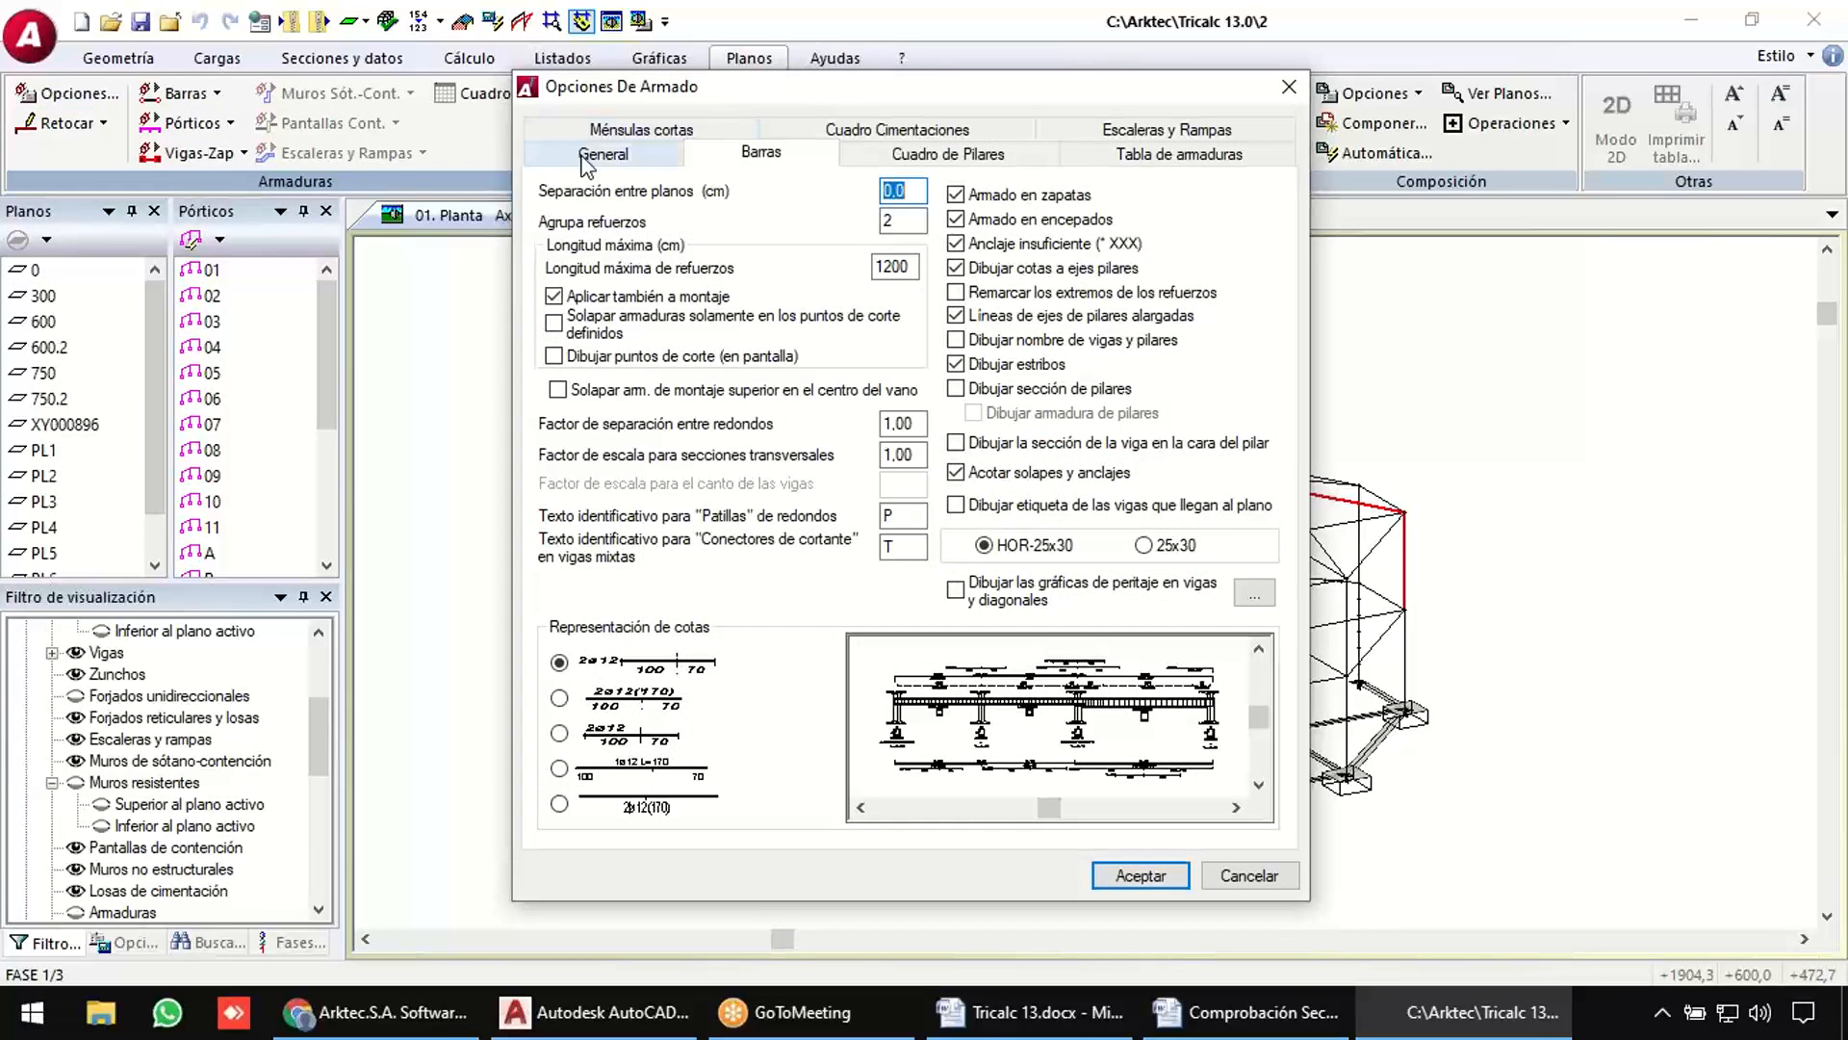
pyautogui.click(598, 517)
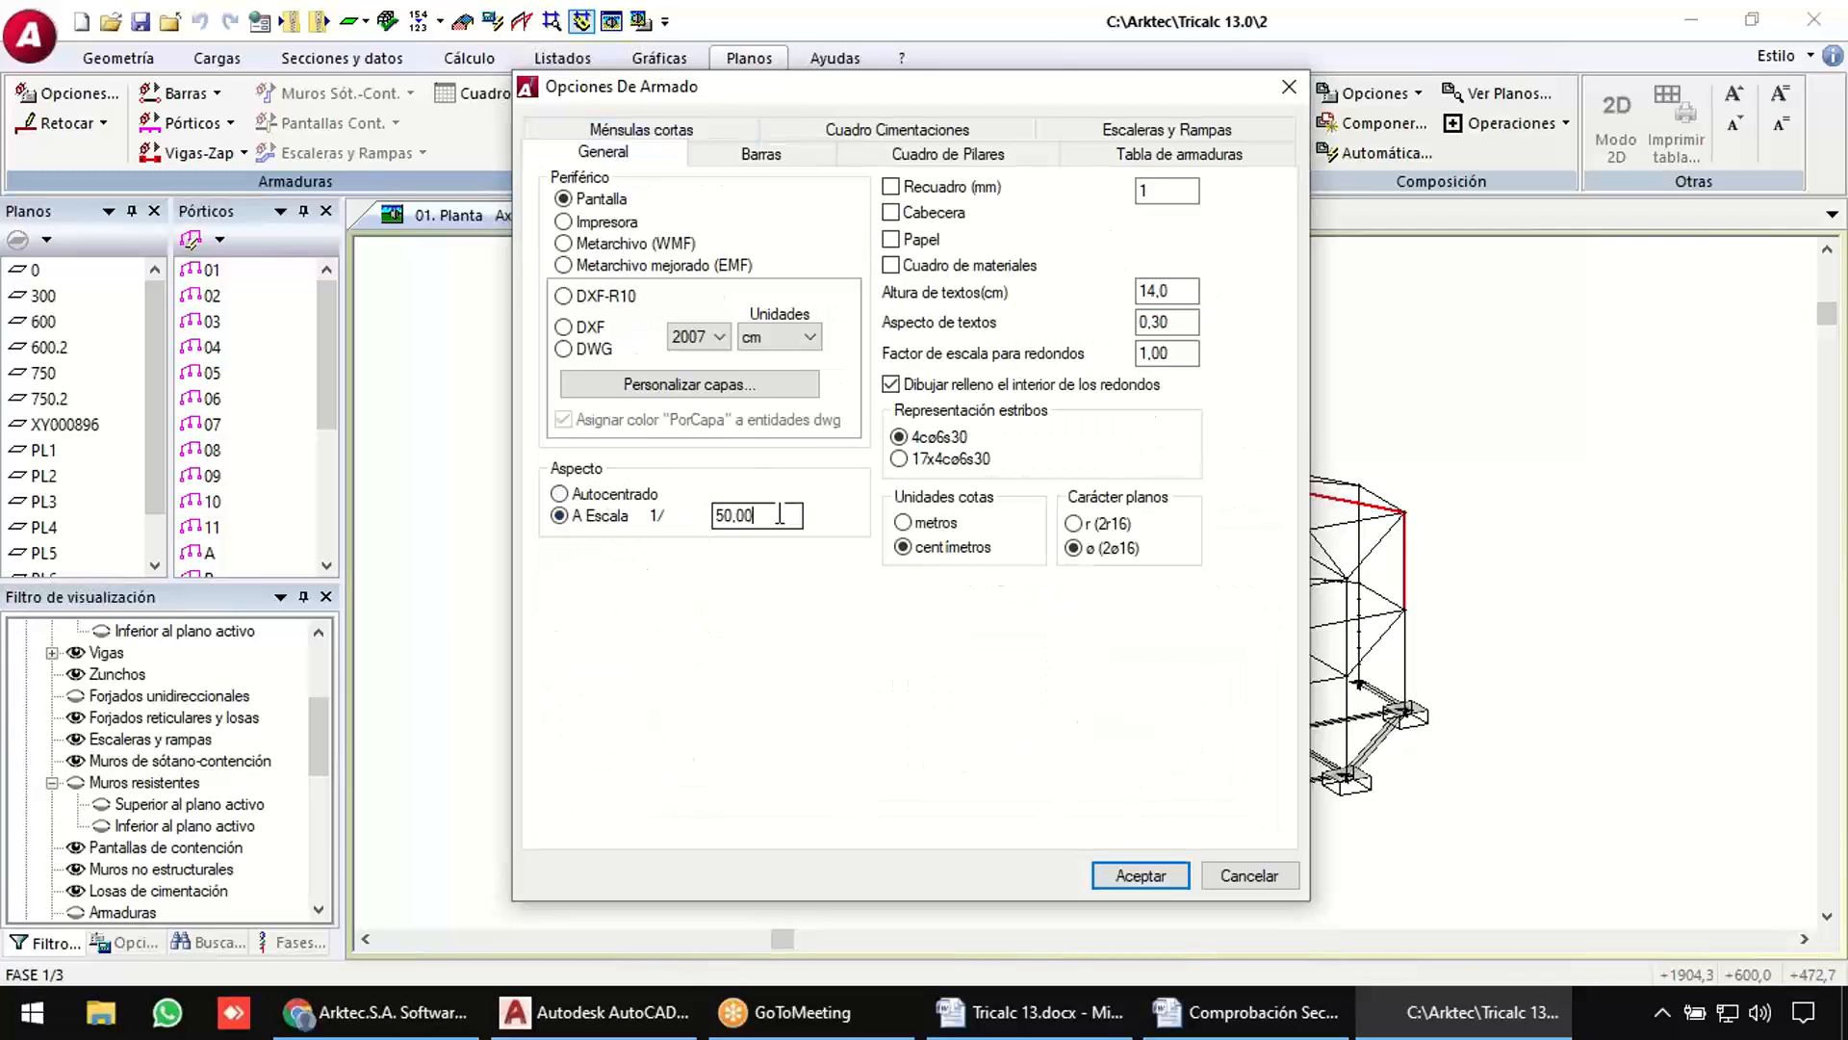
pyautogui.write('100')
pyautogui.press('Return')
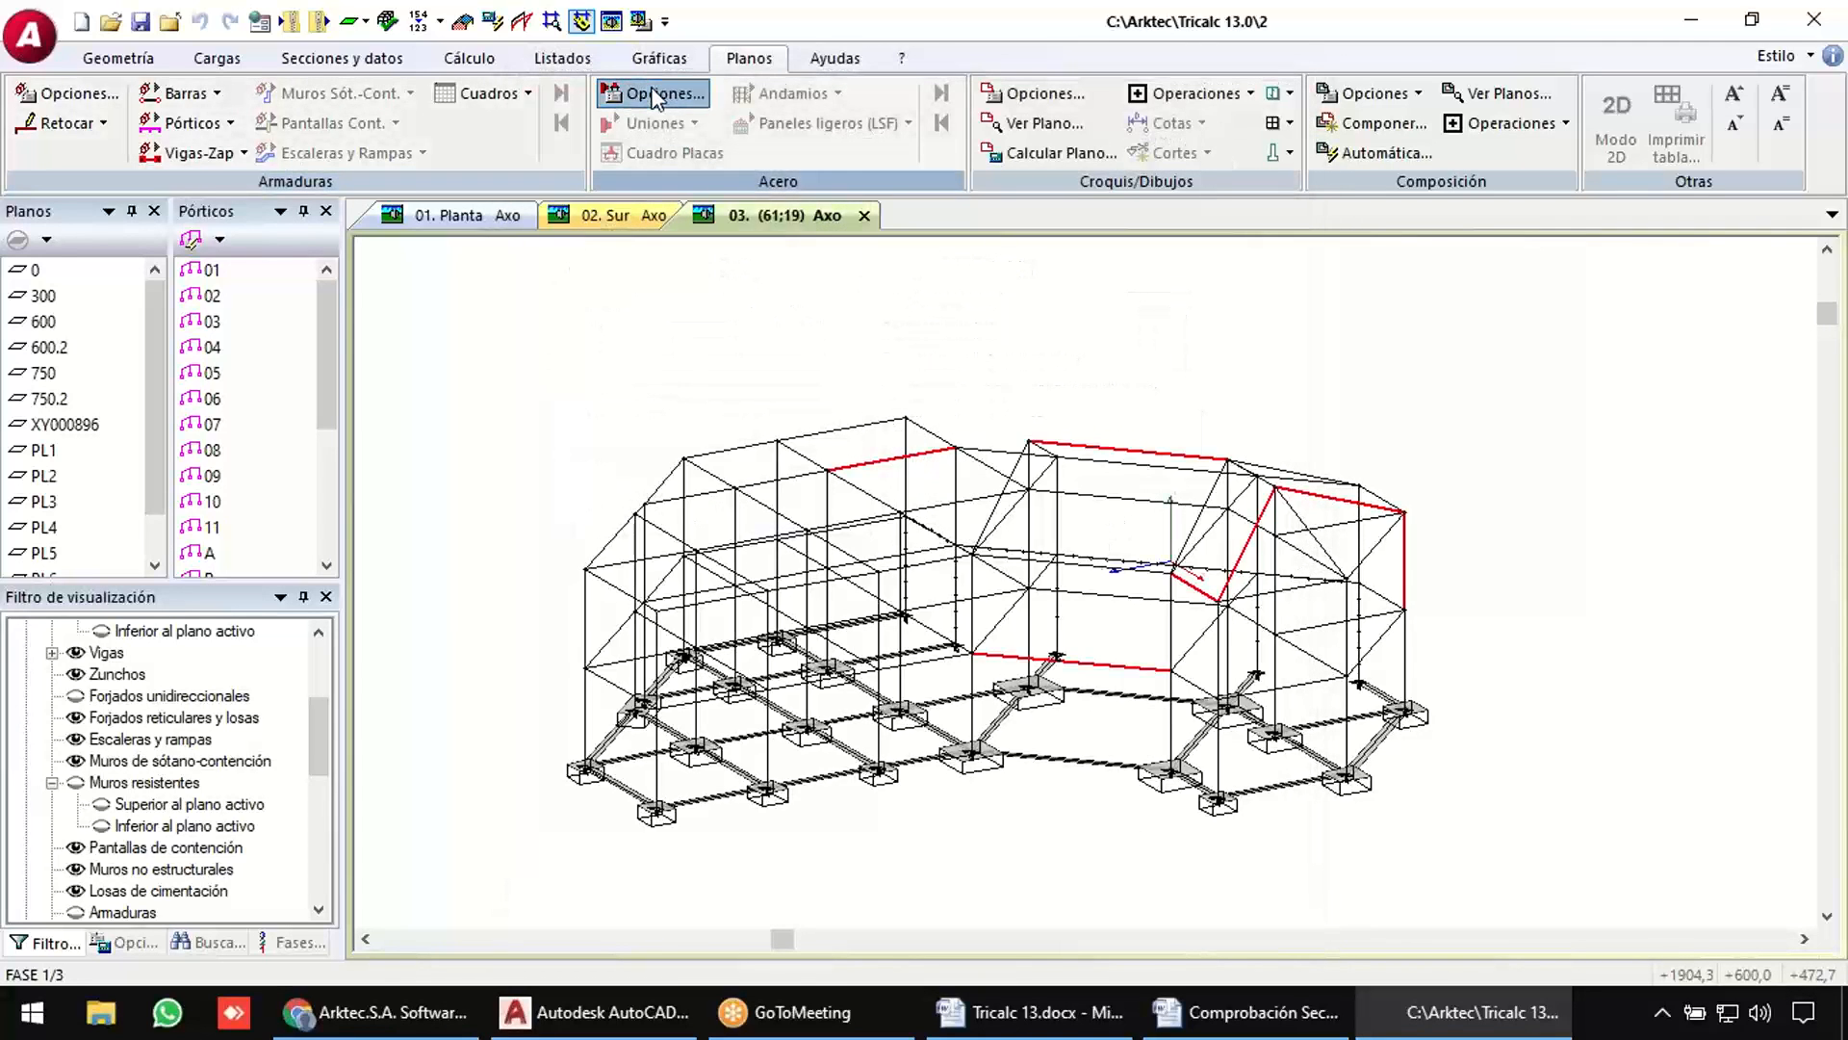
# Set the steel drawings to a fixed scale (A Escala) in the general steel options.
pyautogui.click(652, 97)
pyautogui.click(558, 654)
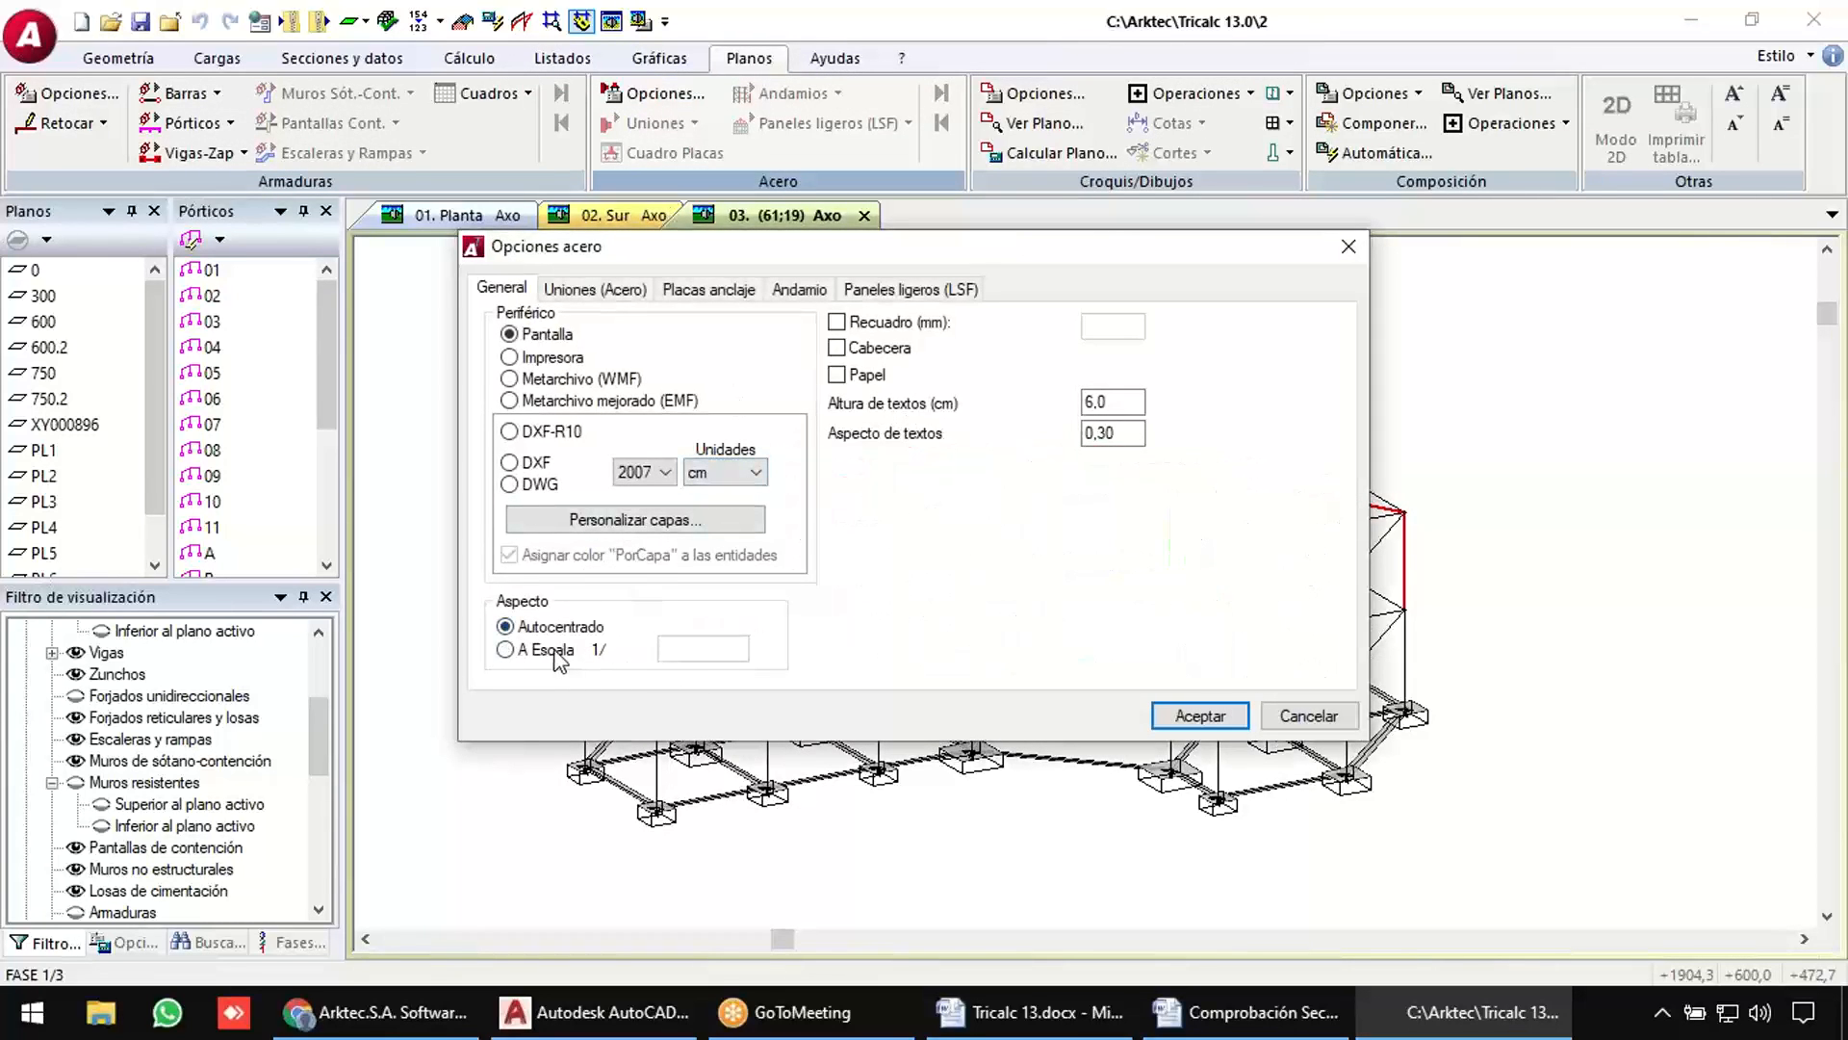
pyautogui.click(559, 653)
pyautogui.press('Return')
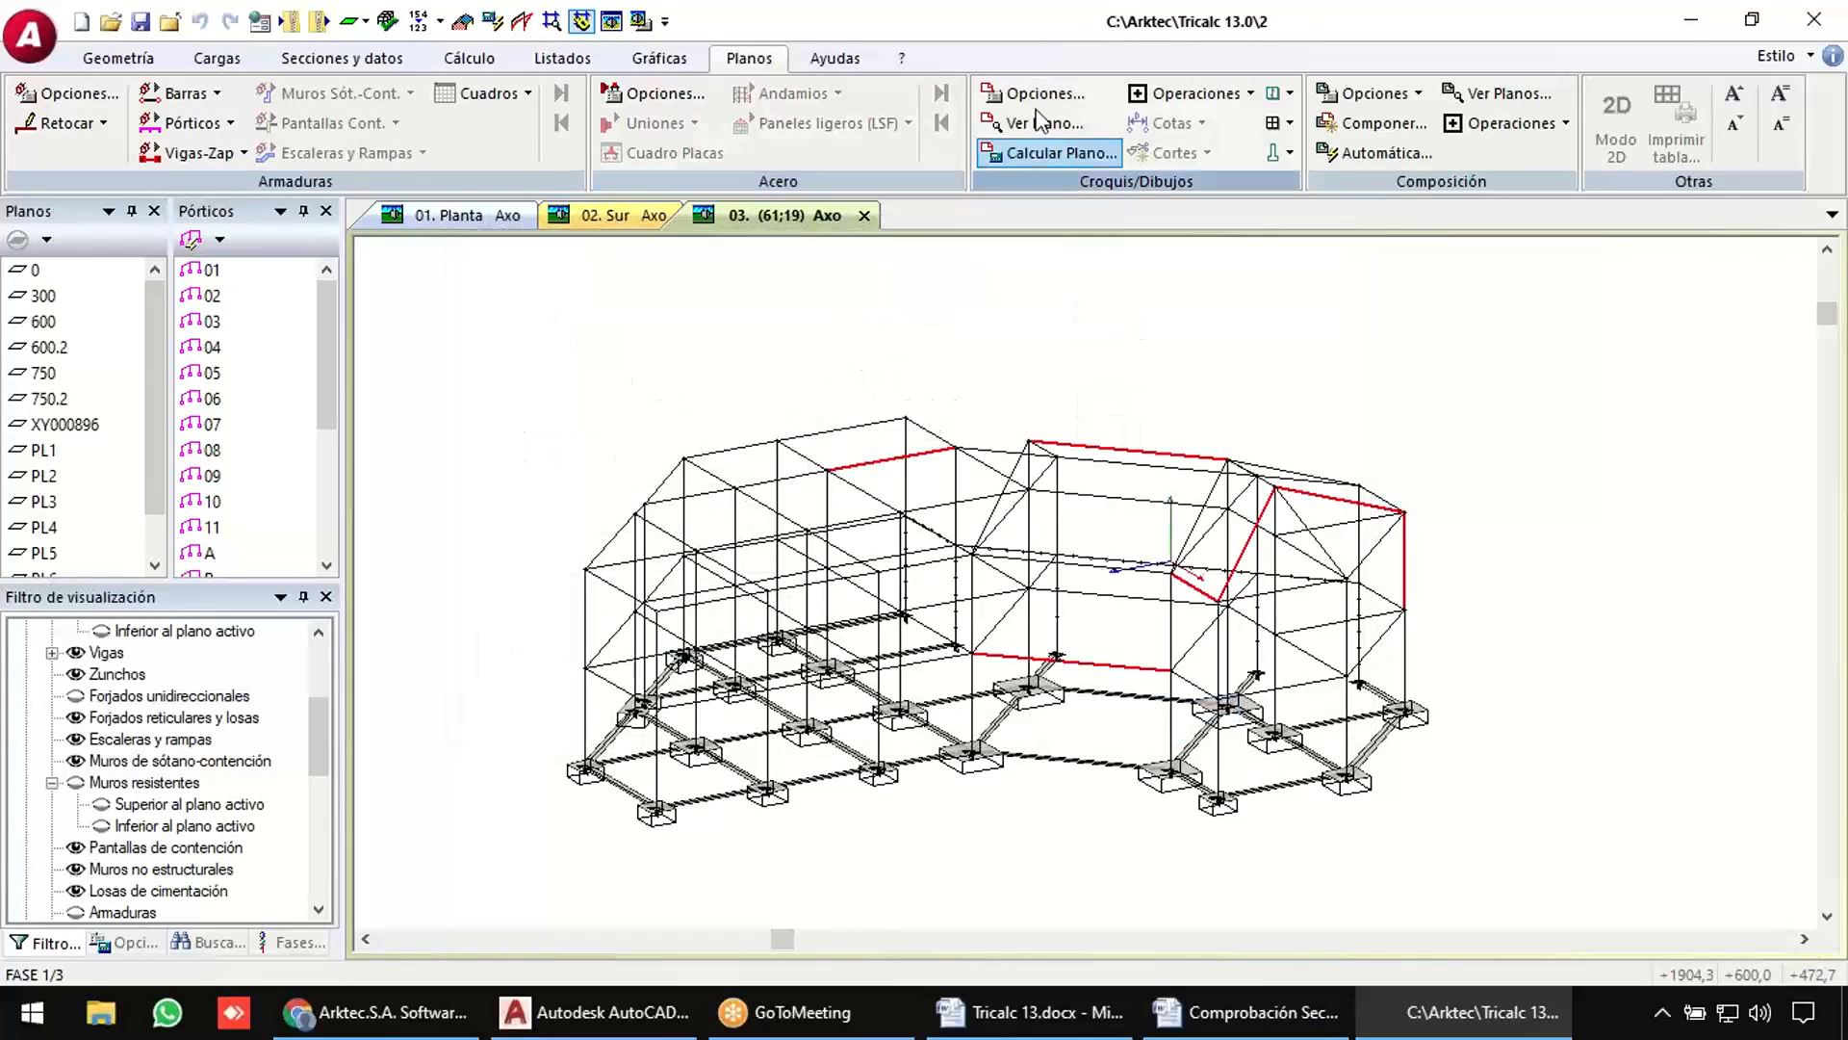
# Switch the sketch drawings from autocentred to a fixed scale in the sketch (croquis) options.
pyautogui.click(1035, 93)
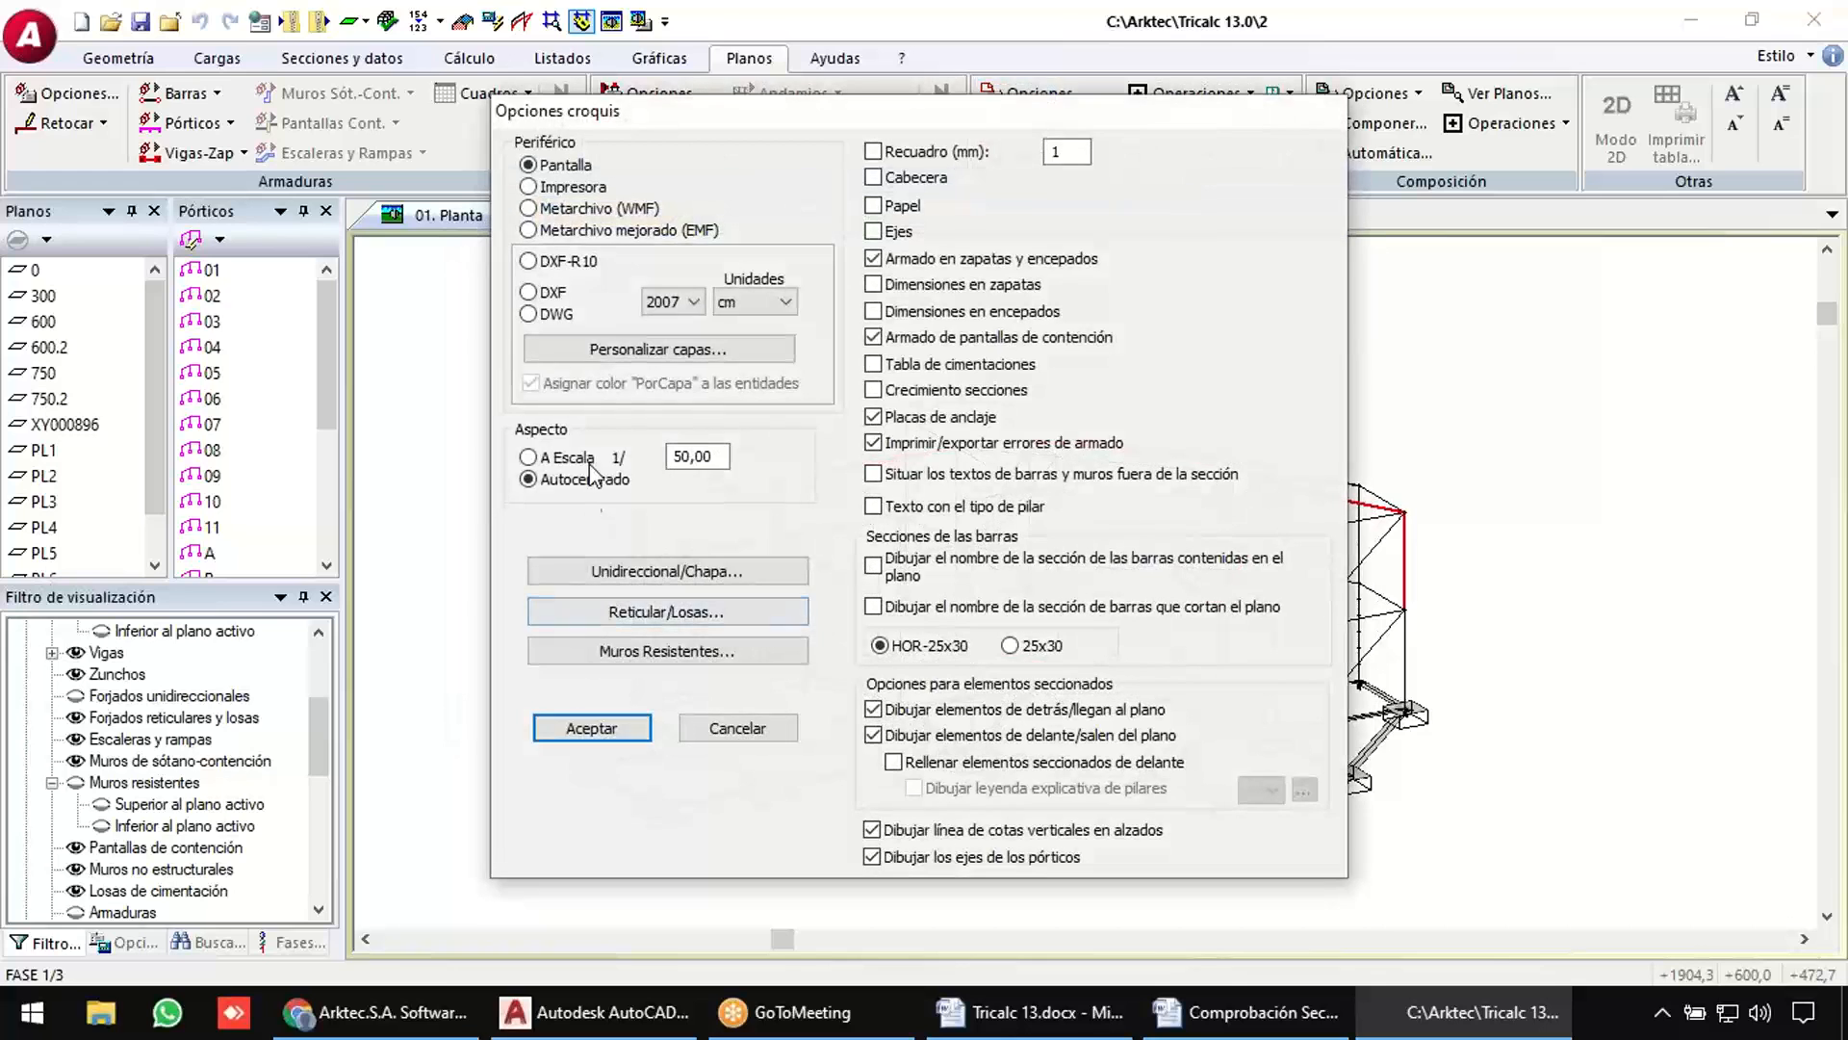
pyautogui.click(554, 457)
pyautogui.write('1')
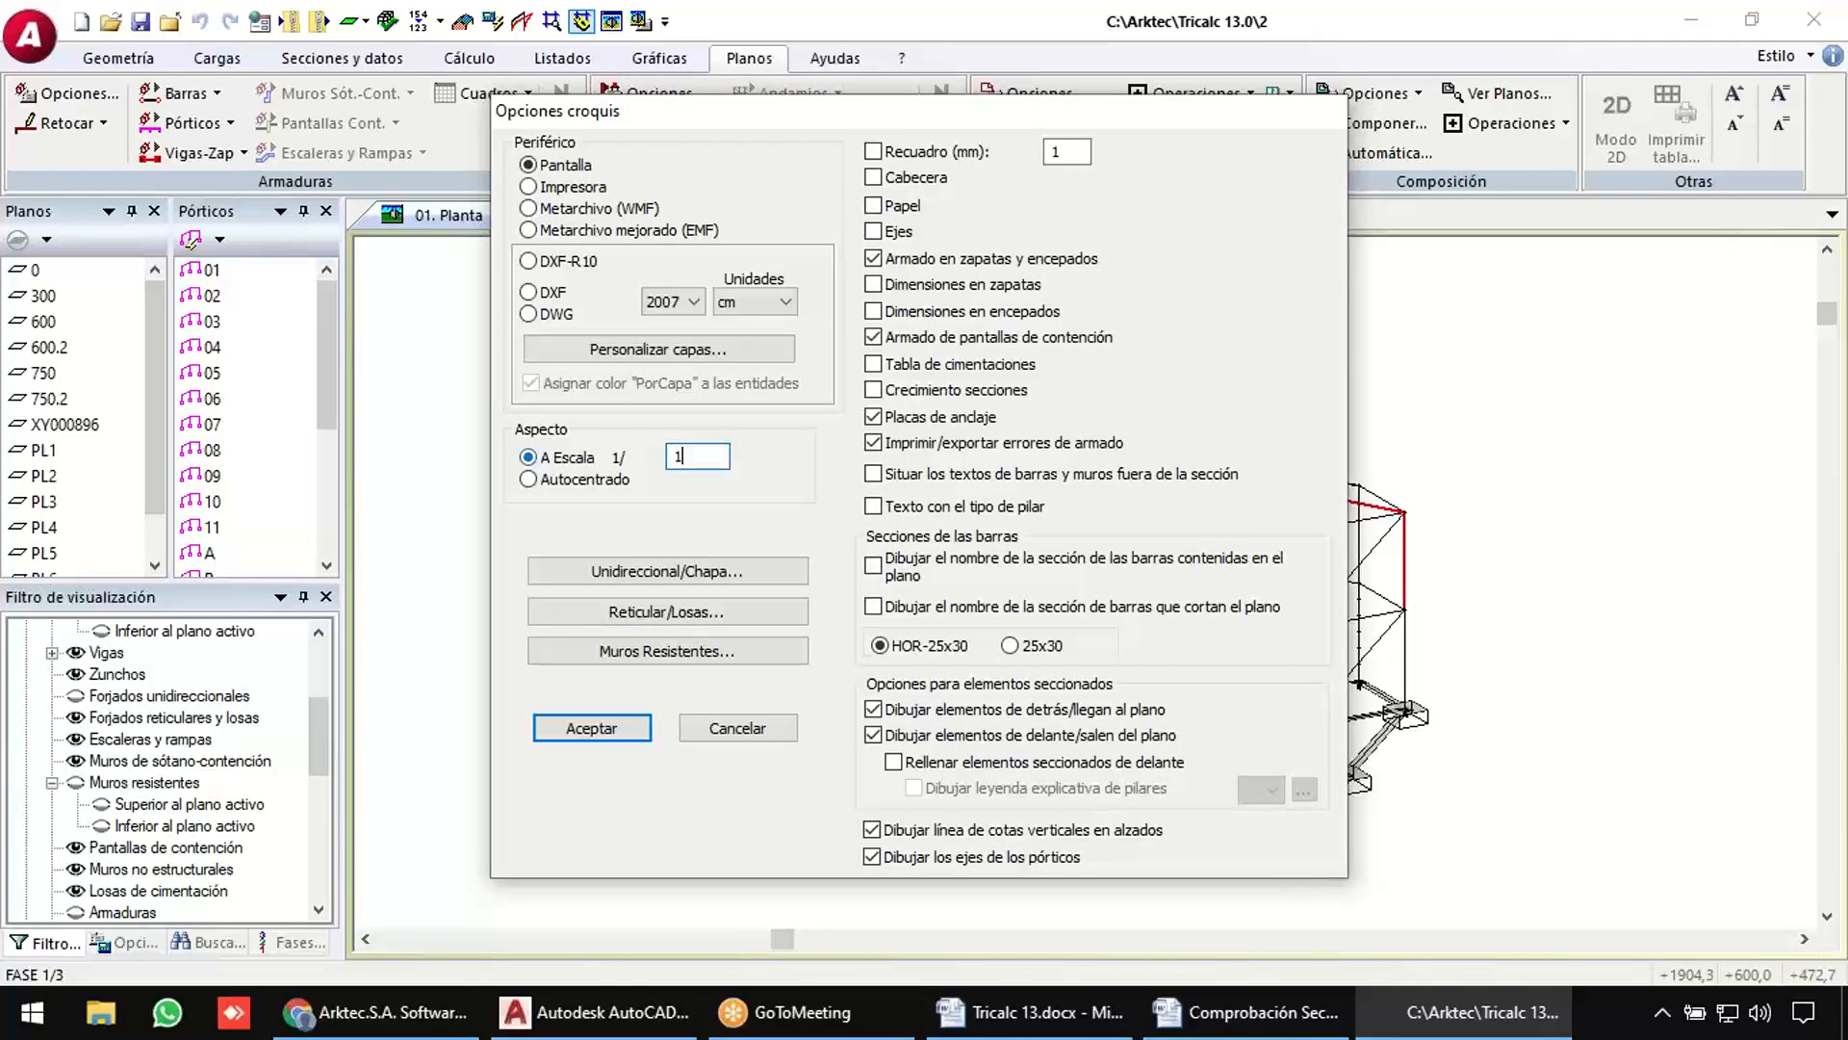
pyautogui.press('Return')
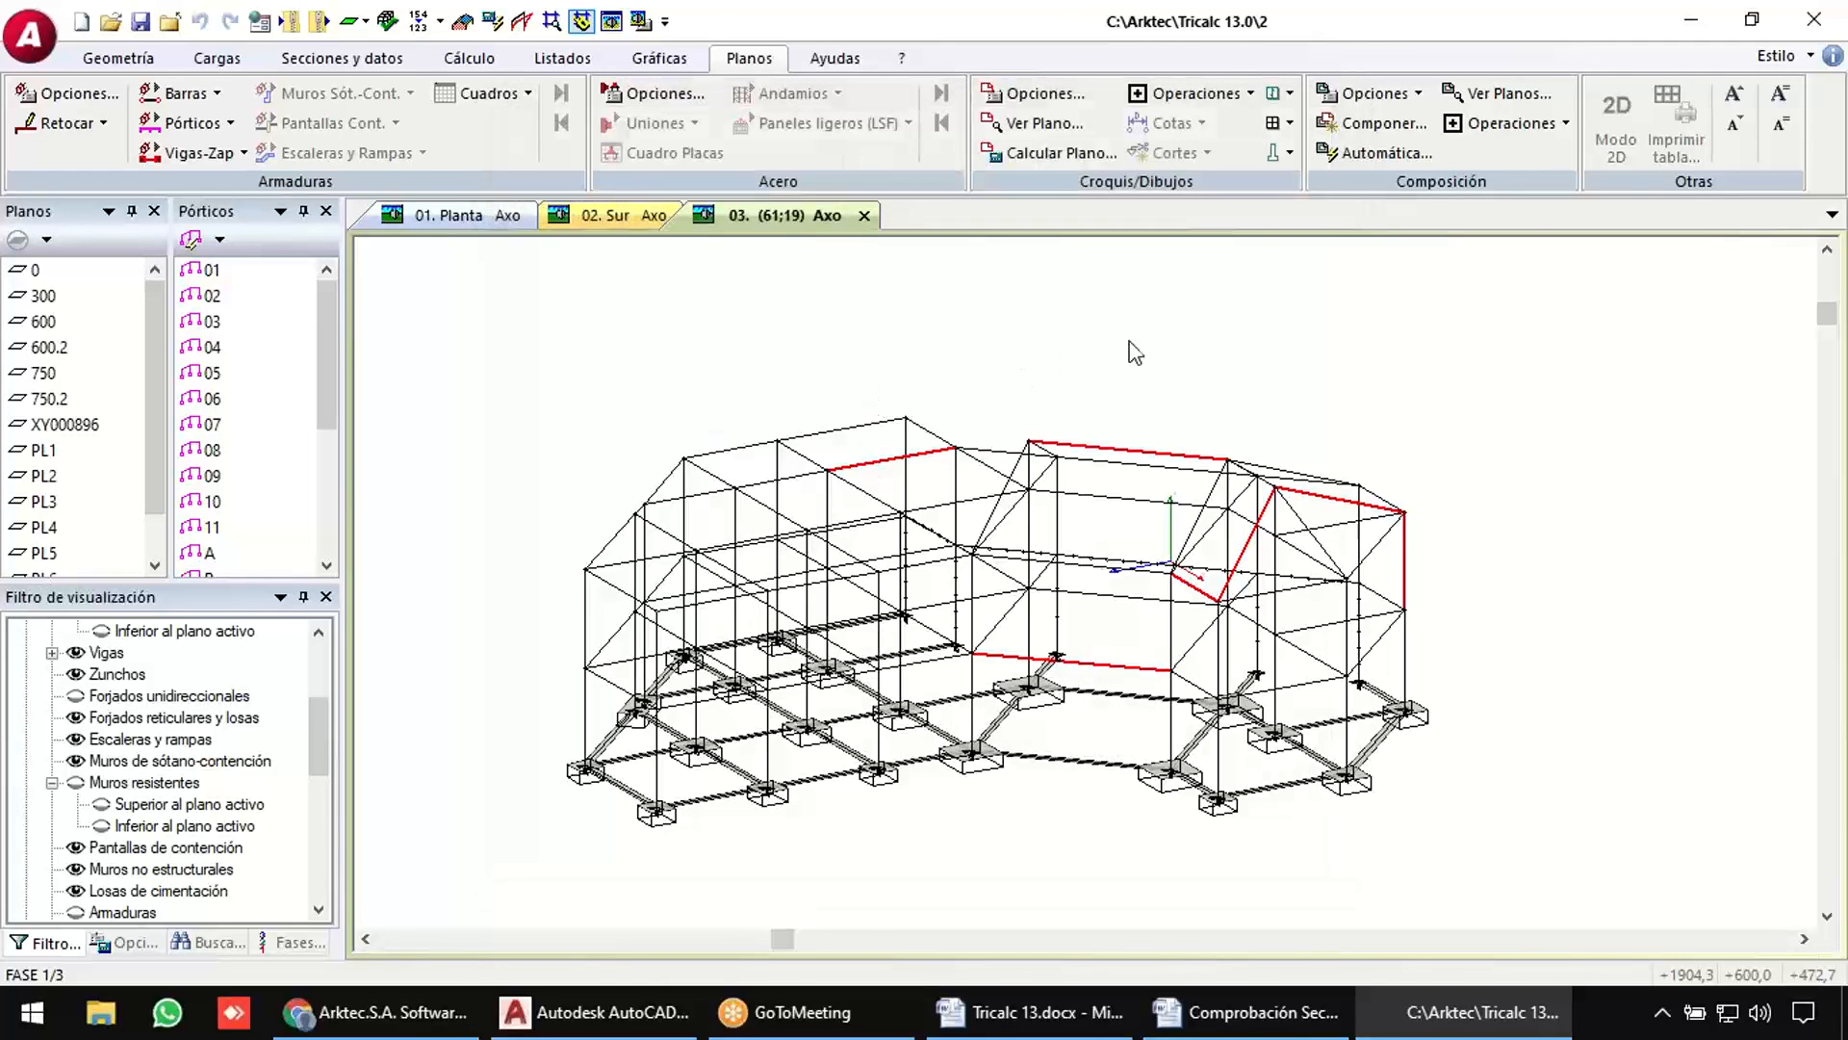
# Choose the custom sheet type OTROS with landscape format (Apaisado) in the composition paper settings.
pyautogui.click(1370, 96)
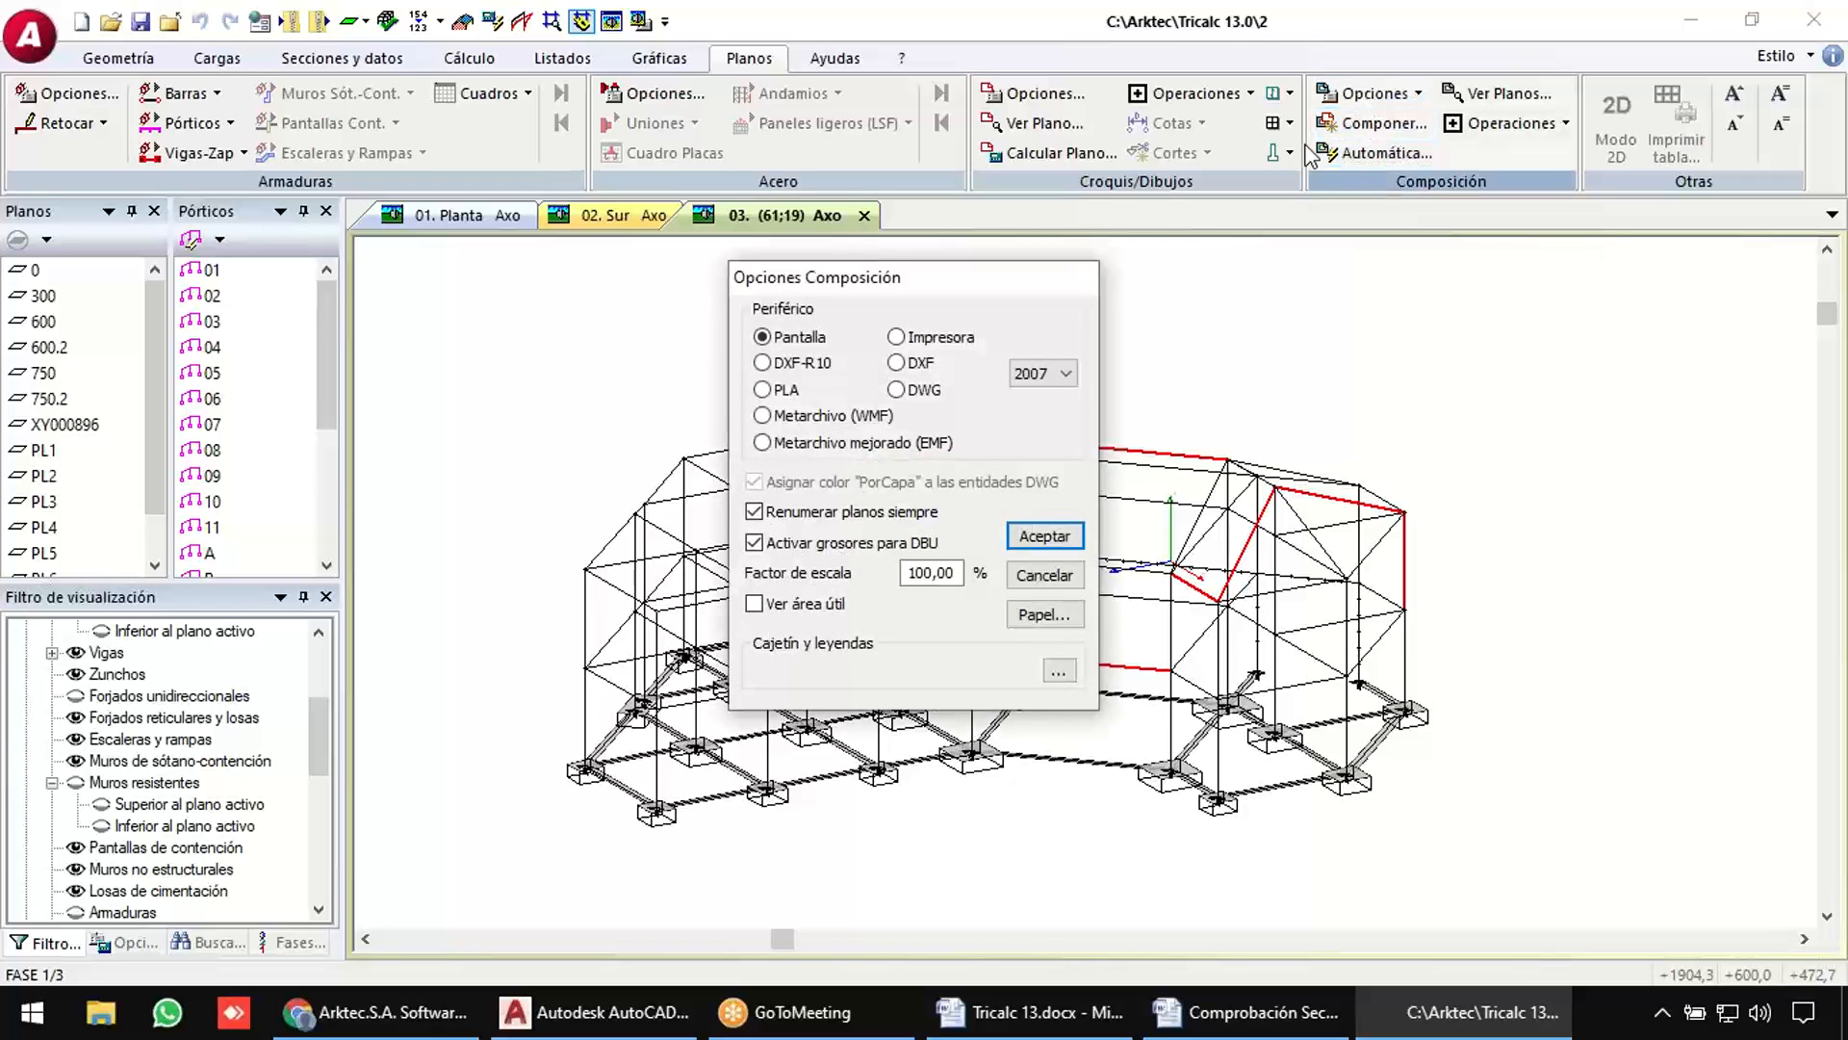
pyautogui.click(1037, 616)
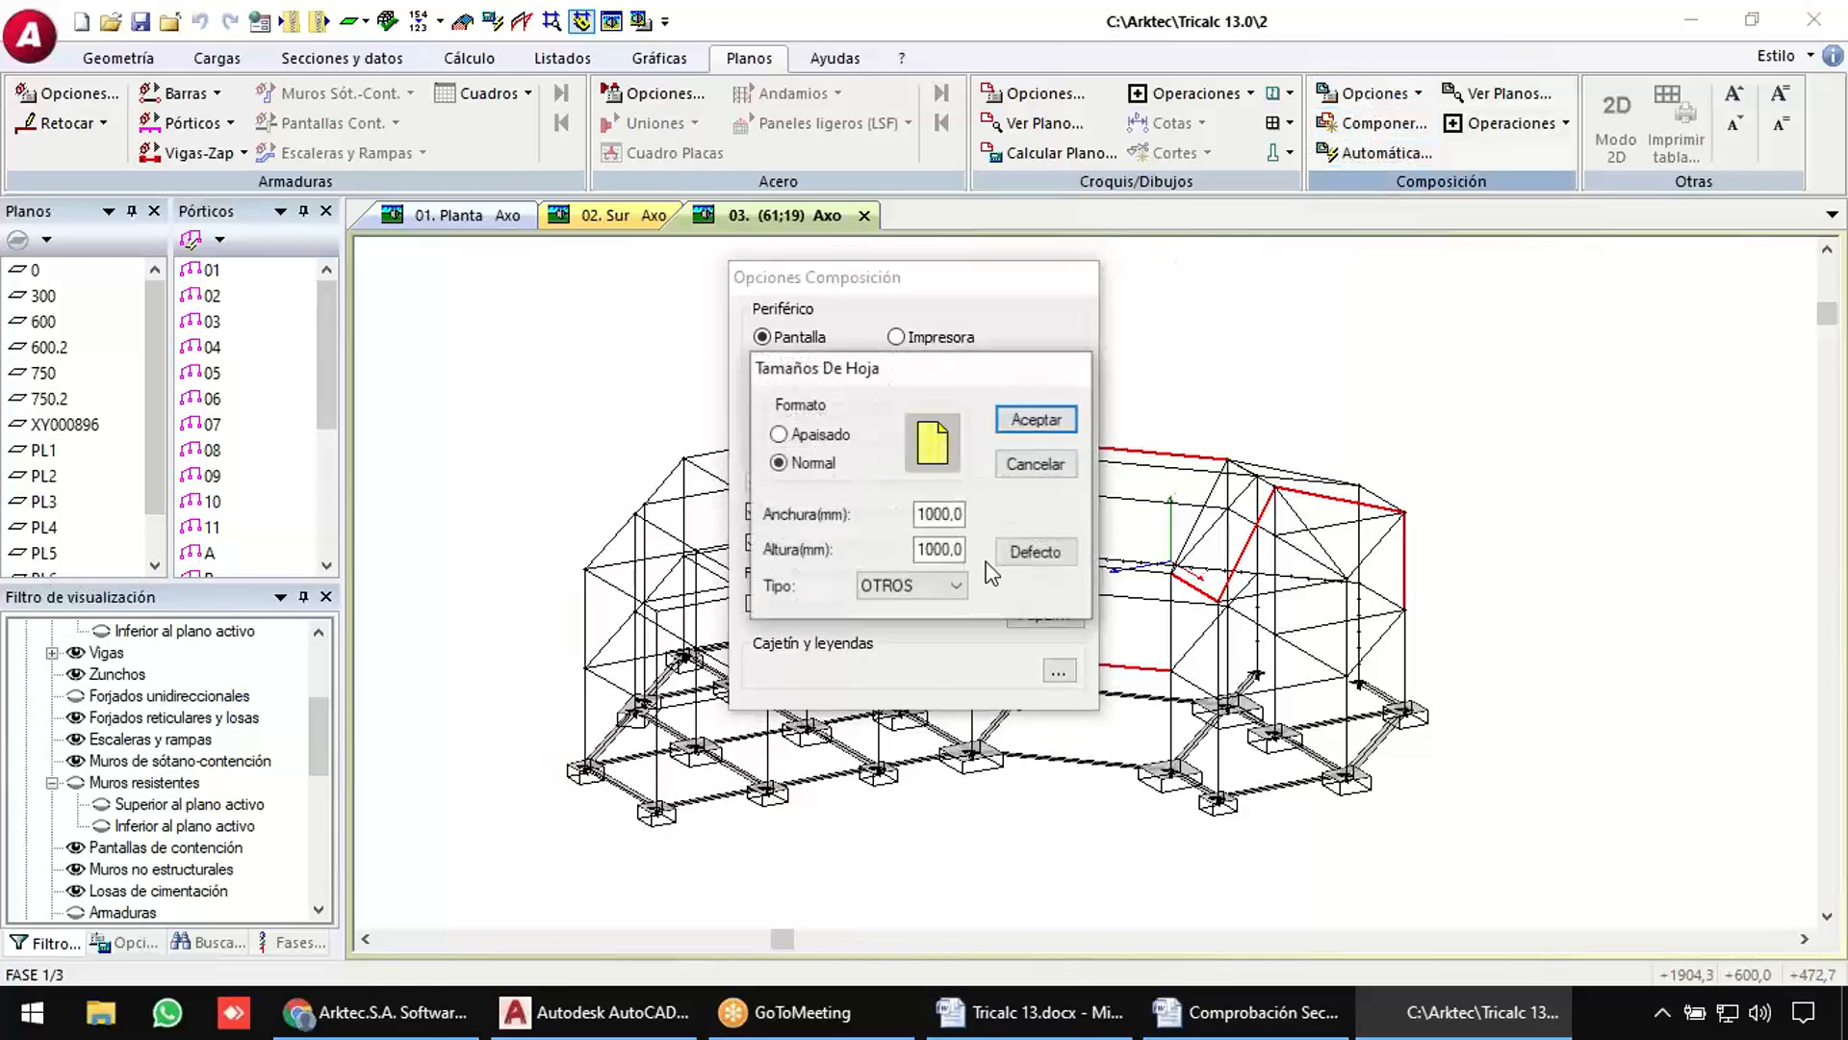
pyautogui.click(910, 587)
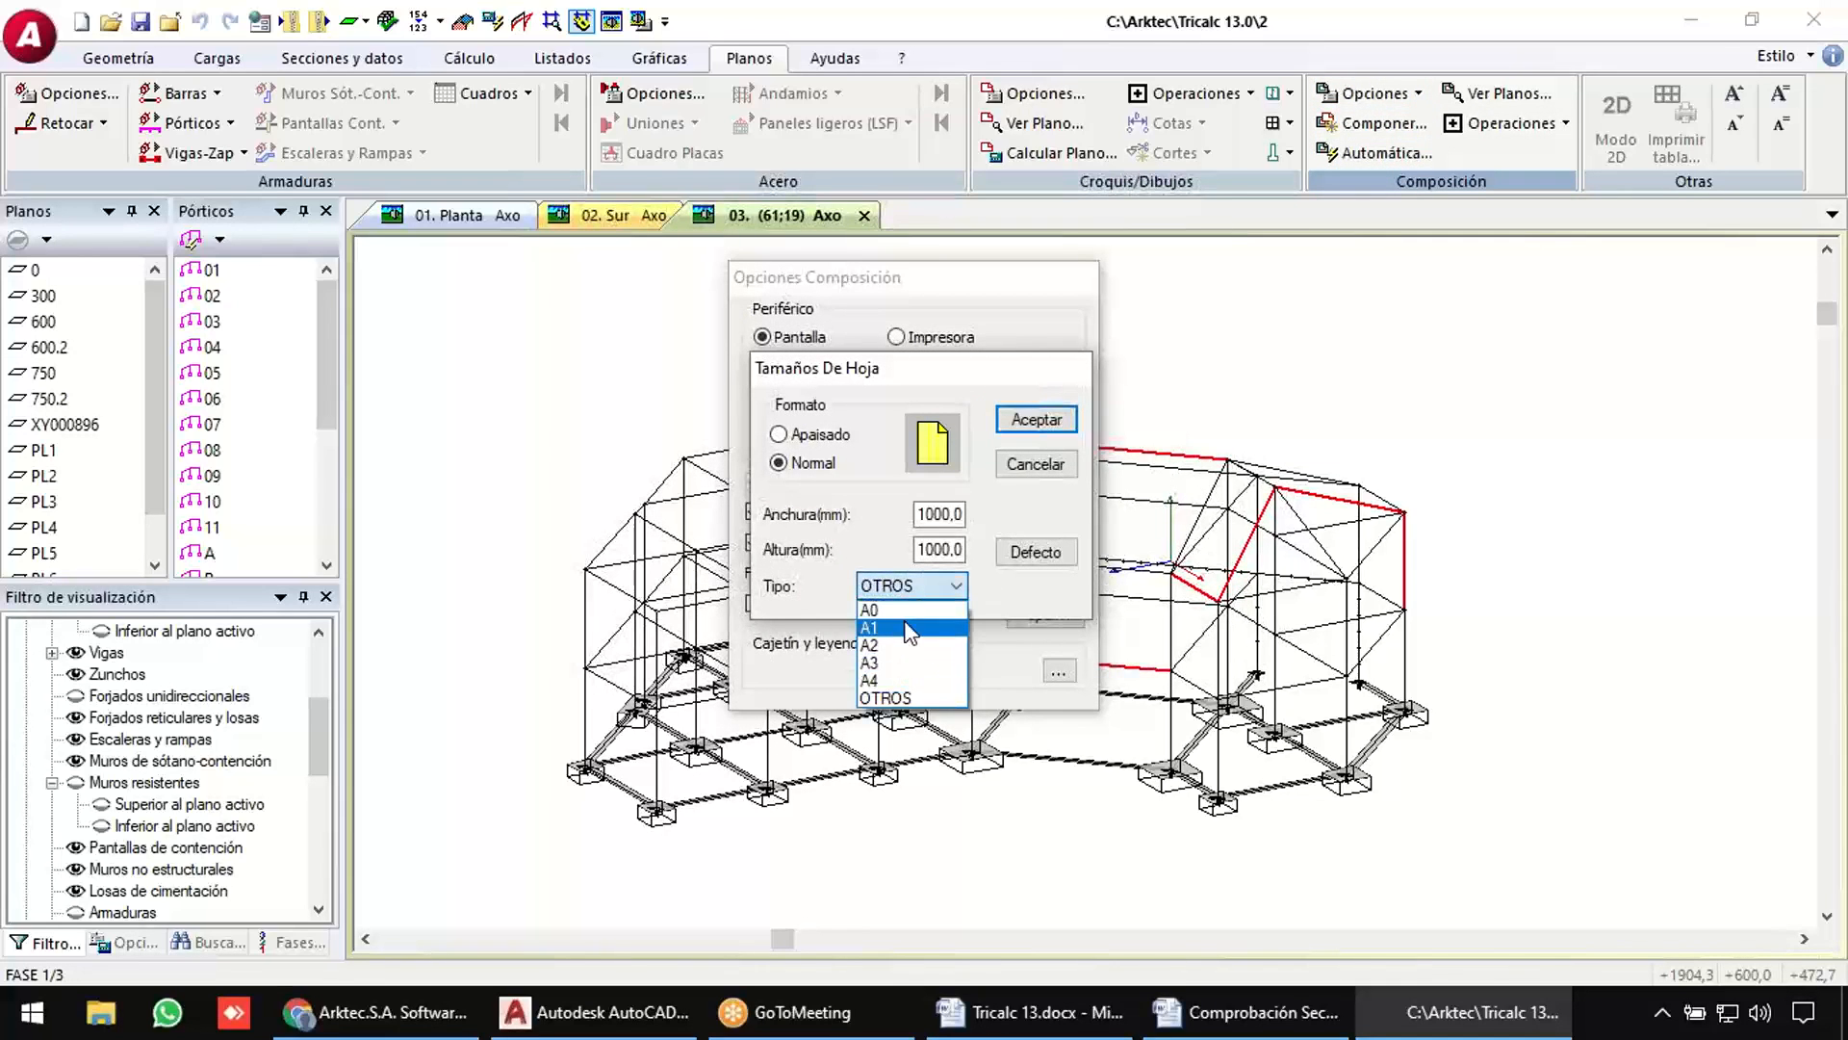
pyautogui.click(902, 701)
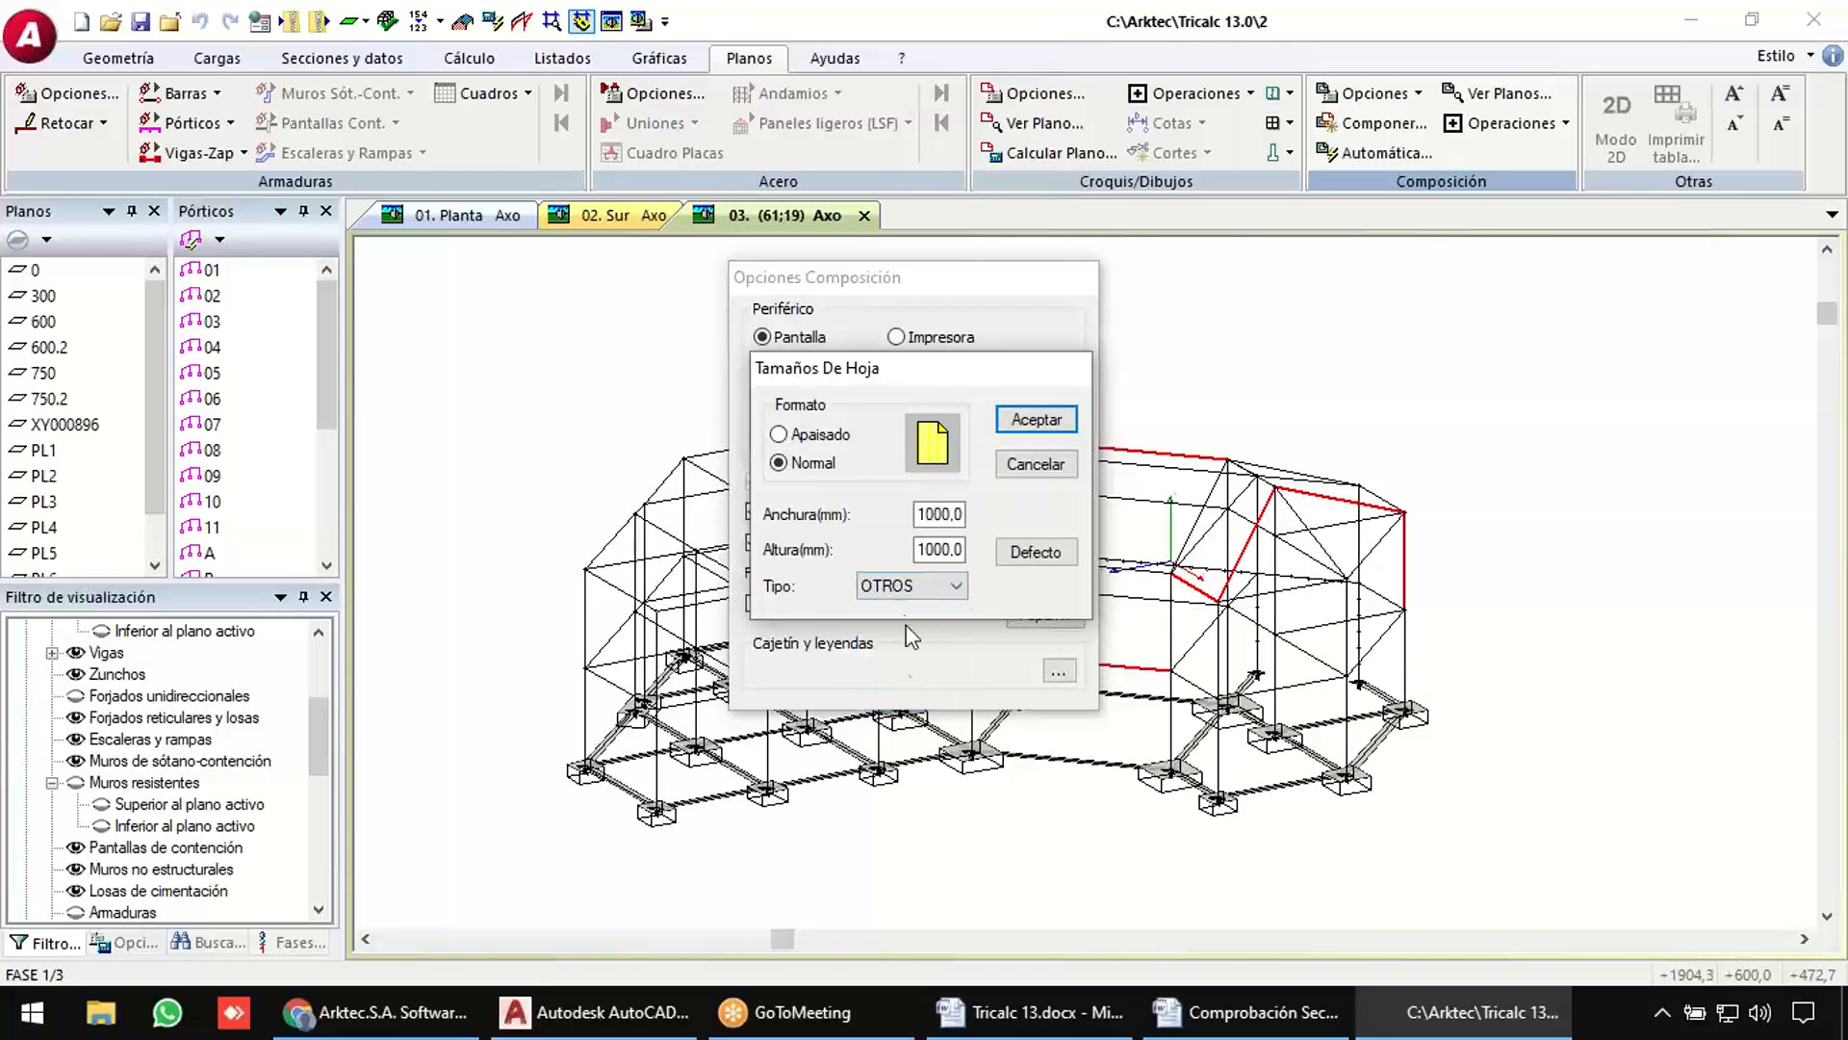
pyautogui.doubleClick(932, 513)
pyautogui.write('800')
pyautogui.press('Tab')
pyautogui.write('6')
pyautogui.click(820, 434)
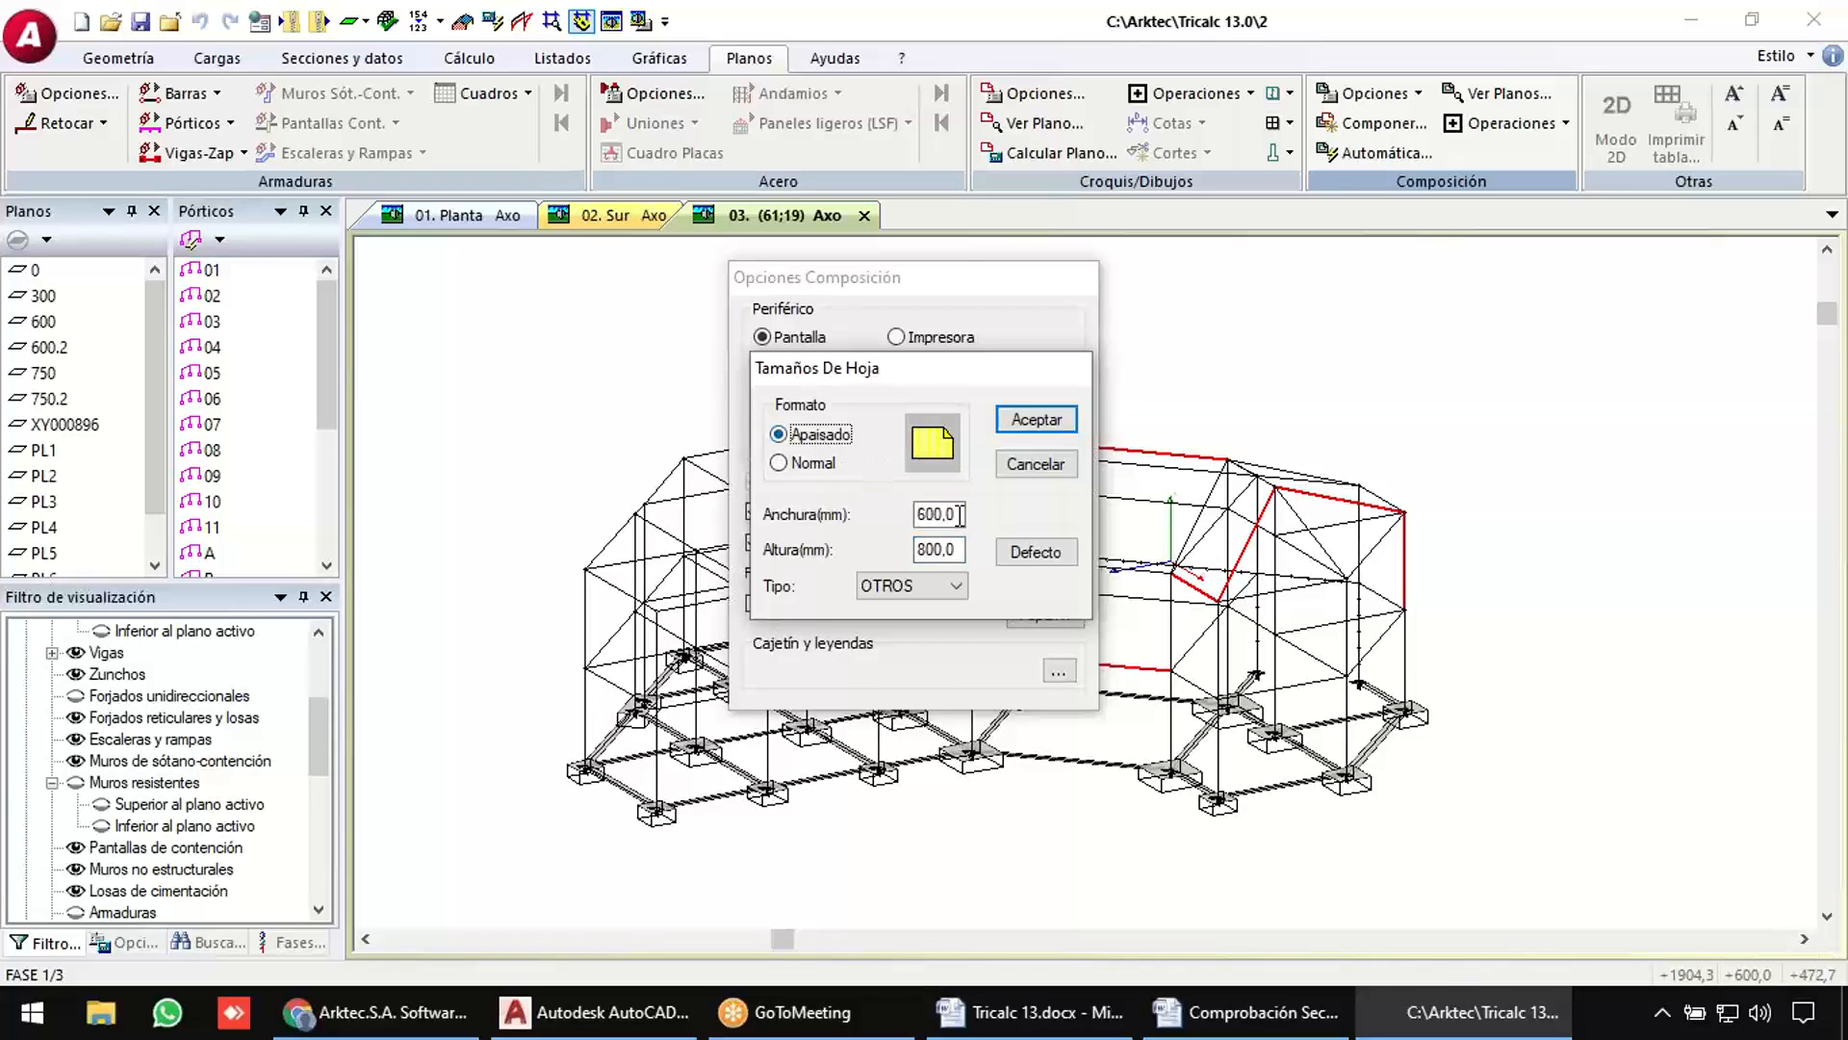
# Set the composition sheet to 800 mm wide and 600 mm high and accept the composition options.
pyautogui.moveTo(951, 517); pyautogui.dragTo(789, 523)
pyautogui.write('800')
pyautogui.press('Tab')
pyautogui.write('600')
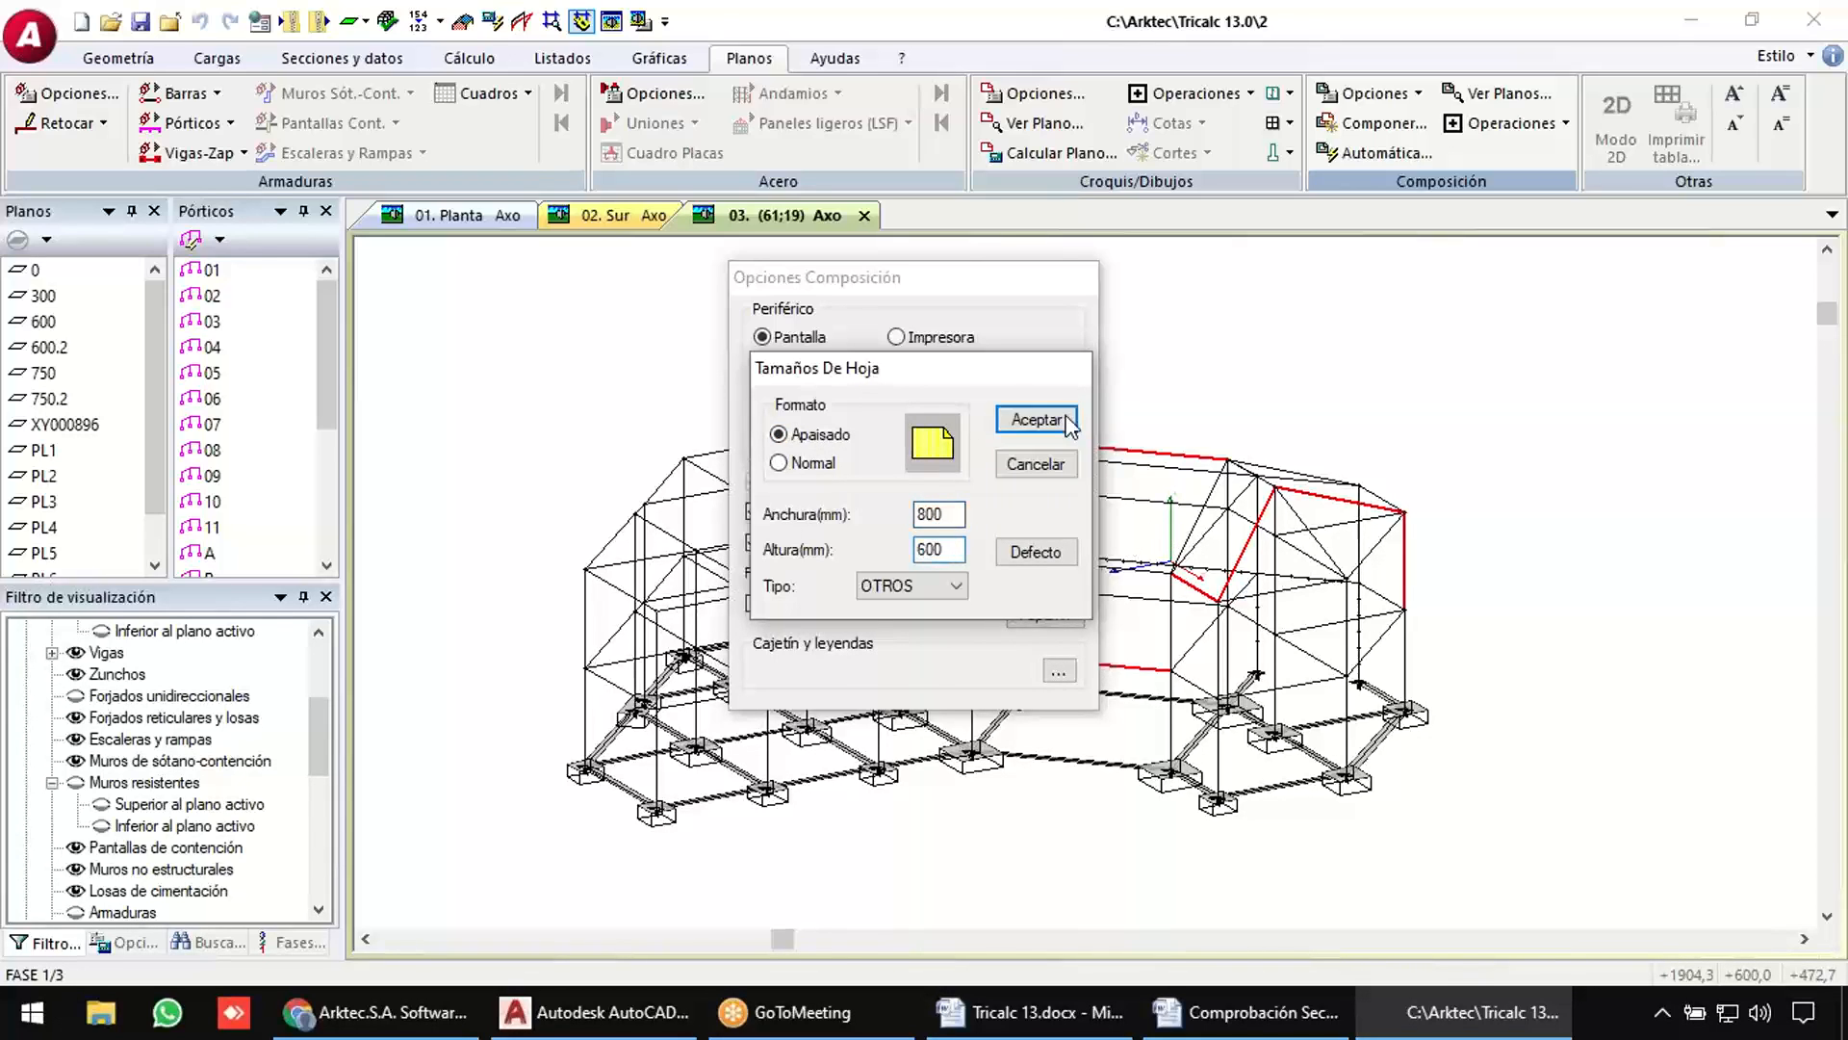
pyautogui.click(1068, 424)
pyautogui.click(1044, 539)
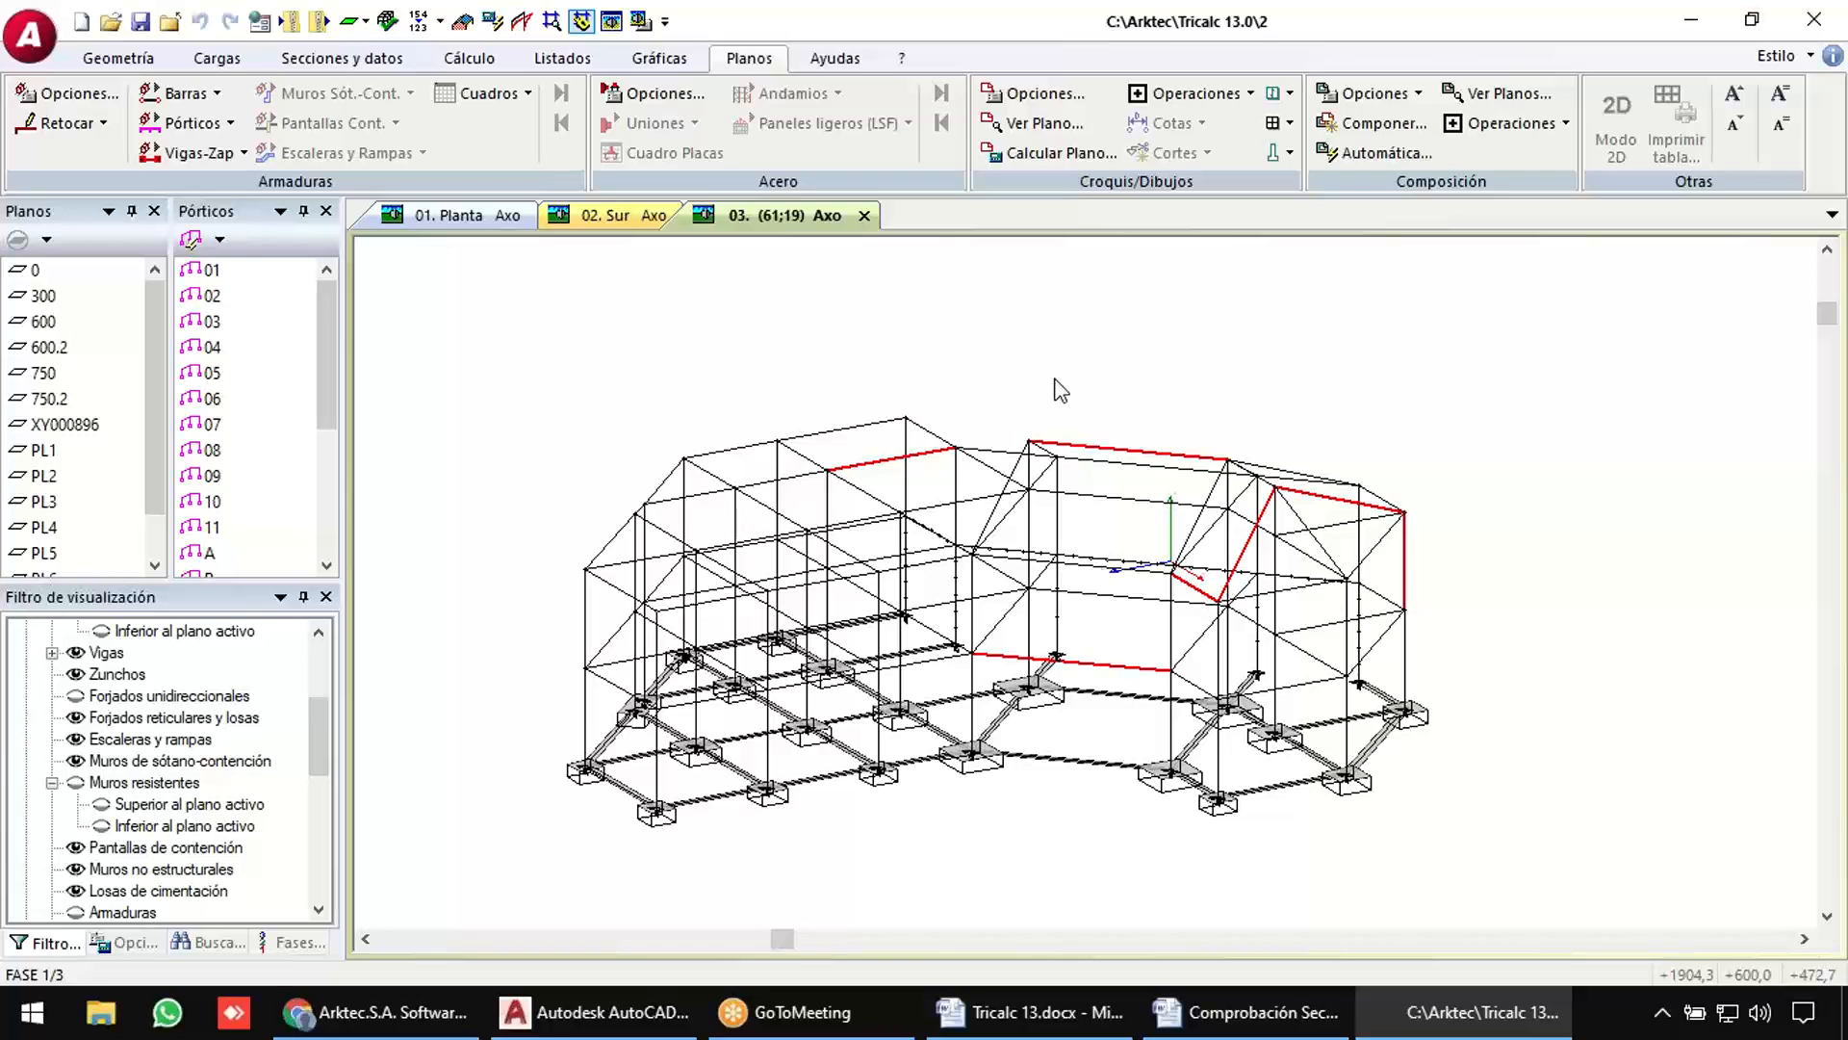
# Include Barras en pórtico, Vigas de cimentación, Cuadro de Pilares, Cuadro de Zapatas Simples and Cuadro de Zapatas Combinadas in the automatic composition.
pyautogui.click(1372, 152)
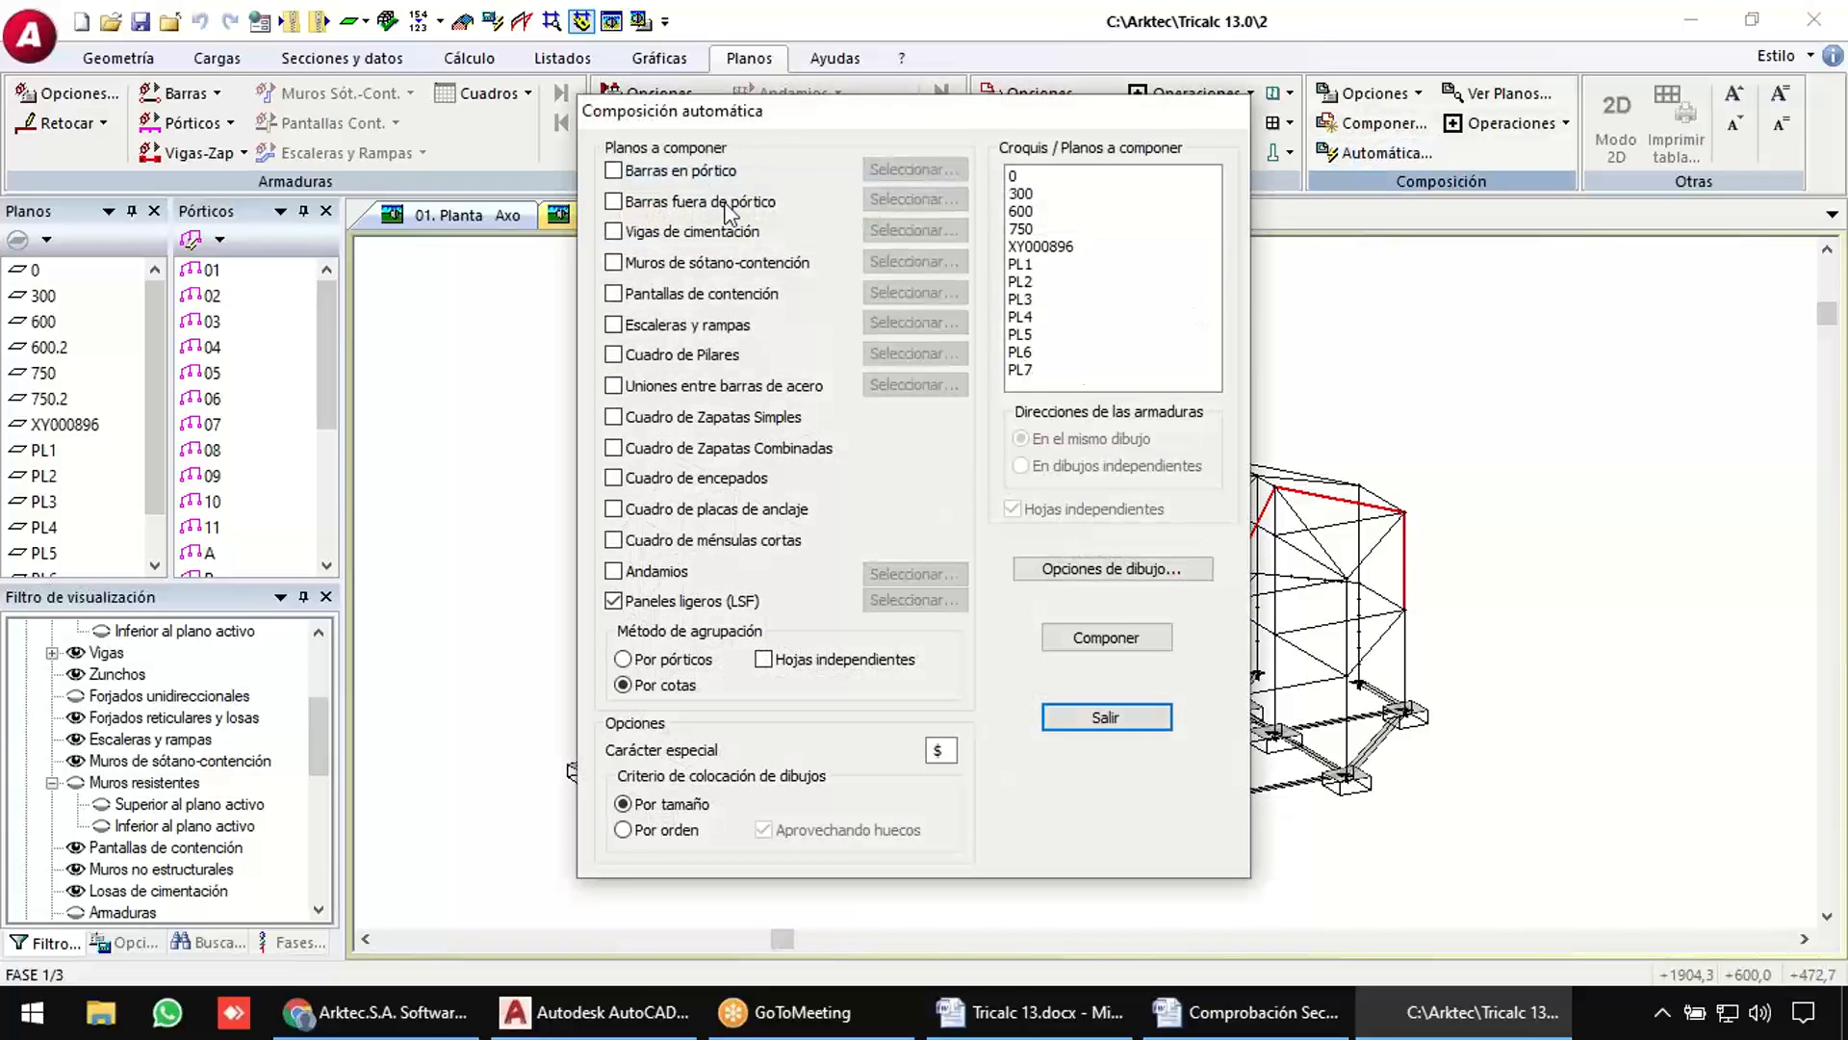
pyautogui.click(614, 200)
pyautogui.click(614, 200)
pyautogui.click(615, 170)
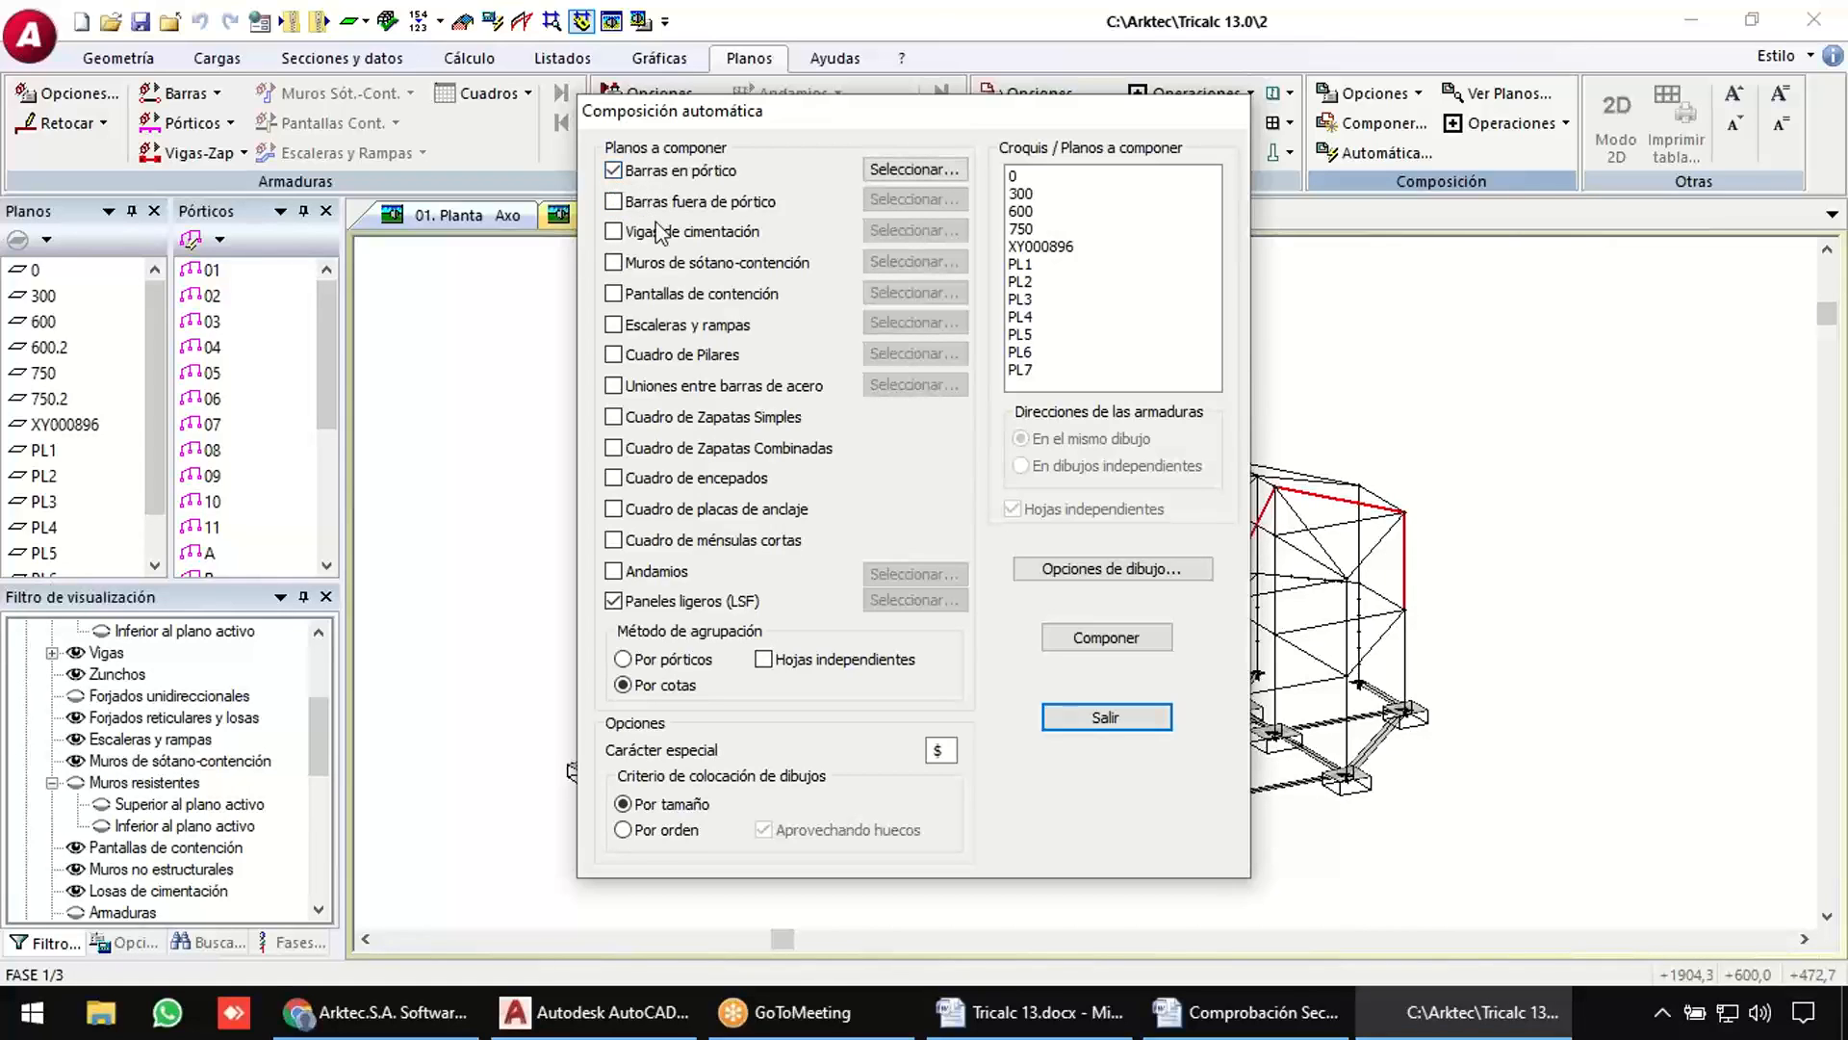
pyautogui.click(615, 232)
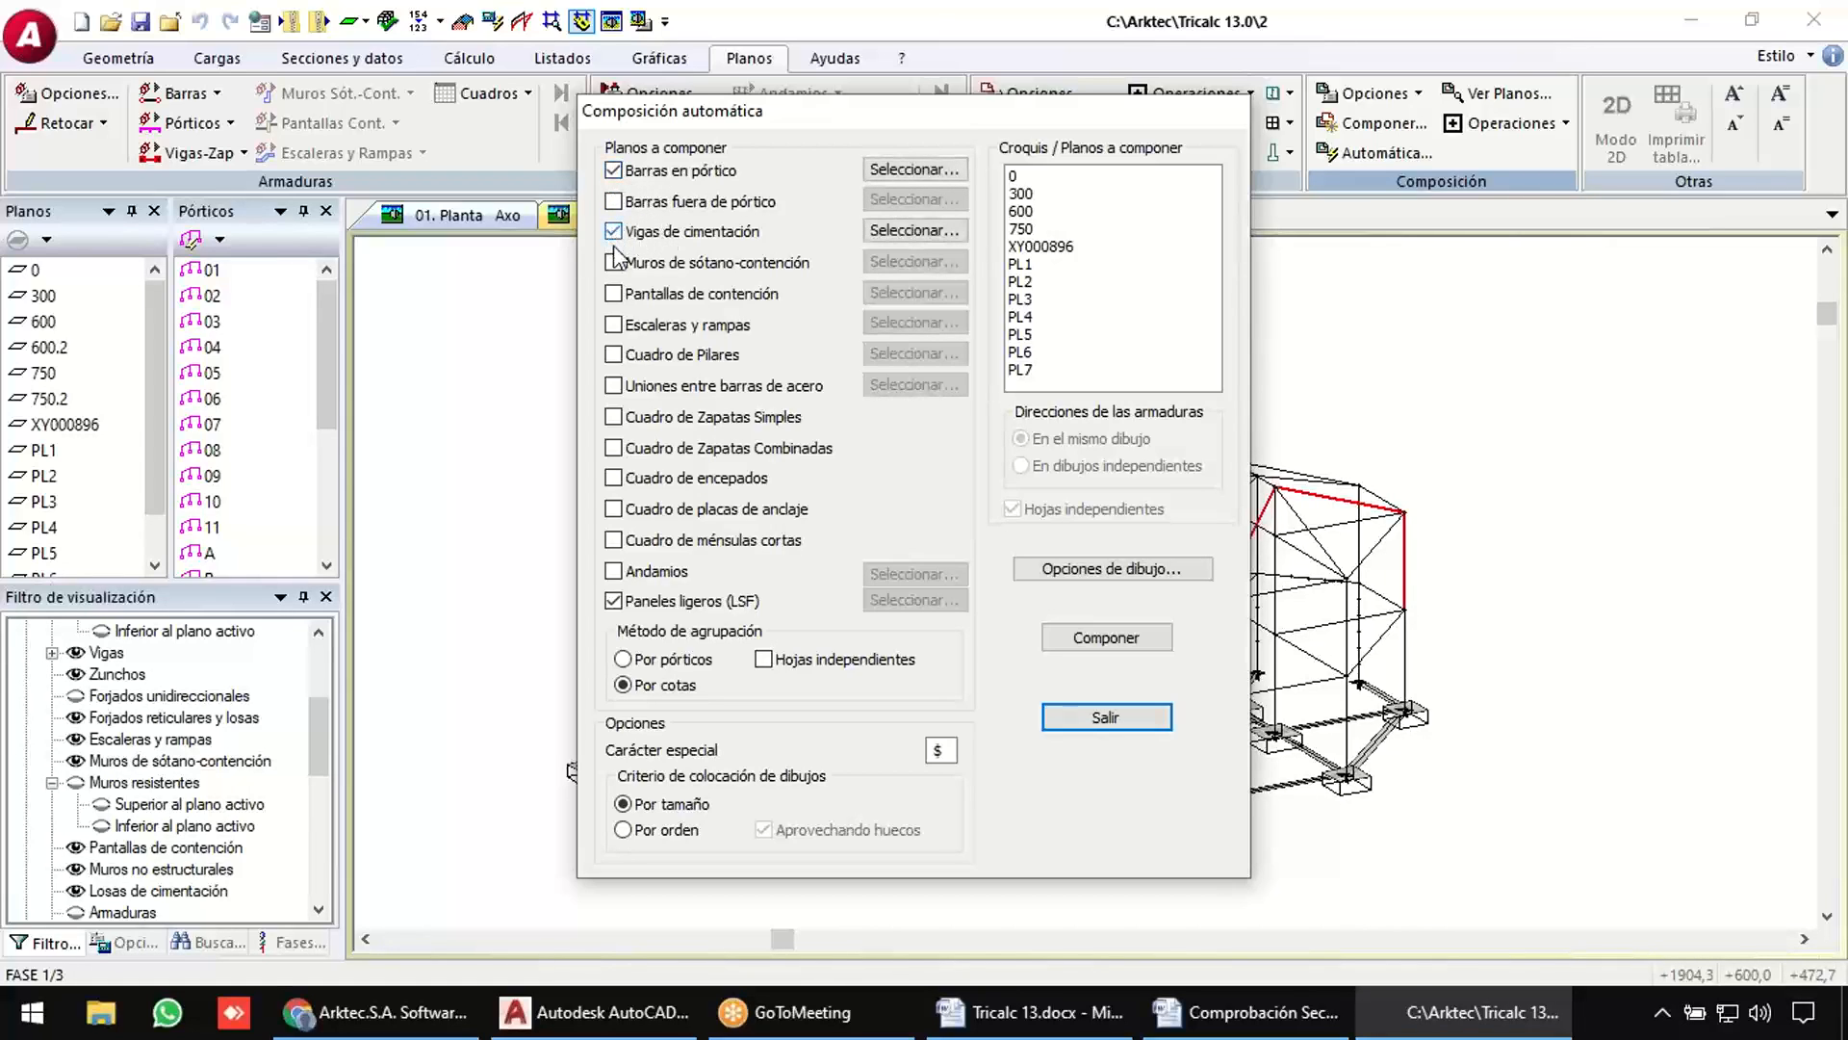
pyautogui.click(613, 356)
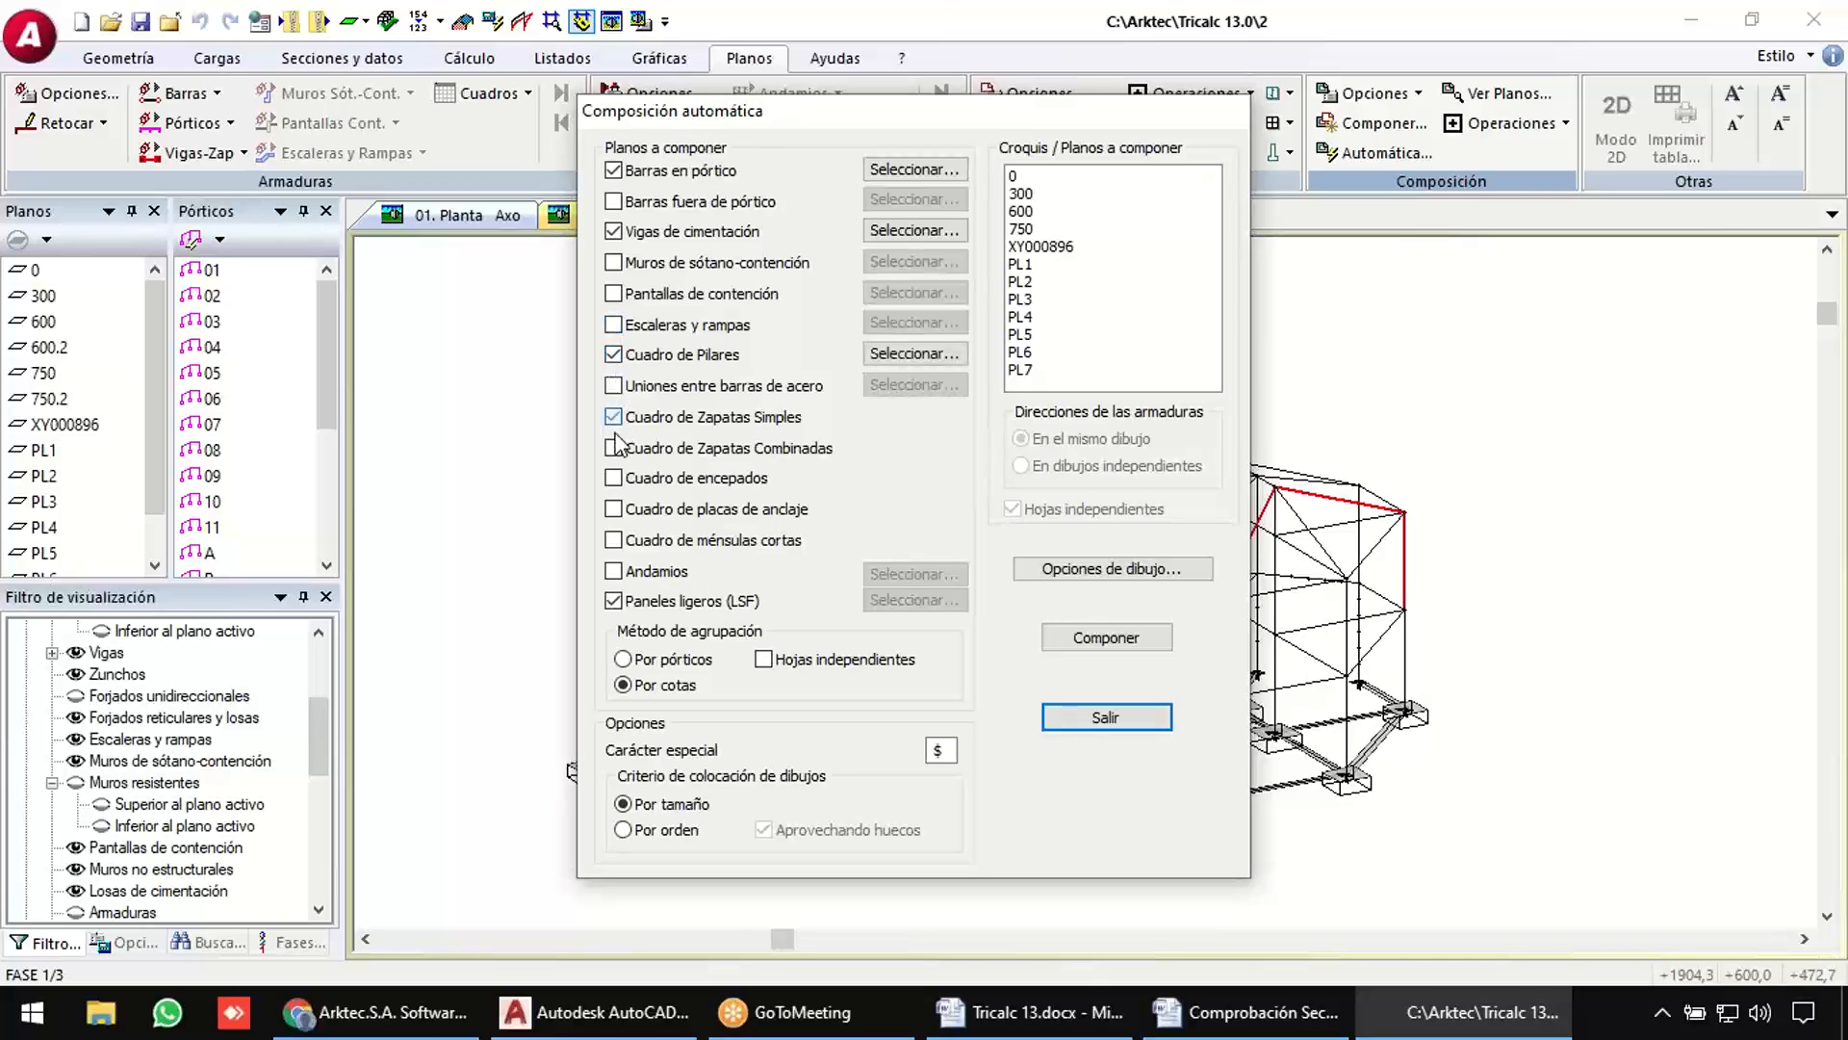
pyautogui.click(613, 416)
pyautogui.click(613, 448)
# Add the sketches of planes 0, 300, 600, XY000896 and PL1 to PL7, and run the automatic composition.
pyautogui.click(1035, 178)
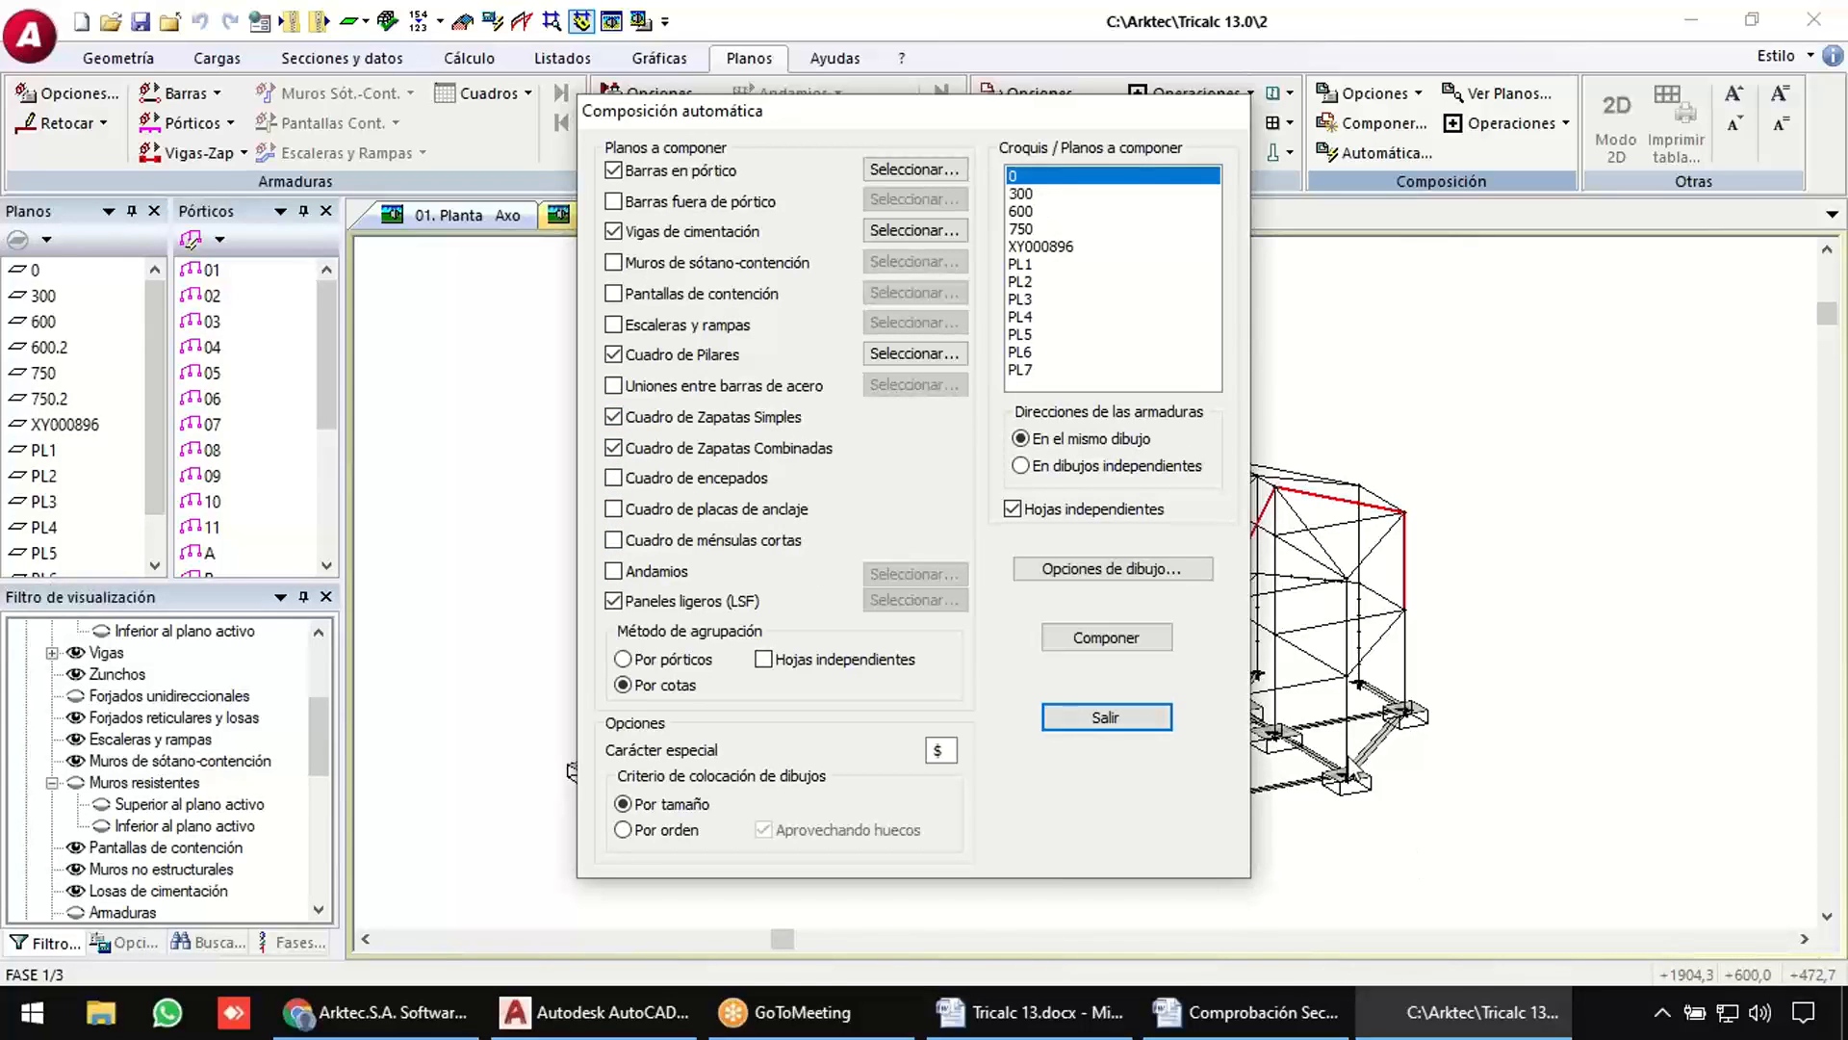
pyautogui.keyDown('ctrl'); pyautogui.click(1022, 194); pyautogui.keyUp('ctrl')
pyautogui.keyDown('ctrl'); pyautogui.click(1037, 211); pyautogui.keyUp('ctrl')
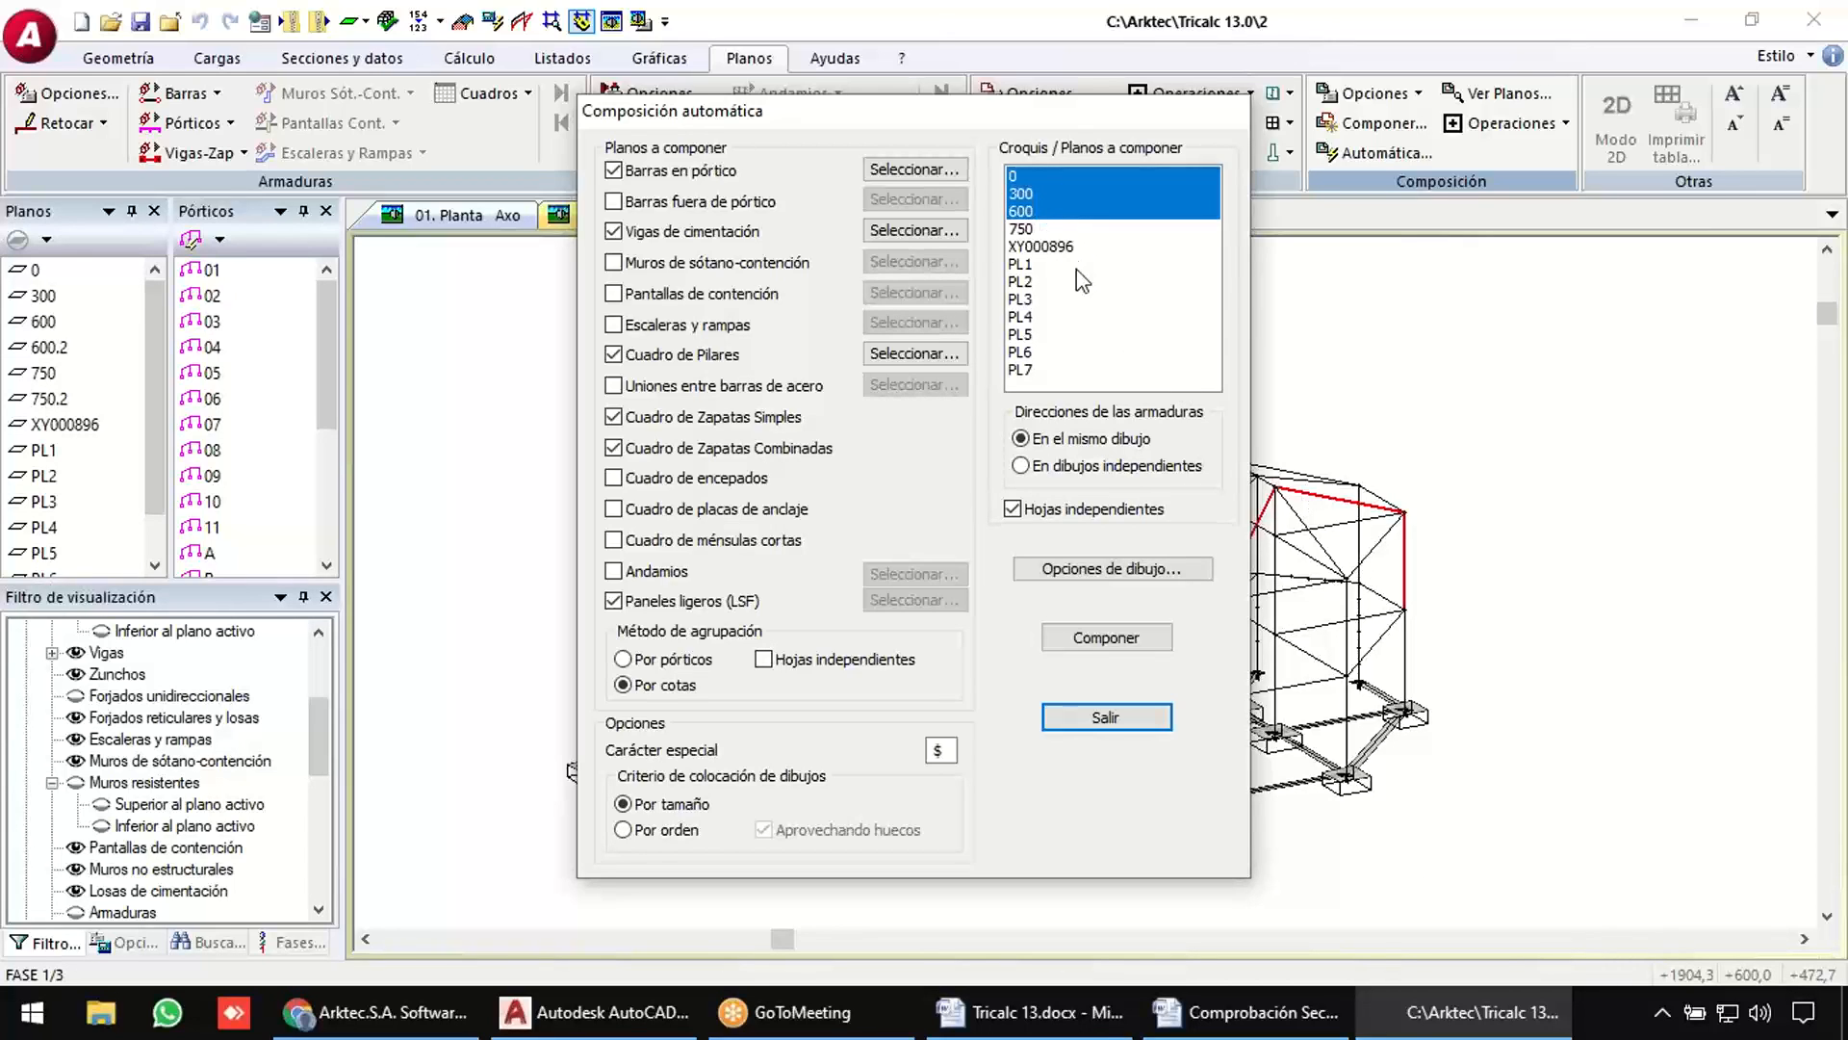
pyautogui.keyDown('ctrl'); pyautogui.moveTo(1046, 267); pyautogui.dragTo(1046, 368); pyautogui.keyUp('ctrl')
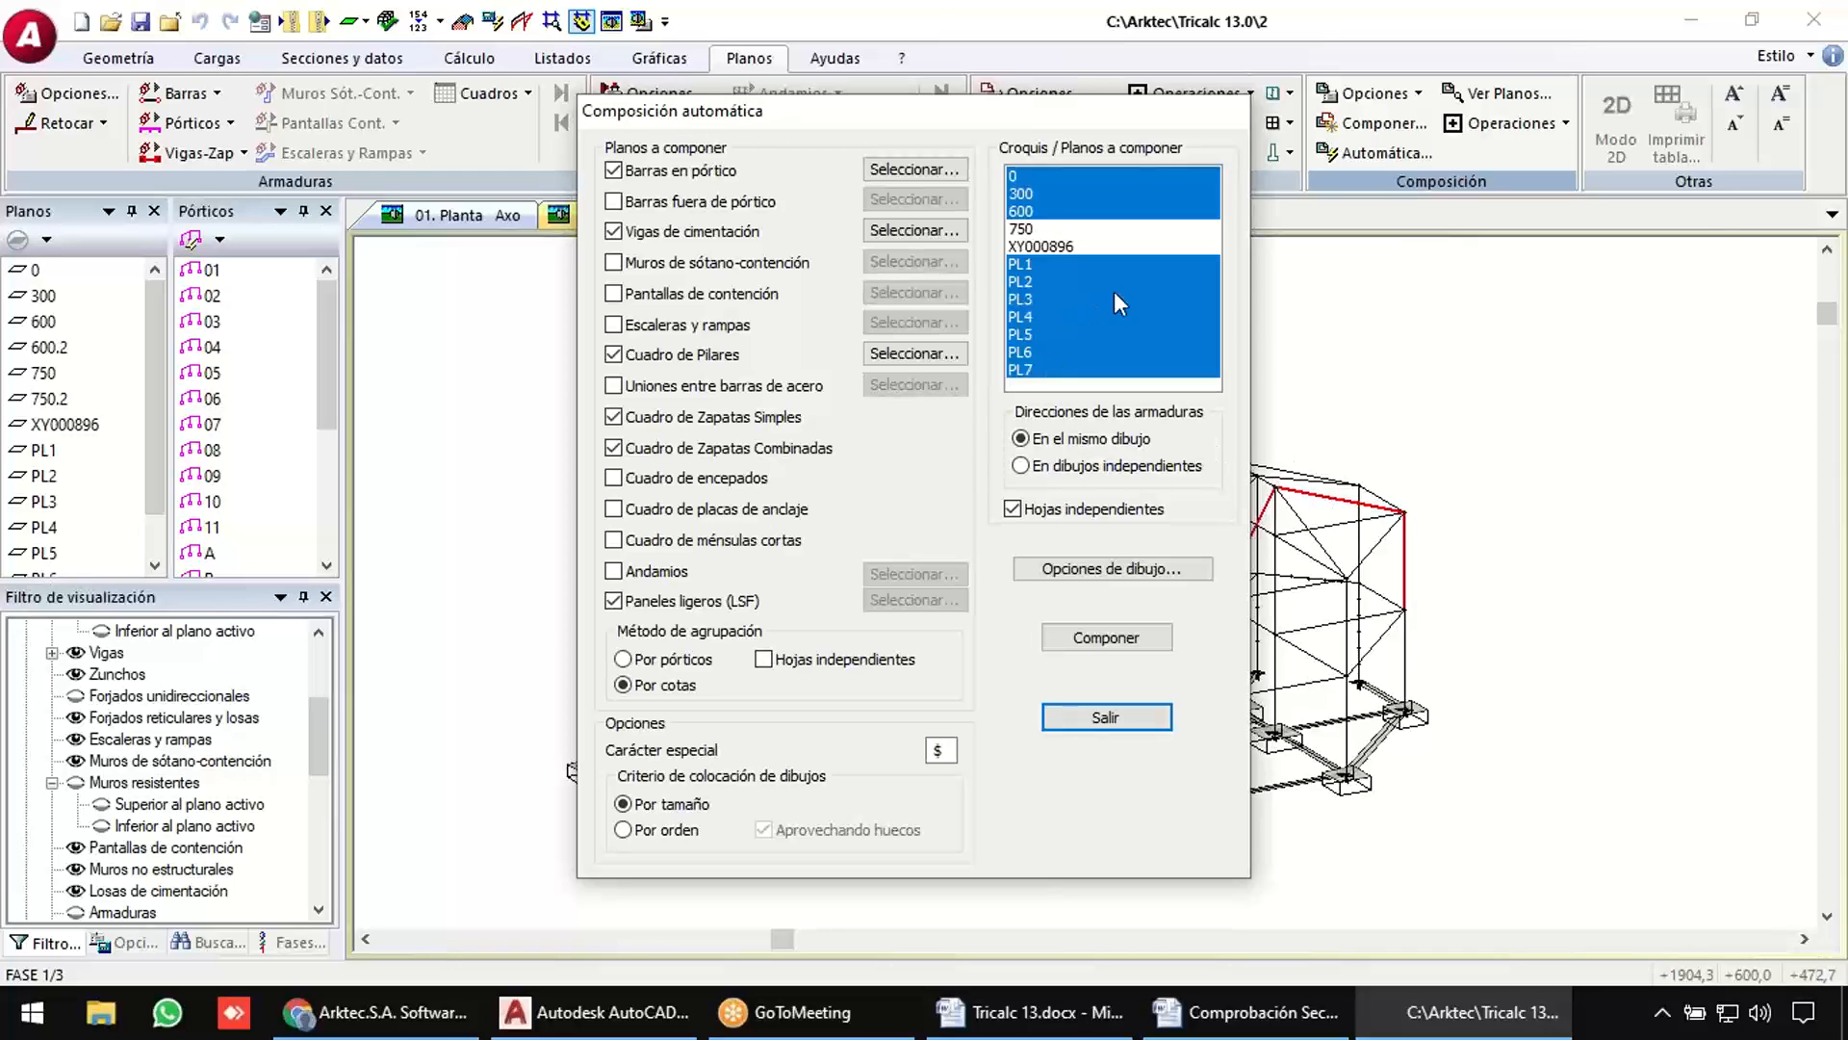
pyautogui.keyDown('ctrl'); pyautogui.click(1074, 247); pyautogui.keyUp('ctrl')
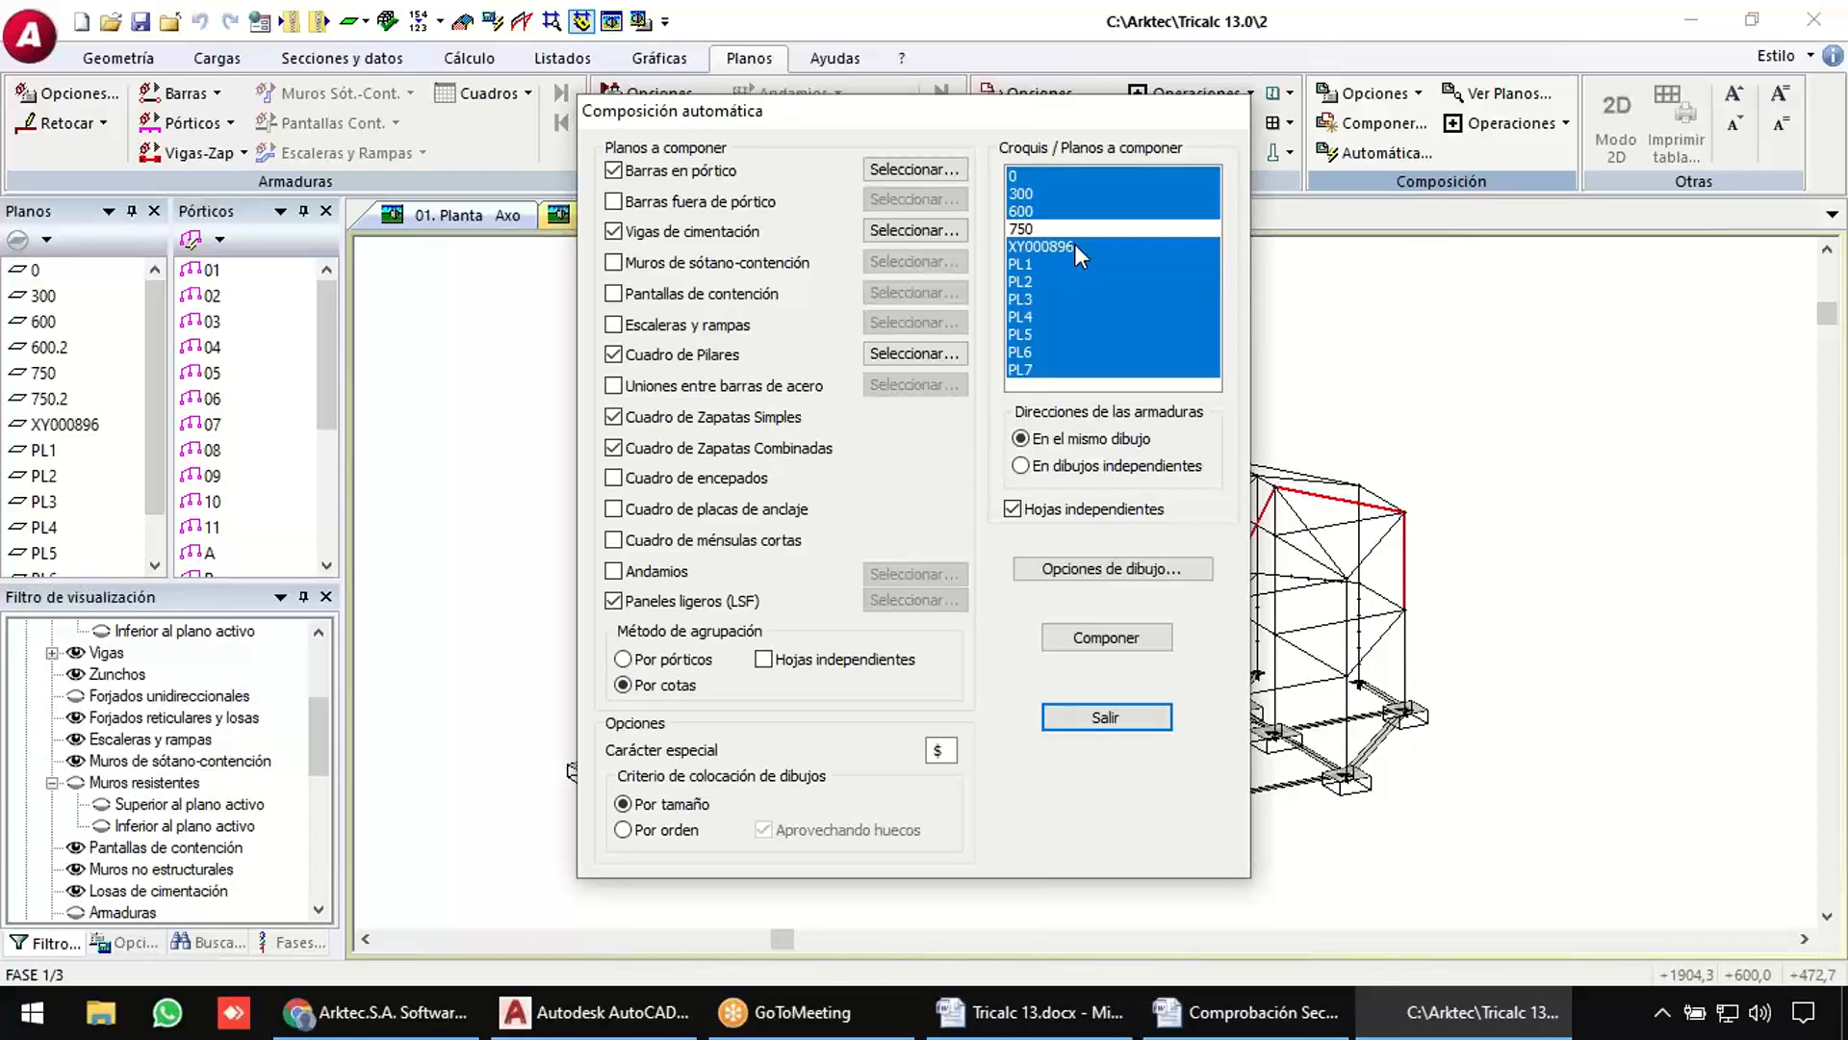
pyautogui.click(1139, 637)
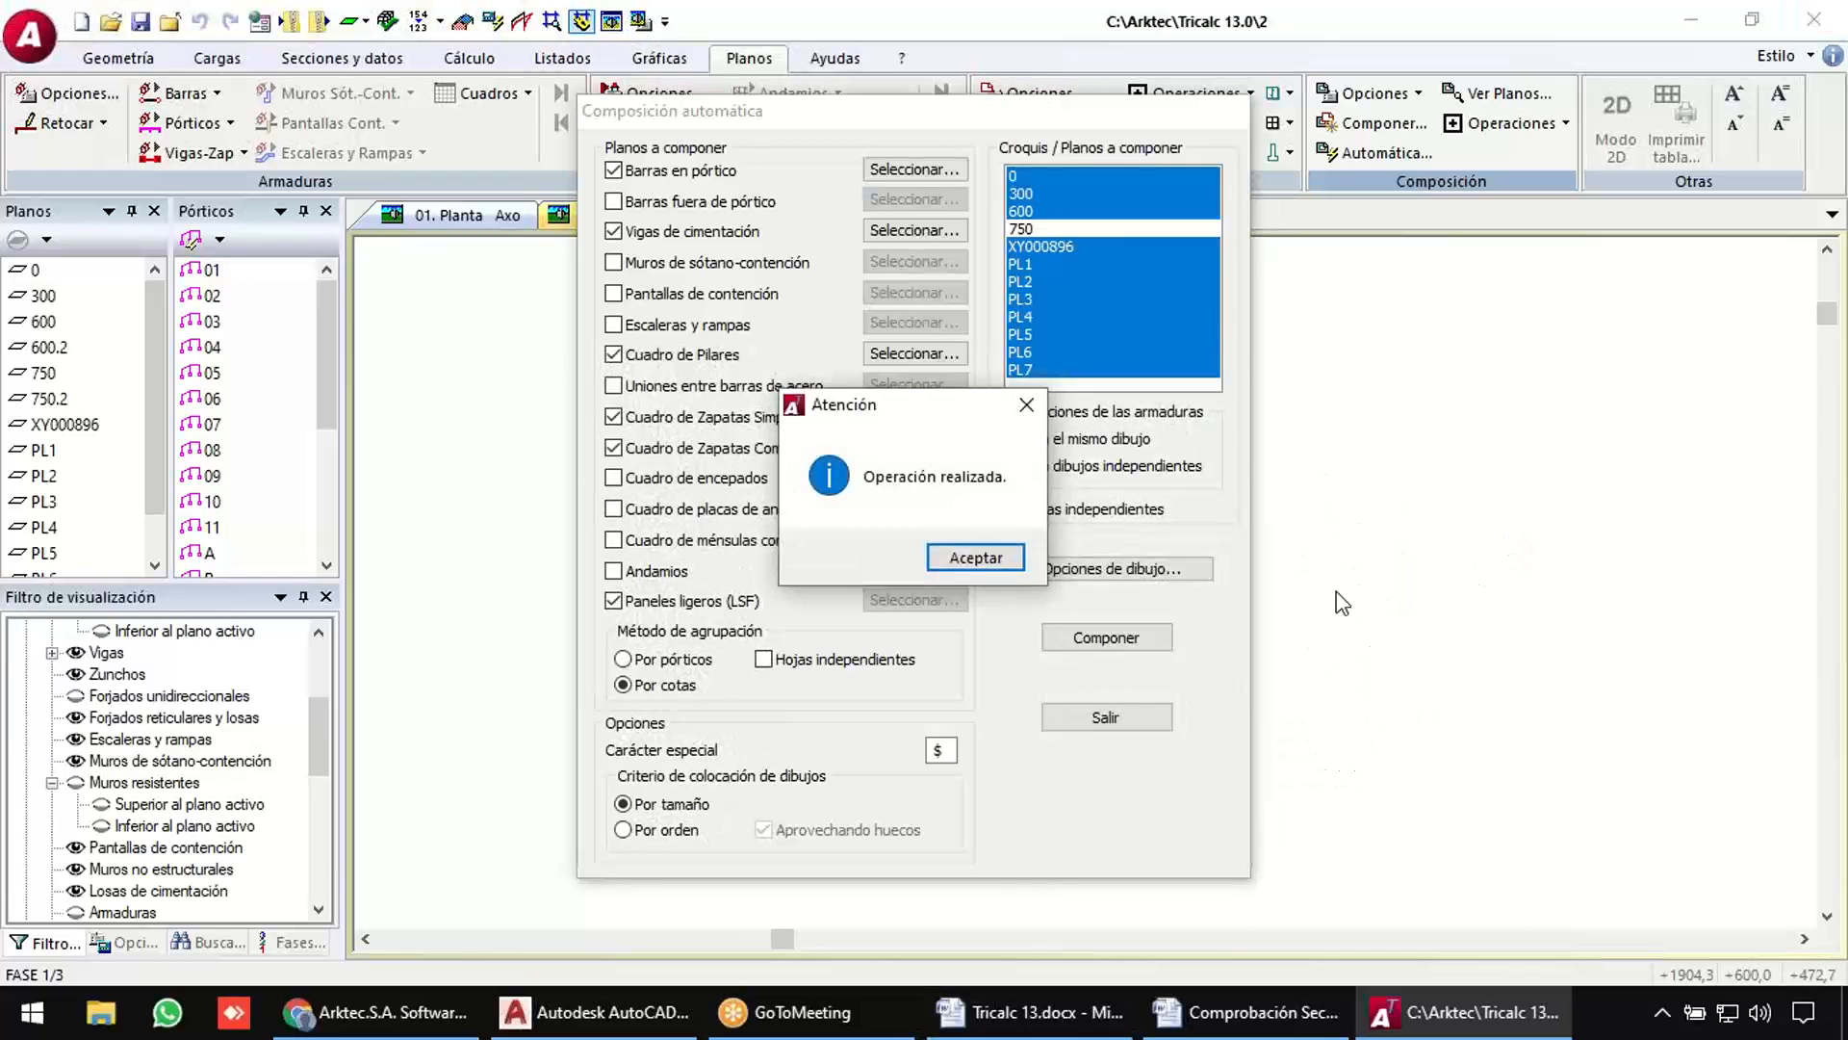
pyautogui.click(975, 559)
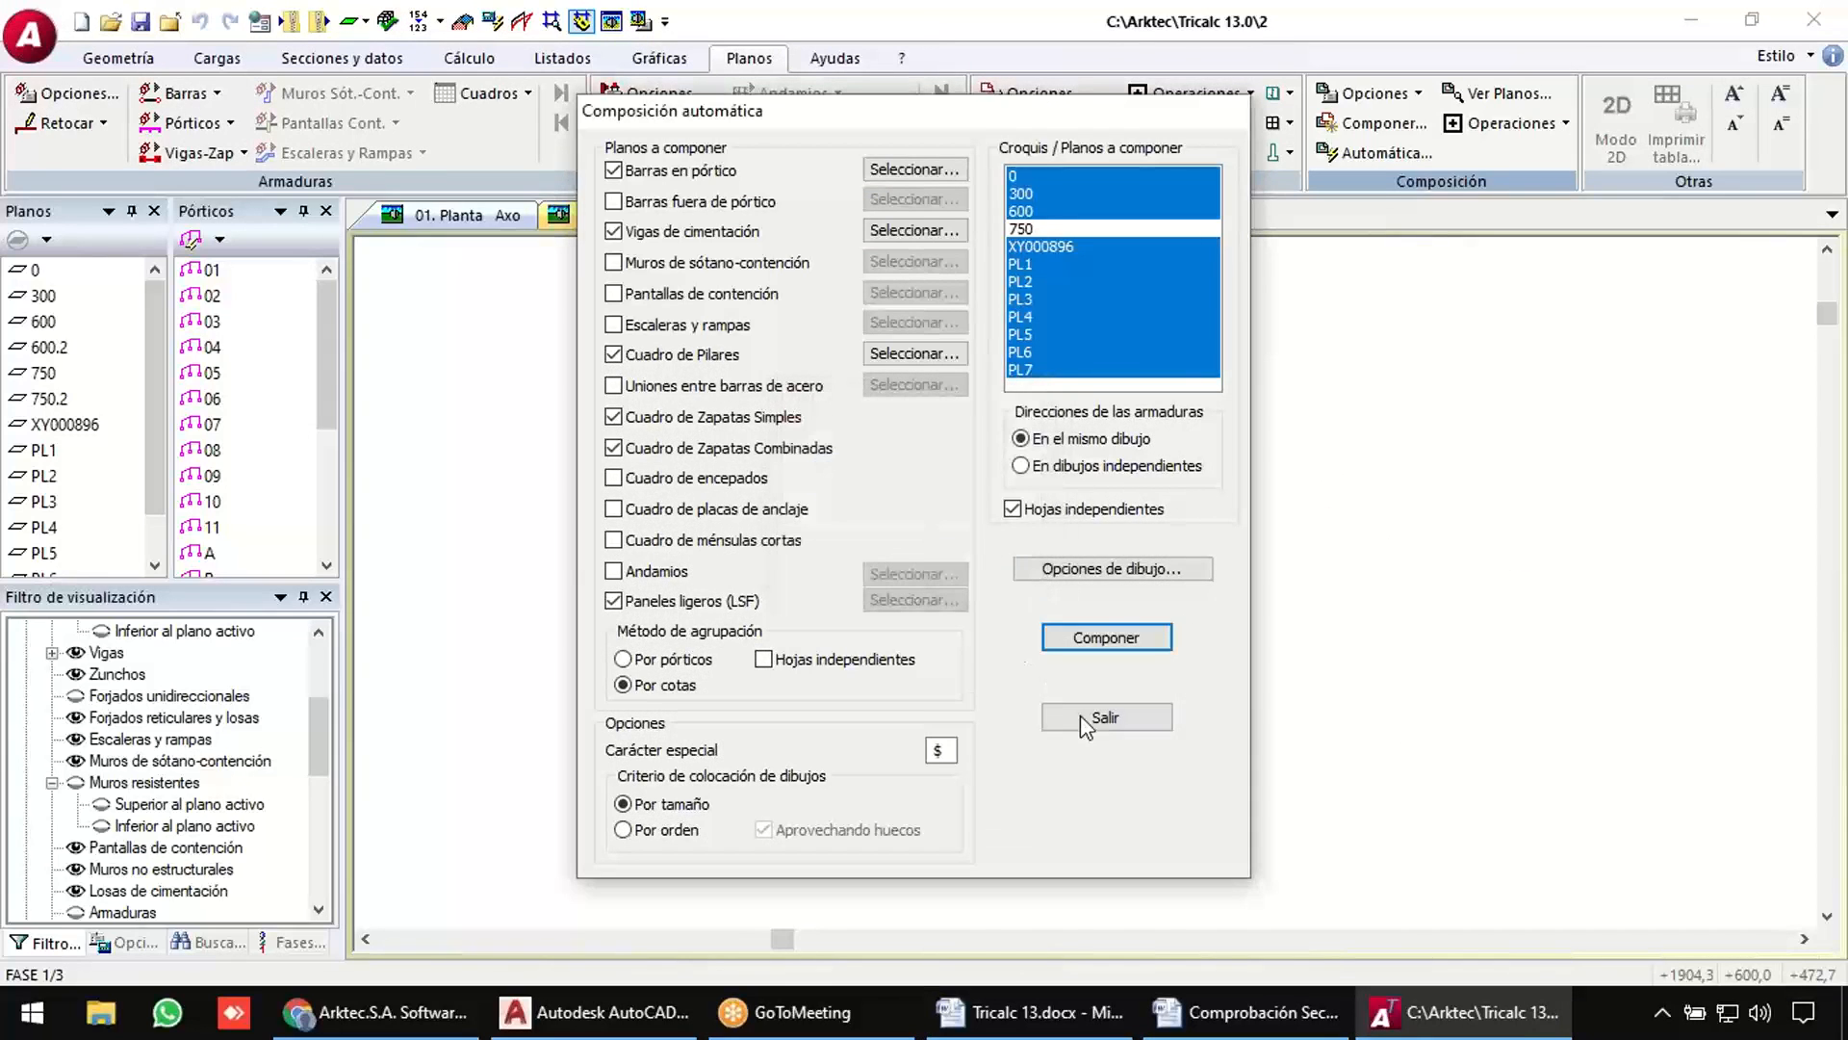
pyautogui.click(1105, 717)
# Display the composed sheet $T2A0001 with the generation of drawings for quick screen representation turned off.
pyautogui.click(1500, 90)
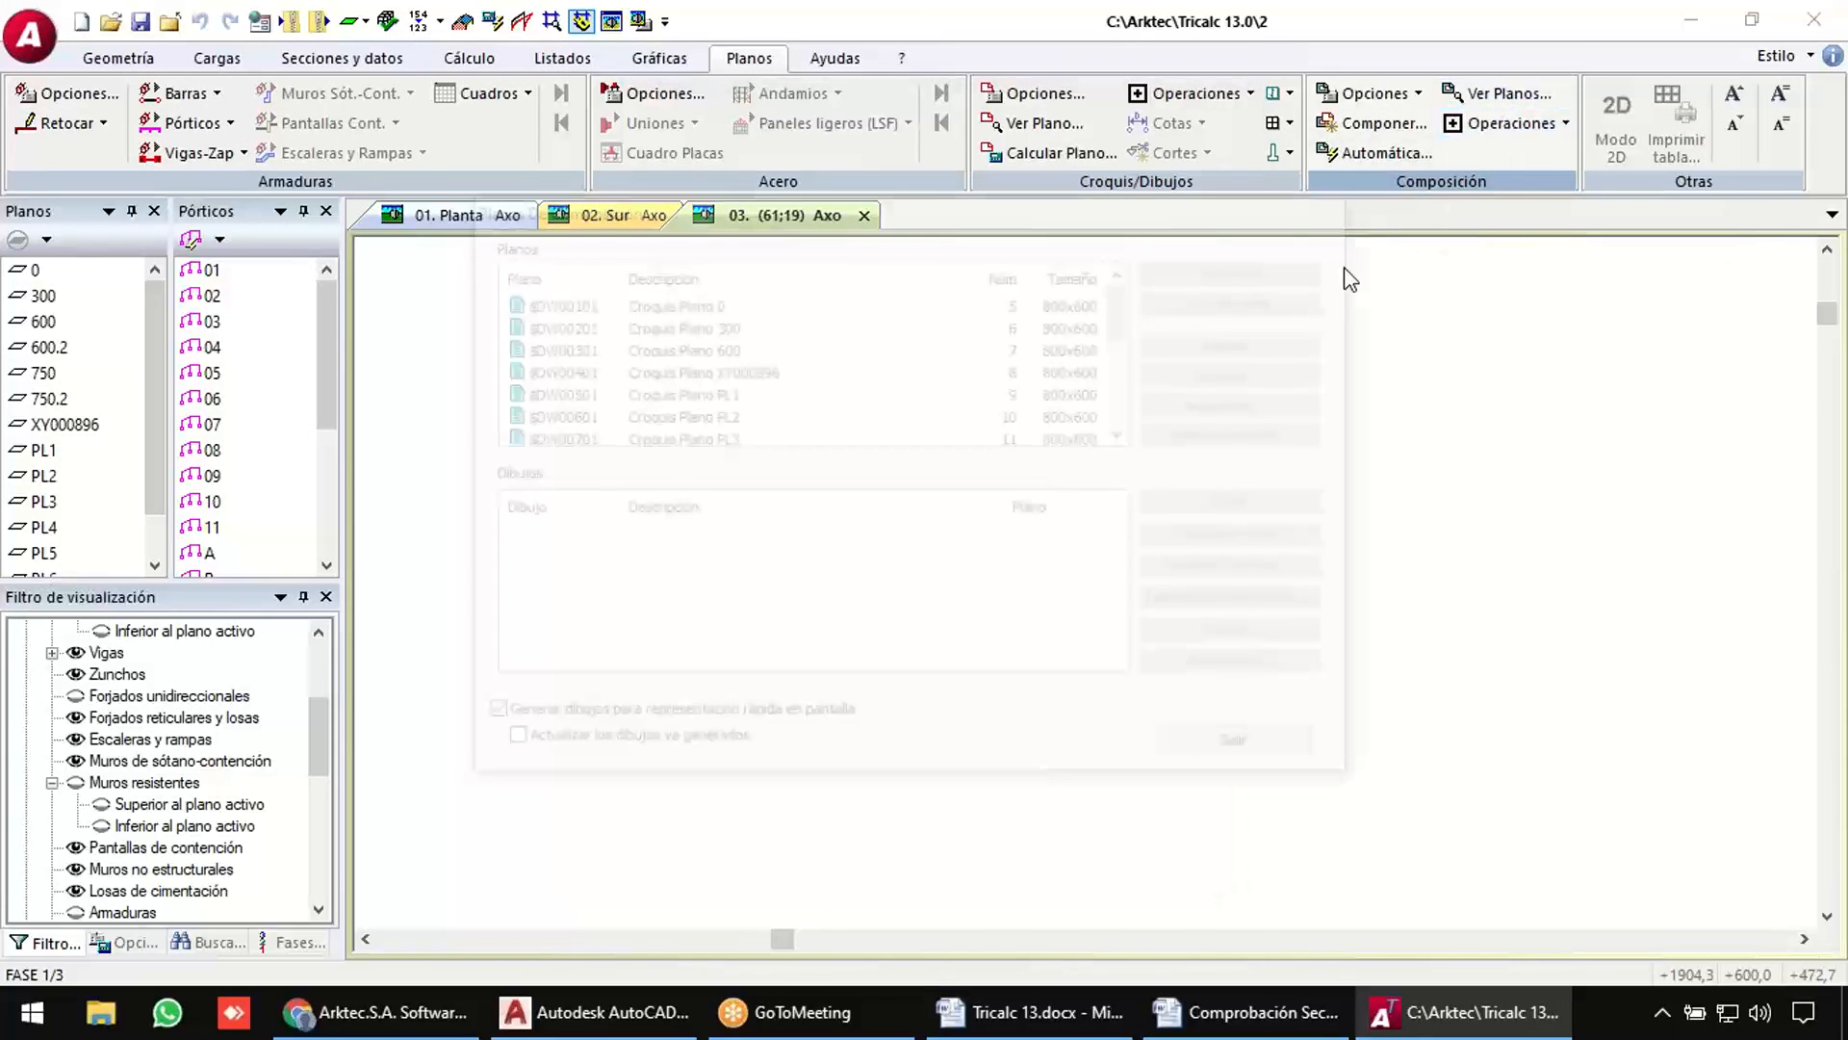
pyautogui.click(557, 325)
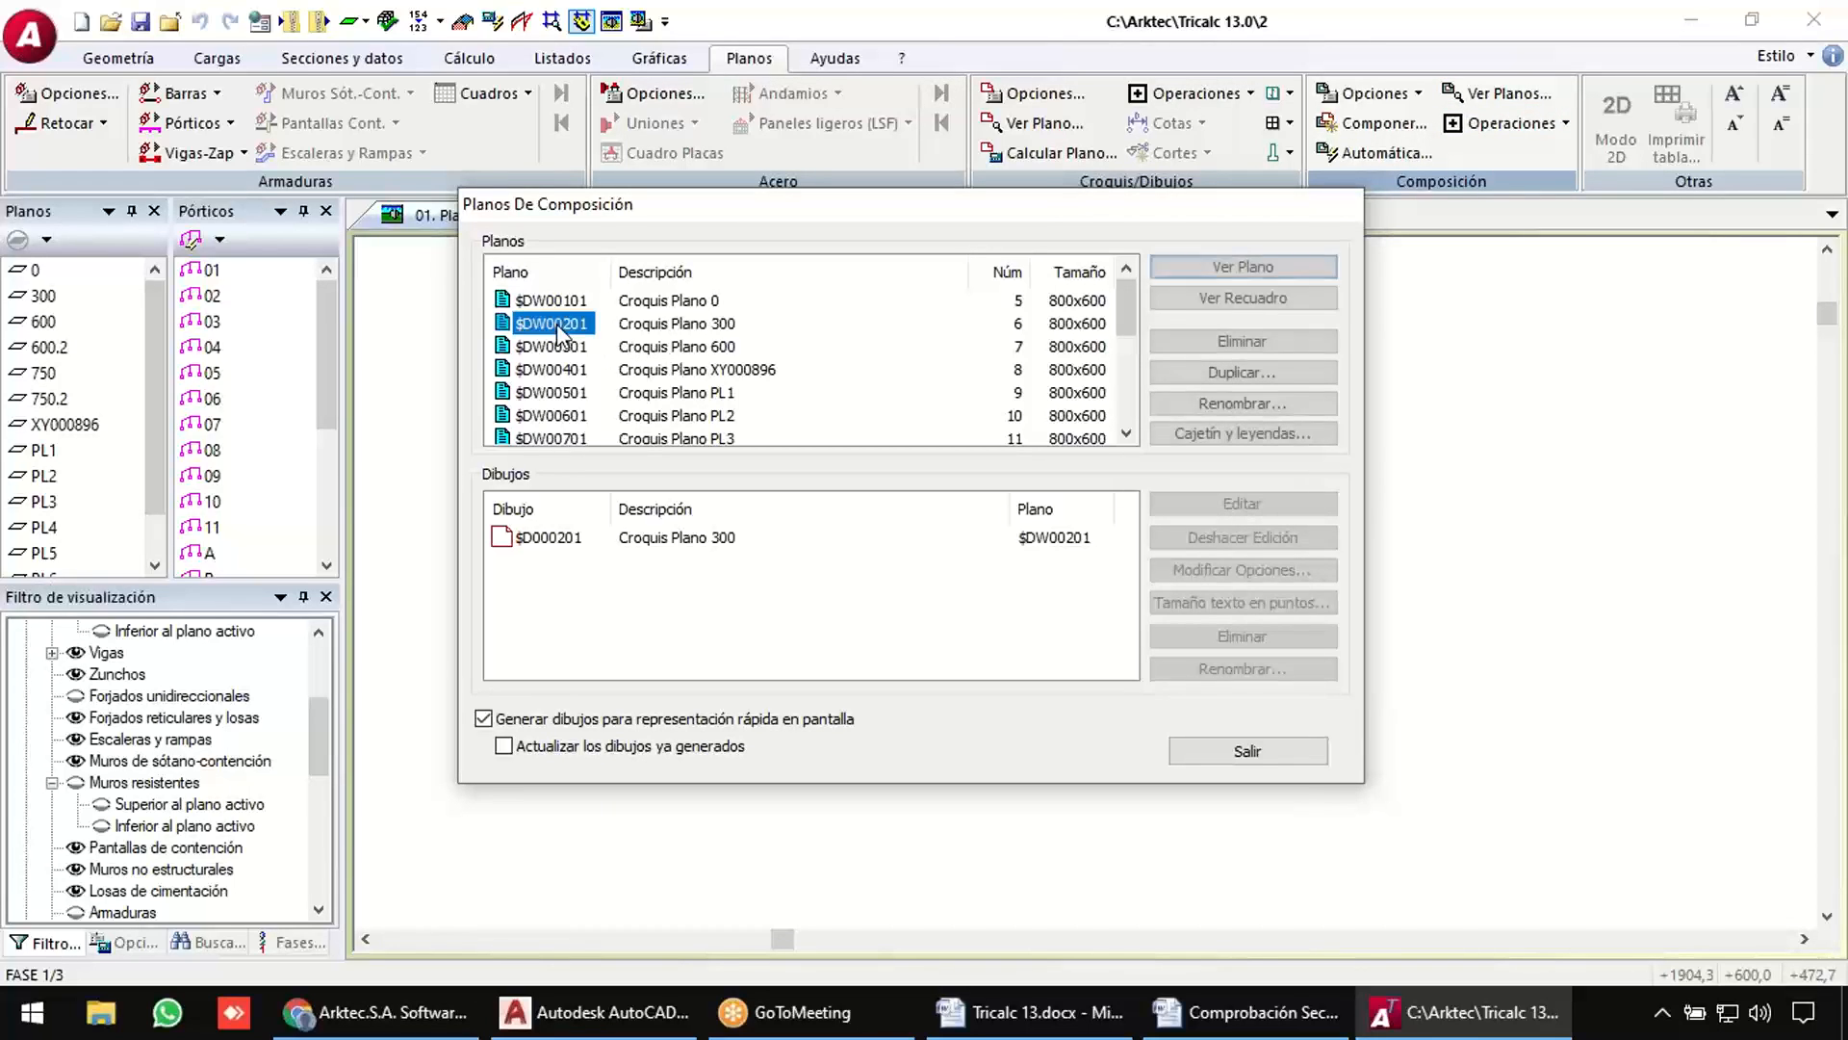
pyautogui.scroll(-3, 575, 354)
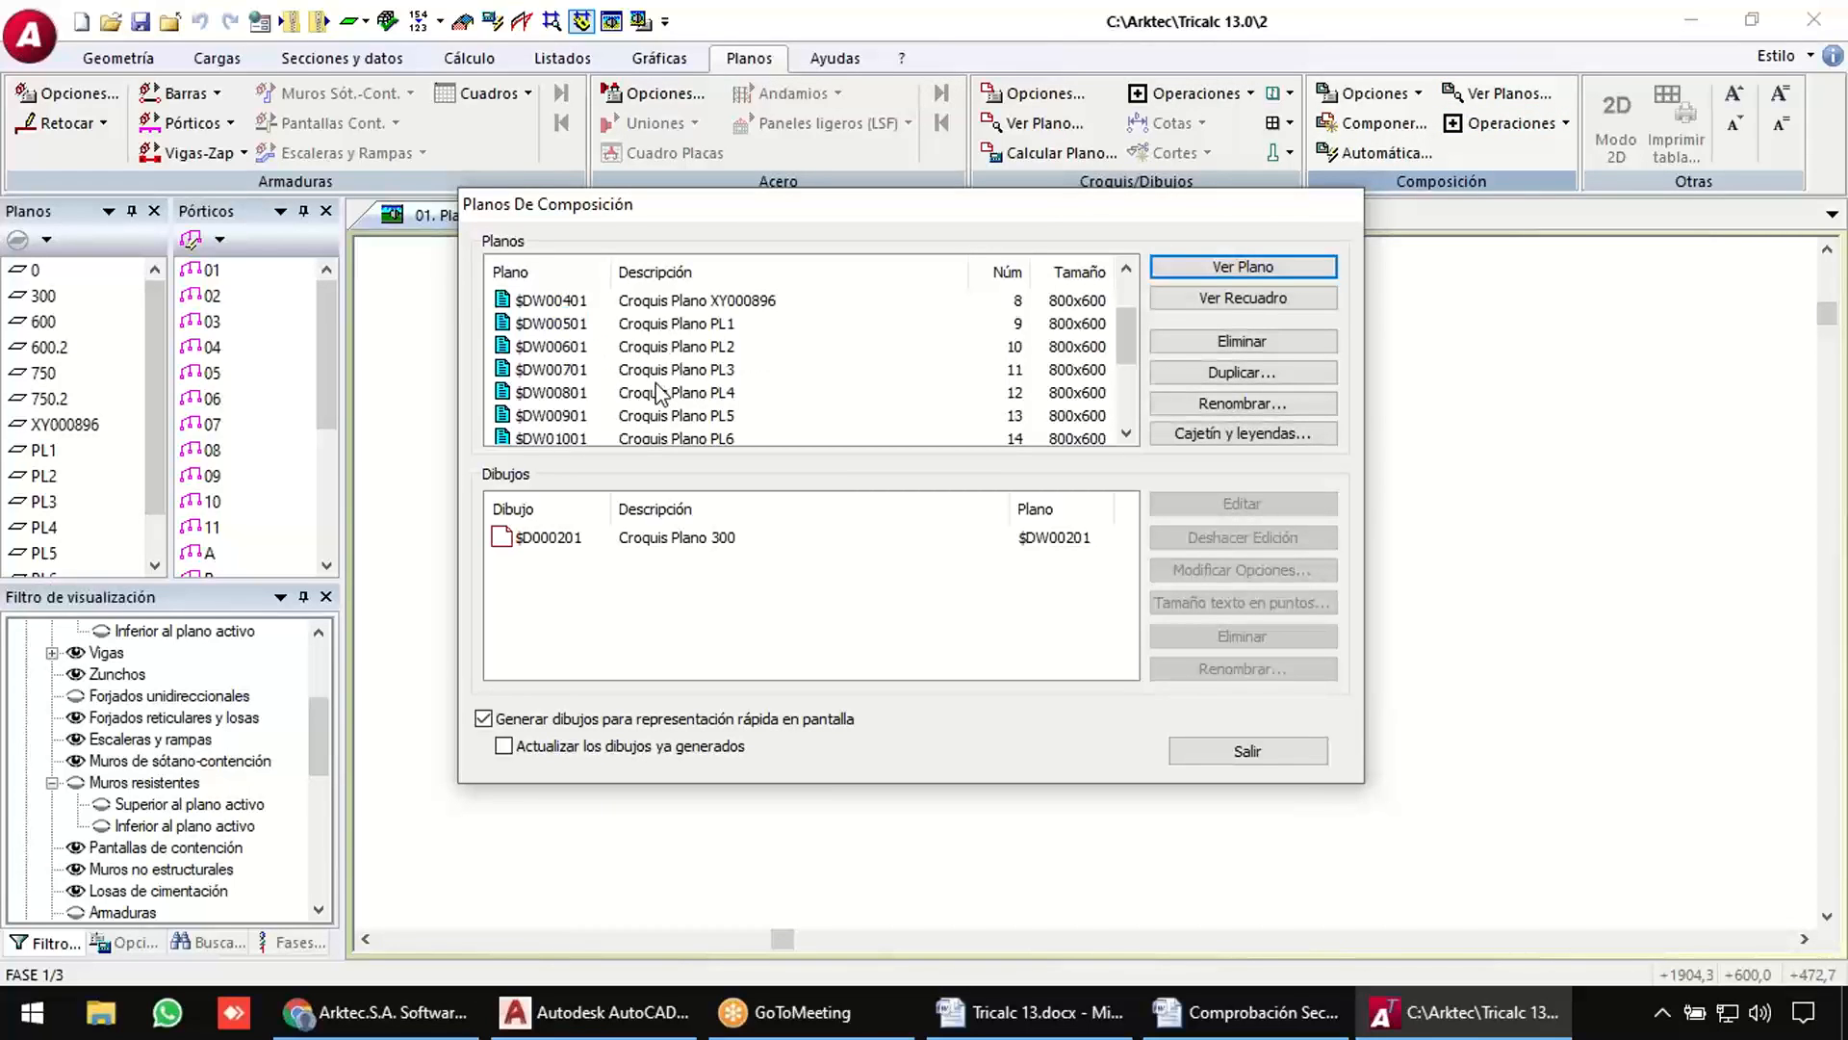
pyautogui.click(547, 349)
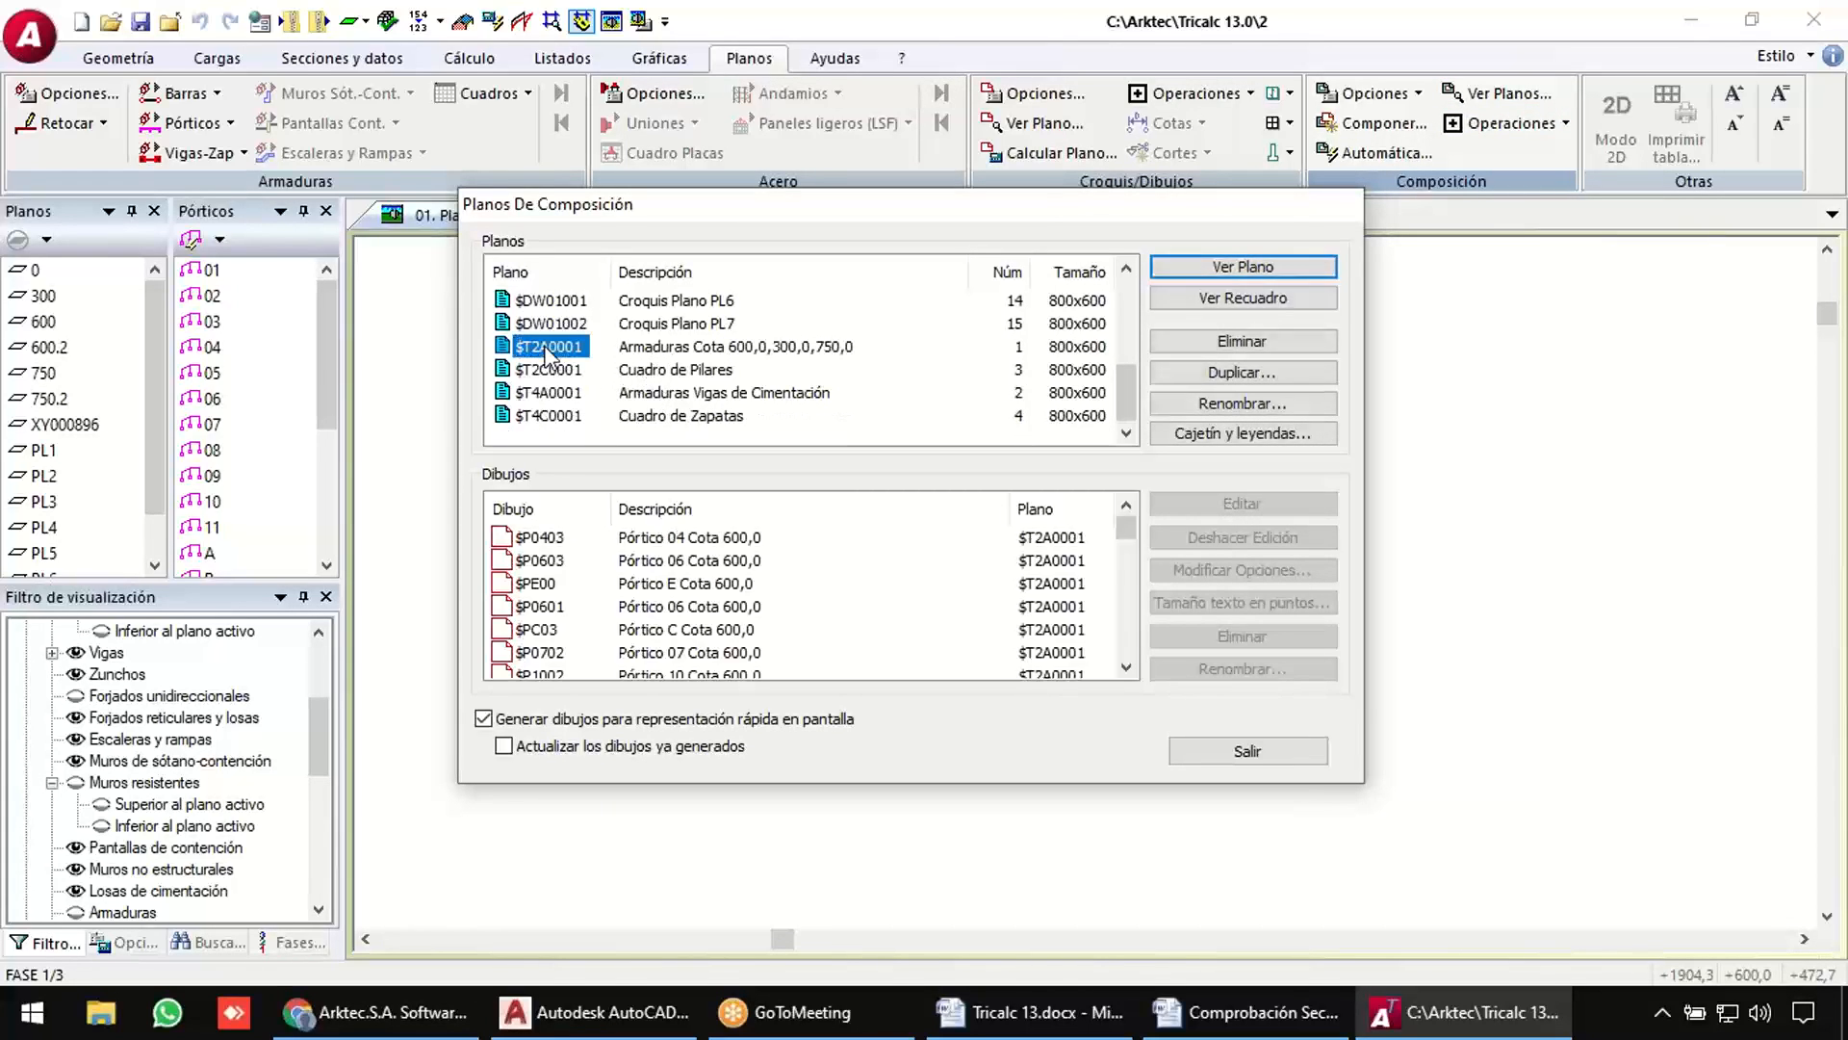
pyautogui.click(794, 722)
pyautogui.click(1261, 267)
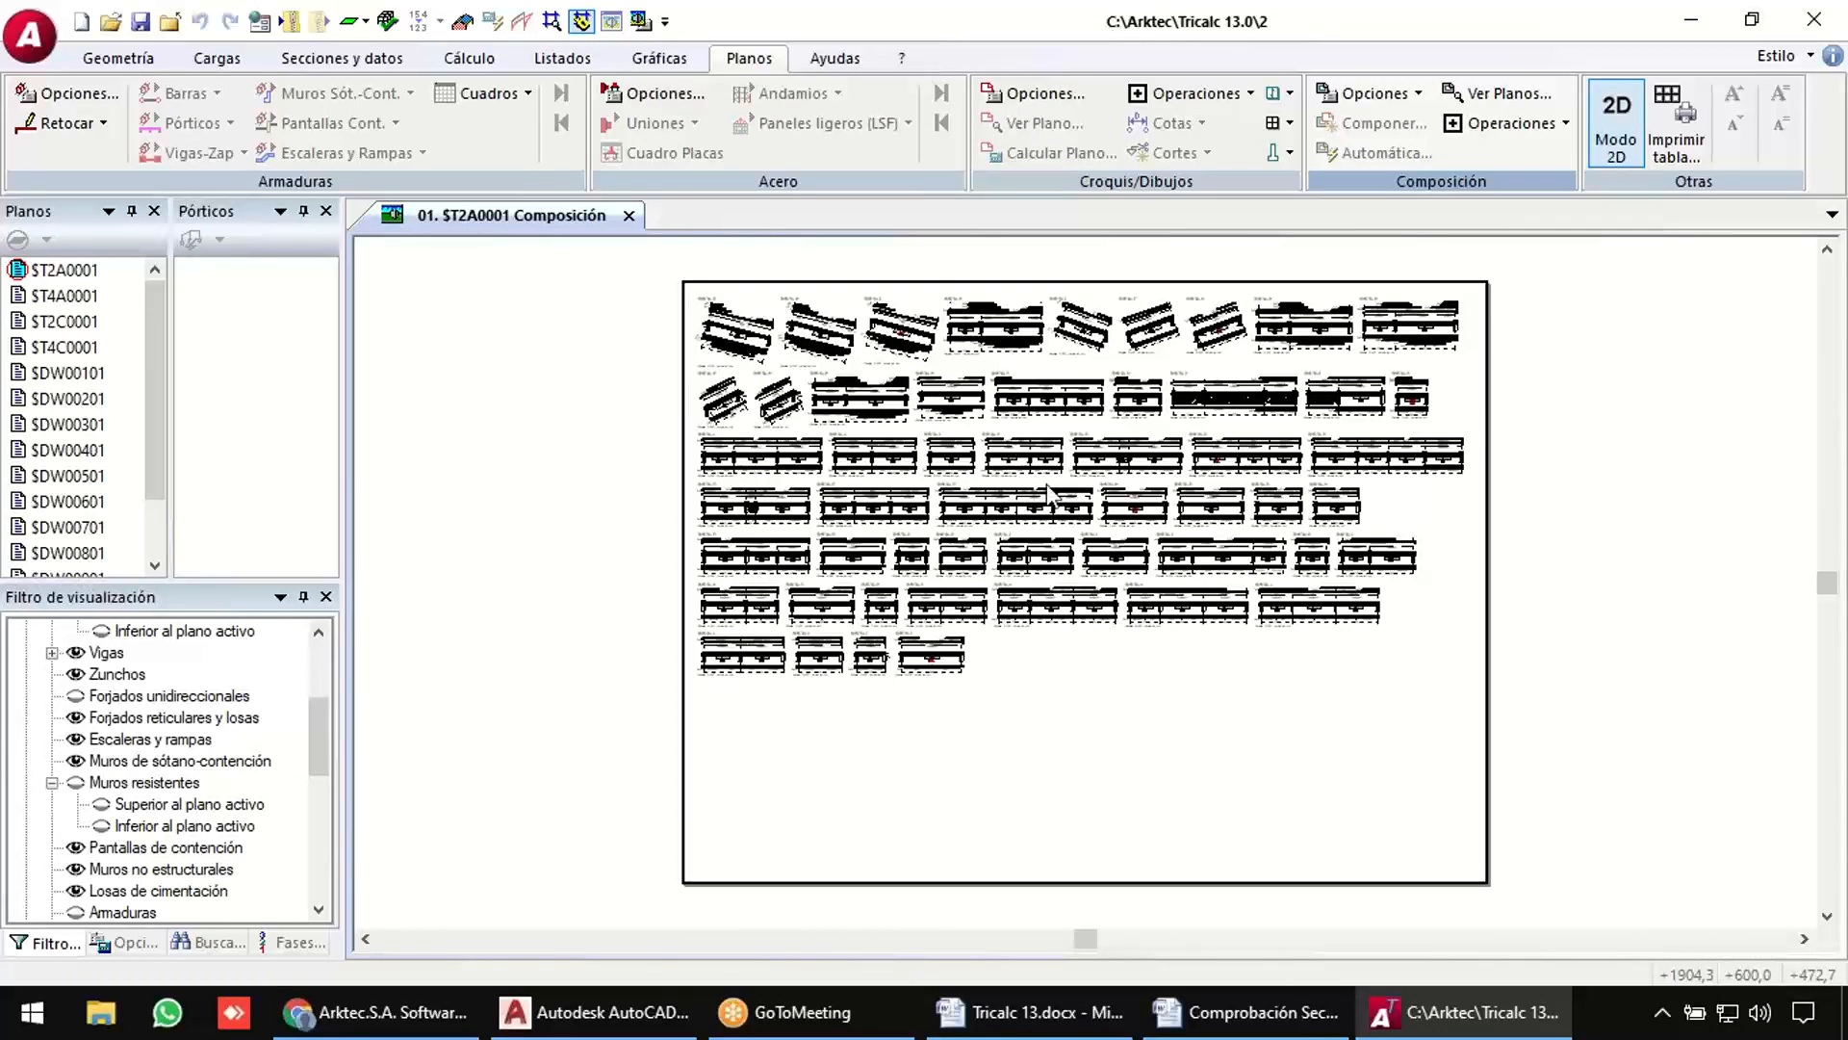
# Examine the inclined beam reinforcement drawings in the upper row of sheet $T2A0001 up close, then return to the full sheet.
pyautogui.press('z')
pyautogui.click(957, 346)
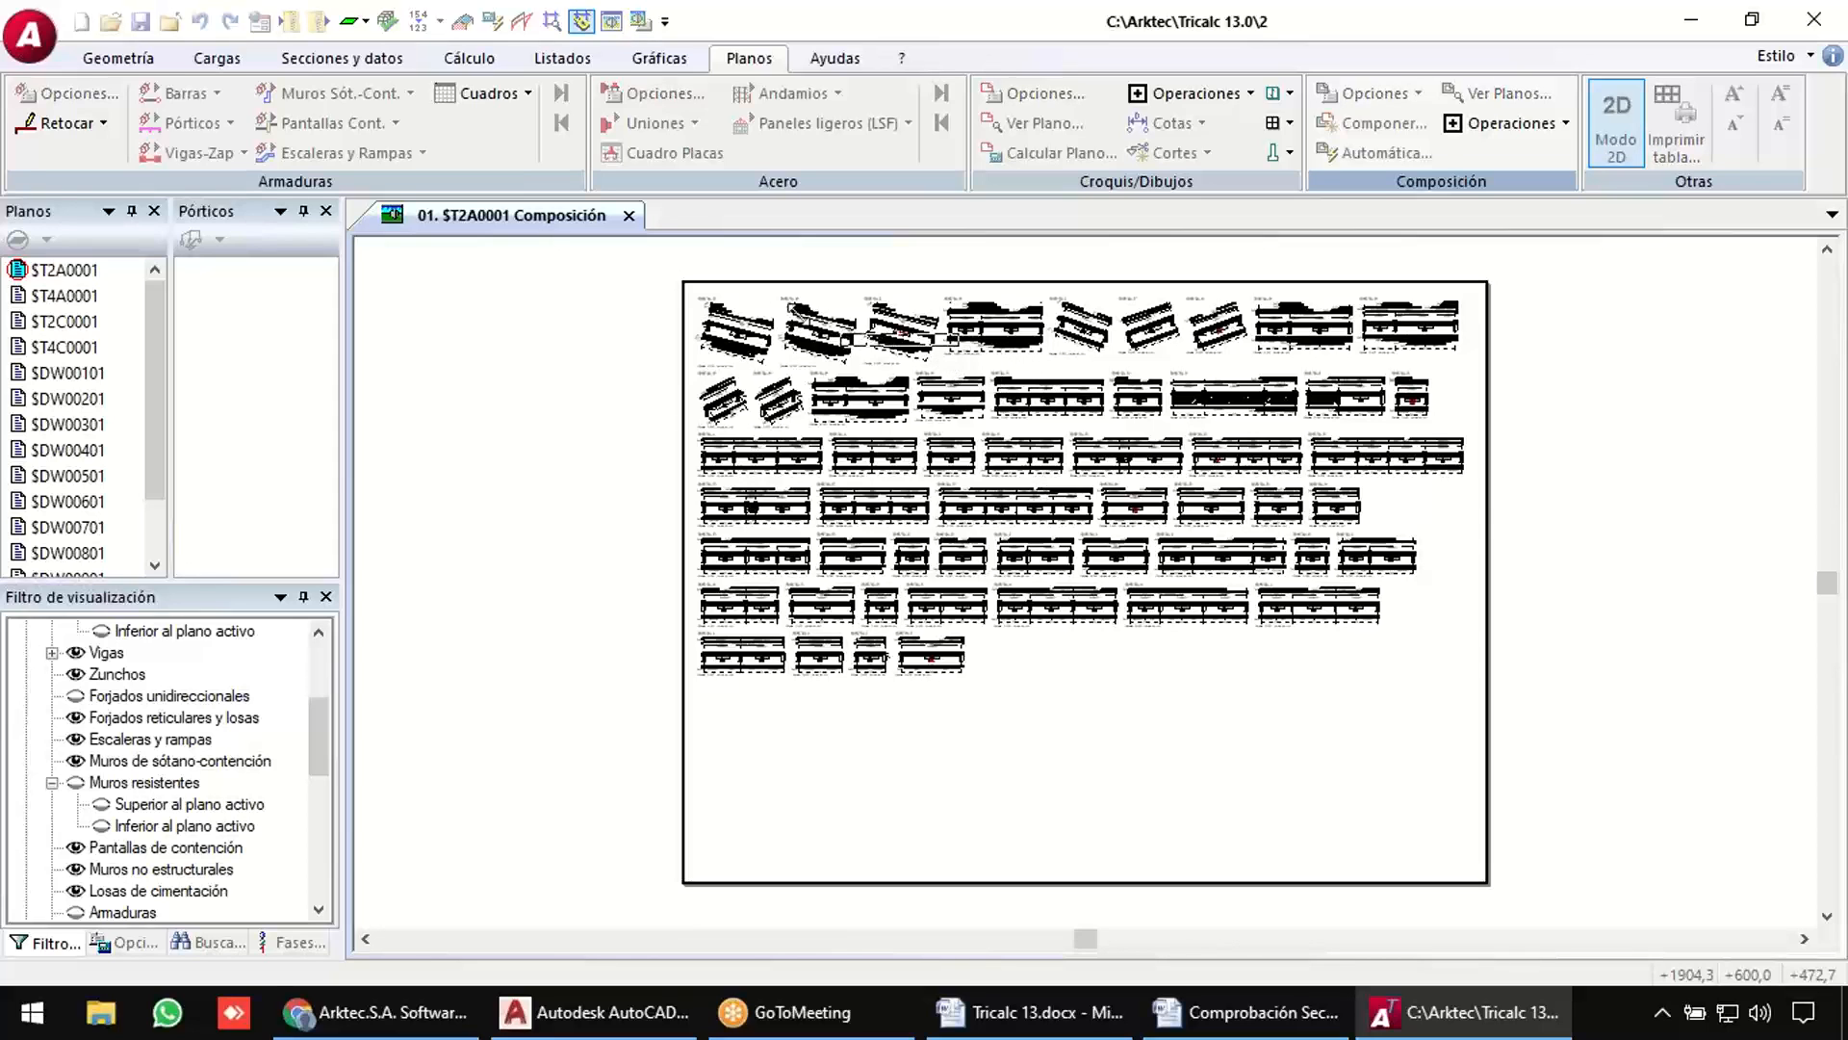
pyautogui.click(737, 296)
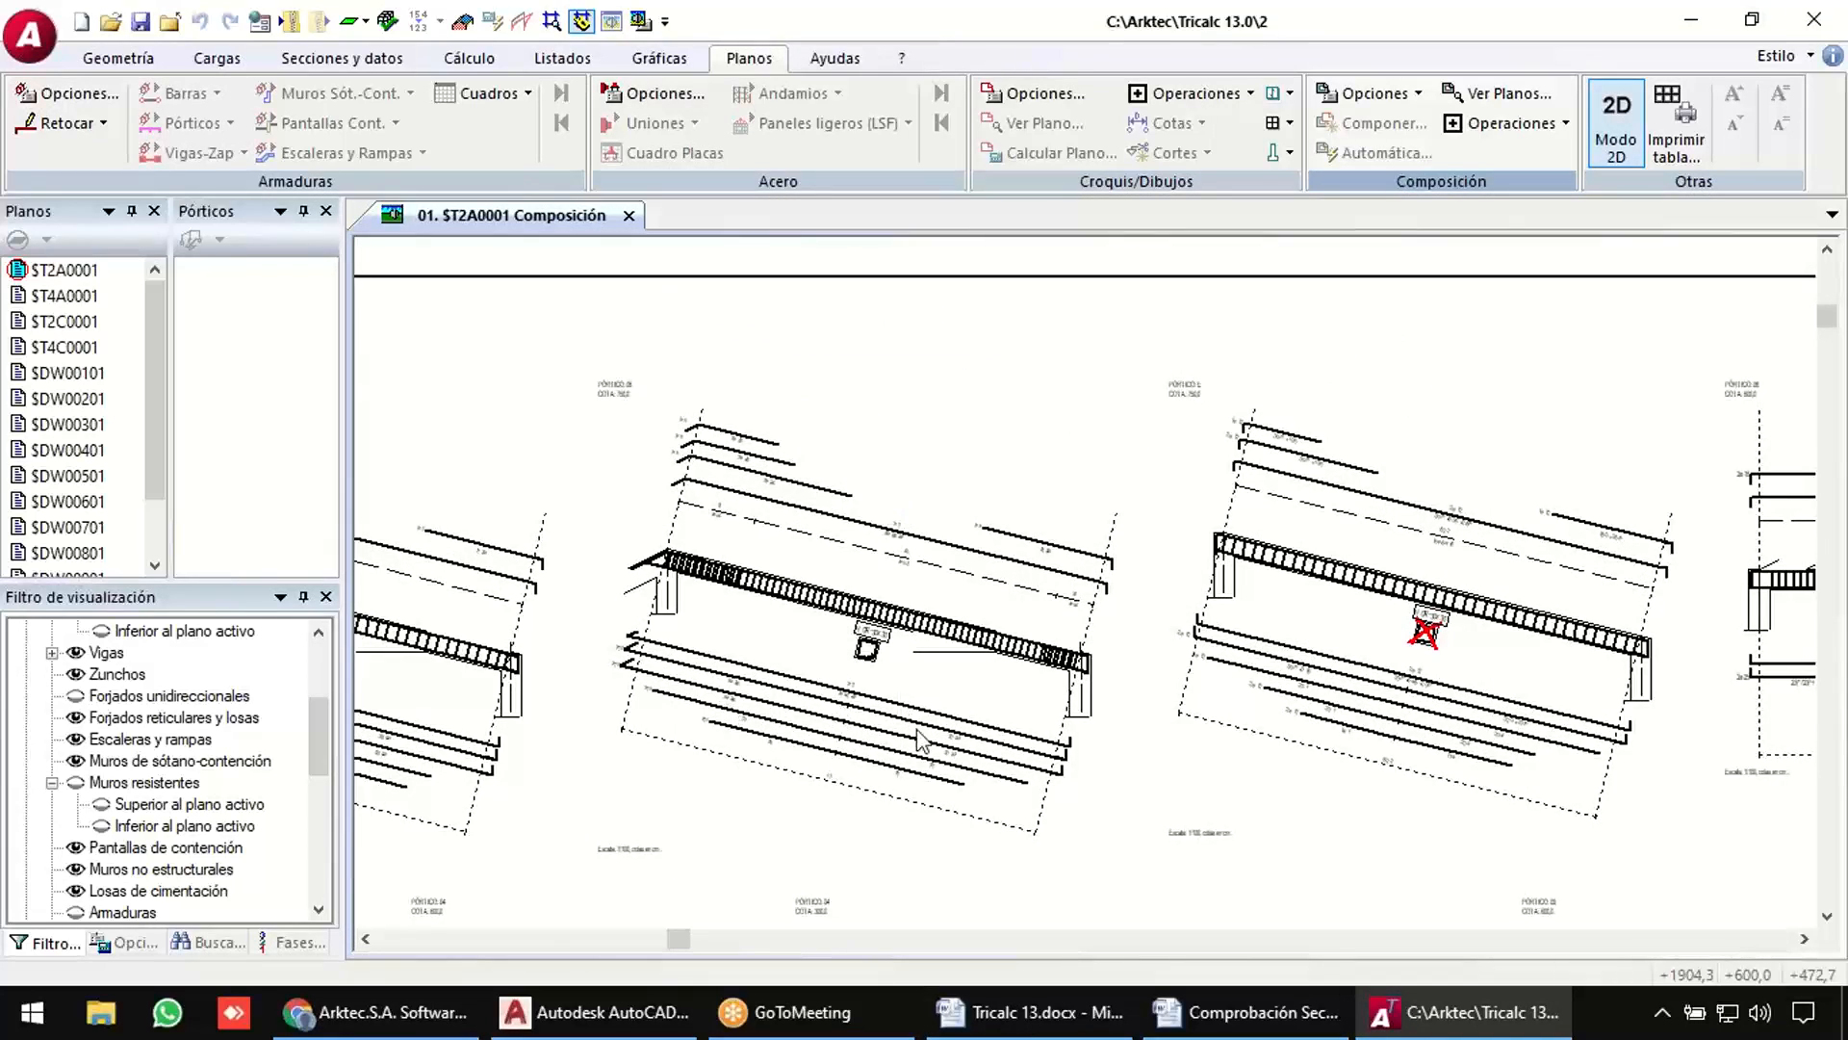
pyautogui.scroll(-3, 1065, 712)
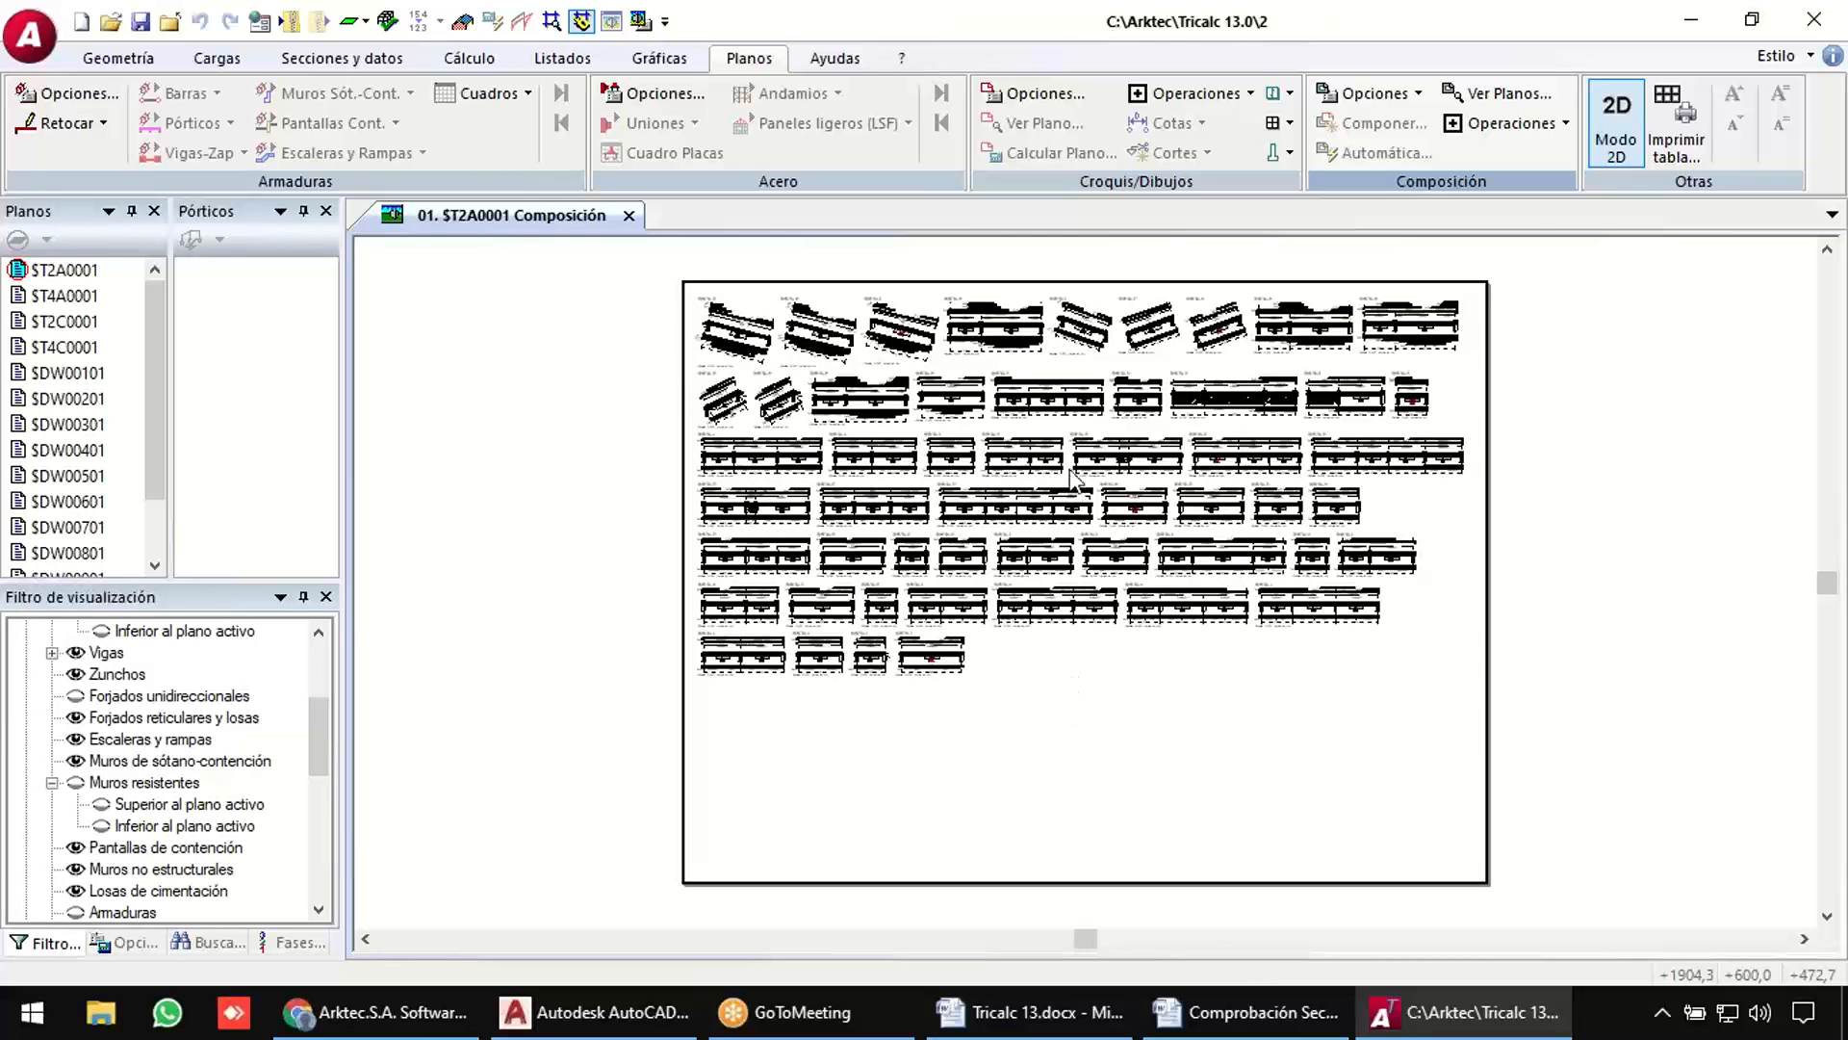
# Display composed sheets $T2C0001, $T4A0001 and $T4C0001 together, replacing the sheet currently on screen.
pyautogui.click(1492, 104)
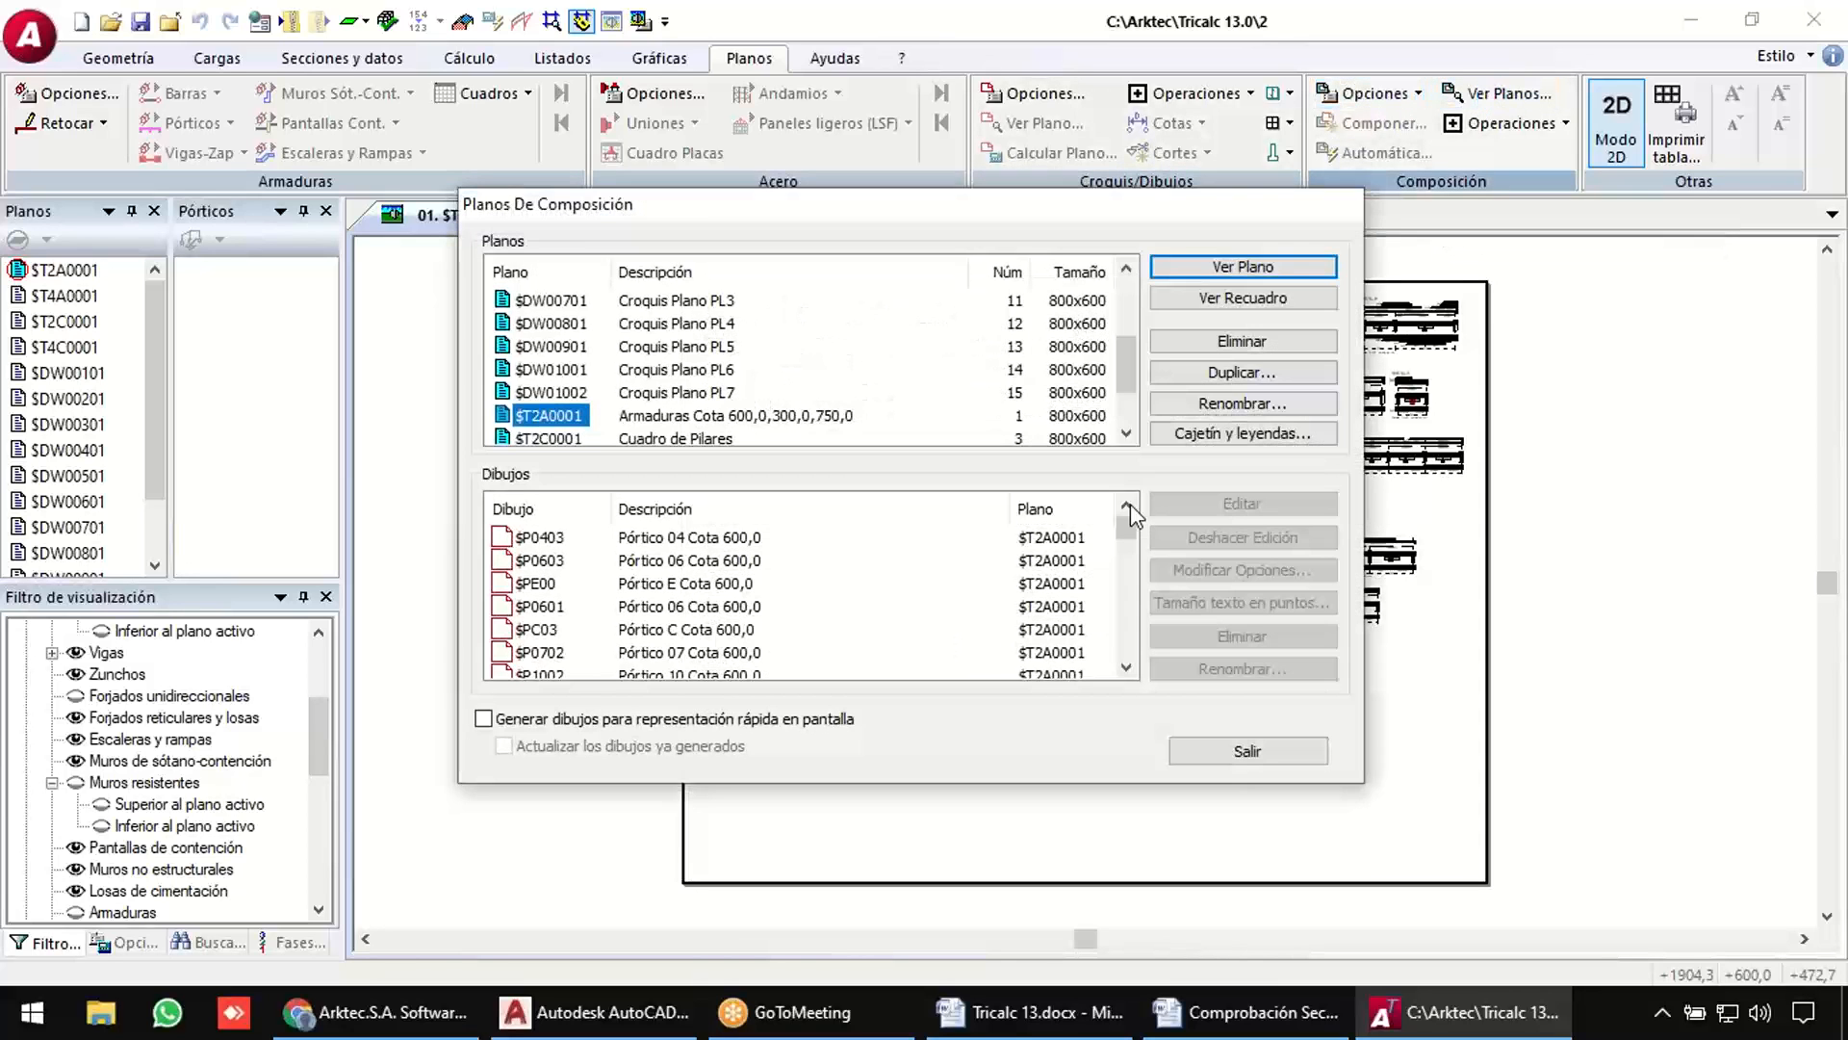
pyautogui.scroll(-1, 750, 405)
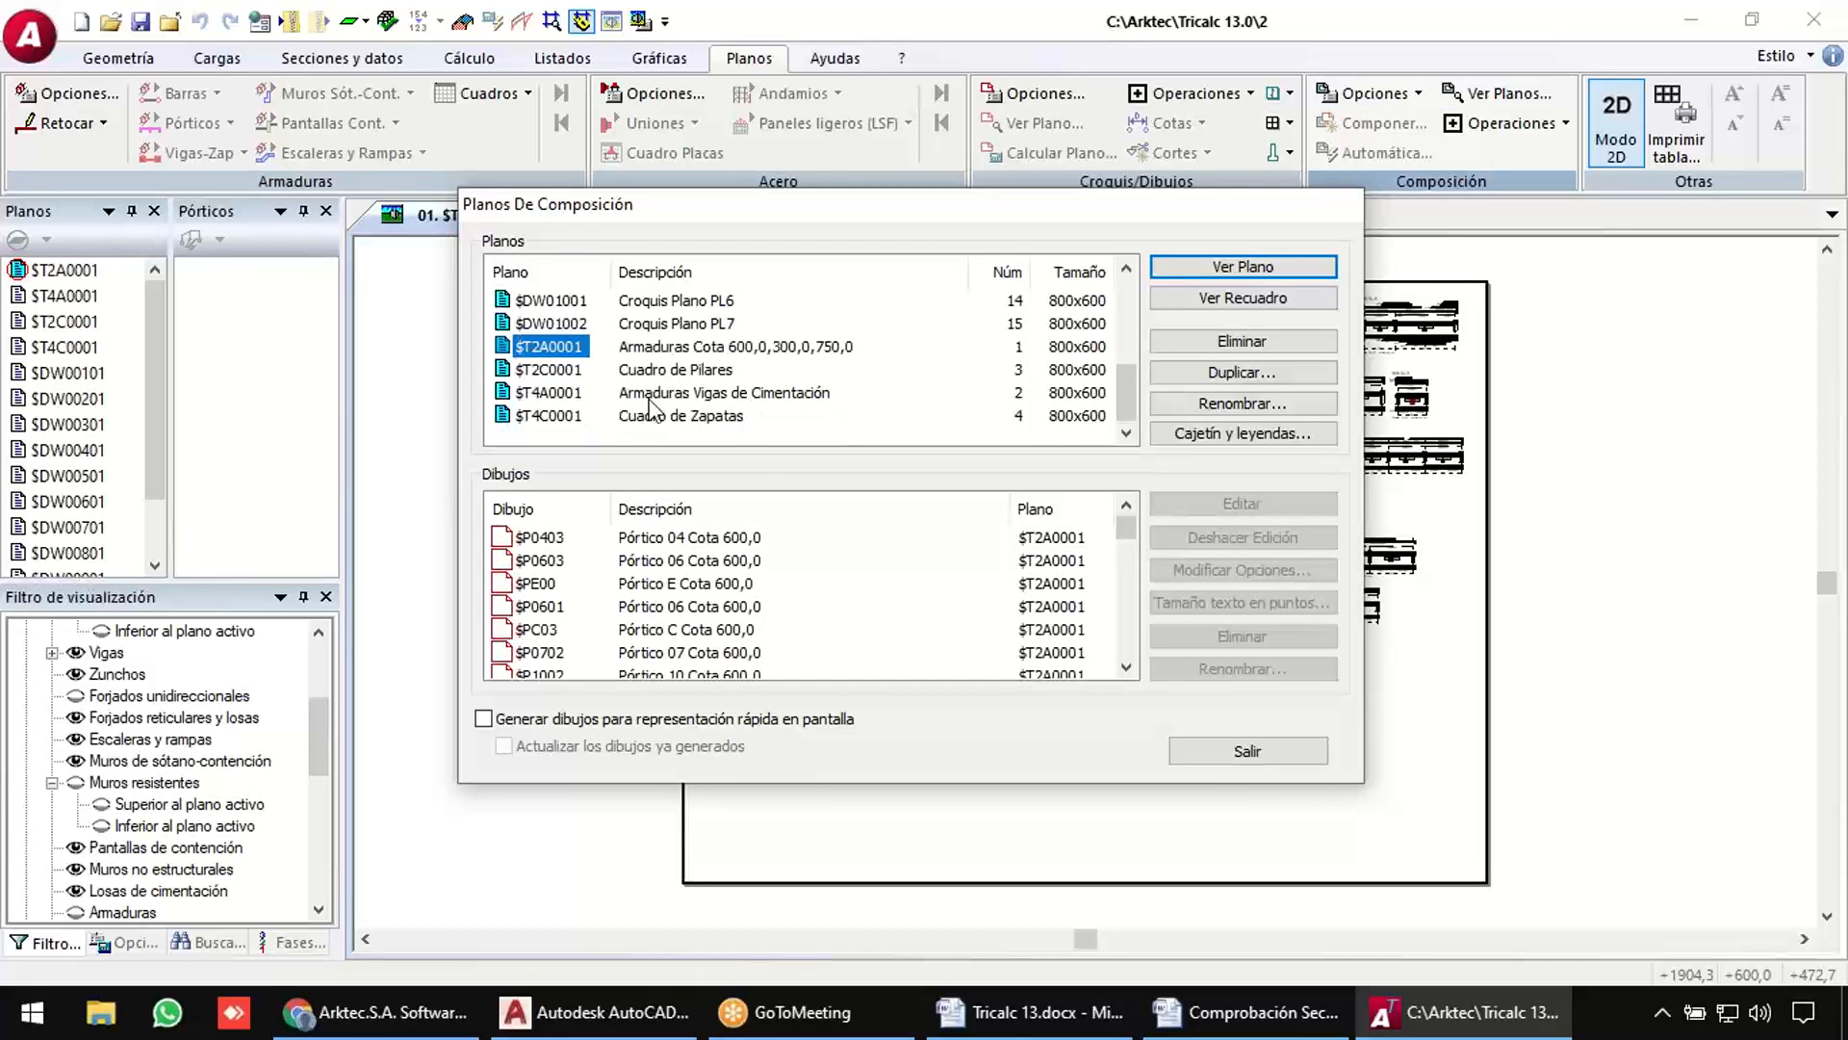
pyautogui.click(539, 396)
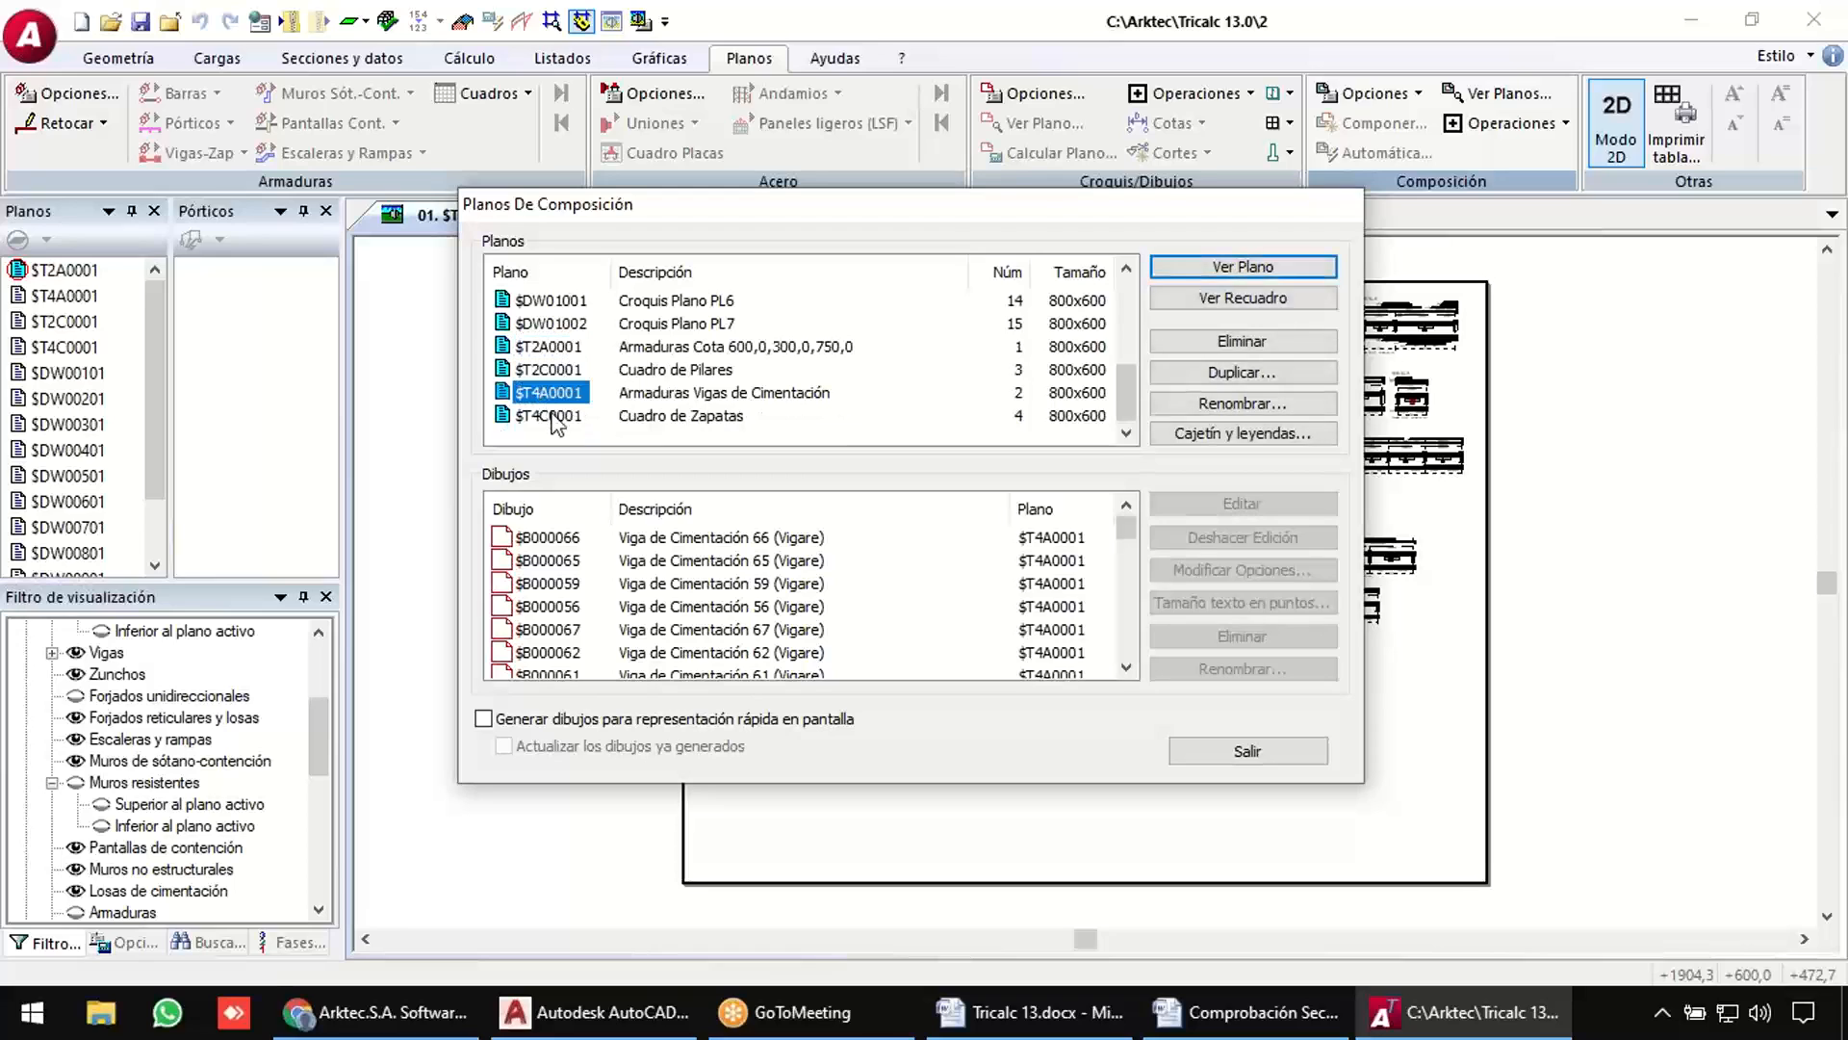
pyautogui.keyDown('shift'); pyautogui.click(551, 415); pyautogui.keyUp('shift')
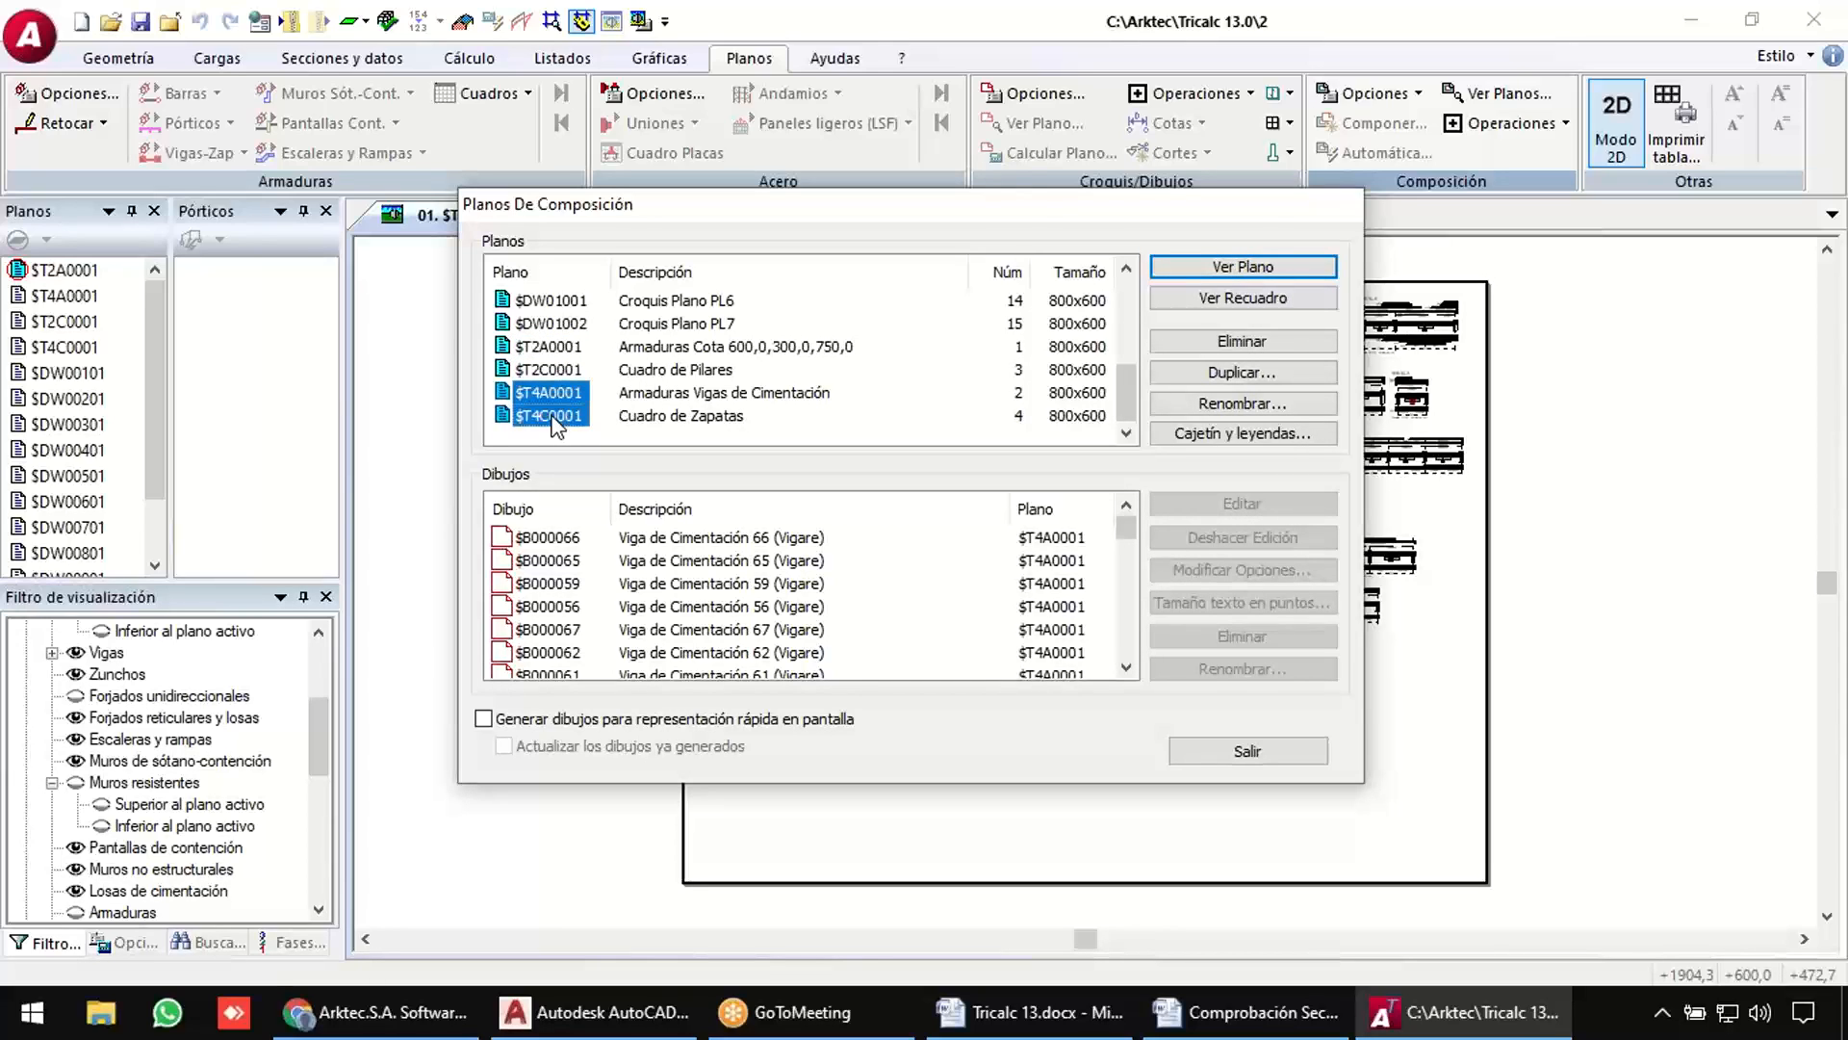
pyautogui.keyDown('ctrl'); pyautogui.click(567, 372); pyautogui.keyUp('ctrl')
pyautogui.scroll(3, 634, 379)
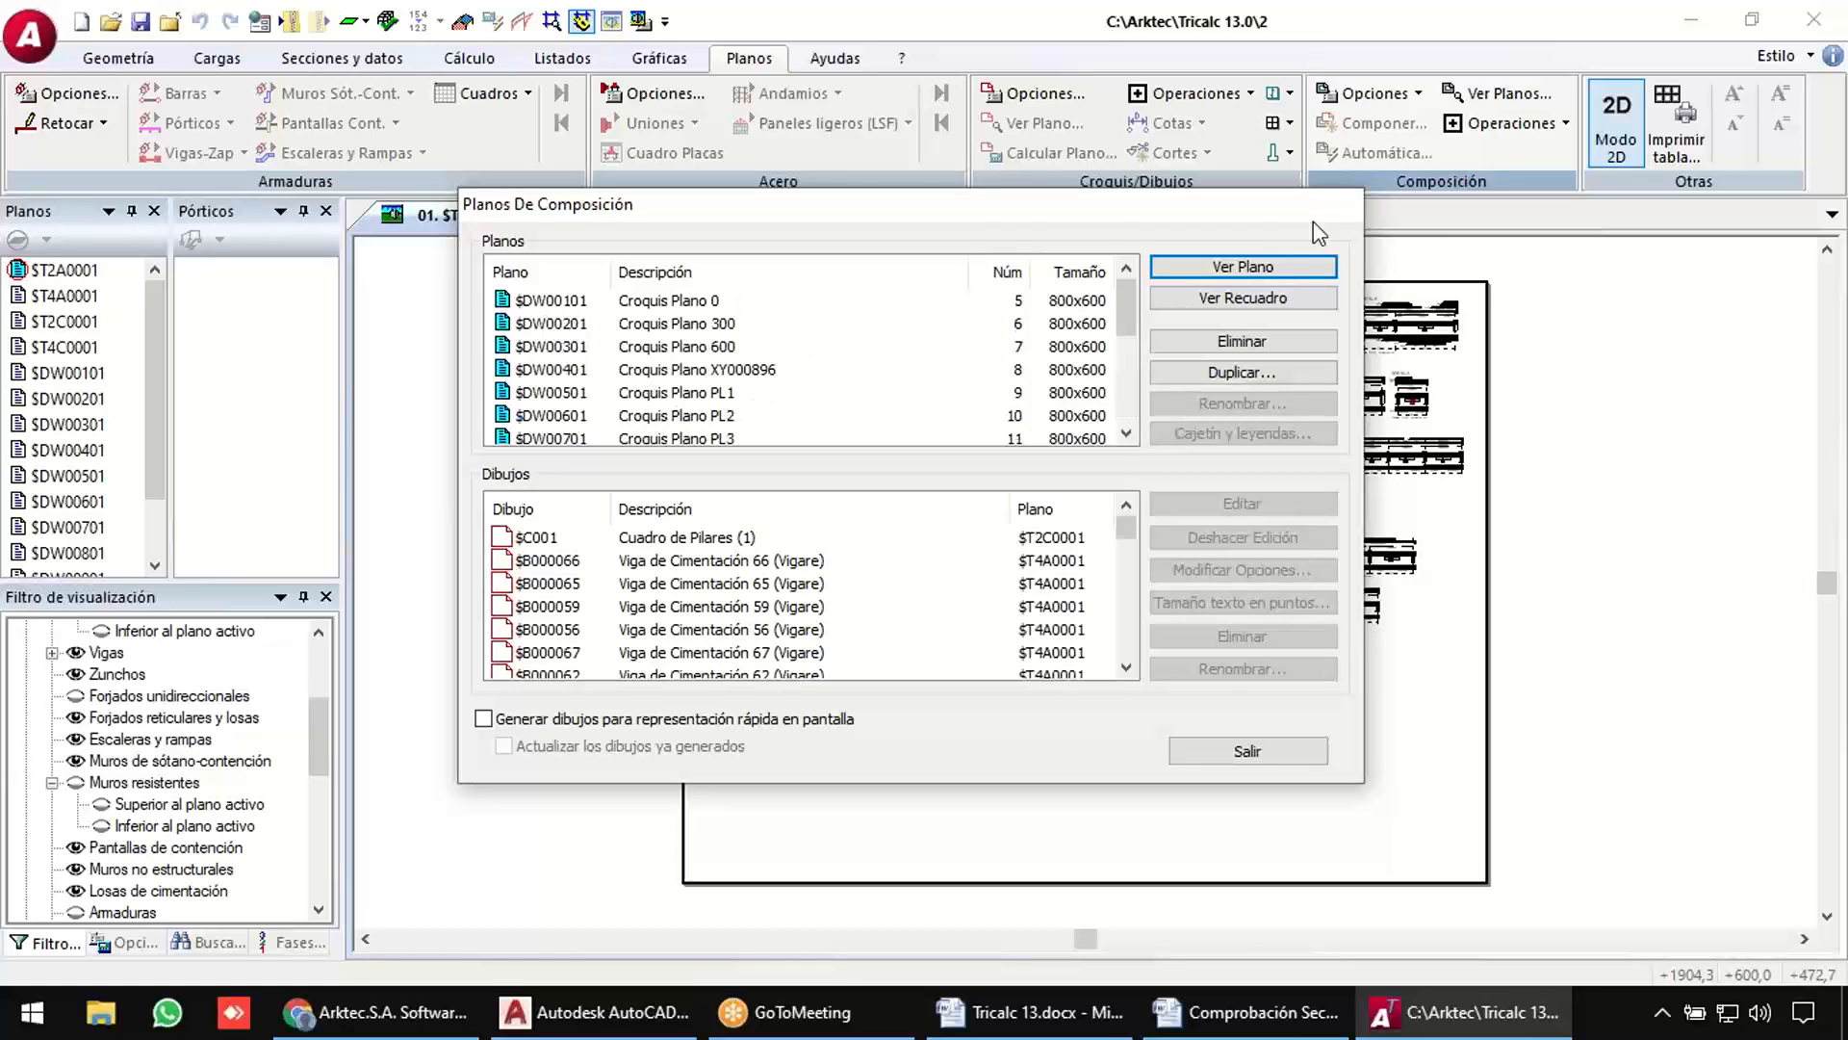
pyautogui.click(1276, 263)
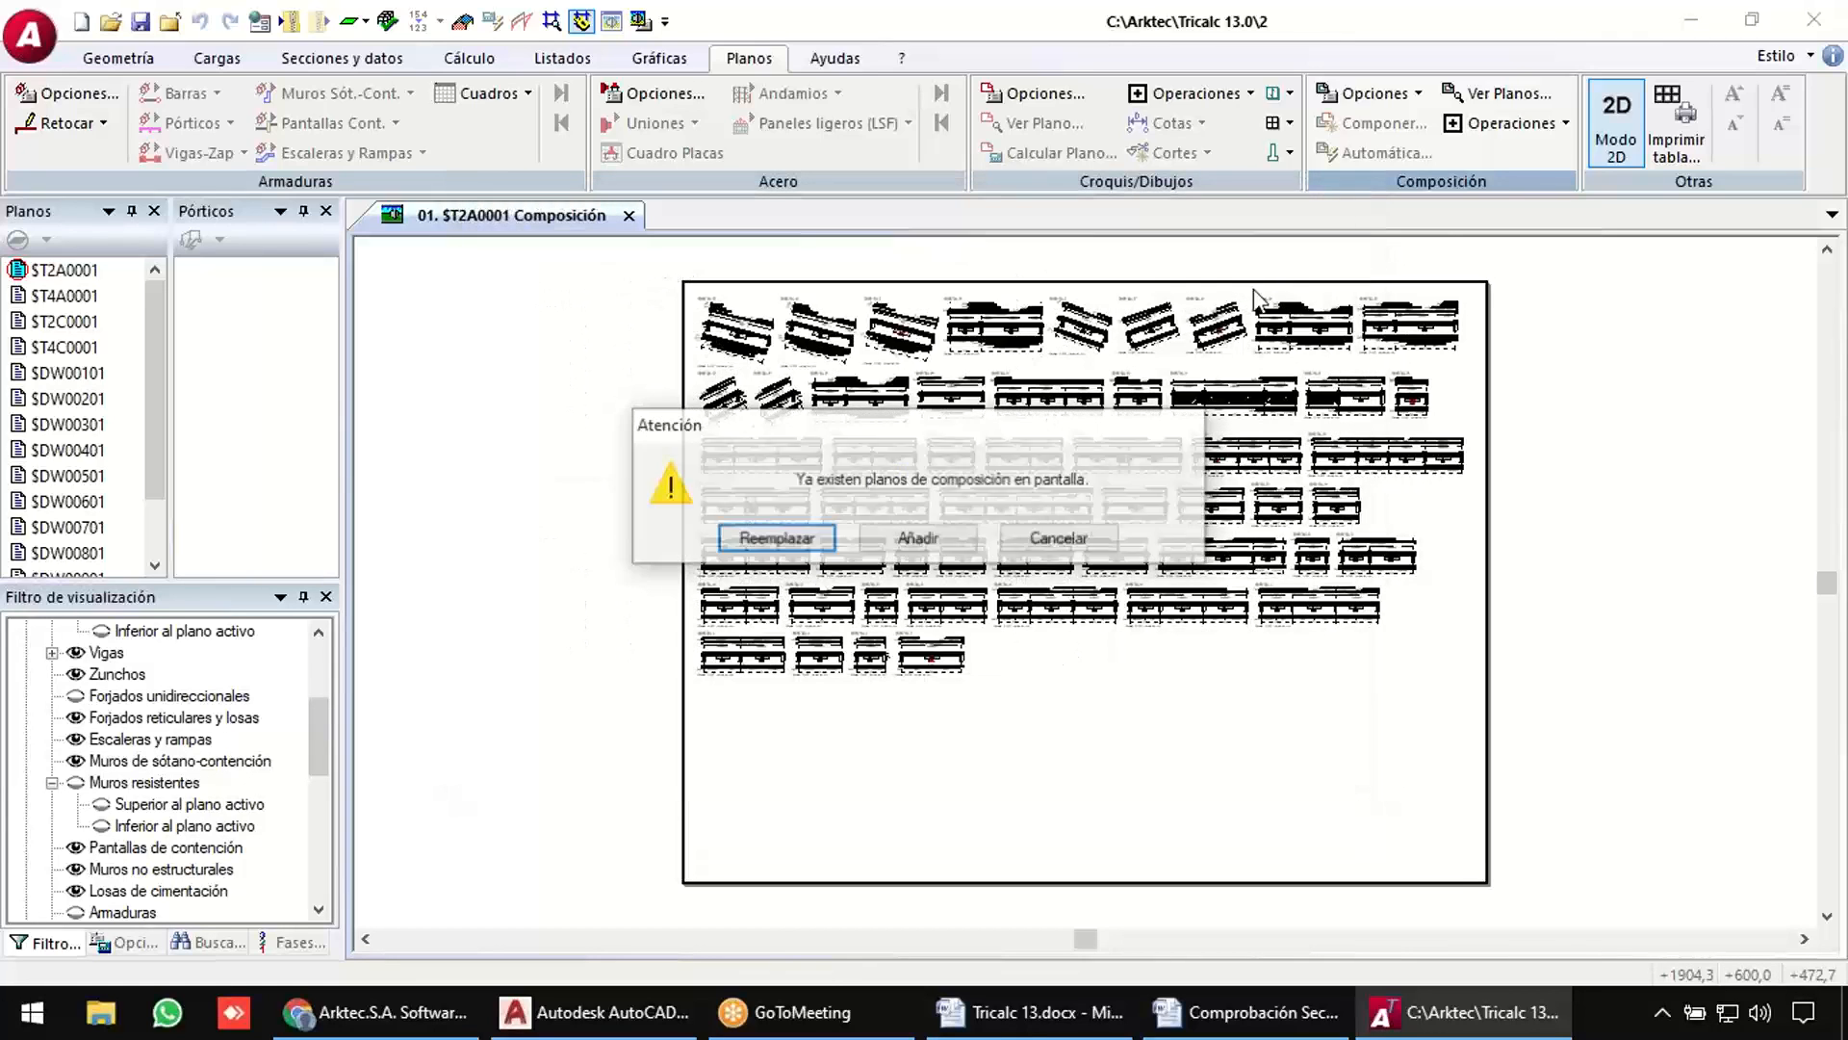
pyautogui.click(802, 540)
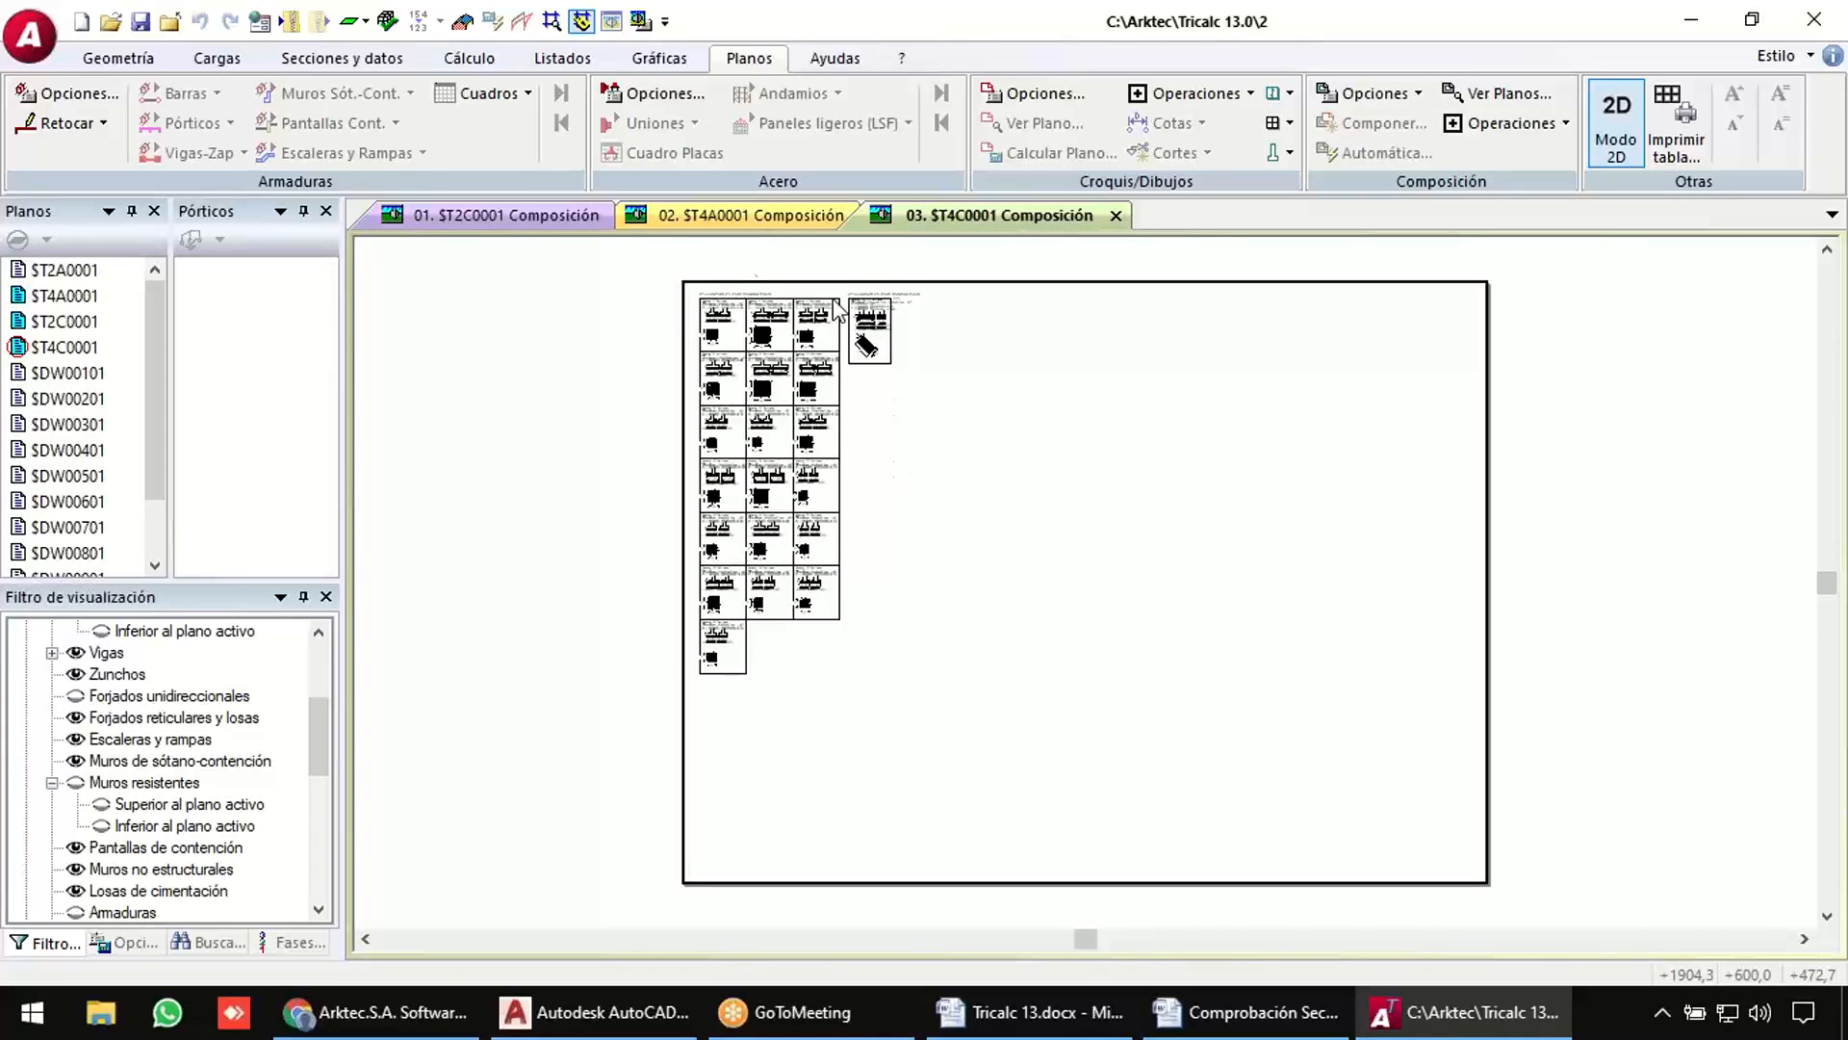
# Examine the footing schedule on sheet $T4C0001 up close, including the drawing of footing 4.
pyautogui.press('F3')
pyautogui.moveTo(691, 296); pyautogui.dragTo(839, 400)
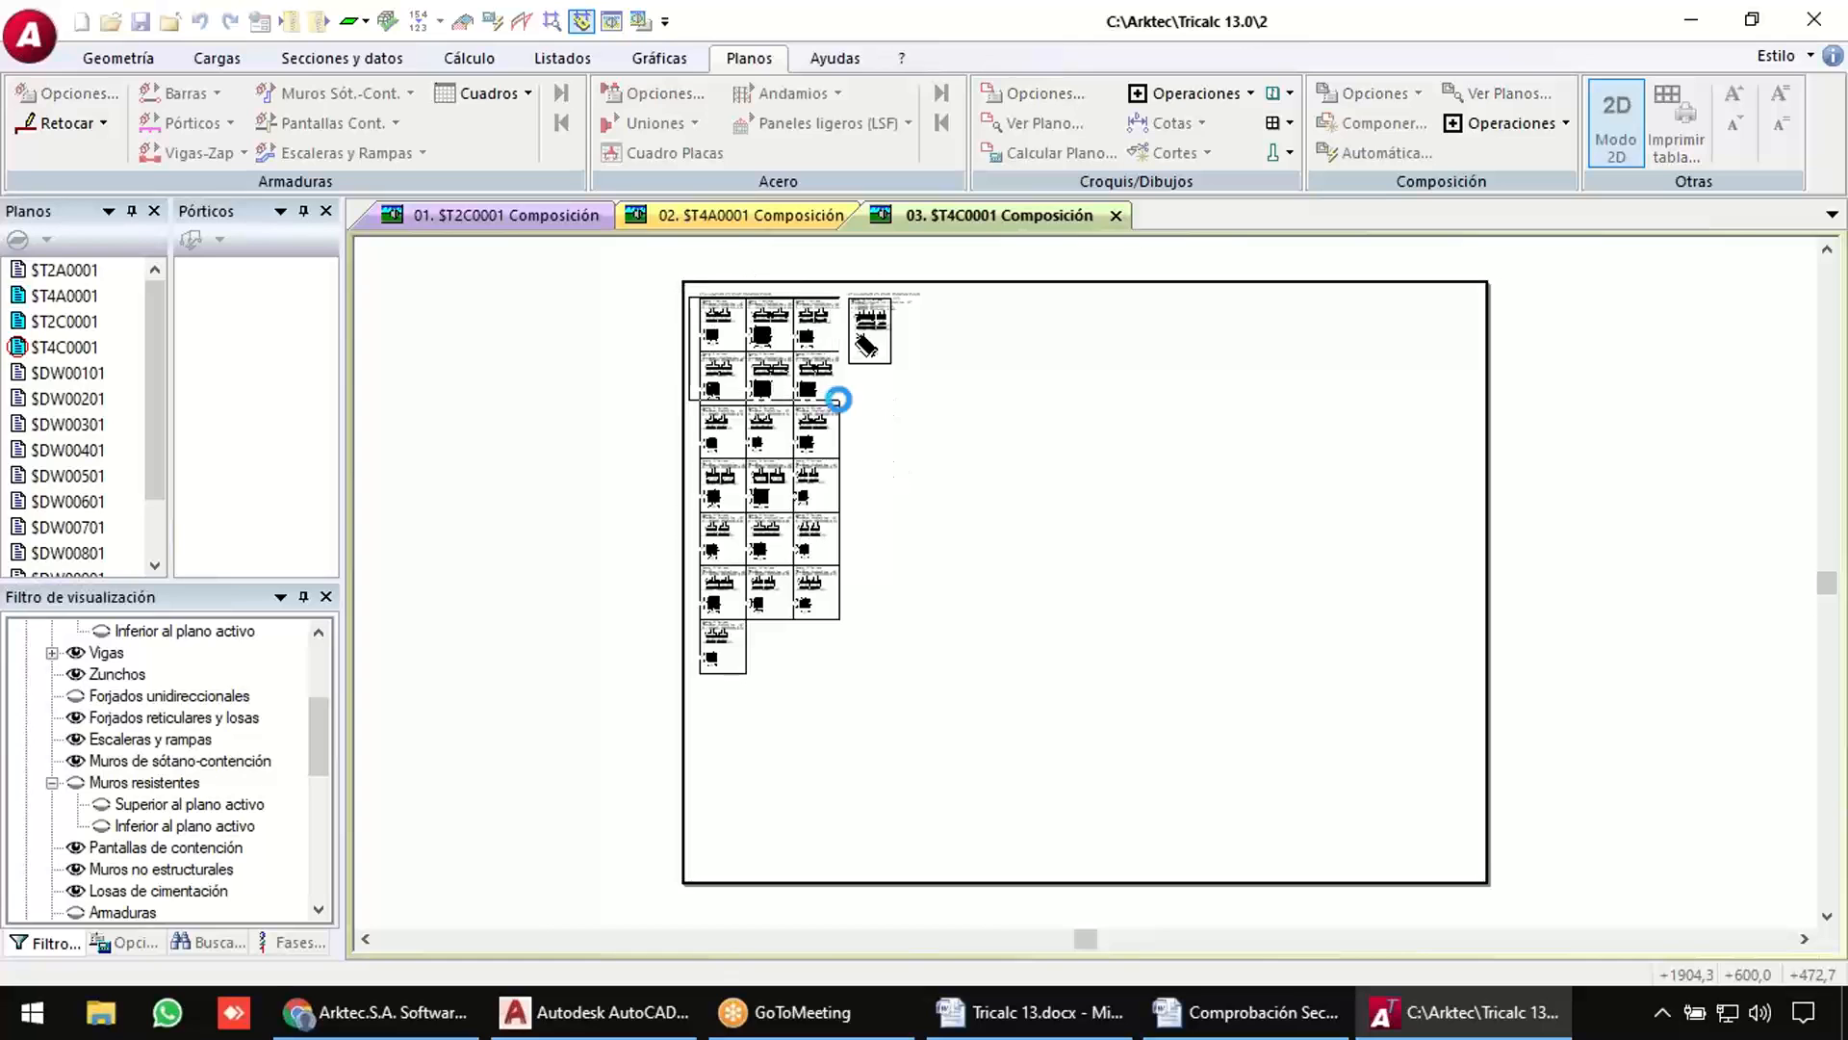
pyautogui.middleClick(1488, 626)
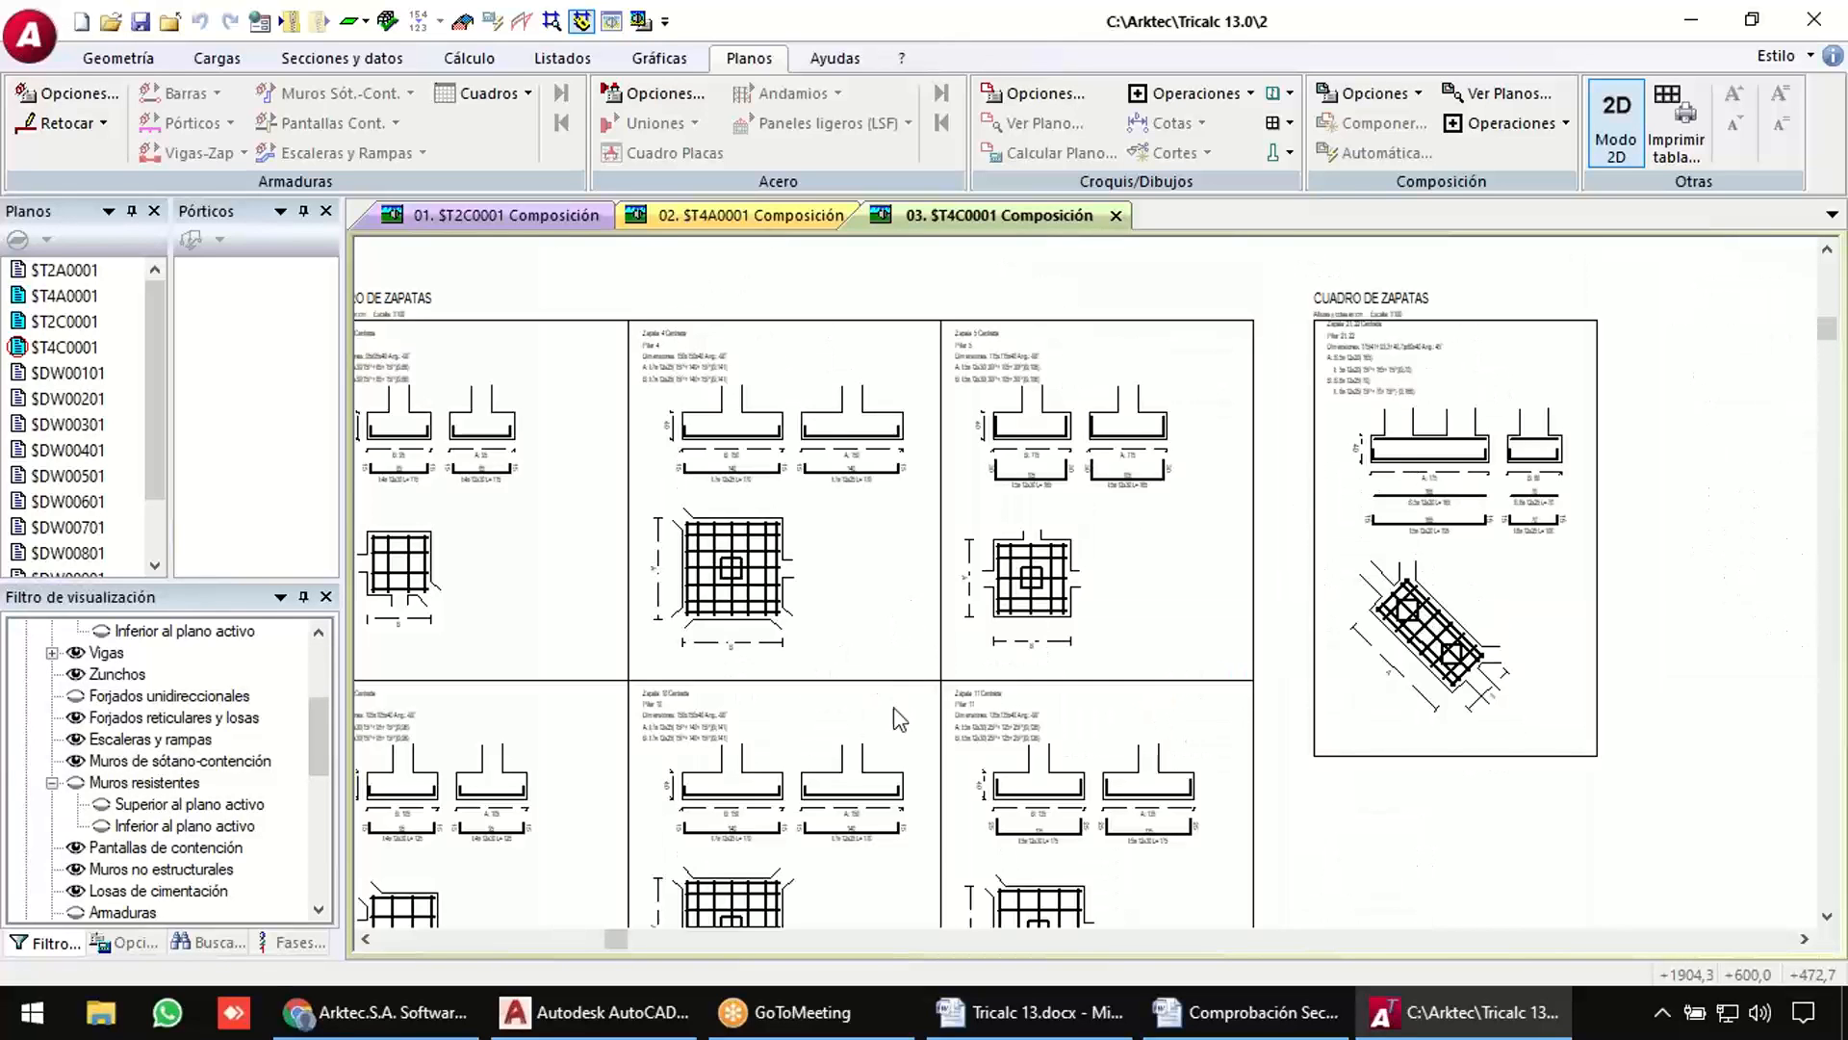
pyautogui.press('F3')
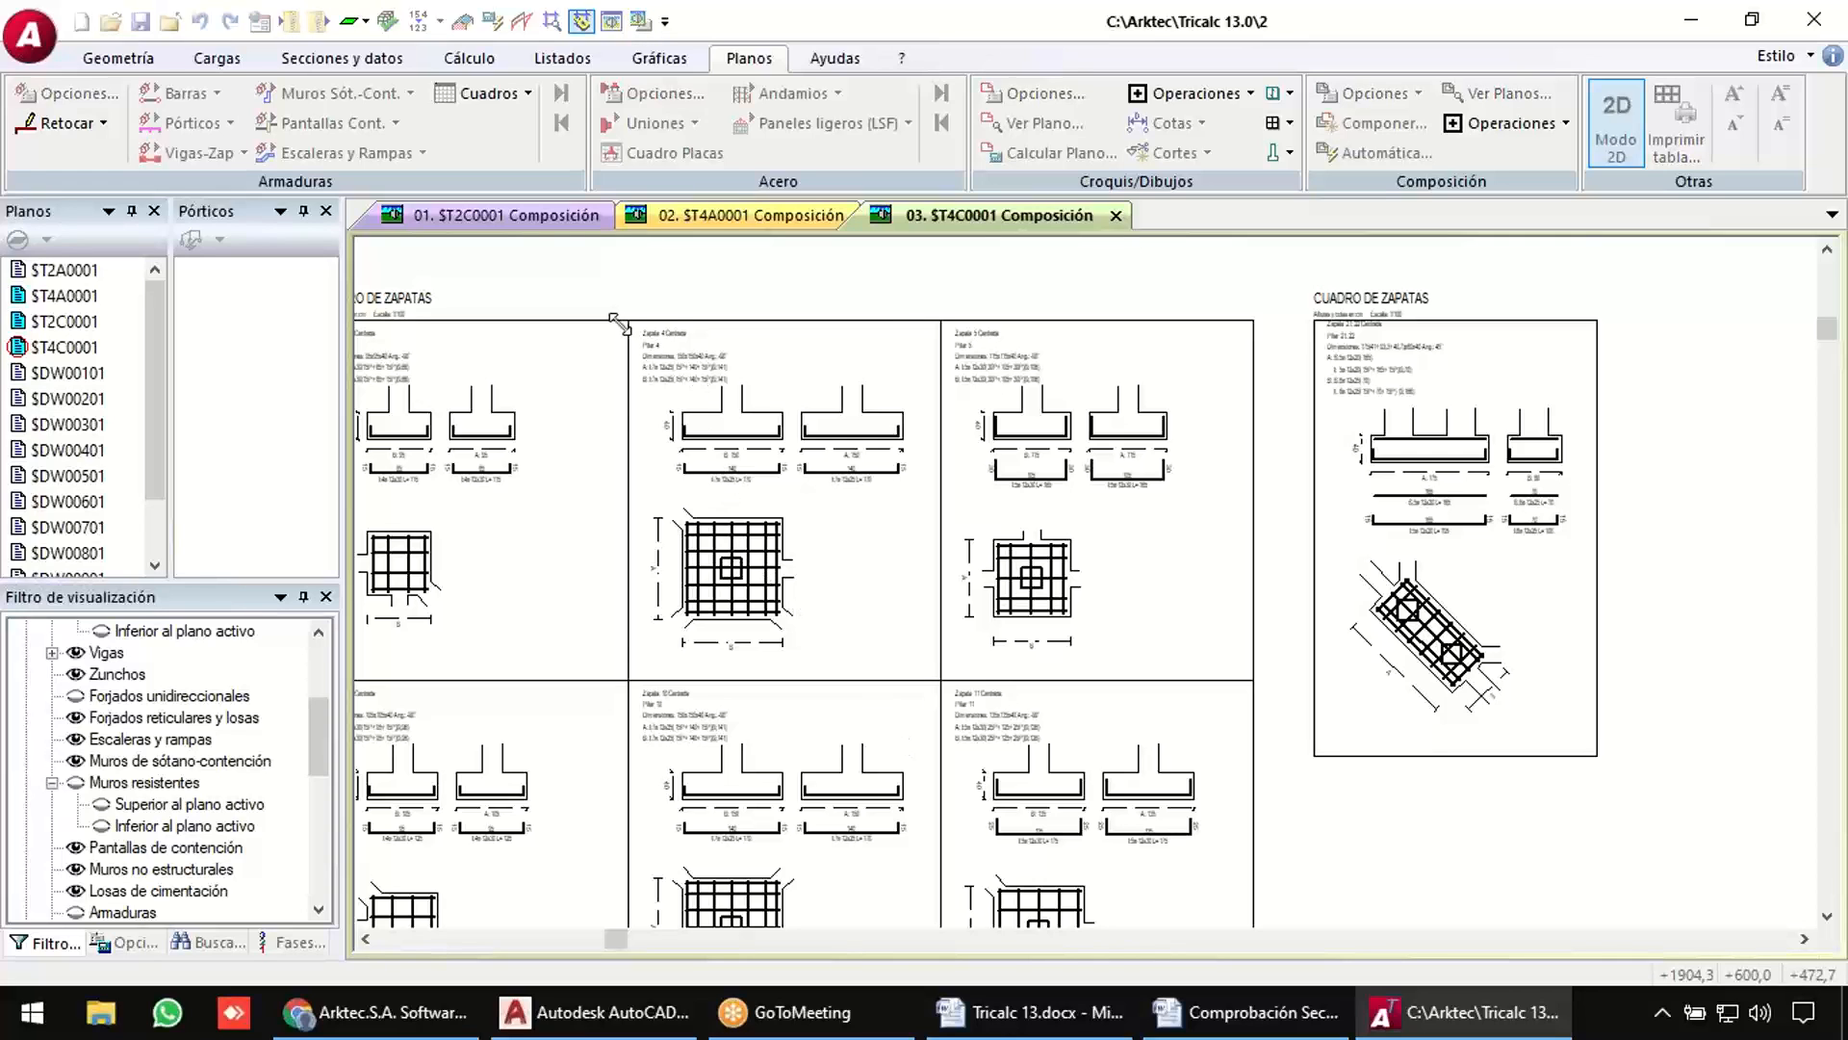
pyautogui.moveTo(621, 319); pyautogui.dragTo(935, 660)
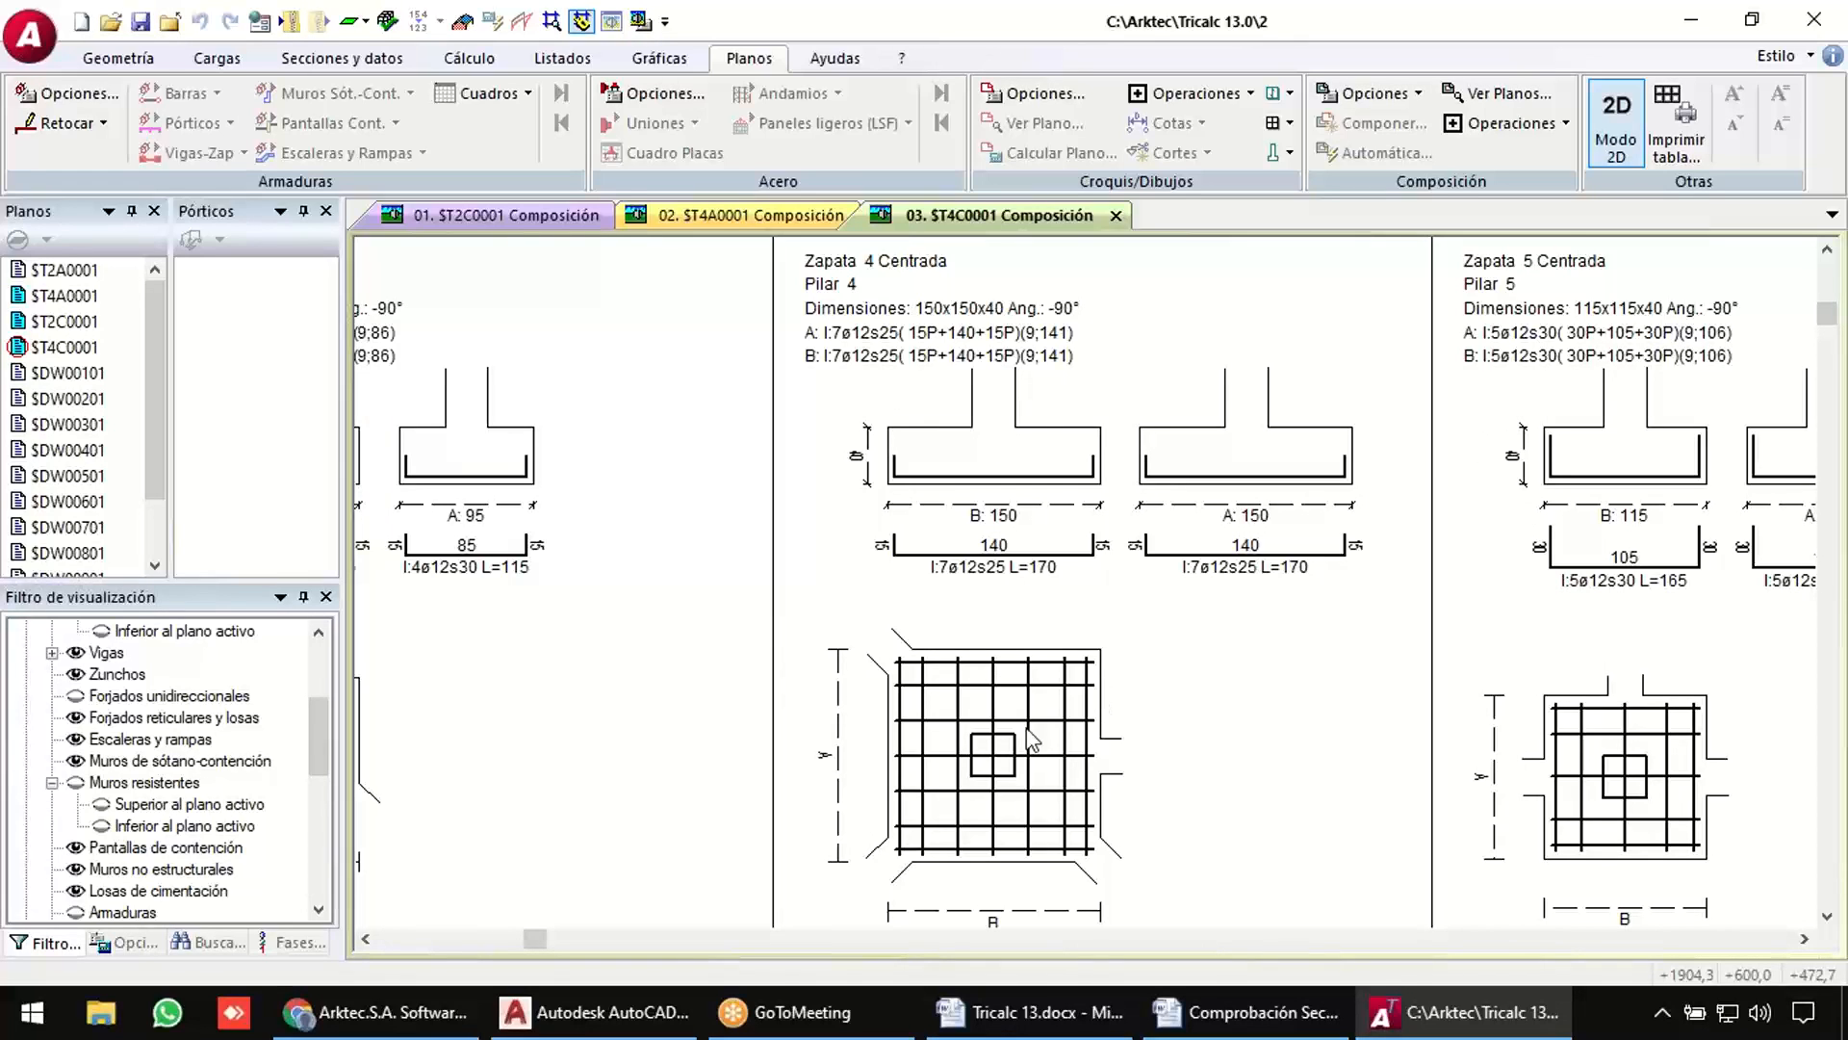
# Examine the foundation beam drawings on sheet $T4A0001 and the column schedule on sheet $T2C0001 up close.
pyautogui.click(710, 206)
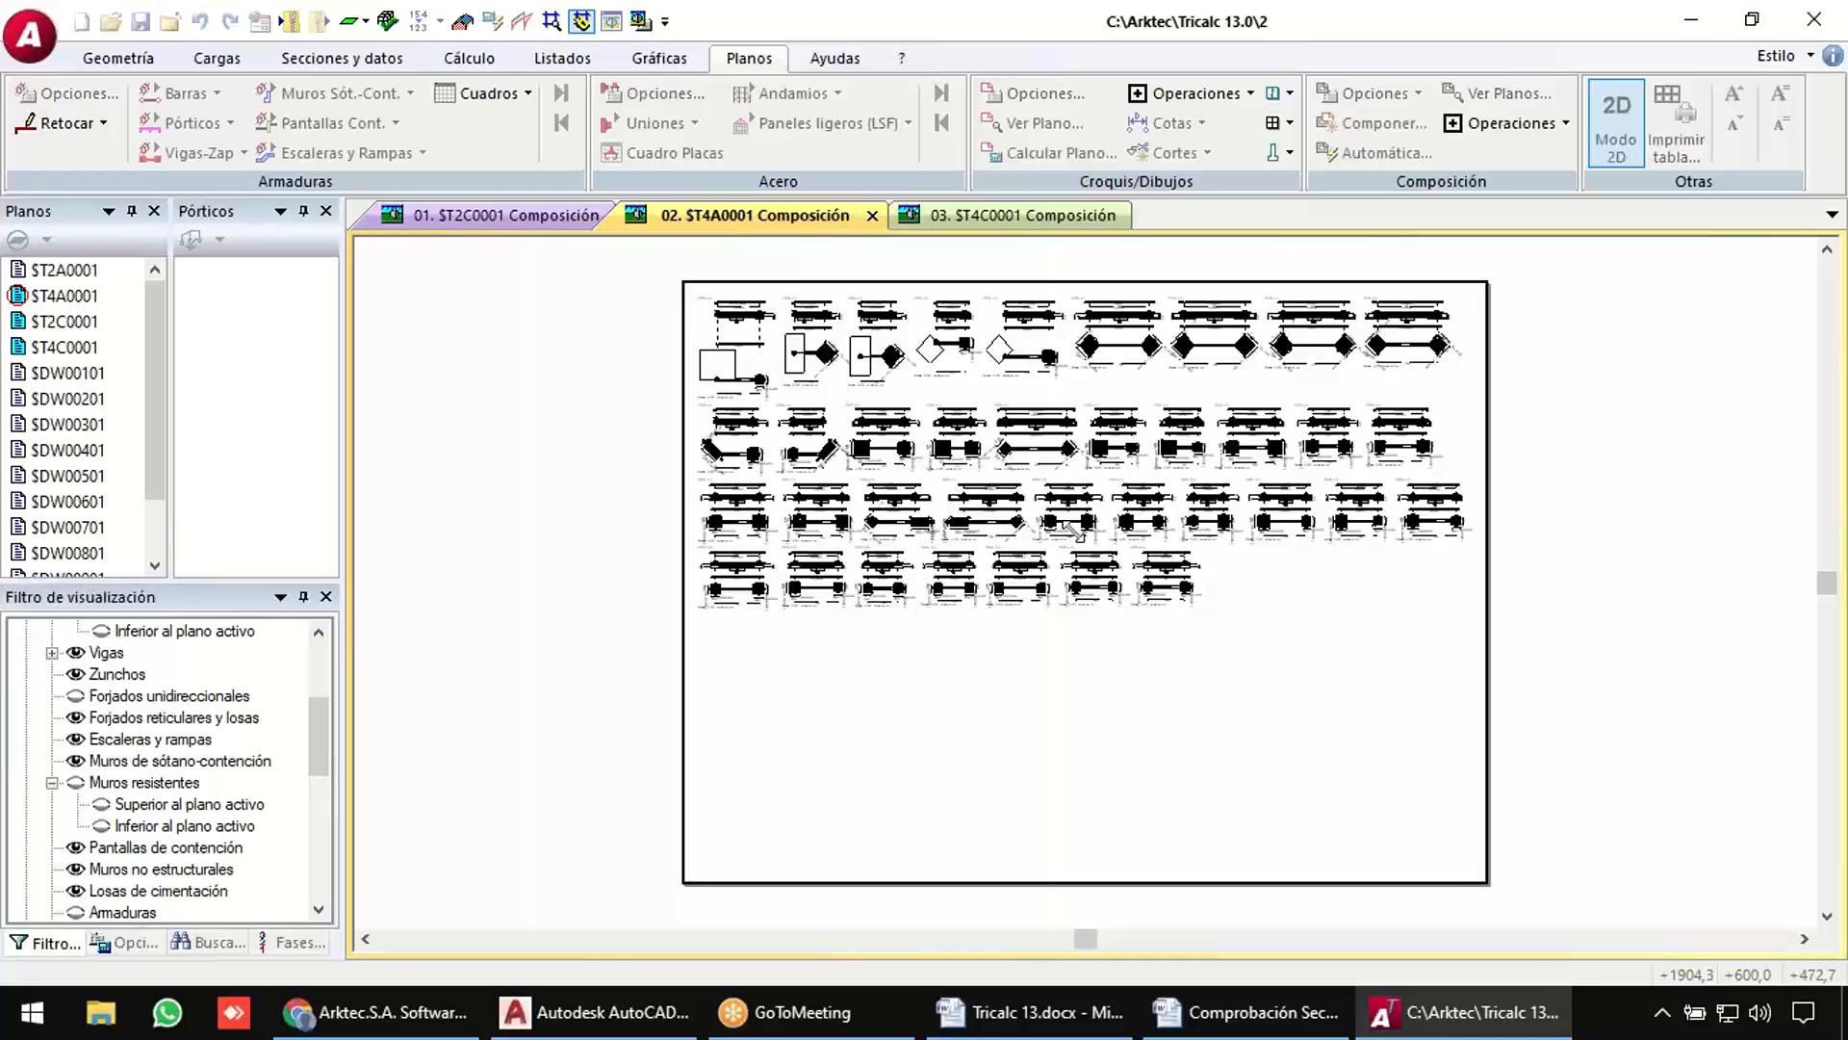
pyautogui.scroll(2, 1306, 531)
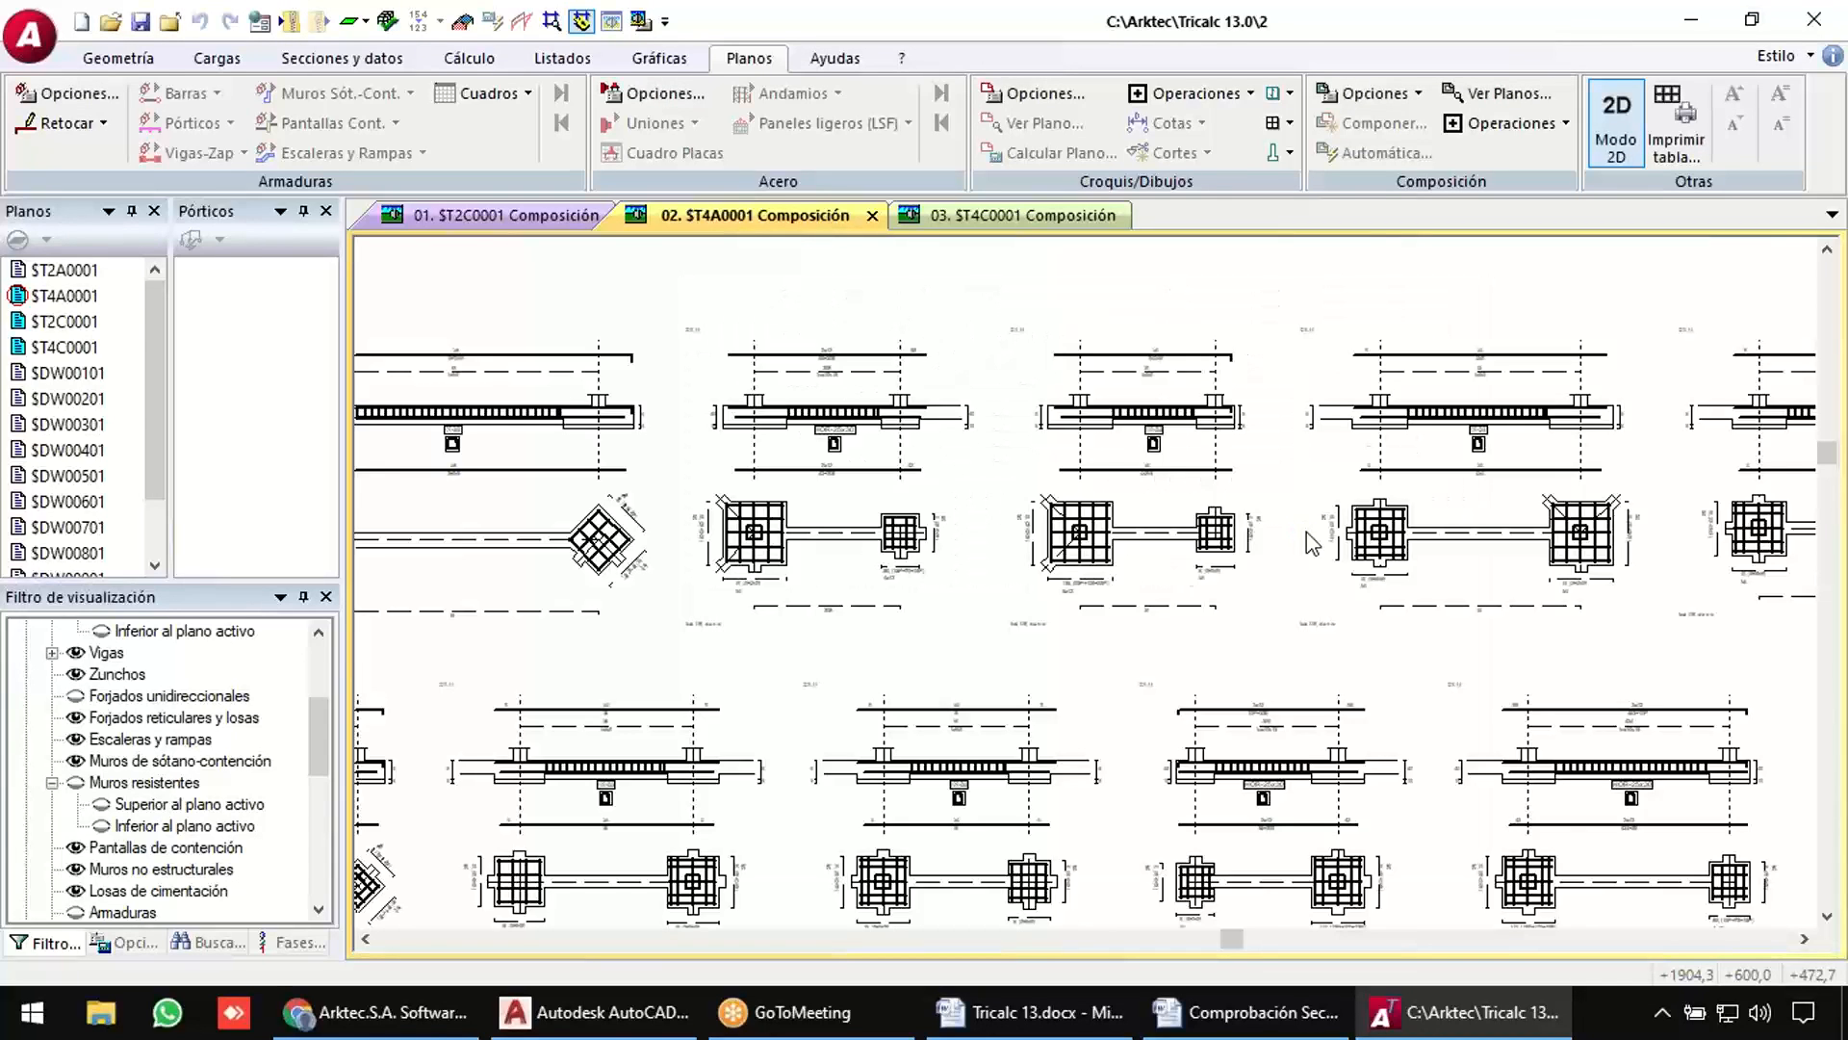
pyautogui.click(538, 217)
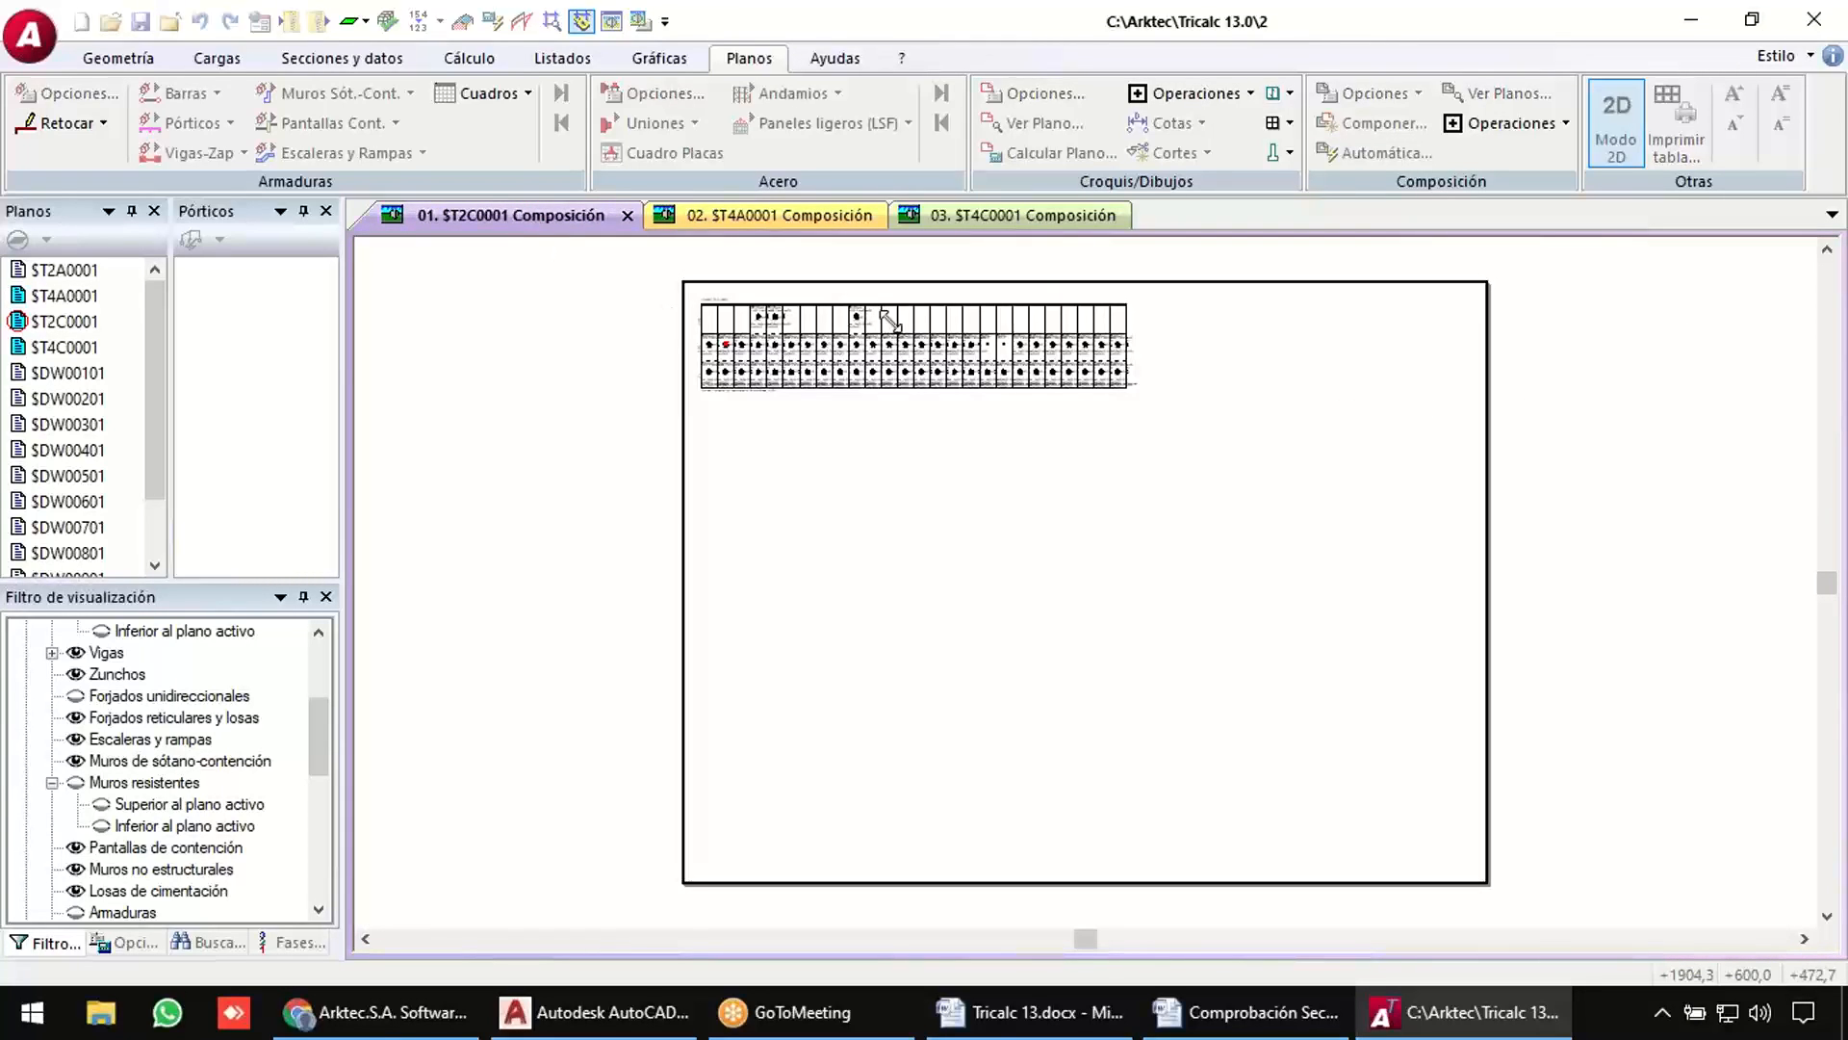
pyautogui.moveTo(881, 318); pyautogui.dragTo(1062, 403)
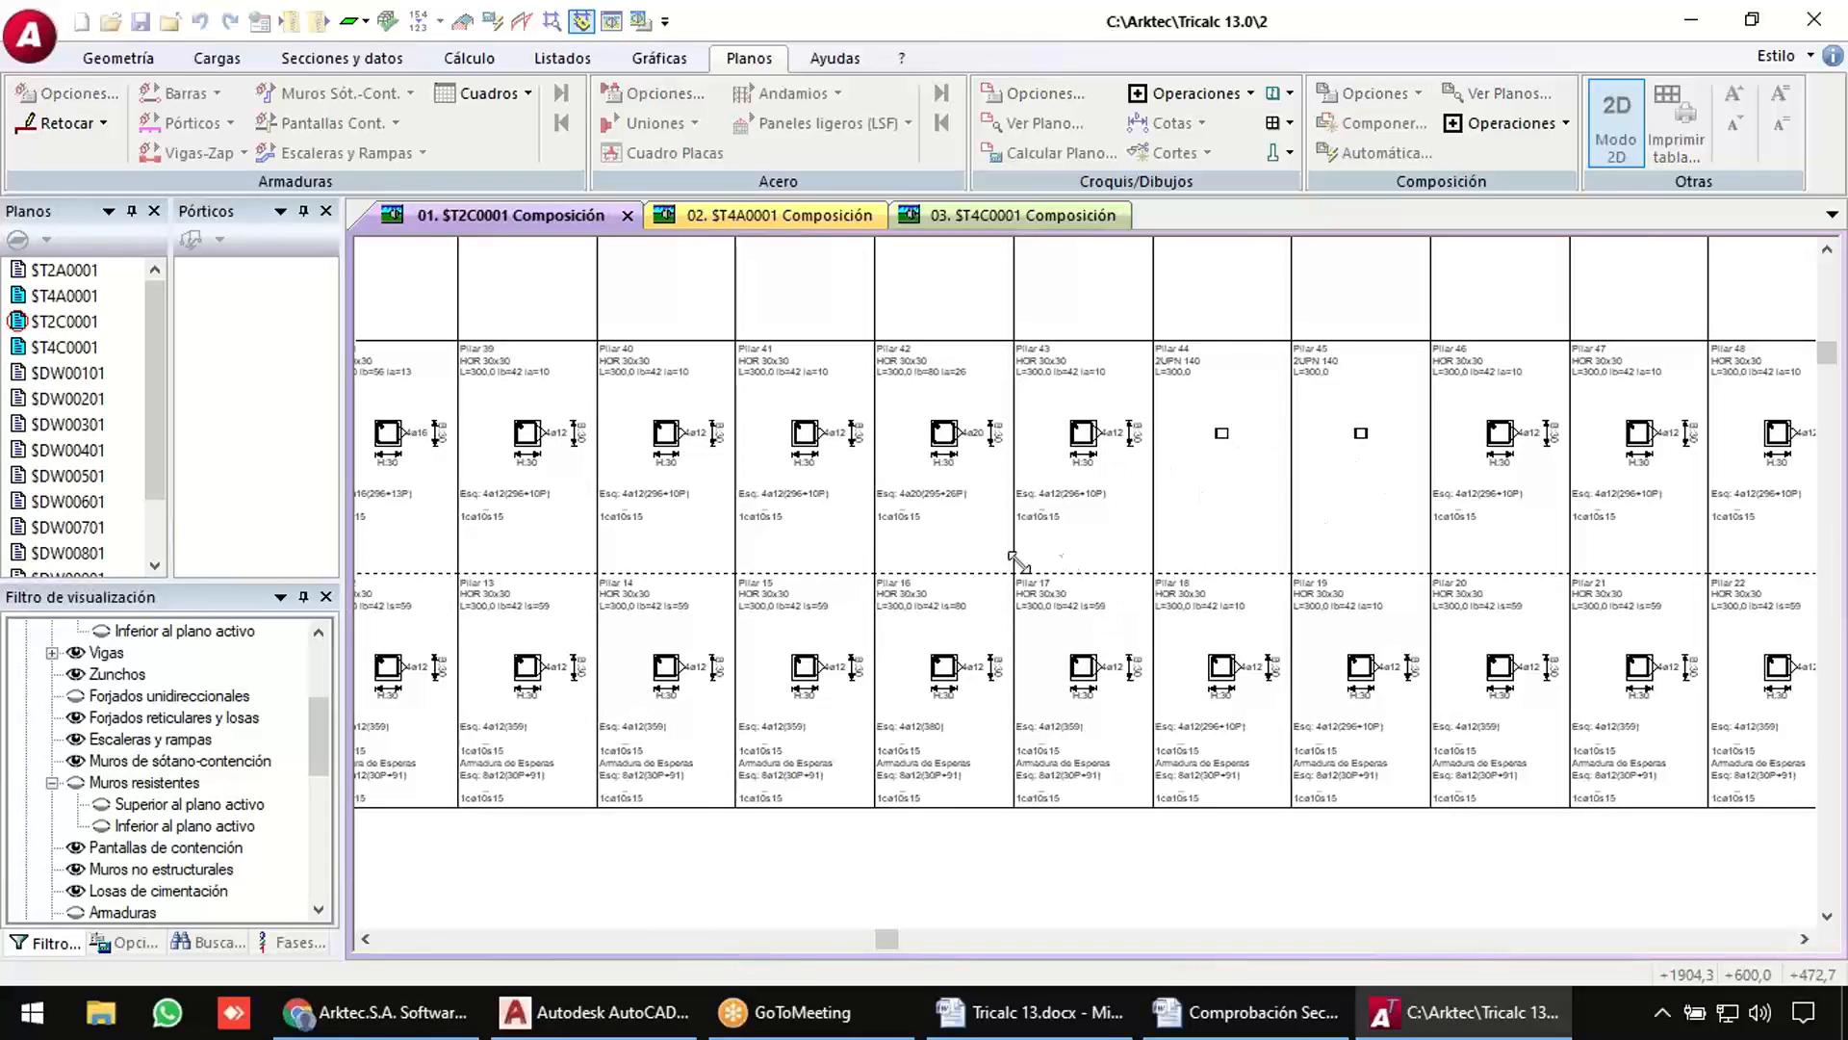
pyautogui.moveTo(1005, 563); pyautogui.dragTo(1343, 823)
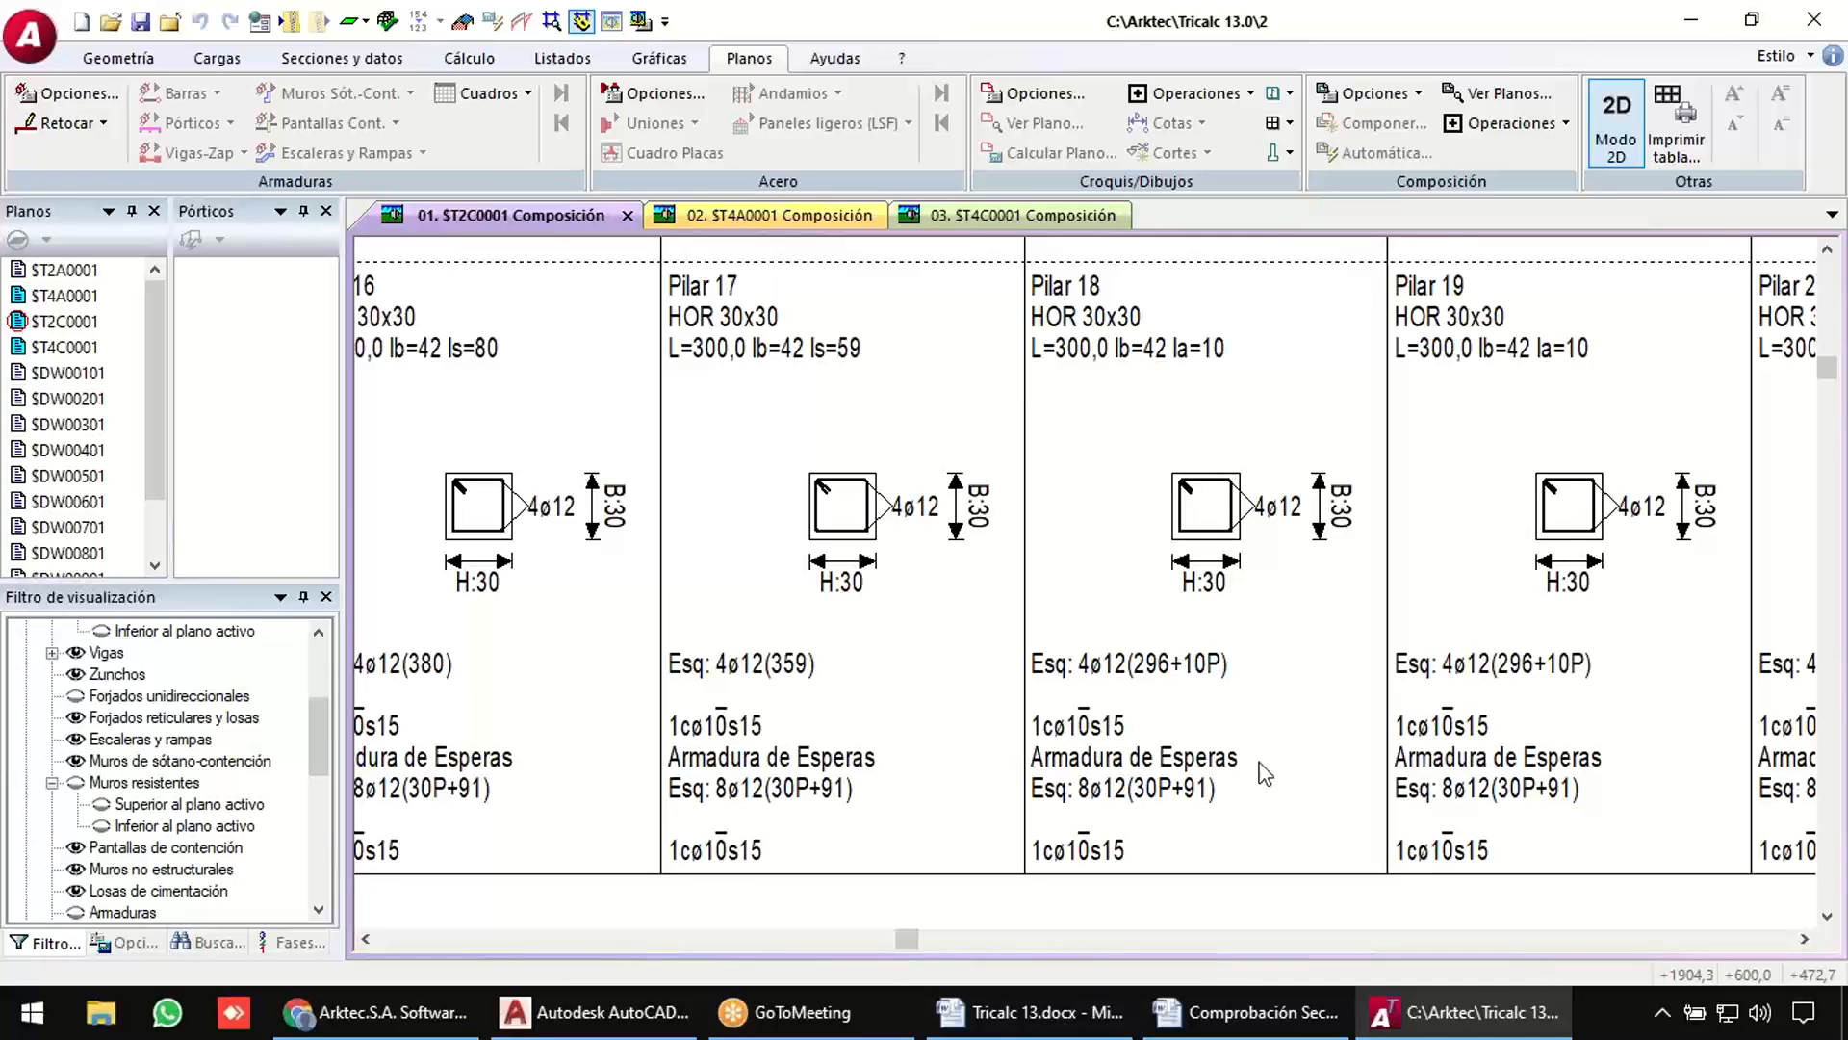
# Leave the 2D composition view and display the sketch of plane 300.
pyautogui.click(1615, 132)
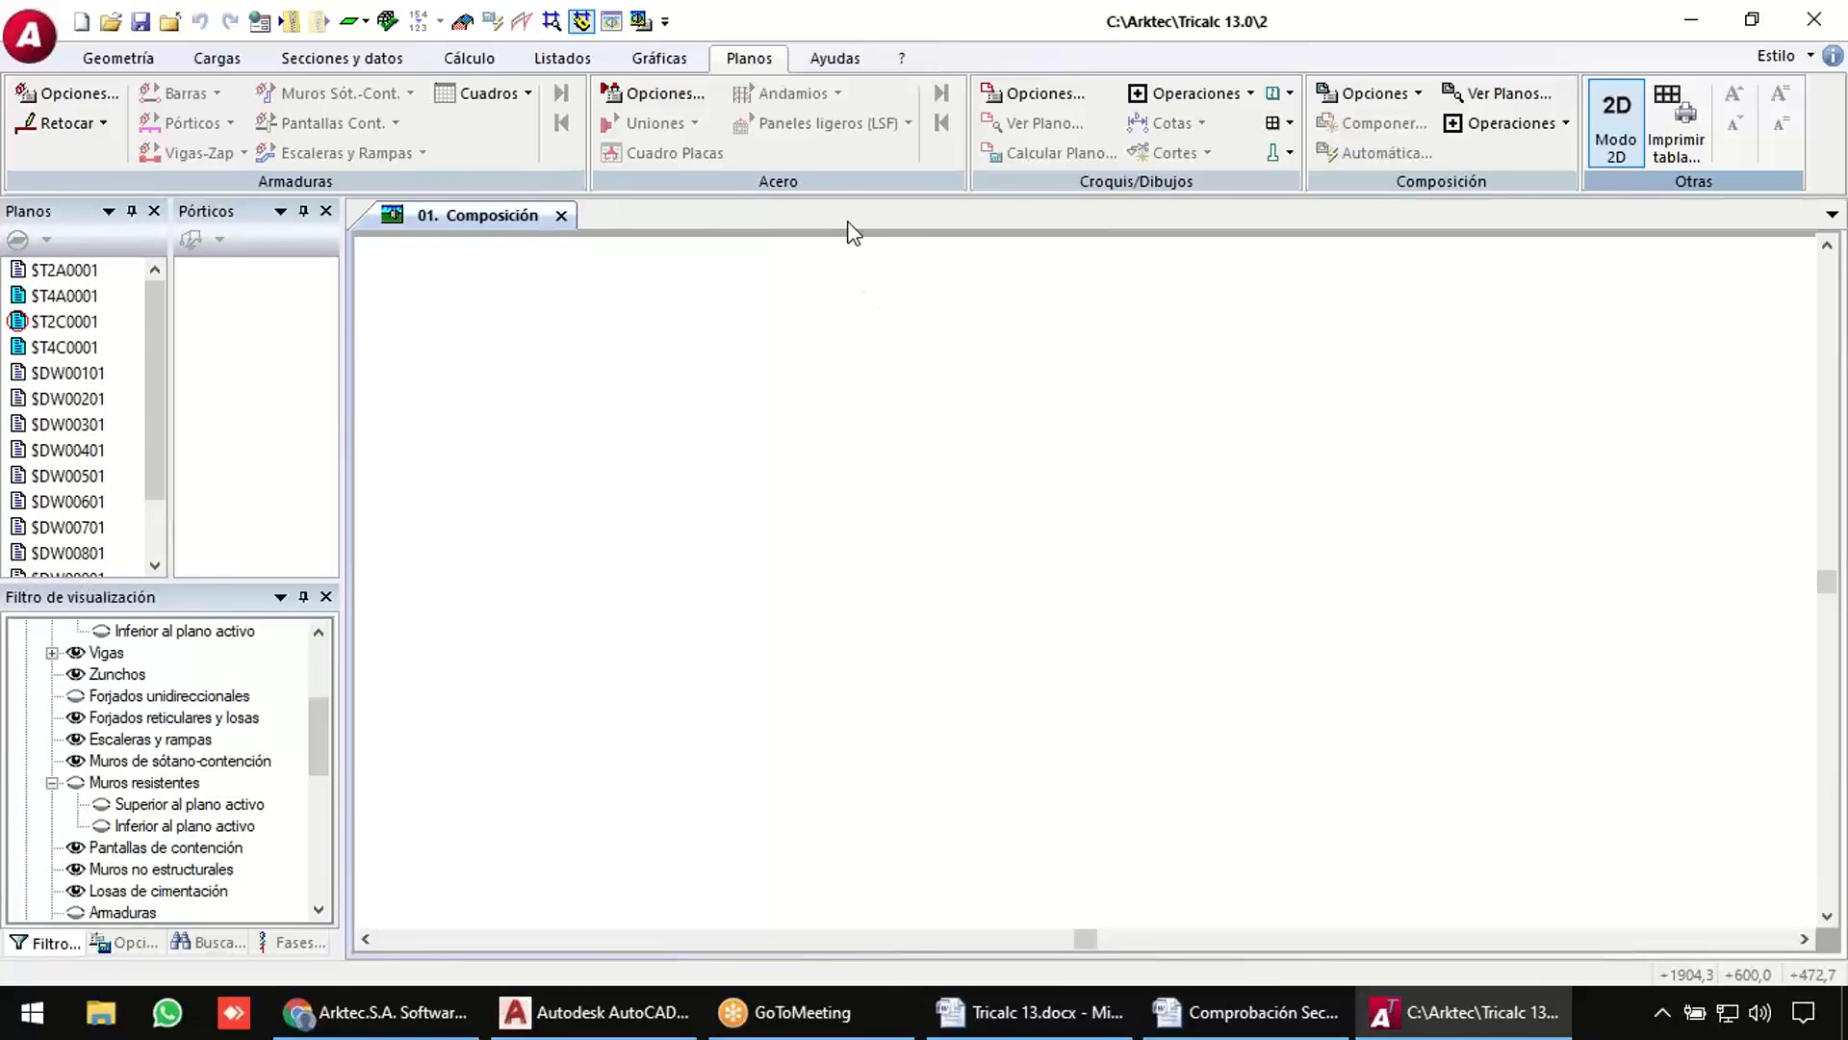
pyautogui.click(1047, 123)
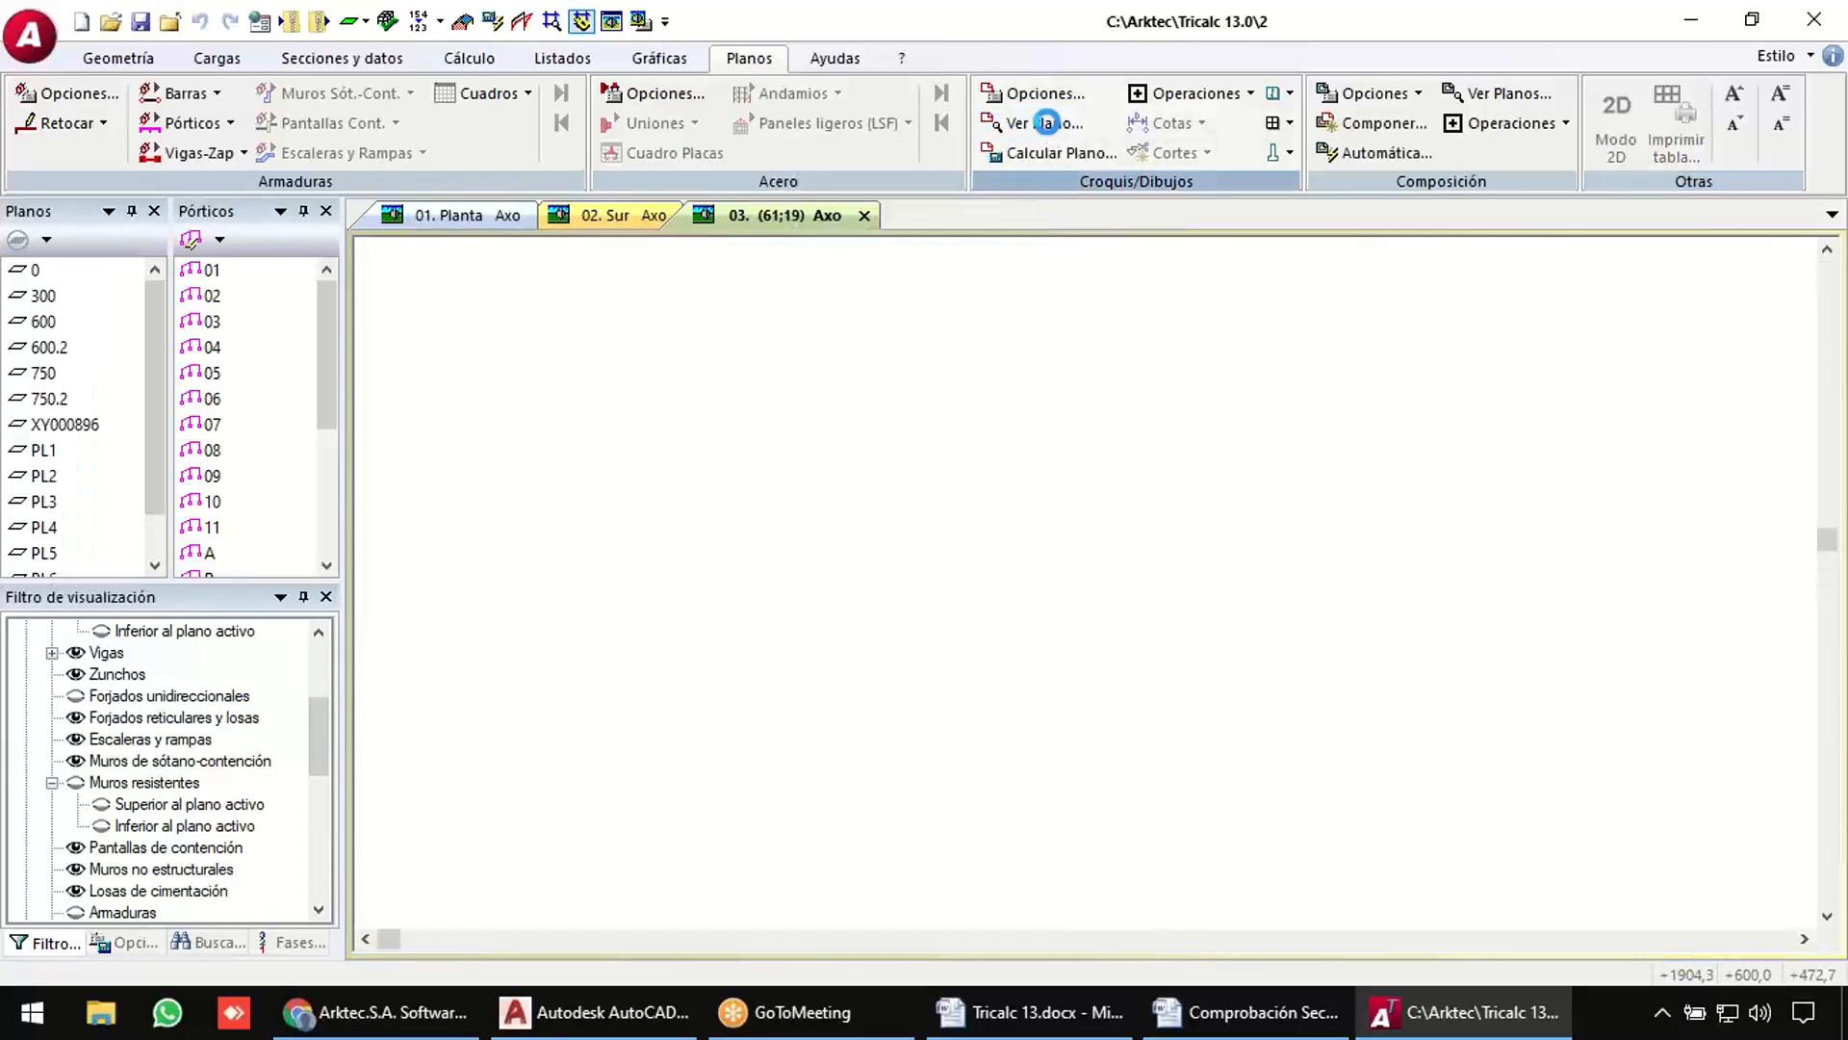
pyautogui.click(876, 442)
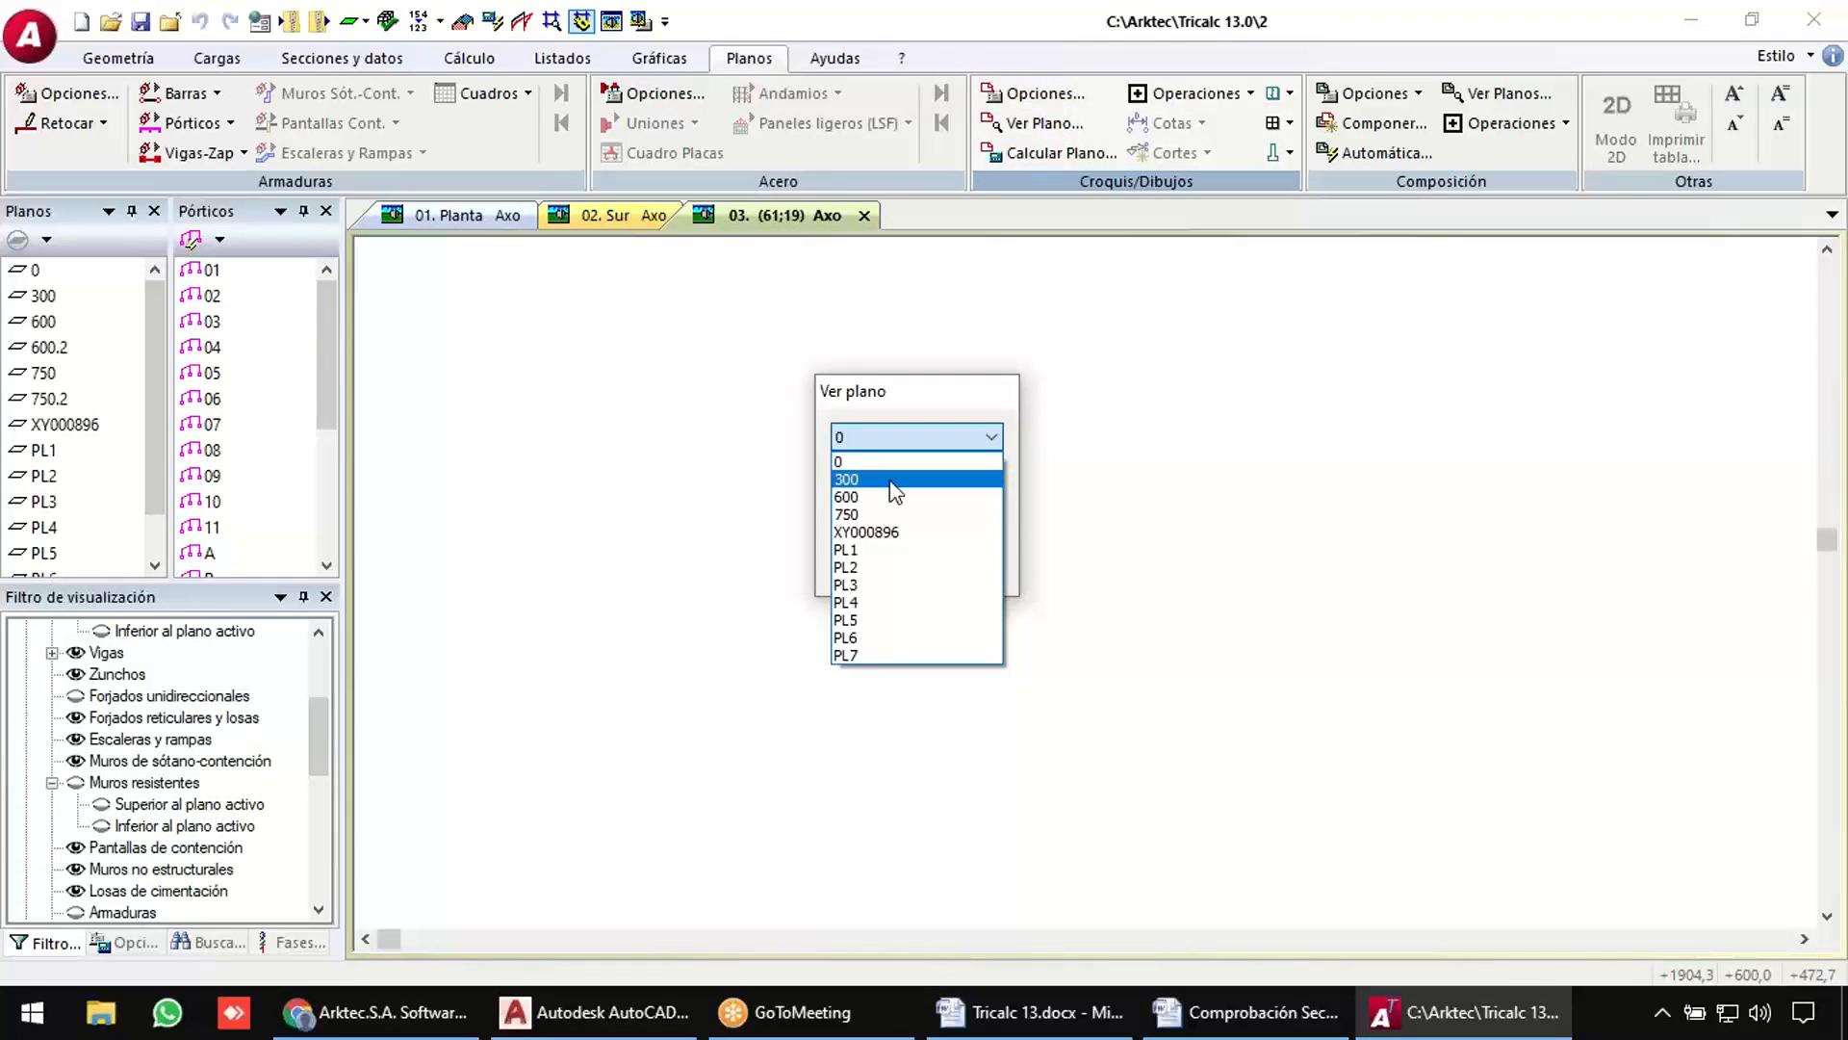
pyautogui.click(891, 479)
pyautogui.click(912, 503)
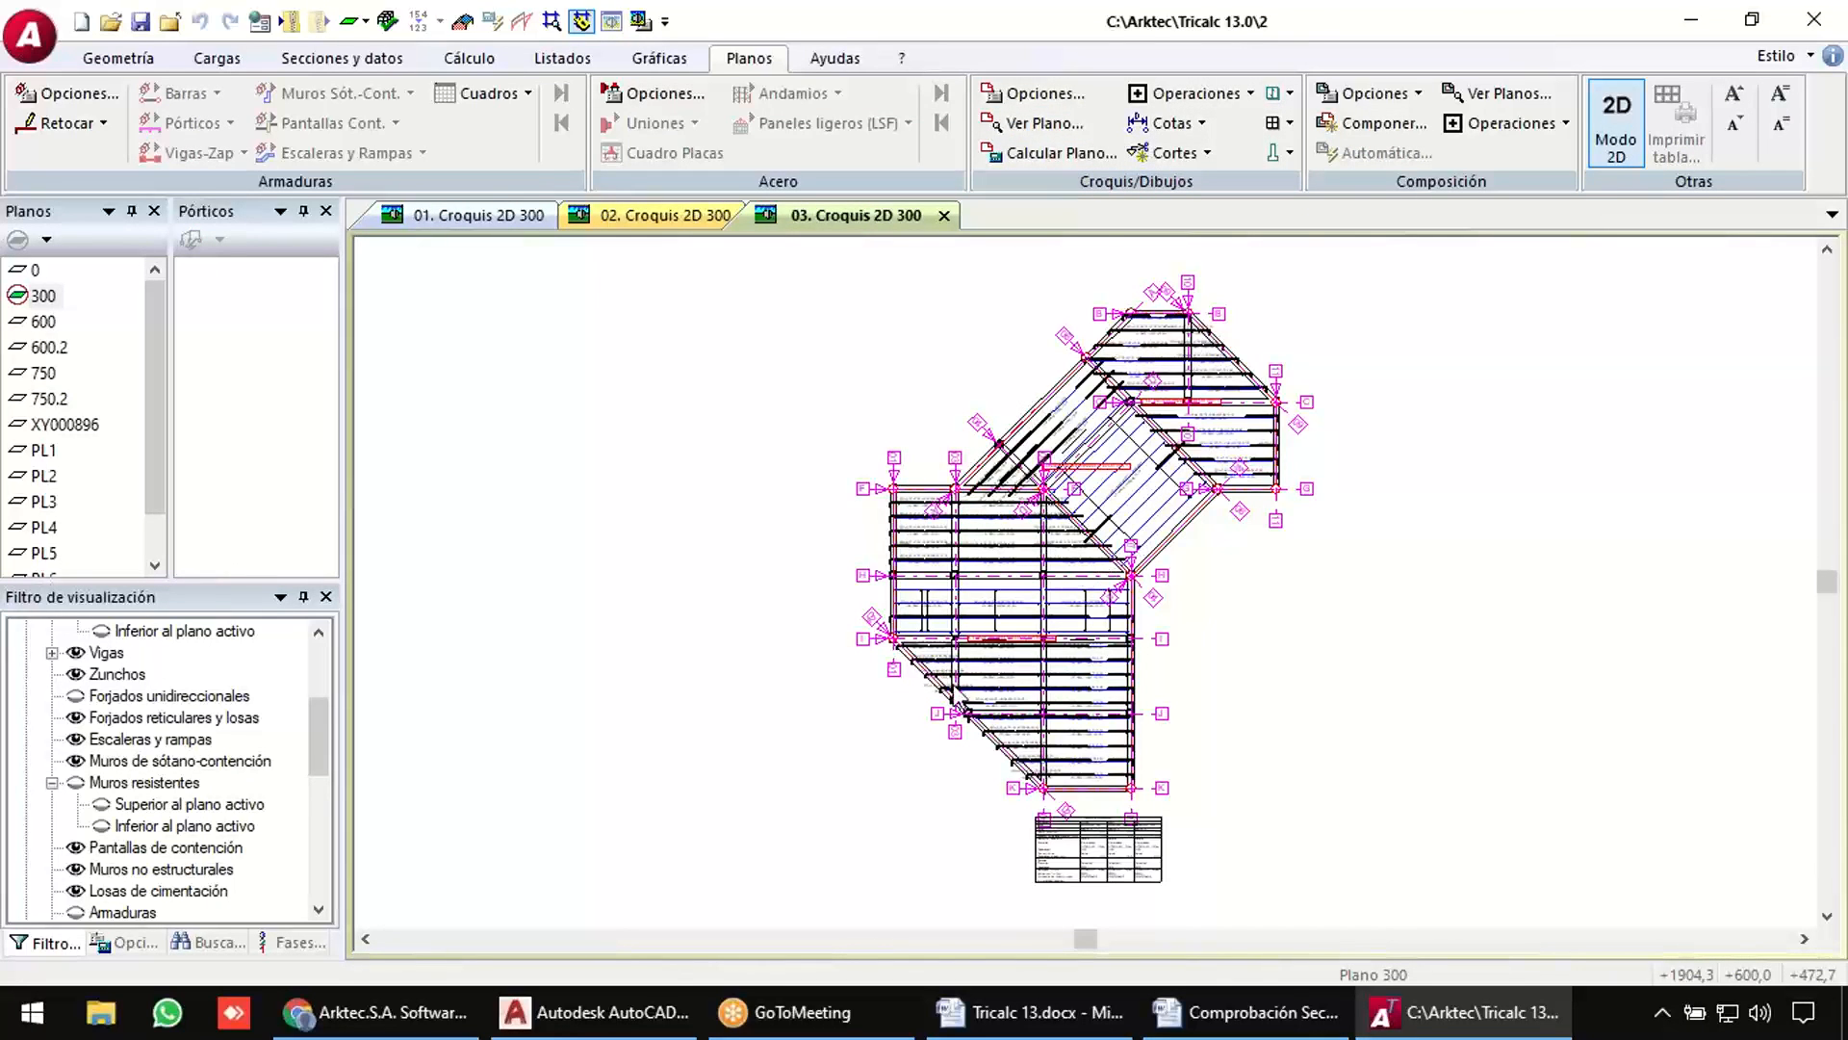
# Reduce the text size of the grid axis labels in the plane 300 sketch.
pyautogui.scroll(8, 958, 693)
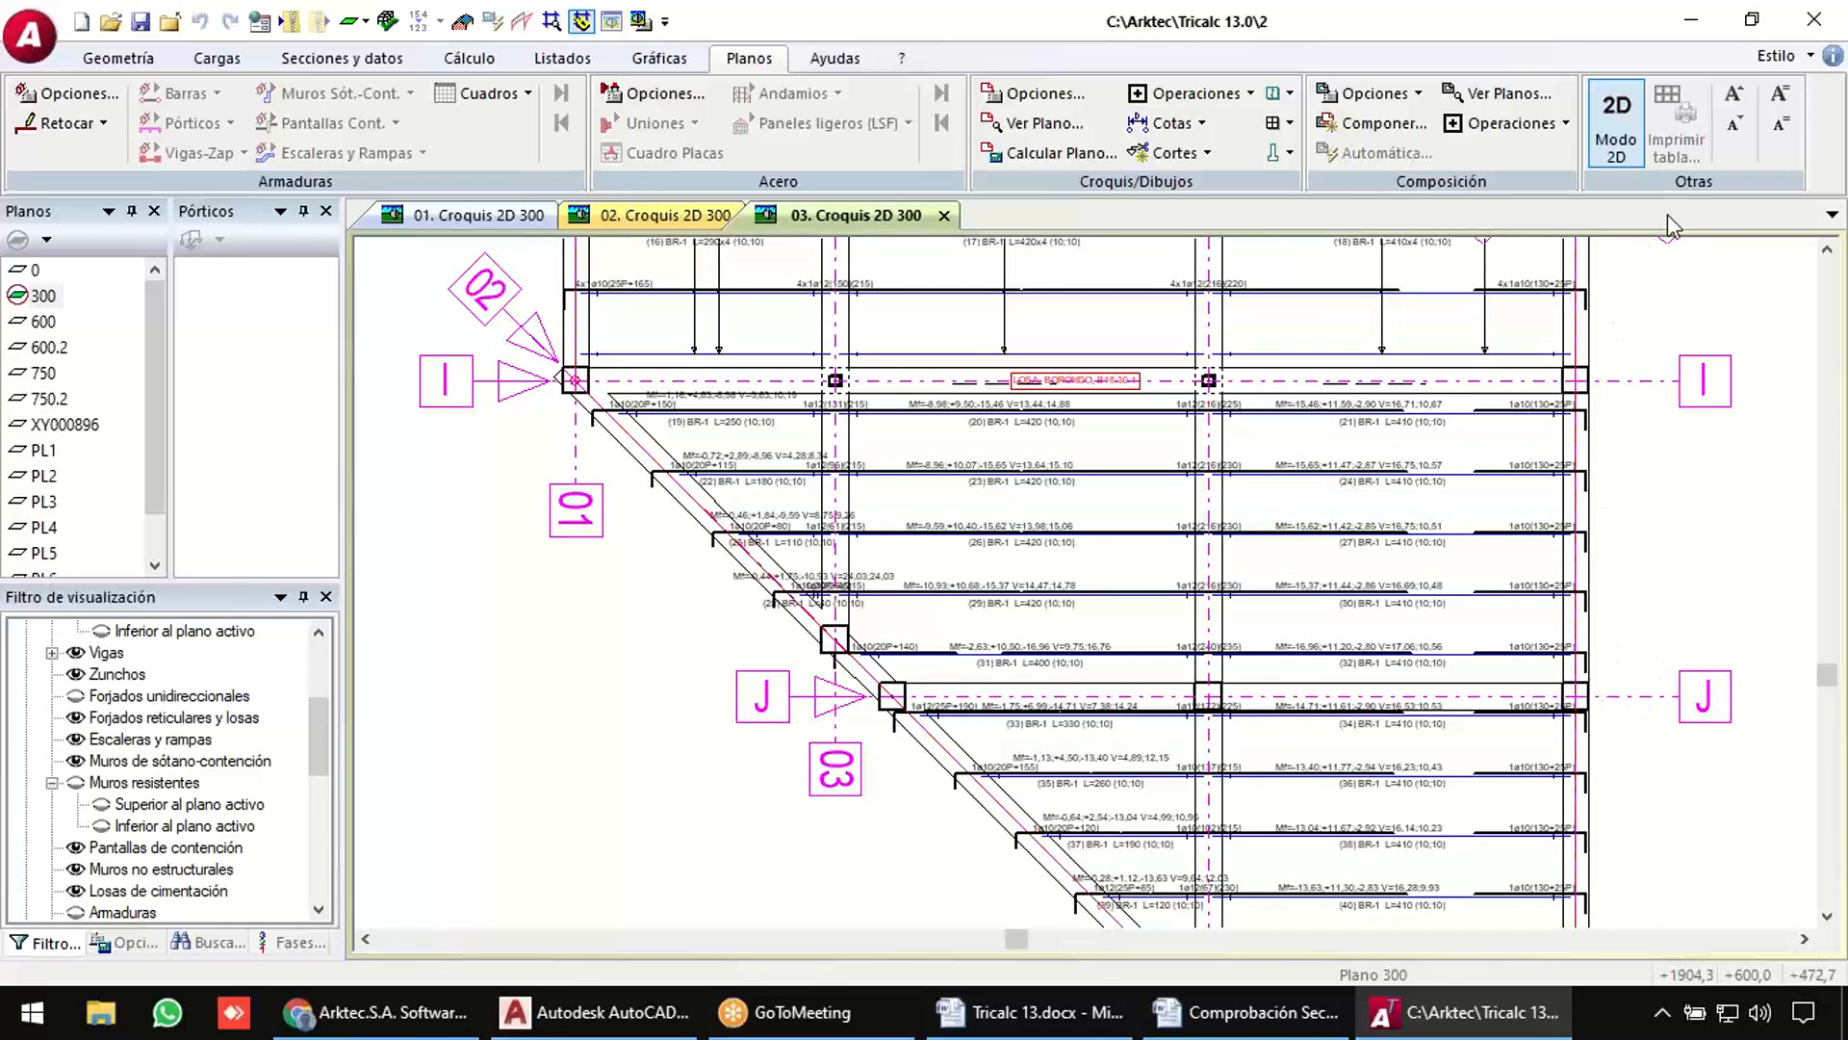
pyautogui.click(1784, 132)
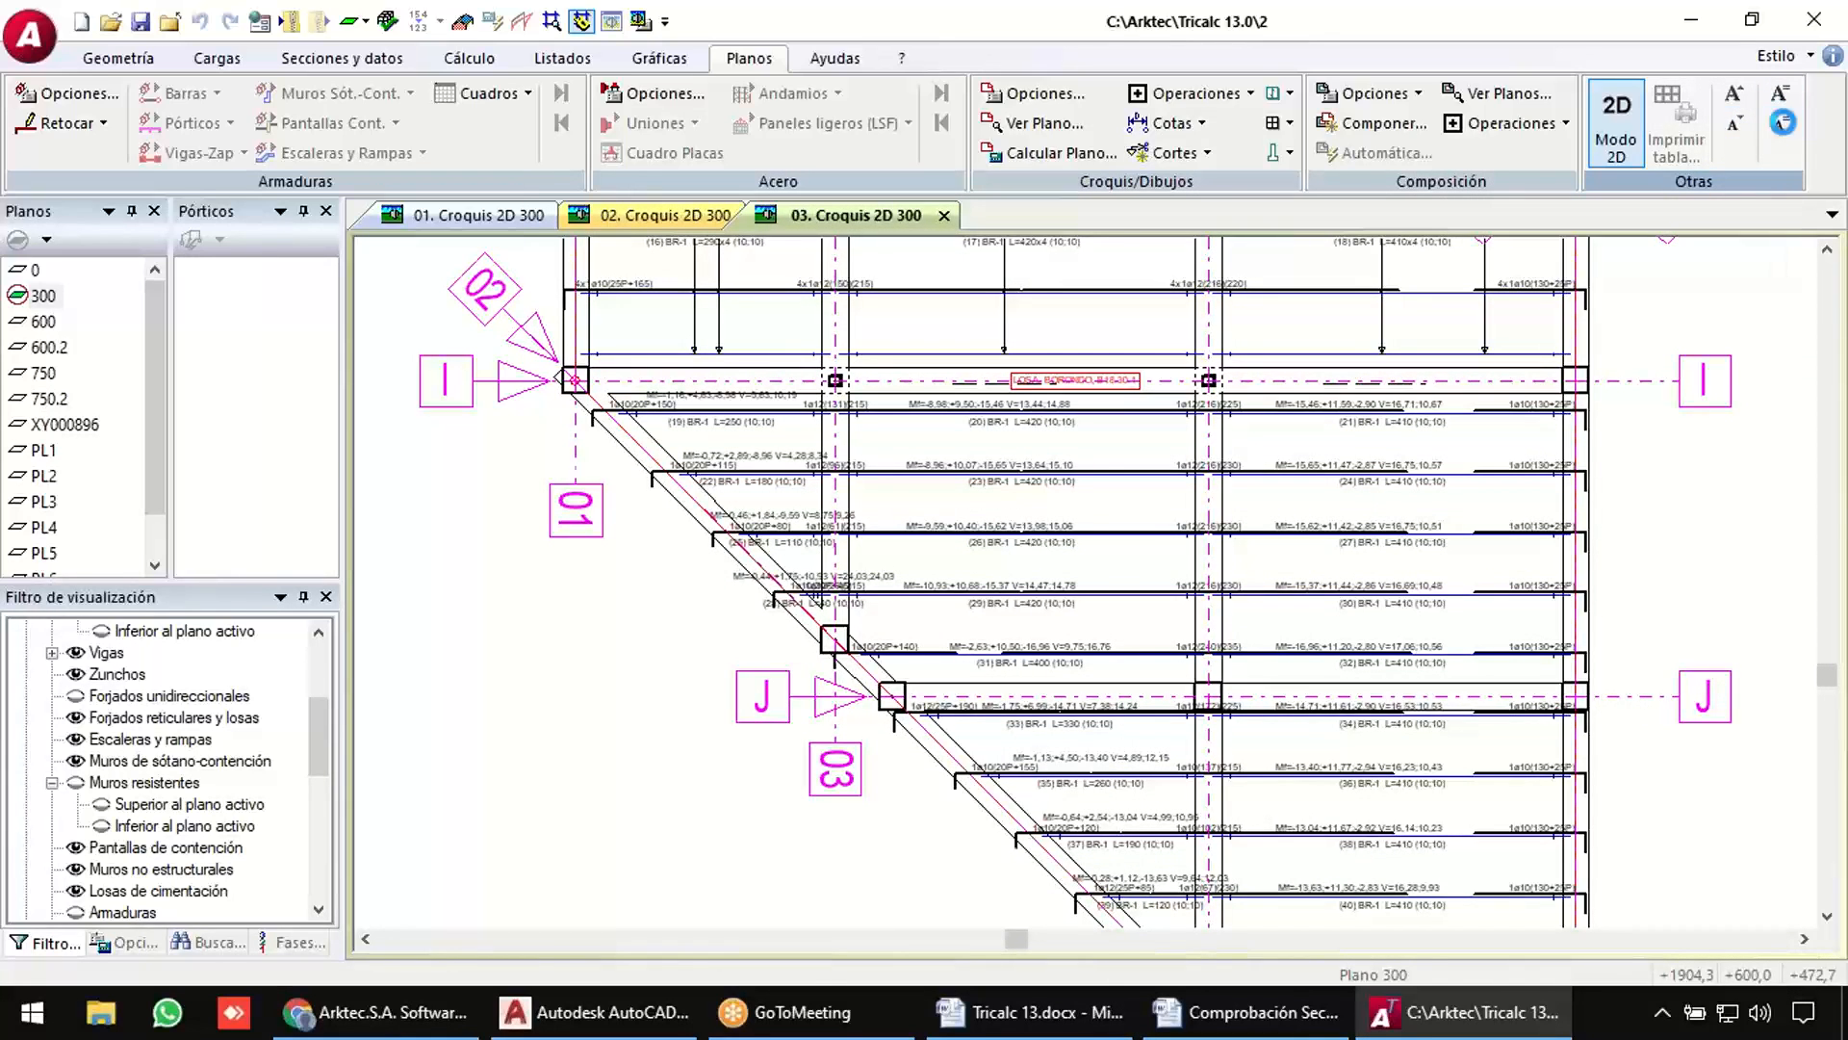
pyautogui.scroll(3, 1625, 722)
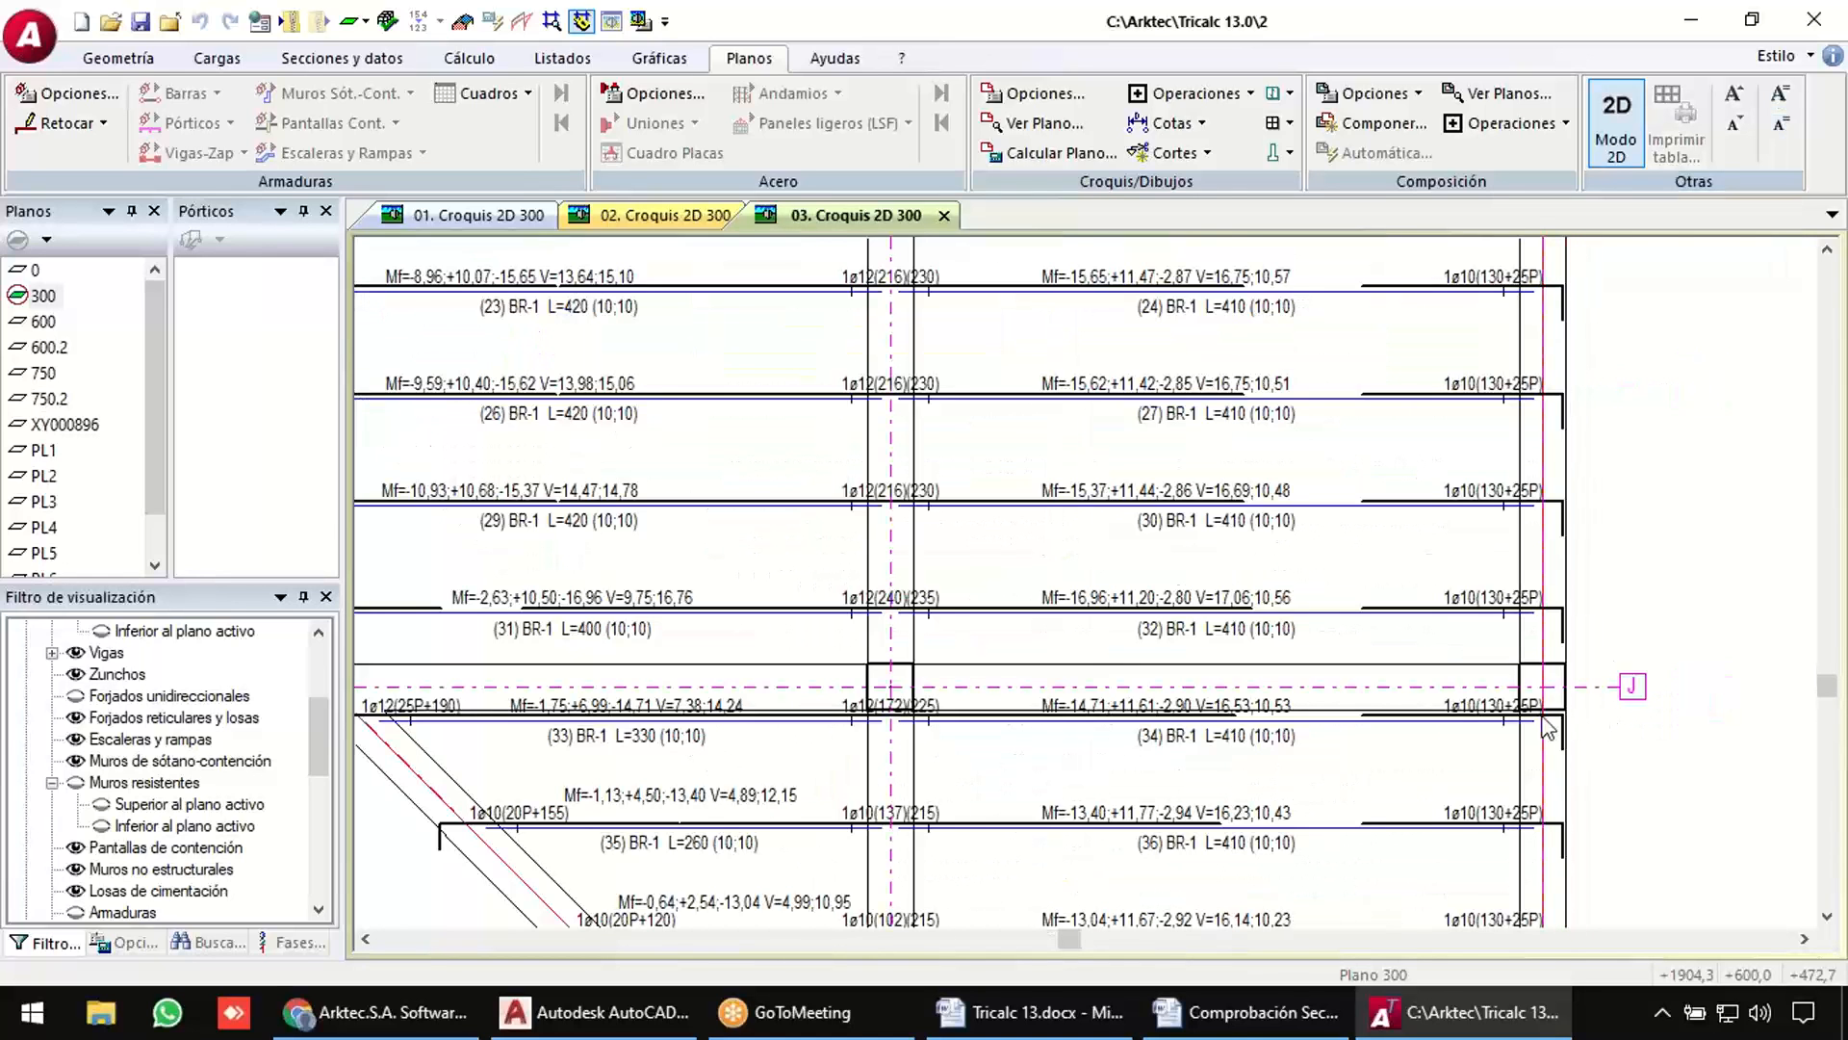
# Examine the joist annotations and negative reinforcement of the one-way slabs around axes I and J in plane 300.
pyautogui.scroll(-3, 1625, 722)
pyautogui.scroll(2, 879, 651)
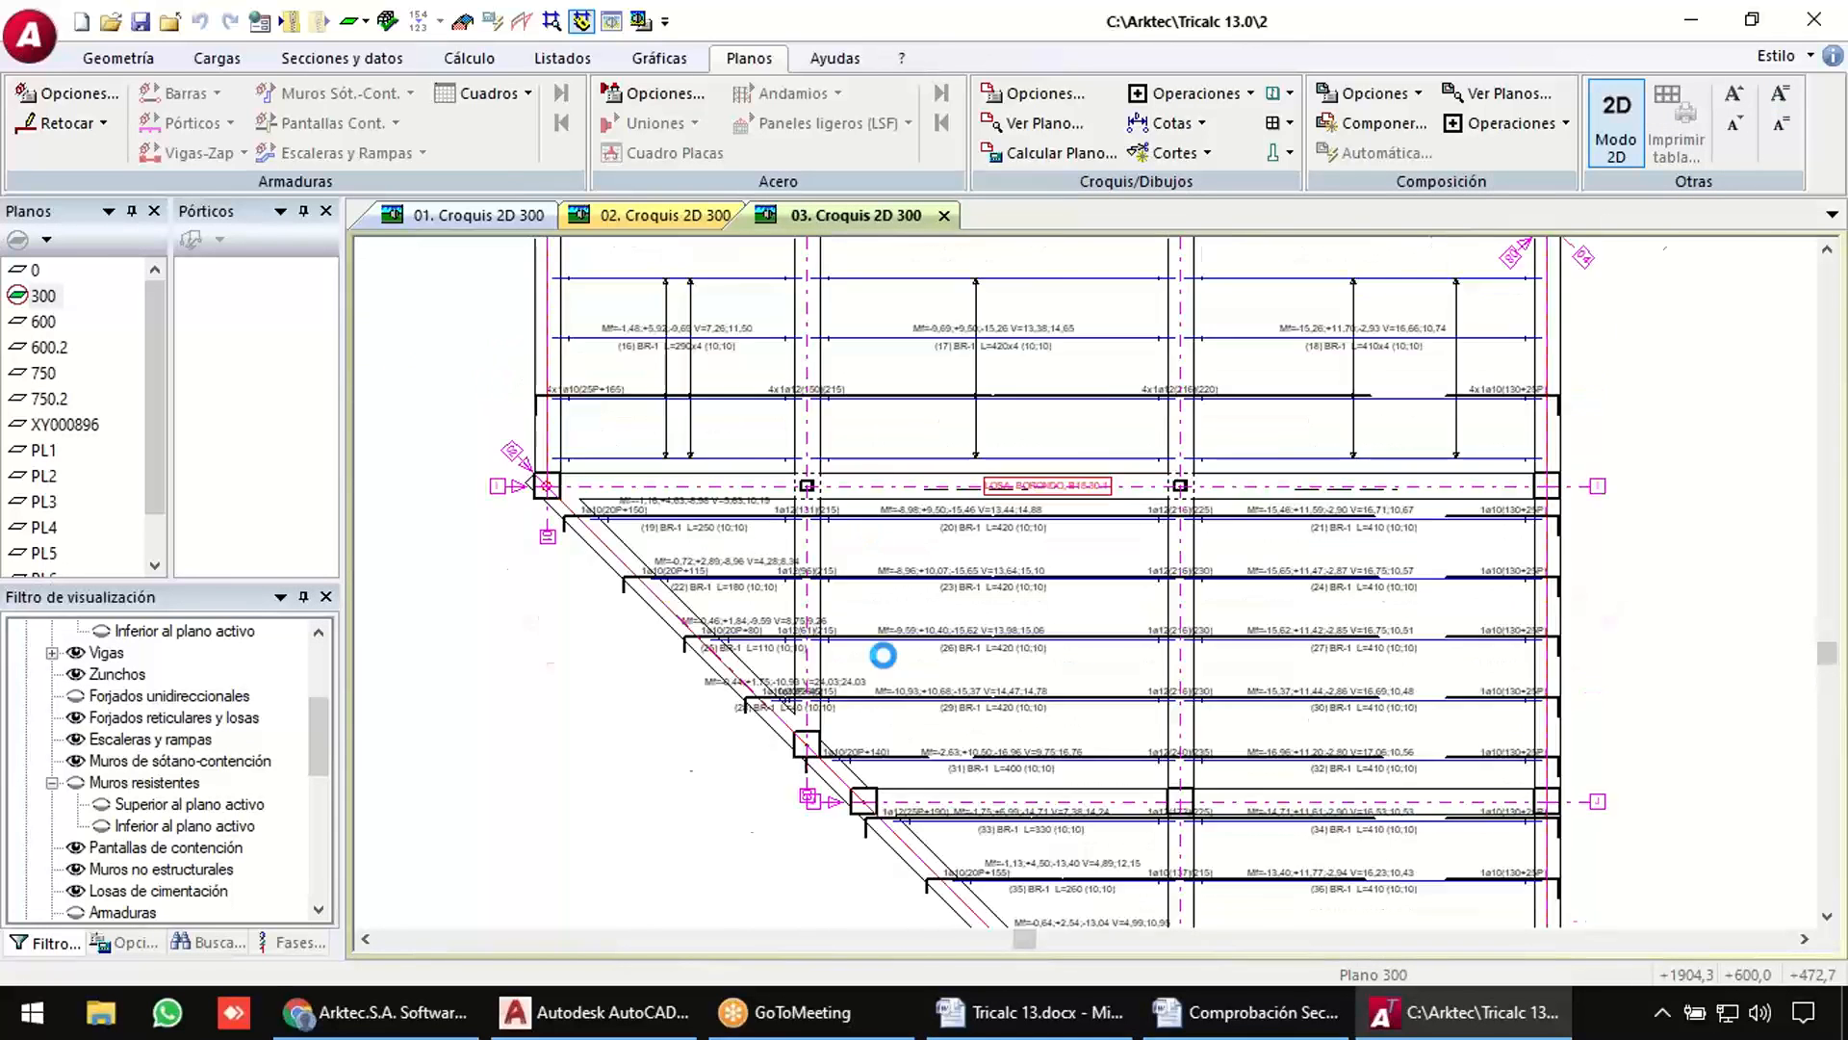
pyautogui.scroll(3, 588, 585)
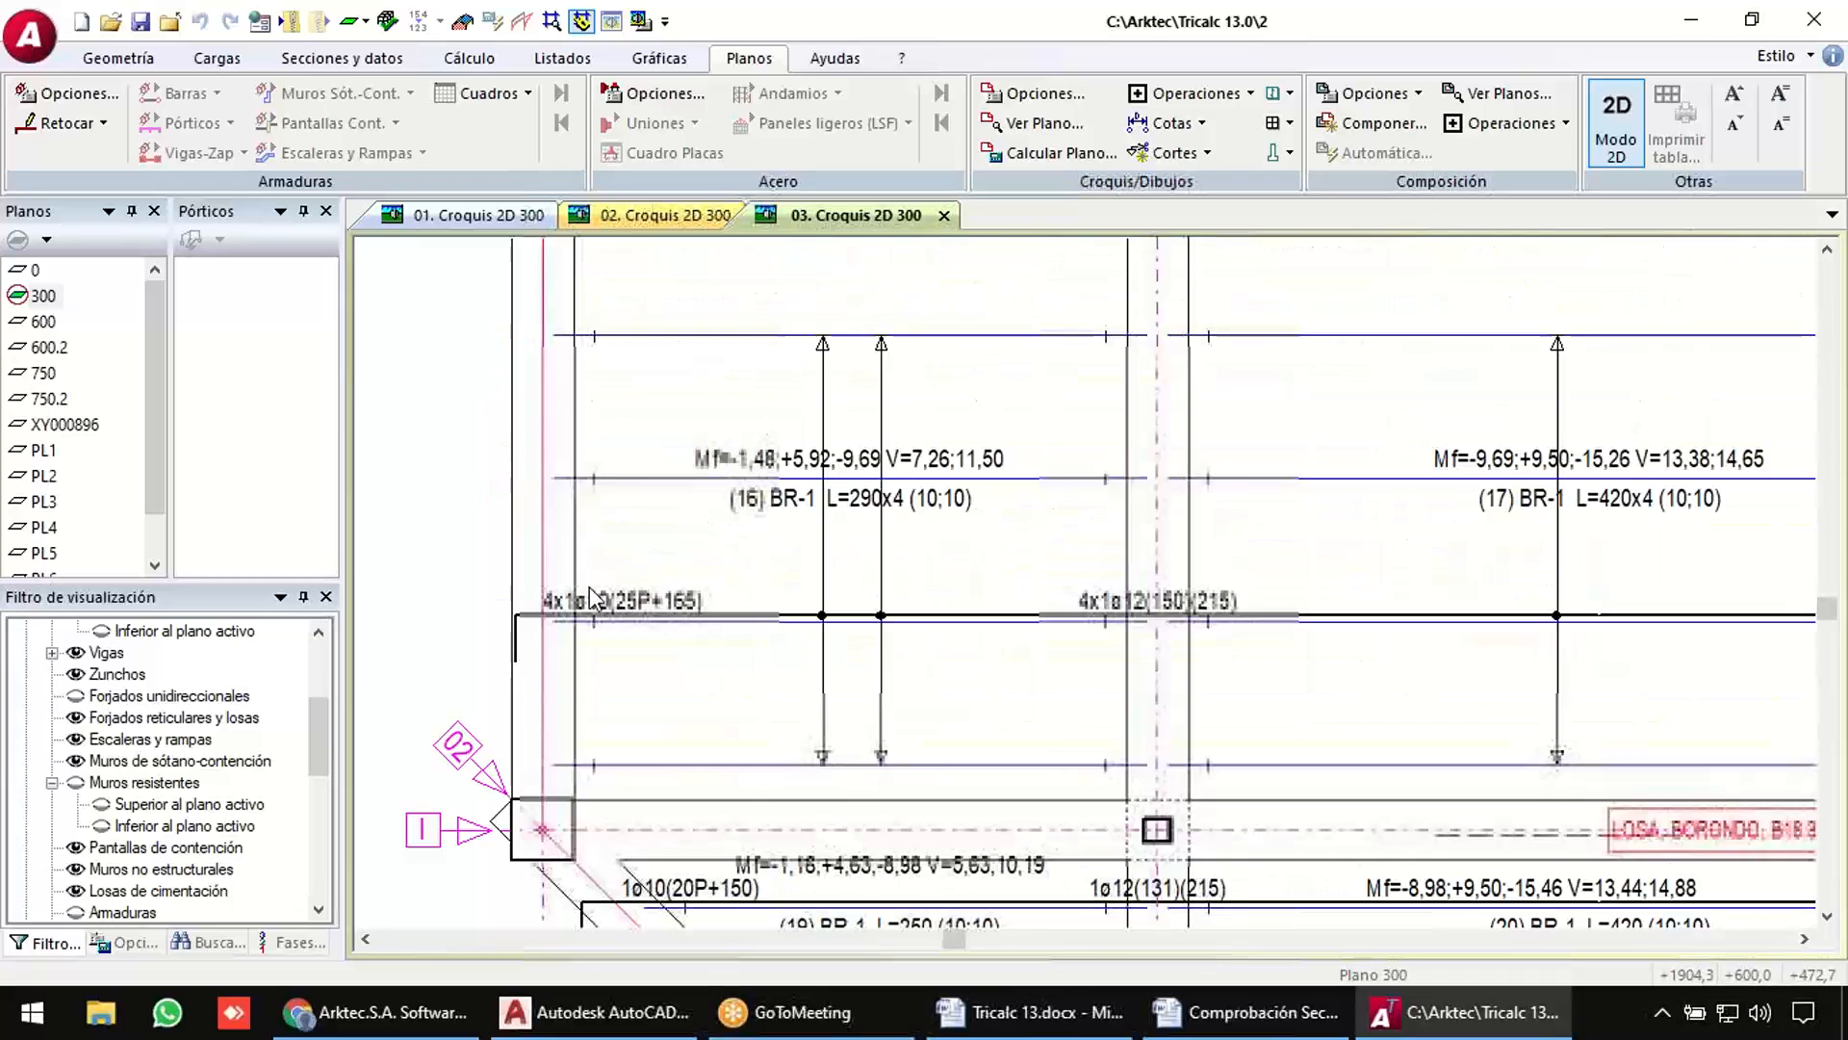
pyautogui.scroll(-5, 1209, 628)
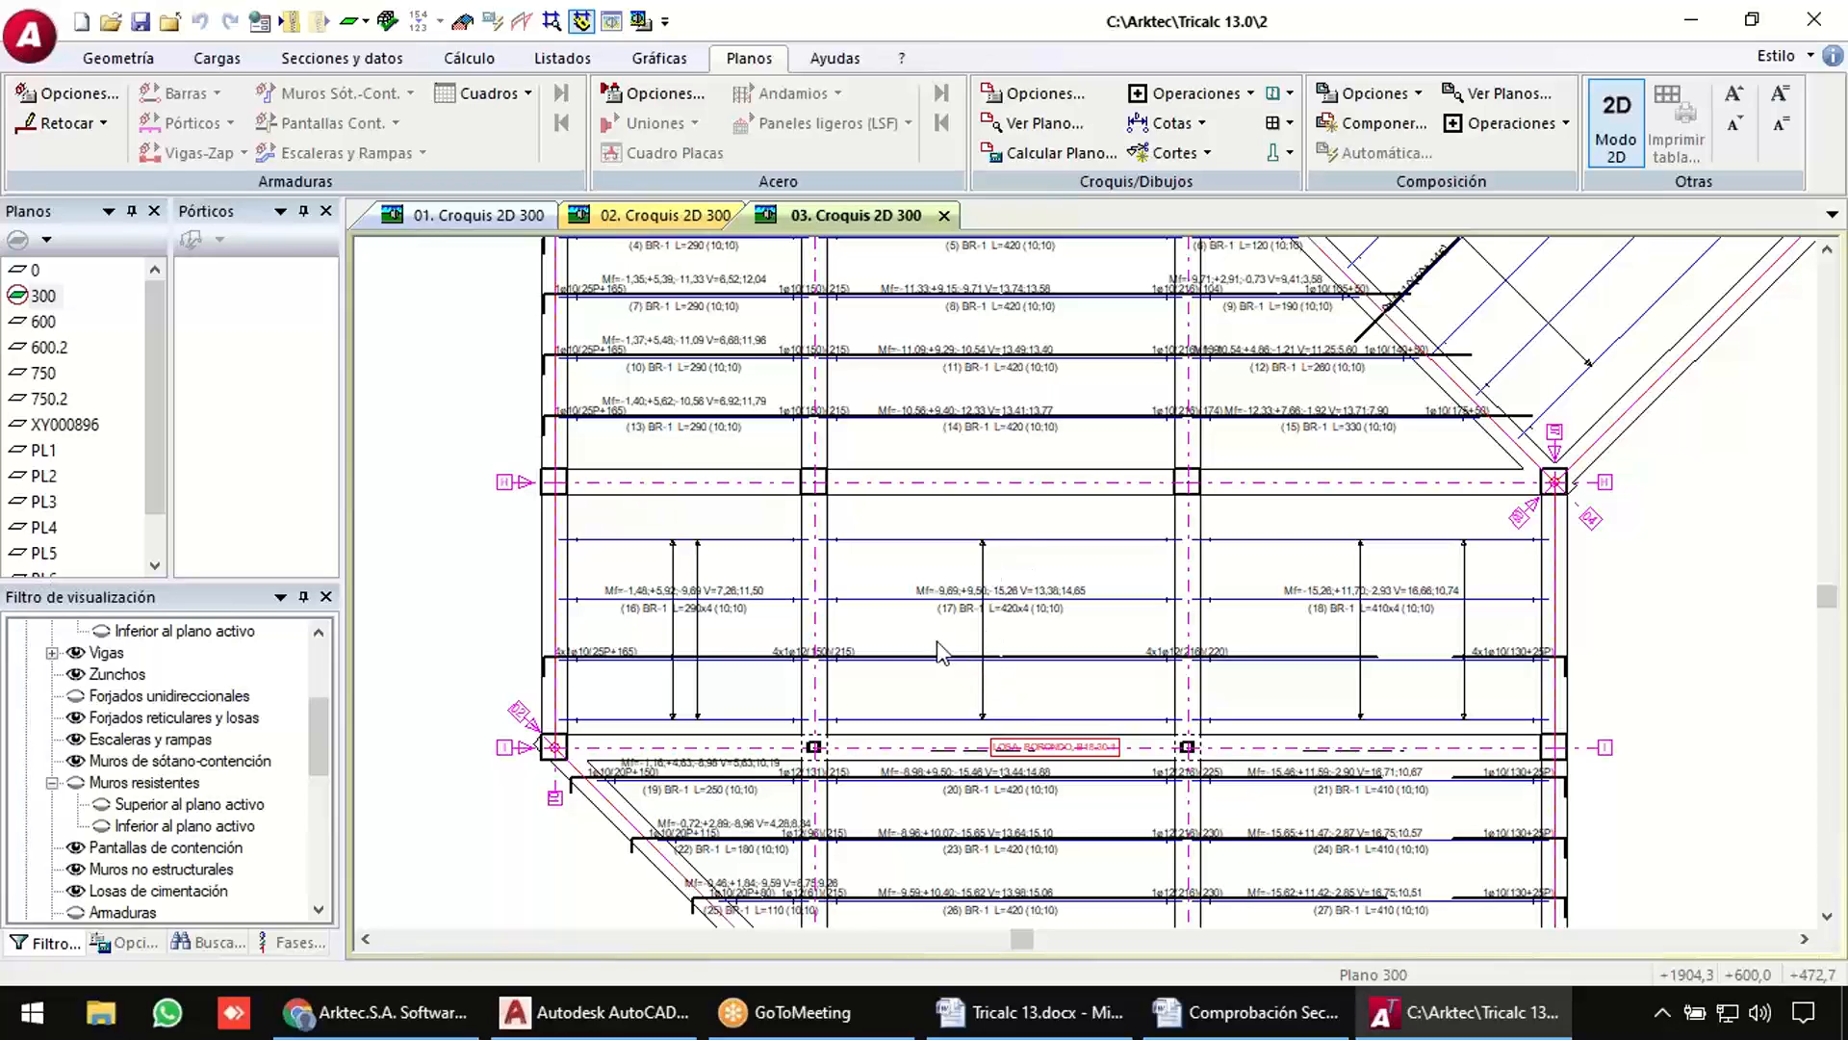
pyautogui.scroll(5, 982, 627)
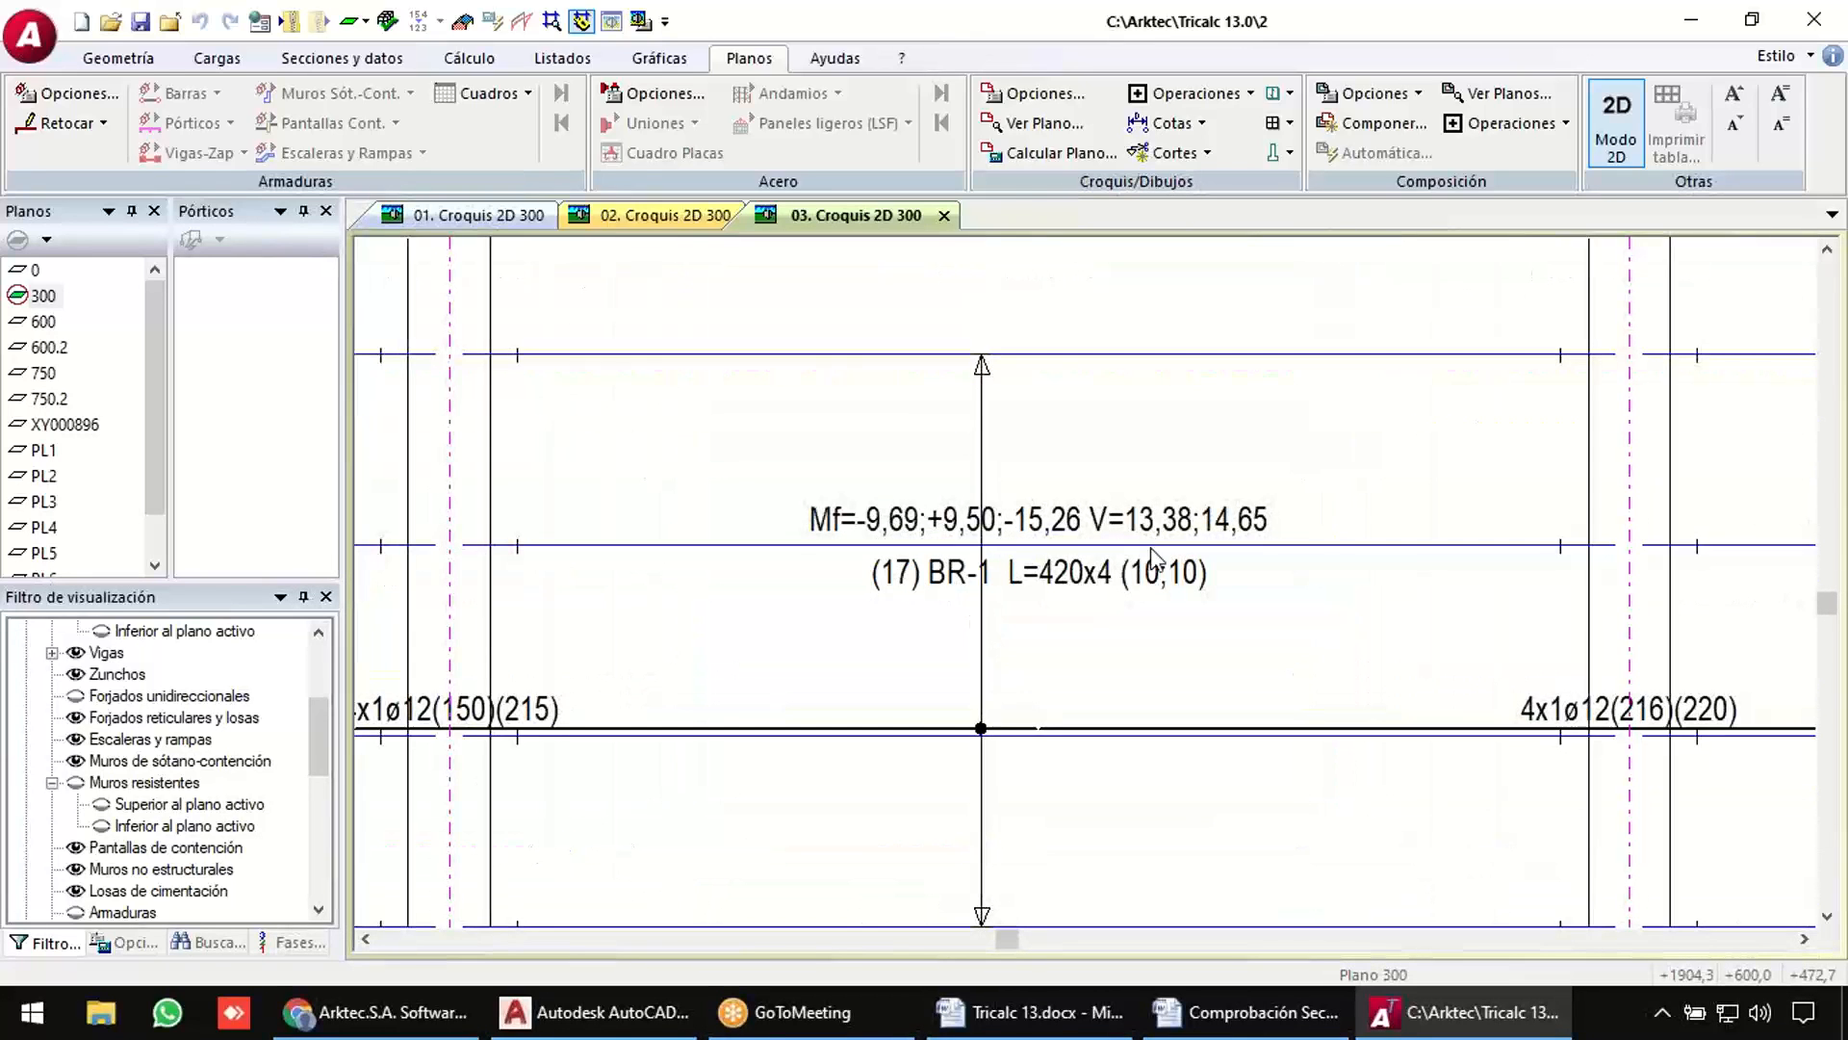
pyautogui.scroll(-1, 1150, 560)
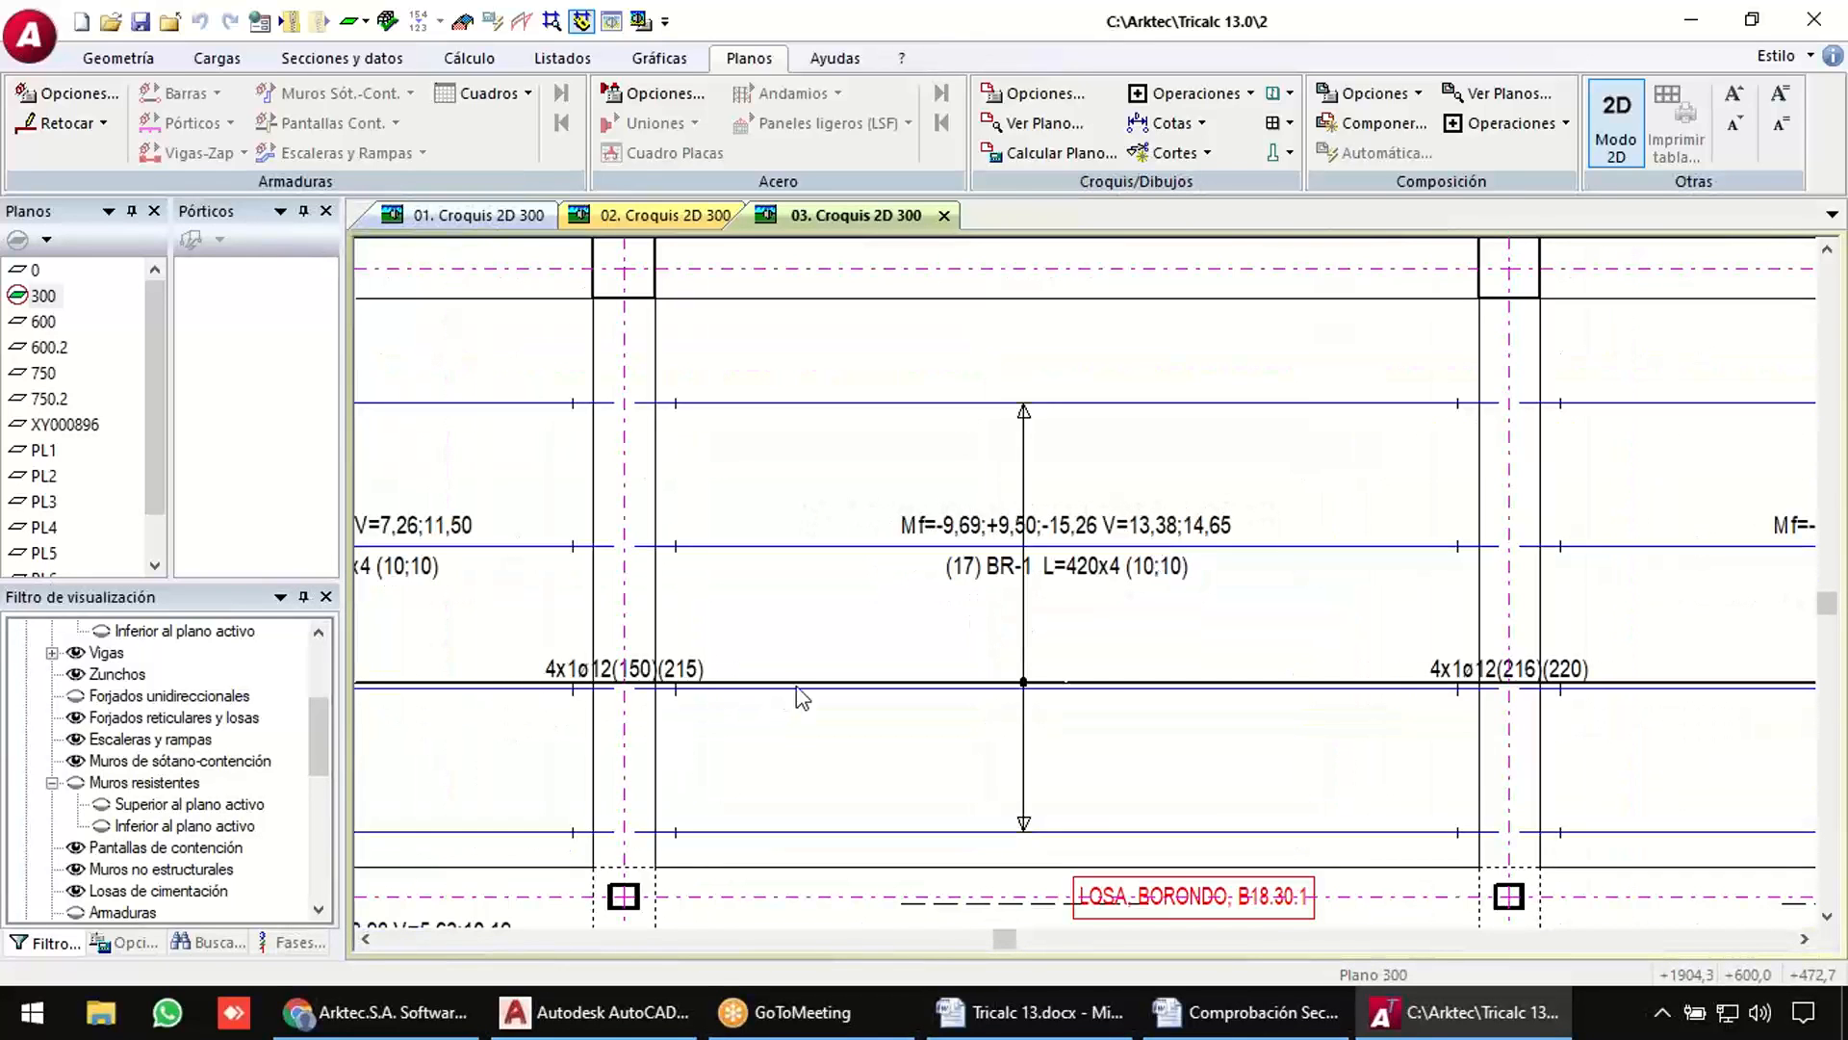
pyautogui.scroll(-3, 794, 684)
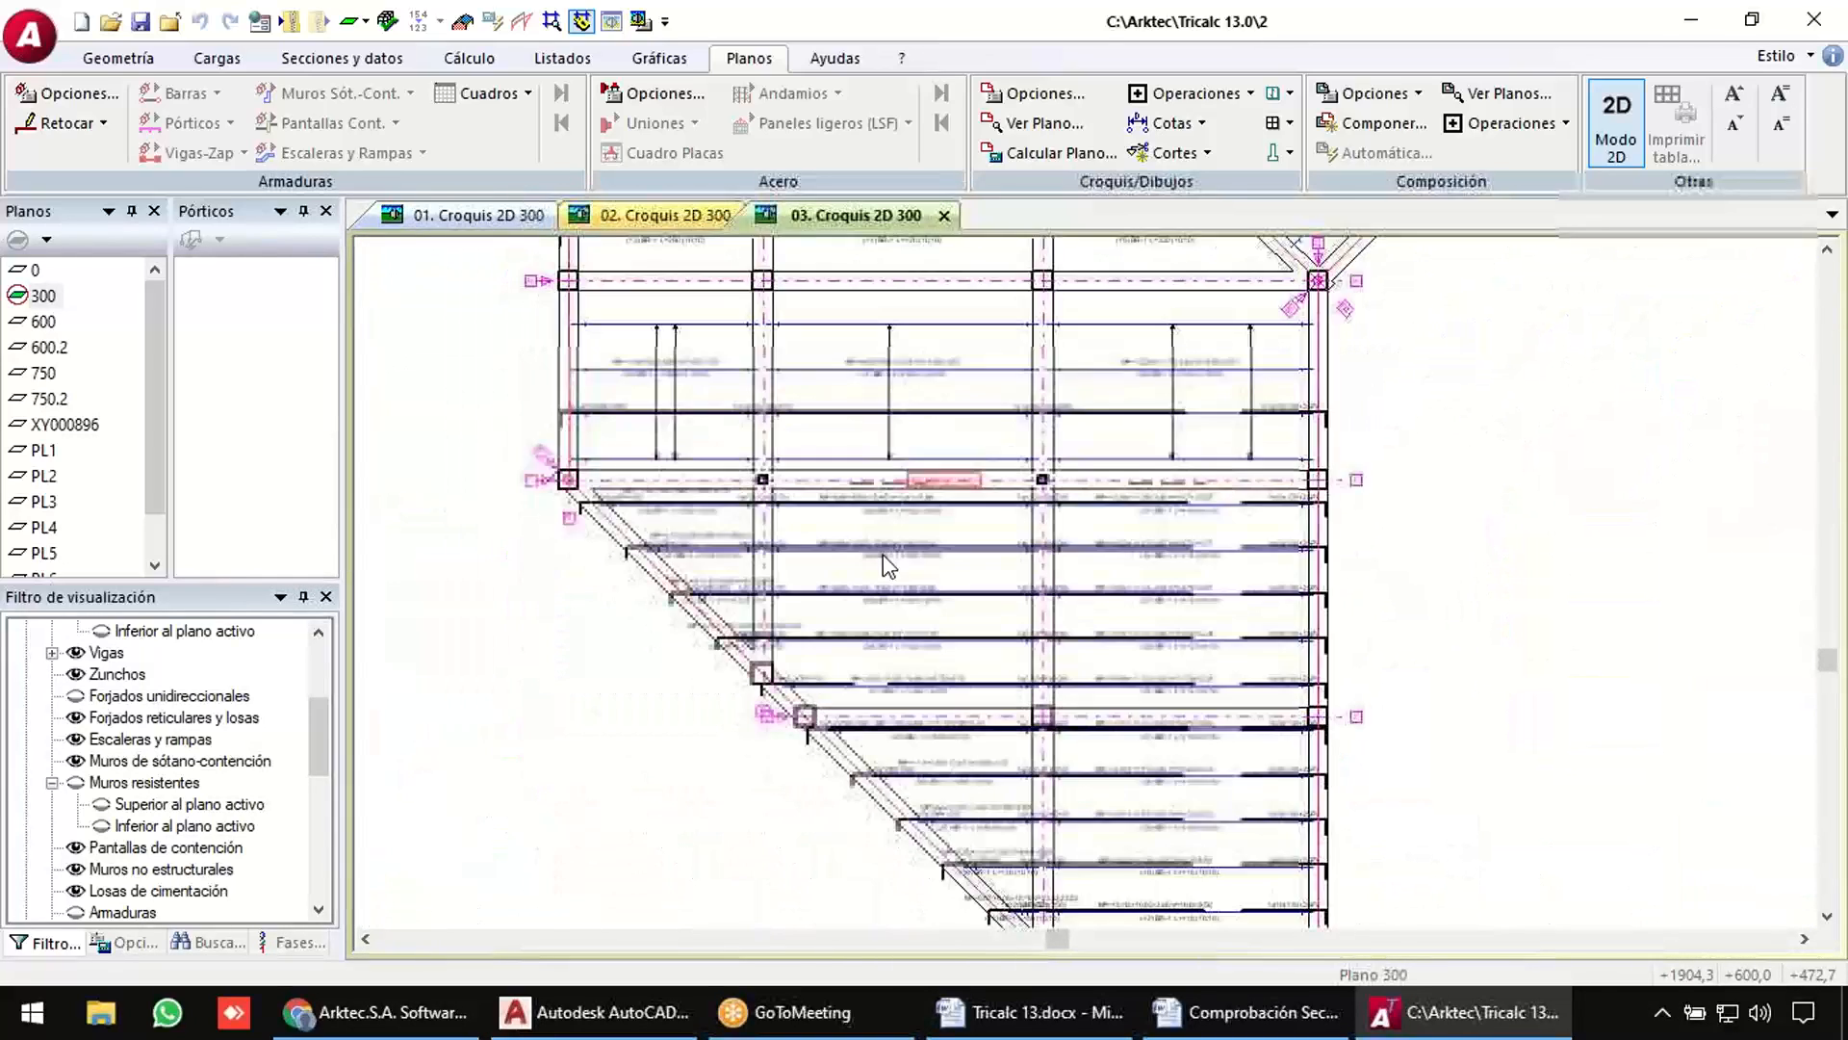
pyautogui.scroll(3, 649, 564)
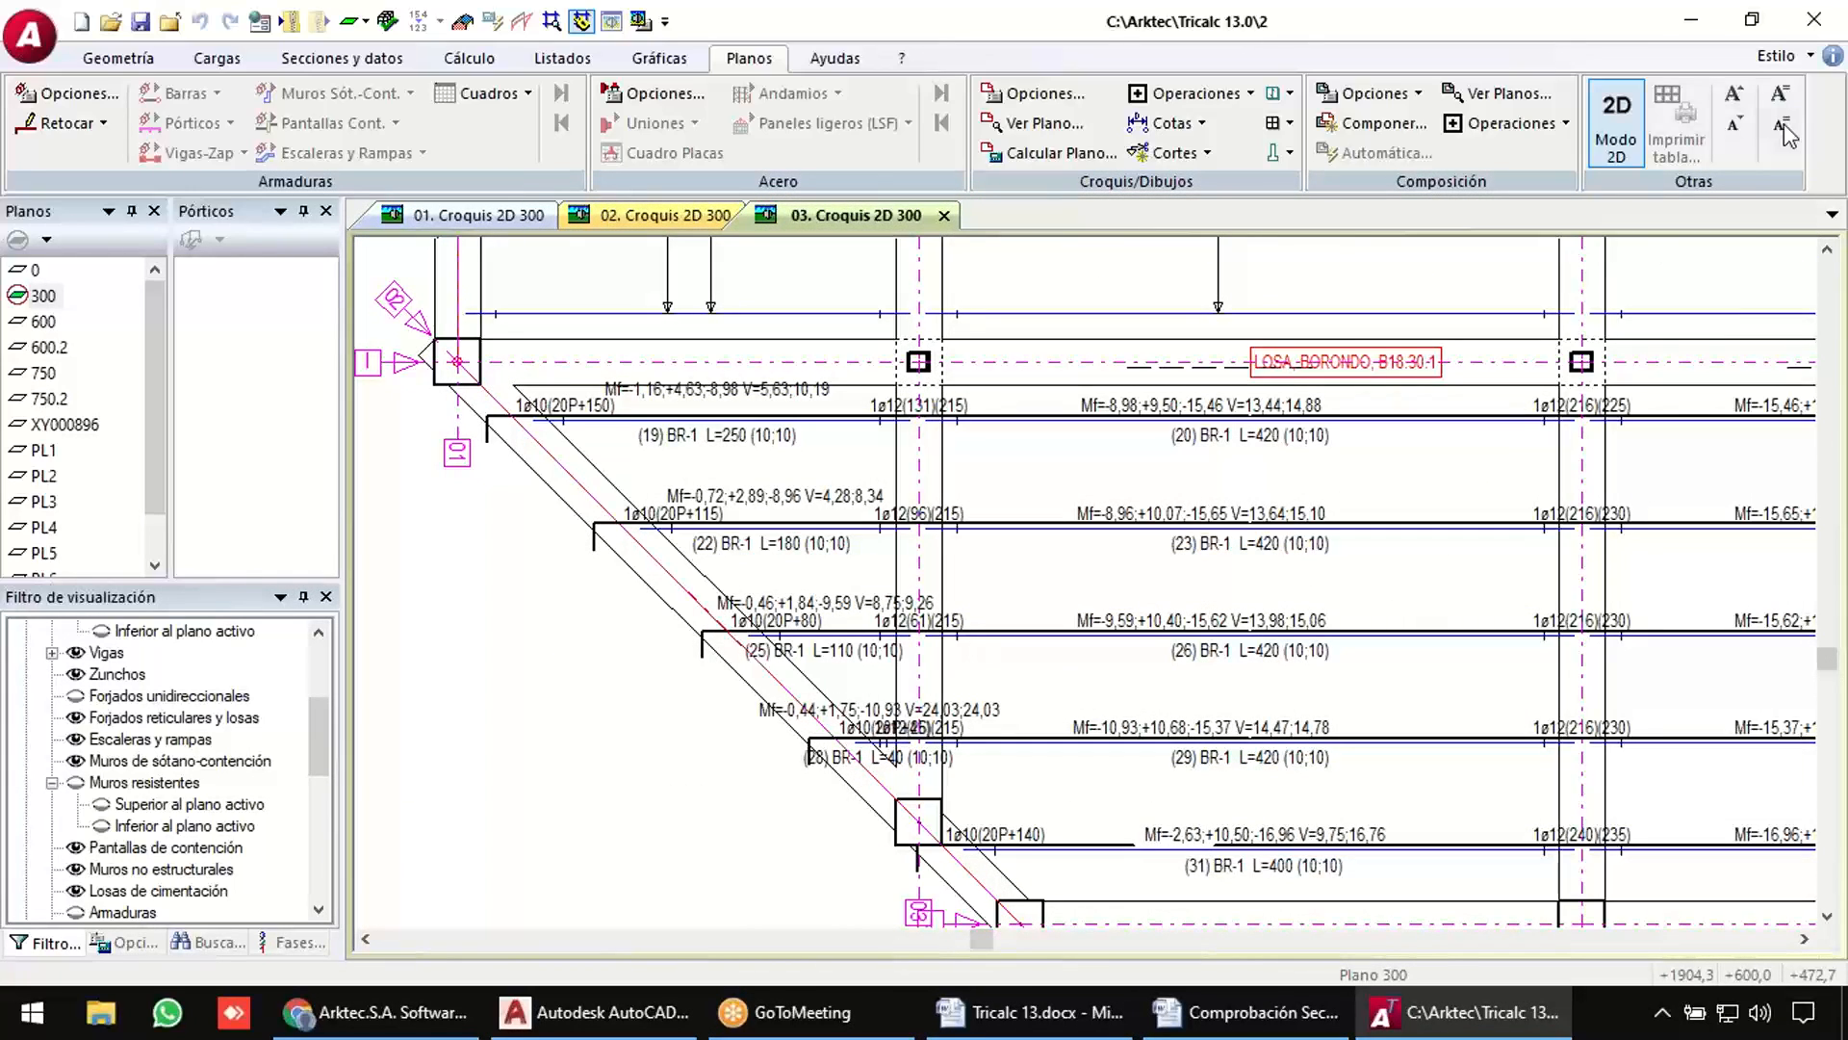
# Reduce the general text size of the plane 300 sketch and check the result over the whole floor.
pyautogui.click(1737, 125)
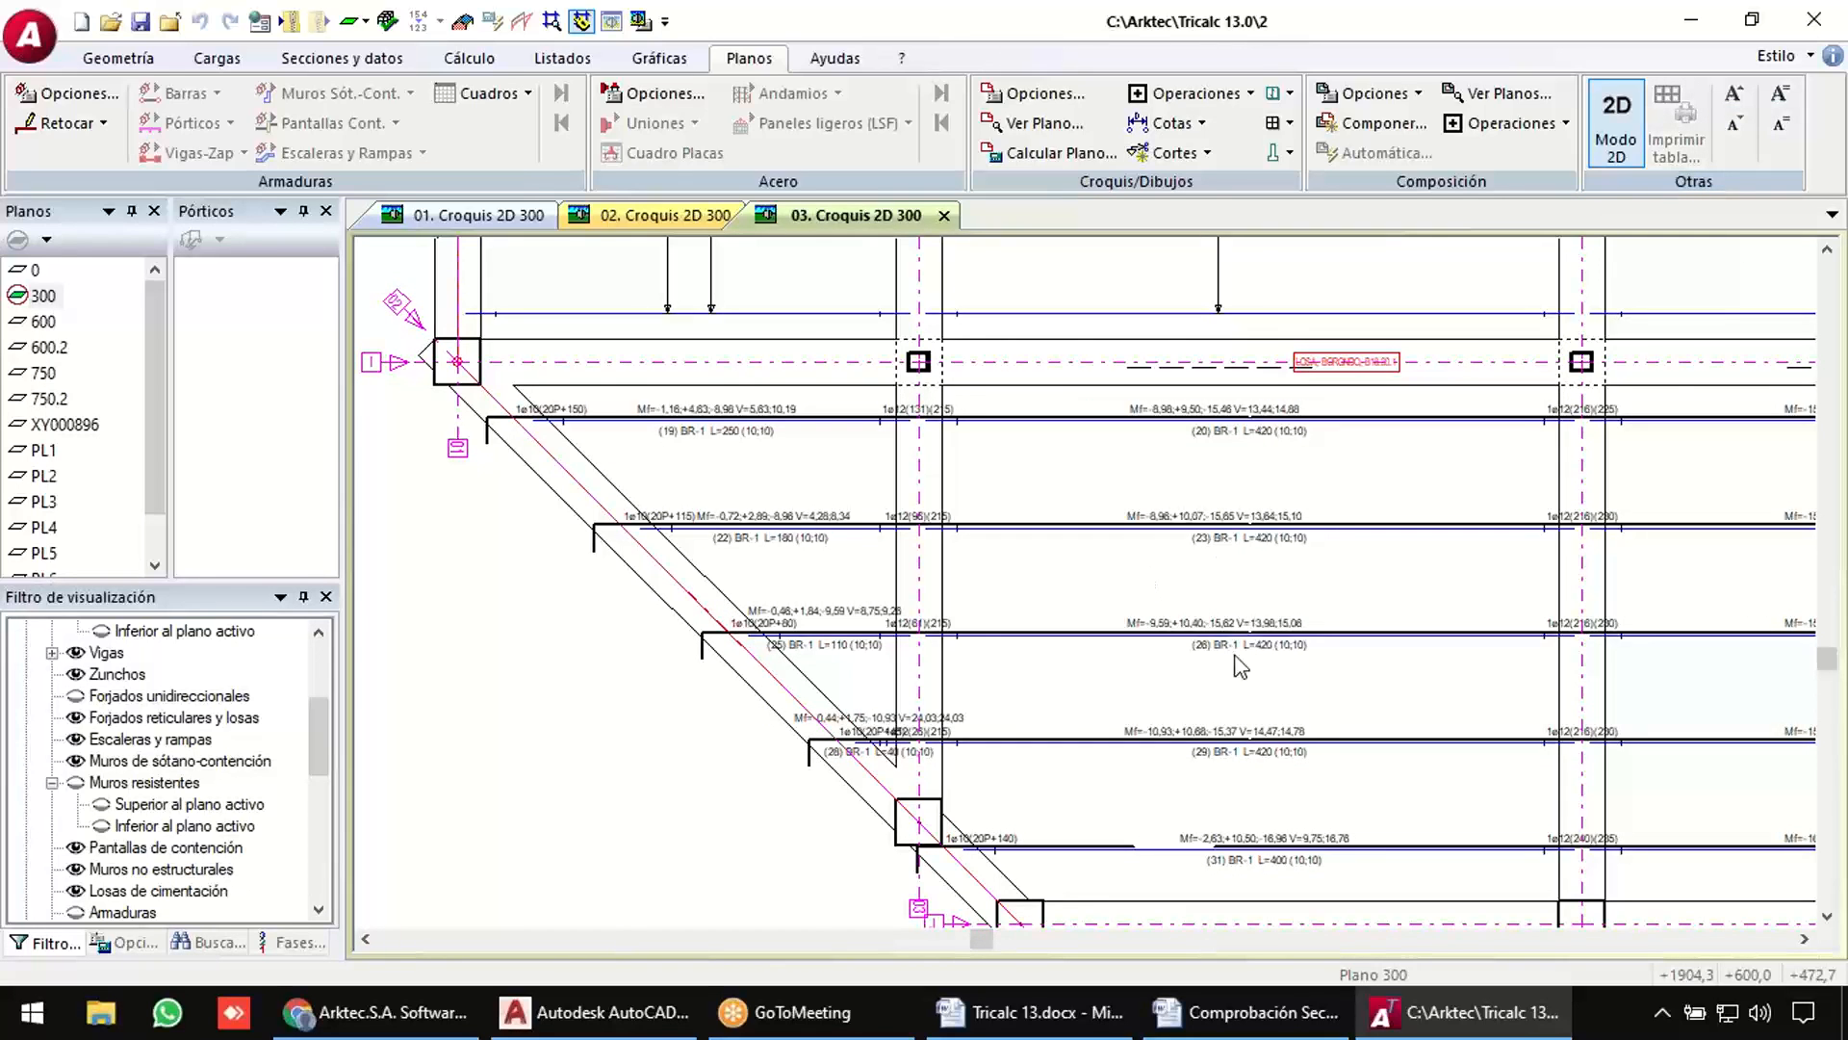
pyautogui.scroll(1, 1240, 666)
pyautogui.scroll(-4, 1251, 644)
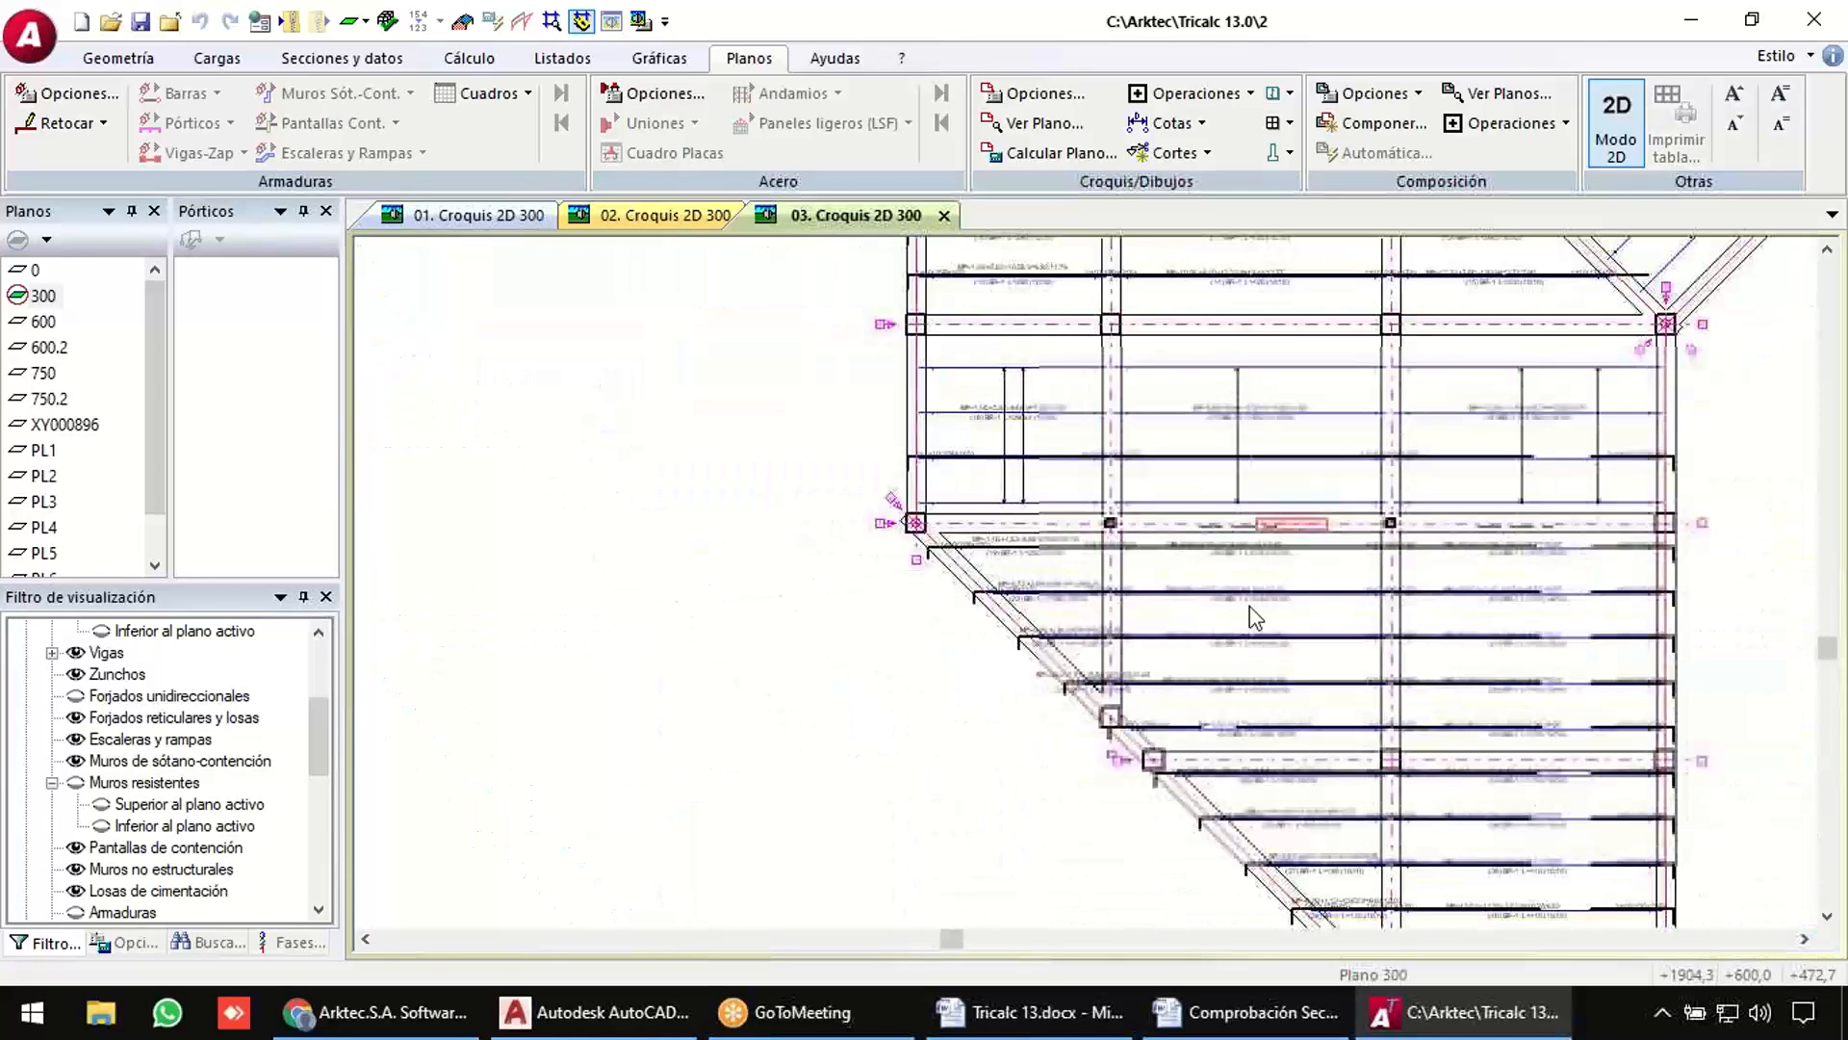
pyautogui.scroll(-3, 1250, 601)
pyautogui.scroll(1, 1242, 606)
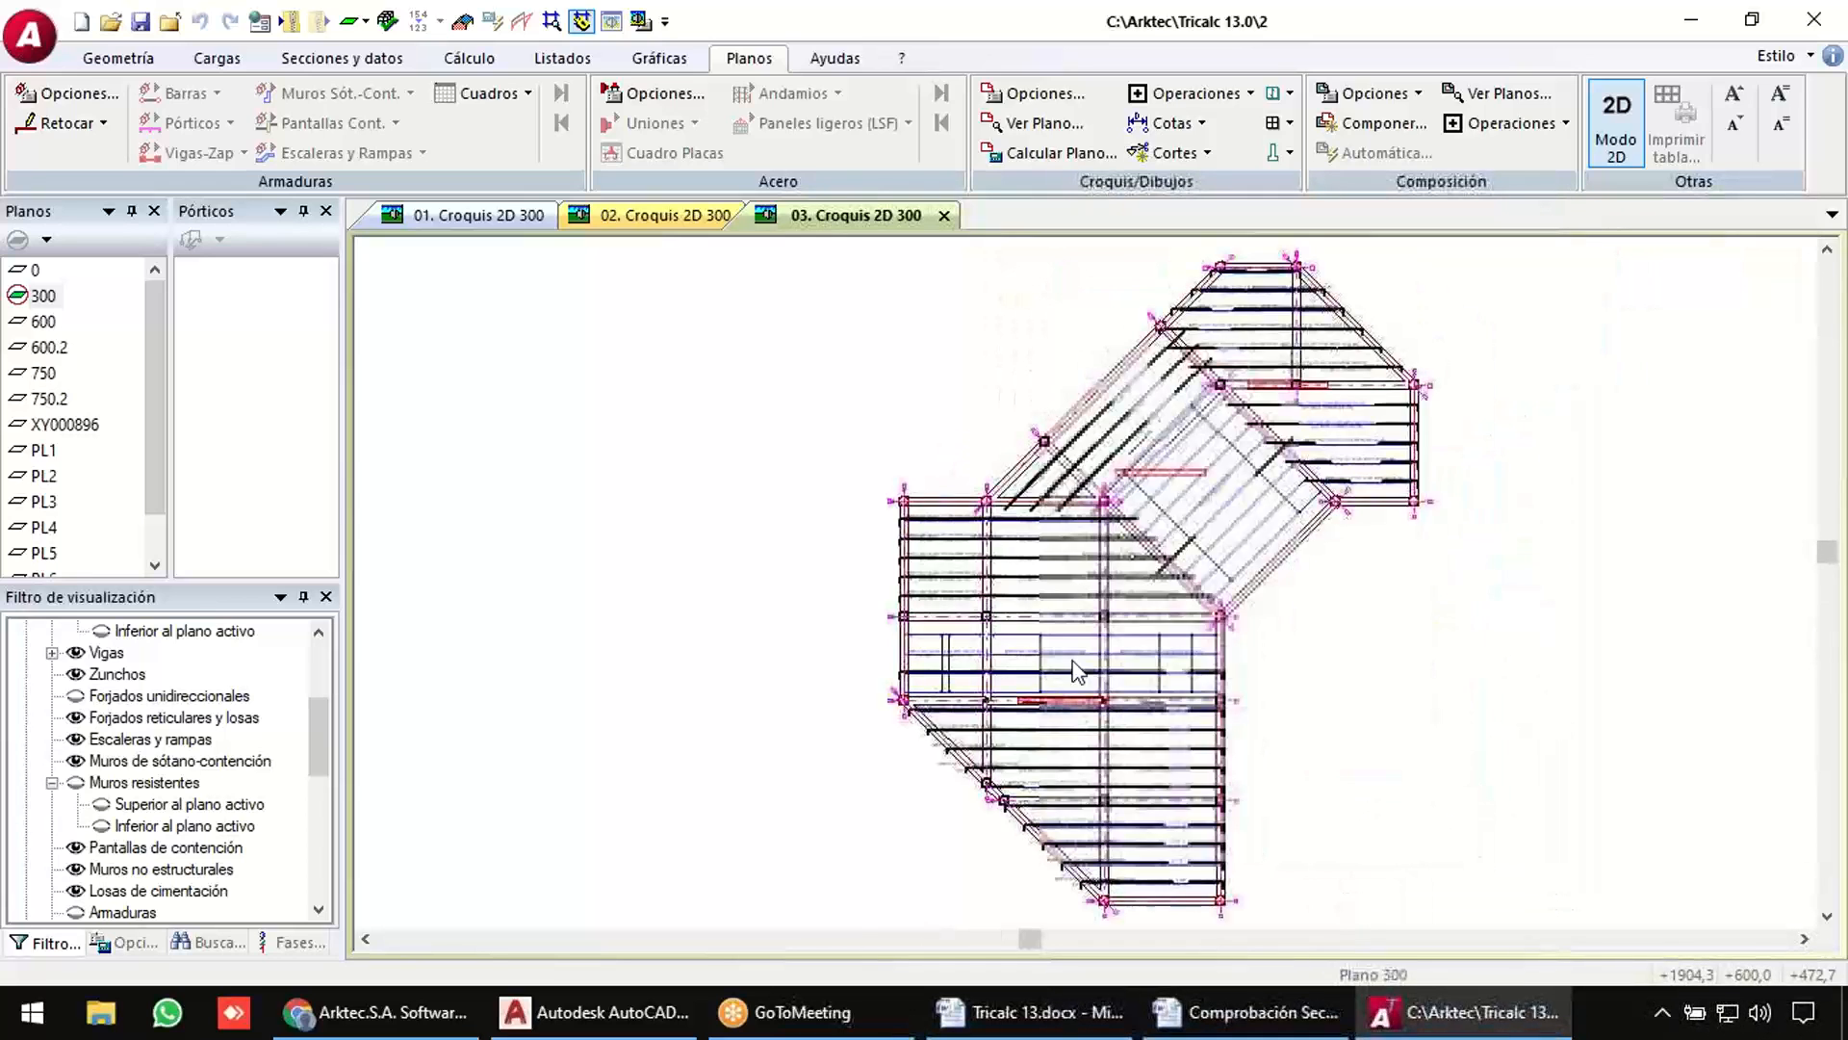
# Display the sketch of plane 600 in place of plane 300.
pyautogui.scroll(3, 1254, 280)
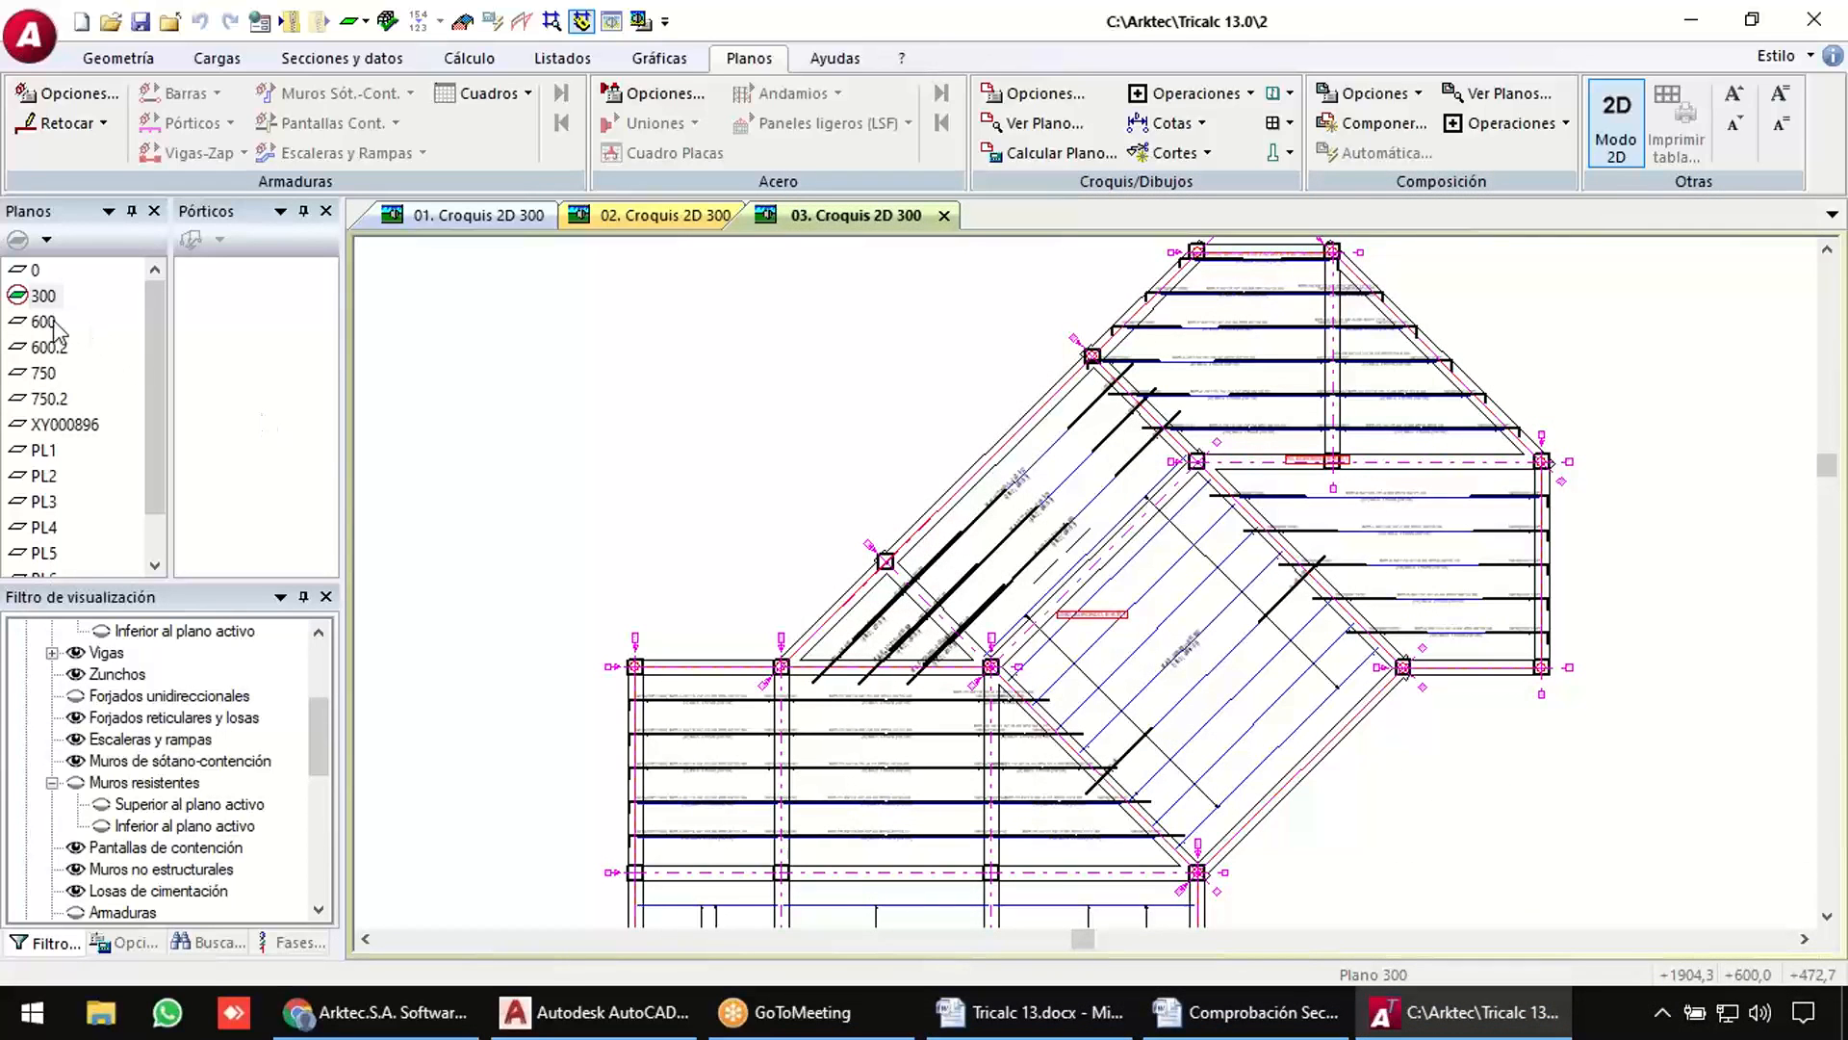
pyautogui.click(40, 321)
pyautogui.doubleClick(40, 322)
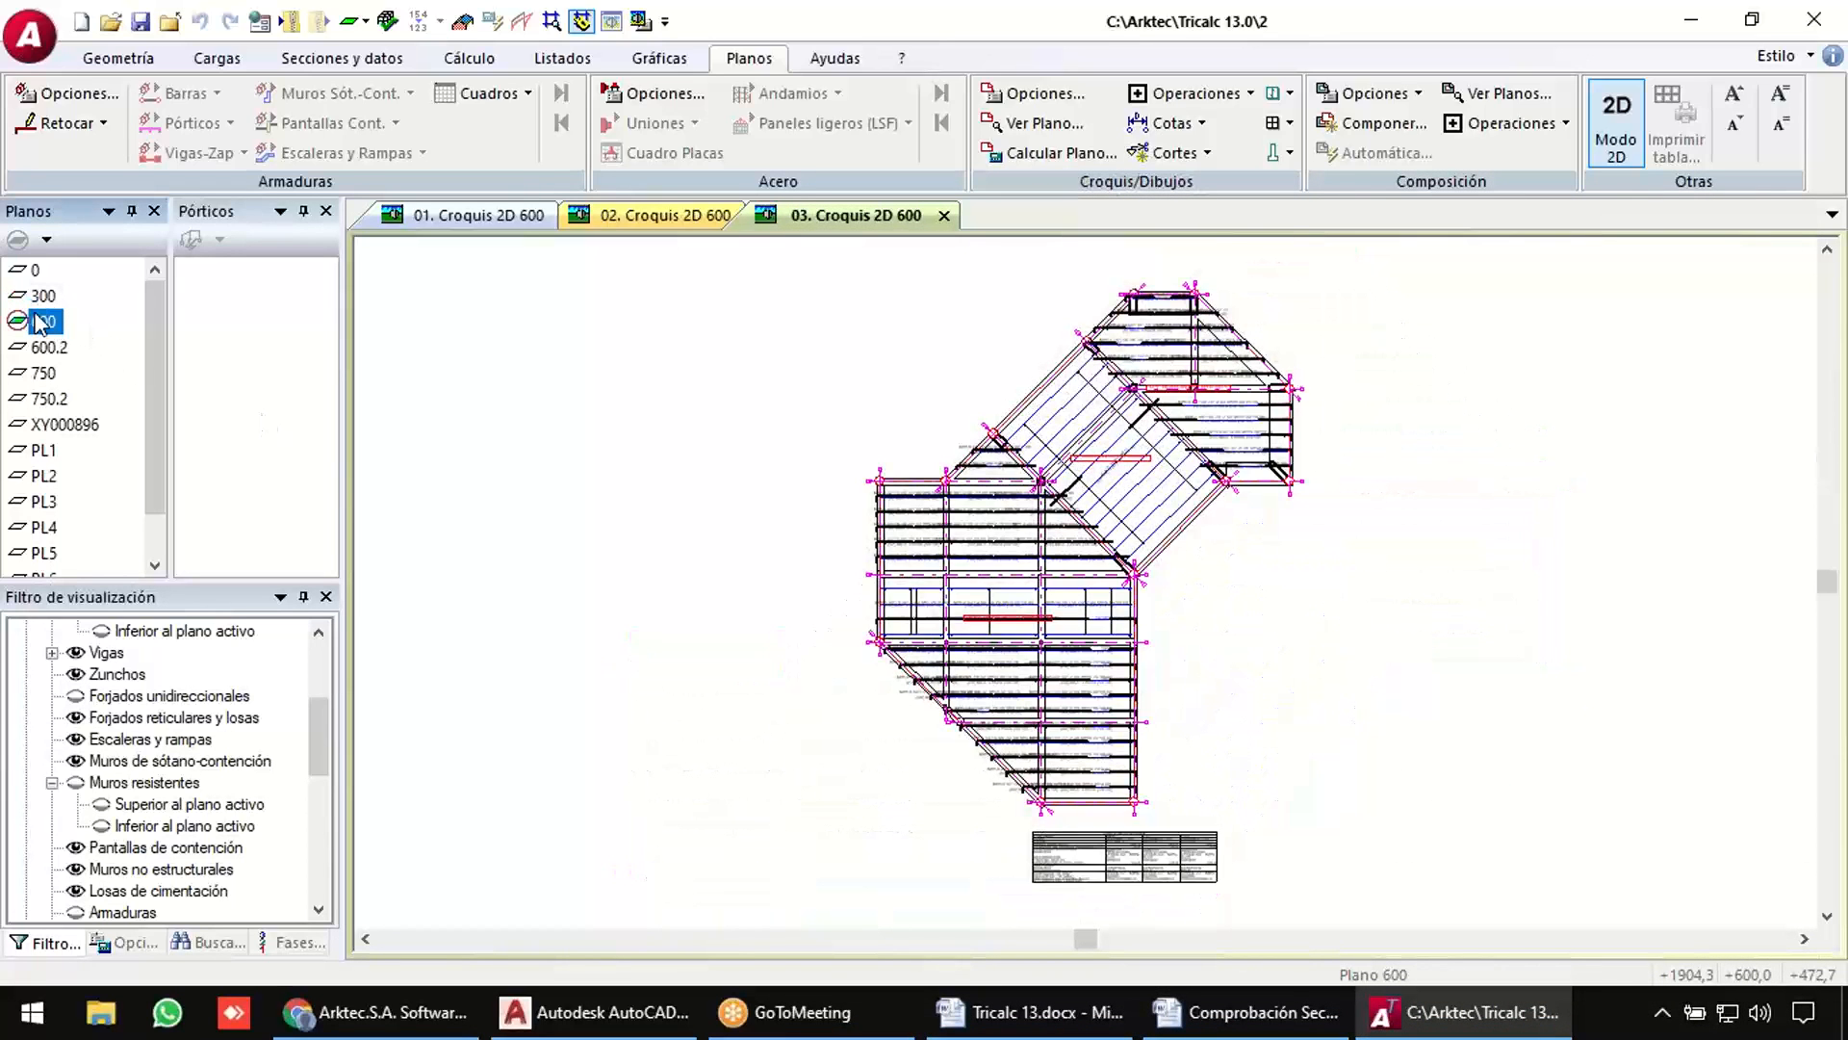
# Display the sketch of plane PL3 and examine its one-way slab and the slab data table.
pyautogui.doubleClick(43, 502)
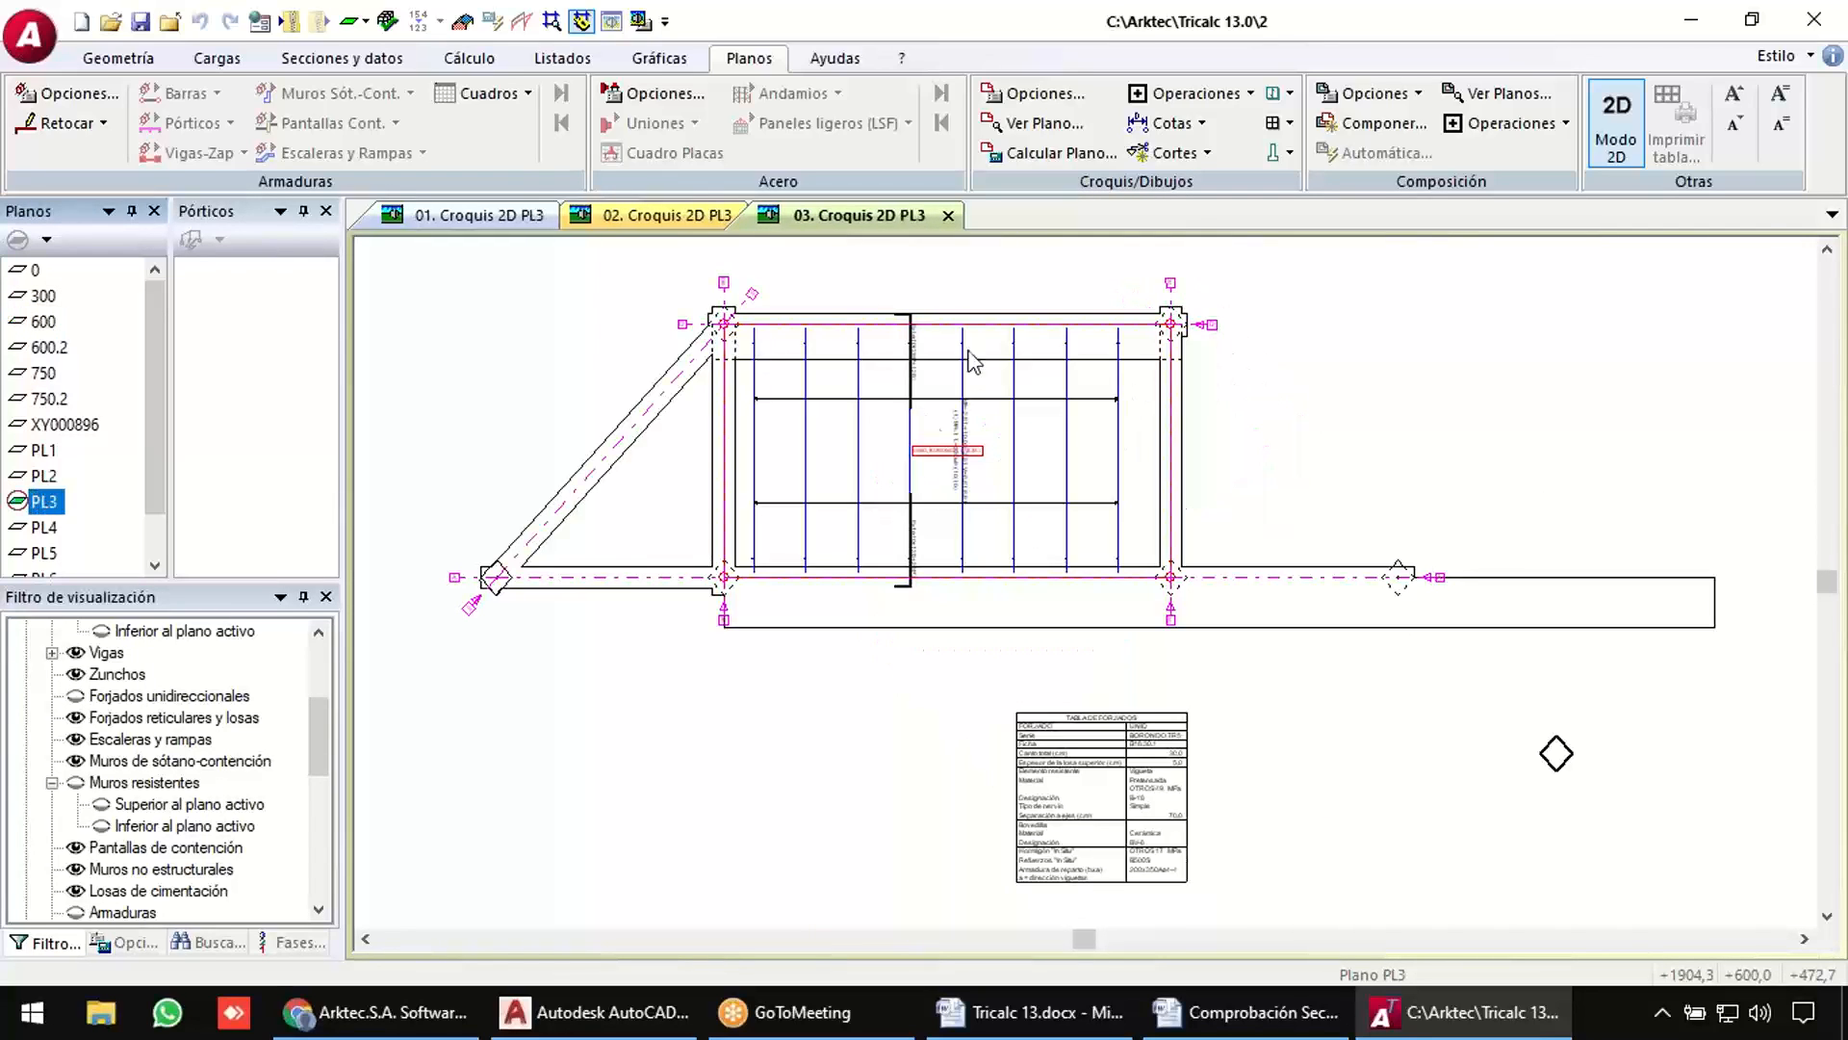
pyautogui.scroll(5, 1128, 897)
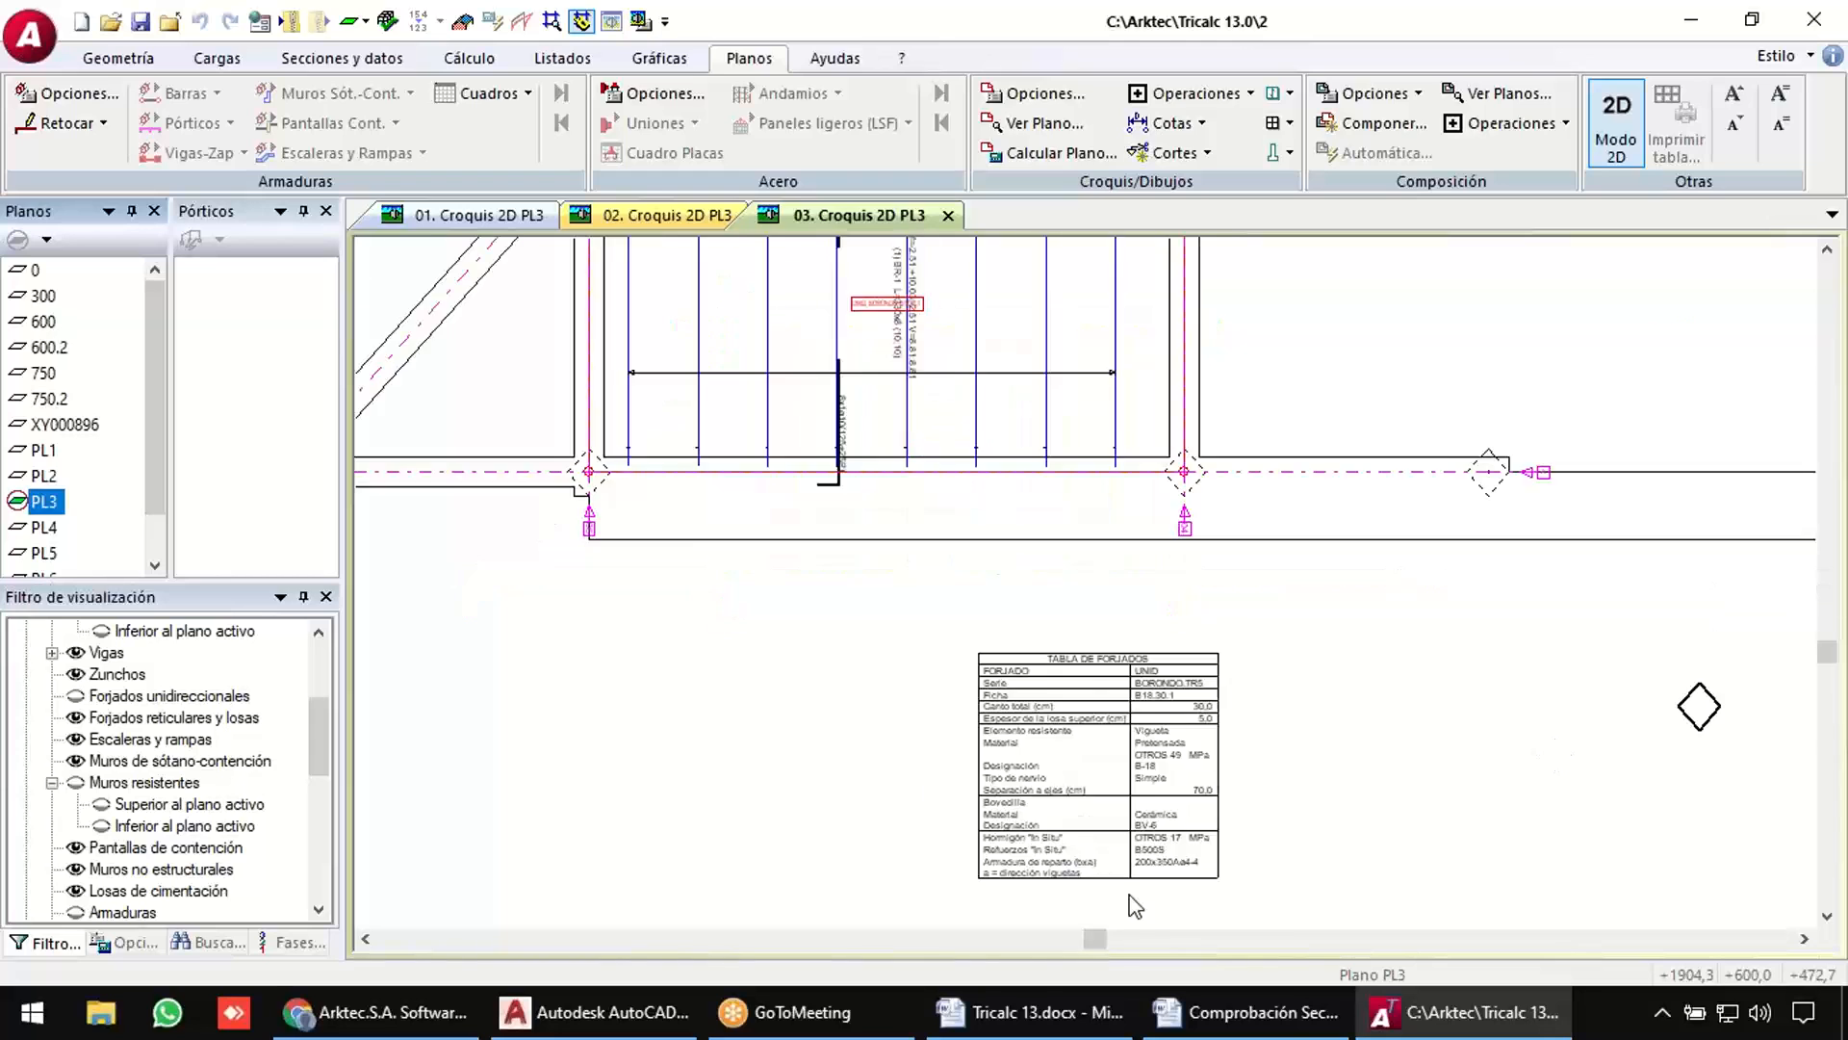
pyautogui.scroll(1, 1128, 624)
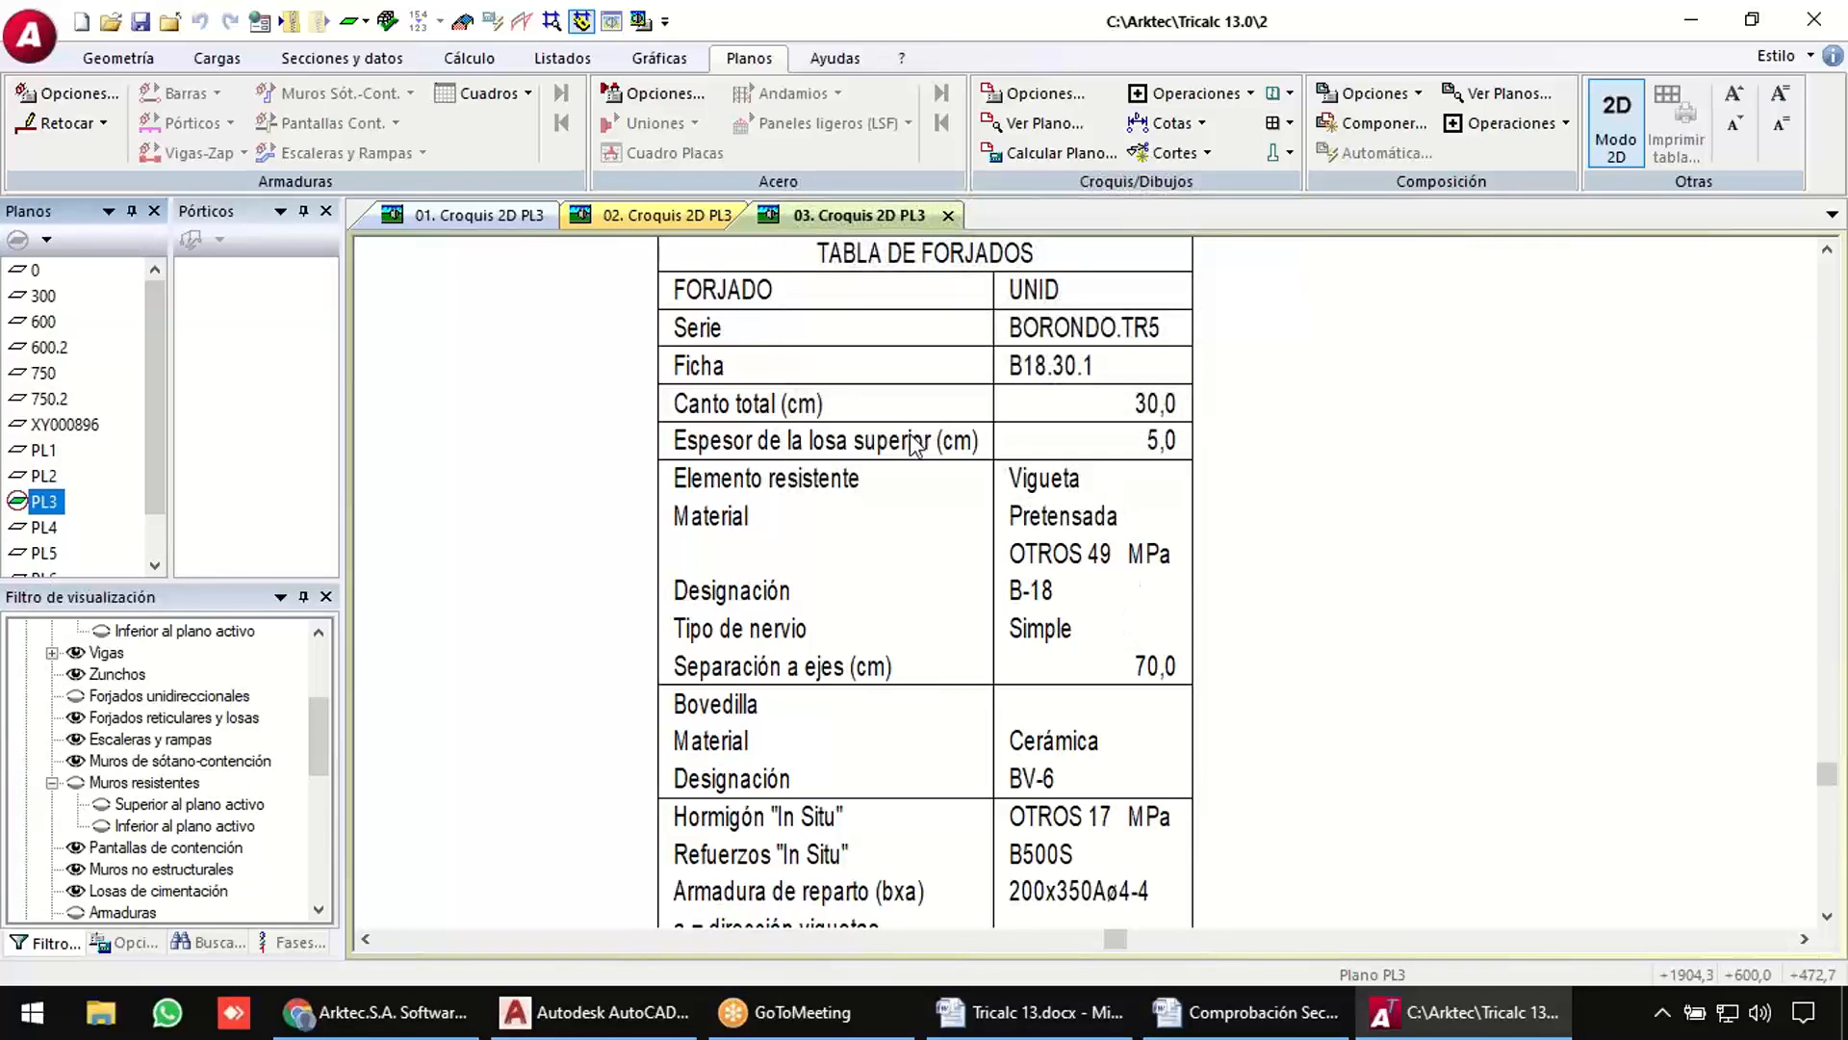
pyautogui.scroll(-6, 918, 445)
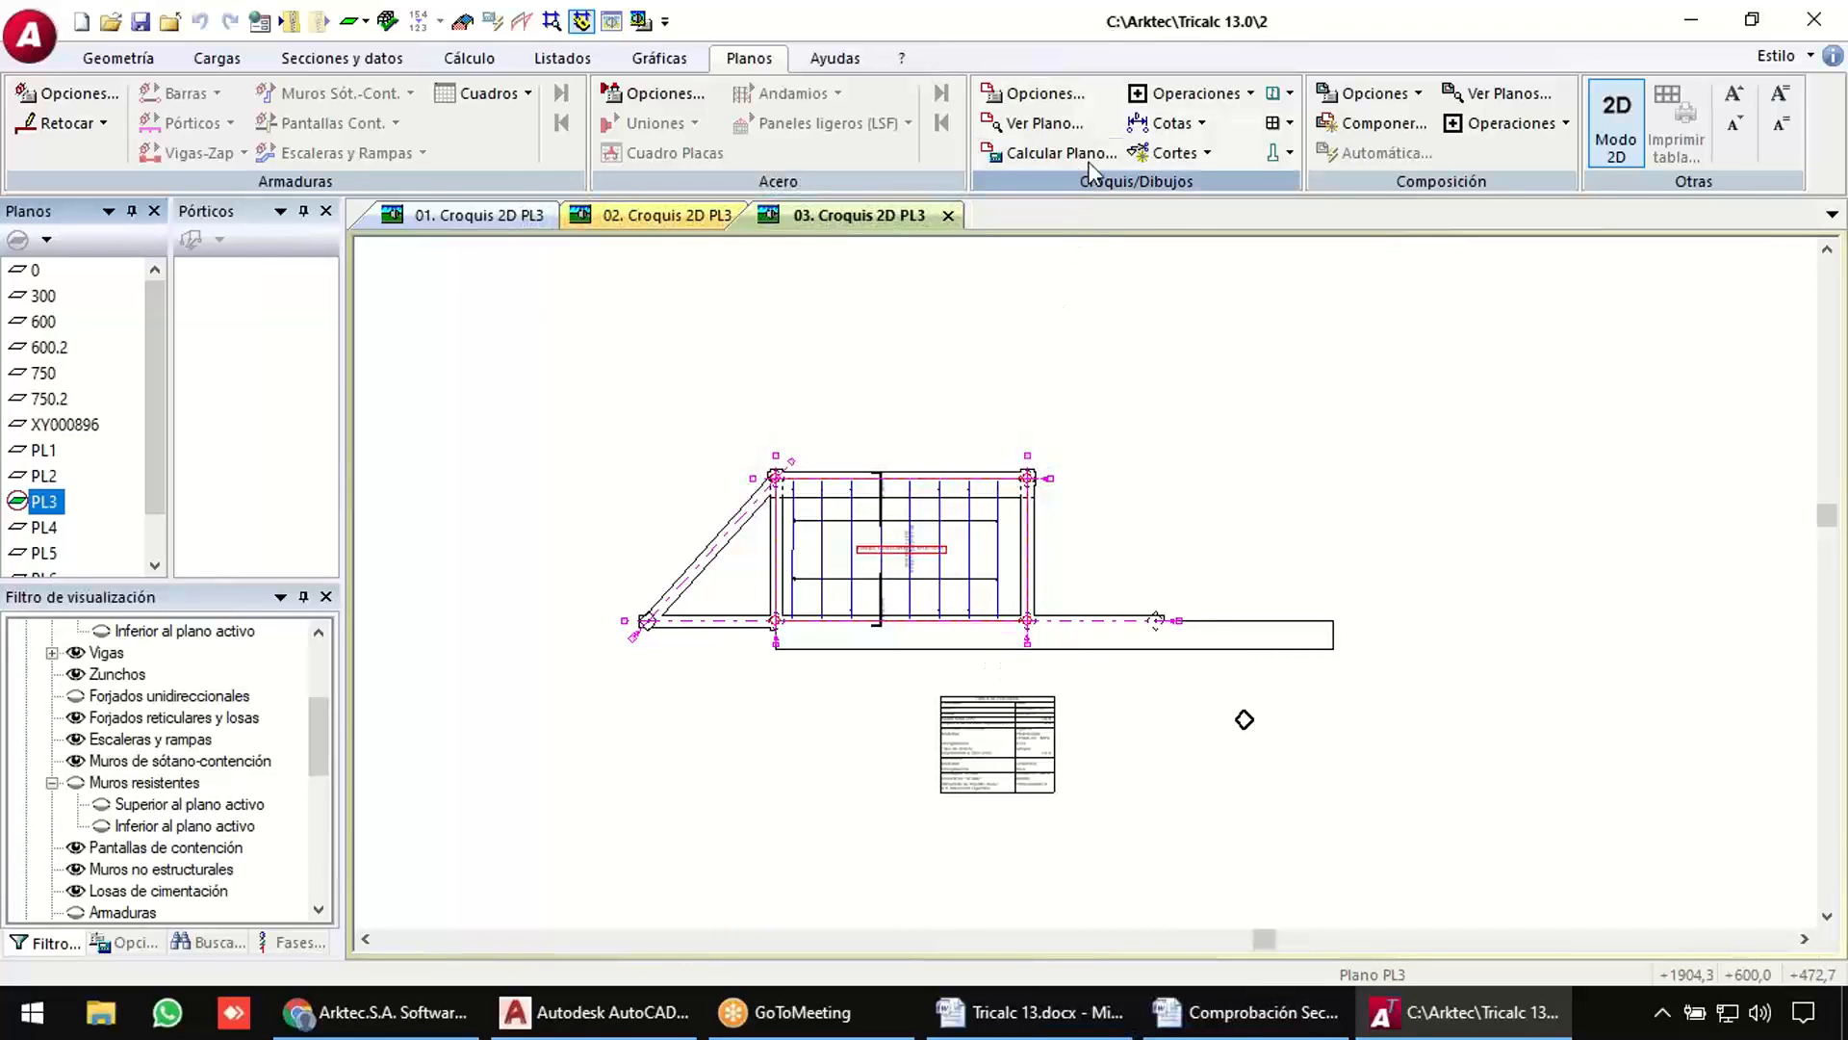
# Cut section XX-YY across the joists of the PL3 slab, place it above the floor sketch and inspect its reinforcement.
pyautogui.click(1171, 154)
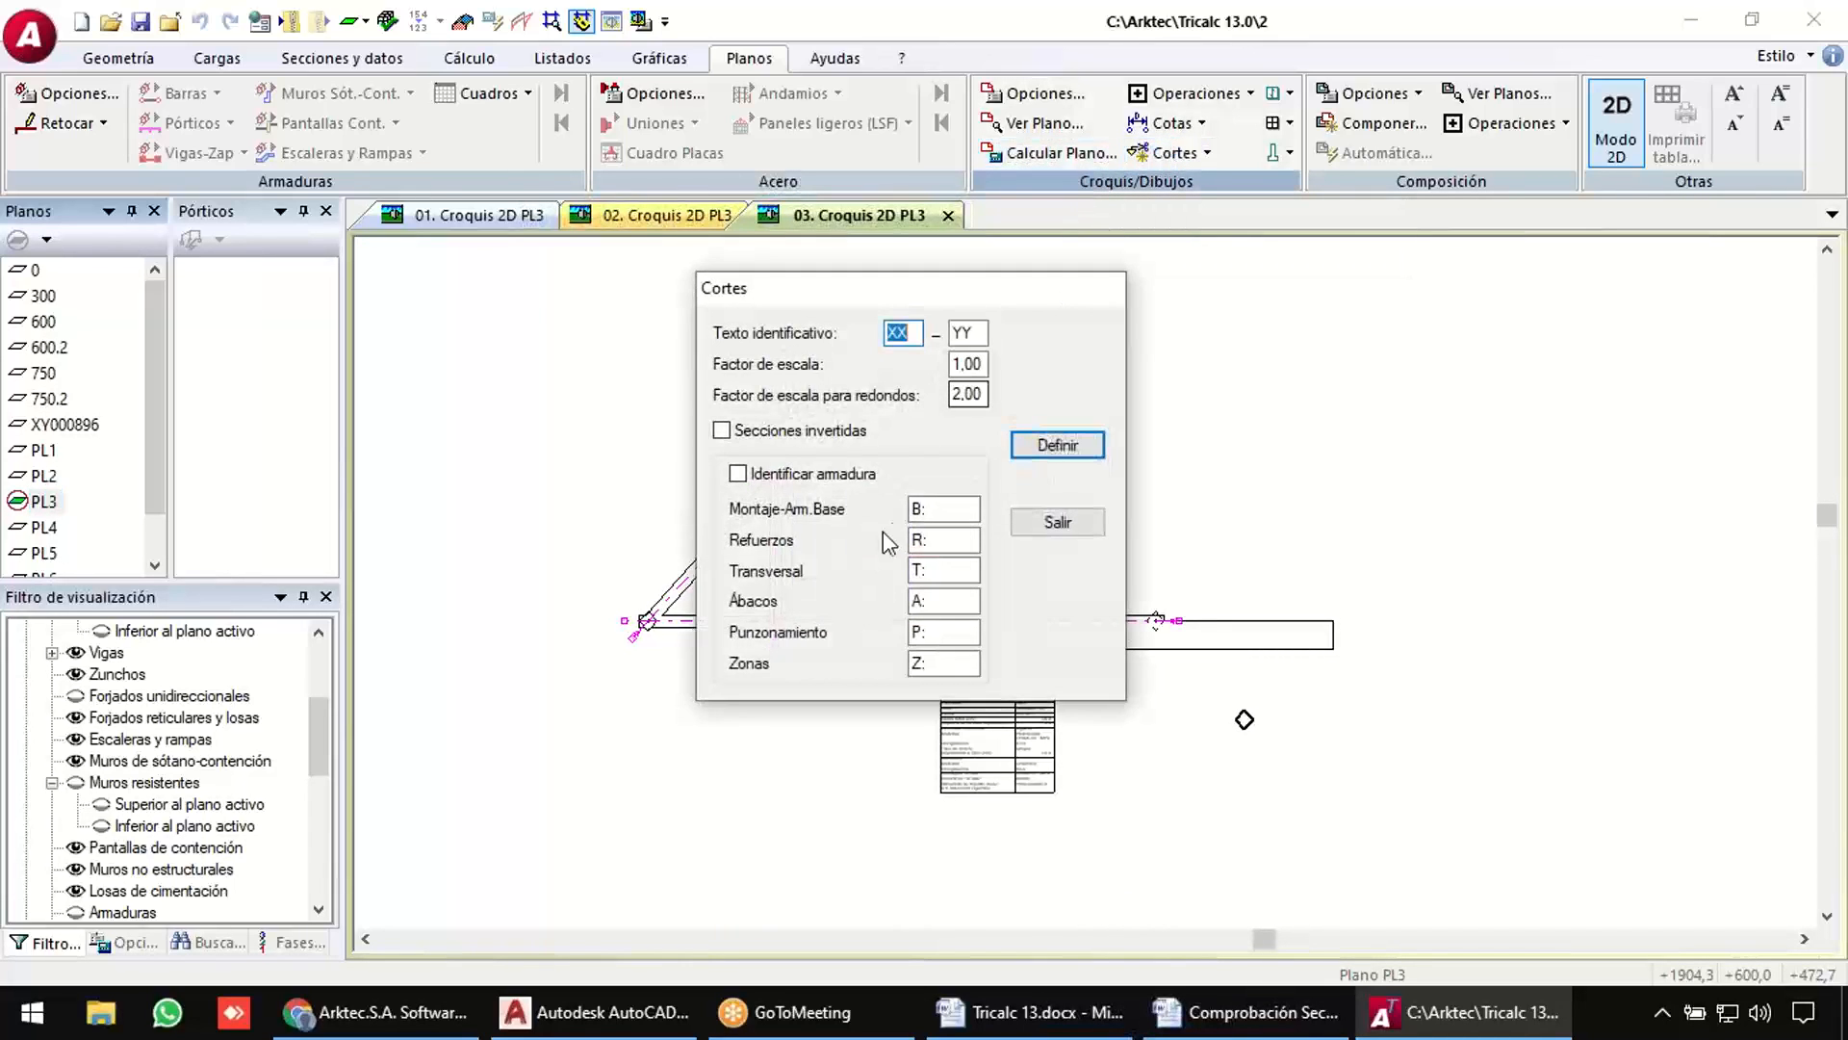
pyautogui.click(1060, 446)
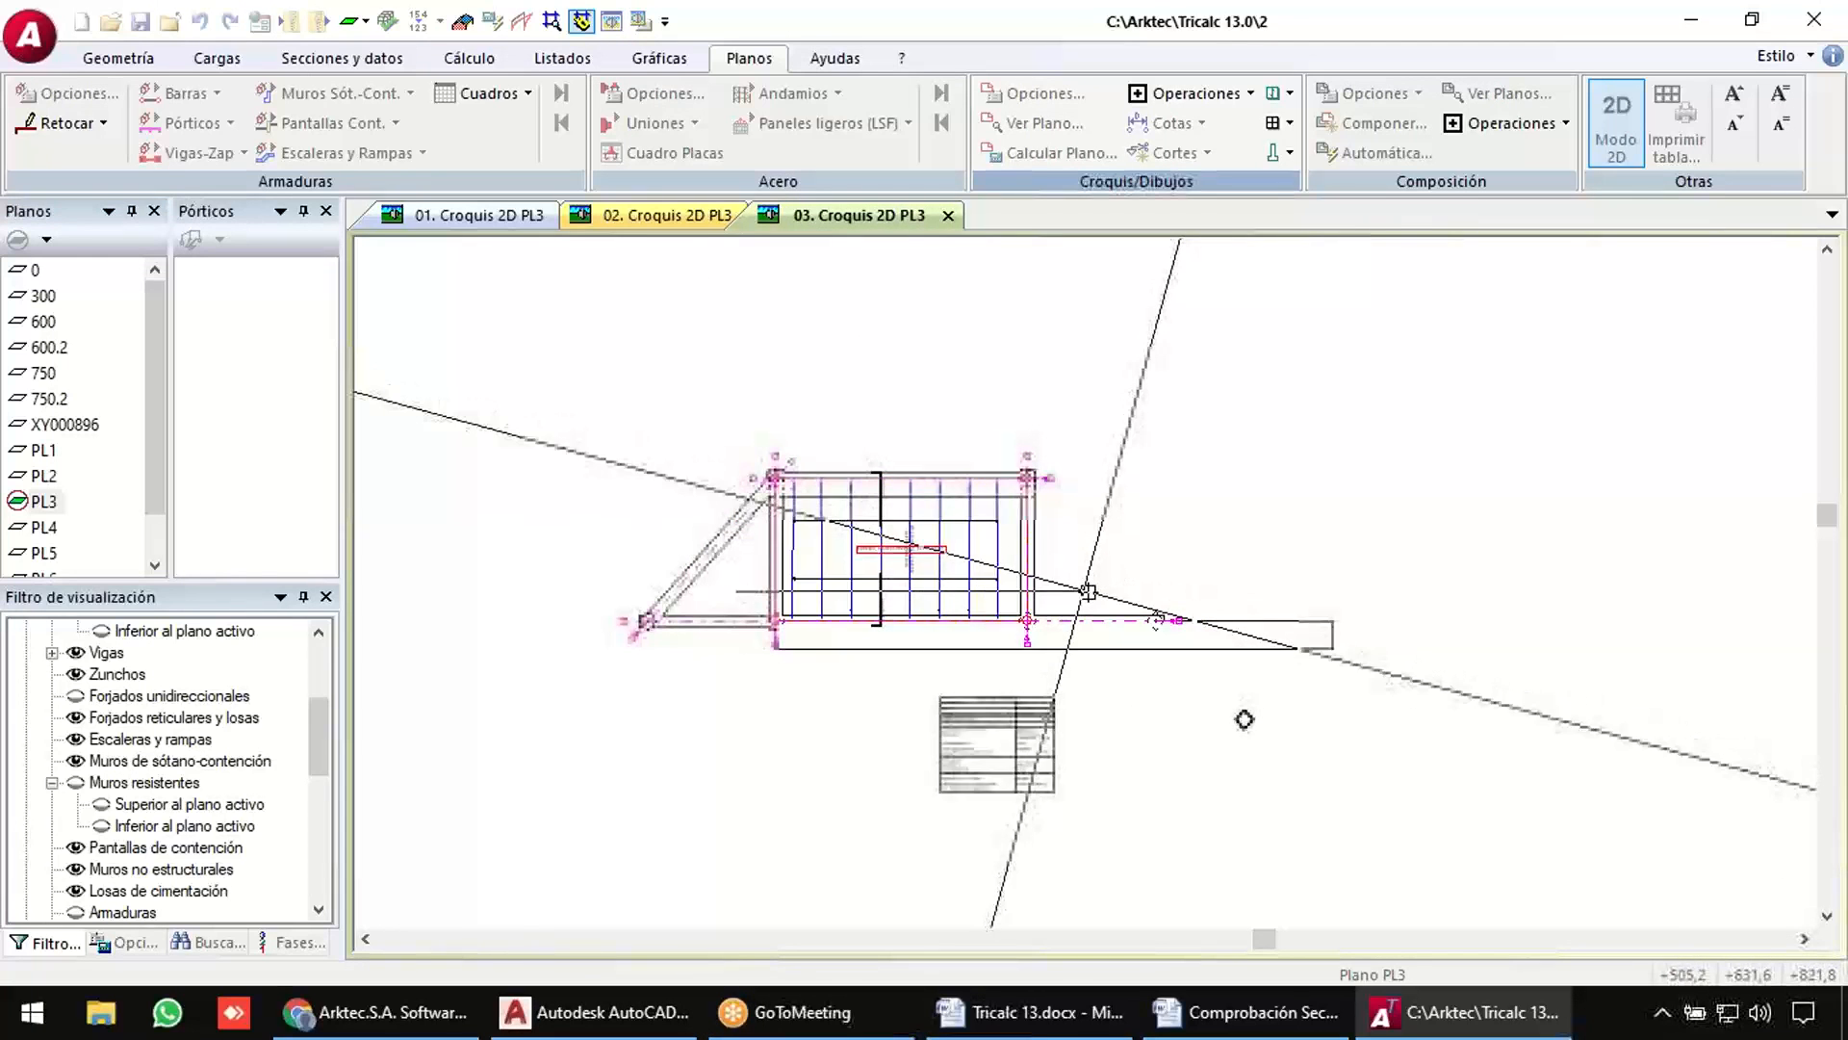
pyautogui.click(943, 421)
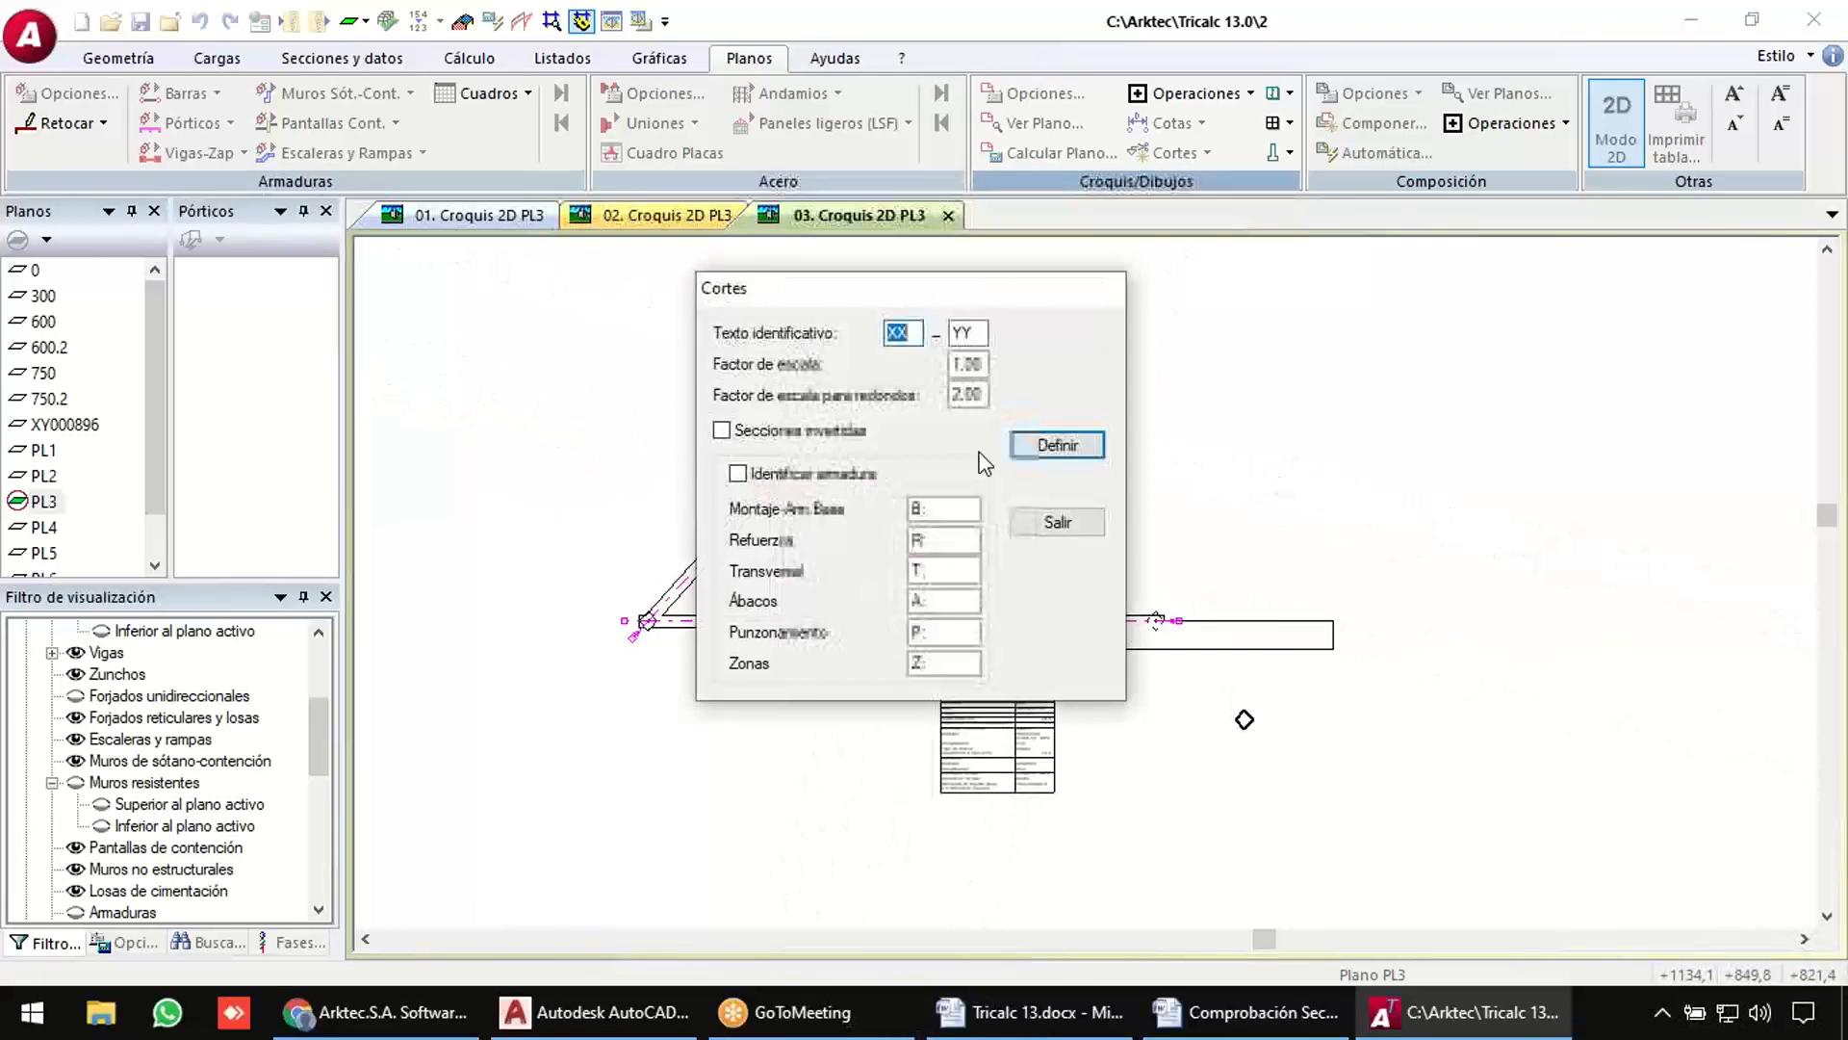
pyautogui.click(1060, 523)
pyautogui.scroll(5, 981, 398)
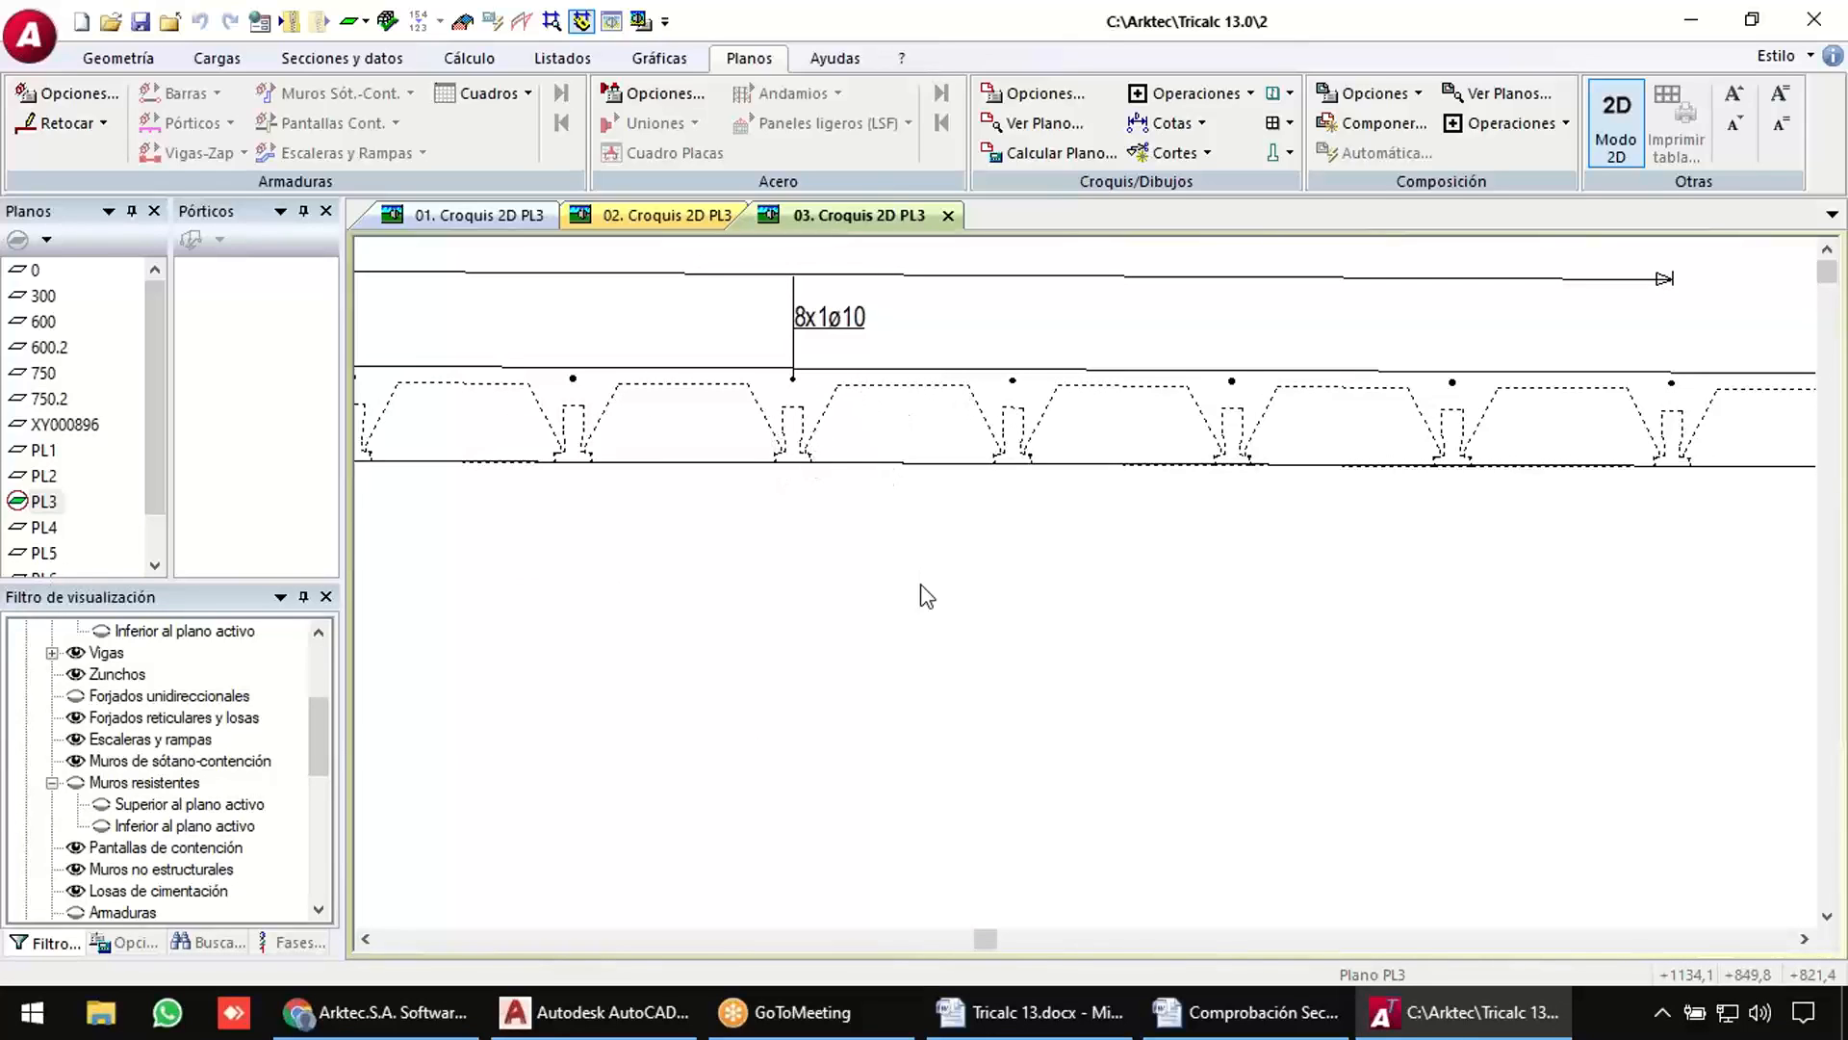
pyautogui.scroll(-4, 926, 595)
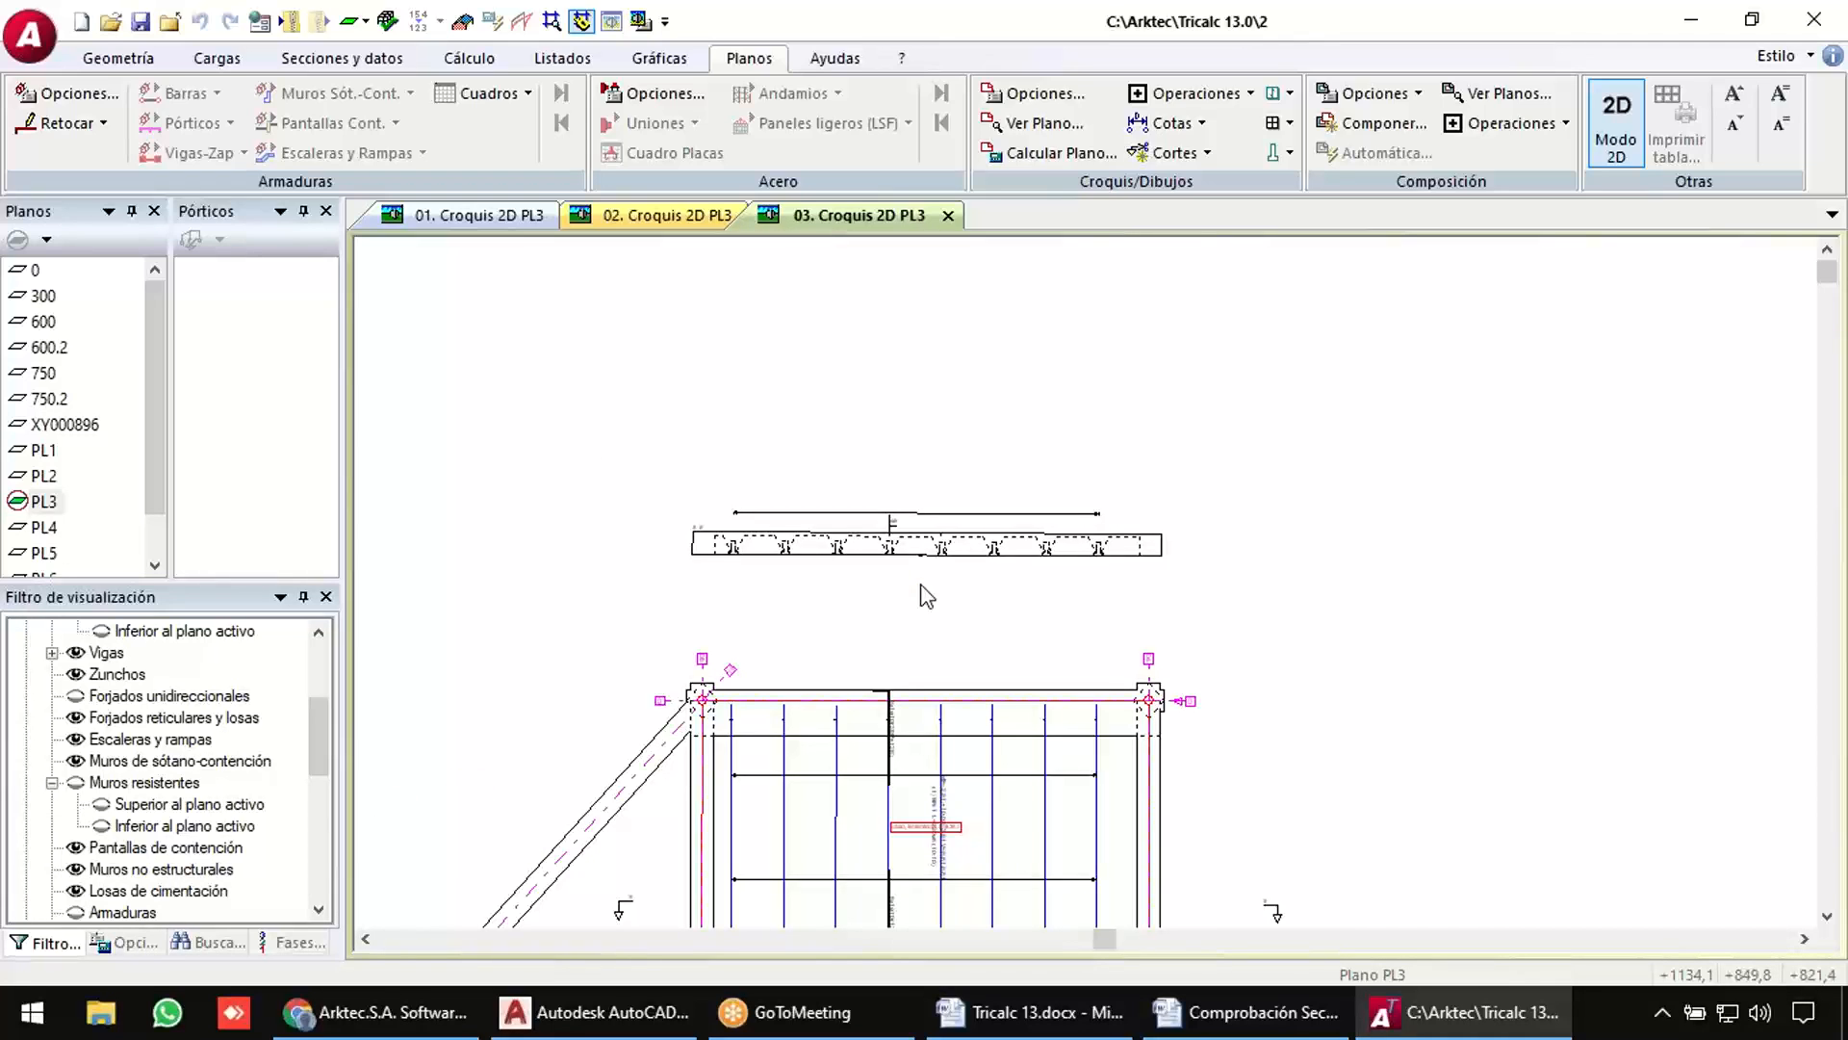
# Return from the 2D sketch to the 3D model and set the plan composition output to DWG in 2007 format.
pyautogui.click(1617, 120)
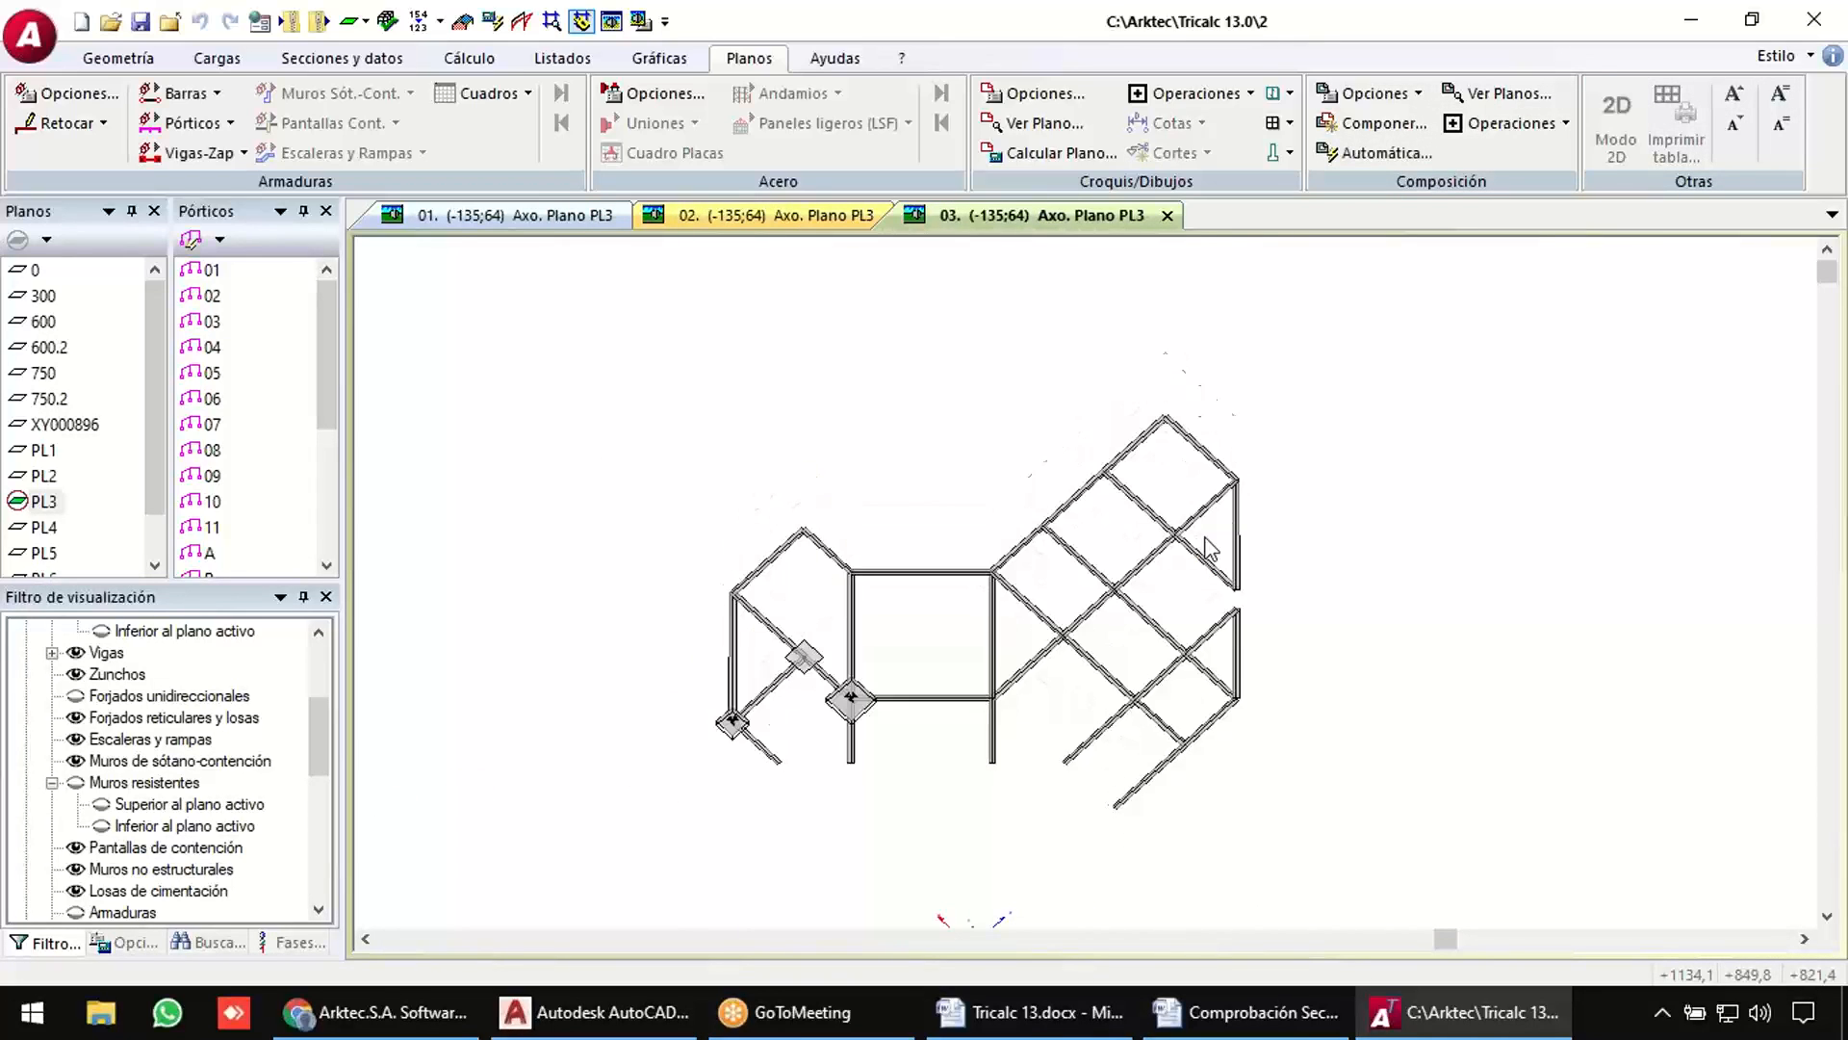
pyautogui.moveTo(1194, 545); pyautogui.dragTo(1196, 530, button='middle')
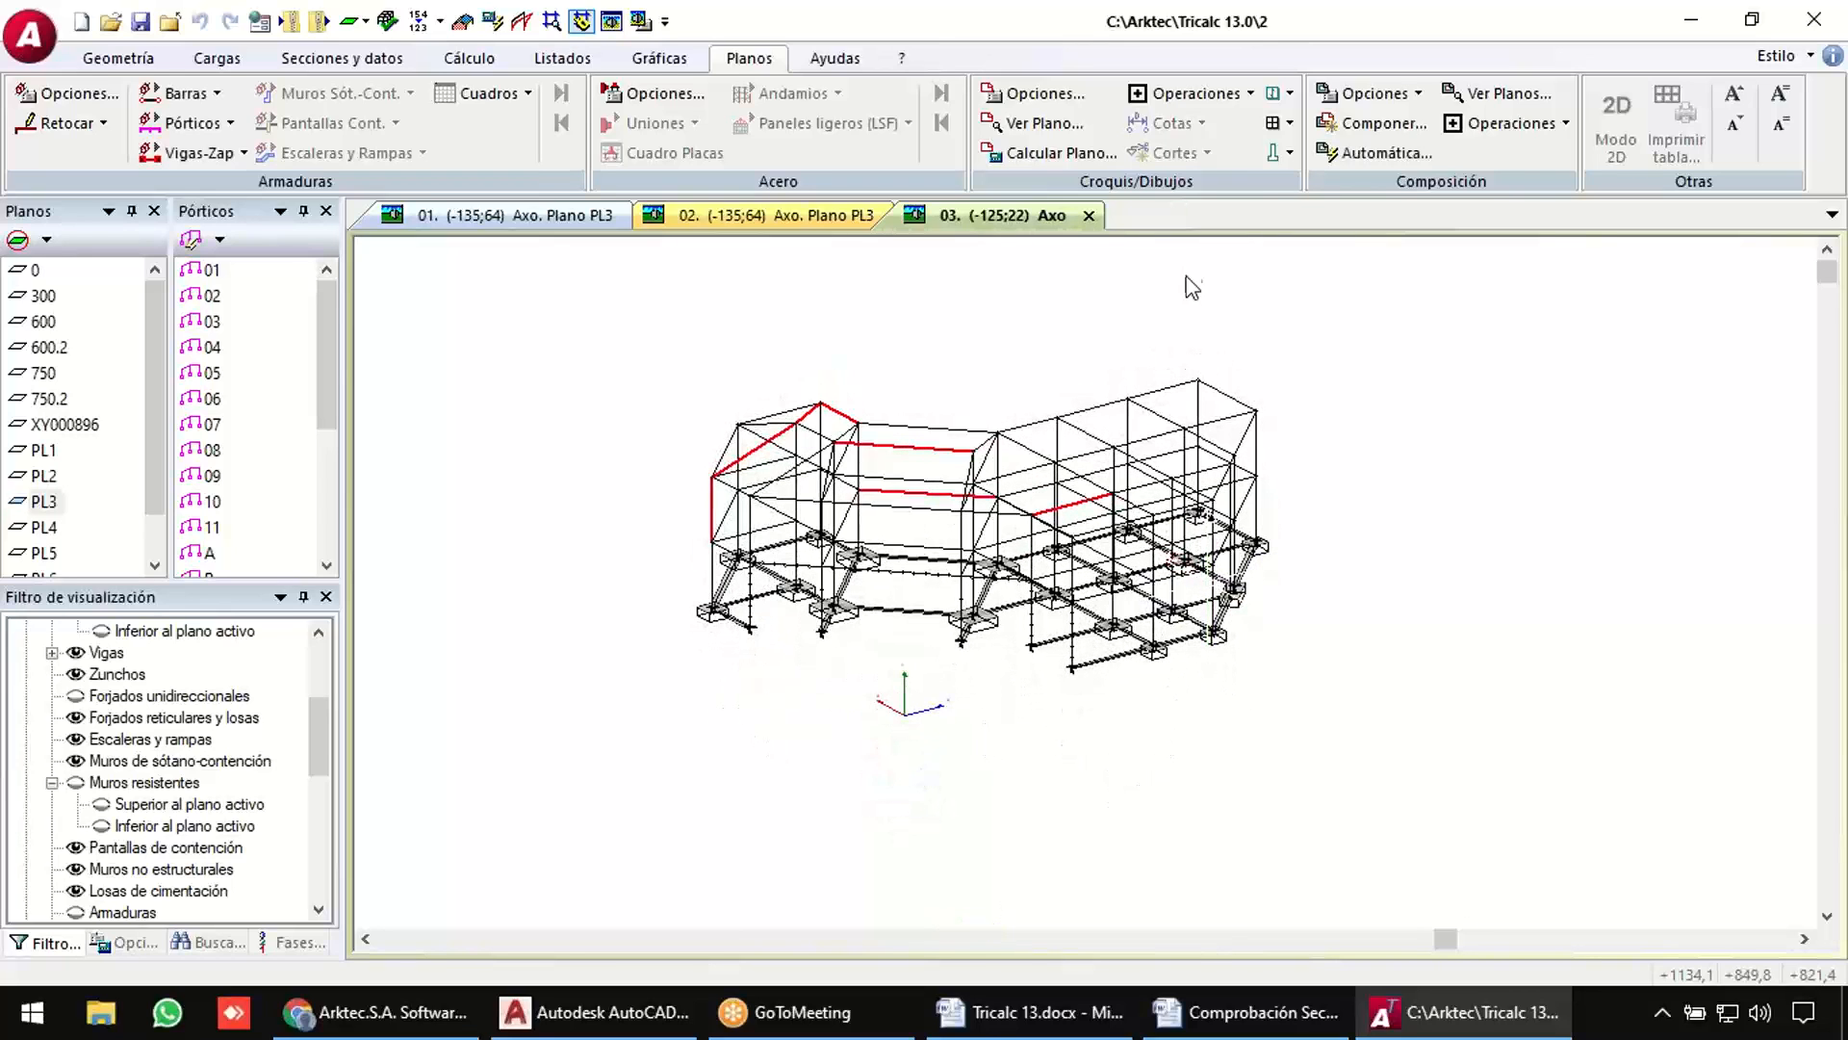
pyautogui.click(1372, 93)
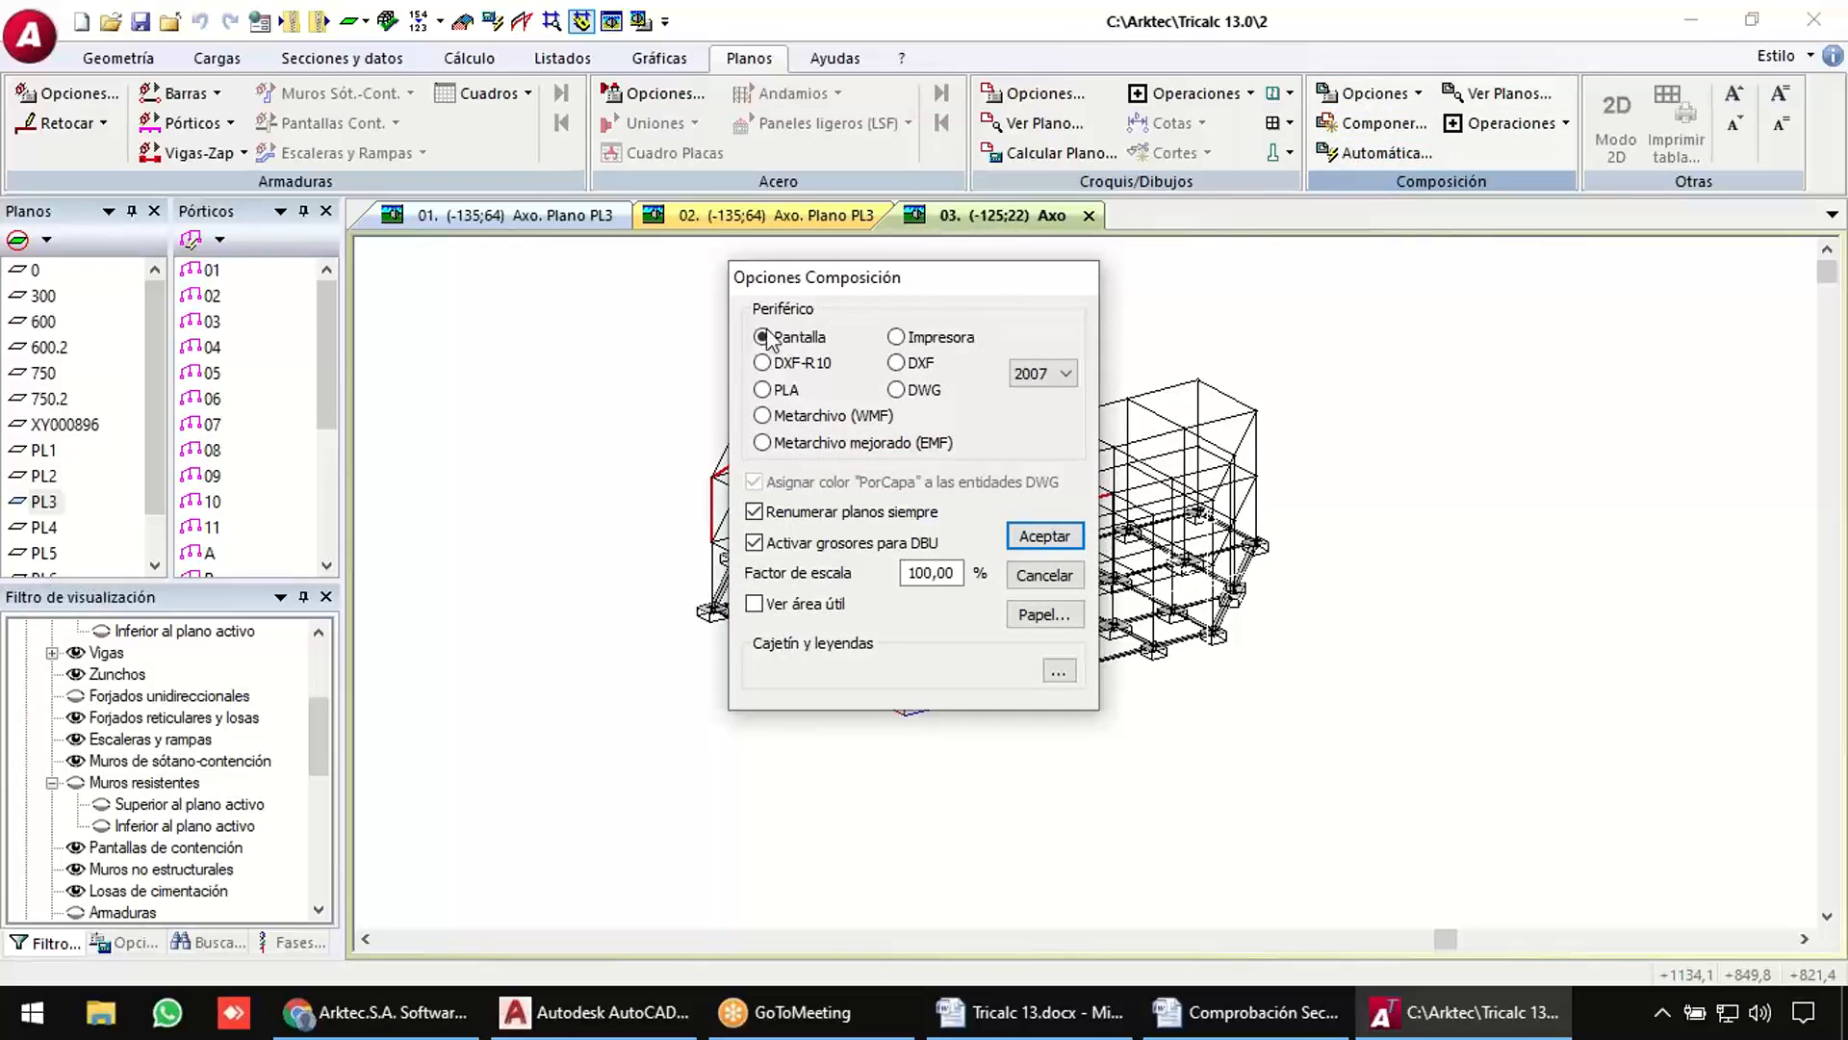
pyautogui.click(926, 395)
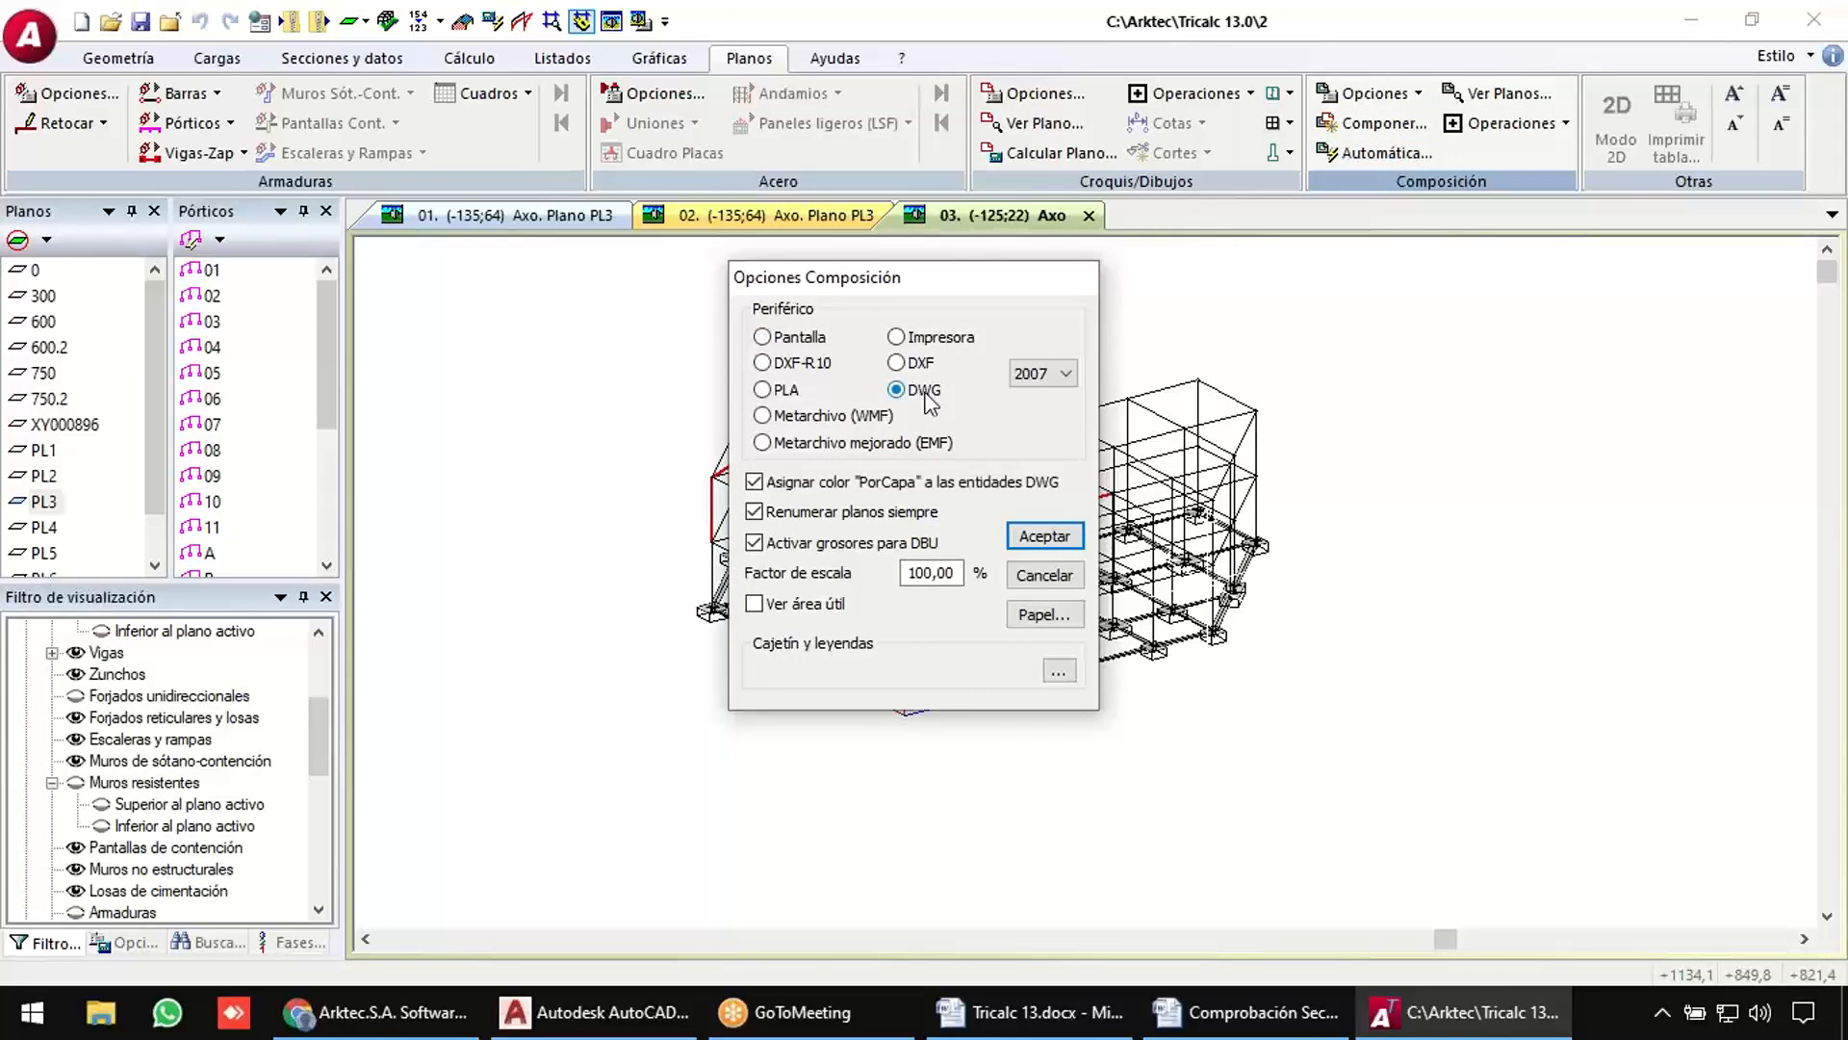
pyautogui.click(1041, 374)
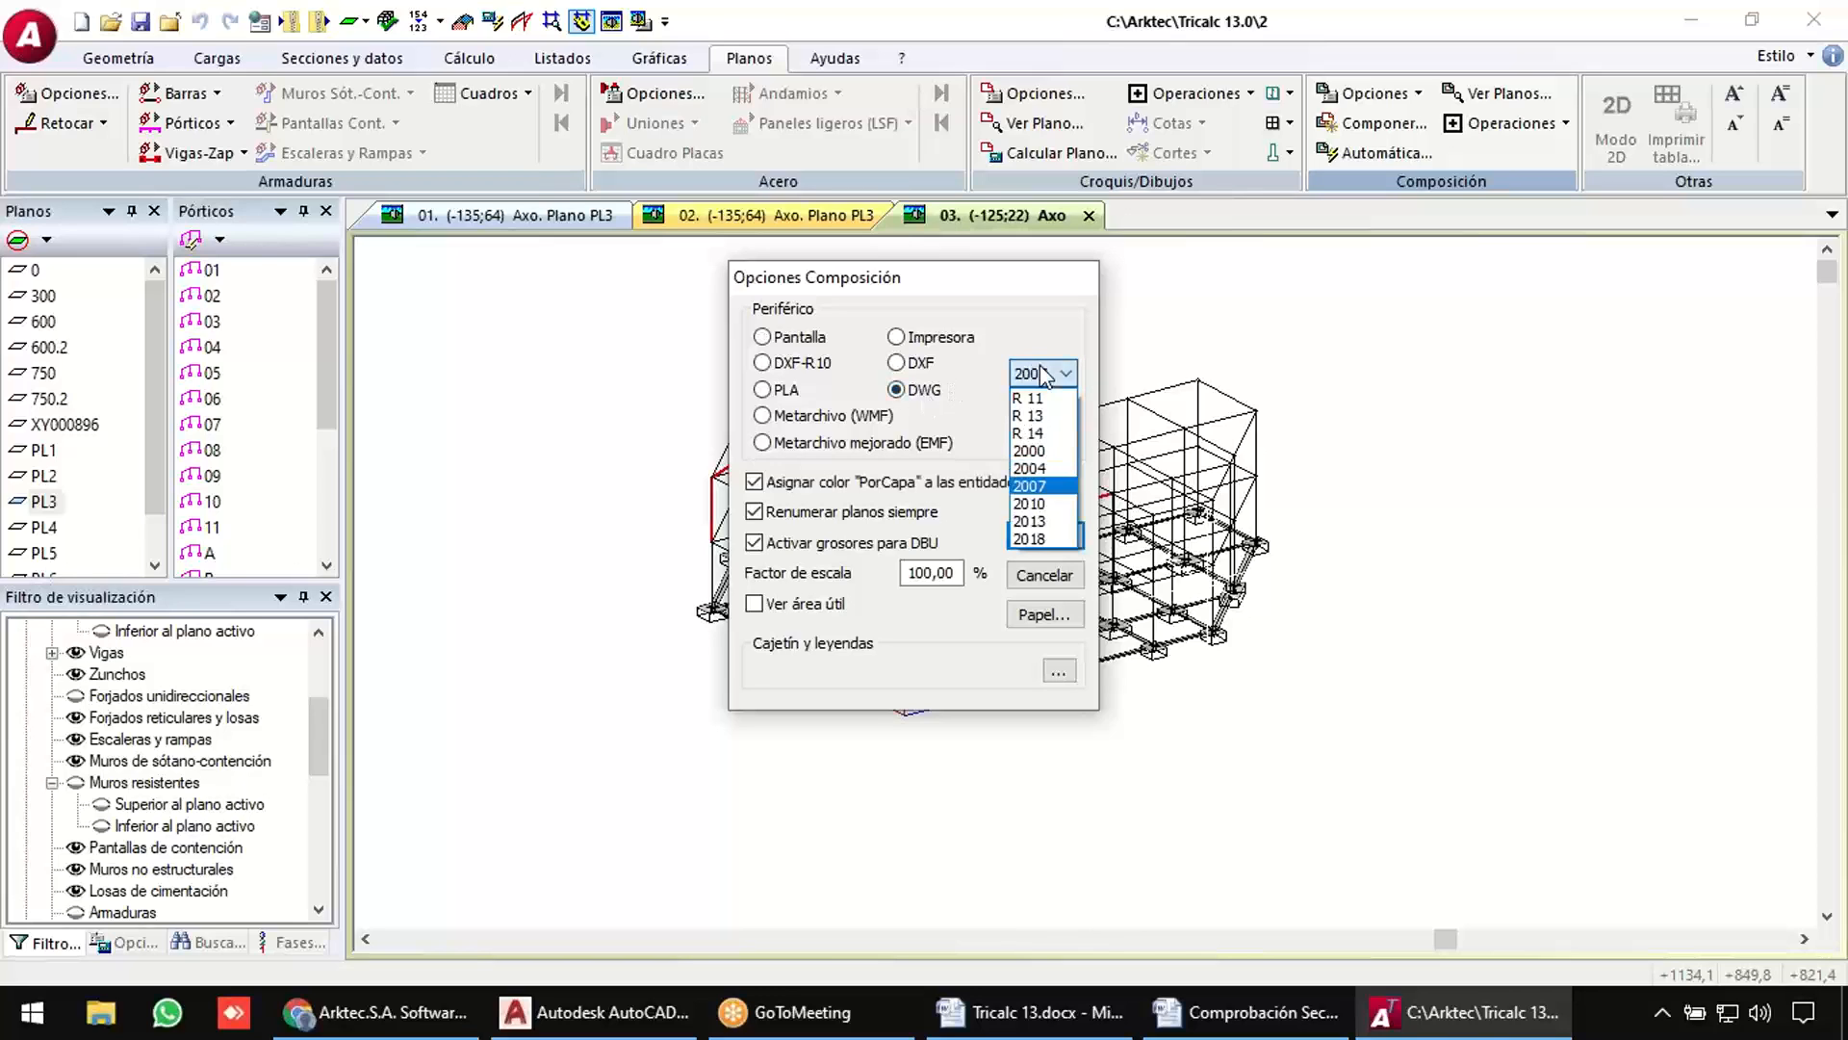
pyautogui.click(1044, 380)
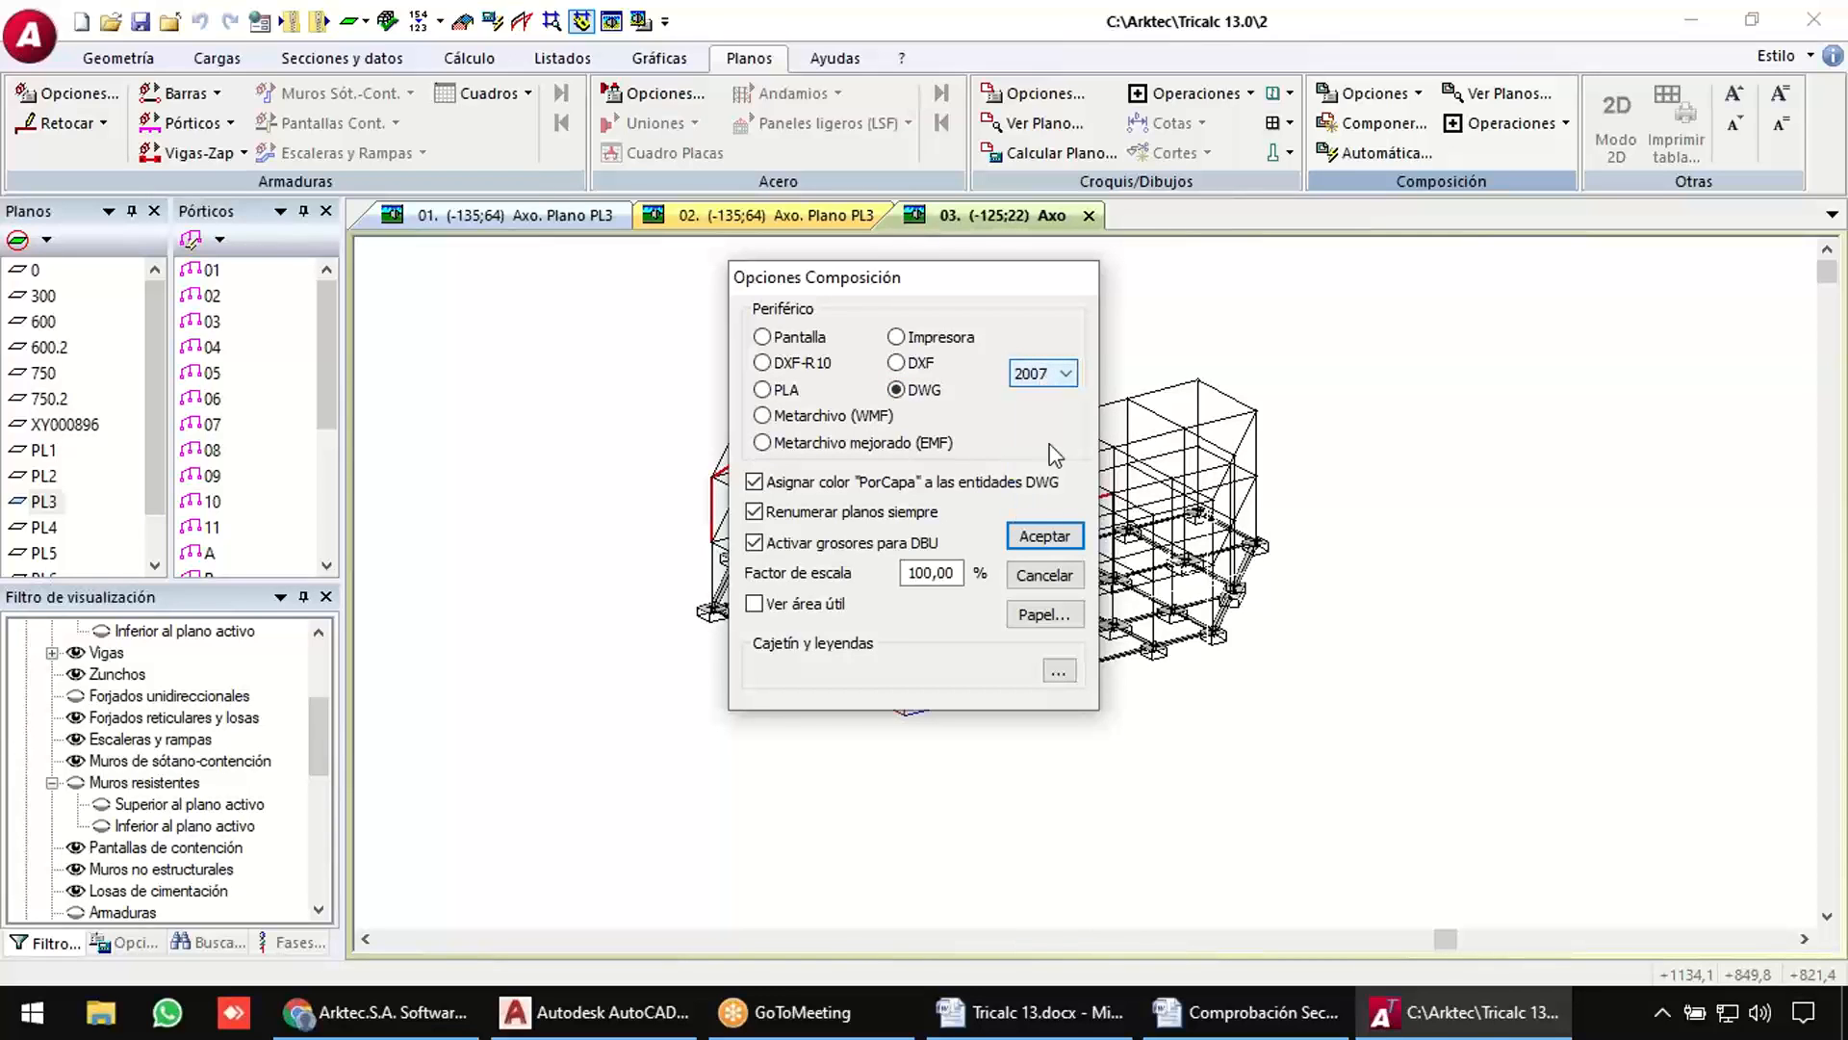
pyautogui.click(1044, 535)
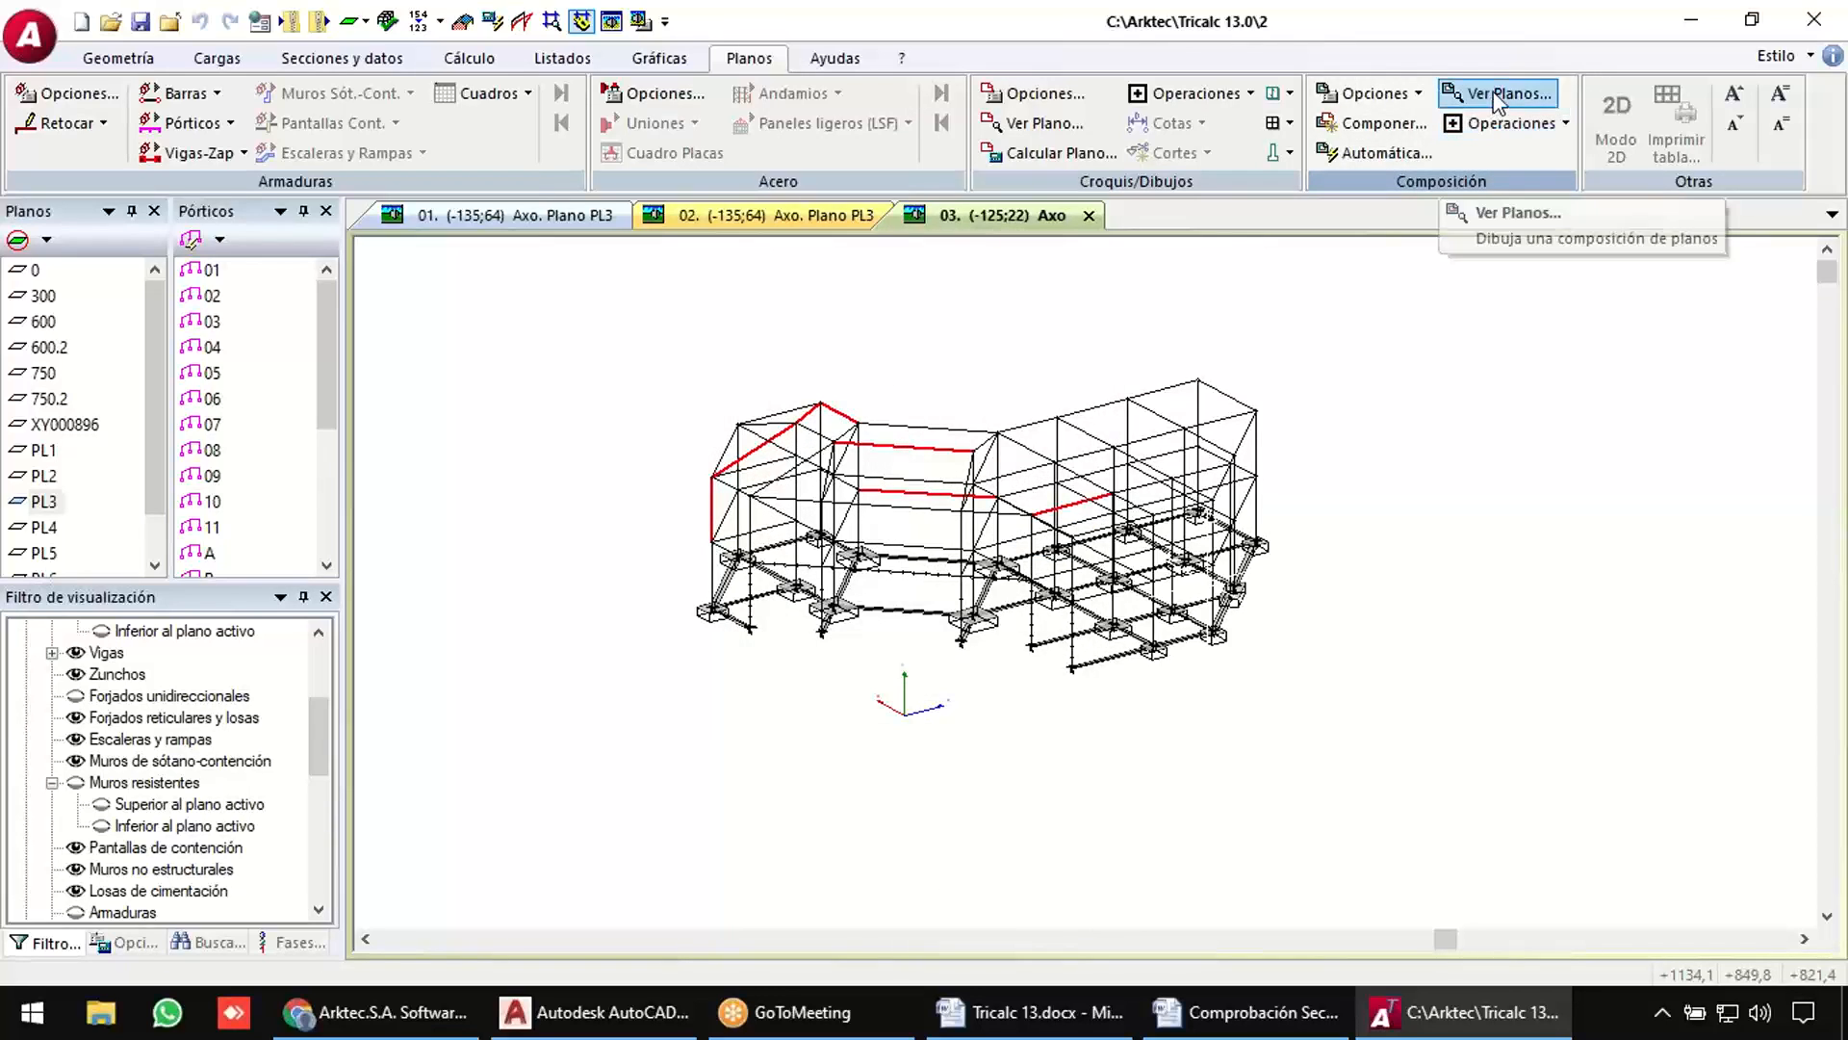
# Export the composition sheet $T2A0001 (Armaduras Cota 600,0,300,0,750,0) to the Desktop folder.
pyautogui.click(1496, 93)
pyautogui.scroll(-4, 760, 380)
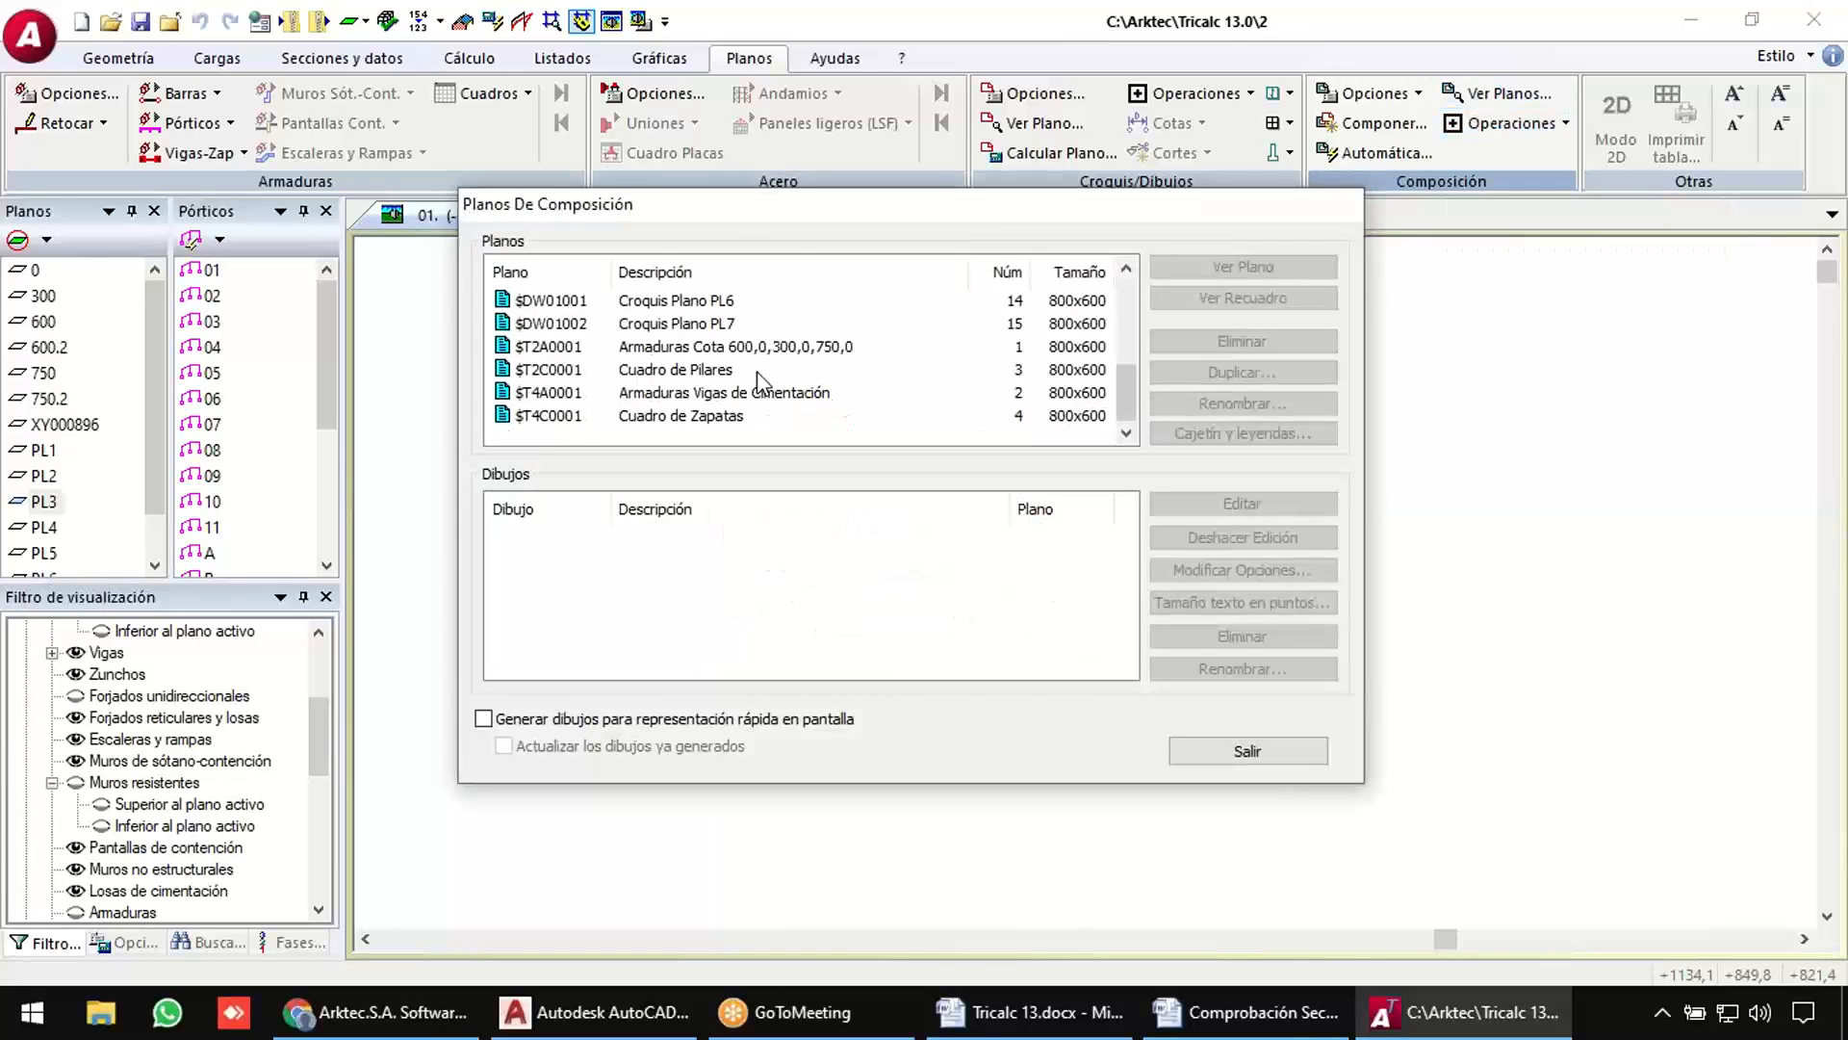
pyautogui.click(549, 348)
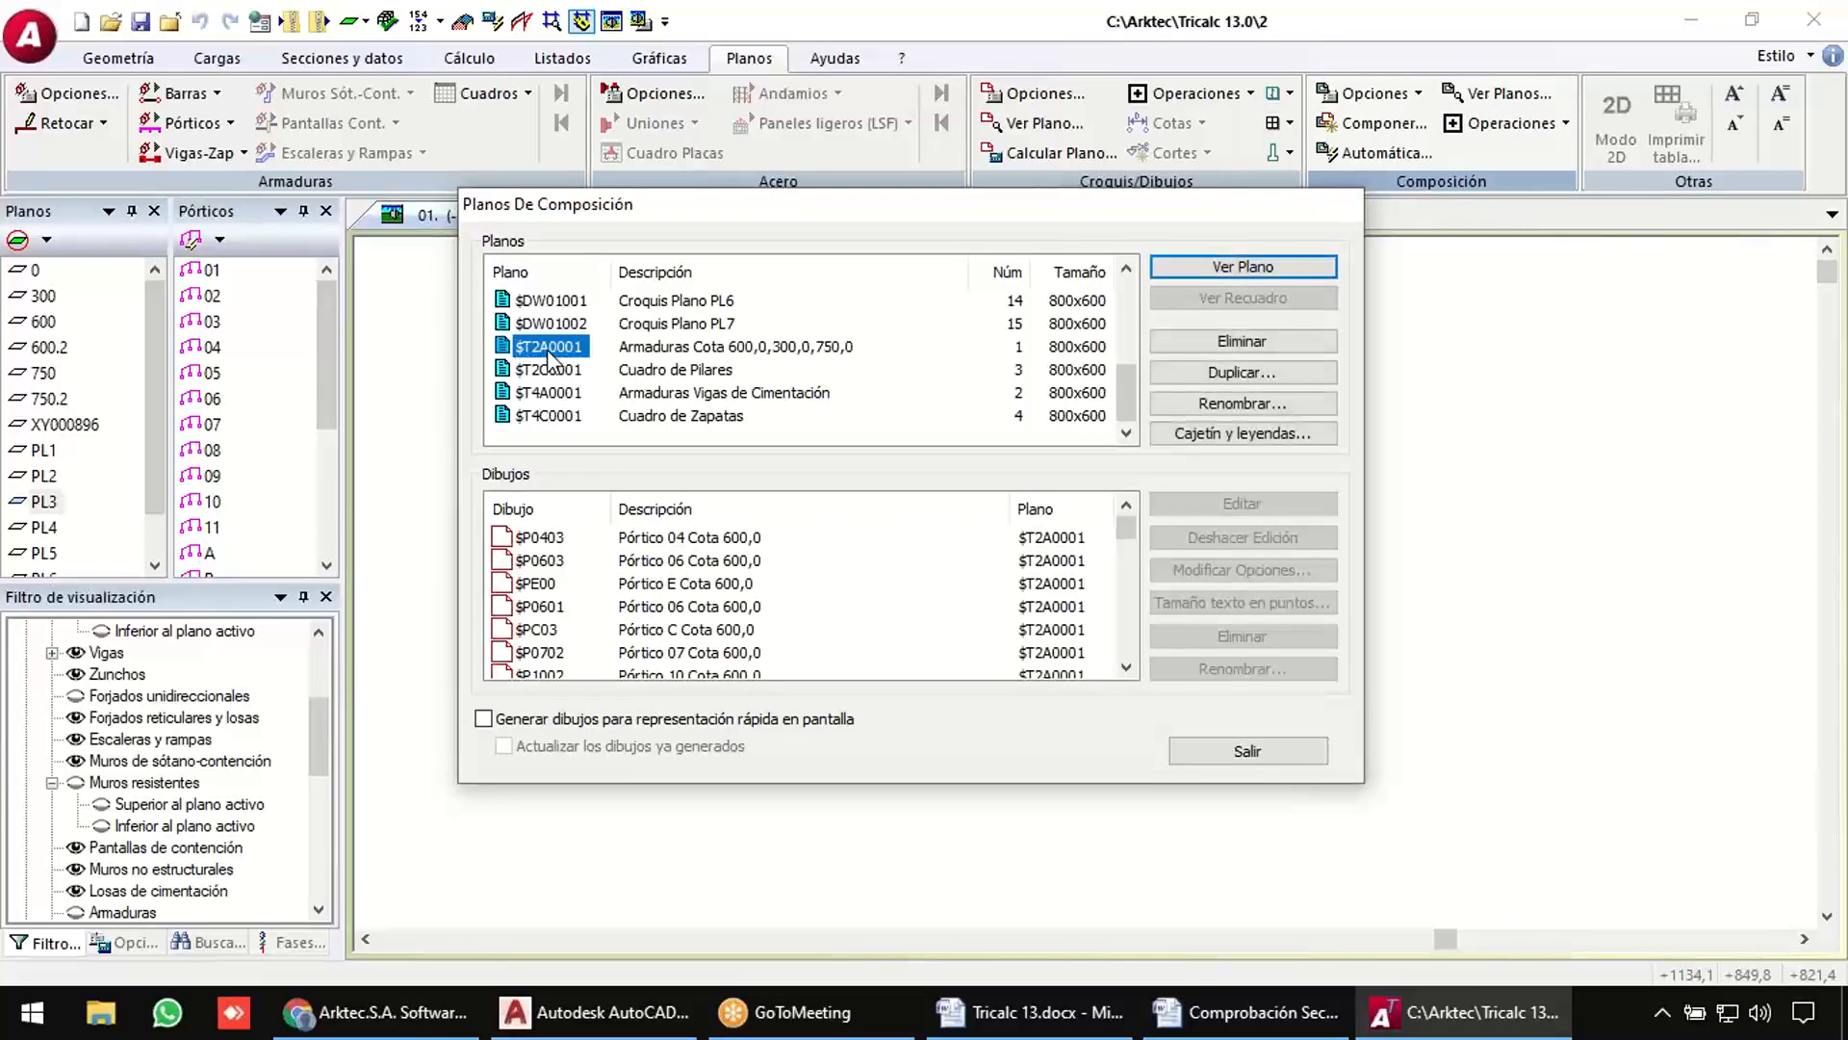
pyautogui.click(1177, 269)
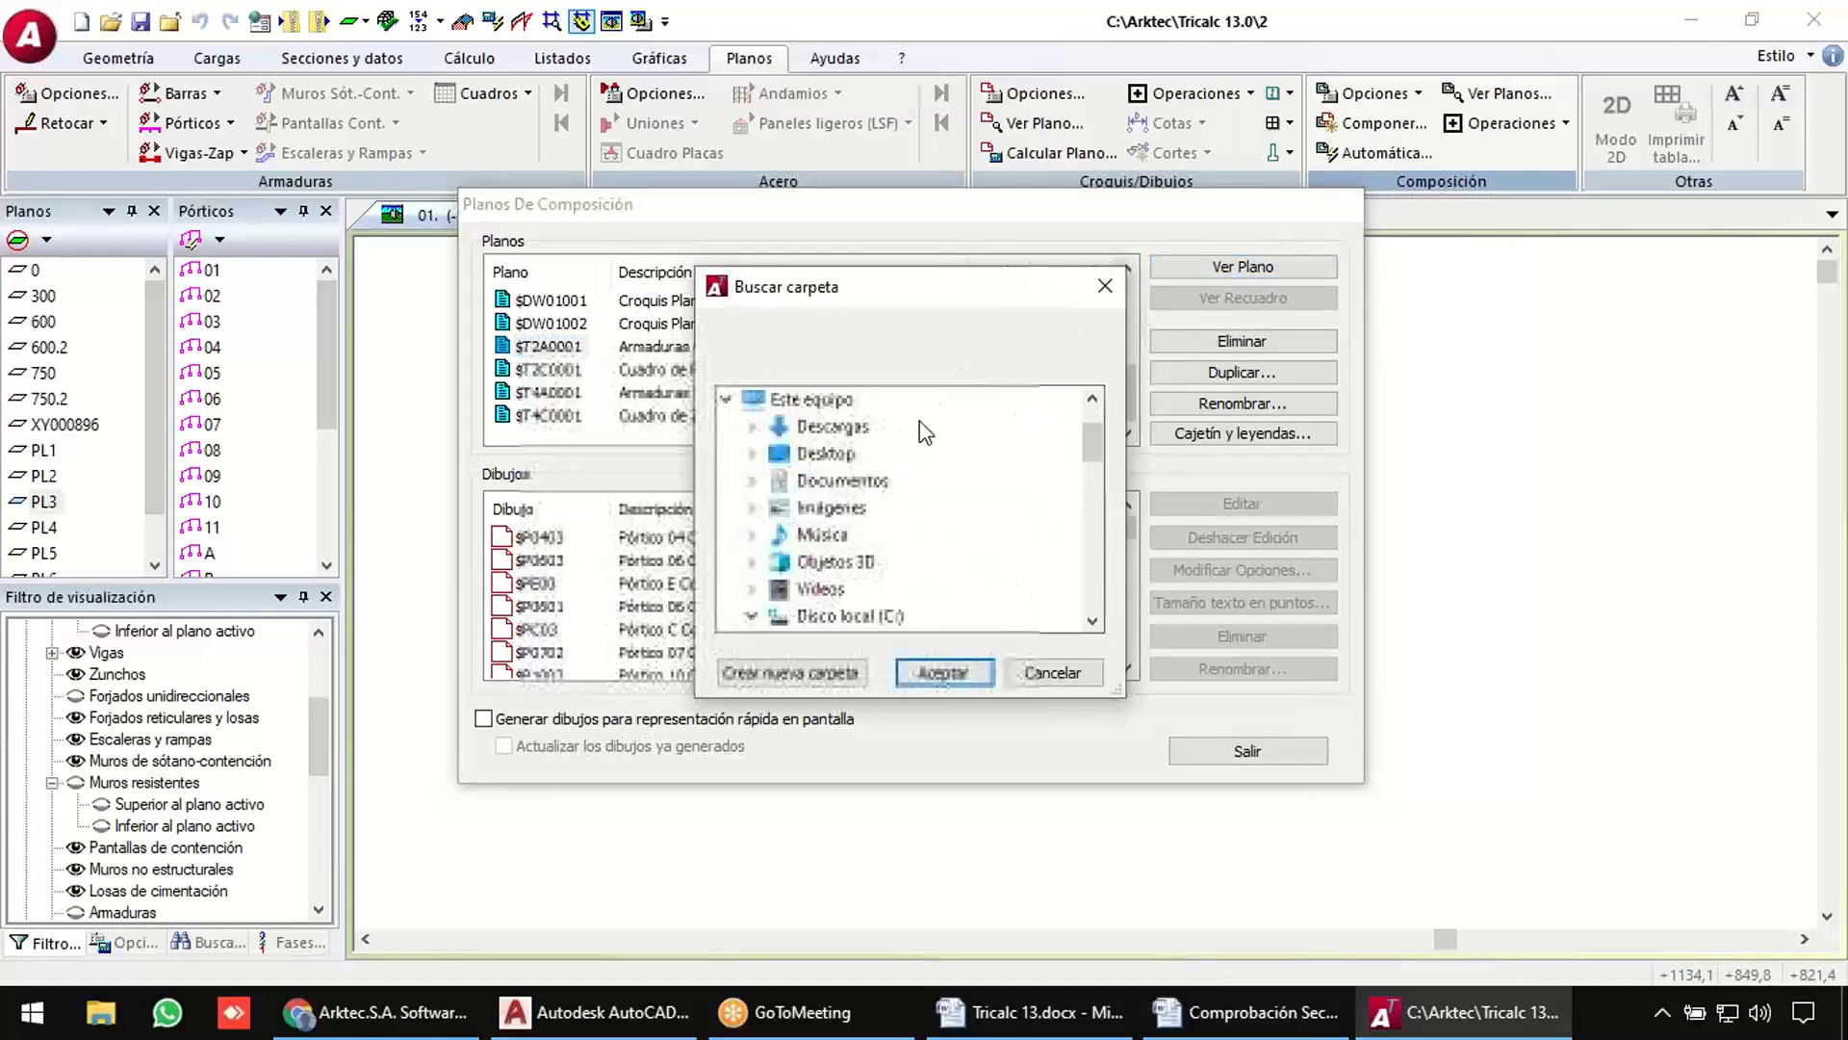
pyautogui.click(831, 458)
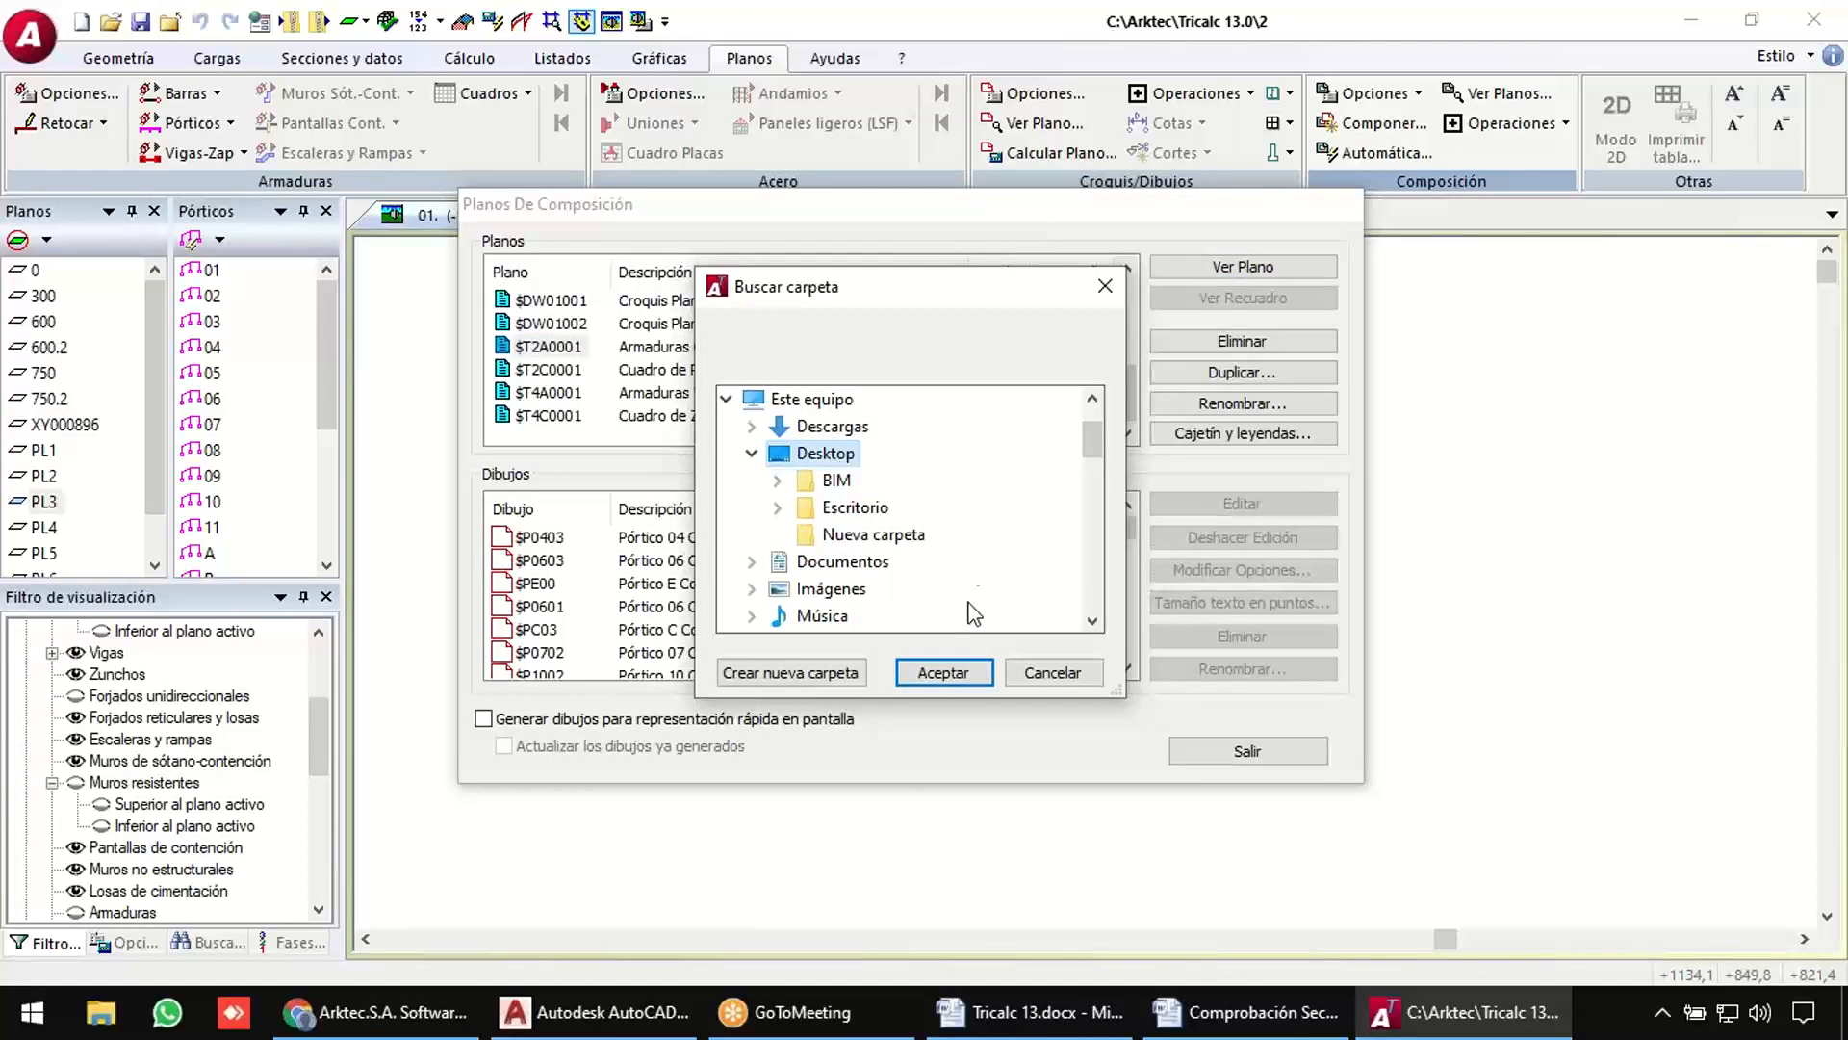
pyautogui.click(939, 674)
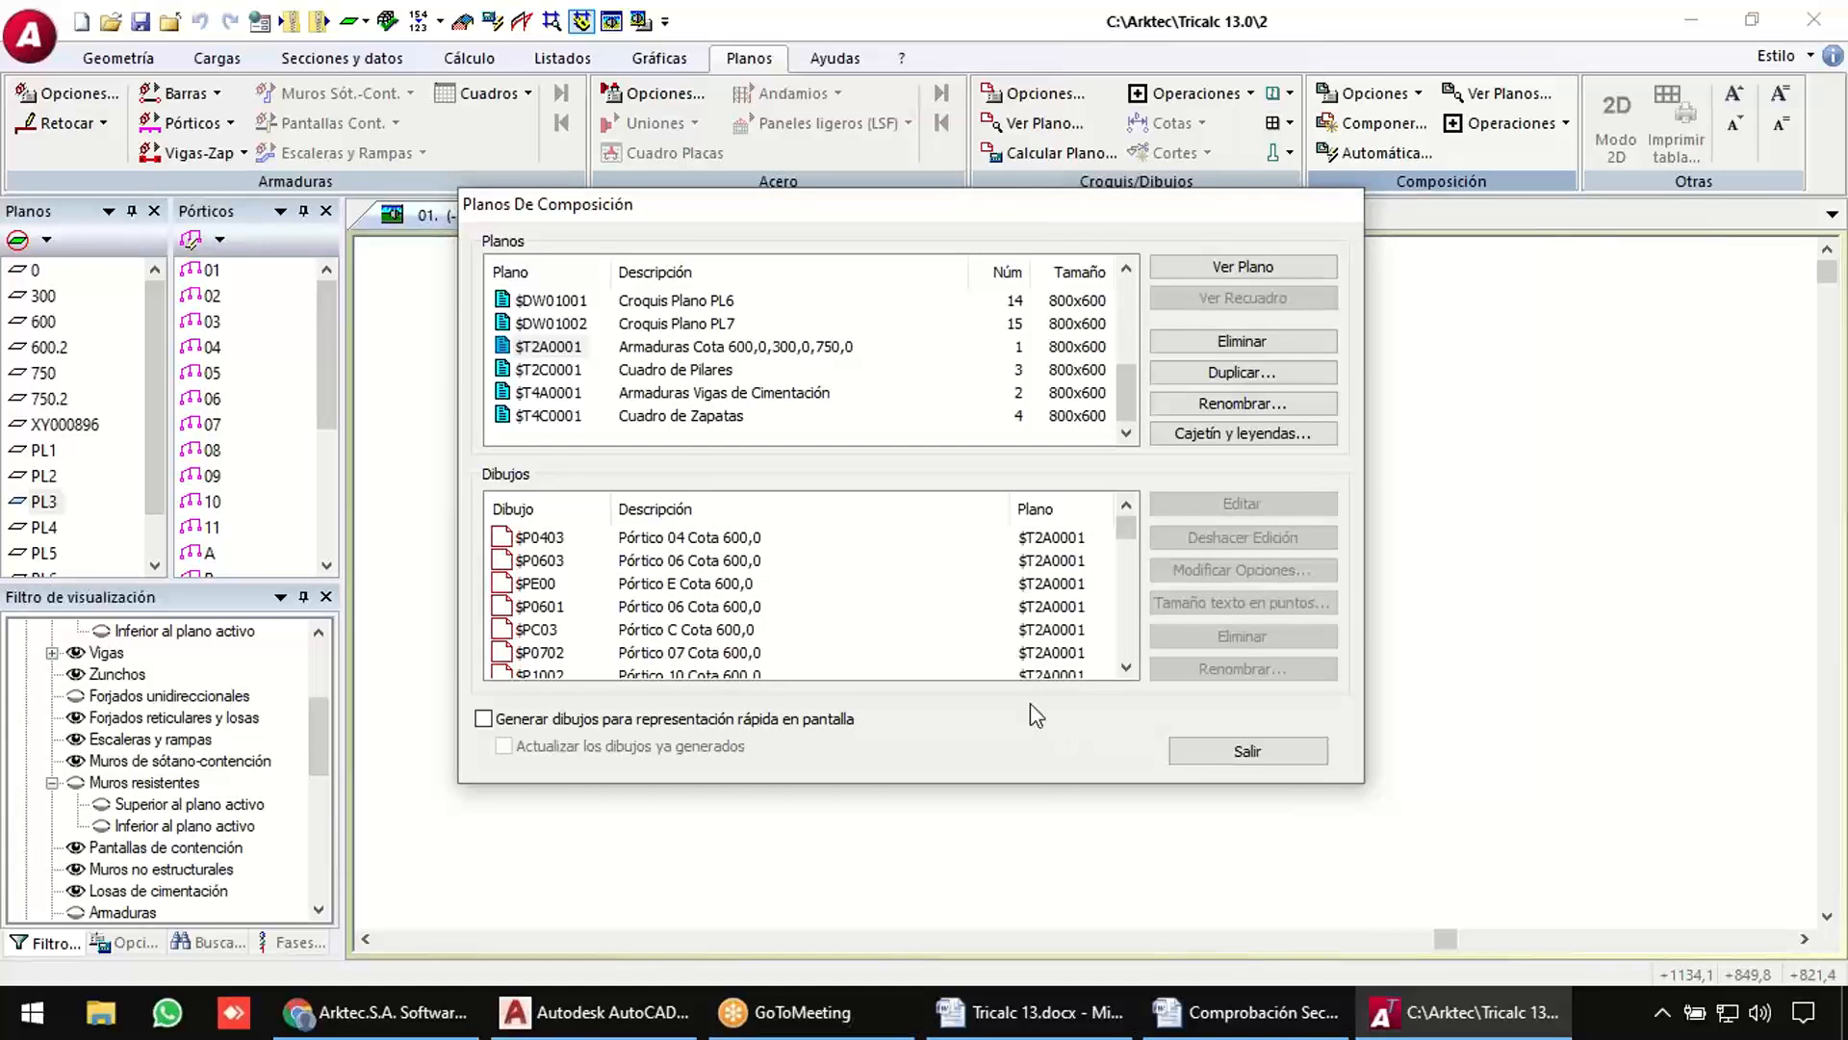
# Show the Windows desktop and open the exported $T2A0001 DWG file in AutoCAD.
pyautogui.press('super+d')
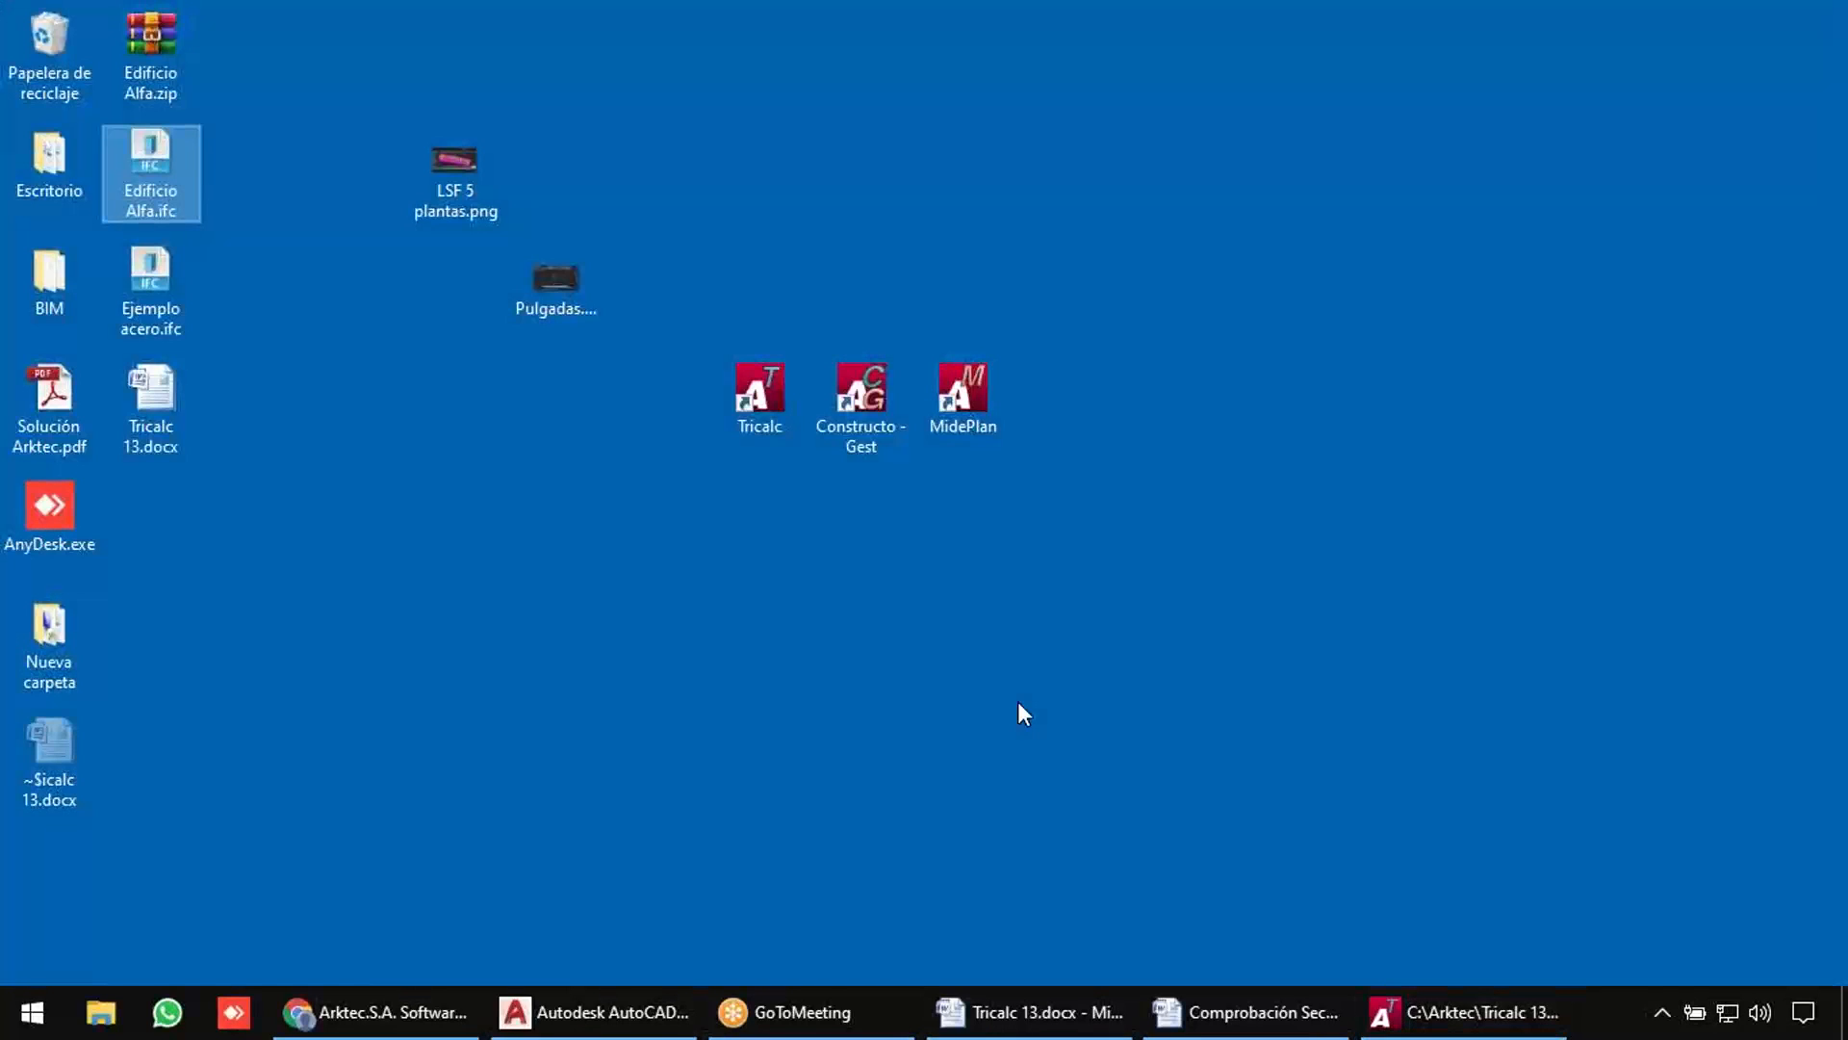
pyautogui.click(482, 632)
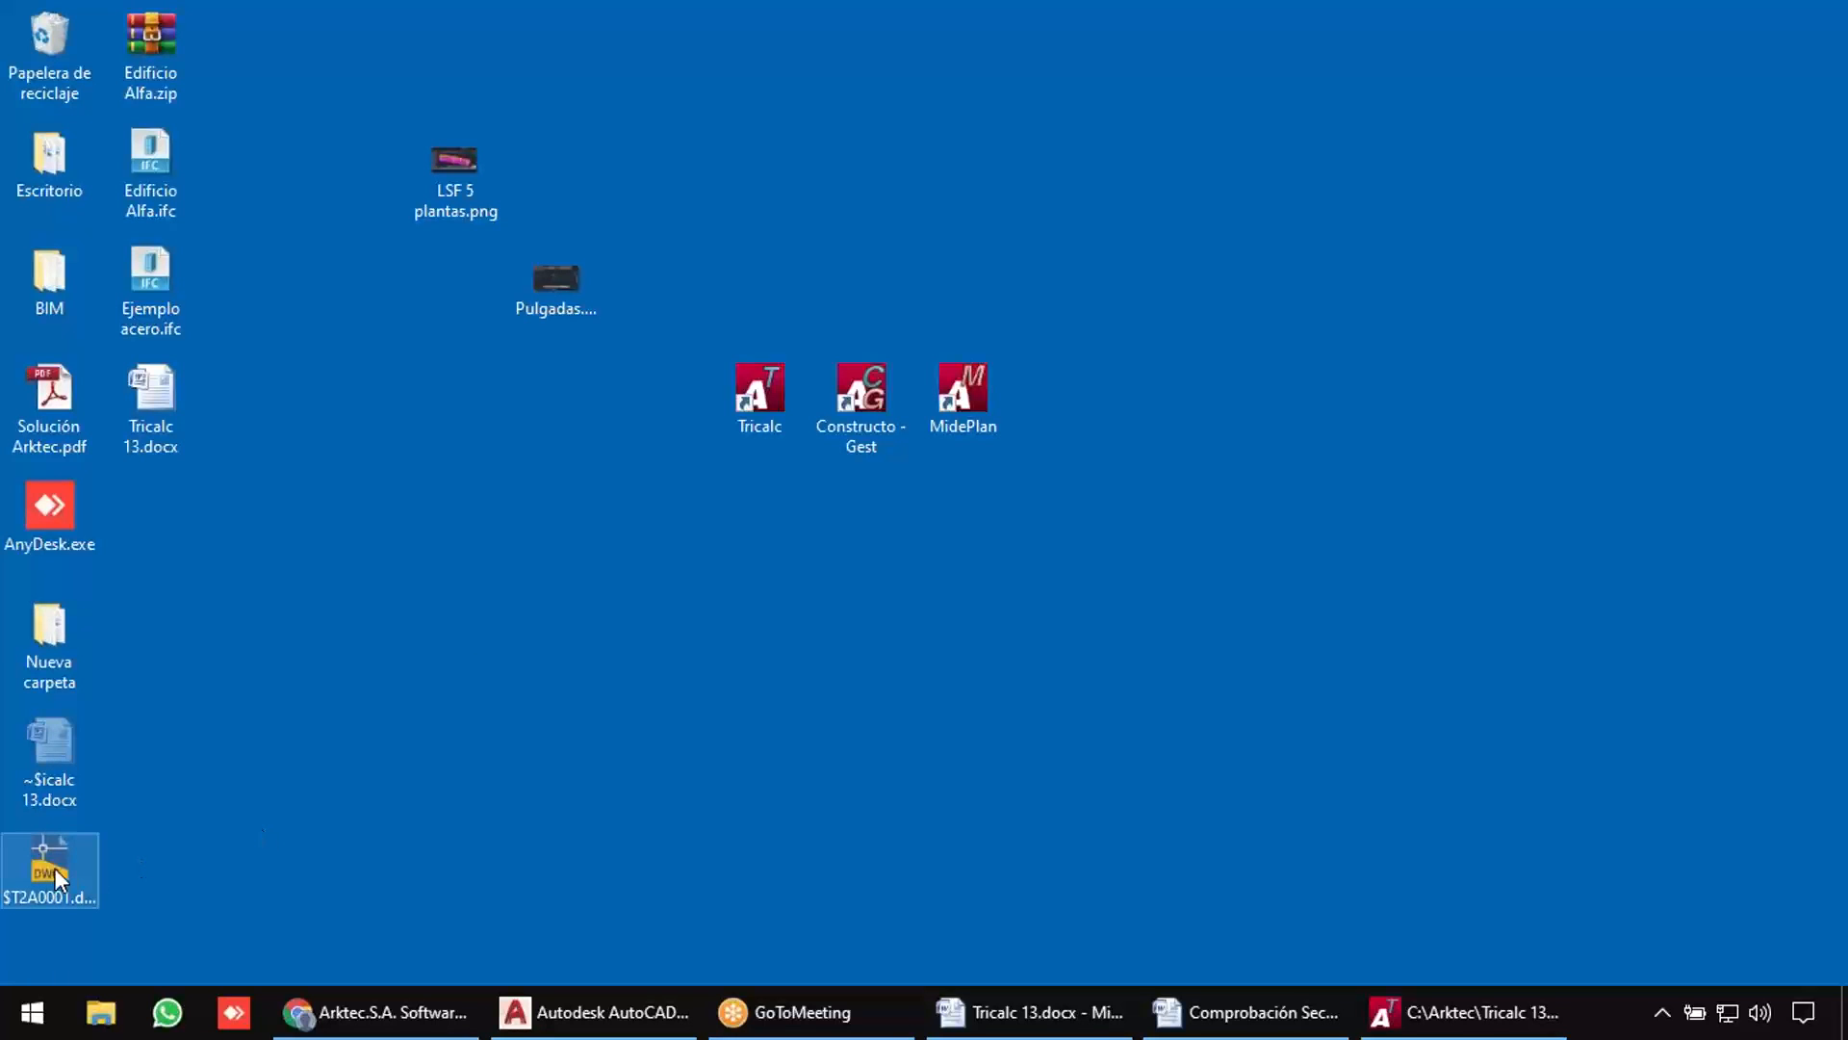
pyautogui.doubleClick(48, 868)
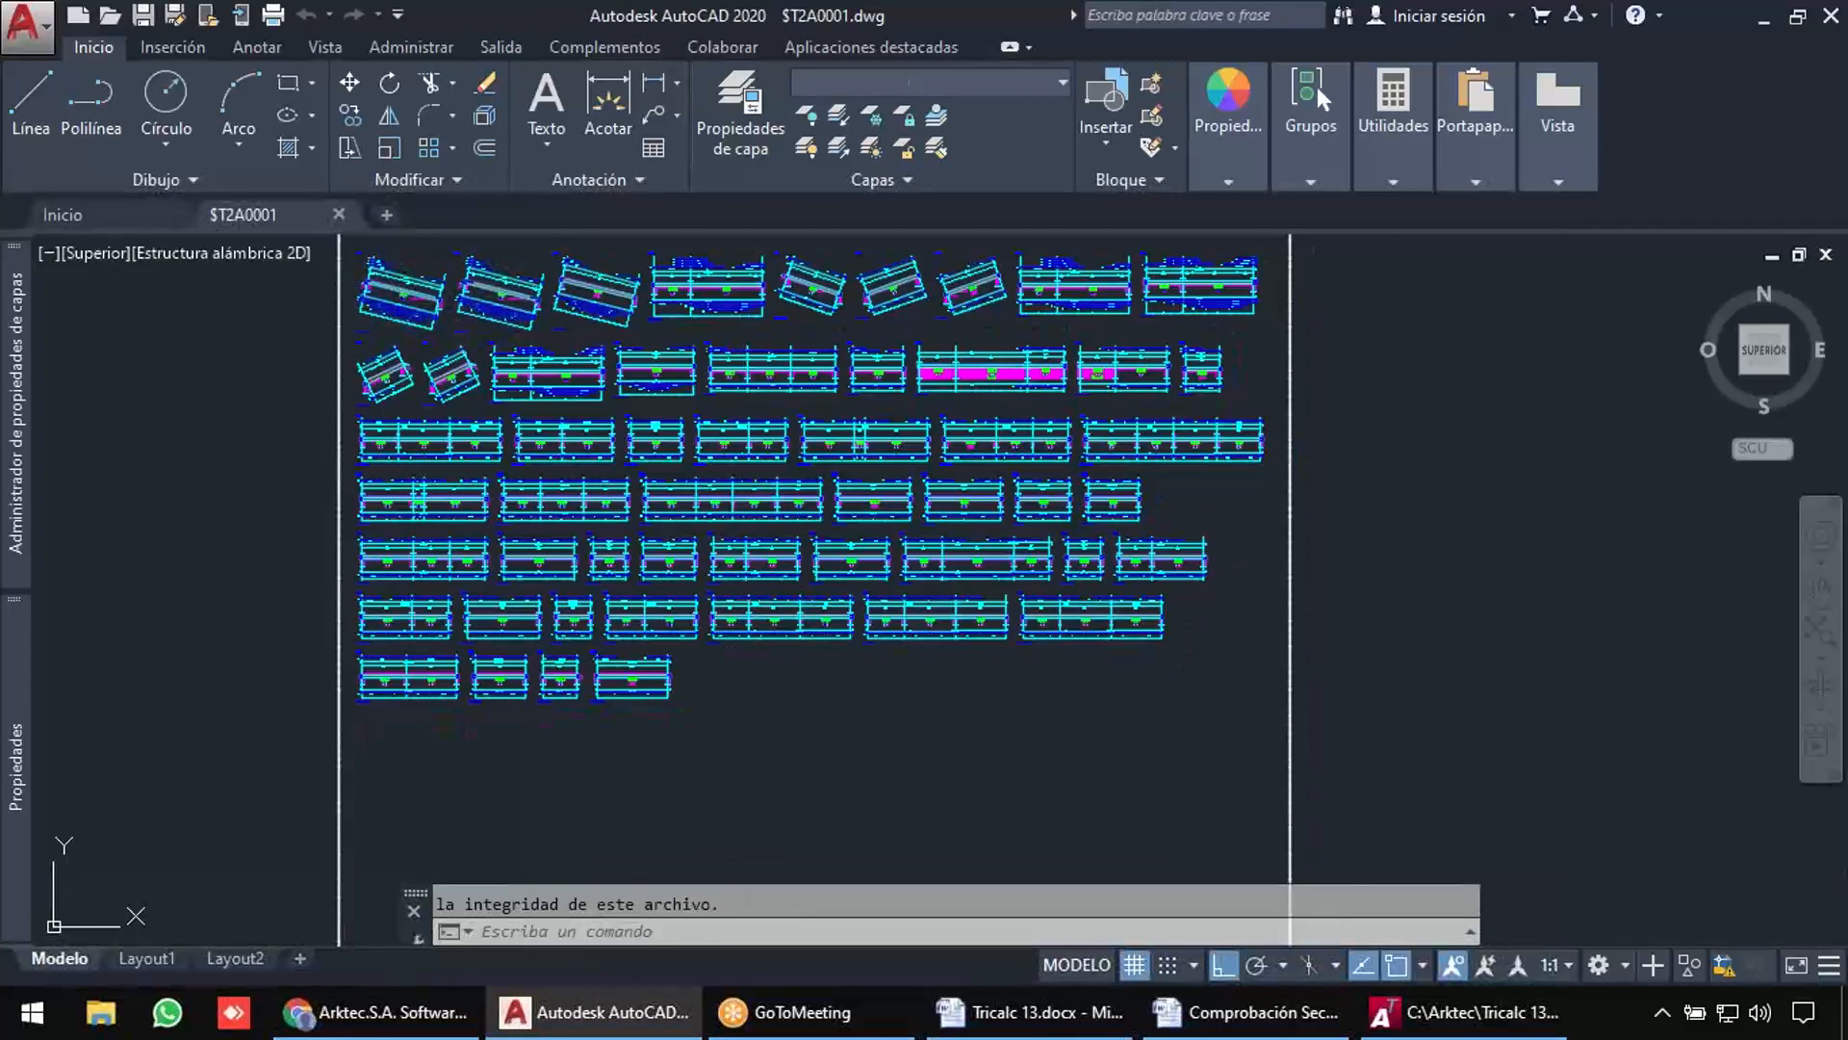
# Examine the beam reinforcement drawings on the $T2A0001 sheet, both in detail and as a whole.
pyautogui.scroll(5, 818, 339)
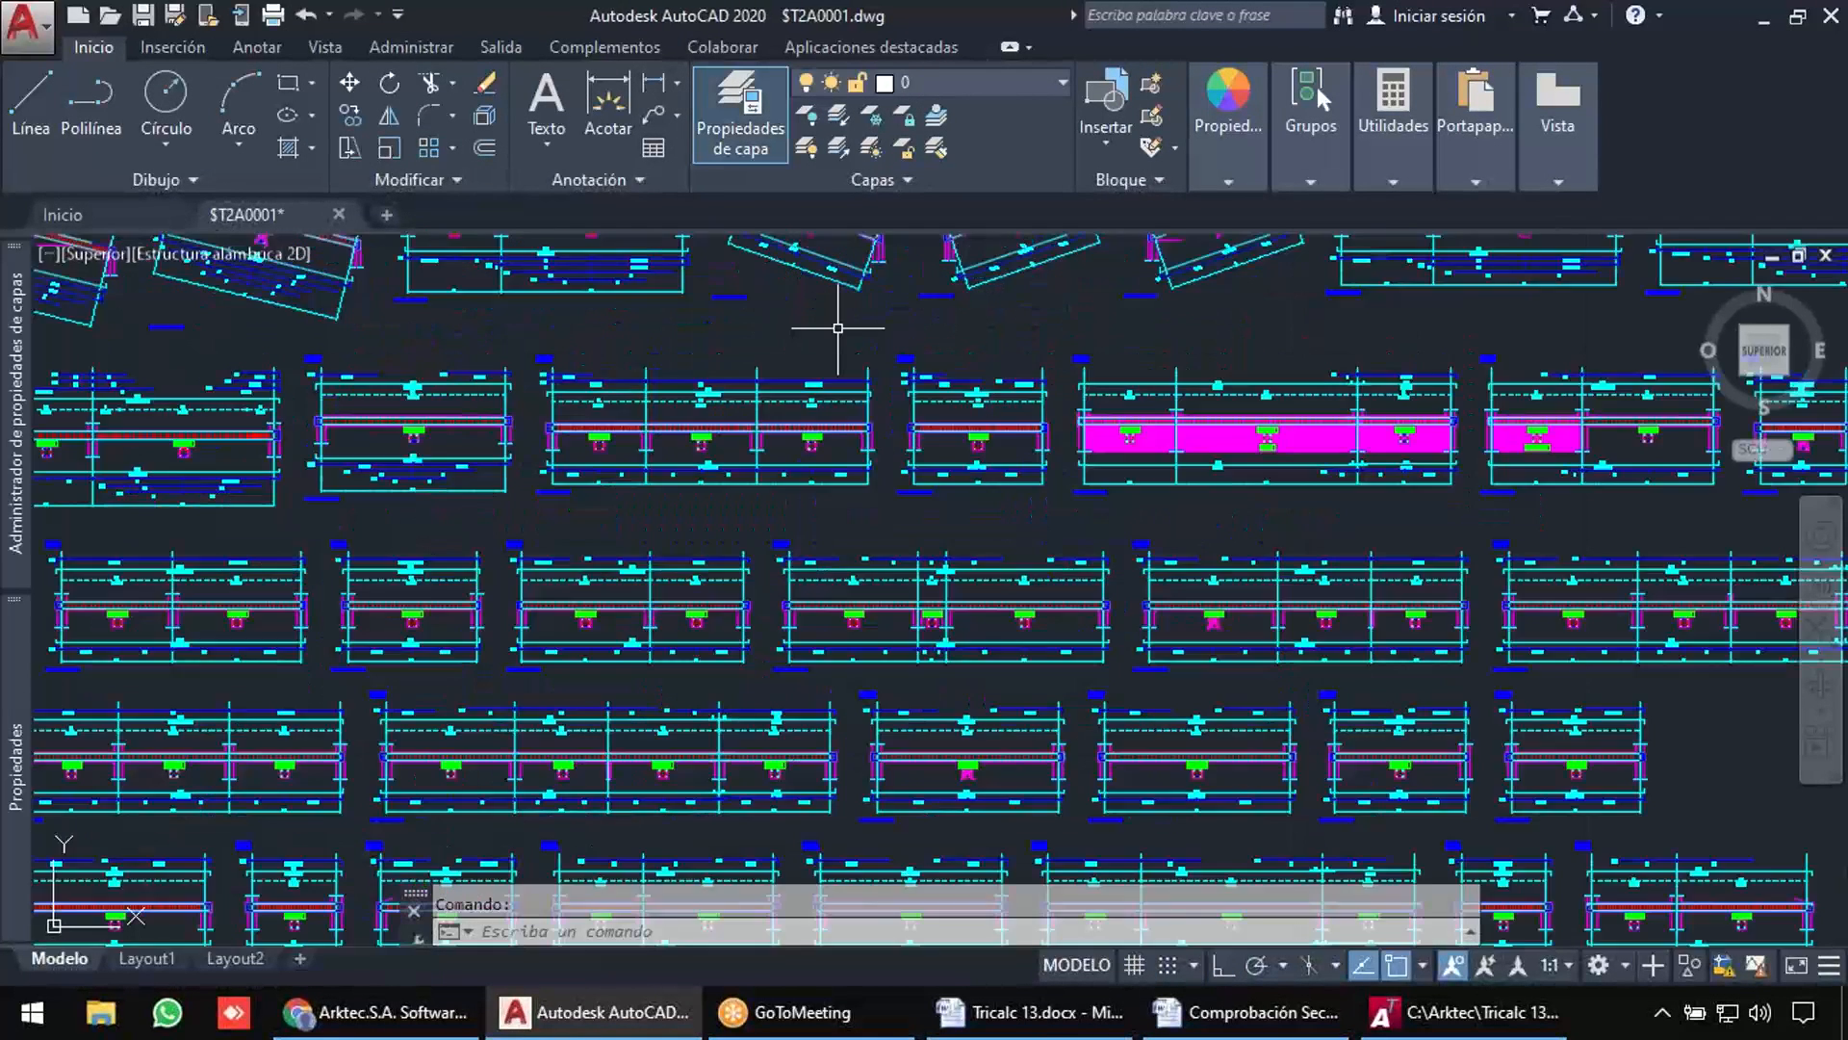
pyautogui.scroll(4, 887, 372)
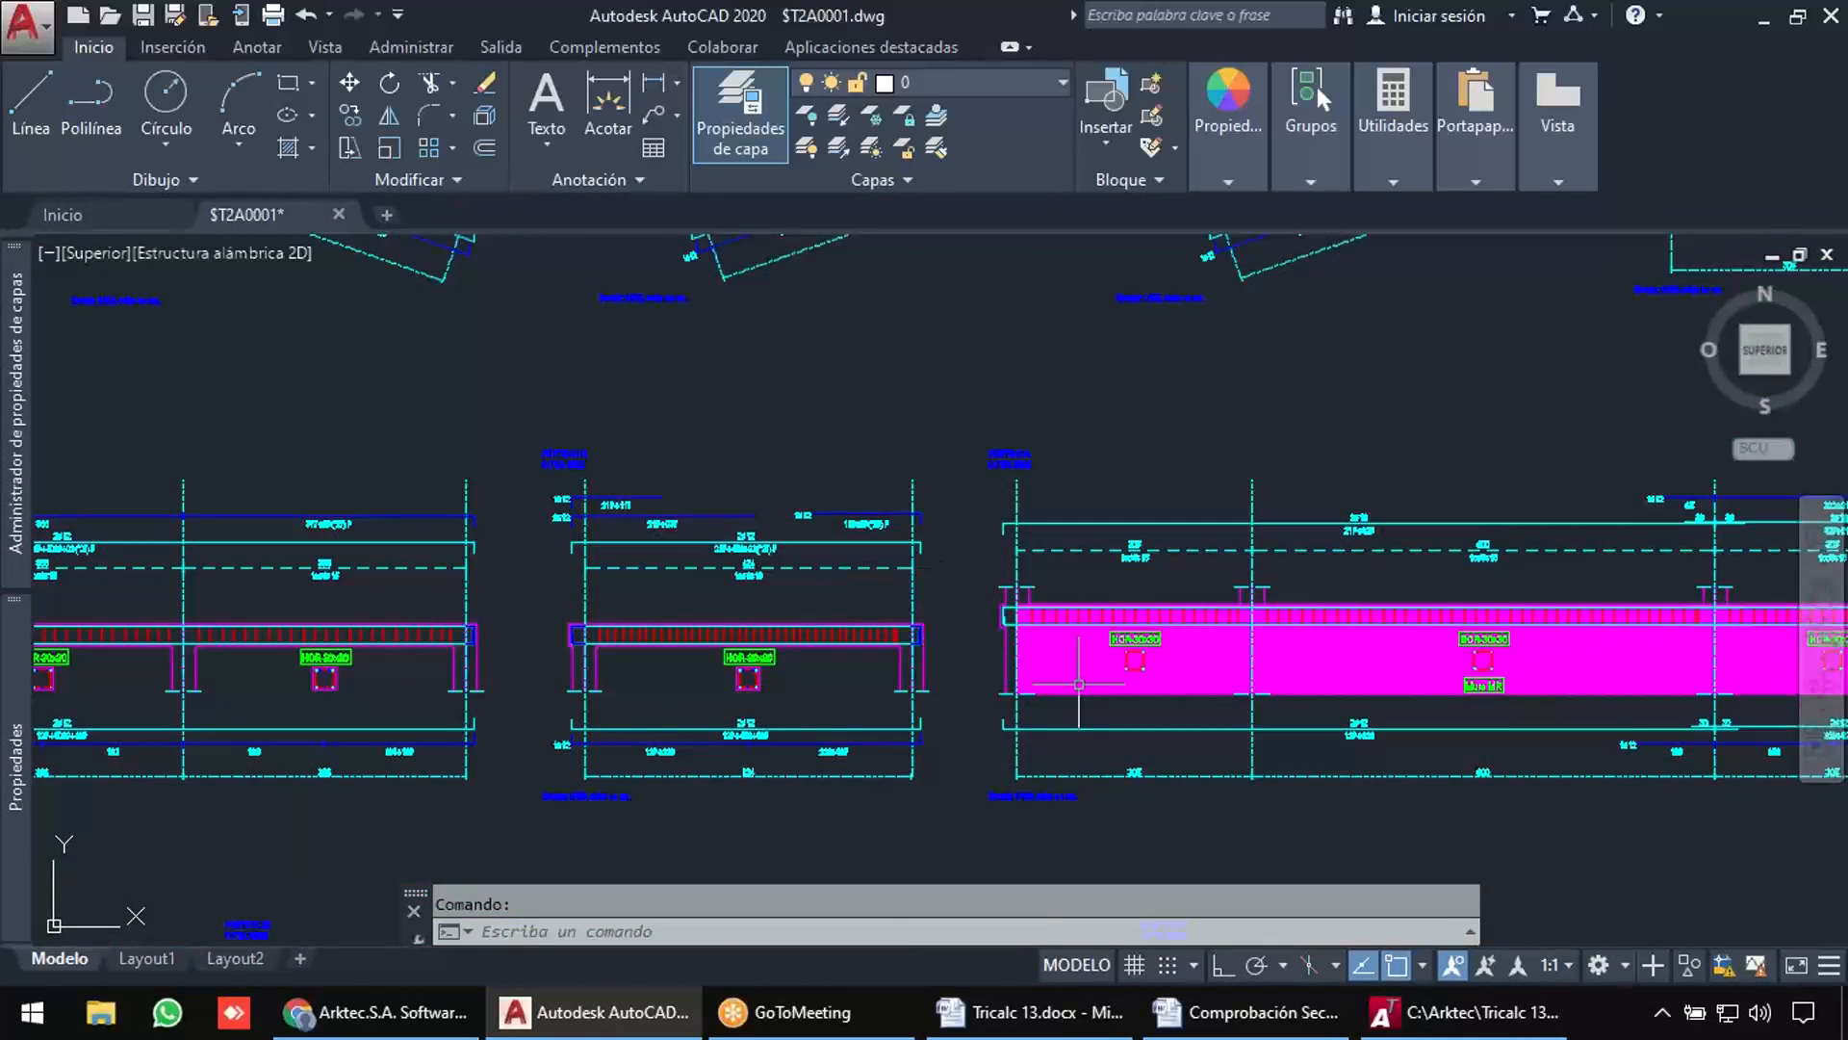
pyautogui.scroll(4, 1093, 618)
pyautogui.scroll(-10, 993, 720)
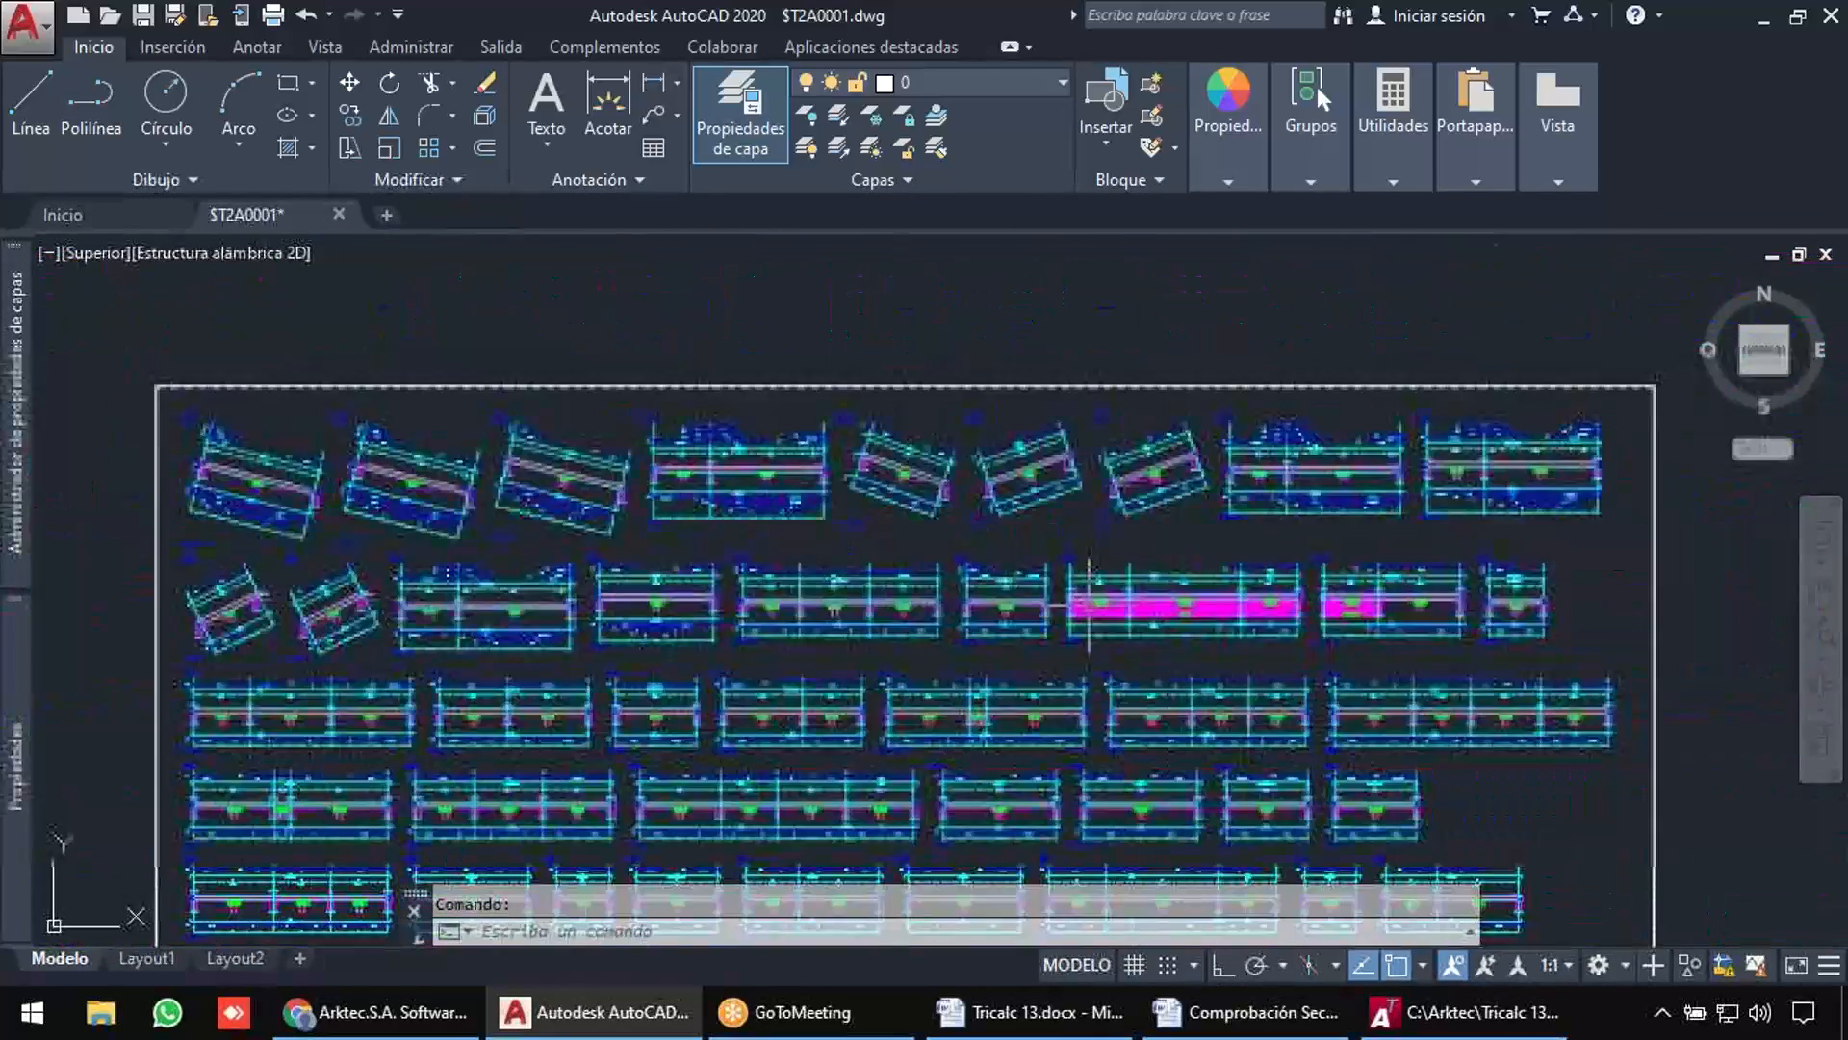
pyautogui.scroll(8, 993, 720)
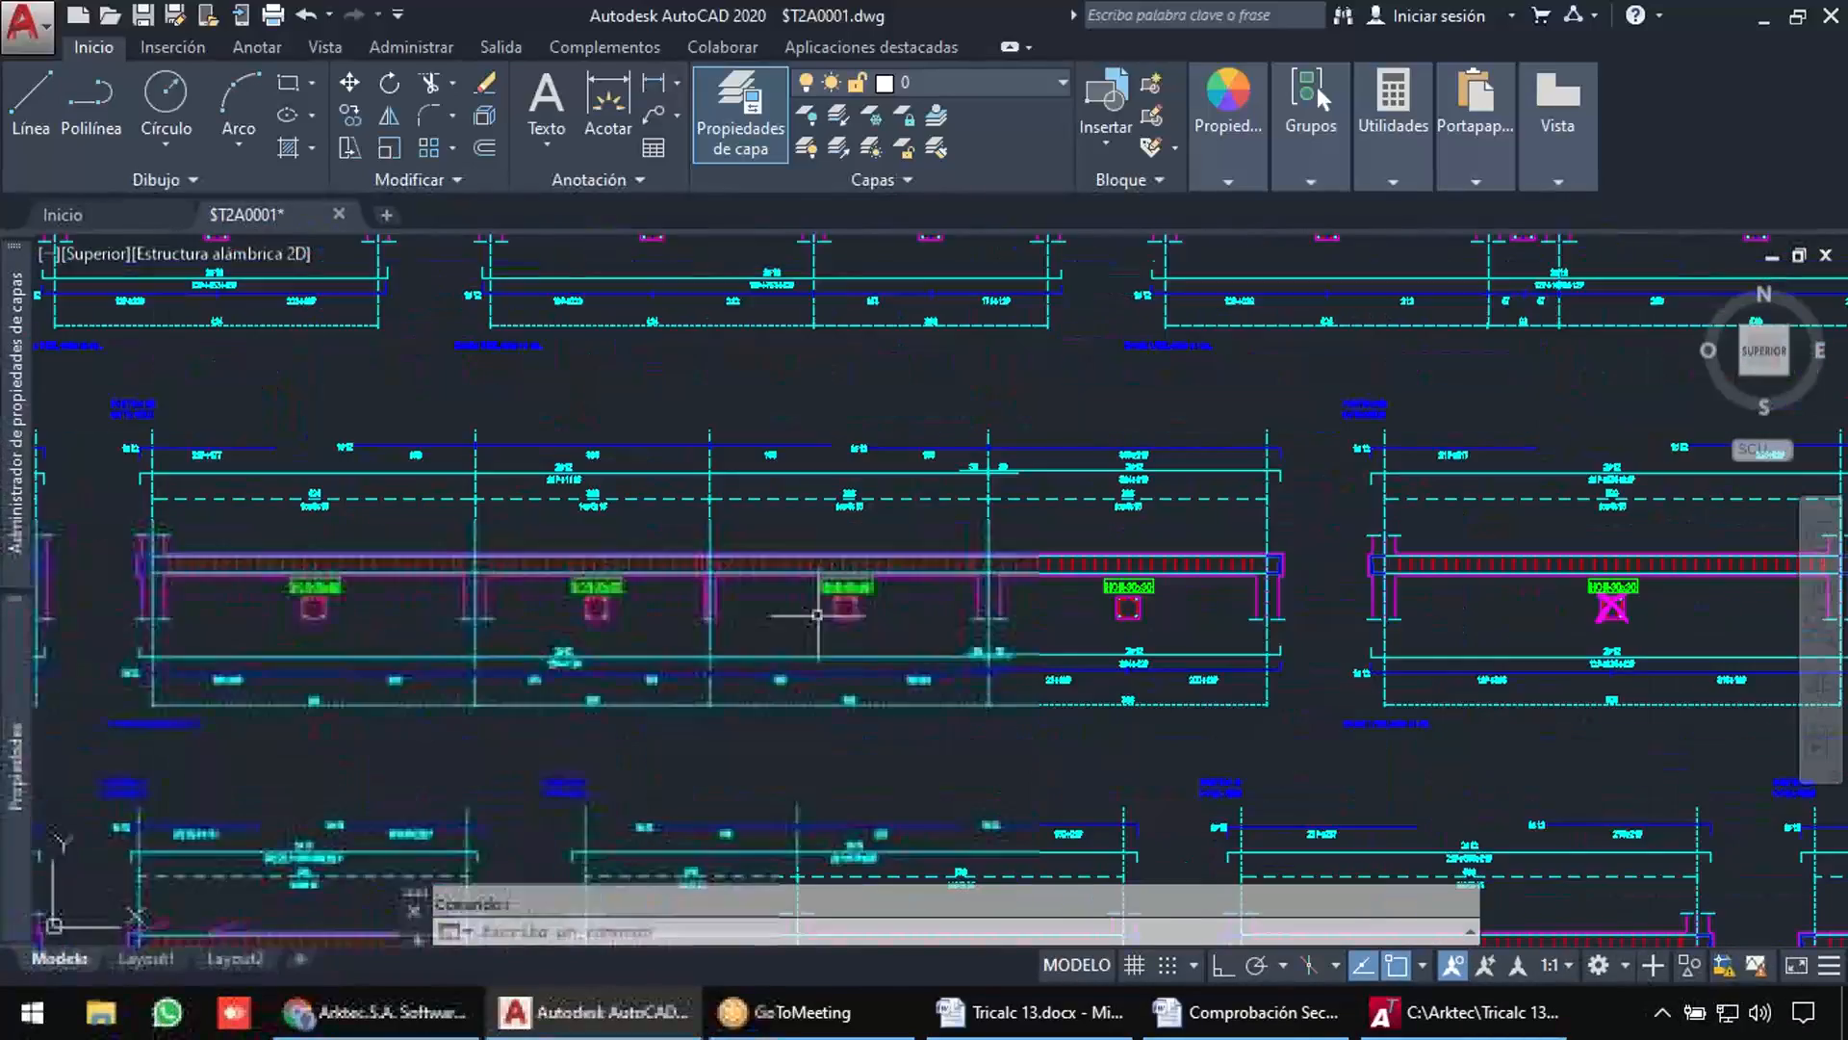
pyautogui.scroll(2, 1148, 607)
pyautogui.scroll(-10, 1148, 608)
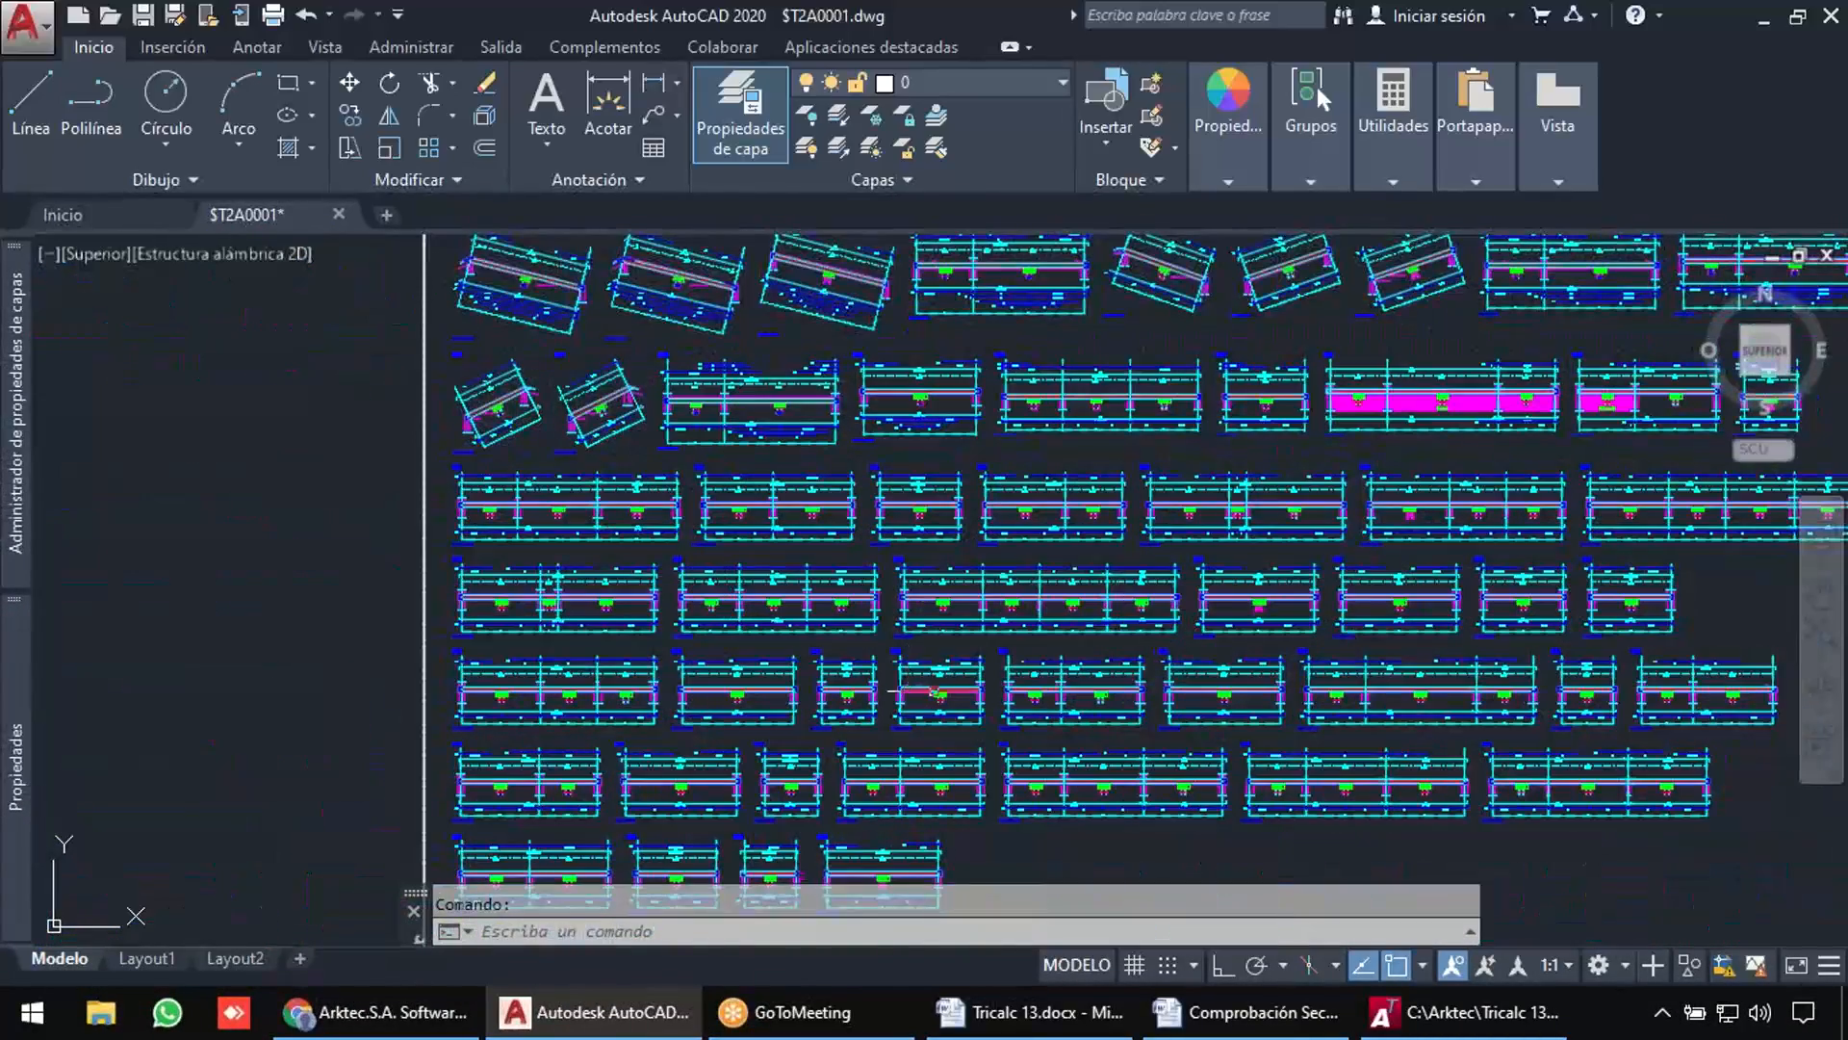
pyautogui.moveTo(937, 691); pyautogui.dragTo(895, 496, button='middle')
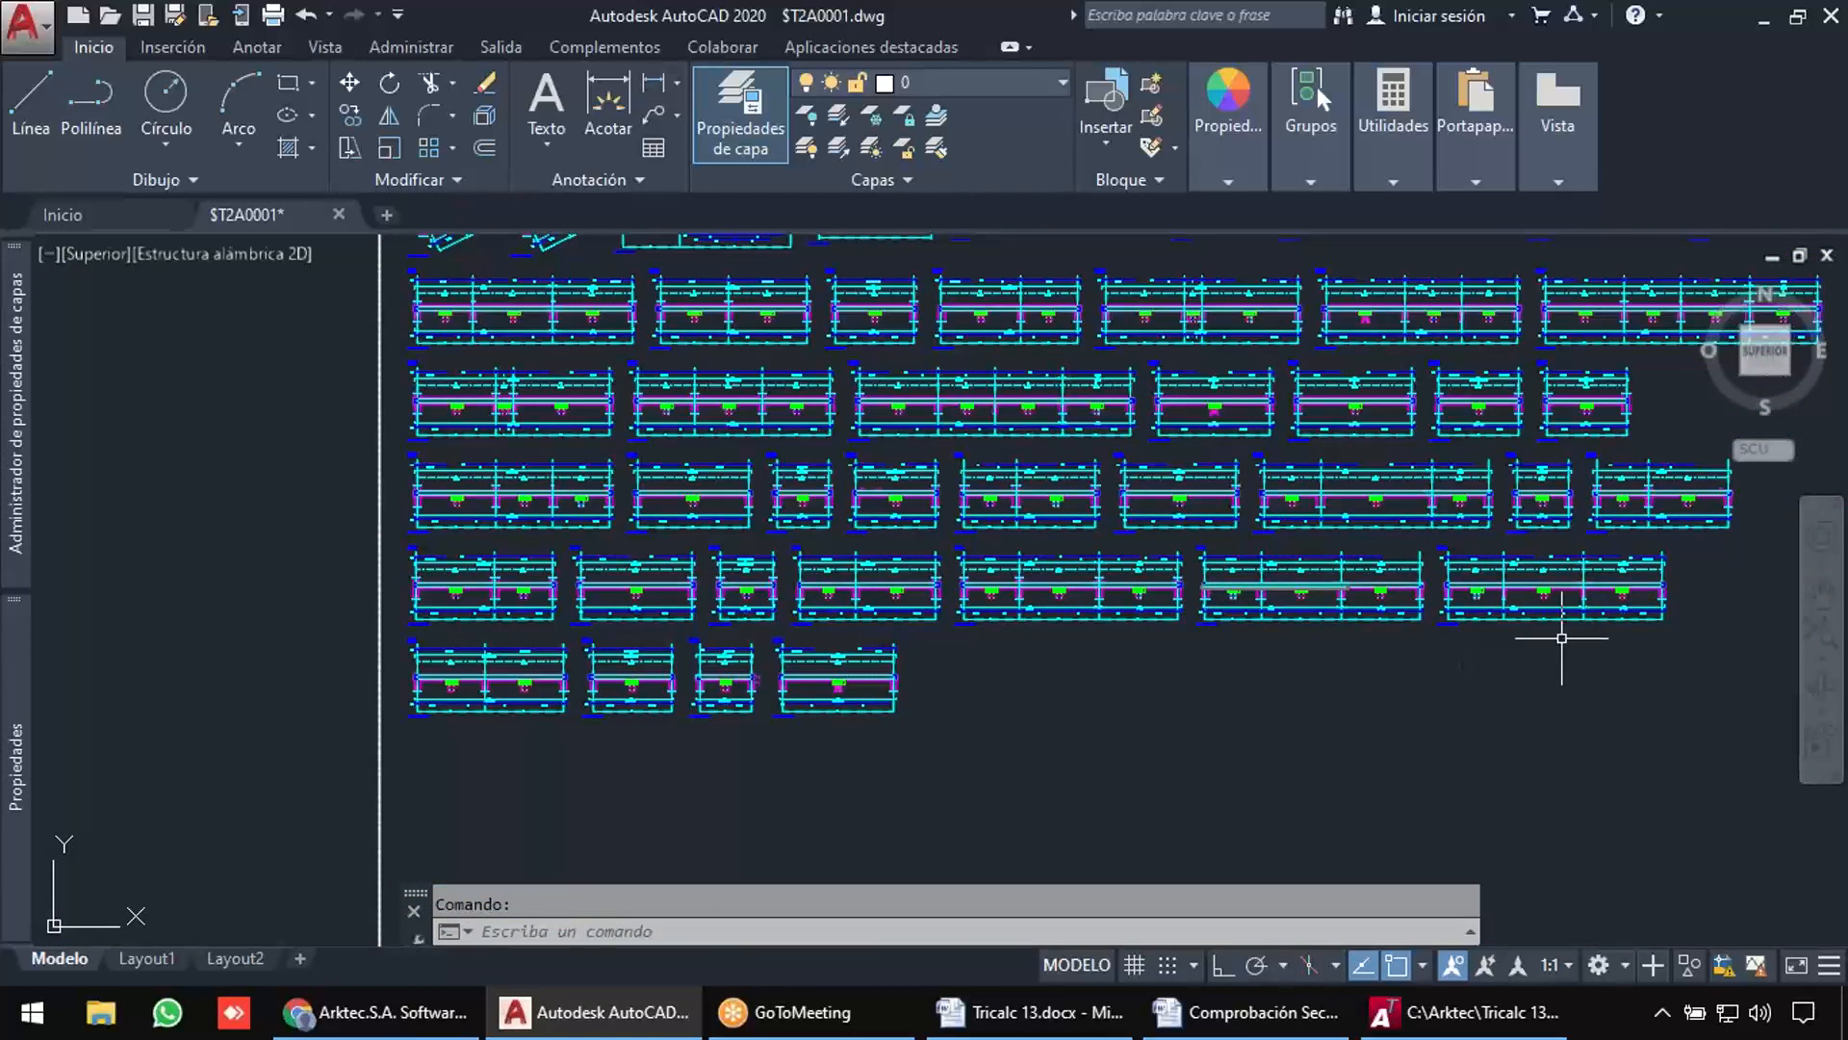
pyautogui.scroll(-3, 1382, 734)
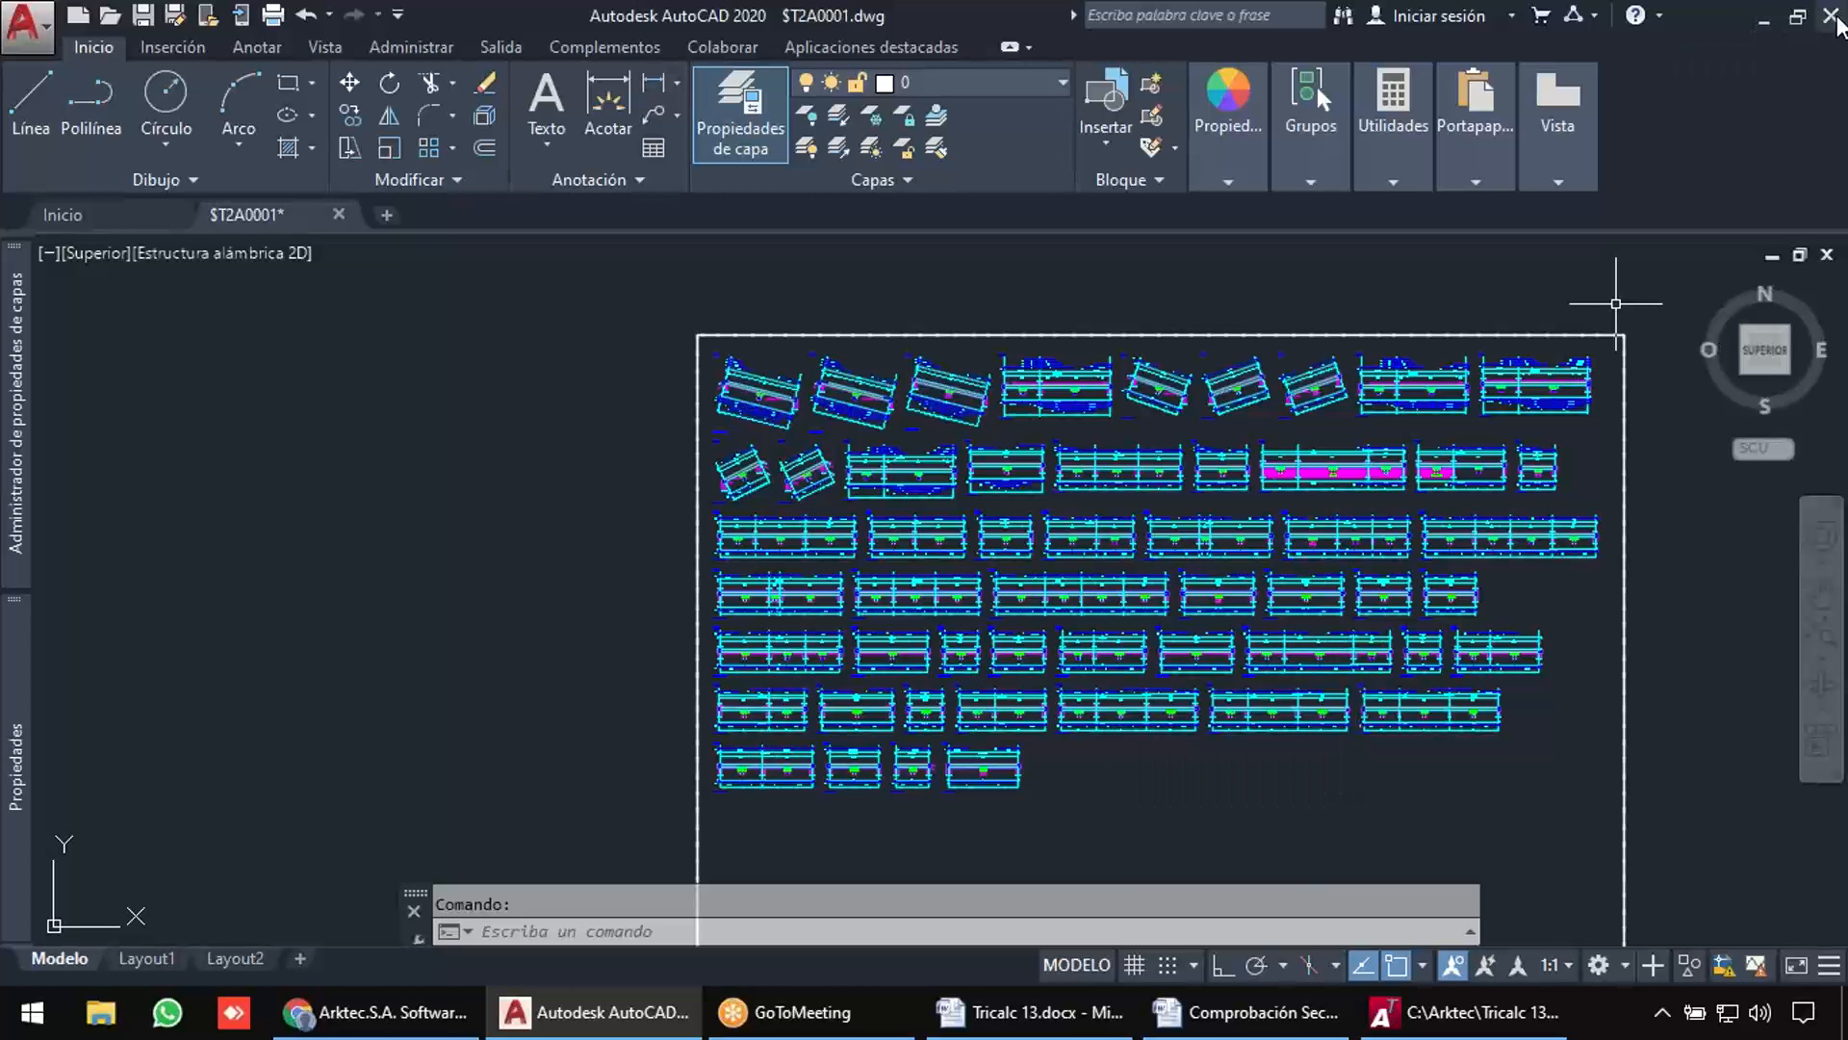
# Switch back to Tricalc and close the list of composition sheets.
pyautogui.click(1763, 19)
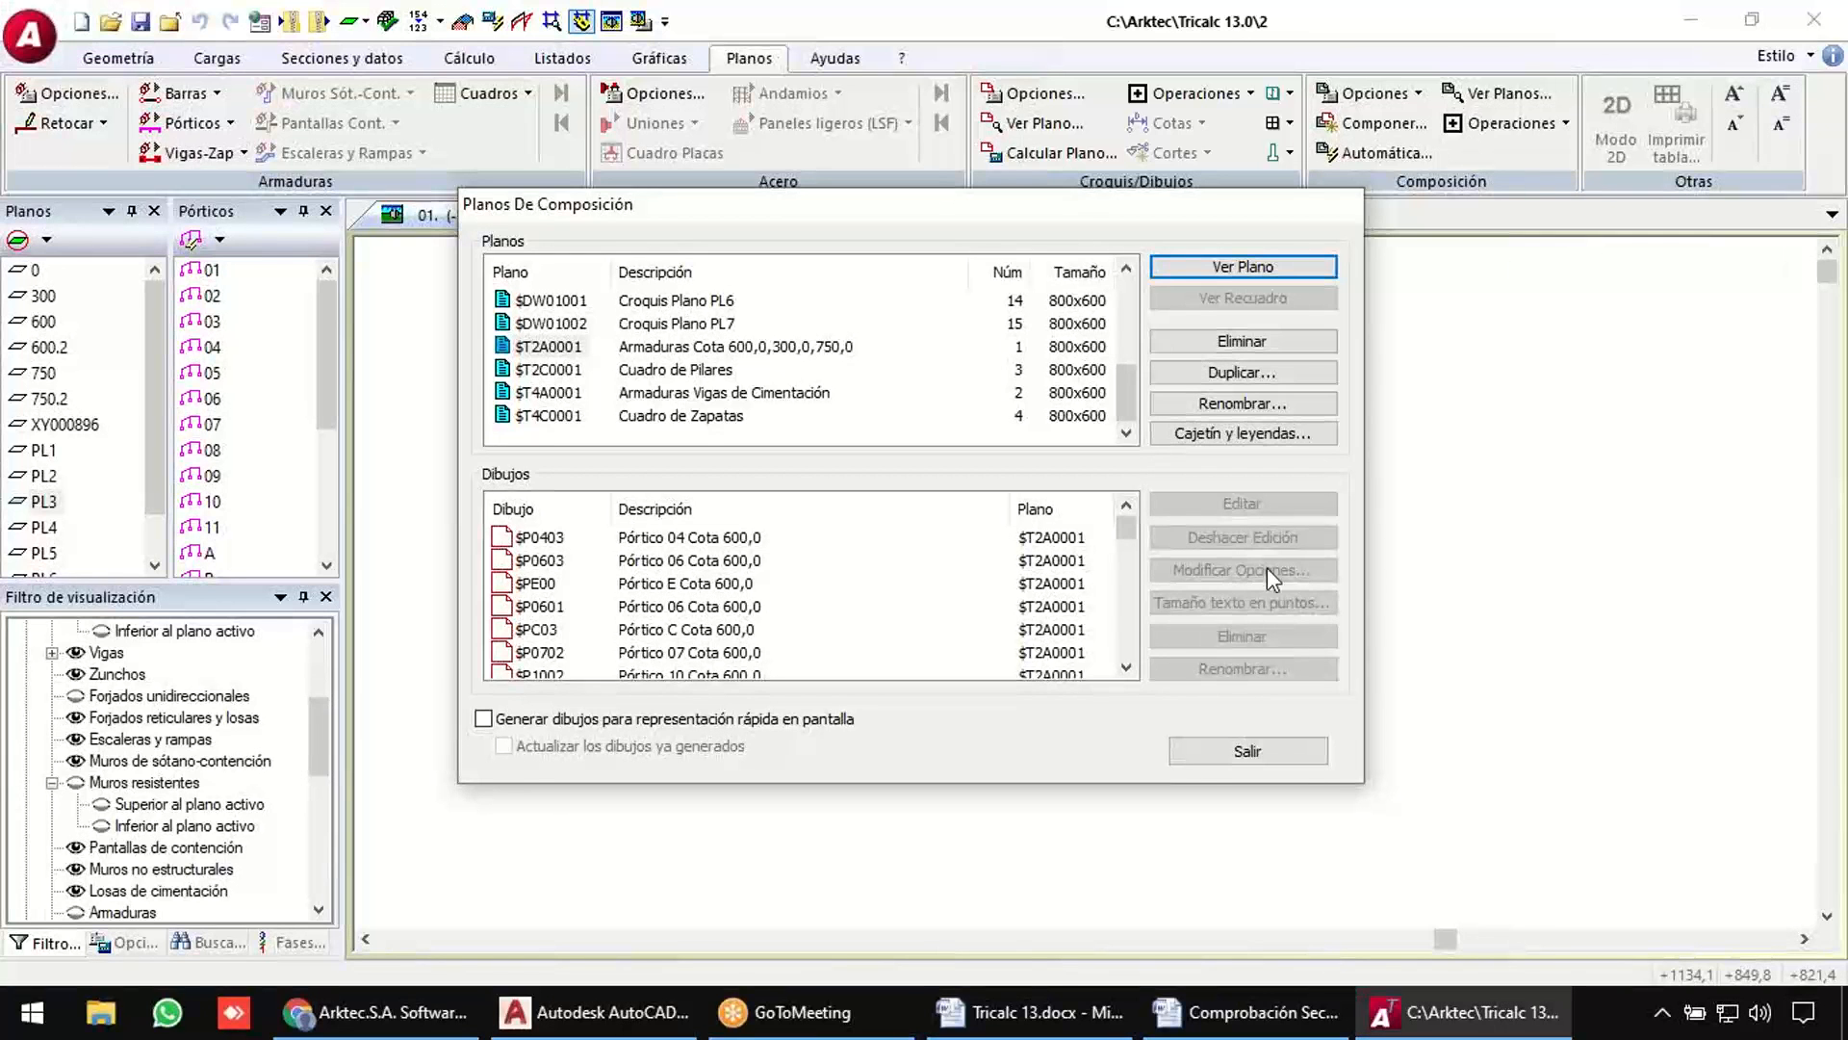
pyautogui.click(1203, 749)
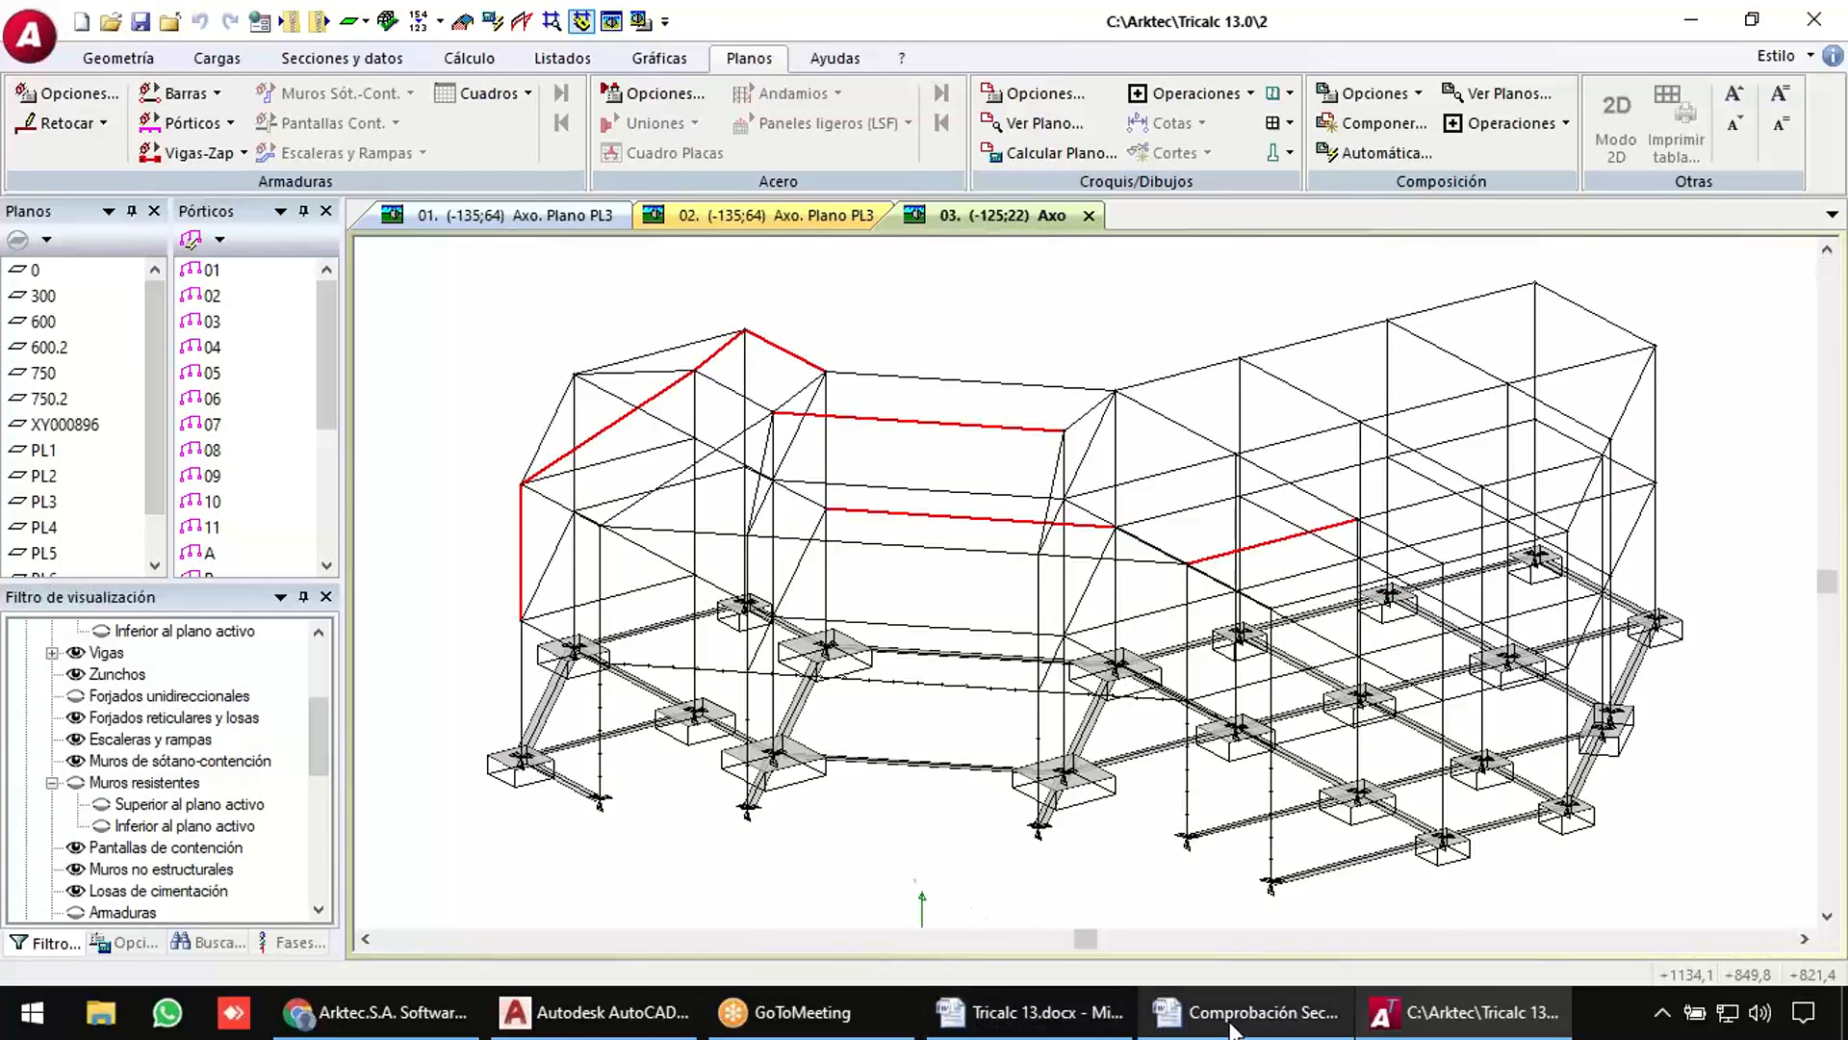
pyautogui.moveTo(1235, 1030)
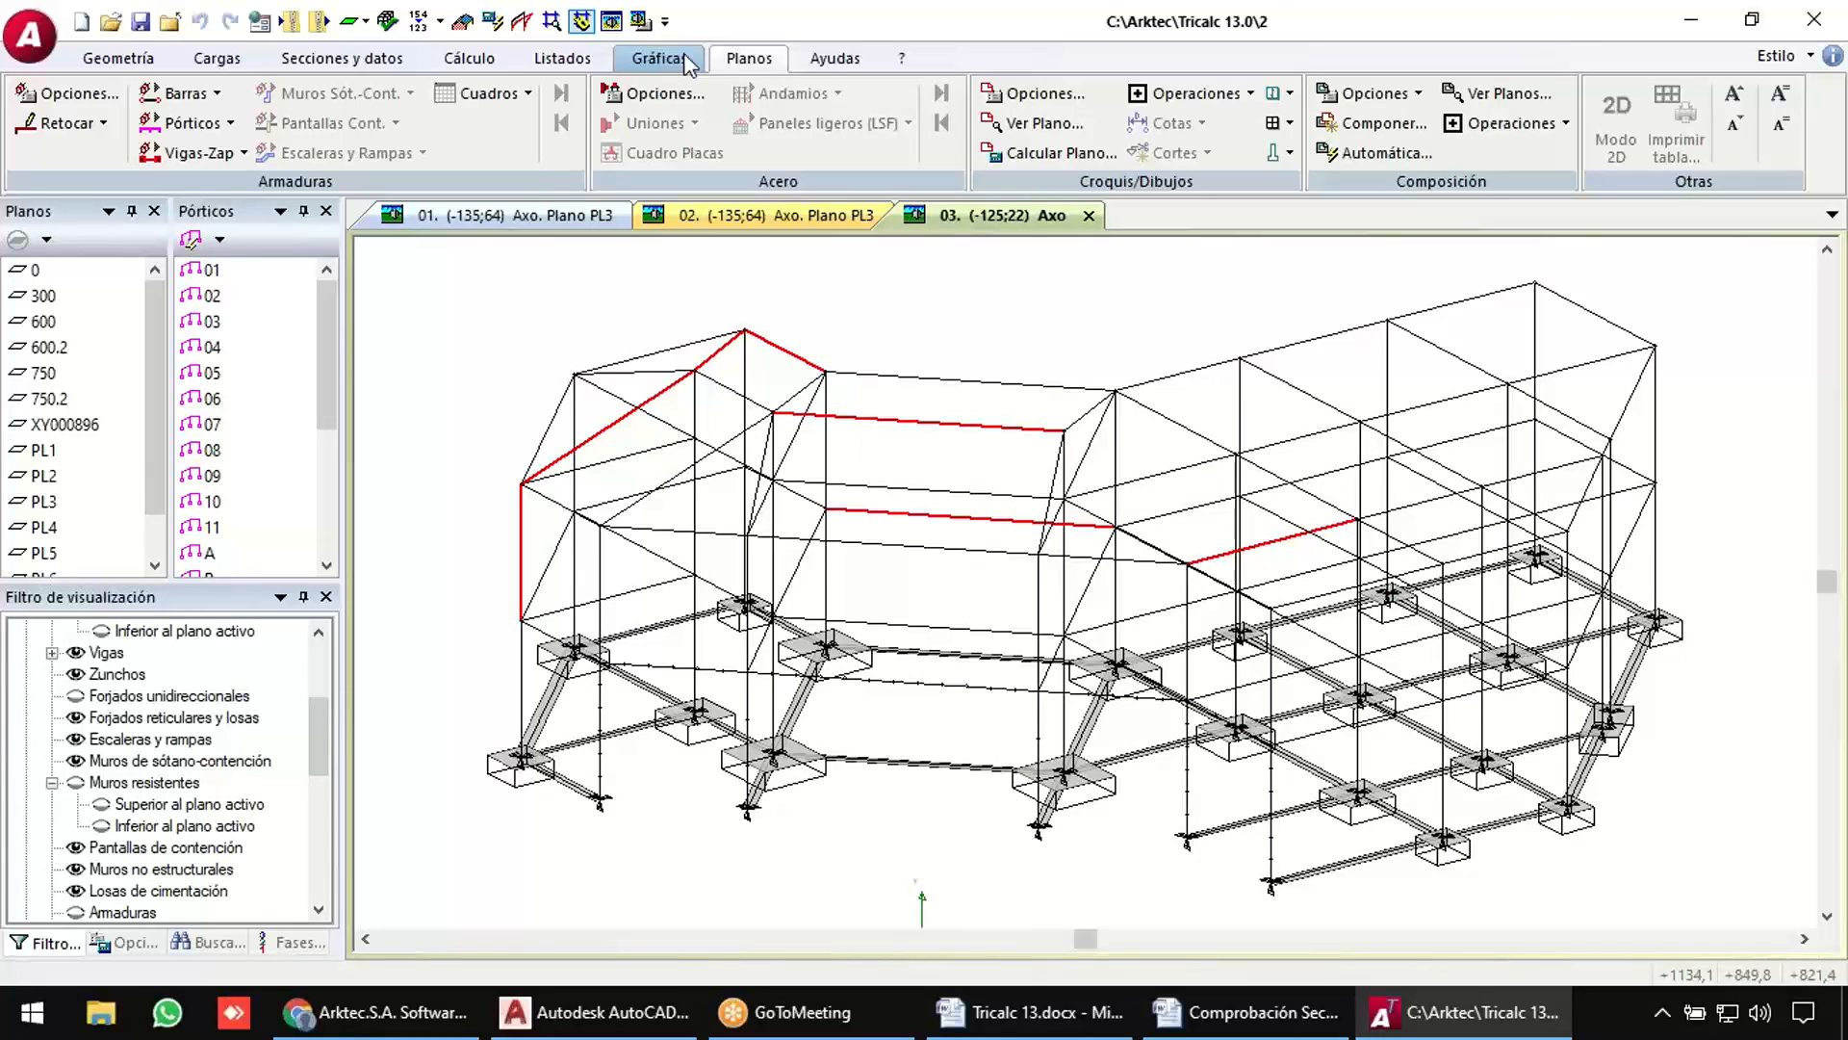
# Generate the Hormigón/mixtas report with the current options for the members window-selected at the structure's upper end corner.
pyautogui.click(563, 62)
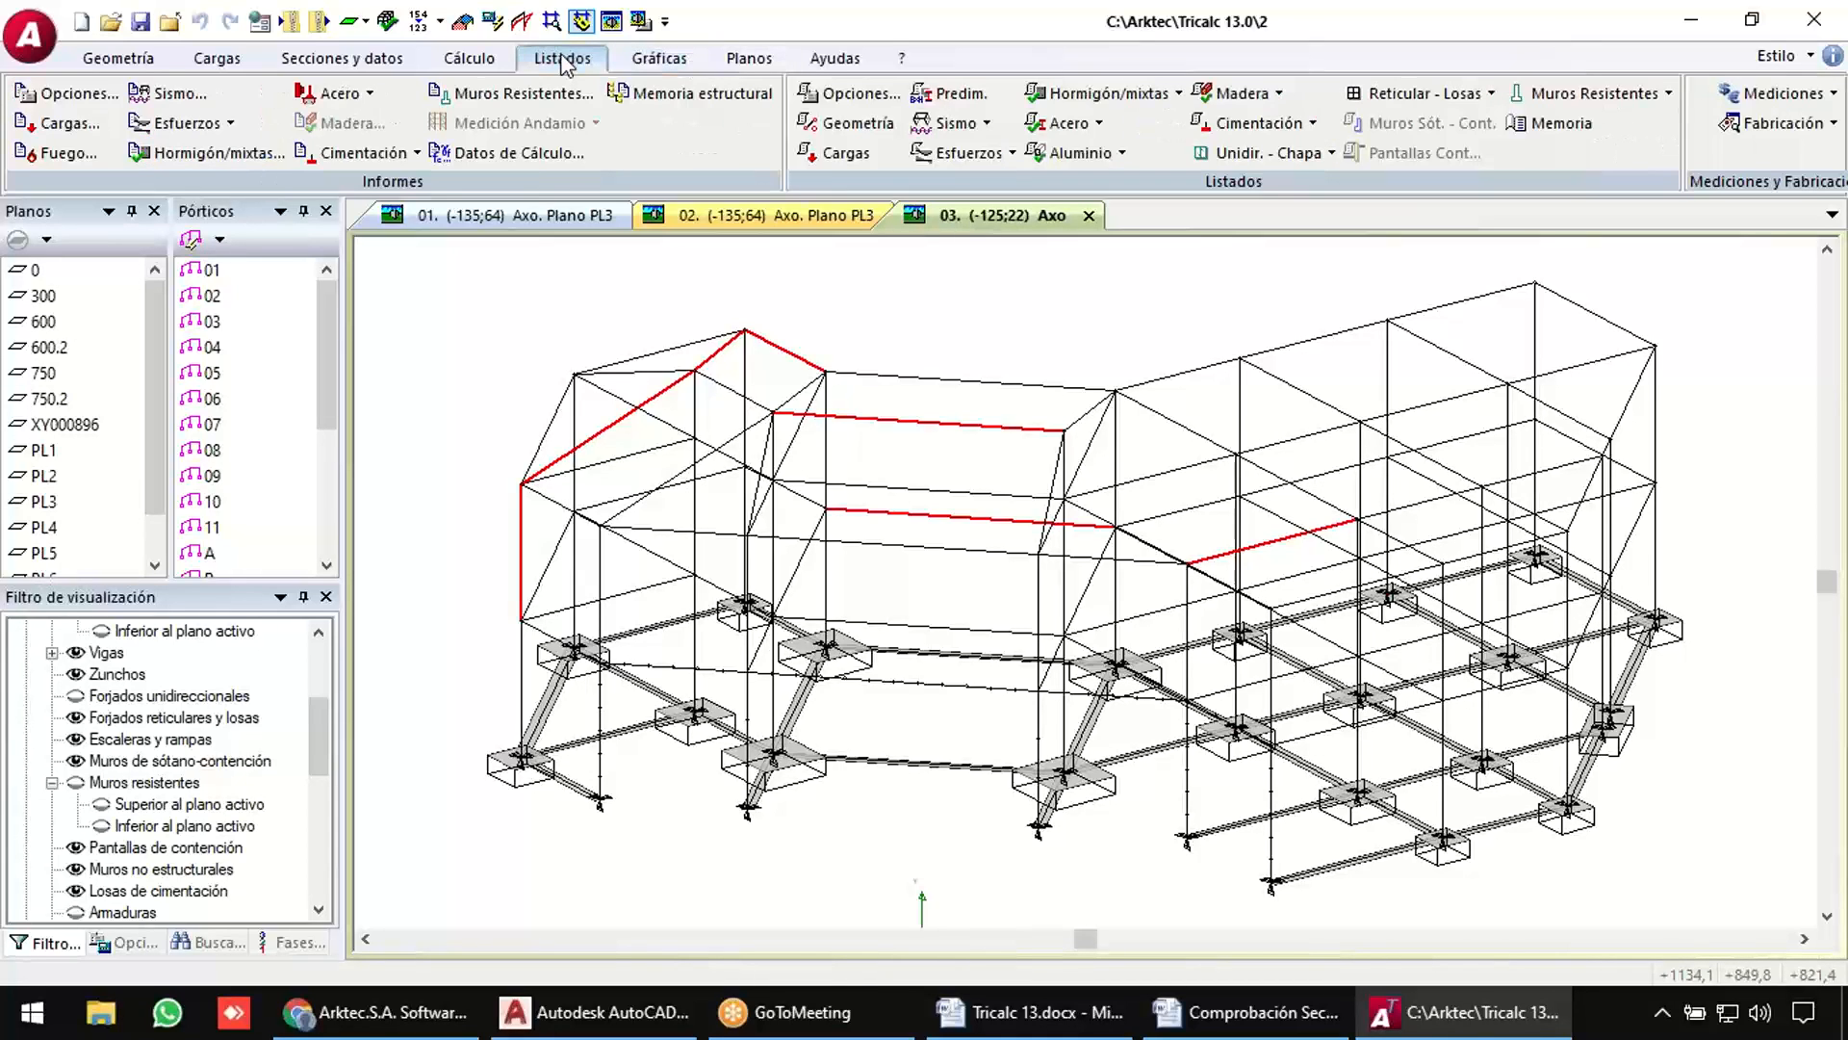
pyautogui.click(211, 156)
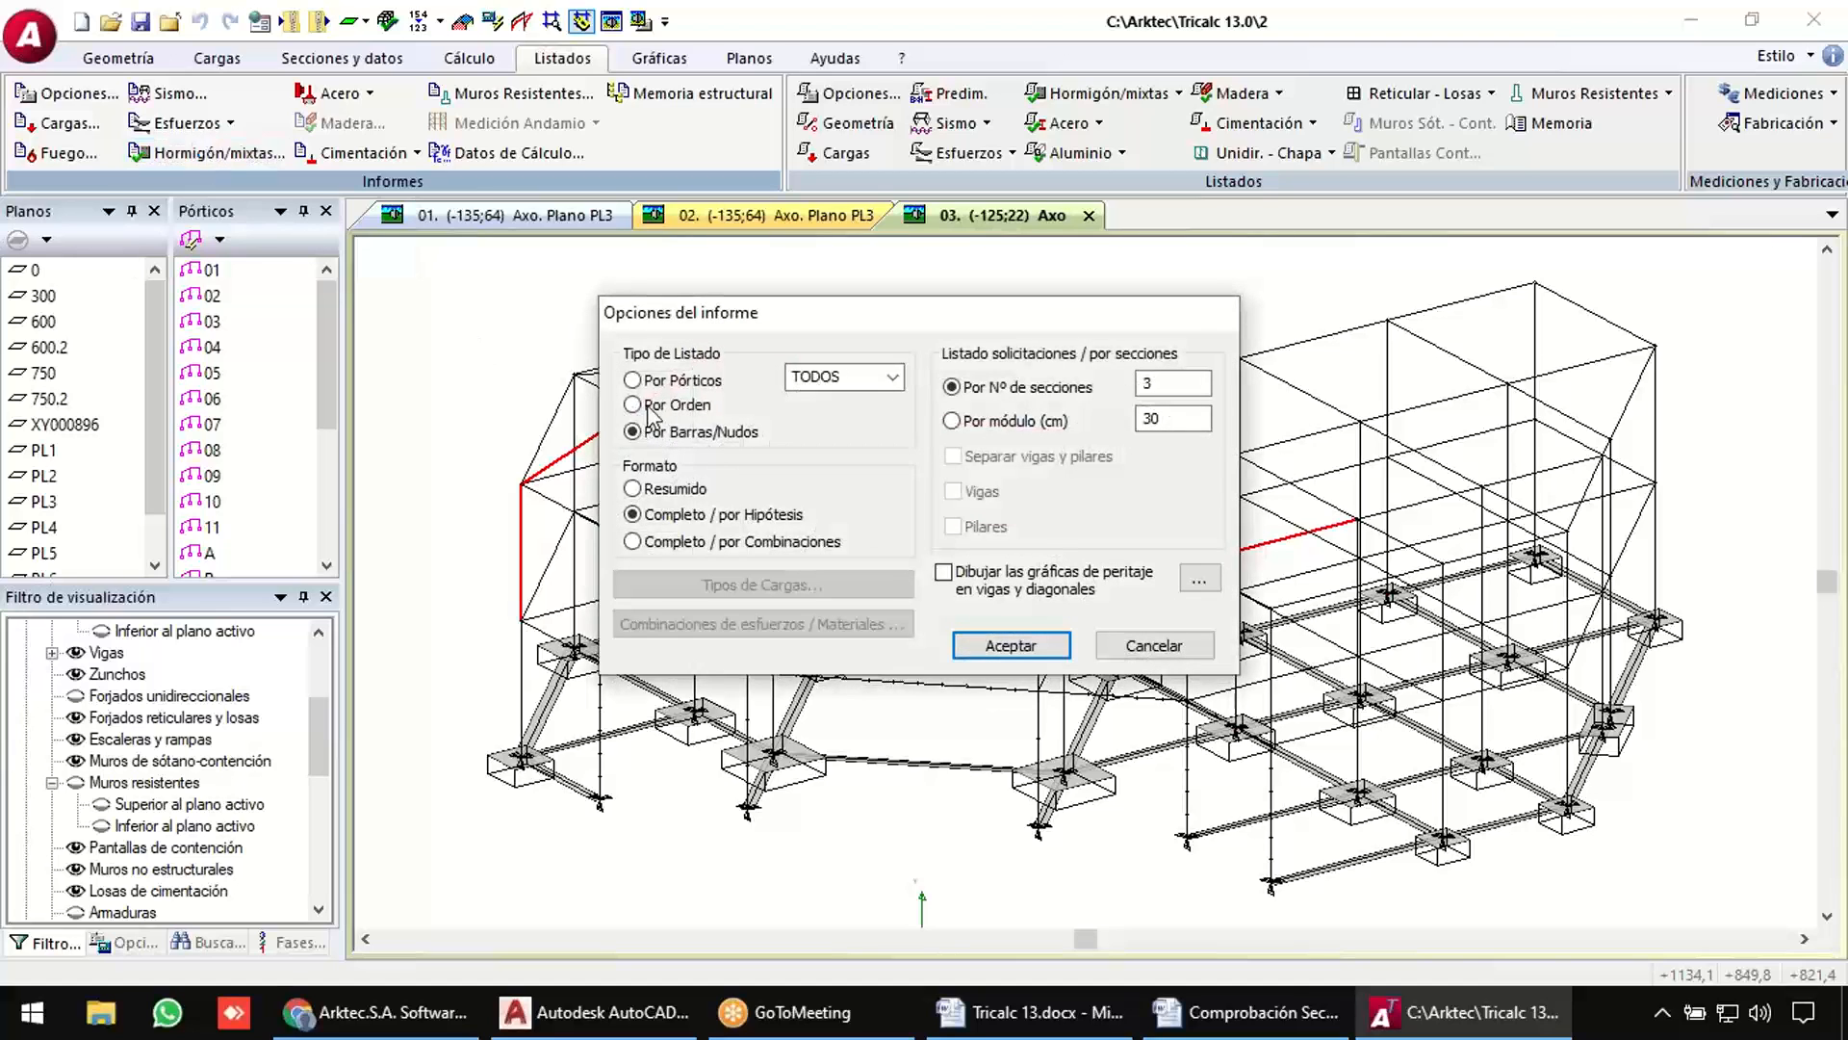
pyautogui.click(996, 653)
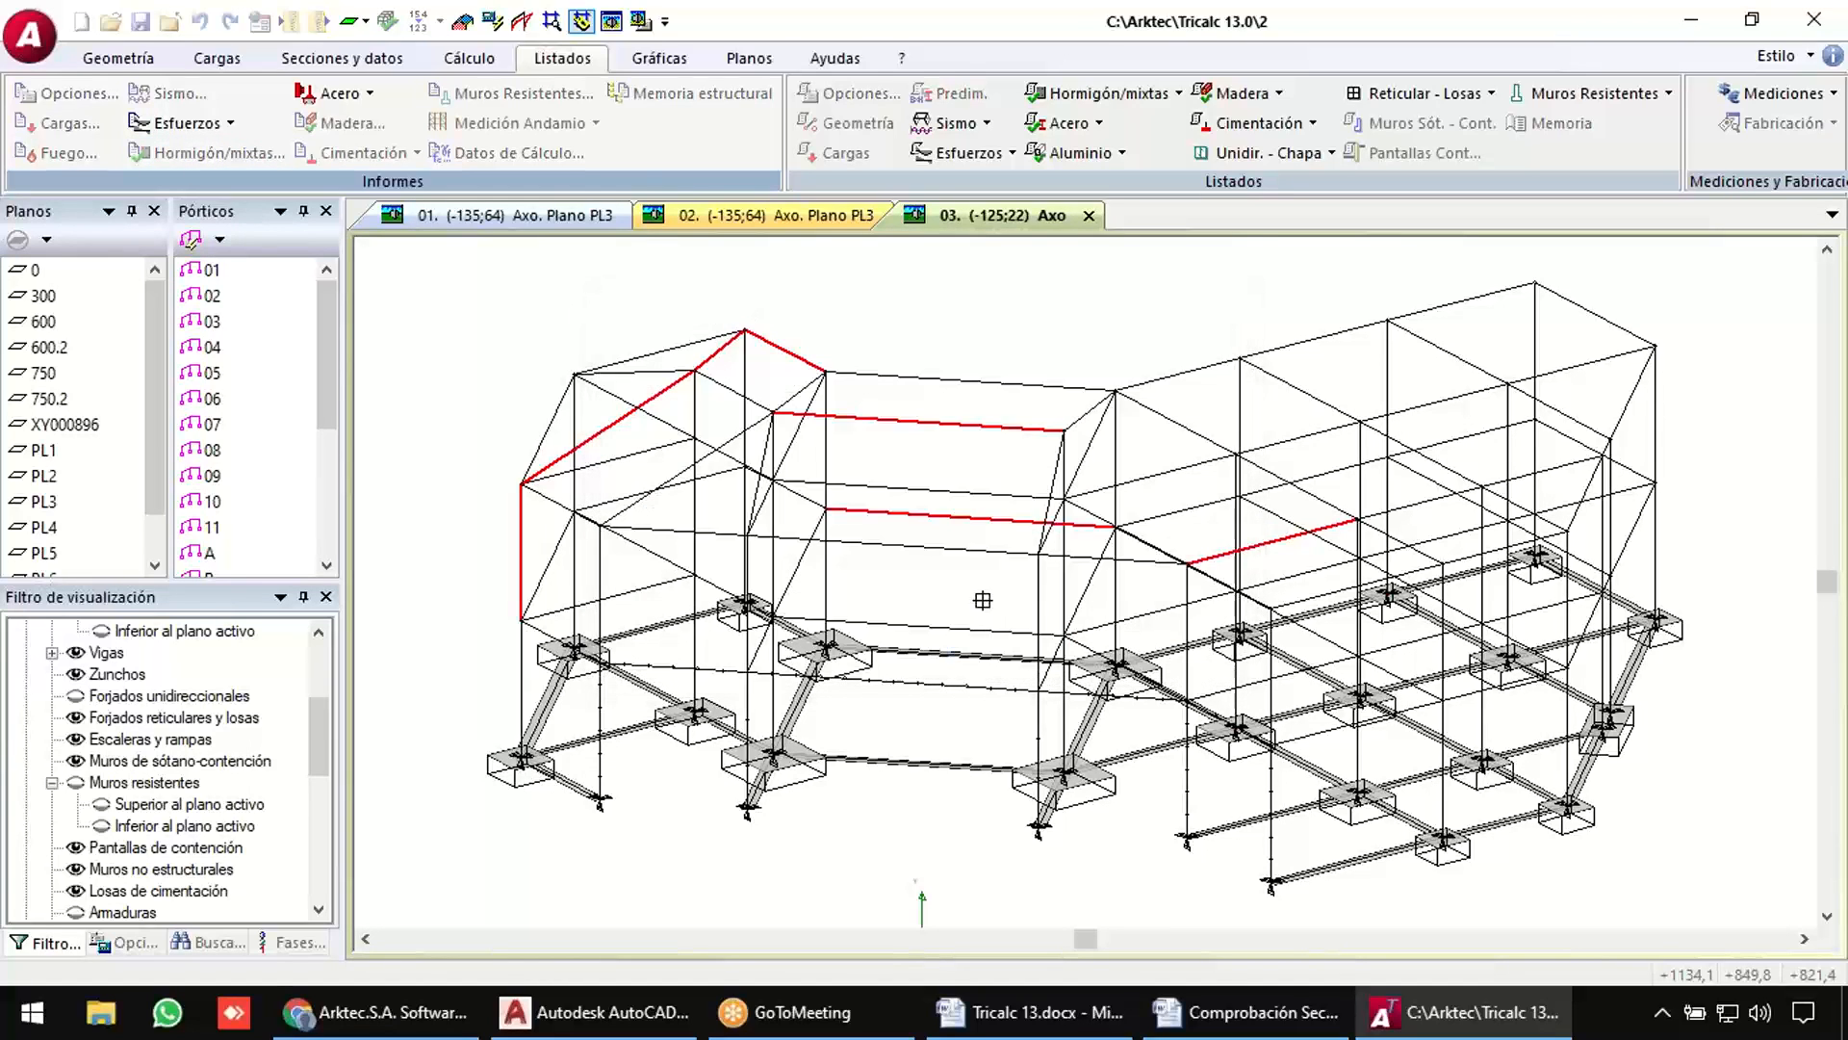
pyautogui.click(1351, 263)
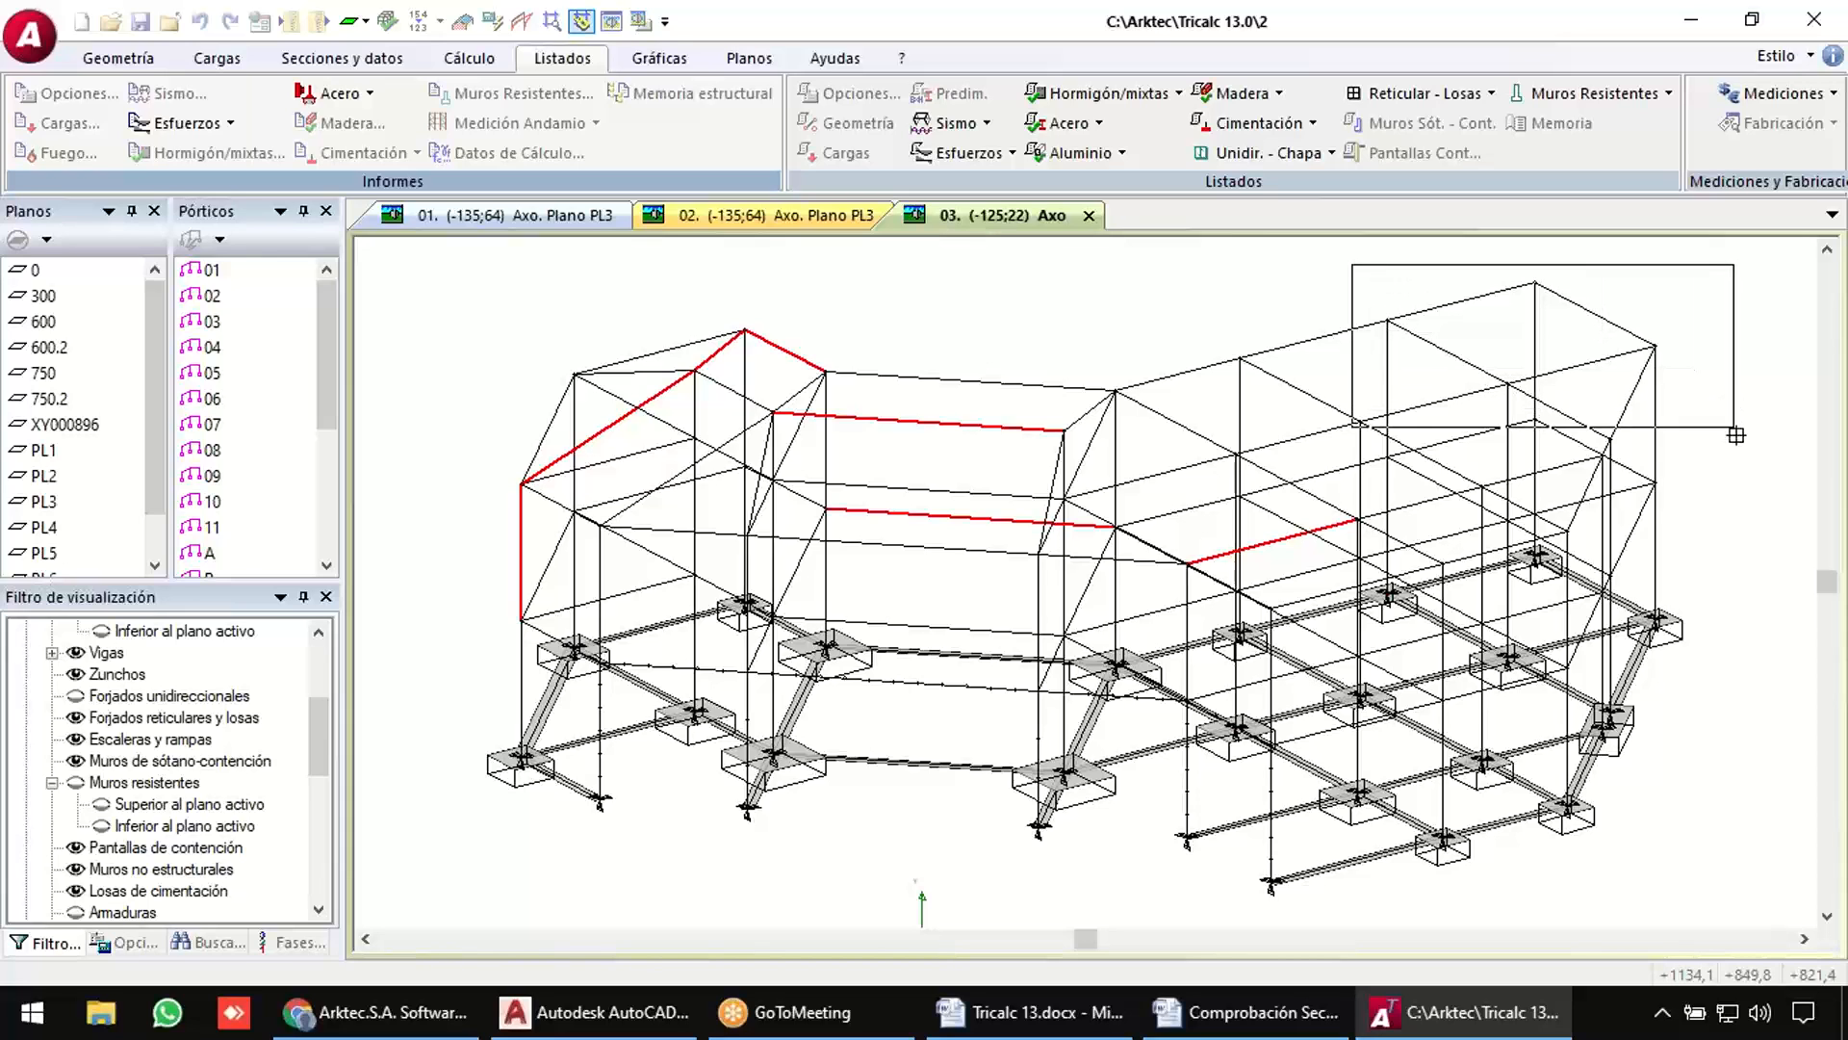
pyautogui.click(1737, 435)
pyautogui.rightClick(1736, 432)
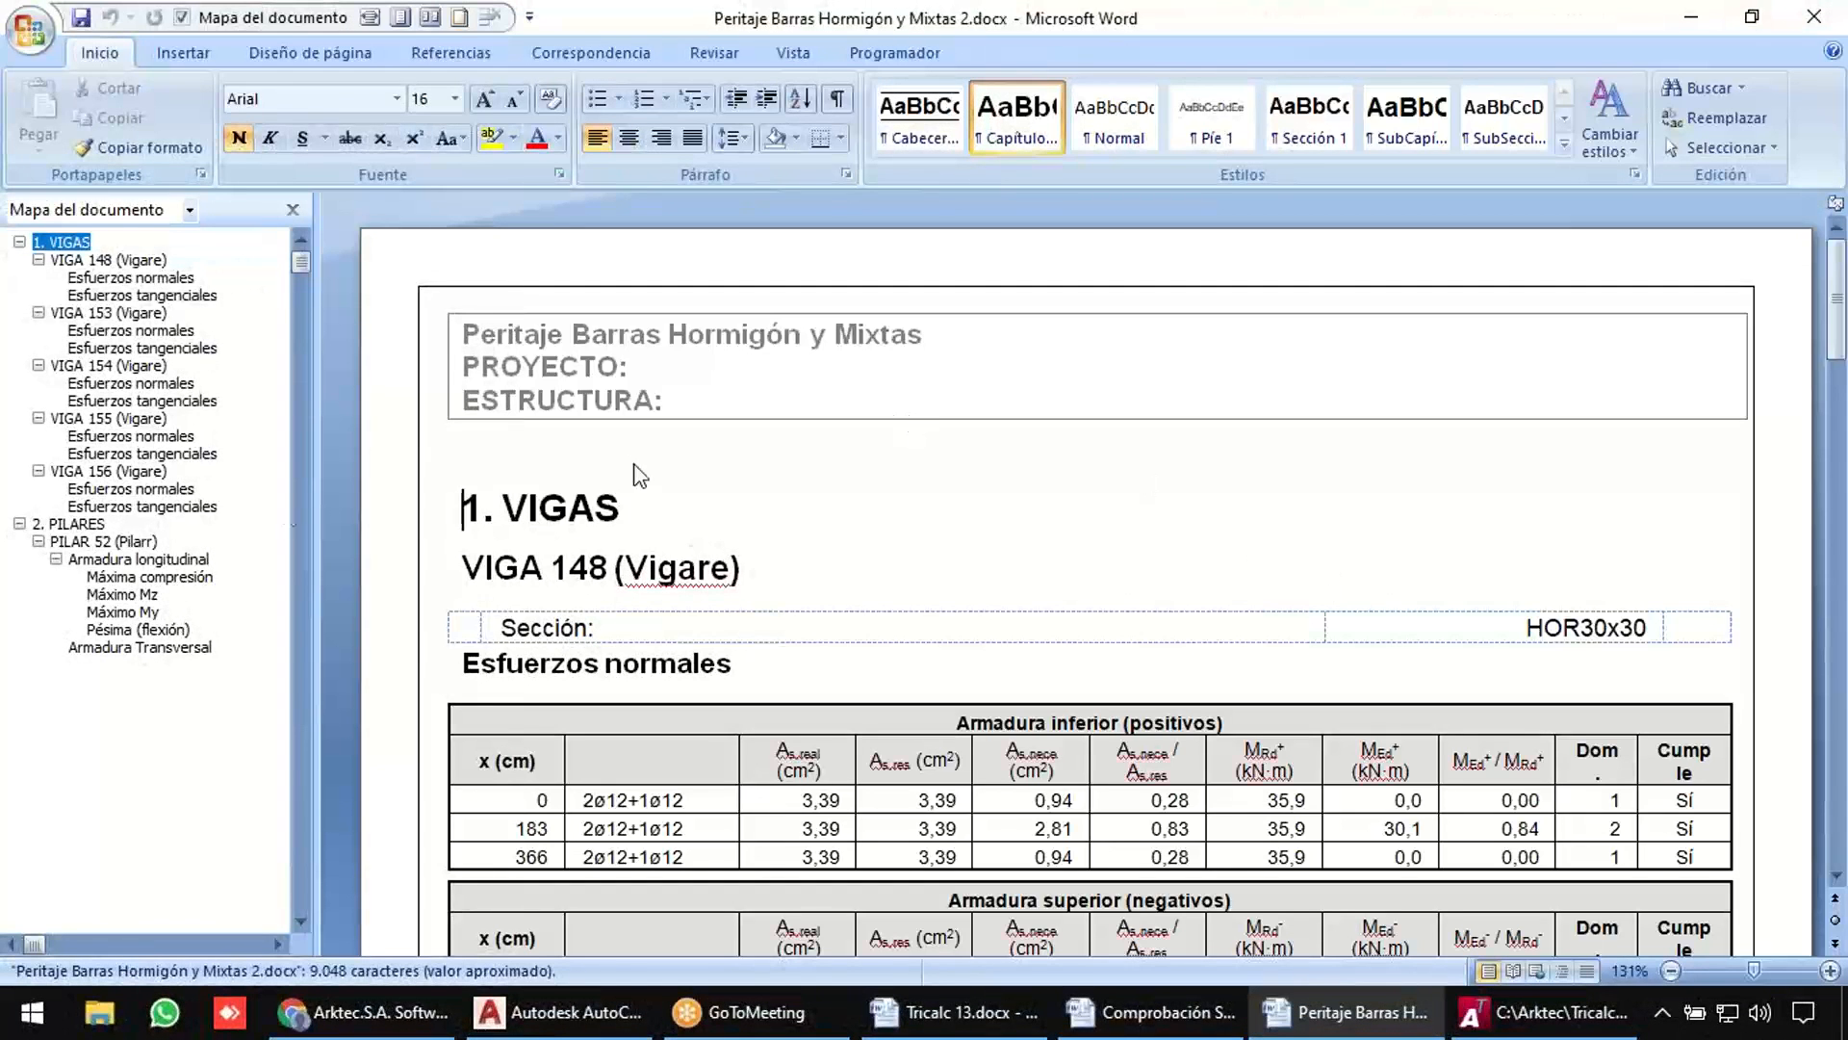
# Review the PILAR 52 maximum compression table in the Word report: utilisation, axial forces, reinforcement ratios, buckling factors and eccentricities.
pyautogui.click(111, 542)
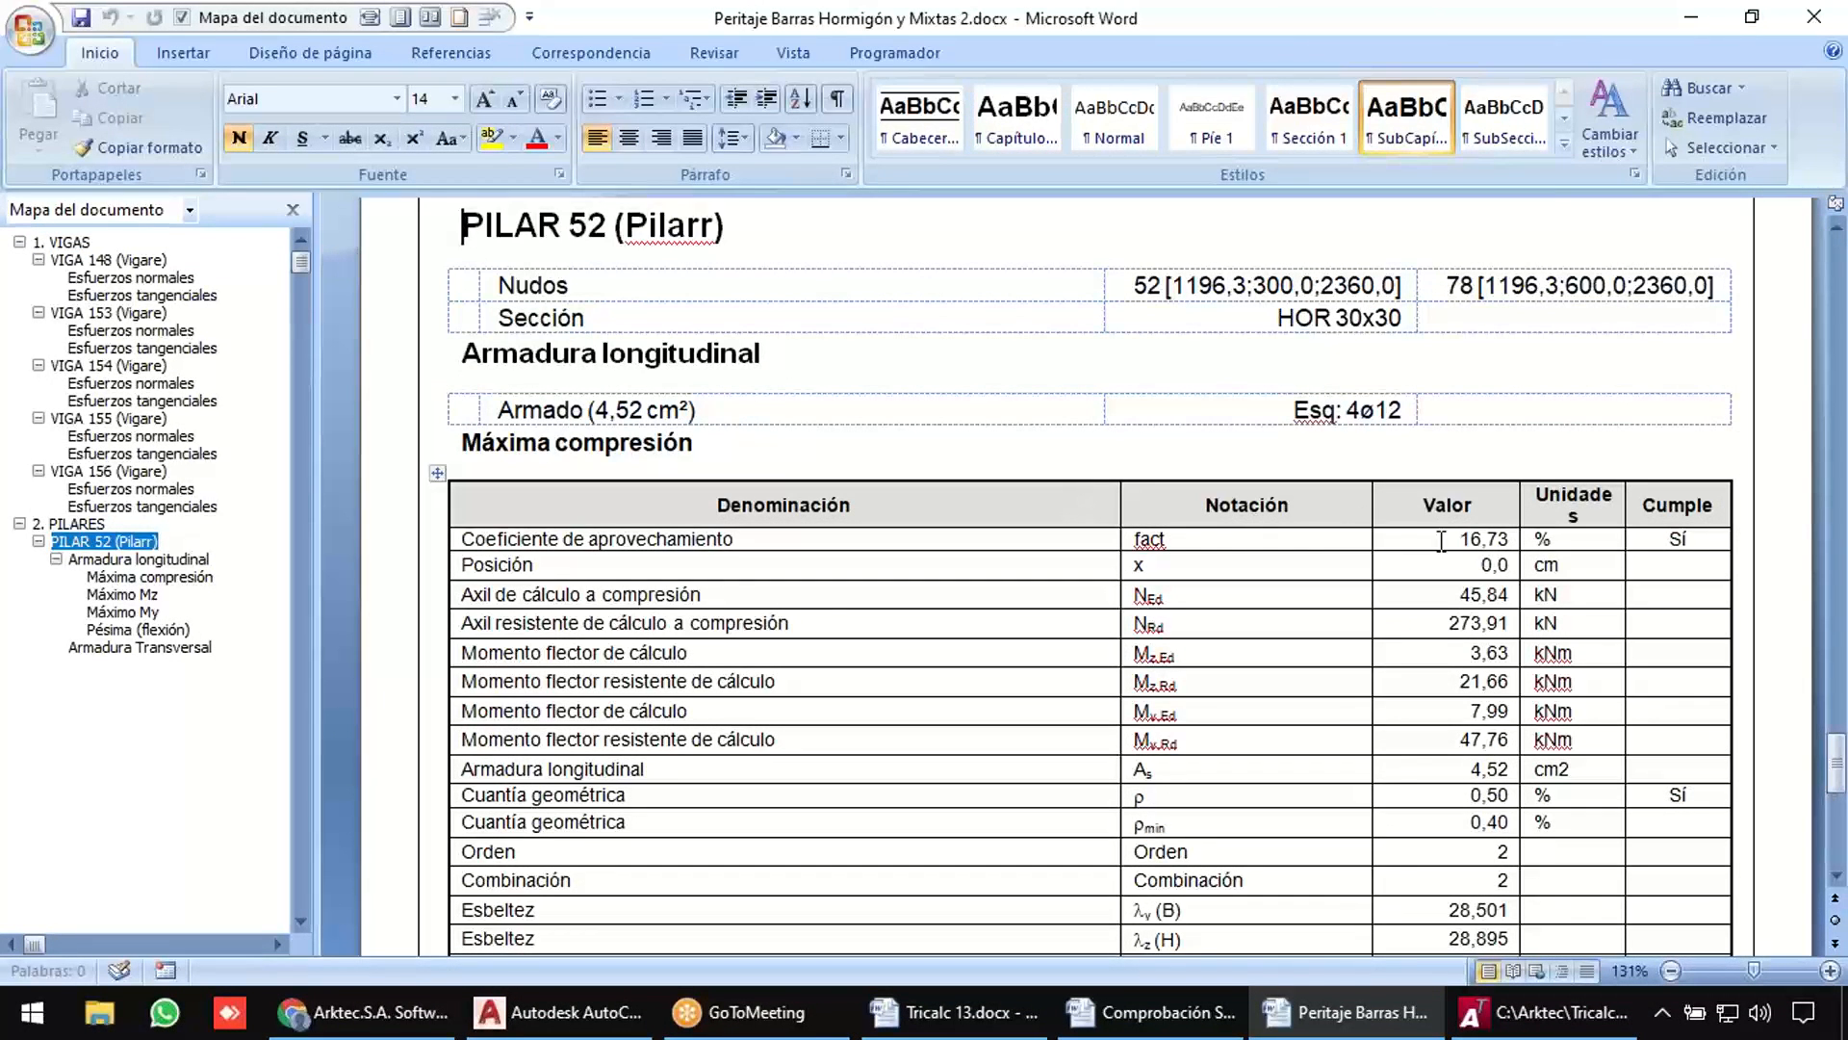
pyautogui.moveTo(1444, 540); pyautogui.dragTo(1510, 535)
pyautogui.scroll(-1, 868, 612)
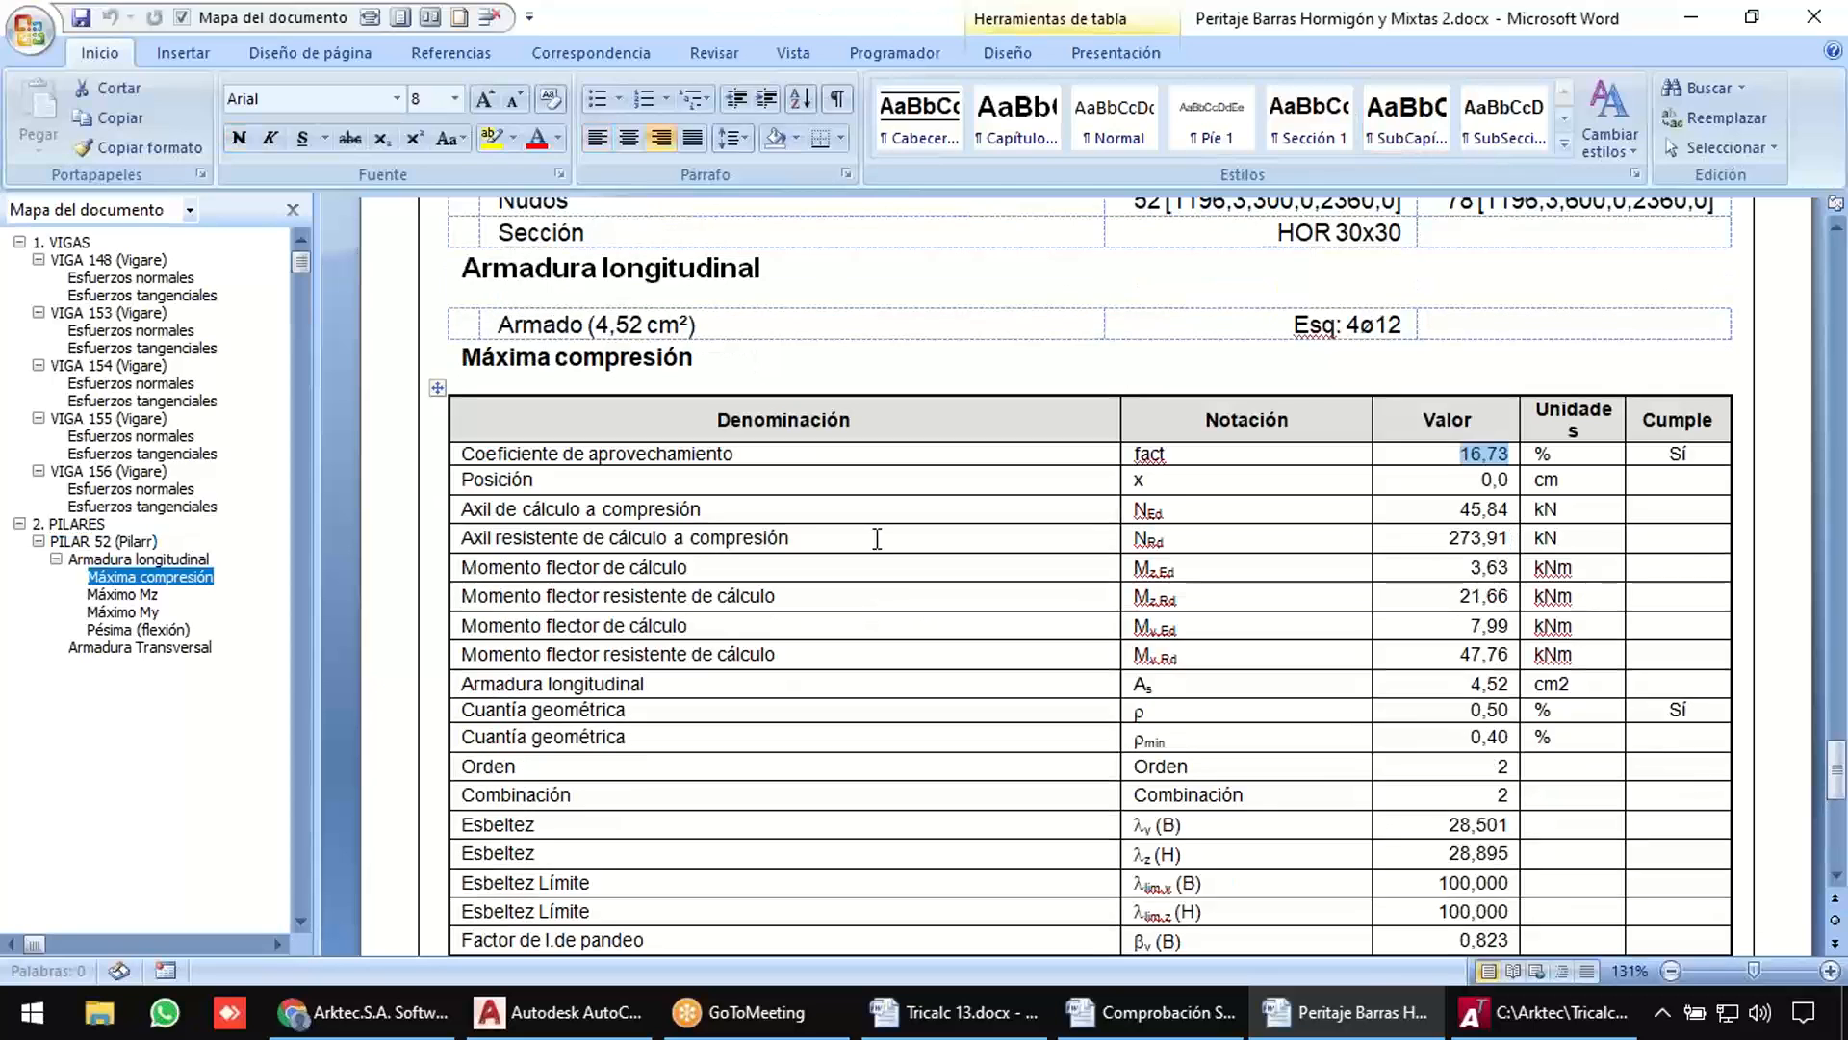
pyautogui.moveTo(1459, 511); pyautogui.dragTo(1511, 533)
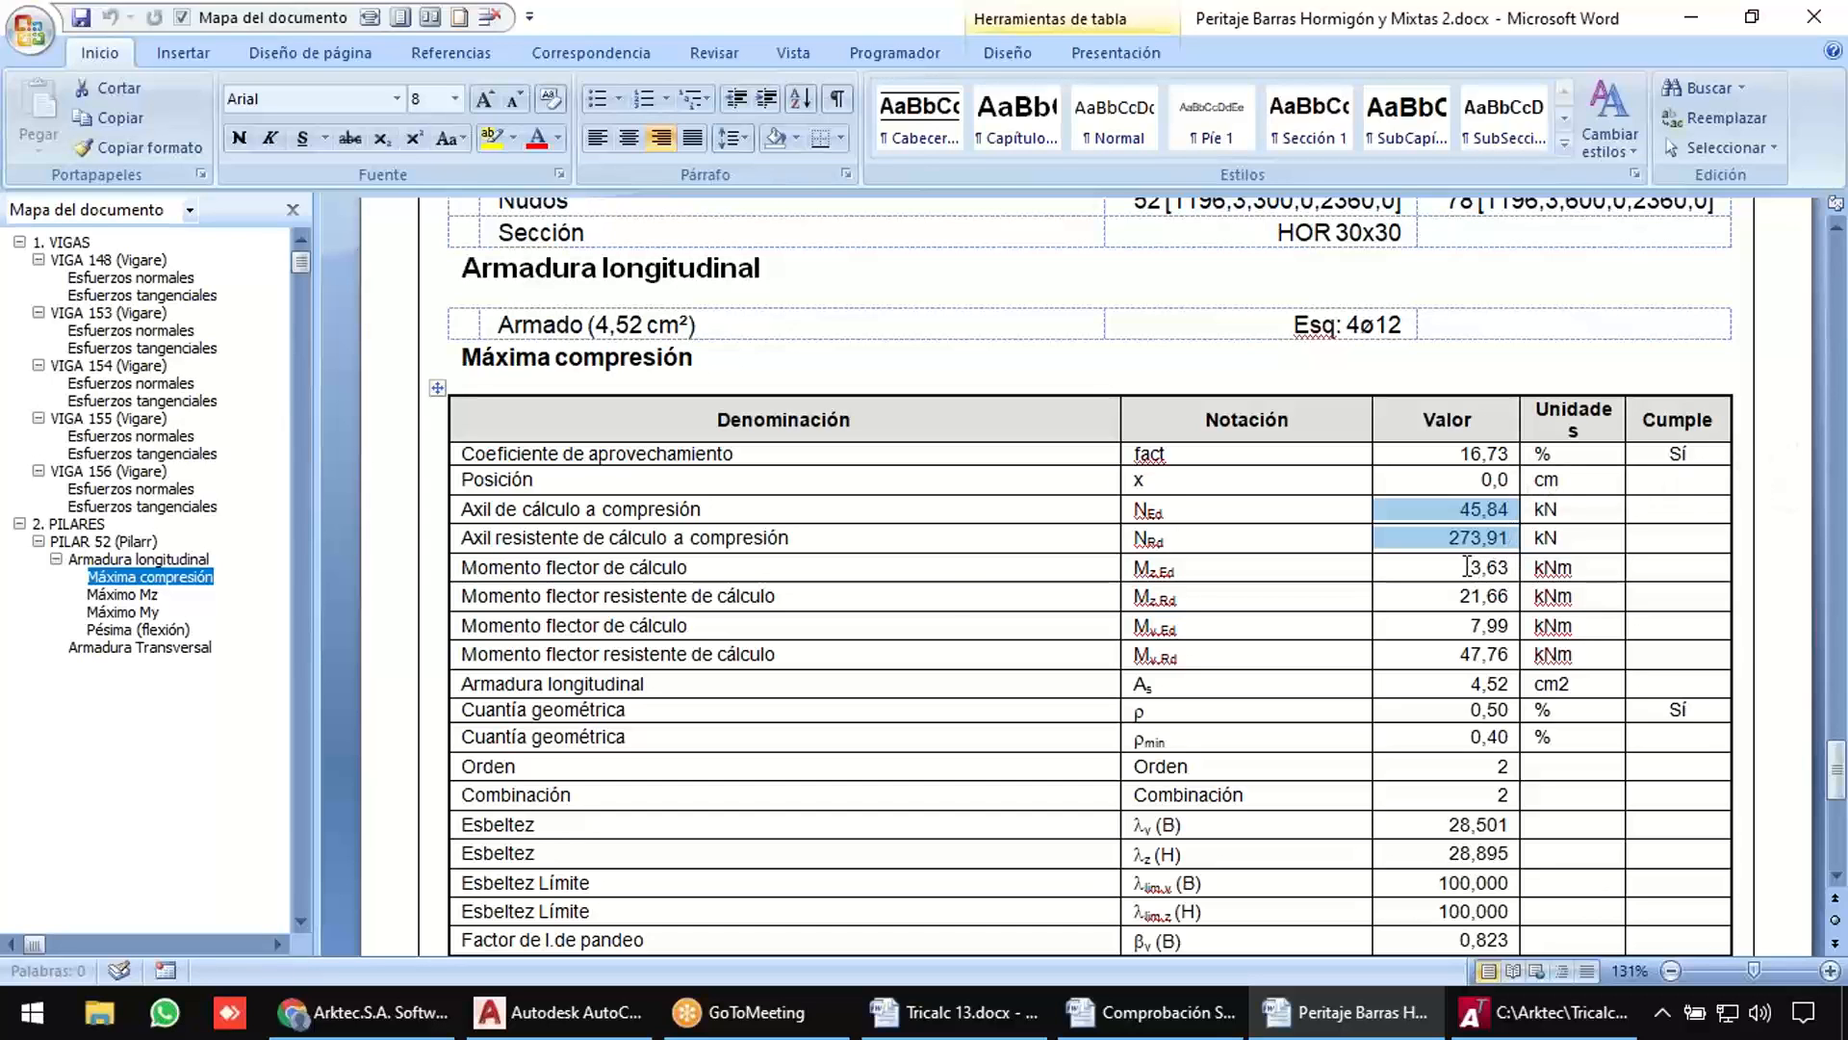
pyautogui.click(955, 577)
pyautogui.scroll(-3, 940, 592)
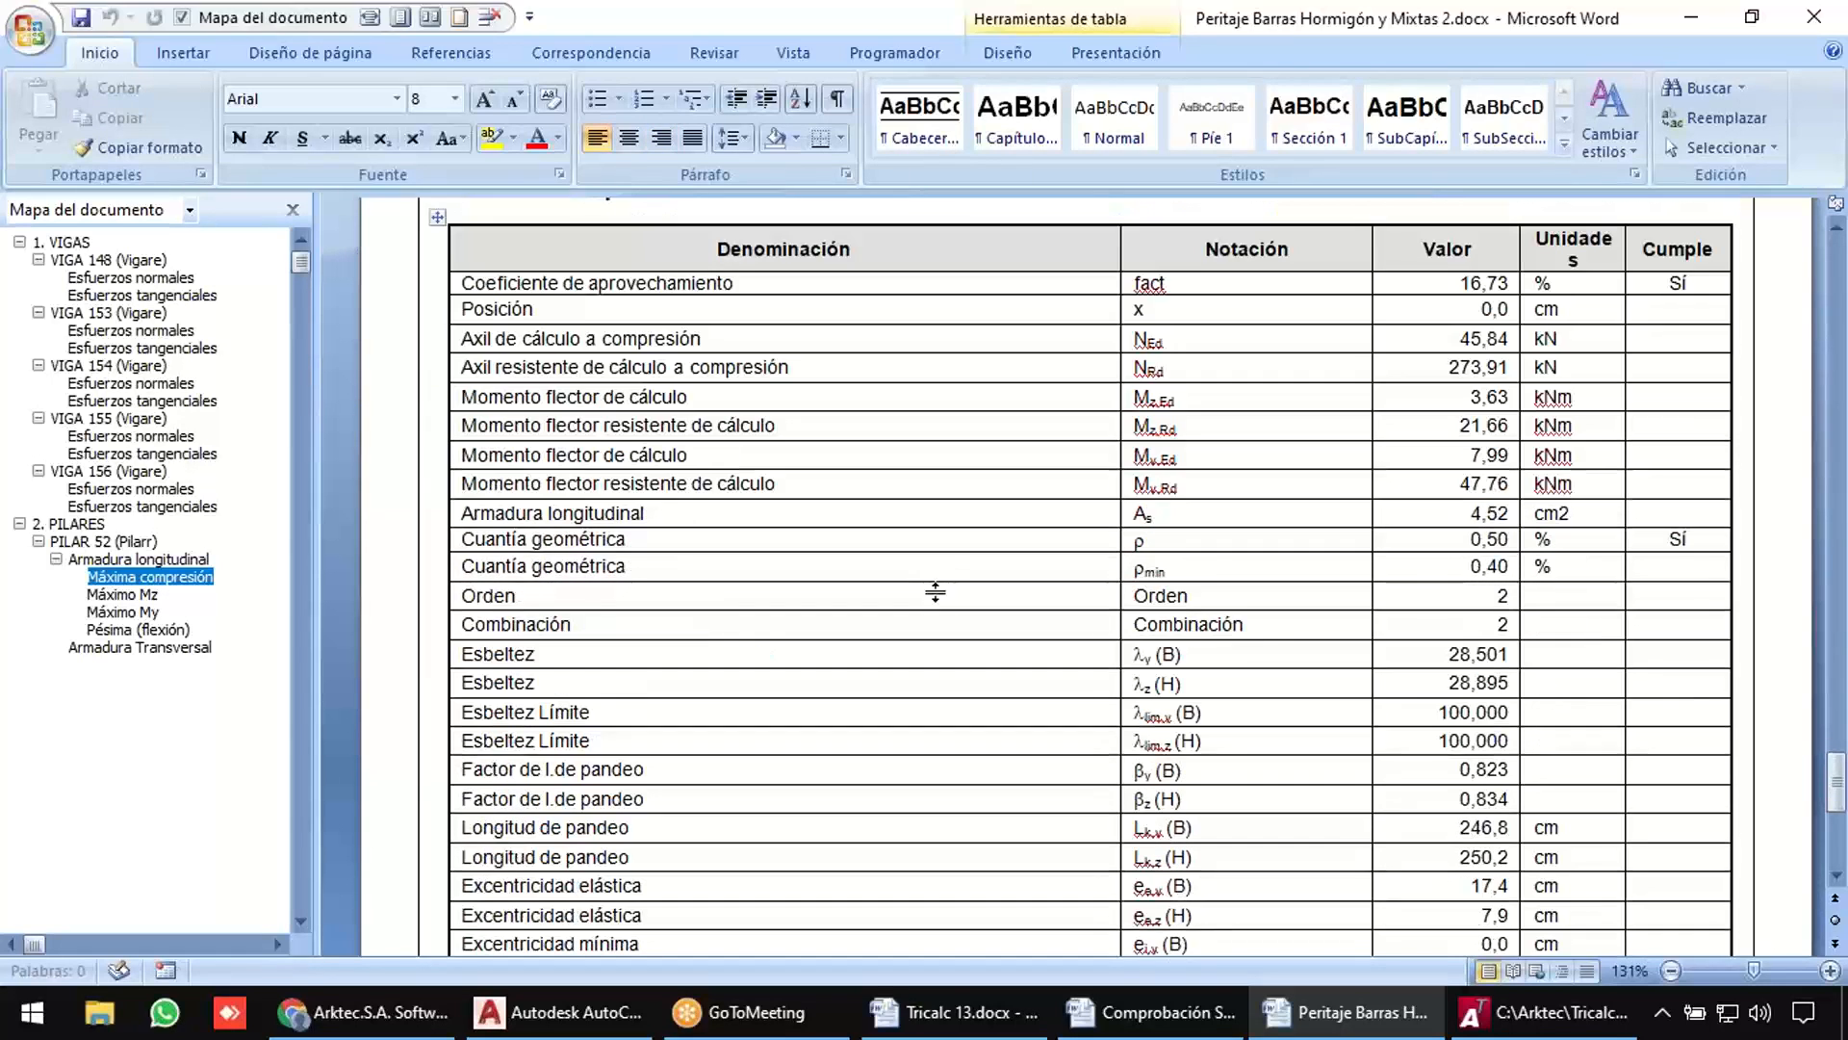
pyautogui.moveTo(691, 542); pyautogui.dragTo(812, 569)
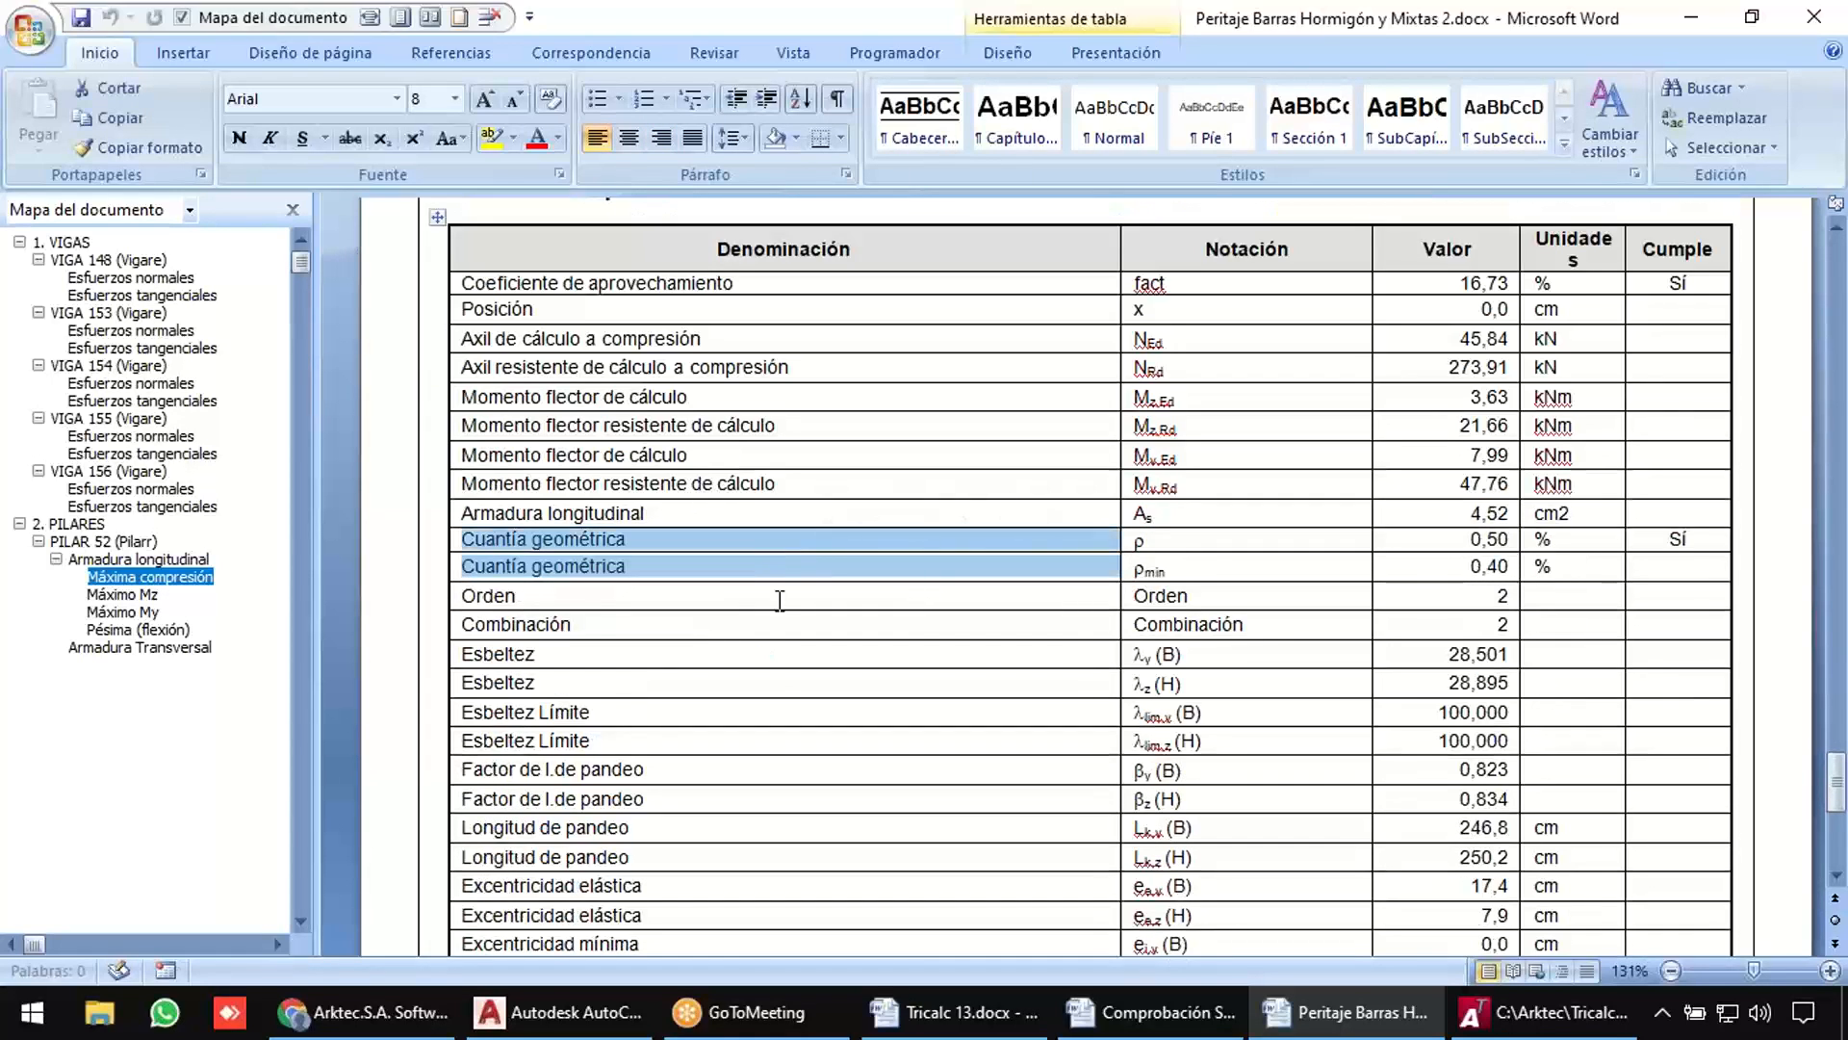
pyautogui.scroll(-2, 741, 596)
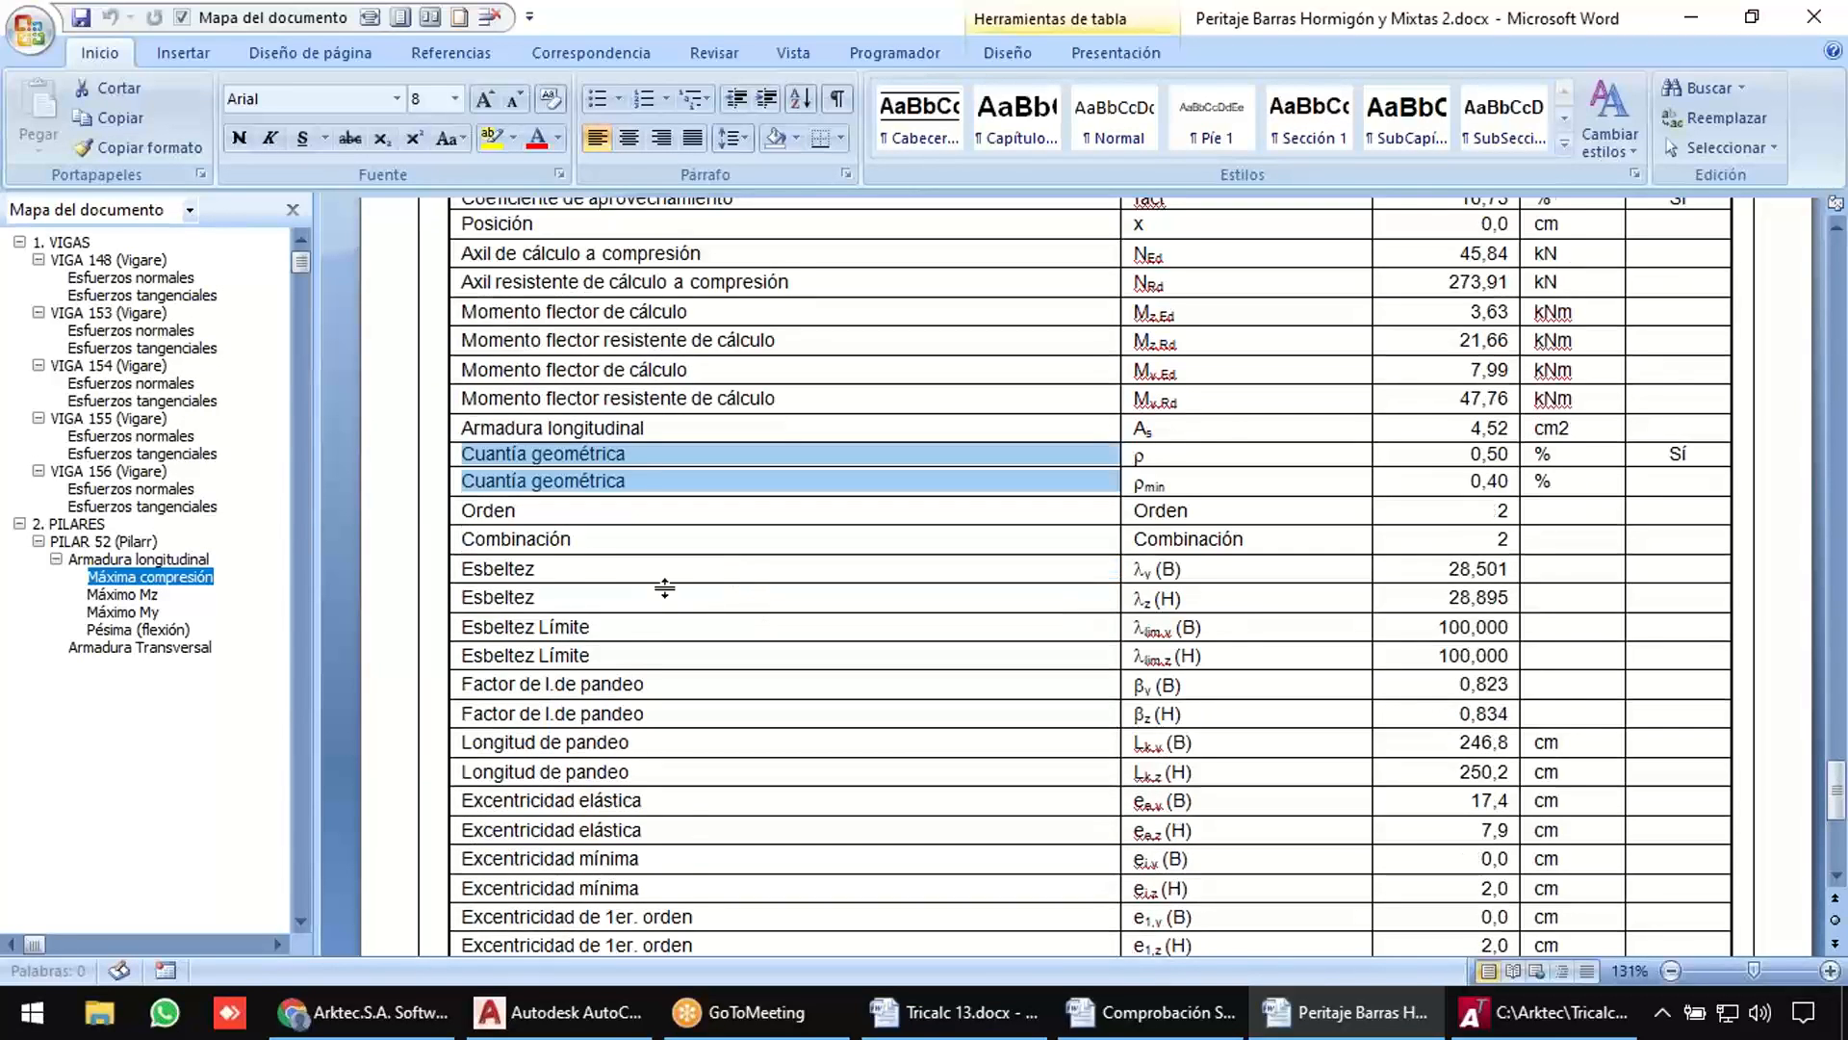
pyautogui.scroll(-3, 664, 587)
pyautogui.moveTo(723, 521); pyautogui.dragTo(1490, 778)
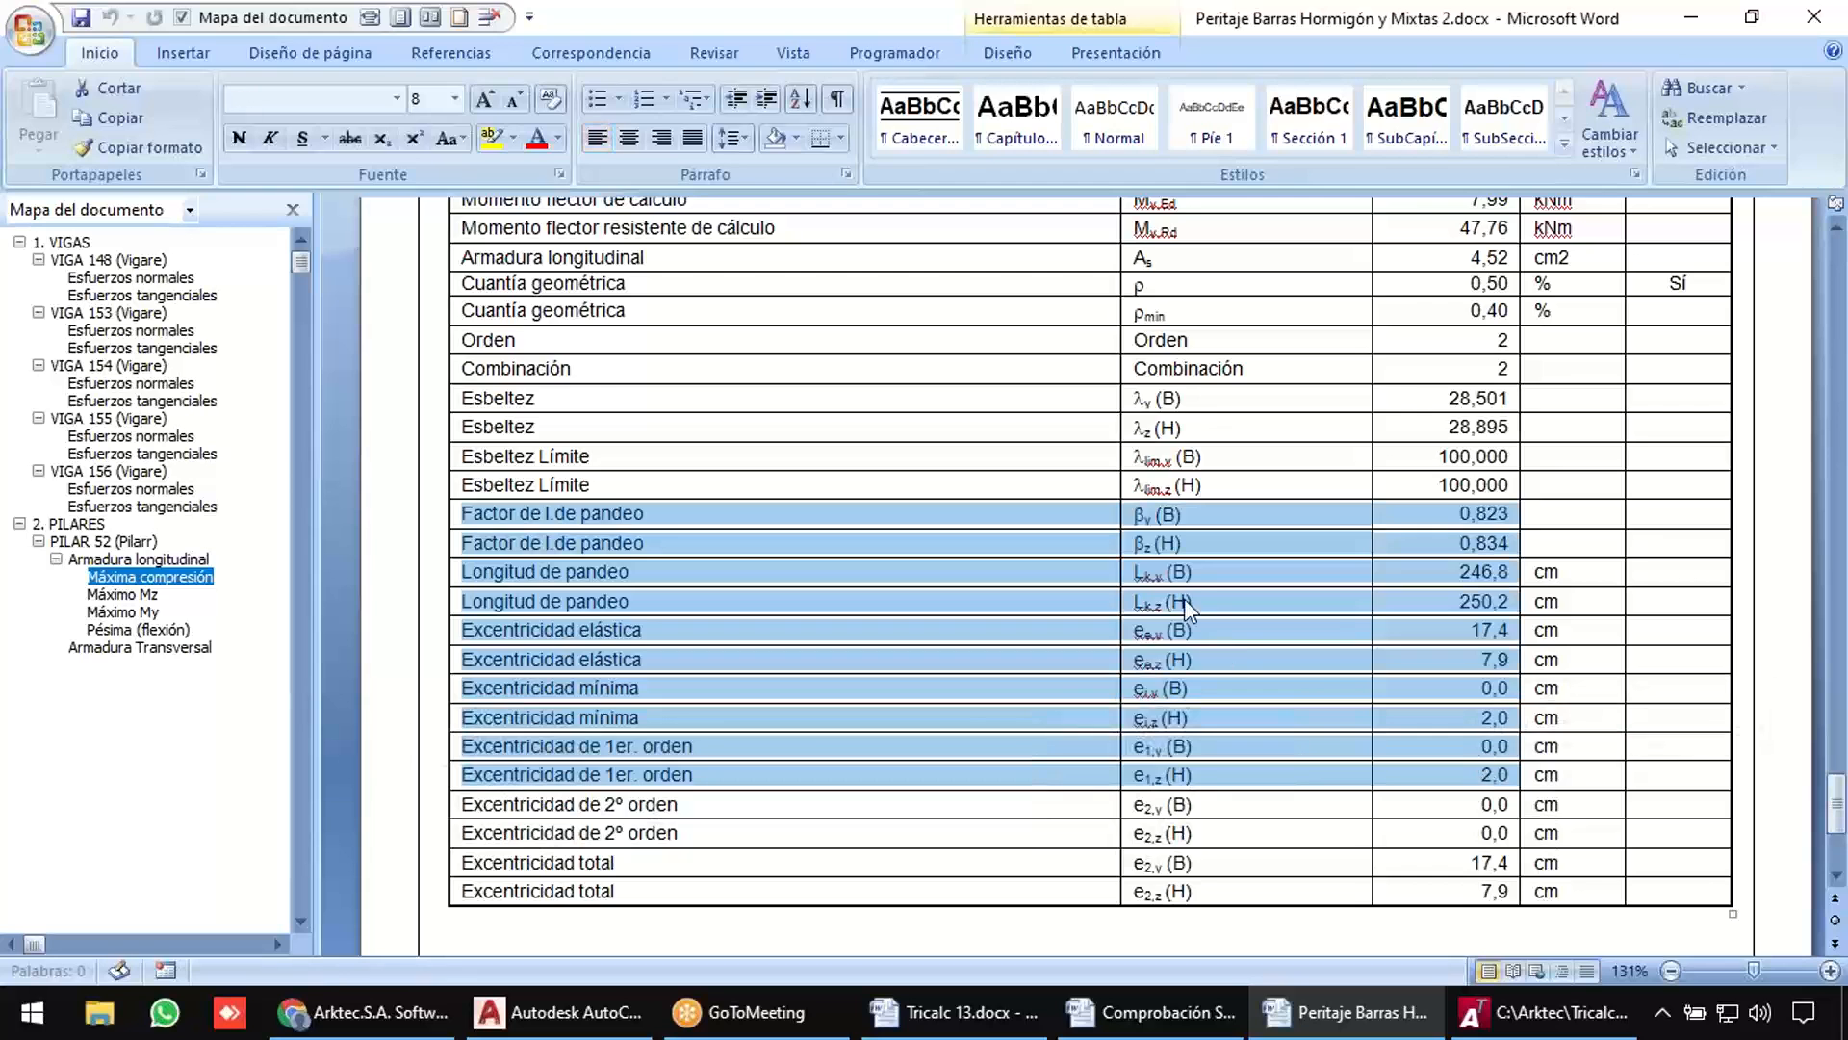
pyautogui.scroll(-3, 1200, 587)
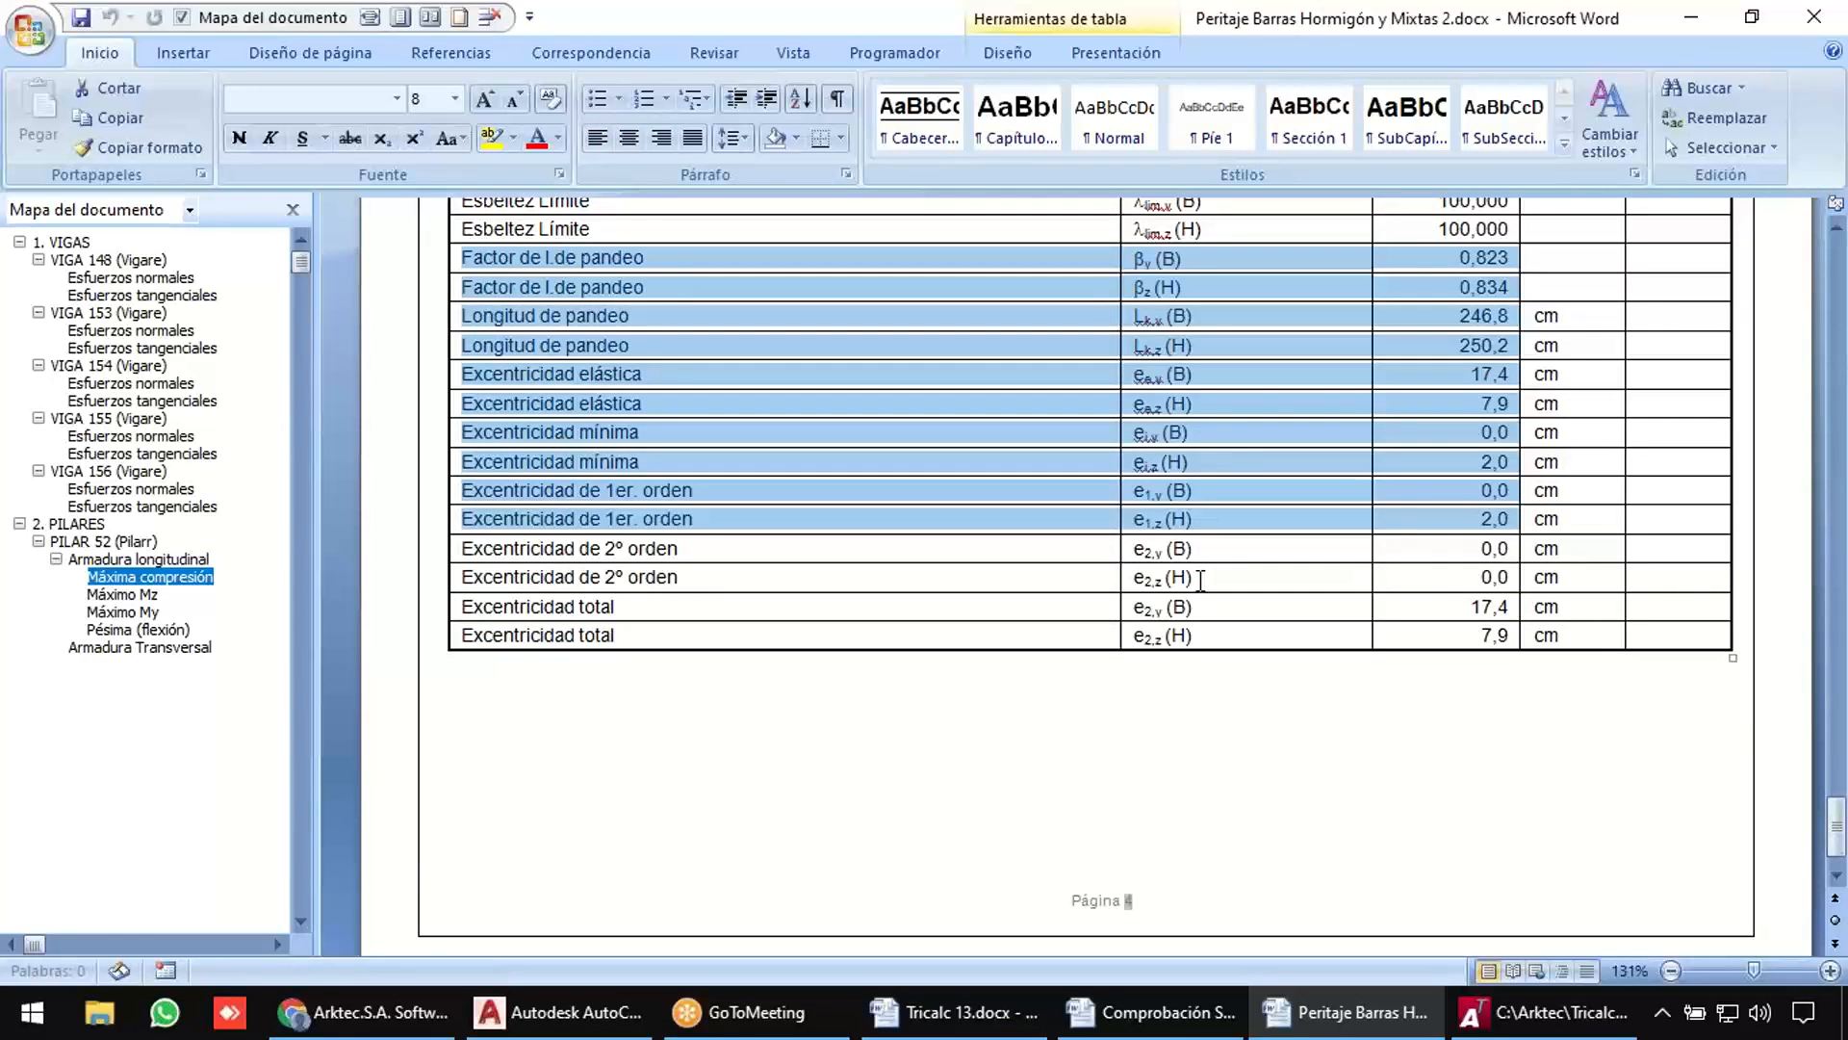
# Review the VIGA 156 normal-stress table, checking the bottom reinforcement and its provided and required areas at x = 0.
pyautogui.scroll(15, 1201, 580)
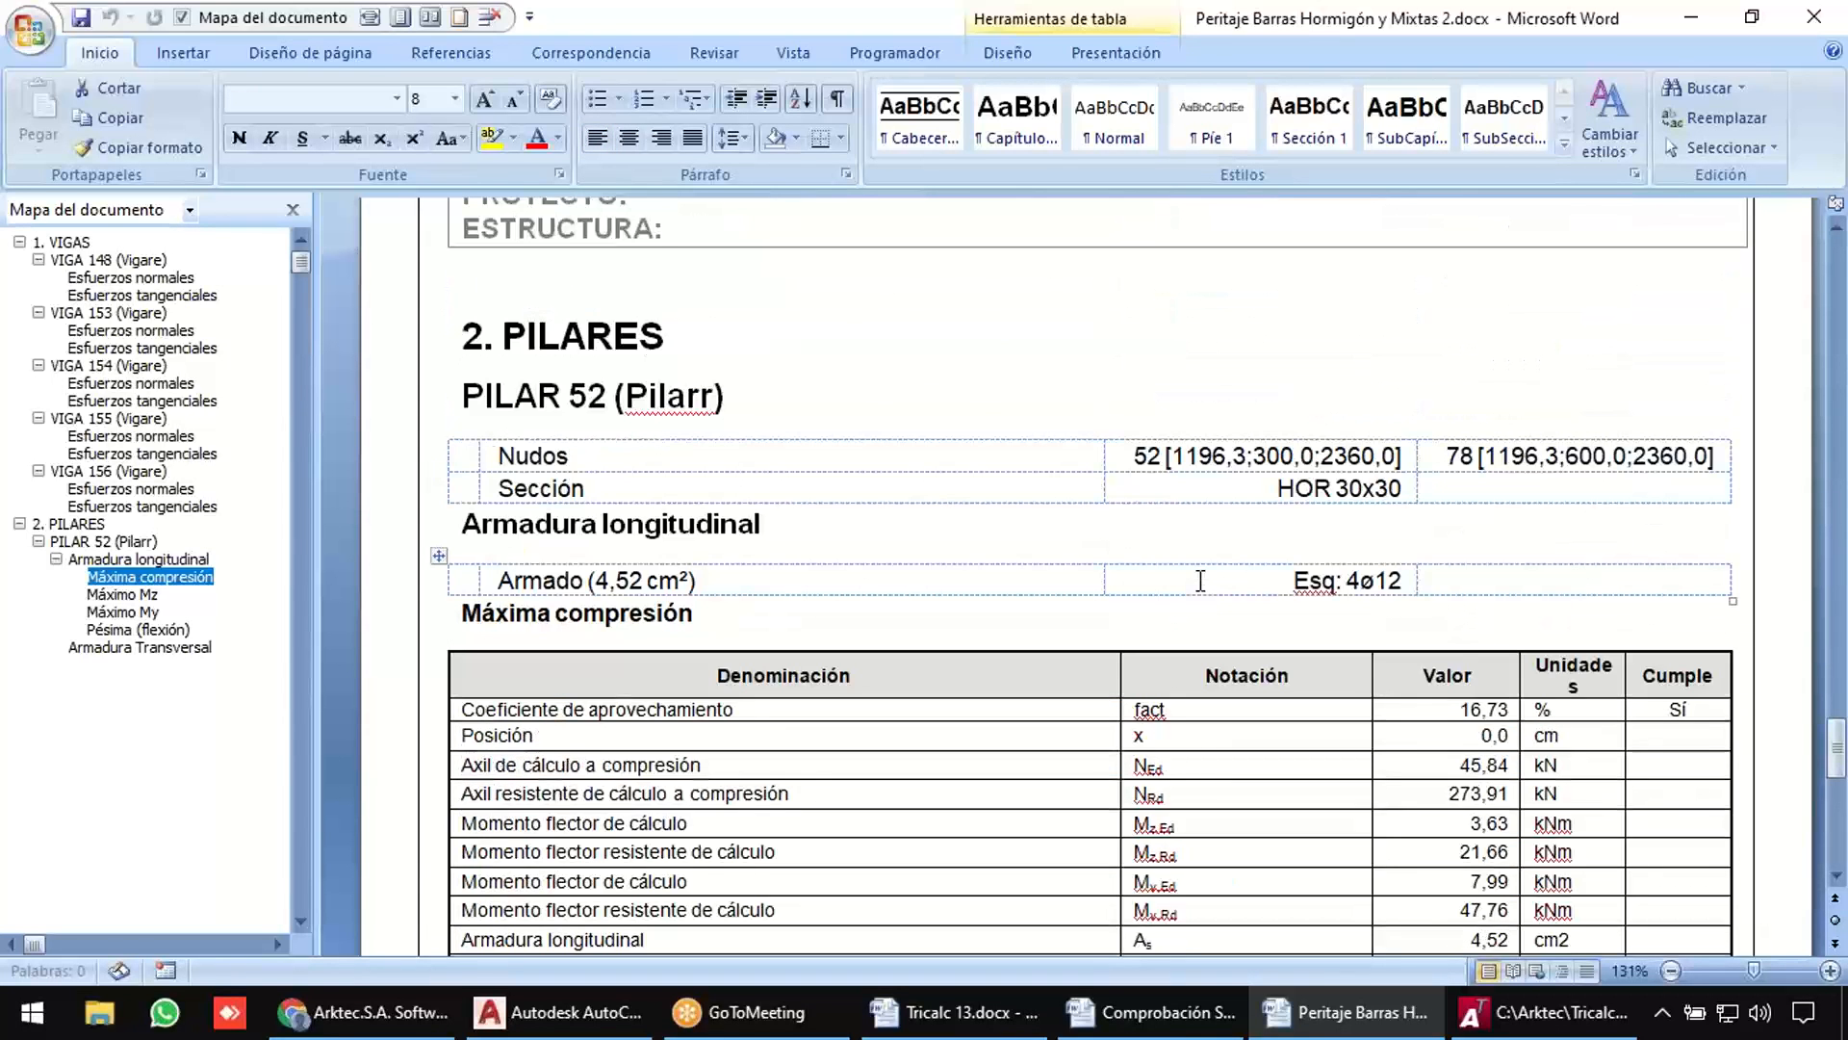
pyautogui.scroll(20, 1201, 581)
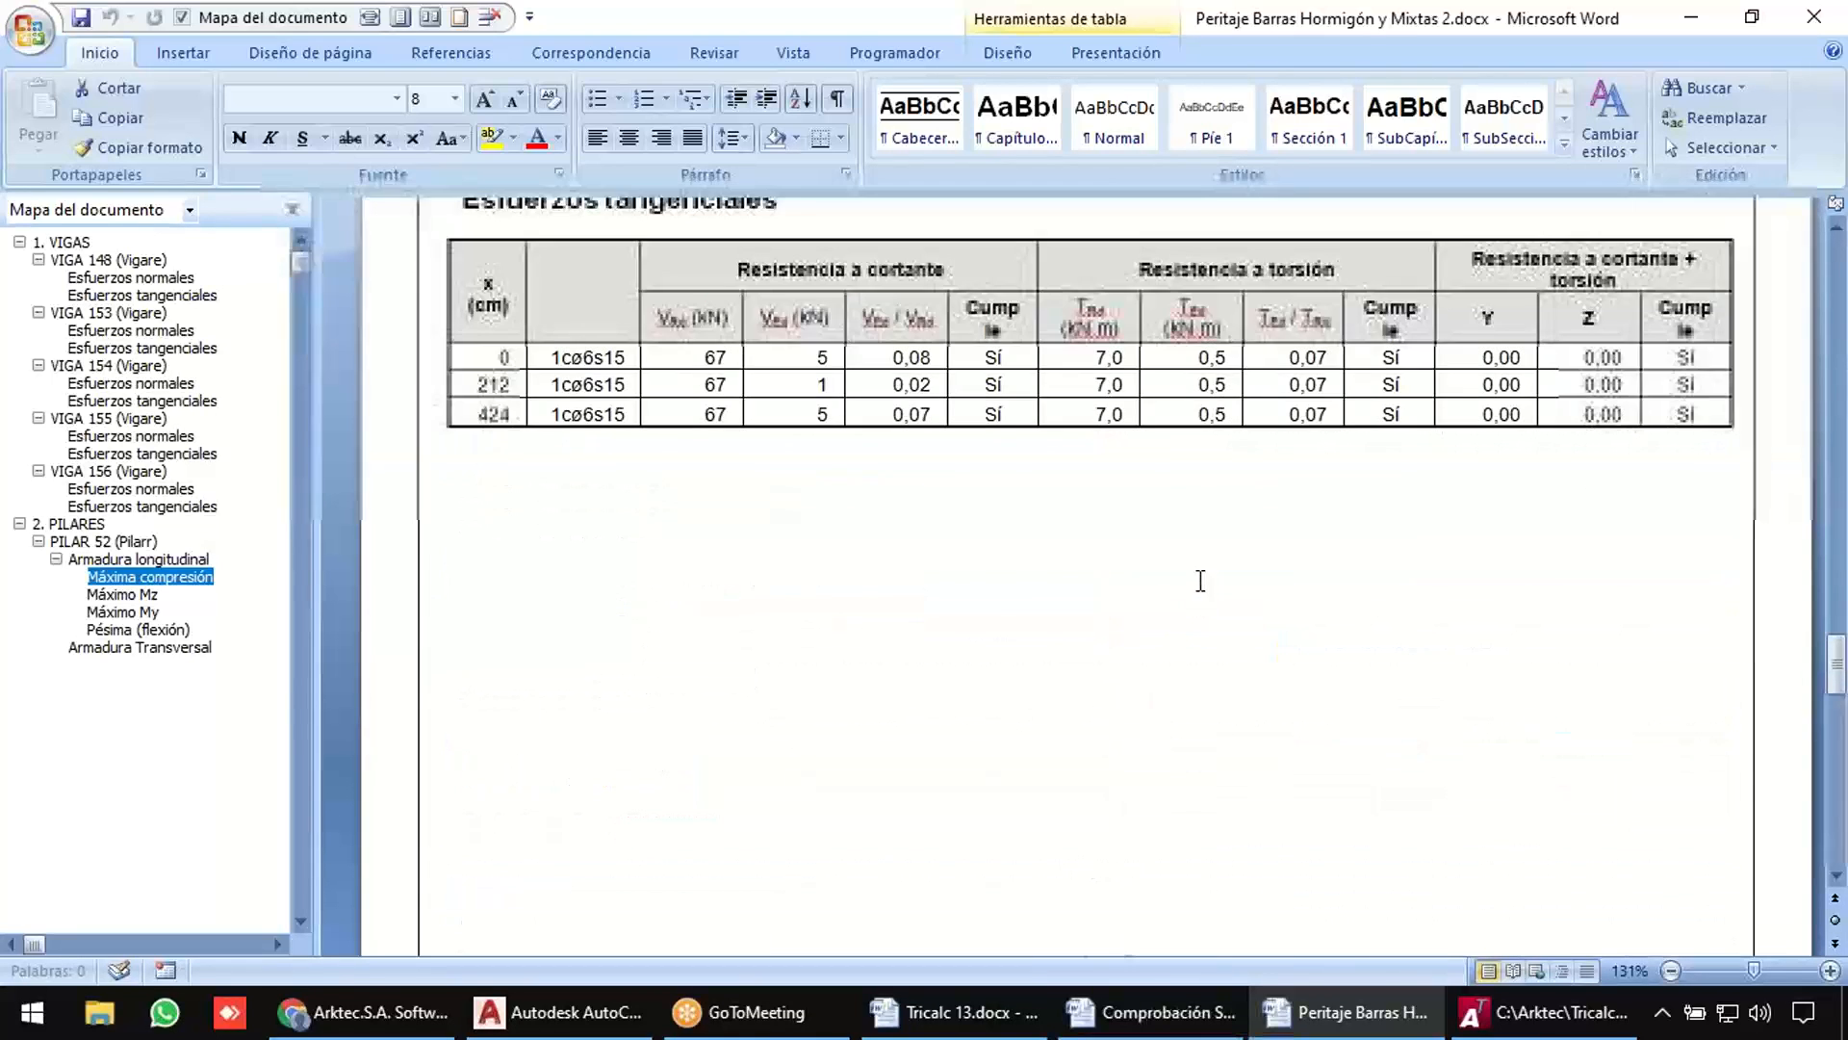
pyautogui.scroll(1, 1201, 580)
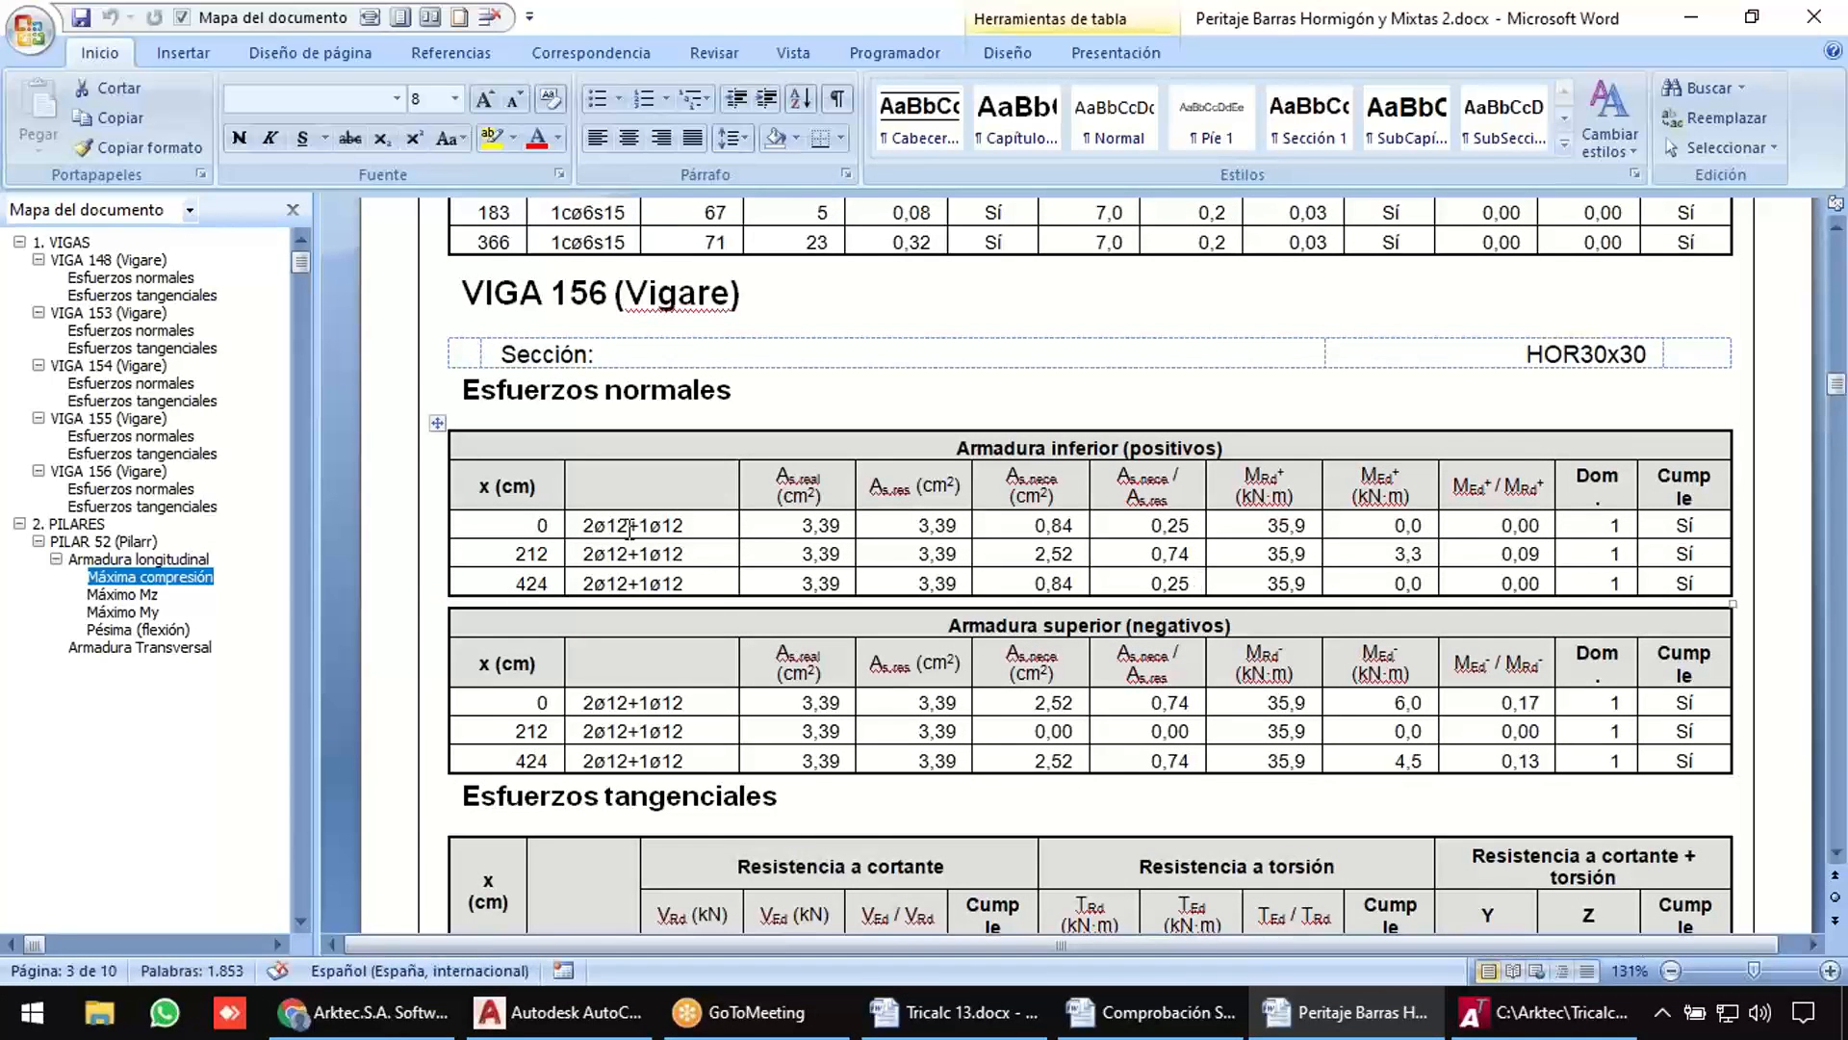
pyautogui.moveTo(573, 530); pyautogui.dragTo(881, 535)
pyautogui.moveTo(998, 531); pyautogui.dragTo(1092, 540)
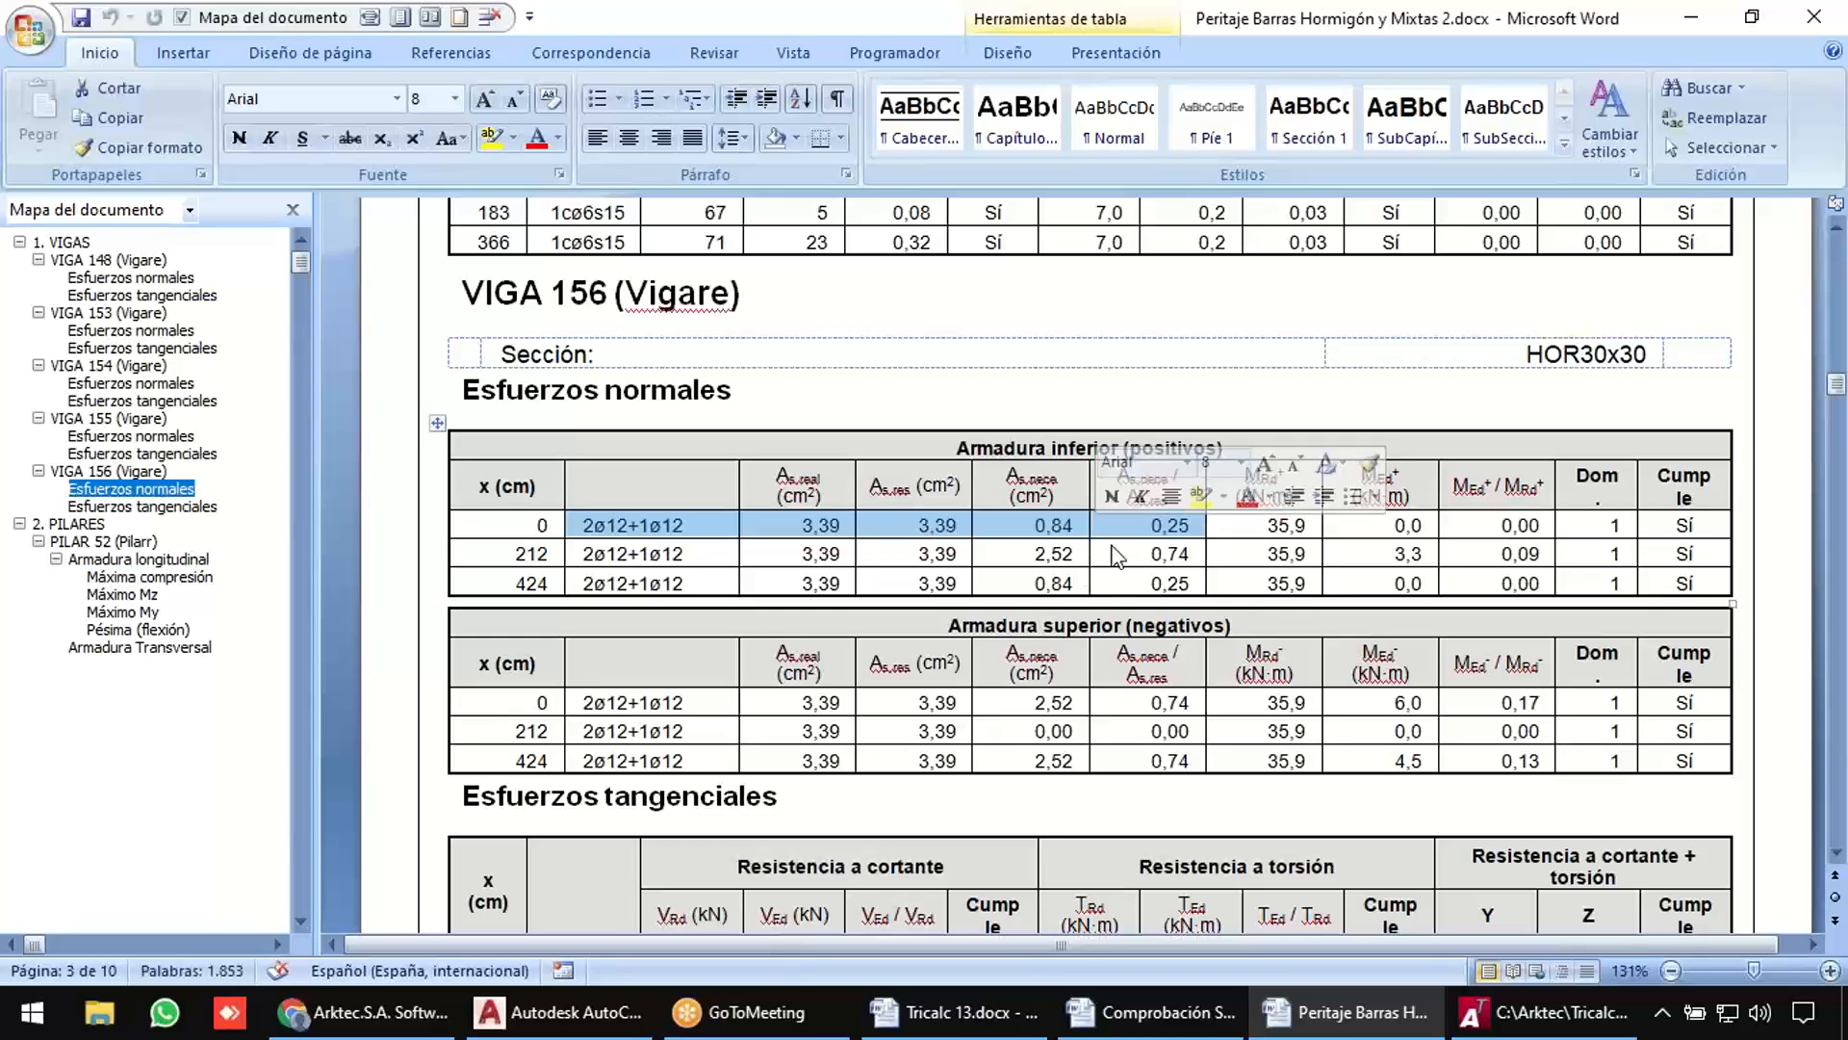
# Review the VIGA 156 positive moment columns at x = 0 and the VIGA 154 shear and torsion table in the report.
pyautogui.moveTo(1275, 539); pyautogui.dragTo(1471, 536)
pyautogui.scroll(8, 1446, 544)
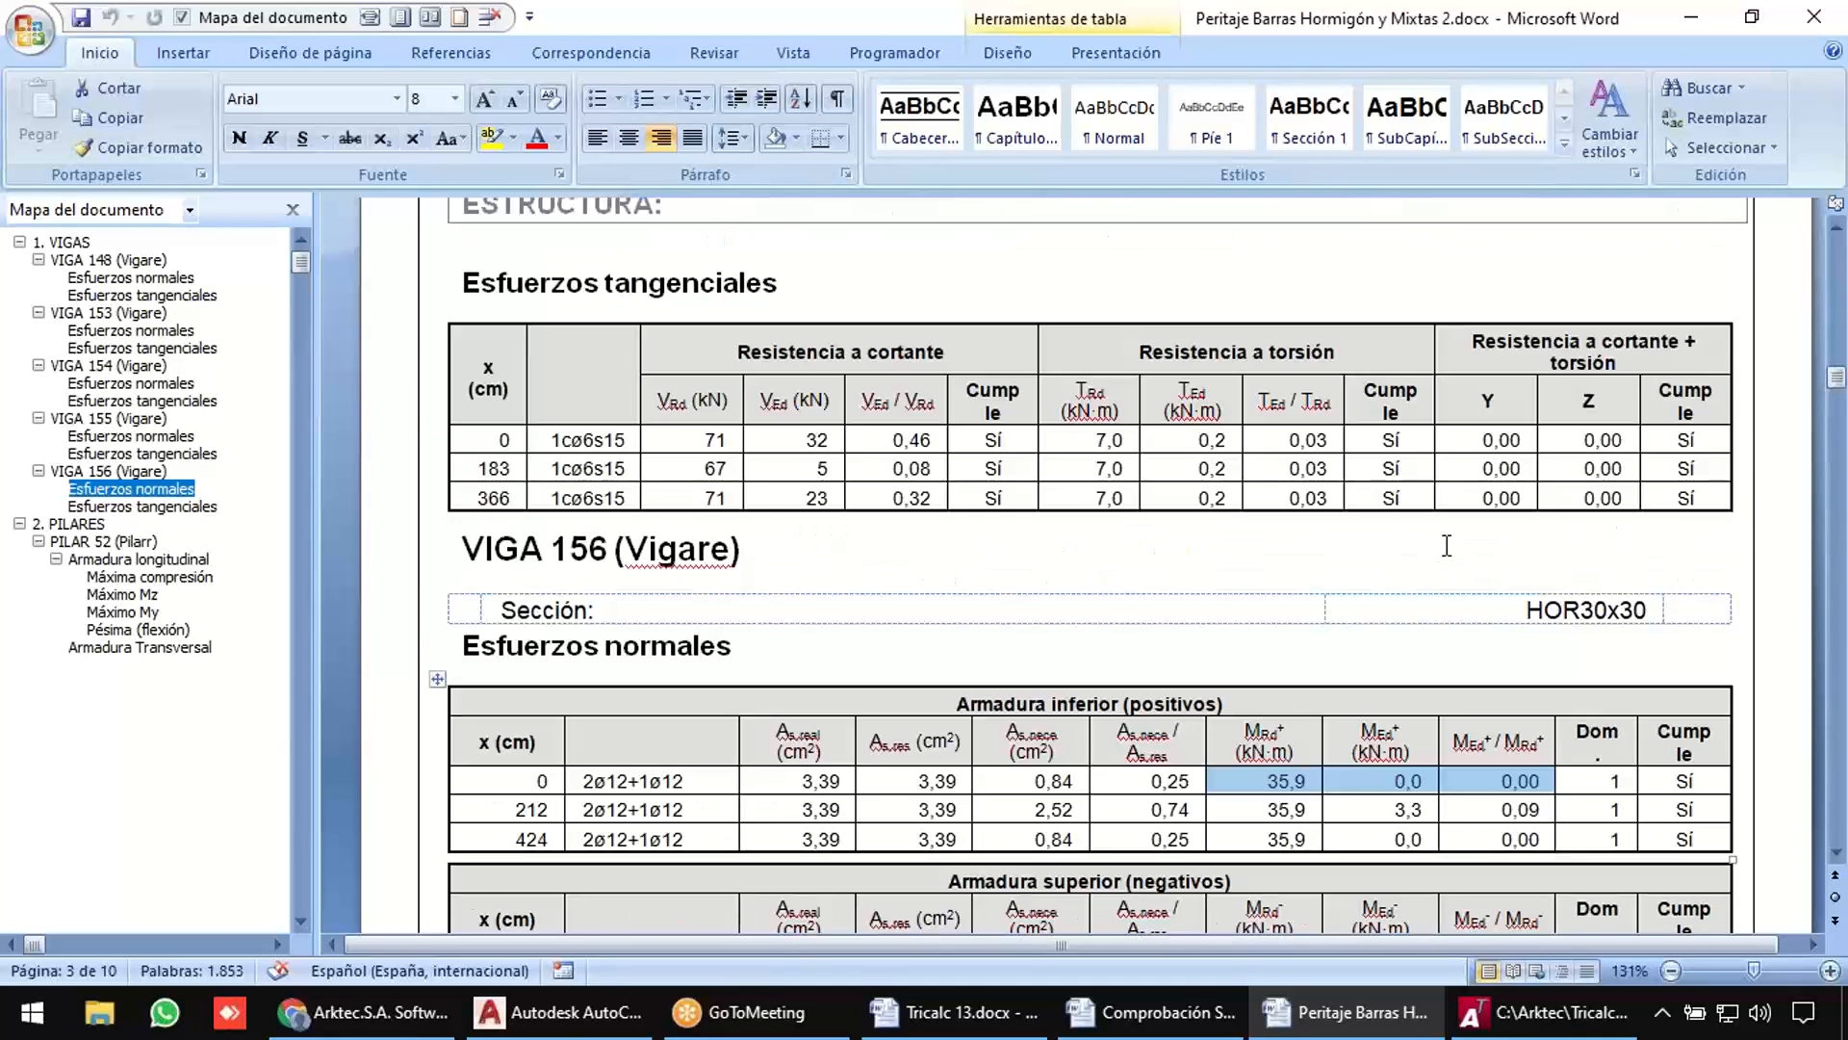
pyautogui.scroll(4, 1449, 556)
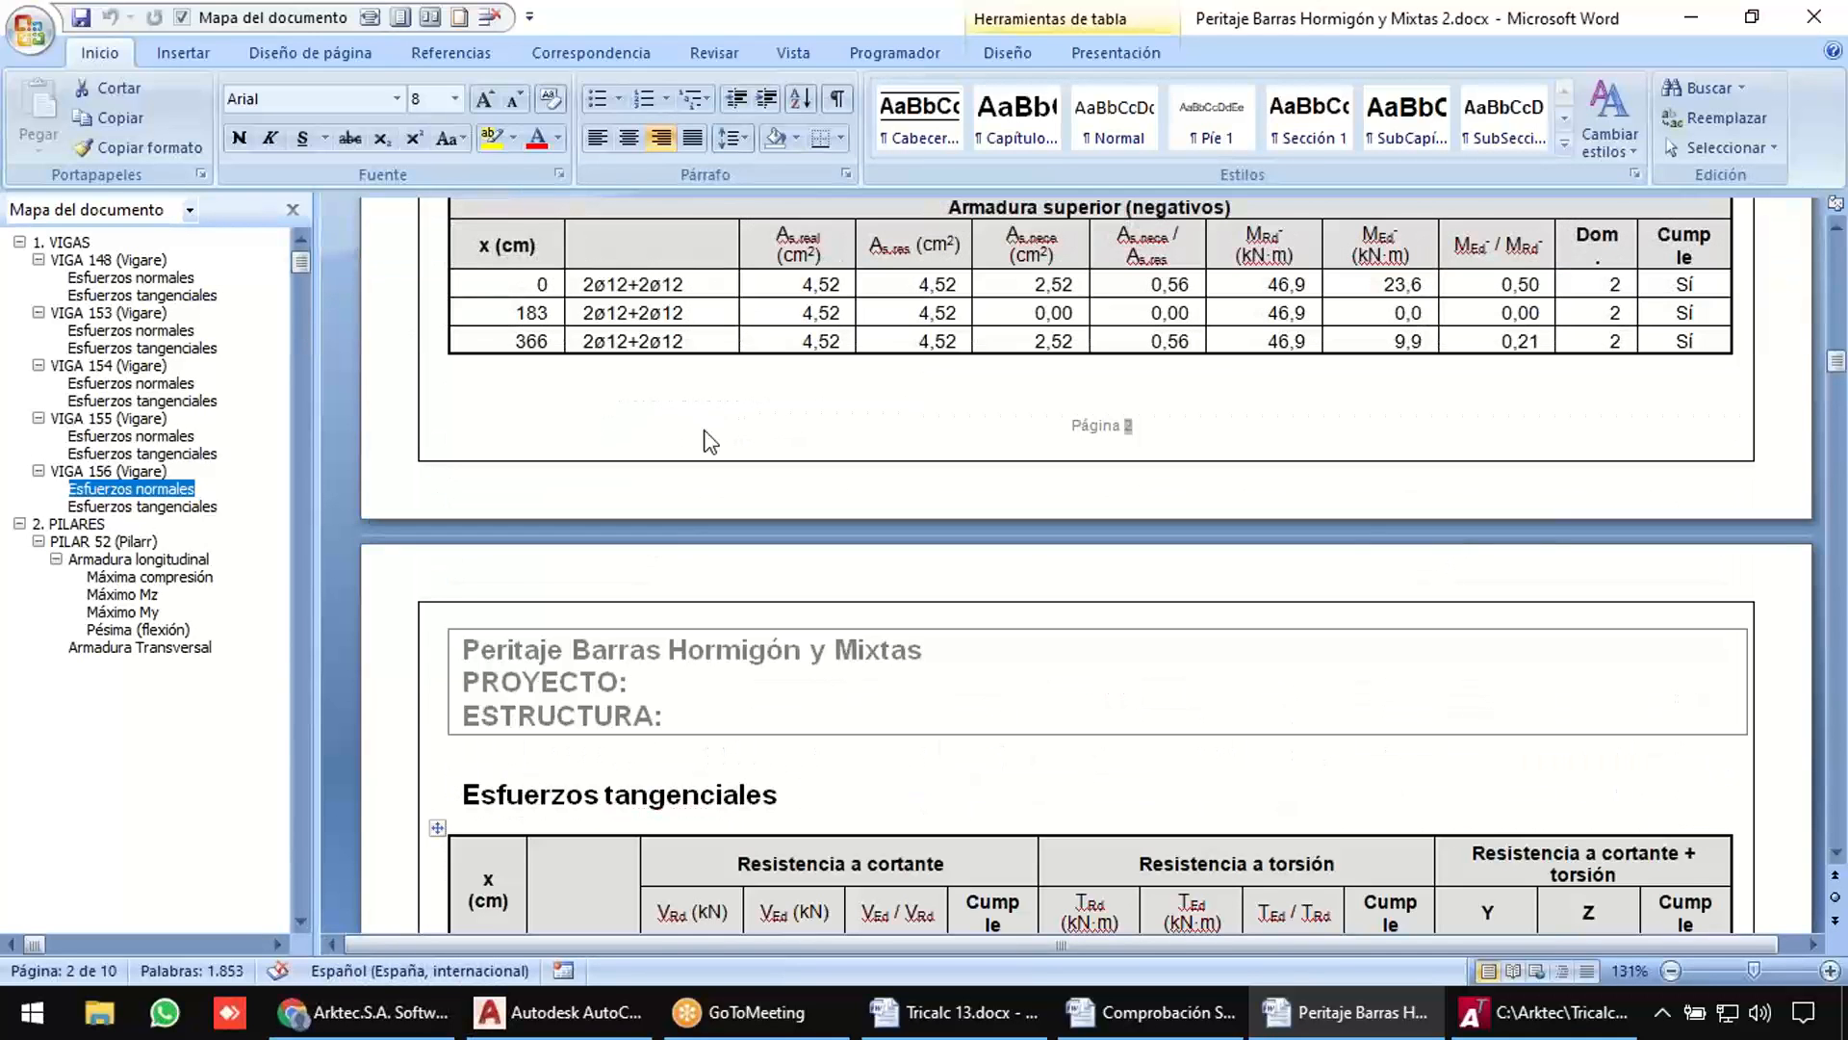
pyautogui.click(157, 401)
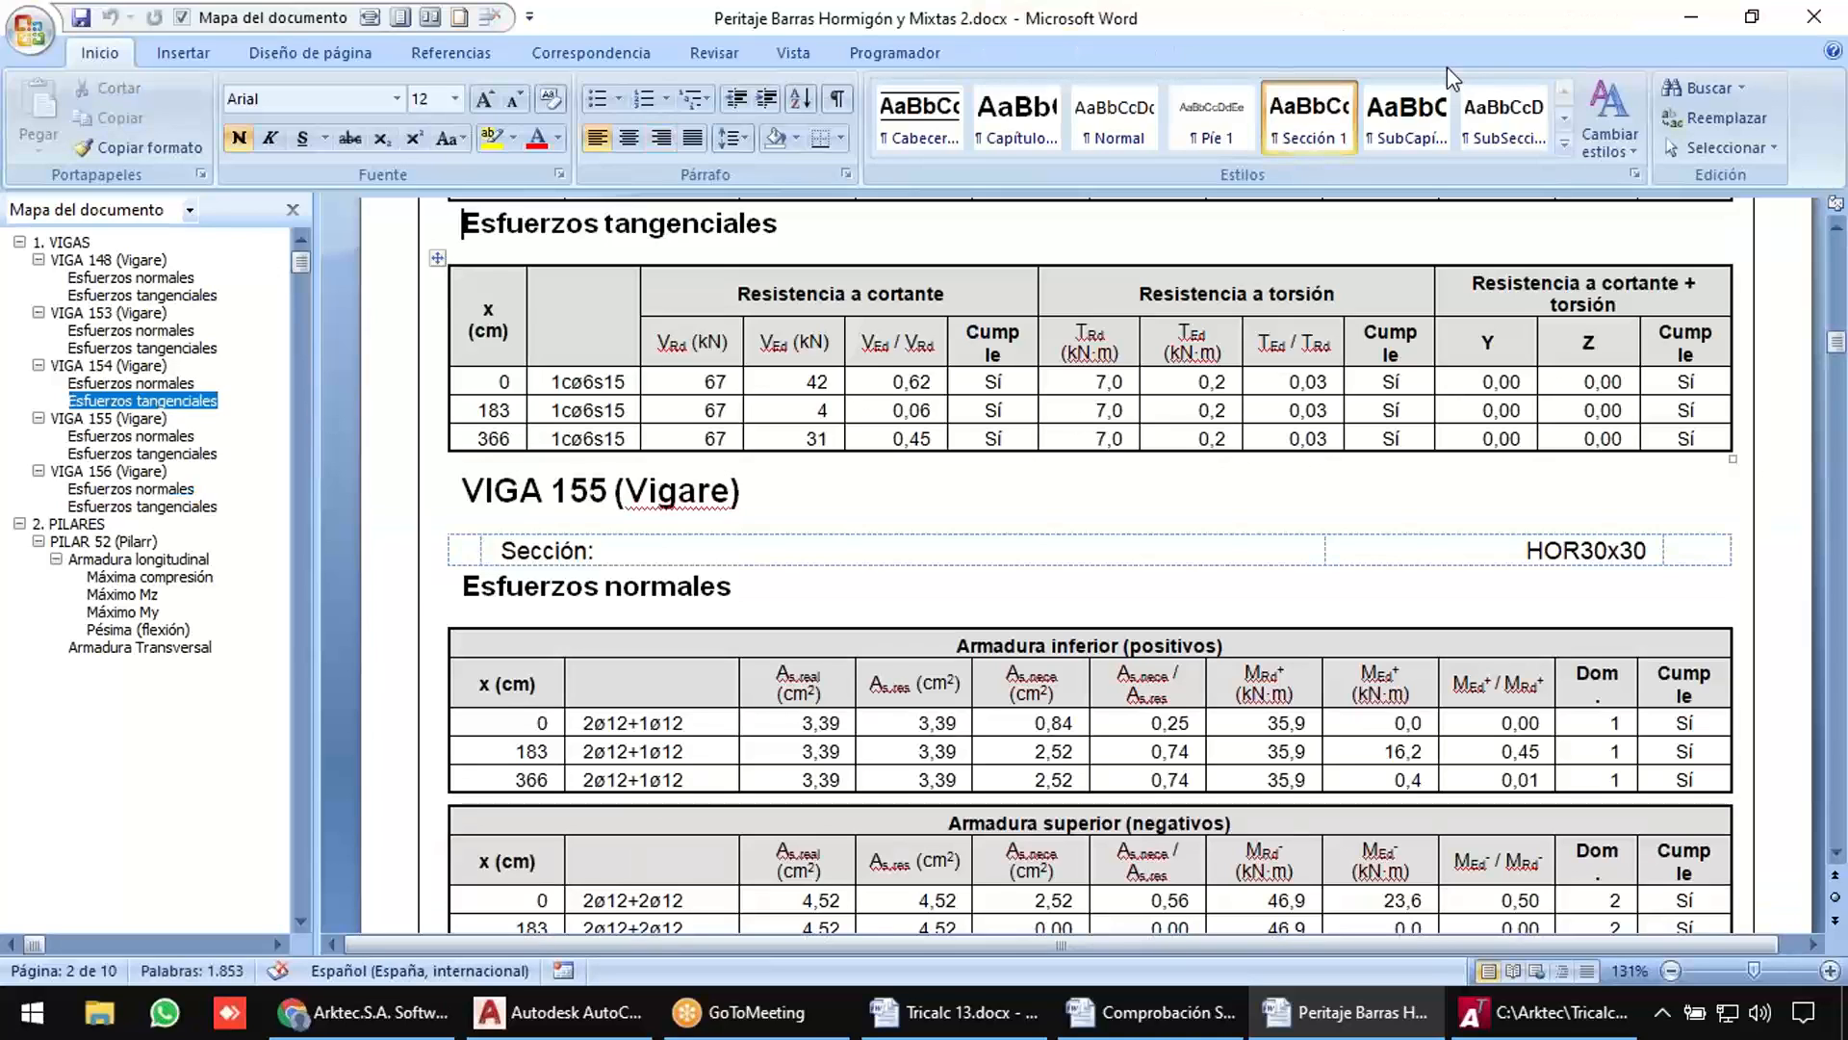
# Leave the check reports and highlight the section on new justification reports for resistant walls in Tricalc 13.docx.
pyautogui.click(1692, 19)
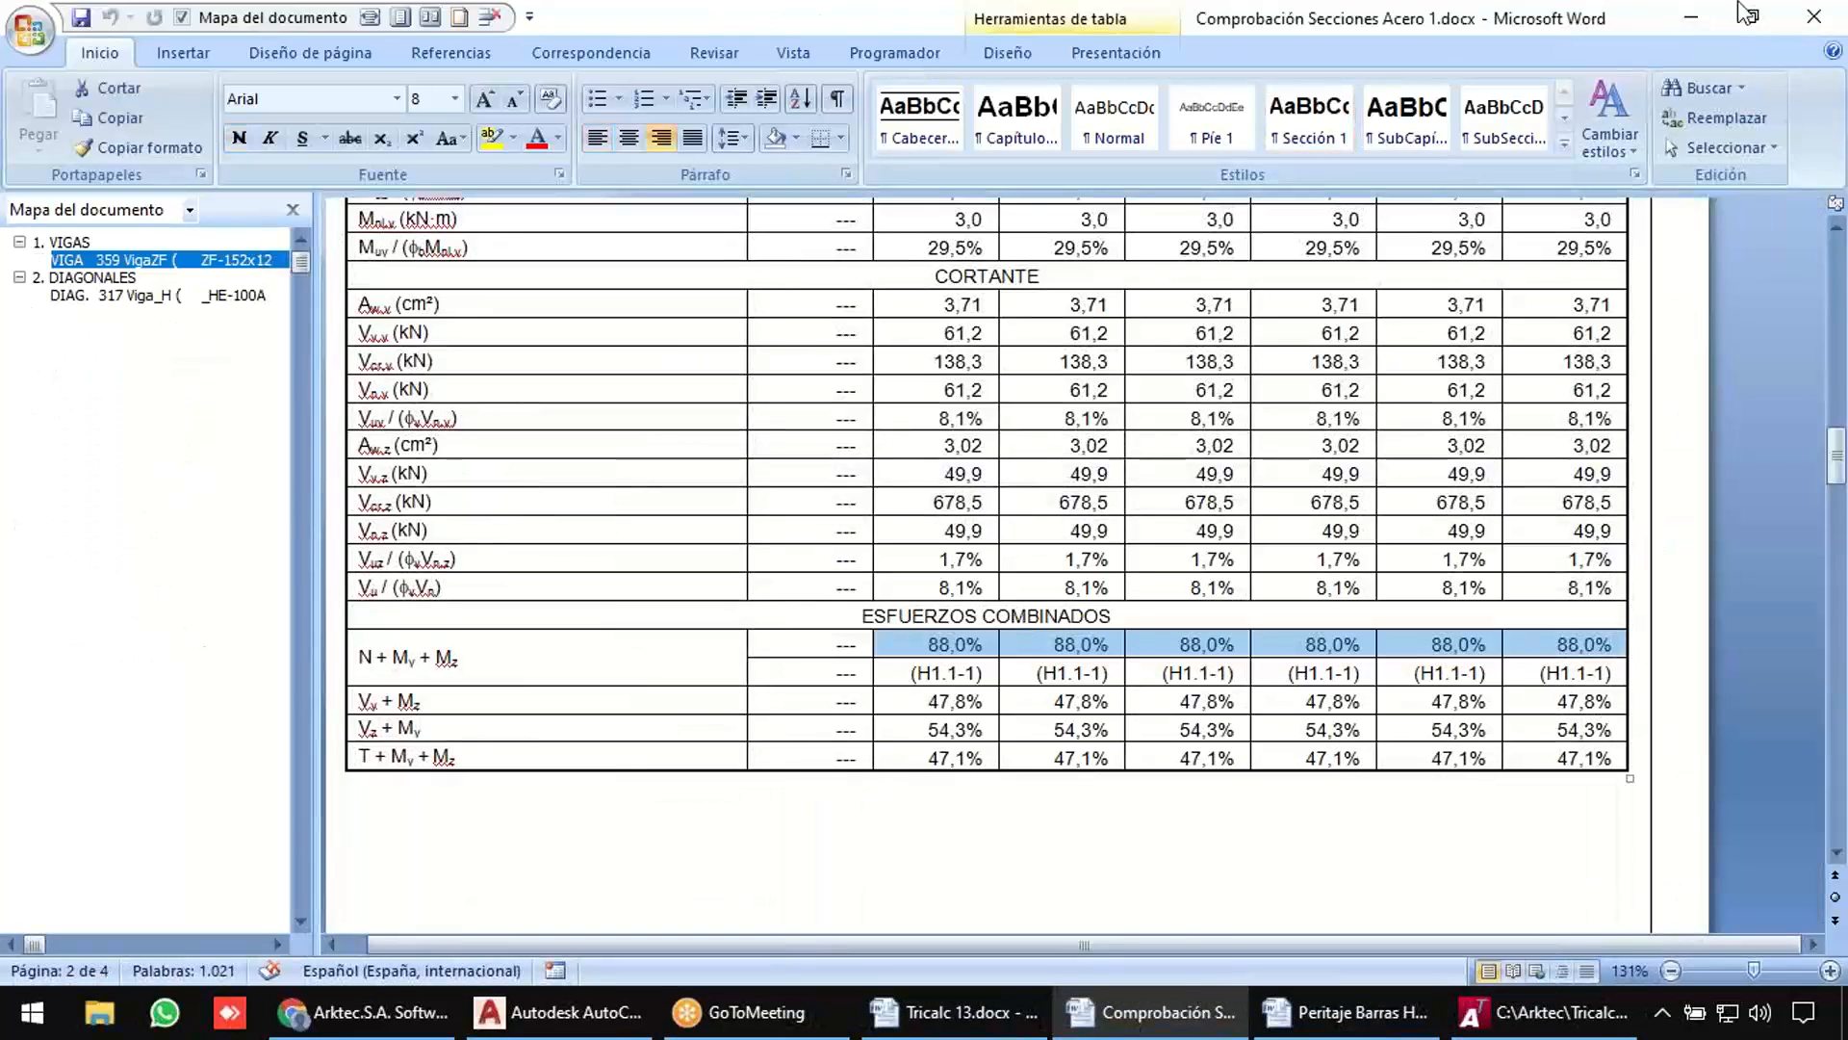
pyautogui.click(1692, 19)
pyautogui.click(1174, 1024)
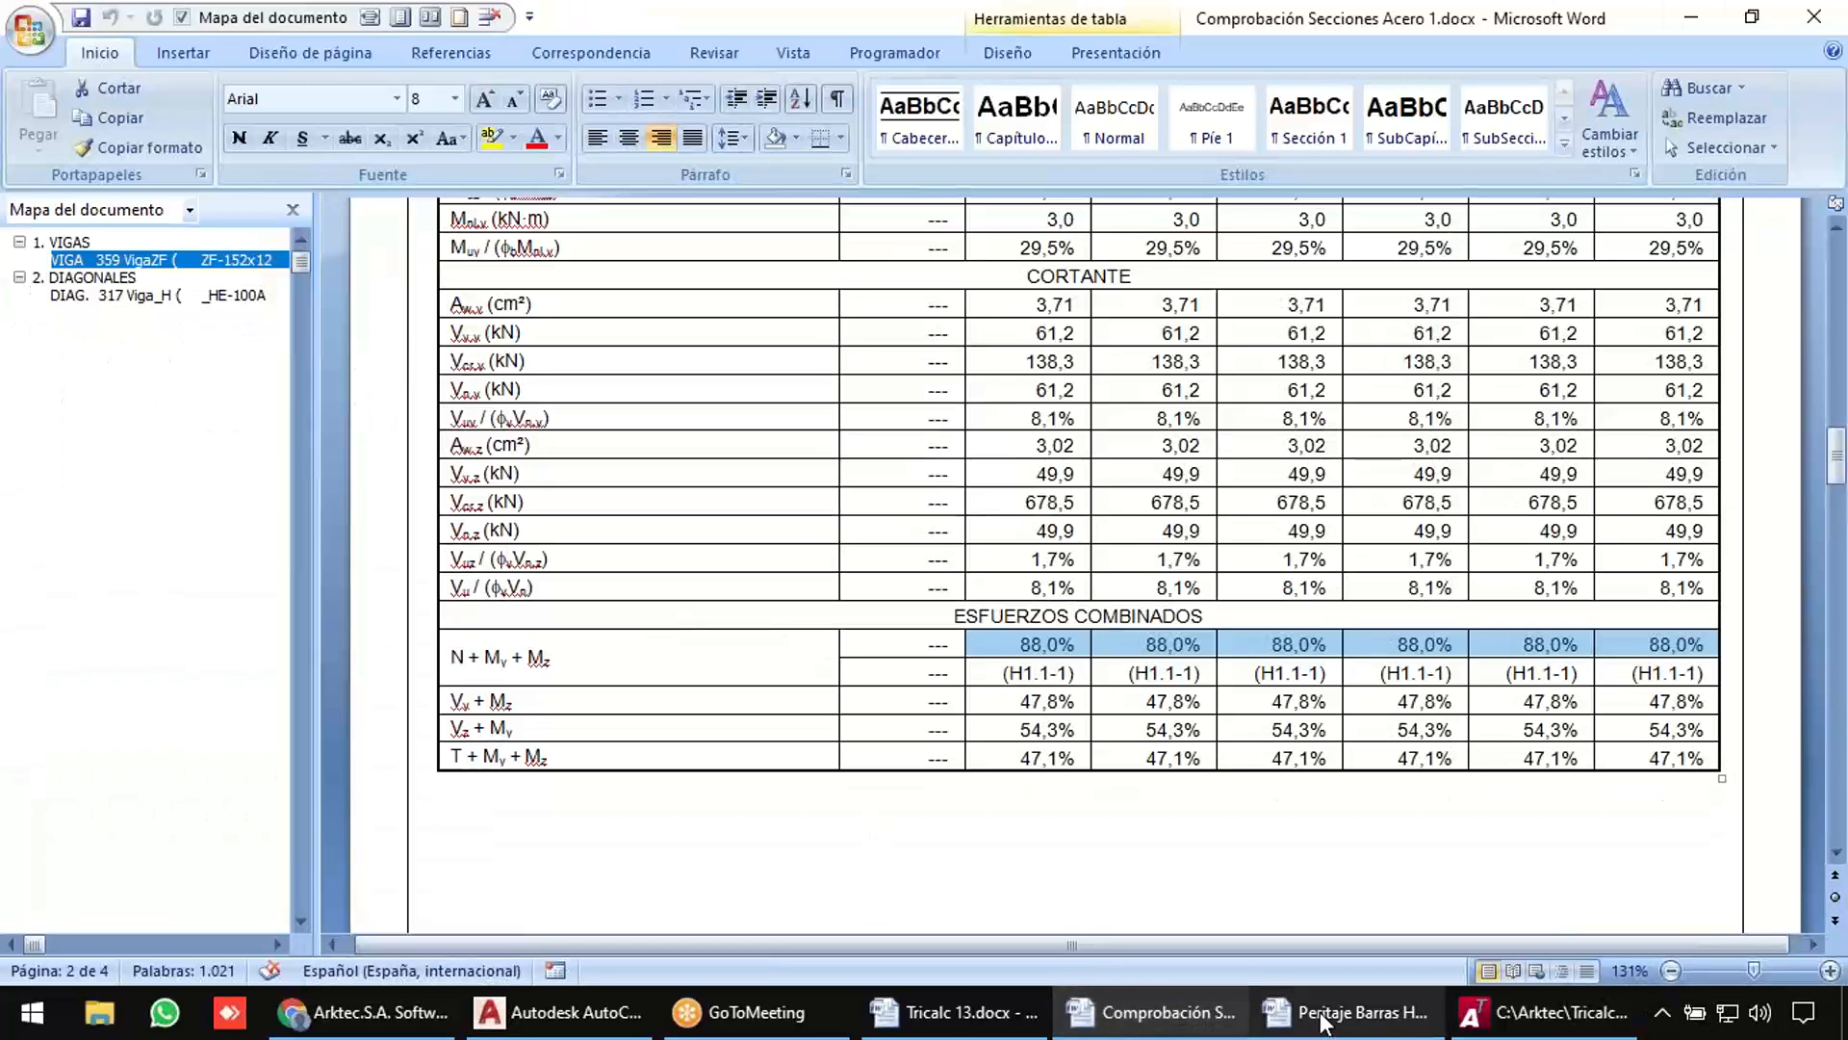
pyautogui.click(953, 1012)
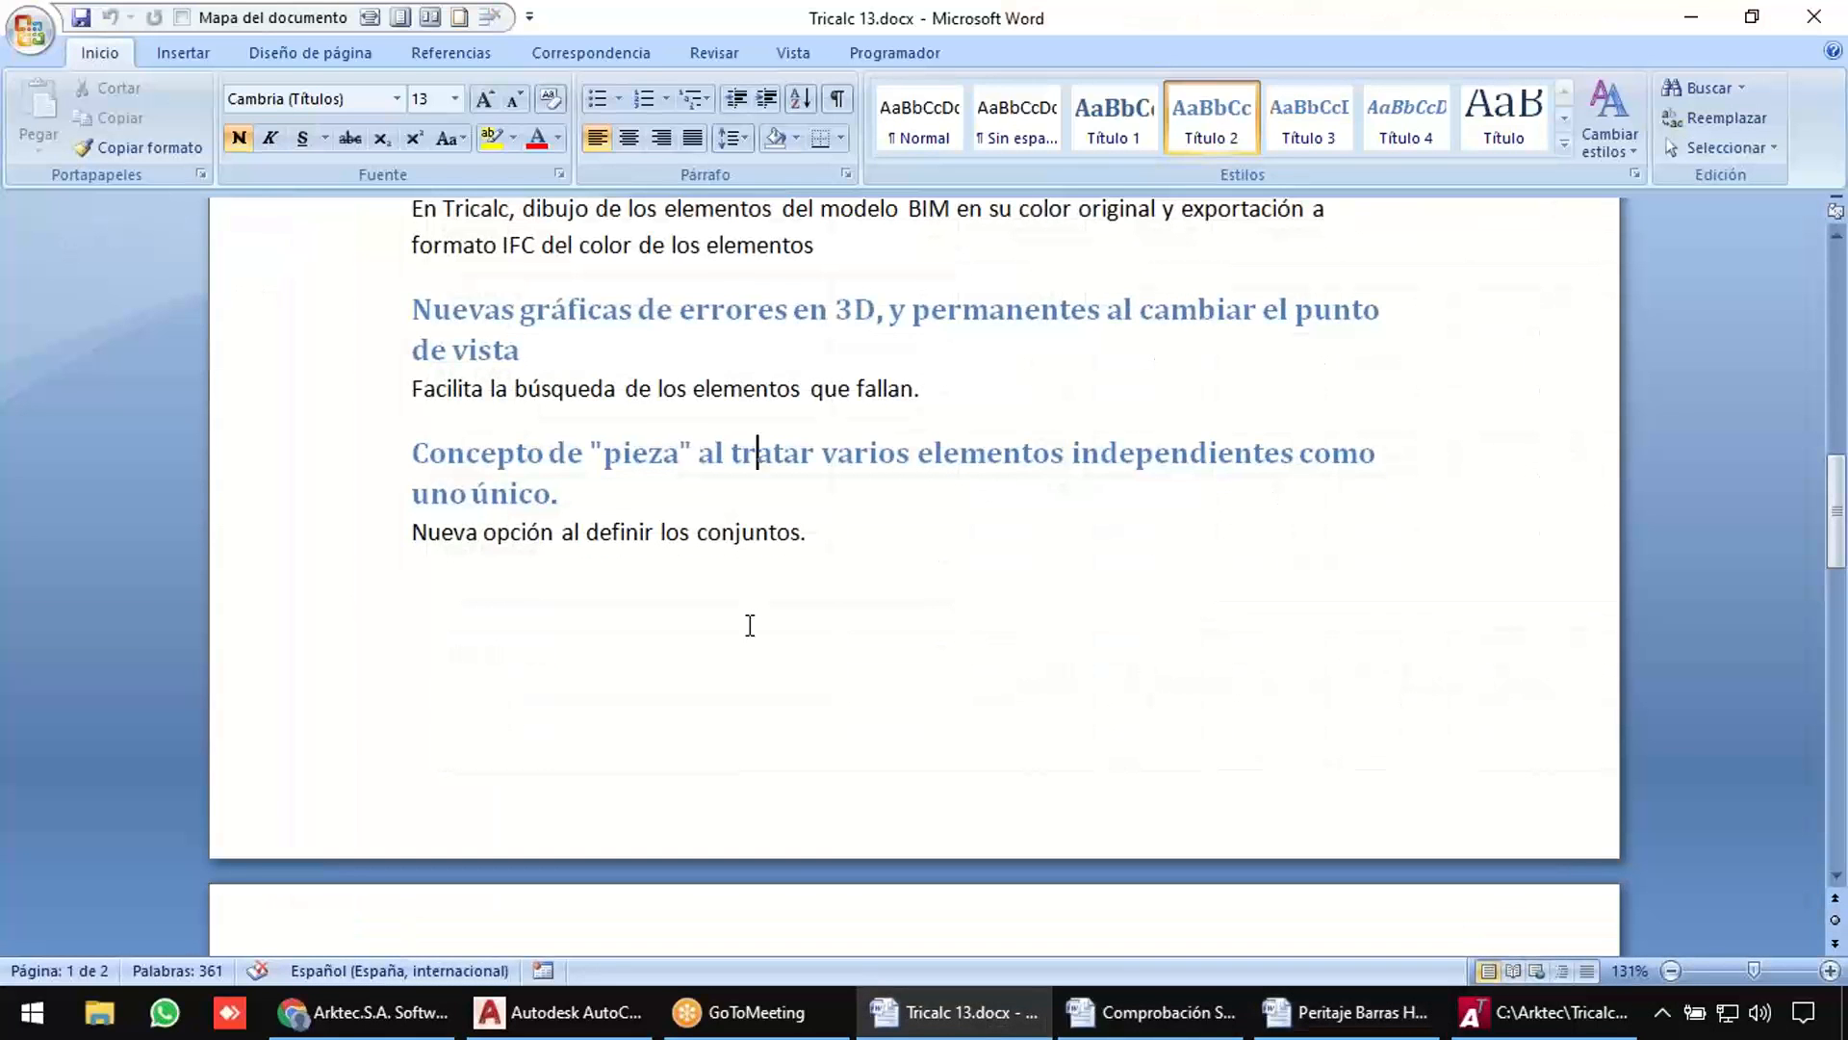
pyautogui.scroll(4, 750, 624)
pyautogui.scroll(-5, 750, 625)
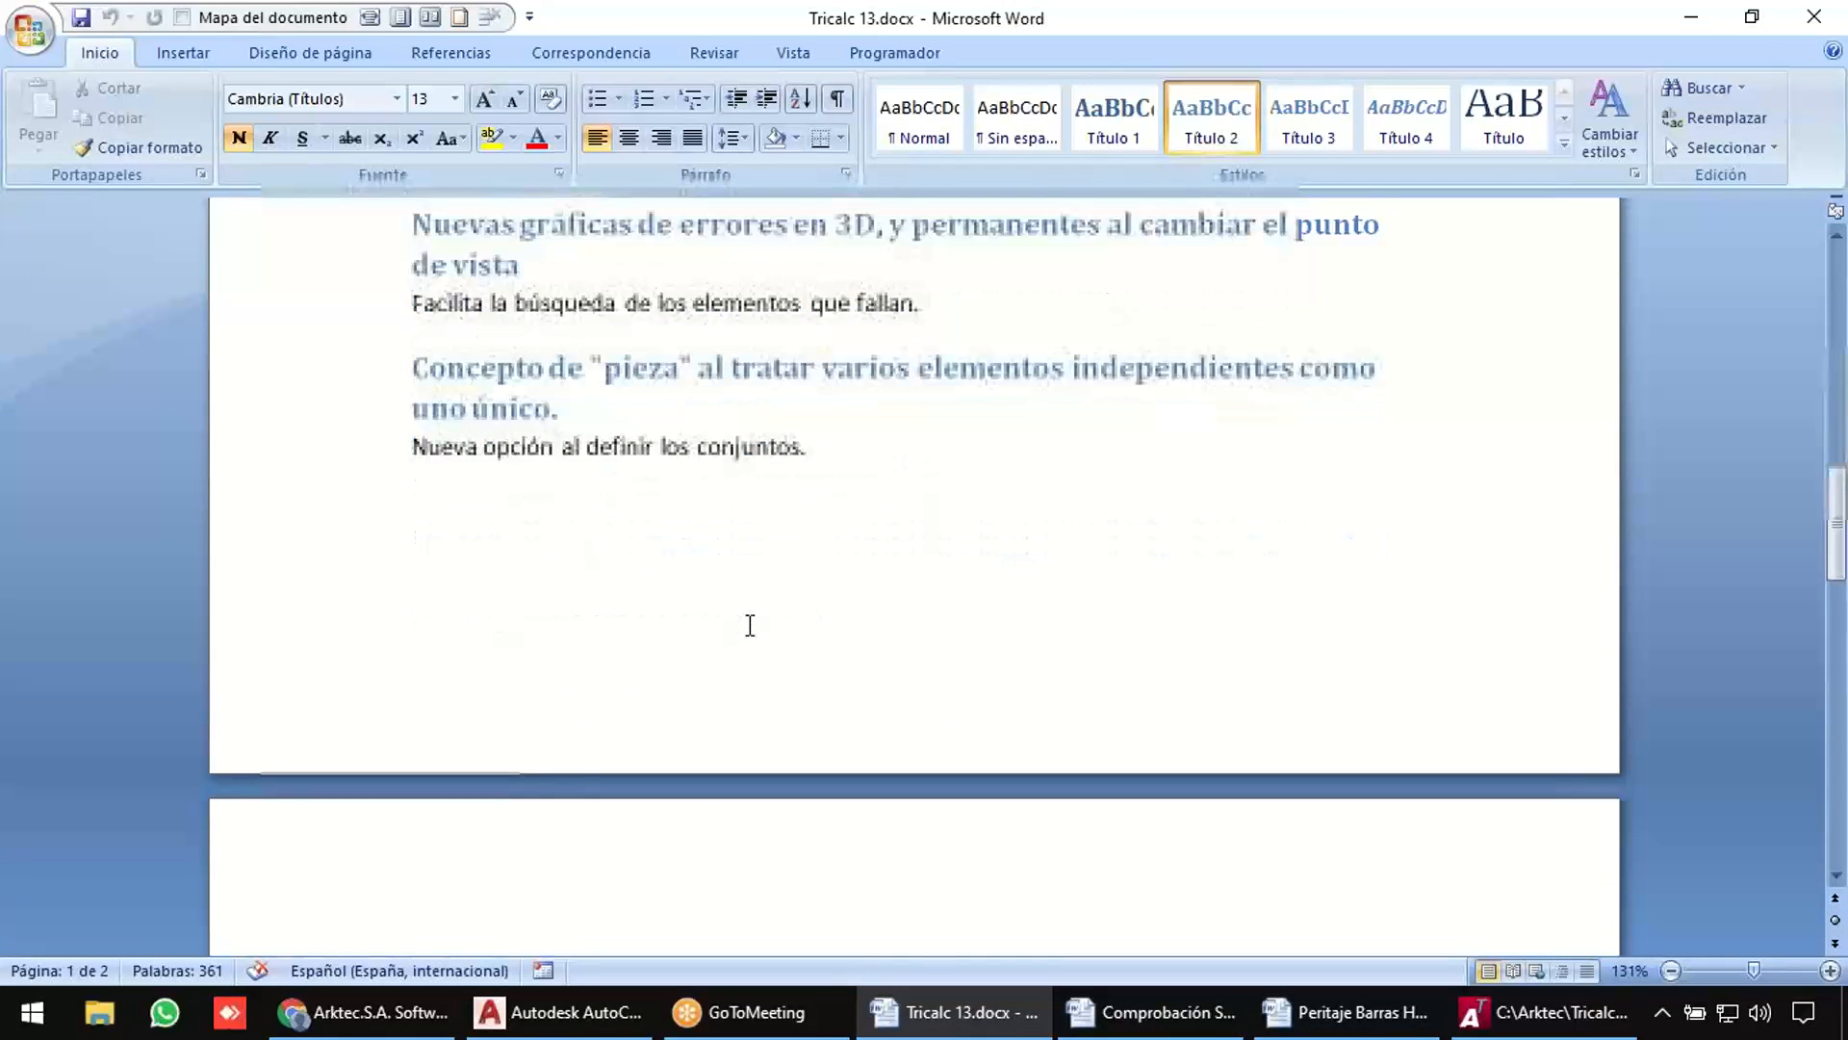
pyautogui.scroll(-5, 750, 625)
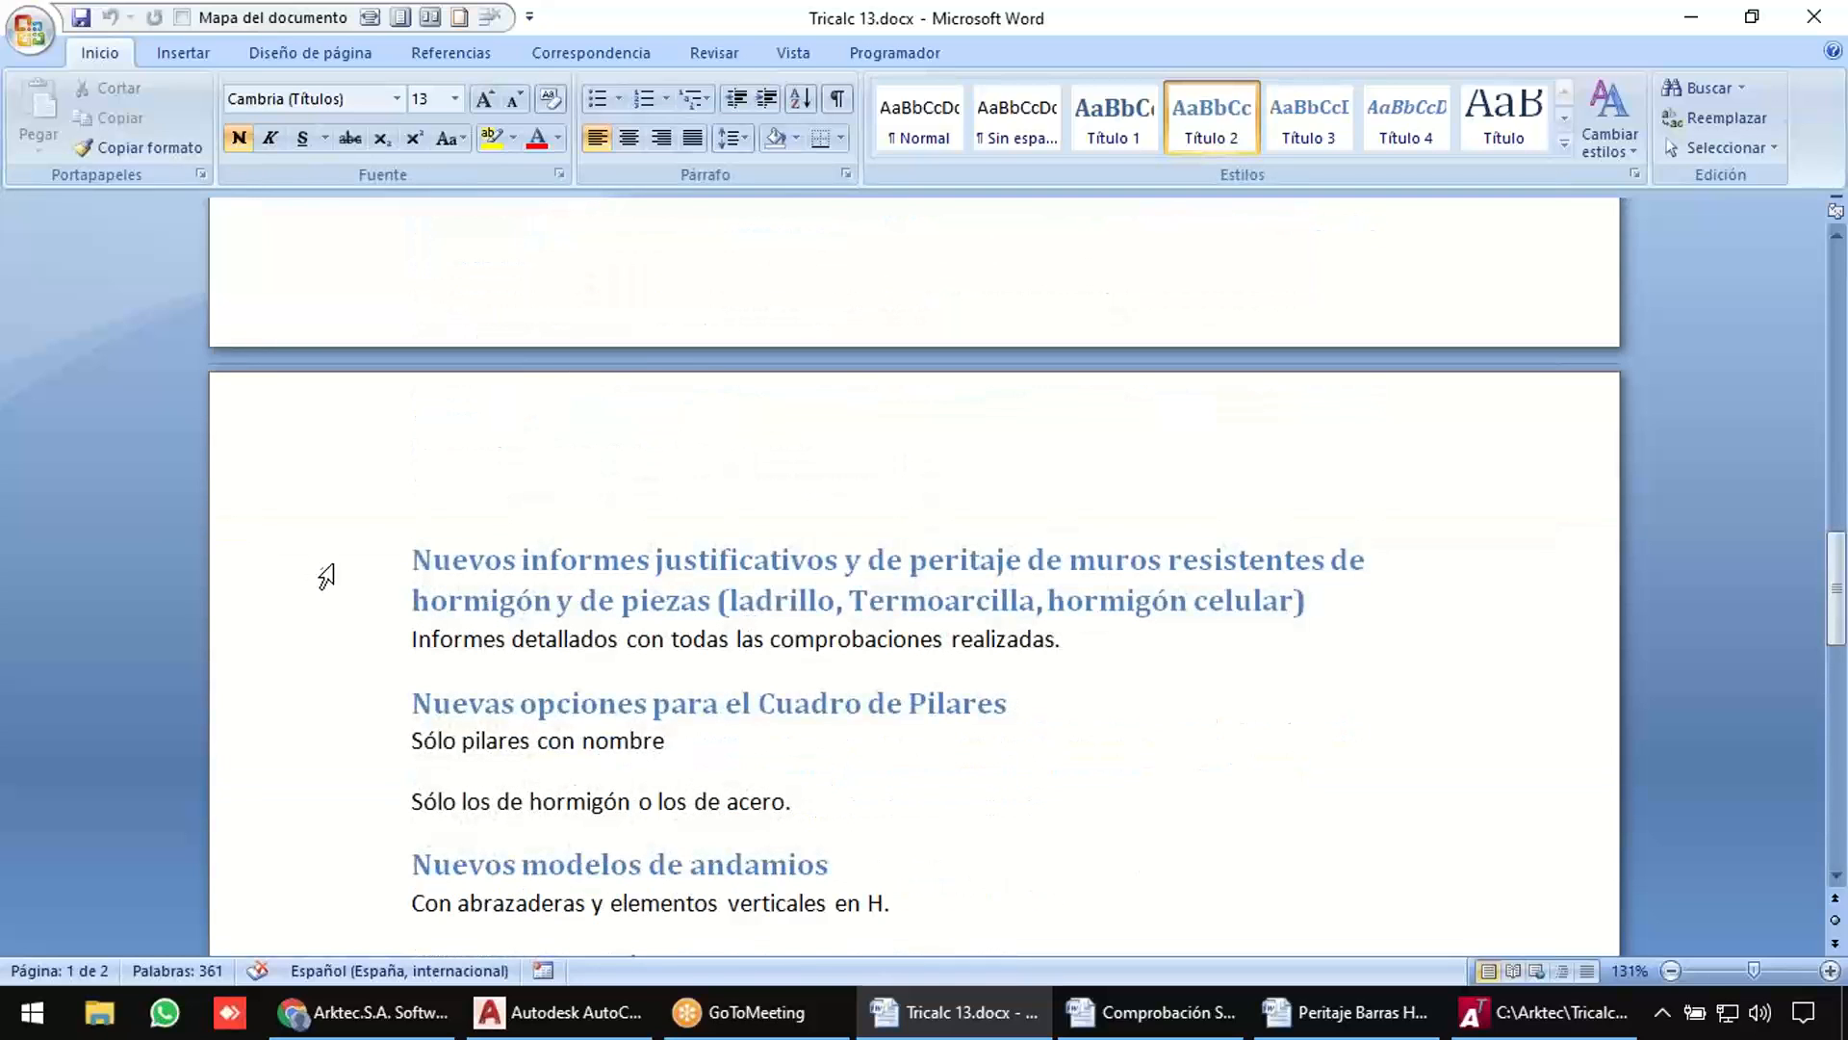
pyautogui.moveTo(325, 576); pyautogui.dragTo(330, 640)
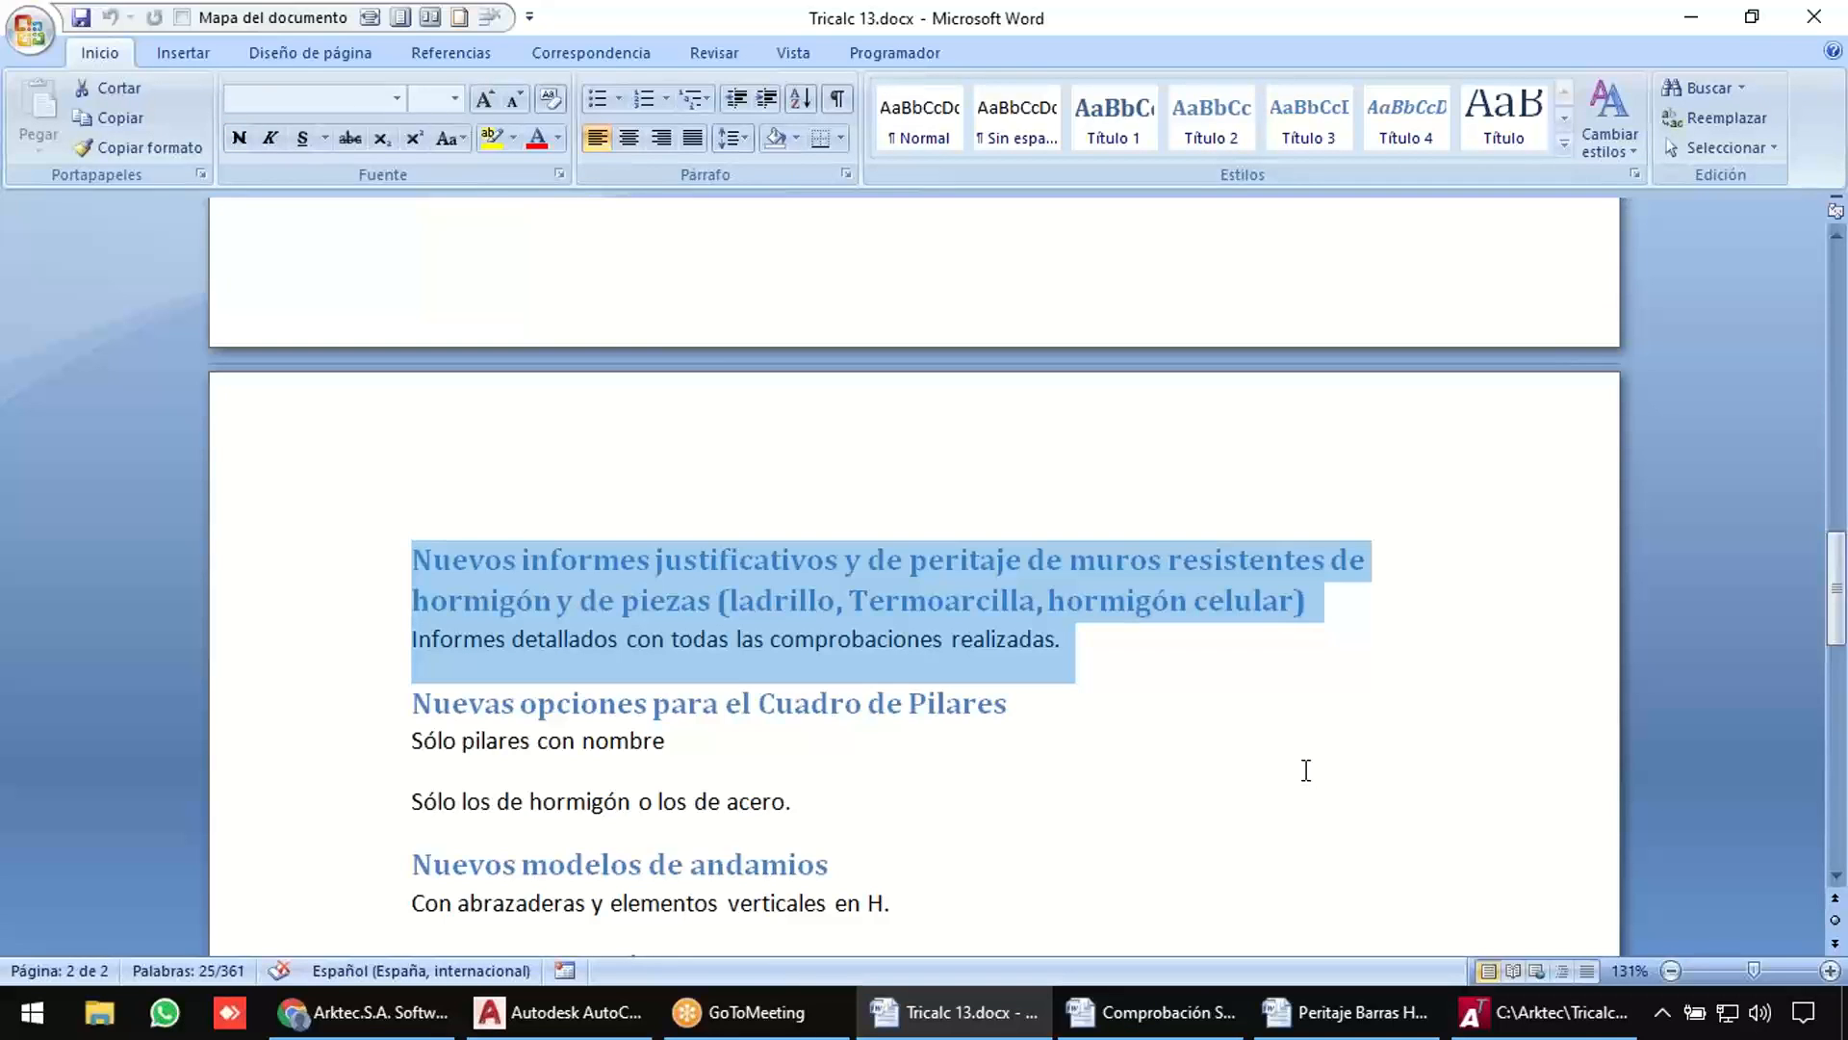
# Switch to Tricalc and open the structure Muros from the Tricalc 13.0 folder.
pyautogui.click(1524, 1028)
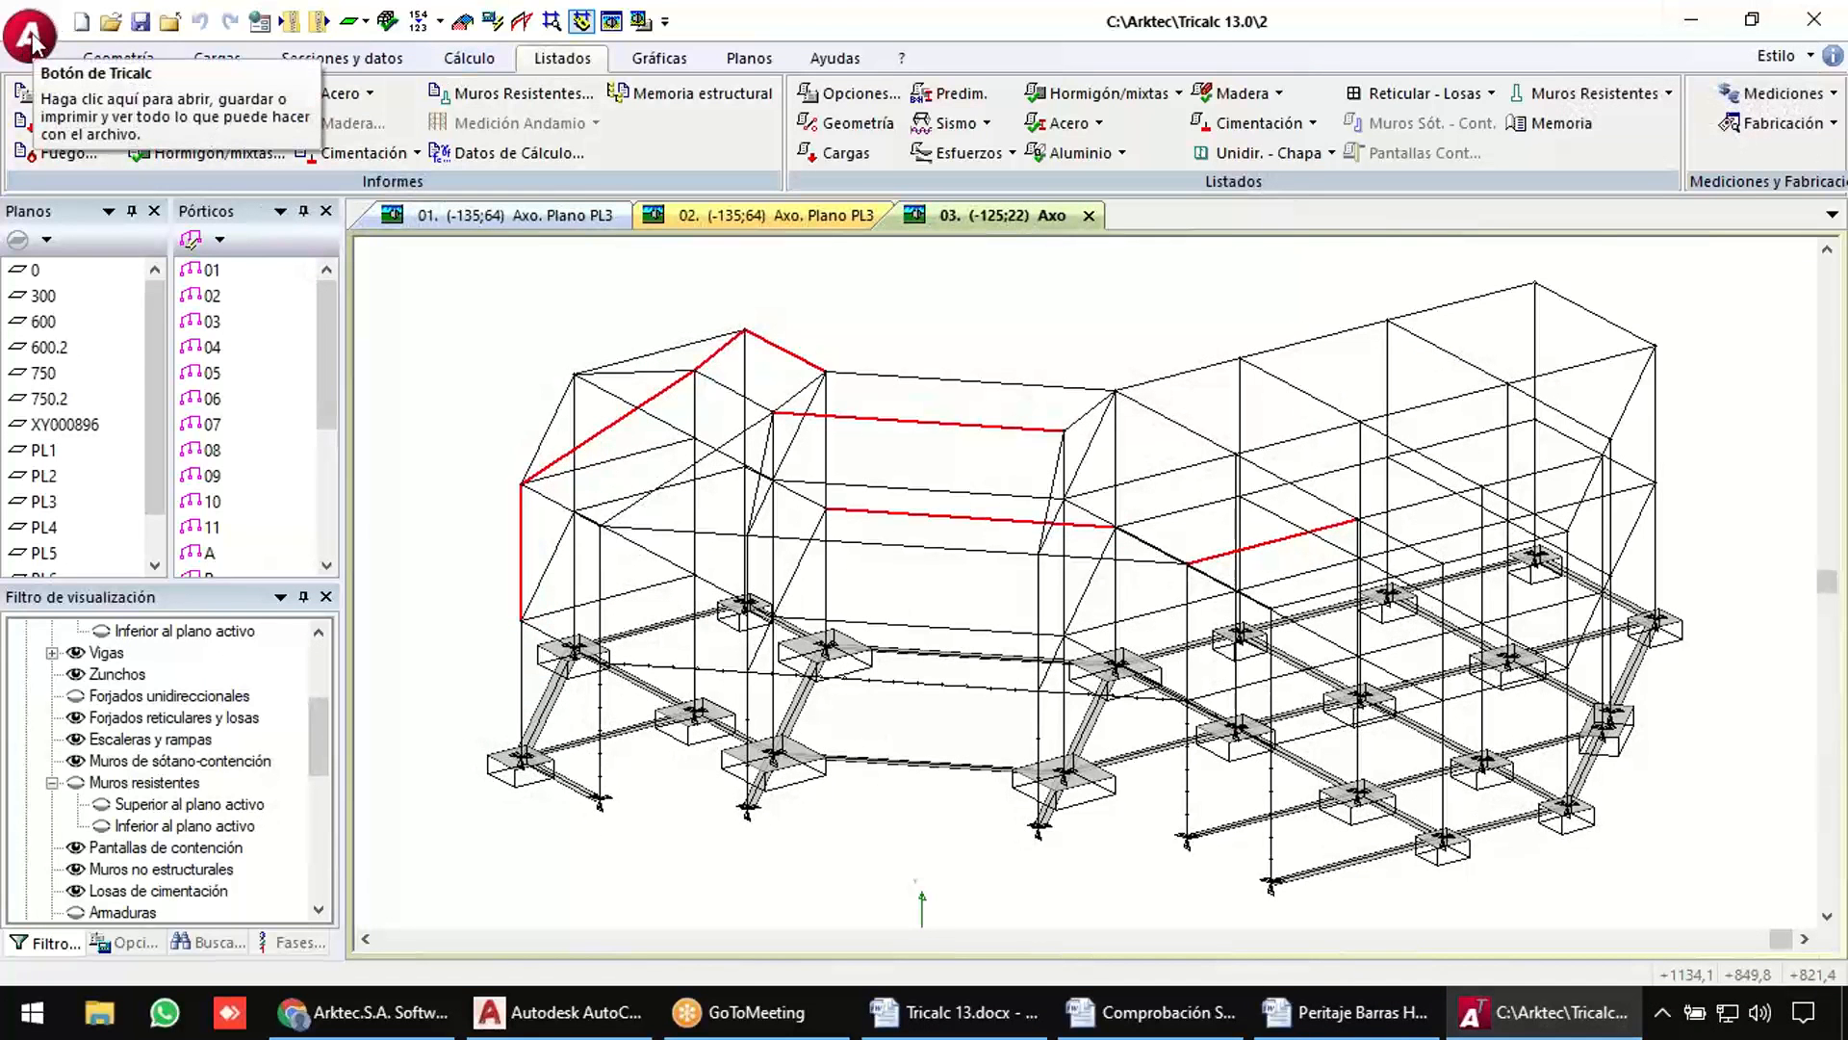
pyautogui.click(109, 23)
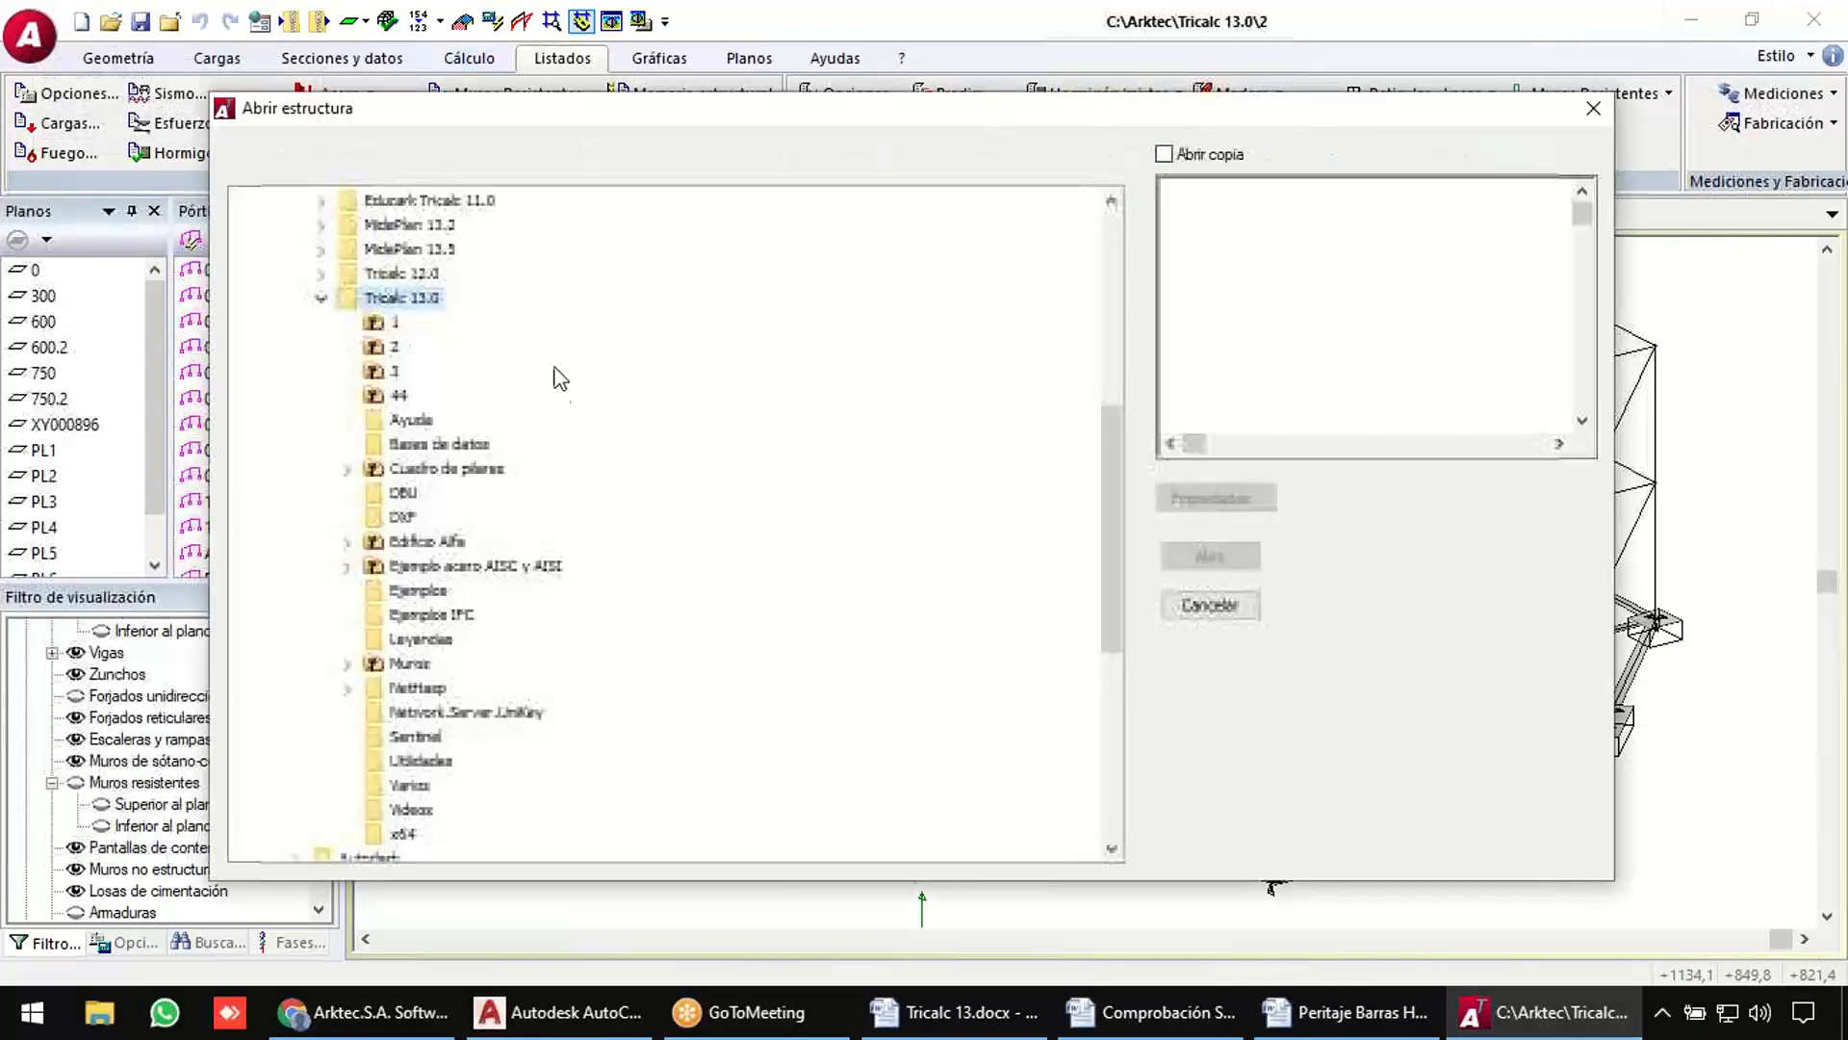
pyautogui.click(409, 664)
pyautogui.click(1197, 558)
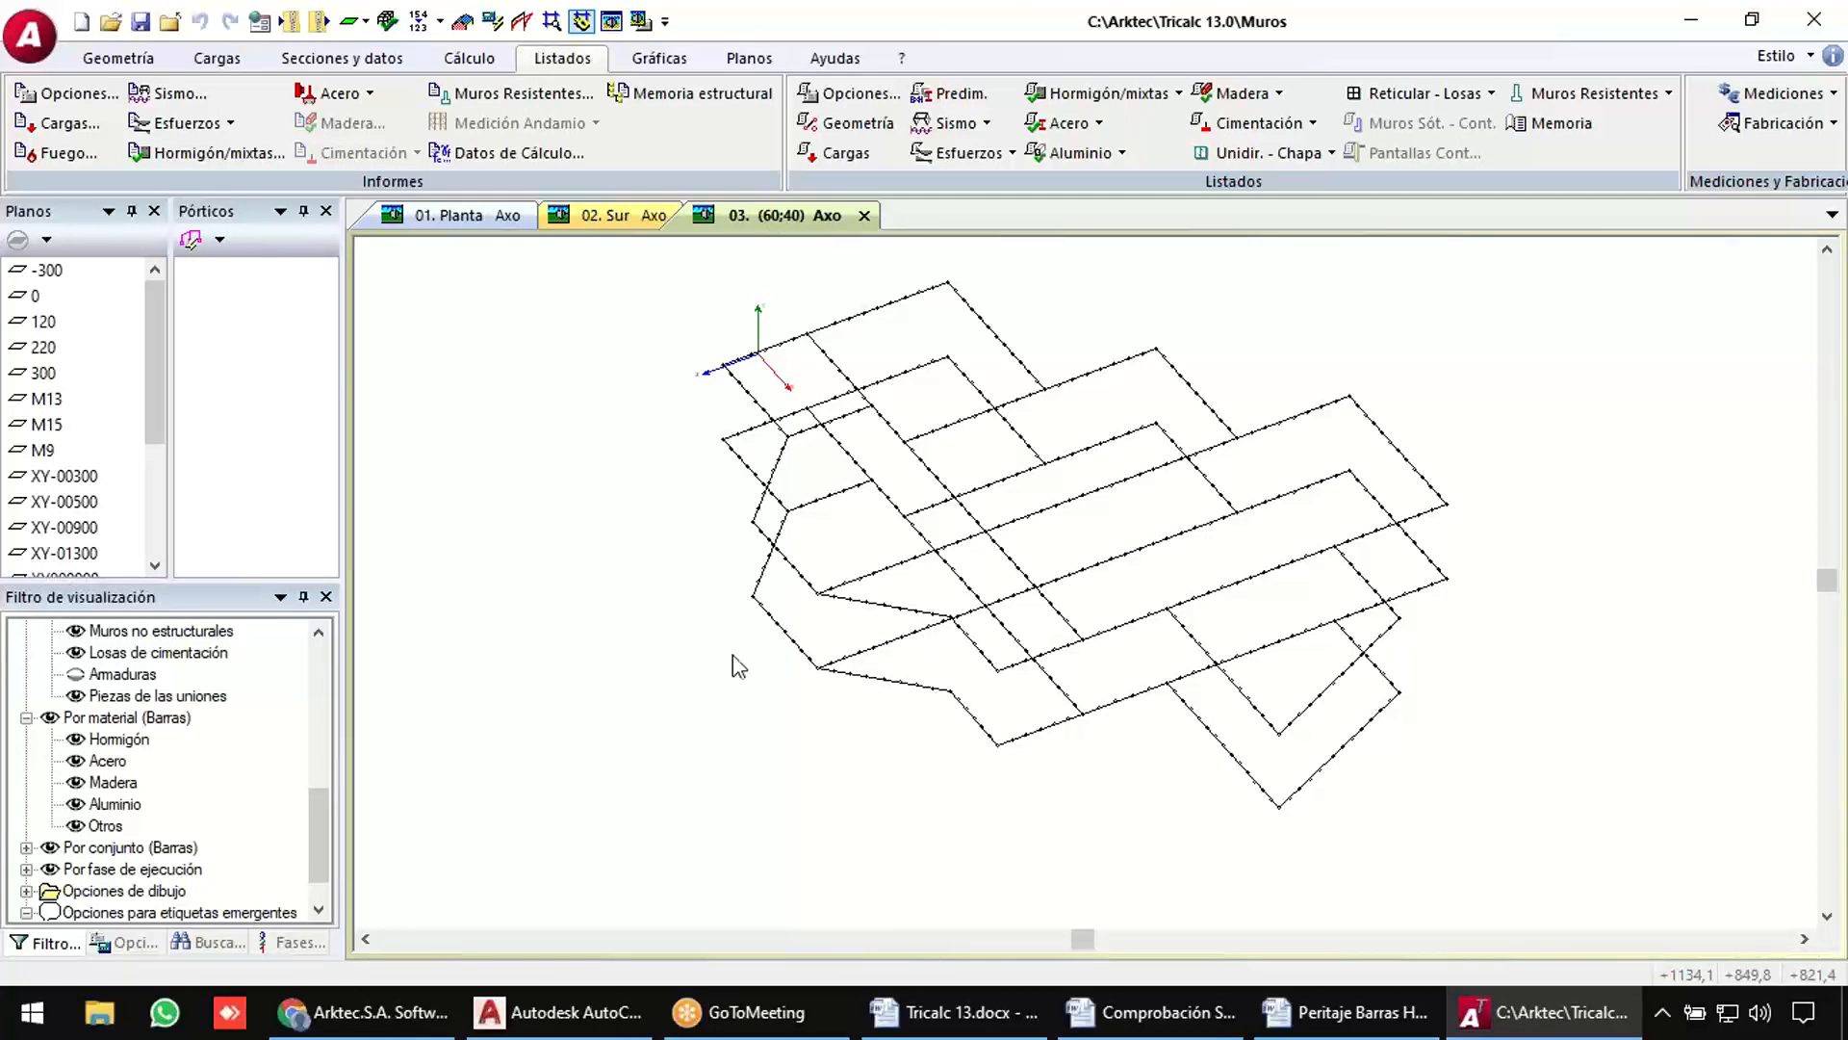
# Make the resistant walls (Muros resistentes) visible in the model.
pyautogui.scroll(4, 84, 749)
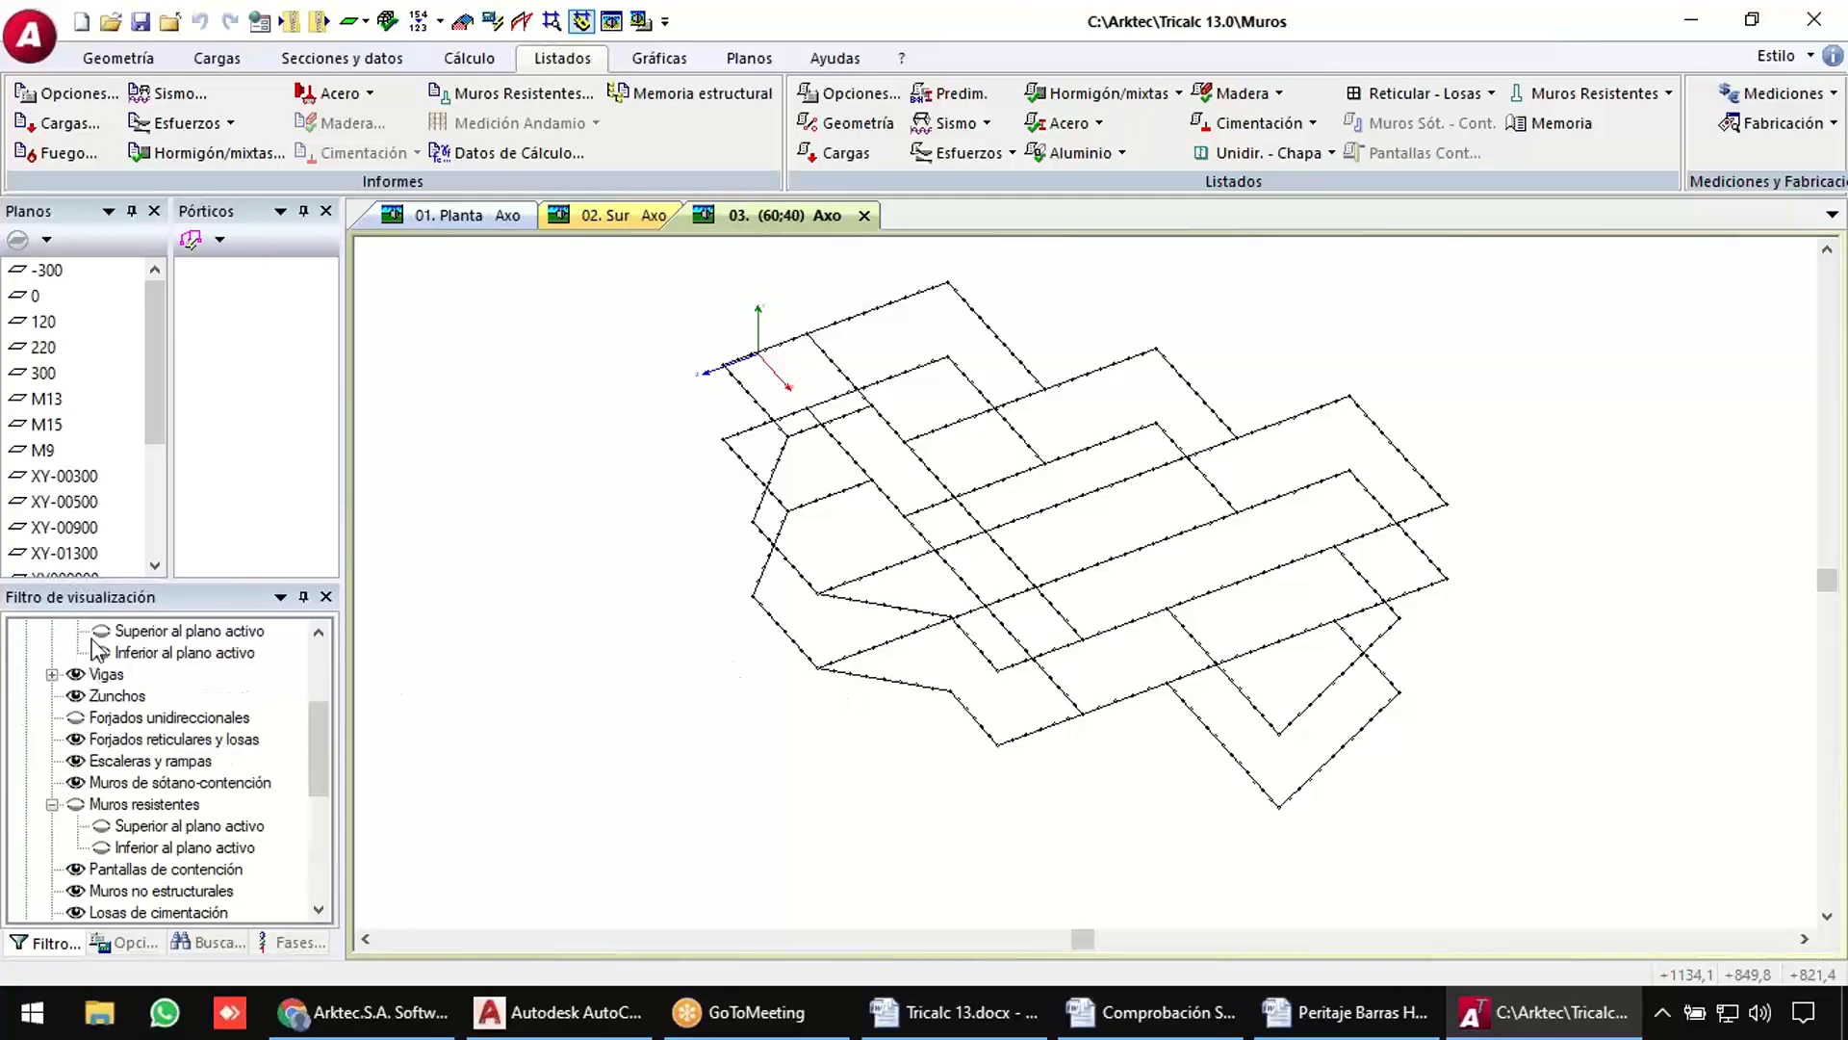
pyautogui.click(75, 804)
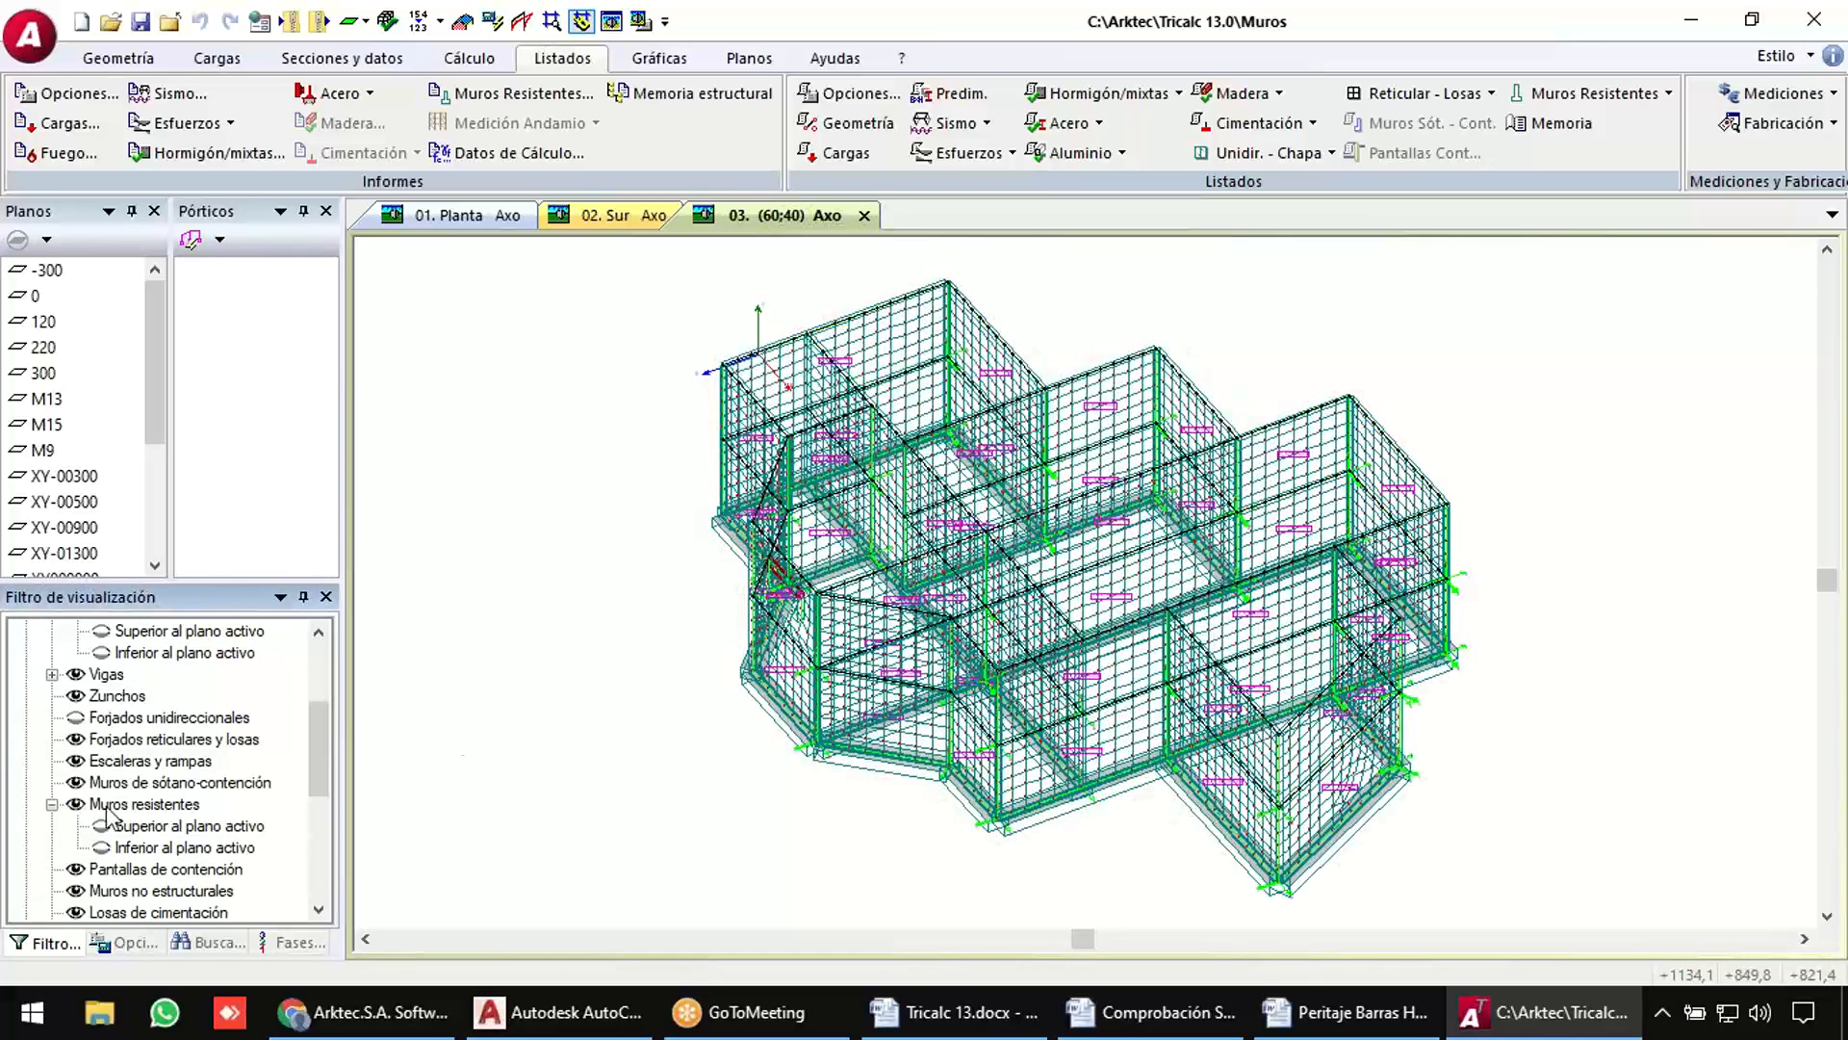
pyautogui.scroll(-3, 540, 672)
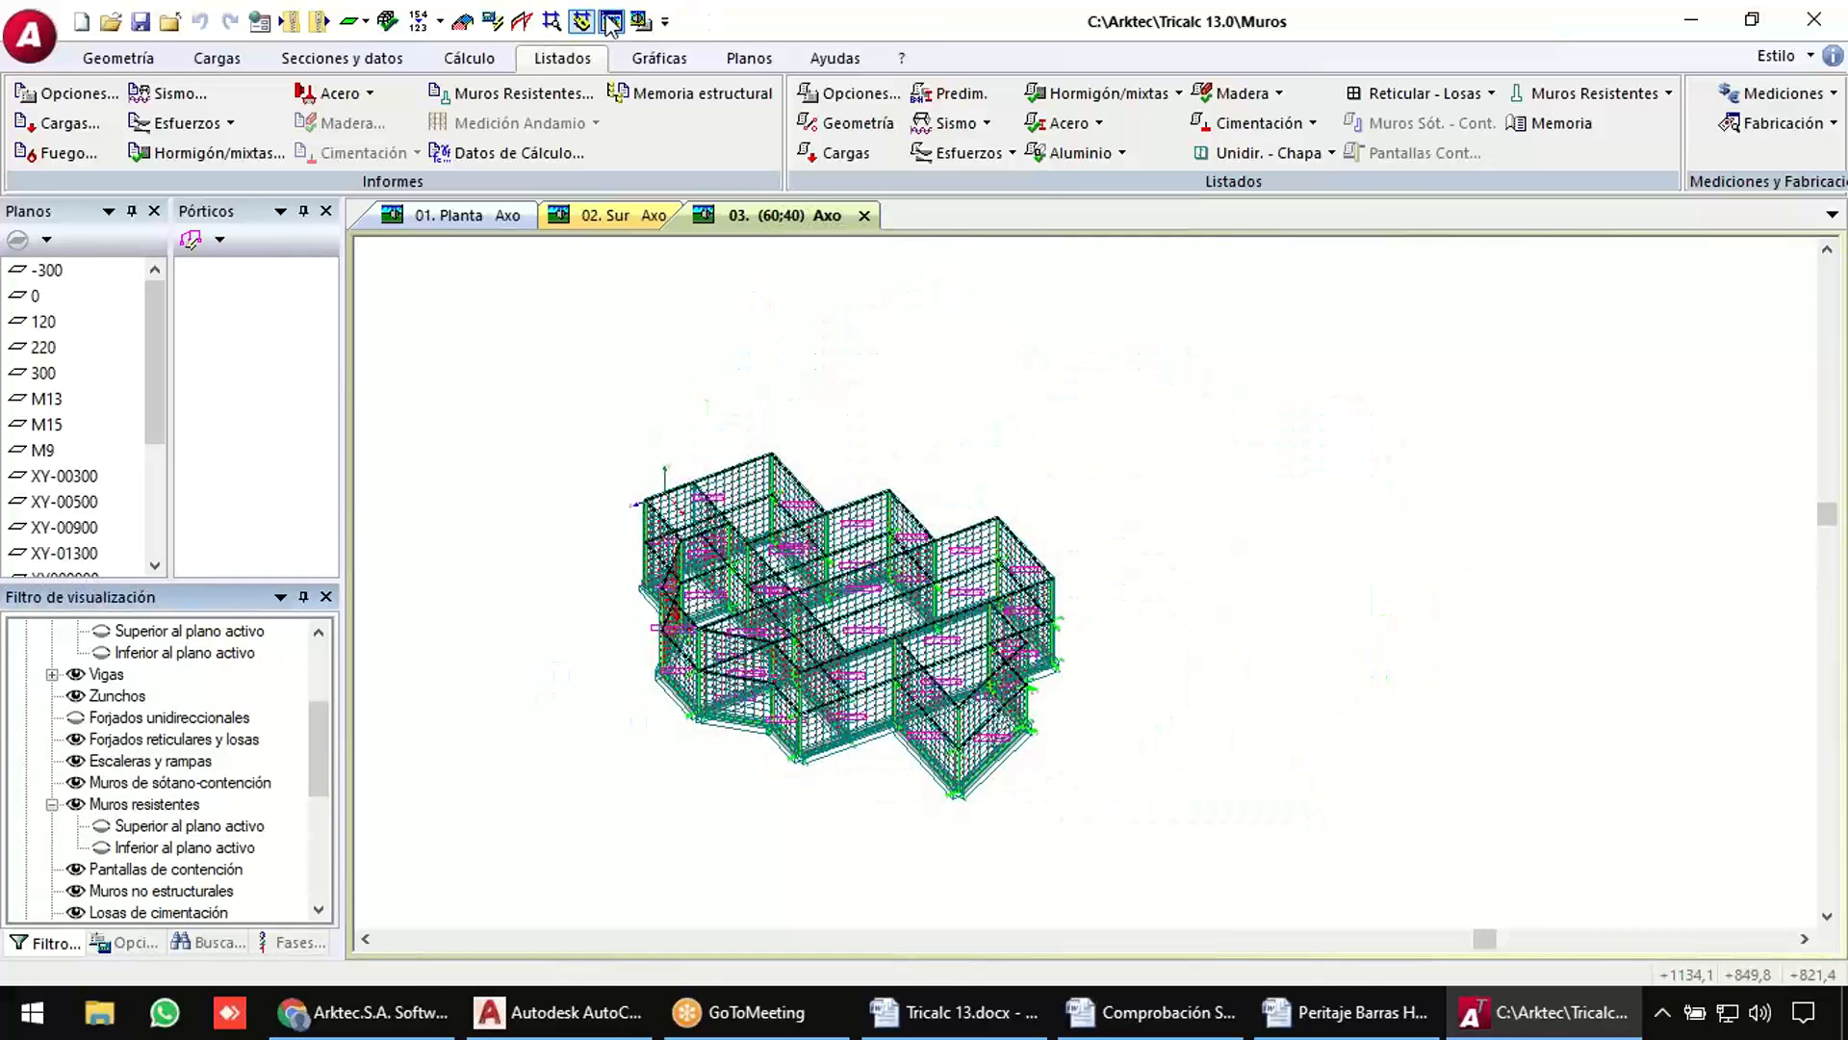
# Render the structure in solid colour with the wireframe model drawing (Dibujar modelo alambre) turned off.
pyautogui.click(609, 21)
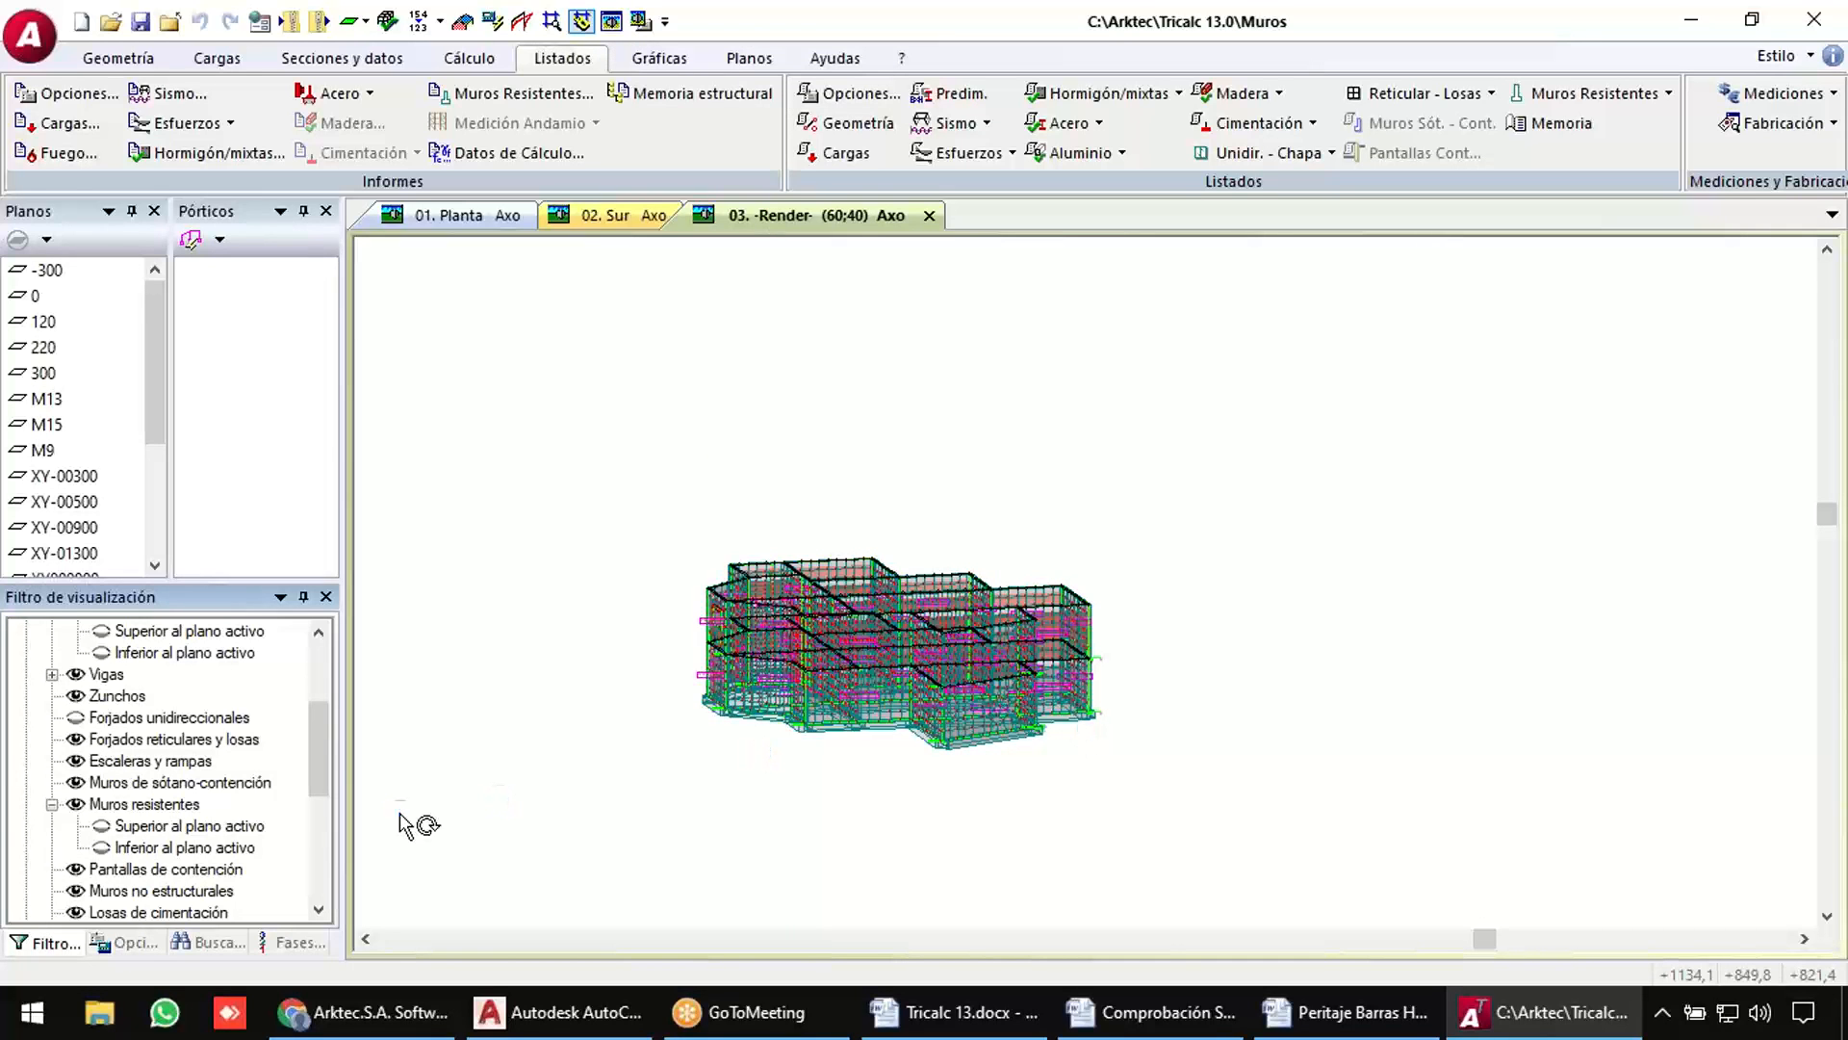
pyautogui.click(639, 21)
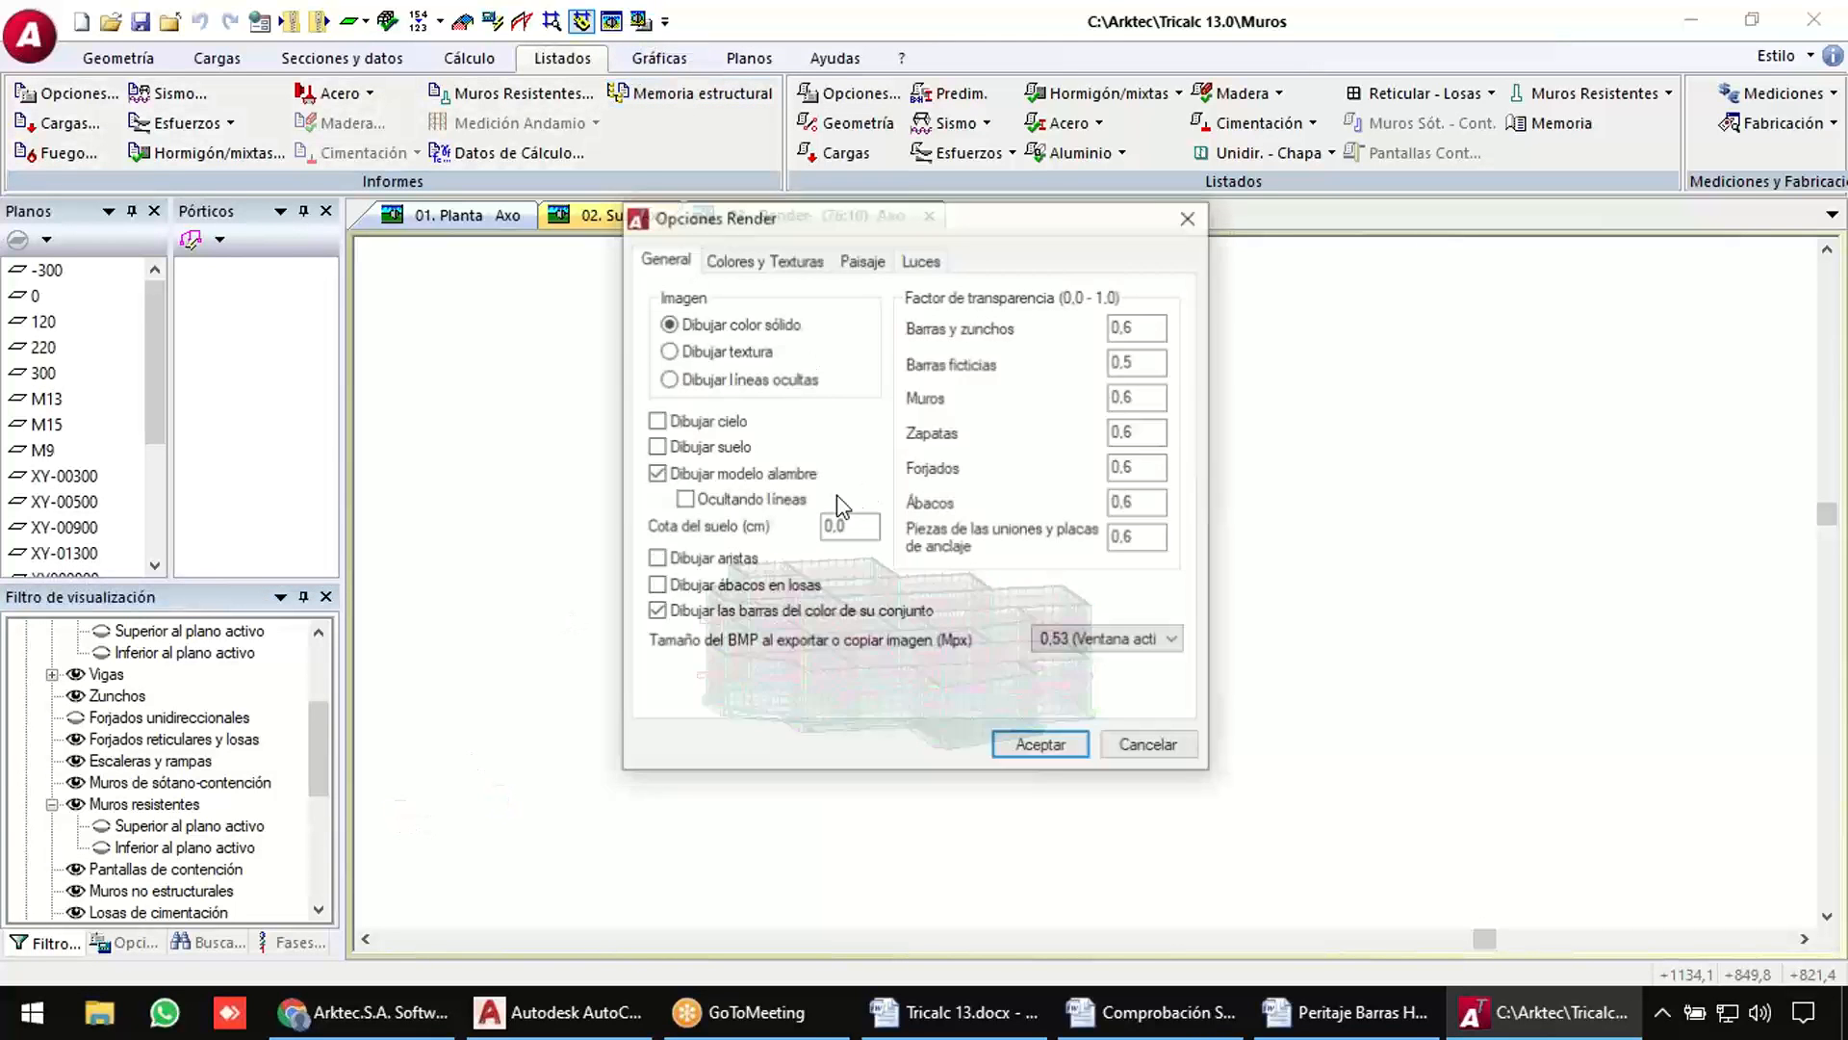
pyautogui.click(782, 473)
pyautogui.click(1041, 744)
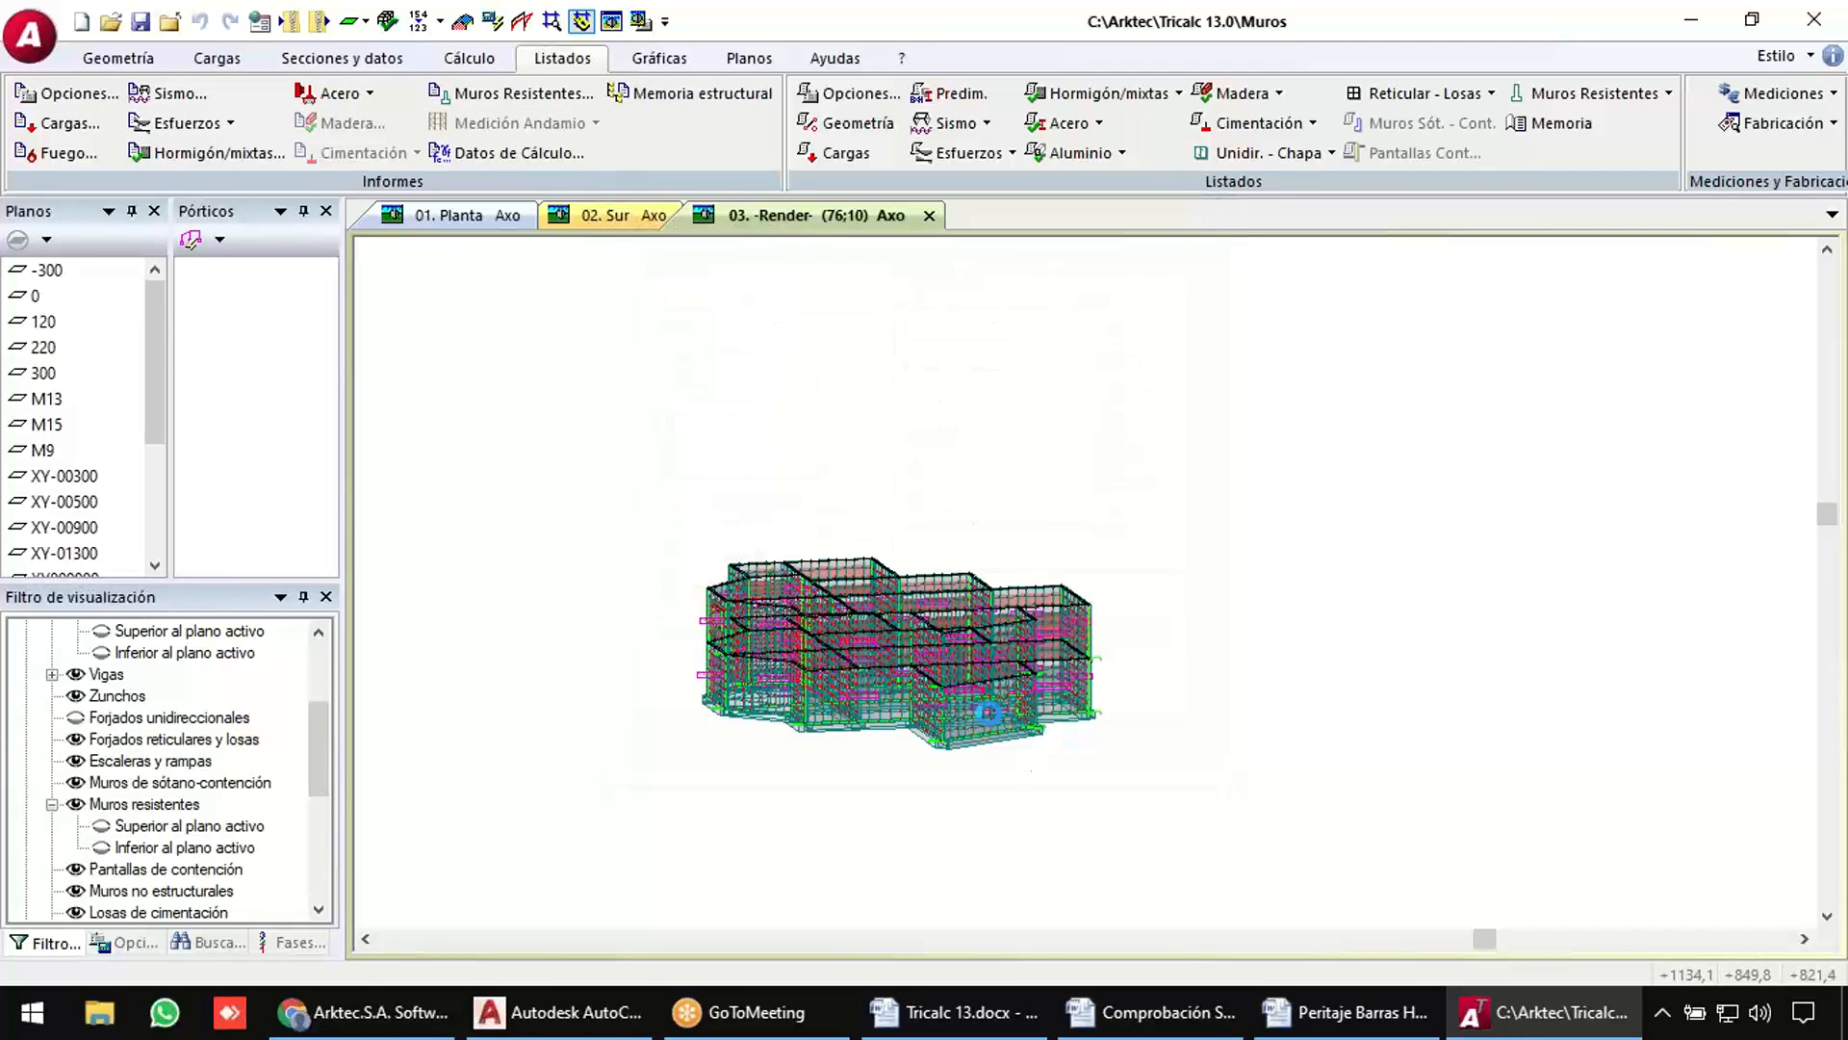
# Inspect the rendered walls from several sides and make the one-way slabs (Forjados unidireccionales) visible.
pyautogui.scroll(5, 1080, 707)
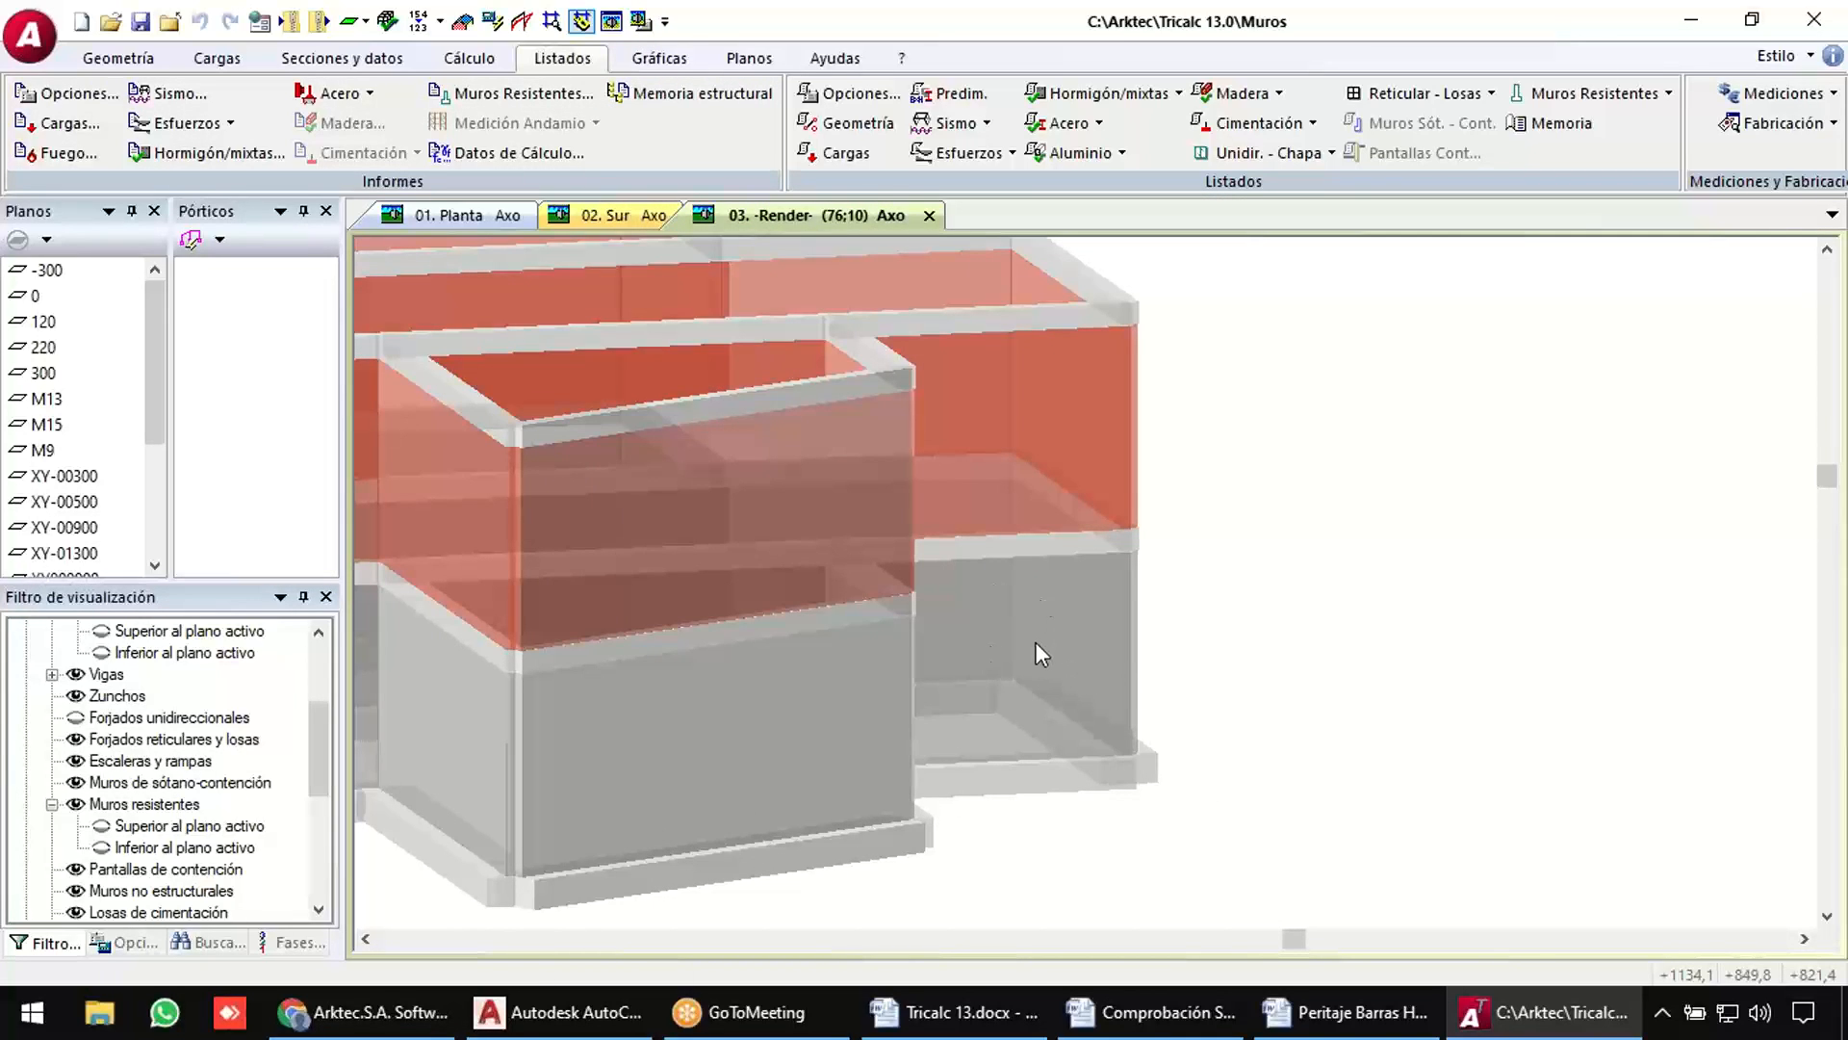
pyautogui.scroll(-5, 1045, 643)
pyautogui.moveTo(1047, 645); pyautogui.dragTo(607, 708, button='middle')
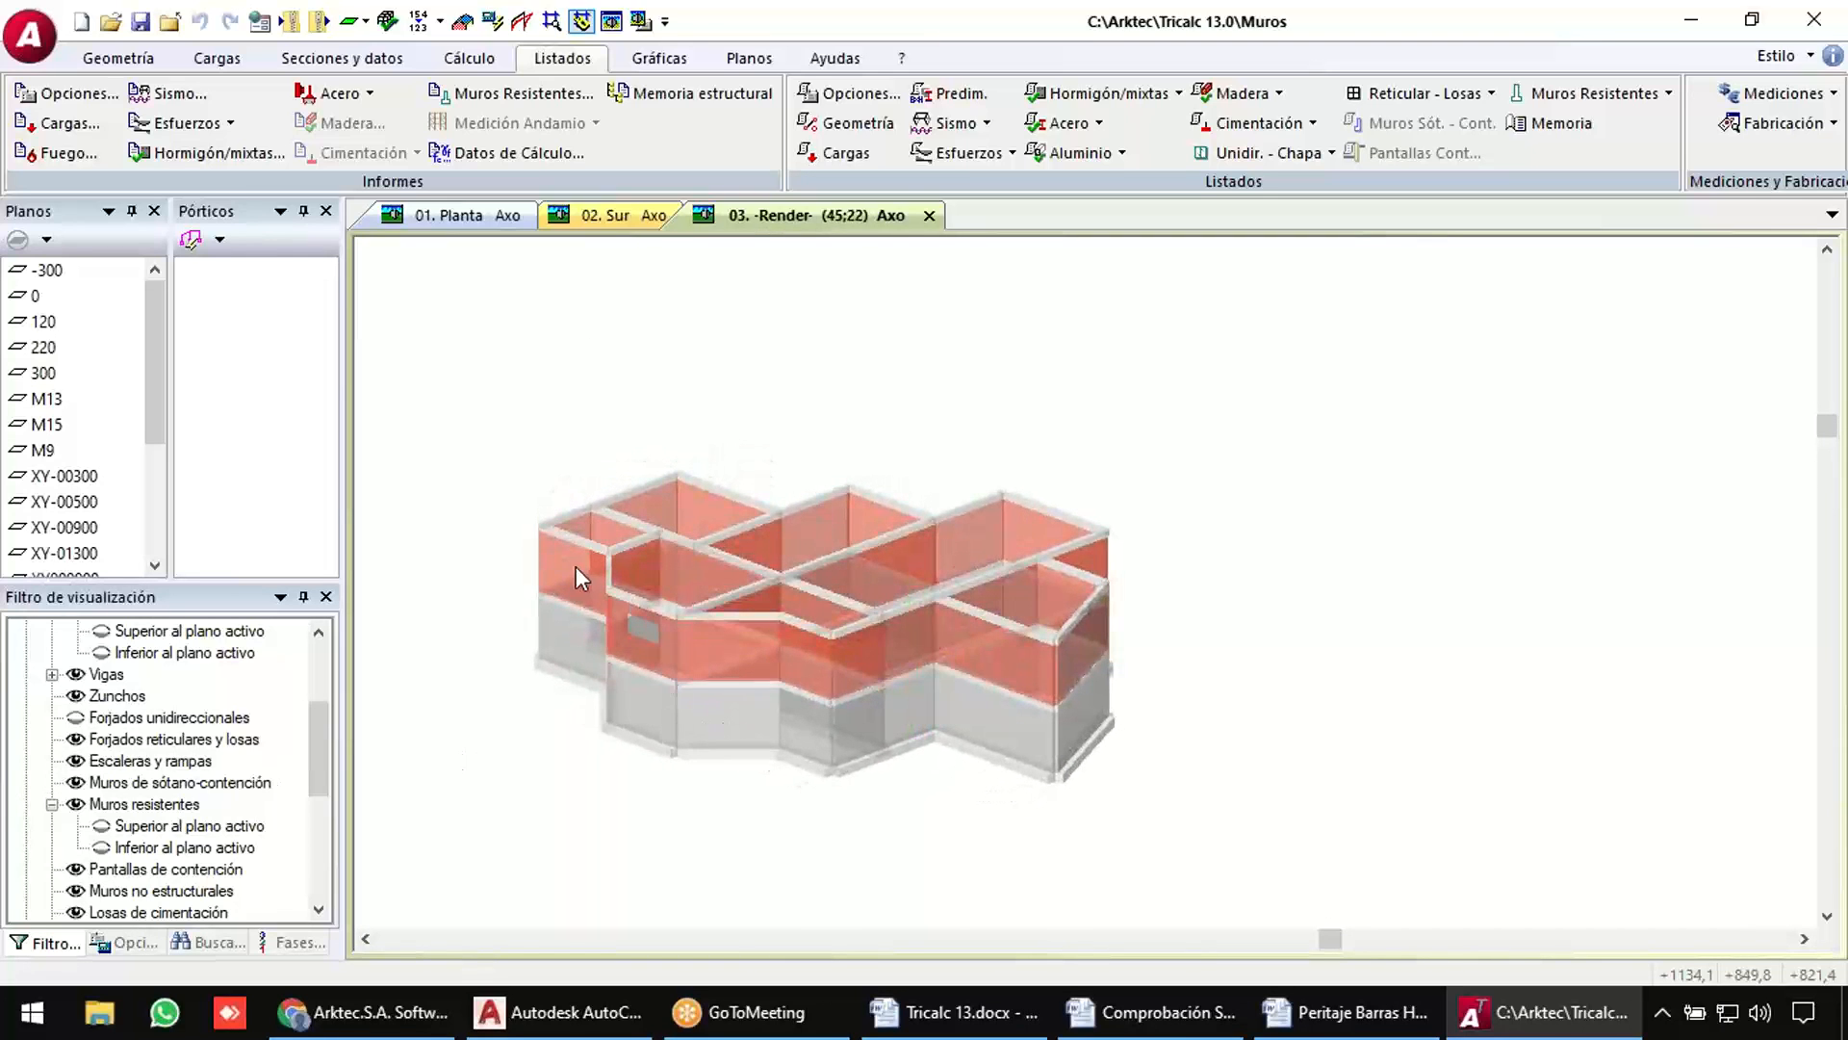
pyautogui.scroll(3, 575, 576)
pyautogui.moveTo(710, 619); pyautogui.dragTo(825, 578, button='middle')
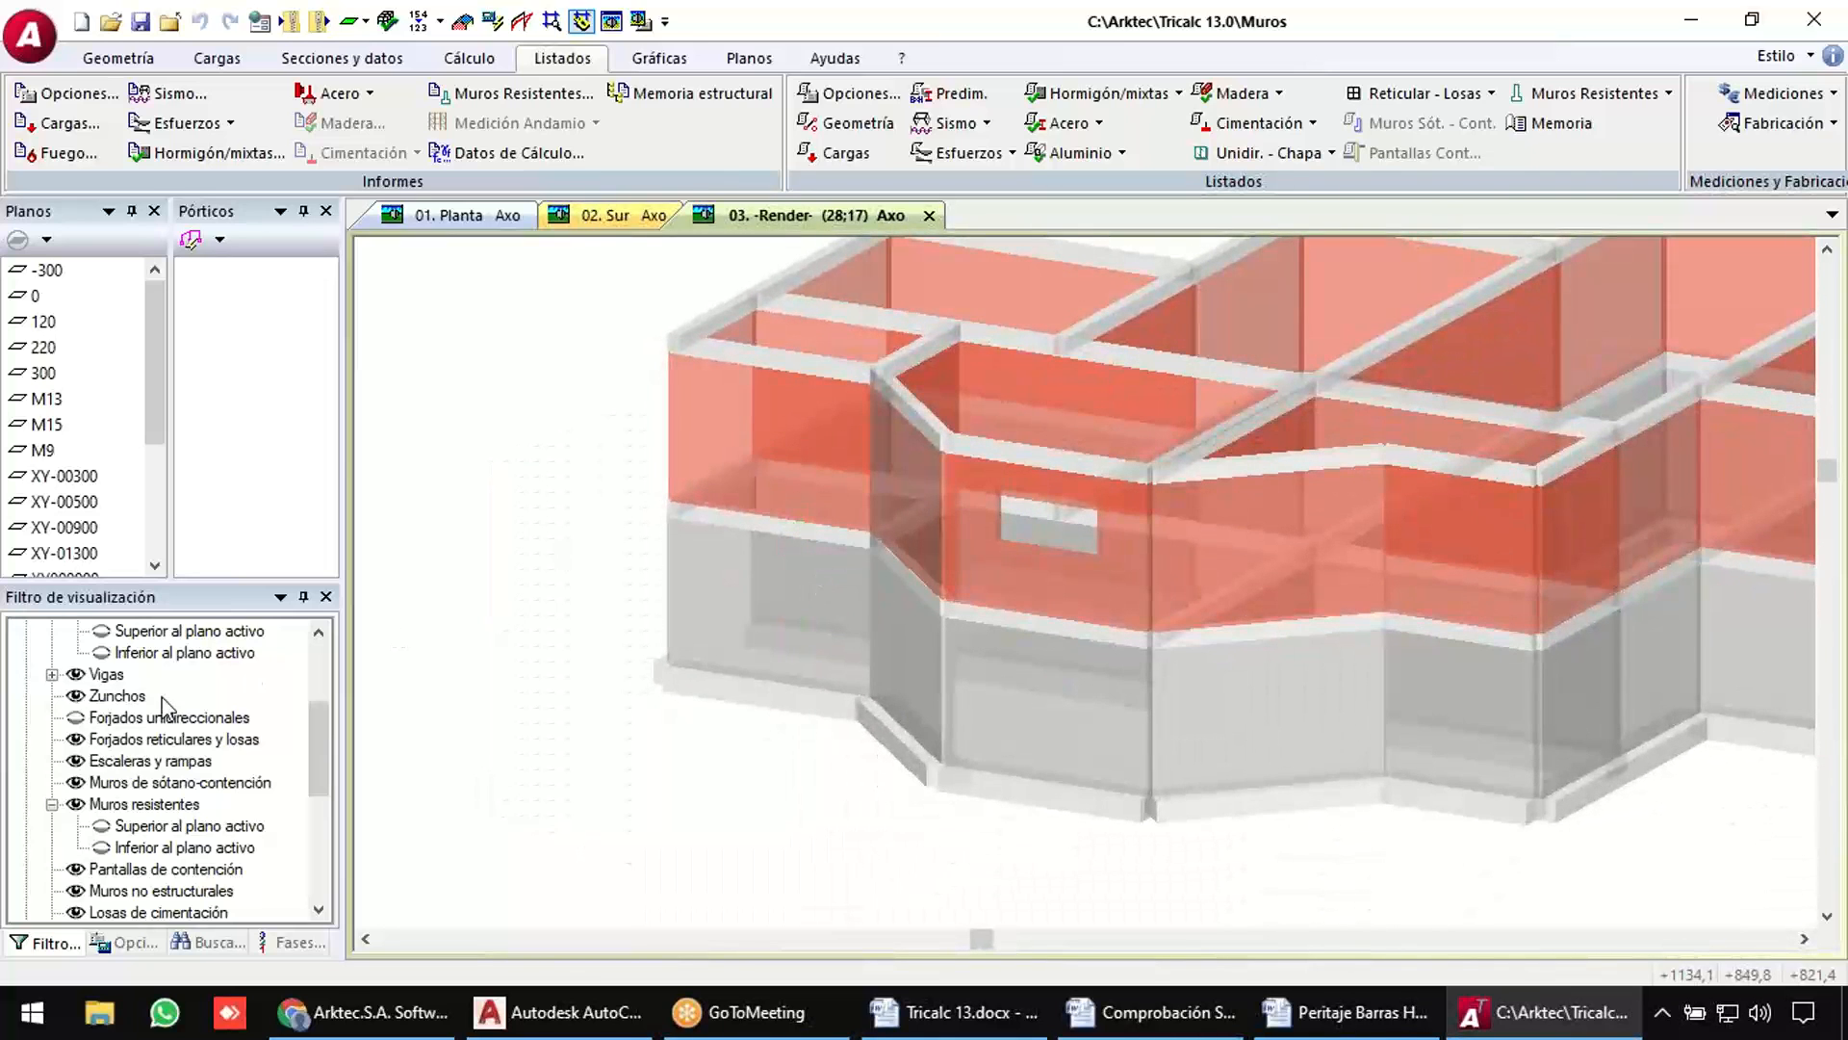
pyautogui.click(75, 717)
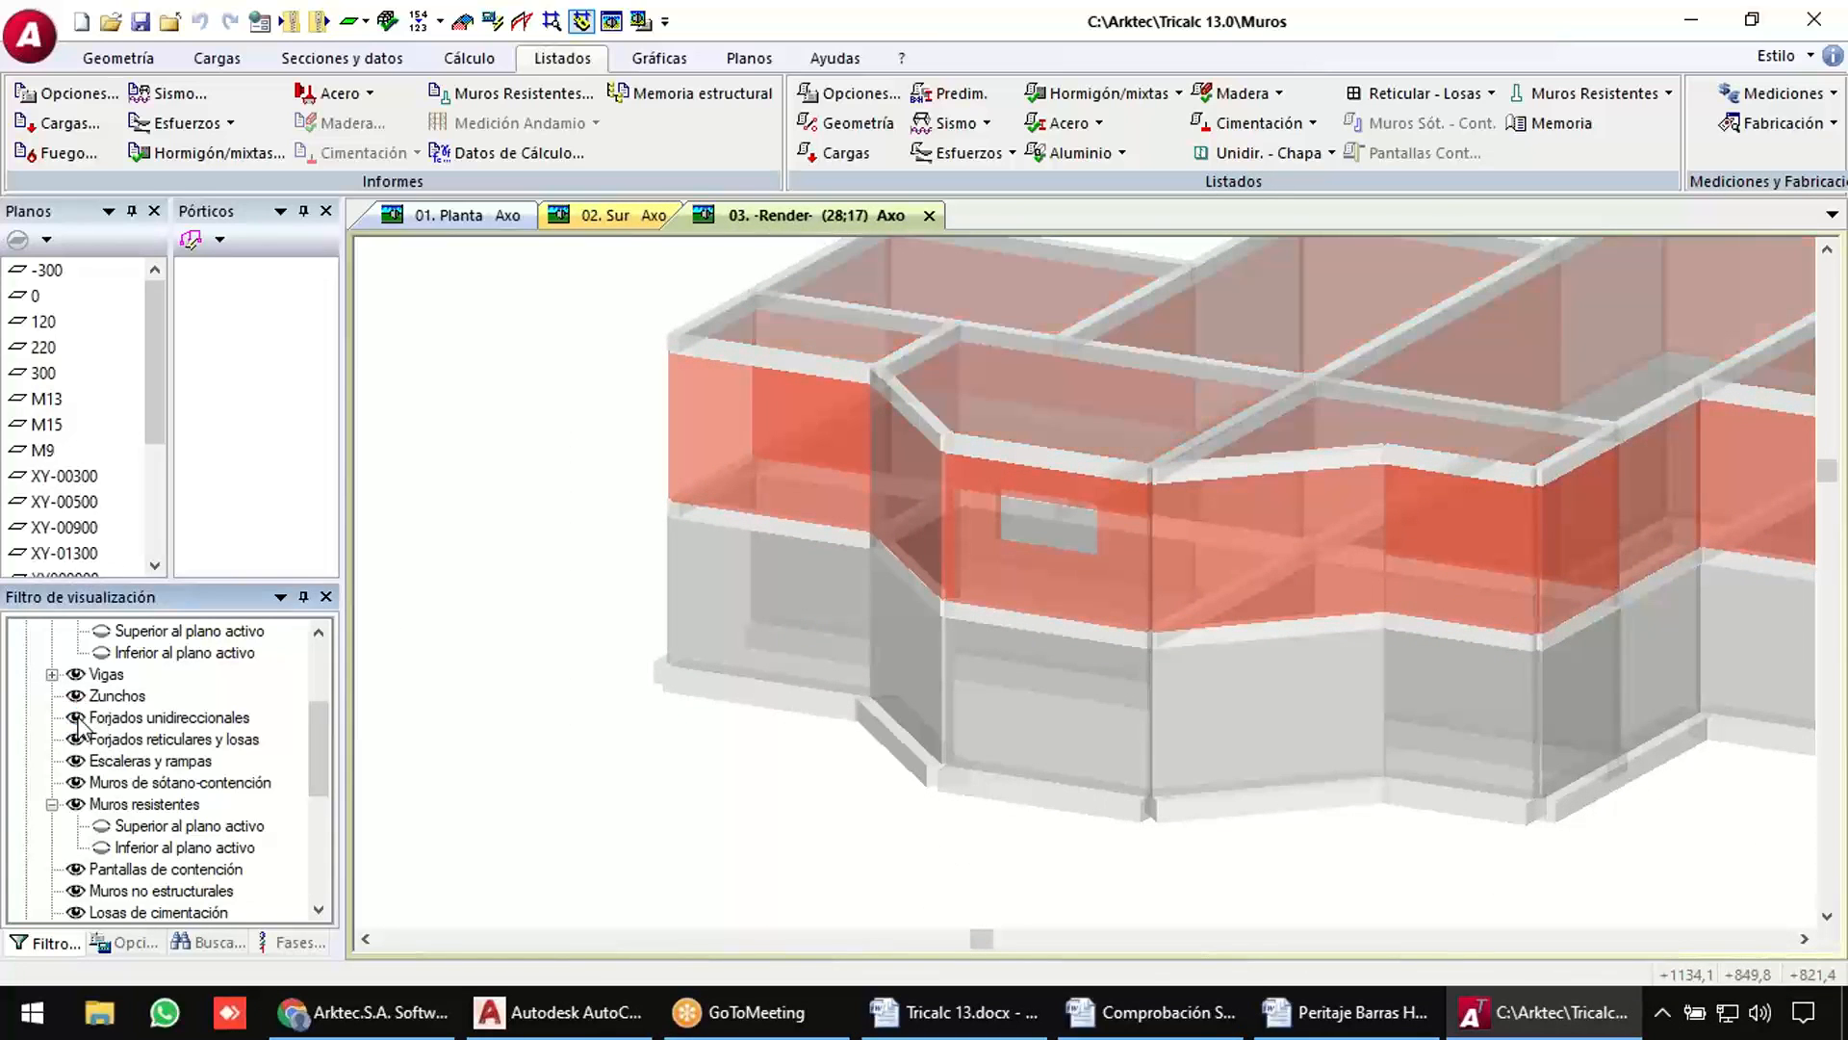
# View planes 0 and 300 in turn in the render, returning to the whole structure to examine its walls and slabs.
pyautogui.click(37, 297)
pyautogui.moveTo(1002, 610); pyautogui.dragTo(1232, 587, button='middle')
pyautogui.scroll(-5, 1232, 587)
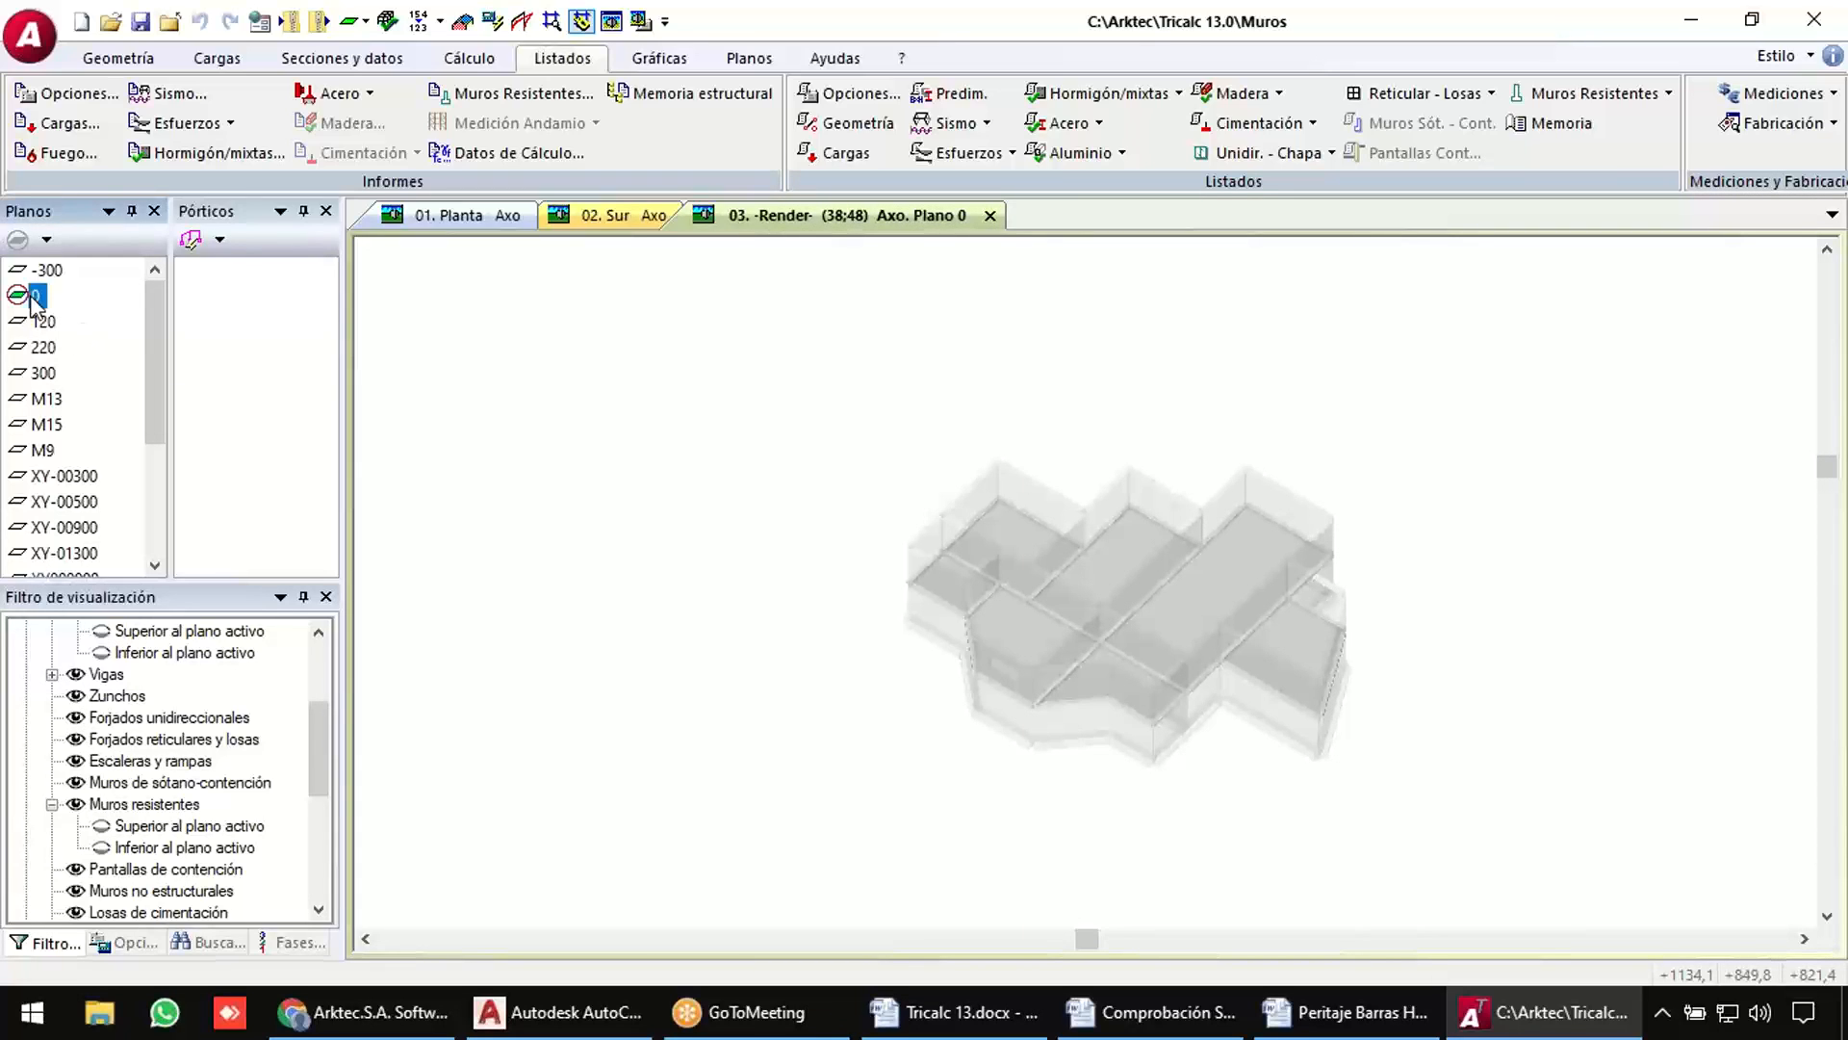
pyautogui.click(40, 374)
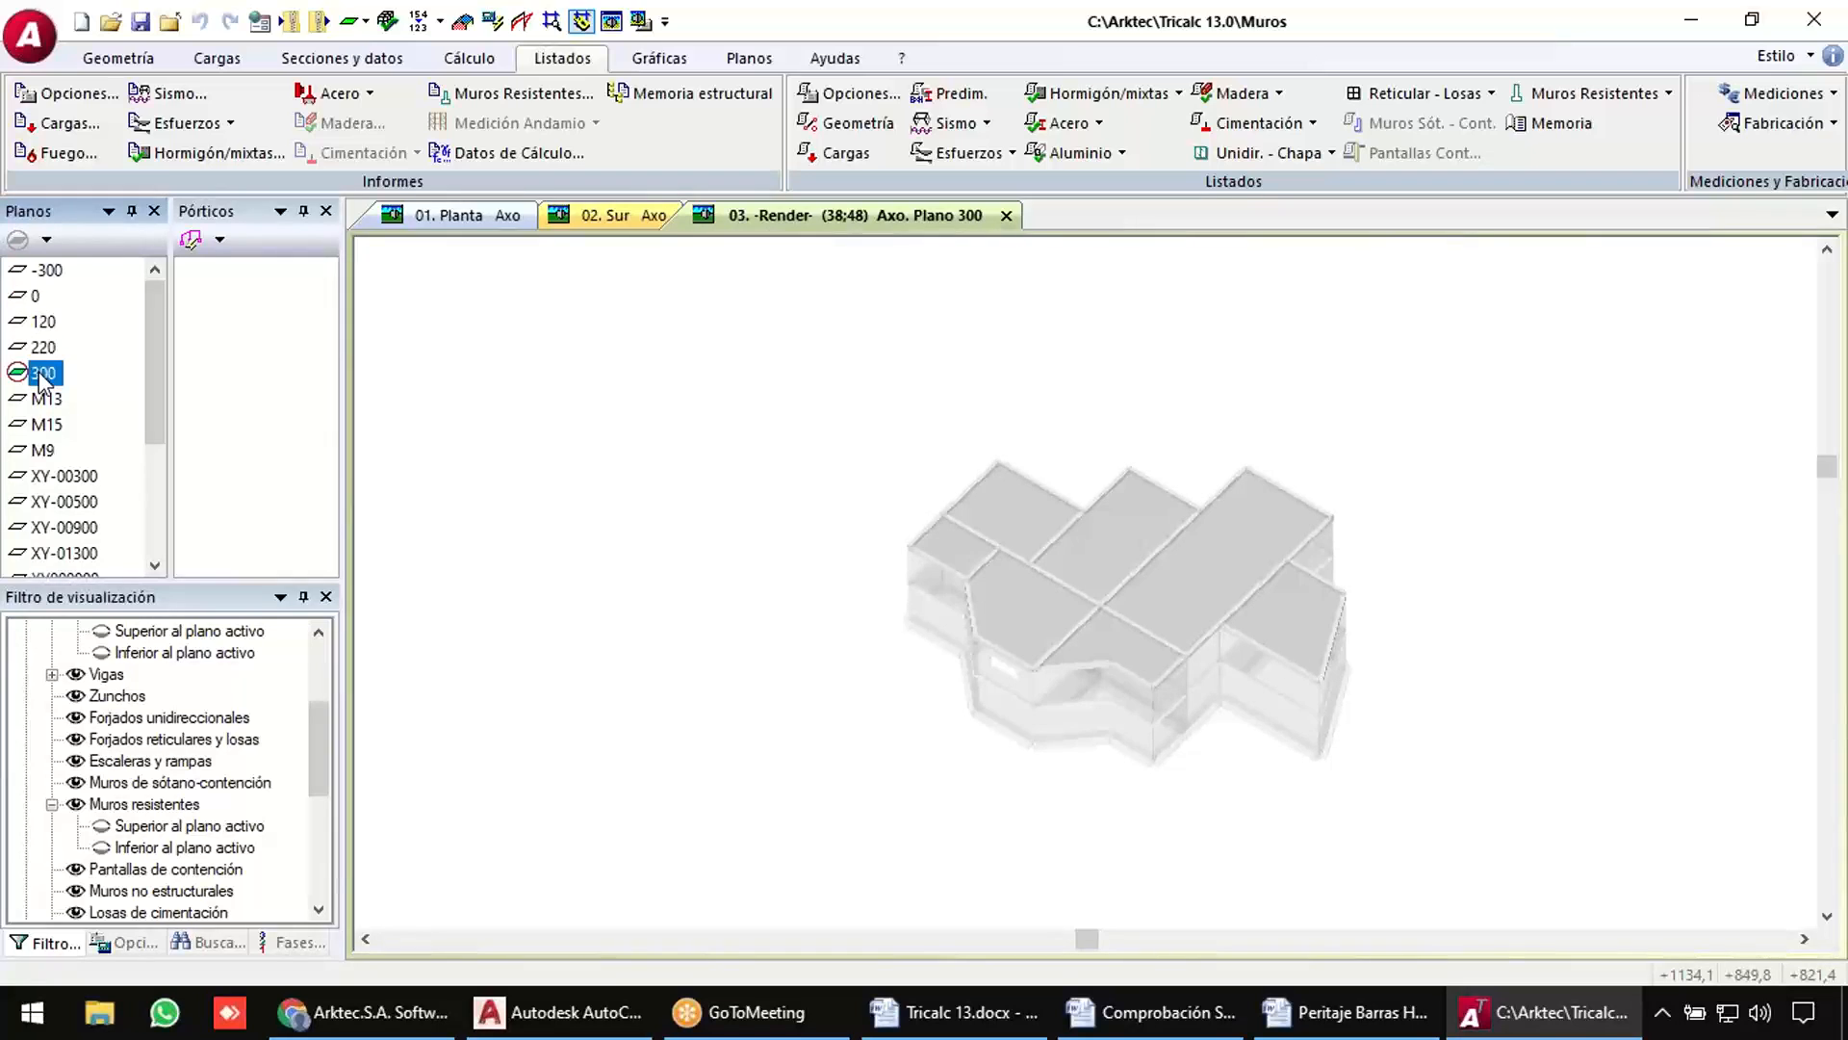
pyautogui.moveTo(968, 720); pyautogui.dragTo(1022, 695, button='middle')
pyautogui.scroll(8, 1022, 695)
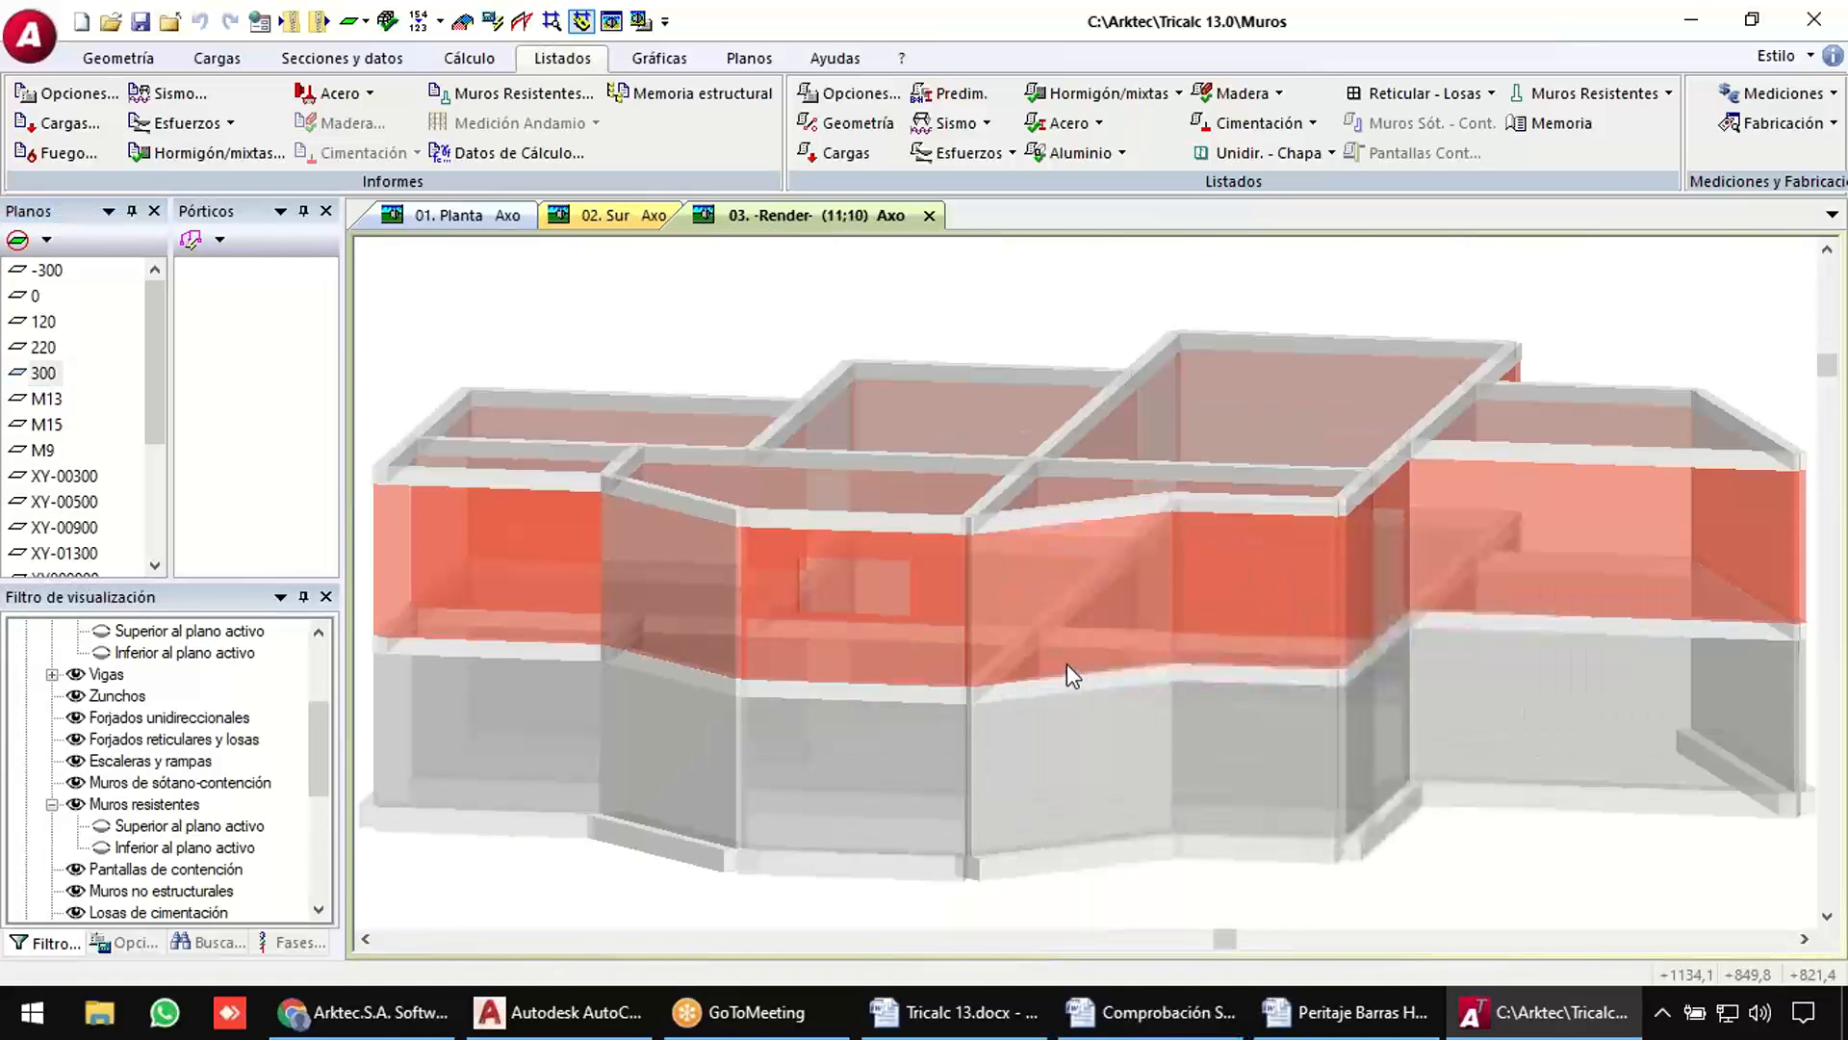
# Turn off rendering and frame the upper-storey wall opening to examine its lintel and the wall mesh around it.
pyautogui.click(614, 20)
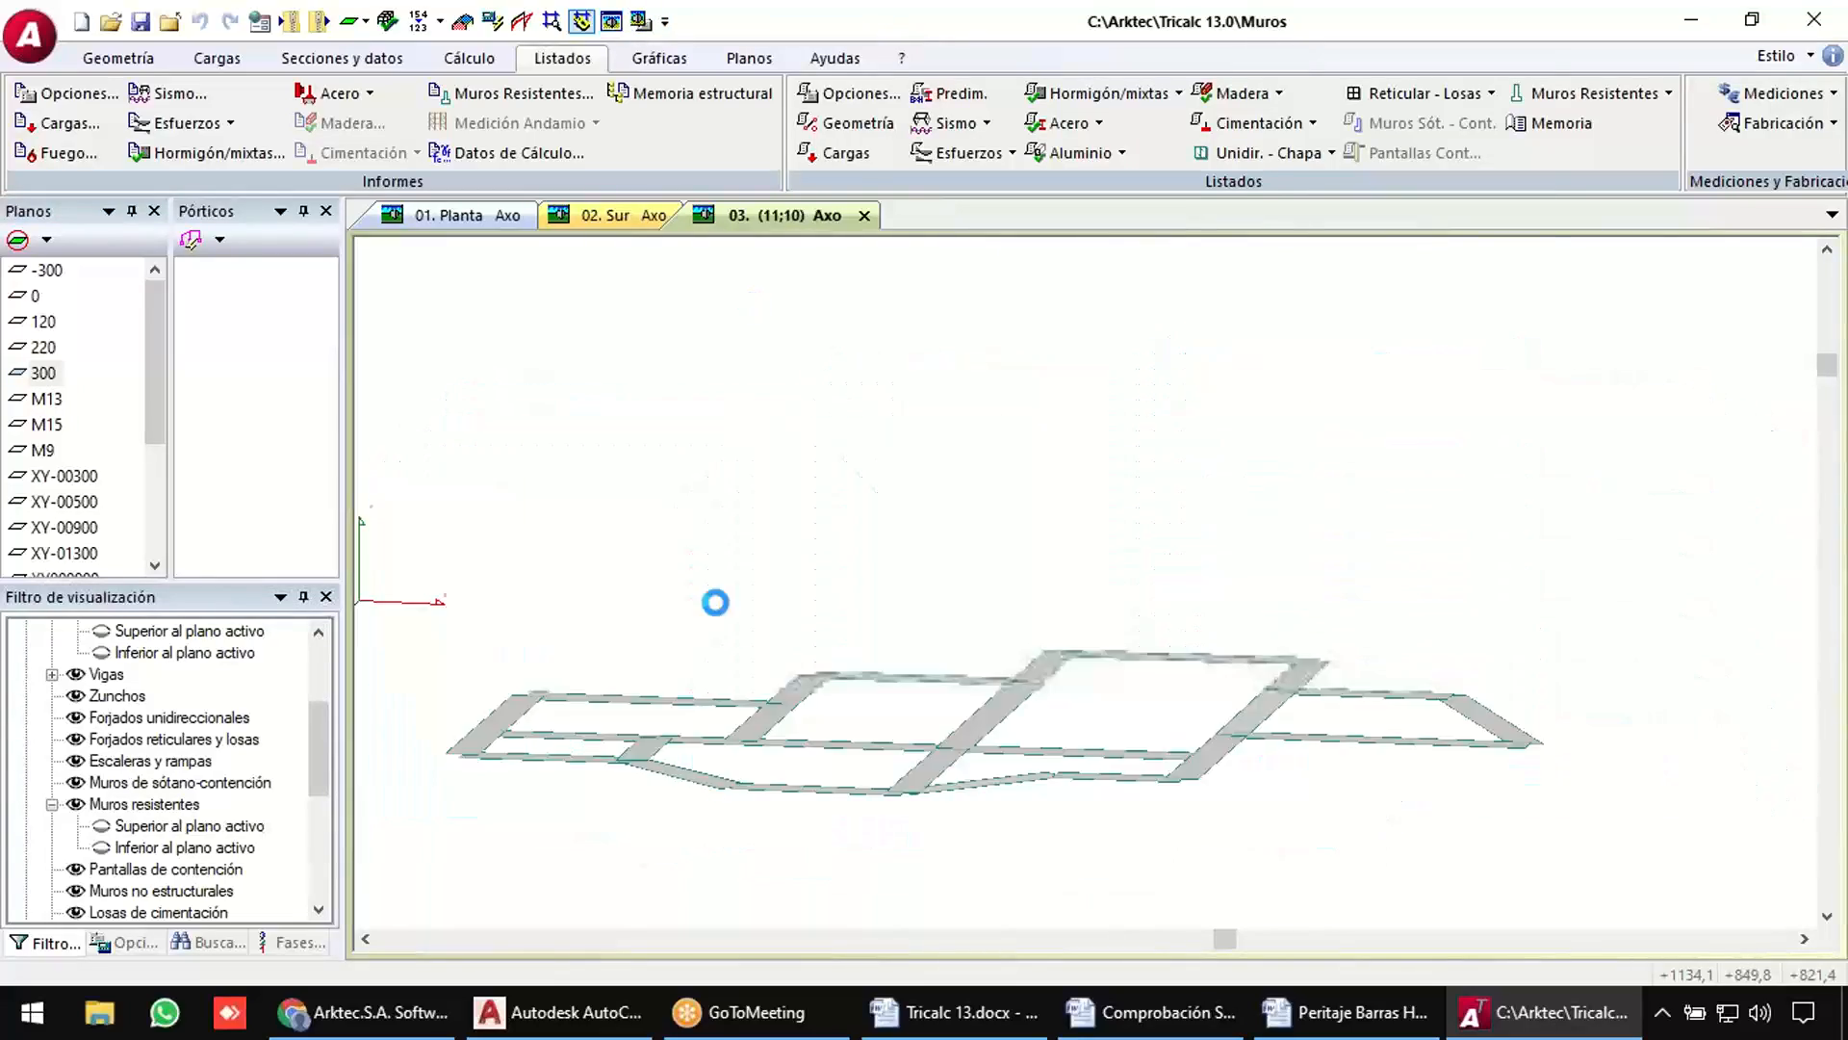
pyautogui.keyDown('shift'); pyautogui.moveTo(789, 667); pyautogui.dragTo(720, 741, button='middle'); pyautogui.keyUp('shift')
pyautogui.moveTo(760, 601); pyautogui.dragTo(906, 443, button='middle')
pyautogui.scroll(8, 813, 693)
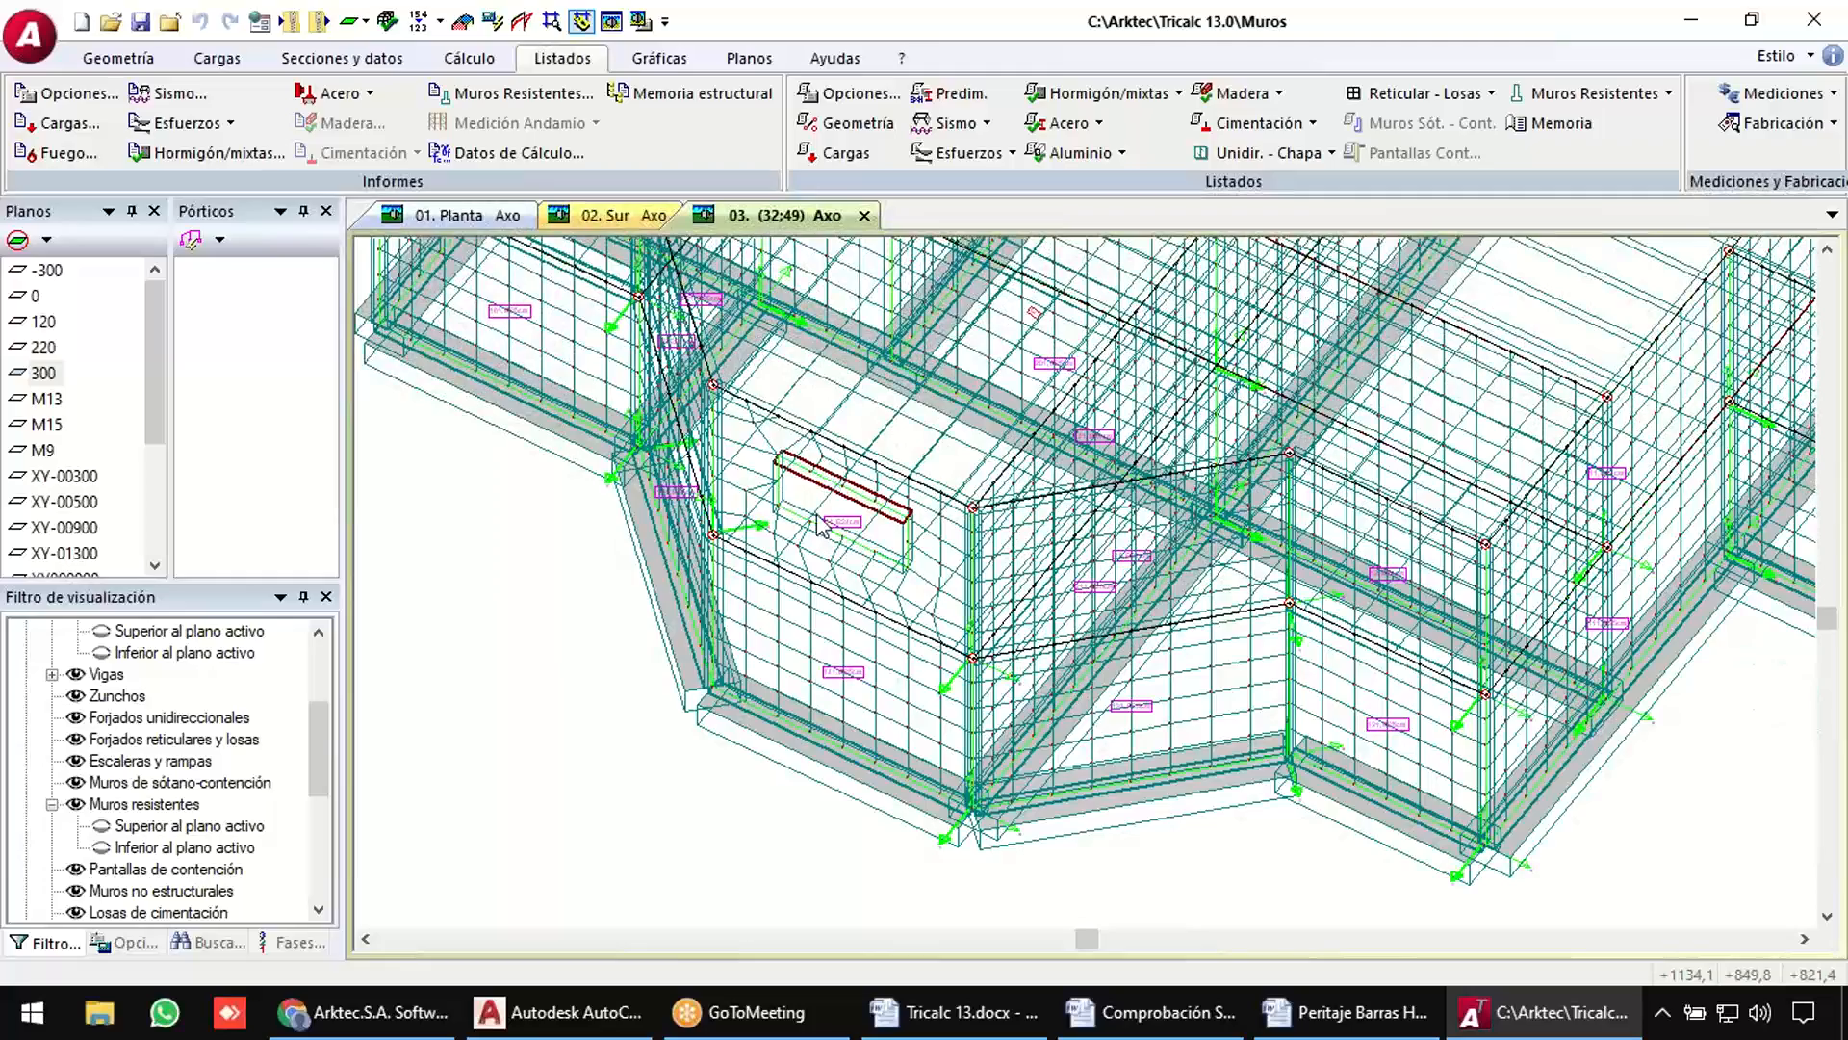
pyautogui.scroll(3, 828, 477)
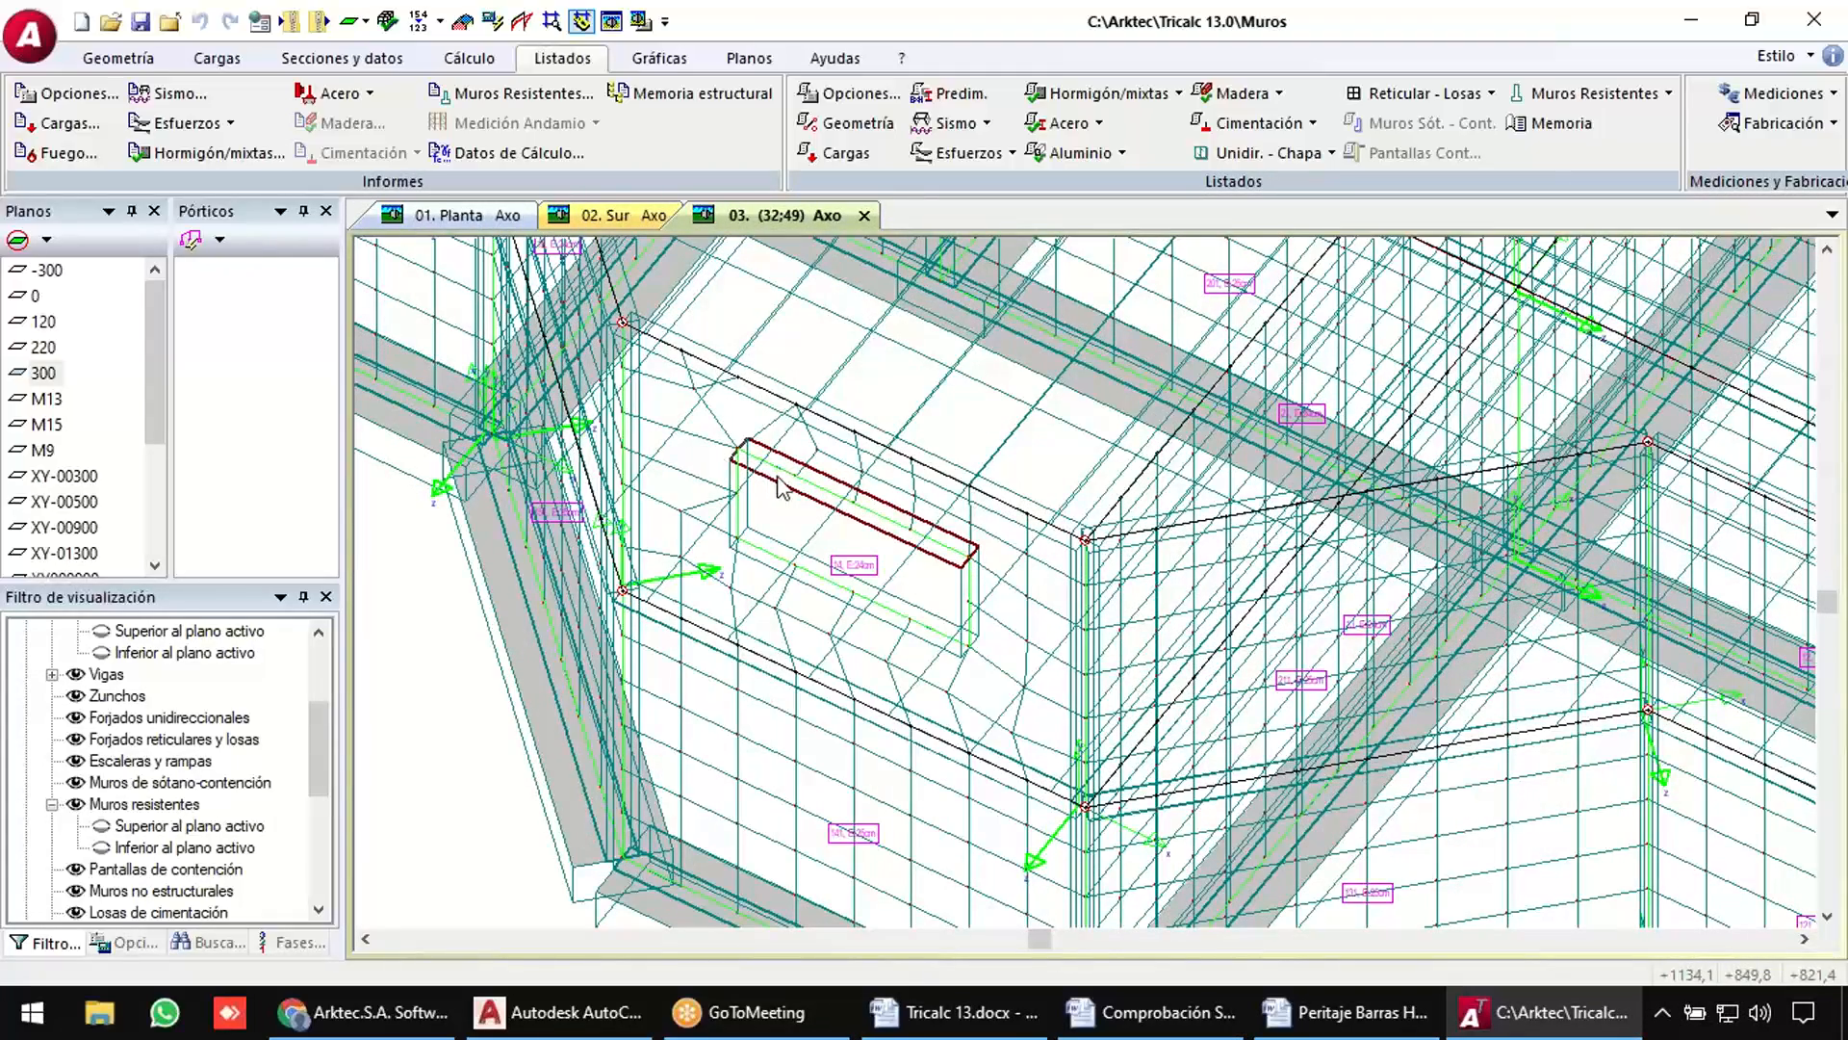
# Open the Cargaderos settings for the lintel over the wall opening, accepting the possible loss of the resistant-wall results.
pyautogui.click(119, 59)
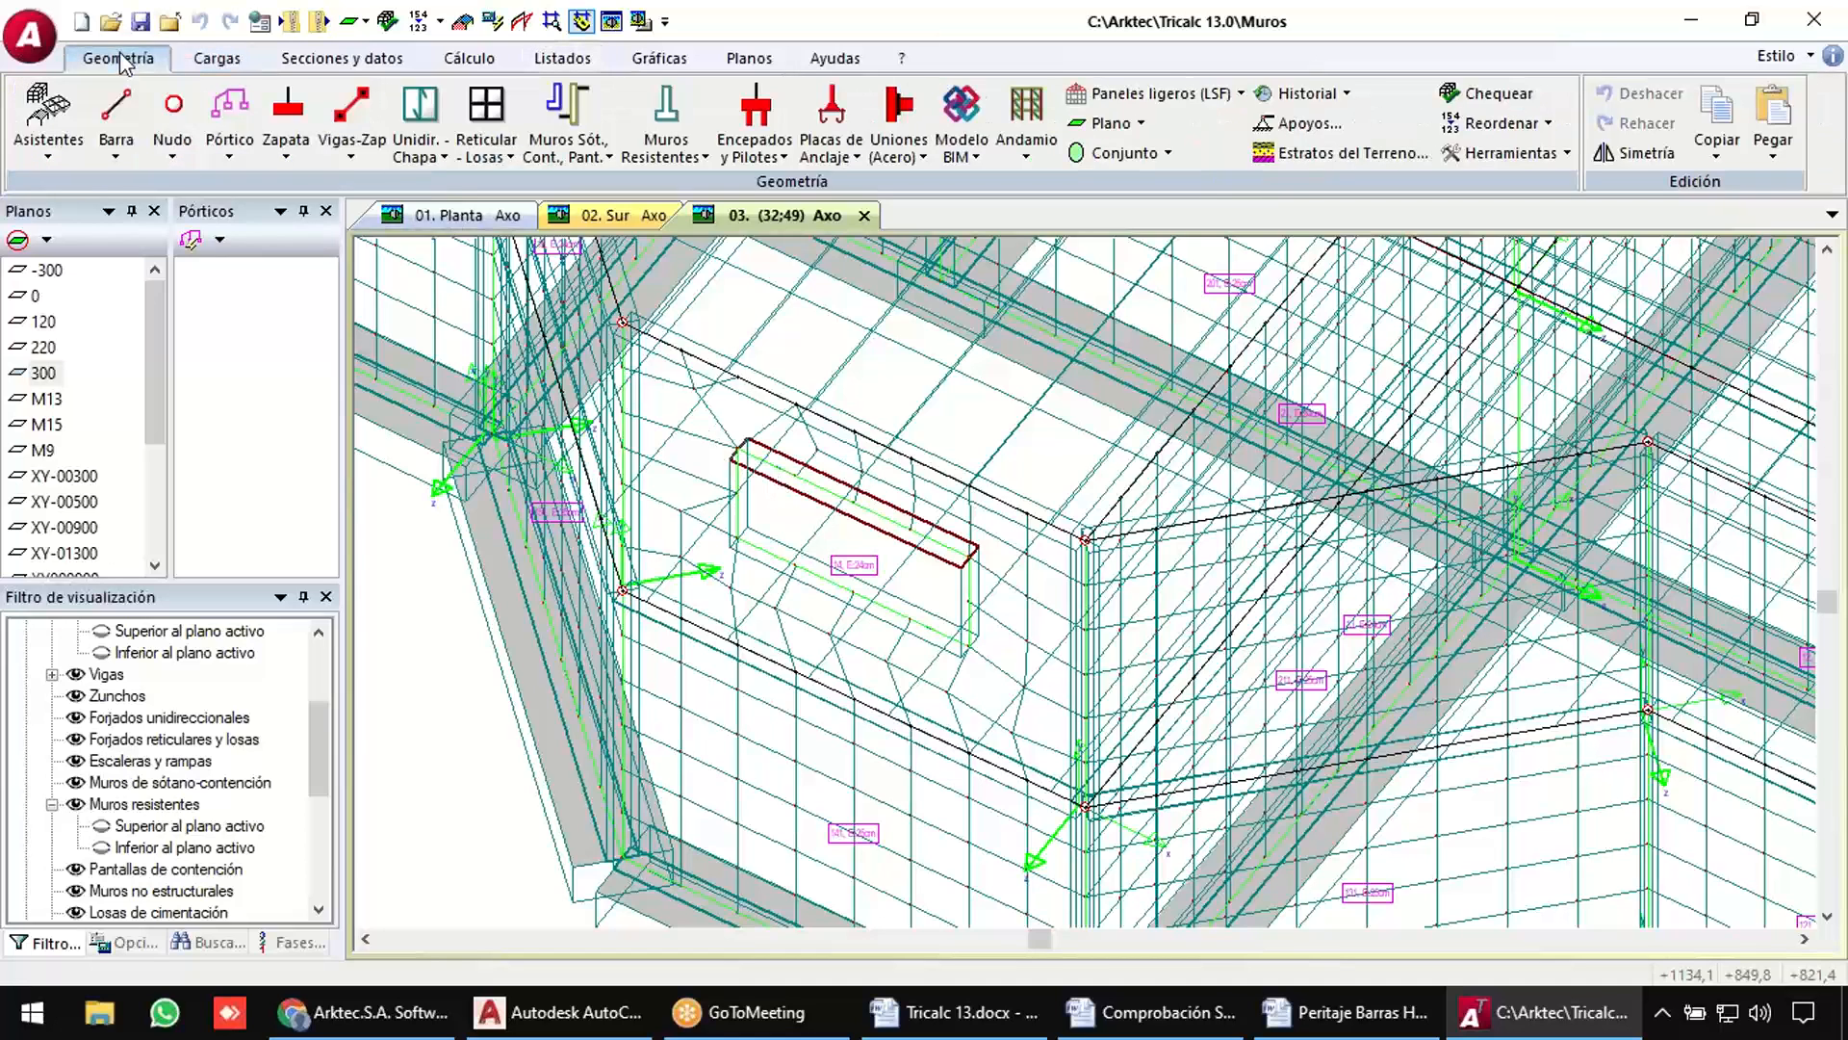
pyautogui.click(487, 135)
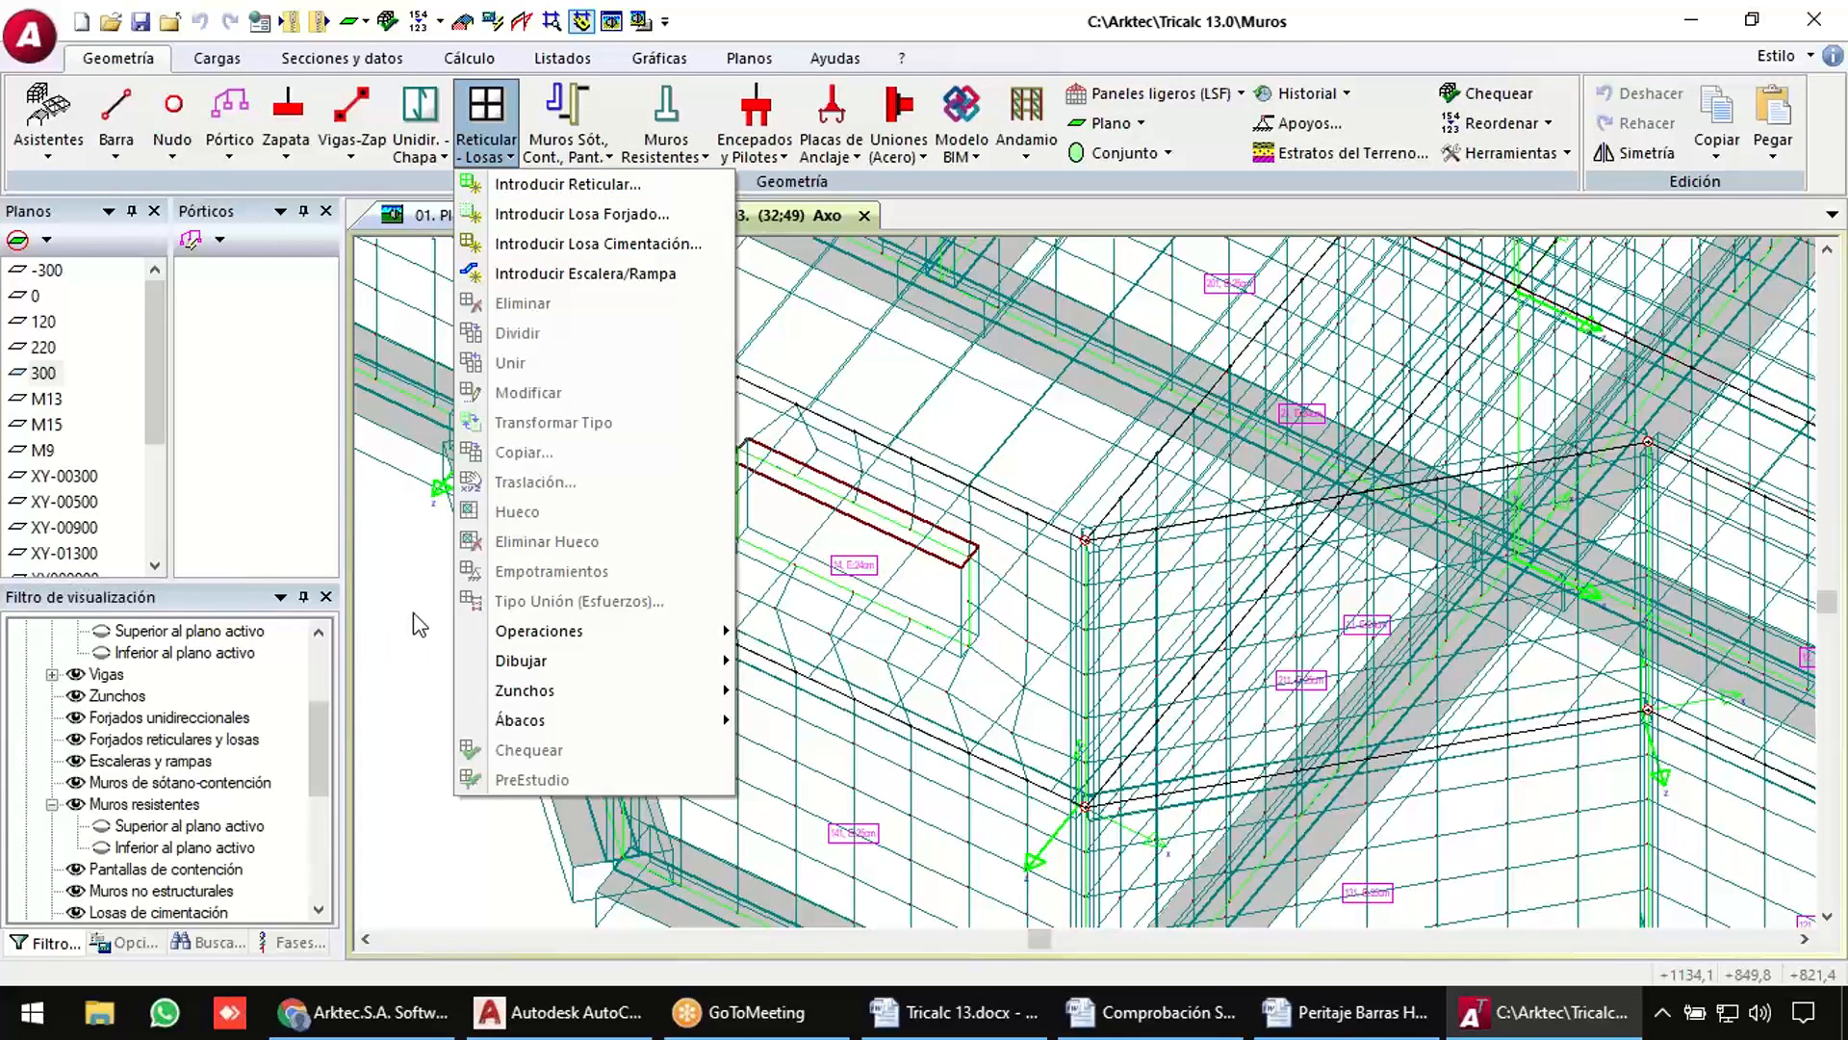
pyautogui.click(676, 133)
pyautogui.click(679, 135)
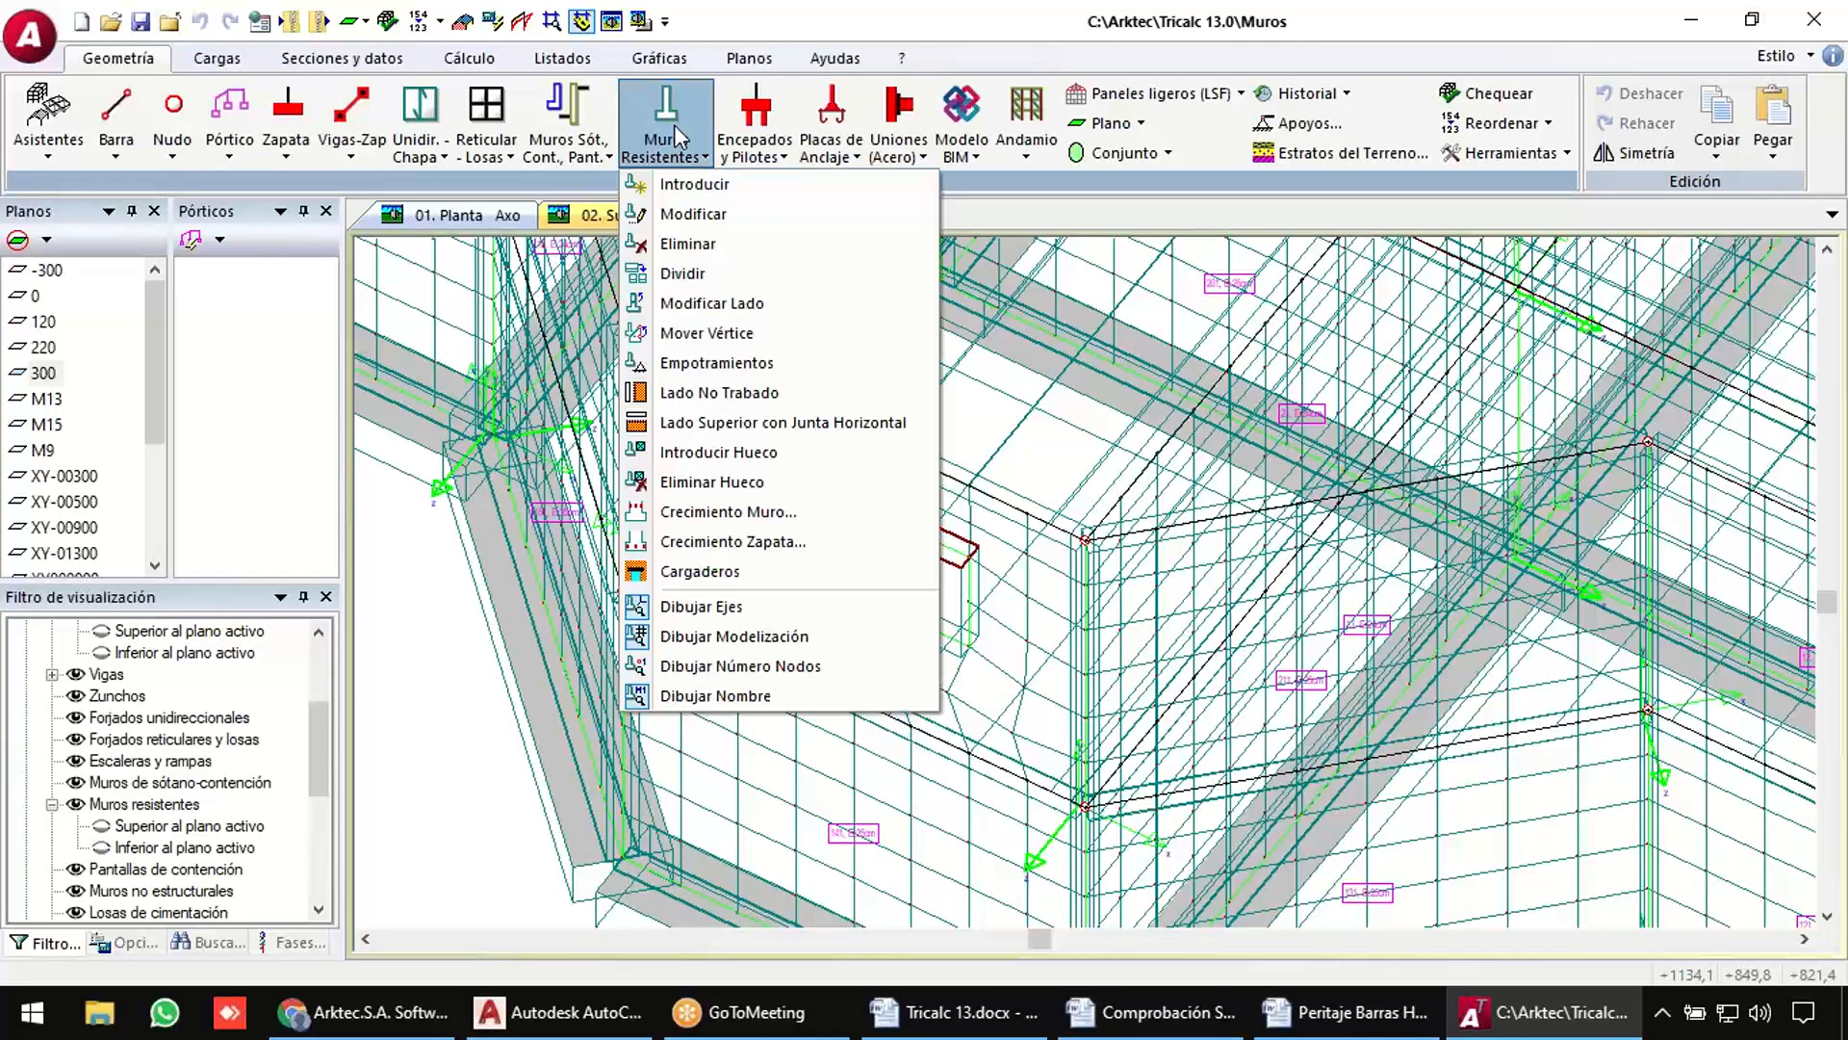
pyautogui.click(728, 573)
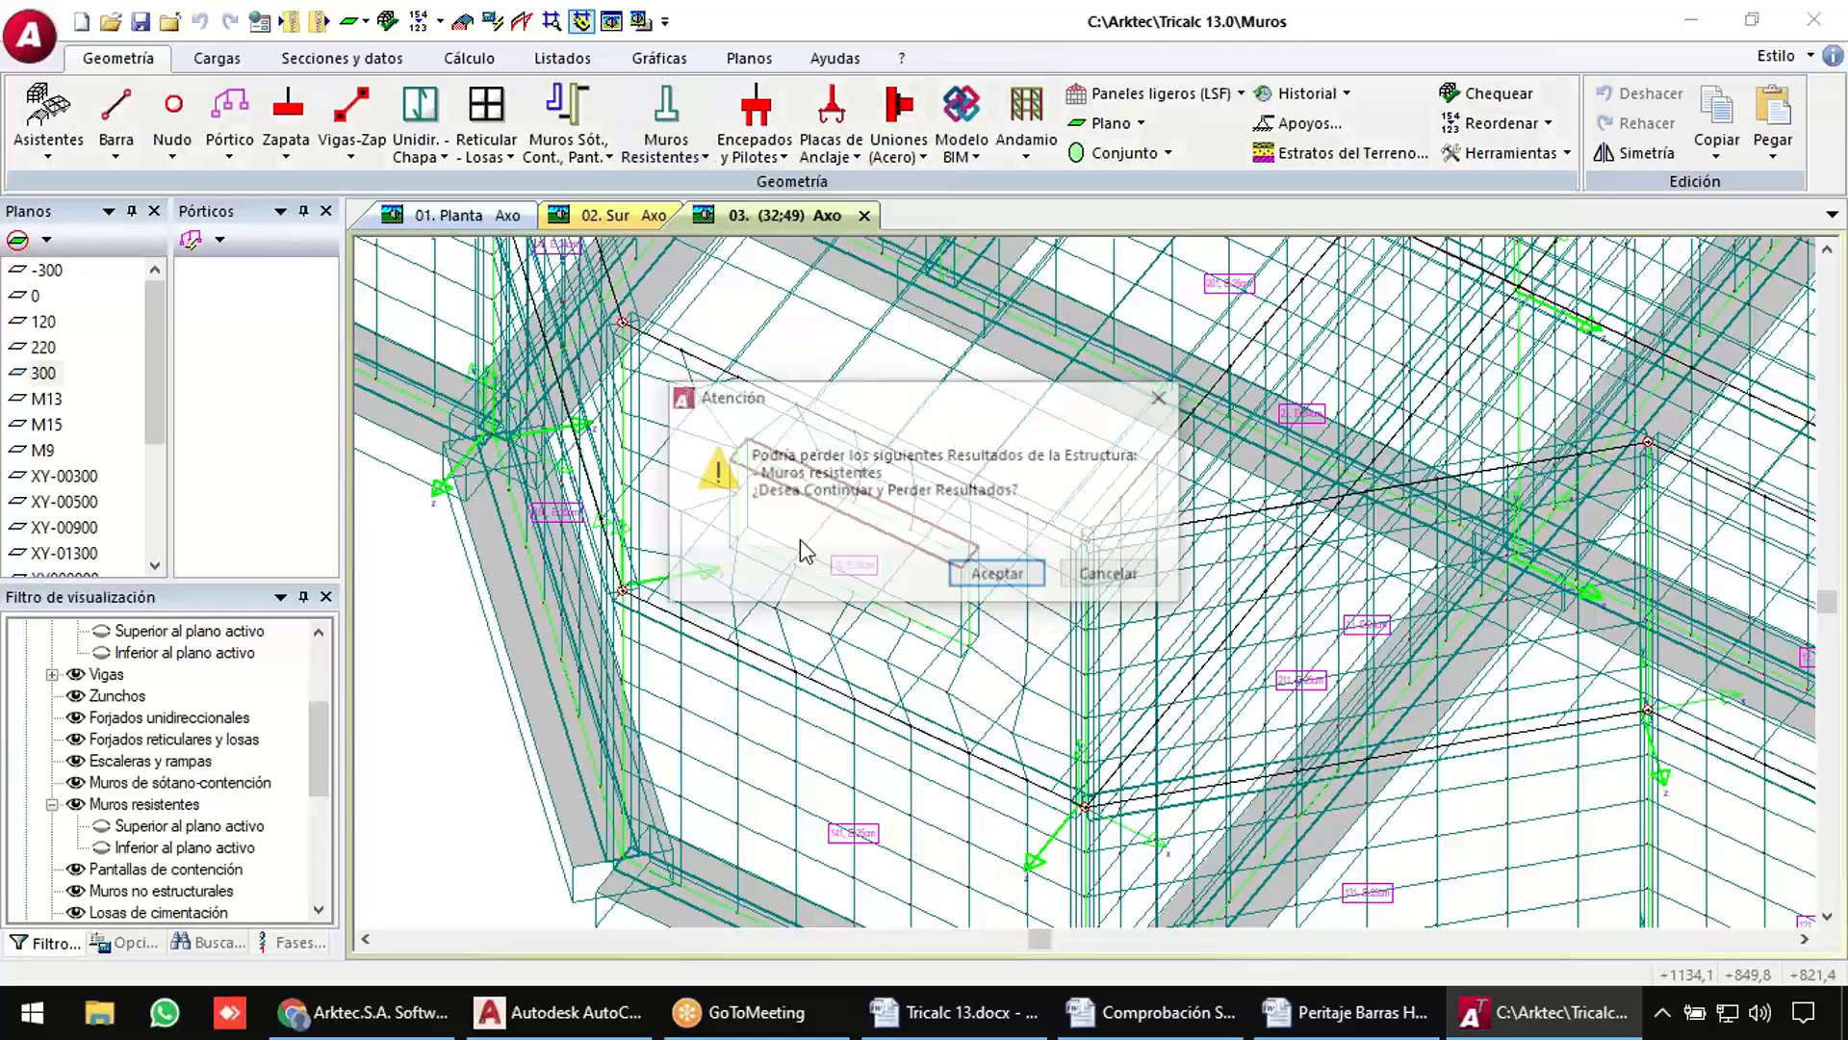
pyautogui.click(992, 575)
pyautogui.click(898, 541)
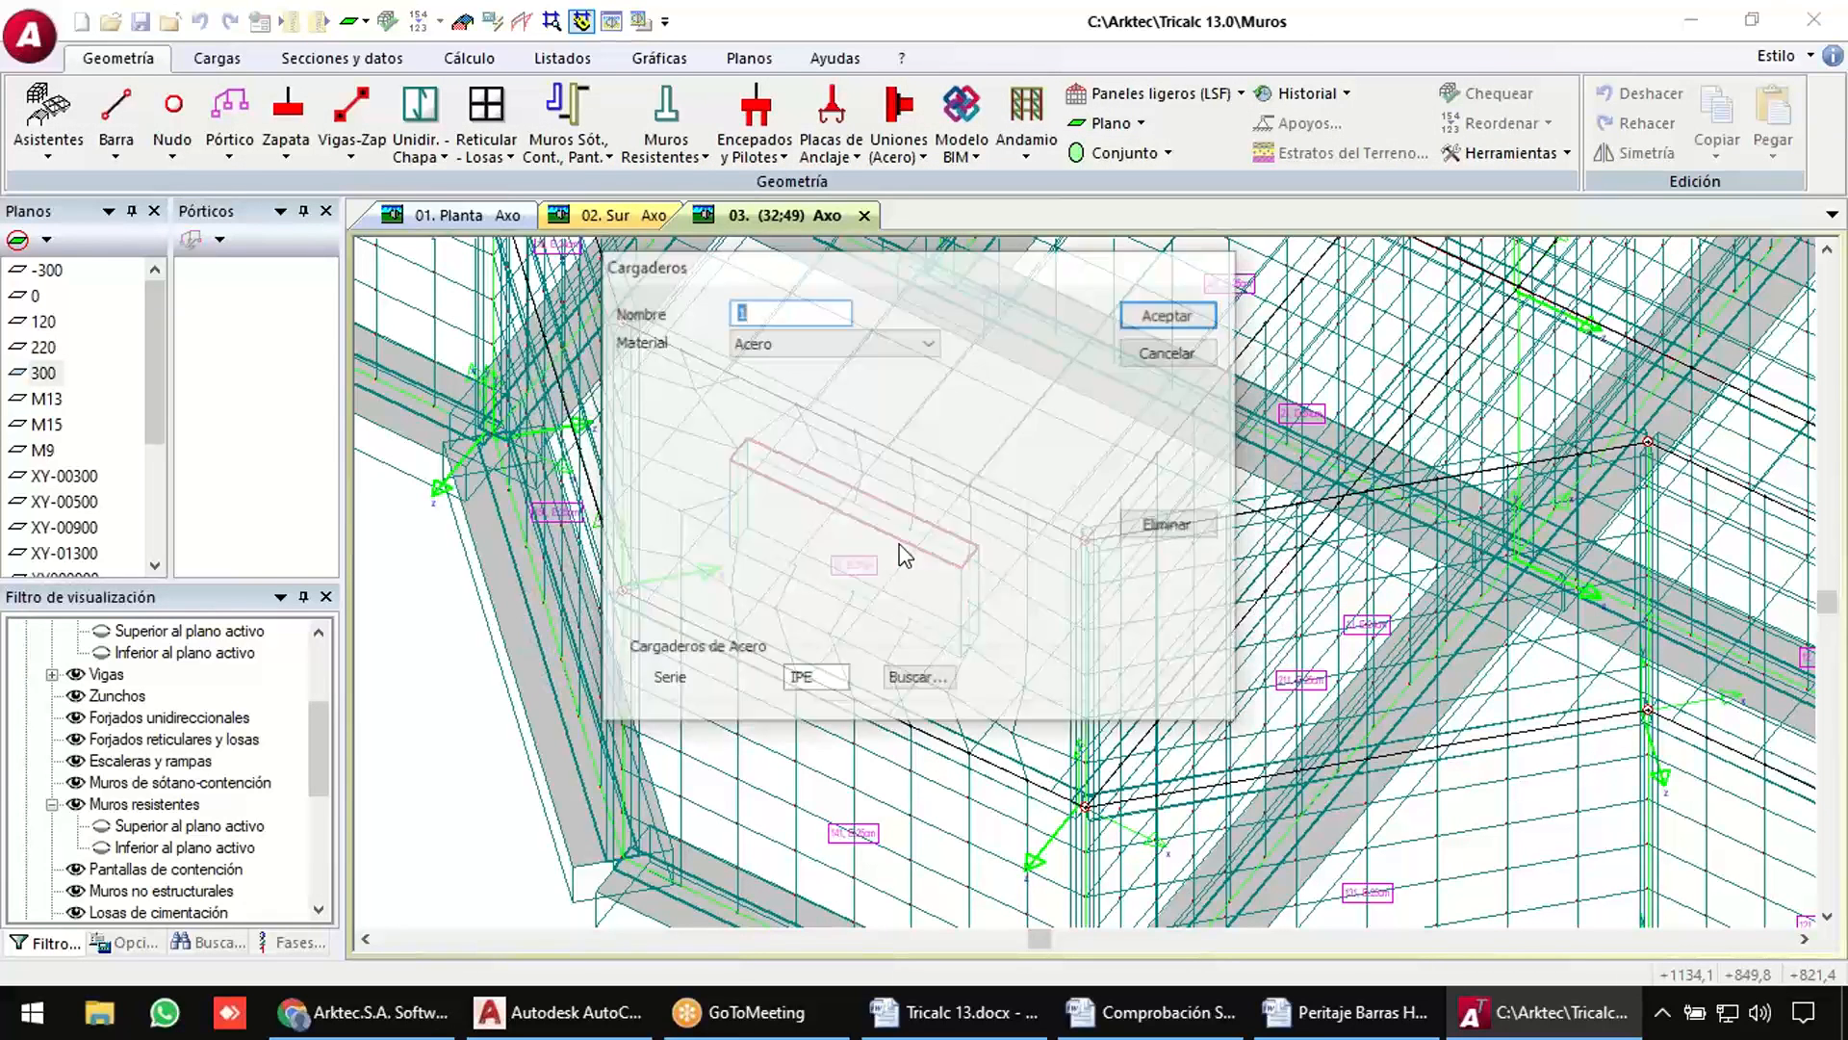
# Examine the lintel's Material options and the steel series selector for IPE, leaving the Cargaderos settings without changes.
pyautogui.click(787, 343)
pyautogui.click(788, 343)
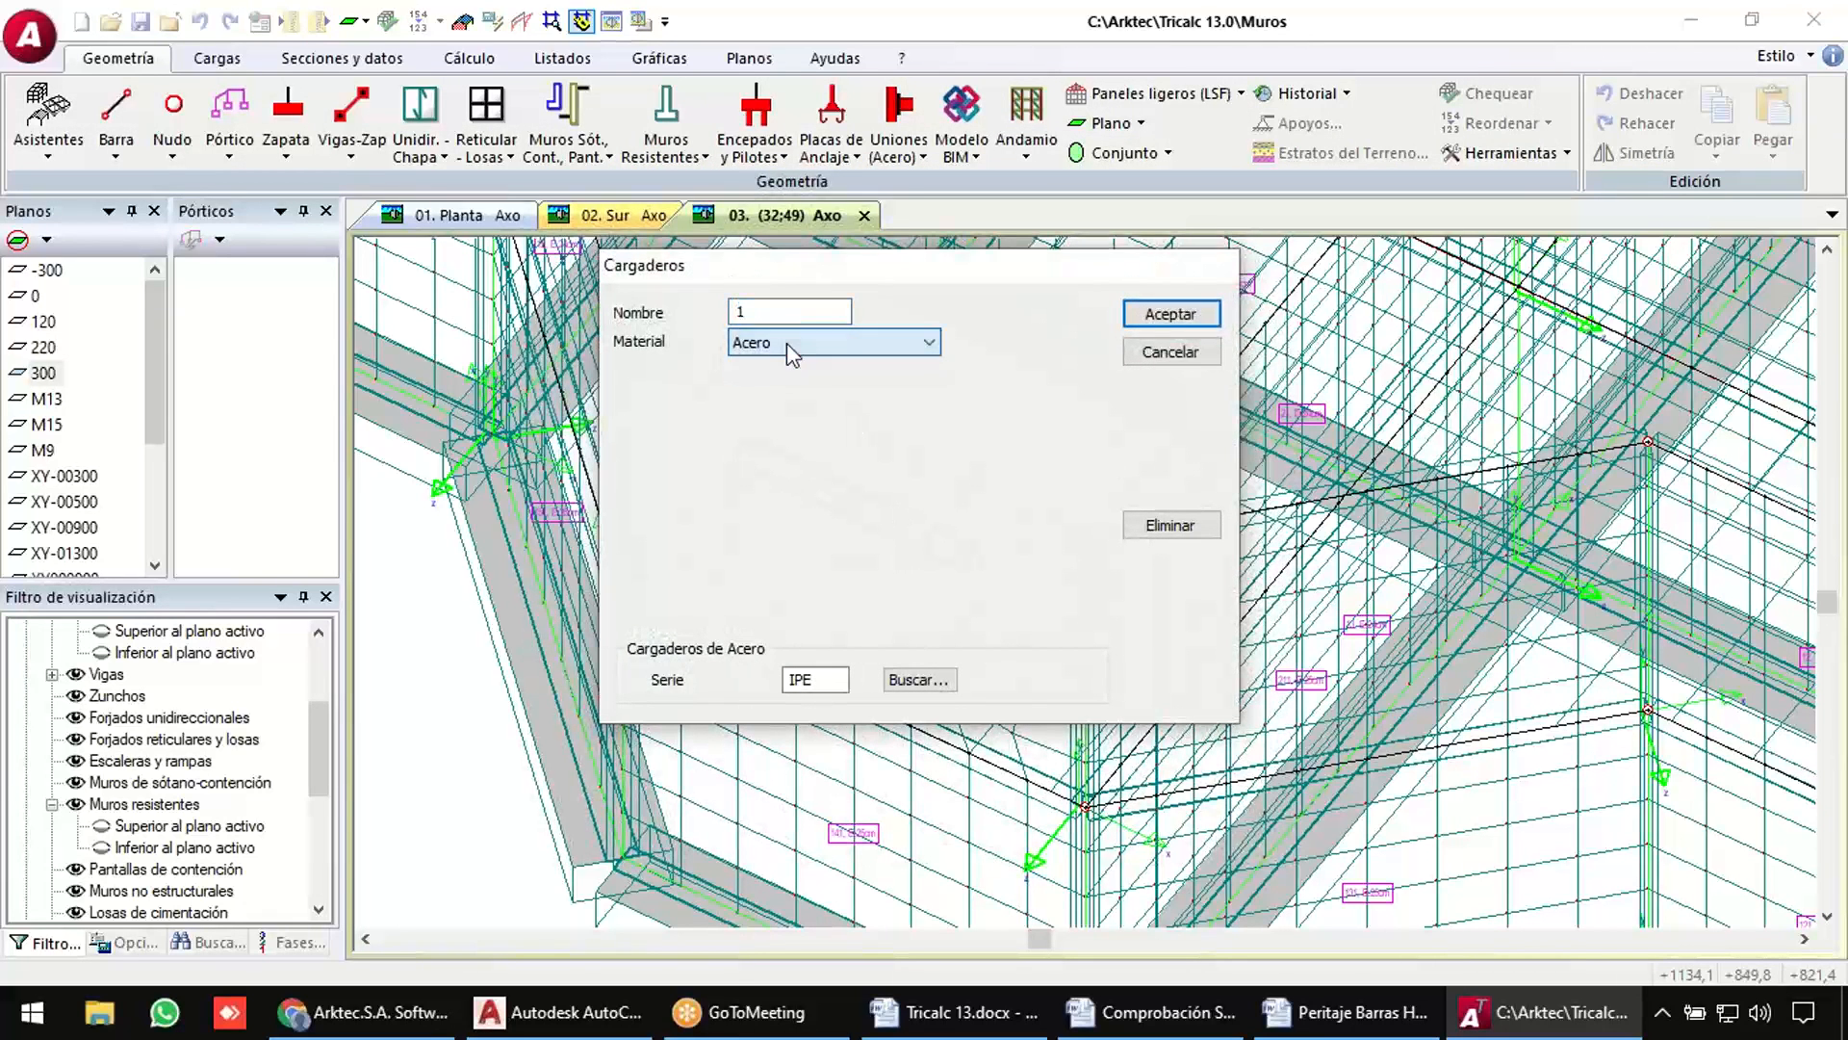
pyautogui.doubleClick(835, 687)
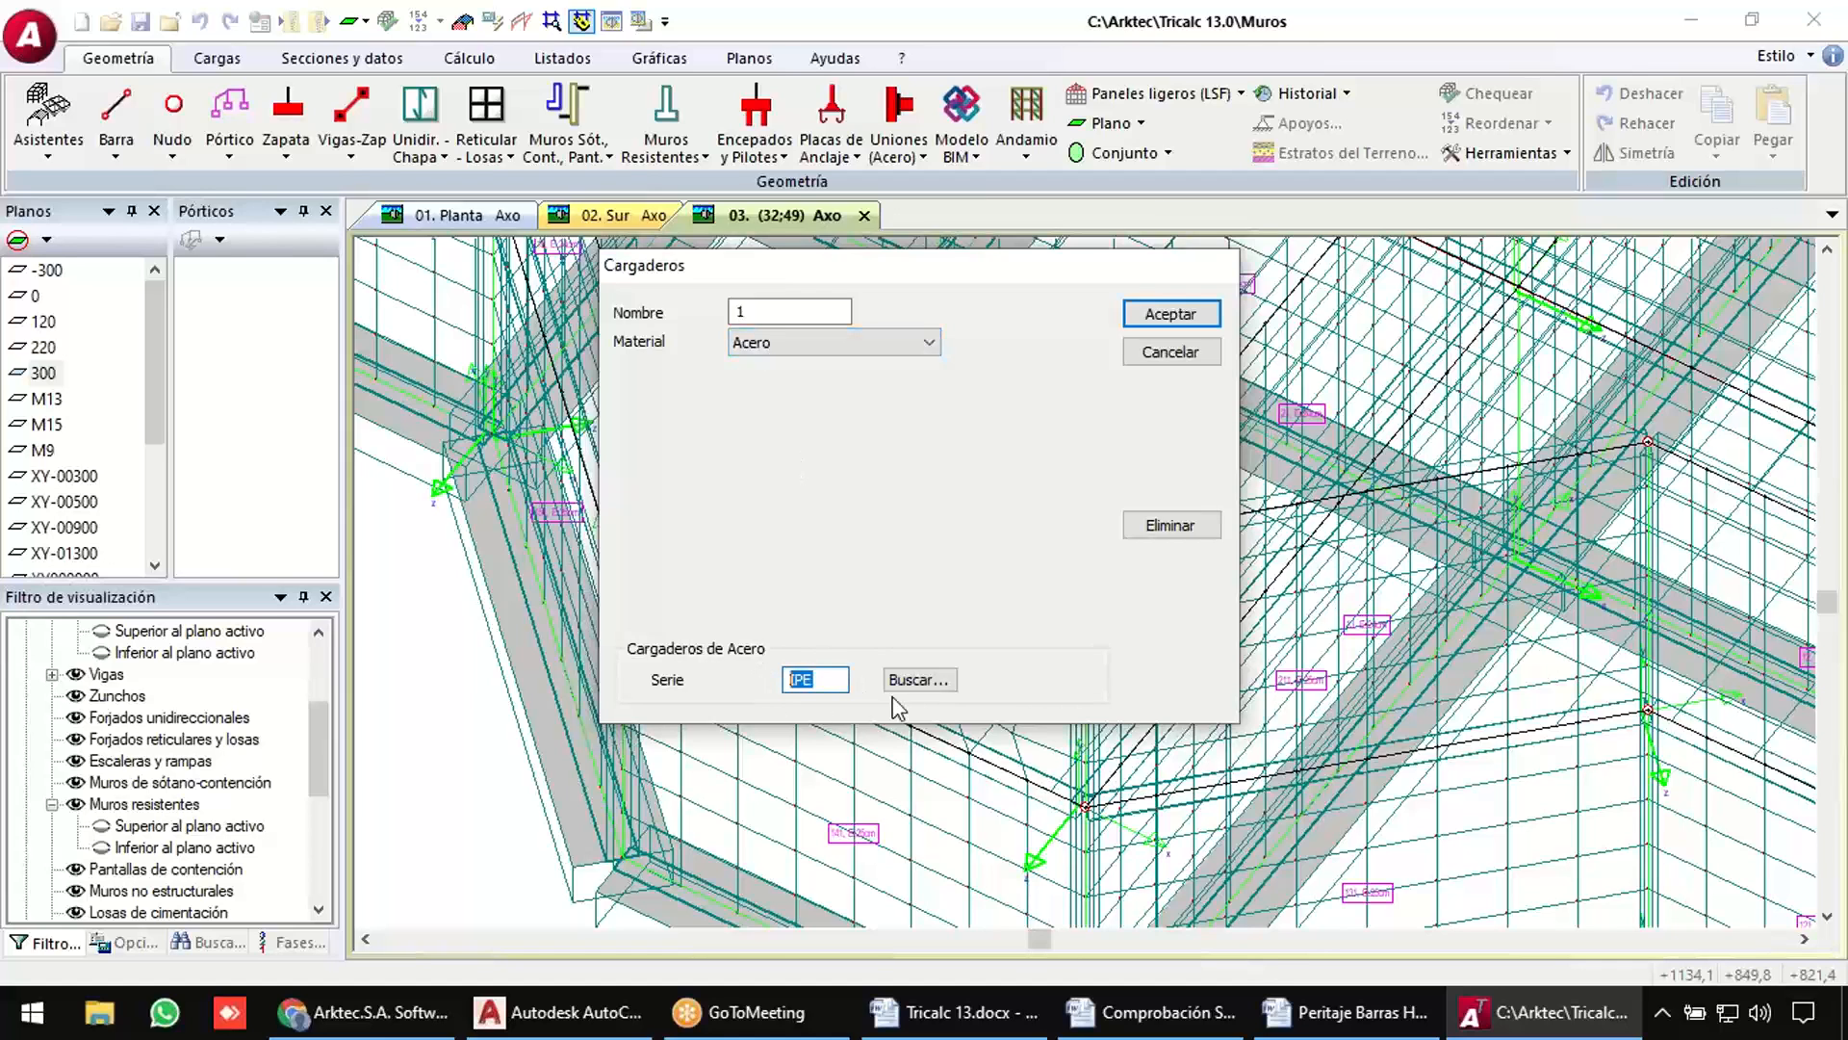
pyautogui.click(919, 686)
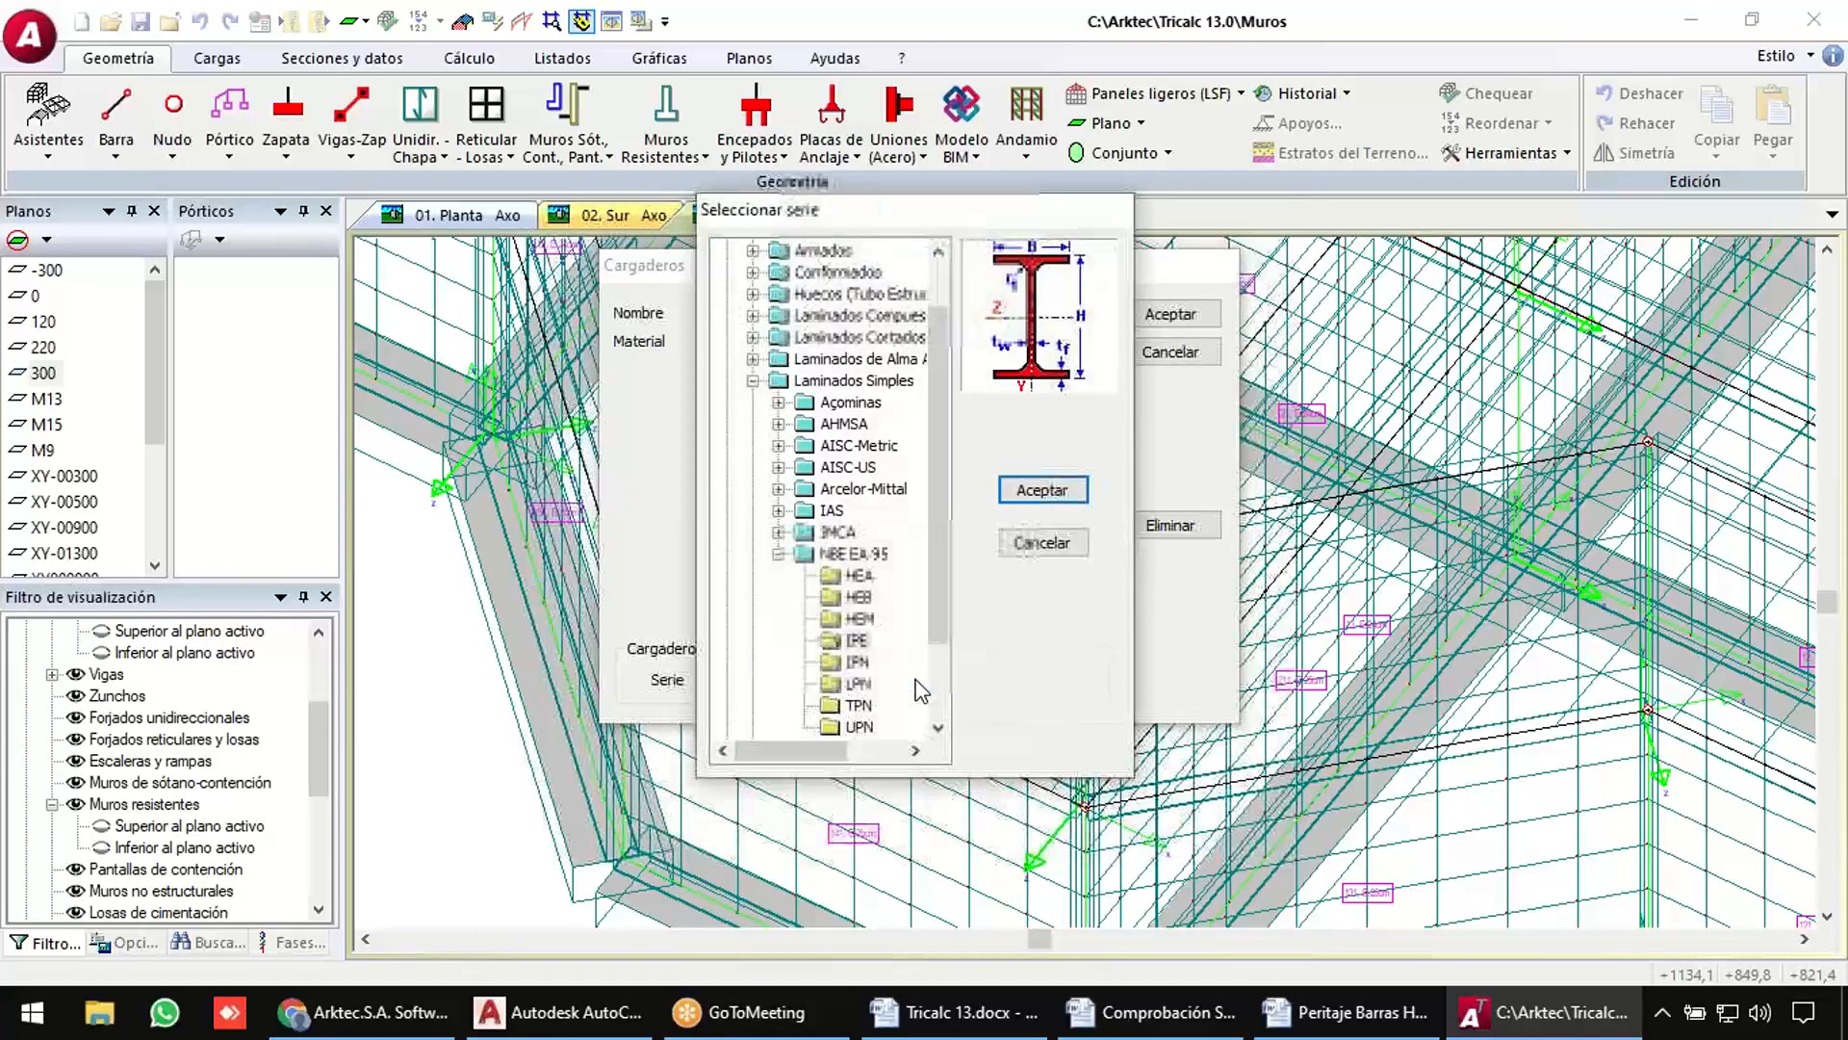
pyautogui.press('Escape')
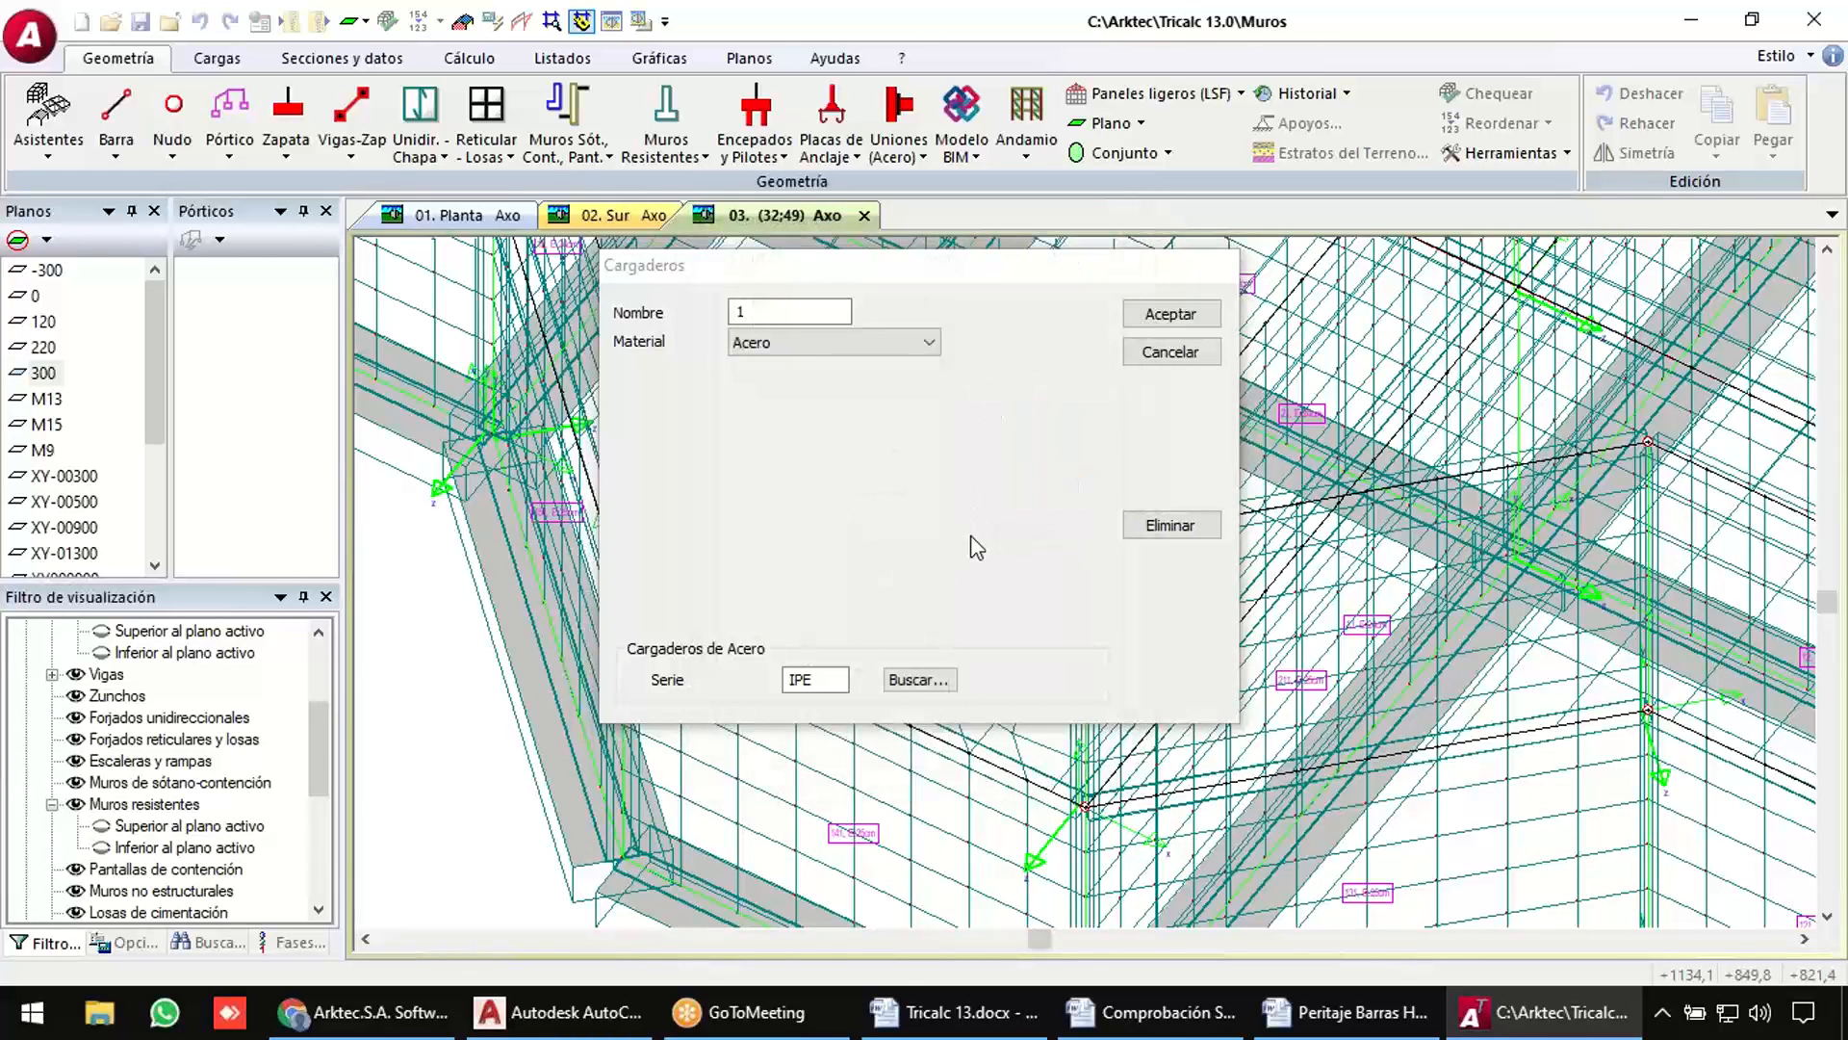
pyautogui.click(1204, 353)
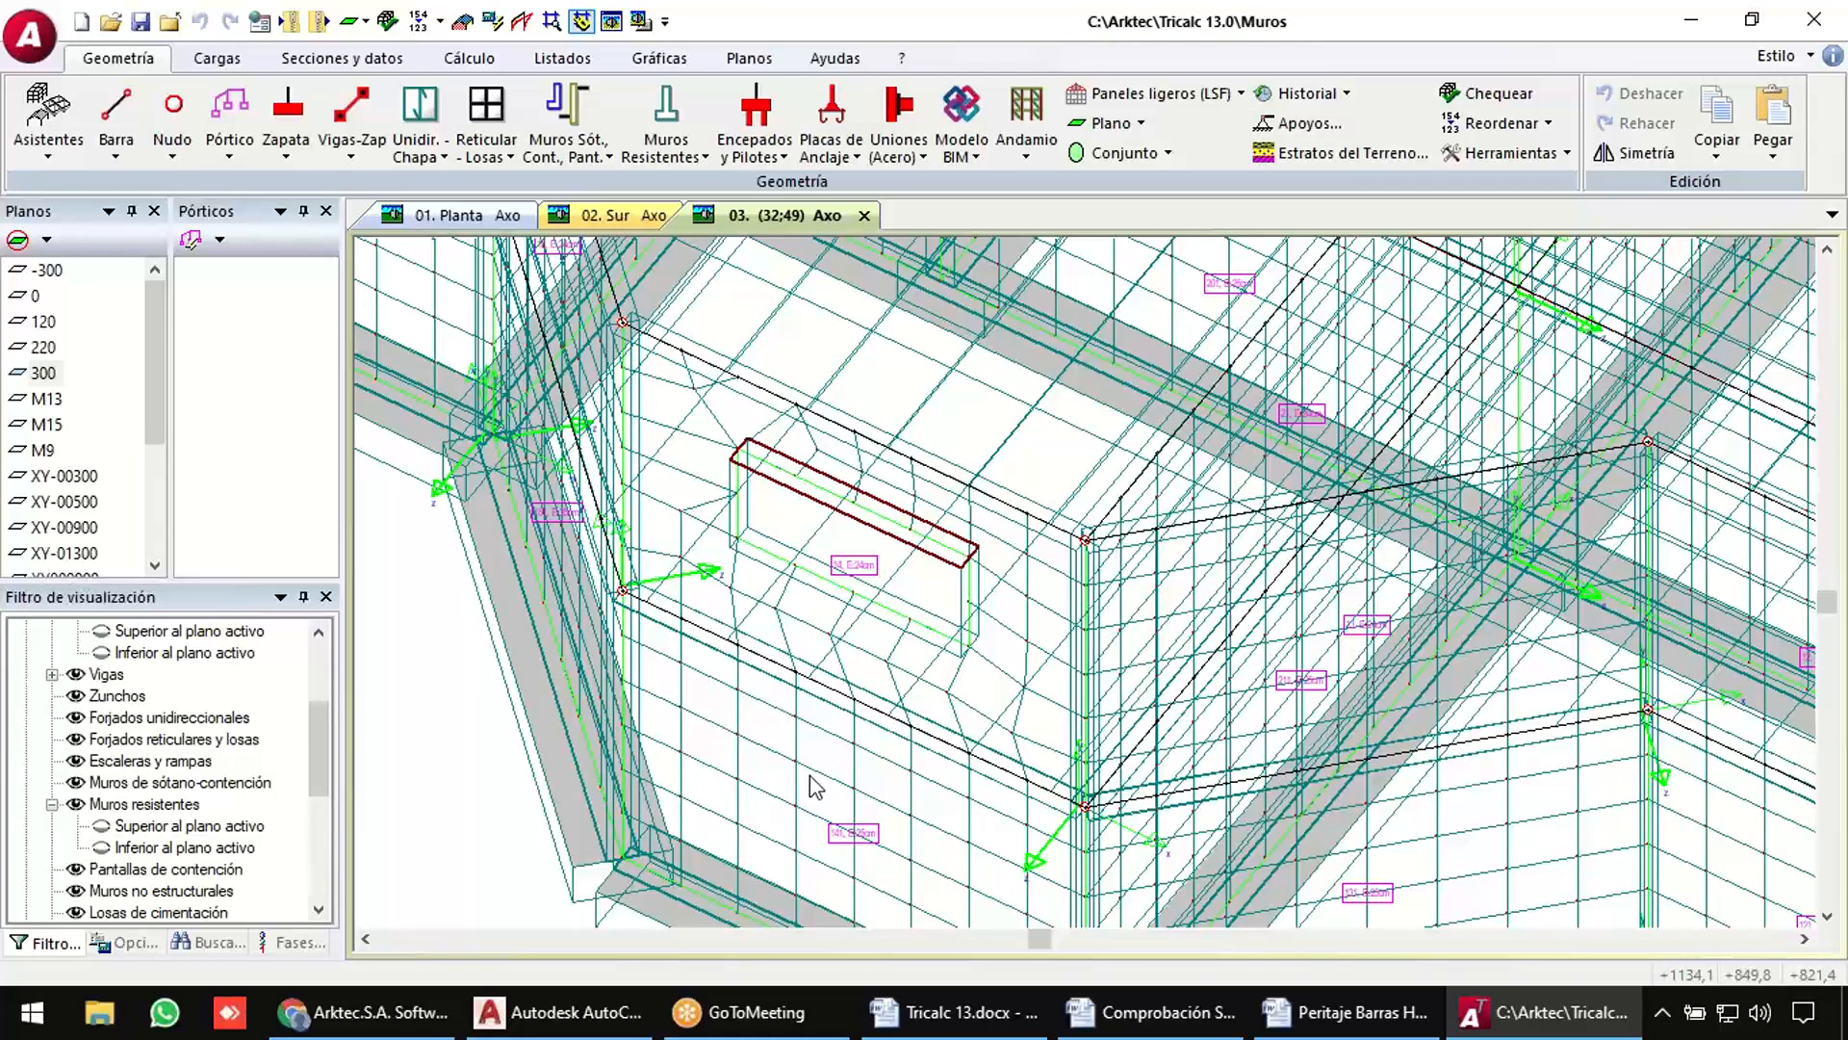
# Generate the Muros Resistentes report, organised Por Muros, for the wall containing the lintel opening.
pyautogui.scroll(-2, 815, 779)
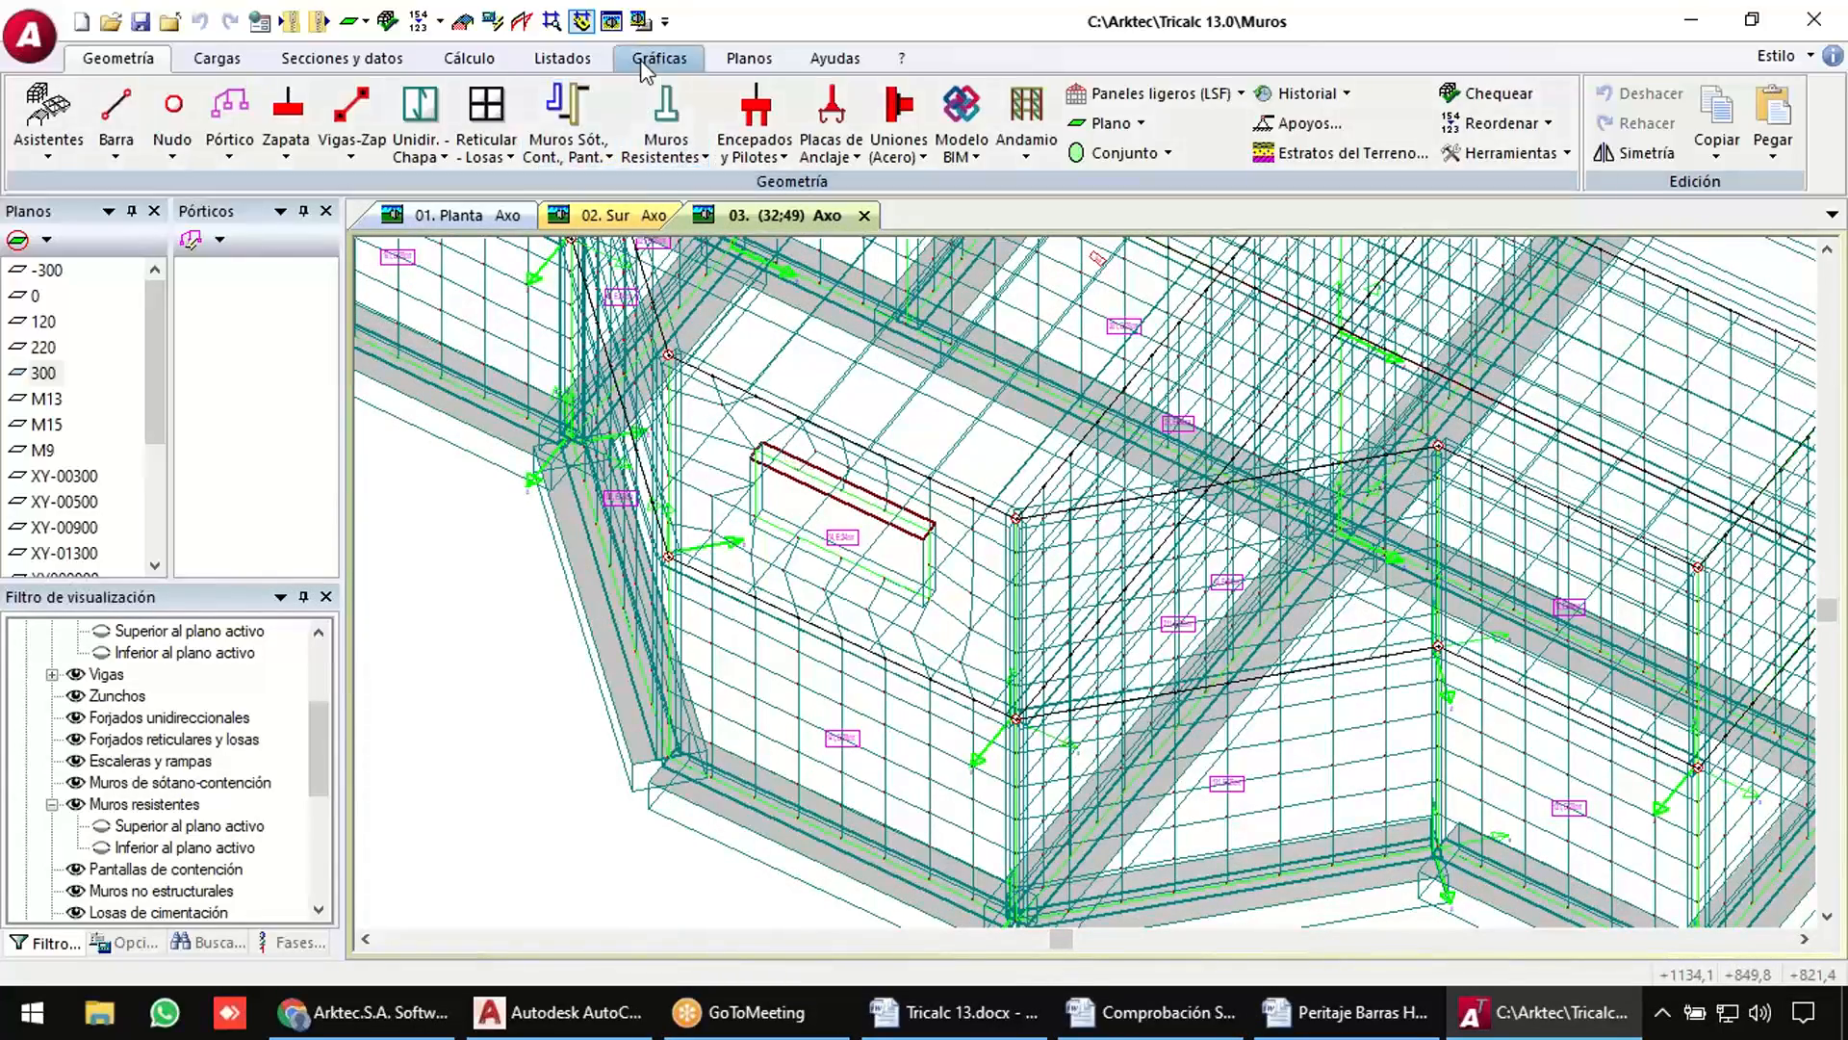
pyautogui.click(588, 60)
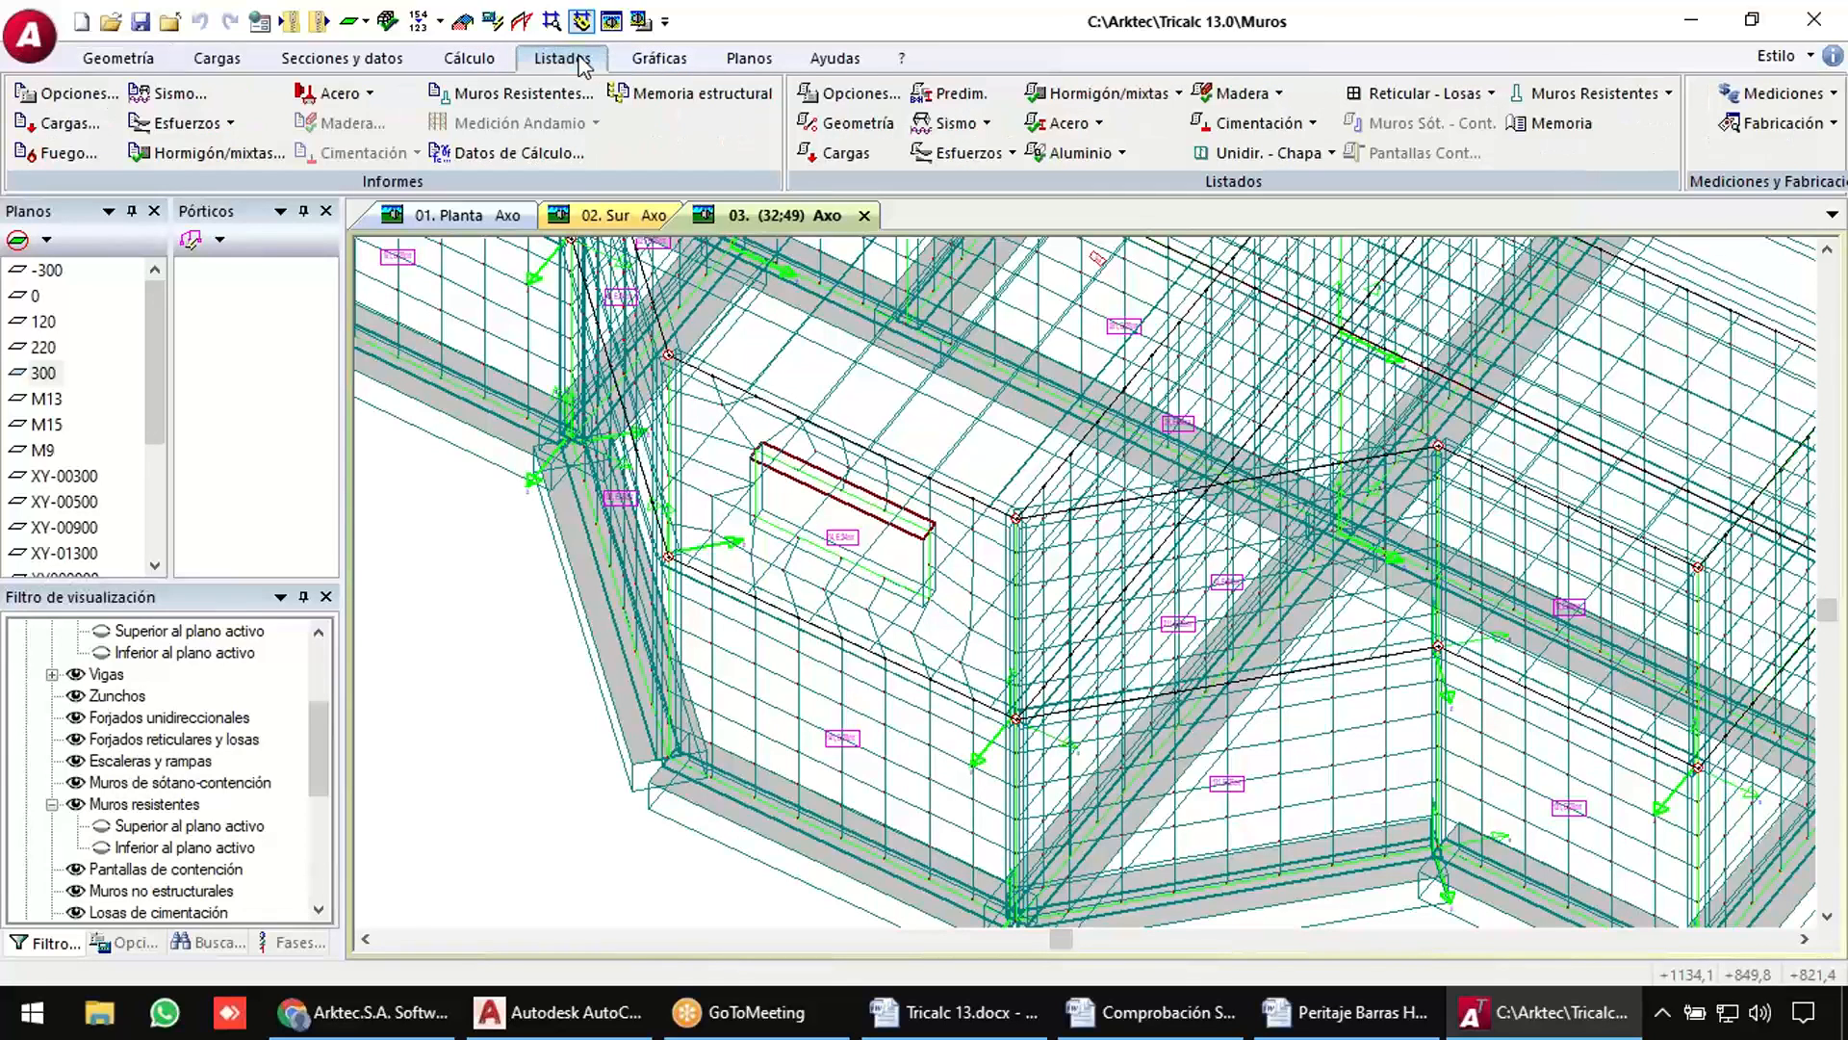
pyautogui.click(539, 92)
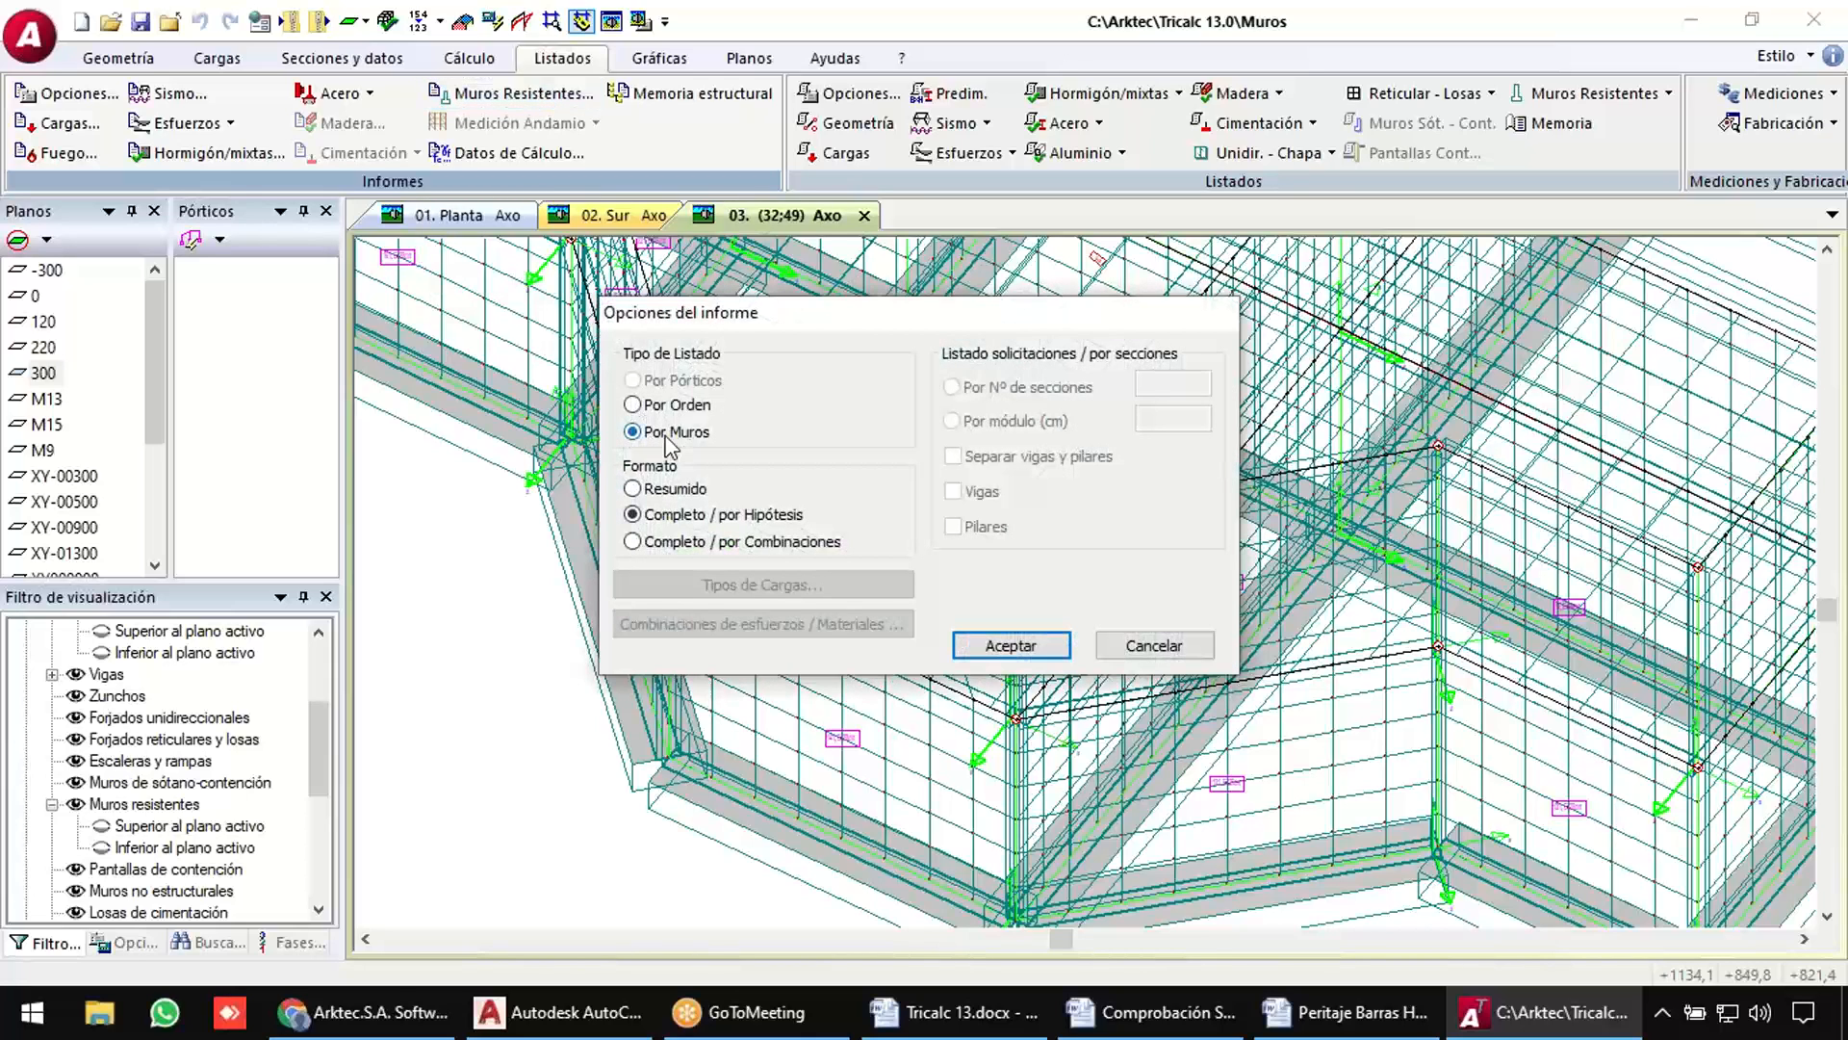
pyautogui.click(672, 489)
pyautogui.click(1008, 643)
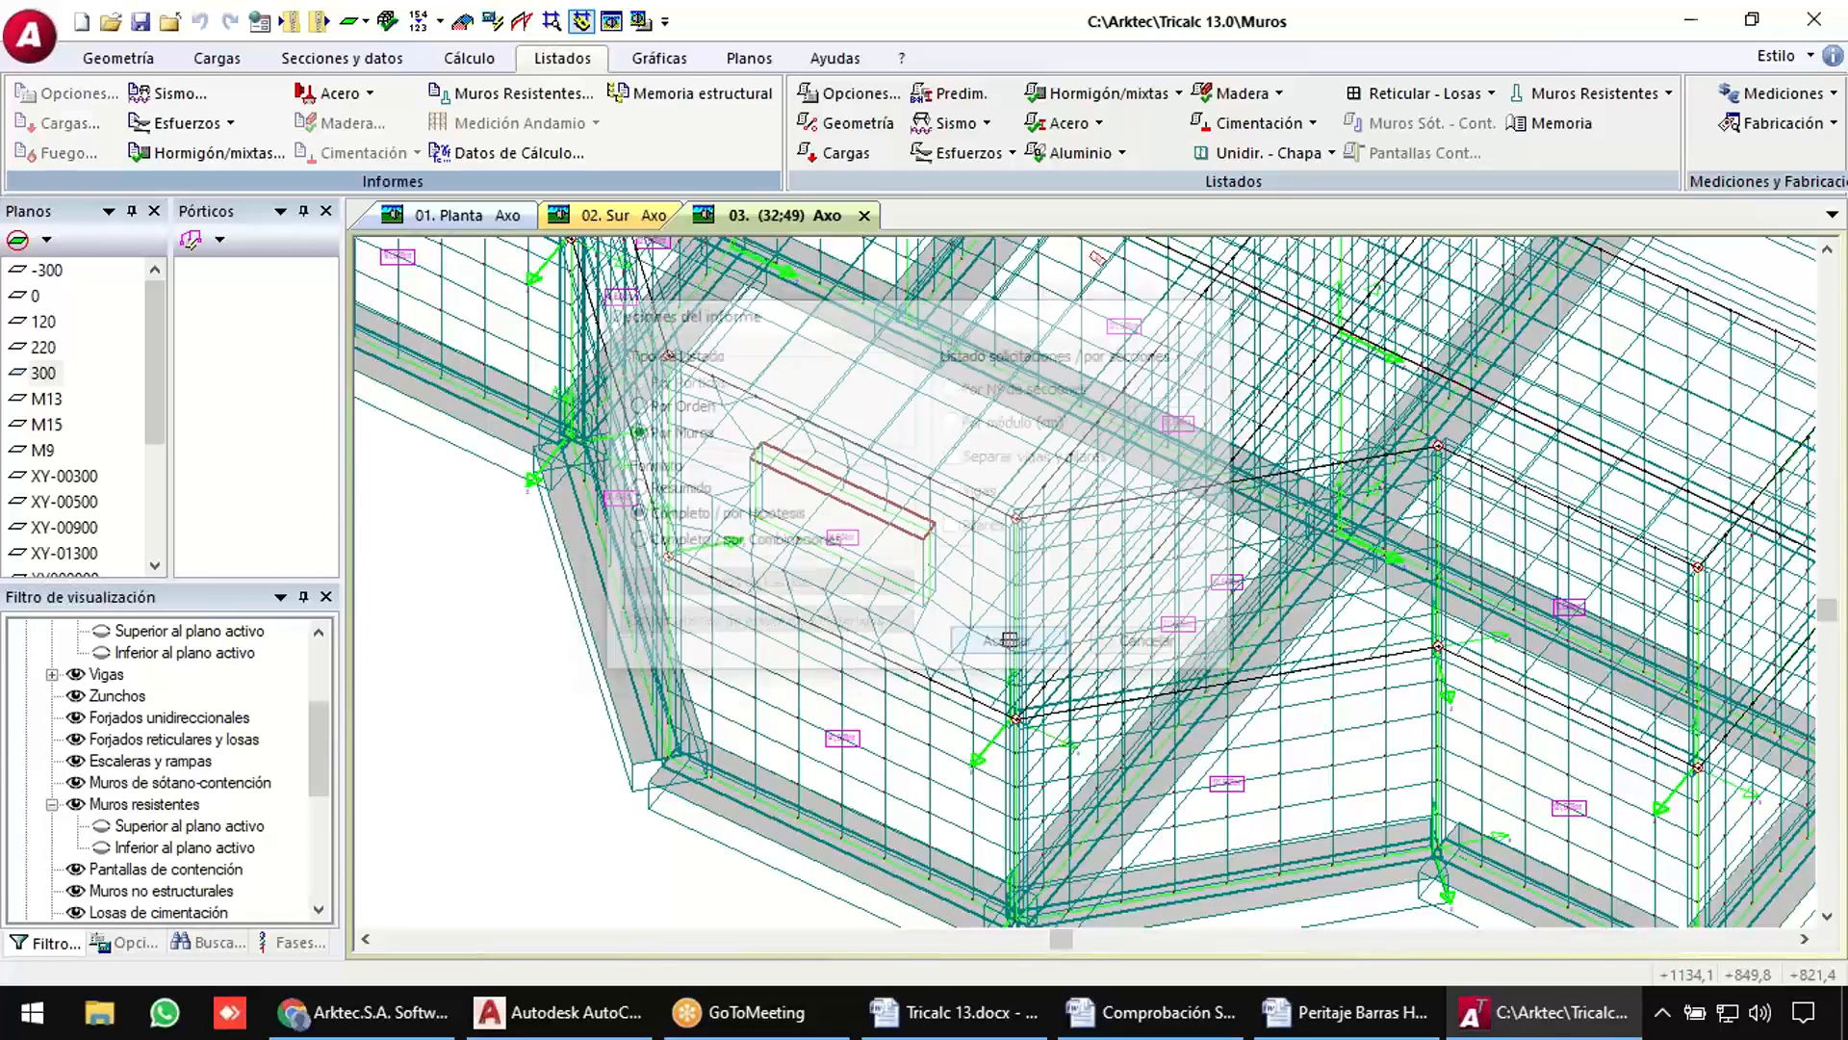
pyautogui.click(889, 588)
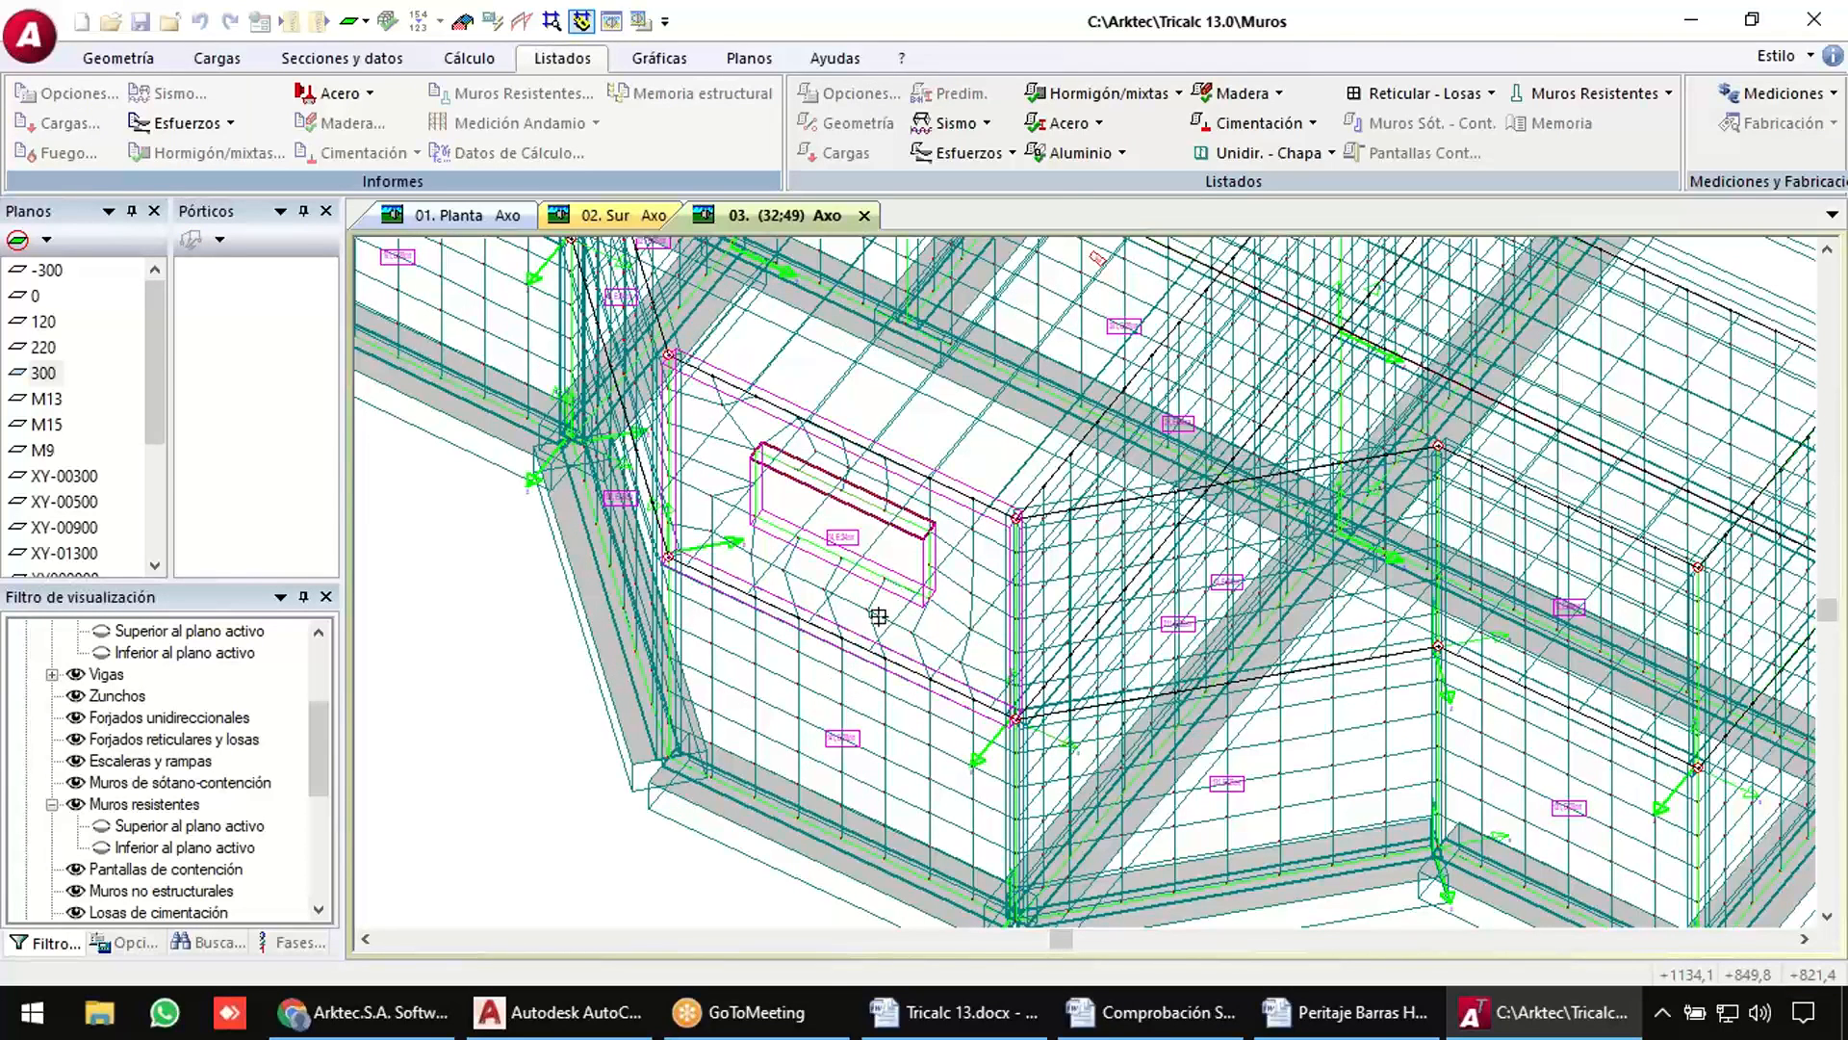
pyautogui.rightClick(522, 842)
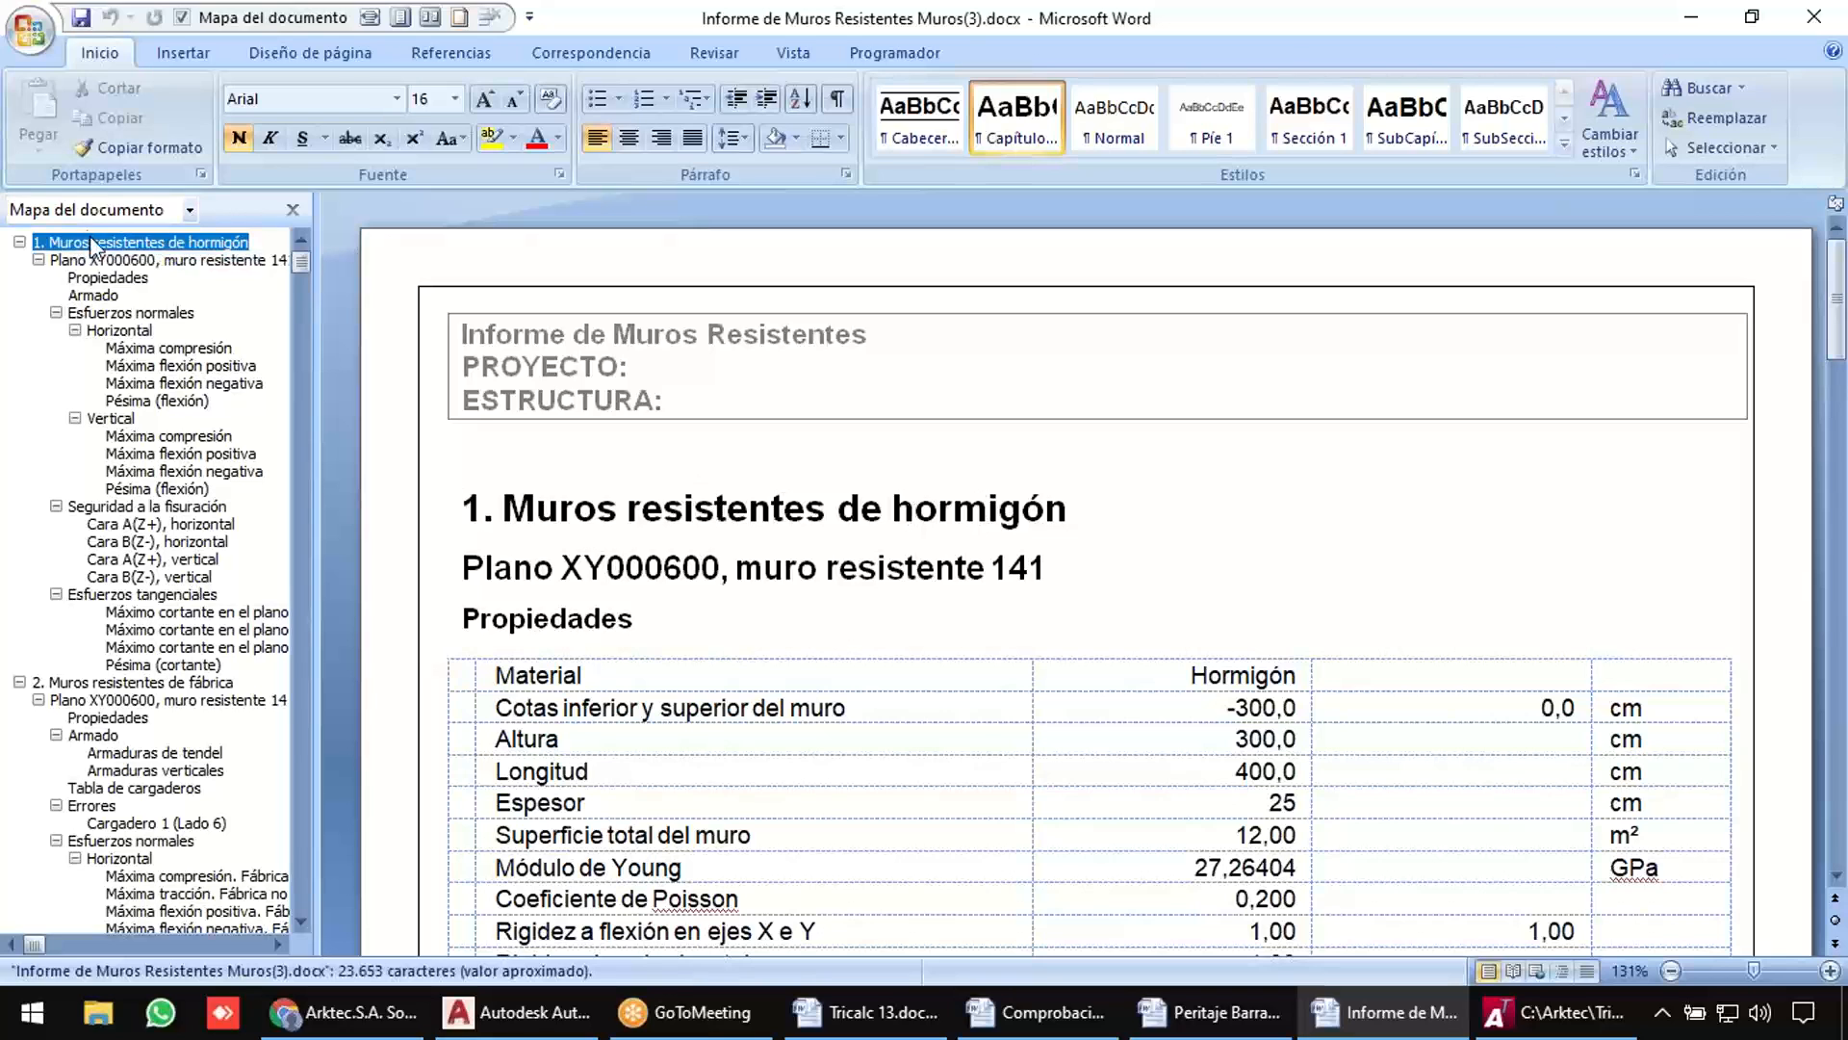
# Compare the report's chapters on concrete walls (Muros resistentes de hormigón) and masonry walls (Muros resistentes de fábrica).
pyautogui.click(113, 261)
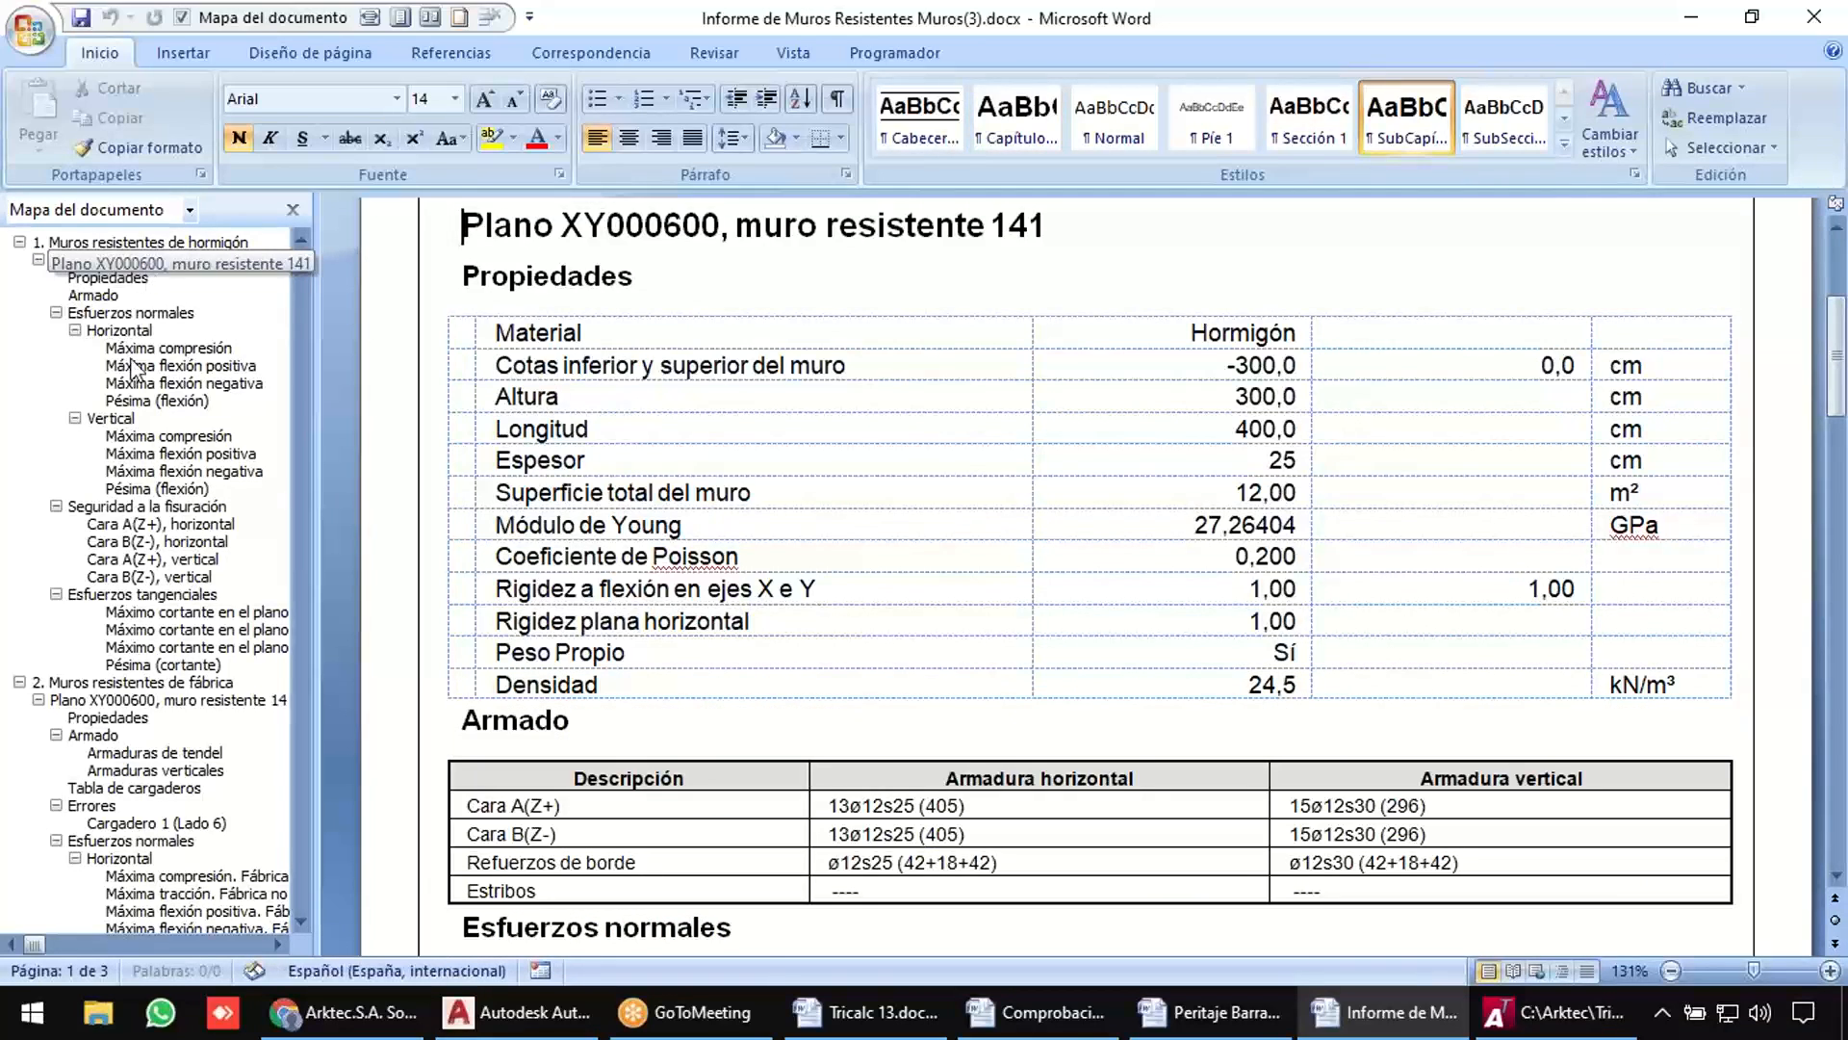
pyautogui.click(115, 679)
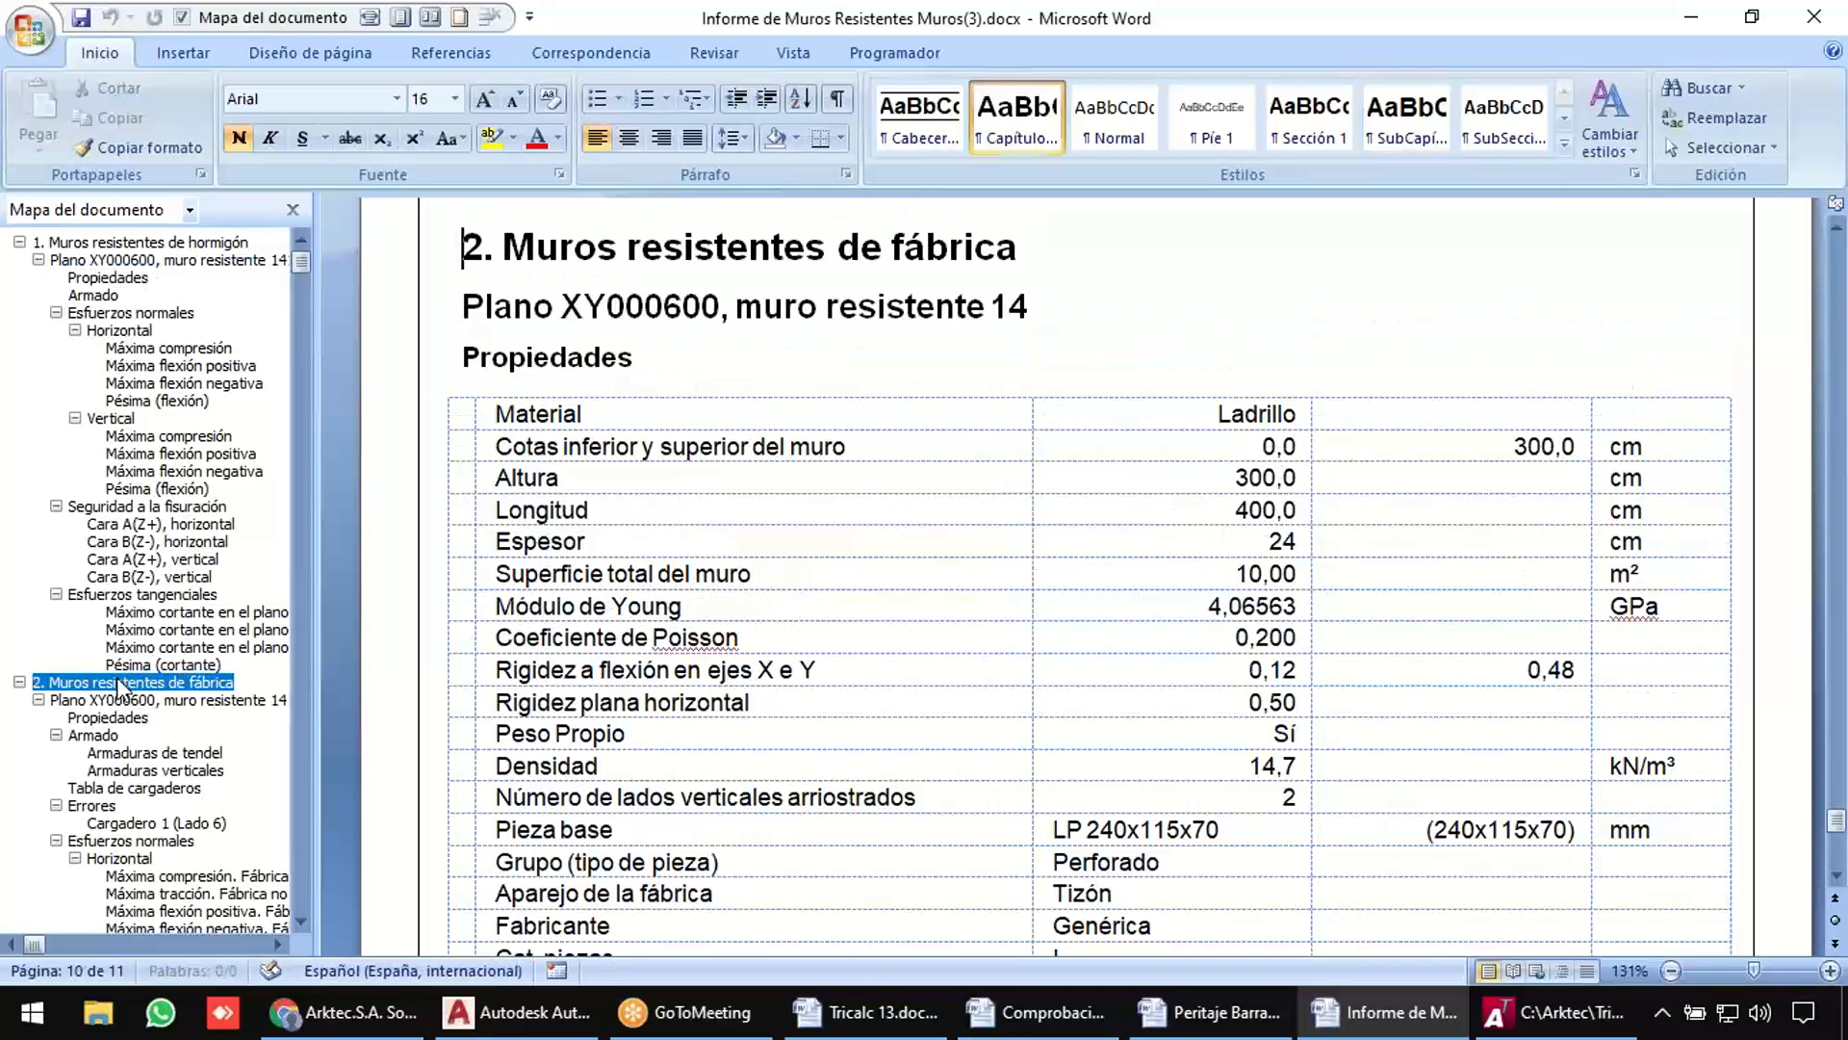
pyautogui.click(121, 700)
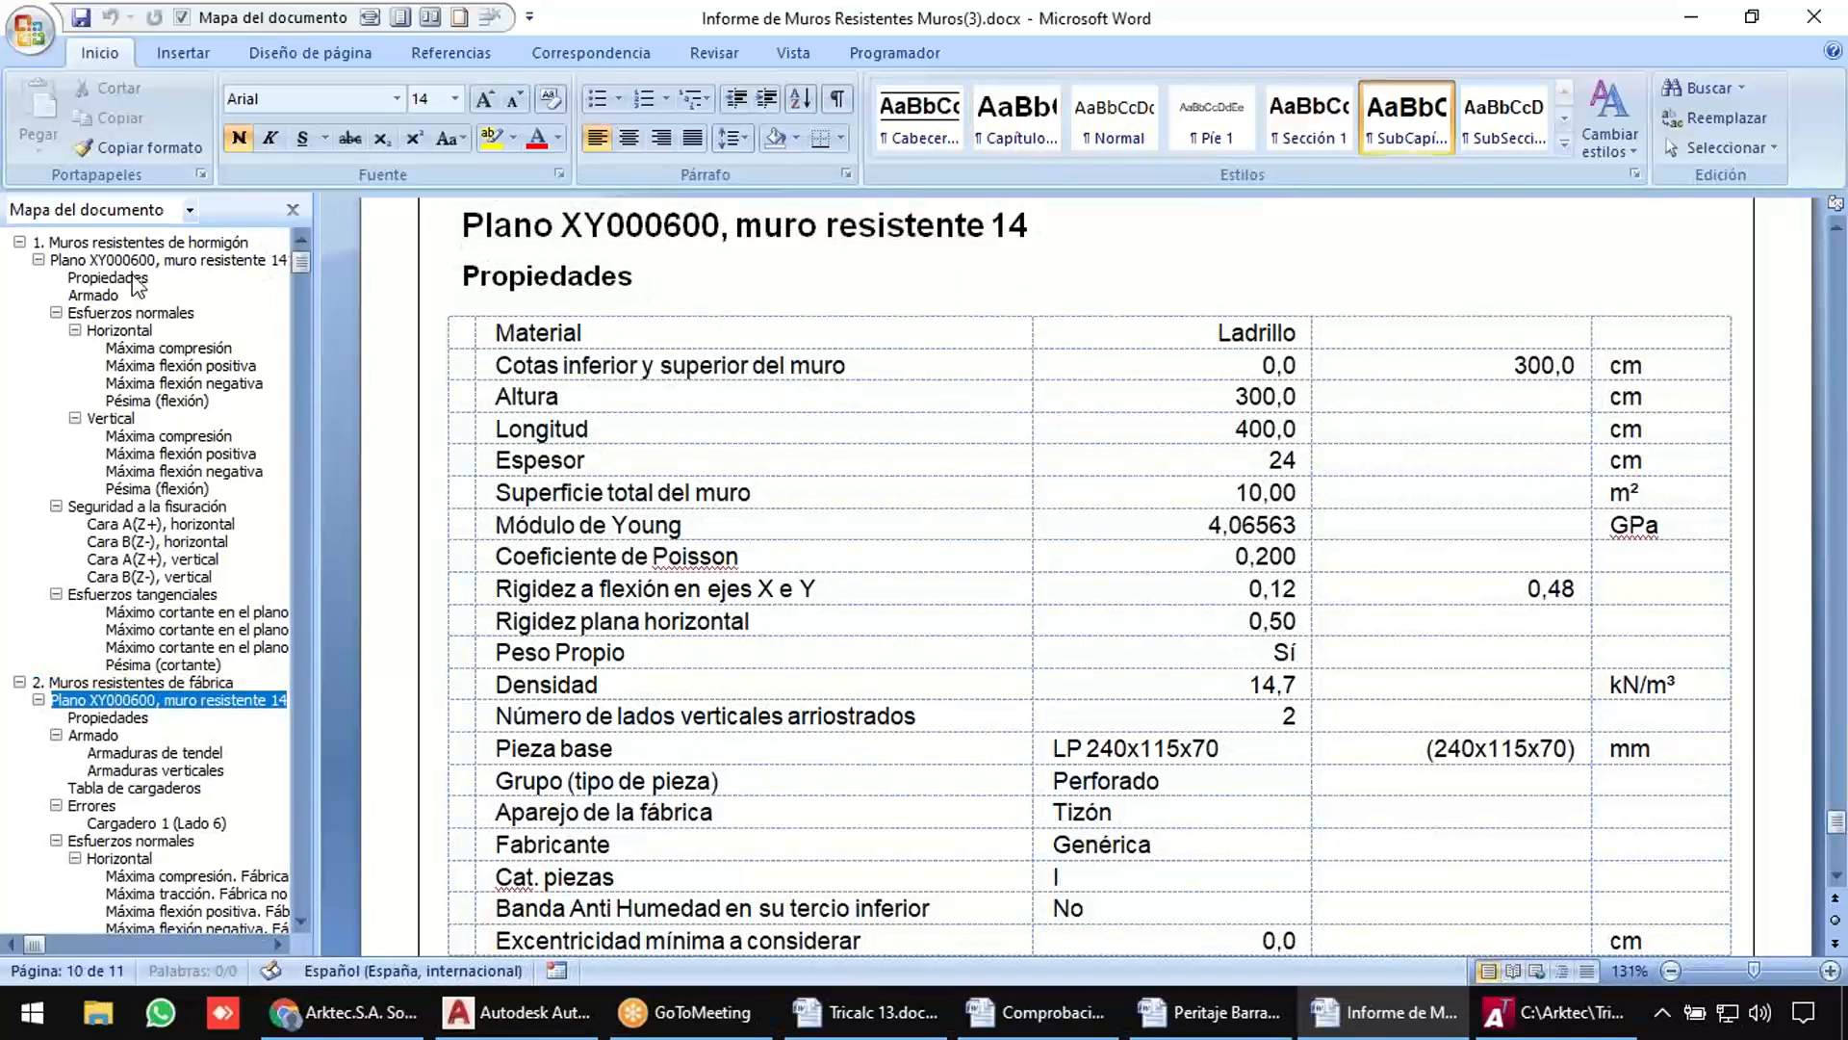
pyautogui.click(180, 262)
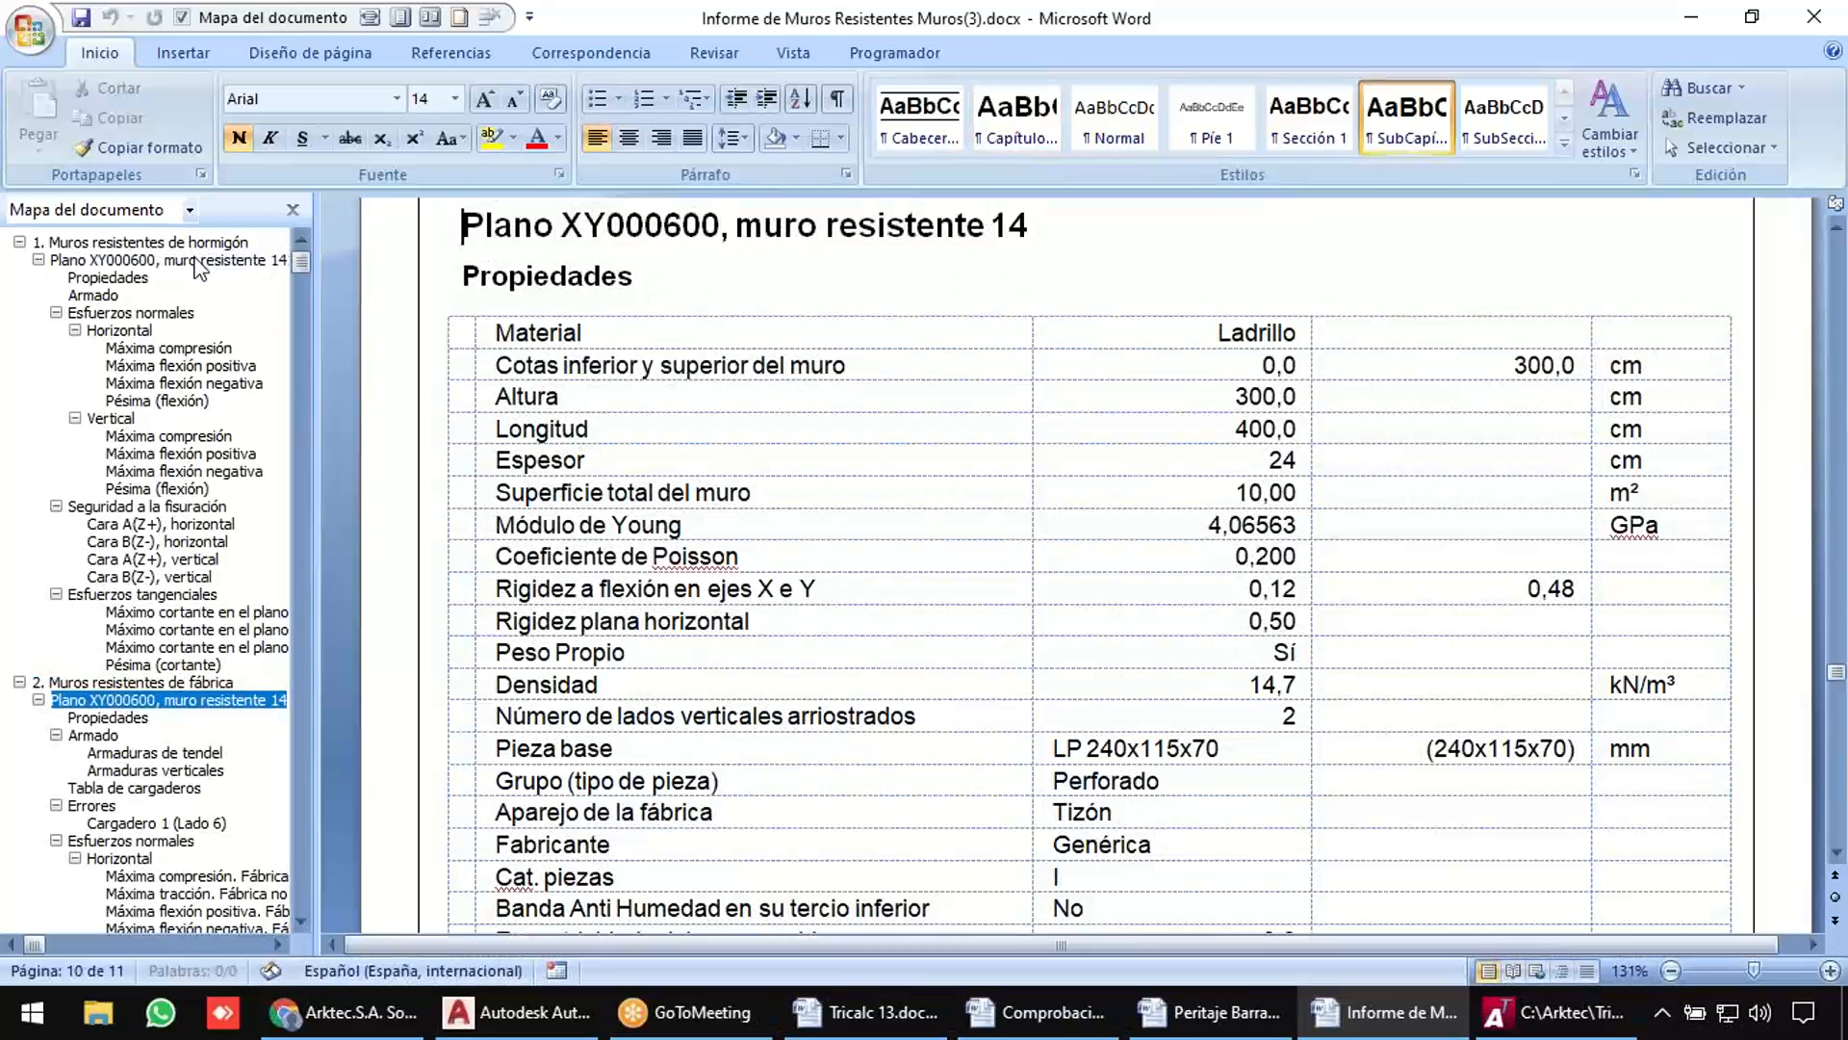
# Review the concrete wall's Propiedades and Armado tables, continuing to the start of Esfuerzos normales.
pyautogui.click(110, 278)
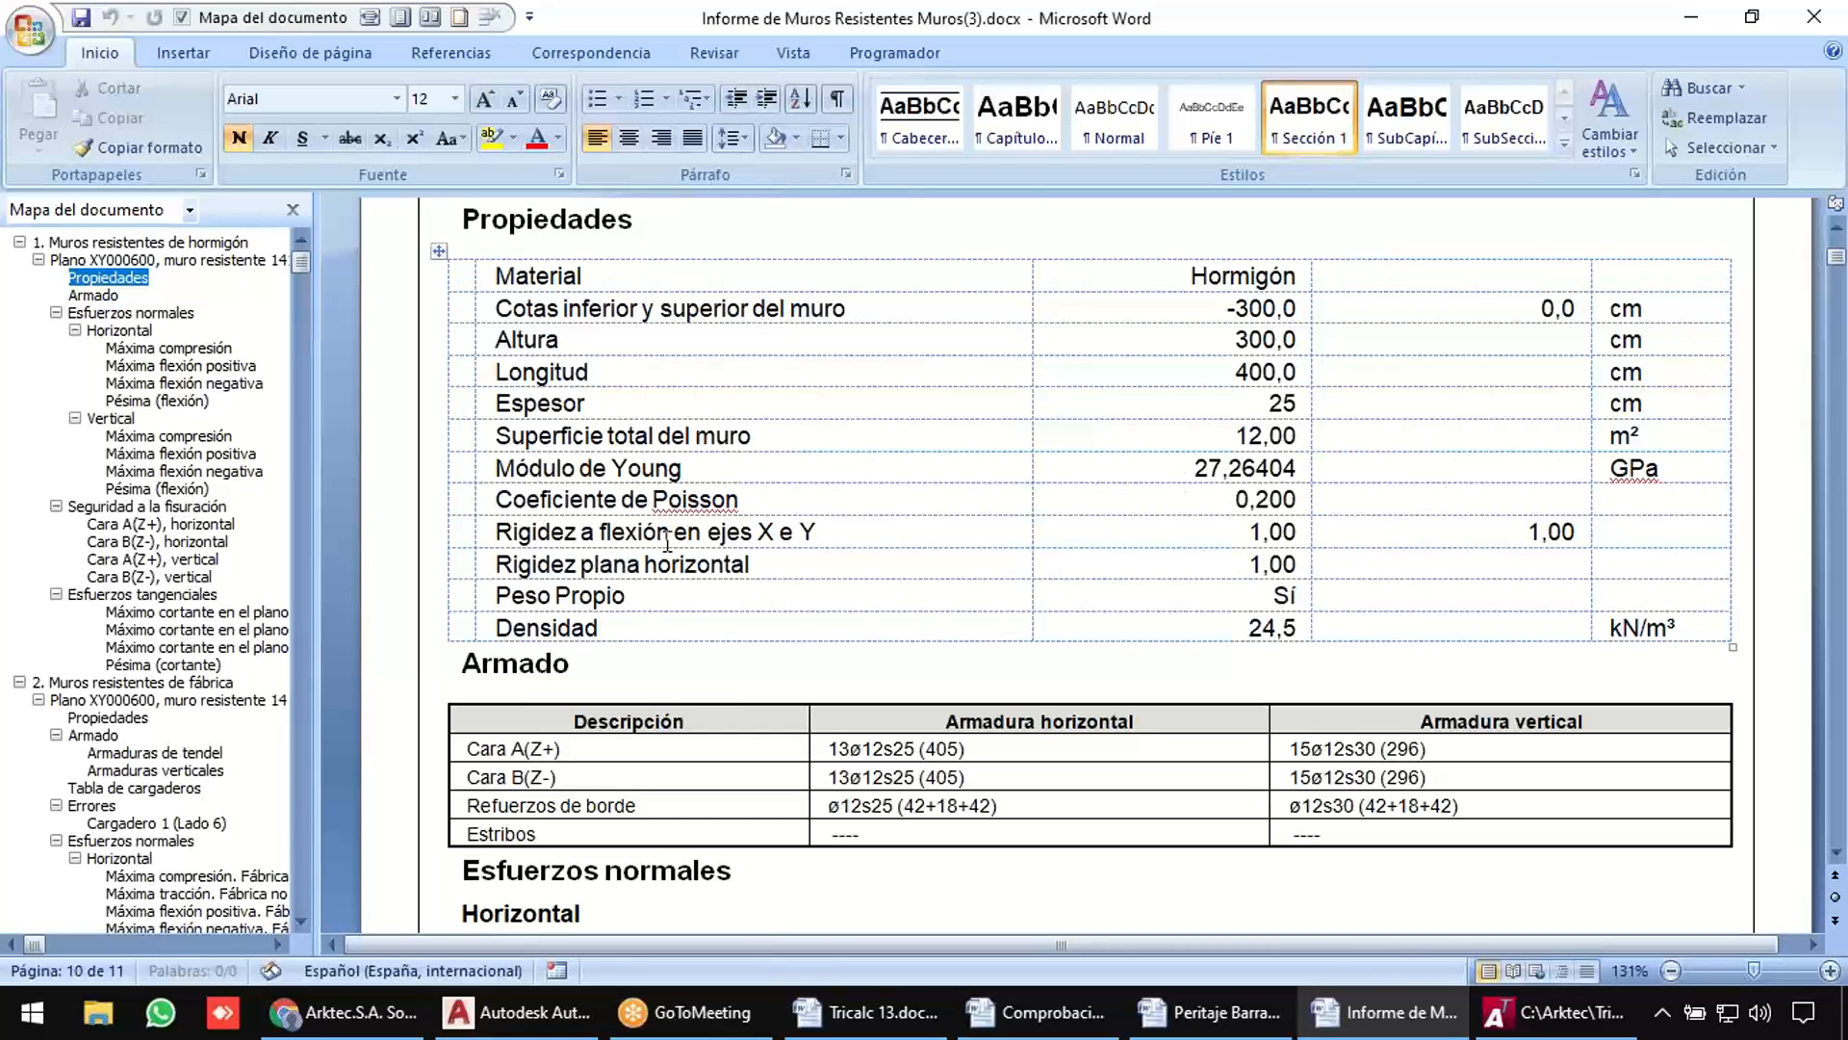
pyautogui.scroll(-3, 667, 542)
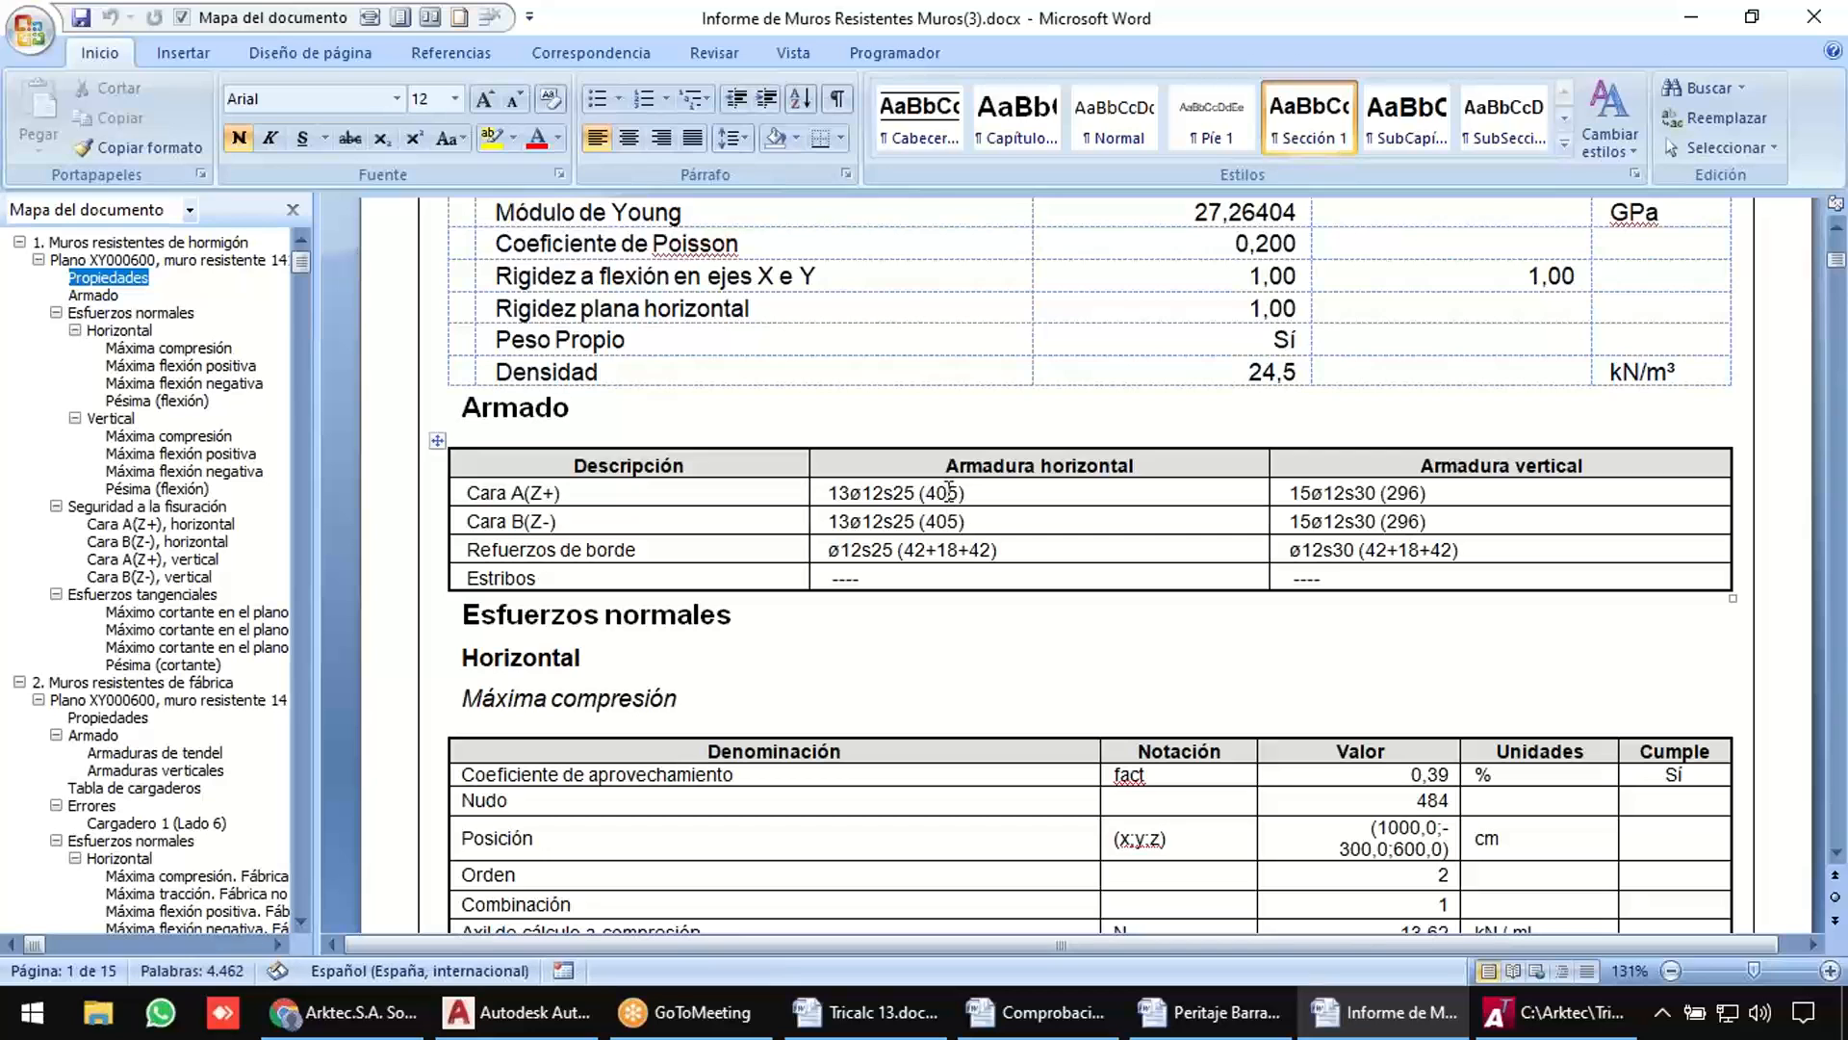
pyautogui.scroll(-4, 948, 491)
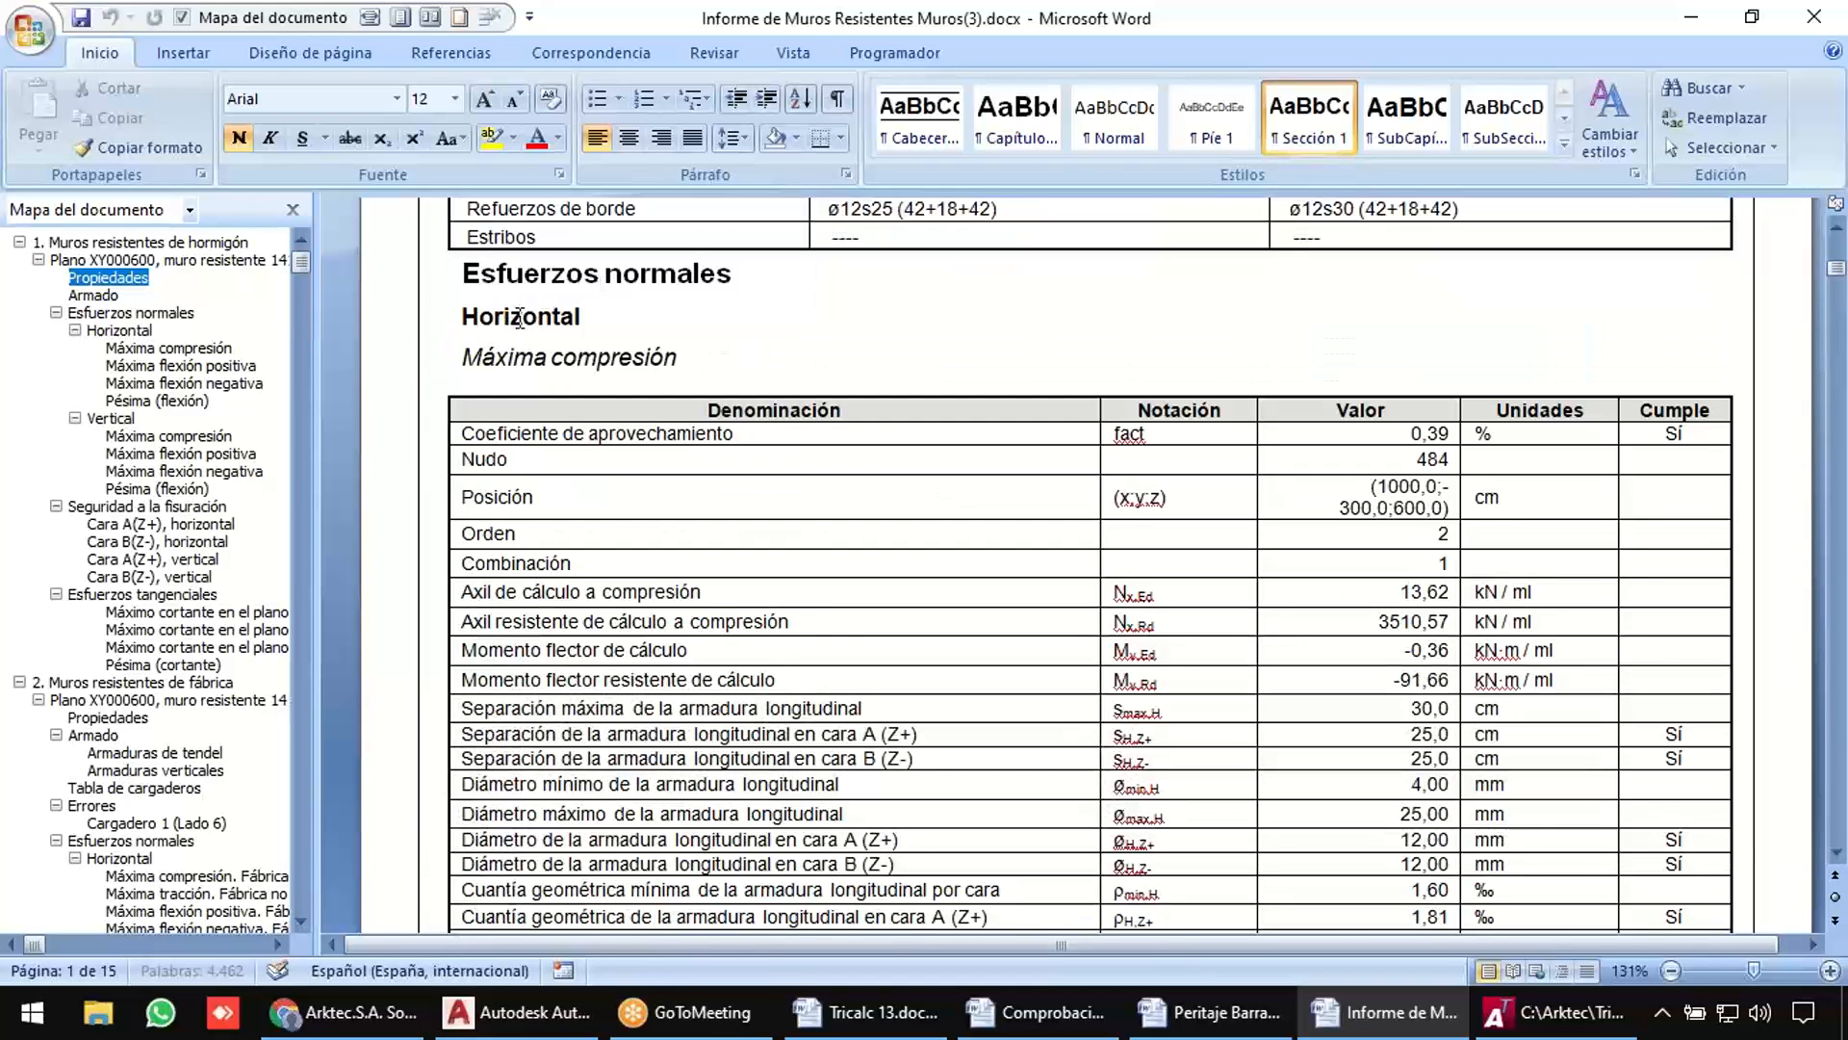
# Examine the horizontal Máxima compresión check of the concrete wall, highlighting its position and design axial force and locating the resisting axial force.
pyautogui.click(522, 315)
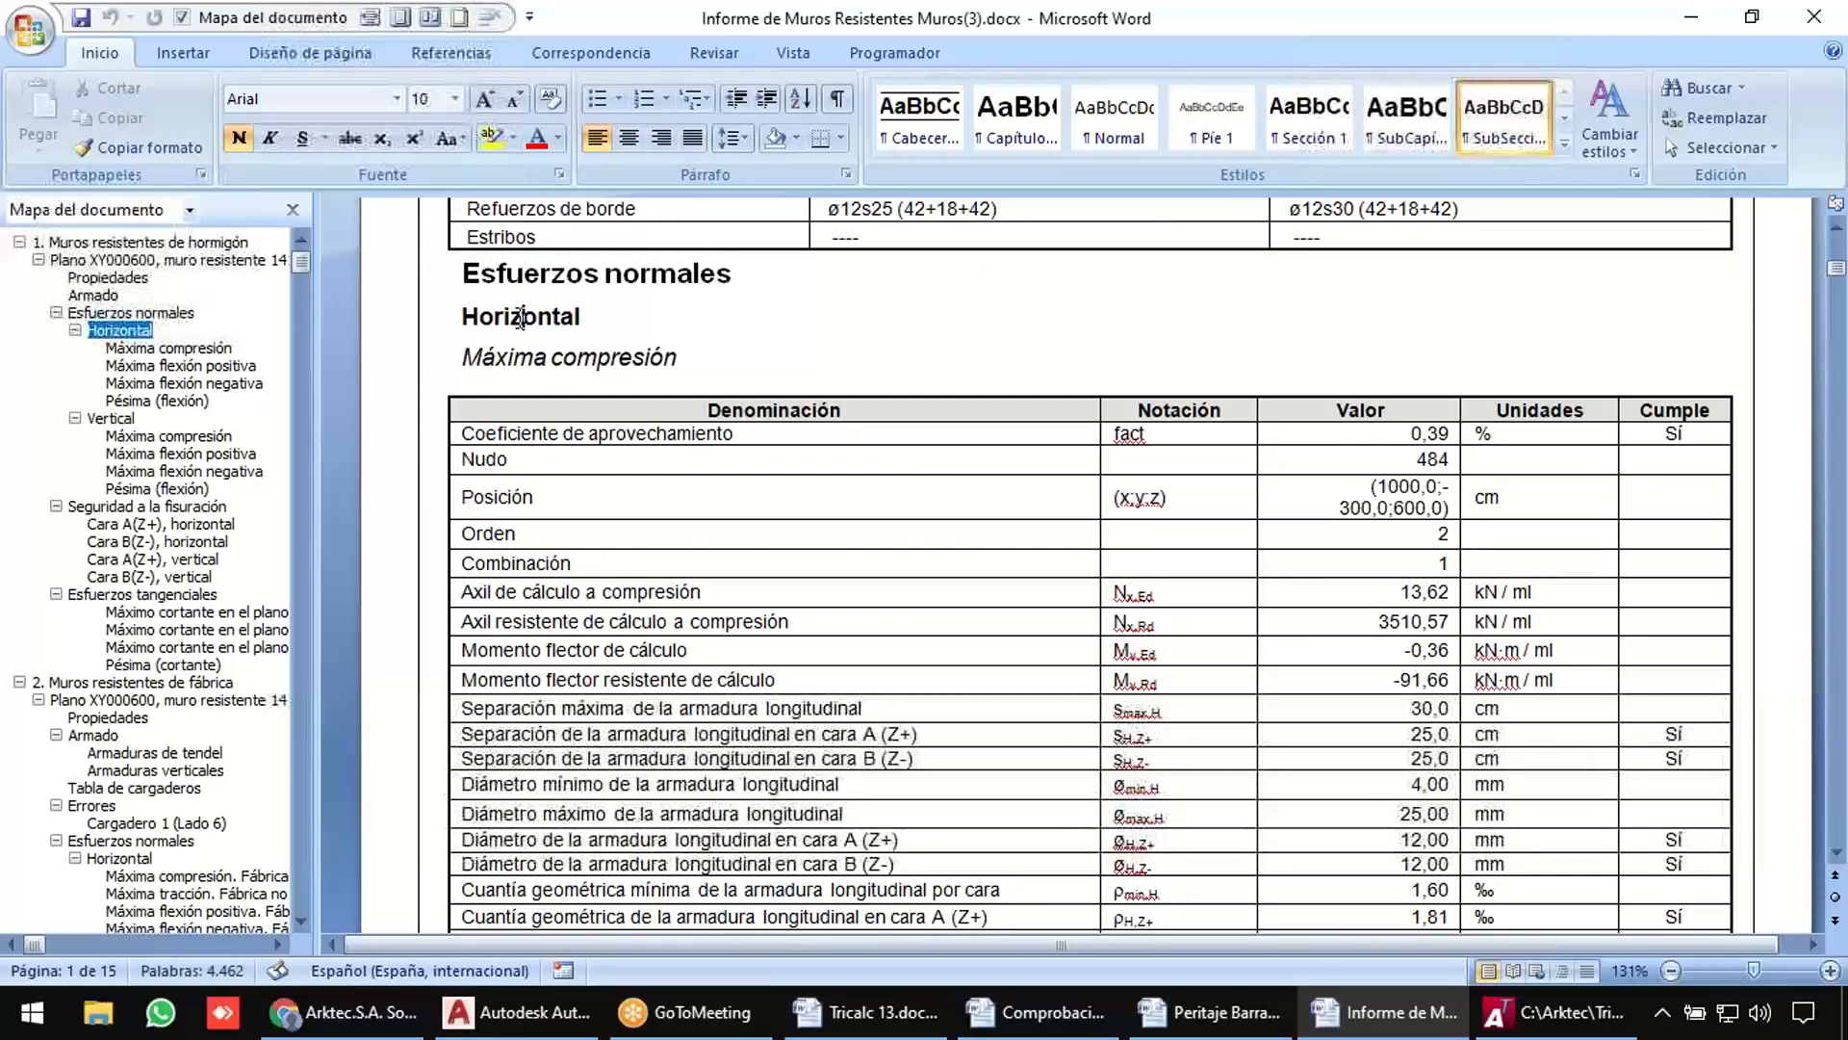
pyautogui.click(181, 350)
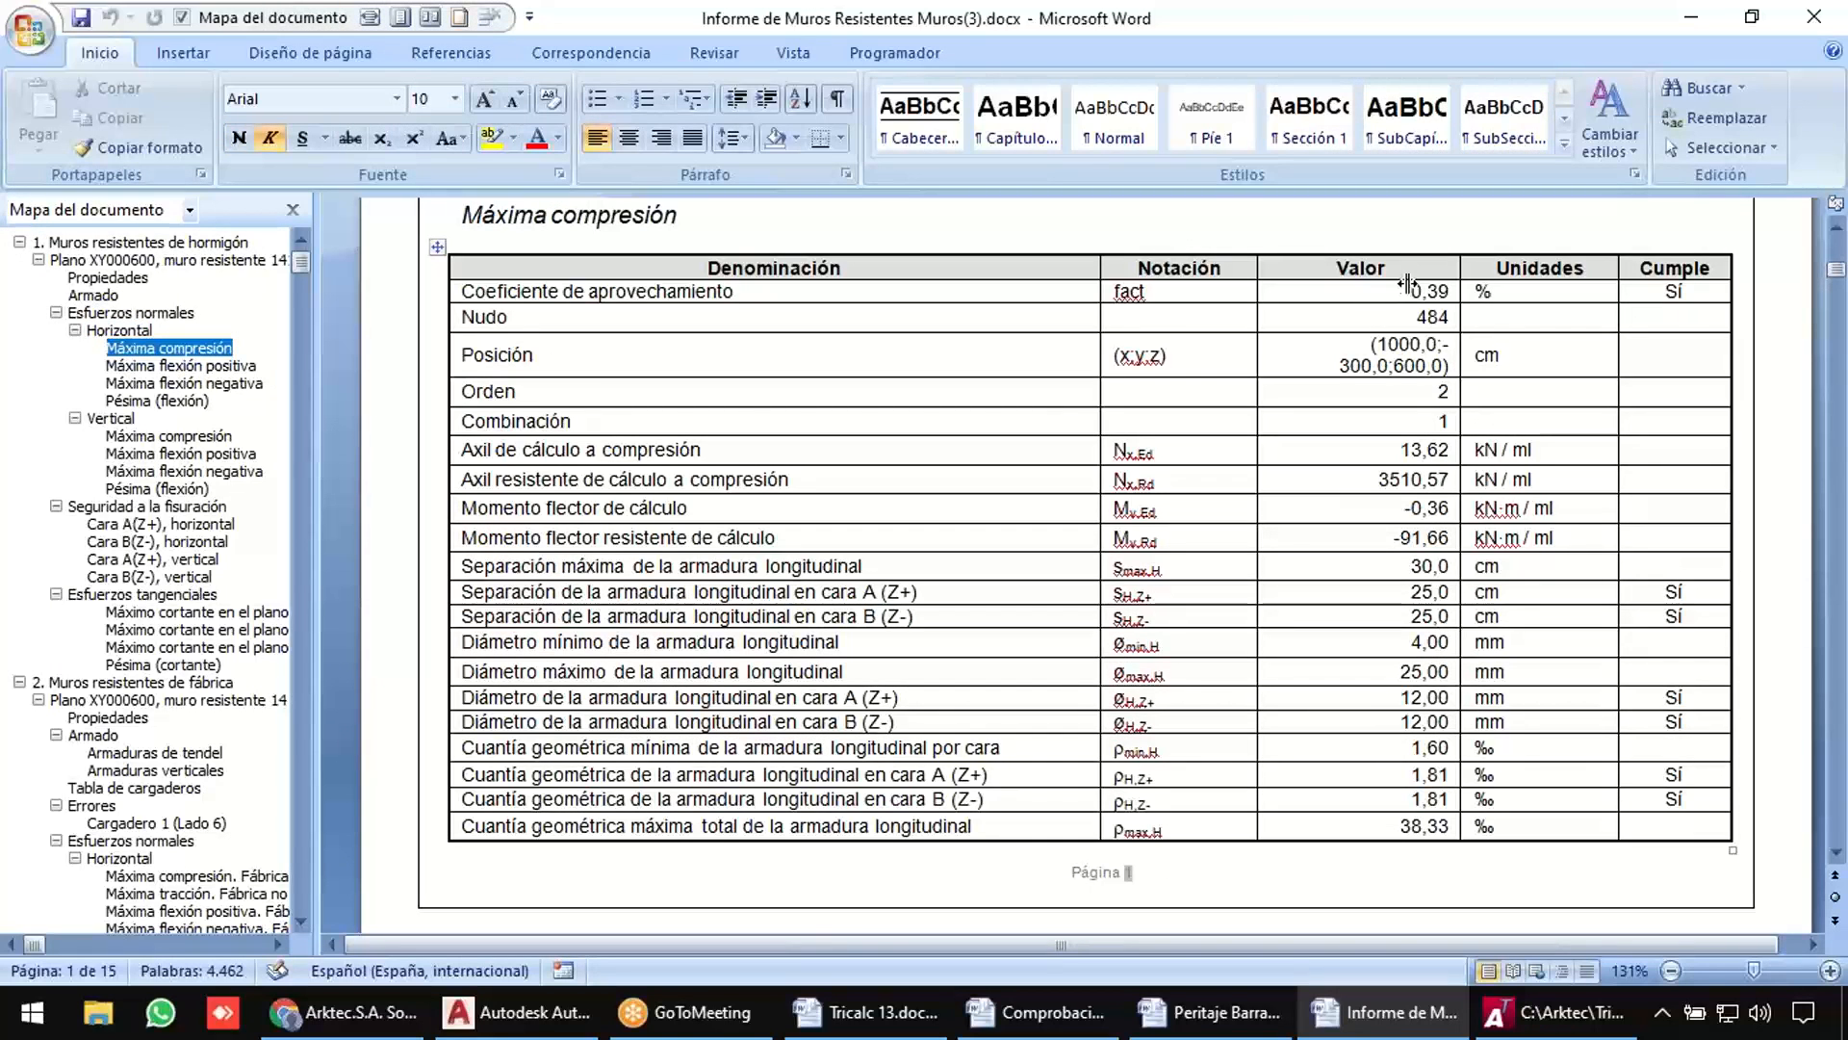
pyautogui.moveTo(1359, 344); pyautogui.dragTo(1501, 358)
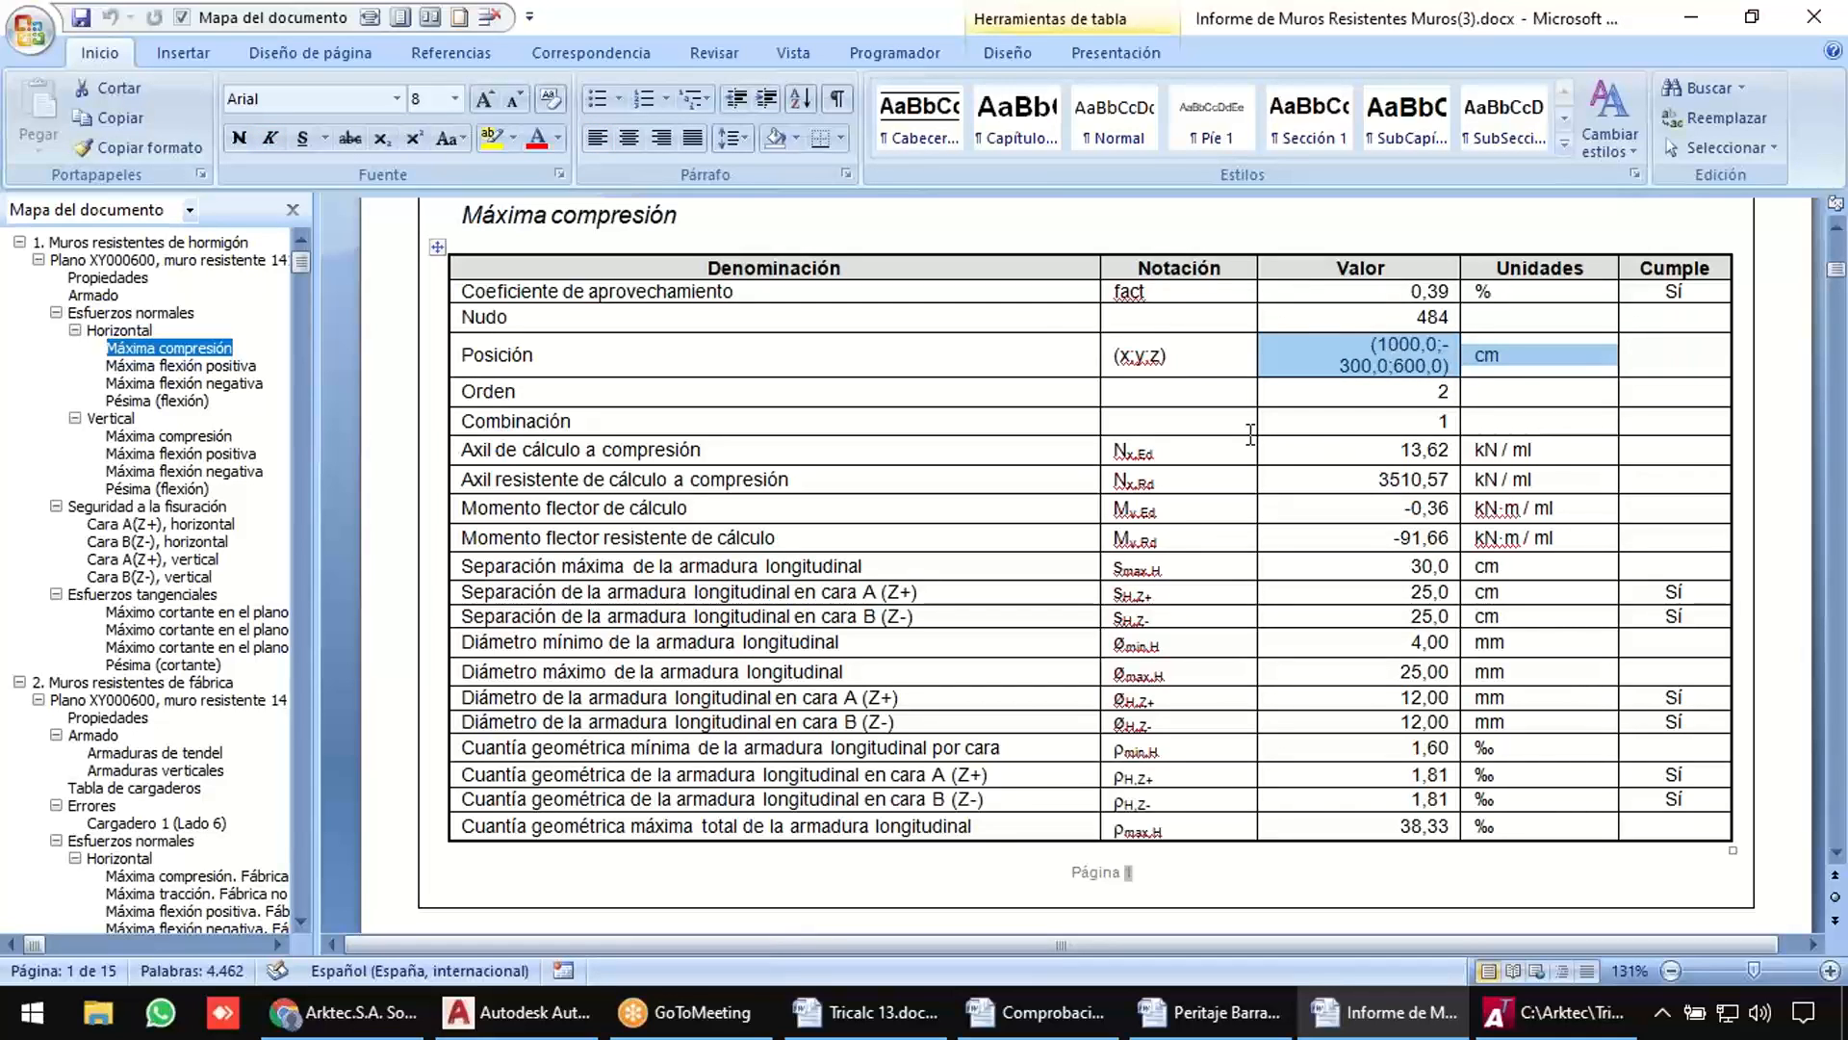
pyautogui.moveTo(1394, 450); pyautogui.dragTo(1448, 455)
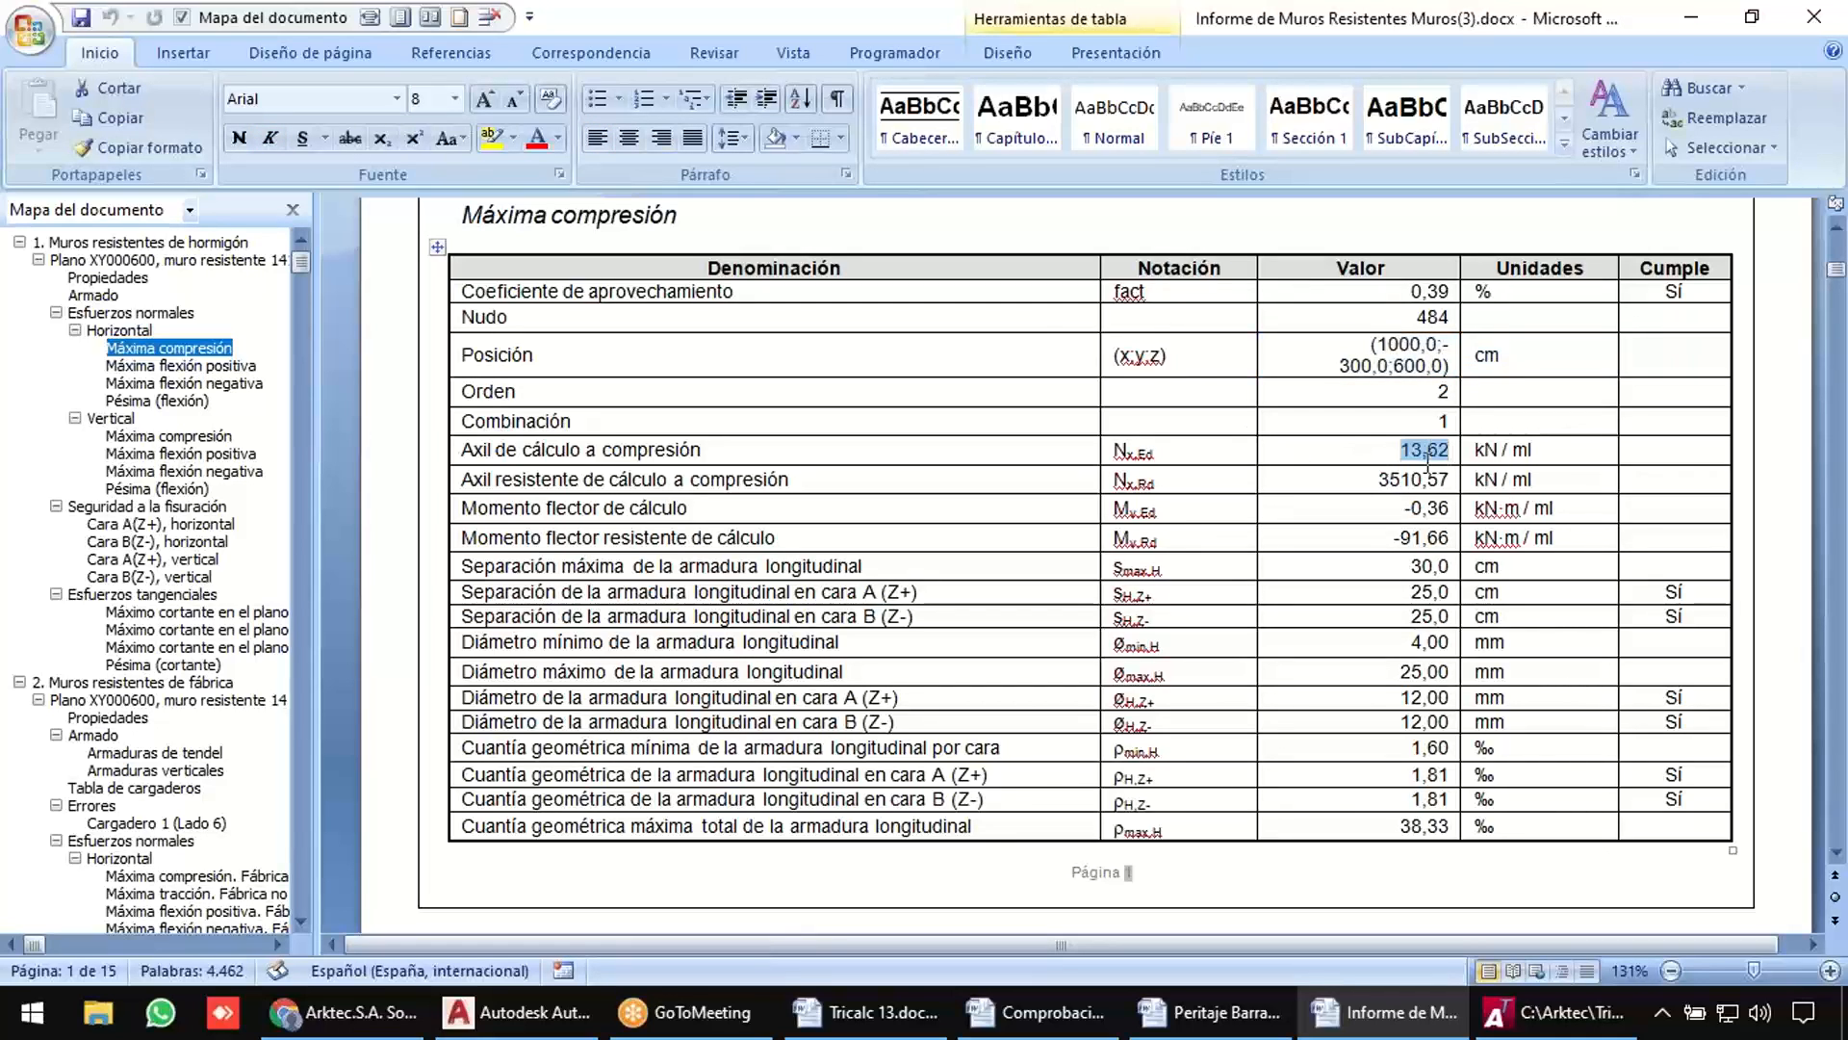
pyautogui.click(1354, 479)
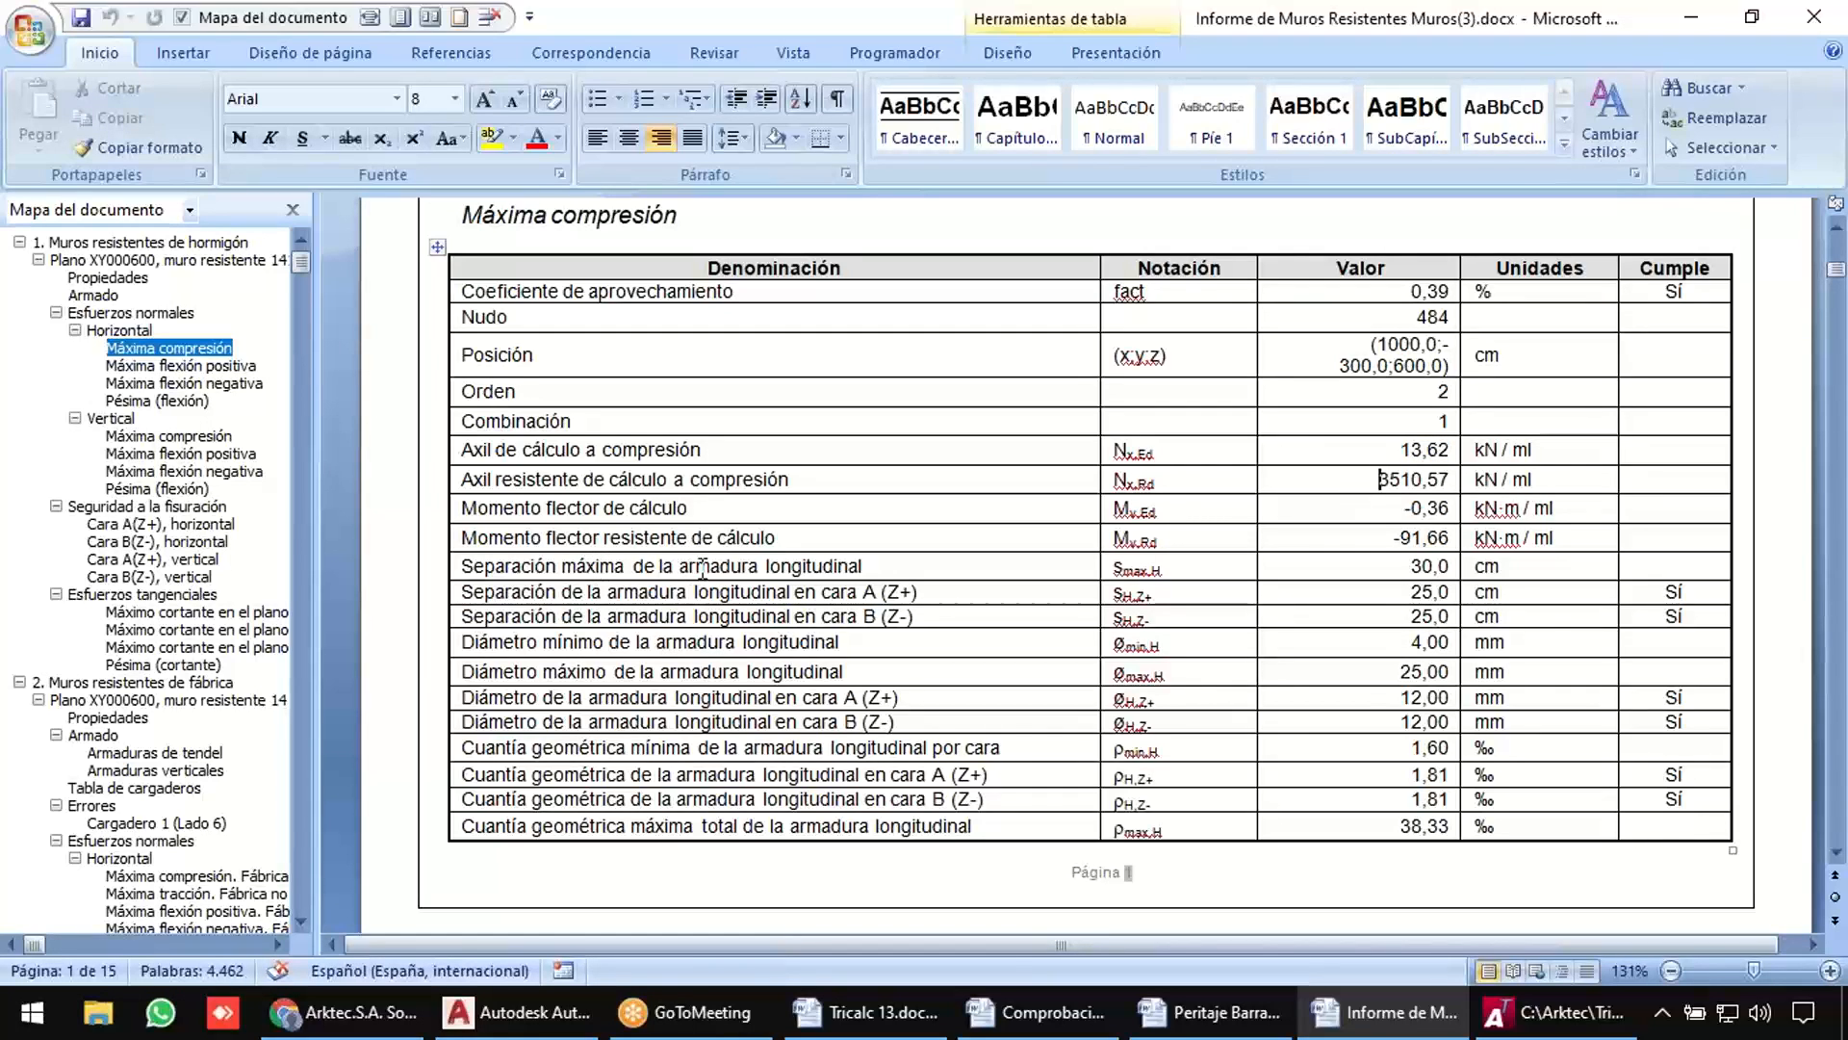
# Review the longitudinal reinforcement spacing, diameters and geometric ratios in the horizontal Máxima compresión table, highlighting the spacing and minimum-ratio rows.
pyautogui.moveTo(827, 568); pyautogui.dragTo(834, 613)
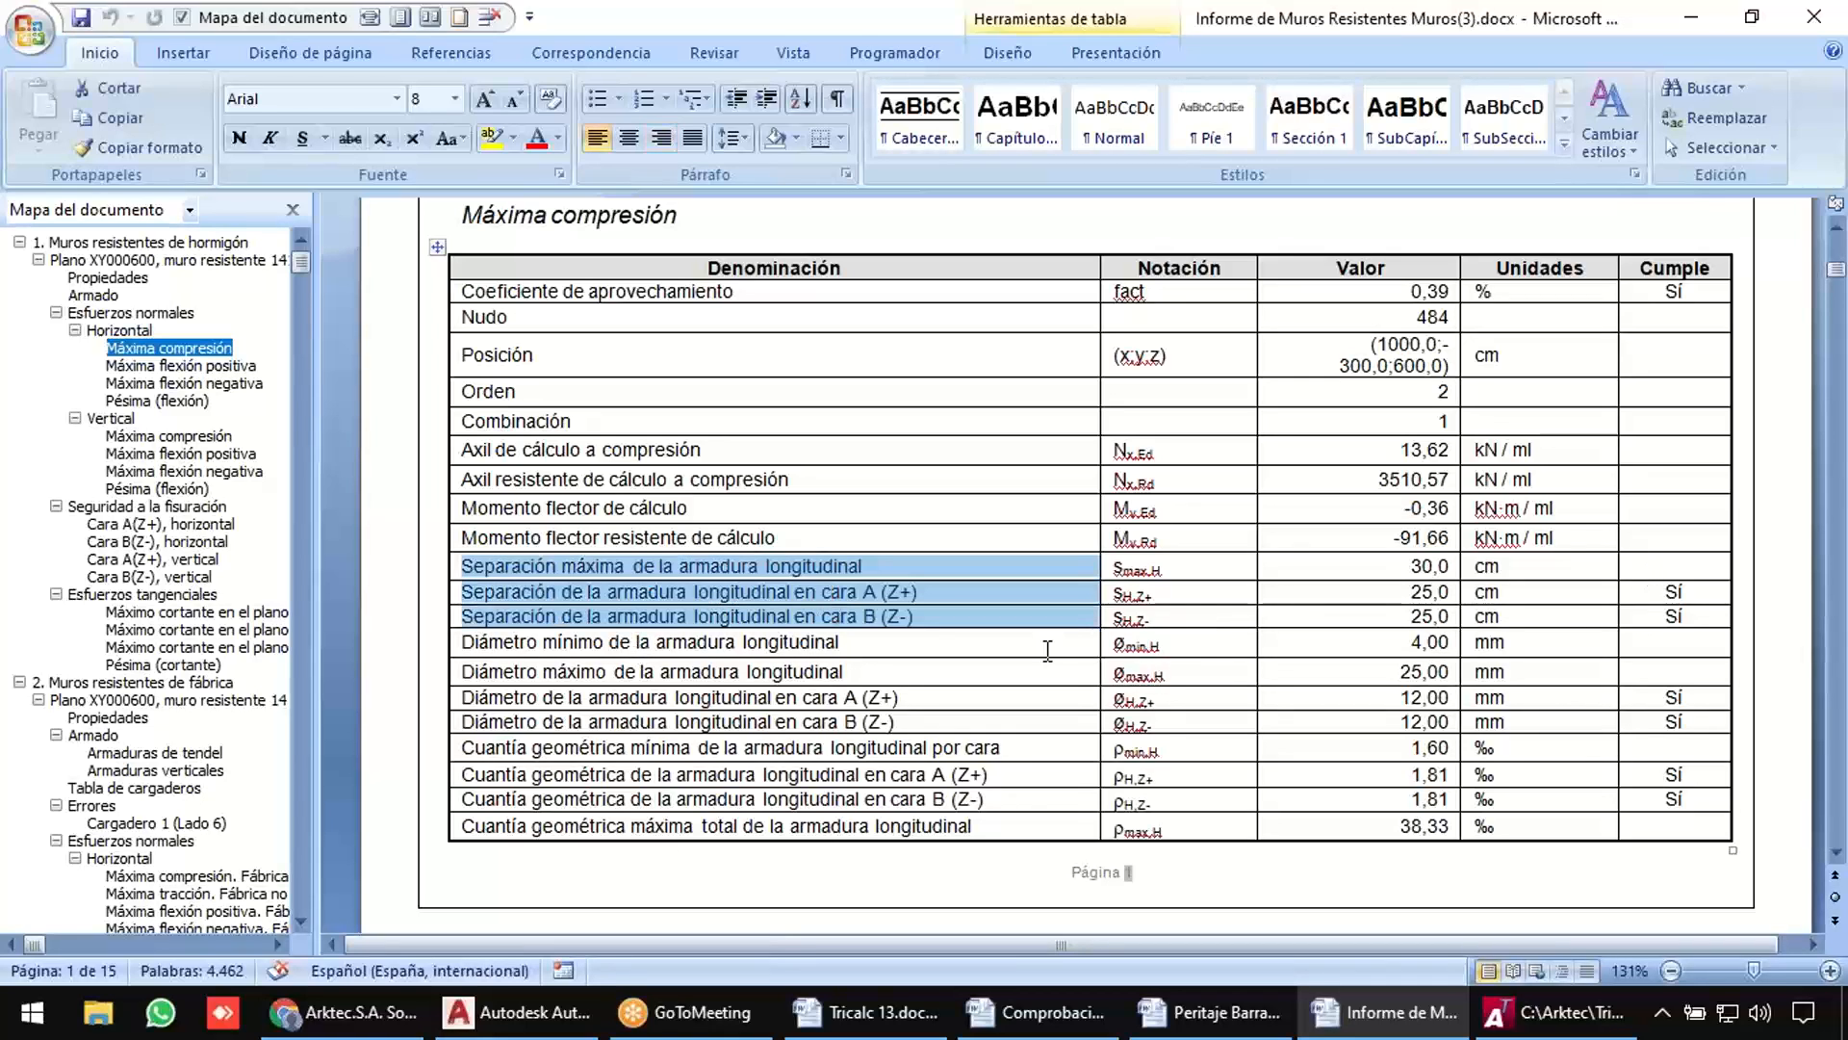
pyautogui.click(791, 642)
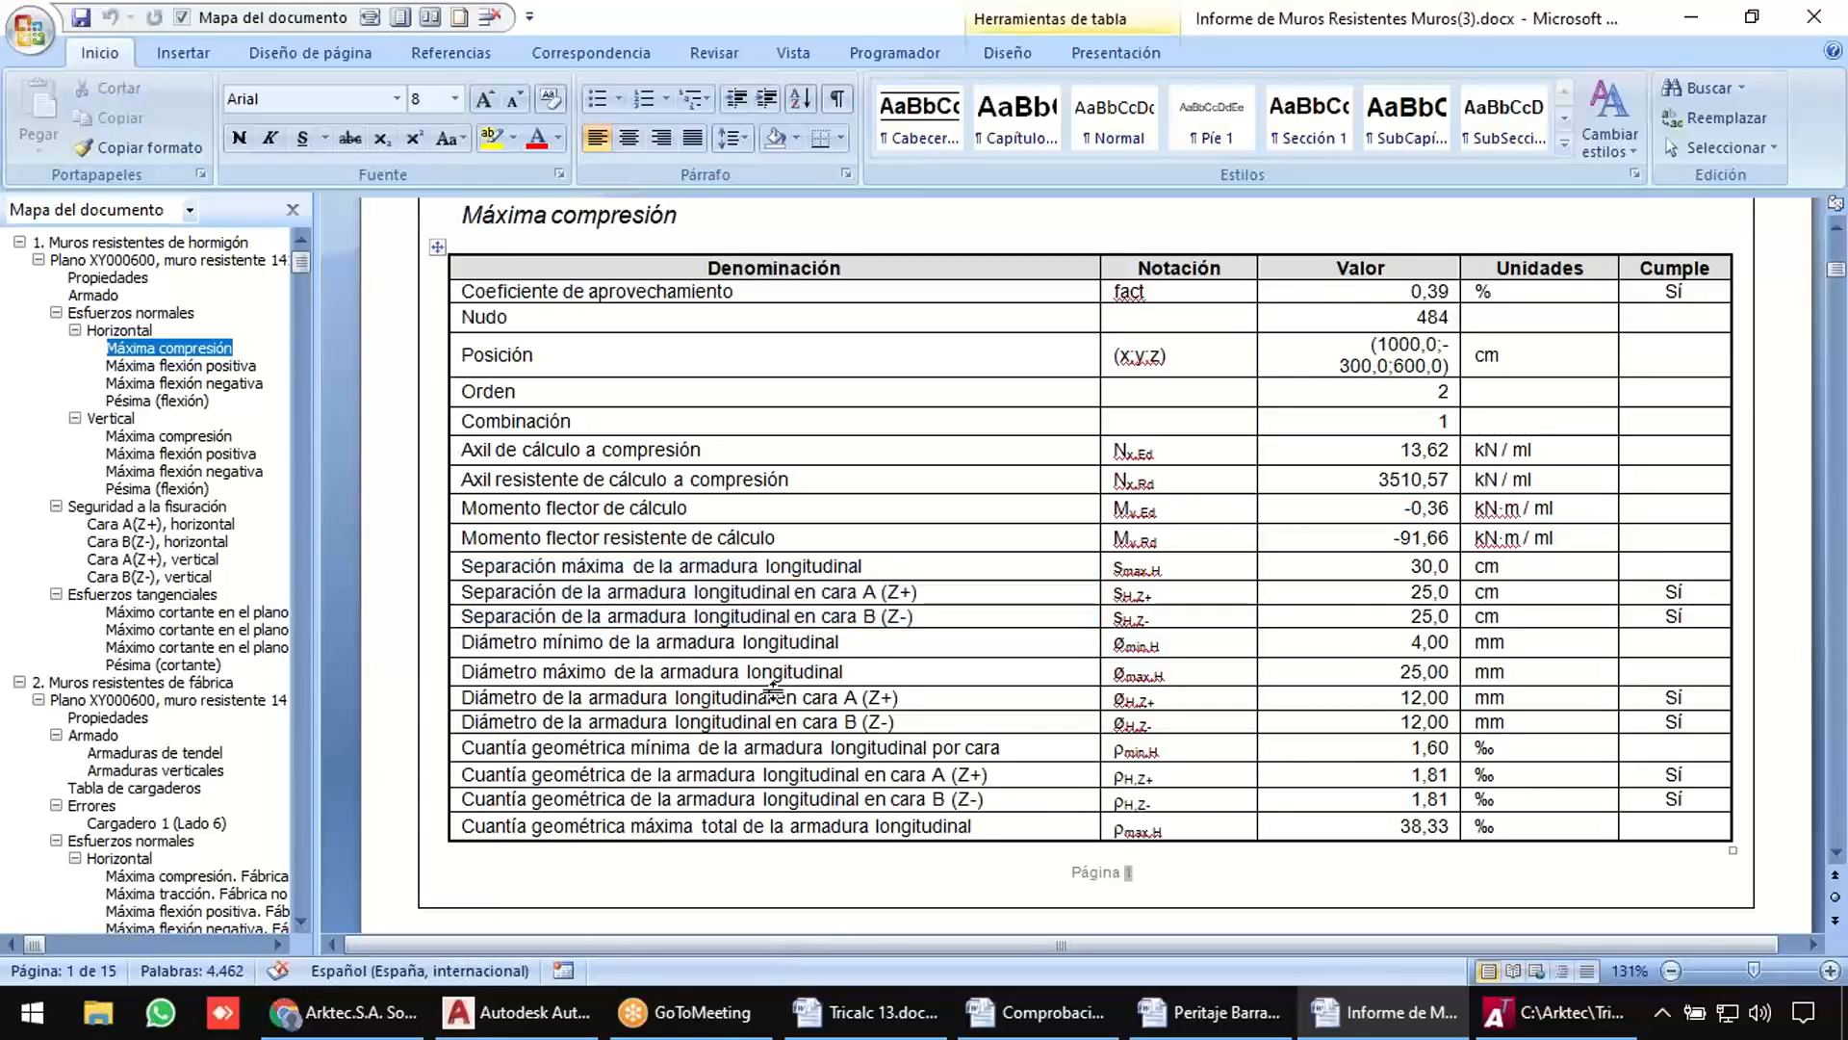
pyautogui.moveTo(901, 751); pyautogui.dragTo(1464, 753)
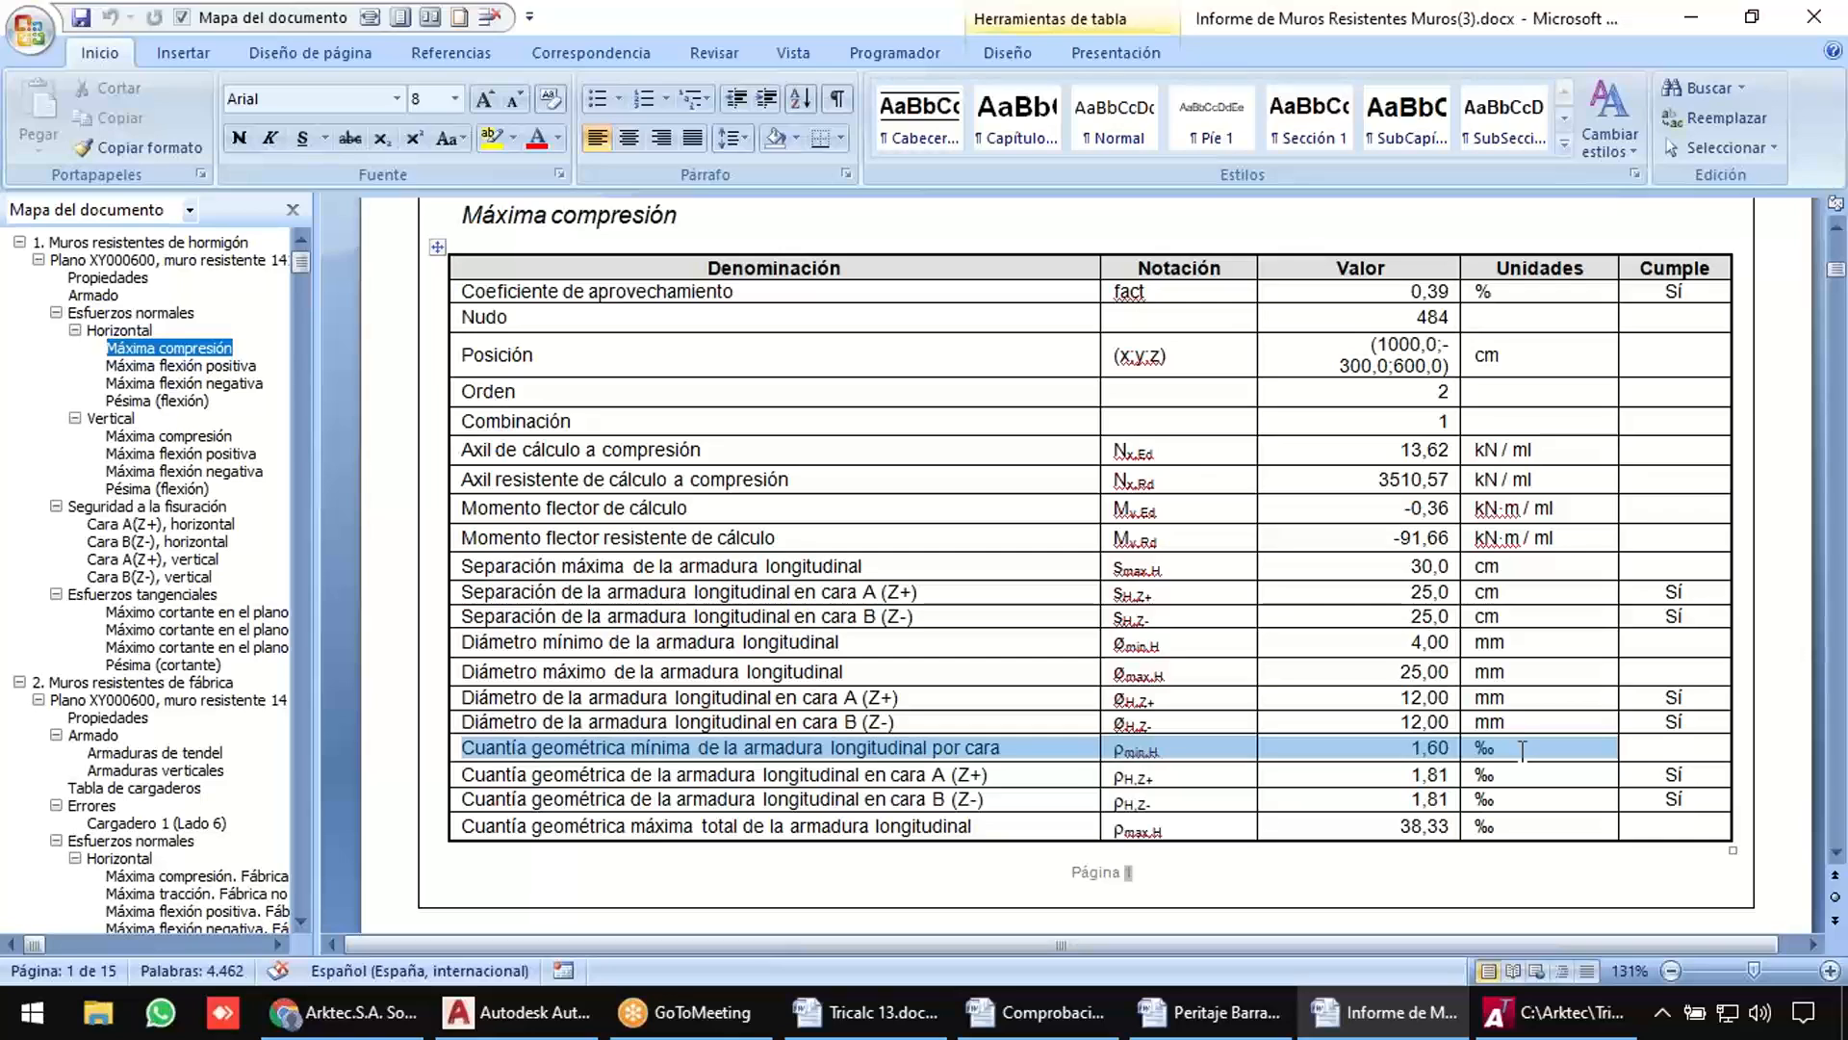
pyautogui.moveTo(1524, 752); pyautogui.dragTo(1679, 787)
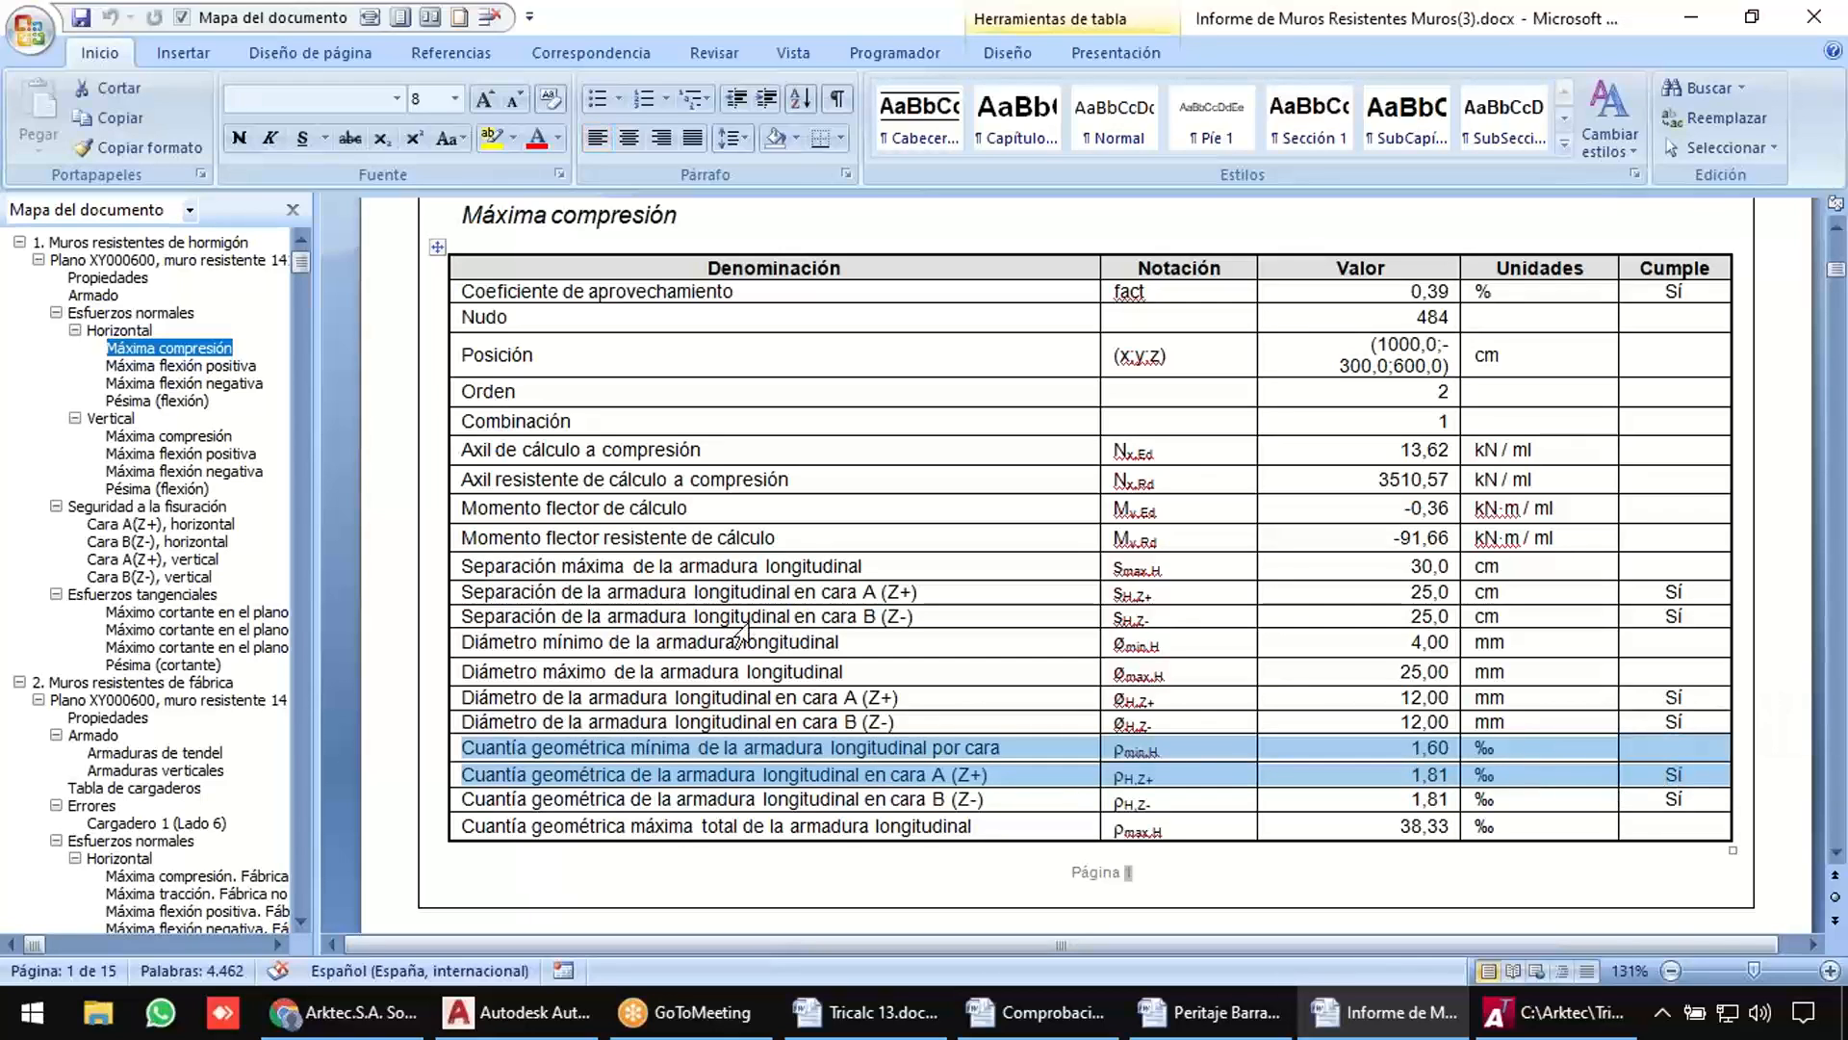
# Review the concrete wall's vertical normal-force checks: Máxima compresión, Máxima flexión positiva and the full Máxima flexión negativa table.
pyautogui.click(108, 418)
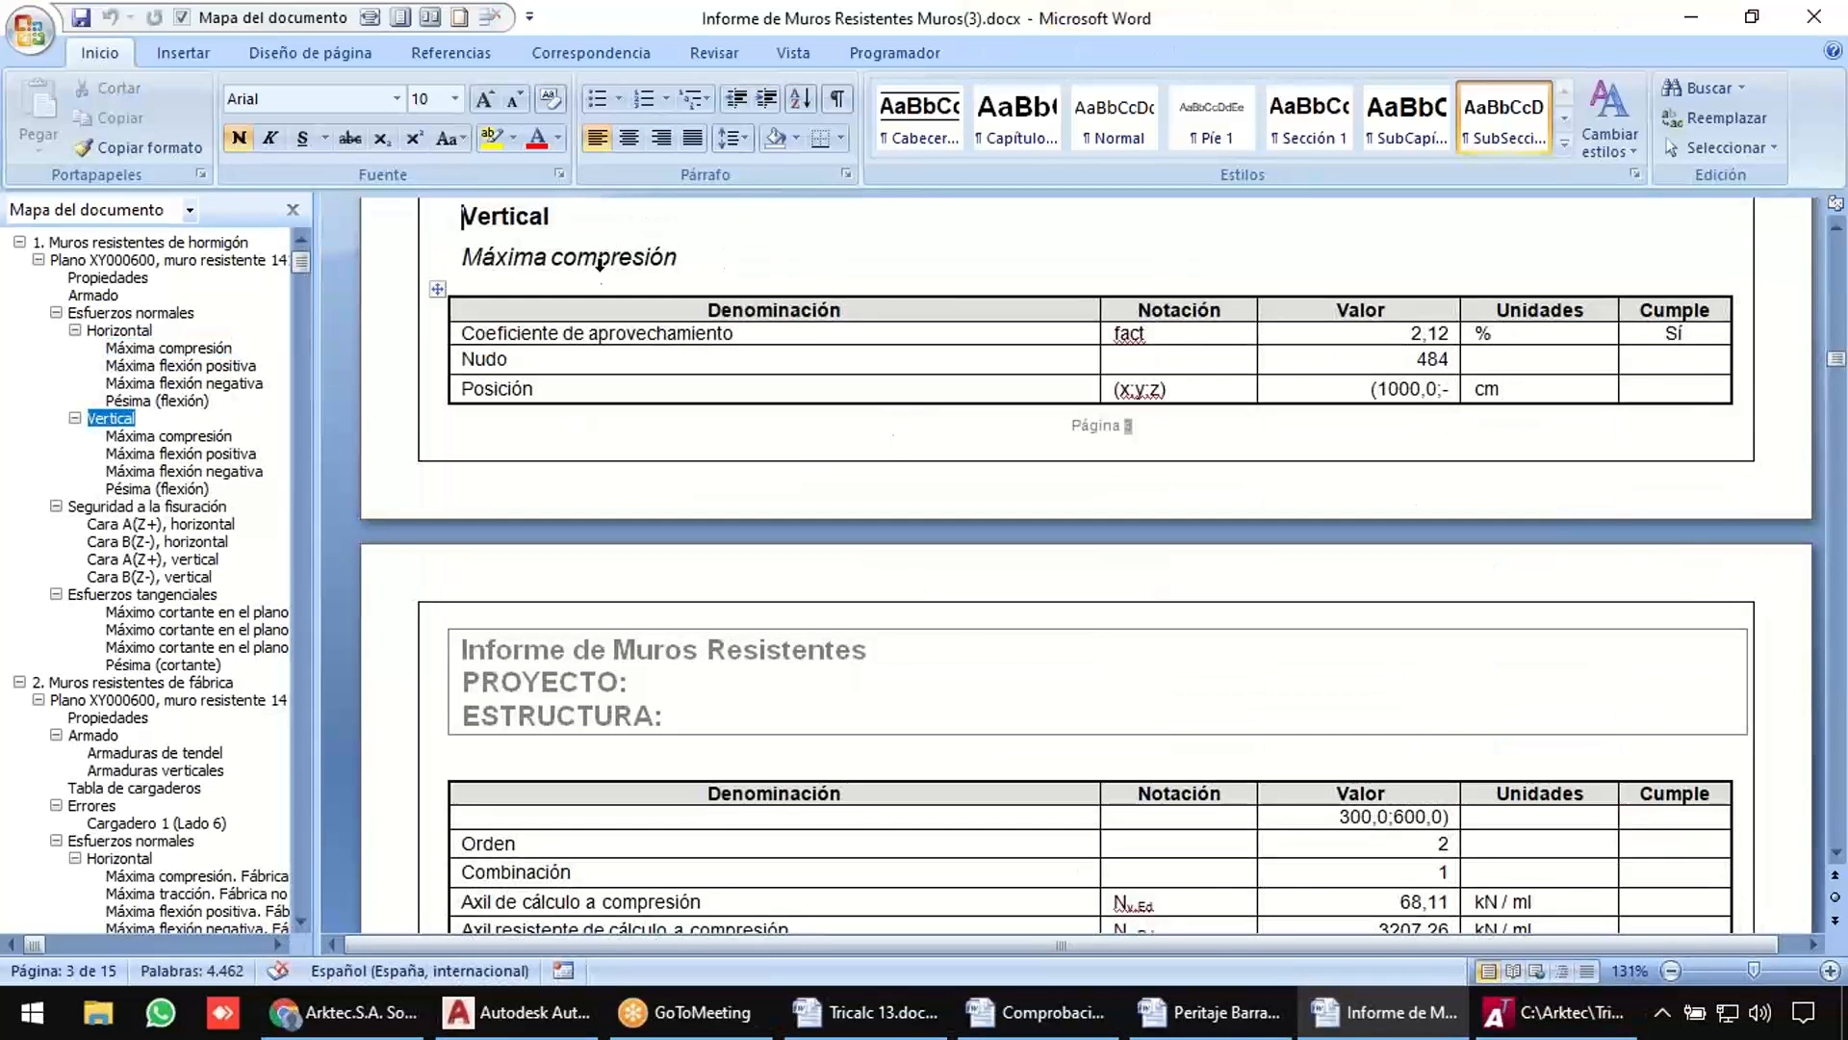
pyautogui.click(173, 436)
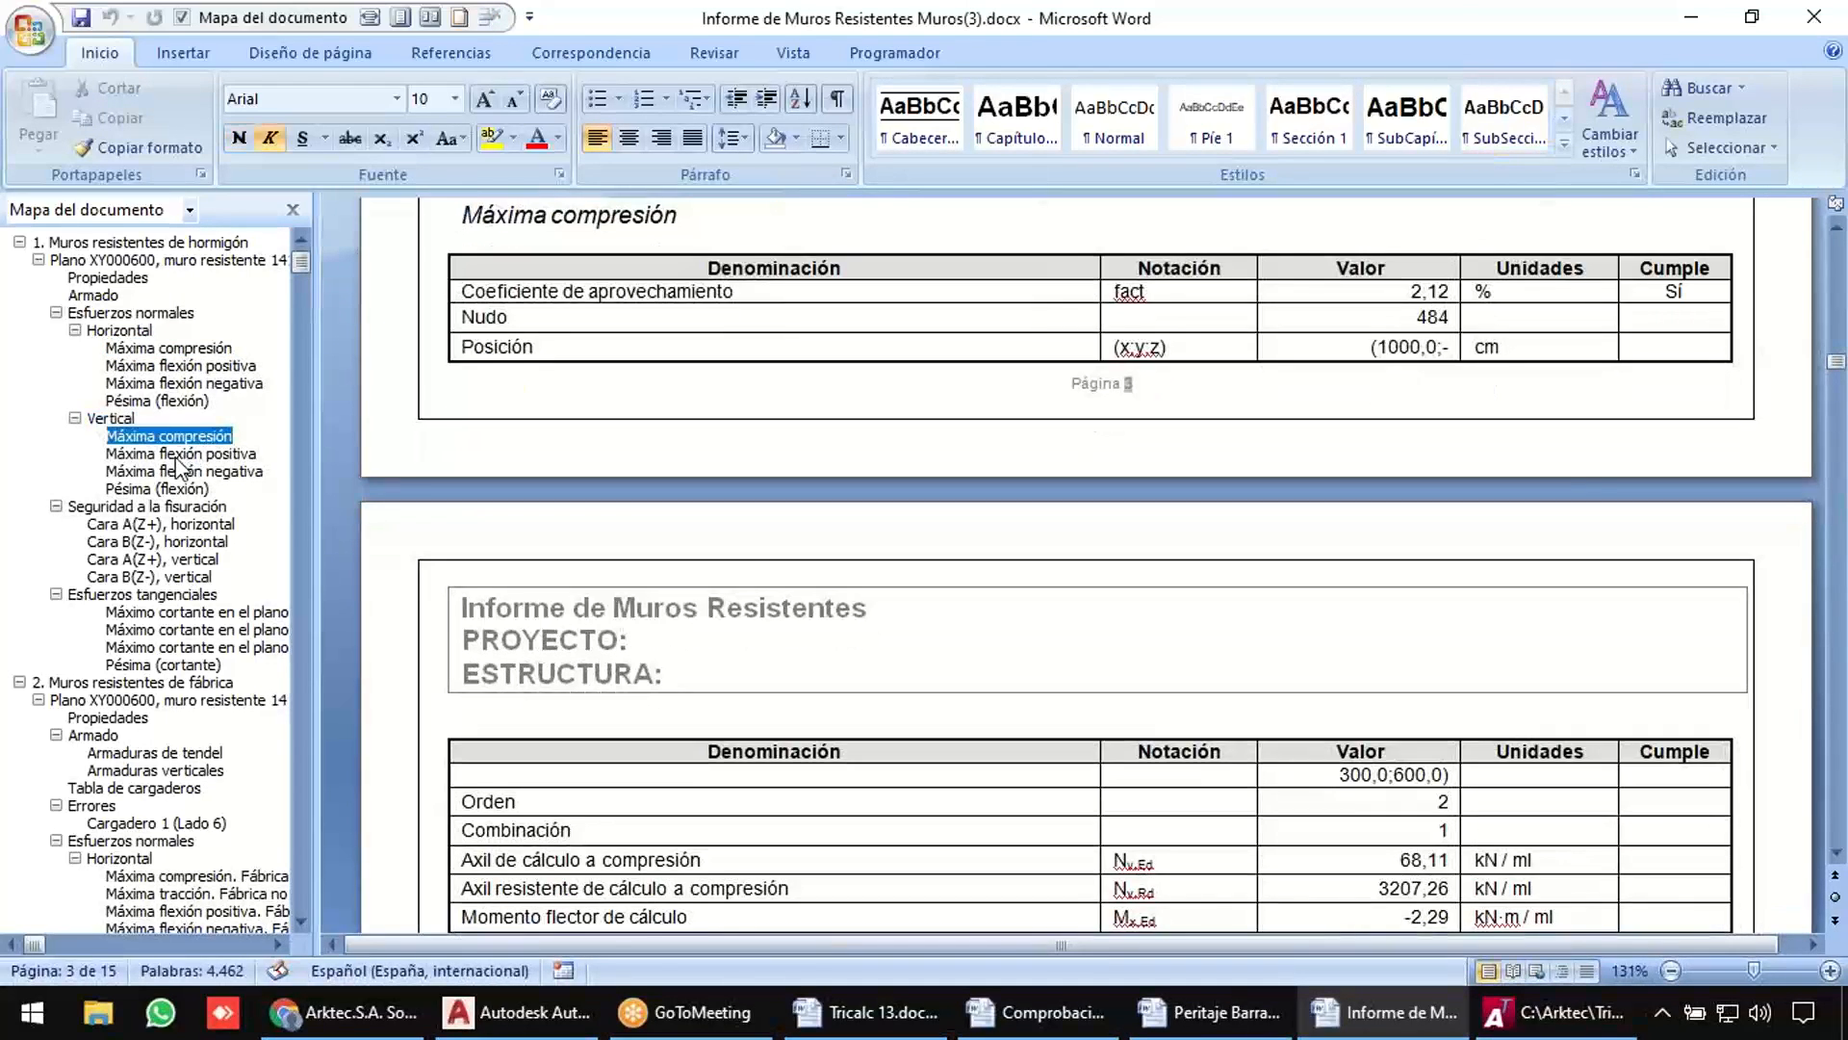
pyautogui.click(176, 456)
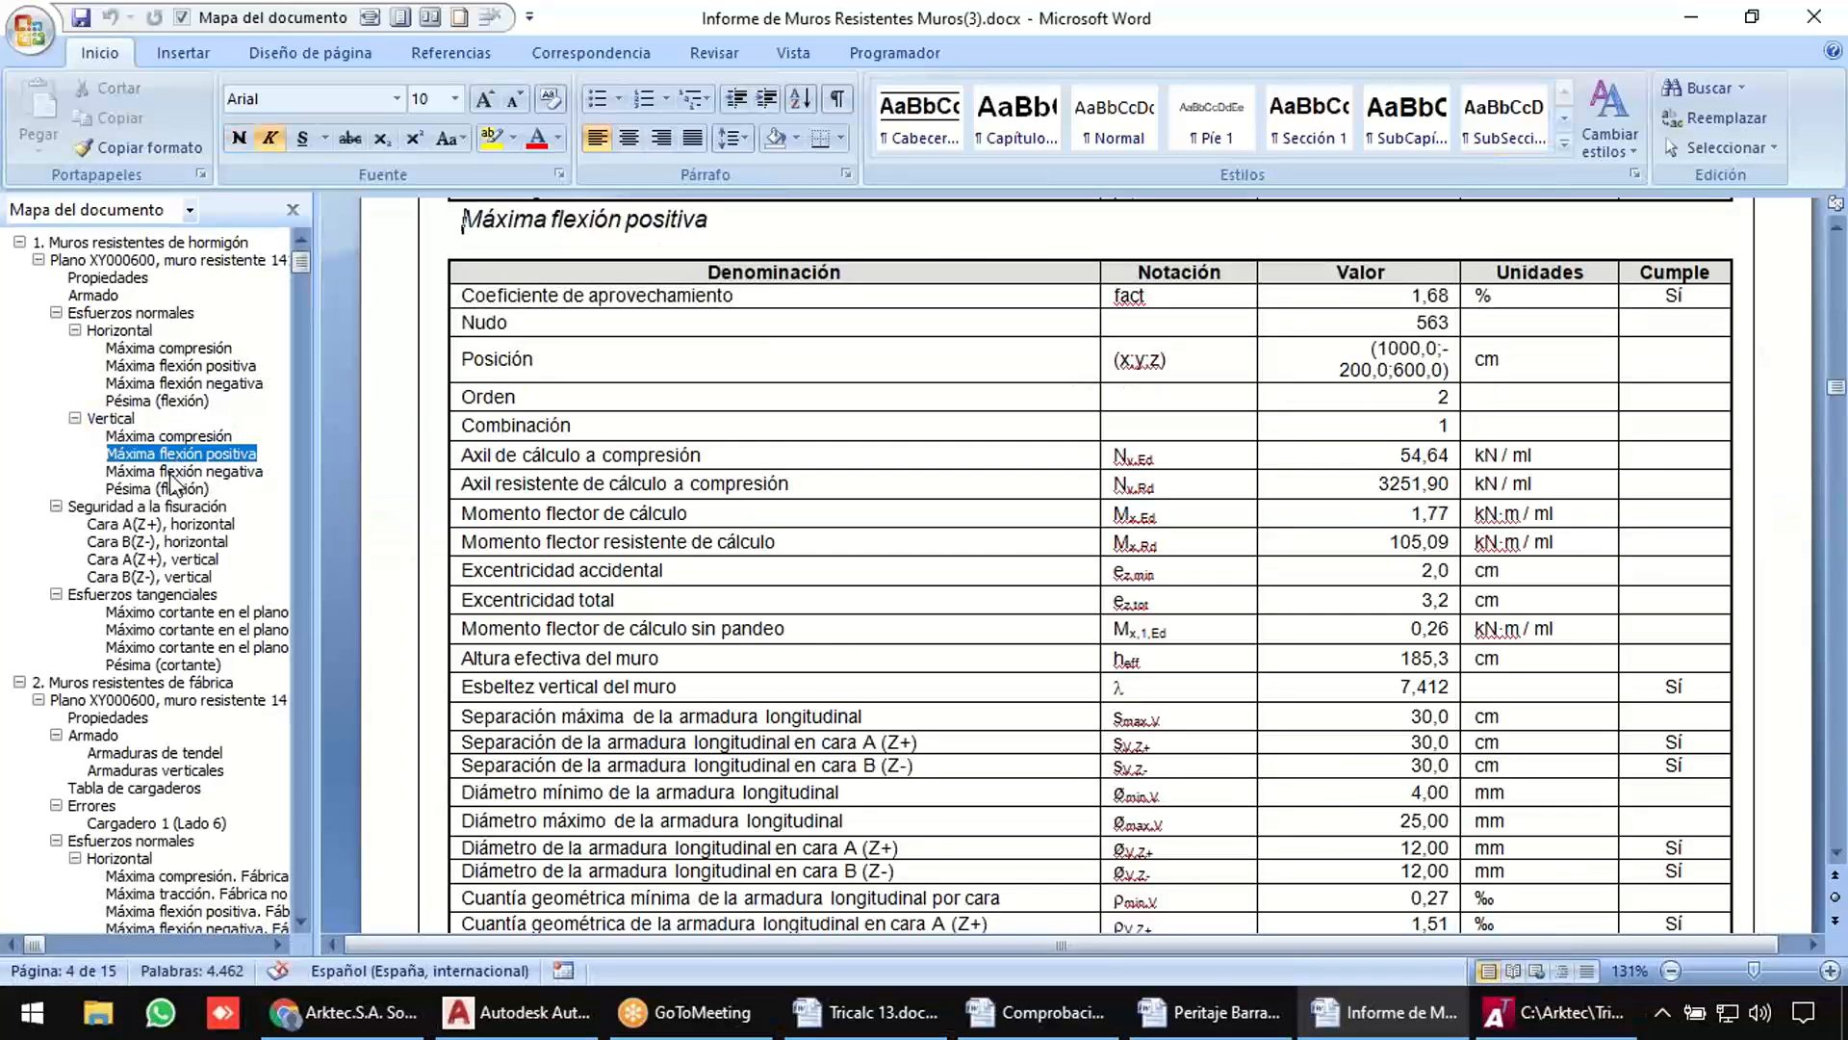
pyautogui.click(167, 472)
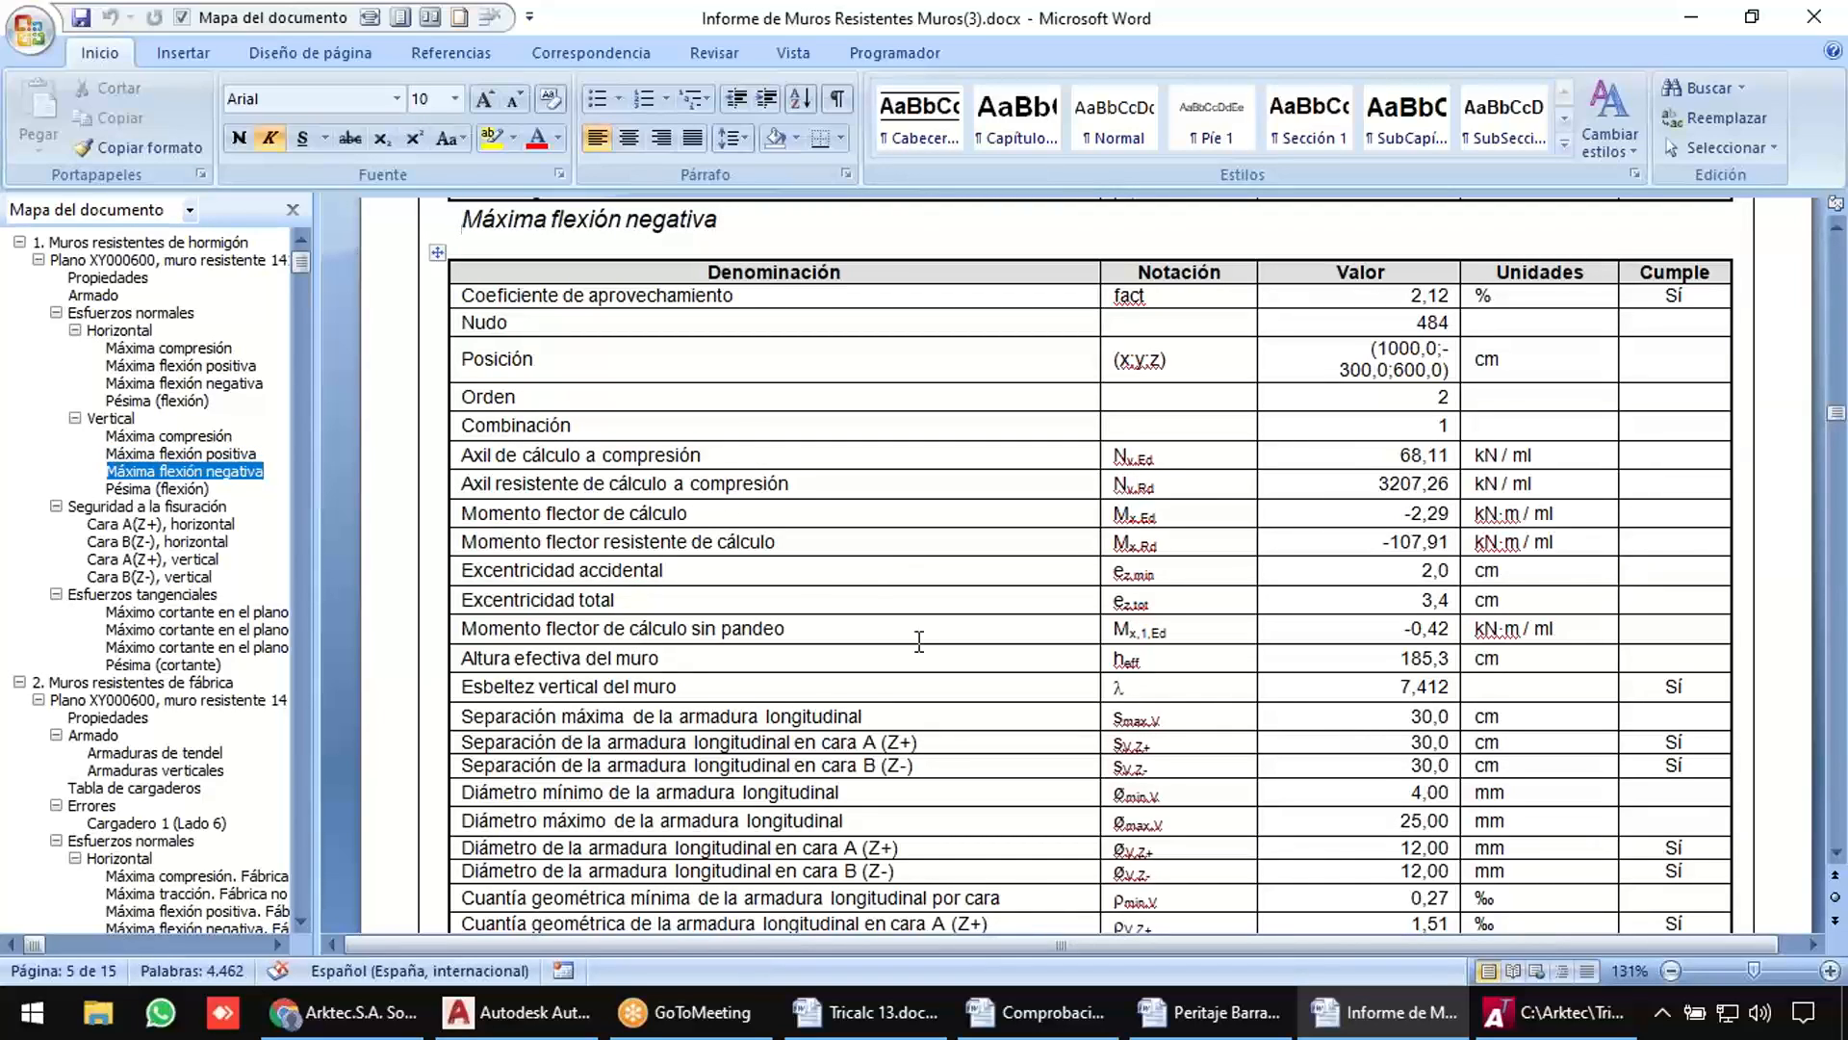
pyautogui.scroll(-2, 919, 640)
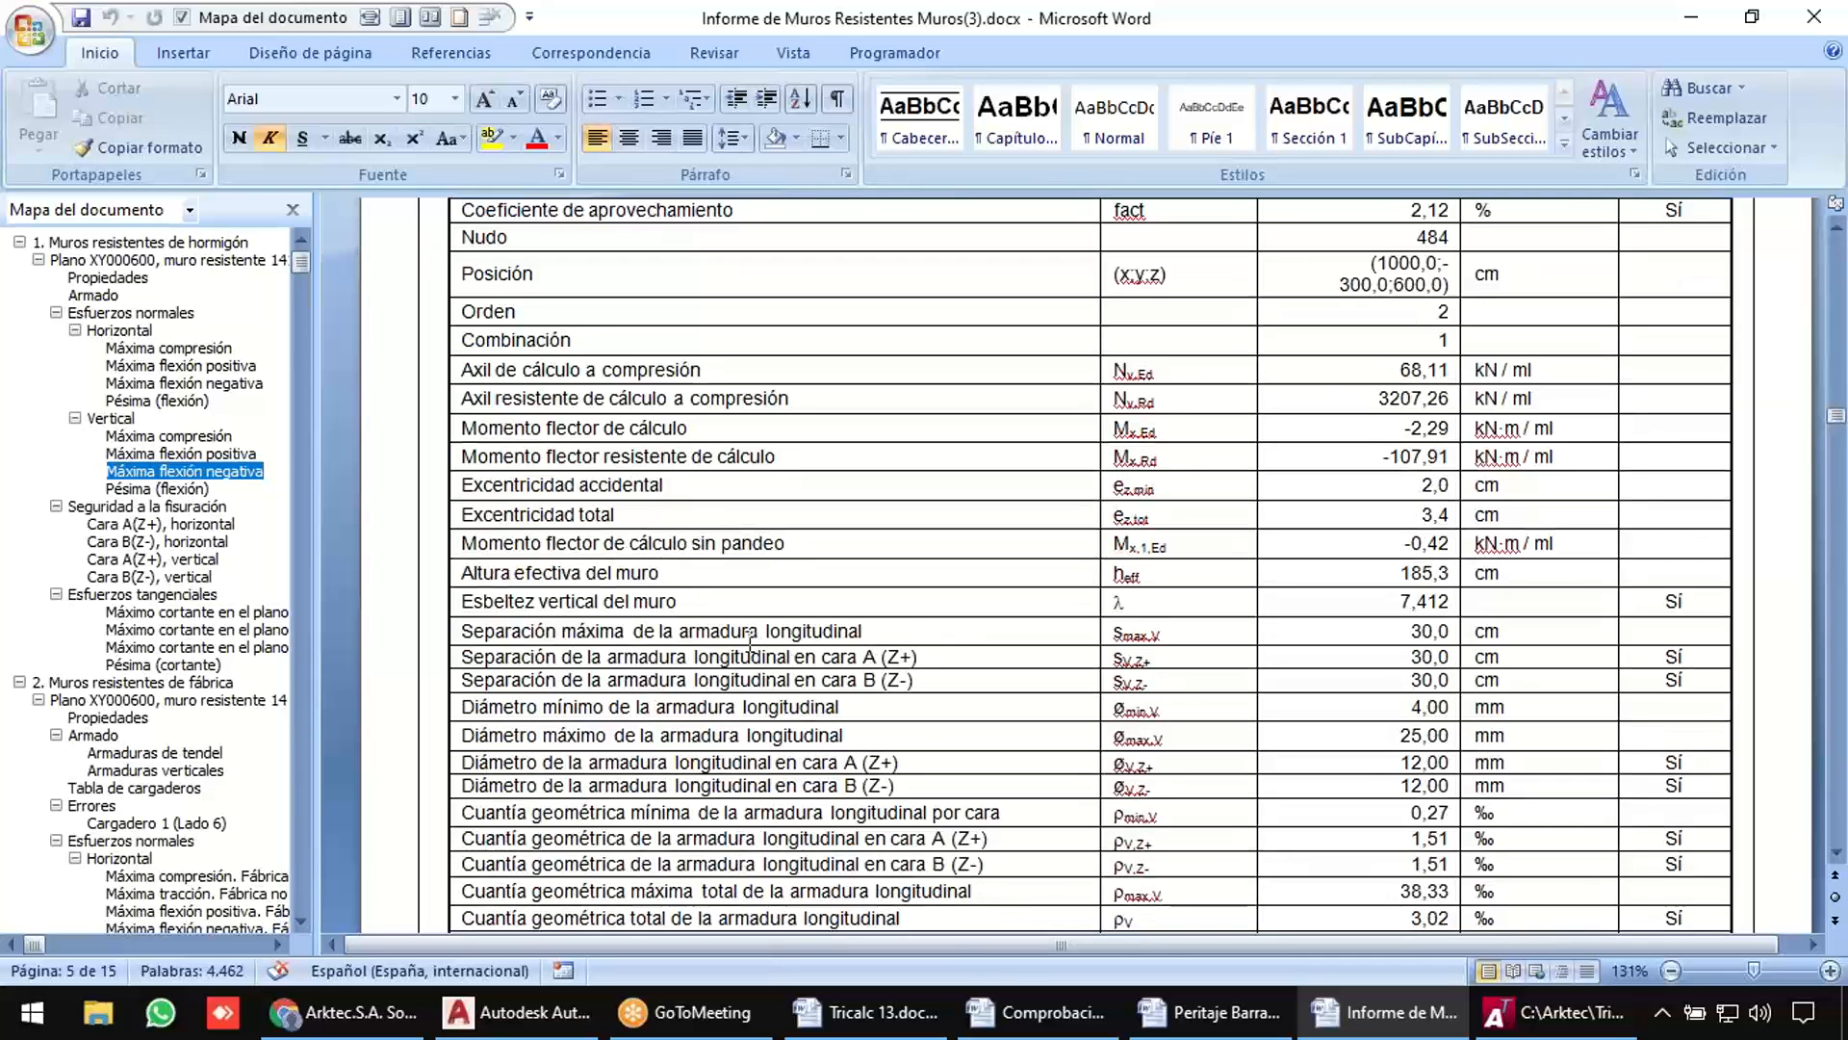
pyautogui.scroll(-4, 885, 636)
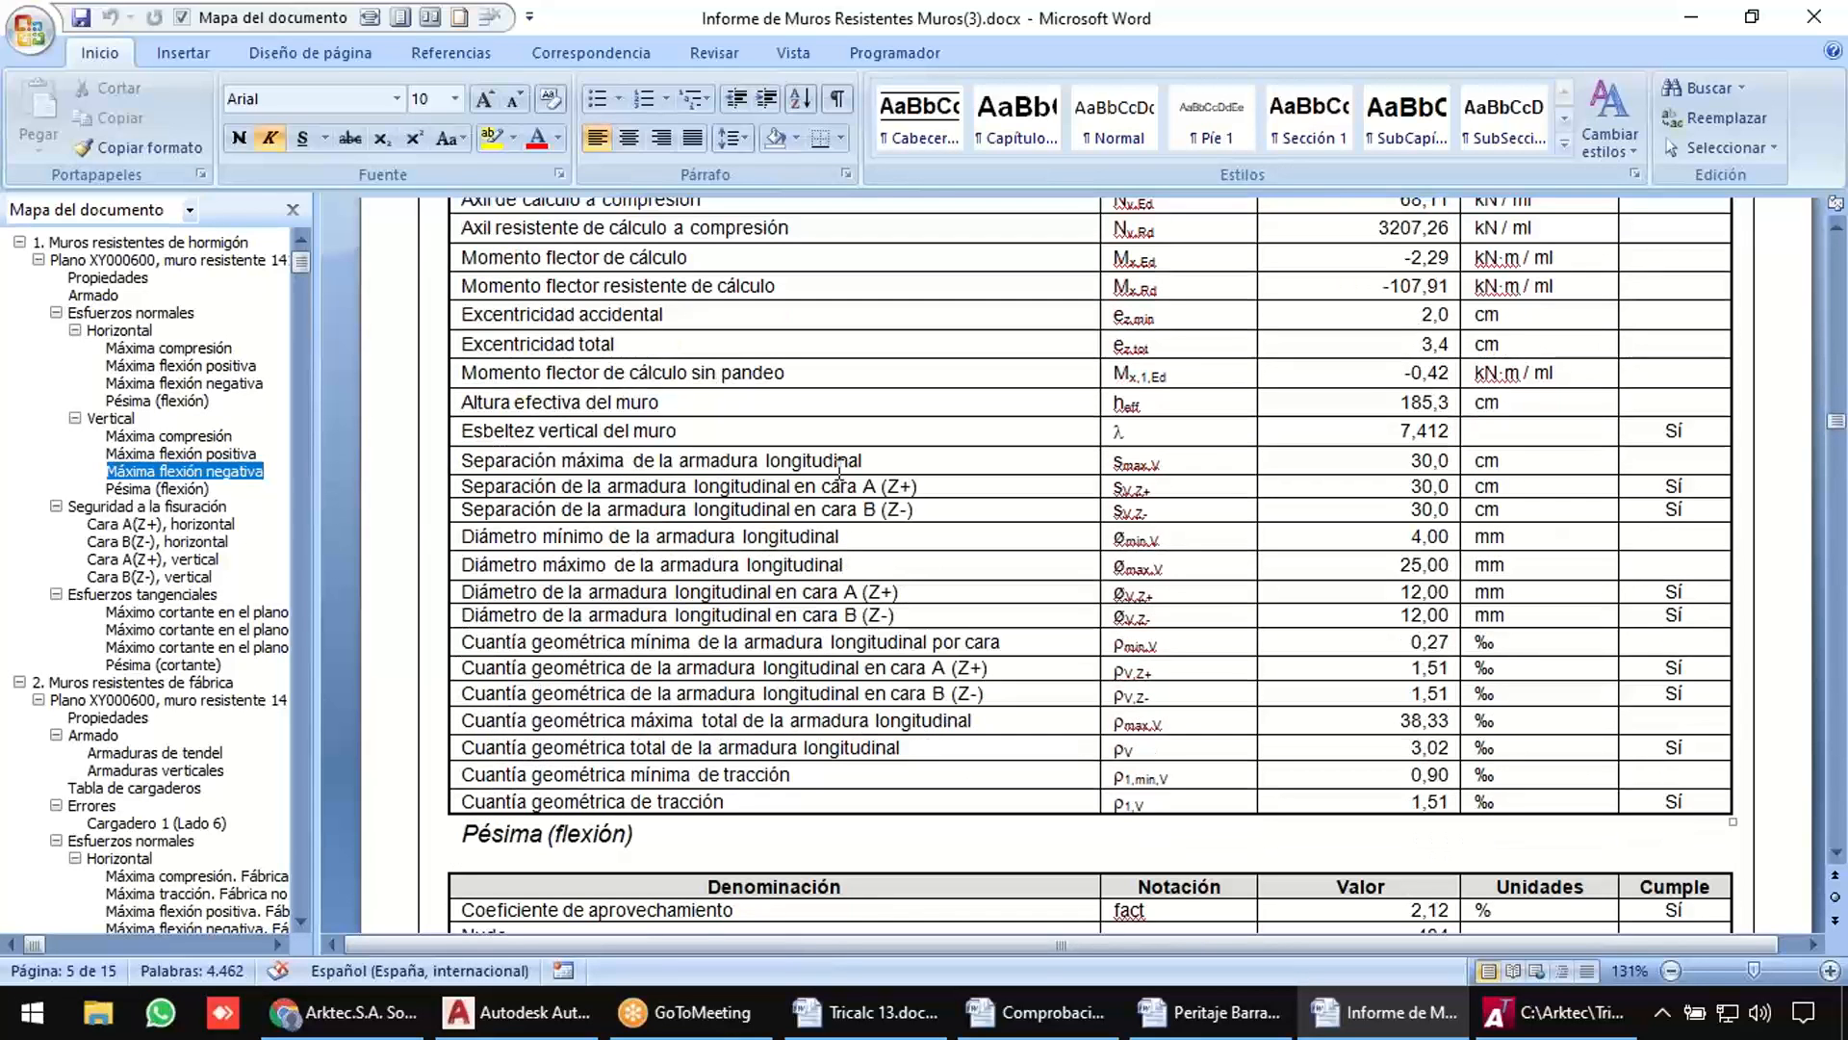
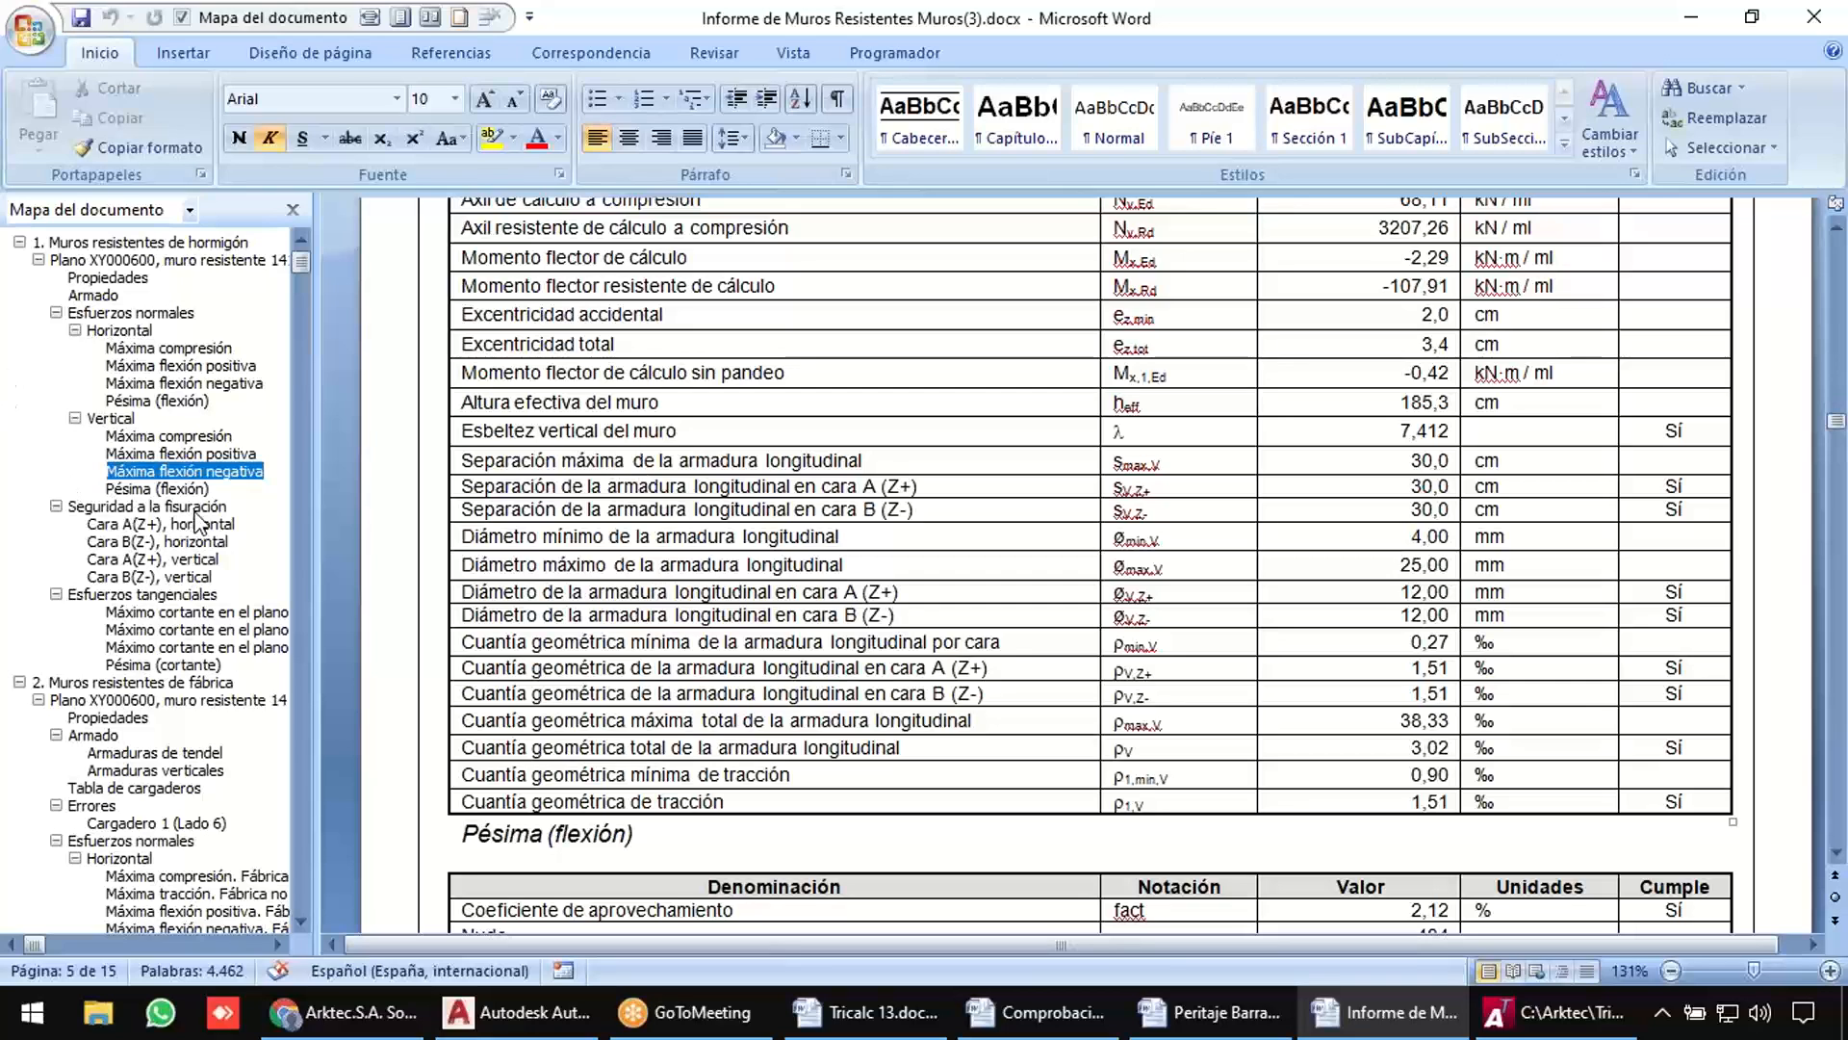
# Review the concrete wall's Seguridad a la fisuración tables for faces A(Z+) and B(Z-), horizontal and vertical.
pyautogui.click(179, 507)
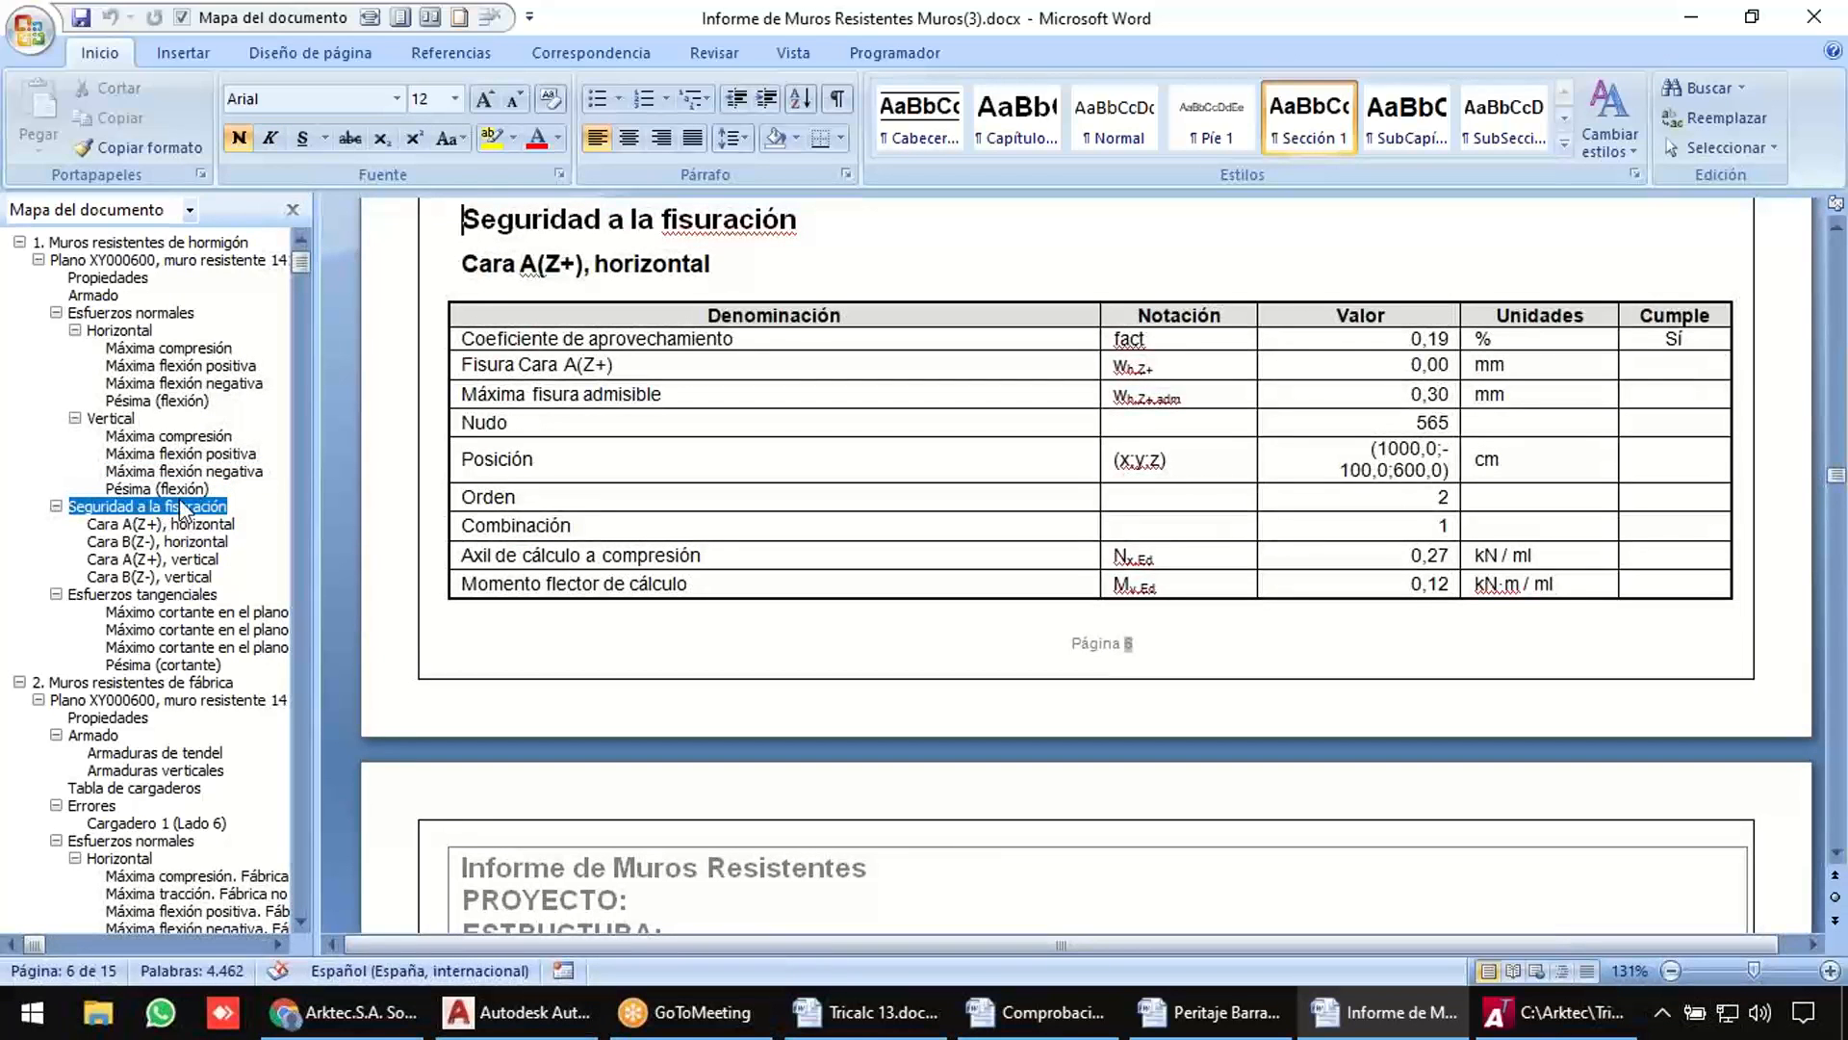
pyautogui.click(183, 525)
pyautogui.click(186, 542)
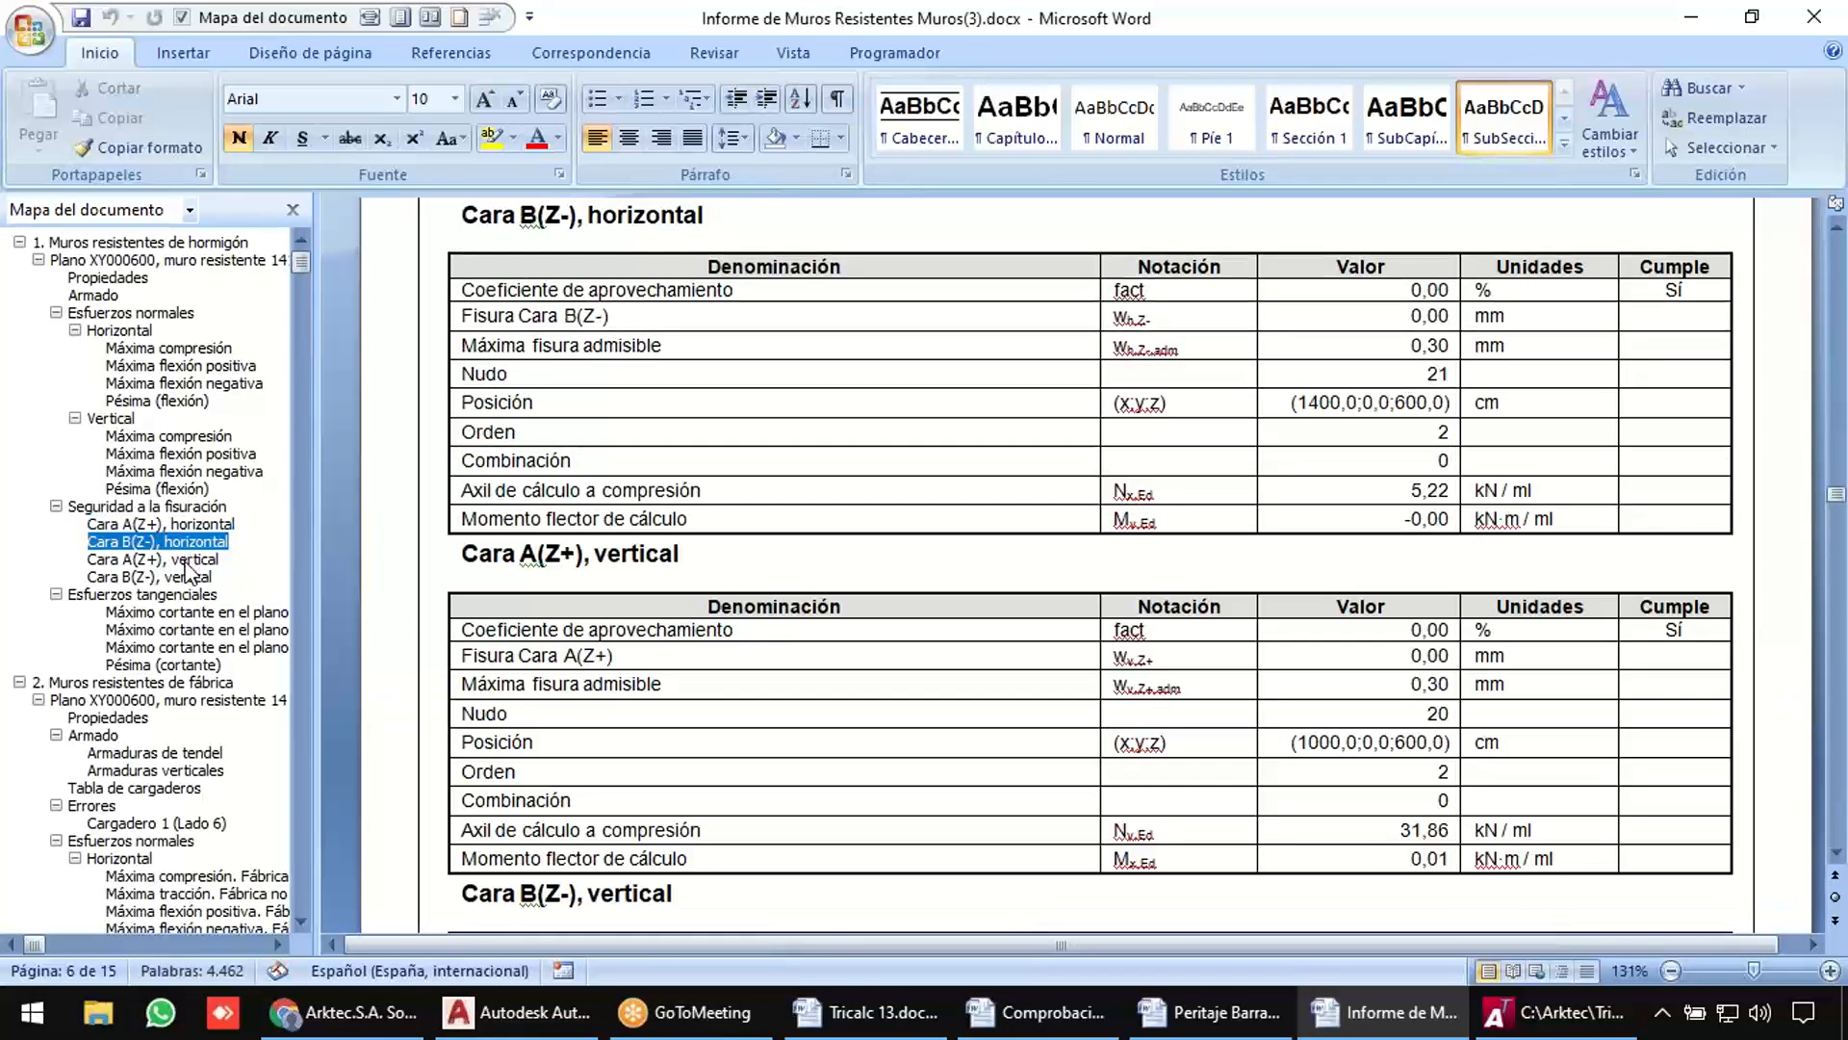
pyautogui.click(187, 560)
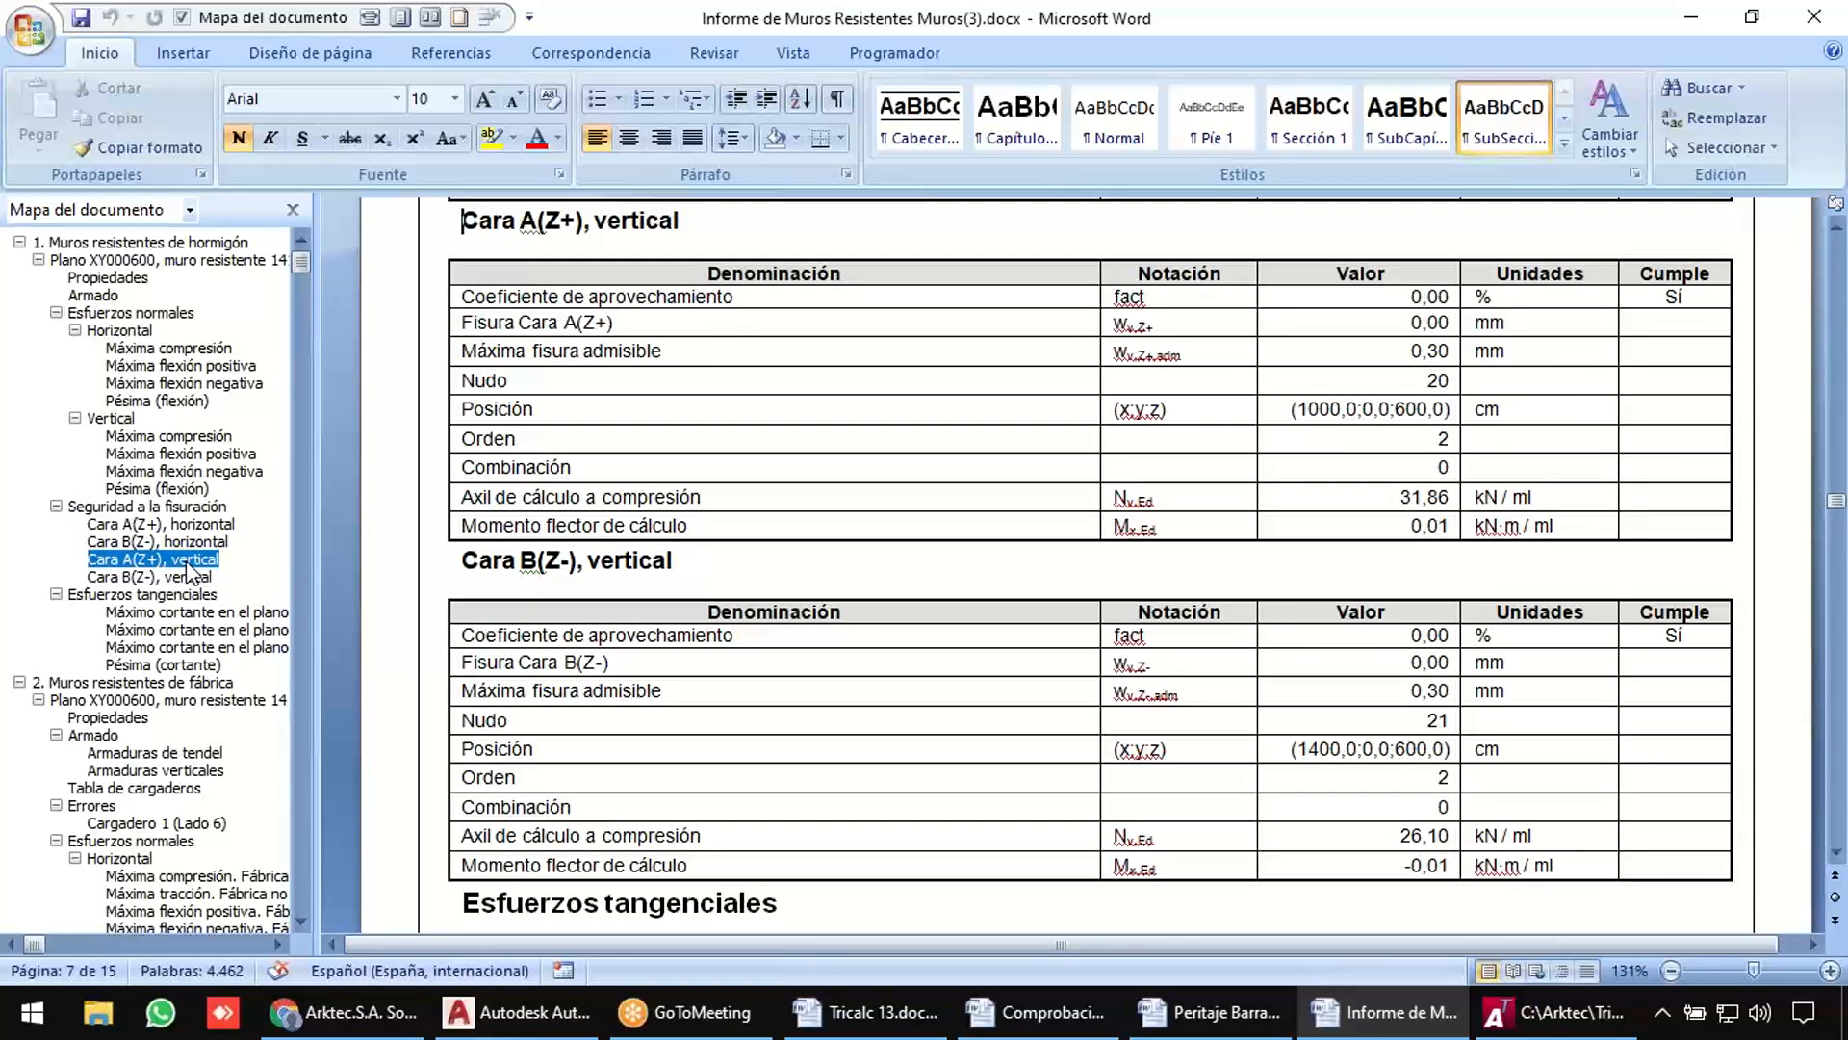
# Review the concrete wall's Esfuerzos tangenciales tables for maximum shear in the wall plane (Vxy) and the perpendicular horizontal plane (Vxz).
pyautogui.scroll(-3, 190, 570)
pyautogui.click(178, 472)
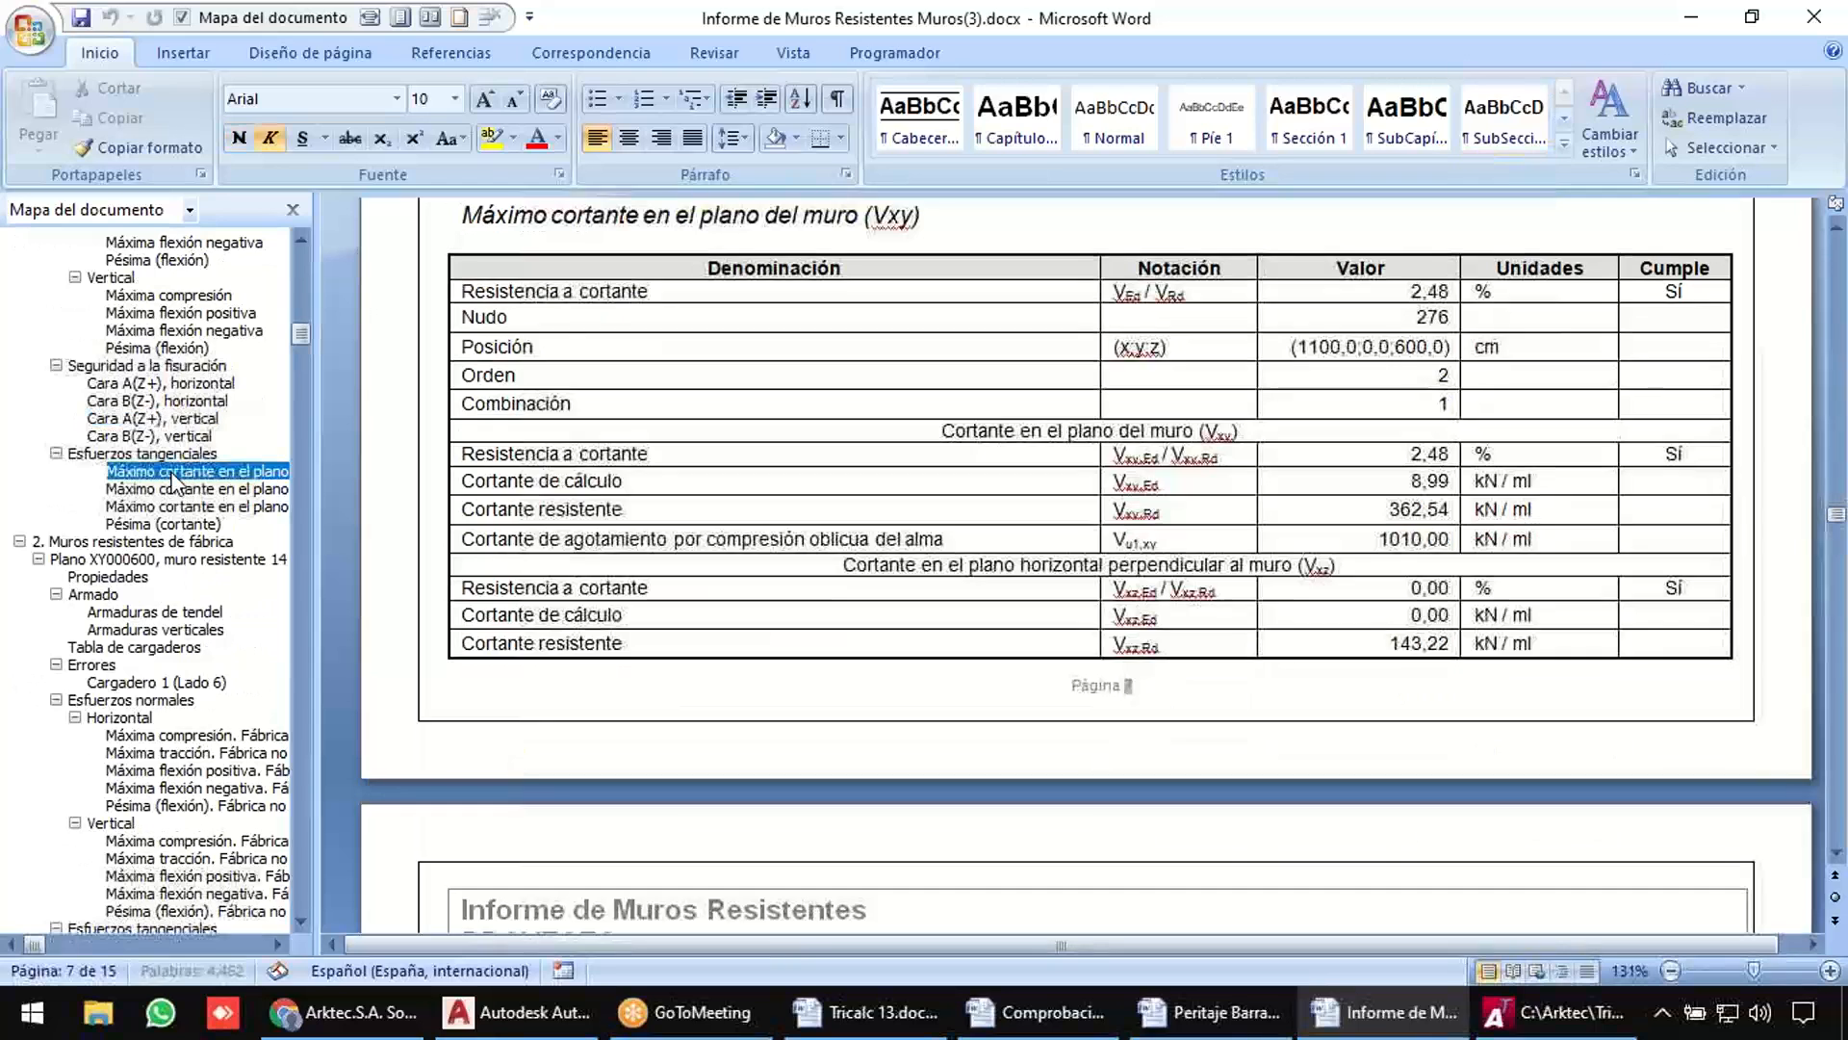
pyautogui.click(179, 491)
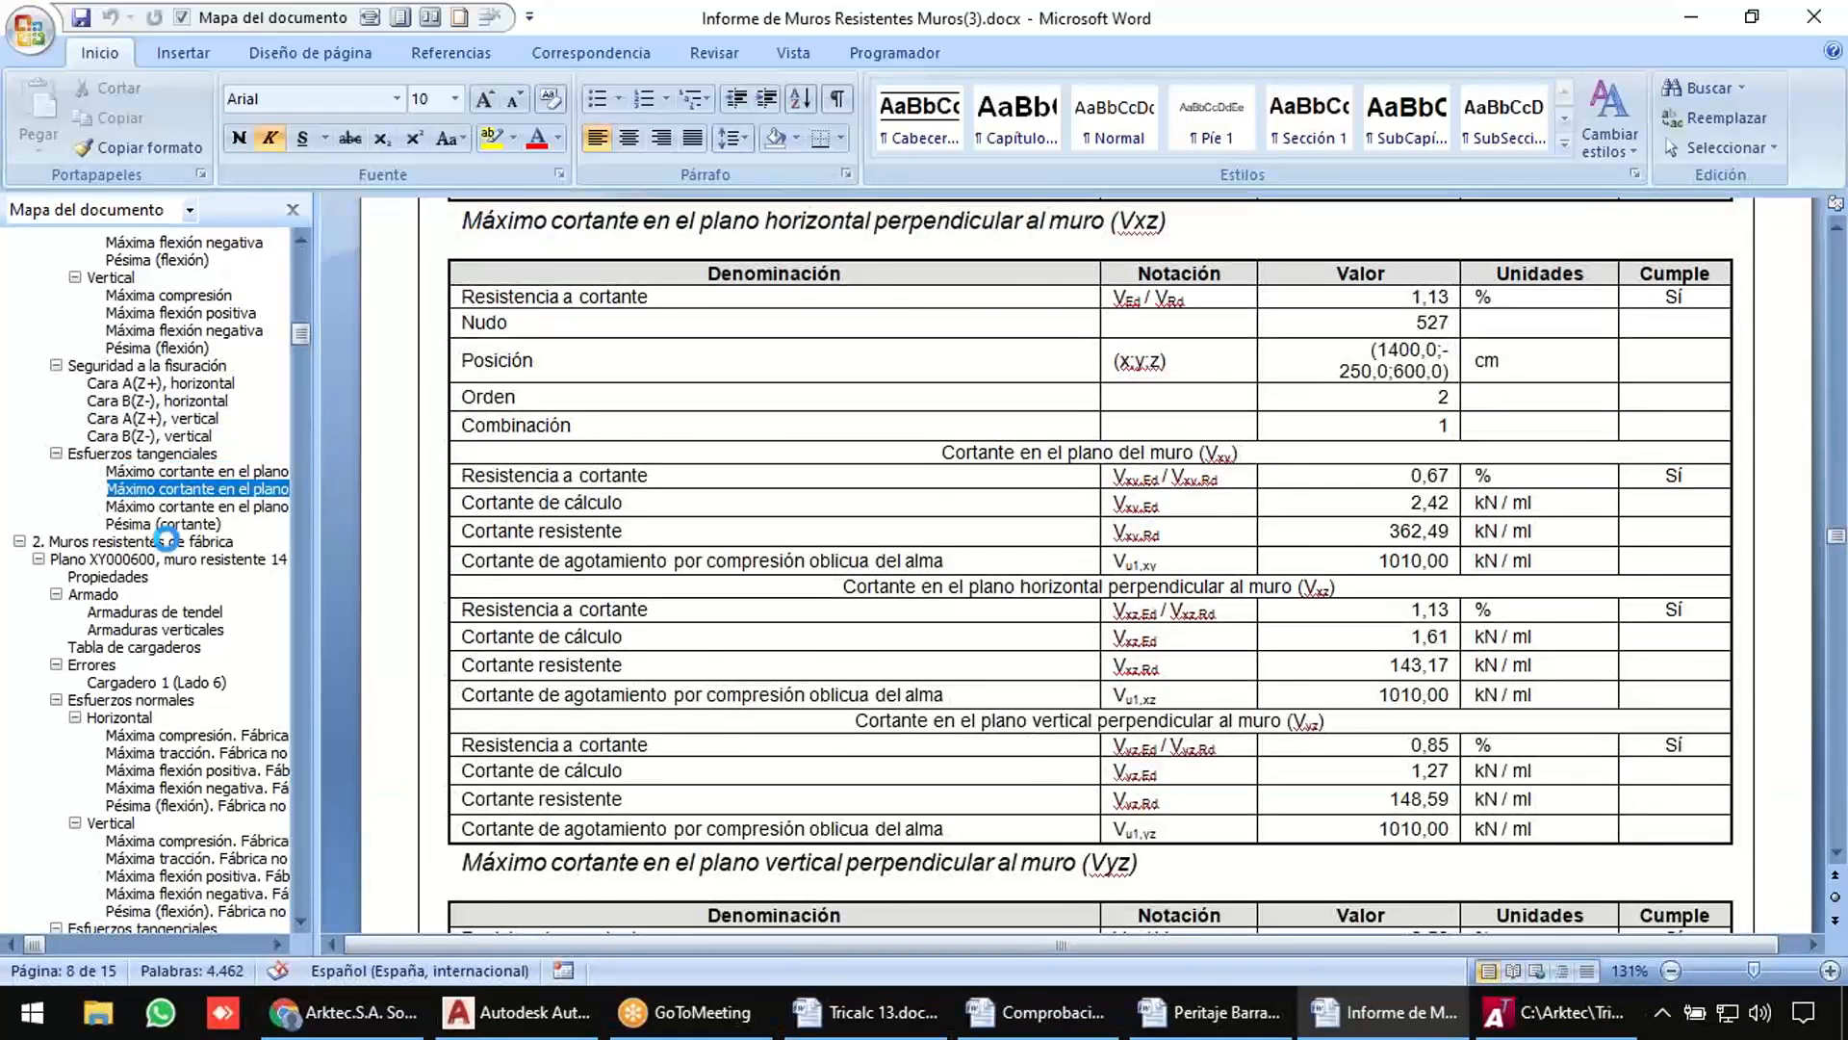
# Review the masonry wall's Propiedades, Armado and Tabla de cargaderos under Muros resistentes de fábrica.
pyautogui.click(171, 542)
pyautogui.click(171, 557)
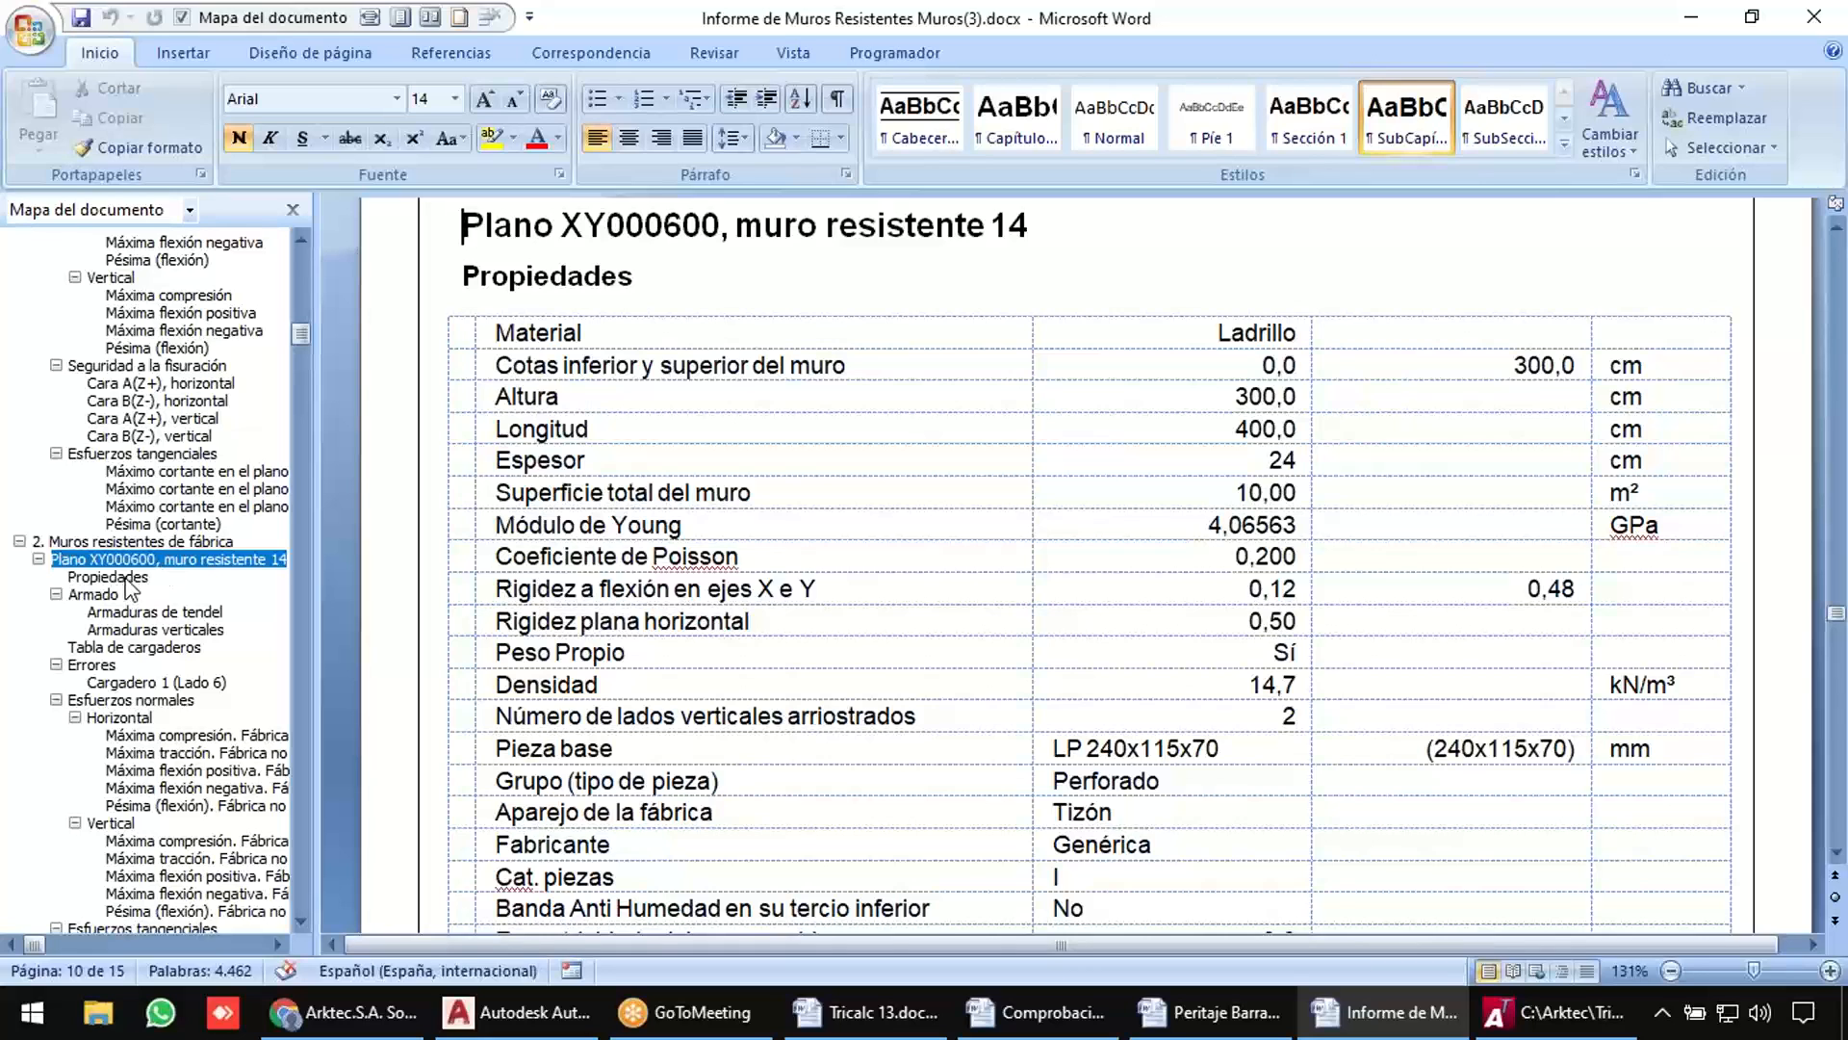
pyautogui.click(96, 595)
pyautogui.click(154, 612)
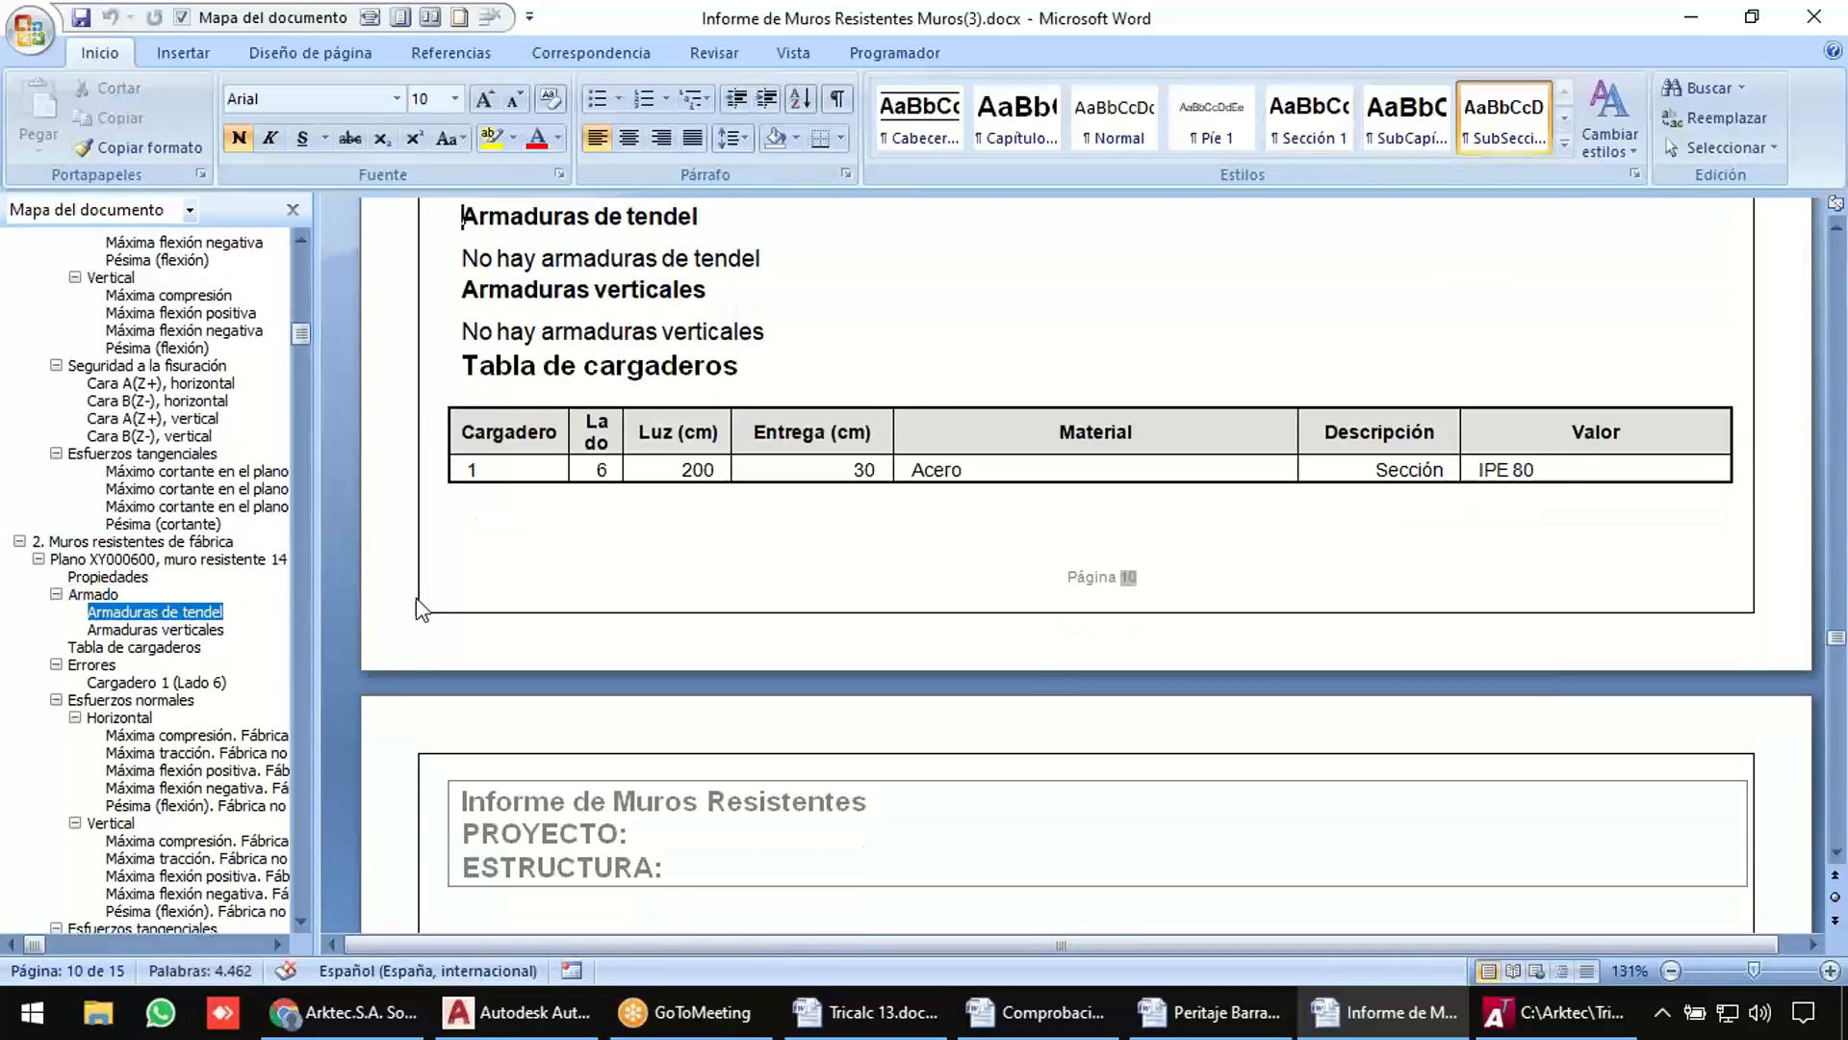
# Examine the masonry wall's horizontal Máxima compresión check, highlighting its position, order, combination, and design and resisting axial forces.
pyautogui.click(133, 701)
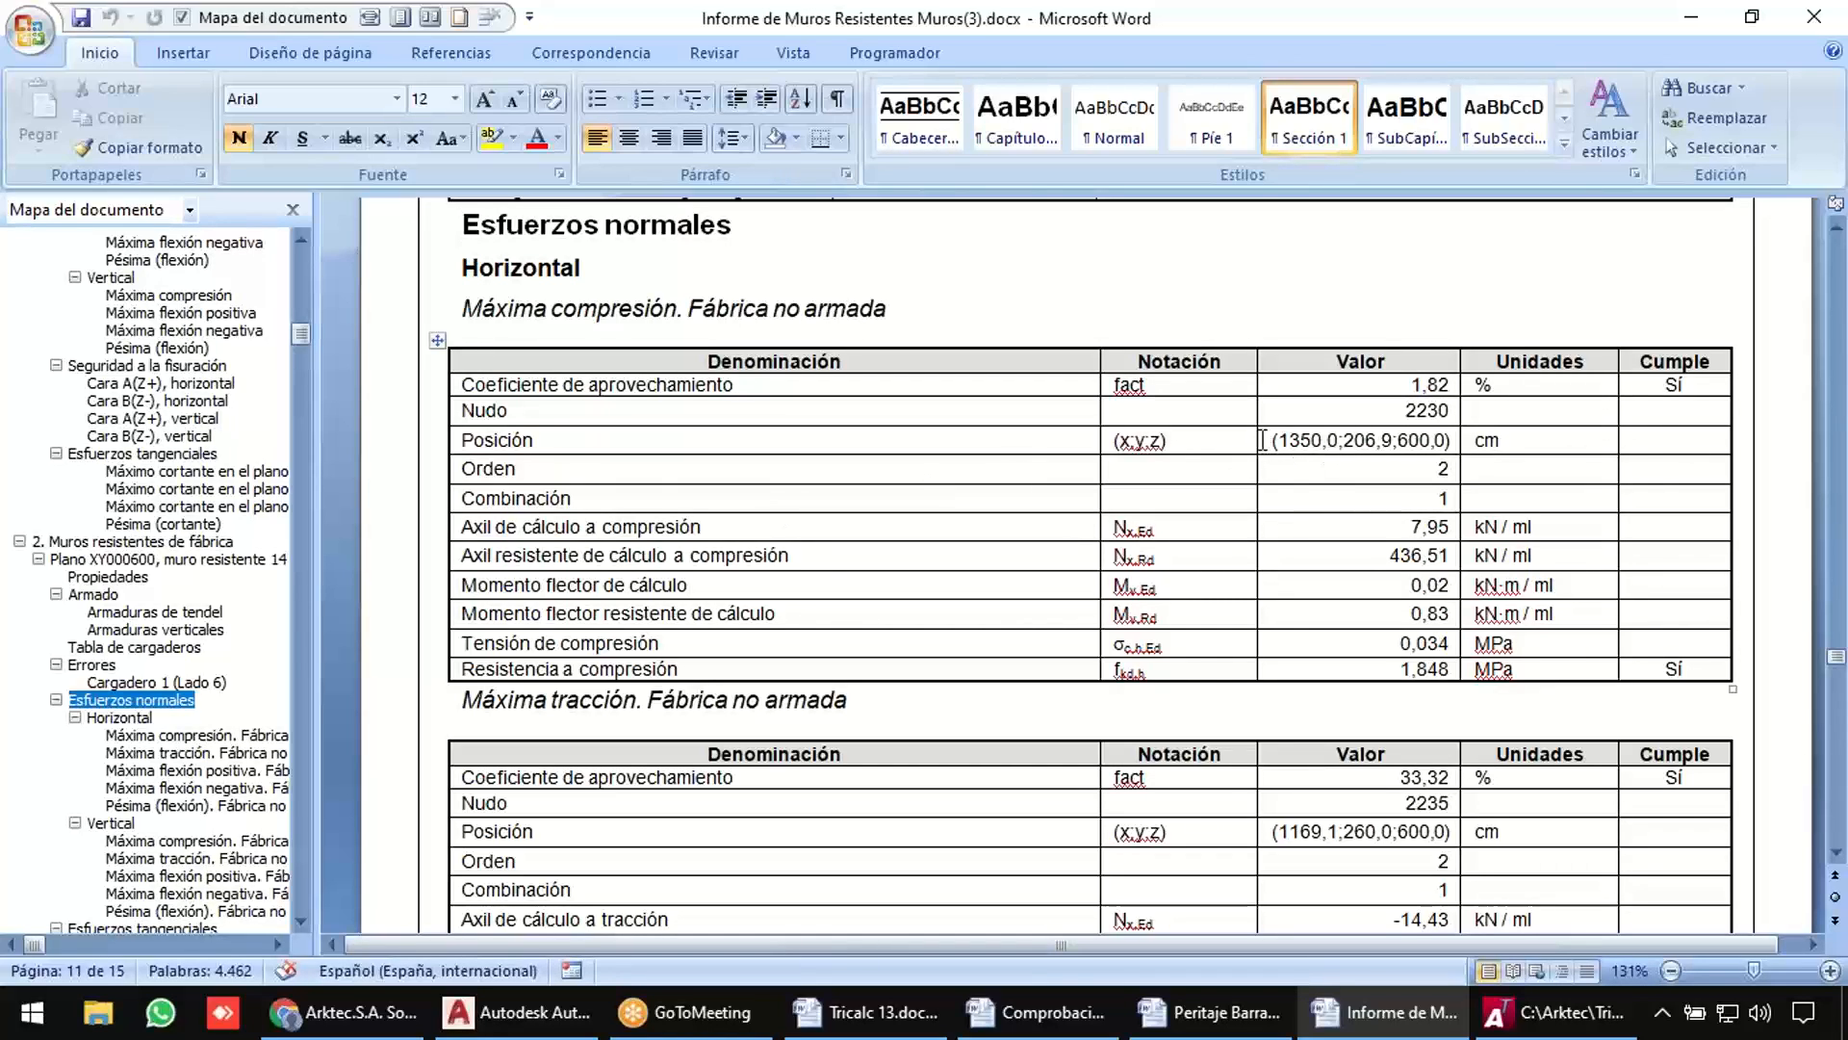
pyautogui.doubleClick(614, 310)
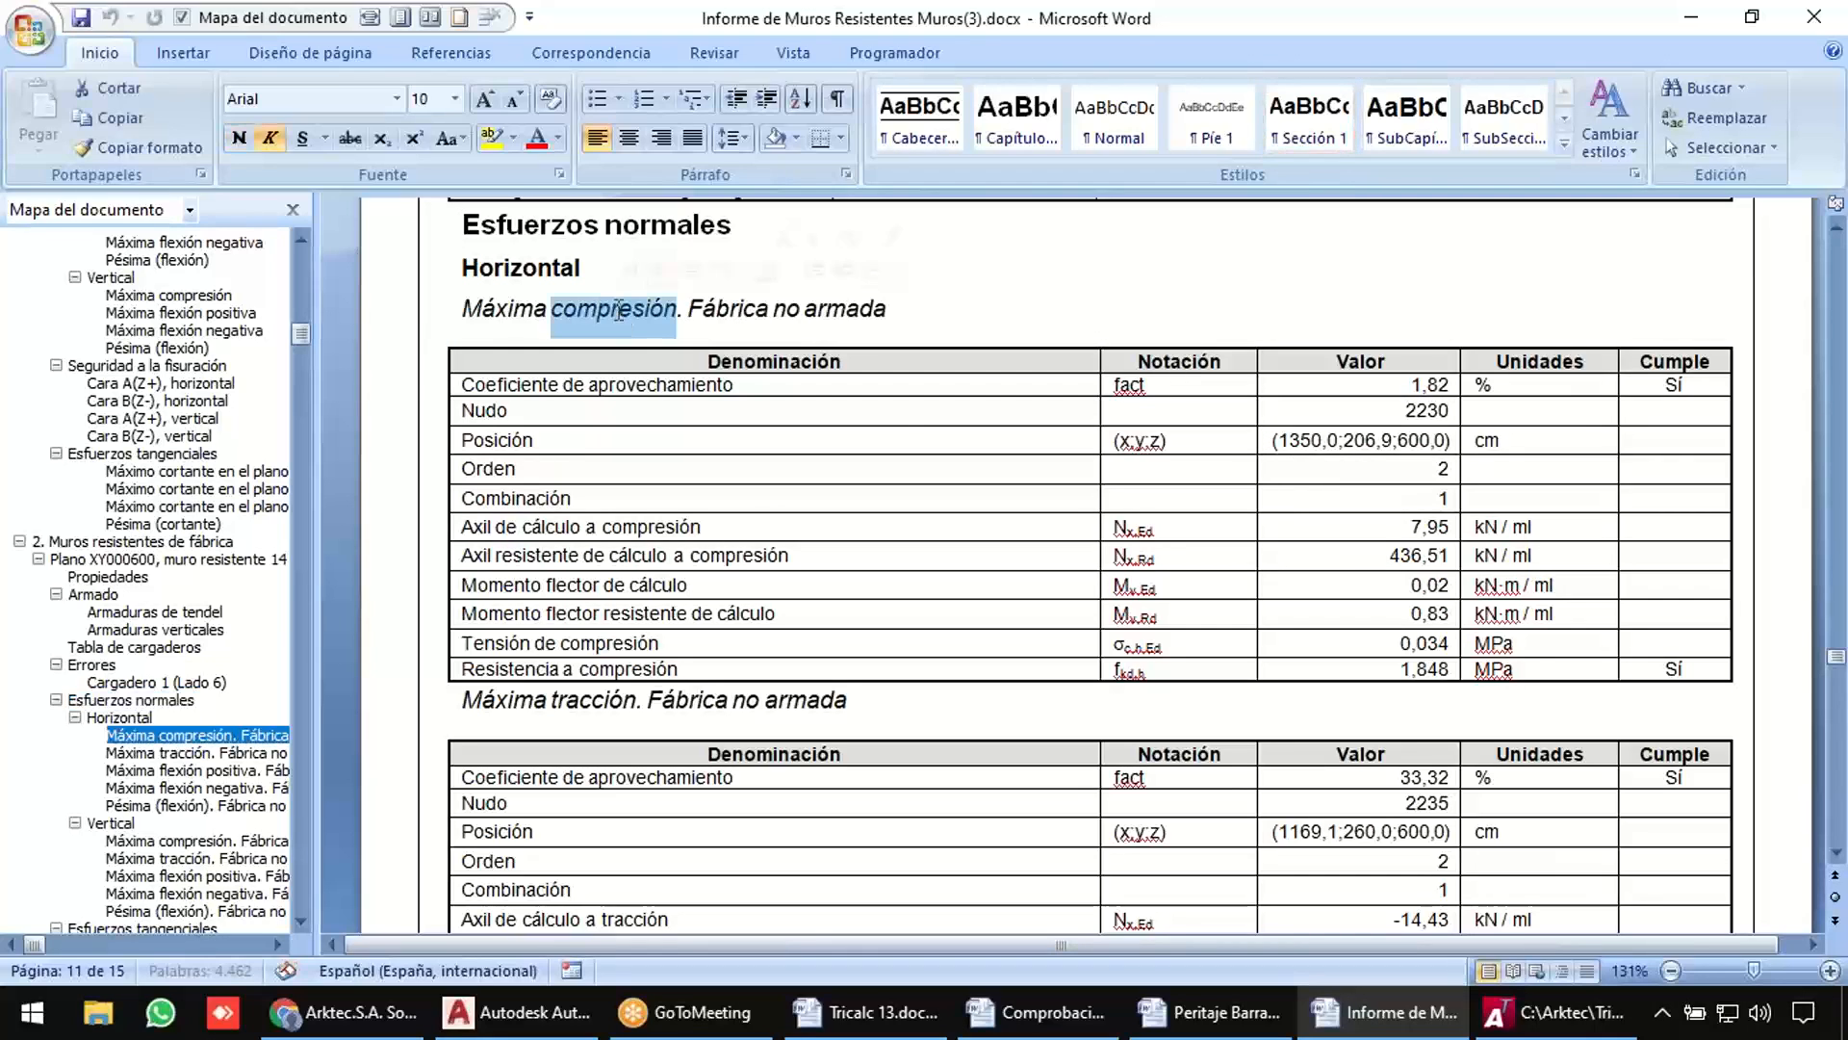
pyautogui.moveTo(1228, 435); pyautogui.dragTo(1386, 443)
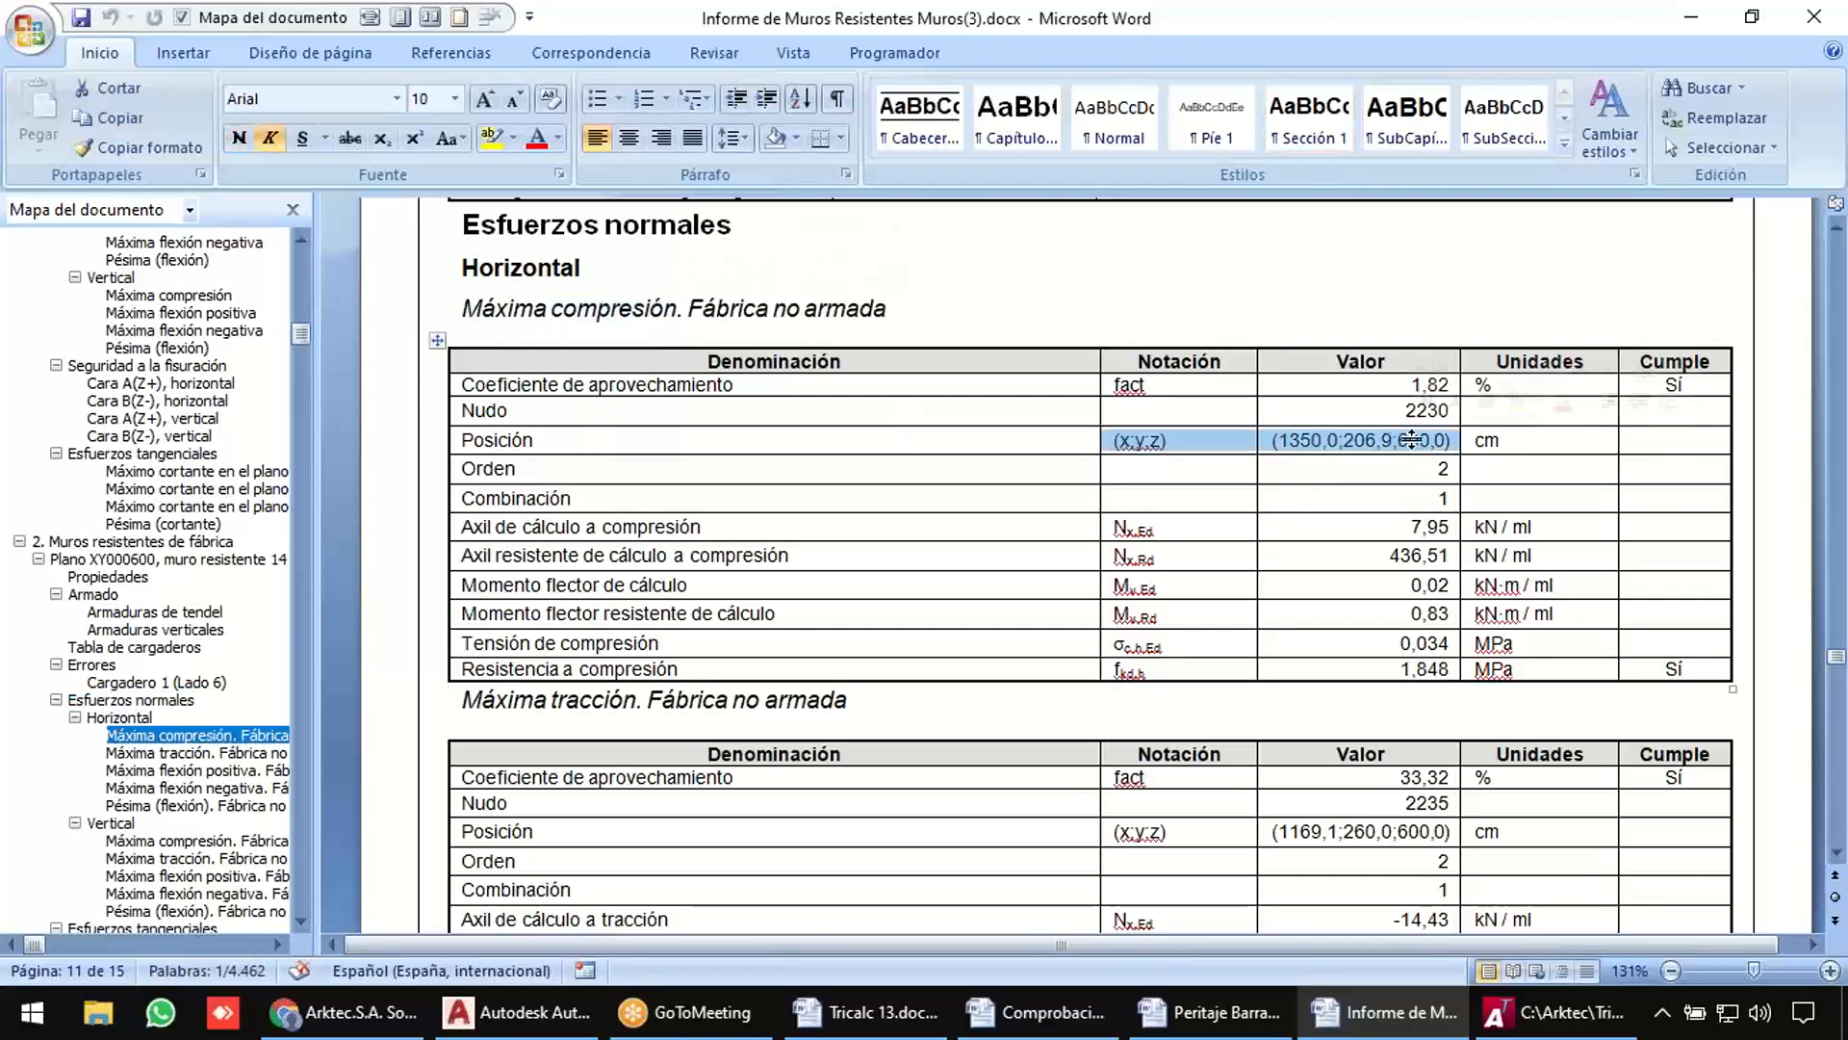
pyautogui.click(1444, 468)
pyautogui.moveTo(1443, 468); pyautogui.dragTo(1454, 499)
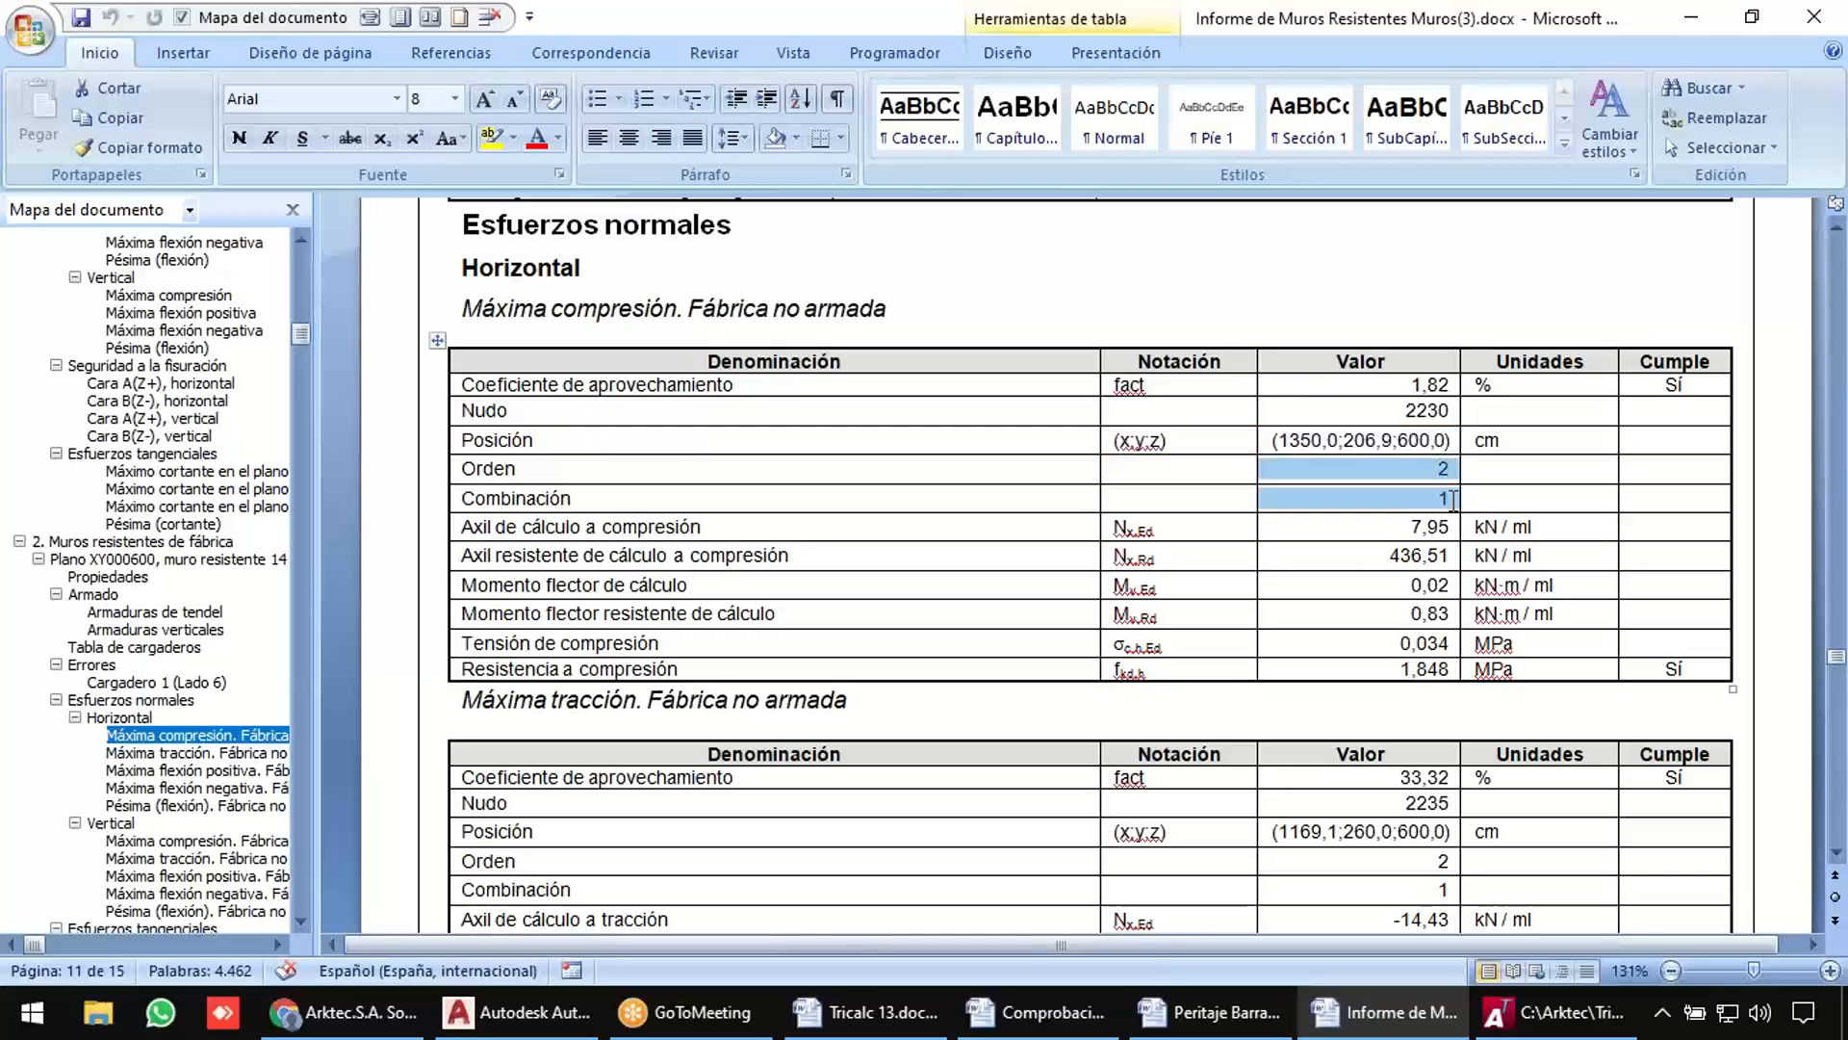
pyautogui.moveTo(1454, 499); pyautogui.dragTo(1455, 563)
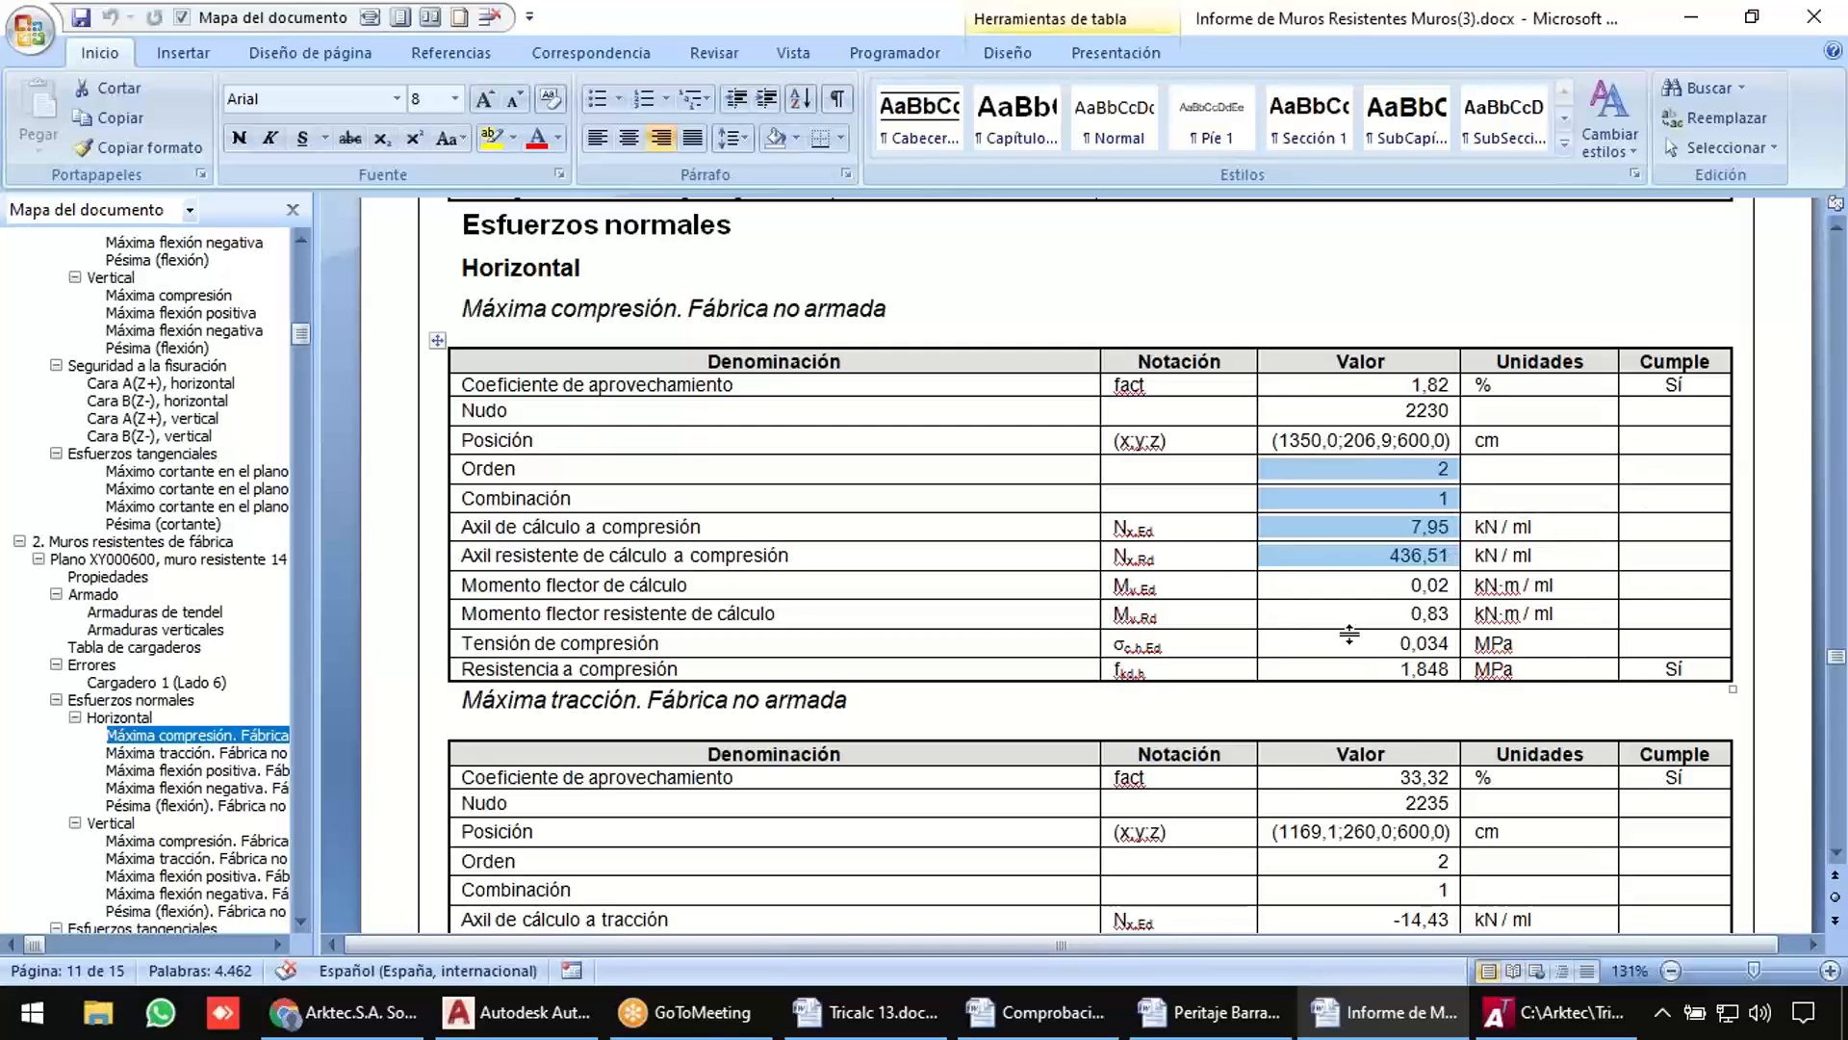
pyautogui.click(620, 574)
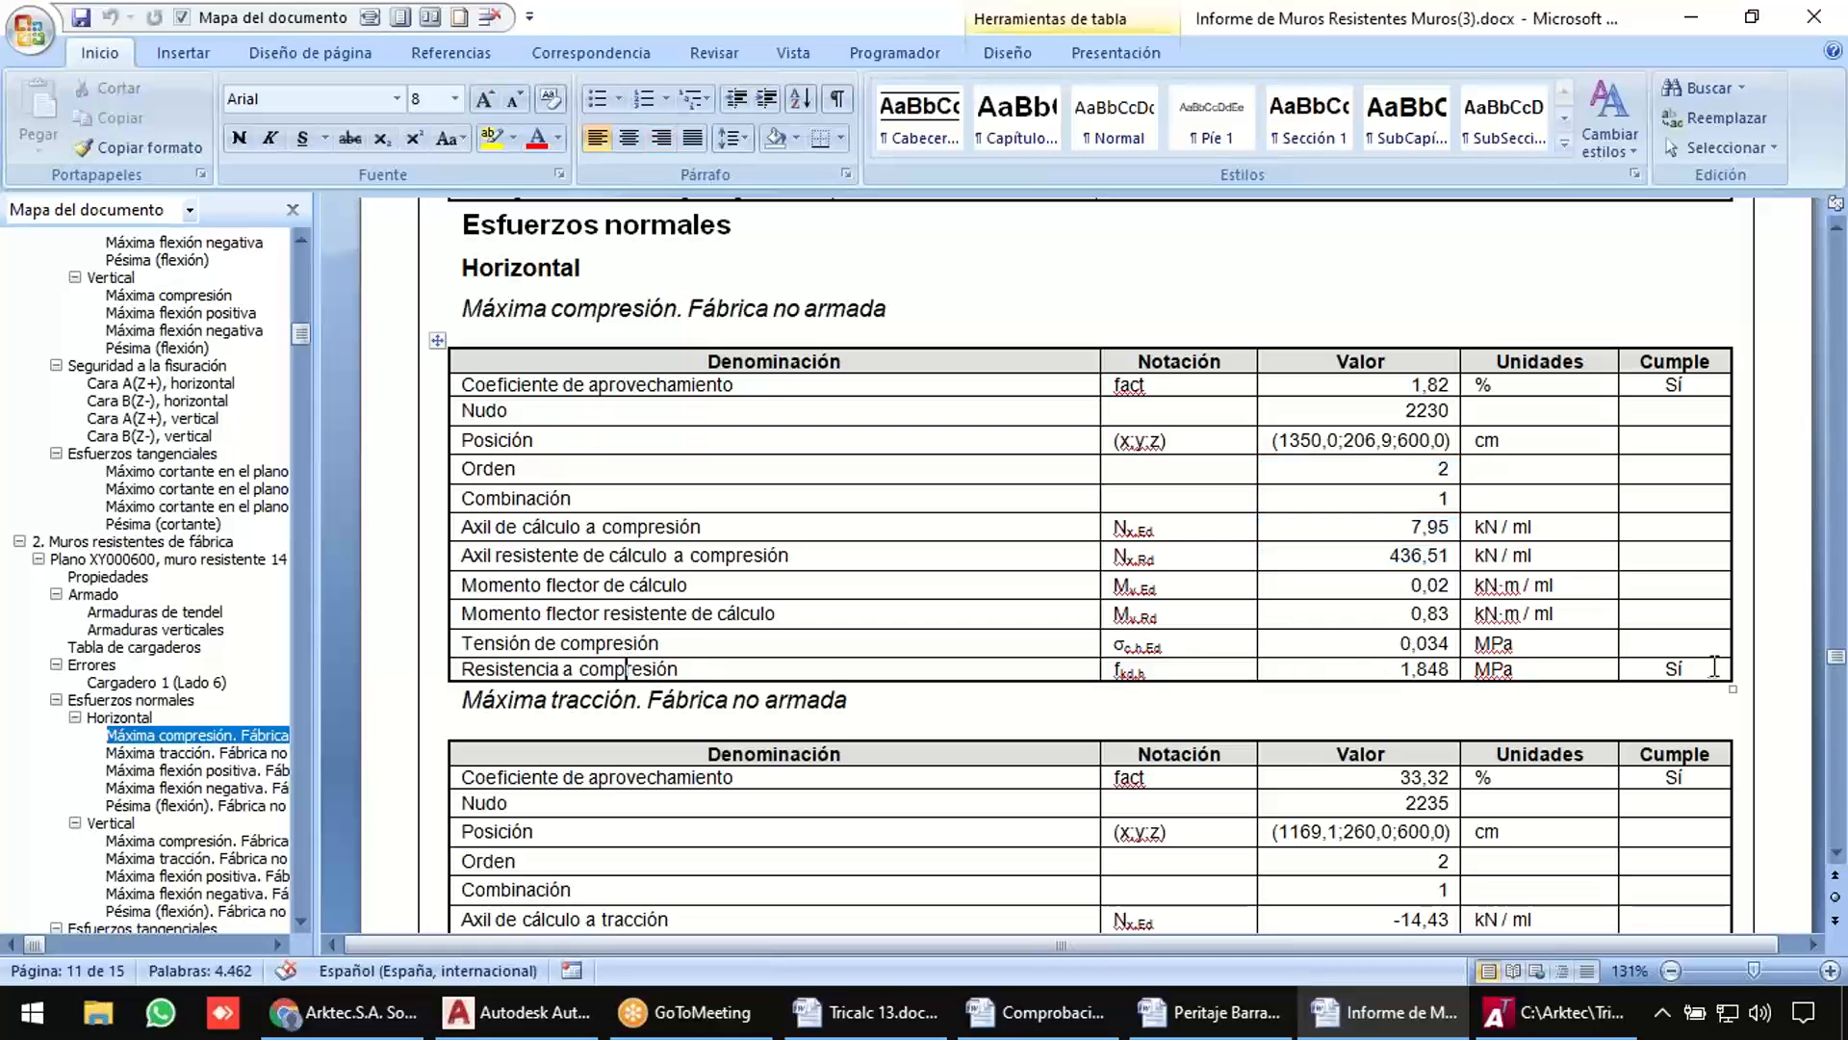
# Read through the masonry wall's remaining horizontal normal-force tables and on to the vertical Máxima compresión and Máxima tracción checks.
pyautogui.scroll(-3, 734, 638)
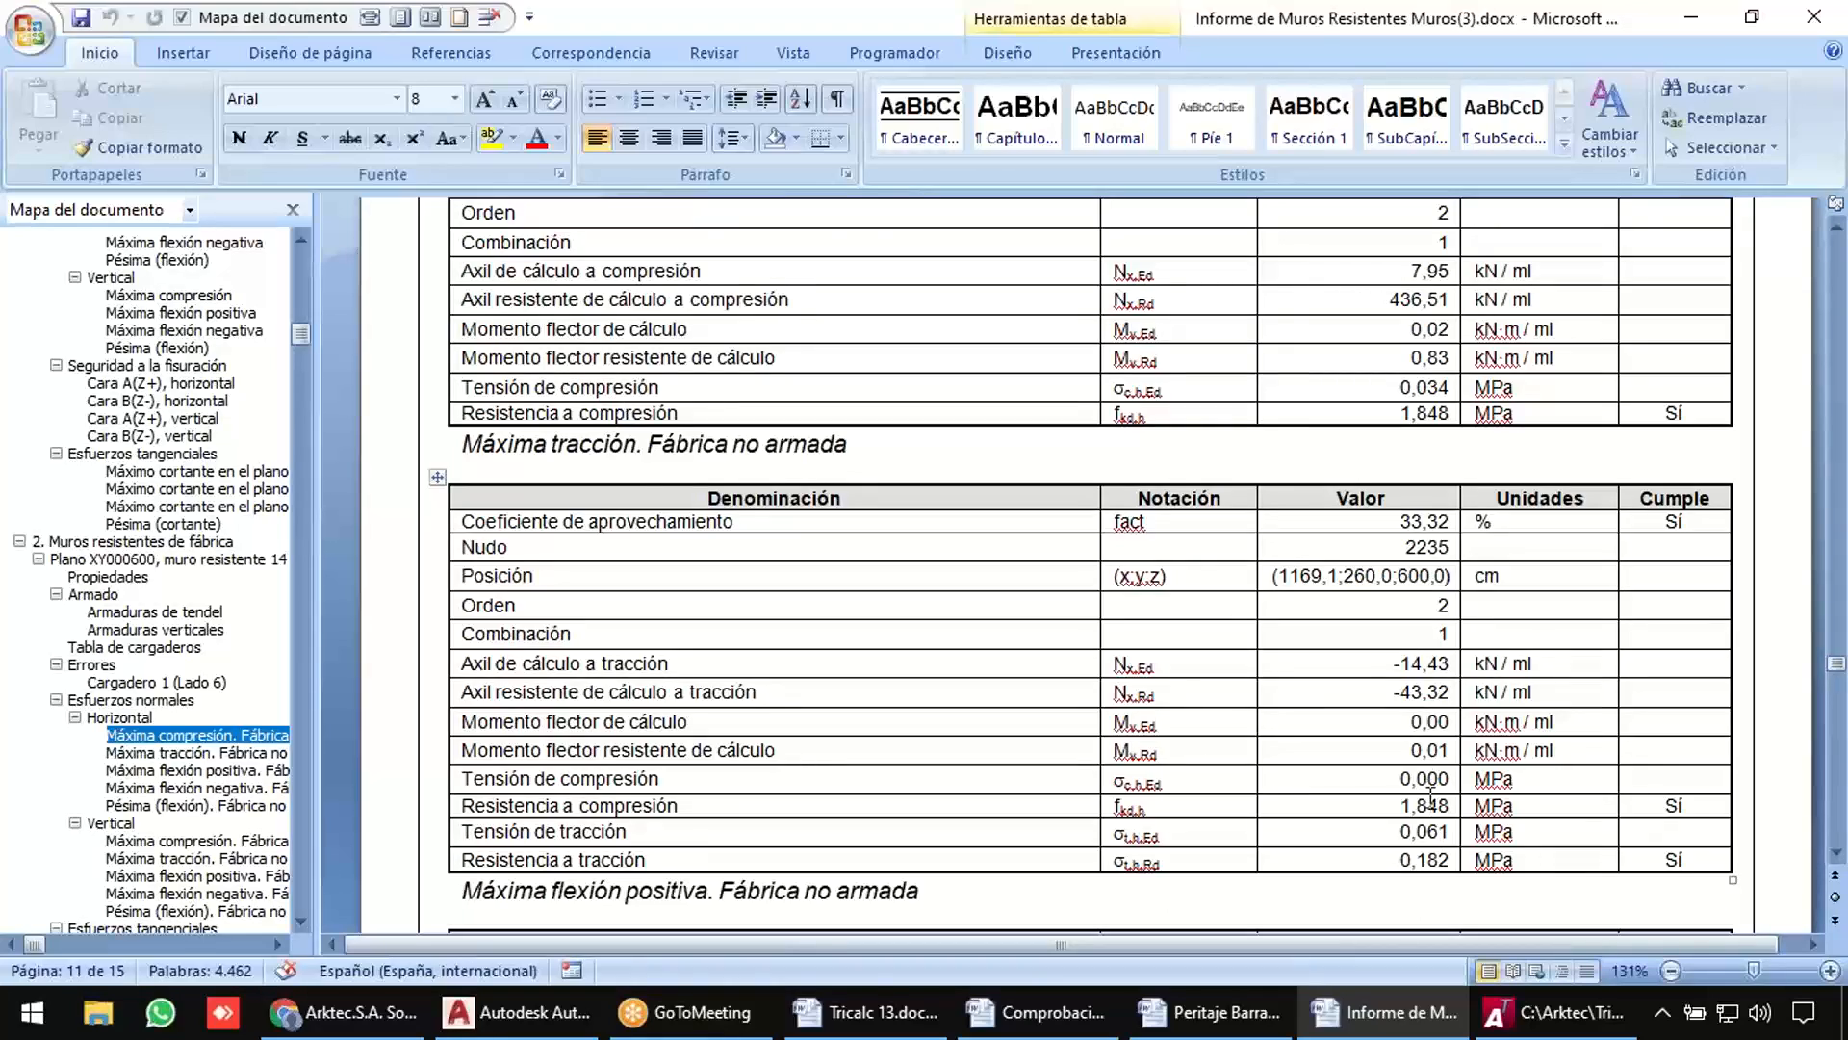
pyautogui.scroll(-6, 1430, 795)
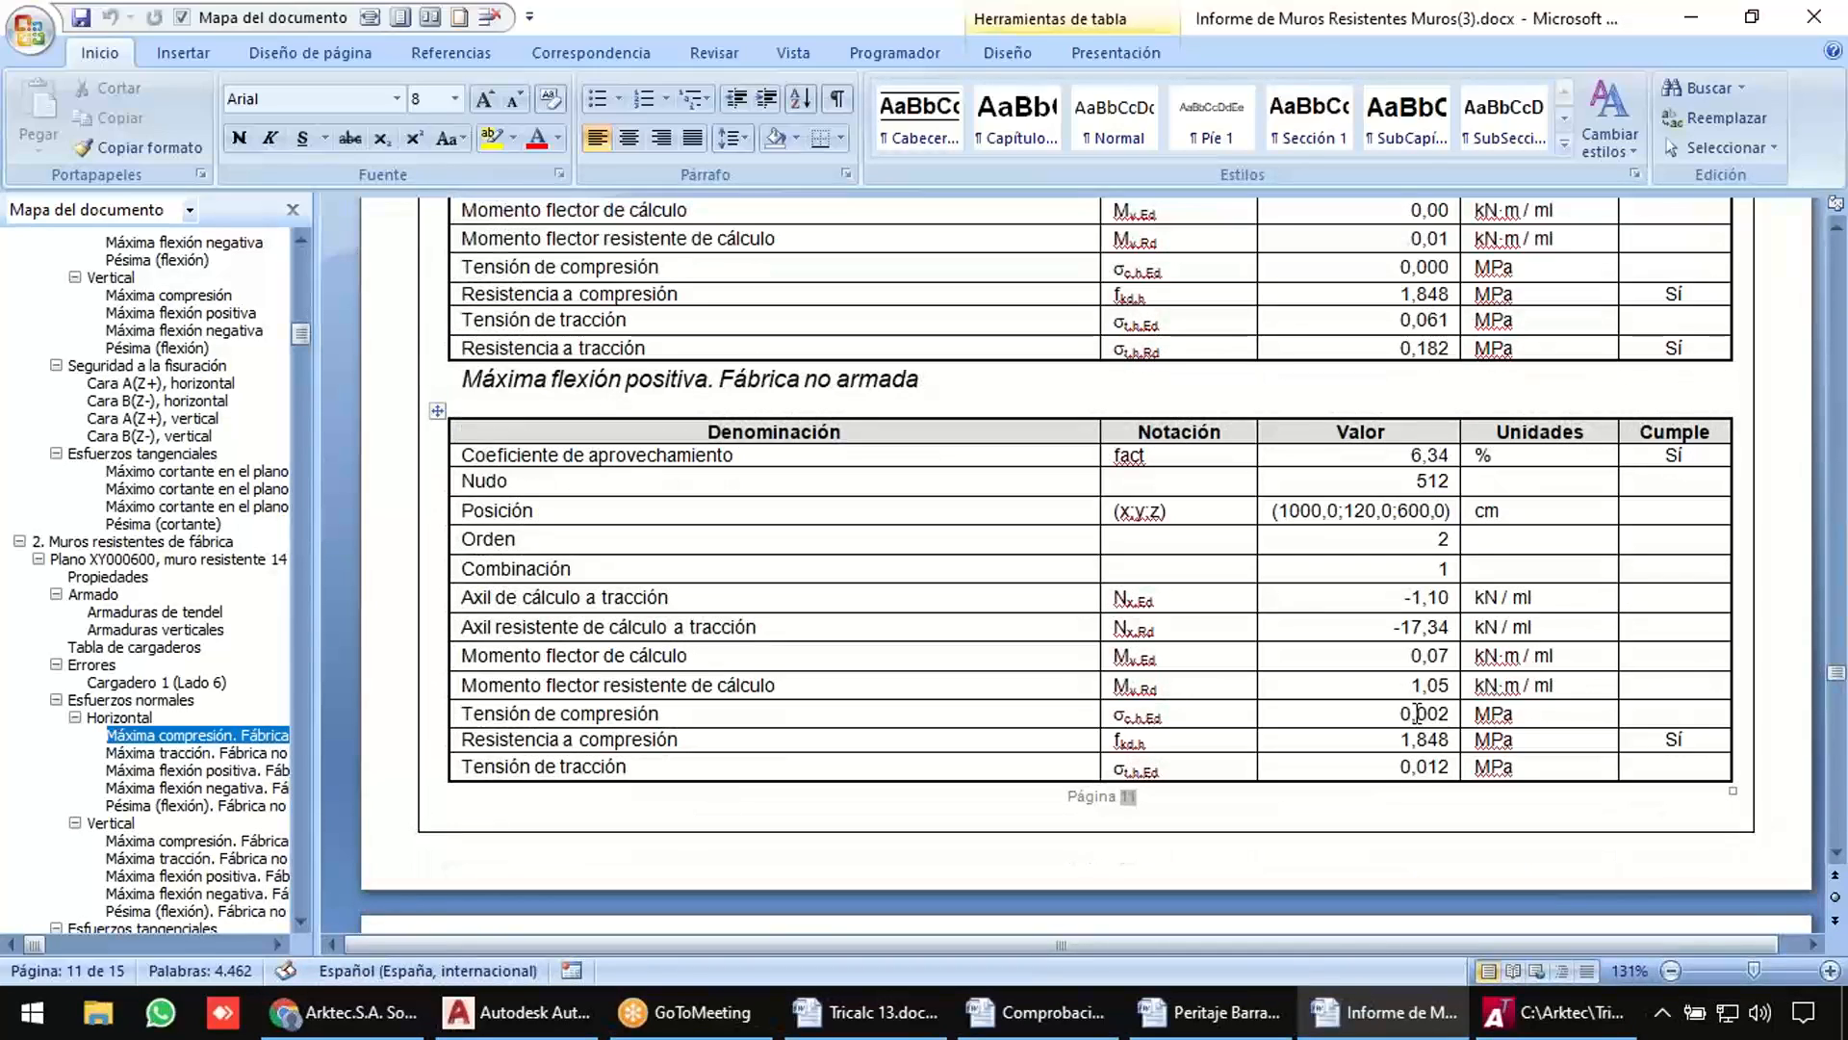
pyautogui.scroll(-10, 1415, 722)
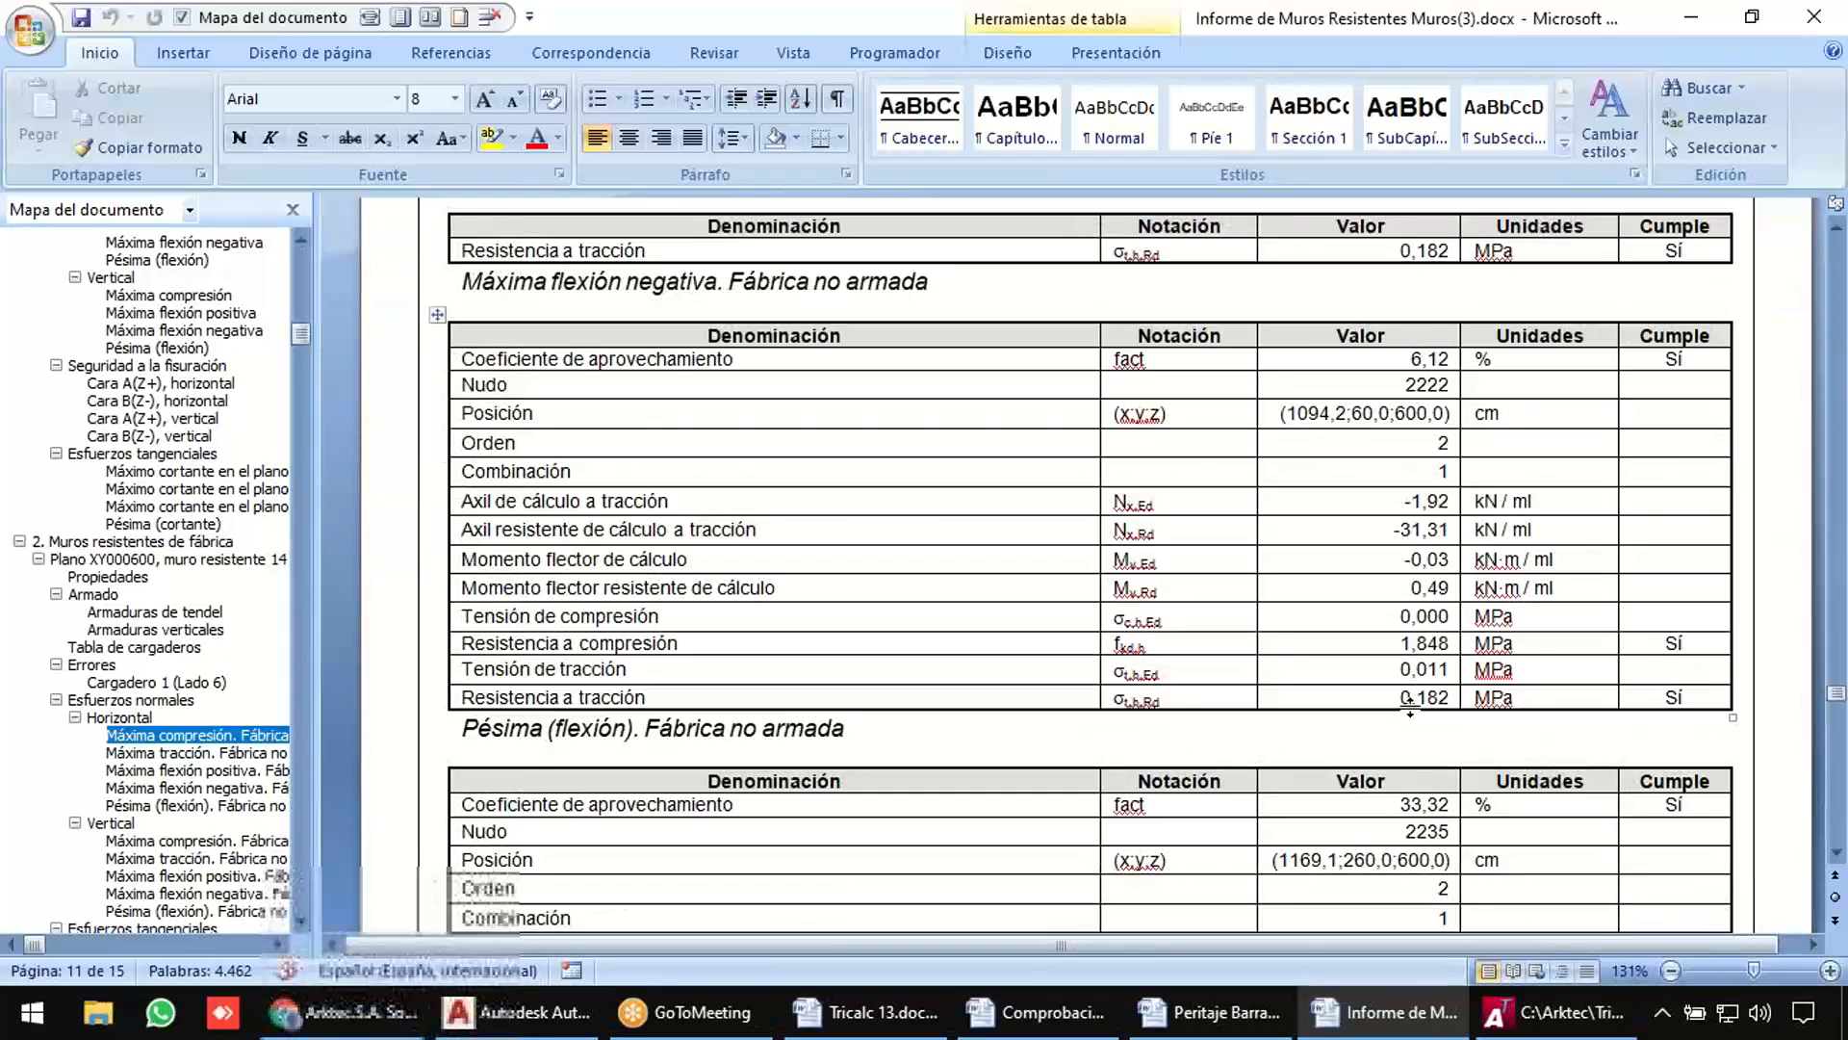
pyautogui.scroll(-11, 1410, 707)
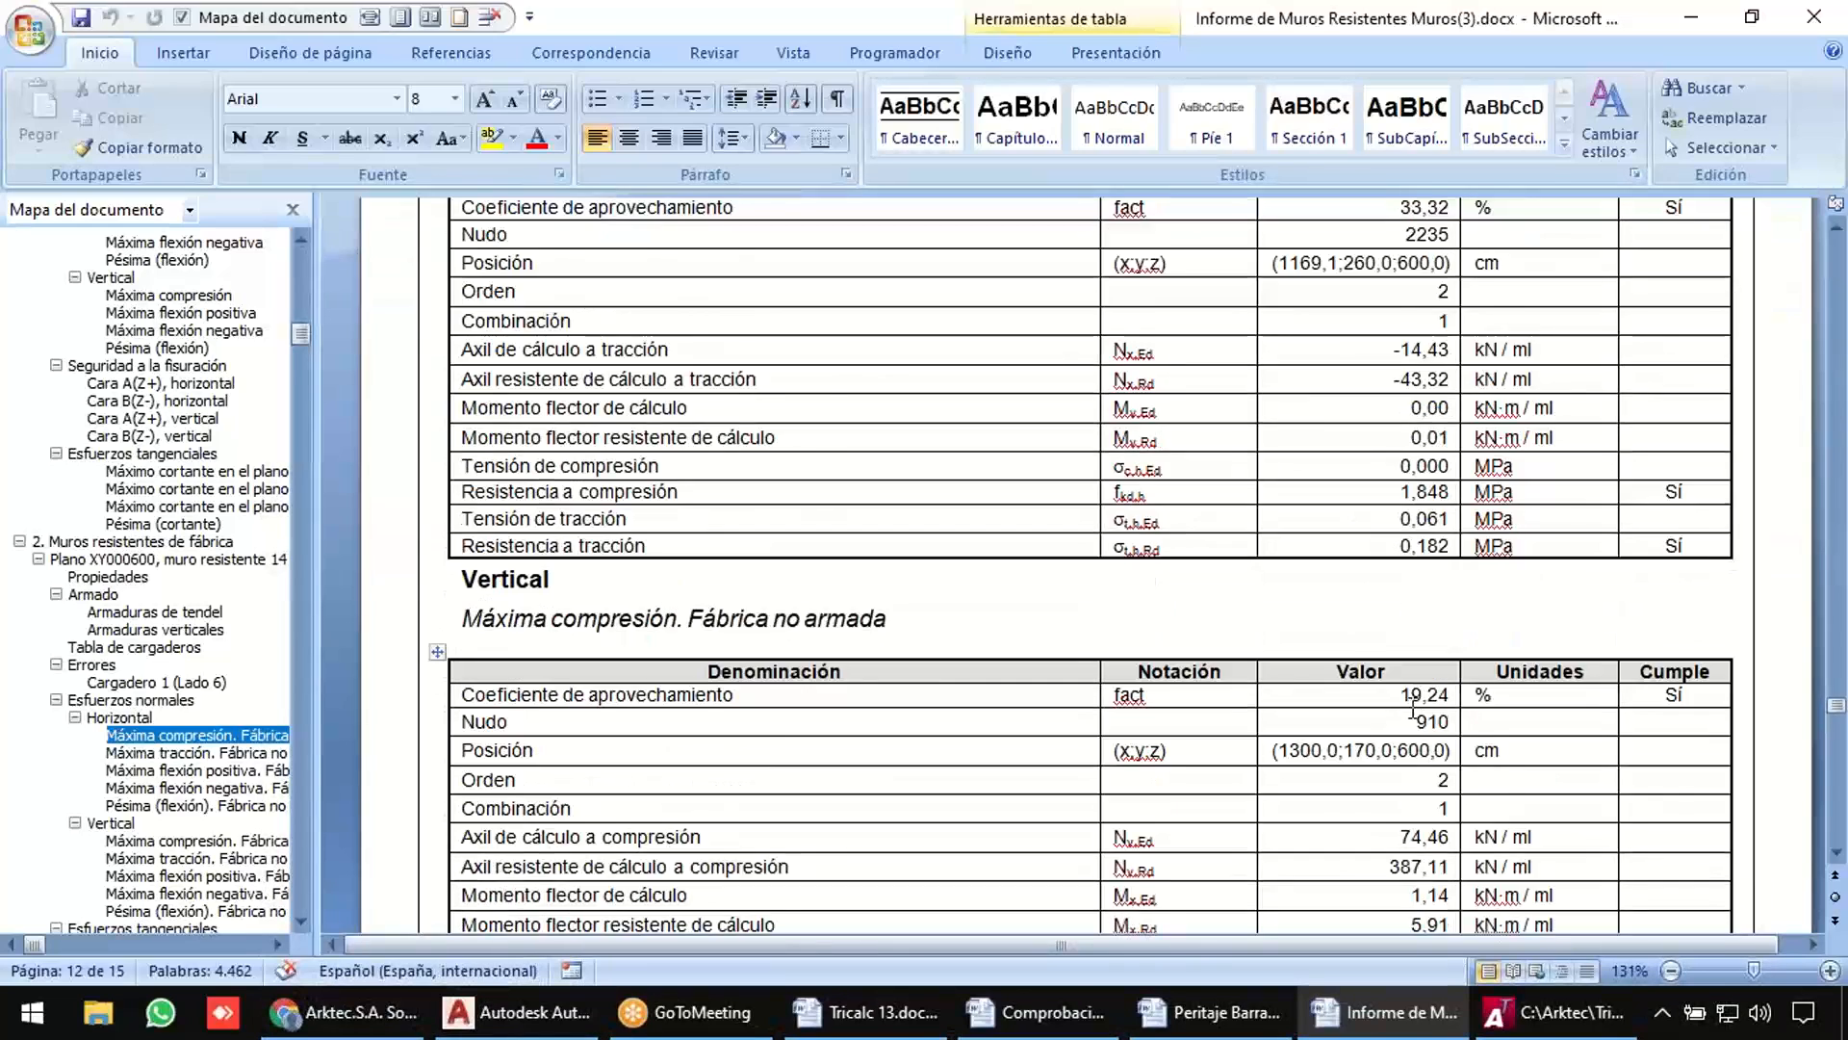
pyautogui.scroll(-9, 1412, 709)
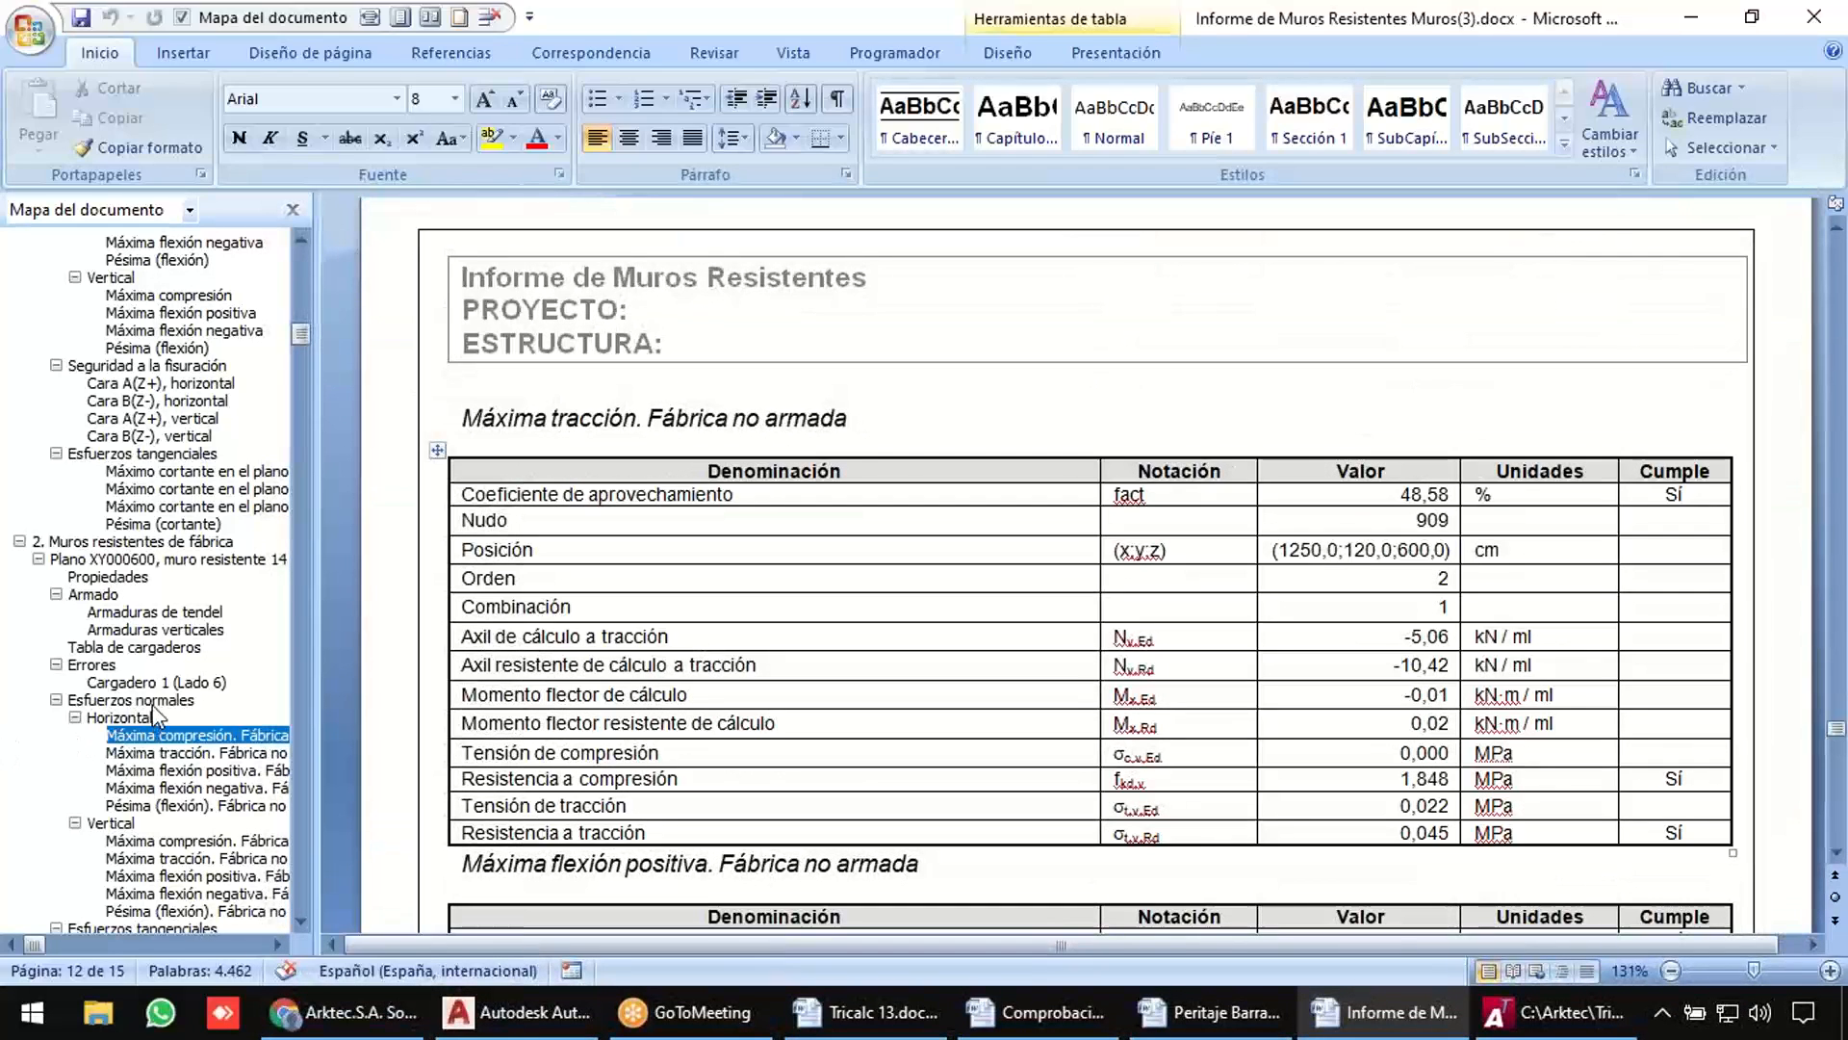
# Revisit the masonry wall's horizontal Máxima tracción and Máxima flexión positiva checks and its vertical Máxima compresión check.
pyautogui.scroll(-4, 154, 722)
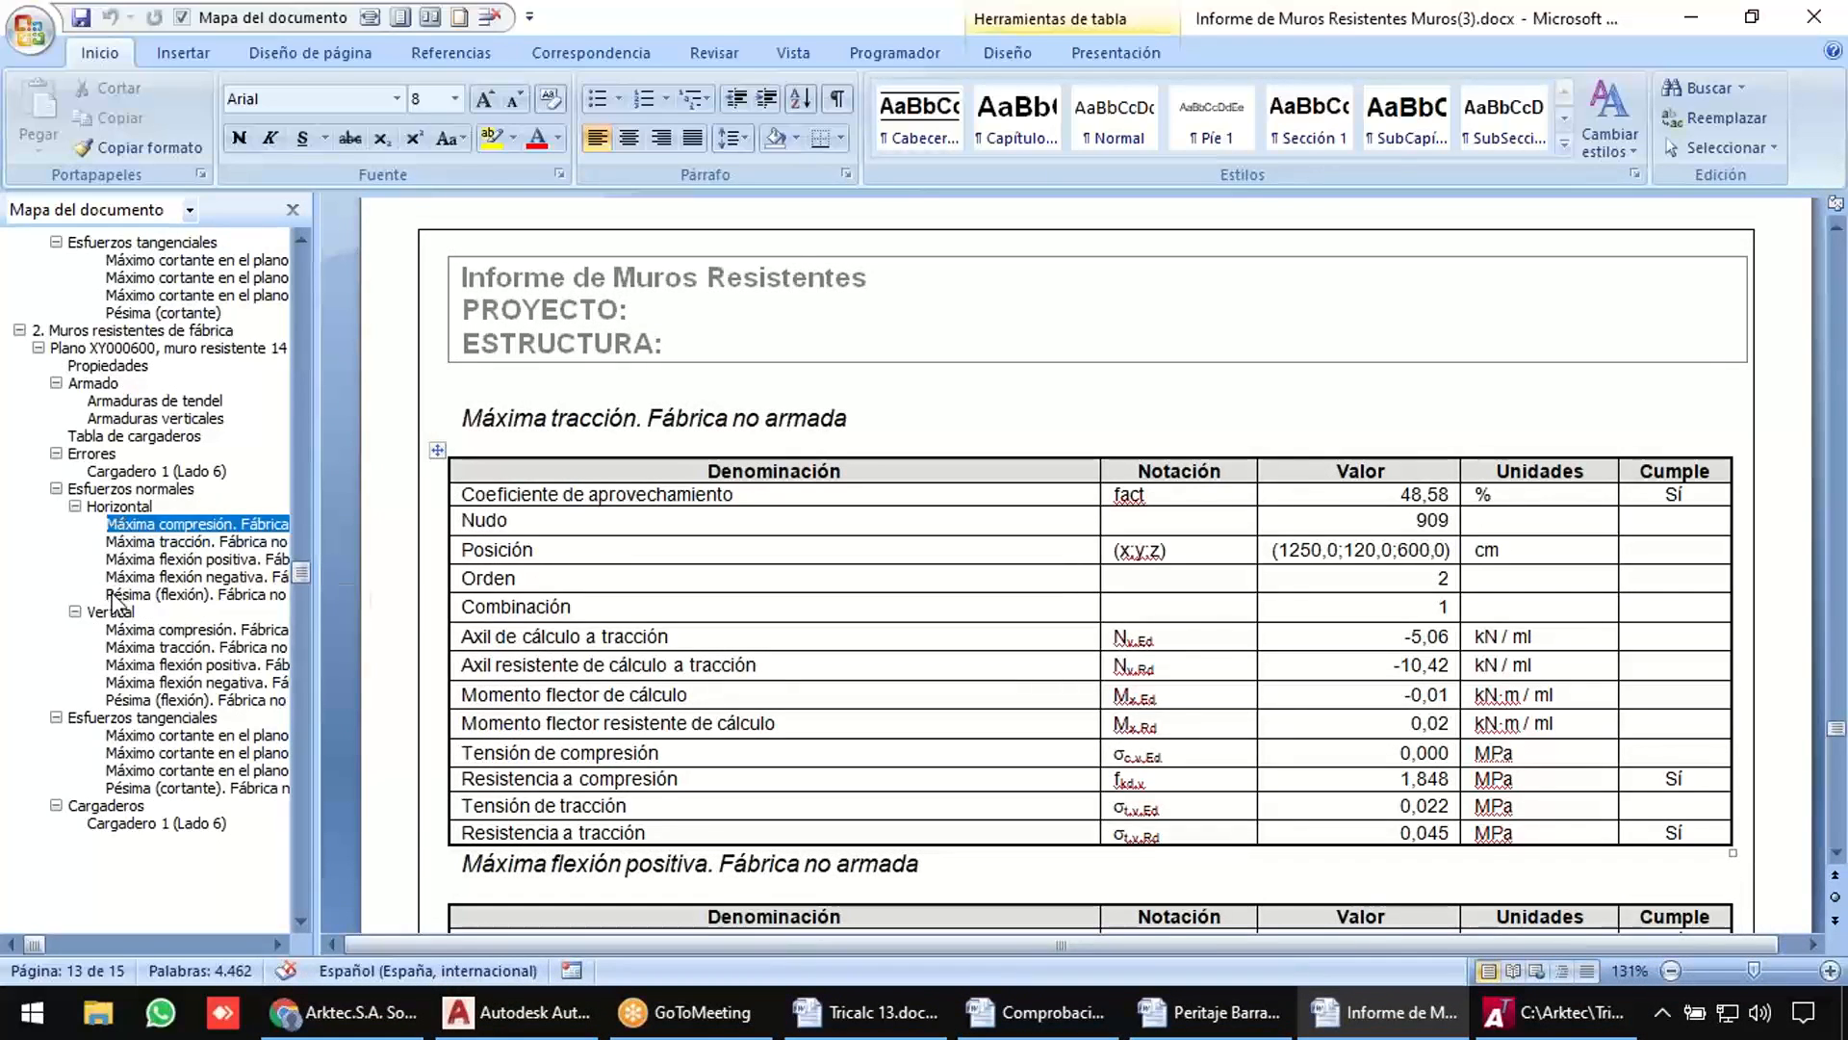
pyautogui.click(181, 544)
pyautogui.click(181, 561)
pyautogui.click(159, 630)
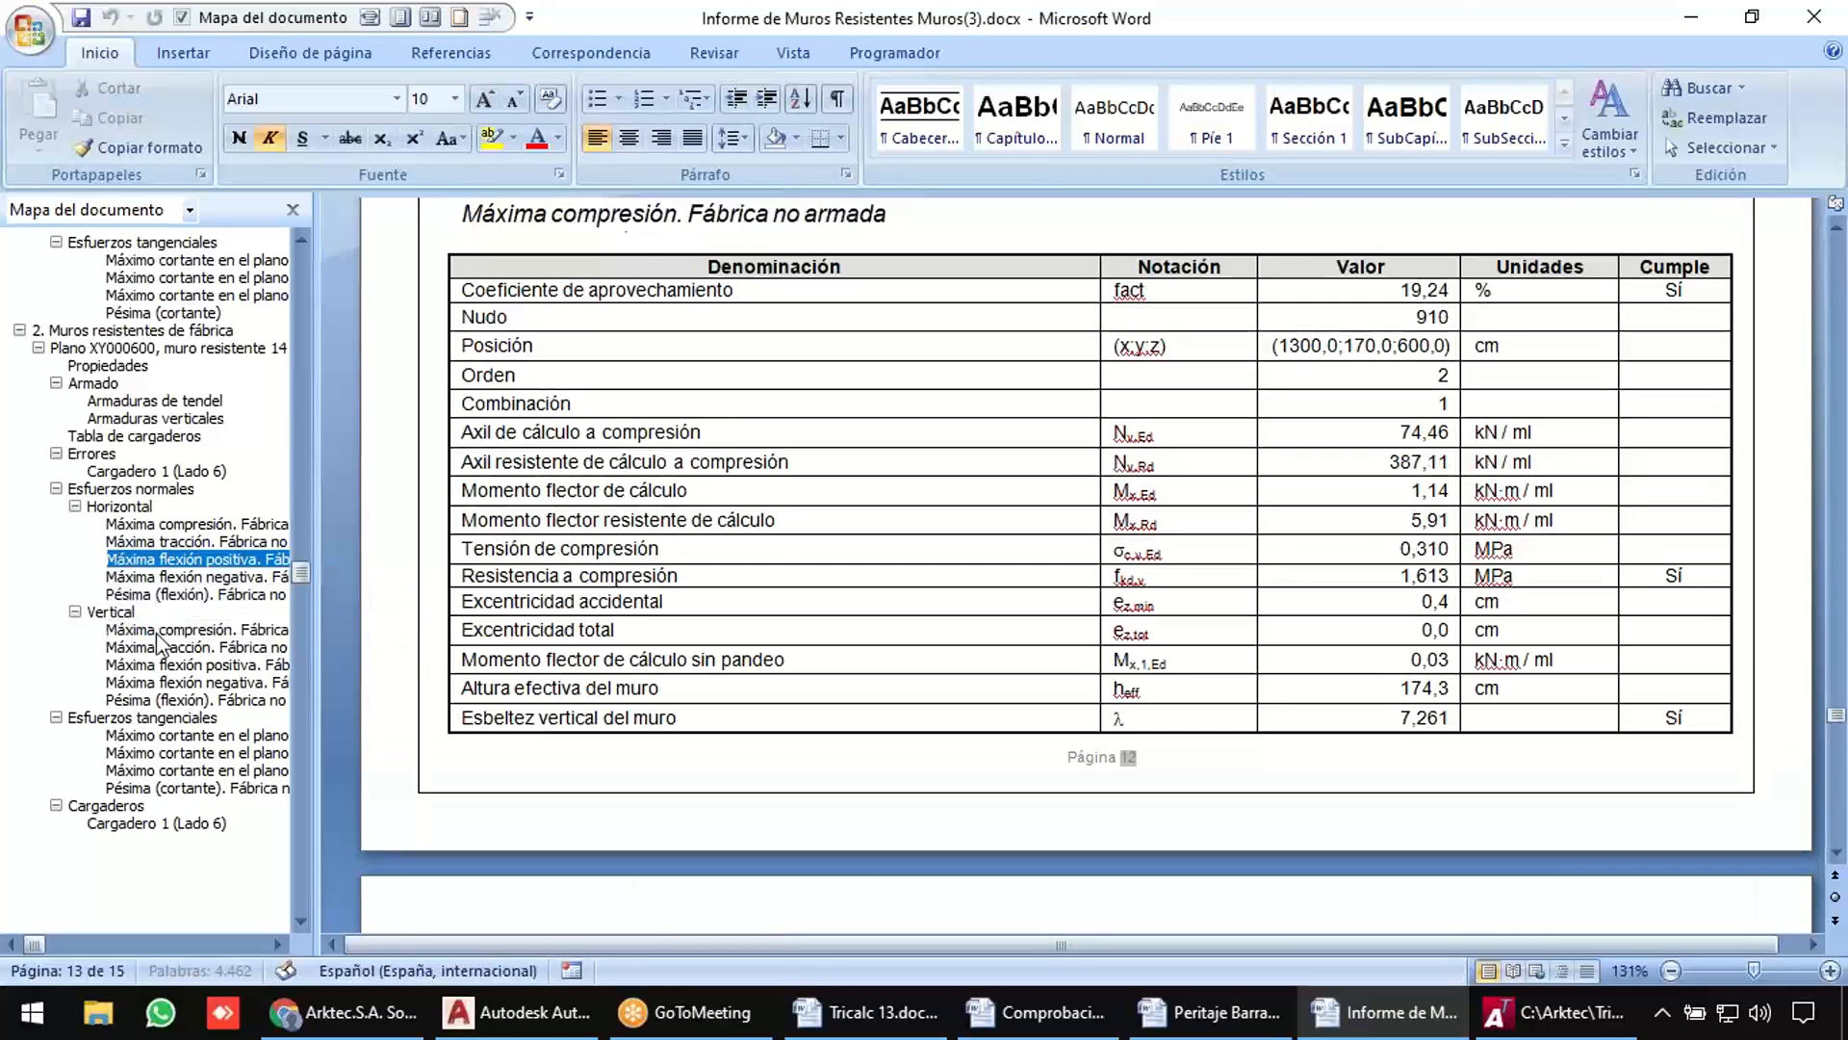
# Review the masonry wall's Vxy, Vxz and Vyz shear checks and the Cargadero 1 (Lado 6) table, highlighting the lintel's utilisation coefficient.
pyautogui.click(159, 718)
pyautogui.click(163, 735)
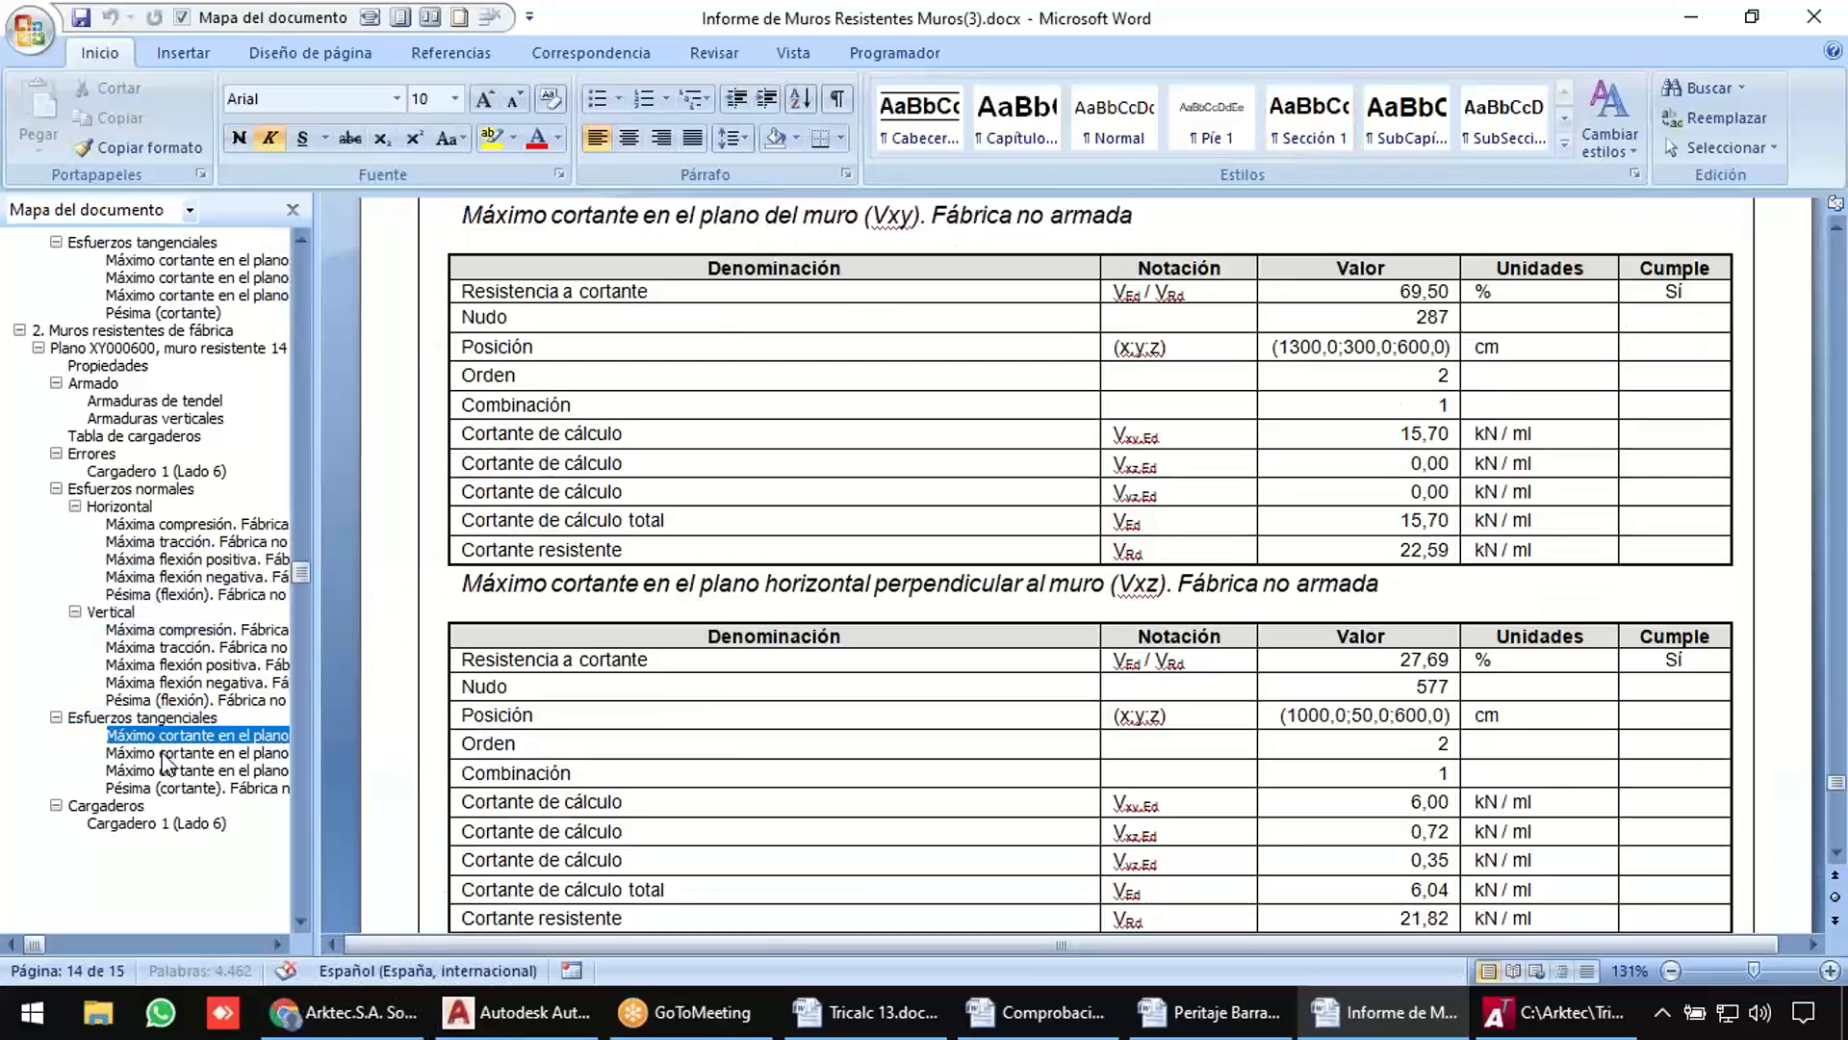
pyautogui.click(165, 753)
pyautogui.click(168, 772)
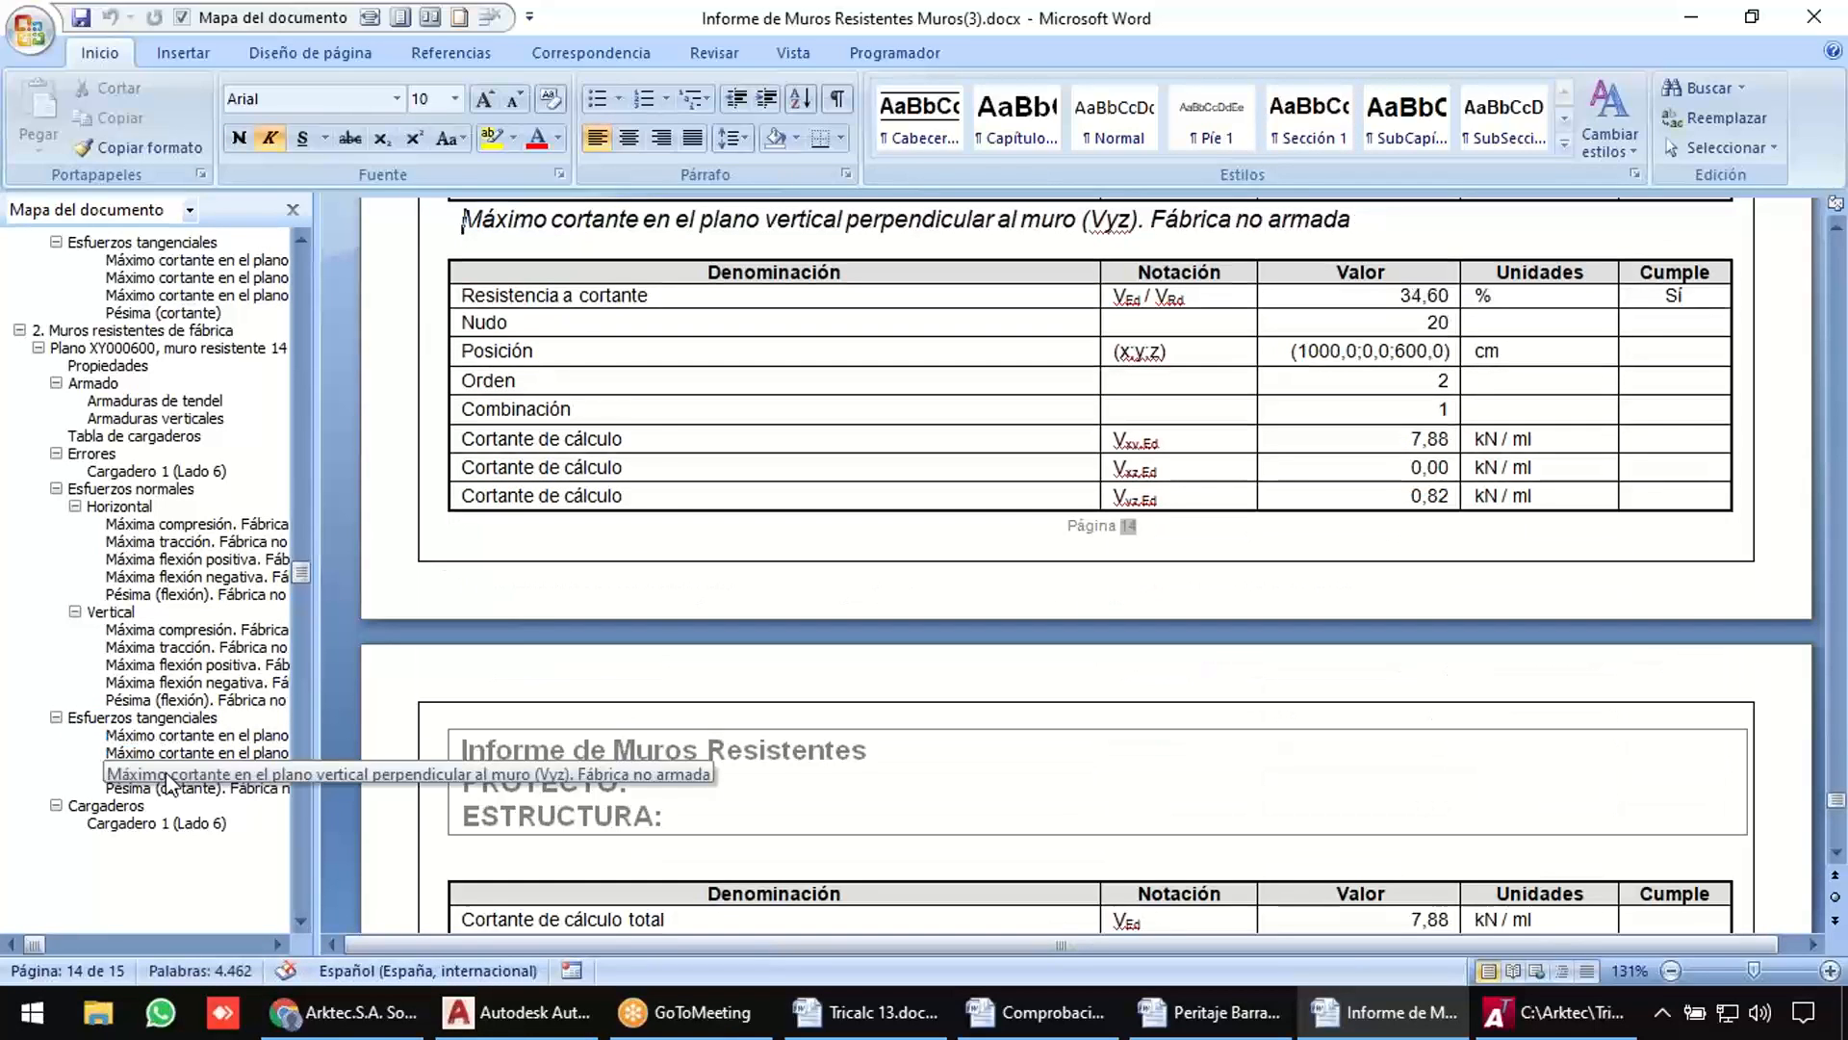
pyautogui.click(164, 823)
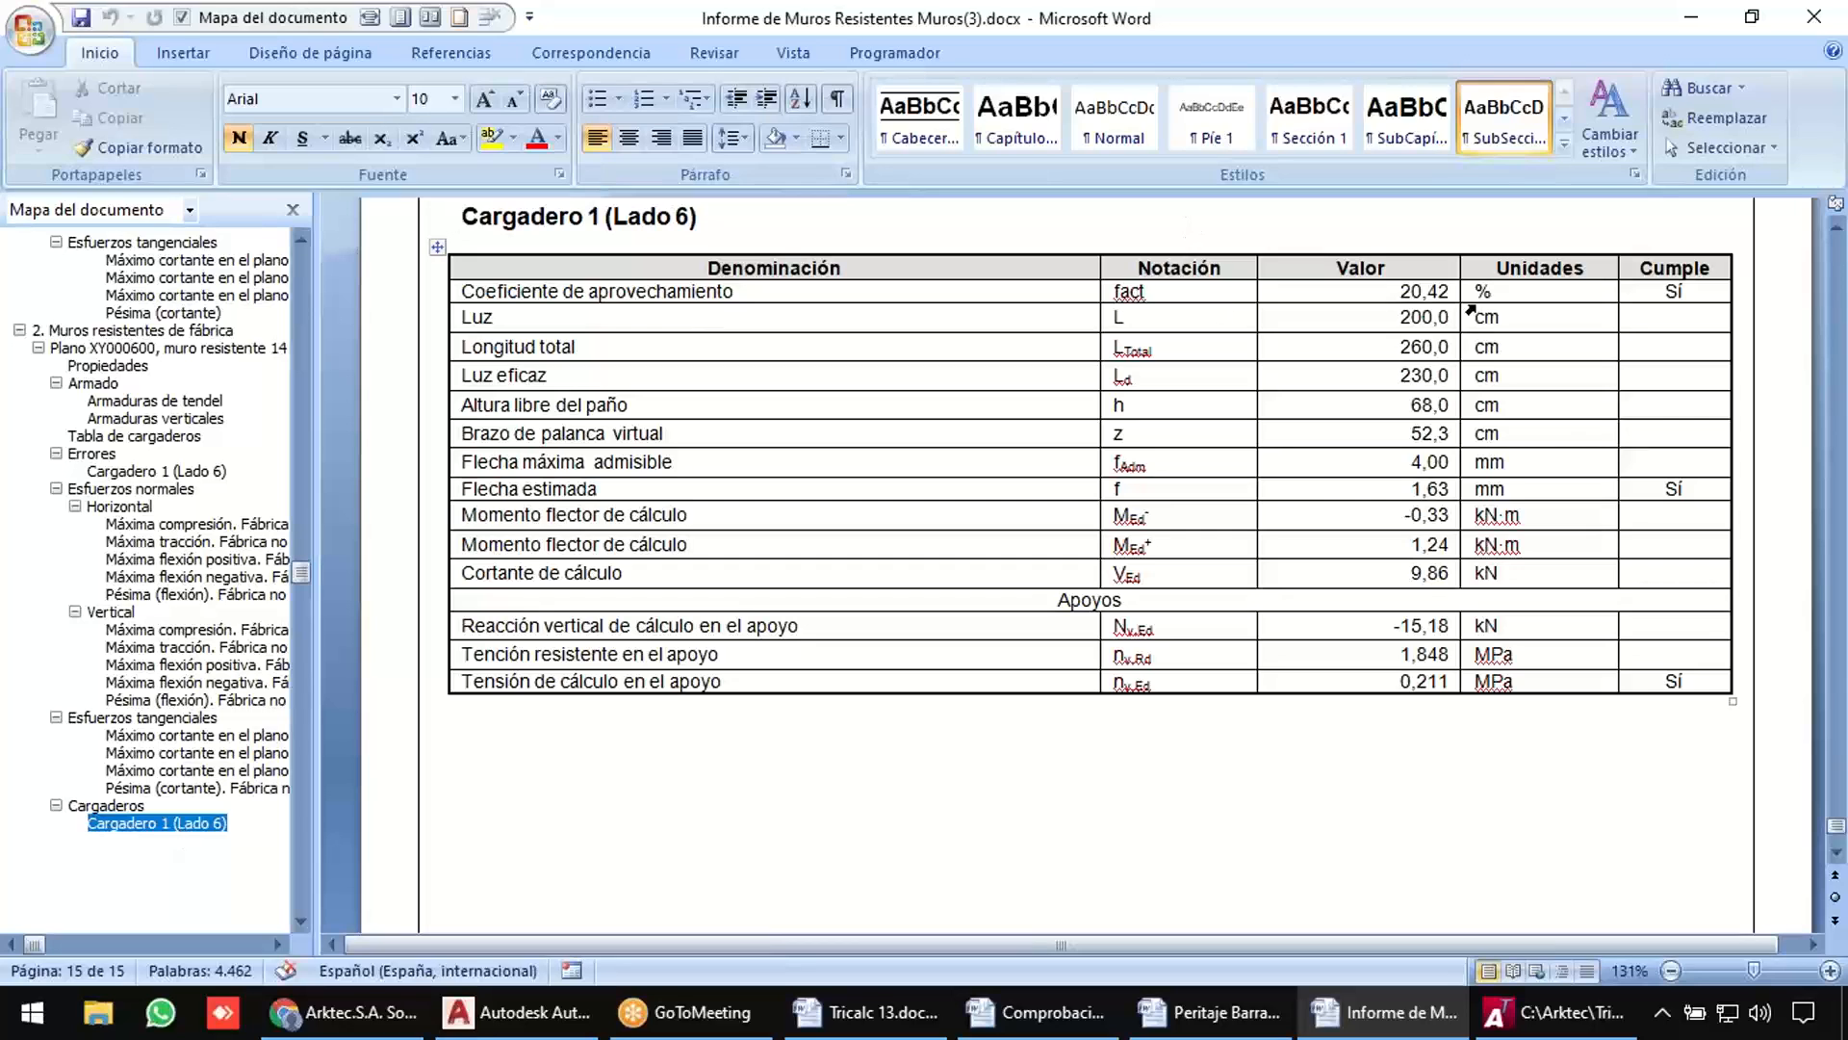
pyautogui.moveTo(1377, 287); pyautogui.dragTo(1460, 295)
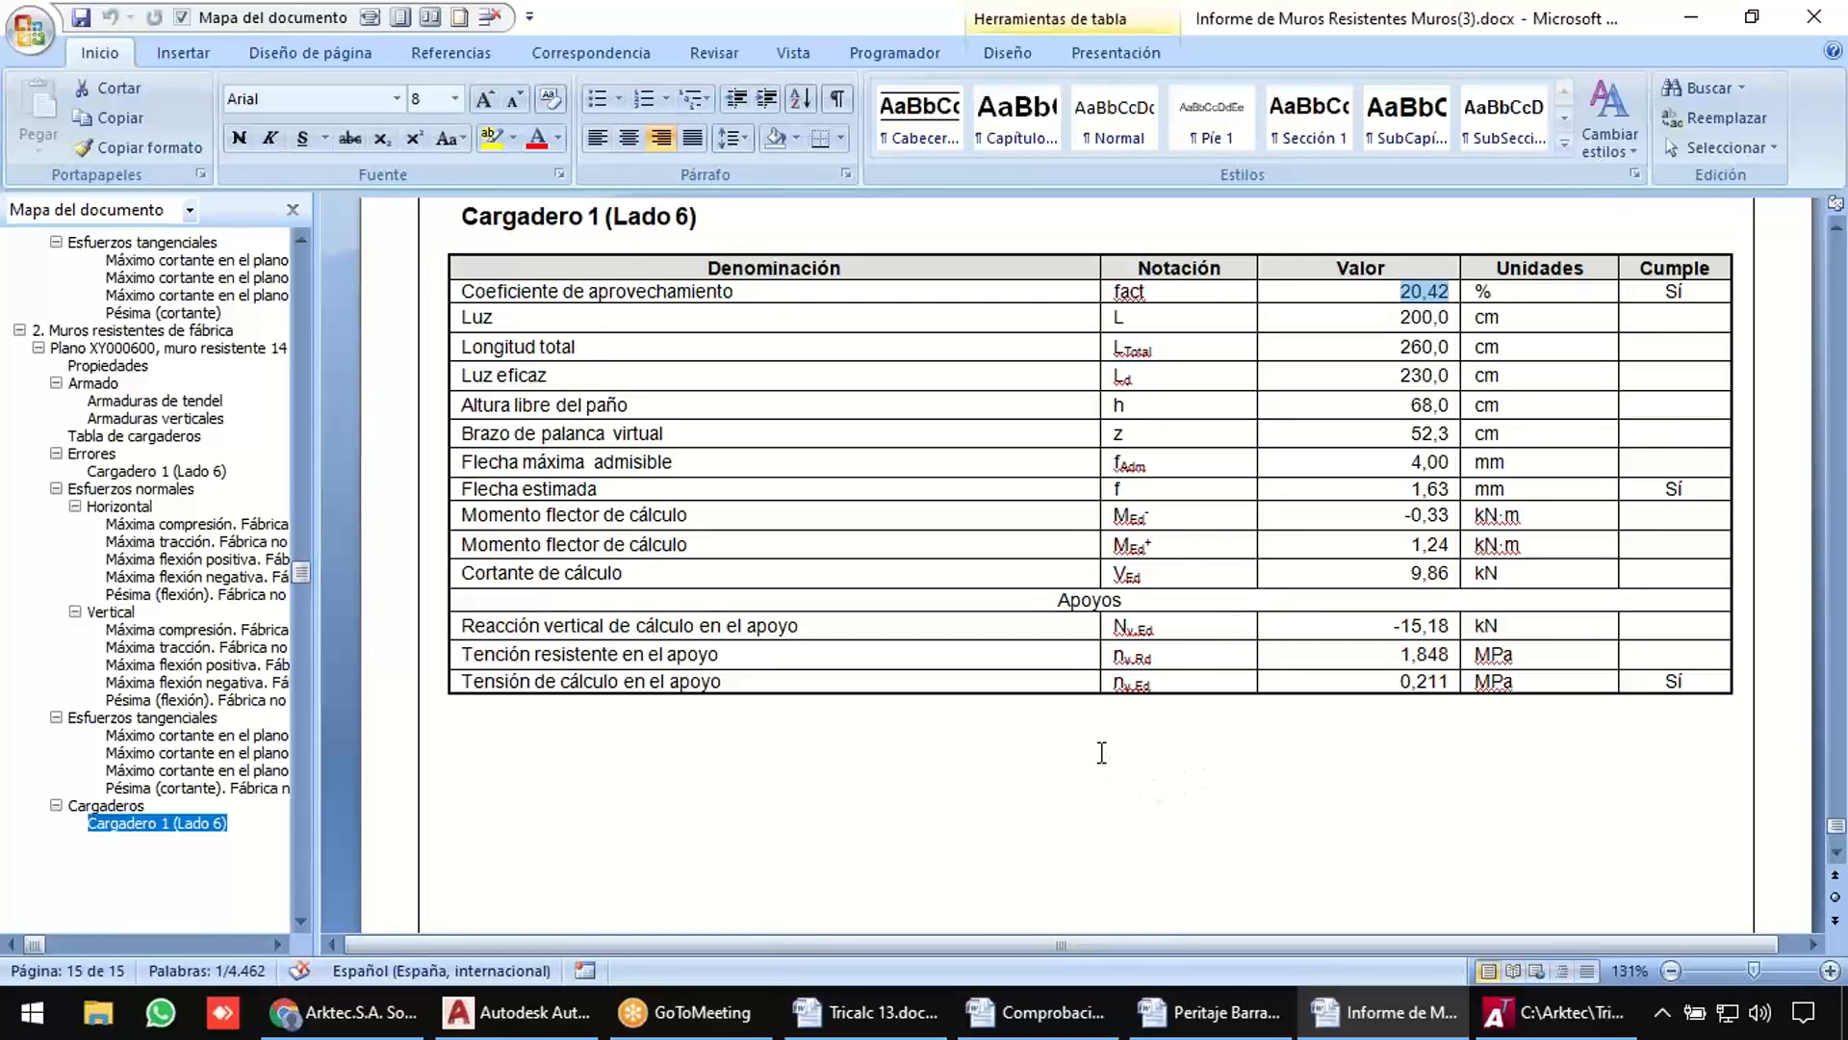
# Switch to the Tricalc 13.docx document and highlight the Nuevas opciones para el Cuadro de Pilares section.
pyautogui.click(834, 1012)
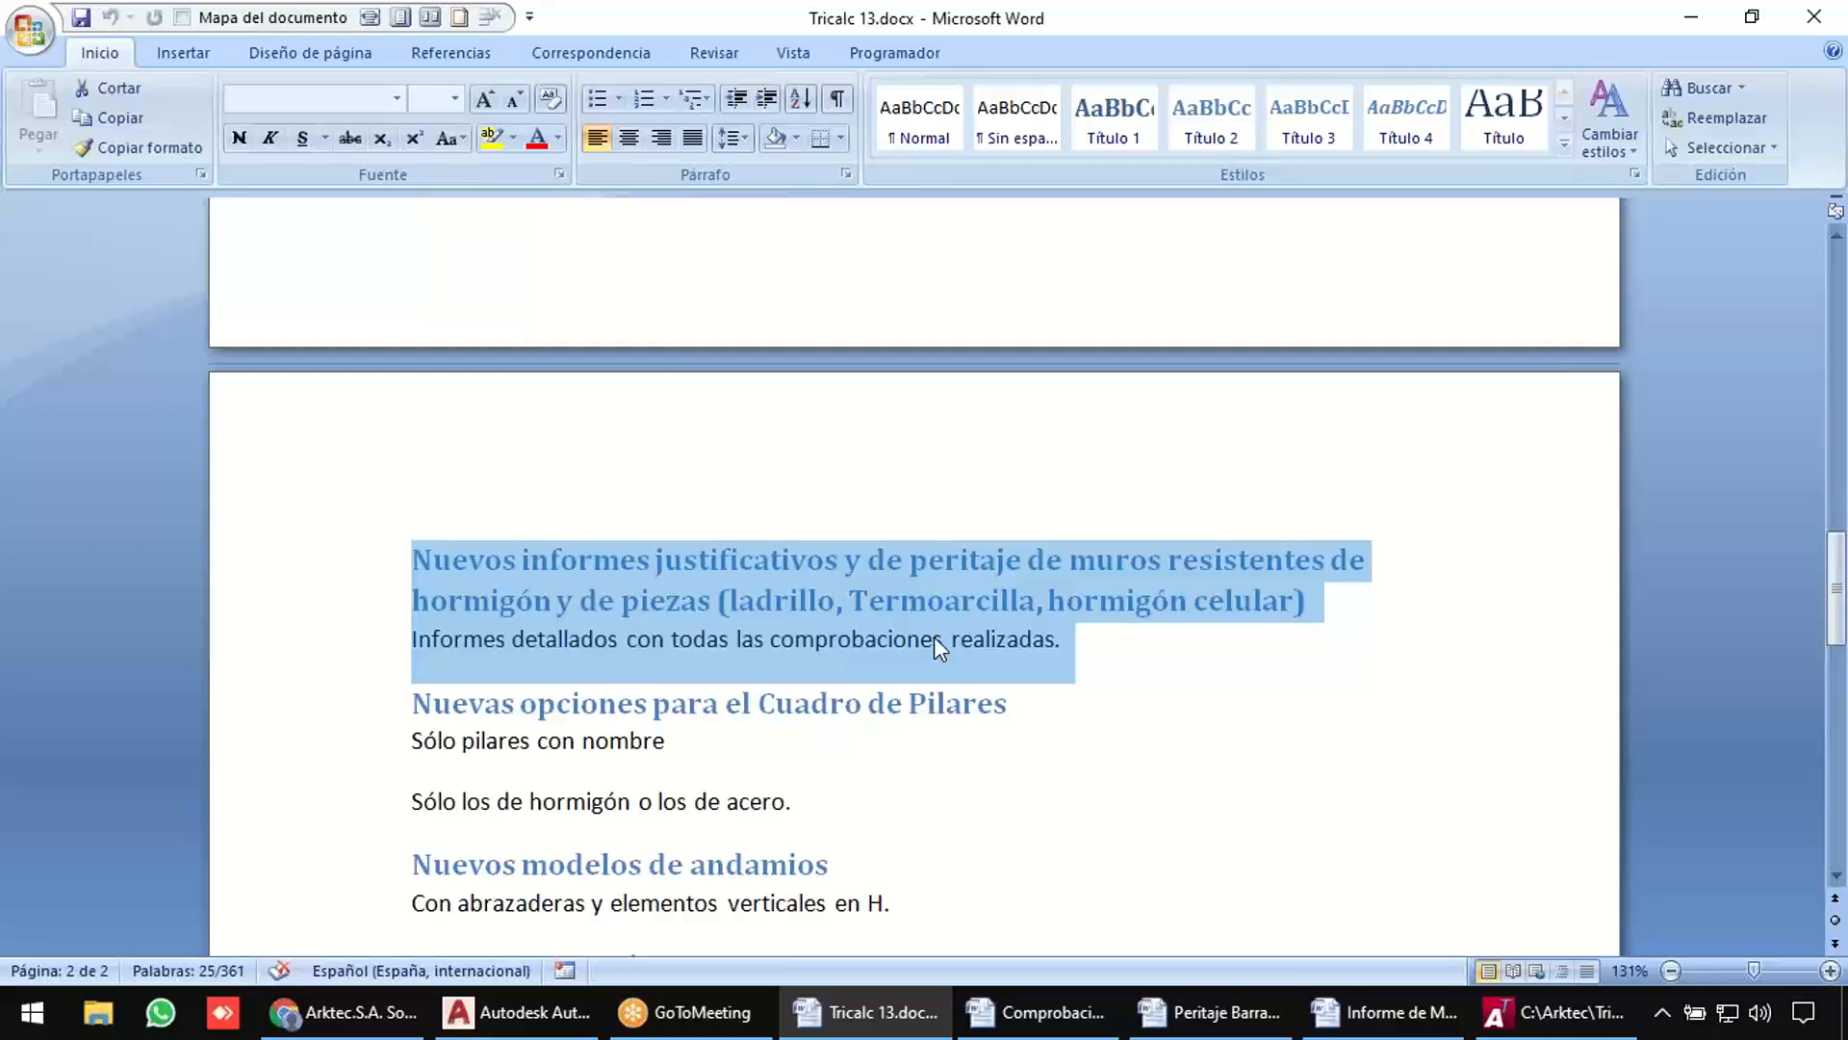
pyautogui.scroll(3, 934, 637)
pyautogui.scroll(-4, 934, 637)
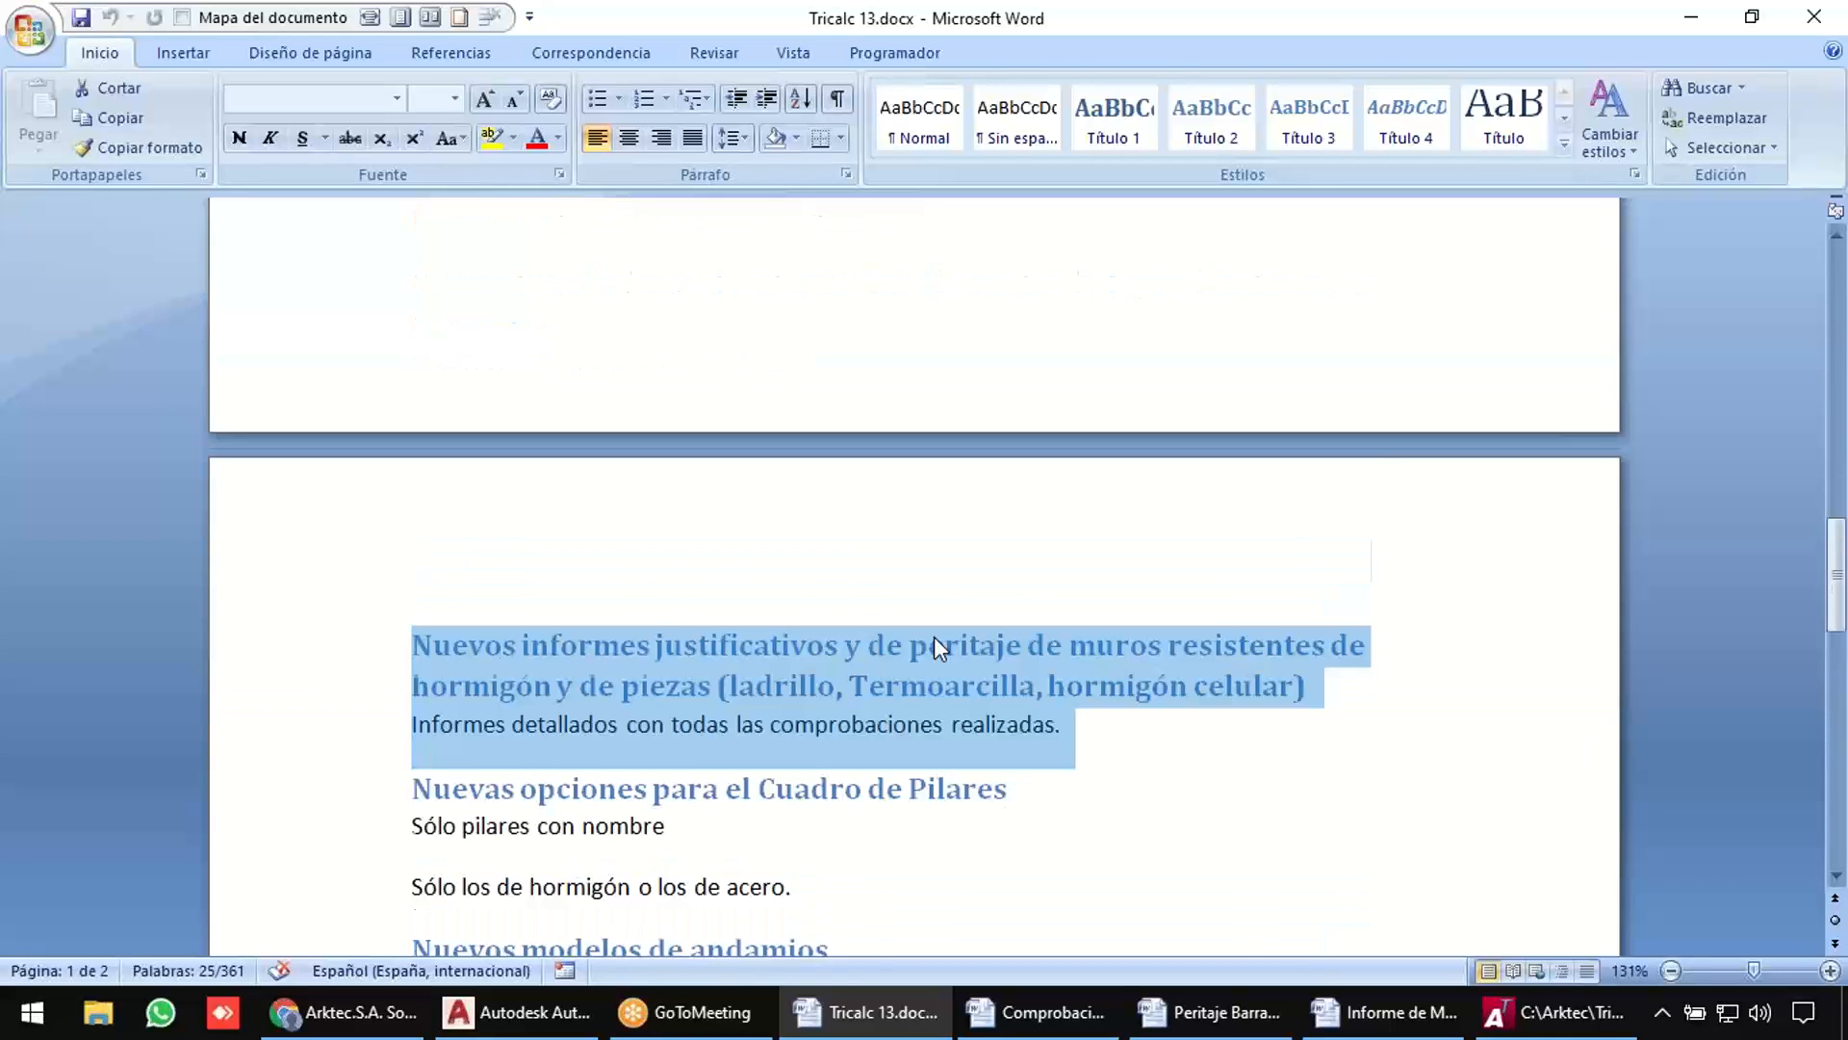
pyautogui.moveTo(358, 640); pyautogui.dragTo(350, 718)
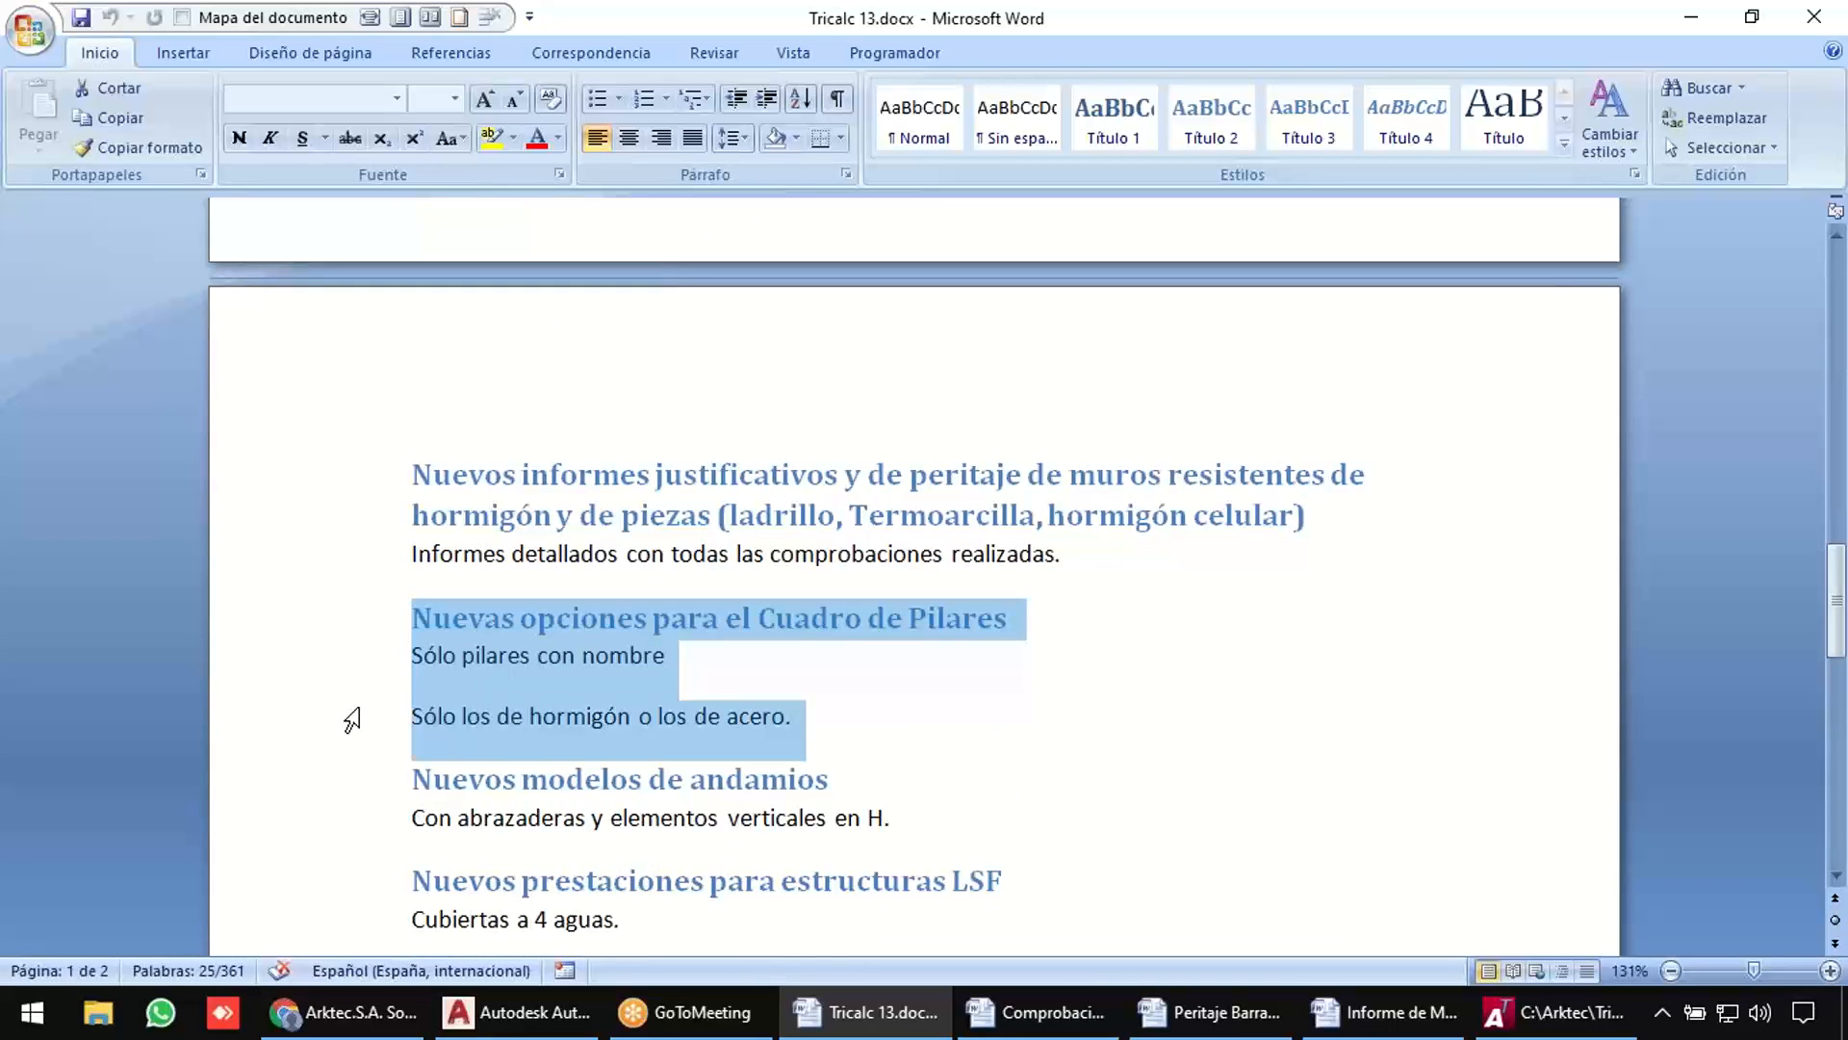
# Switch to Tricalc and open the Cuadro de pilares structure from the Tricalc 13.0 folder.
pyautogui.click(1538, 1003)
pyautogui.click(29, 35)
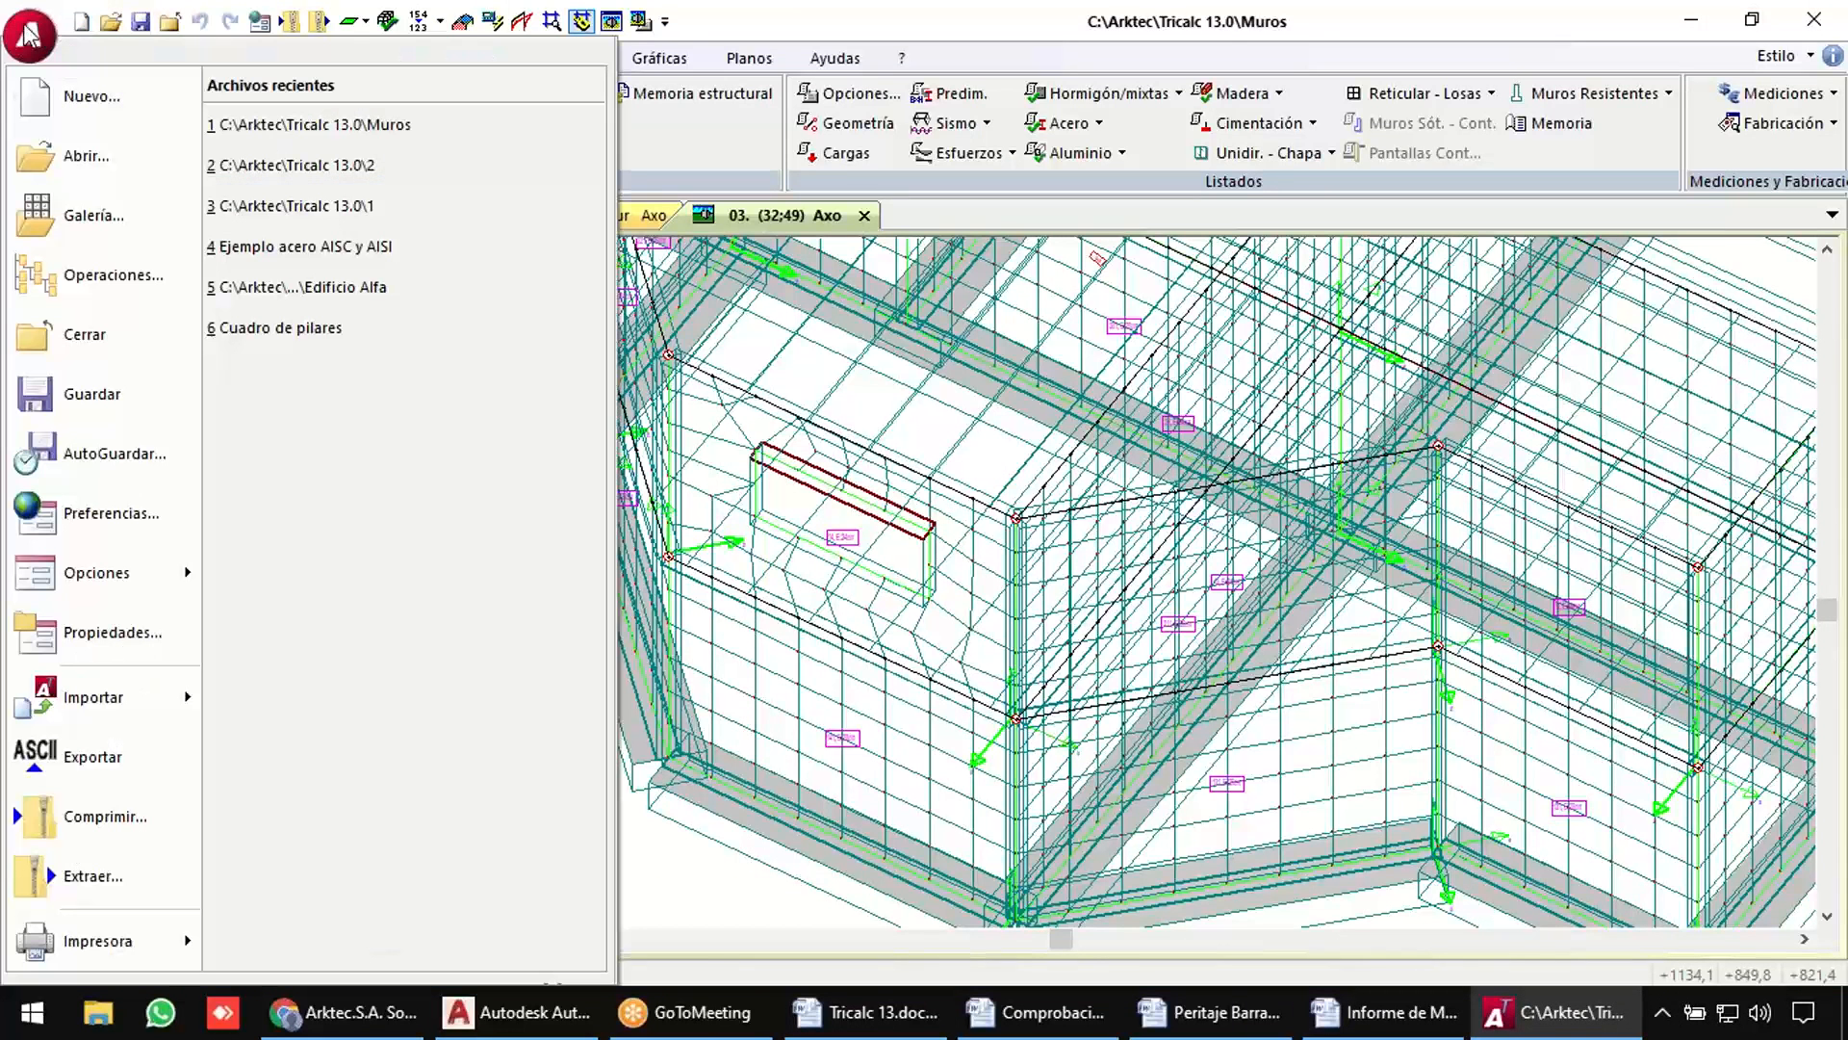
pyautogui.click(69, 156)
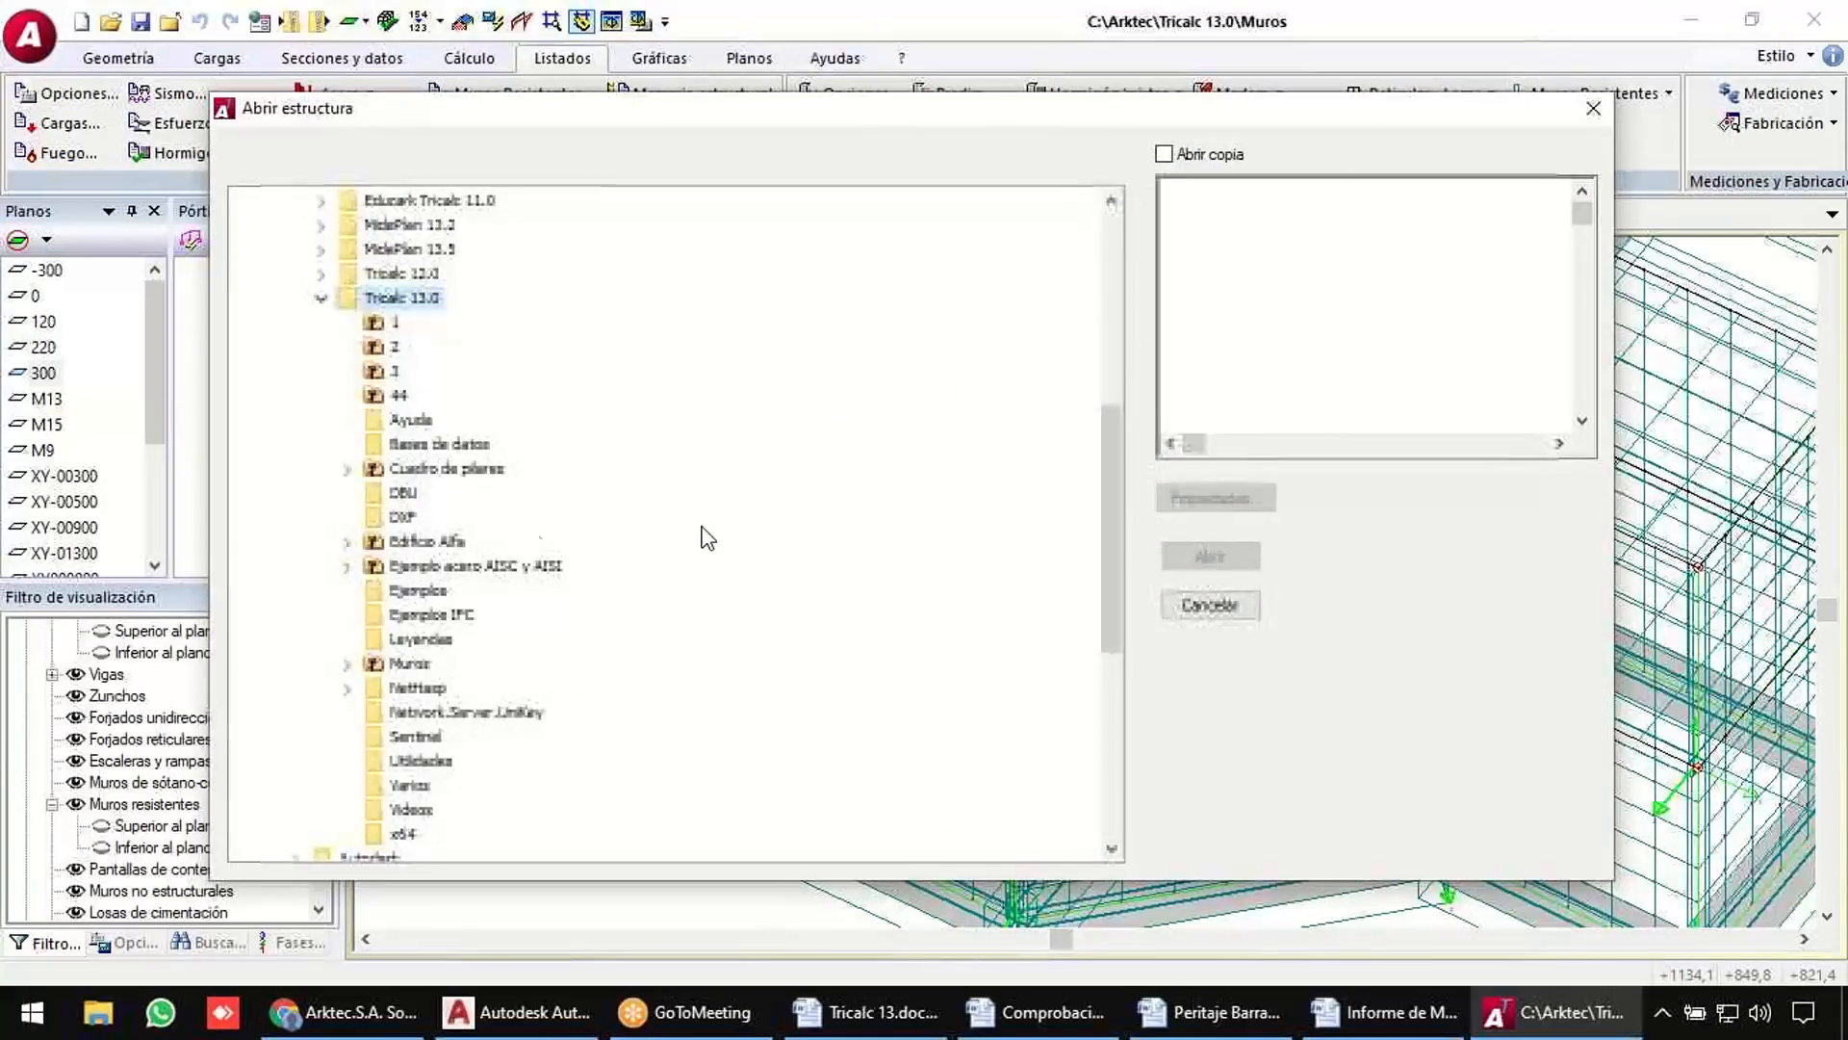
pyautogui.click(470, 472)
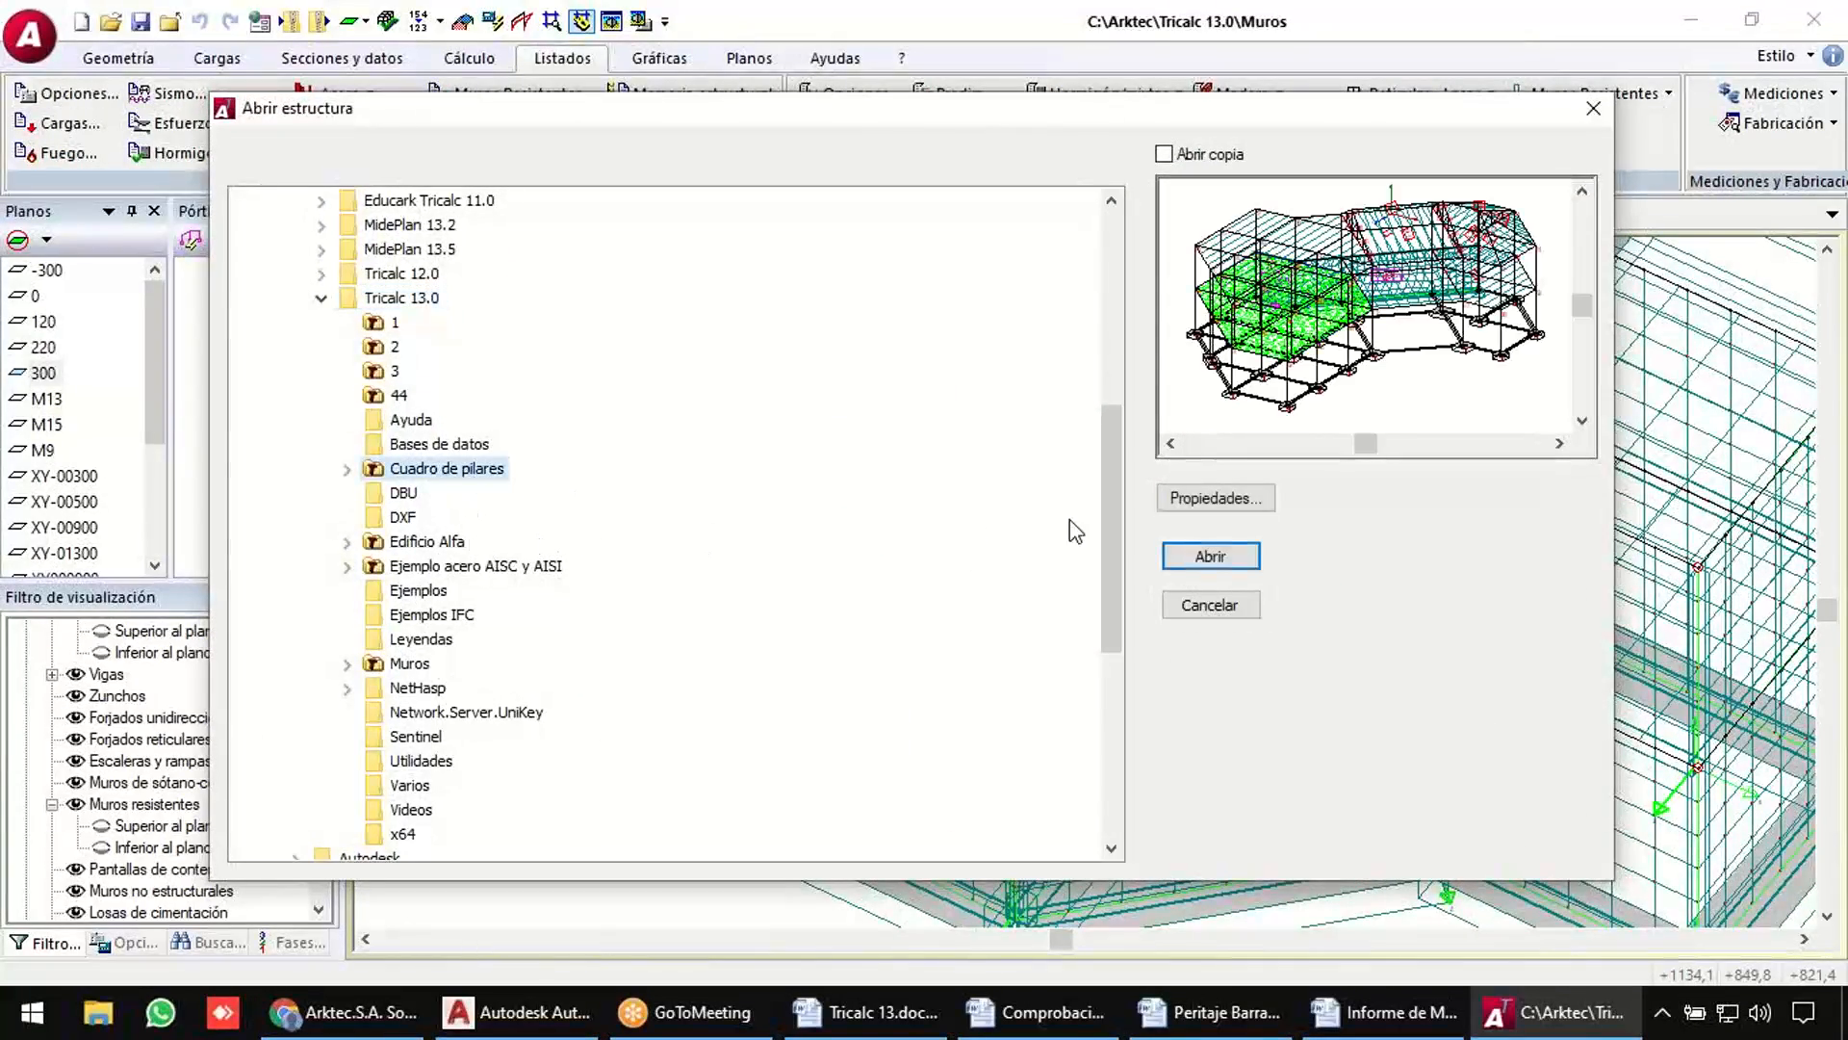
pyautogui.click(1210, 555)
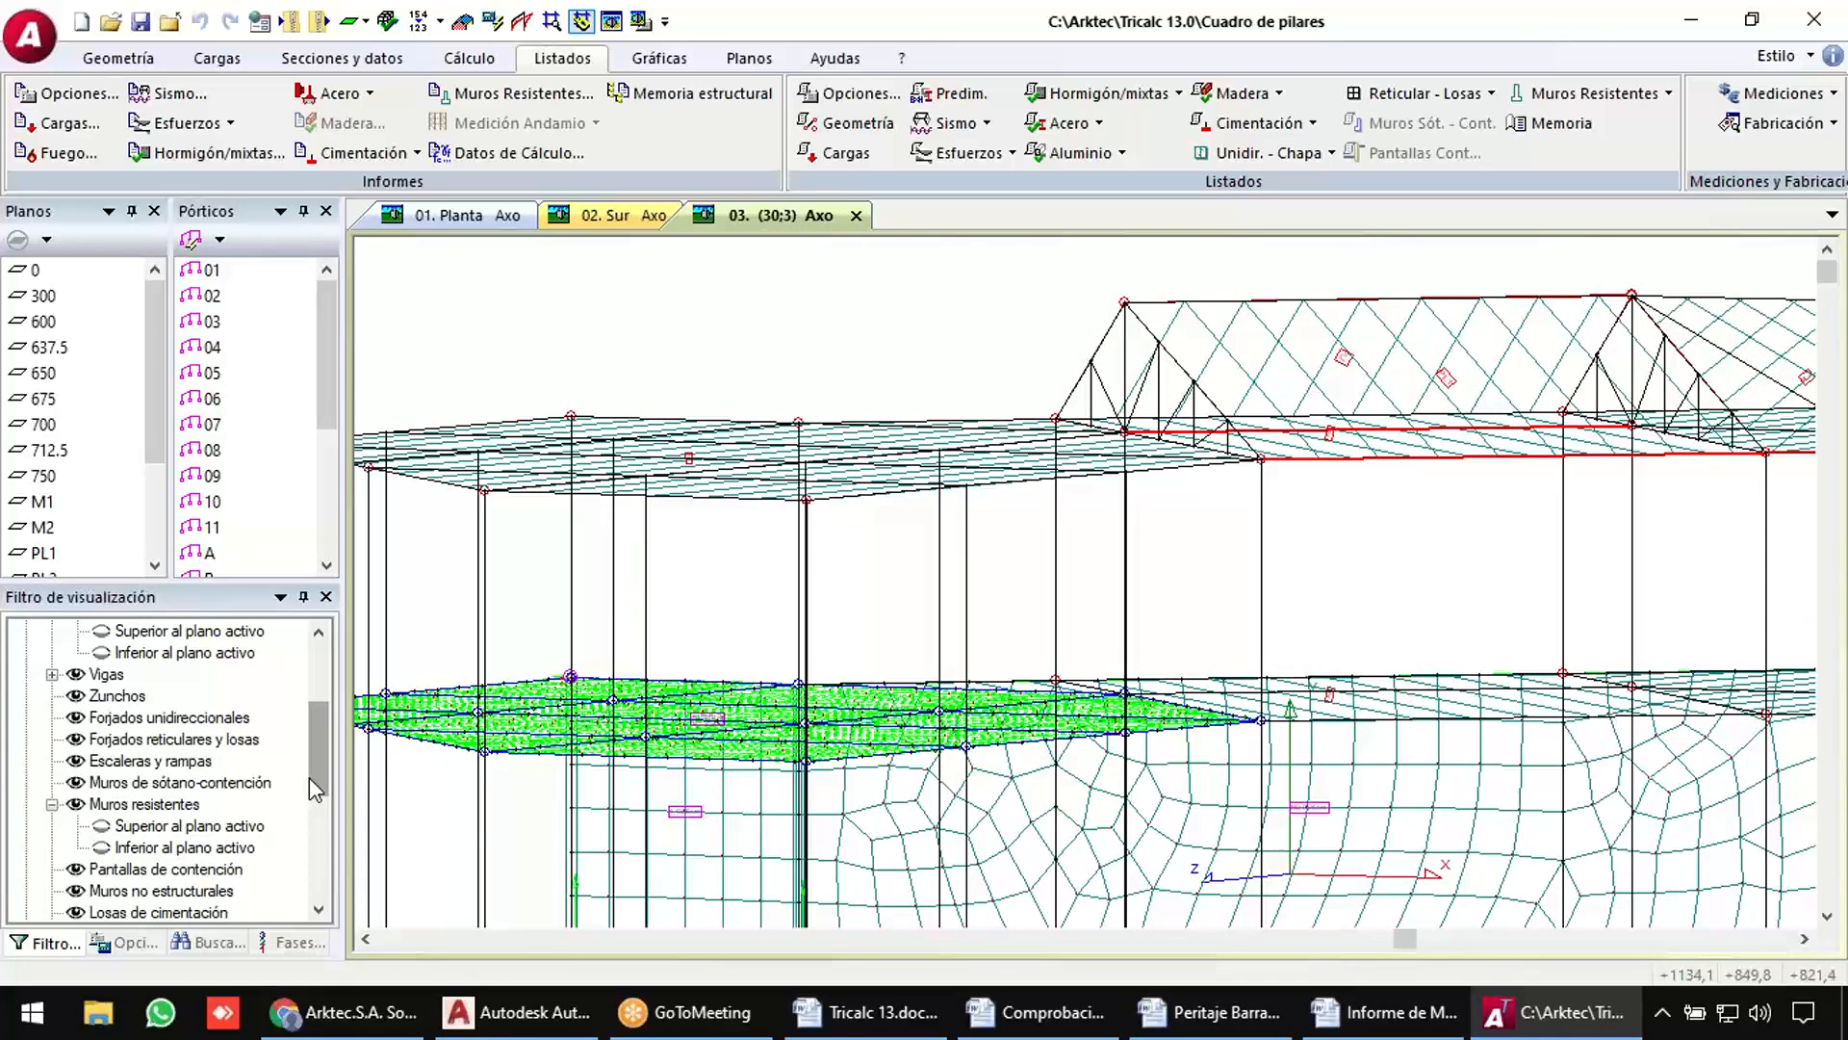
# Hide the Forjados unidireccionales and display the structure as a render to inspect its columns and roof trusses.
pyautogui.click(76, 718)
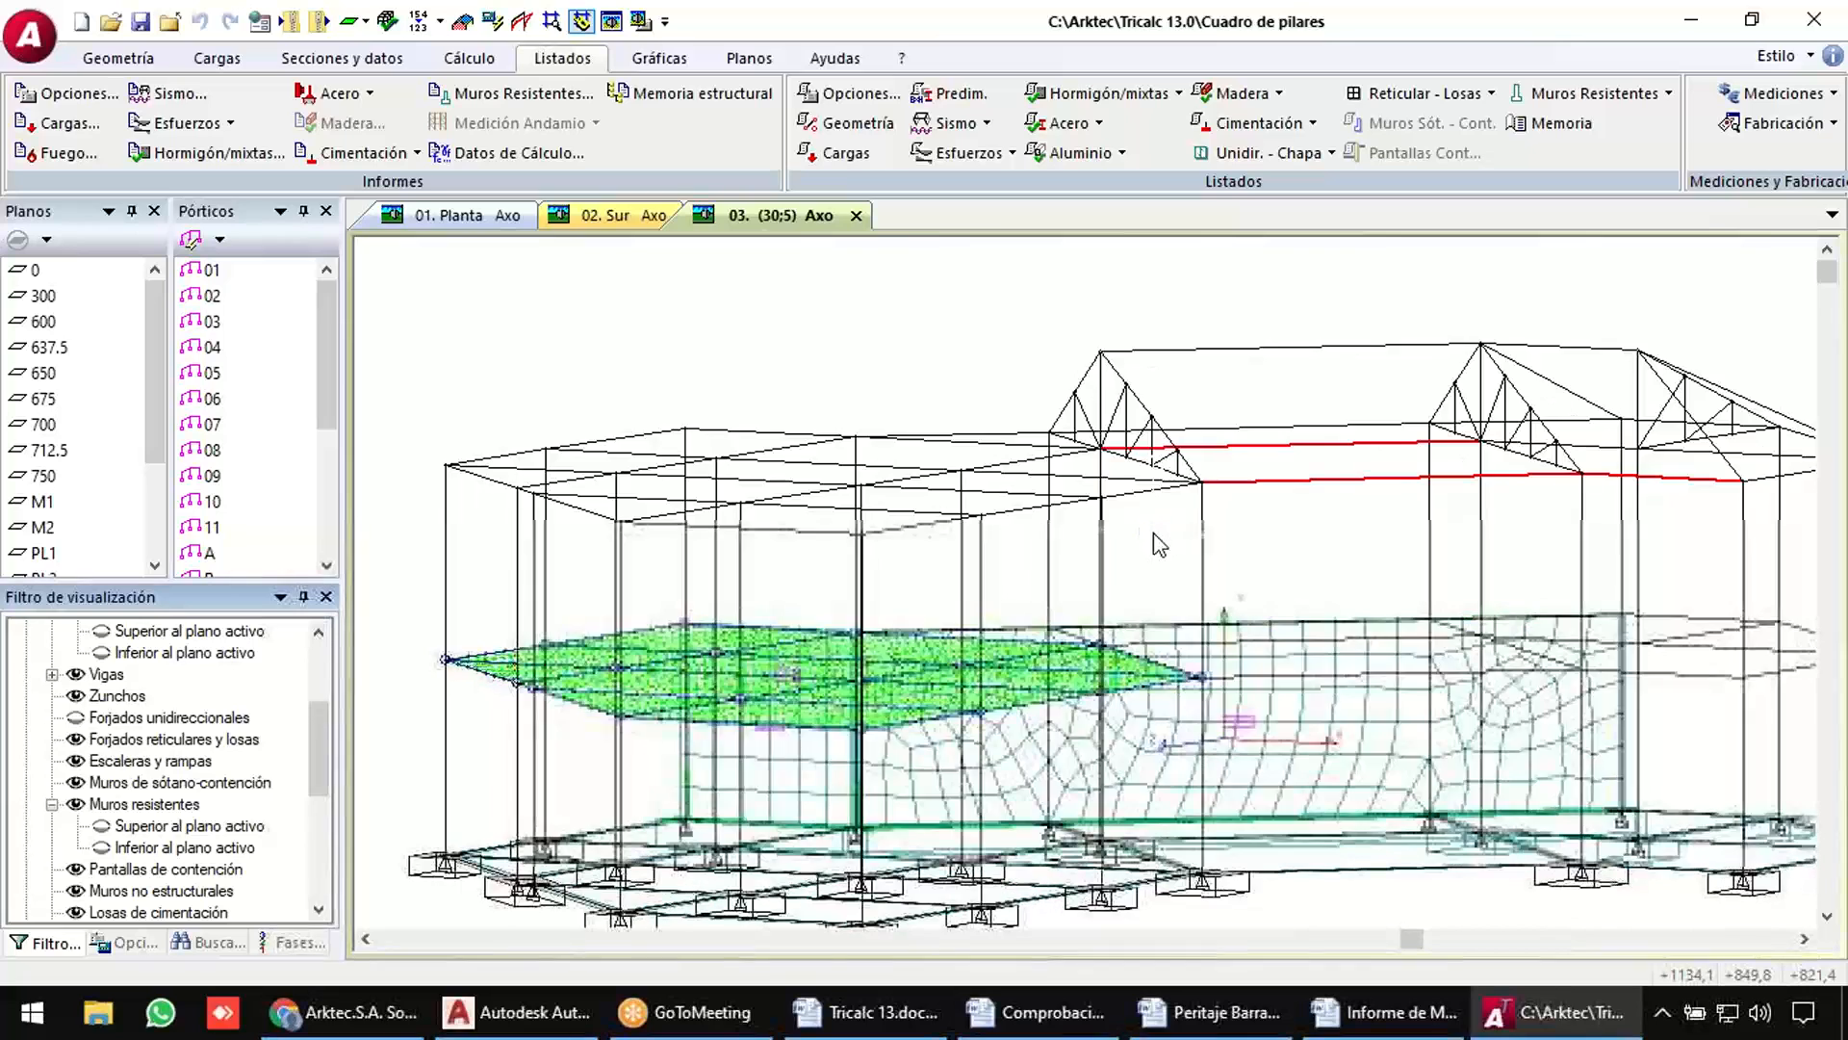
pyautogui.scroll(3, 1170, 356)
pyautogui.scroll(-3, 1287, 446)
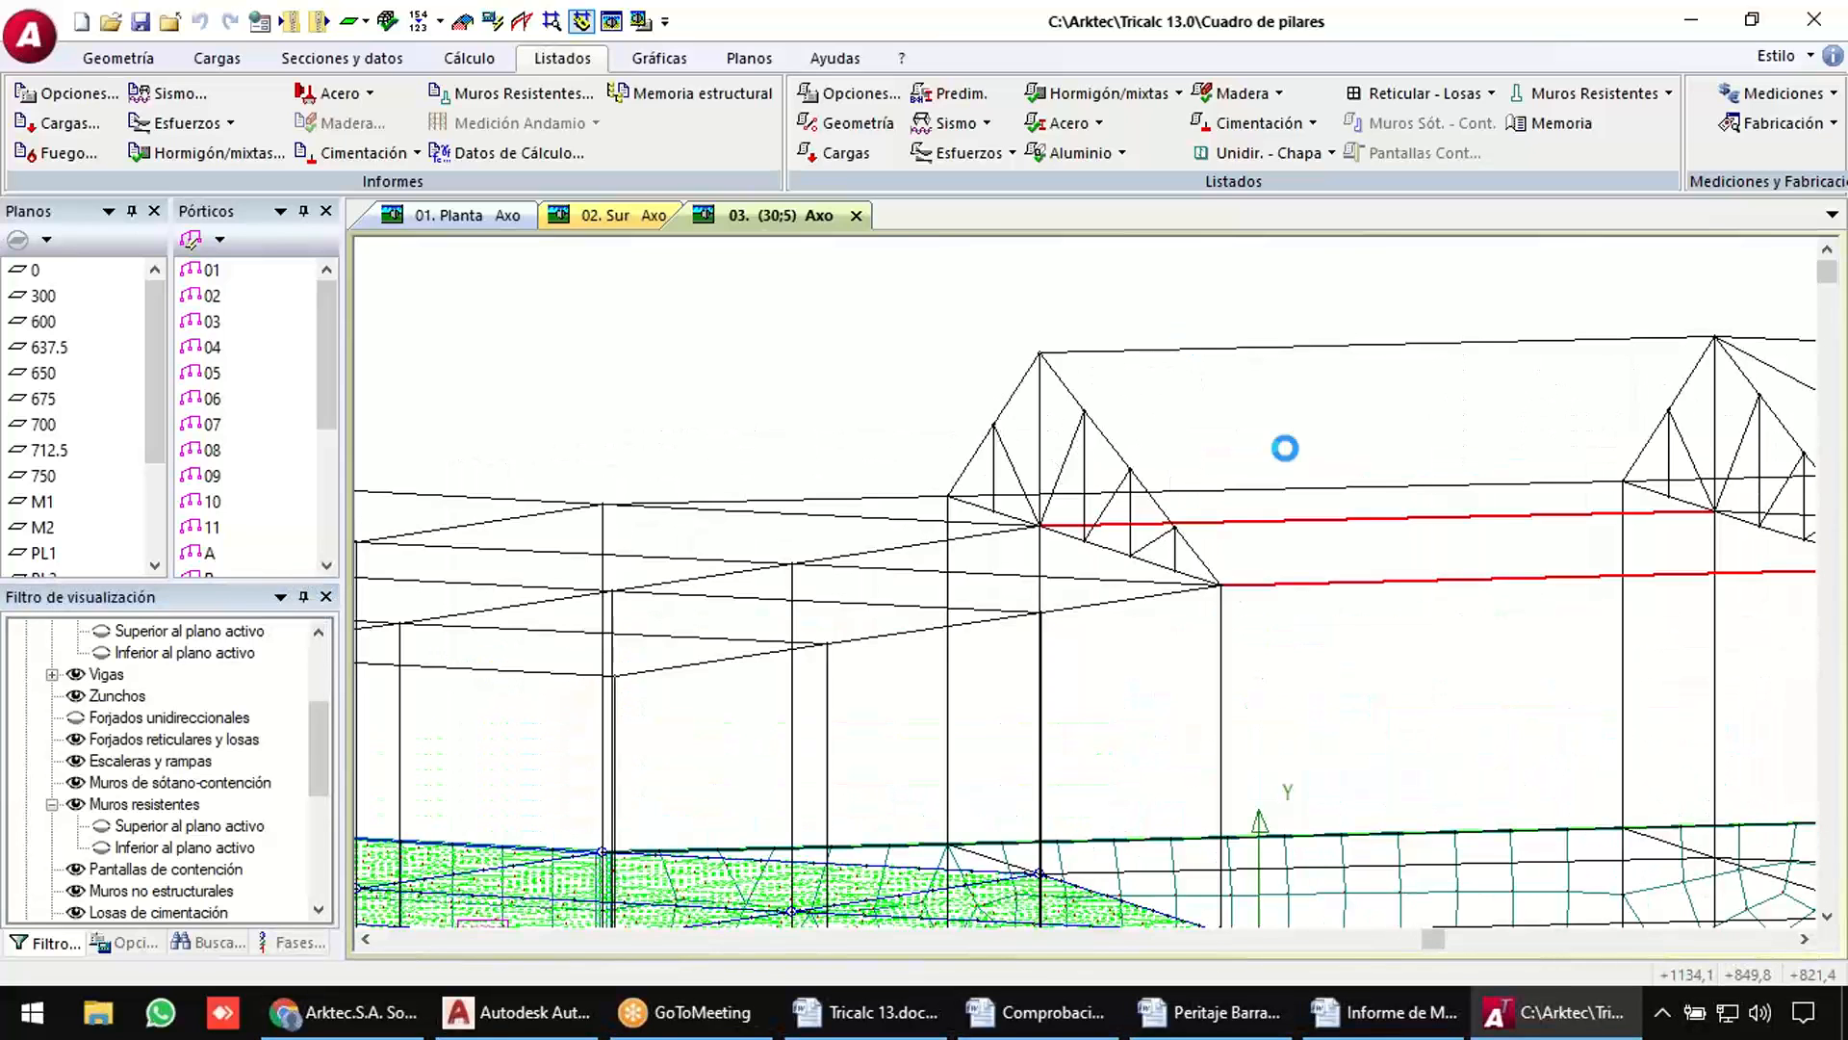
pyautogui.click(610, 23)
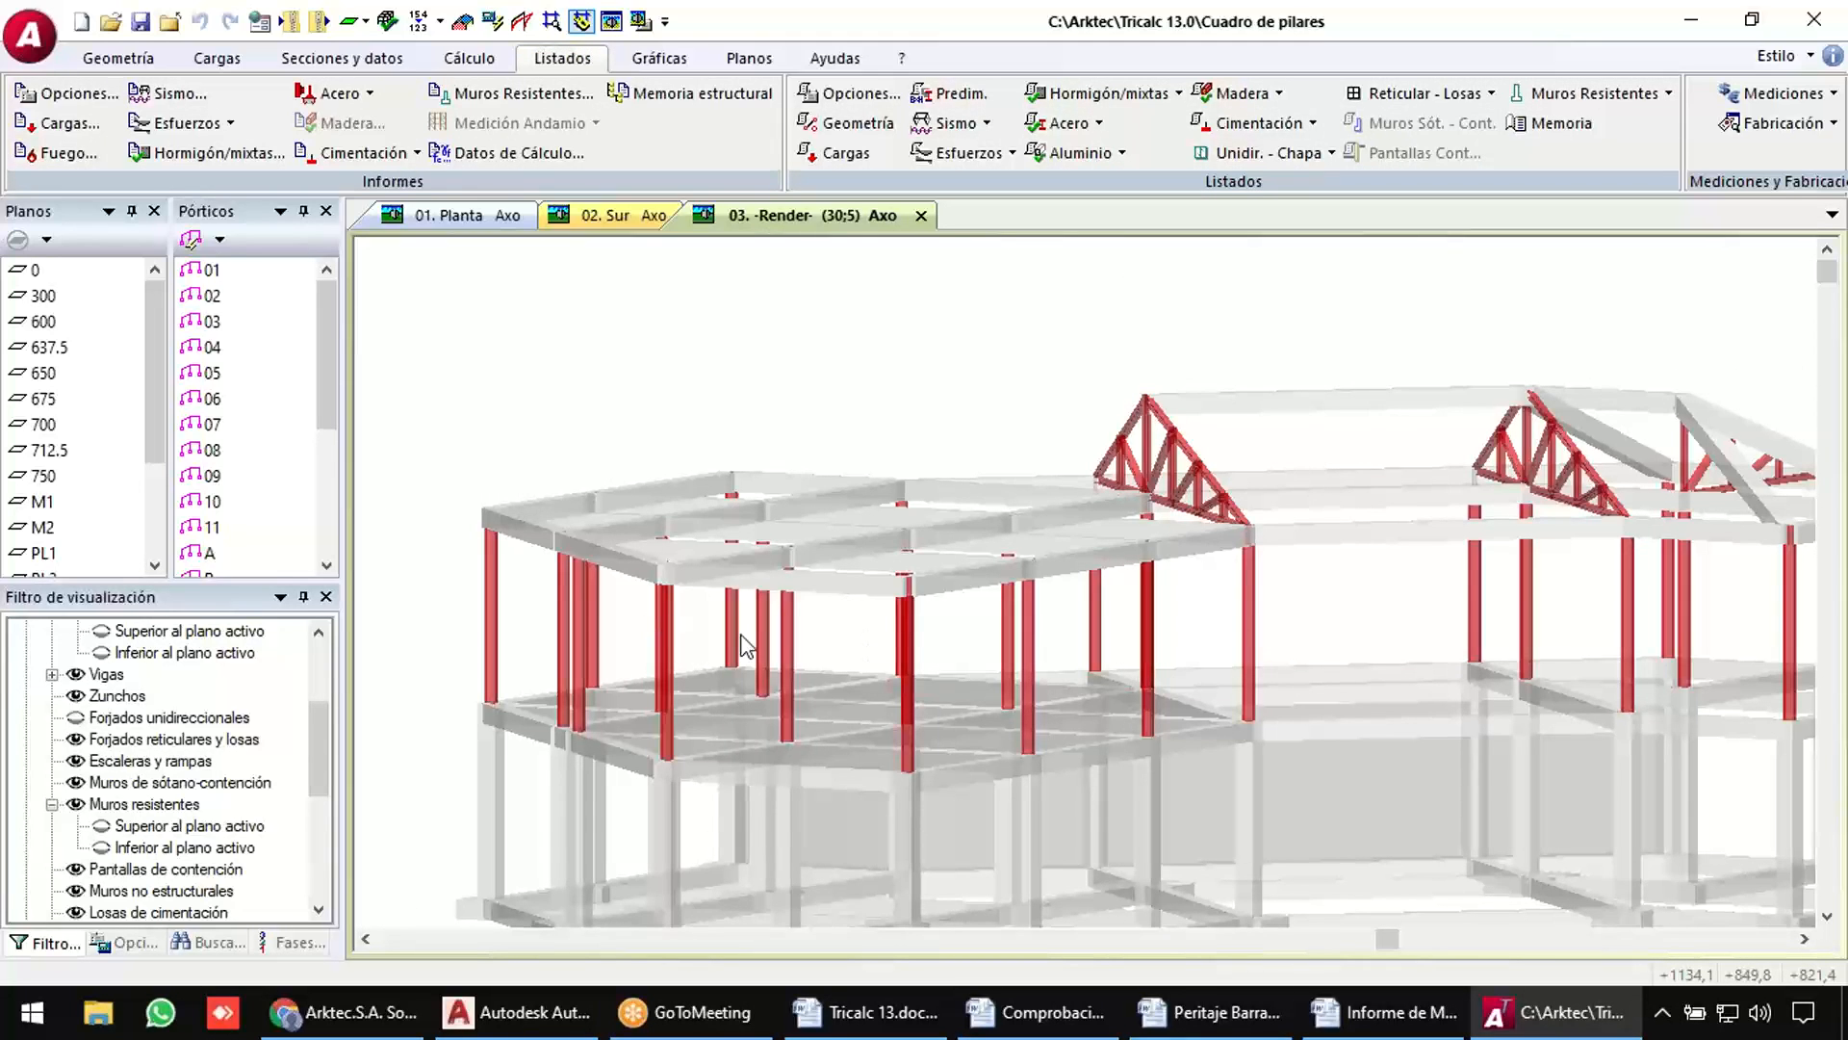
pyautogui.scroll(-2, 1587, 496)
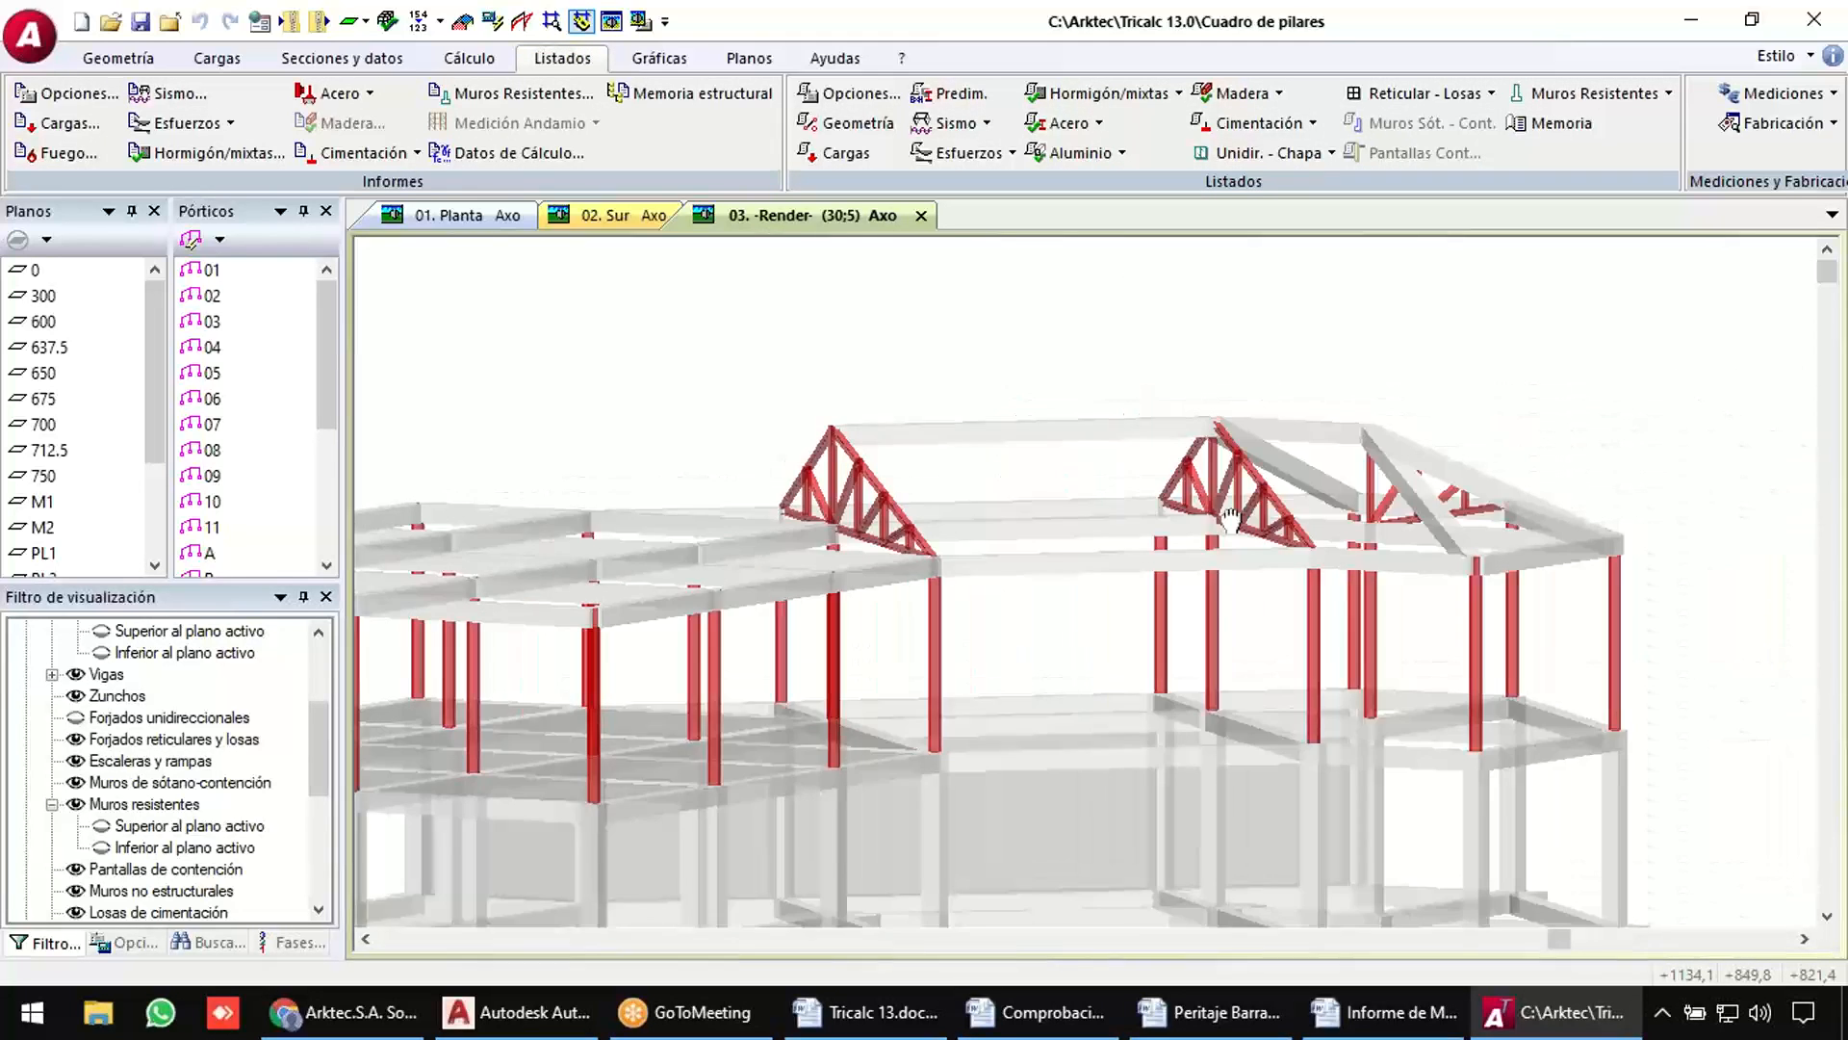
# Turn off the render display and draw the Cuadro Pilares column schedule of the structure.
pyautogui.scroll(-2, 1235, 529)
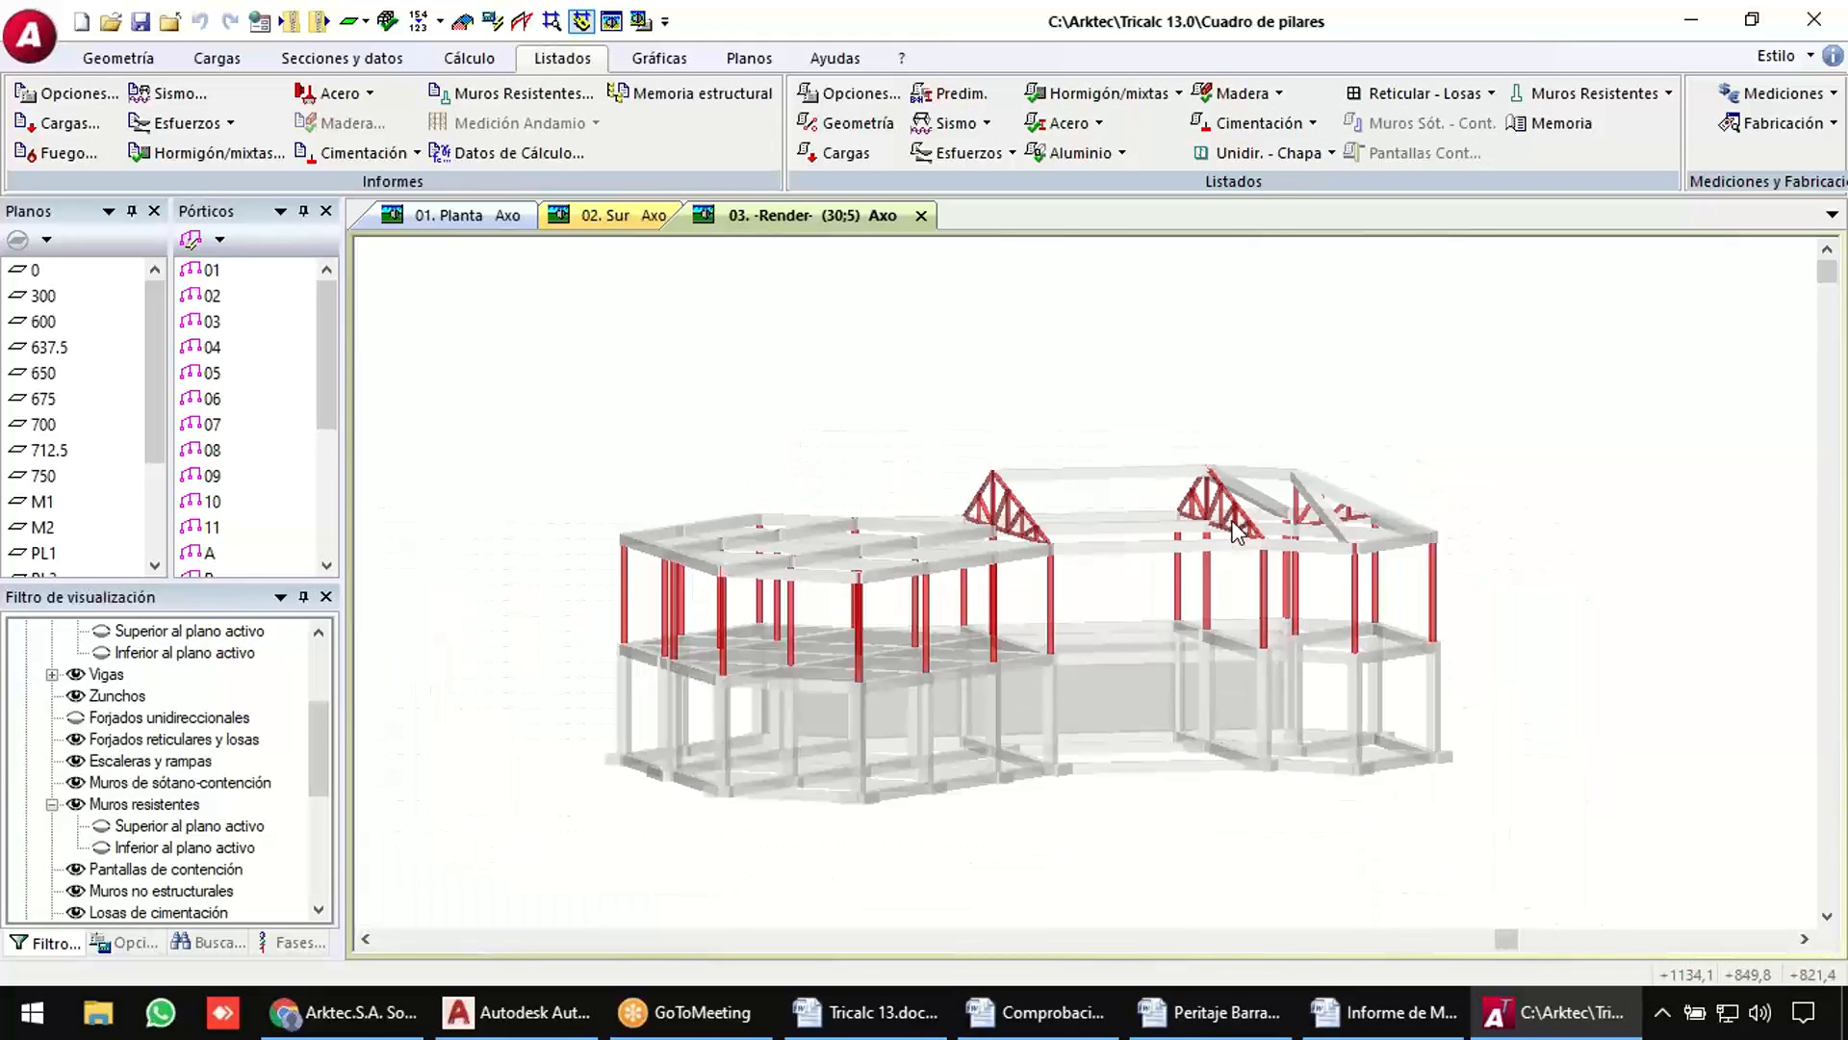
pyautogui.click(581, 21)
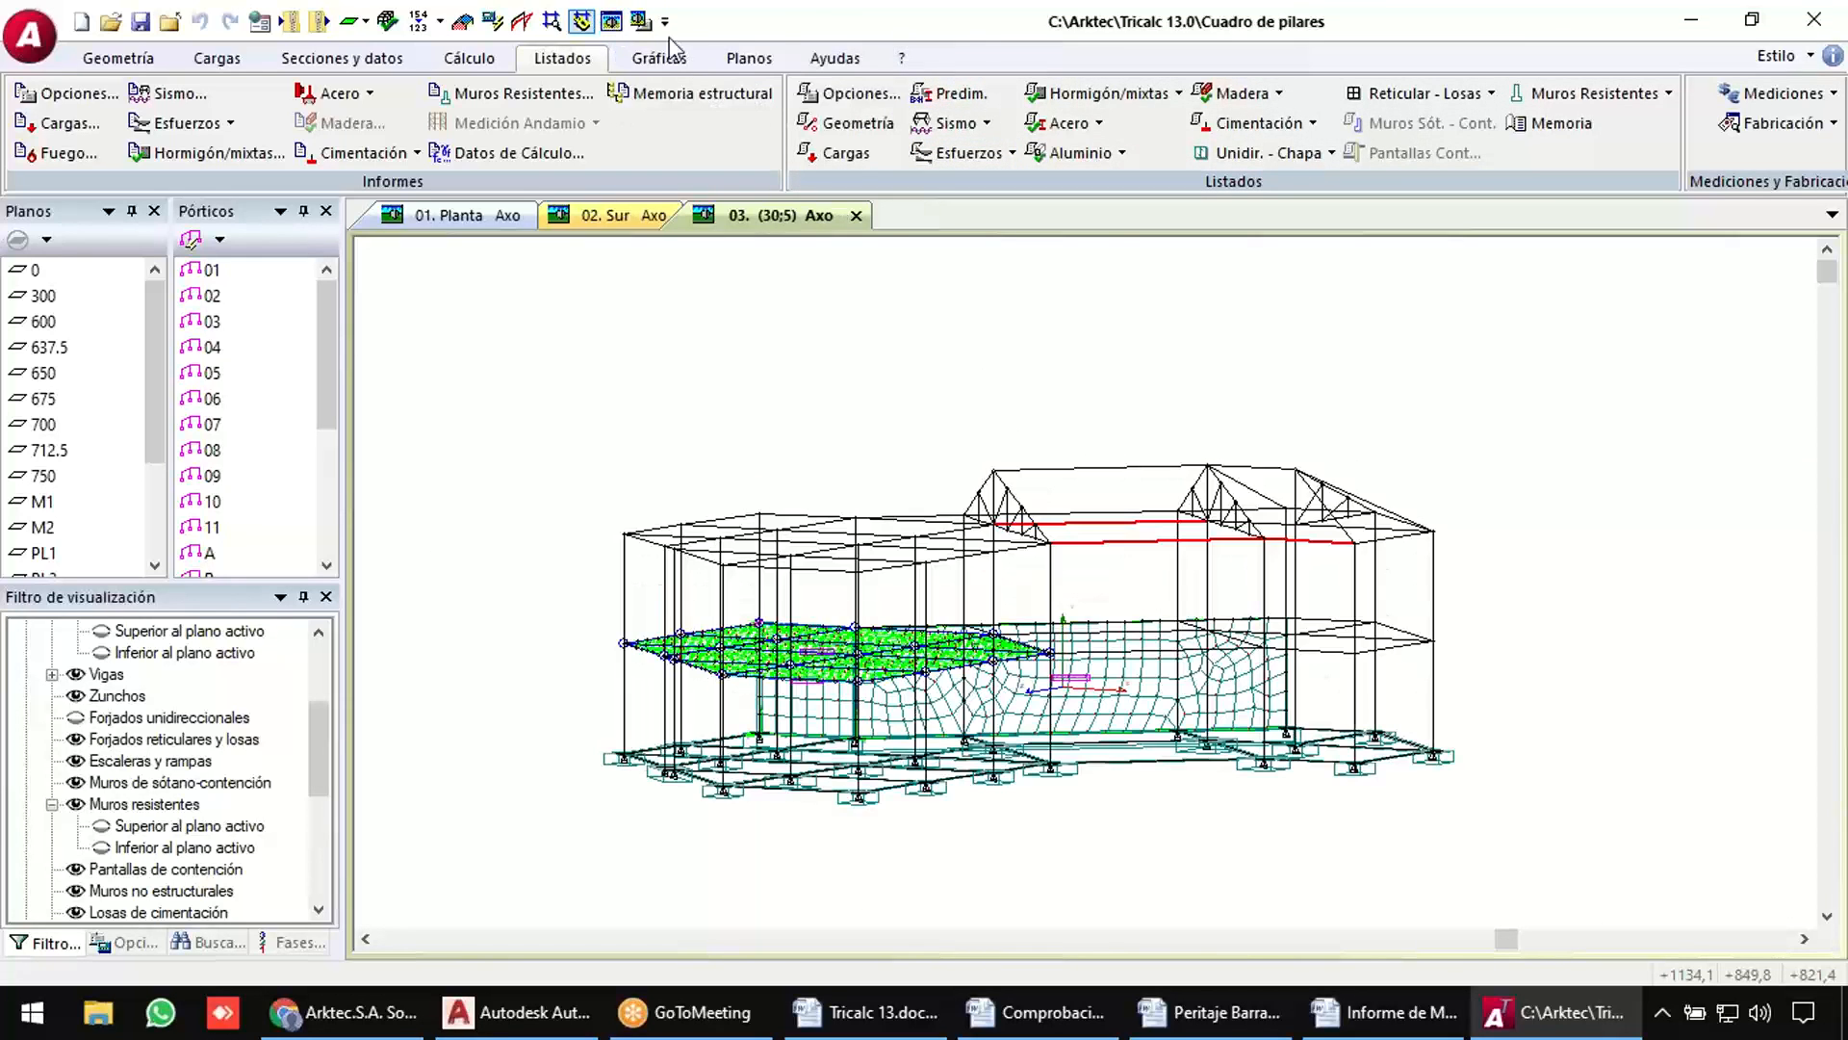
pyautogui.click(750, 59)
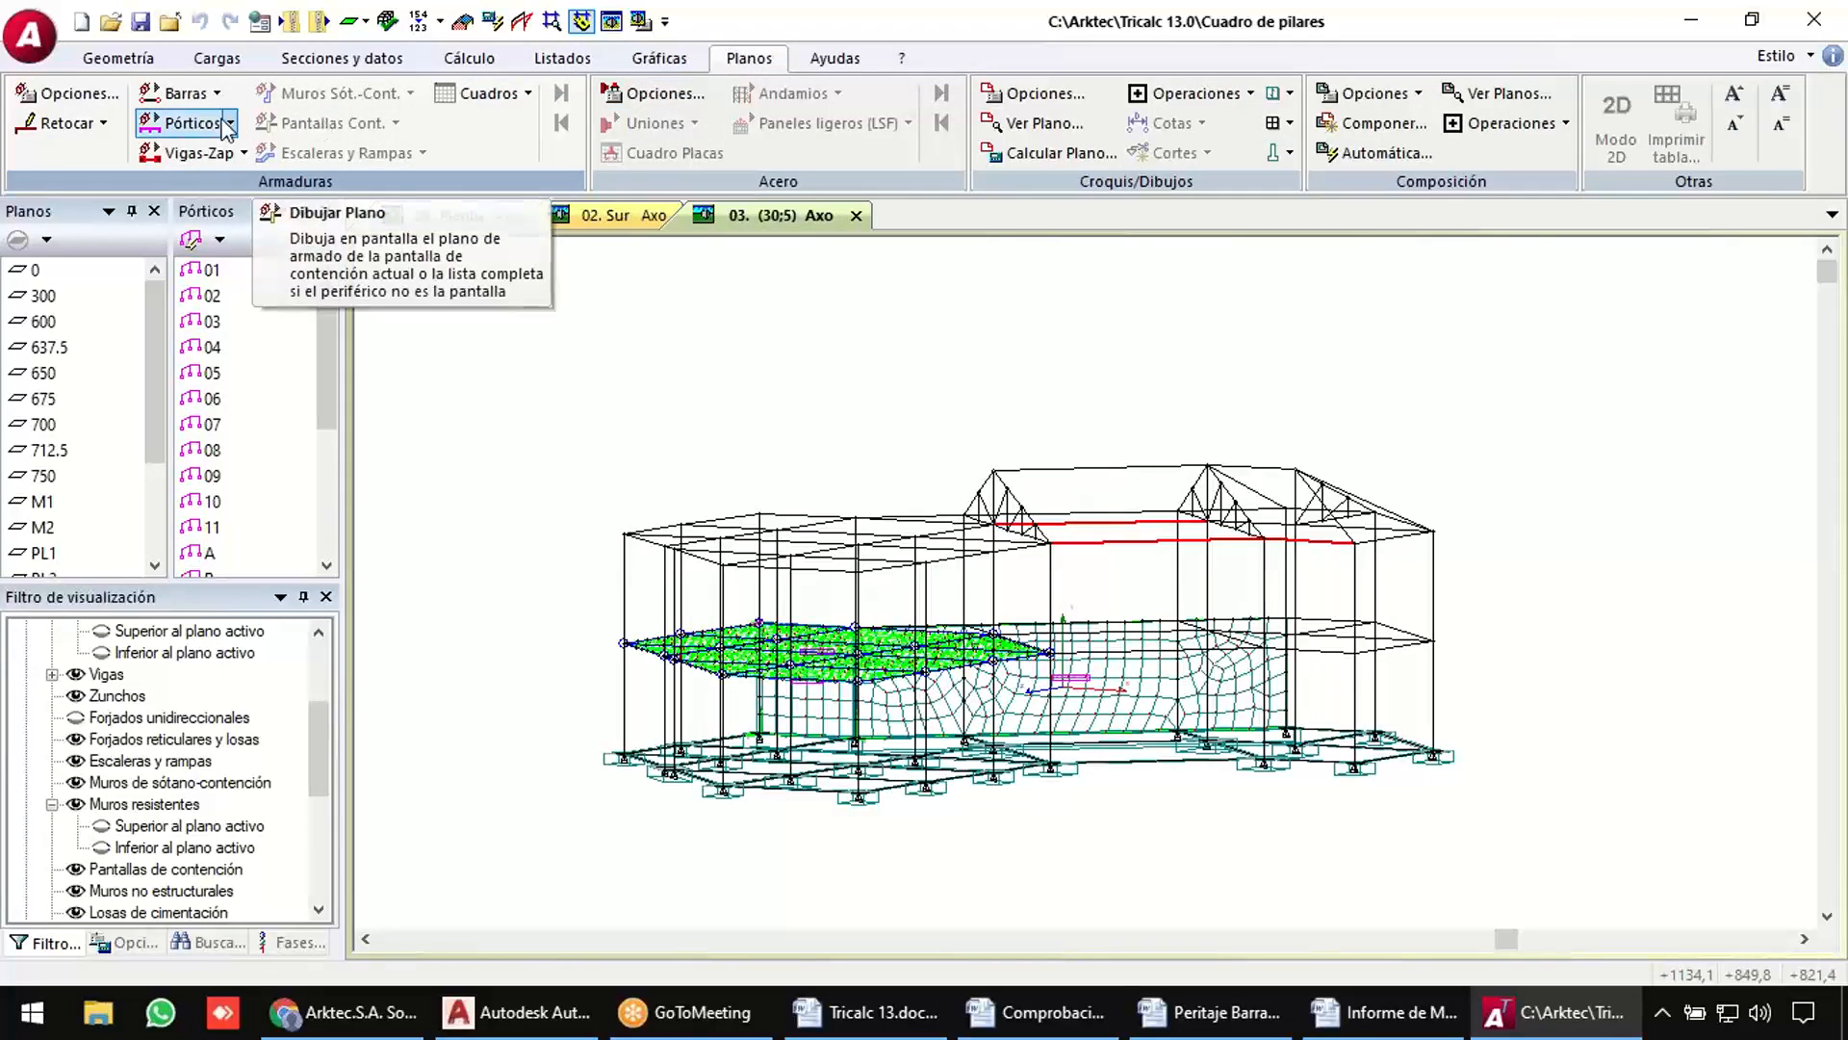
pyautogui.click(471, 94)
pyautogui.click(491, 131)
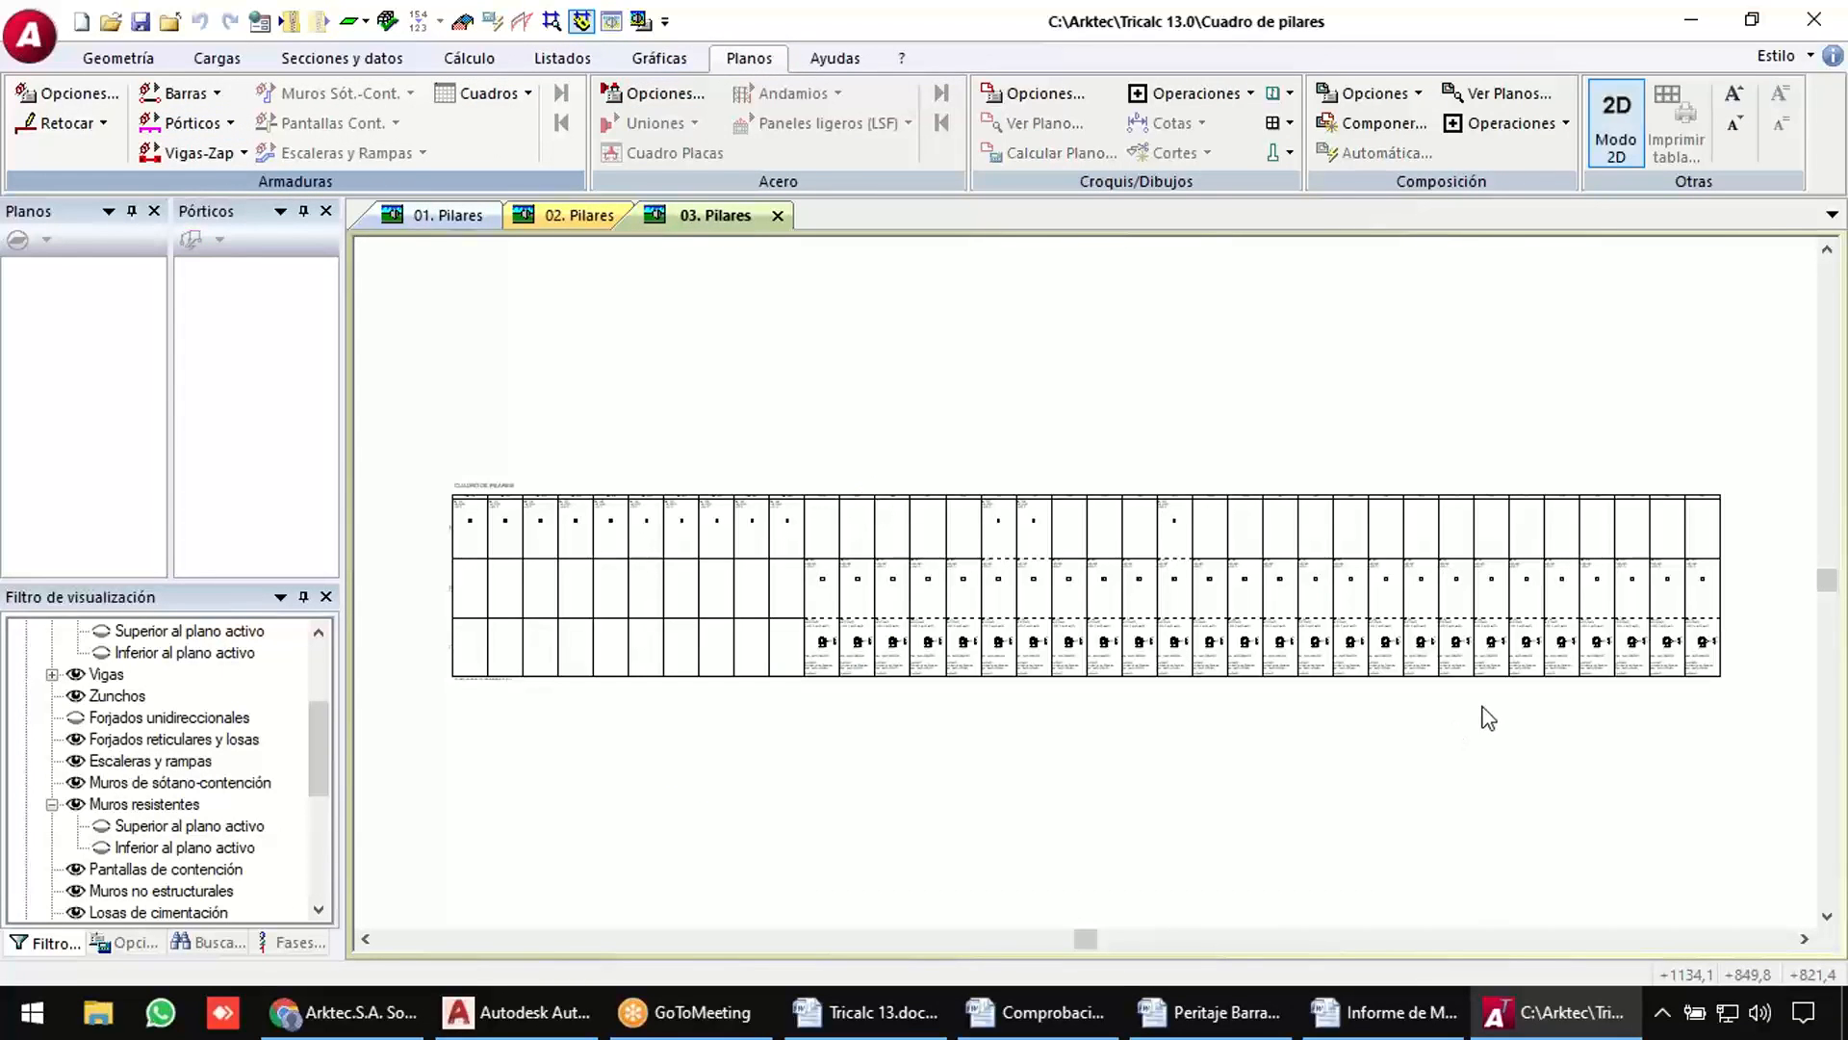
# Examine the column schedule cells of the 30x30 concrete columns and the 2UPN 160 steel columns above them.
pyautogui.scroll(3, 1285, 643)
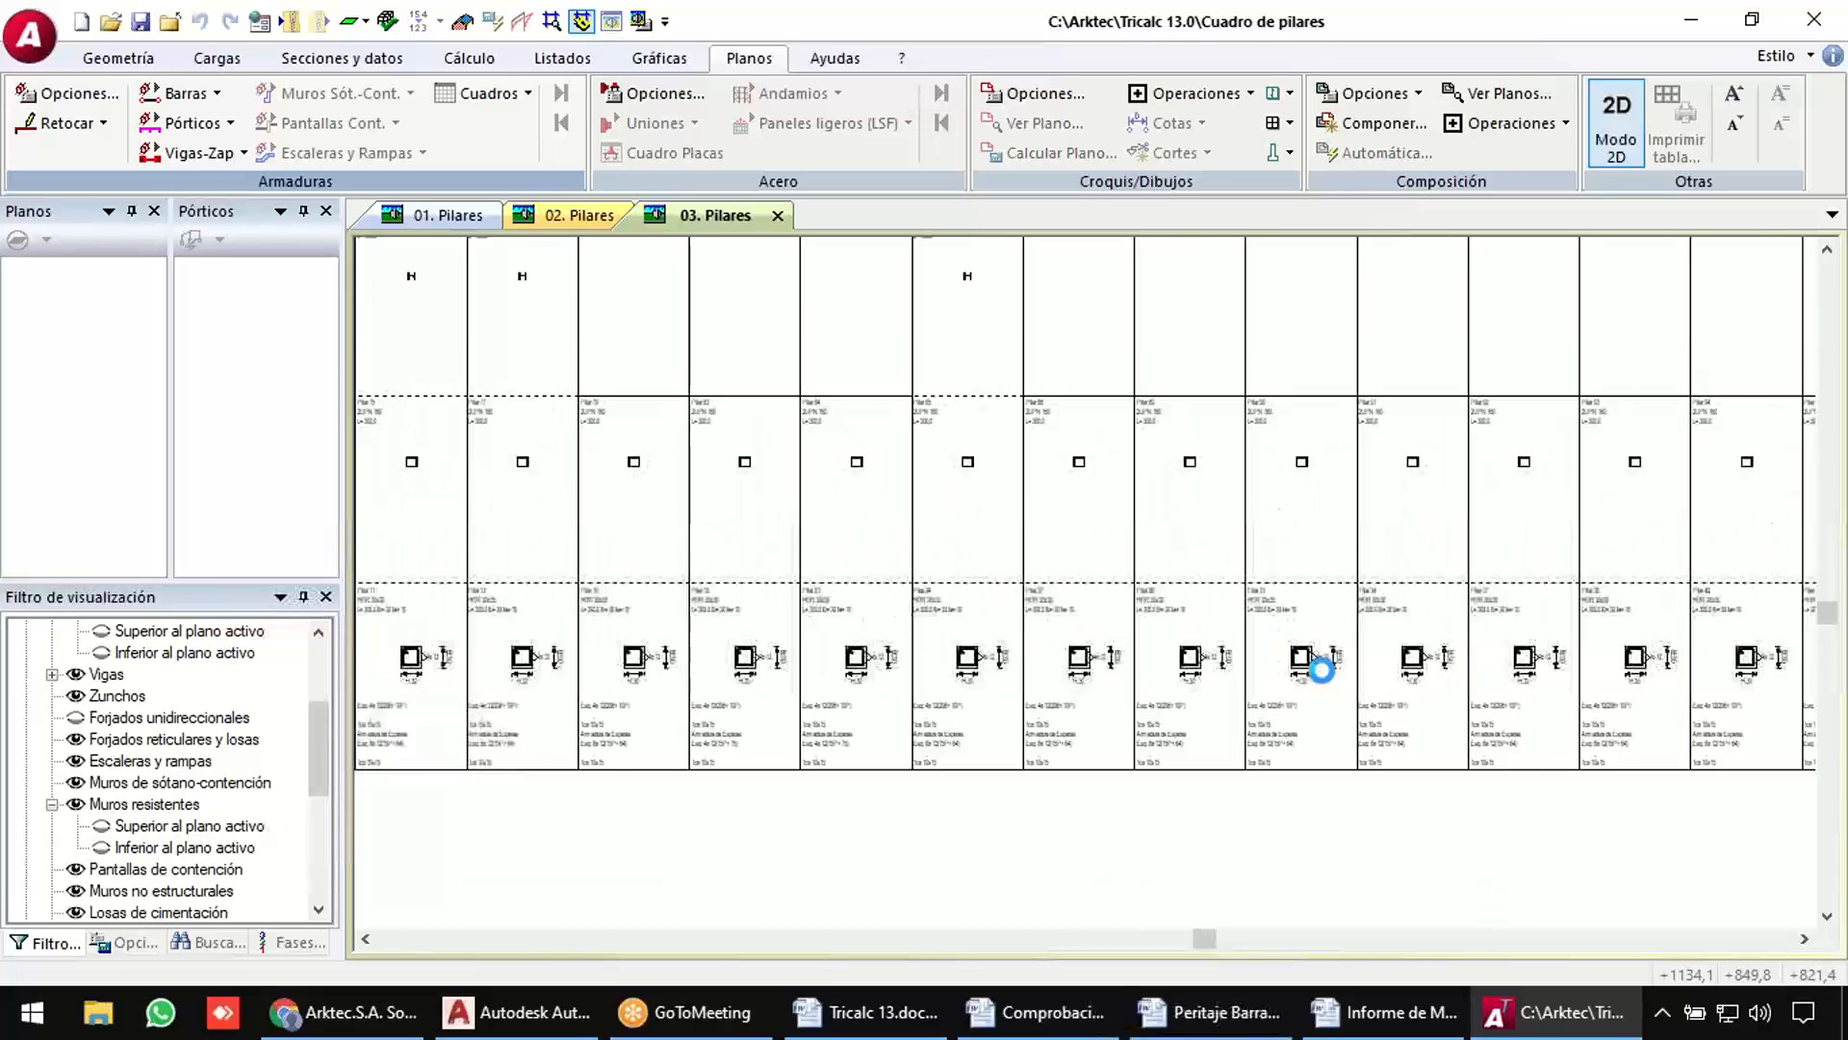
pyautogui.scroll(2, 1321, 669)
pyautogui.scroll(3, 1290, 308)
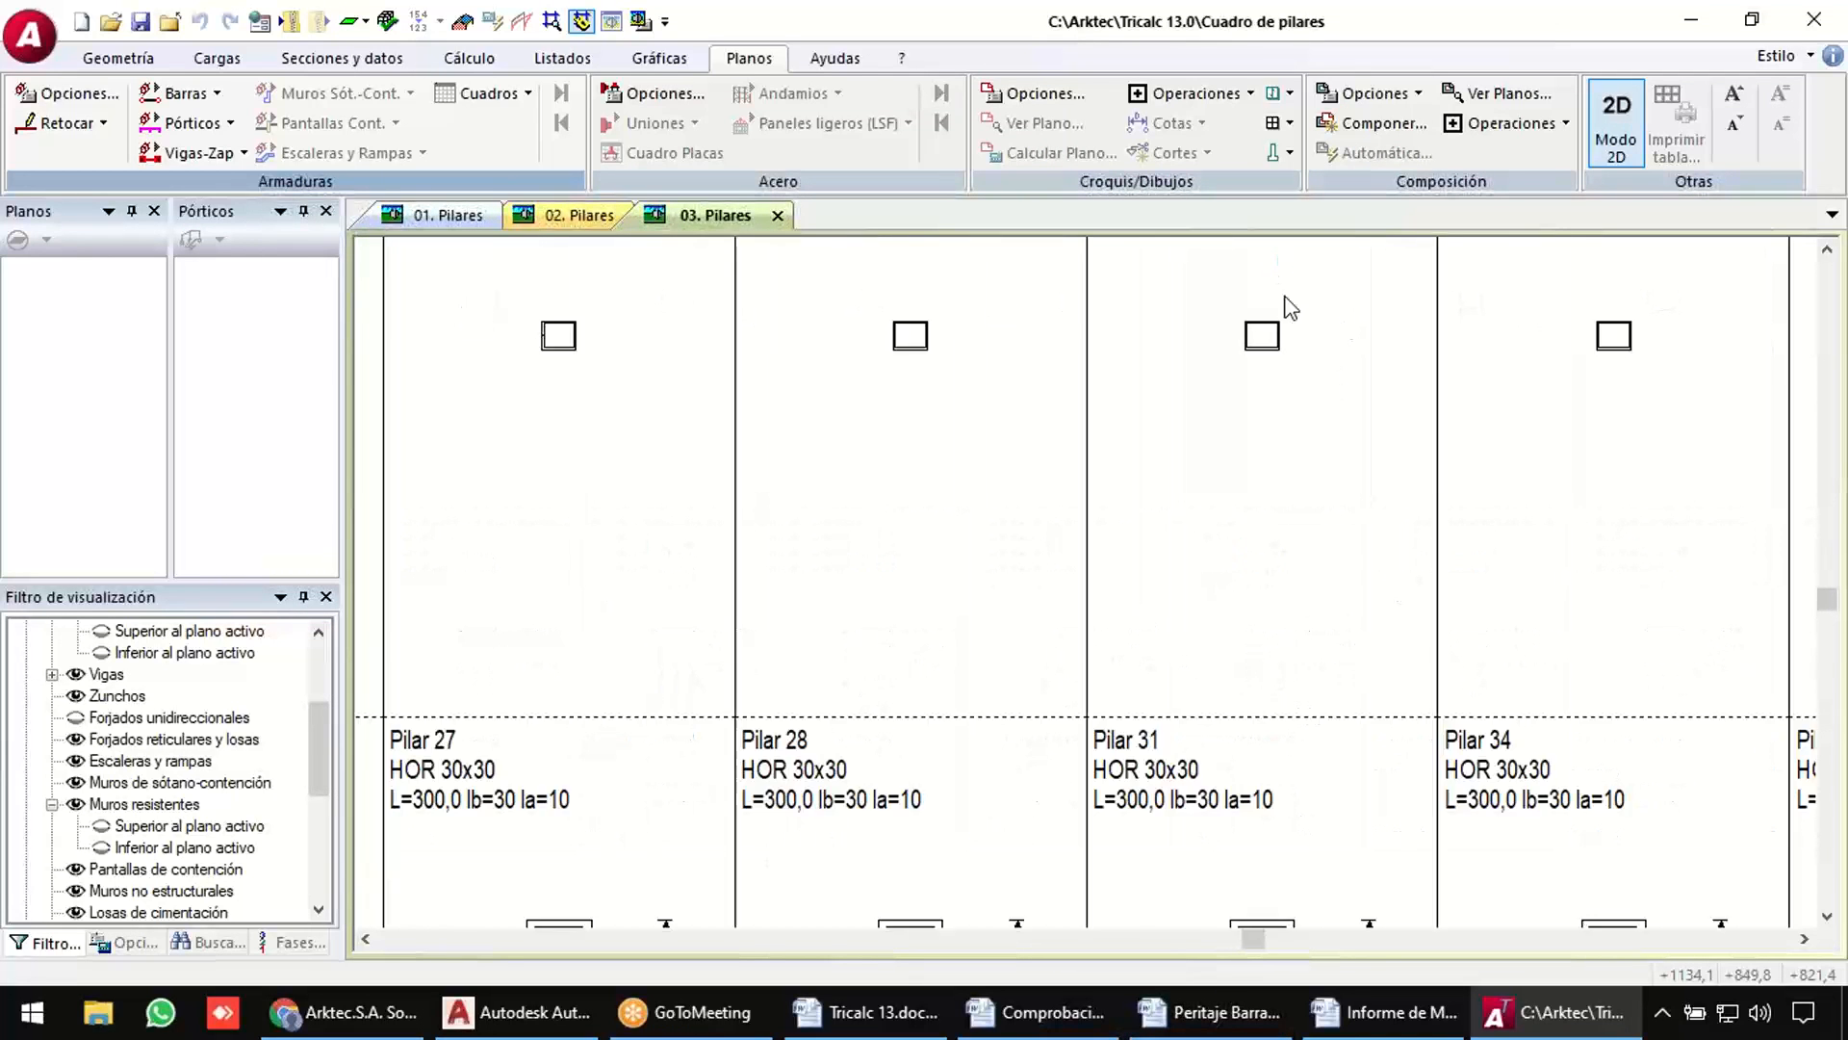
pyautogui.moveTo(1285, 297)
pyautogui.mouseDown(button='middle')
pyautogui.moveTo(1261, 474)
pyautogui.moveTo(1236, 441)
pyautogui.mouseUp(button='middle')
pyautogui.scroll(3, 1103, 328)
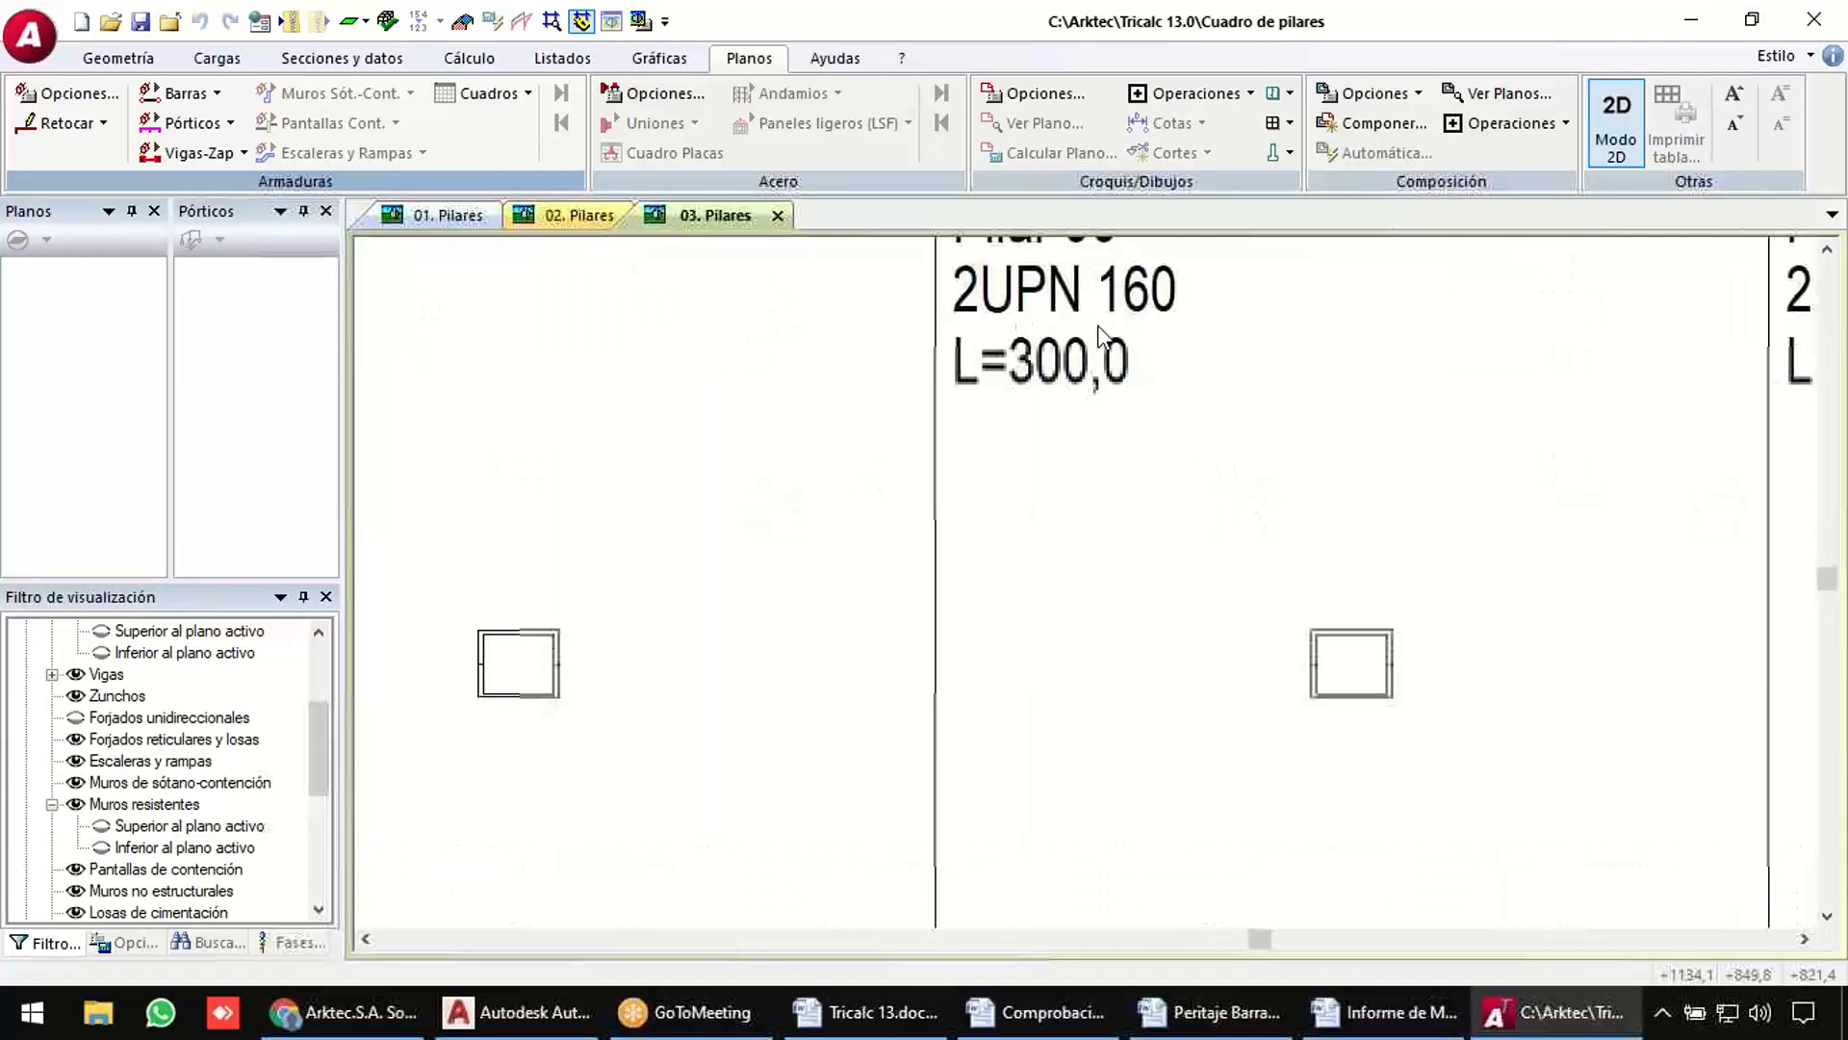
pyautogui.scroll(4, 1378, 655)
pyautogui.scroll(-3, 1356, 624)
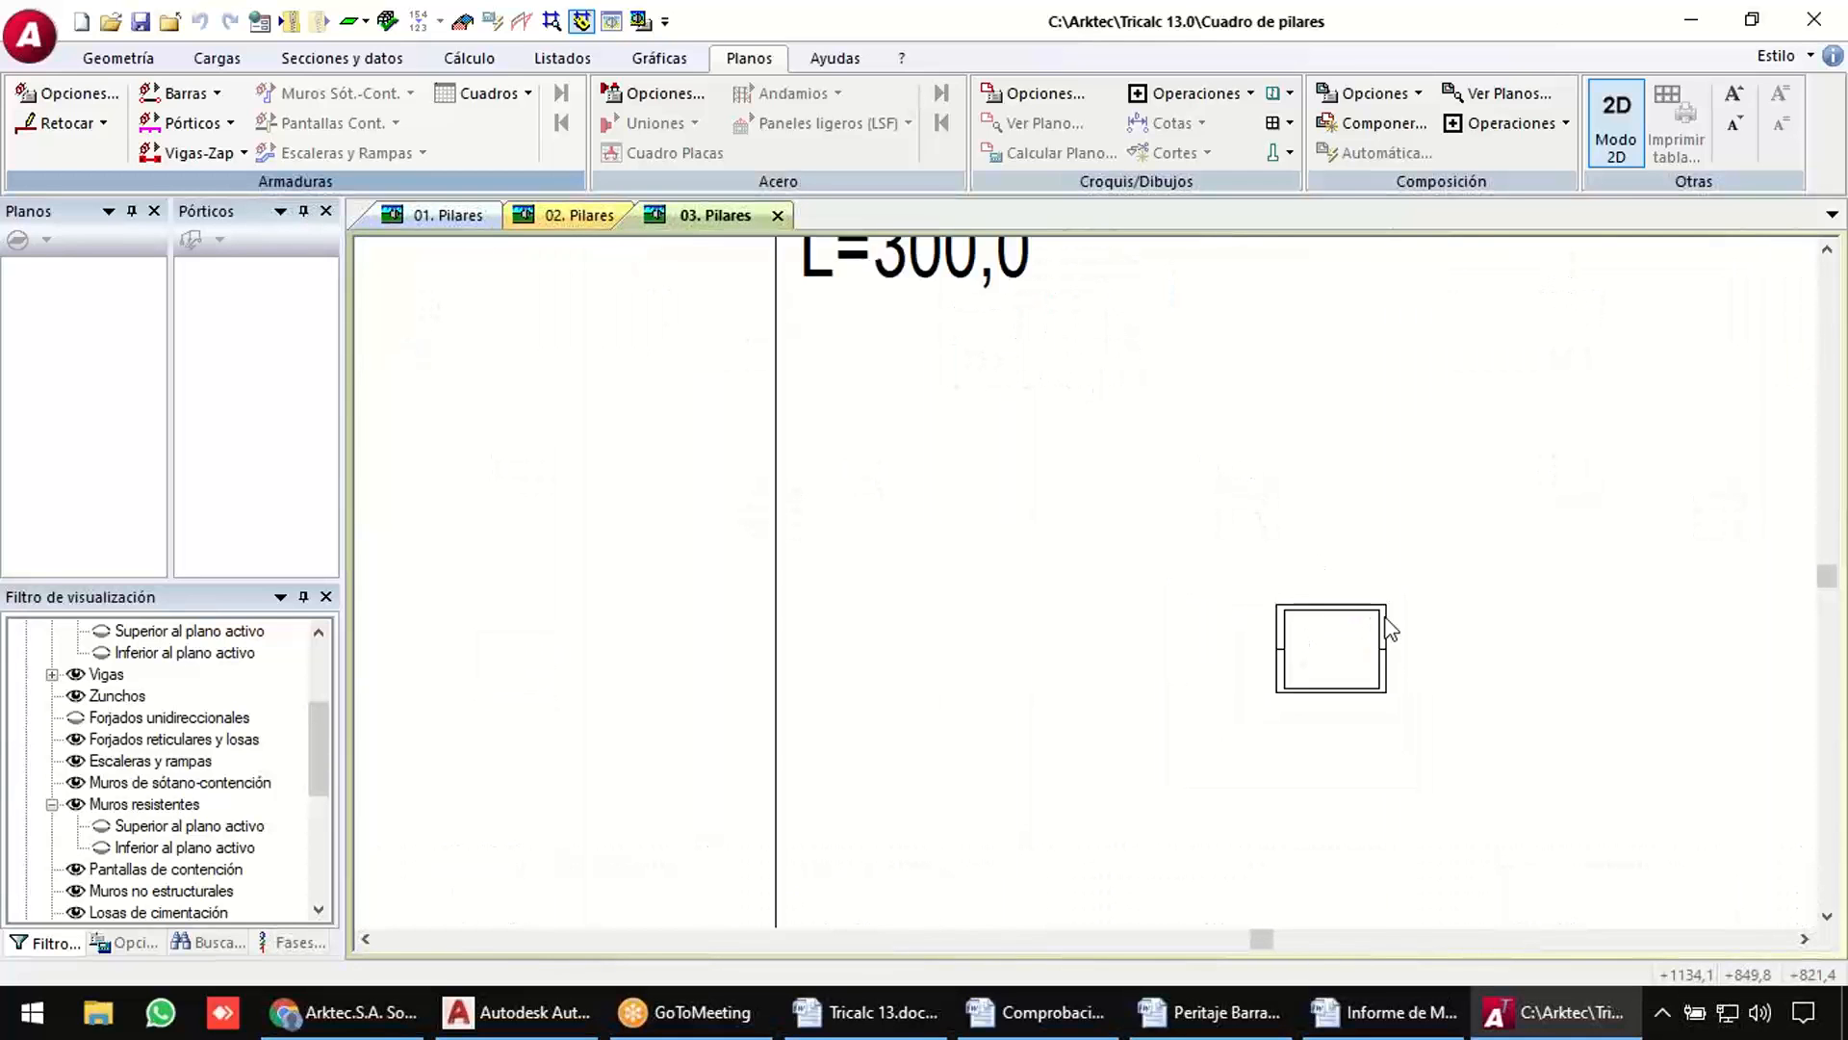
pyautogui.scroll(-6, 1391, 631)
pyautogui.moveTo(1411, 684); pyautogui.dragTo(1312, 507, button='middle')
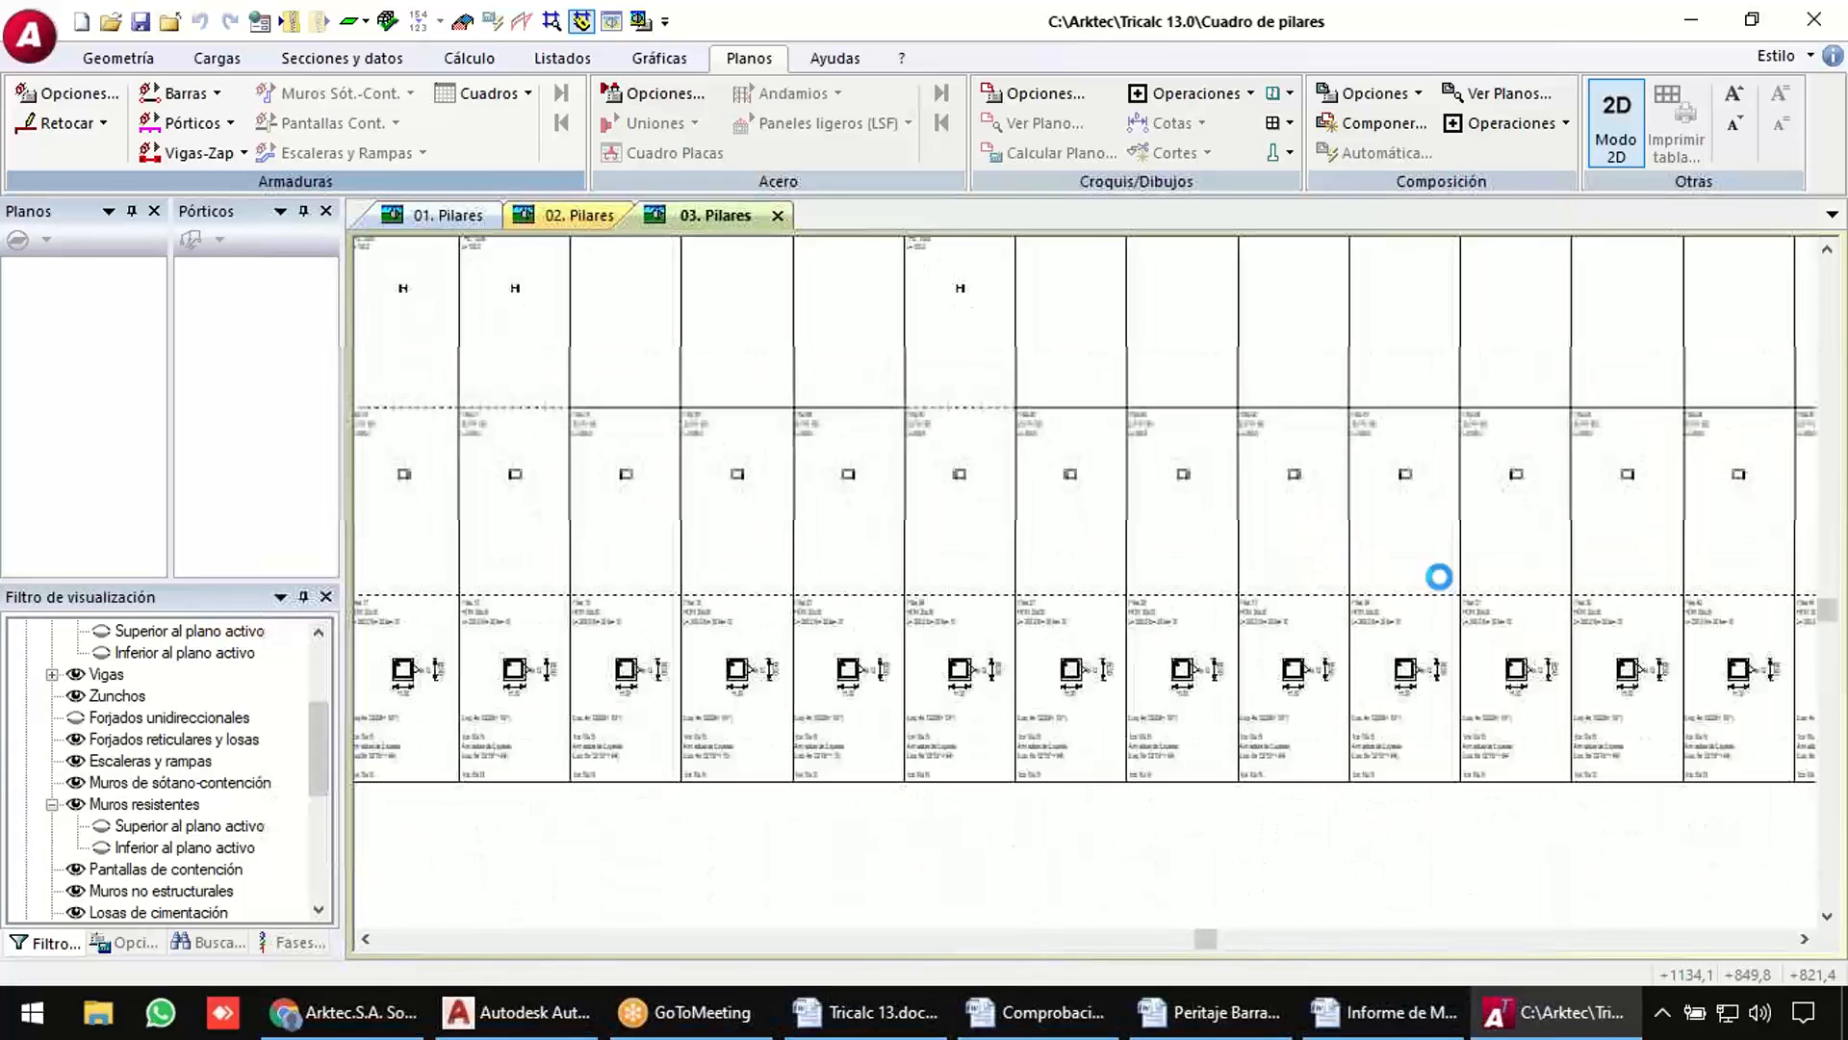
# Examine the schedule cells of the short HE 100B truss members, including Pilar 164.
pyautogui.moveTo(1439, 576); pyautogui.dragTo(1489, 585, button='middle')
pyautogui.scroll(-2, 1489, 586)
pyautogui.scroll(6, 805, 520)
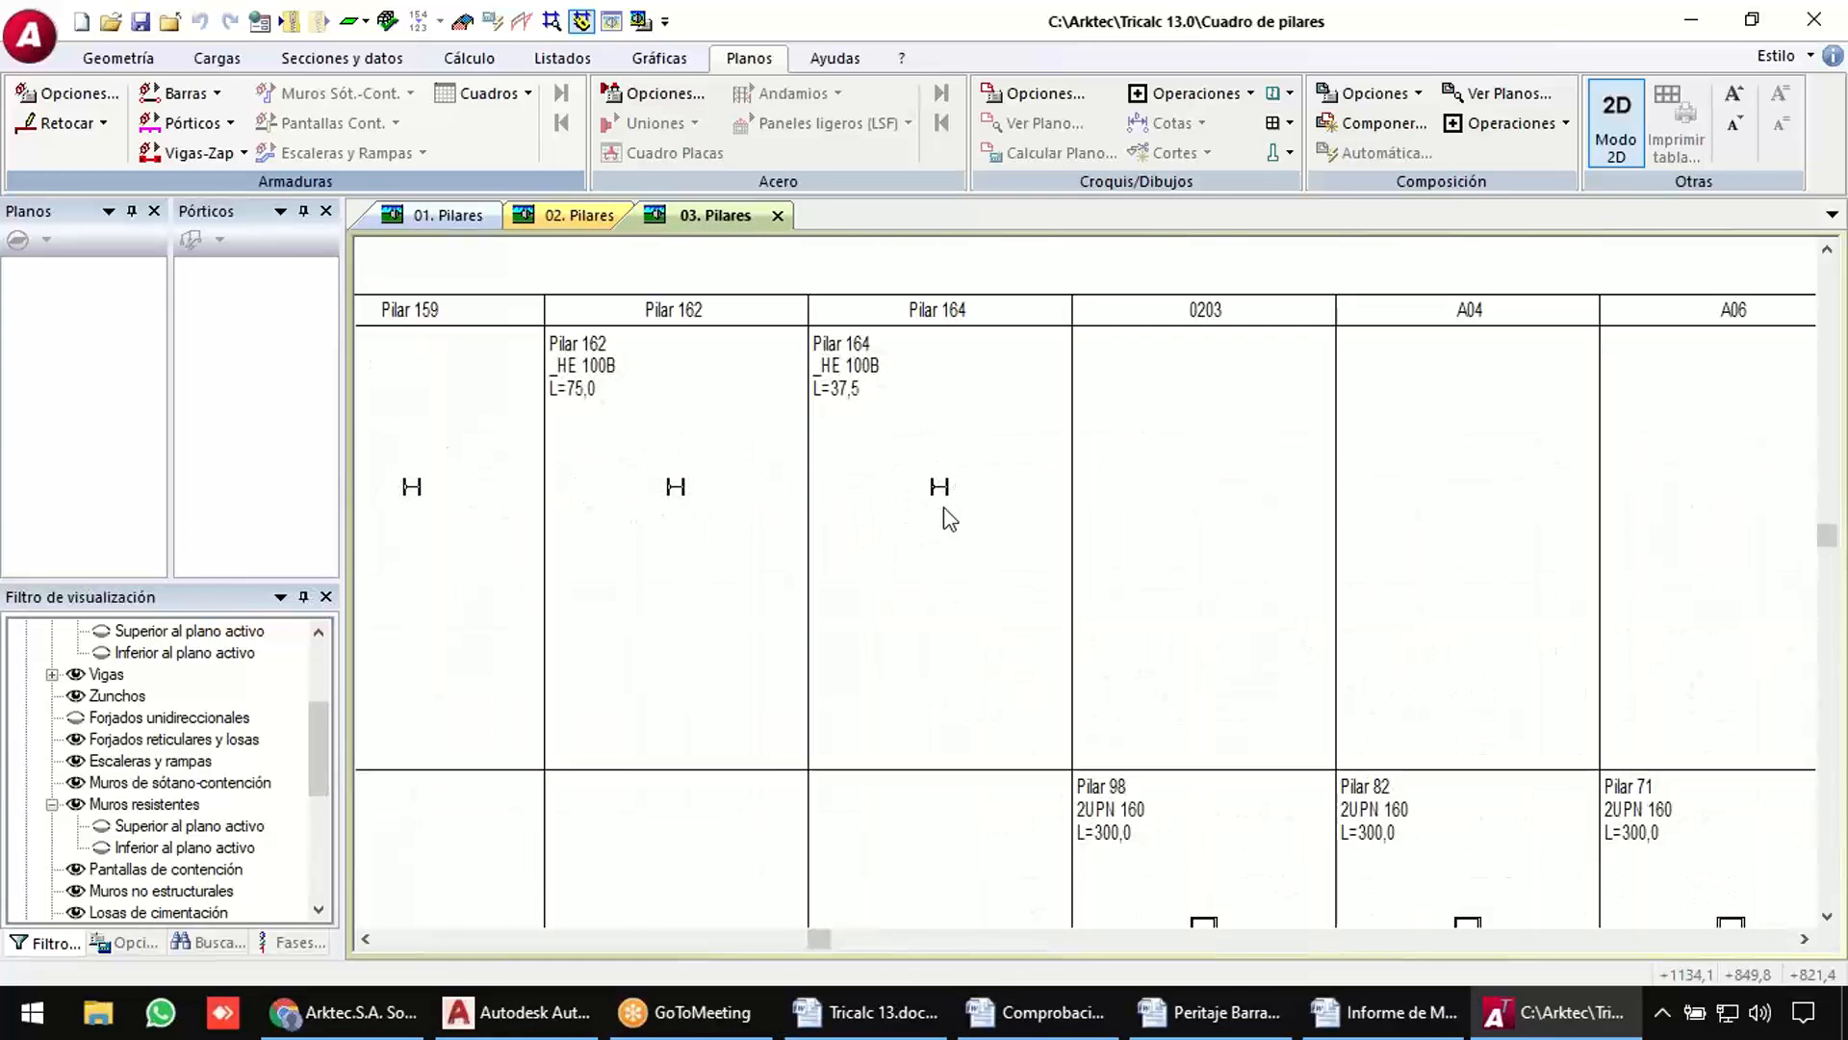
pyautogui.scroll(-4, 949, 516)
pyautogui.scroll(3, 948, 513)
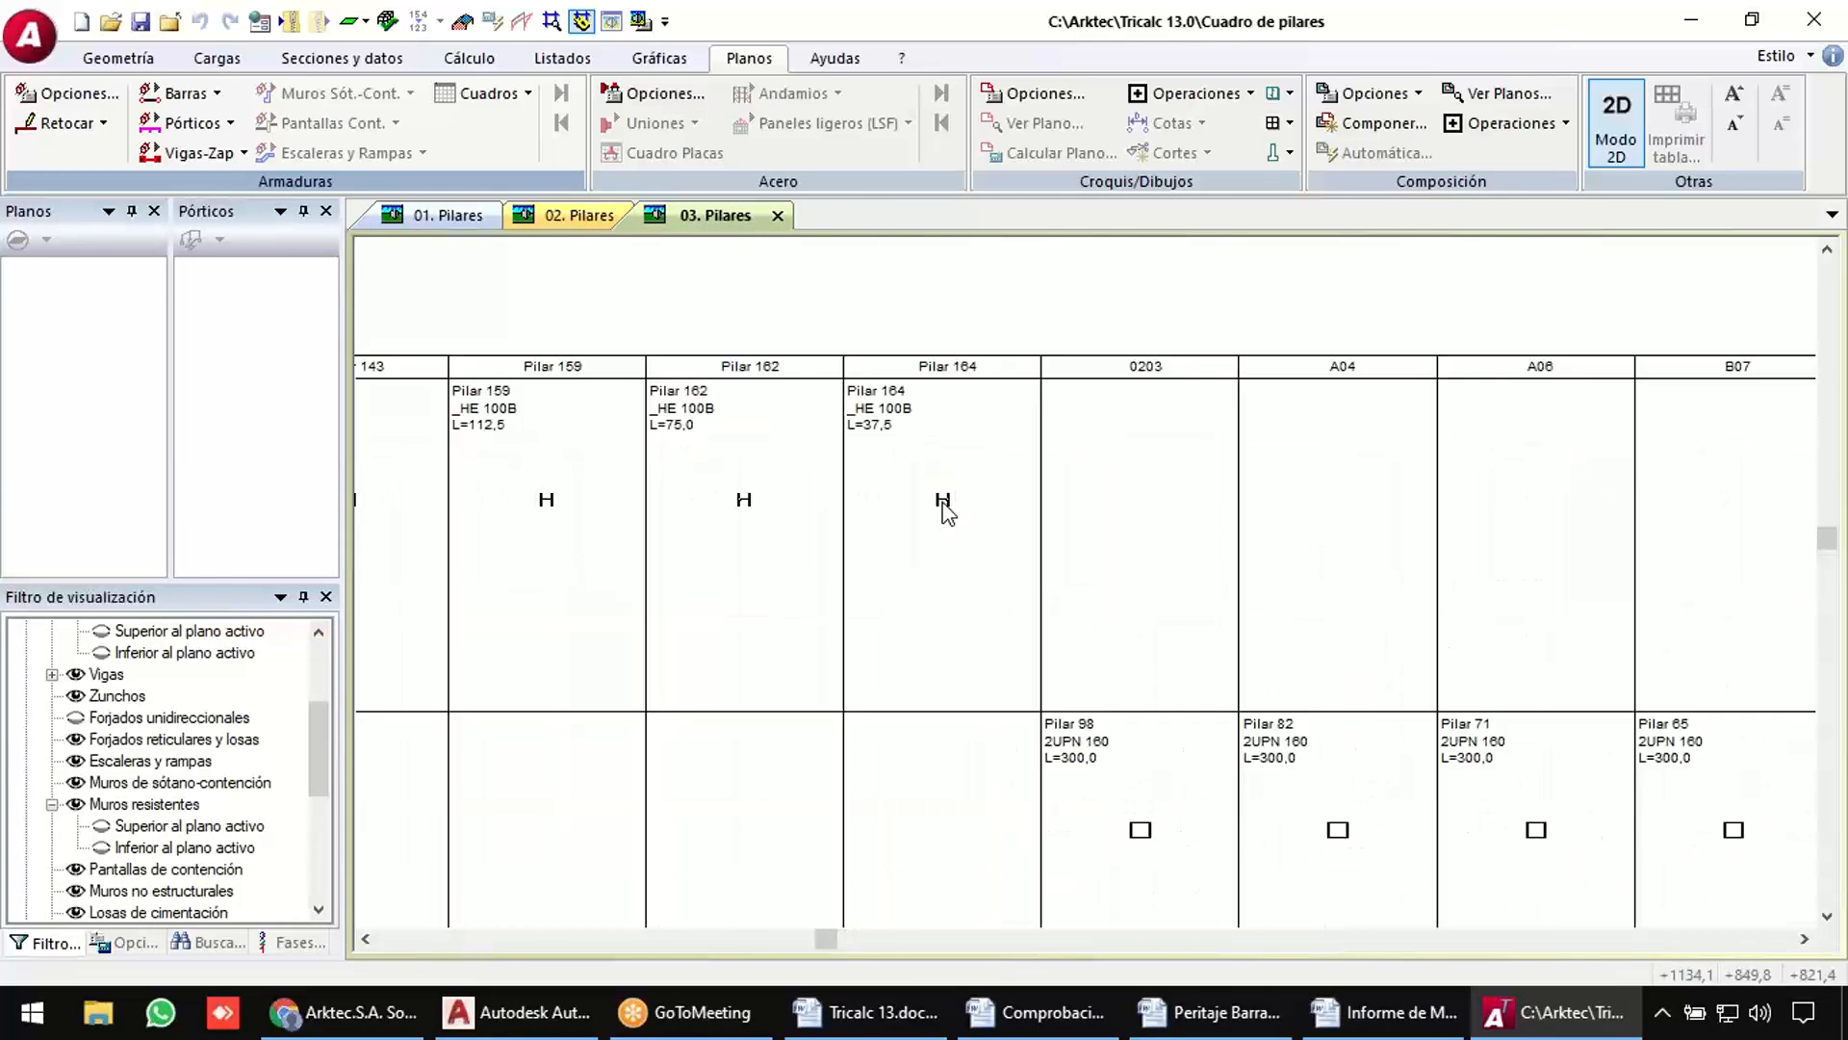
pyautogui.scroll(3, 948, 510)
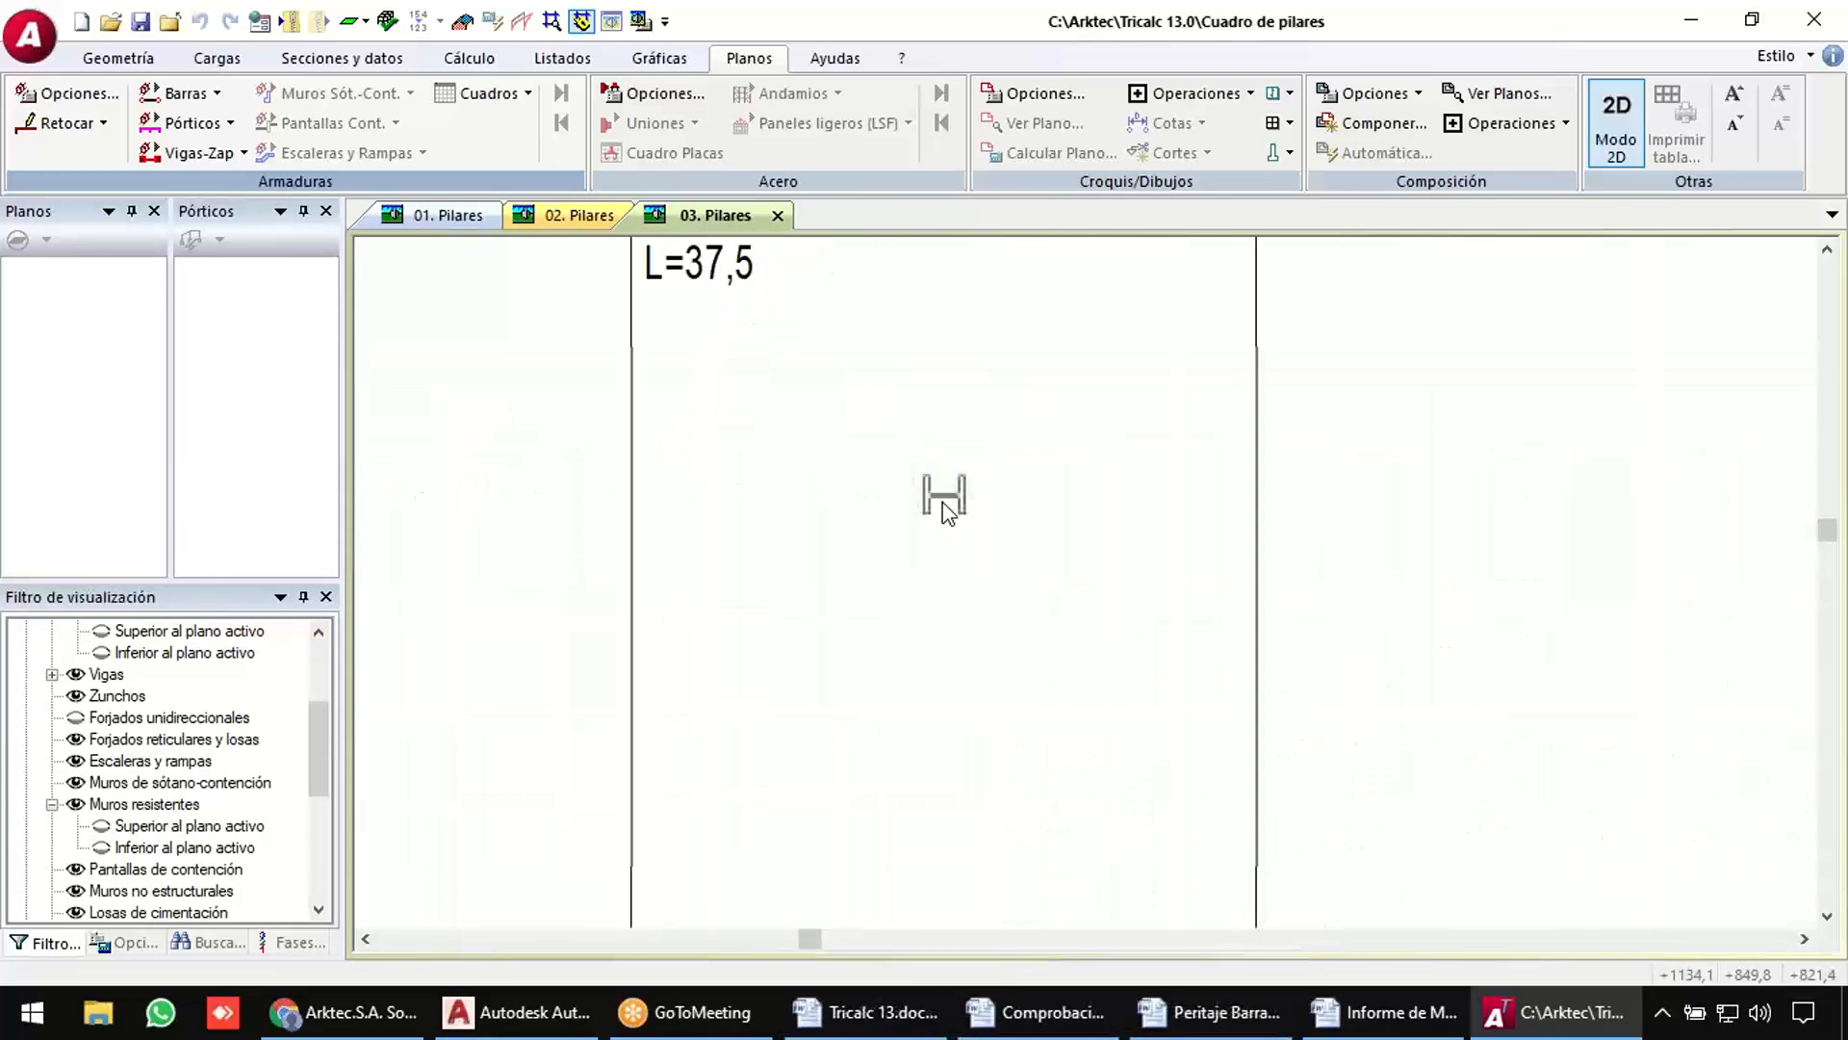
# Return from the column schedule to the structure model and inspect the vertical members of the roof trusses.
pyautogui.click(1616, 121)
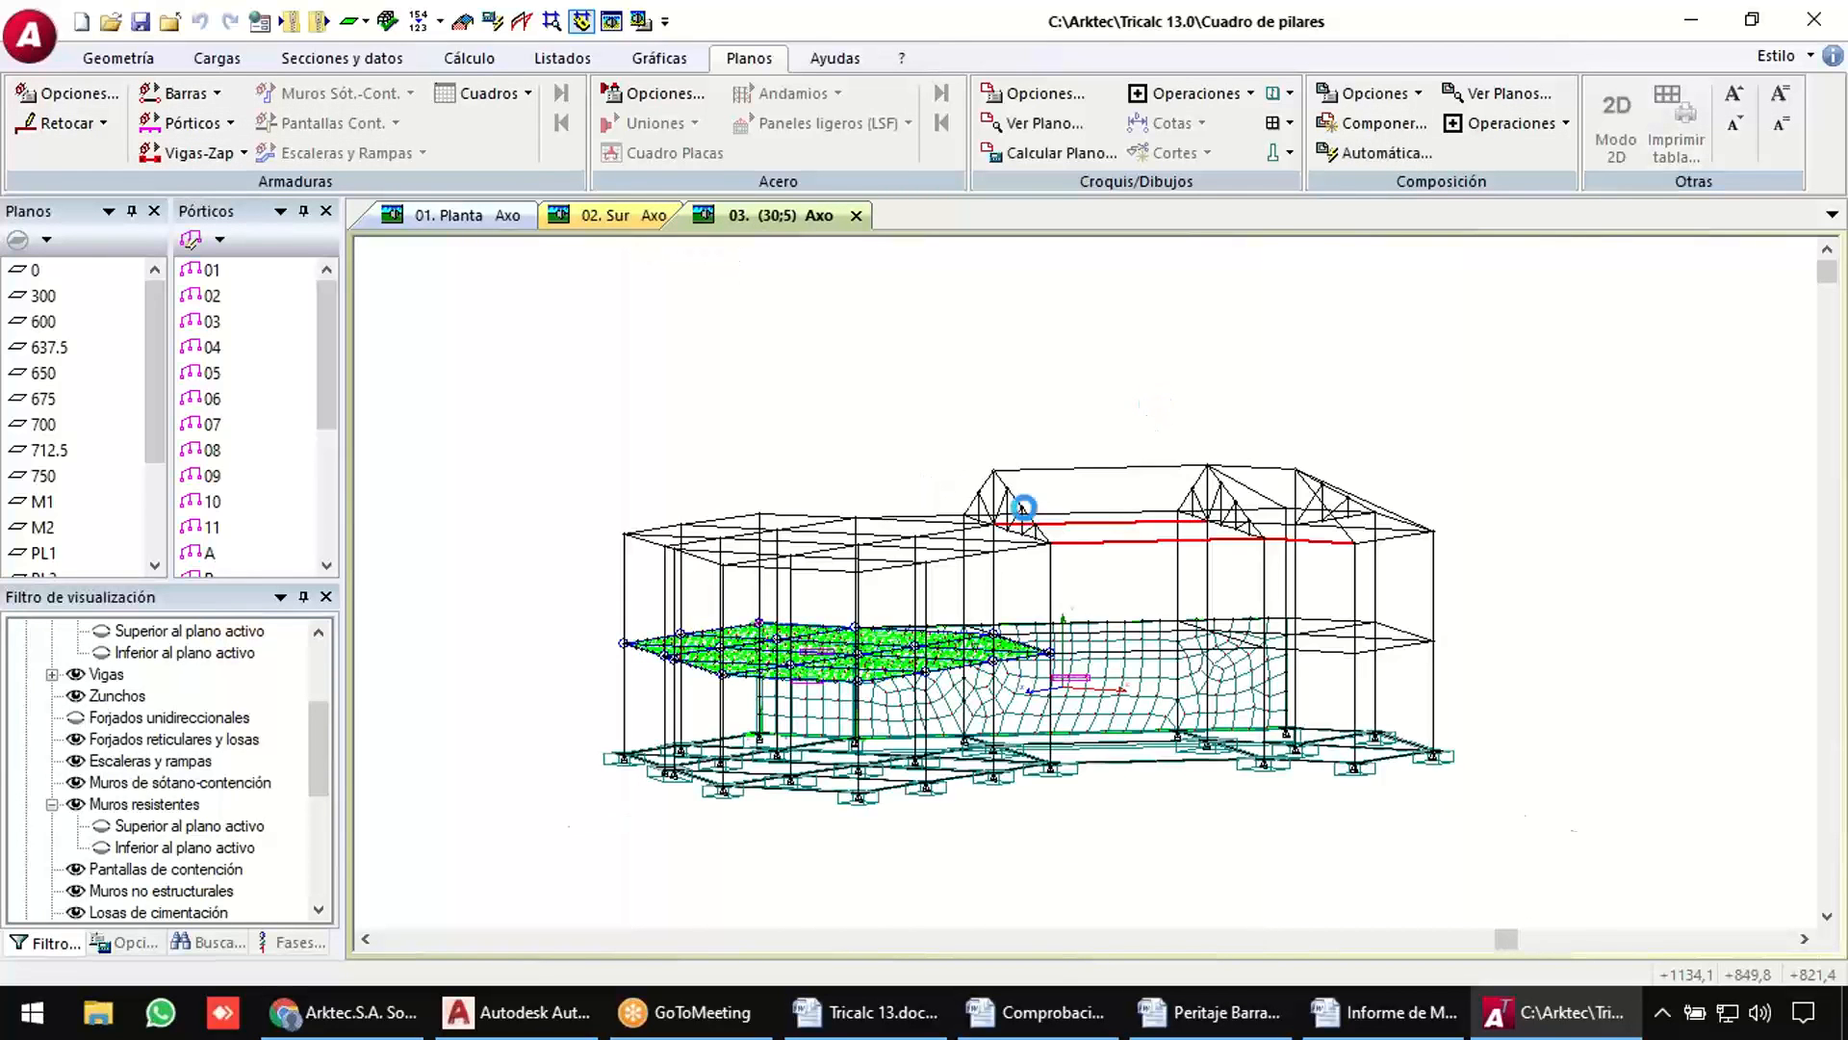
pyautogui.scroll(3, 1011, 518)
pyautogui.scroll(4, 1006, 510)
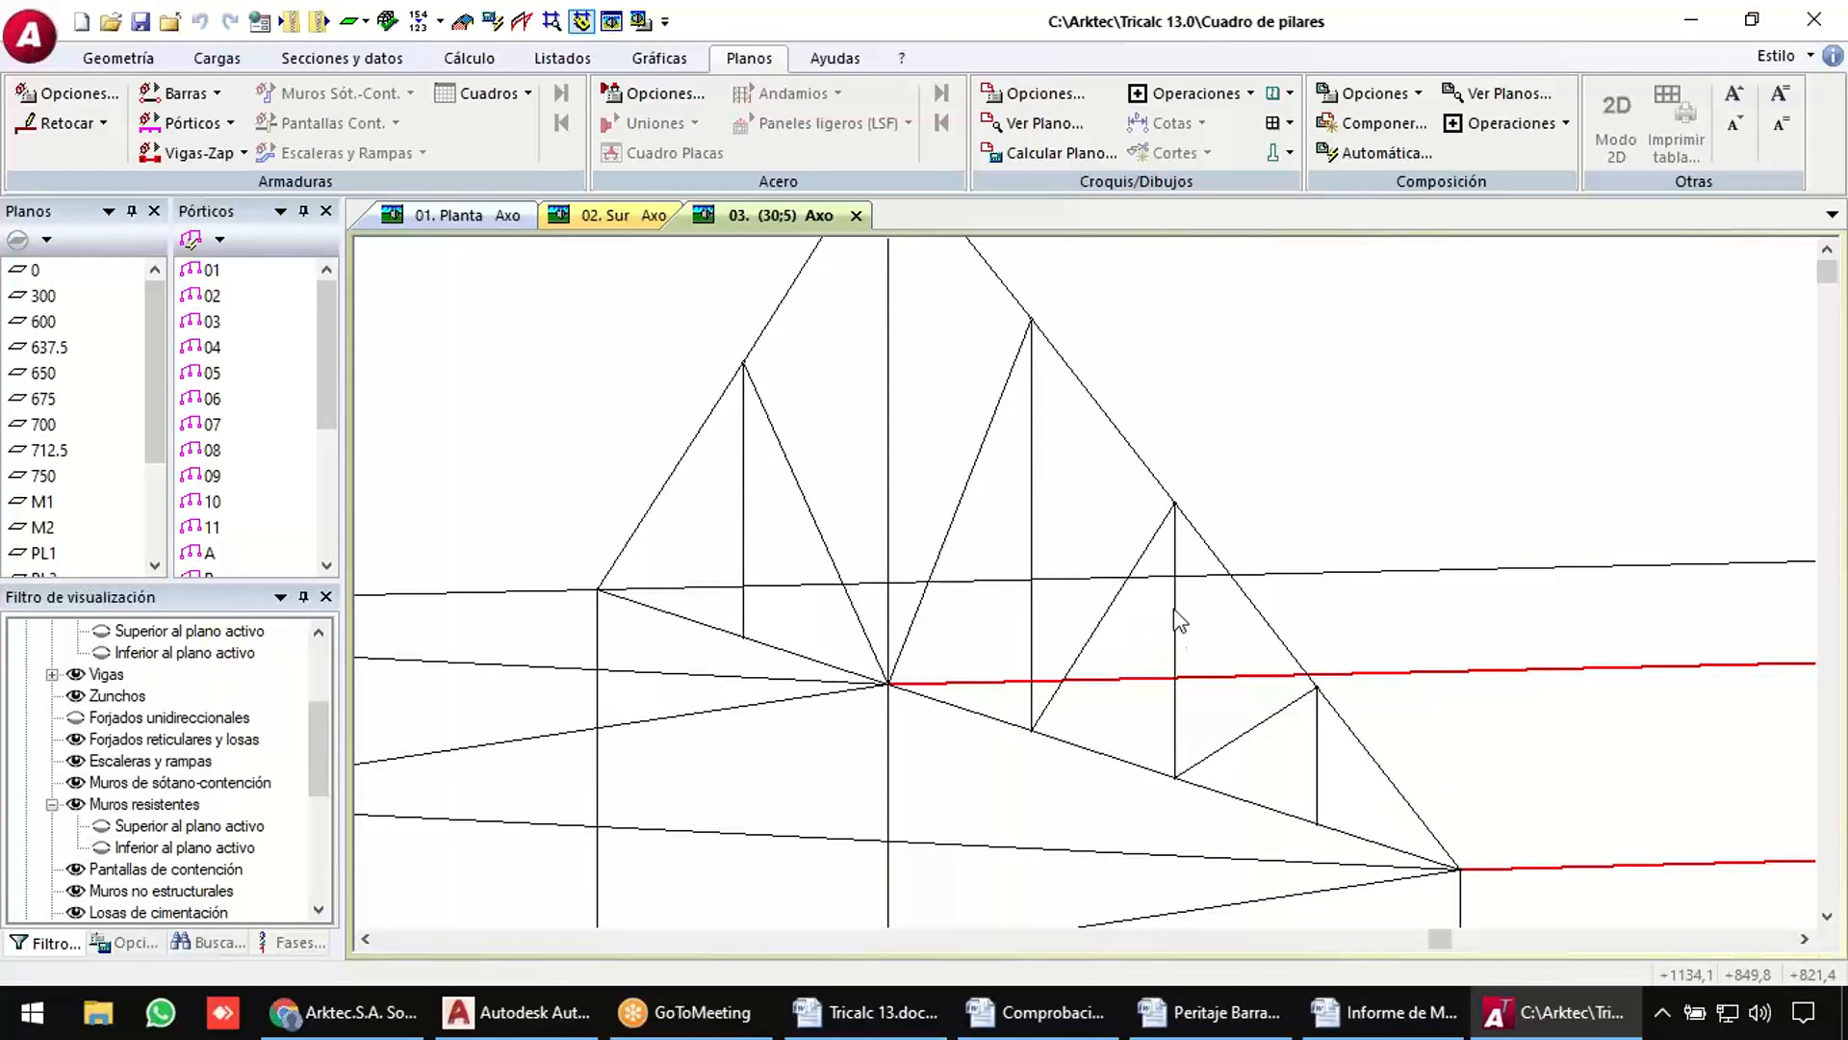
pyautogui.scroll(-5, 1325, 741)
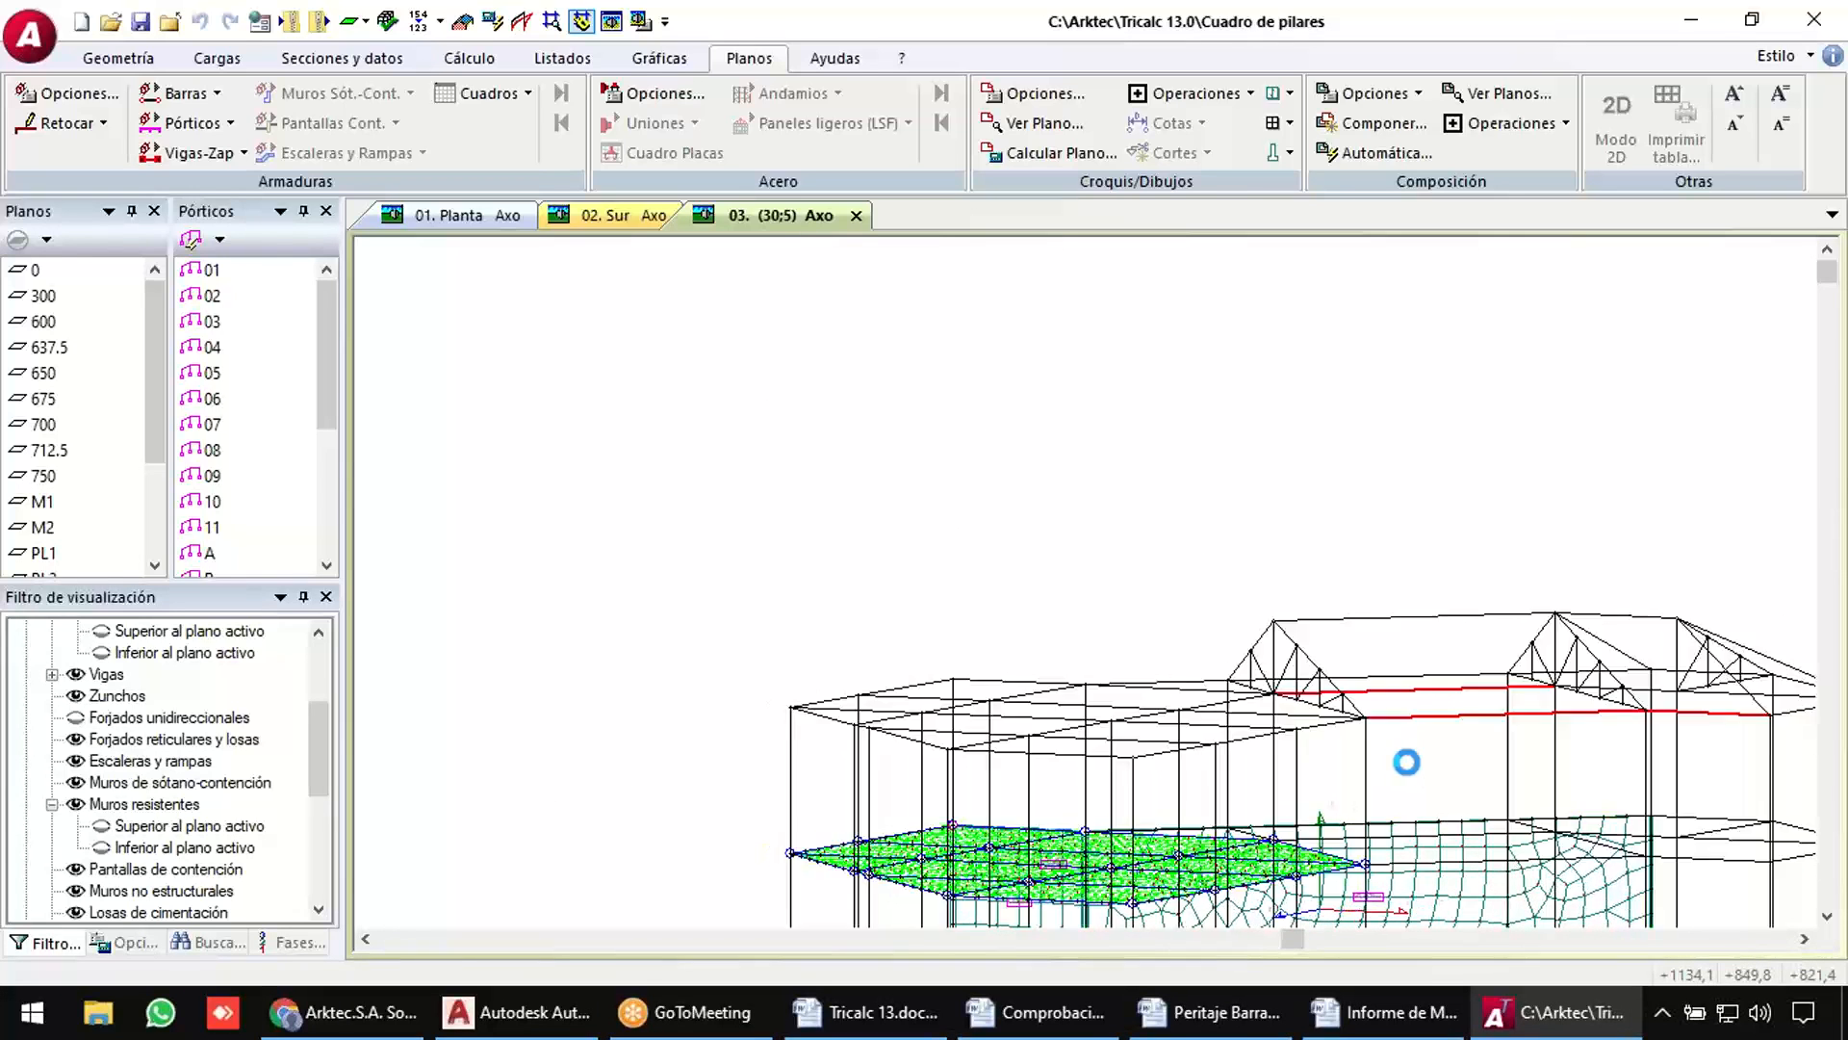
pyautogui.moveTo(1406, 760); pyautogui.dragTo(1085, 443, button='middle')
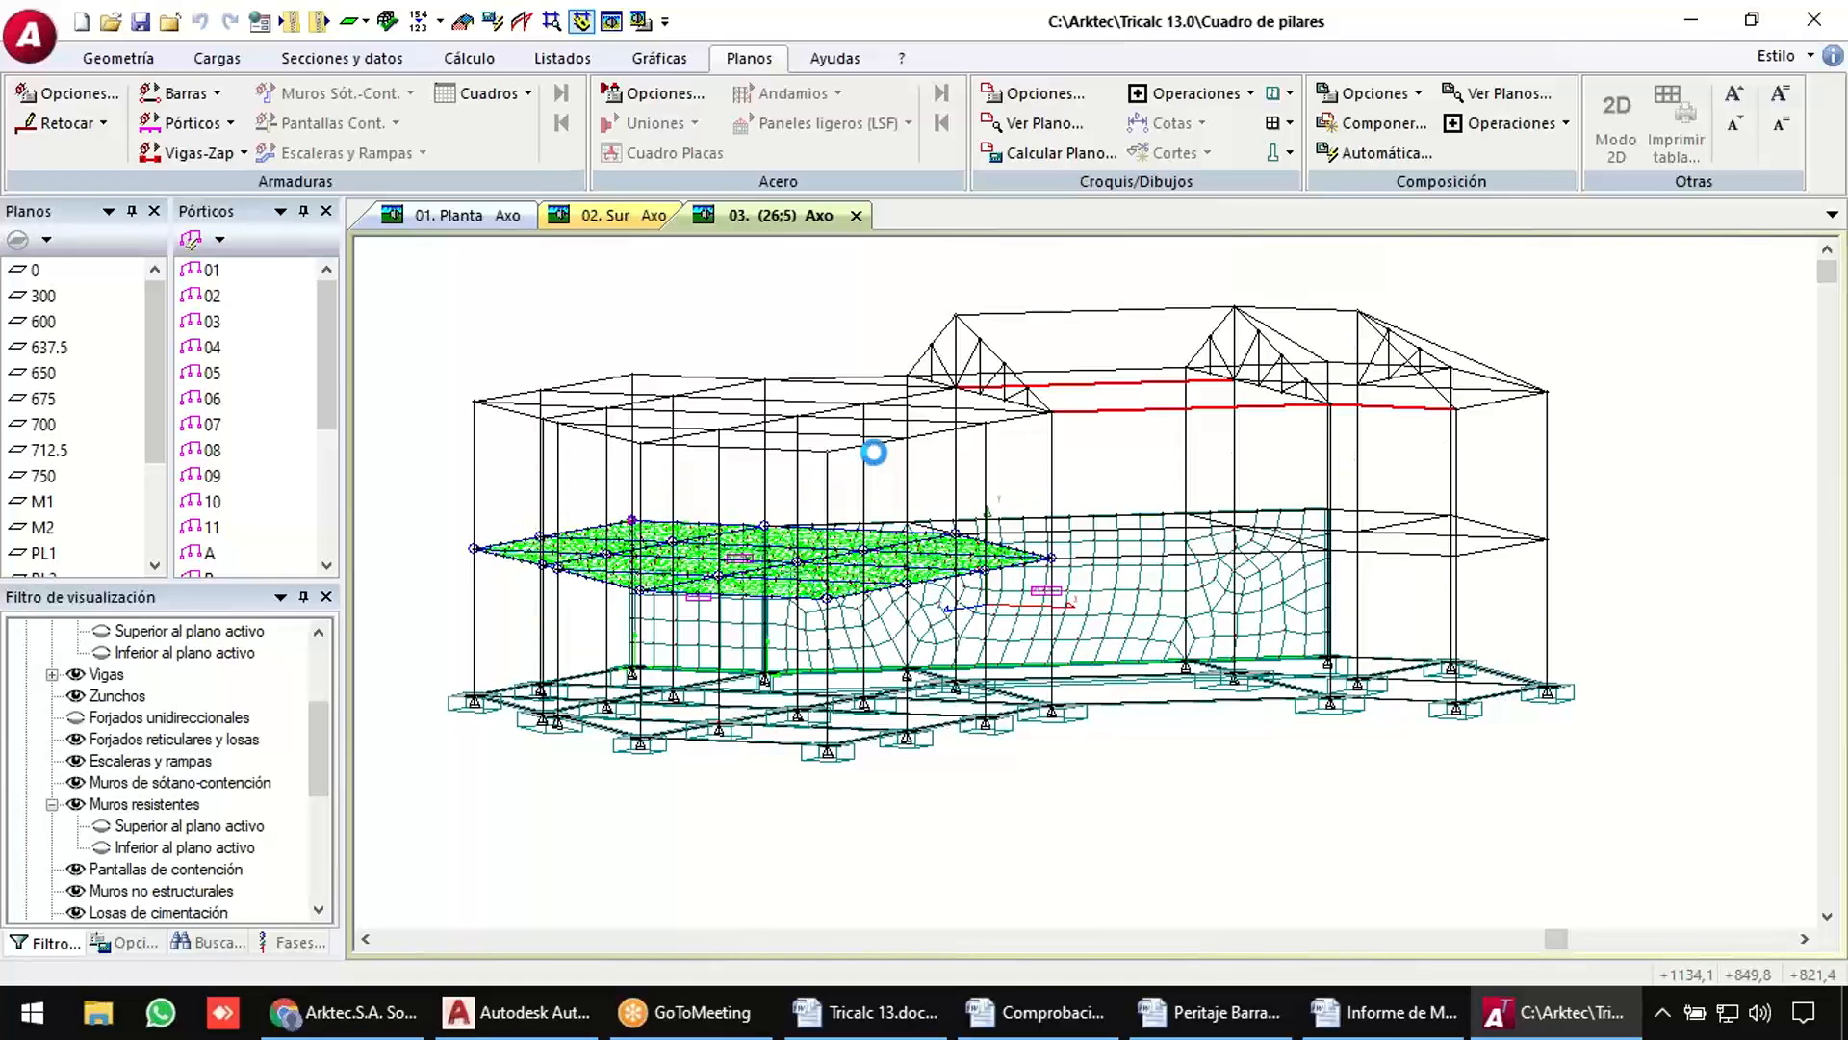
# Set the graphics text height to 30 cm and check which columns and truss verticals carry name labels.
pyautogui.hotkey('ctrl', 'e')
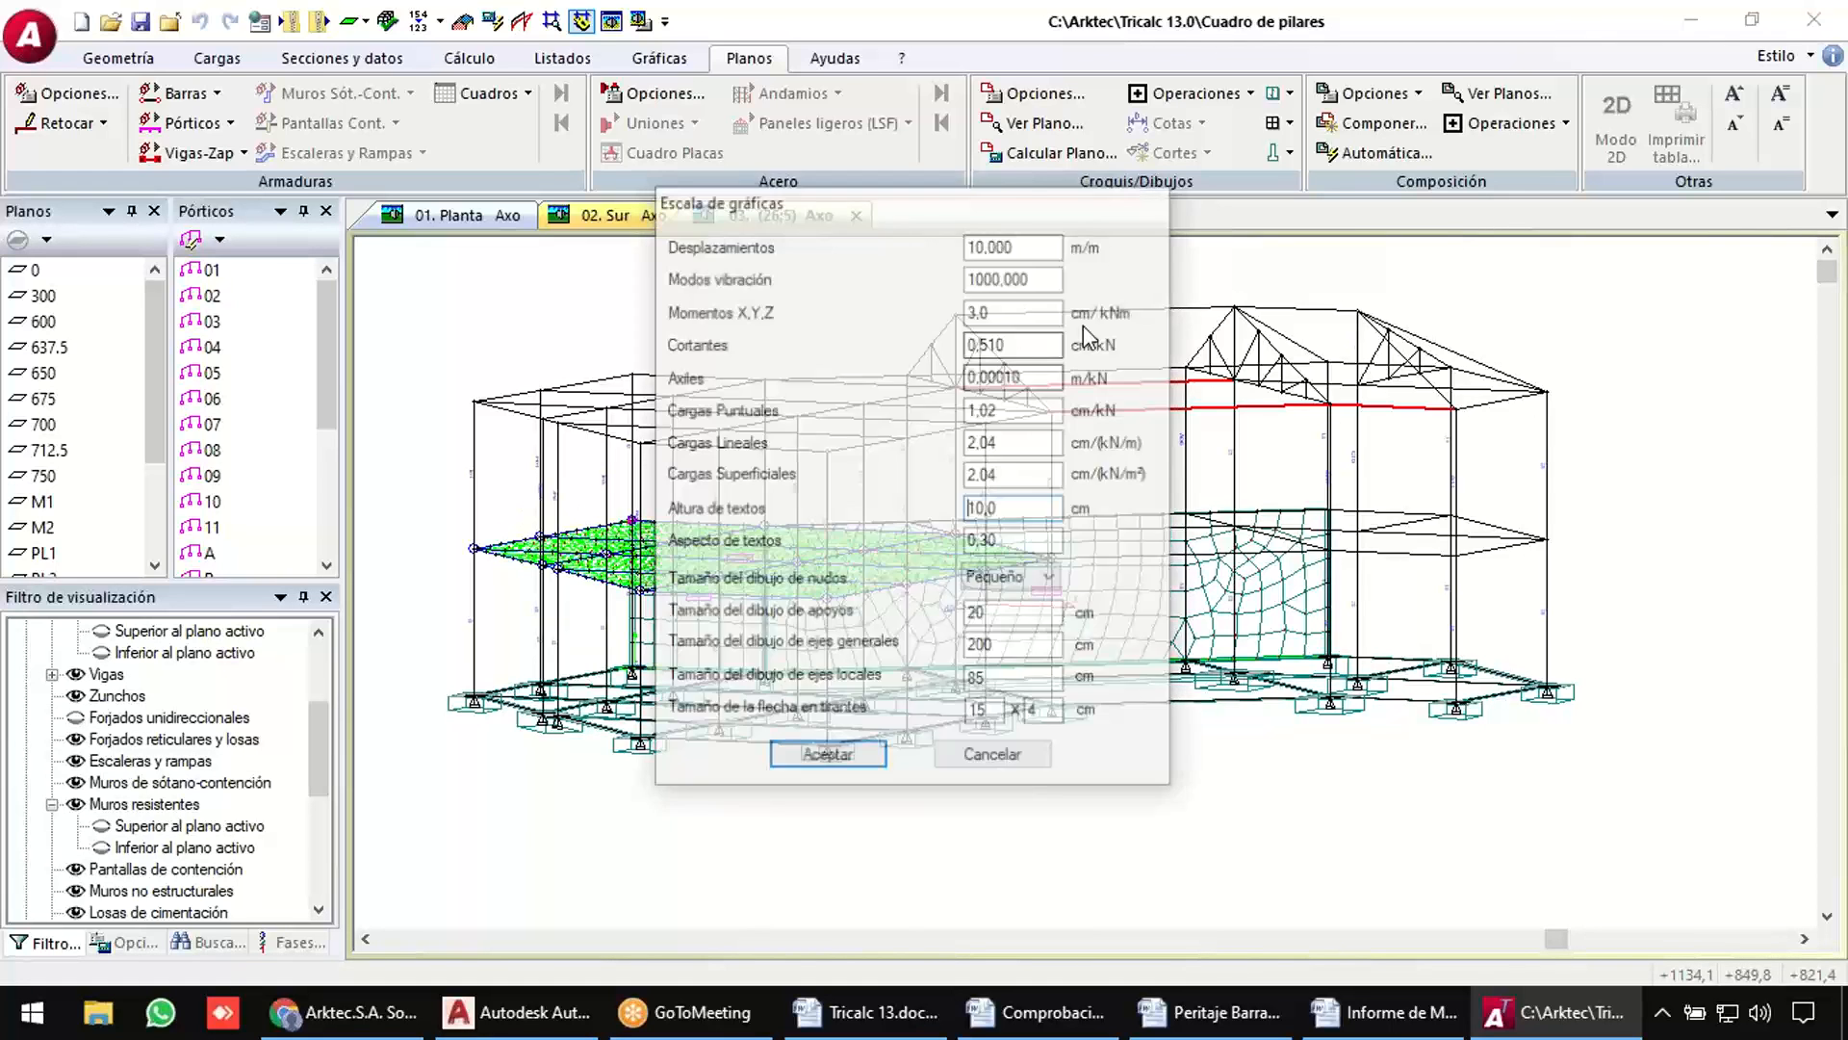
pyautogui.click(1017, 508)
pyautogui.moveTo(1030, 508); pyautogui.dragTo(919, 517)
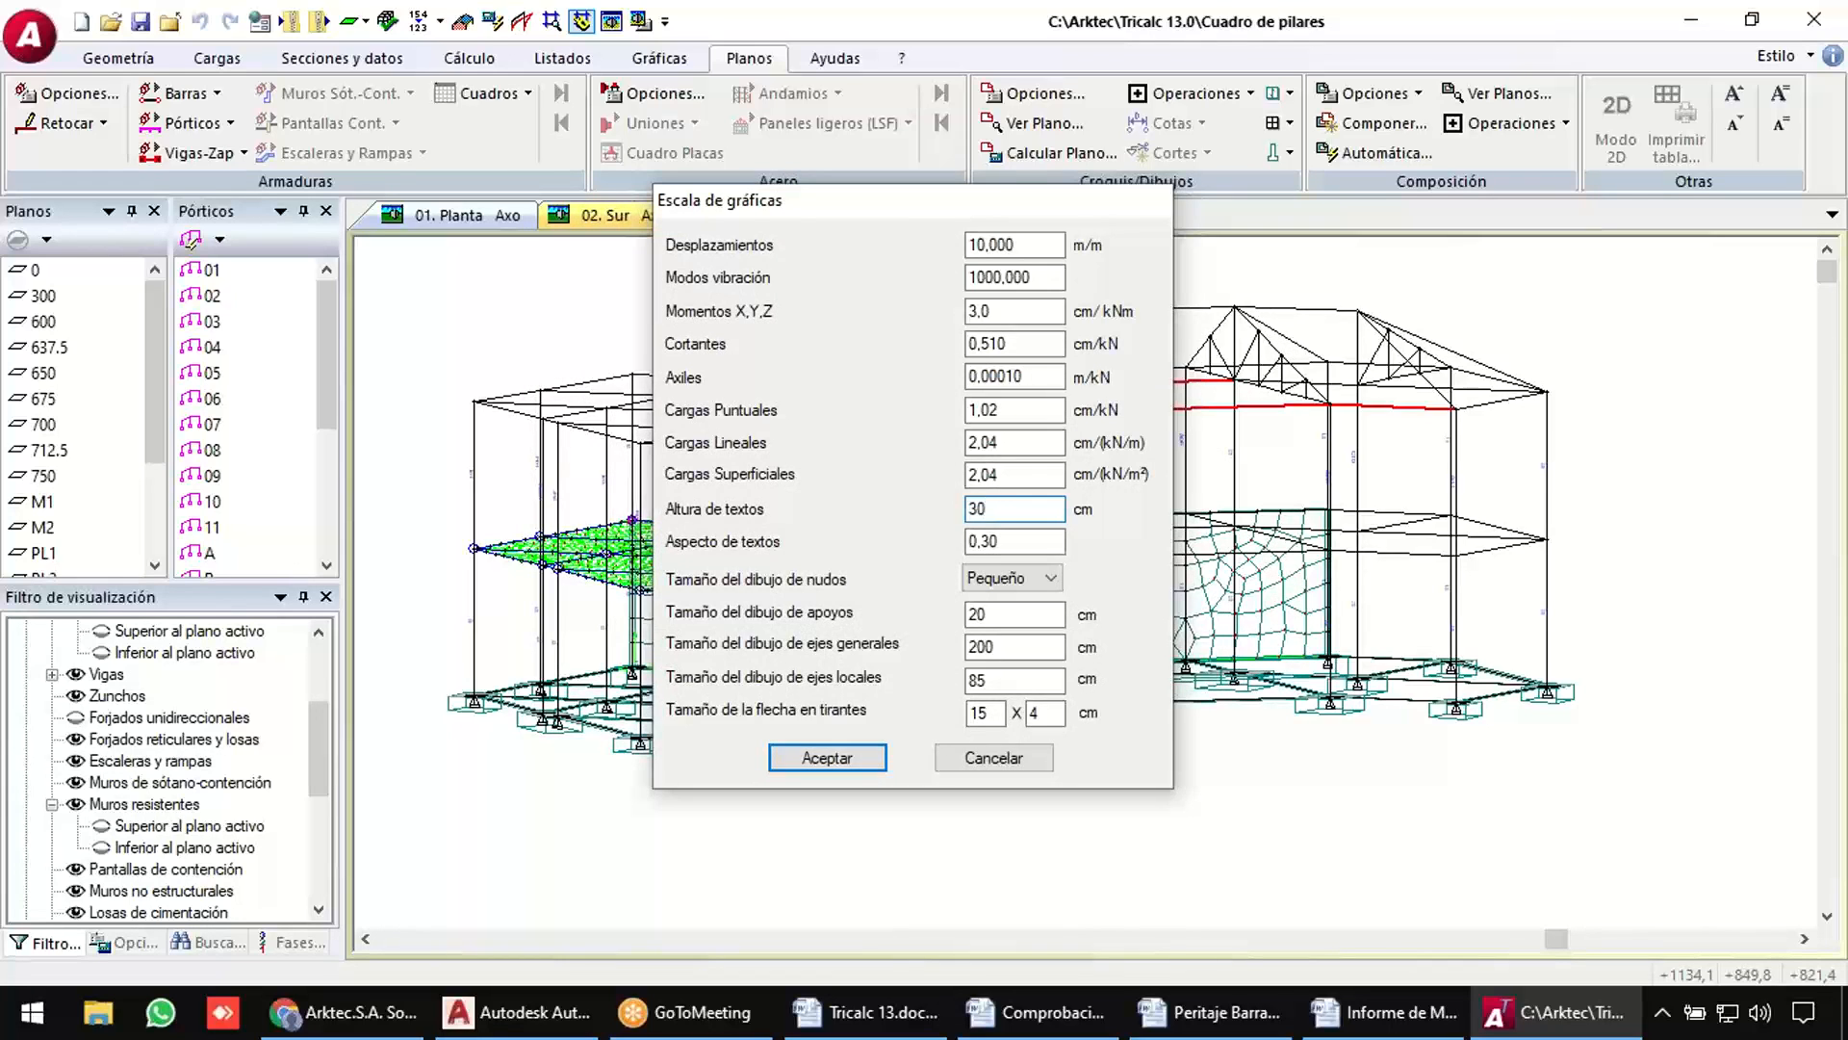
pyautogui.press('Return')
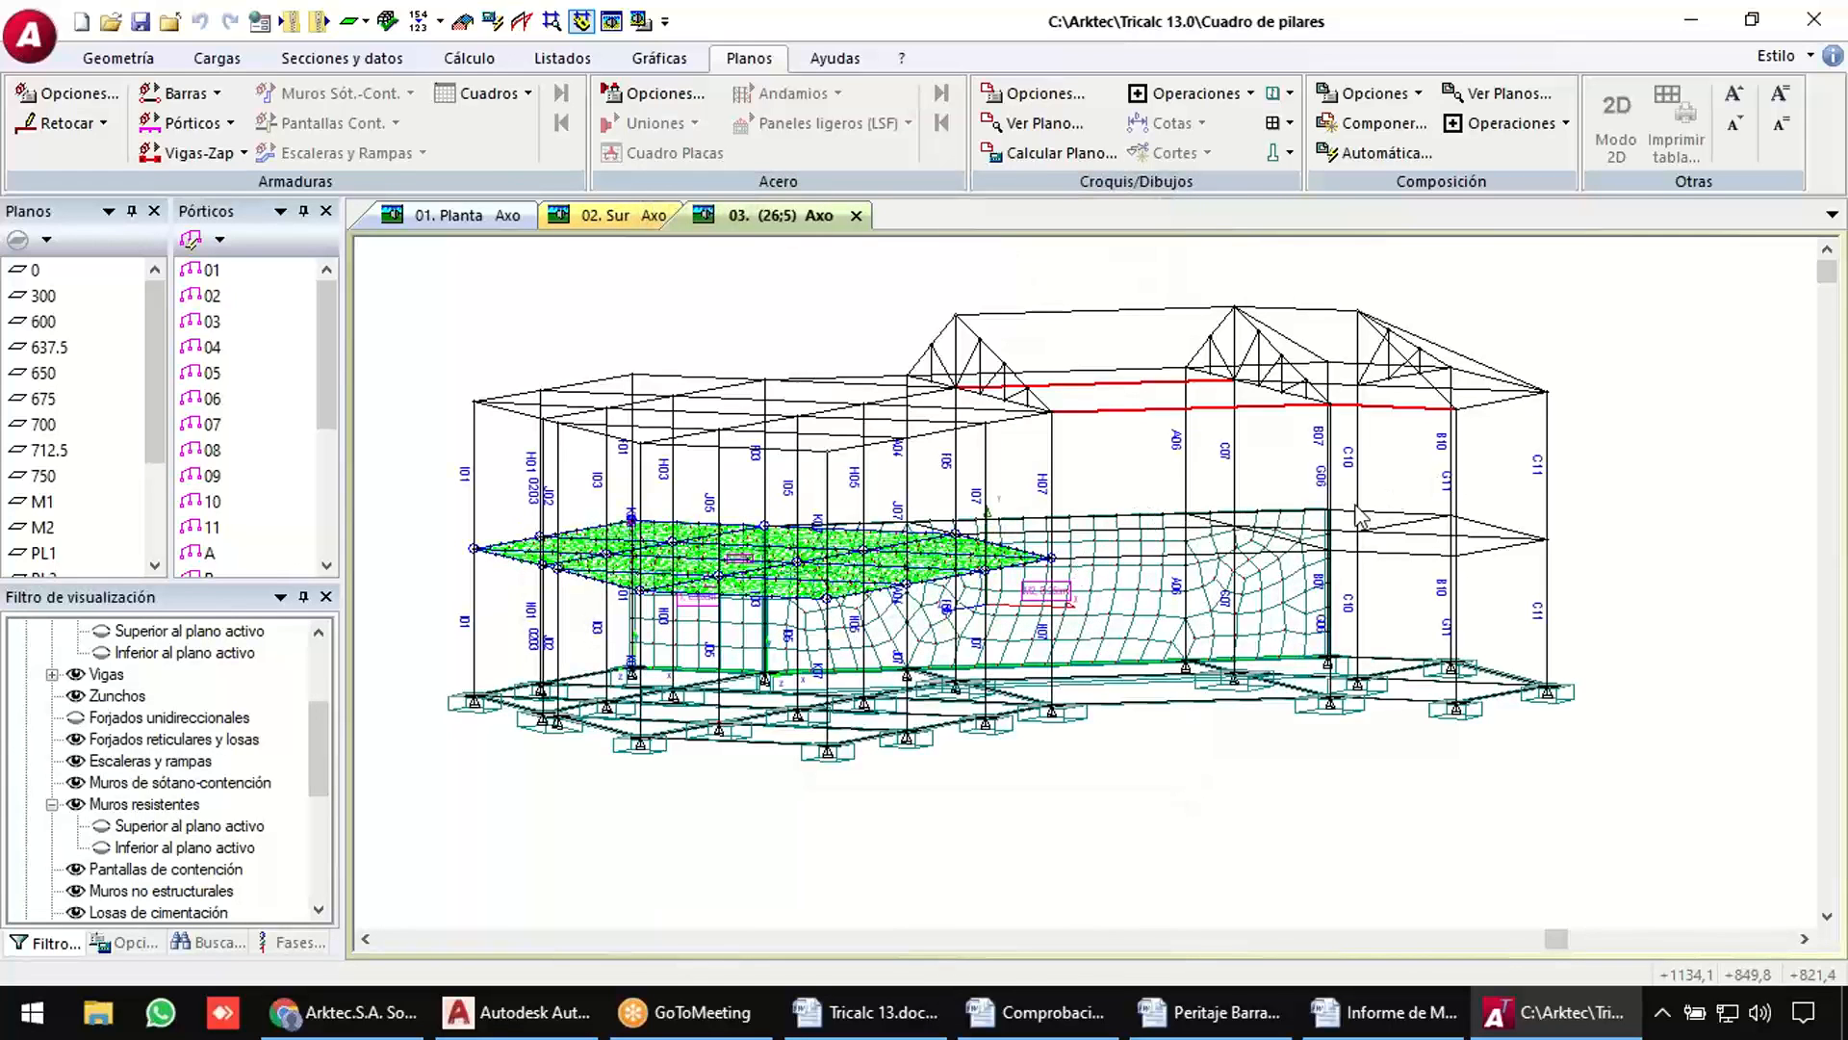
pyautogui.scroll(3, 912, 484)
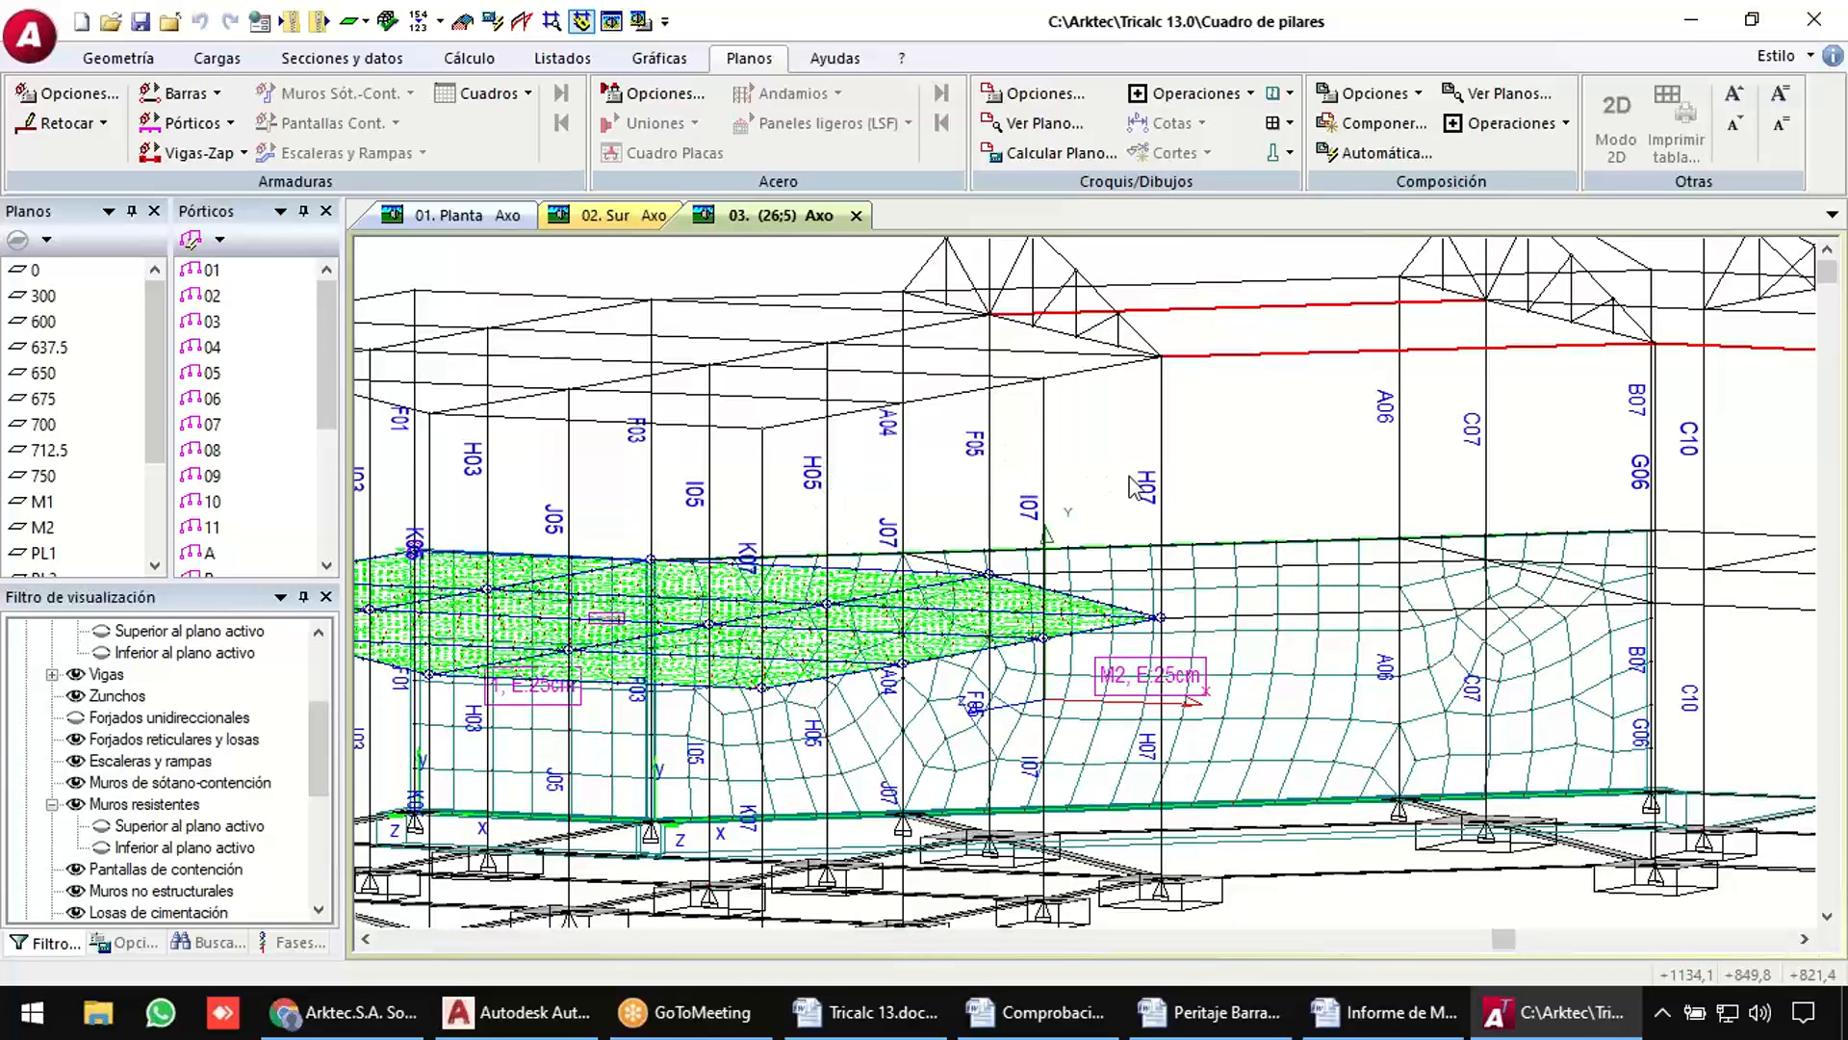
pyautogui.moveTo(1137, 486); pyautogui.dragTo(1181, 487, button='middle')
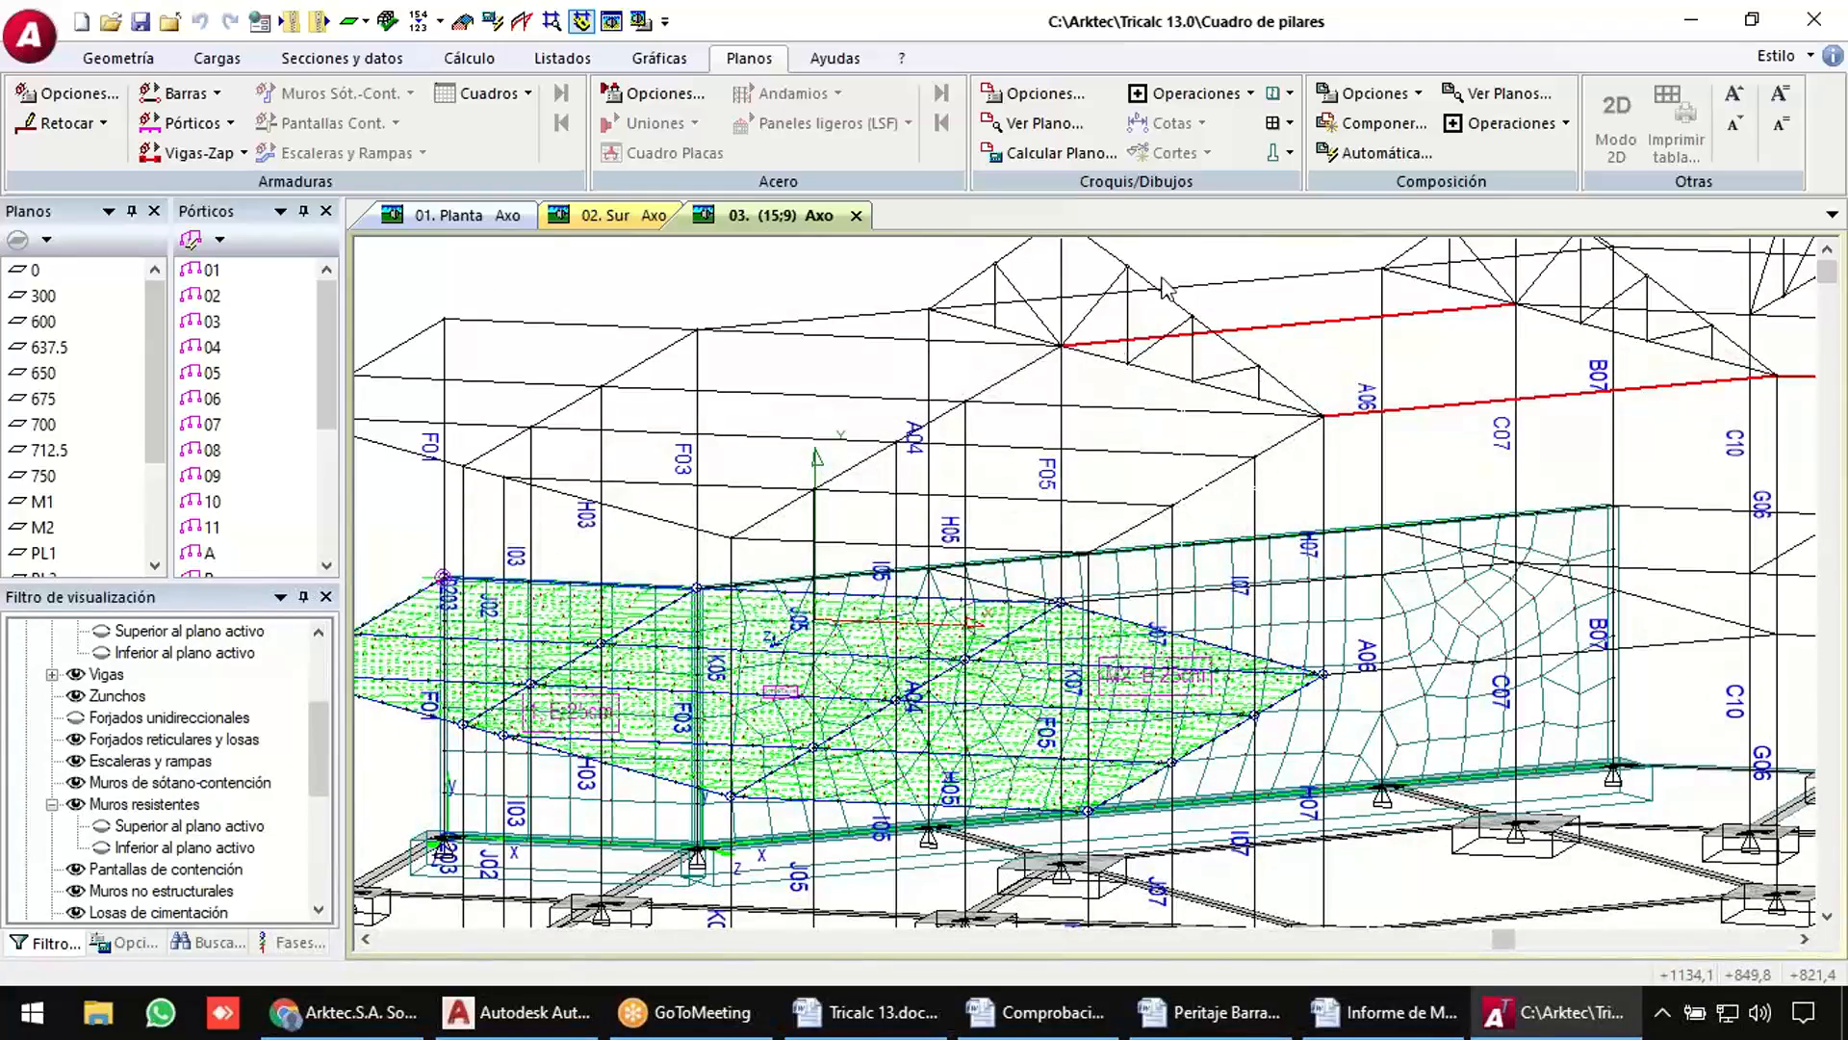
pyautogui.moveTo(1106, 321); pyautogui.dragTo(1130, 451, button='middle')
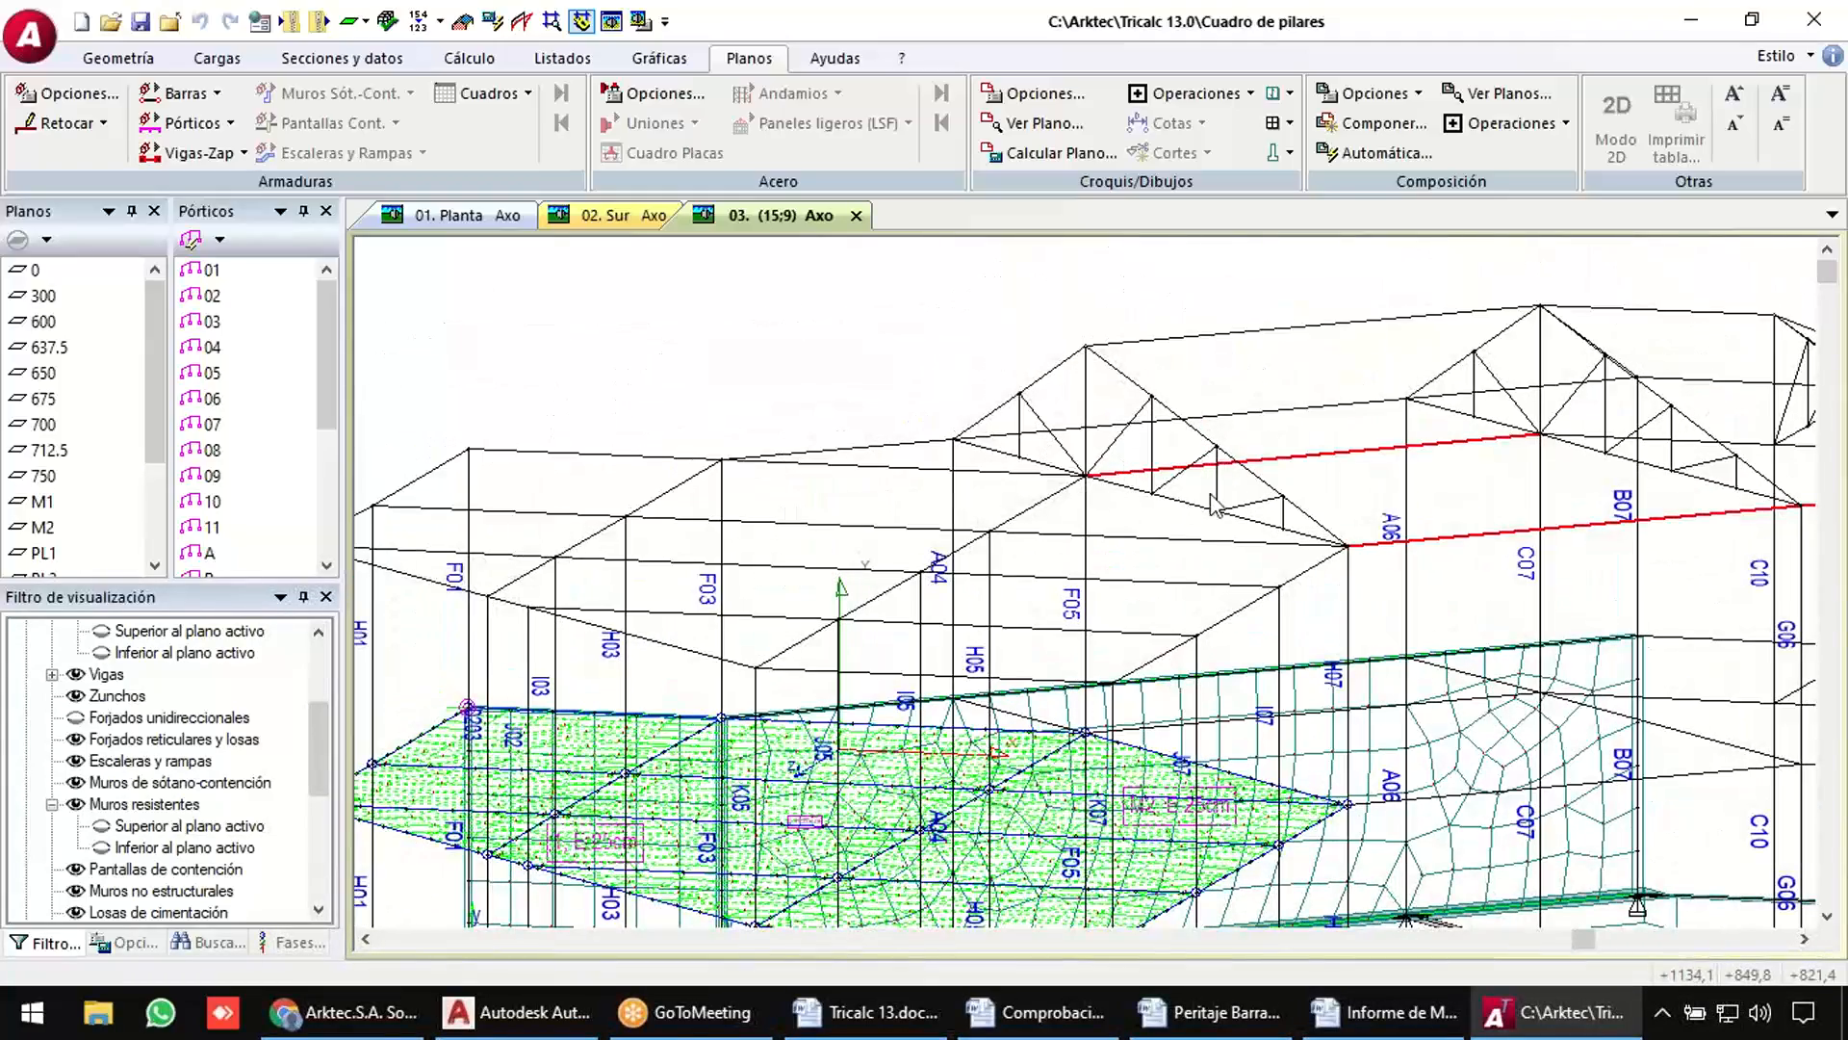
pyautogui.scroll(-2, 1197, 462)
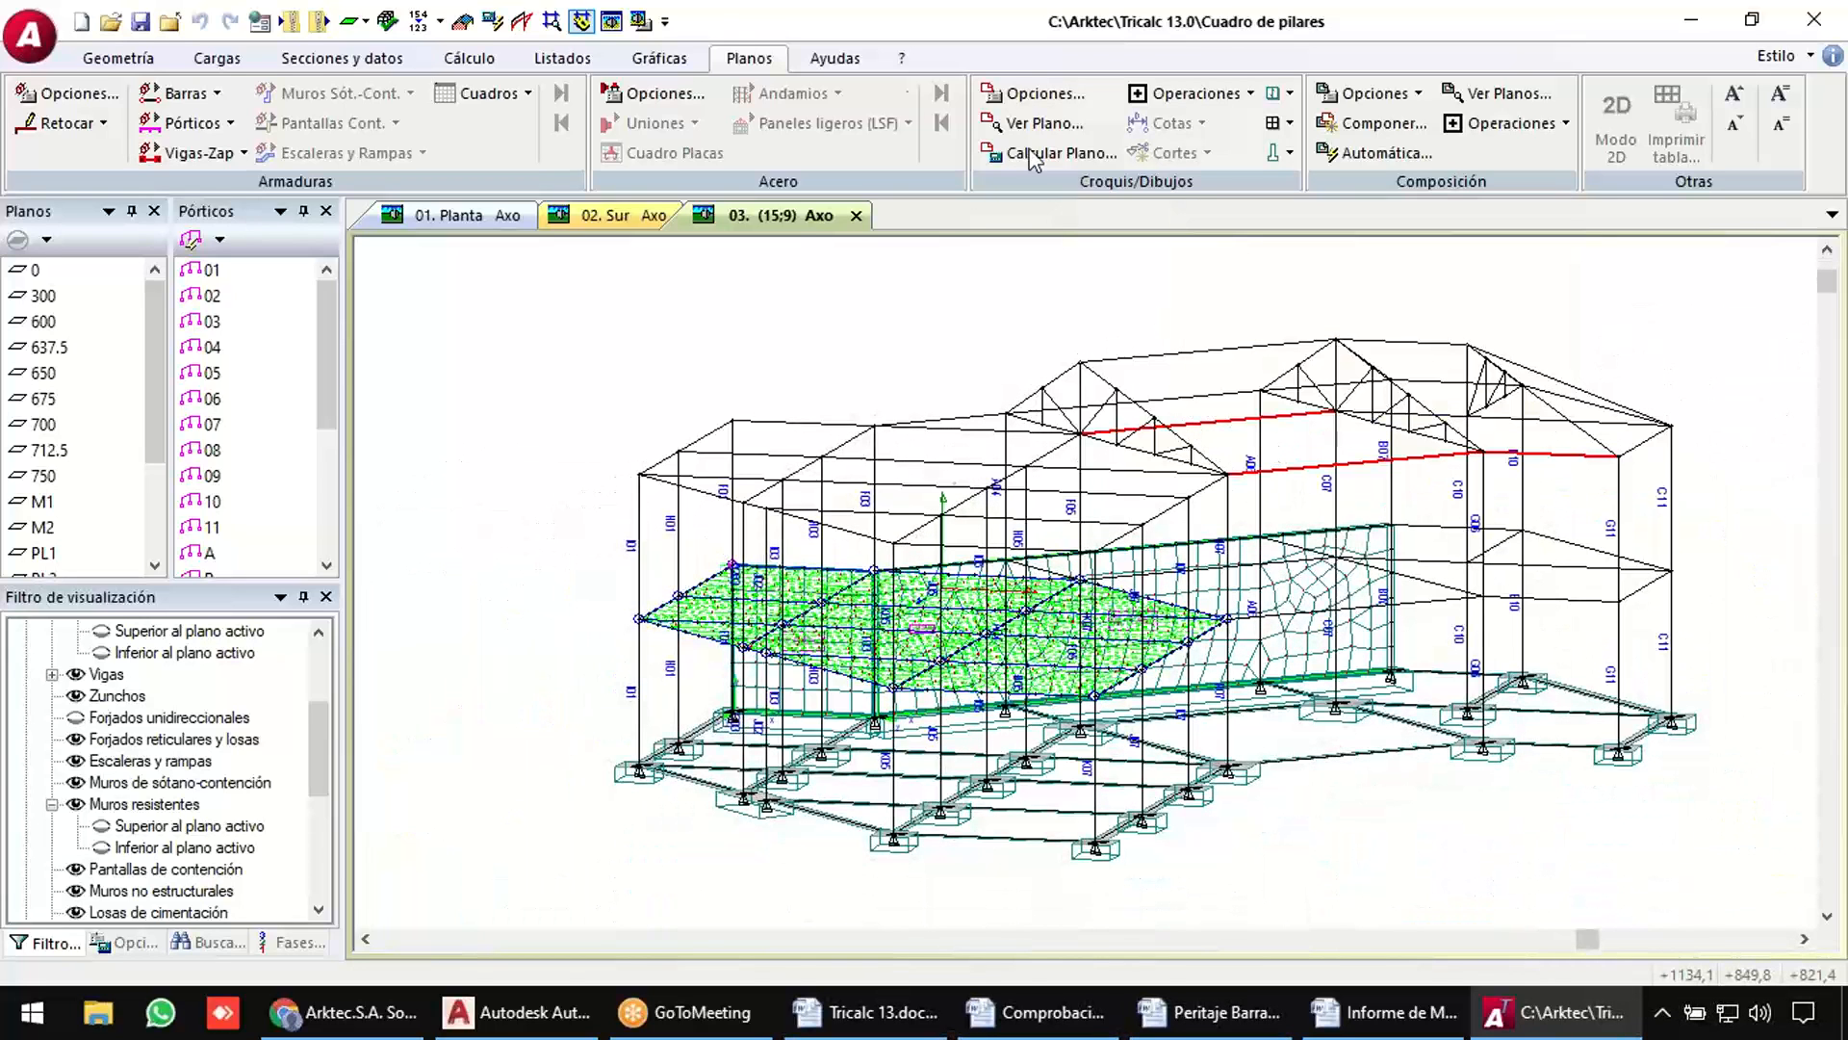
# Draw the Cuadro Pilares schedule again and restrict it to named columns only, for the complete structure.
pyautogui.click(479, 94)
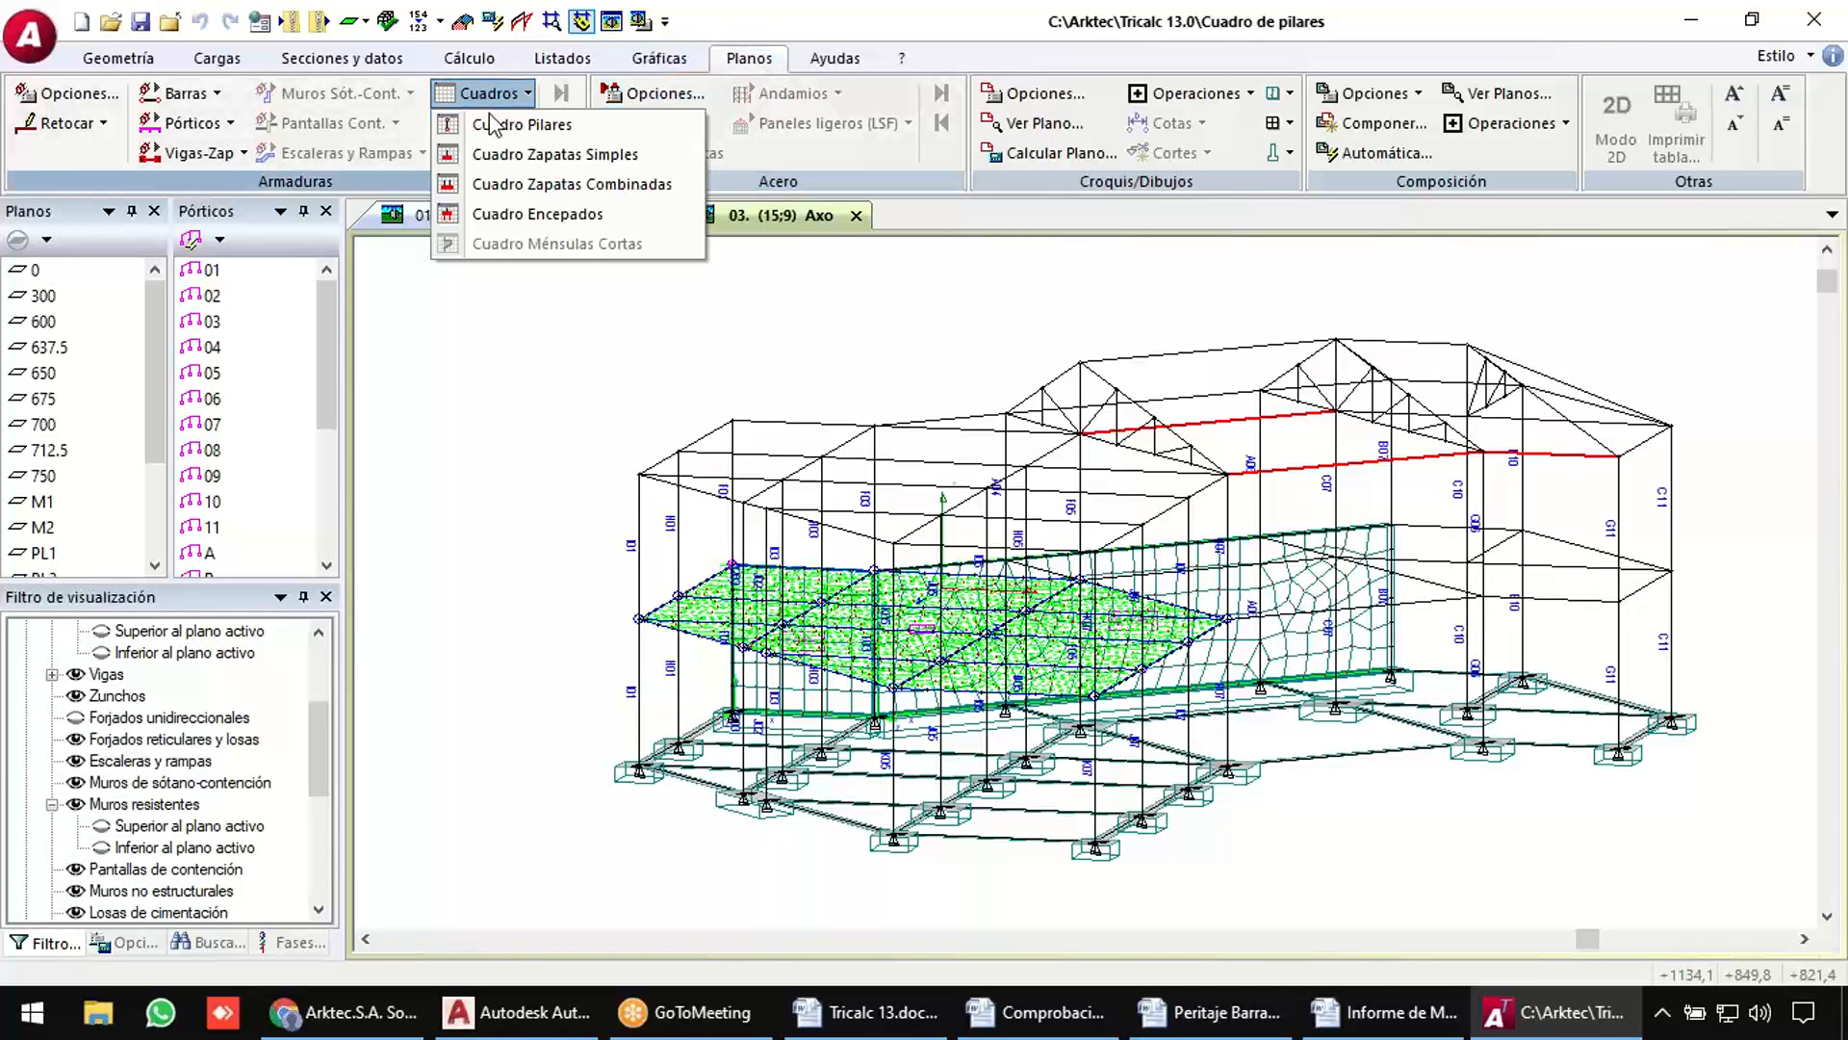
pyautogui.click(494, 124)
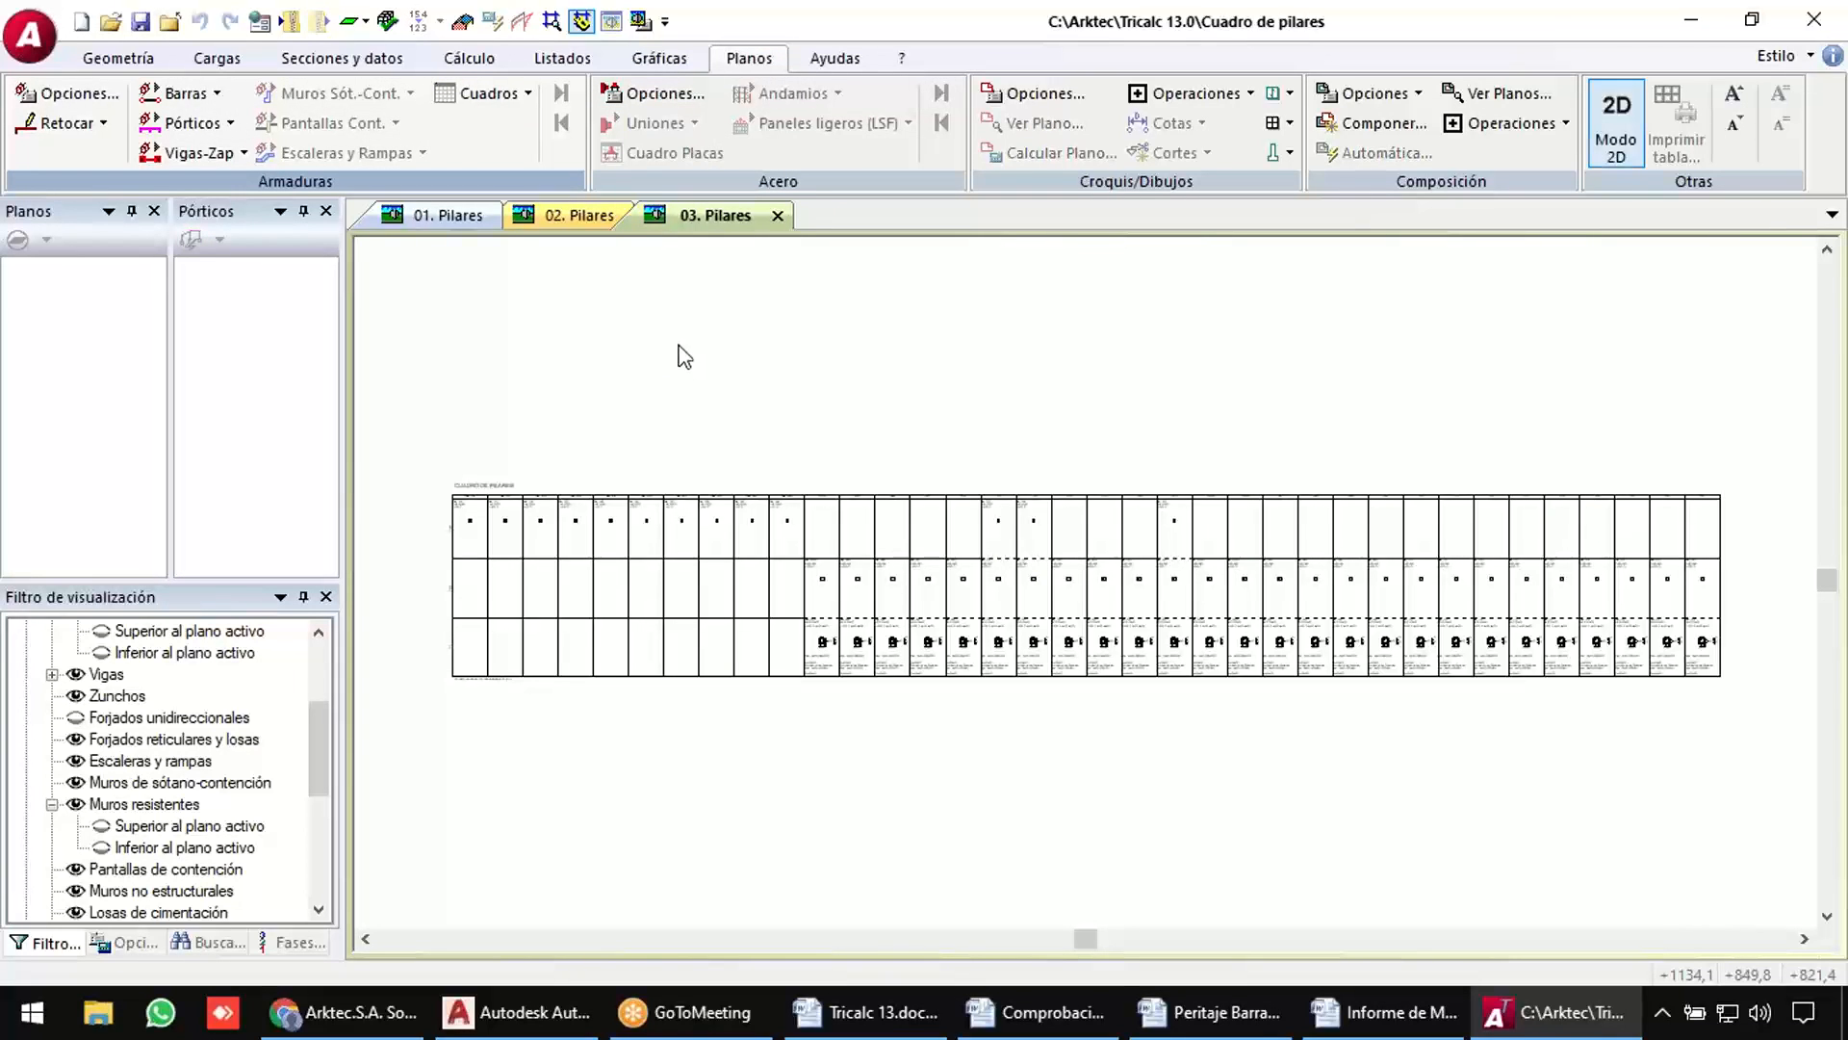
pyautogui.click(61, 96)
pyautogui.click(915, 153)
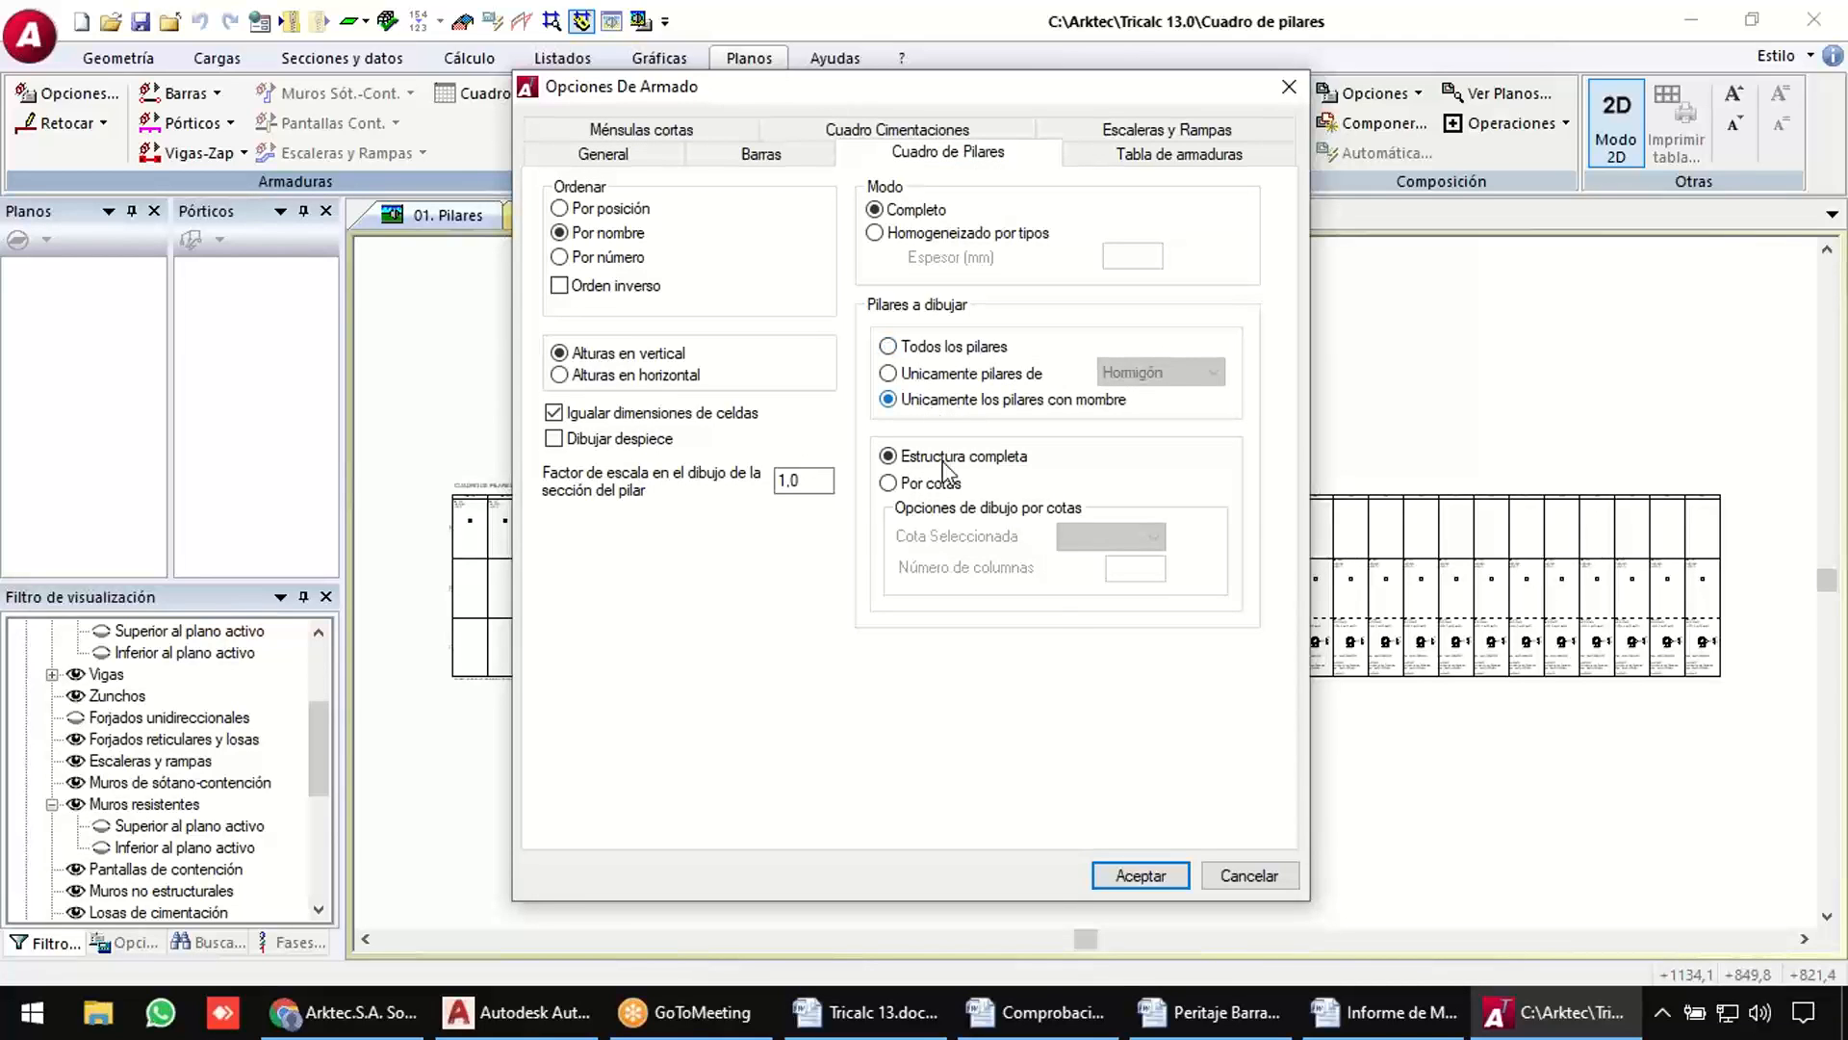
pyautogui.click(1141, 875)
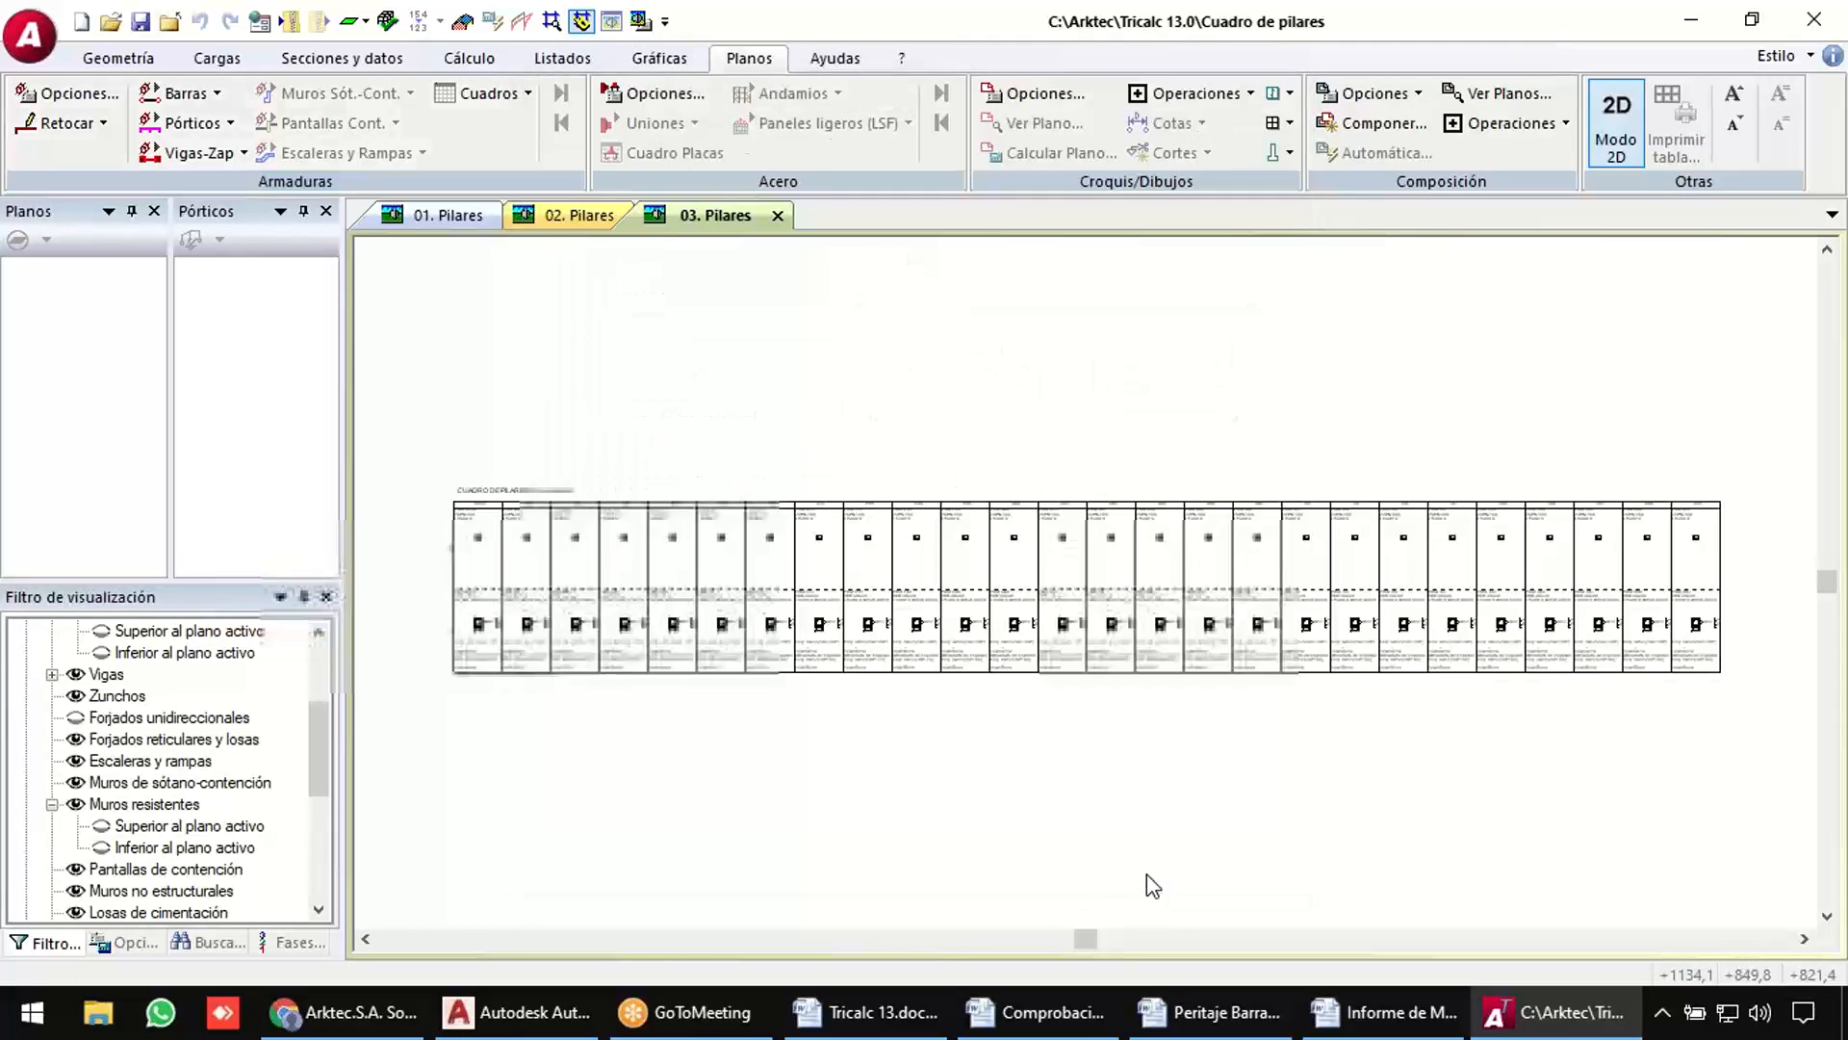
pyautogui.scroll(3, 457, 596)
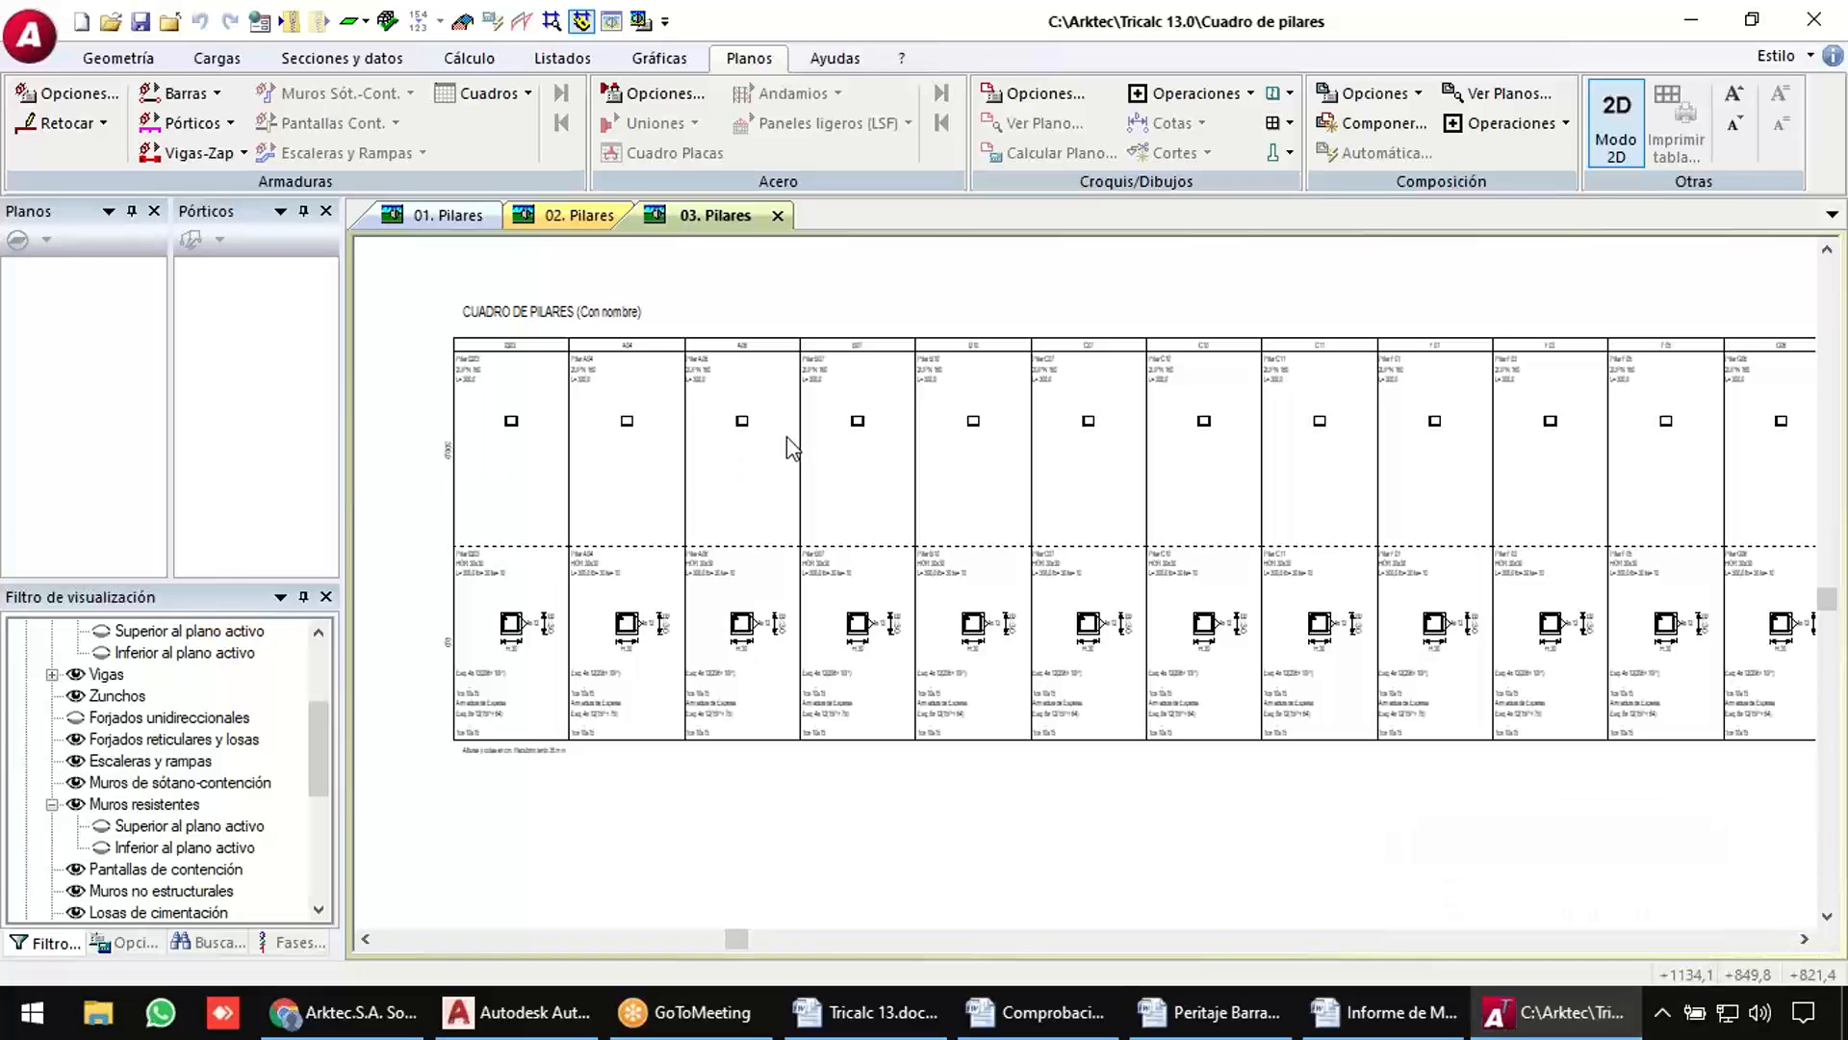
# Enable Dibujar despiece for the column schedule and inspect the reinforcement breakdown and starter bars of Pilar F03.
pyautogui.click(59, 96)
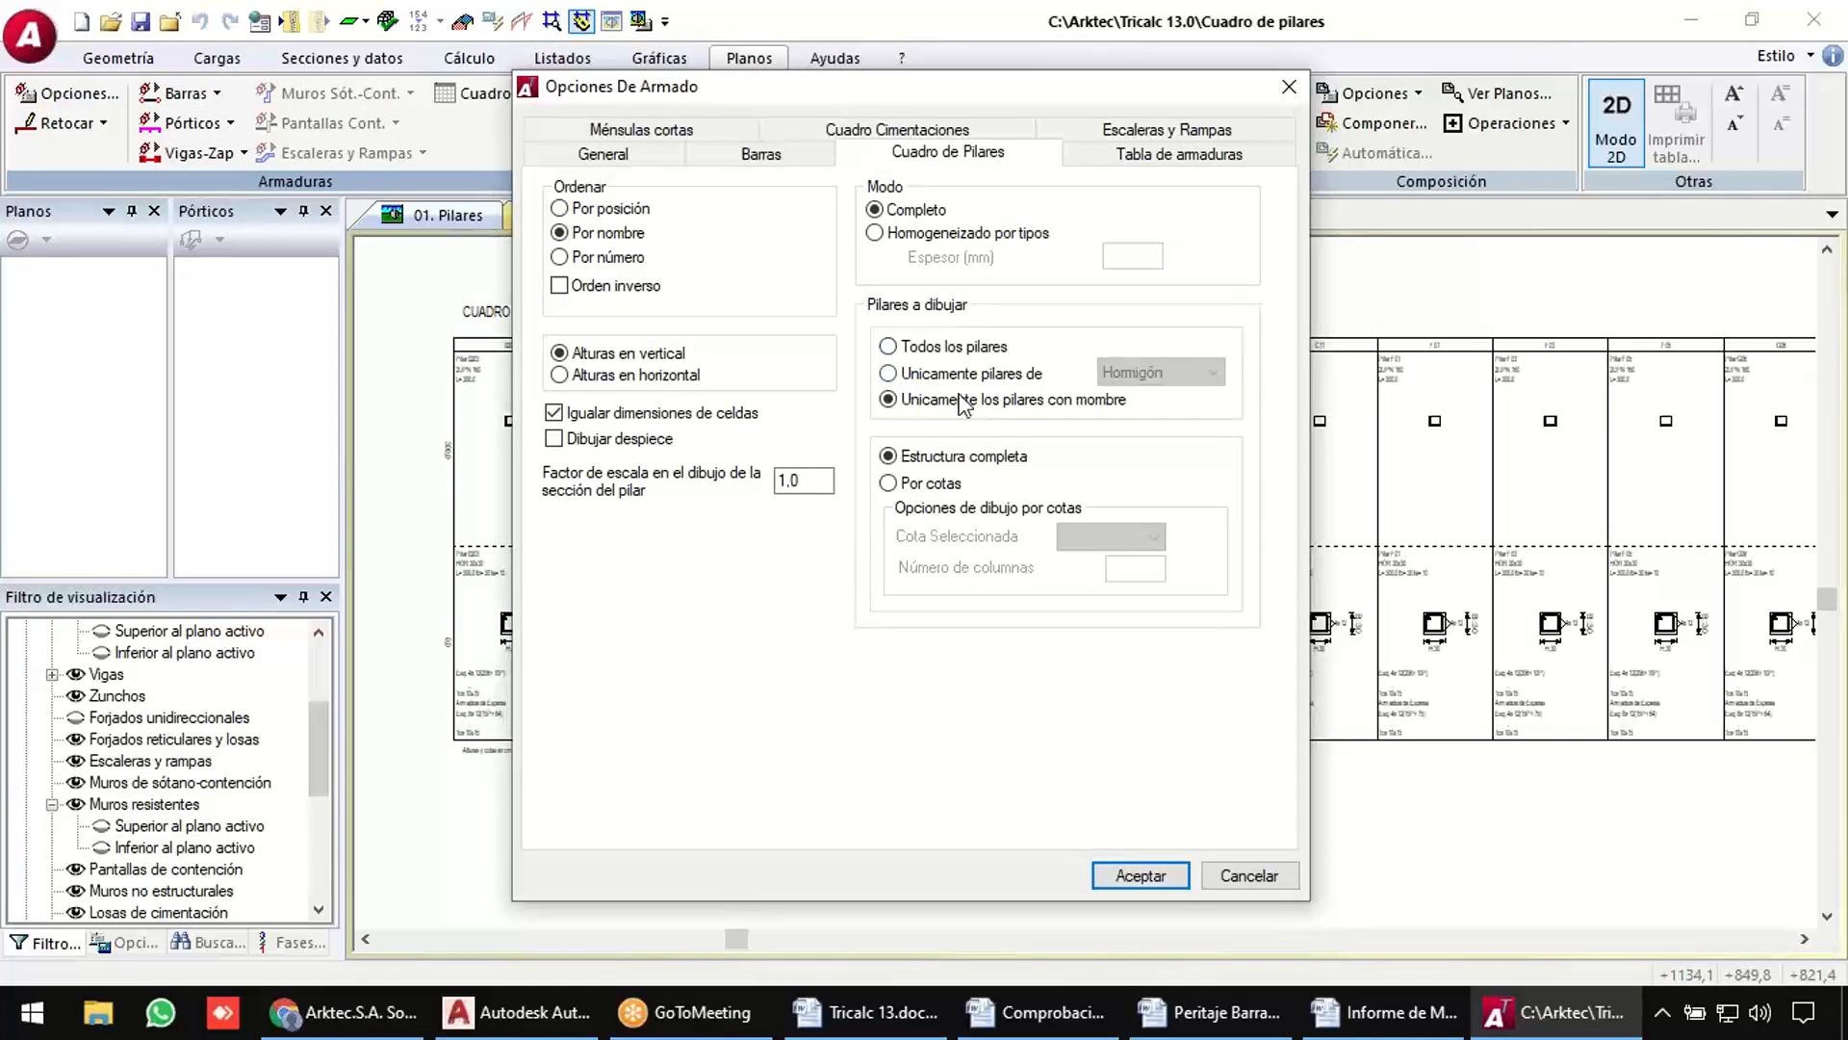
pyautogui.click(592, 441)
pyautogui.click(1136, 876)
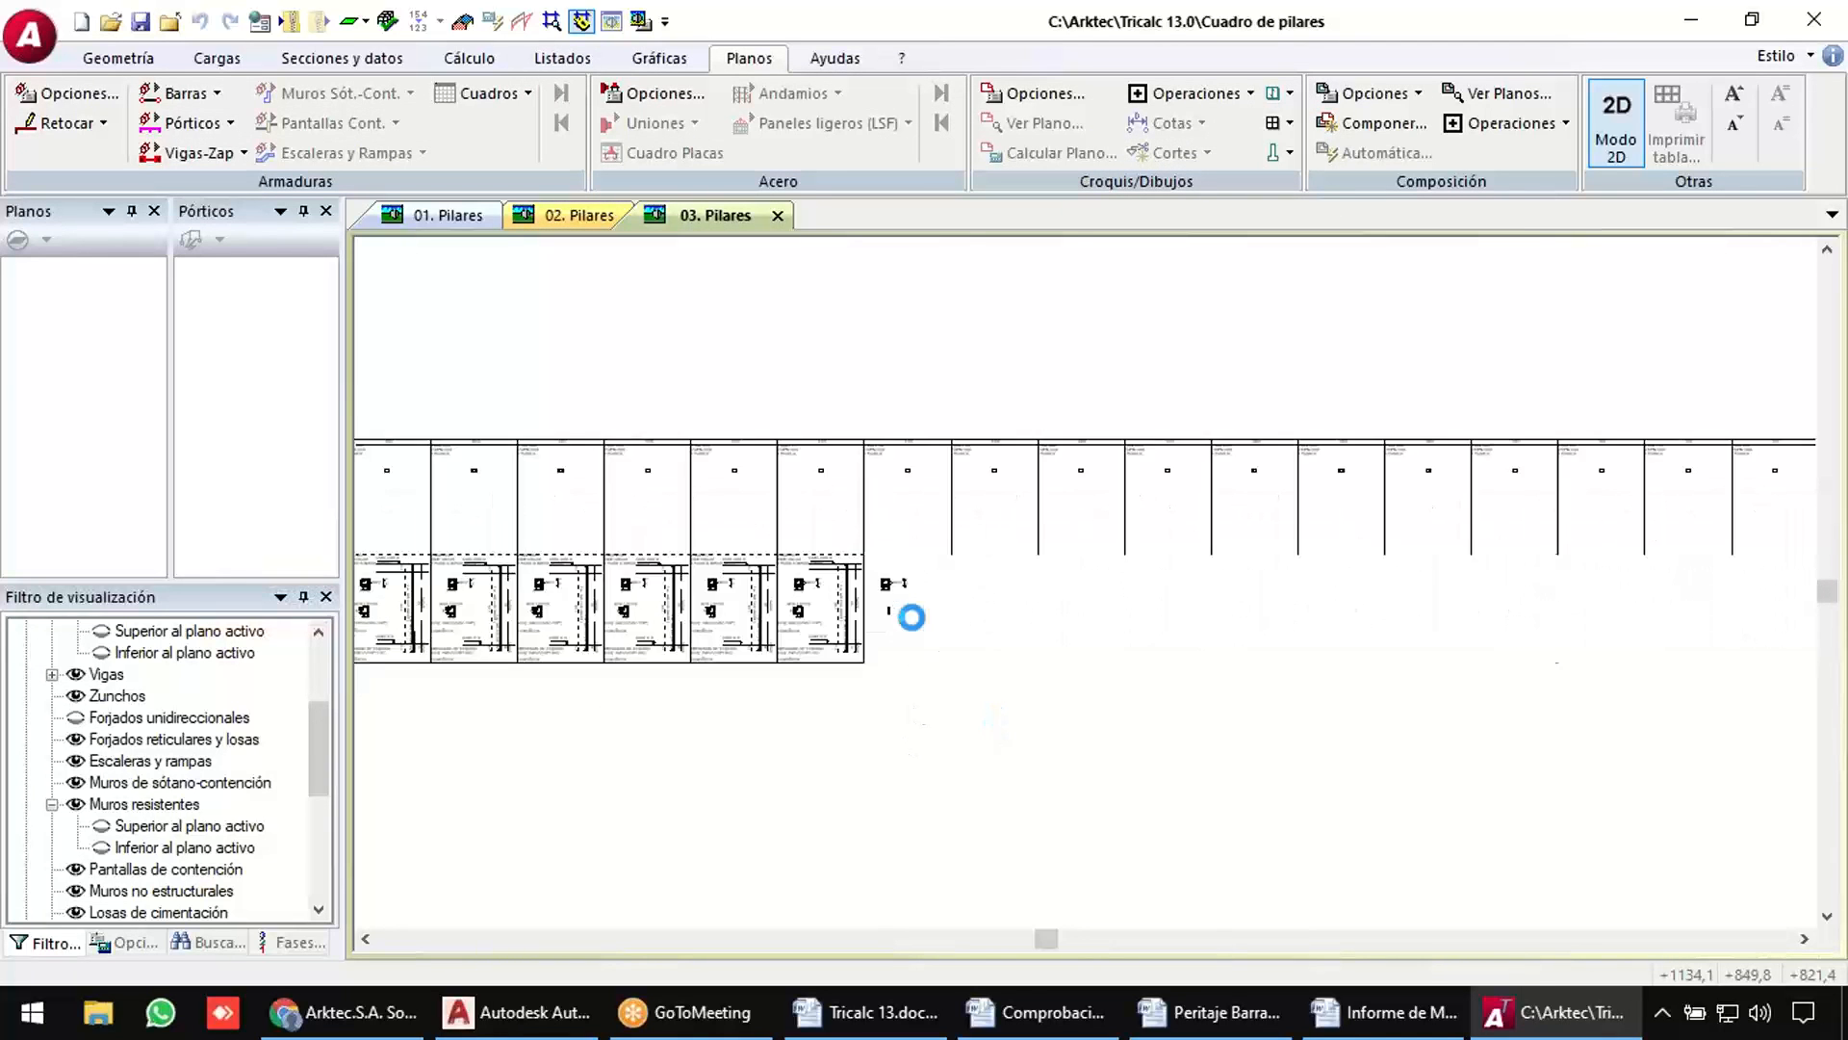
pyautogui.scroll(3, 909, 614)
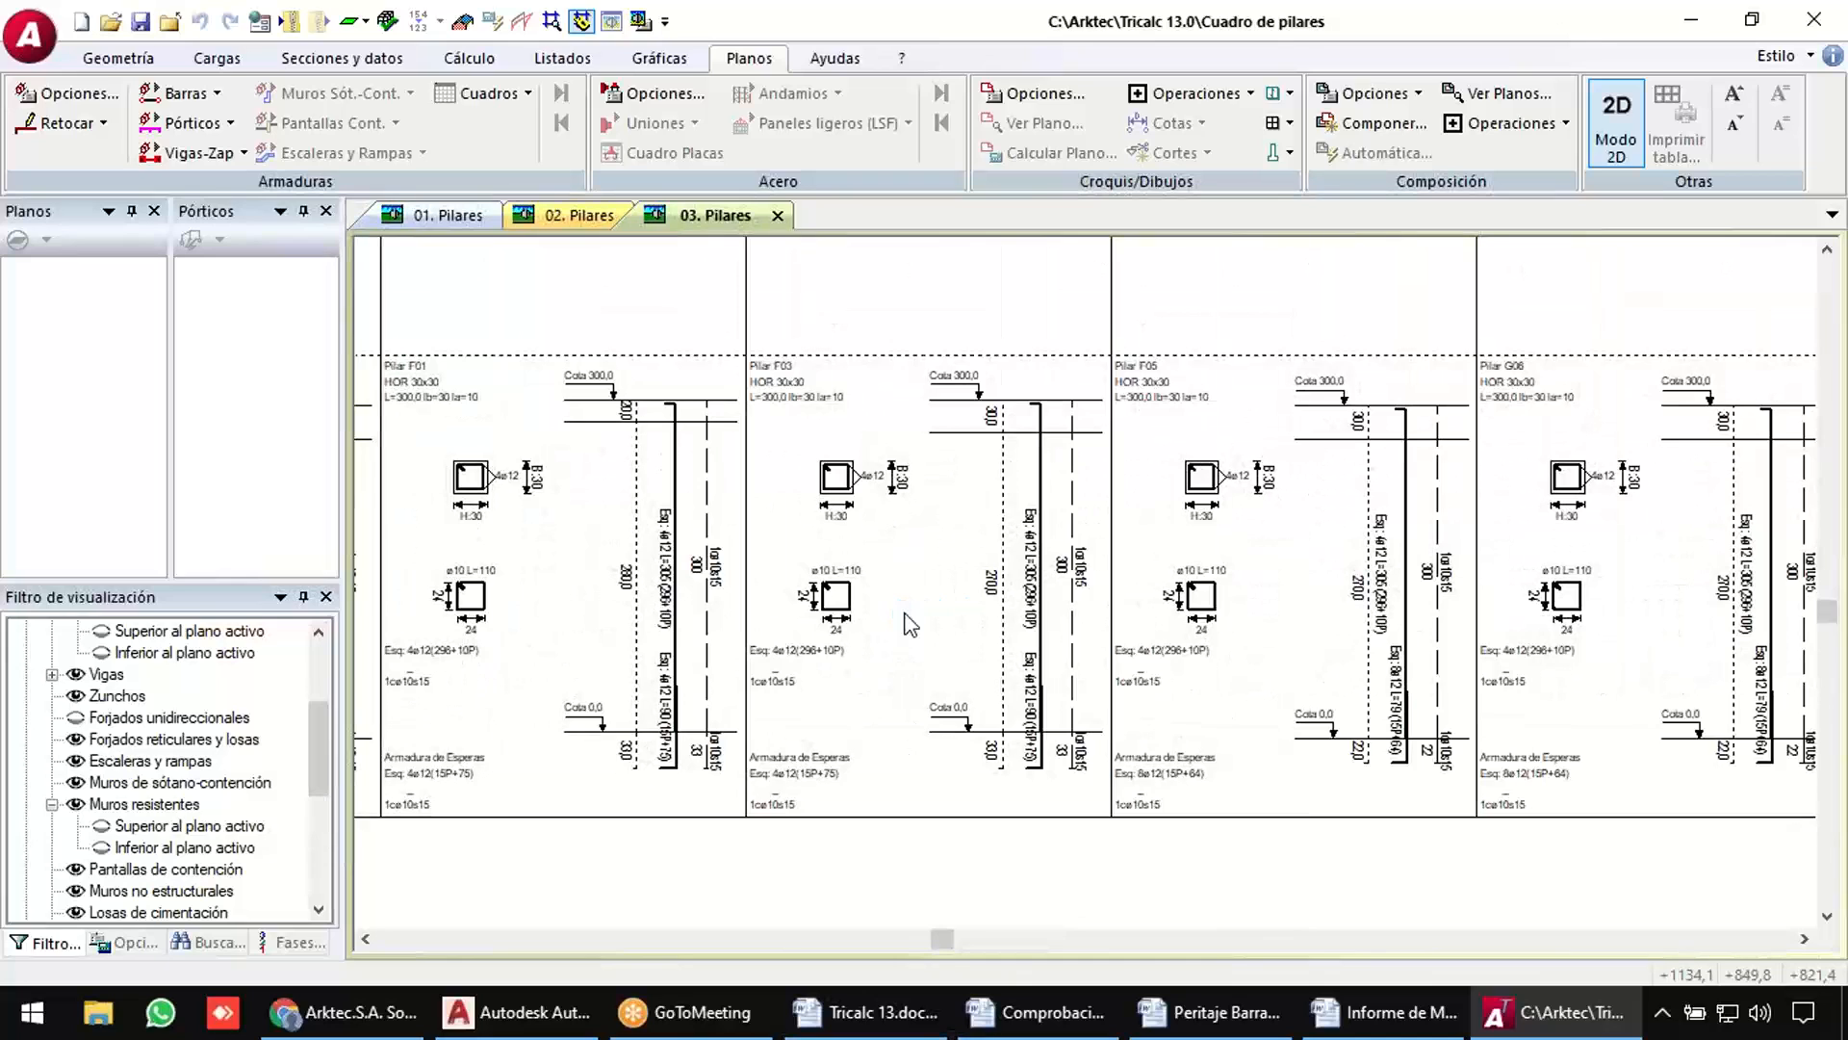
pyautogui.scroll(2, 878, 736)
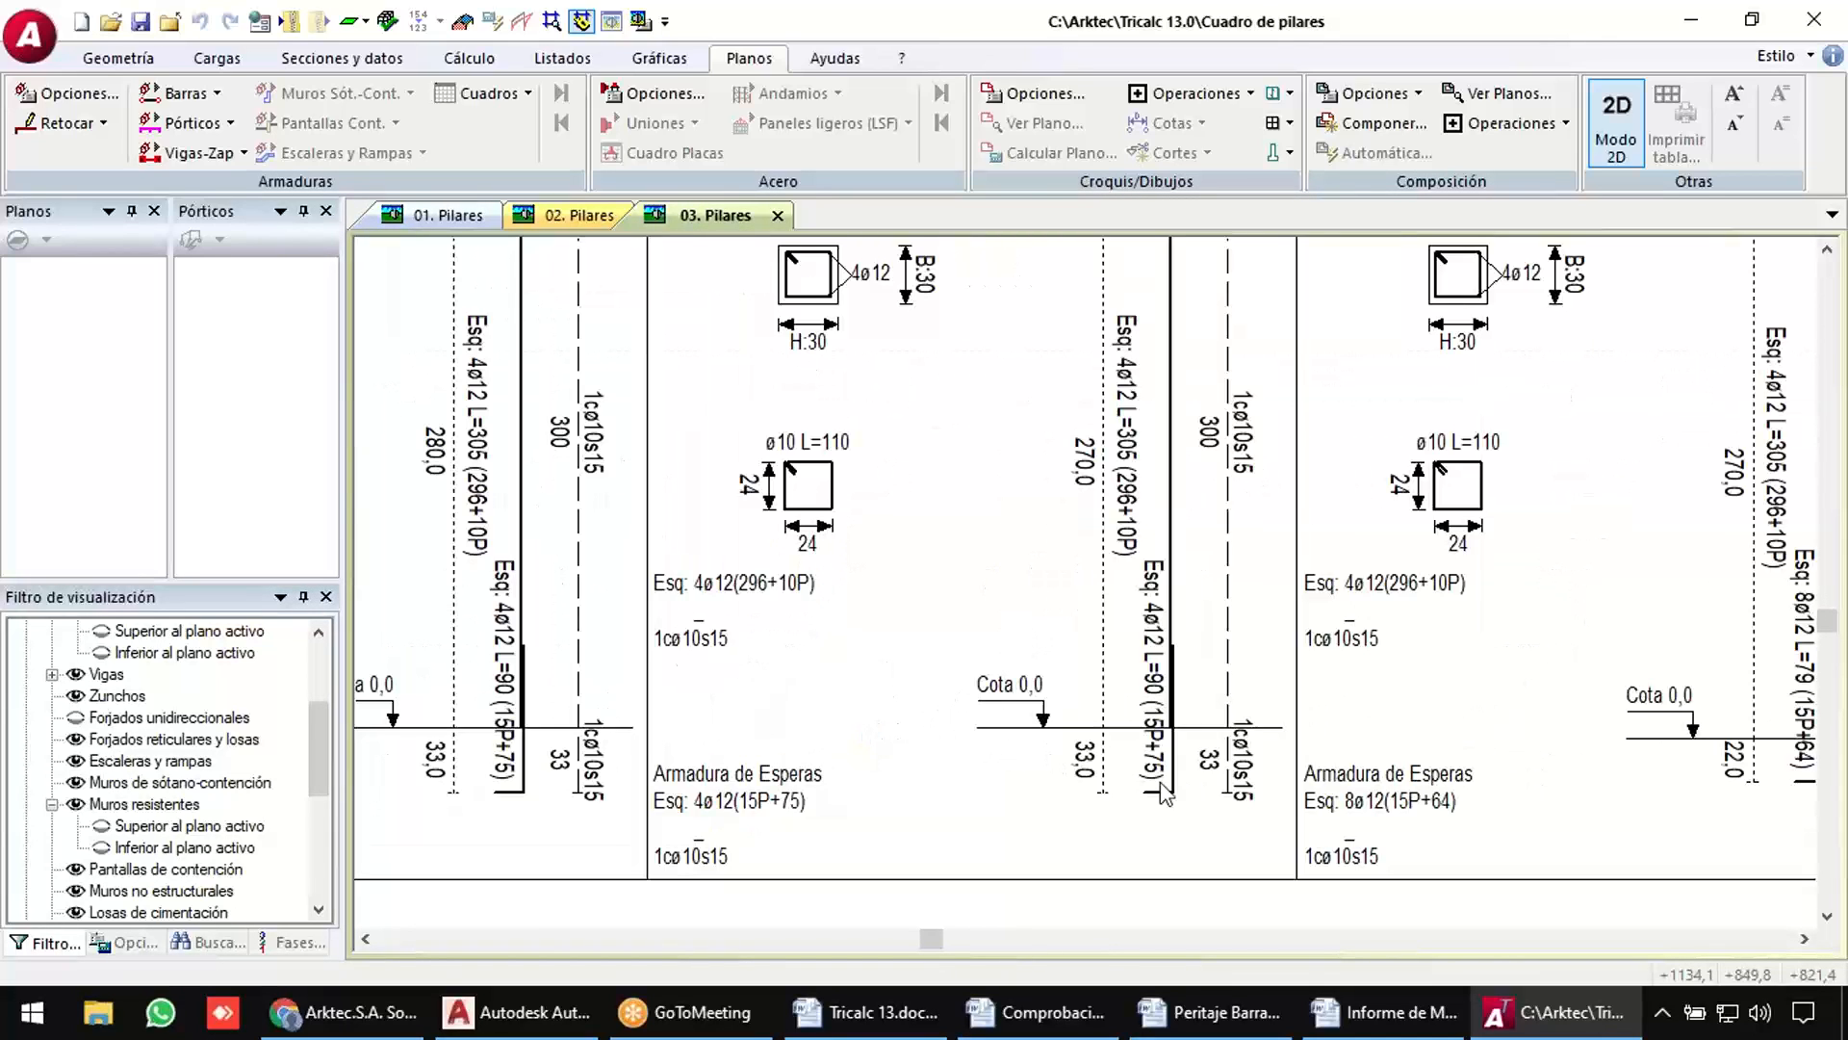
pyautogui.scroll(3, 1158, 792)
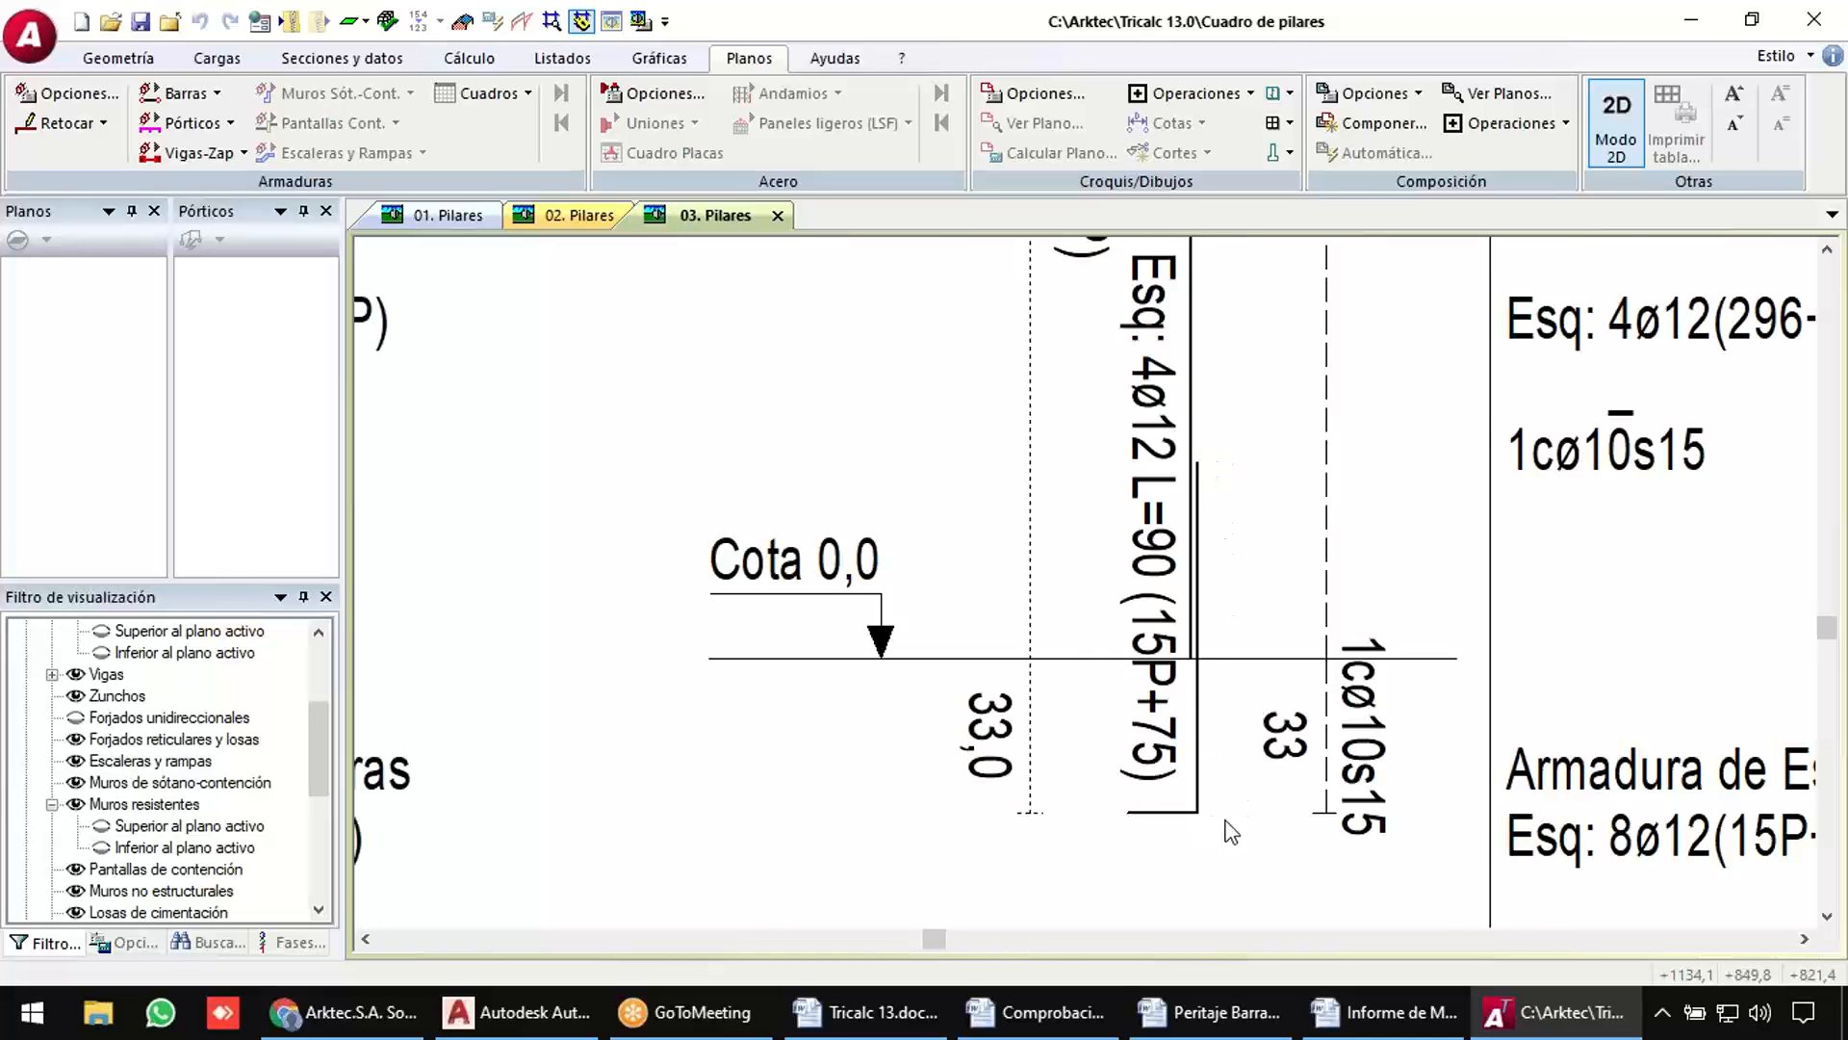
pyautogui.scroll(-3, 1229, 791)
pyautogui.moveTo(1231, 430); pyautogui.dragTo(1245, 731, button='middle')
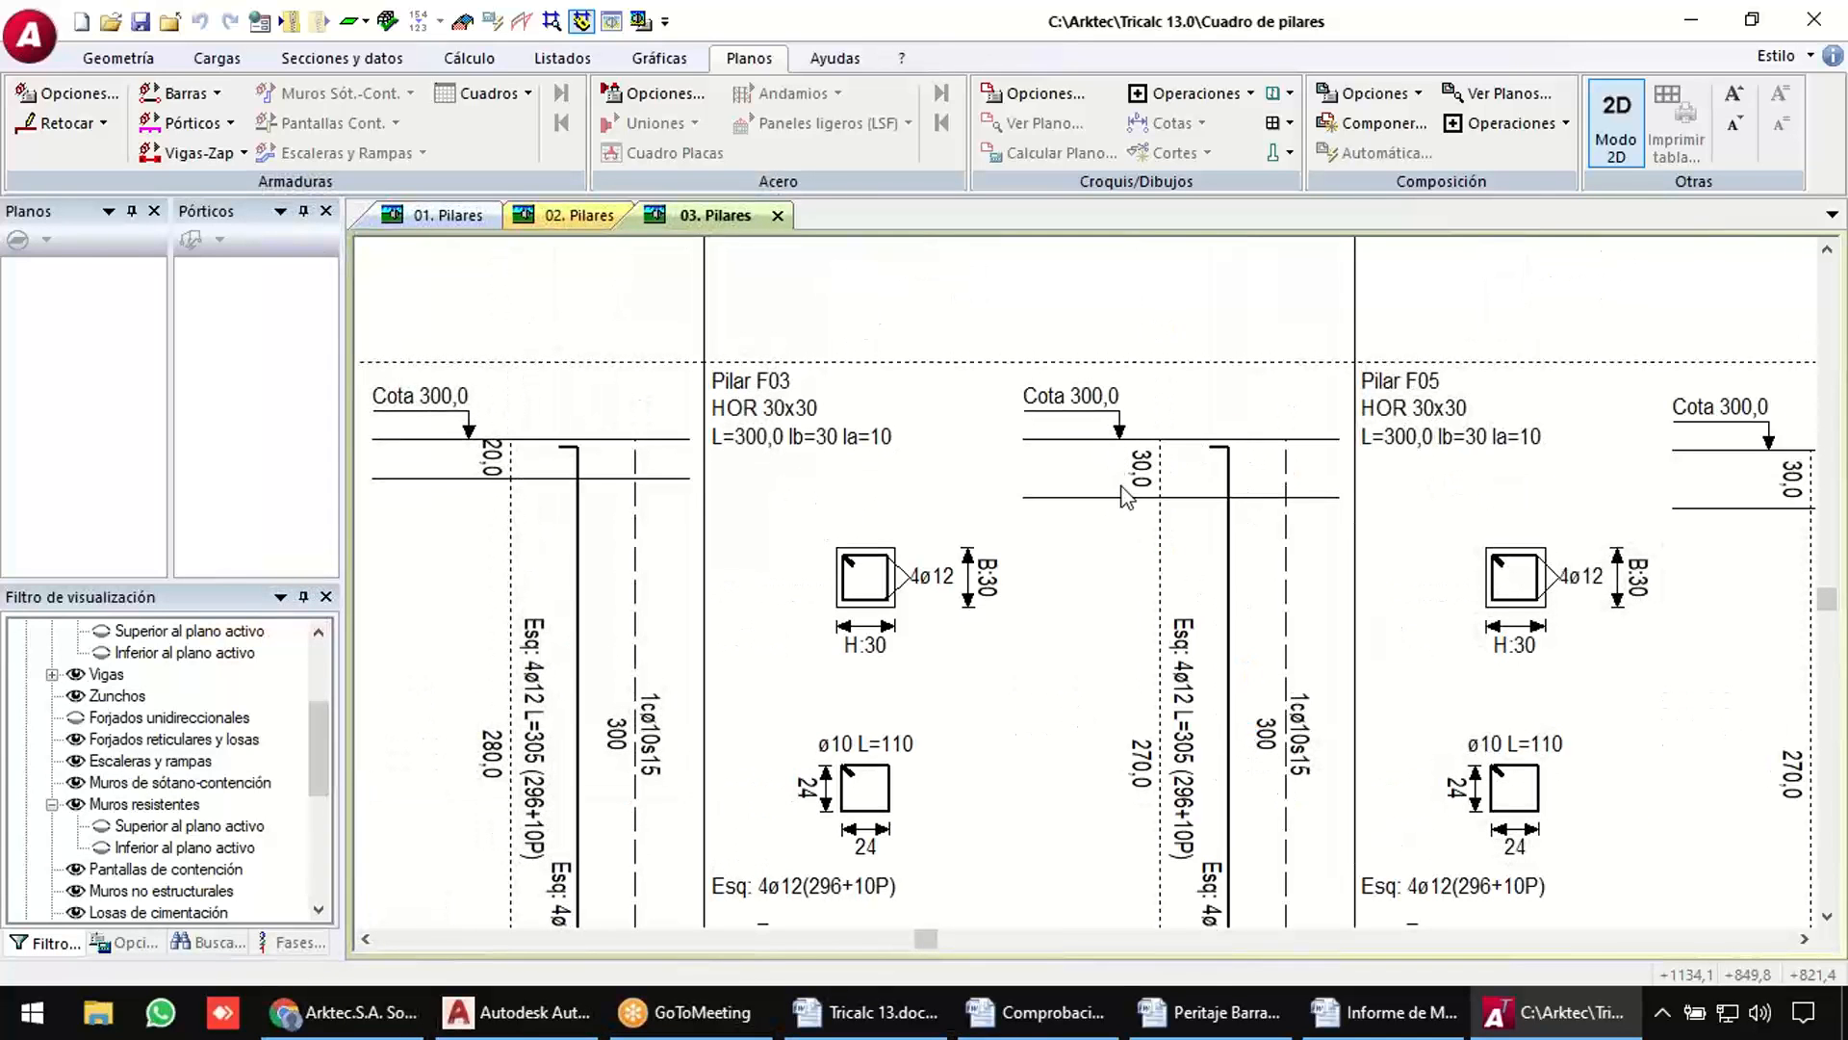
pyautogui.scroll(-6, 1126, 496)
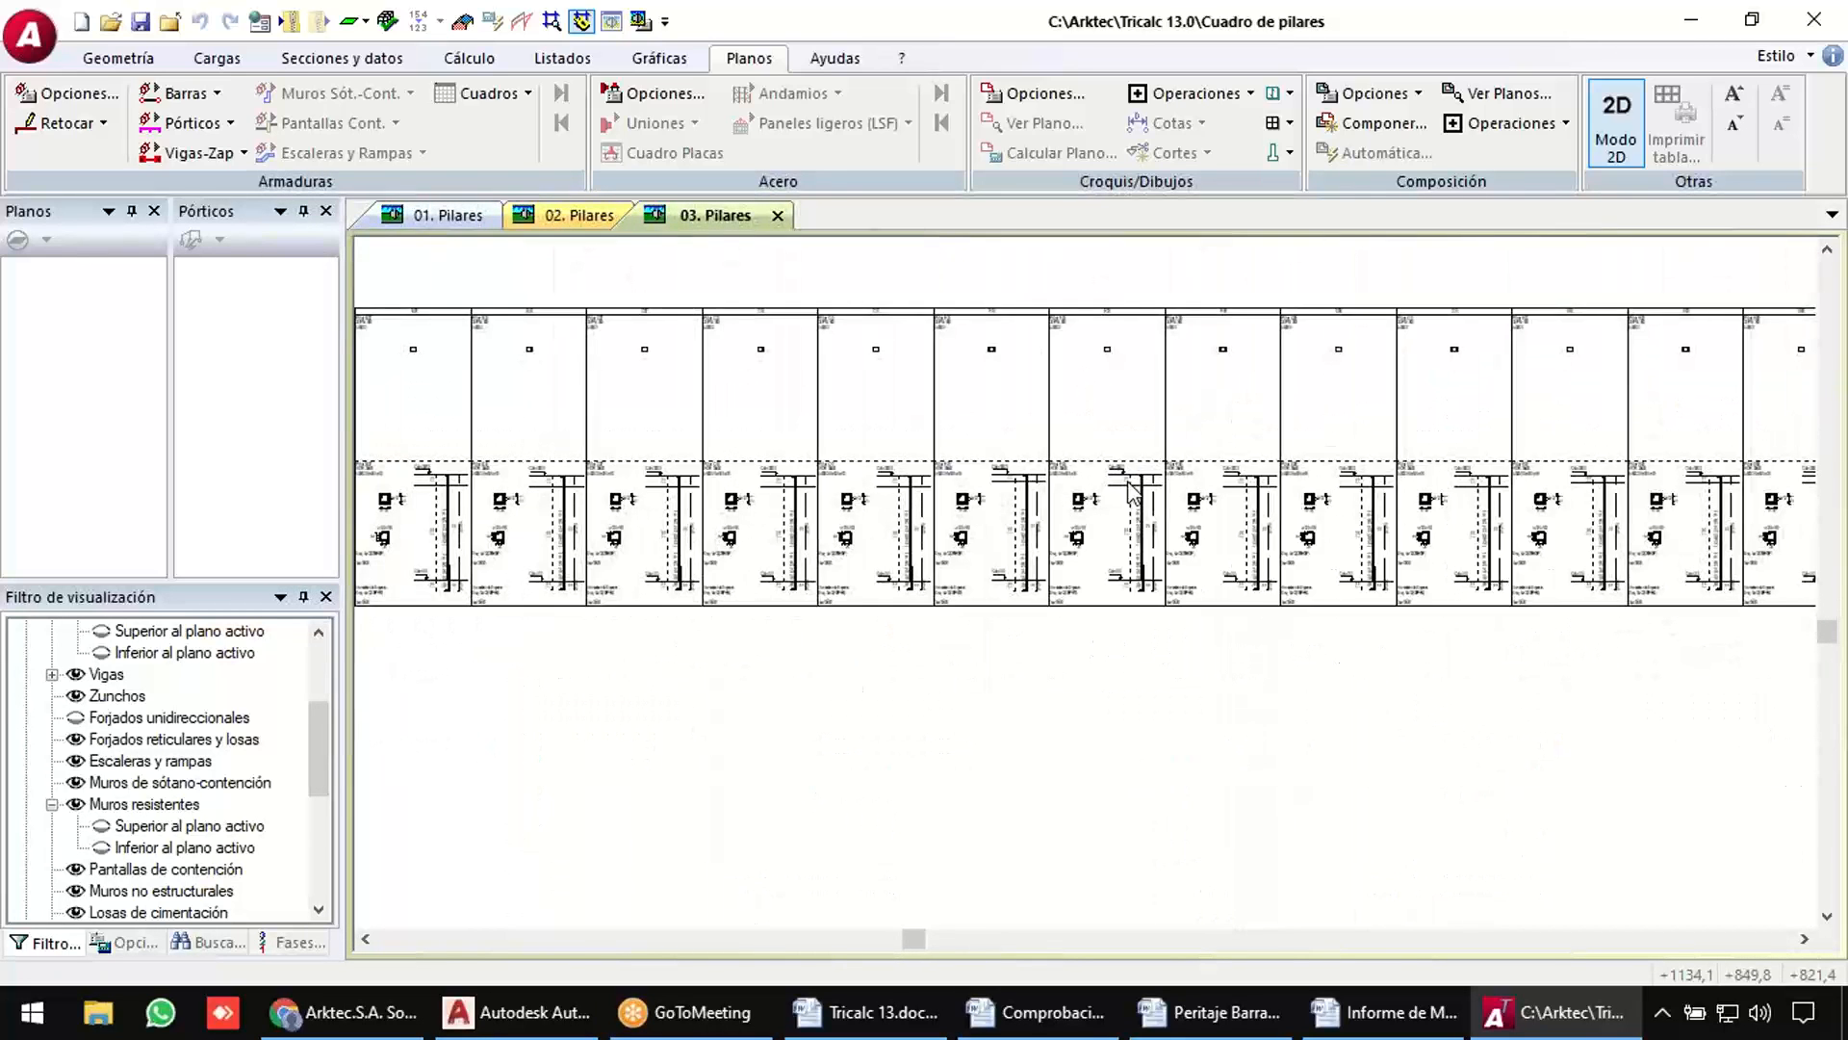
# Restrict the column schedule to Hormigón columns only and redraw it.
pyautogui.scroll(-2, 1131, 493)
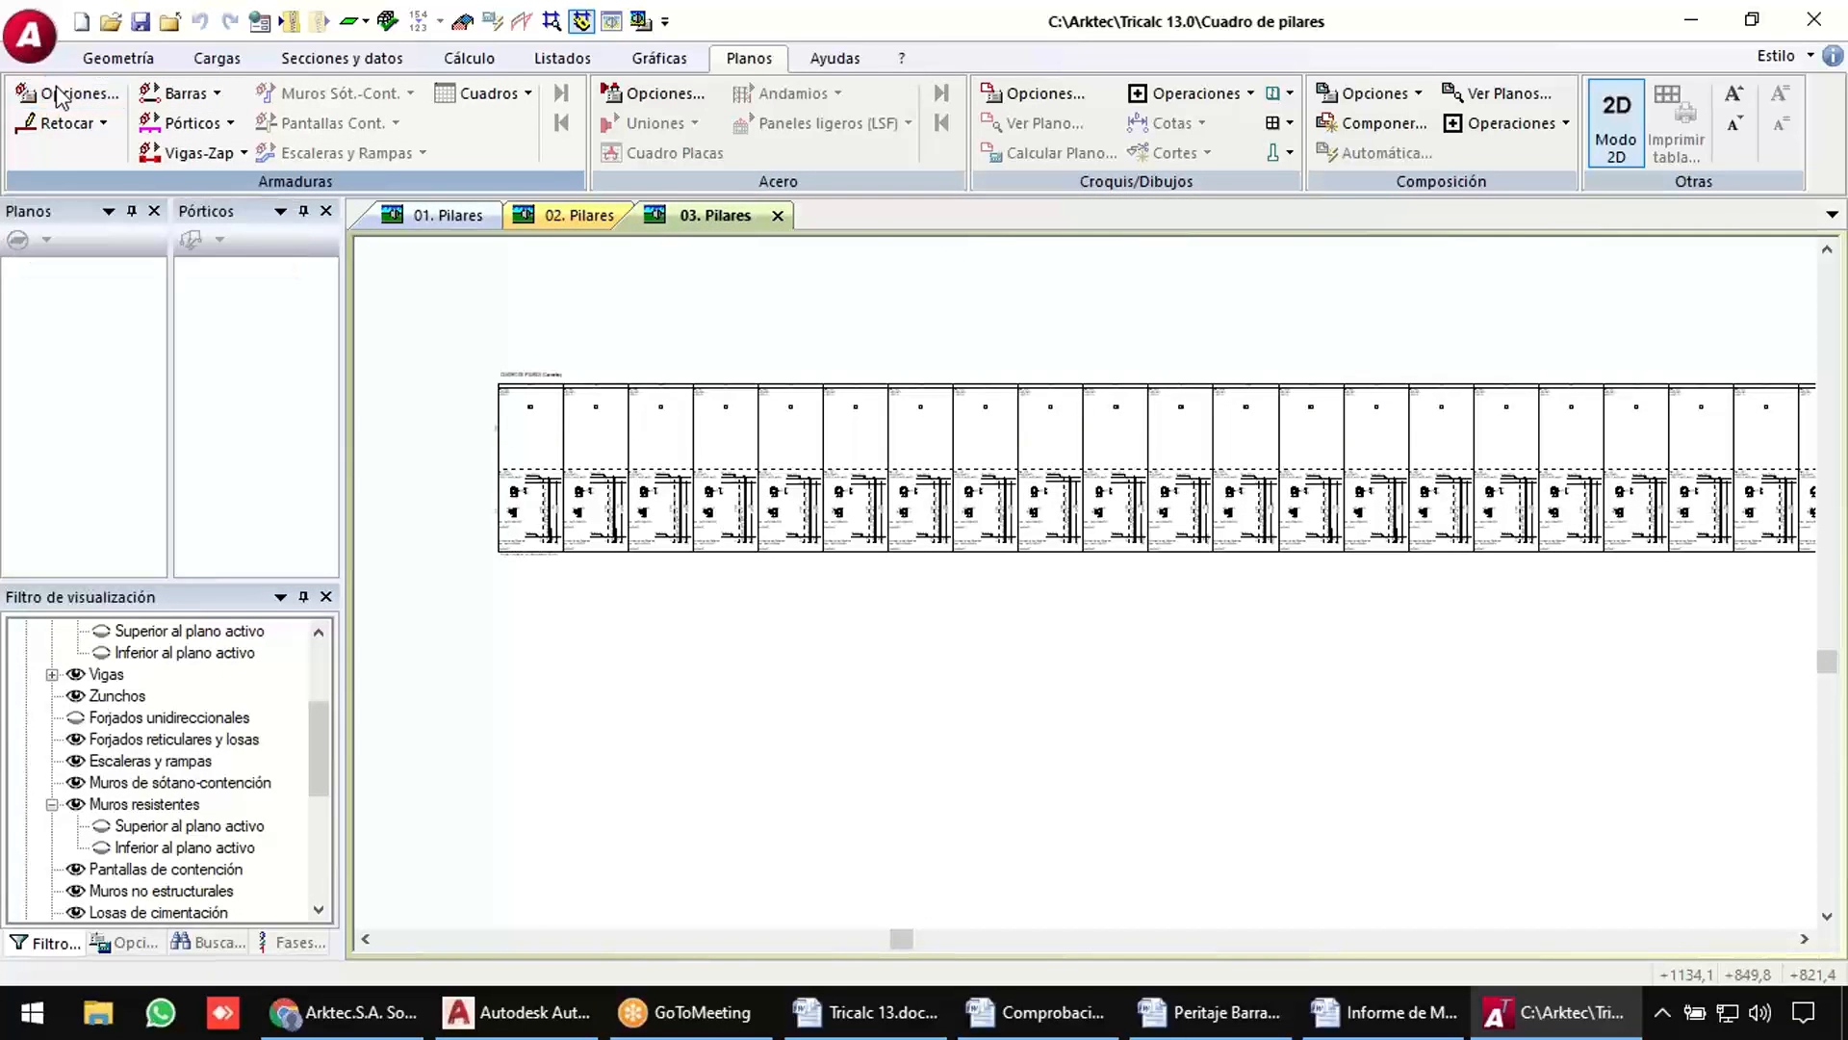
pyautogui.click(57, 93)
pyautogui.click(945, 375)
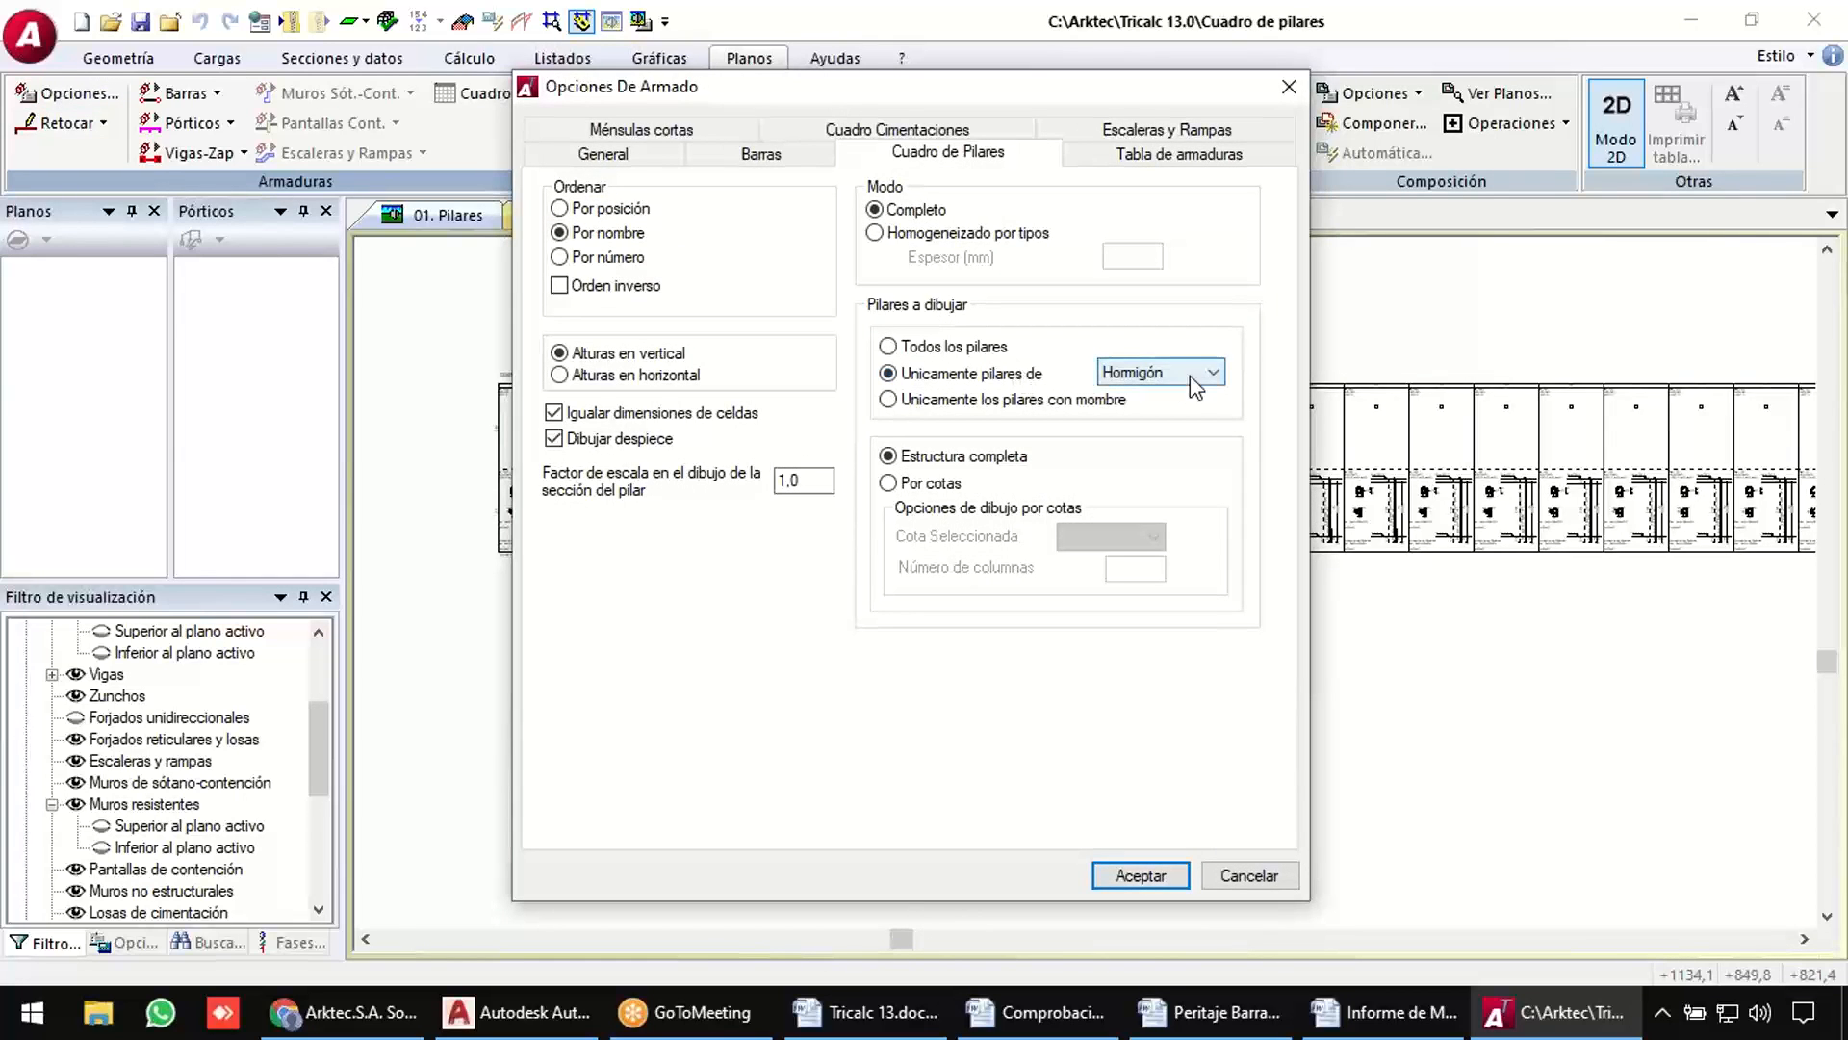
pyautogui.click(1180, 373)
pyautogui.click(1180, 373)
pyautogui.click(1141, 876)
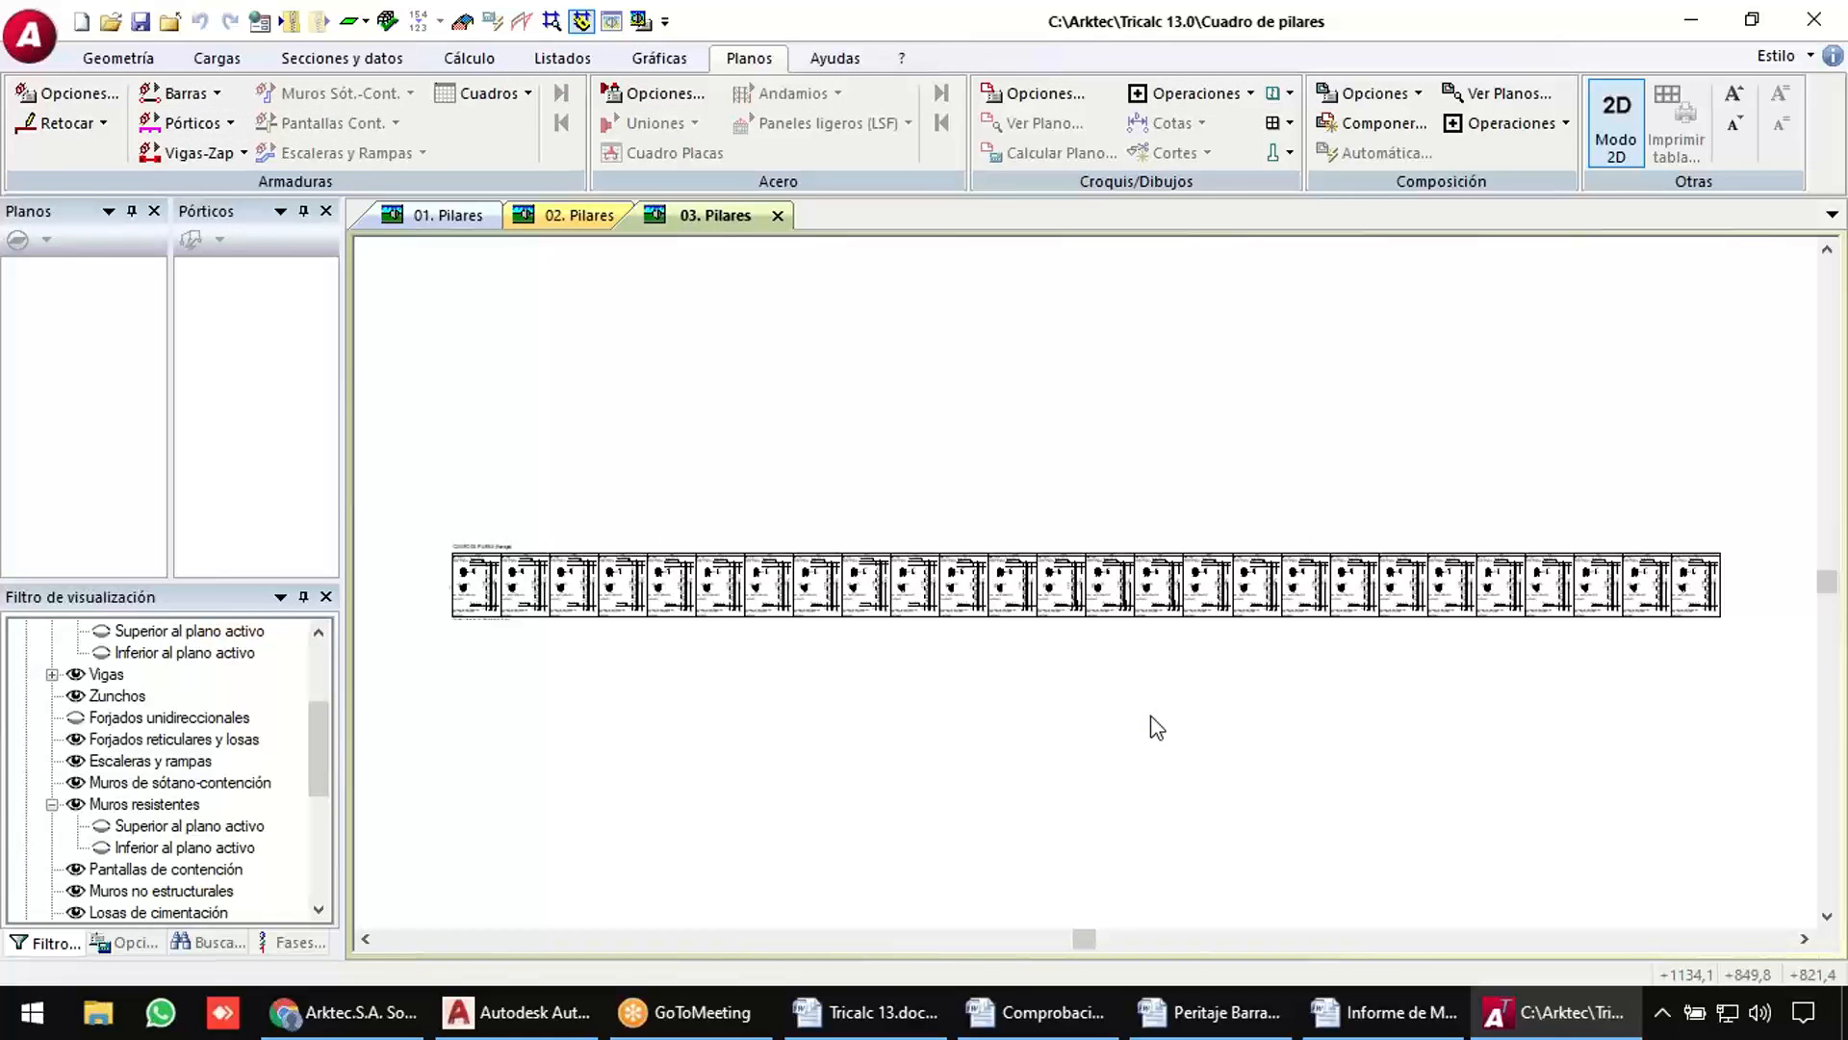
# Check the column schedule section in the Word document Tricalc 13.docx, then return to Tricalc and leave 2D mode for the structure model.
pyautogui.click(876, 1013)
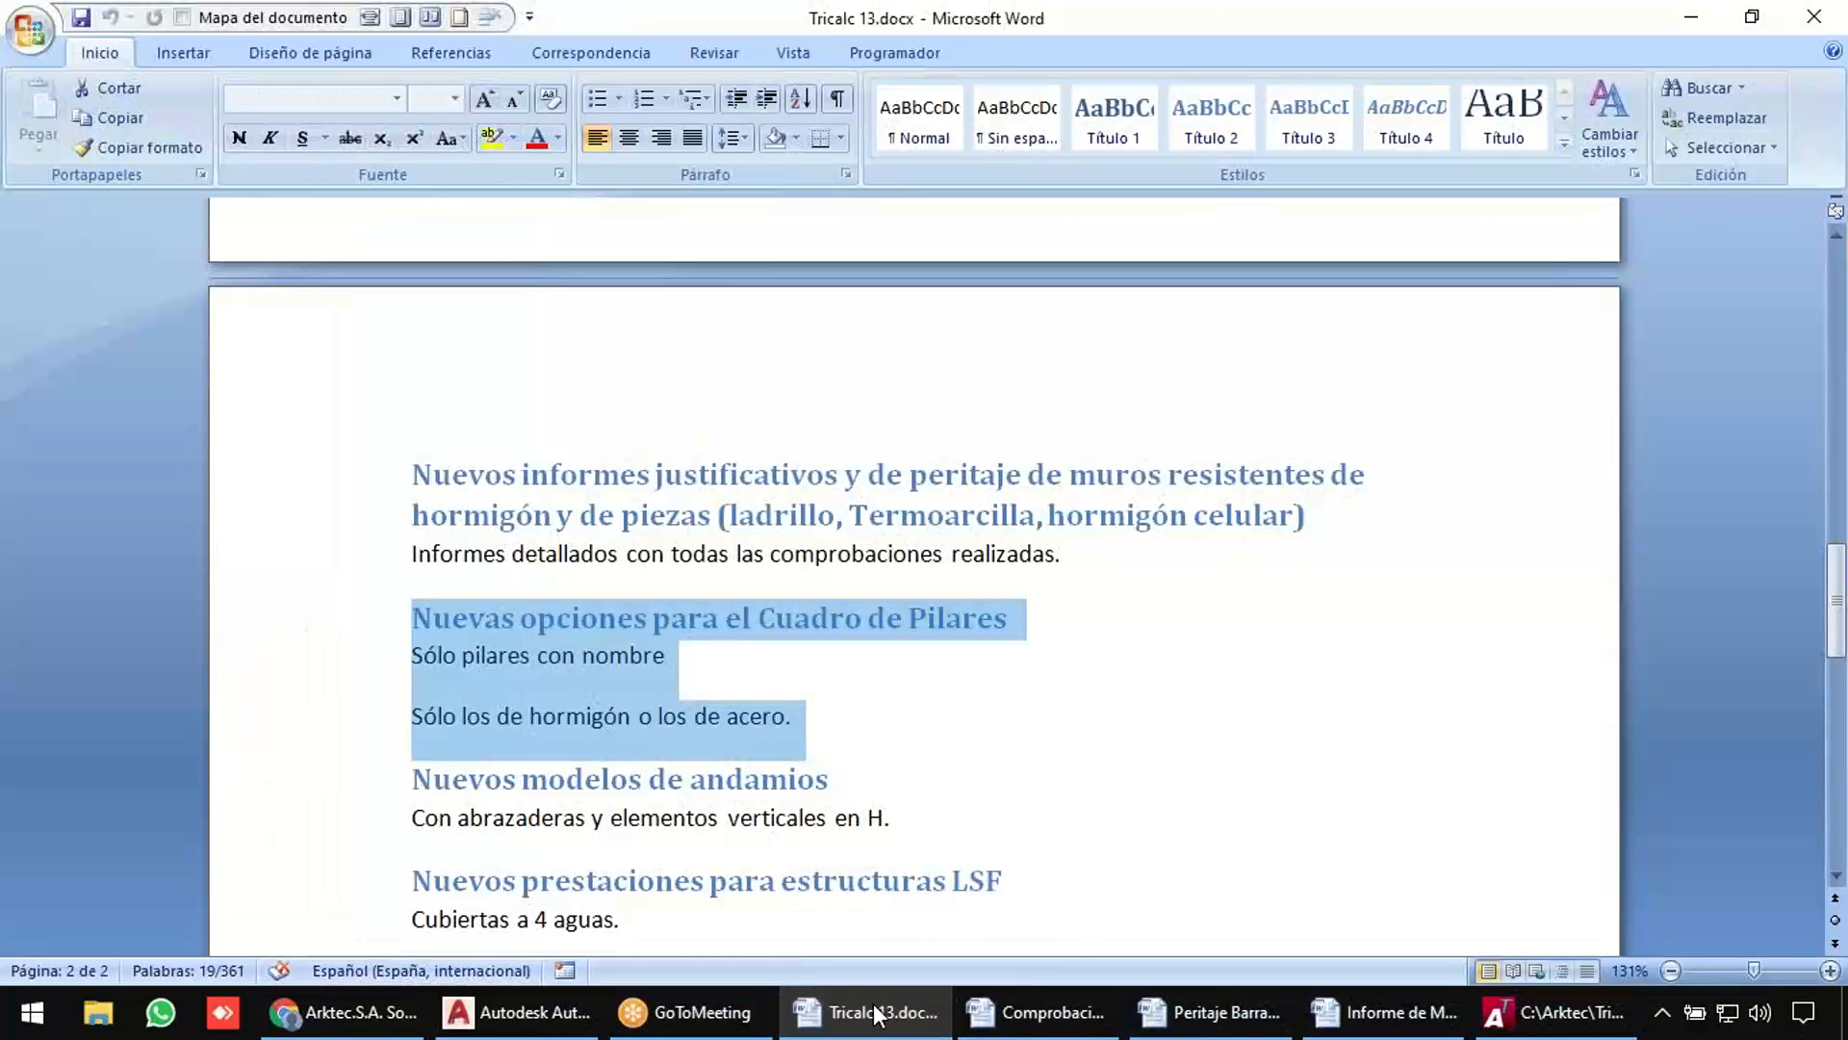
pyautogui.click(1555, 1012)
pyautogui.click(1616, 125)
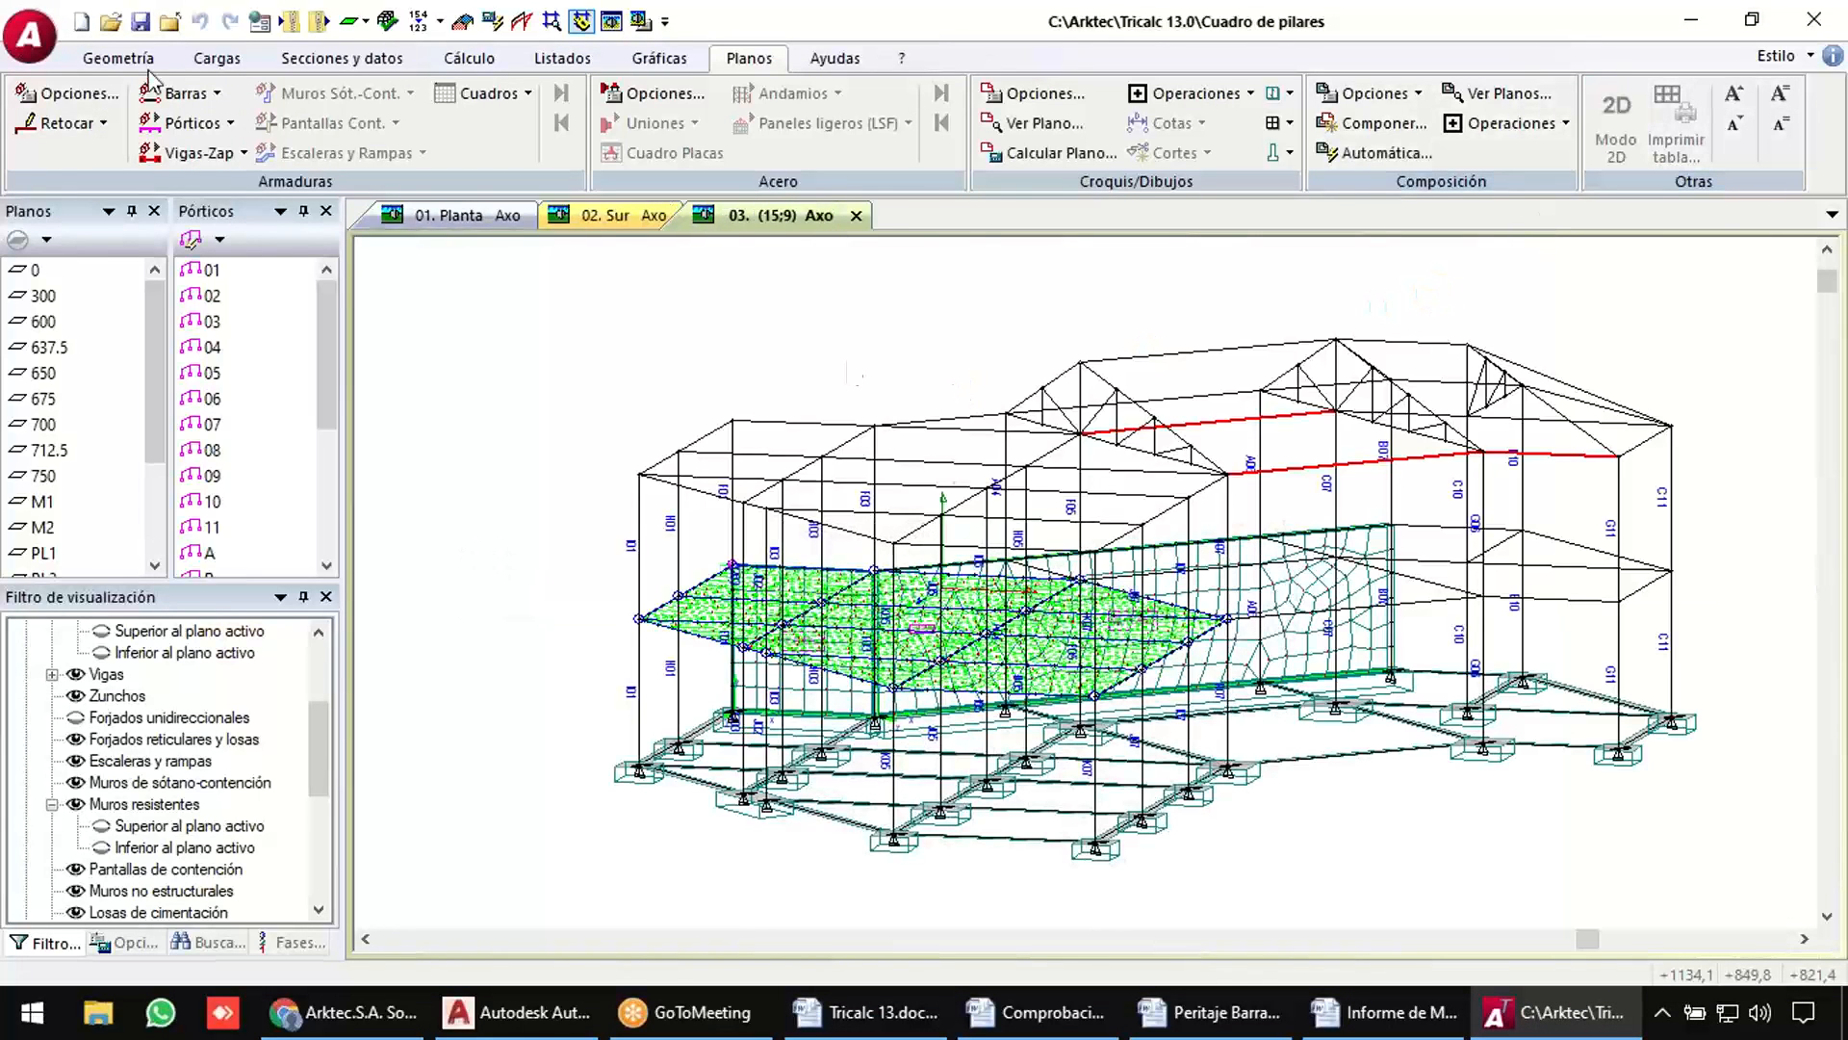
# Create a new structure named 33 in C:\Arktec\Tricalc 13.0.
pyautogui.click(80, 22)
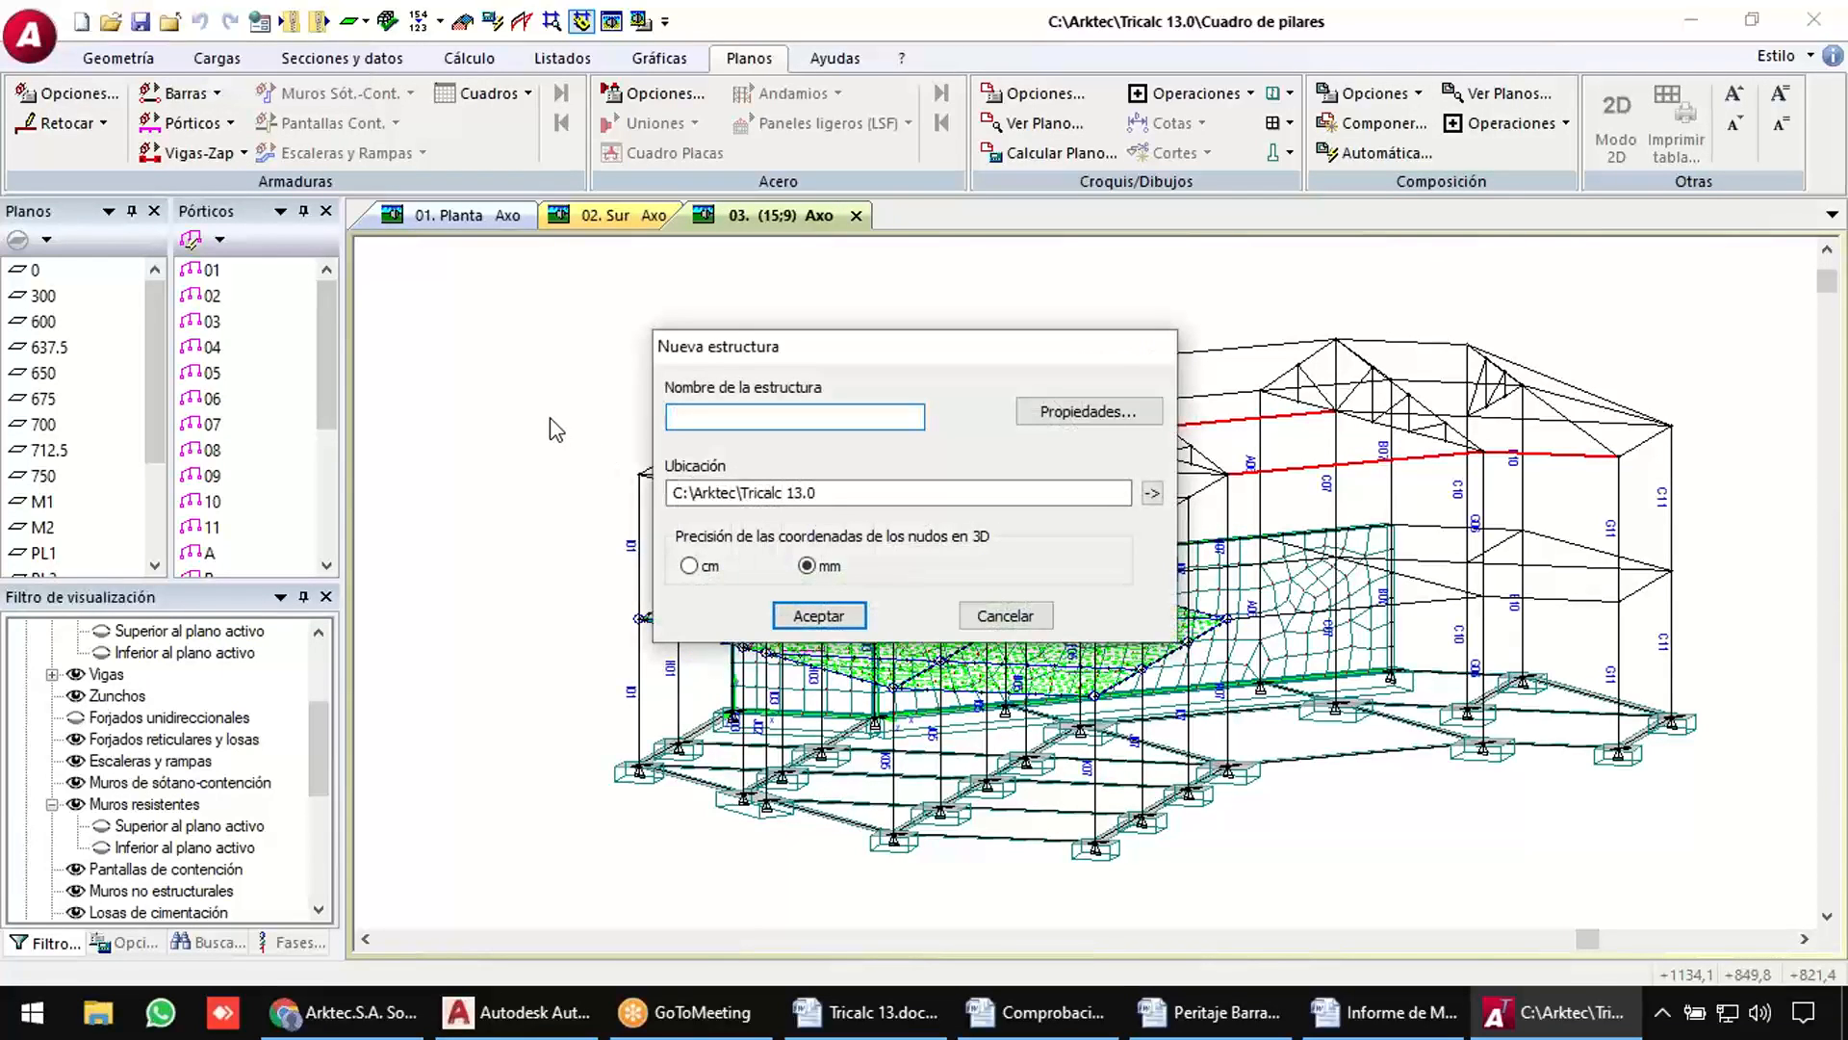
pyautogui.write('3')
pyautogui.press('Return')
pyautogui.press('Return')
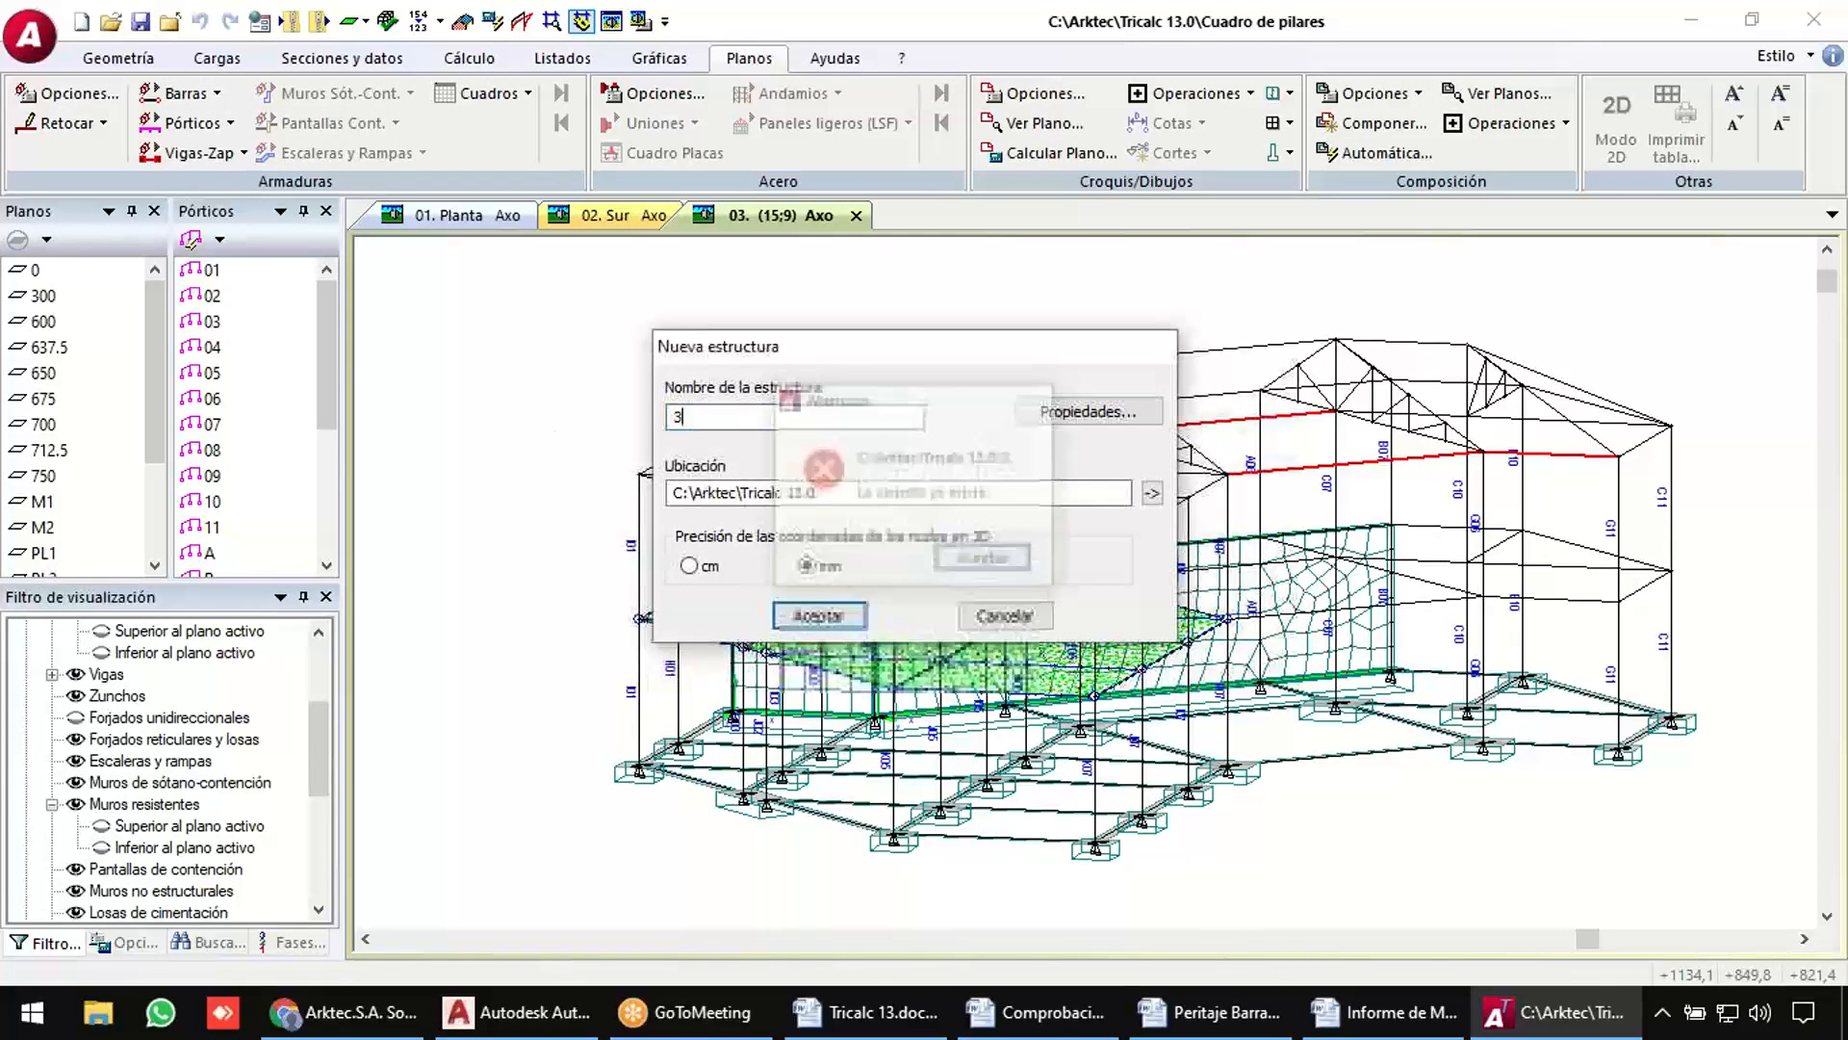
pyautogui.write('3')
pyautogui.press('Return')
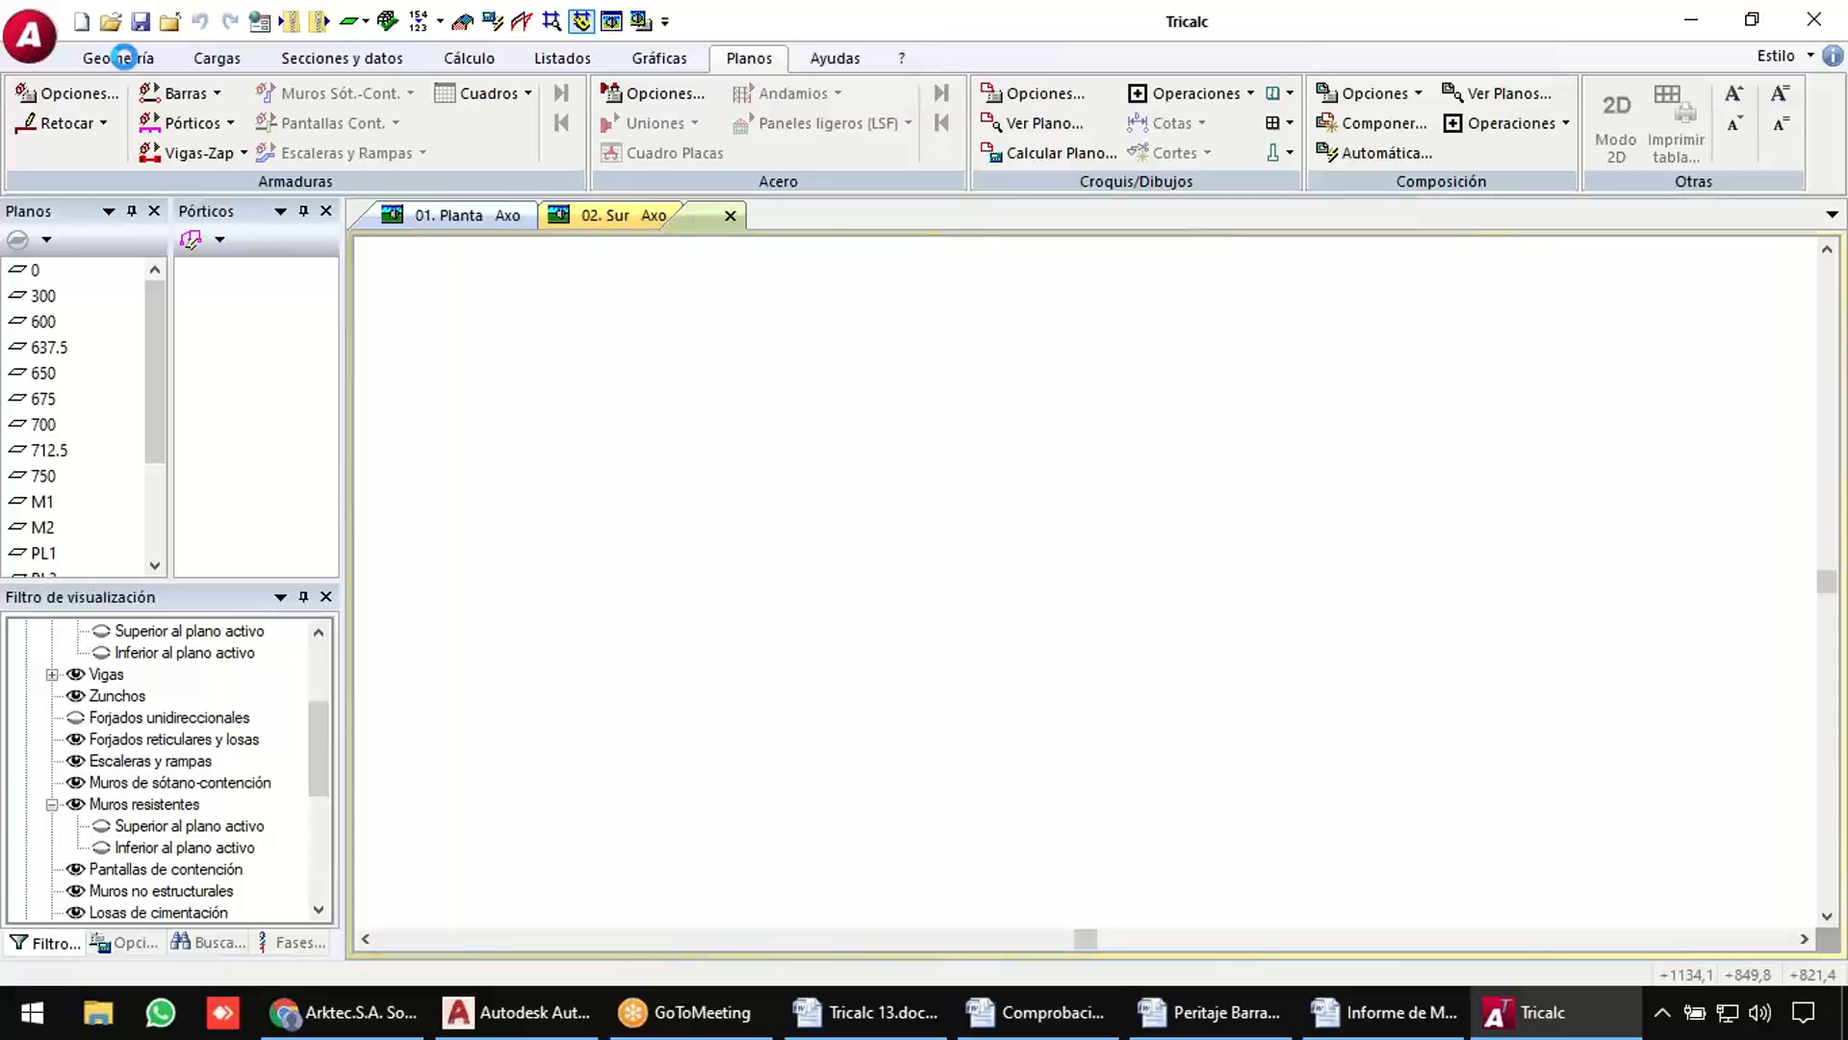
# Start the Nave assistant with the Nave con cubierta a dos aguas roof type.
pyautogui.click(123, 58)
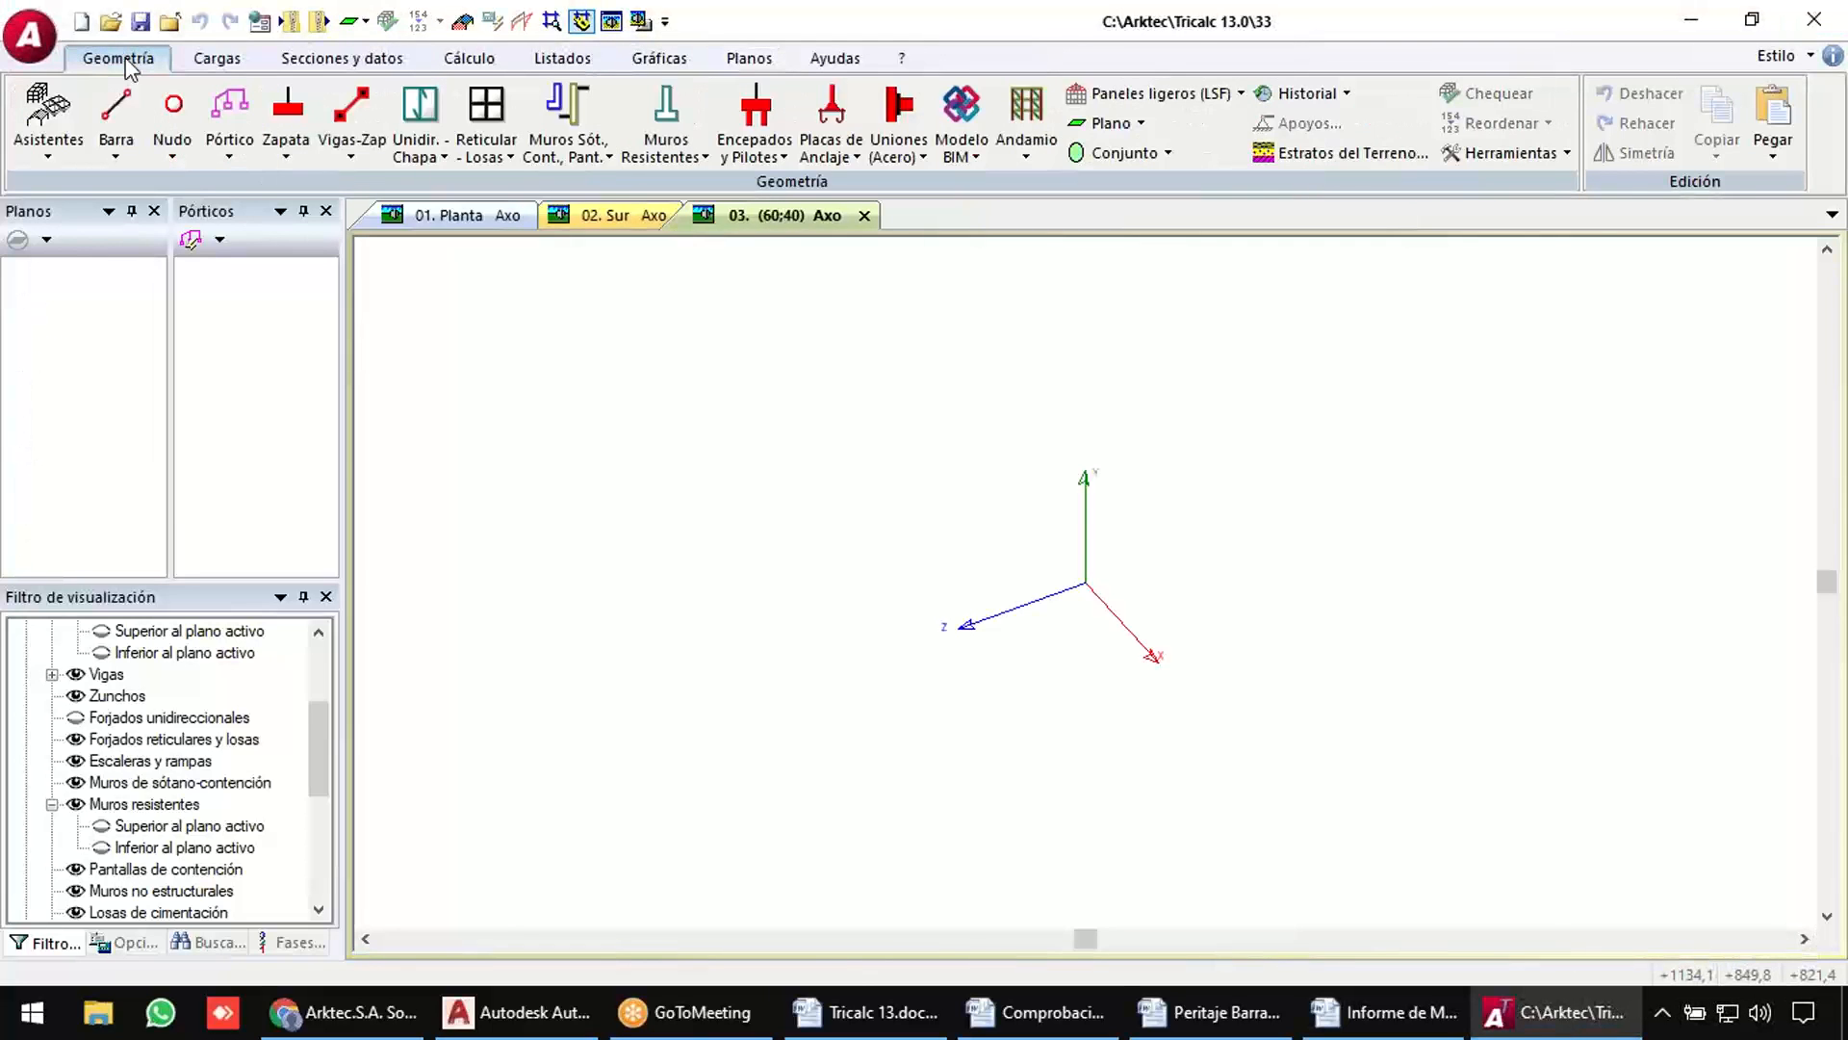
pyautogui.click(41, 137)
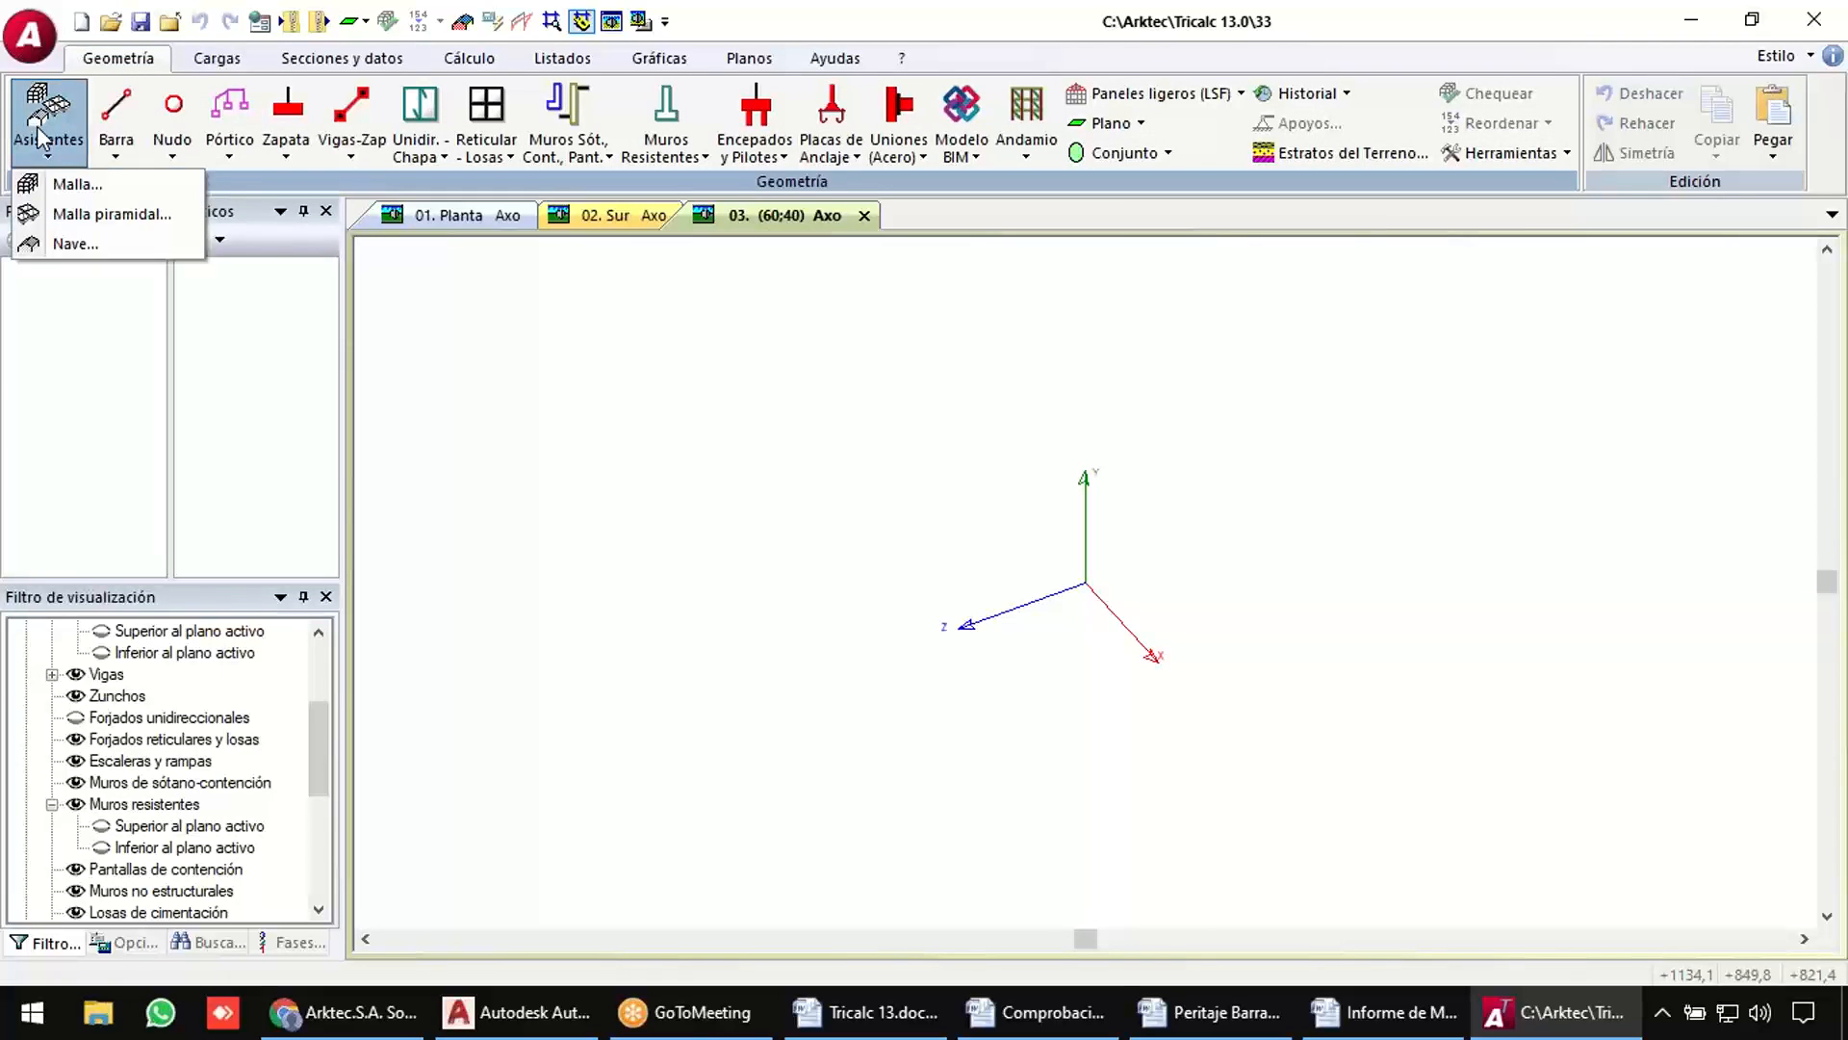
pyautogui.click(77, 243)
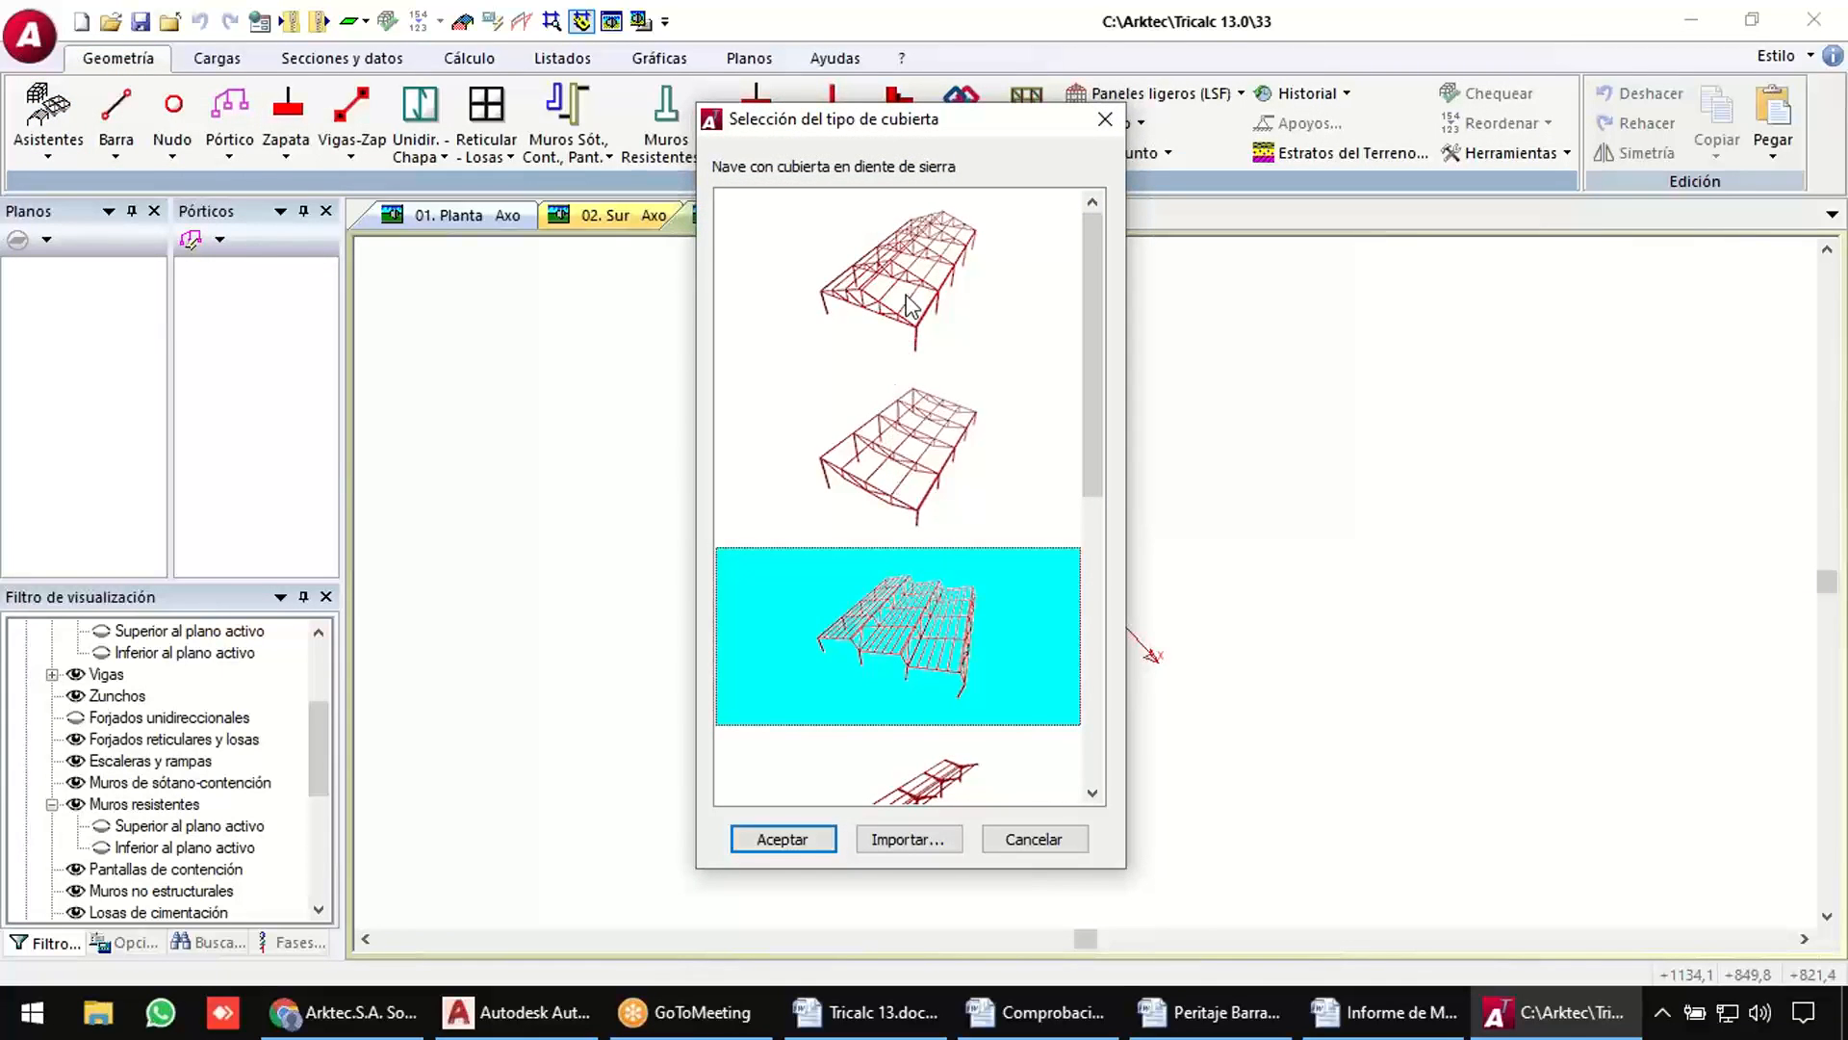
pyautogui.click(910, 306)
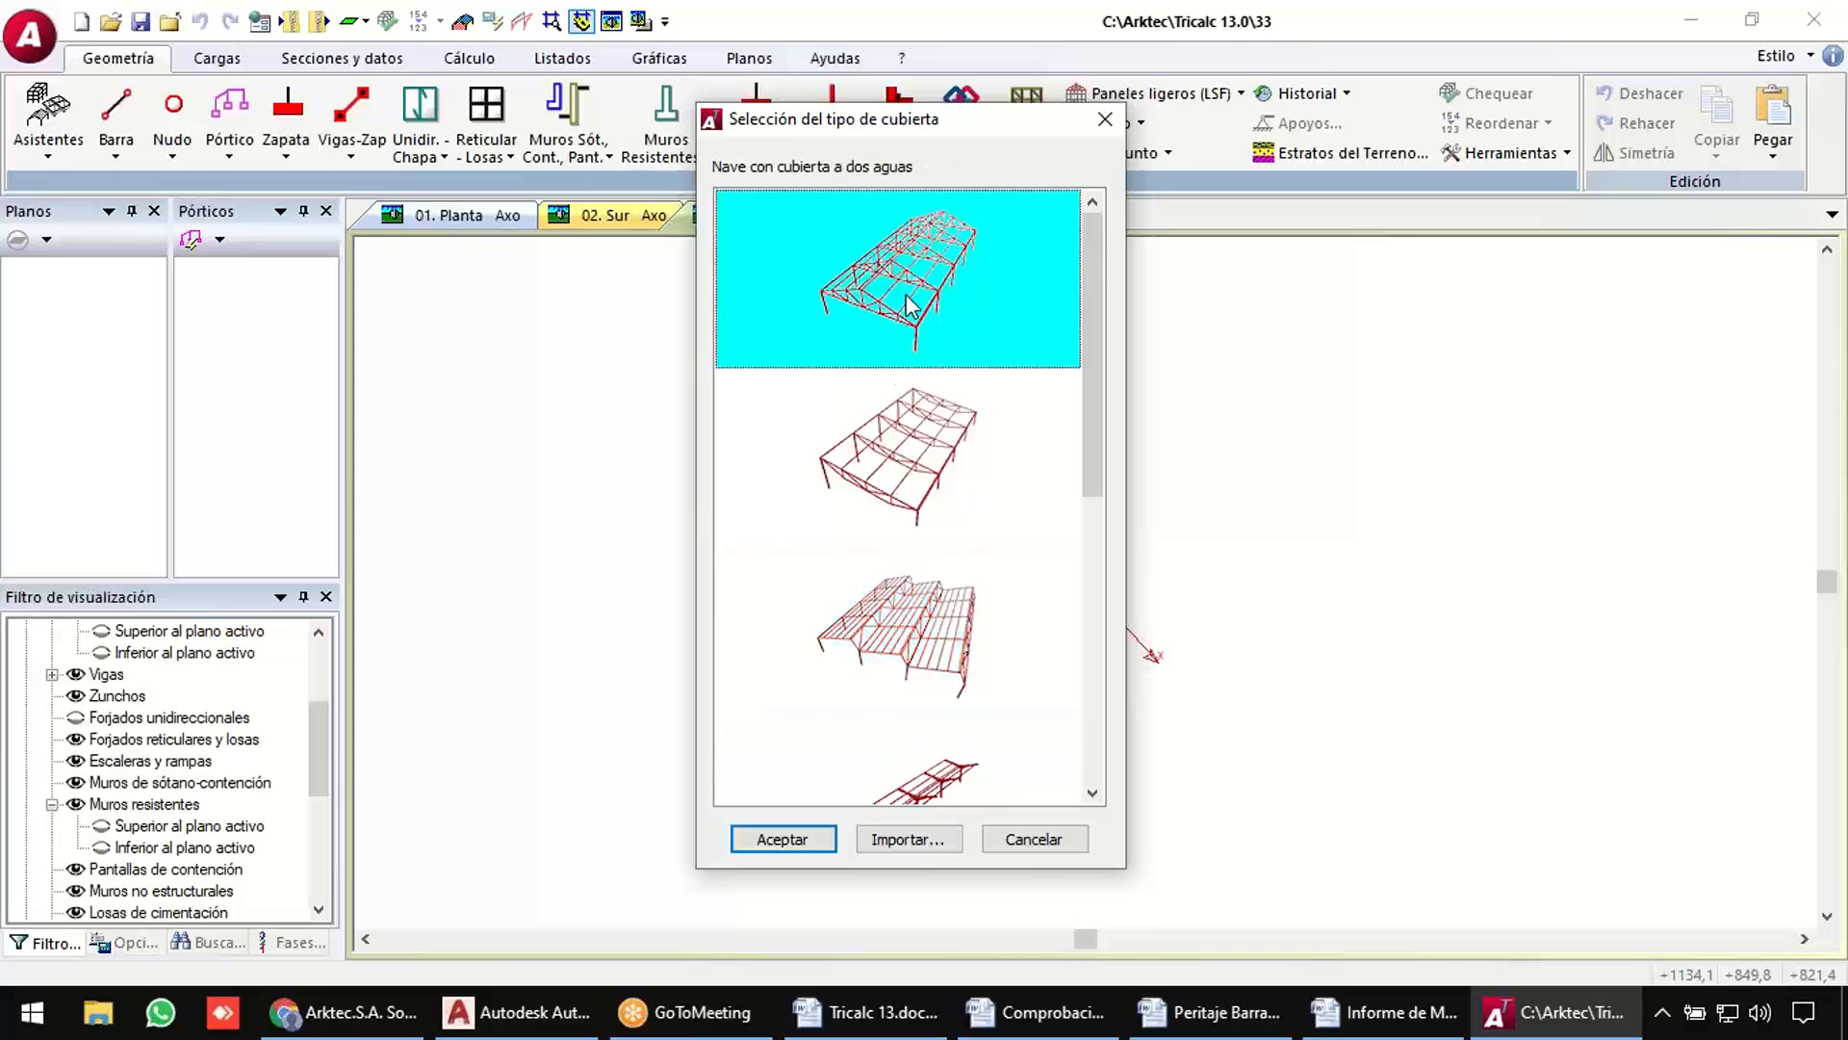
pyautogui.click(803, 841)
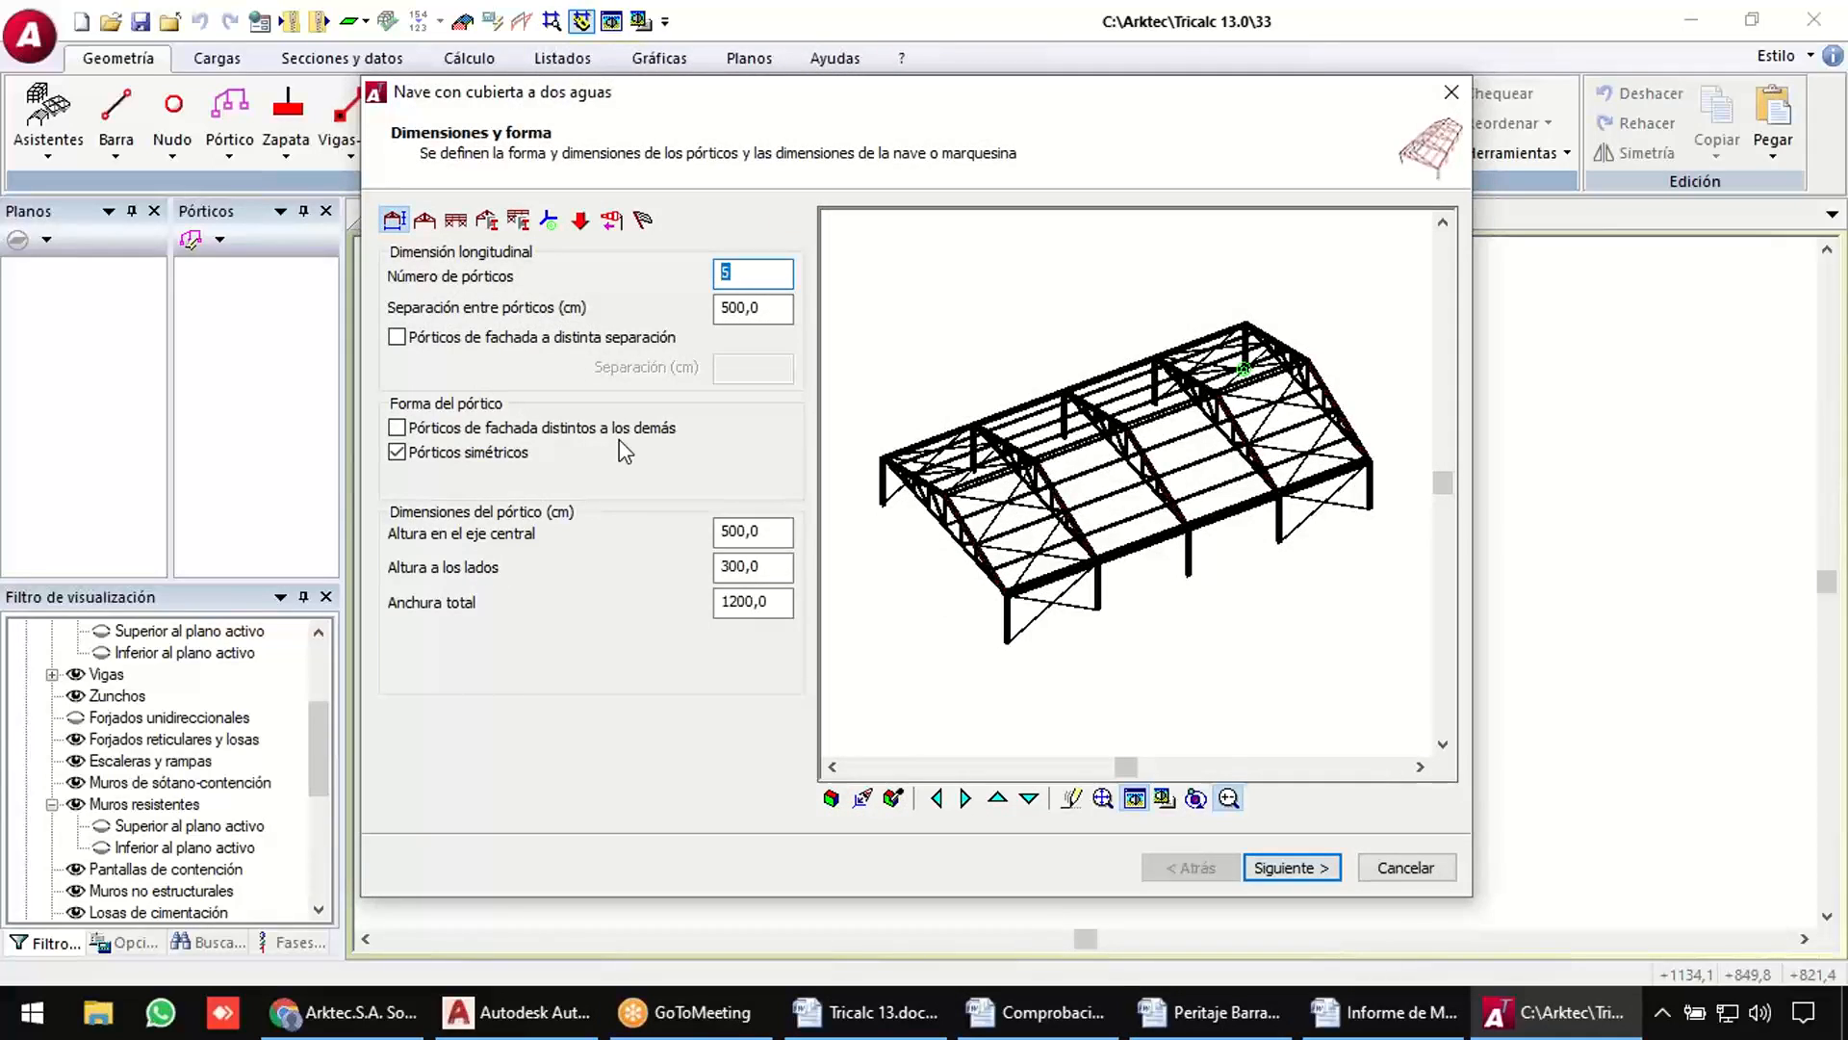
# Set the number of frames to 4 and accept the default heights and total width of the frame.
pyautogui.write('4')
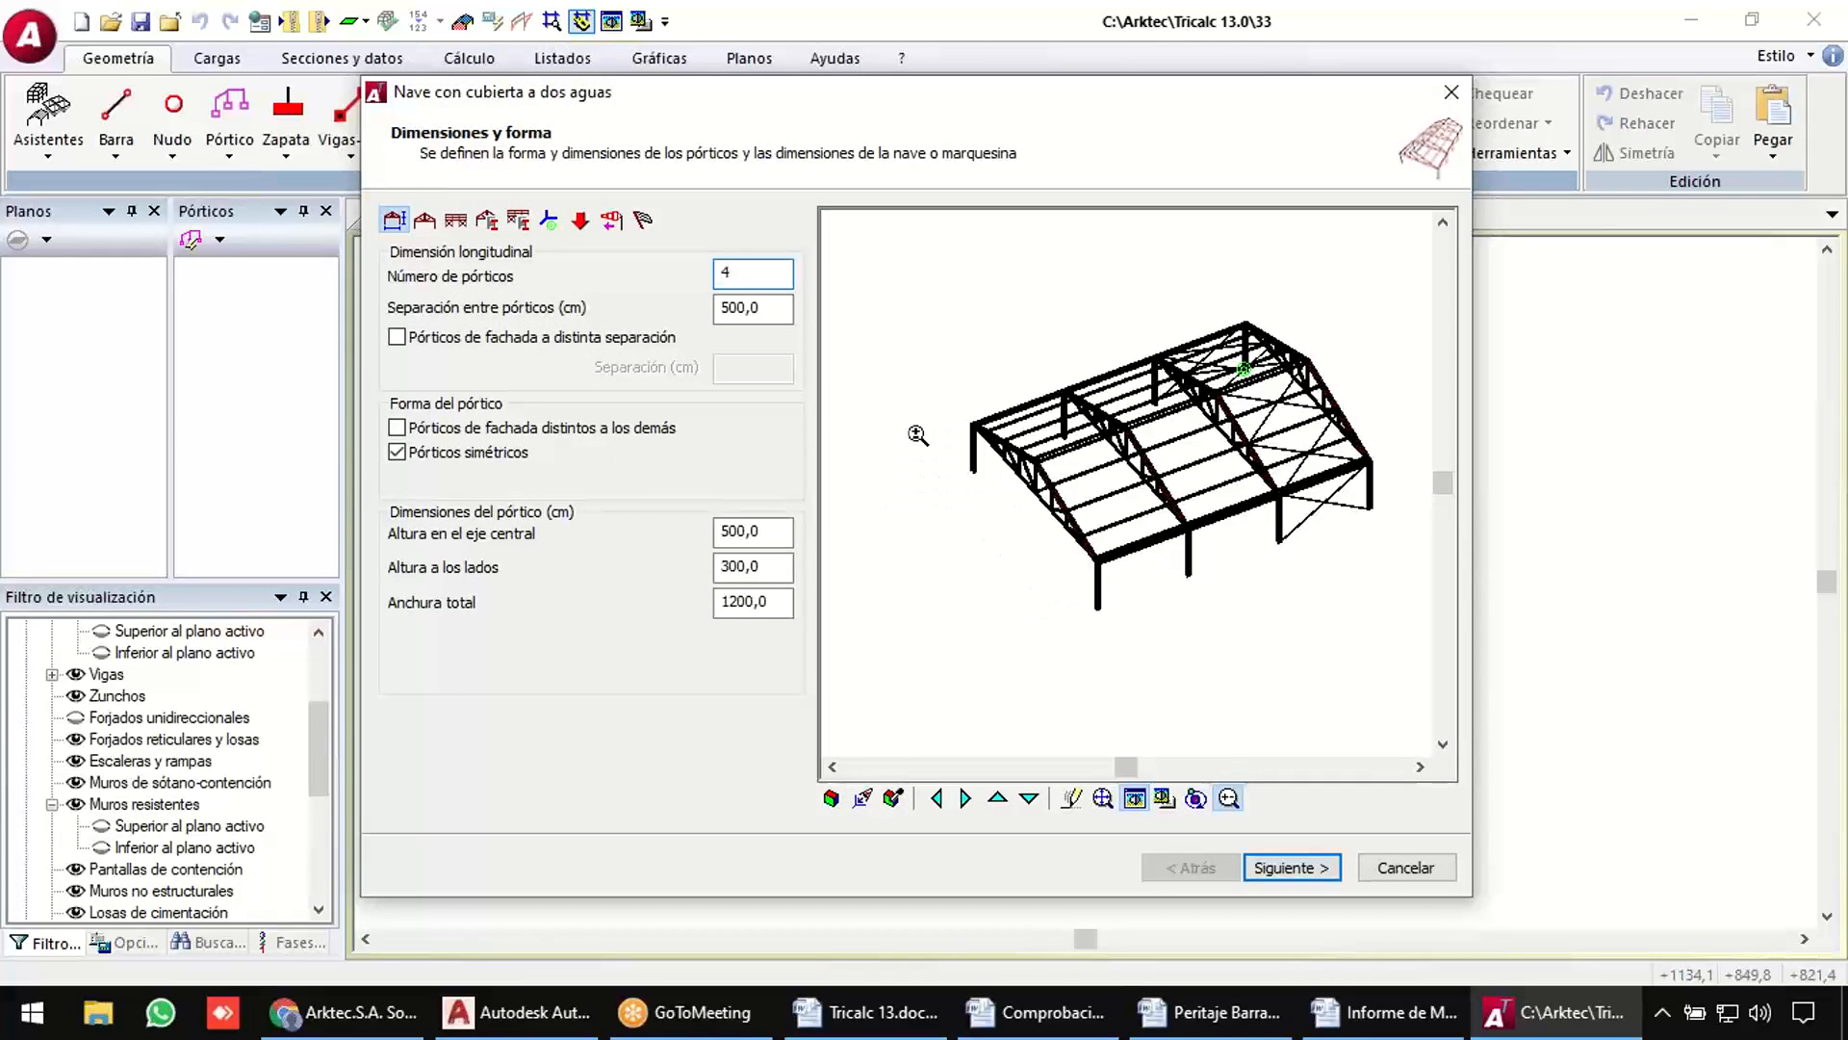
pyautogui.click(762, 523)
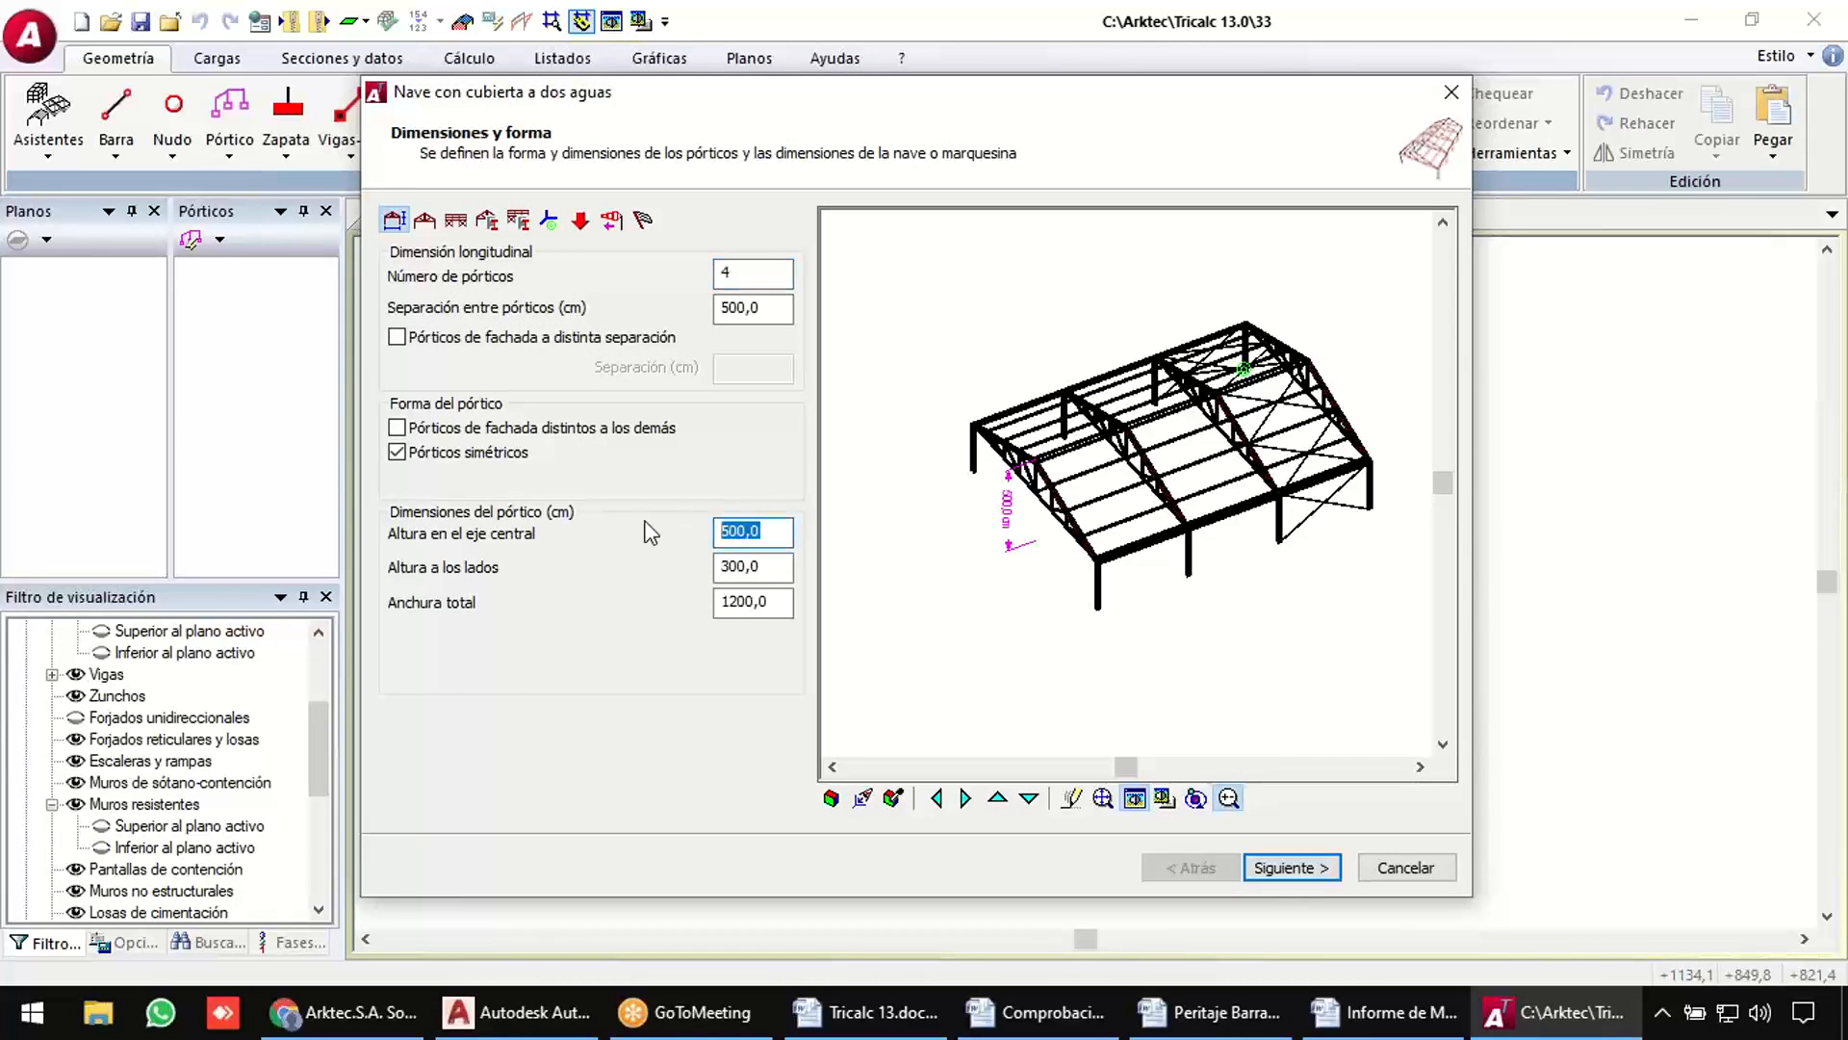
pyautogui.press('Tab')
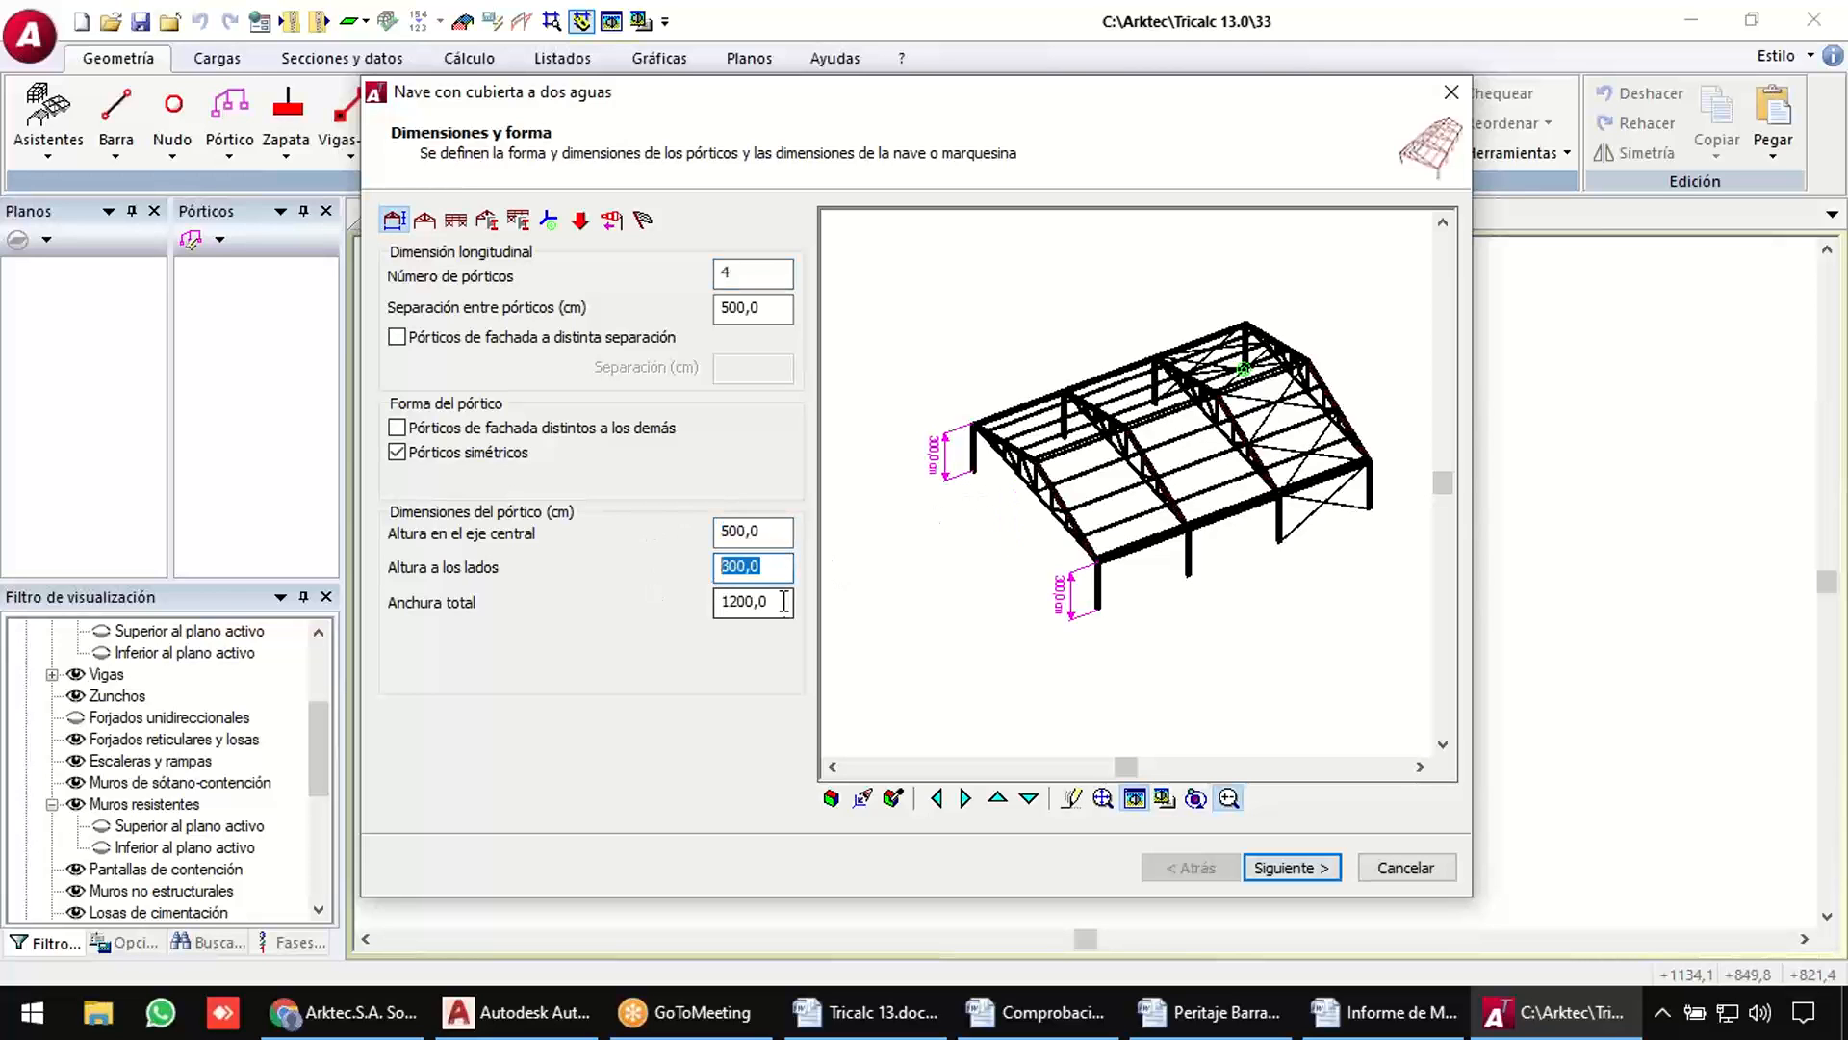
pyautogui.click(784, 601)
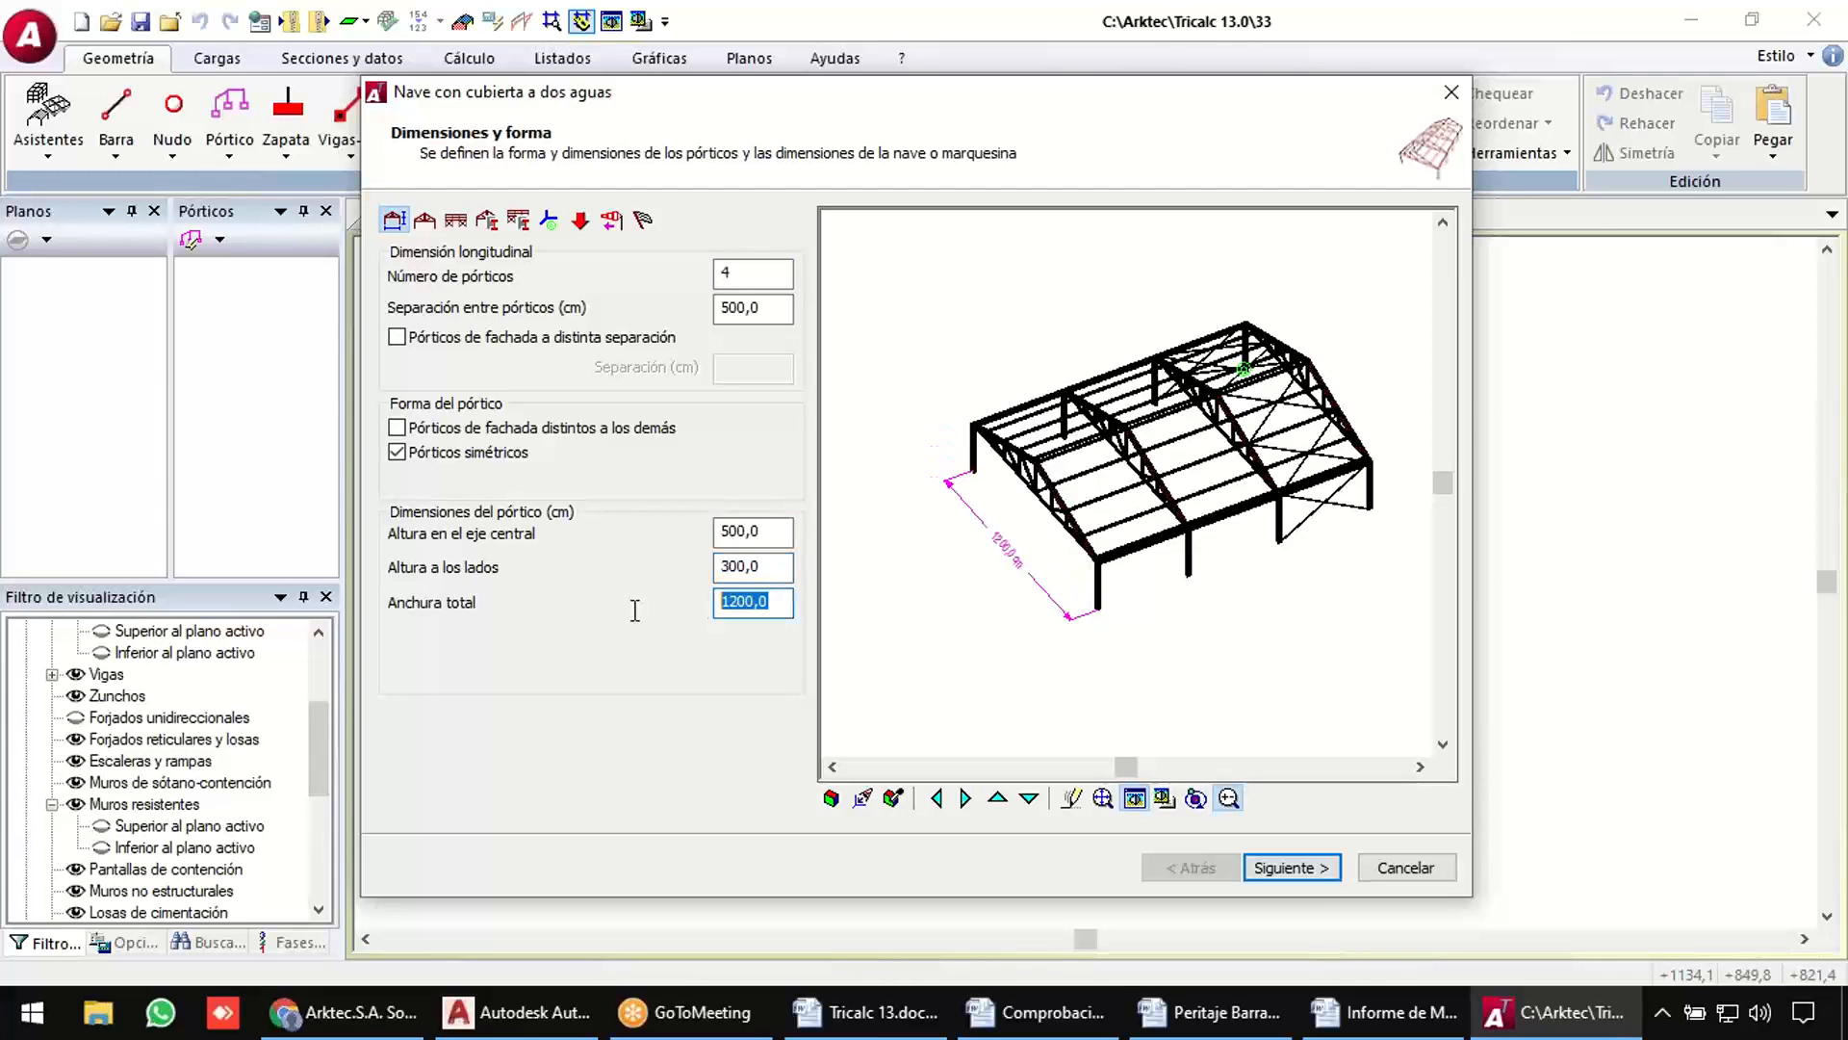
pyautogui.click(1287, 866)
# Try the Cercha Polonceau roof type, followed by Cercha belga with 8 chord subdivisions, in the preview.
pyautogui.click(662, 384)
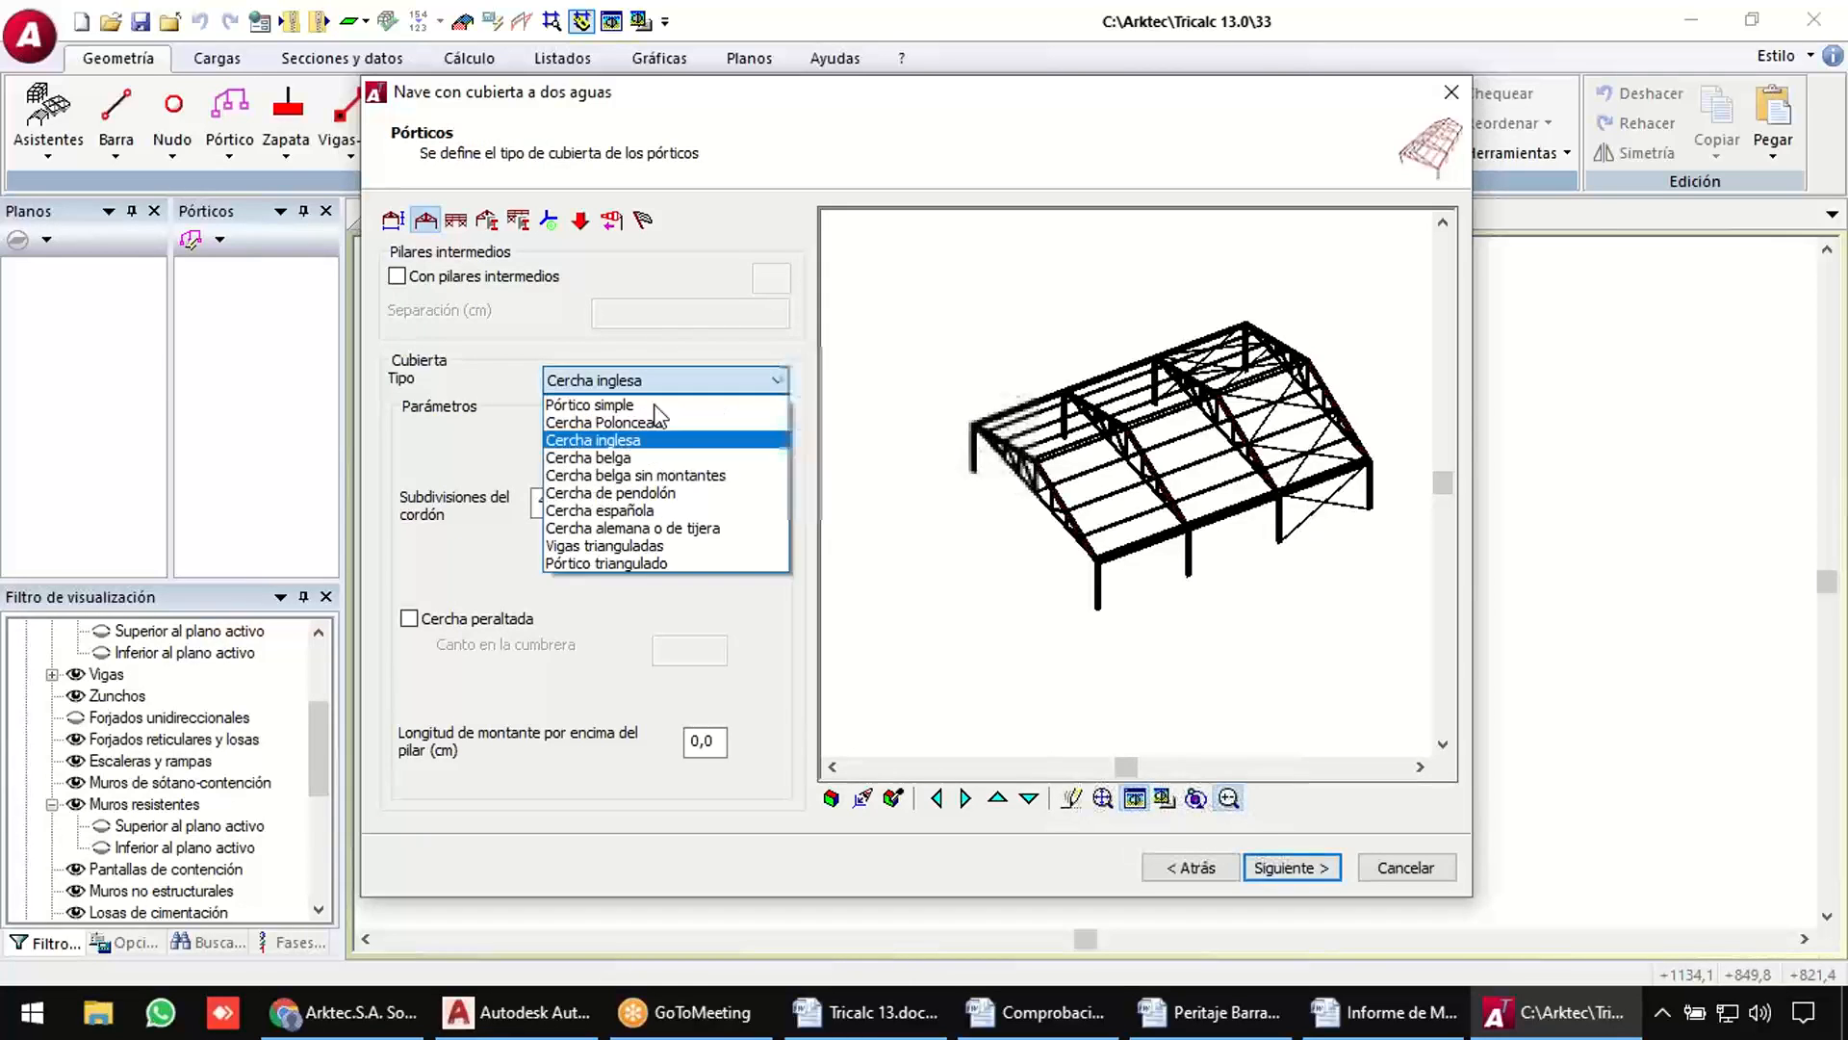
pyautogui.click(655, 421)
pyautogui.scroll(3, 1010, 491)
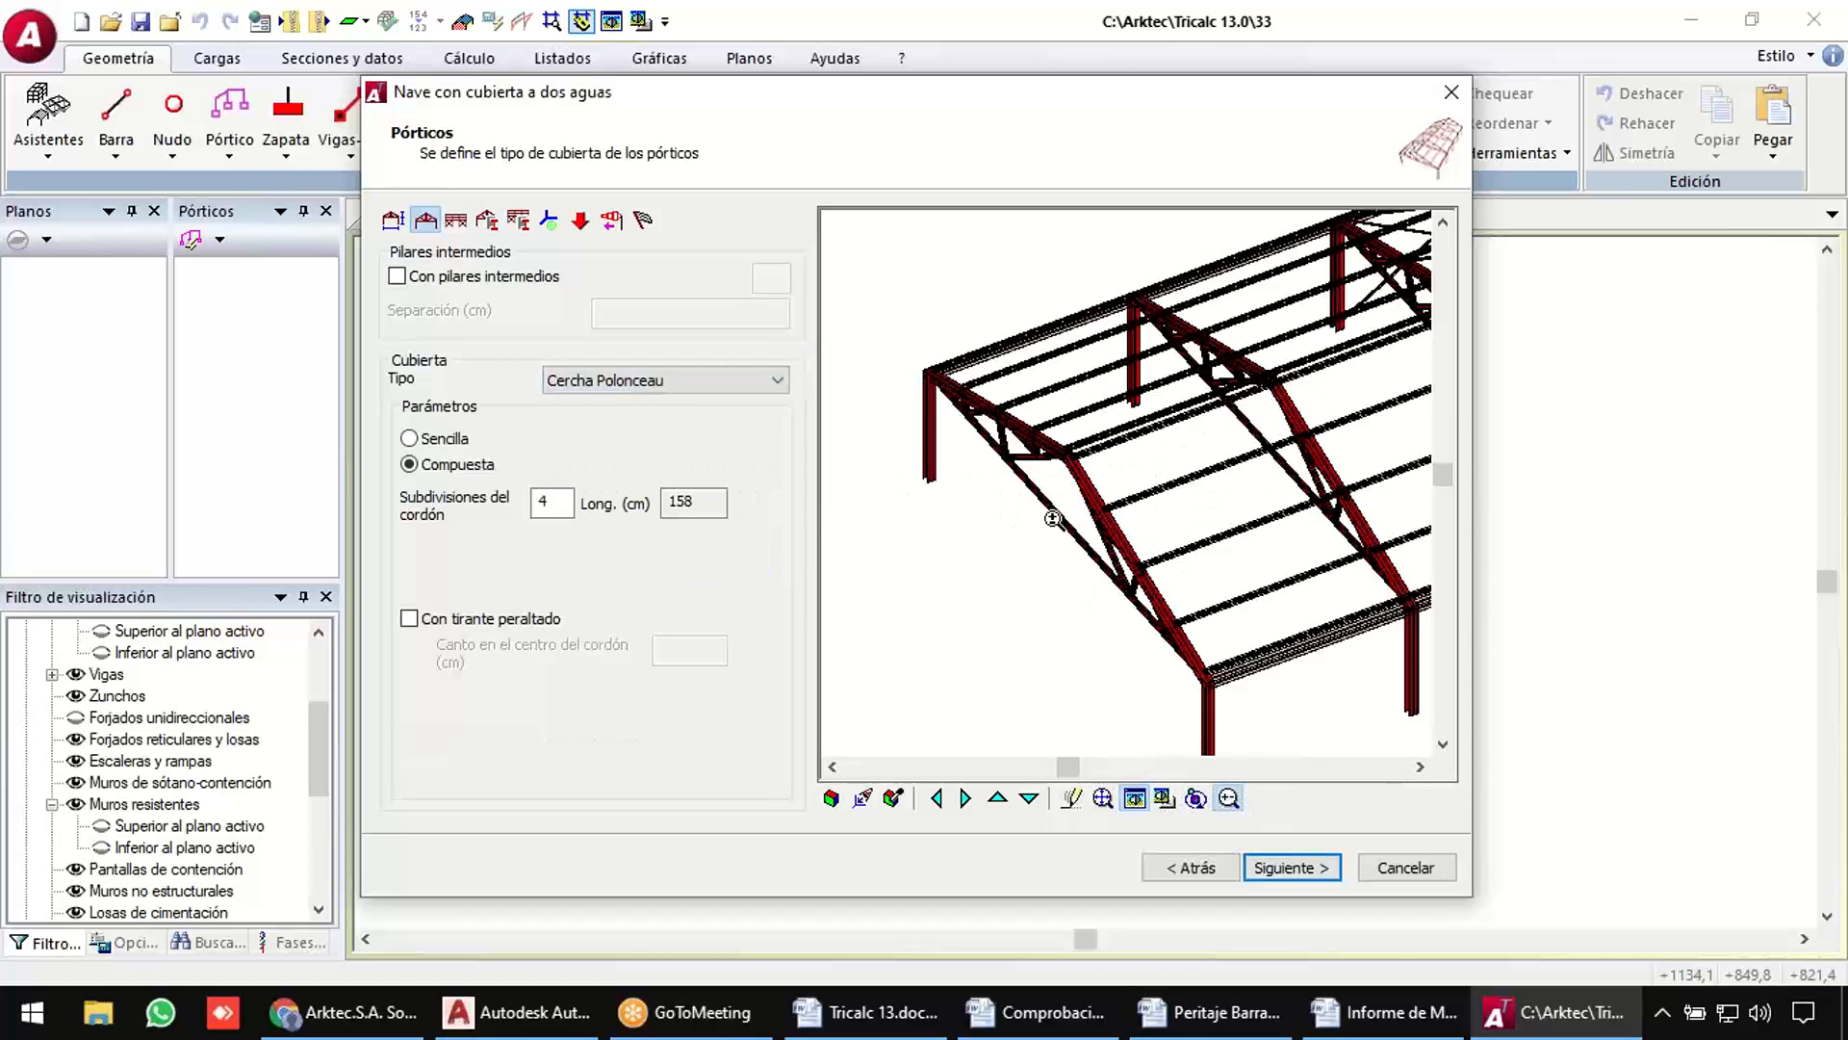
pyautogui.scroll(2, 997, 520)
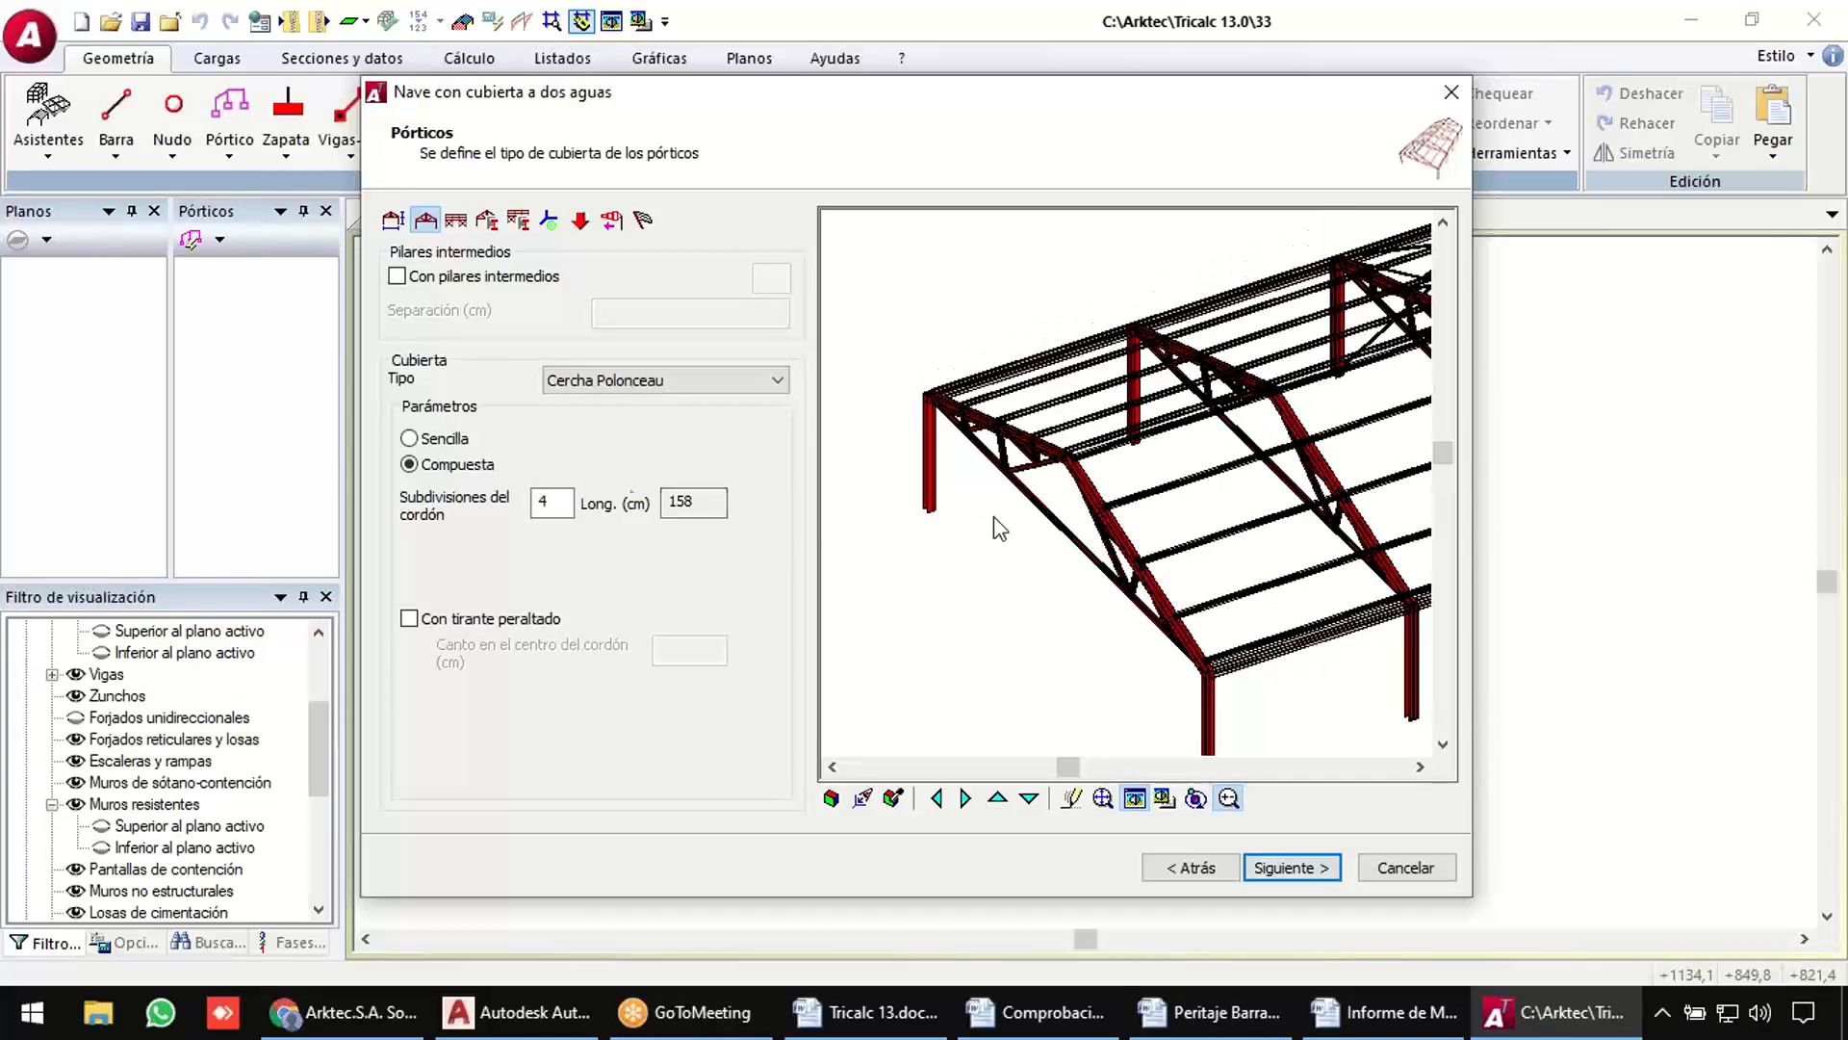
pyautogui.click(664, 380)
pyautogui.click(674, 457)
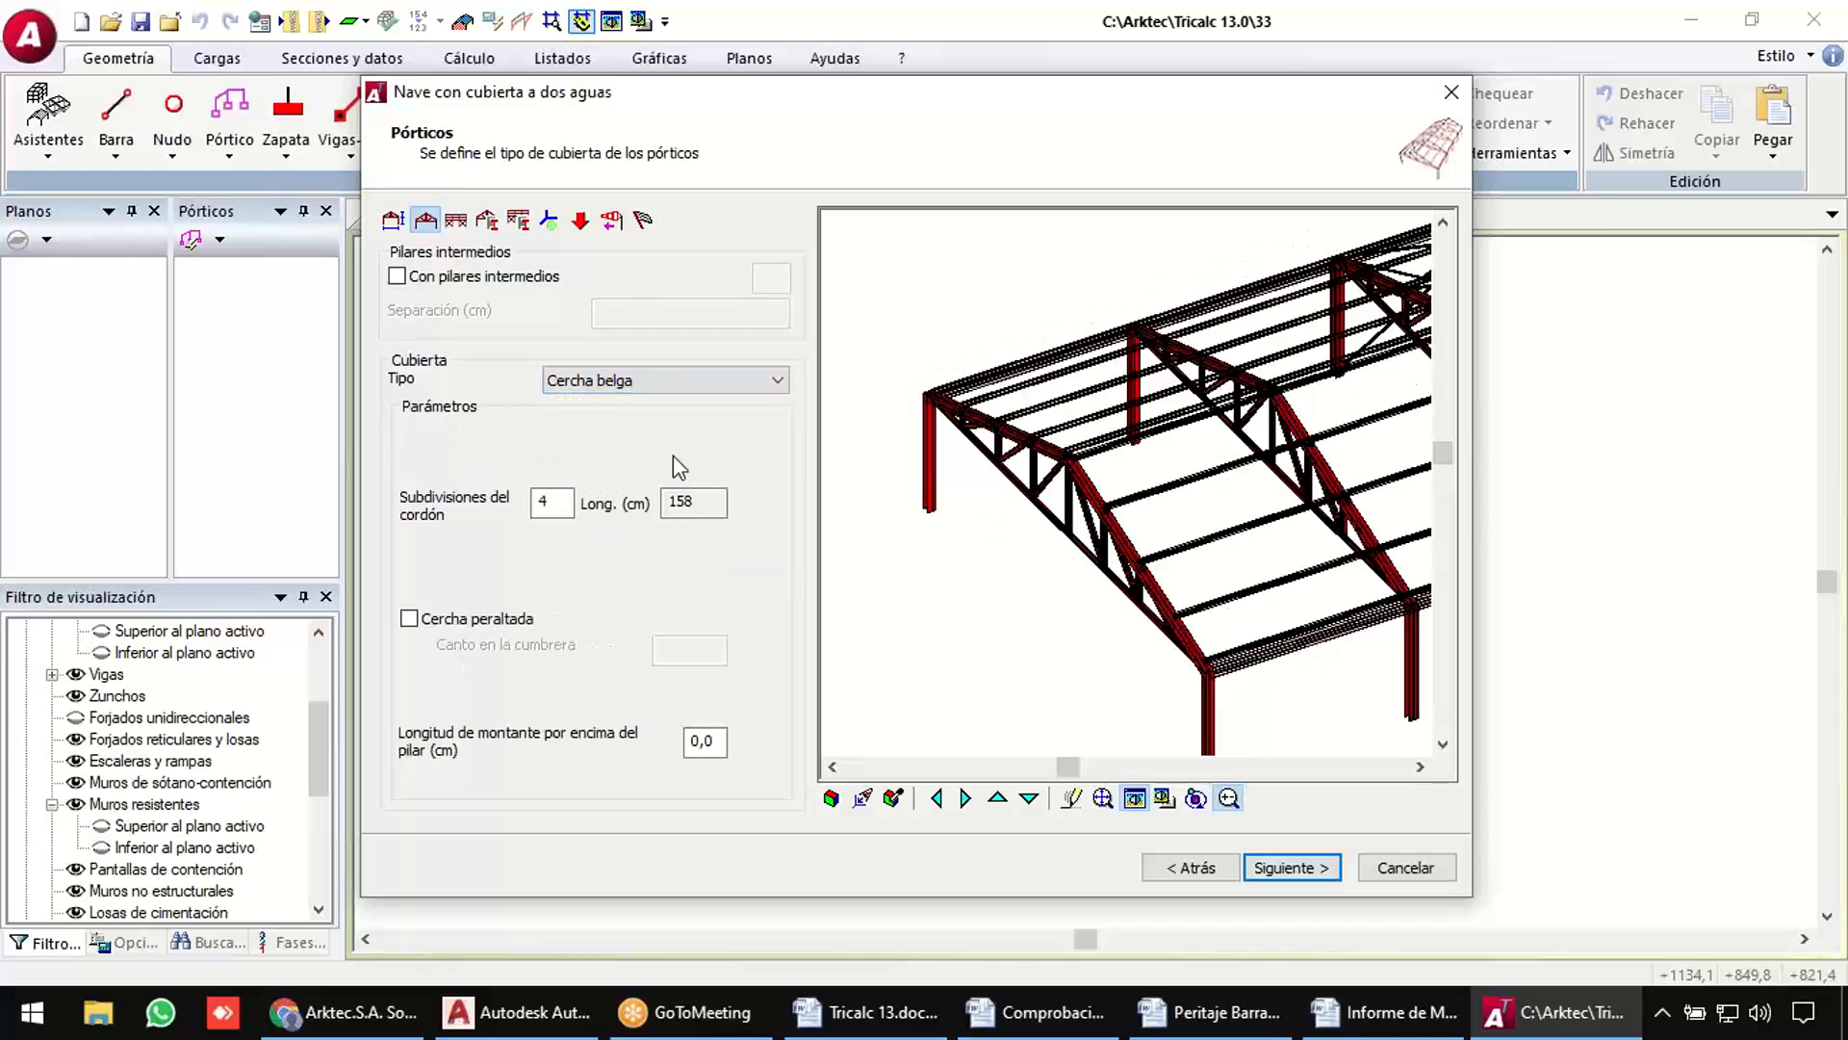
pyautogui.press('Tab')
pyautogui.write('8')
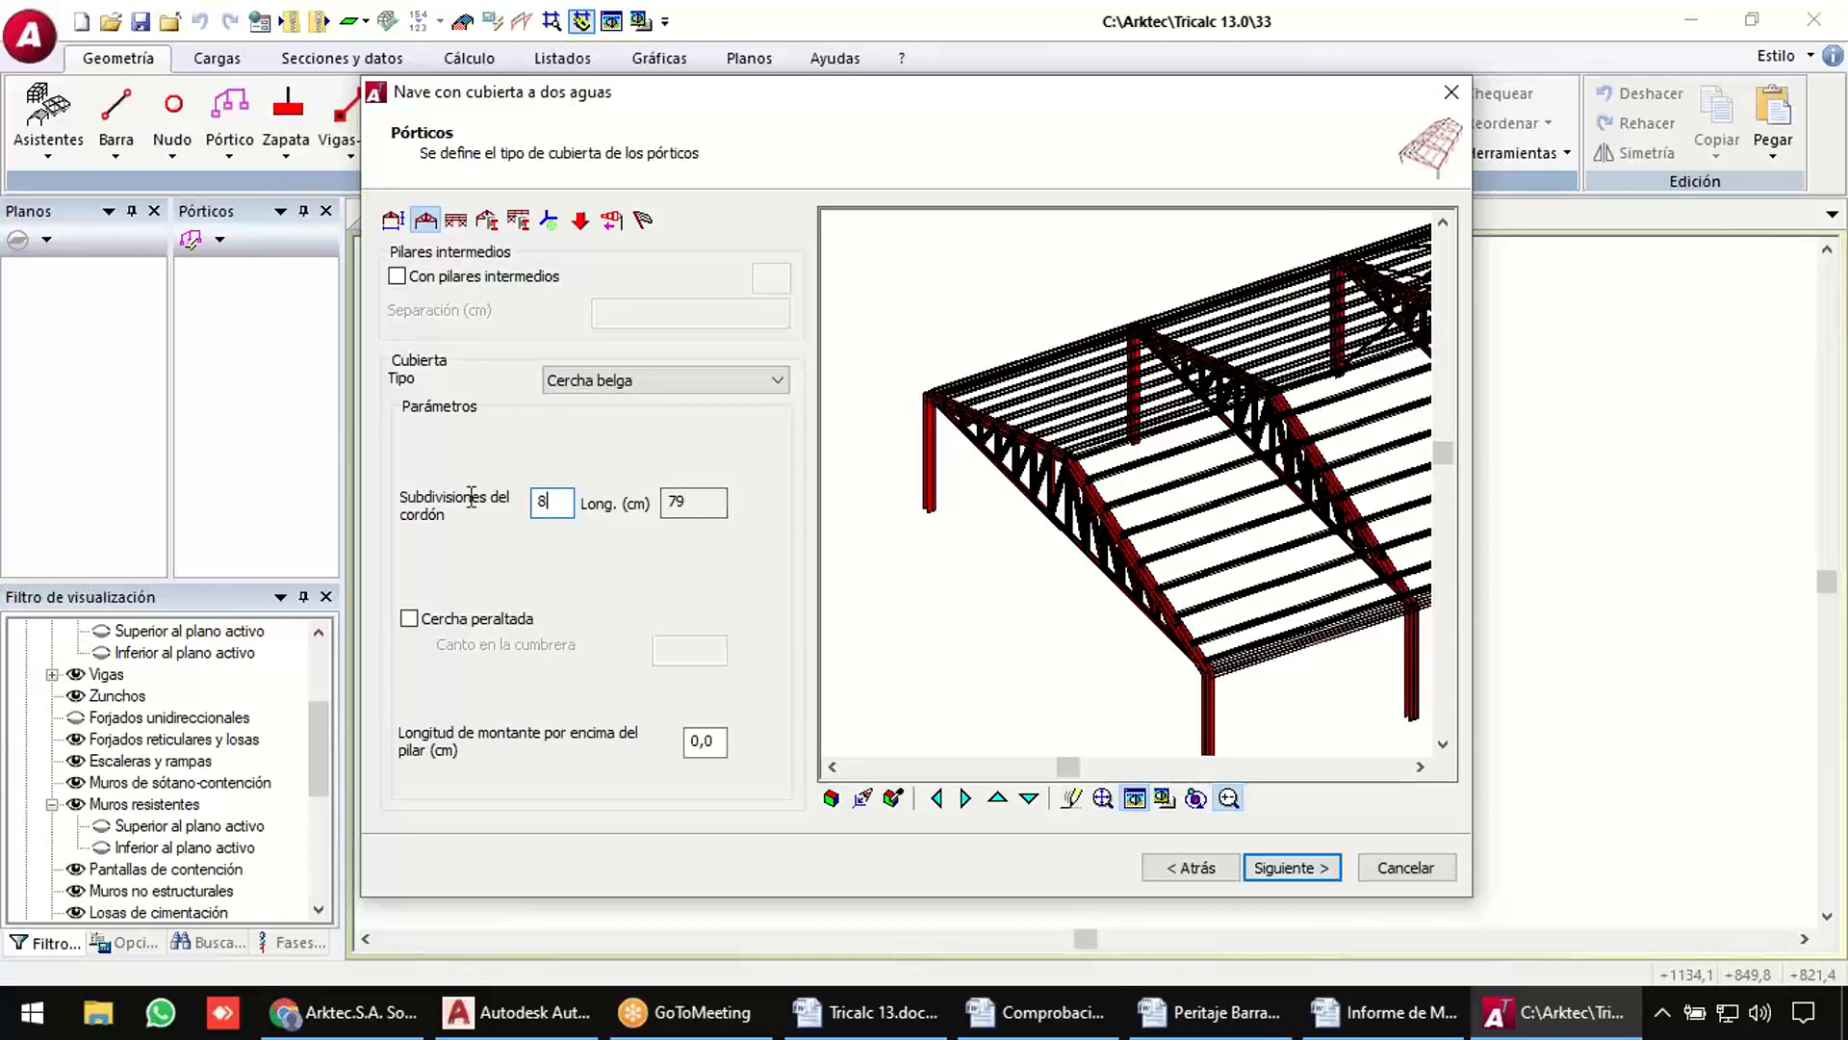
# Set the frame roof type to Cercha inglesa and accept the default bracing, purlins, member sections and enclosure loads.
pyautogui.click(639, 378)
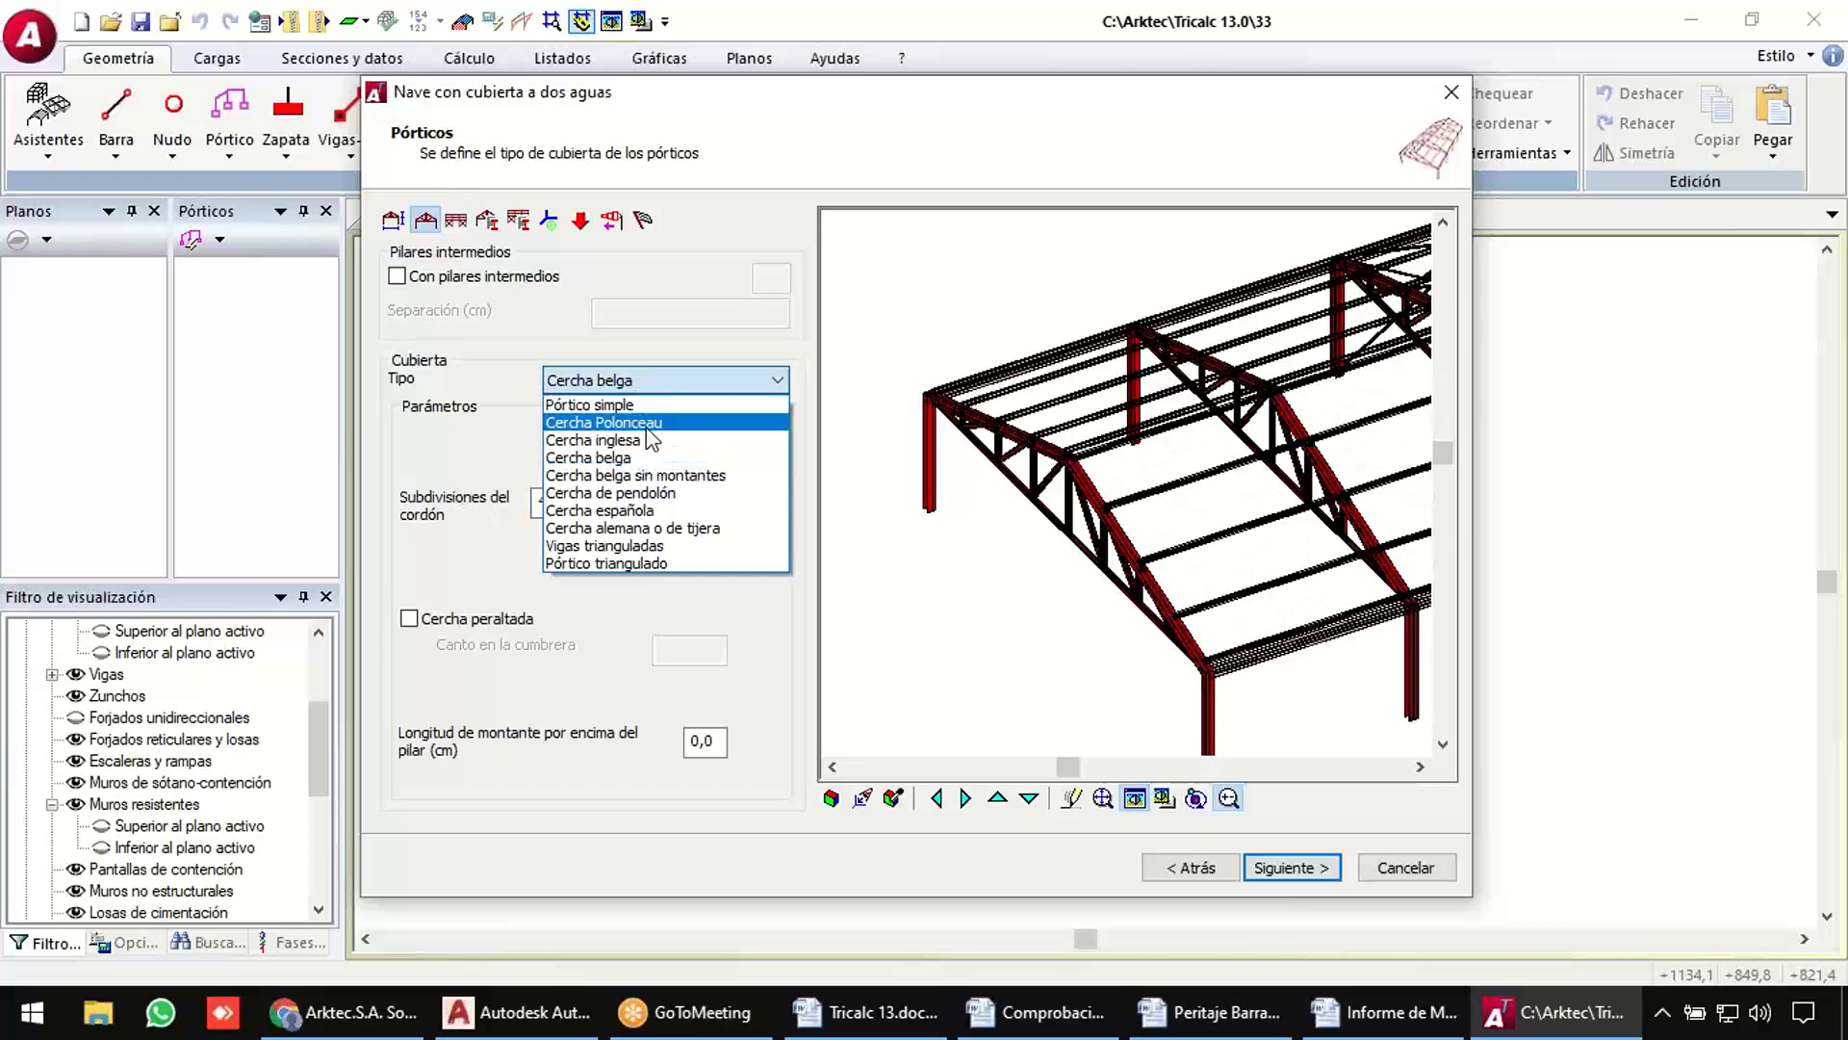
pyautogui.click(648, 441)
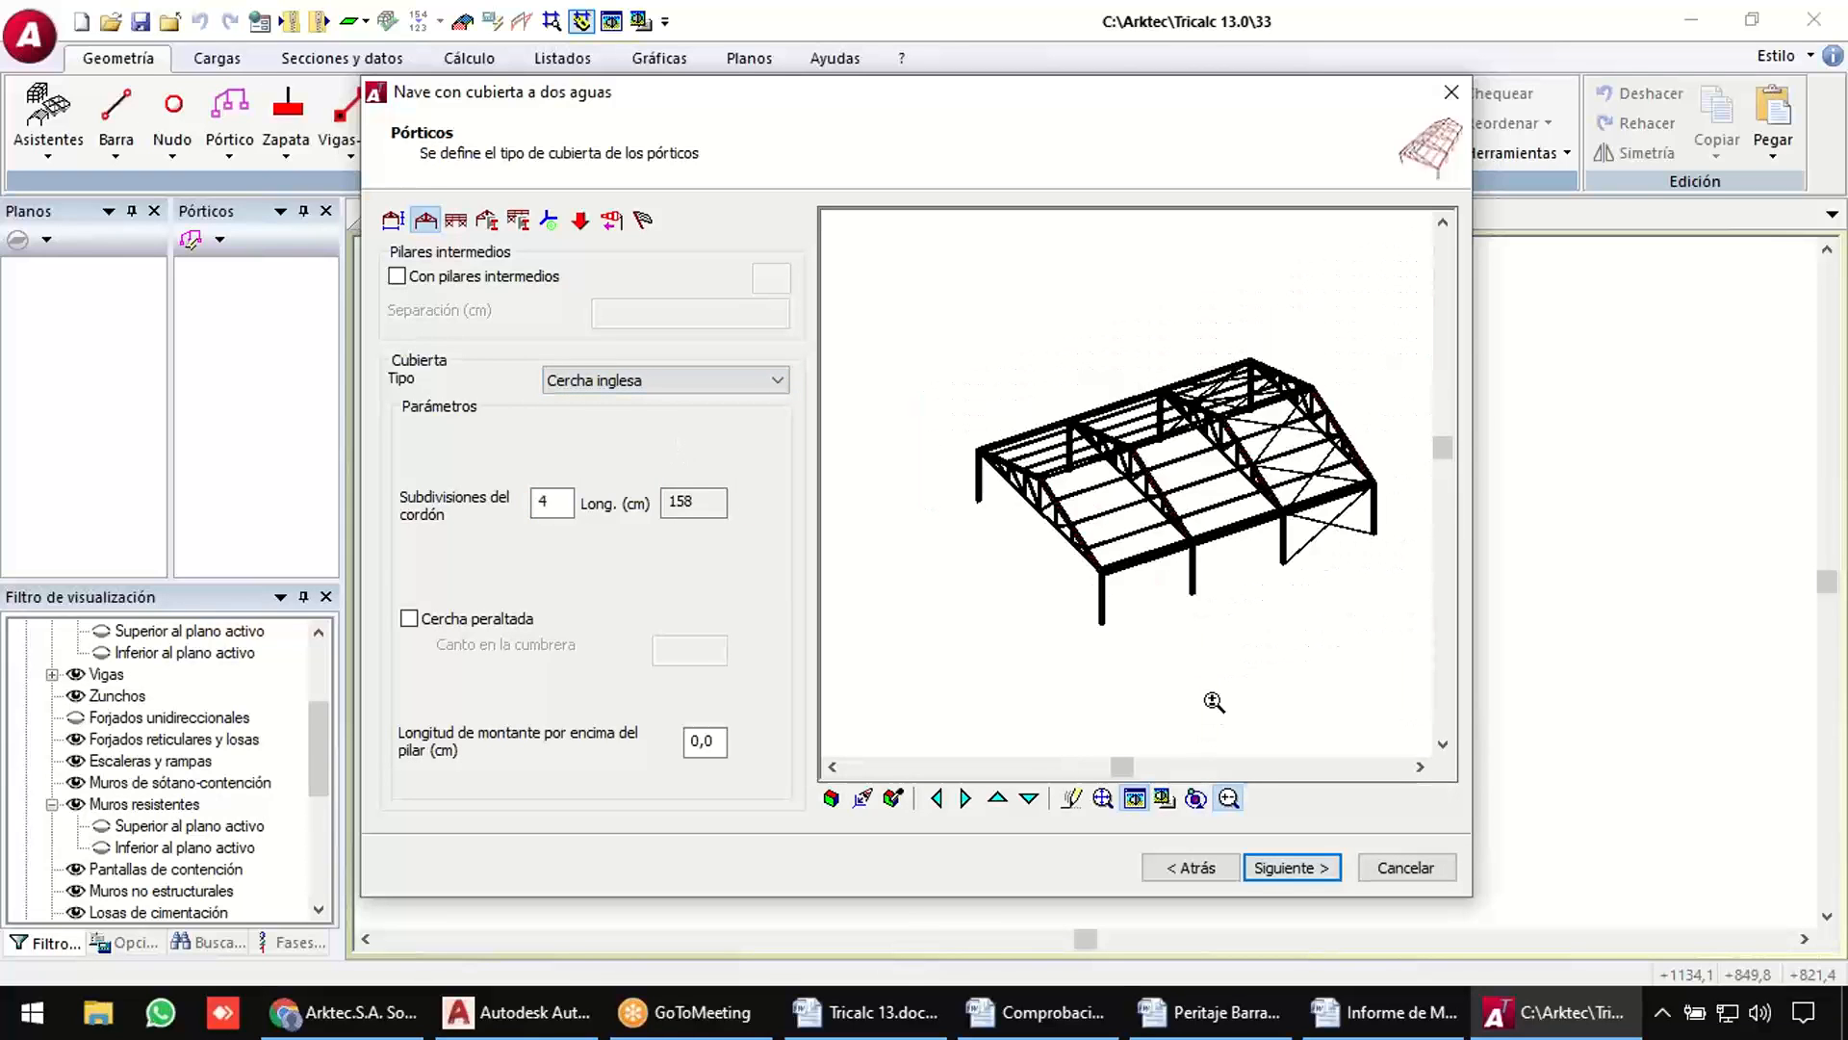
pyautogui.click(1290, 869)
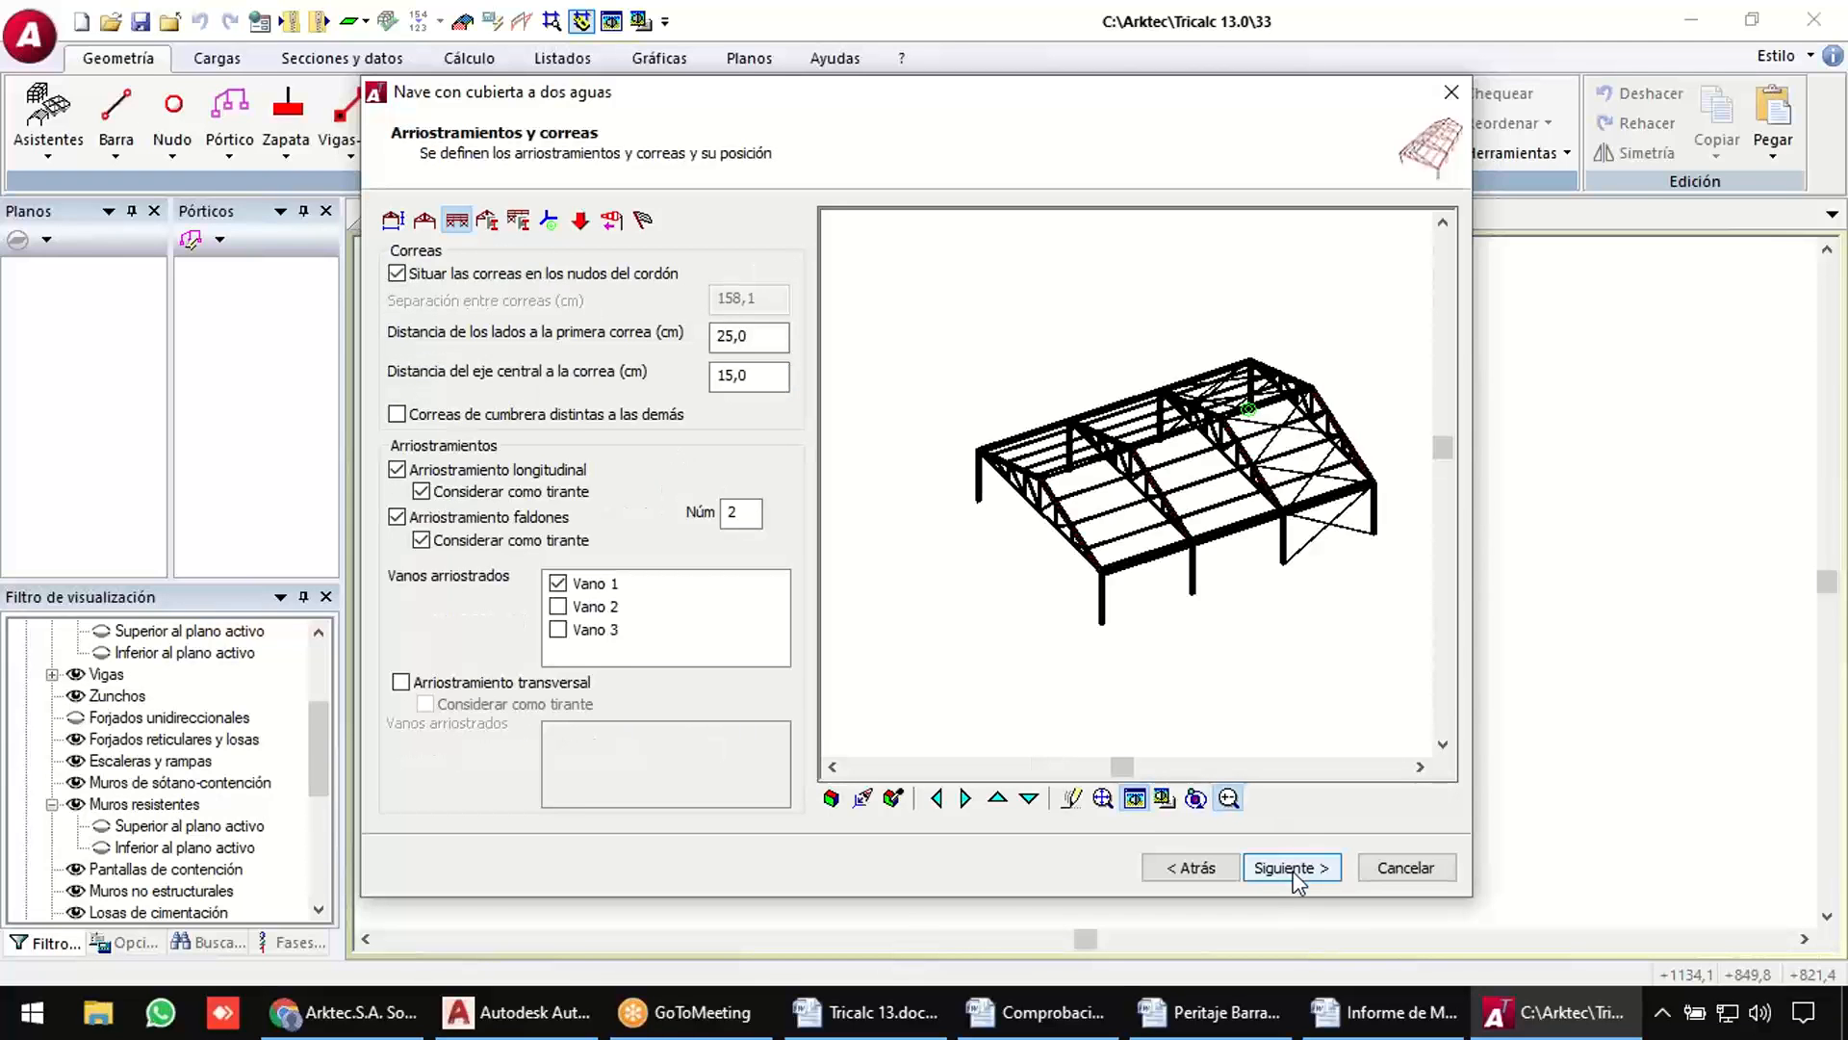
pyautogui.click(1290, 869)
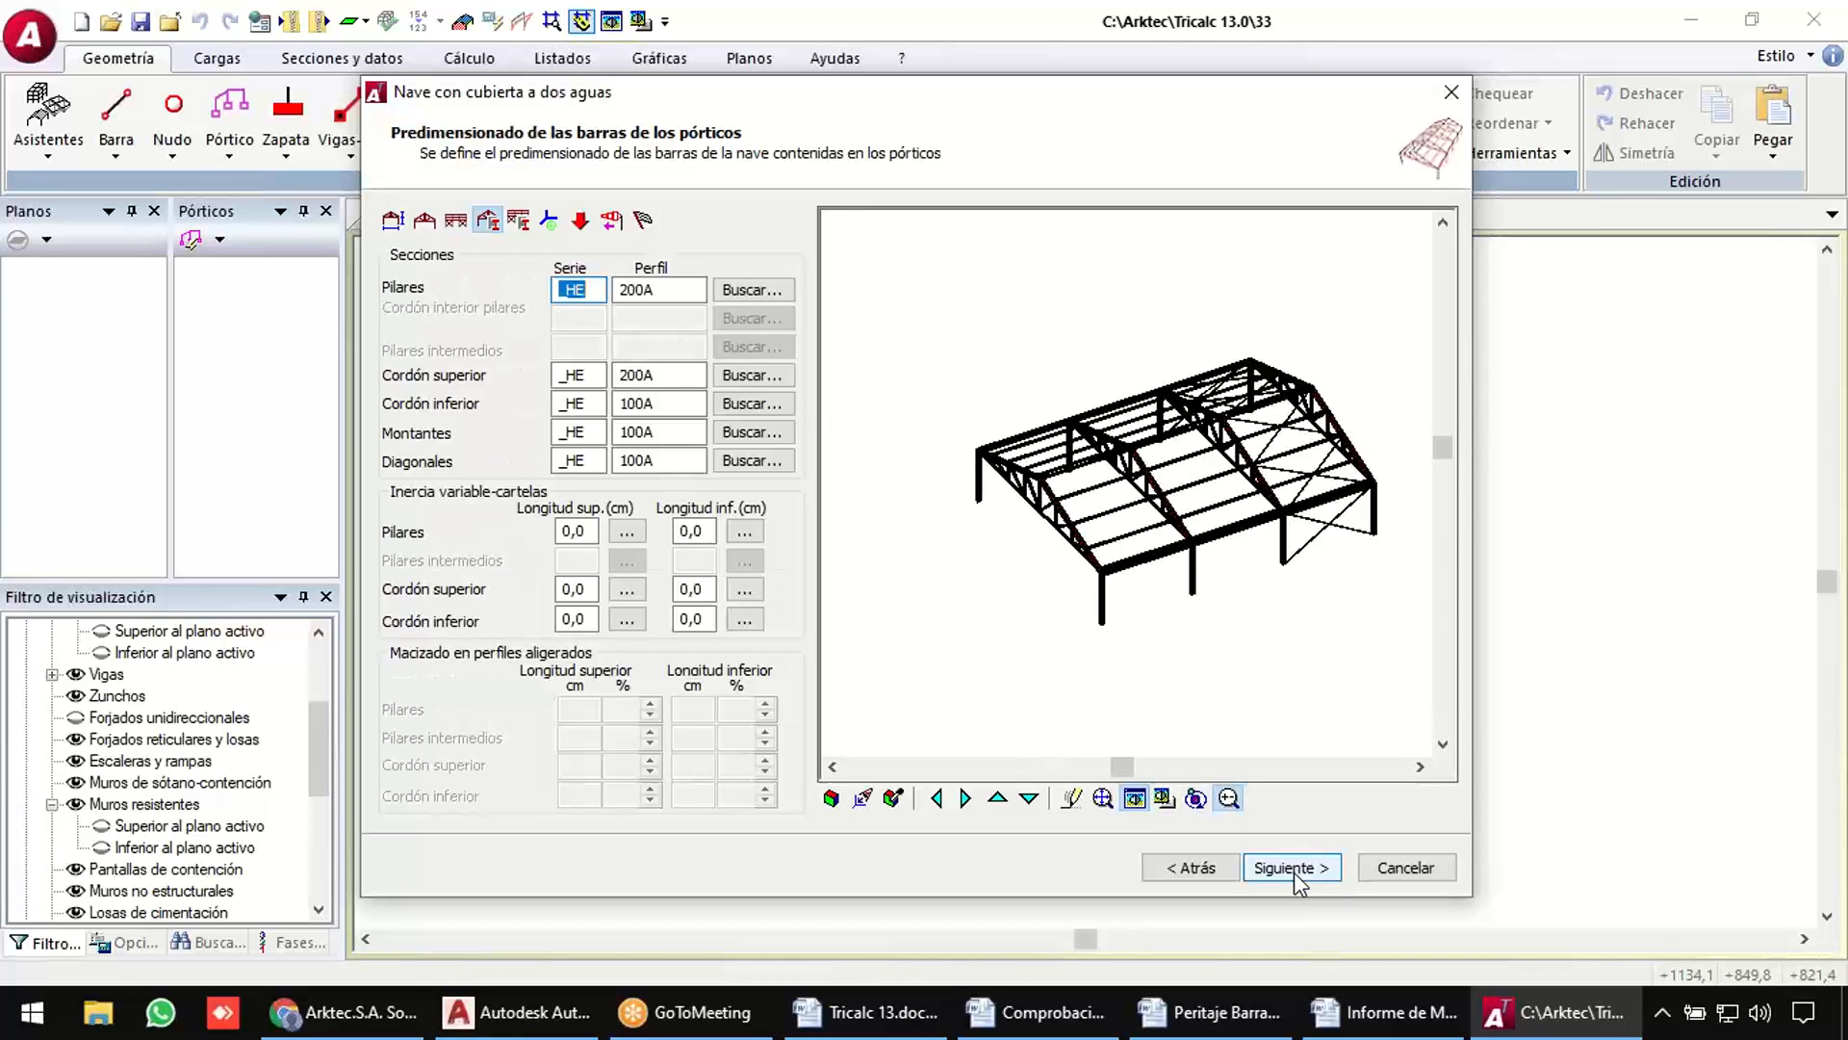
pyautogui.click(1290, 869)
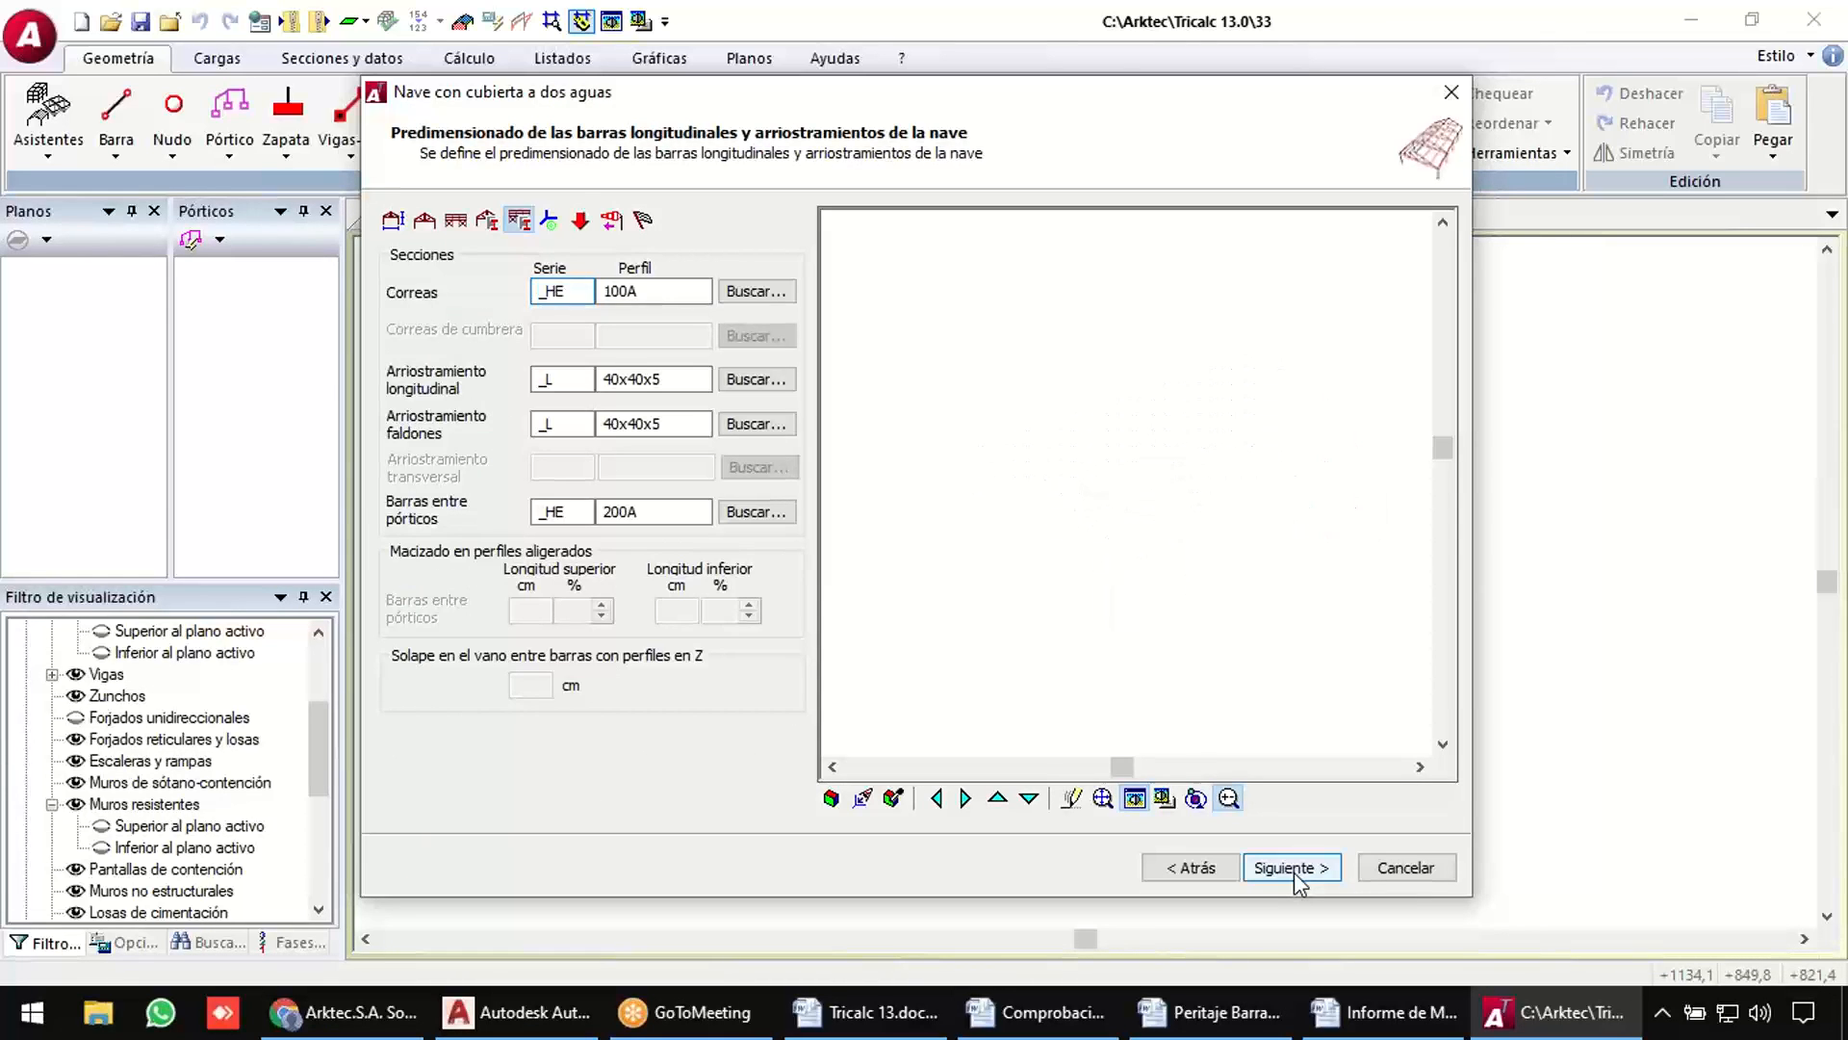
pyautogui.click(1290, 869)
pyautogui.click(1292, 870)
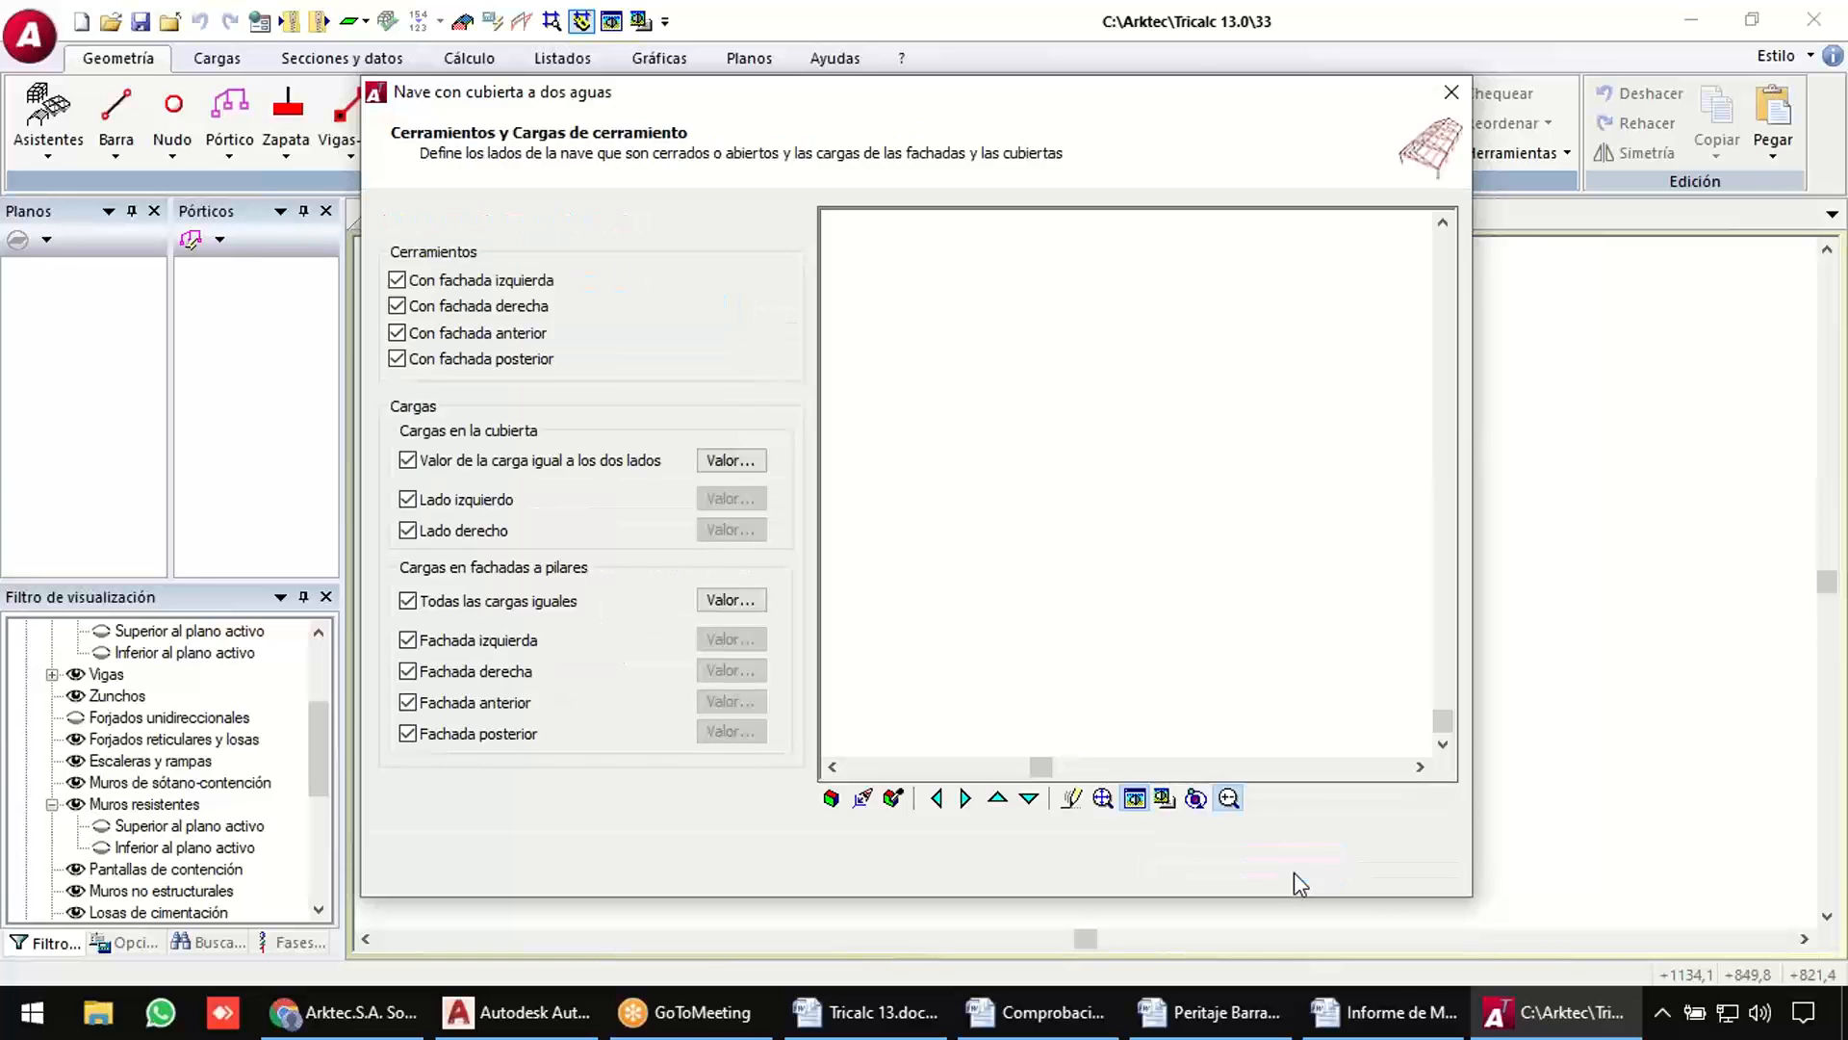
pyautogui.click(1290, 869)
# Create wind panels with wind loads activated, calculating the vertical walls' coefficients from table D.3 with subpanels according to the code.
pyautogui.click(483, 252)
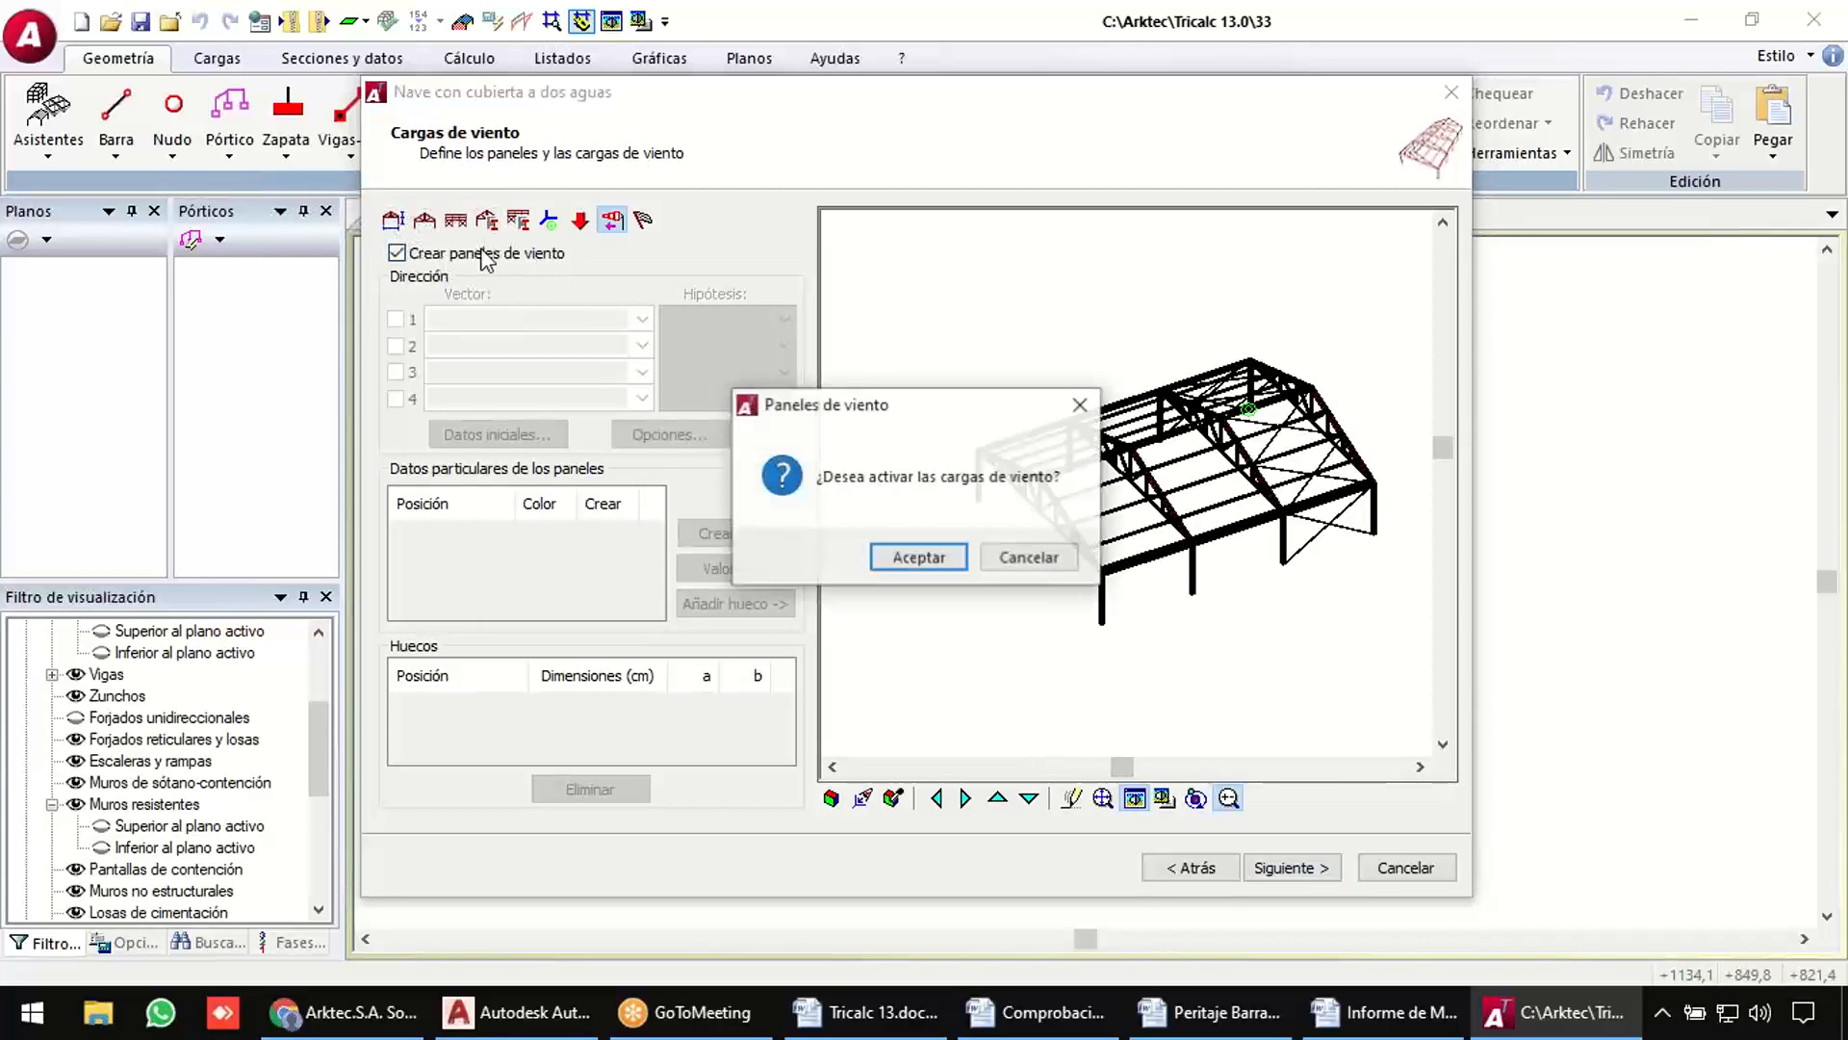
pyautogui.click(917, 559)
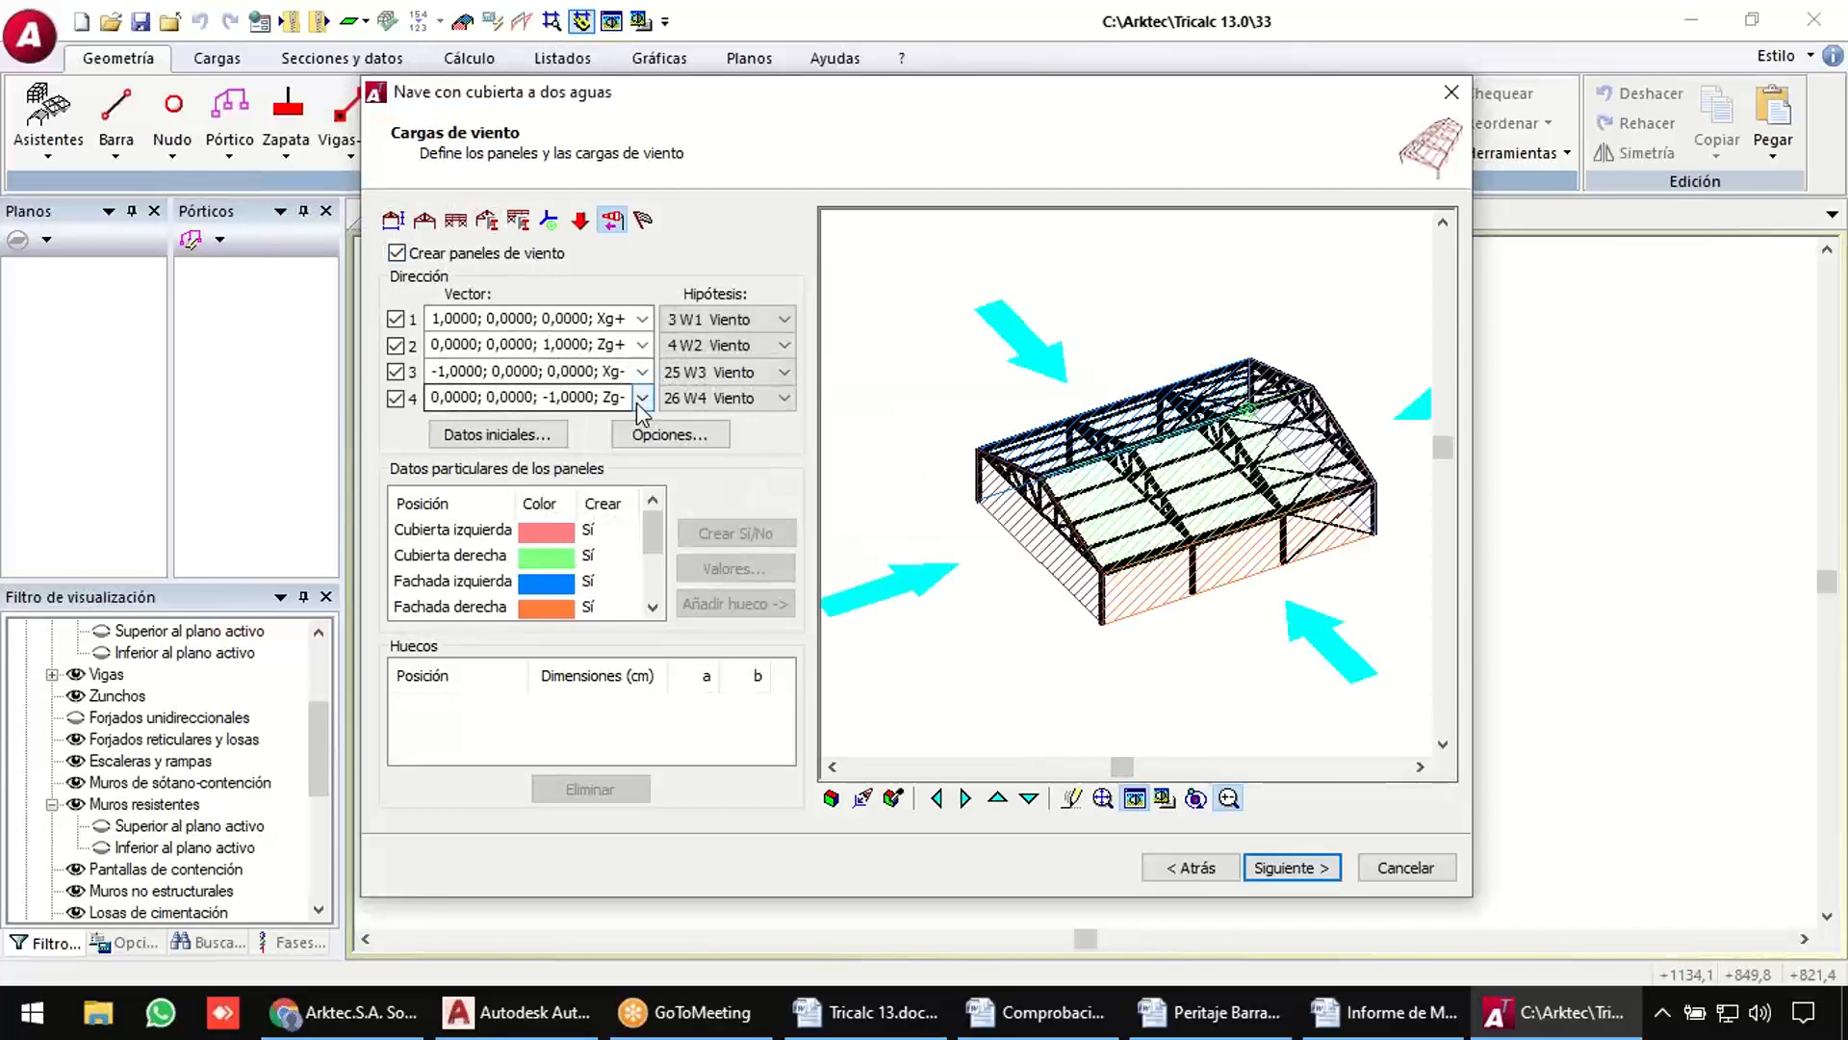
pyautogui.click(550, 431)
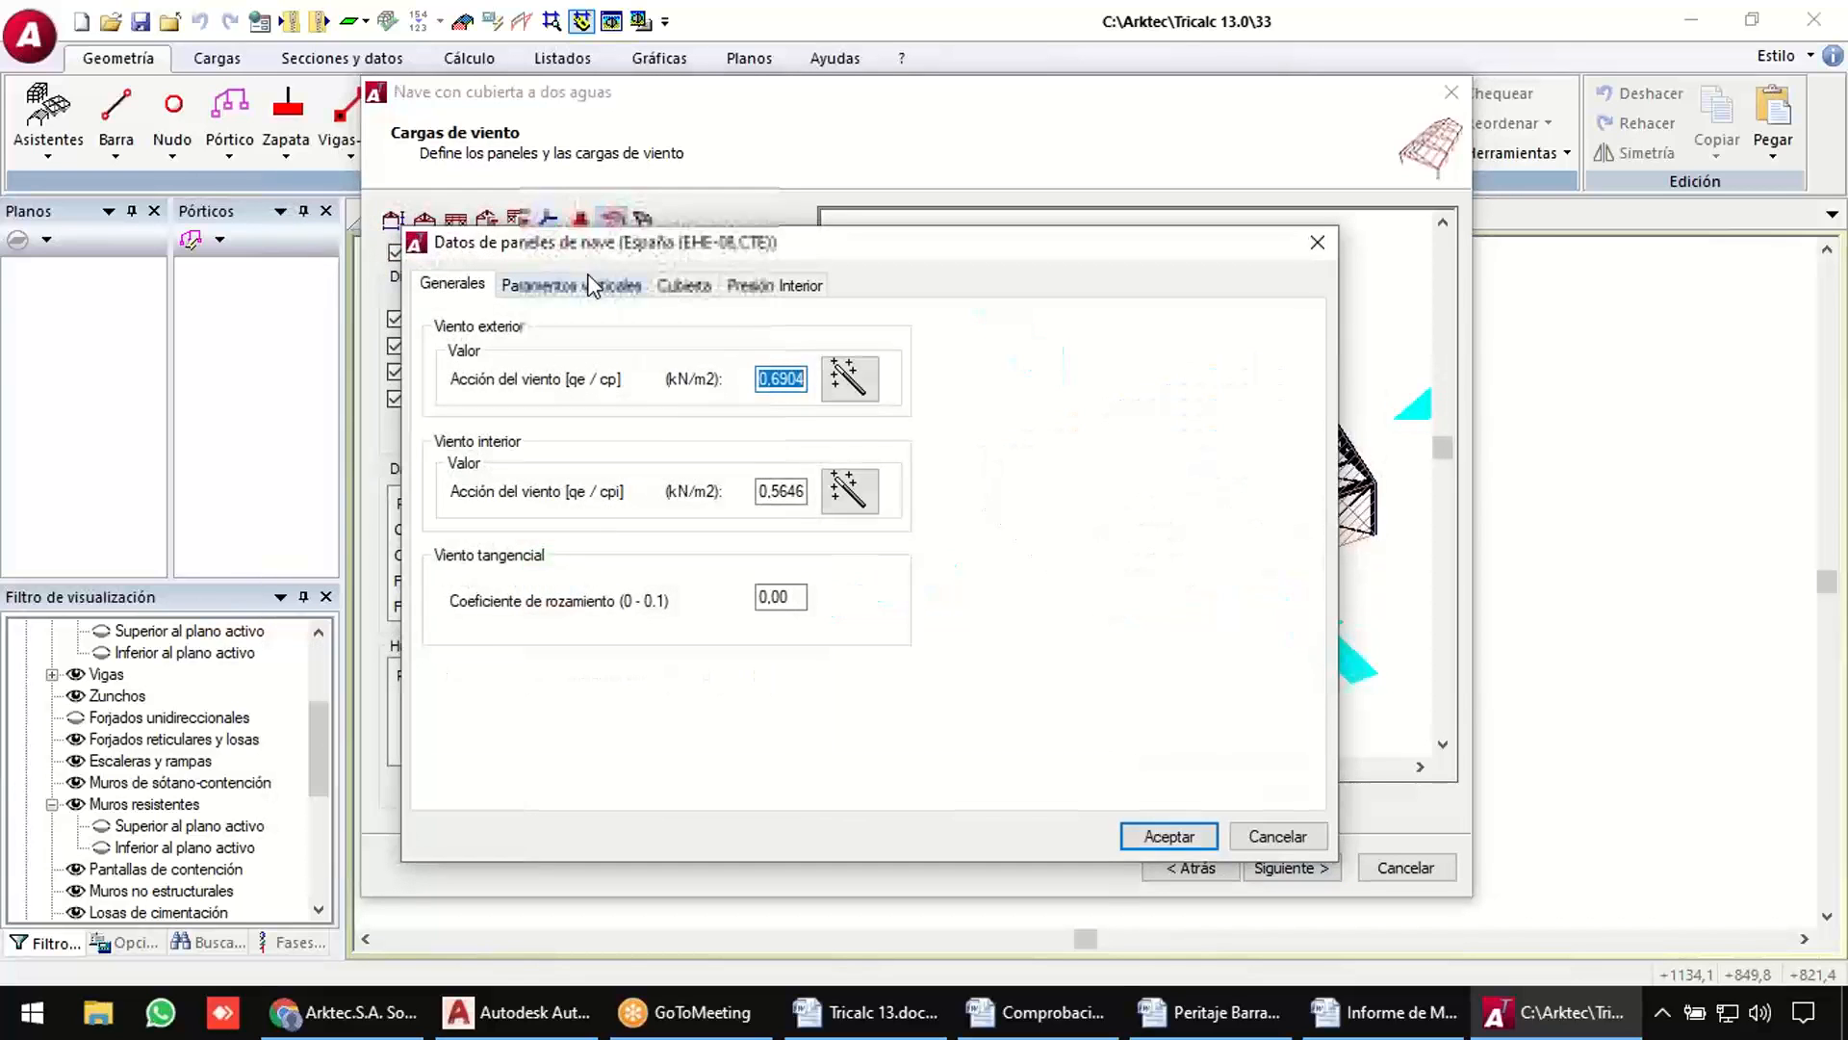
pyautogui.click(591, 285)
pyautogui.click(554, 391)
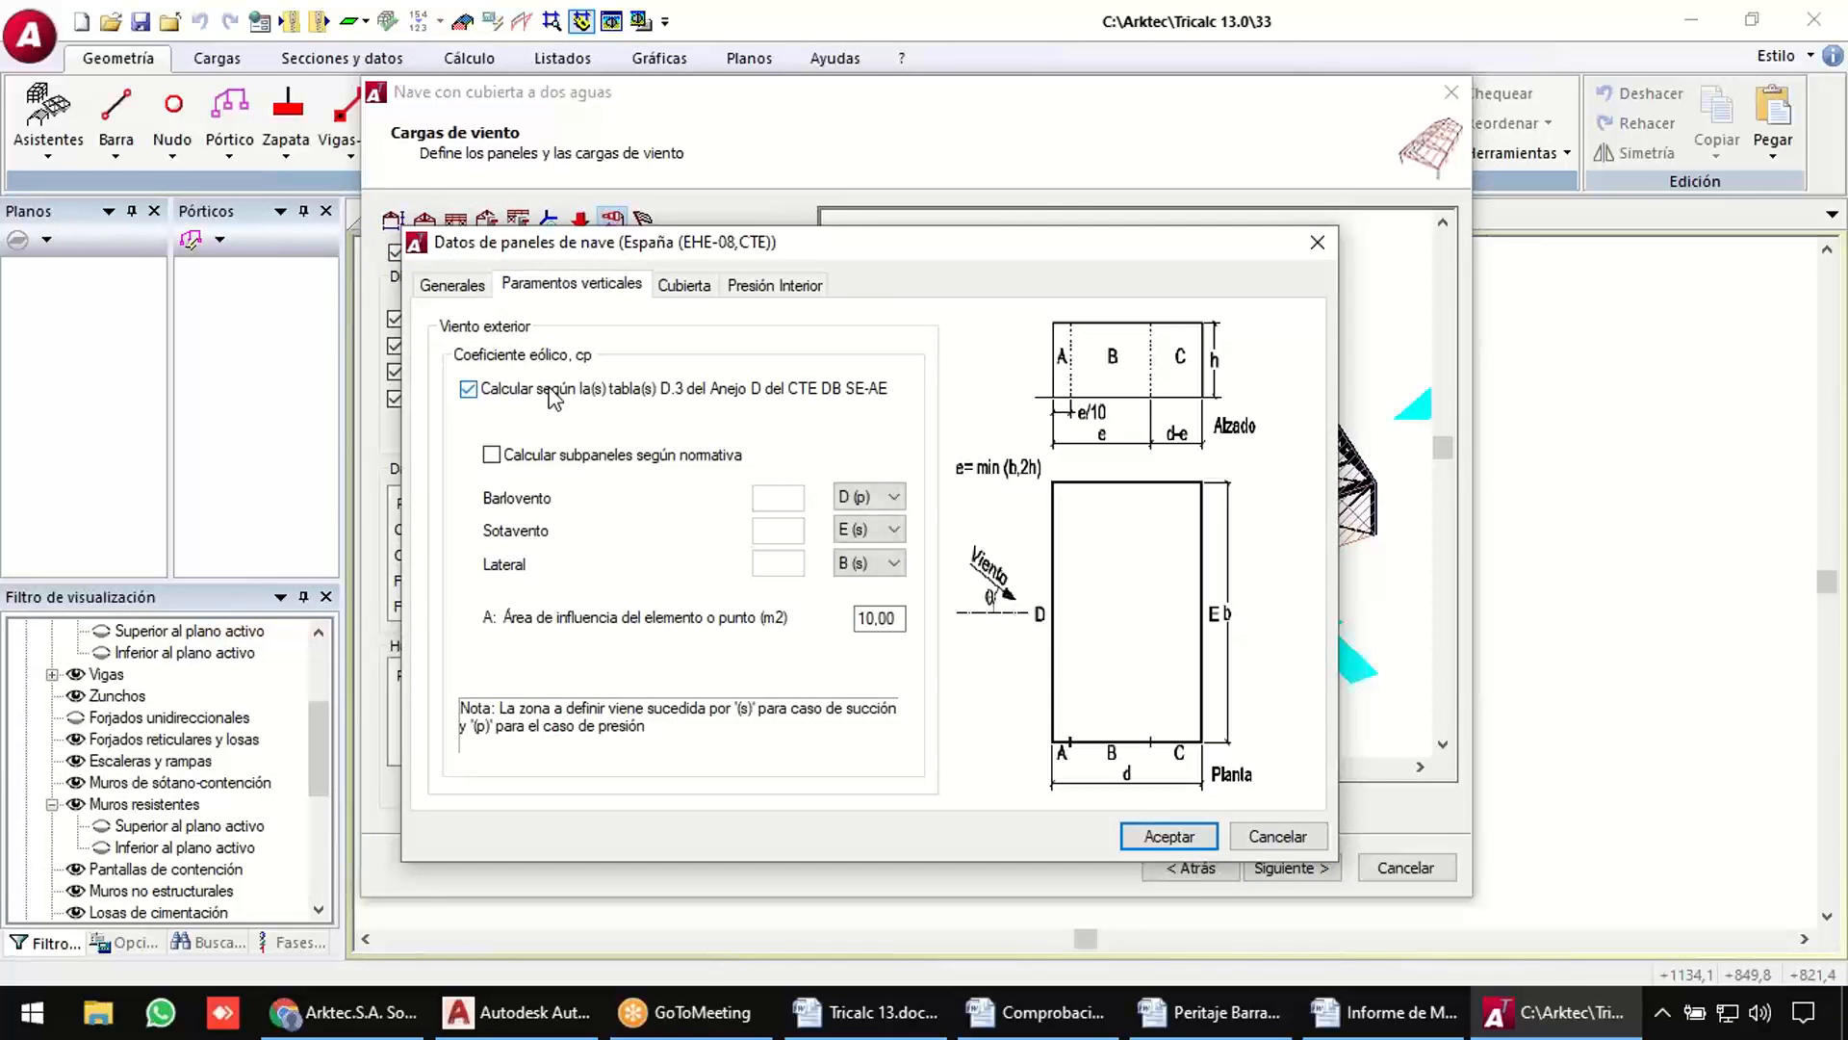
pyautogui.click(587, 456)
# Calculate the roof's wind coefficients from table D.6 of Anejo D, including code subpanels, and accept the panel data.
pyautogui.click(686, 289)
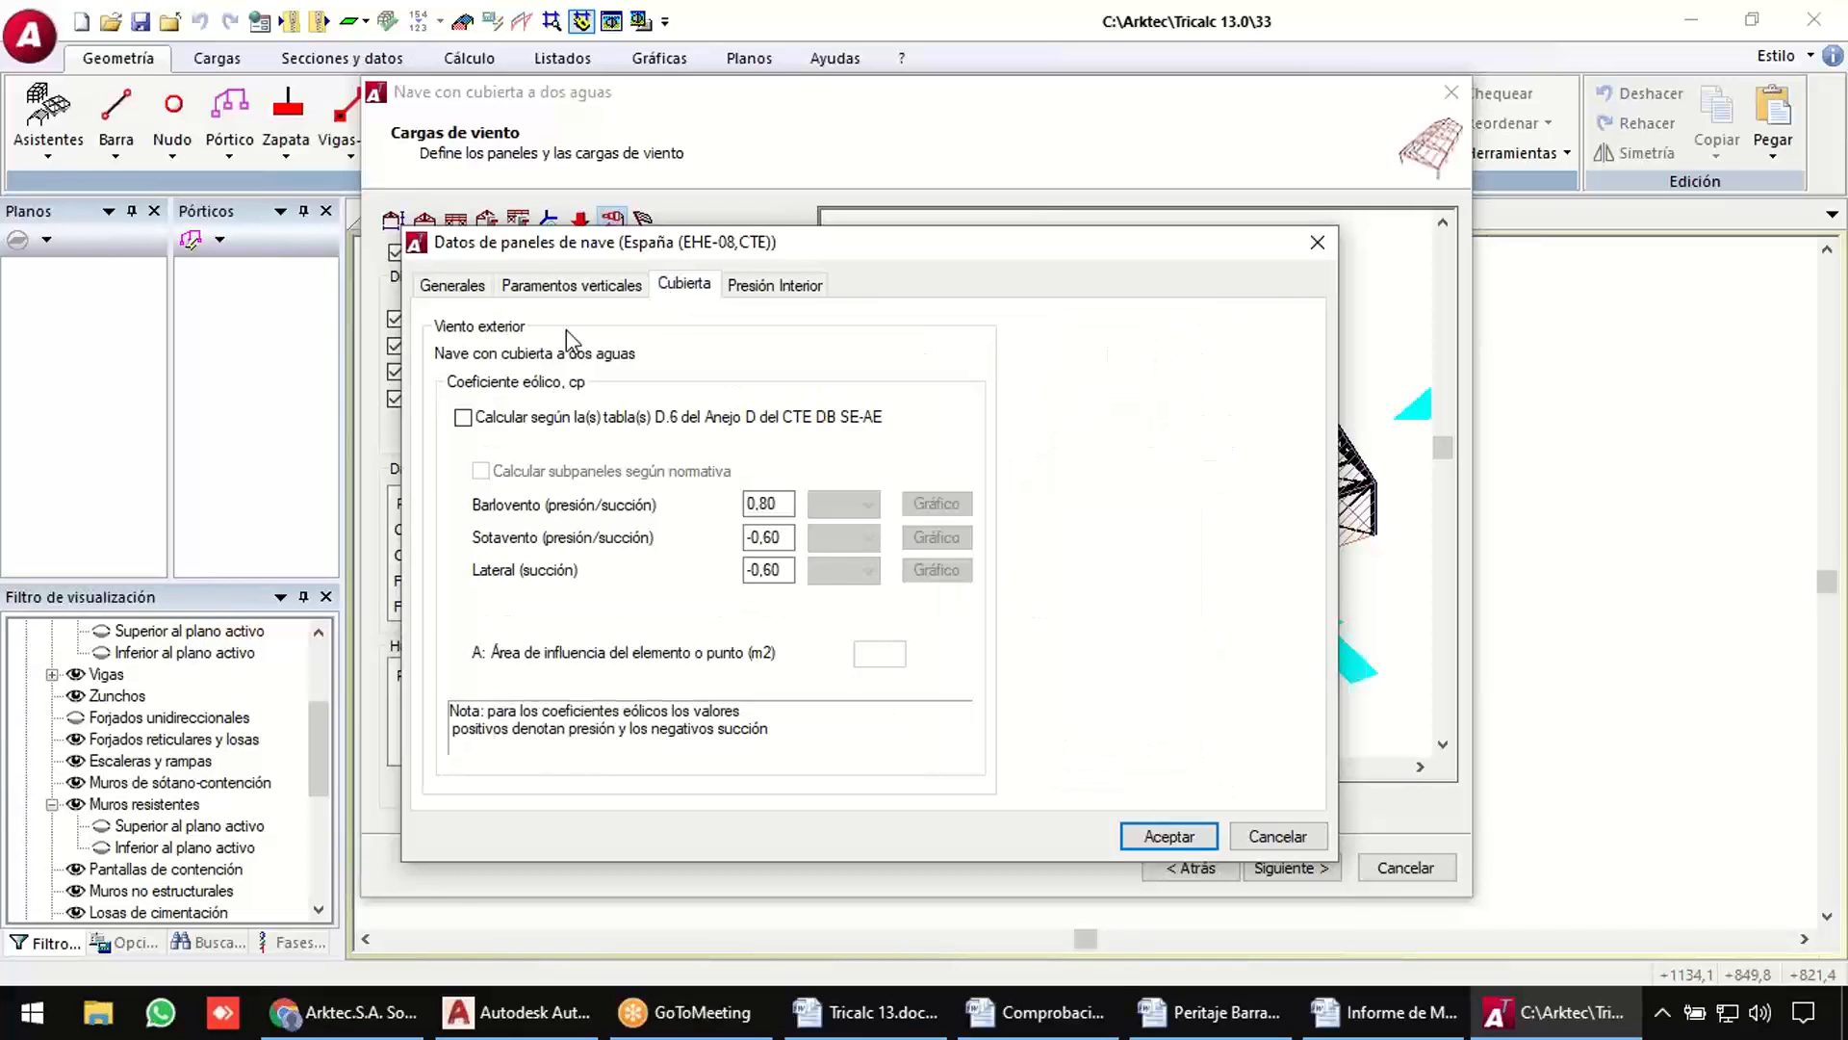
pyautogui.click(496, 423)
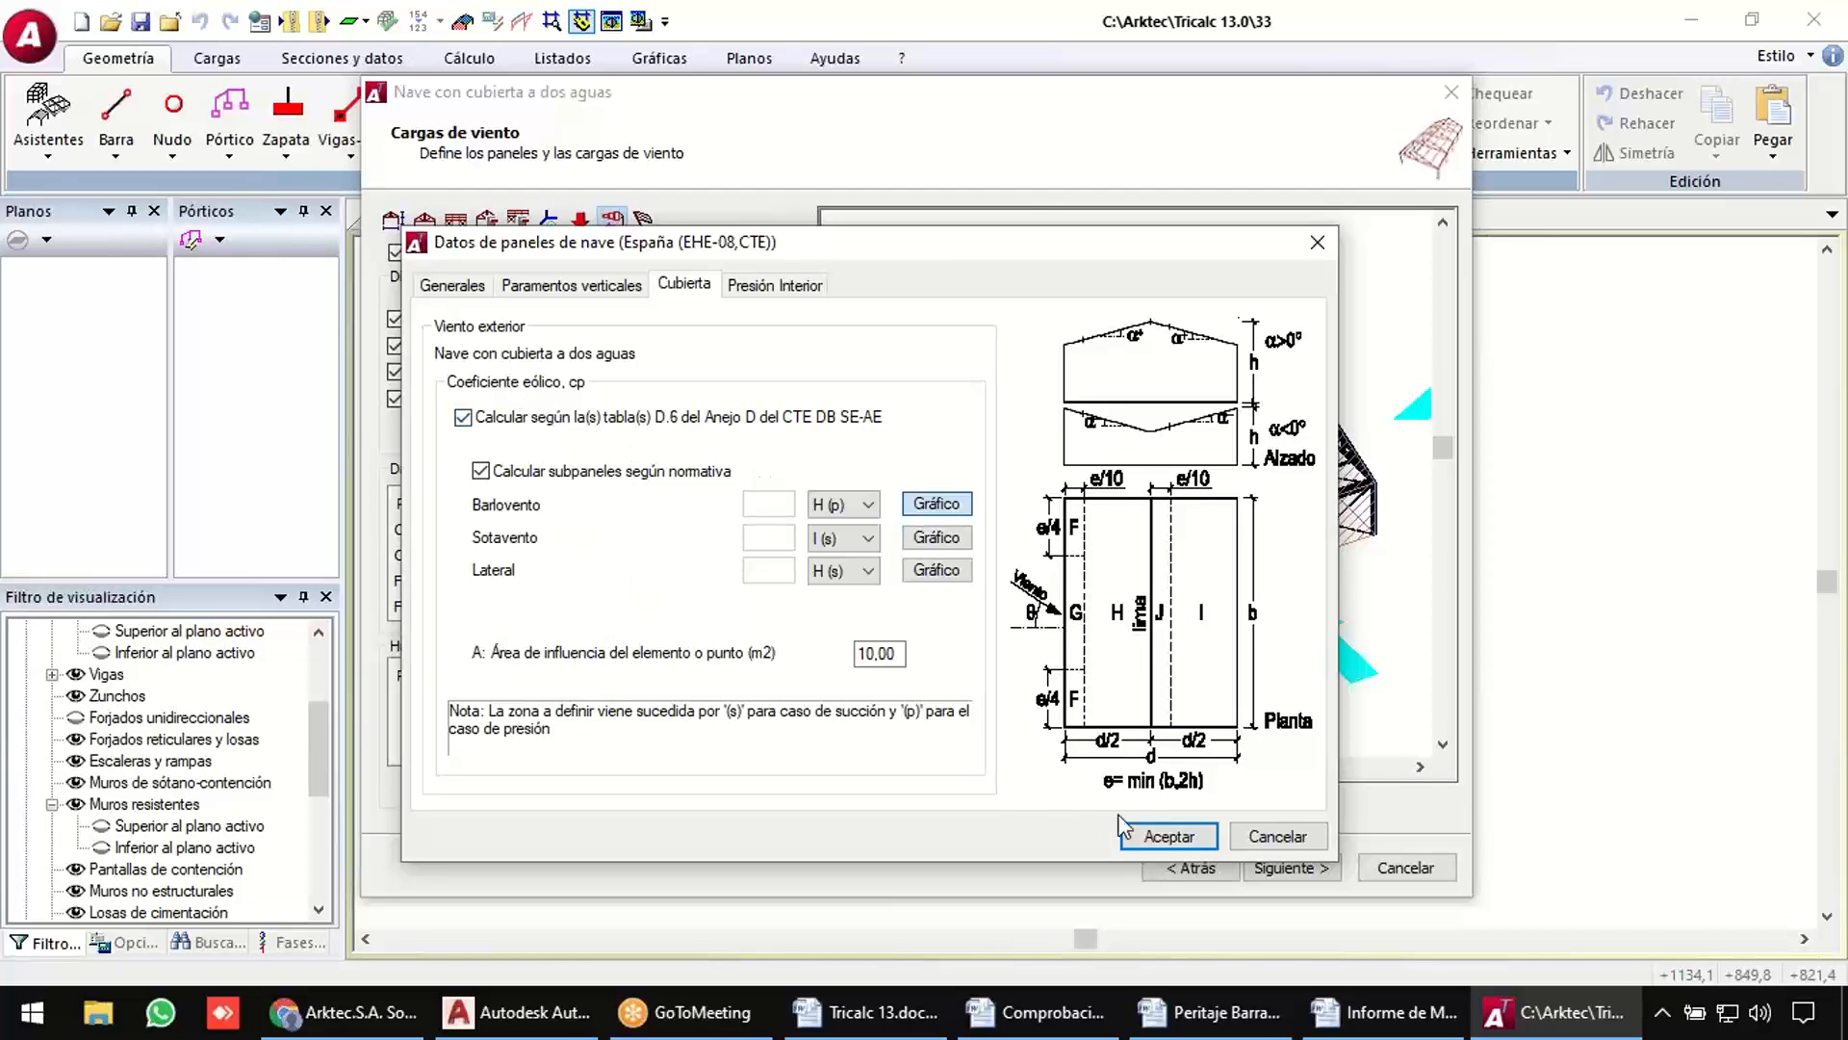
pyautogui.click(1169, 836)
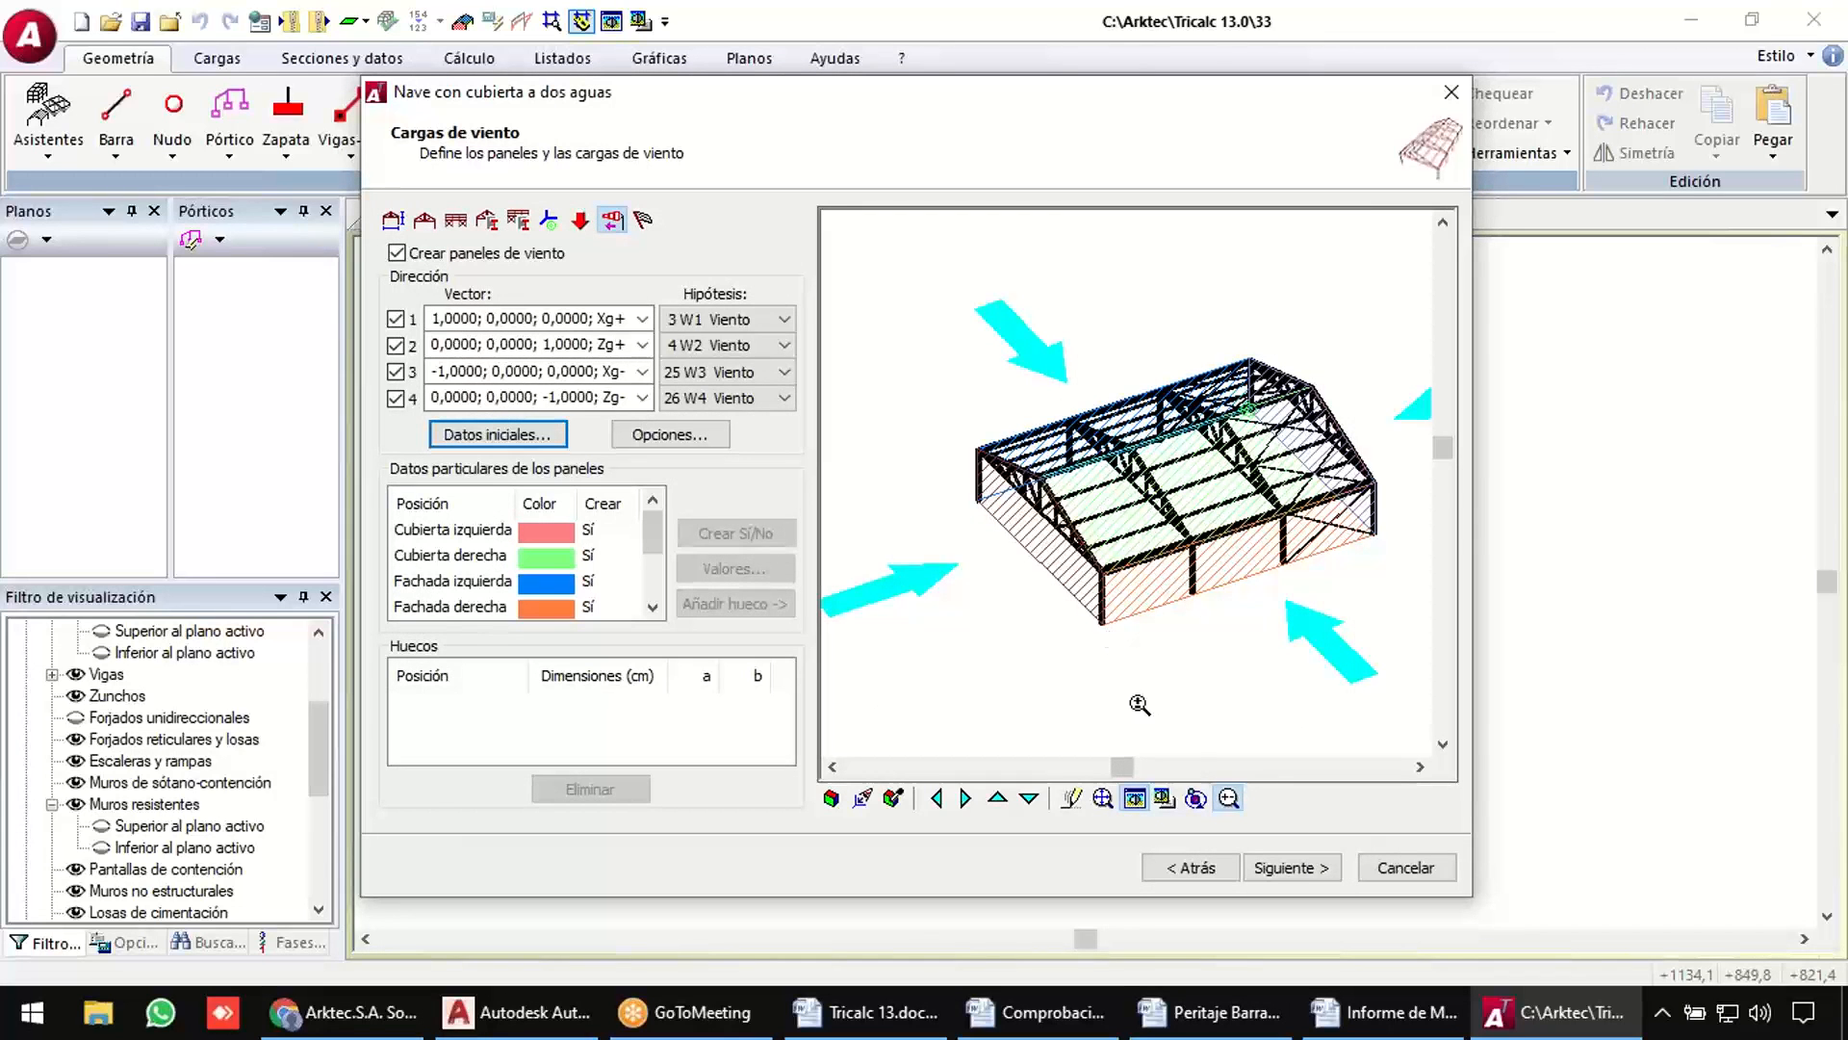
# Finish the gable-roof nave wizard from the wind loads page and inspect the generated structure with its wind panels.
pyautogui.click(1283, 869)
pyautogui.click(1277, 867)
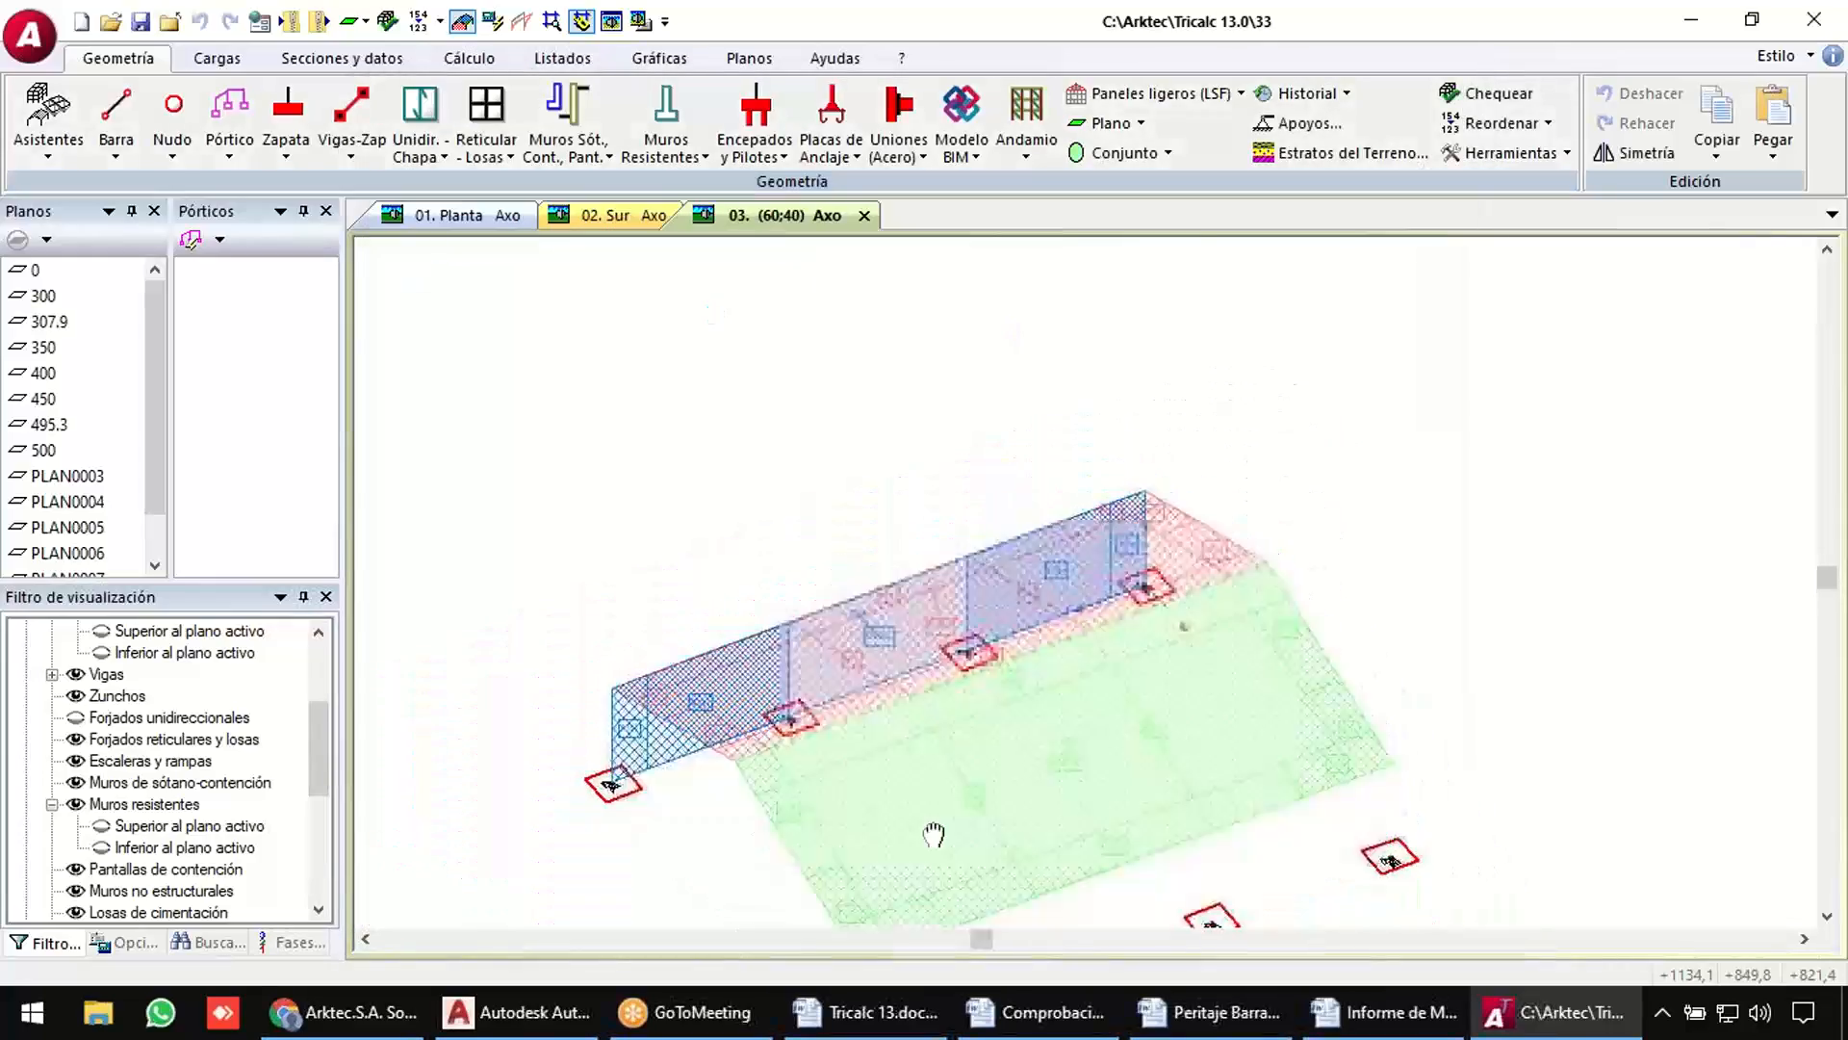
pyautogui.scroll(3, 1054, 797)
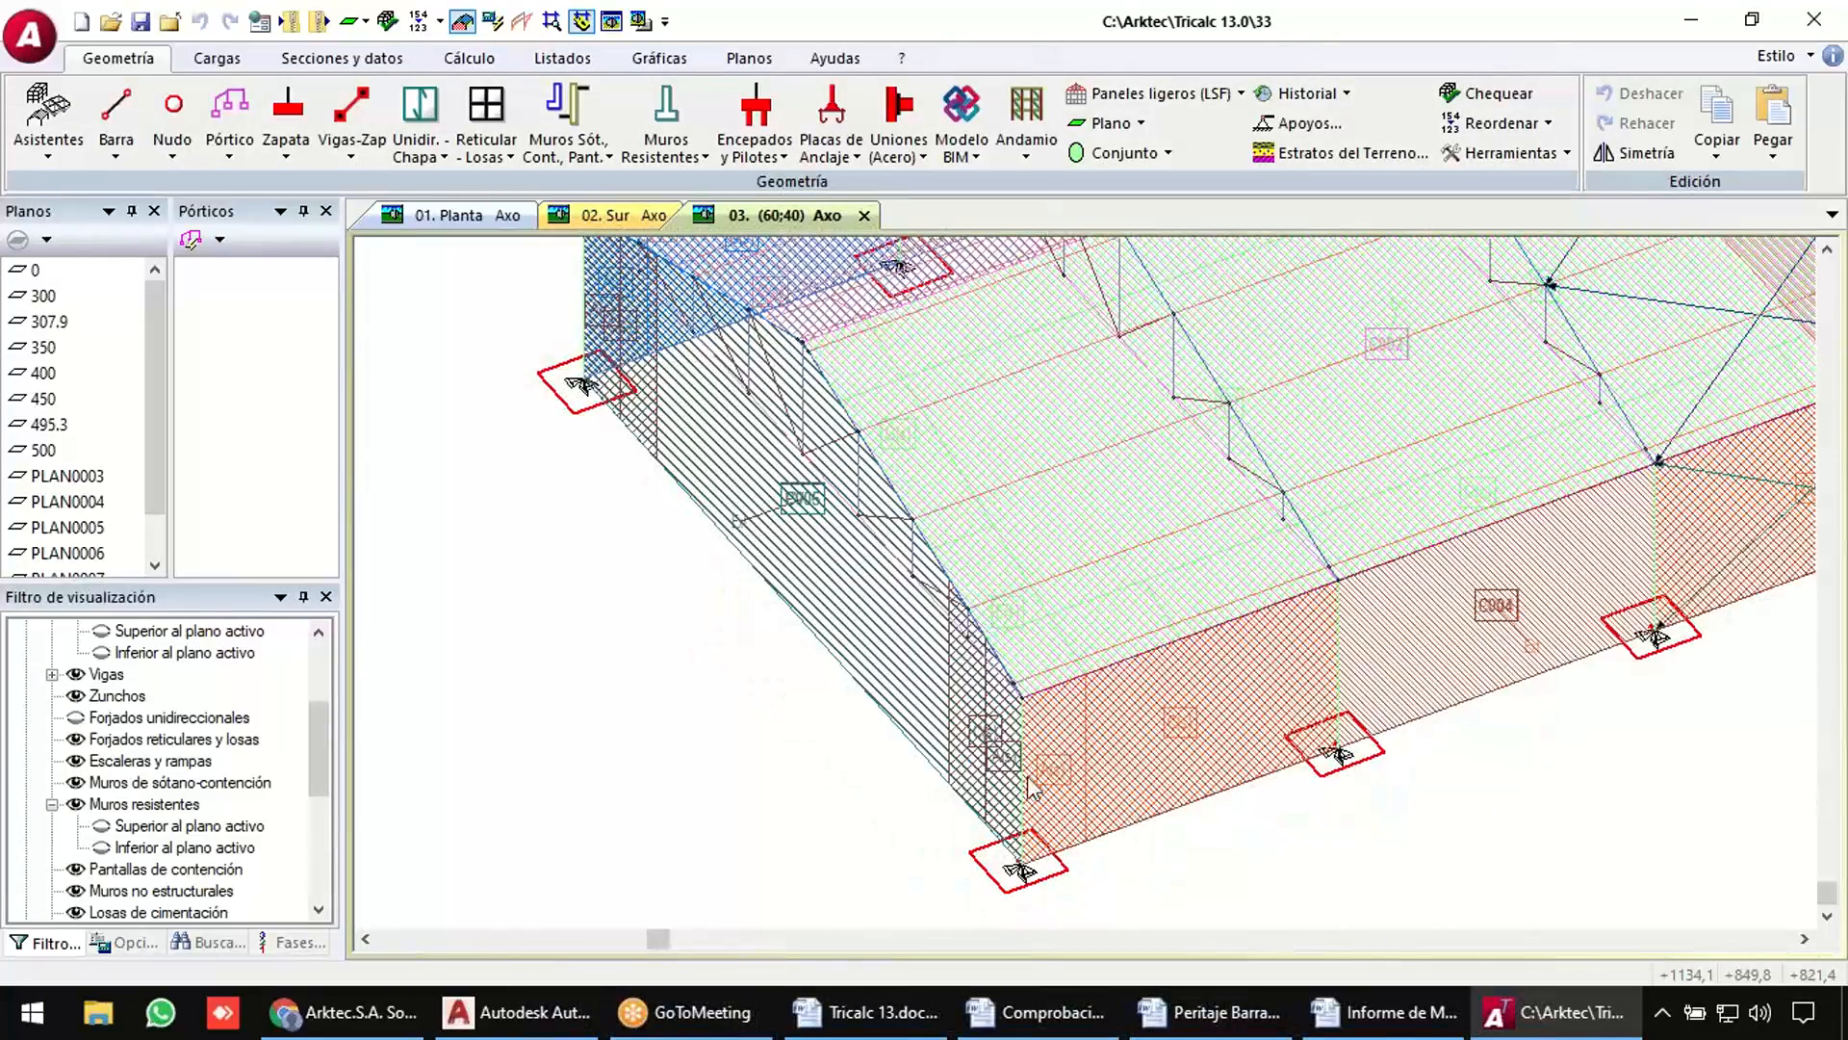
pyautogui.scroll(2, 1048, 631)
pyautogui.scroll(-5, 1085, 640)
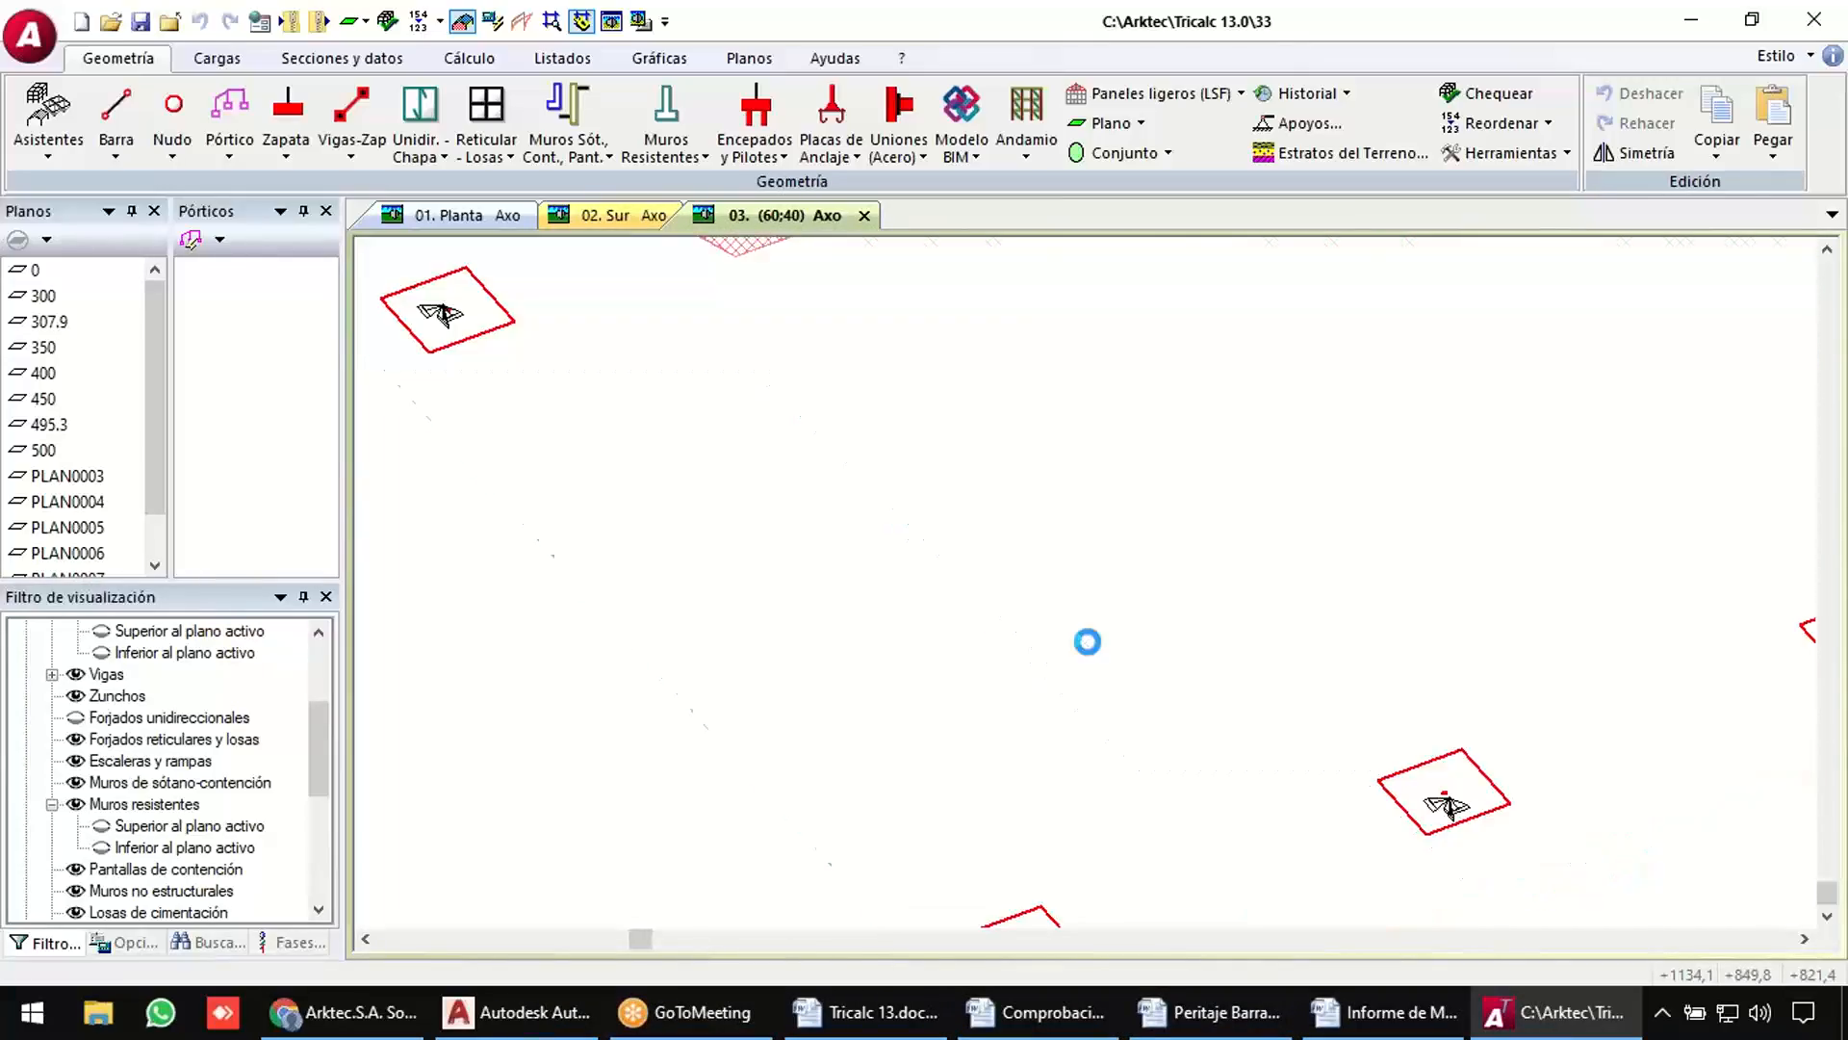
pyautogui.scroll(-3, 1089, 644)
pyautogui.keyDown('shift'); pyautogui.moveTo(1091, 618); pyautogui.dragTo(1121, 608, button='middle'); pyautogui.keyUp('shift')
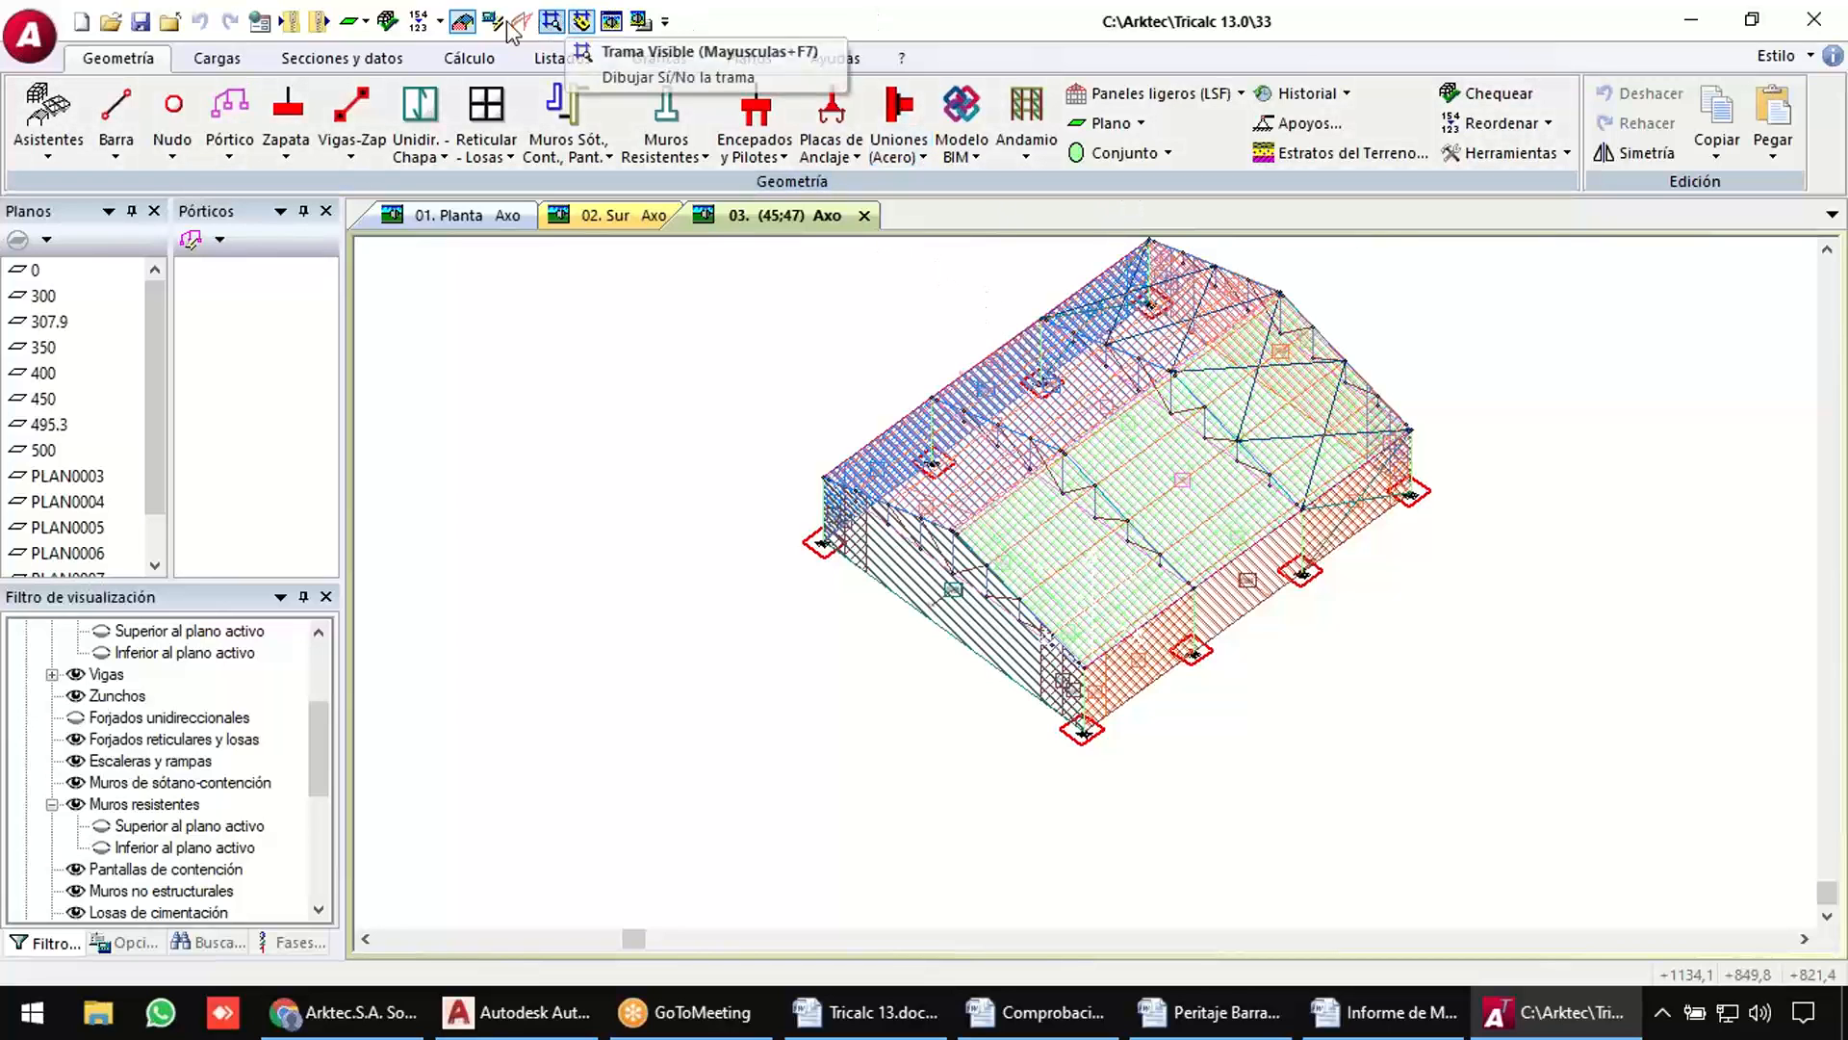
# Hide the loads on the nave and view the list of bar sets.
pyautogui.click(466, 23)
pyautogui.click(1111, 153)
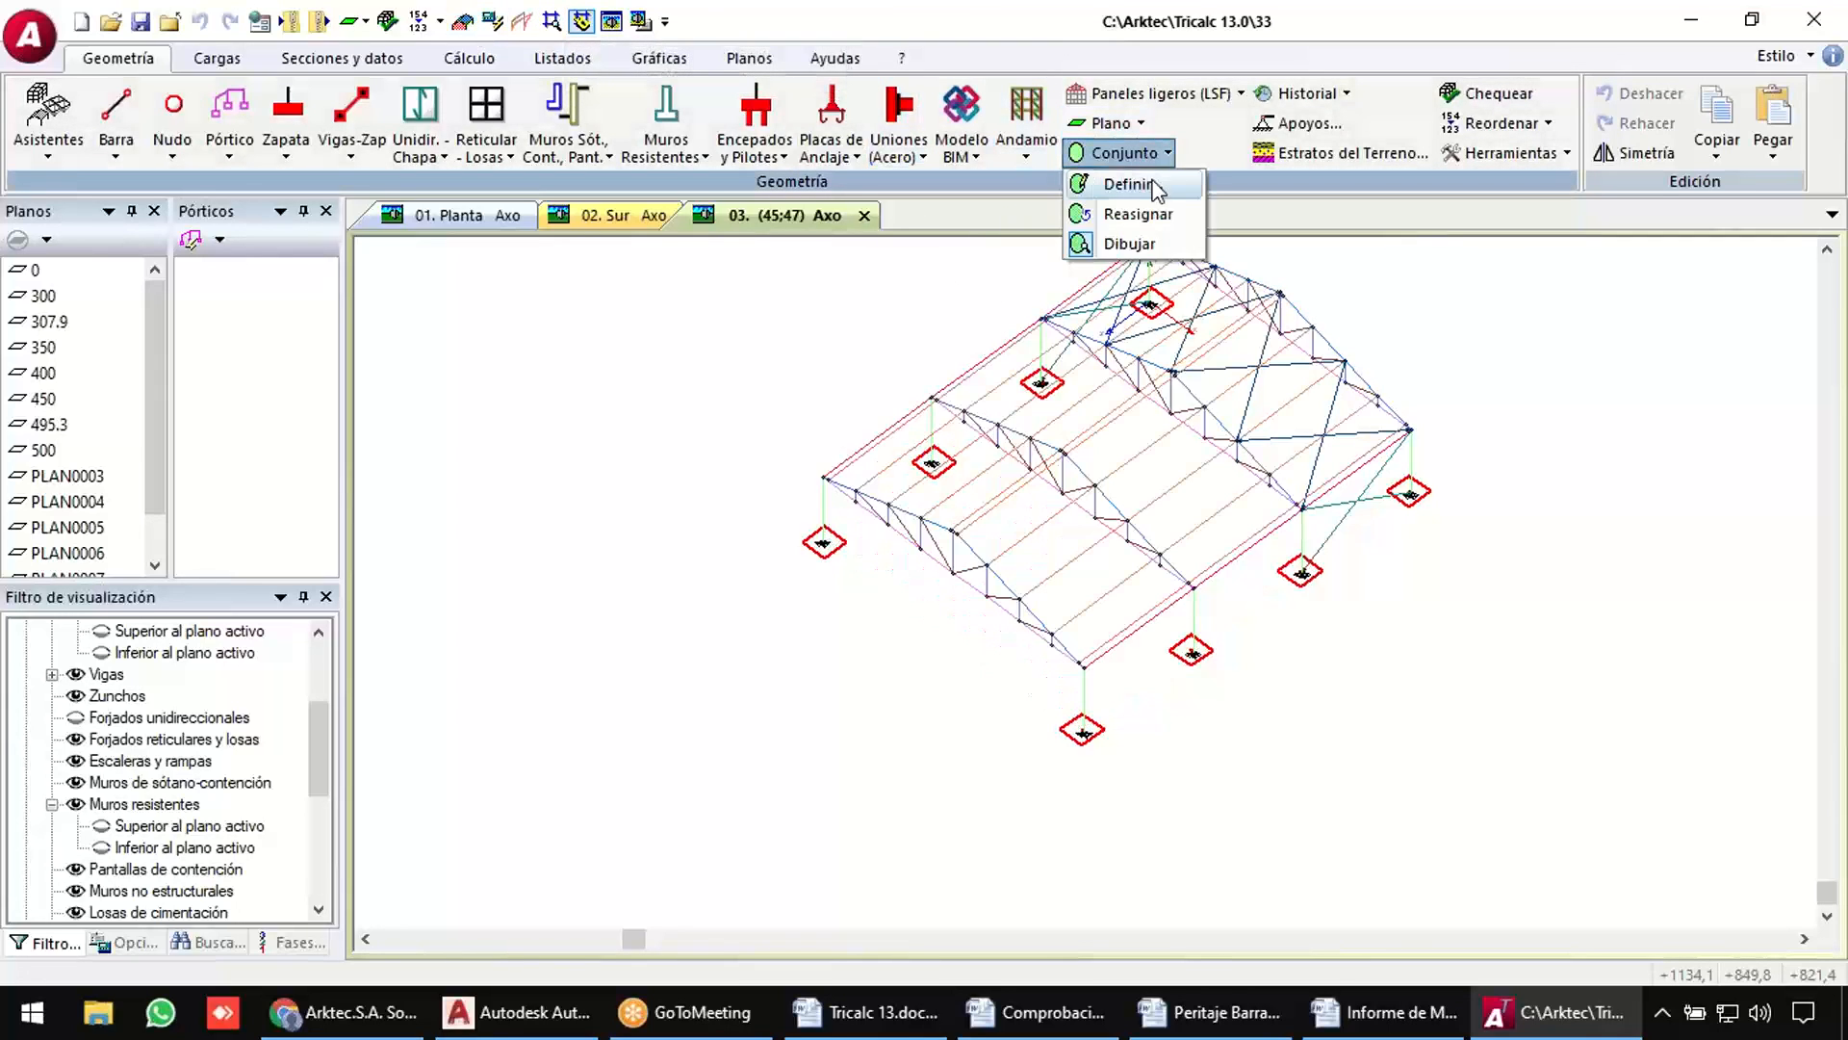
pyautogui.click(1159, 211)
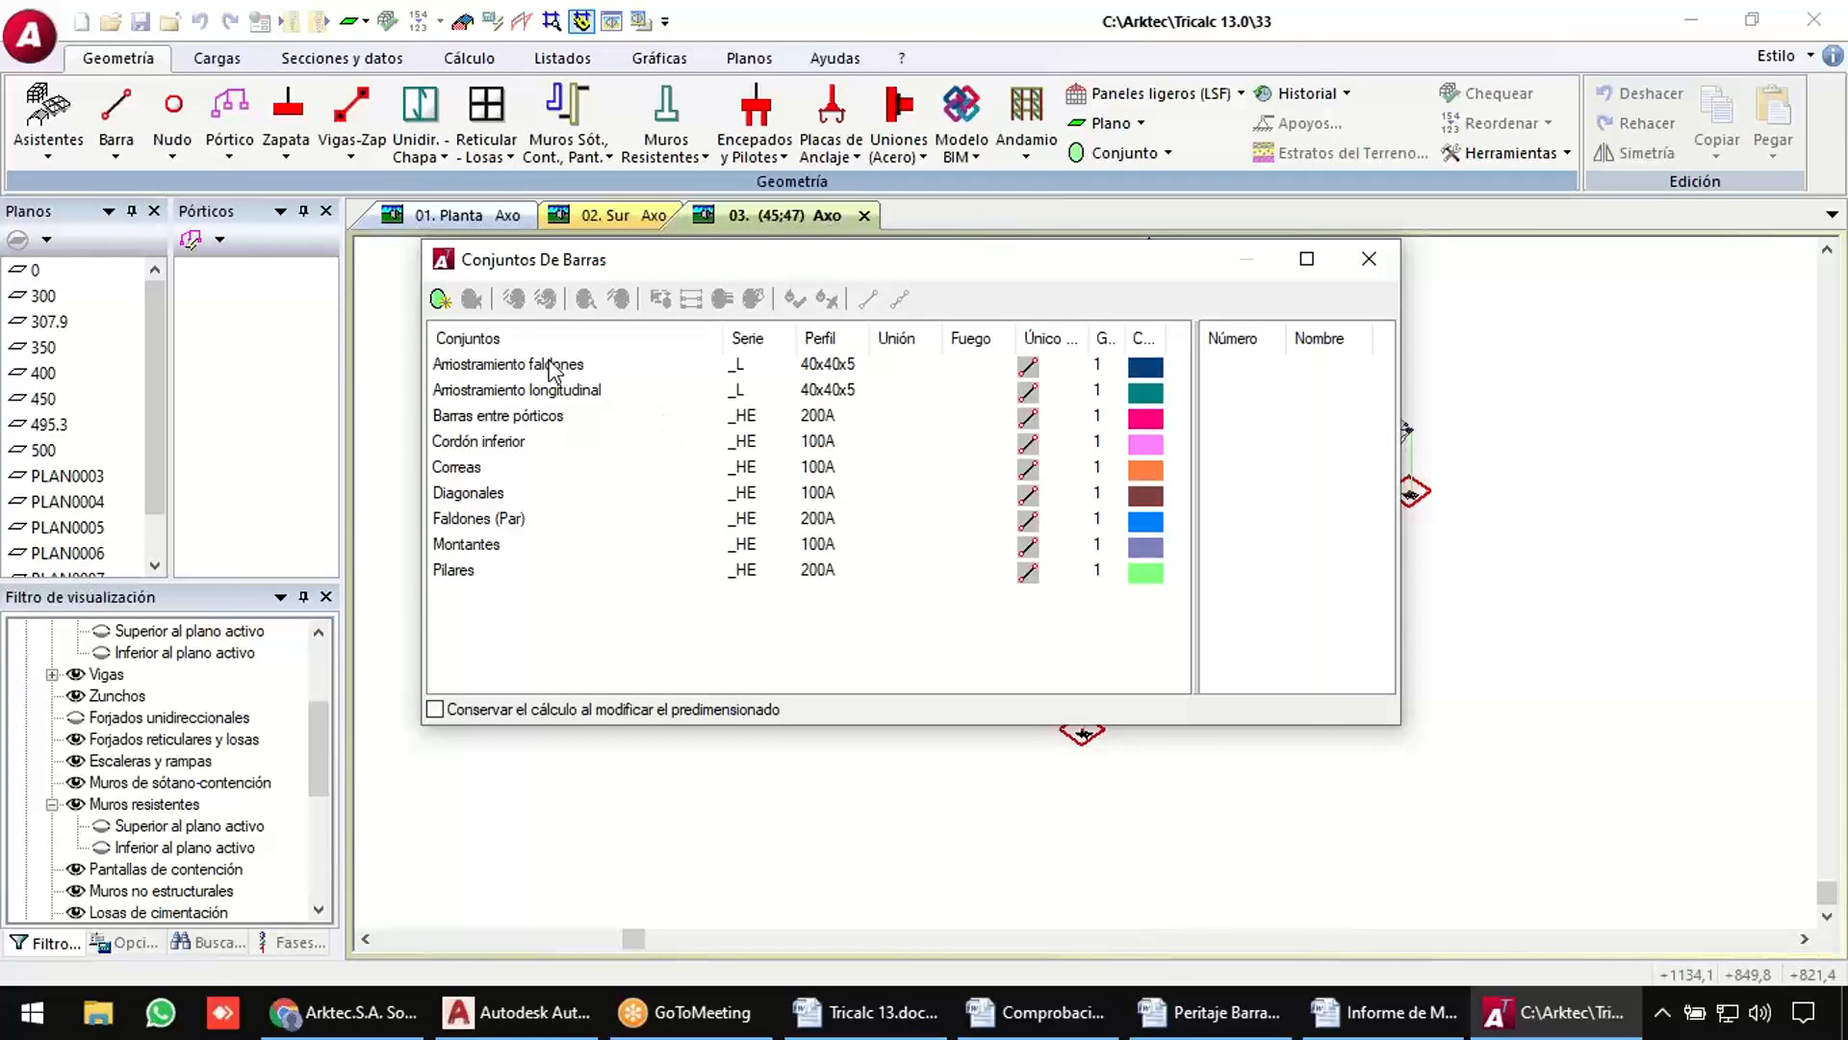
pyautogui.click(1371, 262)
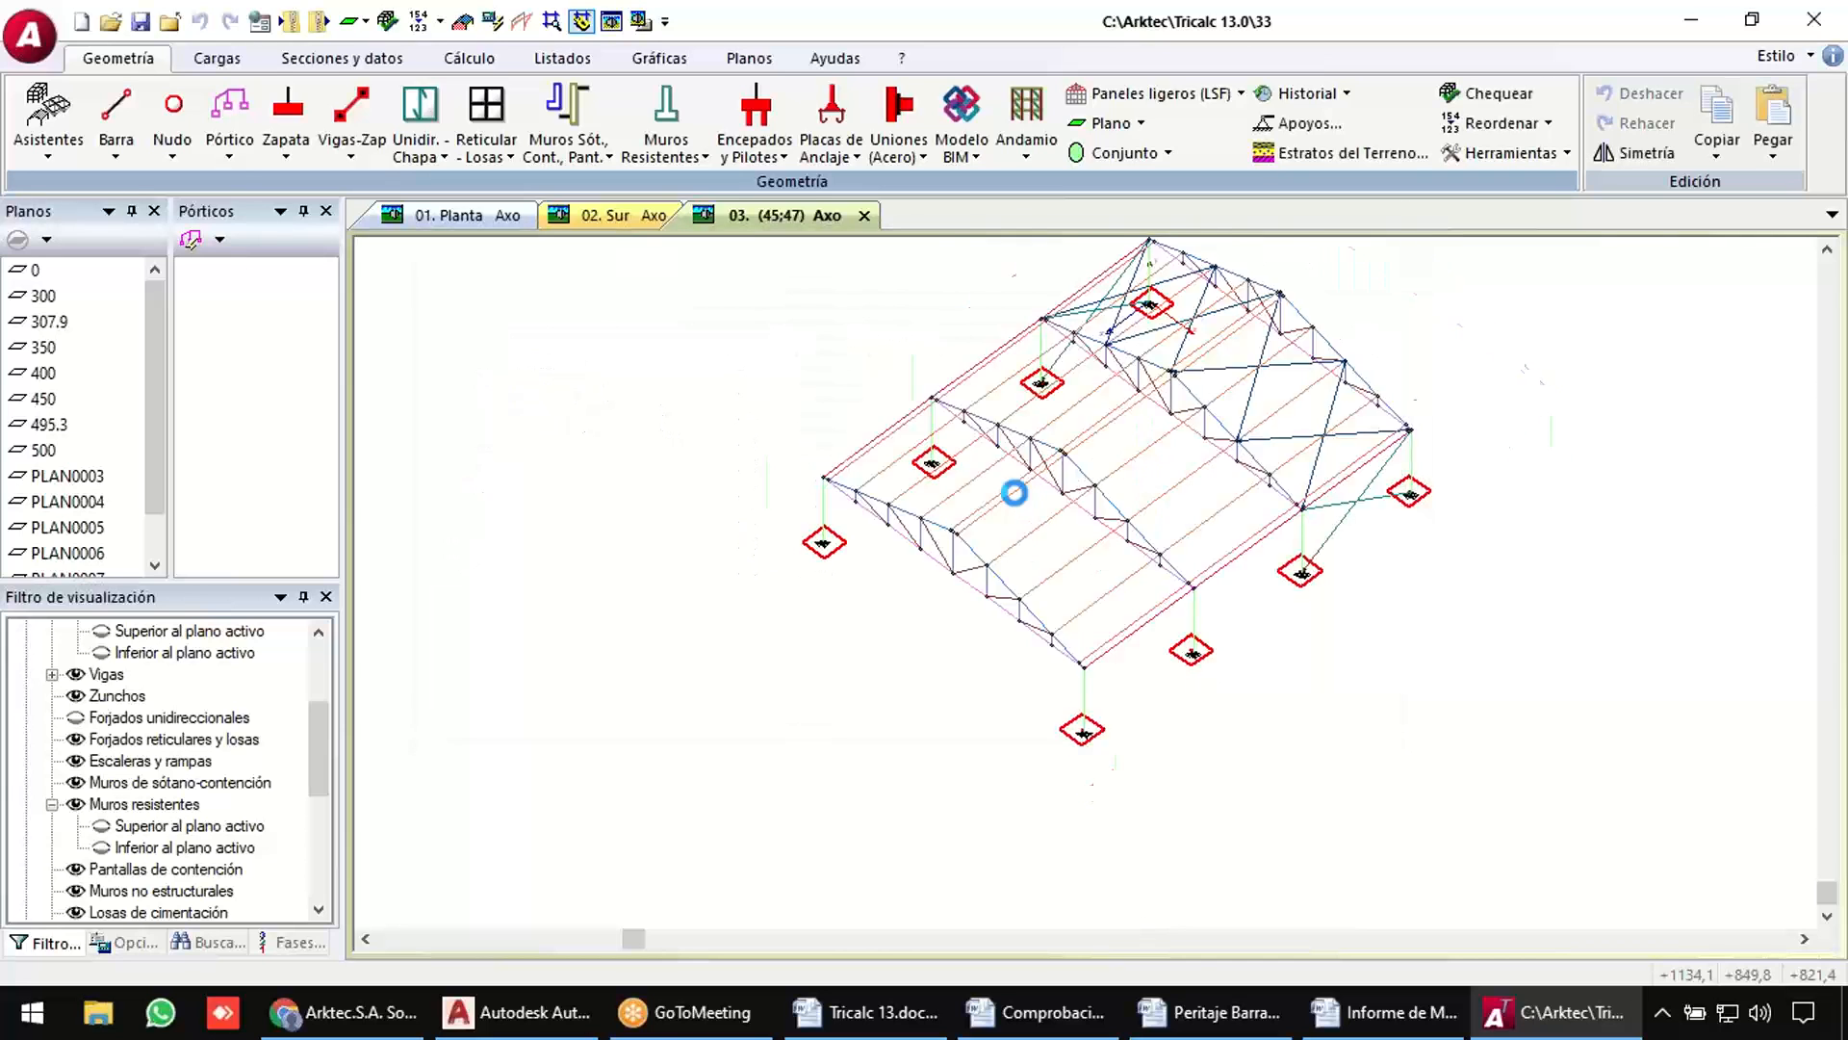
# Display the bar numbers and examine the bars of the front truss.
pyautogui.scroll(3, 1013, 577)
pyautogui.scroll(2, 1015, 646)
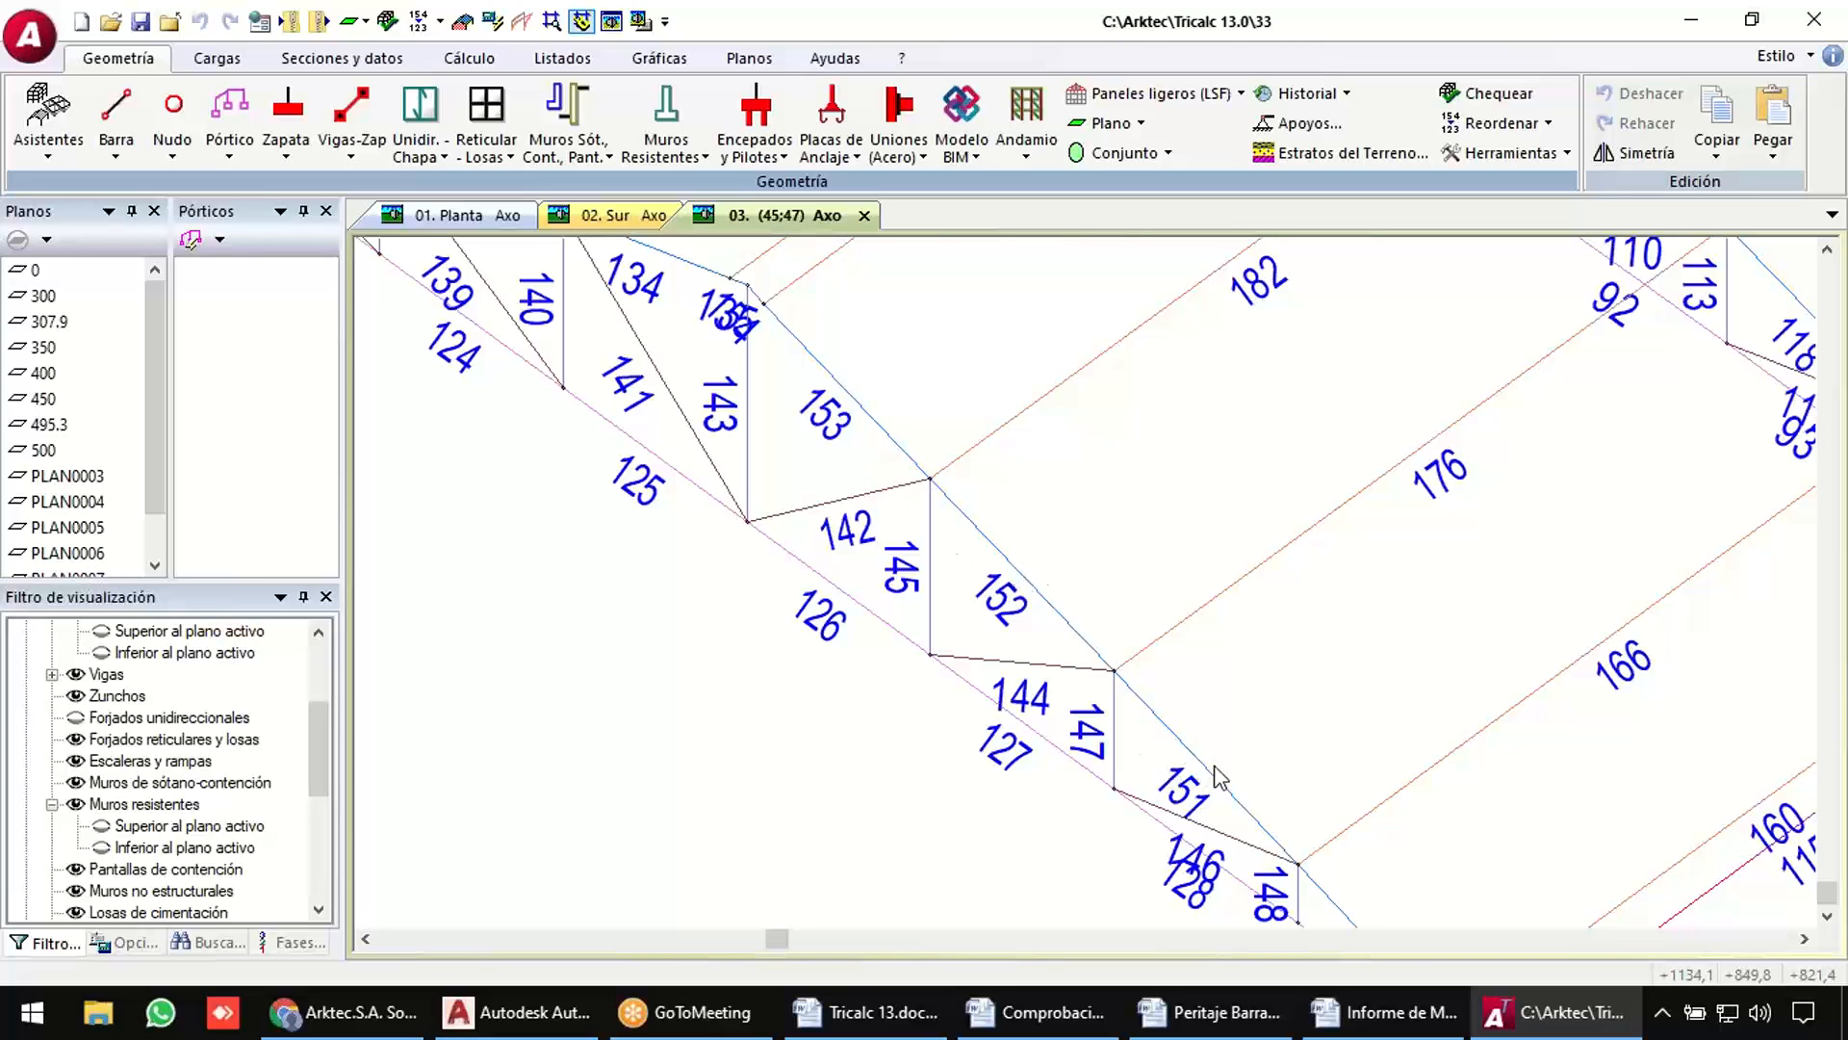
pyautogui.scroll(-2, 1097, 573)
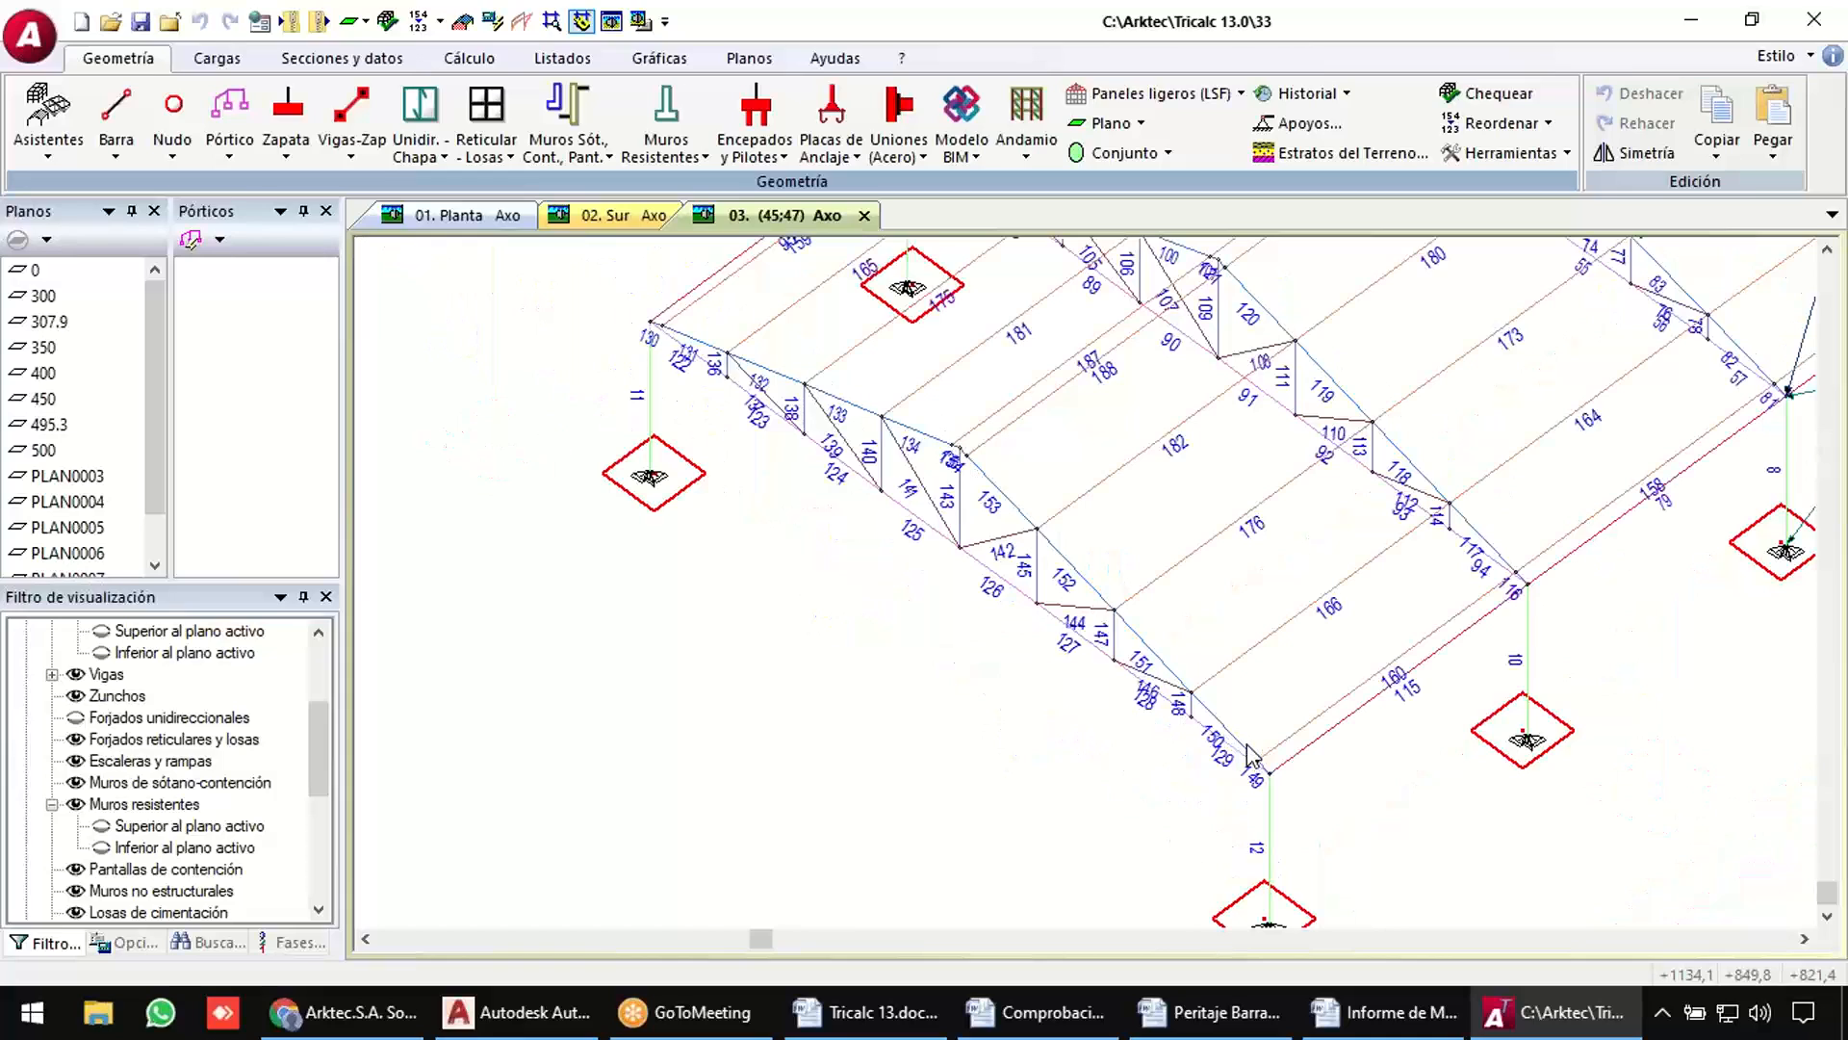
pyautogui.moveTo(998, 501)
# In the bar sets, inspect the Faldones (Par) and Diagonales bars and turn off the single-profile setting (Único) for Correas.
pyautogui.click(1126, 152)
pyautogui.click(1152, 176)
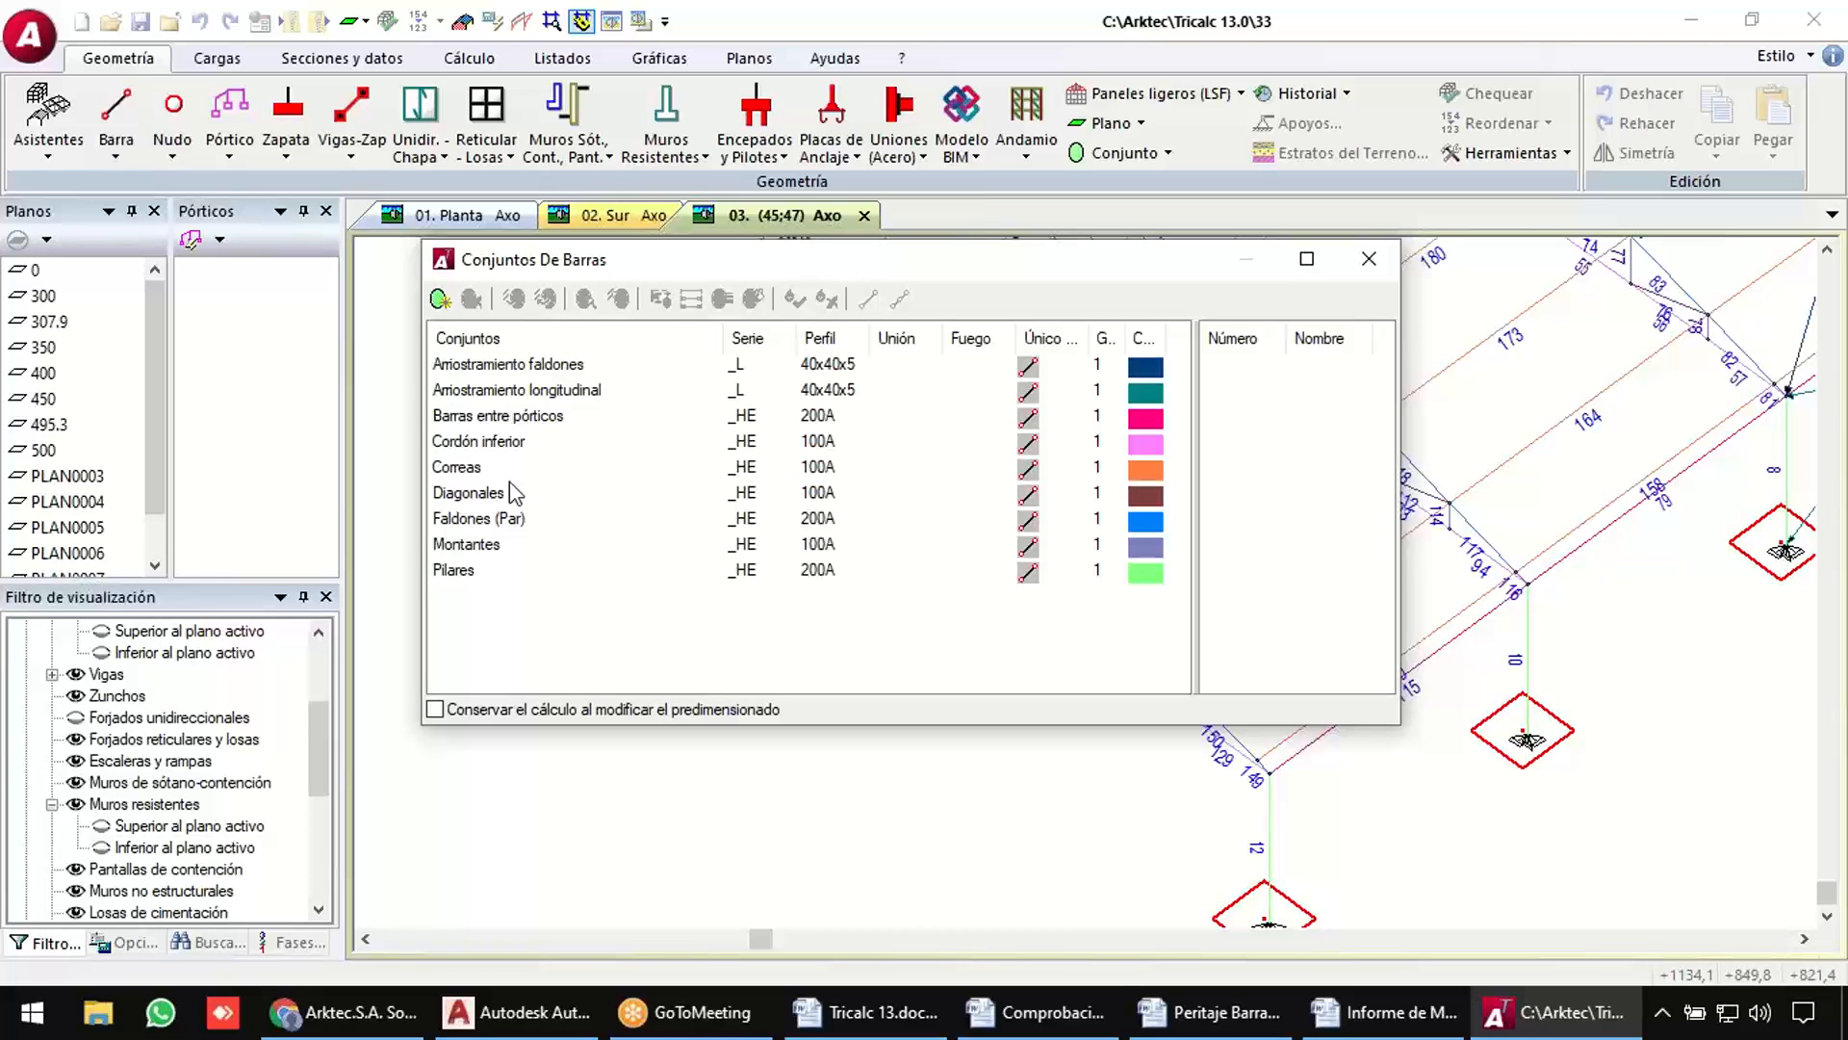
pyautogui.click(504, 521)
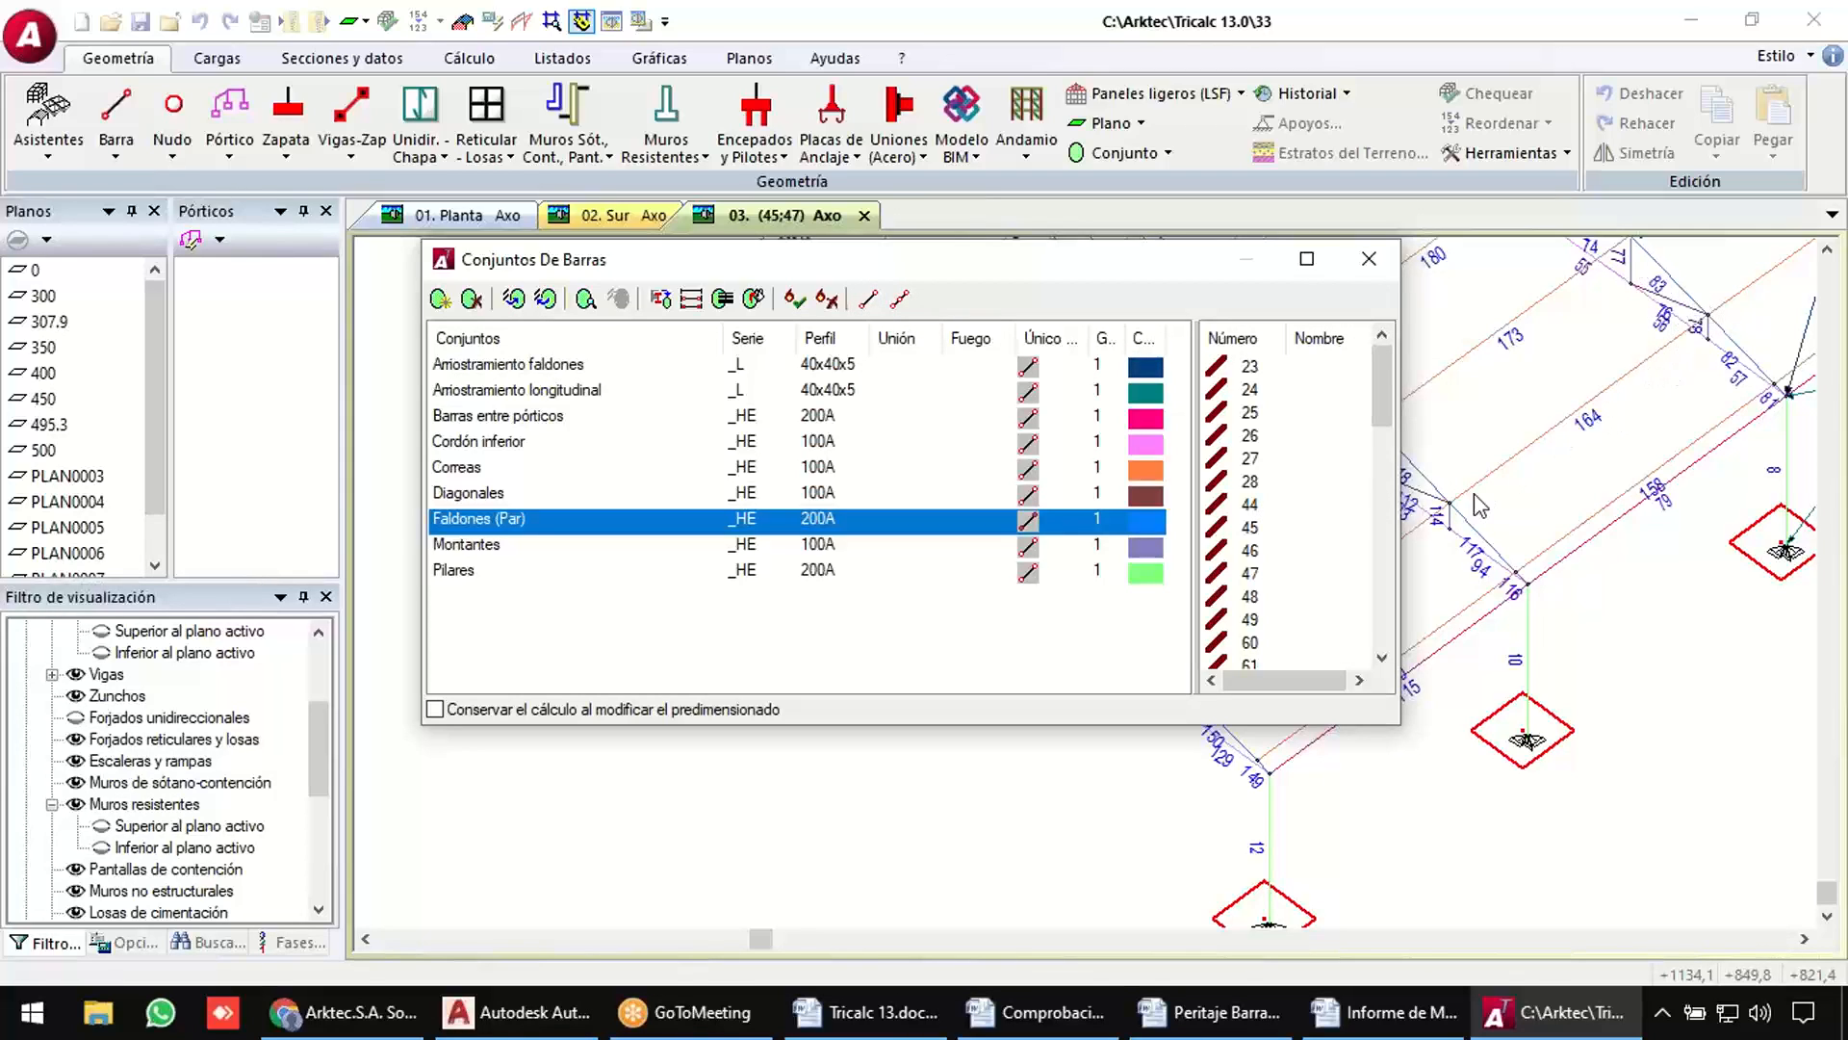
pyautogui.click(616, 469)
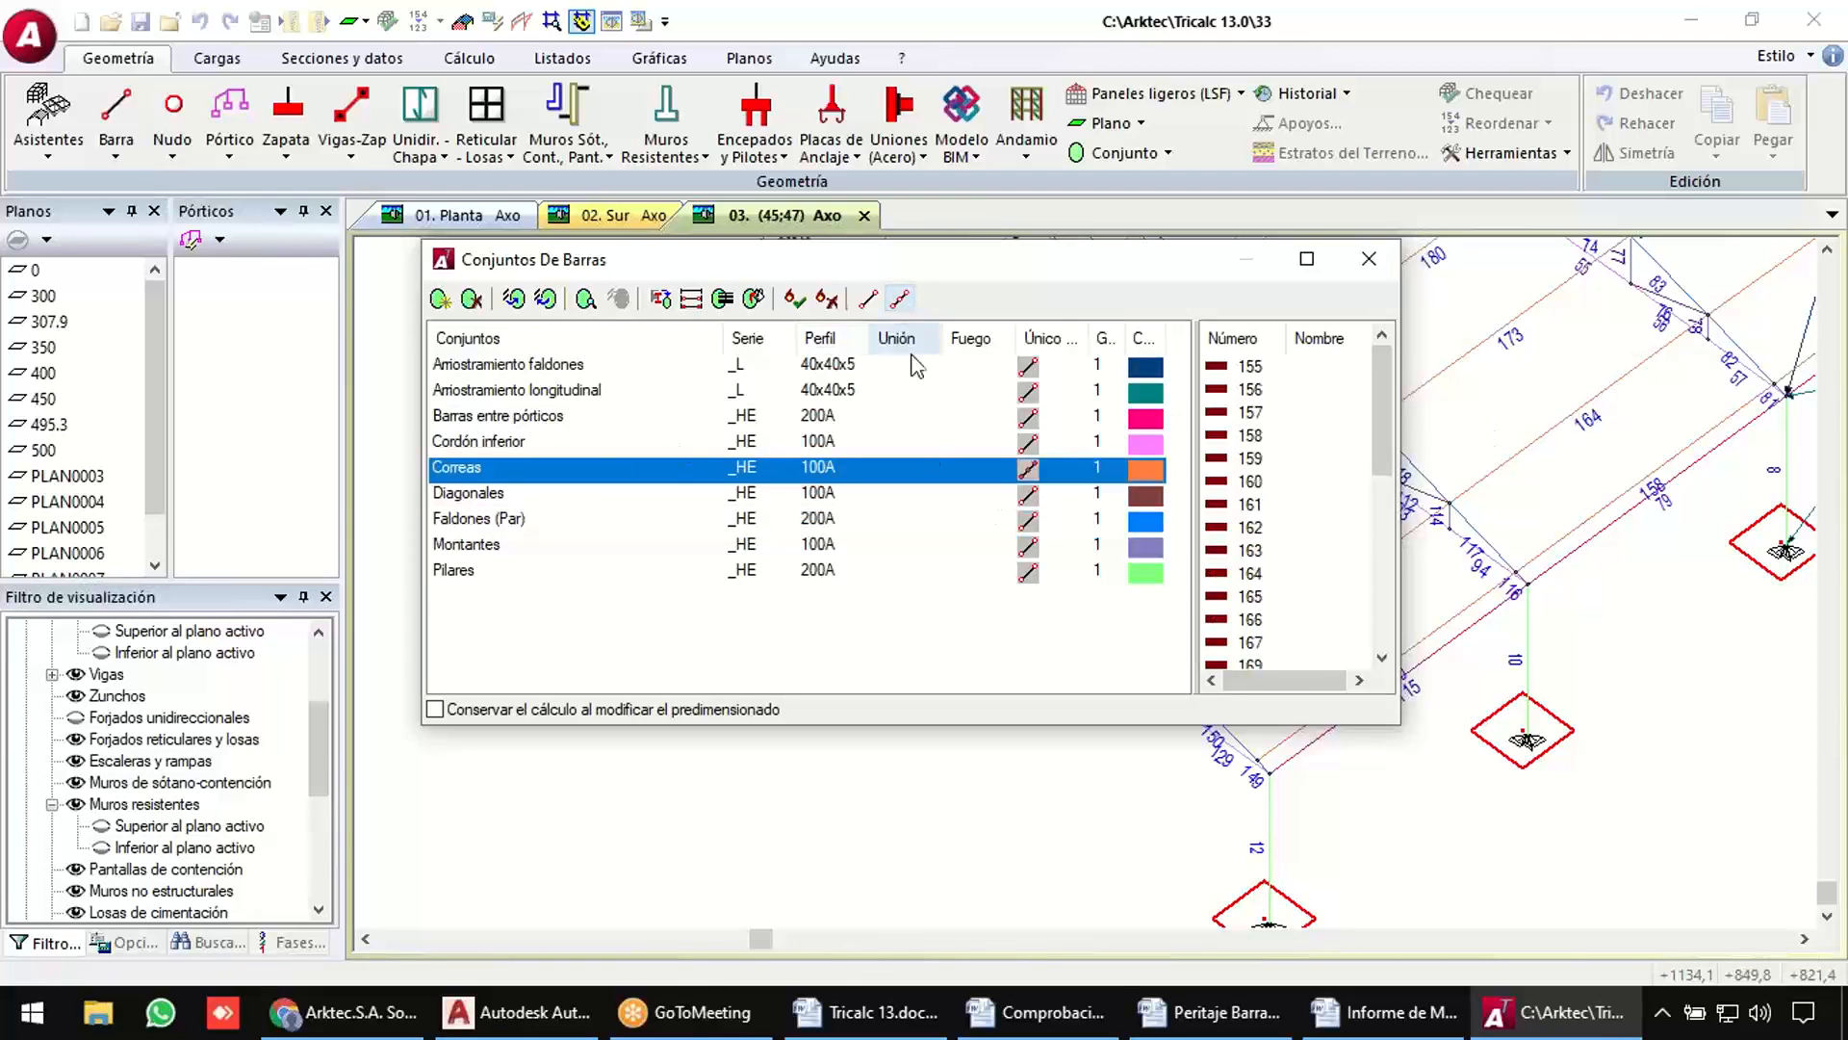
pyautogui.click(965, 495)
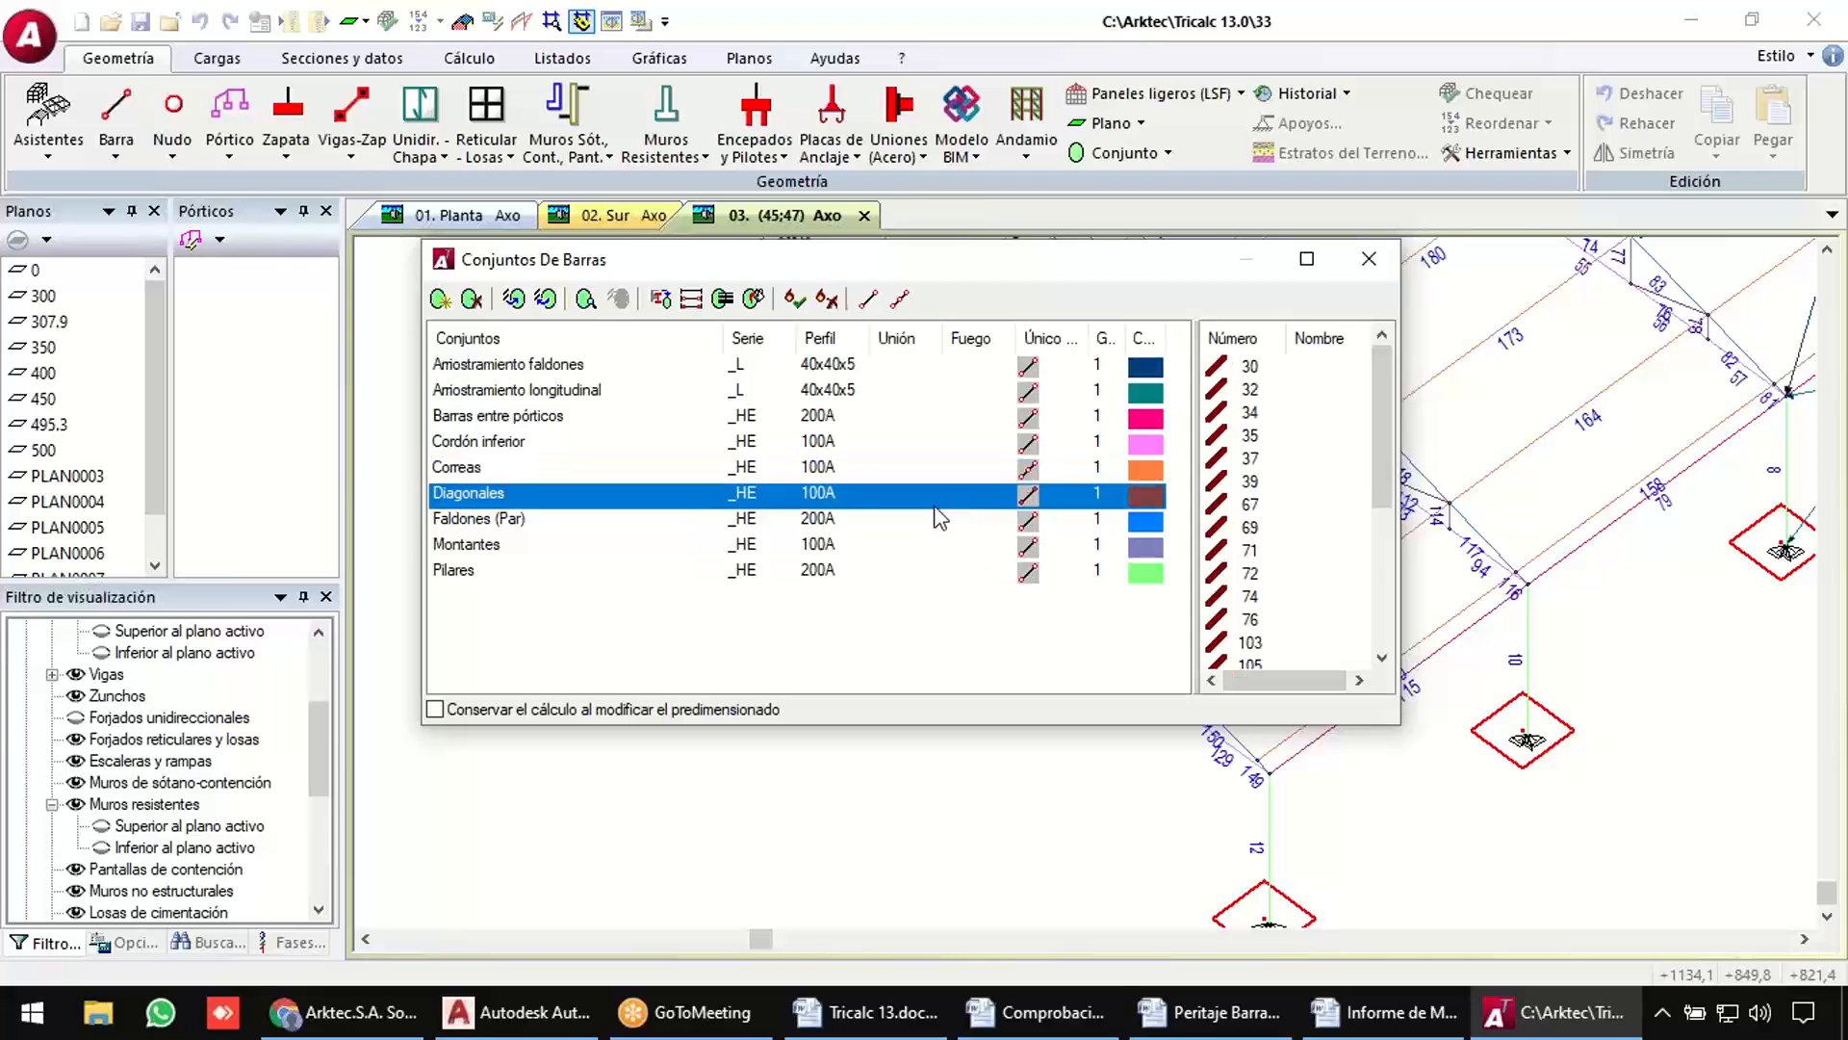
pyautogui.click(939, 519)
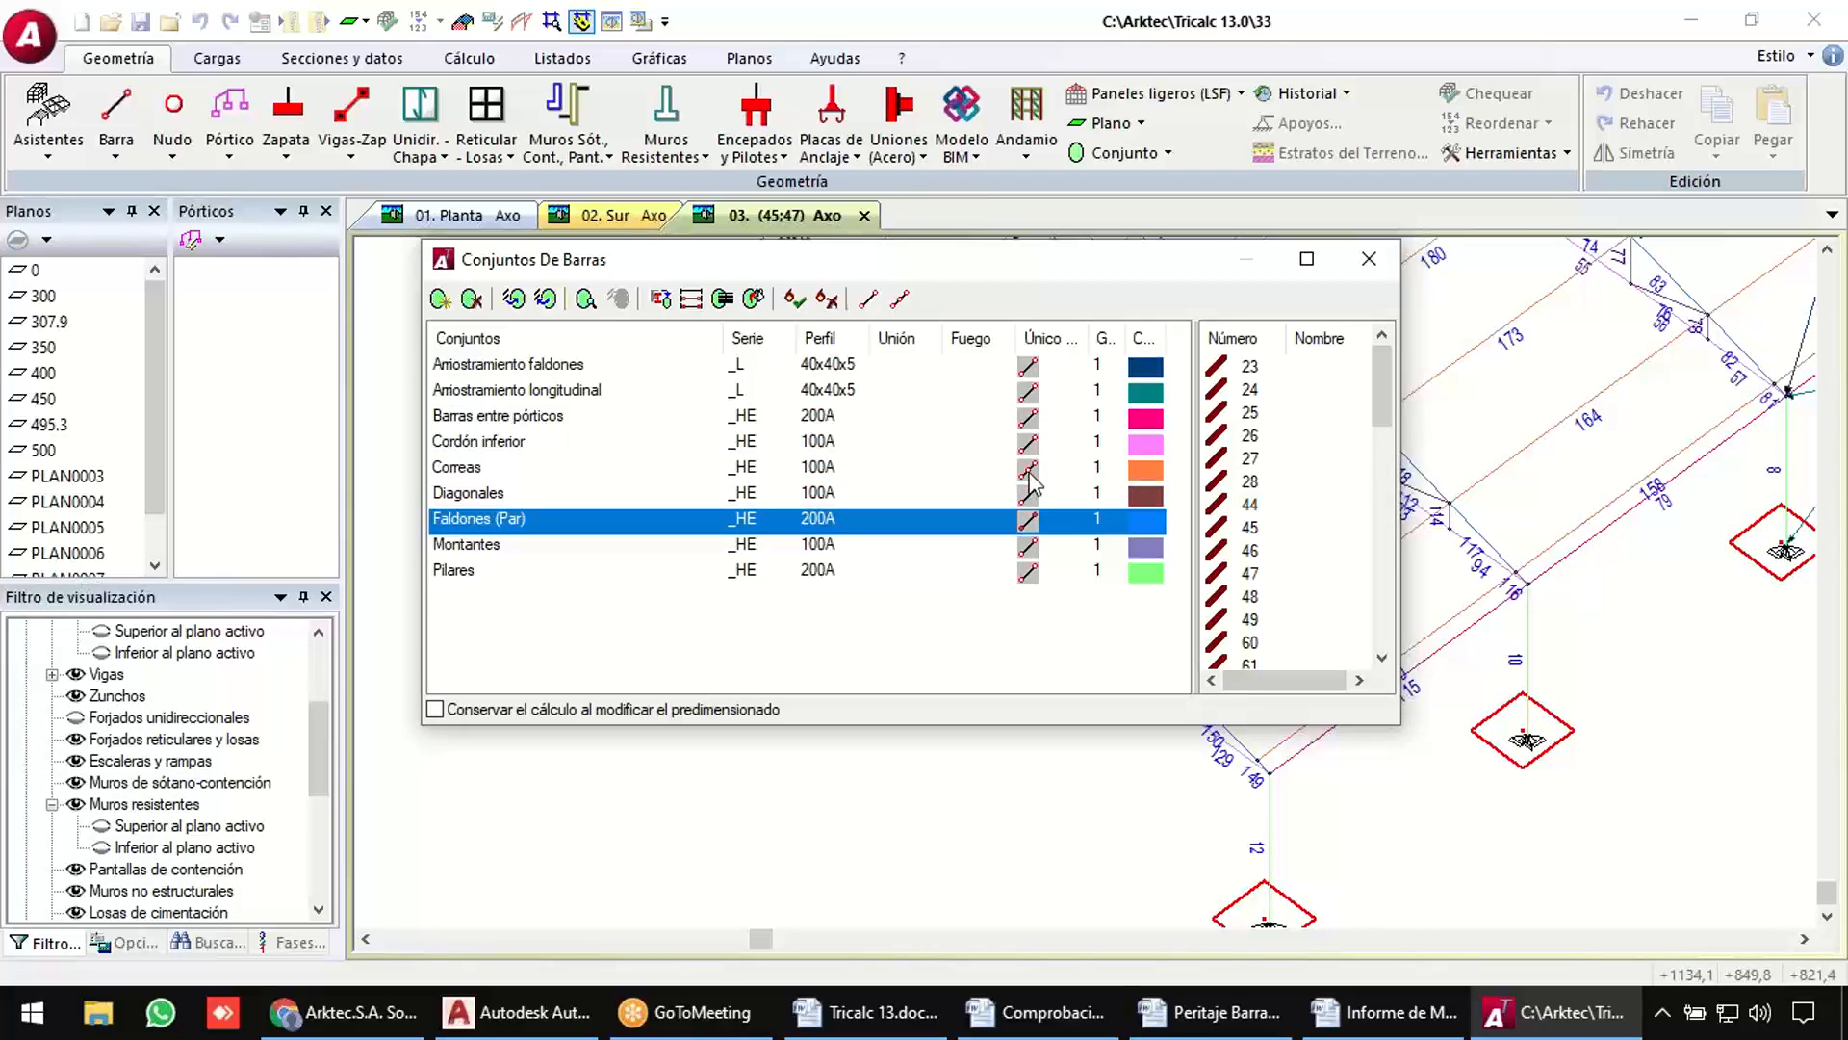
pyautogui.click(1367, 260)
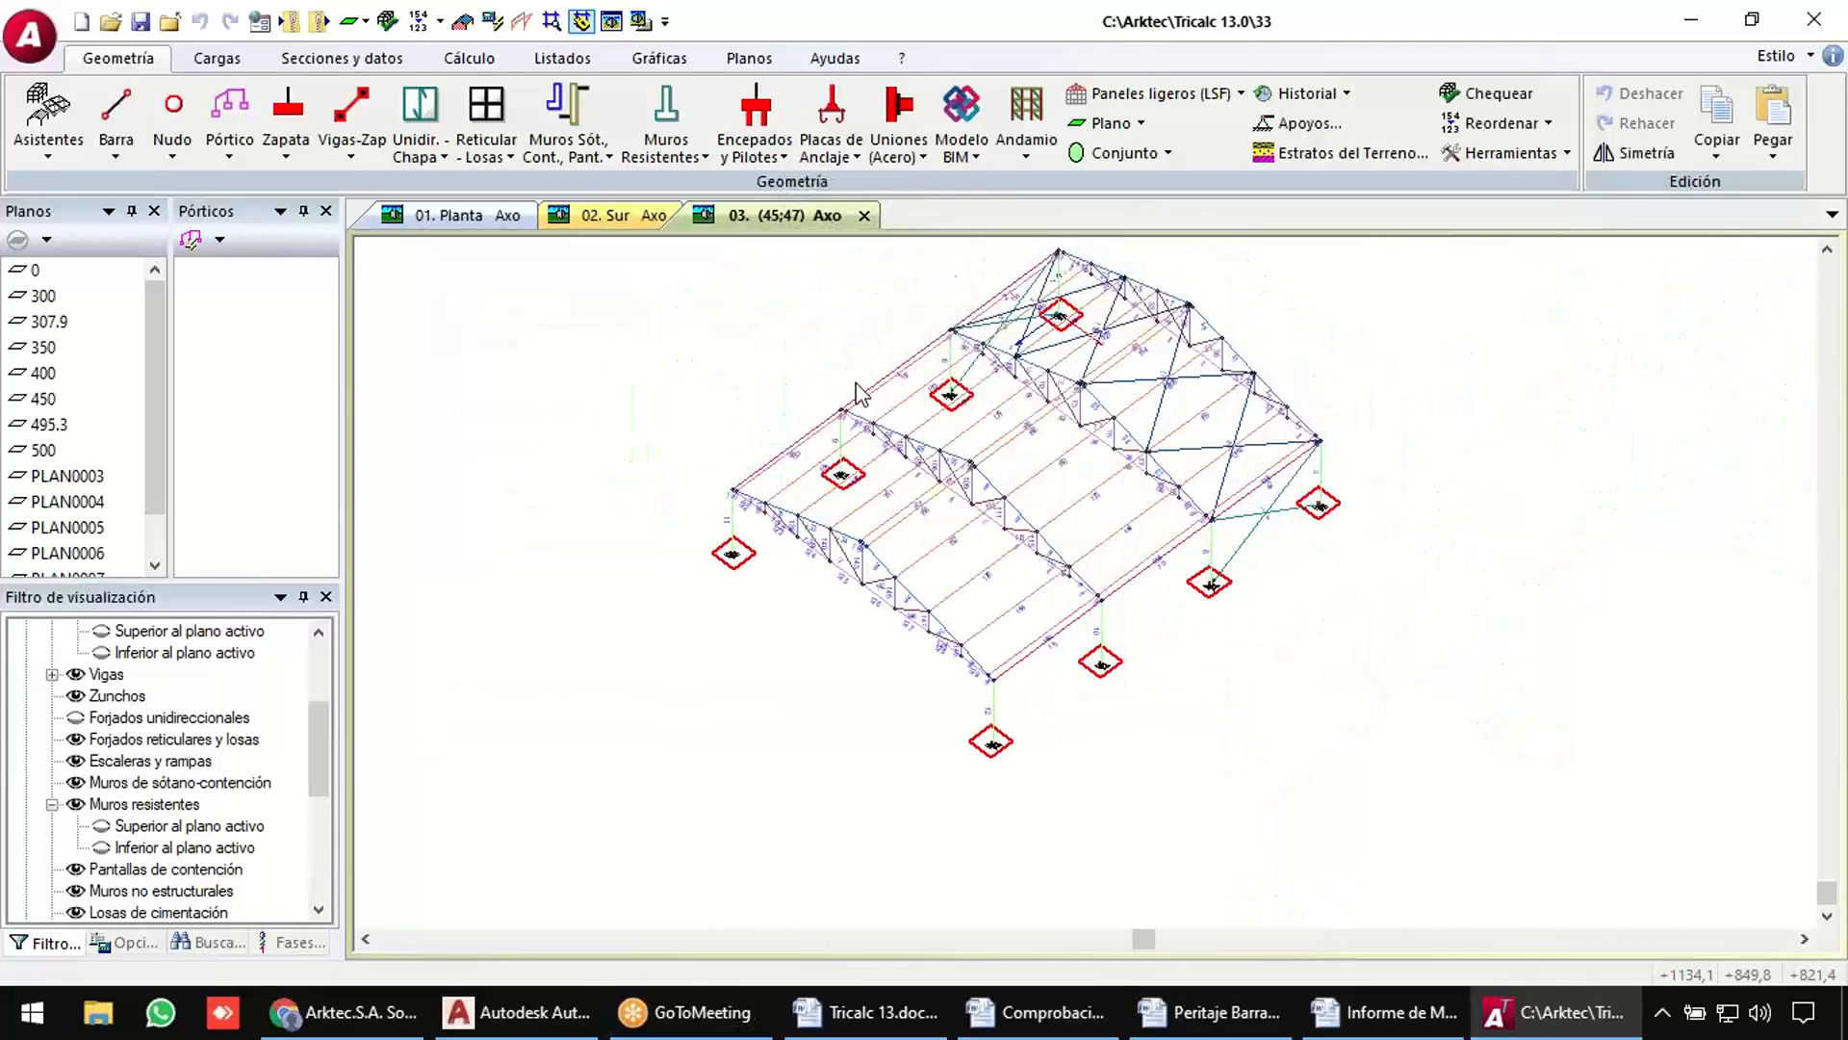
pyautogui.click(975, 148)
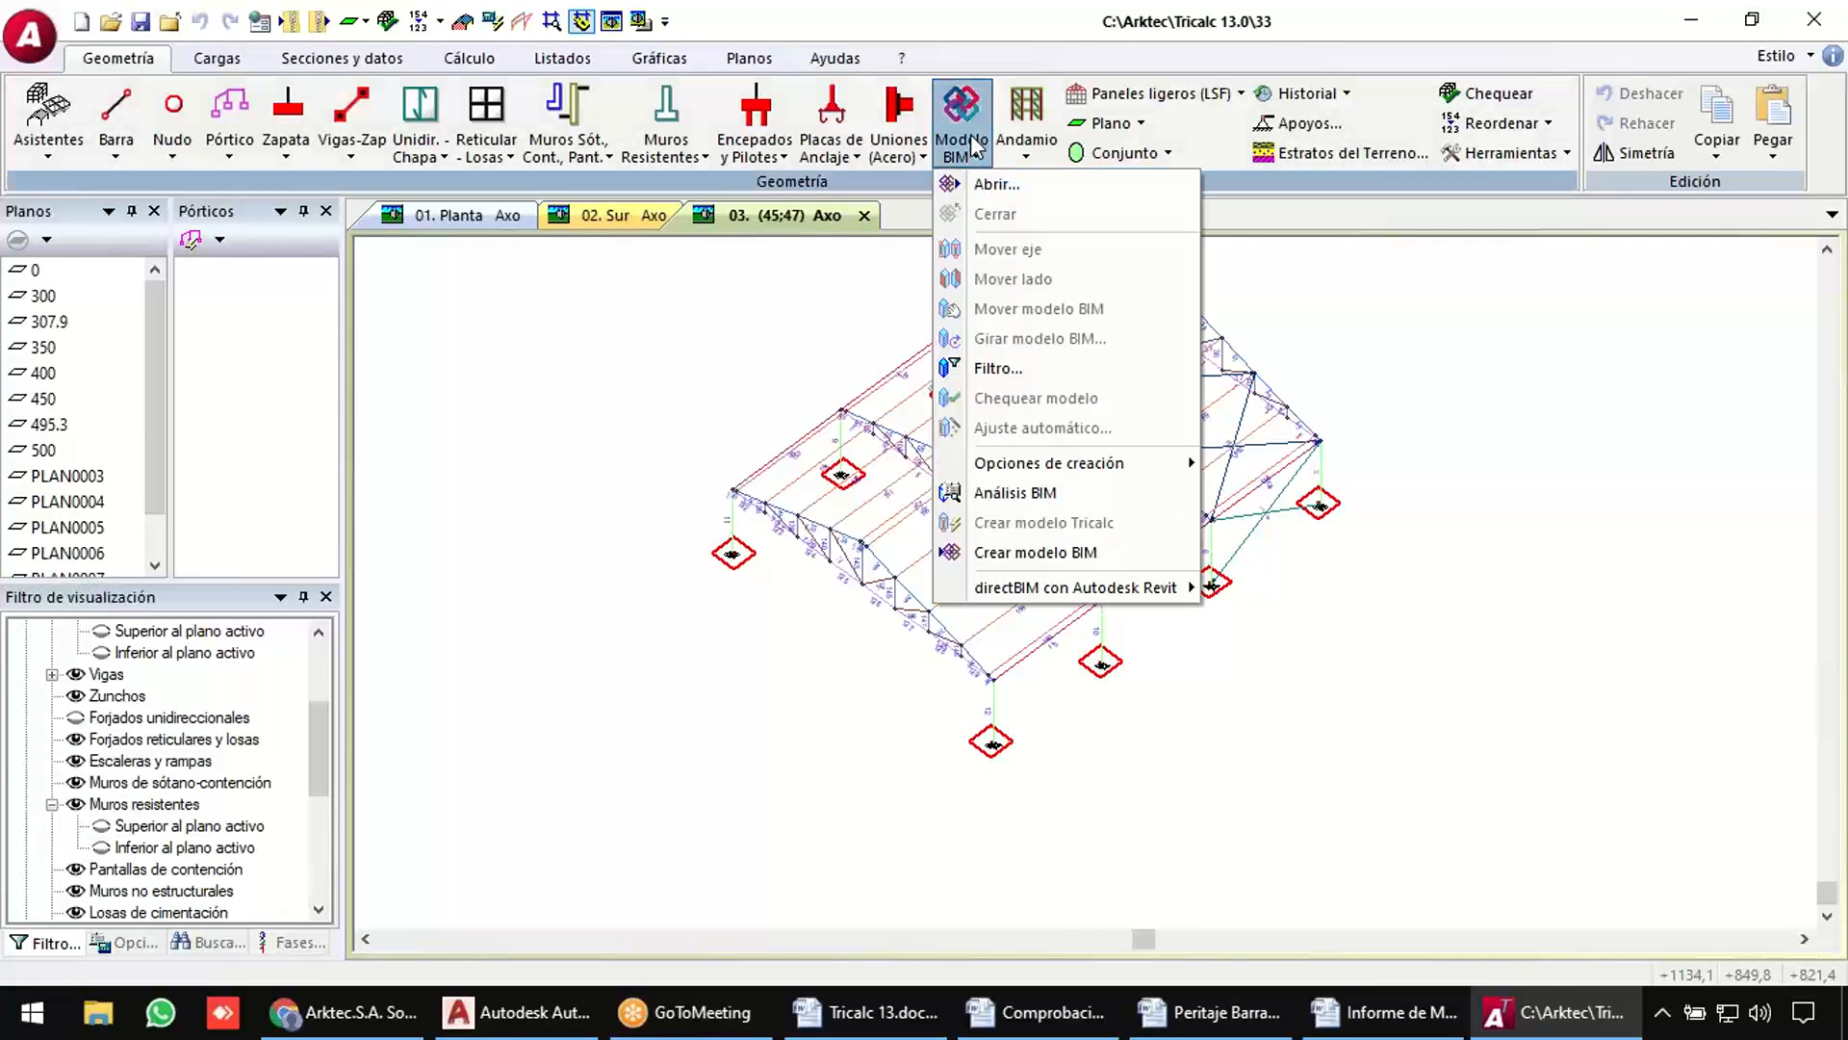
pyautogui.click(697, 314)
pyautogui.click(460, 59)
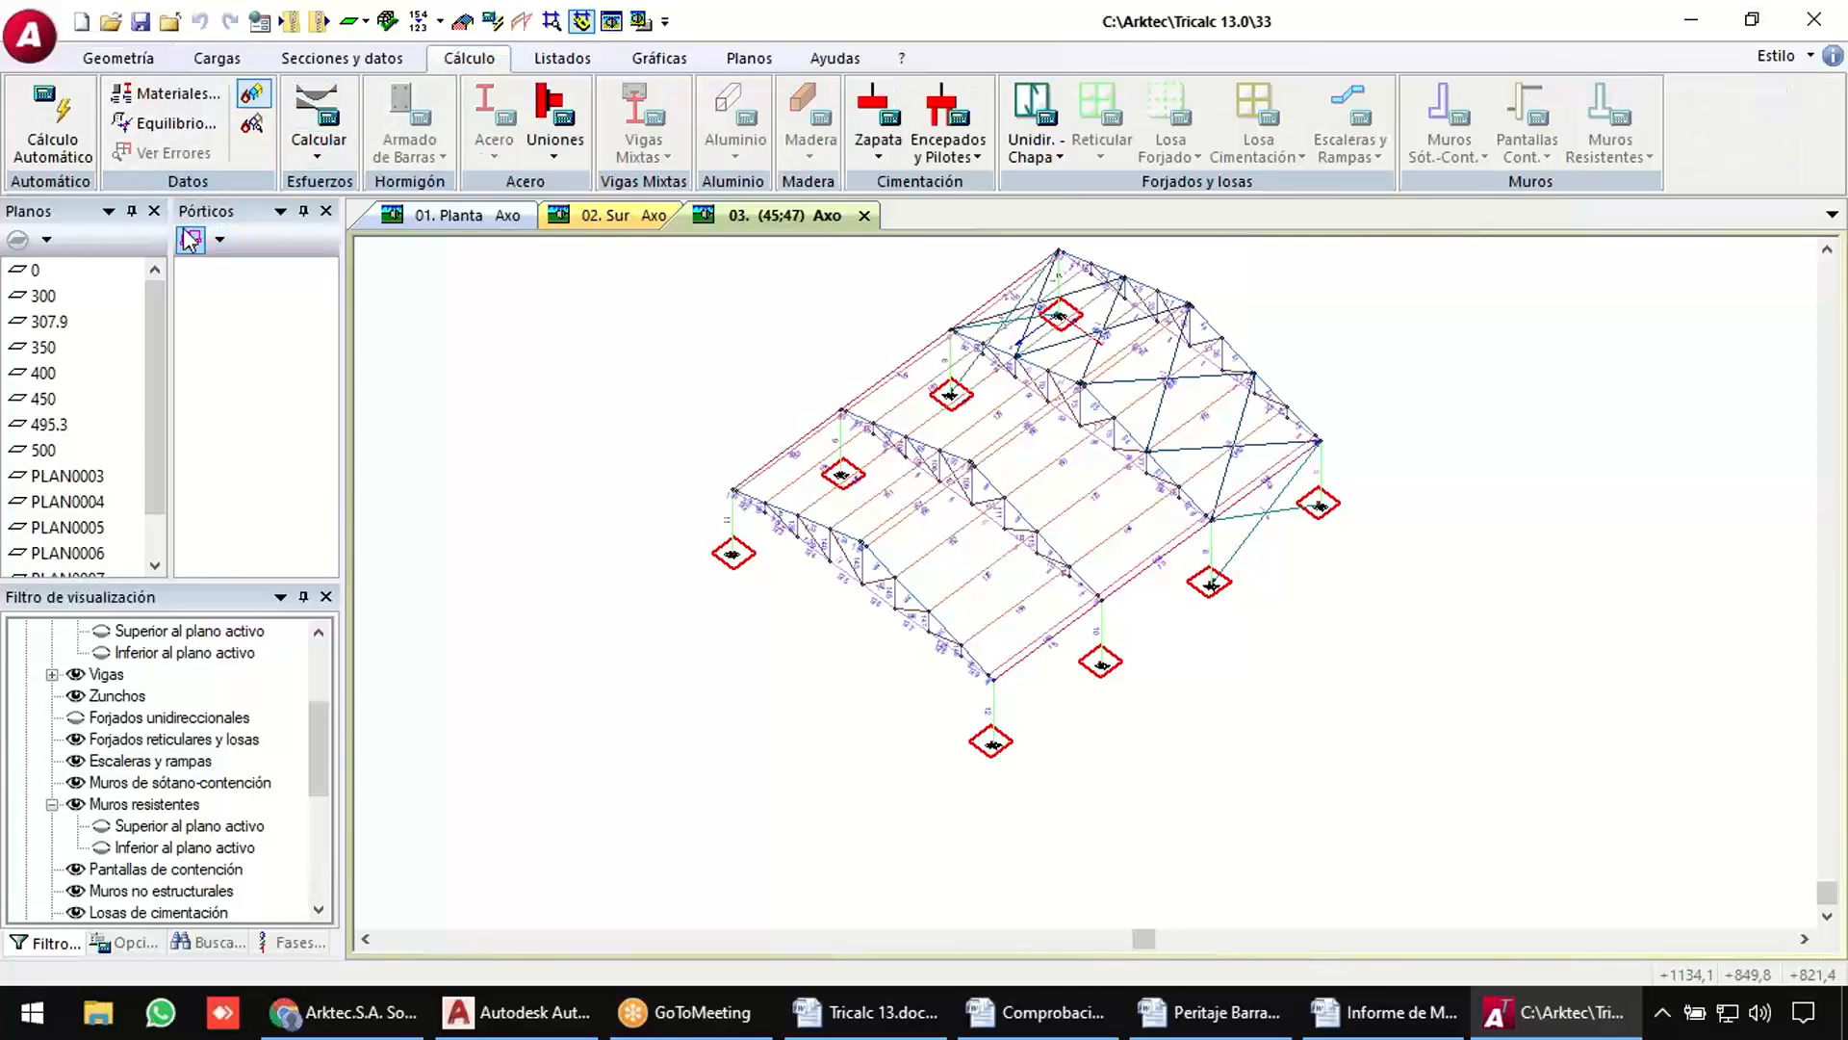
pyautogui.click(63, 150)
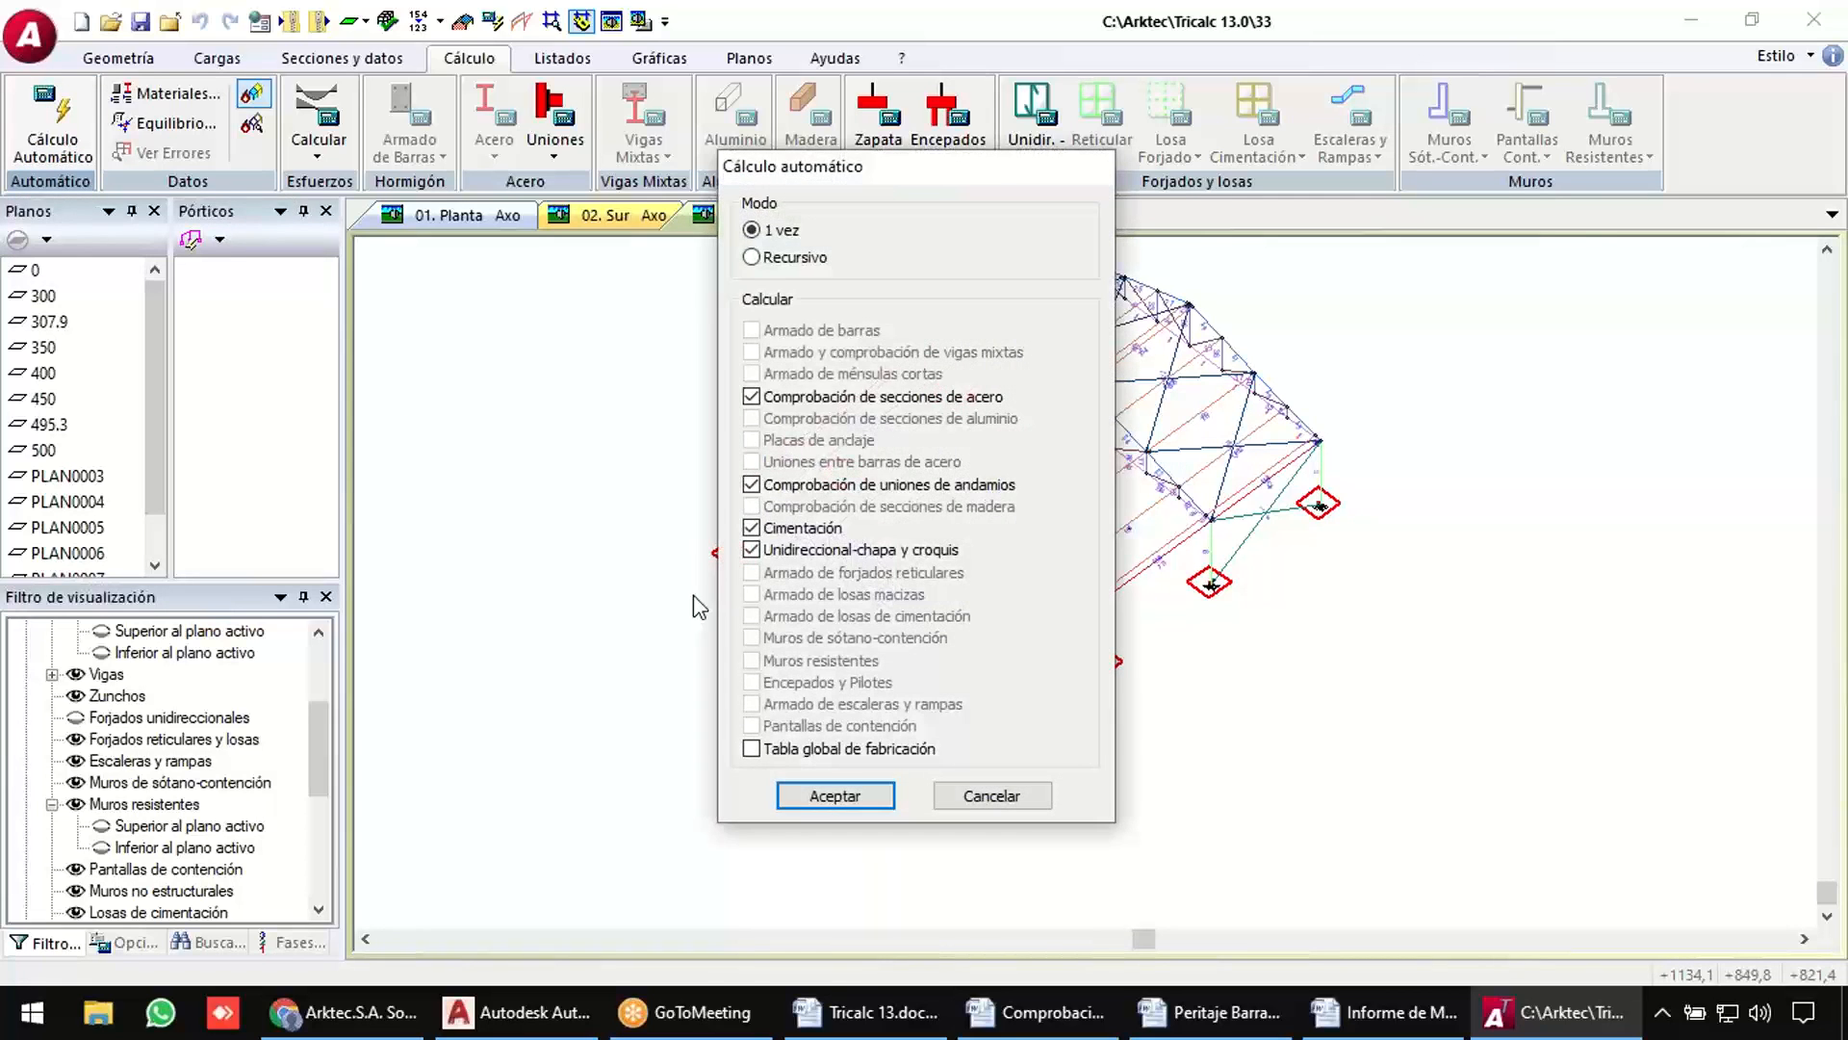
pyautogui.click(835, 795)
pyautogui.click(847, 587)
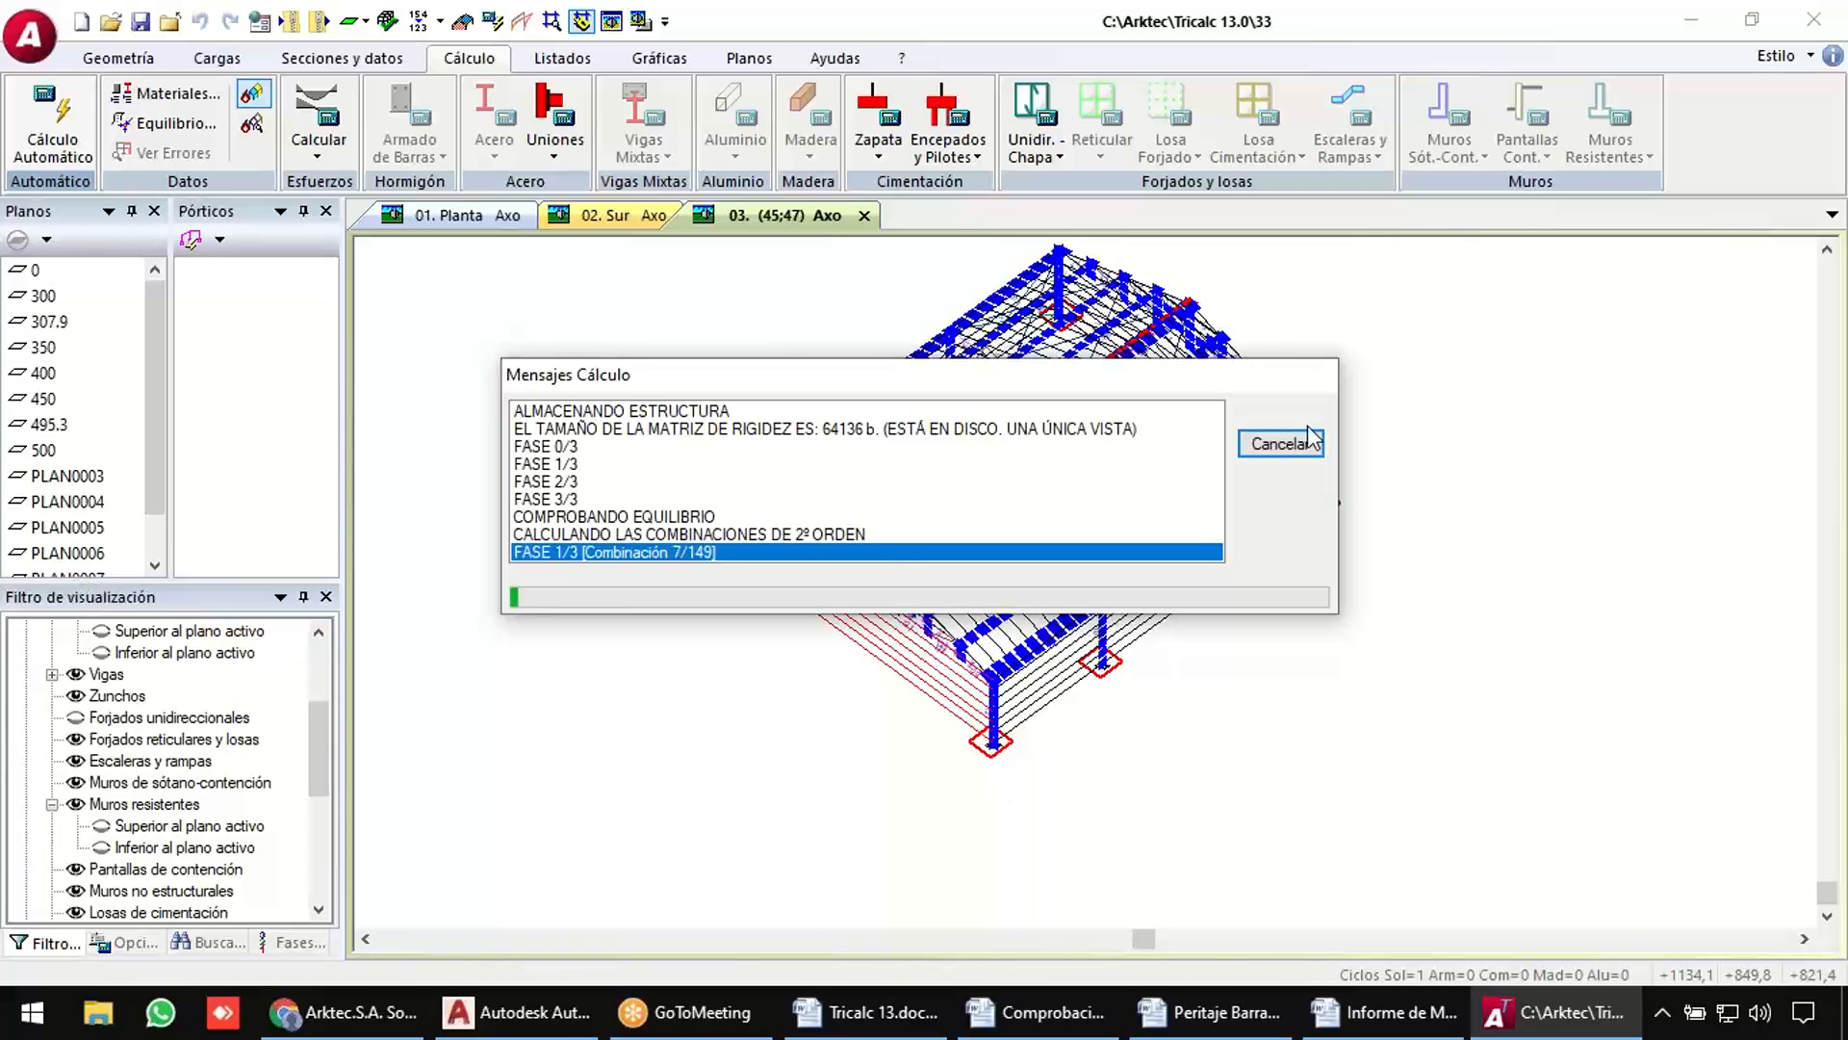
pyautogui.click(1280, 444)
pyautogui.click(998, 539)
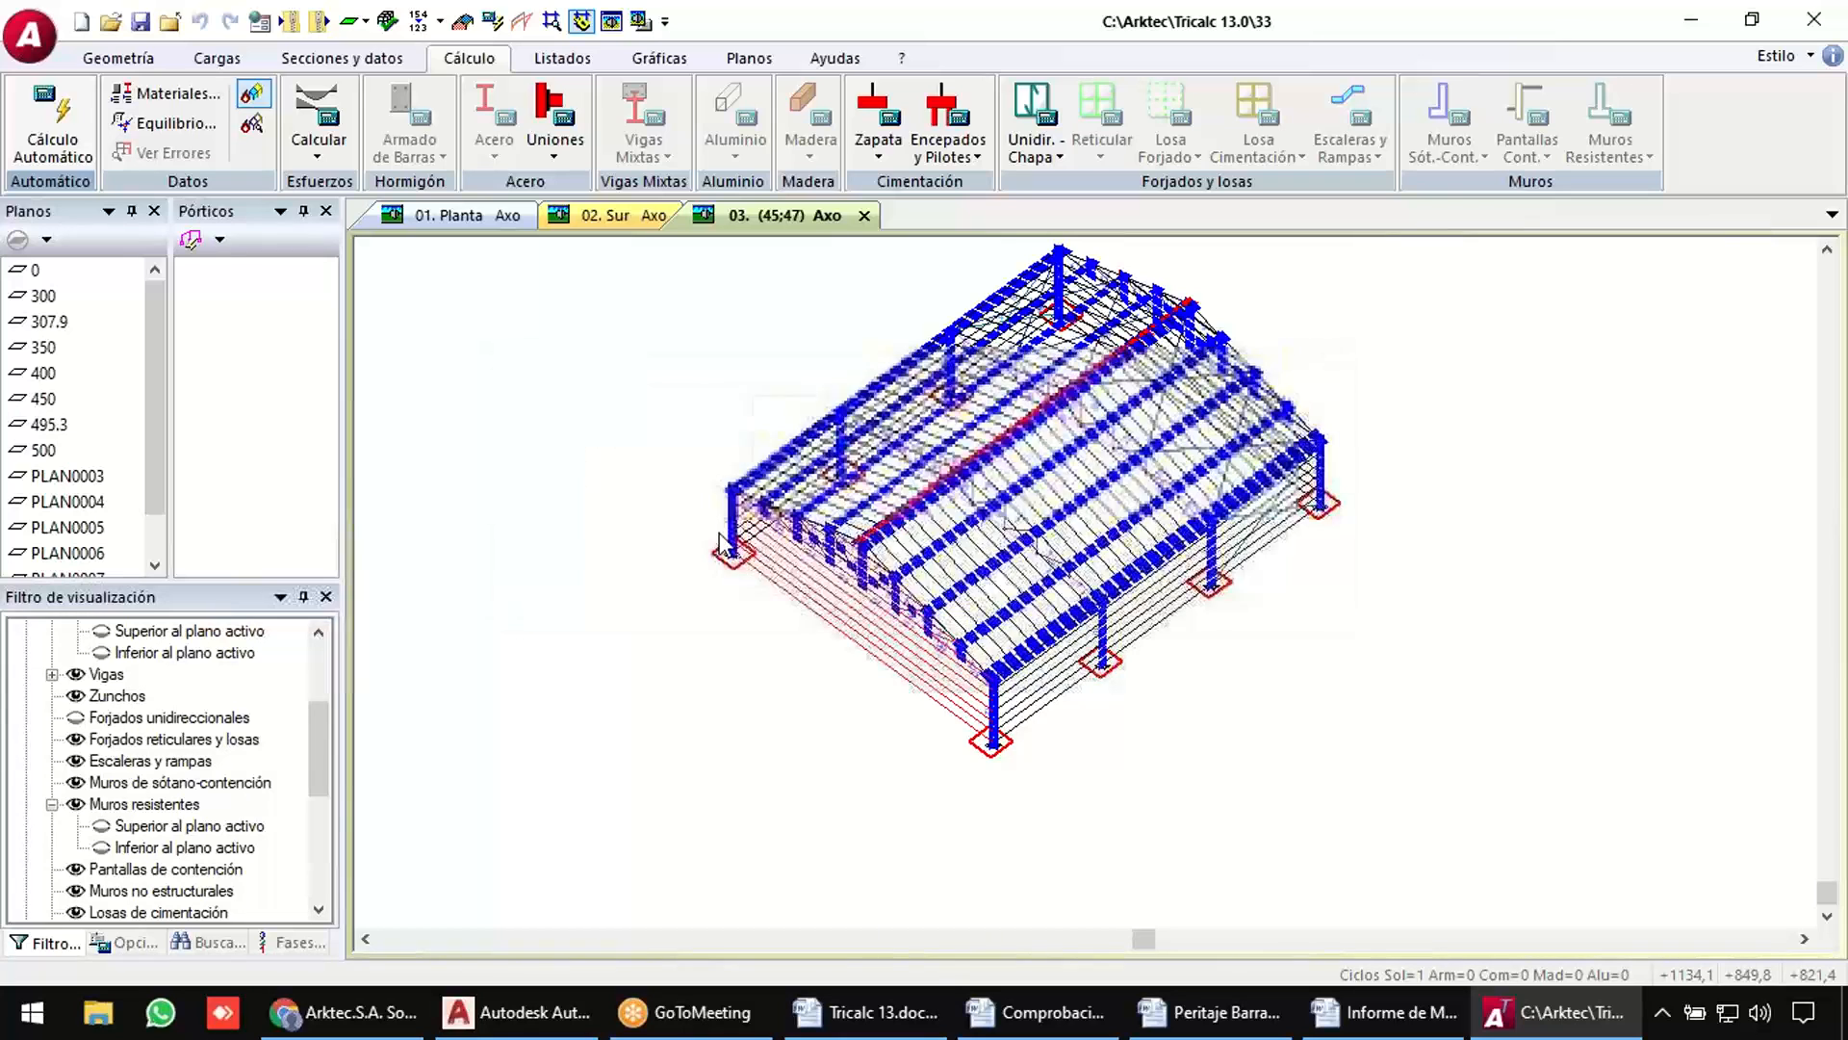
pyautogui.press('Return')
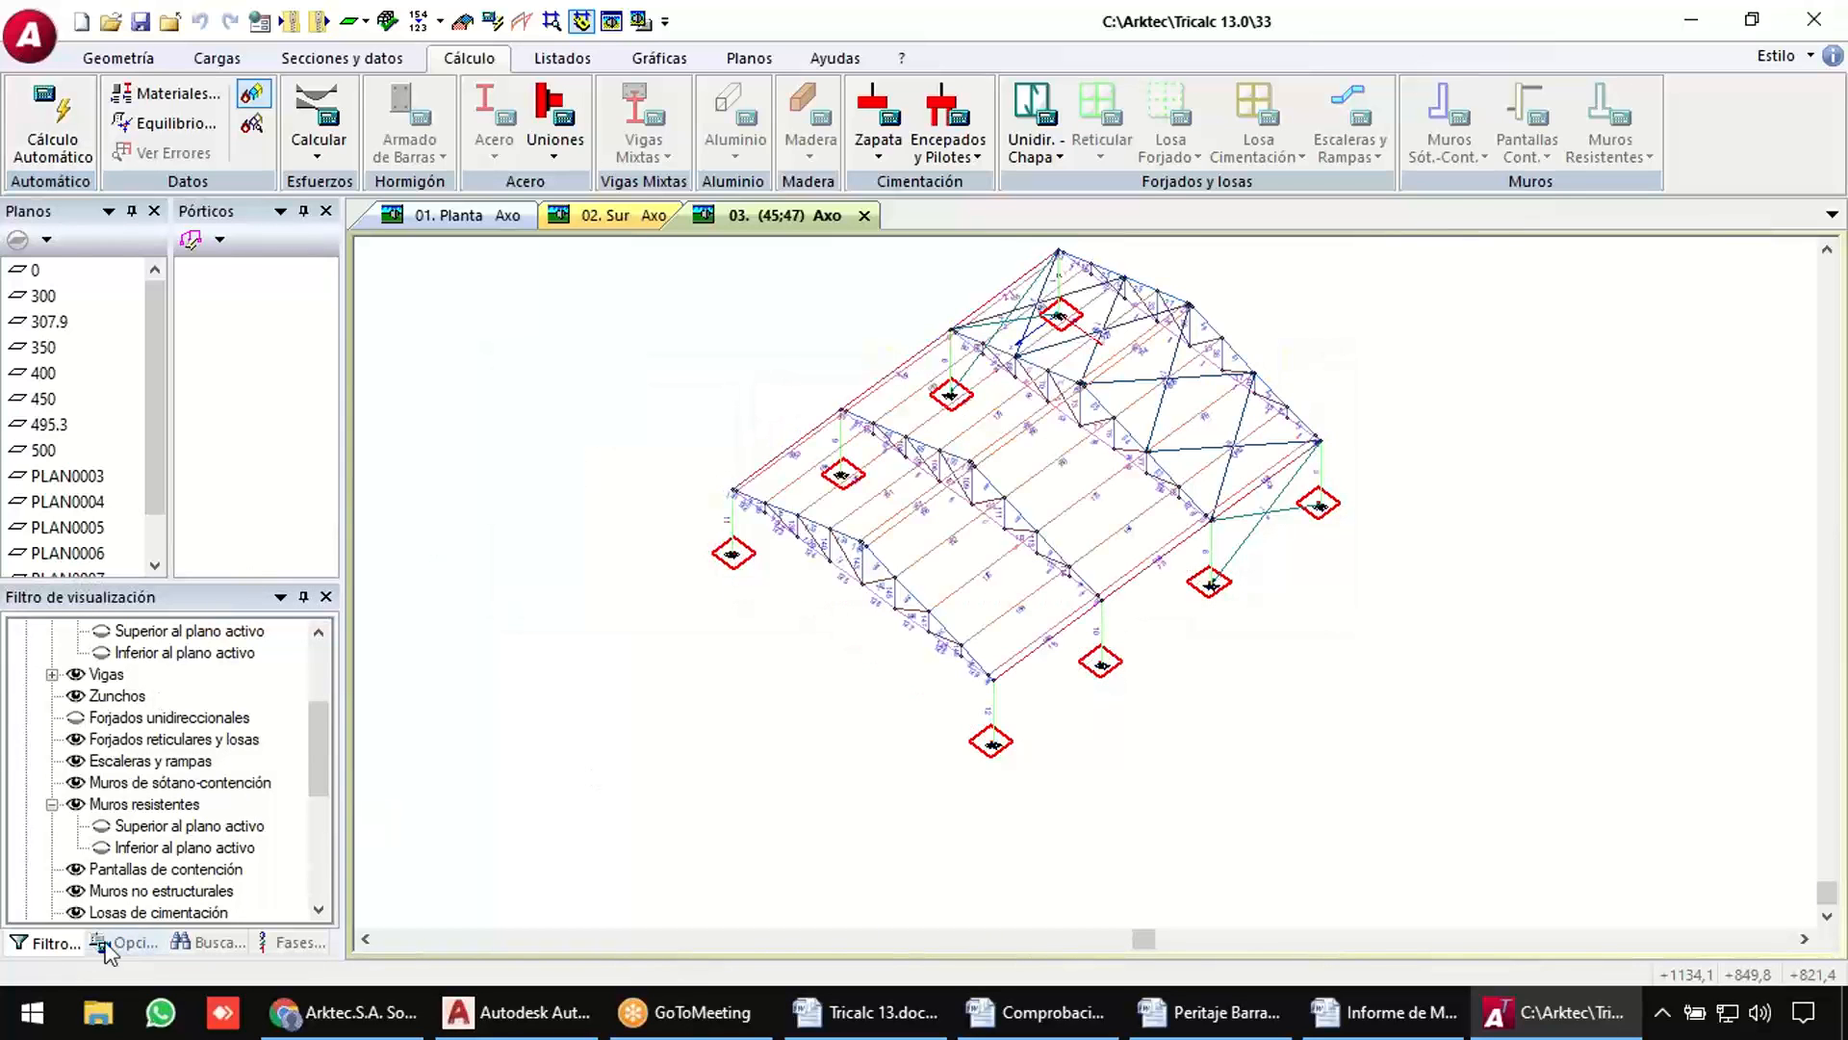
# Disable second-order calculation (Cálculo en 2º Orden) in the Esfuerzos calculation options.
pyautogui.click(123, 942)
pyautogui.scroll(3, 114, 693)
pyautogui.doubleClick(87, 683)
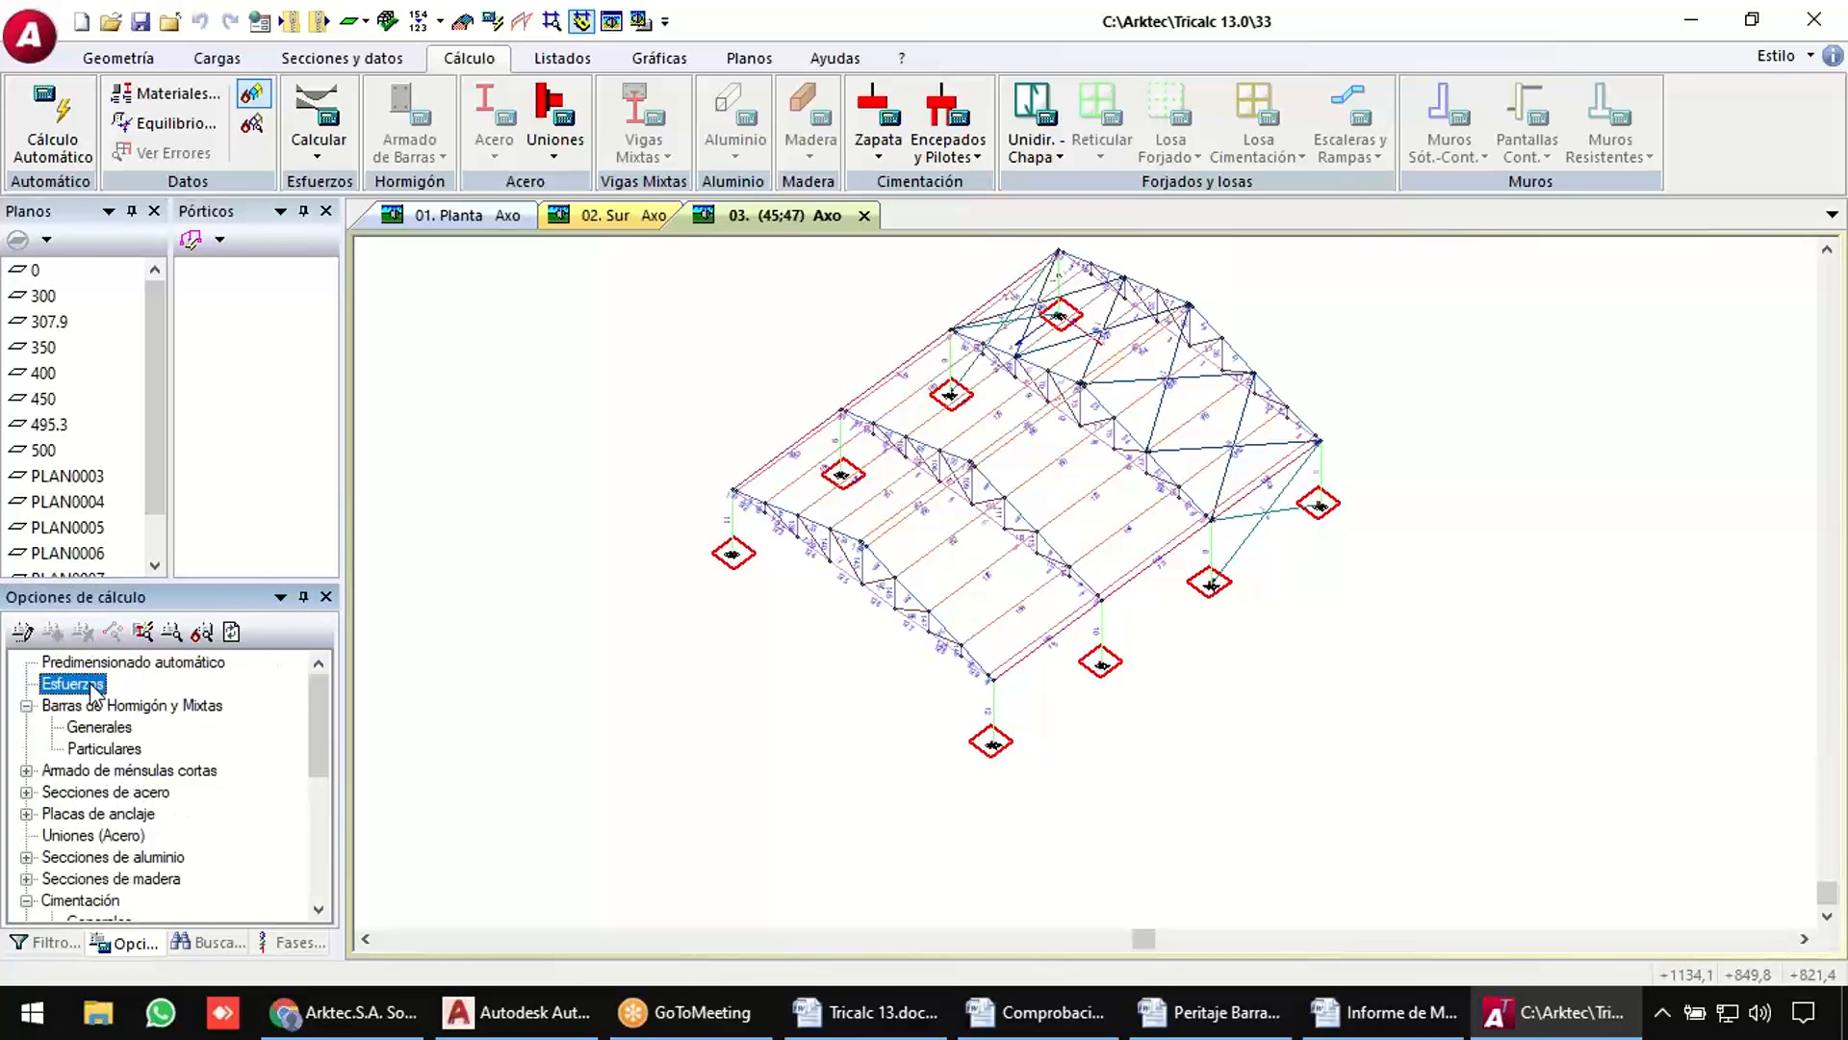
pyautogui.click(1074, 387)
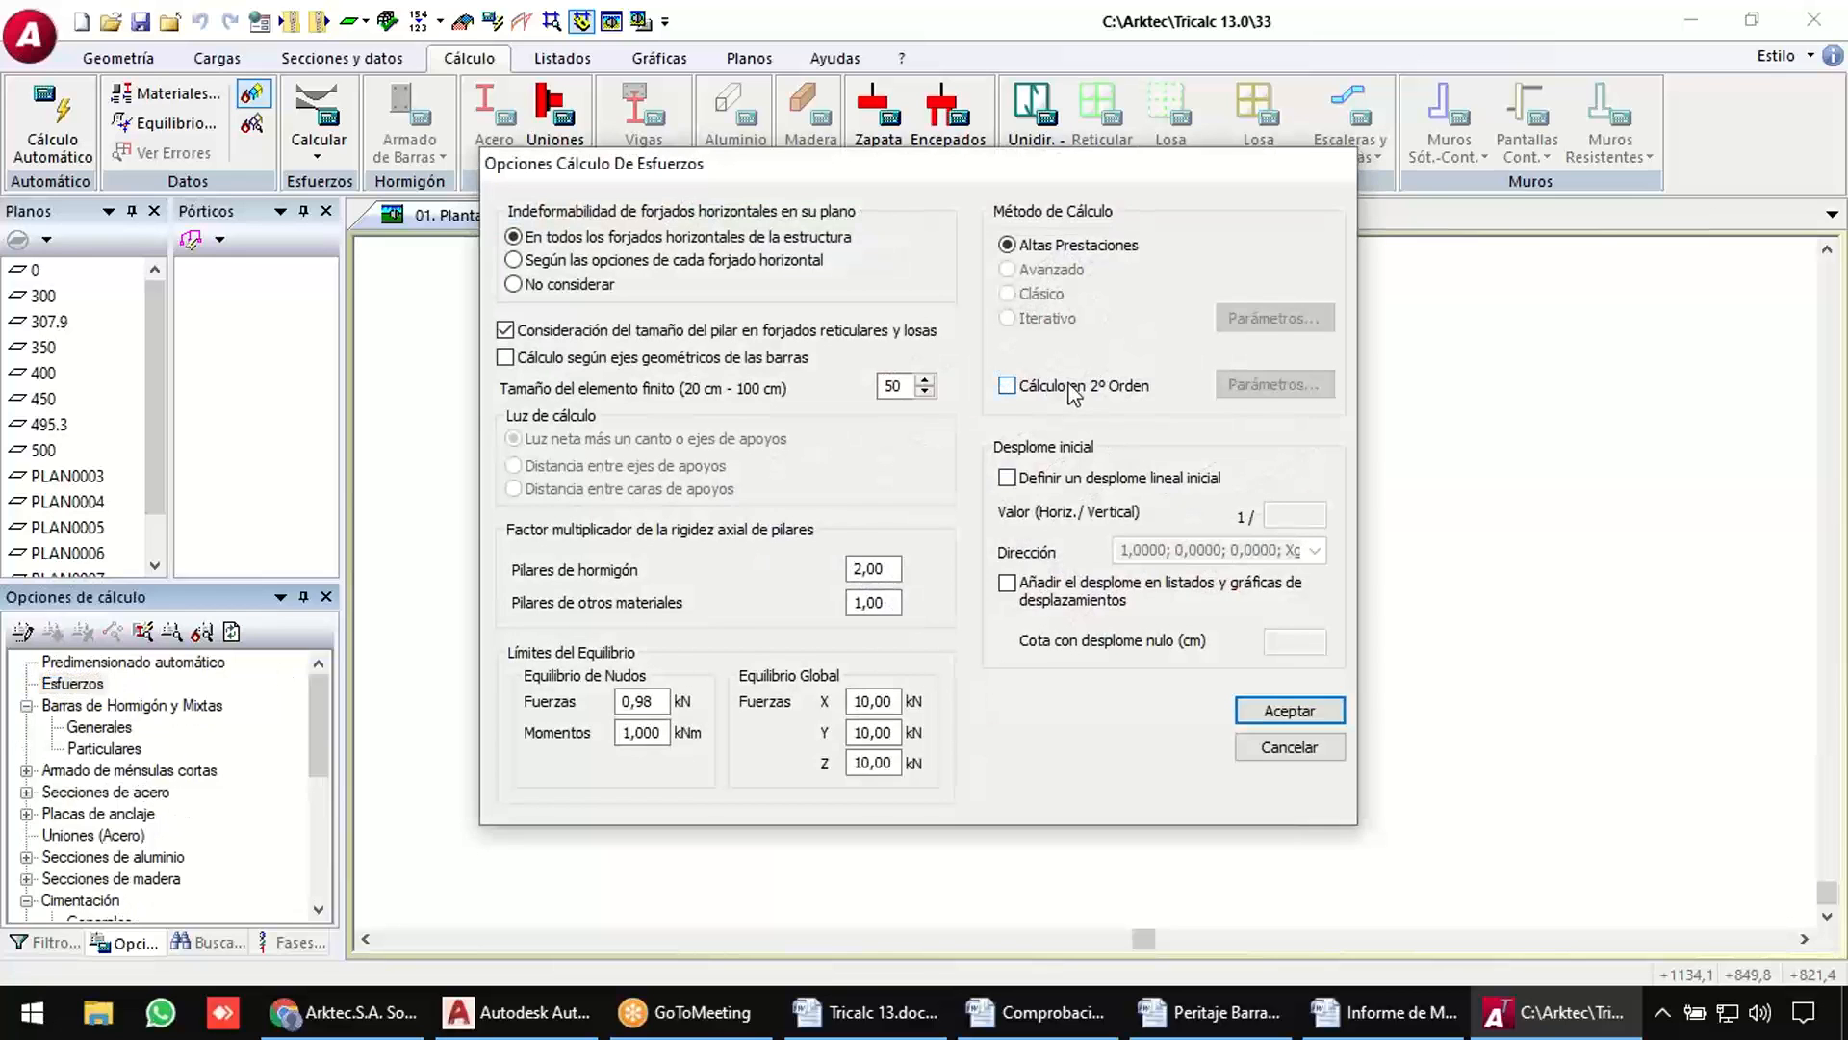
pyautogui.press('Return')
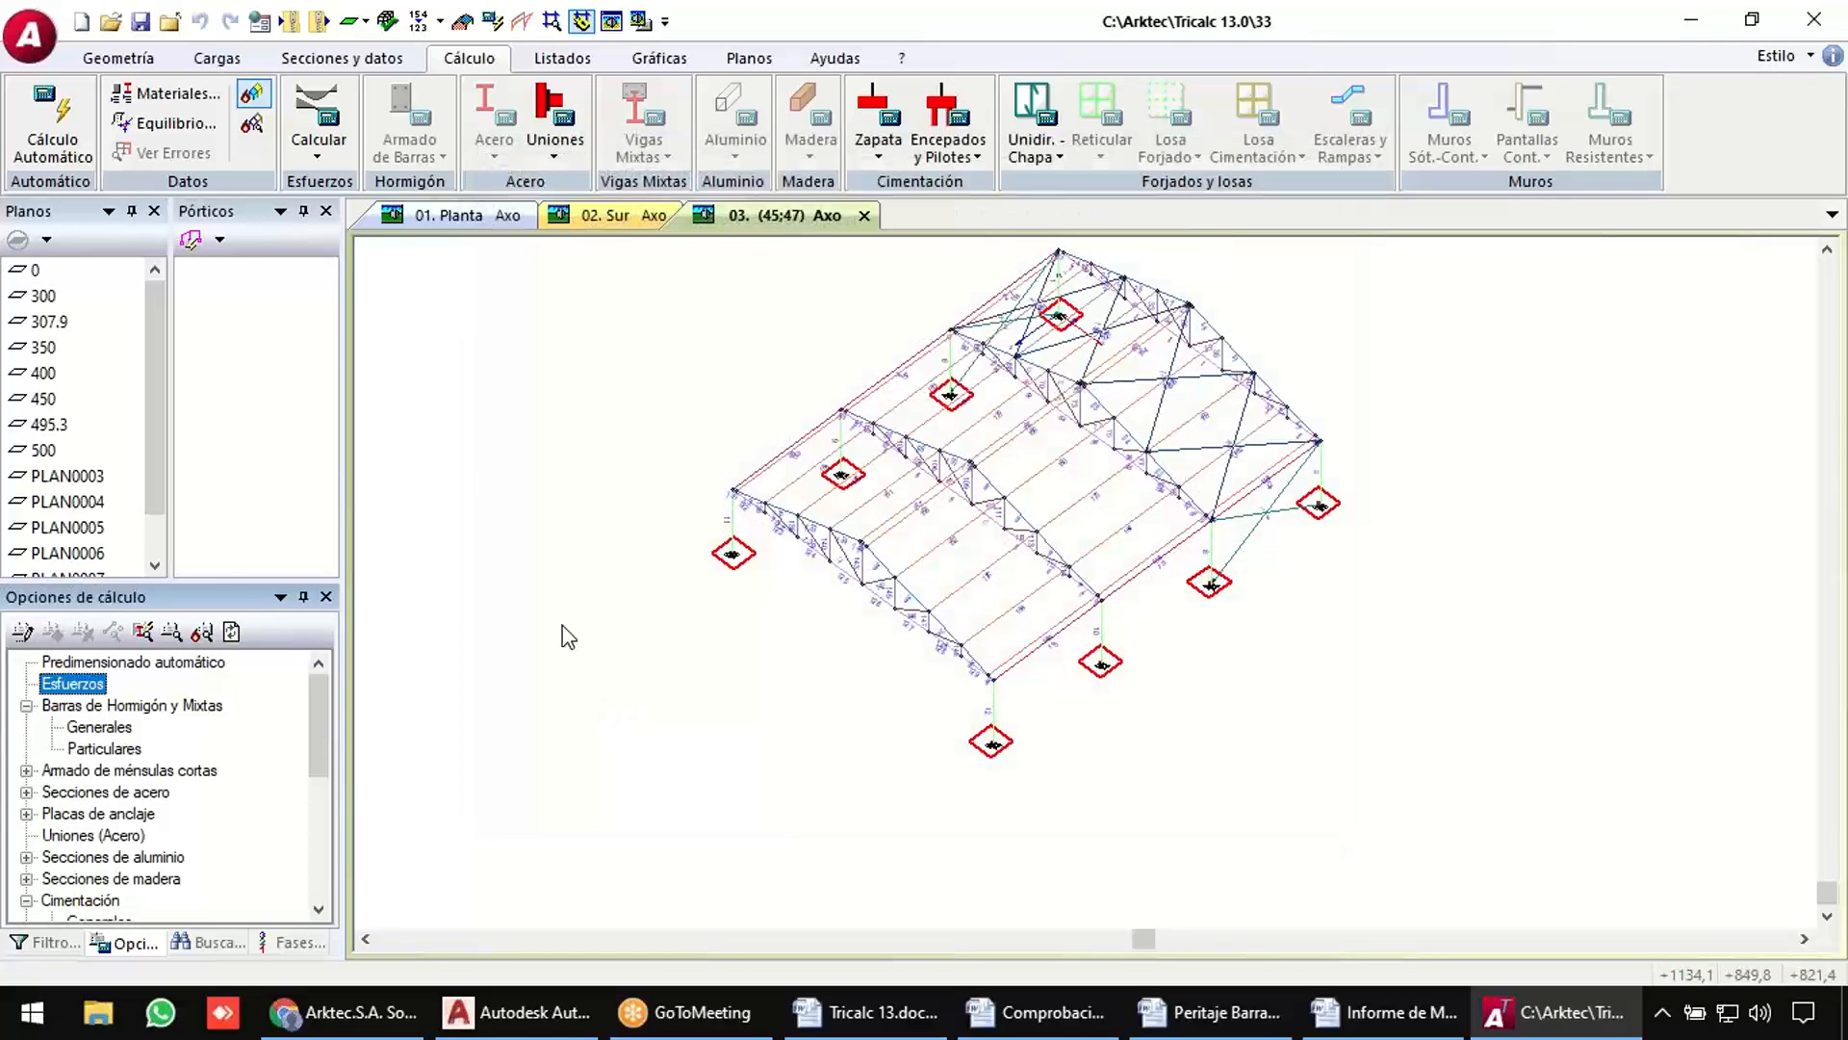
# Run the automatic calculation once, including steel section checks, scaffold joints, foundations, Unidireccional-chapa y croquis and the global fabrication table.
pyautogui.click(53, 125)
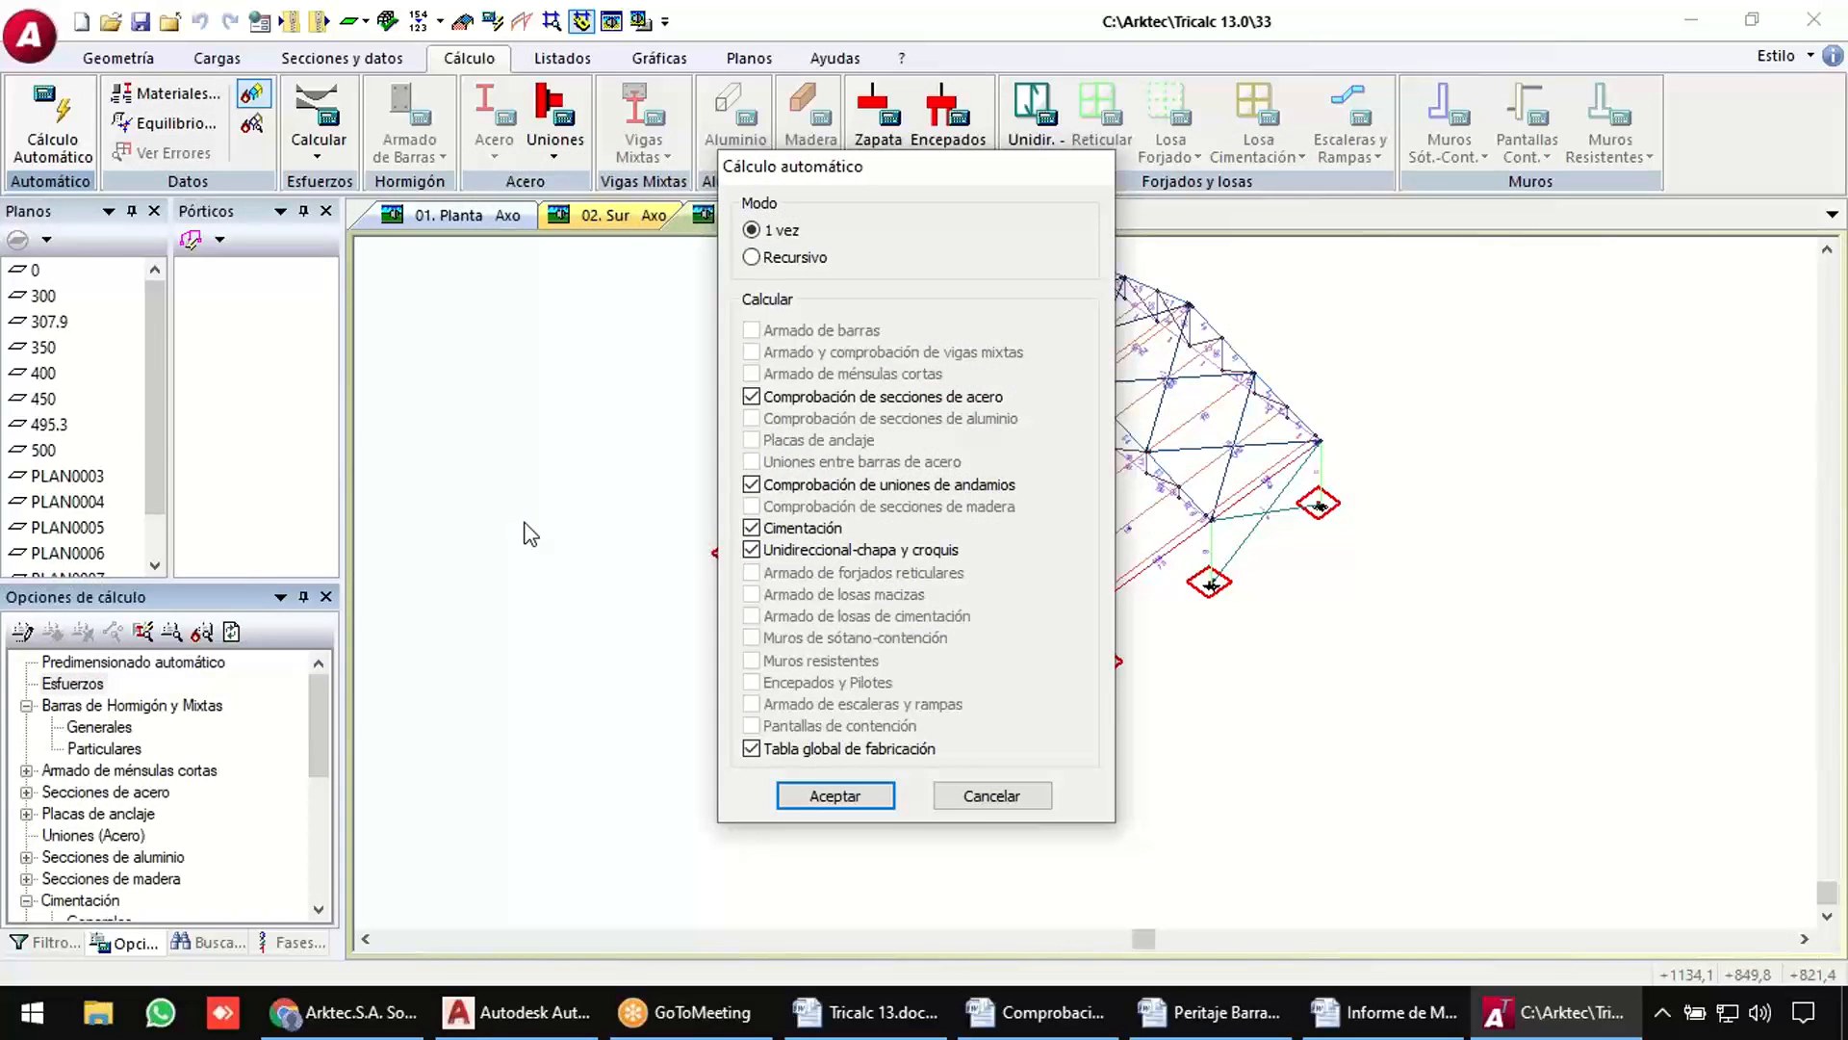
pyautogui.press('Return')
pyautogui.press('Return')
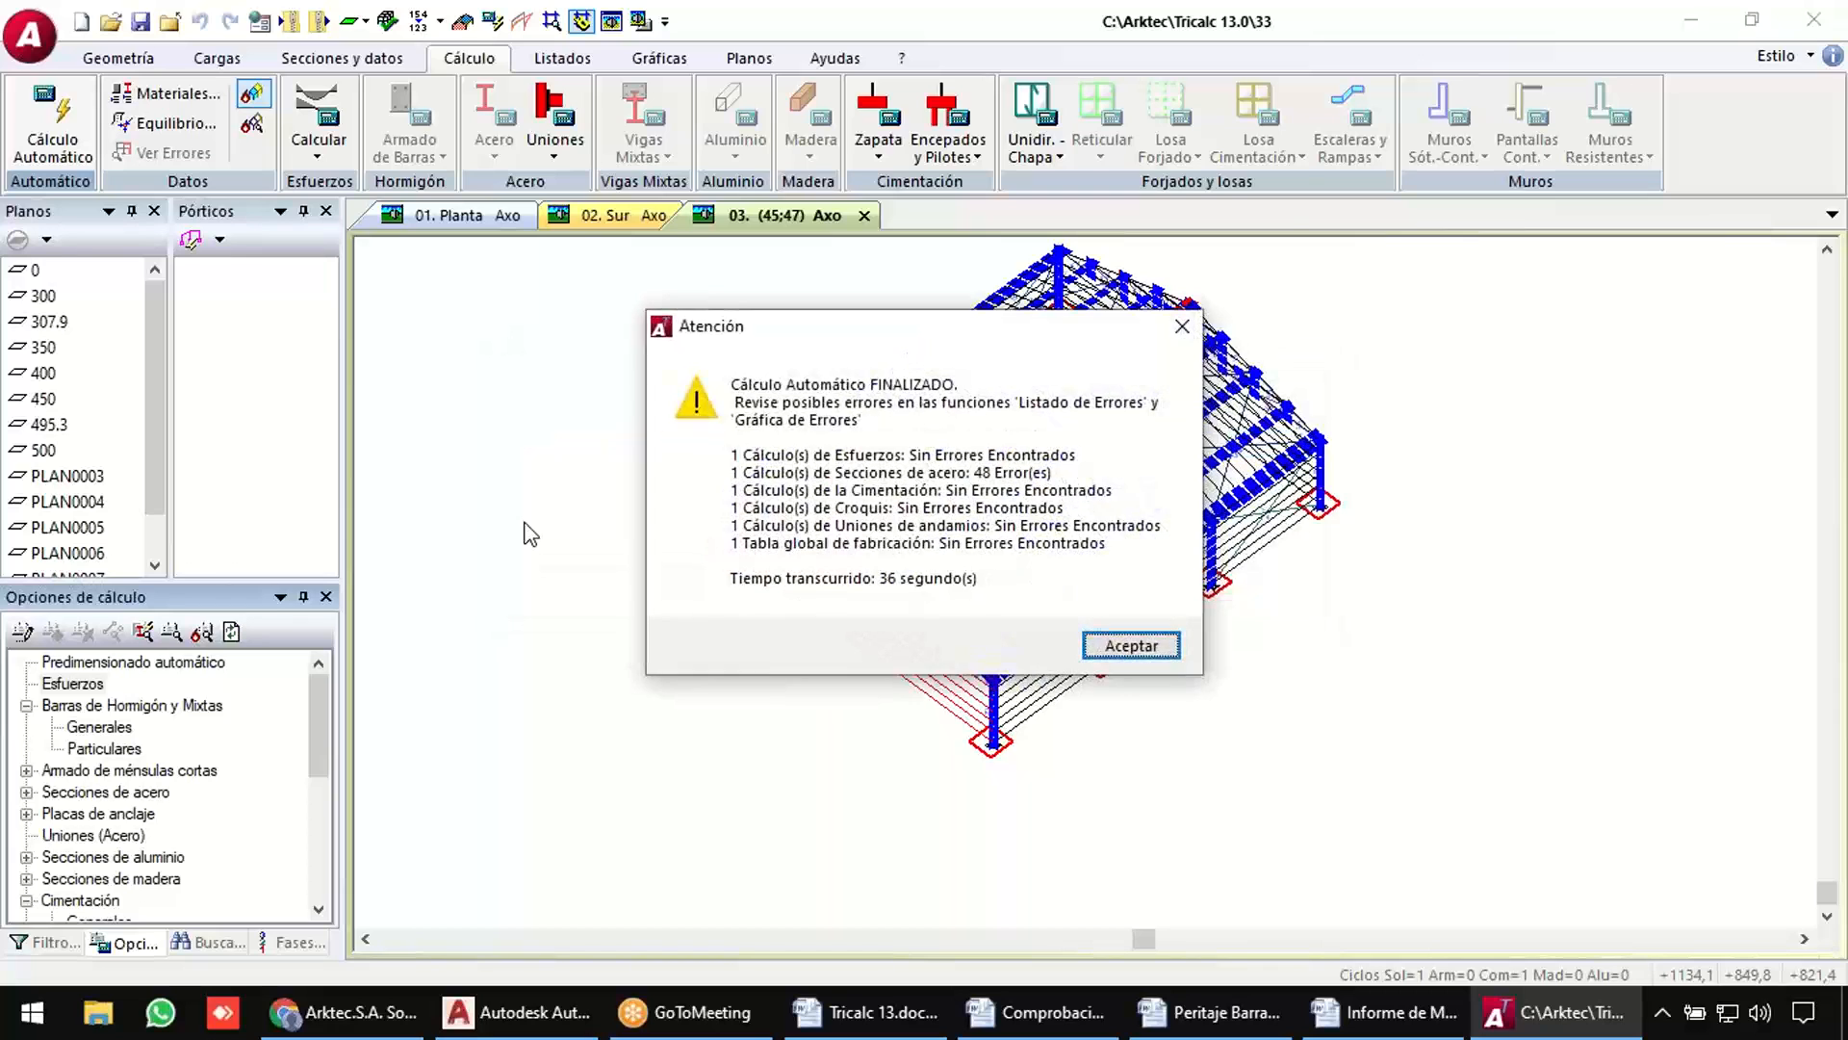
pyautogui.press('Return')
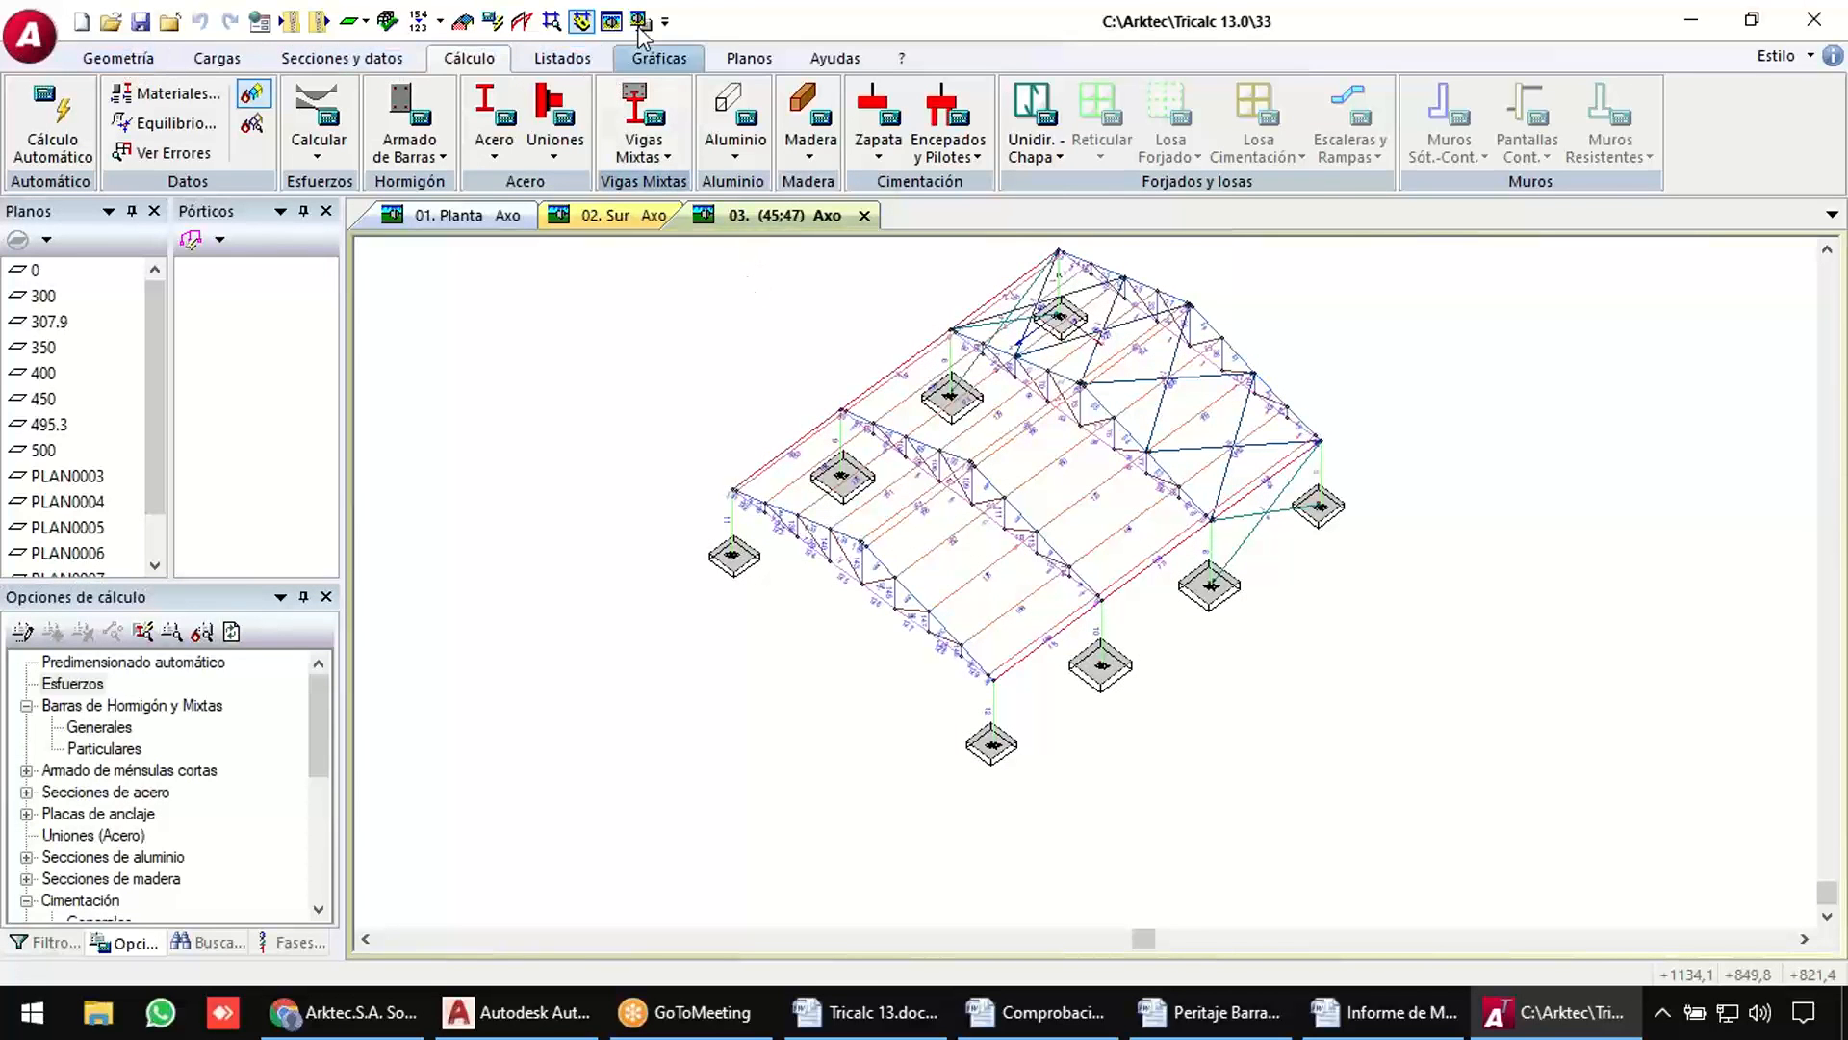
# Render the calculated nave and inspect the front corner column with its footing.
pyautogui.hotkey('ctrl', 'r')
pyautogui.scroll(4, 1011, 768)
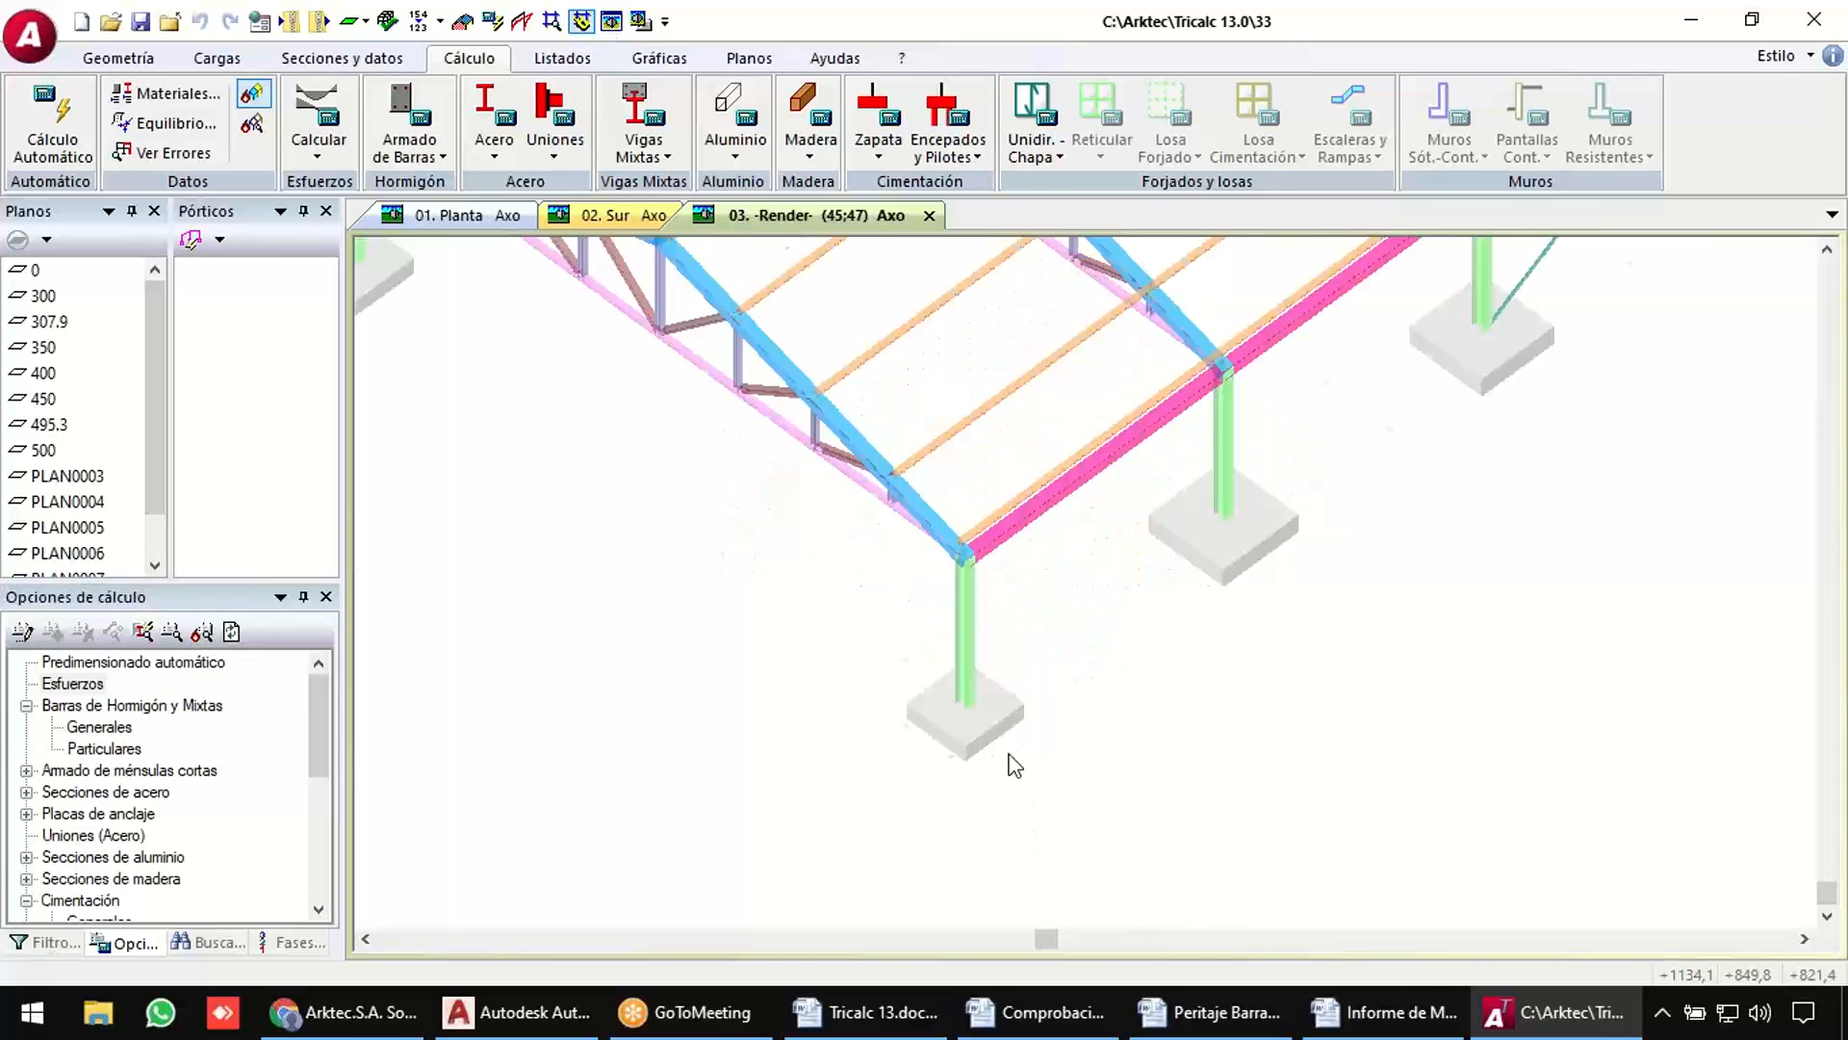
pyautogui.moveTo(1102, 717); pyautogui.dragTo(1105, 713, button='middle')
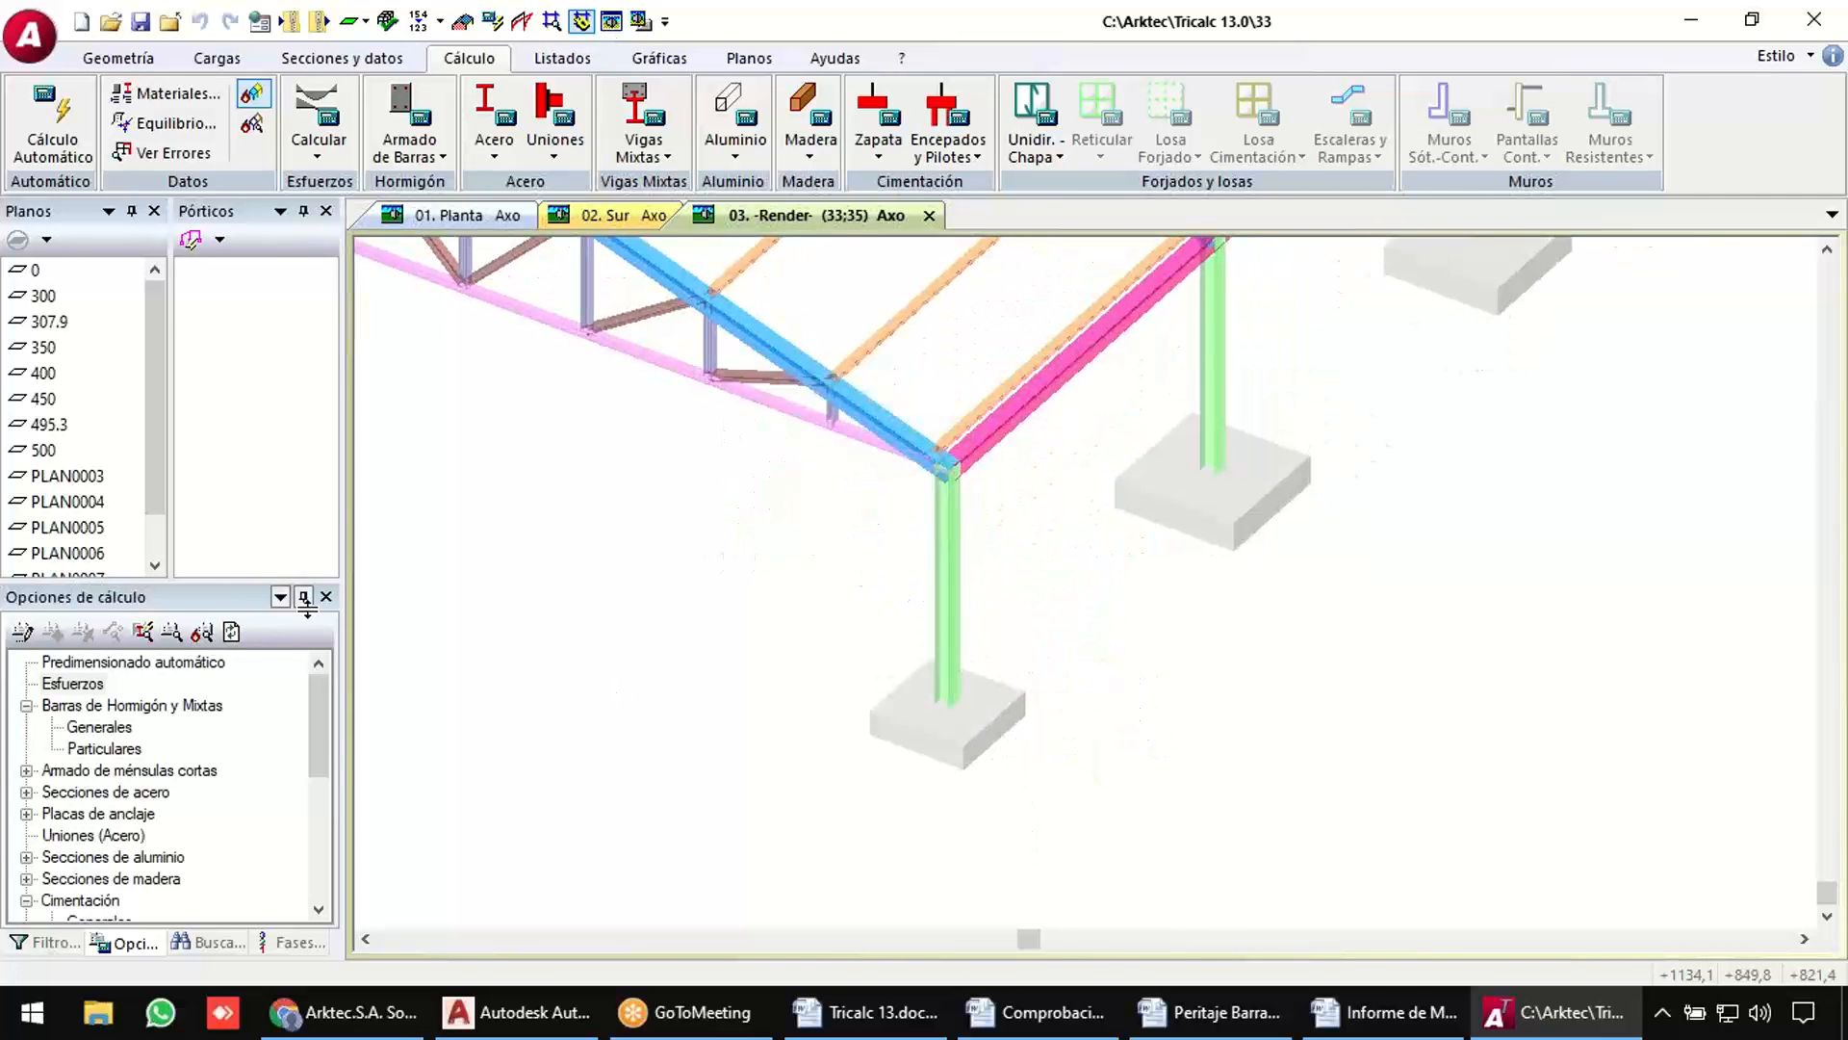
# Turn on the display of reinforcement (Armaduras) and inspect it in the footings across the rendered nave.
pyautogui.click(47, 943)
pyautogui.scroll(-2, 96, 820)
pyautogui.scroll(-2, 96, 820)
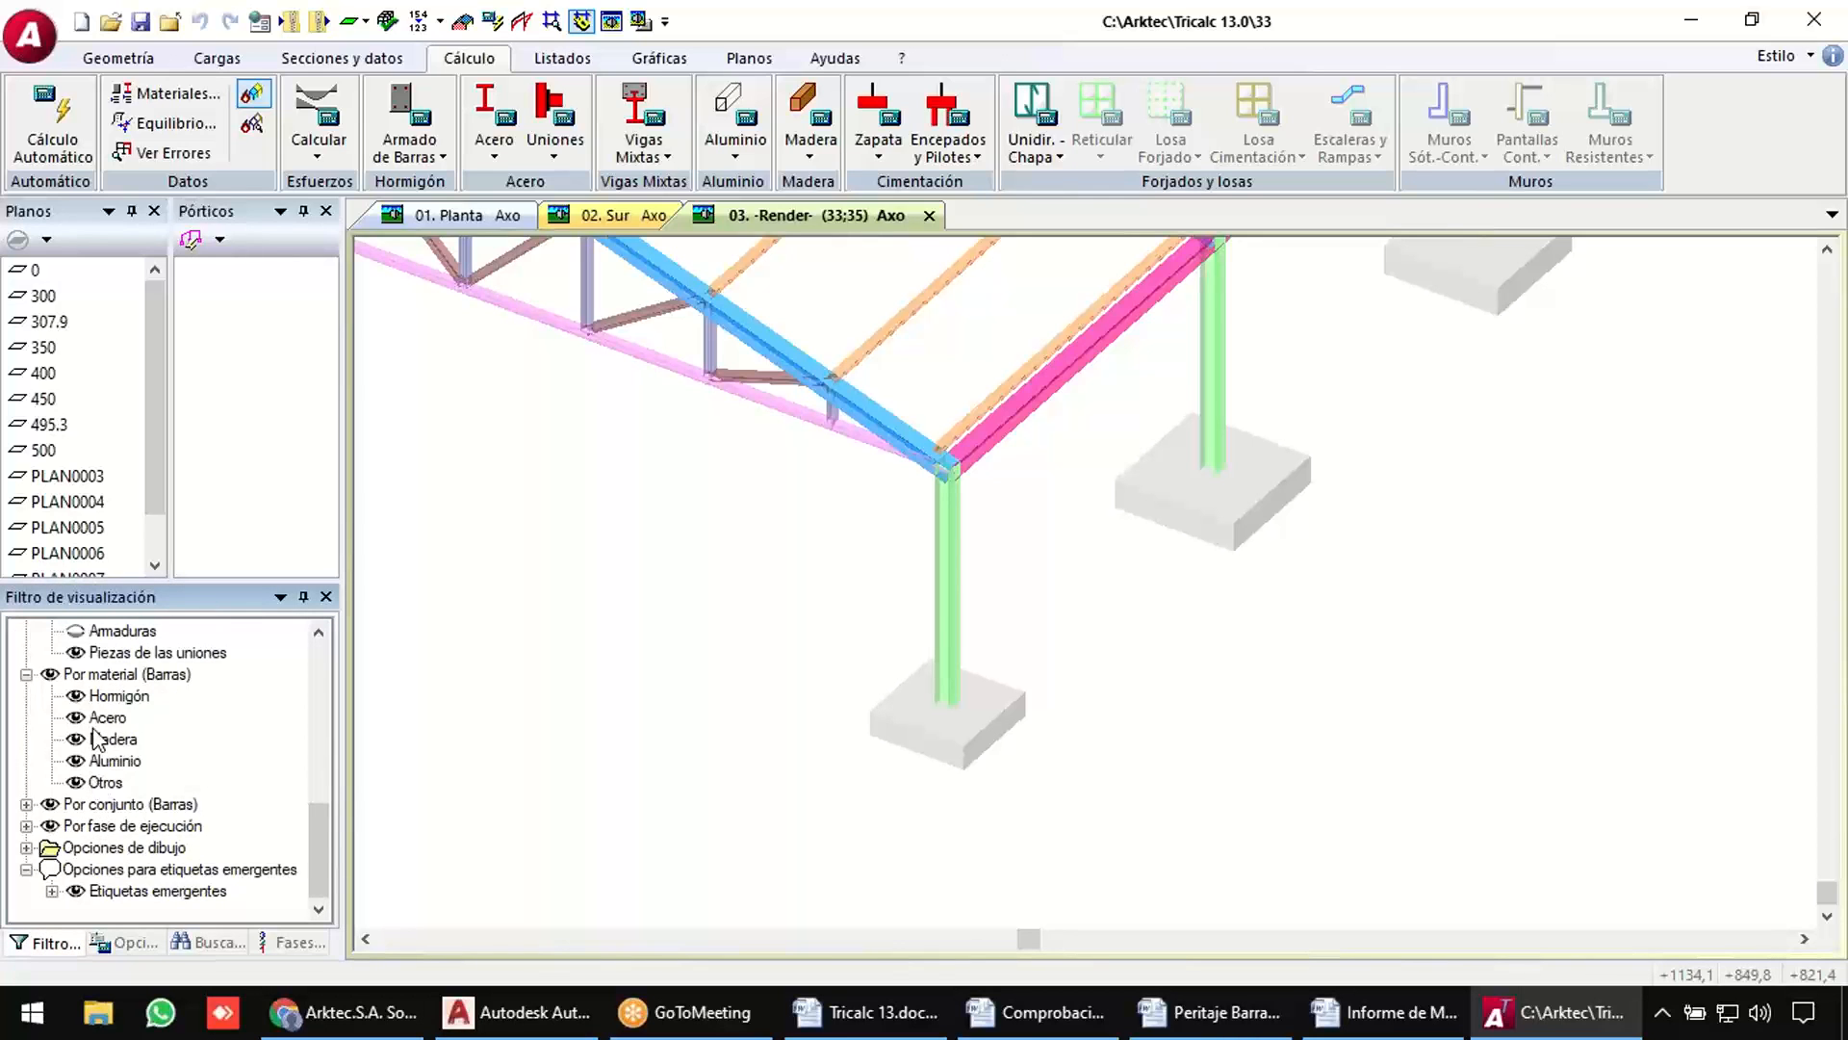
pyautogui.scroll(1, 96, 747)
pyautogui.click(75, 695)
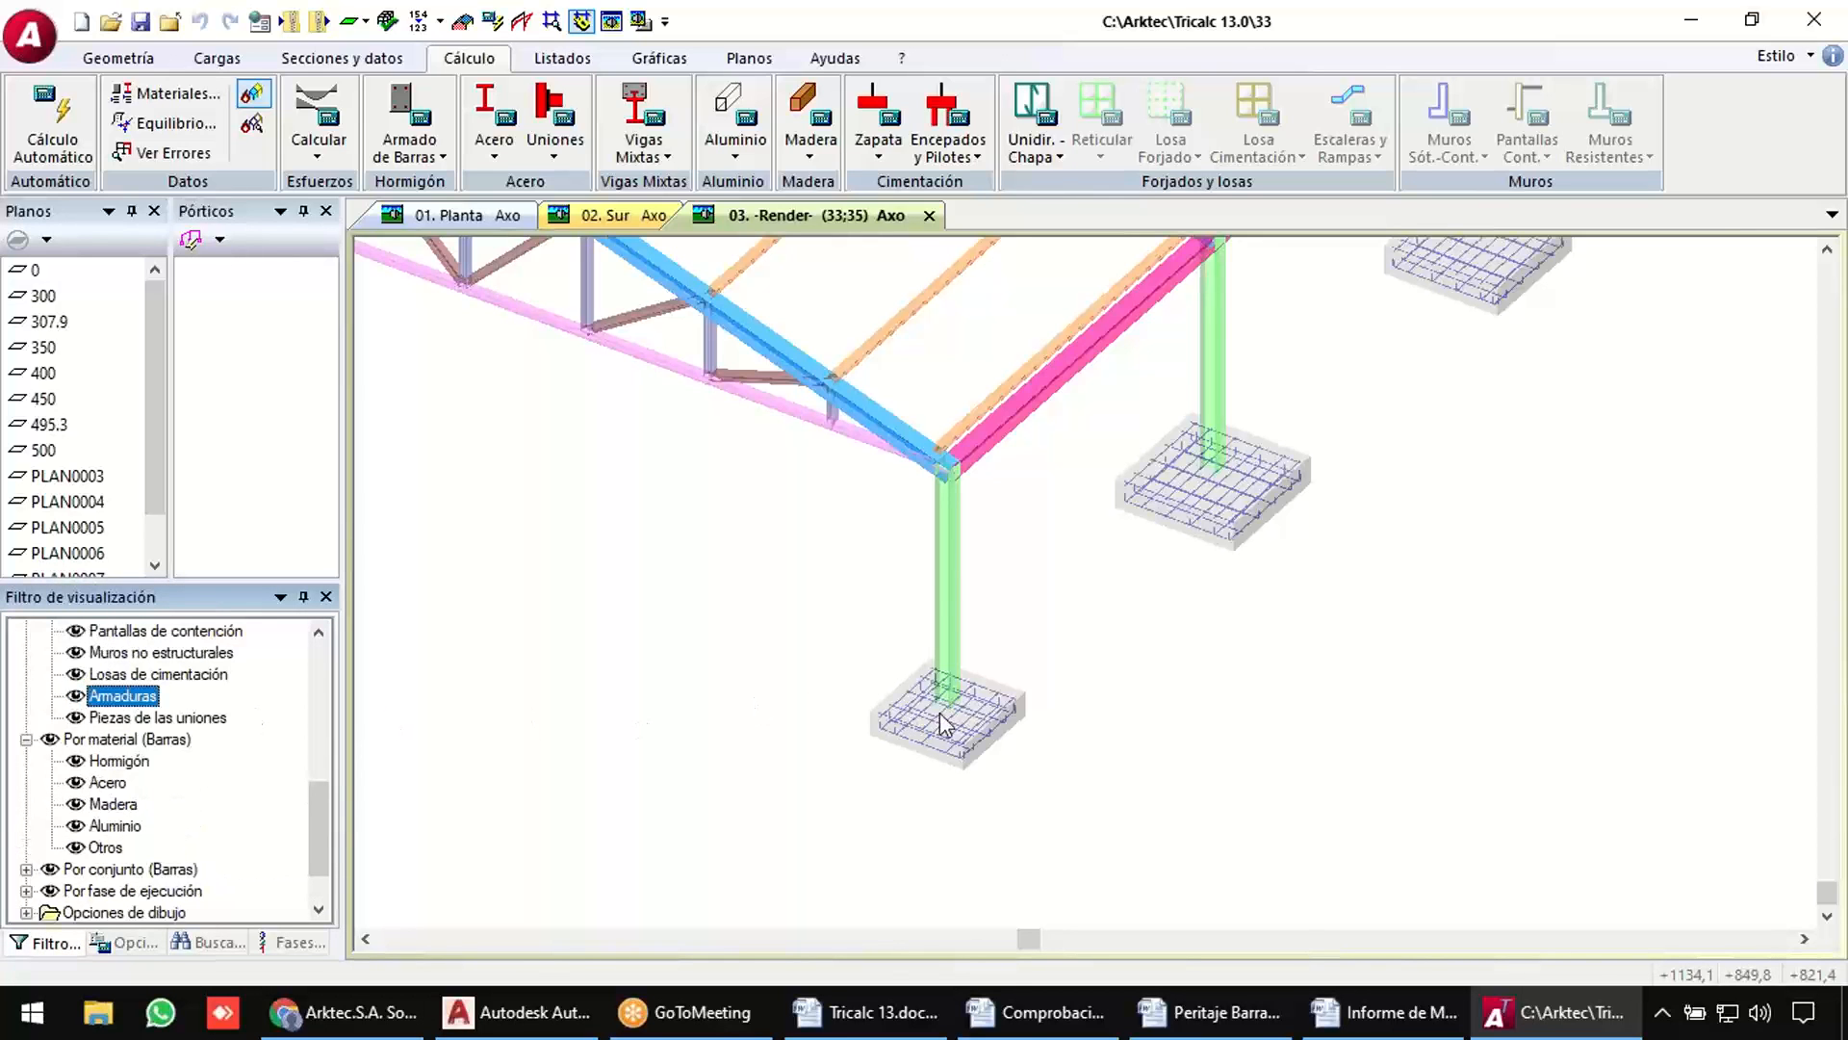
pyautogui.scroll(4, 890, 765)
pyautogui.scroll(-3, 890, 766)
pyautogui.scroll(-3, 891, 765)
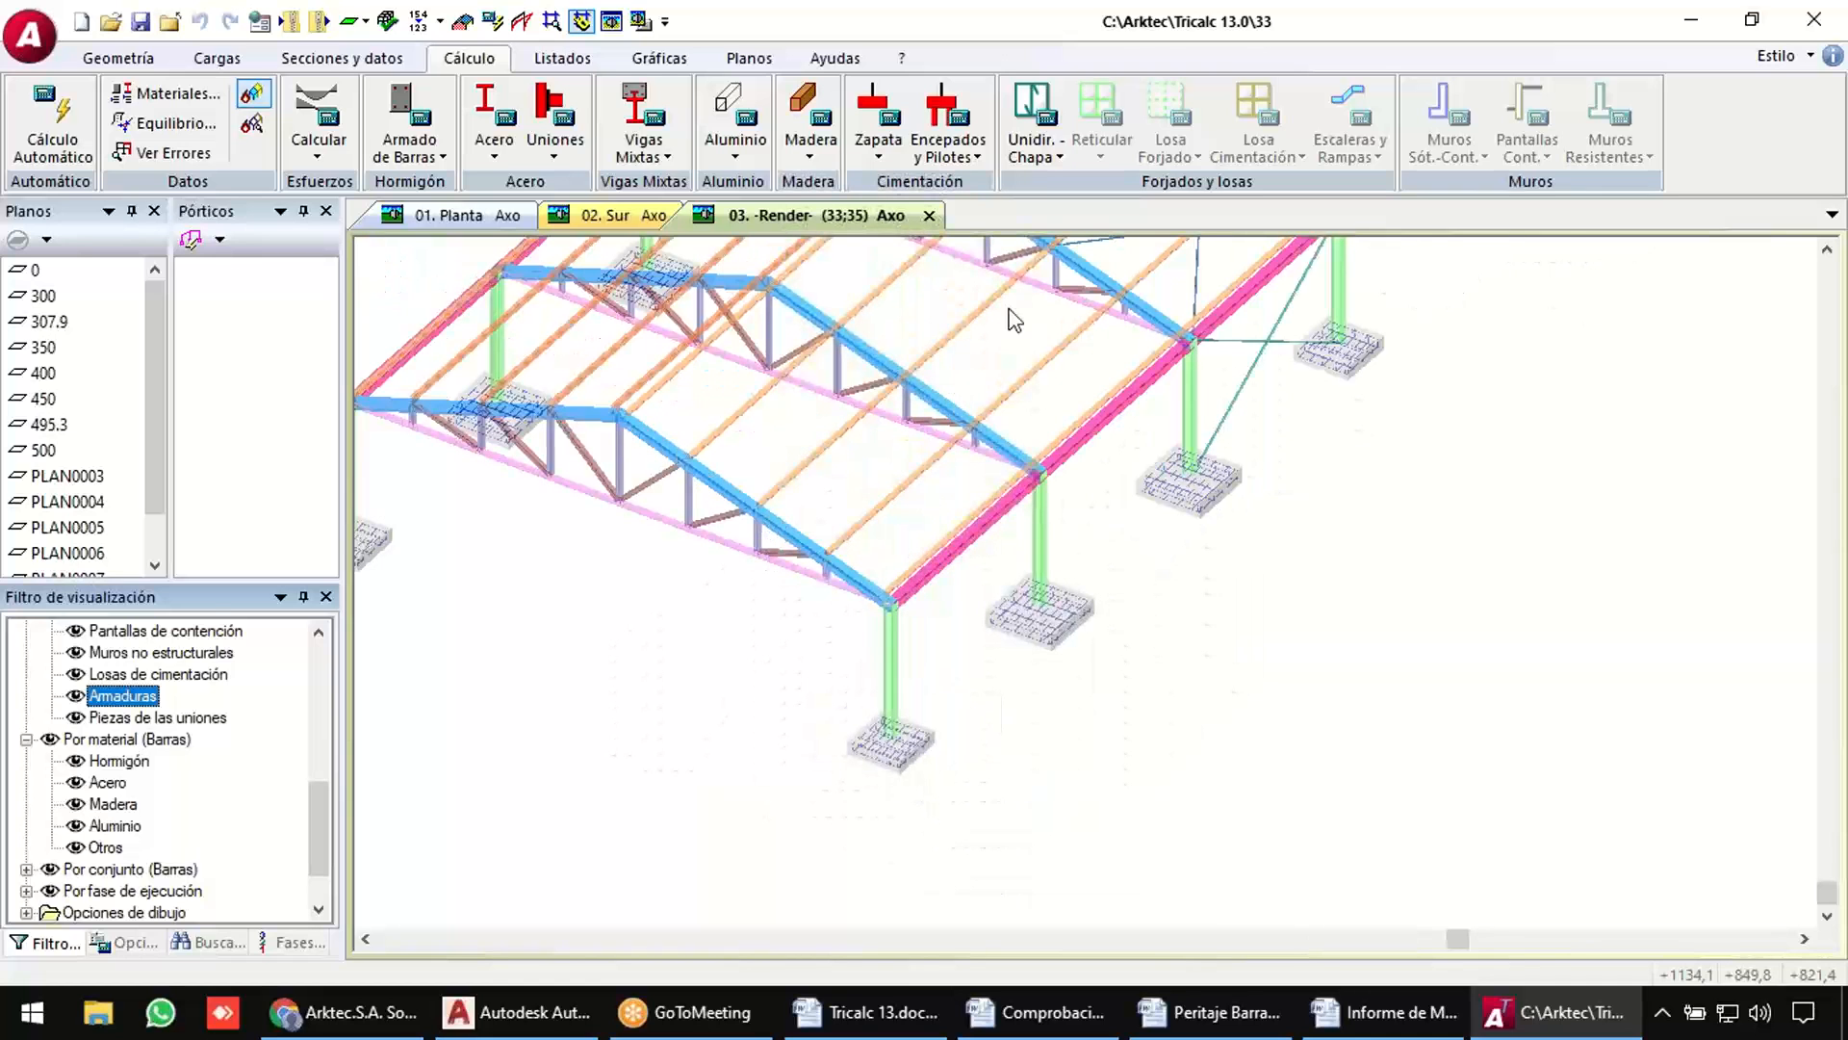
pyautogui.moveTo(1144, 708); pyautogui.dragTo(1405, 777, button='middle')
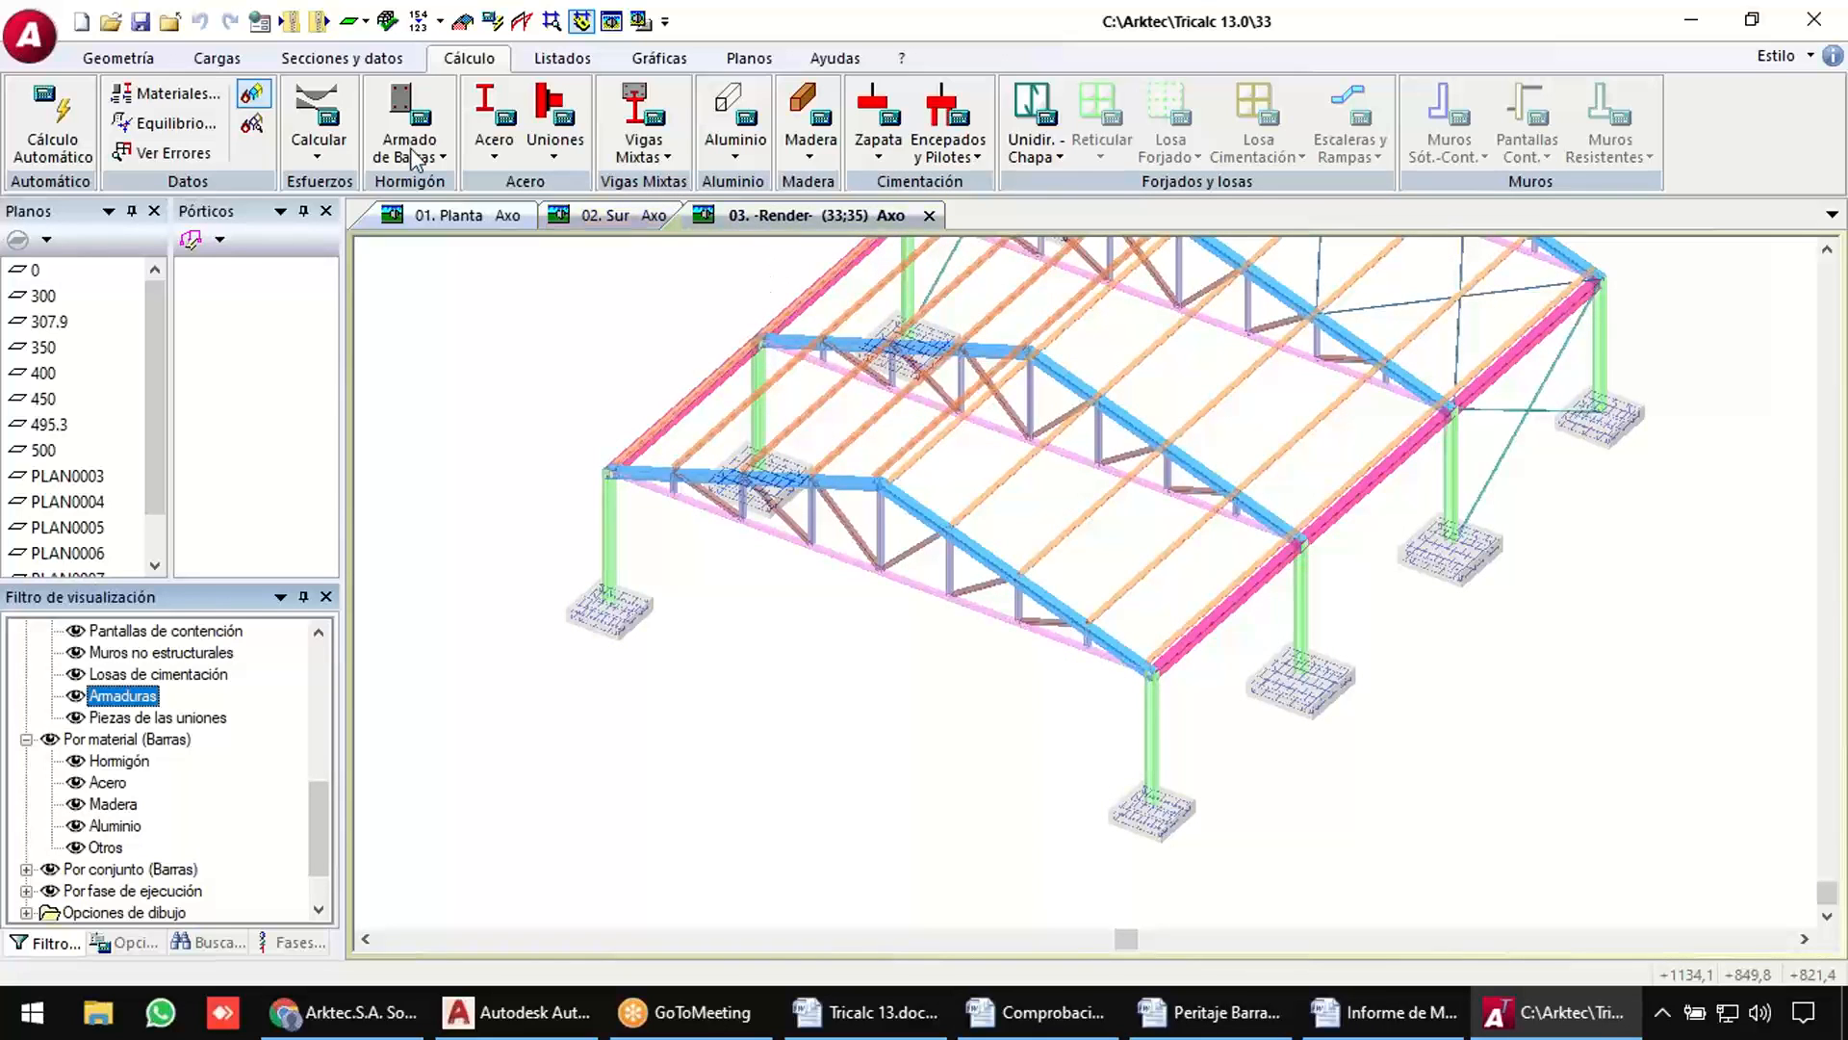
# Export the BIM model to the desktop as 33.ifc in ifc2x3 format, accepting the current IFC export options.
pyautogui.click(118, 57)
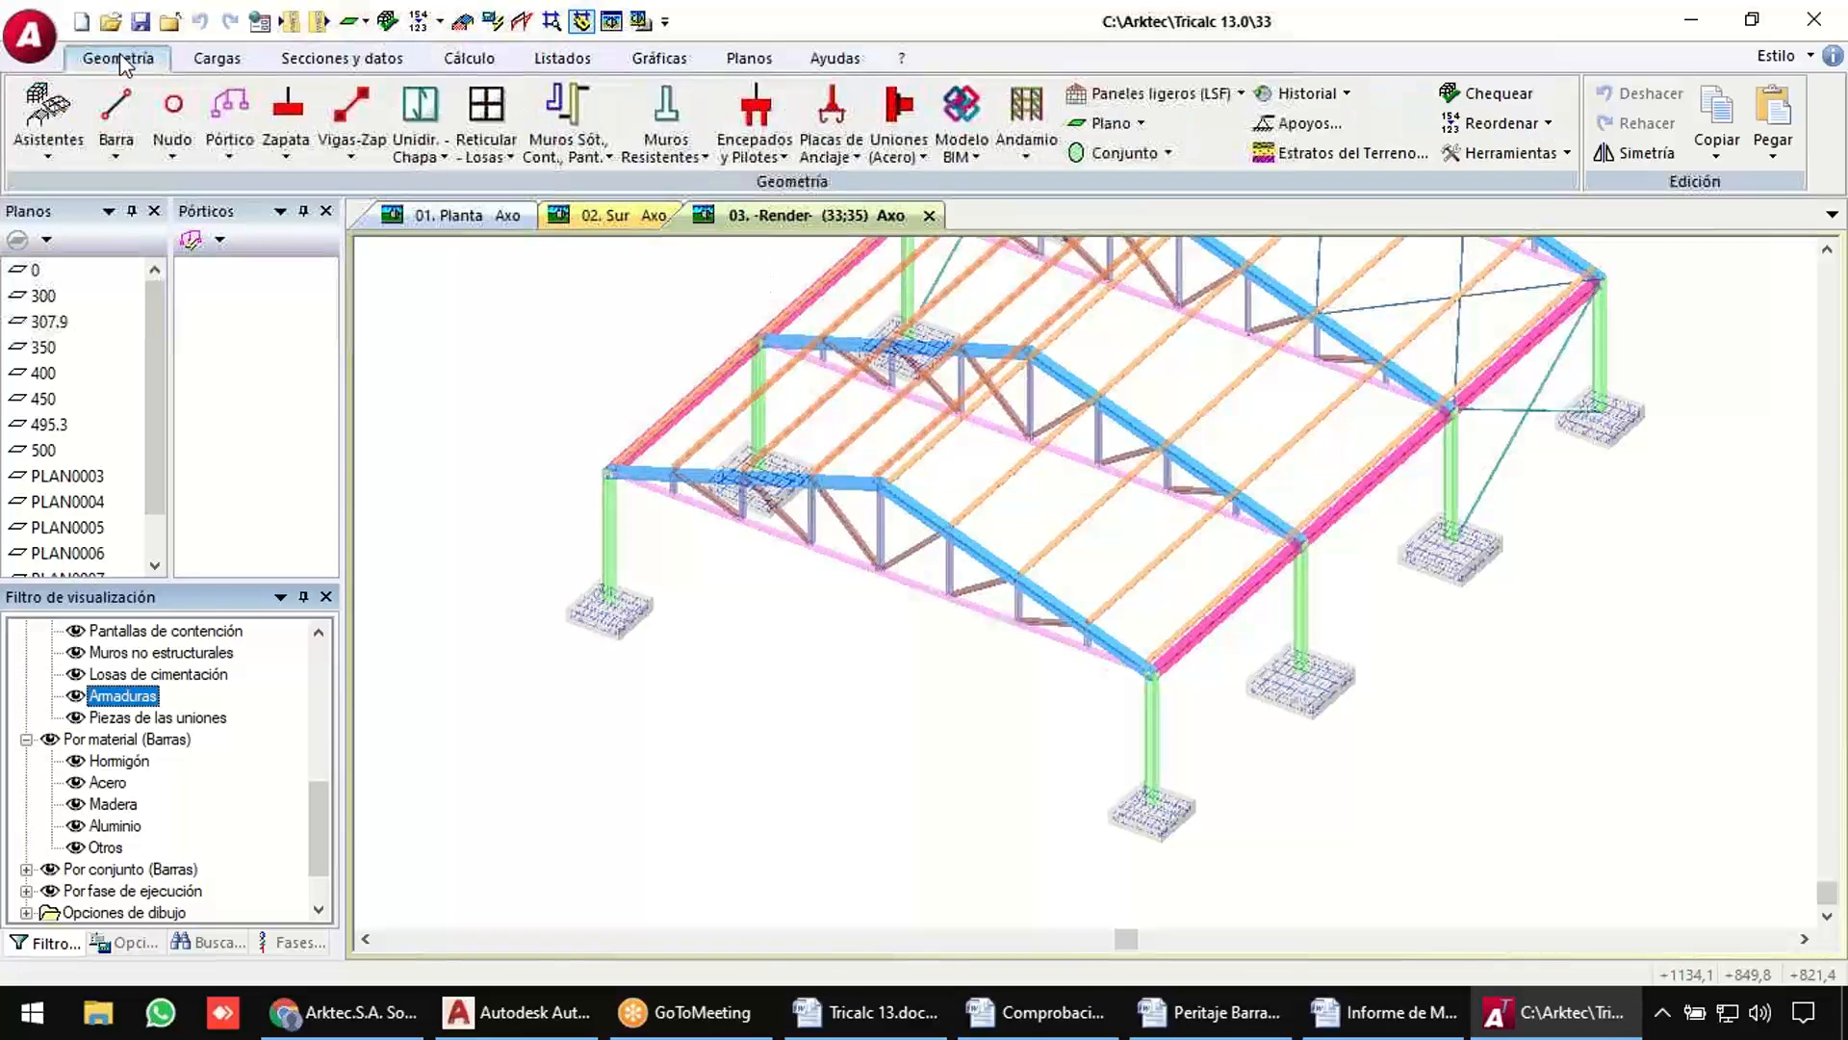
pyautogui.click(960, 126)
pyautogui.click(1108, 551)
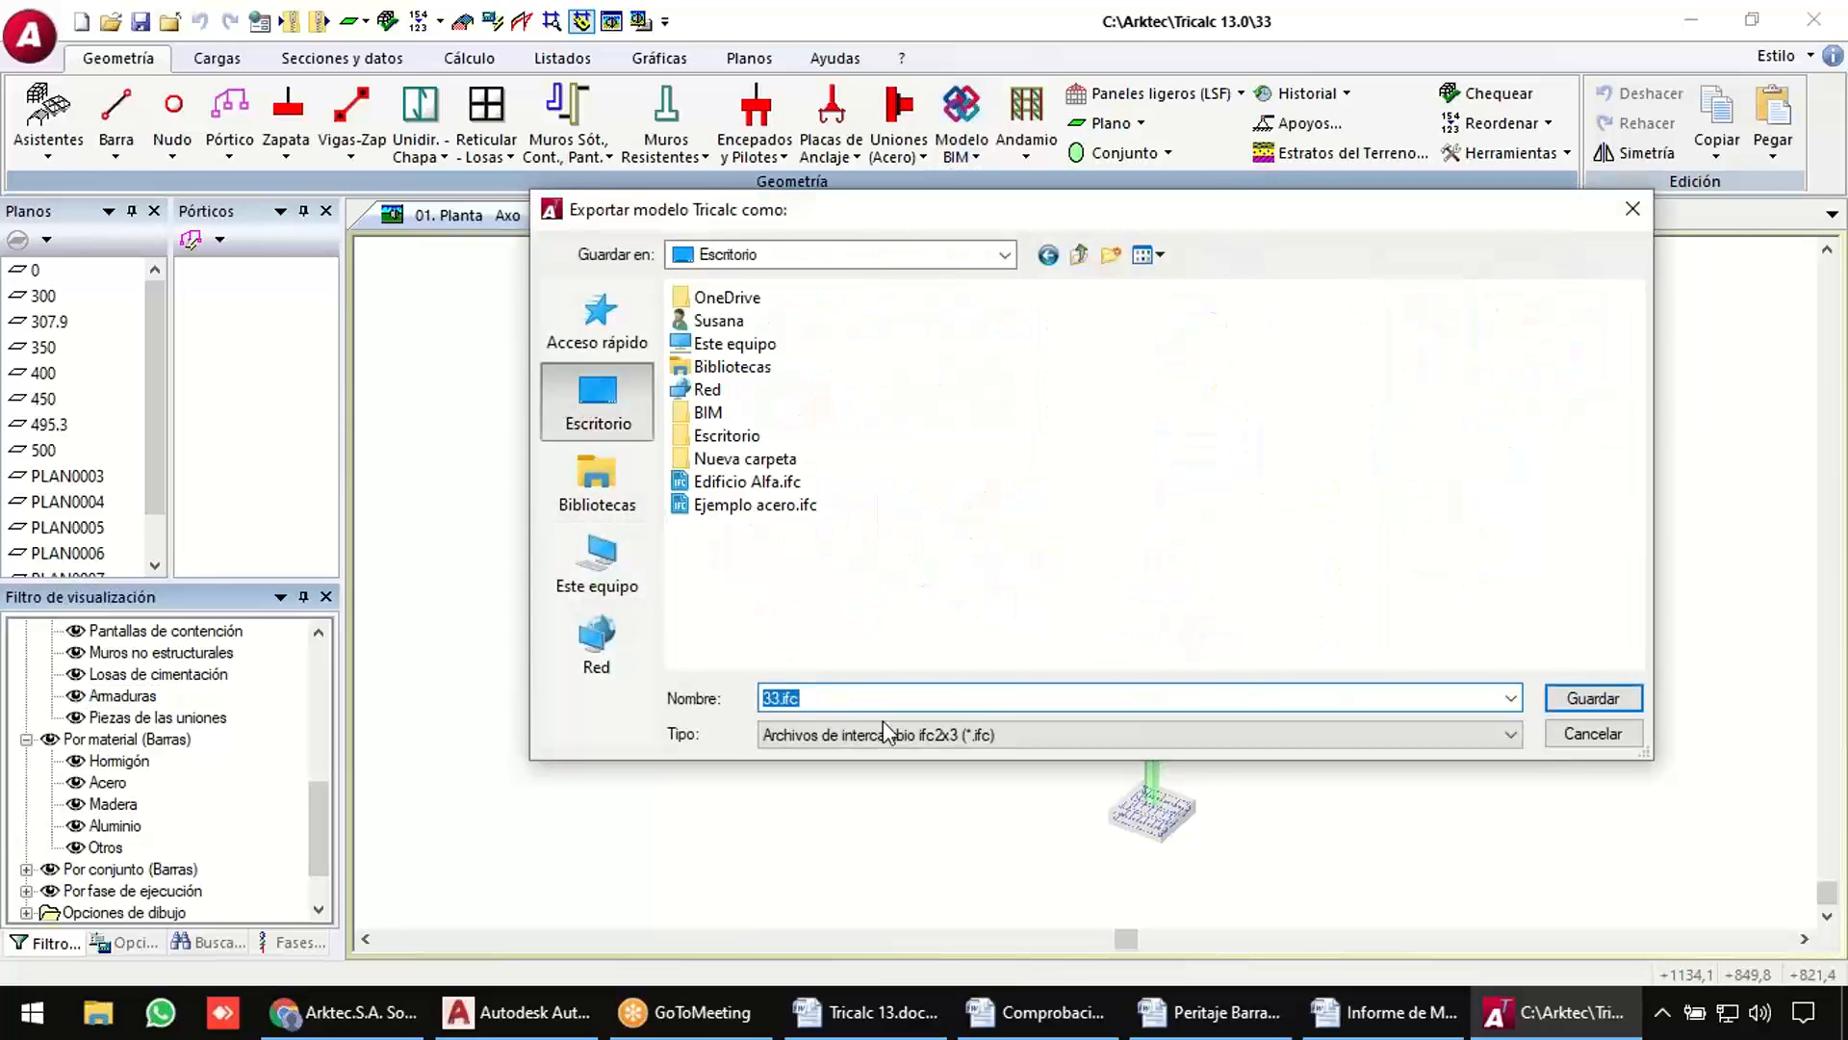
pyautogui.click(1577, 697)
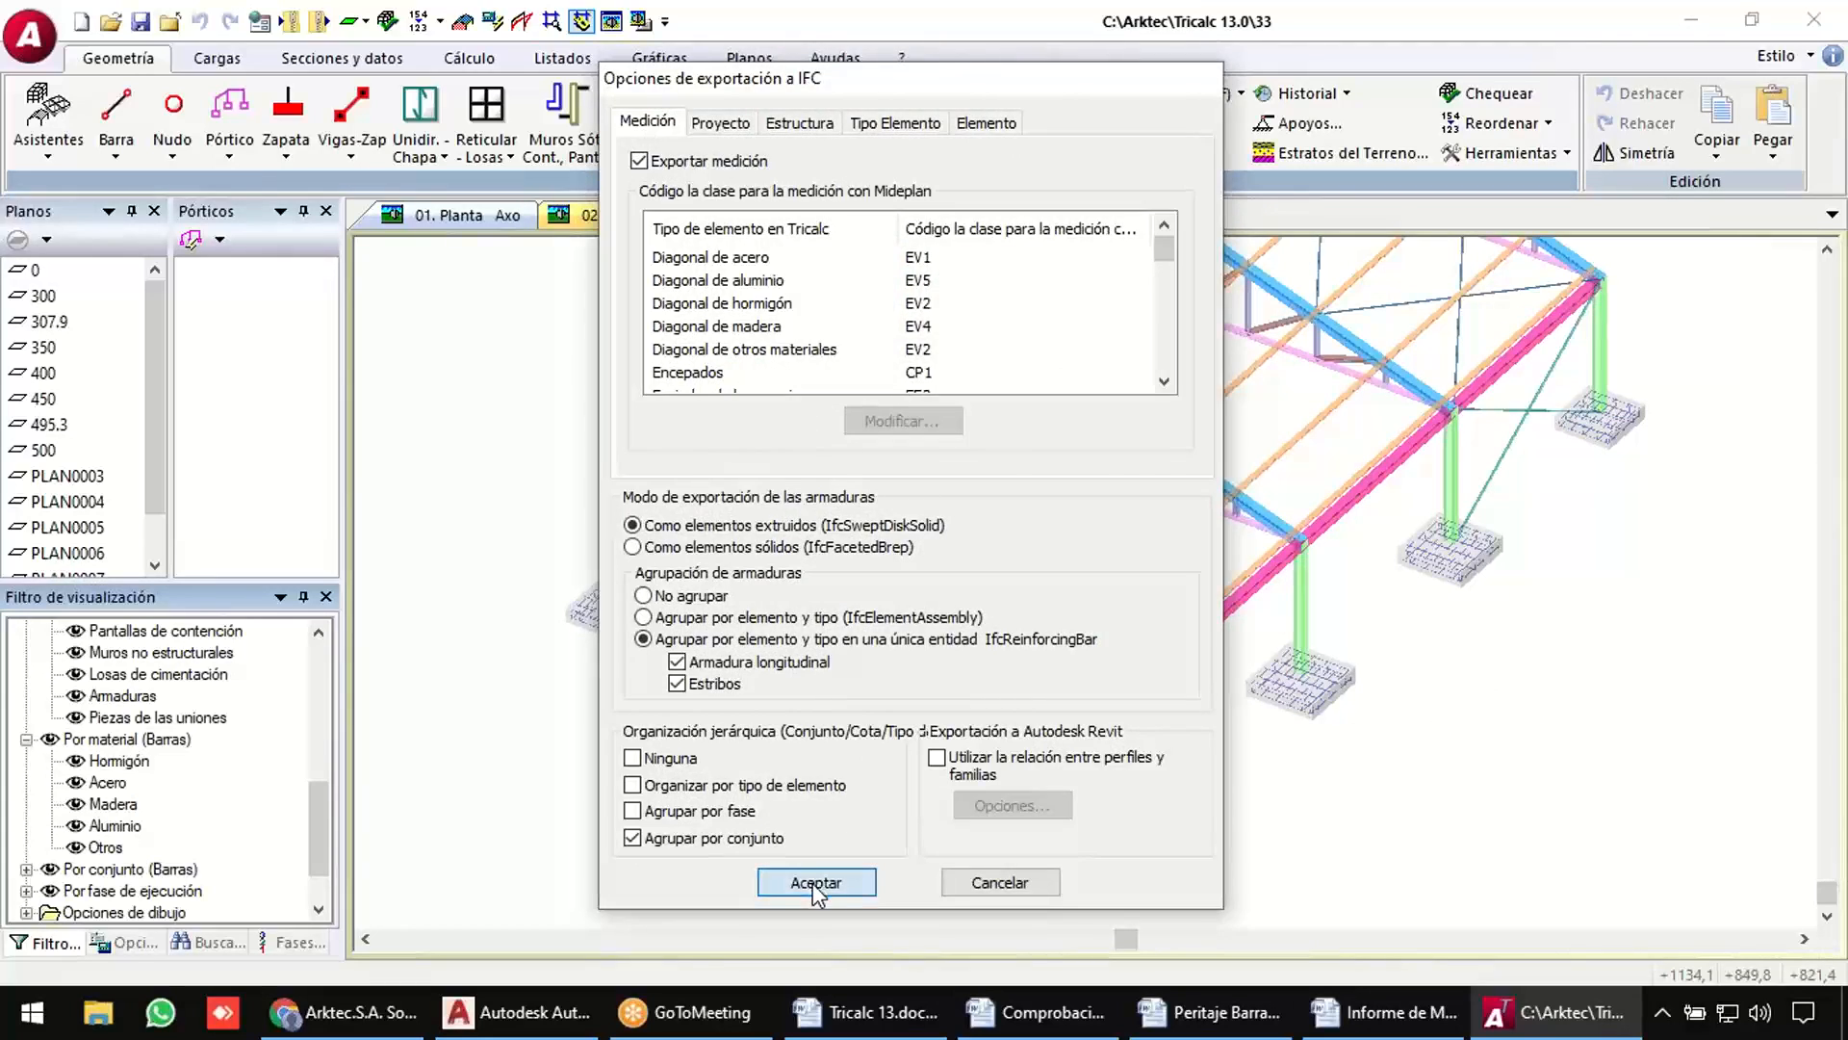
pyautogui.click(817, 882)
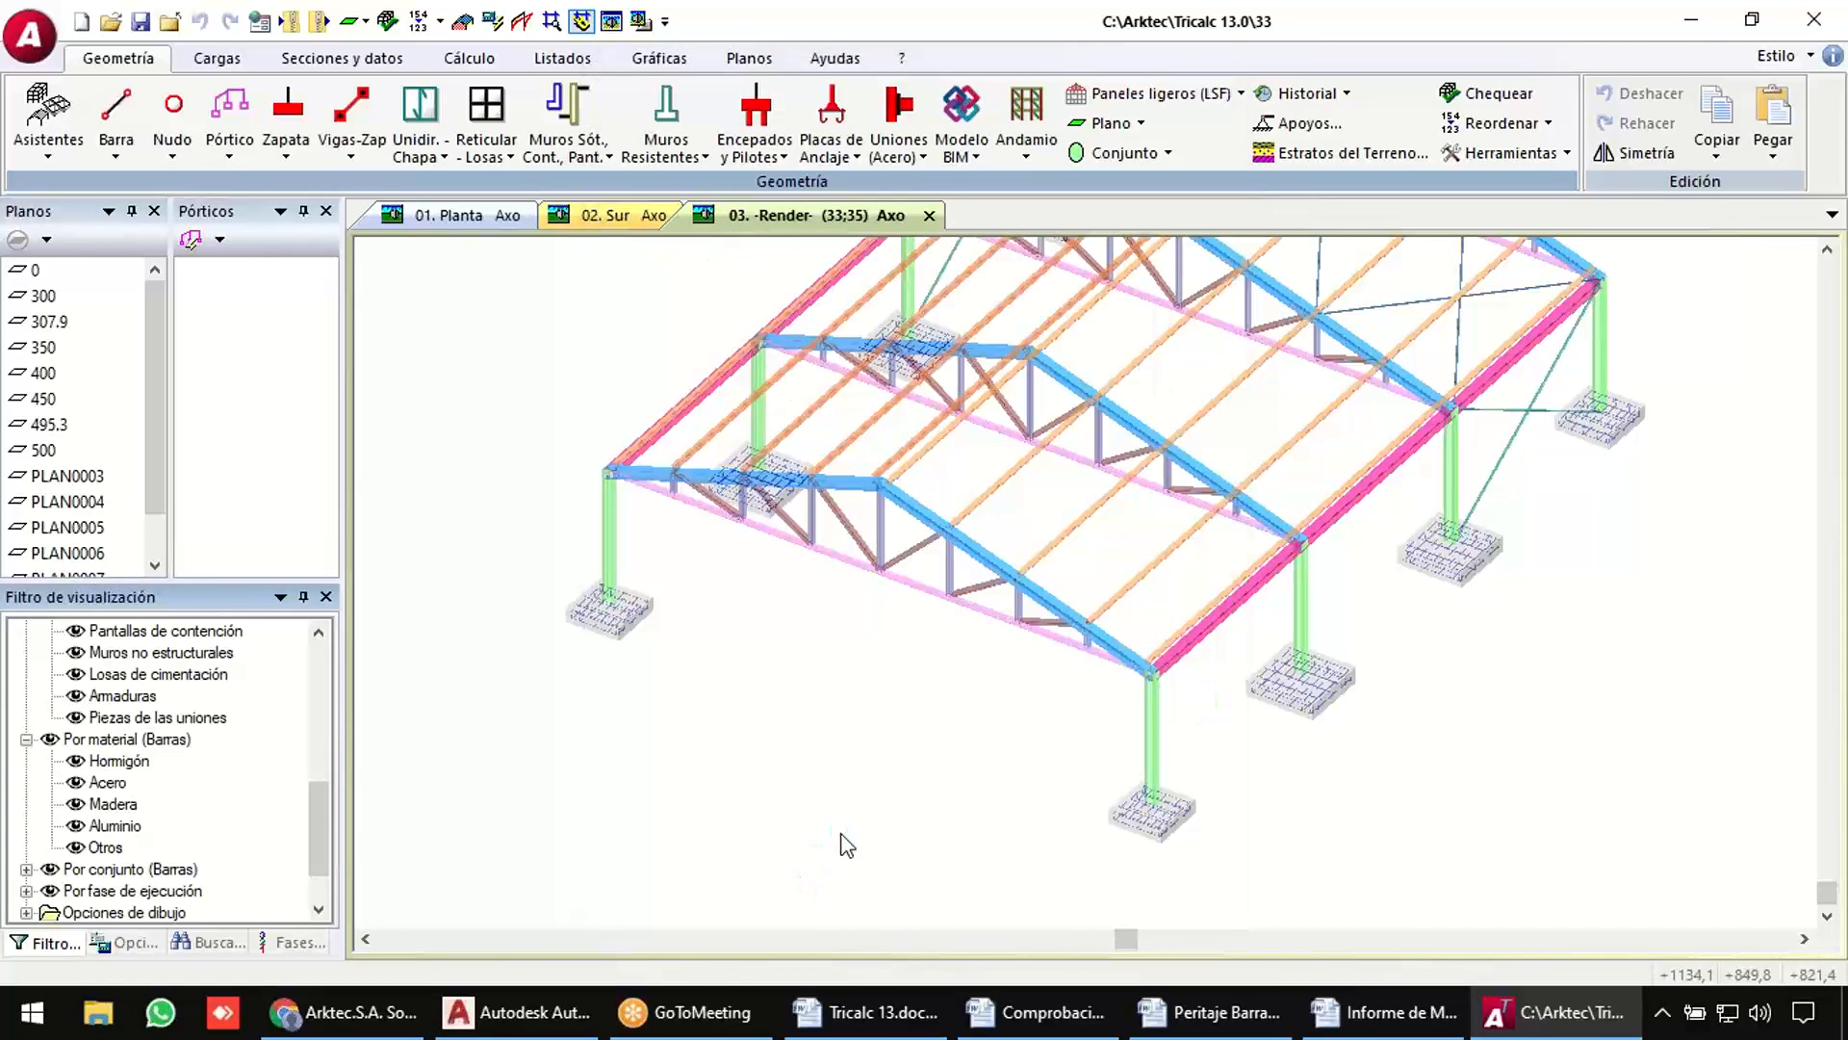
# Open the exported 33.ifc from the desktop in BIM Vision and examine the nave from several angles.
pyautogui.press('super+d')
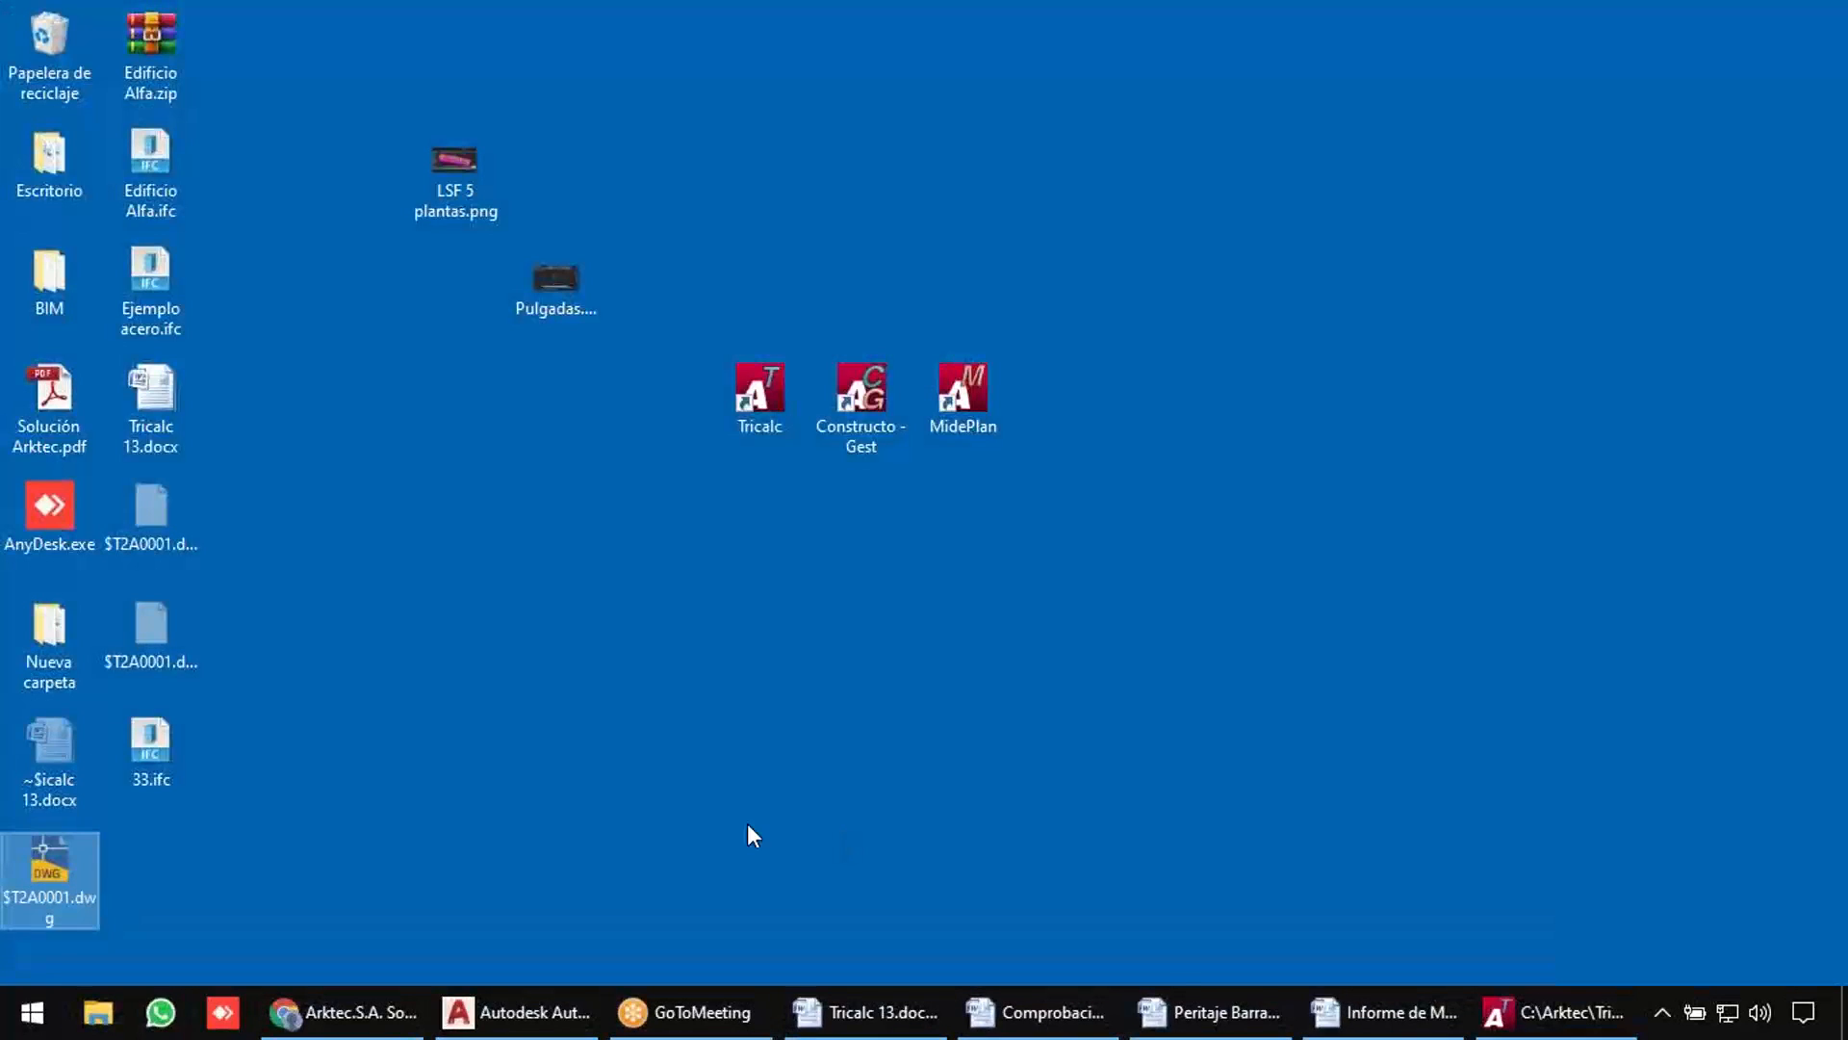
pyautogui.click(170, 752)
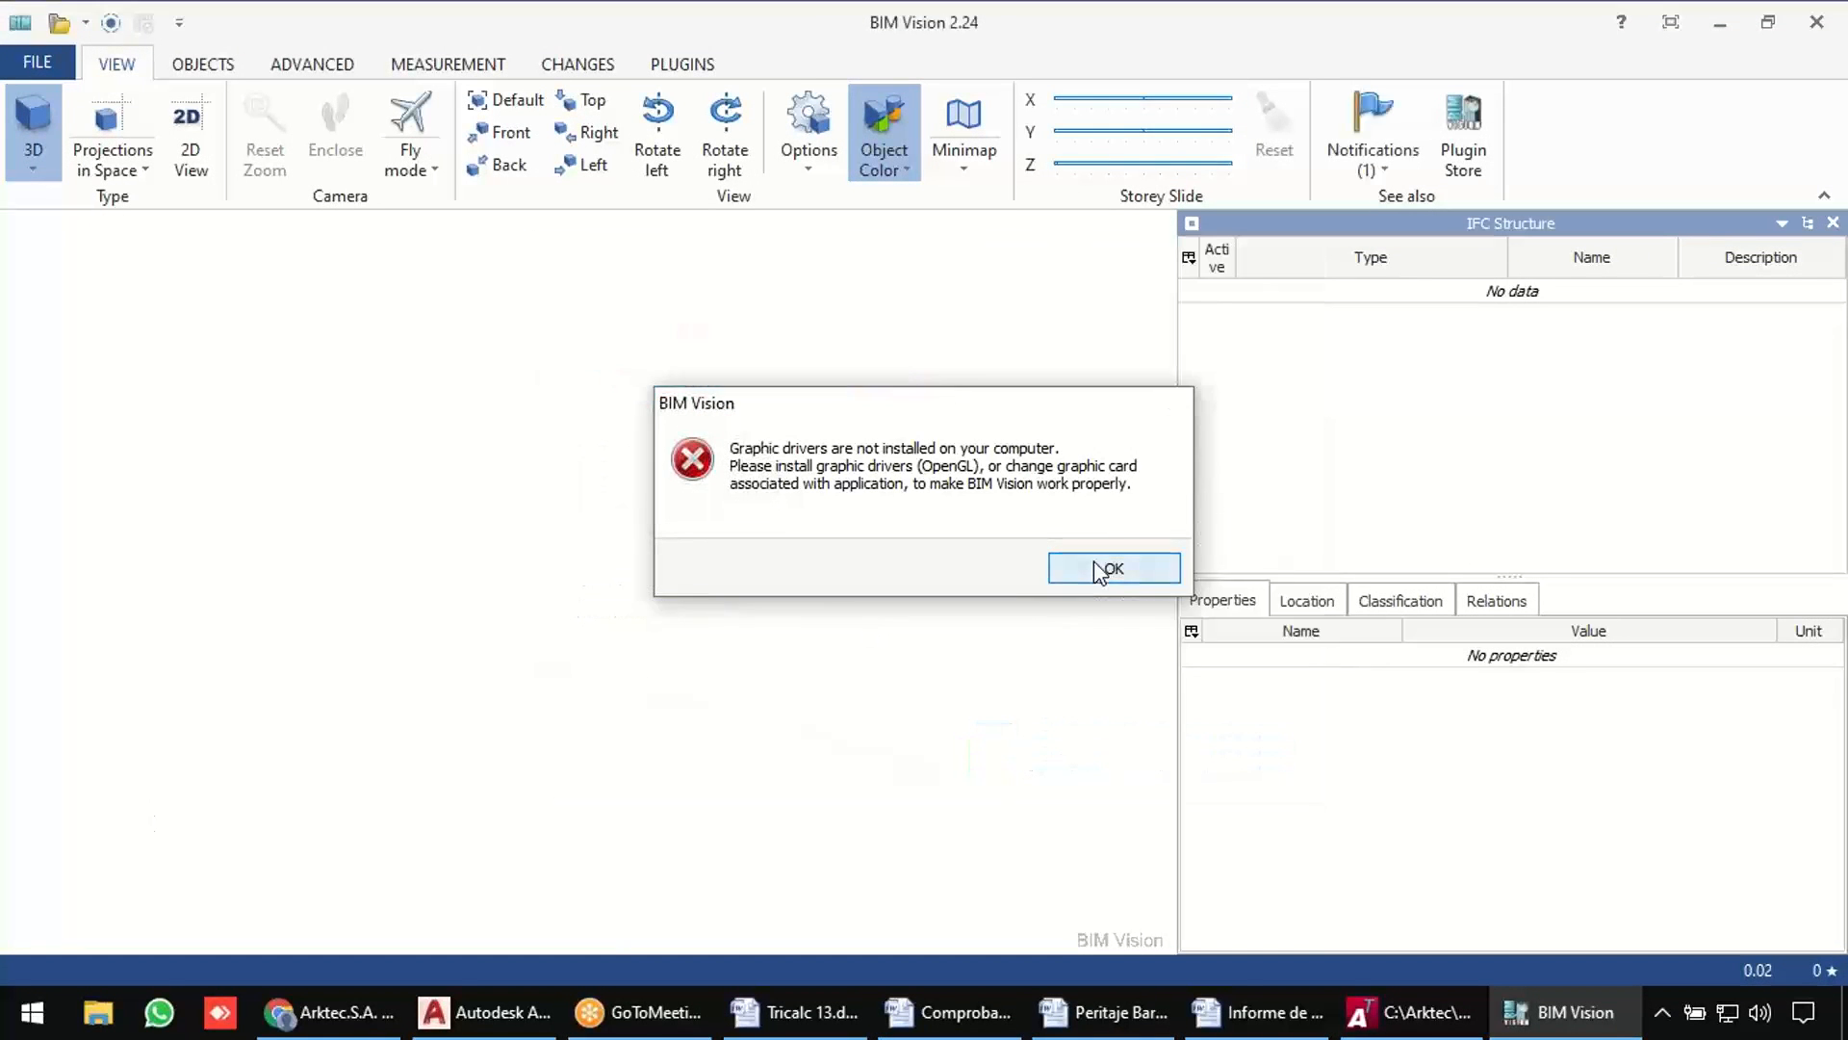
pyautogui.click(1097, 568)
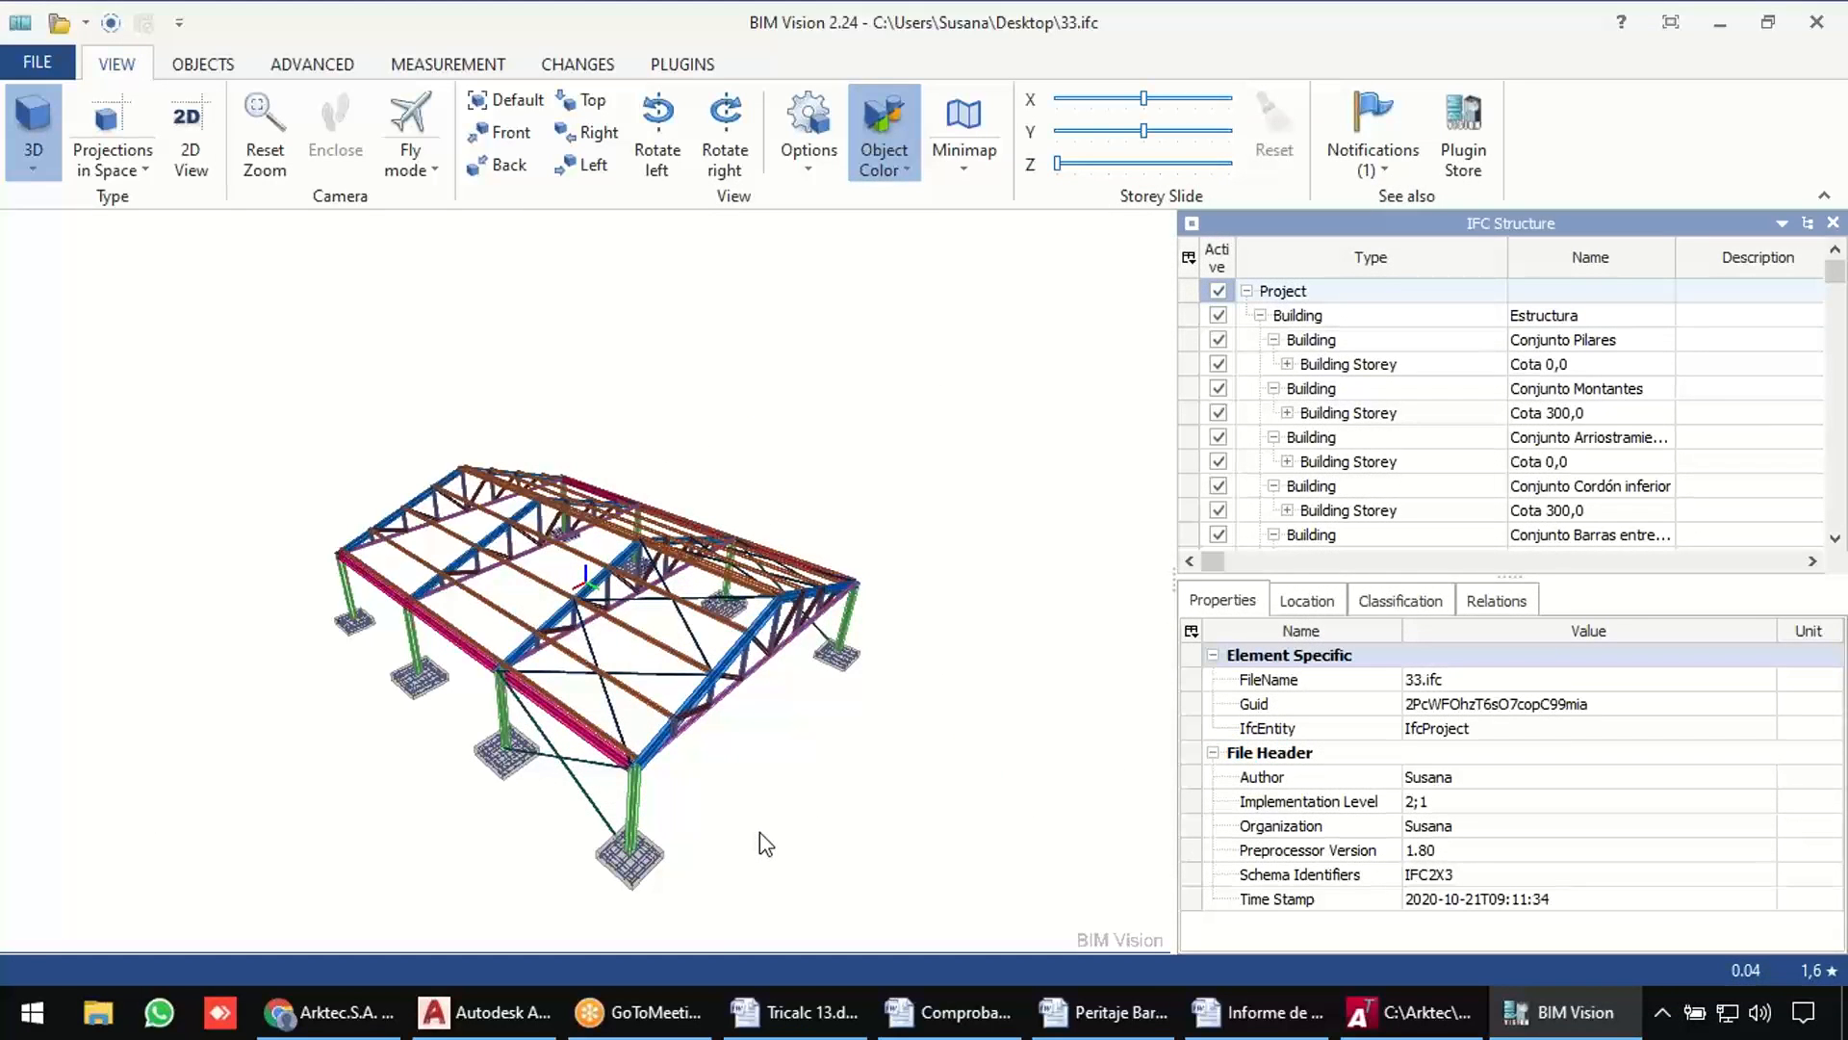
pyautogui.moveTo(761, 831); pyautogui.dragTo(722, 719)
pyautogui.scroll(3, 805, 553)
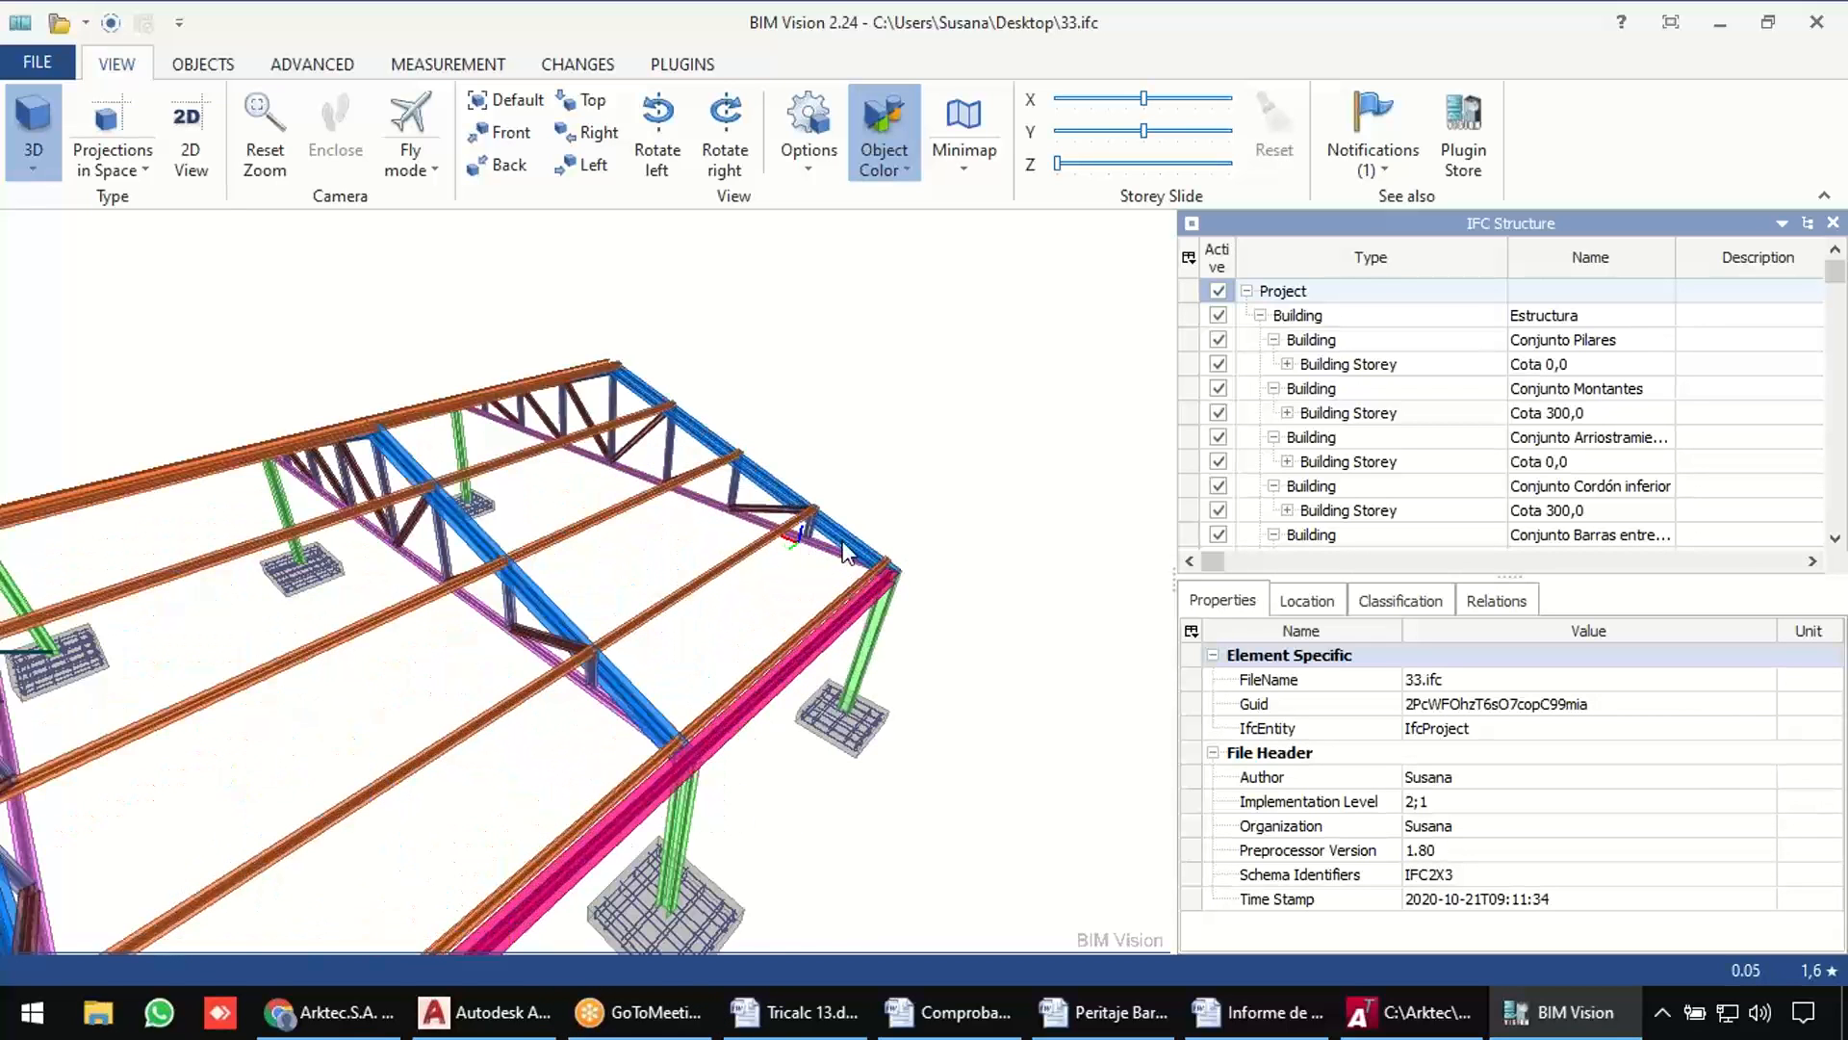
pyautogui.scroll(-8, 939, 739)
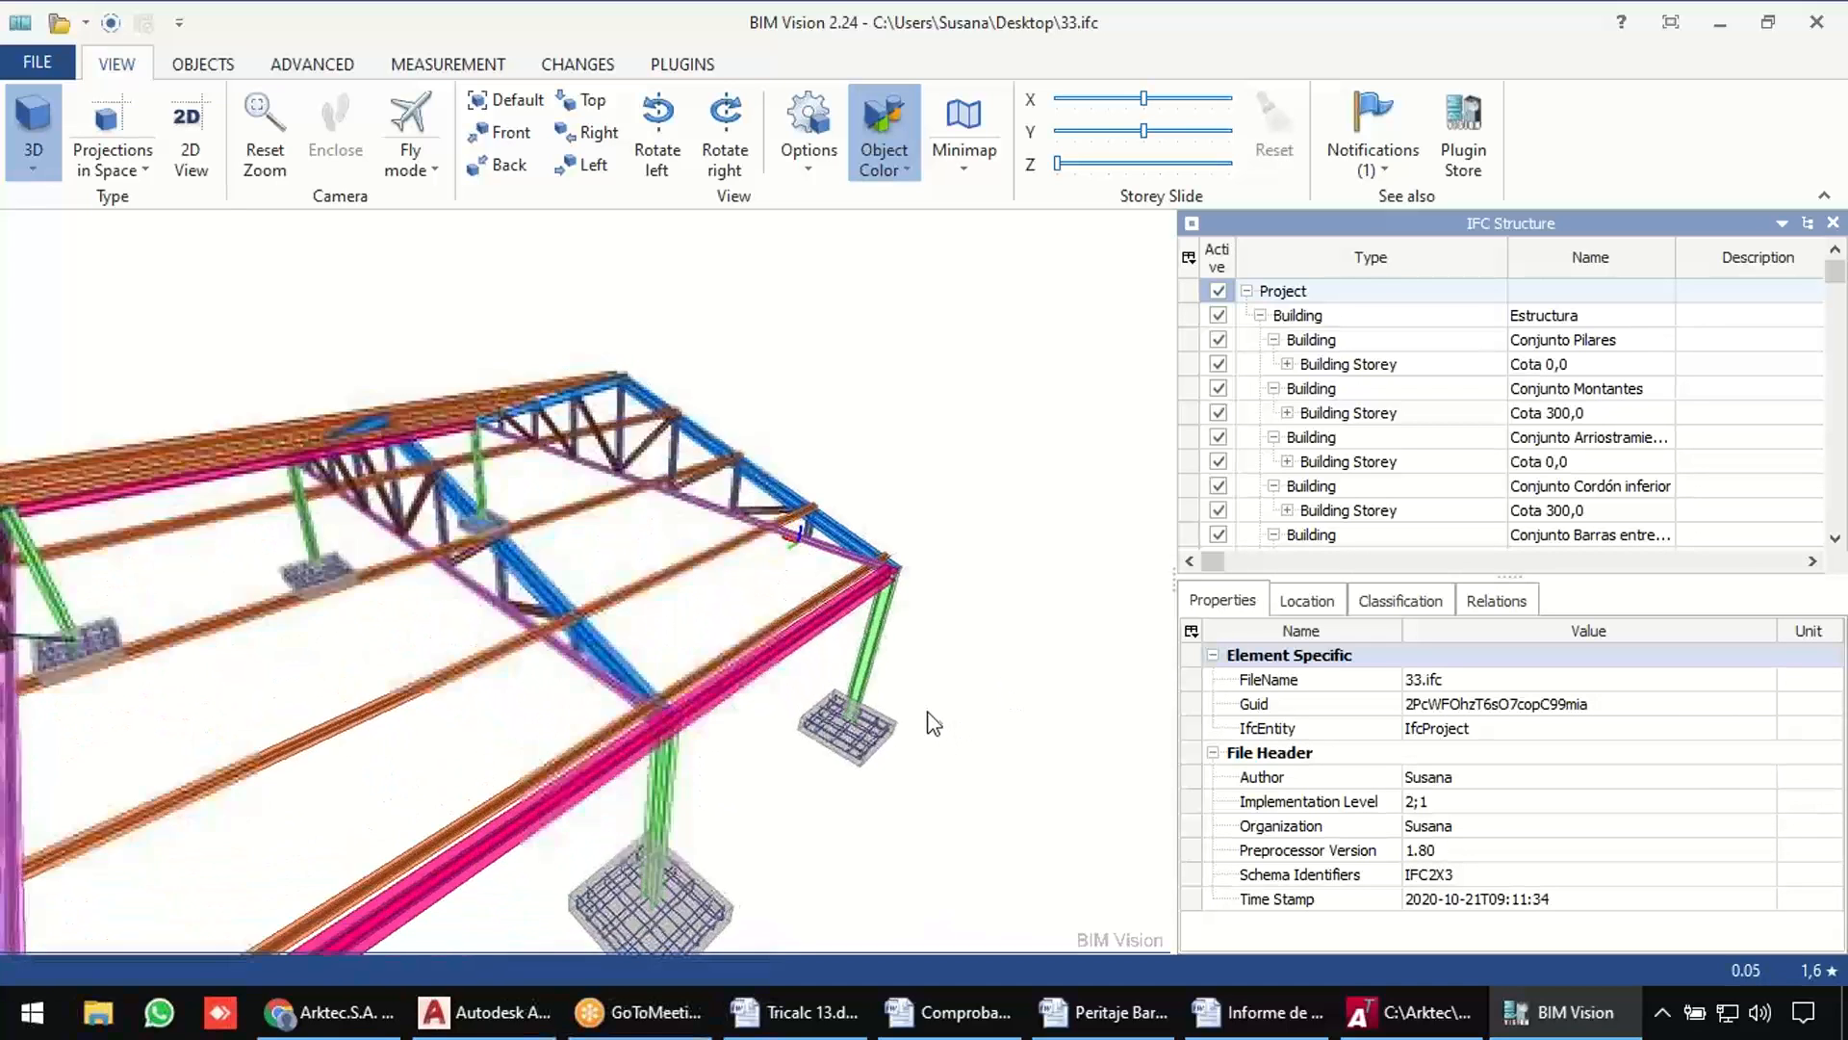
pyautogui.scroll(5, 866, 688)
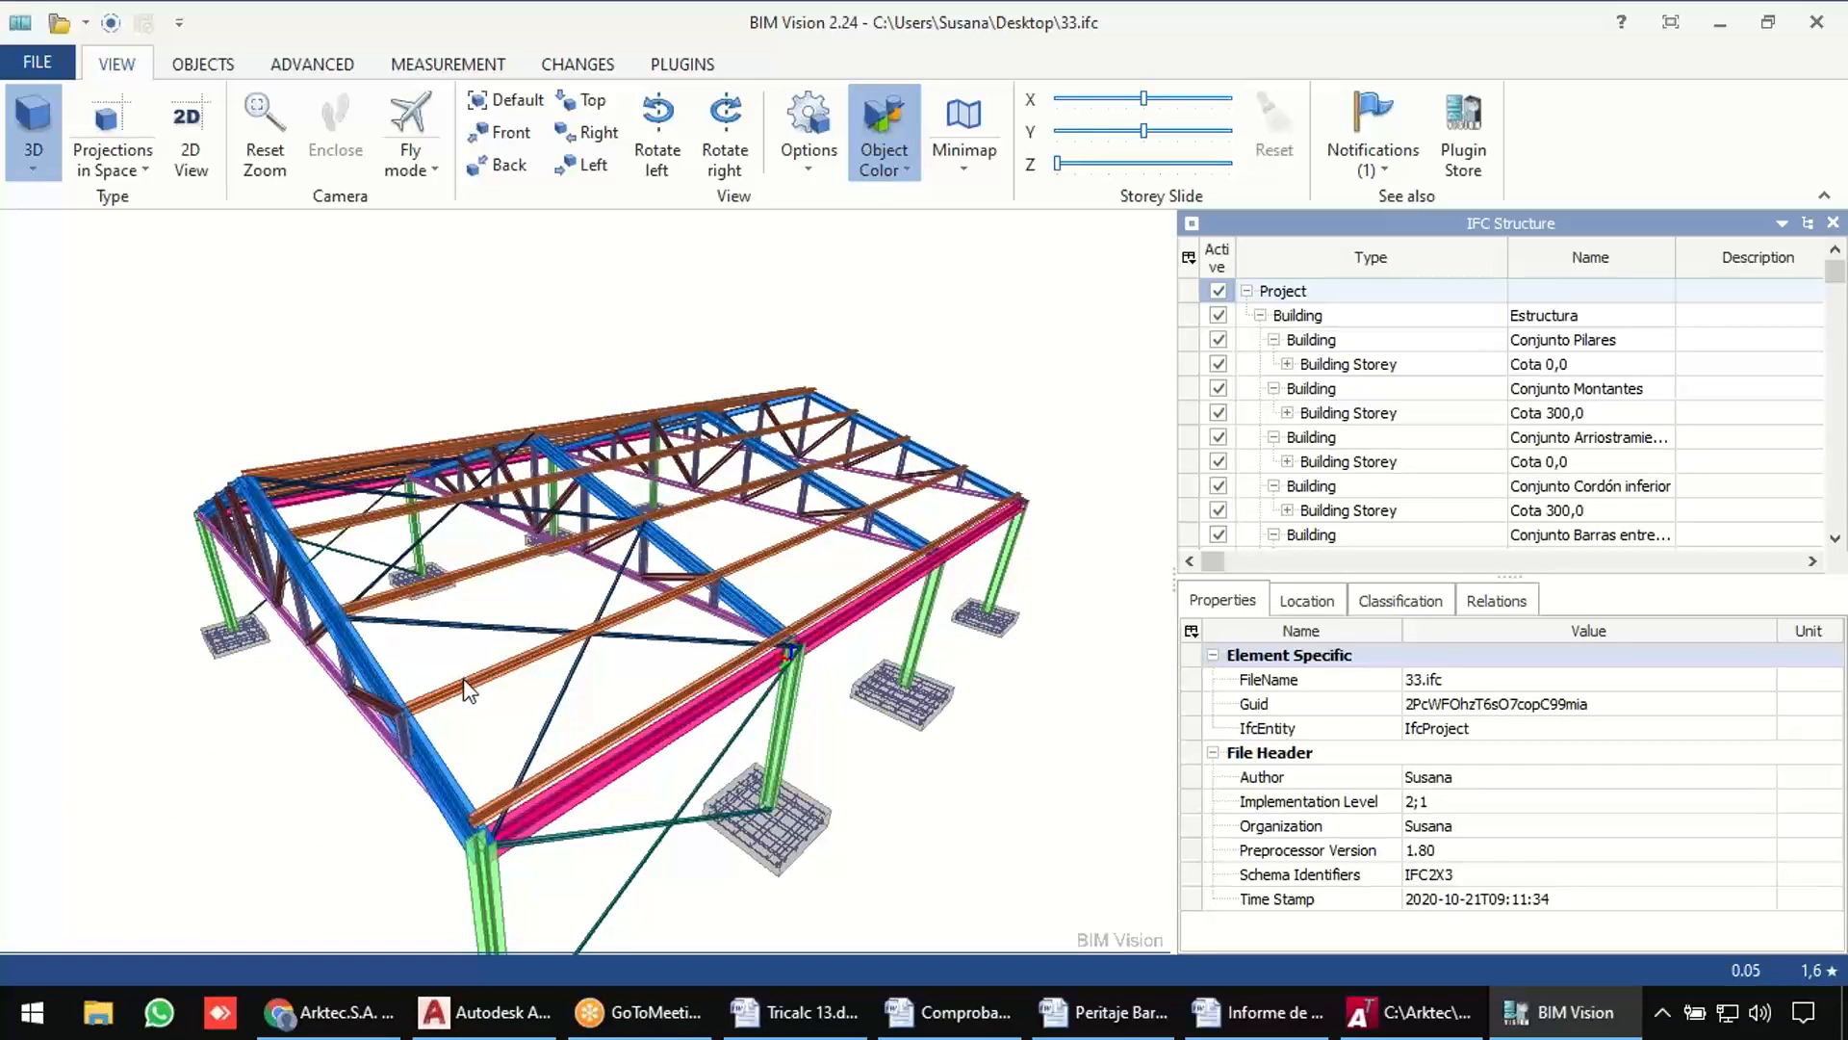
# Examine the IFC properties of the end truss's upper chord and the roof purlins, including entity, name and profile dimensions.
pyautogui.click(377, 676)
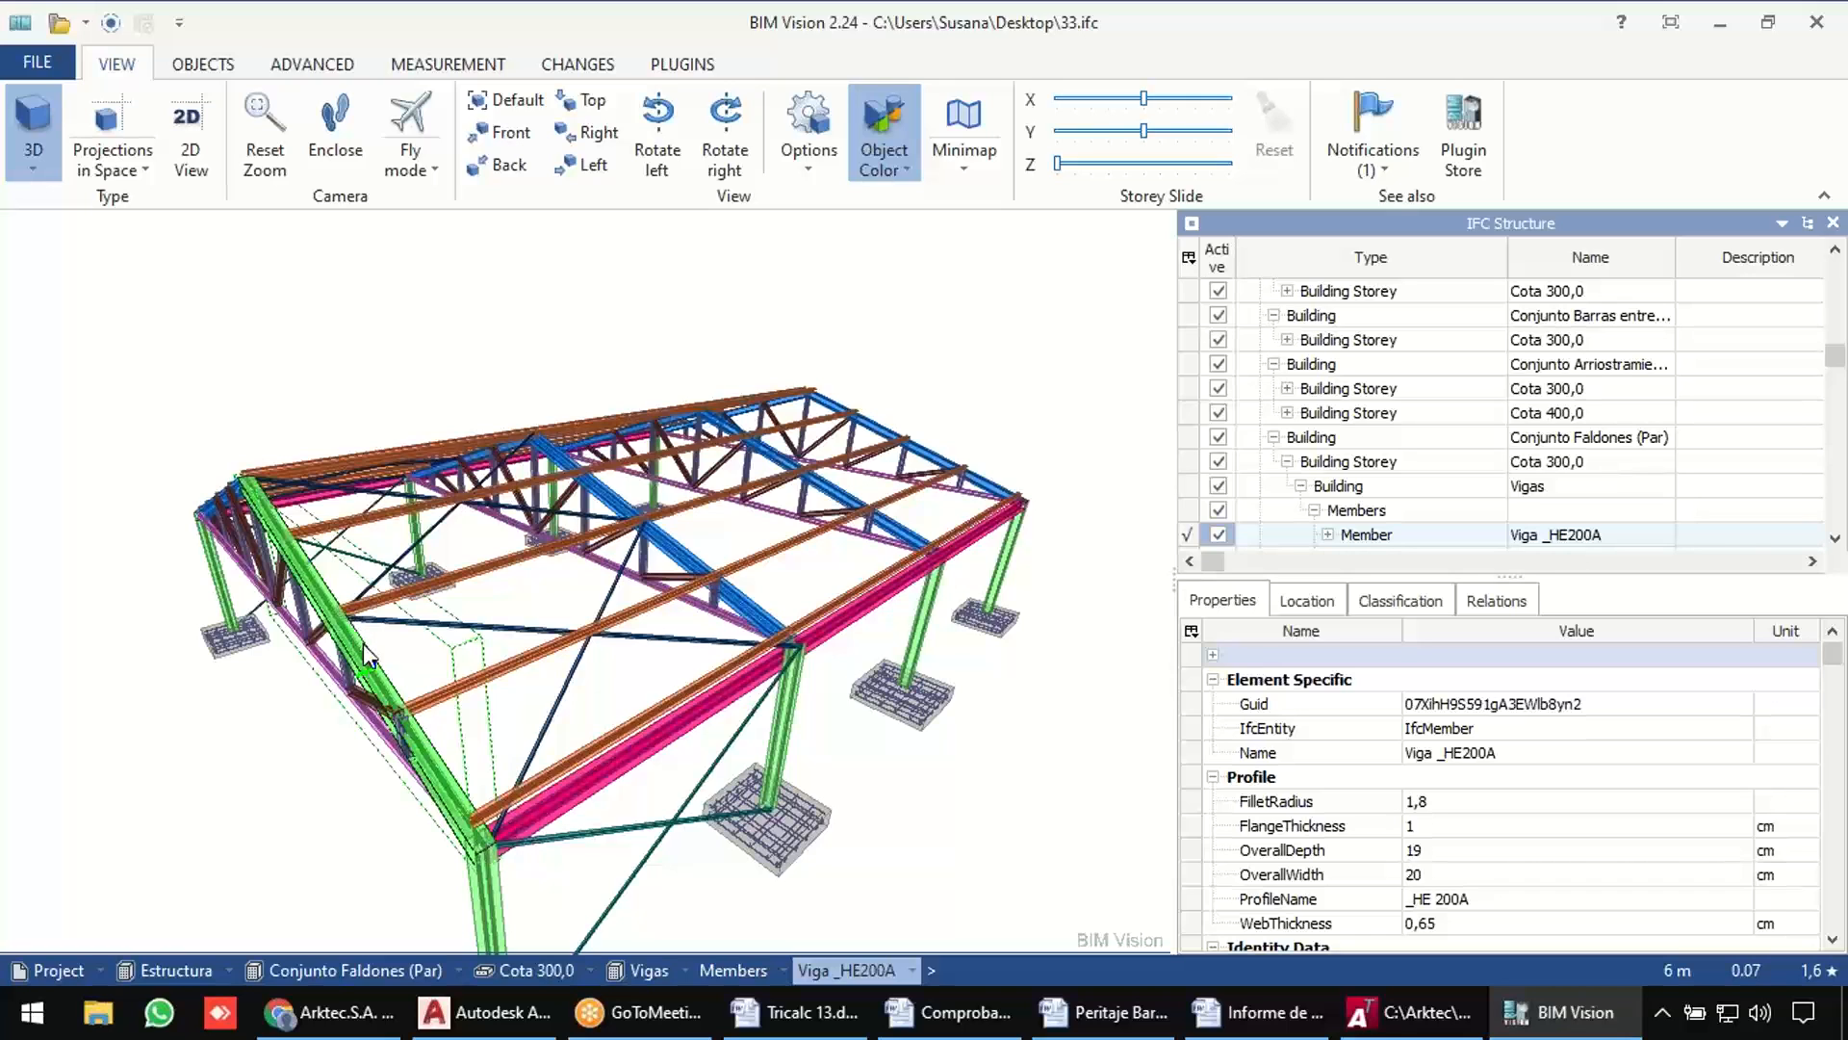
pyautogui.click(781, 563)
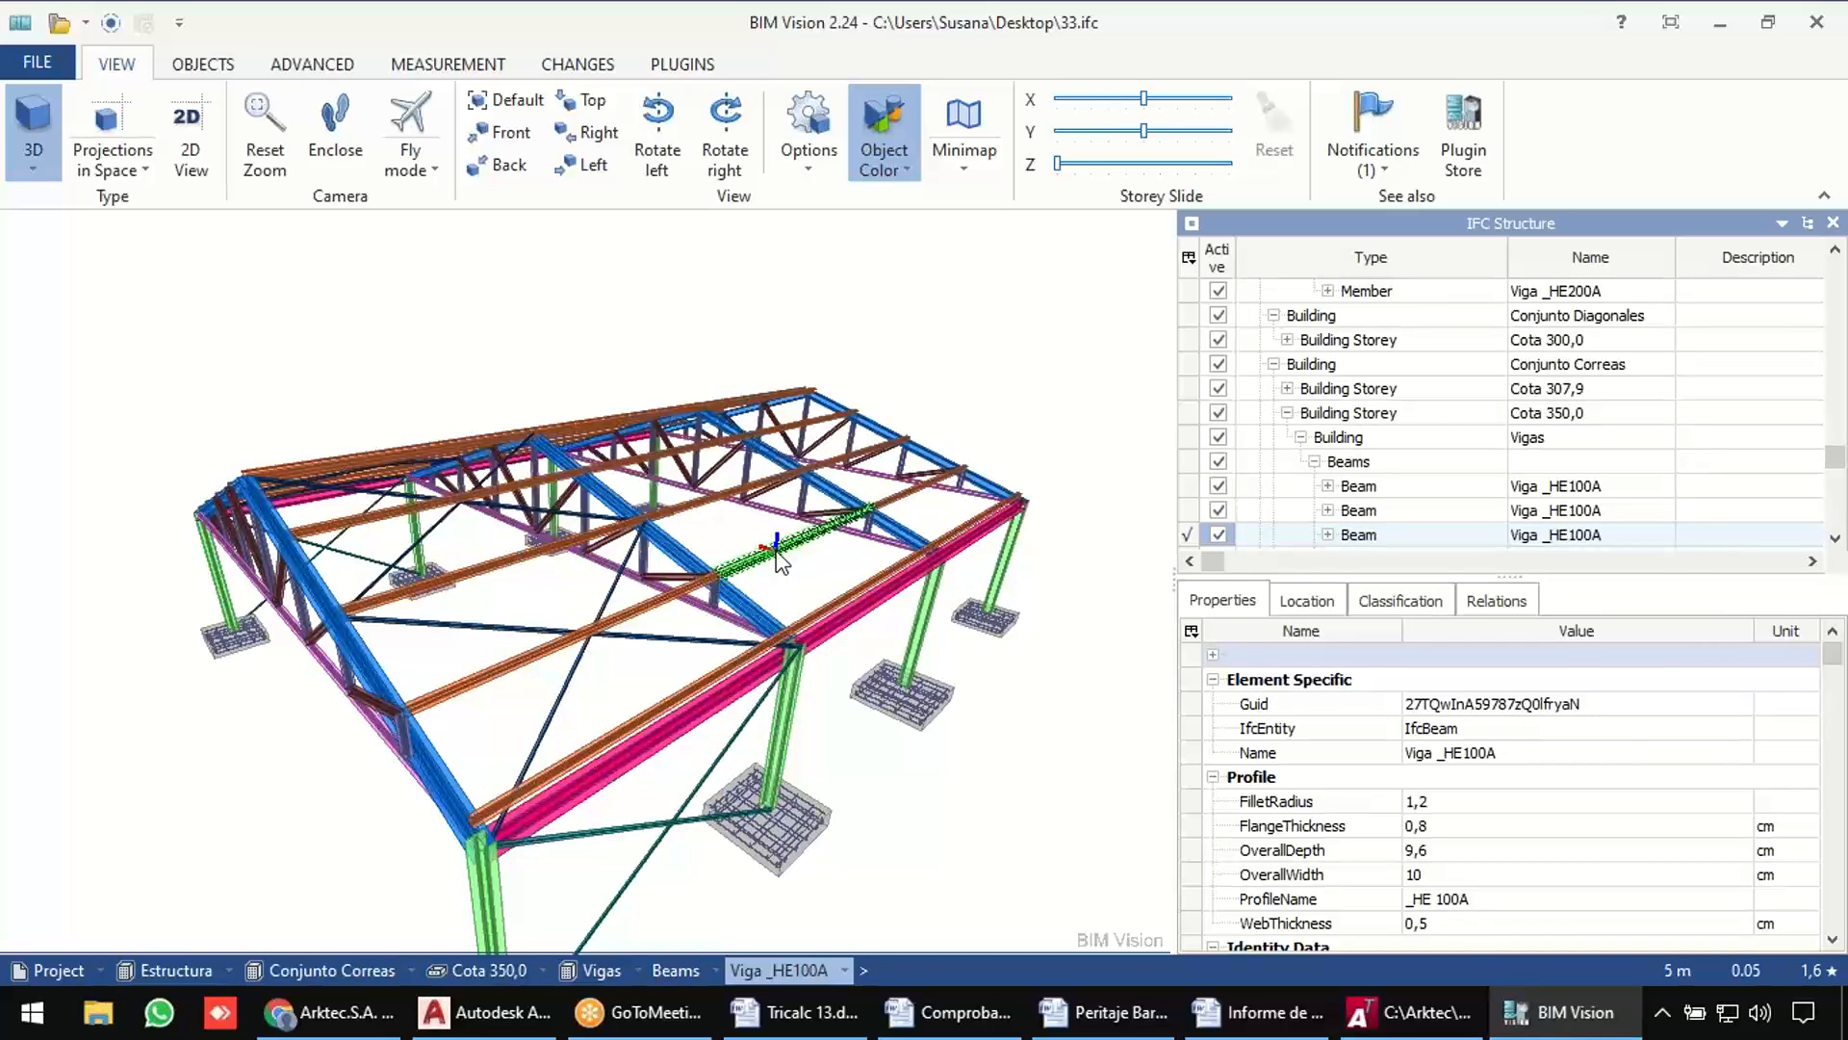
pyautogui.click(508, 664)
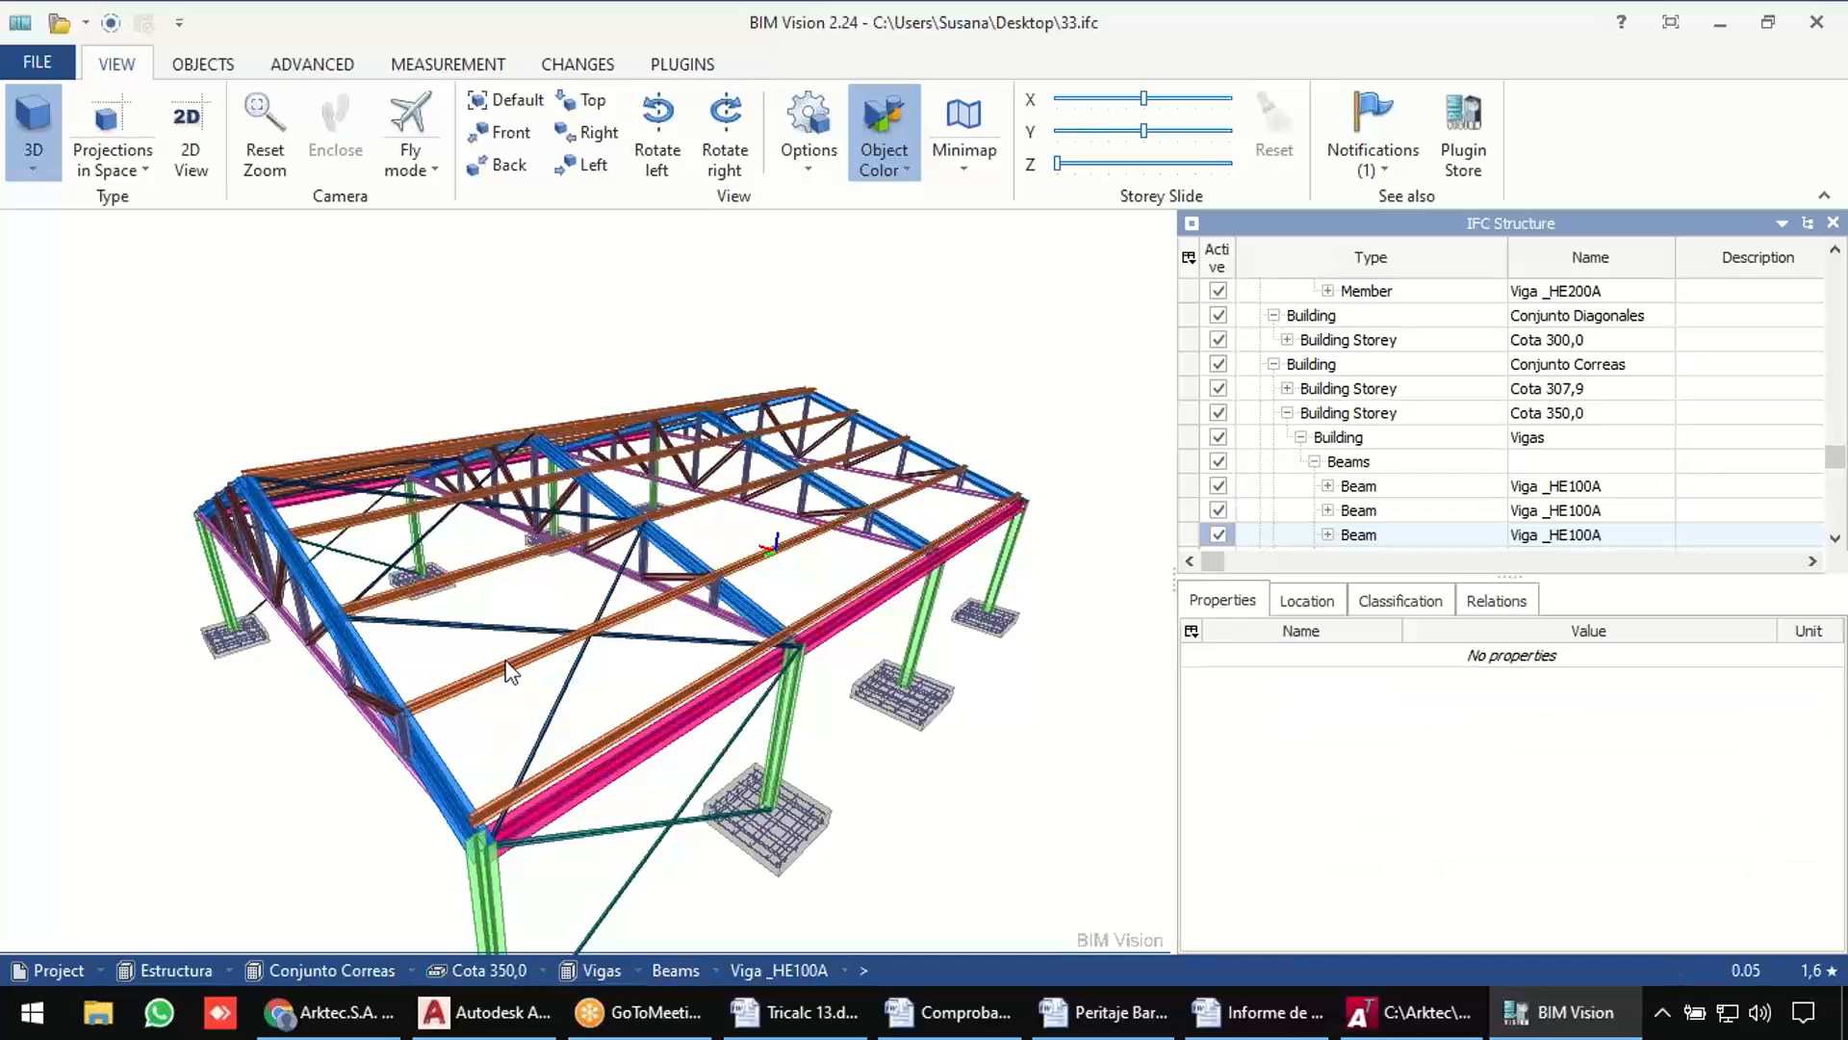
pyautogui.click(508, 666)
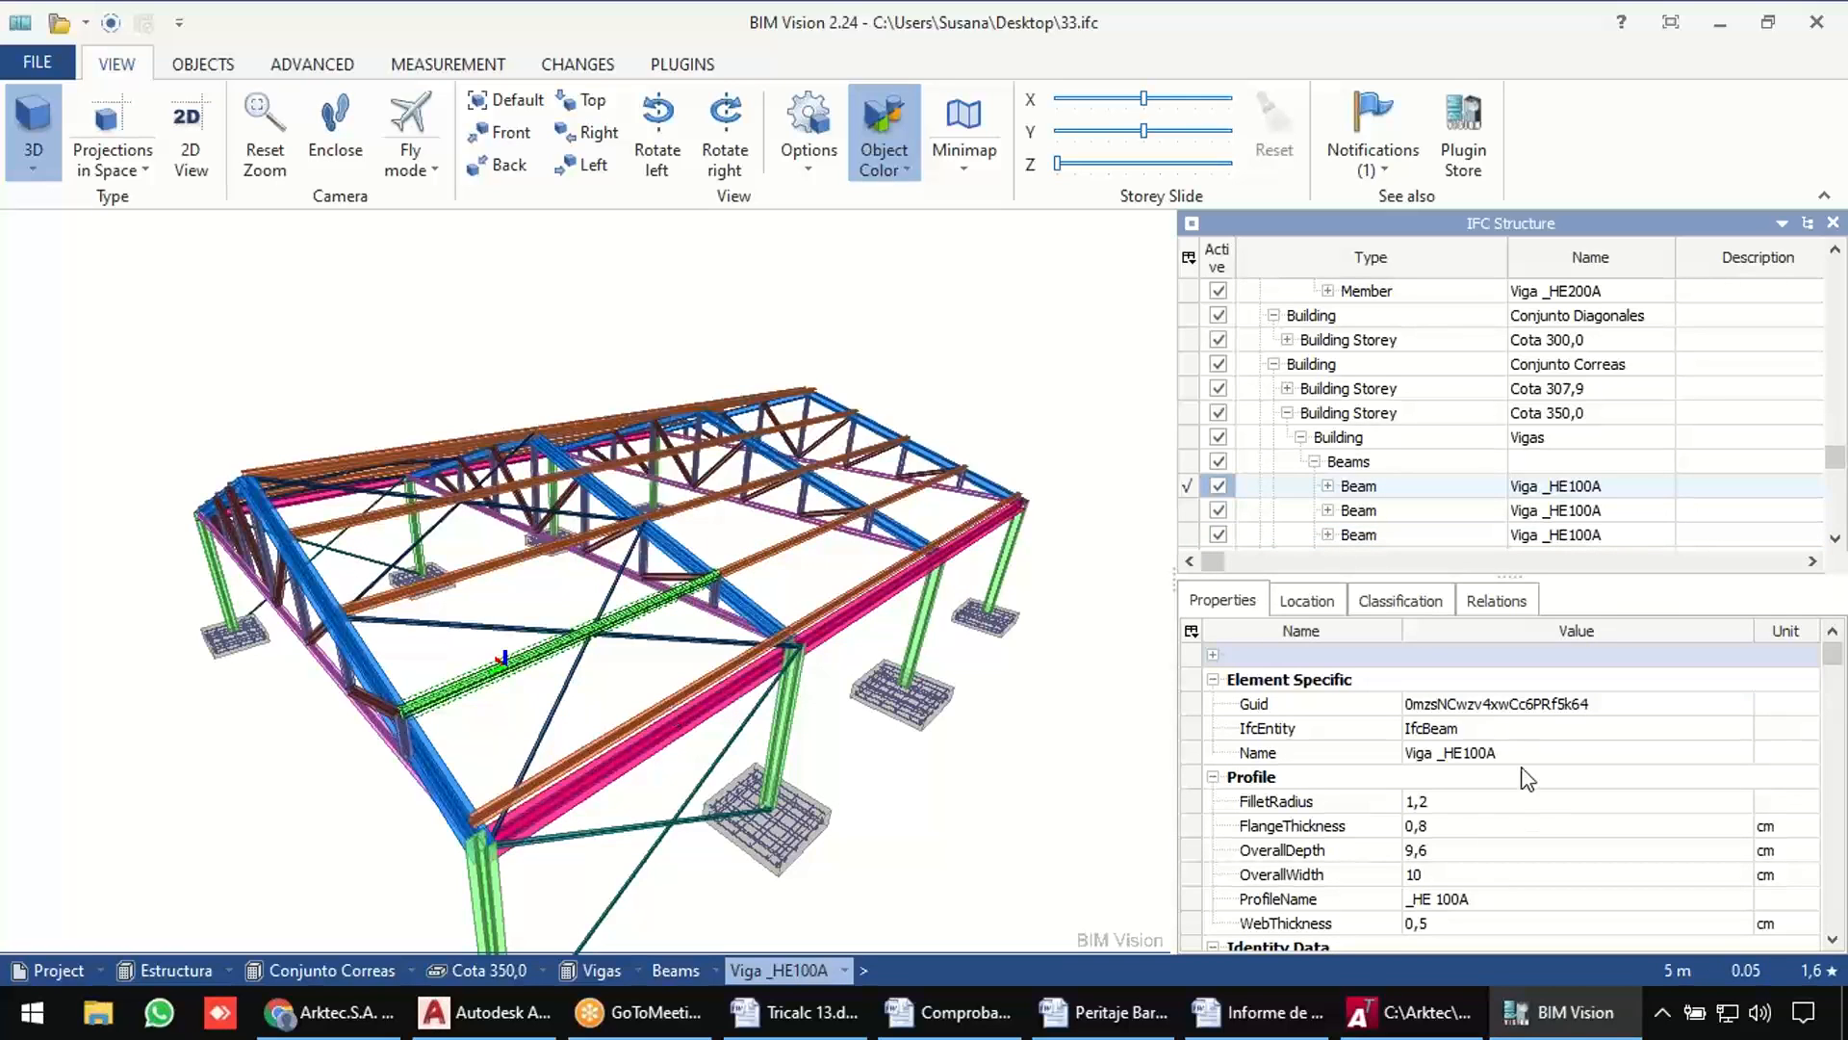
pyautogui.click(1480, 729)
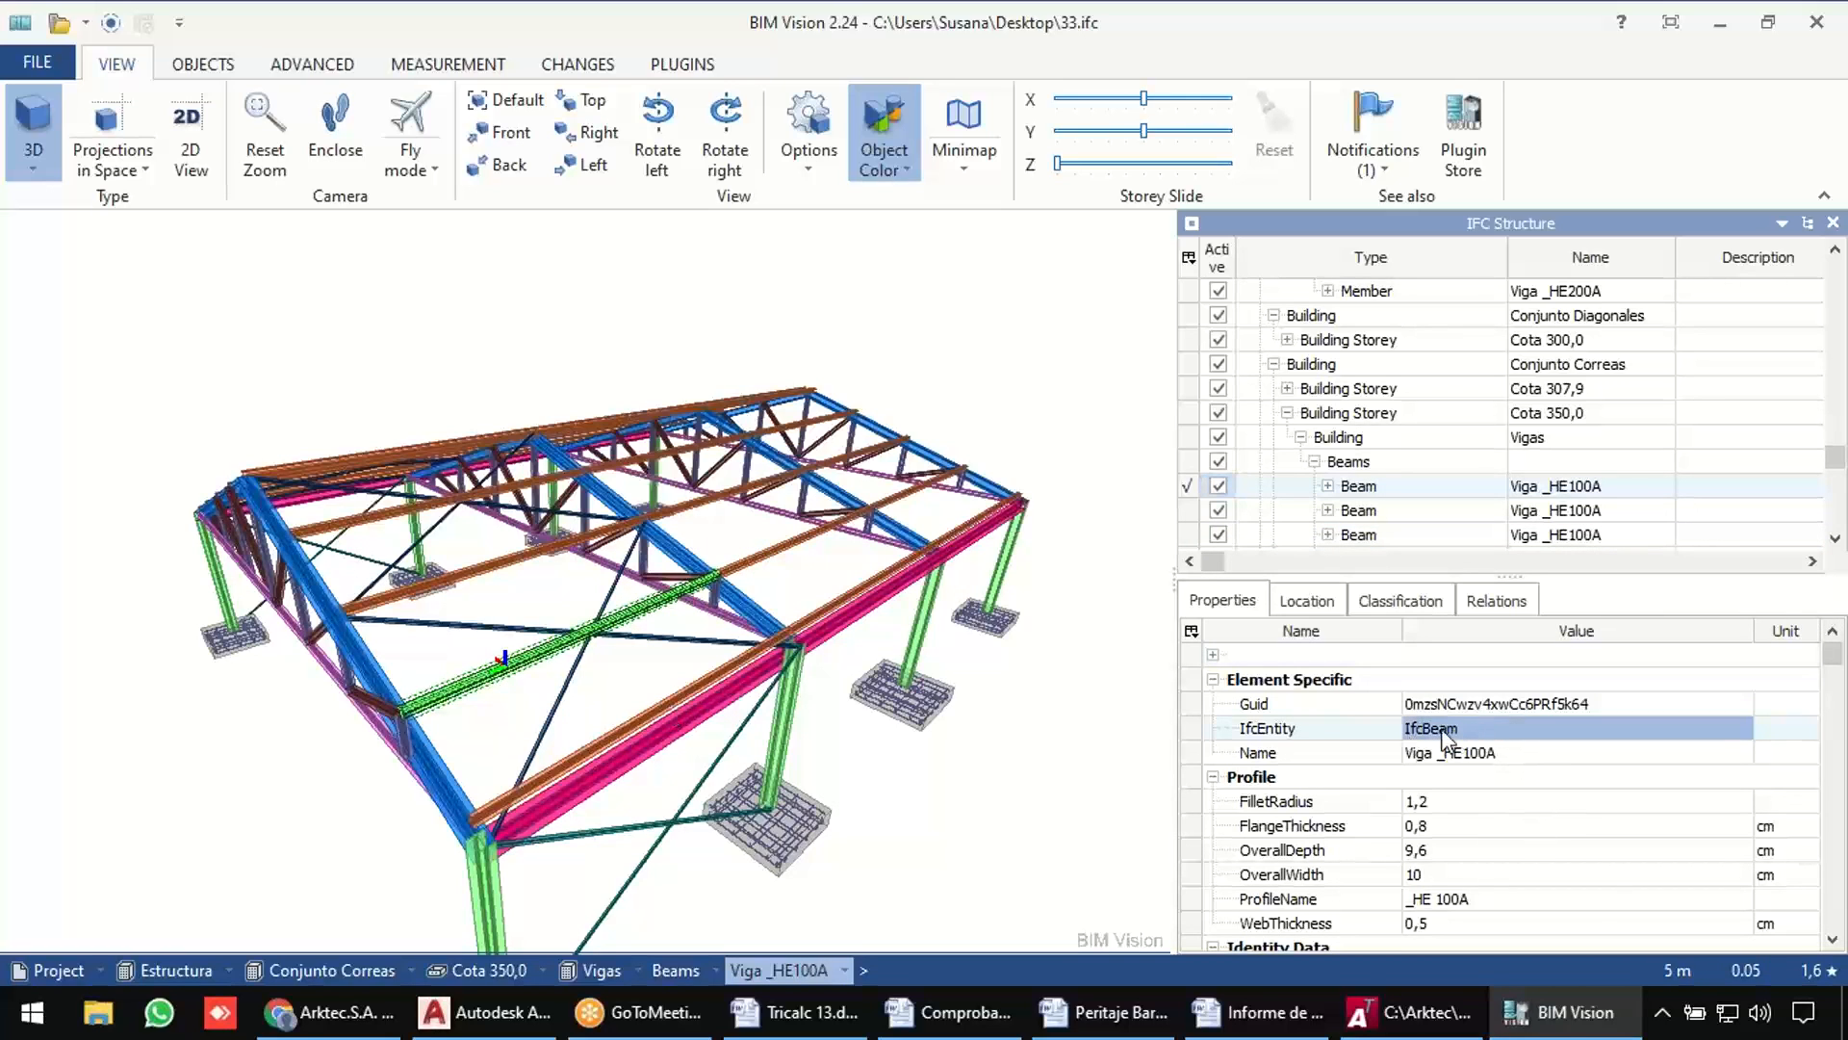
pyautogui.click(1519, 753)
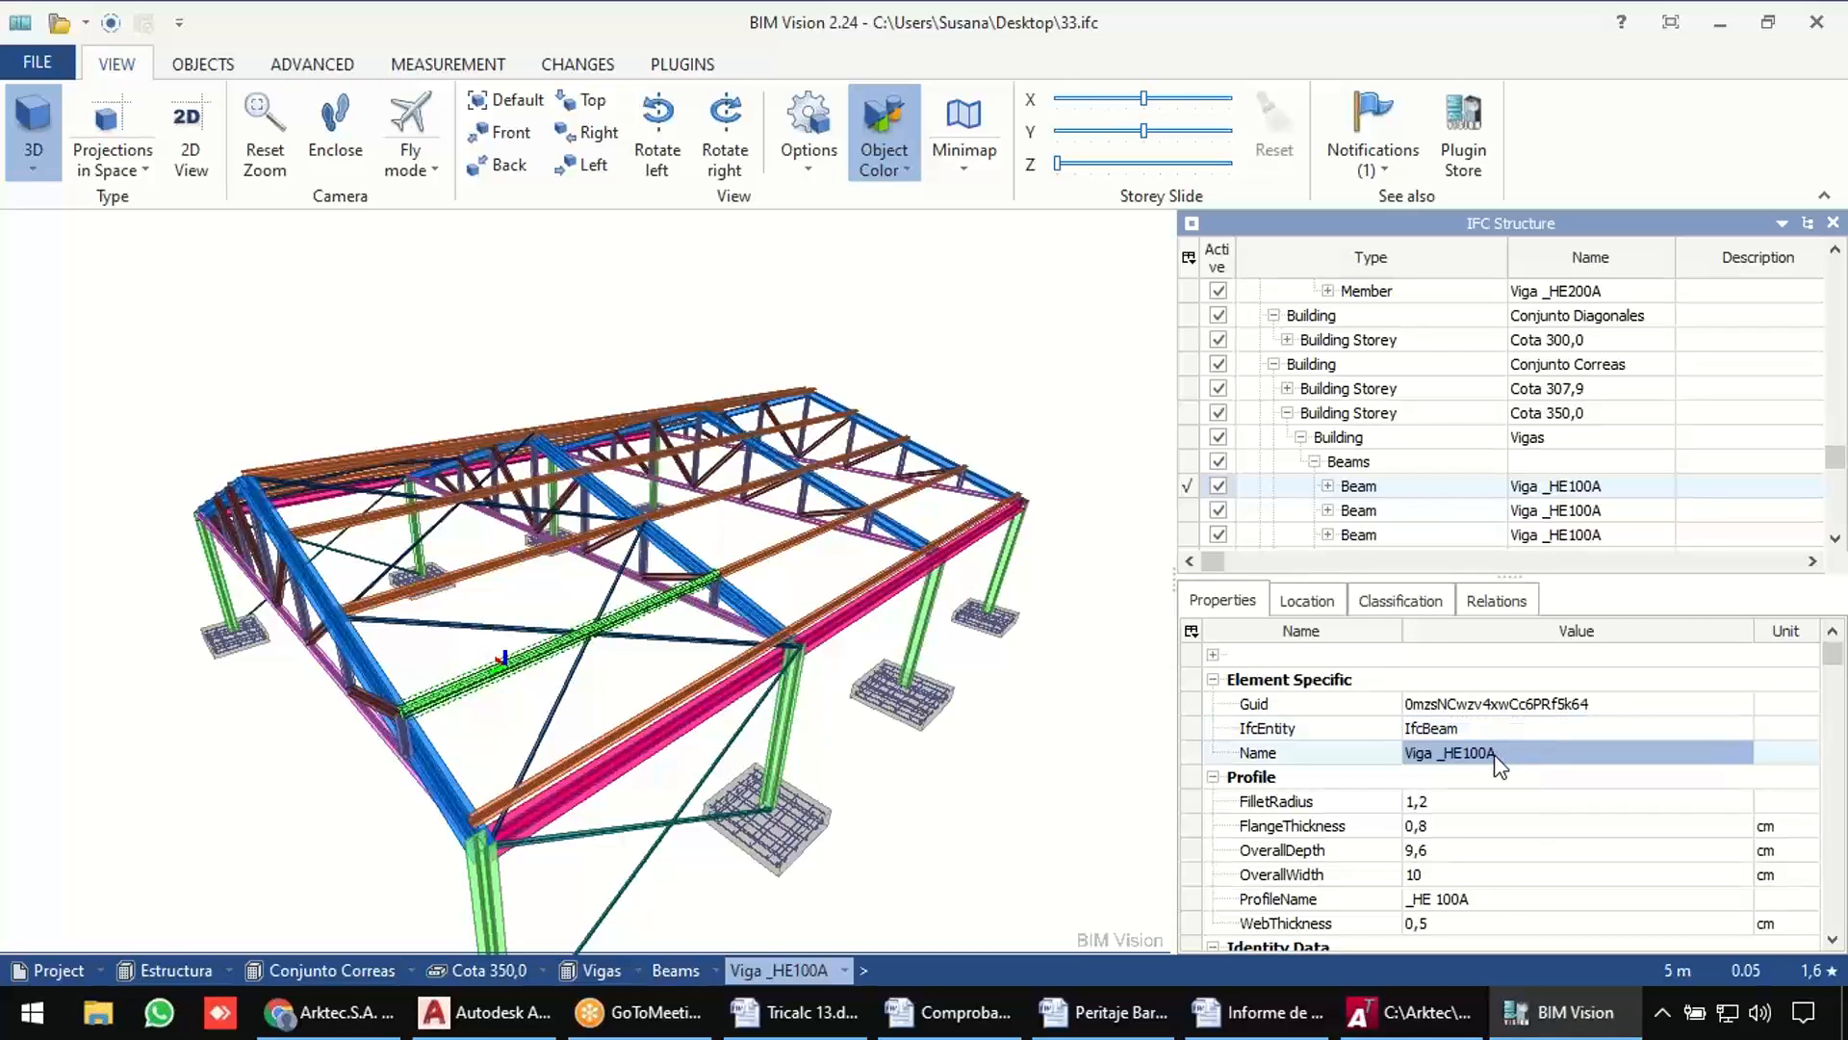
pyautogui.click(1475, 803)
pyautogui.press('Down')
pyautogui.press('Down')
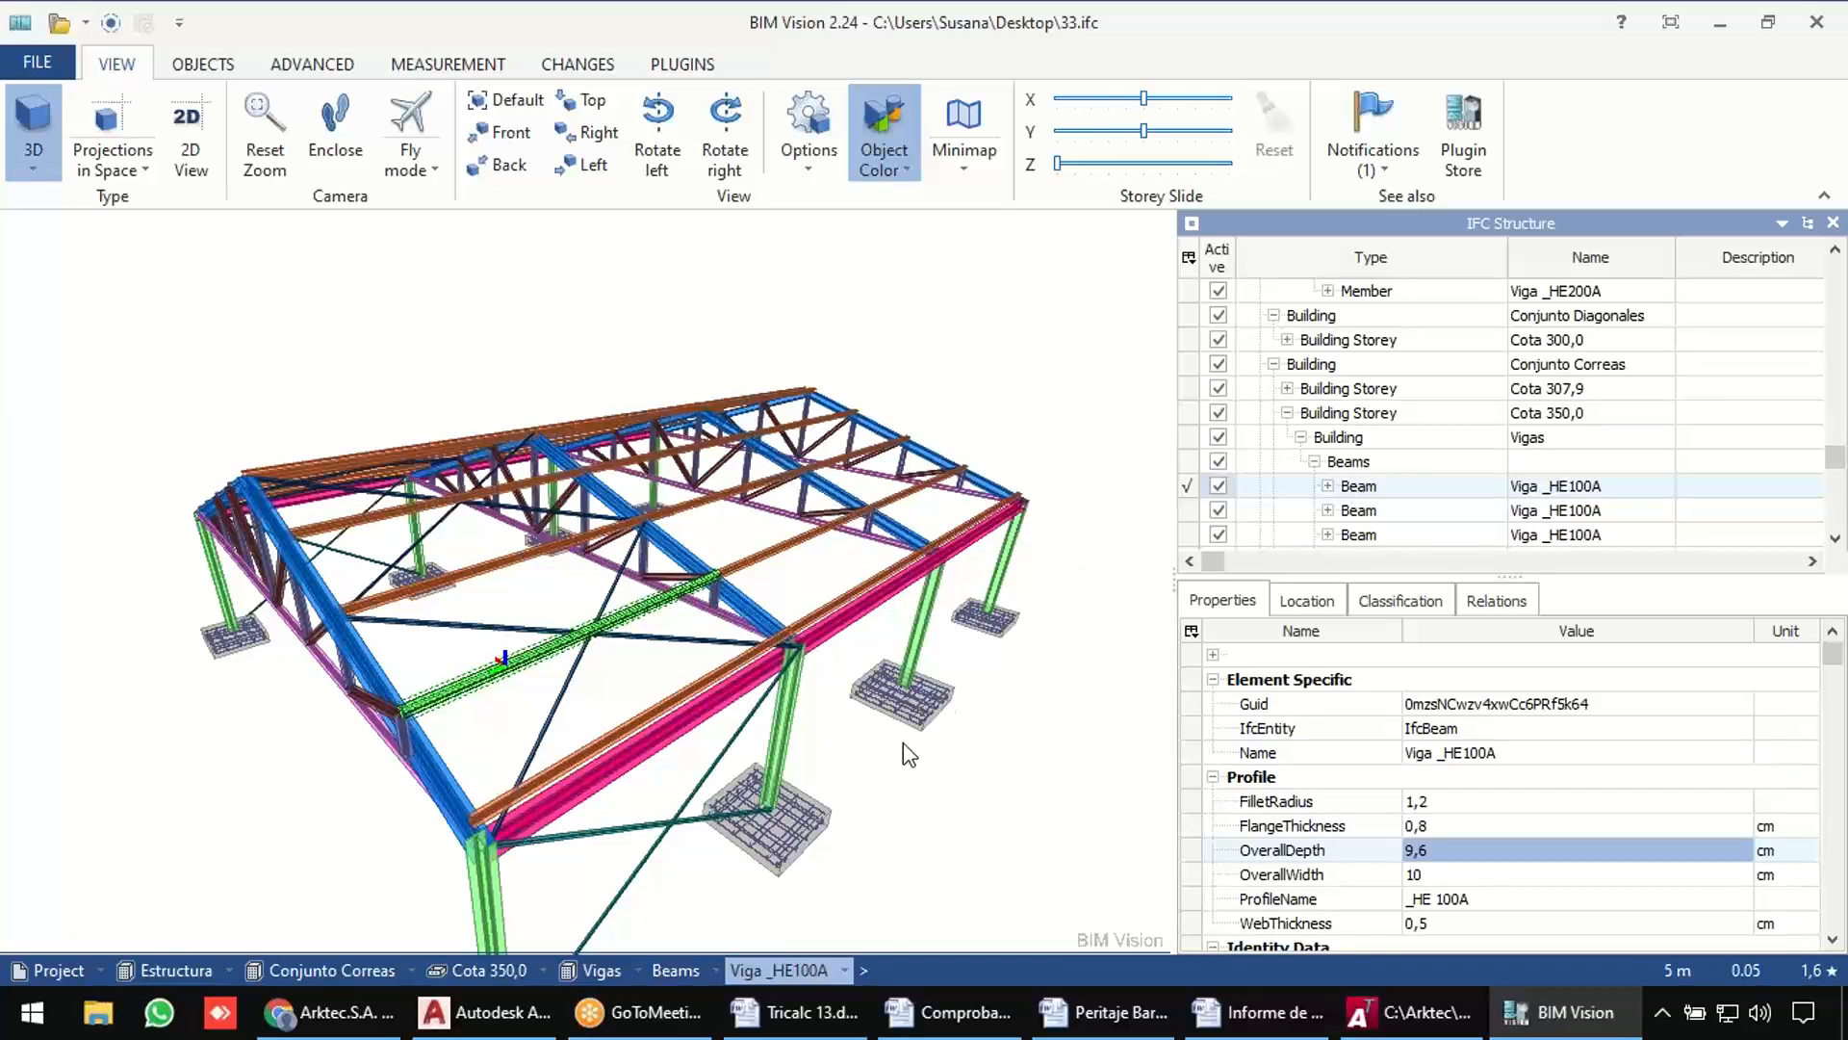
# Examine the front corner column's footing closely, including its reinforcement and IFC properties.
pyautogui.moveTo(1043, 719); pyautogui.dragTo(730, 787)
pyautogui.scroll(5, 716, 789)
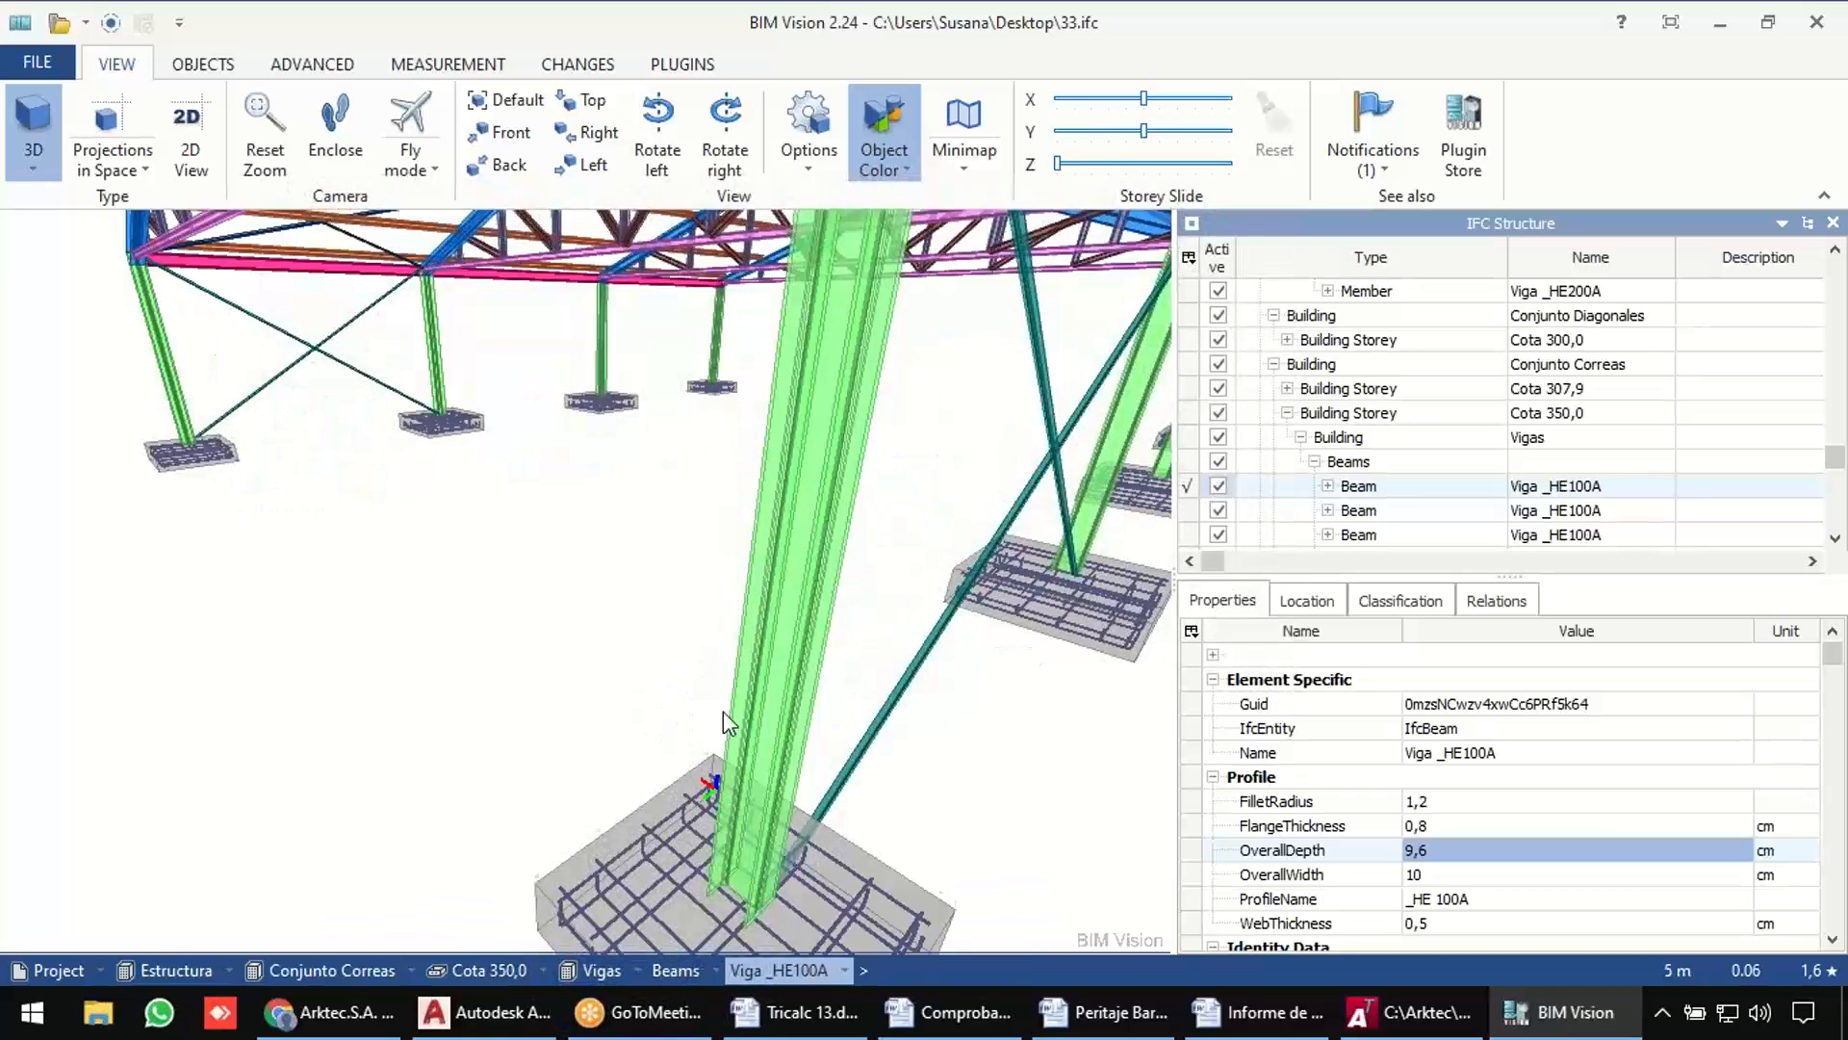
pyautogui.moveTo(724, 713); pyautogui.dragTo(739, 543)
pyautogui.moveTo(708, 793); pyautogui.dragTo(690, 807)
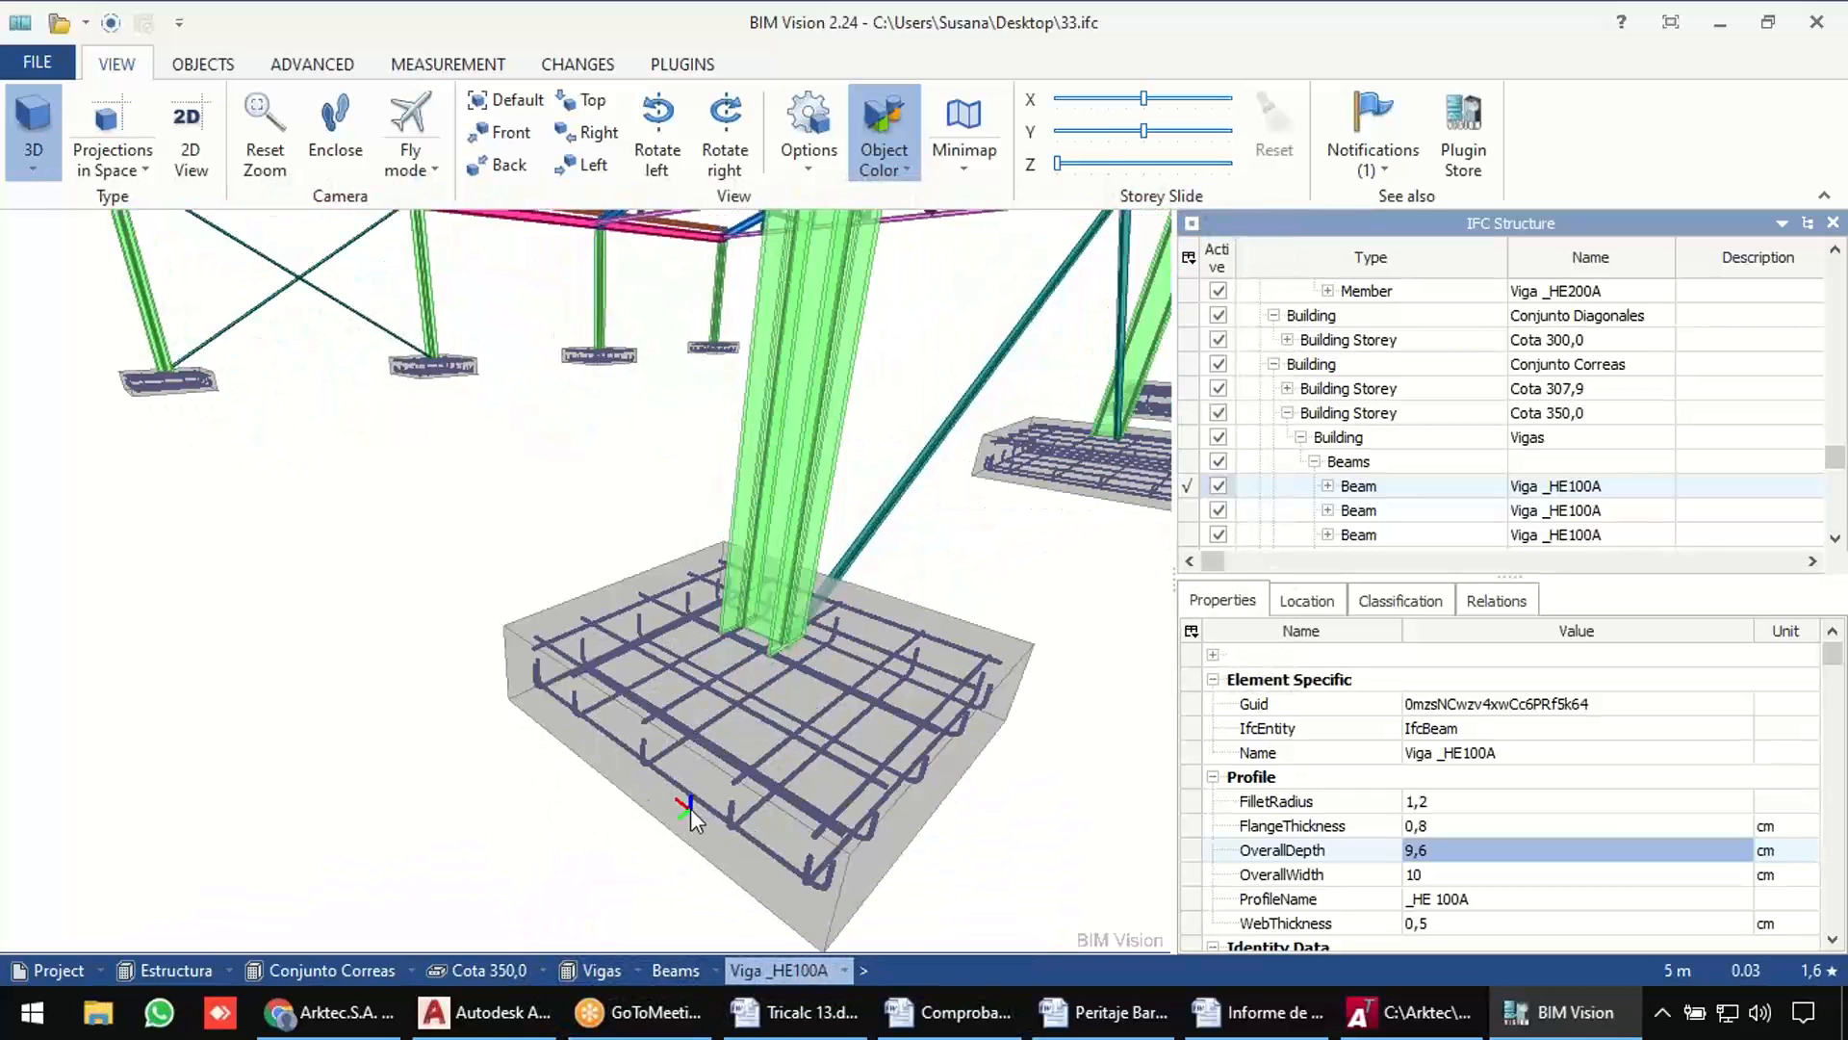
pyautogui.click(666, 776)
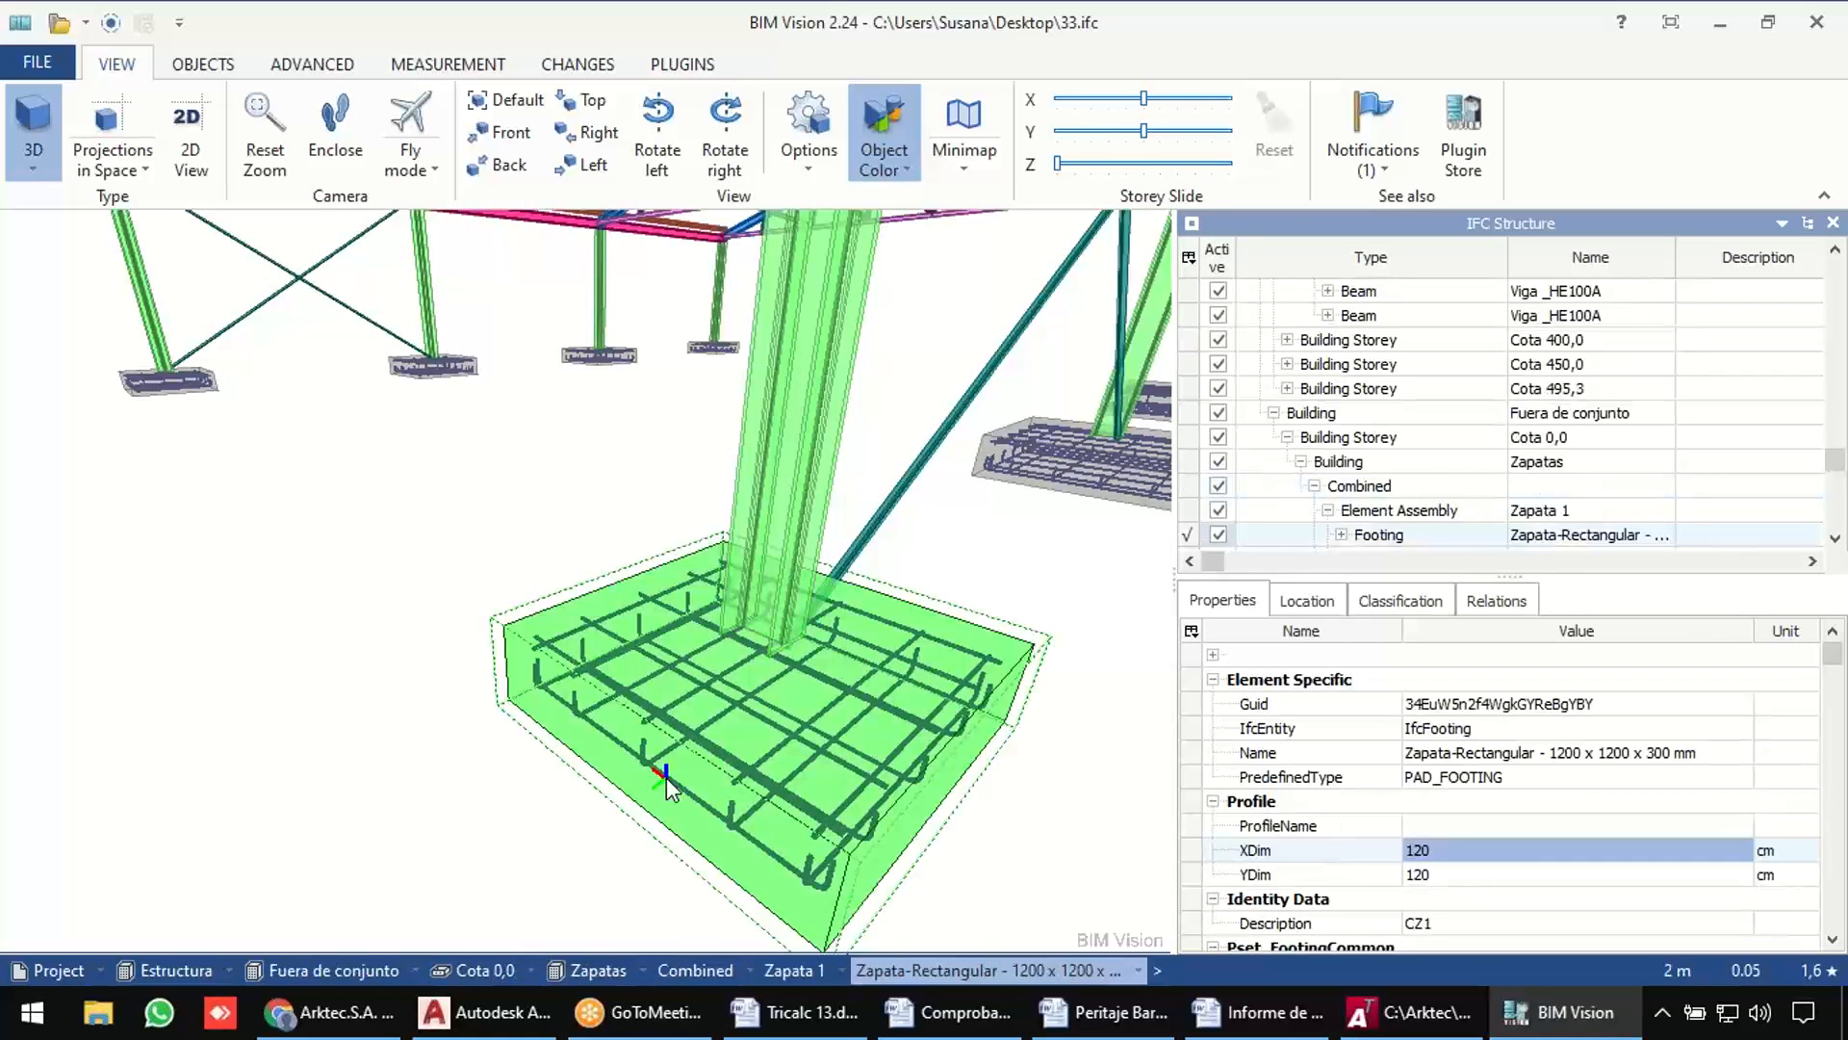
pyautogui.click(586, 815)
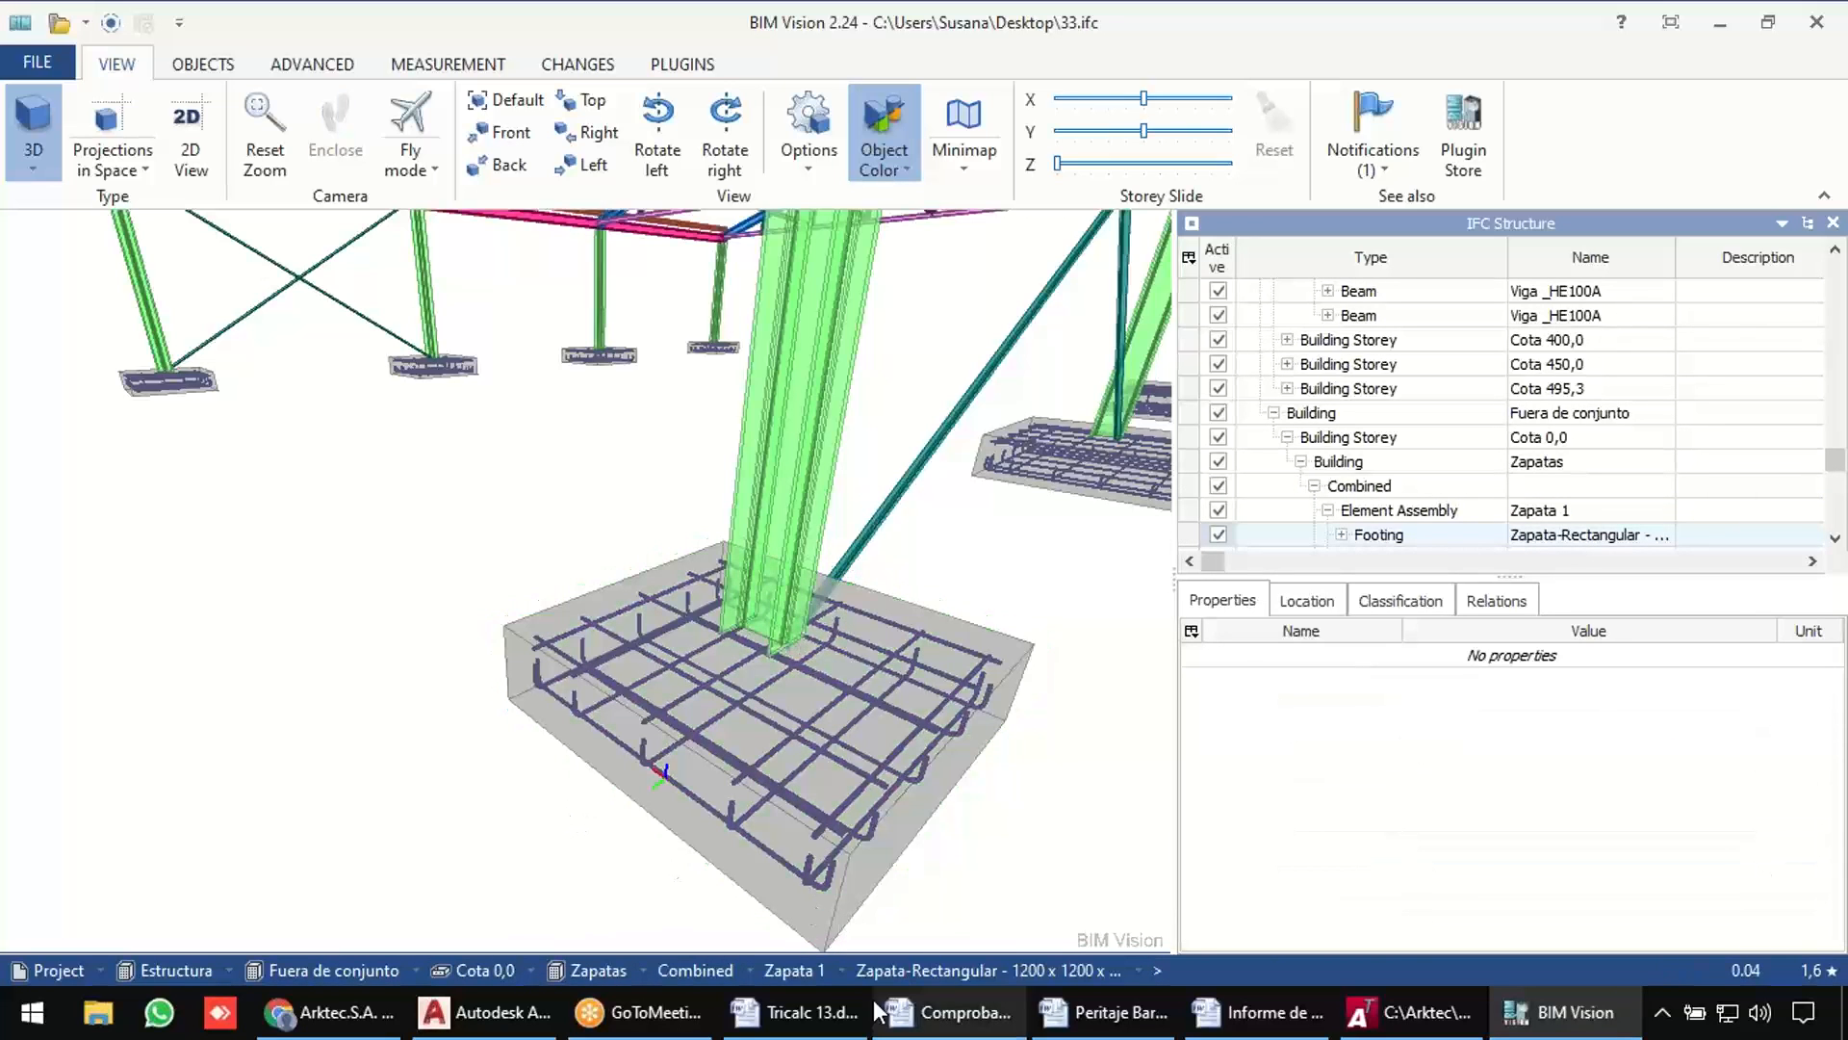
# Switch to the Word document Tricalc 13.docx and highlight the section "Nuevos modelos de andamios" with its description.
pyautogui.click(822, 1001)
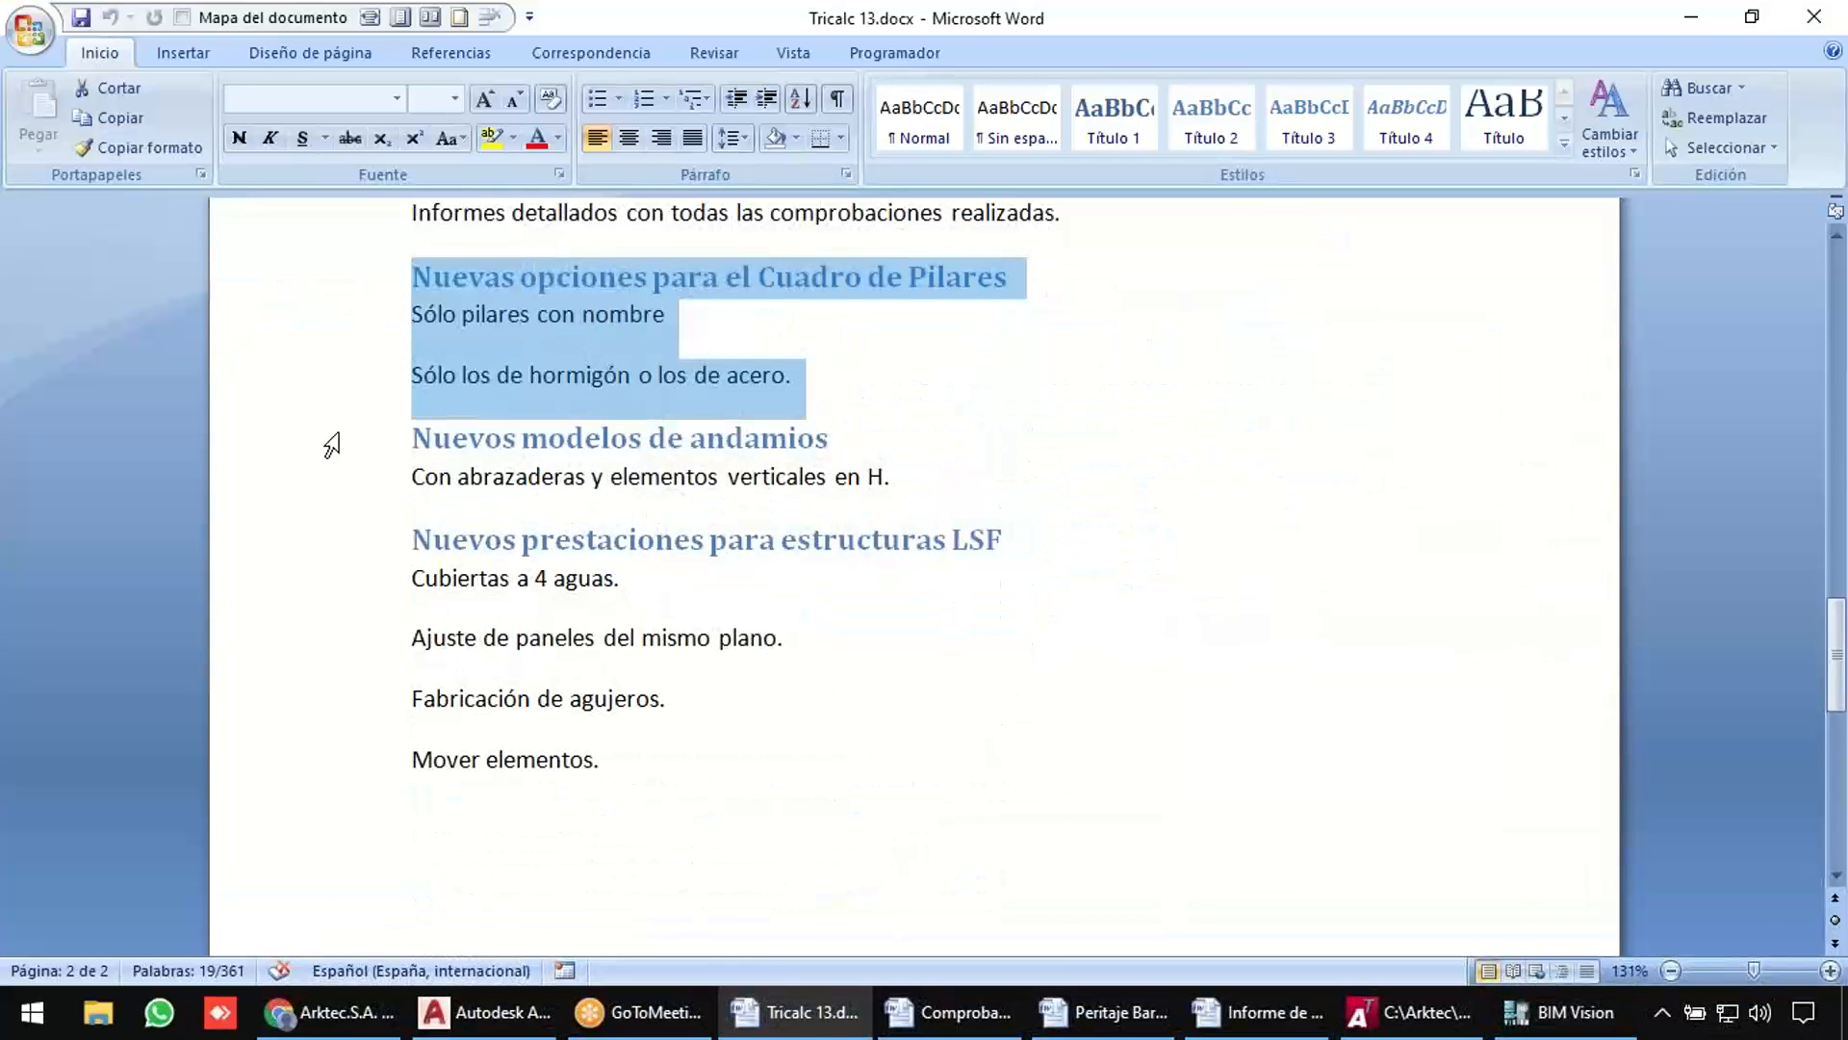
pyautogui.moveTo(342, 440); pyautogui.dragTo(357, 479)
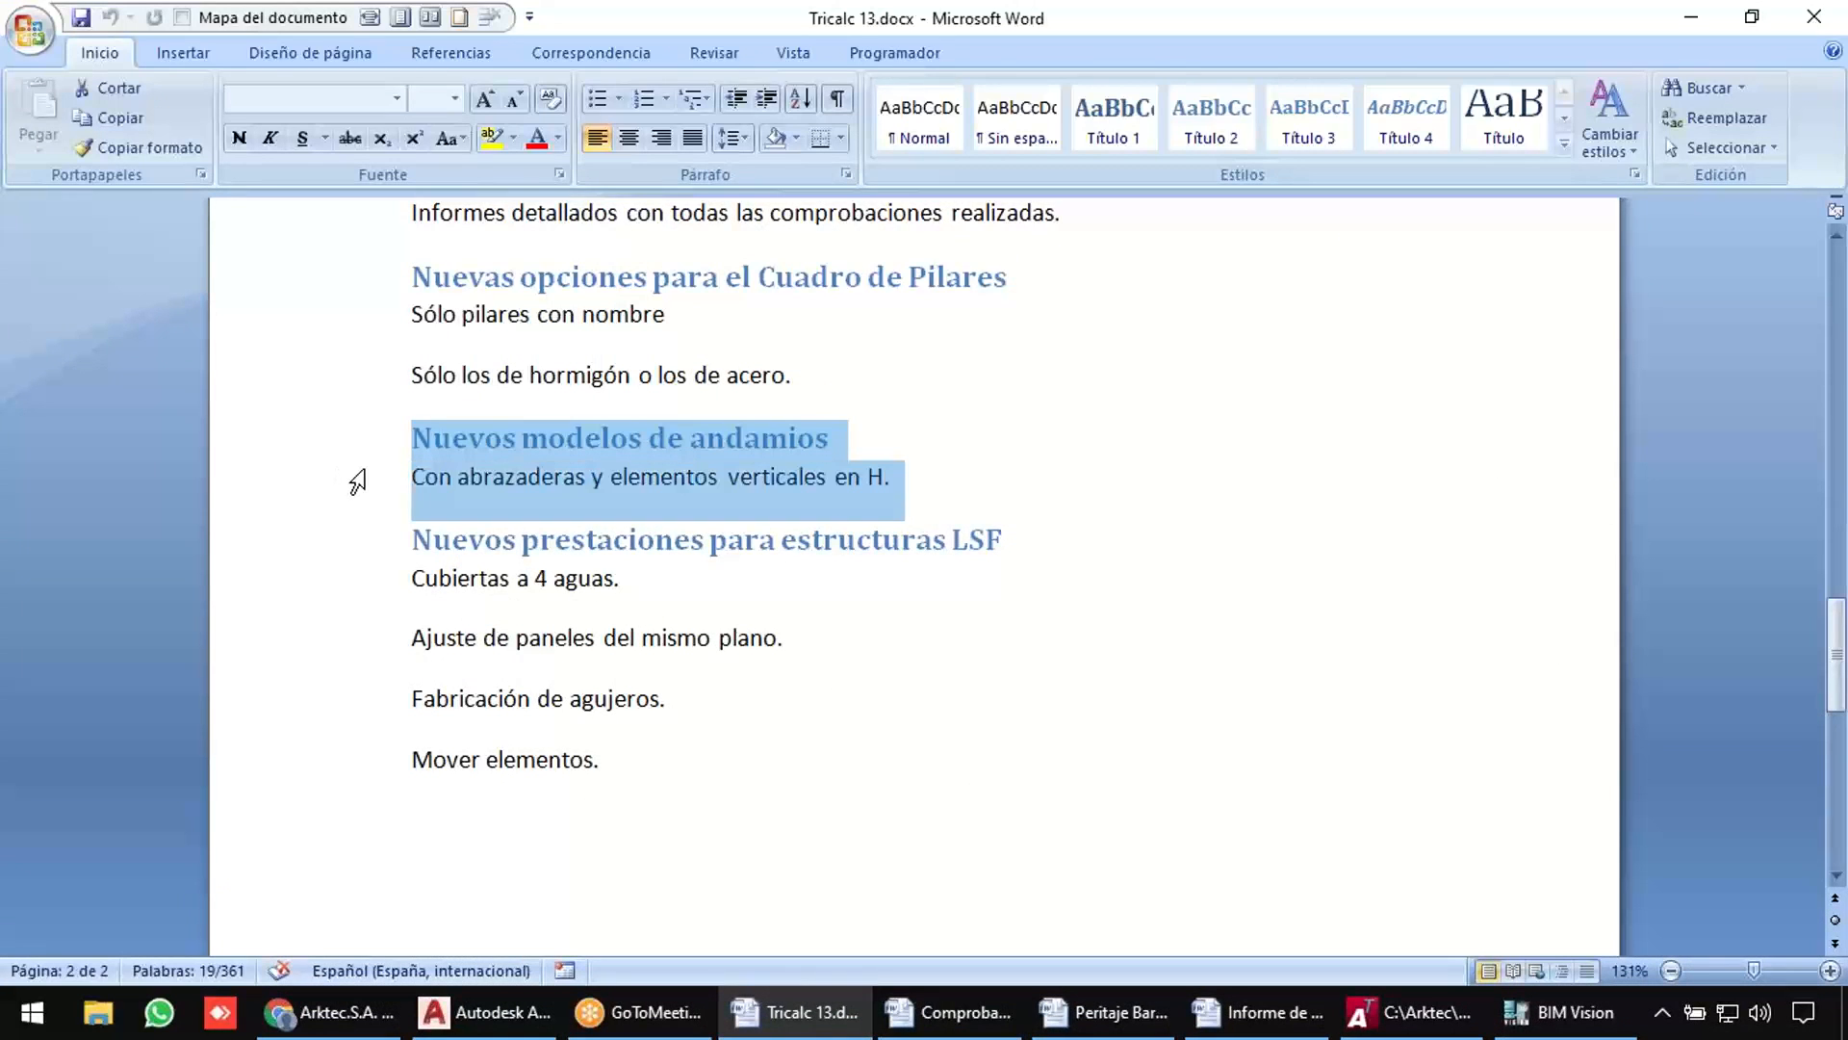
# Switch back to Tricalc and create a new structure named aND in C:\Arktec\Tricalc 13.0 with mm node precision.
pyautogui.click(1411, 1012)
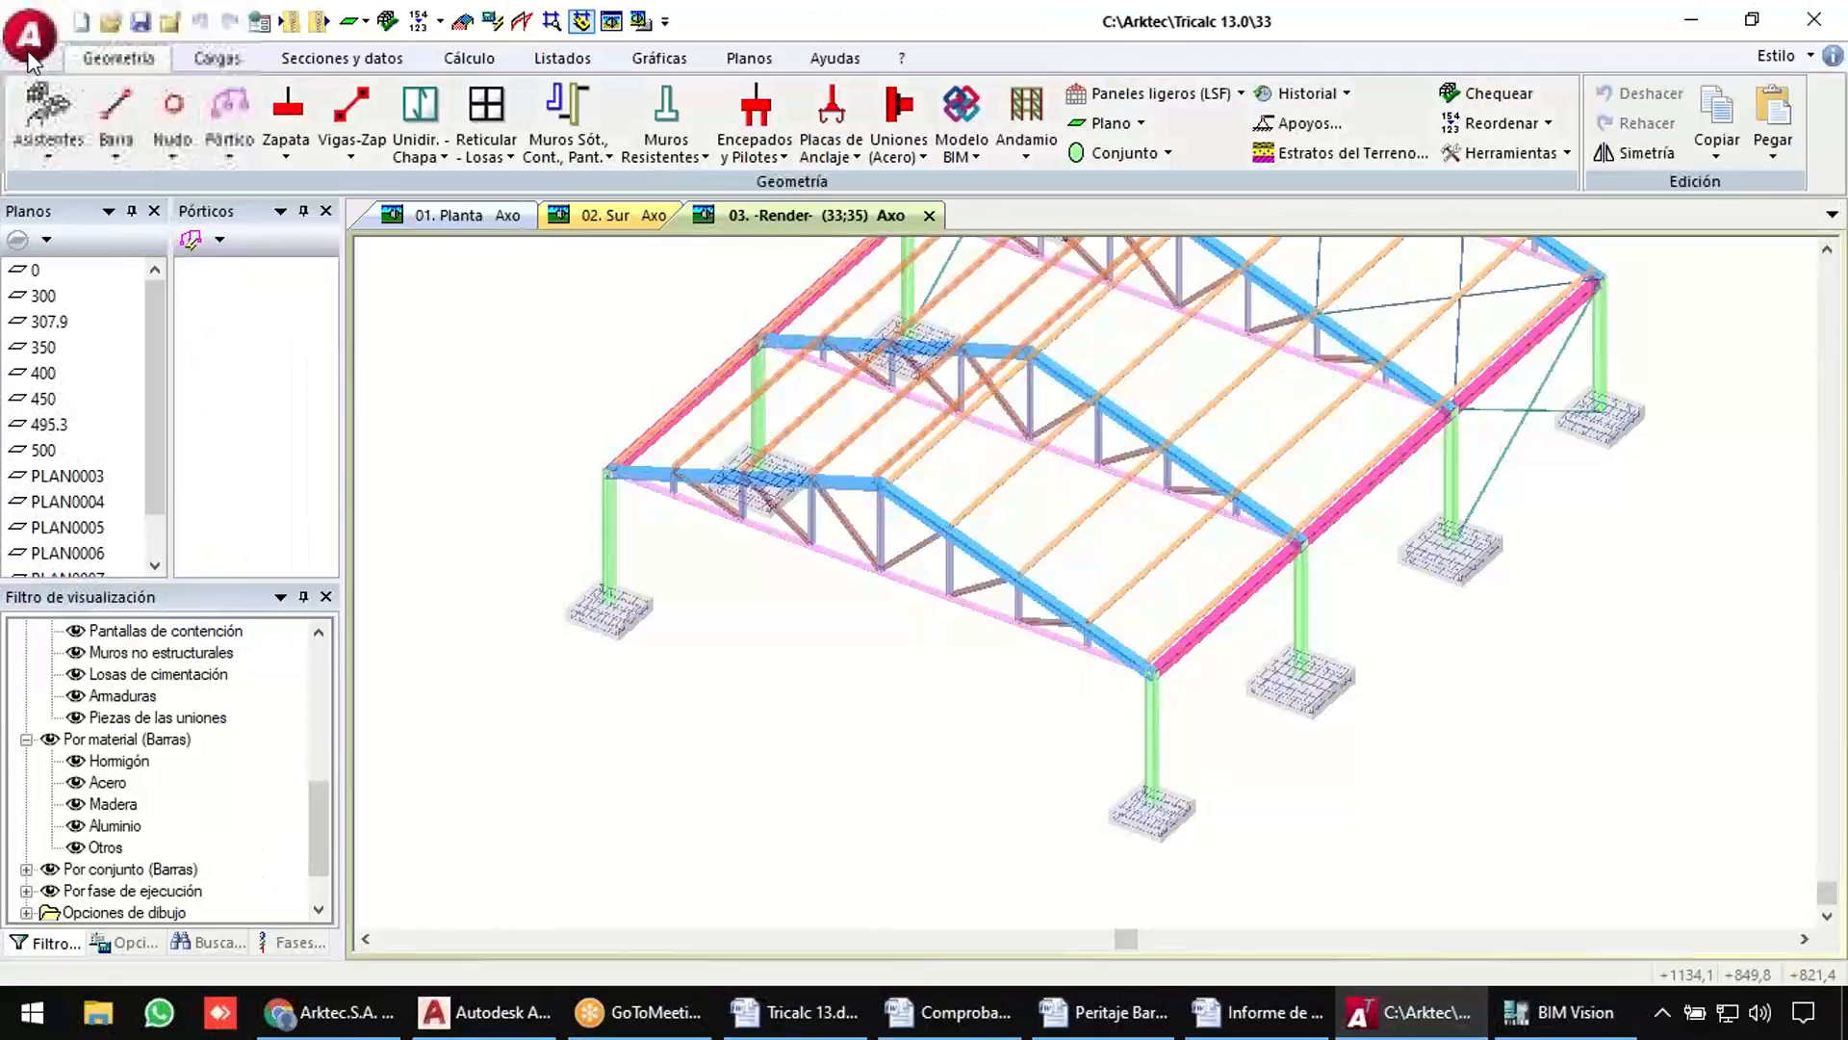
pyautogui.click(81, 22)
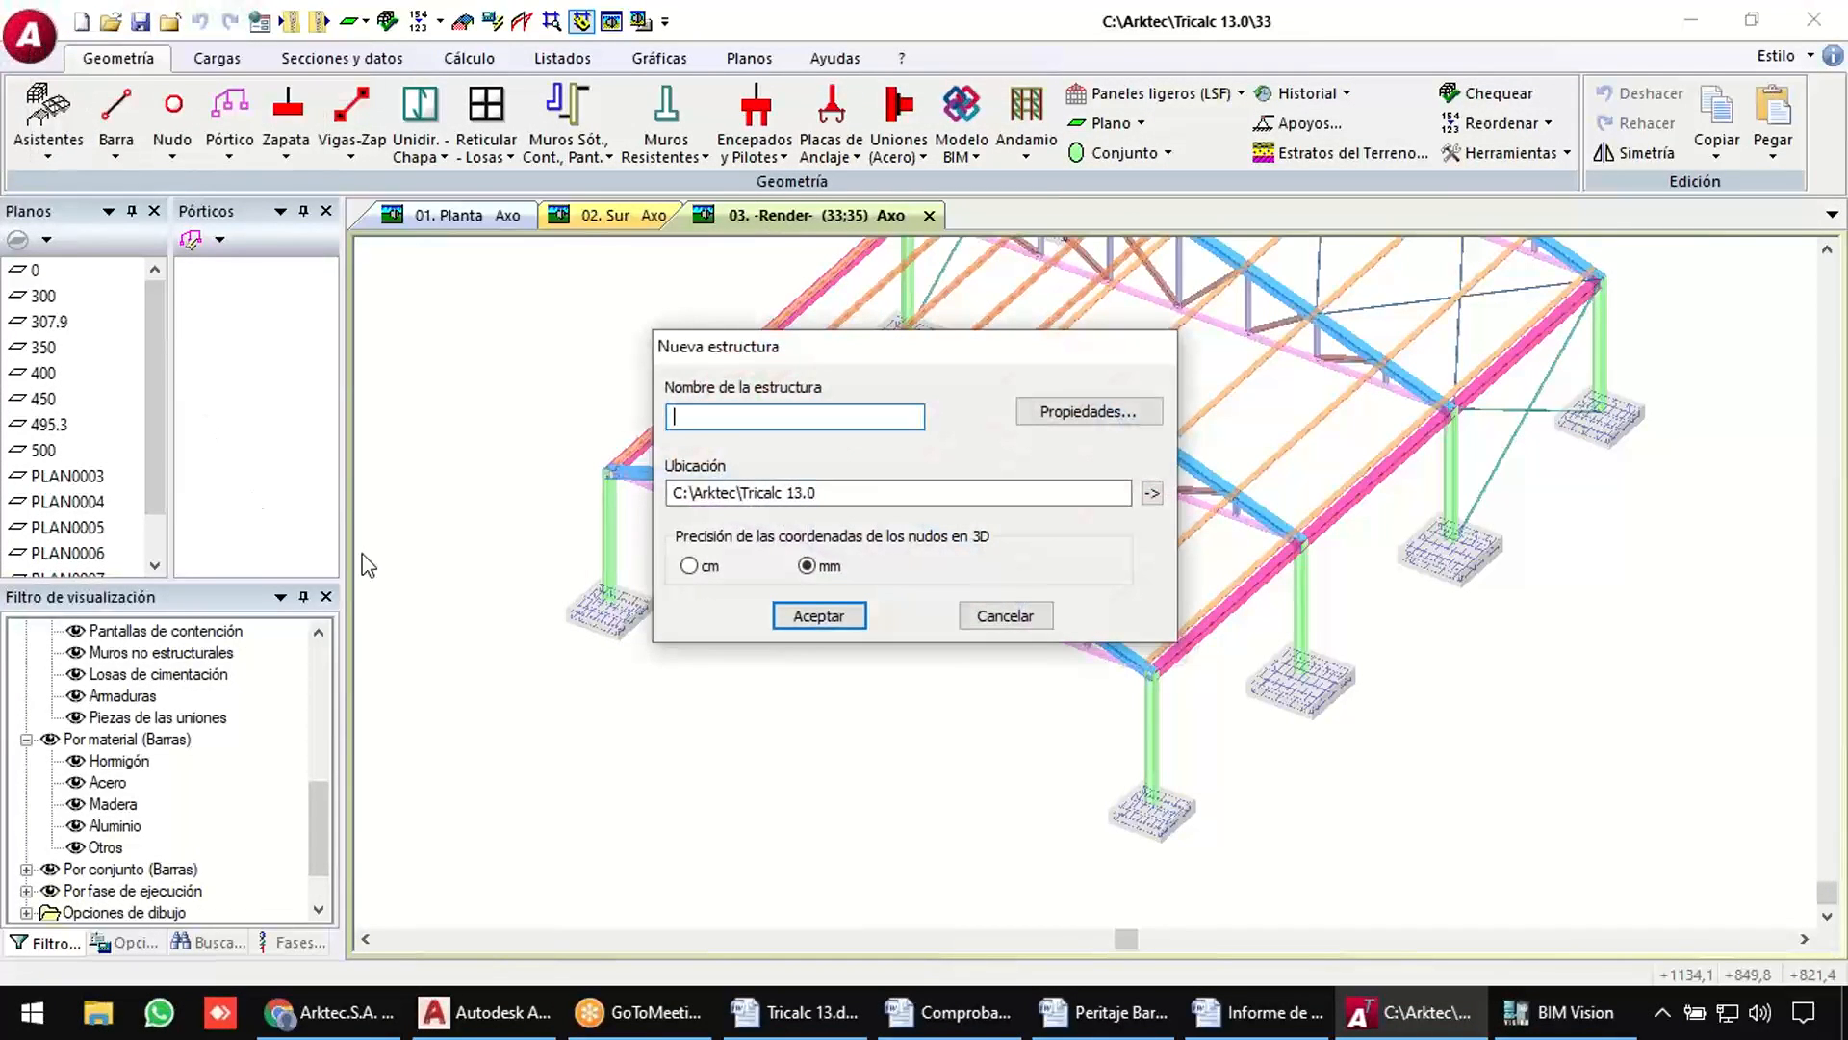
pyautogui.press('Return')
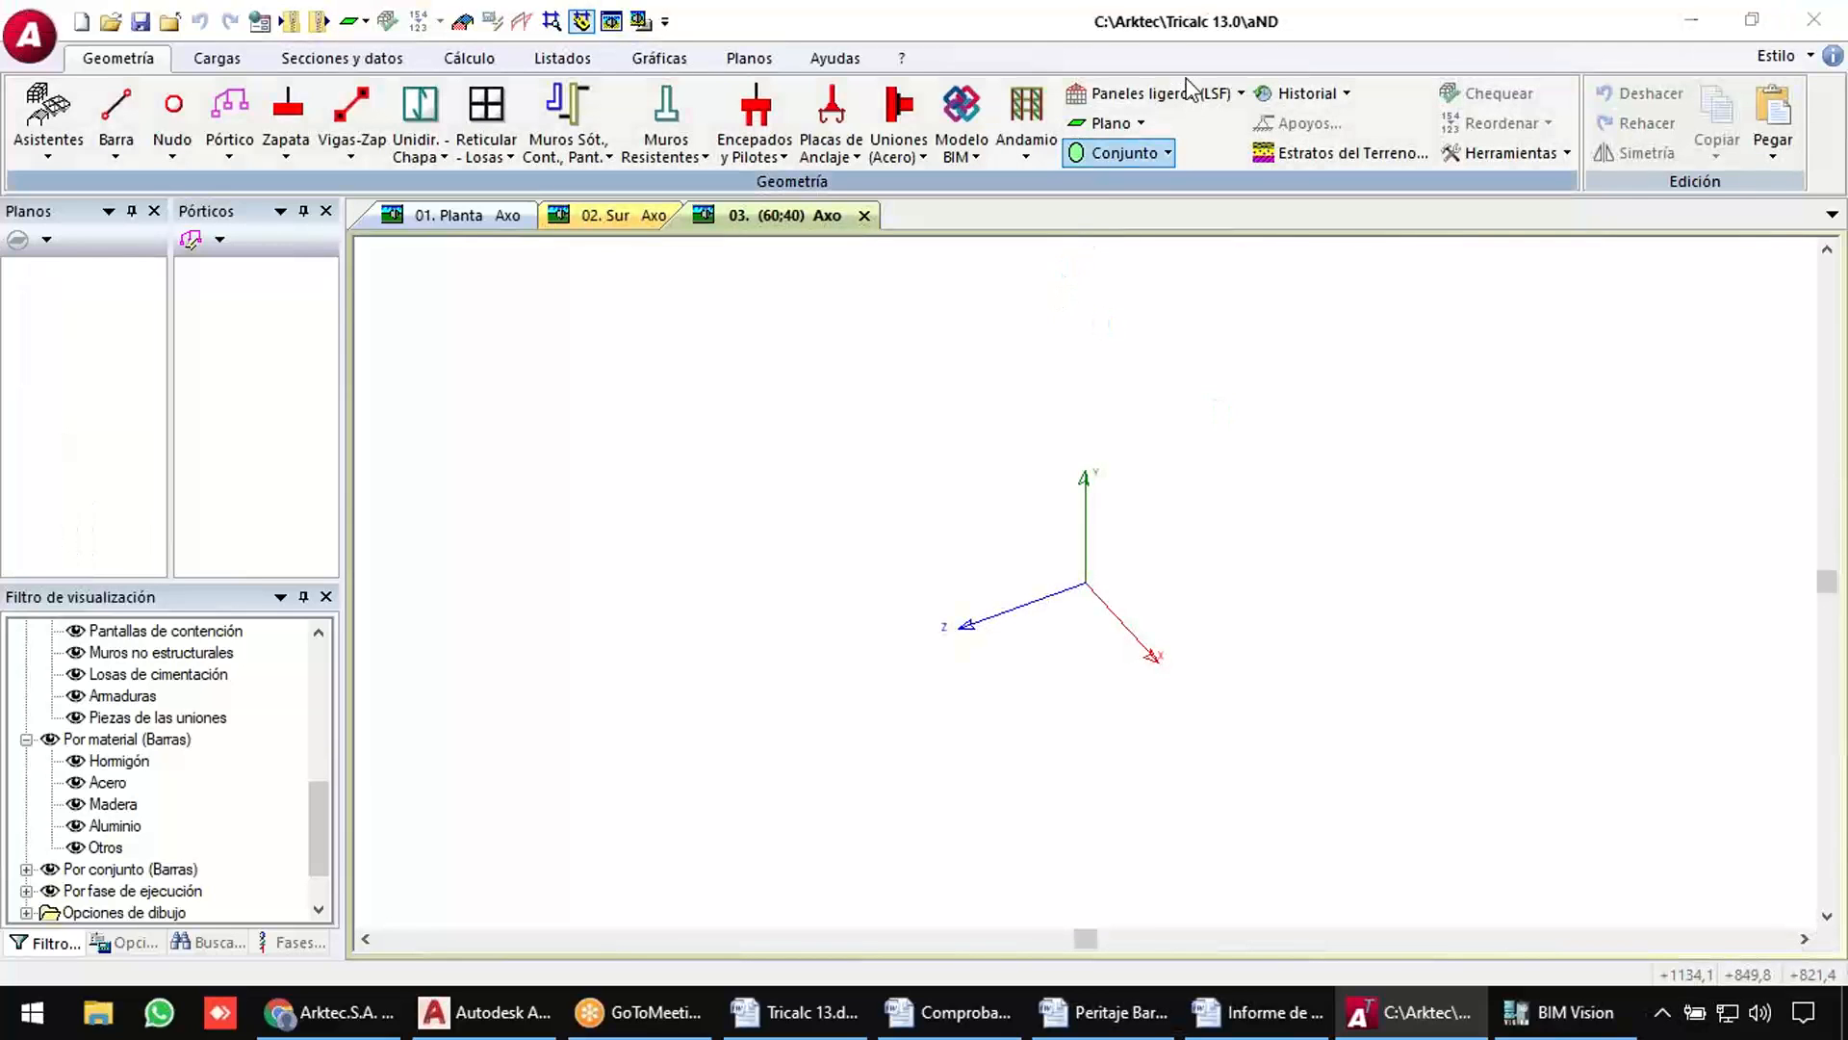
# Start defining a scaffold, look at the circular type and choose Andamio LINEAL.
pyautogui.click(1026, 123)
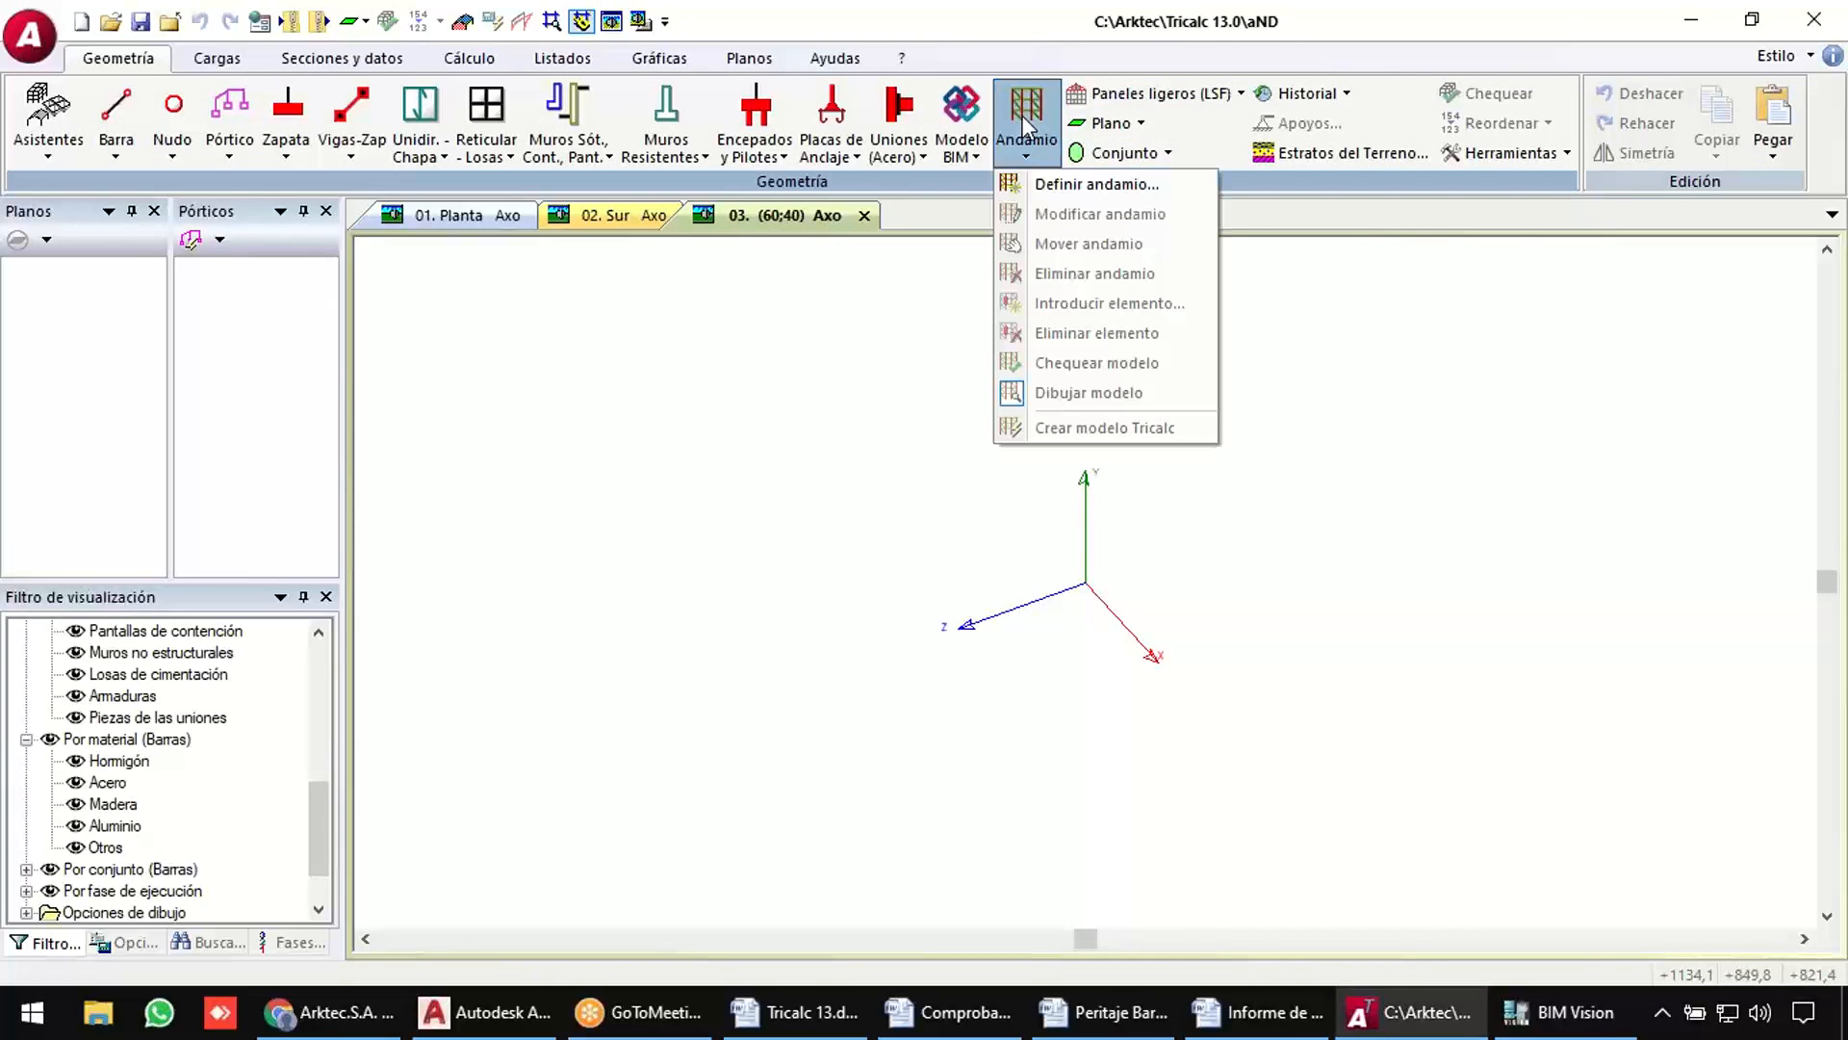
pyautogui.click(1056, 185)
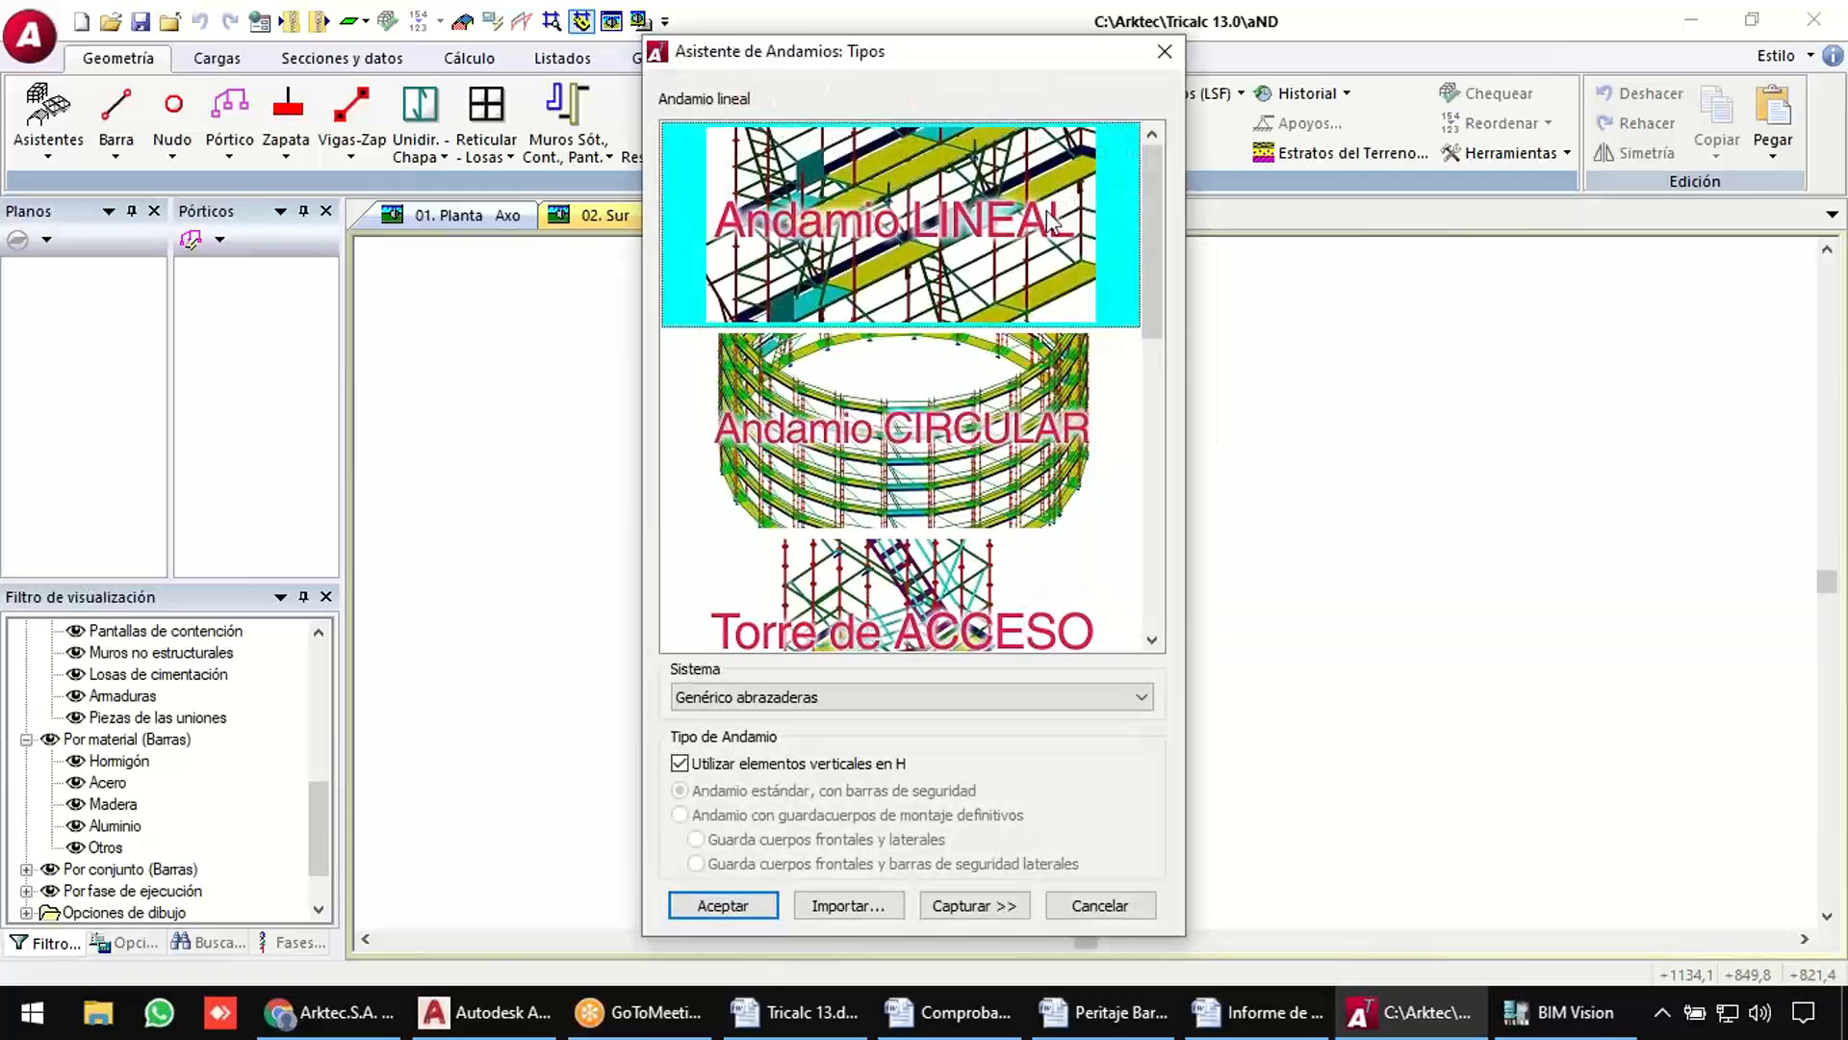
pyautogui.click(975, 396)
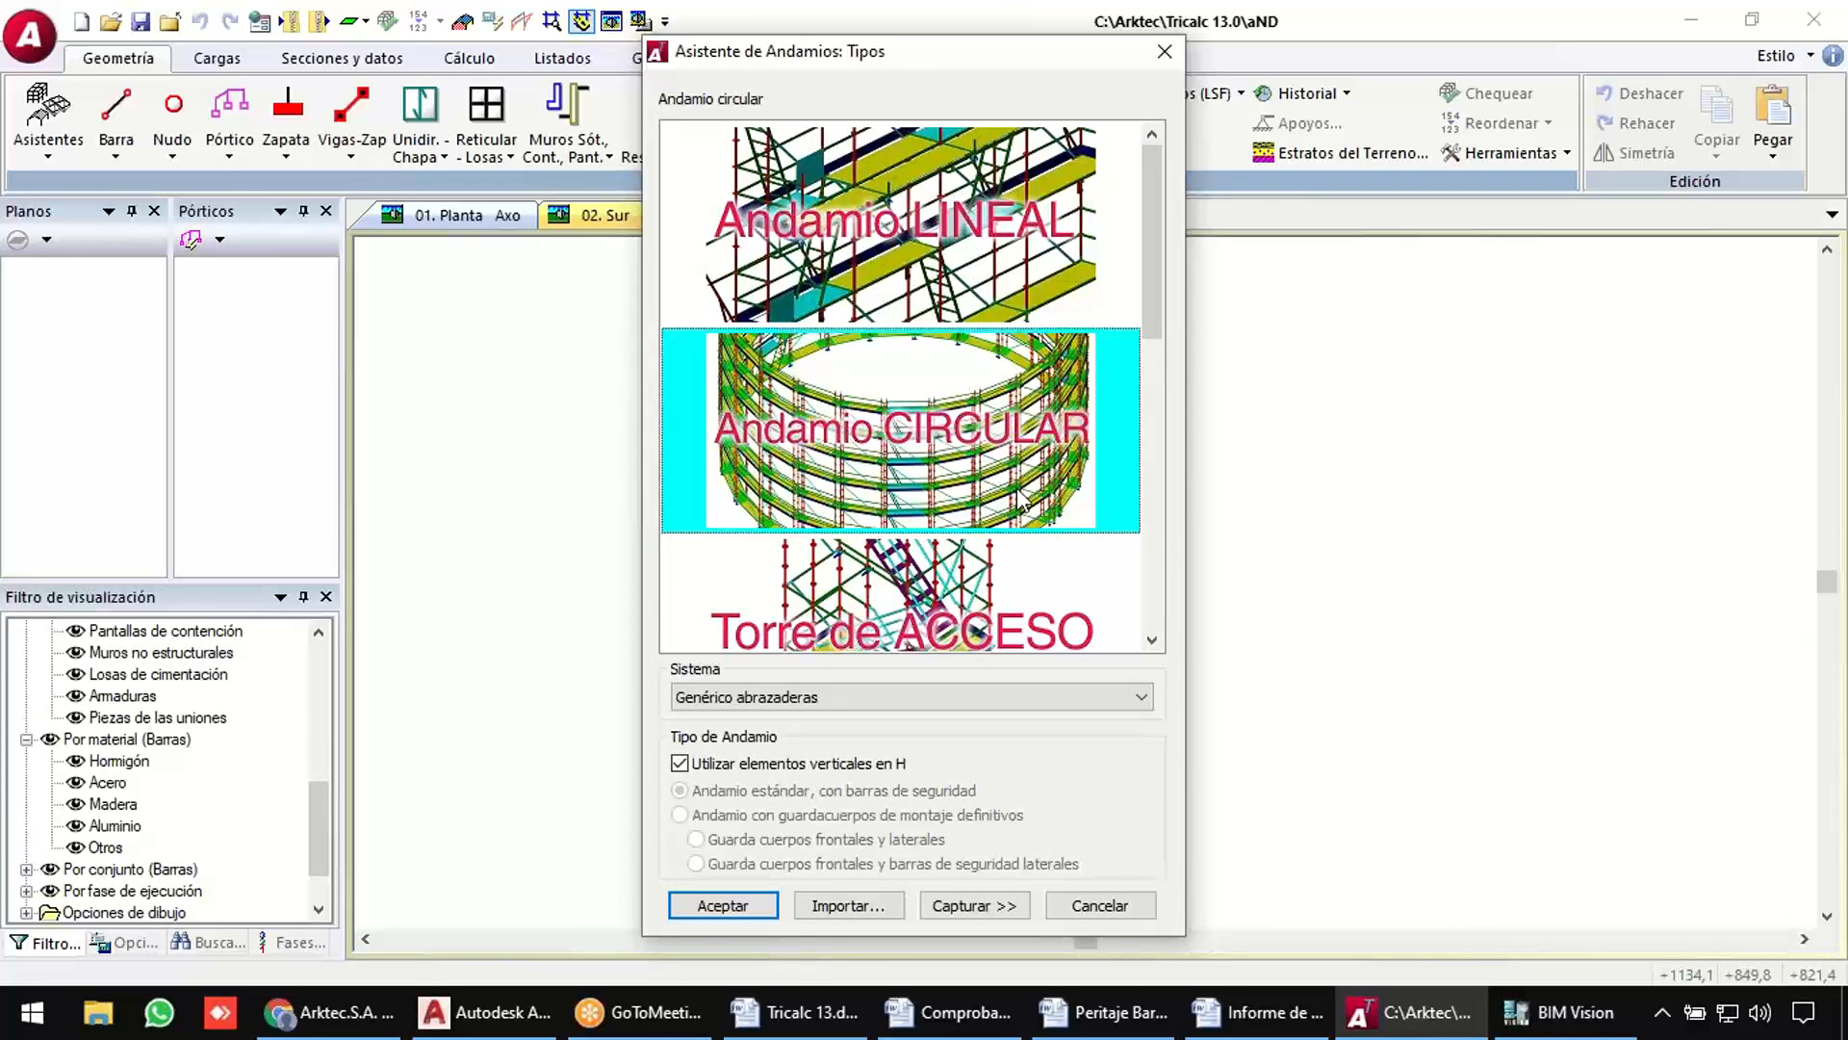
pyautogui.click(956, 310)
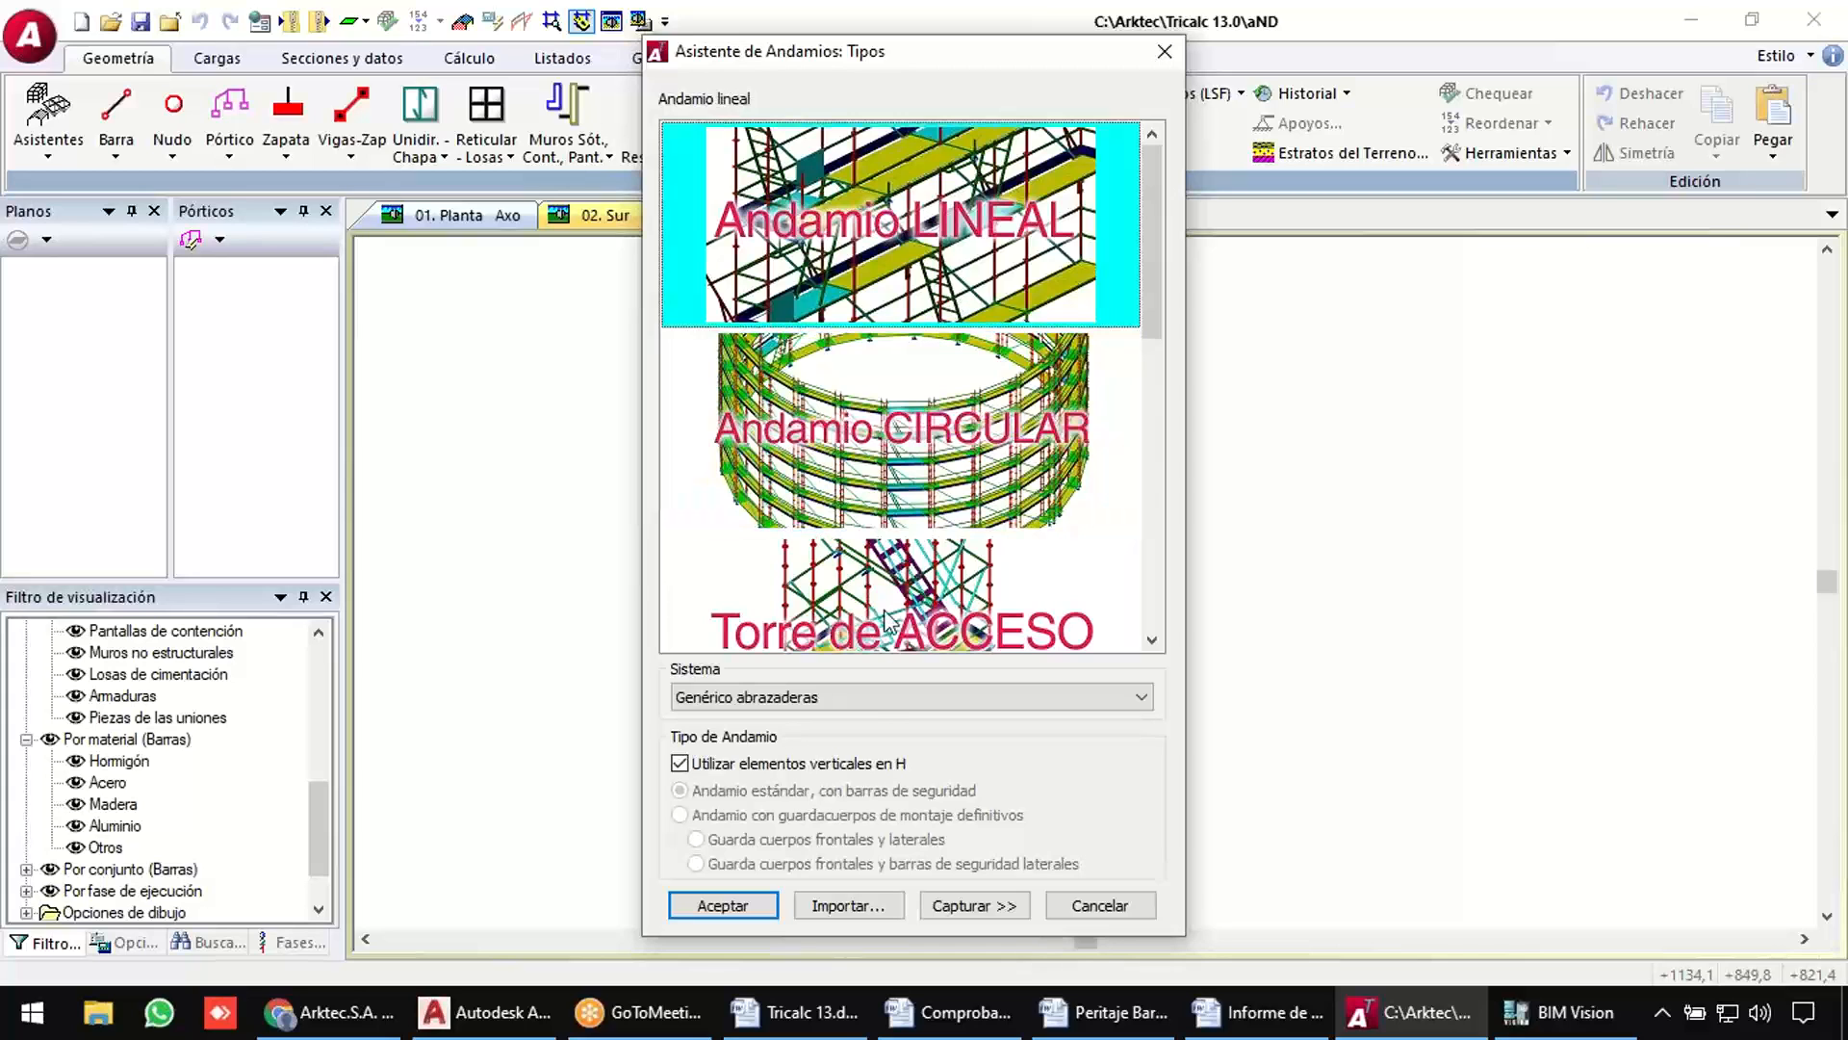
# Try the ADAPT and Genérico con rosetas systems for the linear scaffold.
pyautogui.click(880, 696)
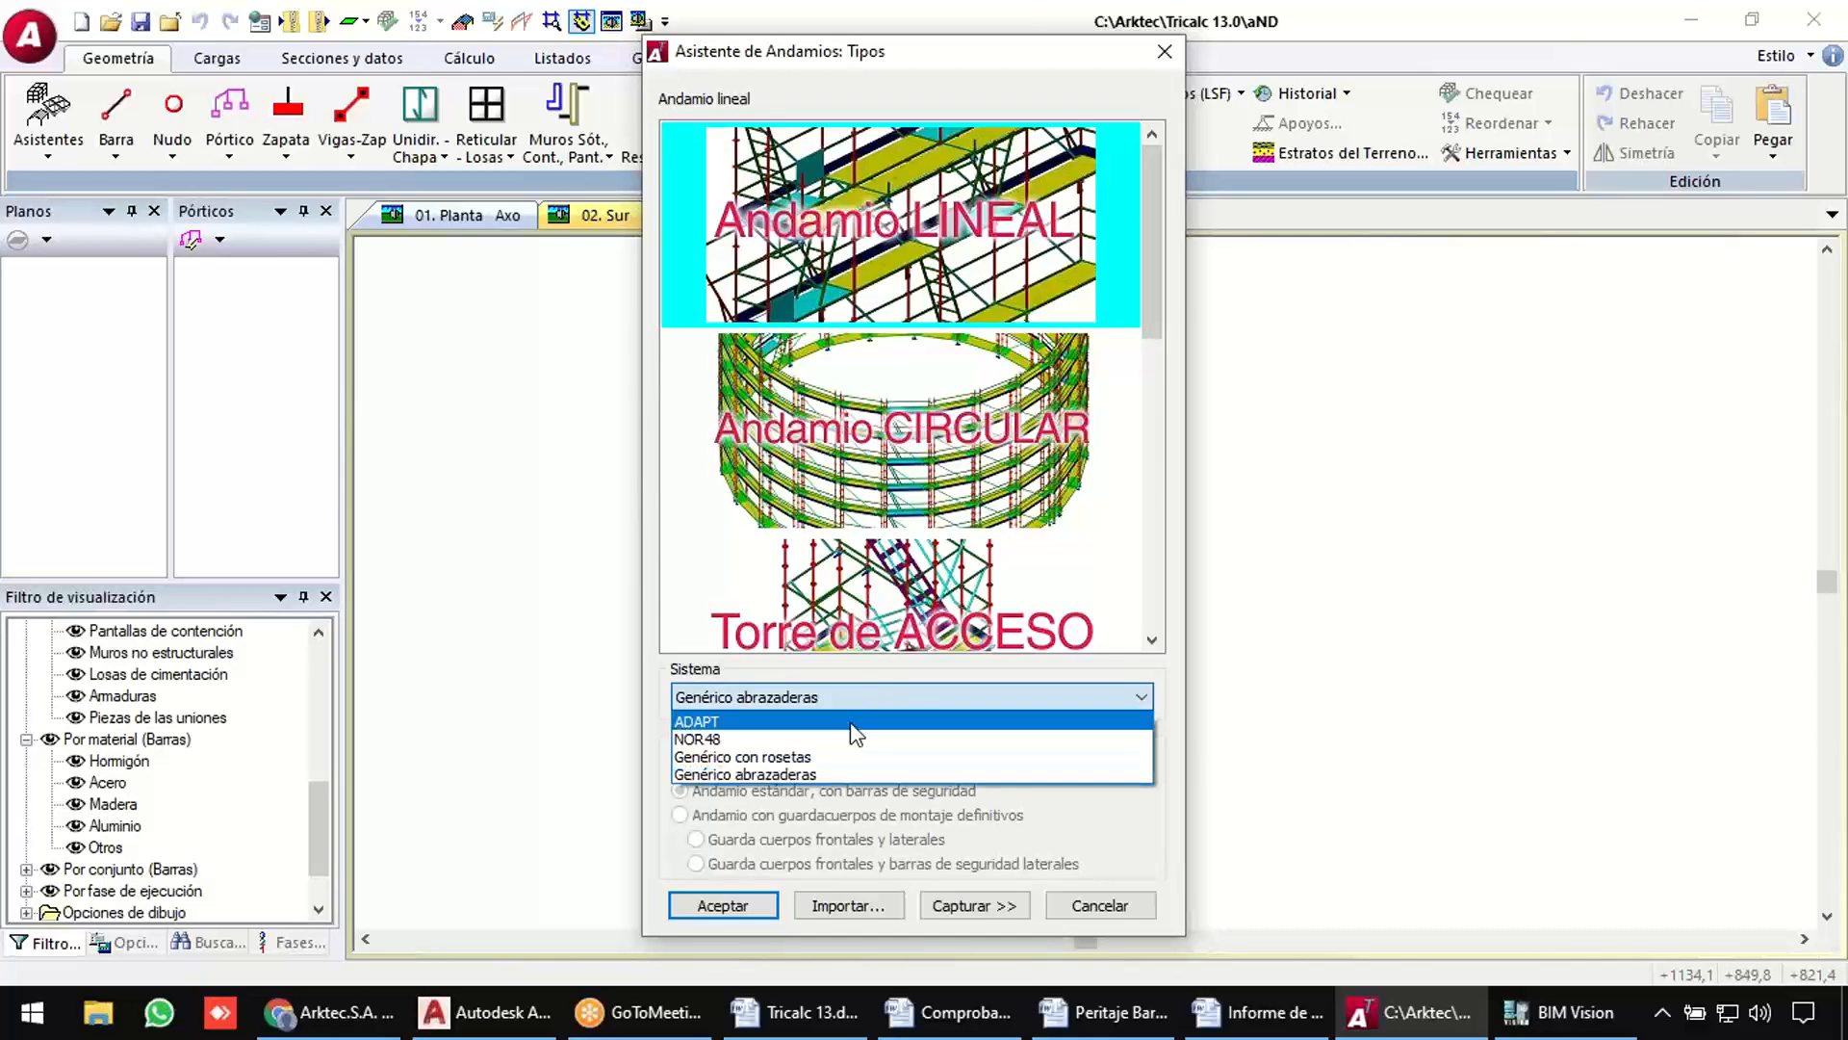
pyautogui.click(851, 723)
pyautogui.click(850, 696)
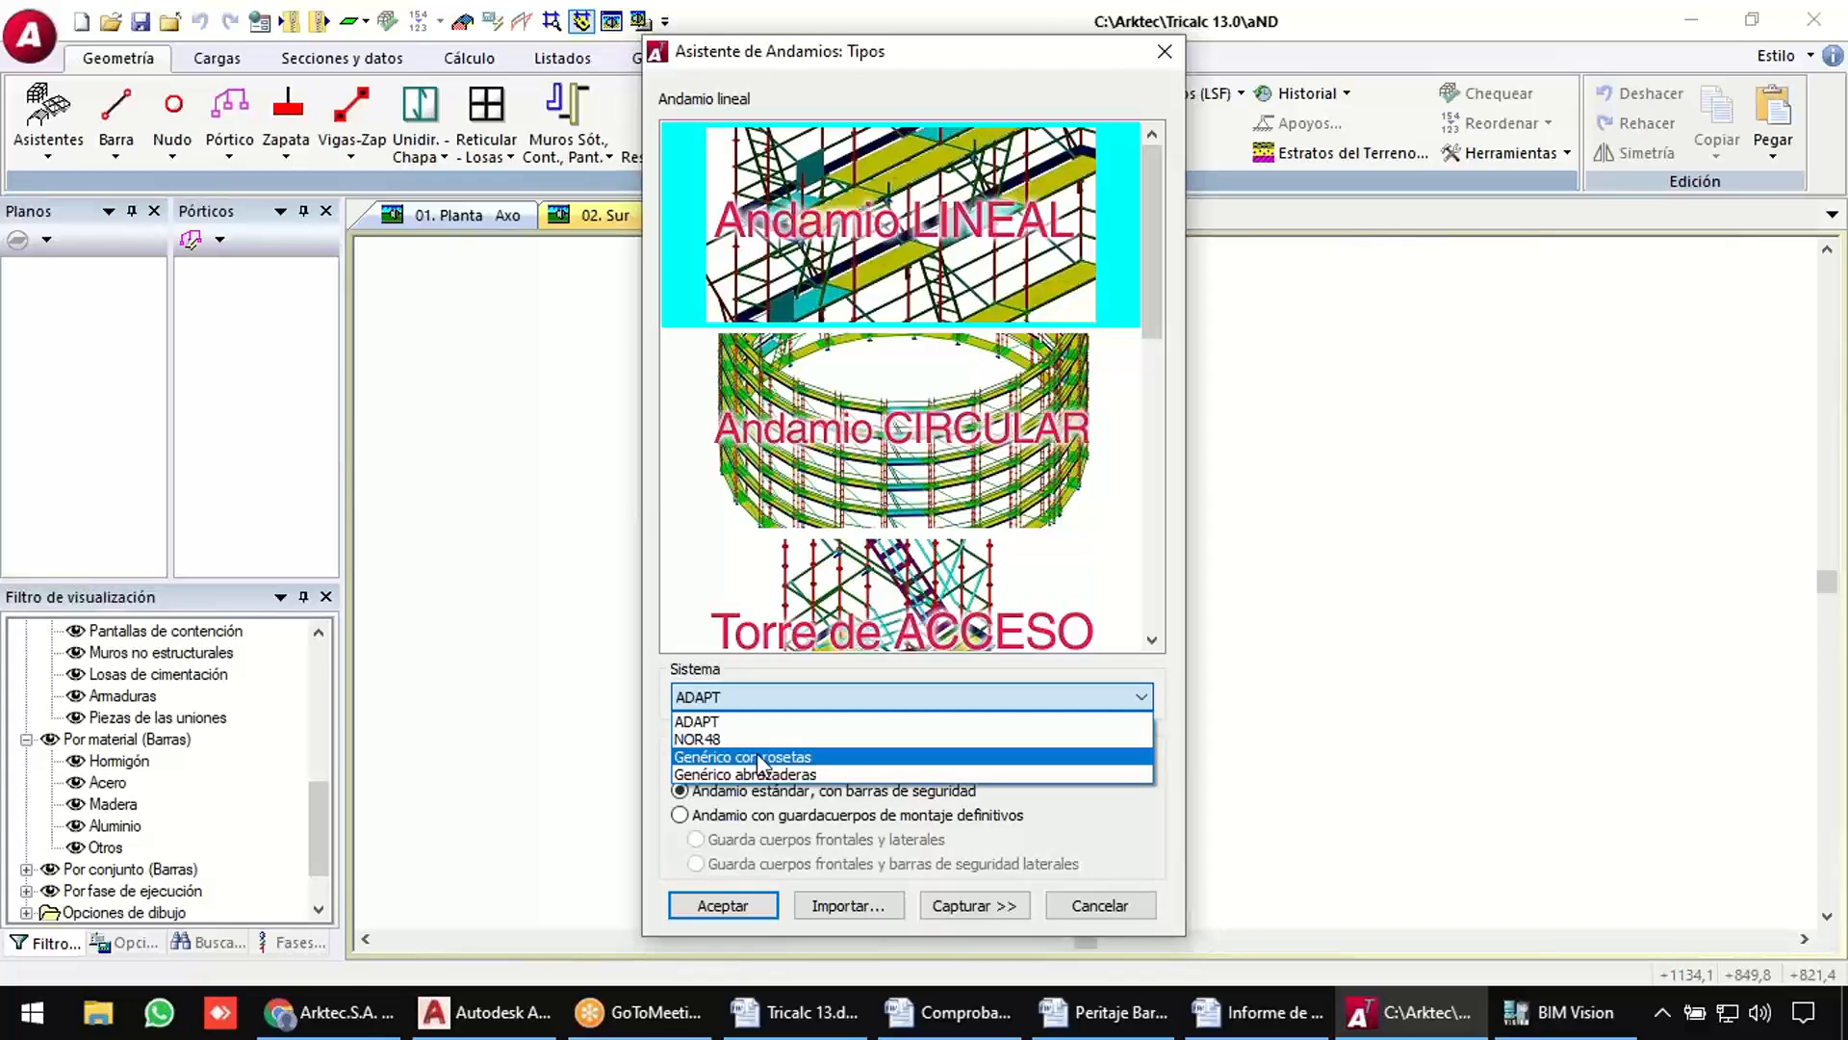
pyautogui.click(759, 757)
# Set the scaffold system to Genérico abrazaderas and enable Utilizar elementos verticales en H.
pyautogui.click(787, 697)
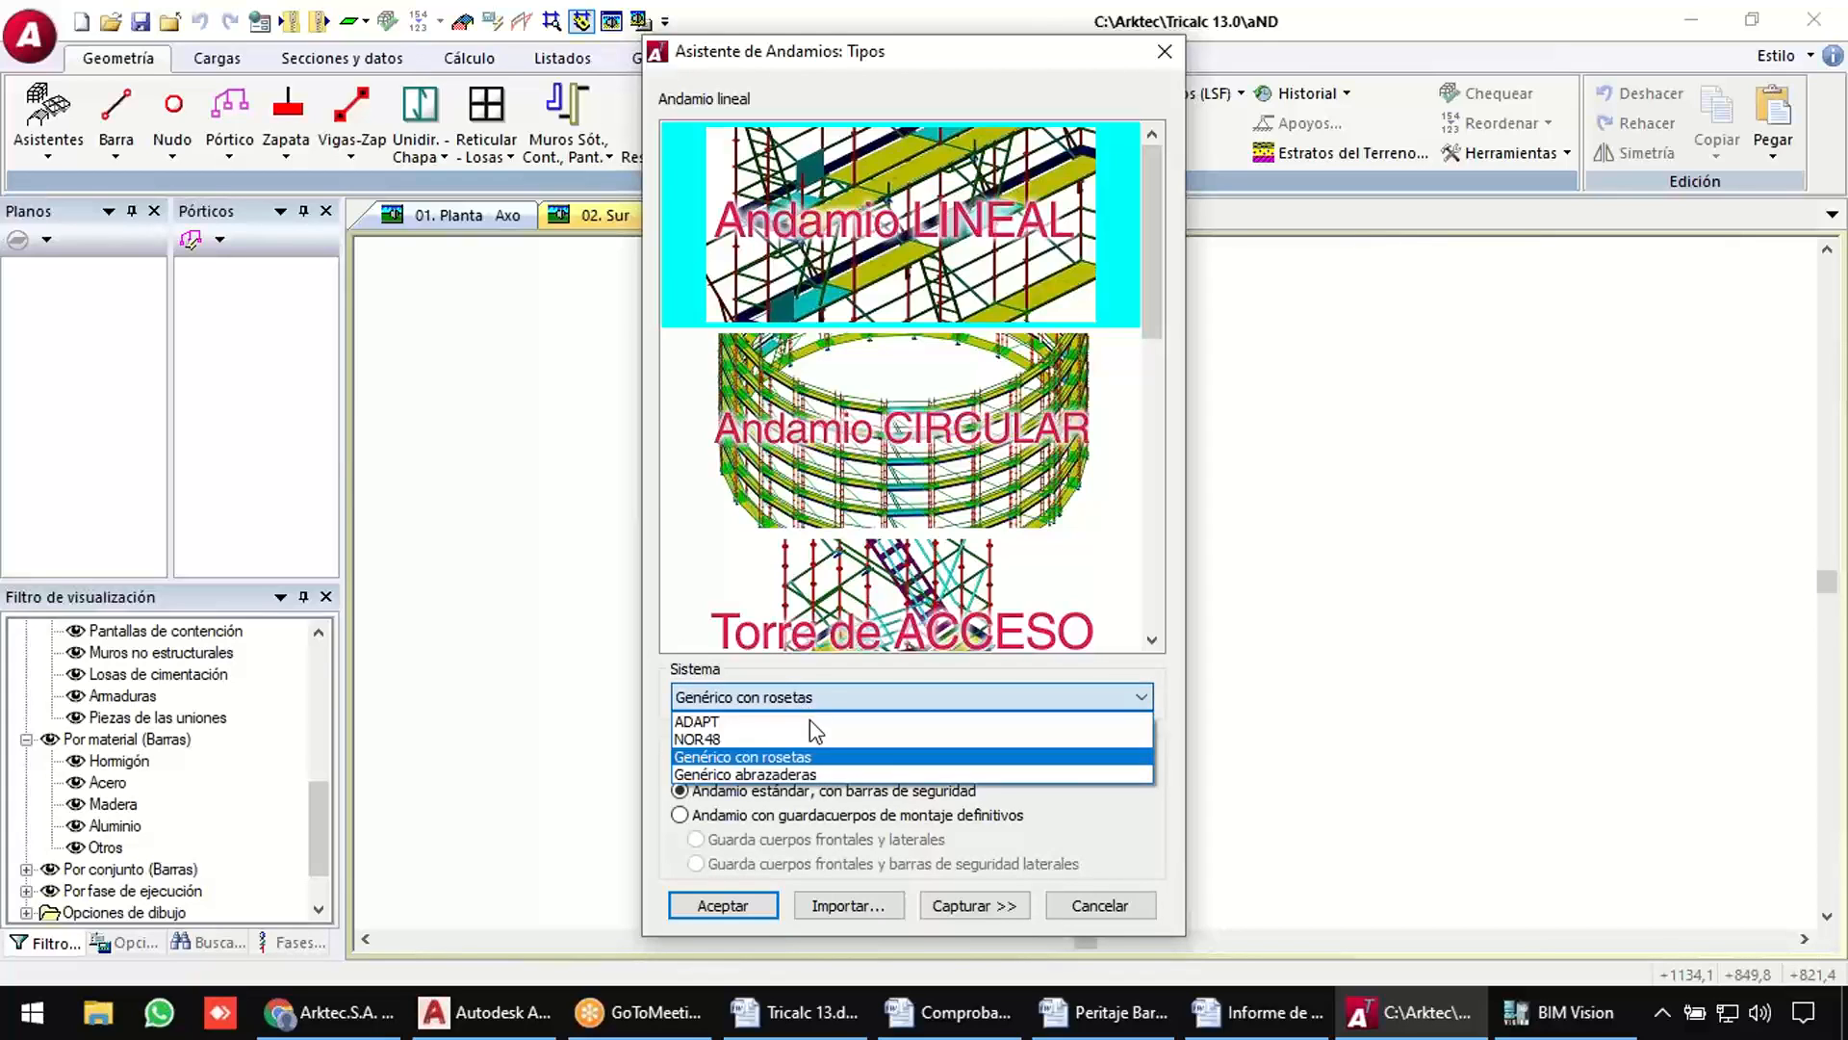
pyautogui.click(812, 775)
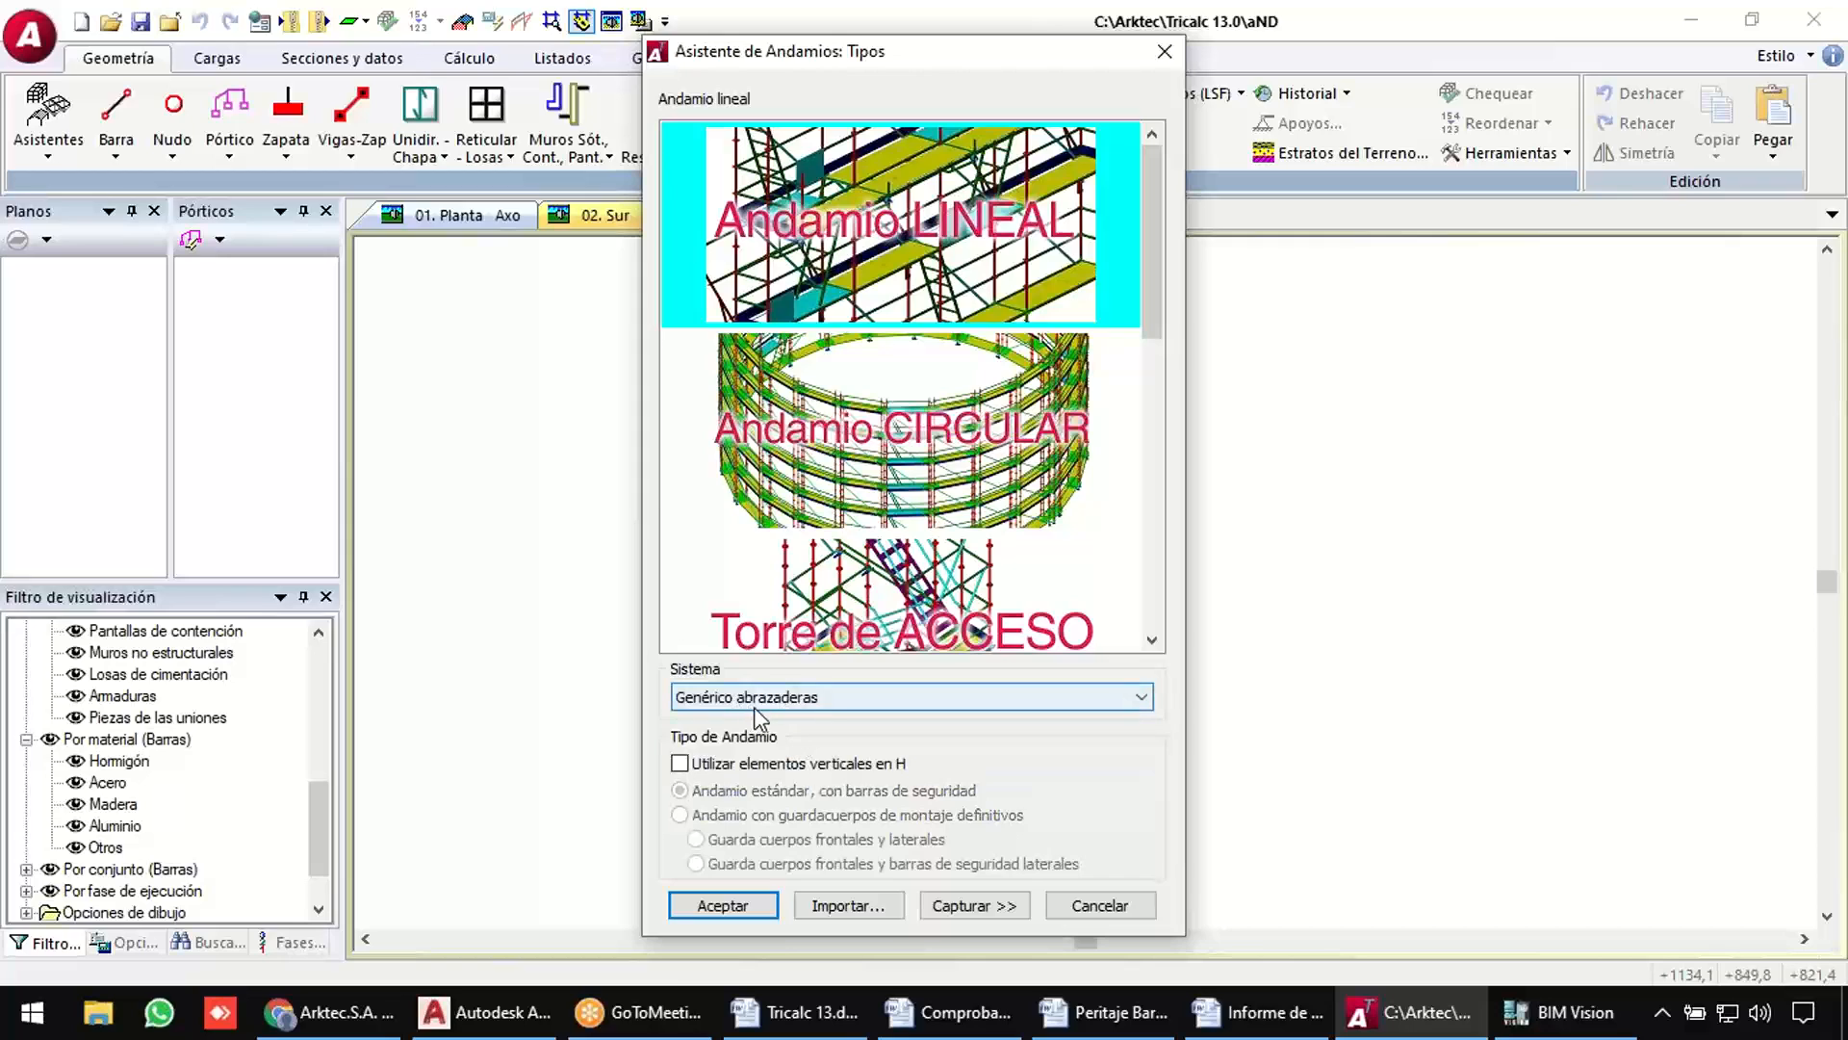
pyautogui.click(680, 765)
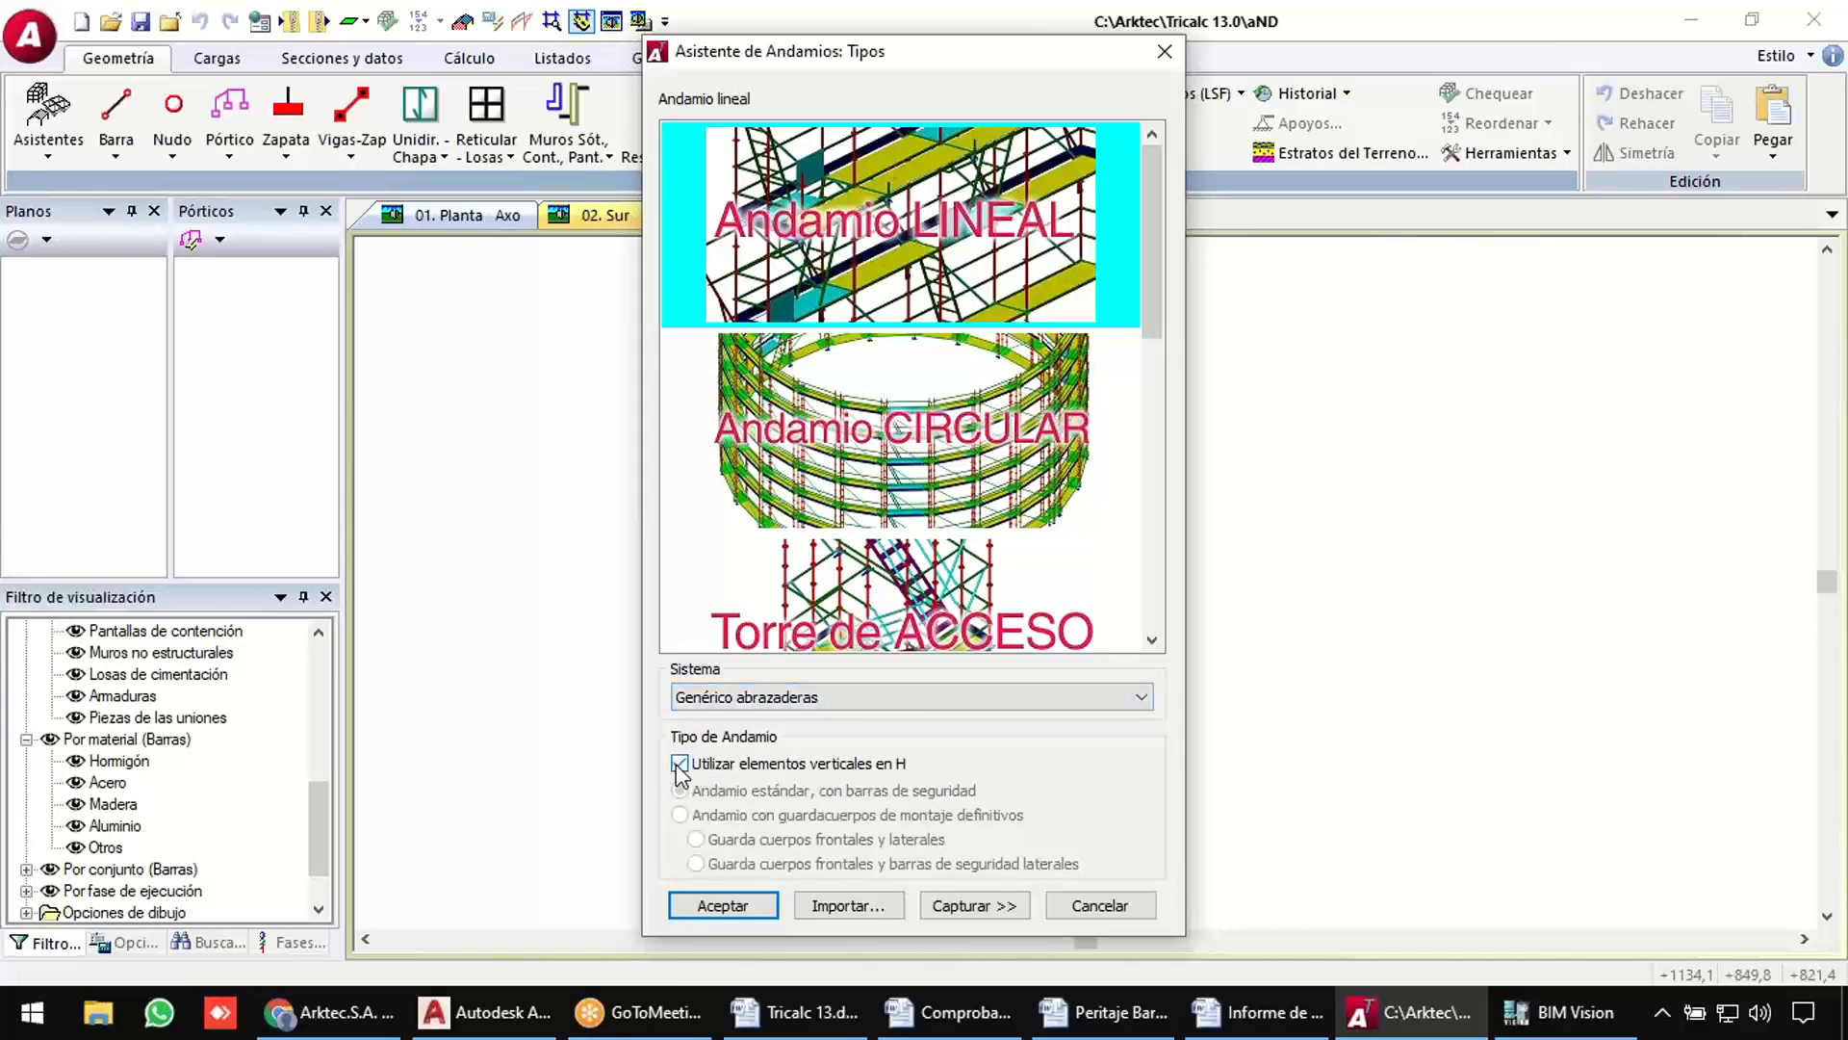
# Accept the linear scaffold type and set its facade length to 1000 cm.
pyautogui.click(743, 910)
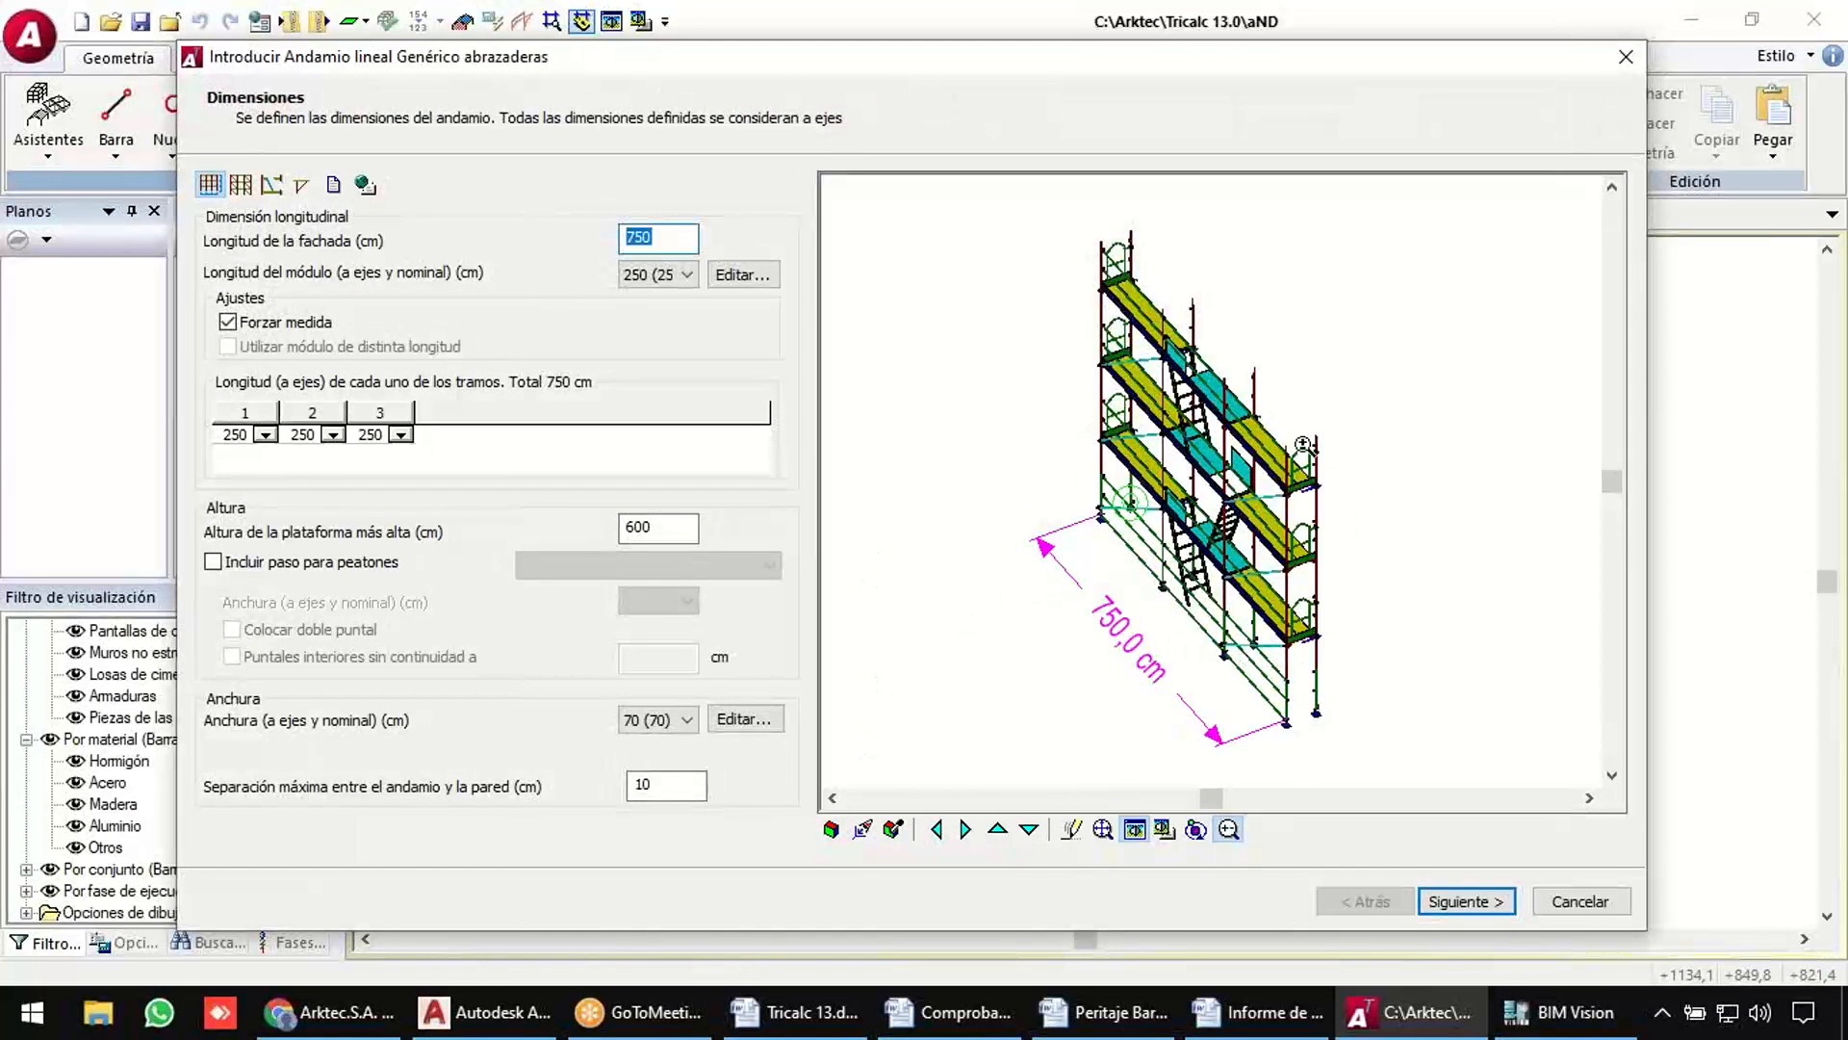
pyautogui.click(1255, 420)
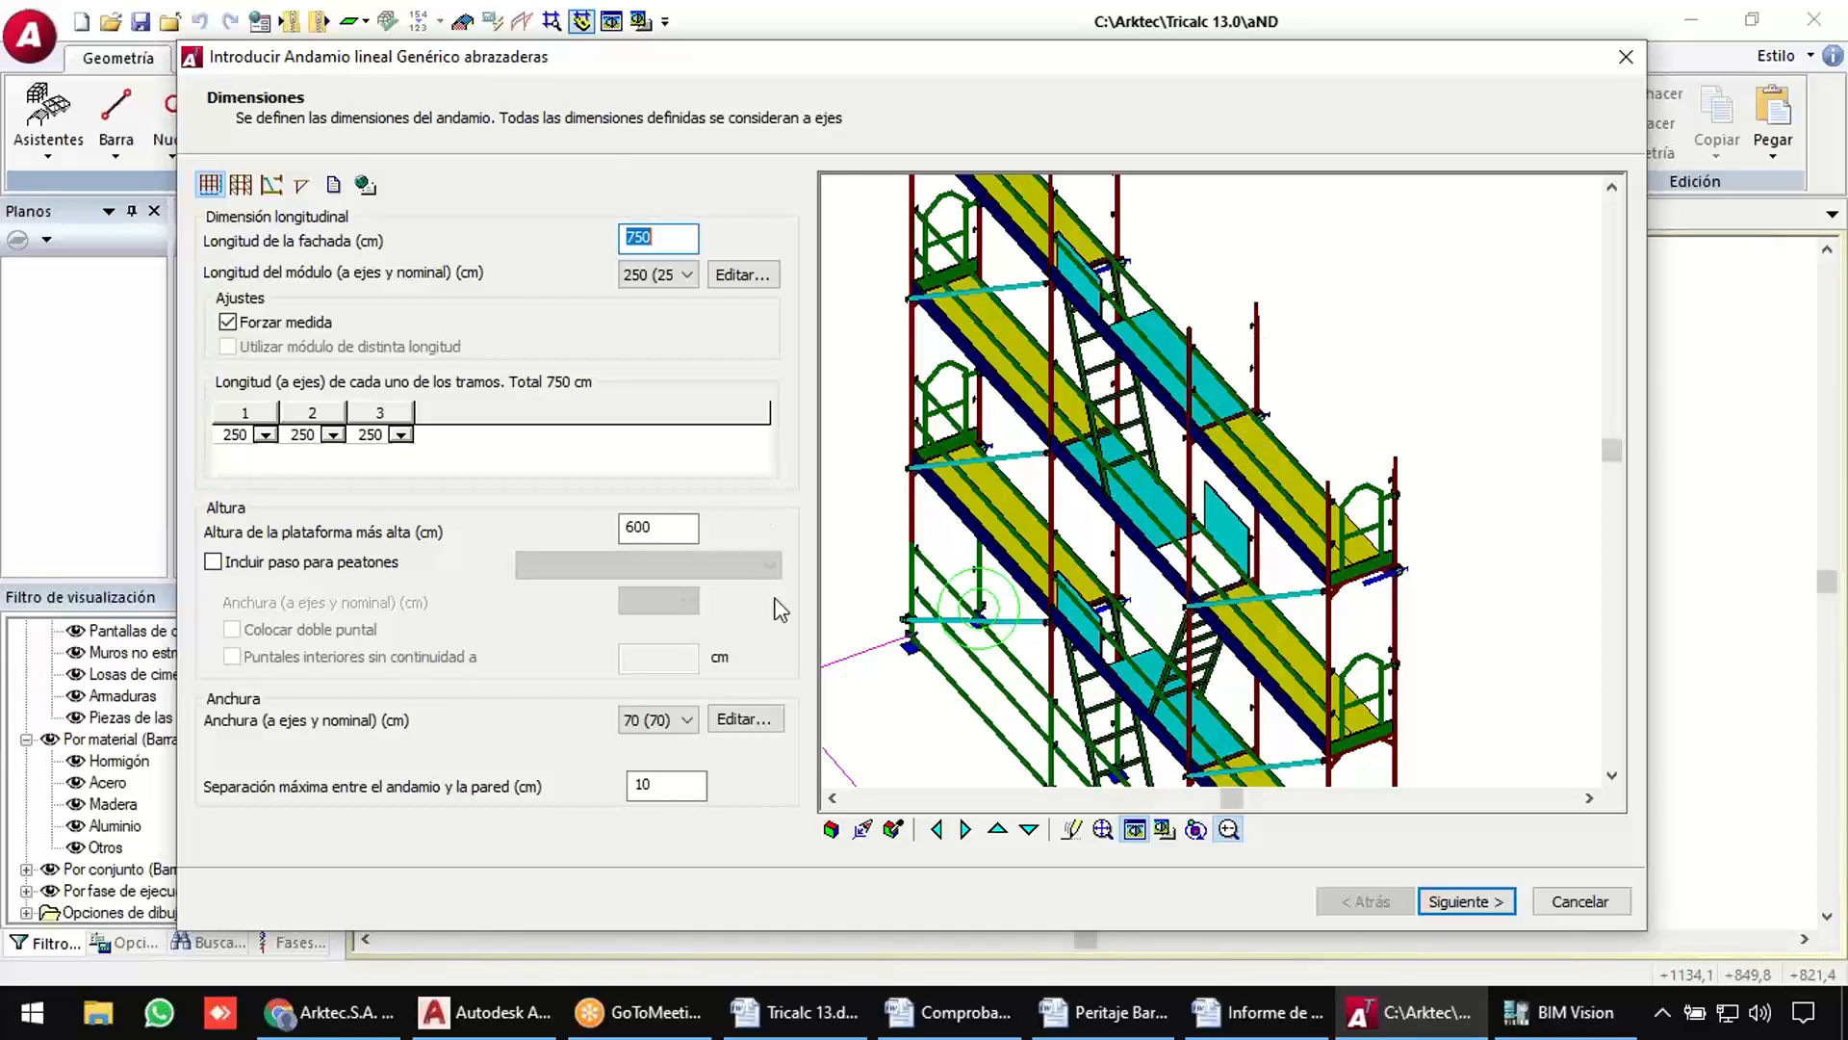
pyautogui.click(1010, 525)
pyautogui.click(1016, 530)
pyautogui.click(1016, 531)
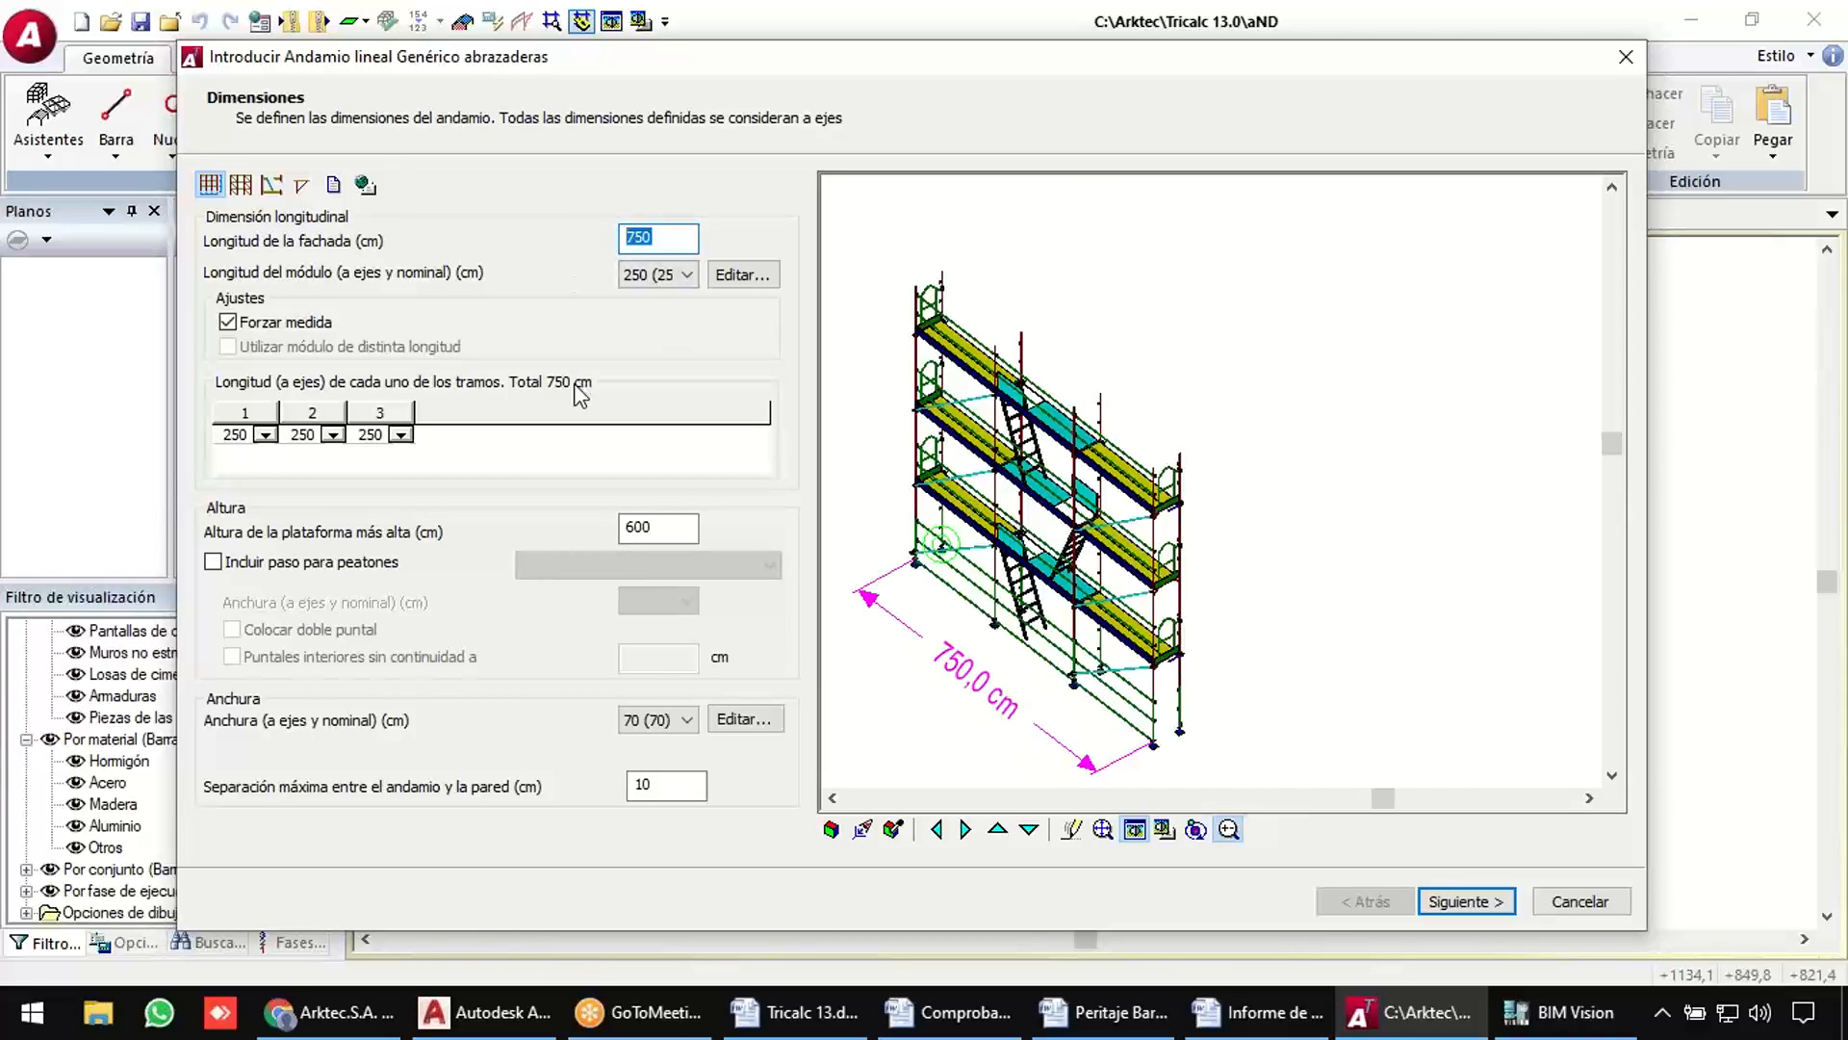
pyautogui.write('1000')
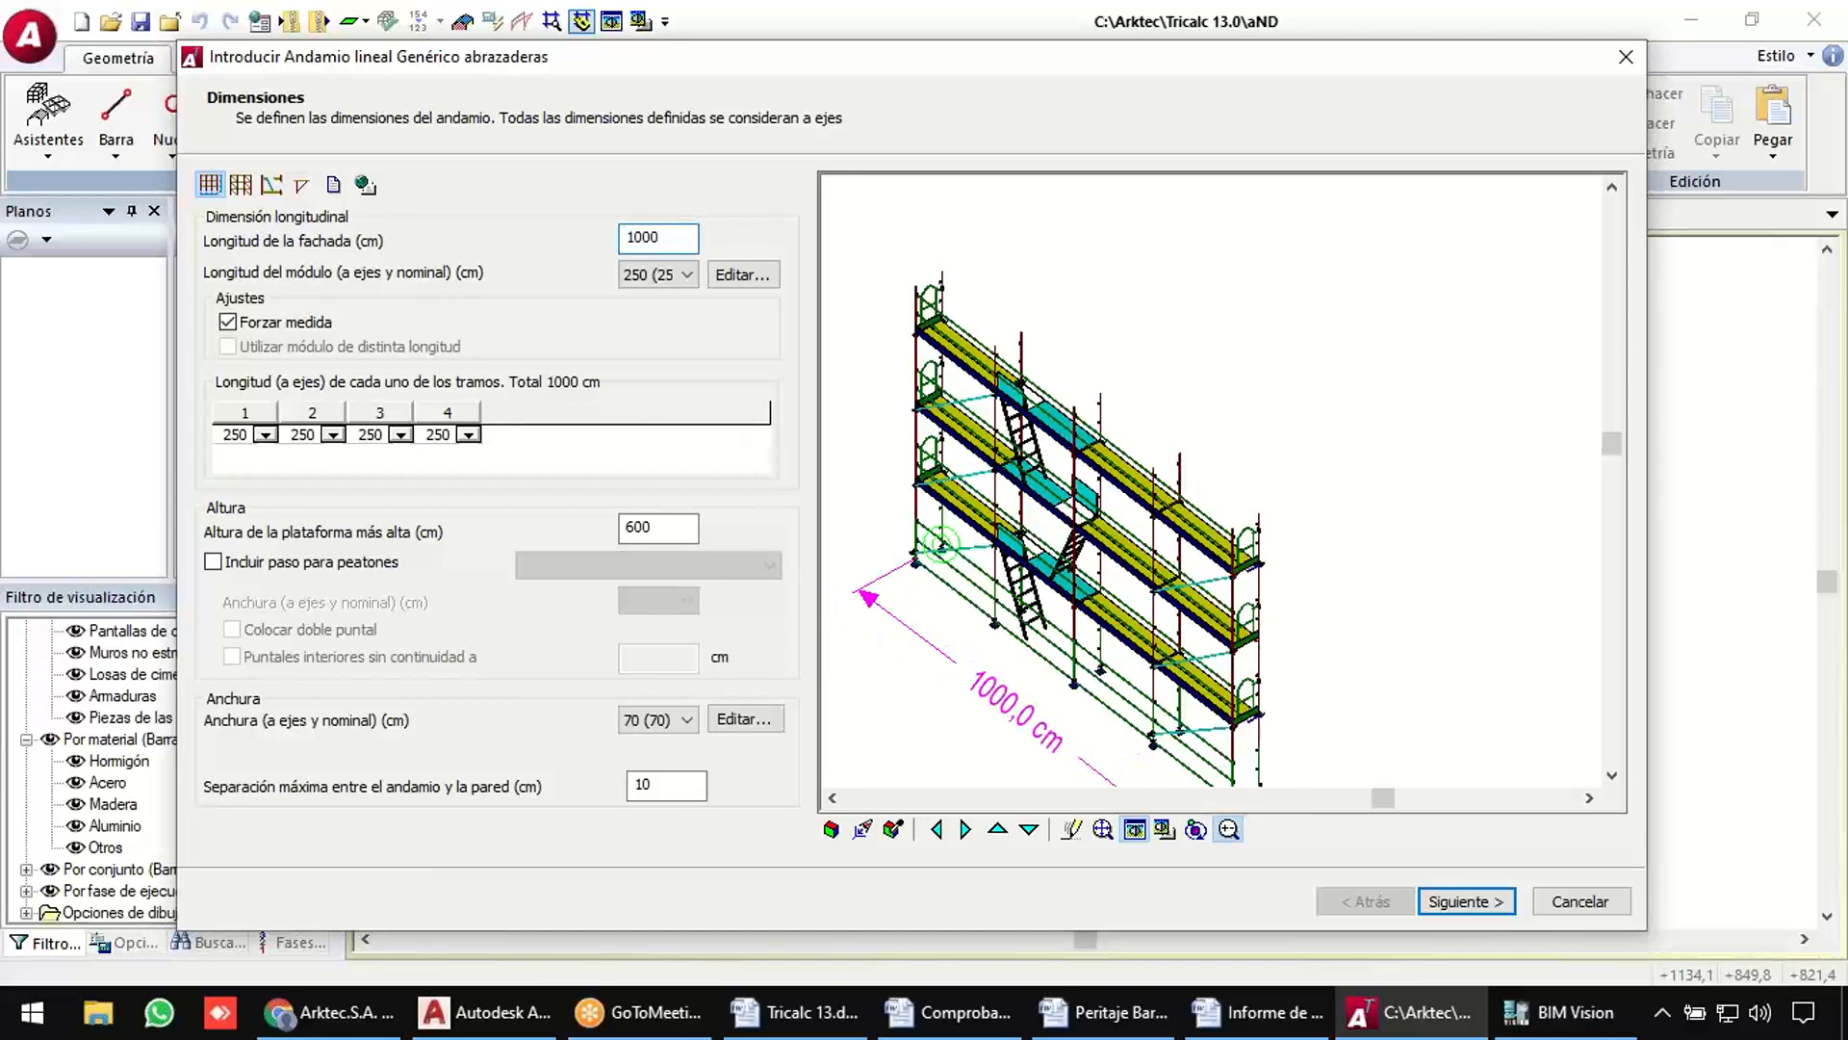
pyautogui.click(689, 531)
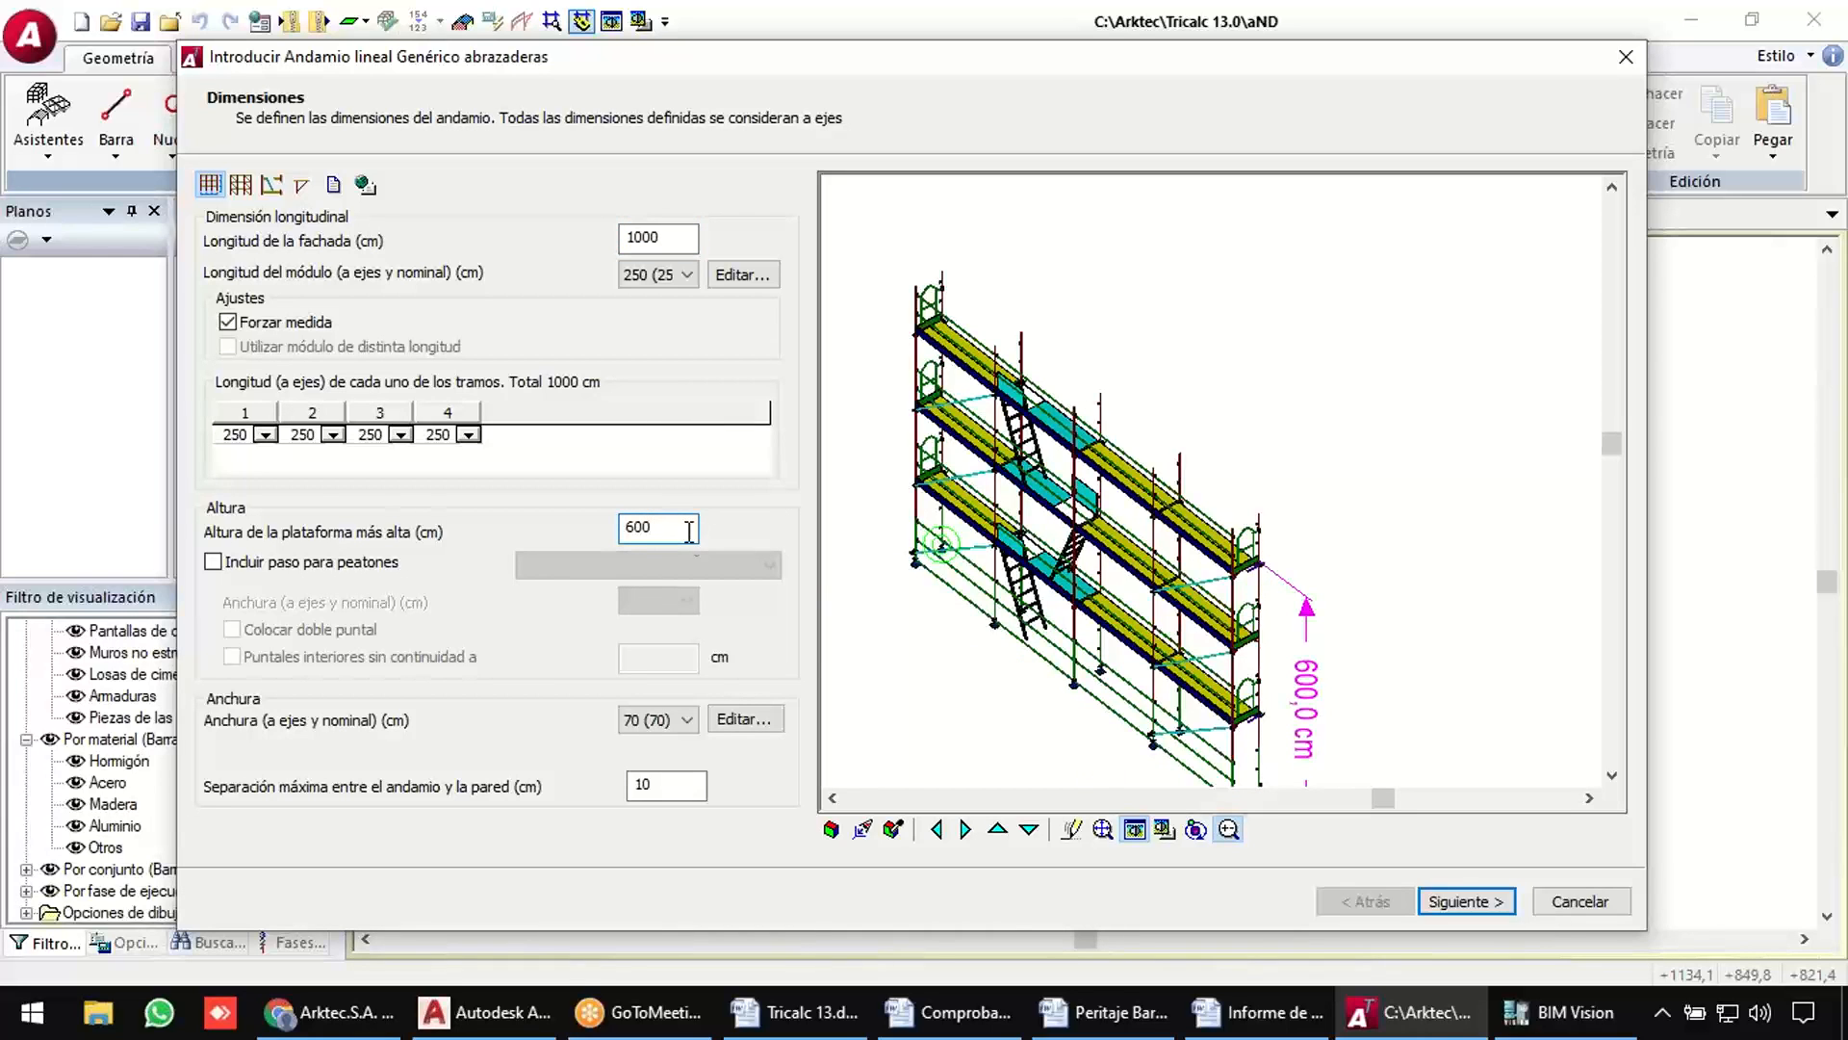
# Try switching the diagonal in Vano 2 and the access in Vano 3 on and off again.
pyautogui.click(1487, 905)
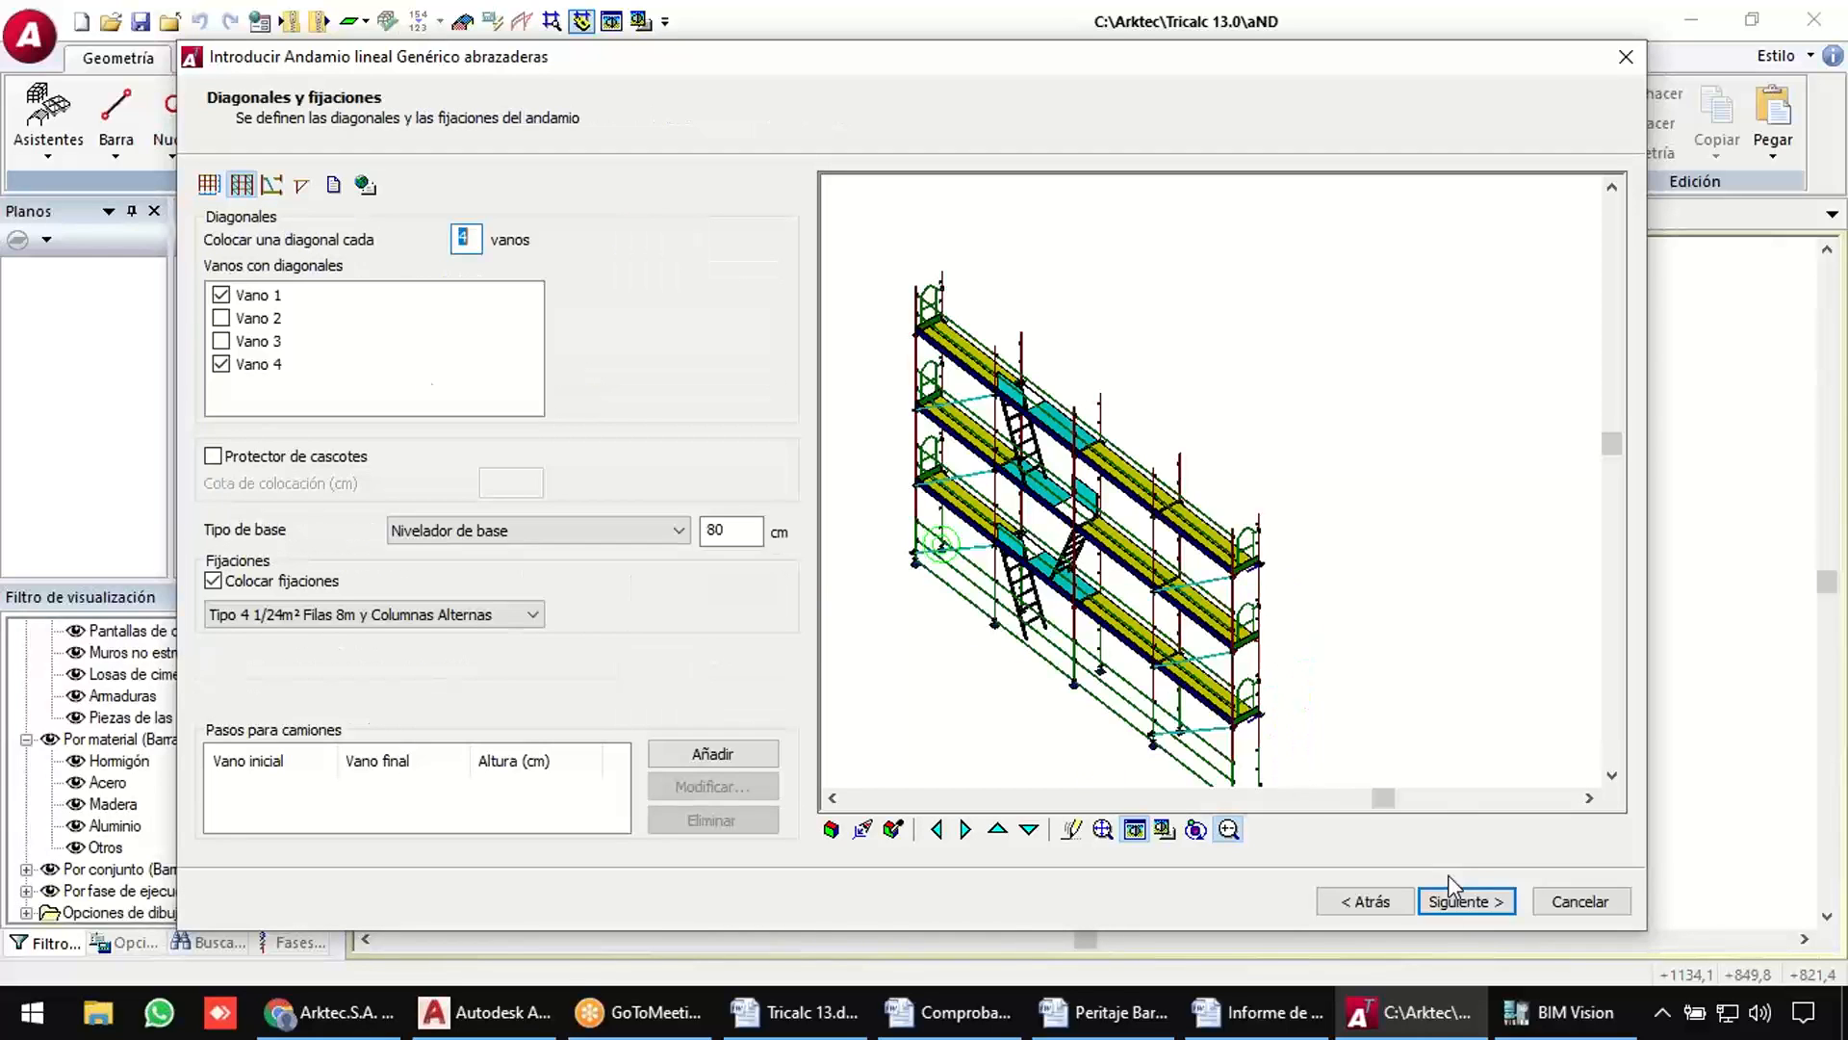
pyautogui.click(221, 319)
pyautogui.click(221, 320)
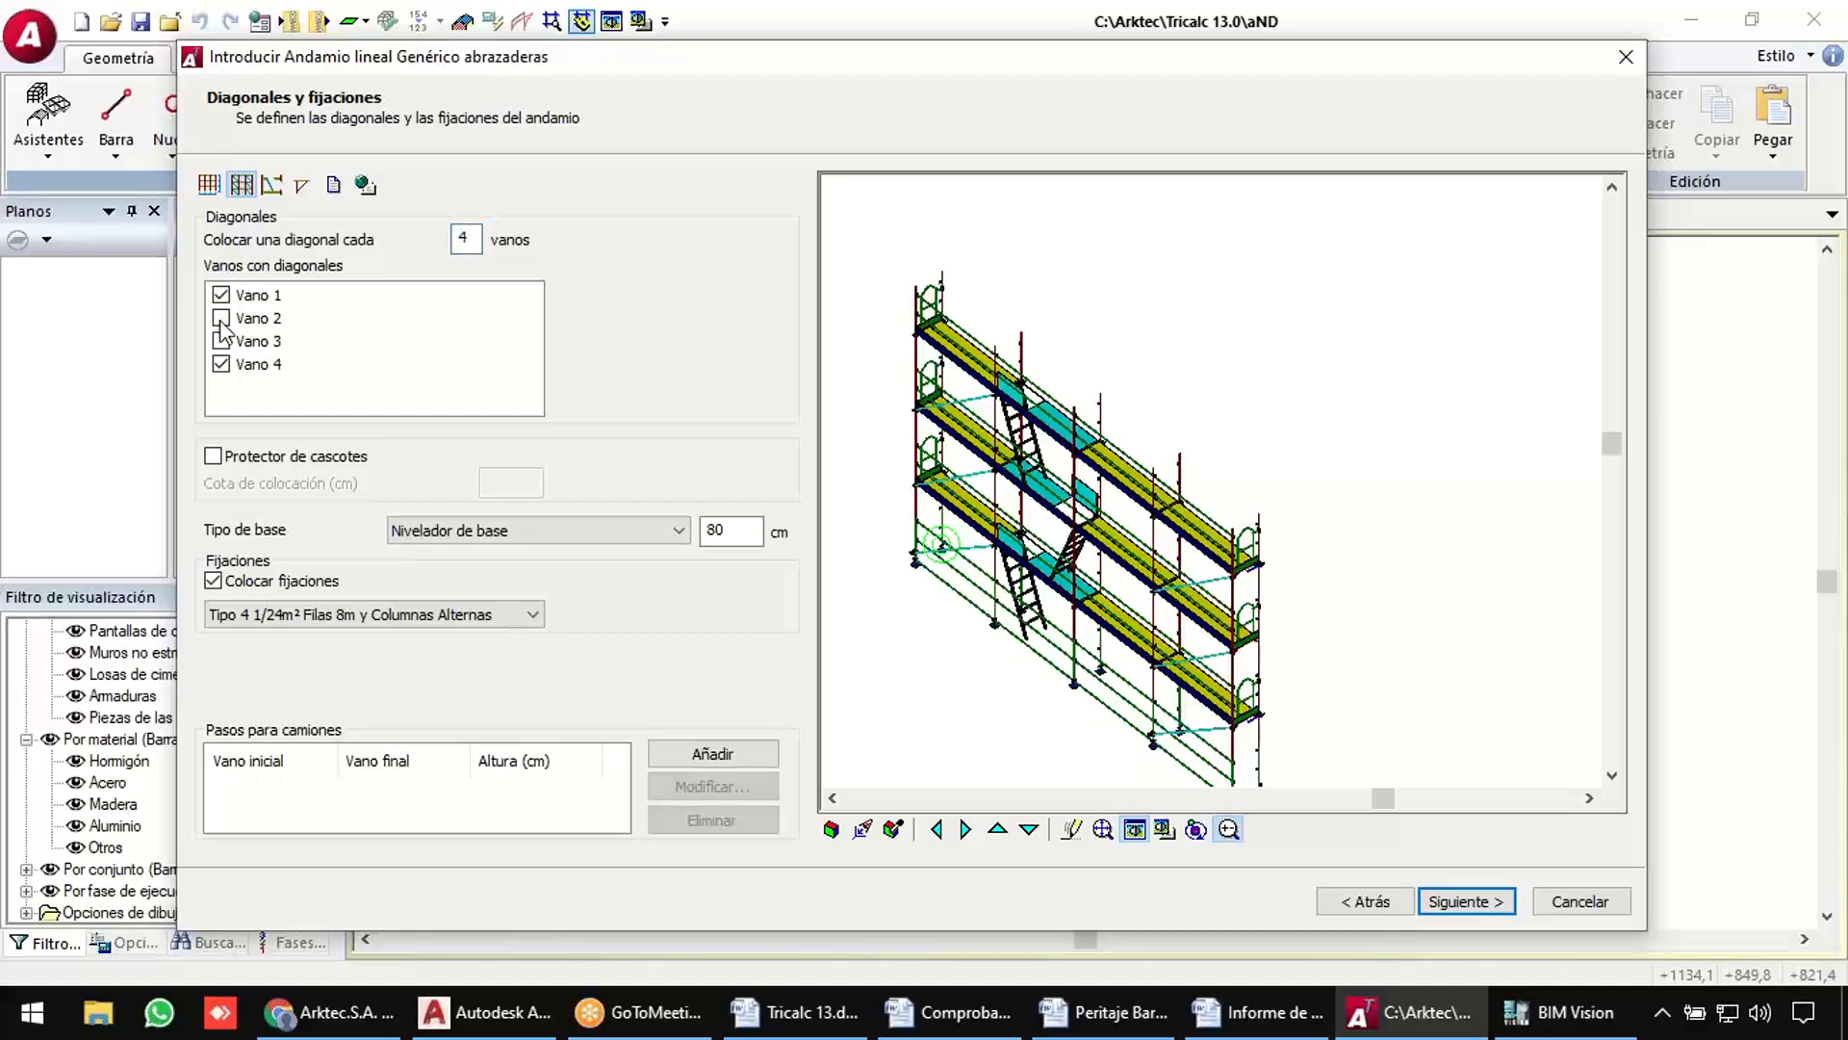
pyautogui.click(1452, 901)
pyautogui.click(236, 344)
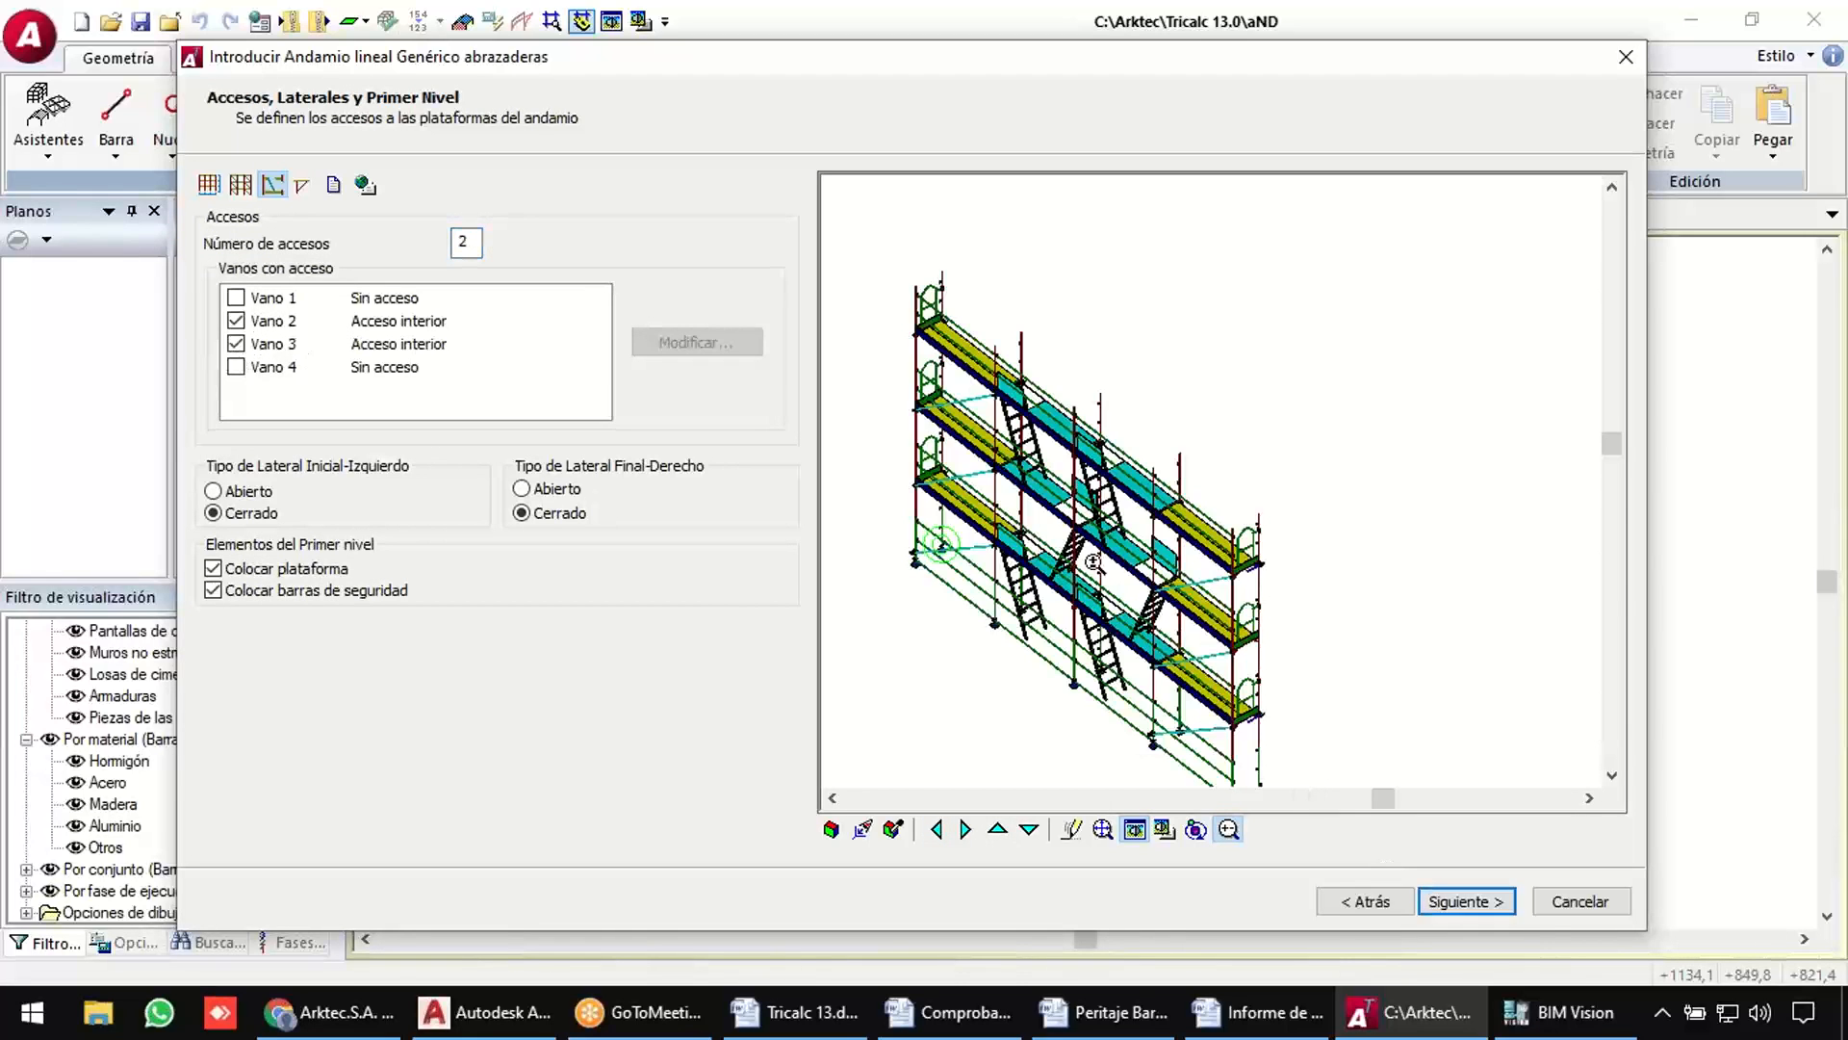
pyautogui.click(235, 344)
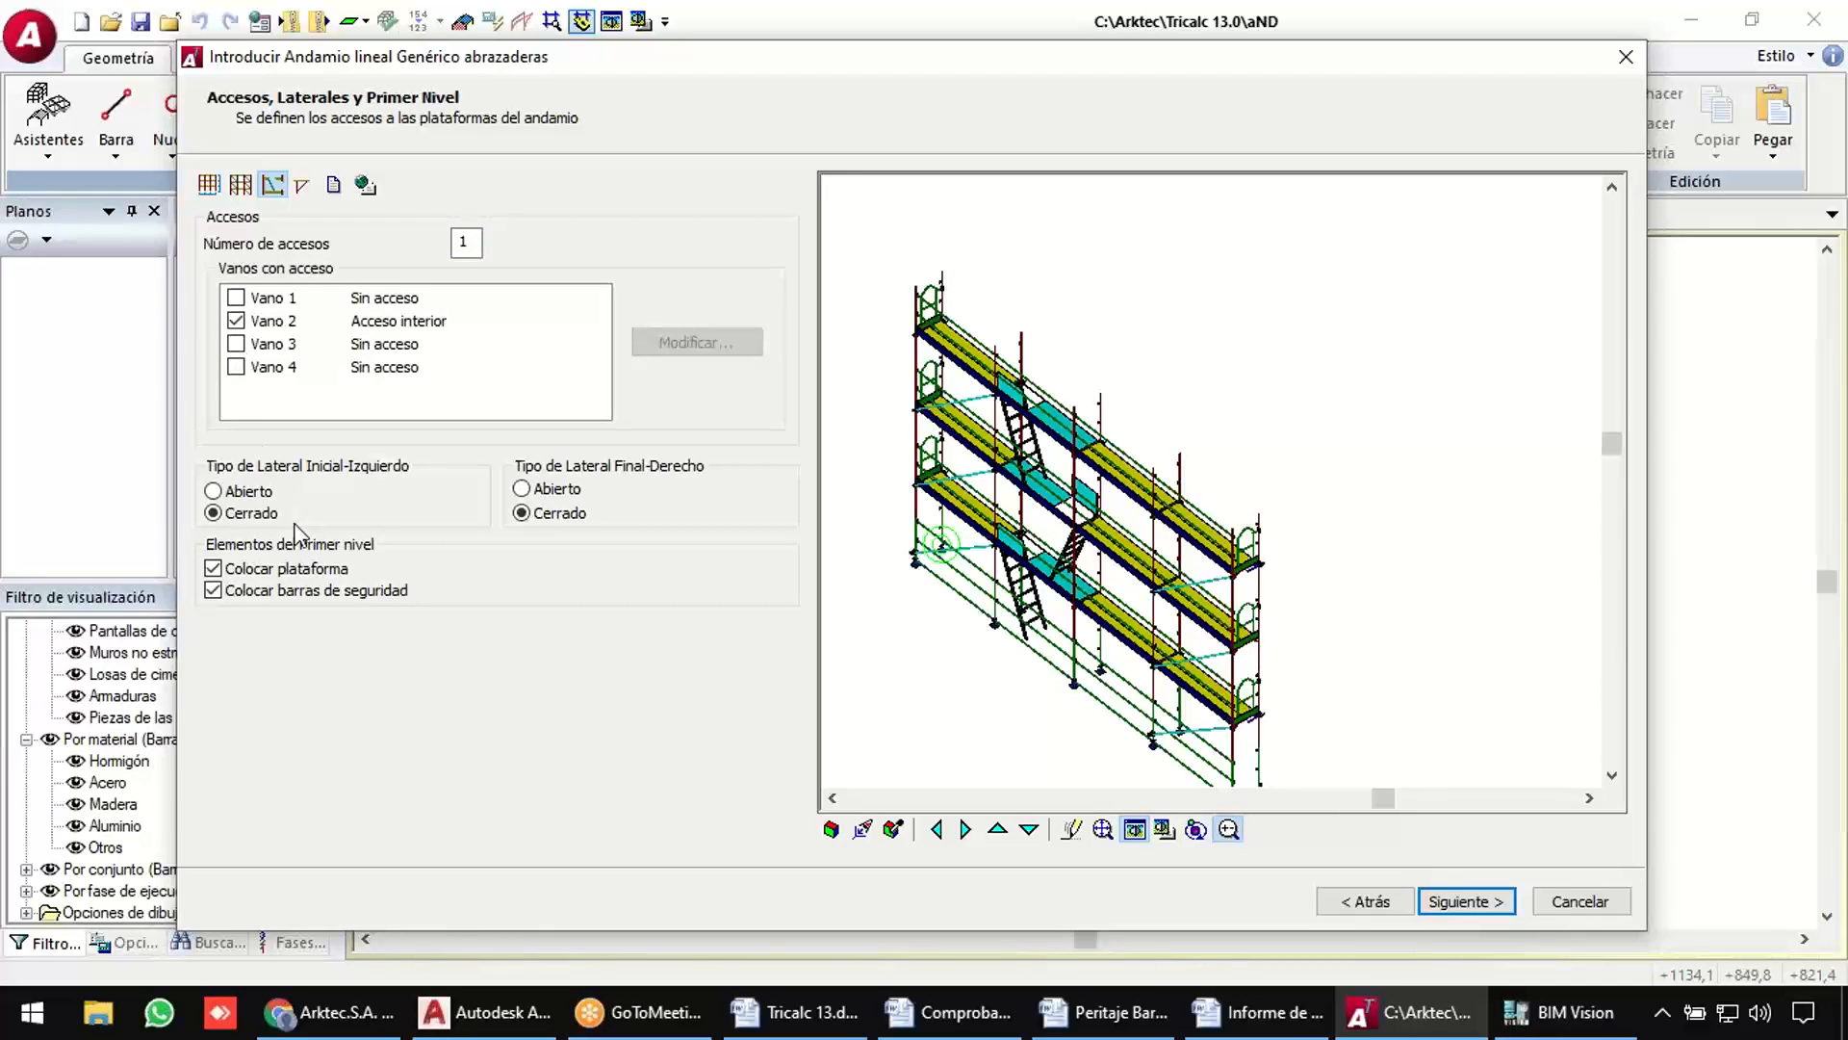
# Add a mounting bracket with a width of 30 (30) to the scaffold's 600 cm level and inspect it in the preview.
pyautogui.click(302, 185)
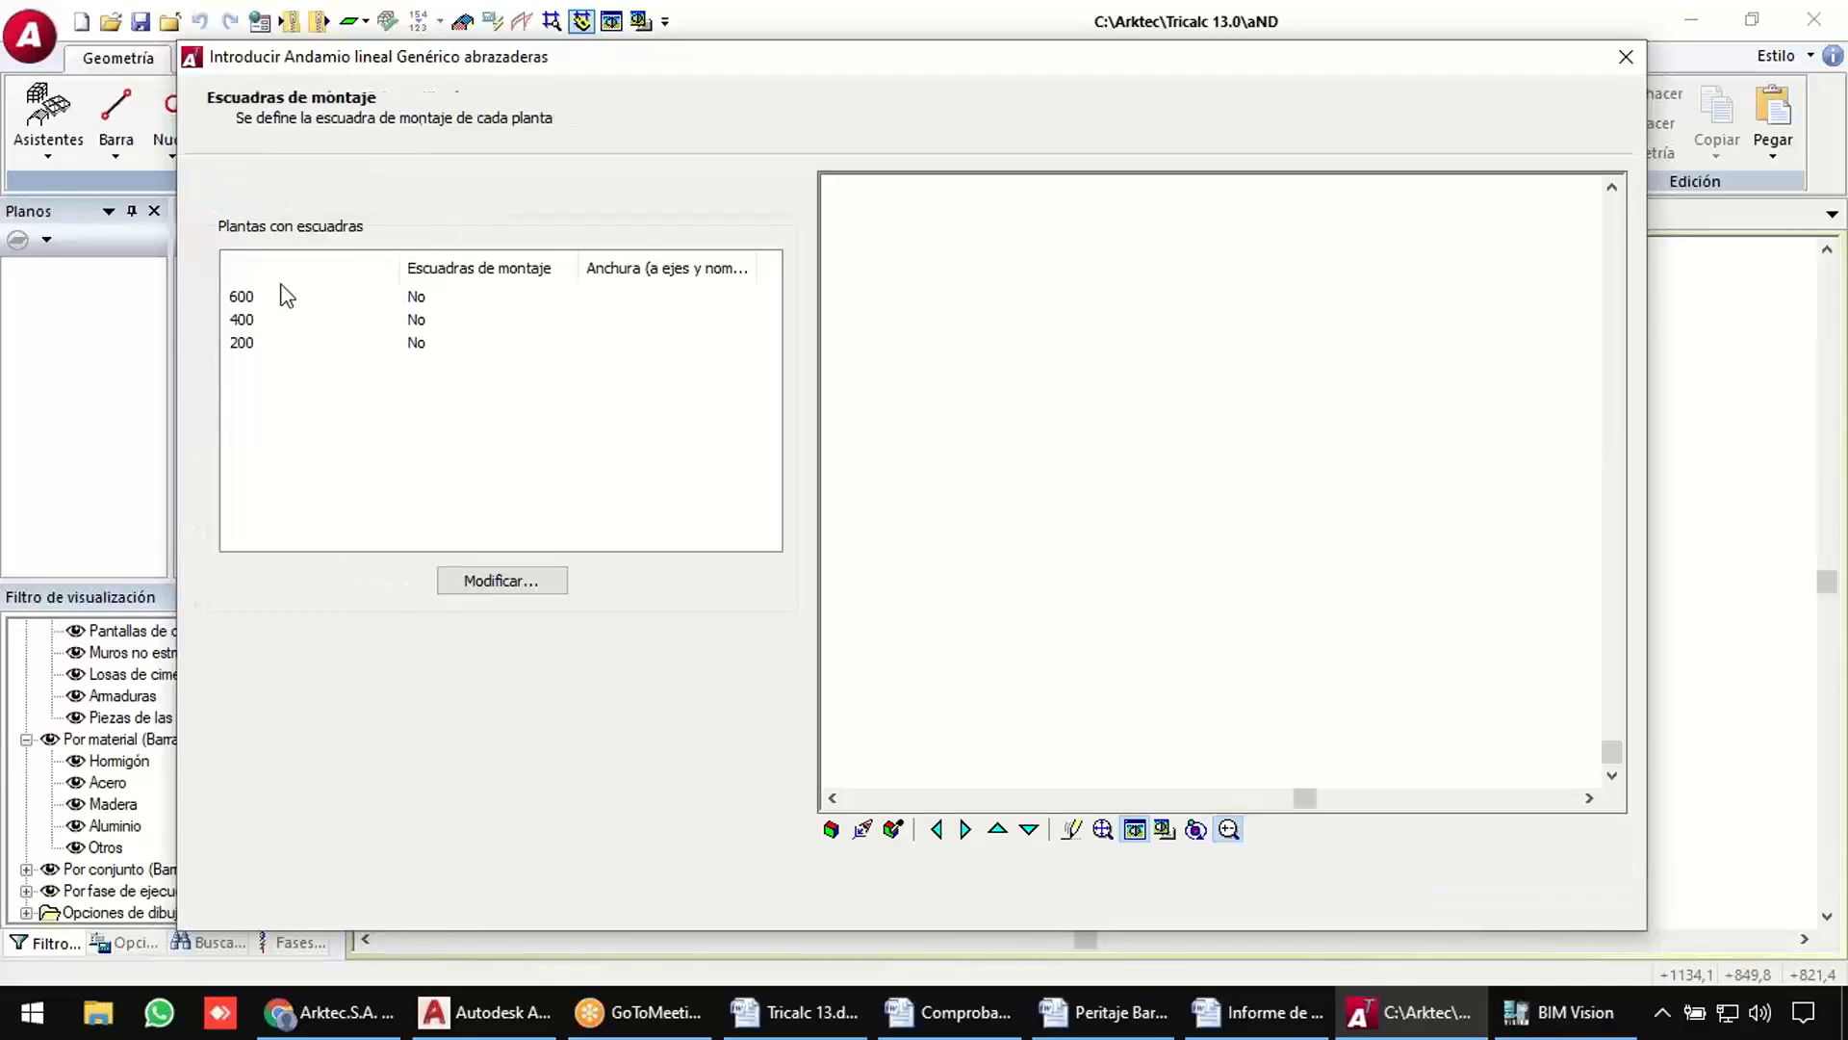
pyautogui.click(244, 327)
pyautogui.click(249, 345)
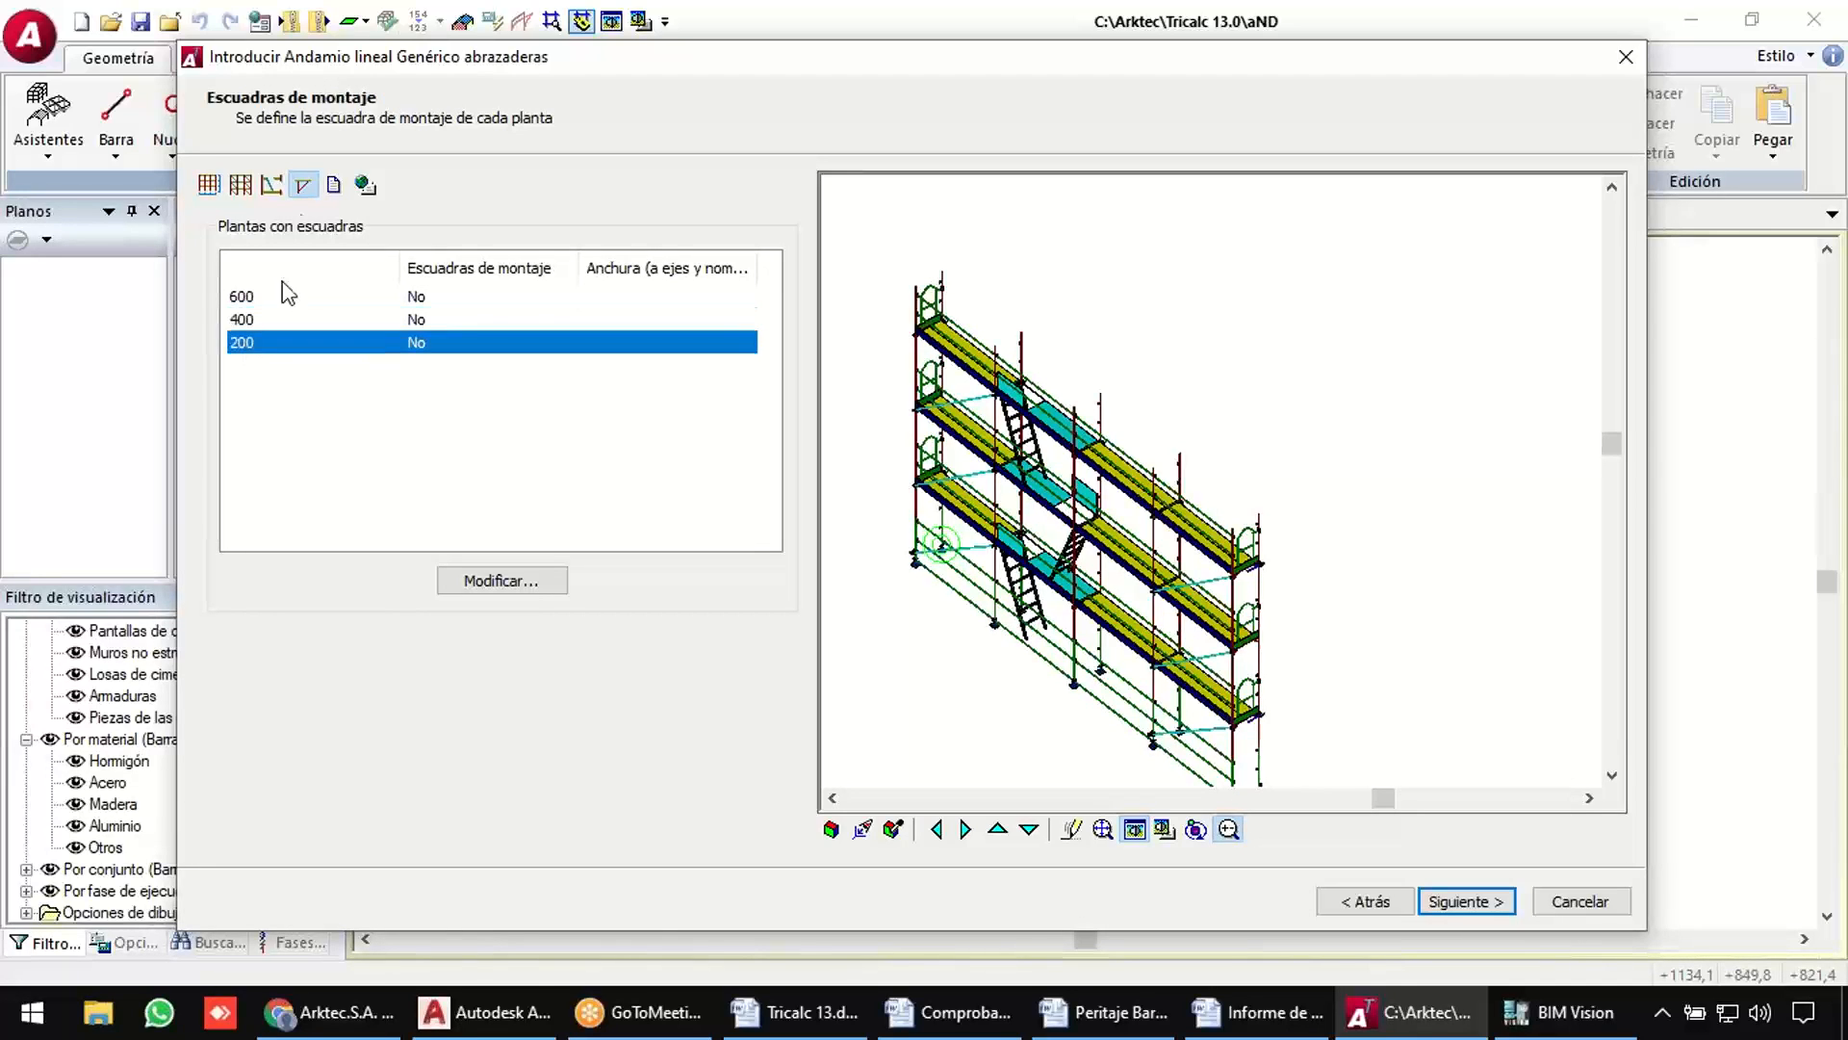
pyautogui.click(328, 298)
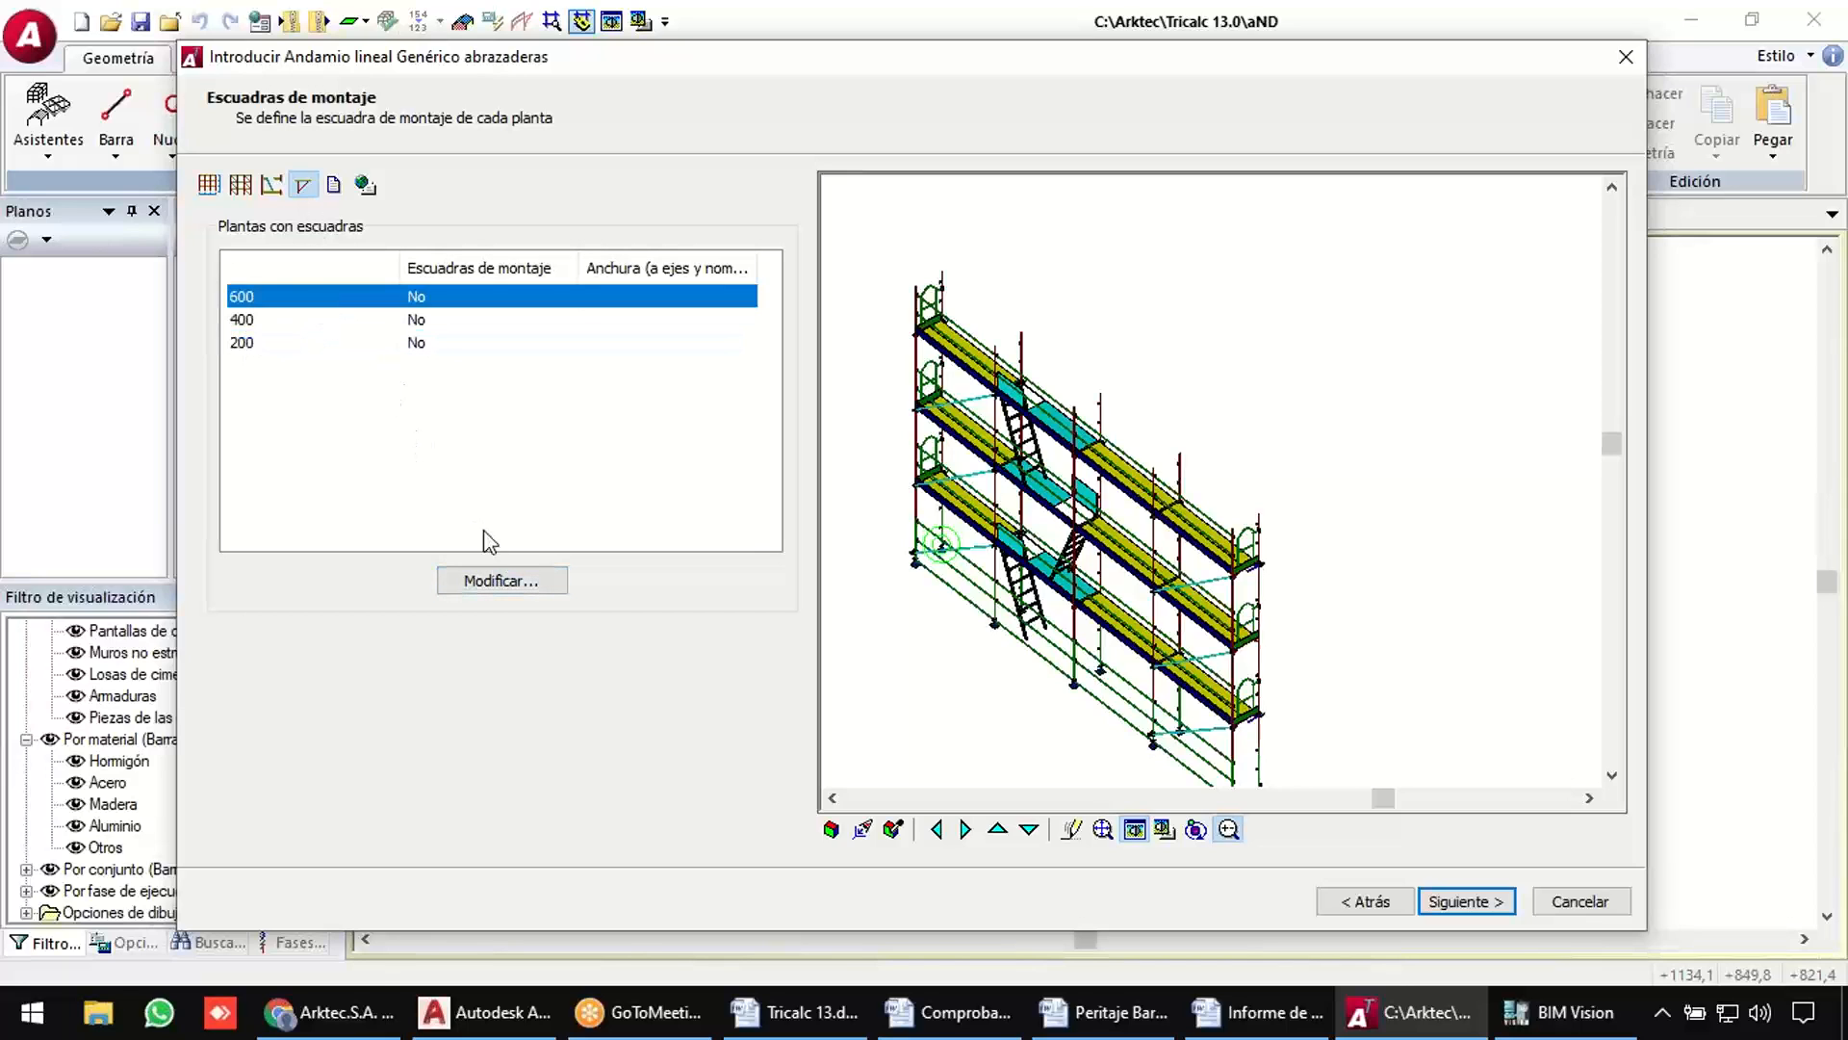
pyautogui.click(513, 582)
pyautogui.click(811, 445)
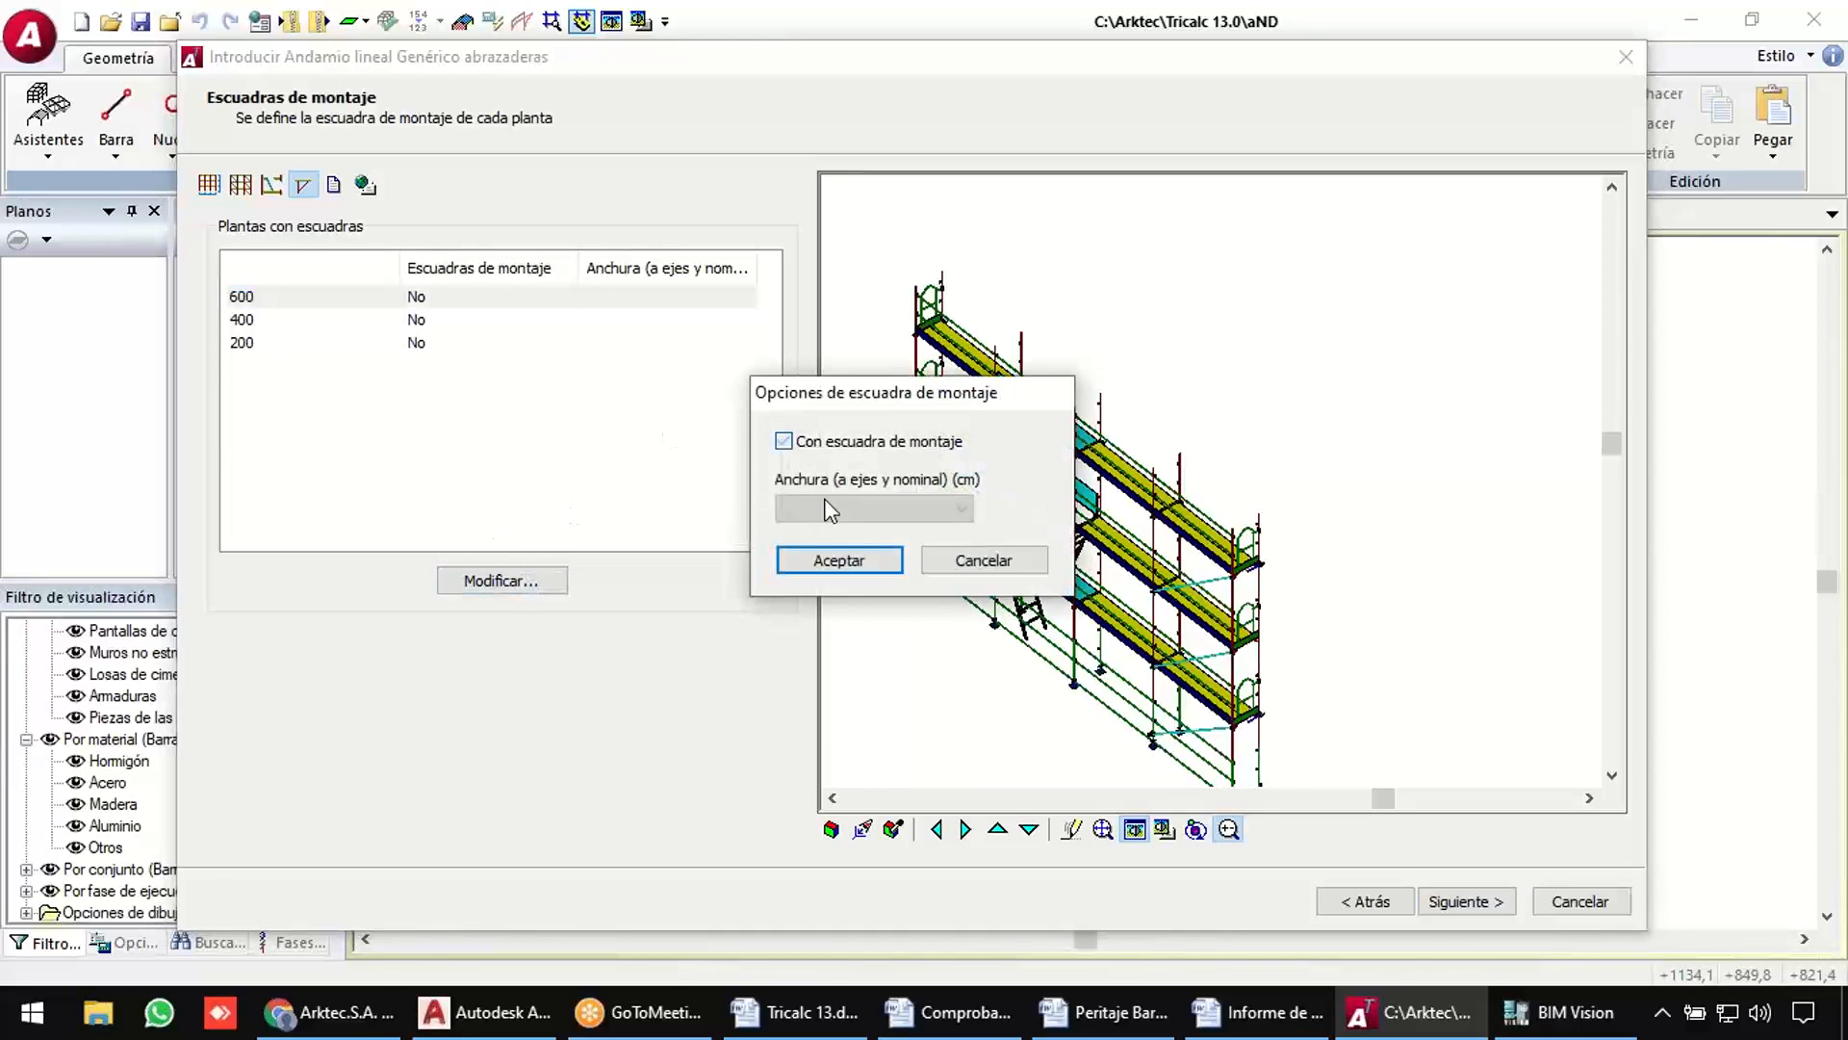
pyautogui.click(835, 510)
pyautogui.click(842, 545)
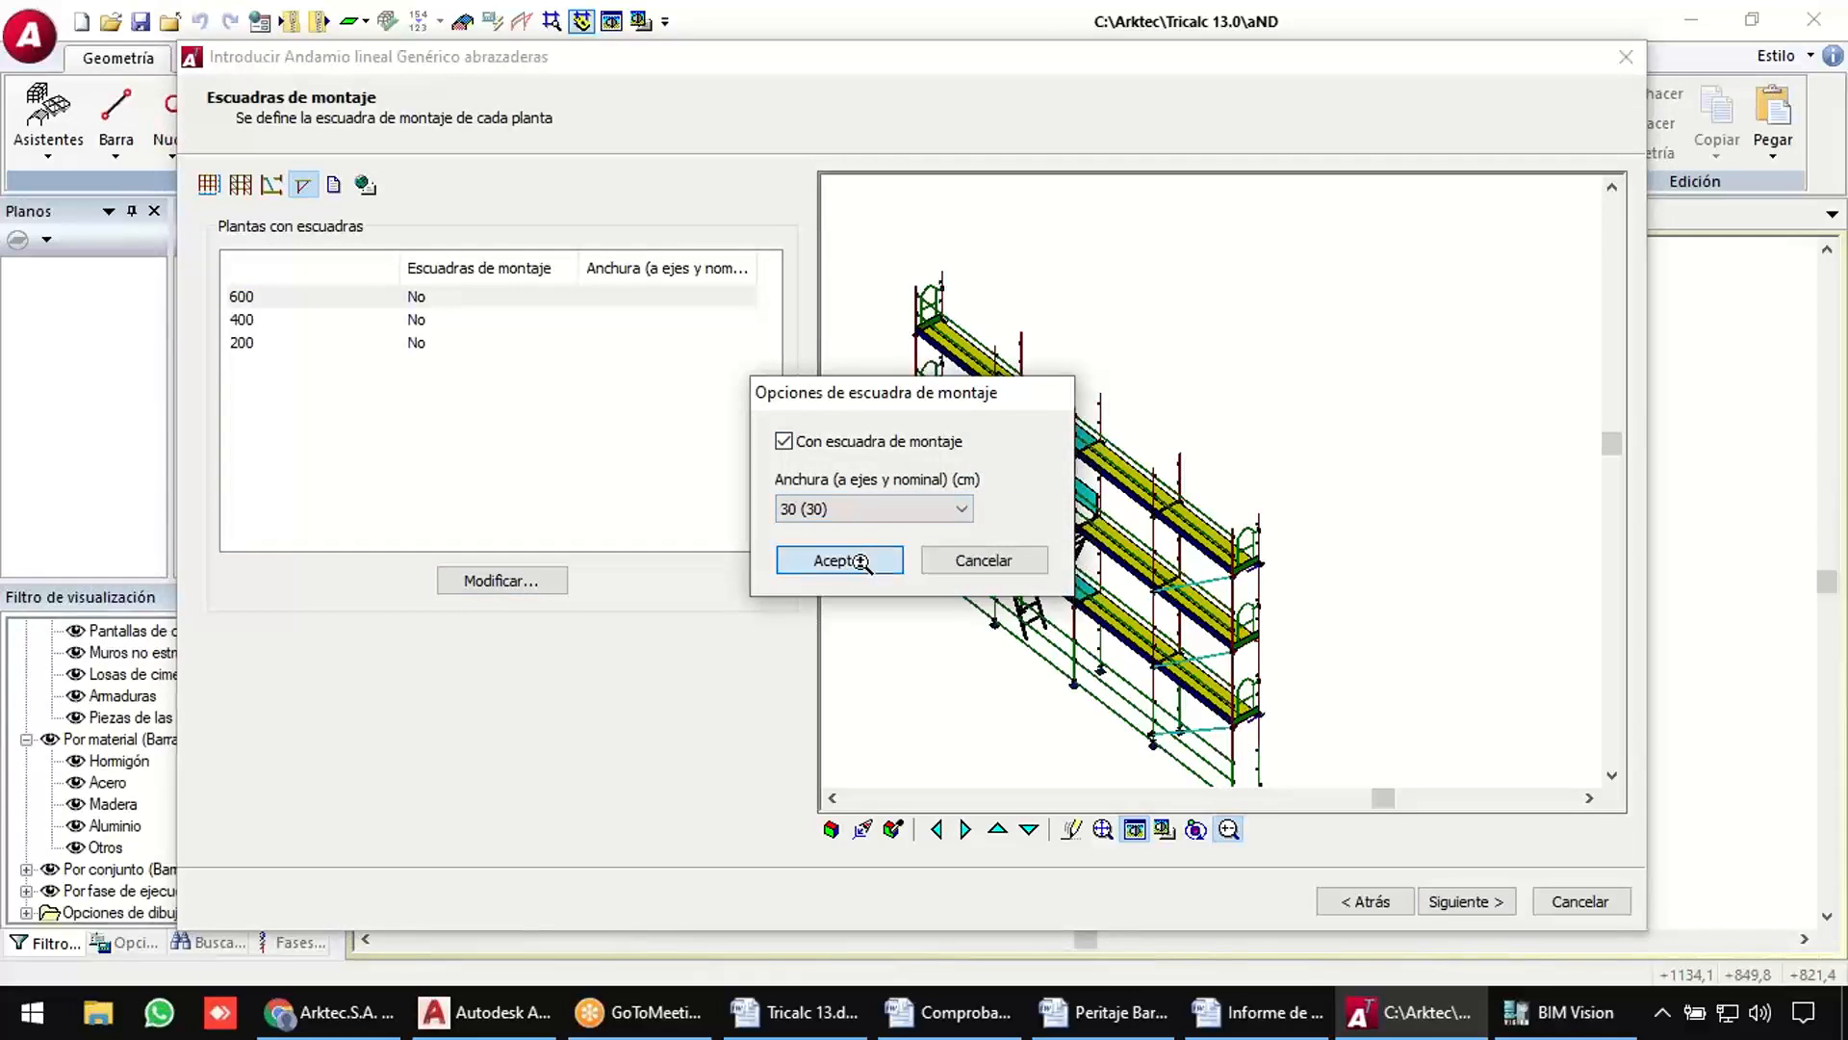
pyautogui.click(847, 560)
pyautogui.click(1291, 567)
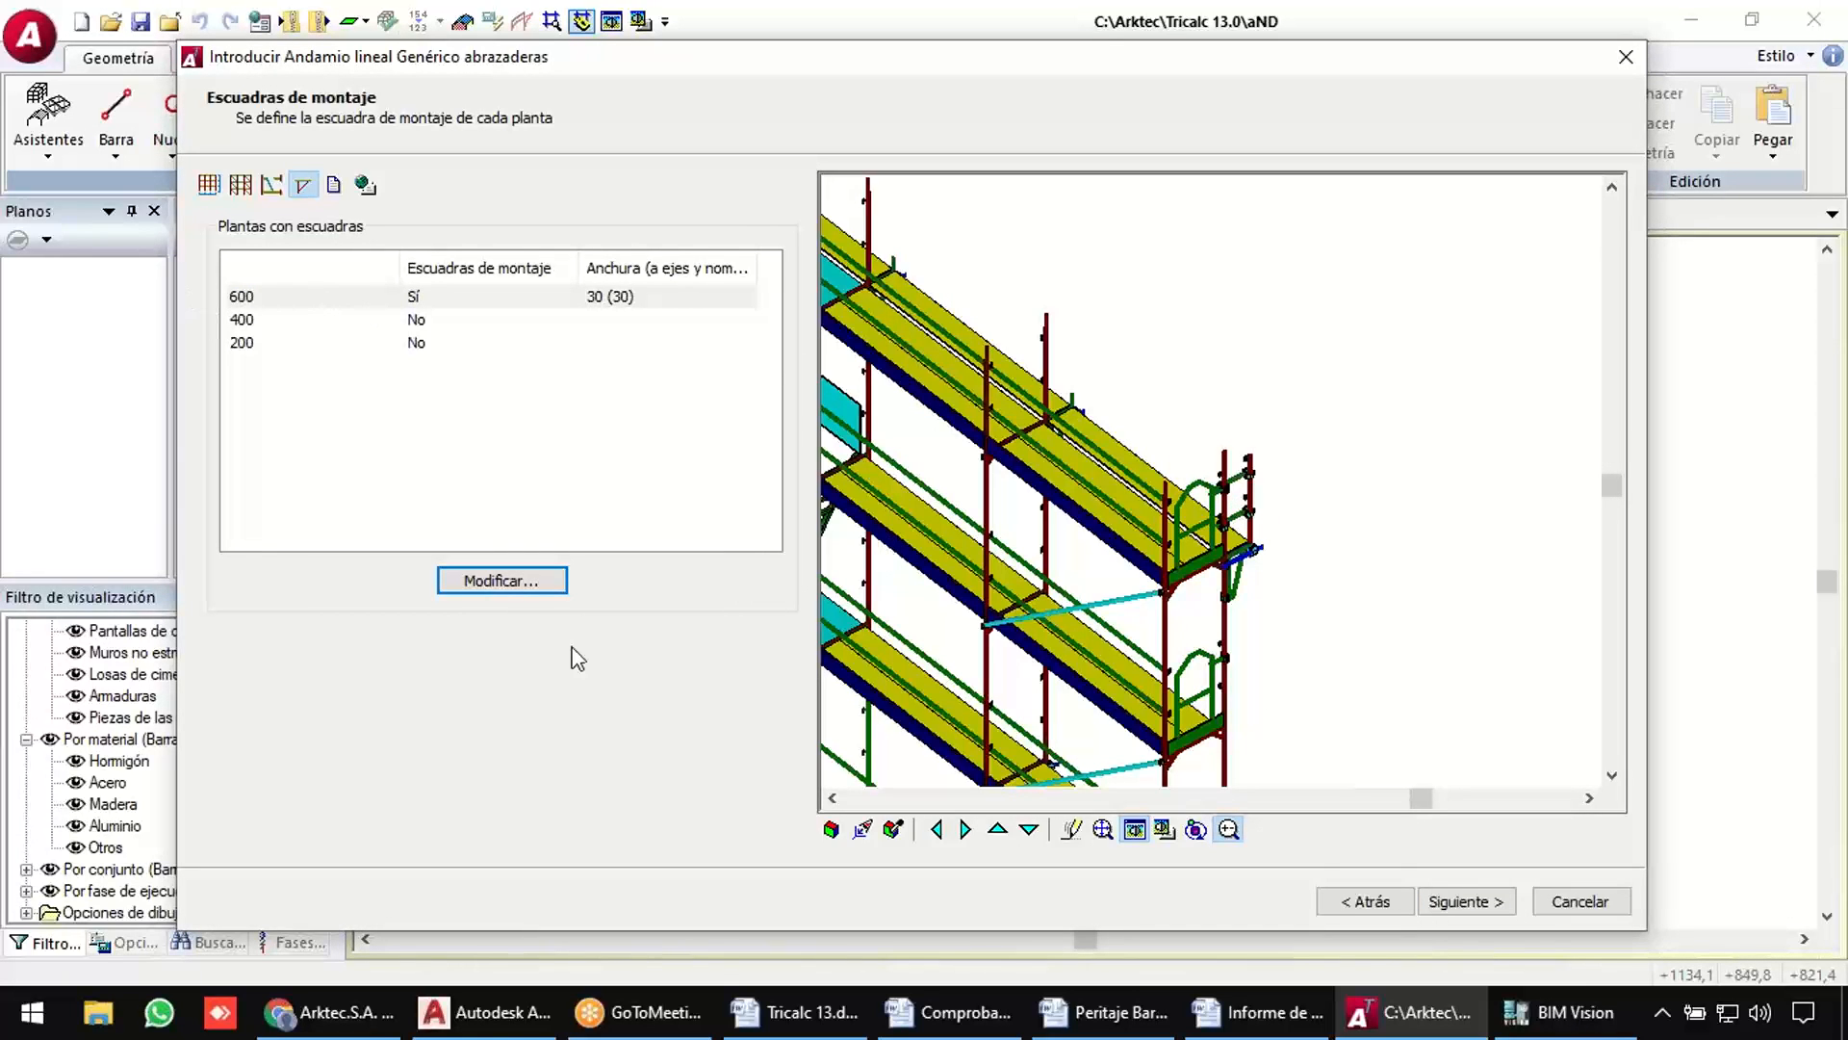
# Remove the mounting bracket from the scaffold's 600 cm level.
pyautogui.click(556, 581)
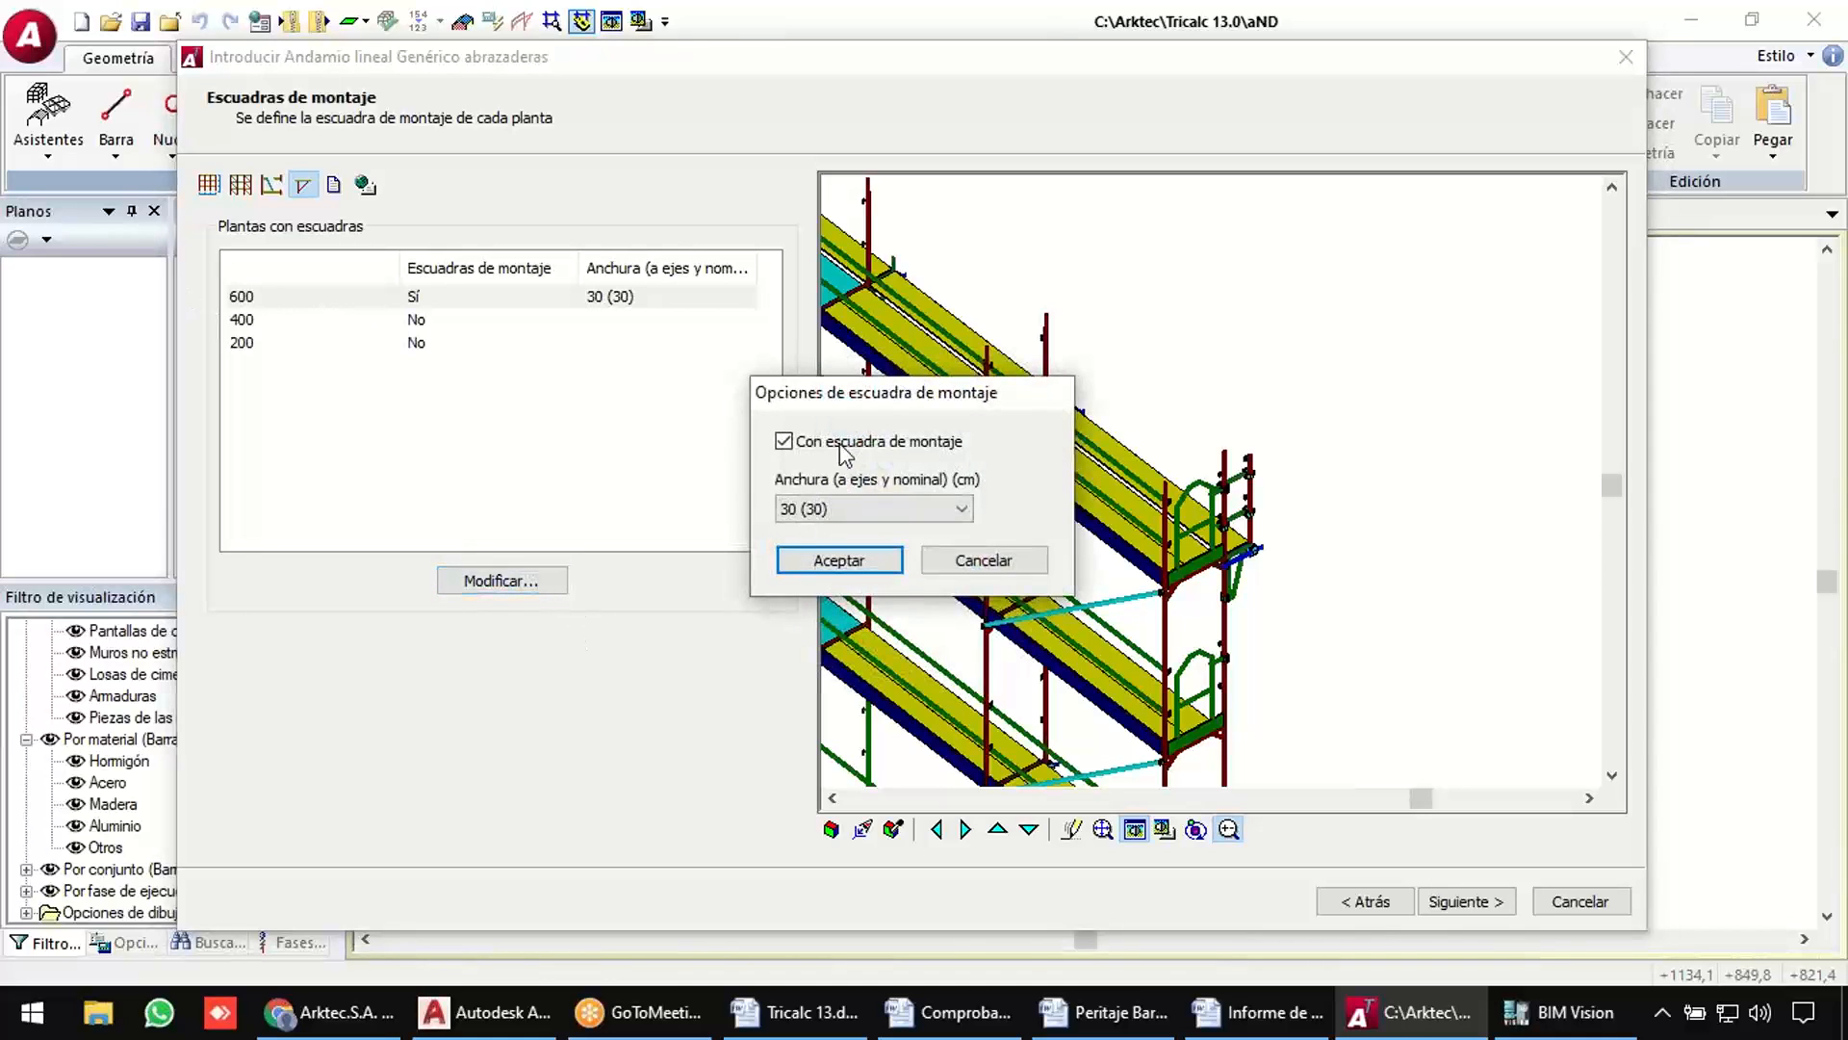
pyautogui.click(783, 440)
pyautogui.click(839, 559)
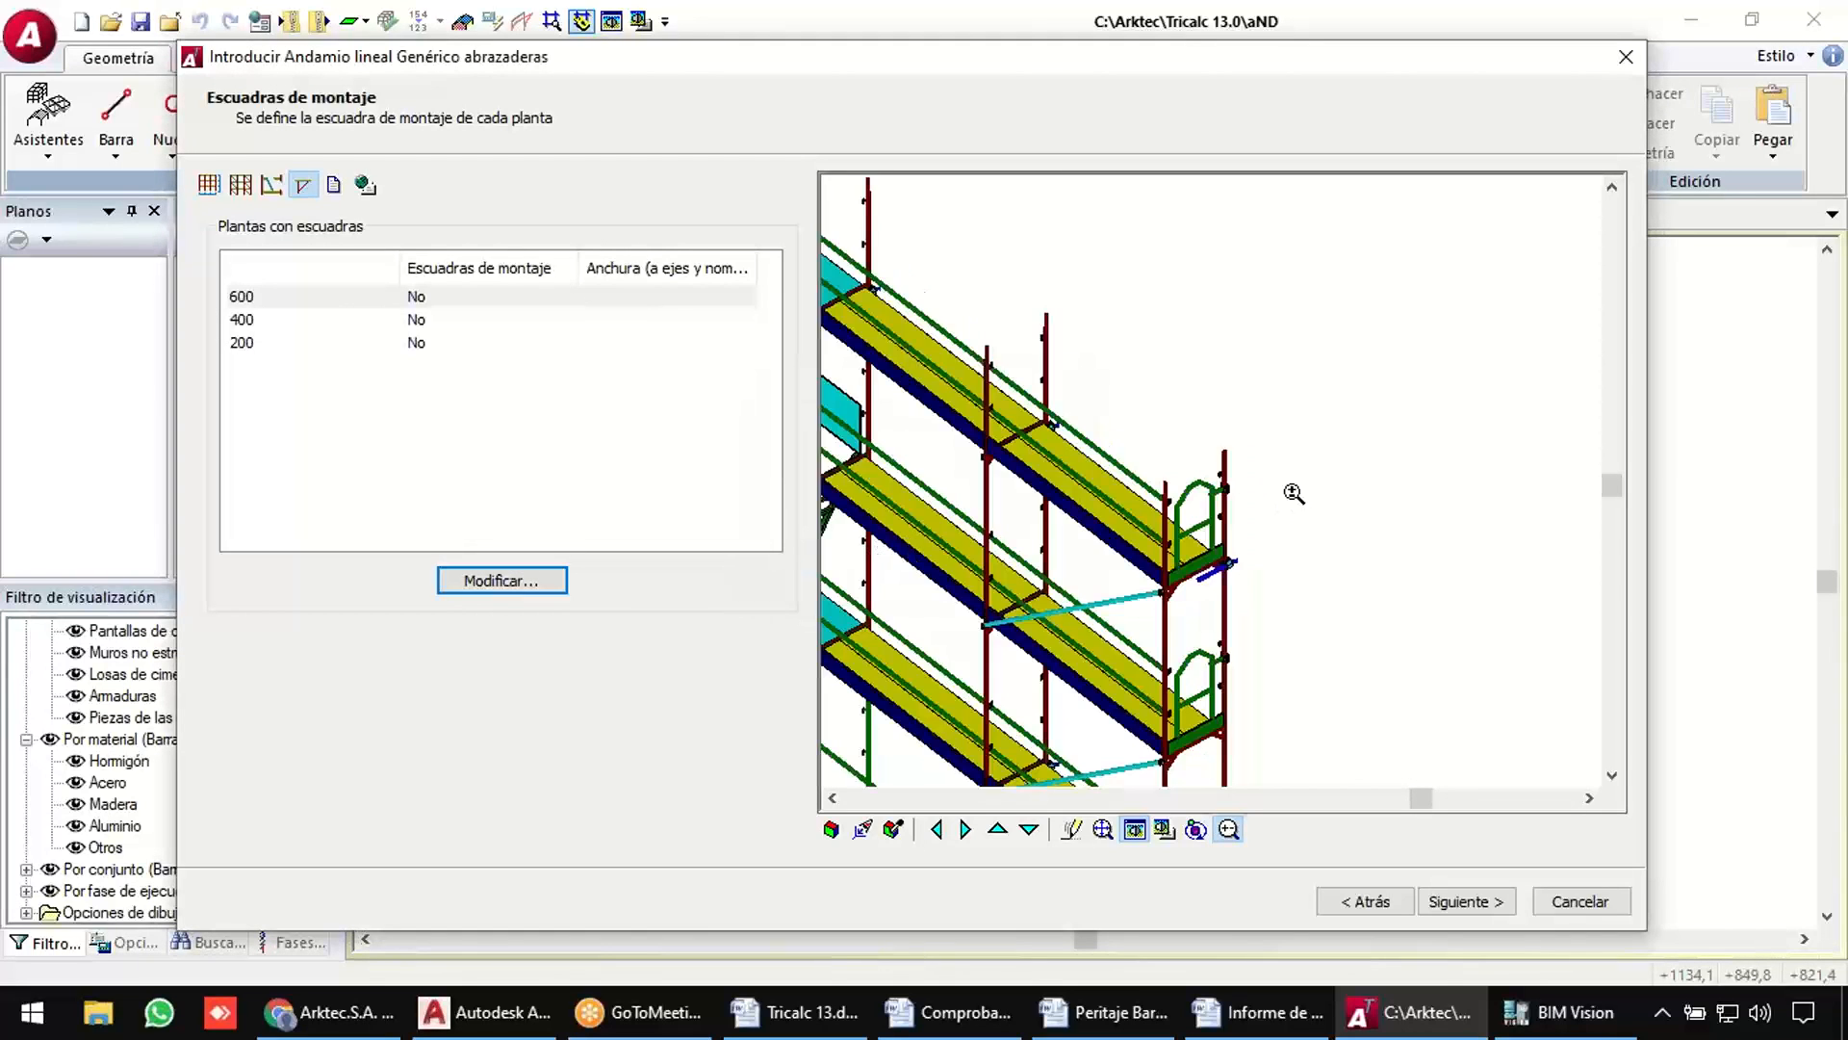
pyautogui.scroll(-2, 1295, 493)
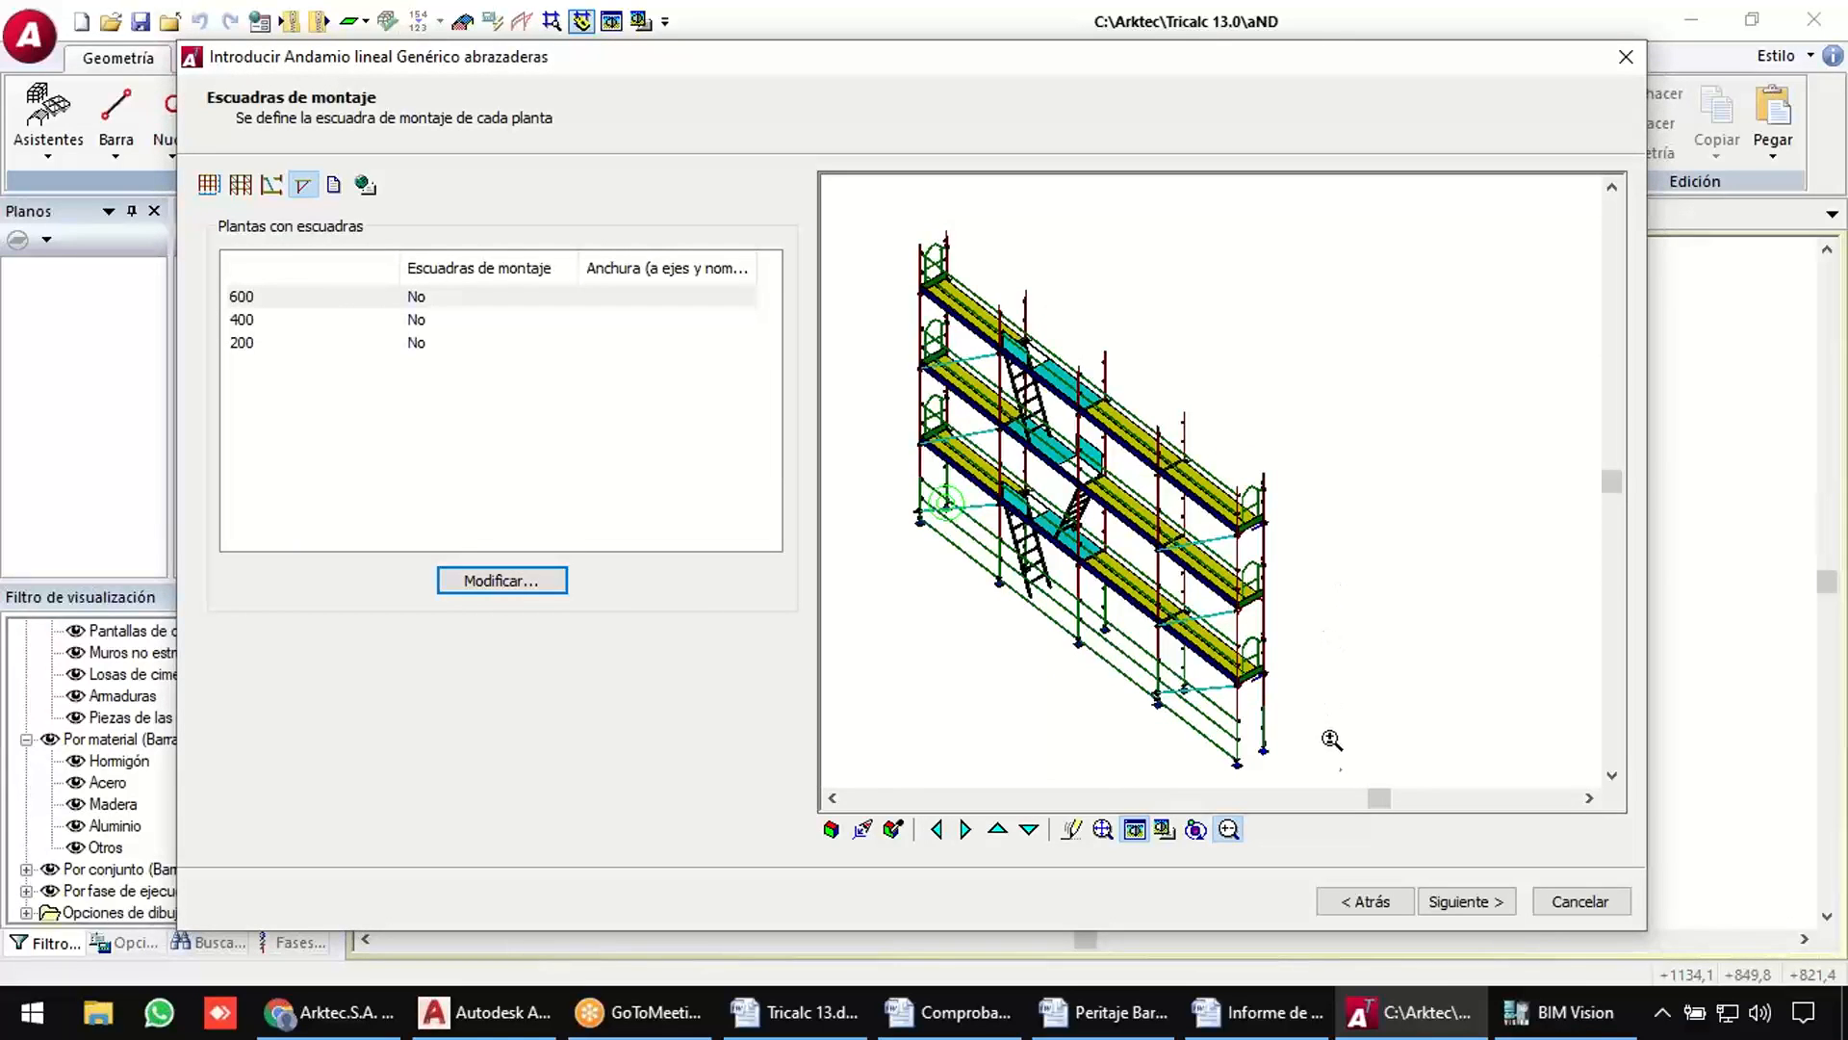
# Proceed through the scaffold's element list and additional options, keep the name 1, and finish creating the scaffold.
pyautogui.click(1460, 903)
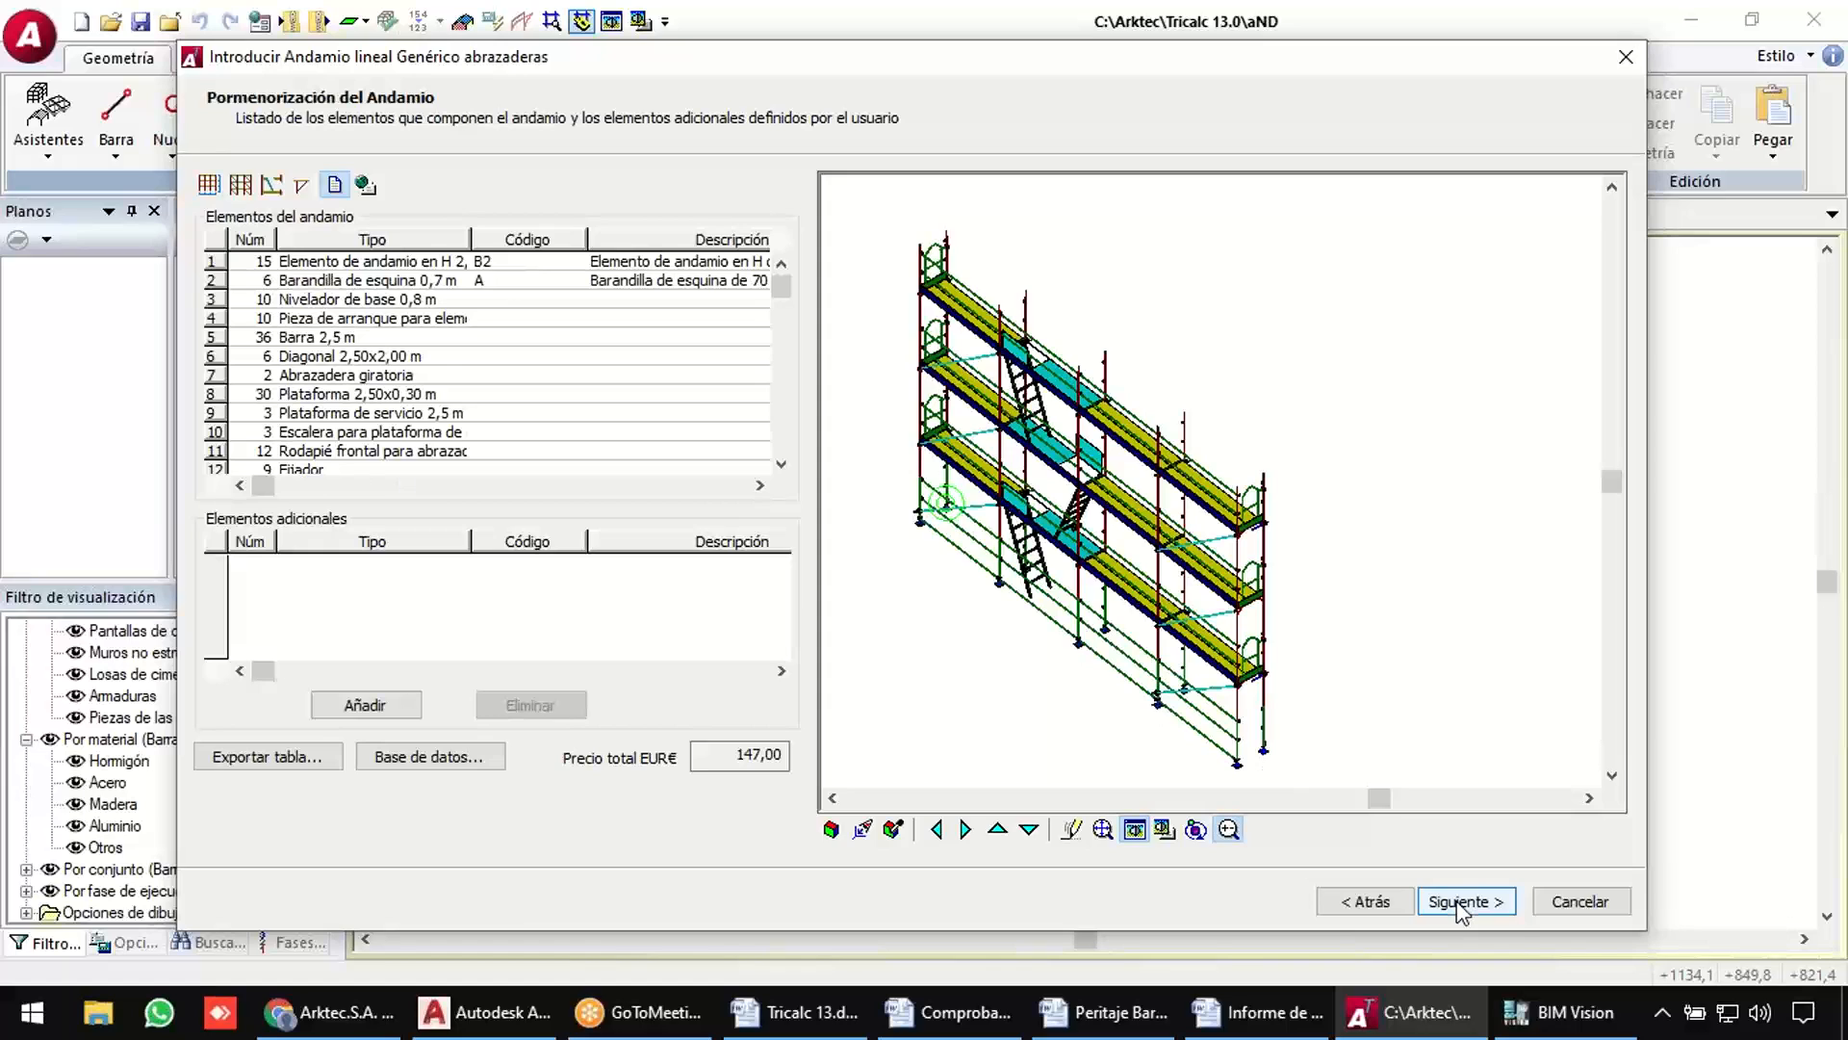
pyautogui.click(1459, 902)
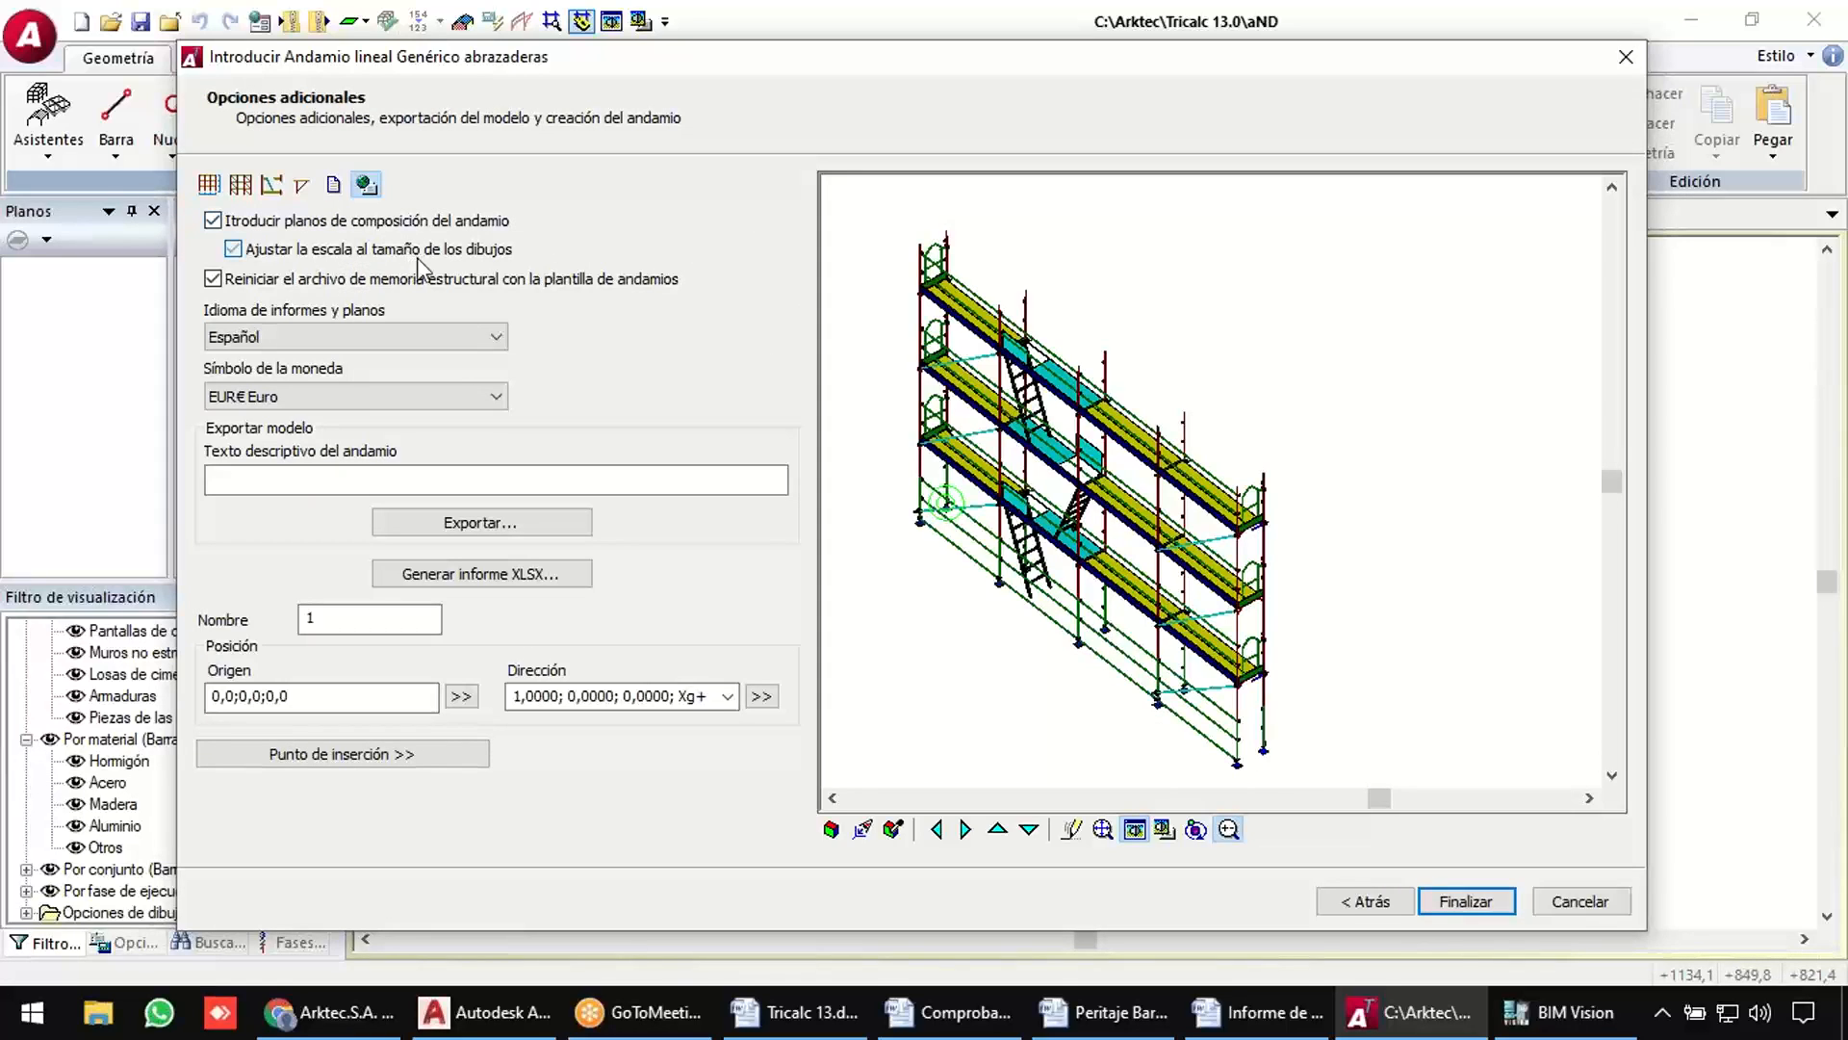
pyautogui.click(375, 626)
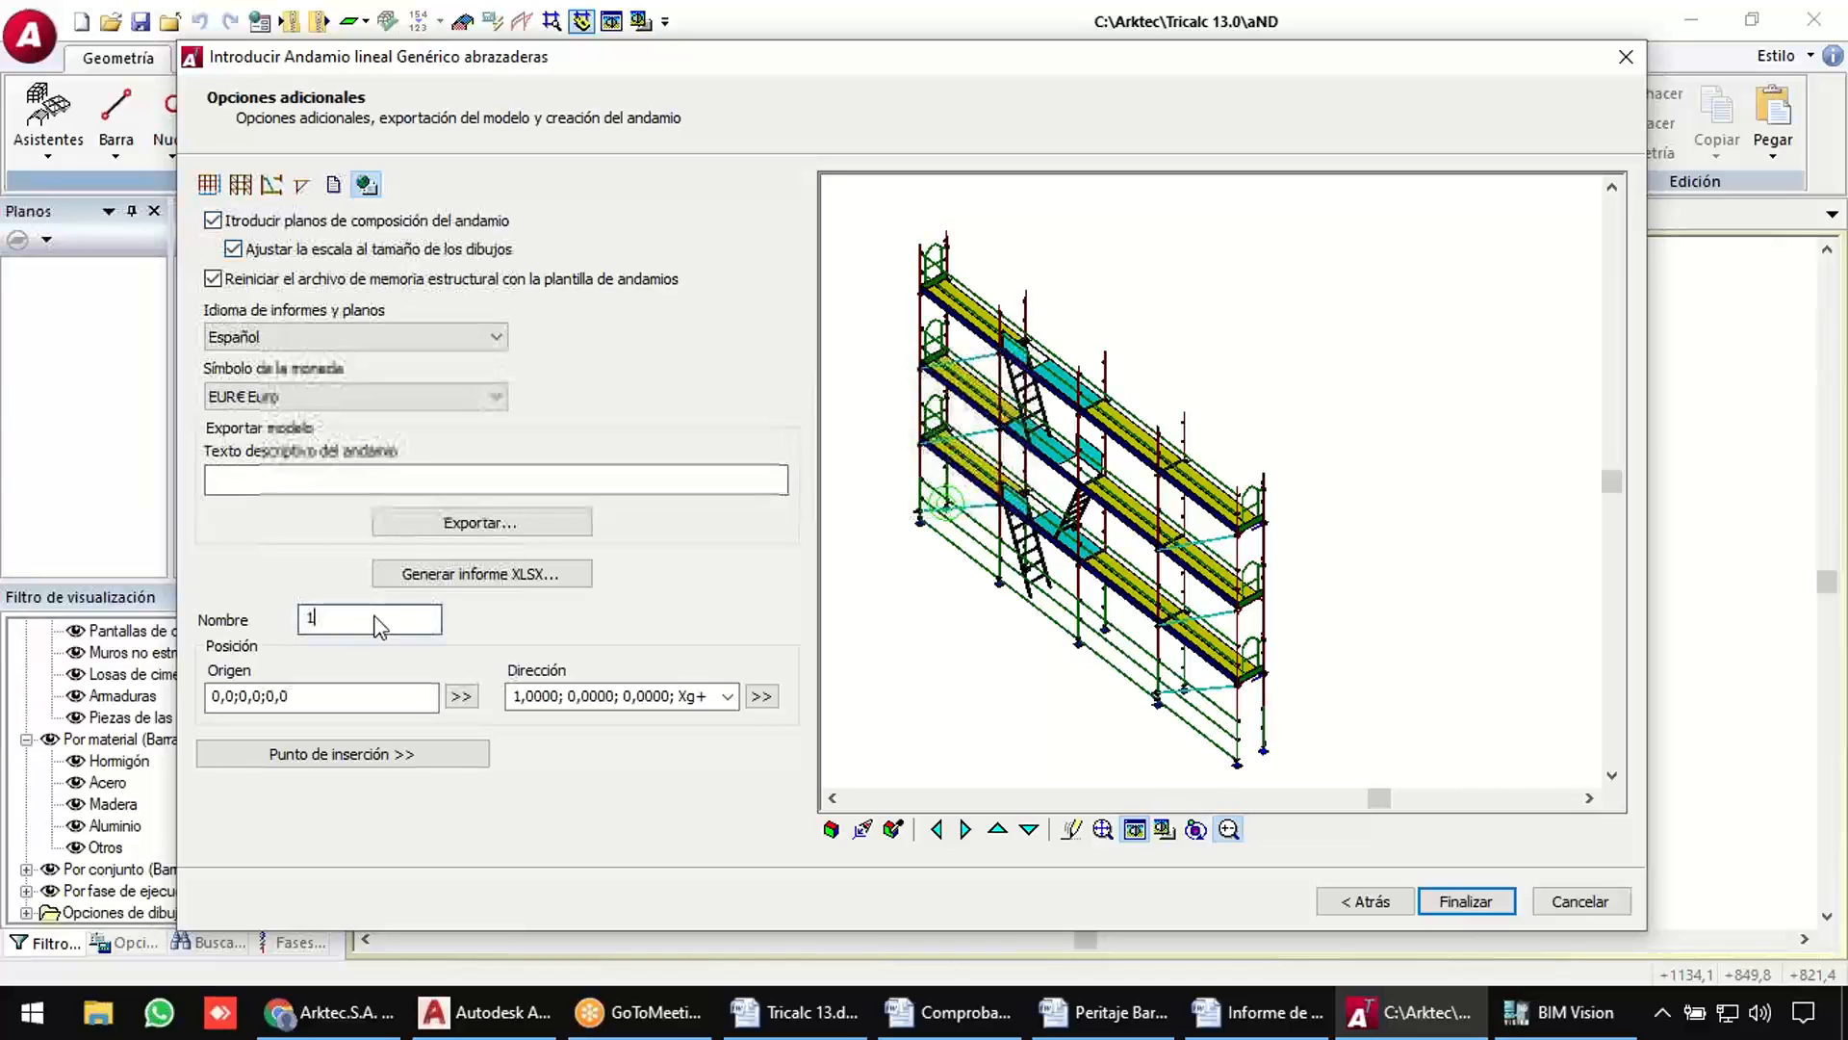
pyautogui.click(1495, 900)
pyautogui.click(921, 568)
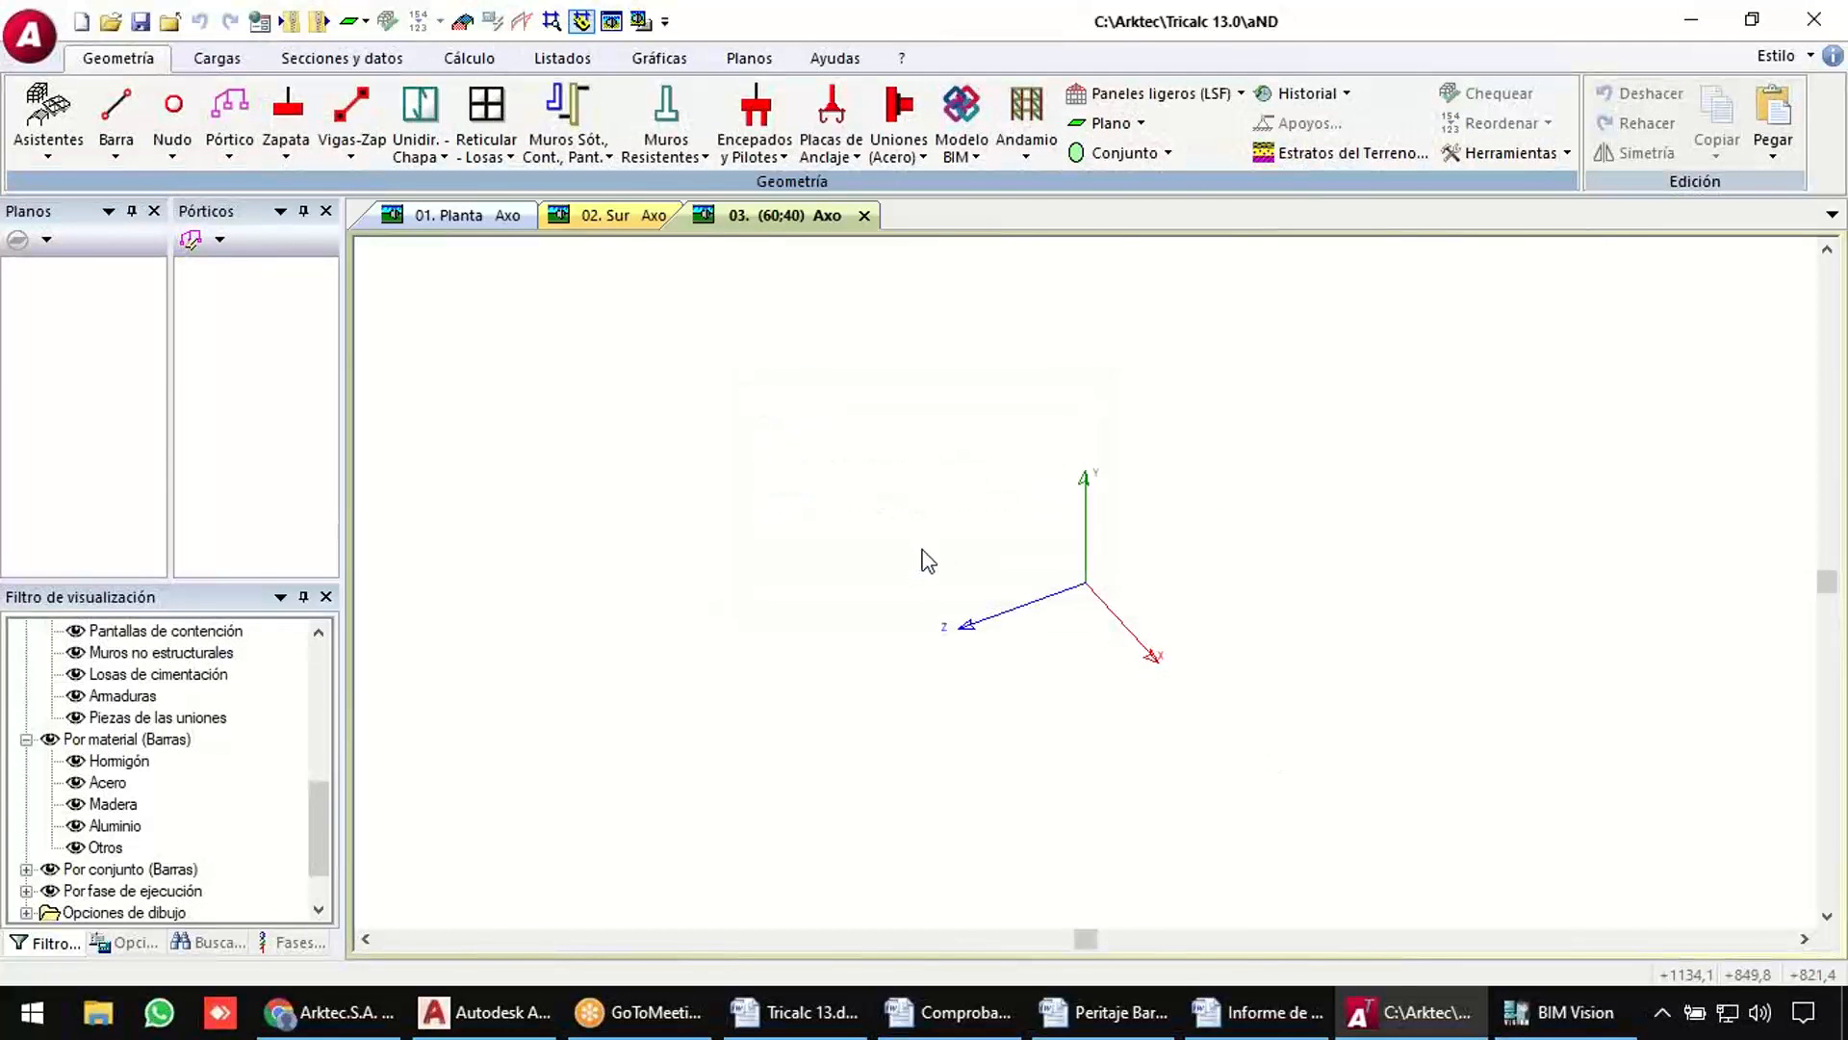
# Examine the generated scaffold in 3D, including its platforms, ladders and the tops of the vertical elements.
pyautogui.keyDown('shift'); pyautogui.moveTo(882, 682); pyautogui.dragTo(938, 677, button='middle'); pyautogui.keyUp('shift')
pyautogui.moveTo(1081, 633); pyautogui.dragTo(876, 717, button='middle')
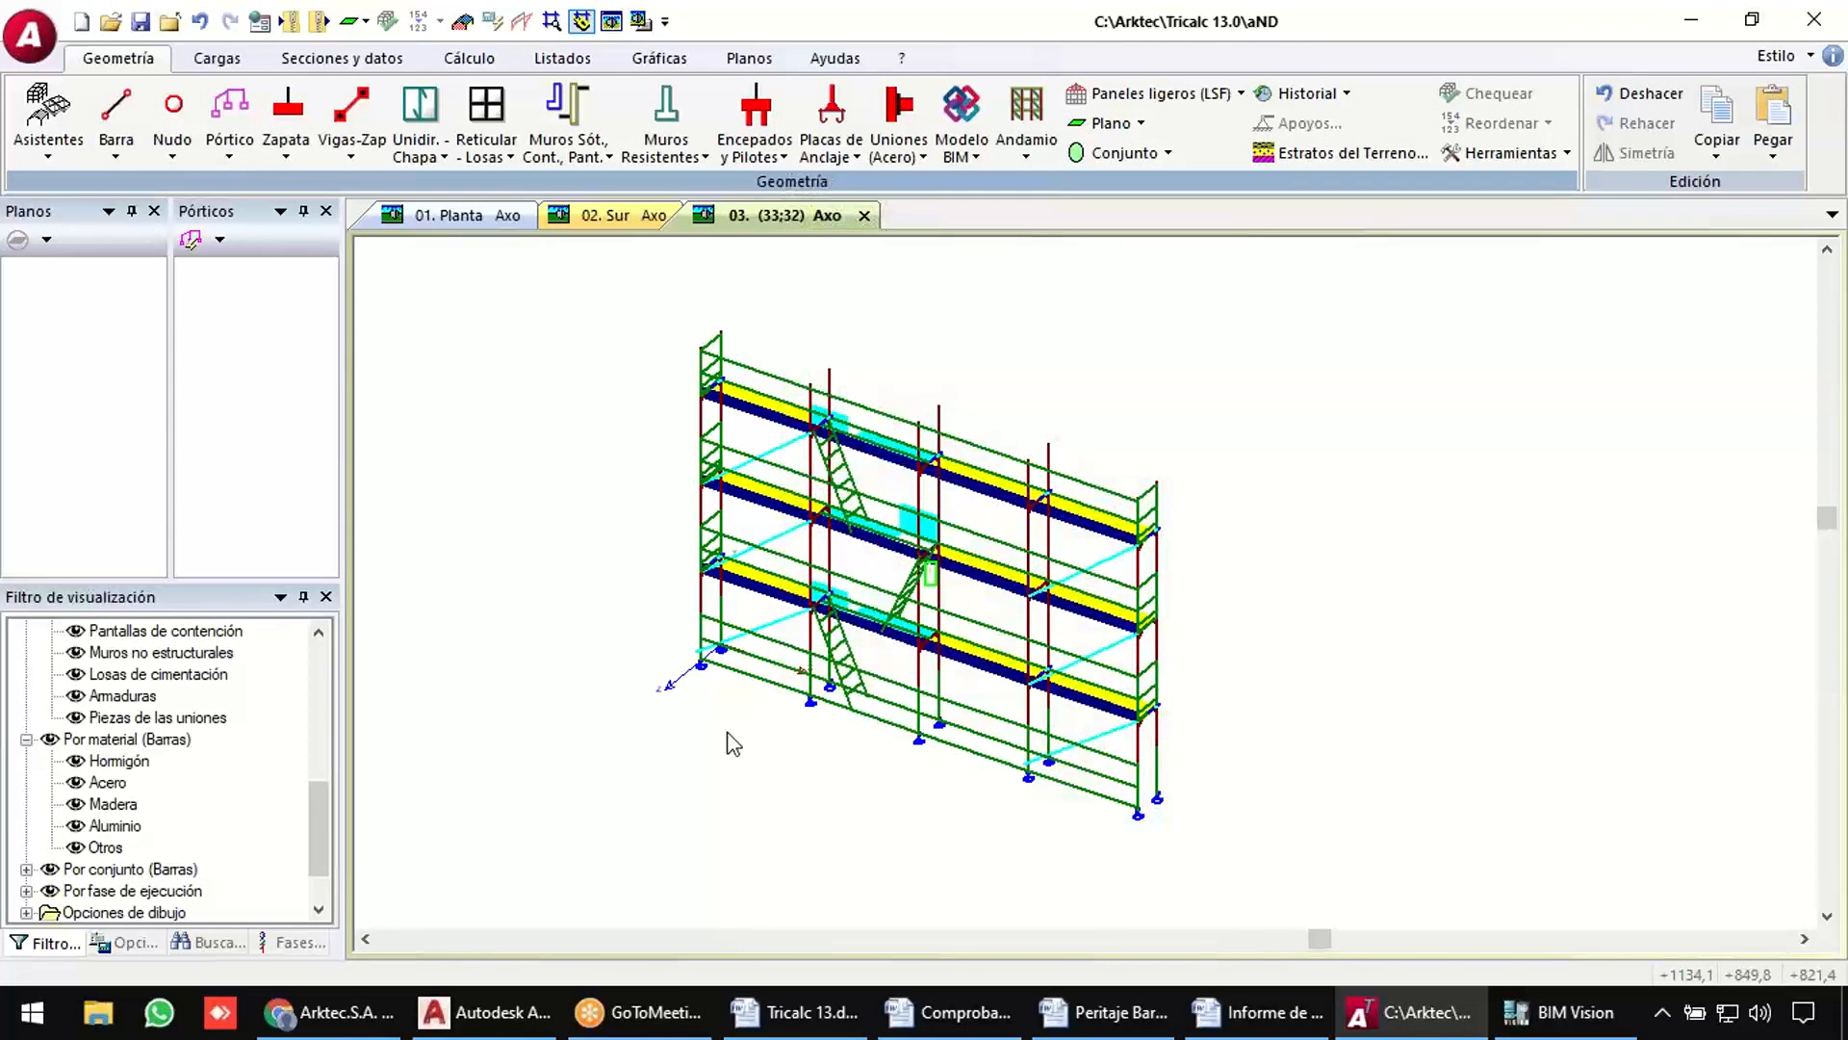
pyautogui.moveTo(791, 759)
pyautogui.keyDown('shift'); pyautogui.mouseDown(button='middle')
pyautogui.moveTo(797, 745)
pyautogui.moveTo(782, 753)
pyautogui.mouseUp(button='middle'); pyautogui.keyUp('shift')
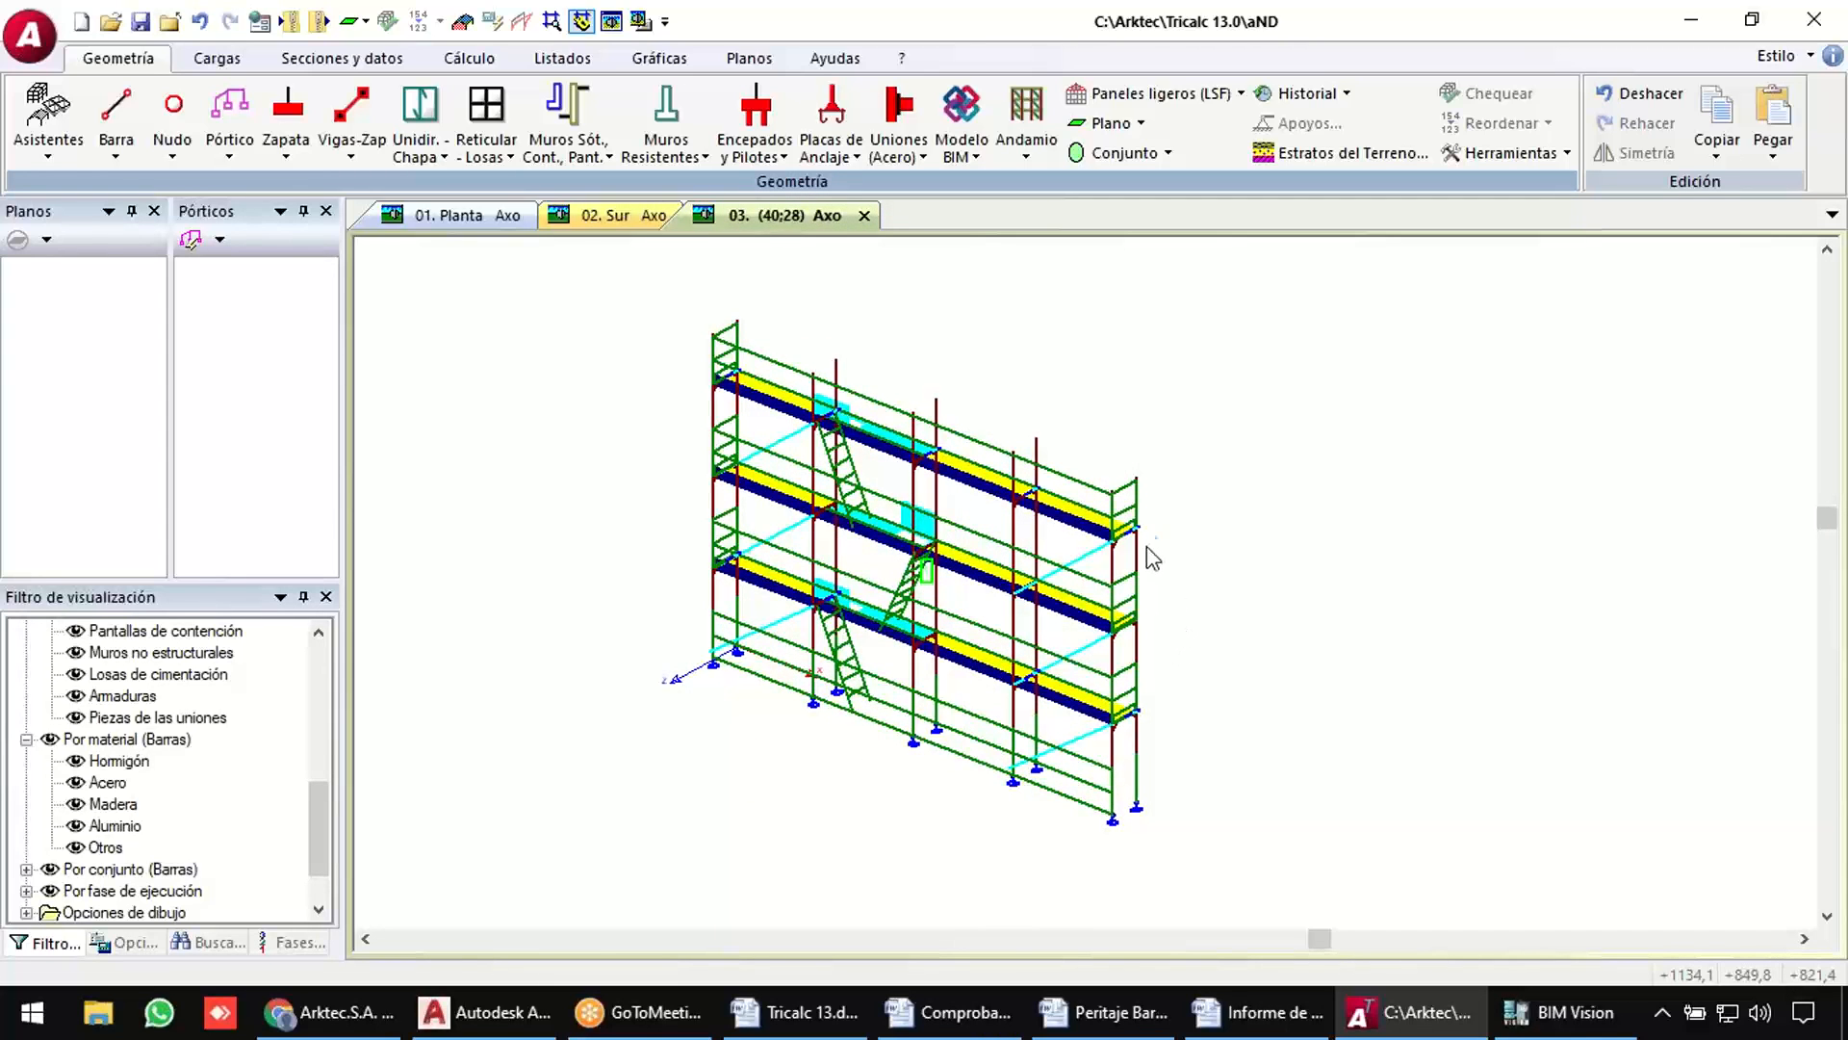
pyautogui.scroll(3, 1153, 558)
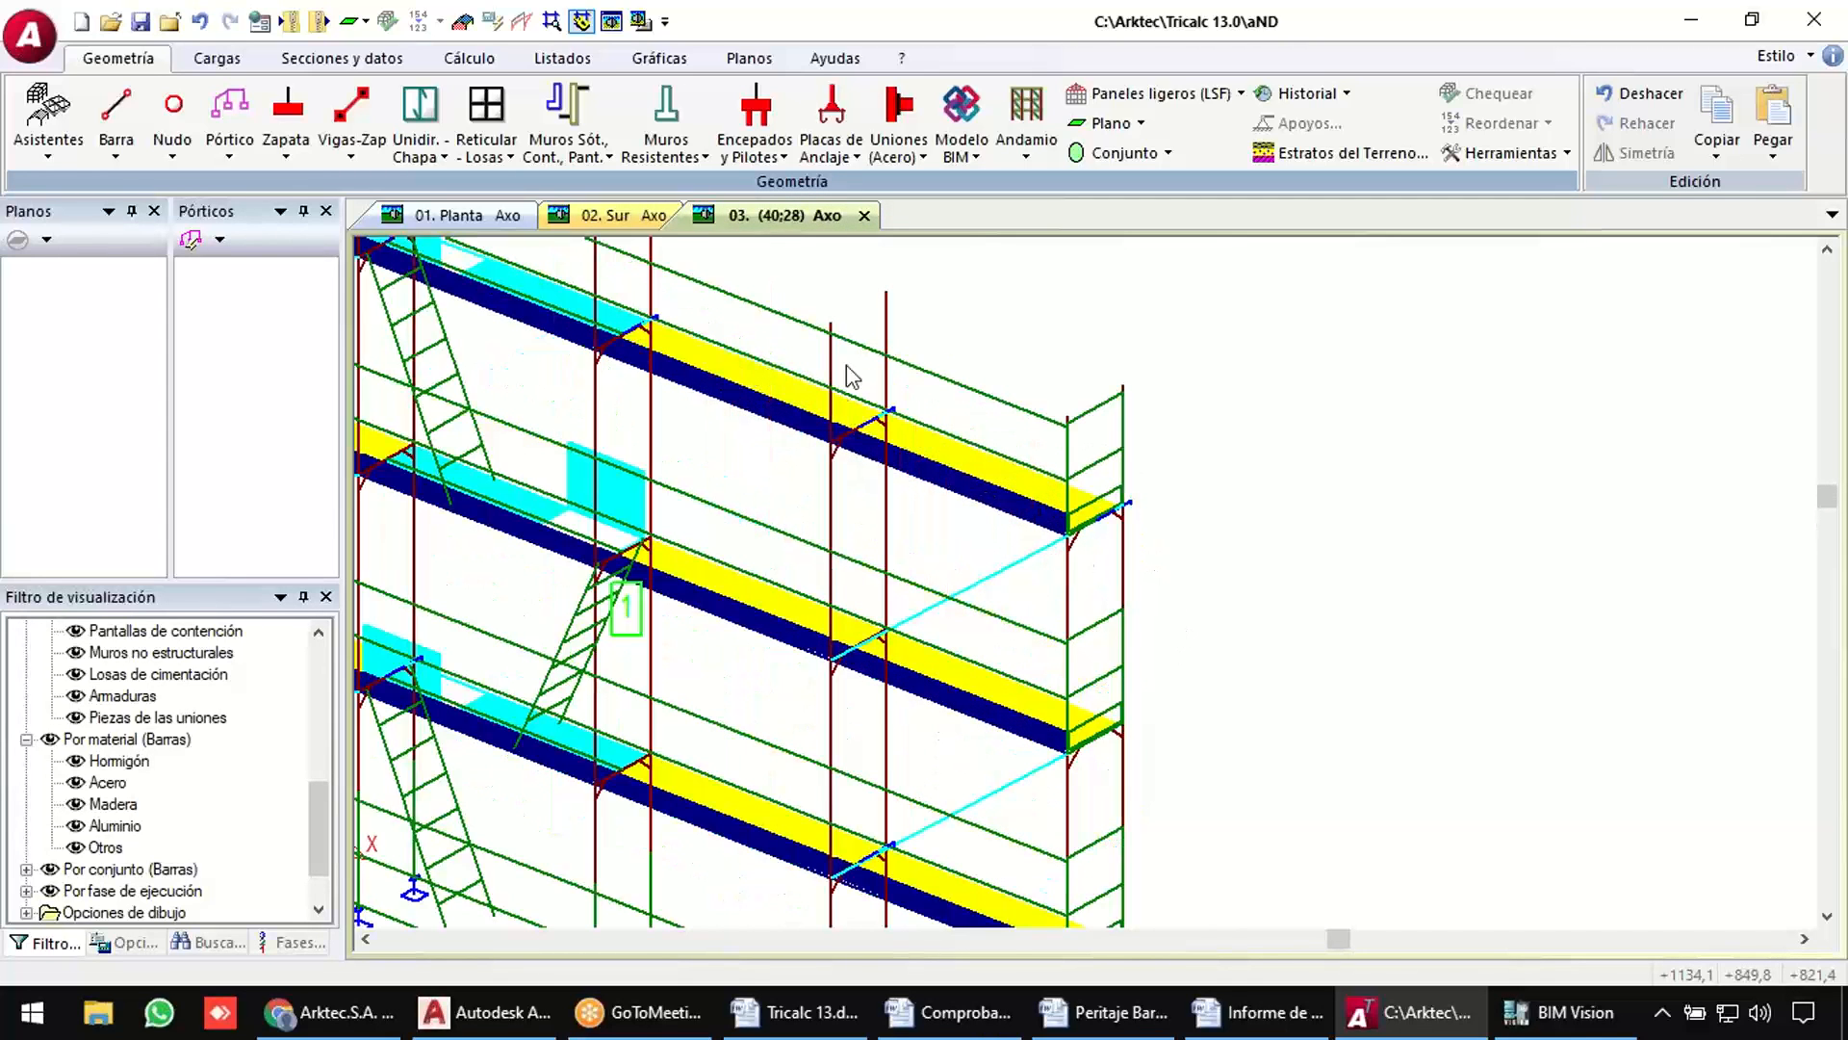
pyautogui.moveTo(978, 408); pyautogui.dragTo(1105, 428, button='middle')
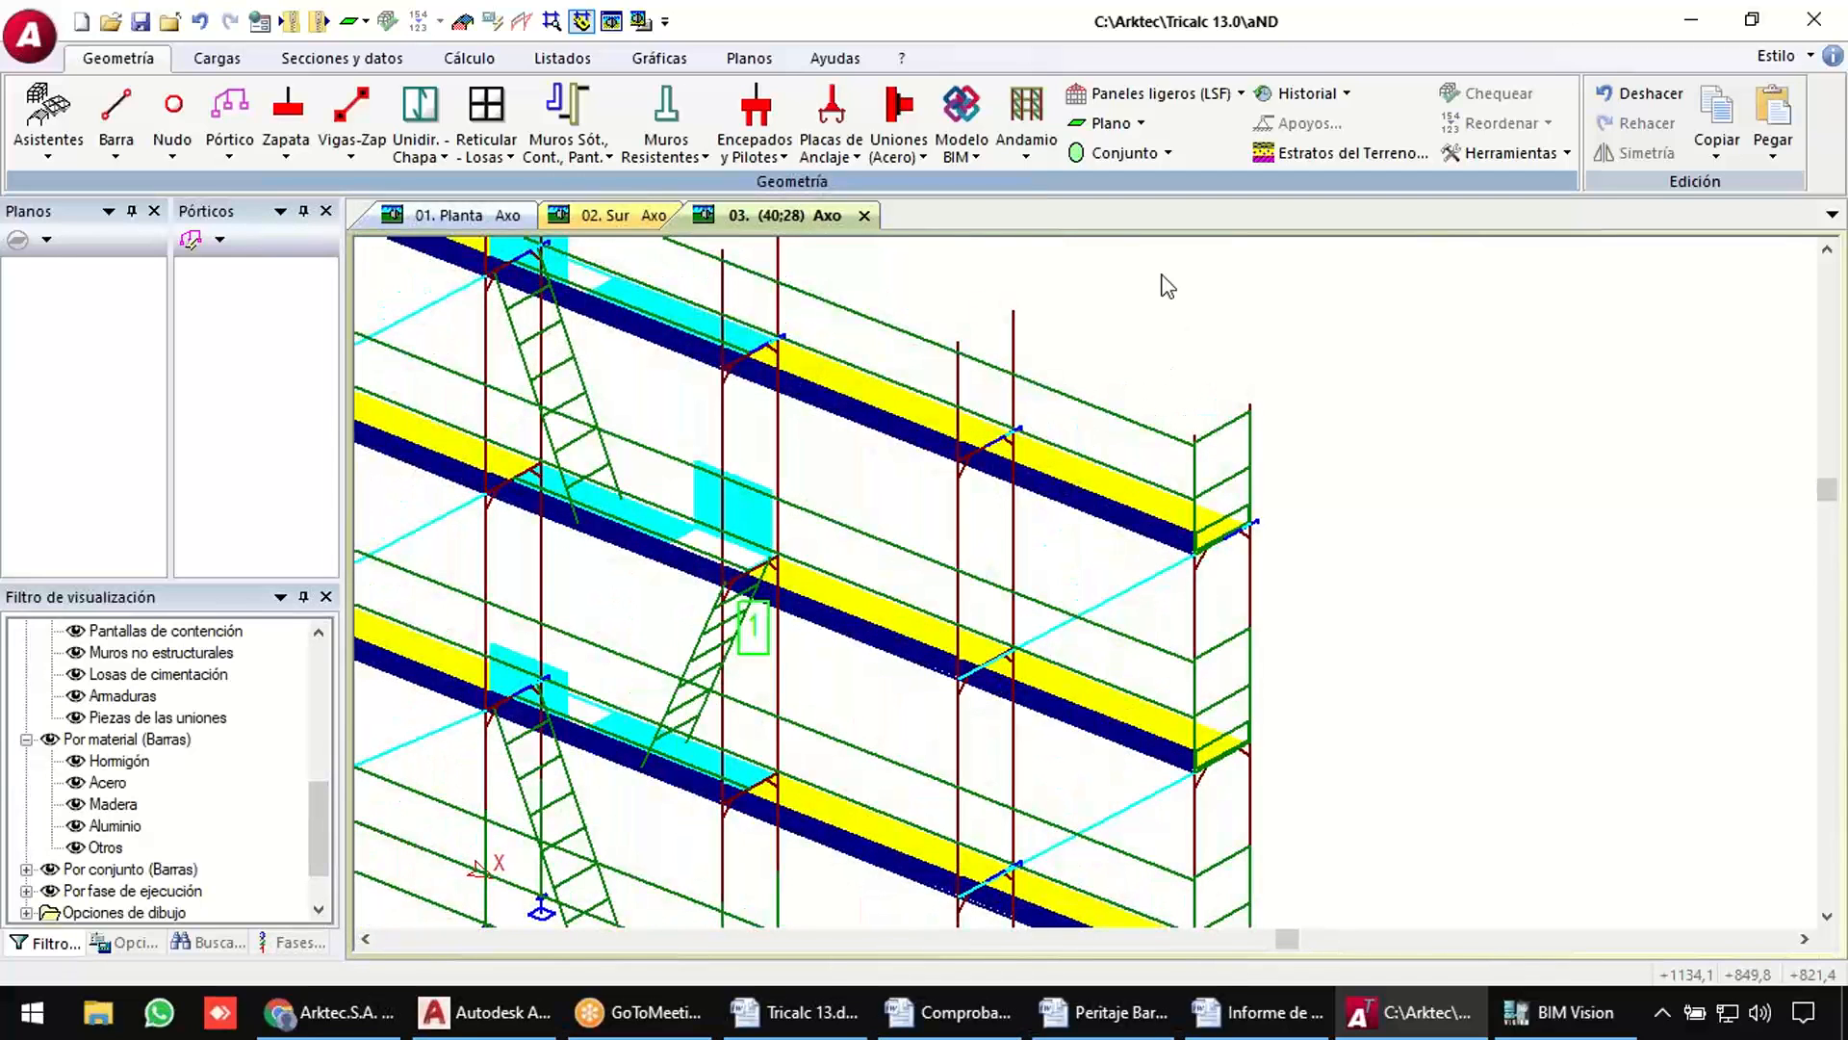
pyautogui.scroll(-3, 1168, 286)
pyautogui.scroll(2, 1158, 282)
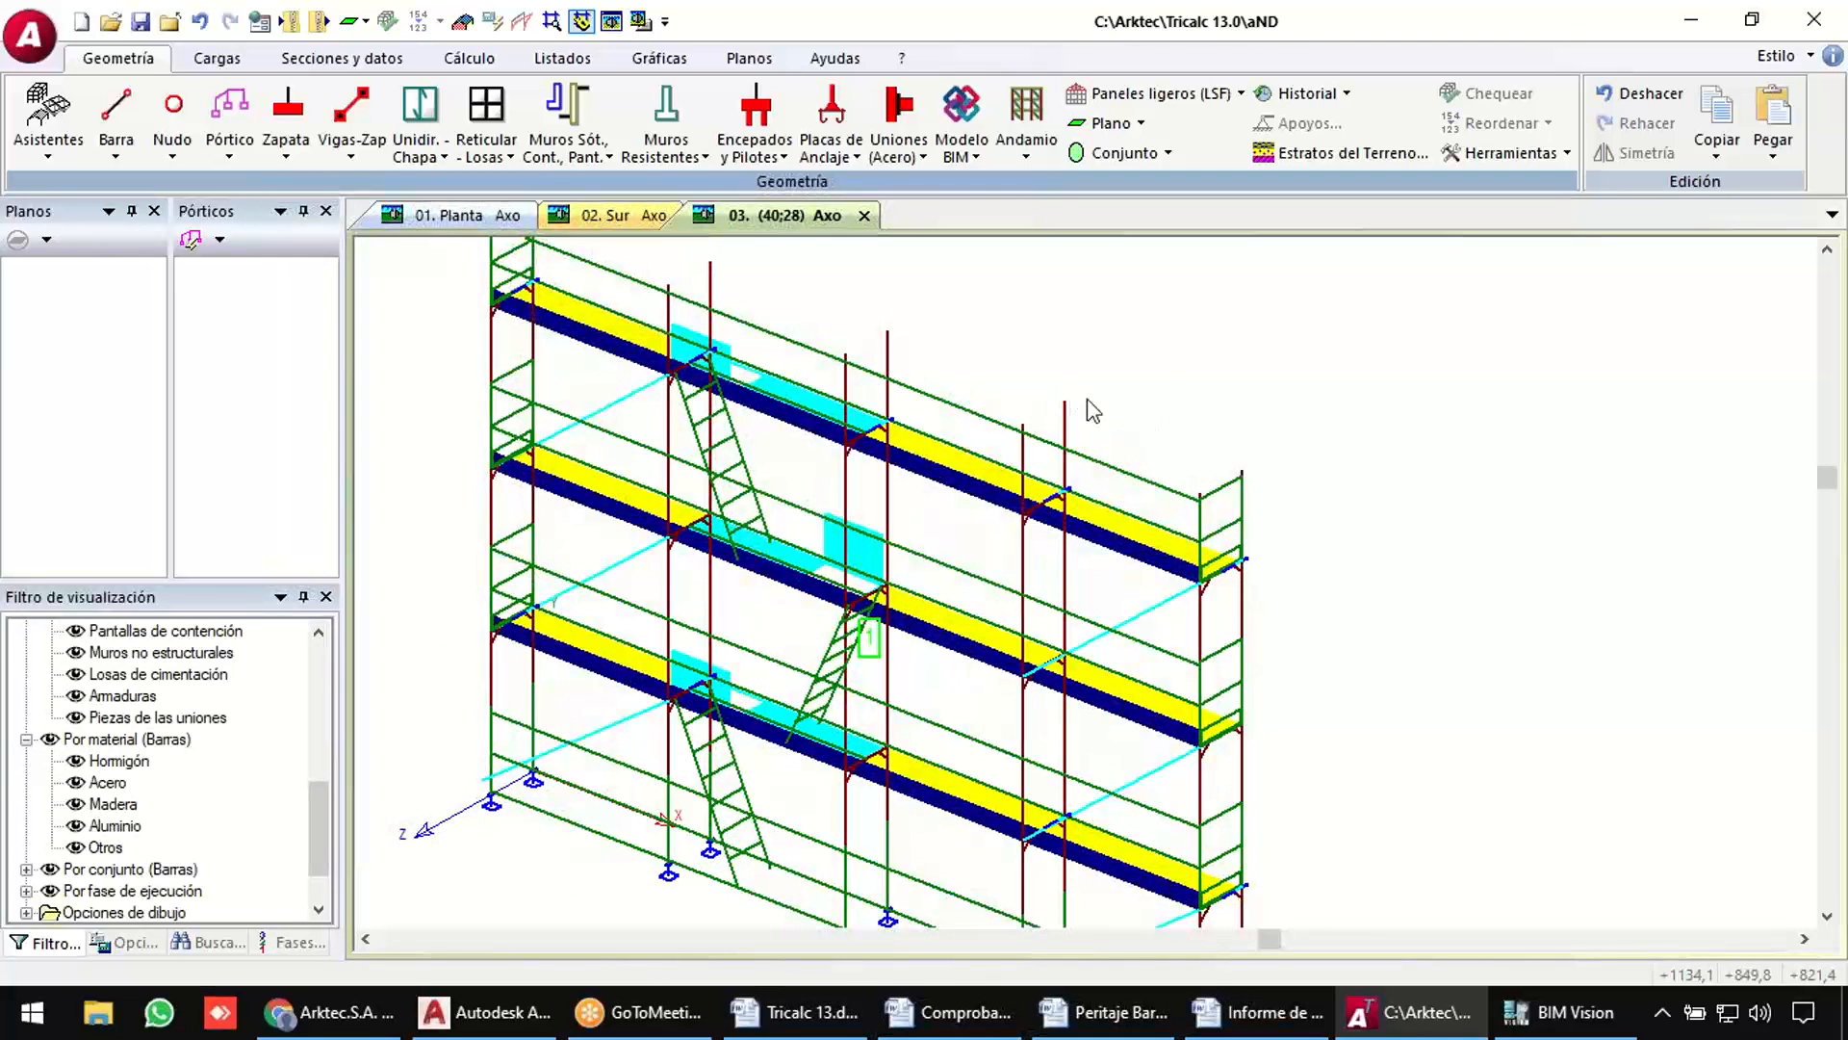
pyautogui.moveTo(1123, 398); pyautogui.dragTo(1176, 455, button='middle')
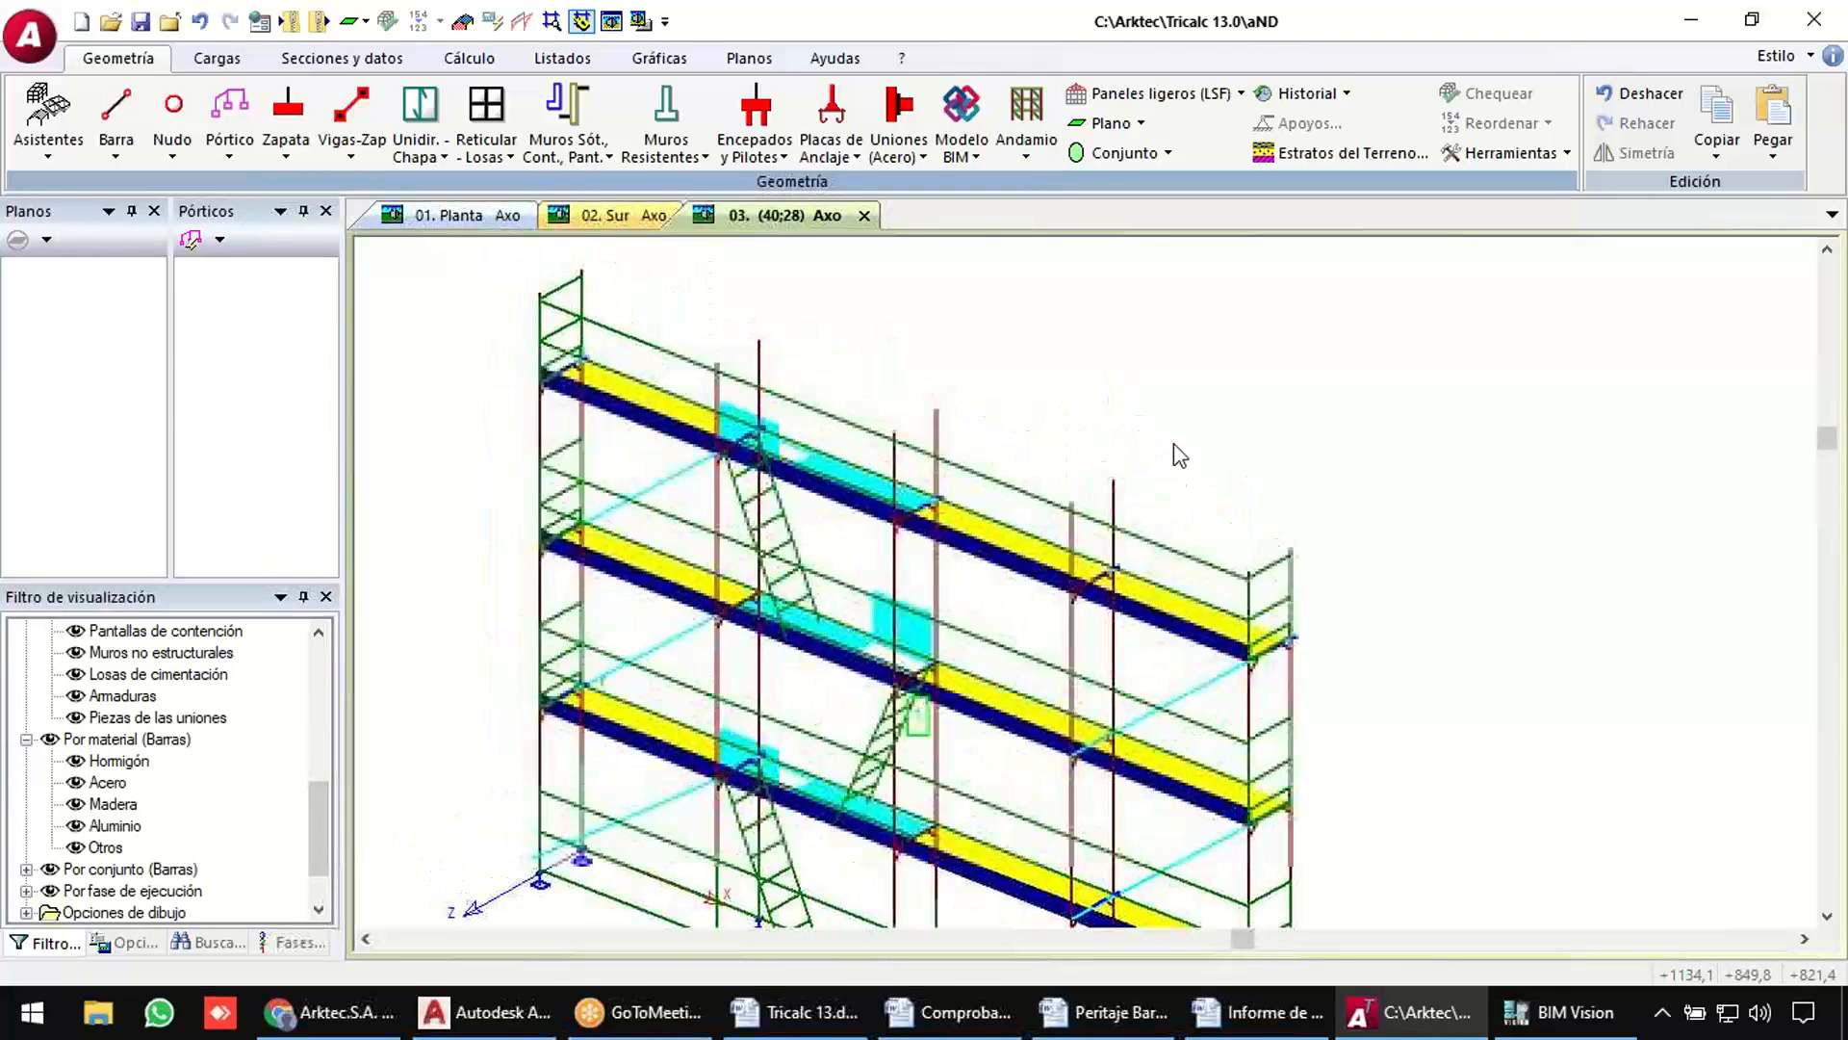
# Start introducing a scaffold element and capture the 70 cm H-shaped vertical from the scaffold's top as its type.
pyautogui.click(1026, 135)
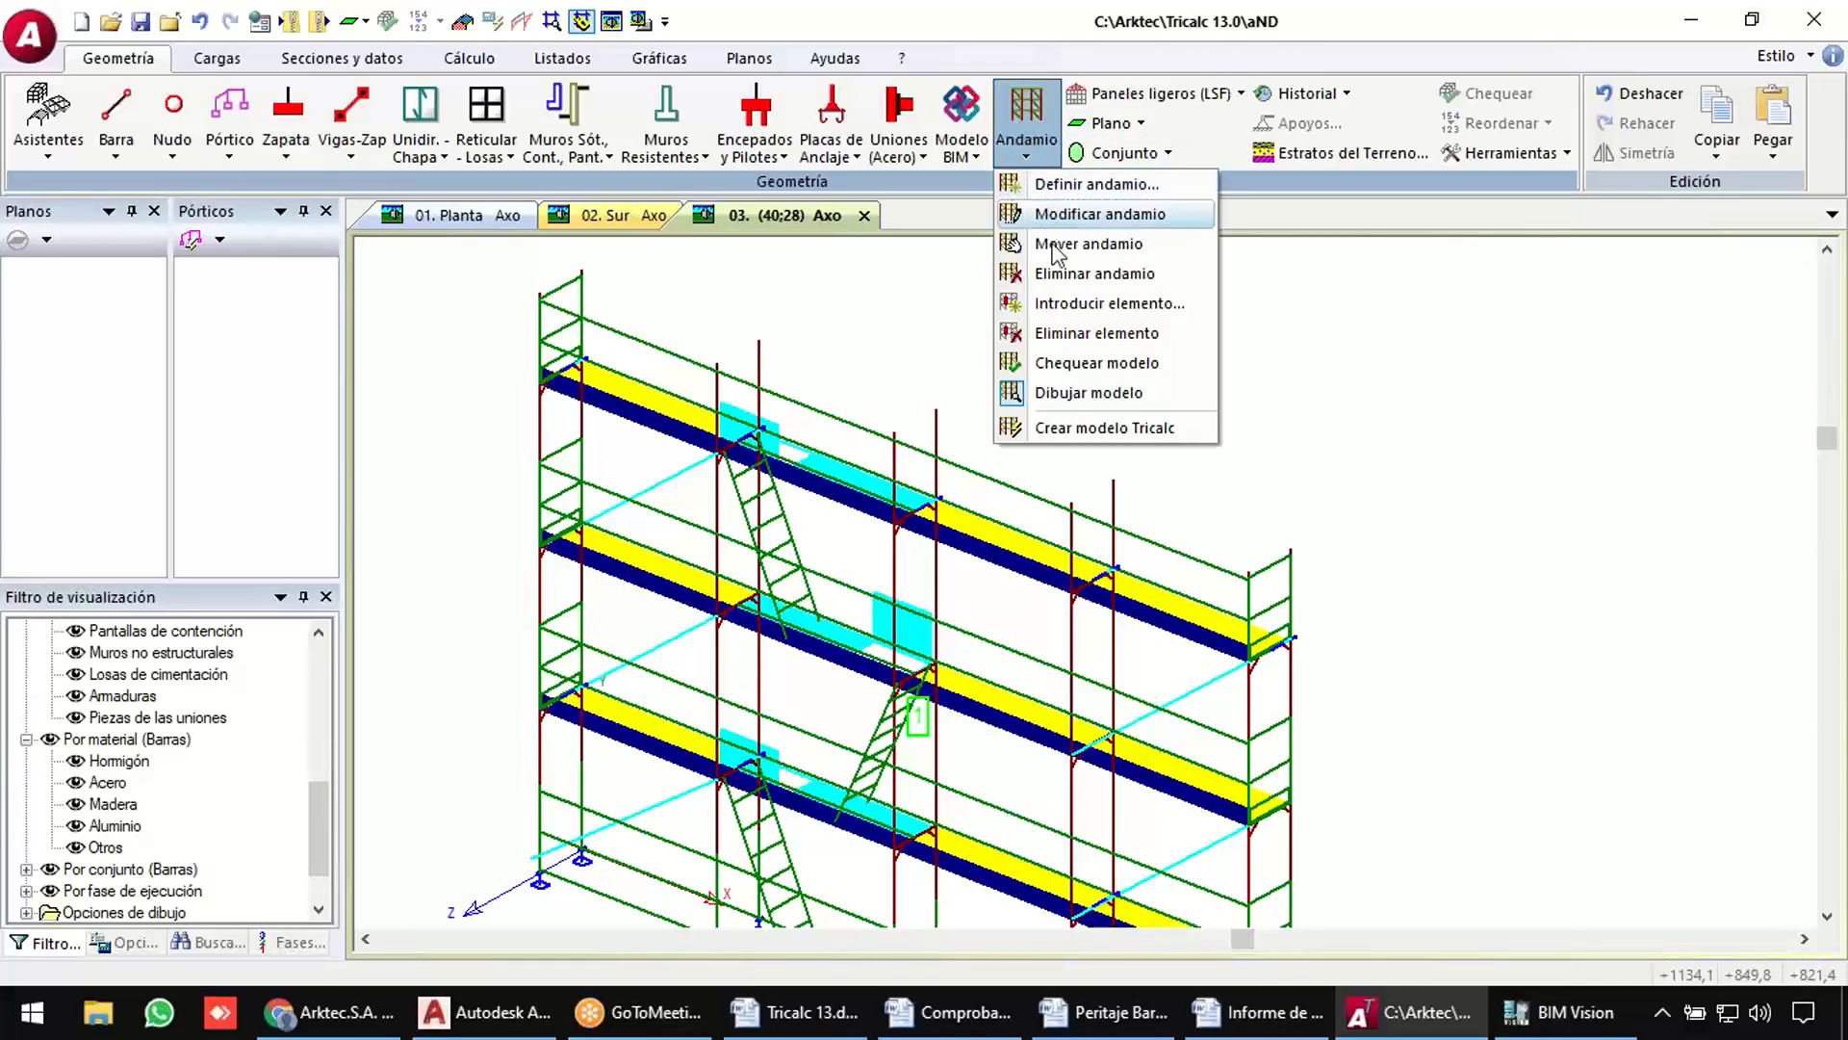
pyautogui.click(1112, 304)
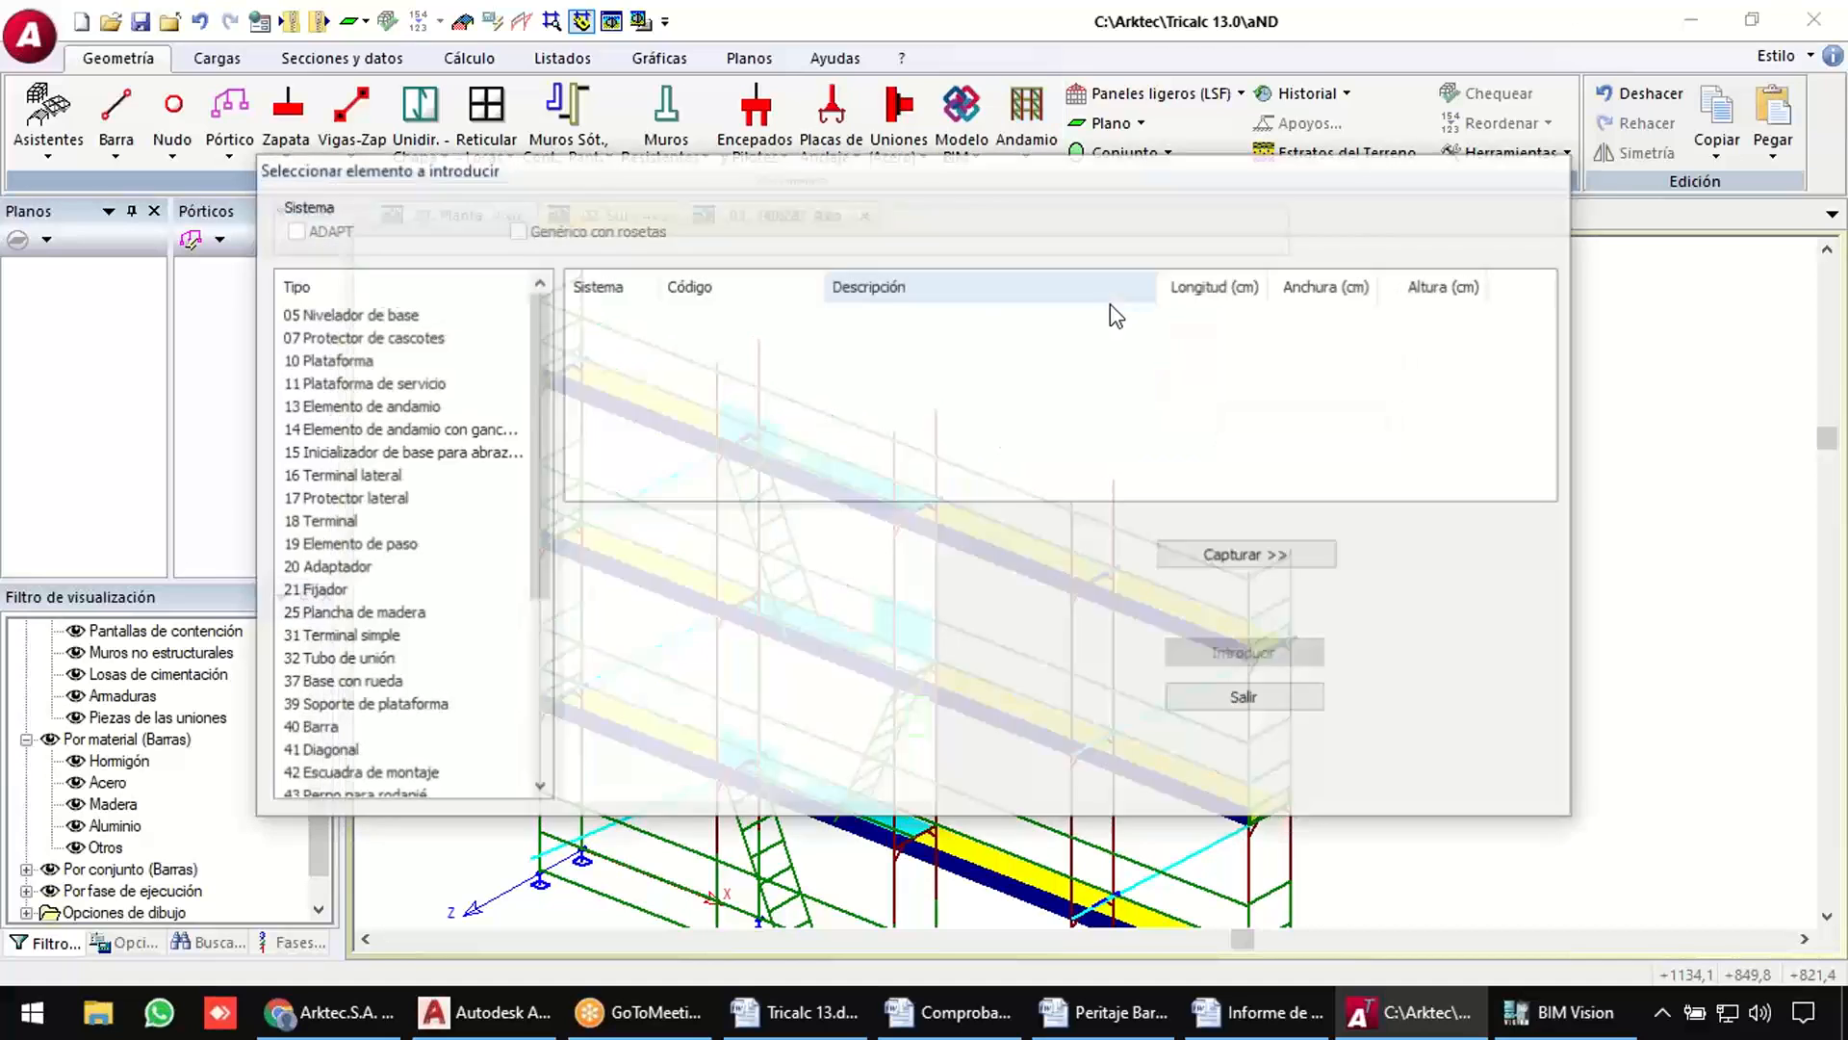
pyautogui.click(1211, 554)
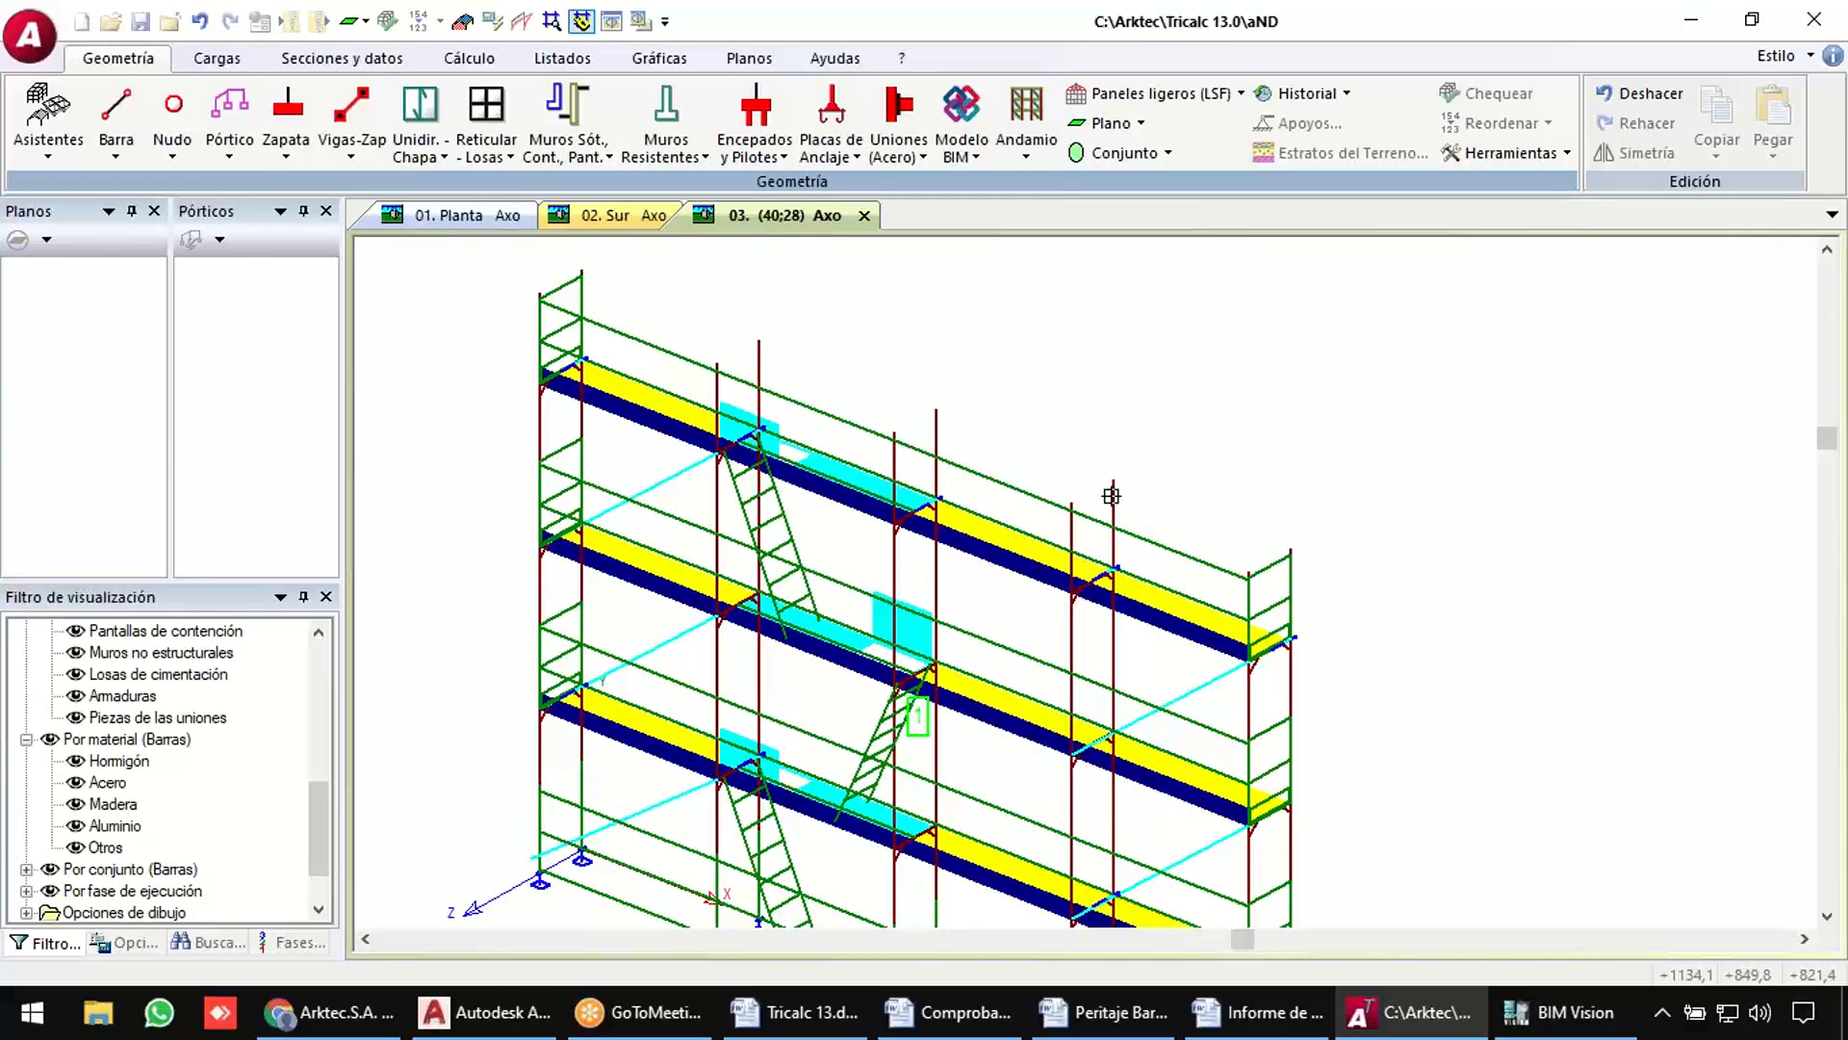
pyautogui.click(1112, 496)
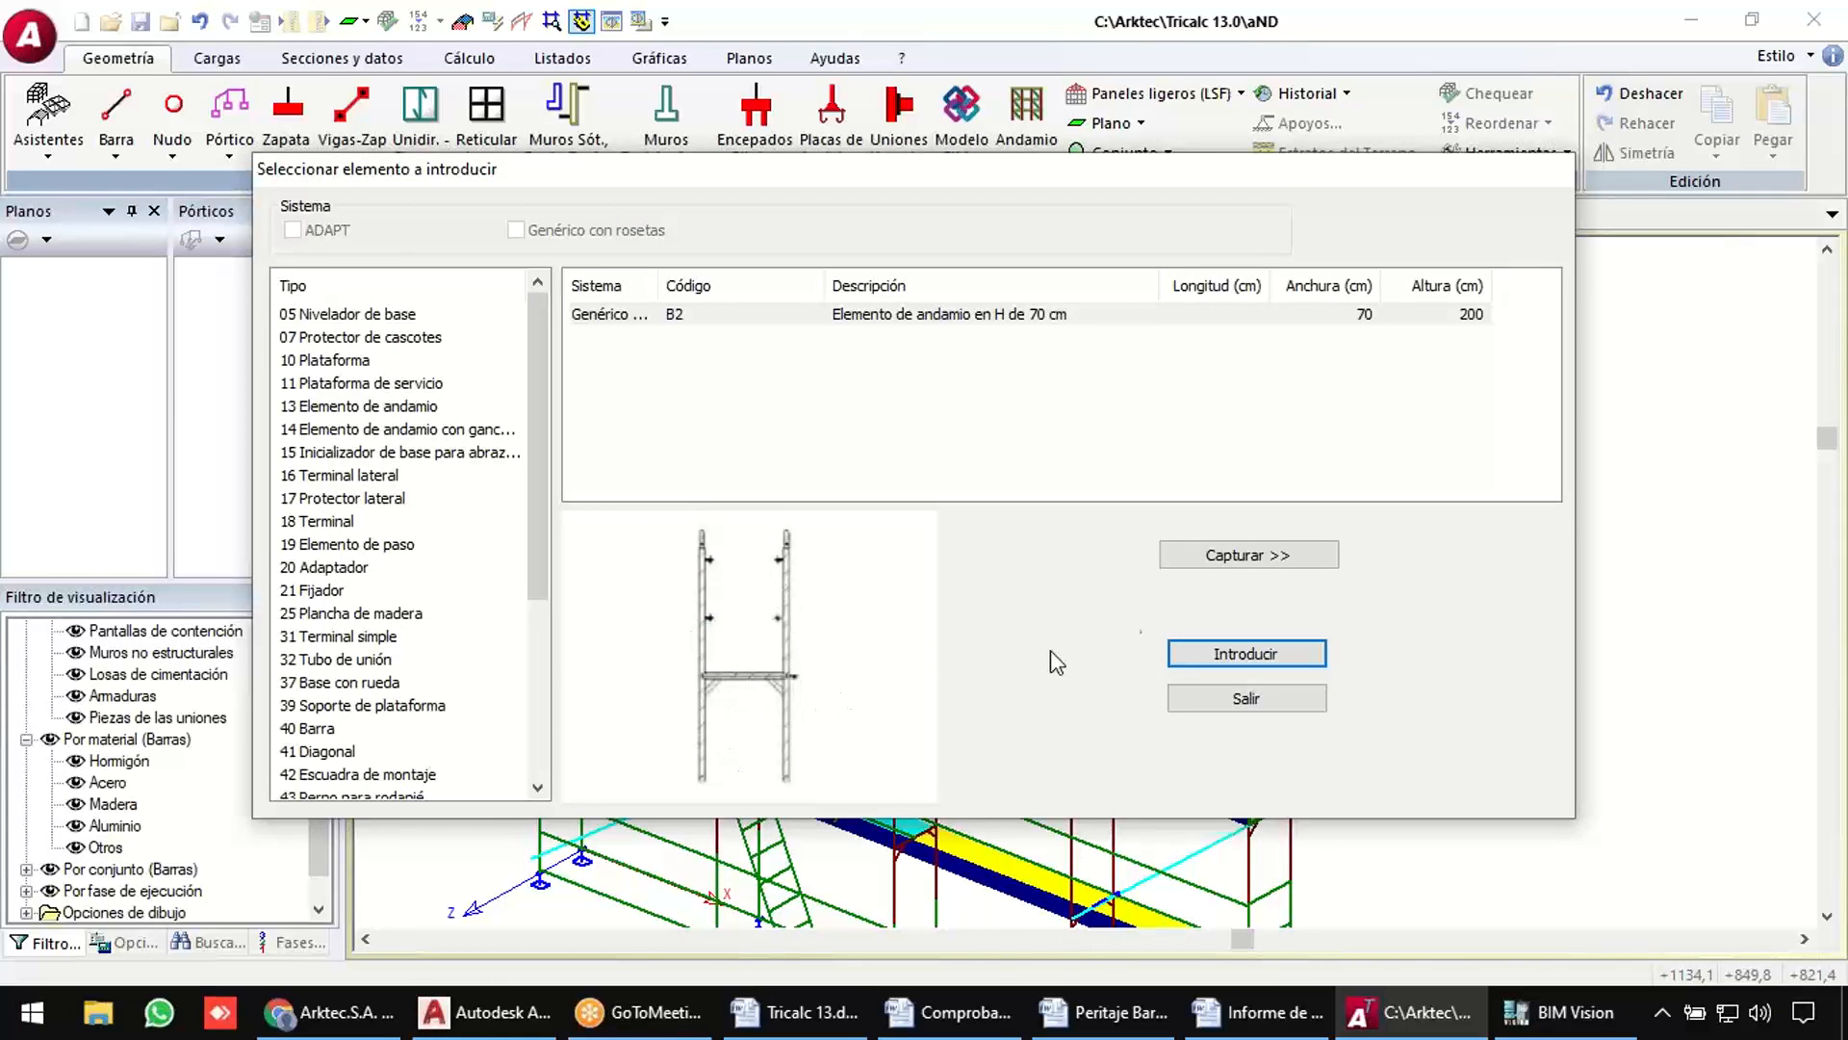
# Splice a 70 cm H-shaped vertical onto the top of each of the scaffold's three intermediate frames.
pyautogui.click(1193, 655)
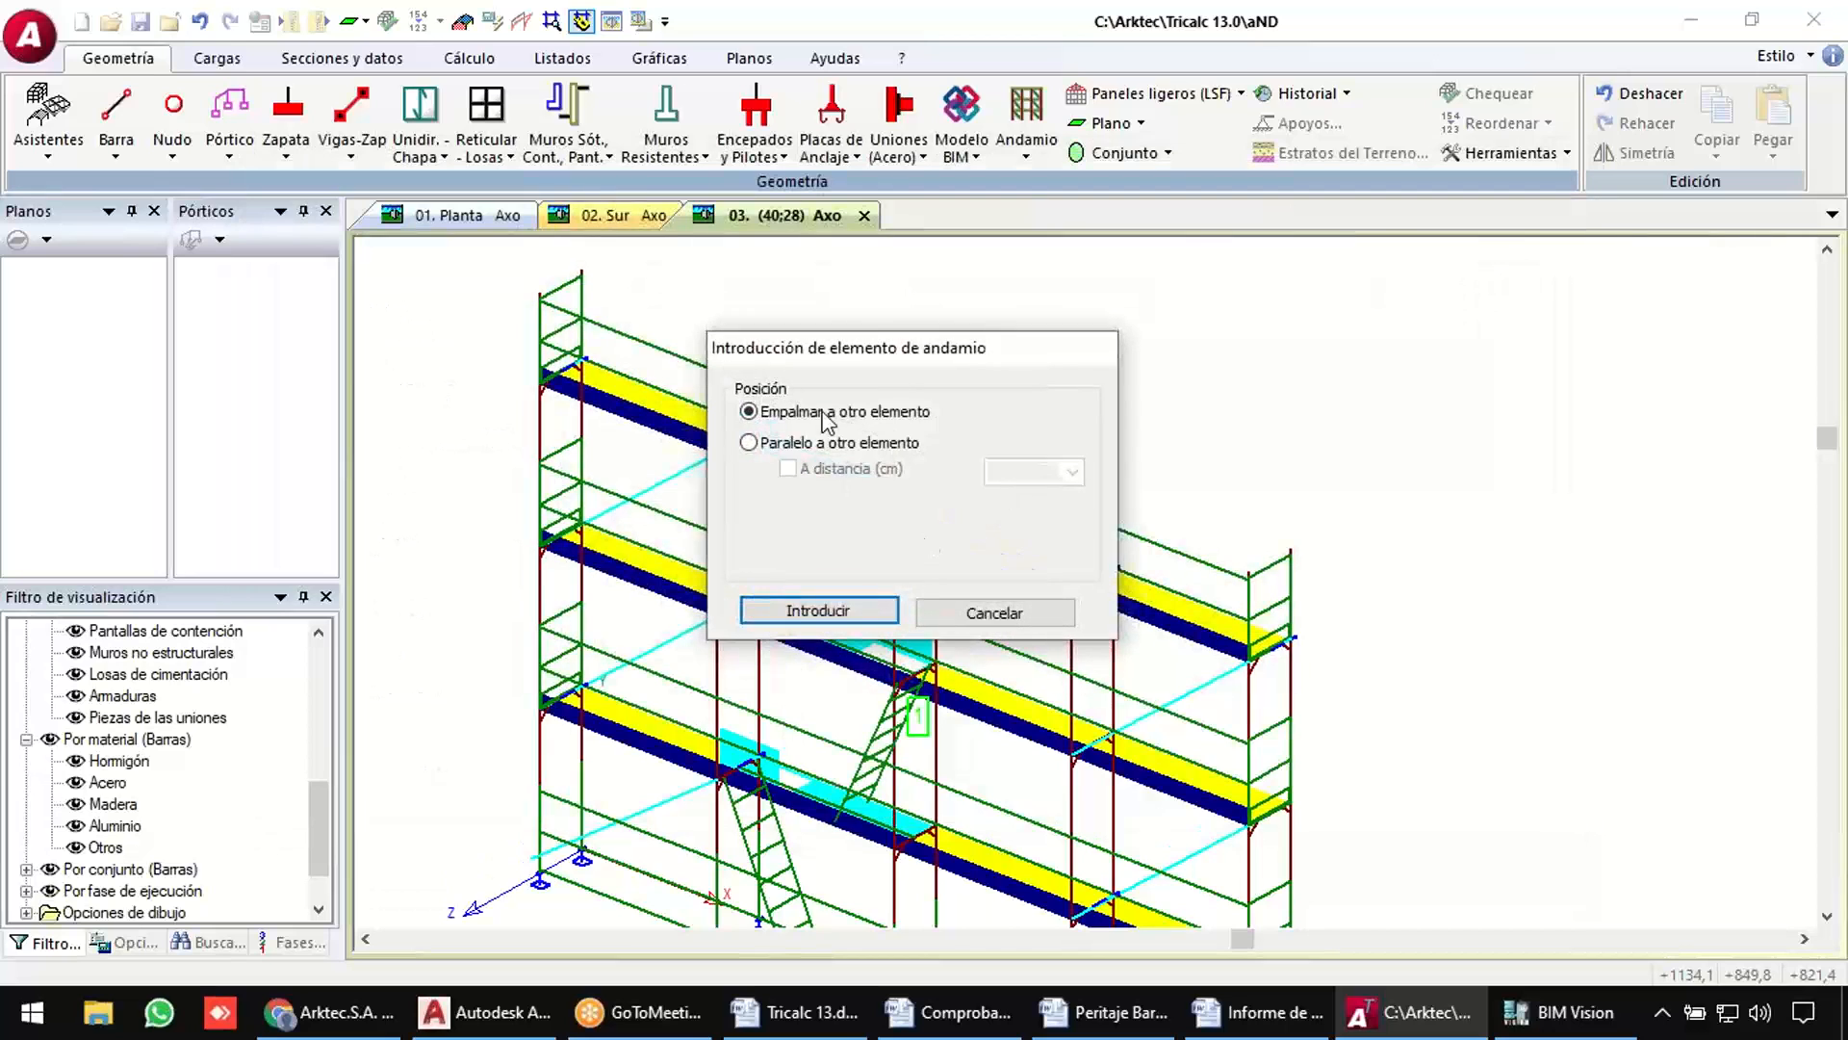
pyautogui.click(852, 614)
pyautogui.click(934, 406)
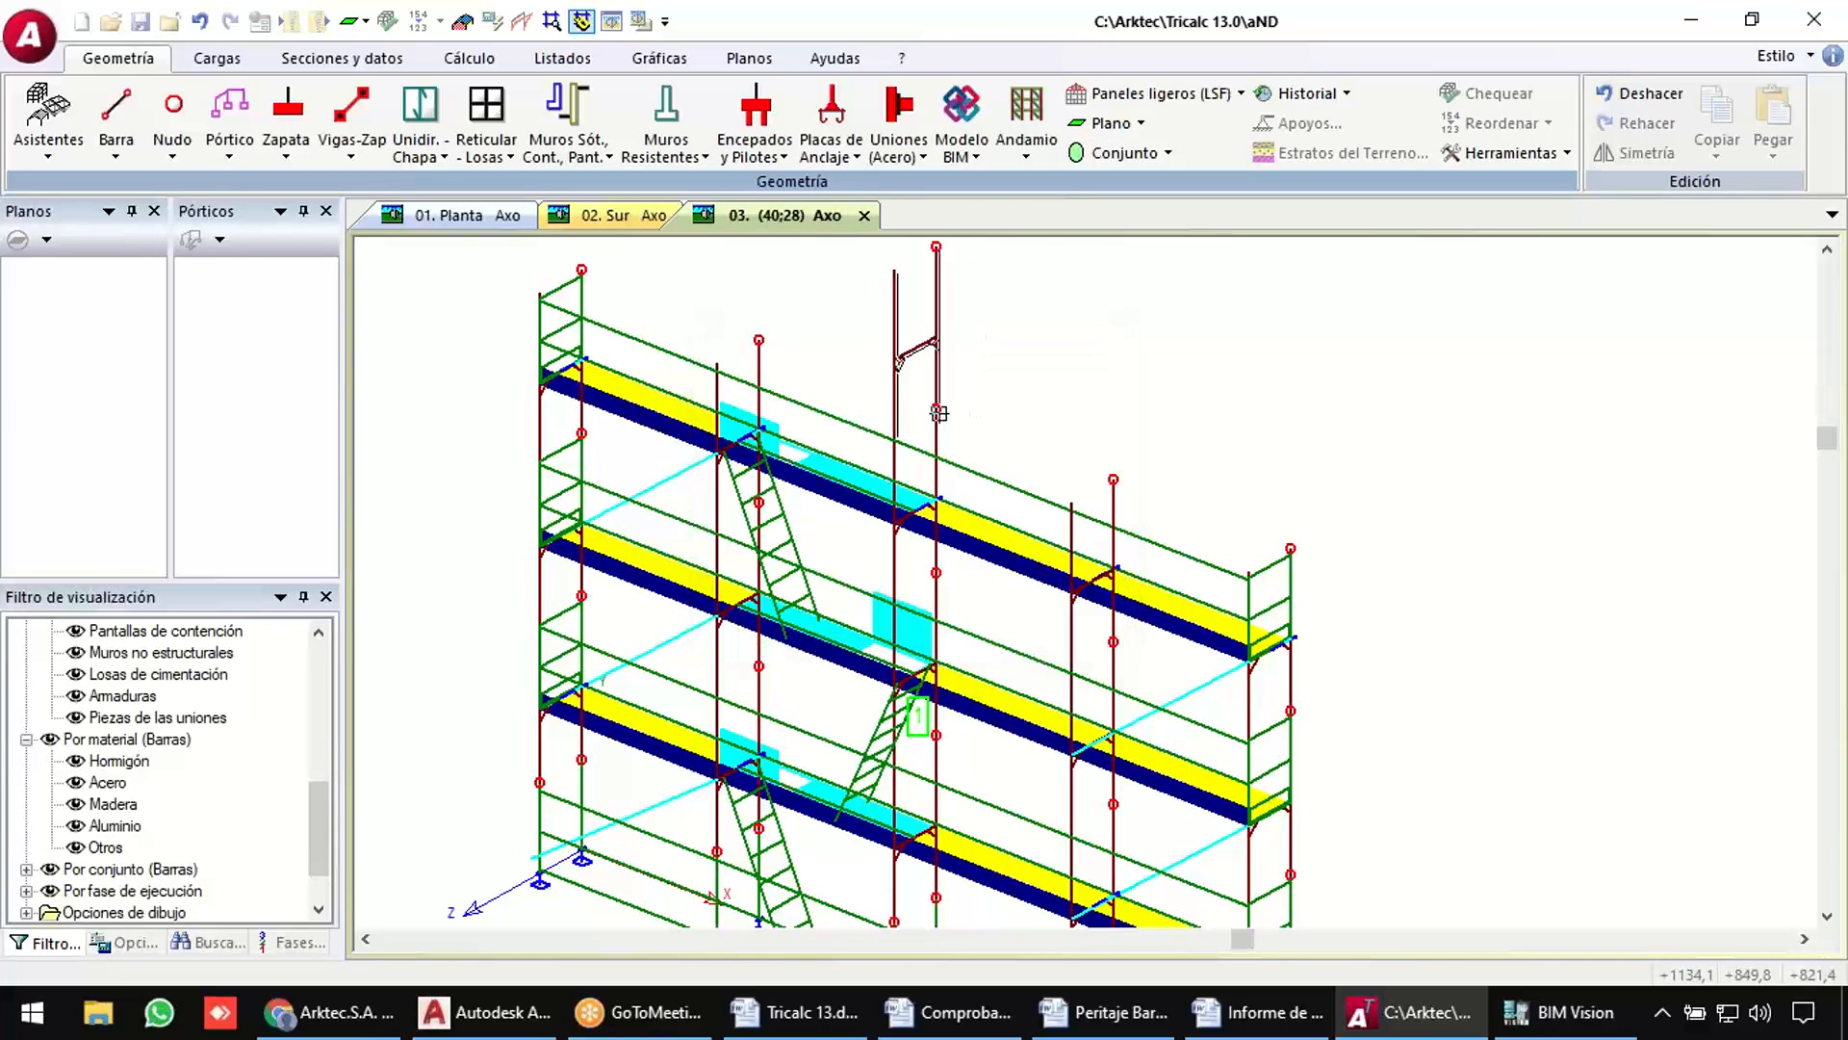
pyautogui.click(1113, 479)
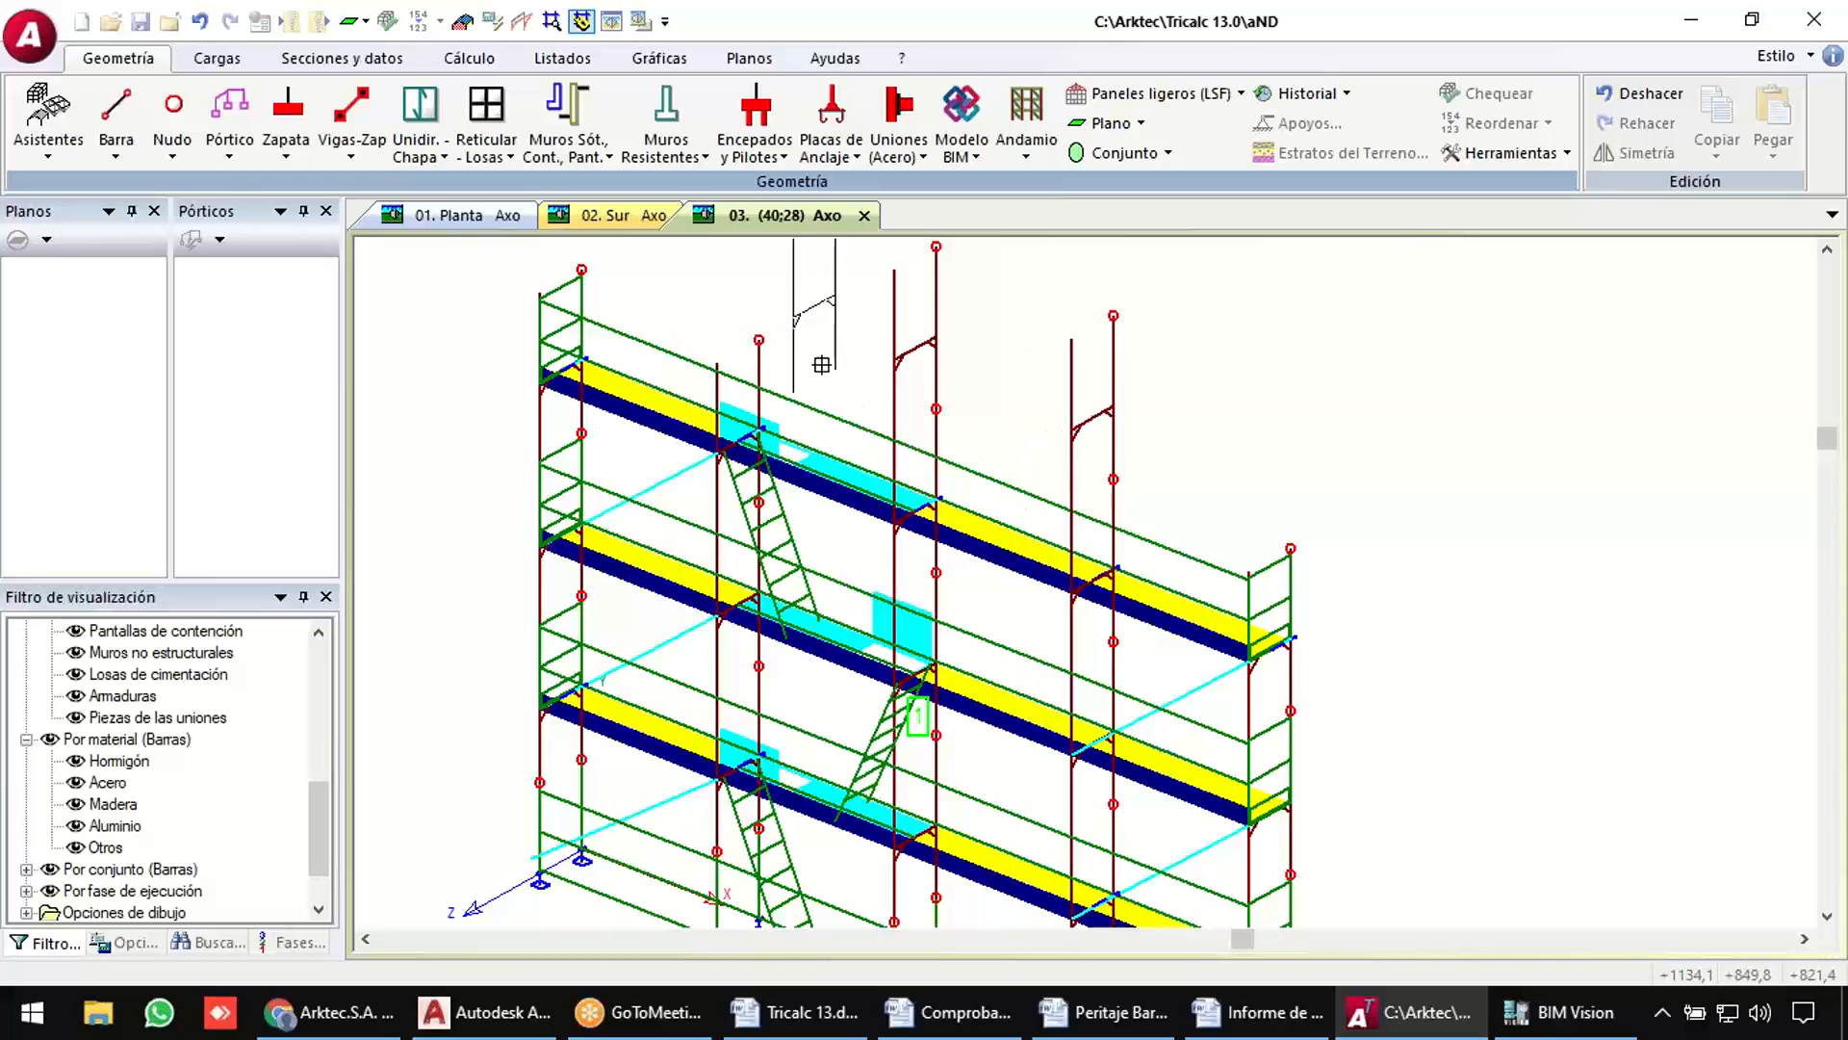
pyautogui.moveTo(812, 366); pyautogui.dragTo(874, 506, button='middle')
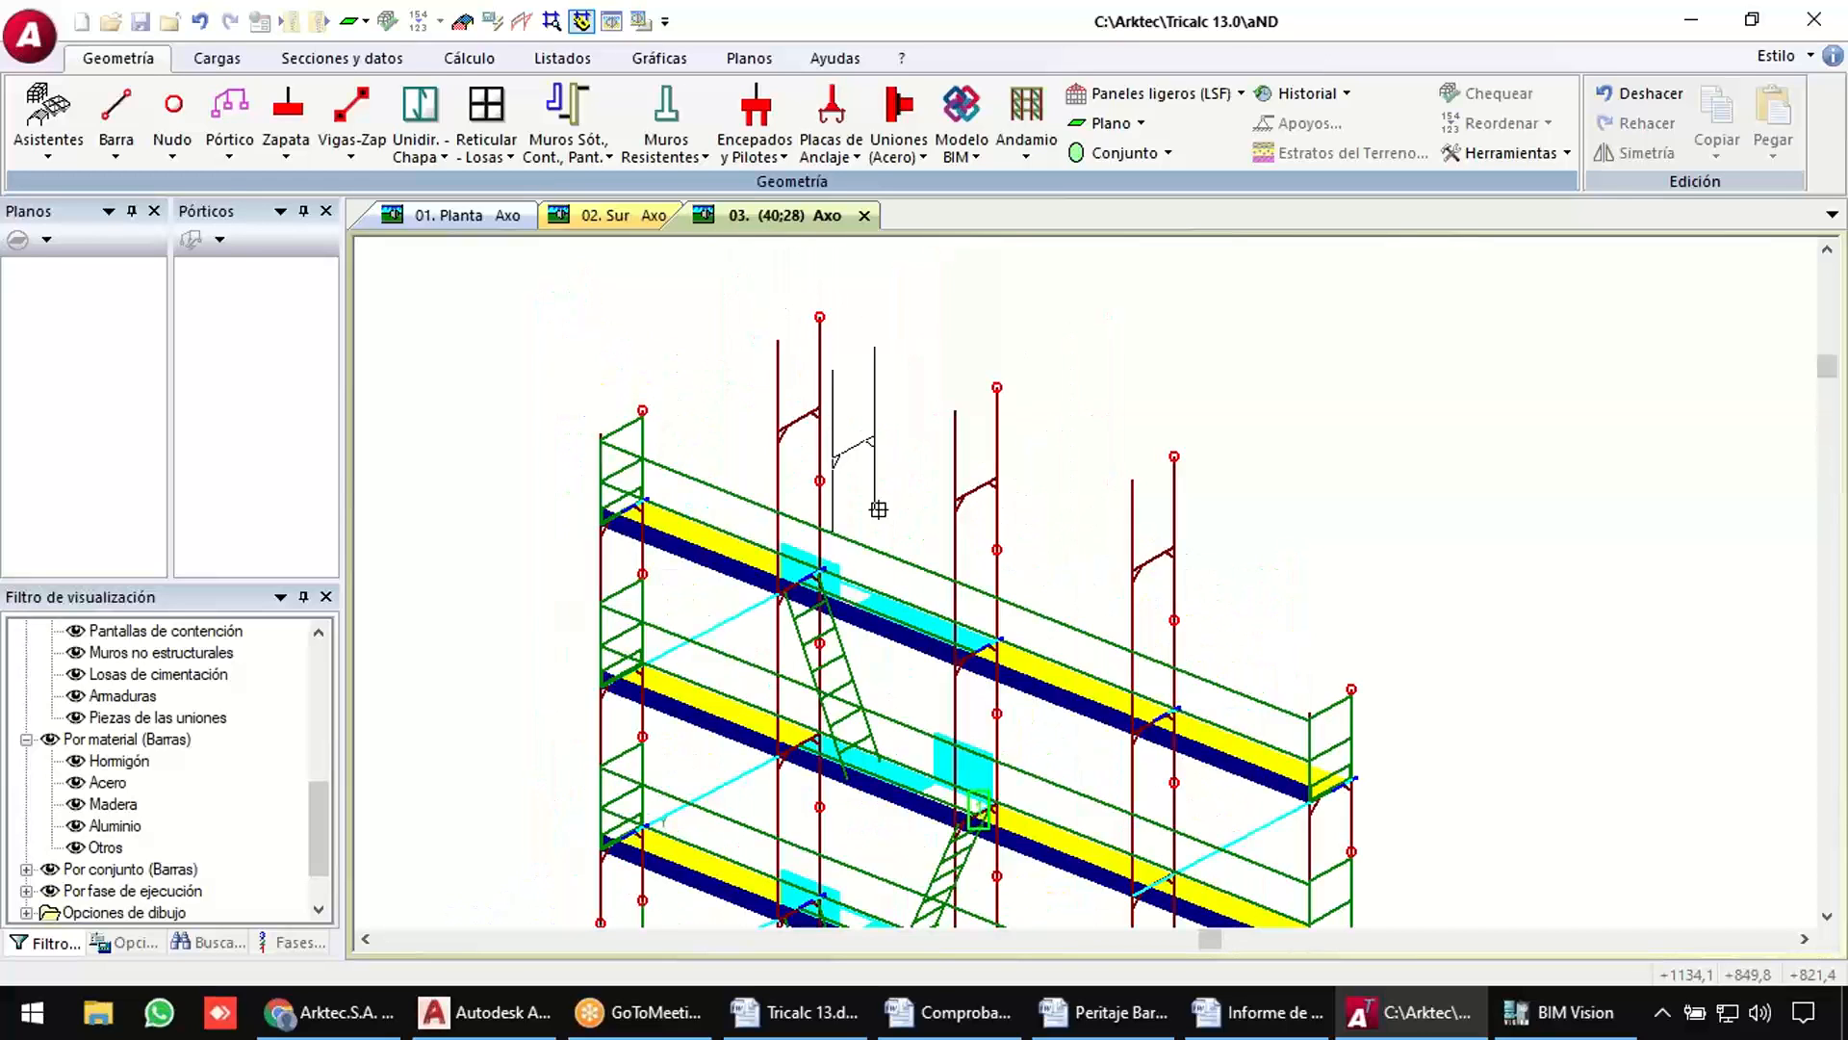
pyautogui.rightClick(900, 457)
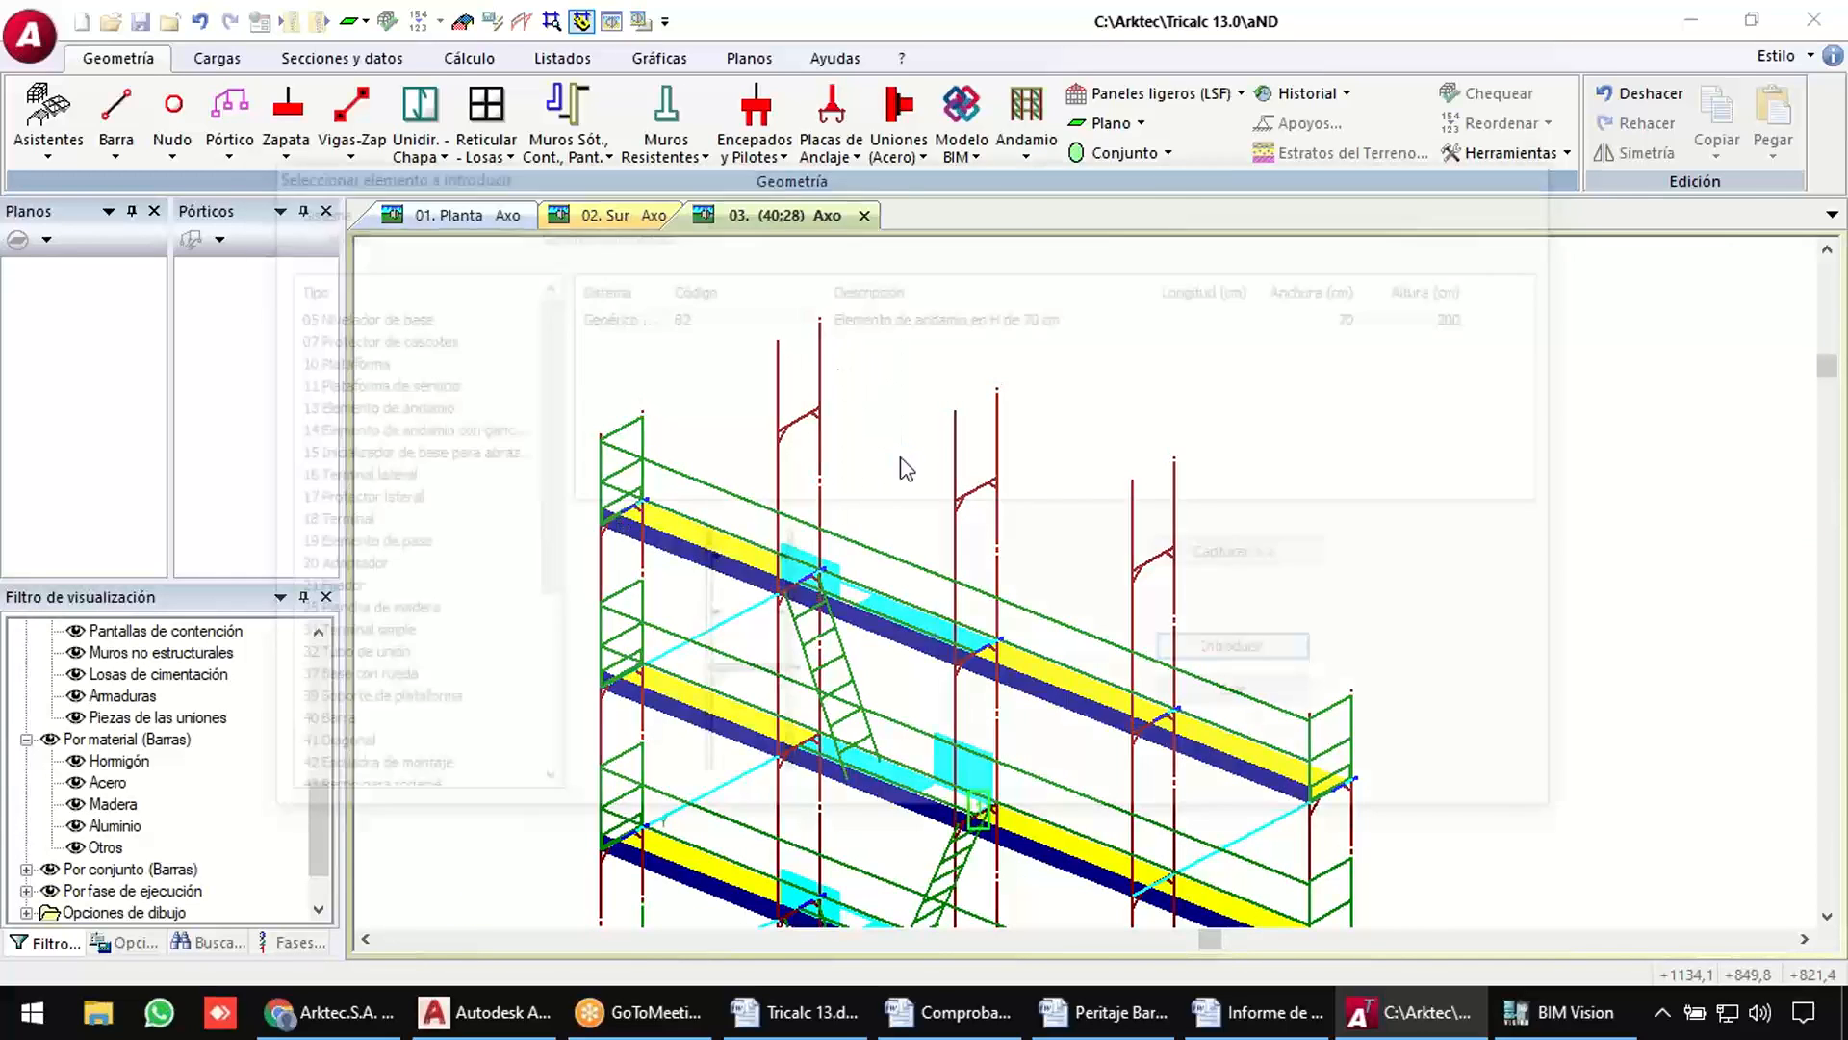
pyautogui.click(1211, 699)
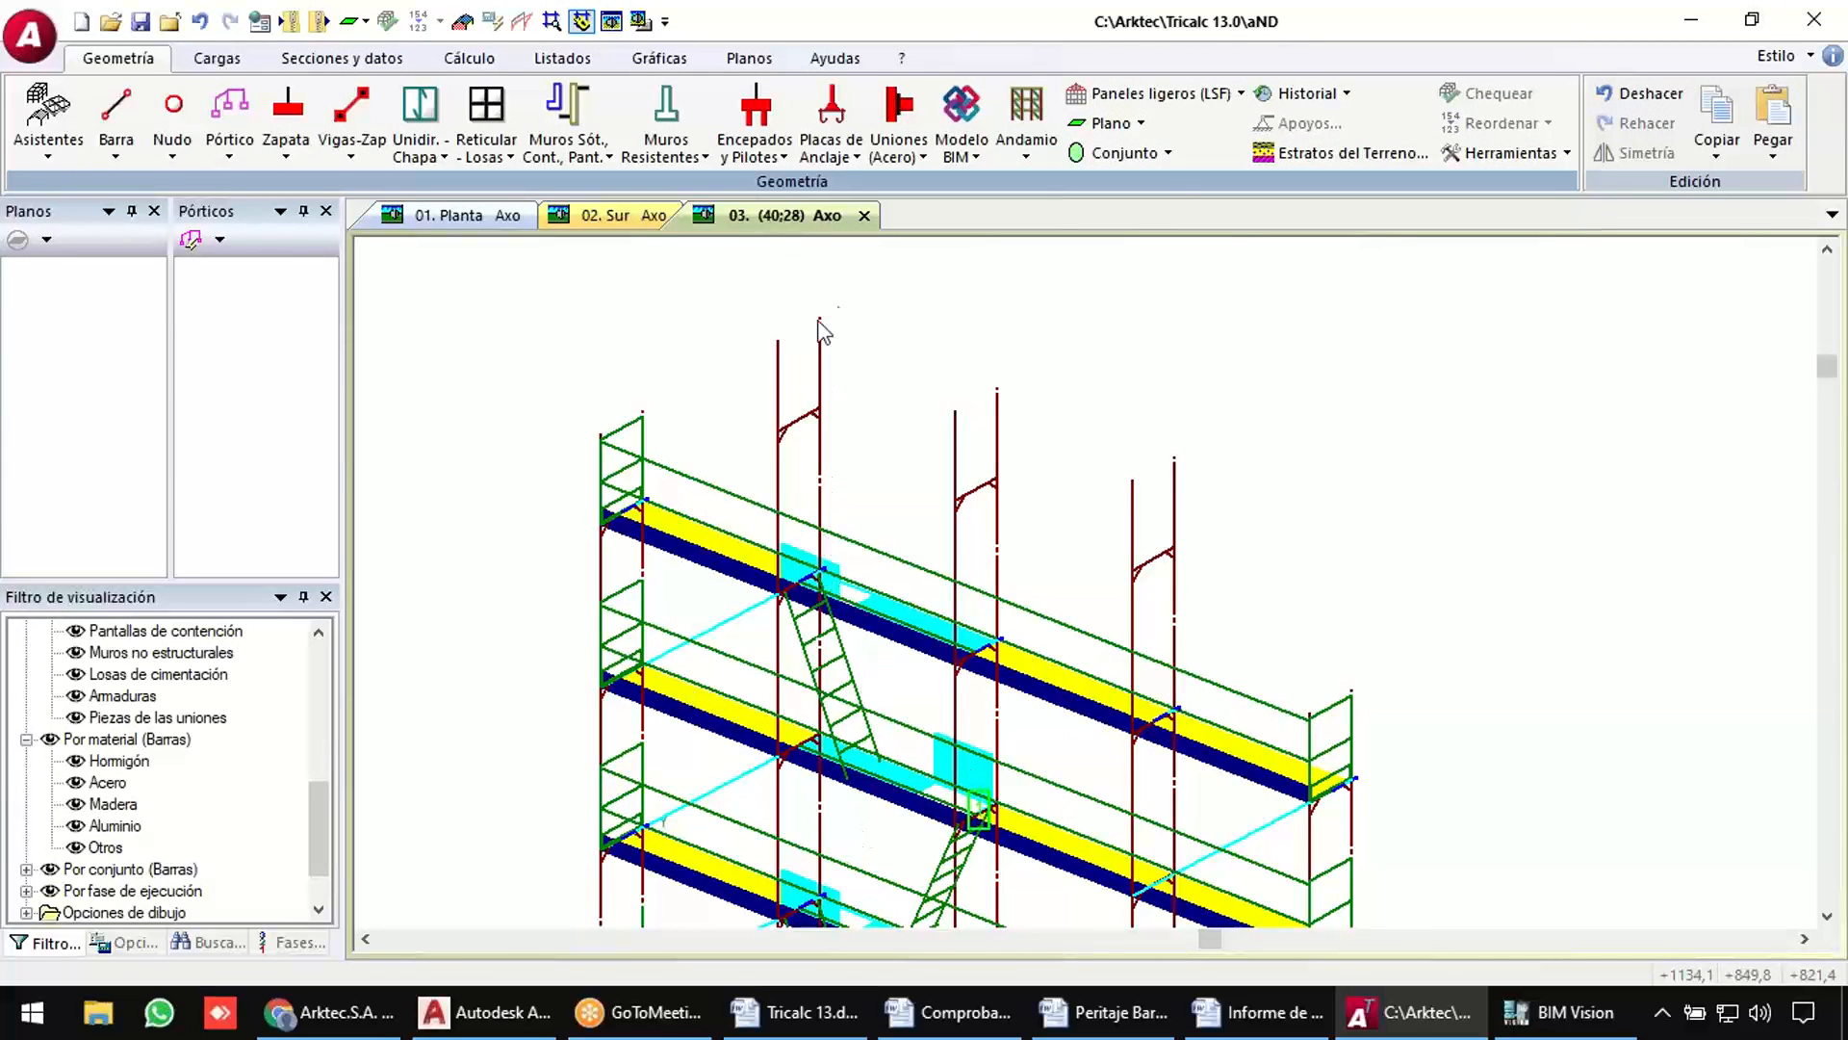
pyautogui.click(1027, 130)
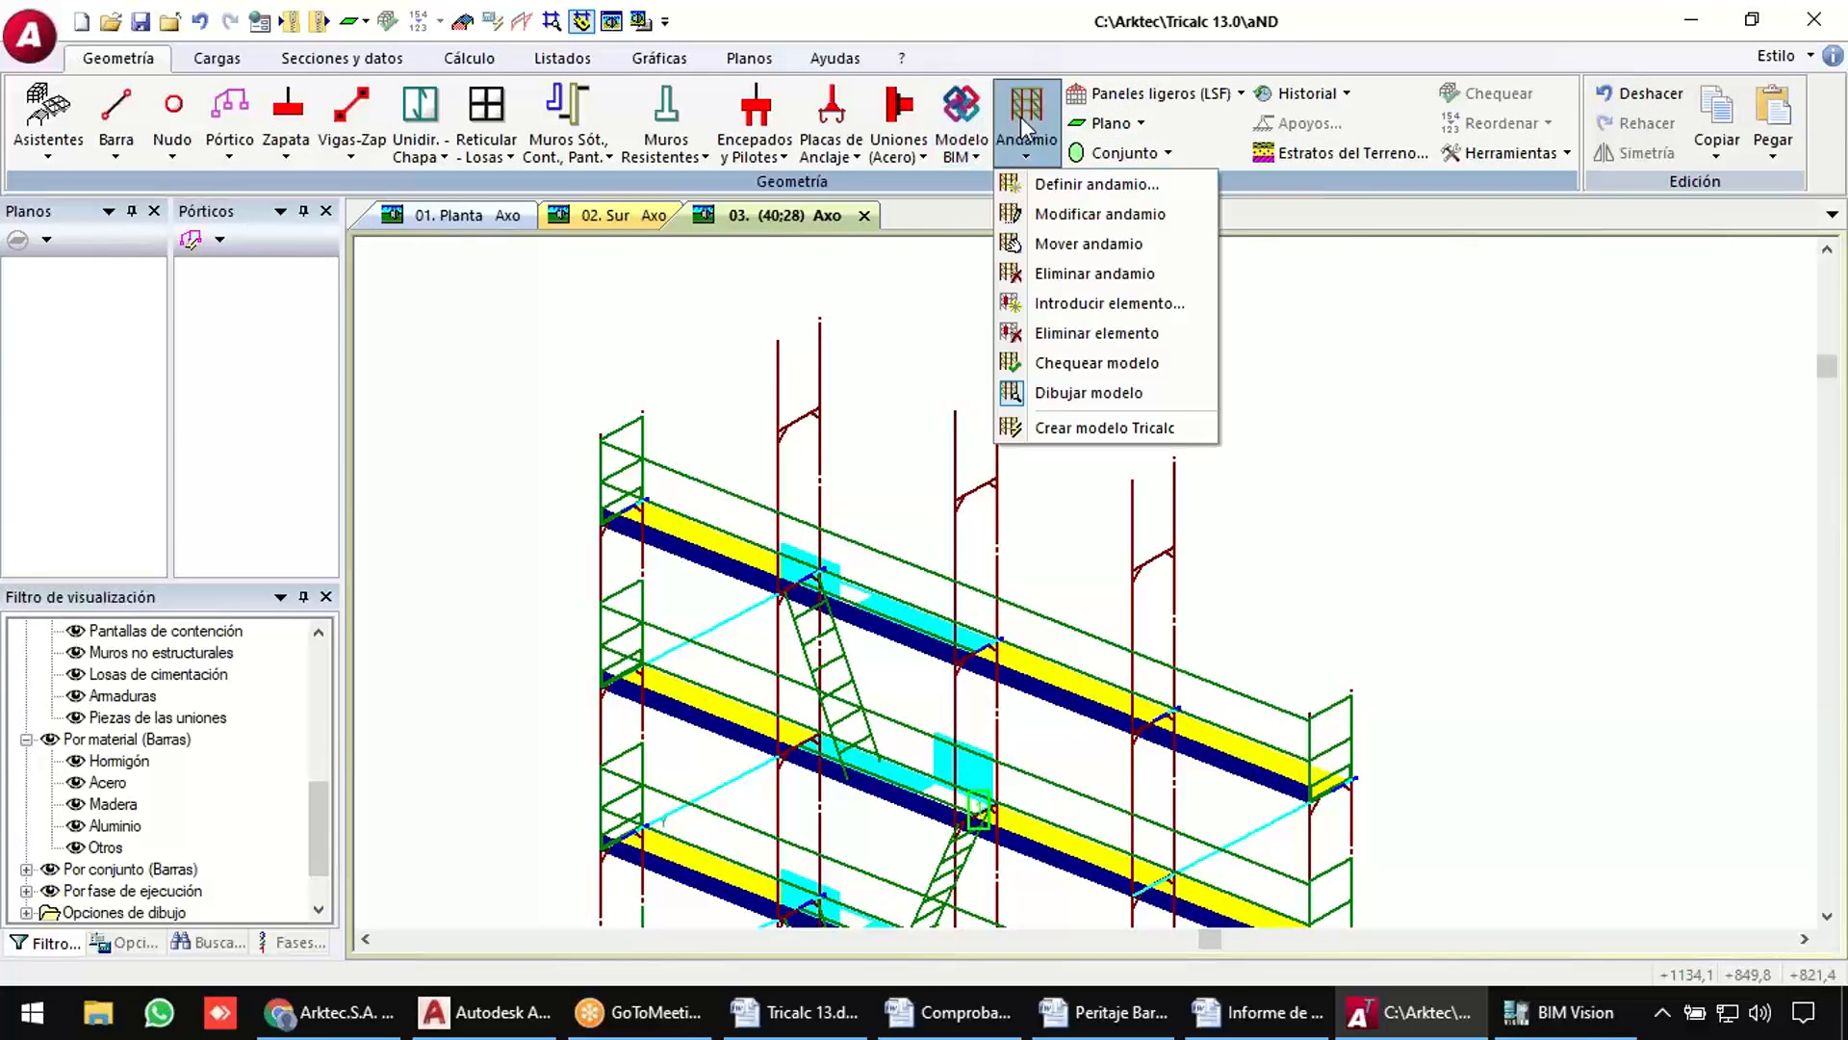
pyautogui.click(1059, 303)
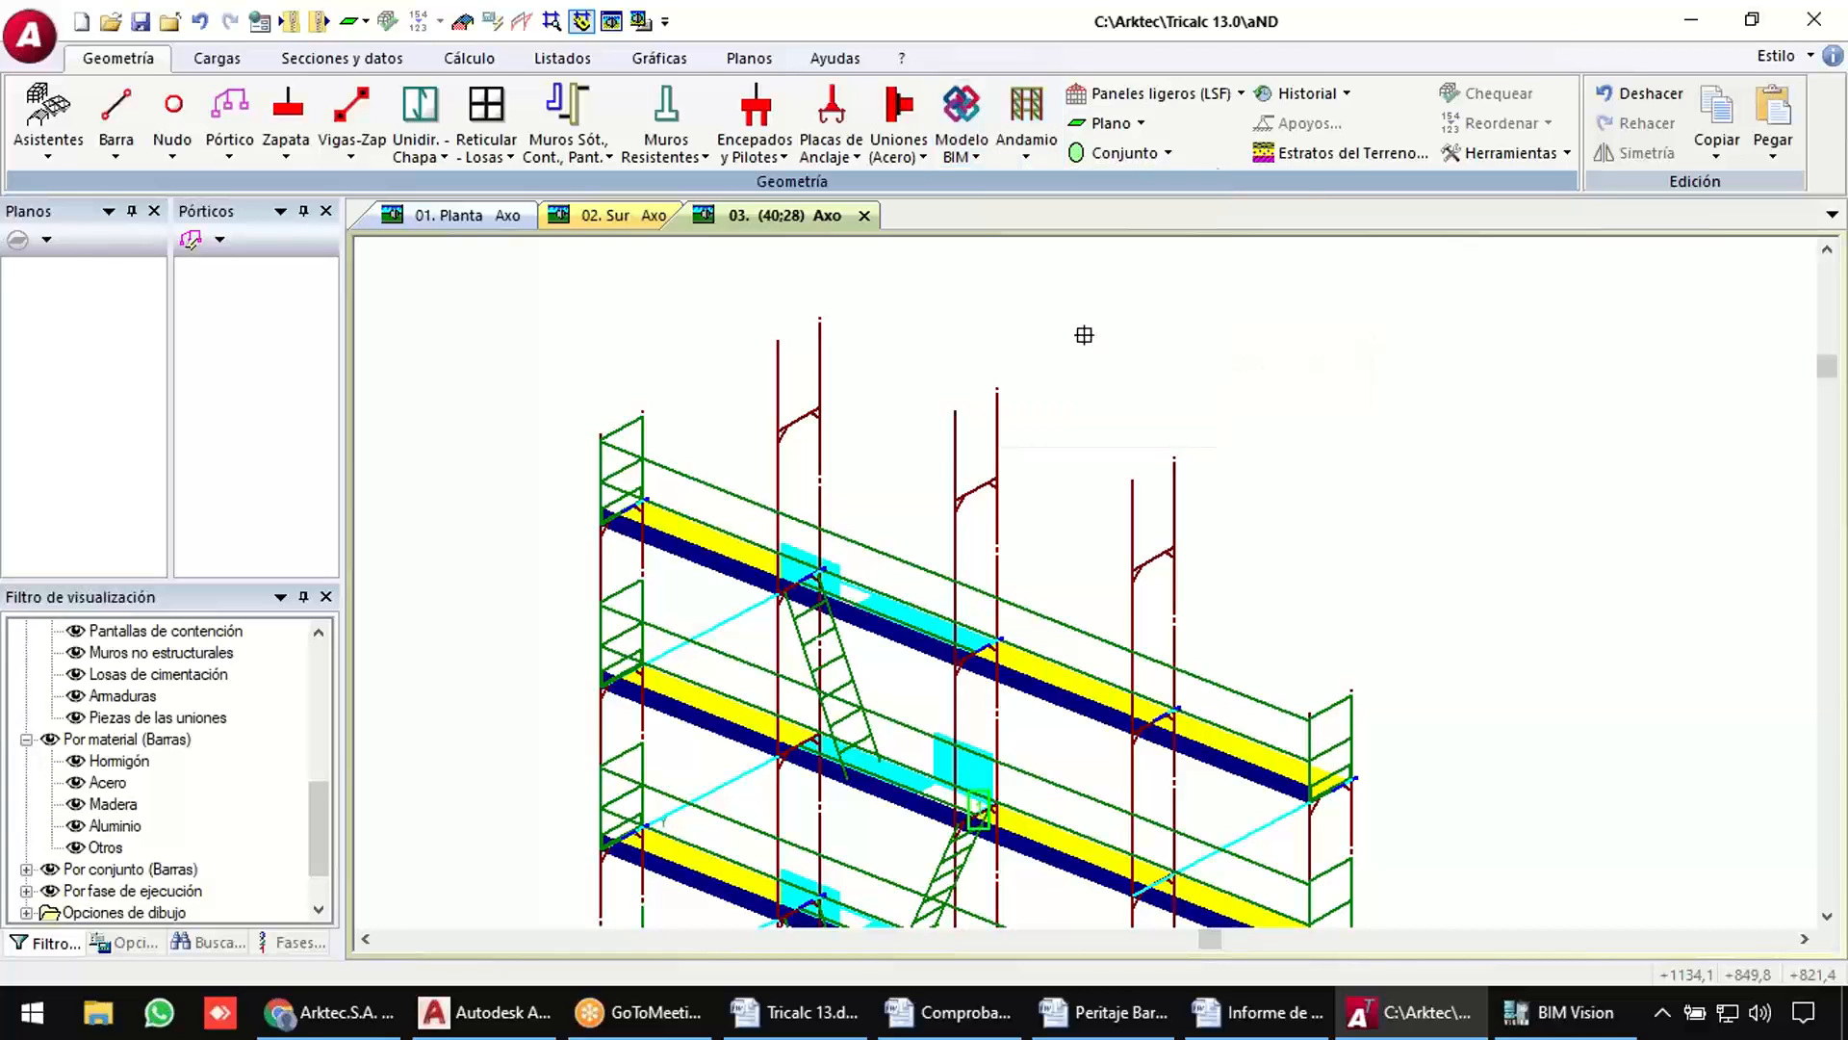
pyautogui.click(753, 606)
# Start introducing another scaffold element and try to capture its type from the model around the top platform level.
pyautogui.click(1026, 135)
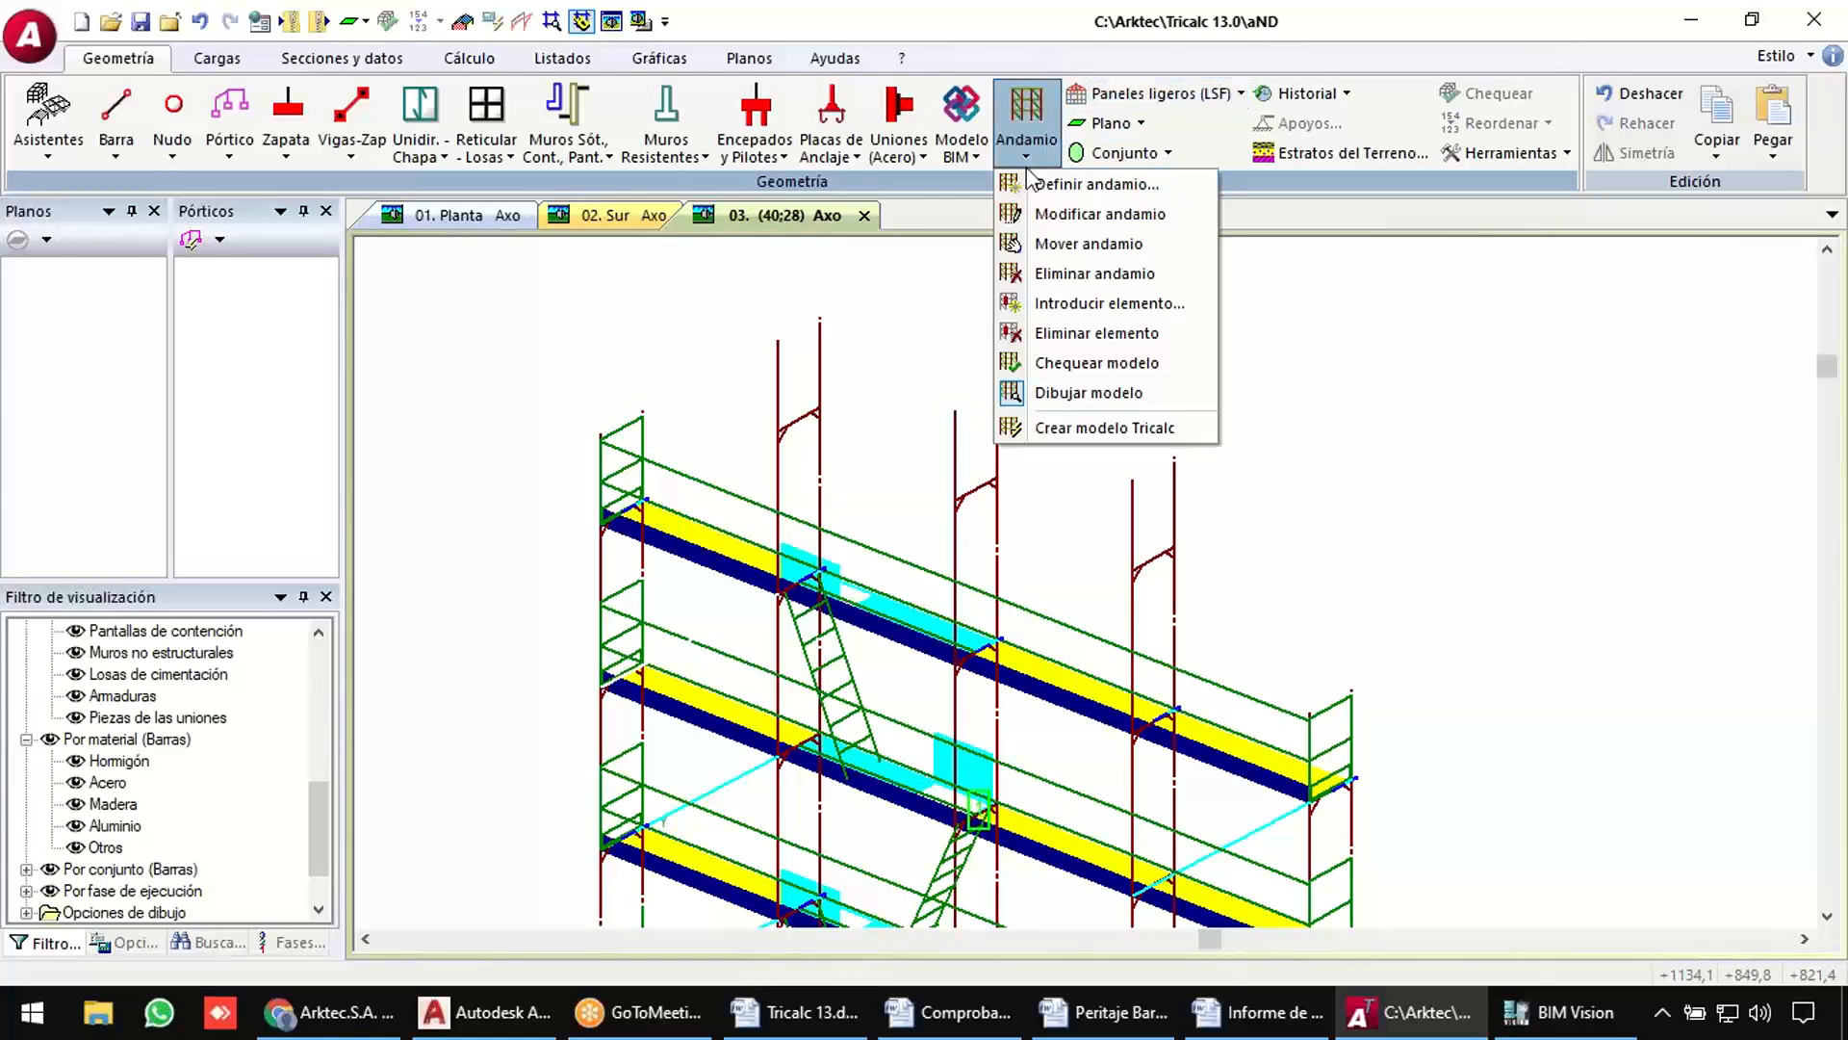
pyautogui.click(1082, 304)
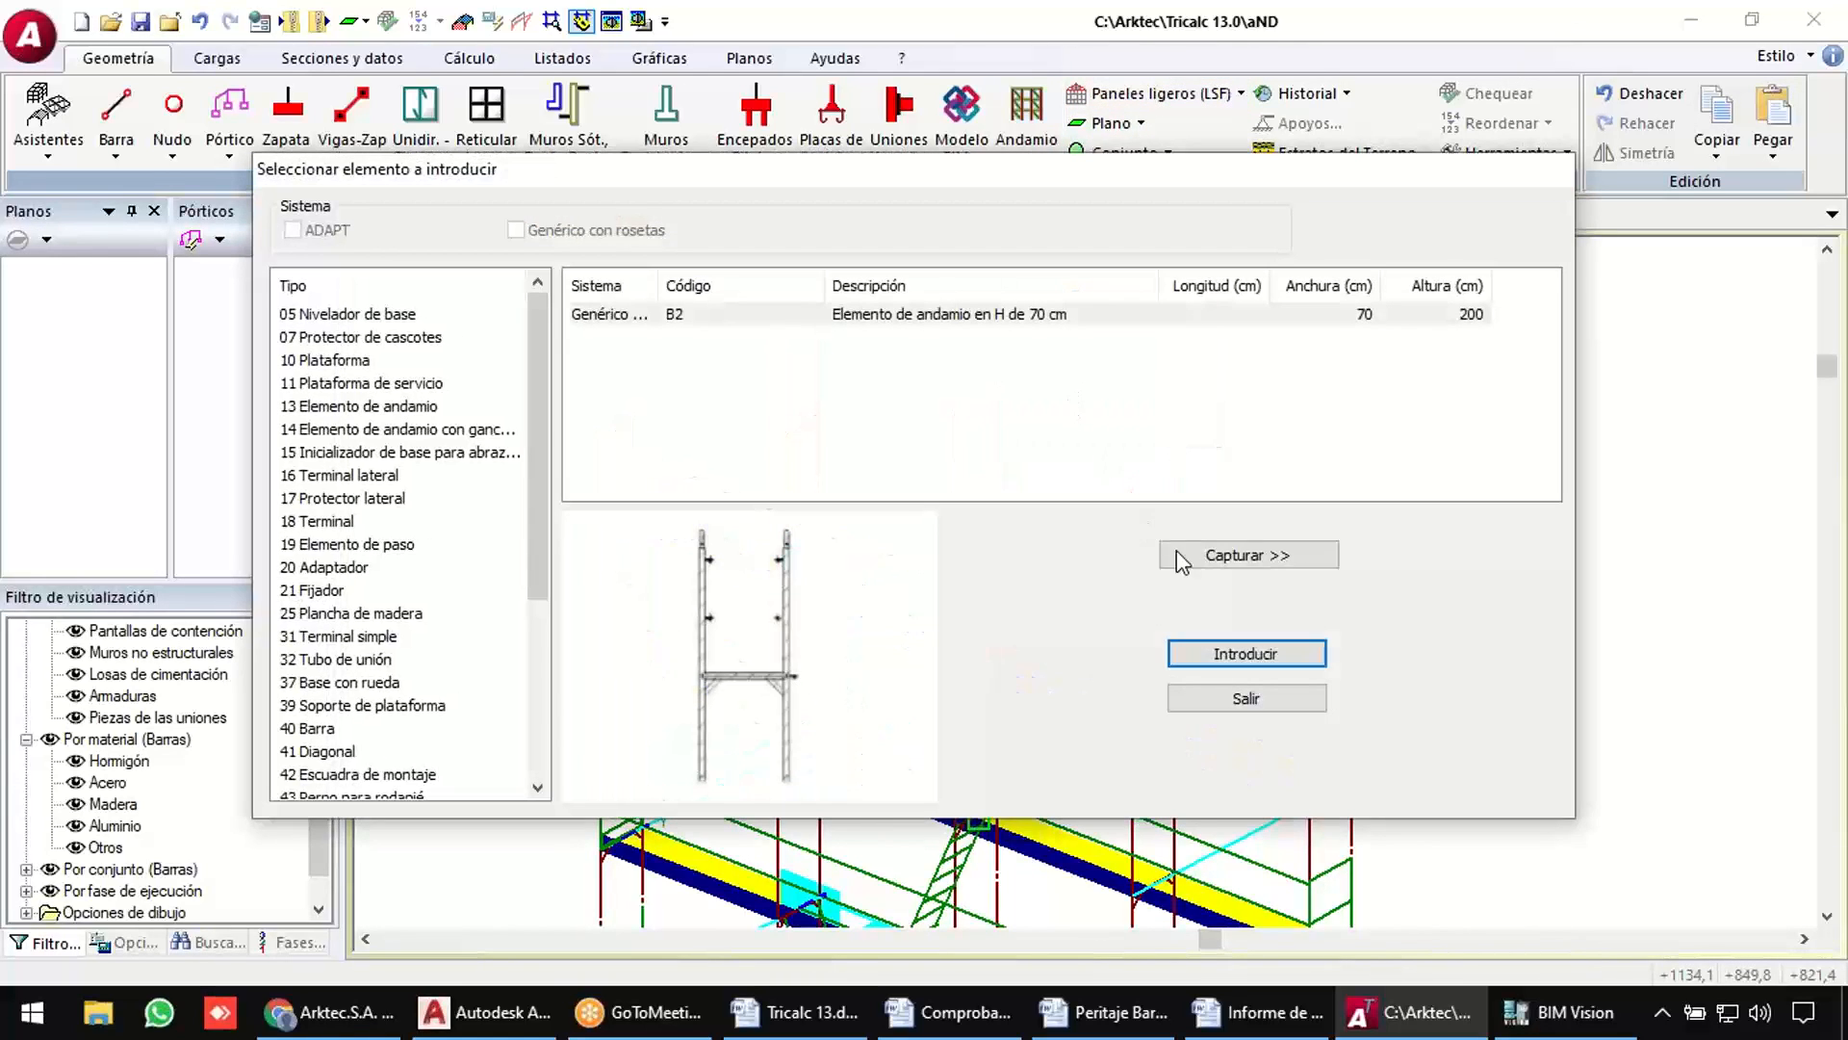
pyautogui.click(1185, 563)
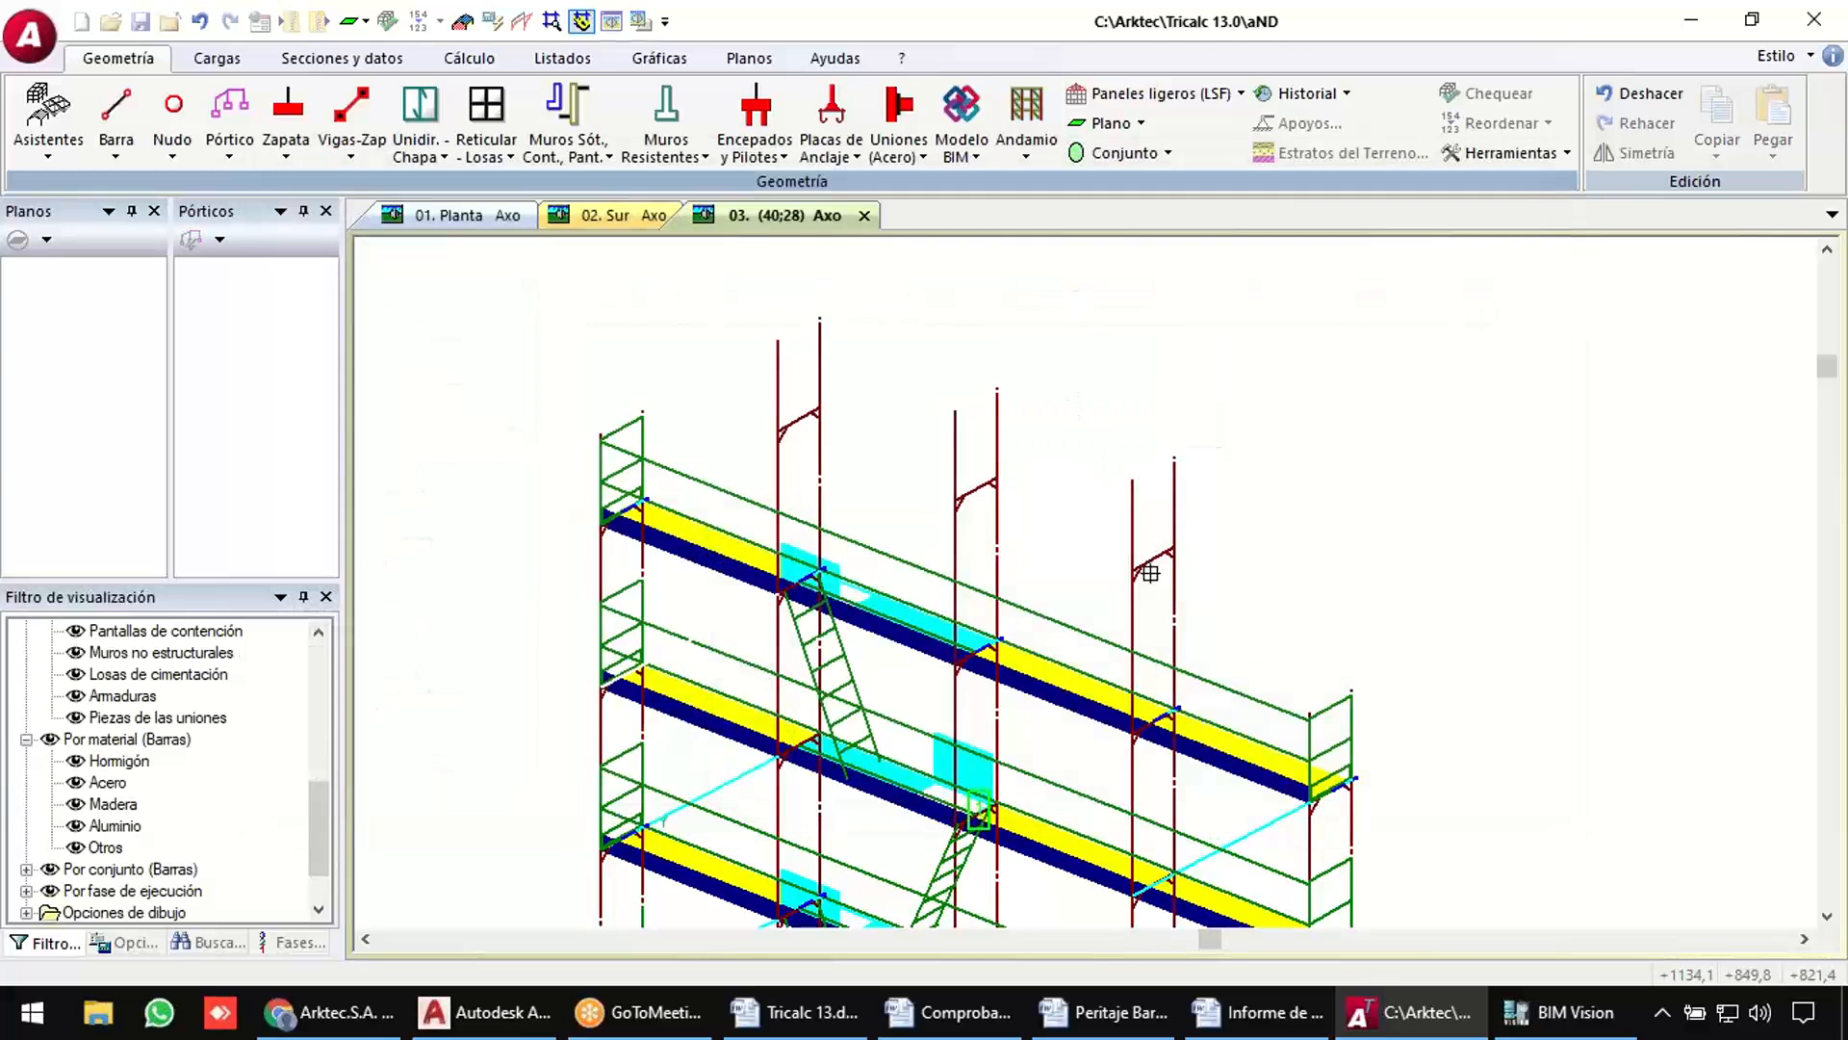
pyautogui.click(1071, 672)
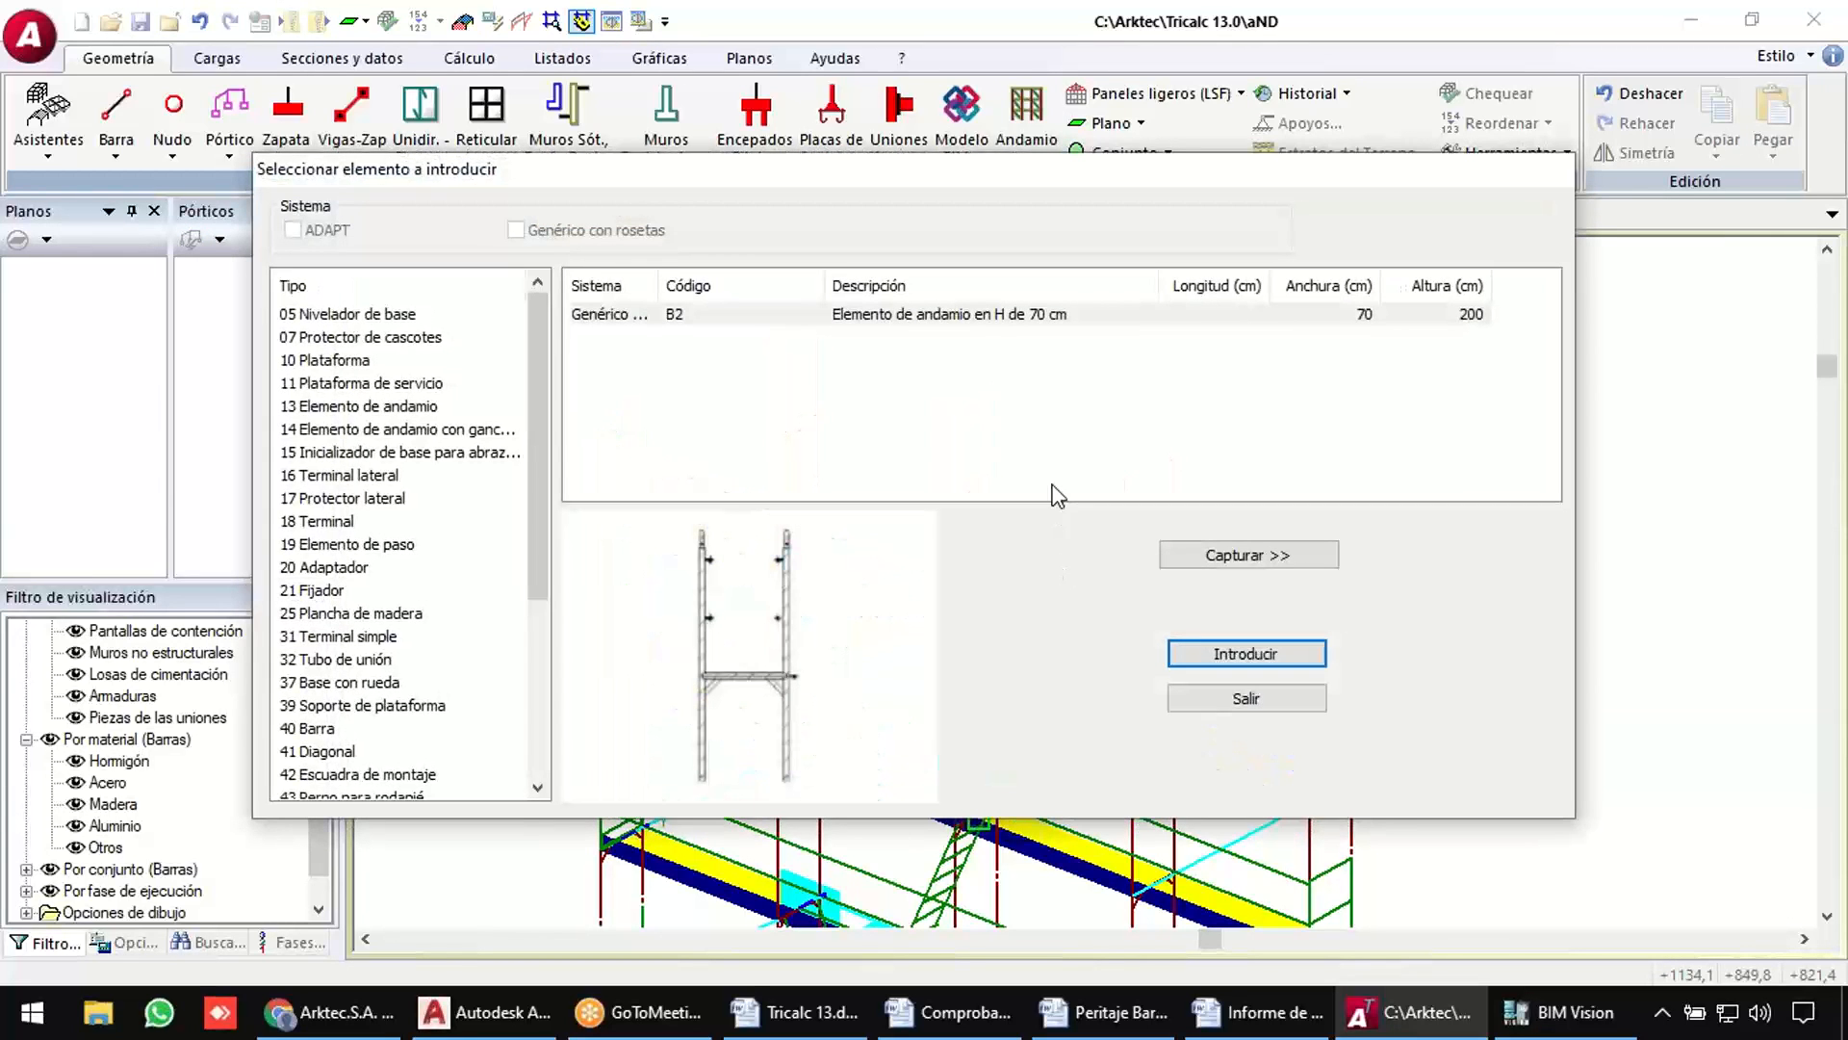
pyautogui.click(1194, 560)
pyautogui.scroll(5, 1065, 676)
pyautogui.click(1066, 679)
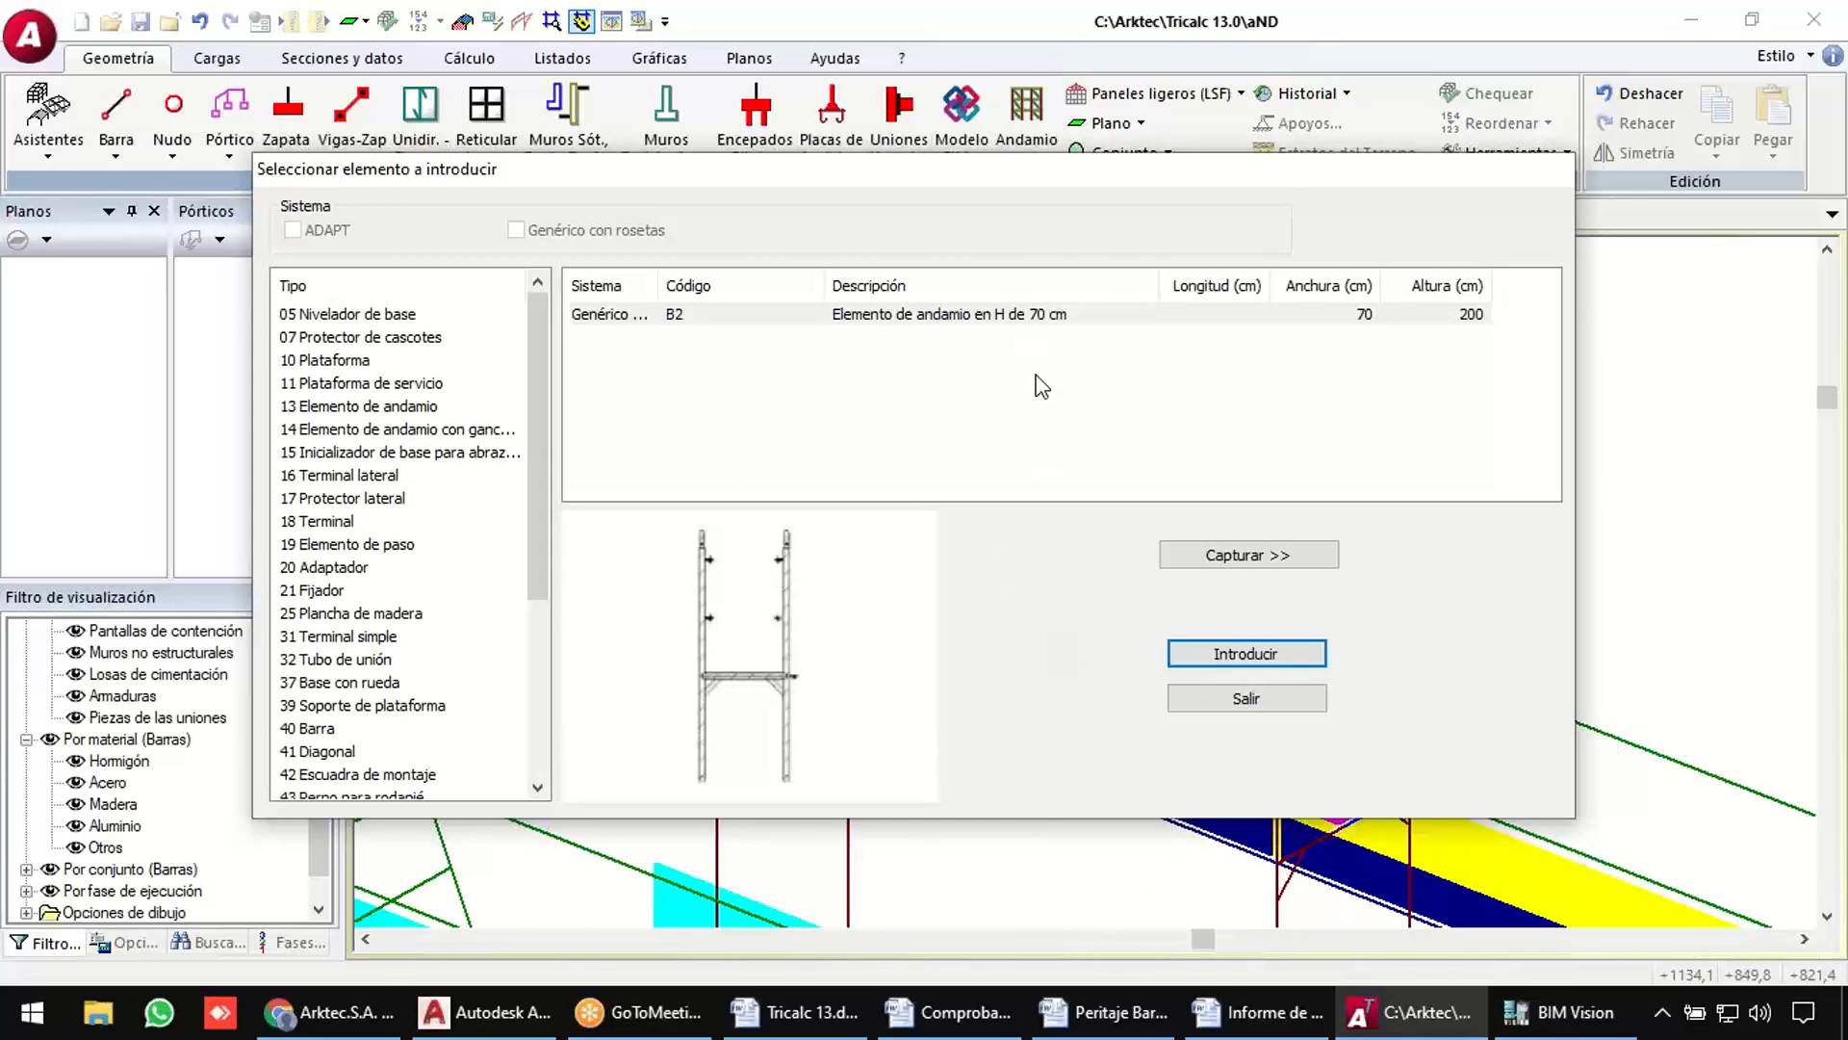
# Add a 72 Barandilla de esquina element of 70 cm across the middle frame at the top platform level.
pyautogui.scroll(-4, 446, 717)
pyautogui.click(380, 753)
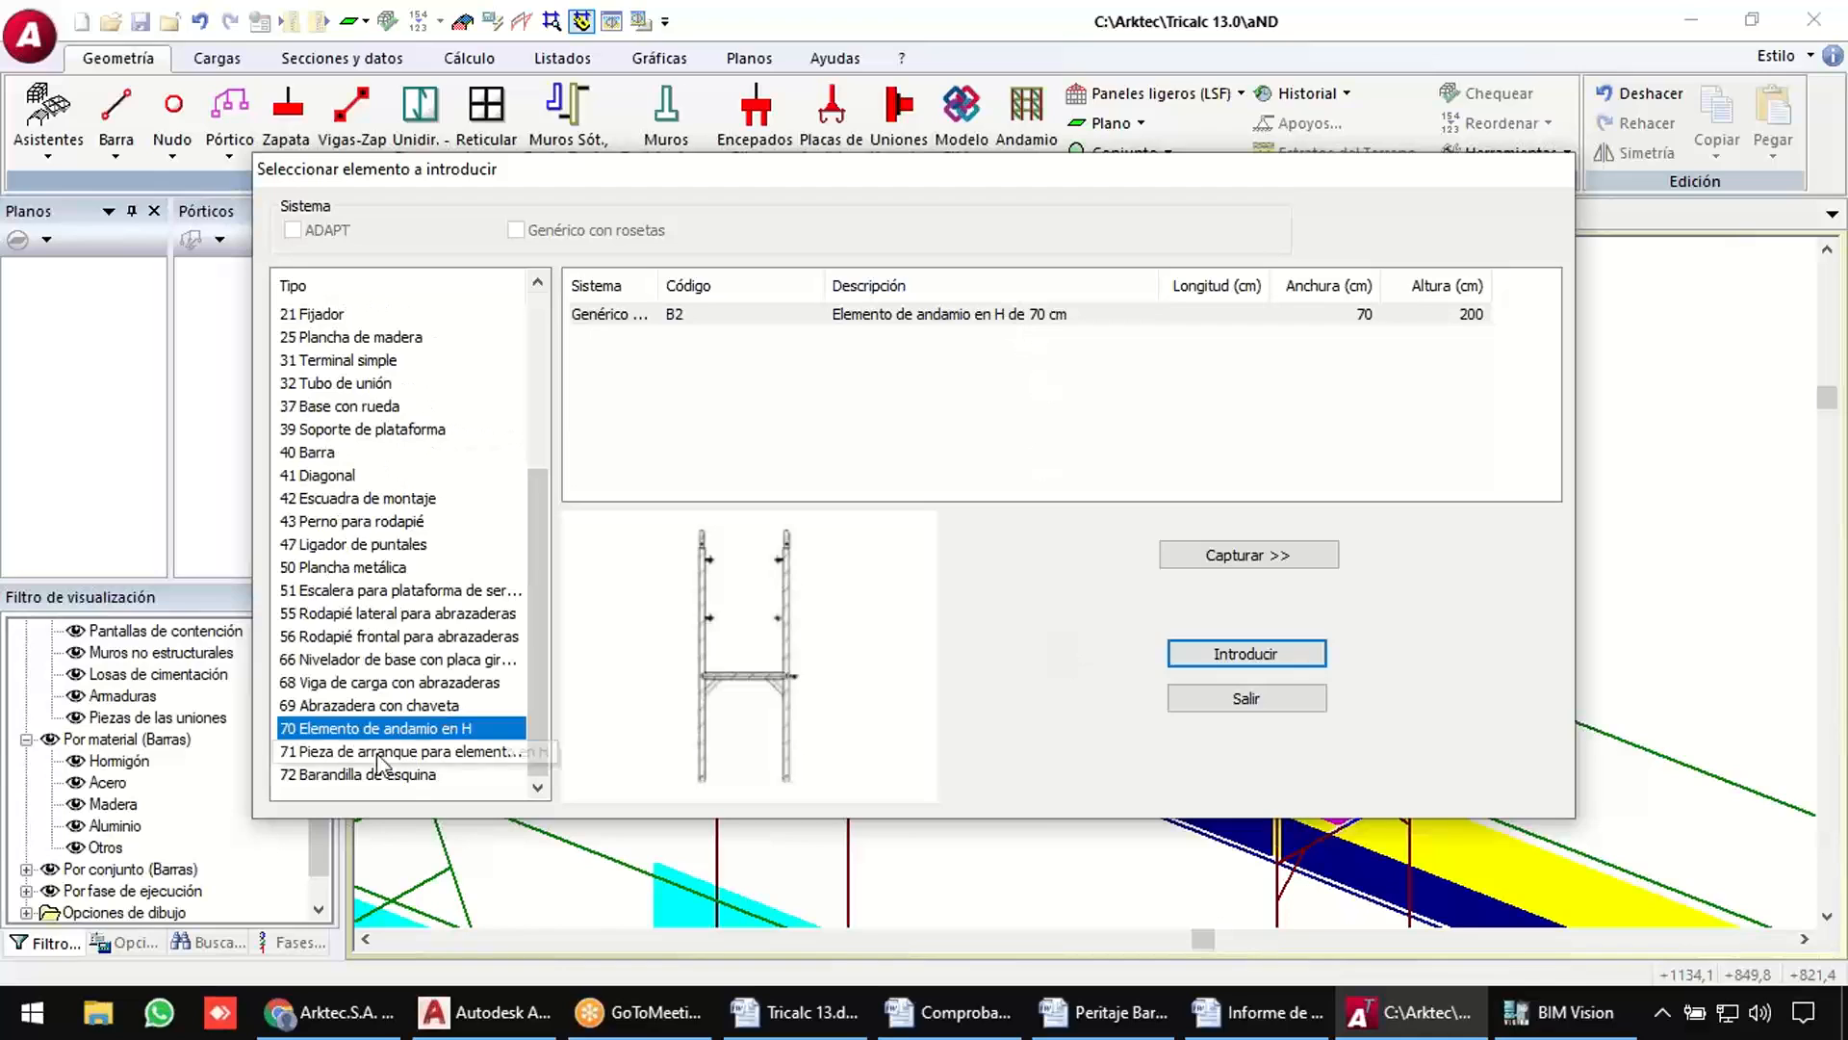
pyautogui.click(374, 776)
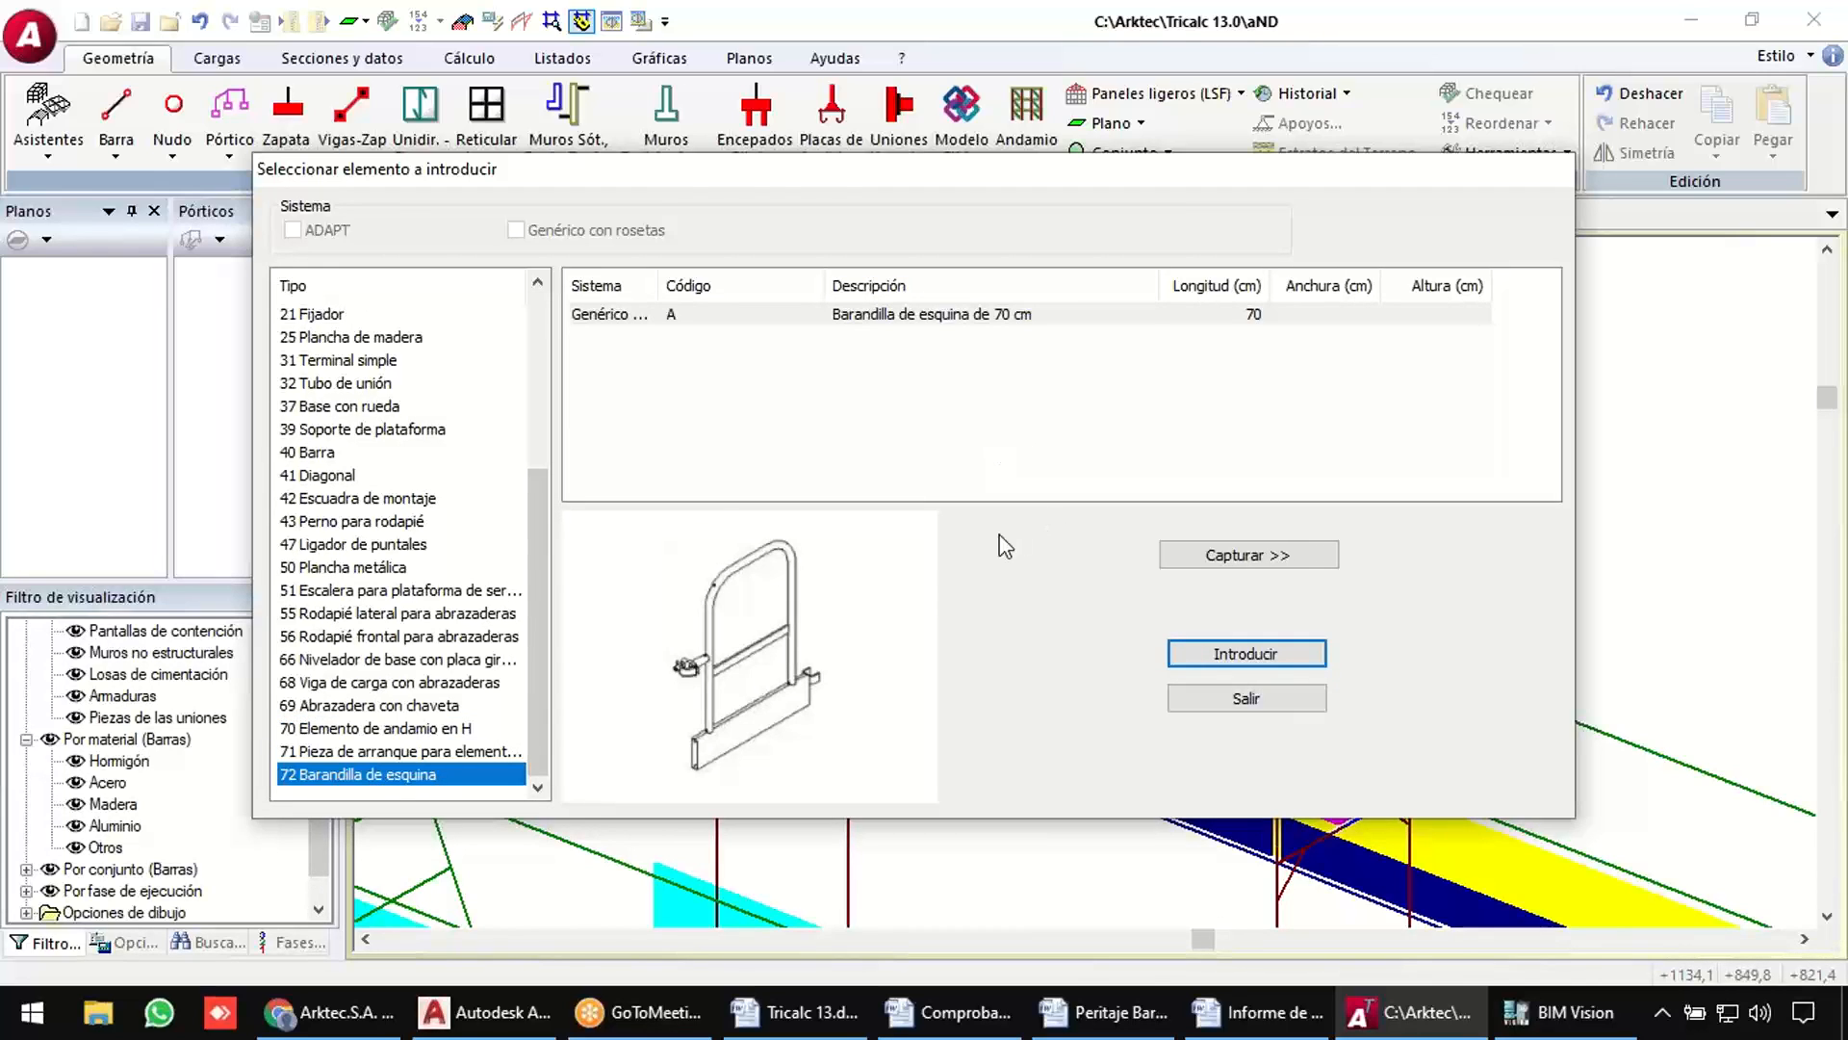
pyautogui.click(1187, 653)
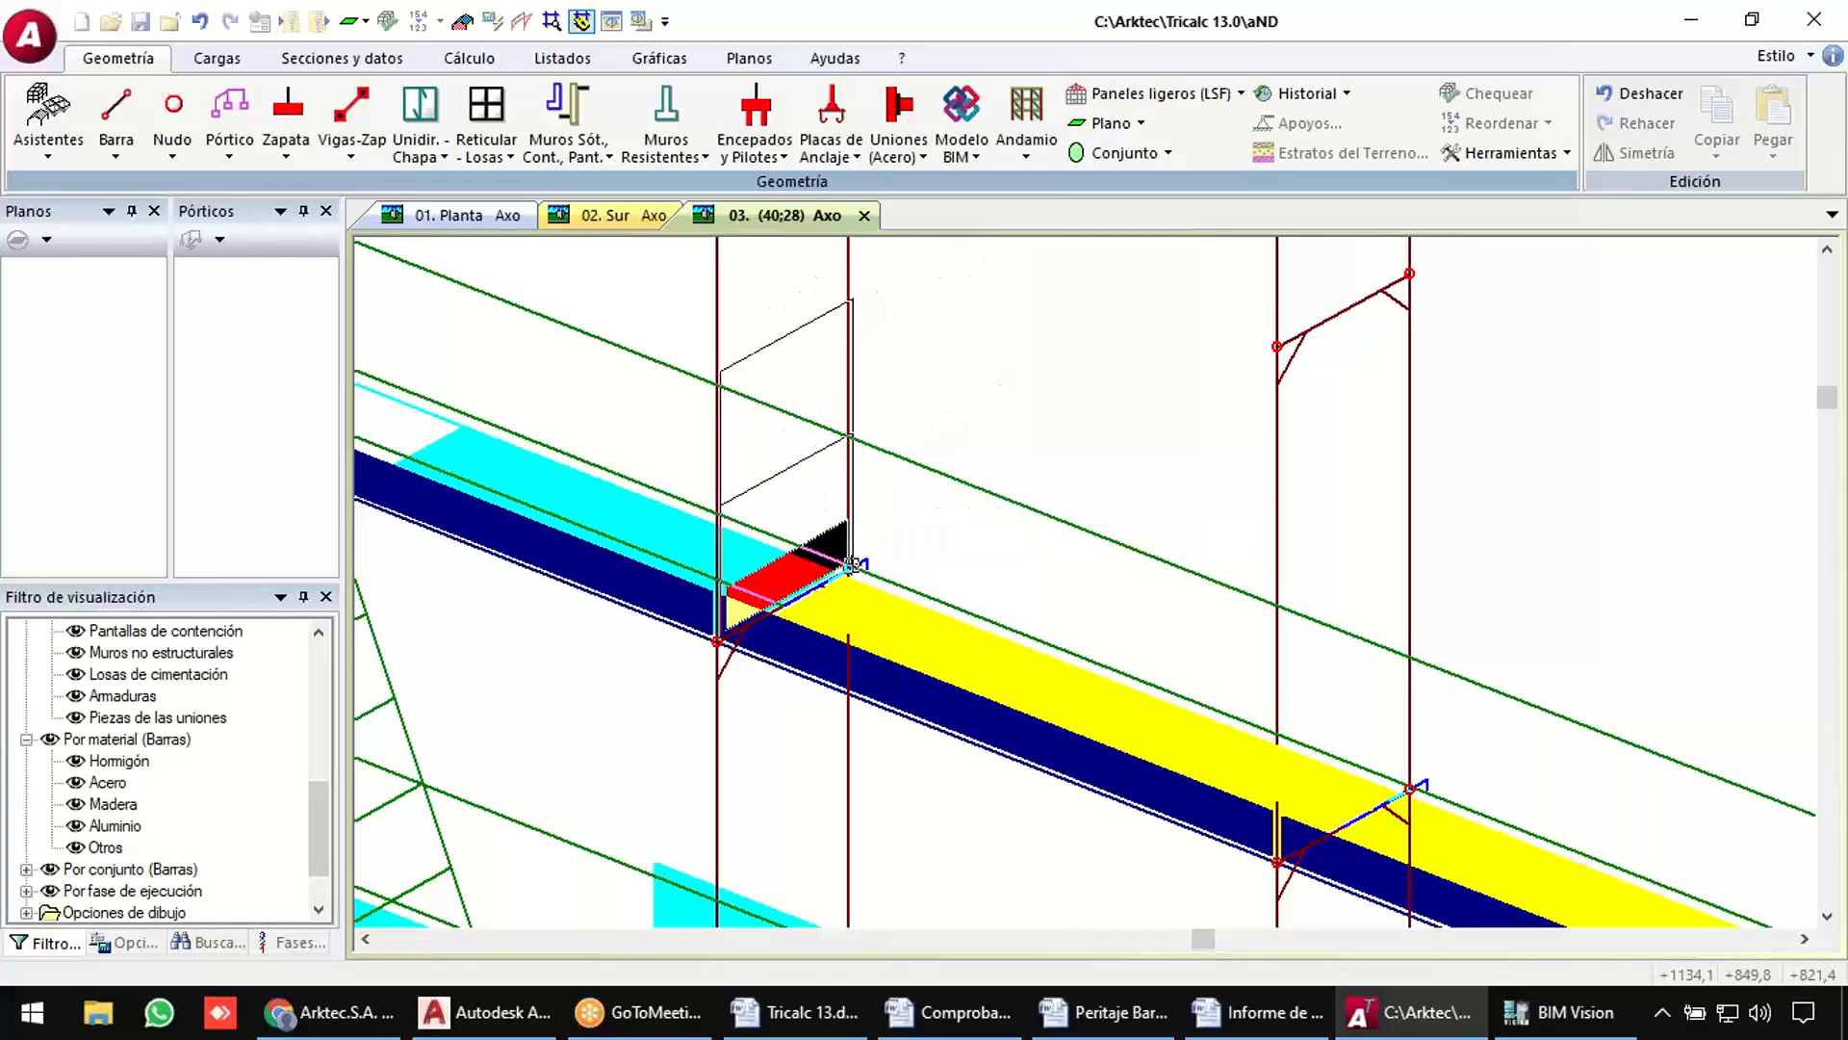
pyautogui.click(851, 566)
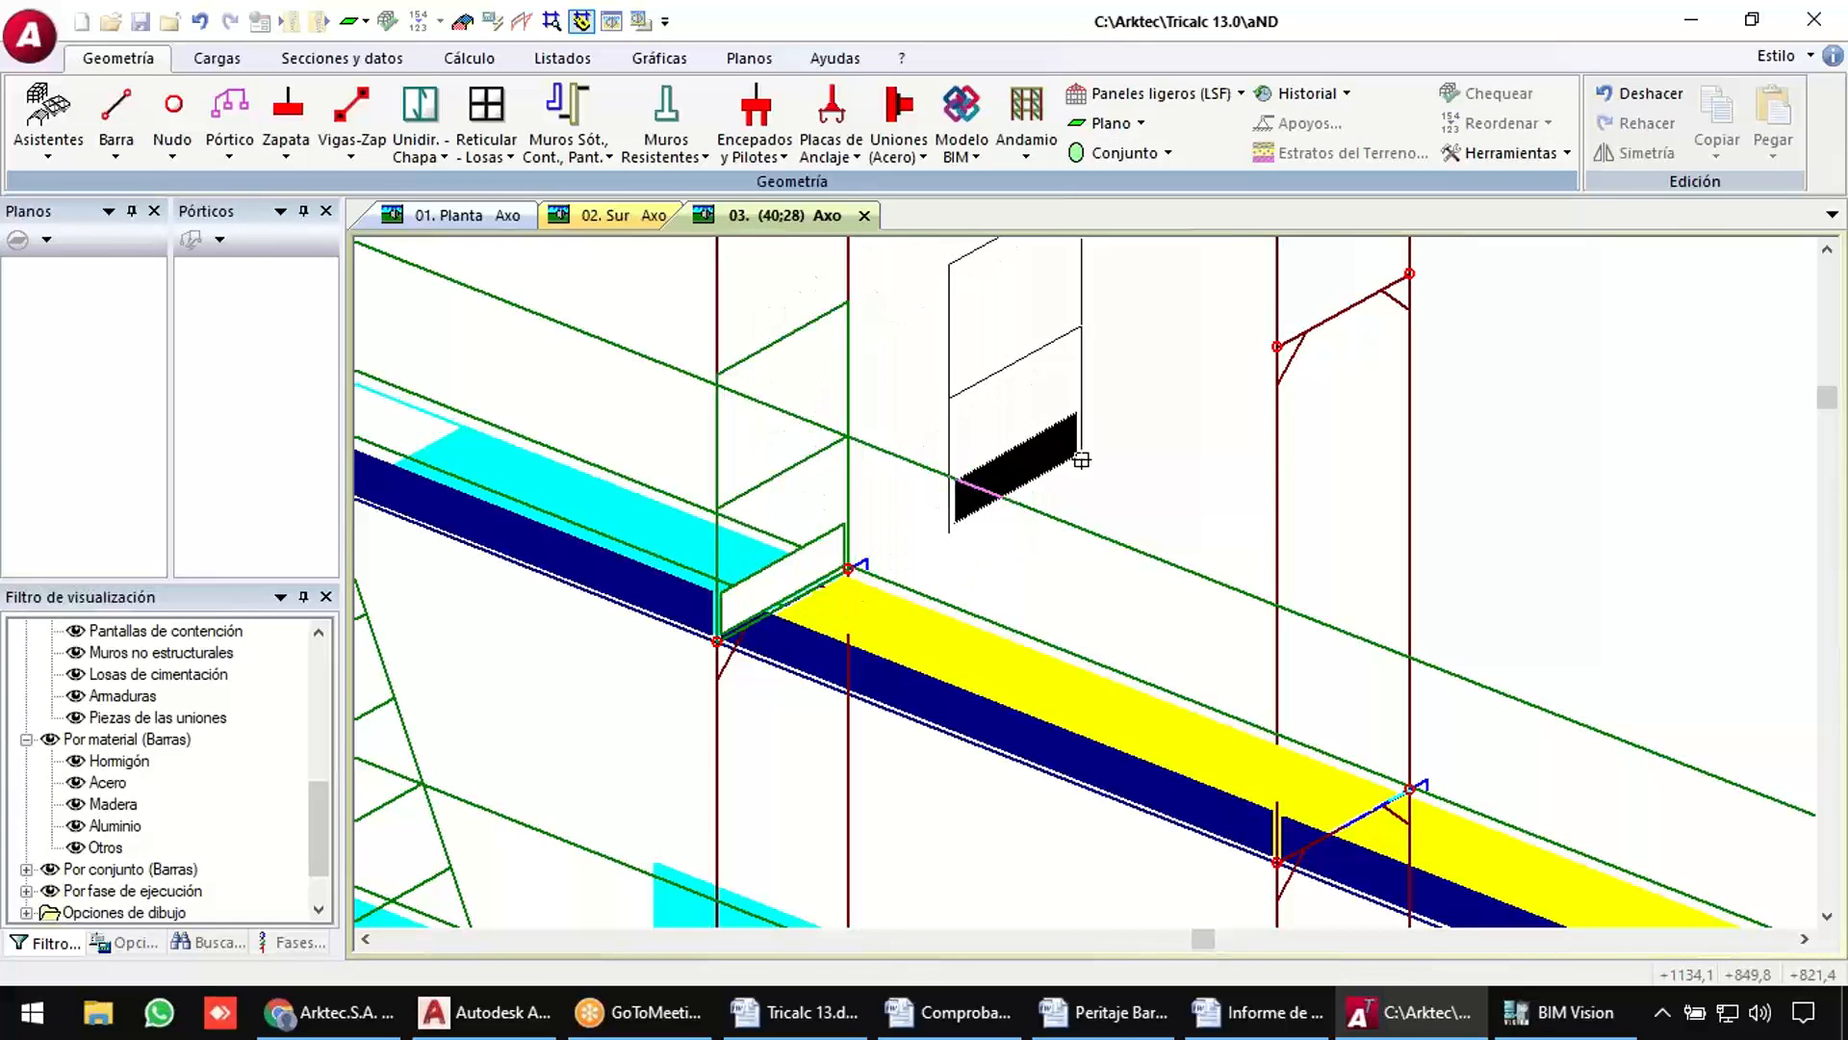
pyautogui.rightClick(1082, 460)
pyautogui.click(1288, 708)
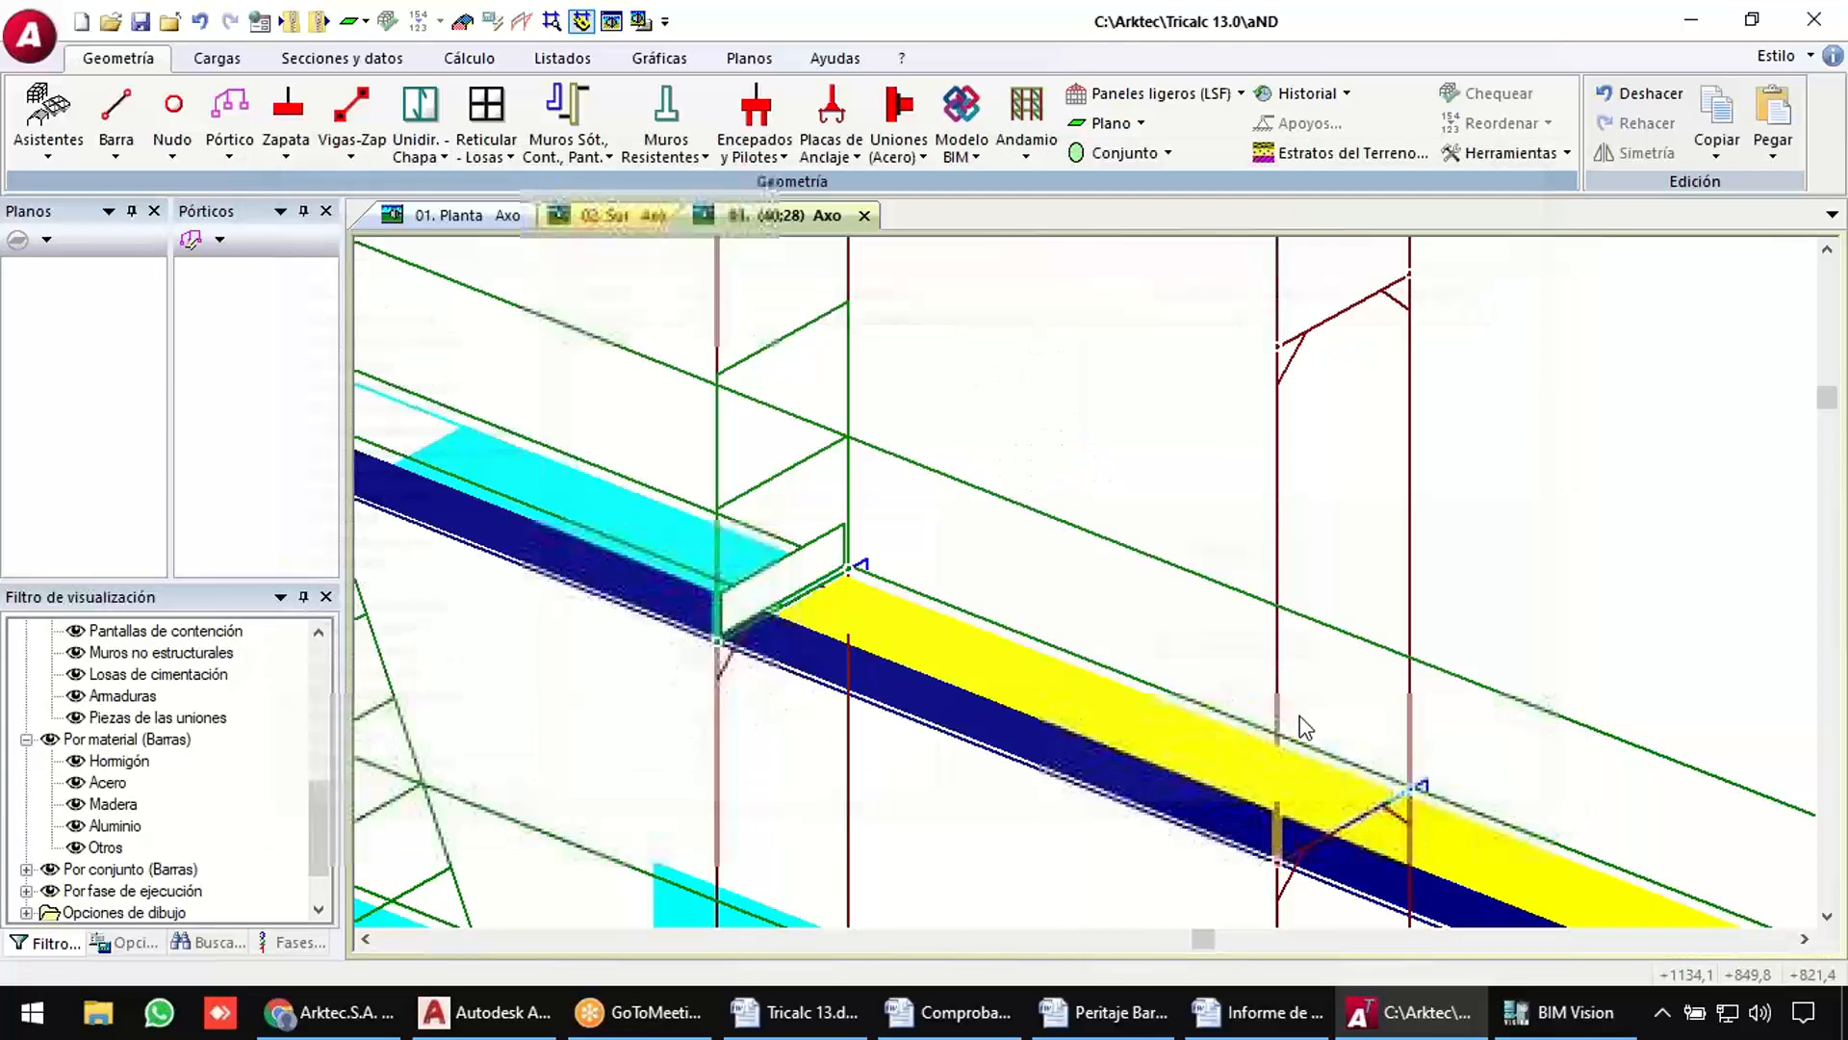
pyautogui.scroll(-1, 1276, 649)
pyautogui.scroll(-3, 1277, 649)
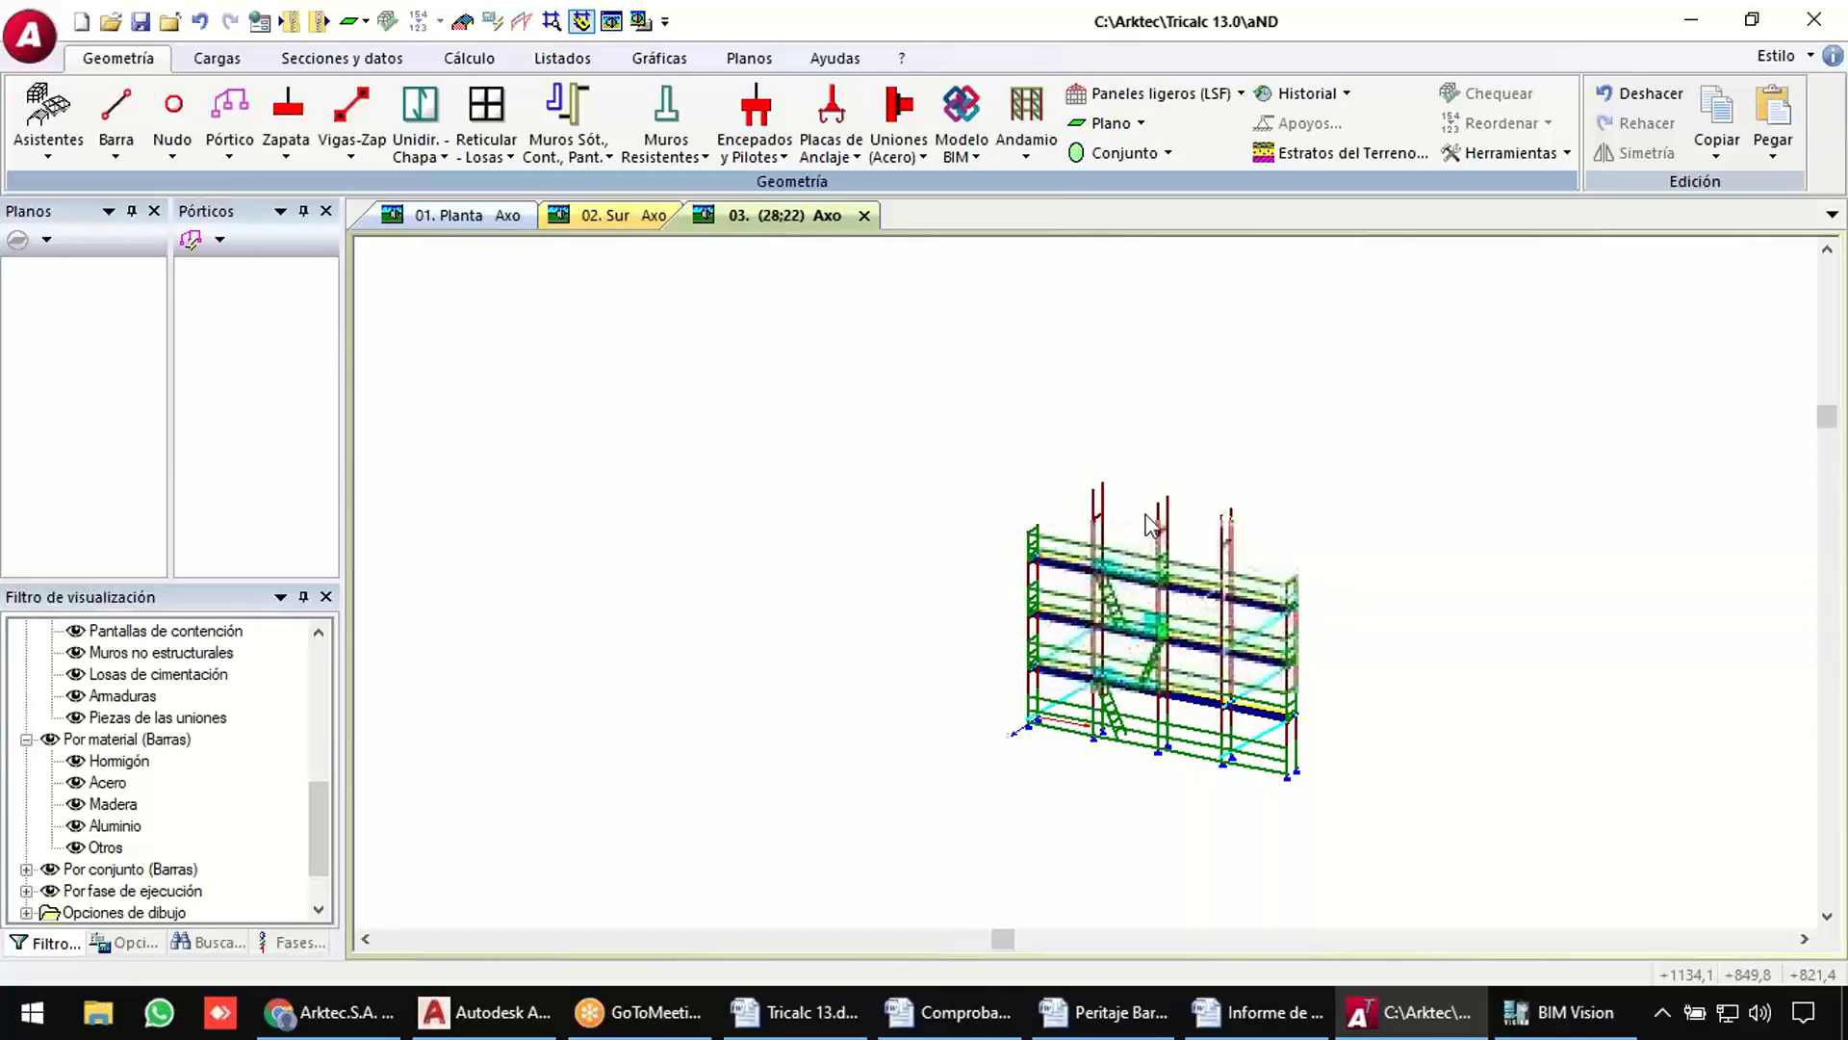
pyautogui.scroll(3, 1304, 804)
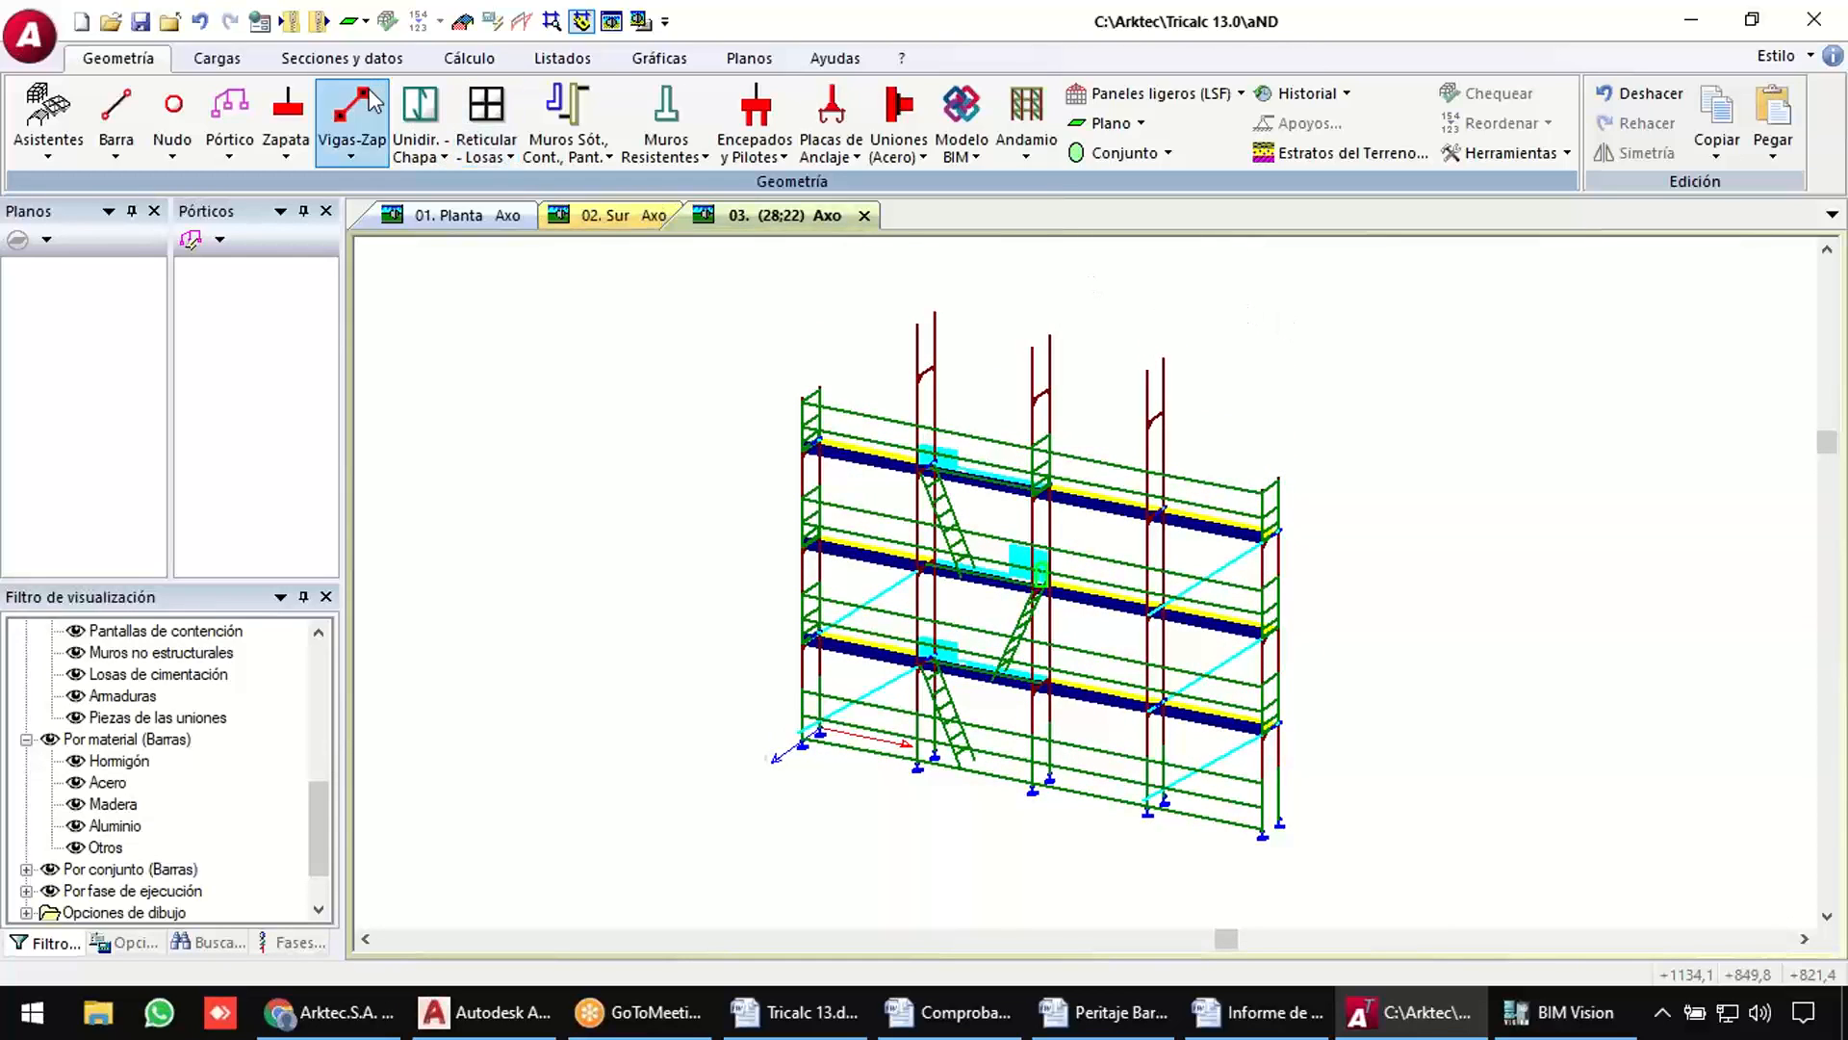
# Open the scaffold elements database and start a new element.
pyautogui.click(342, 58)
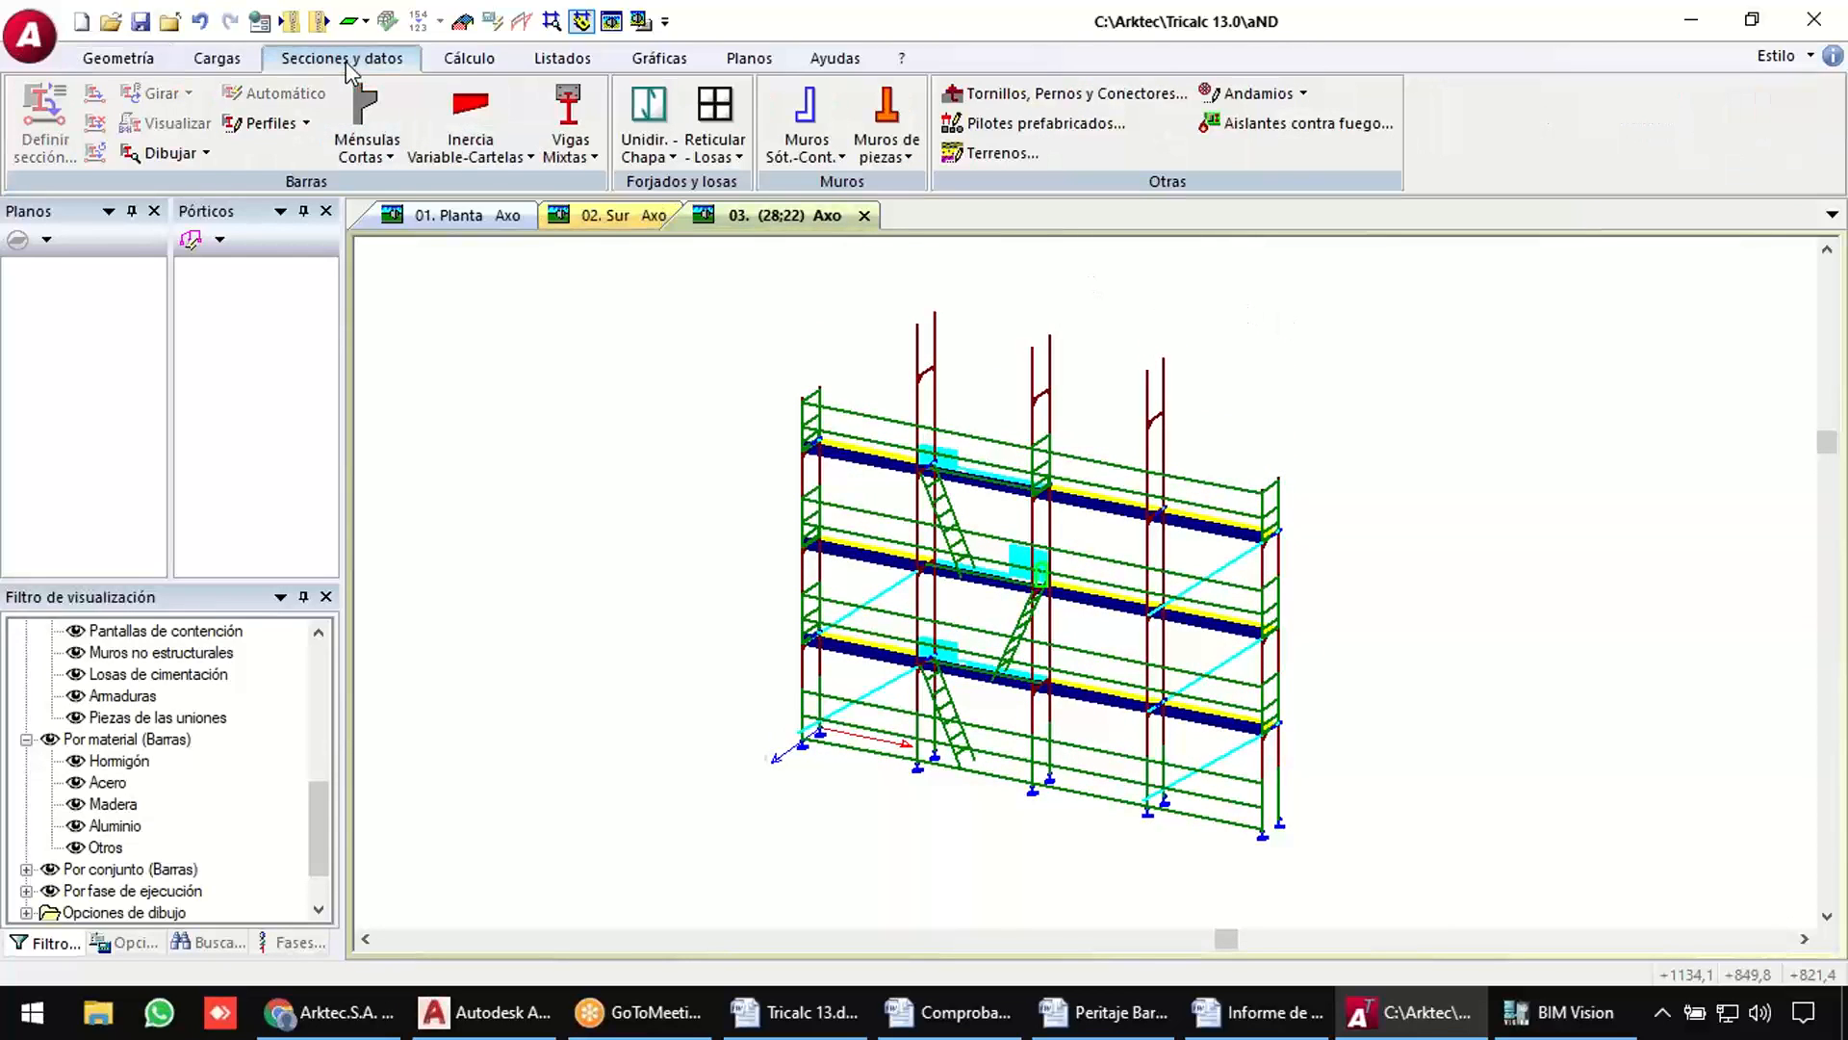
pyautogui.click(1256, 93)
pyautogui.click(1276, 154)
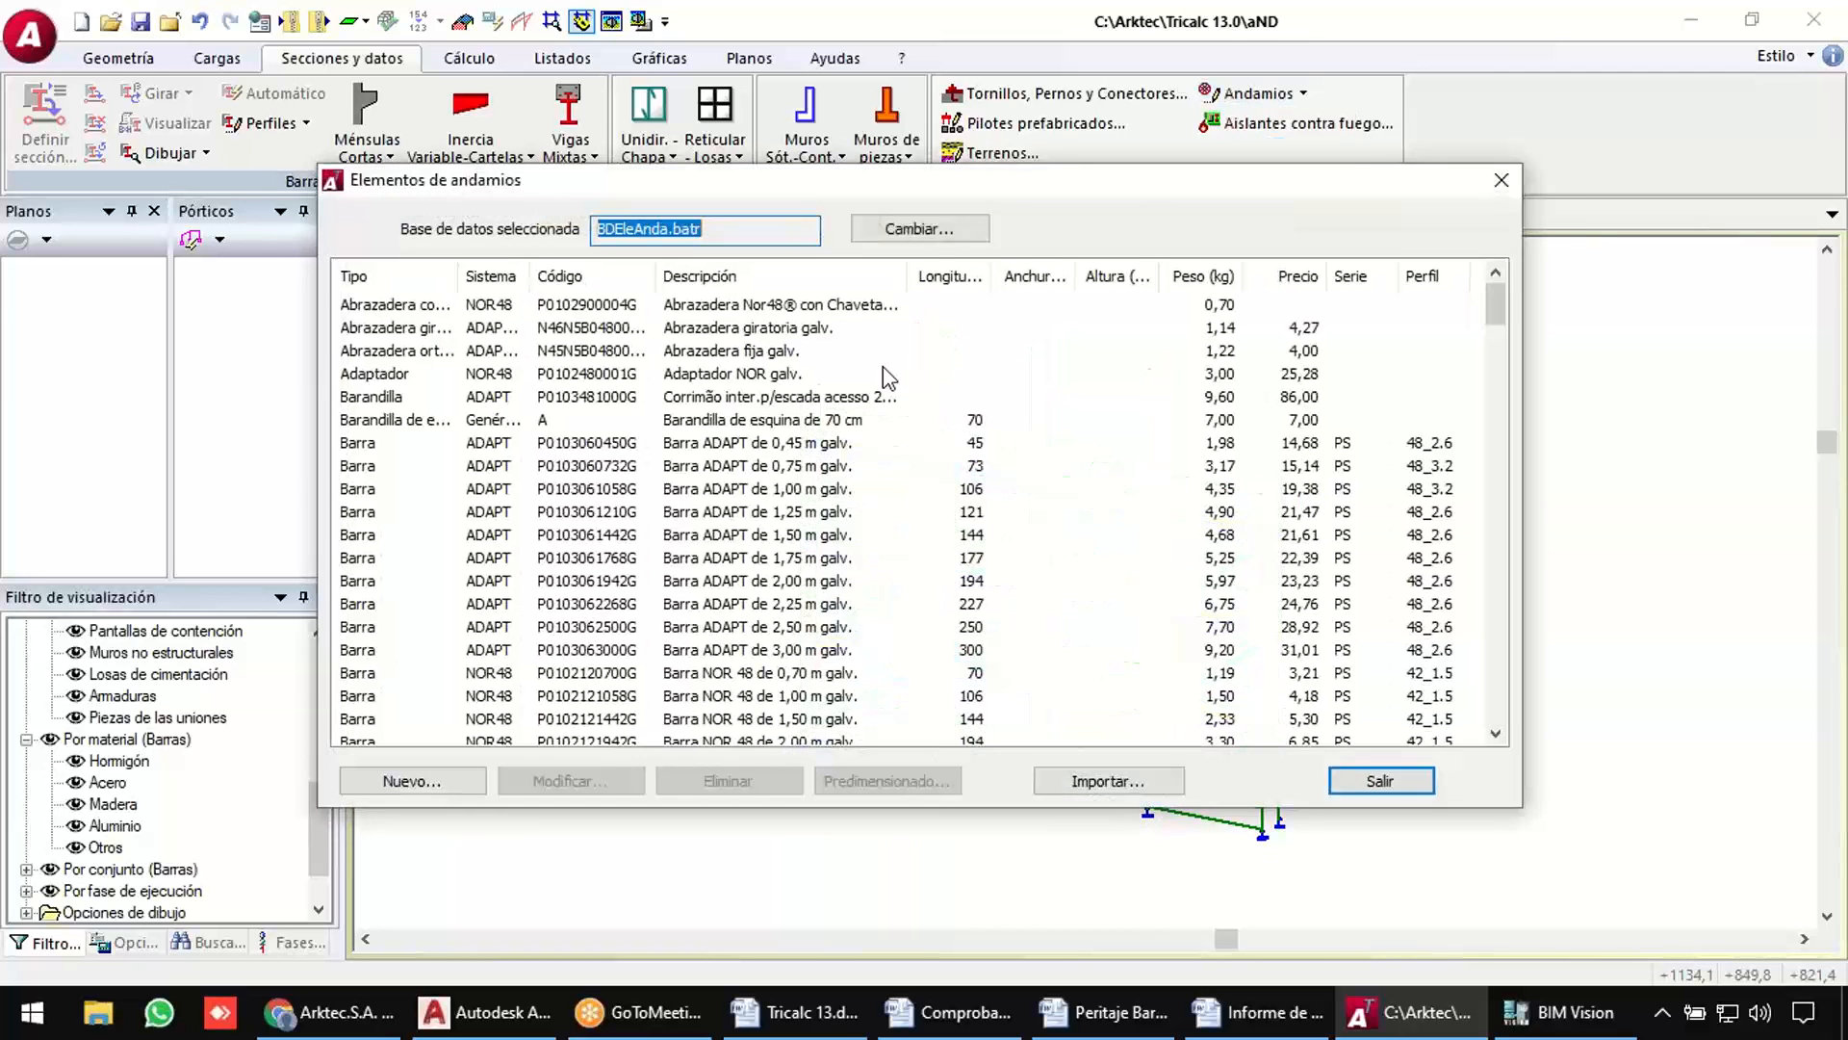
pyautogui.click(441, 778)
# Browse the available types for the new scaffold element and examine their previews.
pyautogui.click(744, 252)
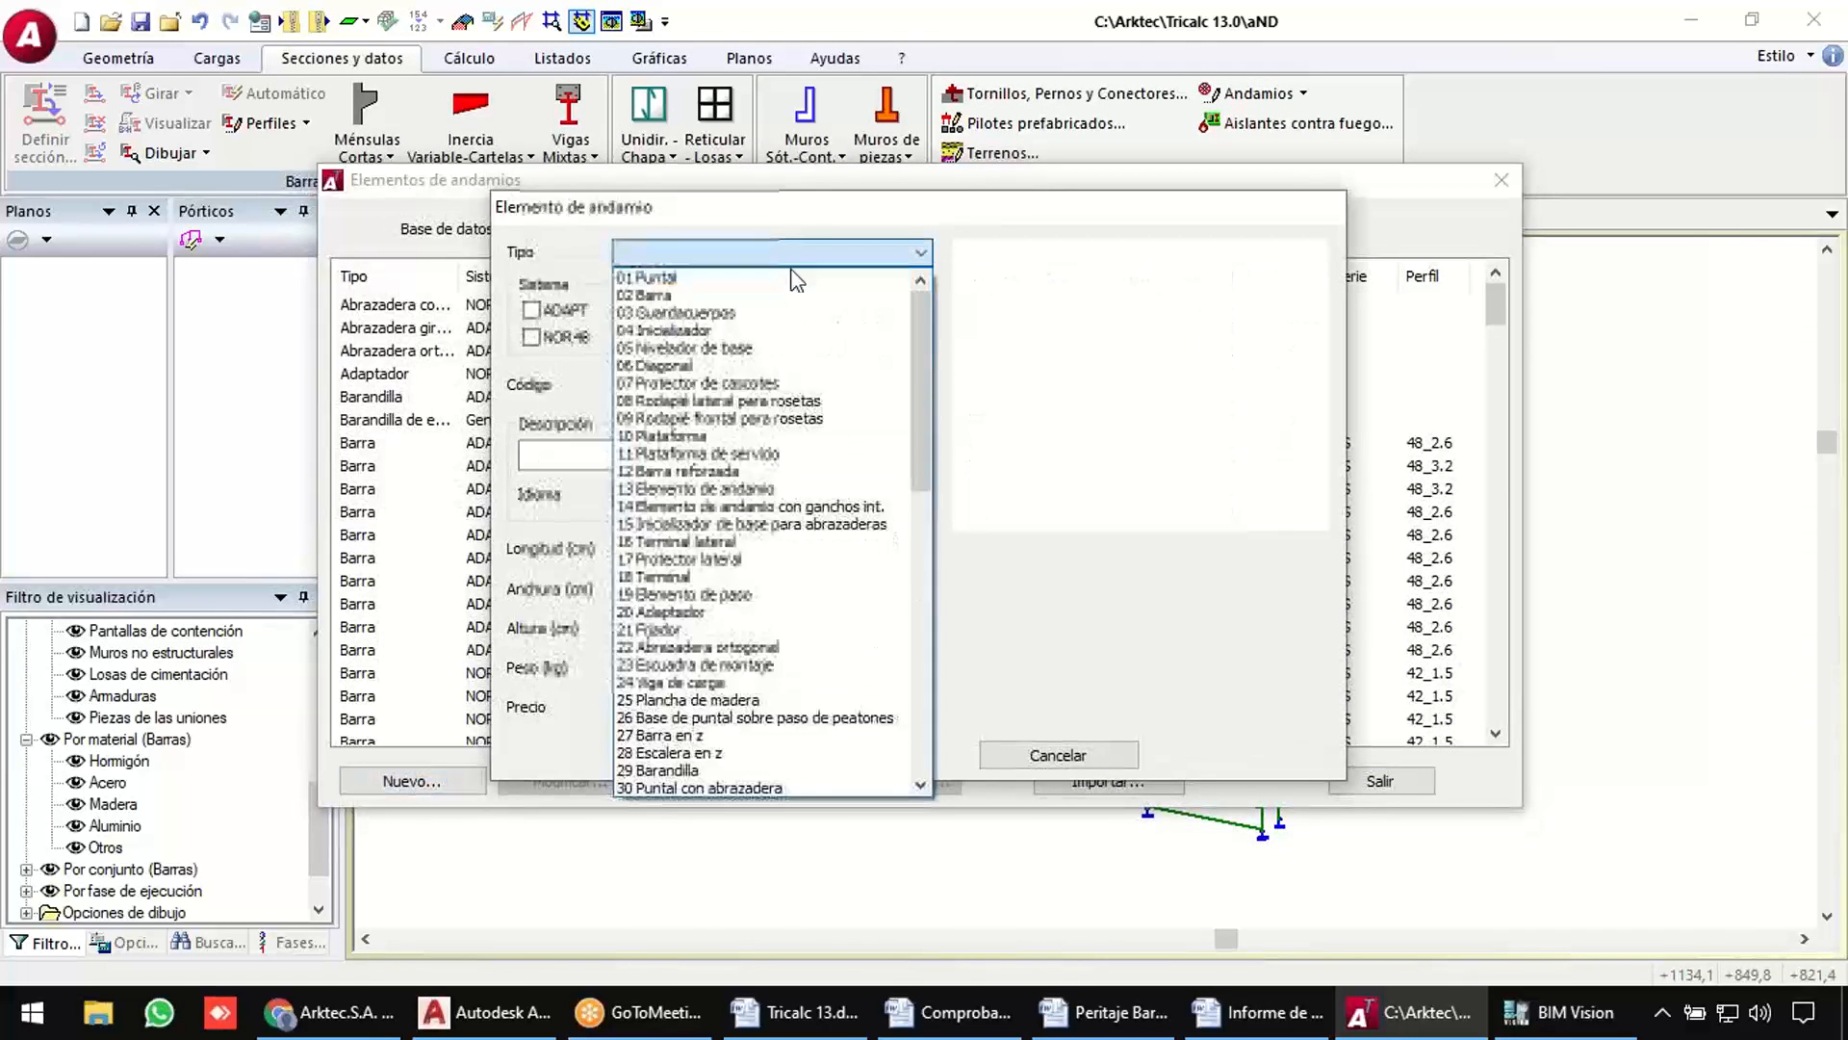
pyautogui.click(808, 521)
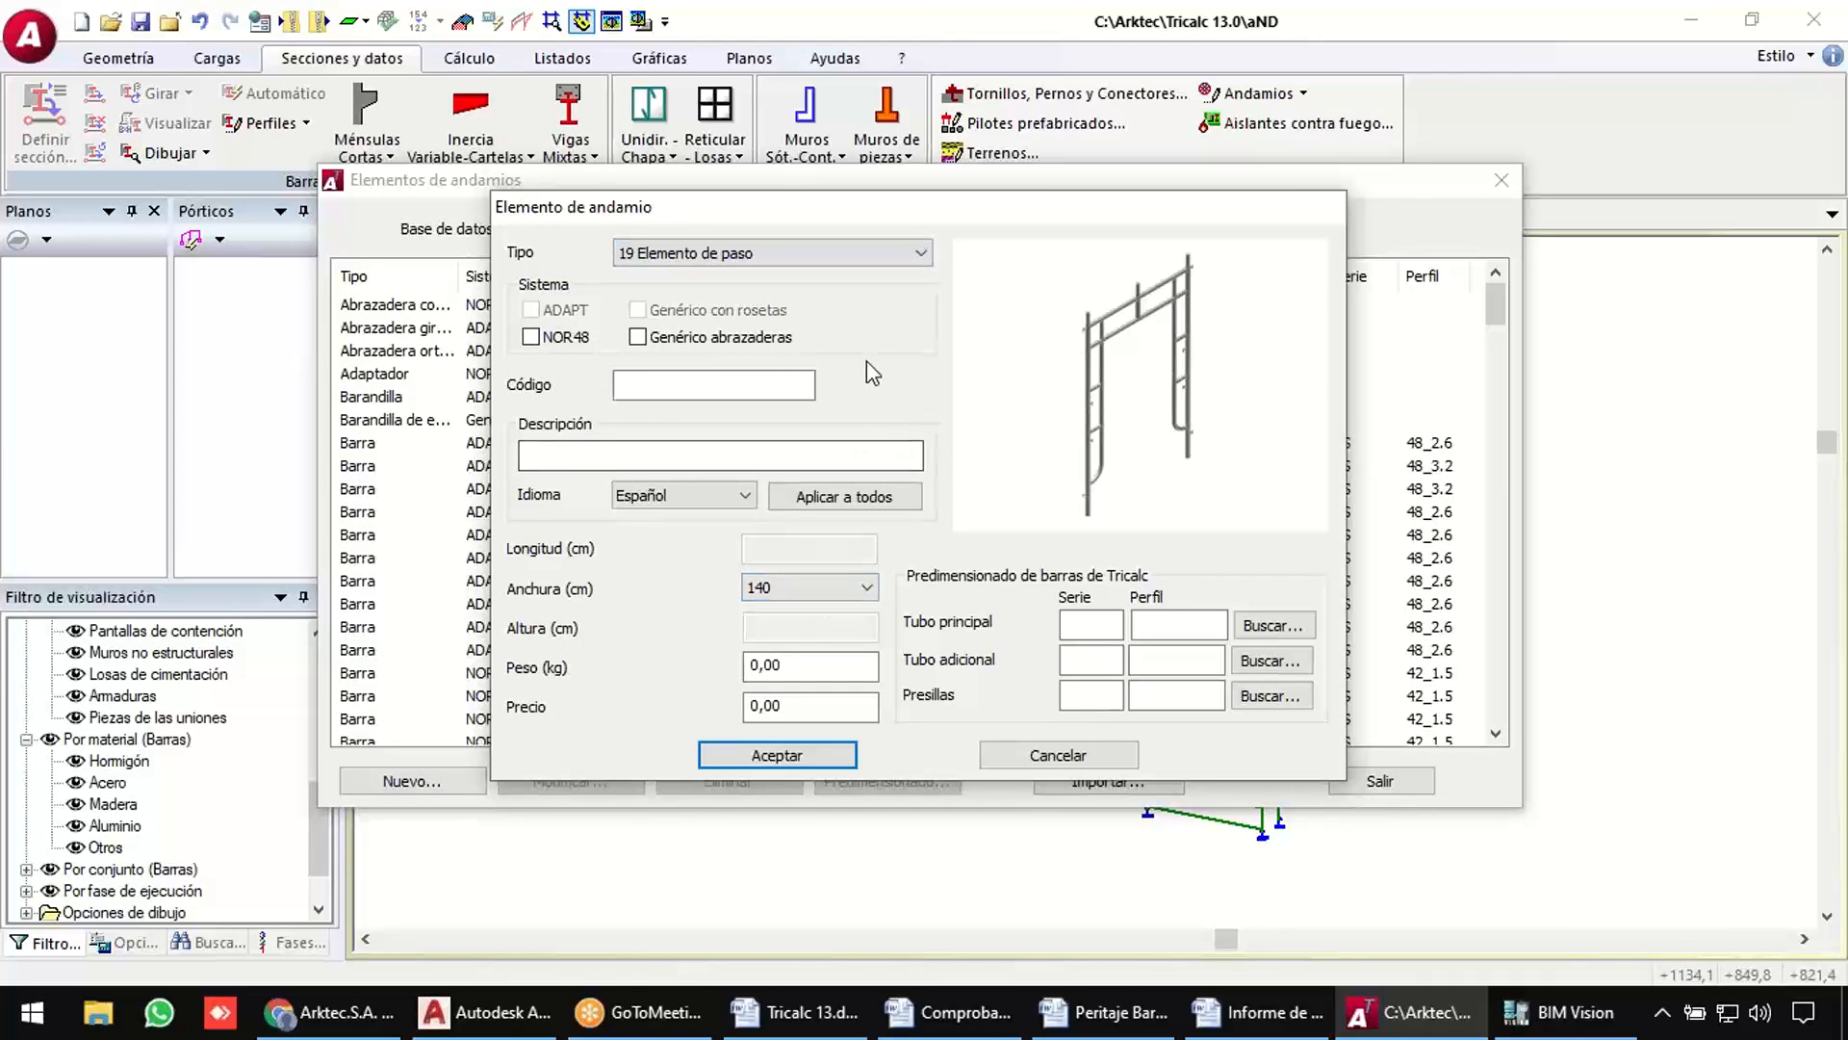
pyautogui.press('Down')
pyautogui.press('Down')
pyautogui.press('Down')
pyautogui.press('Down')
pyautogui.press('Down')
pyautogui.press('Down')
pyautogui.press('Down')
pyautogui.press('Down')
pyautogui.press('Down')
pyautogui.press('Down')
pyautogui.press('Down')
pyautogui.press('Down')
pyautogui.press('Down')
pyautogui.press('Down')
pyautogui.press('Down')
pyautogui.press('Down')
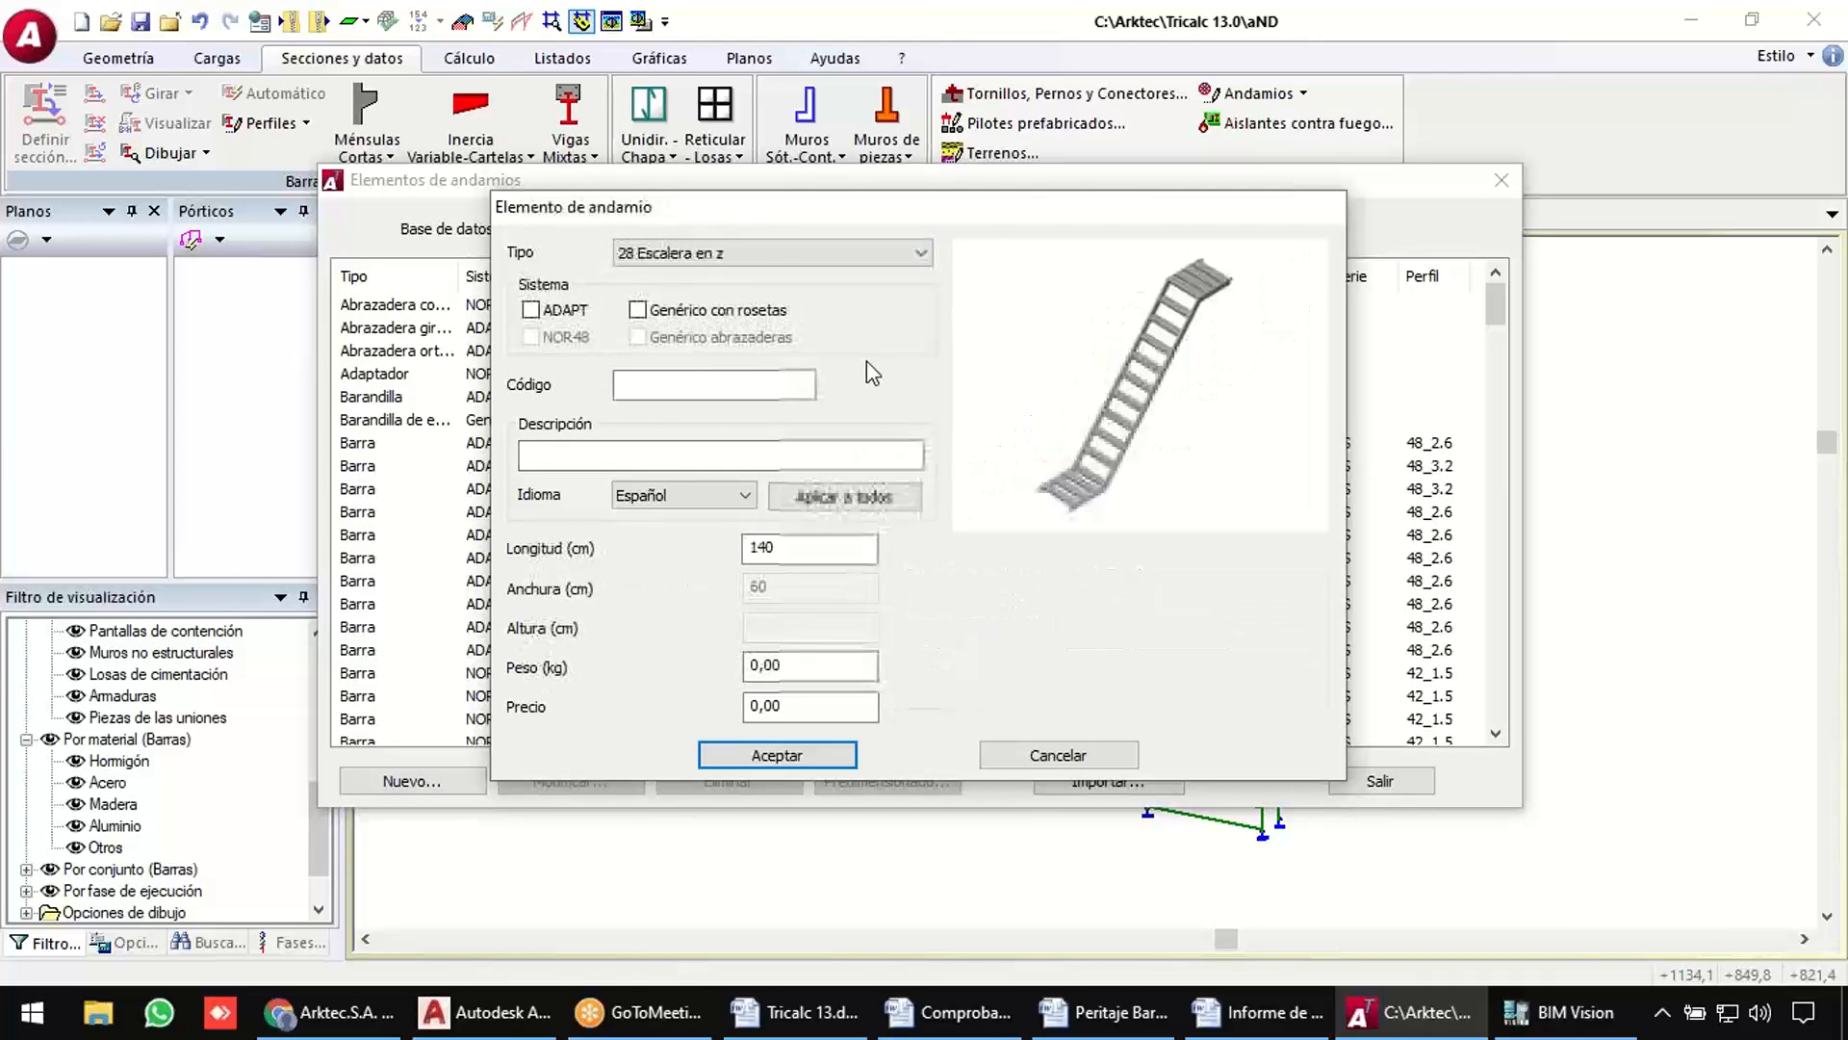
# Compare the last element types and set the new element's type to 70 Elemento de andamio en H.
pyautogui.click(871, 253)
pyautogui.scroll(-3, 828, 626)
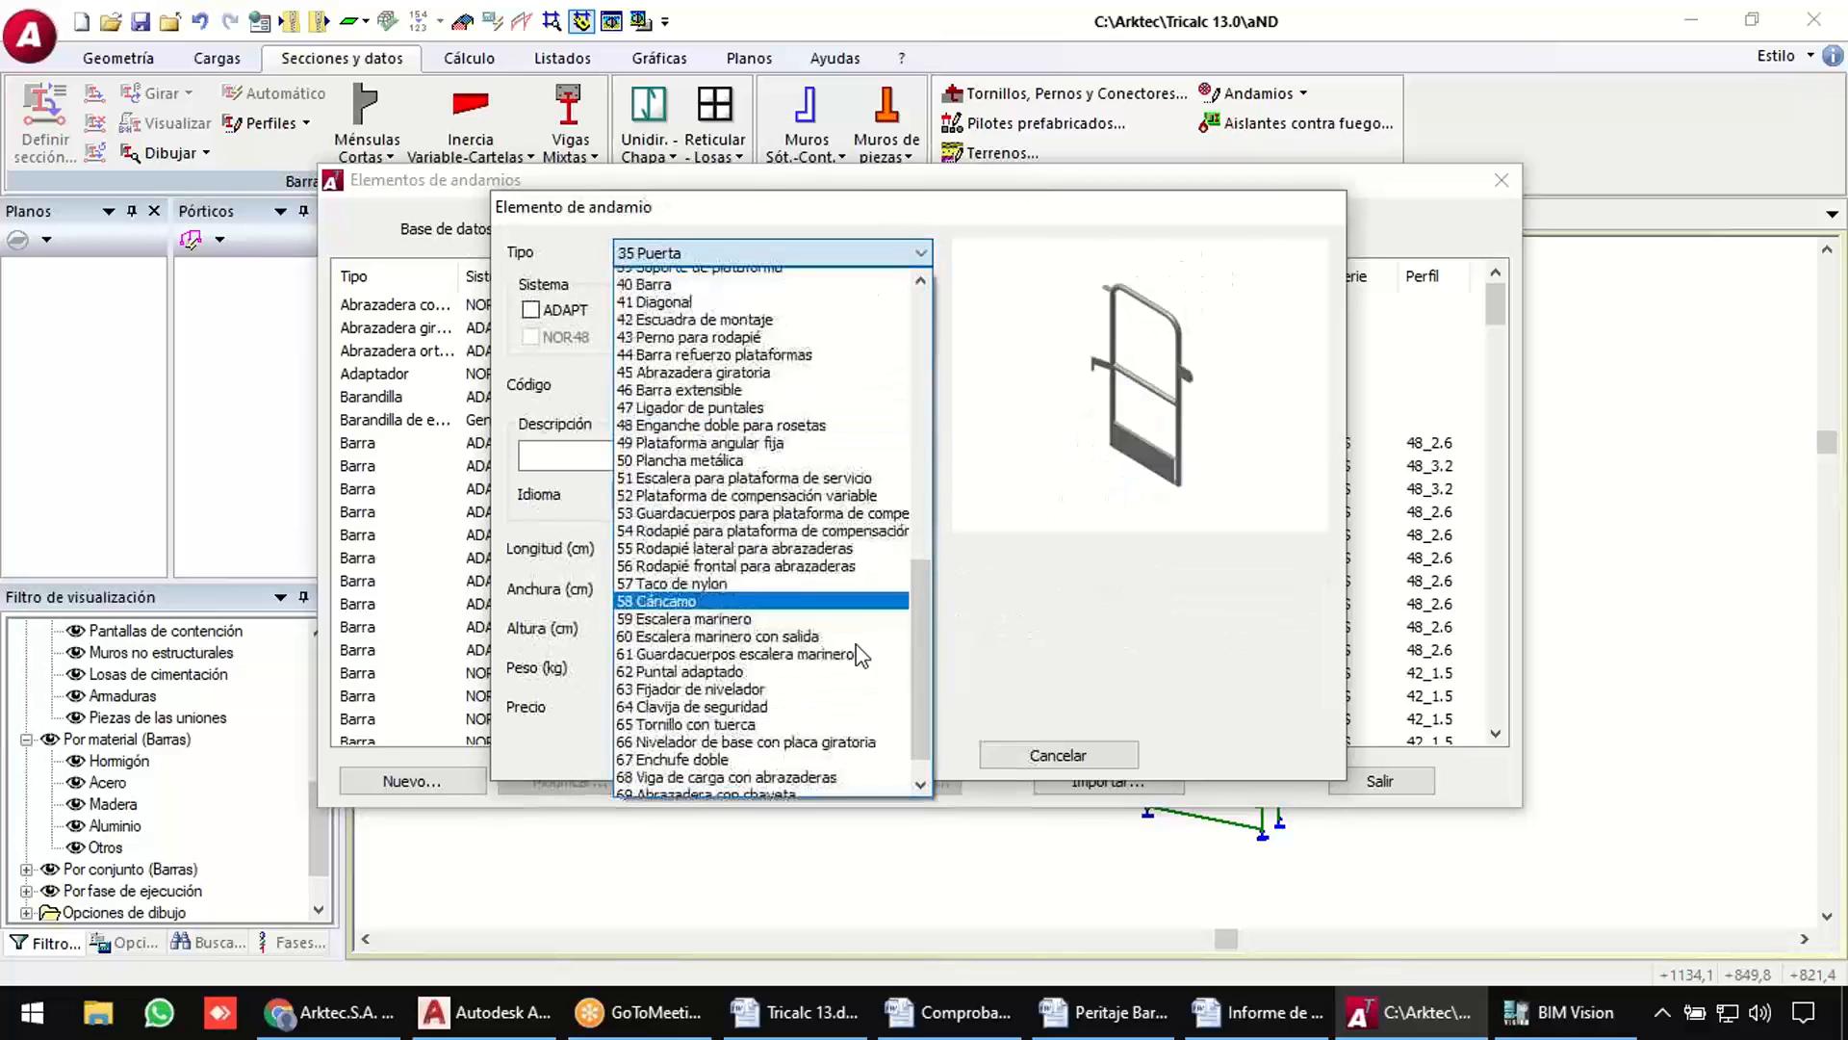
pyautogui.click(771, 766)
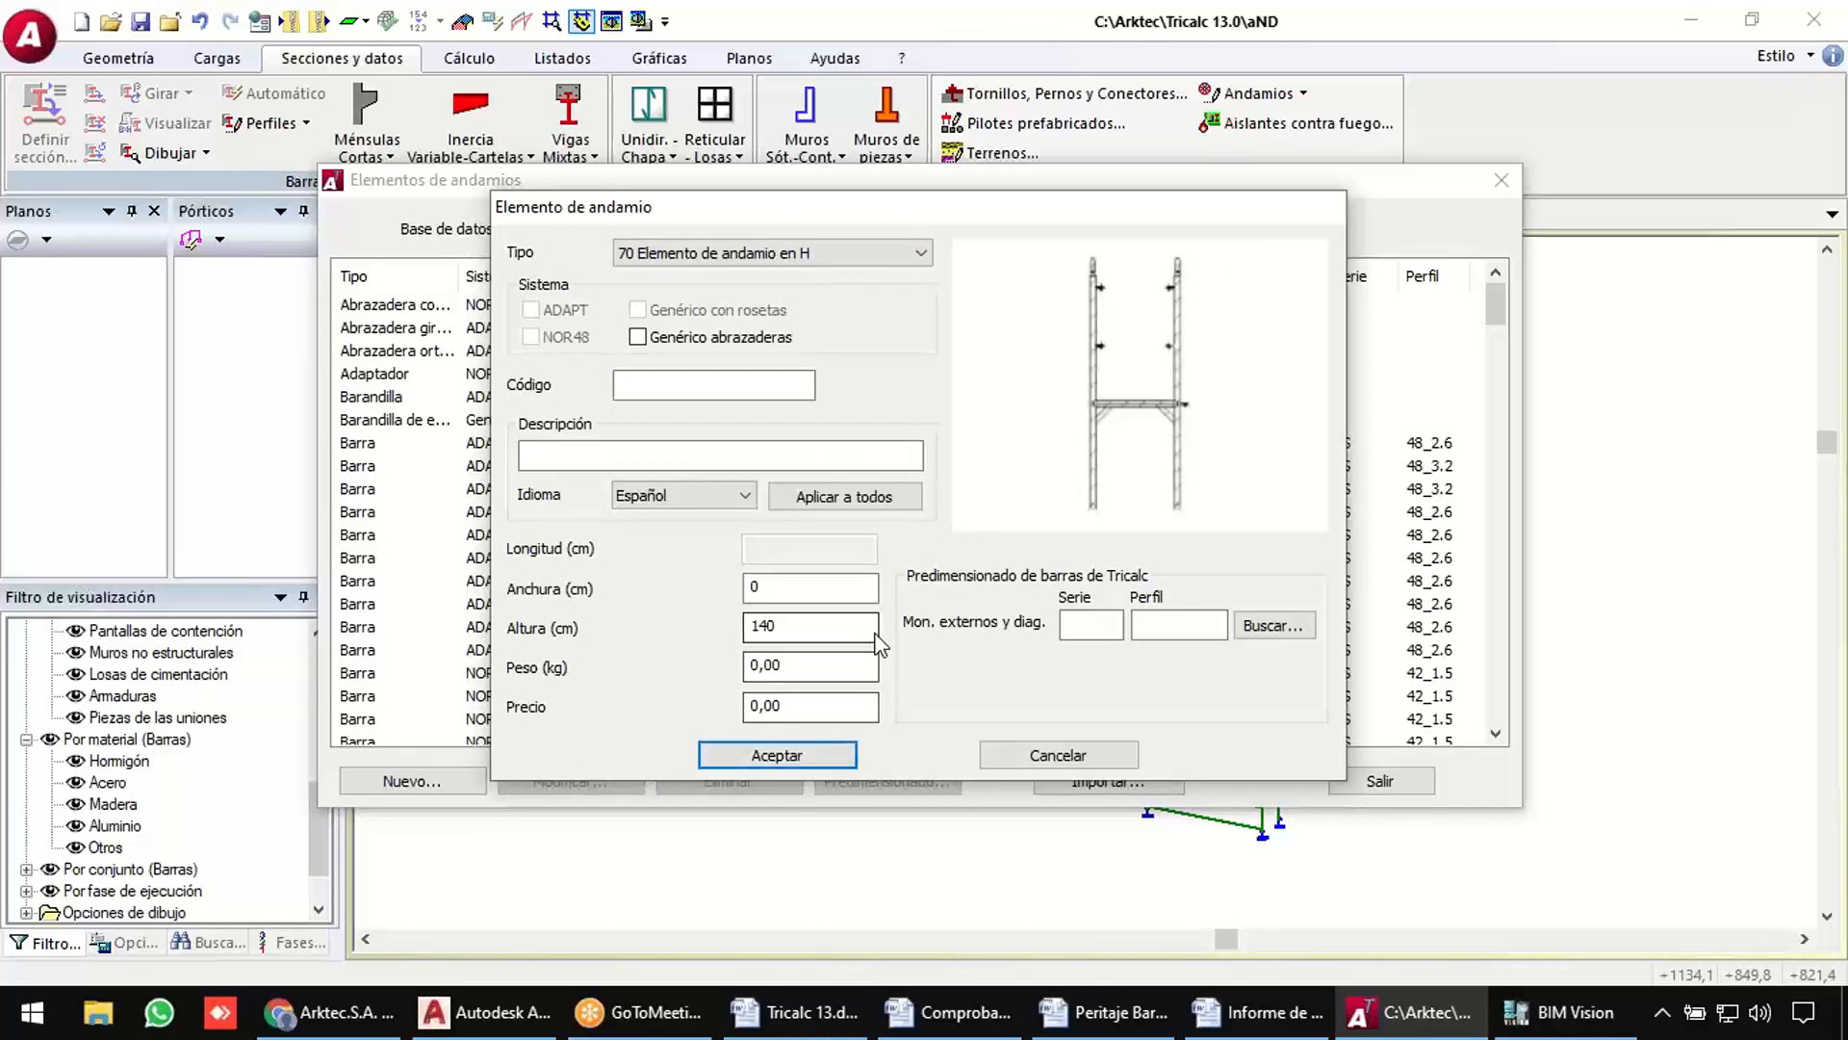
pyautogui.press('Down')
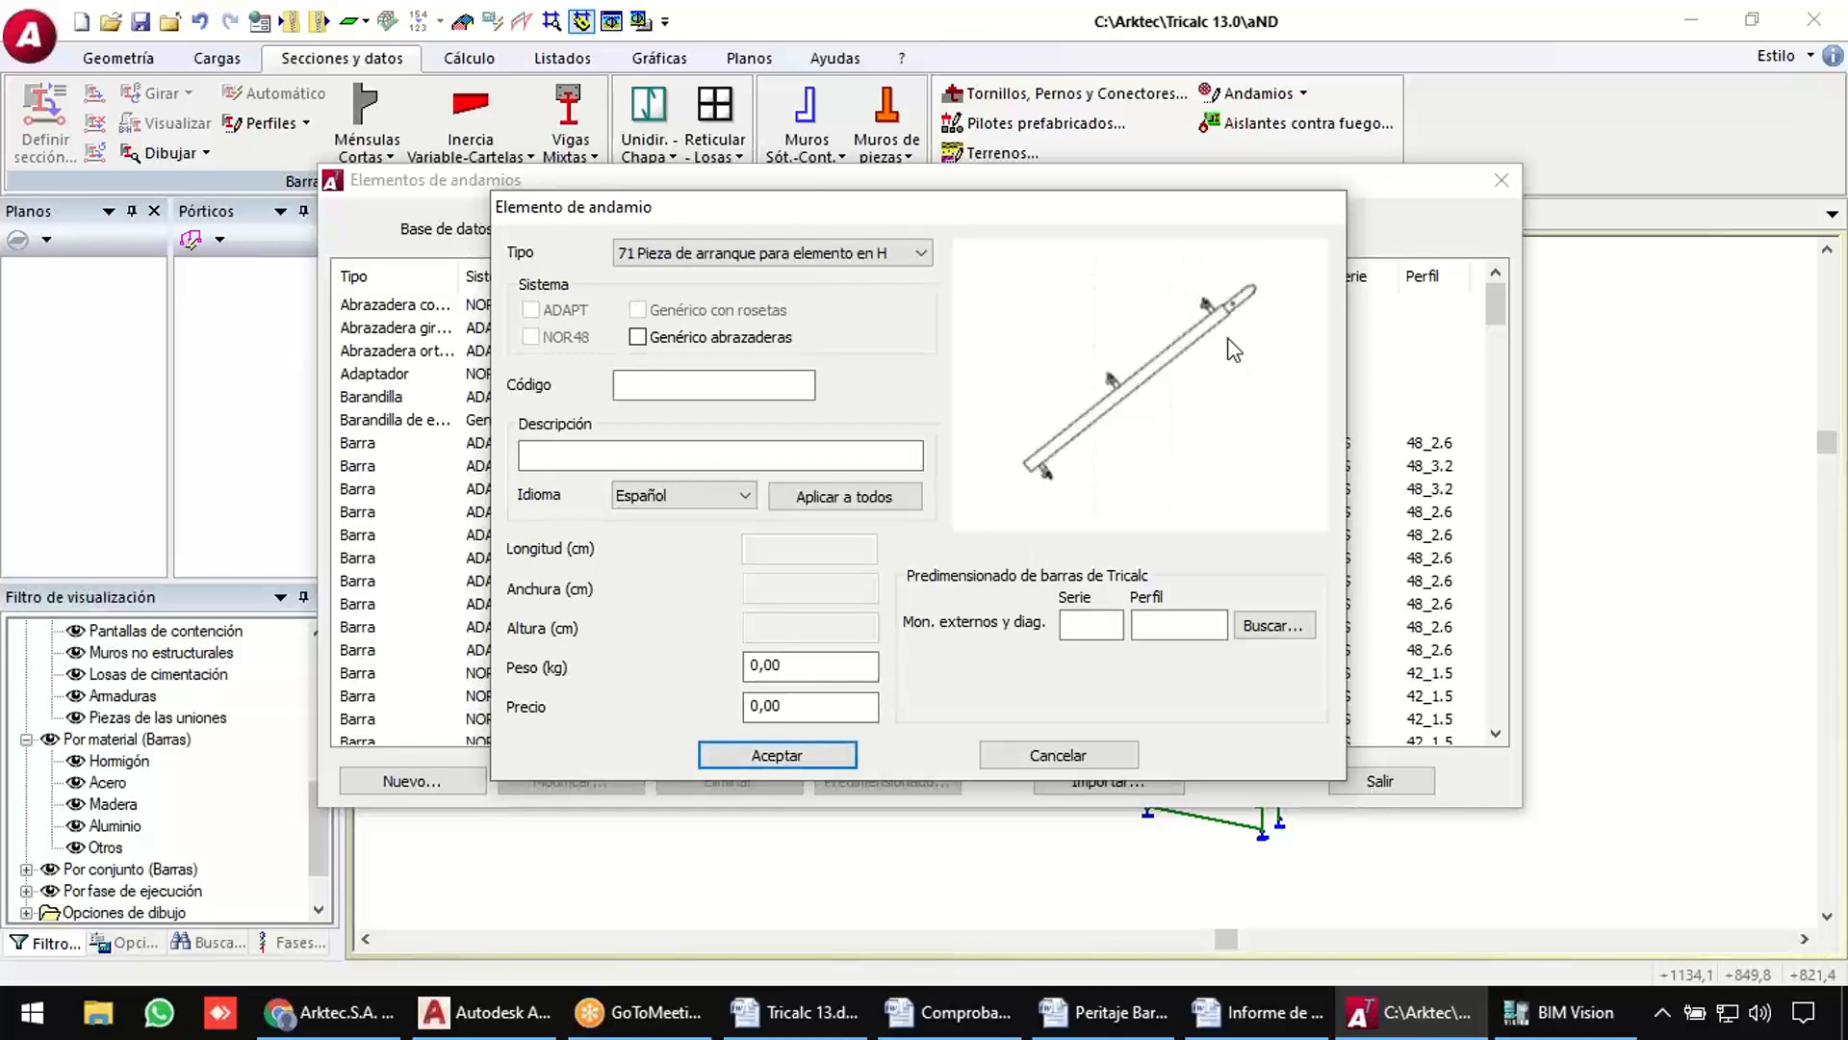
pyautogui.press('Down')
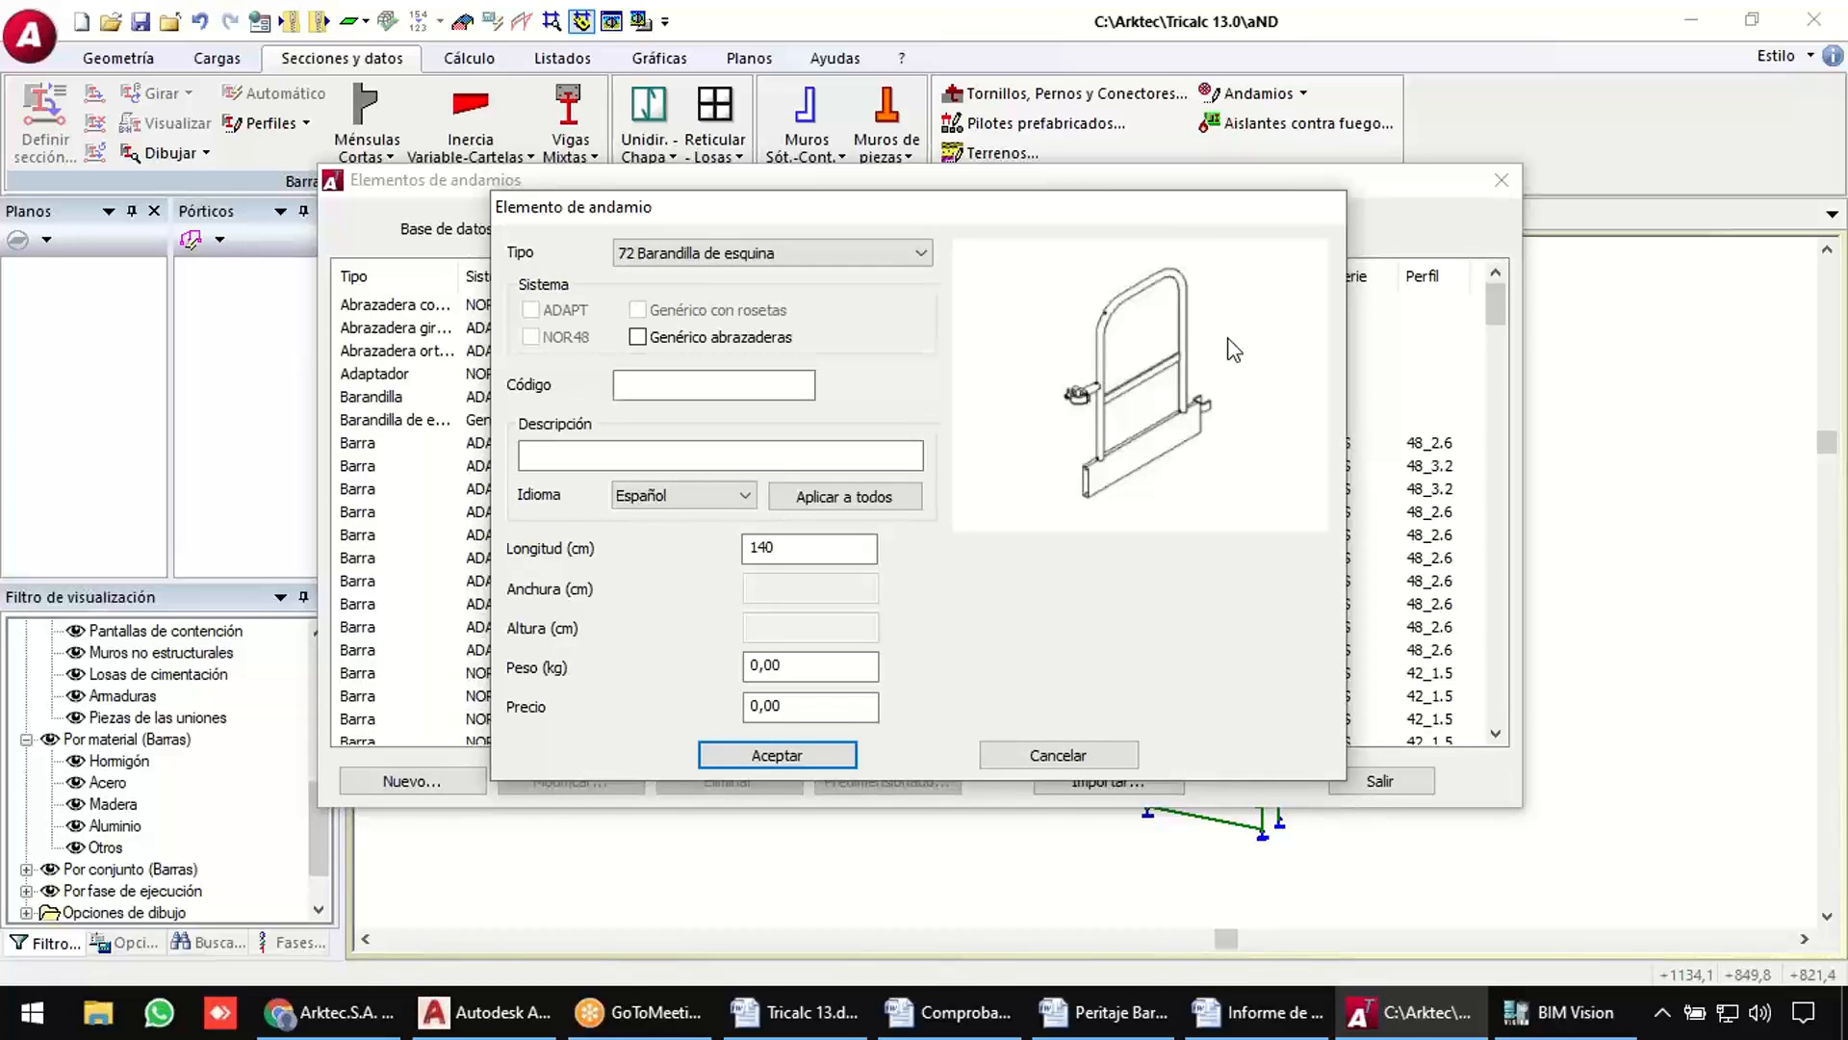
pyautogui.press('Up')
pyautogui.press('Up')
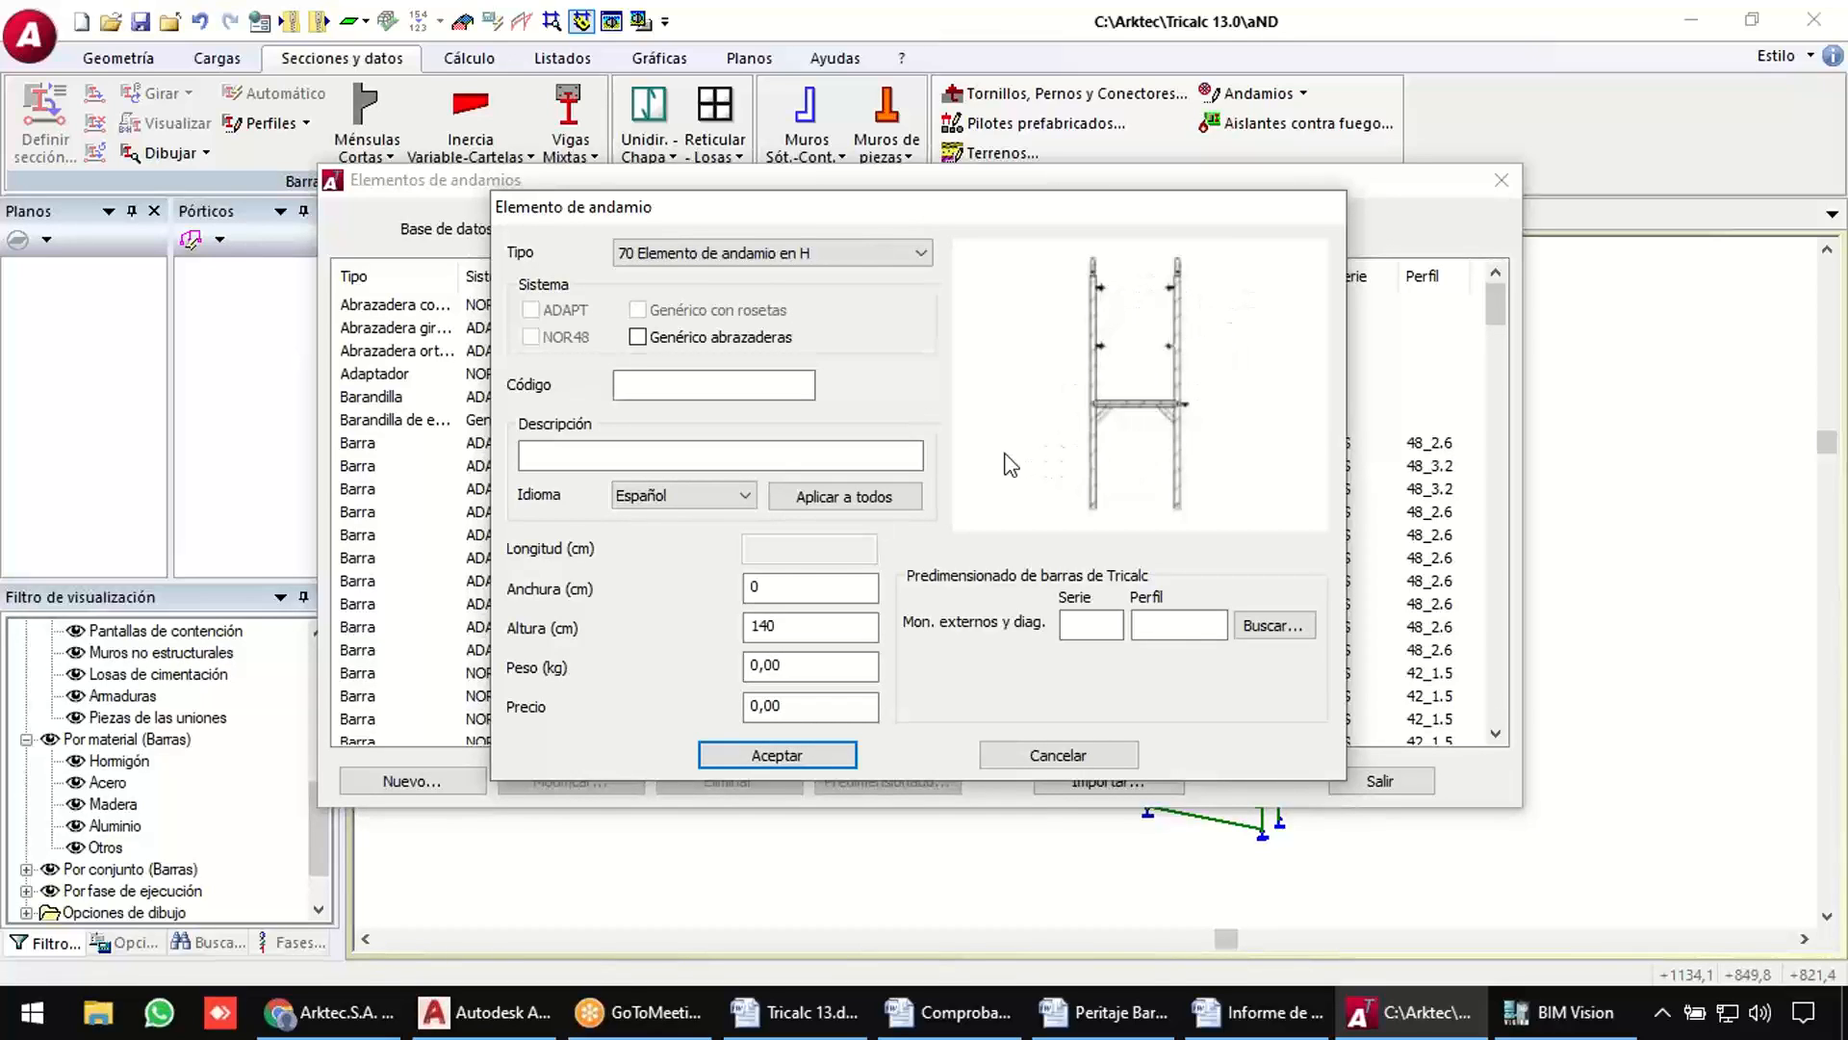
# Give the H element width 95 cm, height 200 cm, weight 12 kg, price 15, code xh01 and description "Elemento tipo H mocelo X".
pyautogui.doubleClick(787, 588)
pyautogui.press('Tab')
pyautogui.click(654, 387)
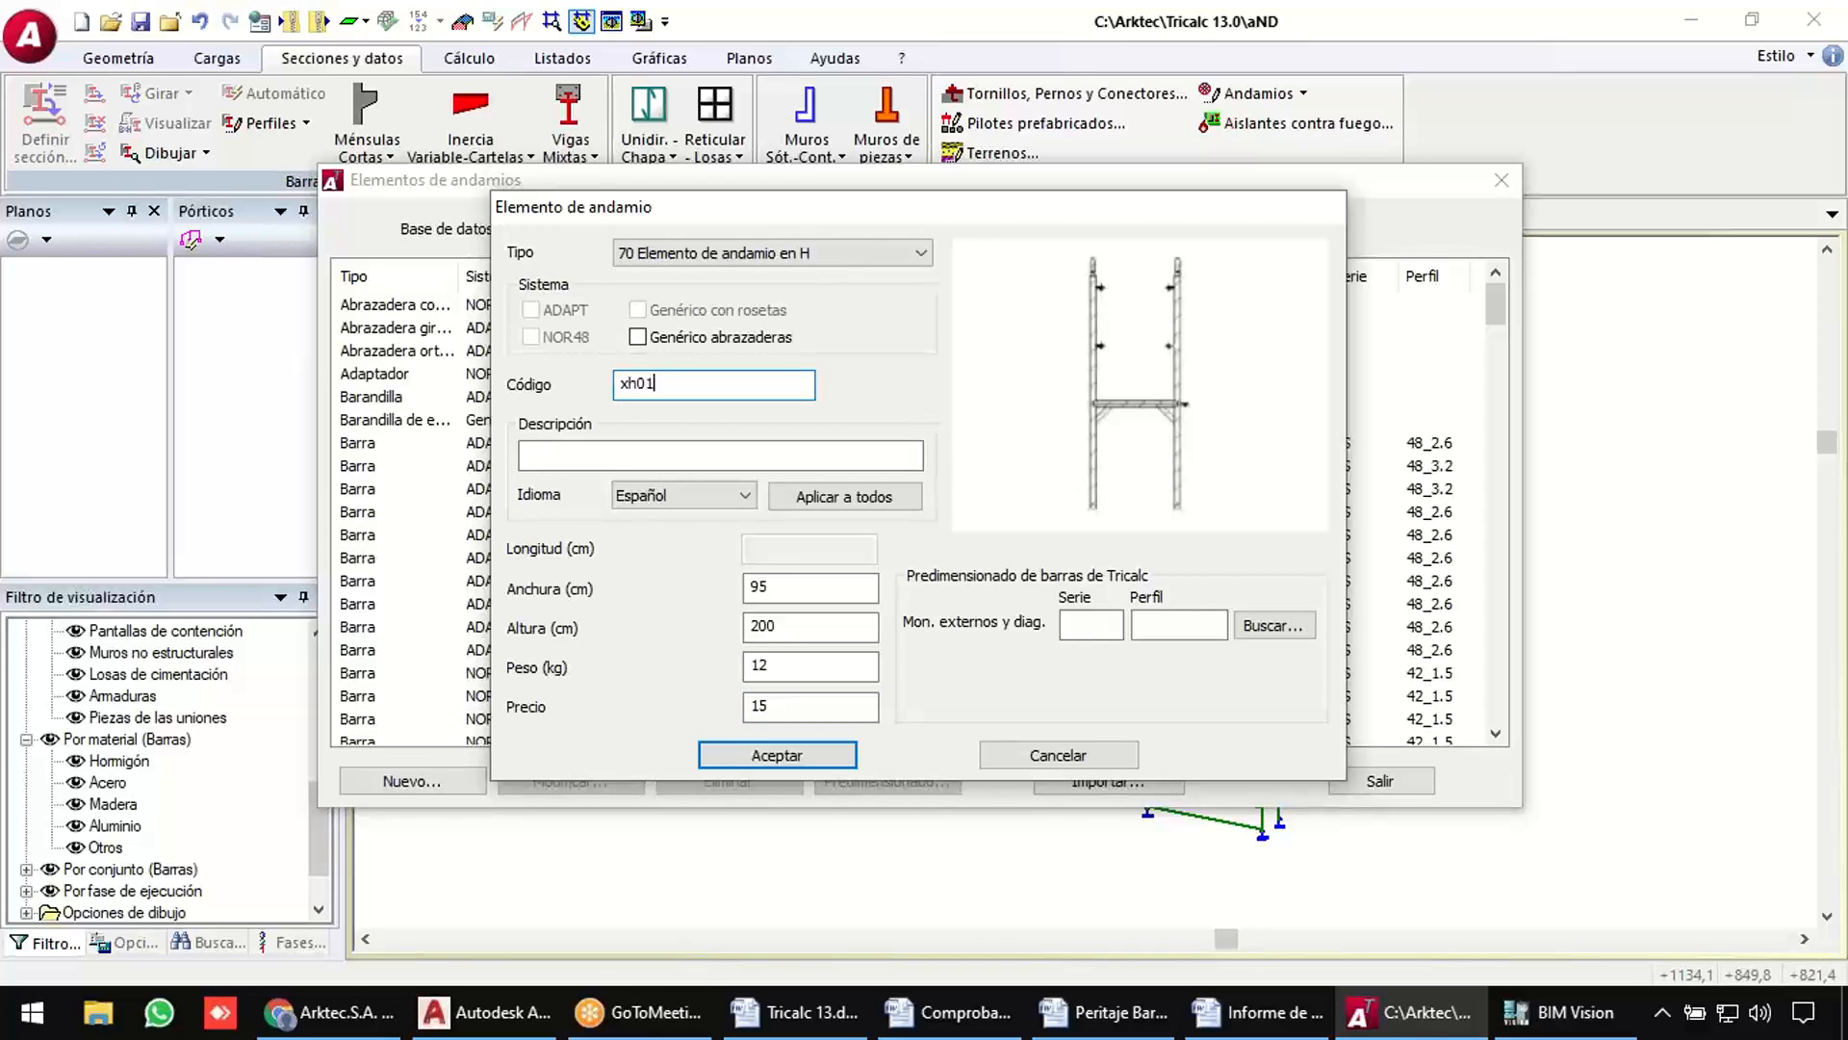
pyautogui.click(612, 456)
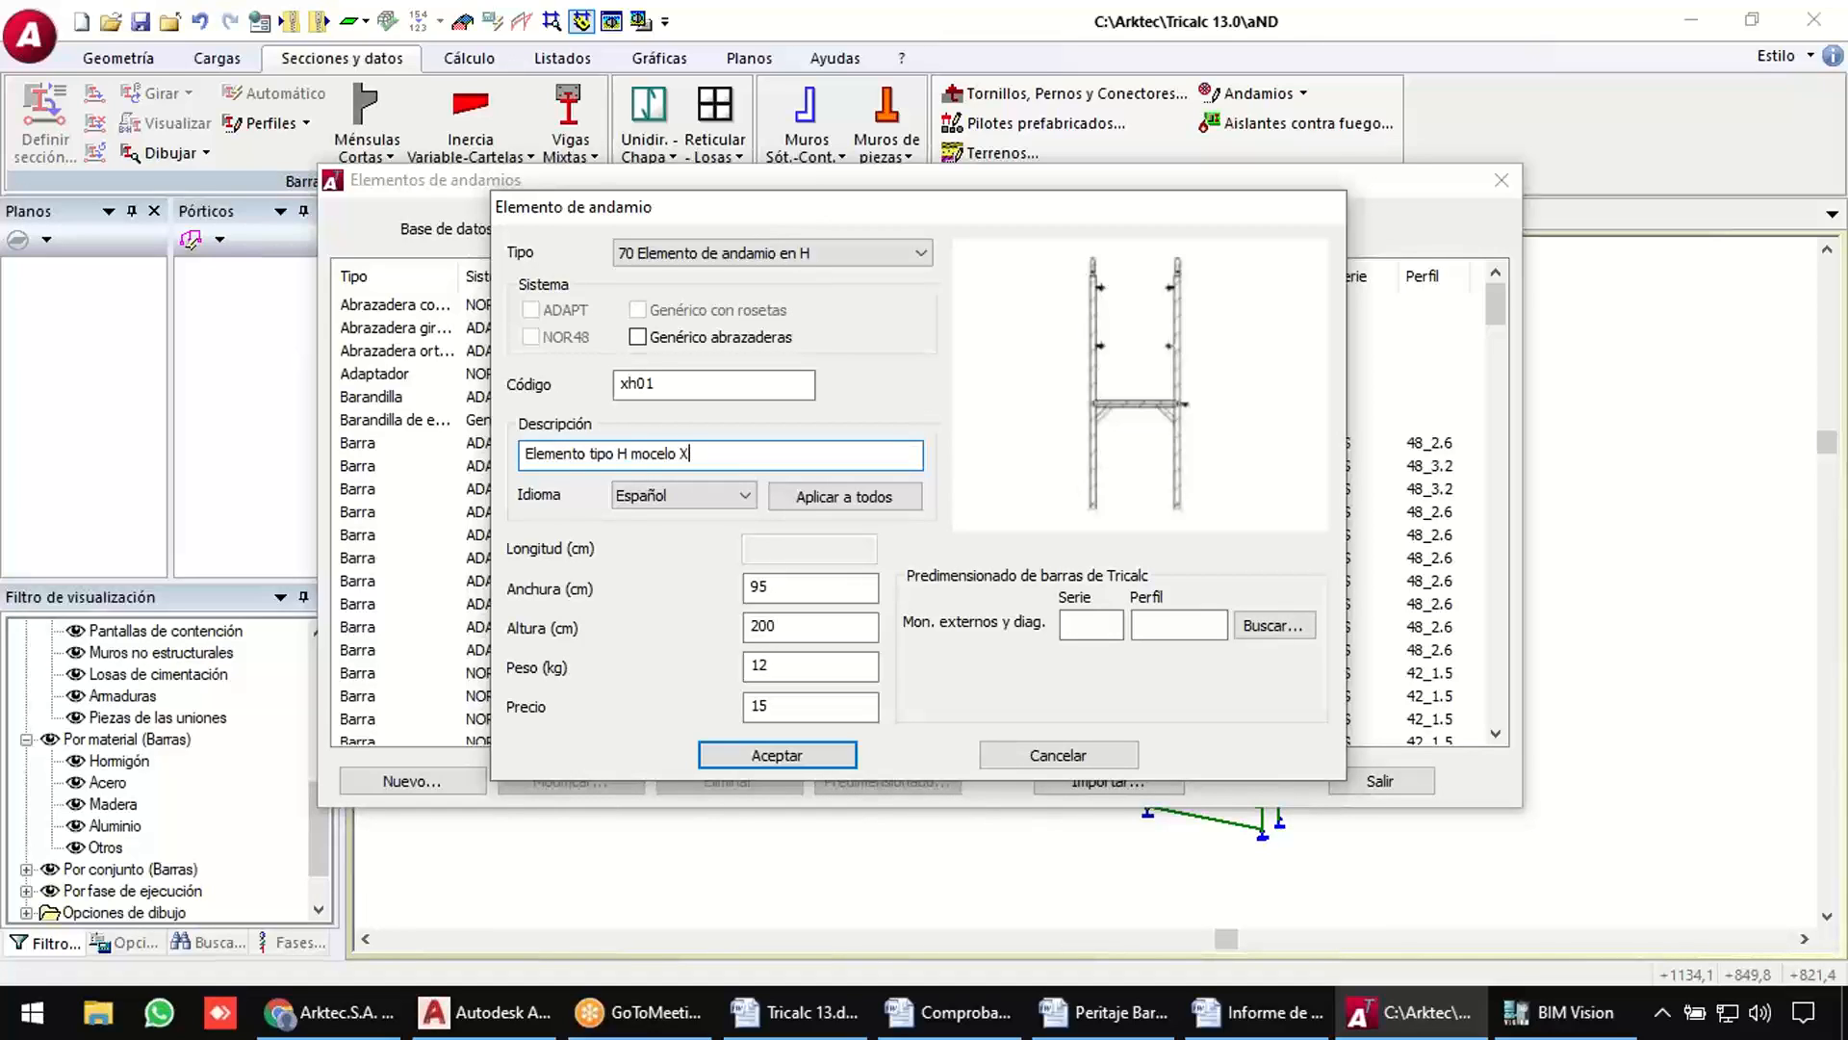
# Assign profile 48_2.6 of the PS series, from the structural steel scaffolding profiles (Andamios), to the H element's external uprights and diagonals.
pyautogui.click(1271, 626)
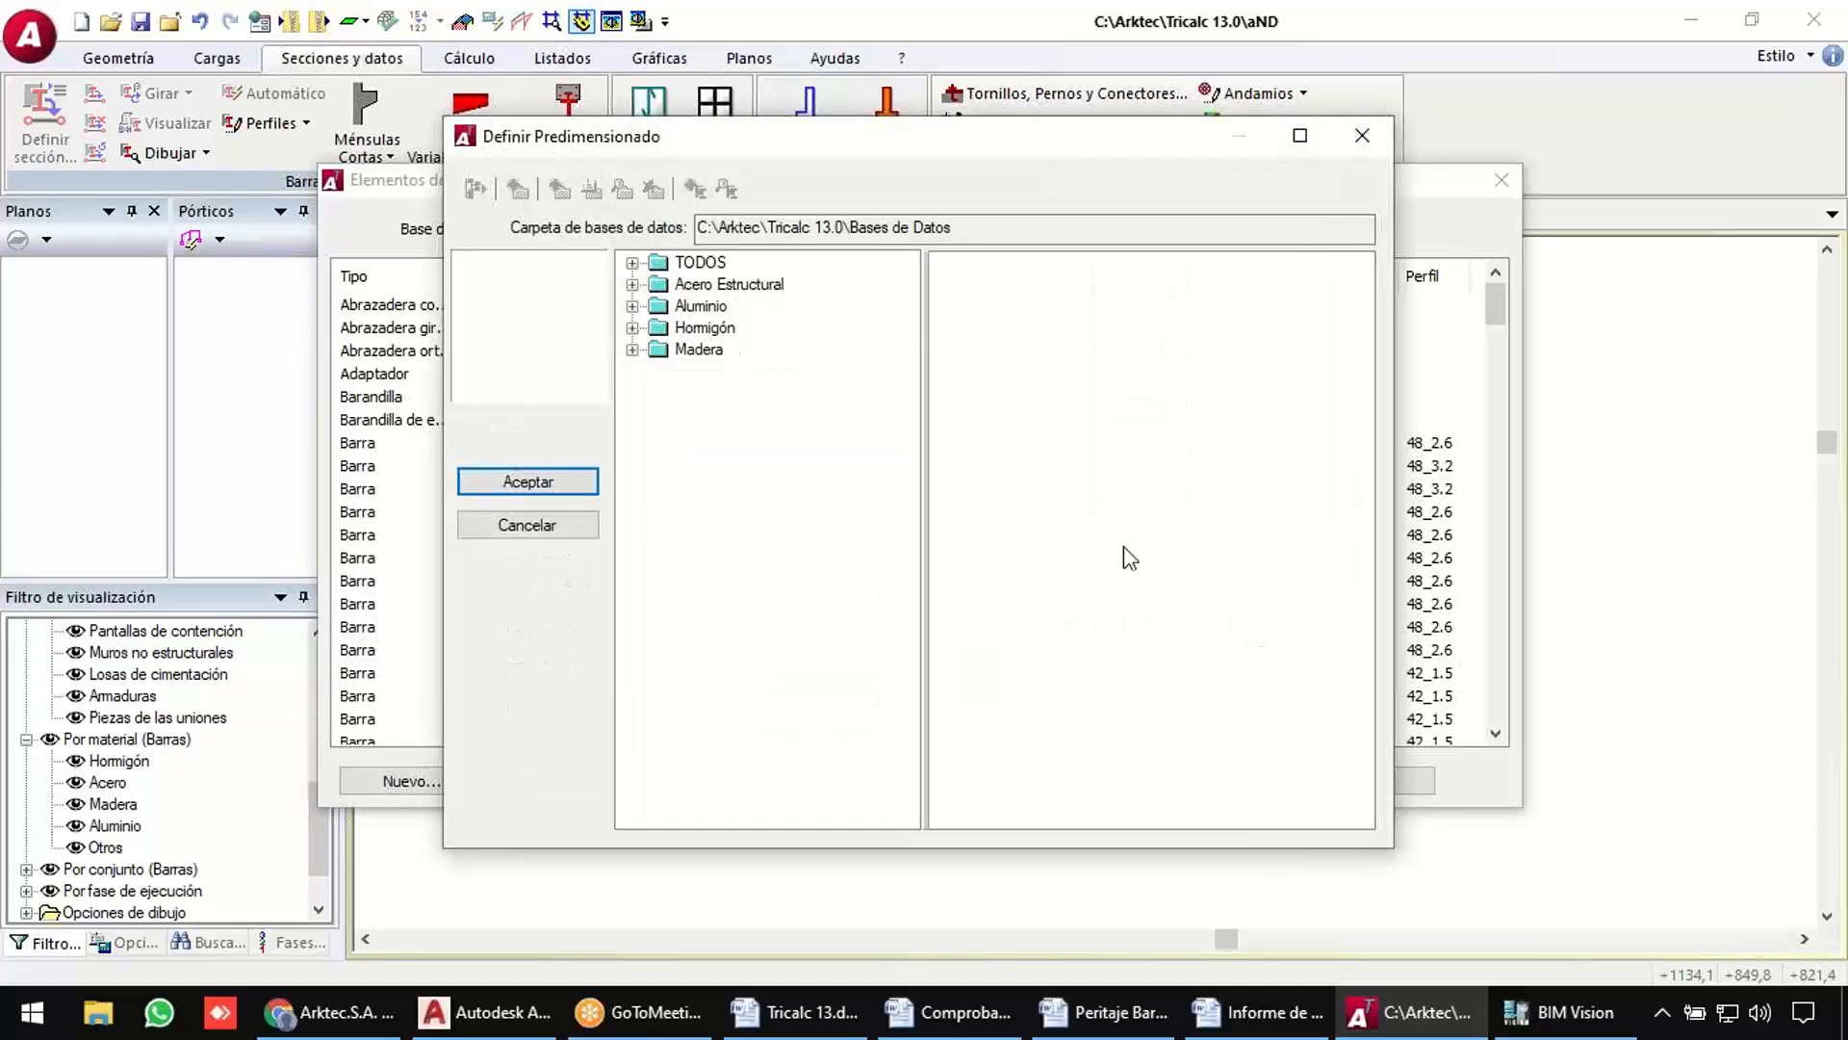
pyautogui.click(631, 283)
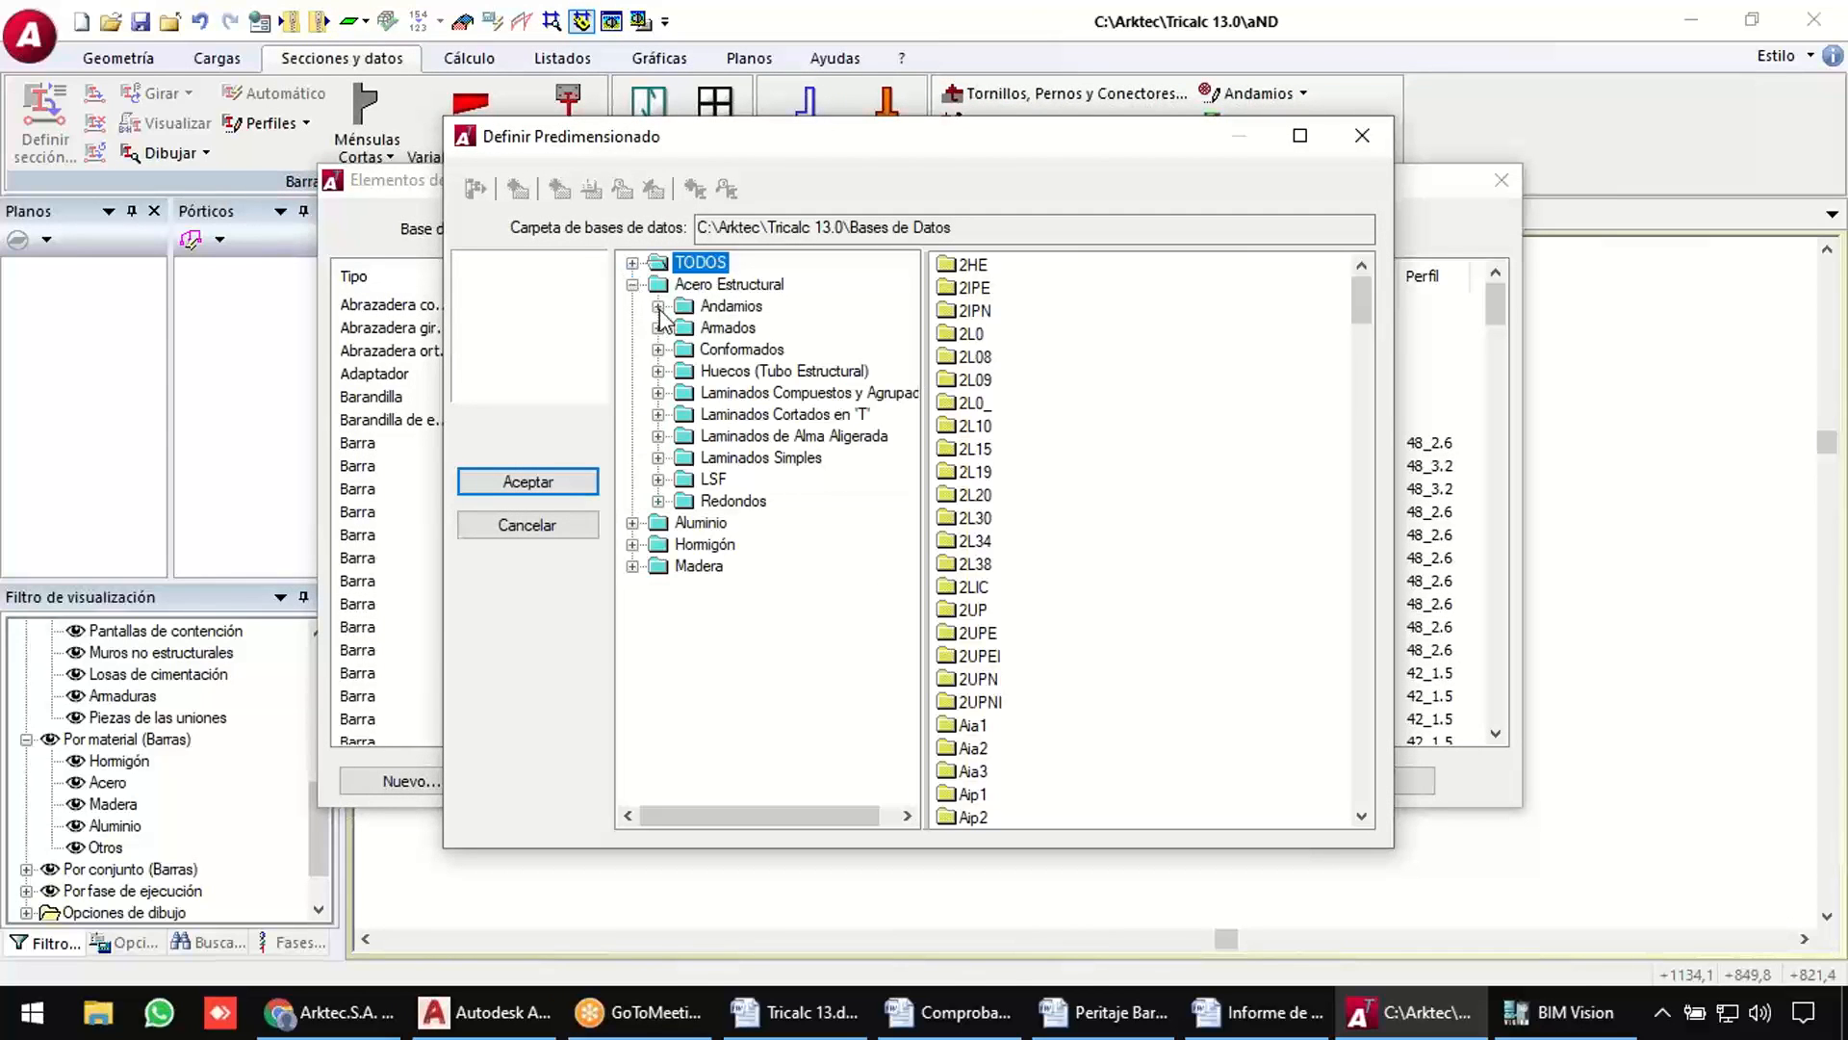
pyautogui.click(657, 306)
pyautogui.click(735, 327)
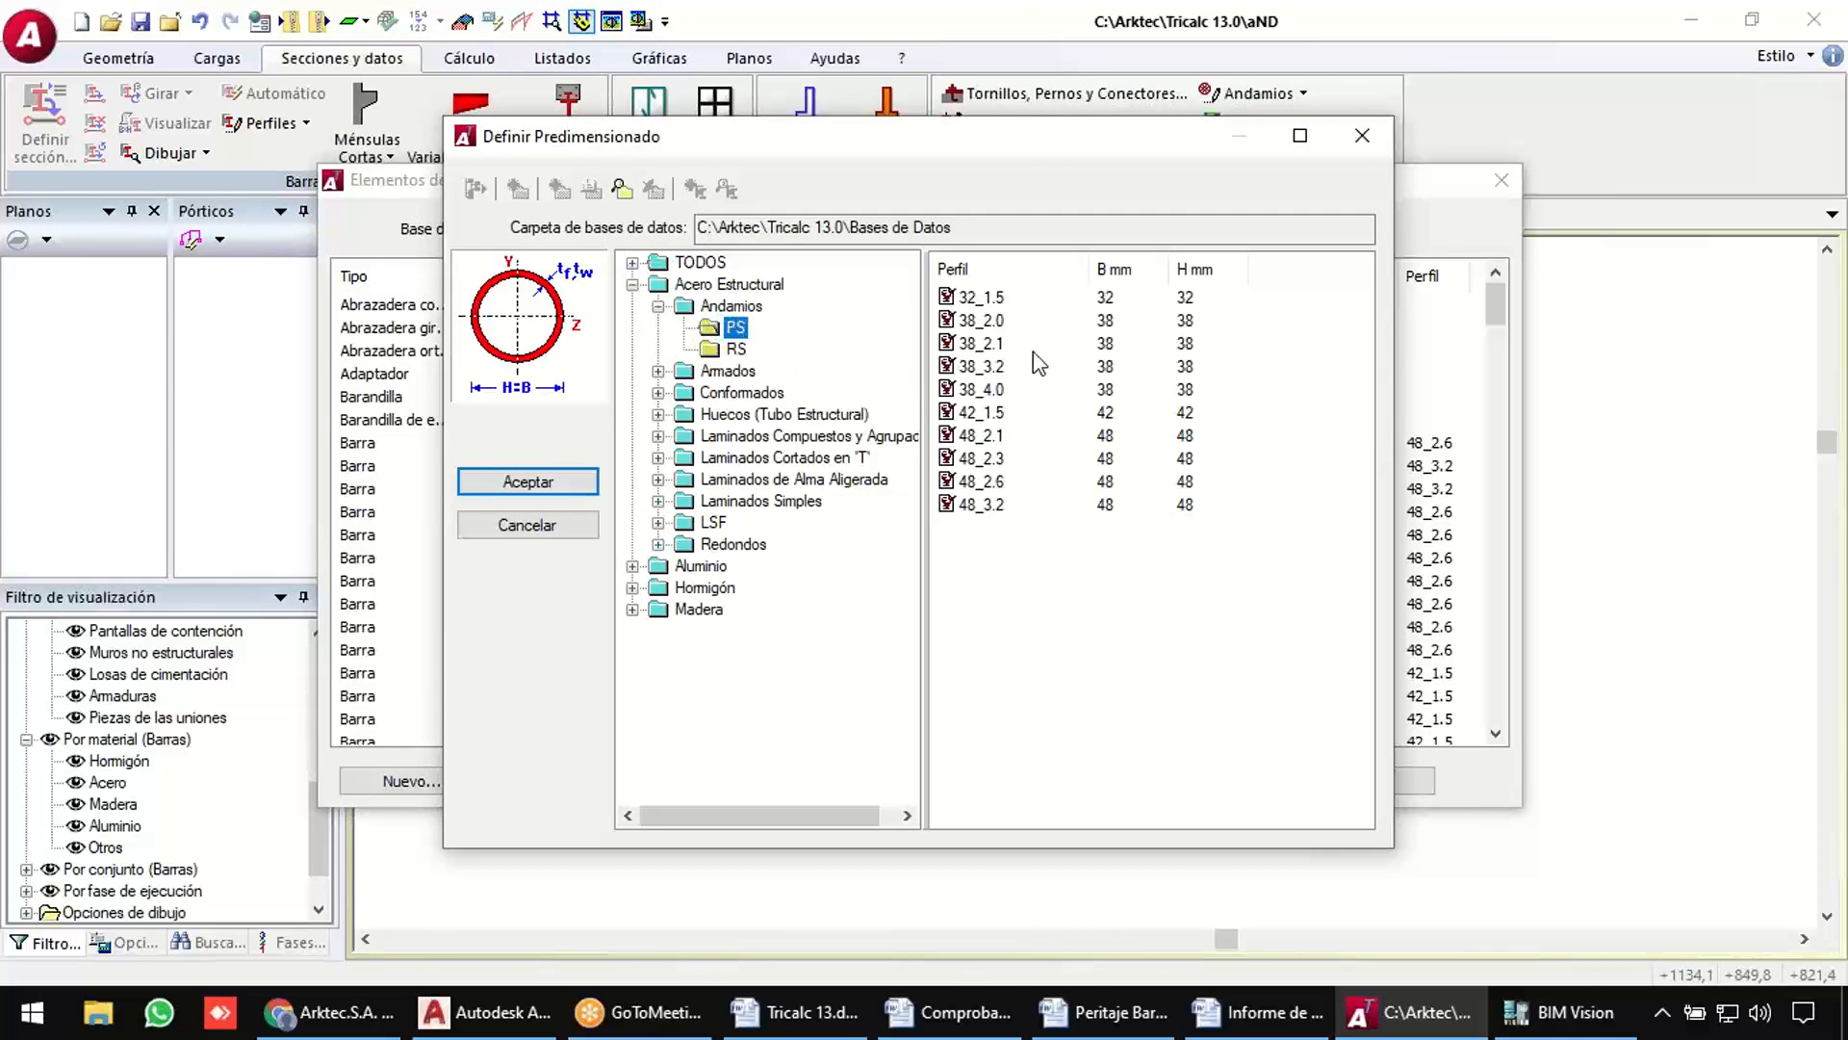
pyautogui.click(981, 481)
pyautogui.click(571, 483)
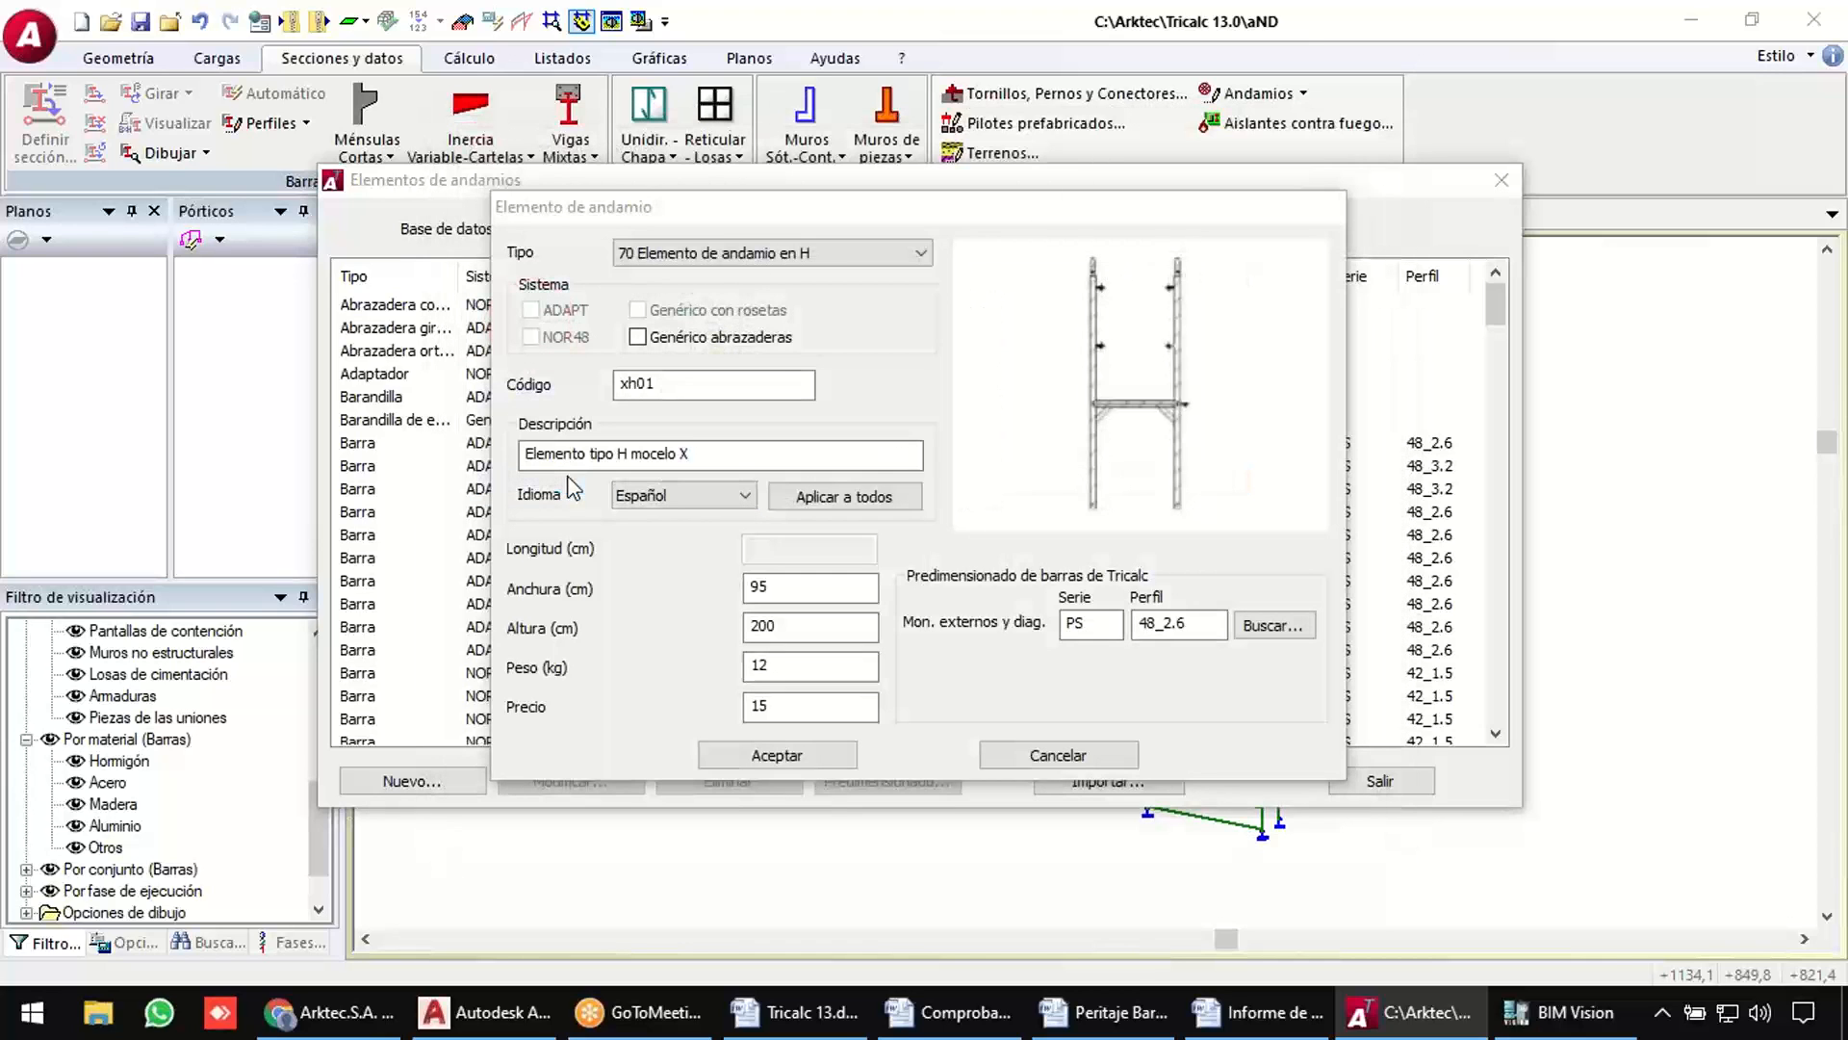
# Check the H element's width, height and predimensioned profile, and save the new element in the scaffold database.
pyautogui.doubleClick(758, 578)
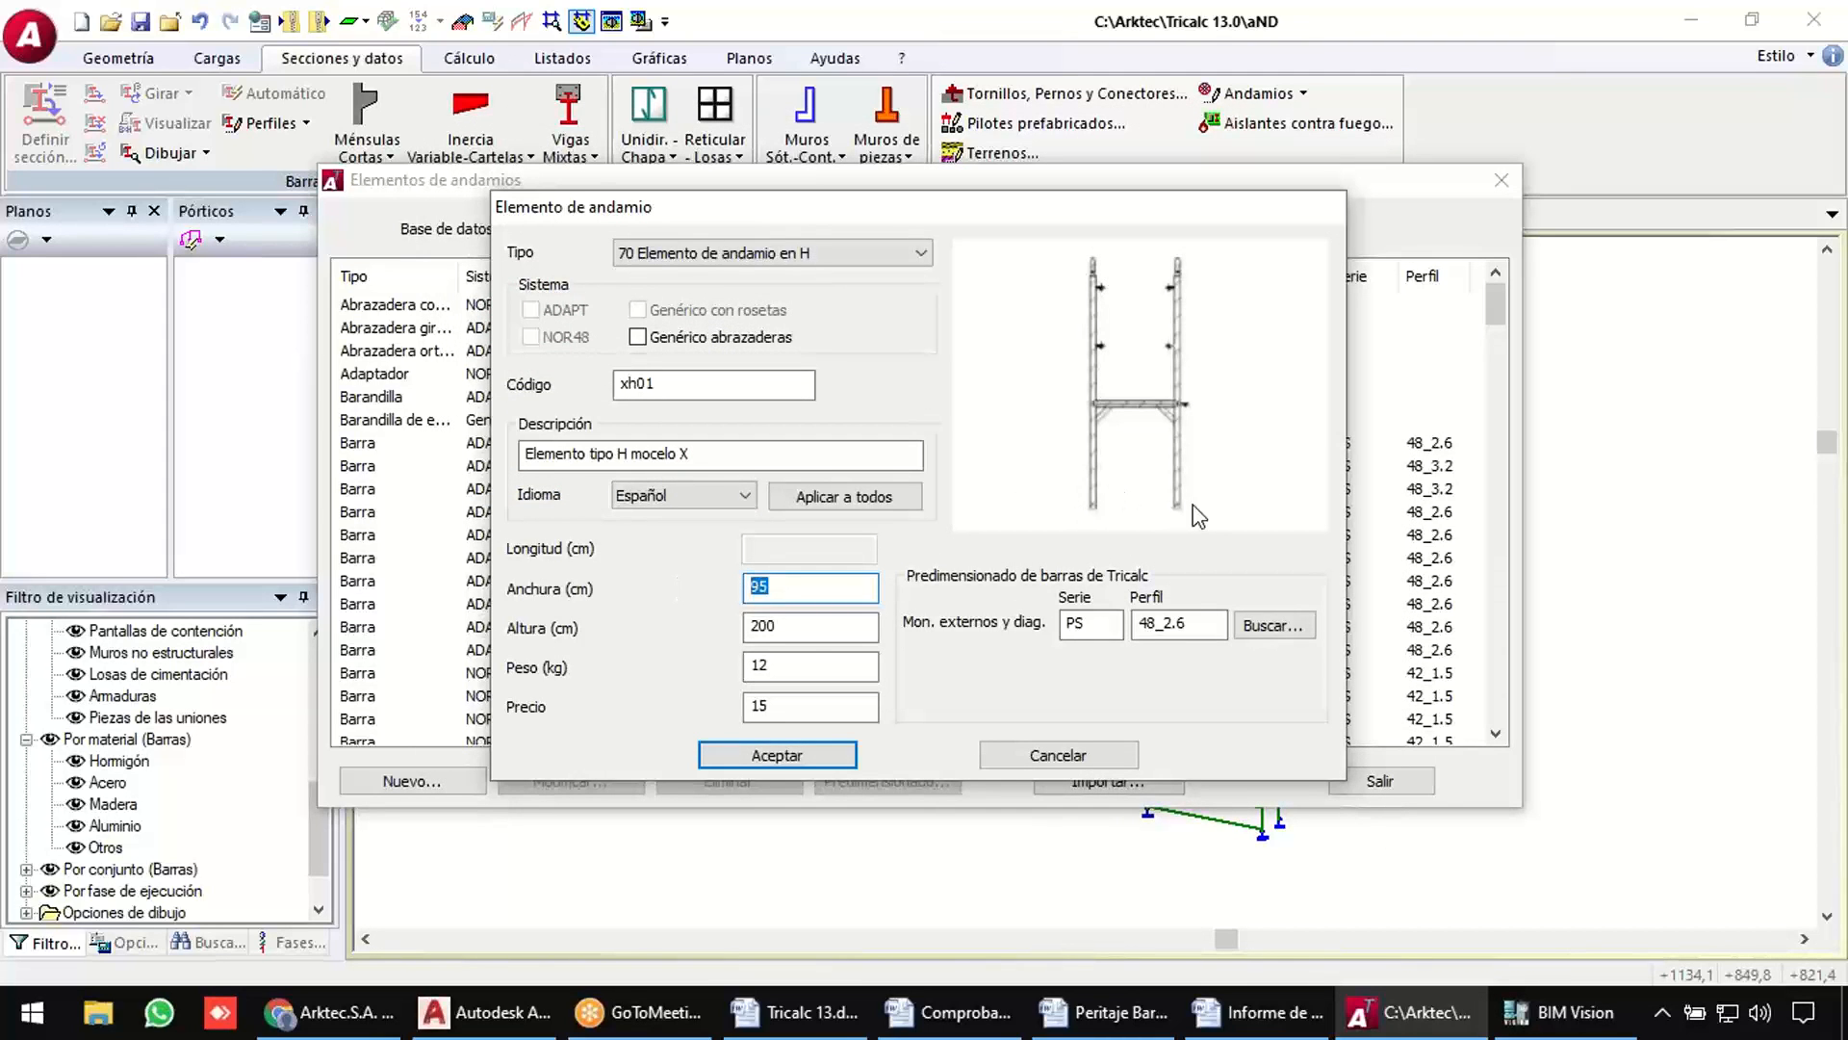
pyautogui.press('Tab')
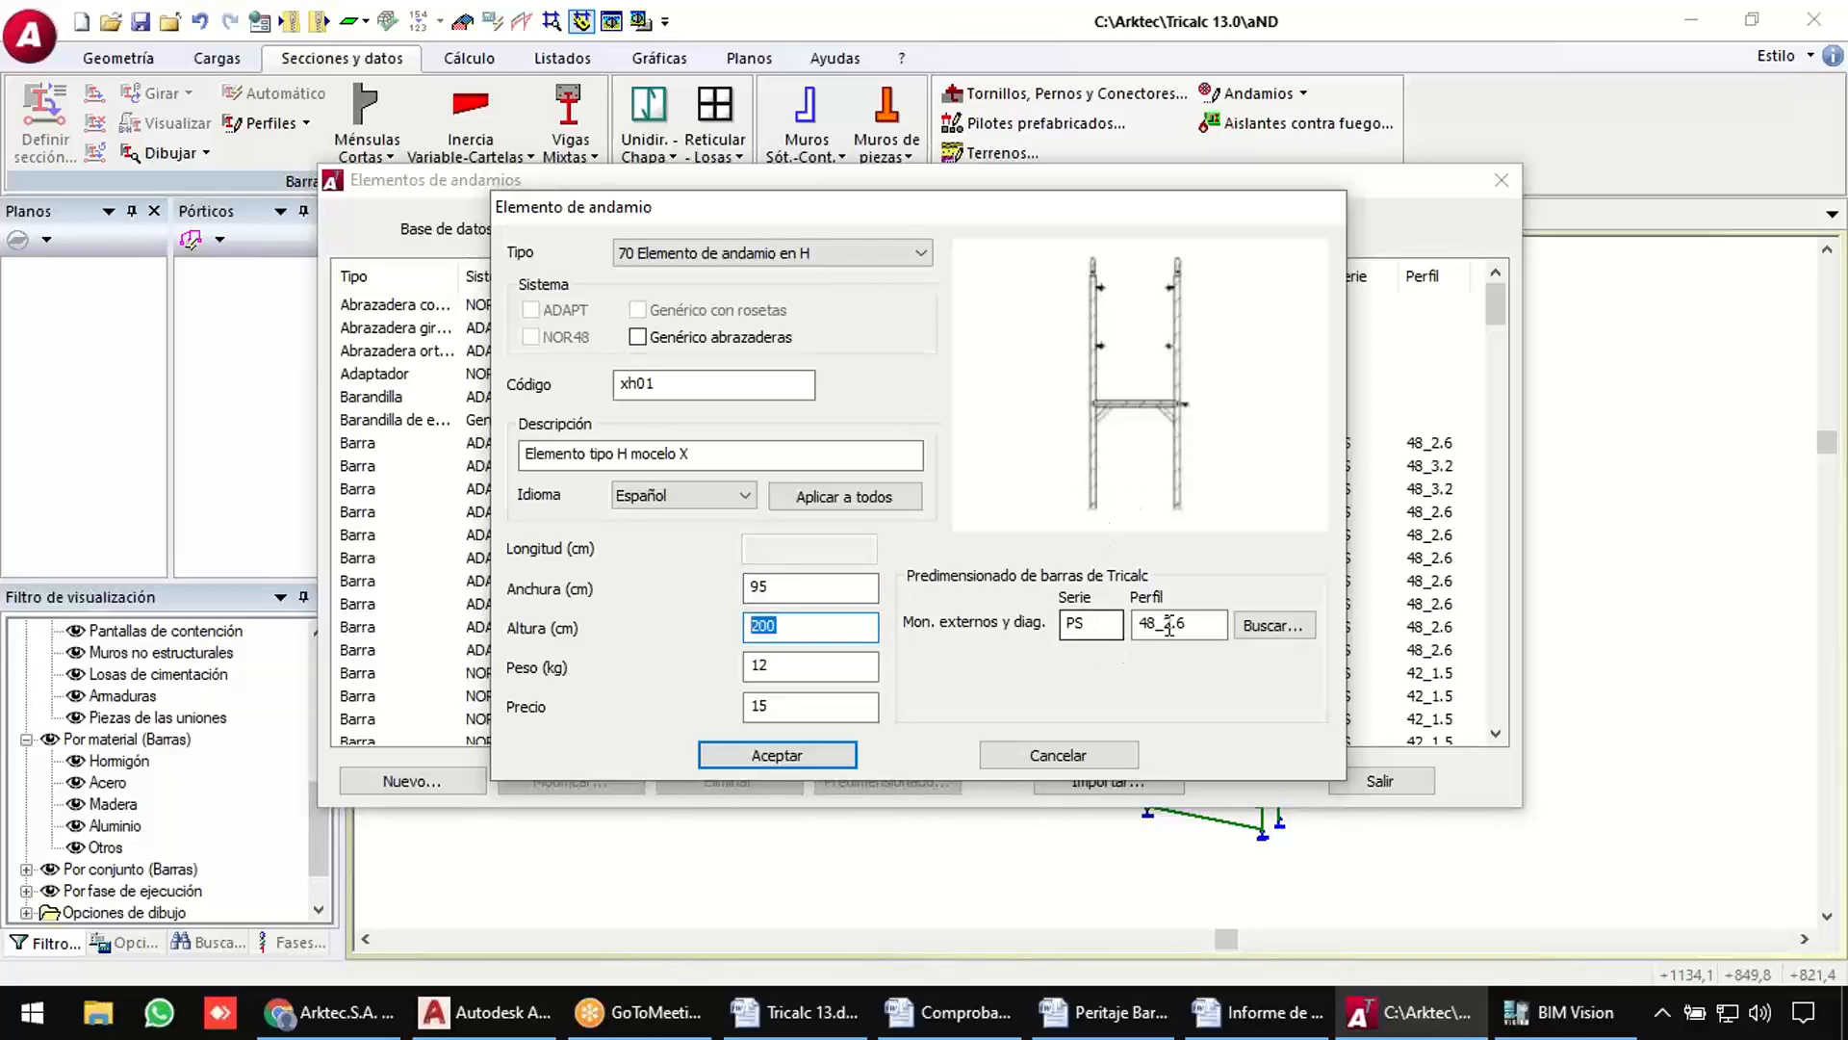
pyautogui.click(1220, 628)
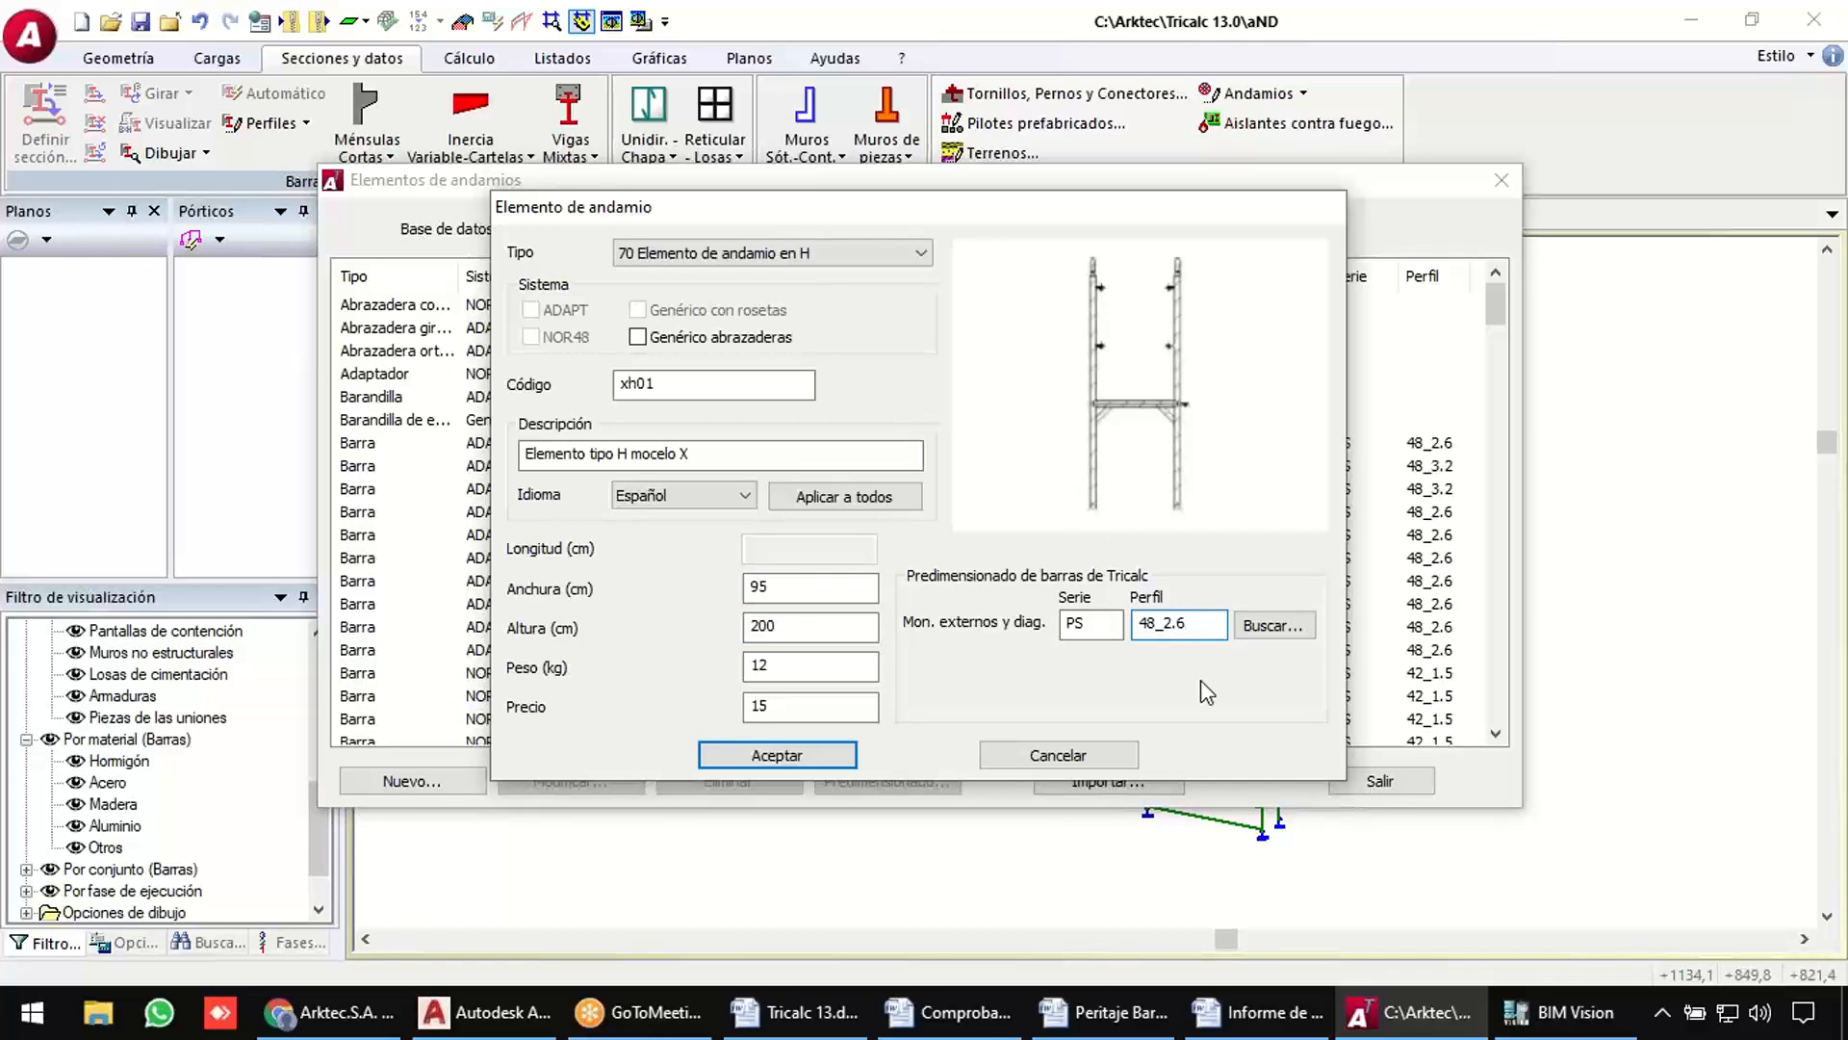
pyautogui.click(805, 754)
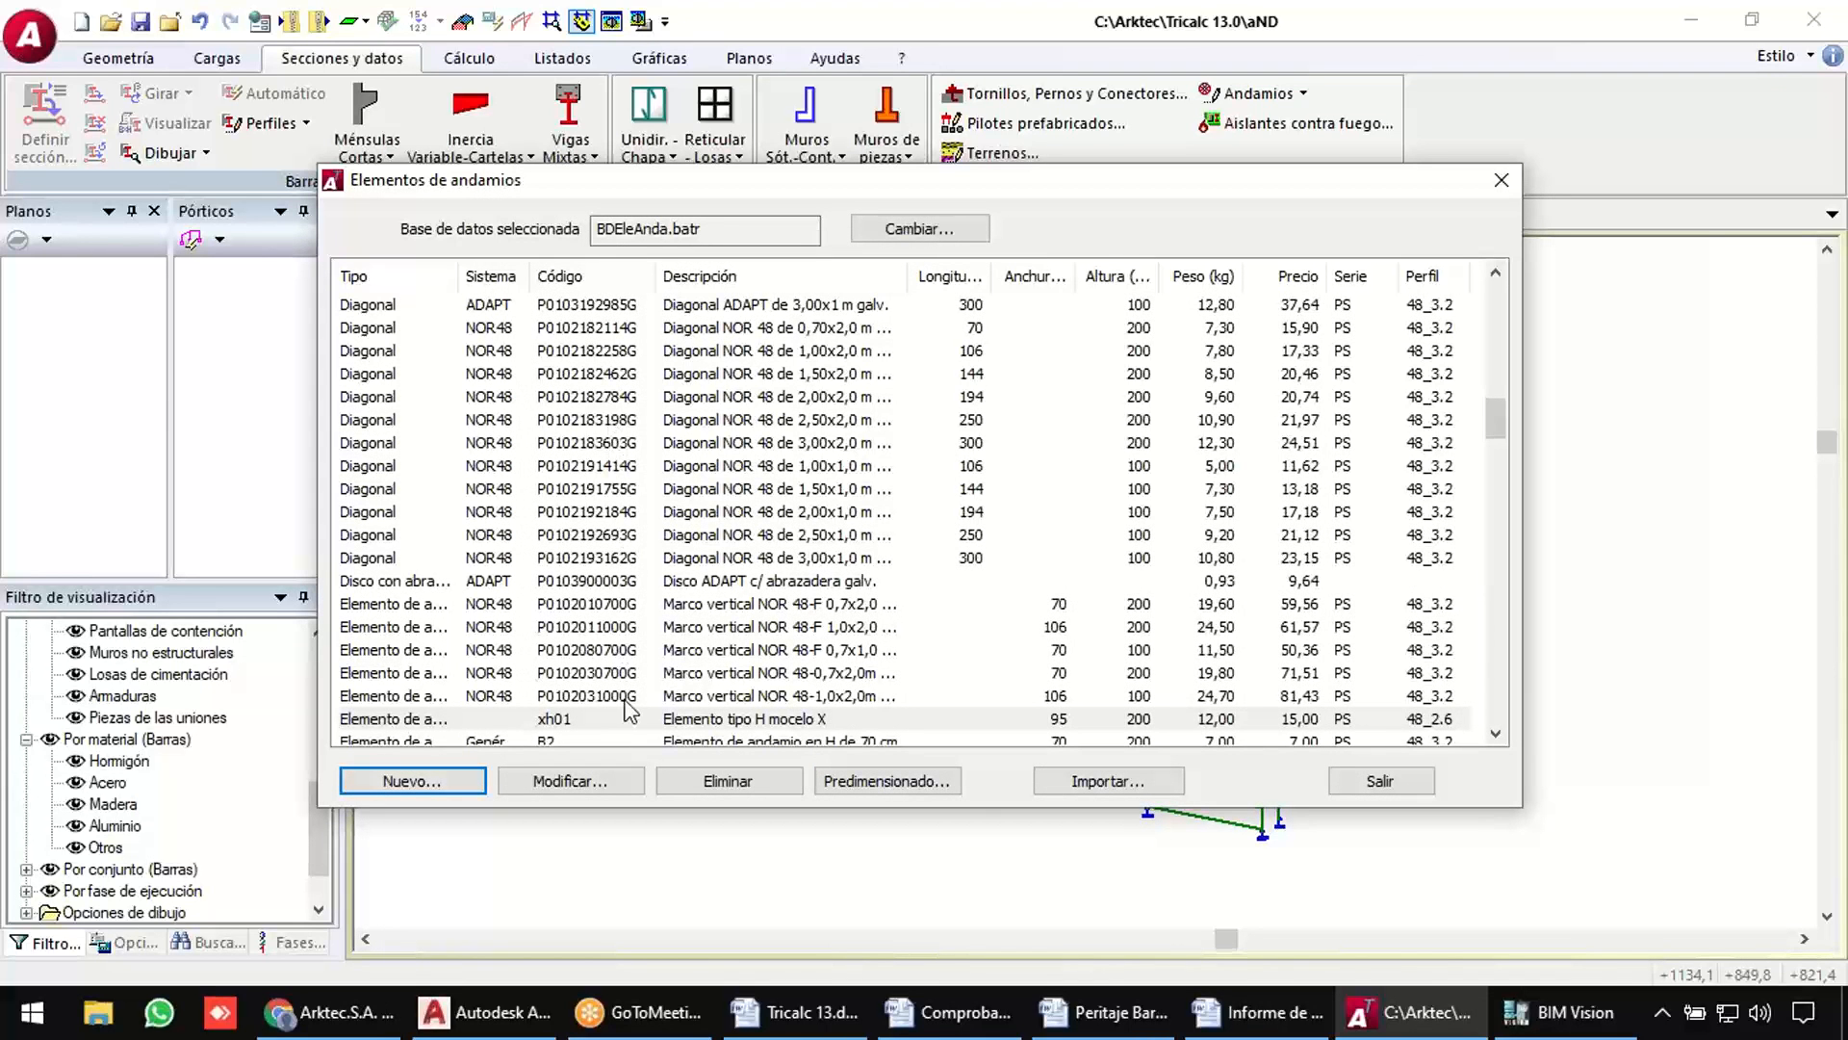
# Examine the code and description of the Diagonal NOR 48 de 2,00x1,0 m element without changing it, and leave the scaffold elements database.
pyautogui.doubleClick(746, 515)
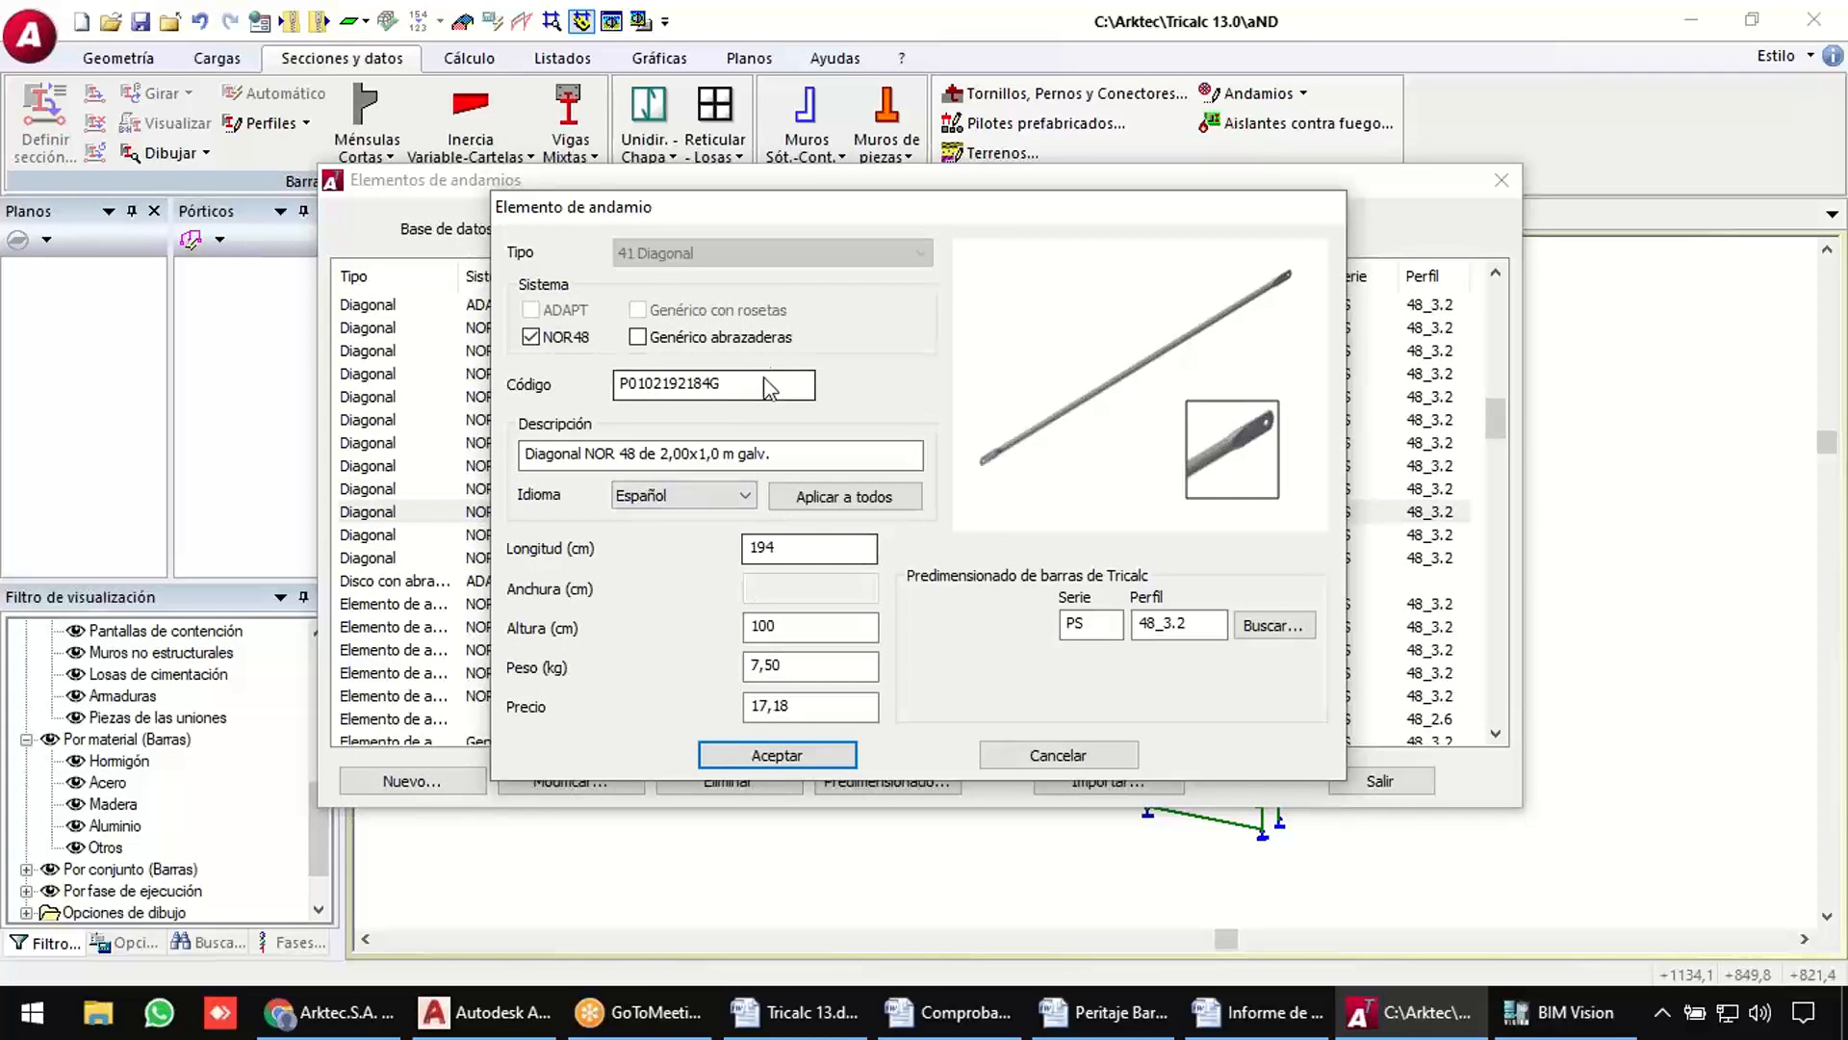
pyautogui.moveTo(797, 454); pyautogui.dragTo(546, 455)
pyautogui.moveTo(776, 384); pyautogui.dragTo(499, 395)
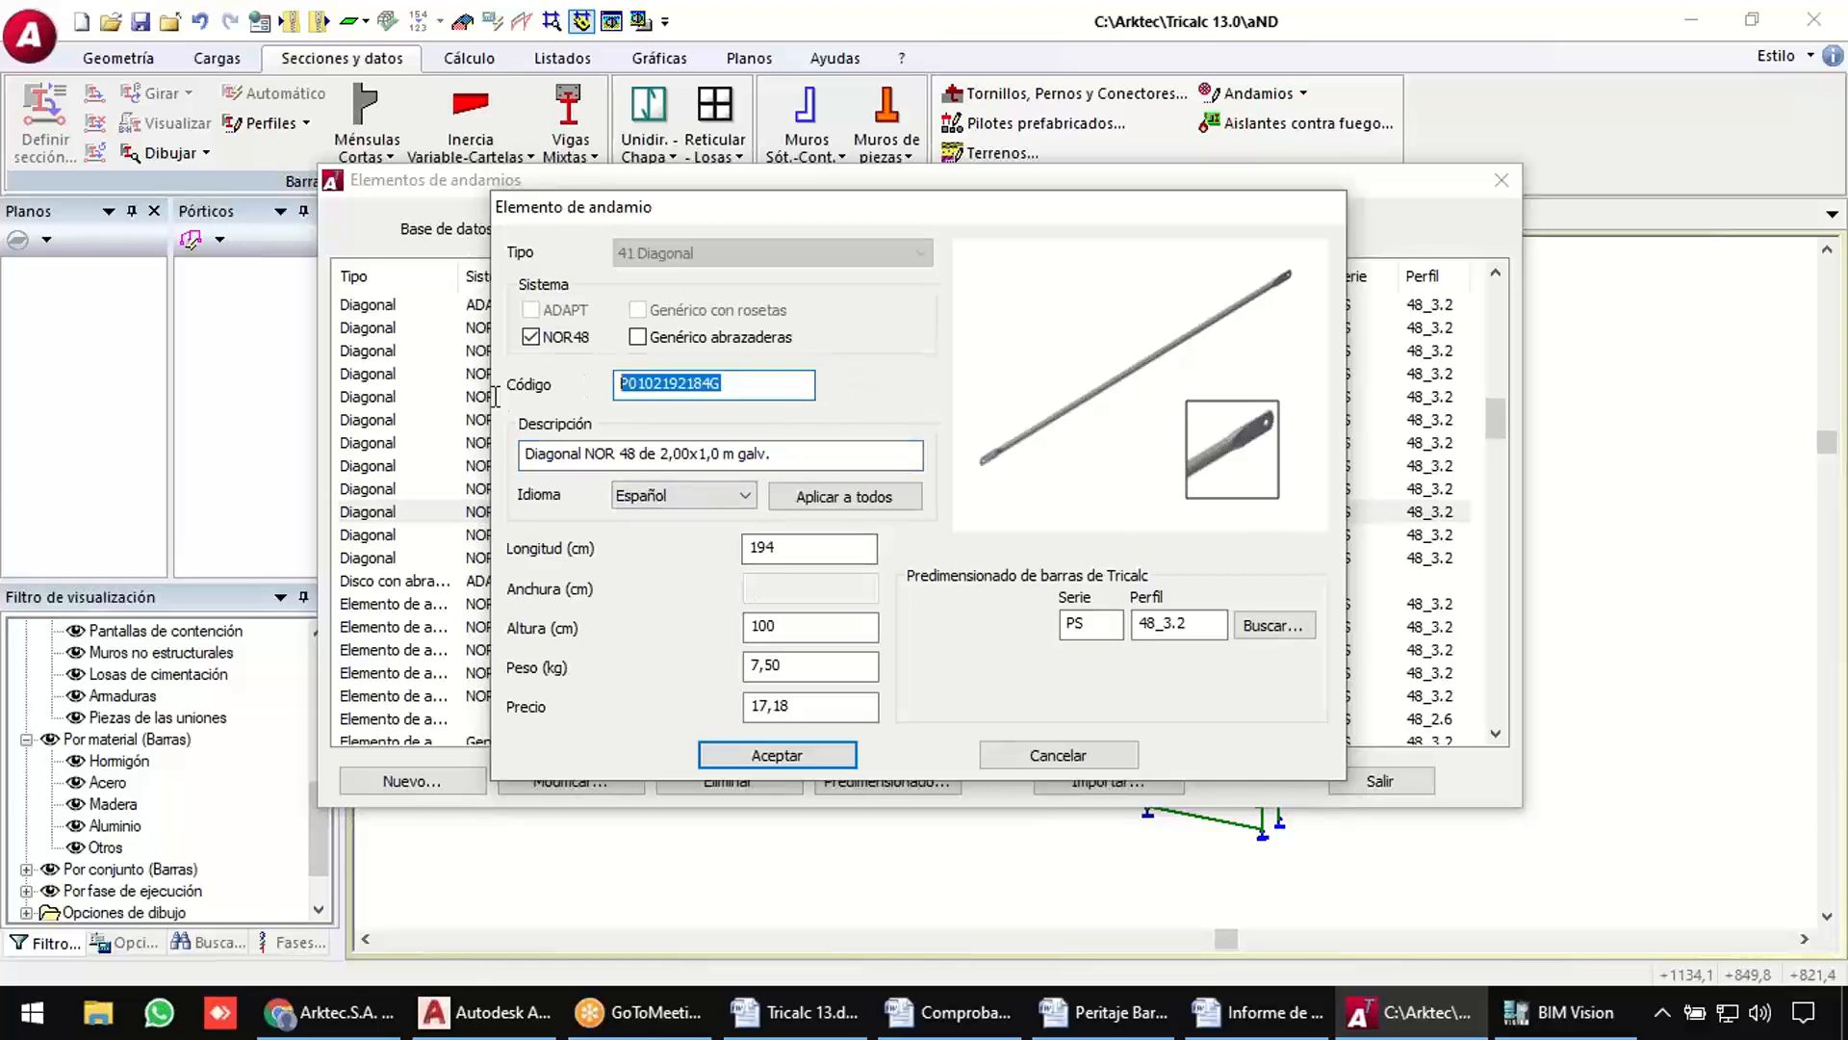
pyautogui.press('Escape')
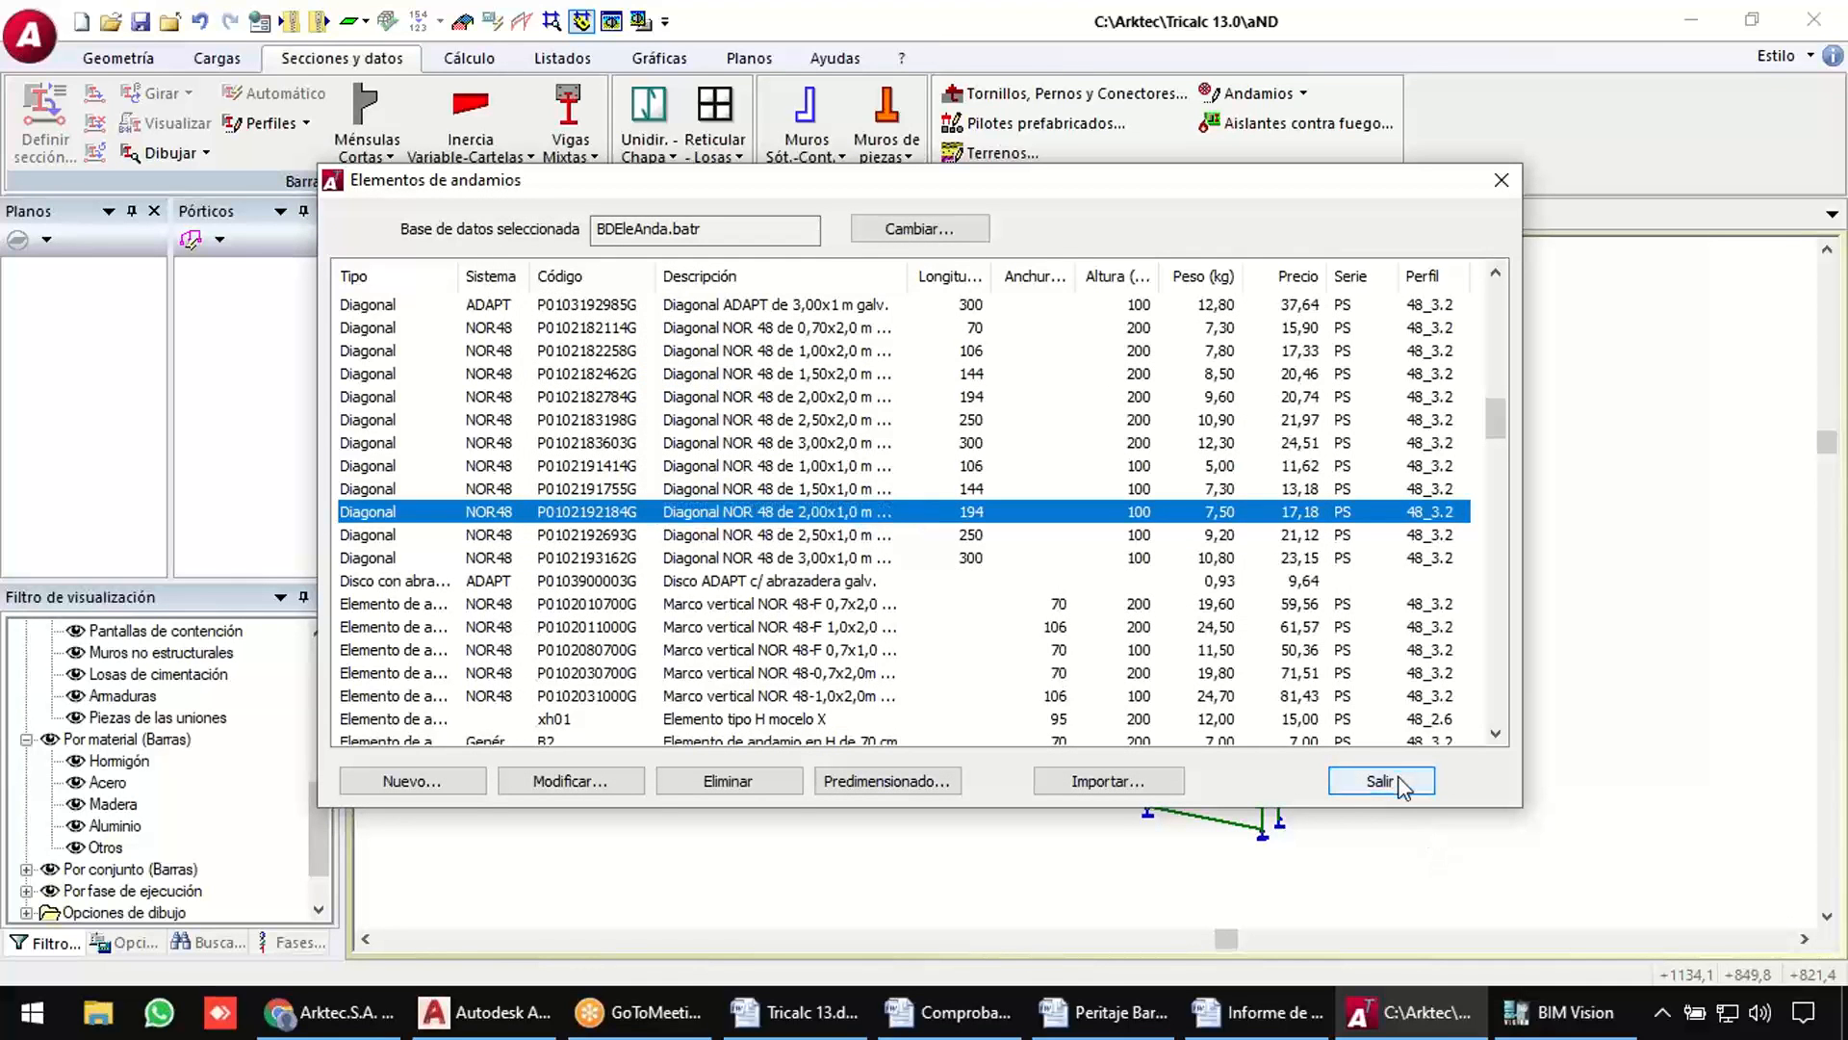
pyautogui.click(1401, 788)
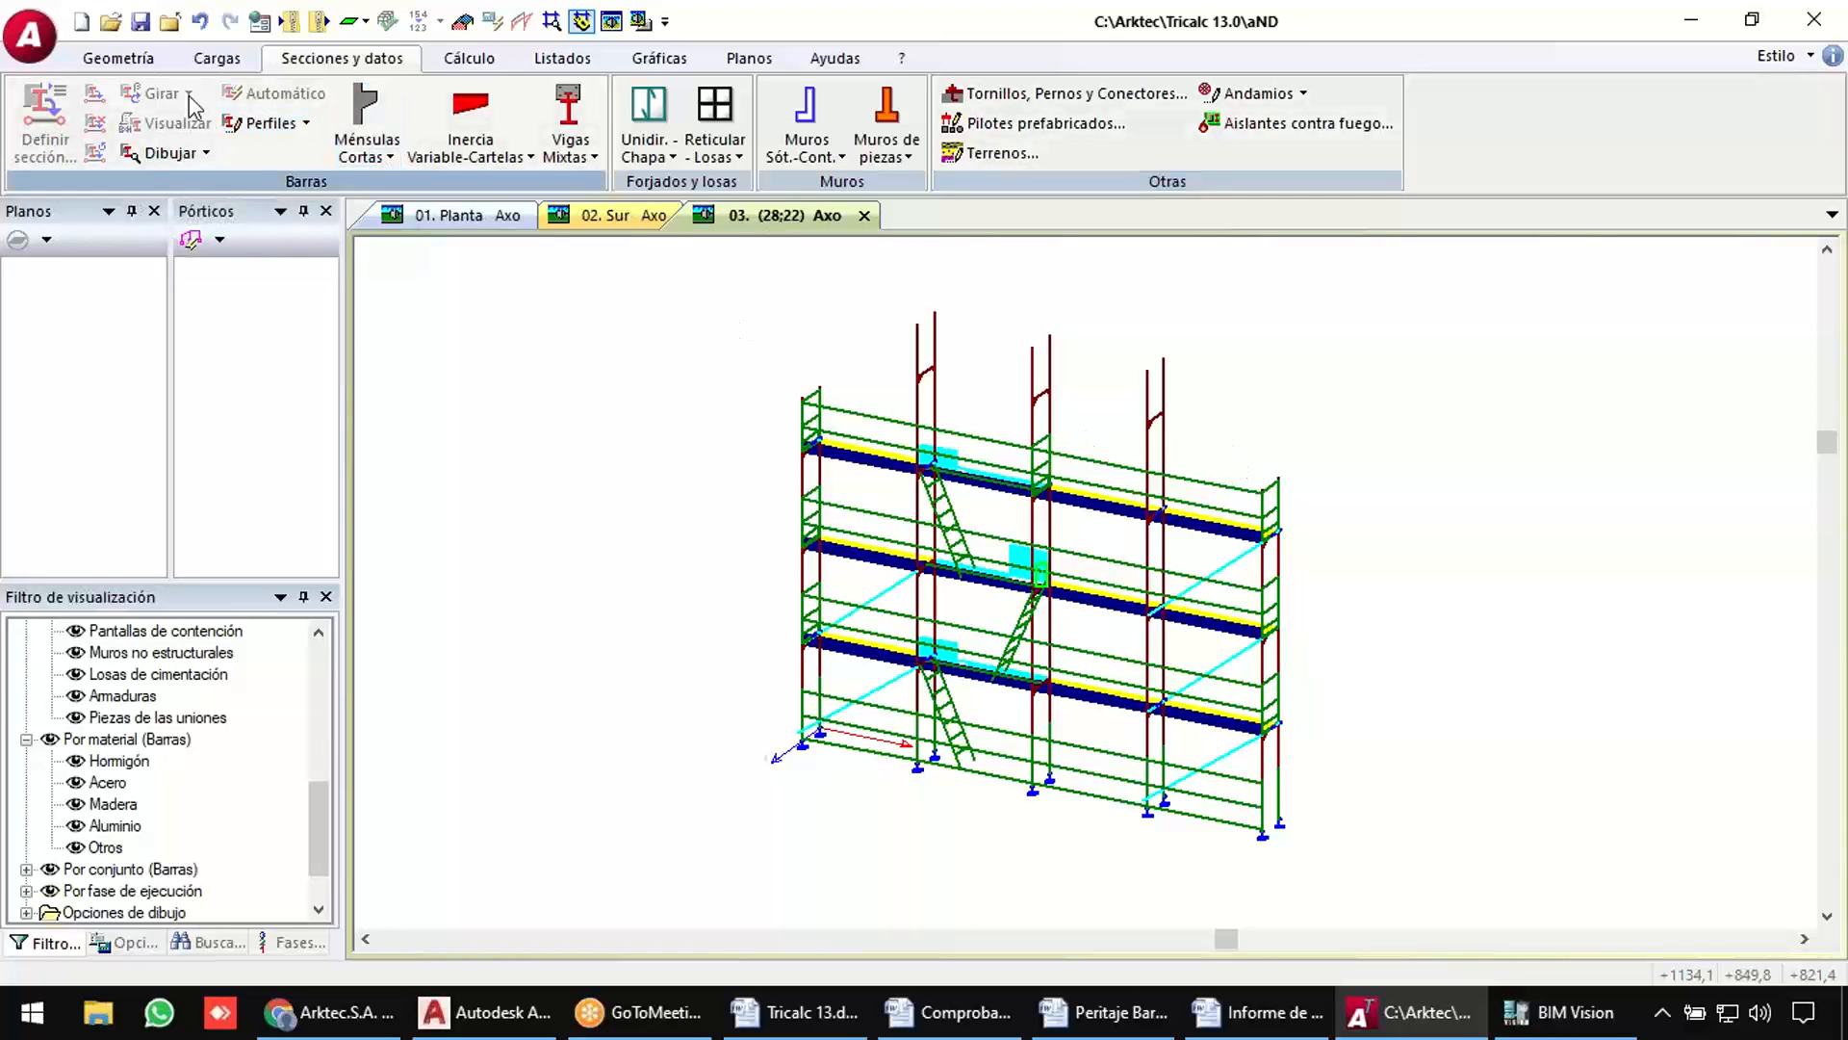
# Return to the geometry commands and bring up the project file commands.
pyautogui.click(140, 66)
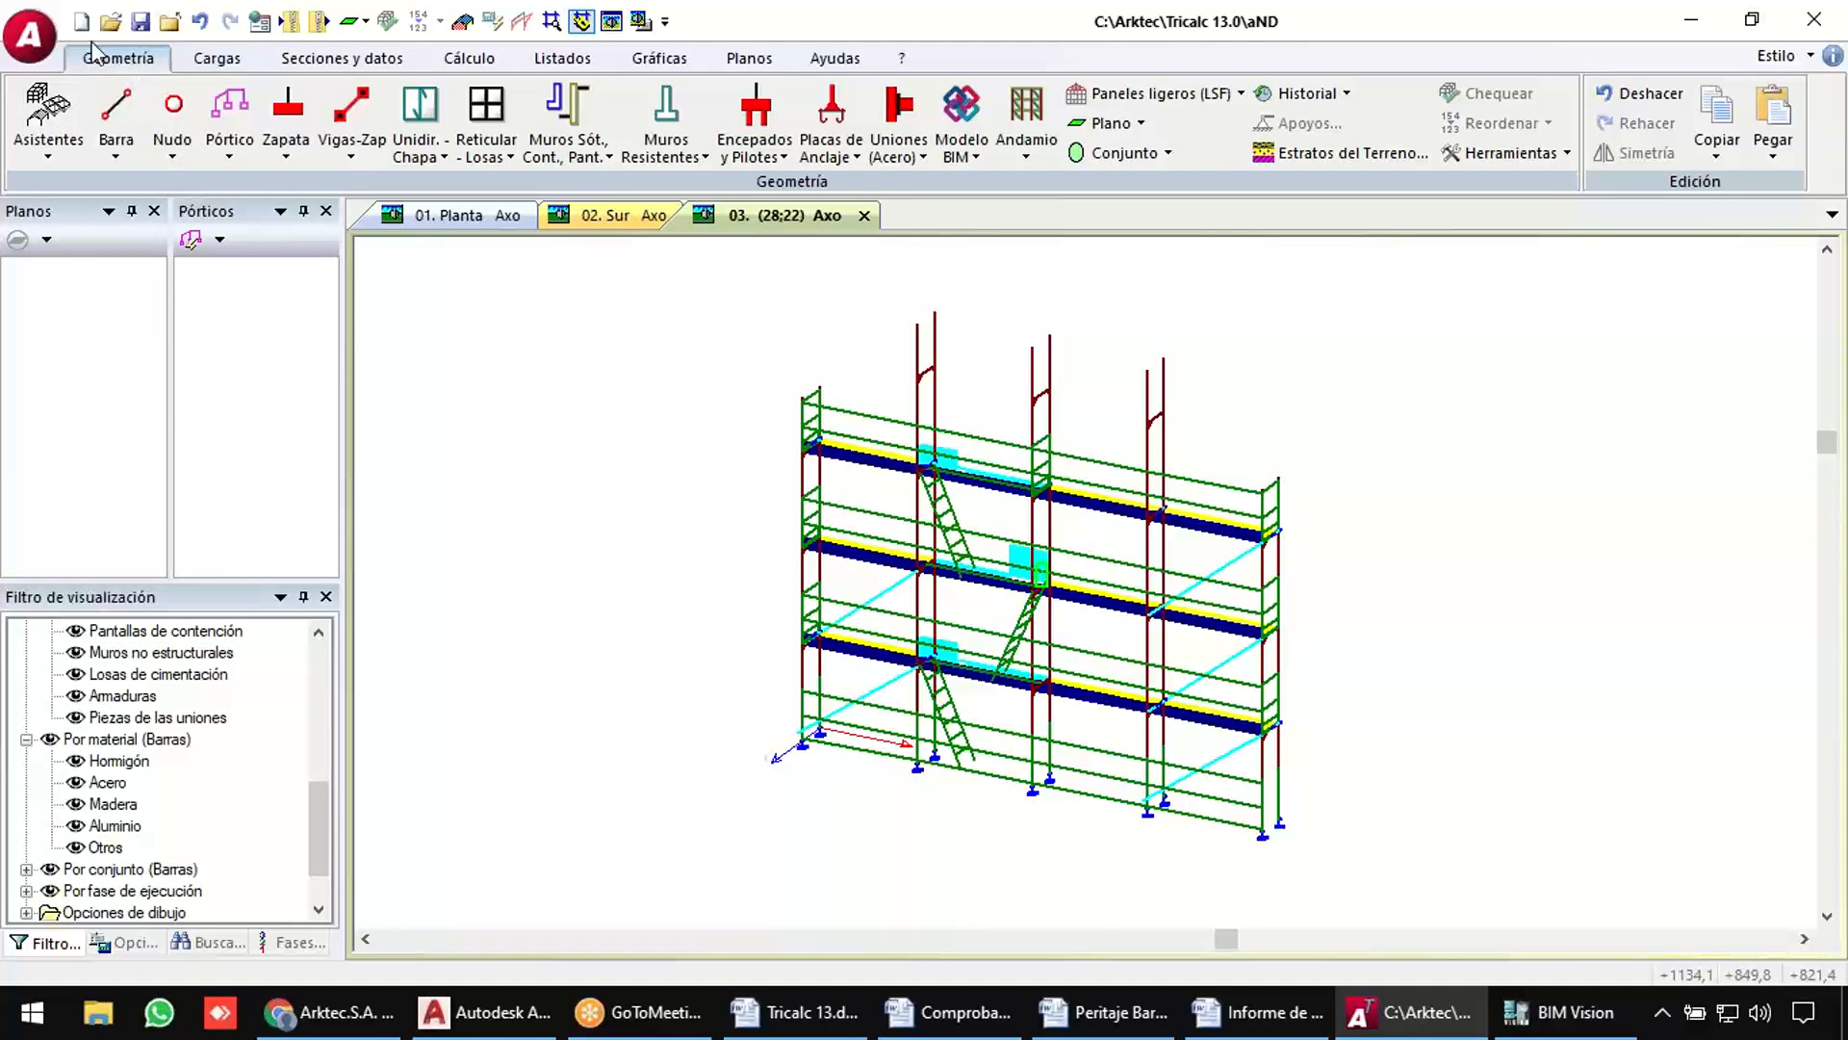
pyautogui.click(29, 36)
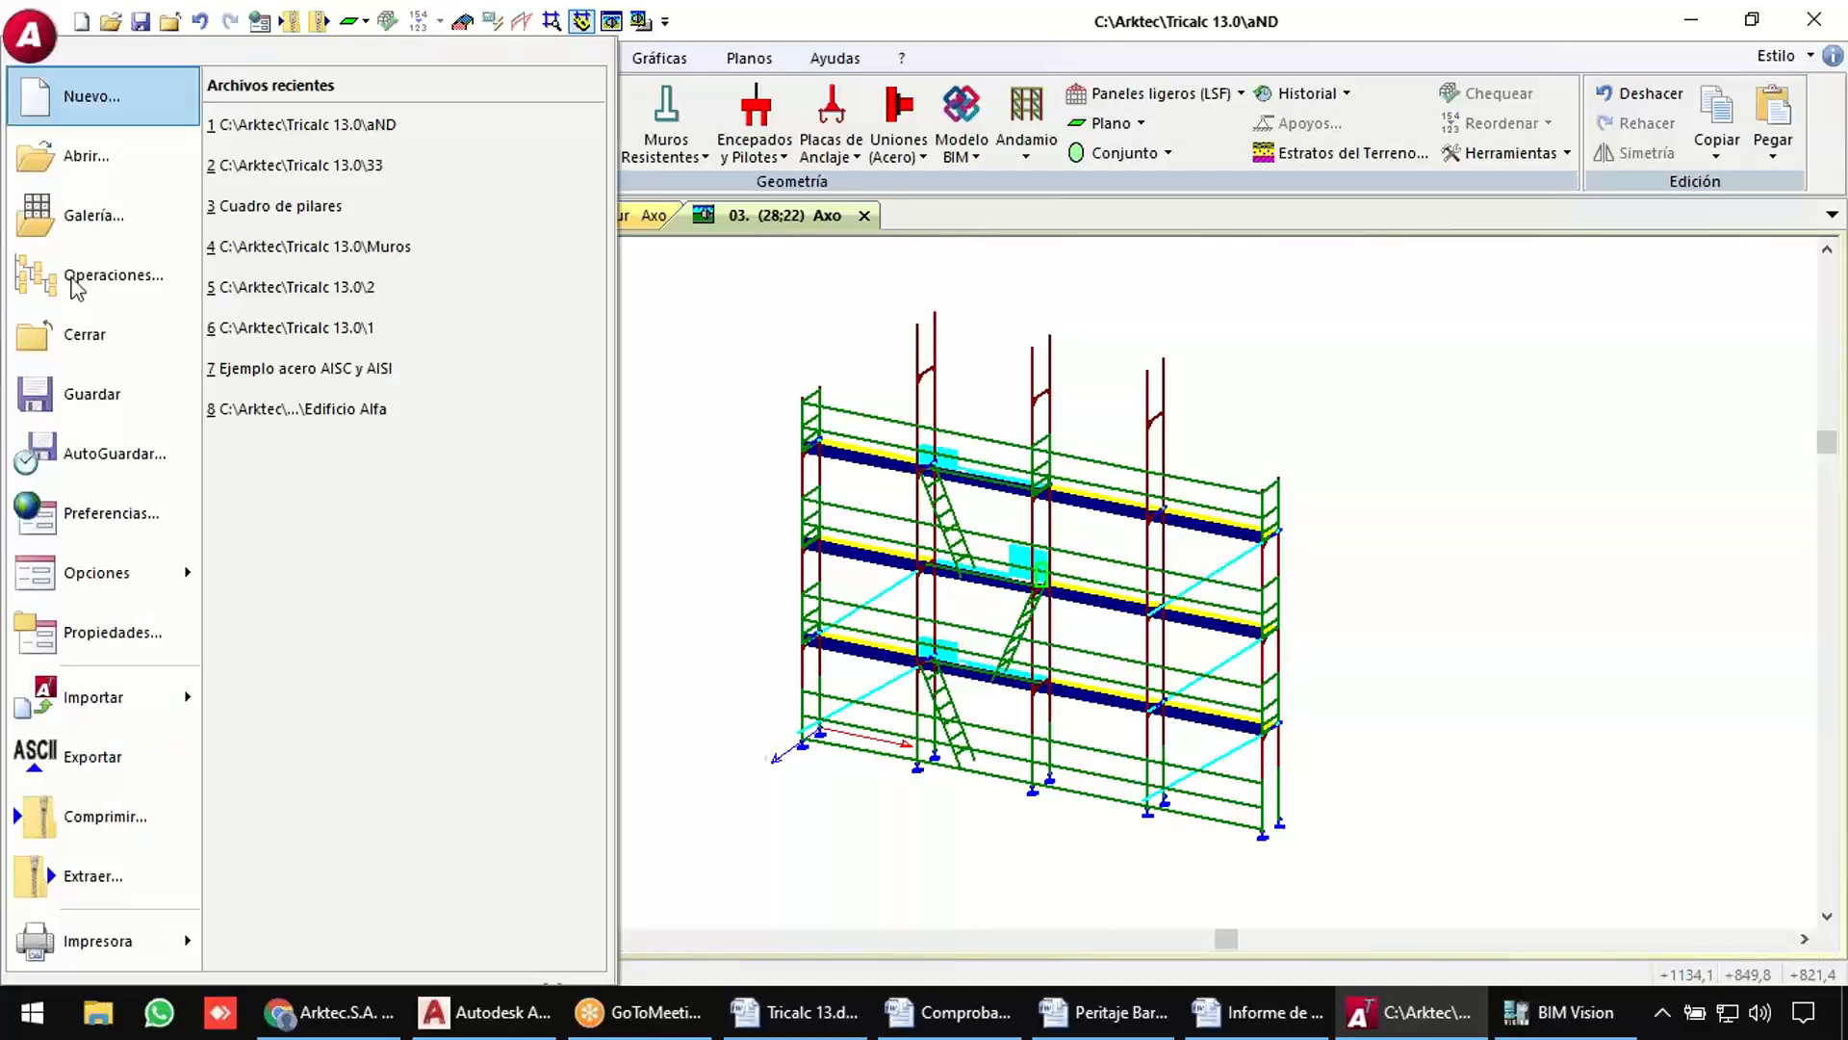
# Set the design code in the program preferences to Eurocódigos Estructurales with the Genéricos option.
pyautogui.click(108, 514)
pyautogui.click(710, 100)
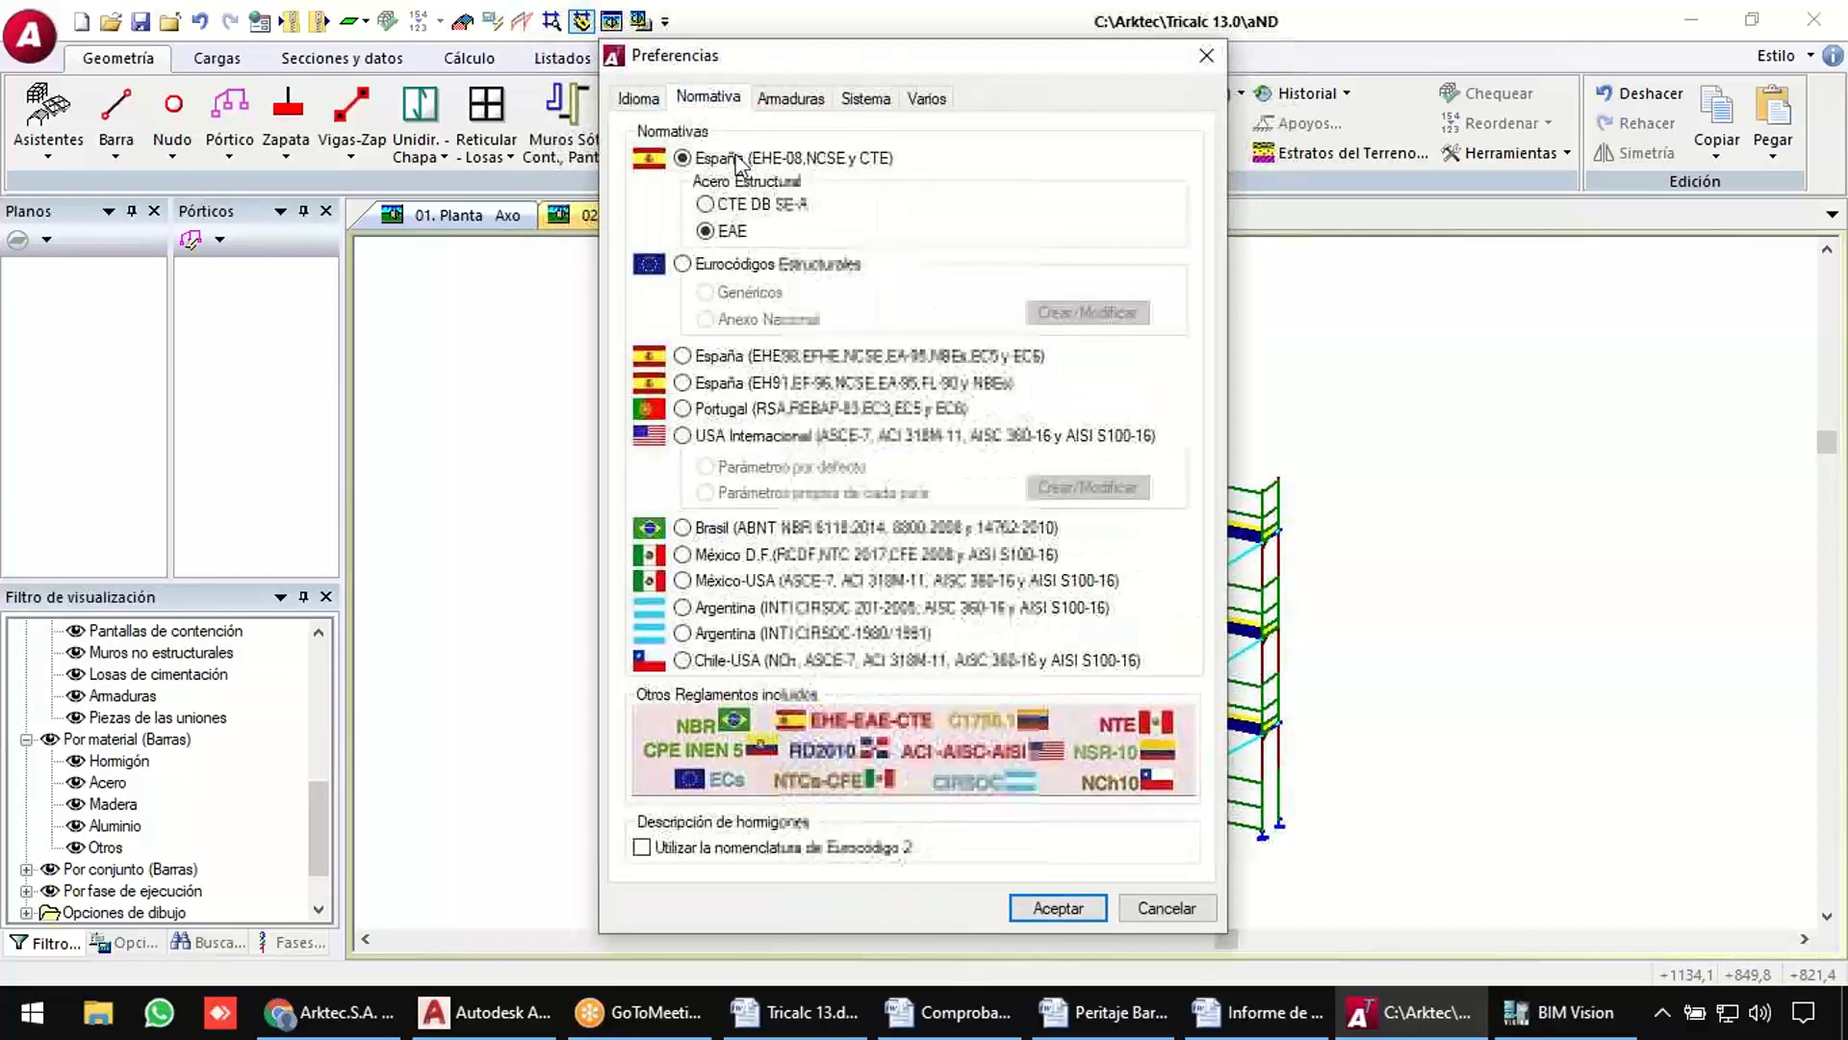
pyautogui.click(771, 268)
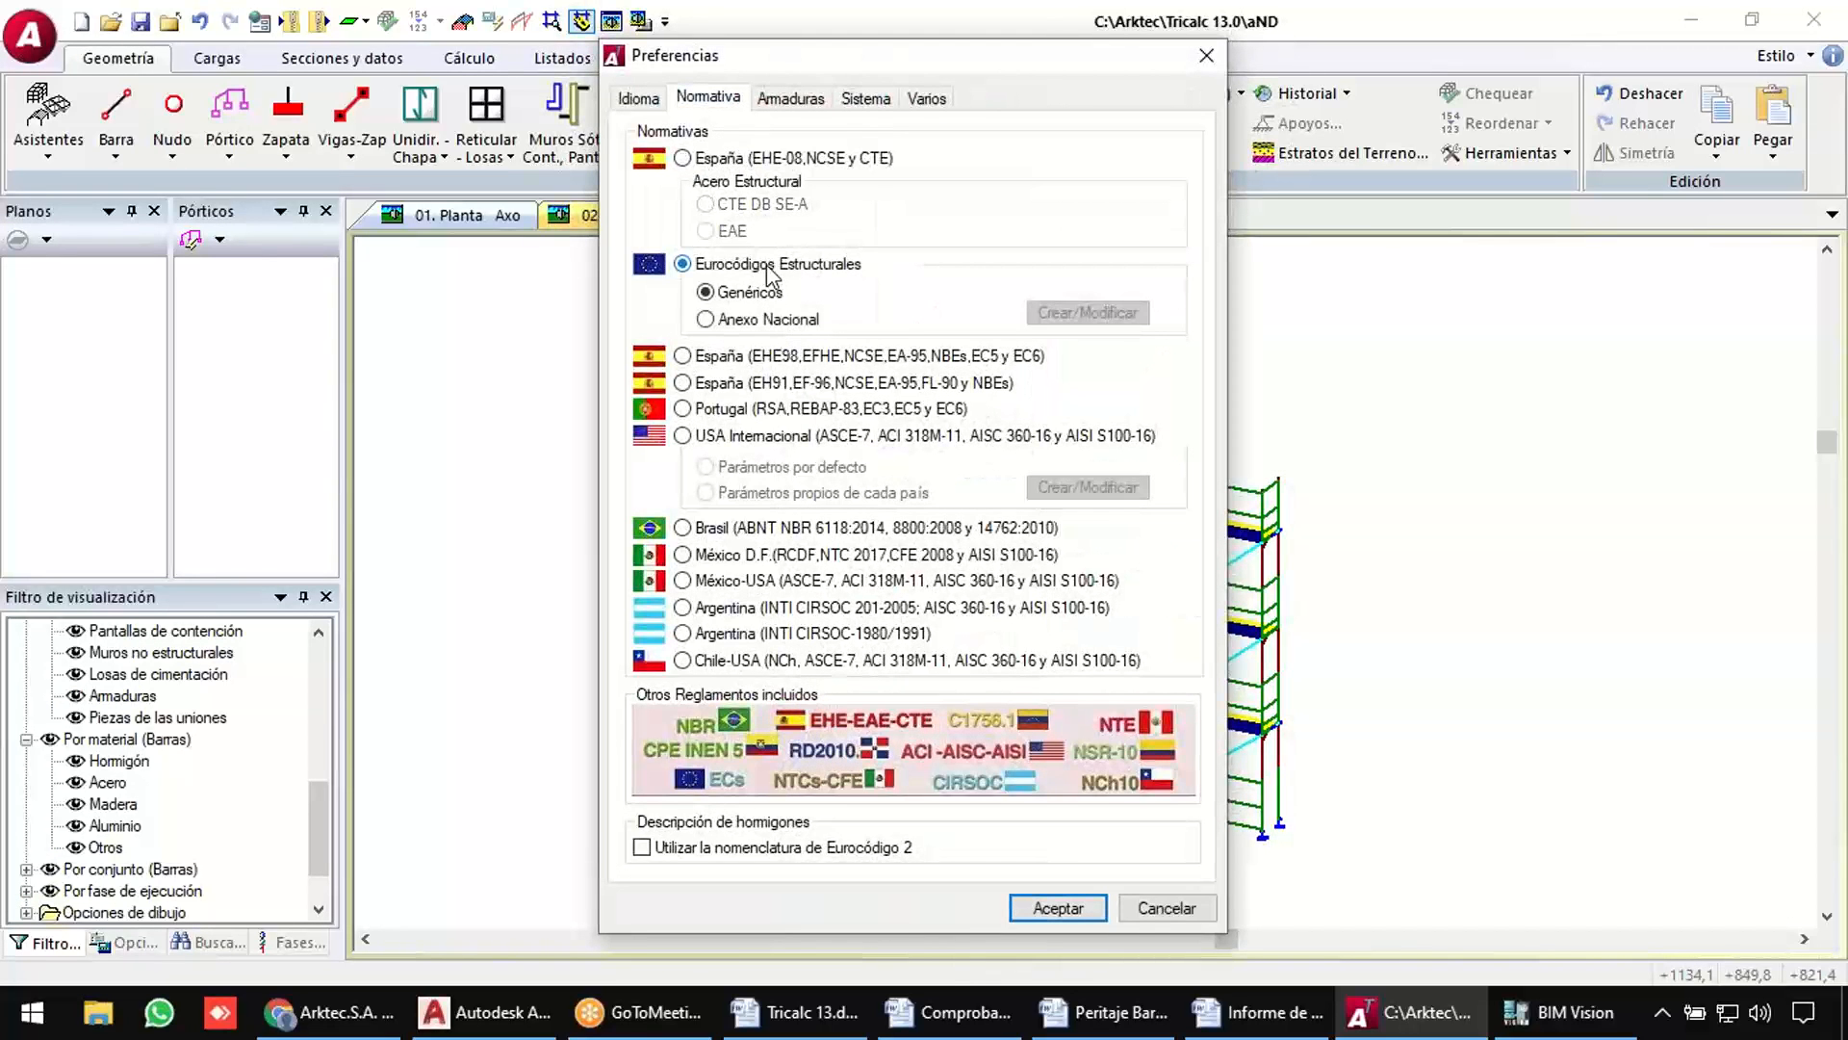
pyautogui.press('Return')
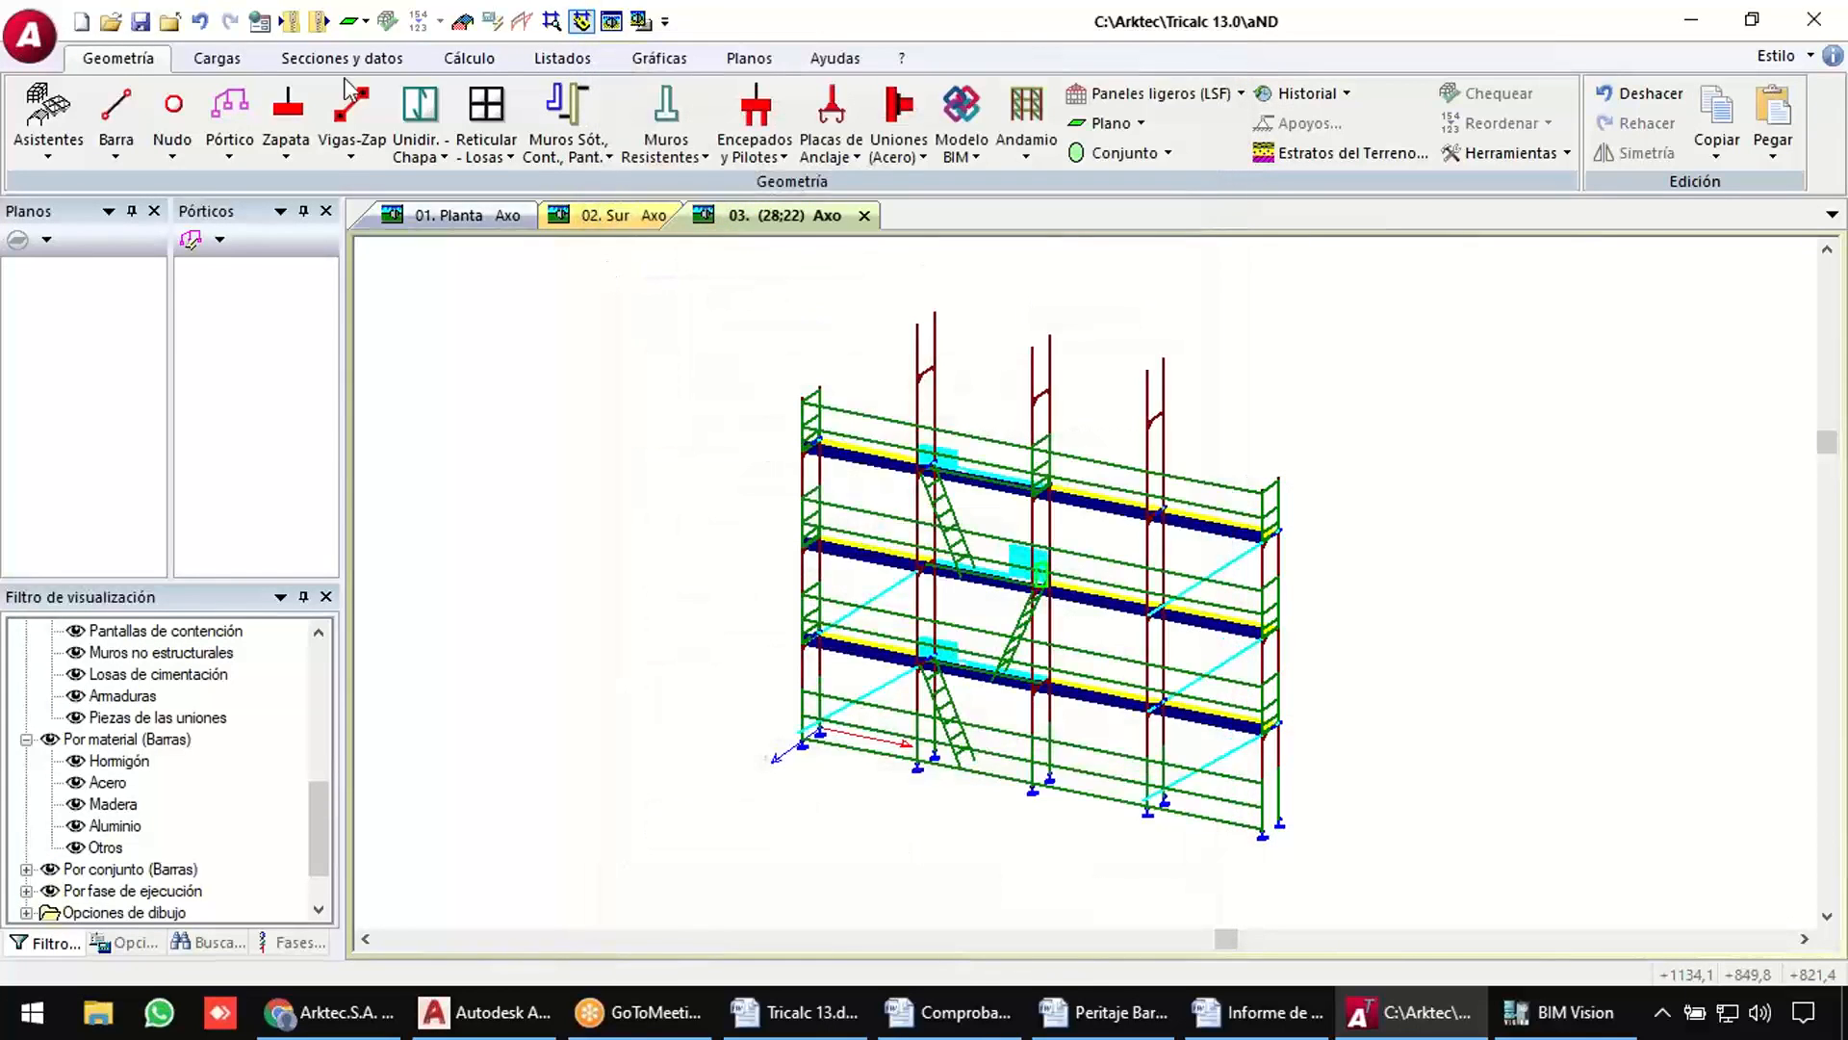
# Switch the load combinations to Explícitas using the EN 12811-1 UNE Andamios group, and accept the proposed load case reassignment.
pyautogui.click(217, 59)
pyautogui.click(940, 120)
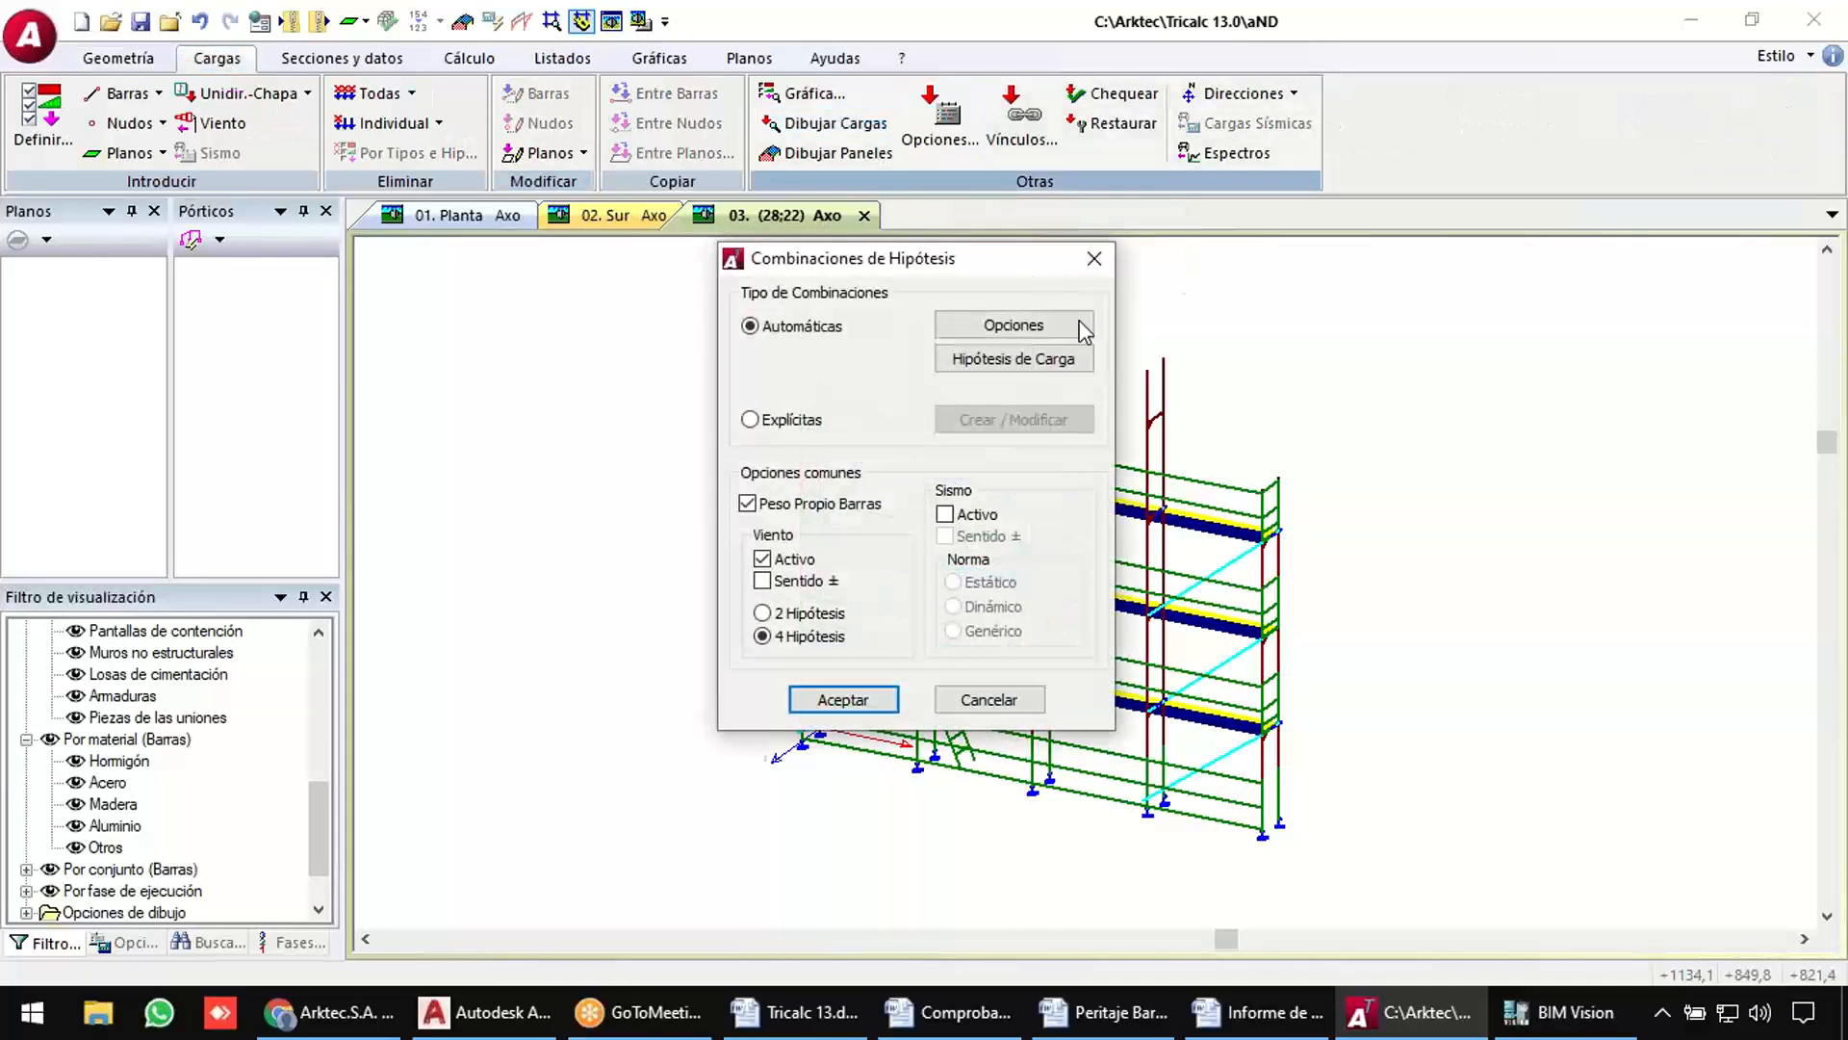
pyautogui.click(818, 420)
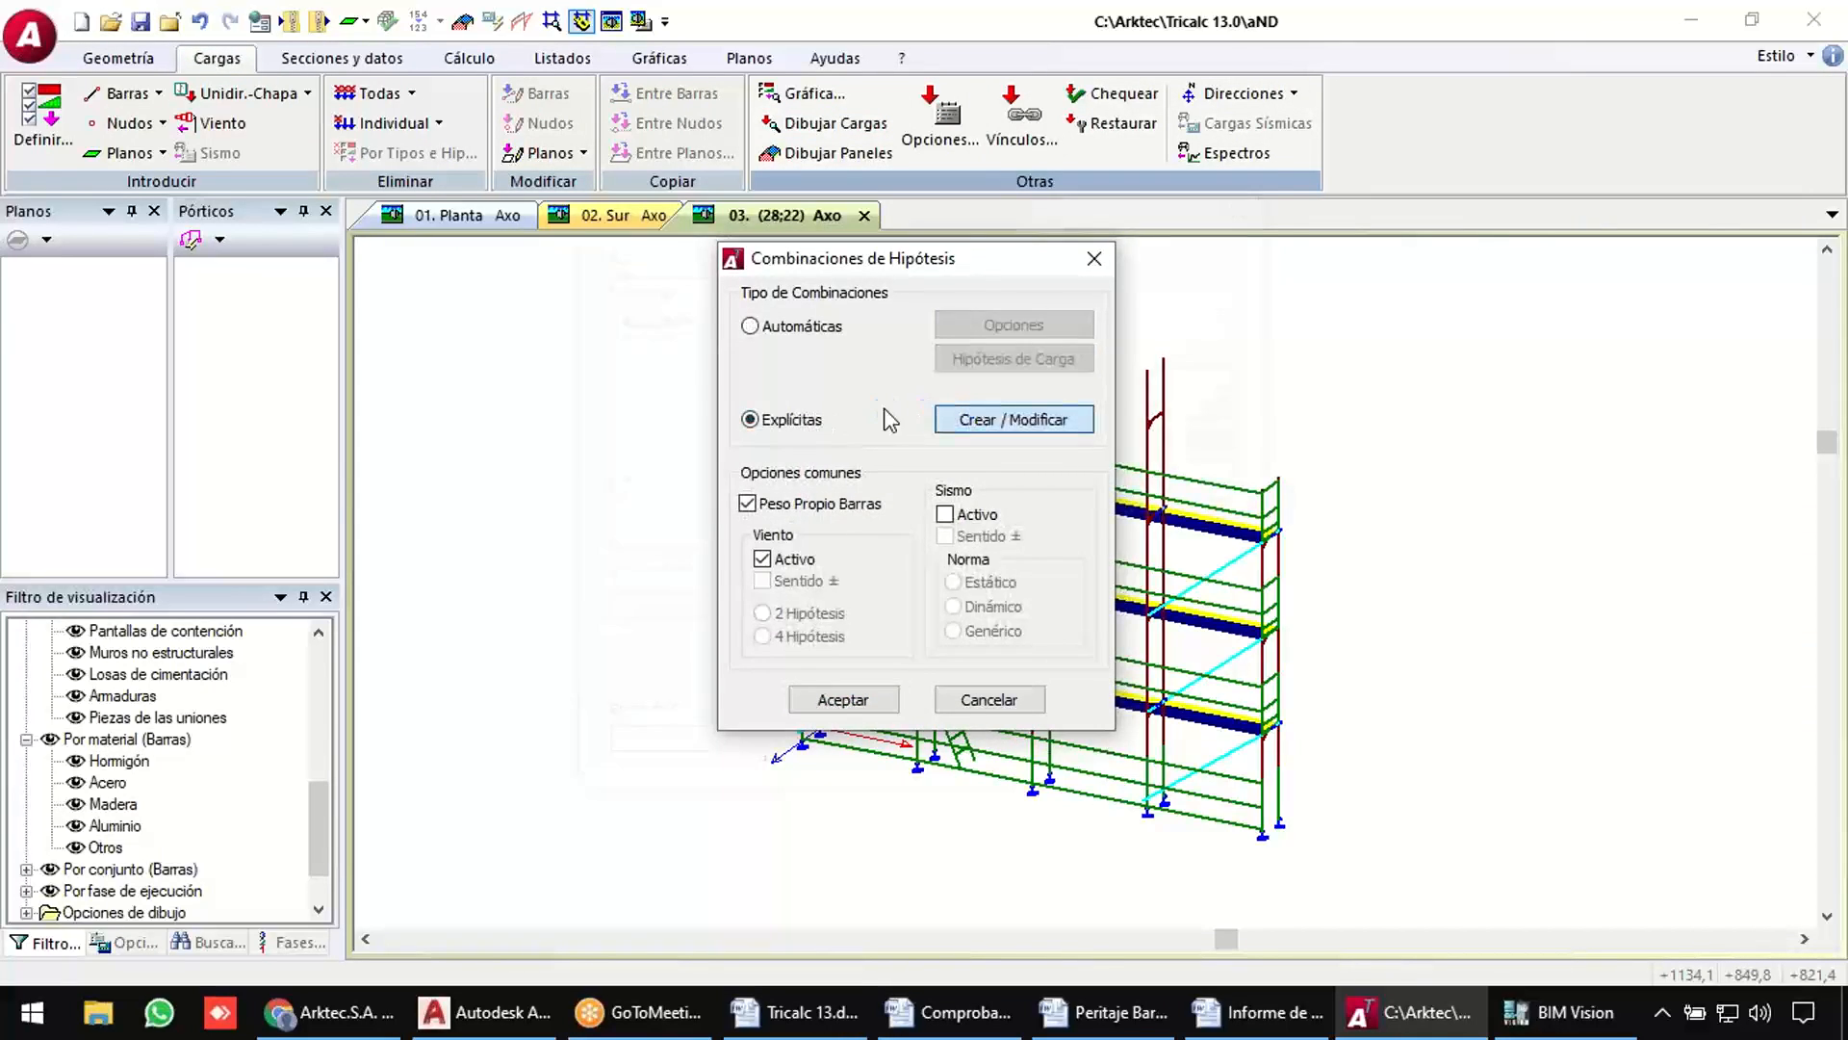
pyautogui.click(962, 420)
pyautogui.click(693, 410)
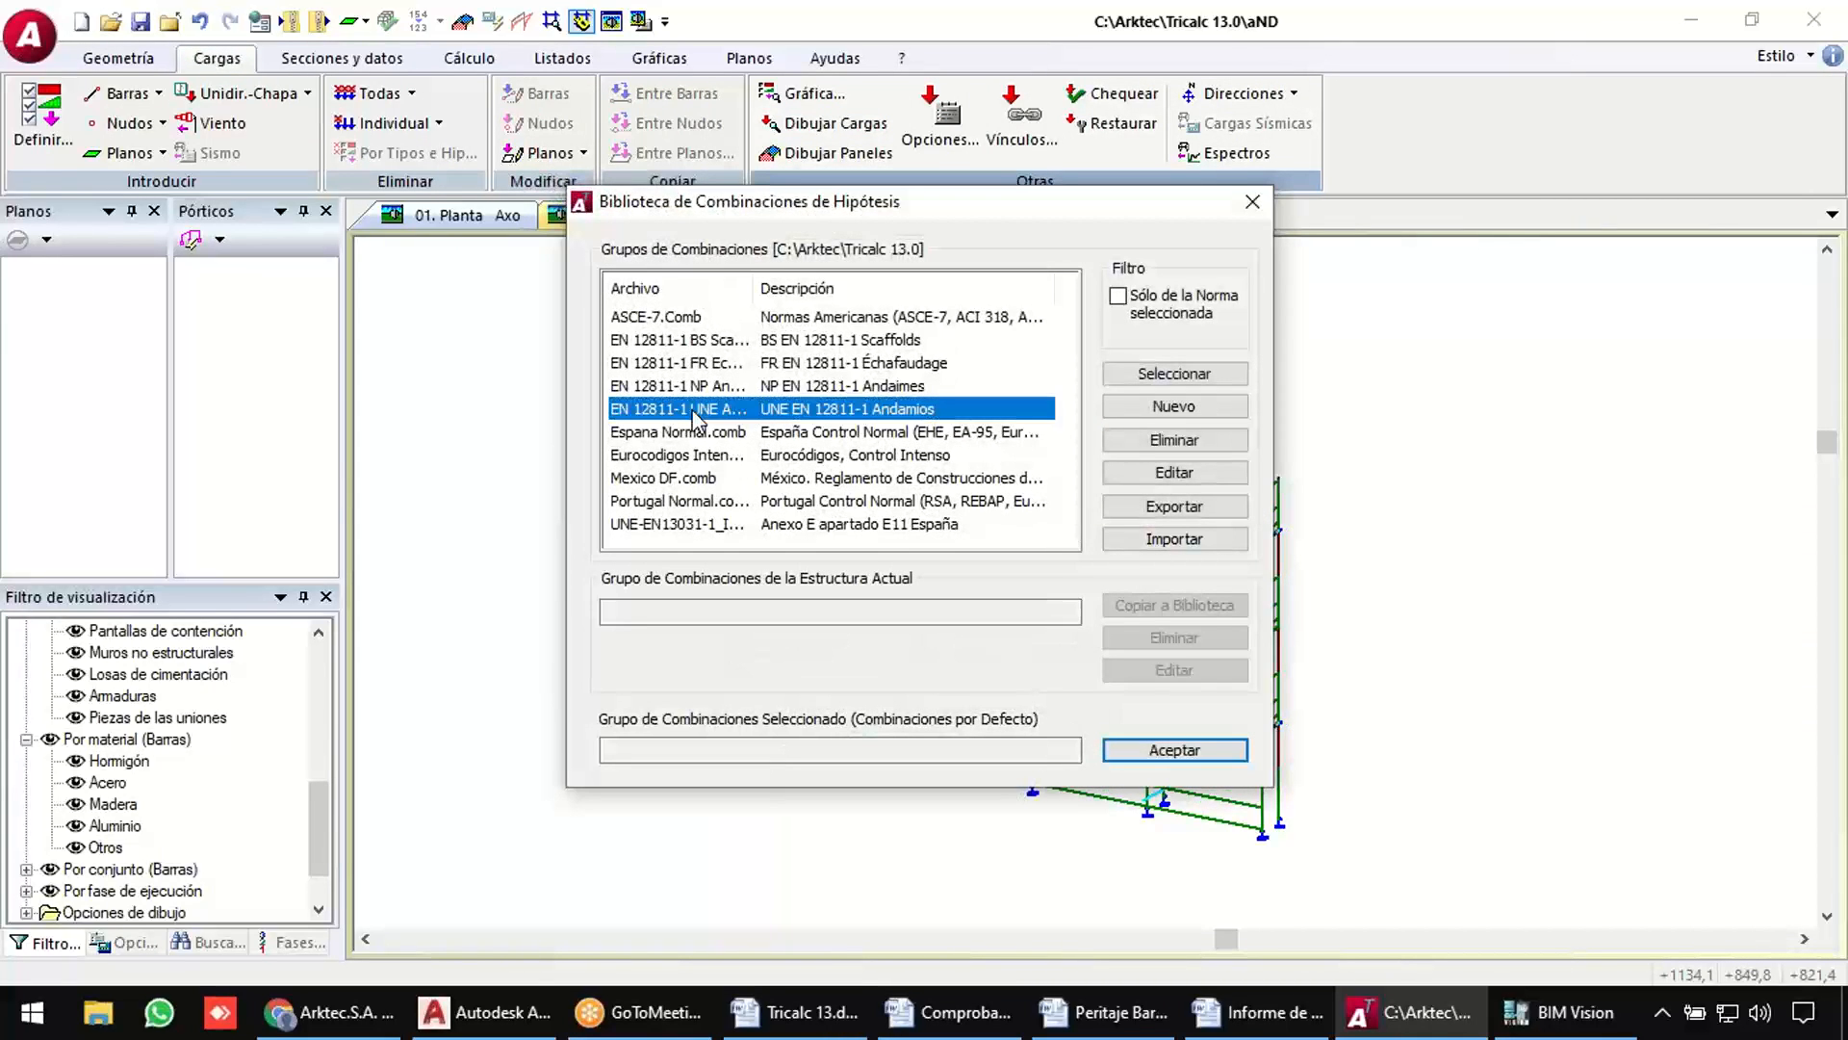
pyautogui.click(1182, 374)
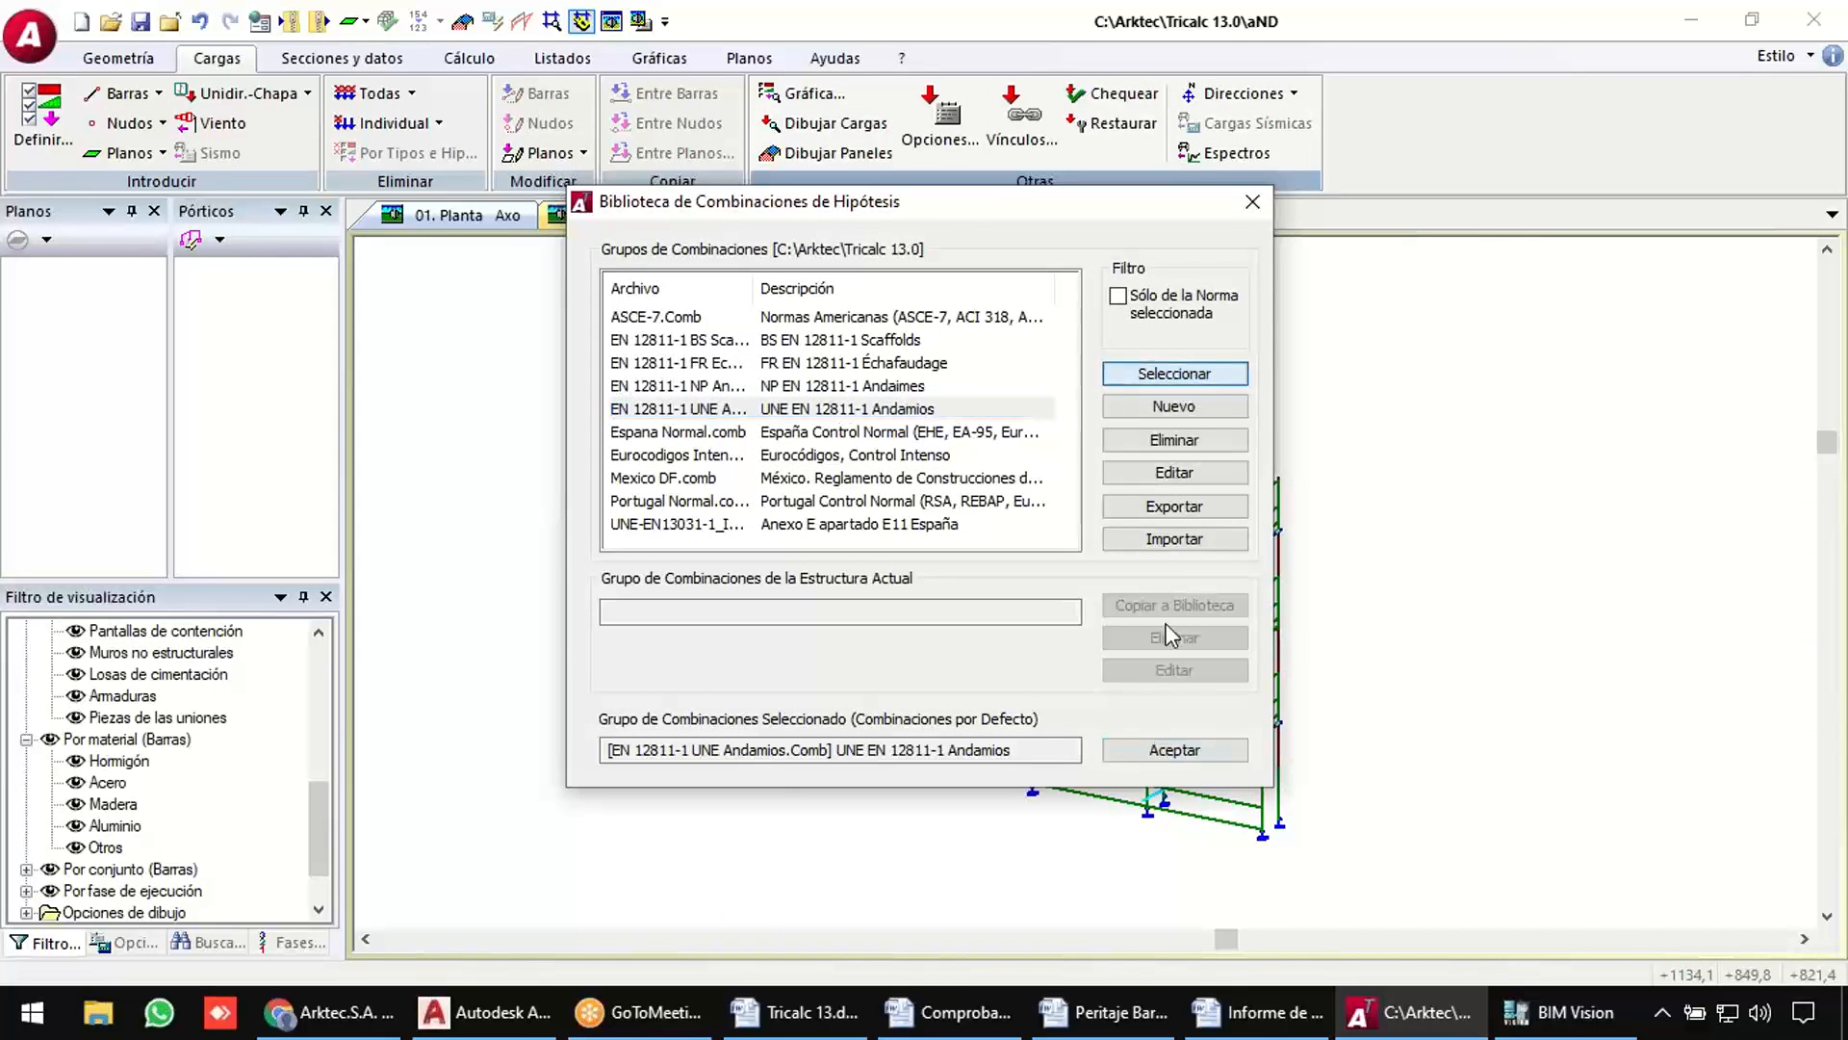
pyautogui.click(1179, 752)
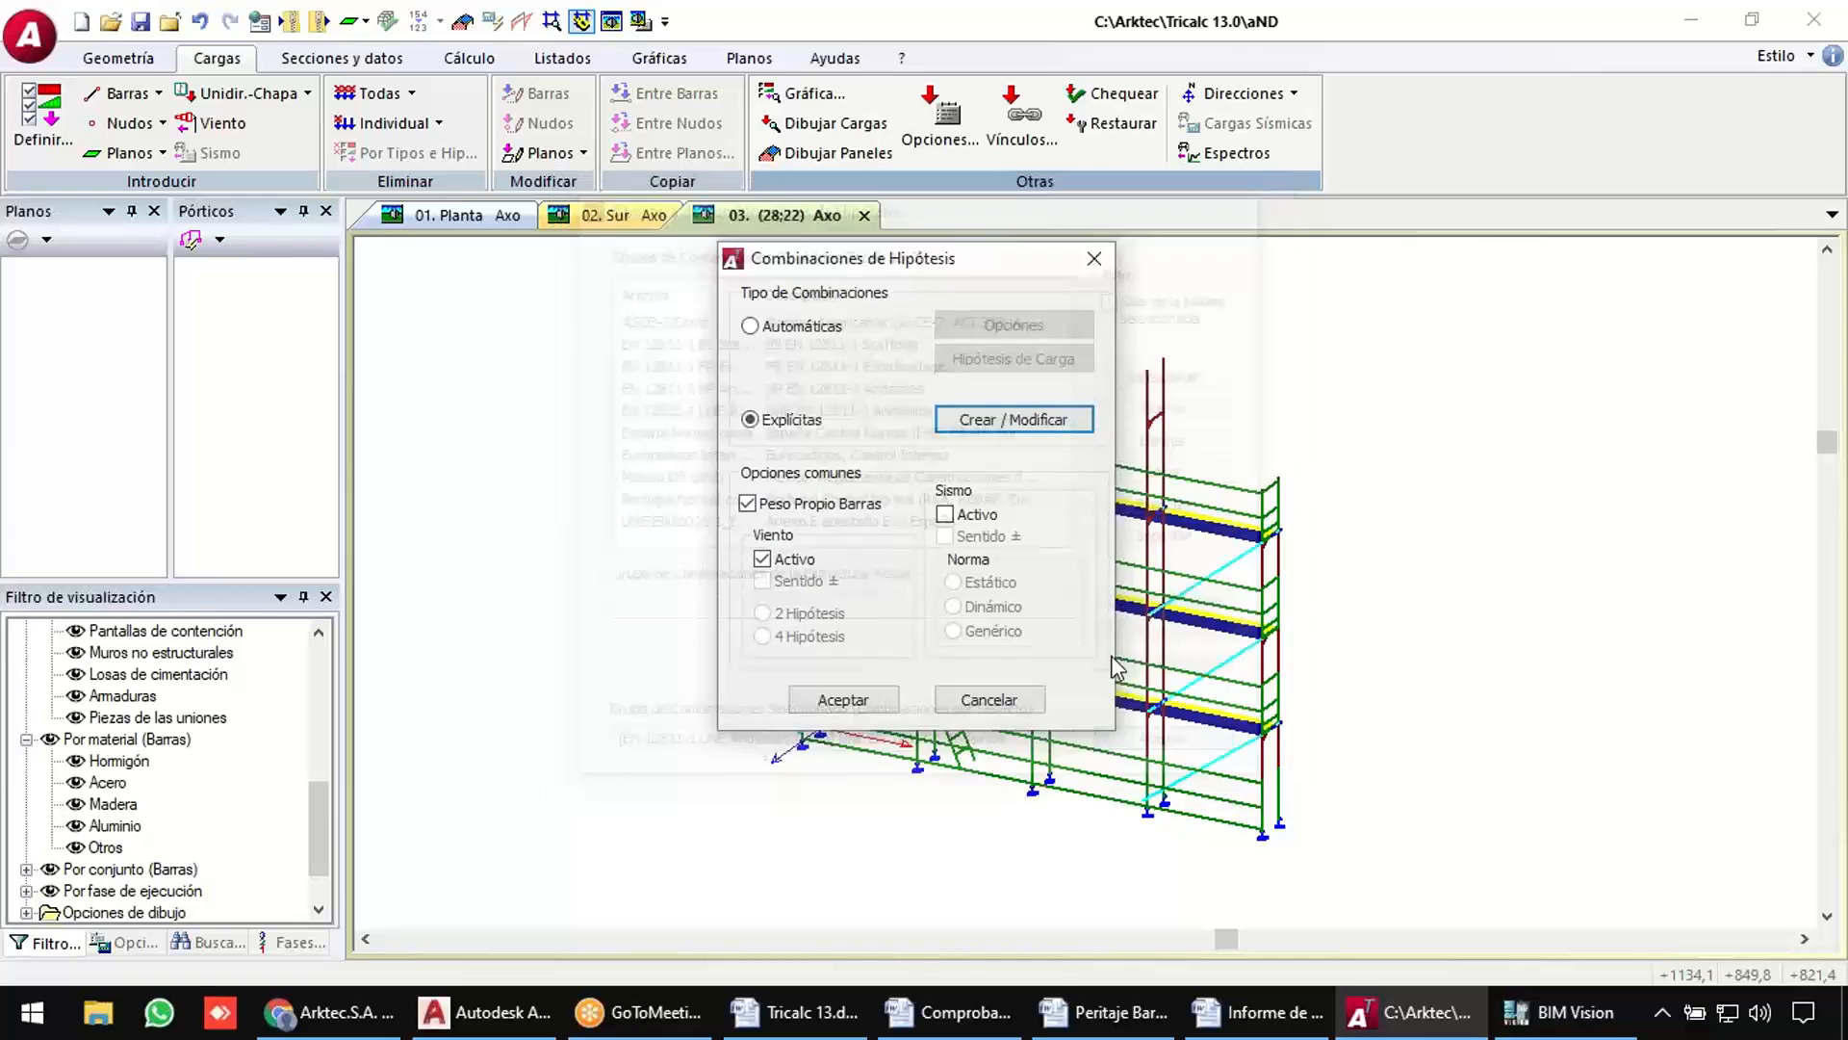
pyautogui.click(861, 700)
pyautogui.press('Return')
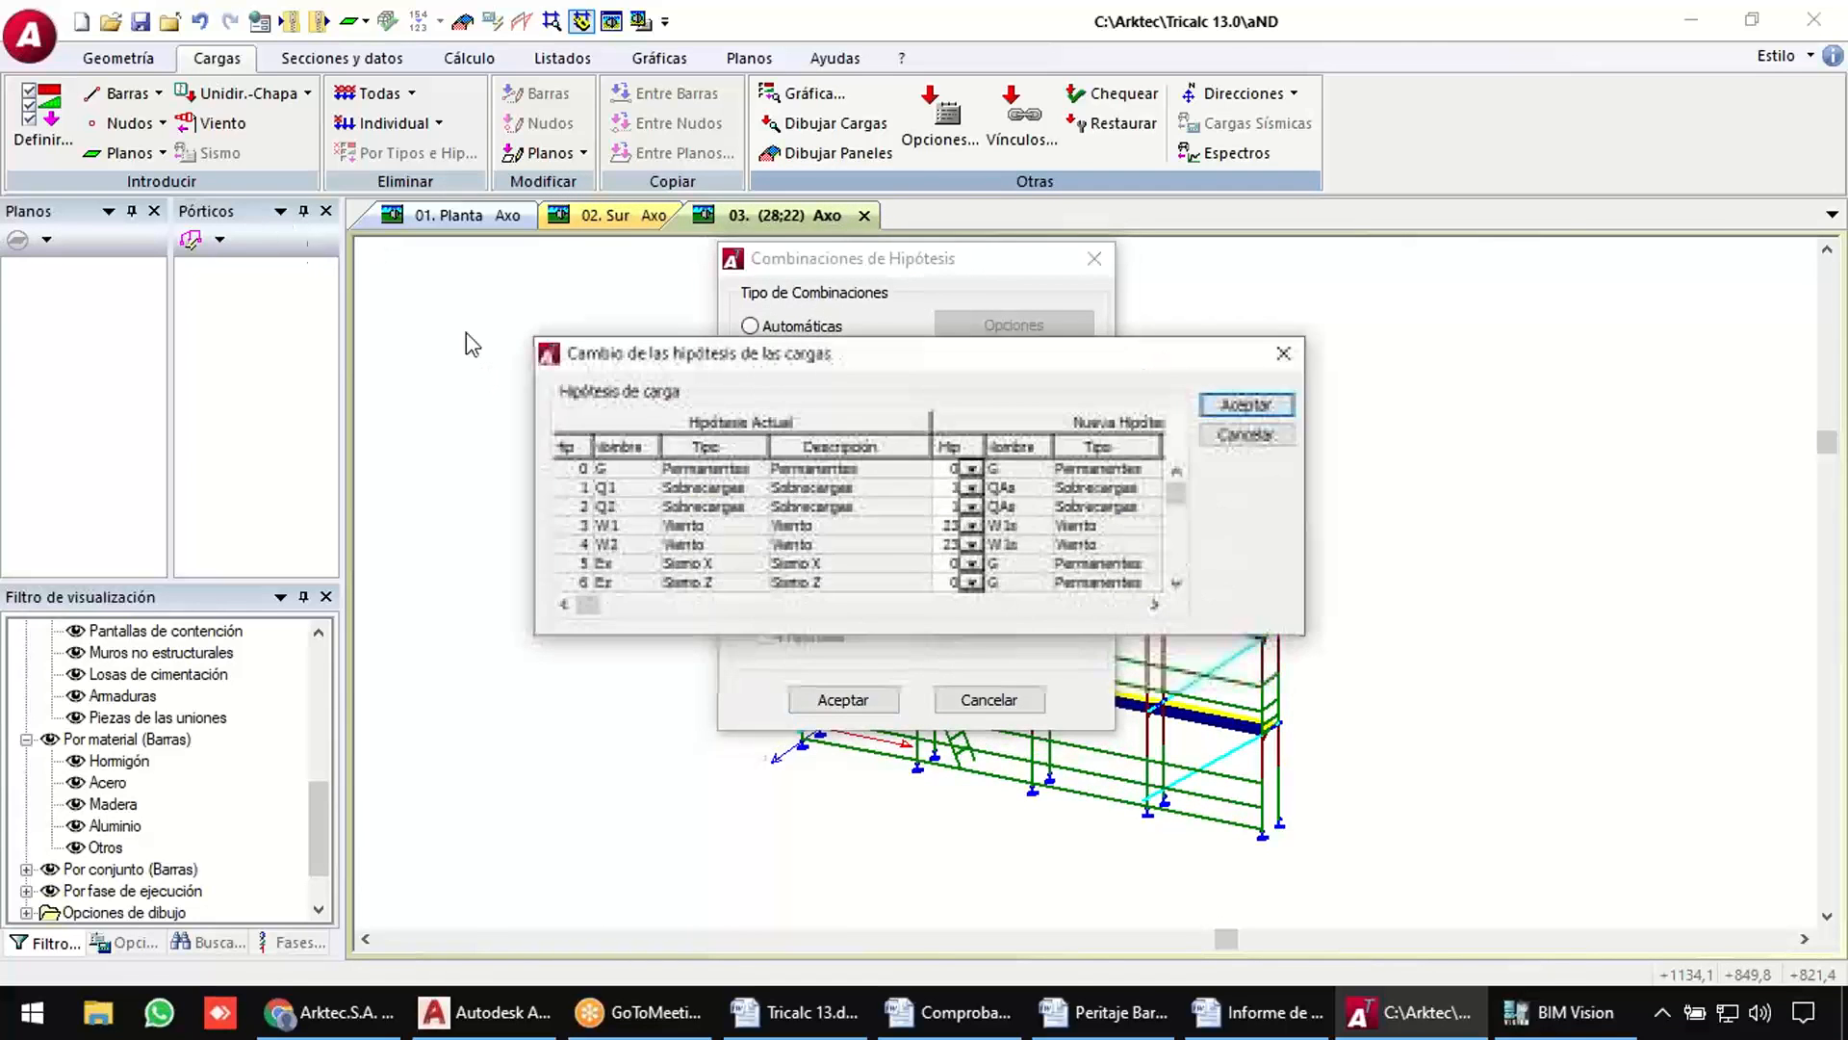
pyautogui.press('Return')
# Start creating the Tricalc model from the scaffold and open the creation options of scaffold 1.
pyautogui.click(119, 57)
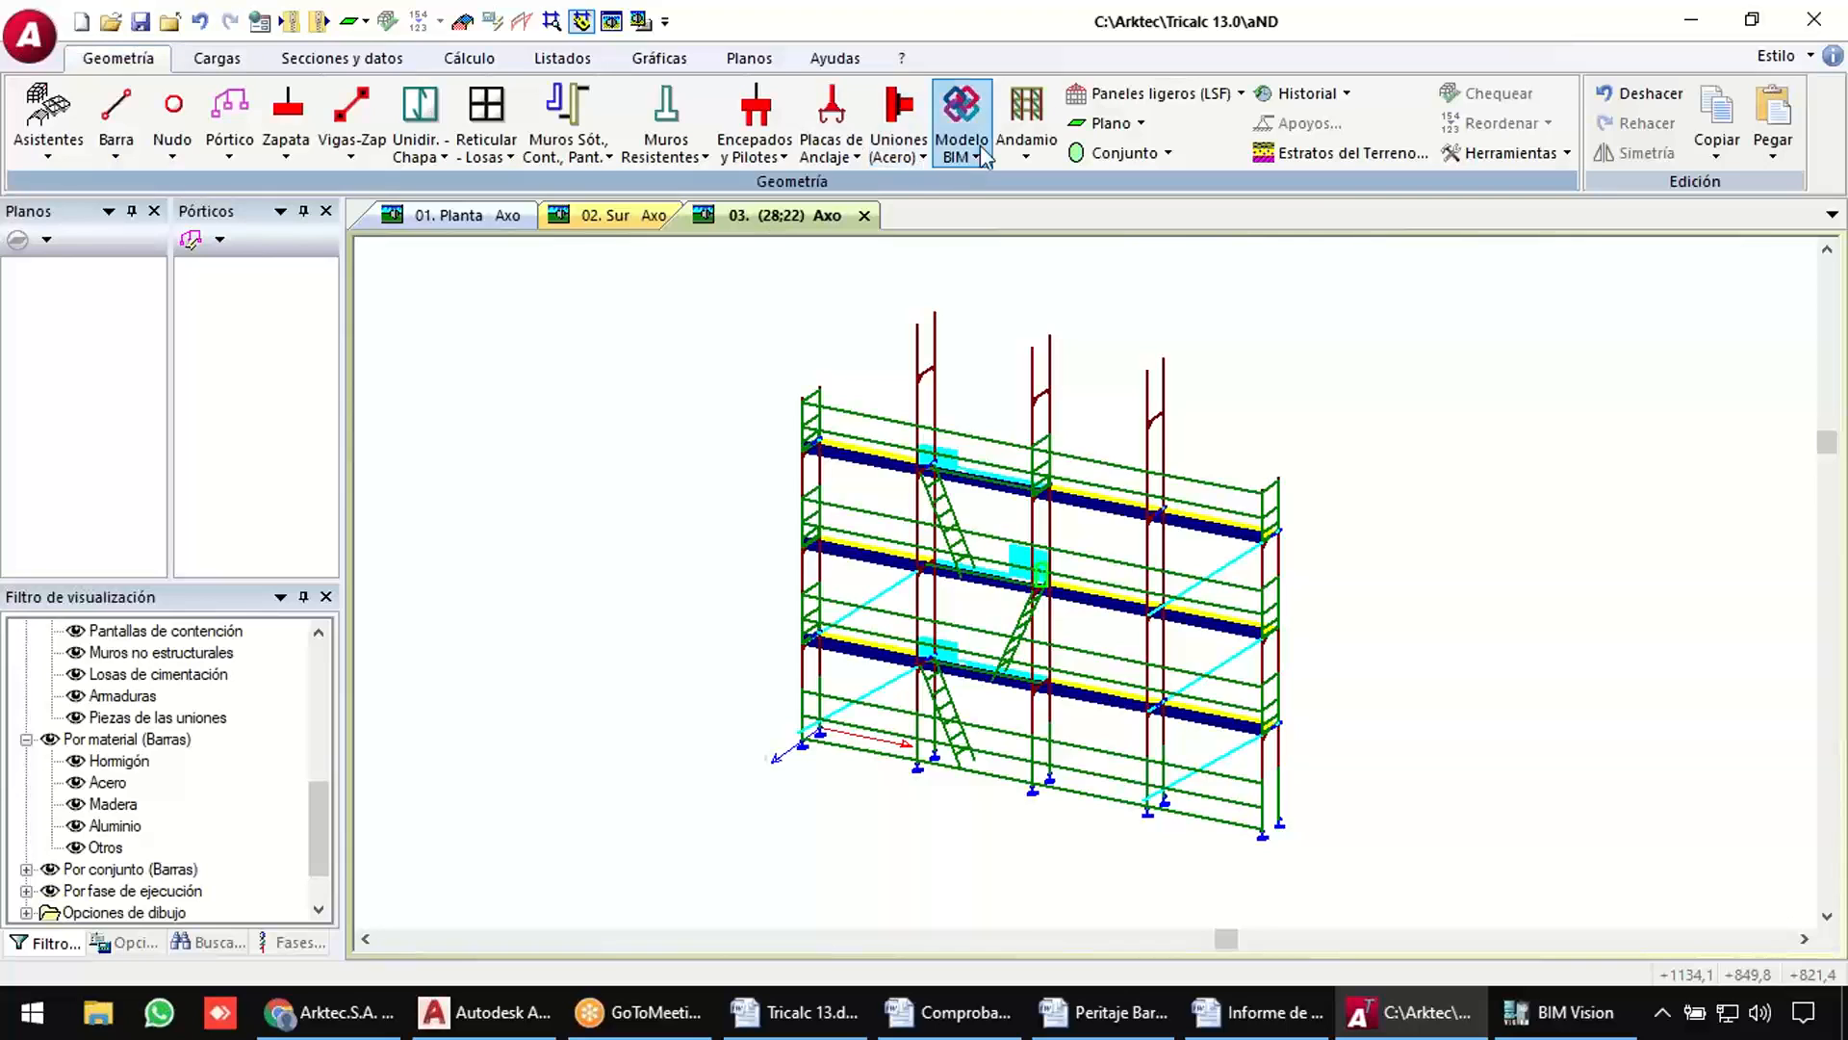
pyautogui.click(1026, 120)
pyautogui.click(1142, 435)
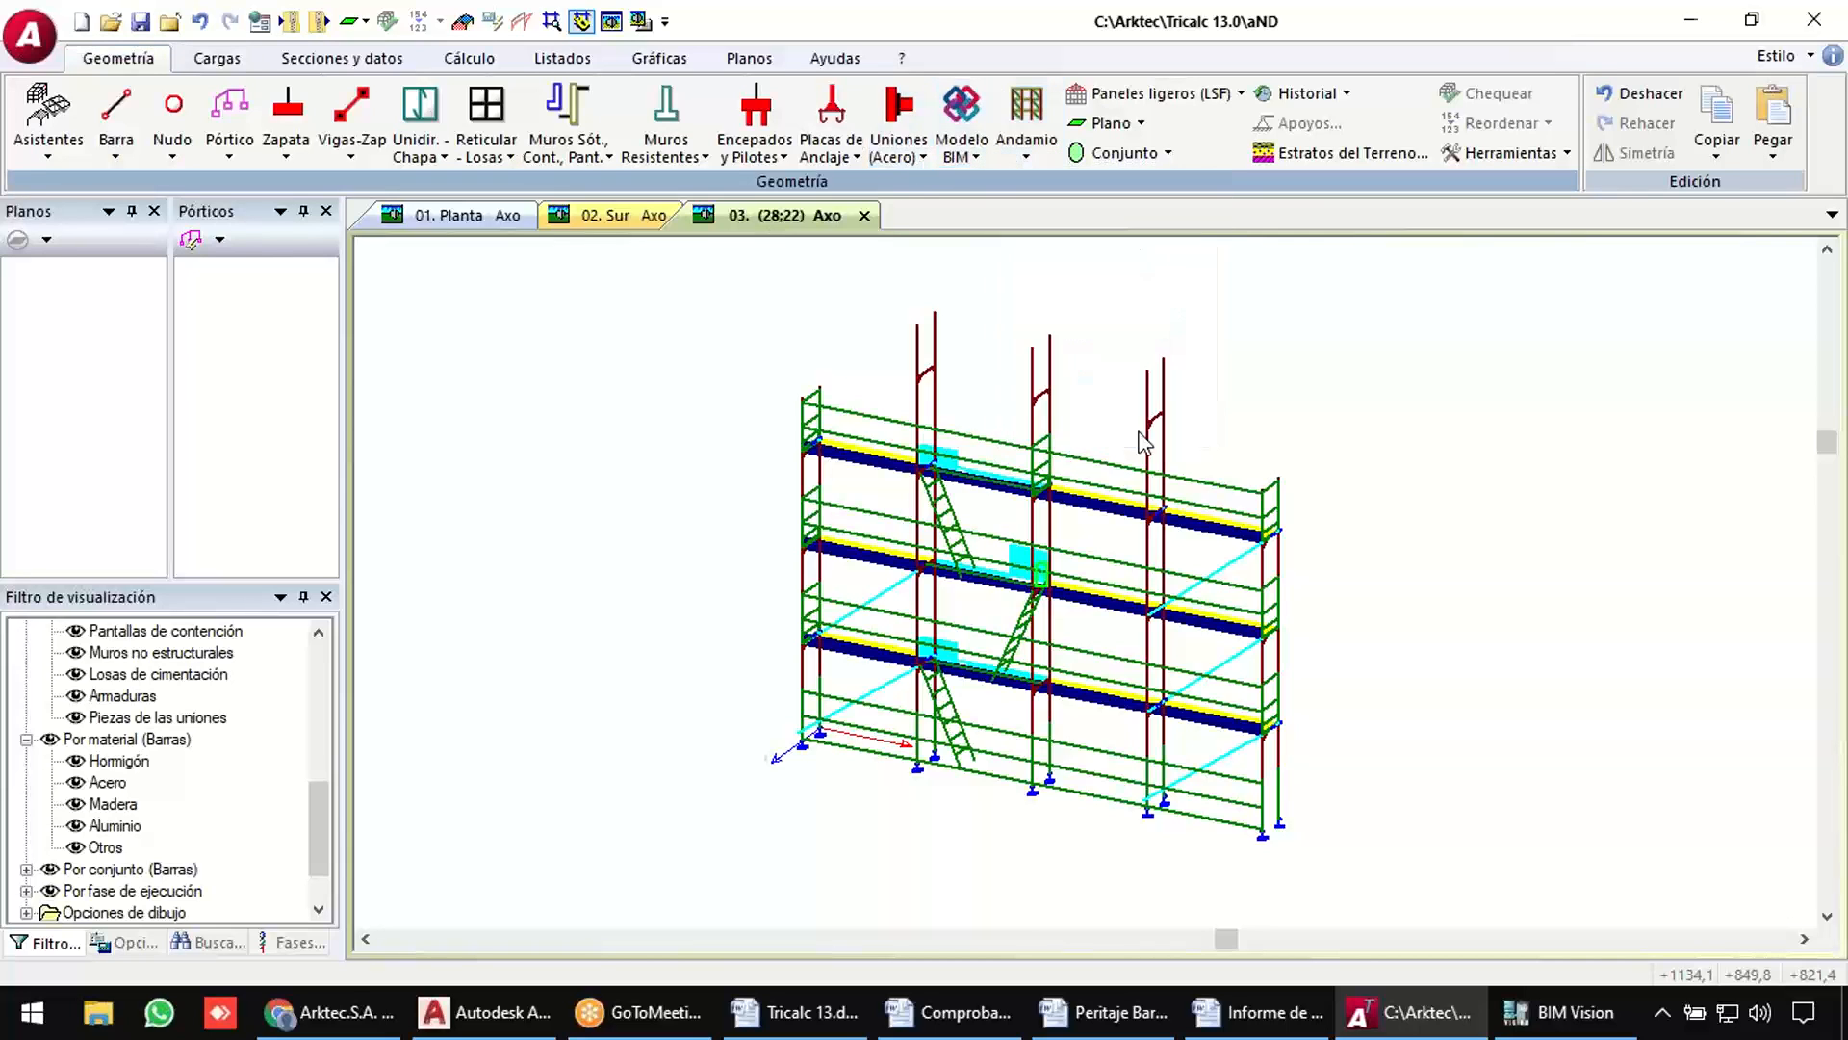
pyautogui.click(868, 447)
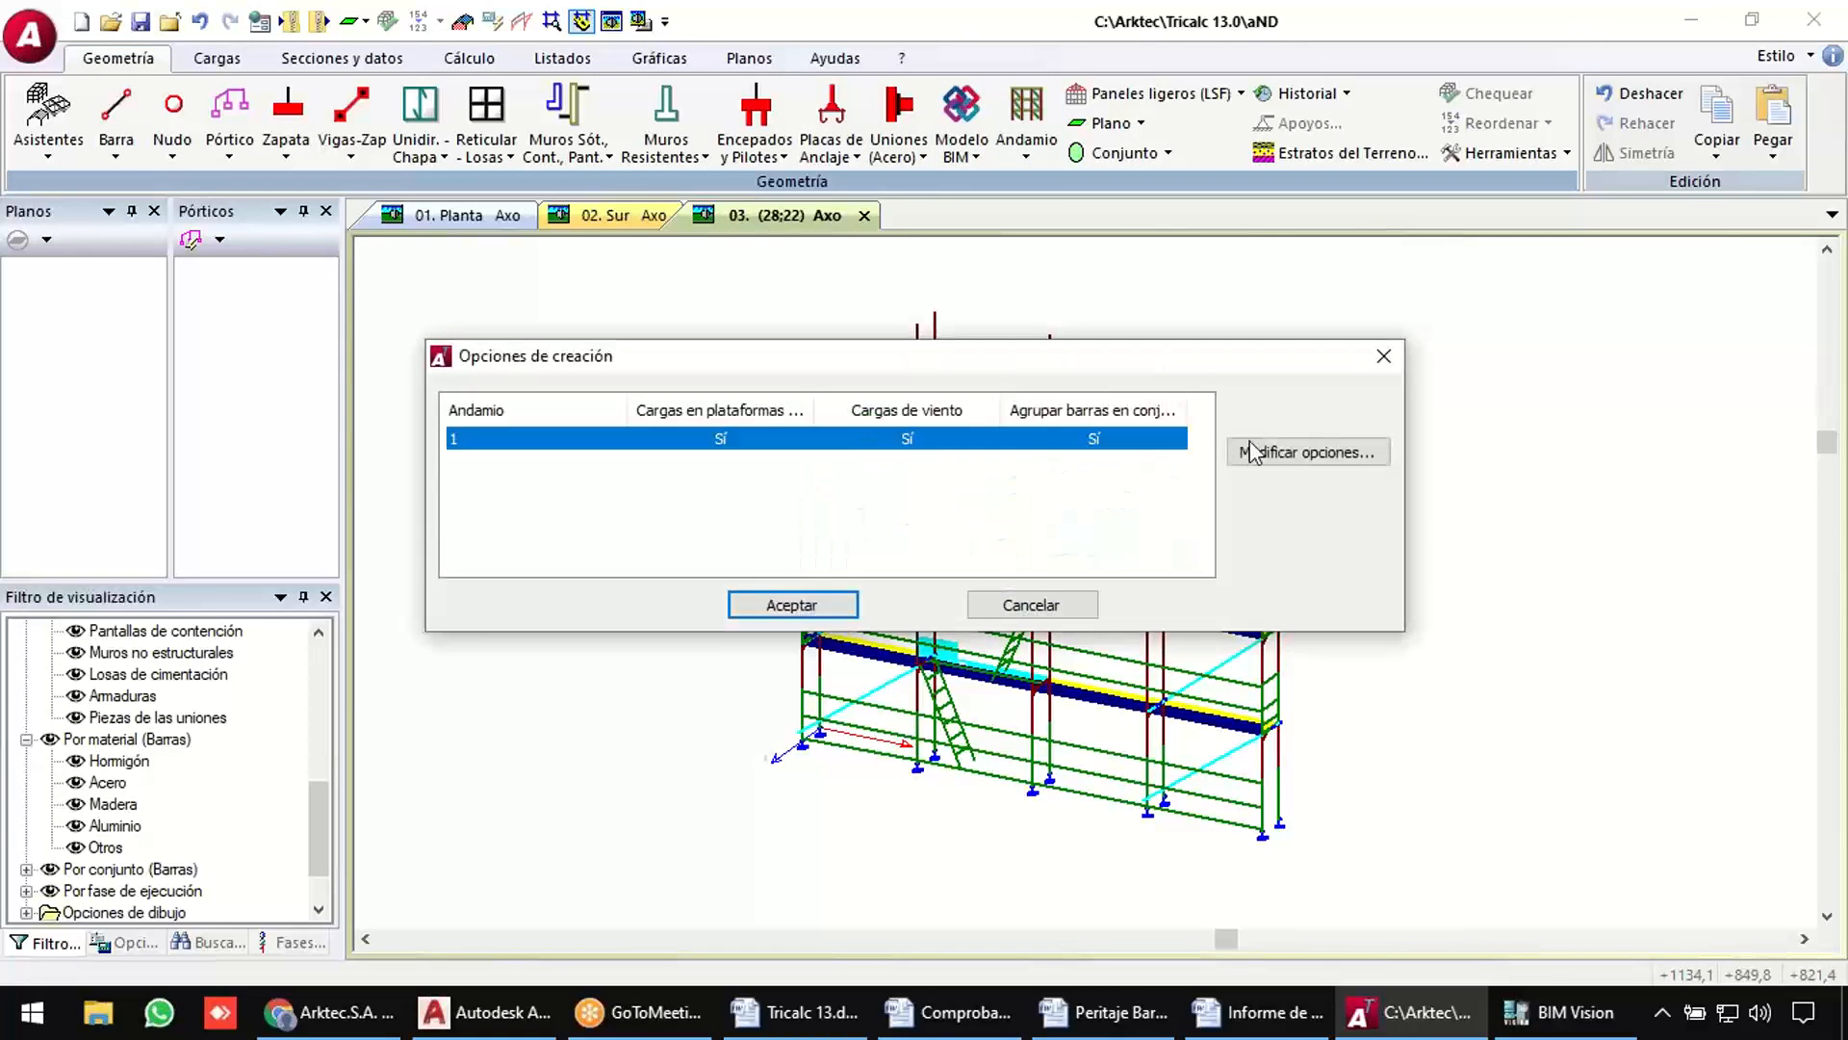
pyautogui.click(1290, 453)
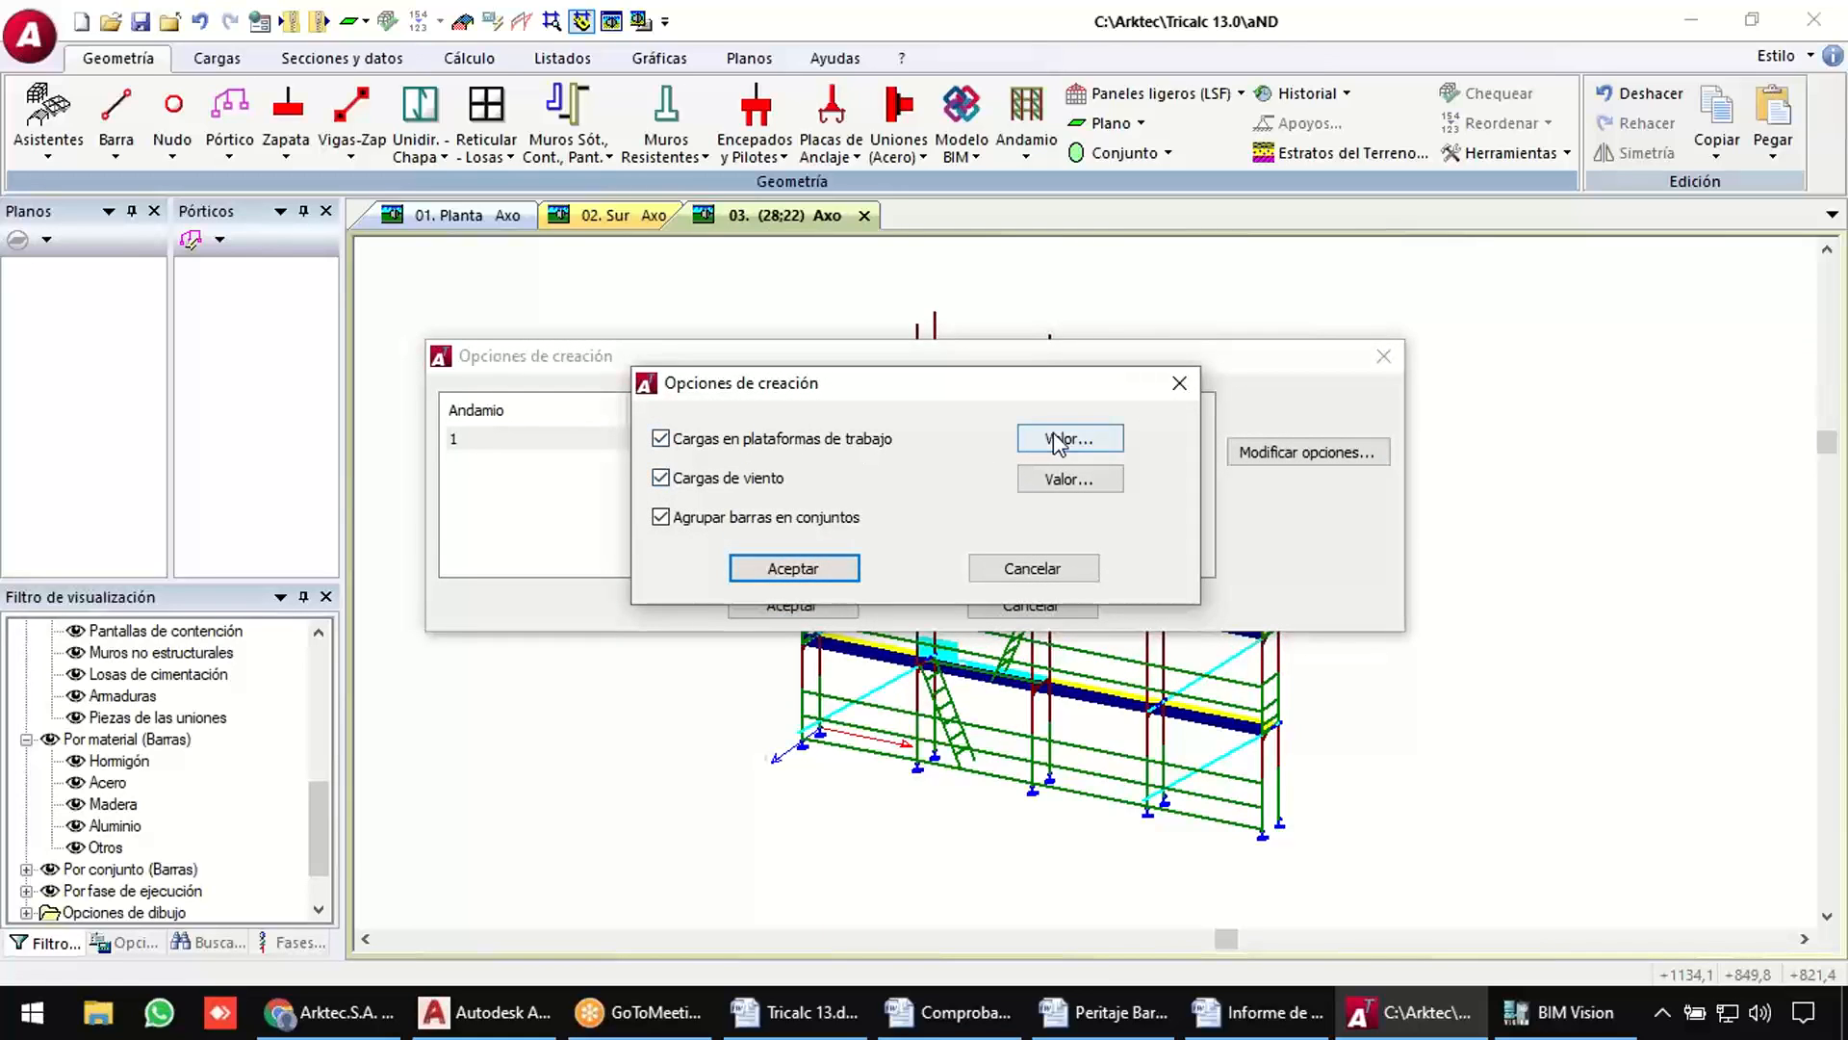
# Compare the load classes for the working platforms' loads, keeping Clase 5 and 50 % on the platform immediately below.
pyautogui.click(1054, 439)
pyautogui.click(753, 291)
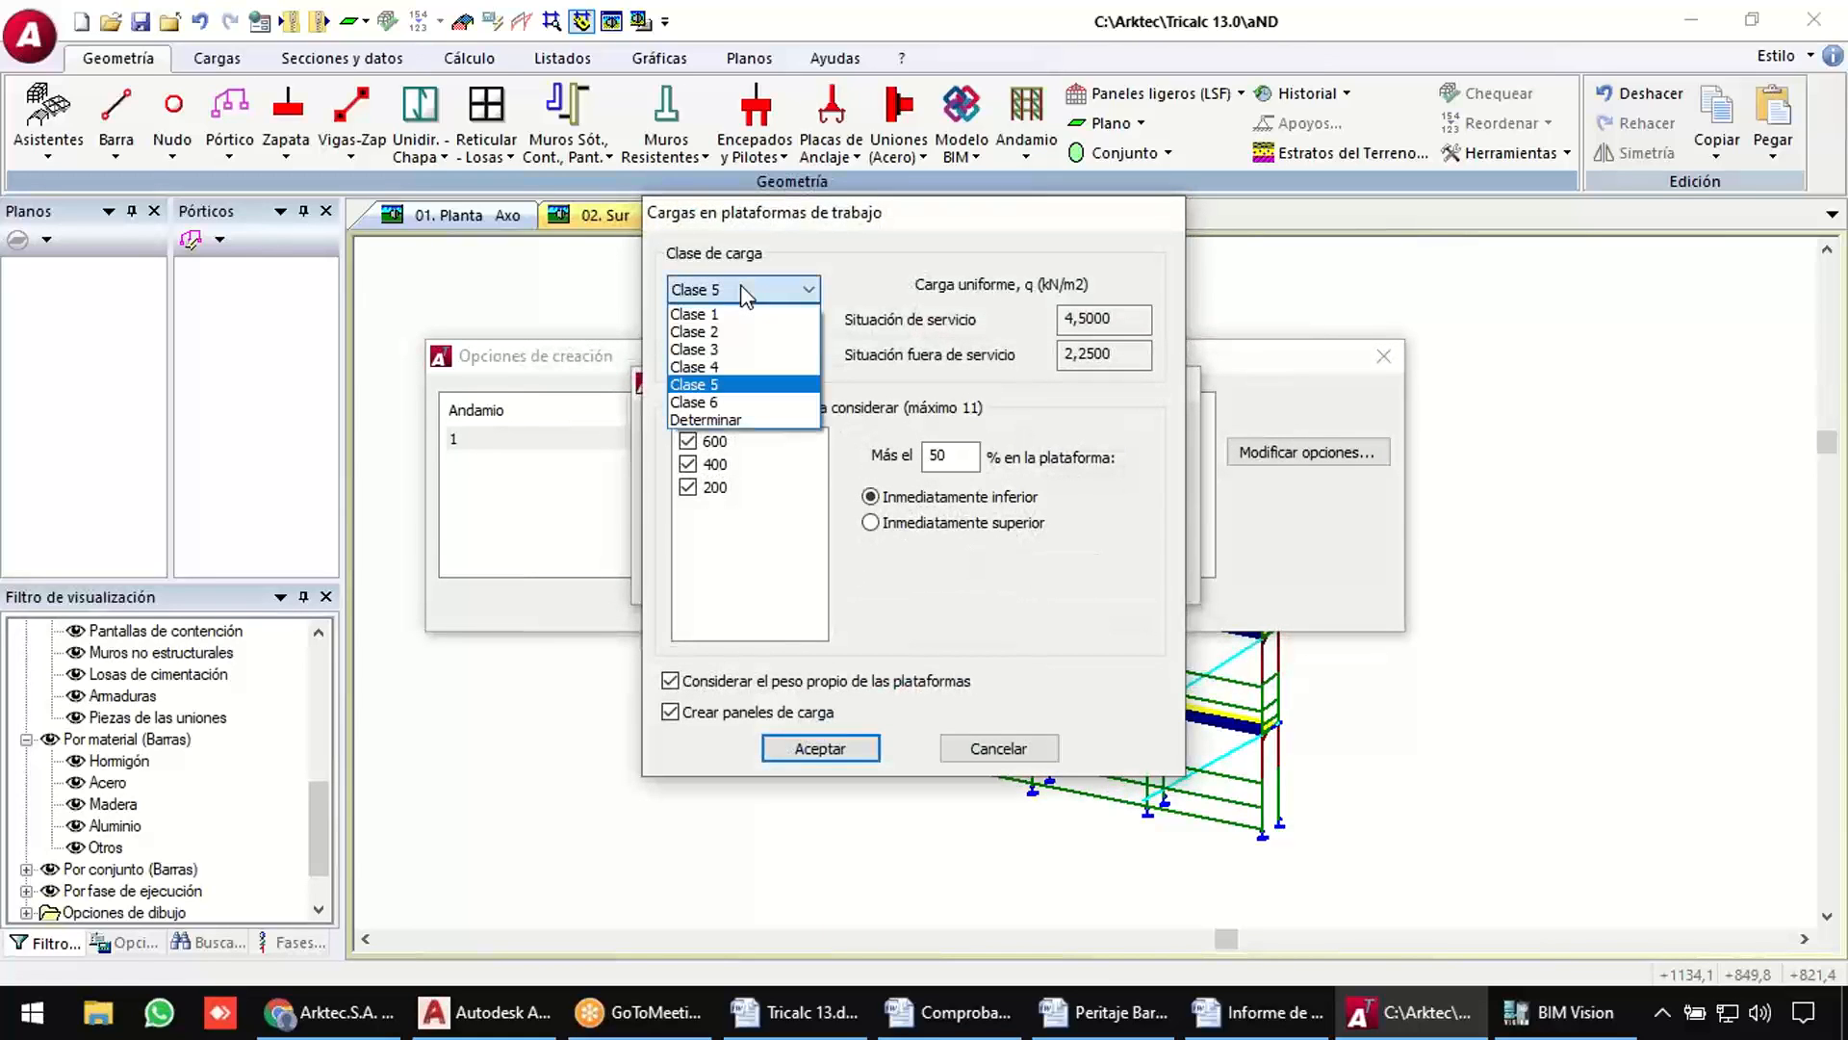
pyautogui.click(737, 333)
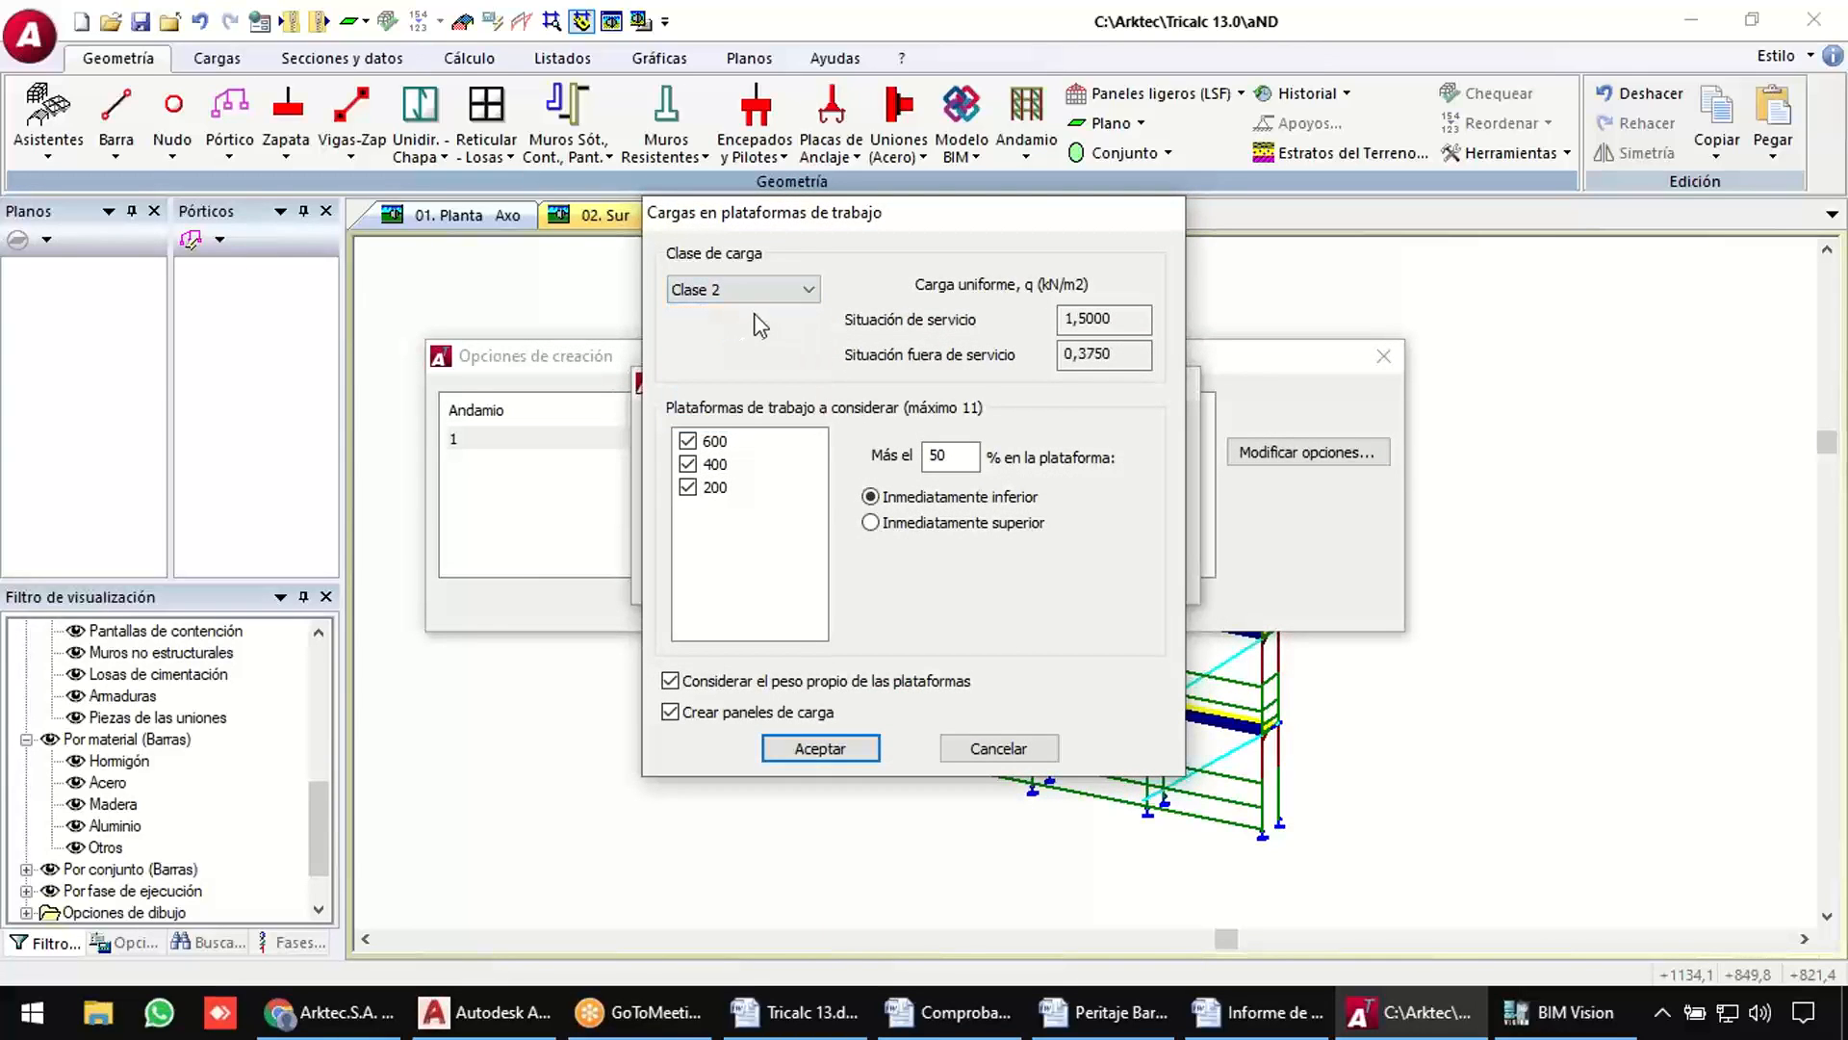
pyautogui.press('Down')
pyautogui.press('Down')
pyautogui.scroll(-1, 724, 291)
pyautogui.click(730, 291)
pyautogui.click(730, 291)
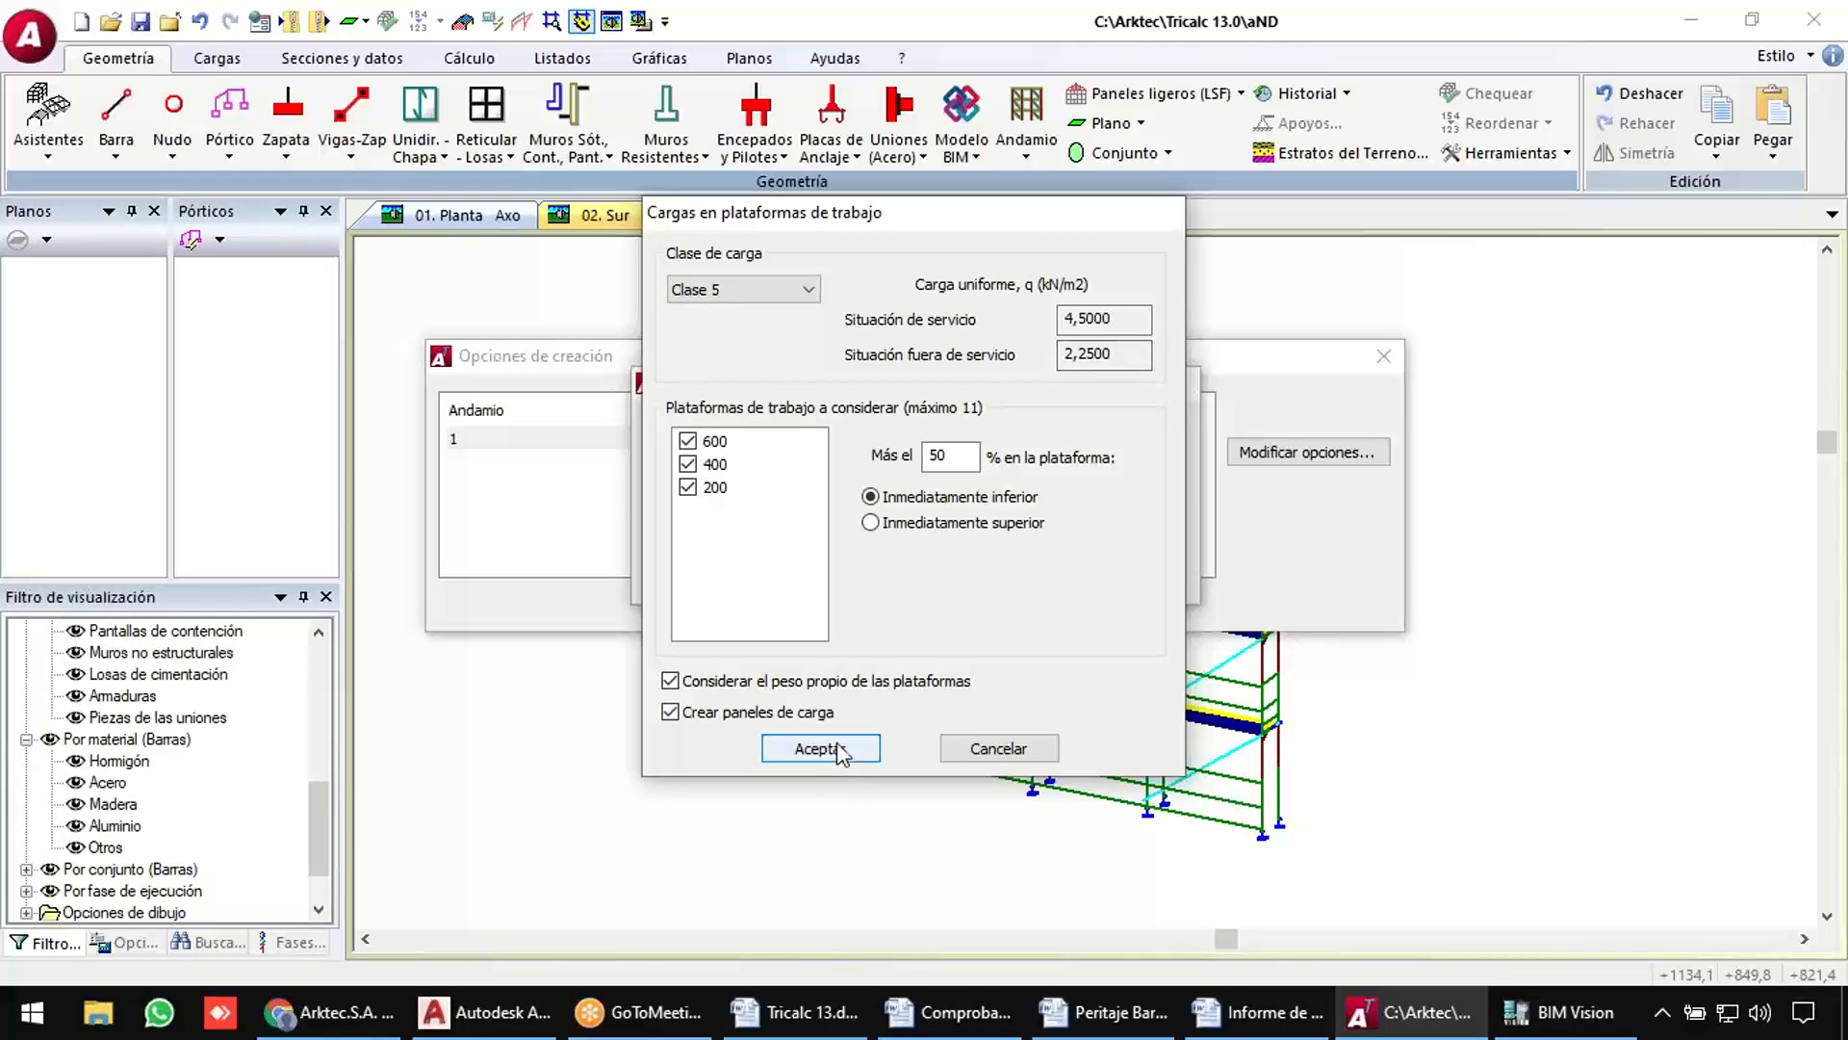
pyautogui.click(967, 459)
pyautogui.doubleClick(967, 458)
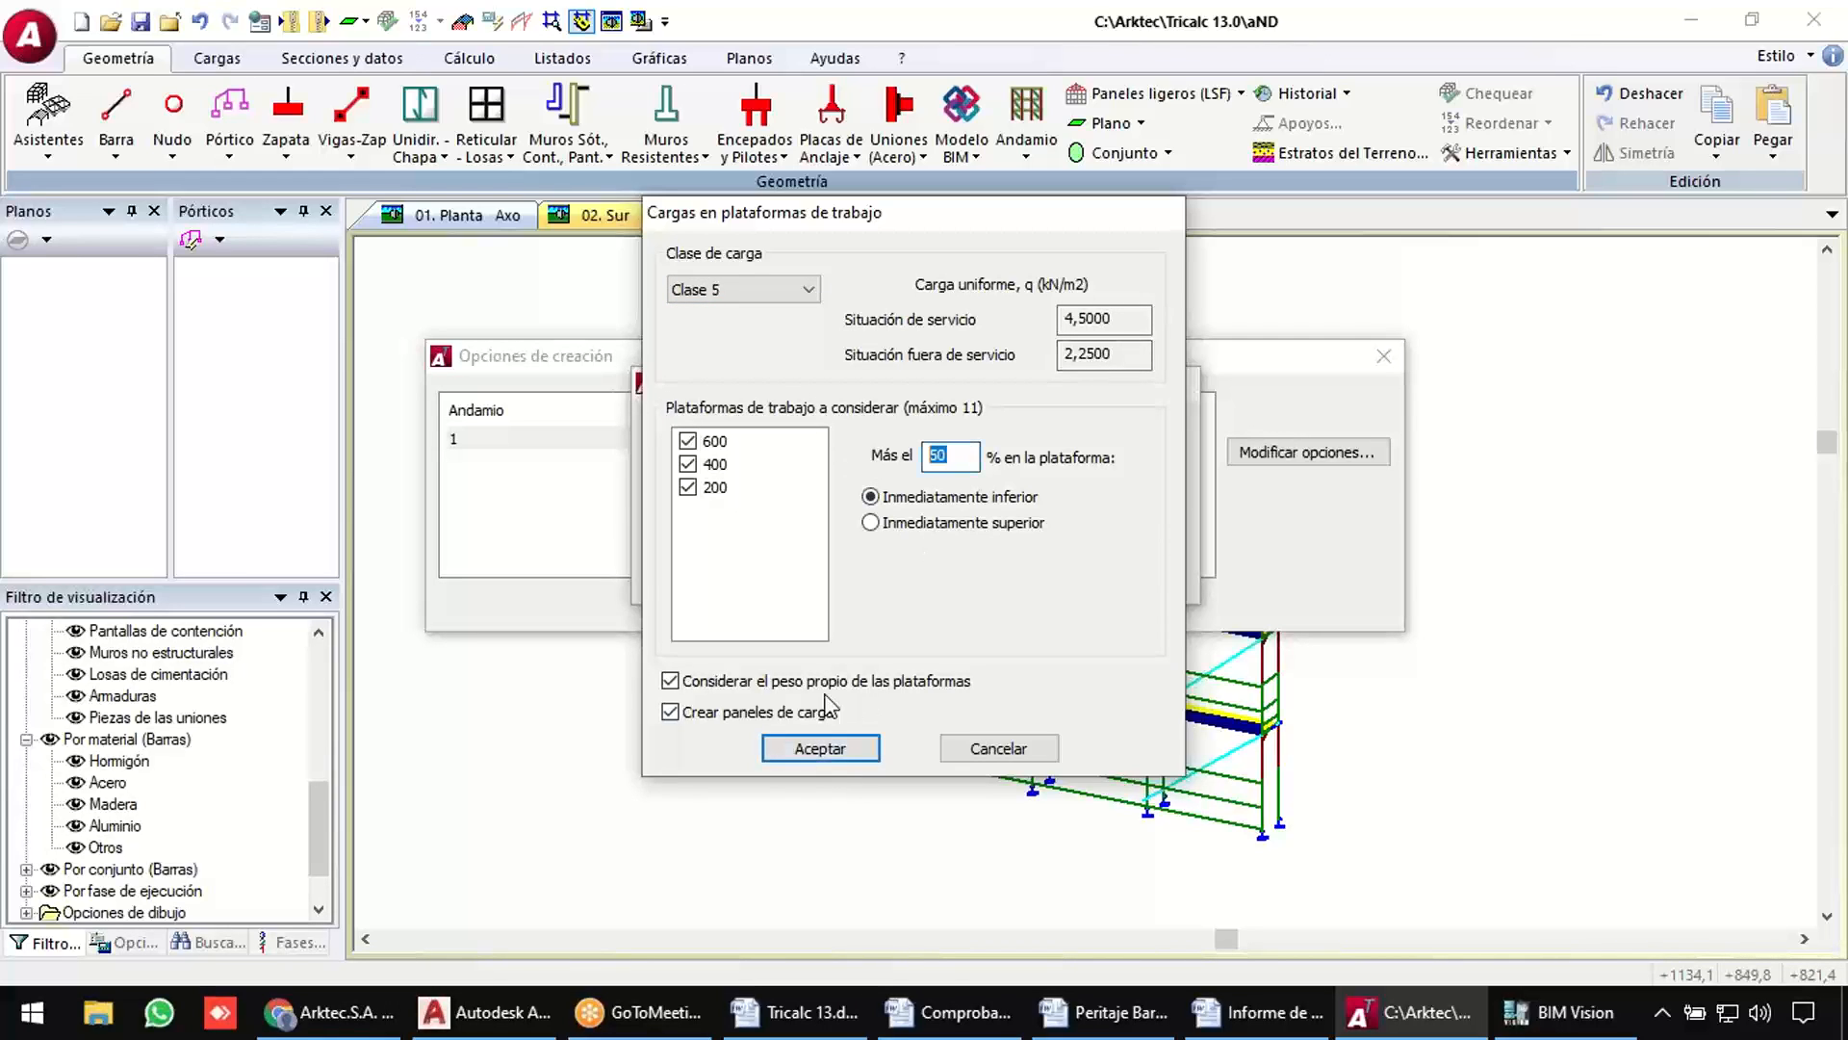
pyautogui.click(820, 749)
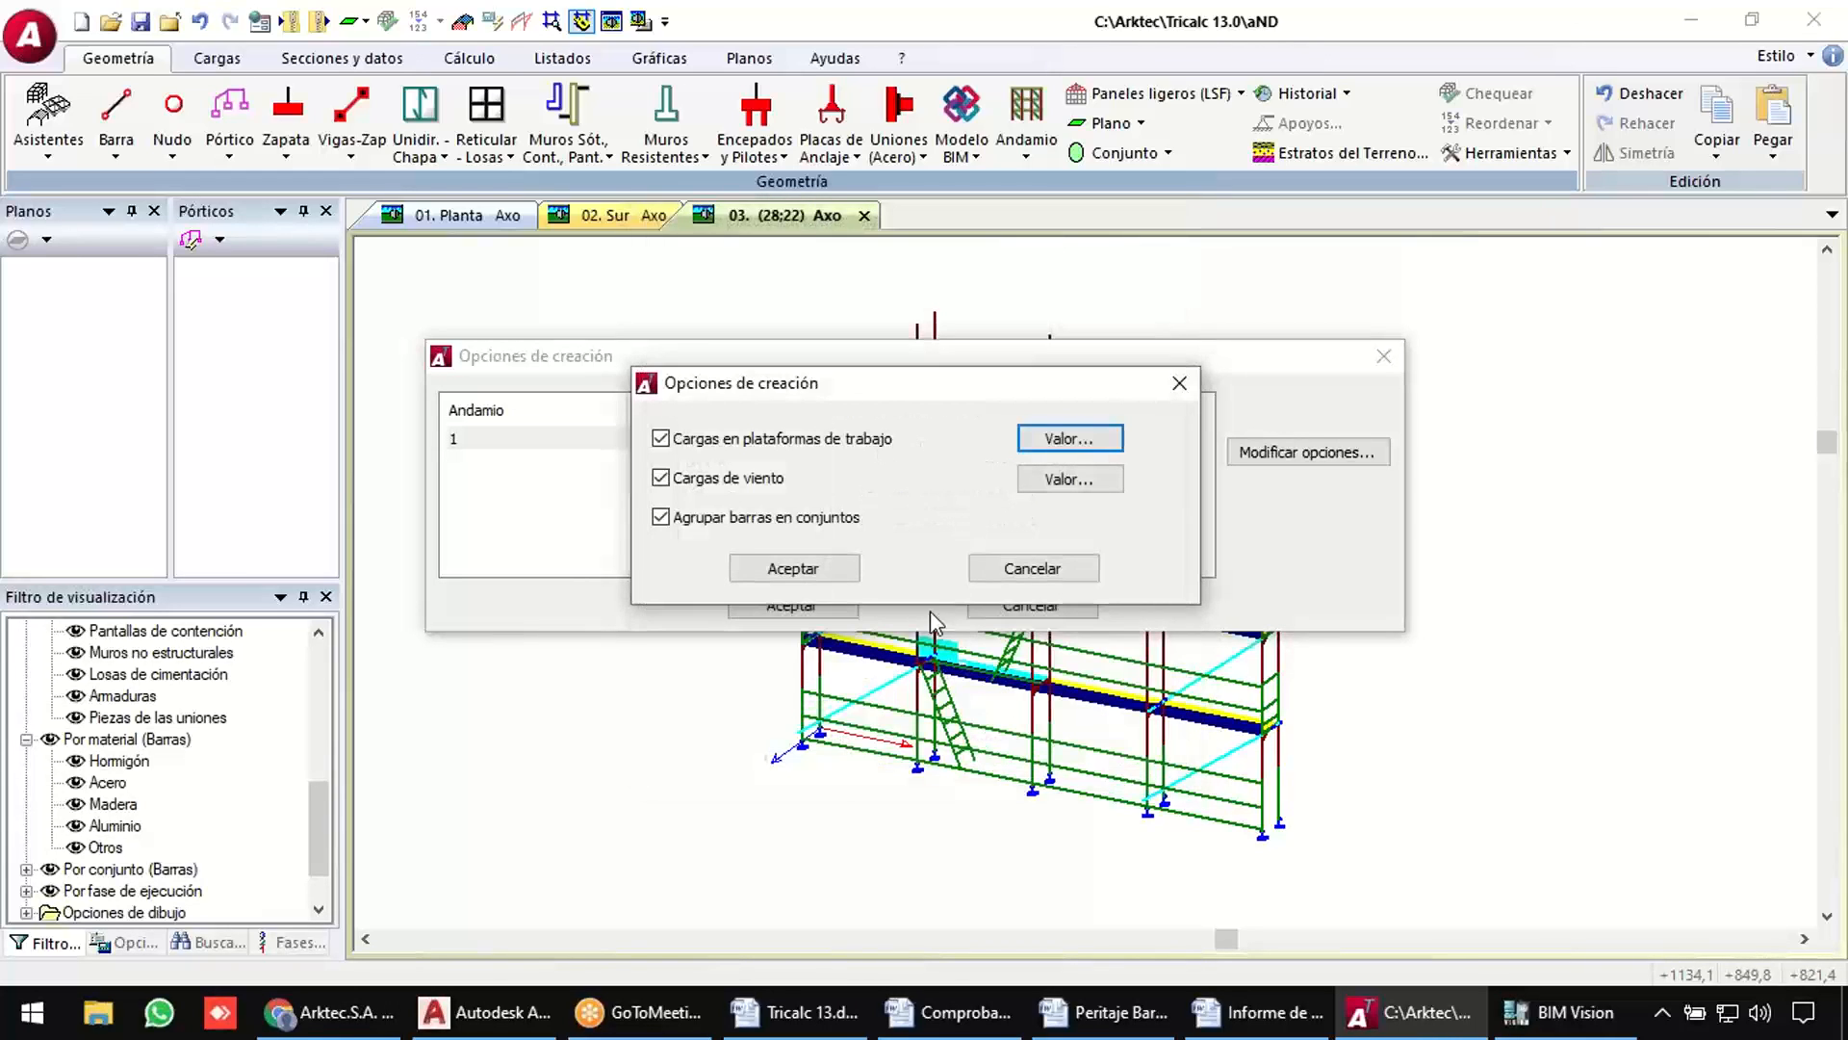
# Review the in-service wind data parallel to the facade and set the scaffold's wind cladding to Revestimiento de lona.
pyautogui.click(1047, 479)
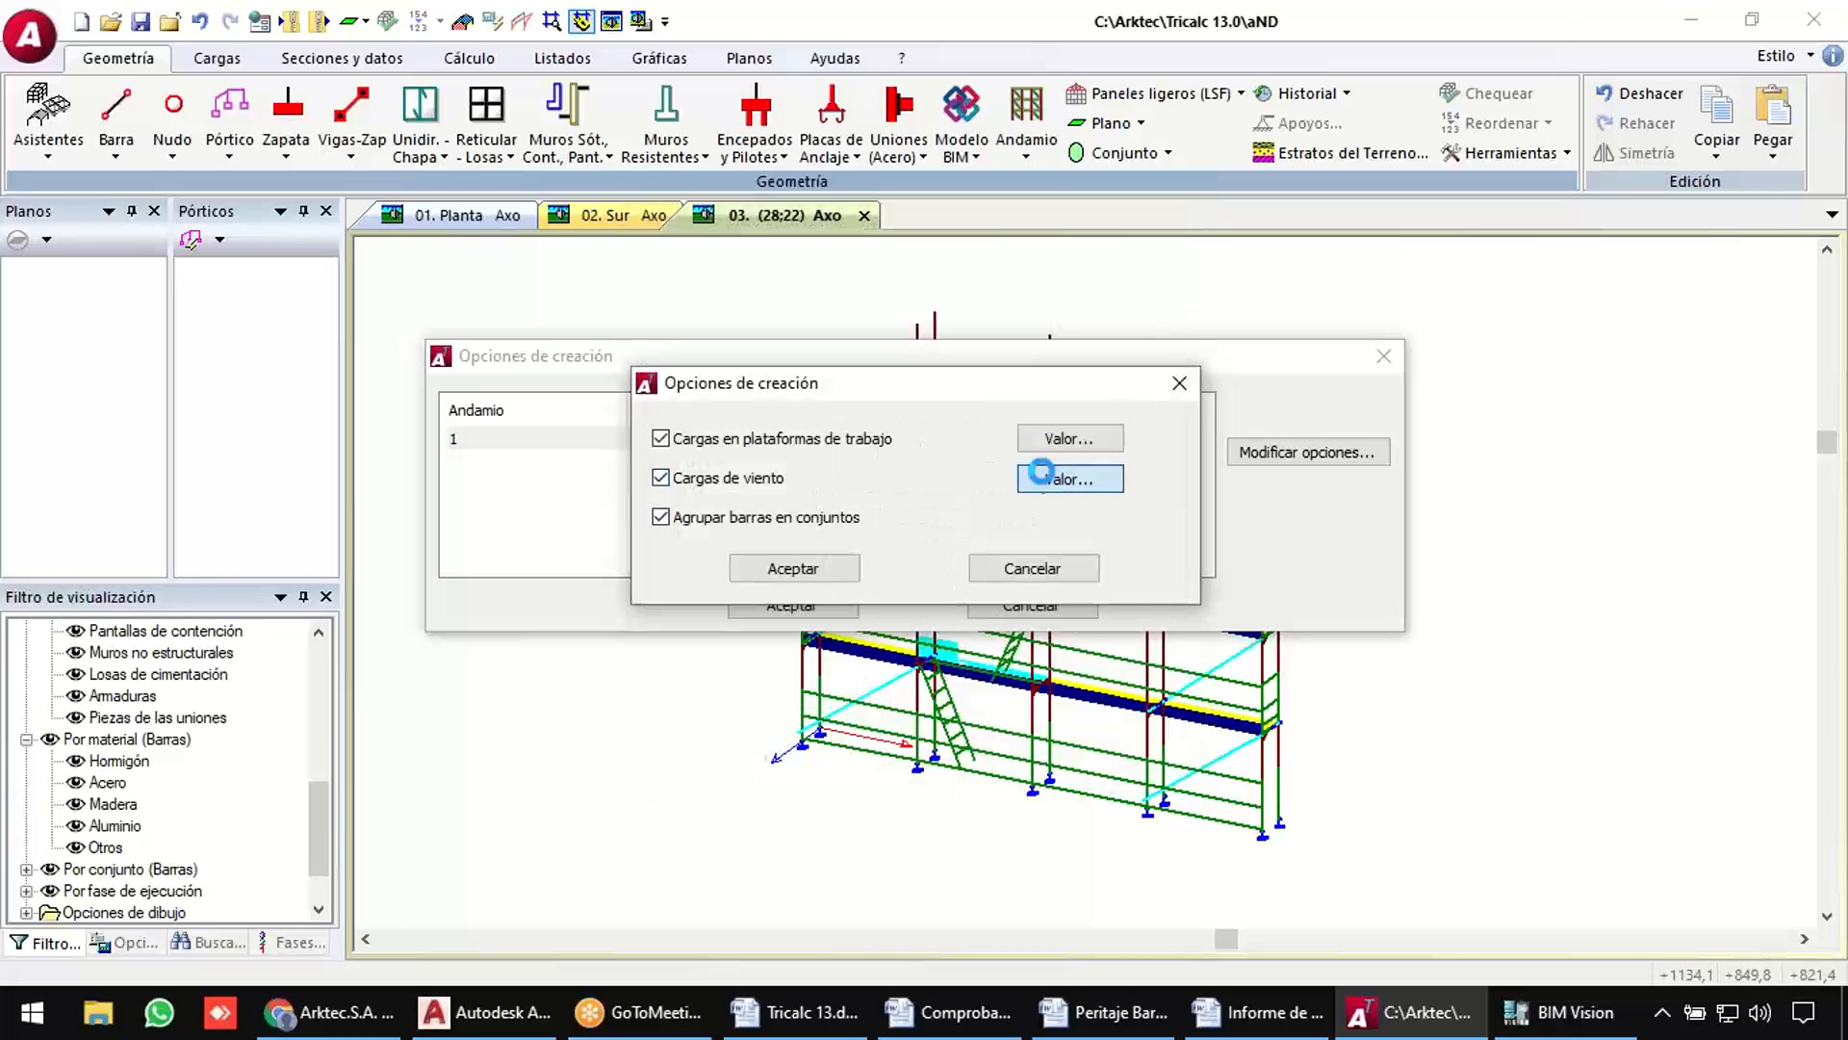
pyautogui.click(1158, 412)
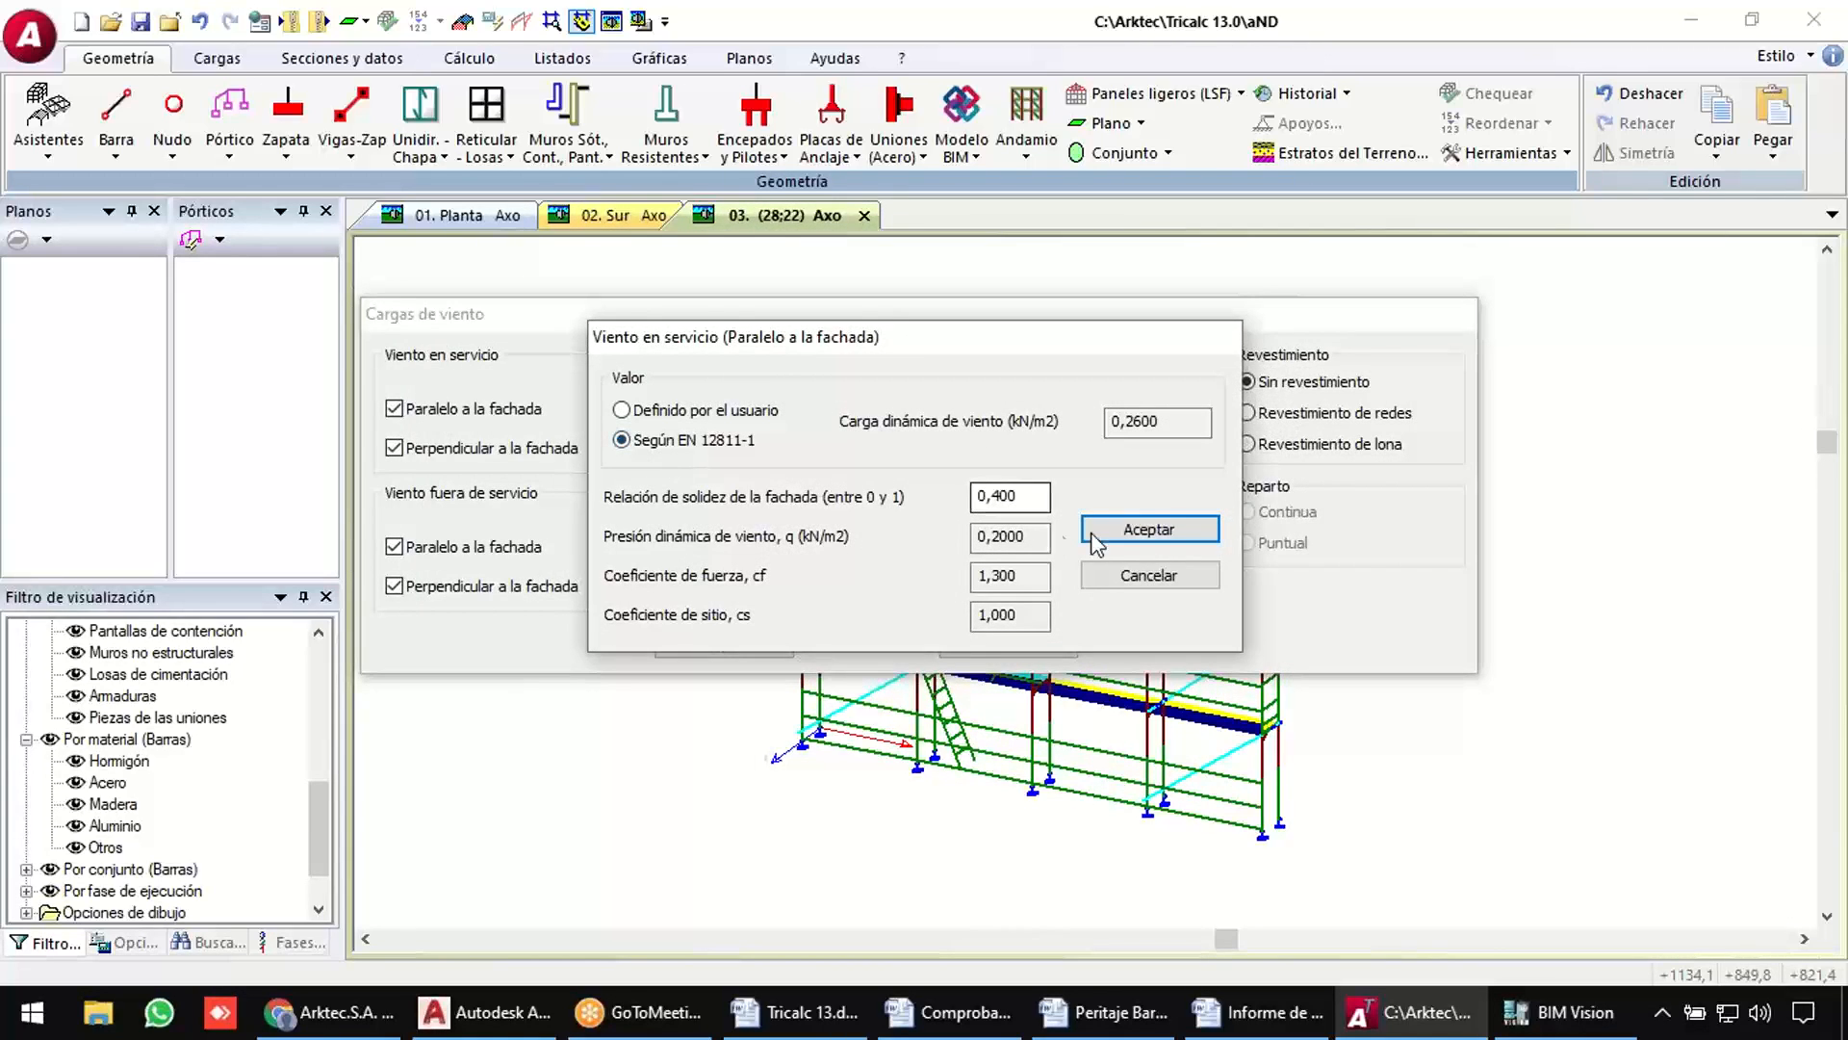
pyautogui.click(1130, 531)
pyautogui.click(1286, 413)
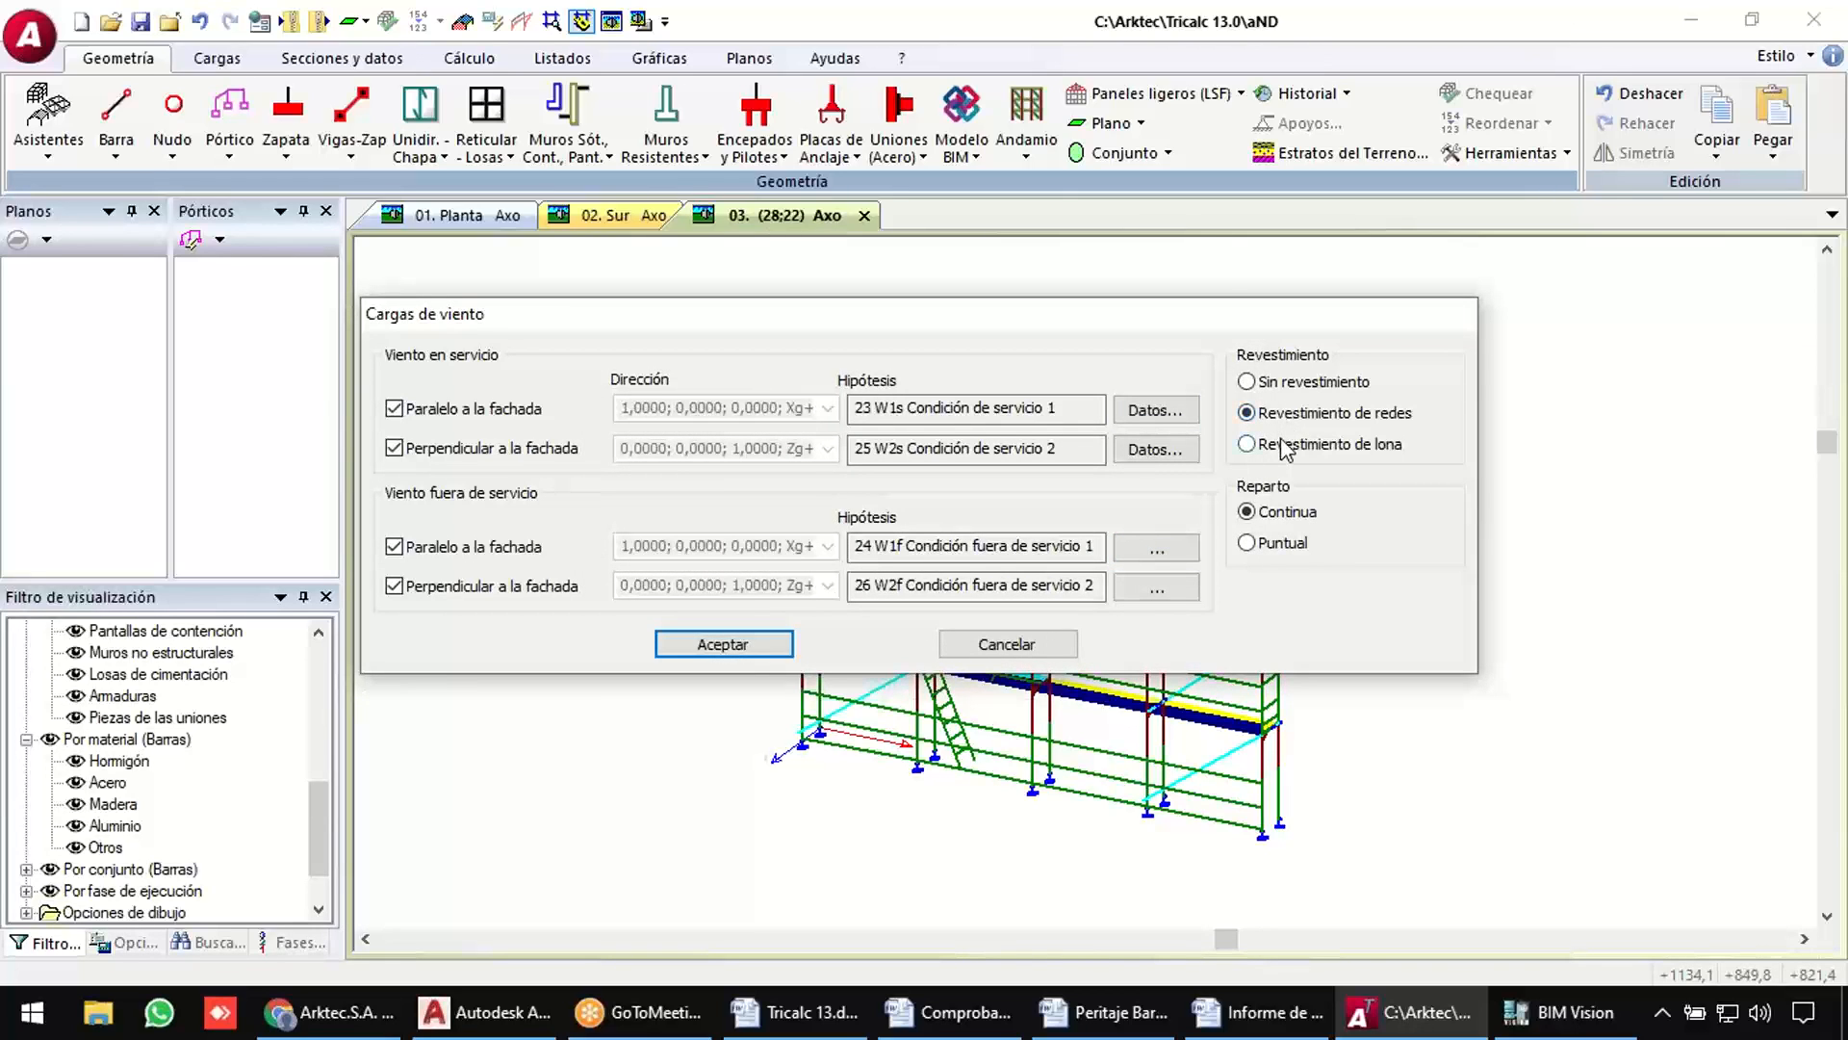
pyautogui.click(1279, 447)
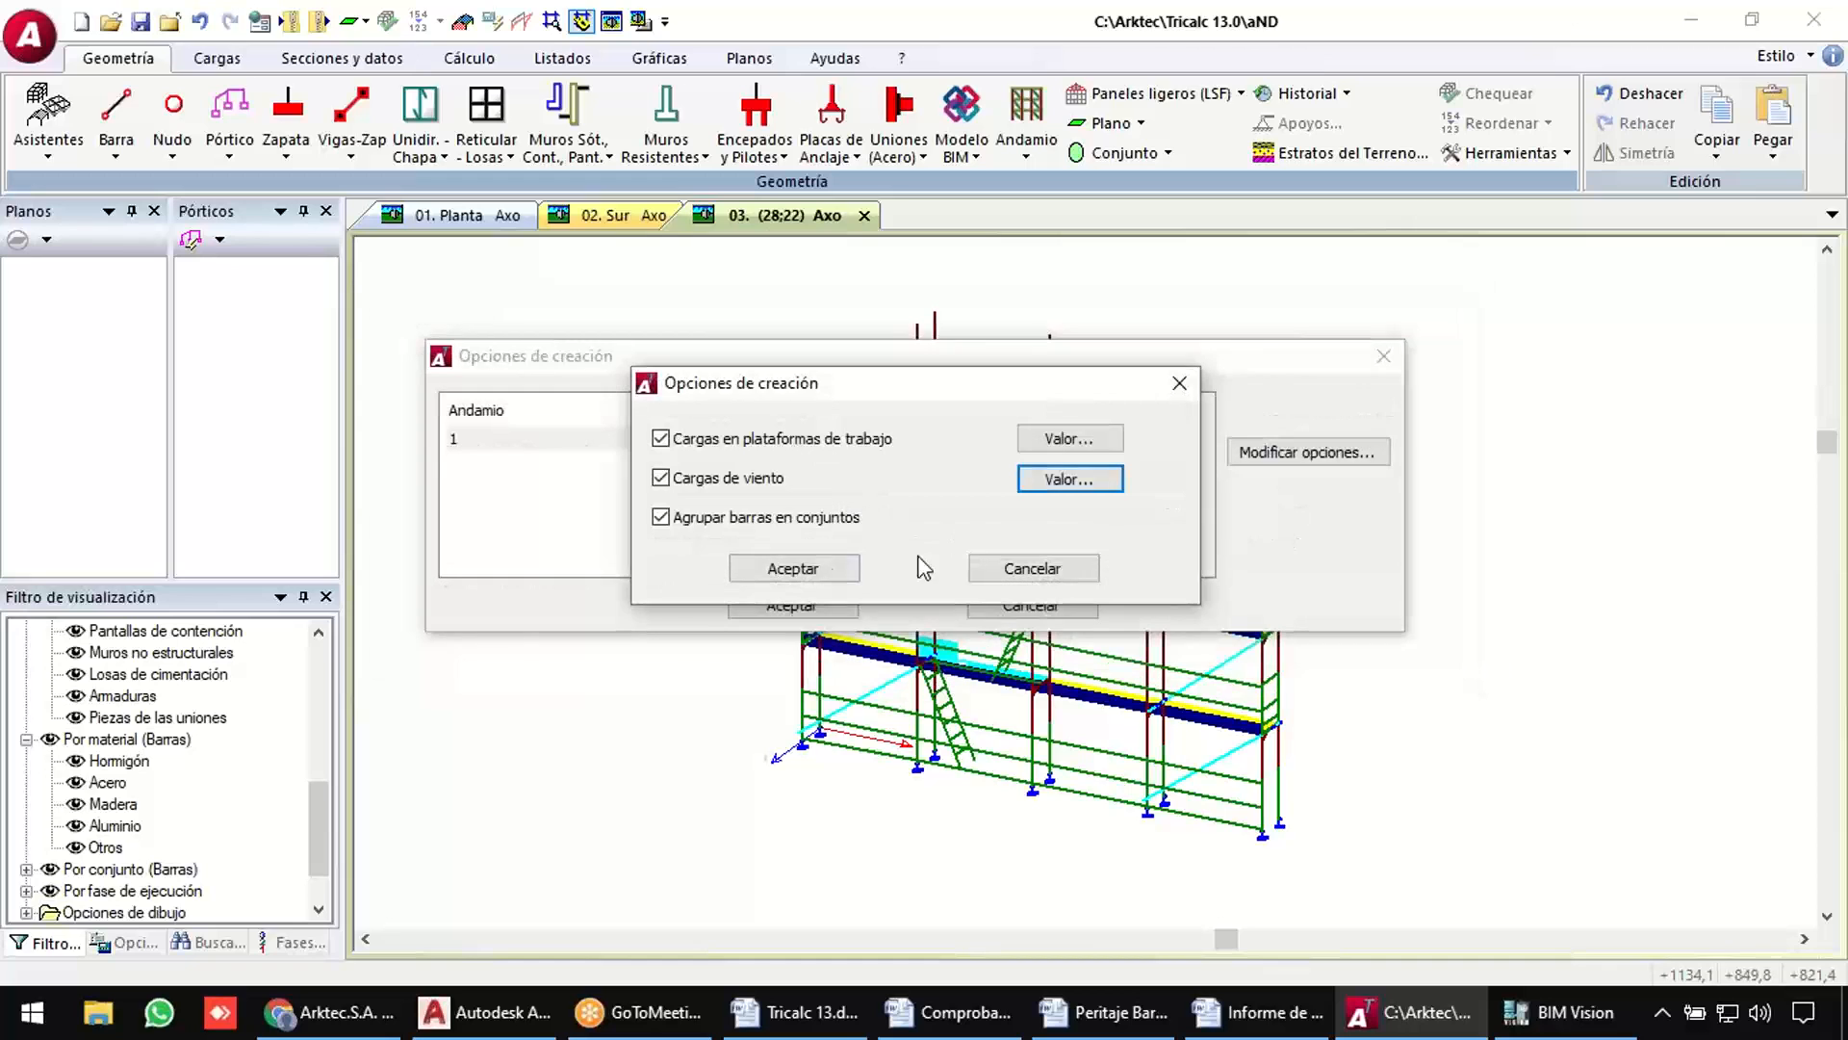
# Accept the creation options and generate the Tricalc model of the scaffold, continuing past the warnings.
pyautogui.click(807, 570)
pyautogui.click(798, 605)
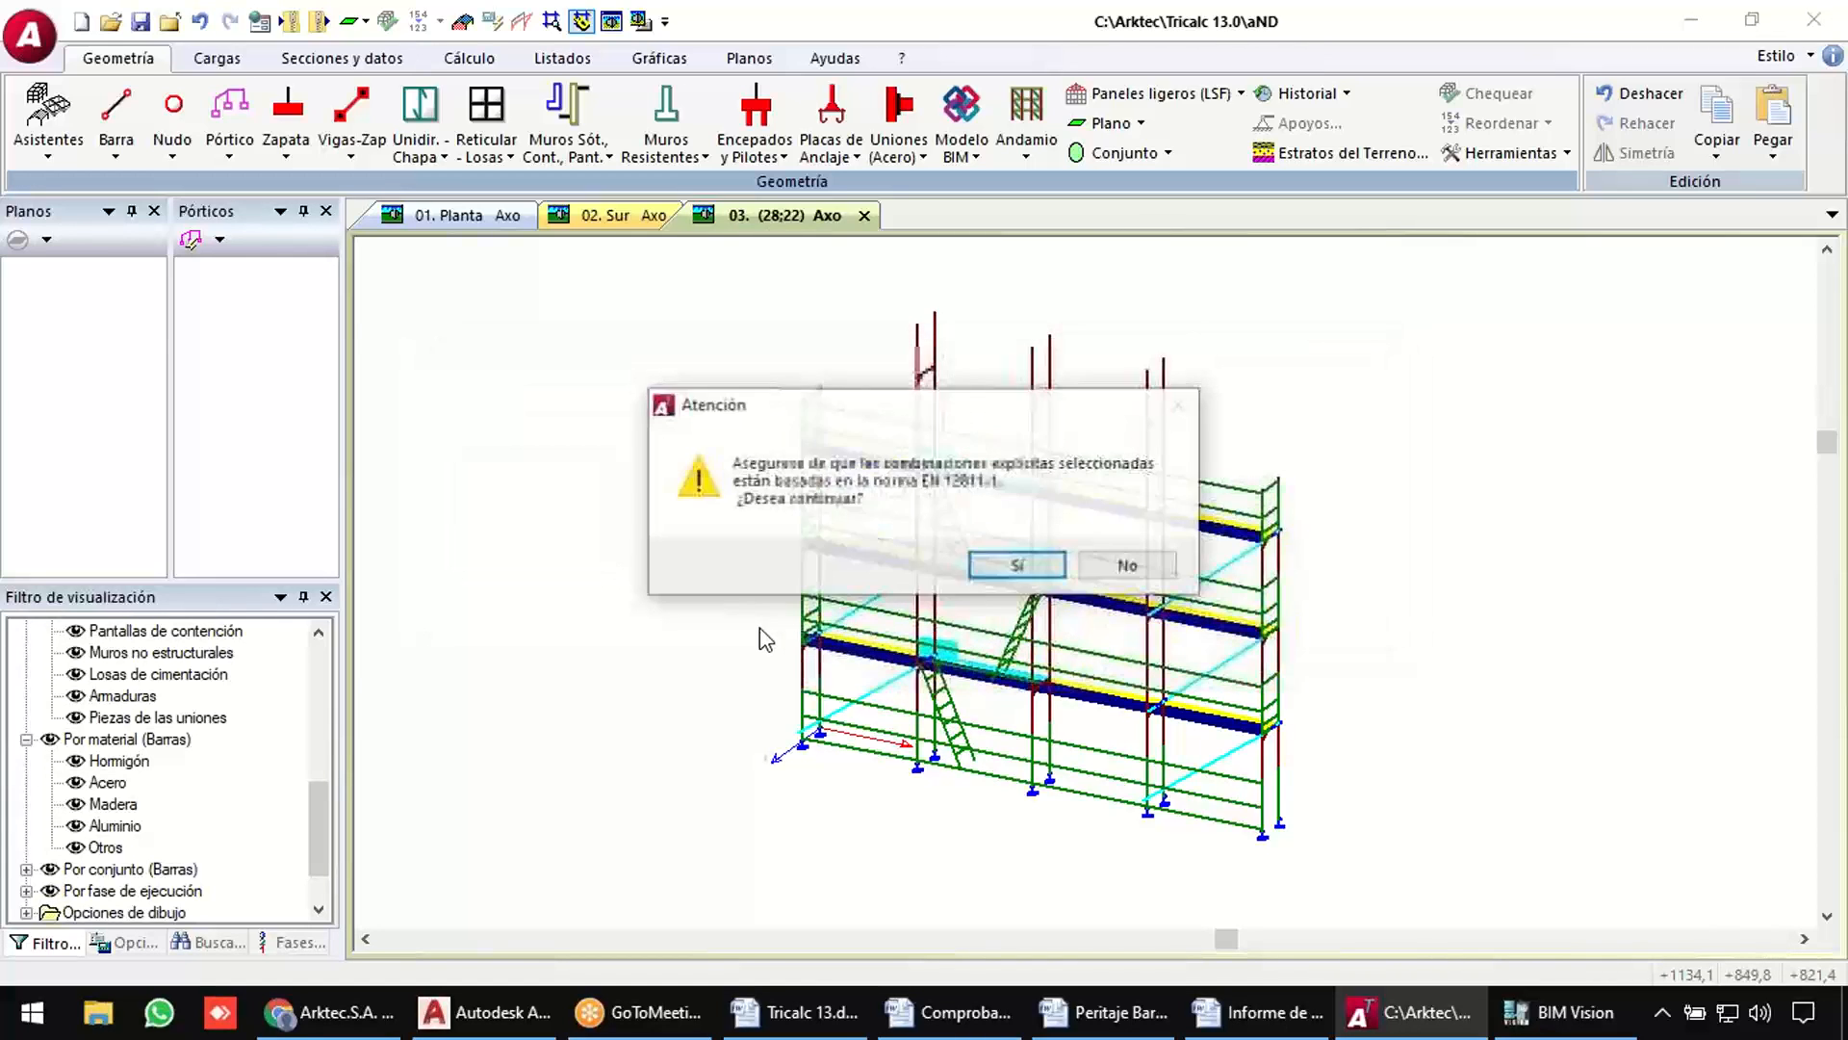
pyautogui.click(1006, 566)
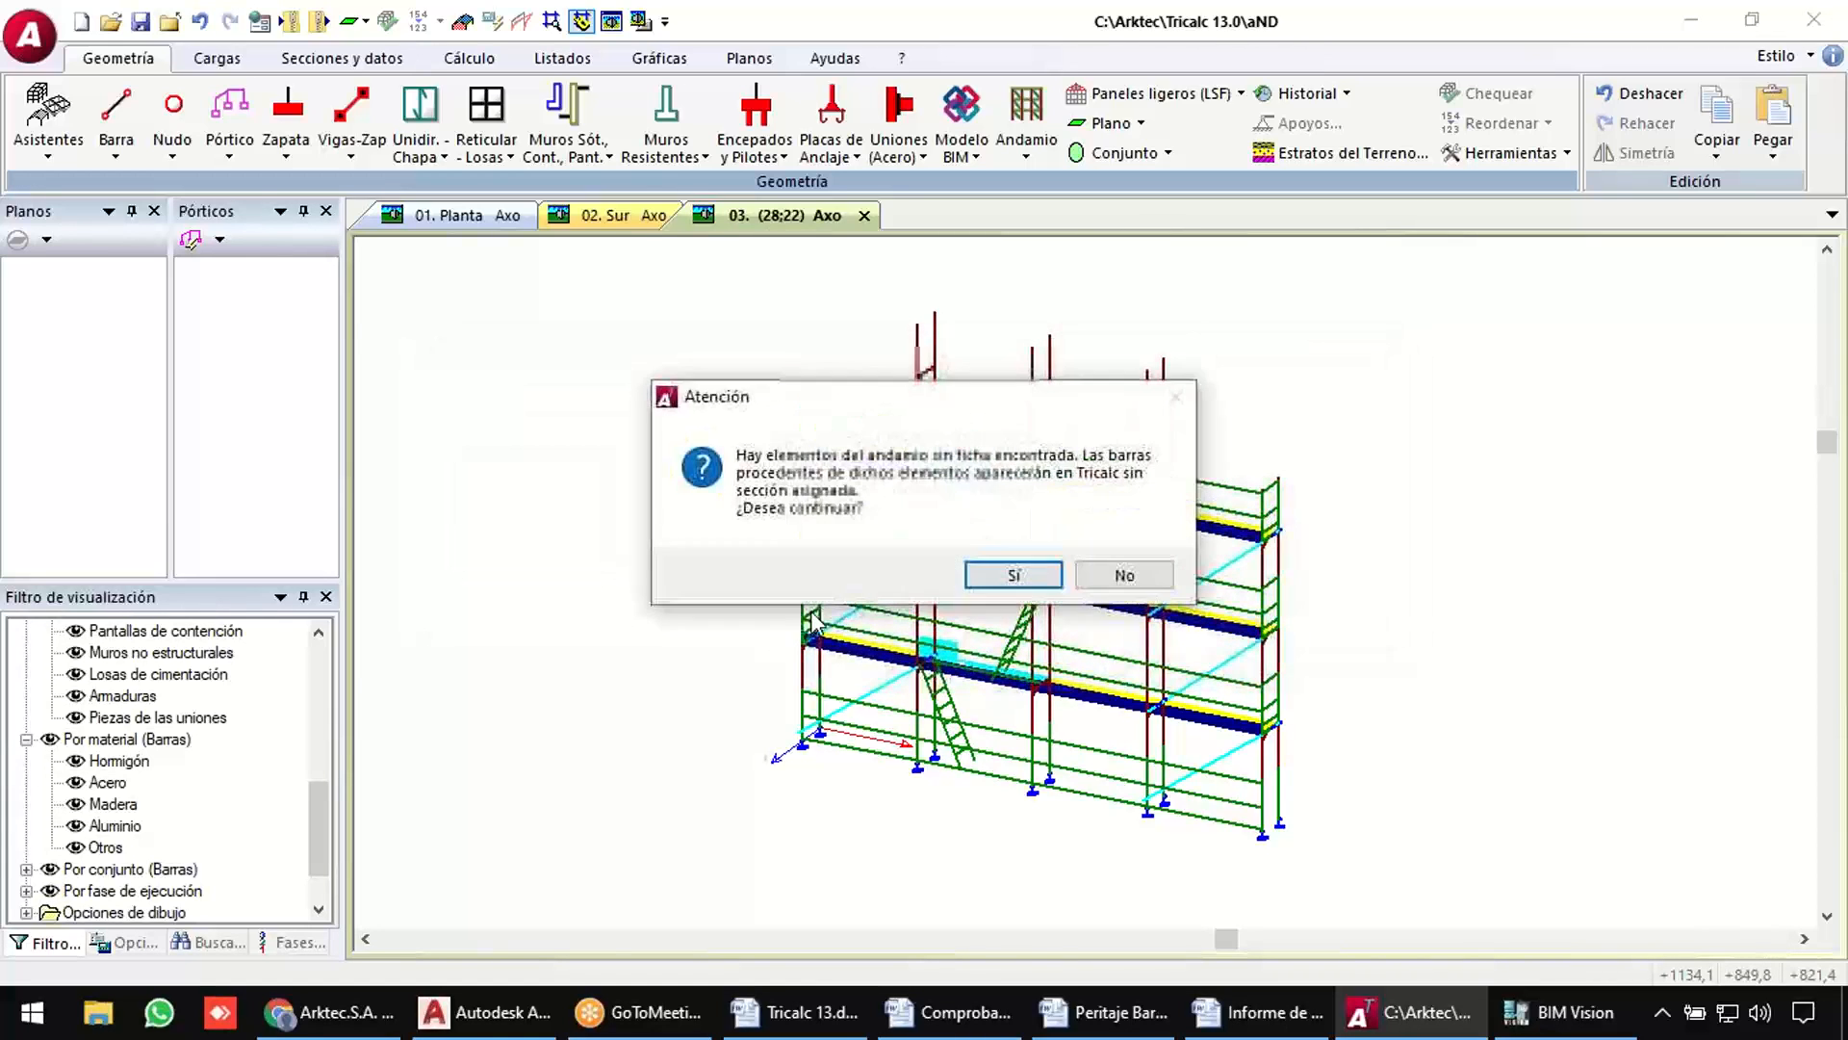
pyautogui.click(1022, 575)
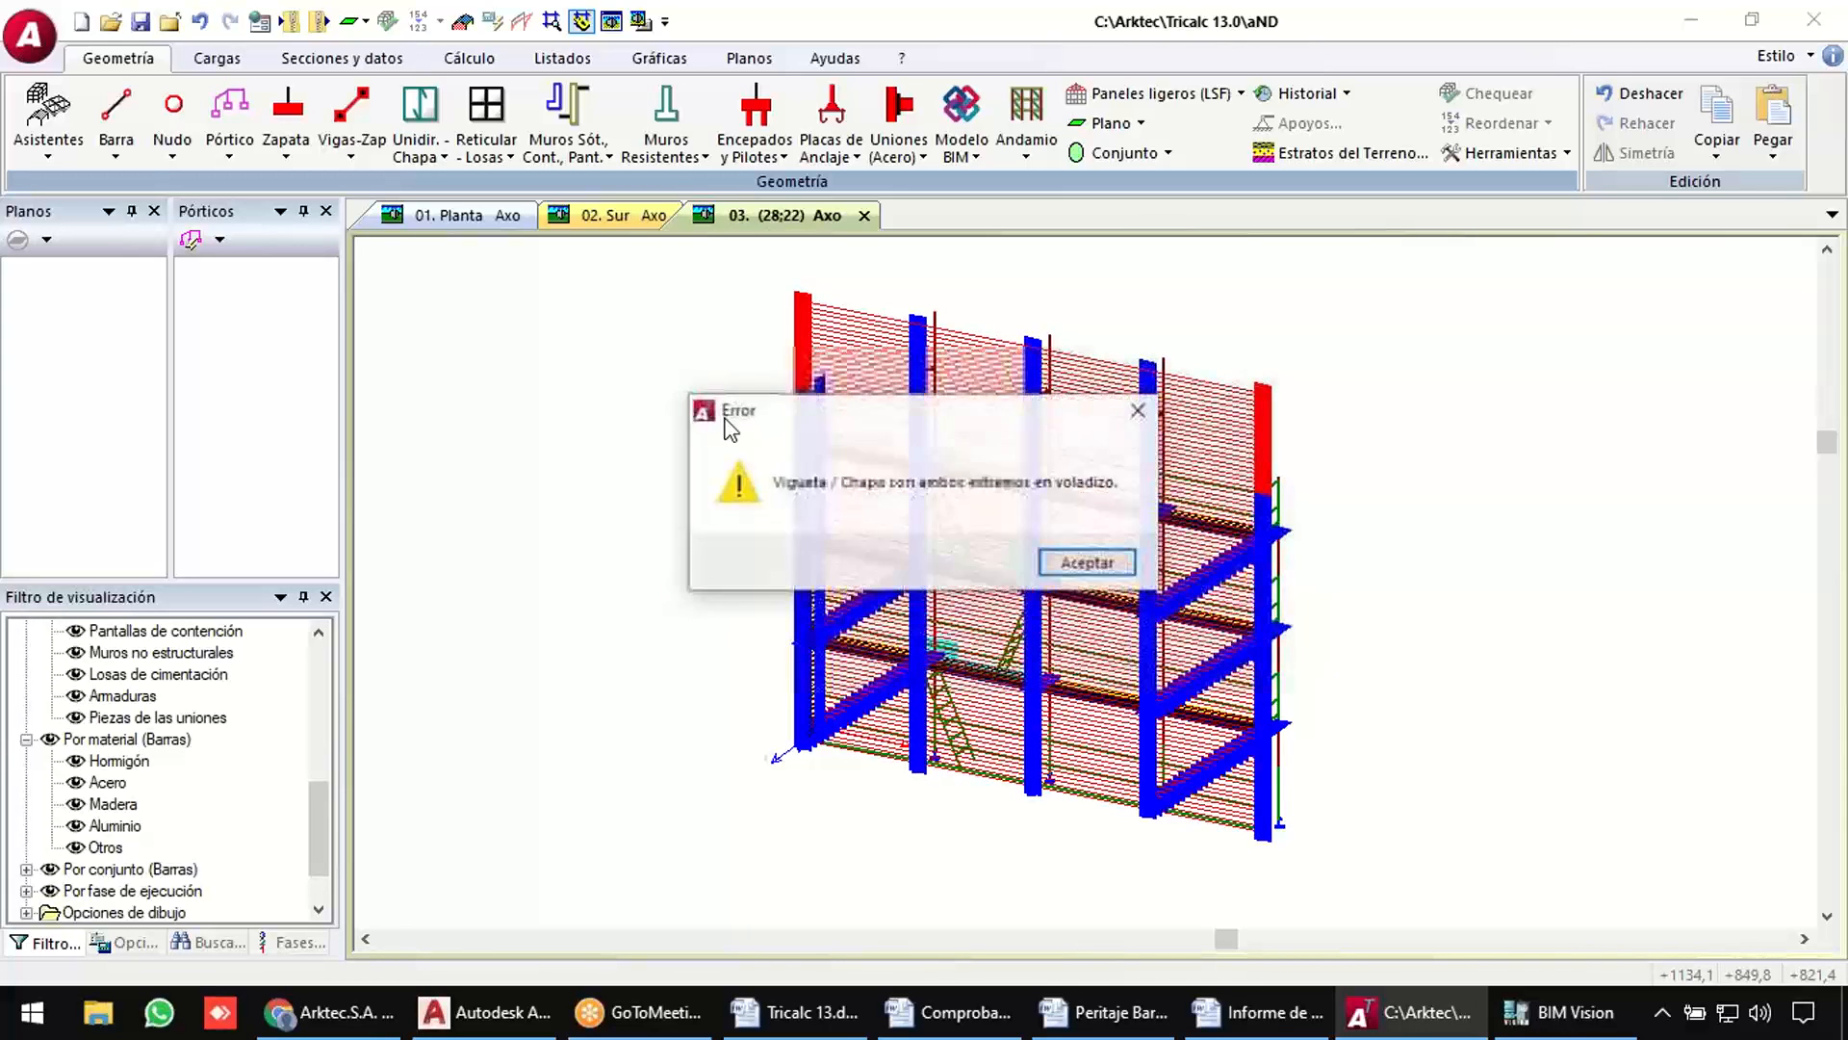
pyautogui.click(1080, 564)
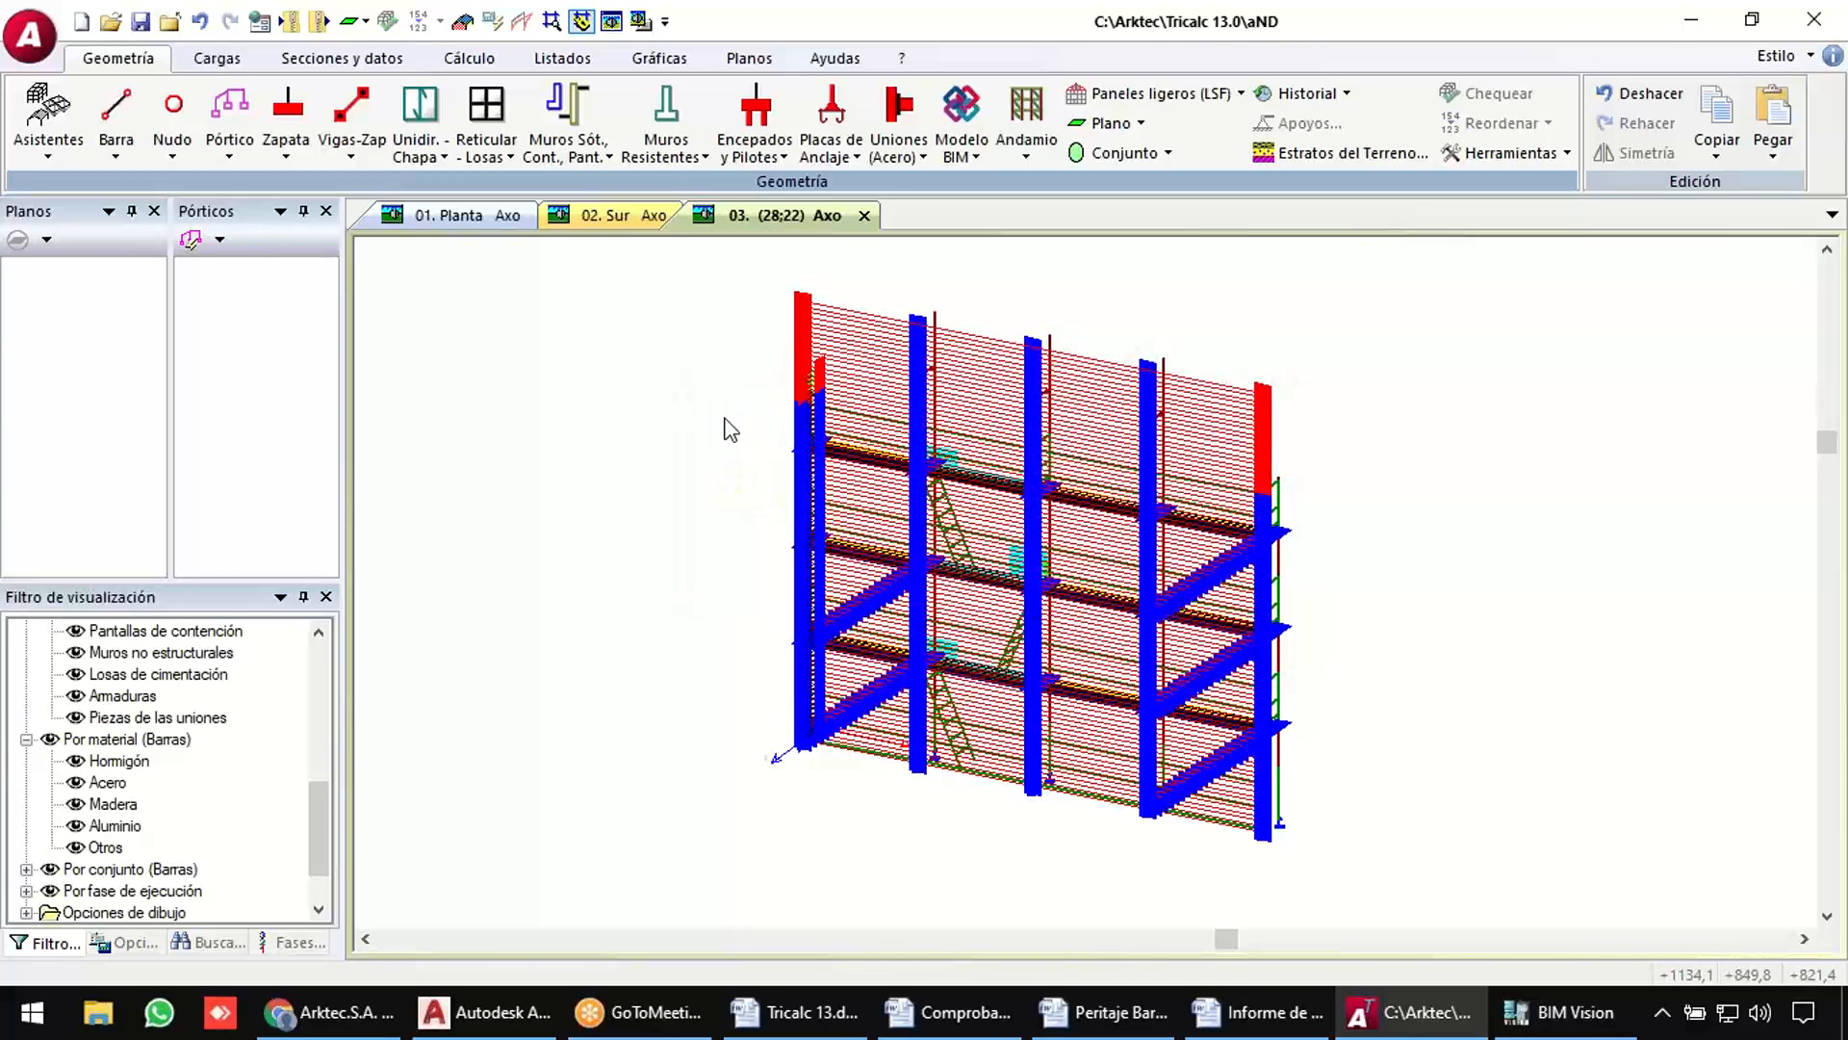
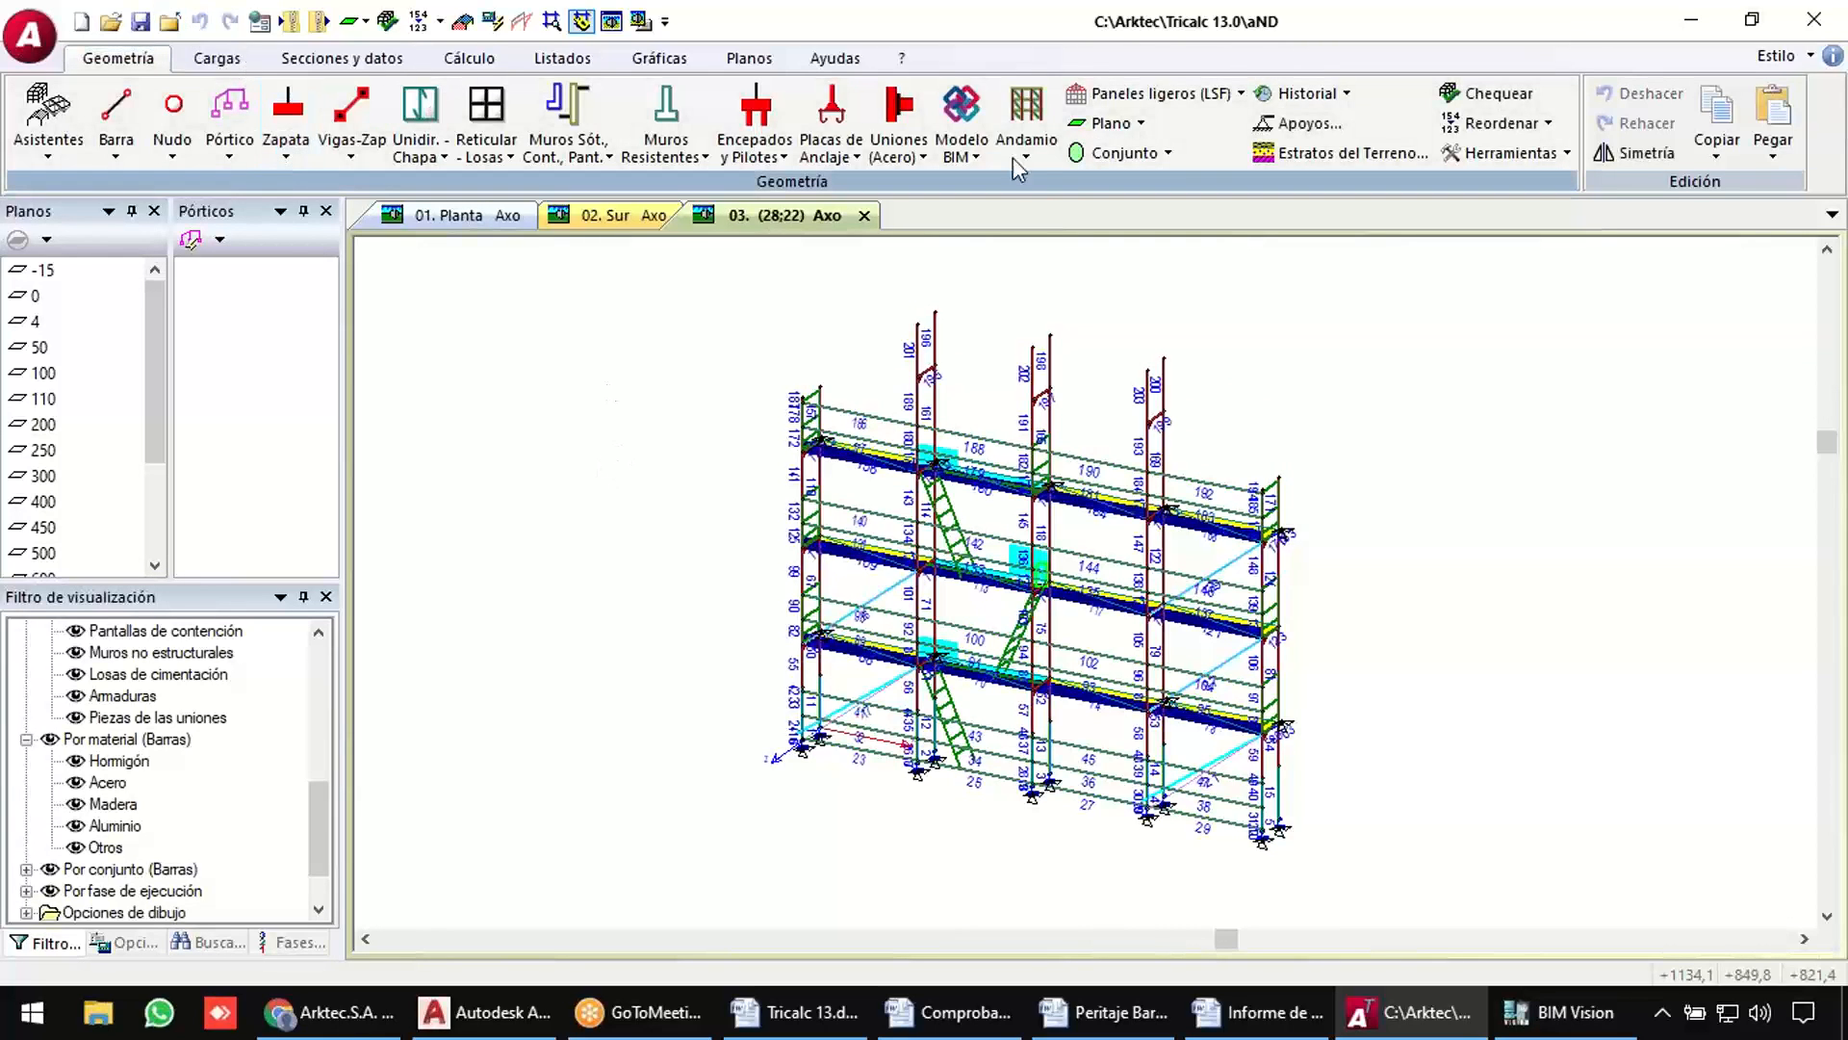
# Turn off the drawing of the scaffold model so only the generated bars and nodes are shown.
pyautogui.click(1034, 140)
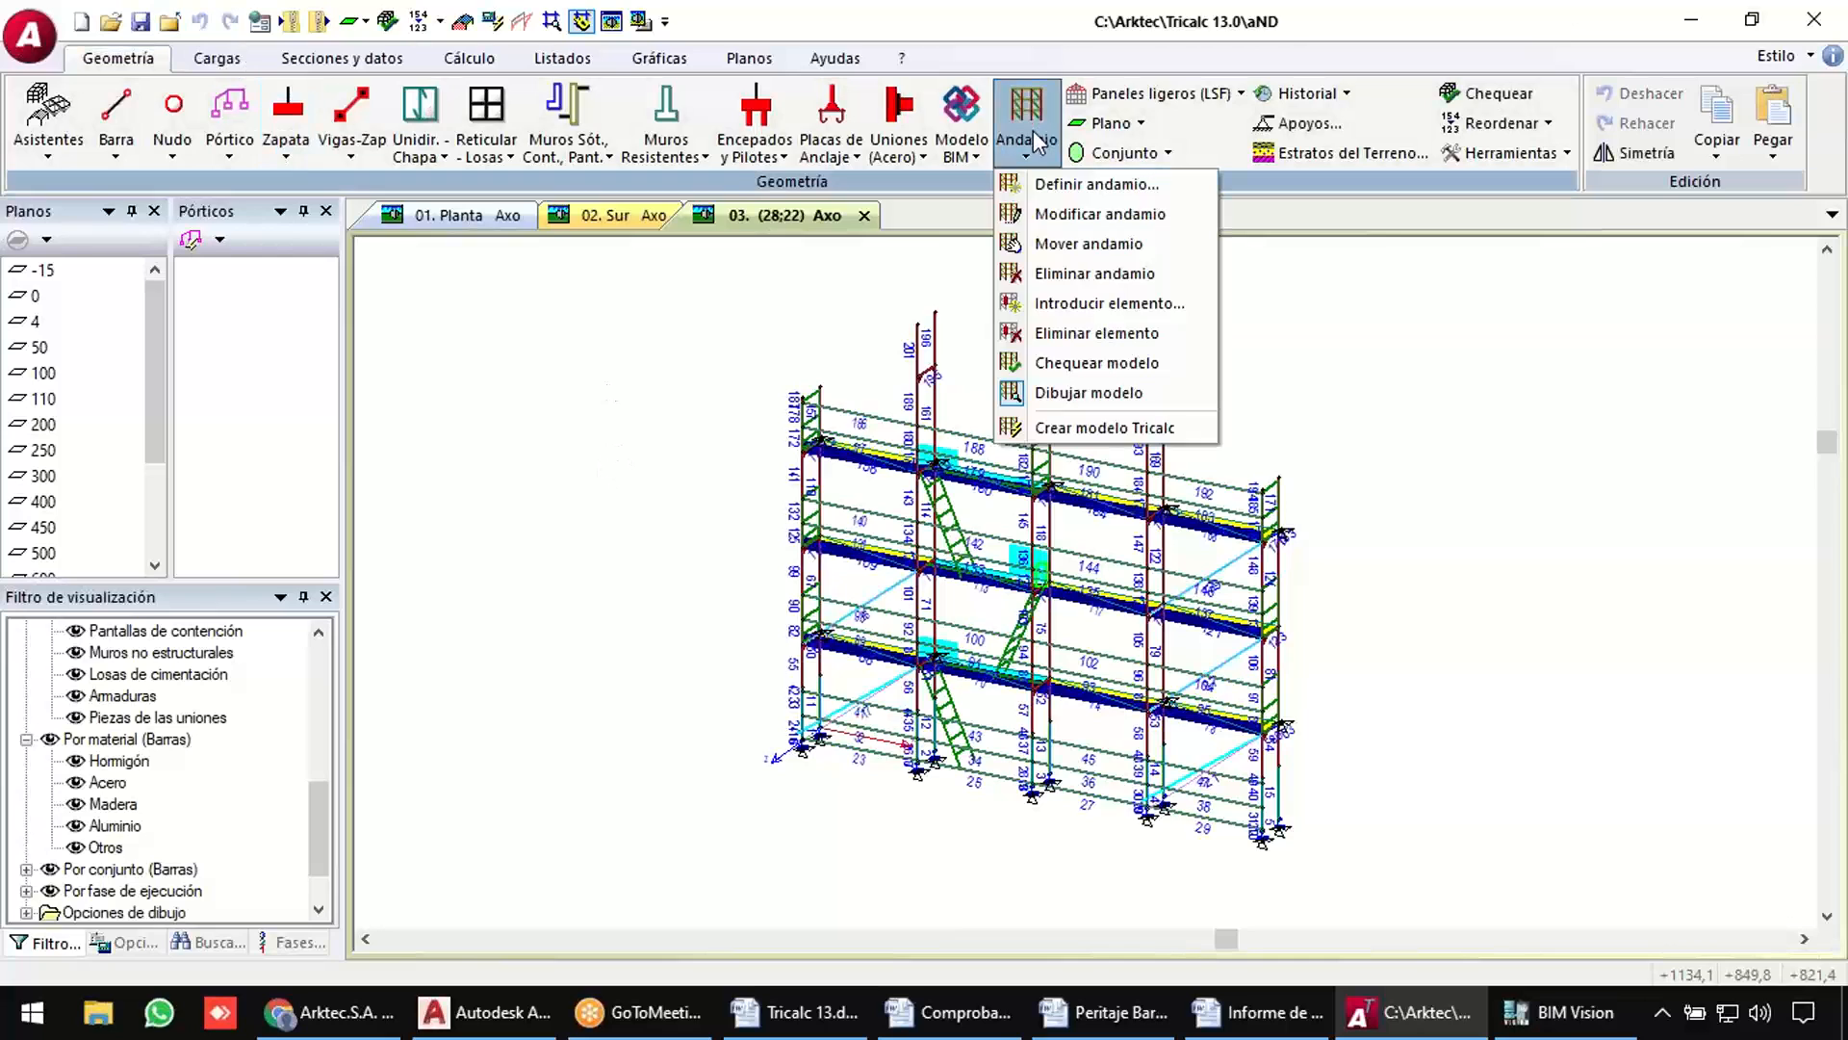
pyautogui.click(1059, 393)
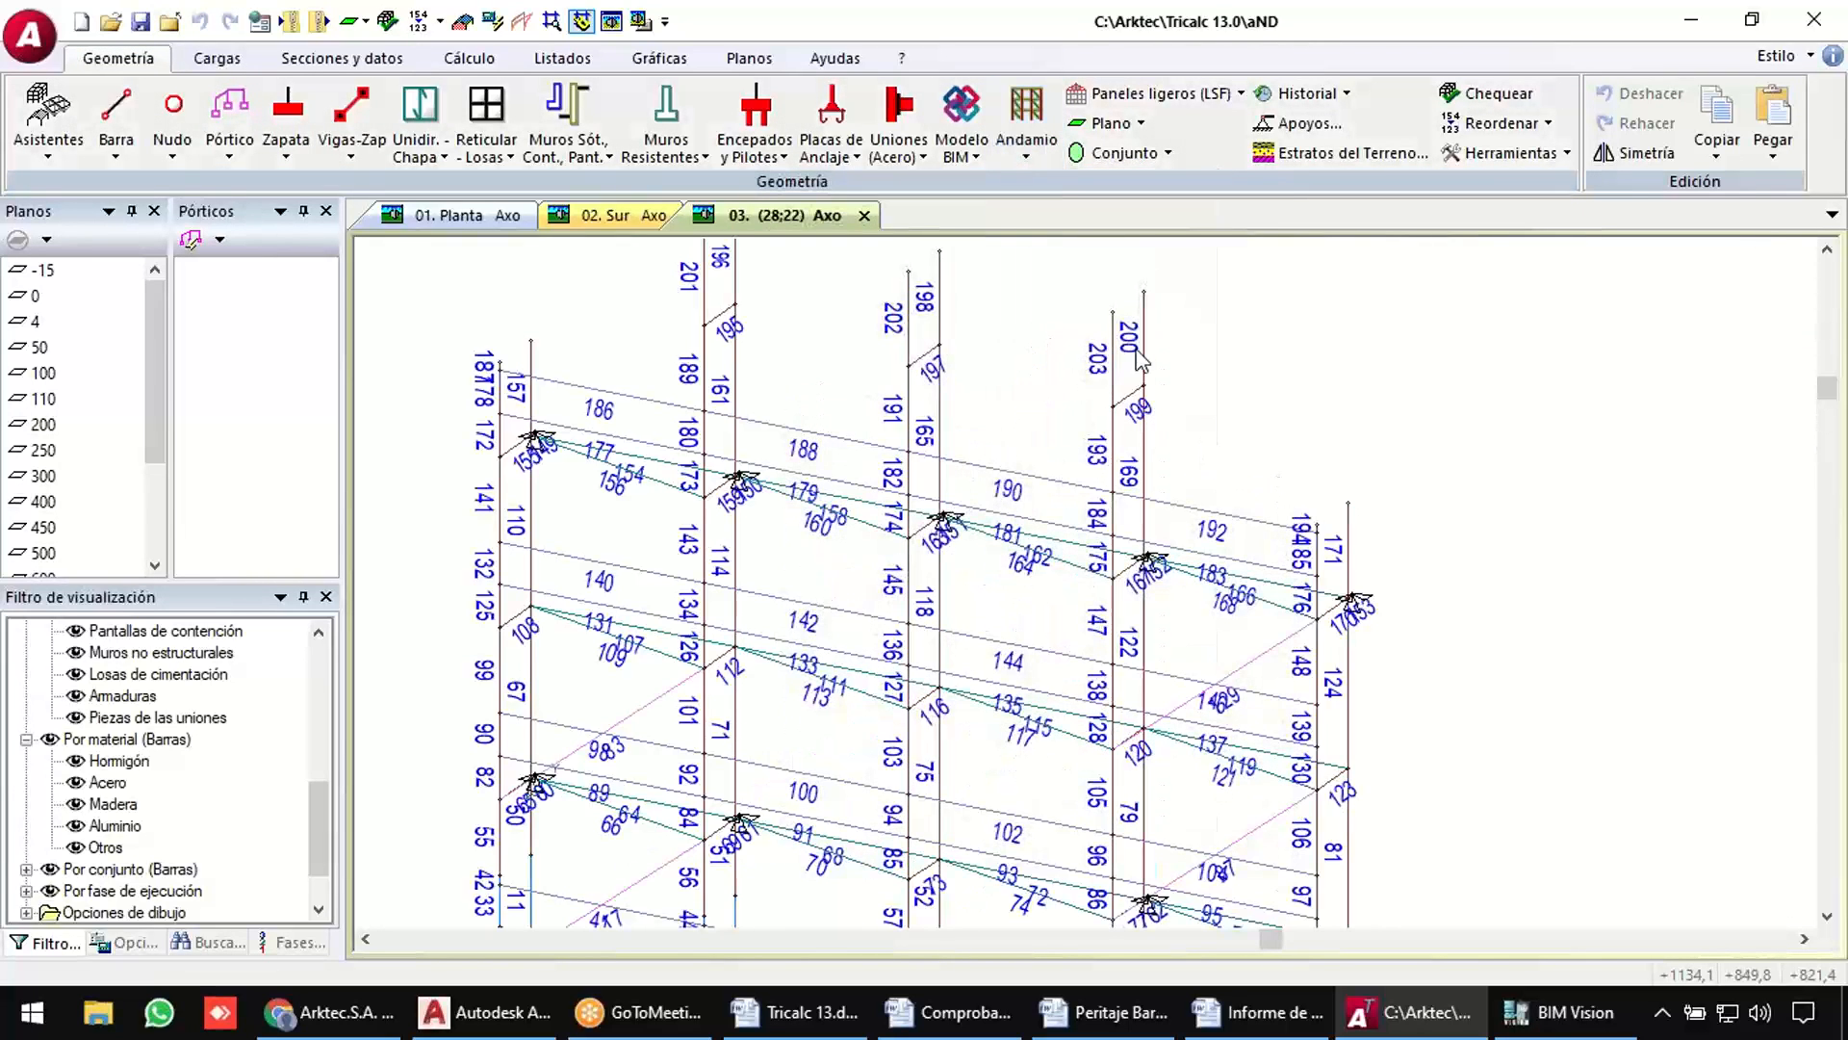
pyautogui.moveTo(1180, 418); pyautogui.dragTo(1179, 429, button='middle')
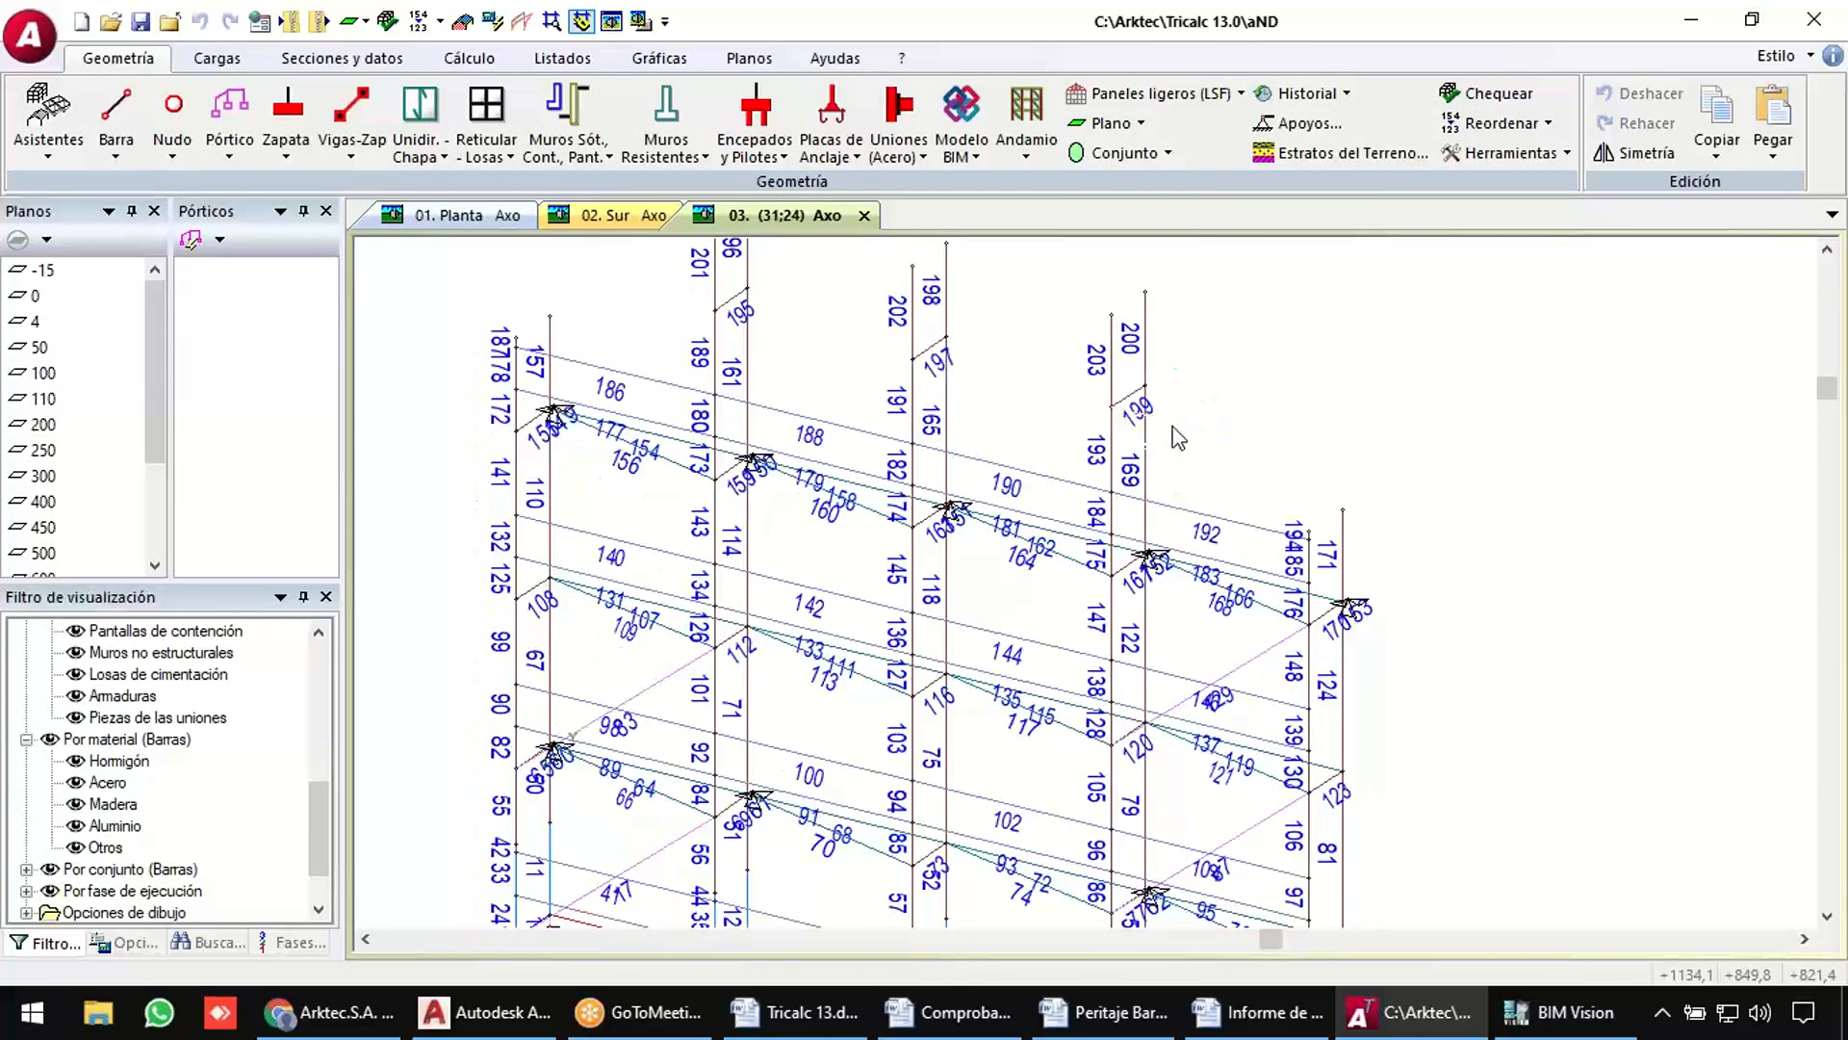
# Show the load panels on the generated structure, examine them from several angles, and hide them again.
pyautogui.click(463, 21)
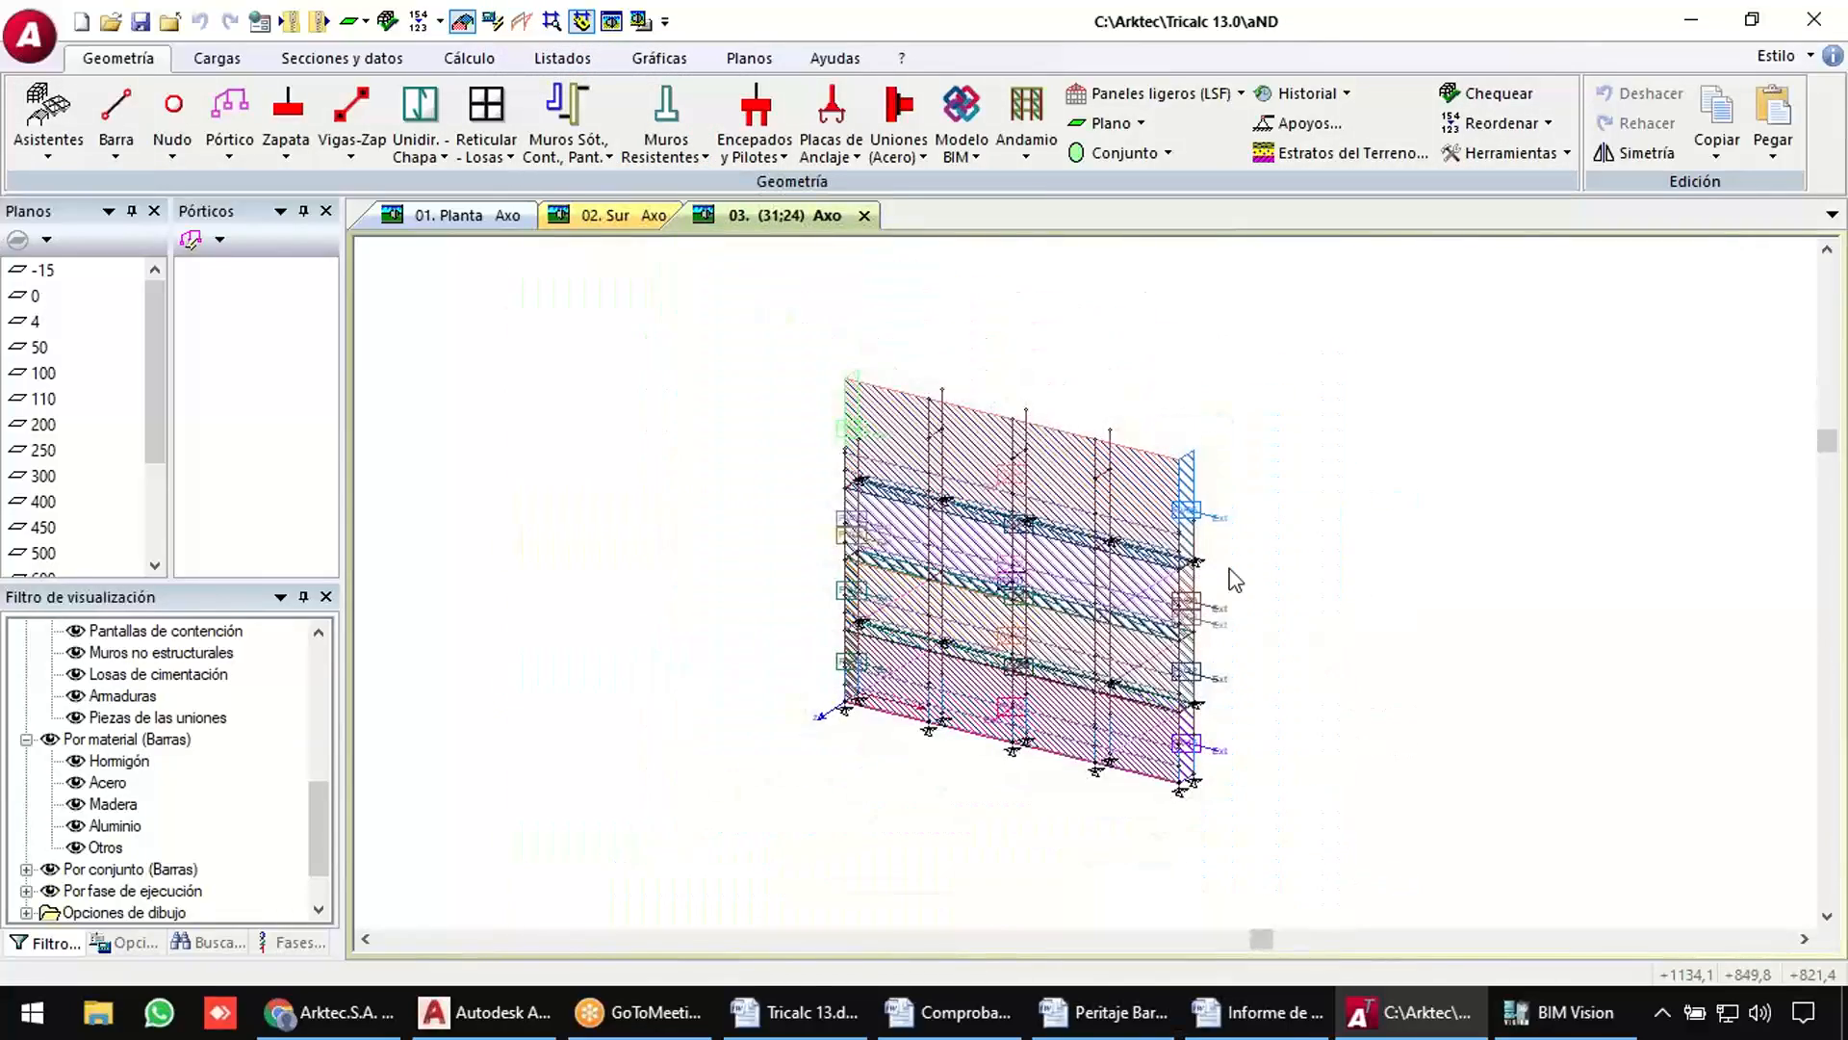
pyautogui.scroll(5, 1122, 486)
pyautogui.moveTo(1121, 486); pyautogui.dragTo(1122, 664, button='middle')
pyautogui.scroll(5, 1126, 657)
pyautogui.scroll(-5, 1133, 654)
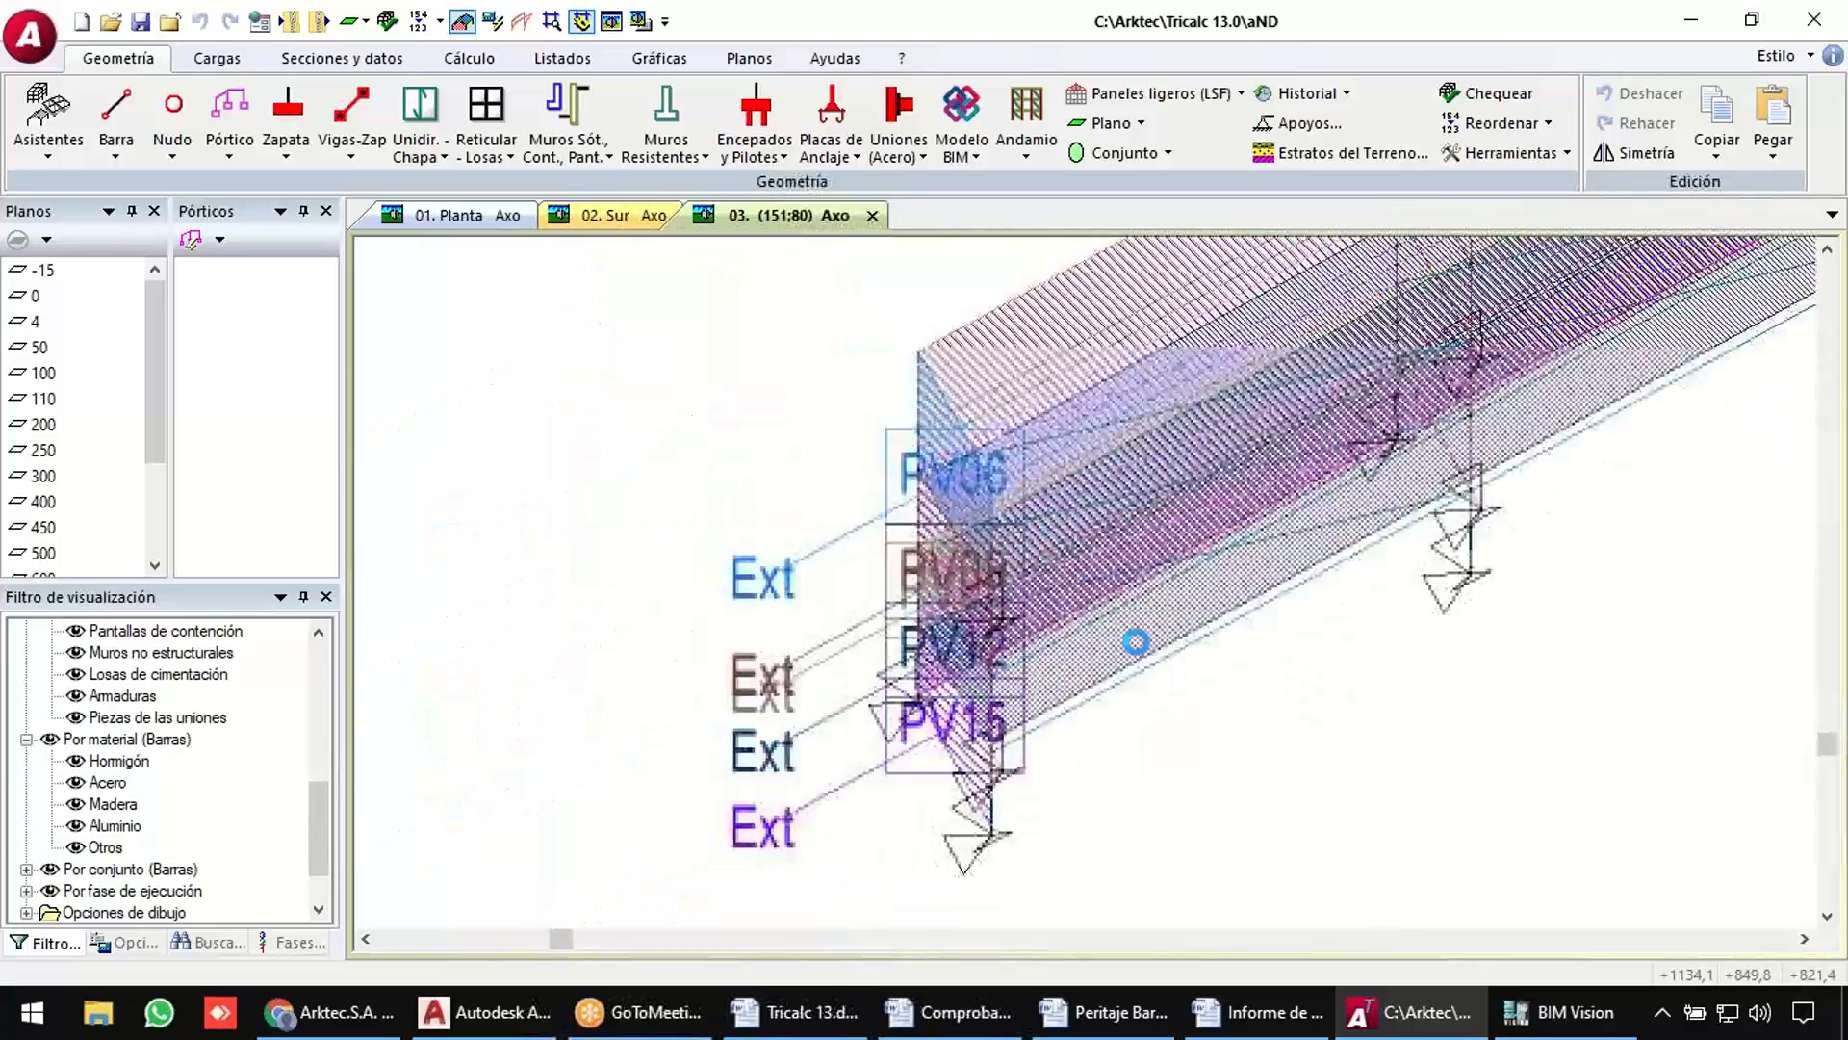
pyautogui.moveTo(1306, 600); pyautogui.dragTo(1268, 573, button='middle')
pyautogui.click(463, 23)
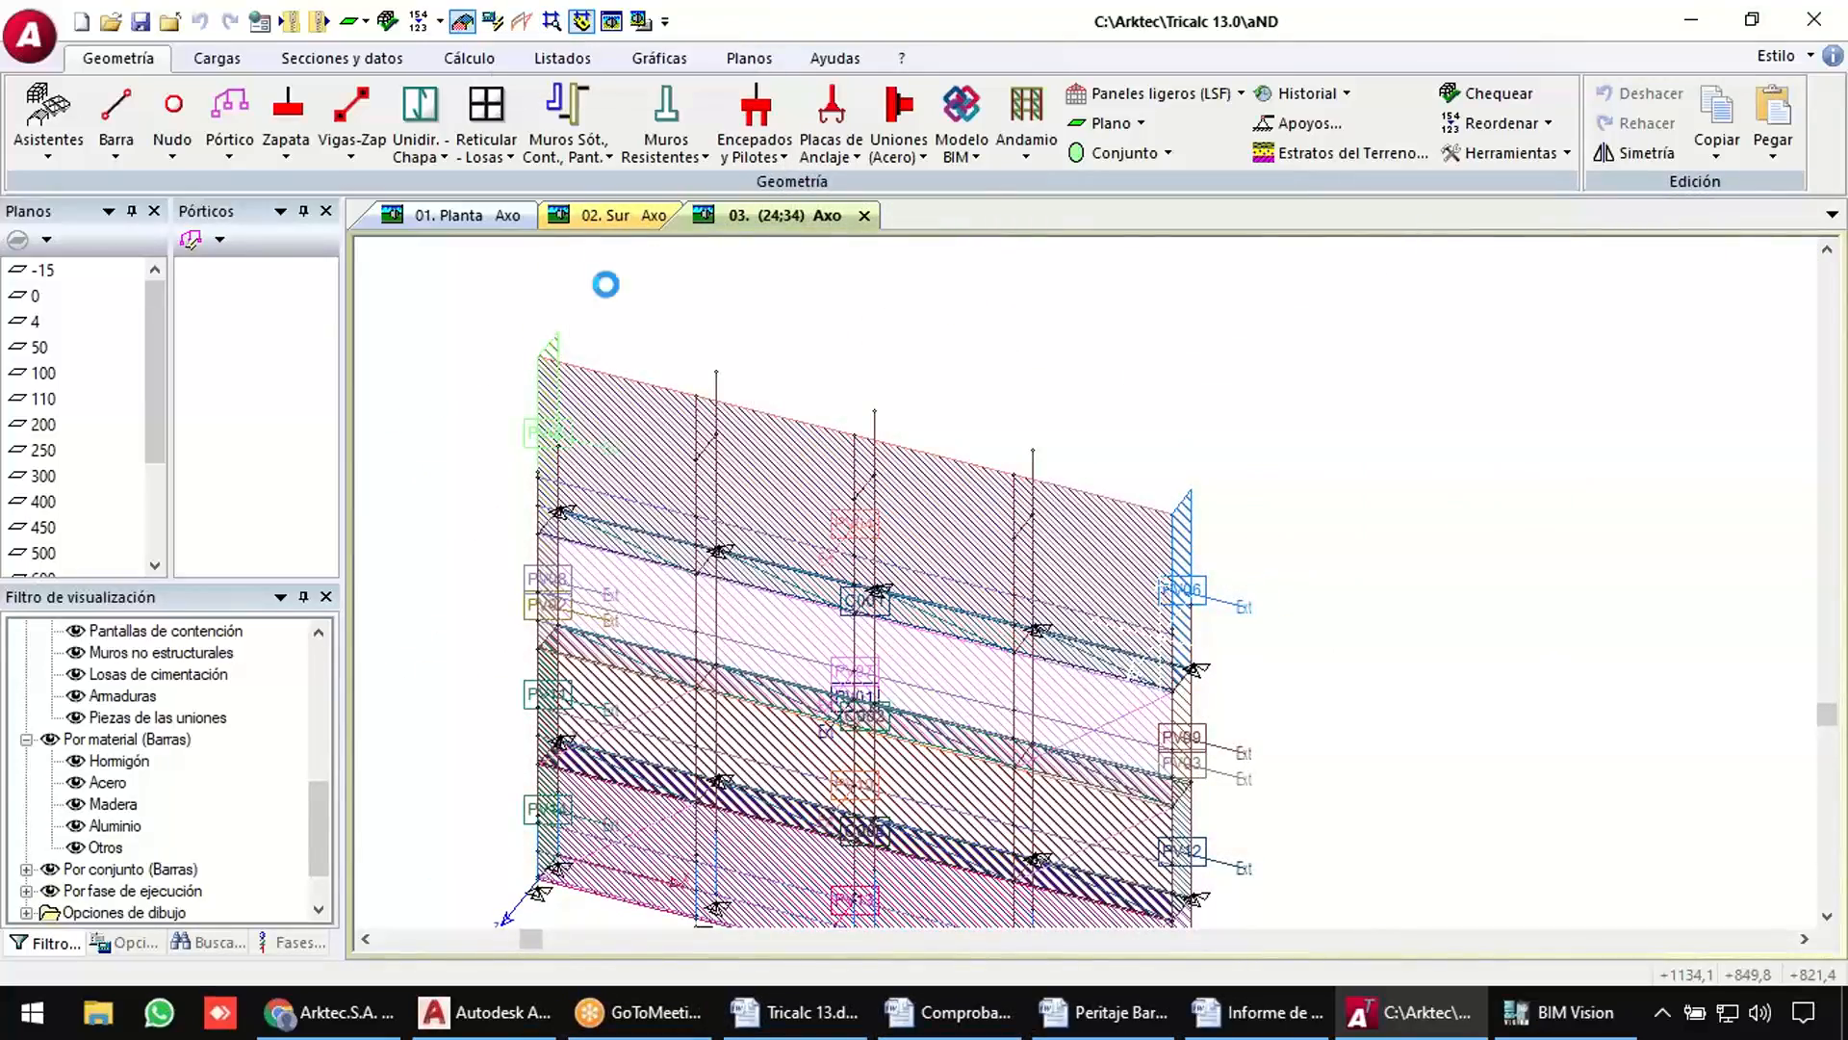
pyautogui.scroll(-1, 1290, 548)
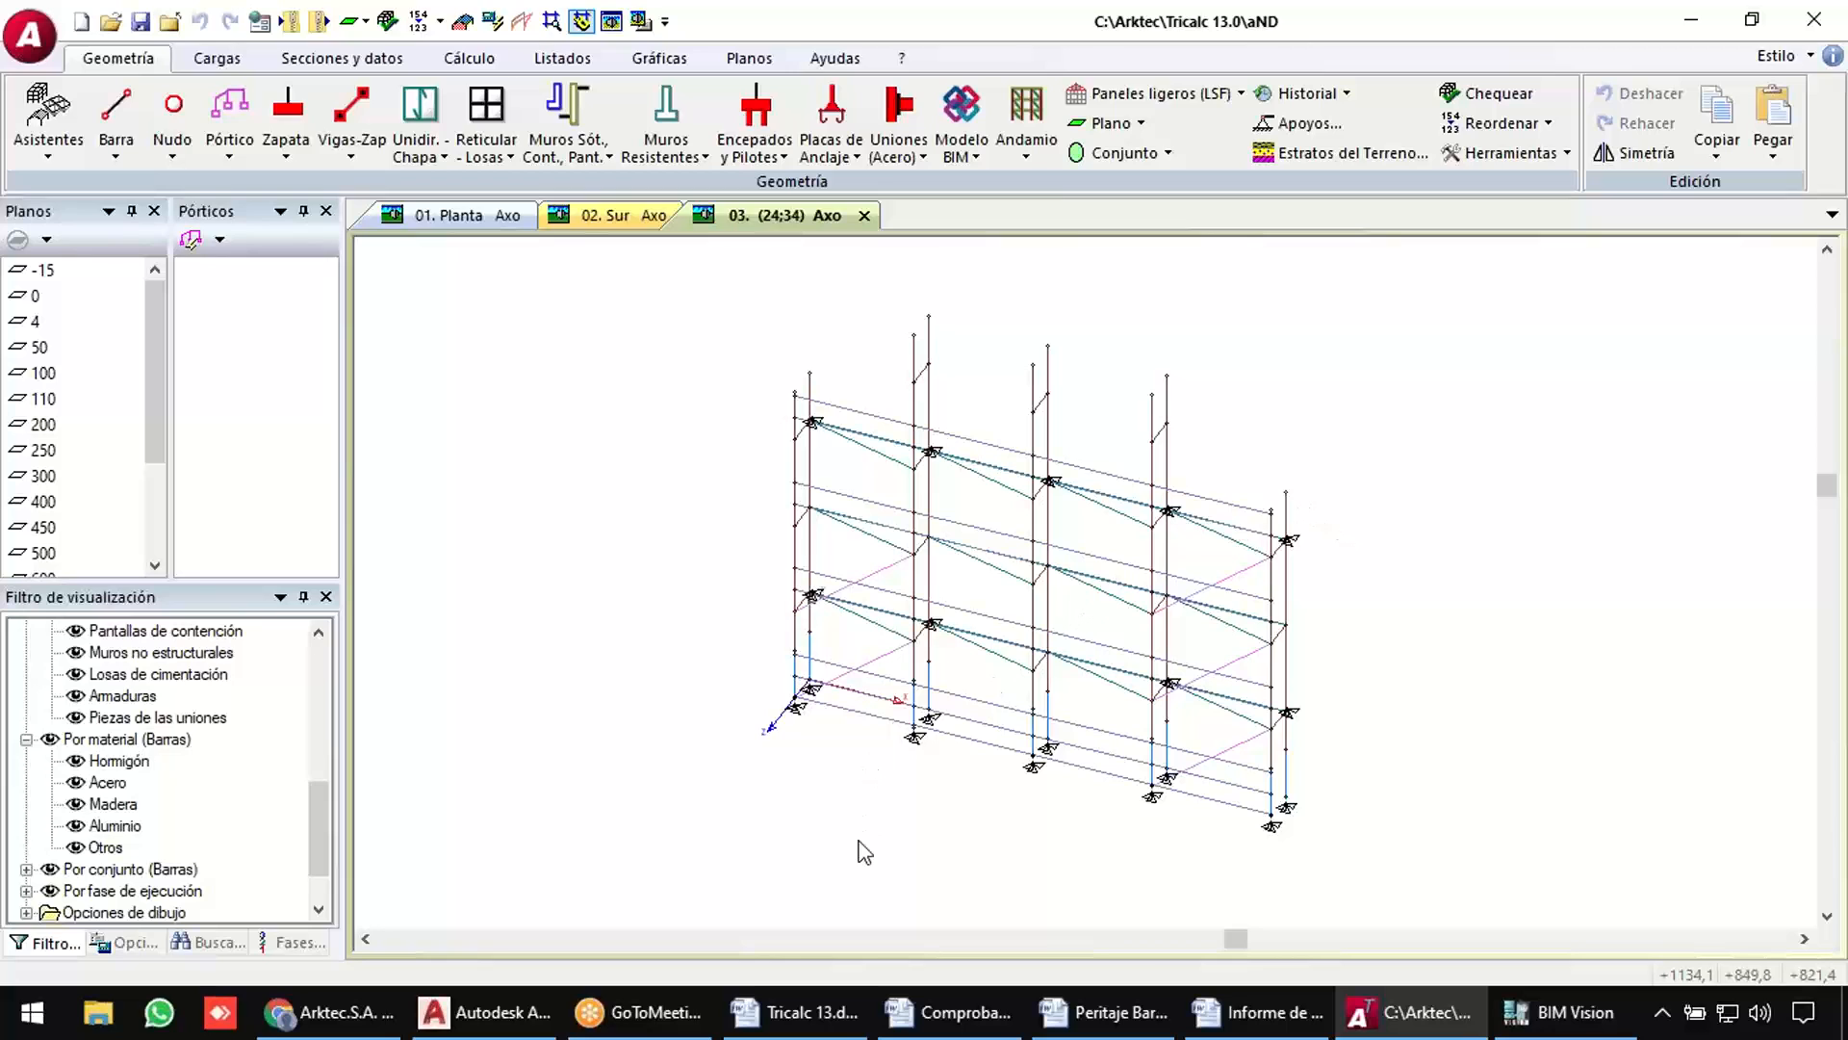
# Switch to the Tricalc 13.docx document in Microsoft Word.
pyautogui.click(809, 1012)
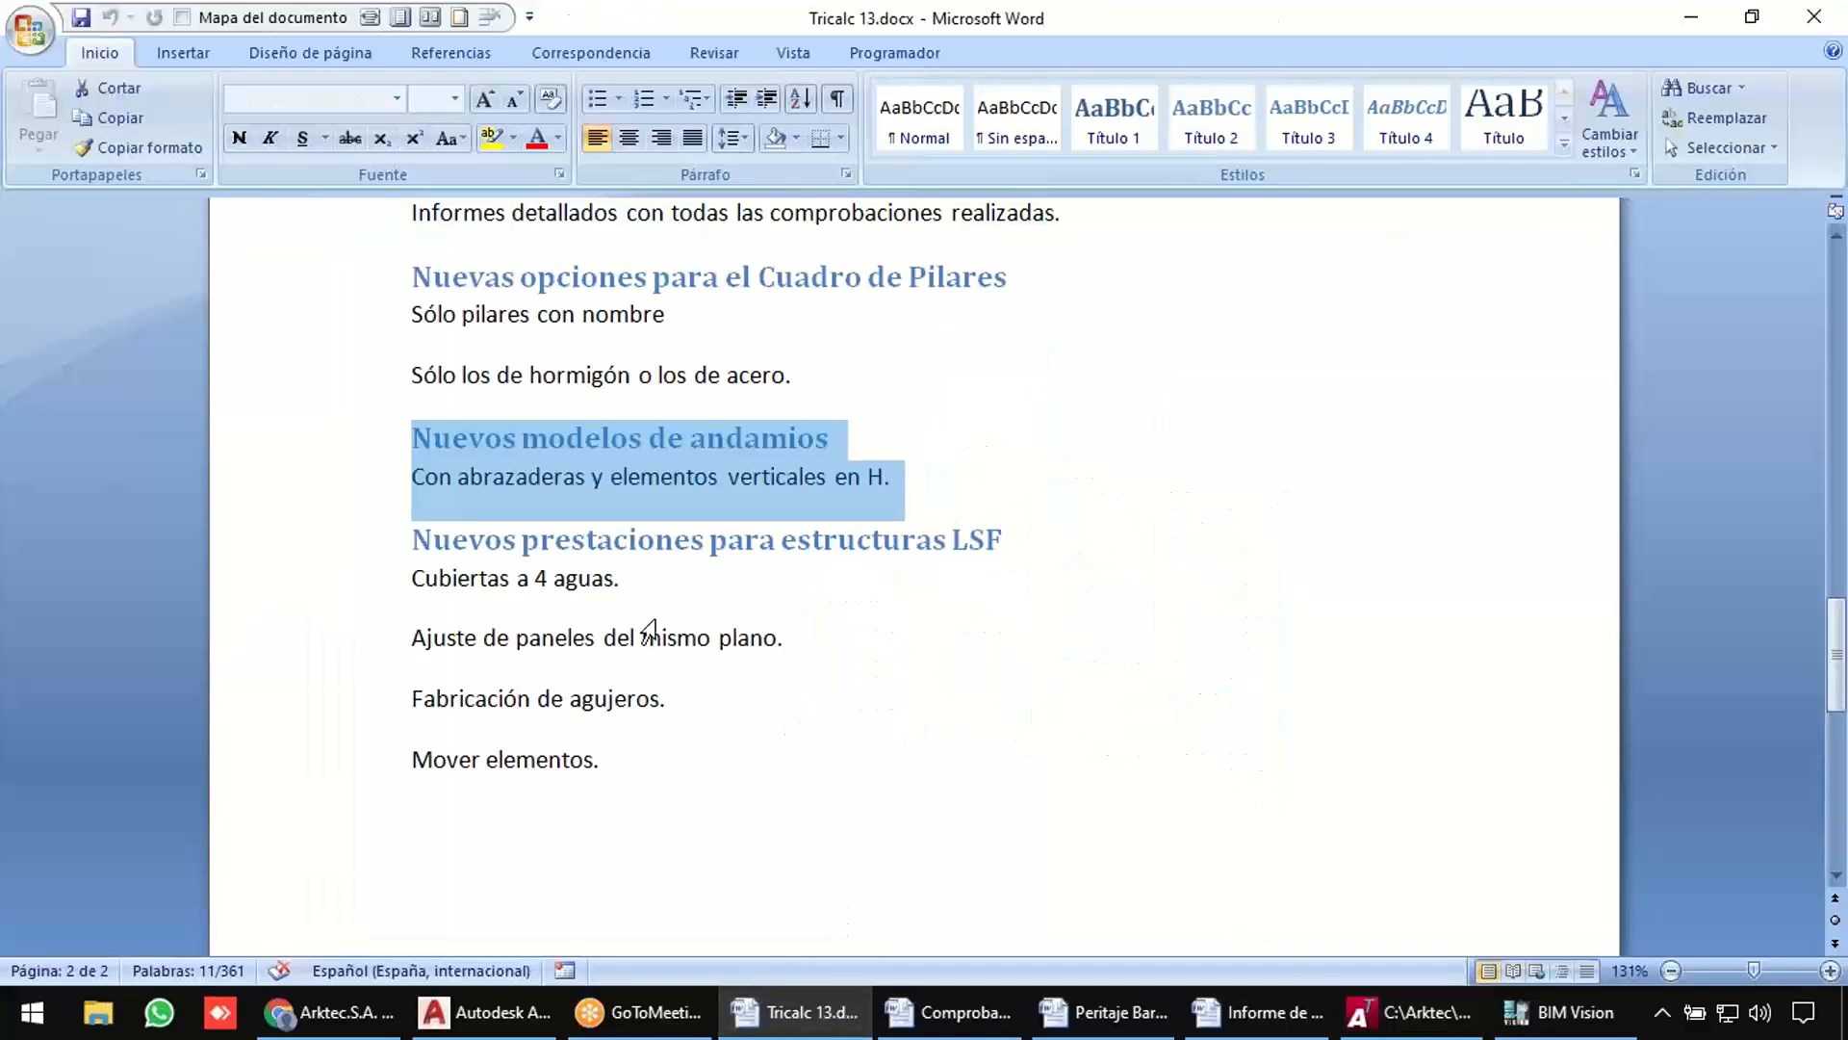
# Switch to Tricalc and create a new structure named LSF with millimetre precision for the node coordinates.
pyautogui.click(274, 550)
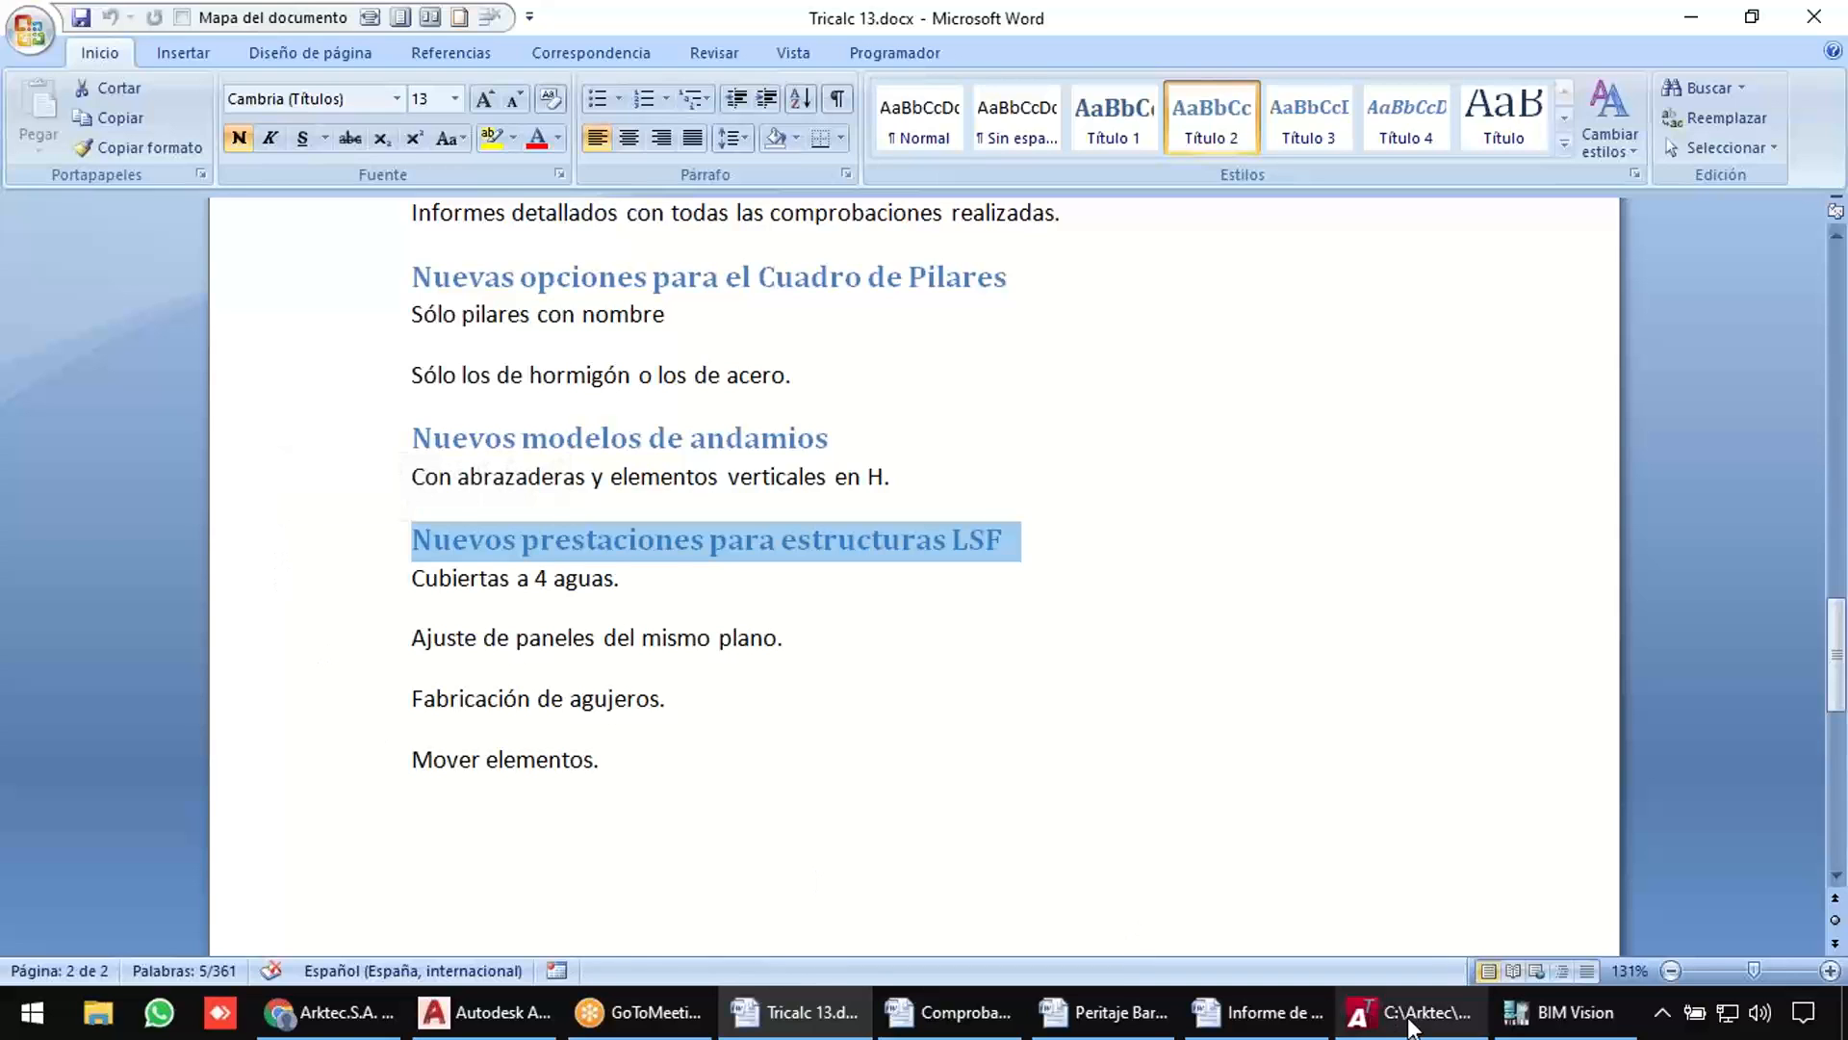
pyautogui.click(1372, 1017)
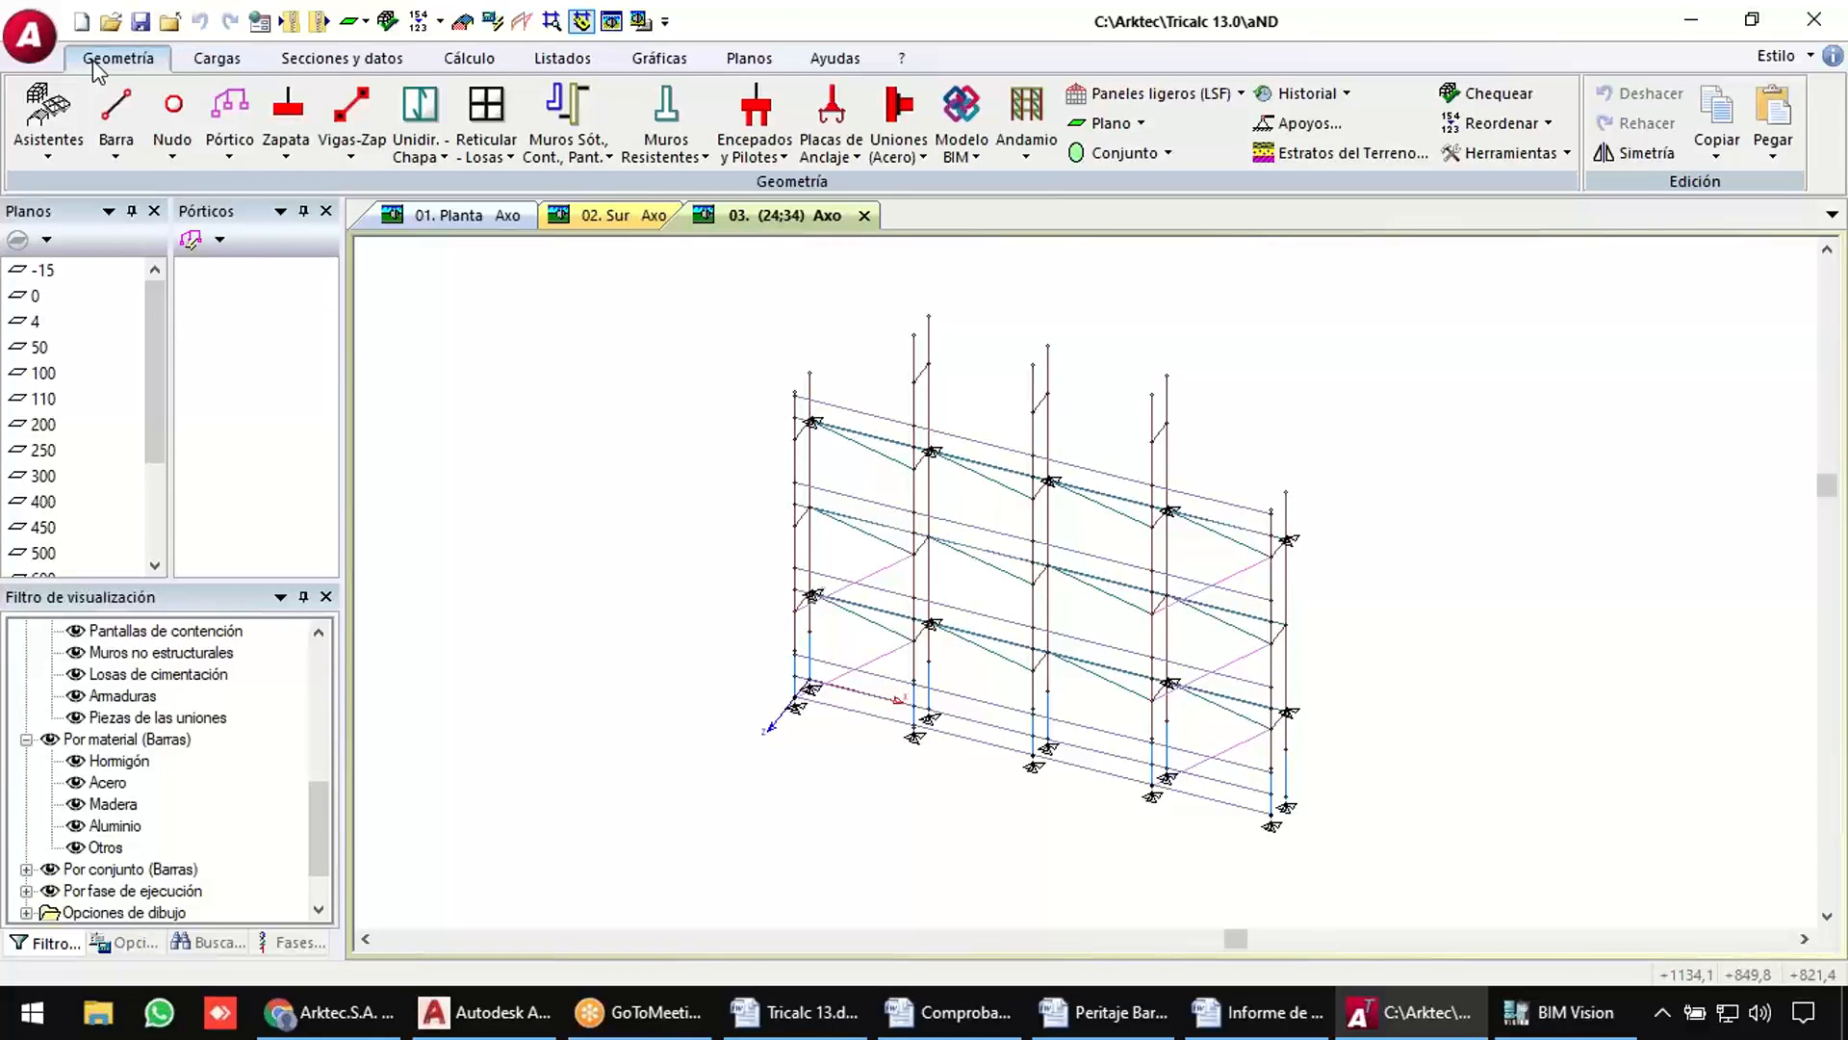
pyautogui.click(81, 21)
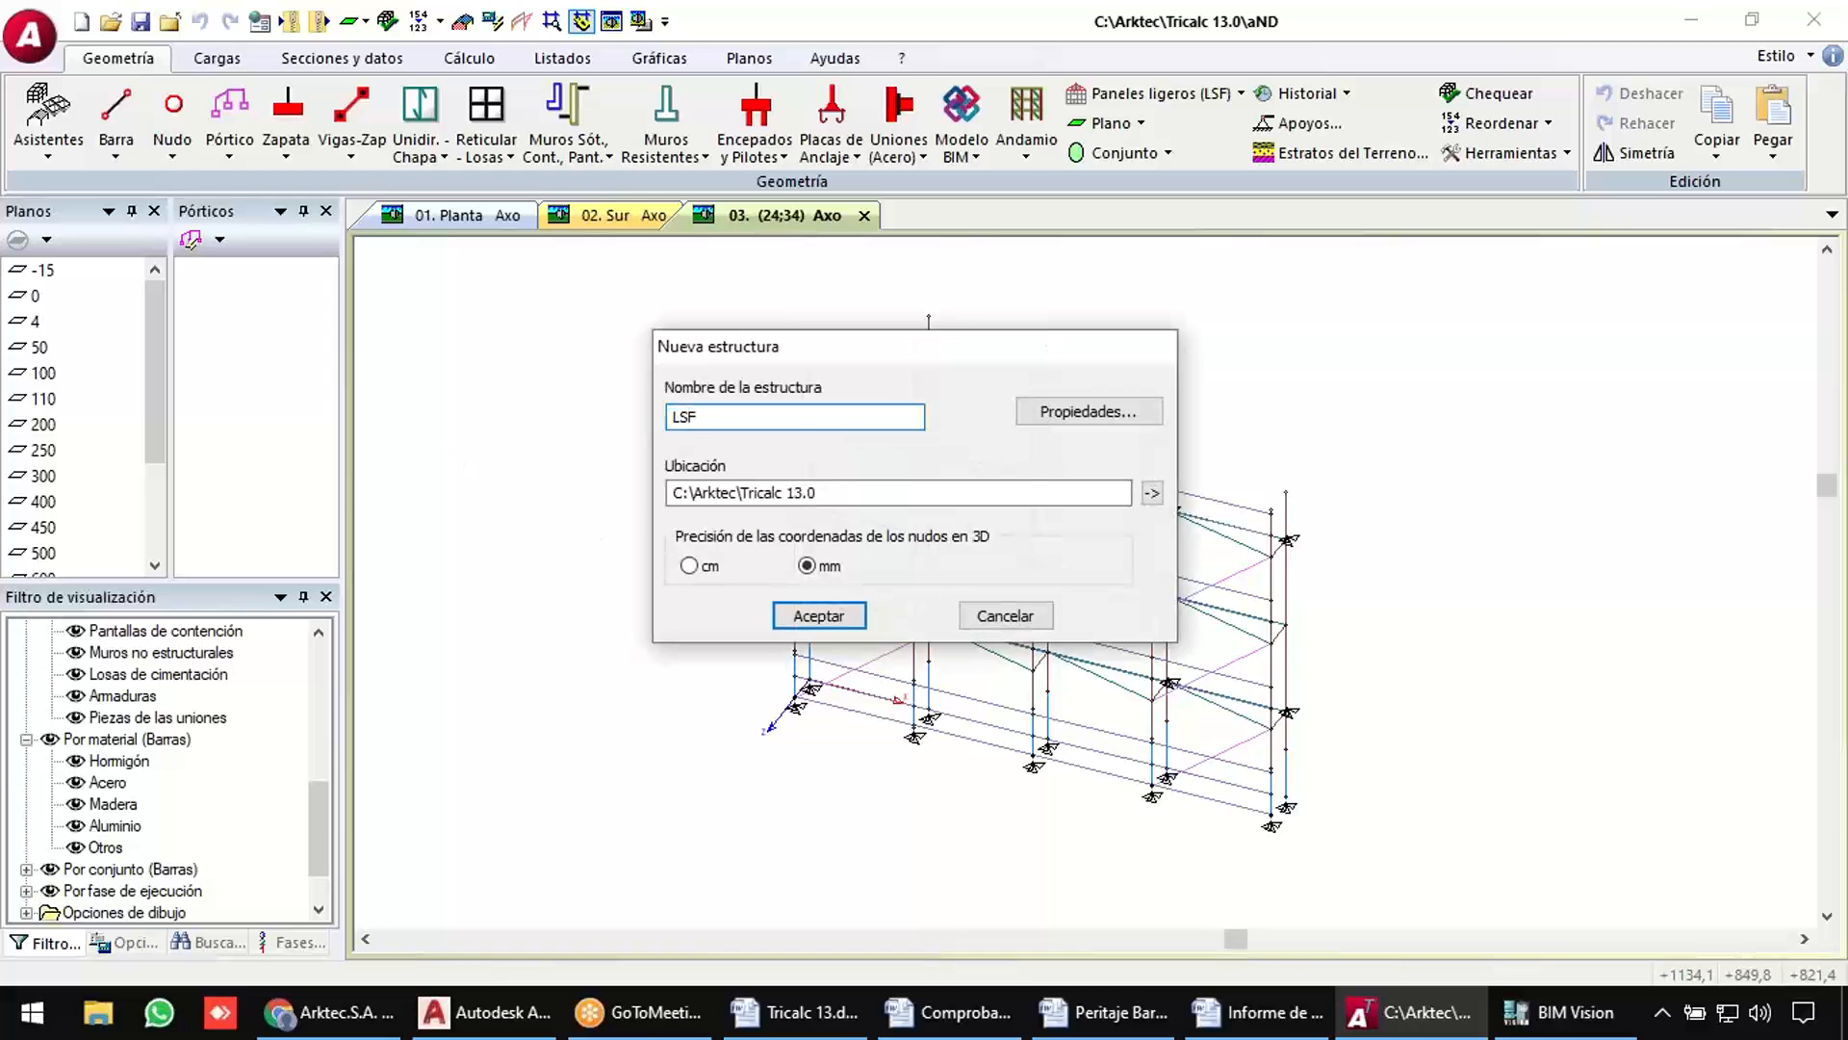
pyautogui.press('Return')
pyautogui.press('Return')
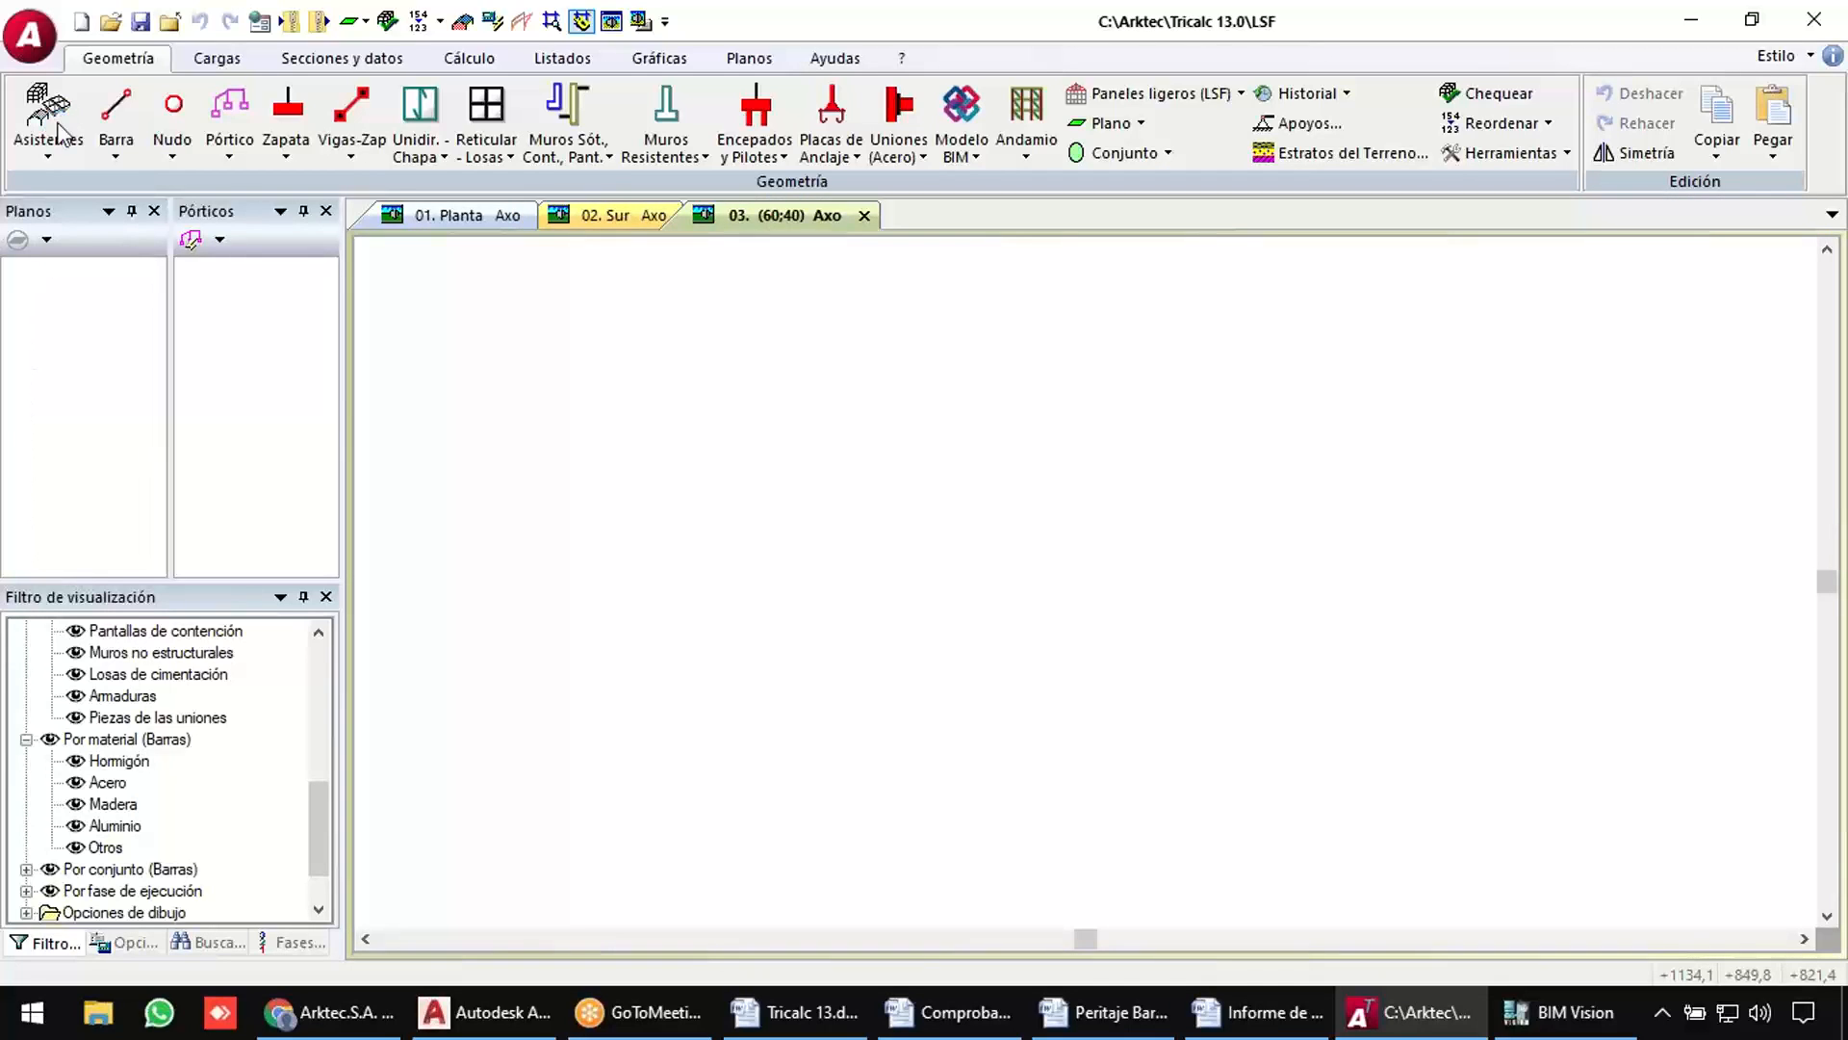
# Generate a geometric mesh spaced 300 300 300 cm in X, 150 cm in Y and 300 300 cm in Z, without fixed nodes at level 0.
pyautogui.click(59, 131)
pyautogui.click(81, 184)
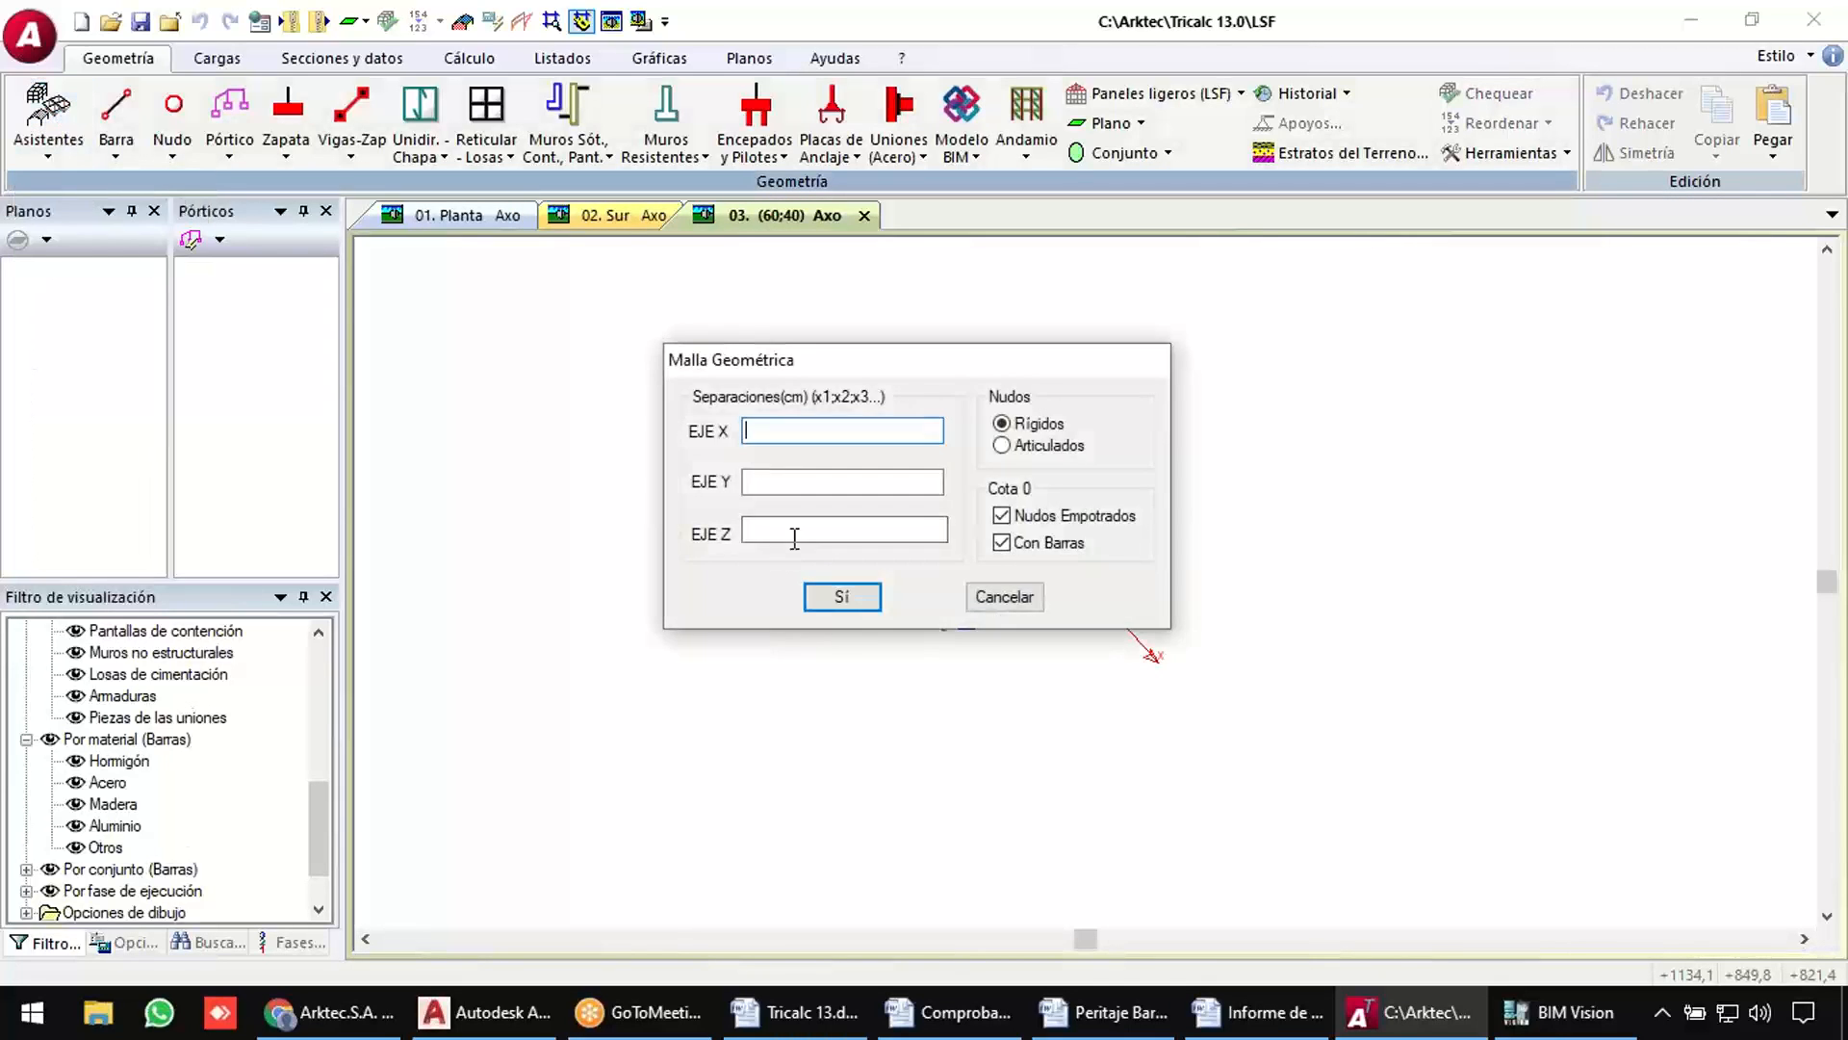
pyautogui.write('300 300 300')
pyautogui.press('Tab')
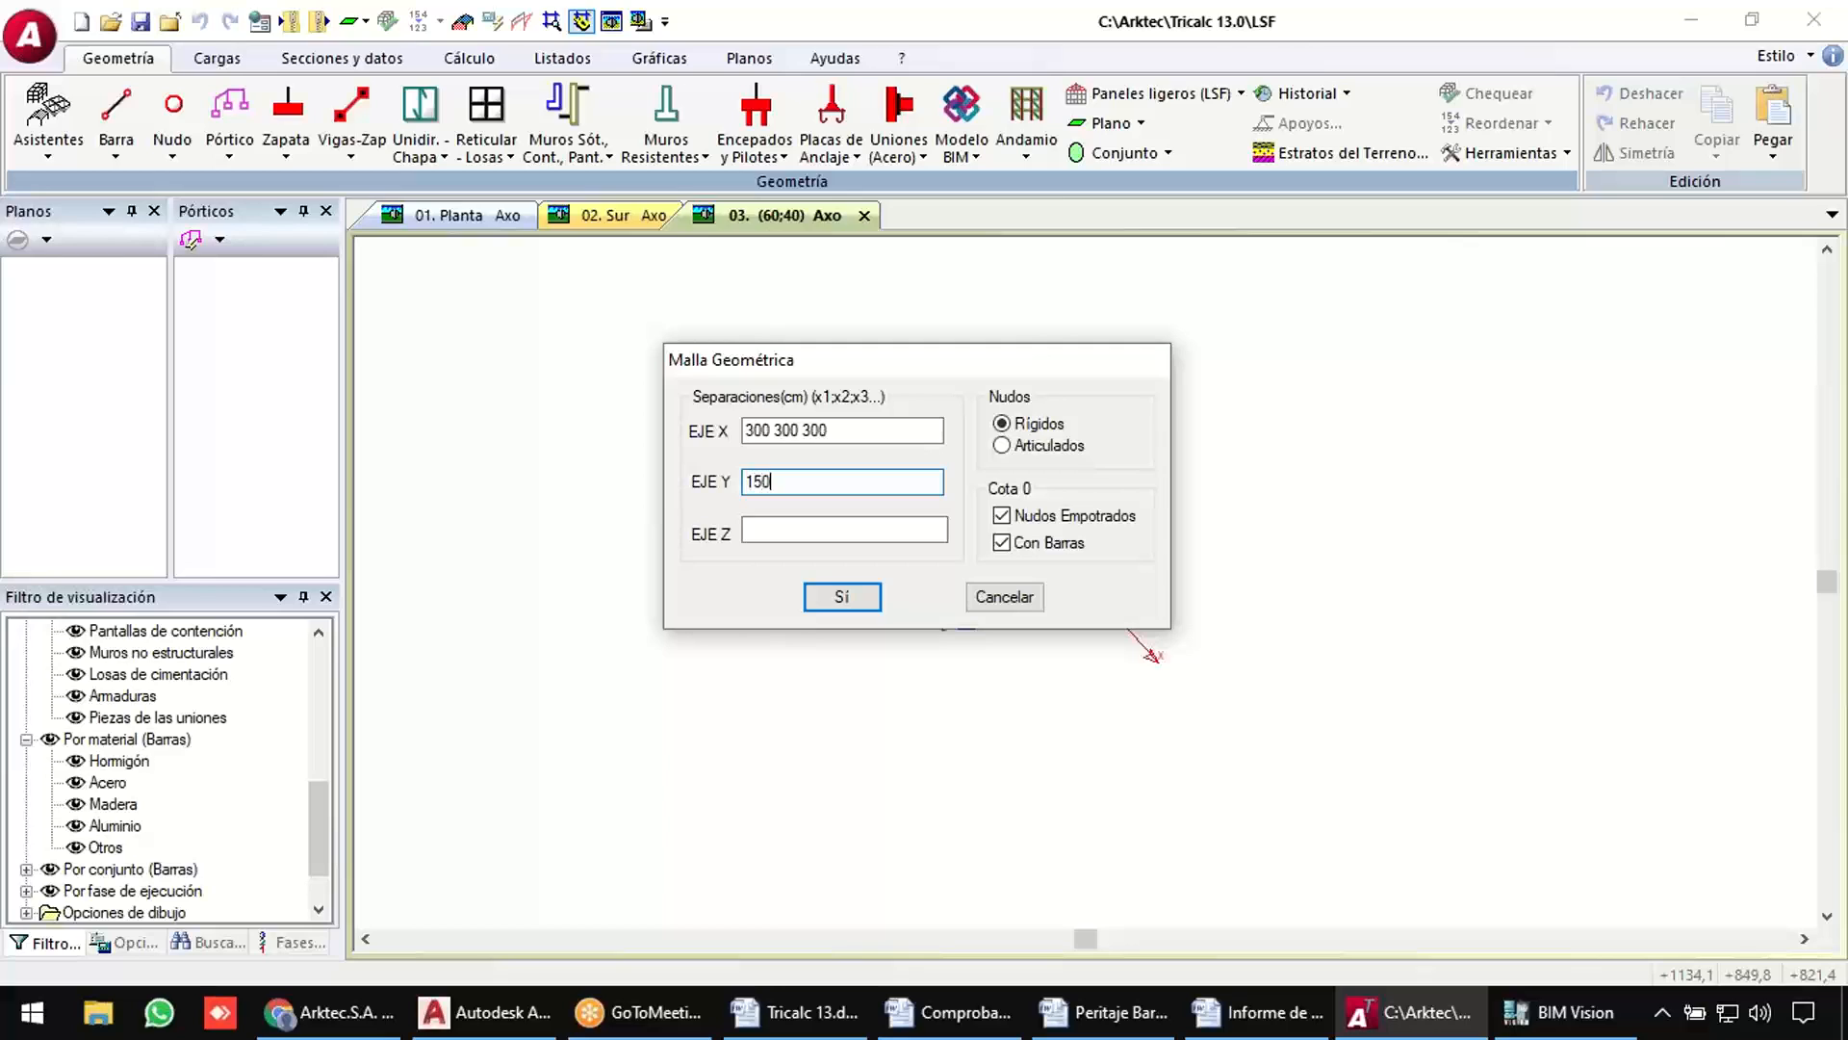
pyautogui.press('Tab')
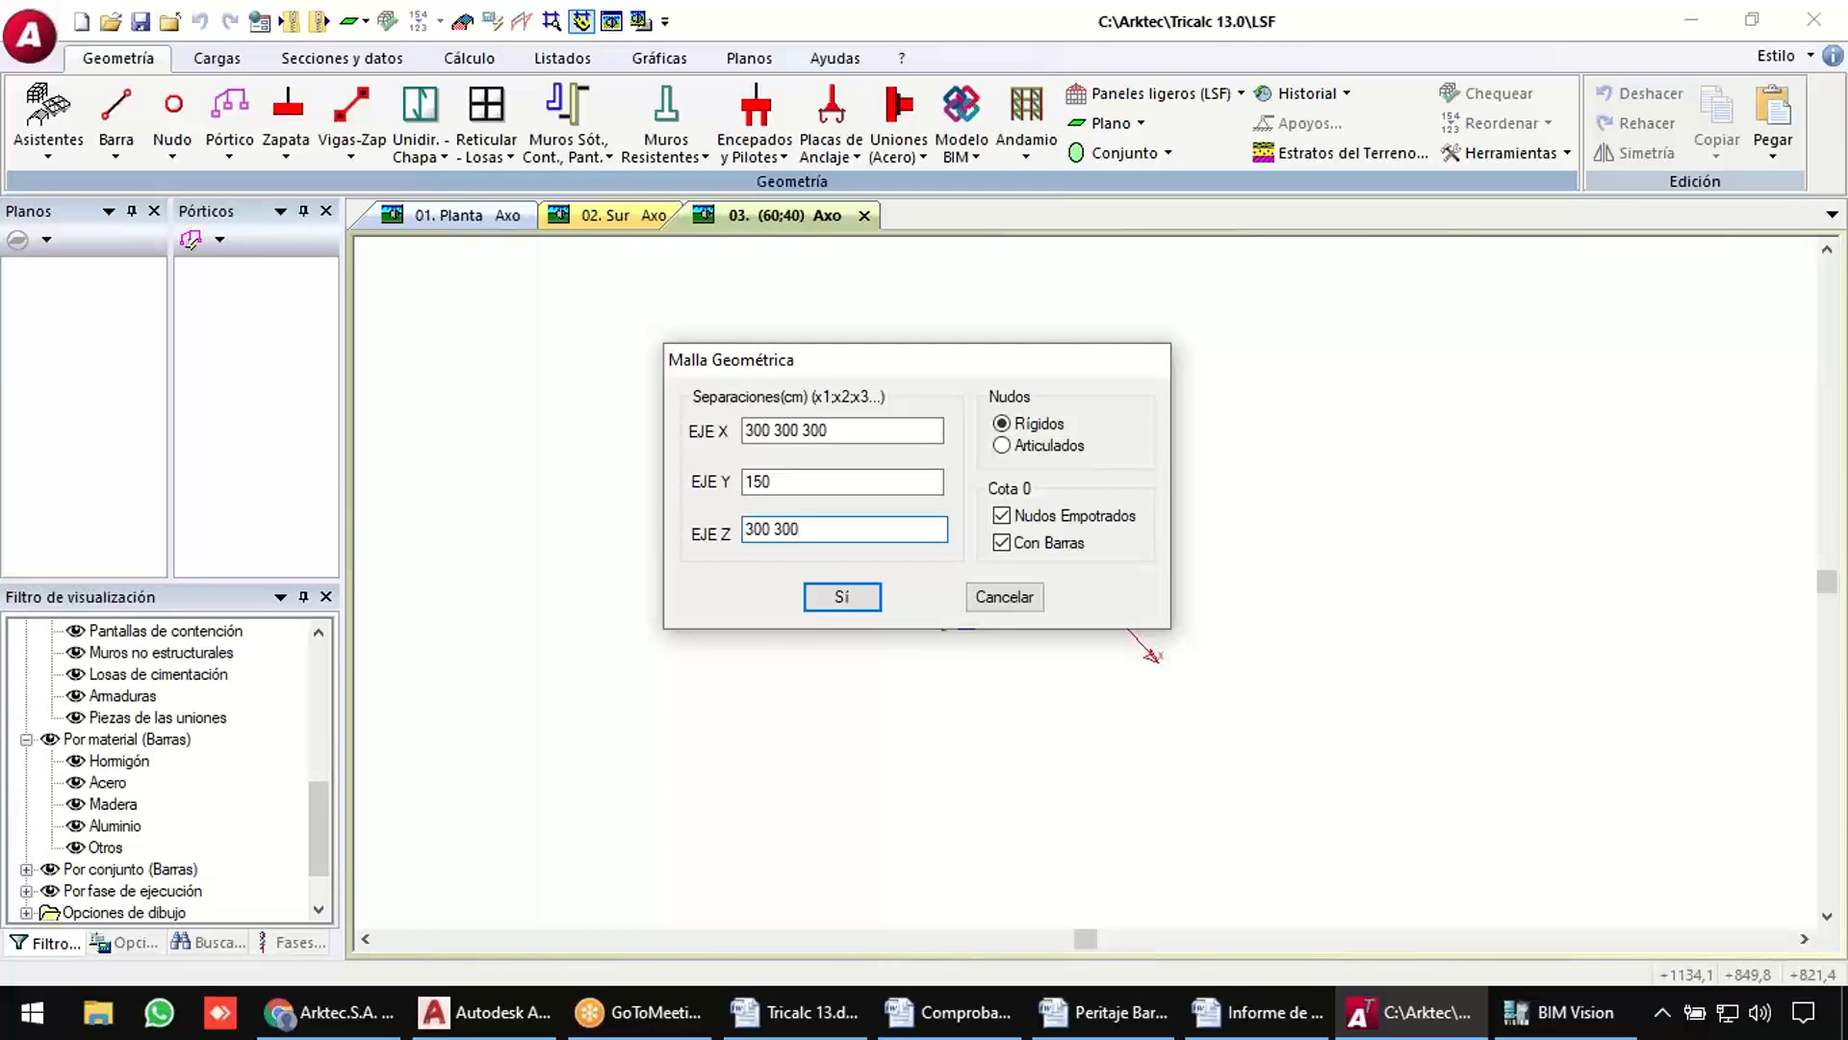
pyautogui.click(1107, 516)
pyautogui.click(874, 597)
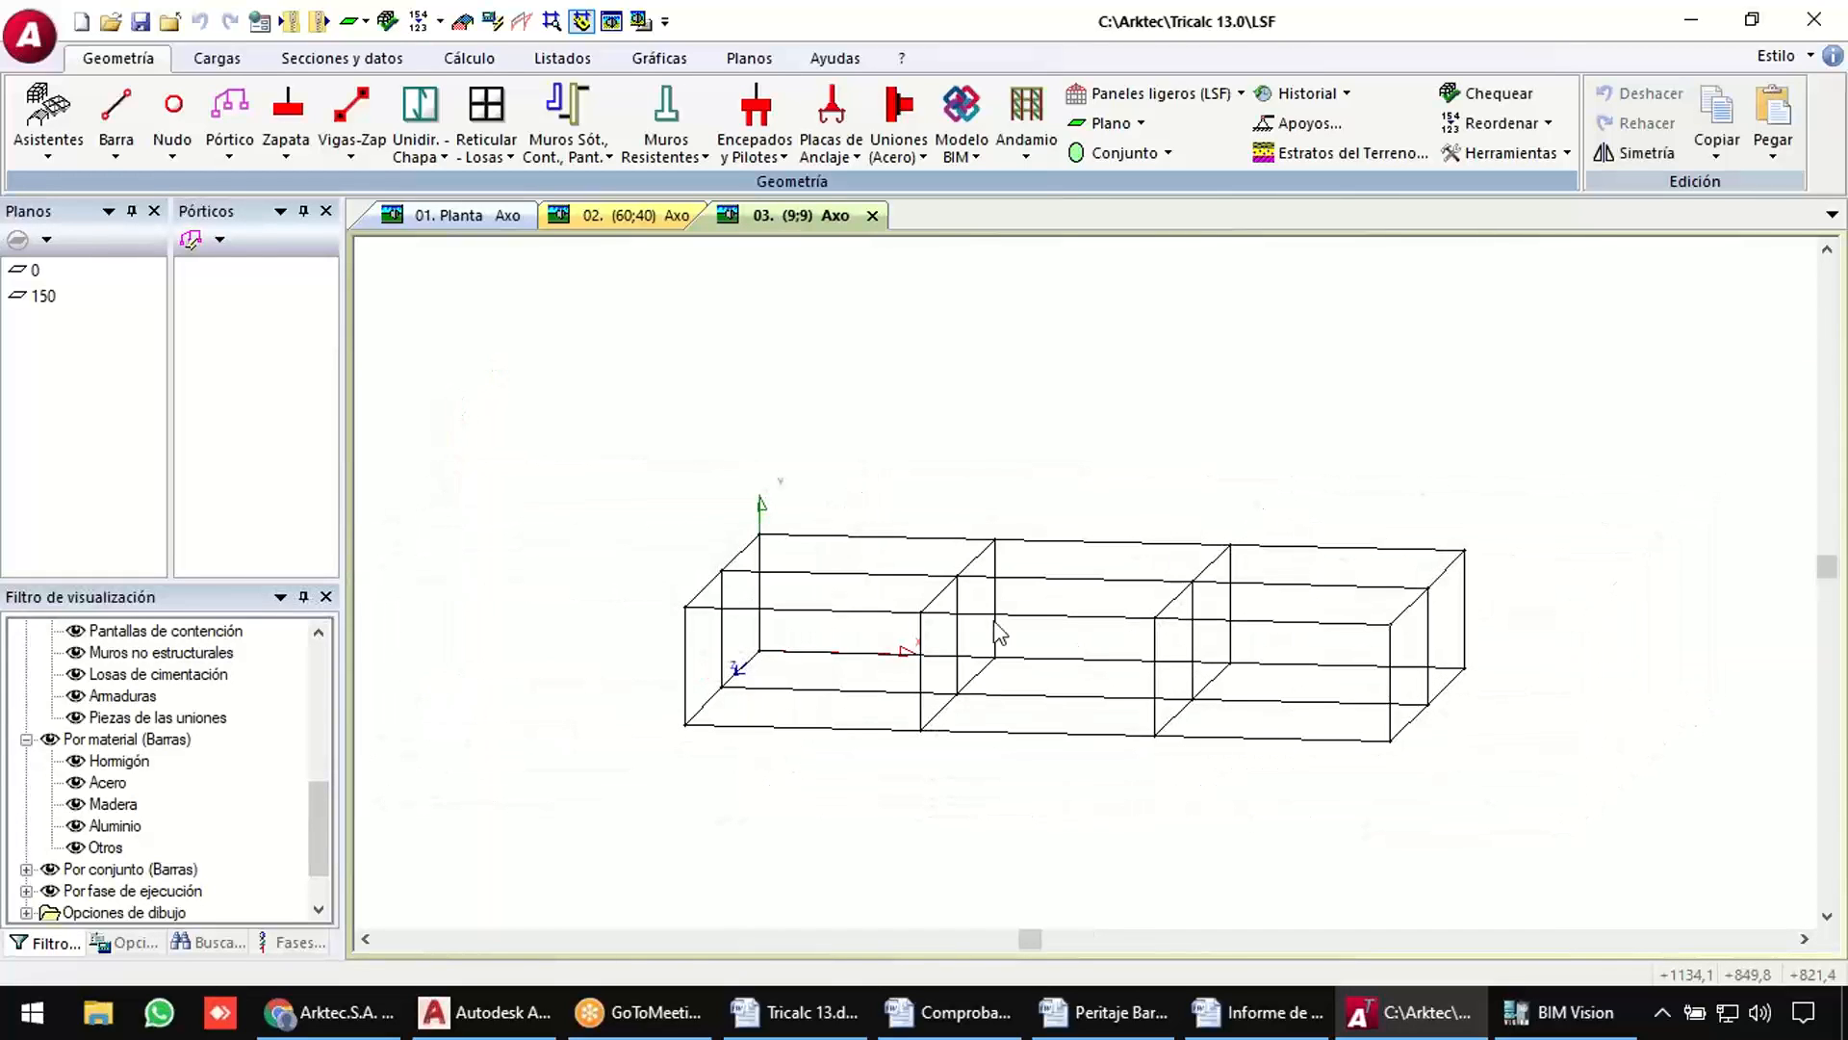
# Start defining a rectangular LSF light panel and take its 900 cm total length from the mesh's front base edge.
pyautogui.click(1146, 97)
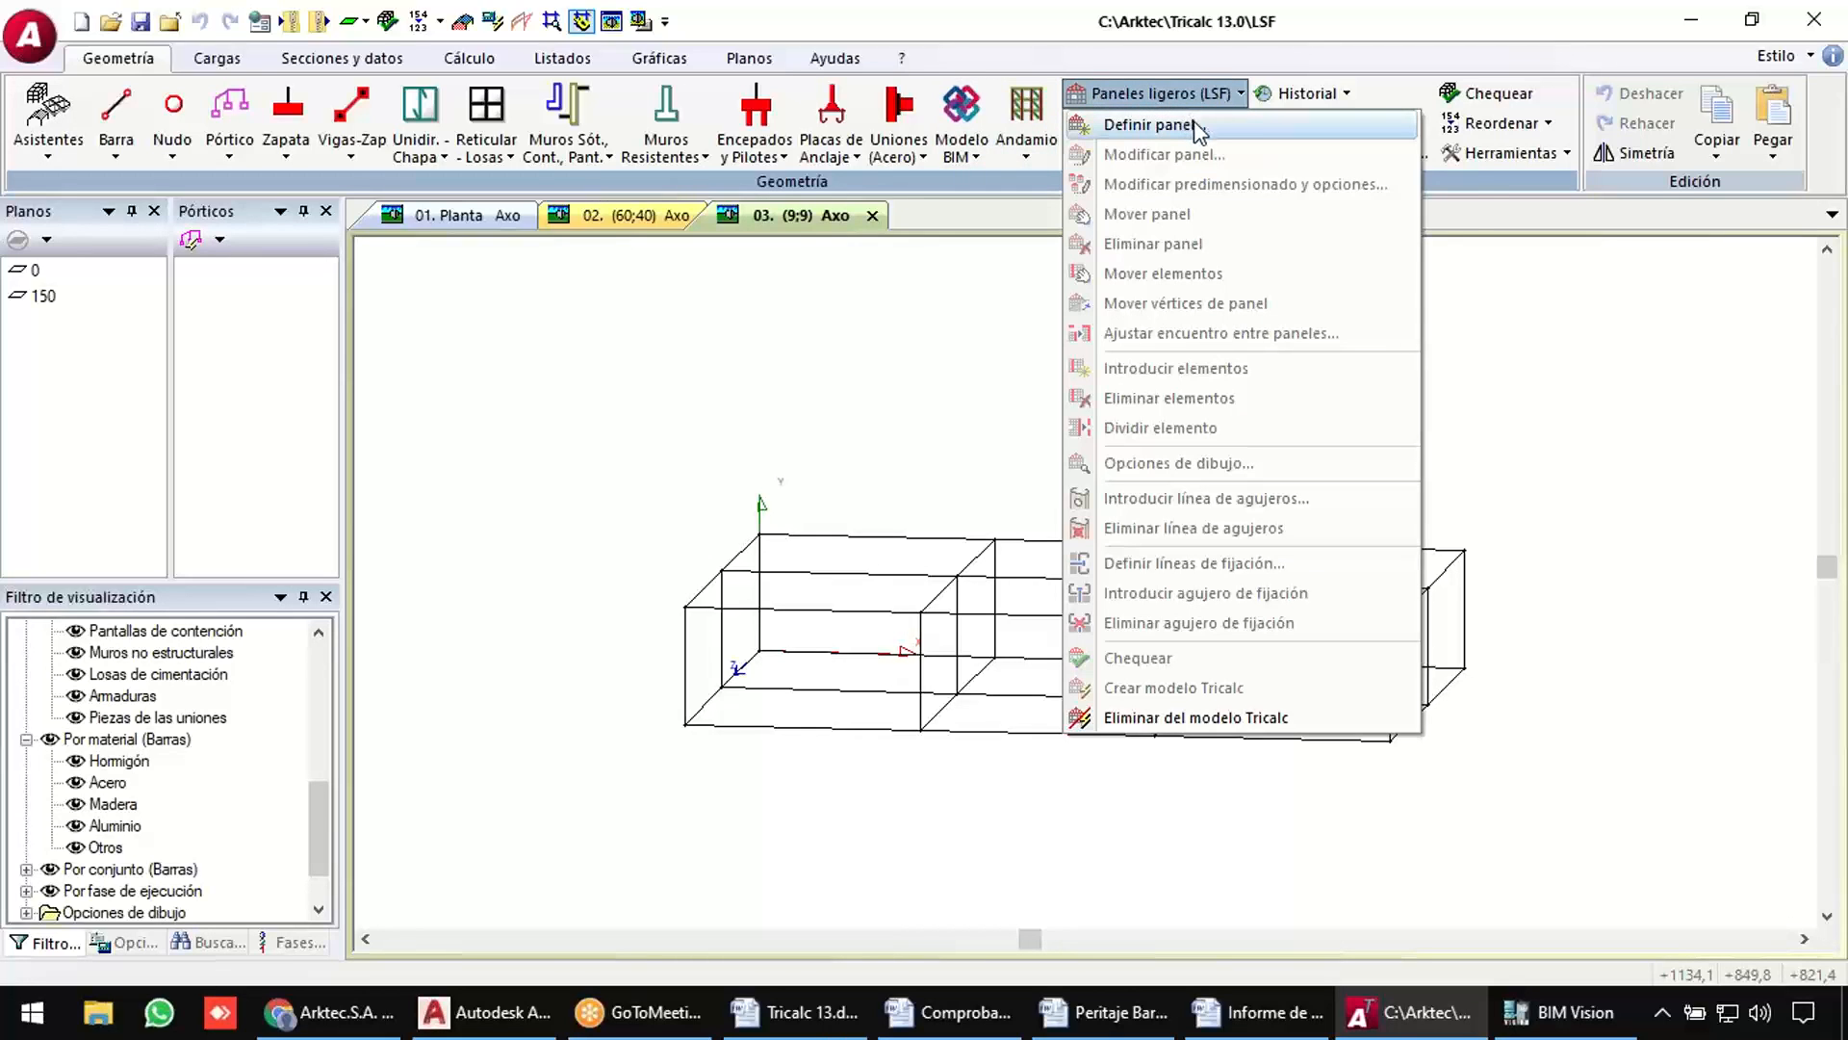
pyautogui.click(1227, 133)
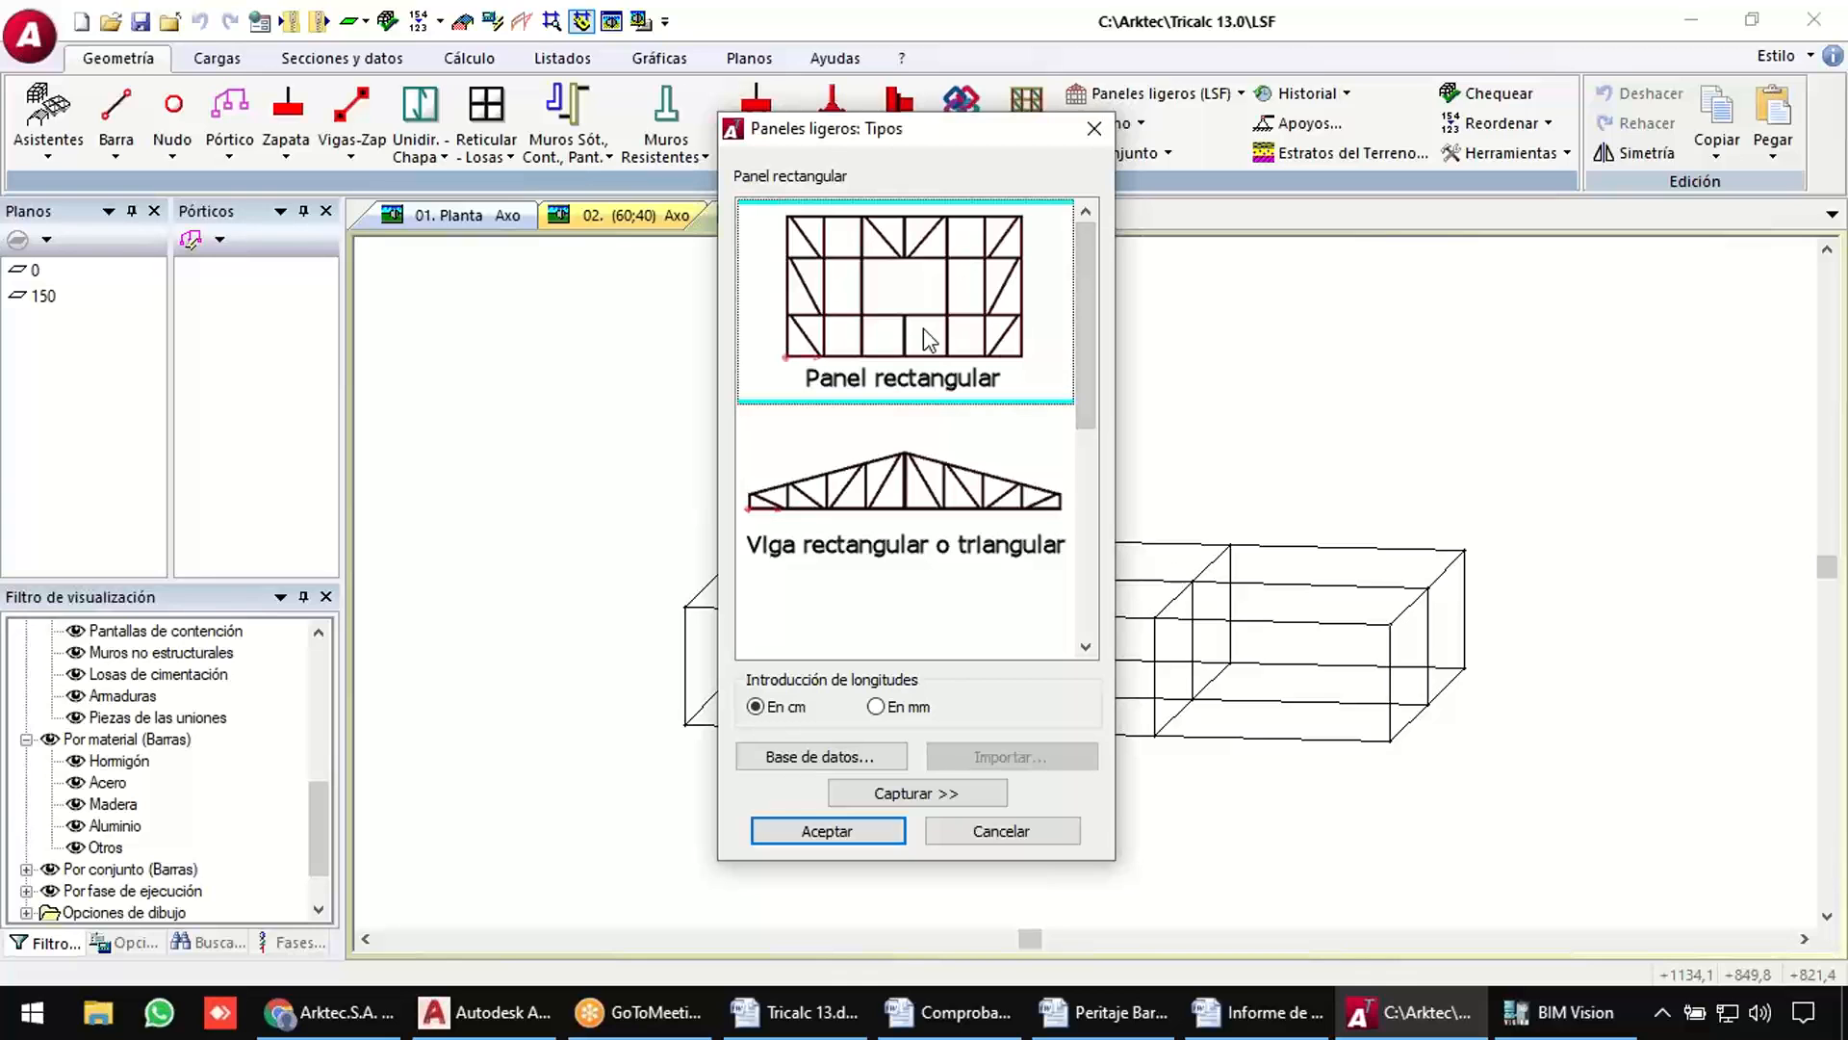
pyautogui.click(846, 826)
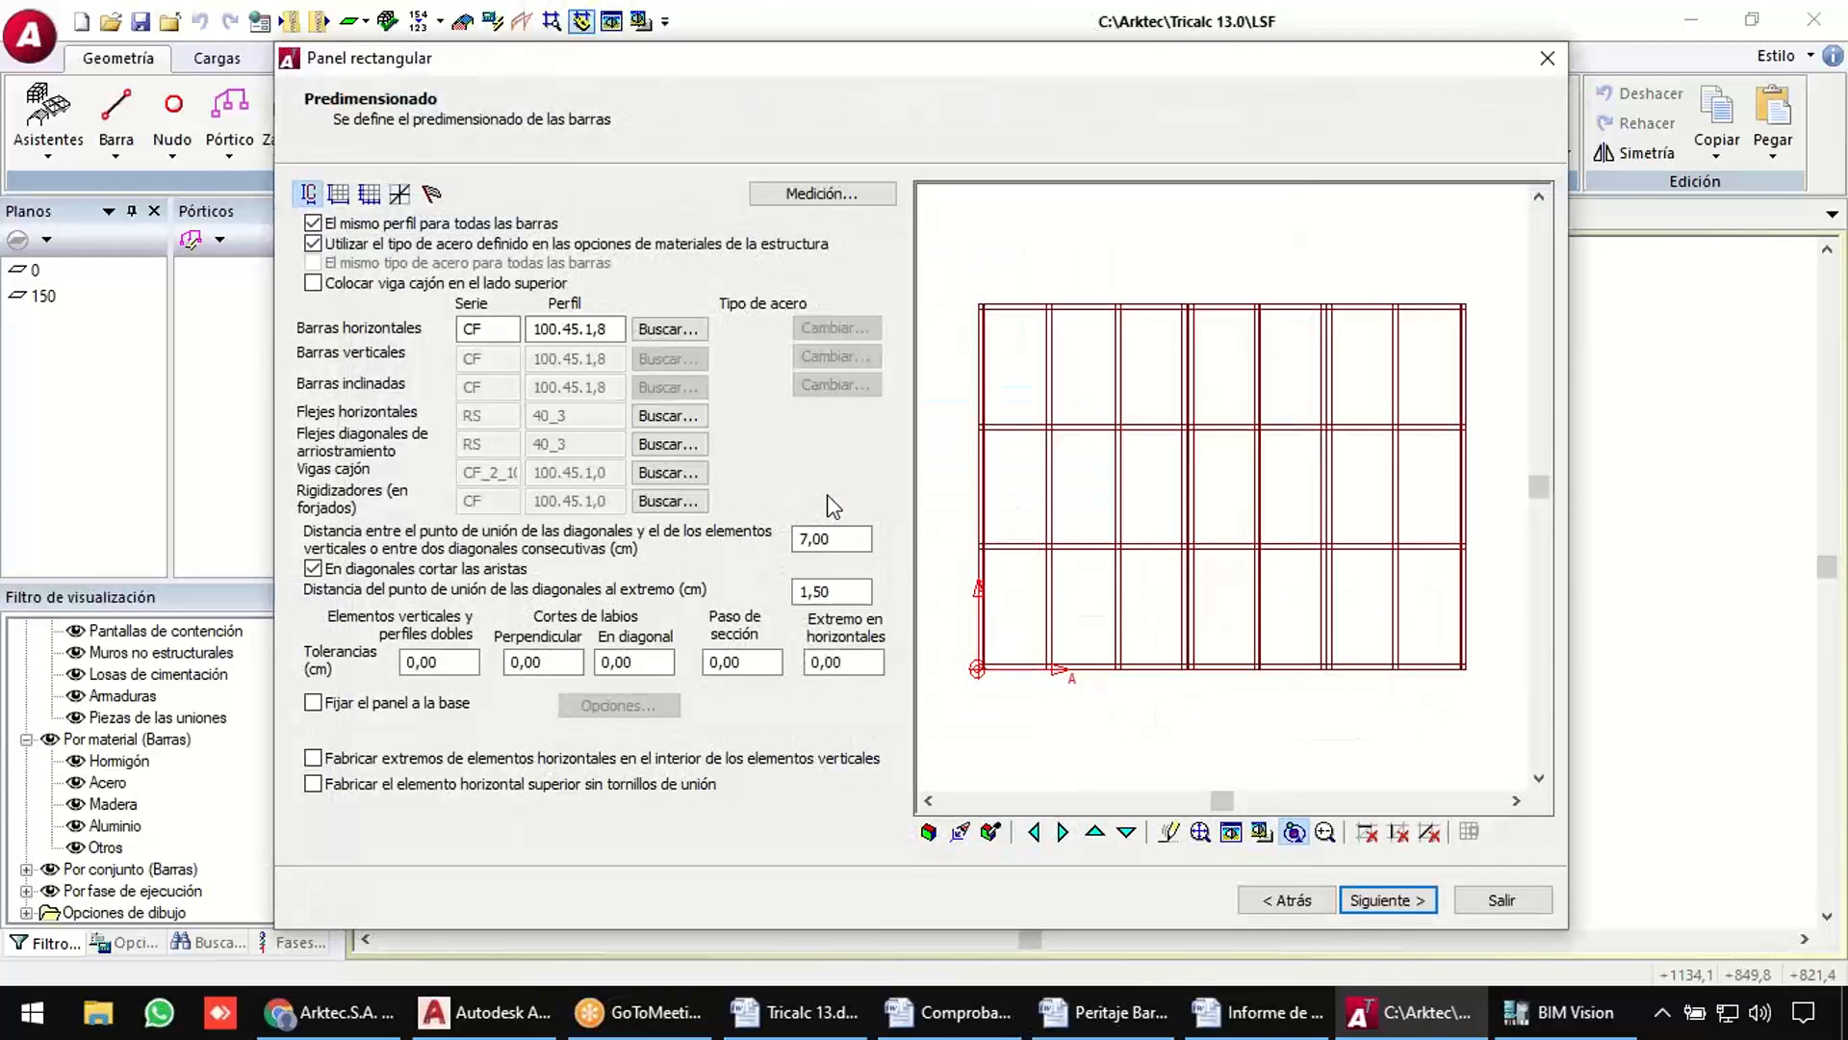
pyautogui.click(339, 193)
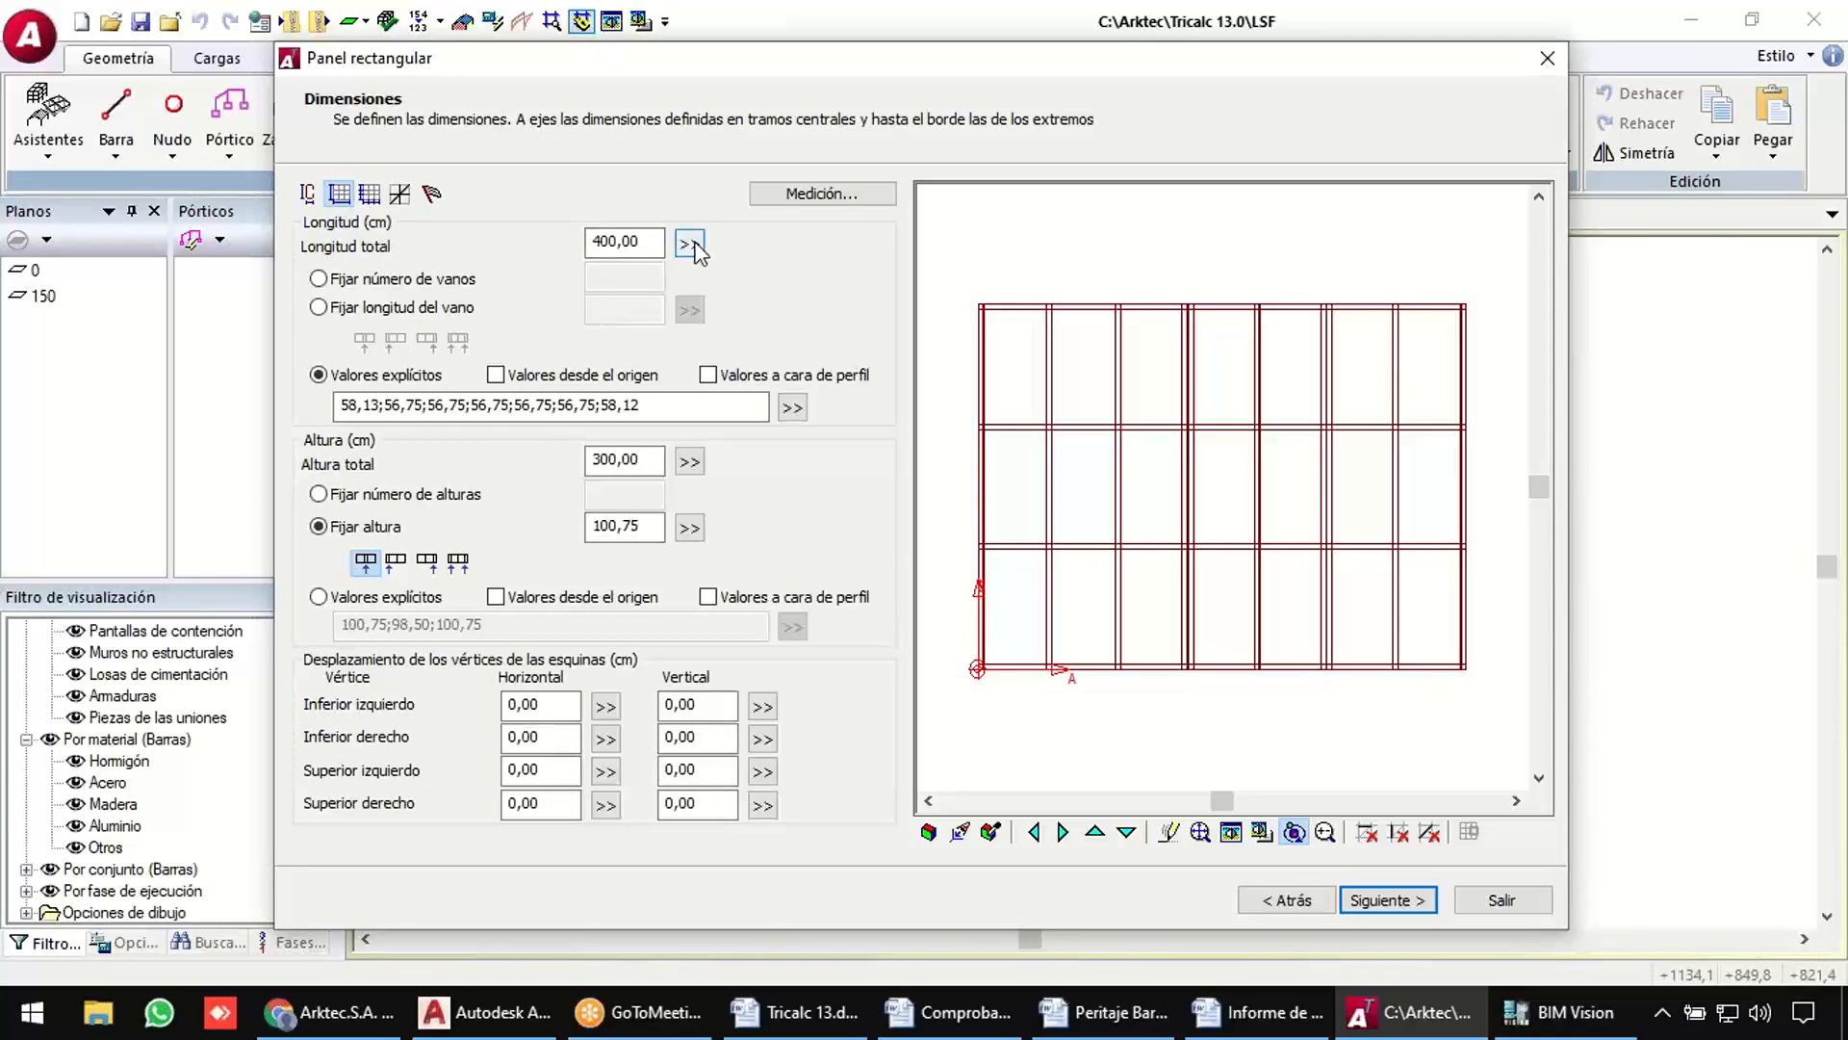
pyautogui.click(690, 244)
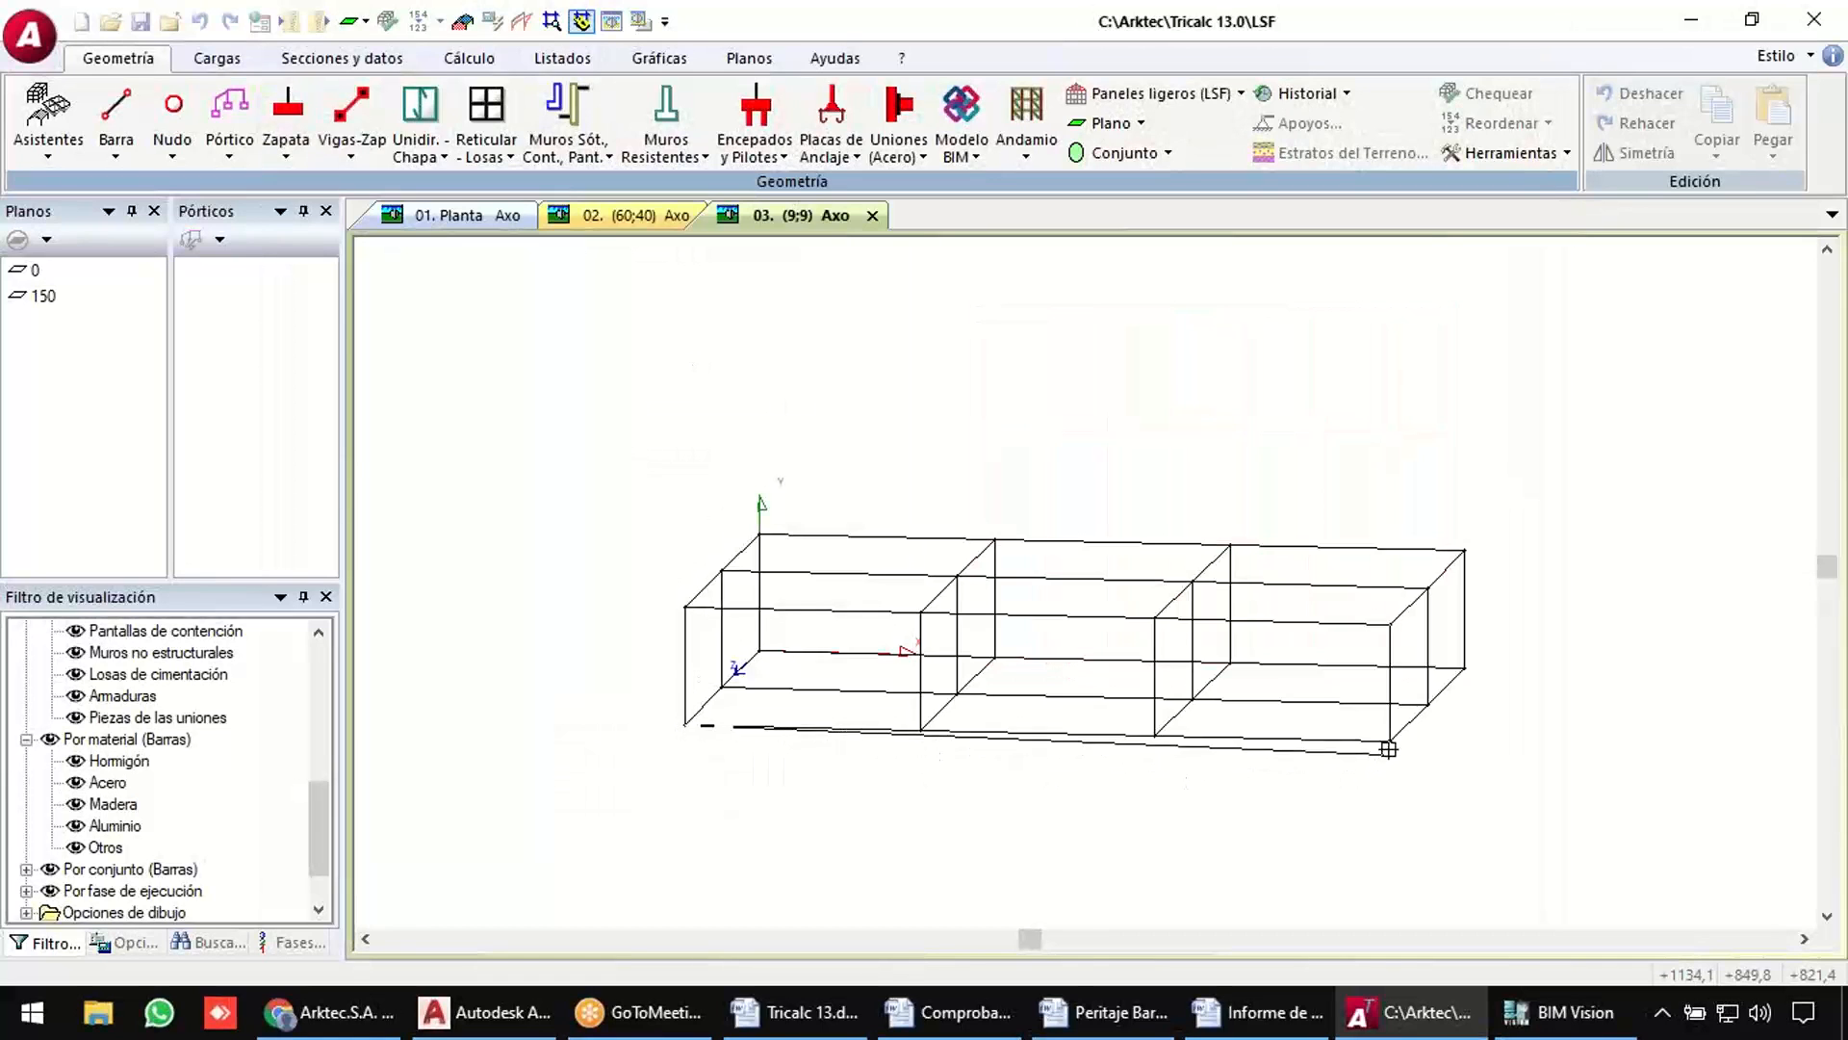
pyautogui.click(1390, 741)
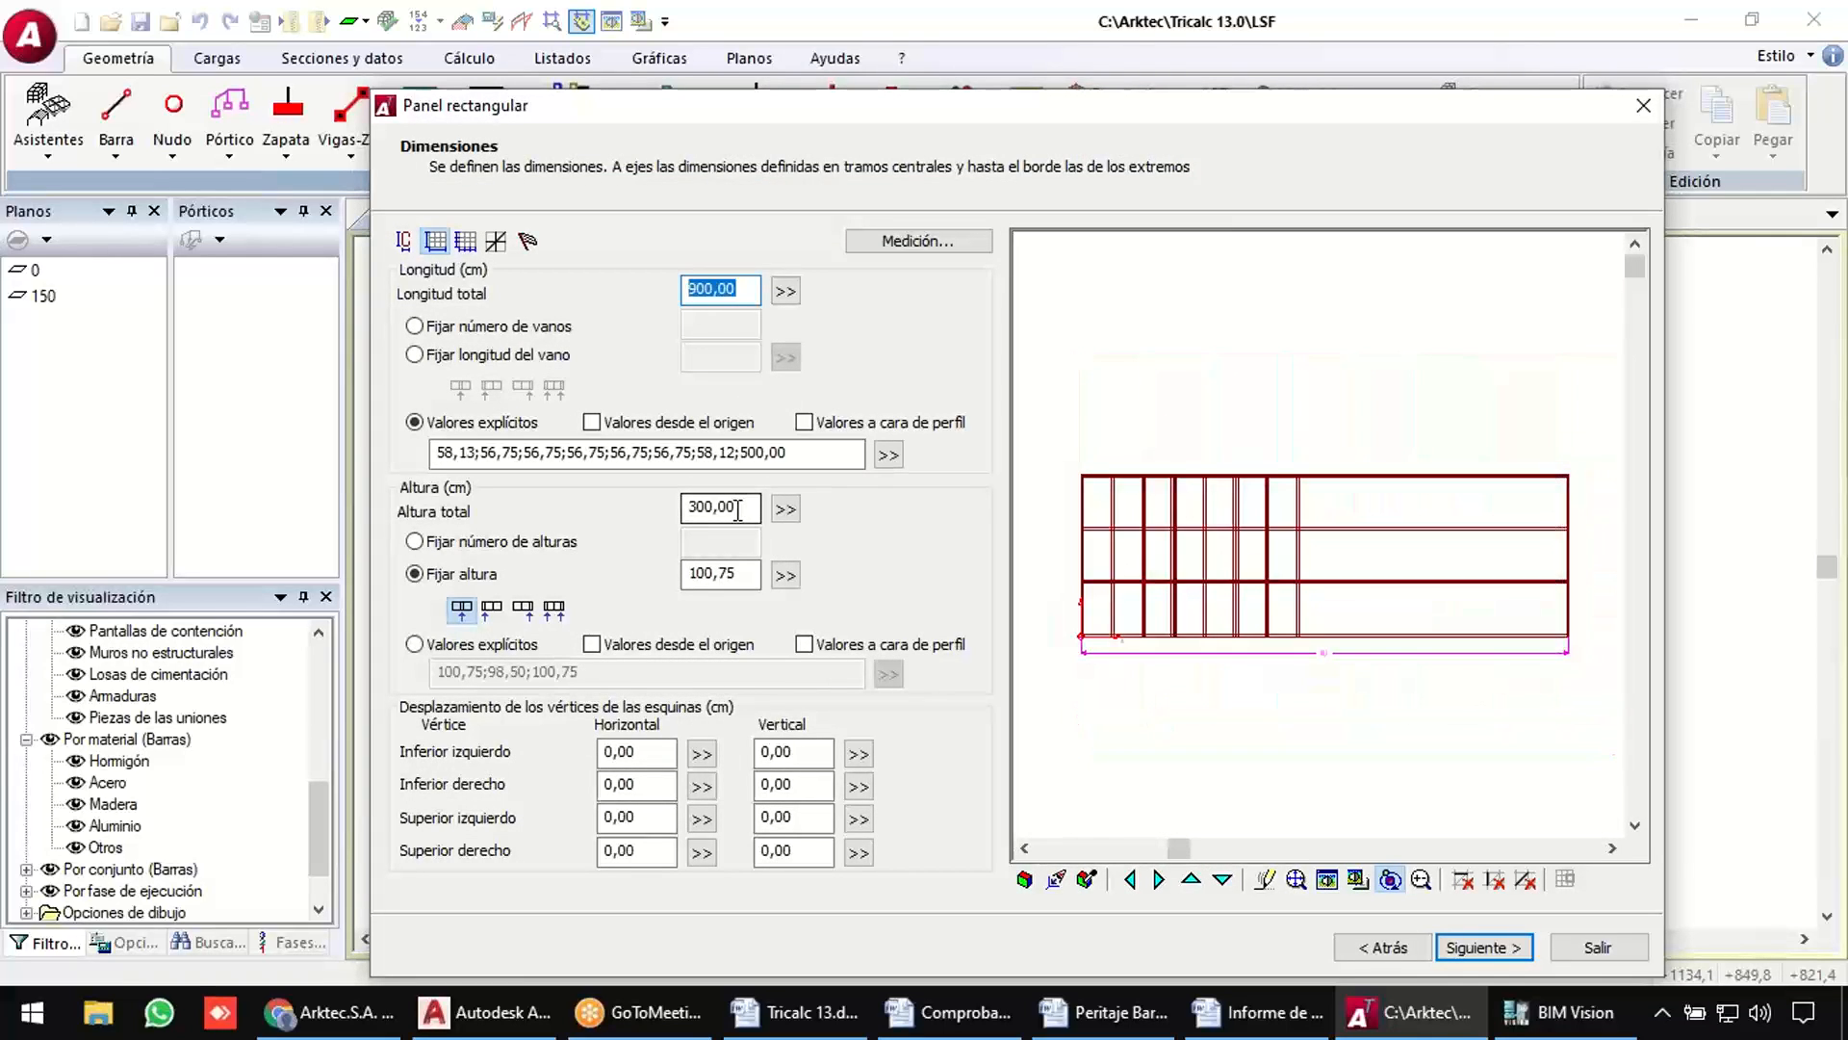
# Take the panel's total height of 335.41 cm from the model, between a front base node and an upper node on the middle line.
pyautogui.click(786, 508)
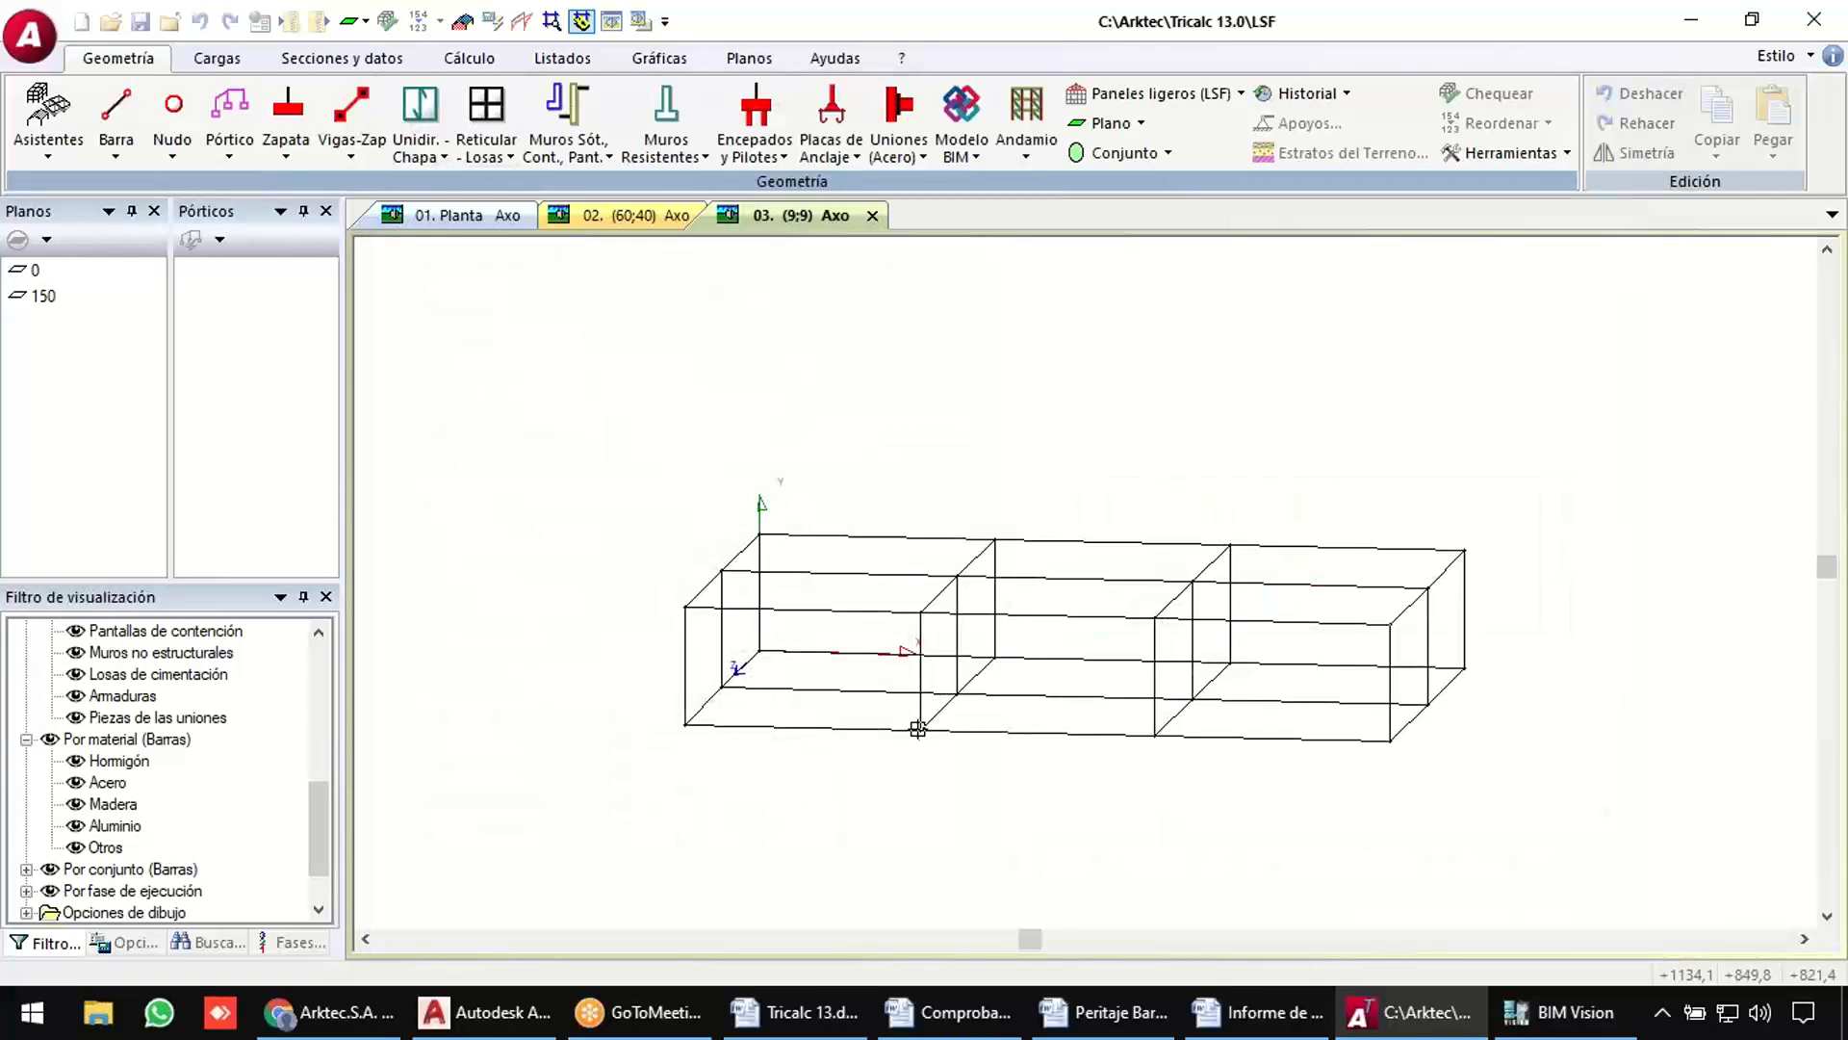
pyautogui.click(937, 695)
pyautogui.click(958, 582)
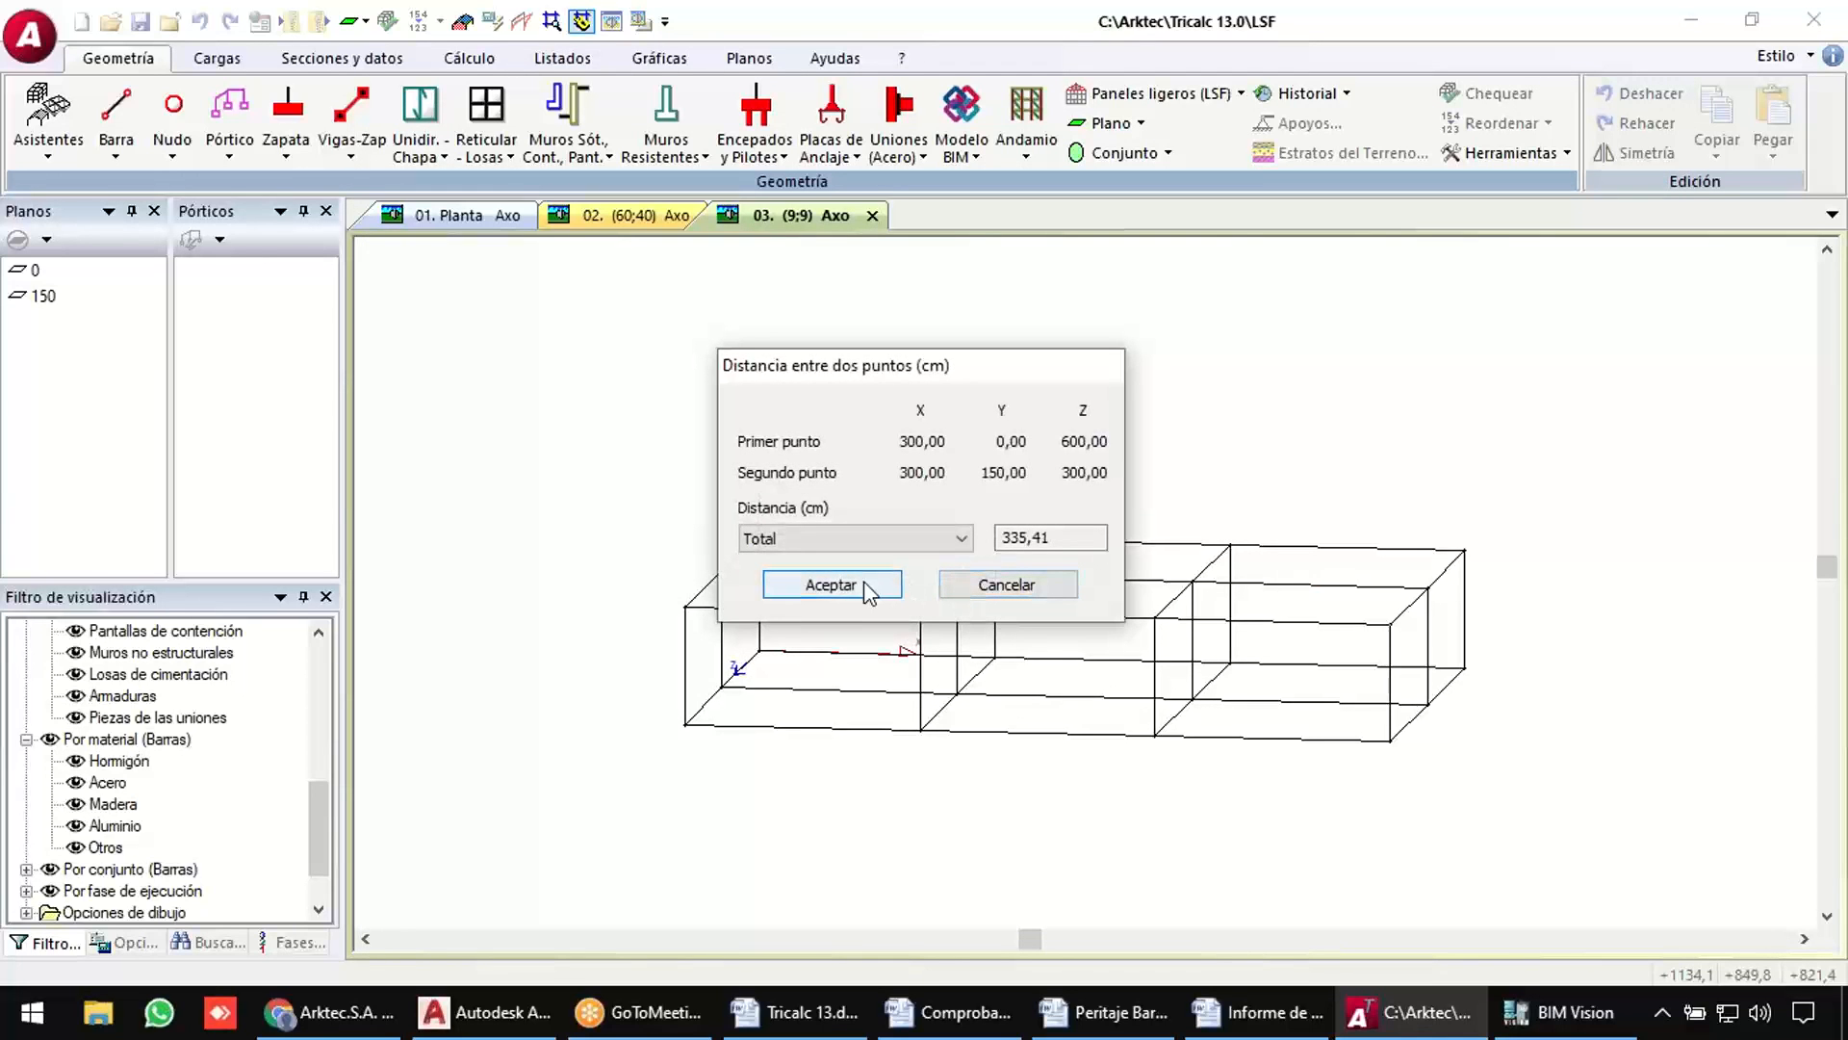
pyautogui.click(865, 587)
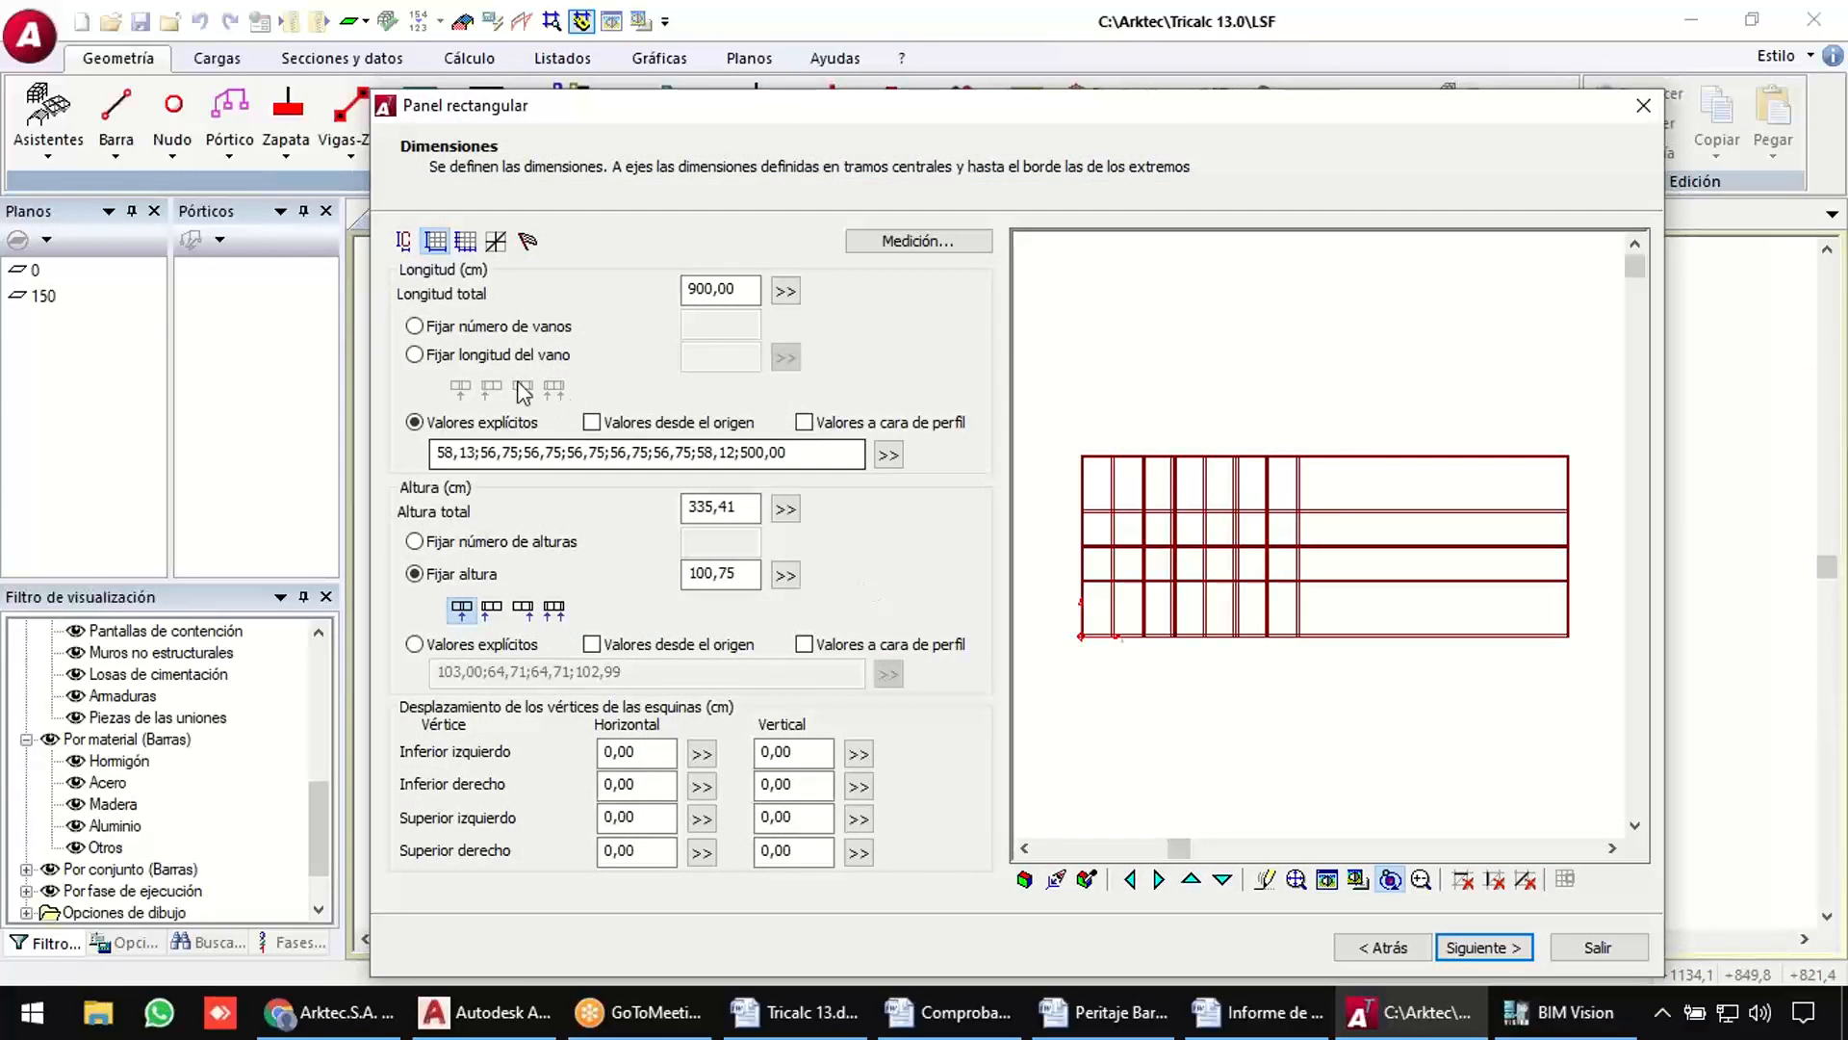
# Divide the panel into 9 bays along its length and 3 divisions in height.
pyautogui.click(481, 328)
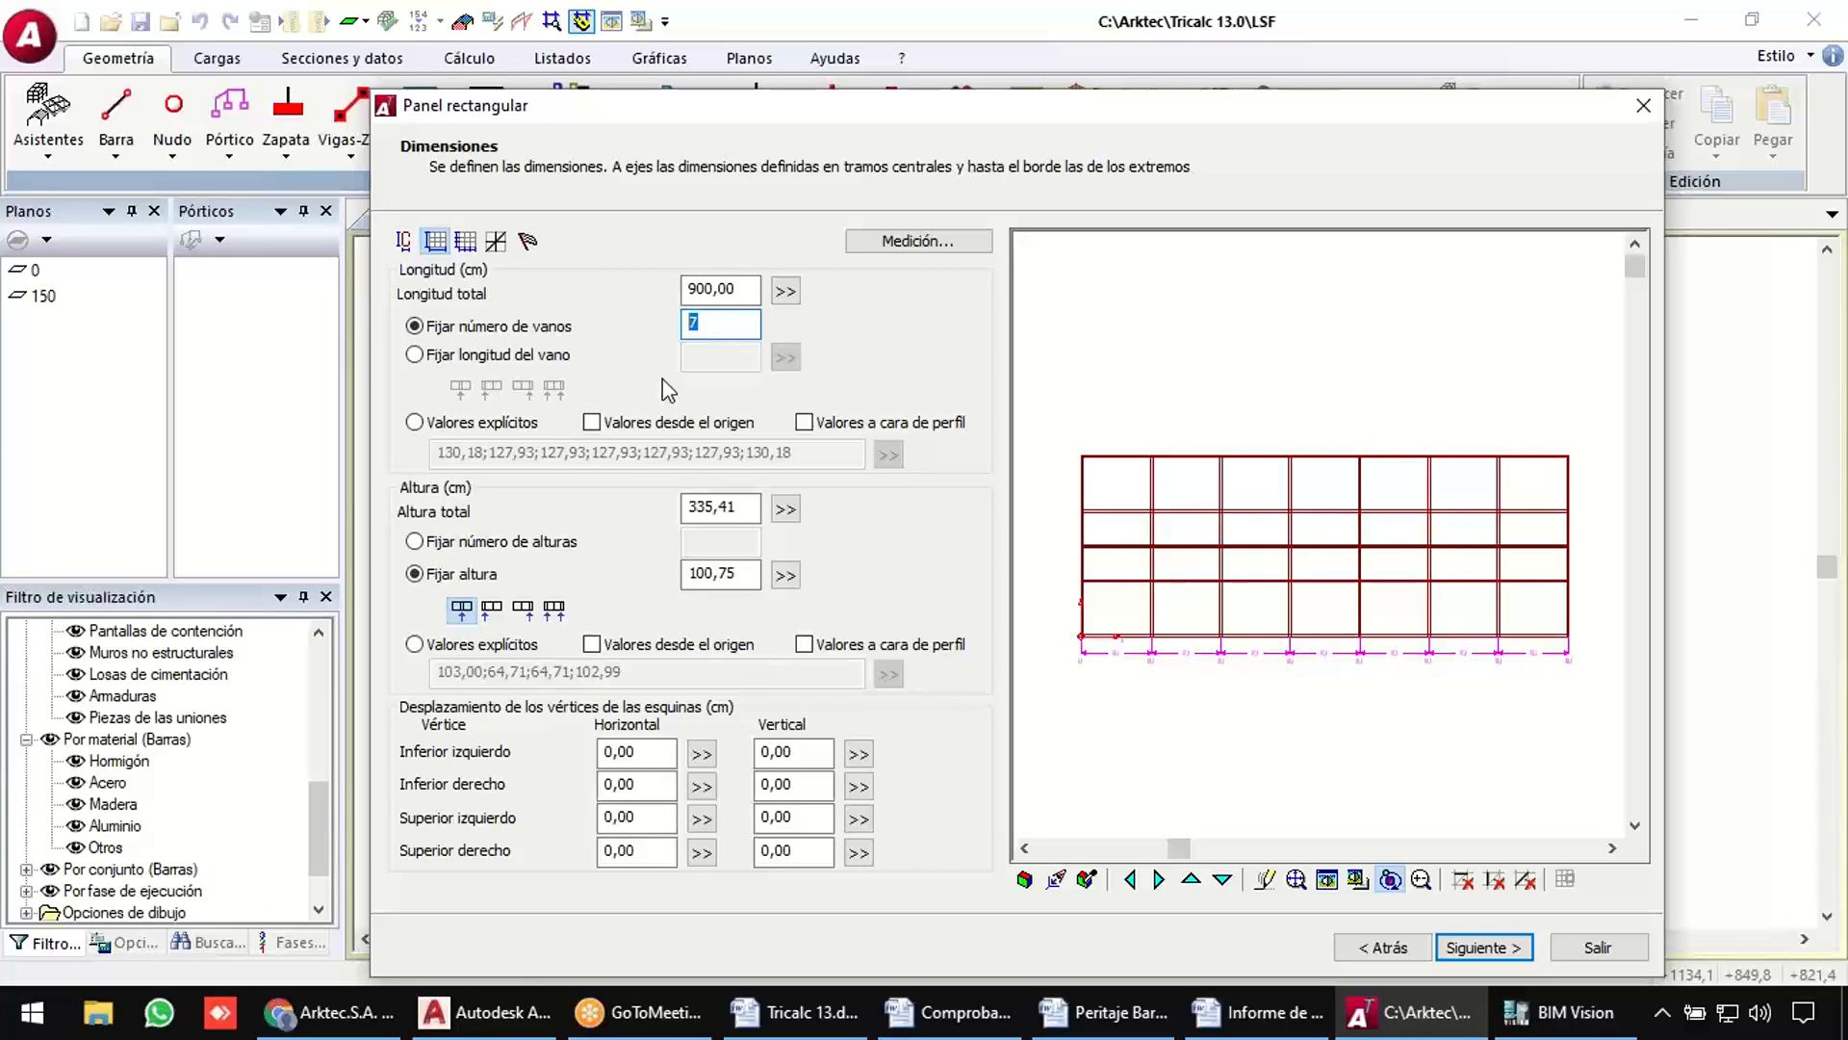
pyautogui.write('6')
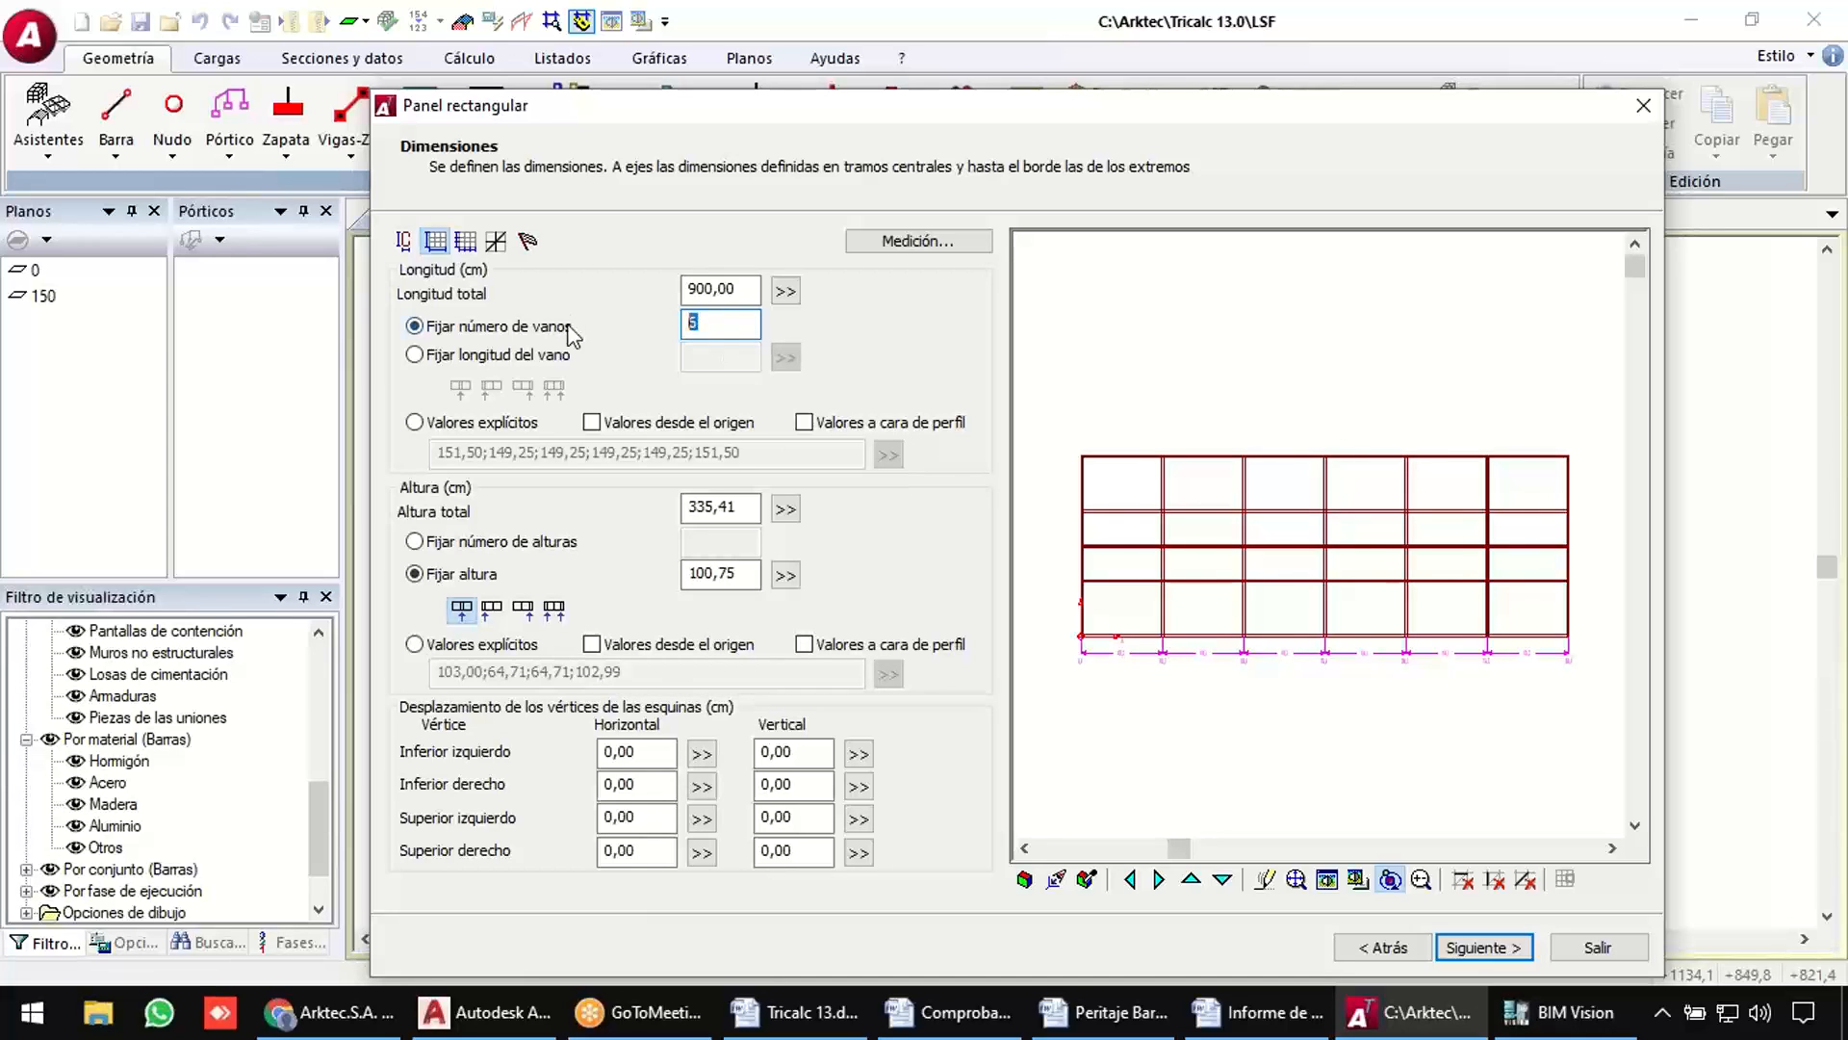
pyautogui.write('9')
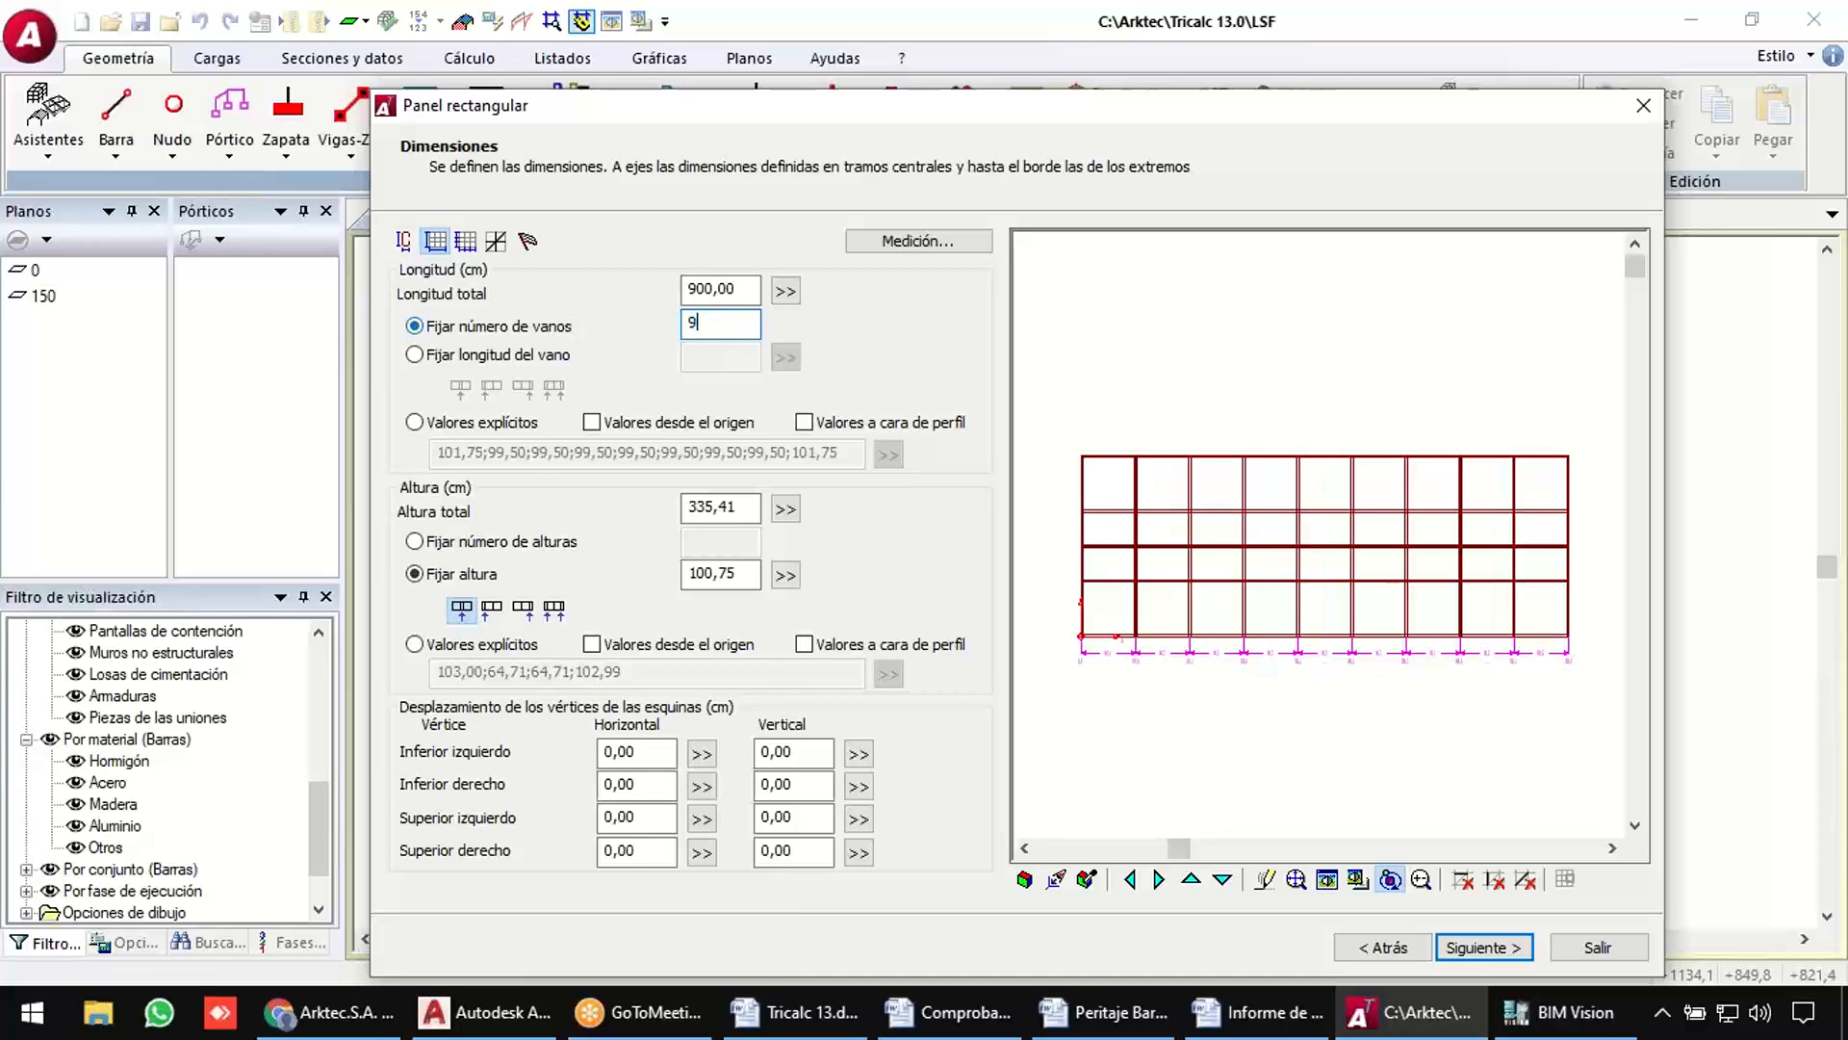
pyautogui.click(455, 543)
pyautogui.doubleClick(711, 539)
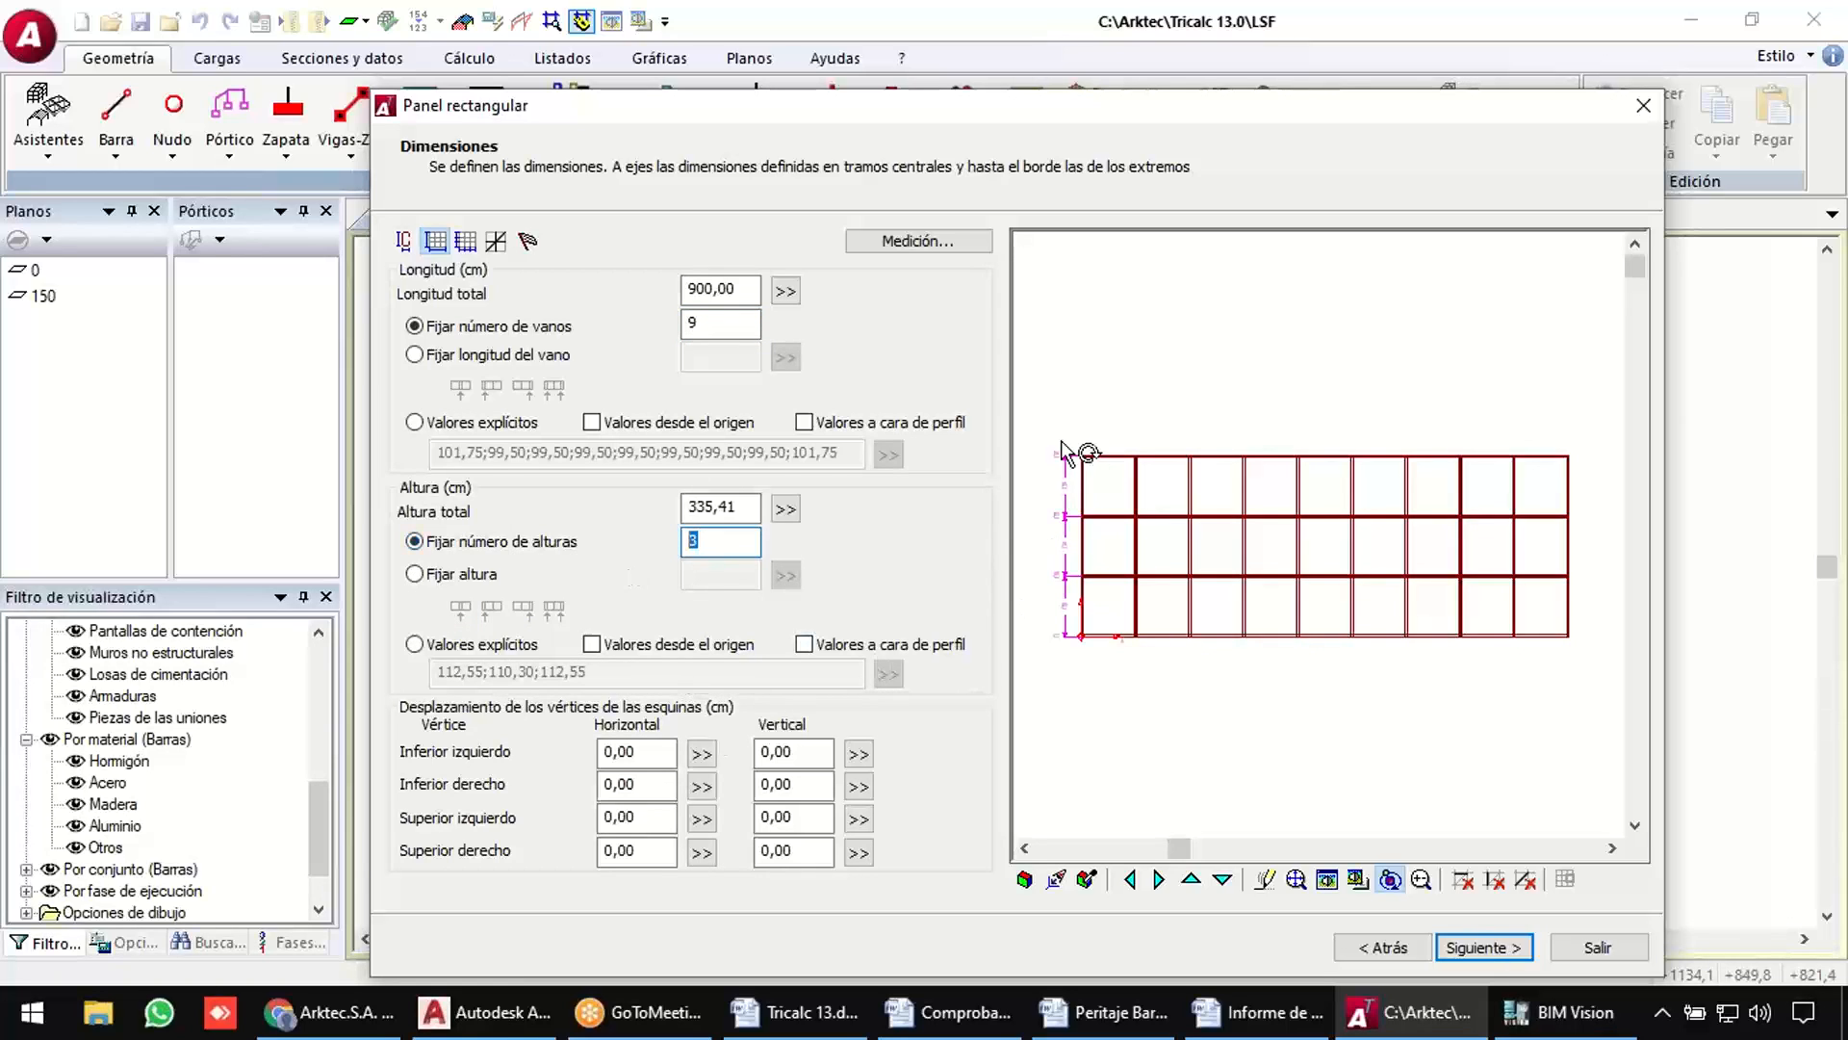
# Offset the panel's upper left corner horizontally by 300 cm, taking the distance from the first bay of the mesh's front top edge.
pyautogui.click(637, 817)
pyautogui.click(647, 859)
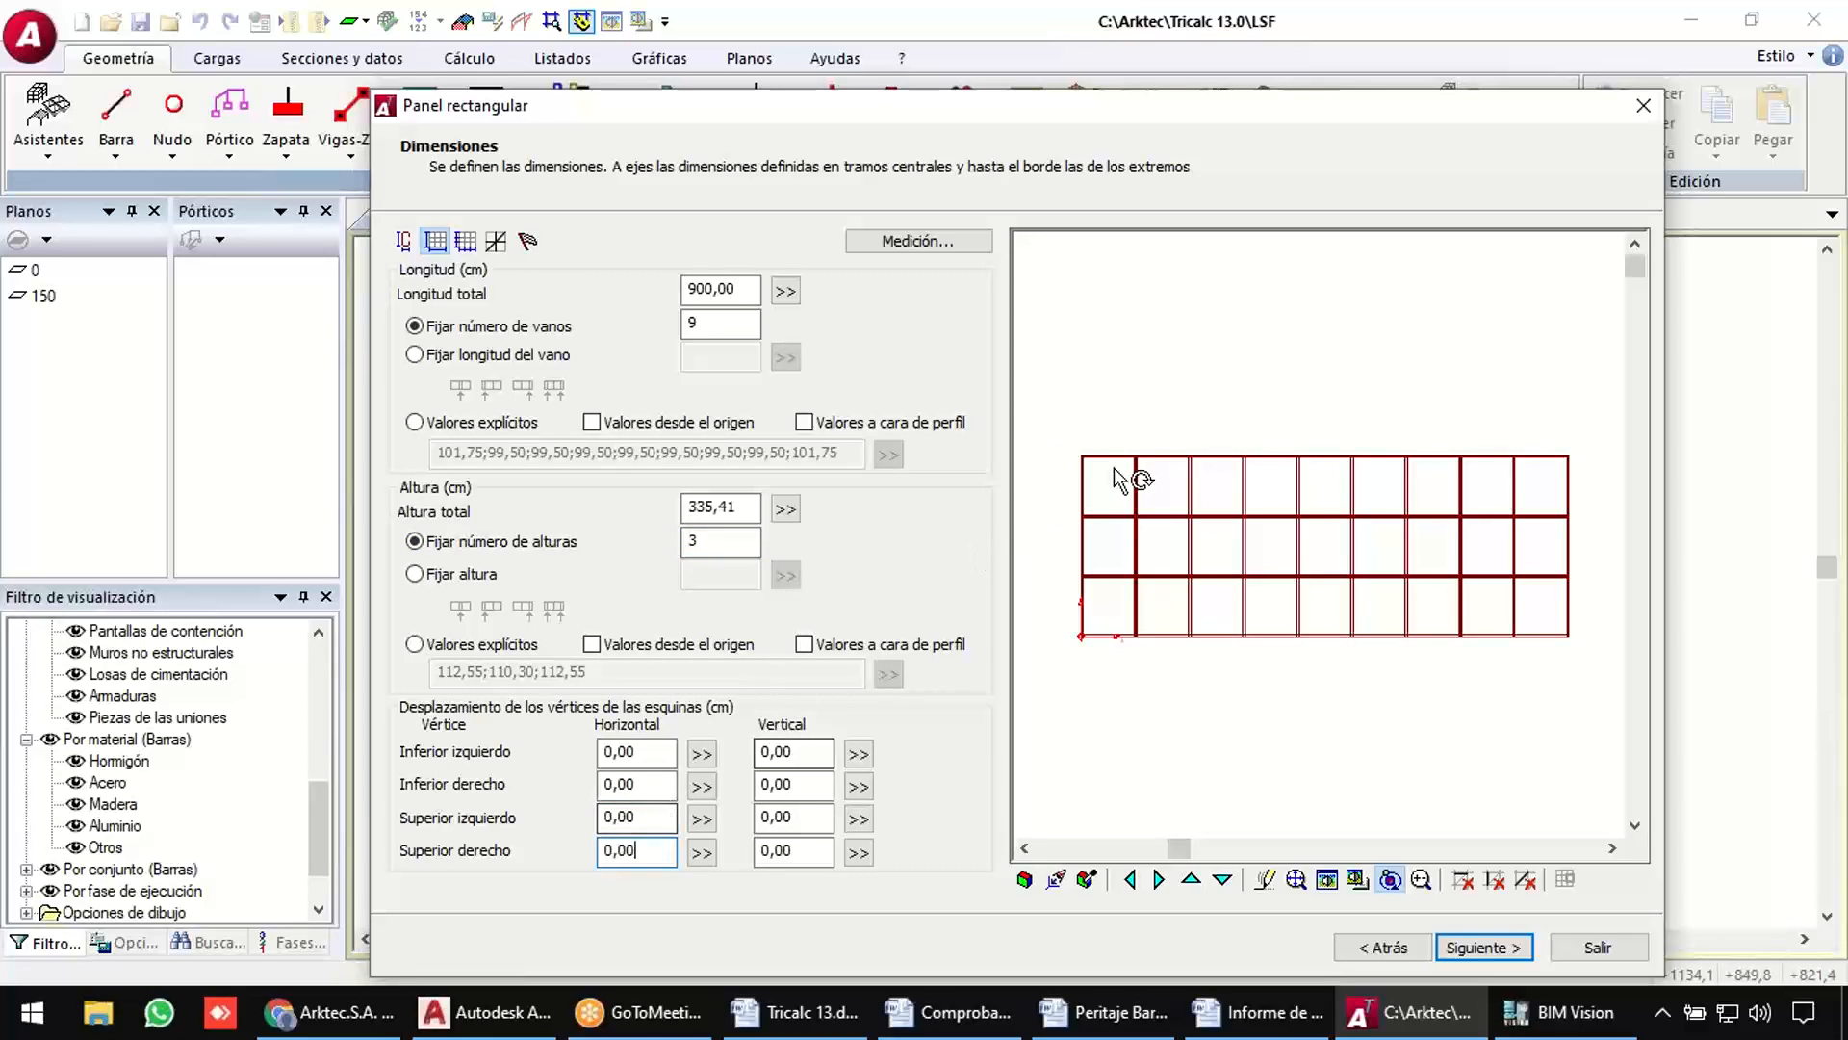
pyautogui.moveTo(643, 817); pyautogui.dragTo(546, 814)
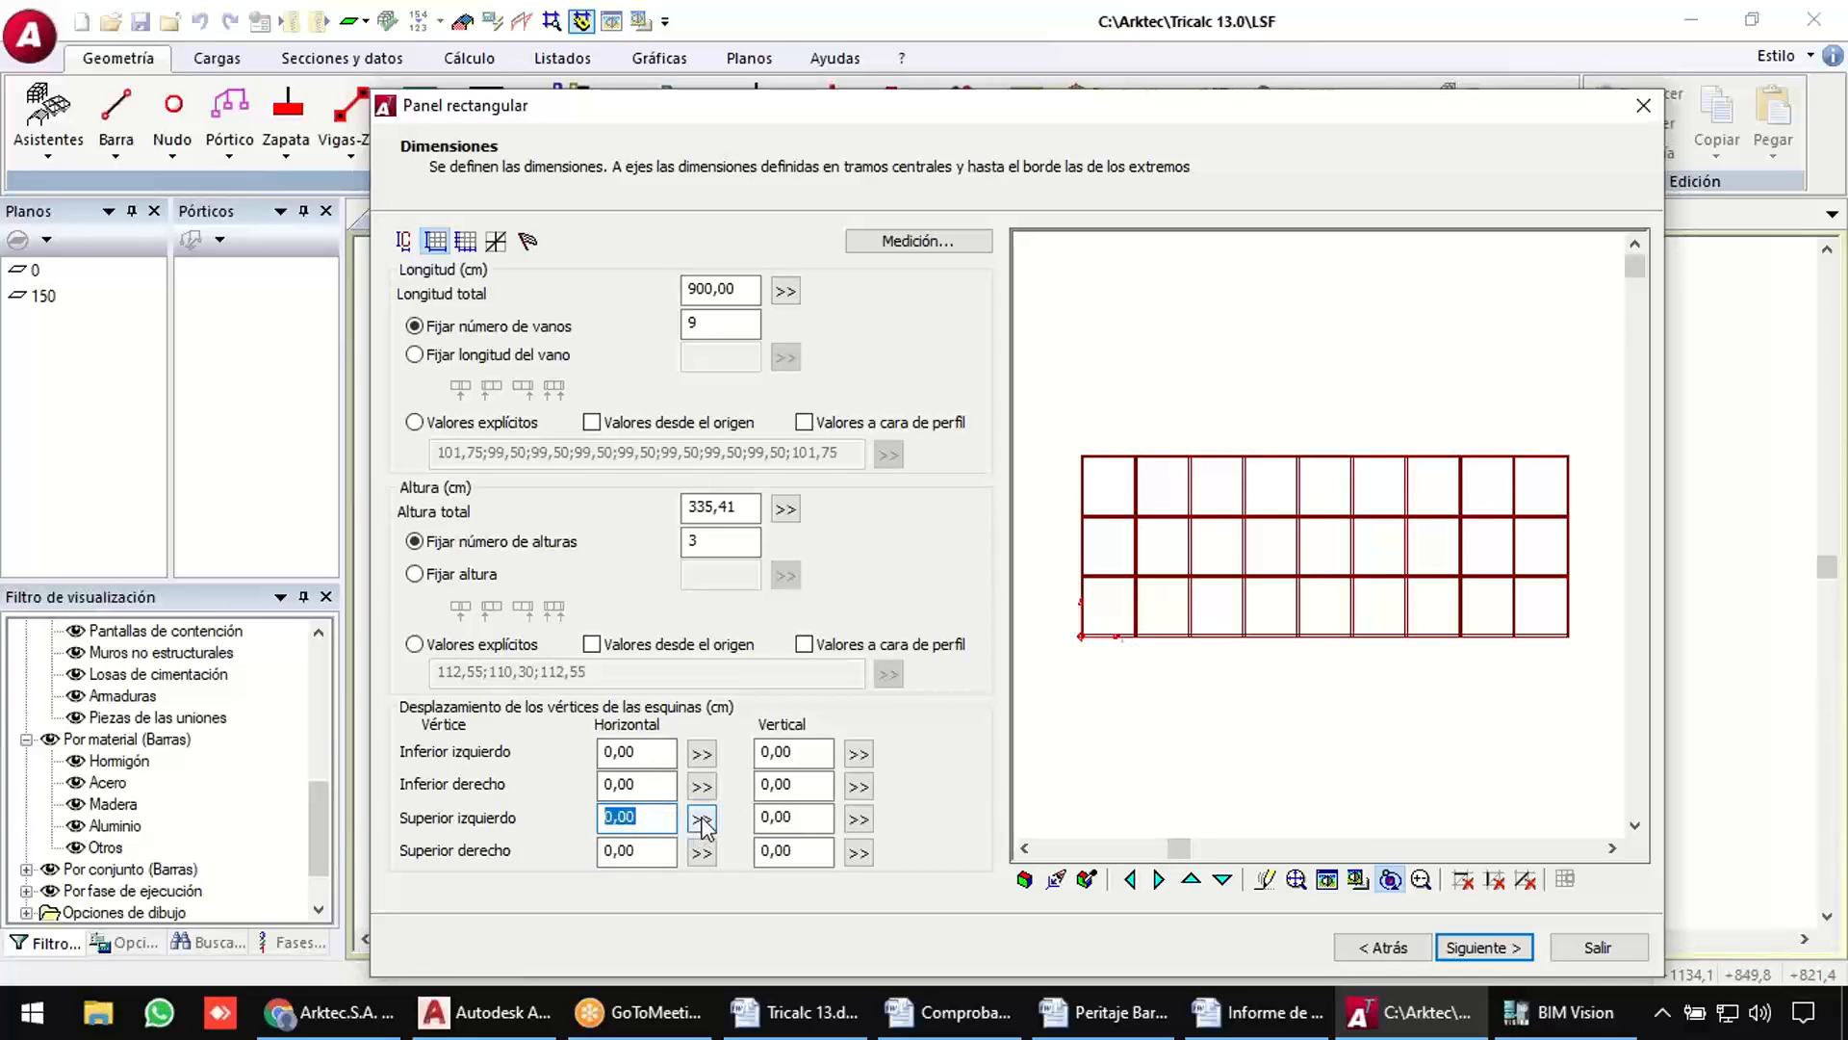
pyautogui.press('Return')
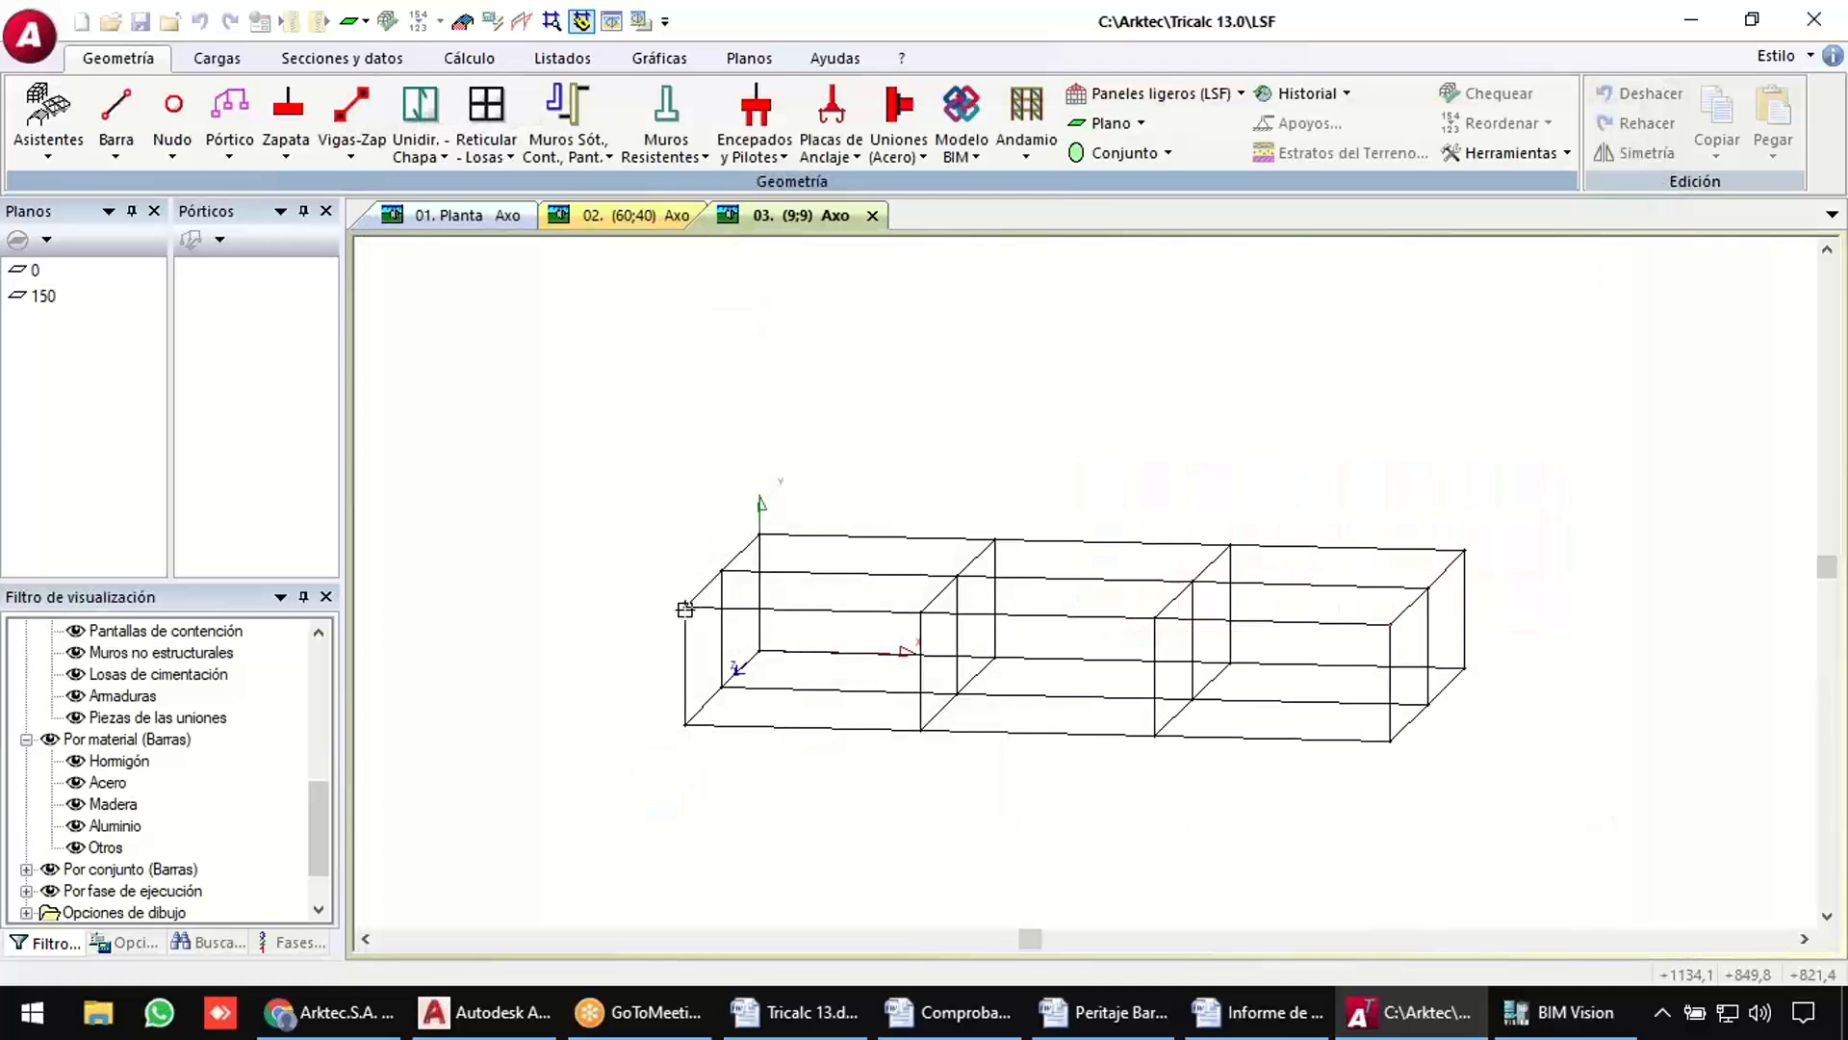
pyautogui.click(684, 609)
pyautogui.click(919, 615)
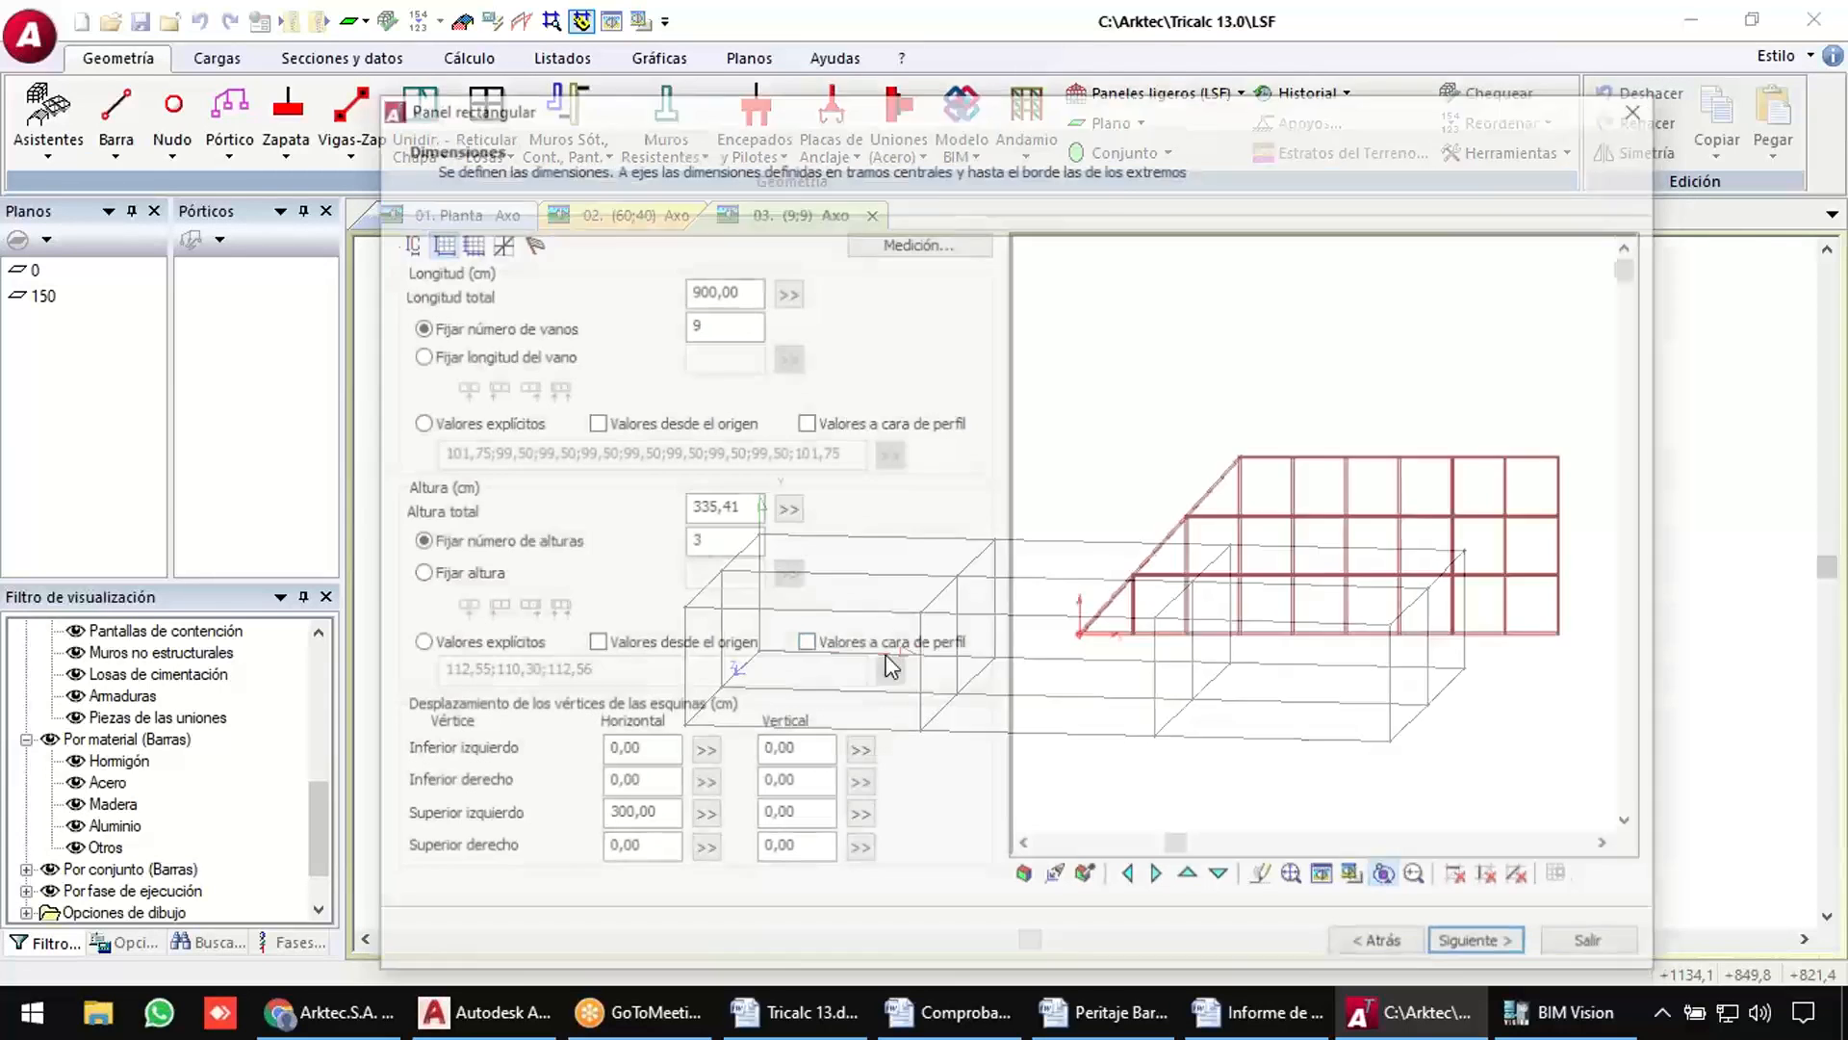
# Set the horizontal offset of the panel's upper right corner to -300 cm.
pyautogui.click(631, 851)
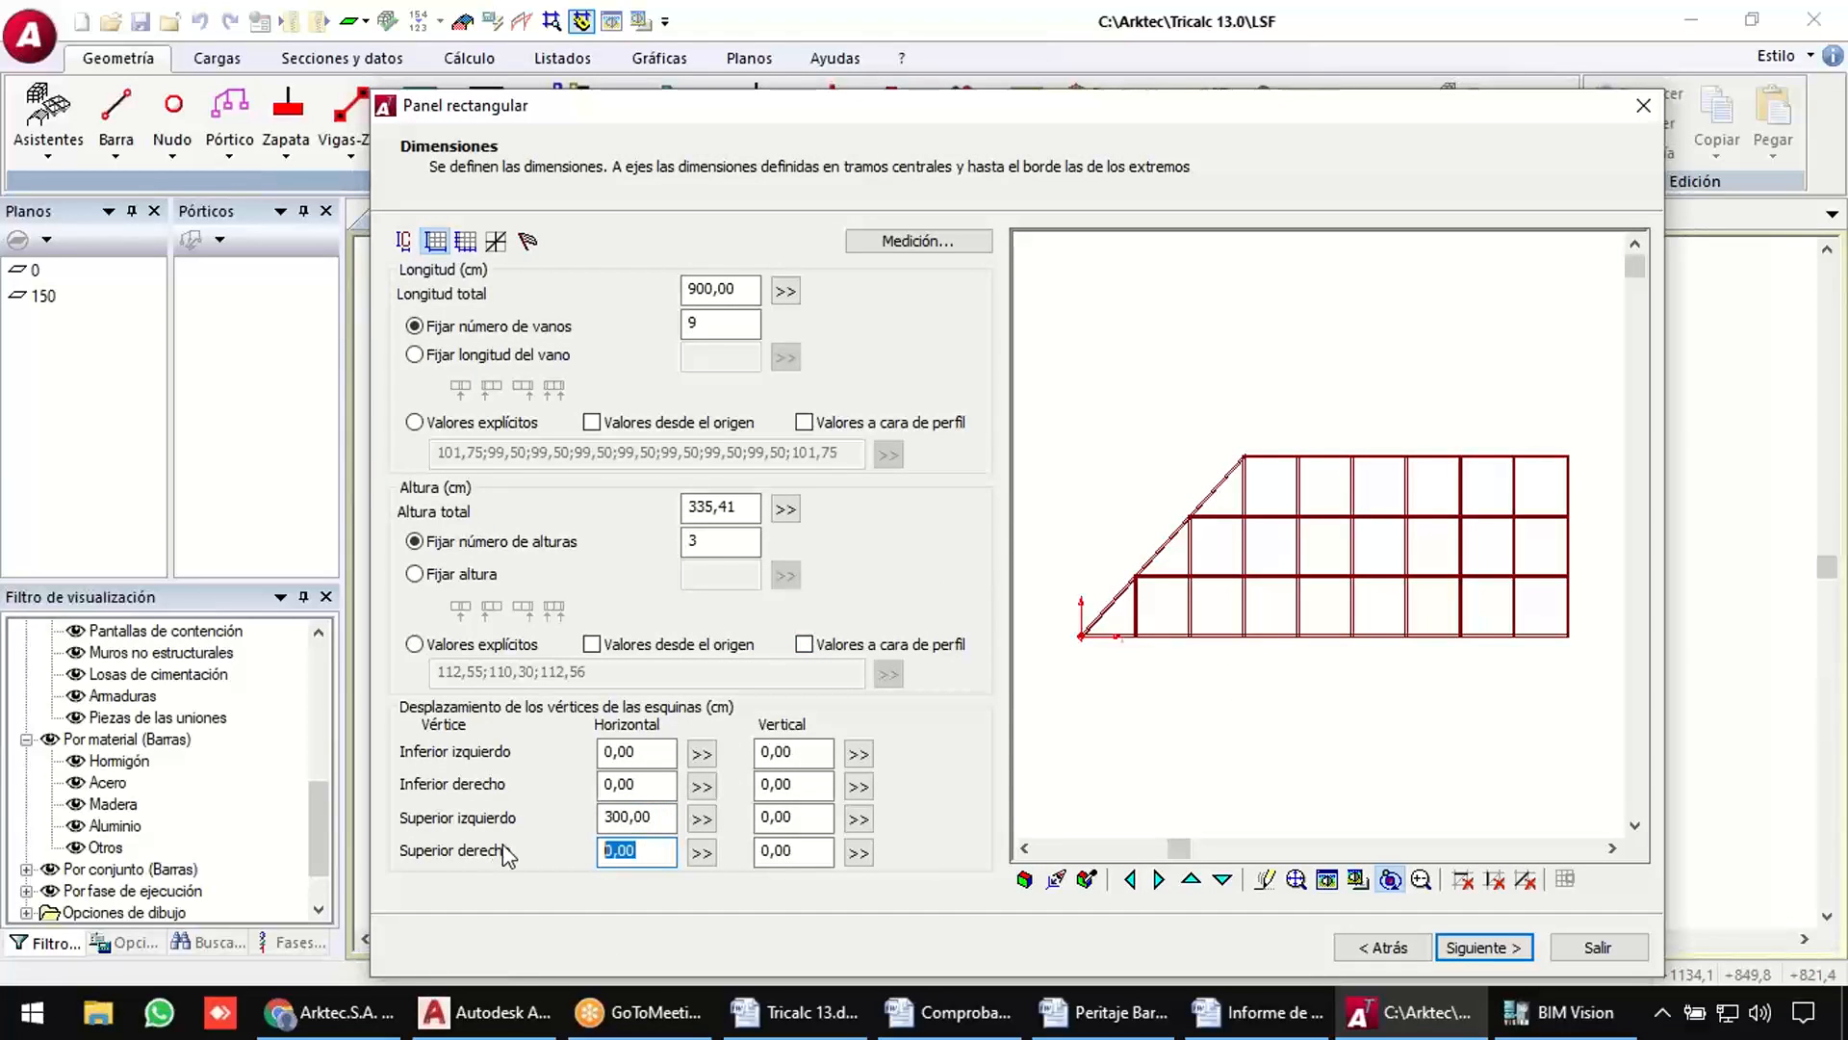
pyautogui.write('300')
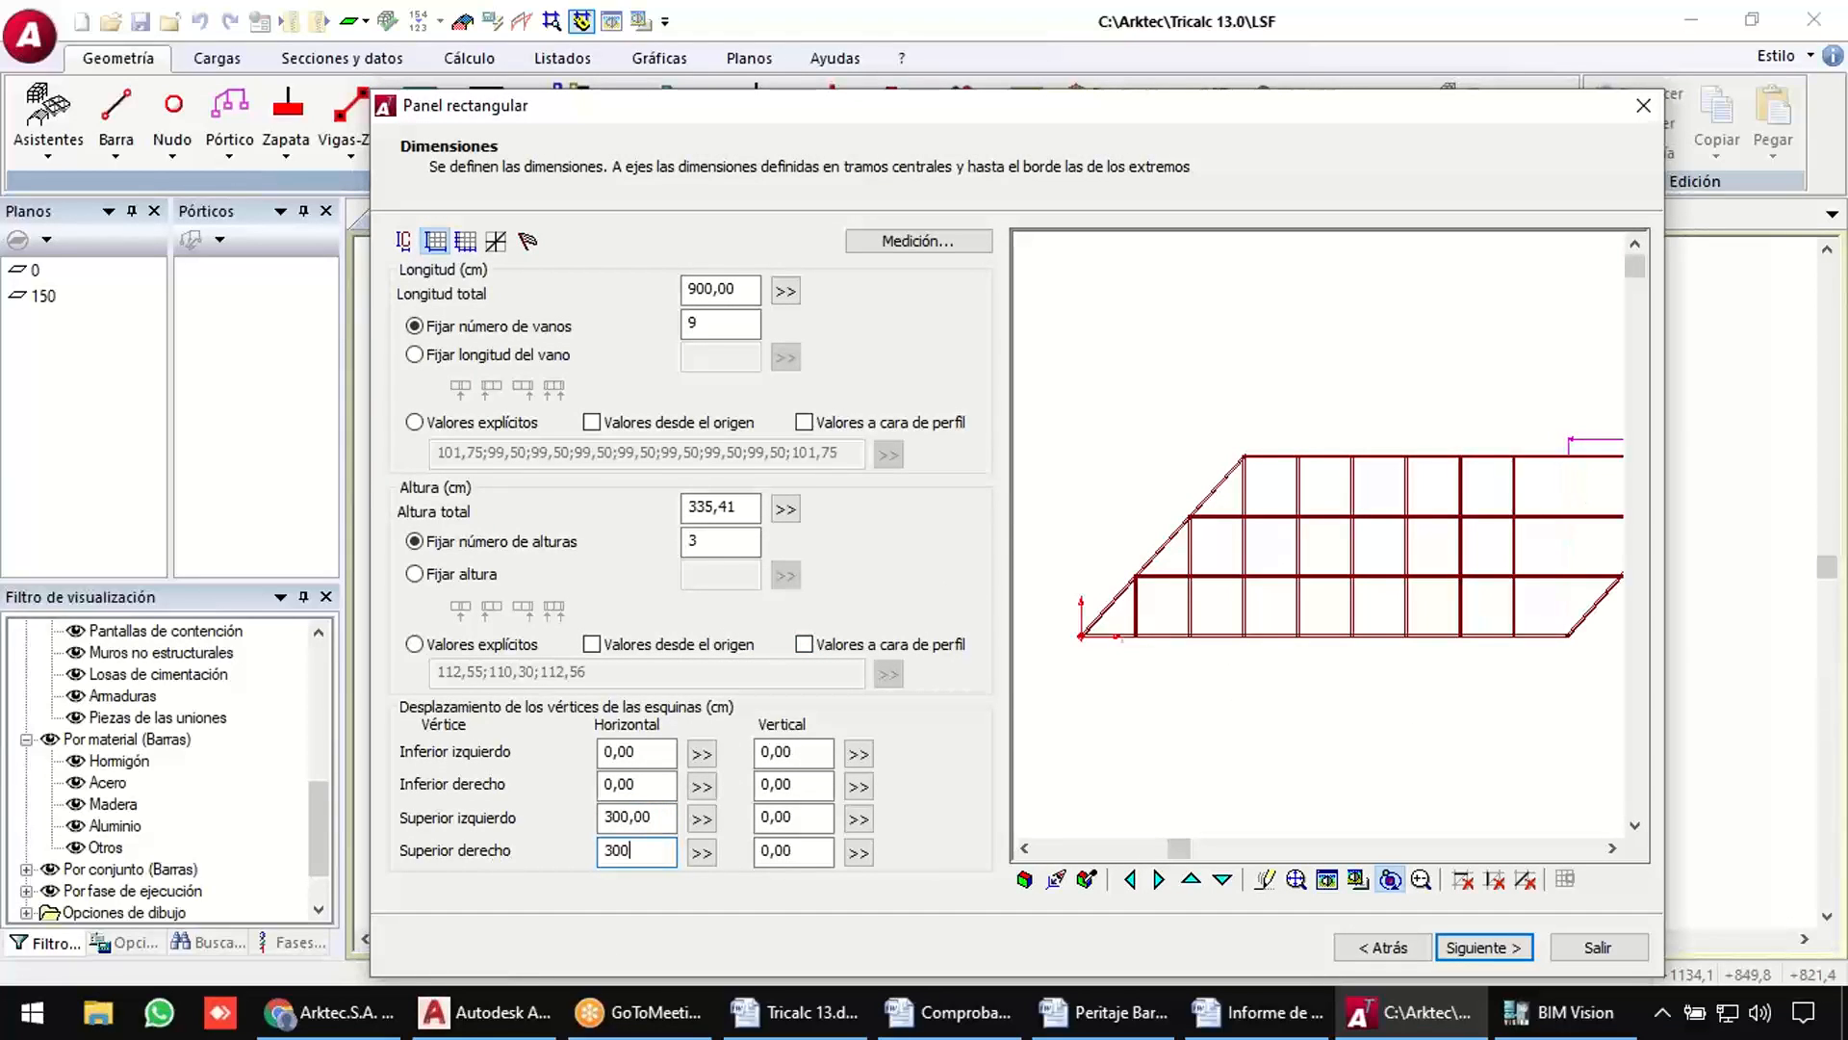
pyautogui.write('-')
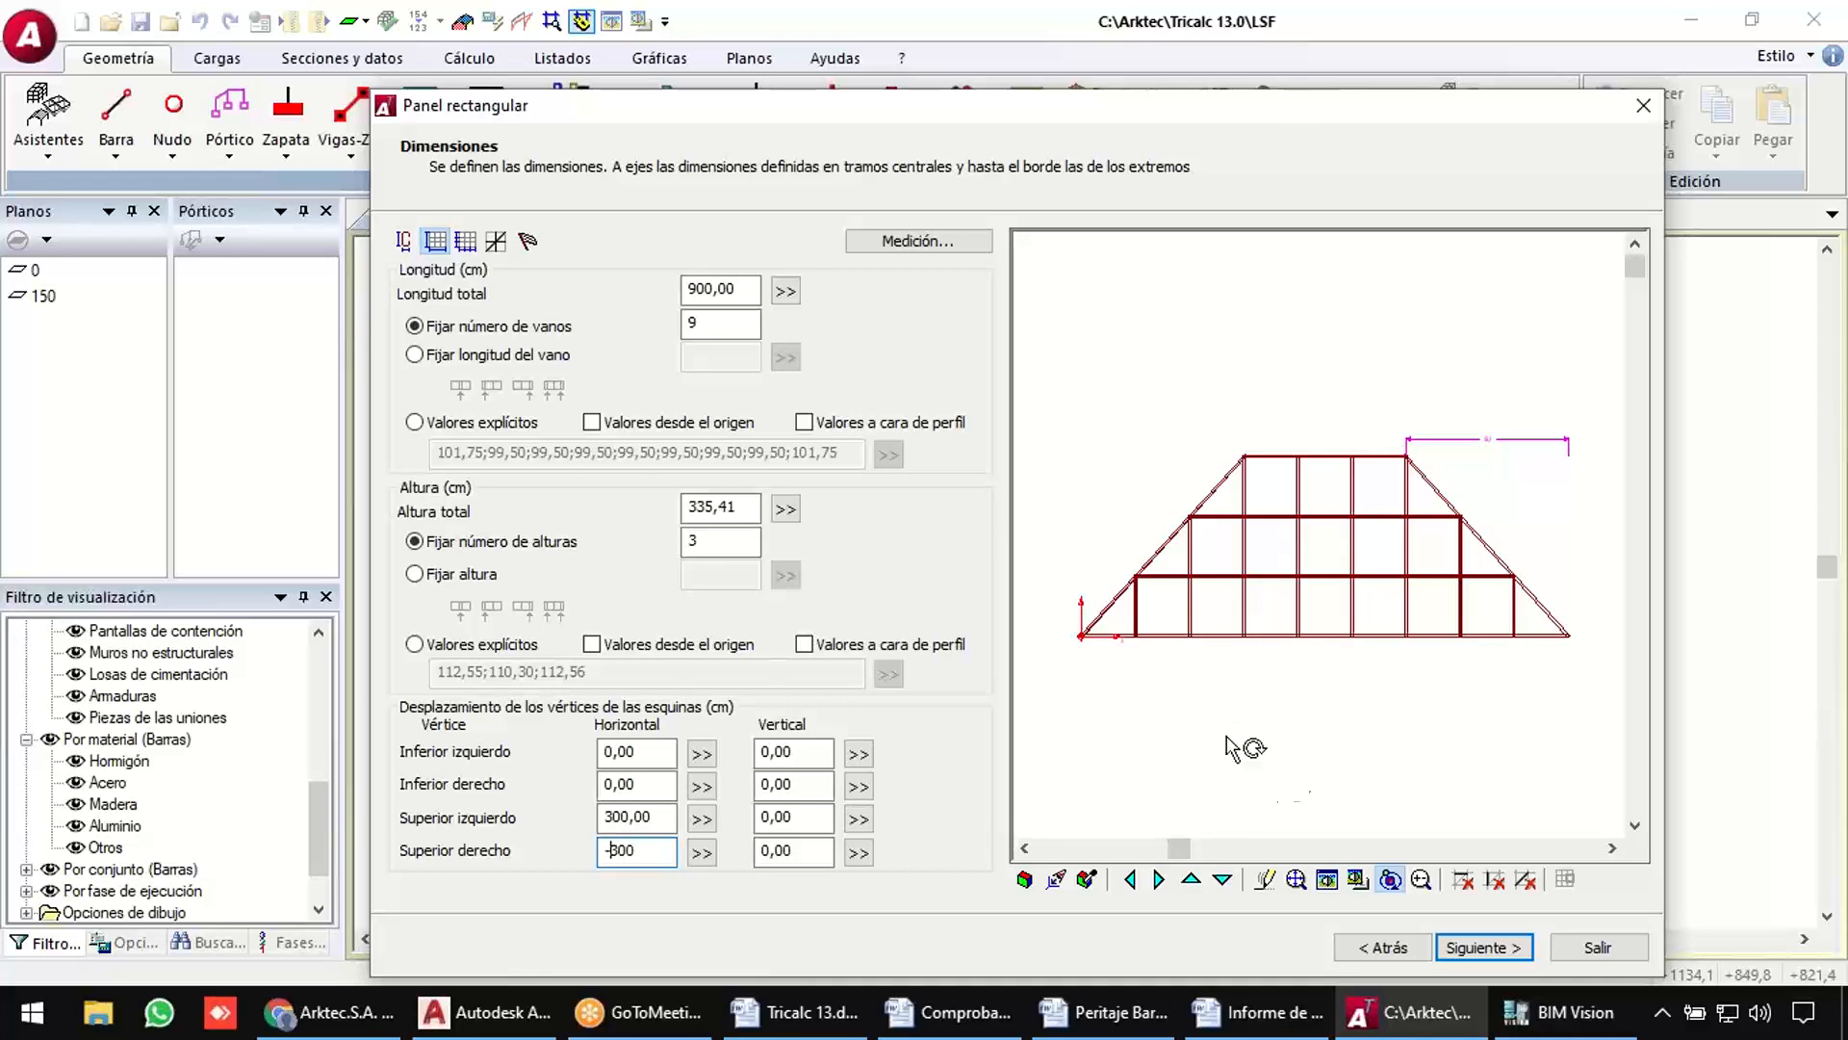
# Keep the remaining panel settings, insert the panel in an inclined plane along the mesh's front base edge, and exit the panel definition.
pyautogui.click(1482, 948)
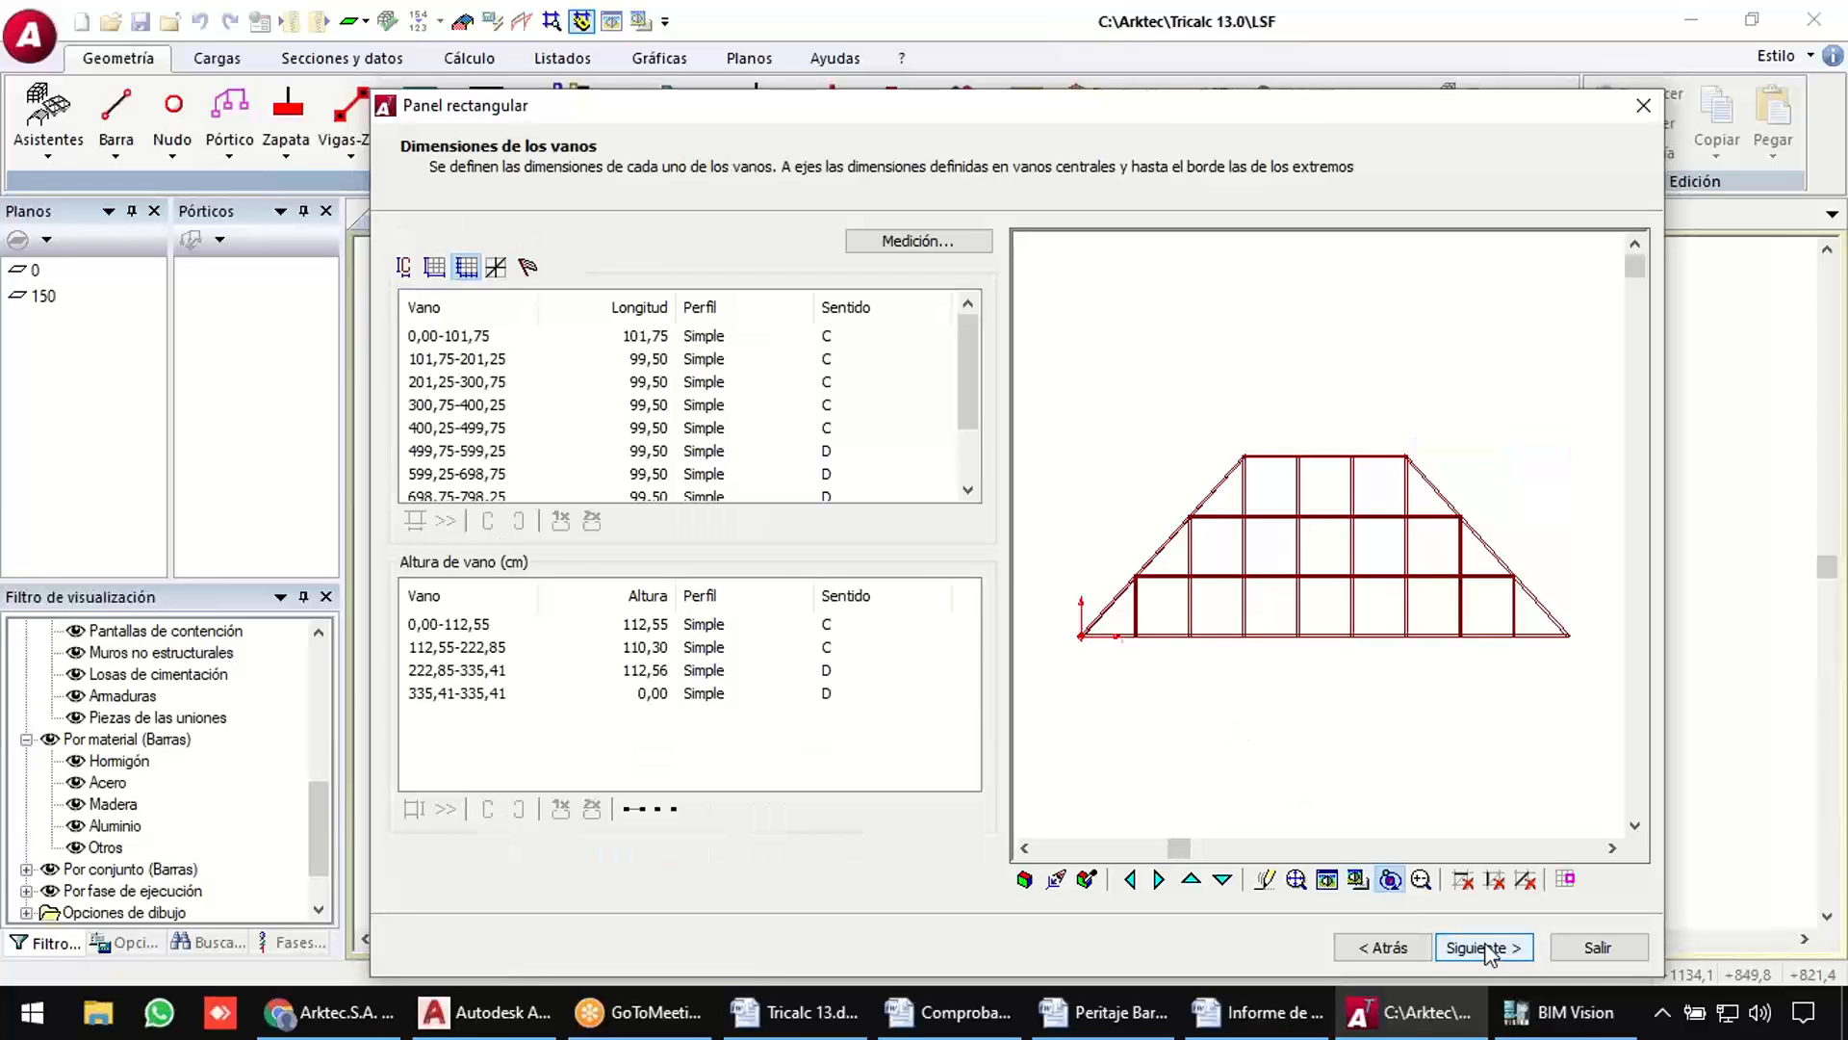
pyautogui.click(1487, 949)
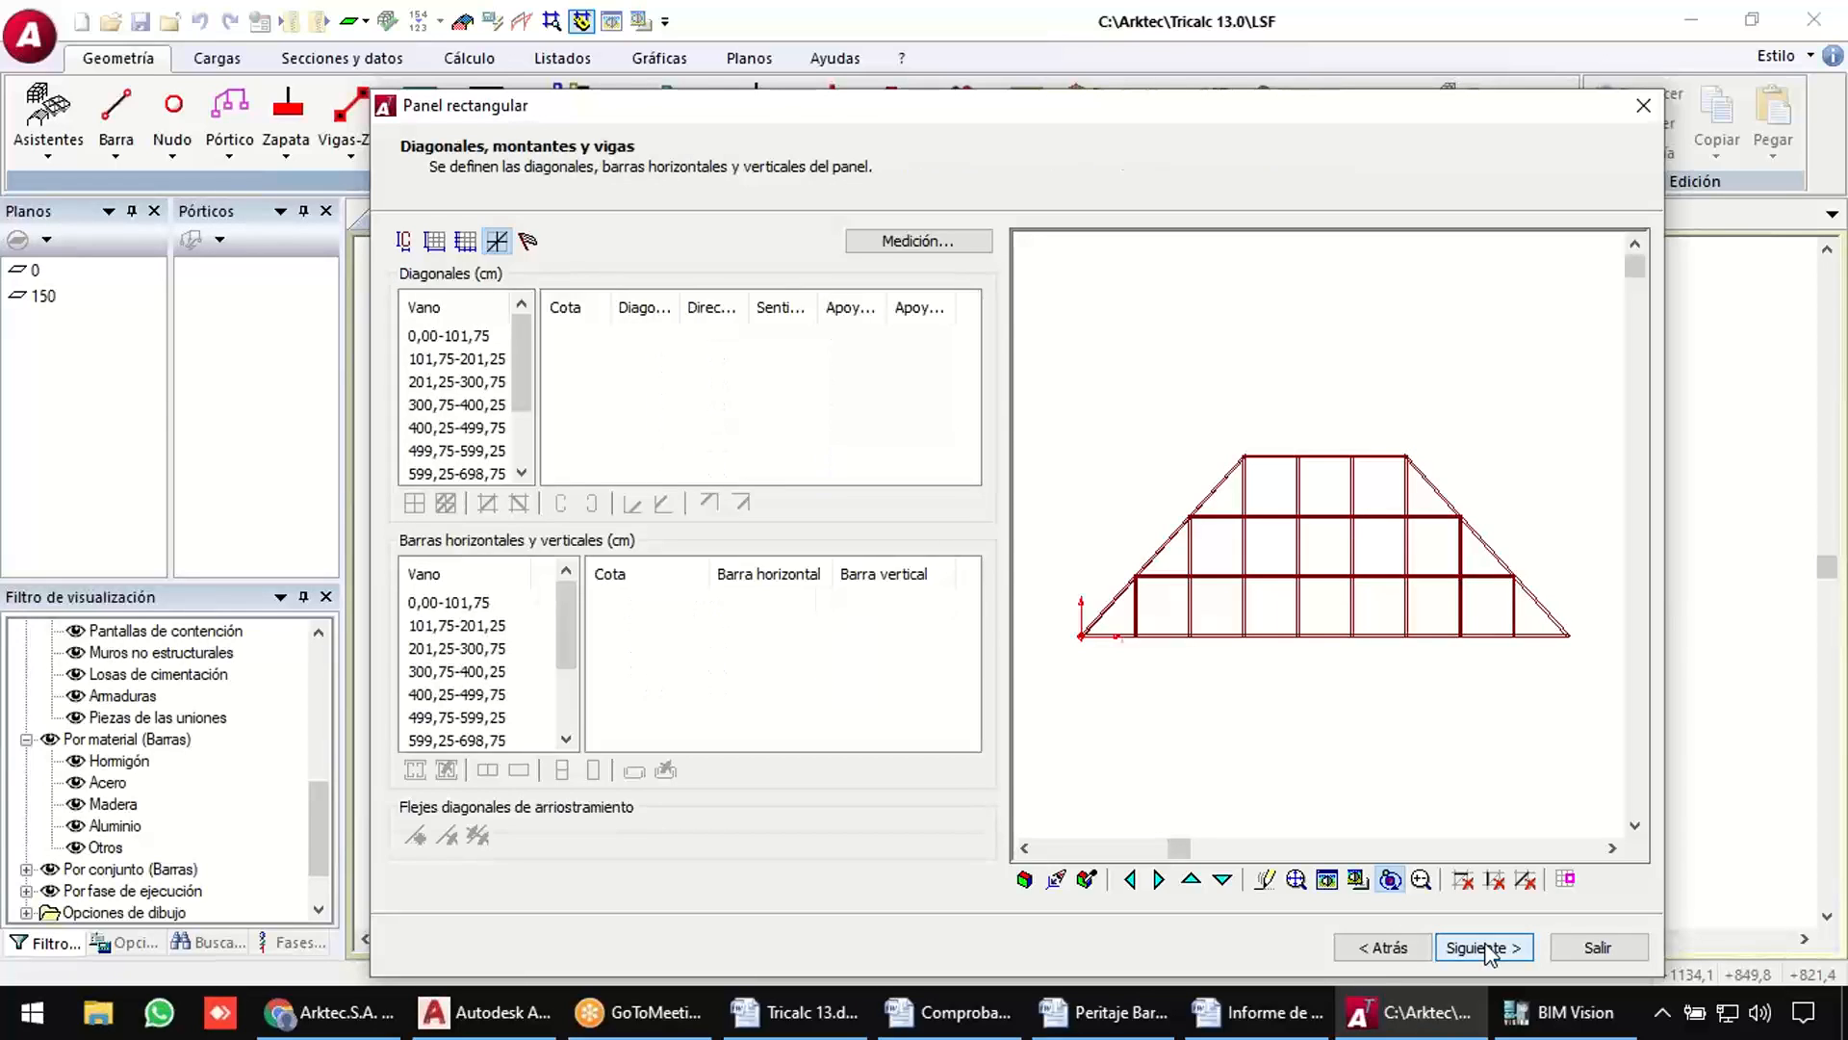
pyautogui.click(1488, 949)
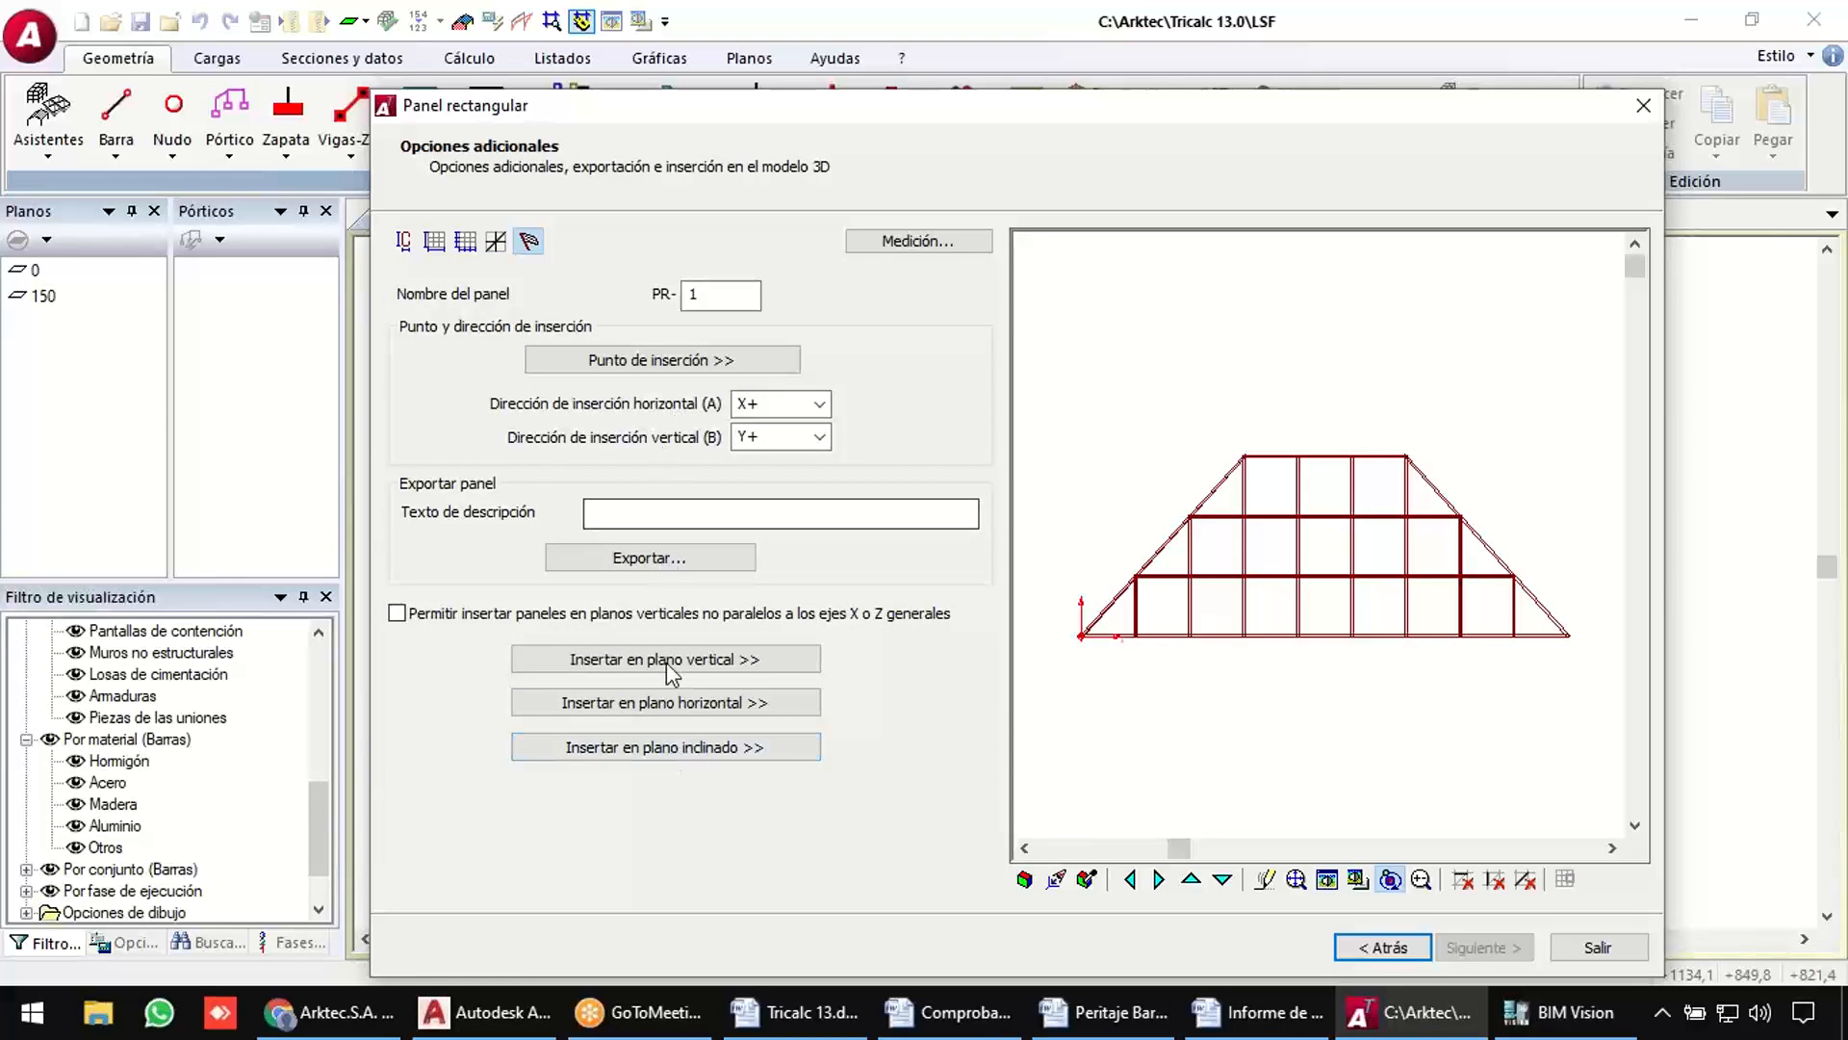
pyautogui.click(665, 748)
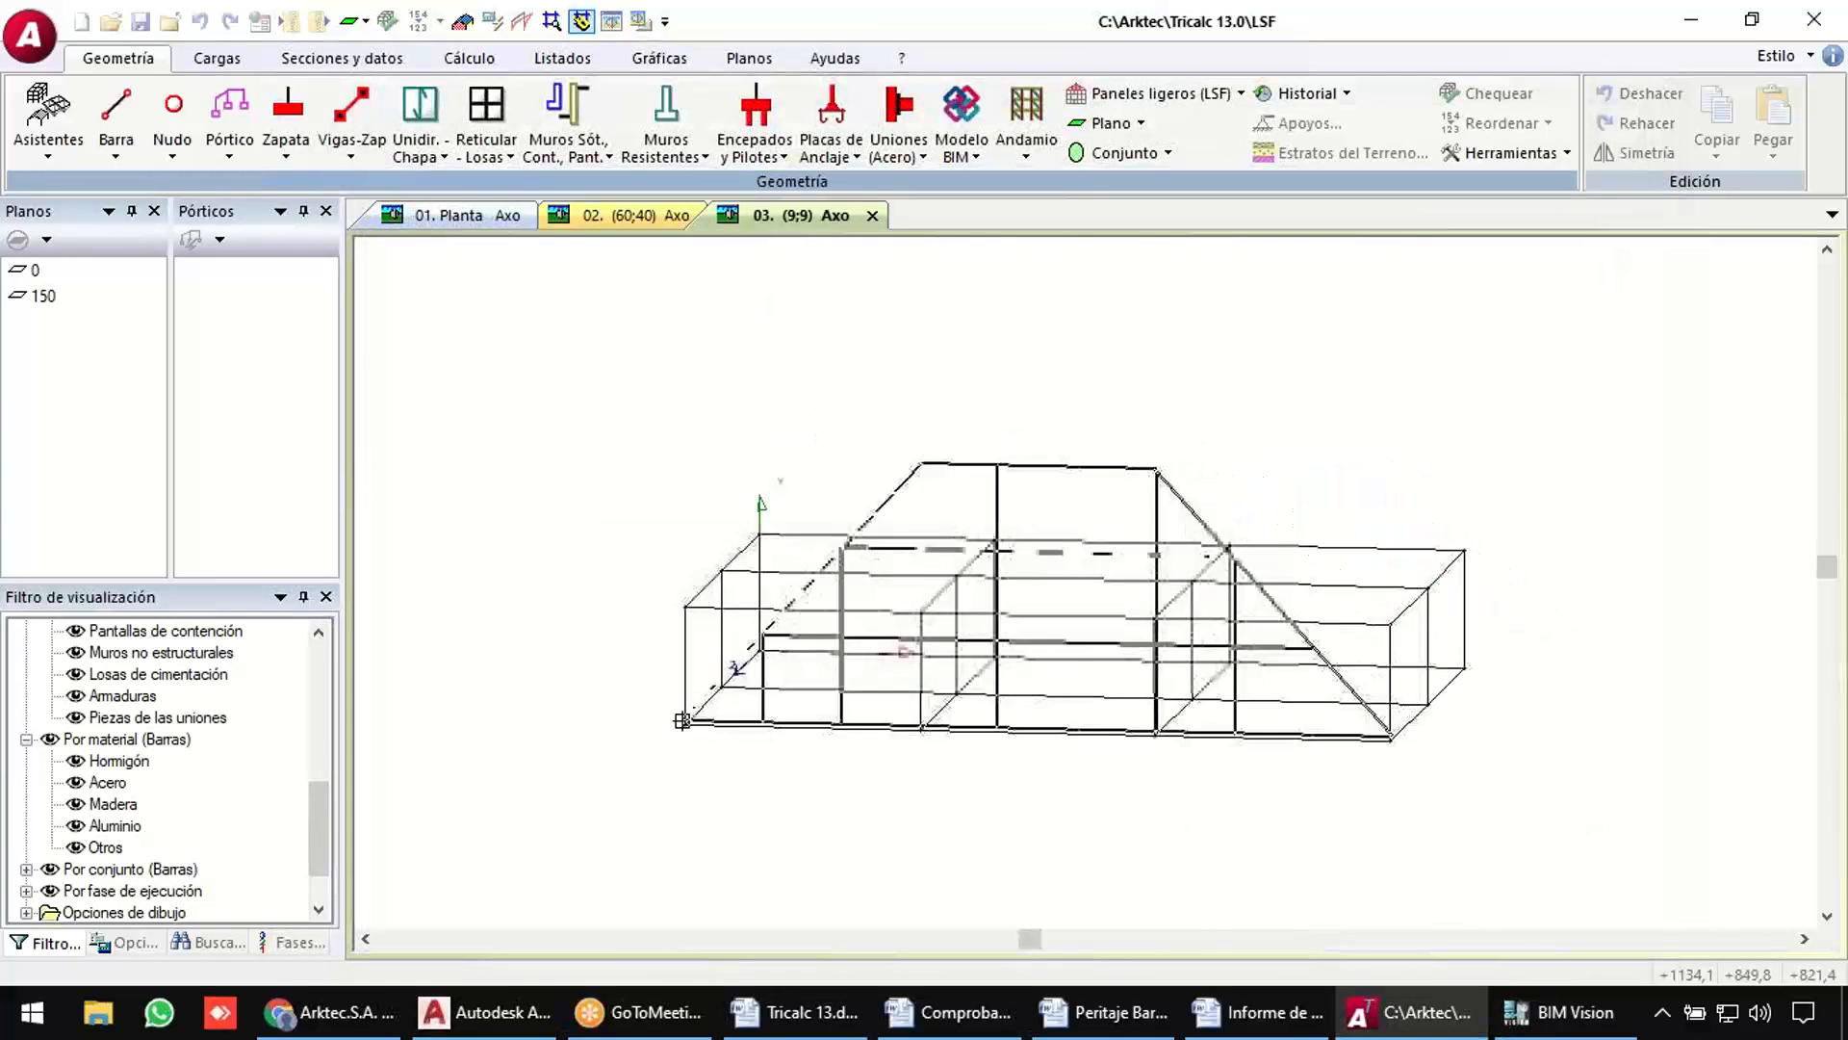
pyautogui.click(685, 725)
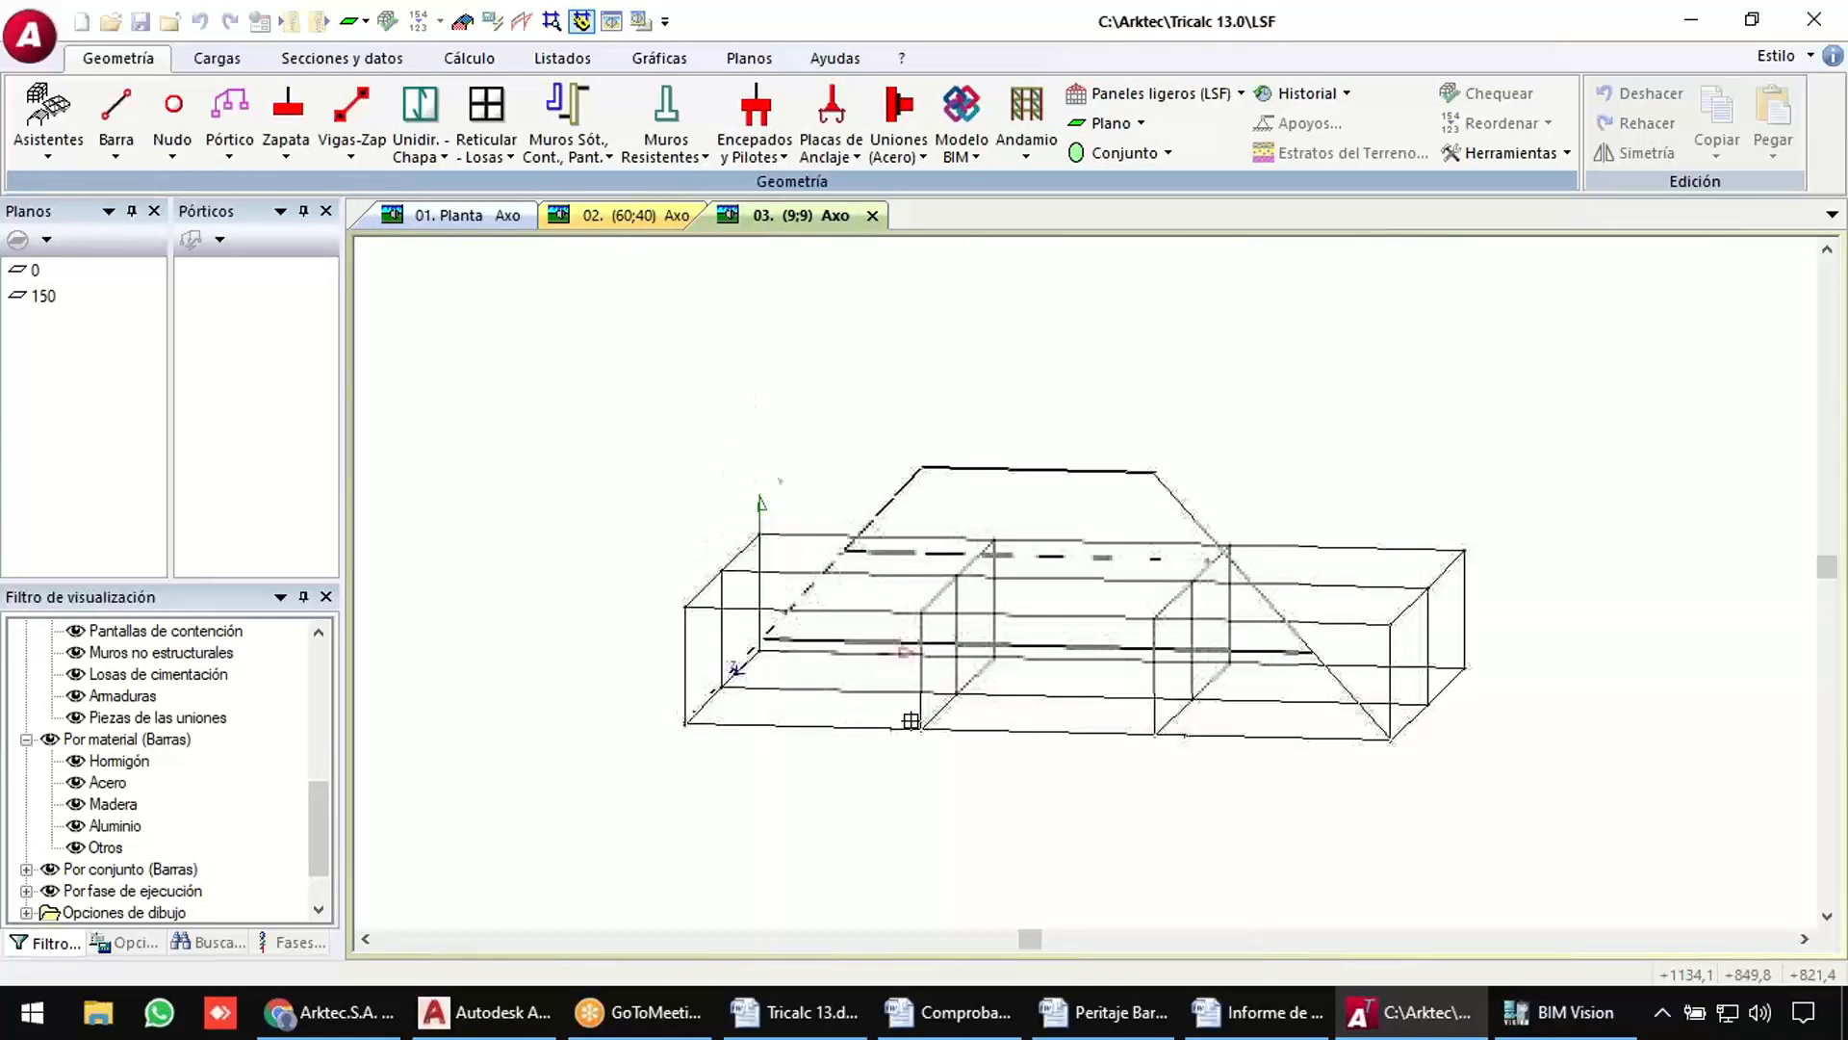
pyautogui.click(1394, 734)
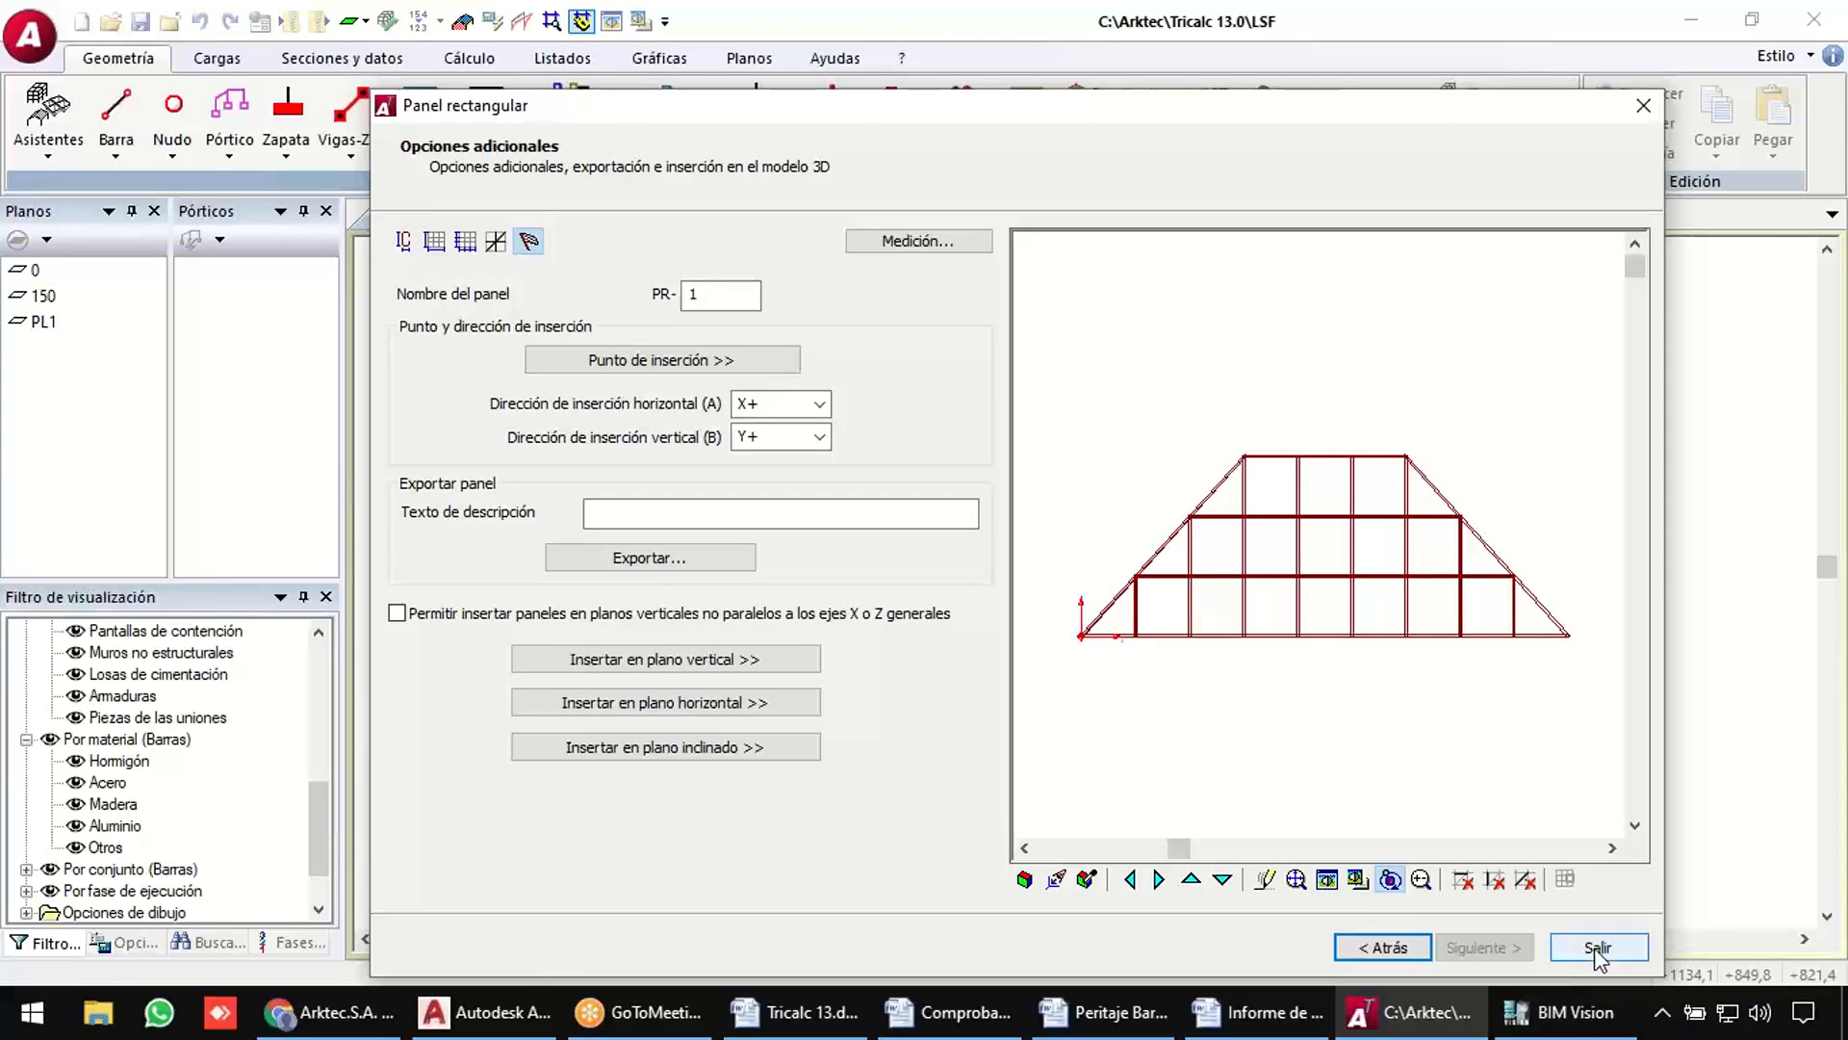
pyautogui.click(1598, 948)
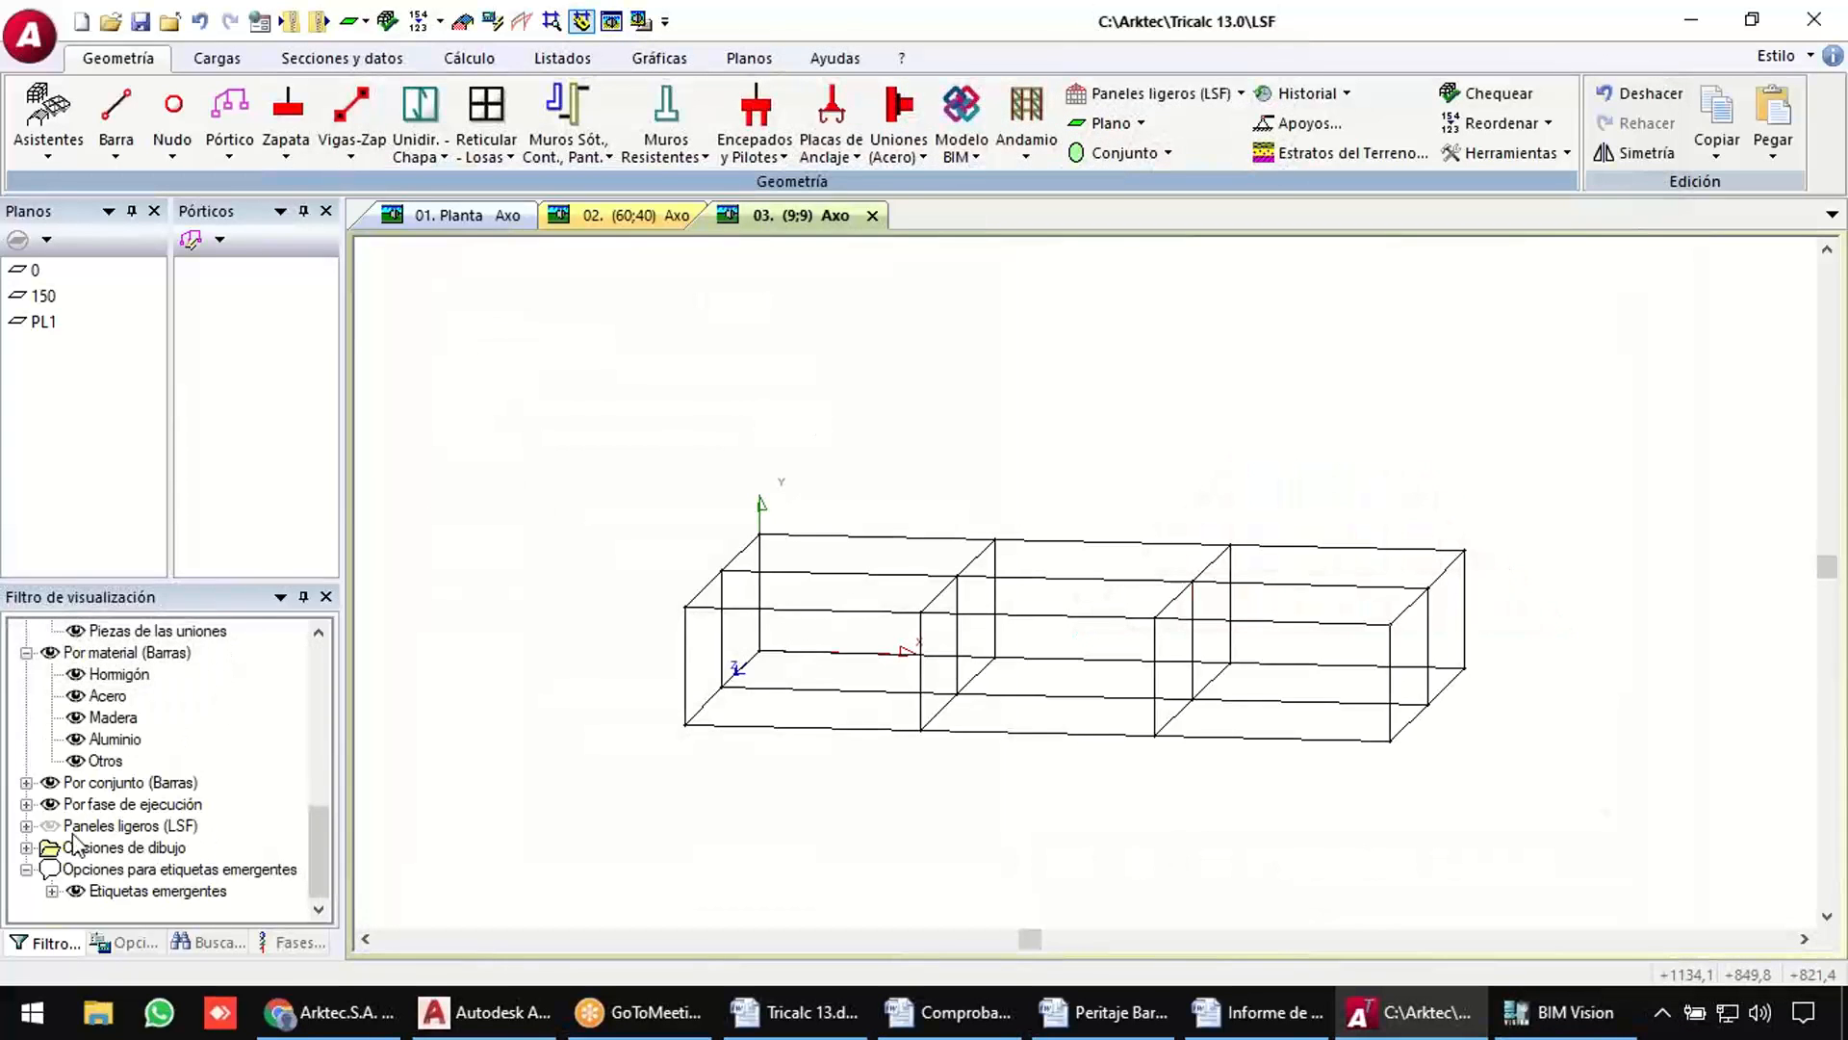
# Turn the display of the light panels (LSF) back on and view the inserted sloped panel from above.
pyautogui.click(50, 825)
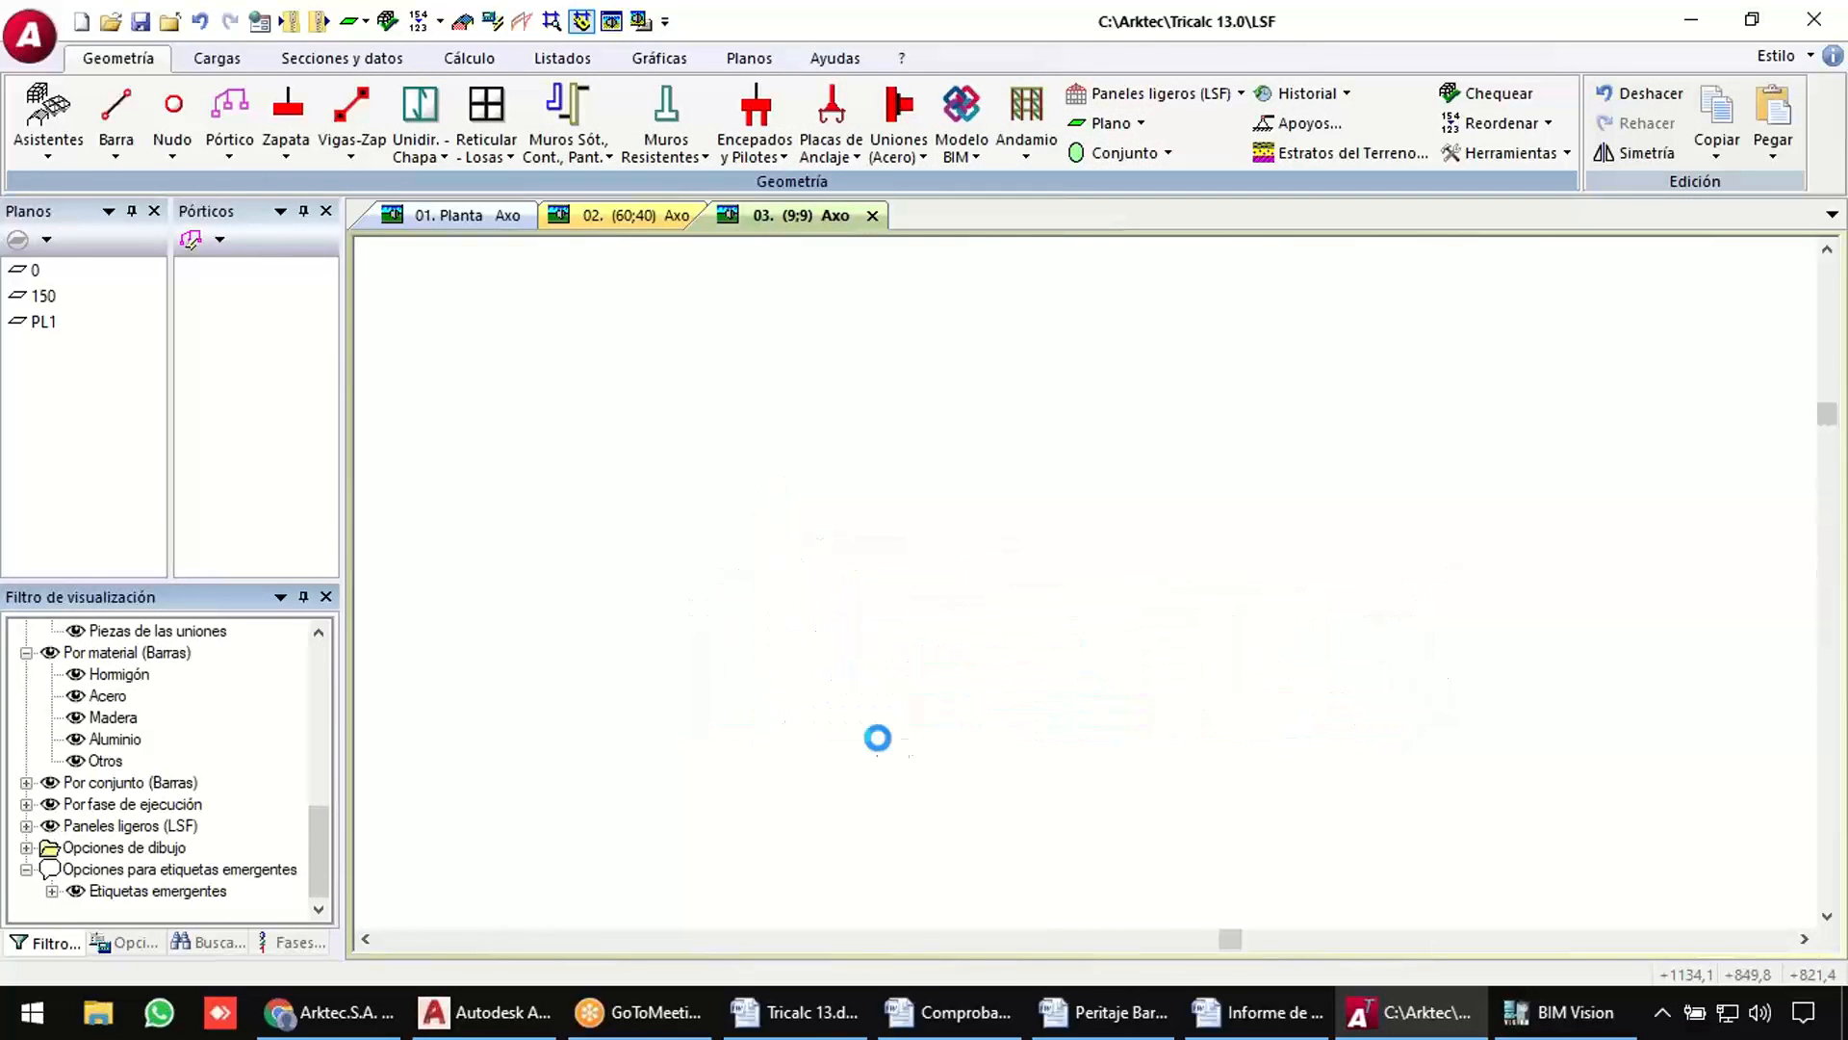
pyautogui.moveTo(849, 735); pyautogui.dragTo(1078, 573, button='middle')
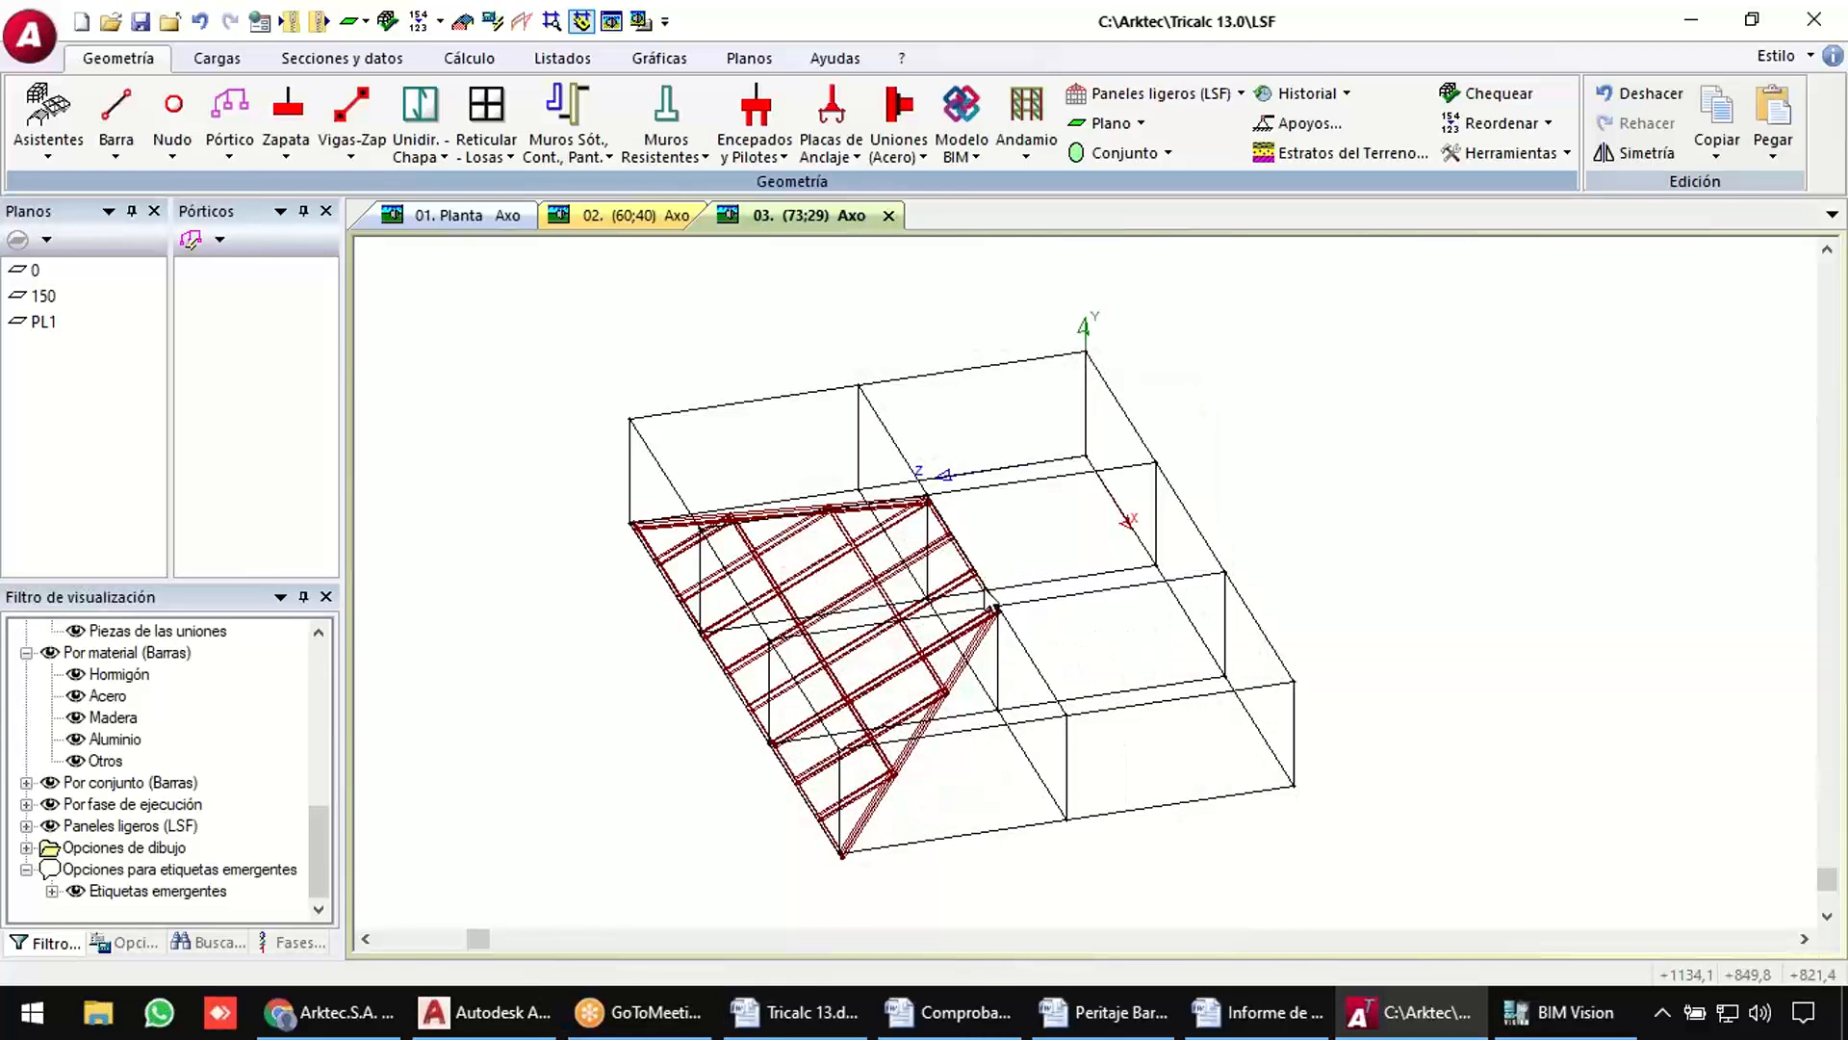
pyautogui.moveTo(1006, 594); pyautogui.dragTo(1015, 578, button='middle')
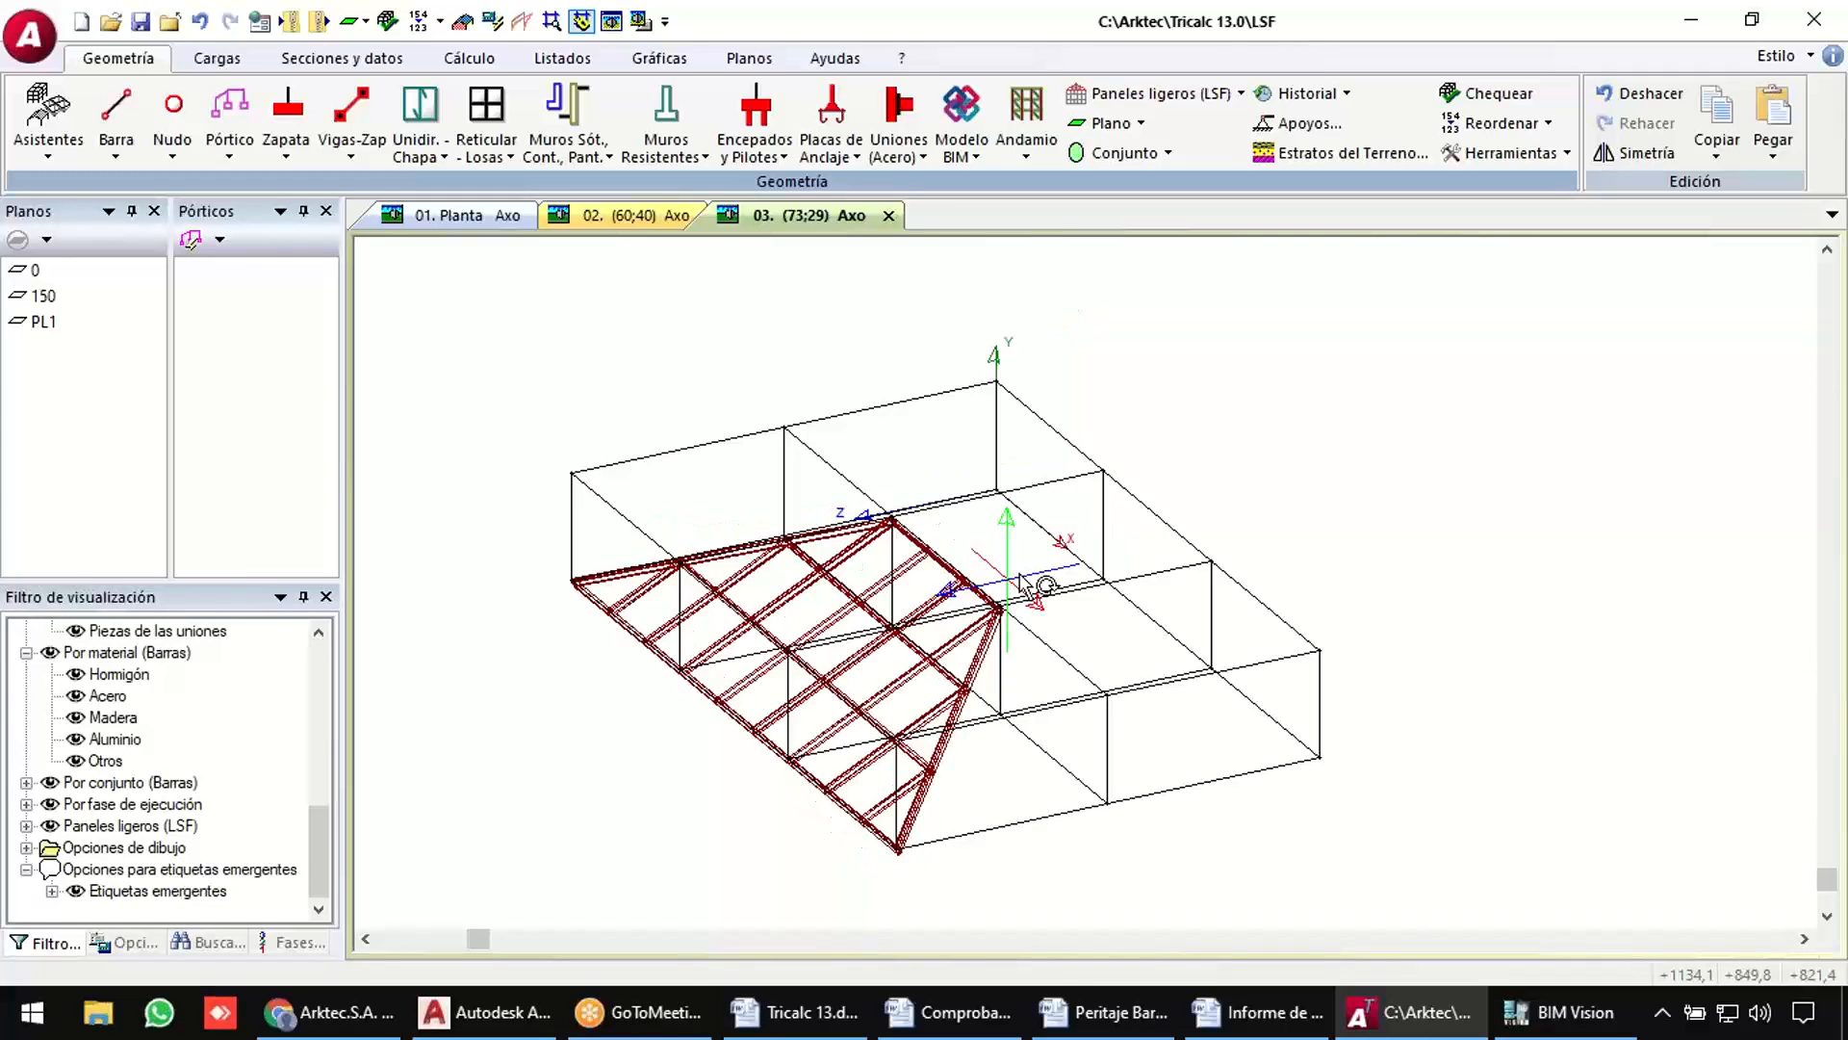
# Insert the same trapezoidal rectangular-type panel in an inclined plane along the mesh's opposite long base edge, rising to the ridge.
pyautogui.click(1113, 97)
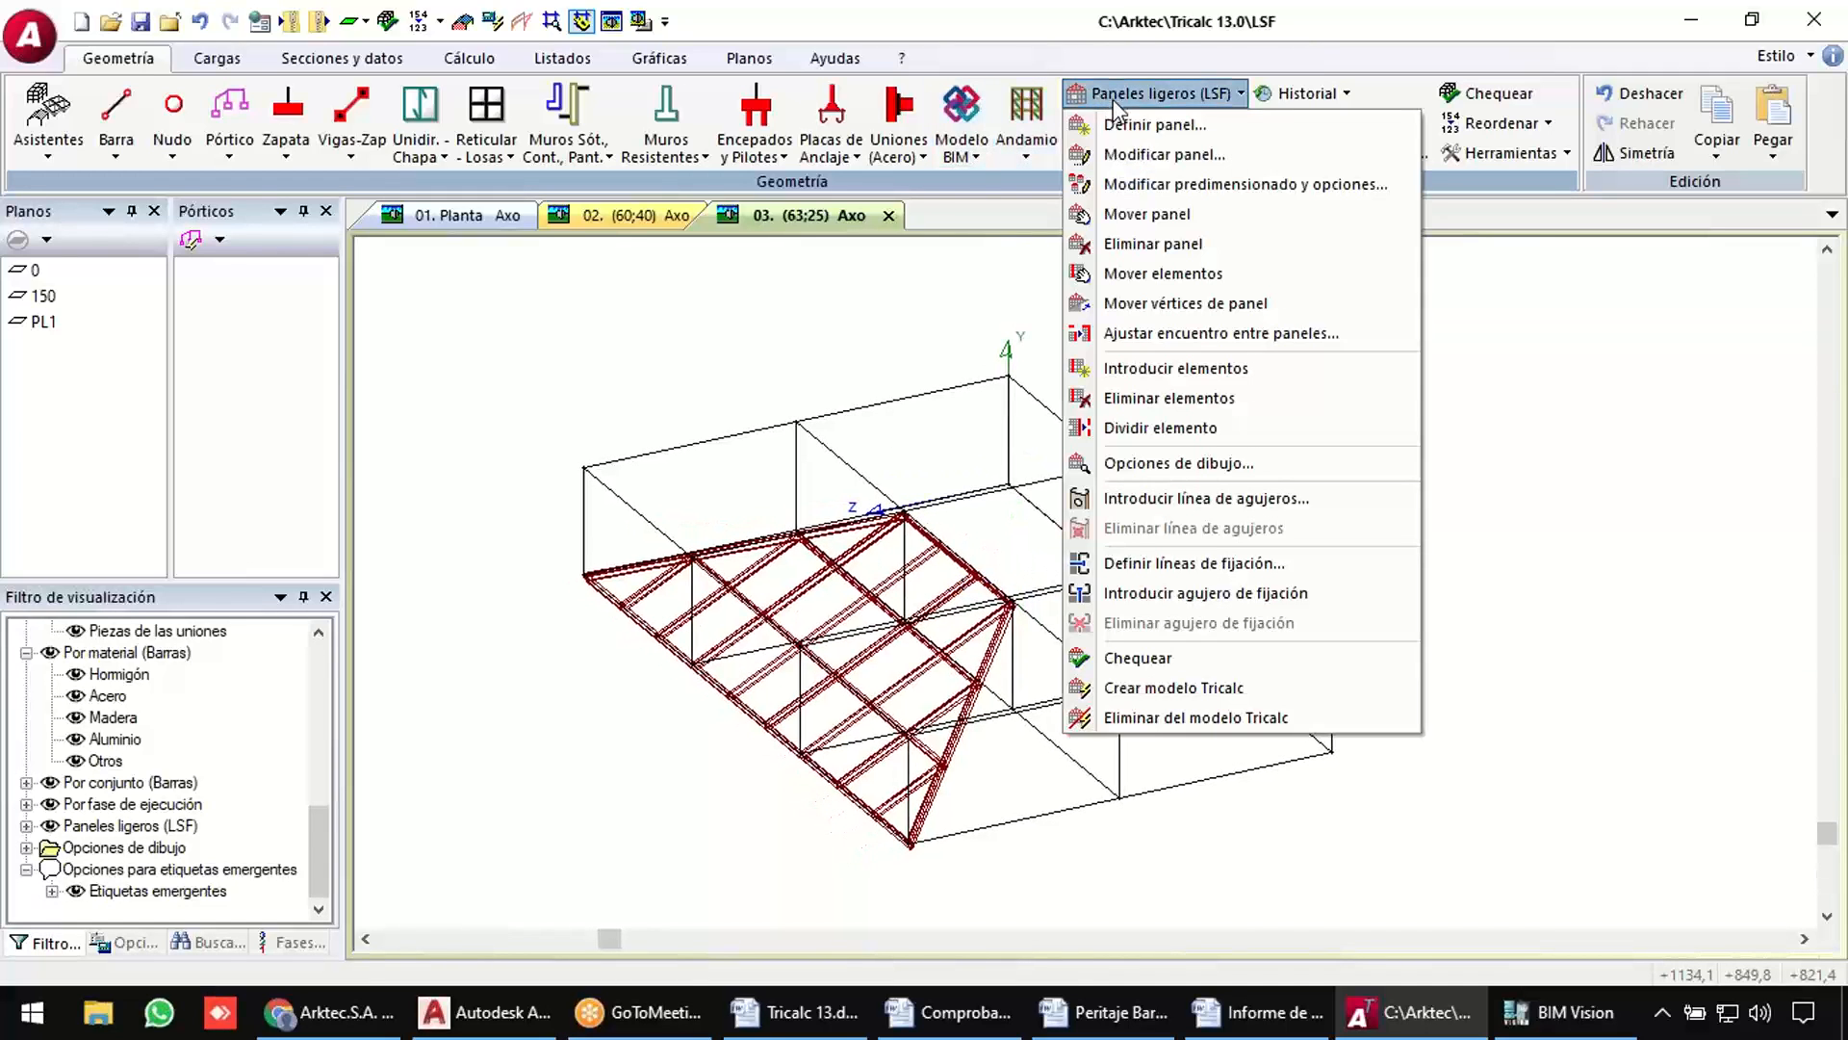
pyautogui.click(1136, 120)
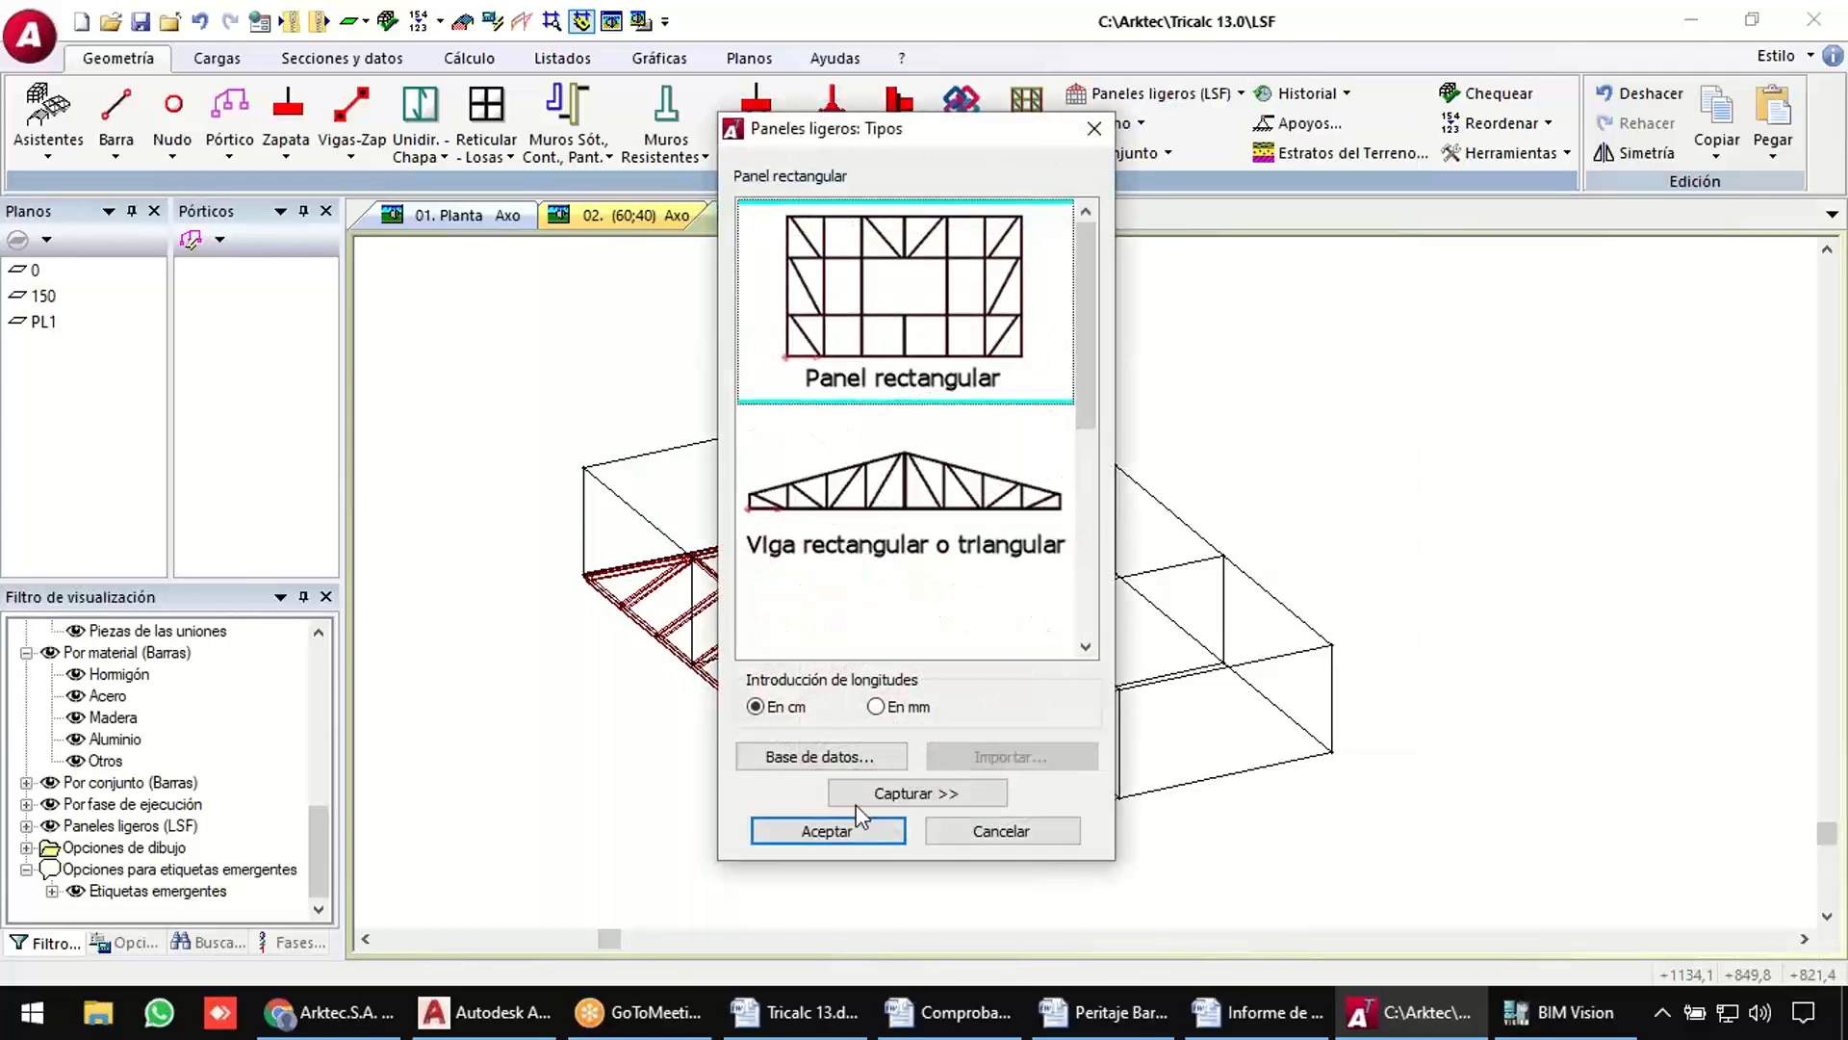
pyautogui.click(825, 829)
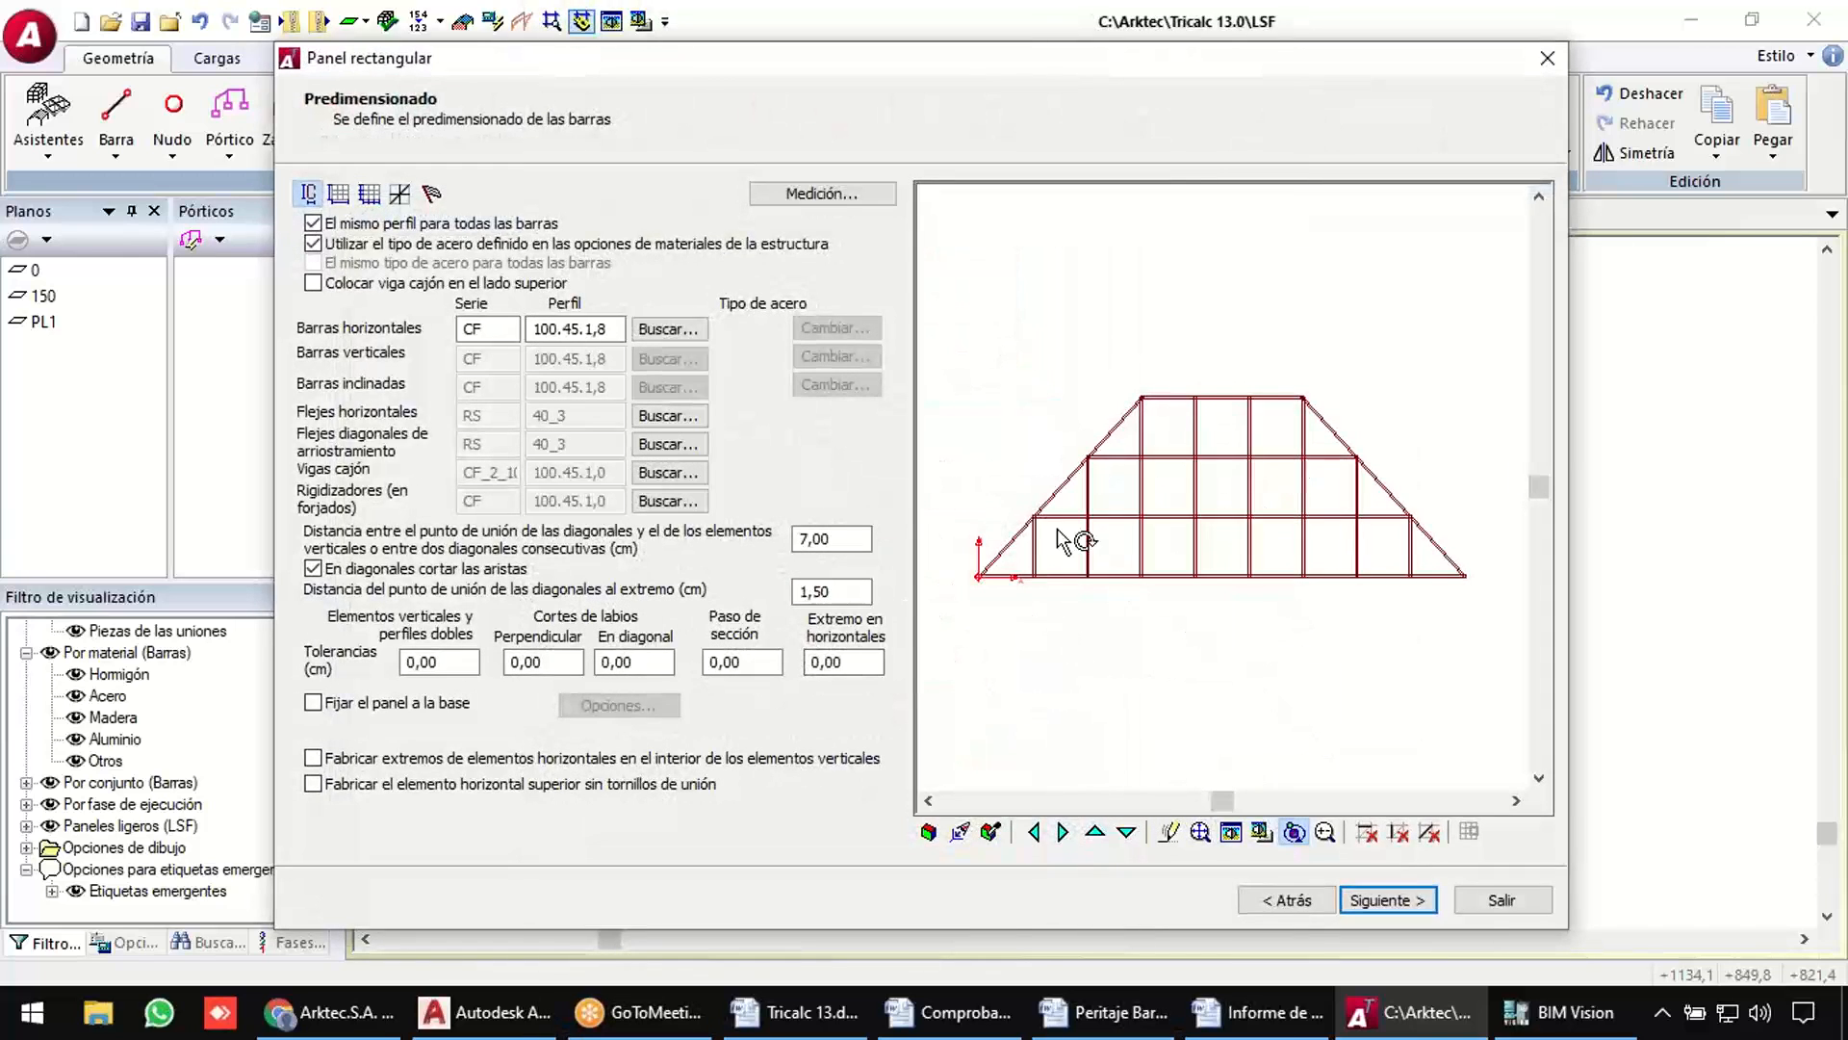
pyautogui.click(432, 194)
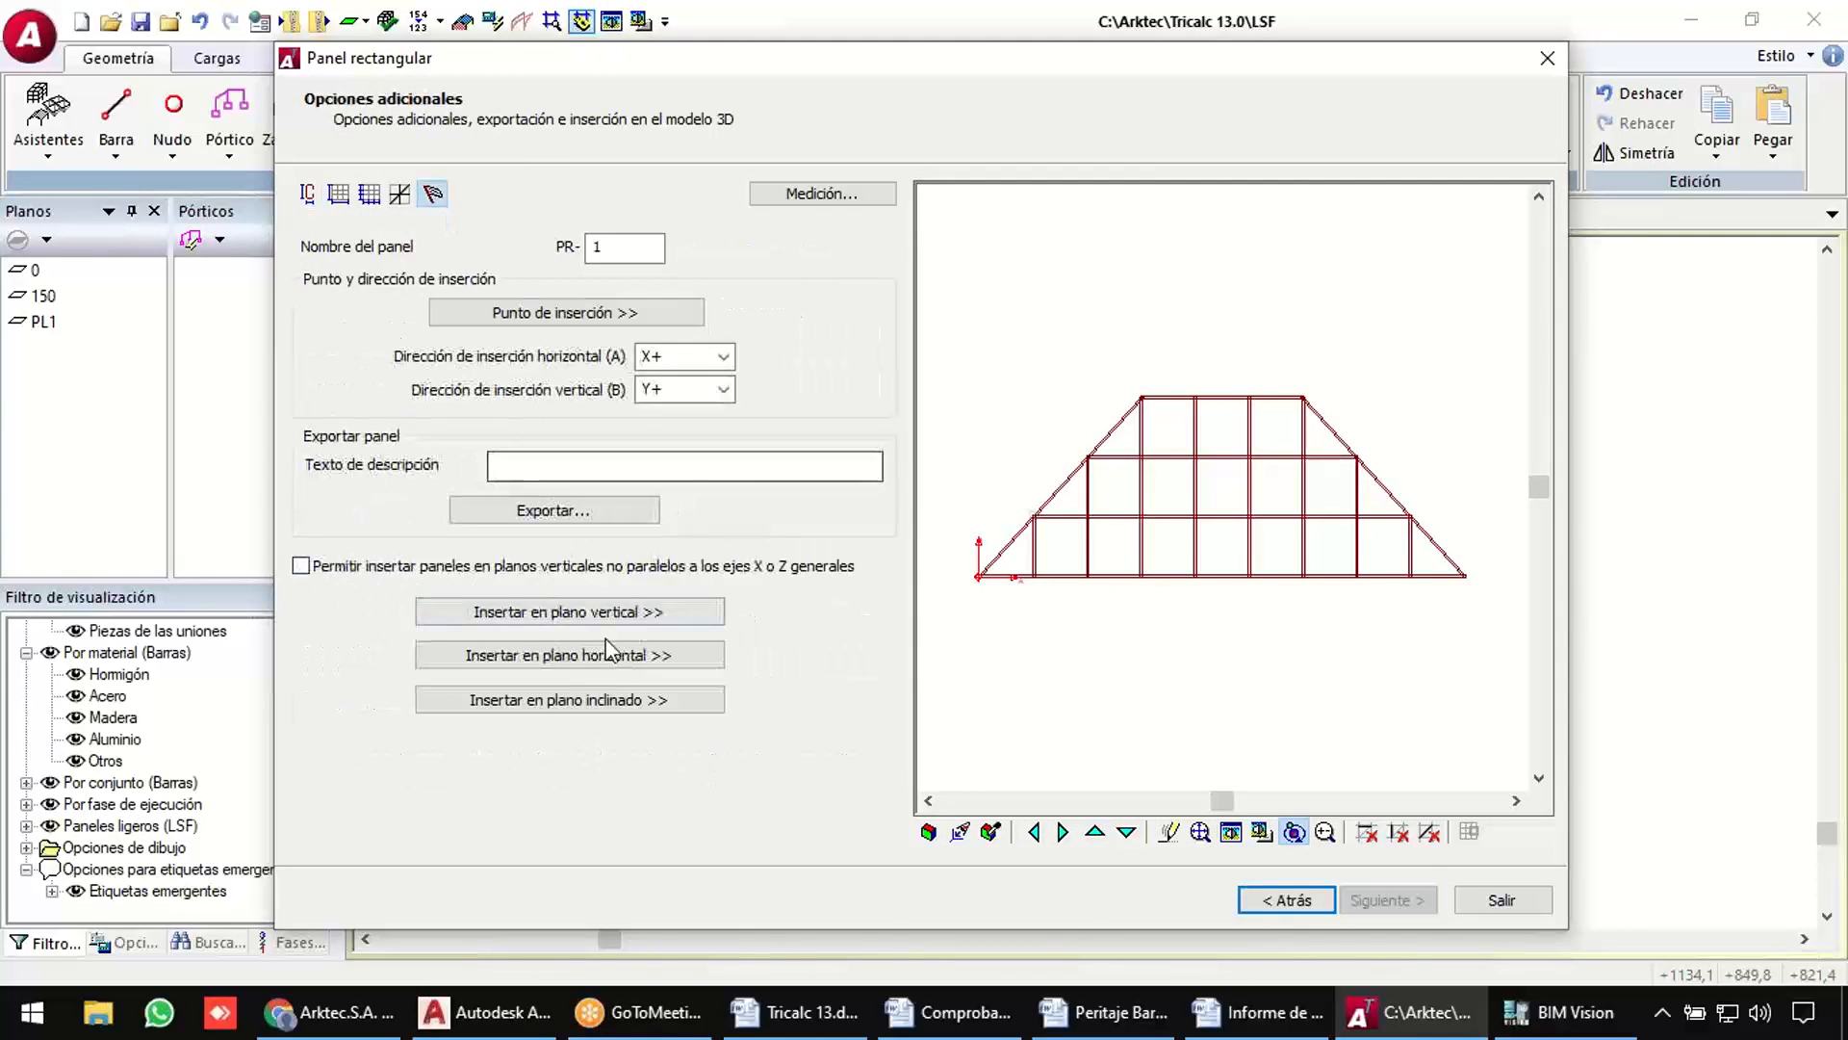
pyautogui.click(677, 707)
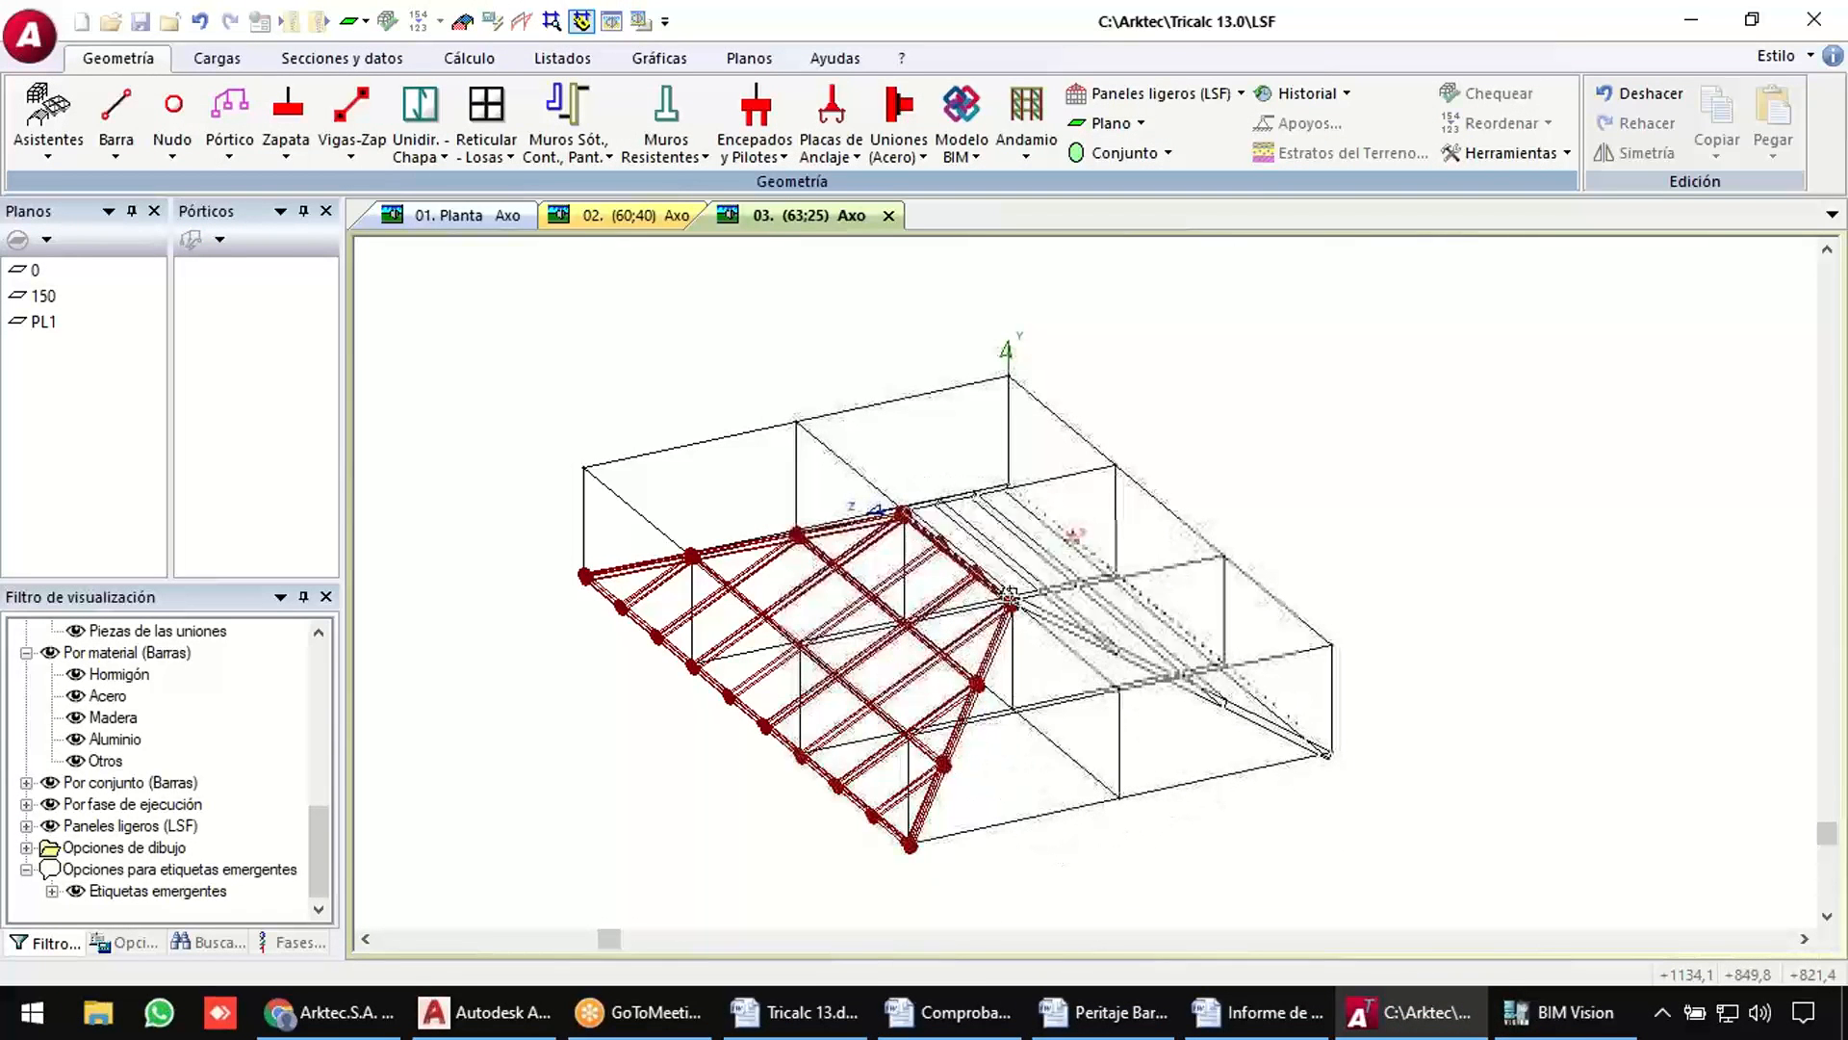
pyautogui.click(1012, 600)
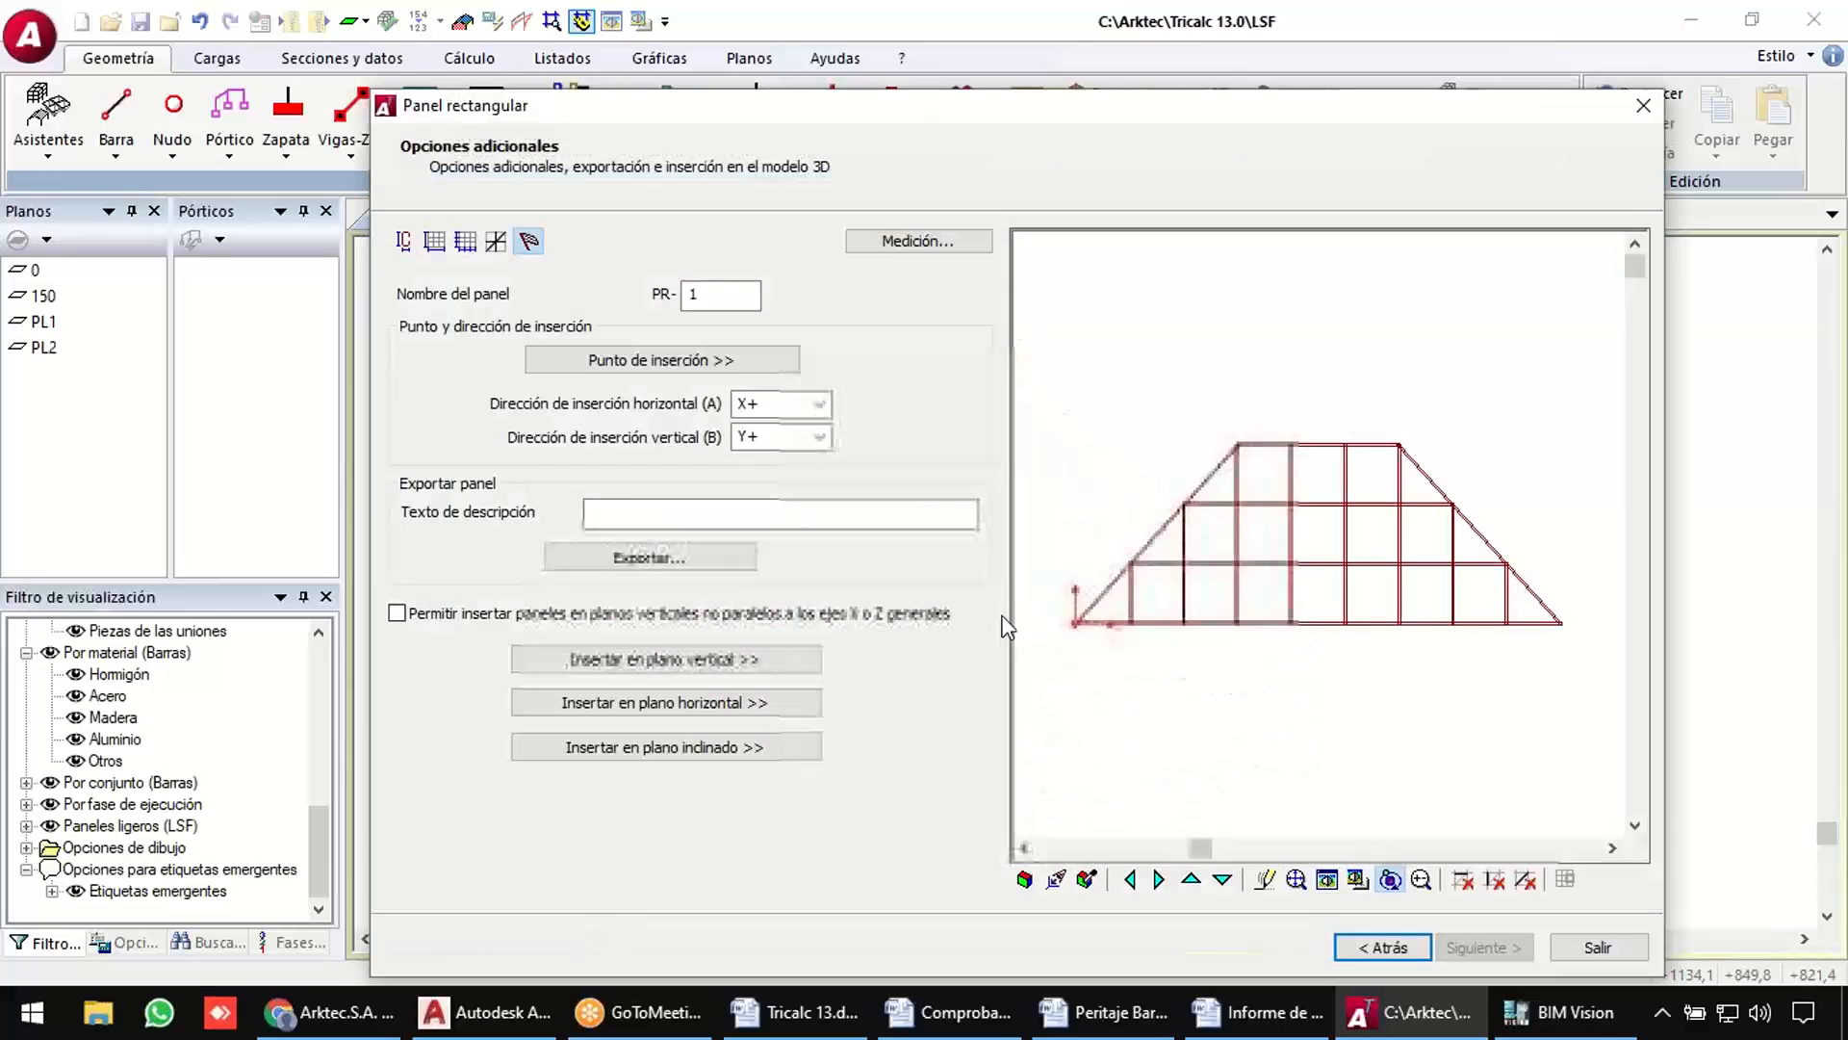
# Set the panel's total length to 600 cm, taking the distance between the two base corners of the mesh's short side.
pyautogui.click(434, 241)
pyautogui.moveTo(738, 288); pyautogui.dragTo(635, 289)
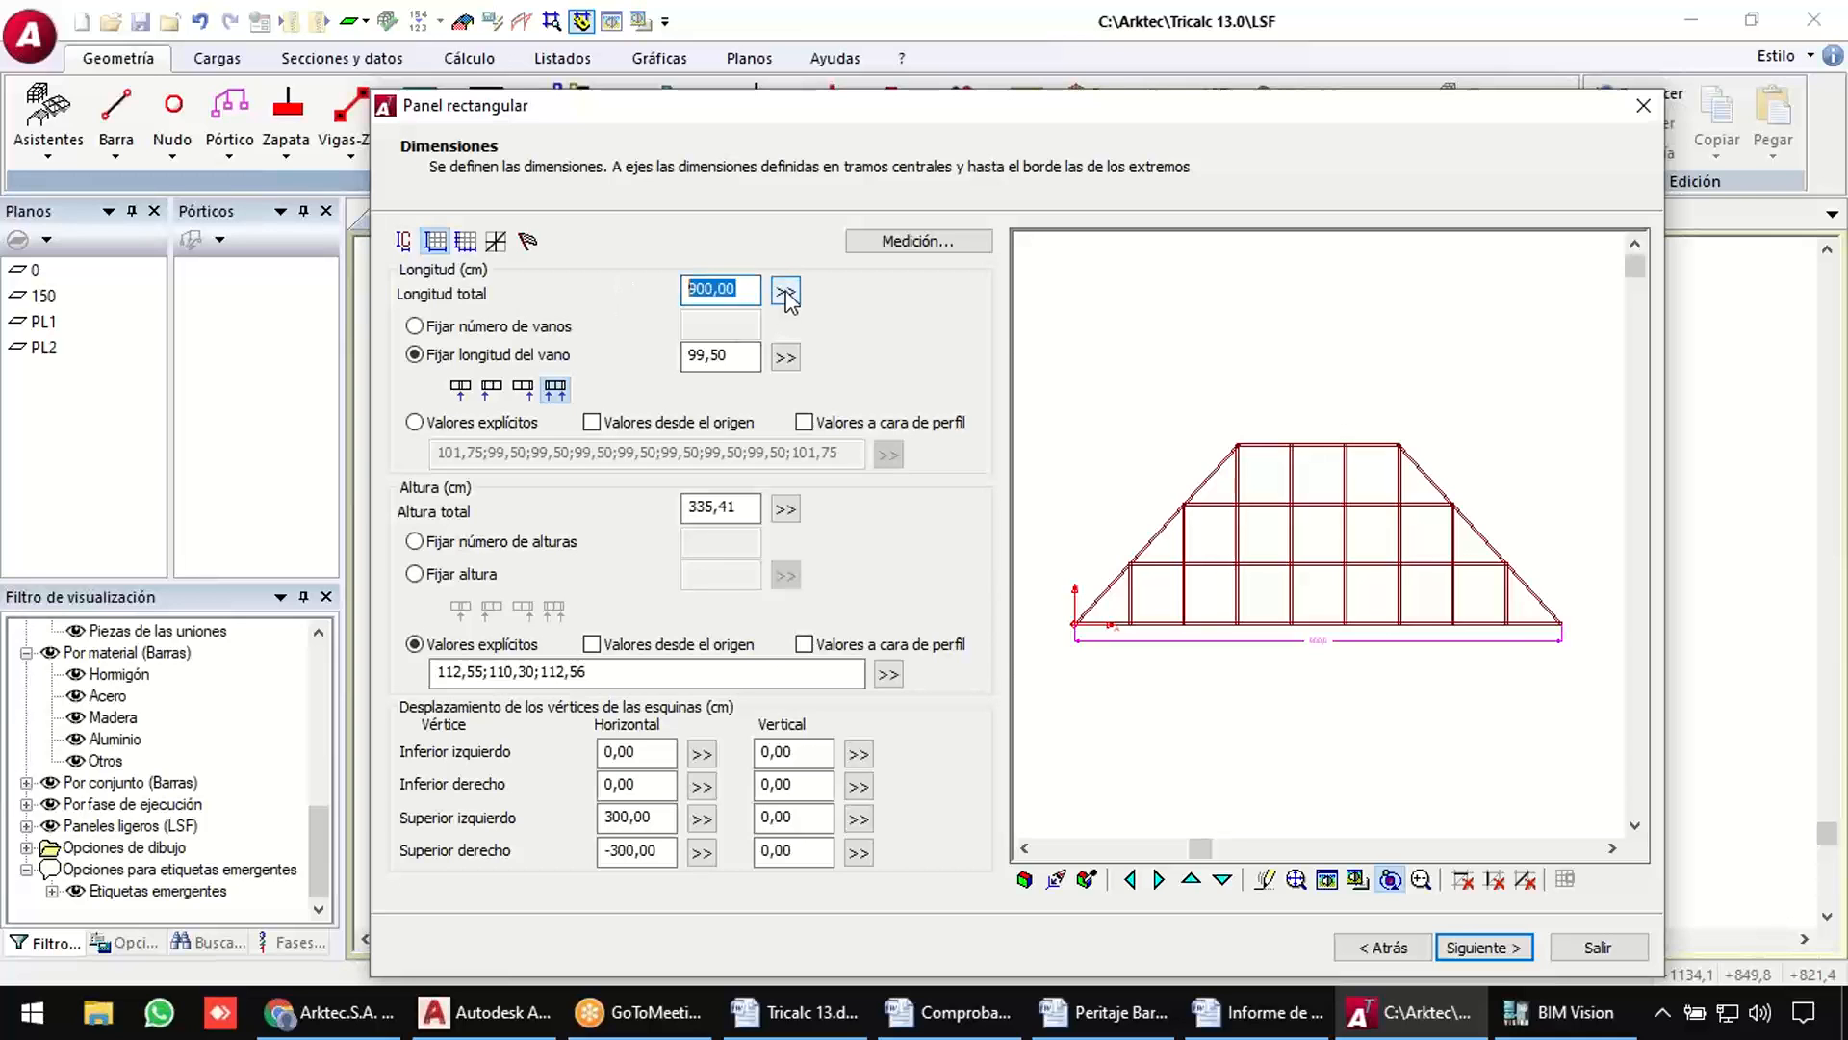
pyautogui.click(785, 293)
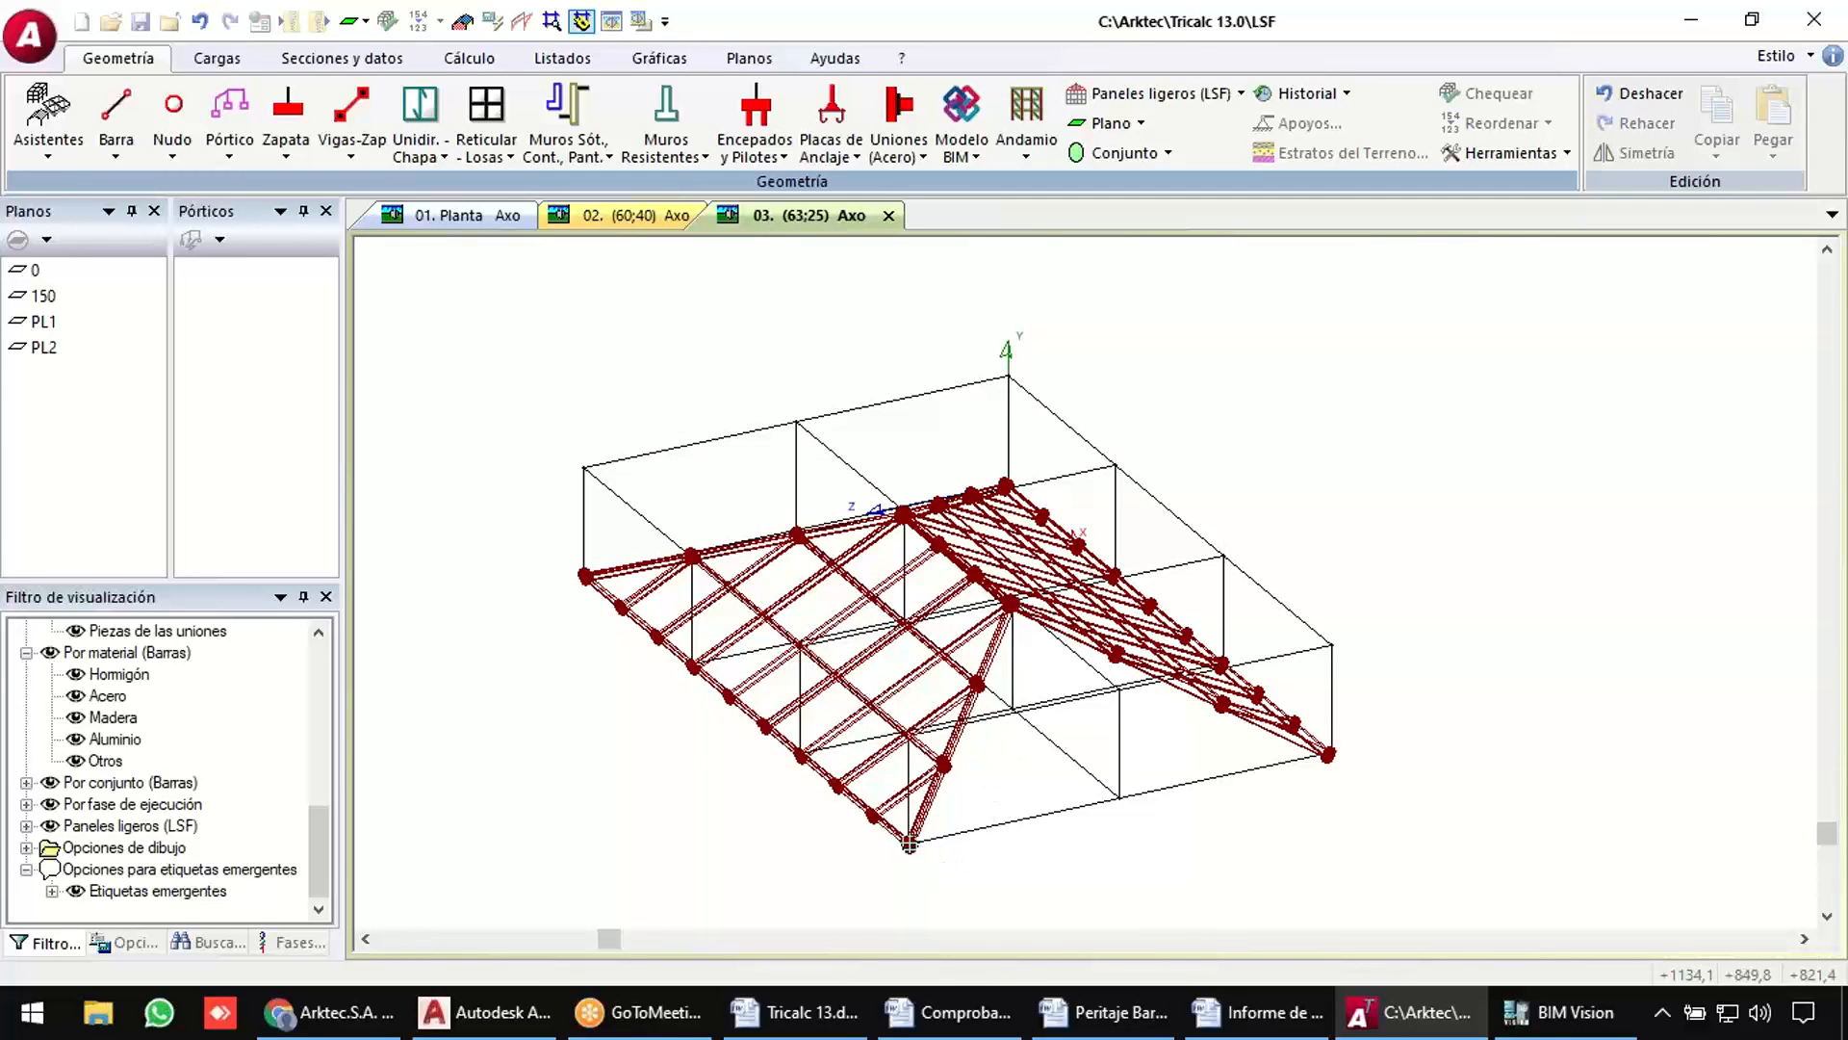
pyautogui.click(909, 844)
pyautogui.click(1327, 756)
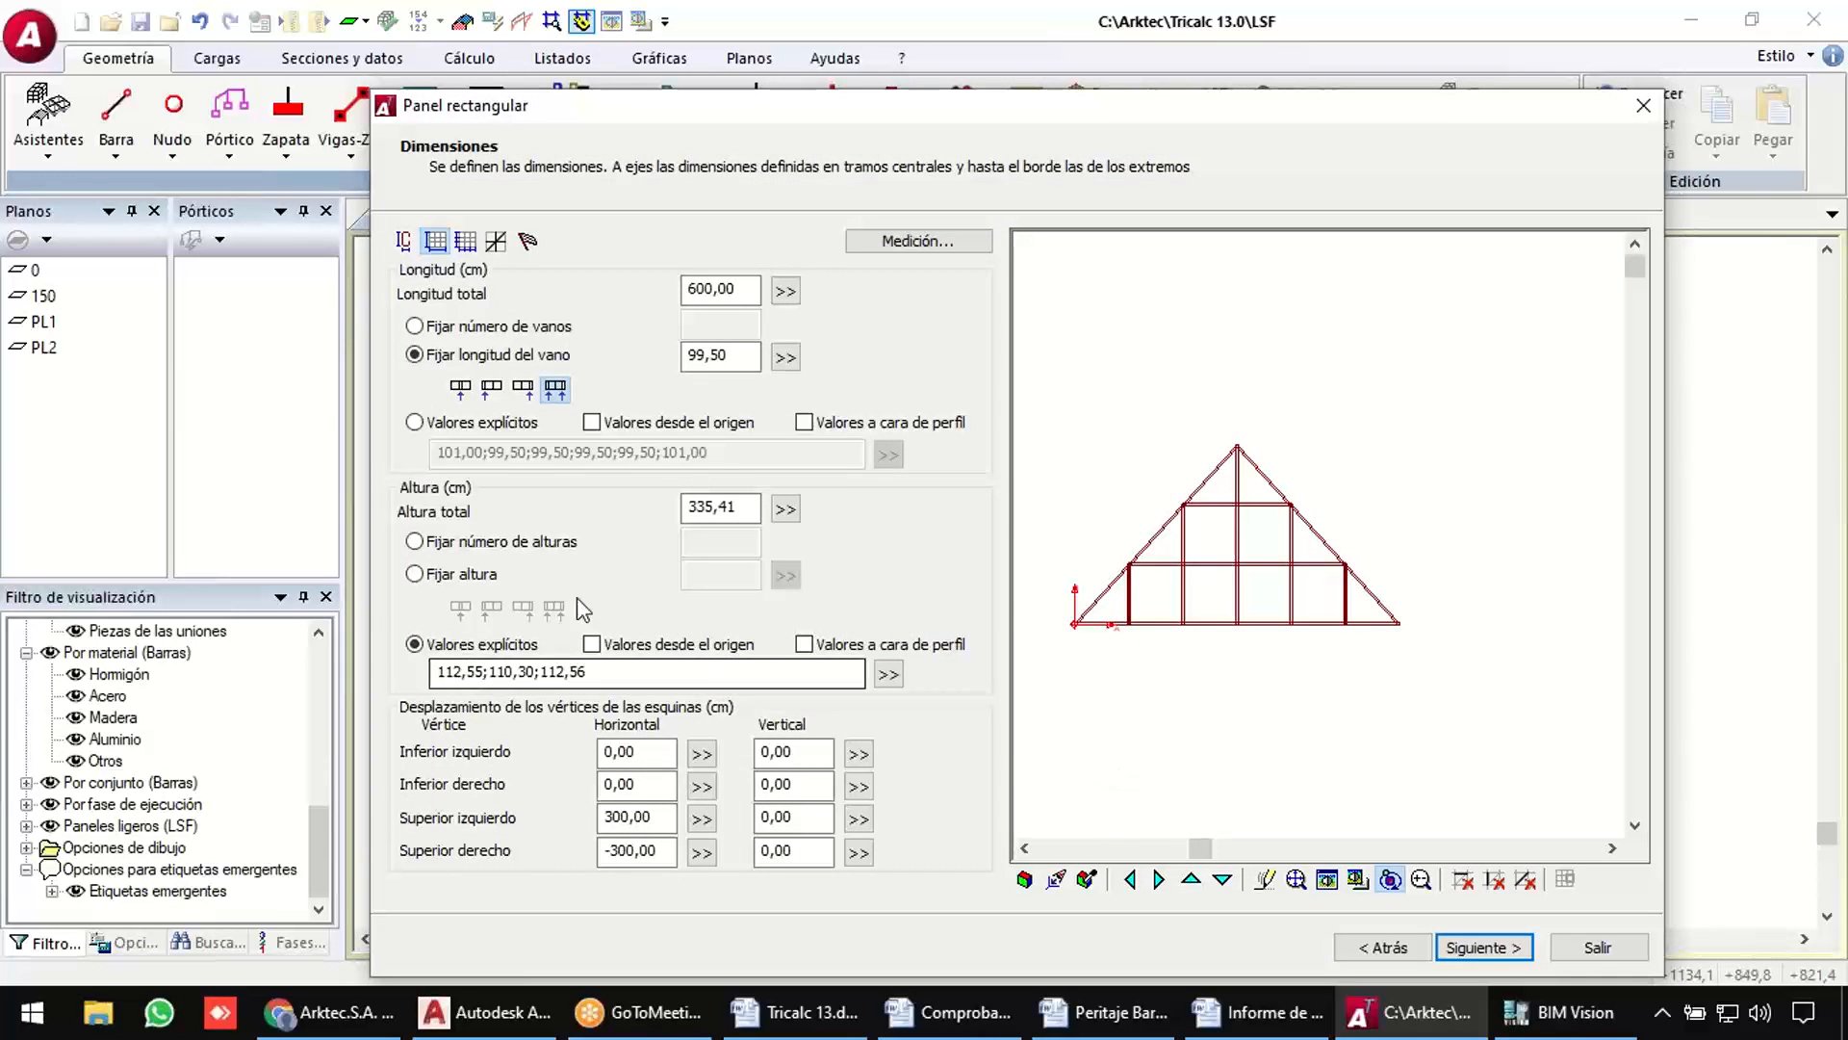
# Insert the triangular panel in an inclined plane along that short base edge, with its apex at the near end of the ridge.
pyautogui.click(475, 544)
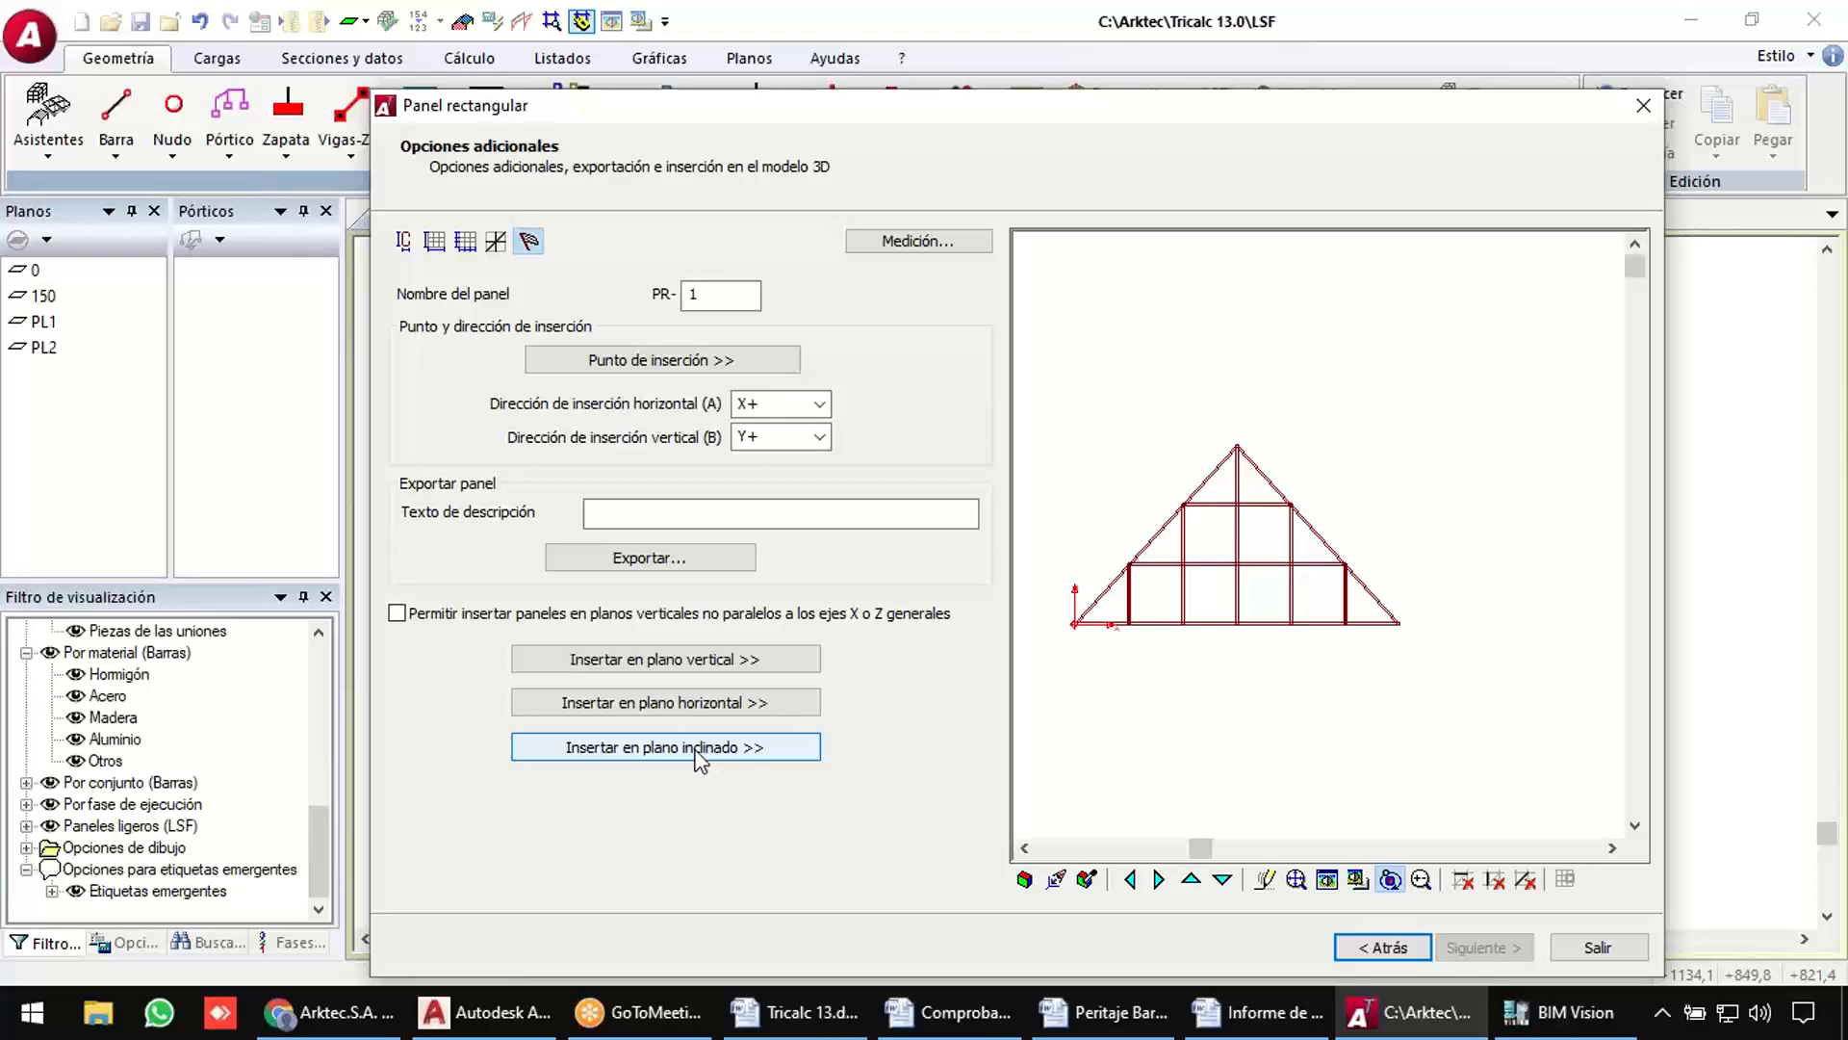
pyautogui.click(782, 749)
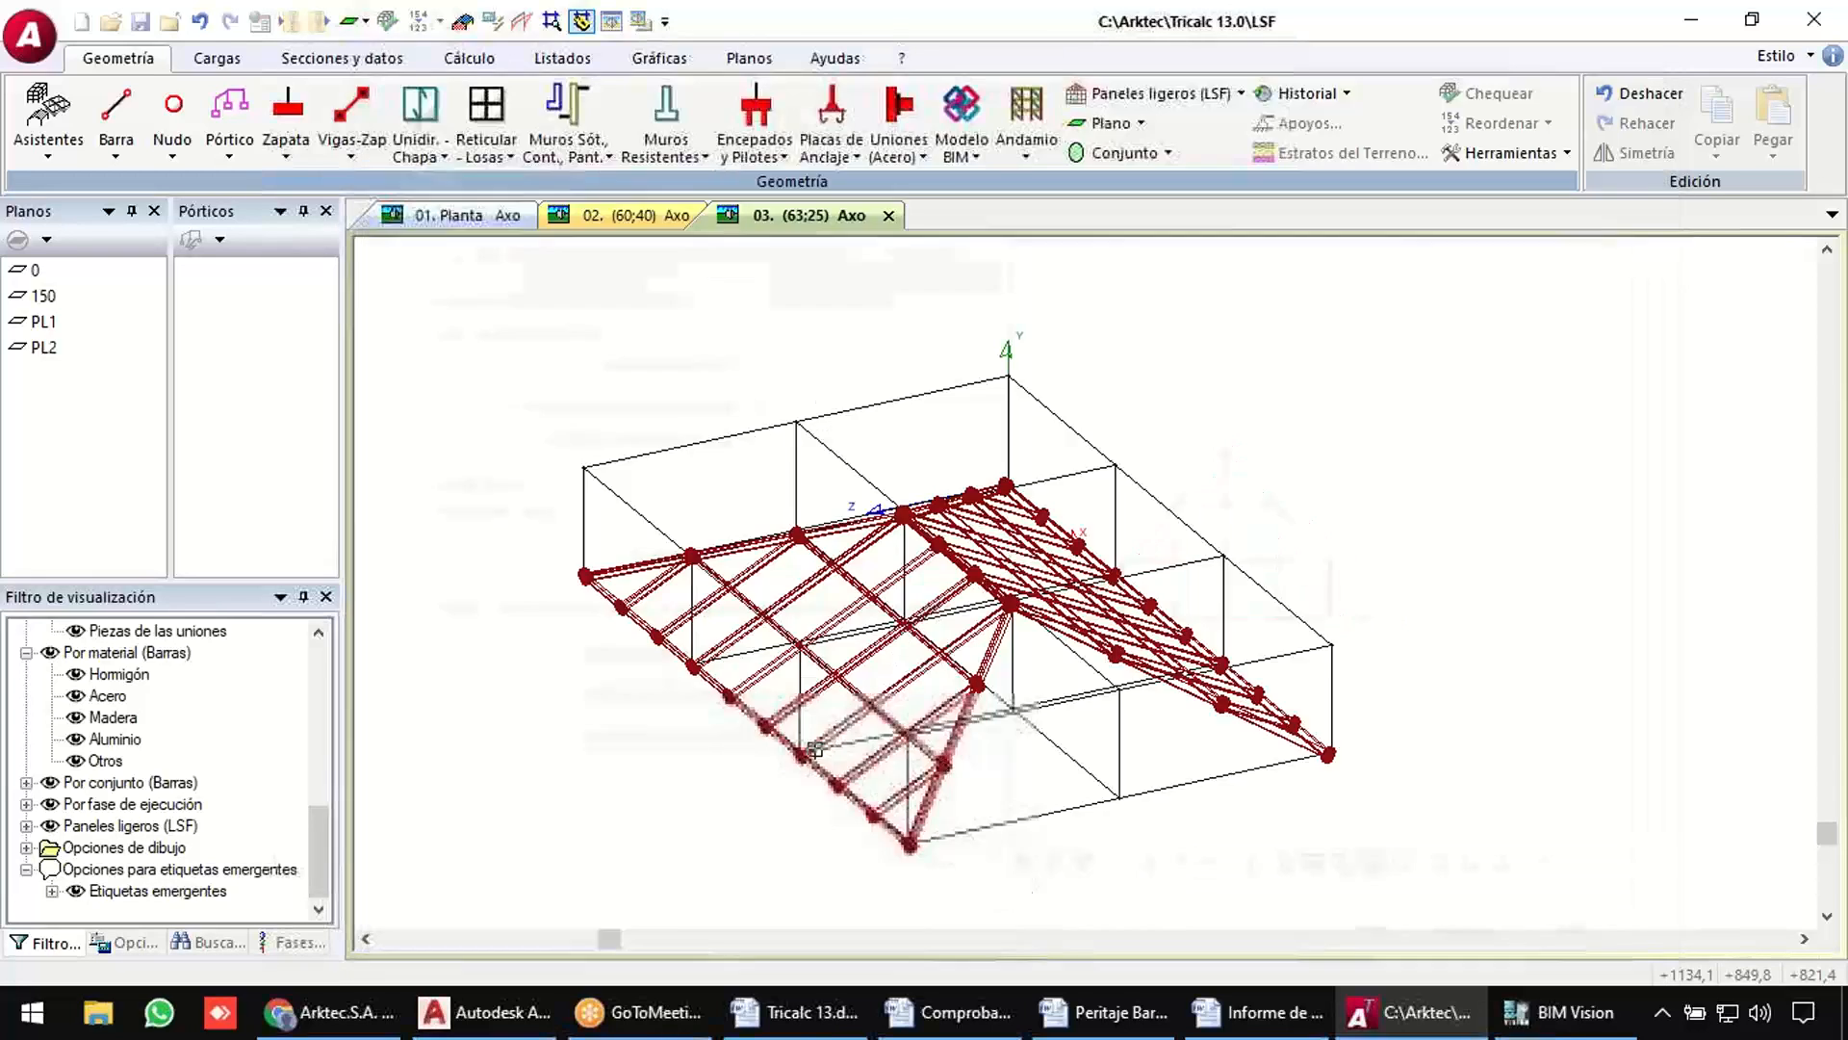
pyautogui.click(916, 842)
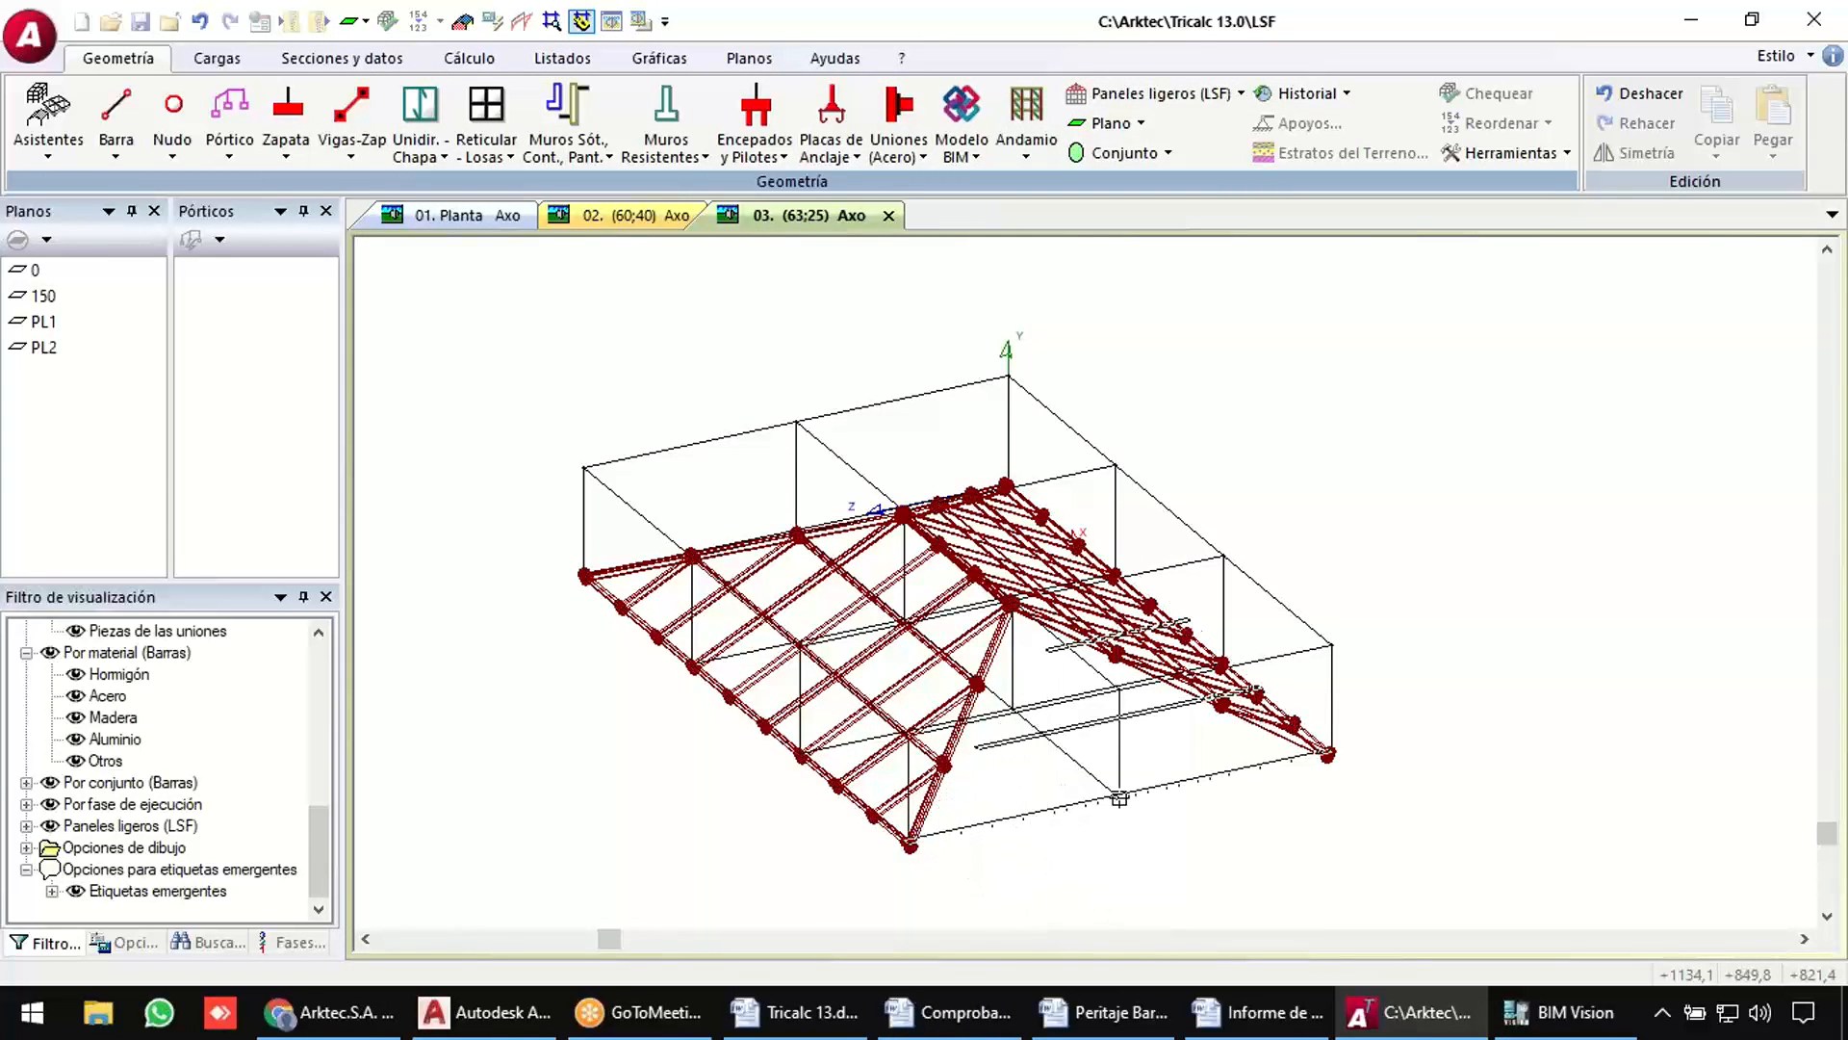
pyautogui.click(1008, 607)
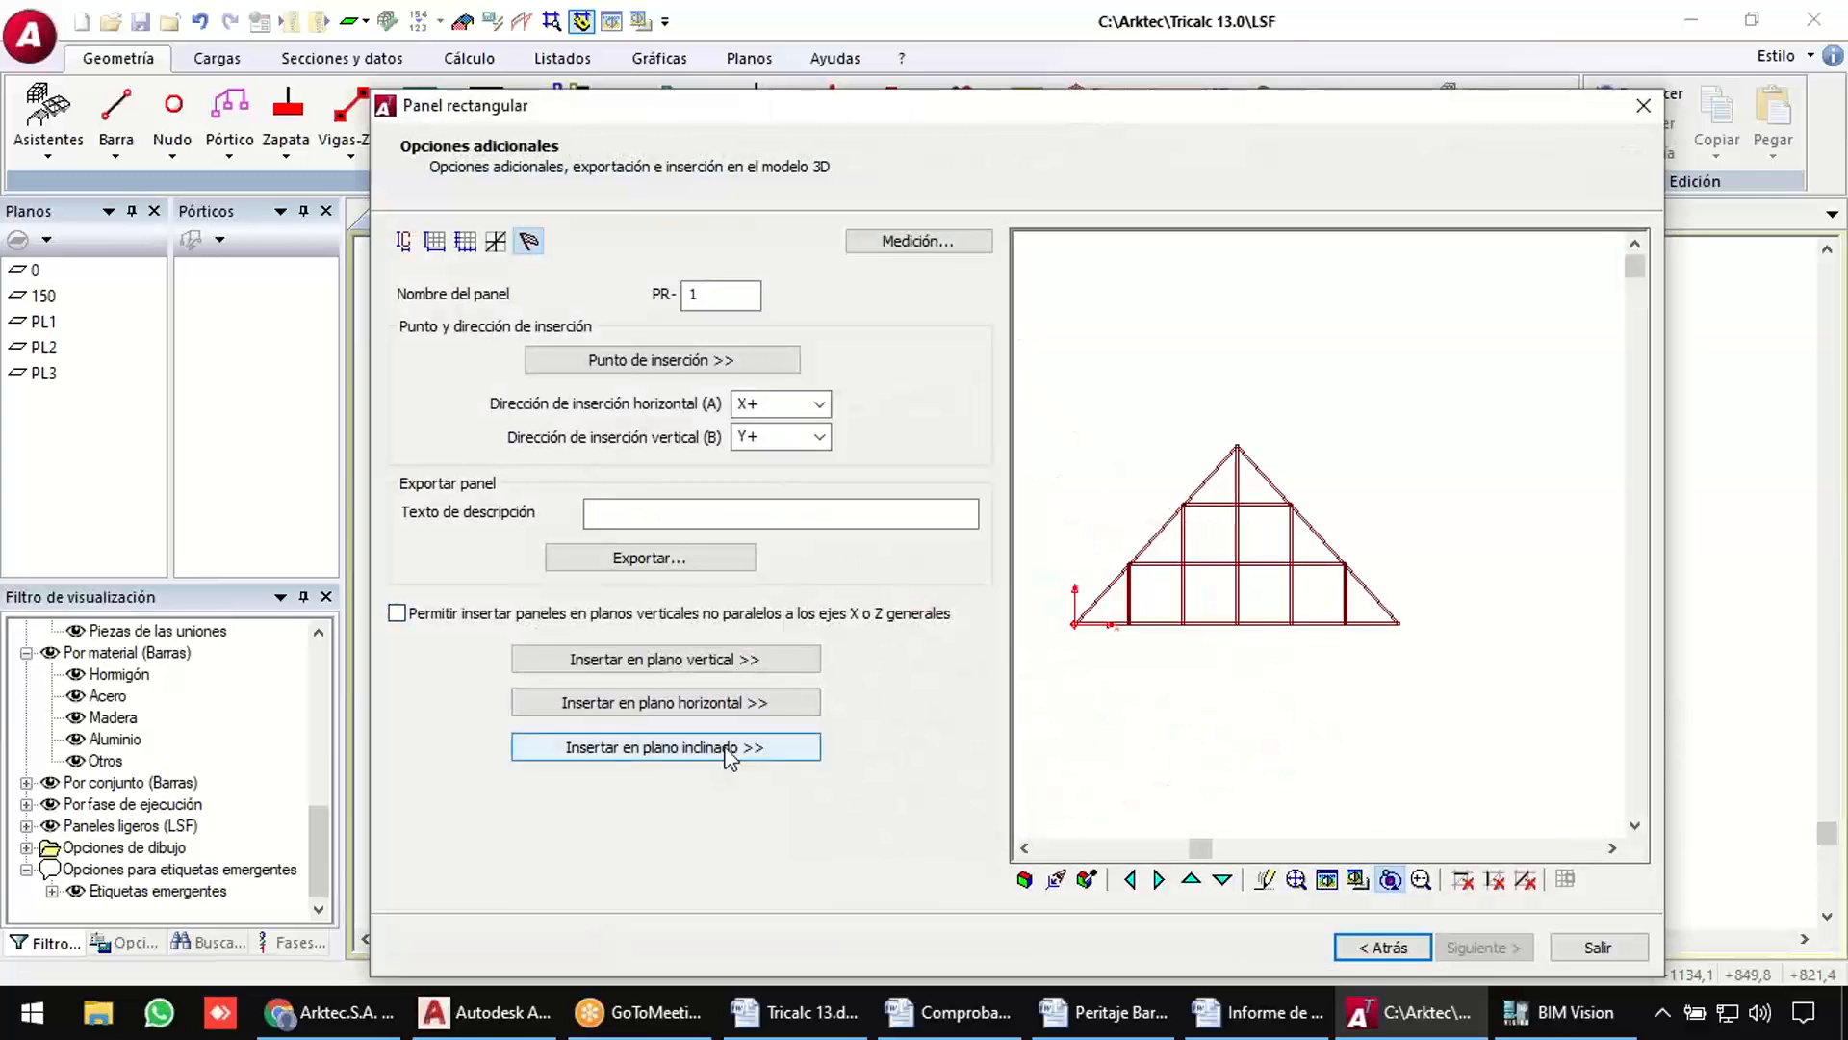
# Insert the same triangular panel in an inclined plane along the opposite short base edge up to the ridge, and exit the panel definition.
pyautogui.click(755, 747)
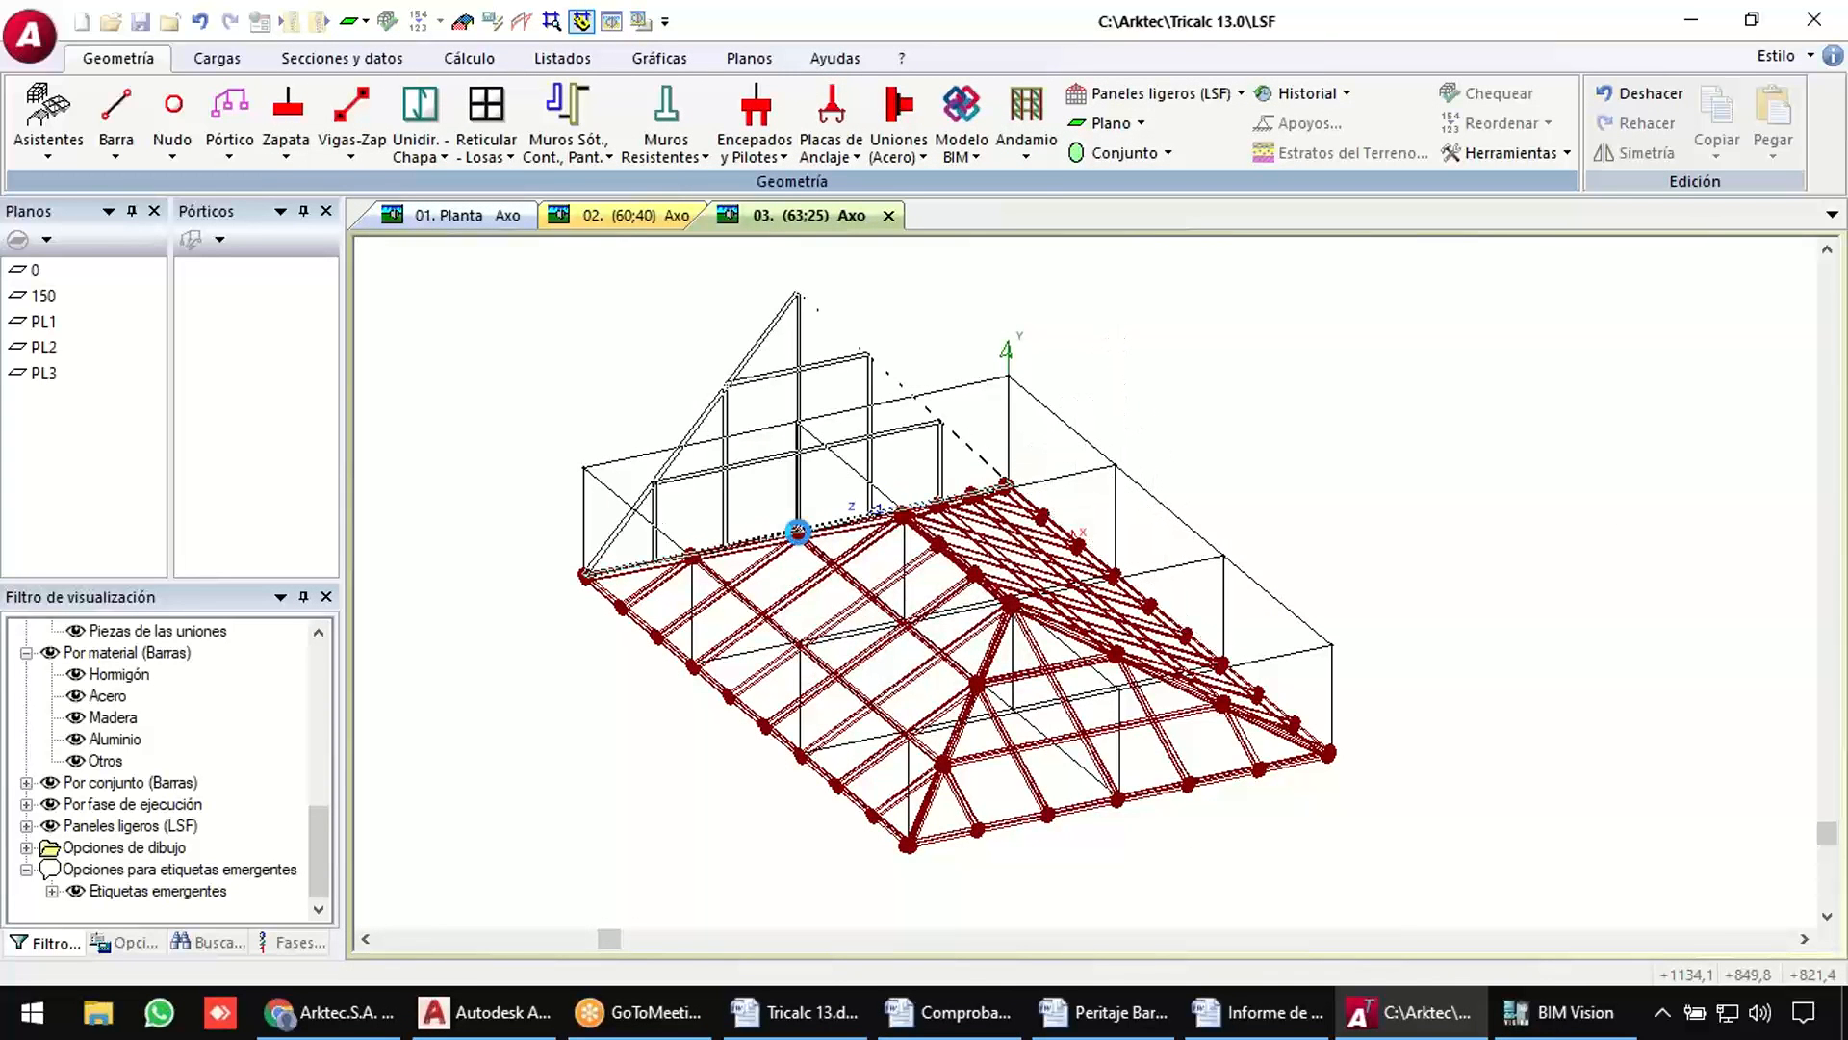
pyautogui.press('Right')
pyautogui.press('Right')
pyautogui.press('Right')
pyautogui.press('Right')
pyautogui.press('Right')
pyautogui.press('Right')
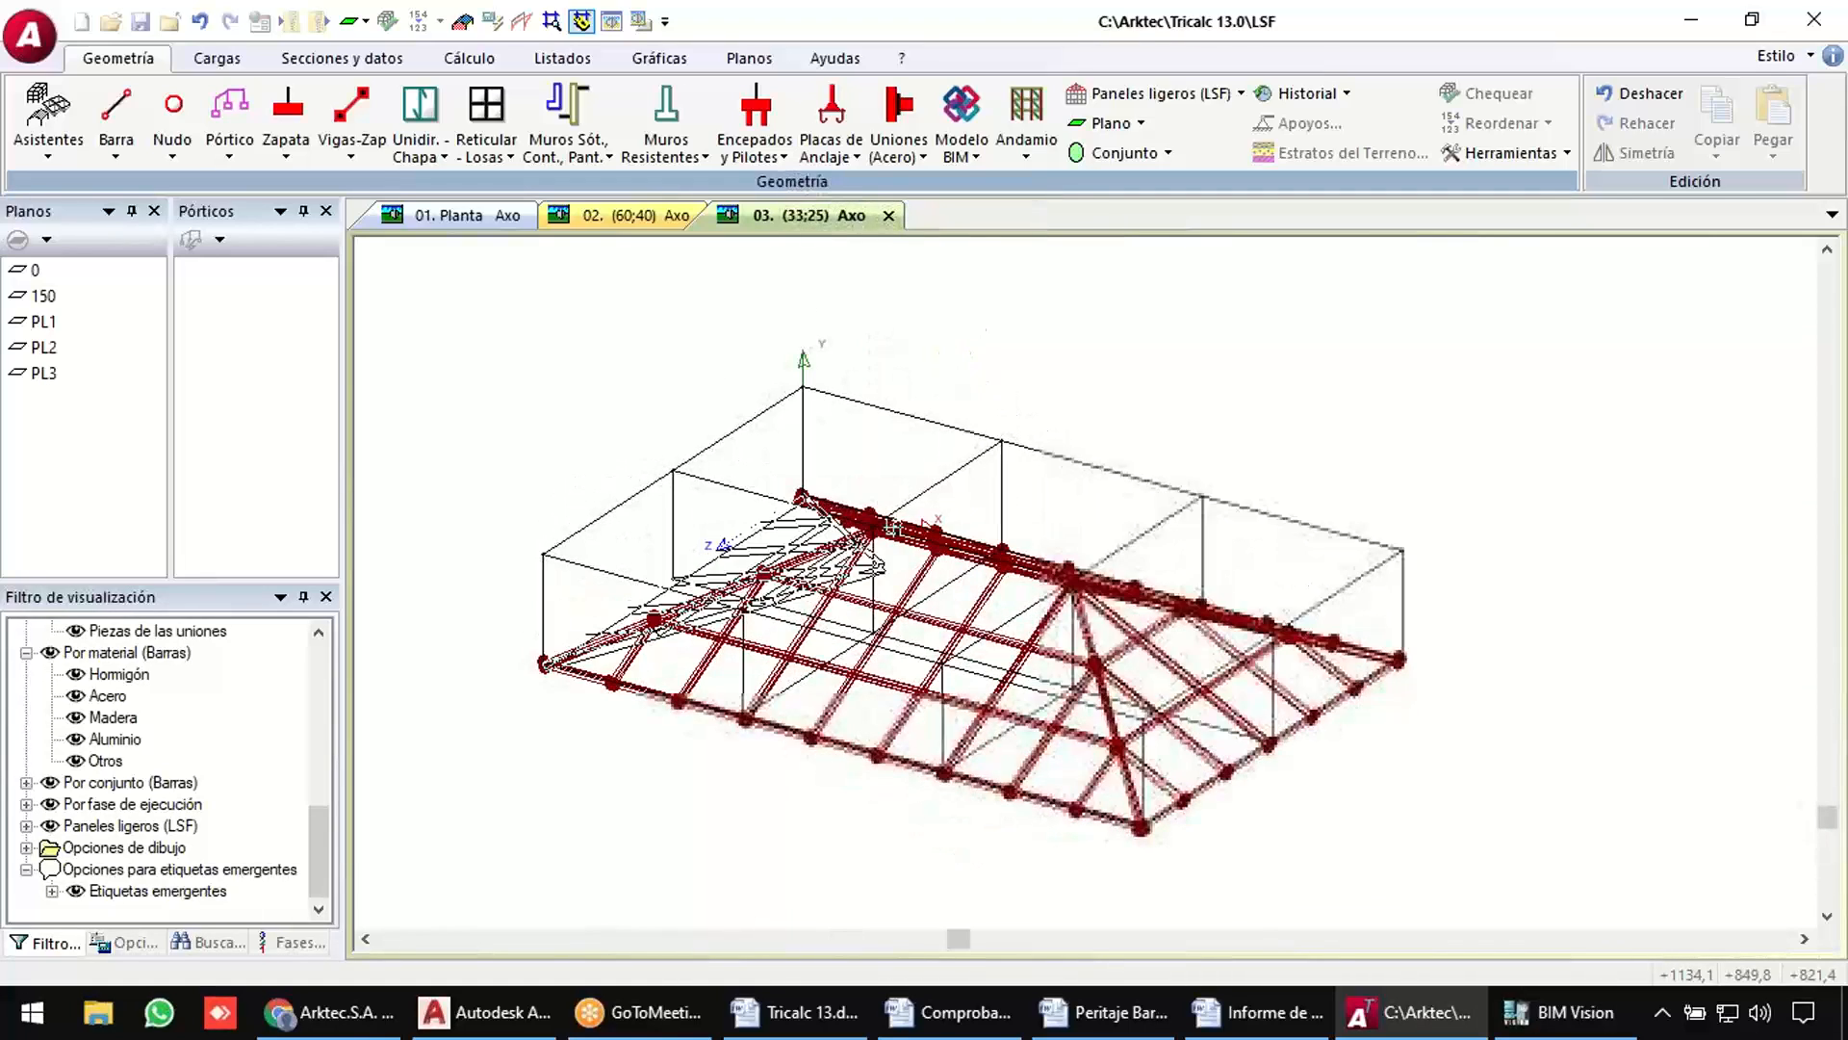
pyautogui.click(871, 536)
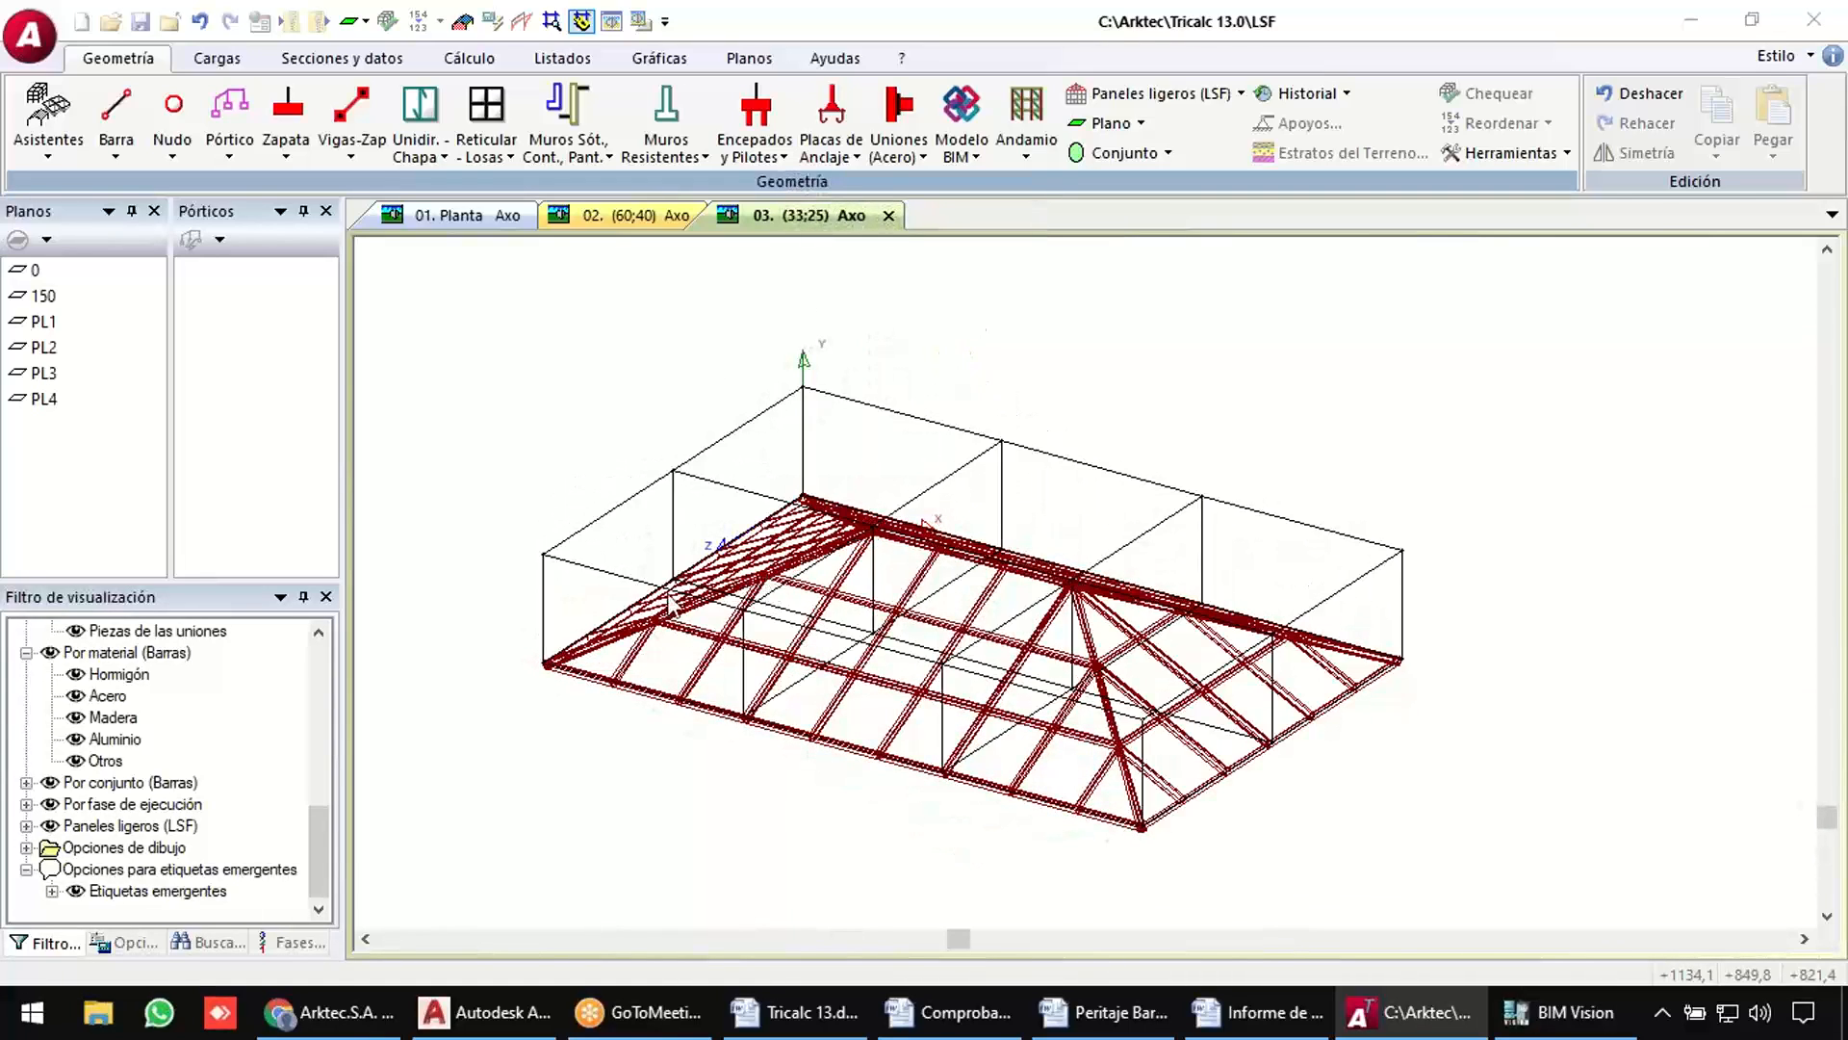
pyautogui.click(1592, 941)
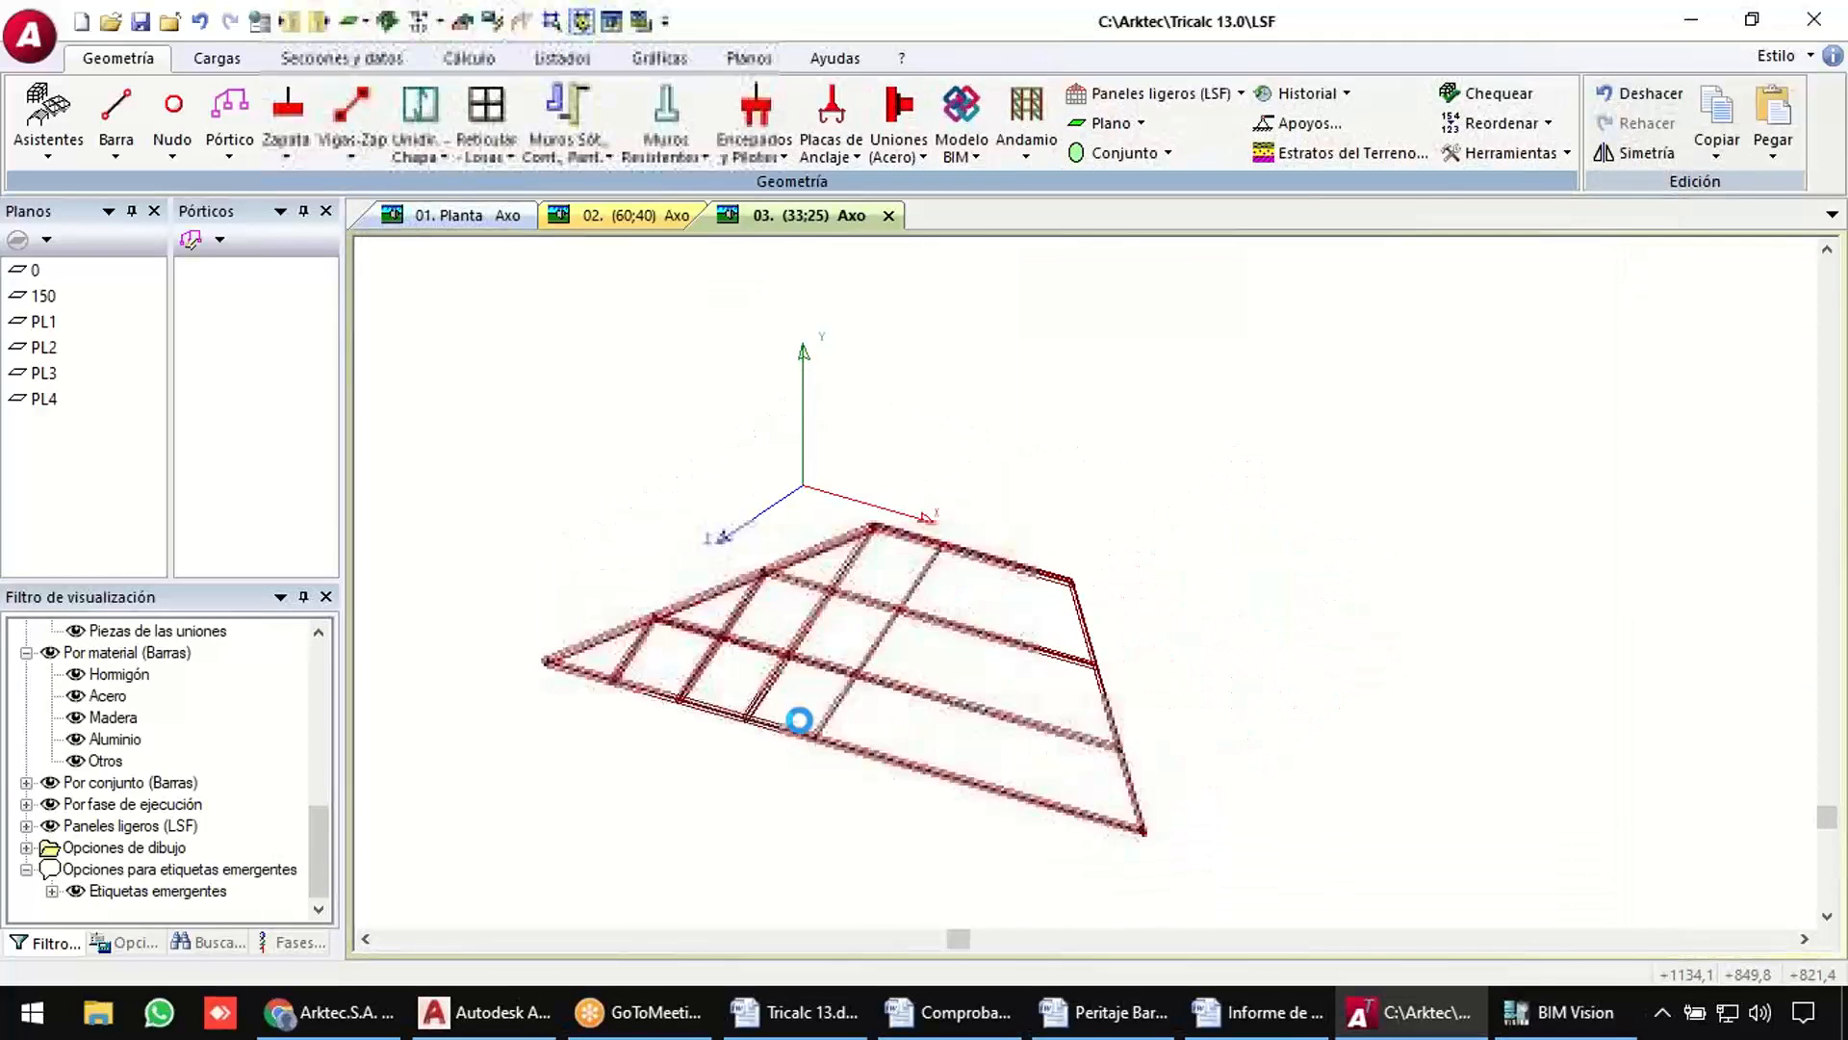
# Delete all nodes of the auxiliary mesh together with their bars, leaving only the roof panels.
pyautogui.scroll(-3, 713, 684)
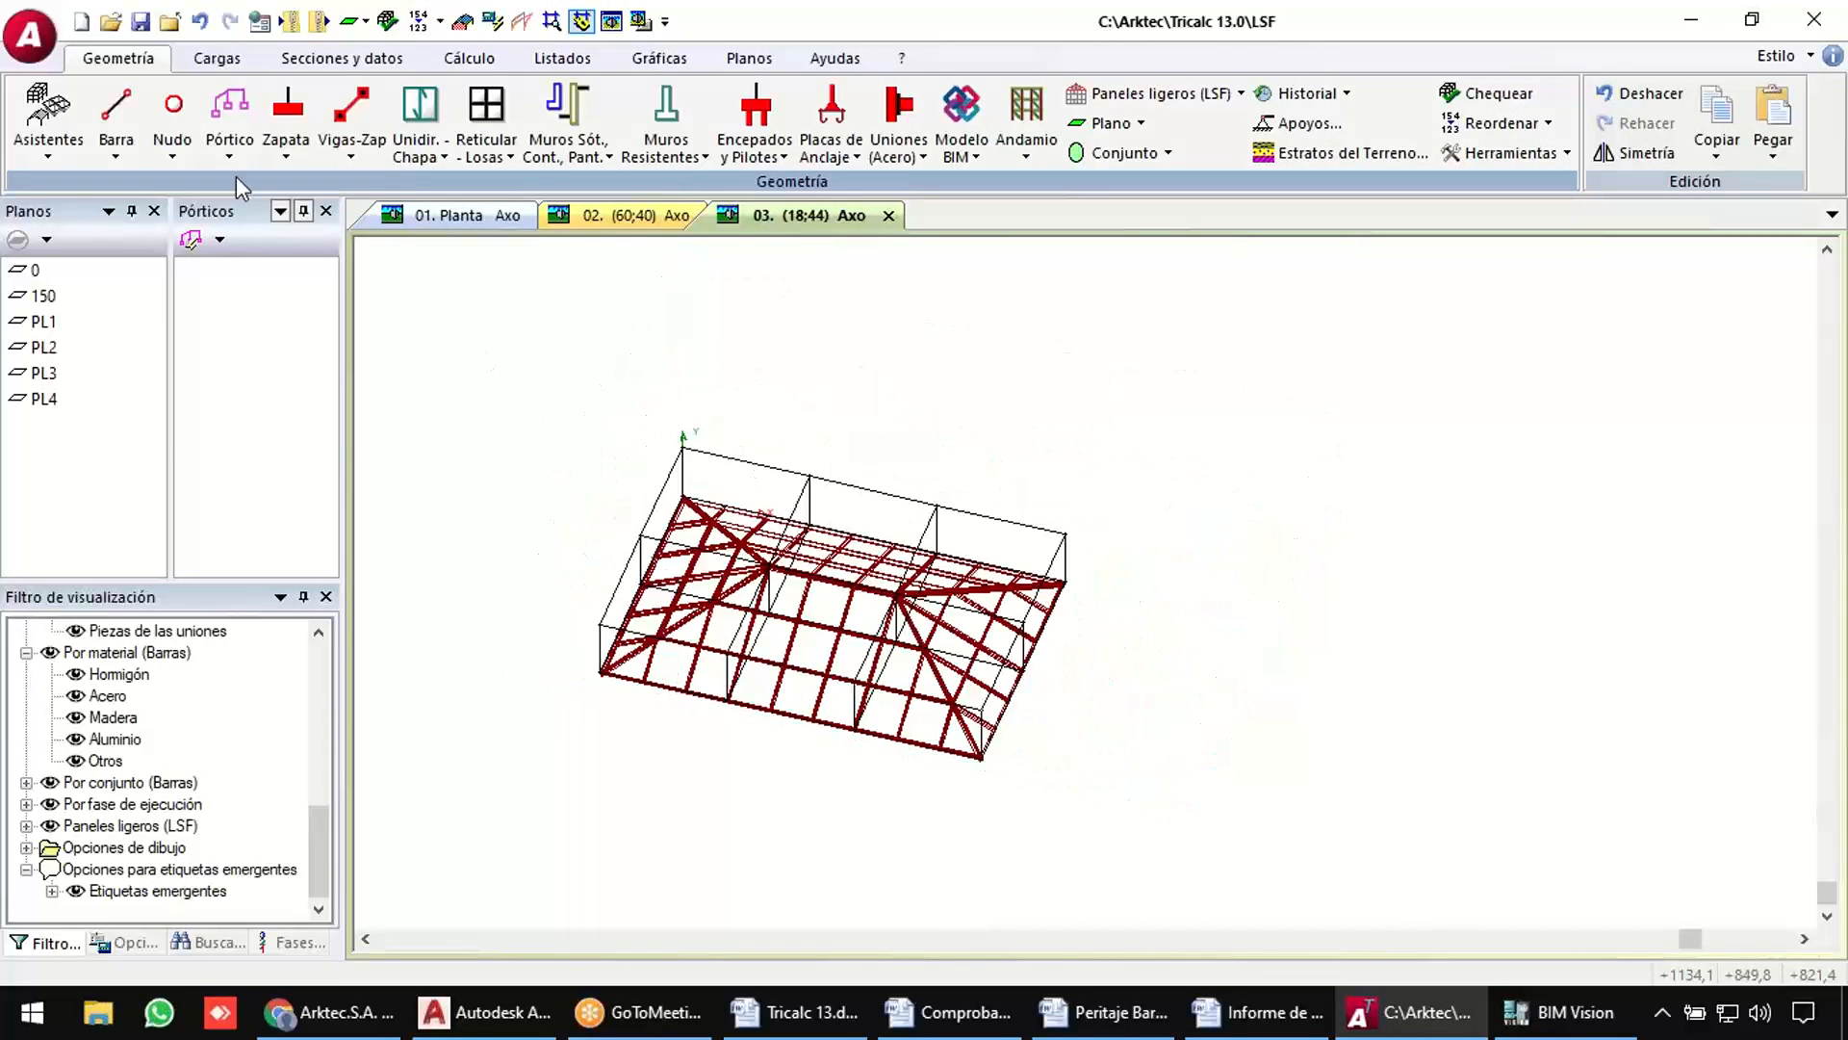
pyautogui.click(172, 121)
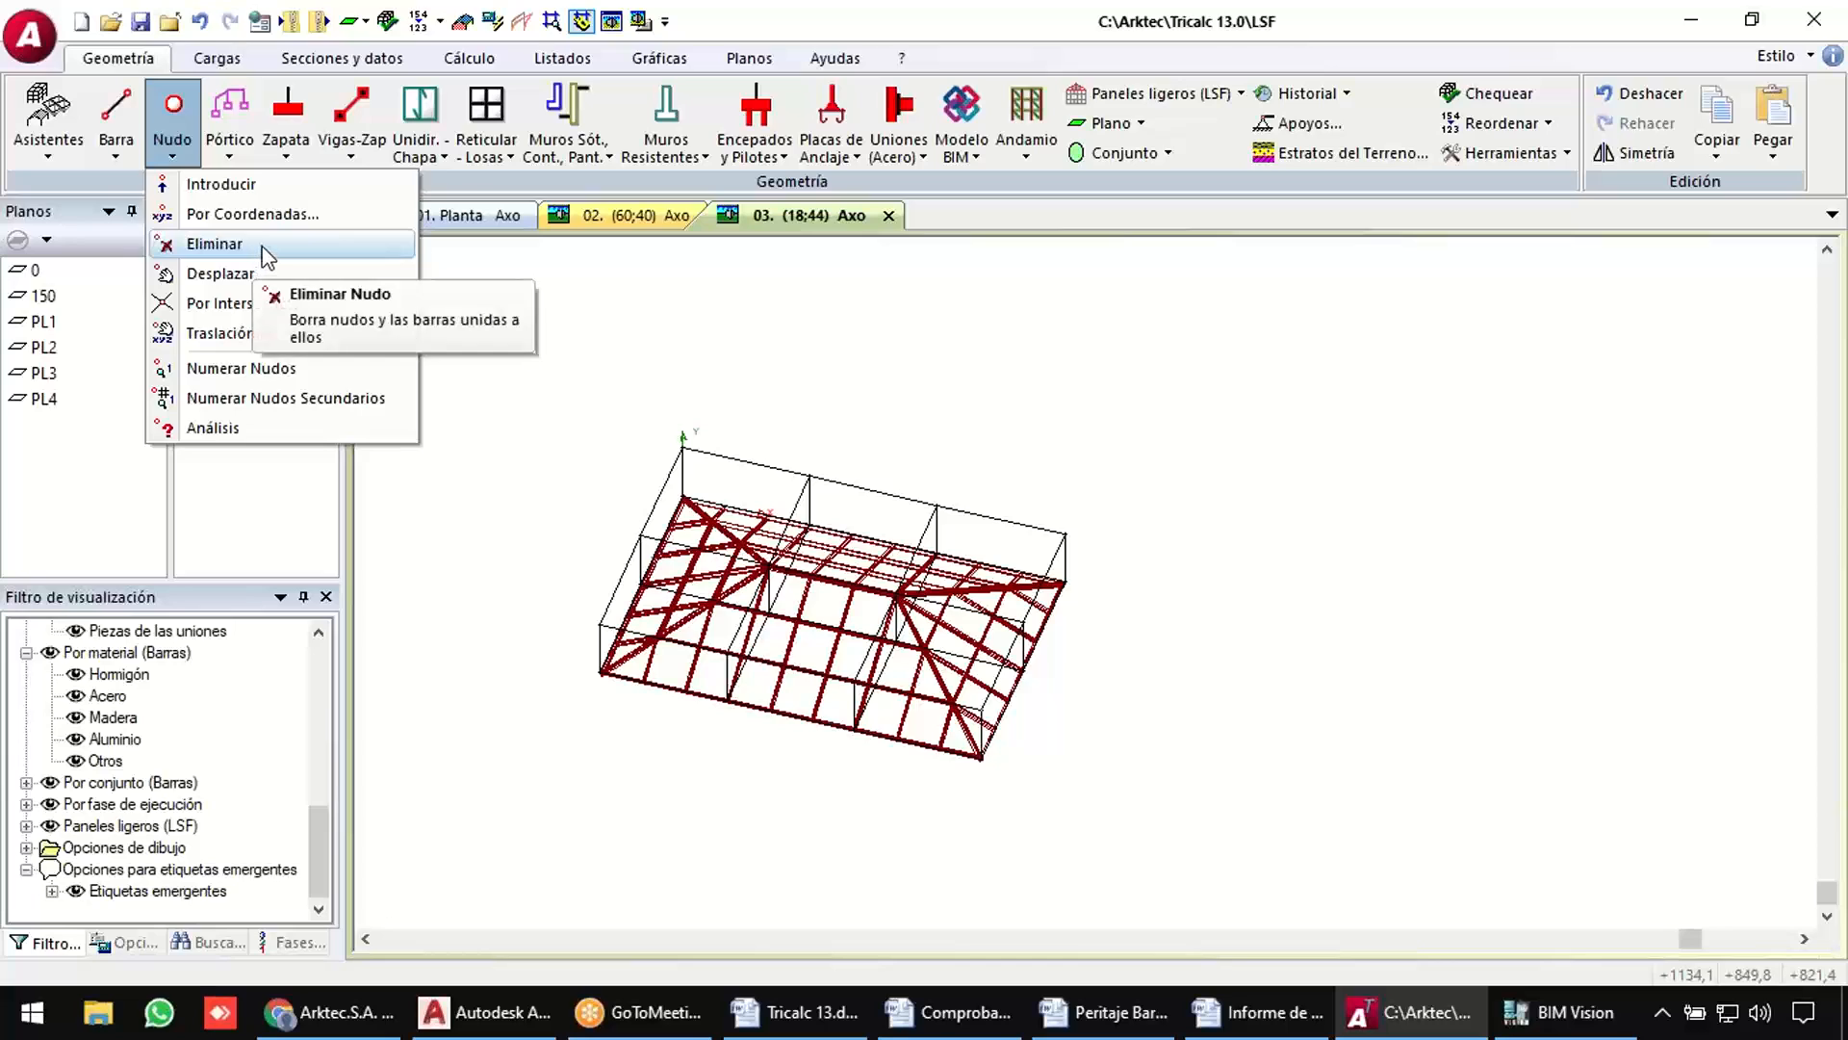
pyautogui.click(267, 256)
pyautogui.moveTo(528, 356); pyautogui.dragTo(1337, 847)
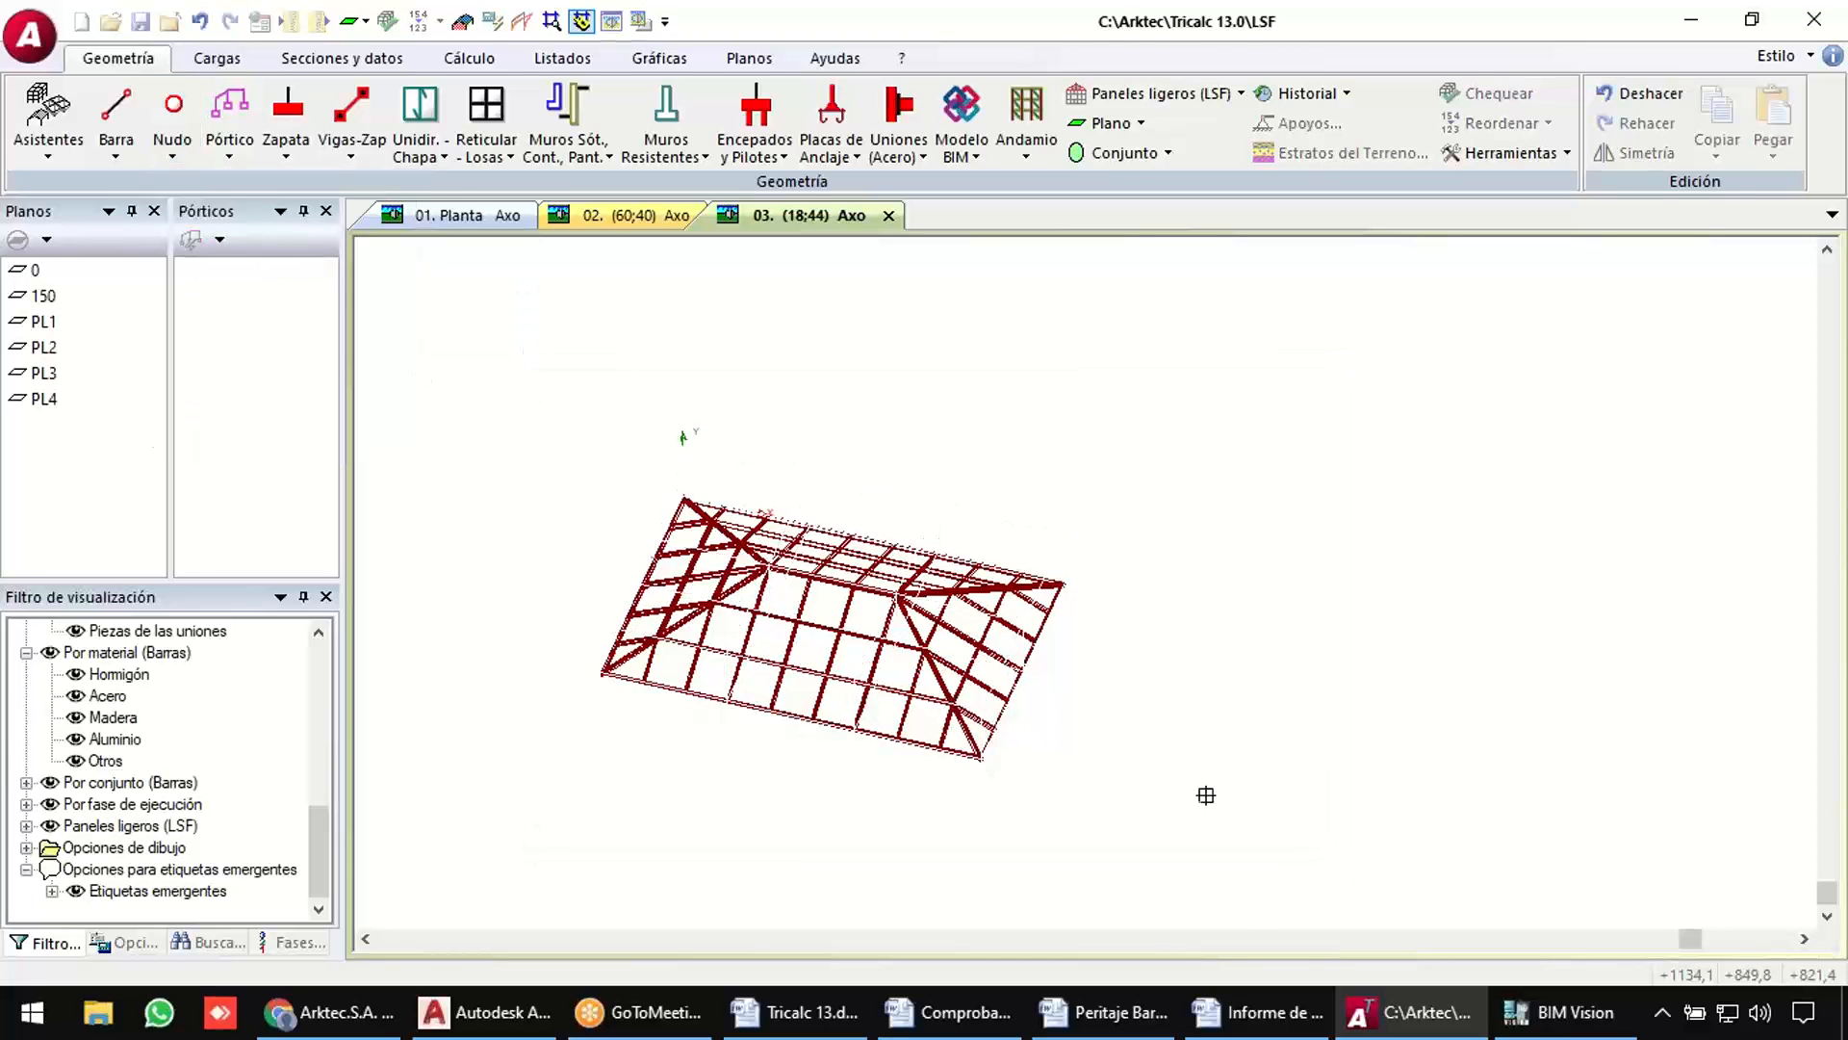
pyautogui.rightClick(1112, 803)
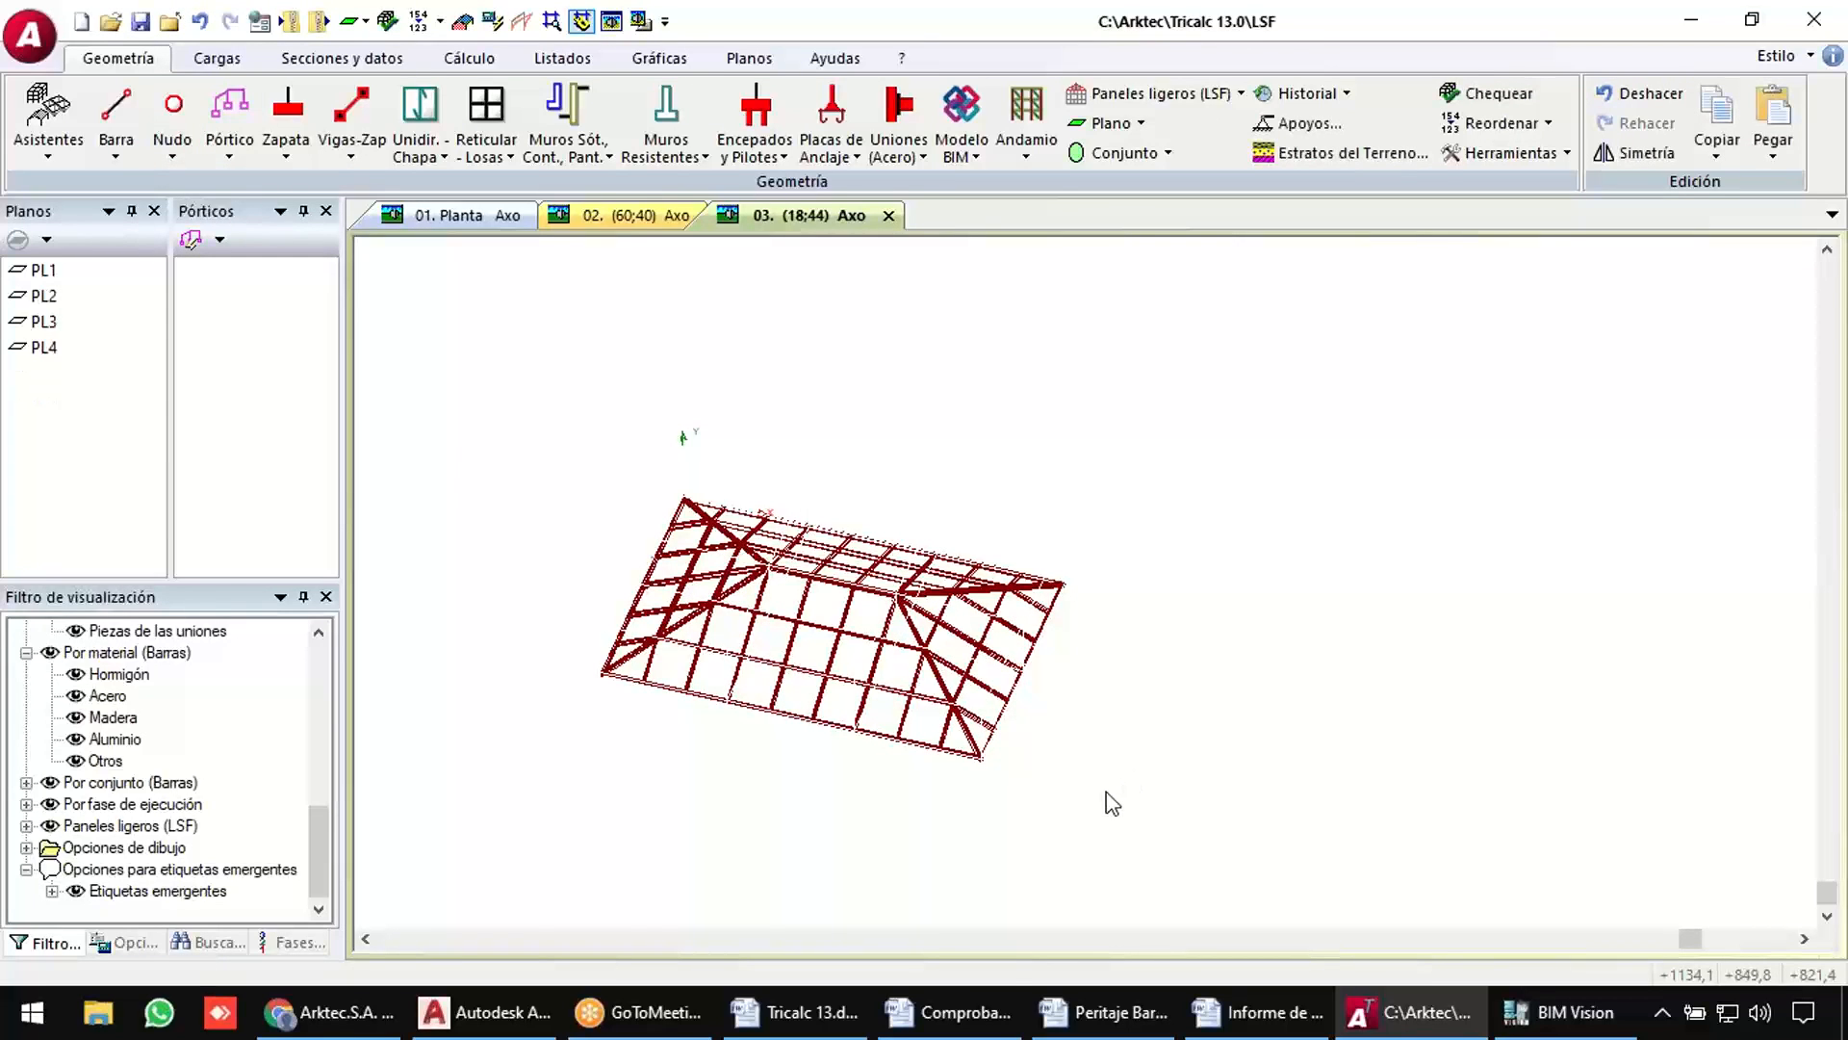
# Switch to the Word document Tricalc 13.docx, highlight the line "Ajuste de paneles del mismo plano.", and return to Tricalc.
pyautogui.click(807, 1012)
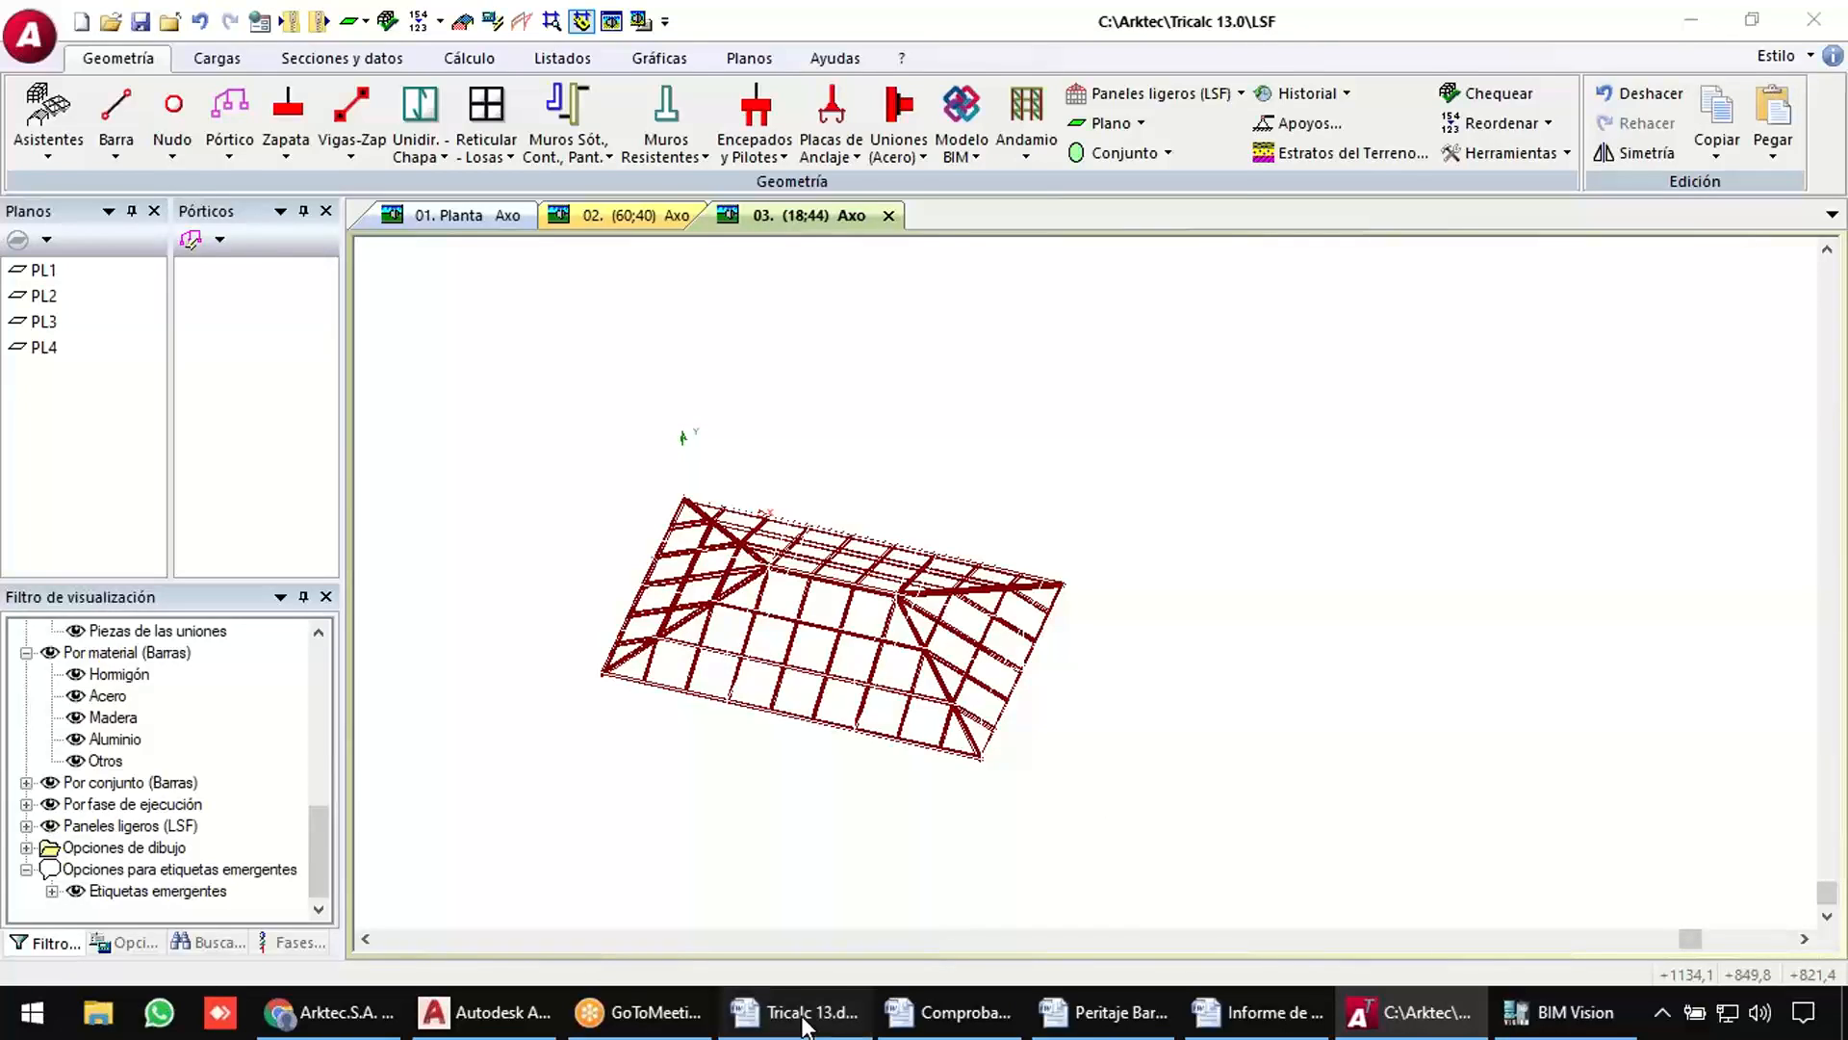
pyautogui.click(322, 590)
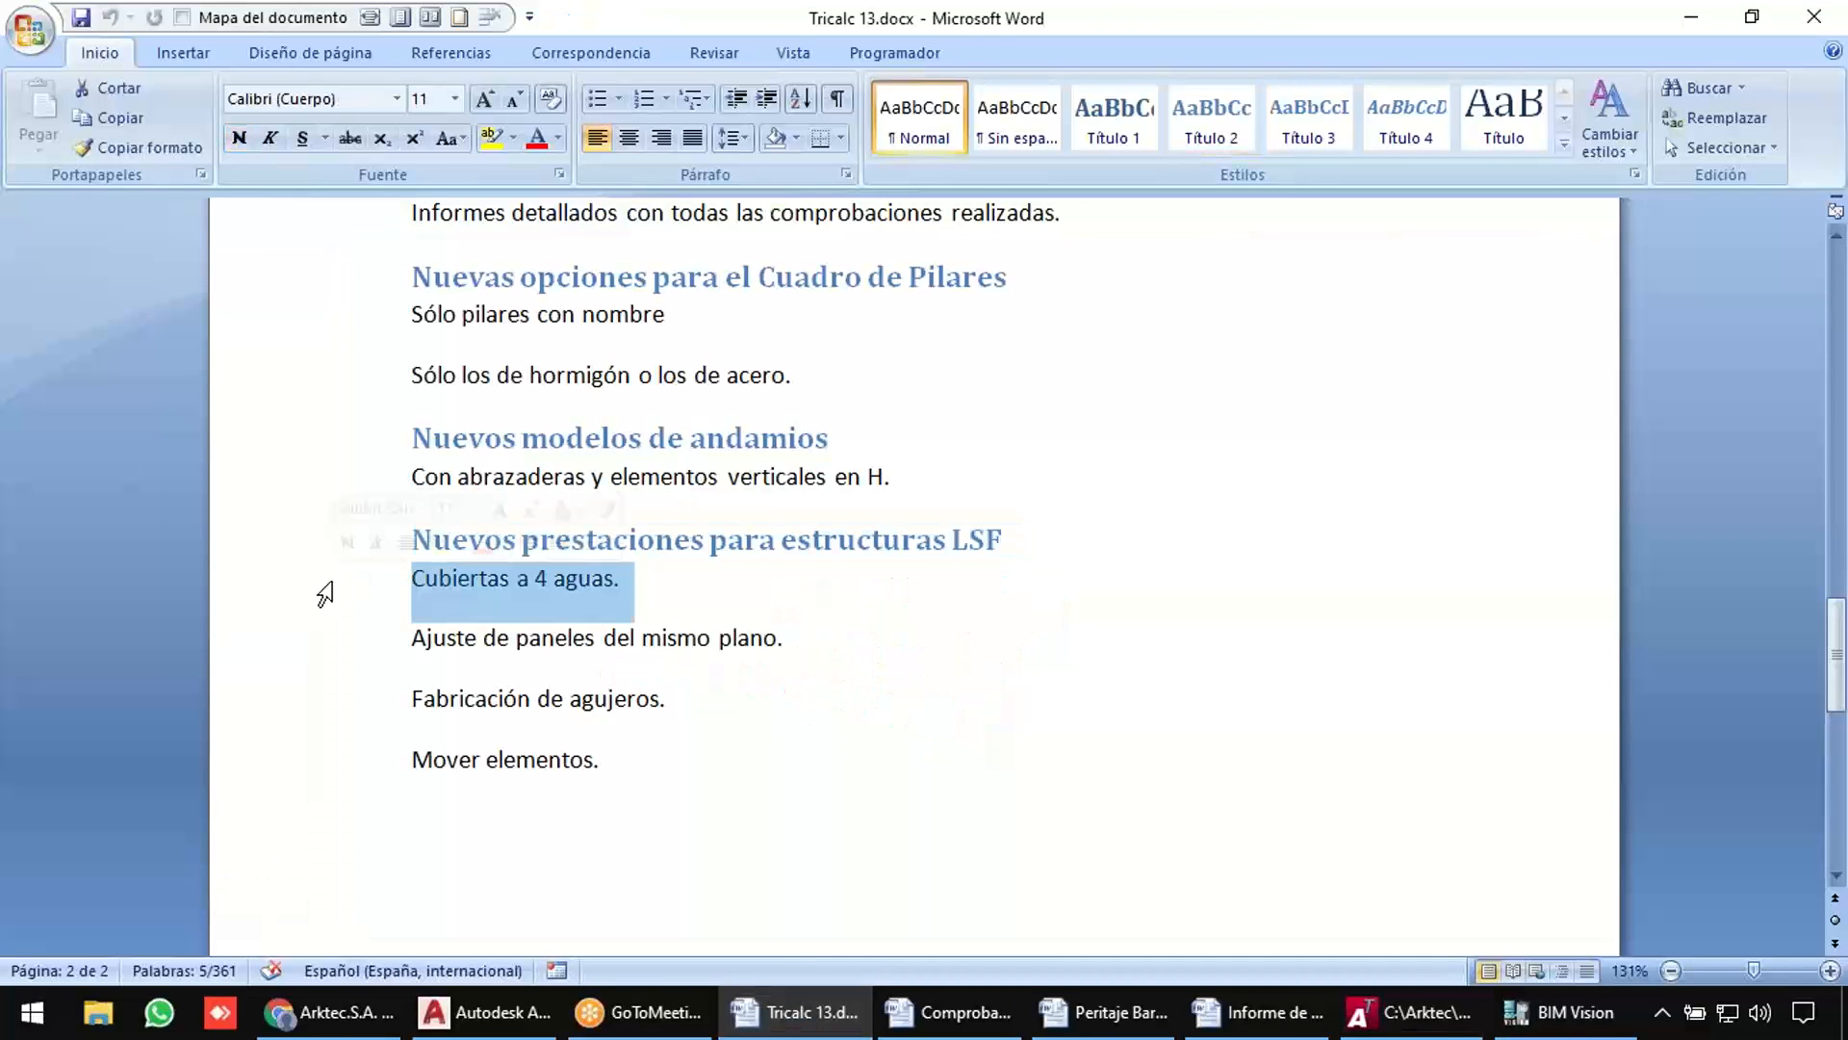
pyautogui.click(294, 640)
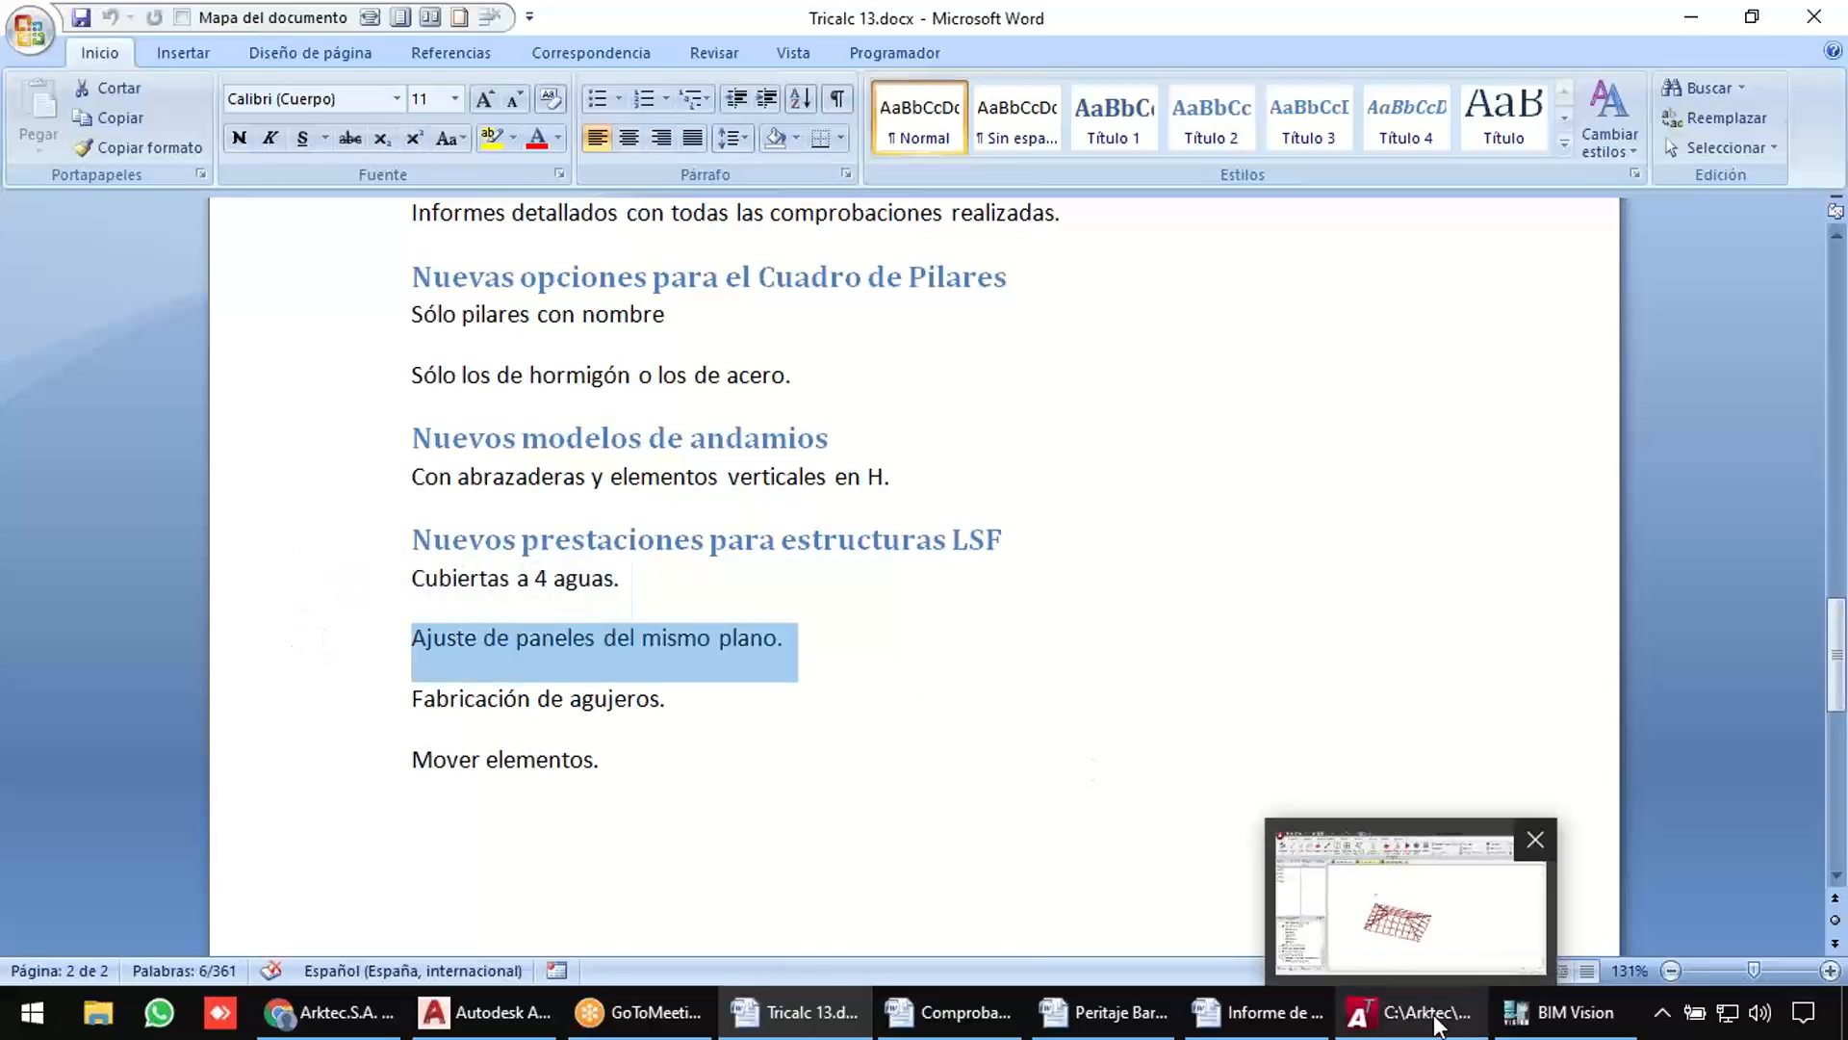
pyautogui.click(1434, 1016)
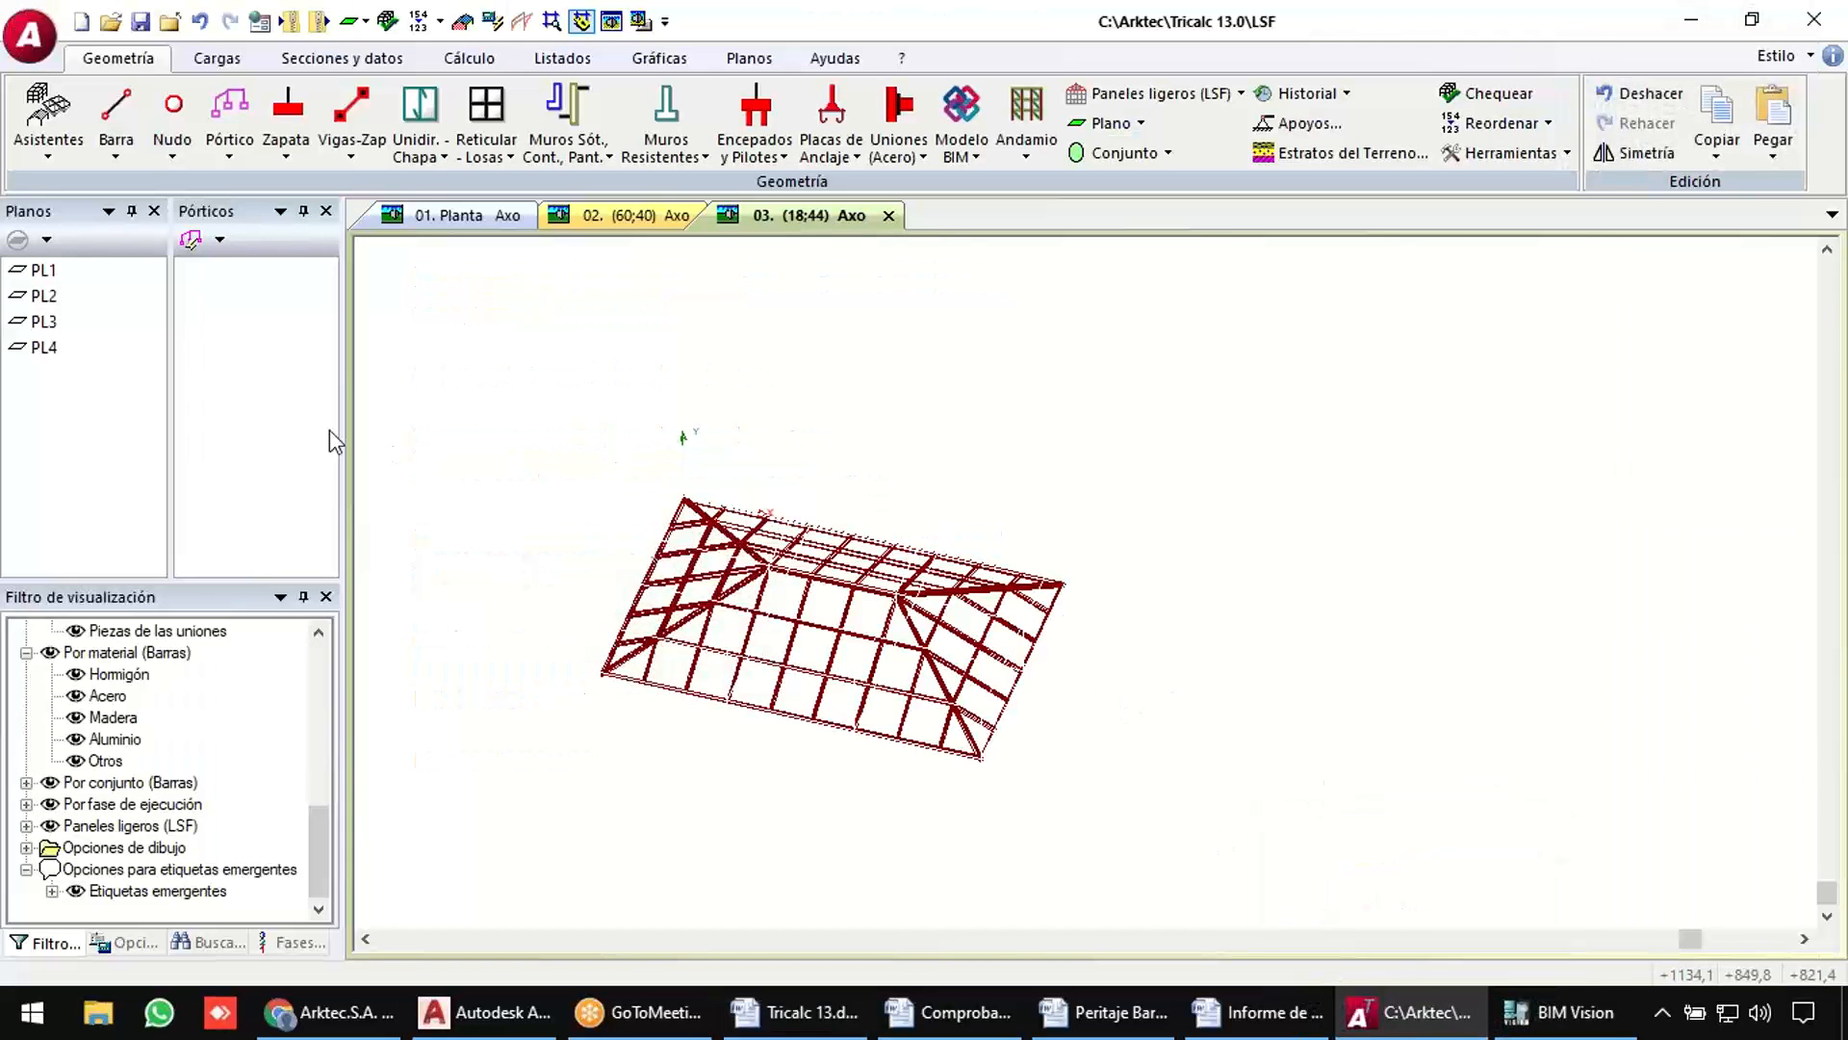
# Activate the work plane at elevation 0 and start defining a new rectangular light panel with lengths in cm.
pyautogui.press('F4')
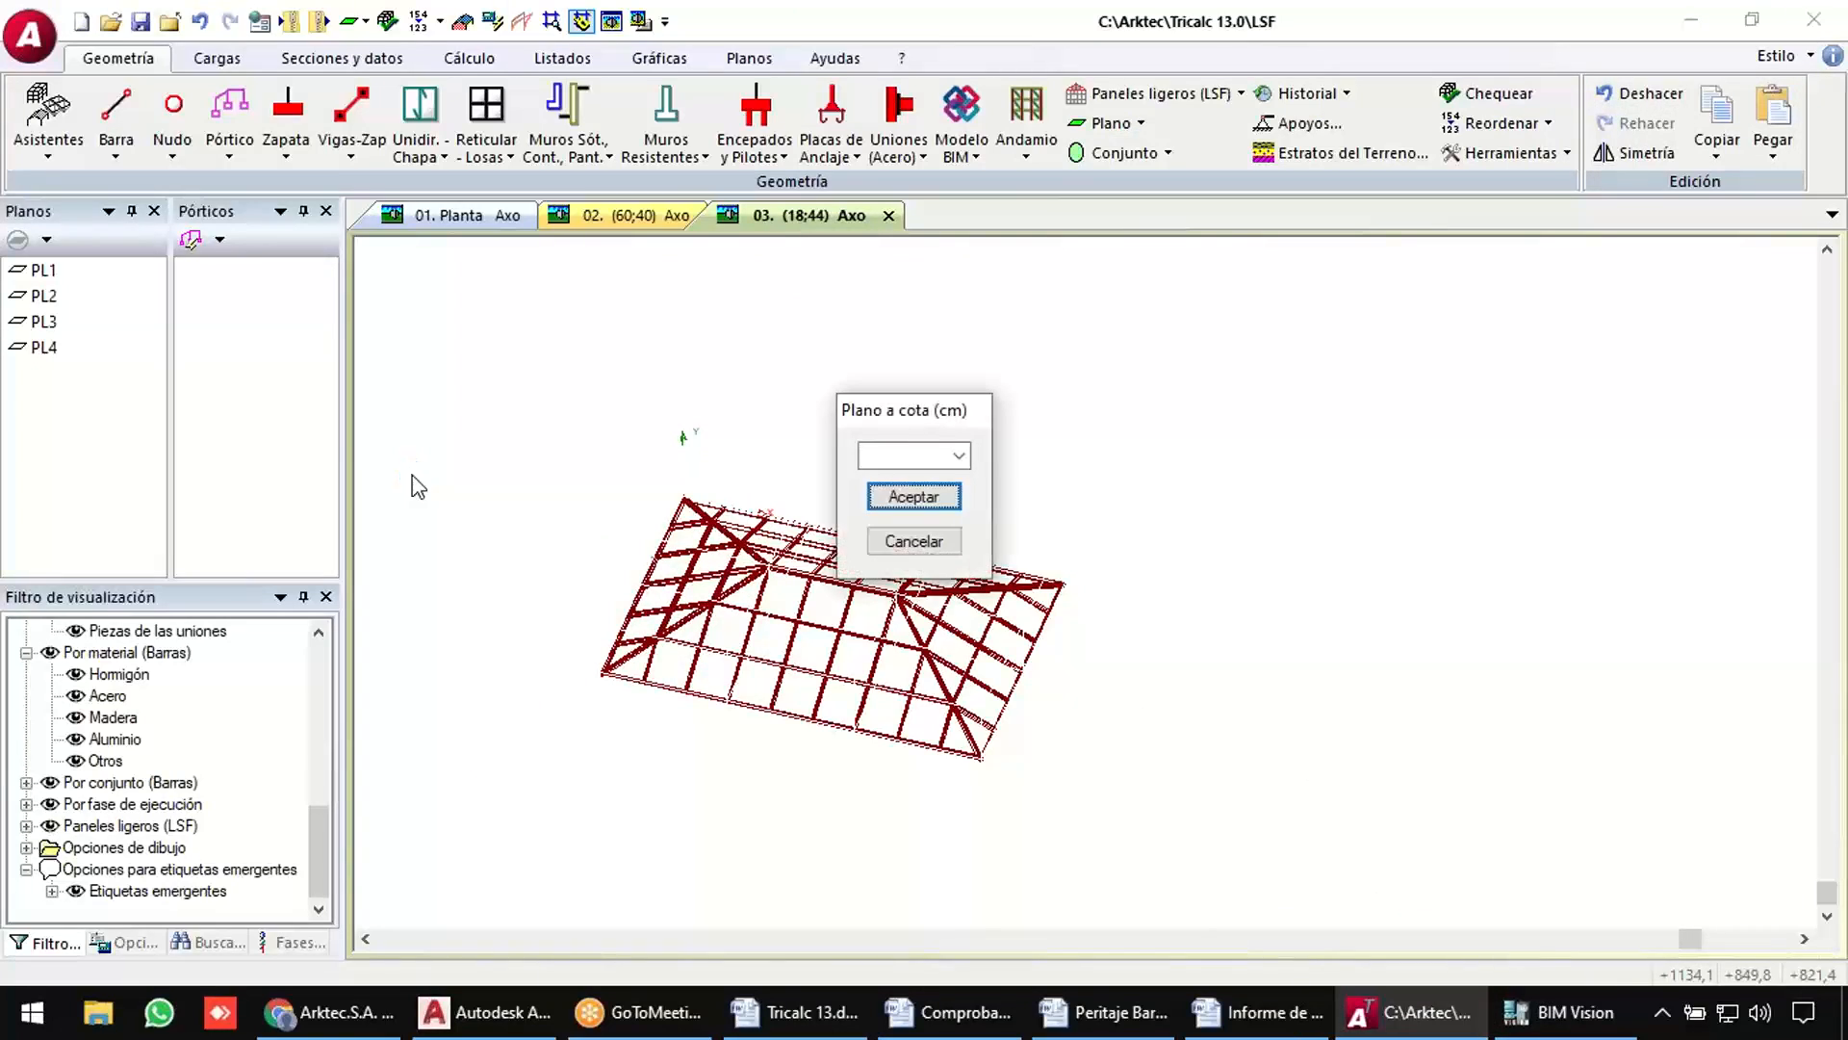
pyautogui.click(889, 489)
pyautogui.click(1183, 93)
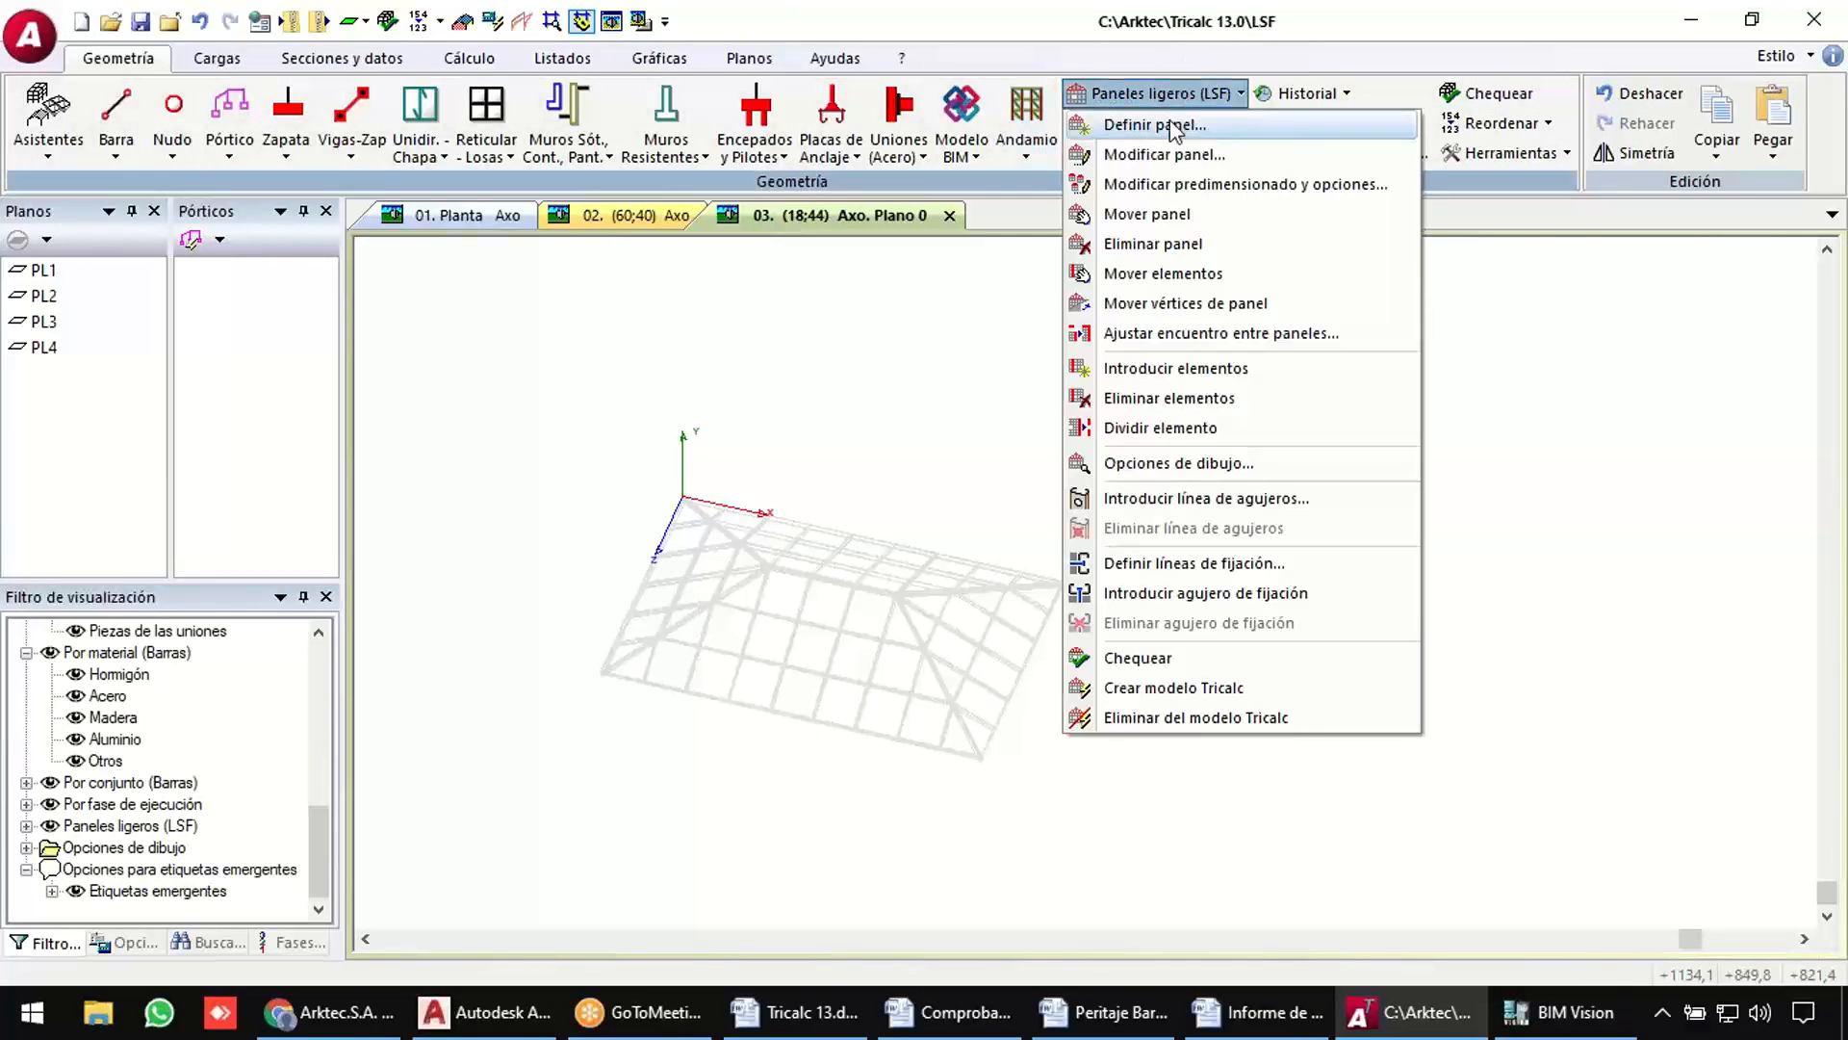
pyautogui.click(1173, 127)
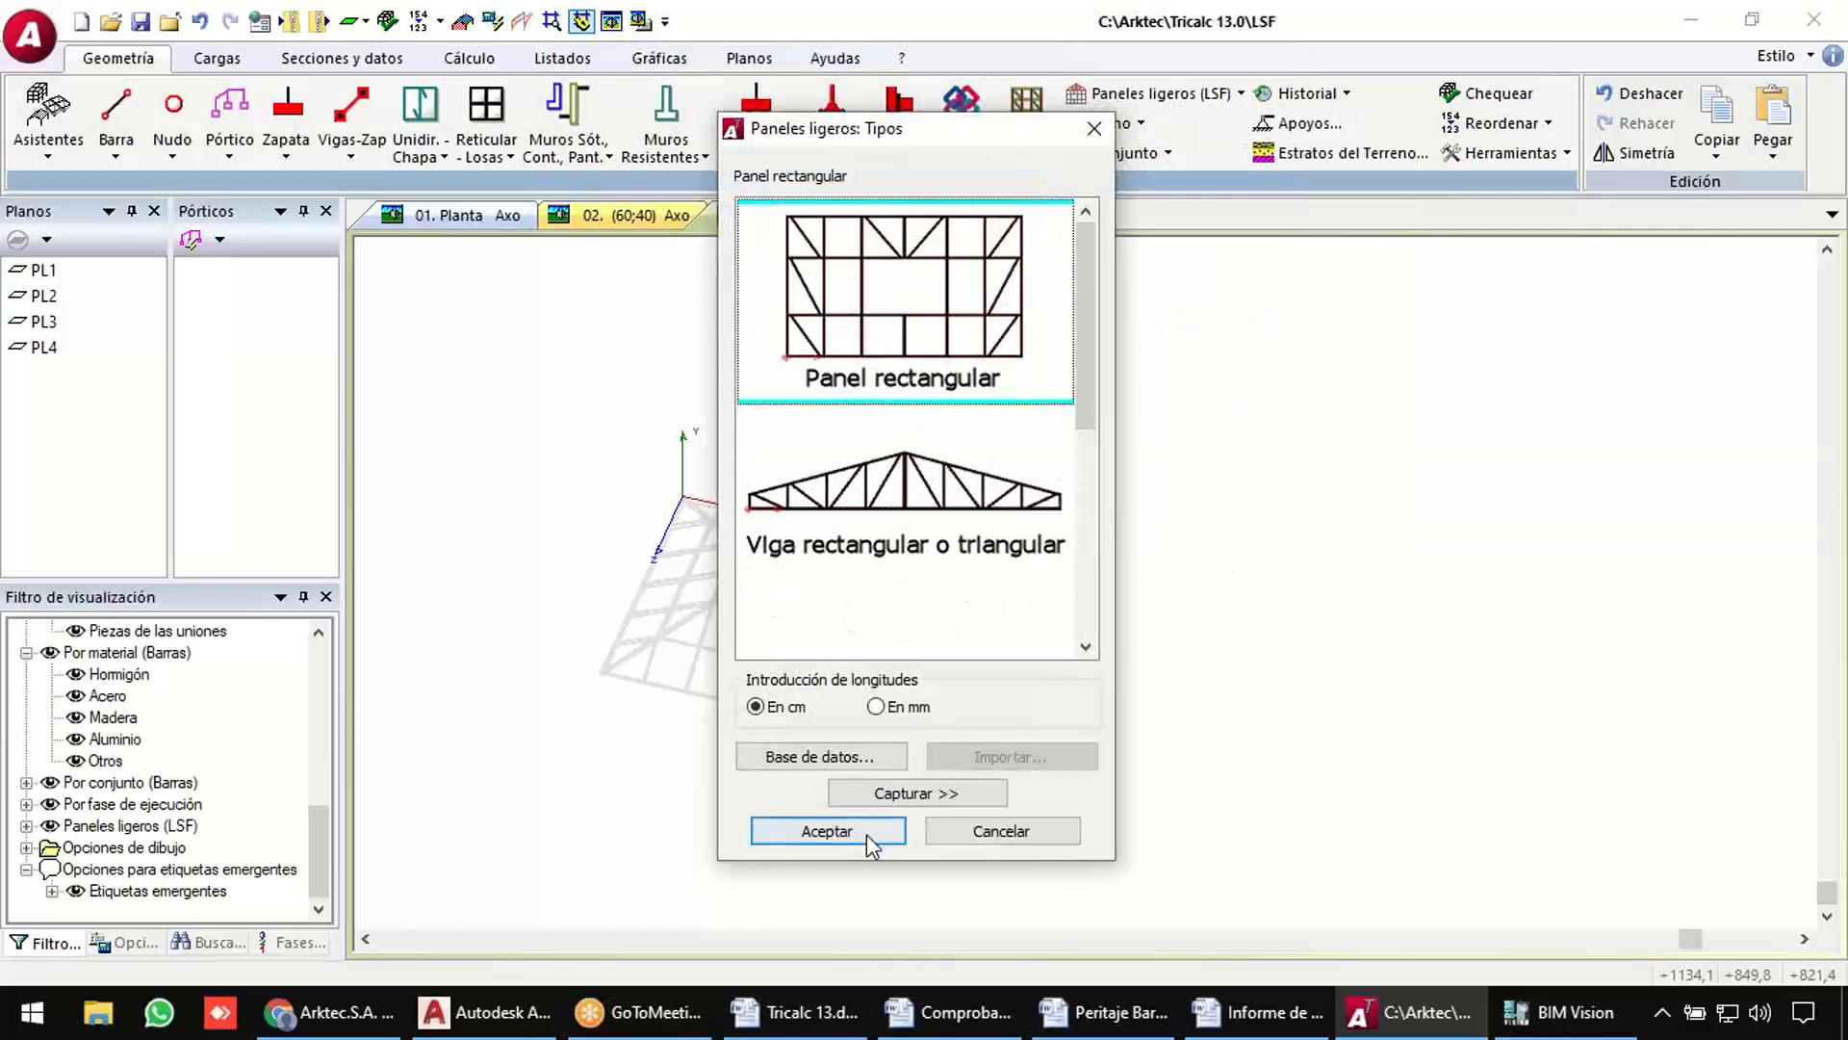
pyautogui.click(828, 830)
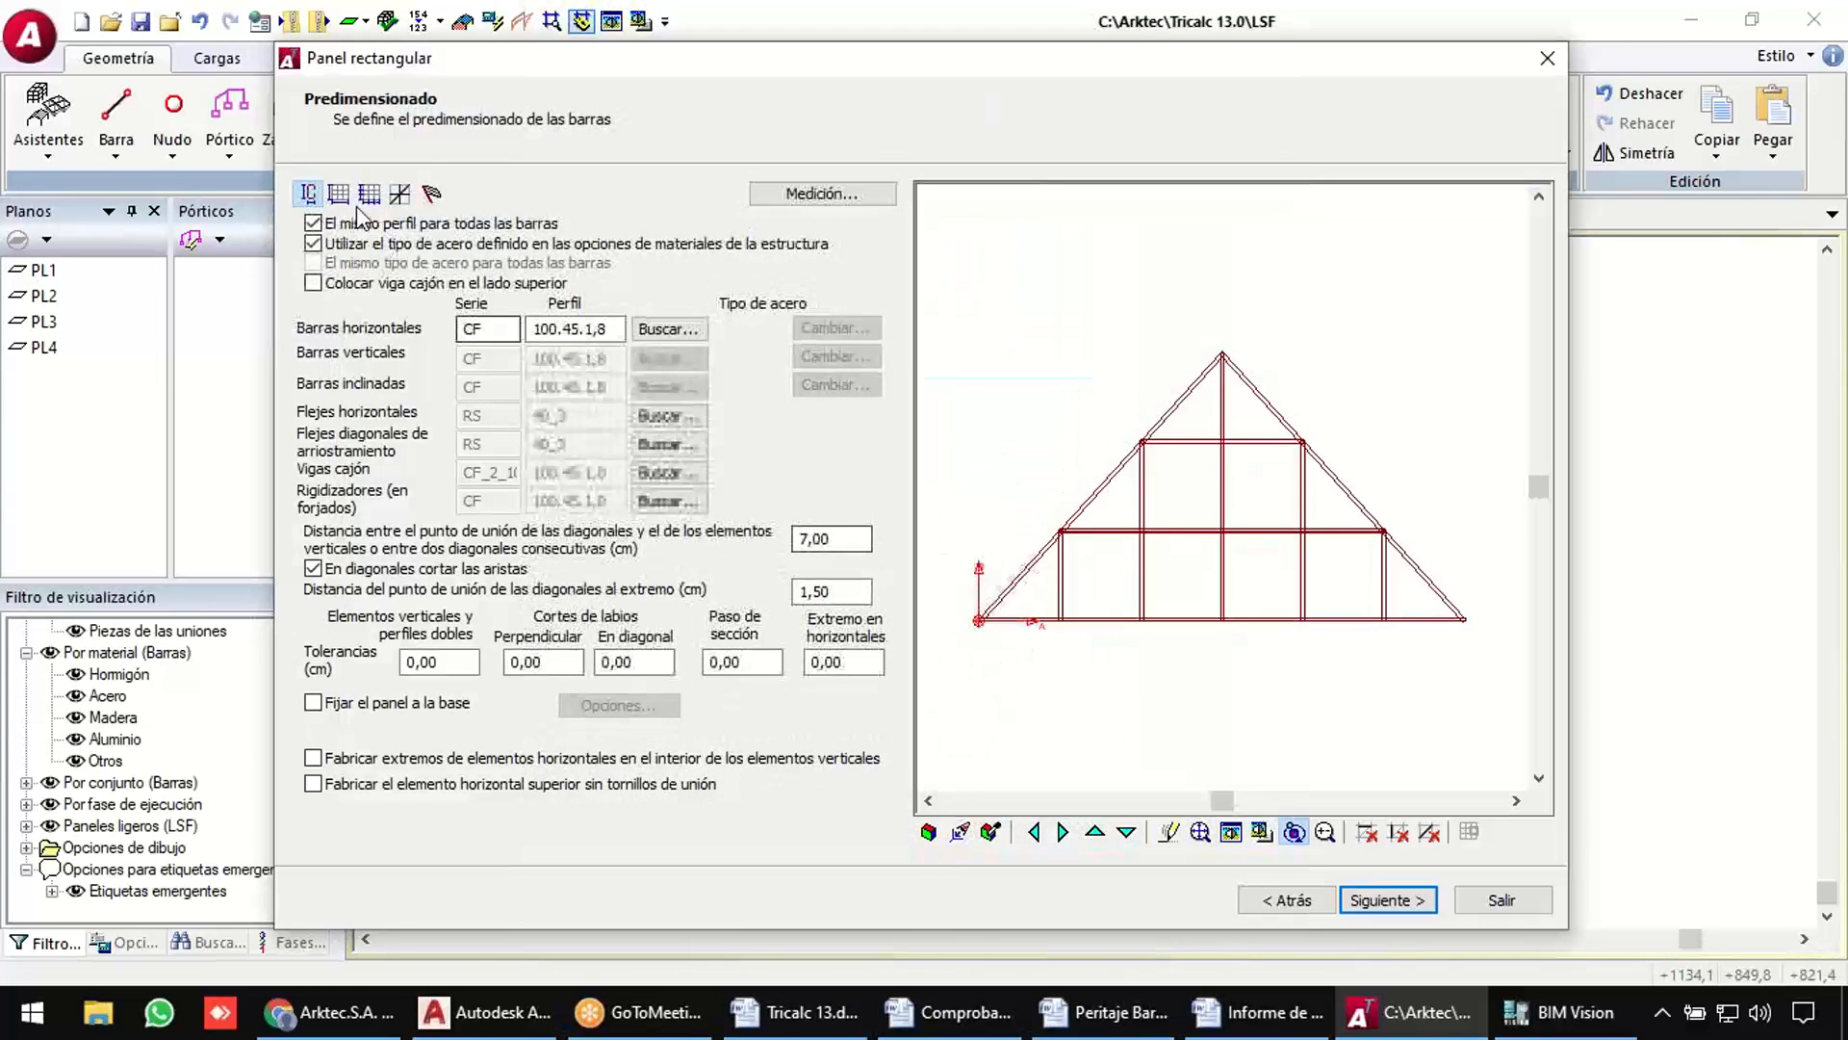
# Set the horizontal offsets of the panel's upper left and upper right corners to 0 to make it a full rectangle.
pyautogui.click(338, 194)
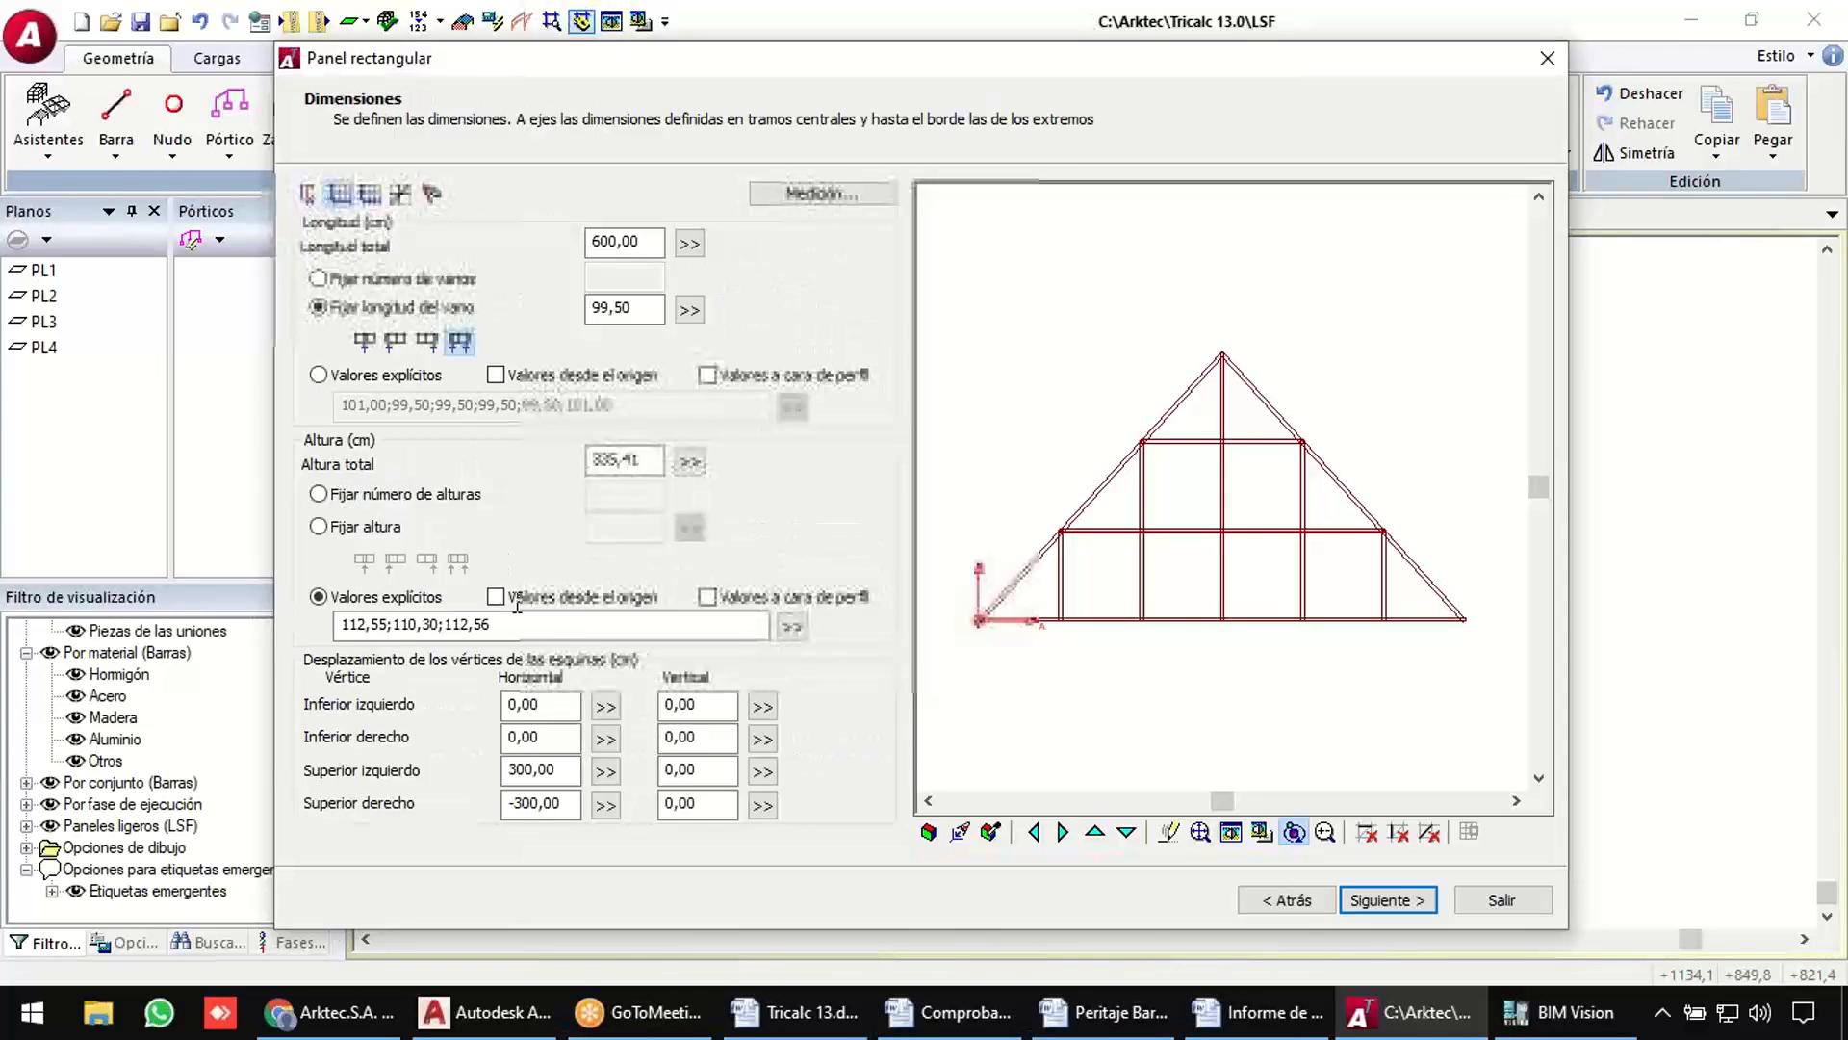
pyautogui.click(551, 776)
pyautogui.write('0')
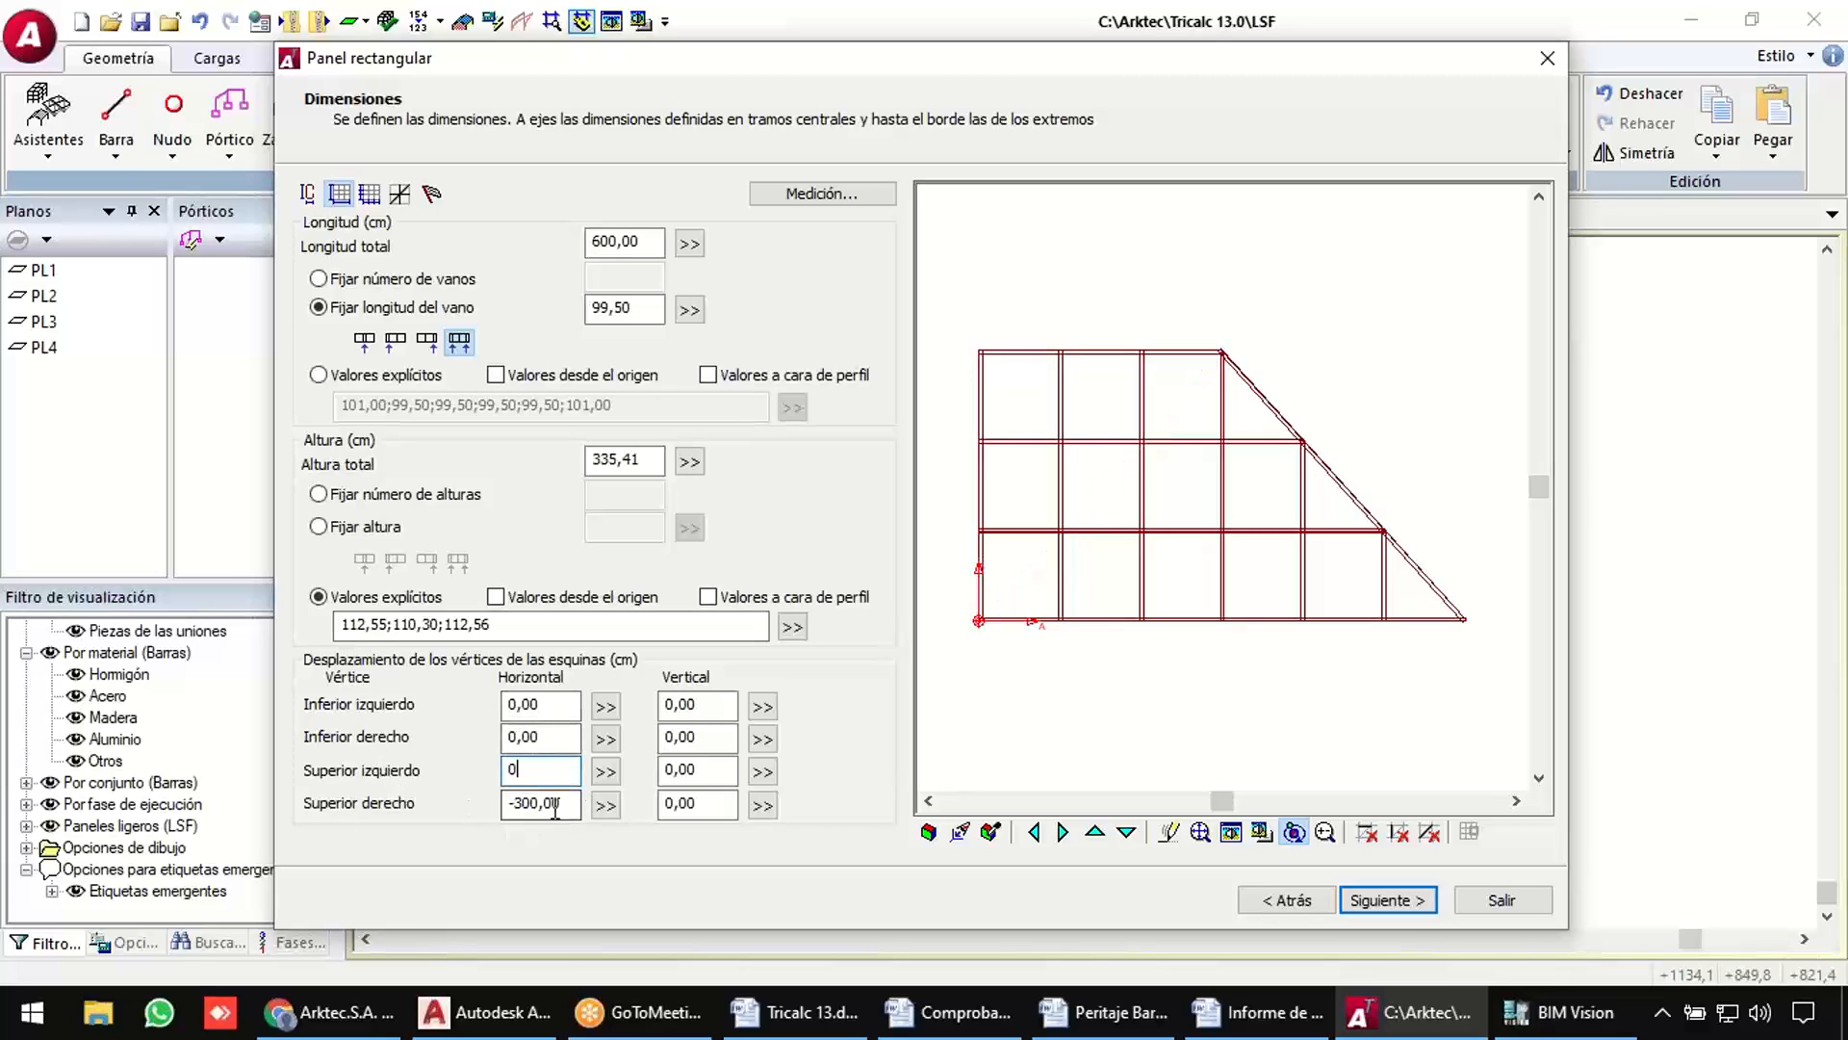
pyautogui.click(537, 804)
pyautogui.write('0')
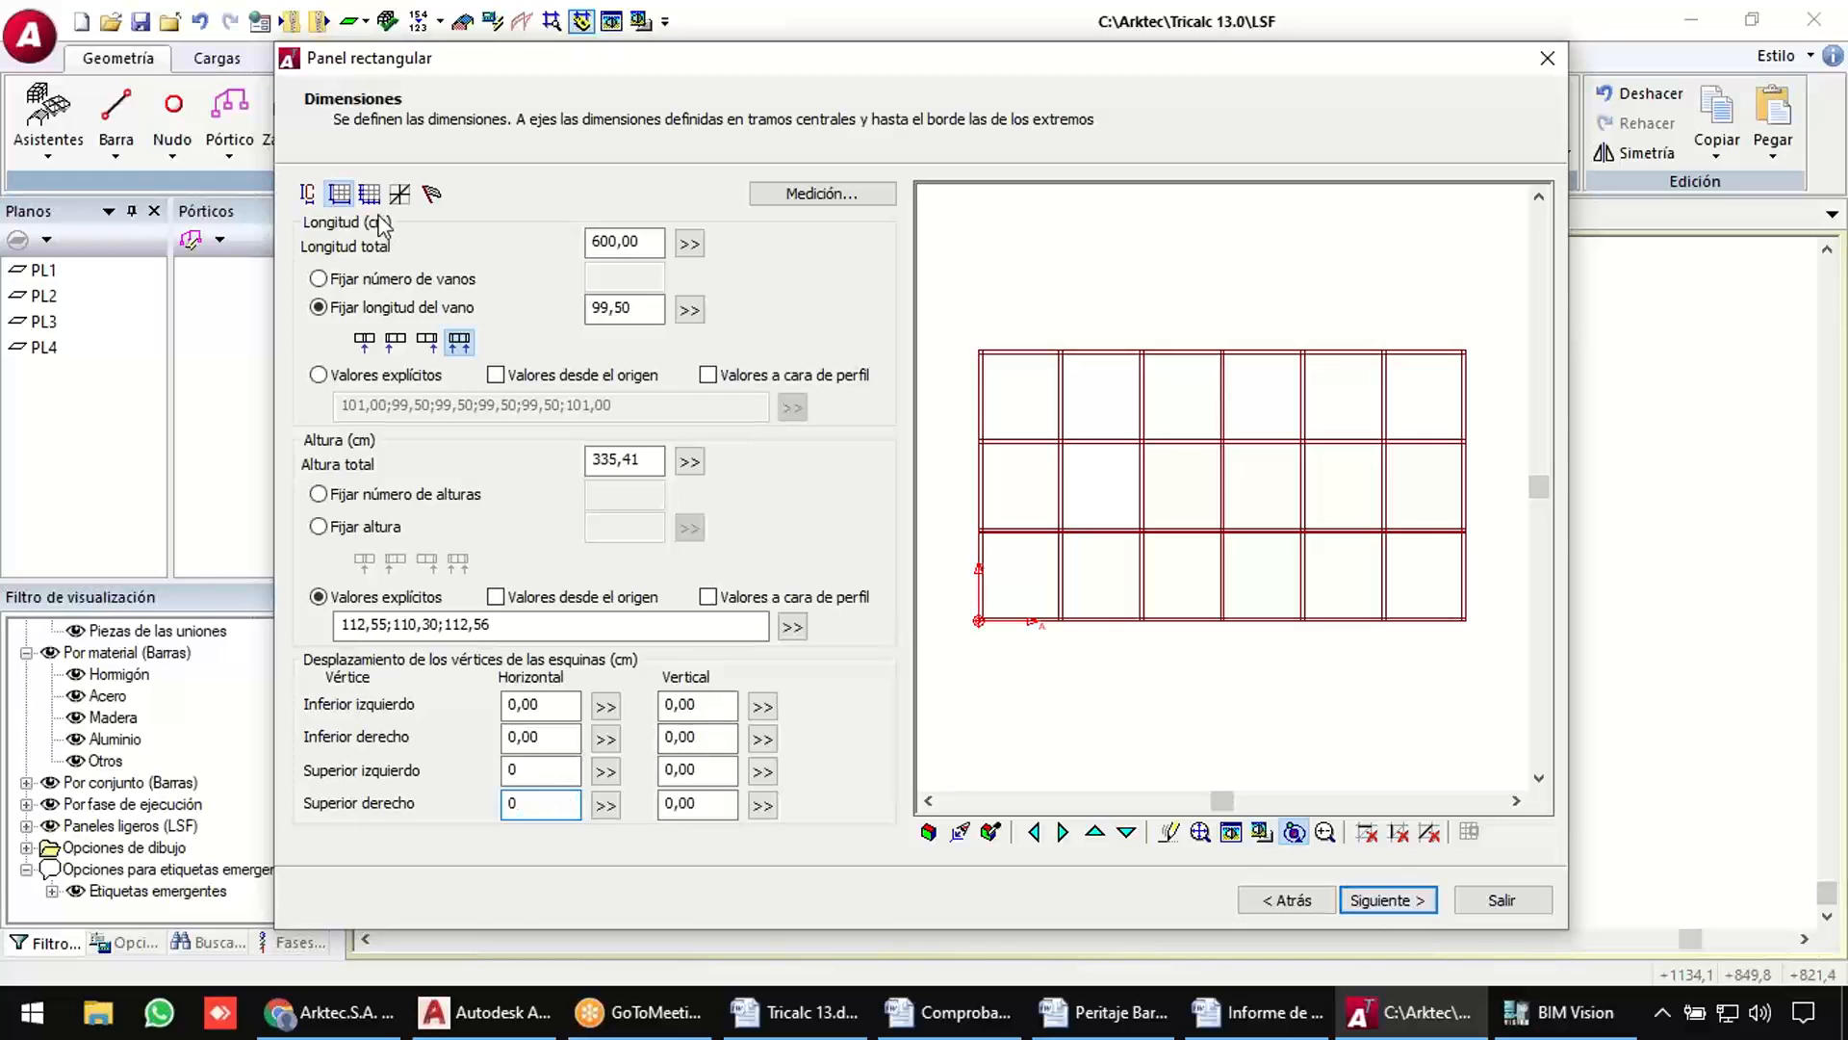
# Insert the rectangular panel in a vertical plane beside the hipped roof, starting on the elevation 0 plane.
pyautogui.click(432, 191)
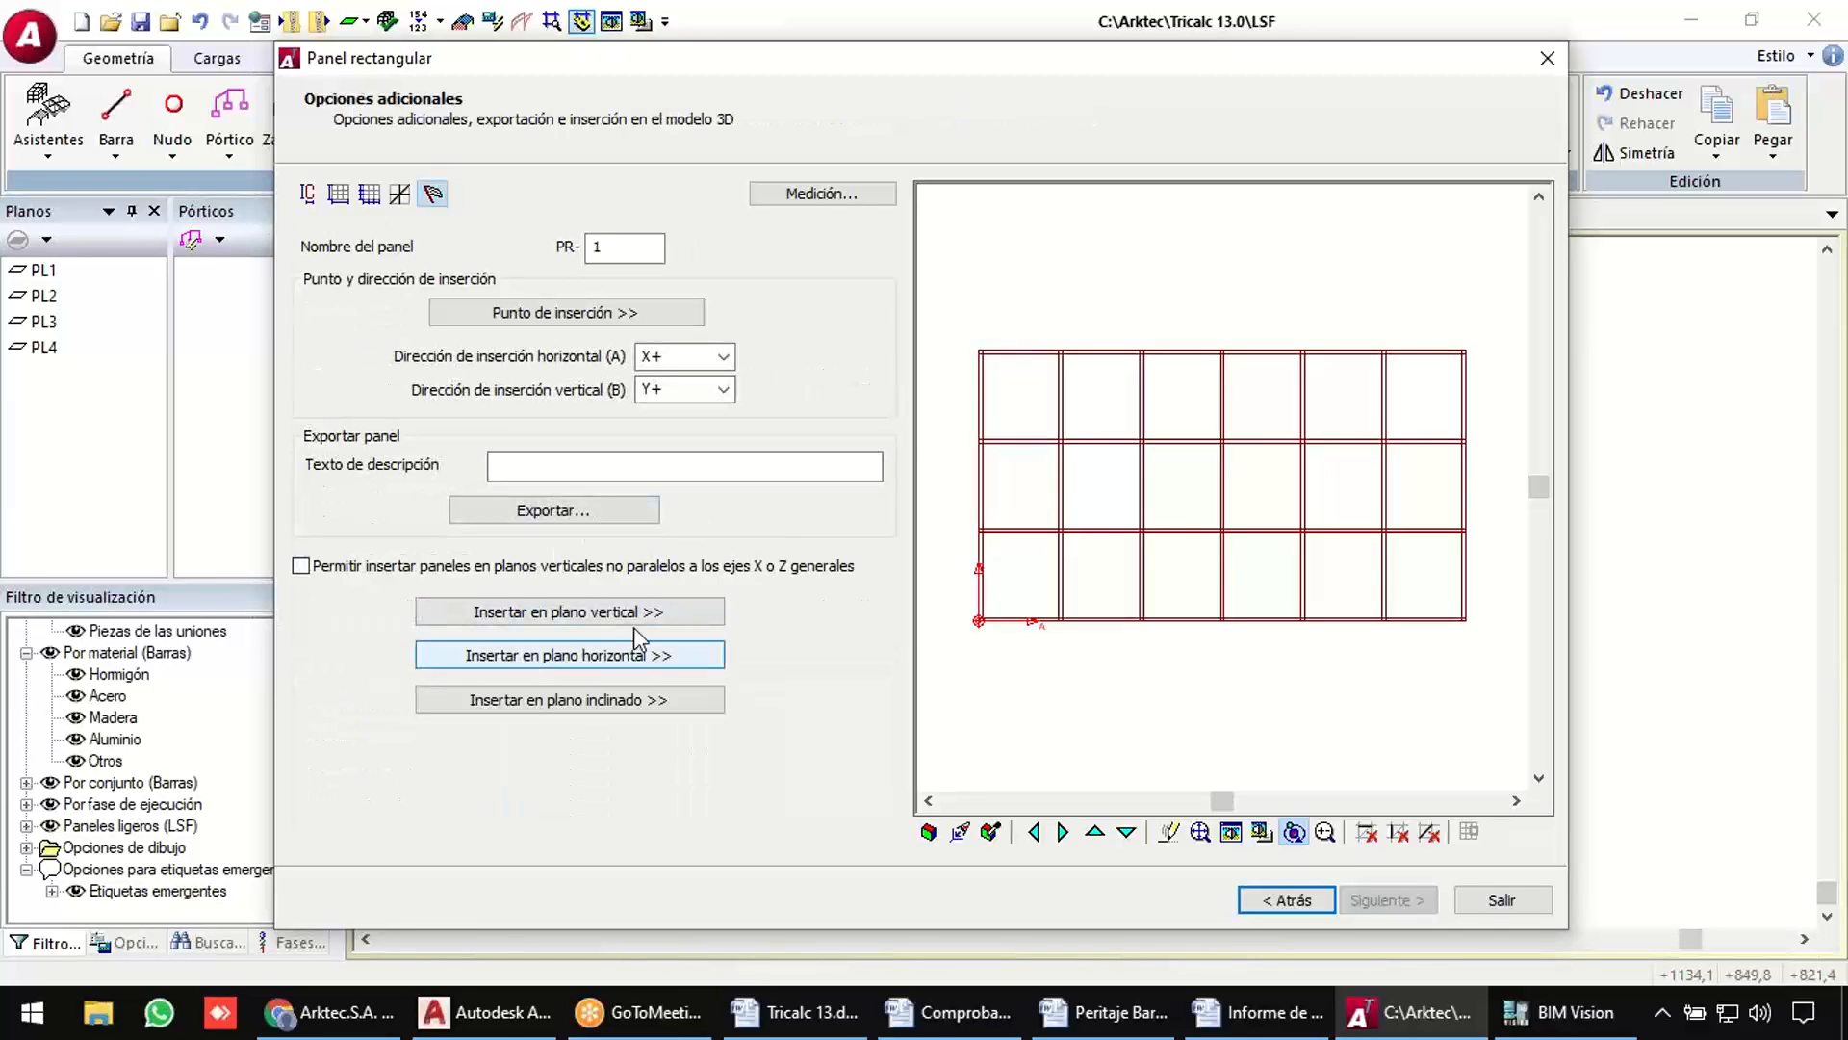
pyautogui.click(664, 612)
pyautogui.click(1168, 689)
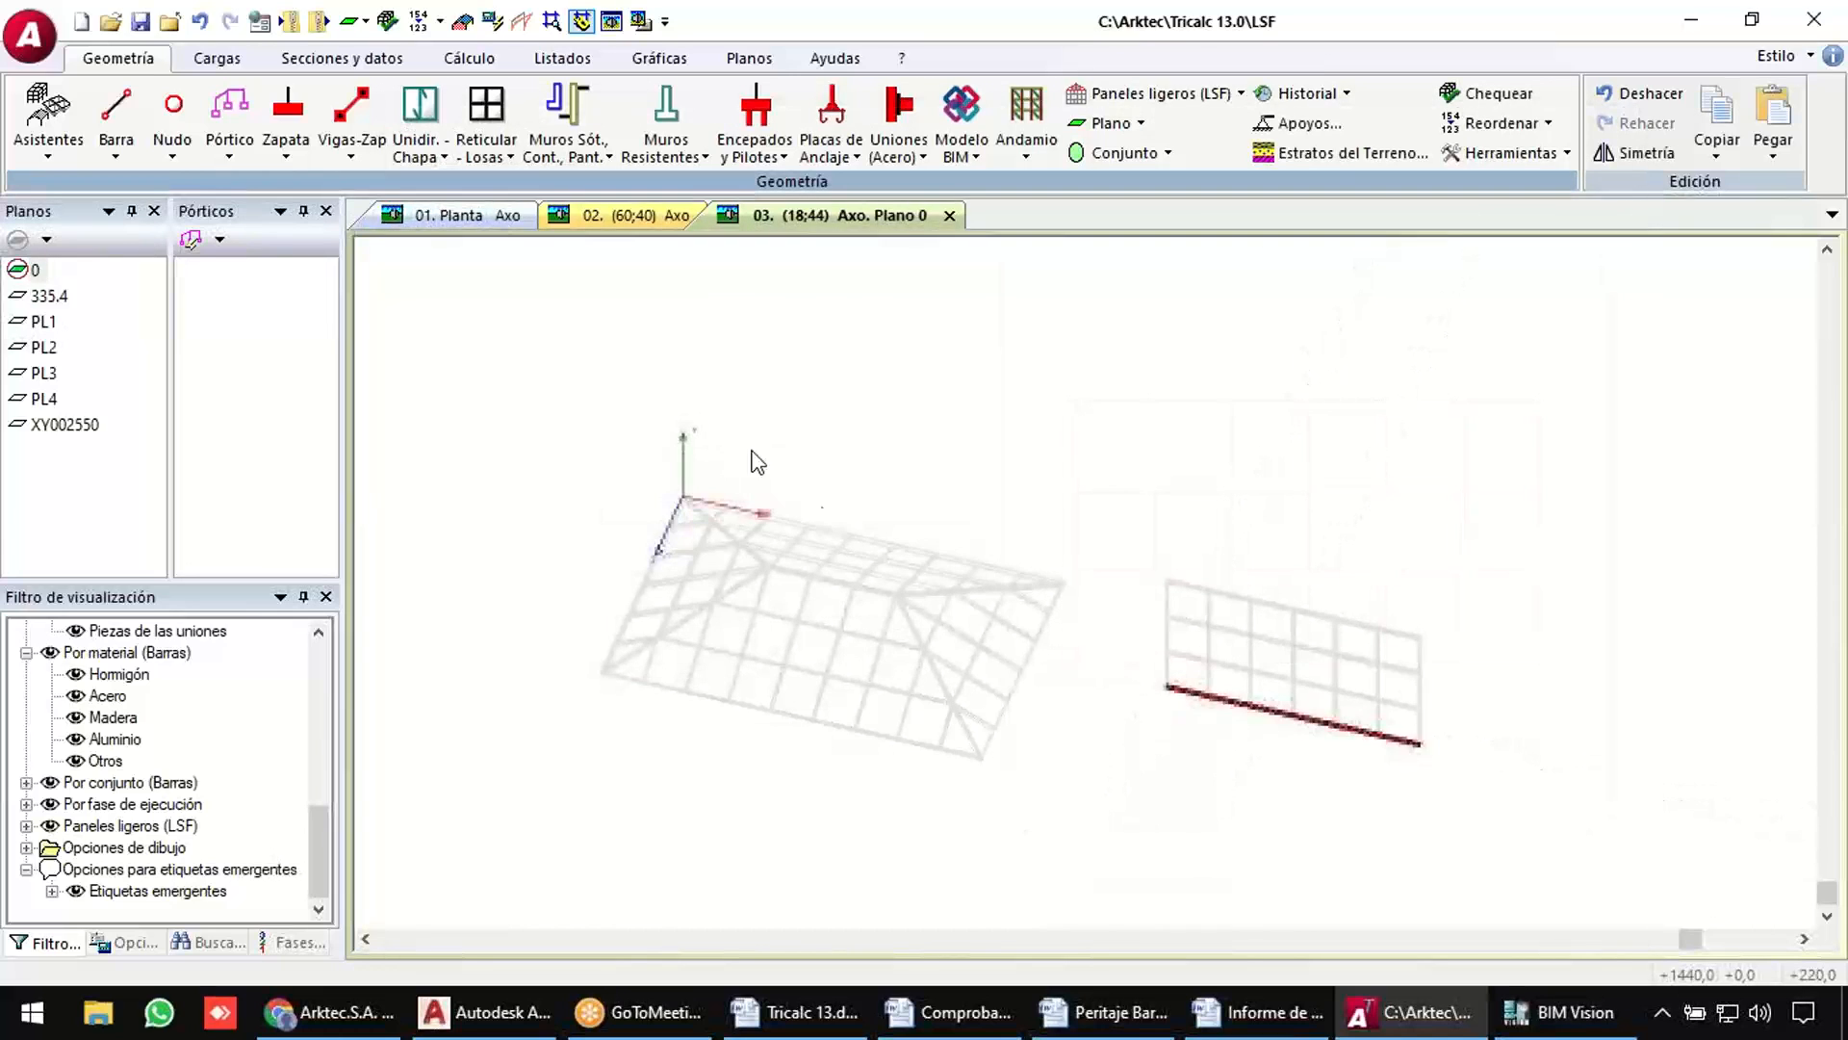
# Activate the work plane of the newly inserted vertical rectangular panel using the De Panel (LSF) option.
pyautogui.moveTo(1110, 686); pyautogui.dragTo(1218, 664, button='middle')
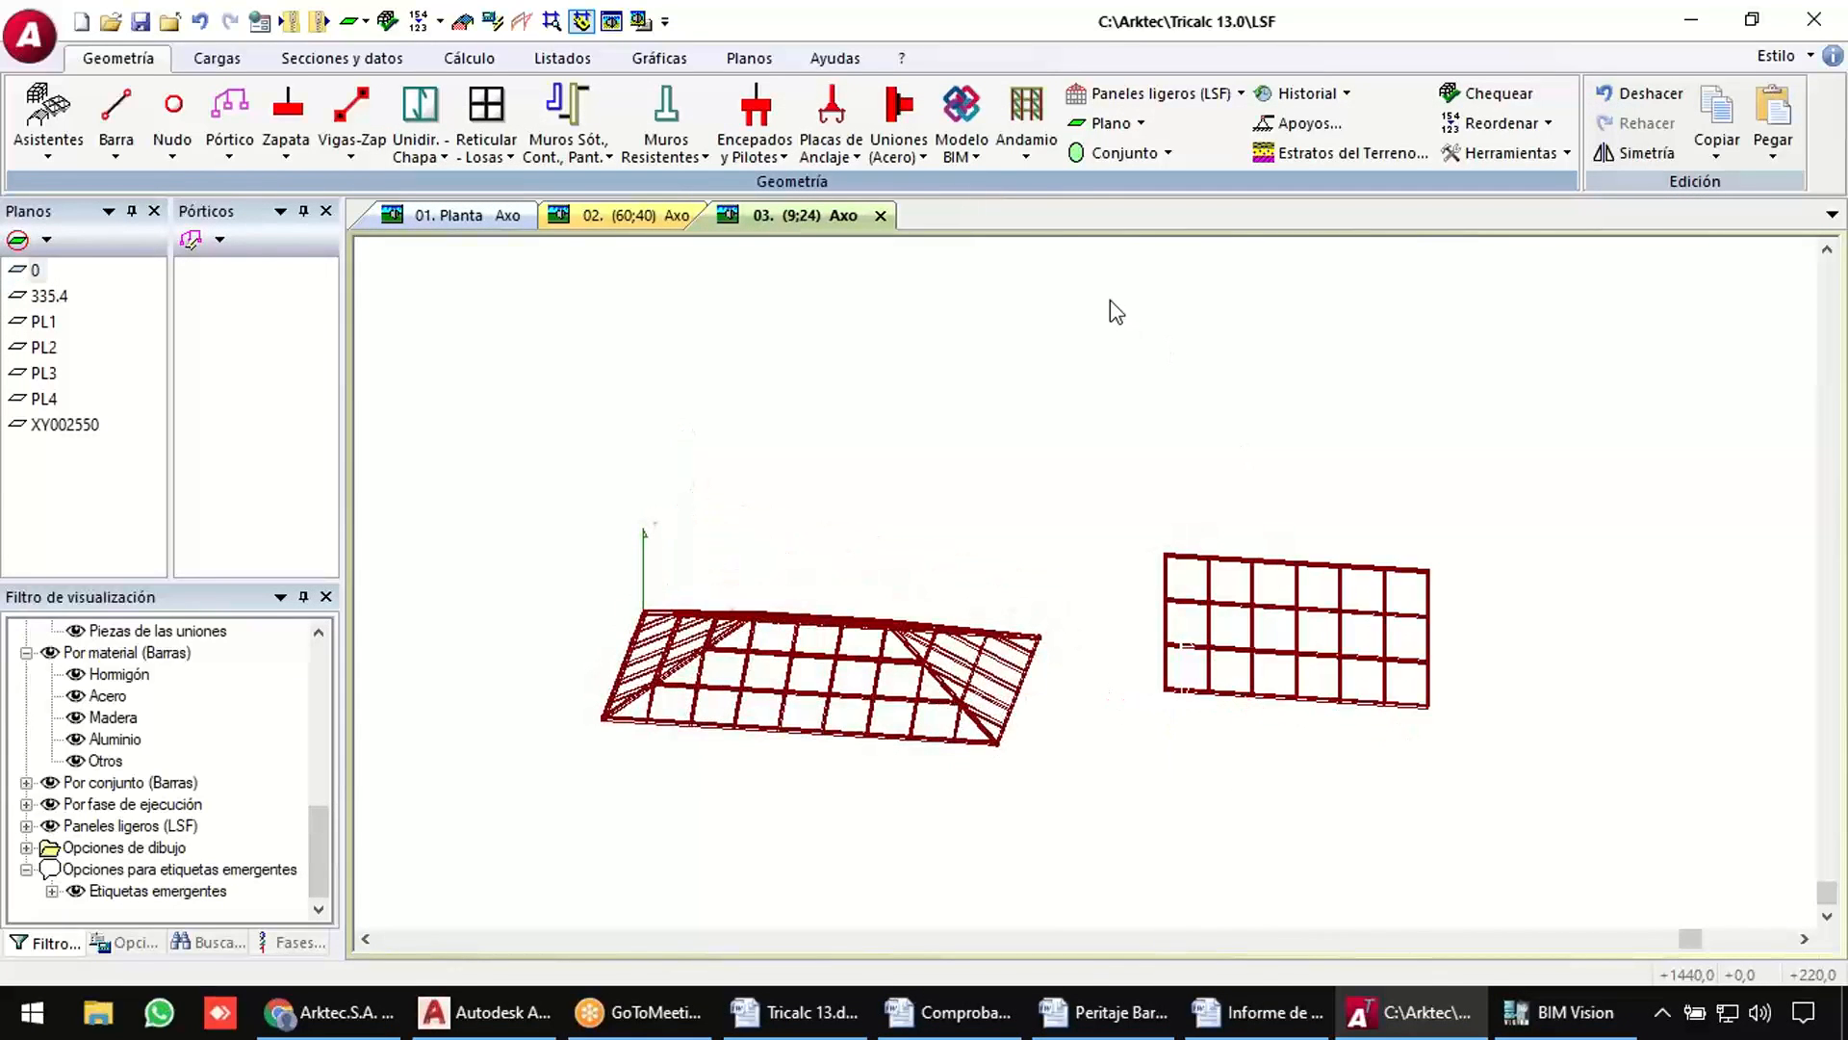
pyautogui.click(1109, 123)
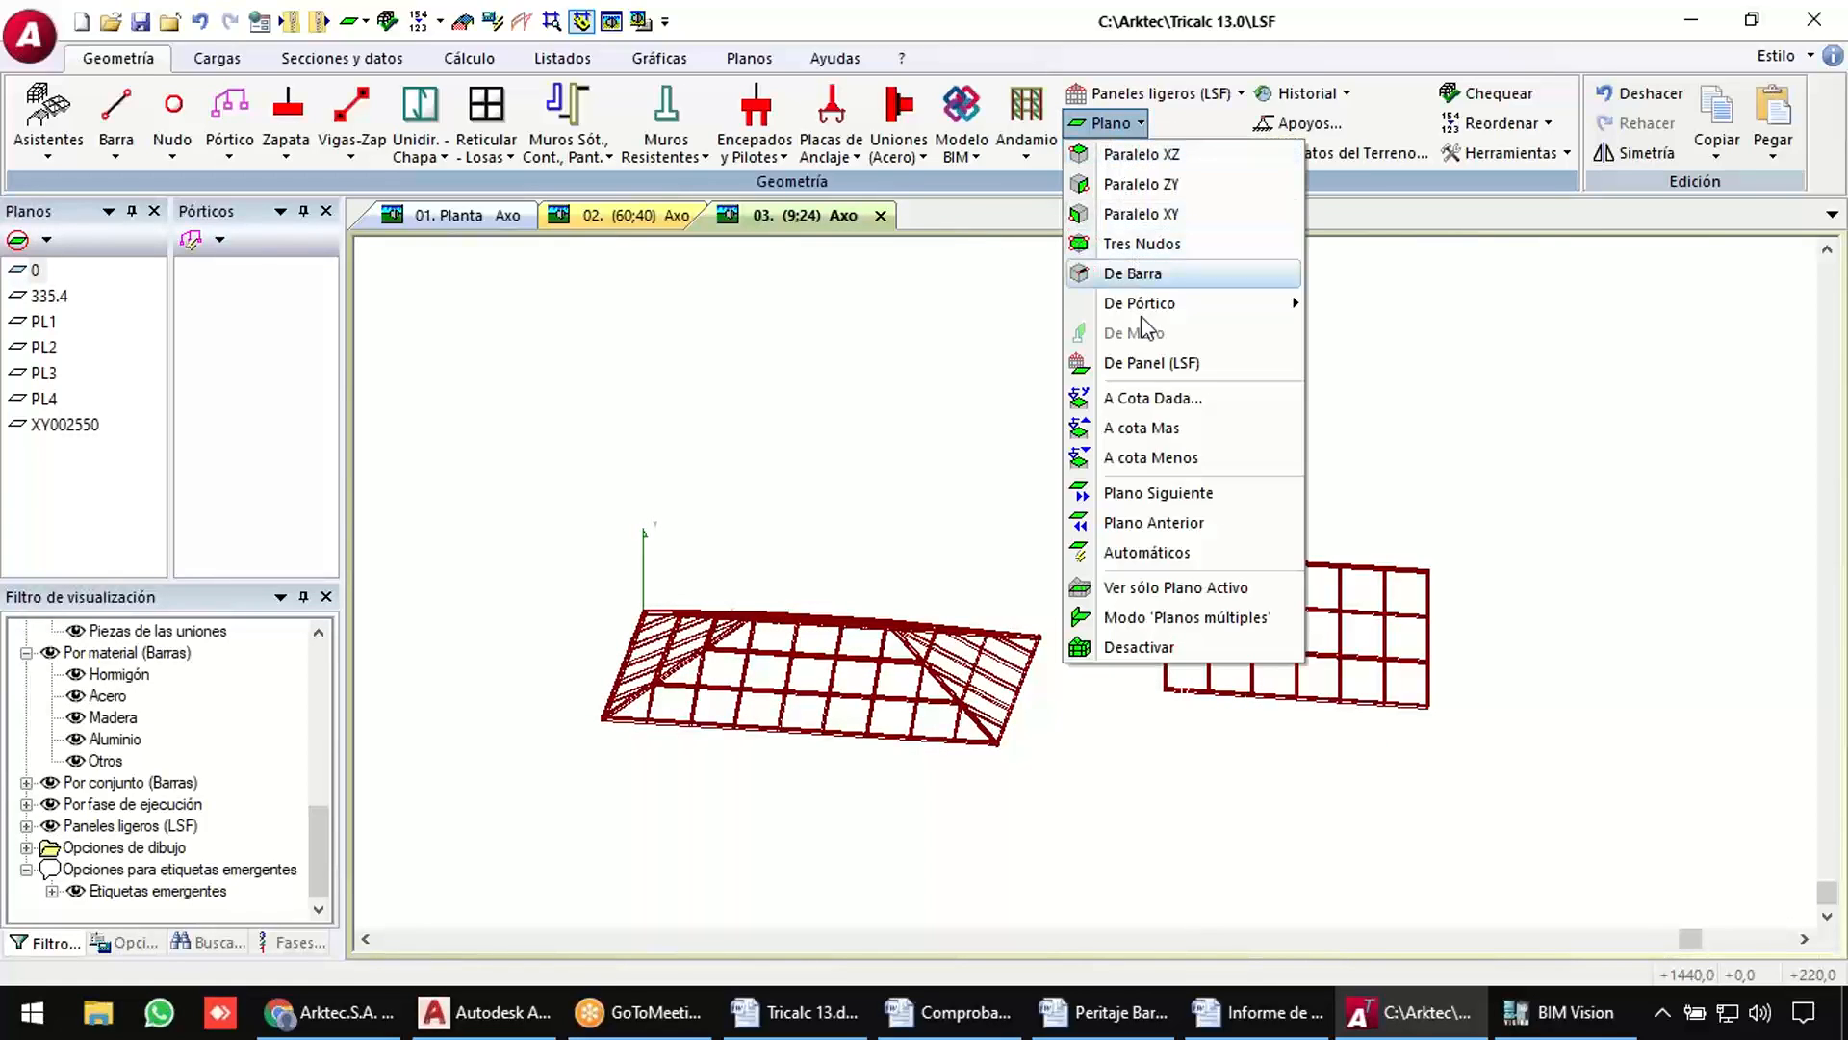
pyautogui.click(1160, 365)
pyautogui.click(1239, 546)
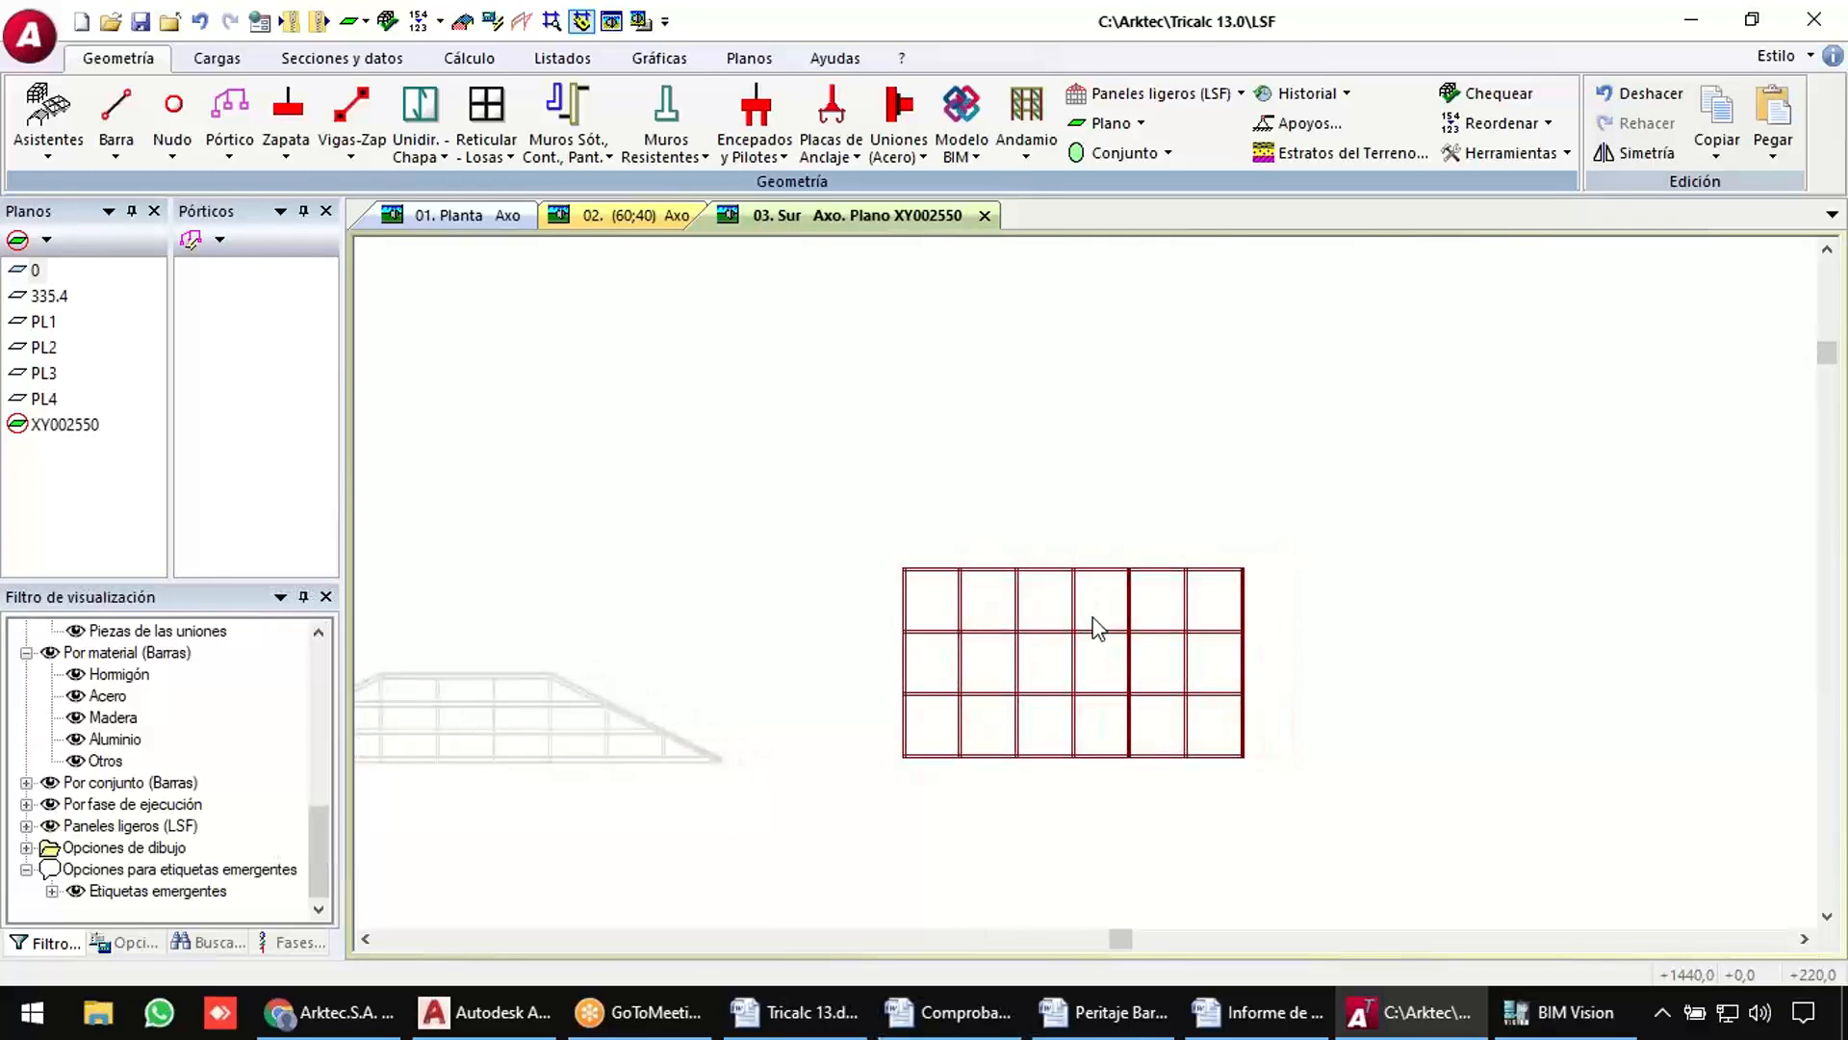
# Start defining a new light panel of the Viga peraltada type with lengths in cm.
pyautogui.click(1150, 94)
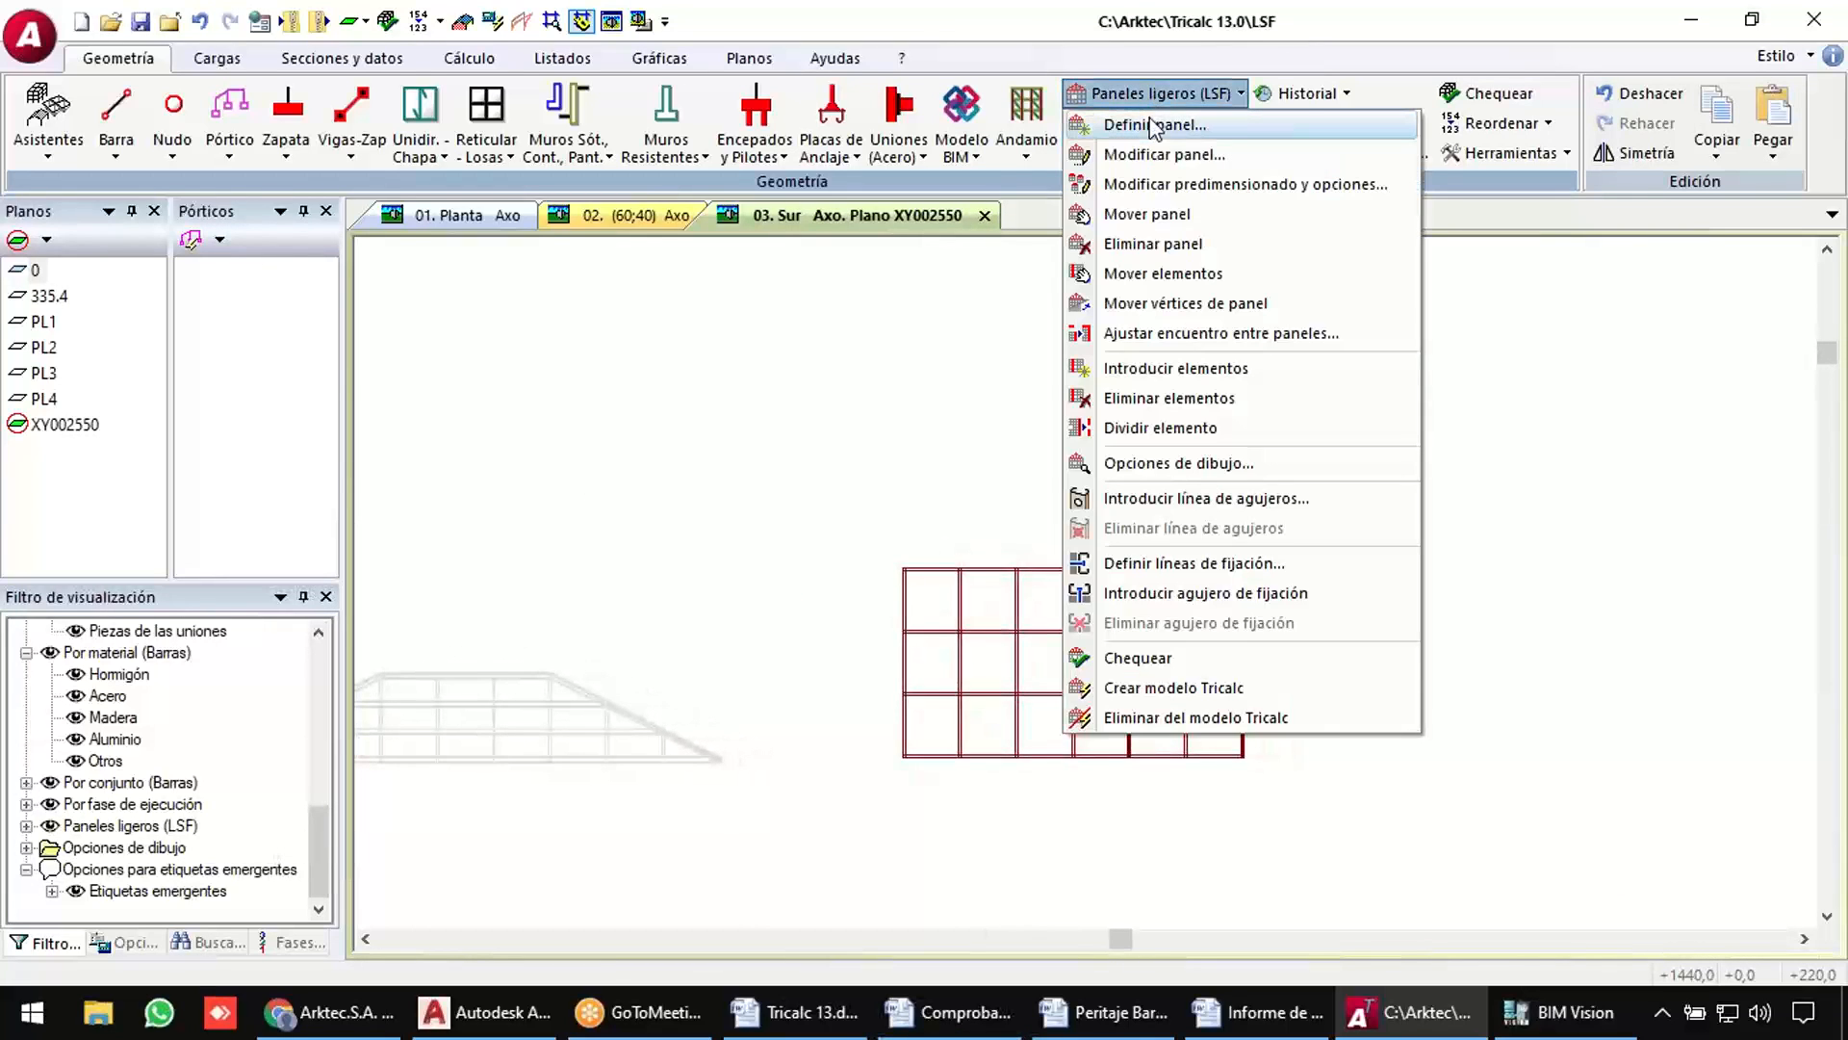
pyautogui.click(1153, 126)
pyautogui.click(847, 506)
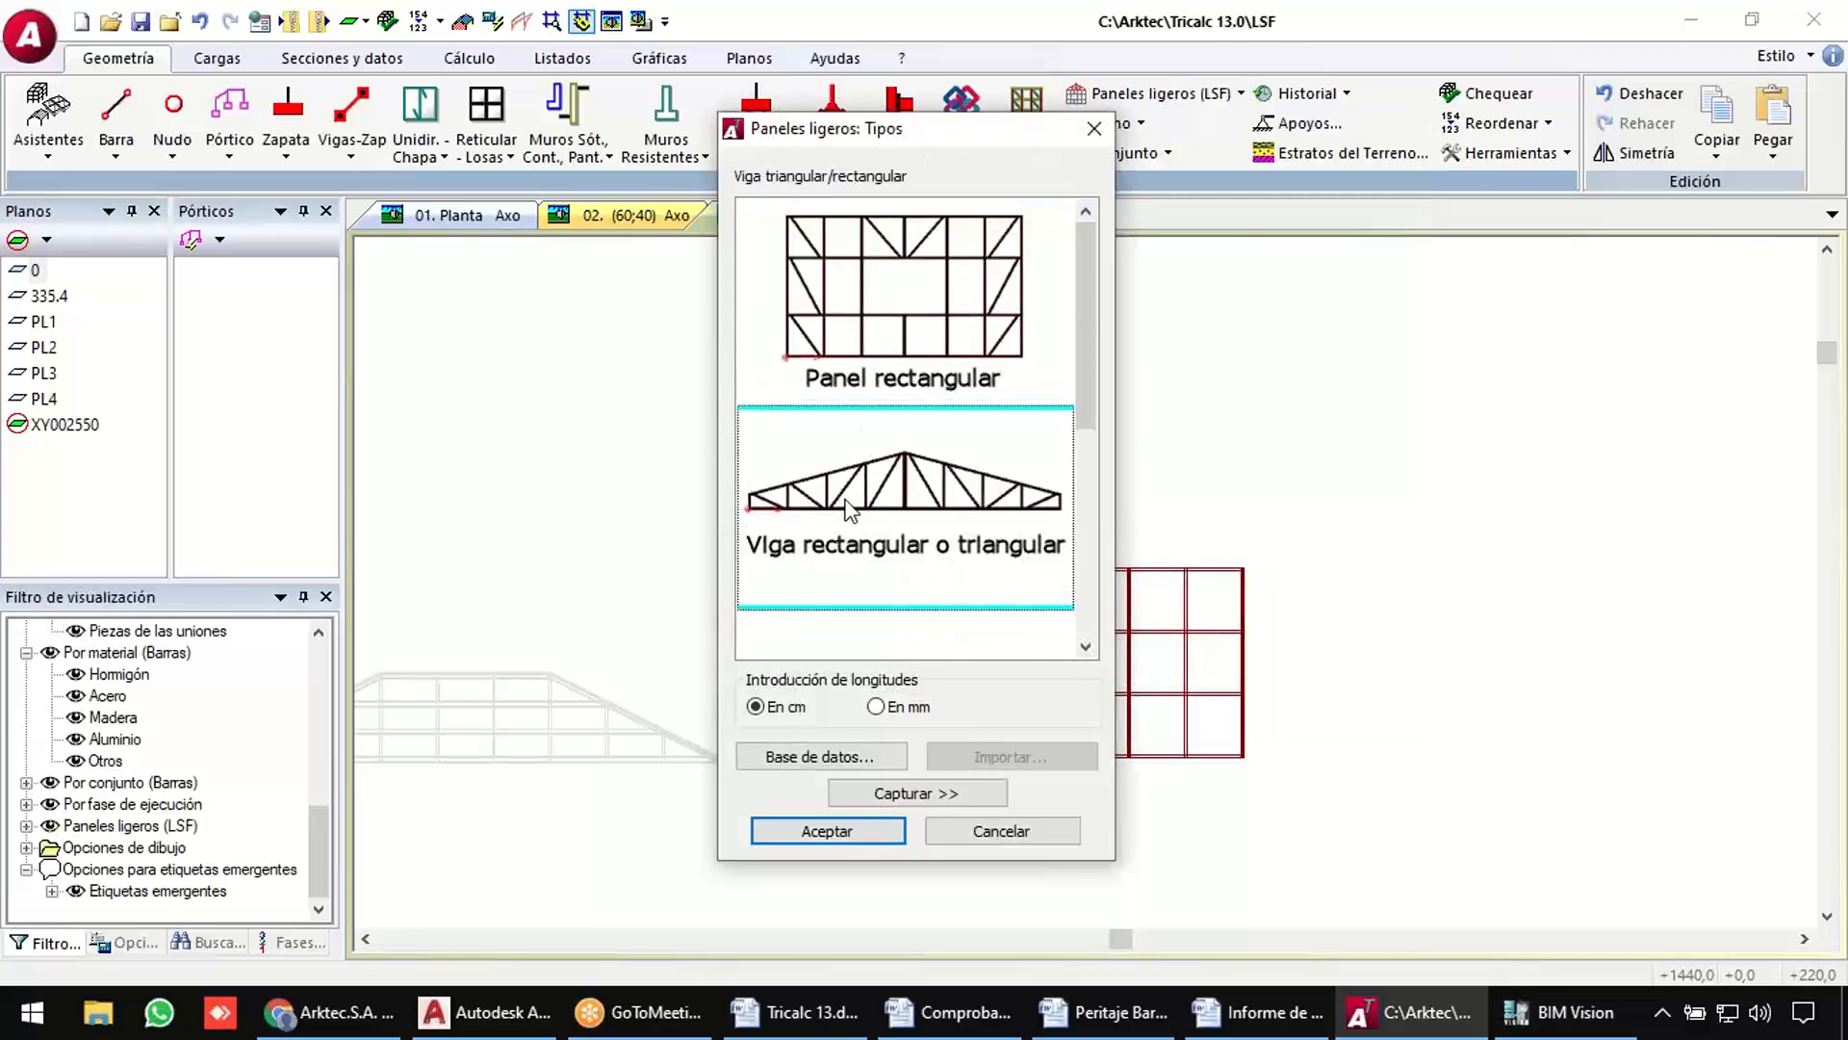
pyautogui.scroll(-2, 850, 510)
pyautogui.click(850, 510)
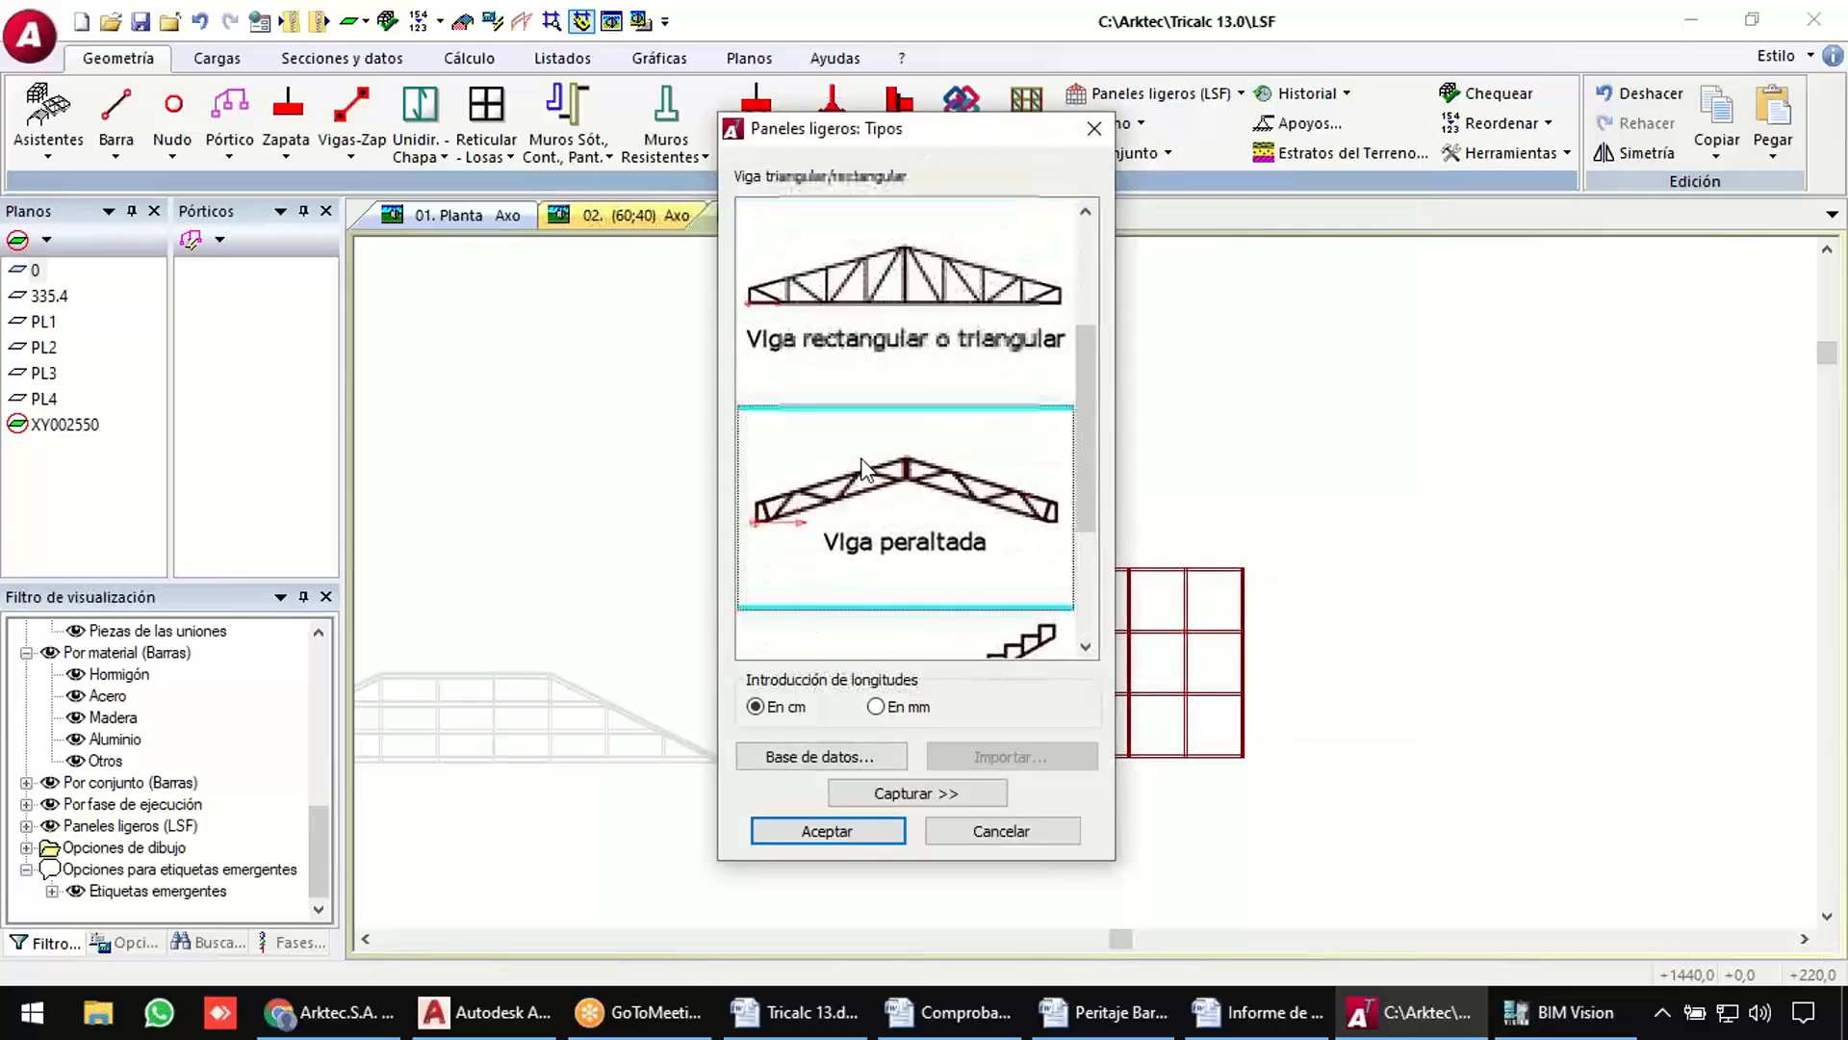
pyautogui.click(826, 831)
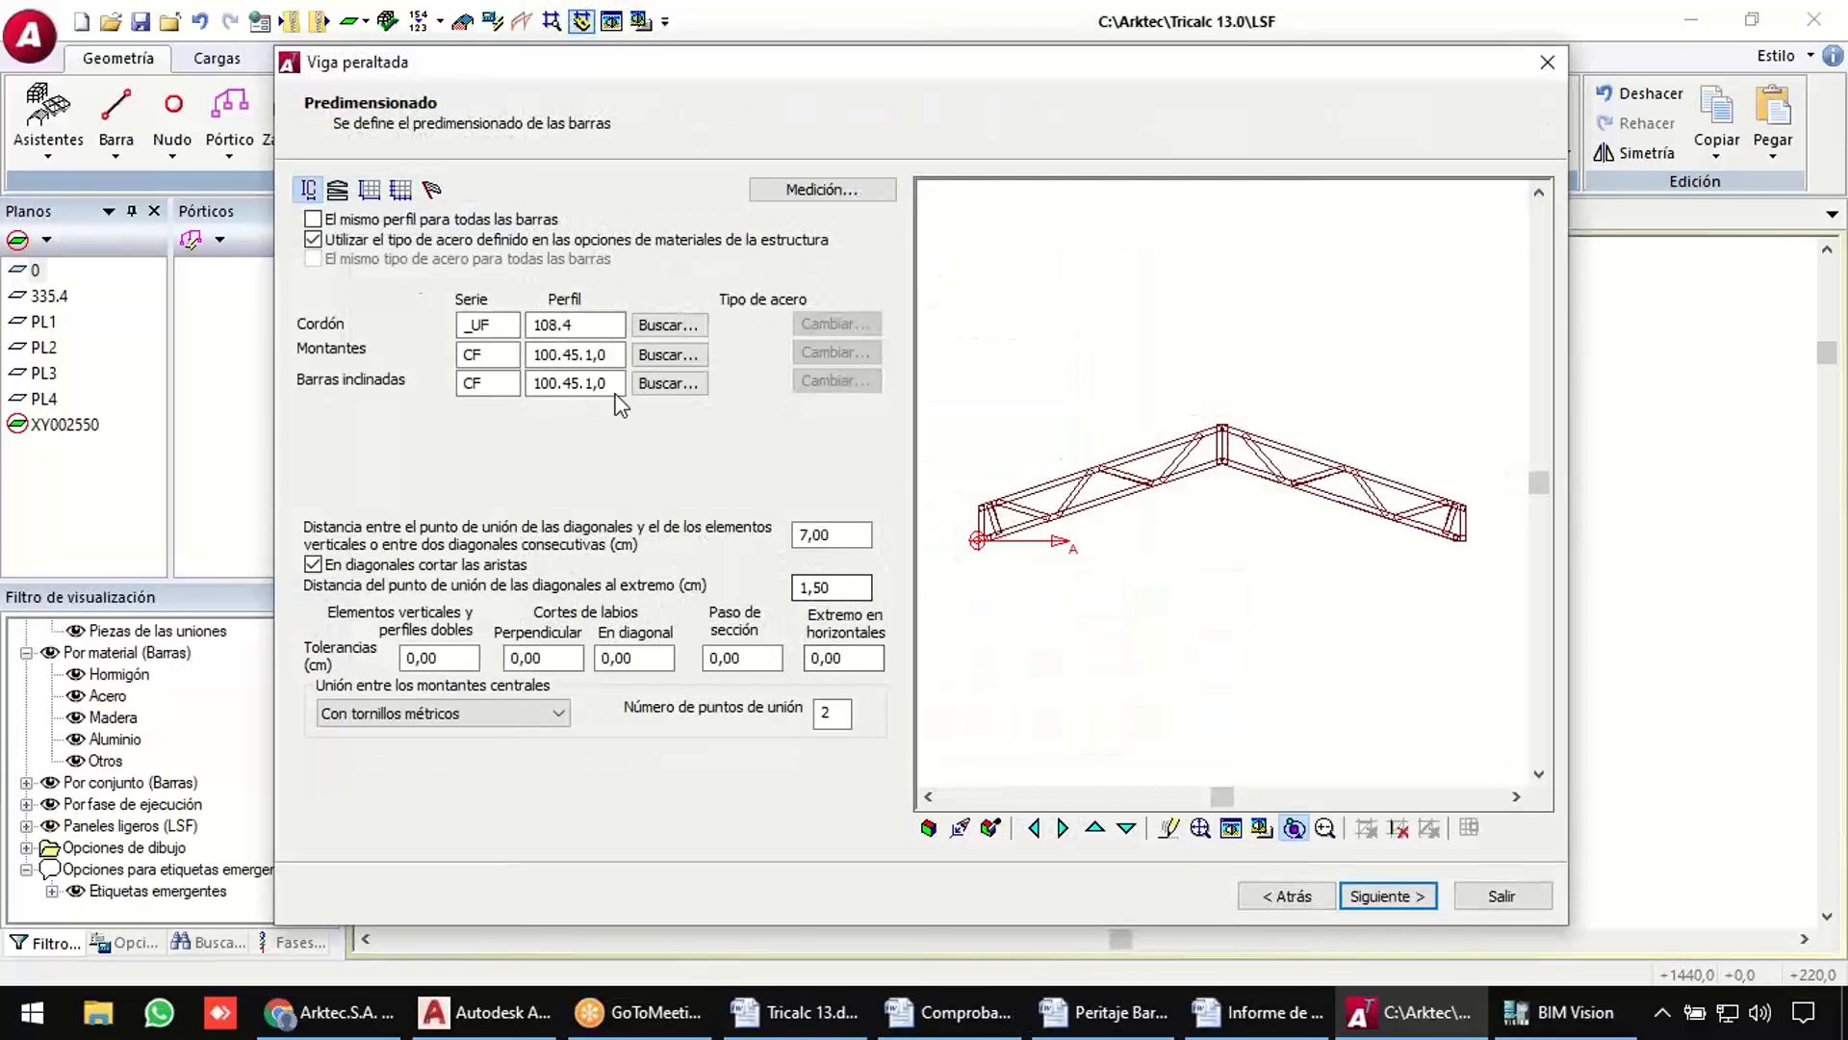
# Change the beam type to Simple, keep its other dimensions, and proceed to the additional insertion options.
pyautogui.click(1391, 895)
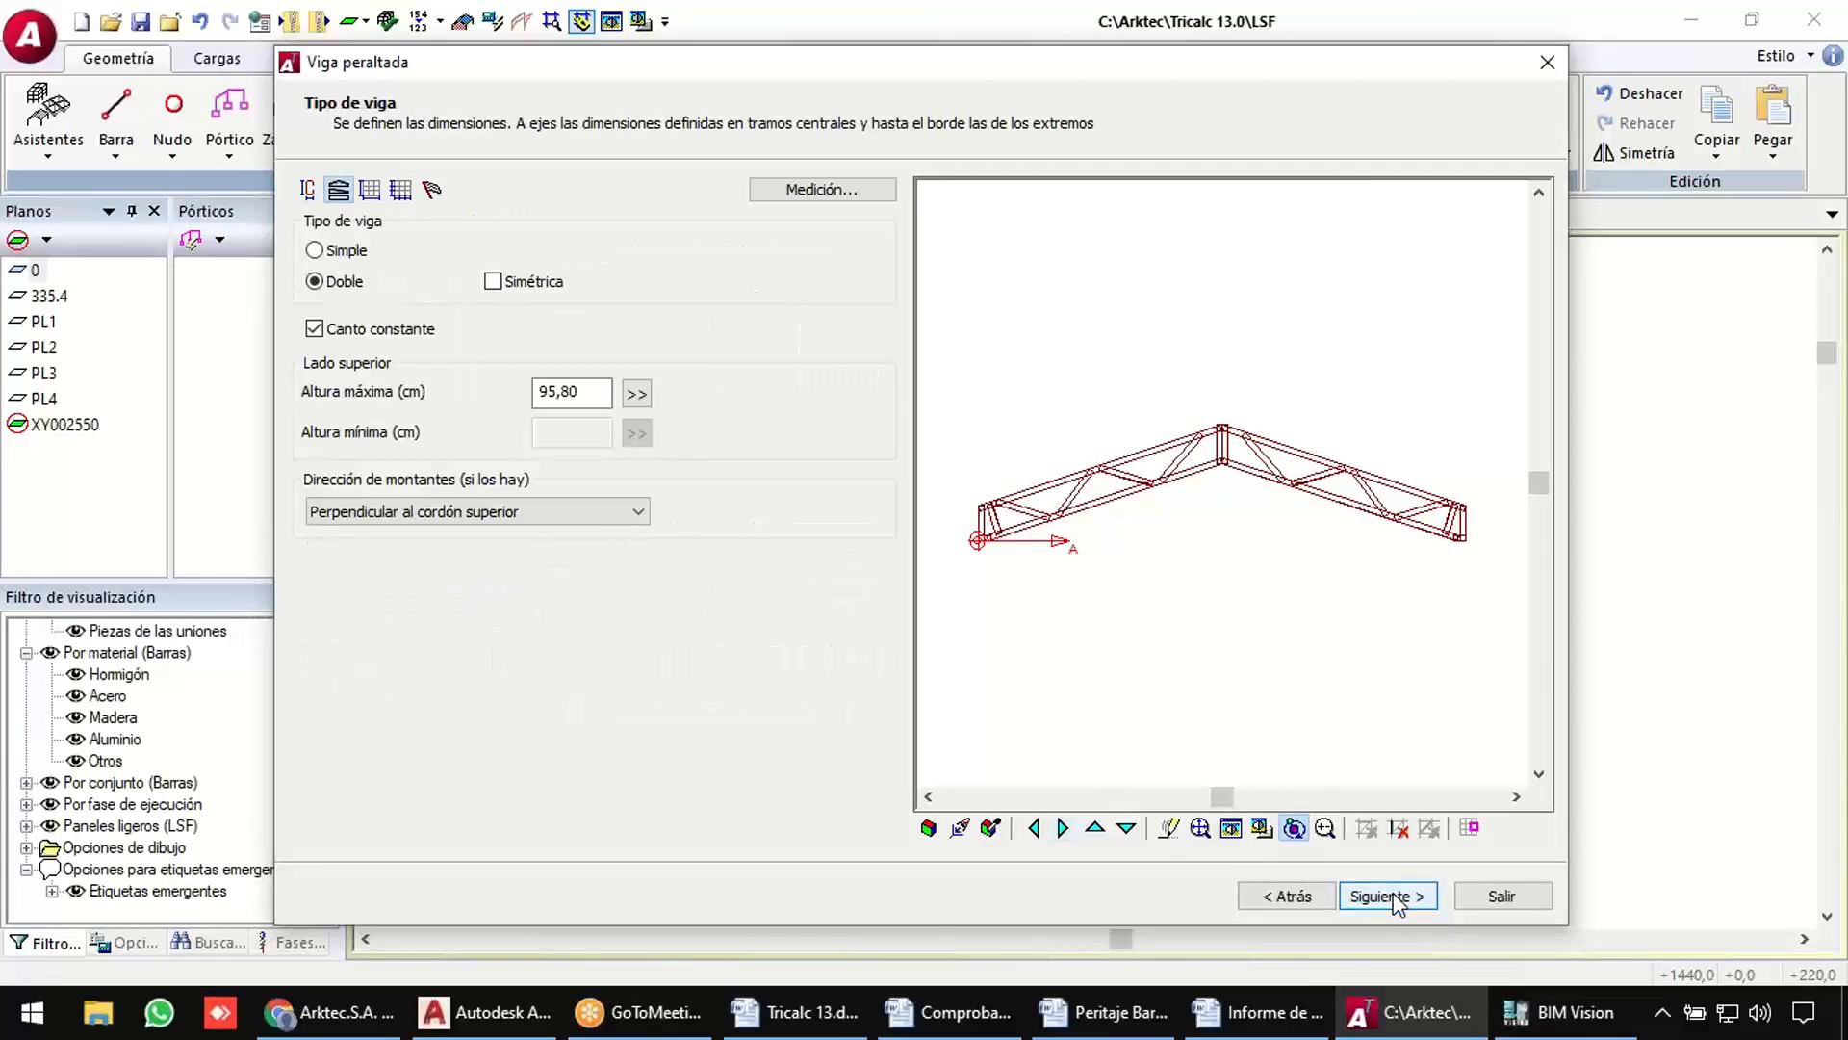
pyautogui.click(344, 250)
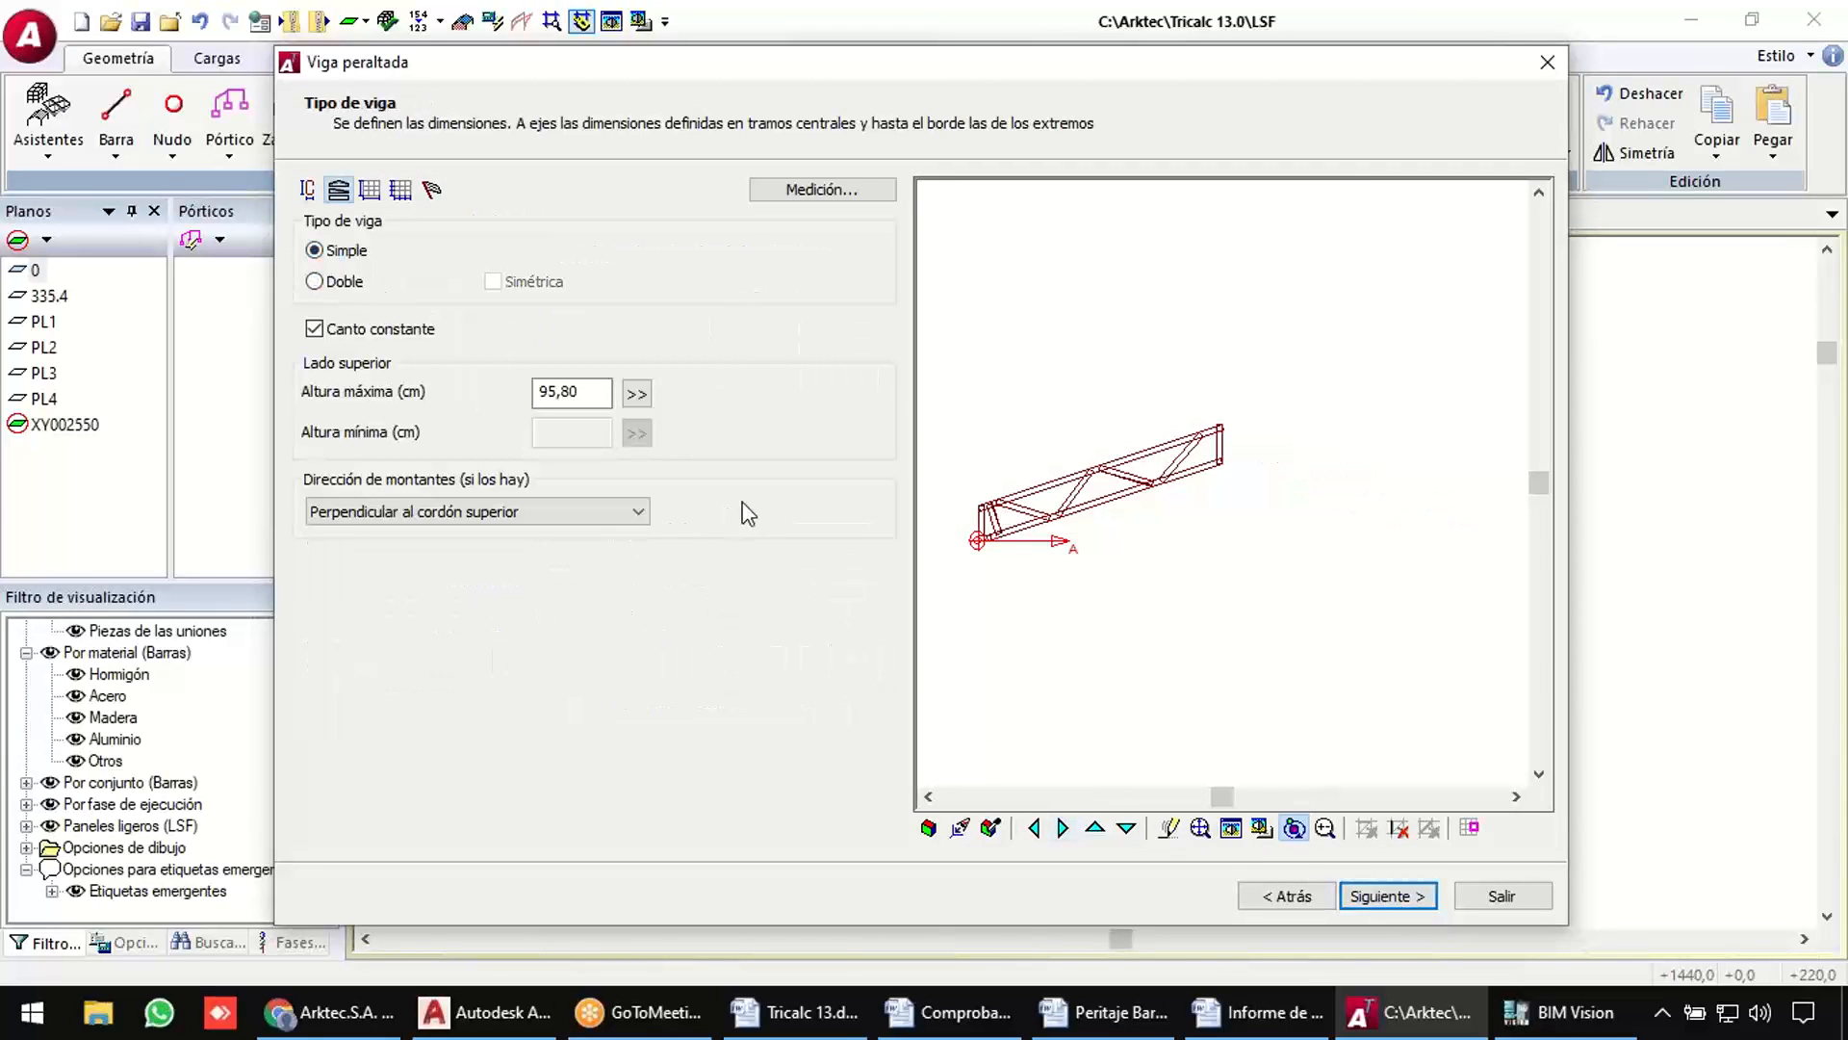
pyautogui.click(531, 393)
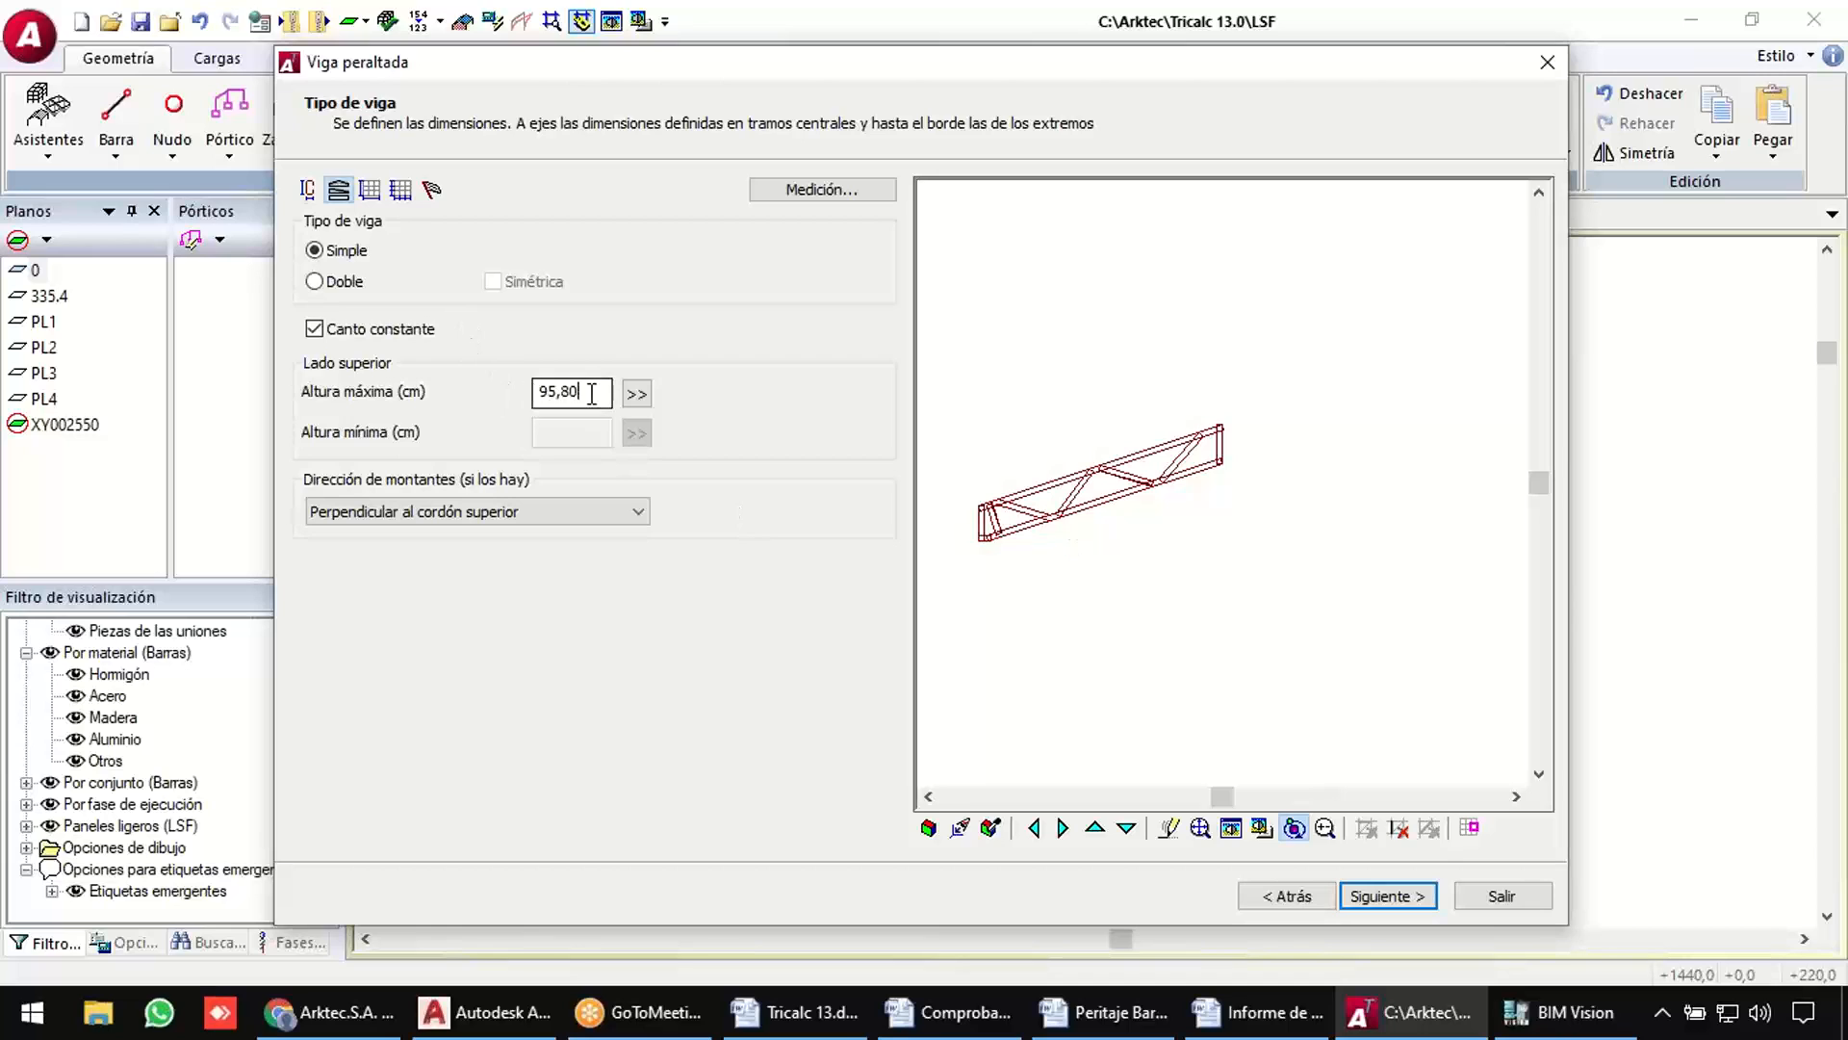
pyautogui.click(370, 191)
pyautogui.click(592, 251)
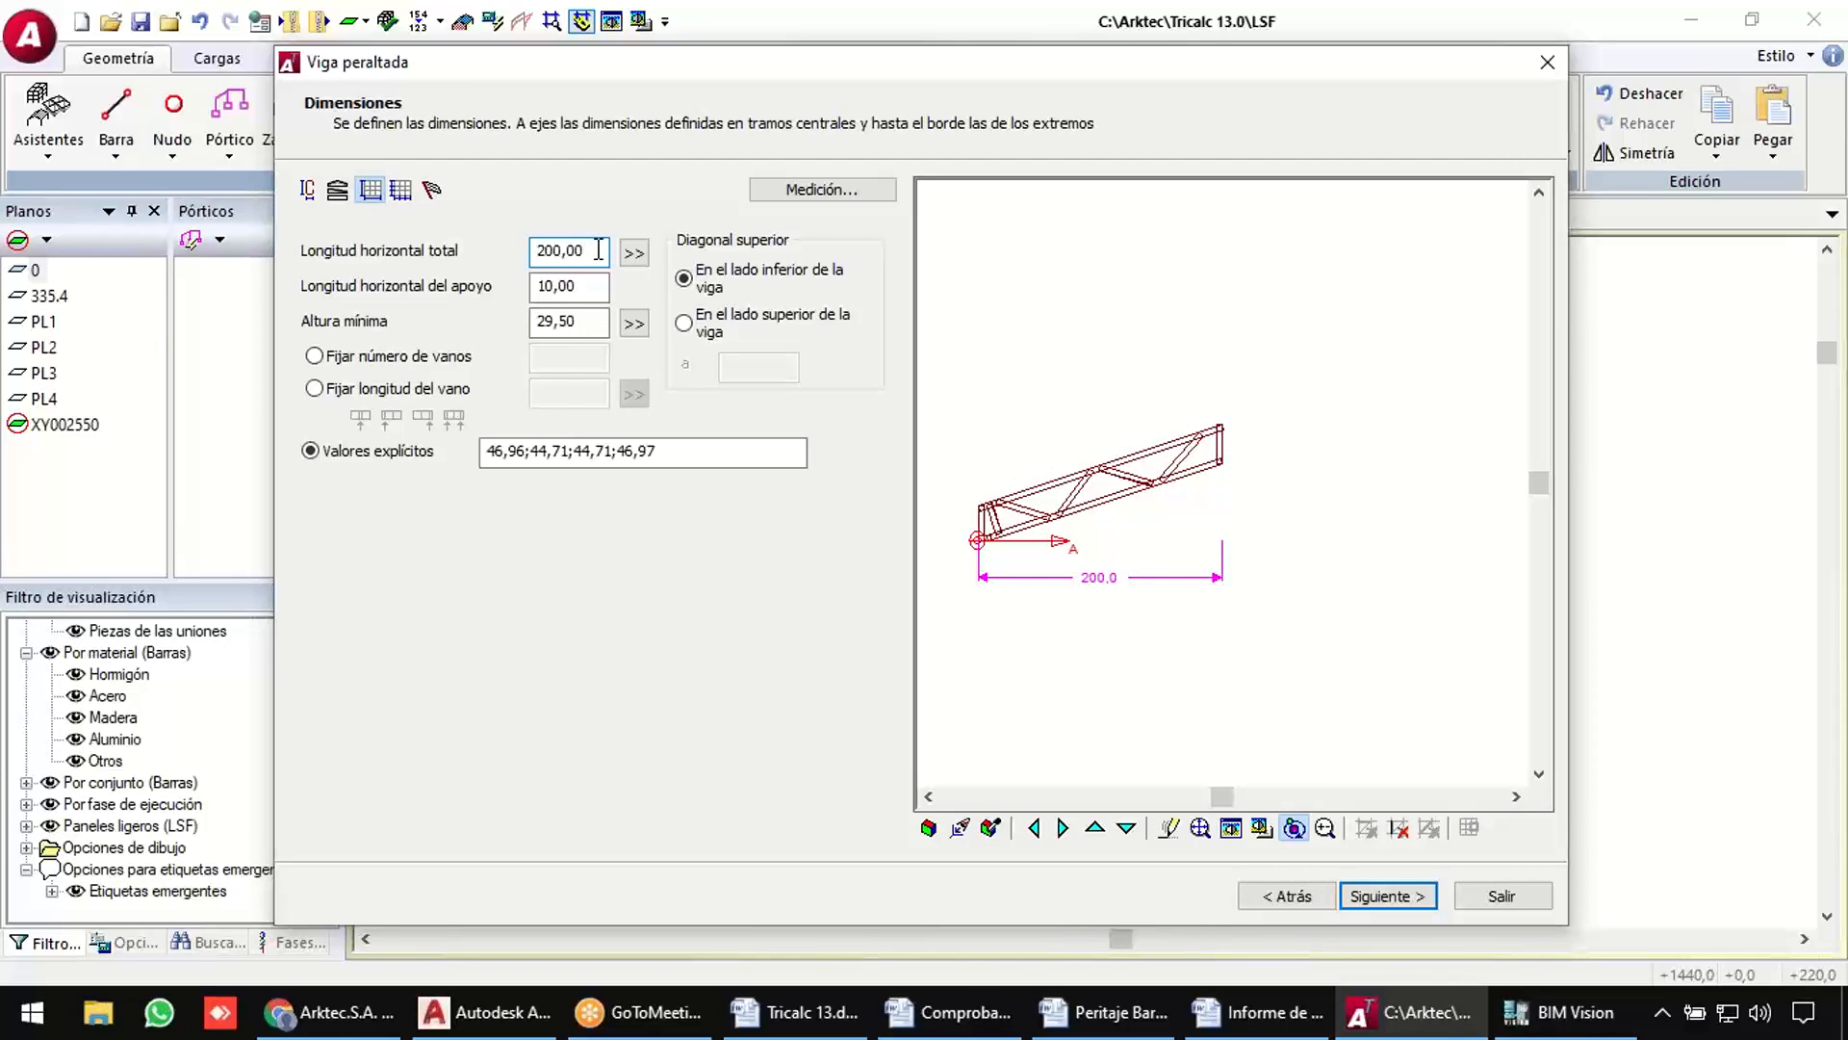
pyautogui.click(1390, 894)
pyautogui.click(1391, 894)
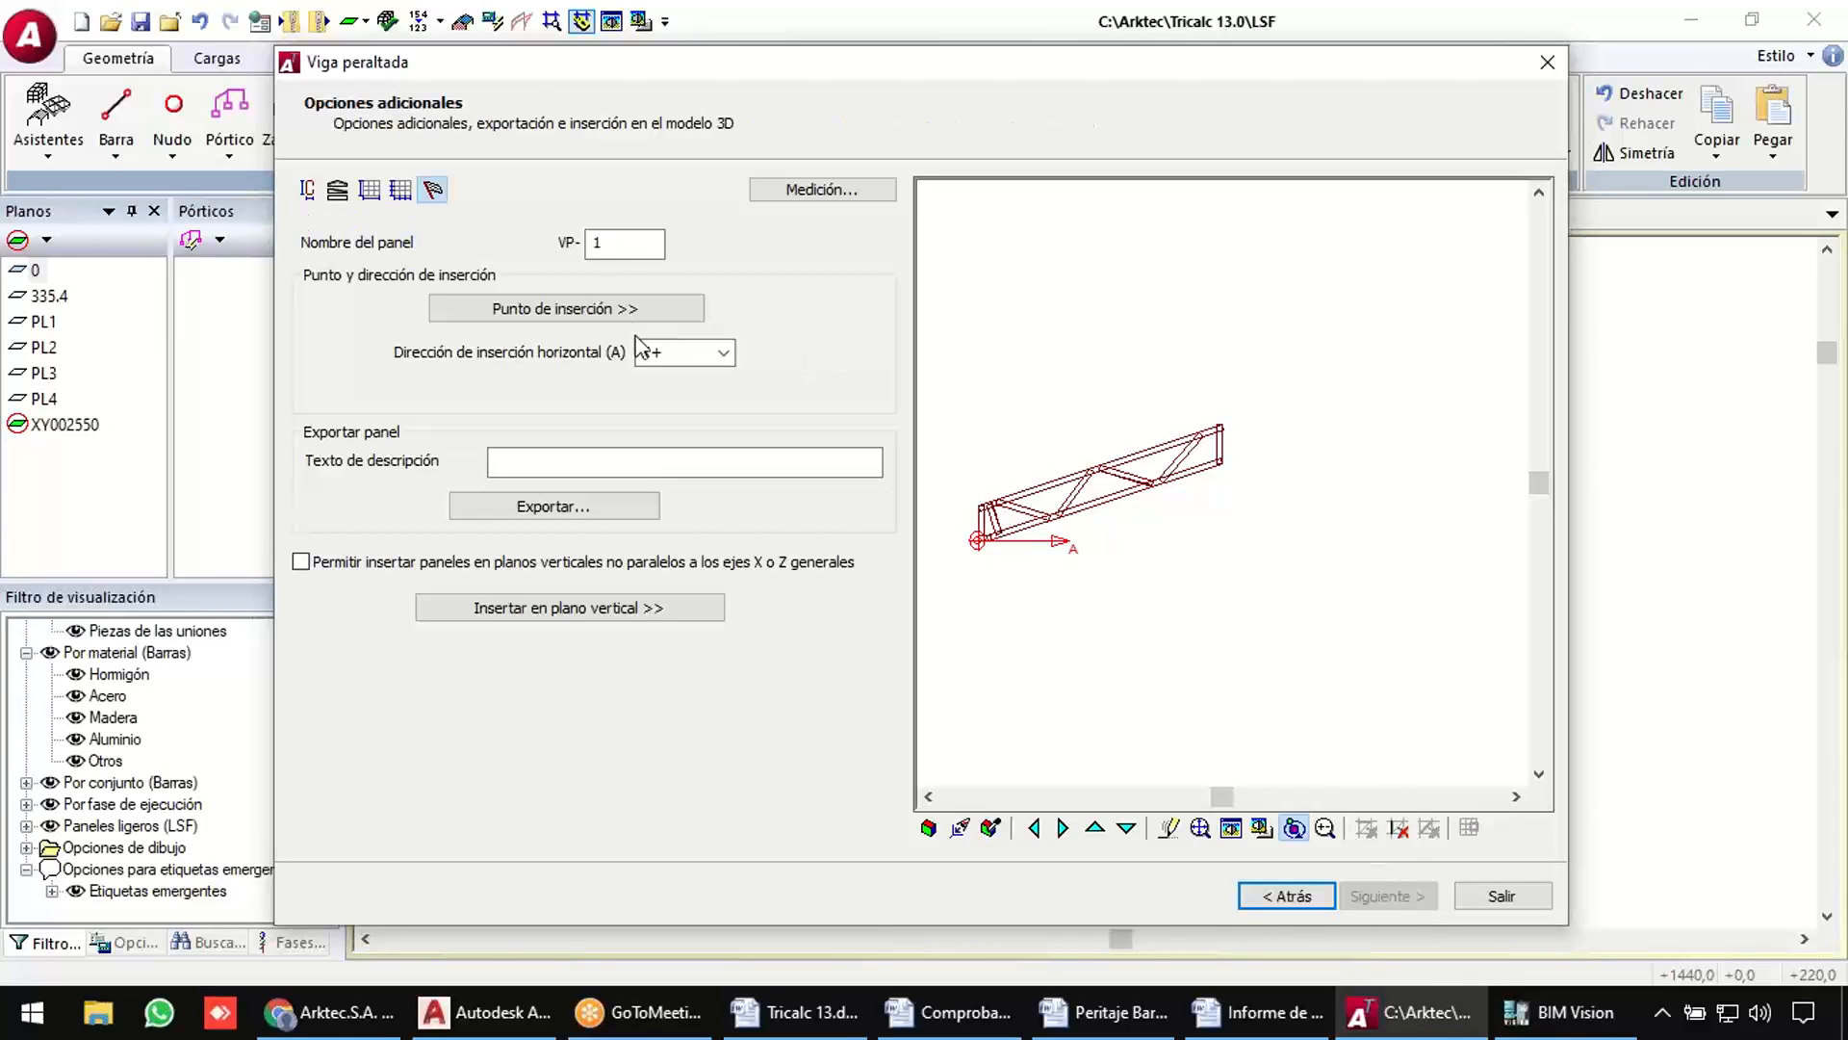
# Insert the simple beam in the vertical plane above the rectangular panel, aligned with the panel's left edge, and finish defining panels.
pyautogui.click(590, 598)
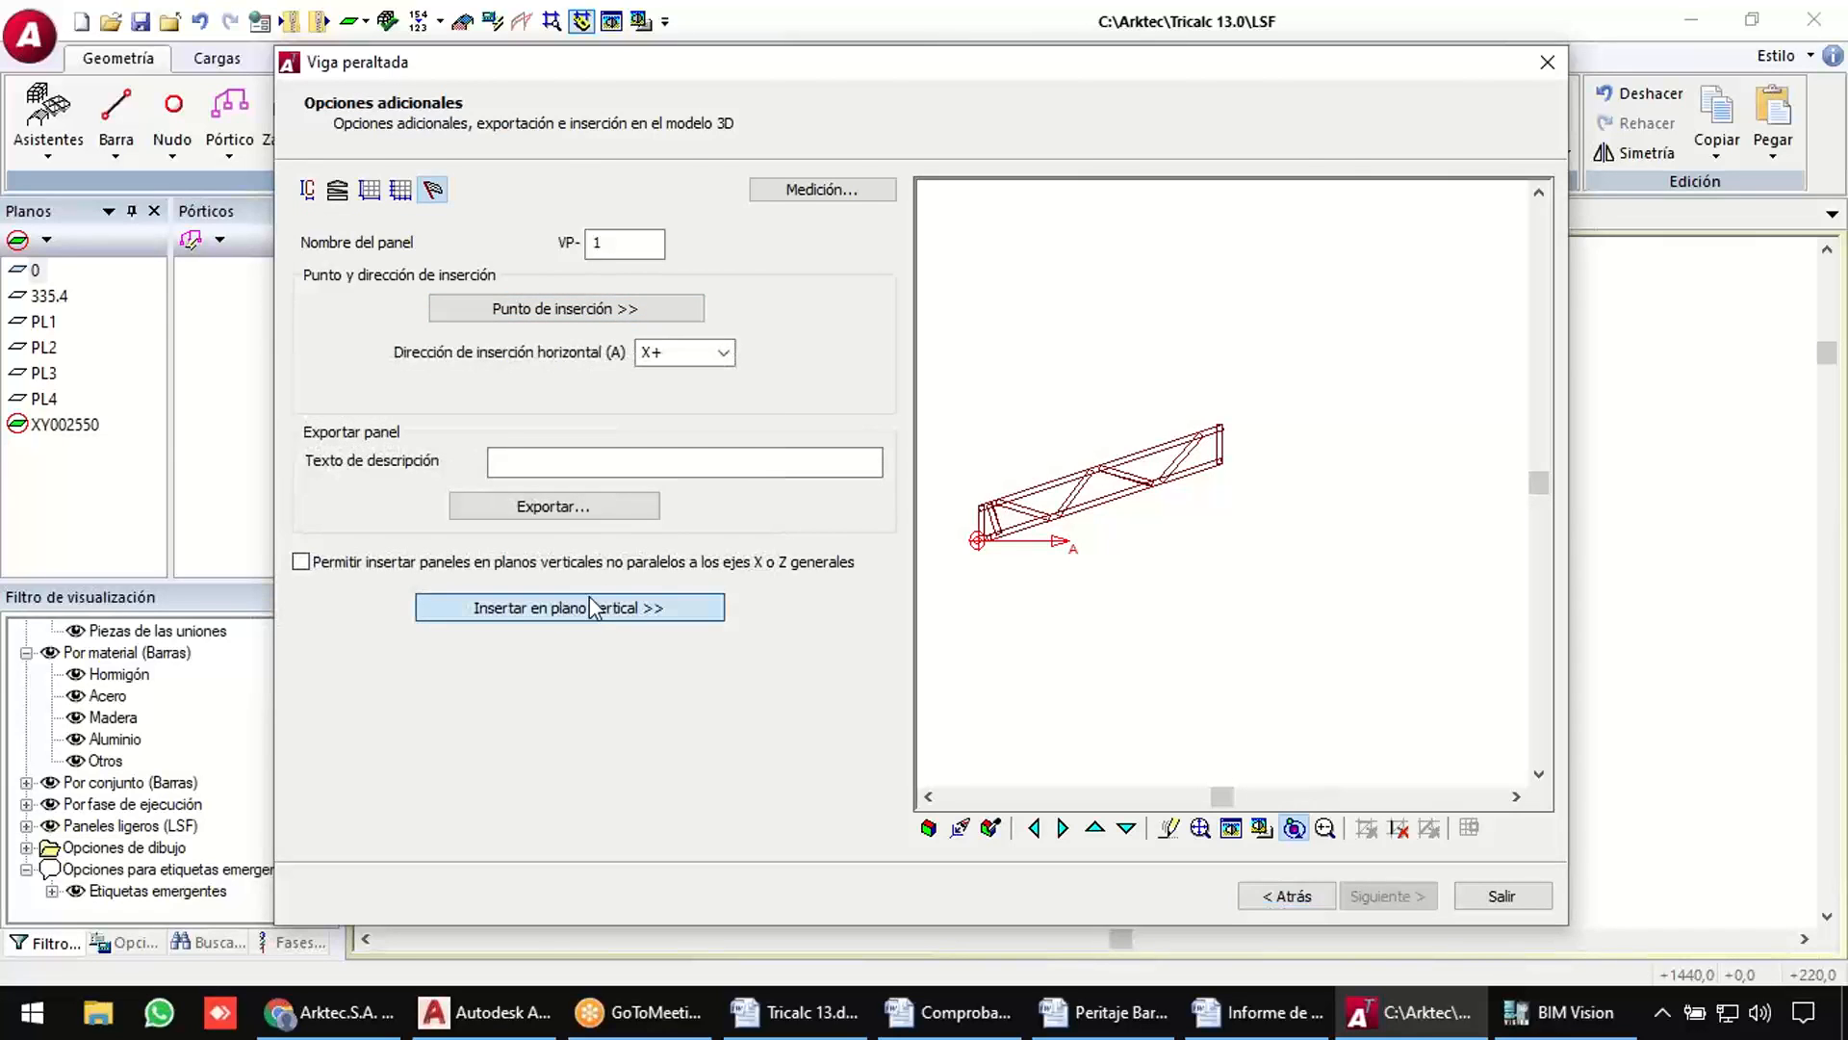
pyautogui.click(986, 476)
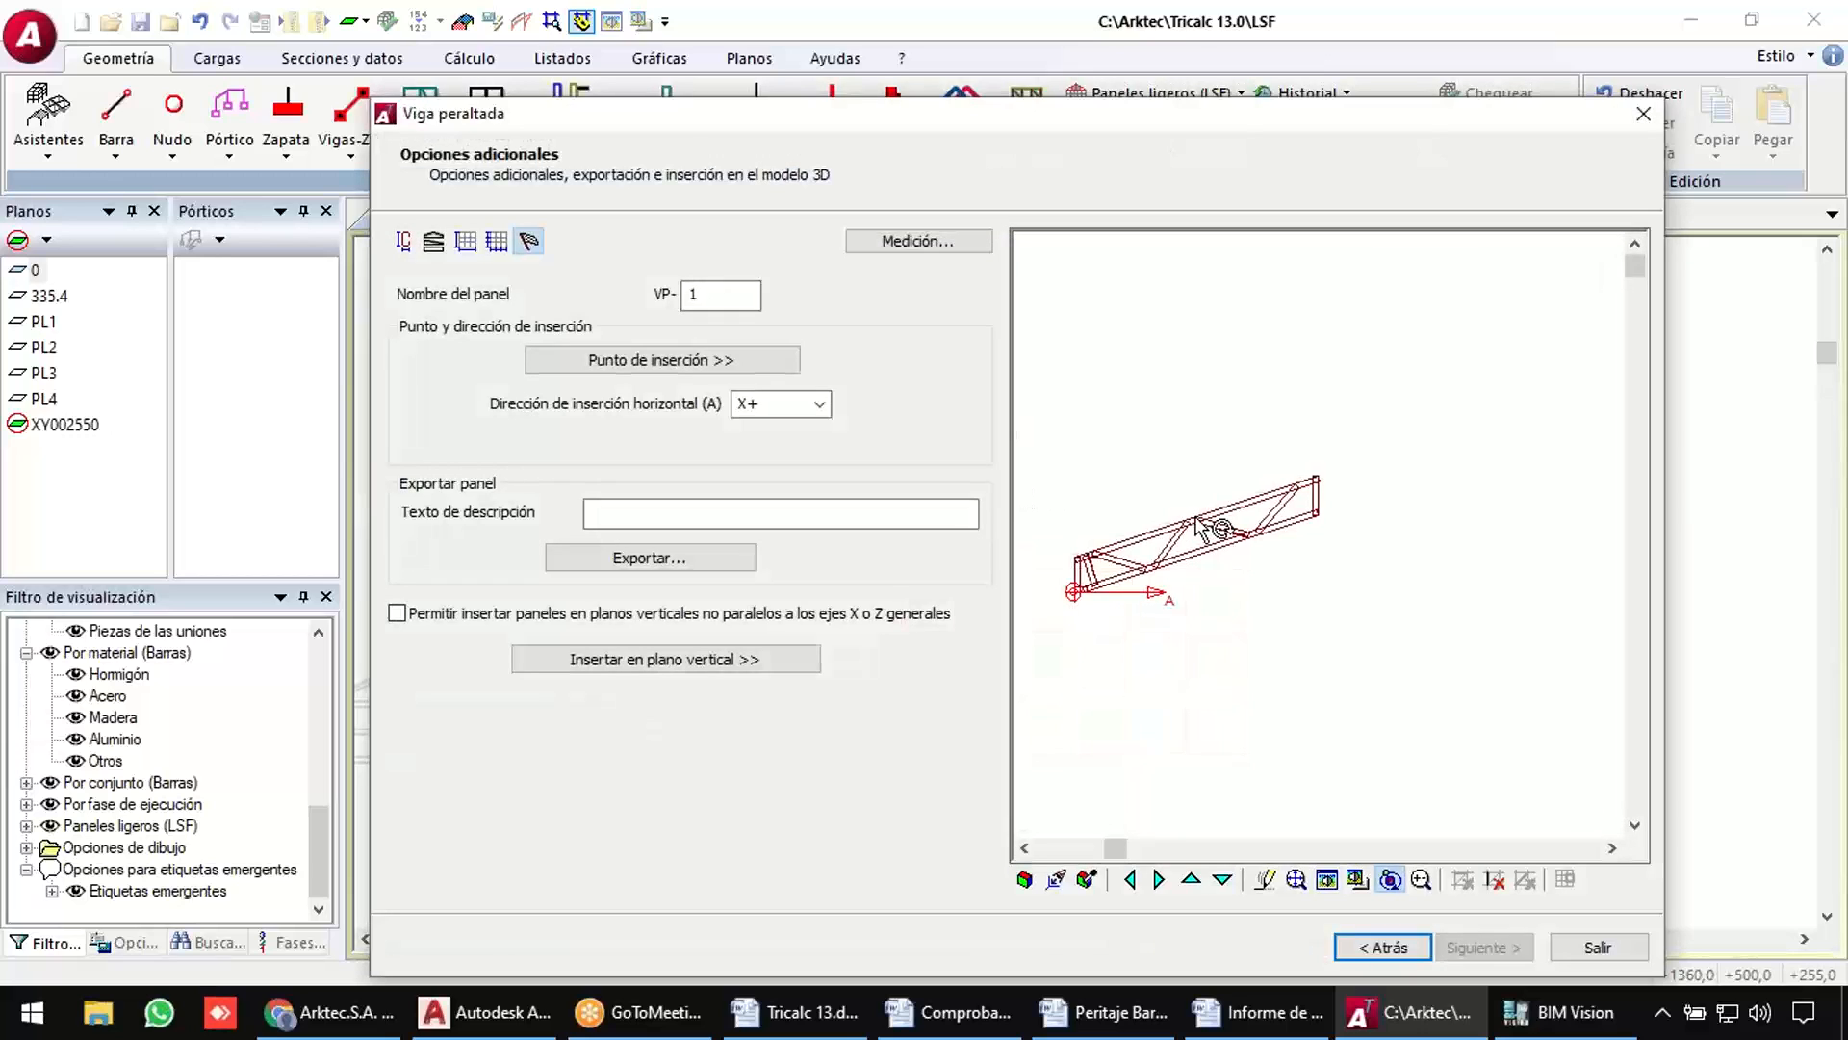
pyautogui.press('Escape')
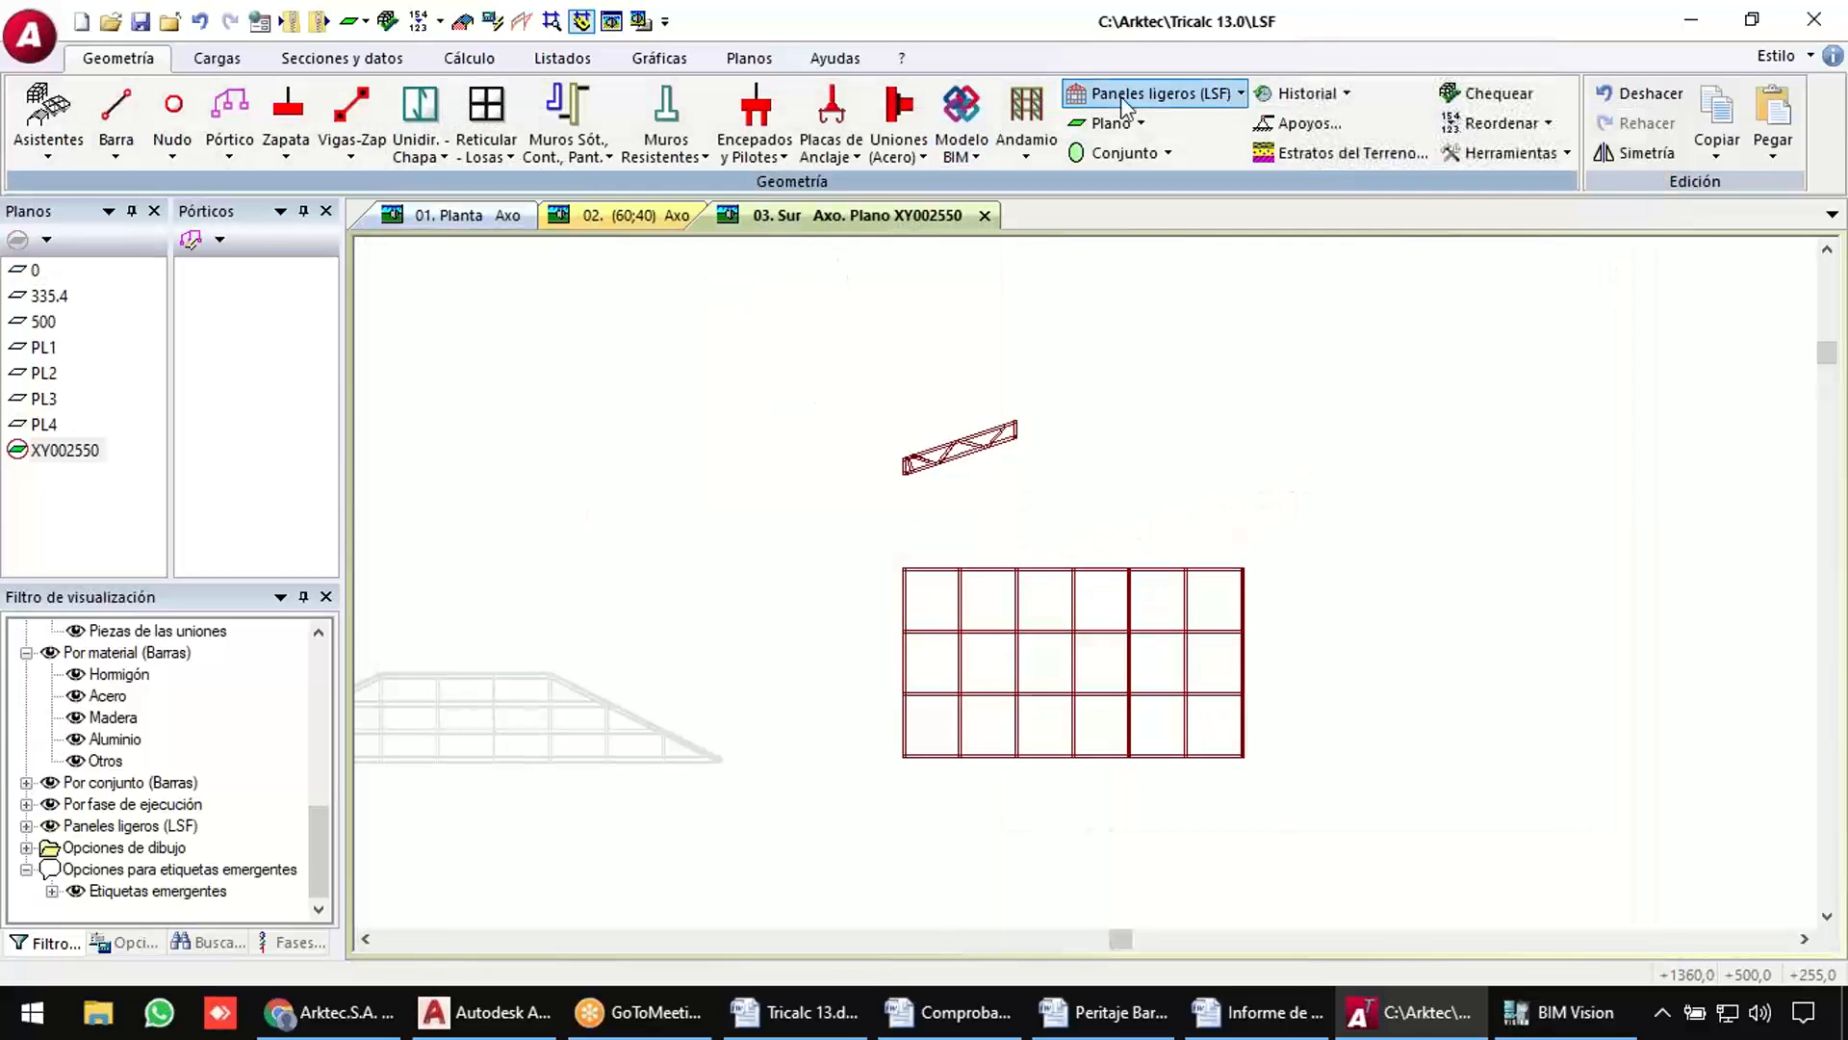
# Adjust the rectangular panel to the sloped beam above it using the Encuentro de 2 paneles en continuidad option.
pyautogui.click(1153, 93)
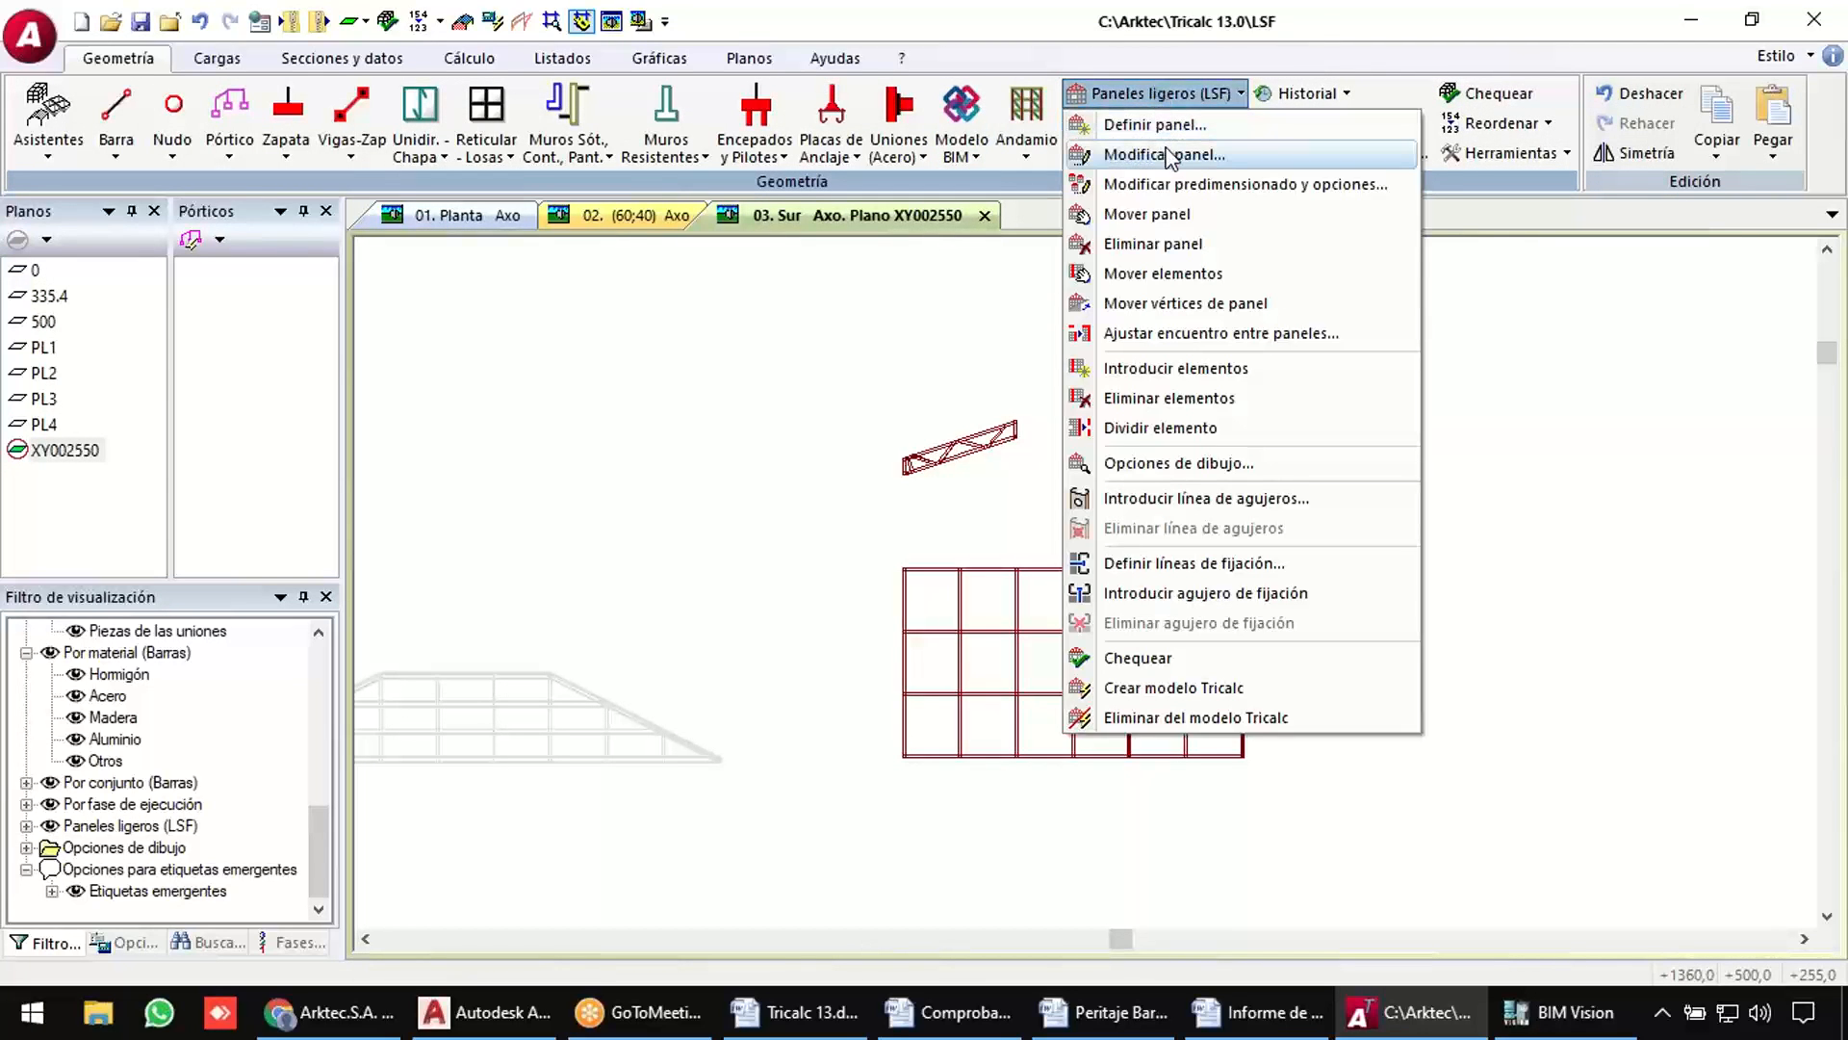
pyautogui.click(849, 349)
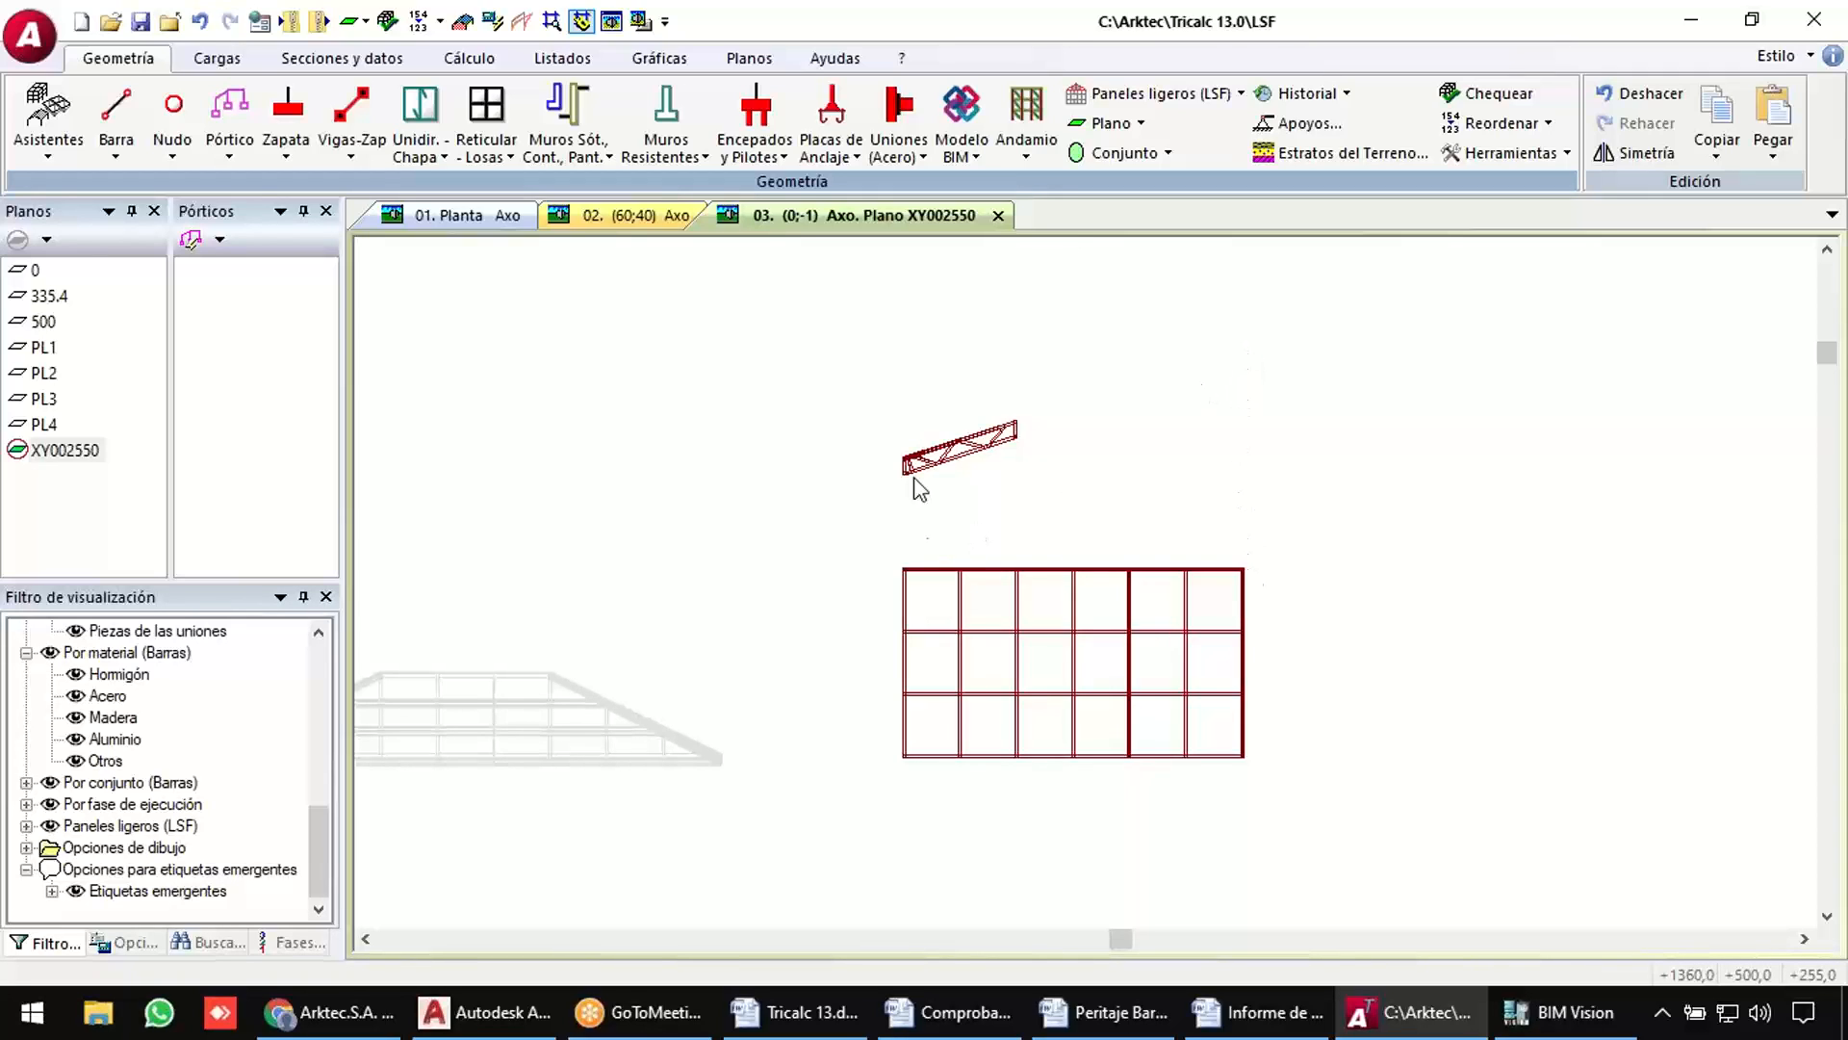
pyautogui.click(1164, 97)
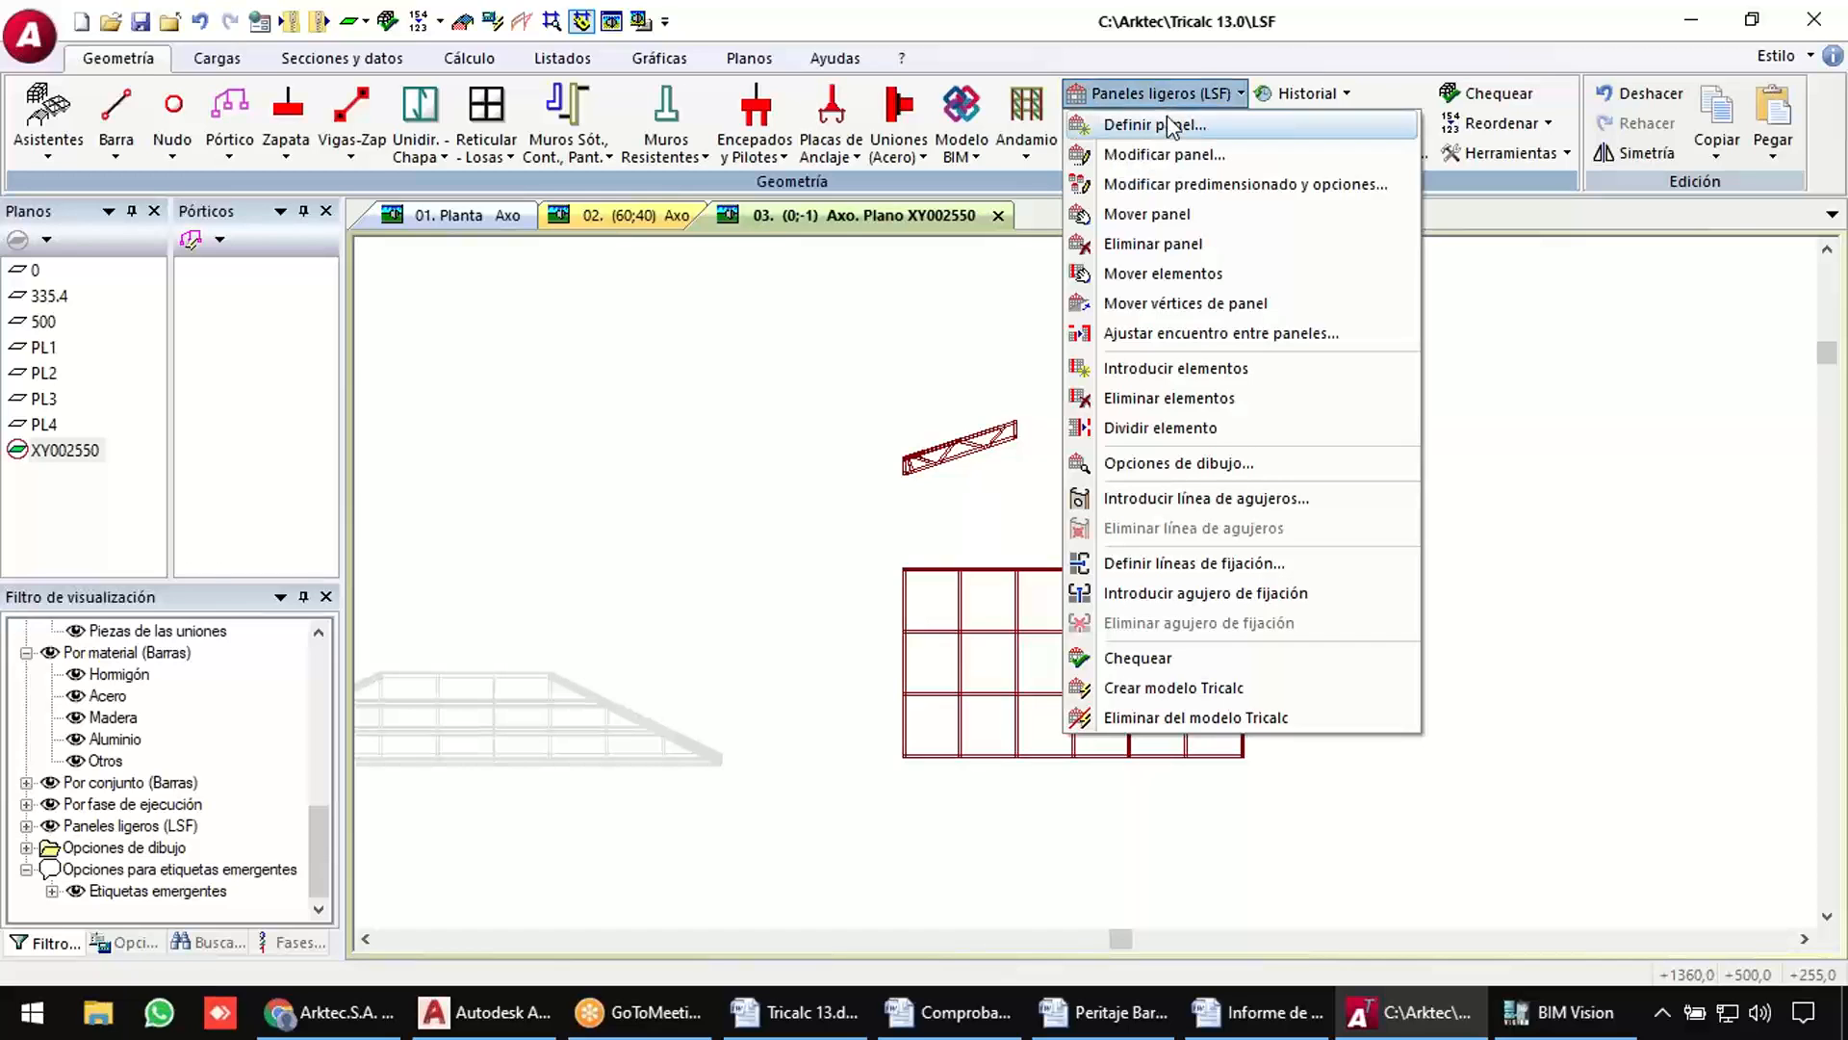
pyautogui.click(1207, 333)
pyautogui.click(1325, 365)
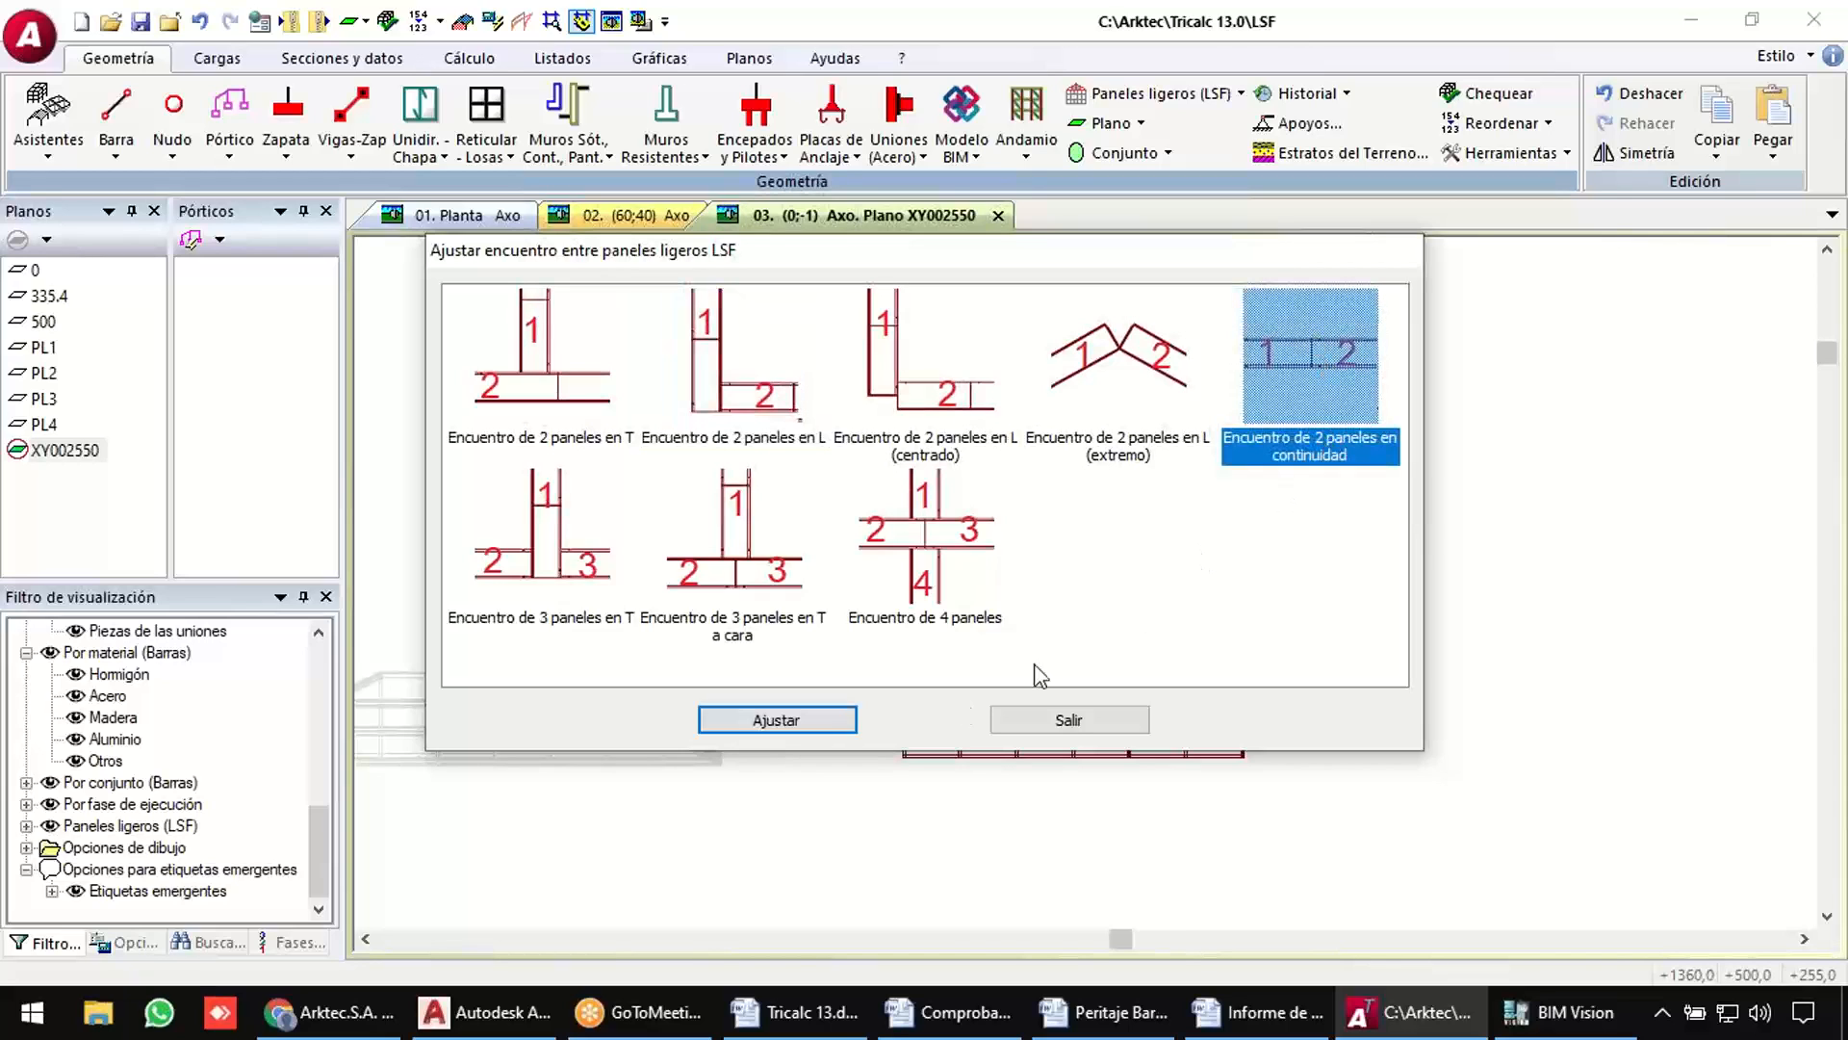
pyautogui.click(837, 727)
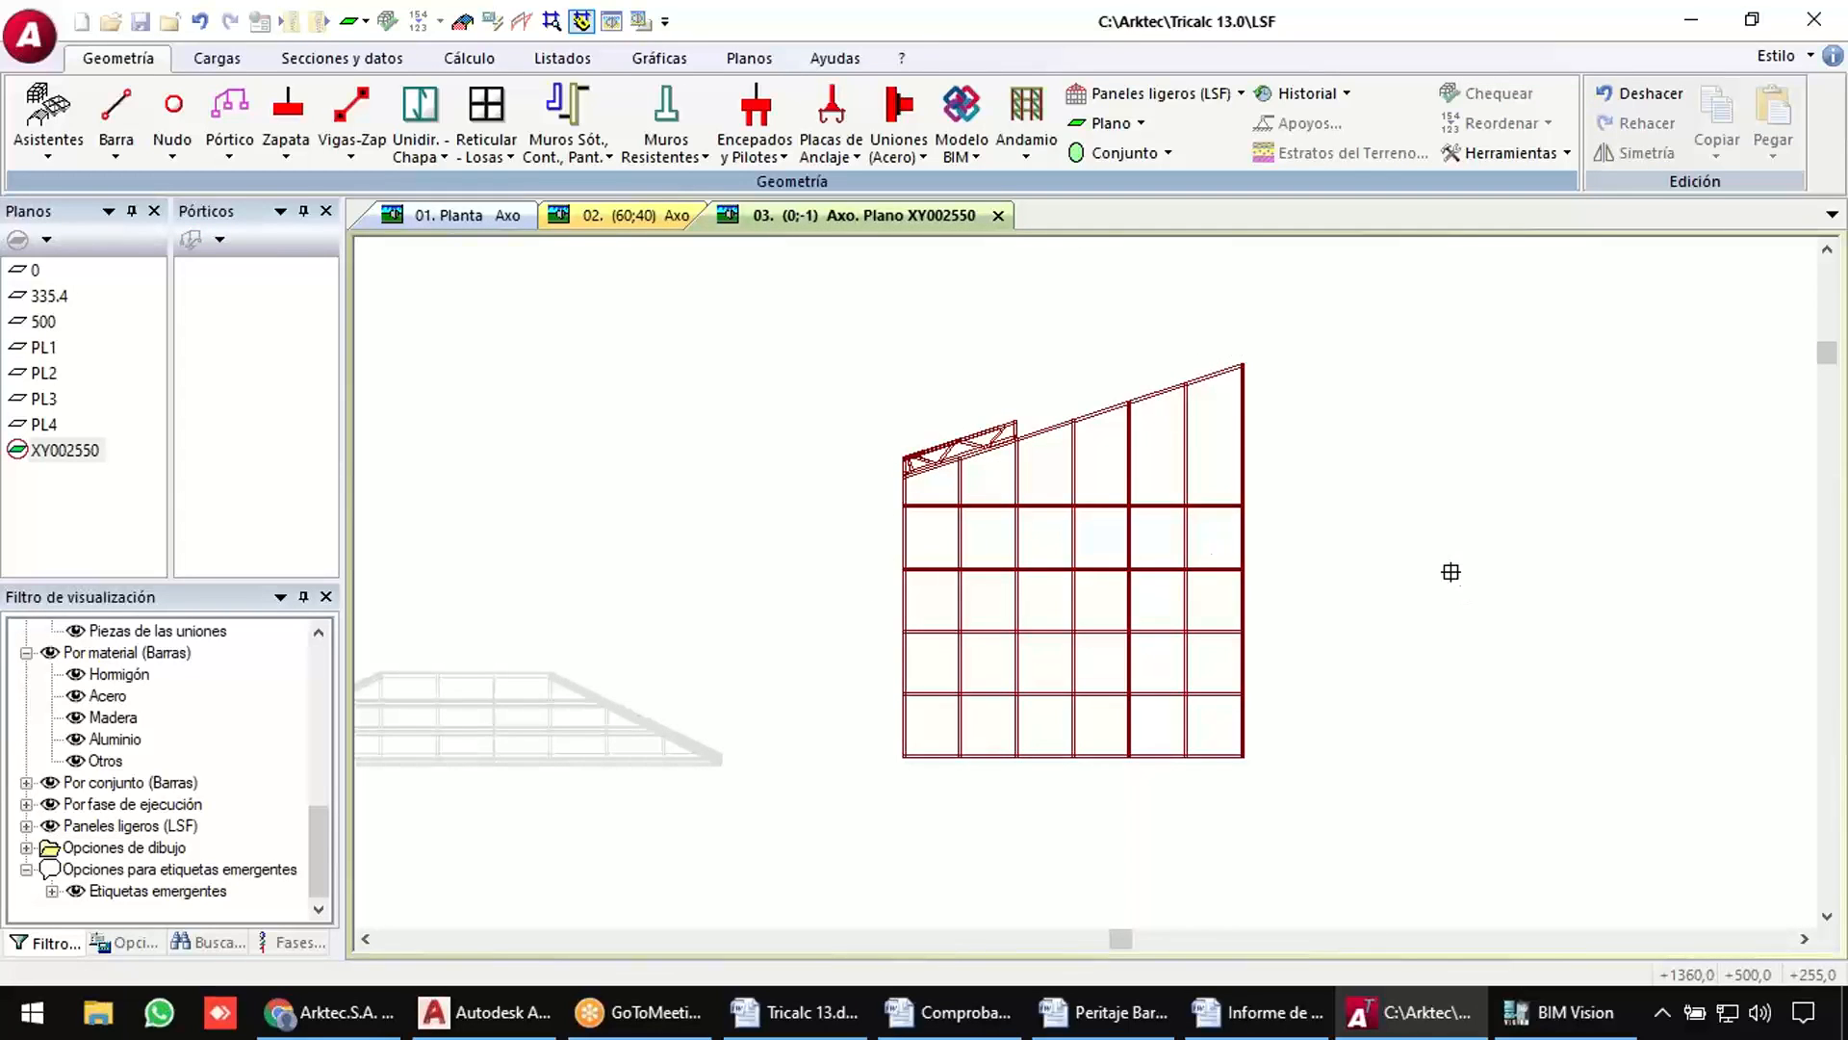
pyautogui.rightClick(1415, 578)
pyautogui.press('Return')
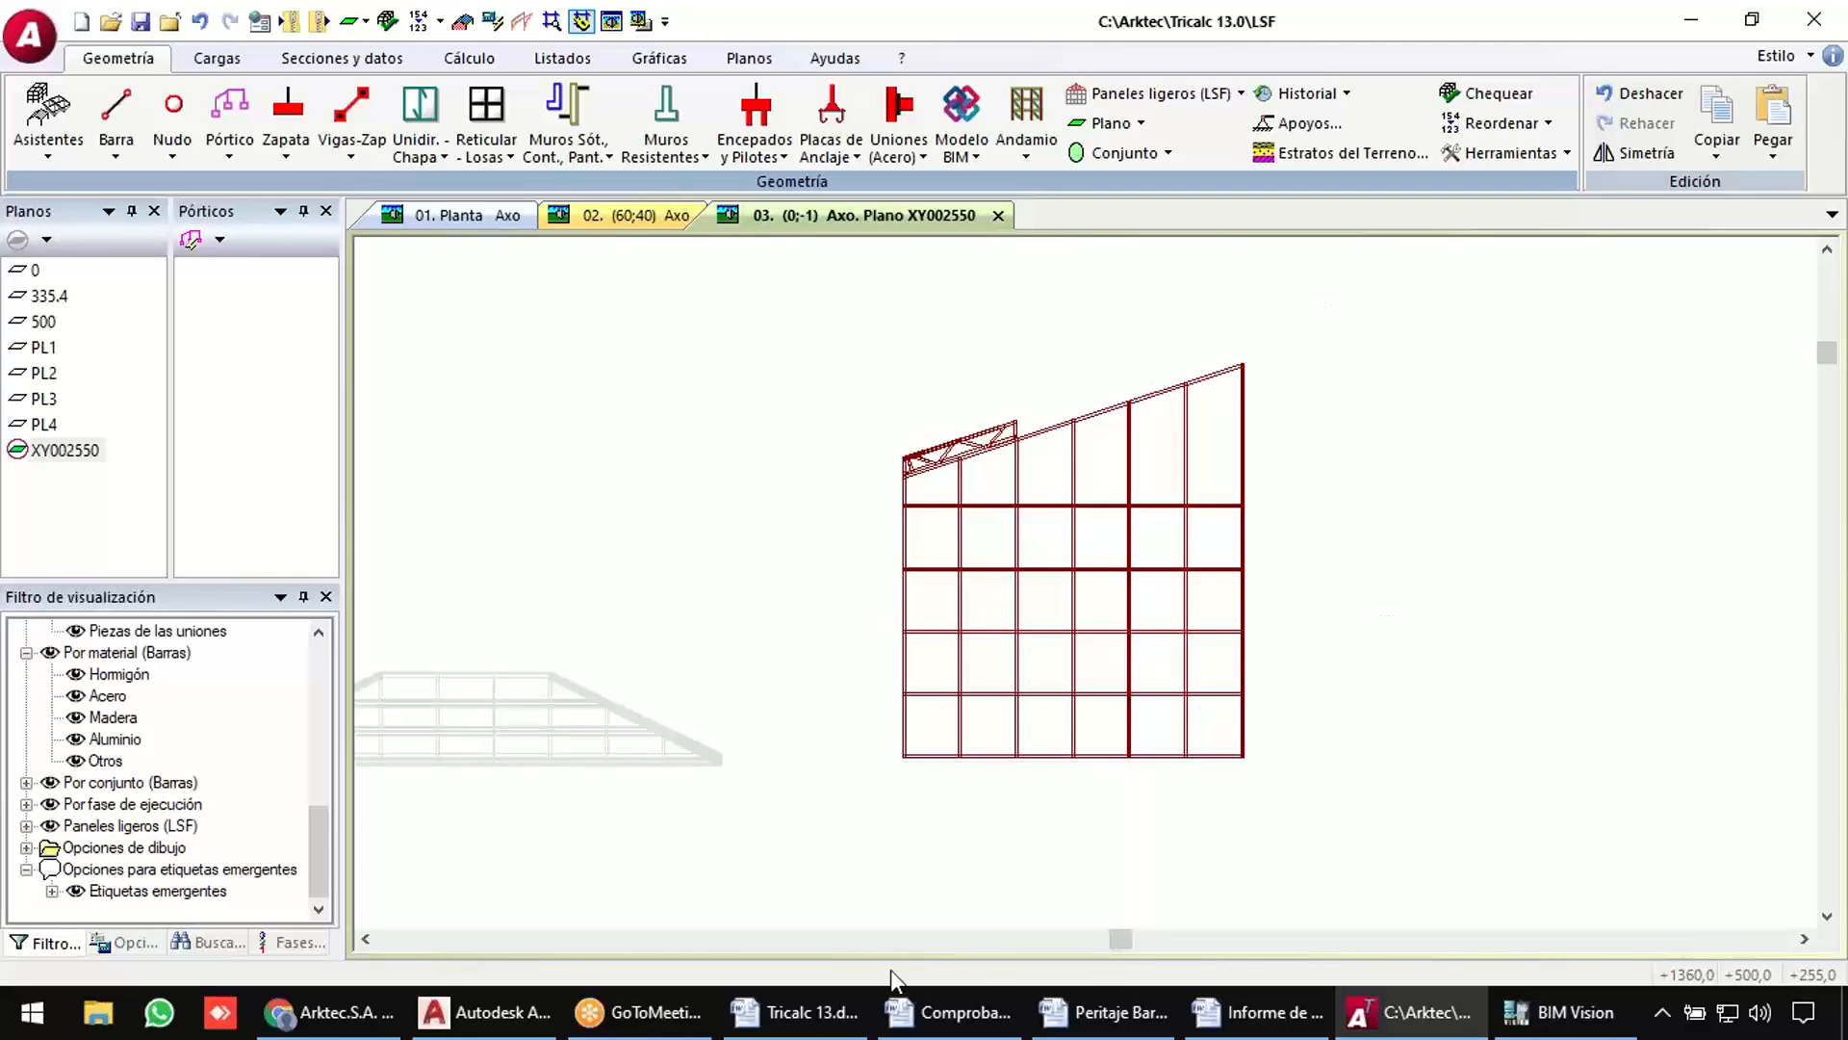
# Consult the feature list in Tricalc 13.docx, return to Tricalc, and review the hole types available for a line of holes.
pyautogui.click(790, 1009)
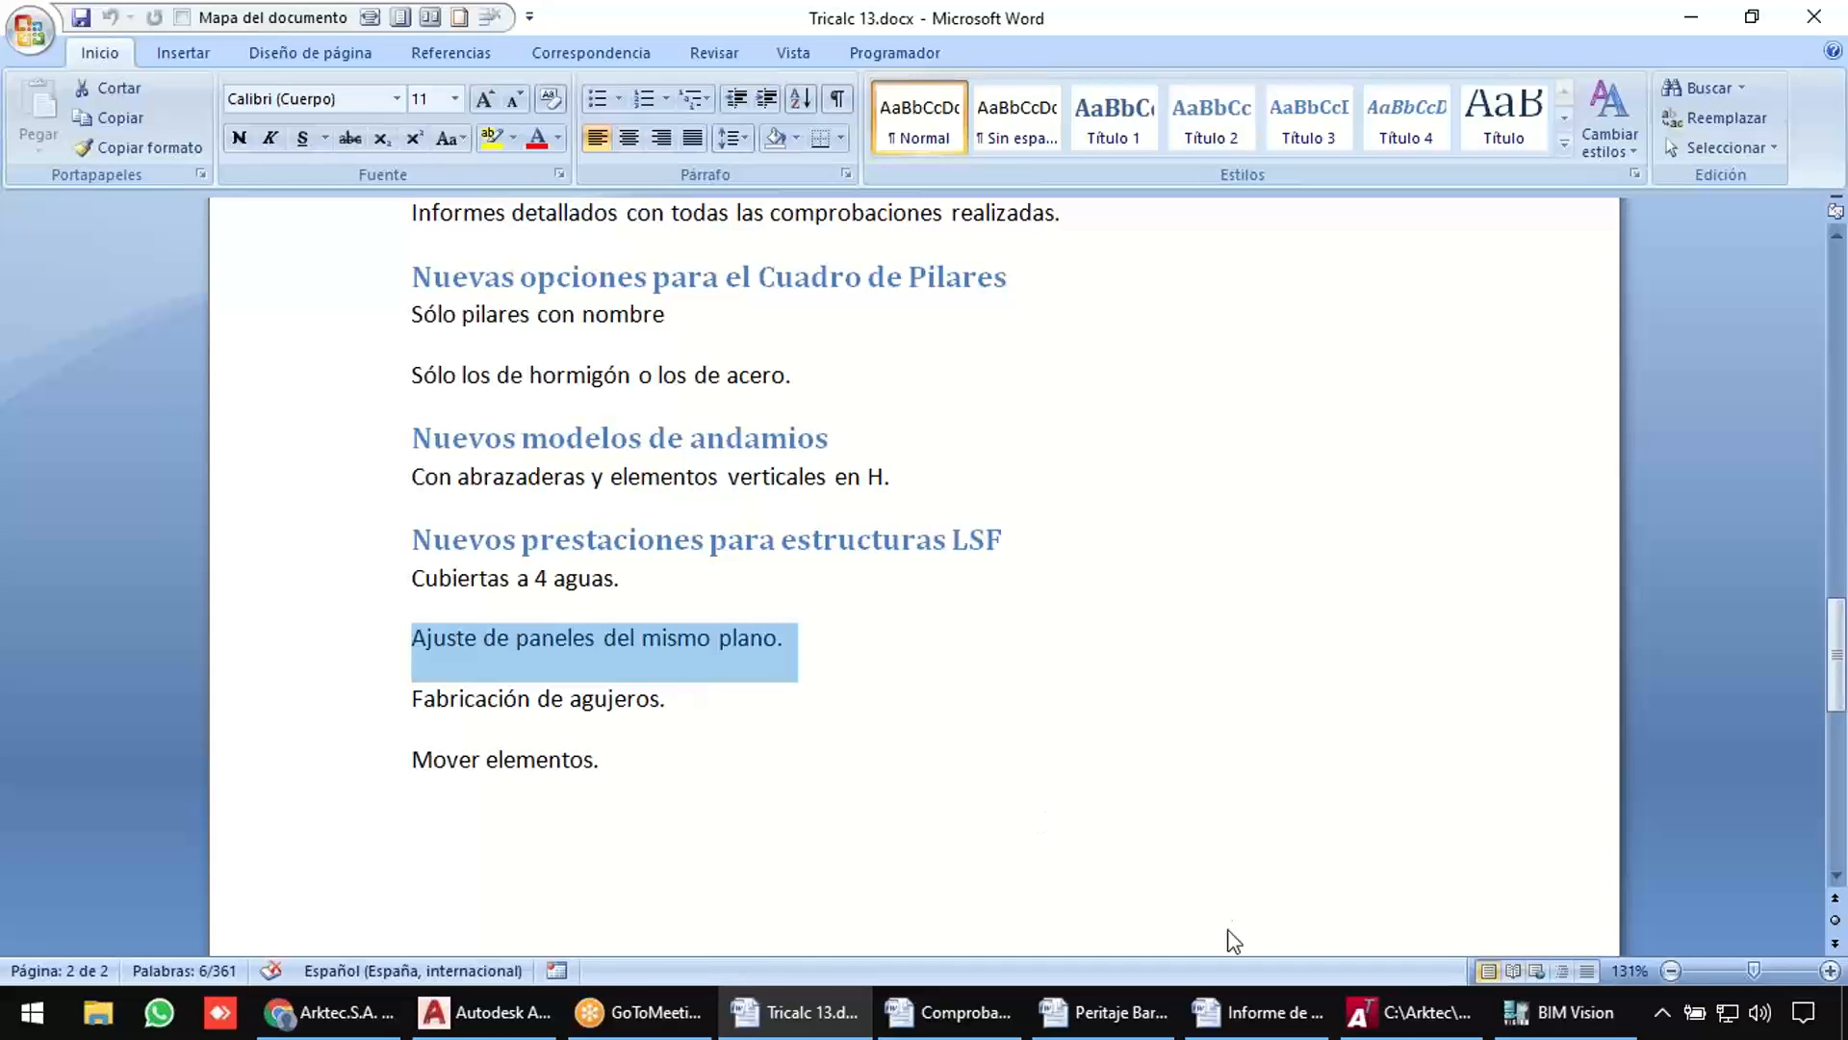
pyautogui.click(1410, 1011)
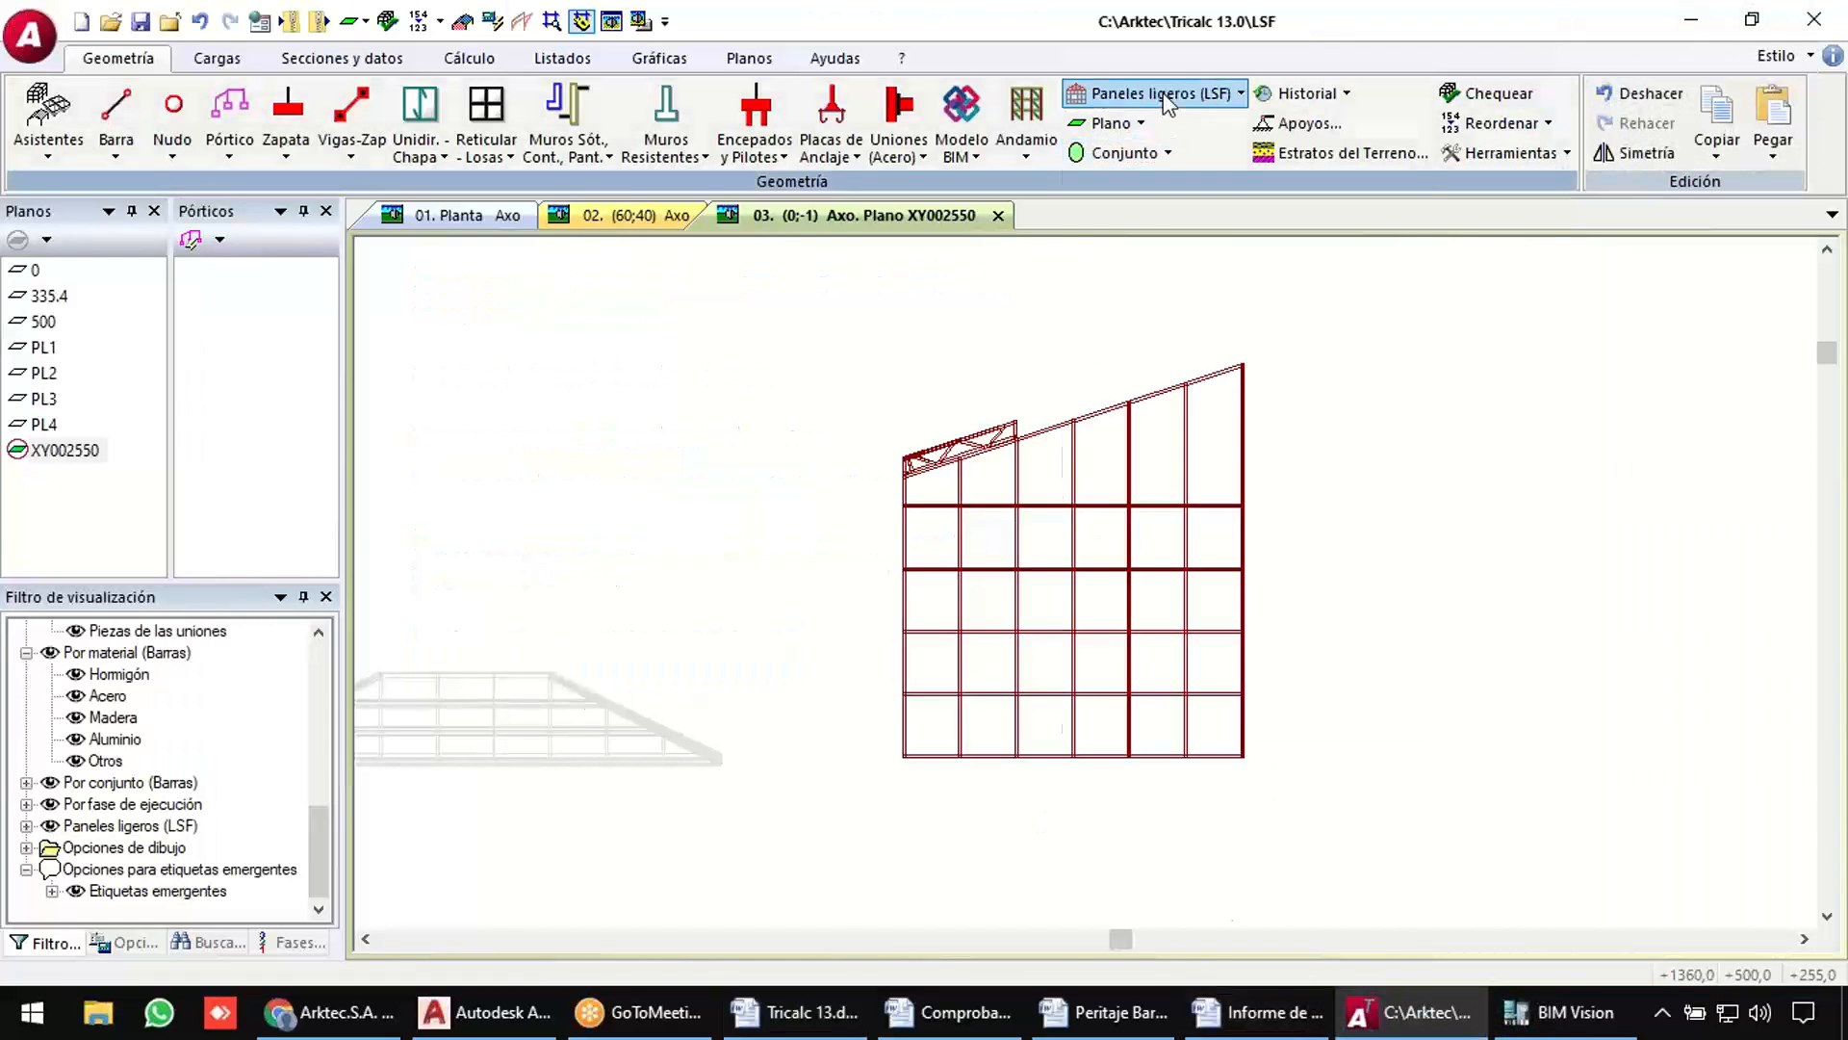
pyautogui.click(1168, 96)
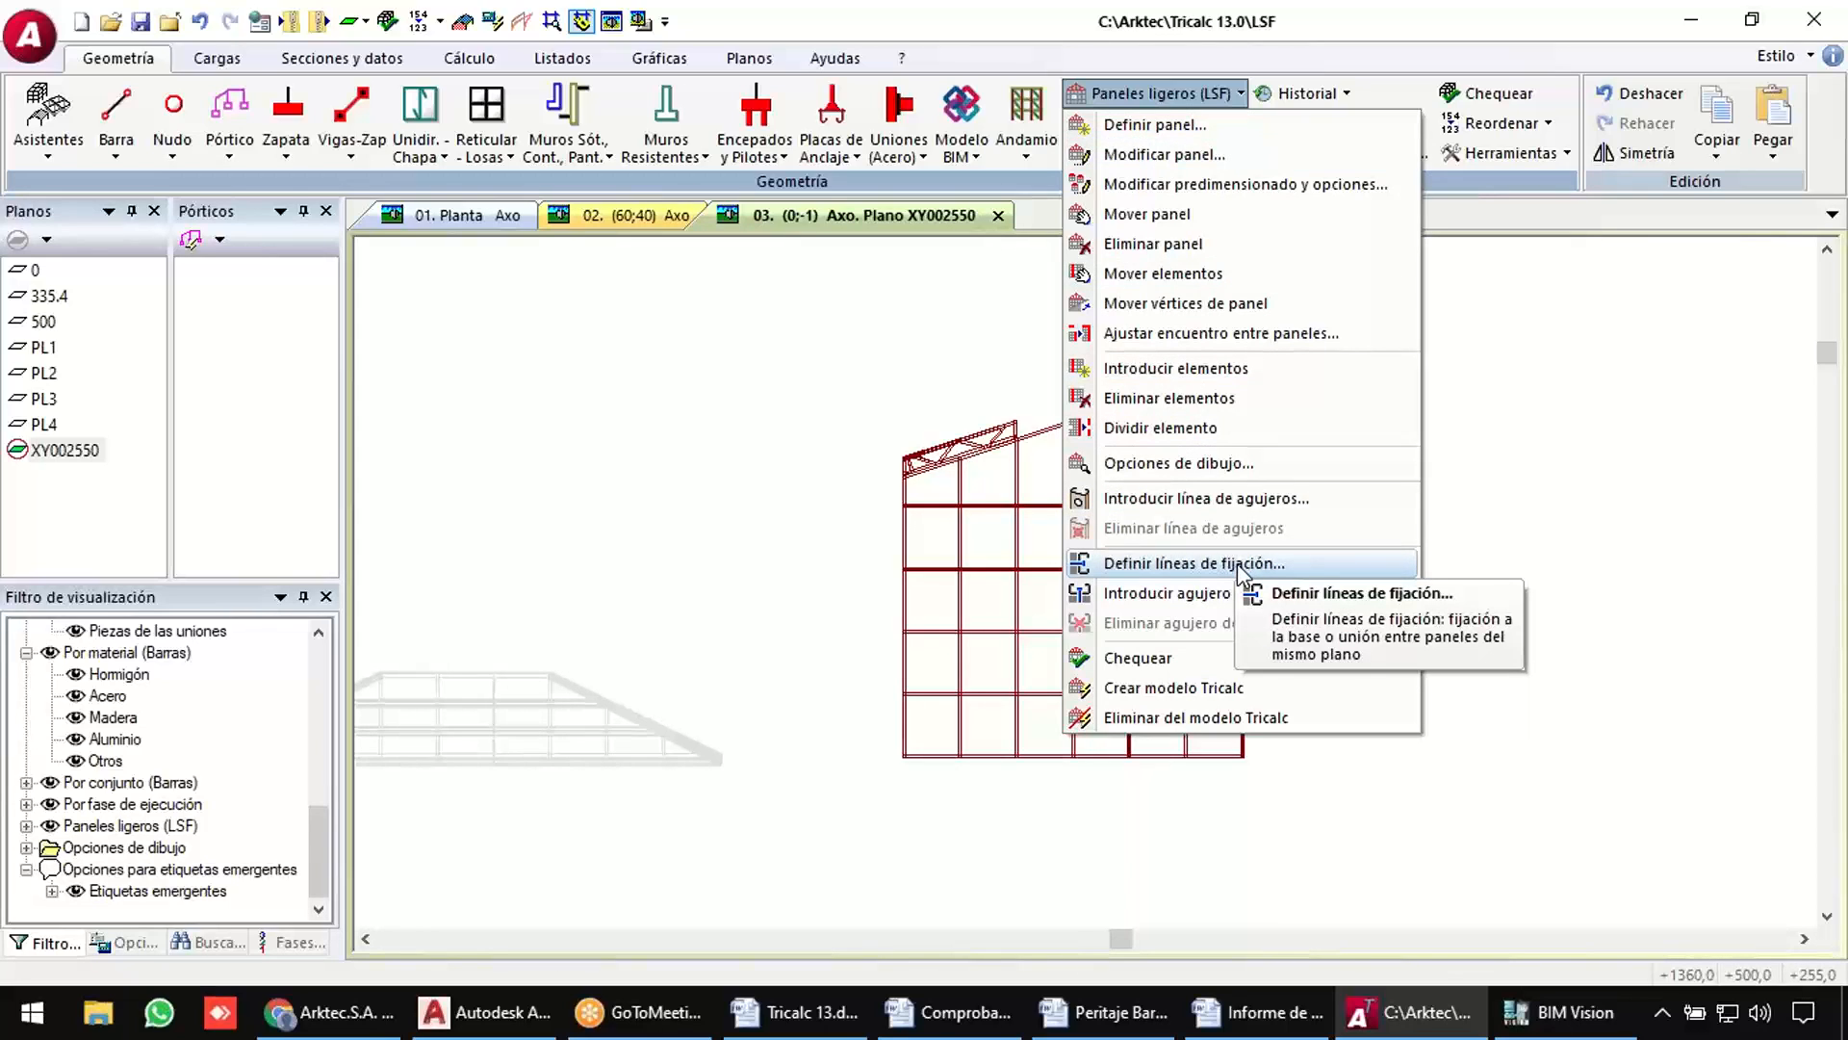
pyautogui.click(1240, 500)
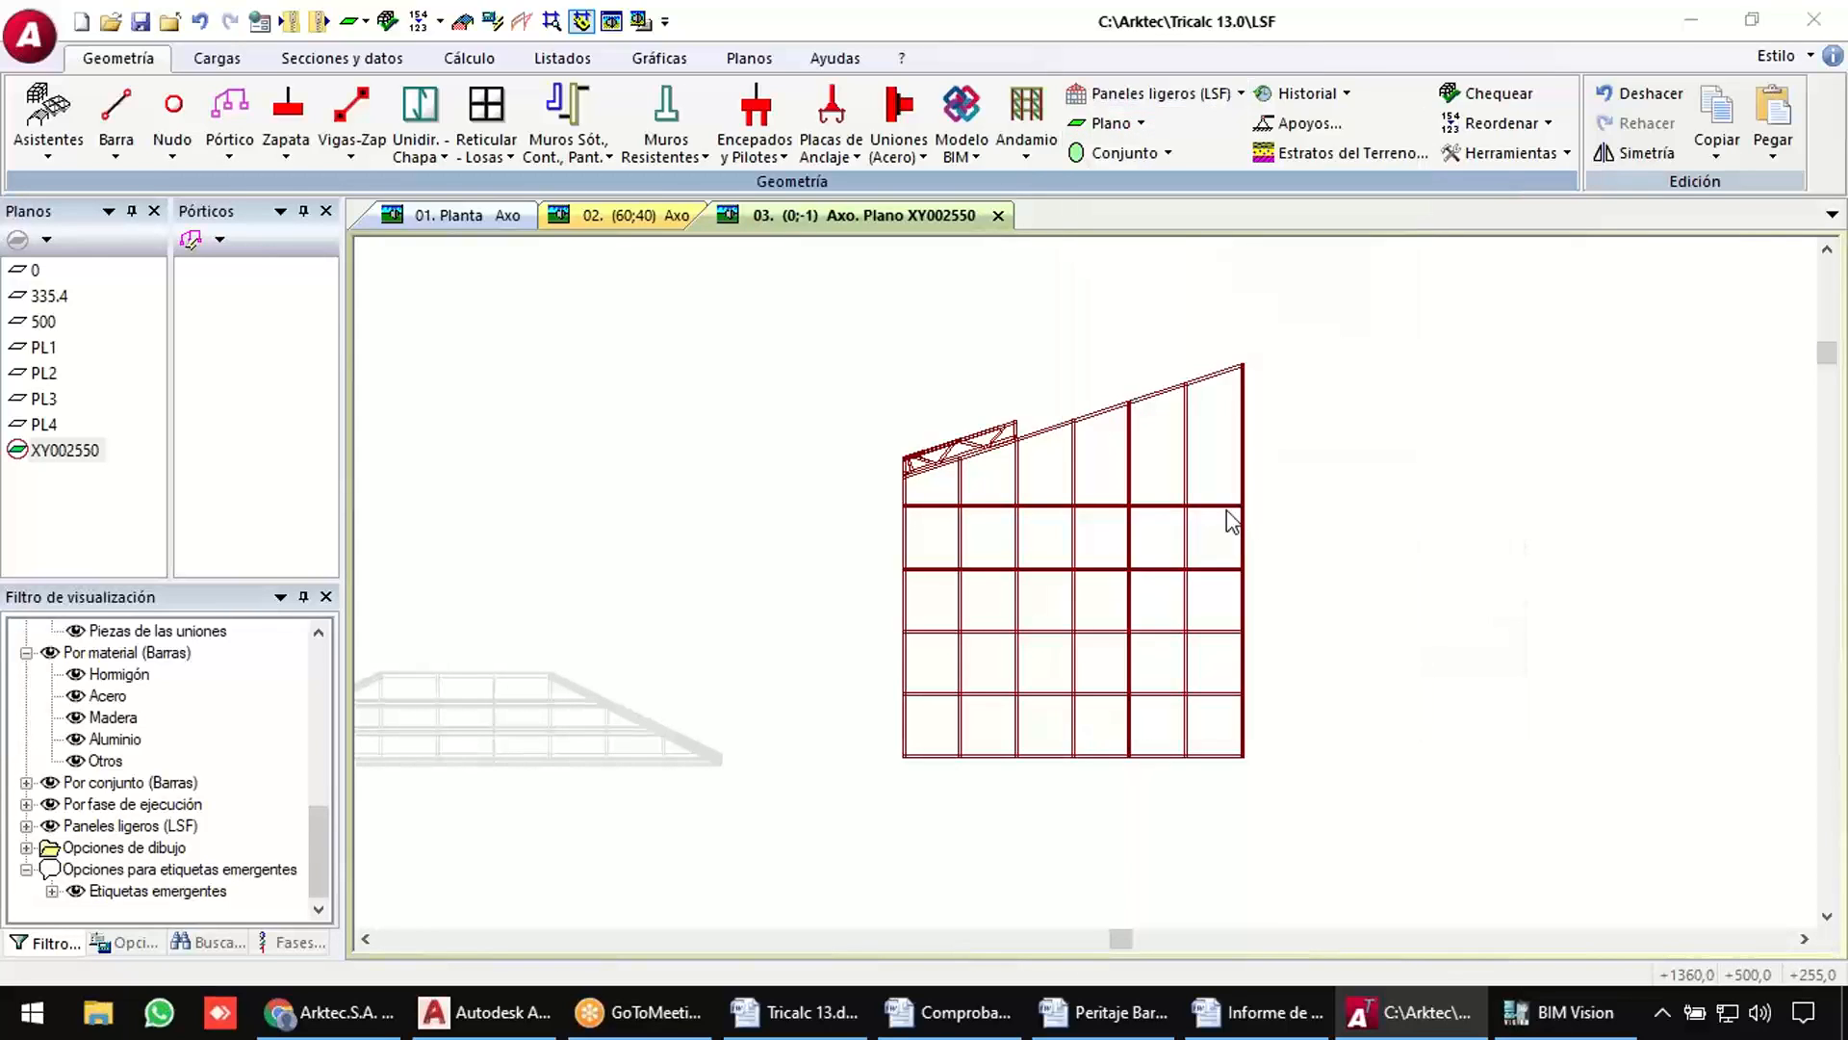
pyautogui.click(953, 482)
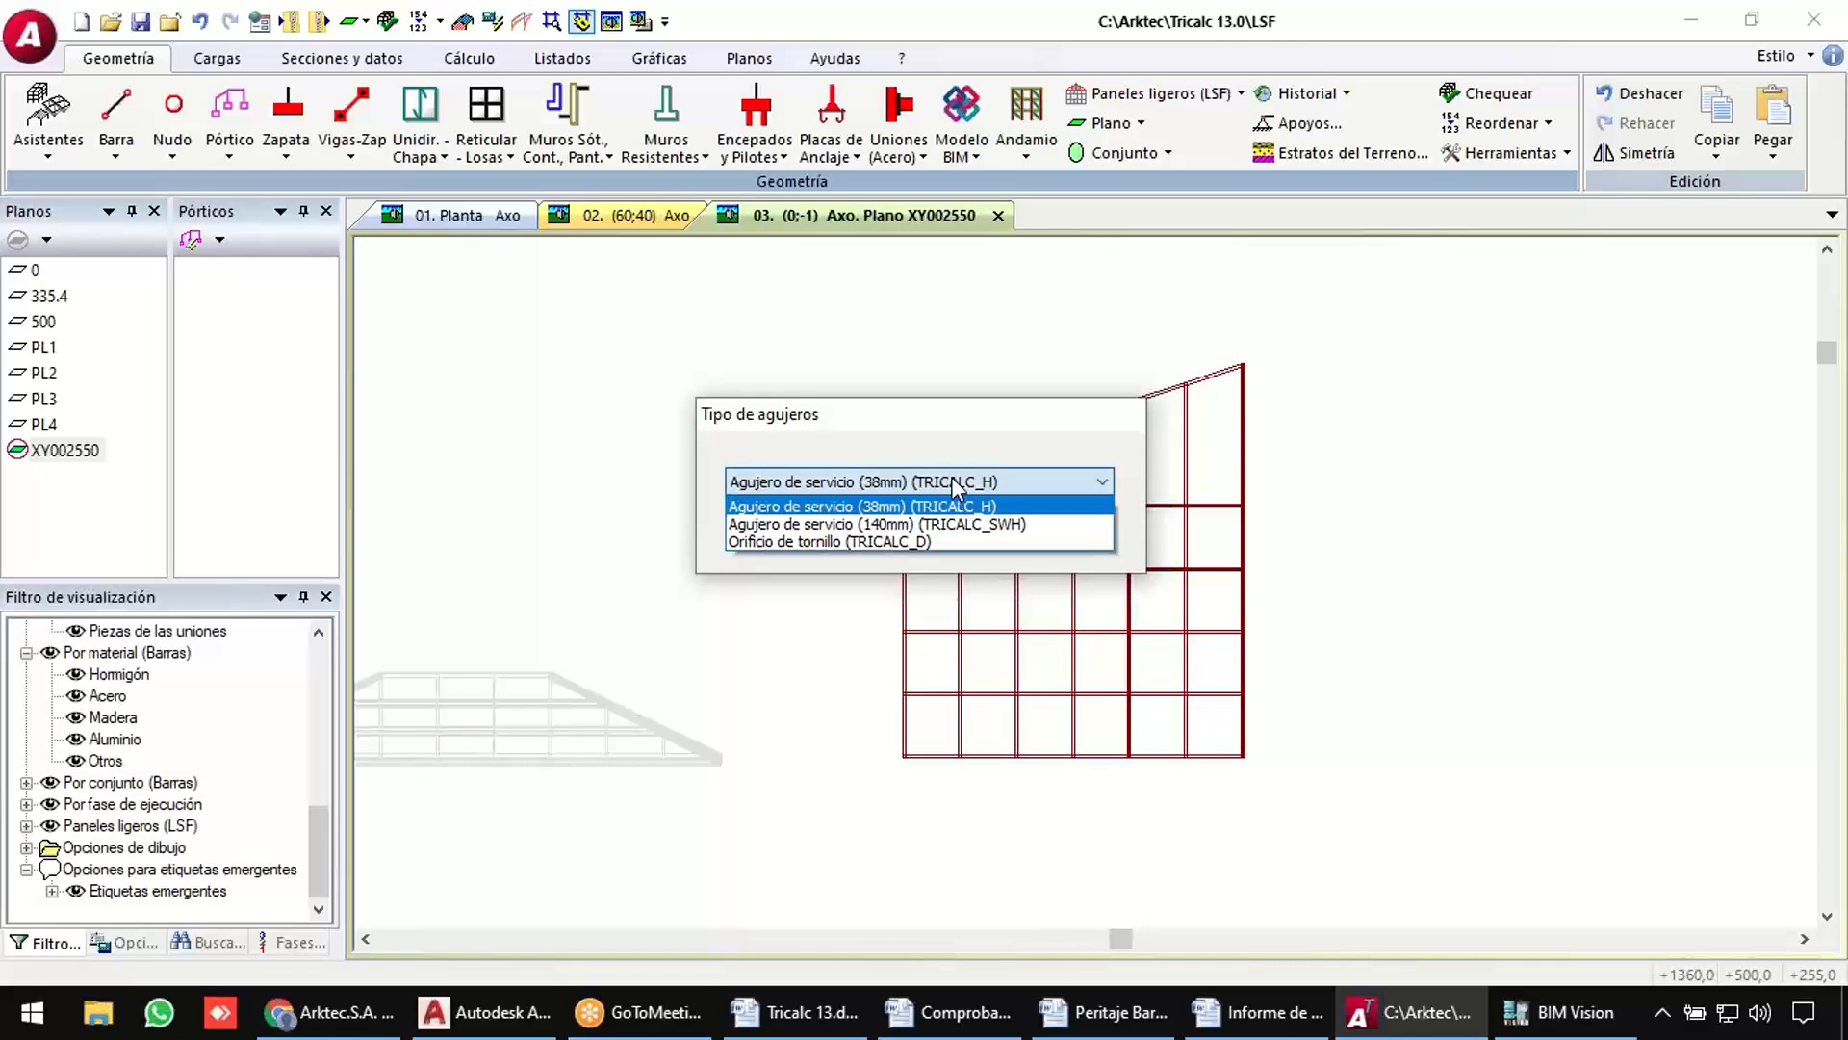
pyautogui.click(953, 482)
pyautogui.click(999, 536)
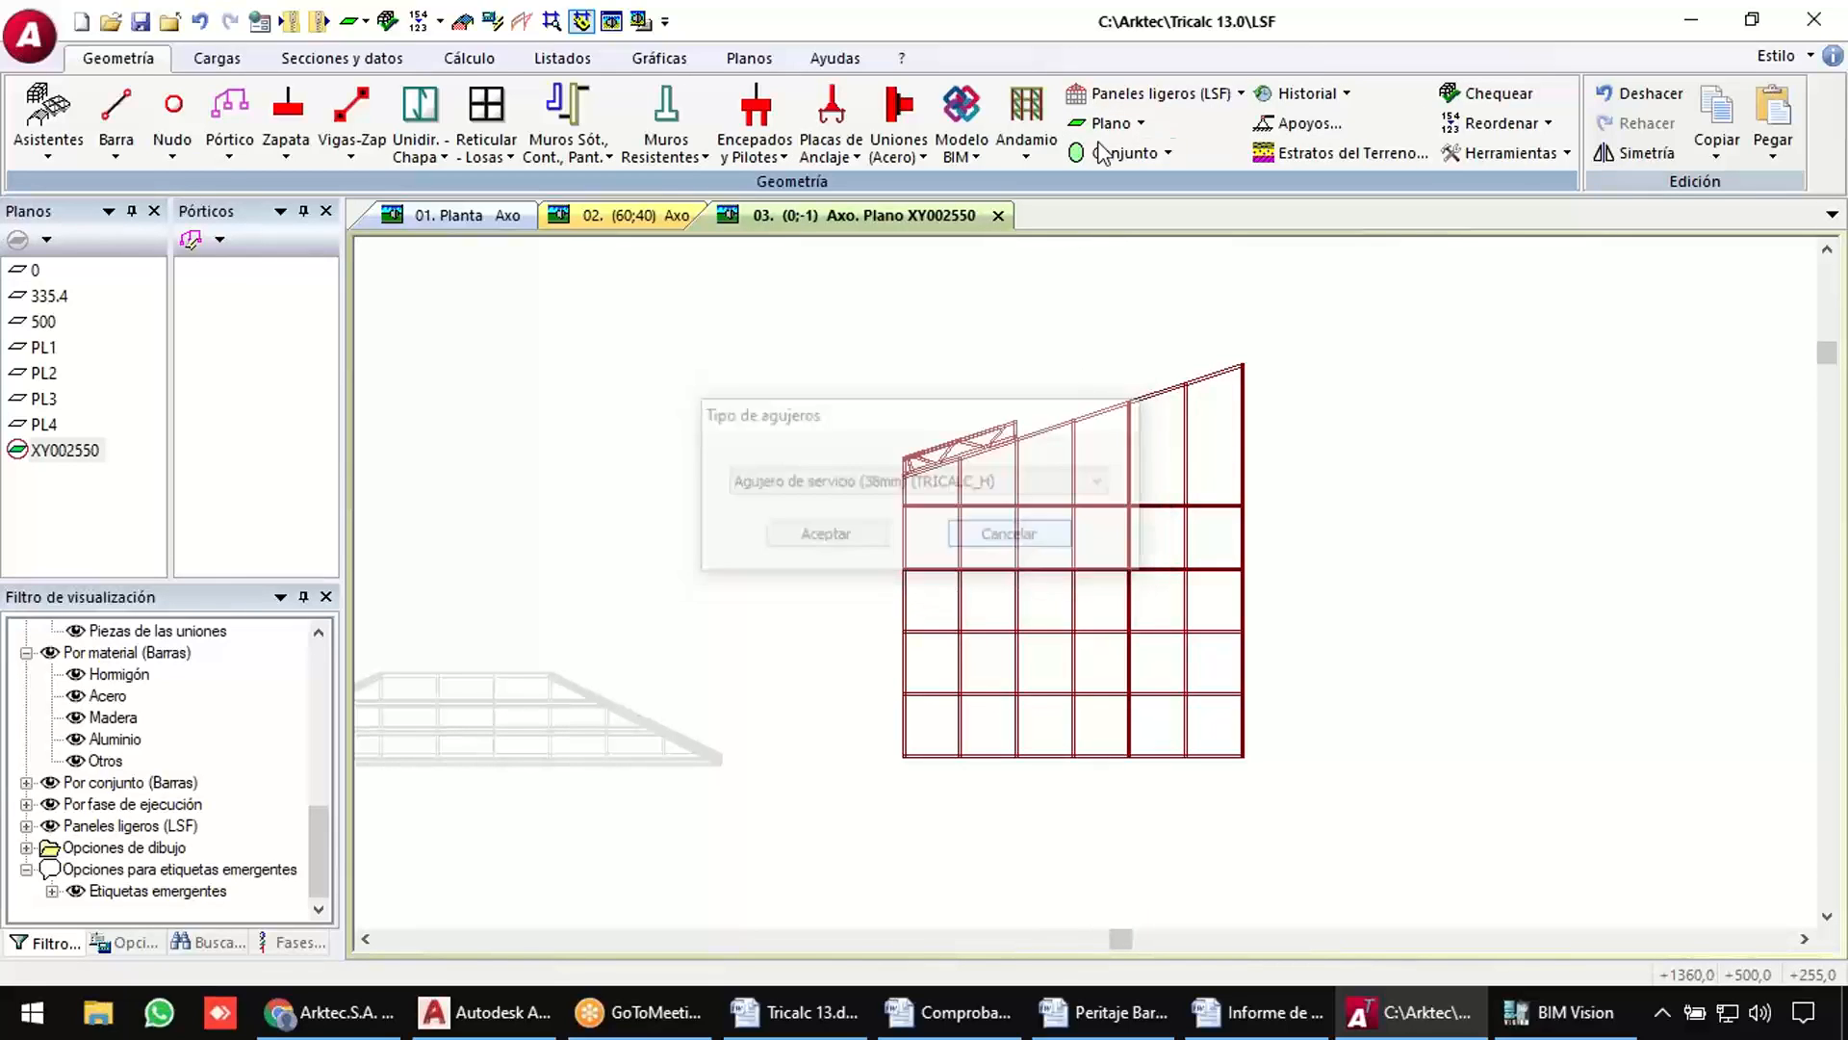
# Open the definition of fixing lines and review the fixing types for joining panels of the same plane.
pyautogui.click(1122, 97)
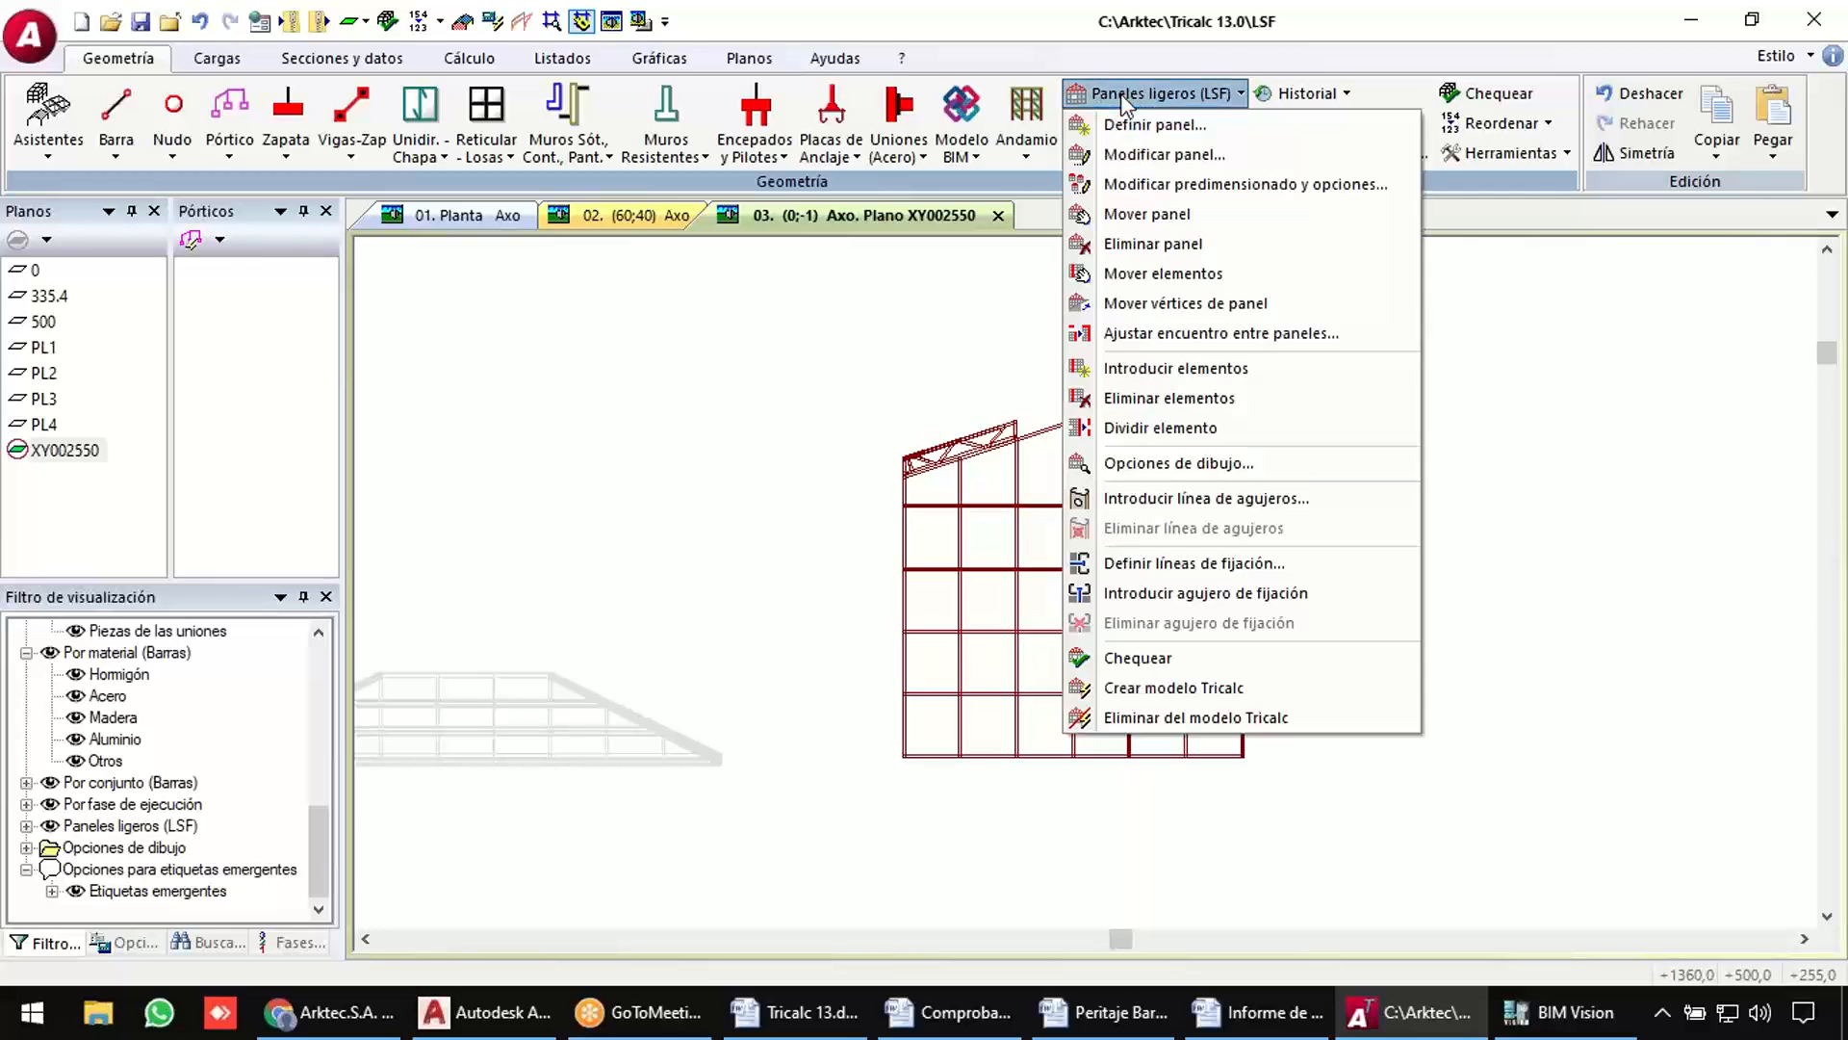
pyautogui.click(1179, 563)
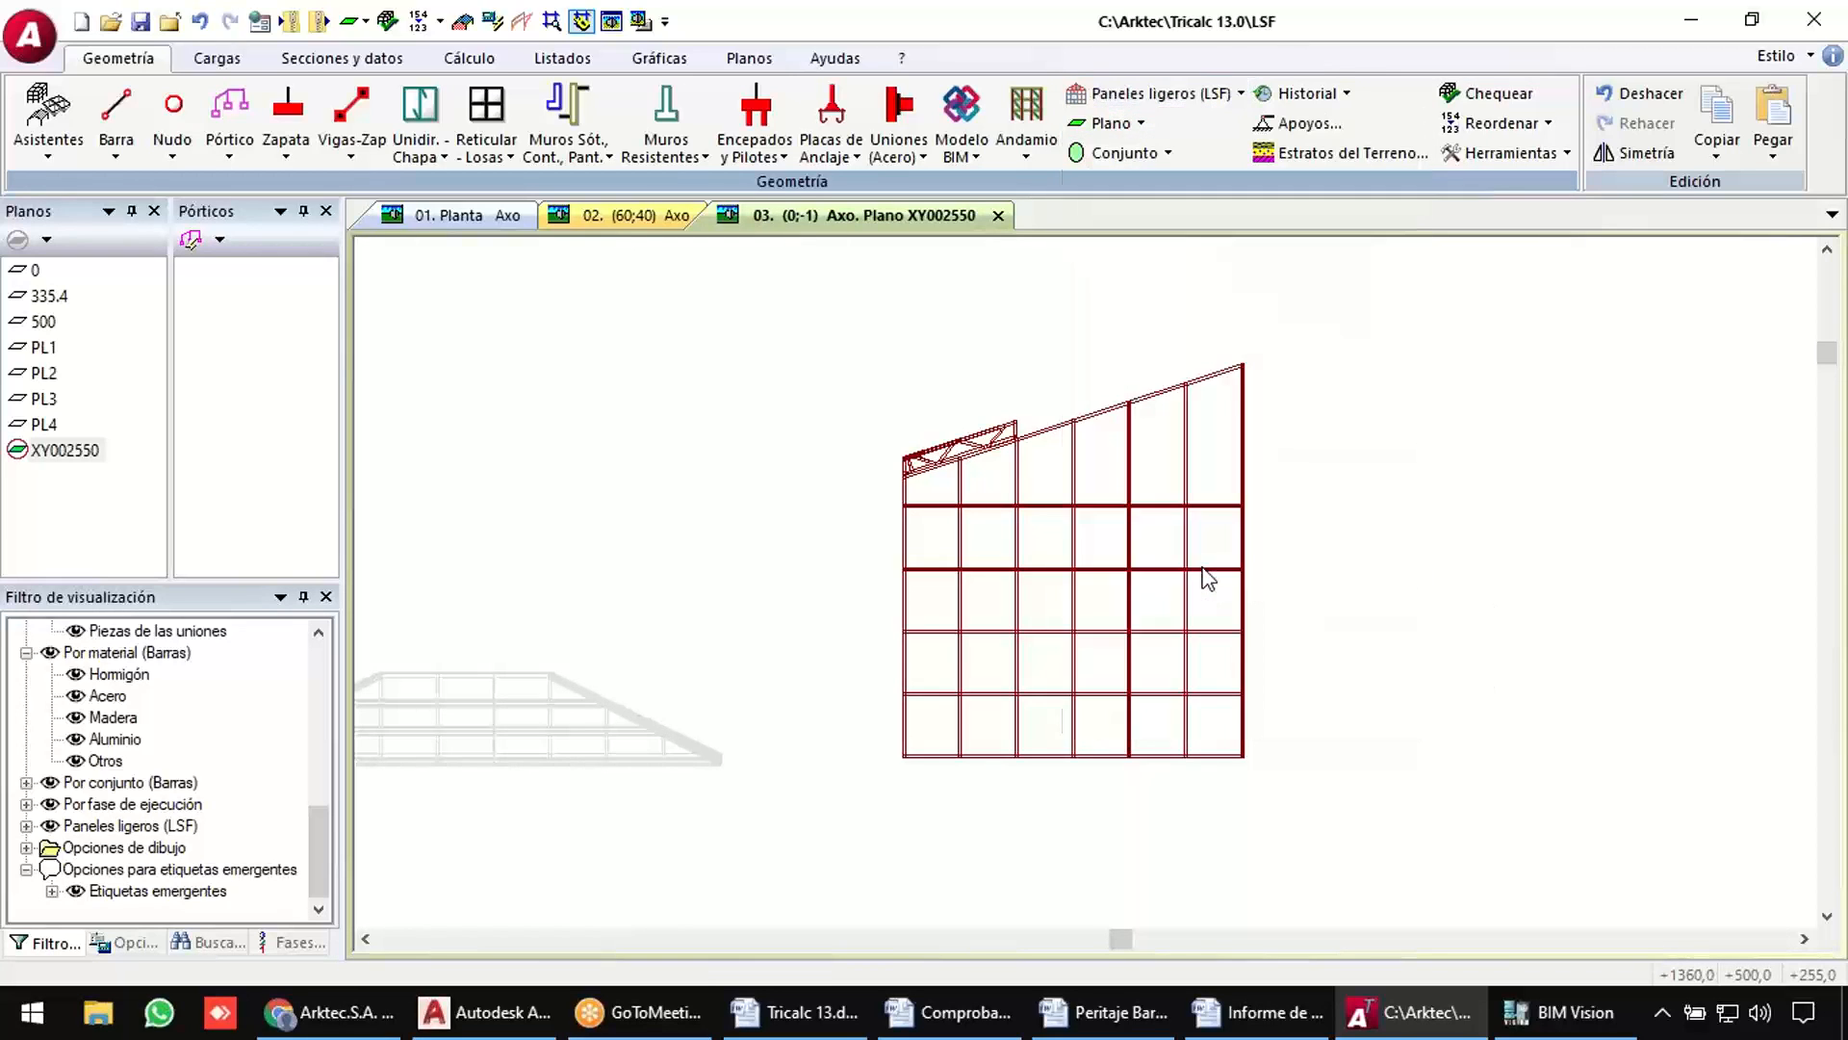
pyautogui.click(830, 402)
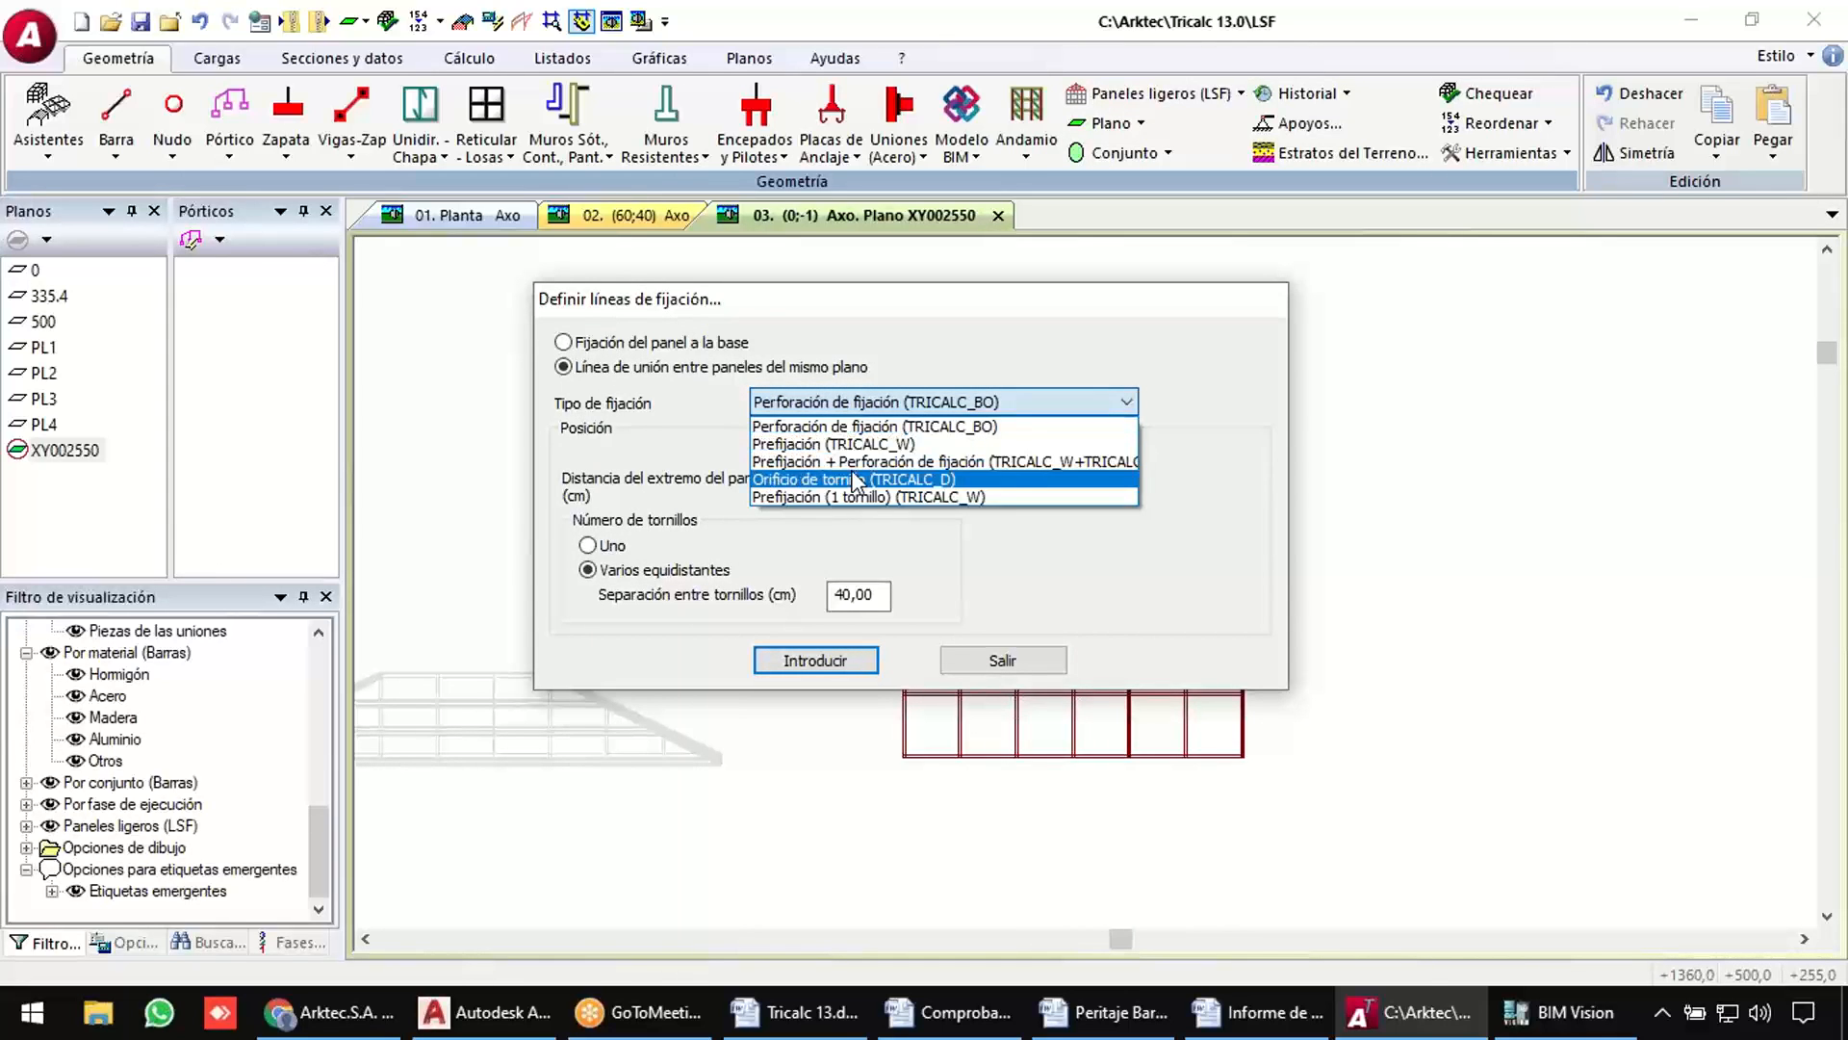
# Switch to Chrome and open the Novedades-Versiones page for Tricalc on the Arktec website.
pyautogui.click(327, 1012)
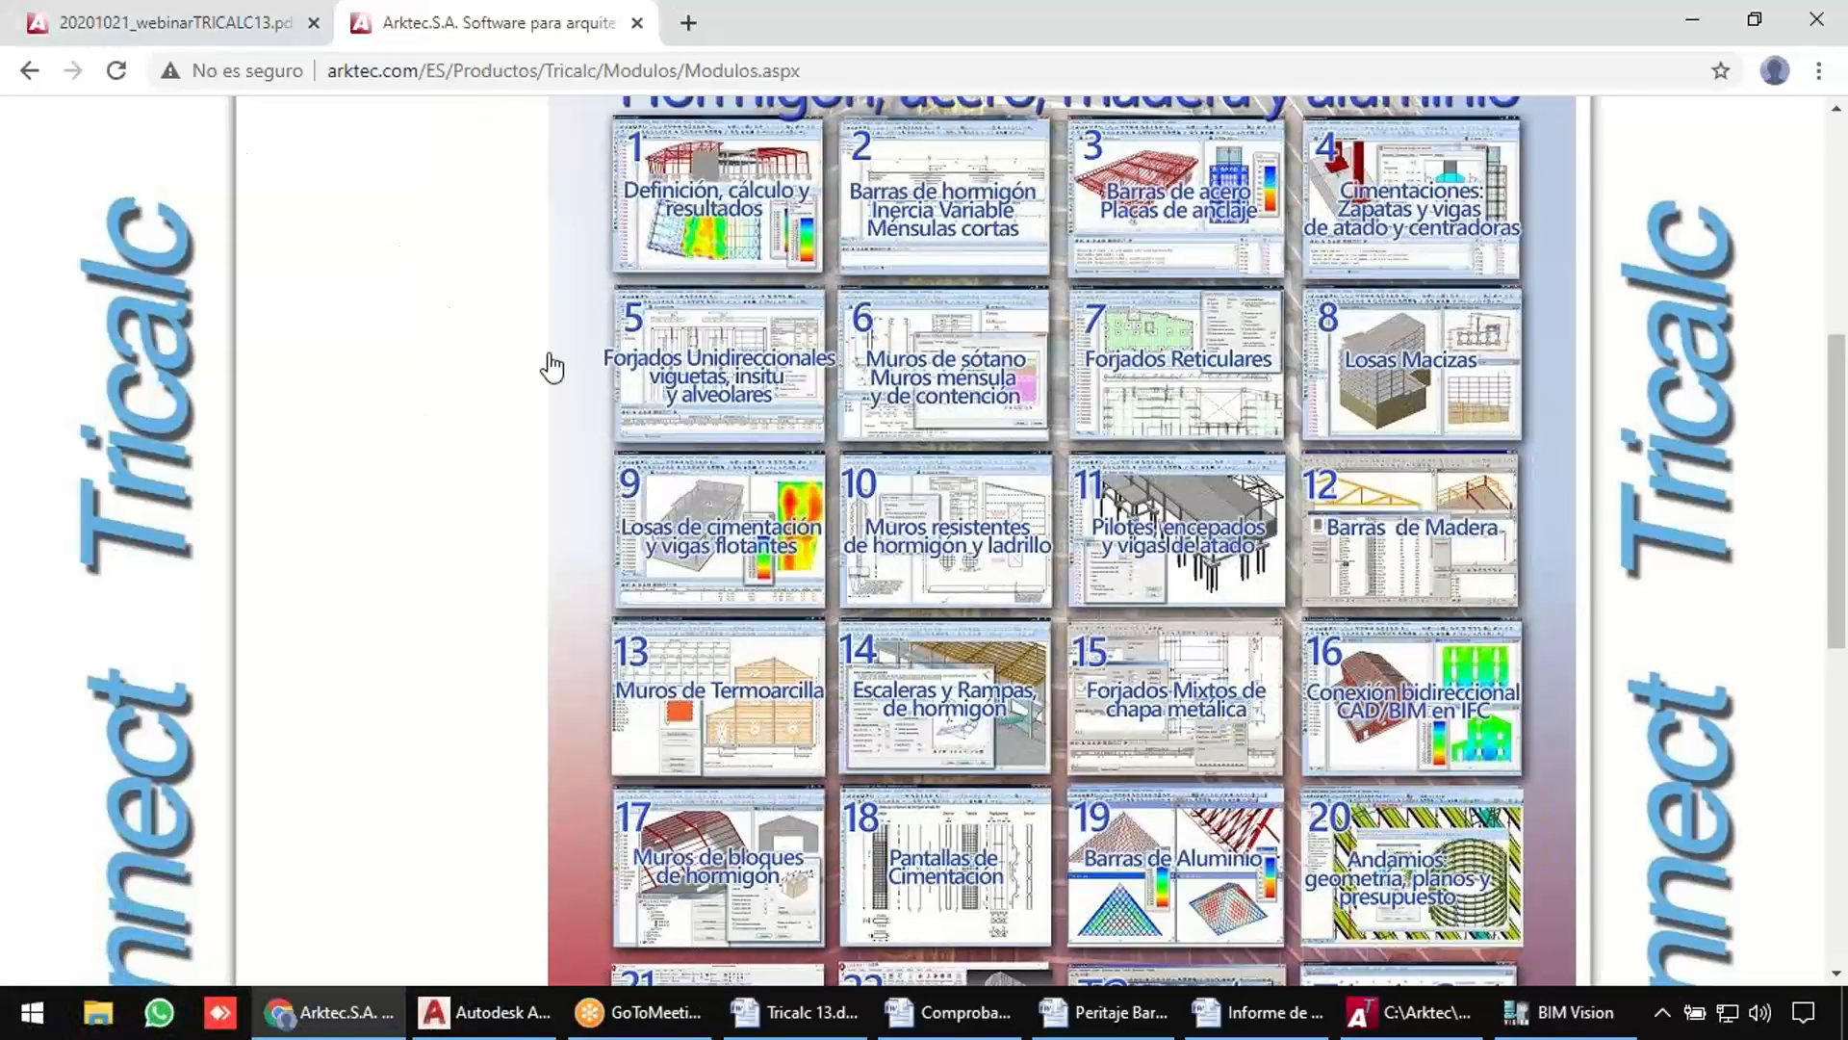
pyautogui.scroll(6, 548, 363)
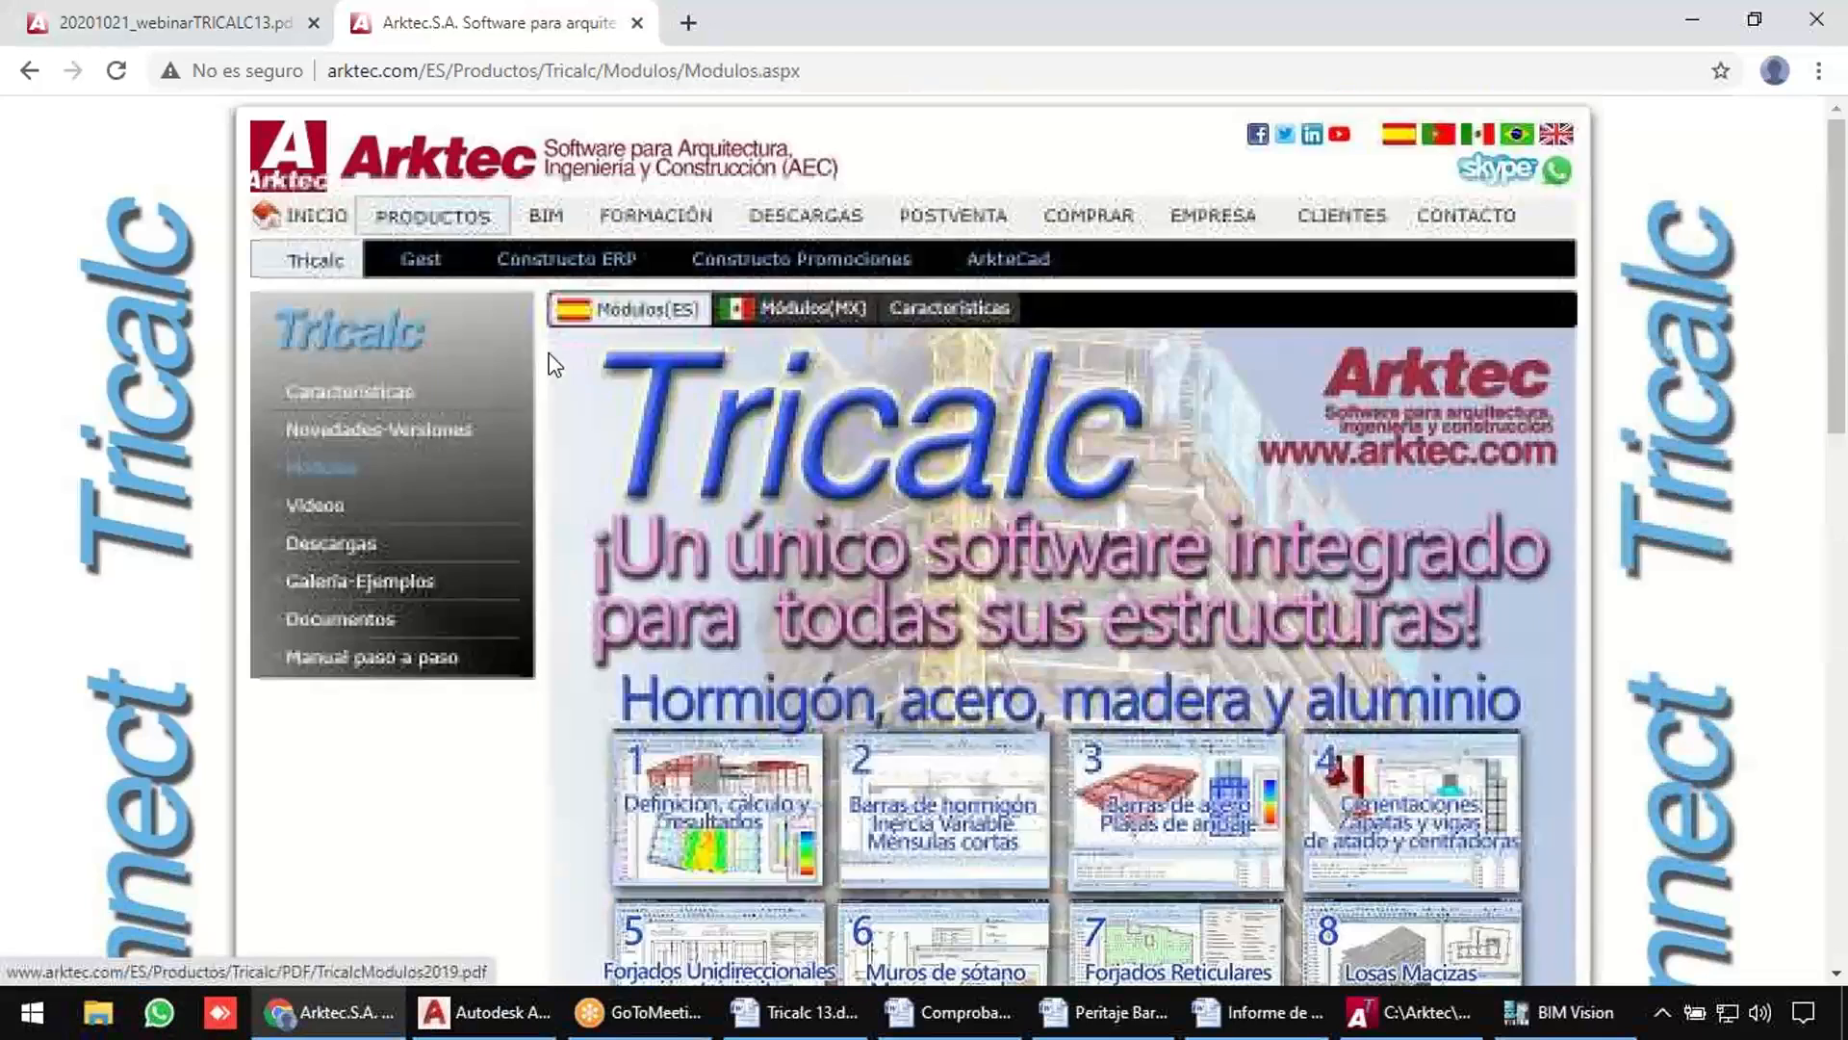
pyautogui.click(352, 429)
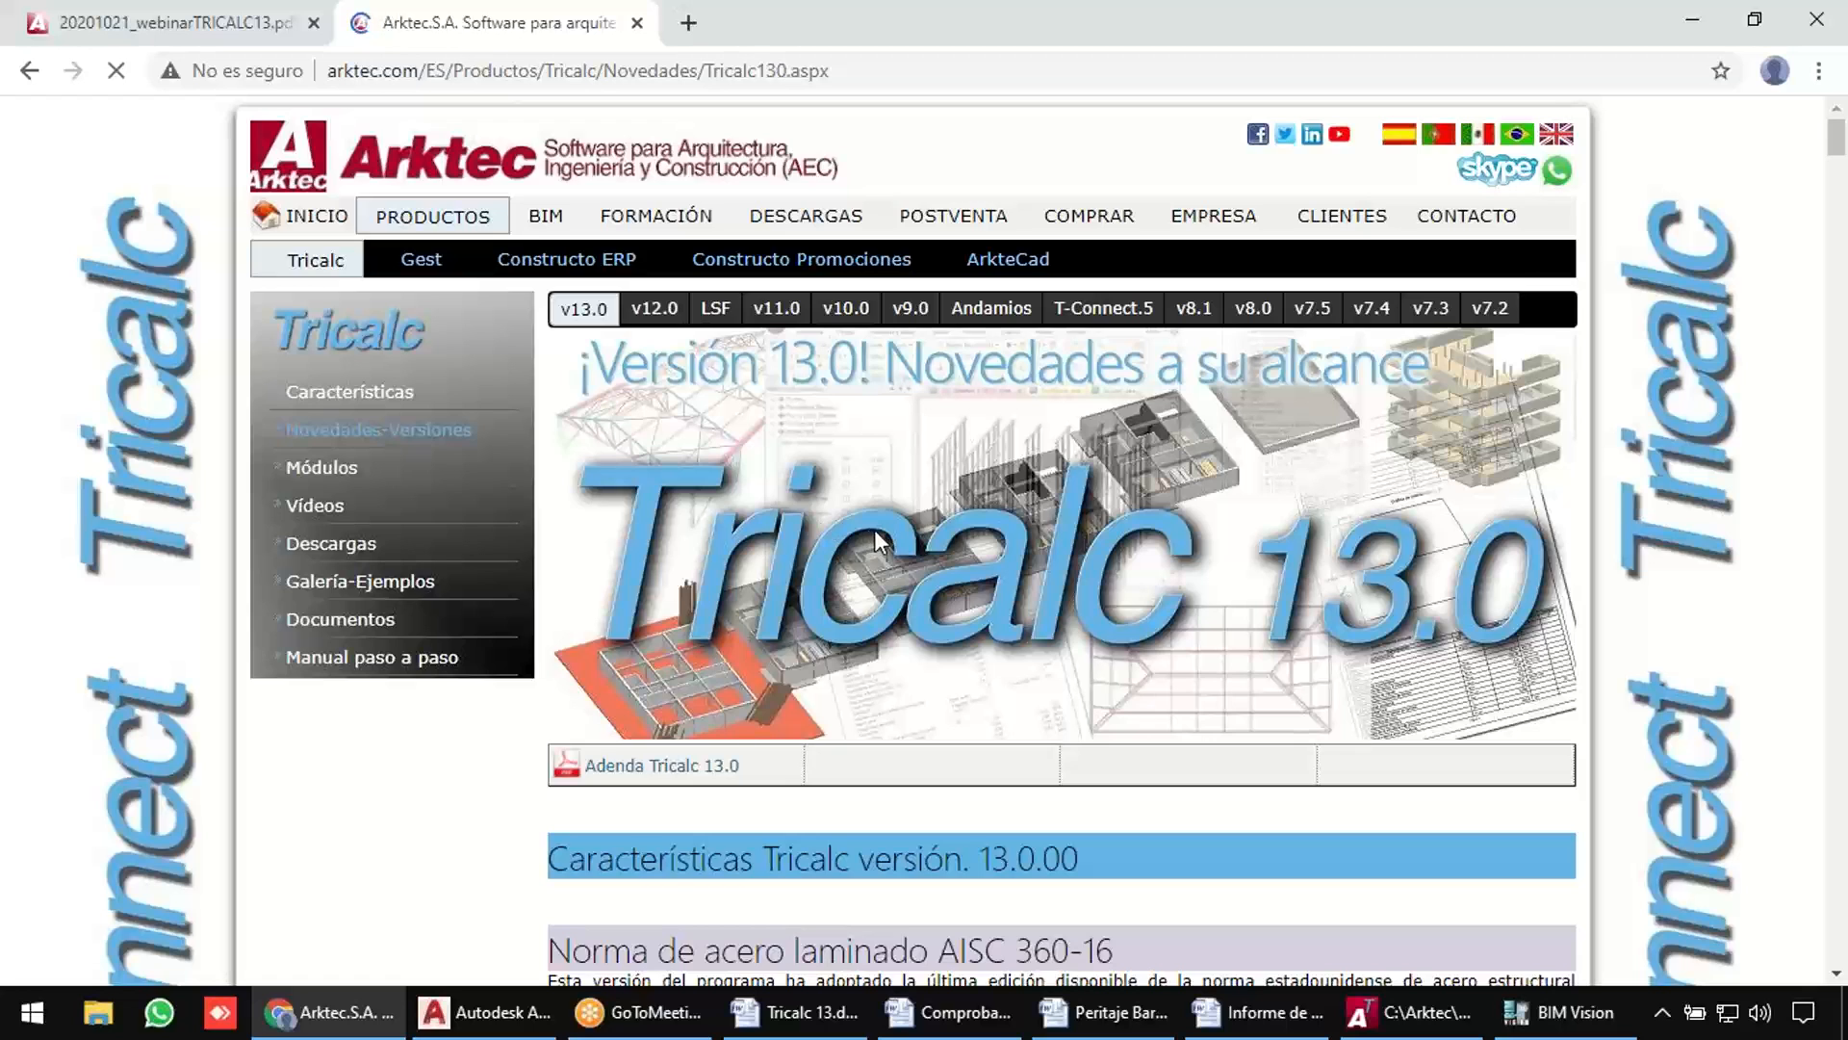
# Look through the Tricalc 13.0 news page down to the LSF section describing the fixing types between panels.
pyautogui.scroll(-15, 876, 530)
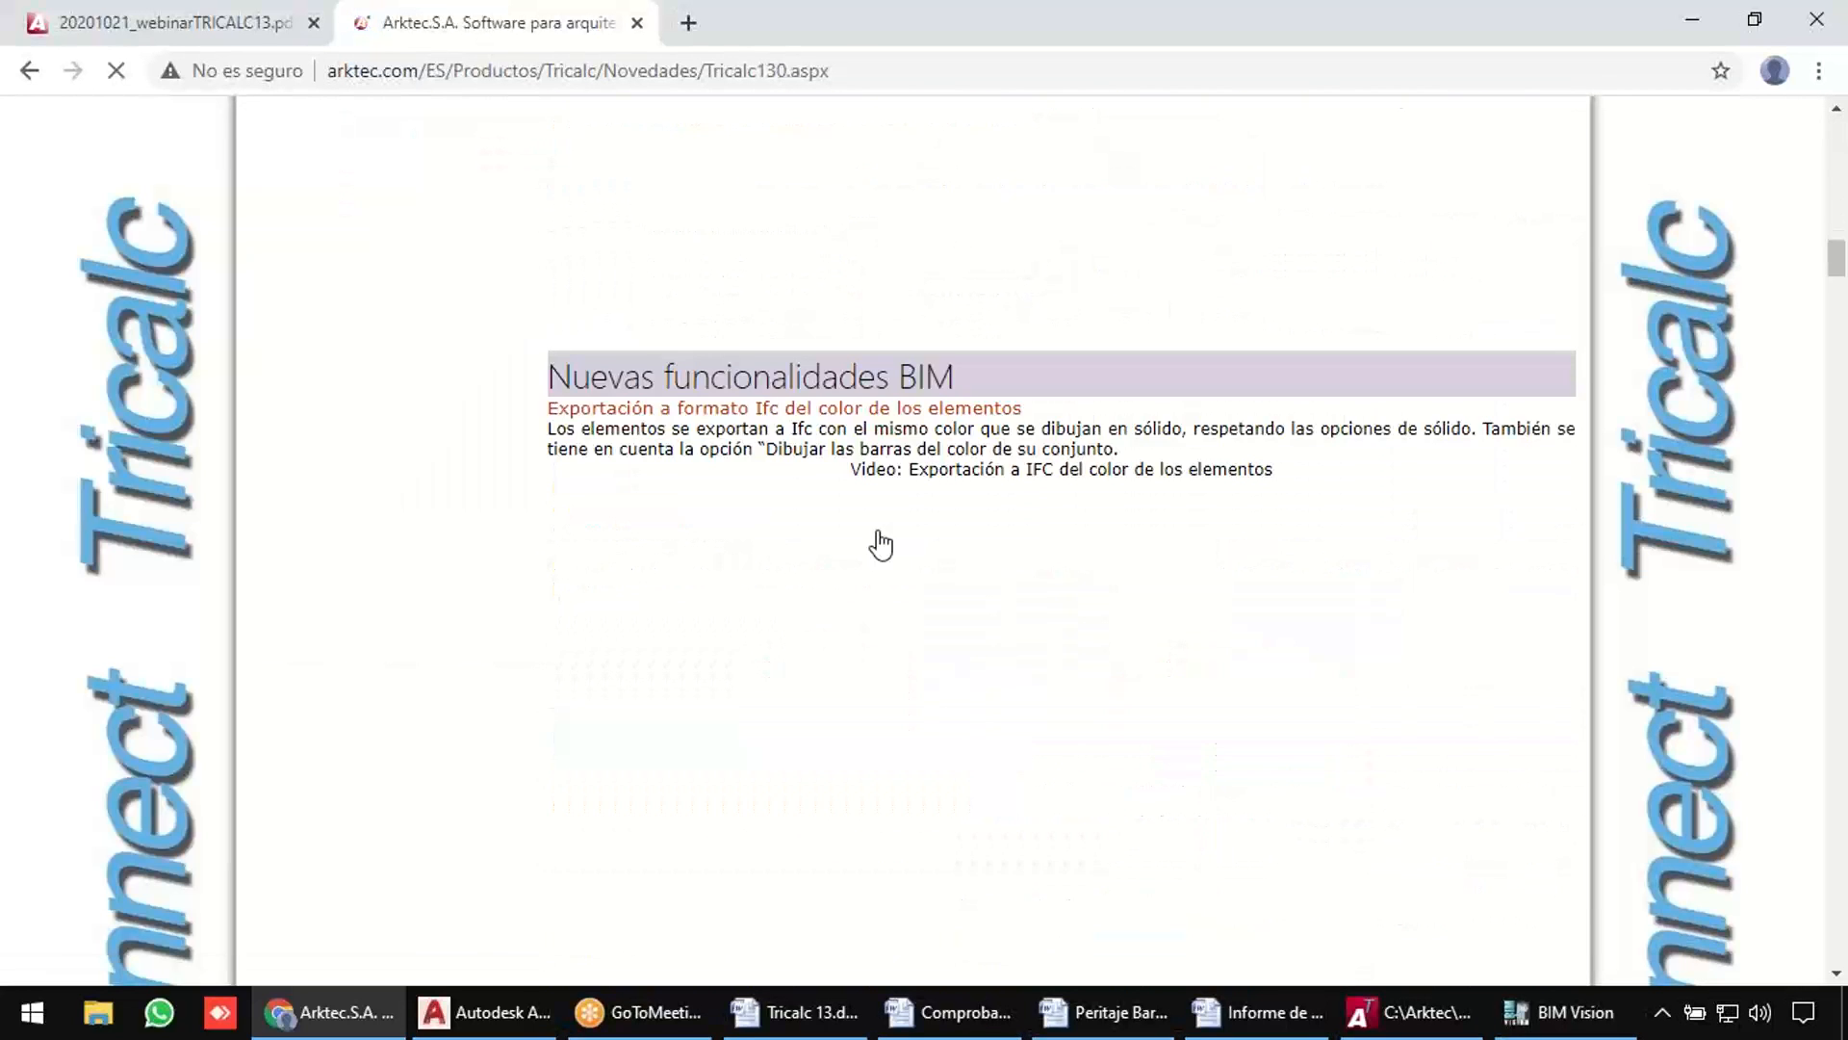
pyautogui.scroll(-20, 881, 545)
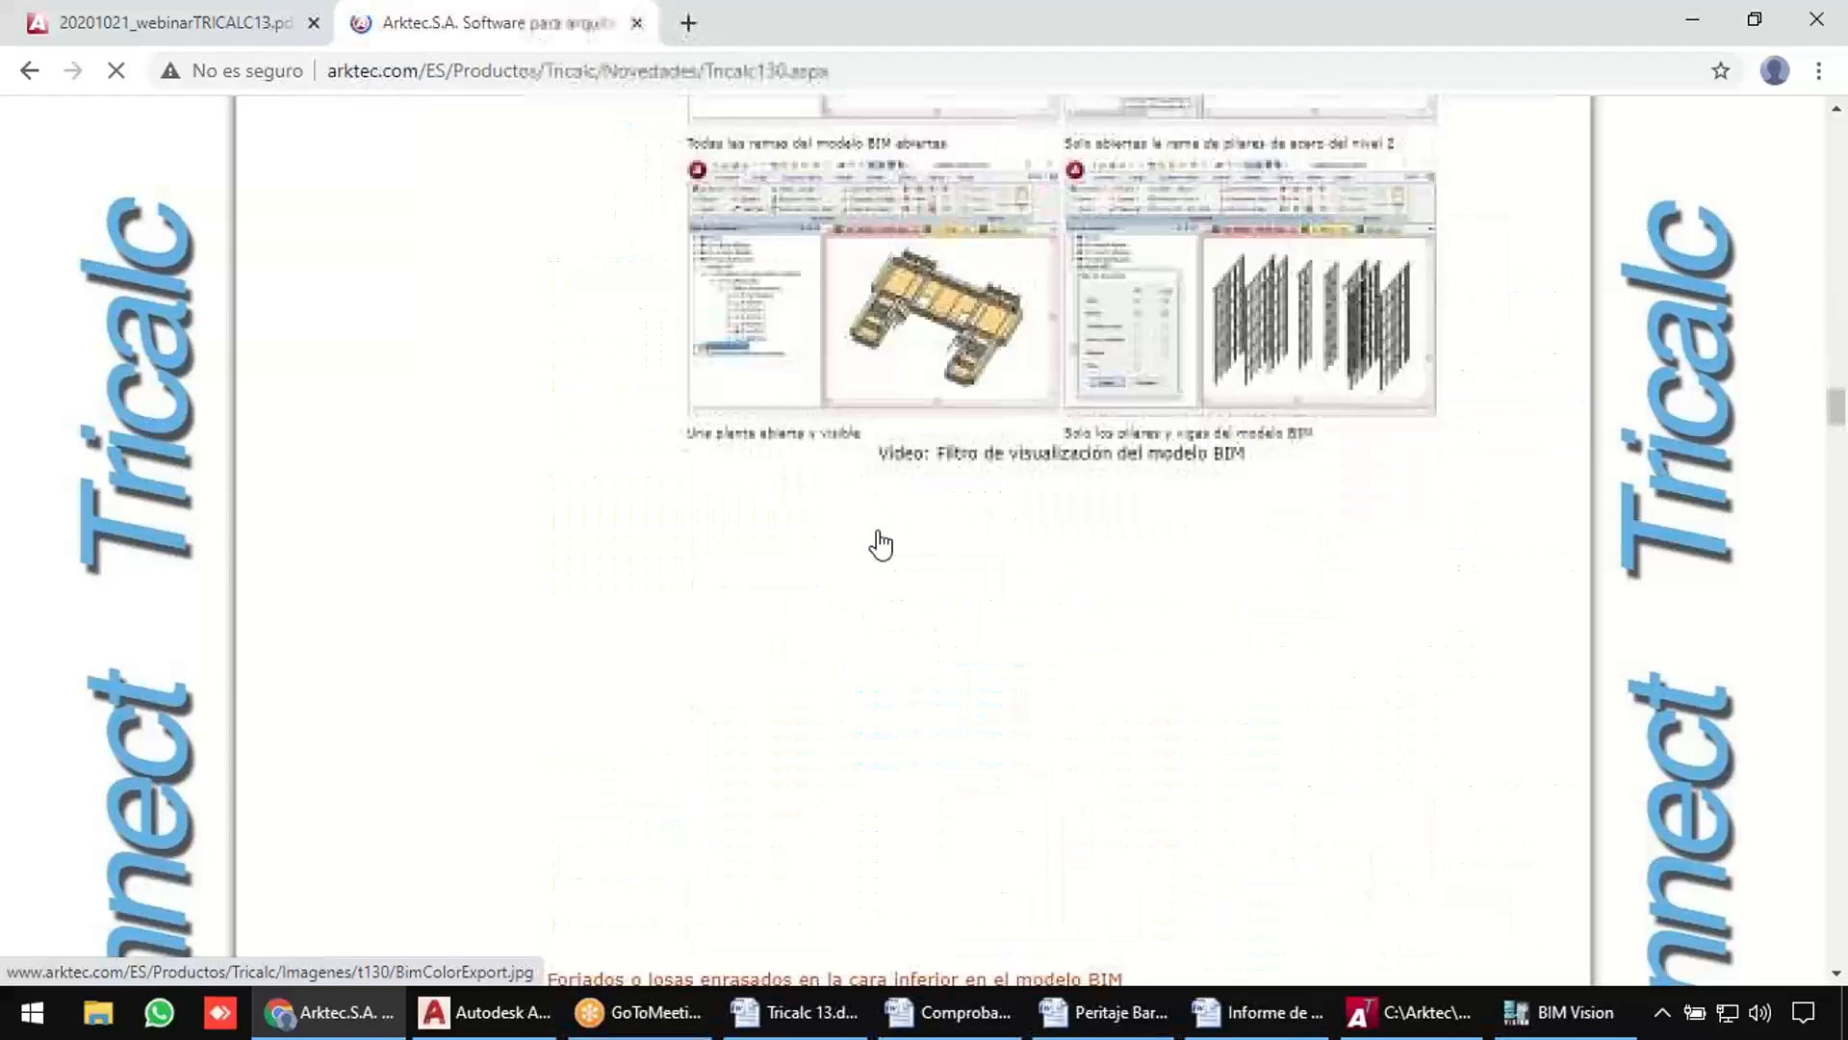
pyautogui.scroll(-20, 880, 544)
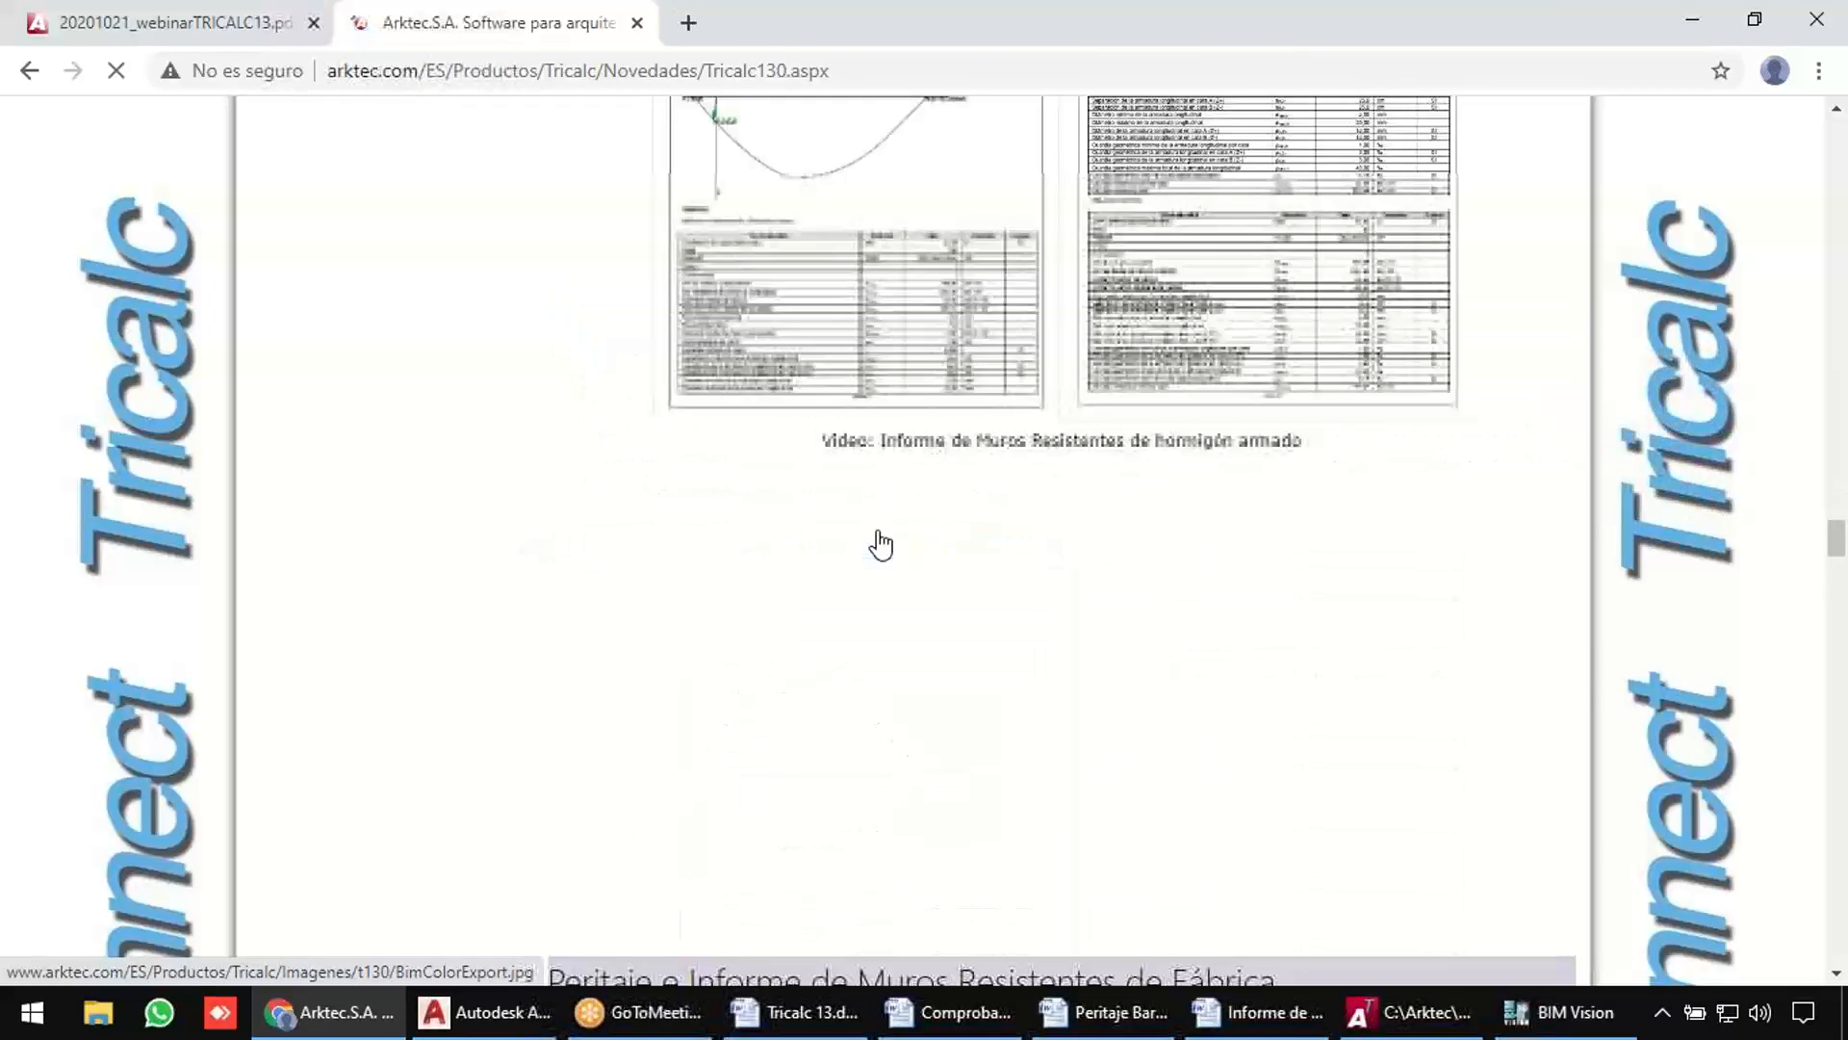
pyautogui.scroll(-15, 881, 544)
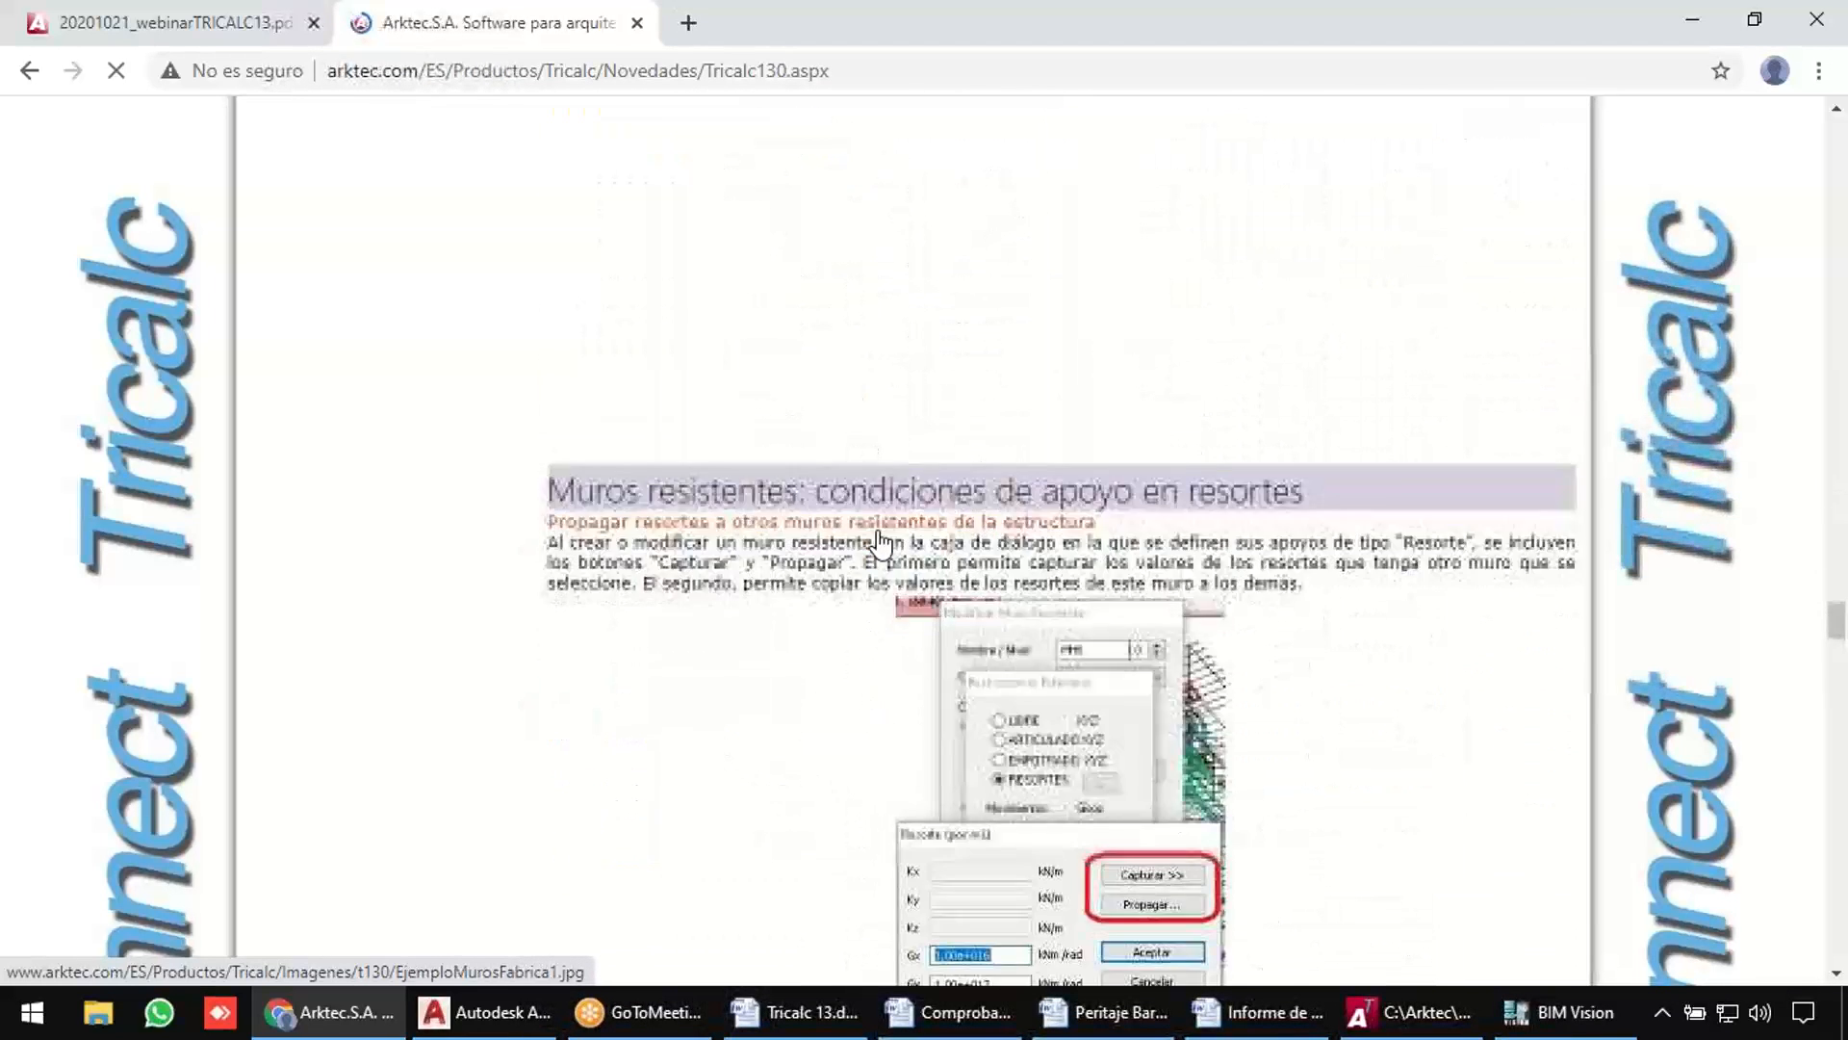
pyautogui.scroll(-15, 1307, 618)
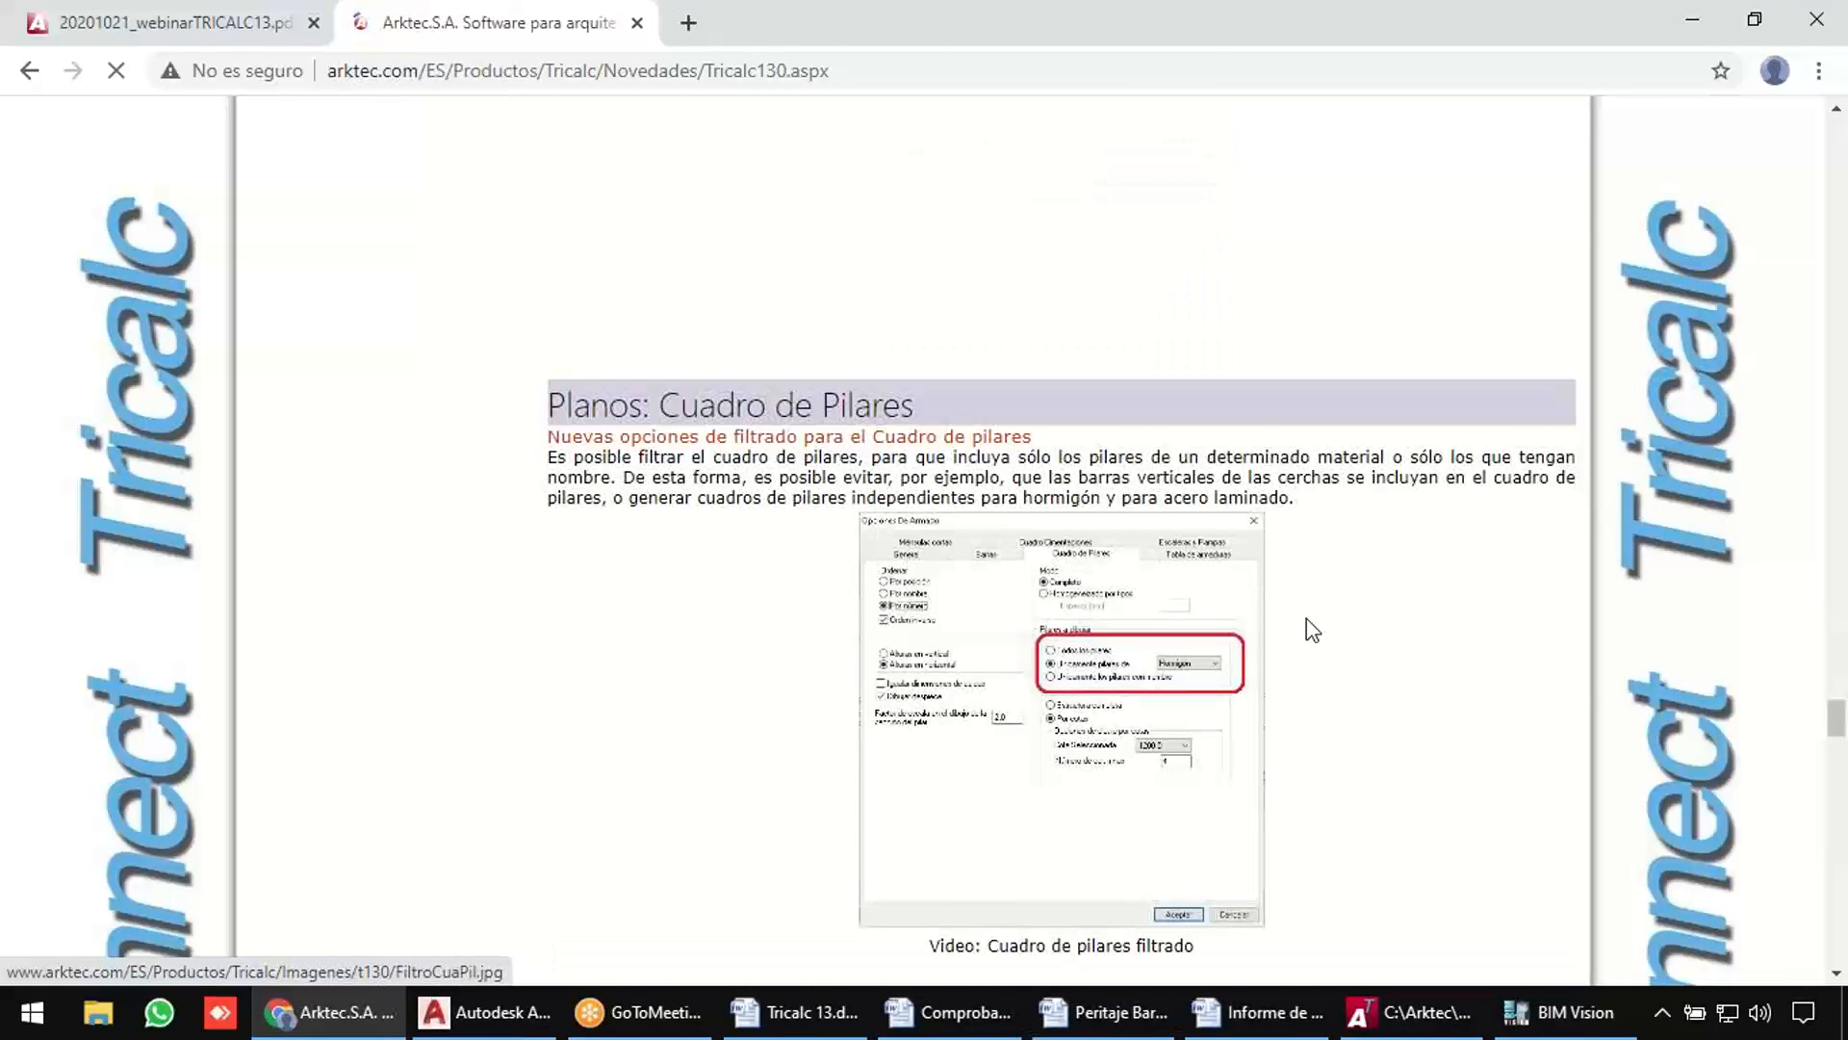
pyautogui.scroll(-15, 1311, 632)
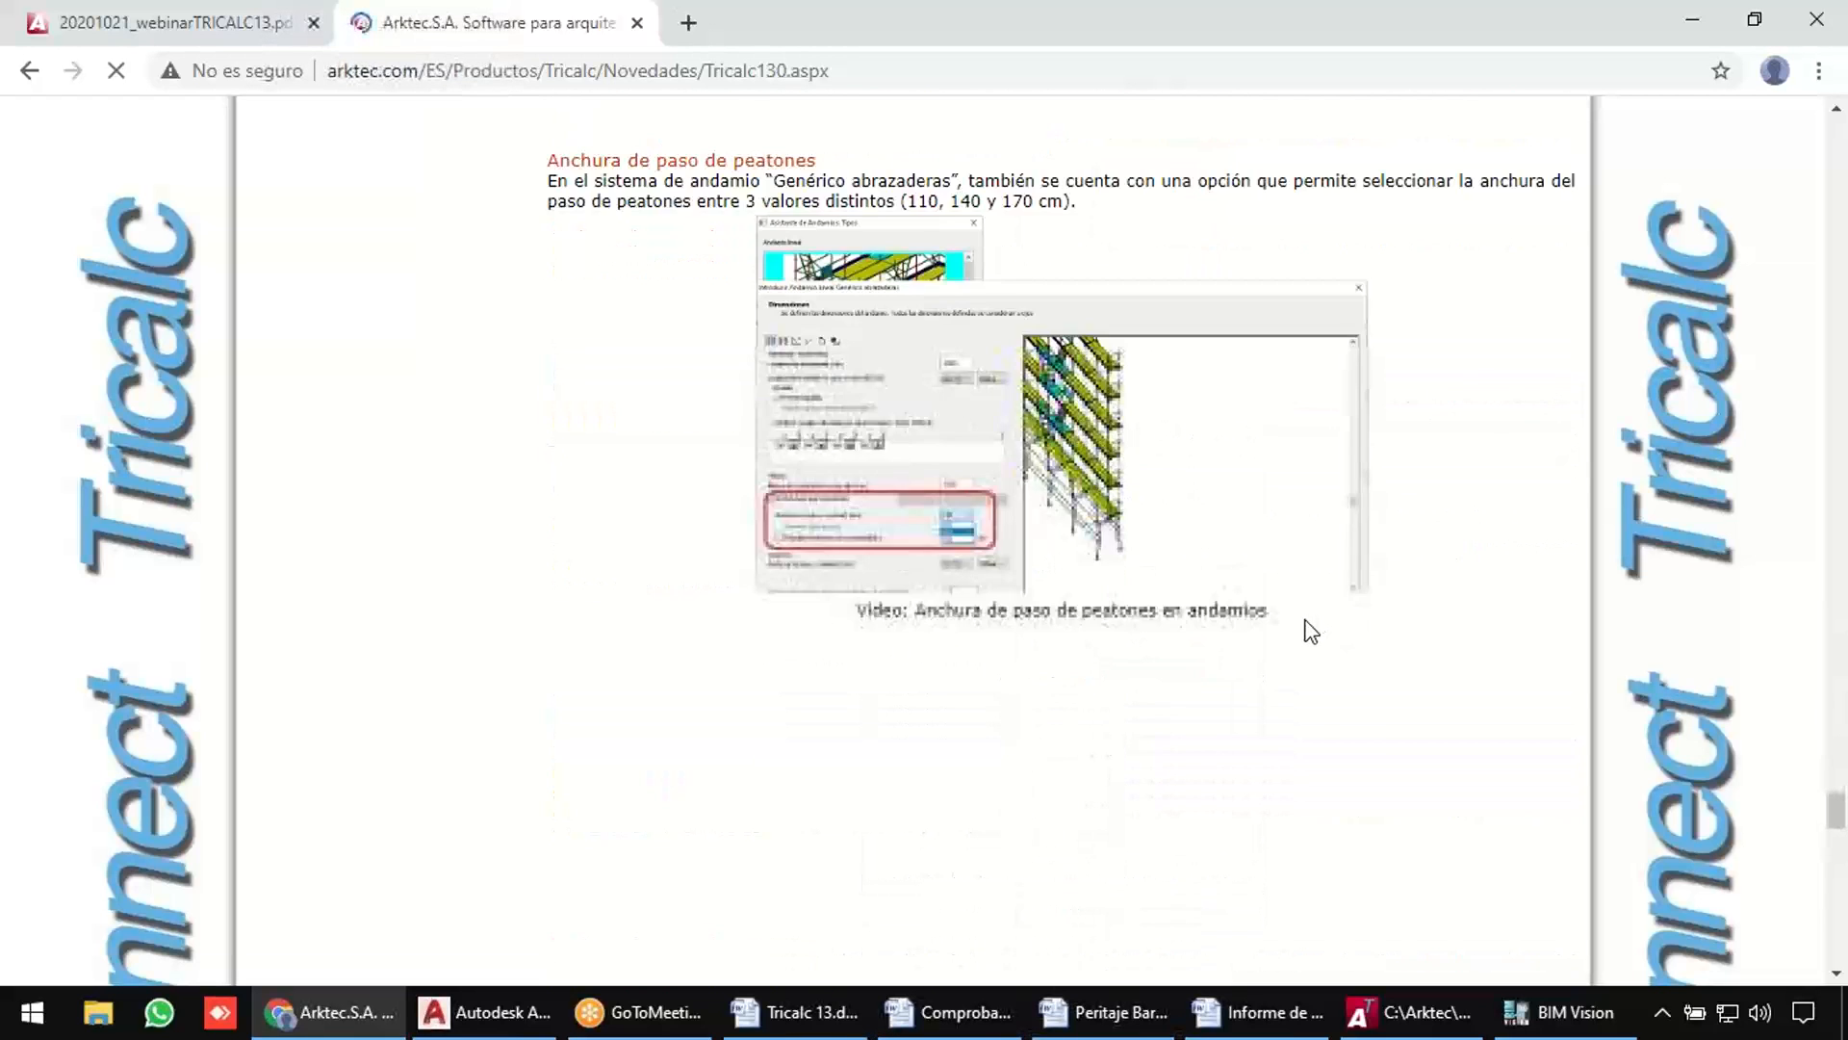
pyautogui.scroll(-5, 1311, 632)
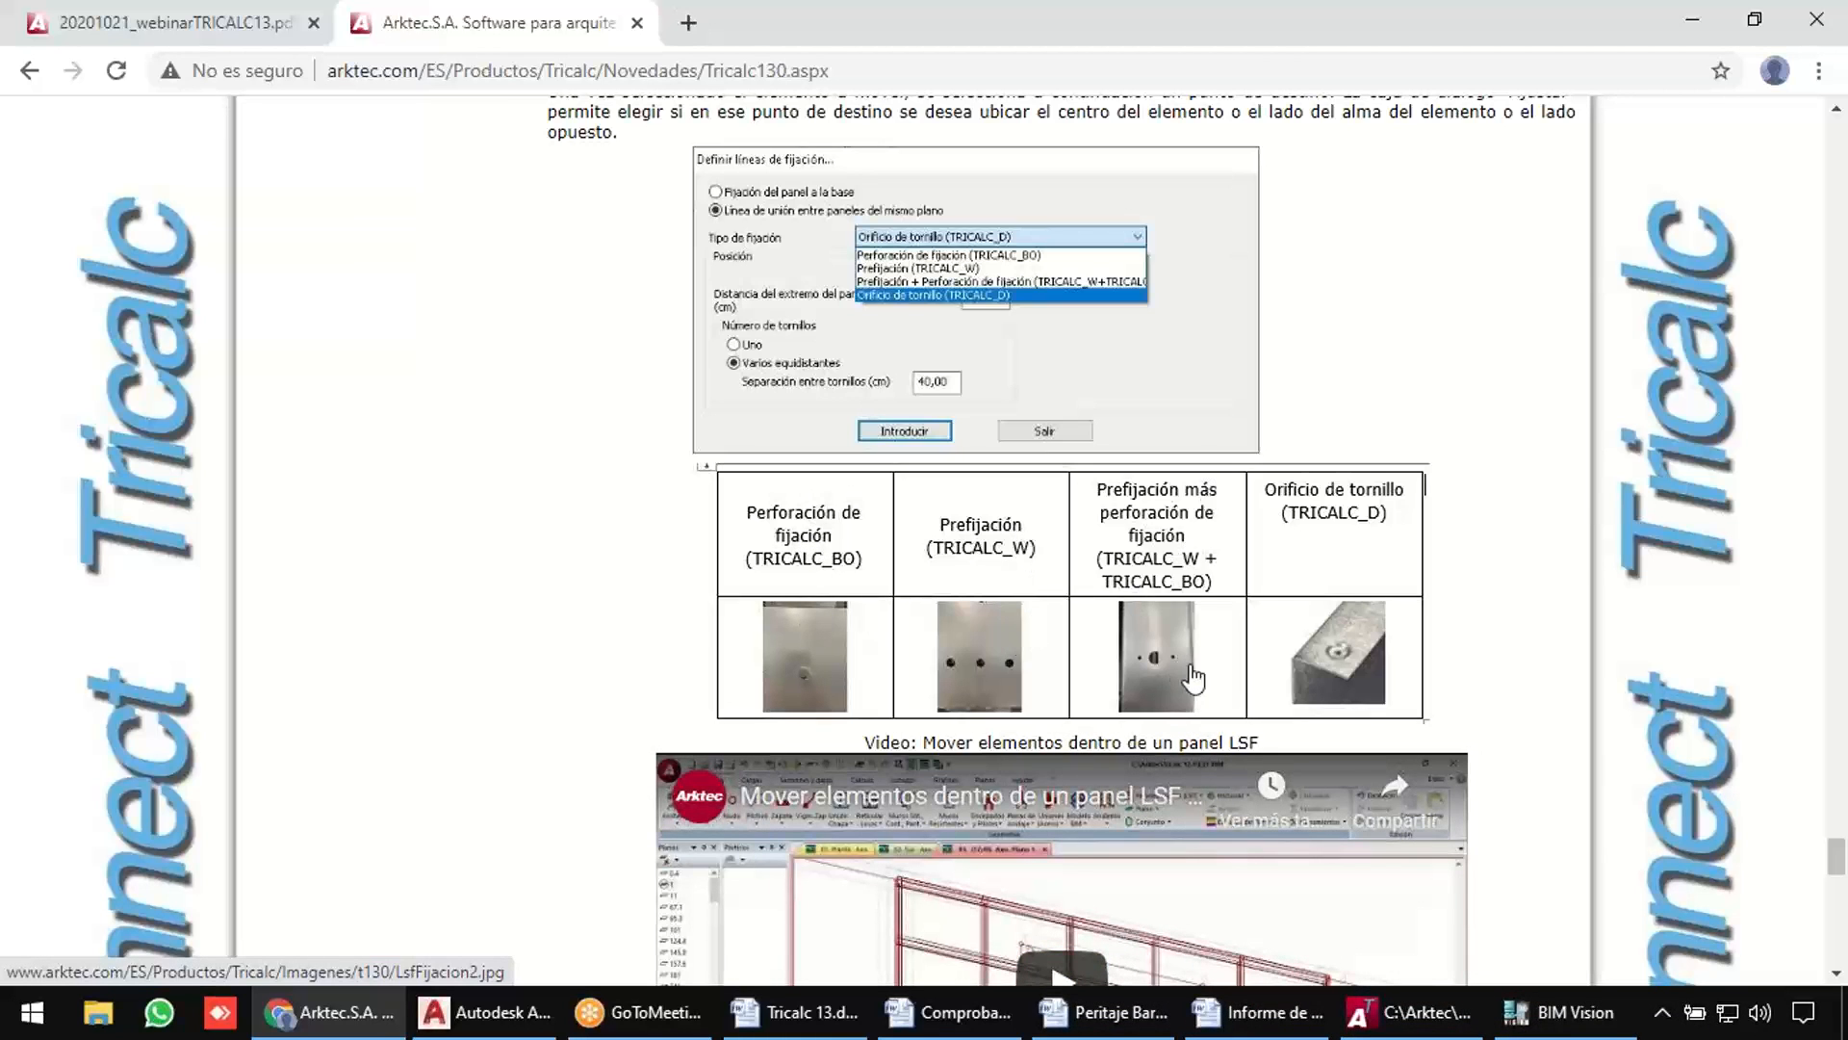
# Return to Tricalc and introduce a Prefijación + Perforación de fijación line along the panel's bottom member, starting at 5 cm with 40 cm spacing.
pyautogui.click(1411, 1018)
pyautogui.click(963, 404)
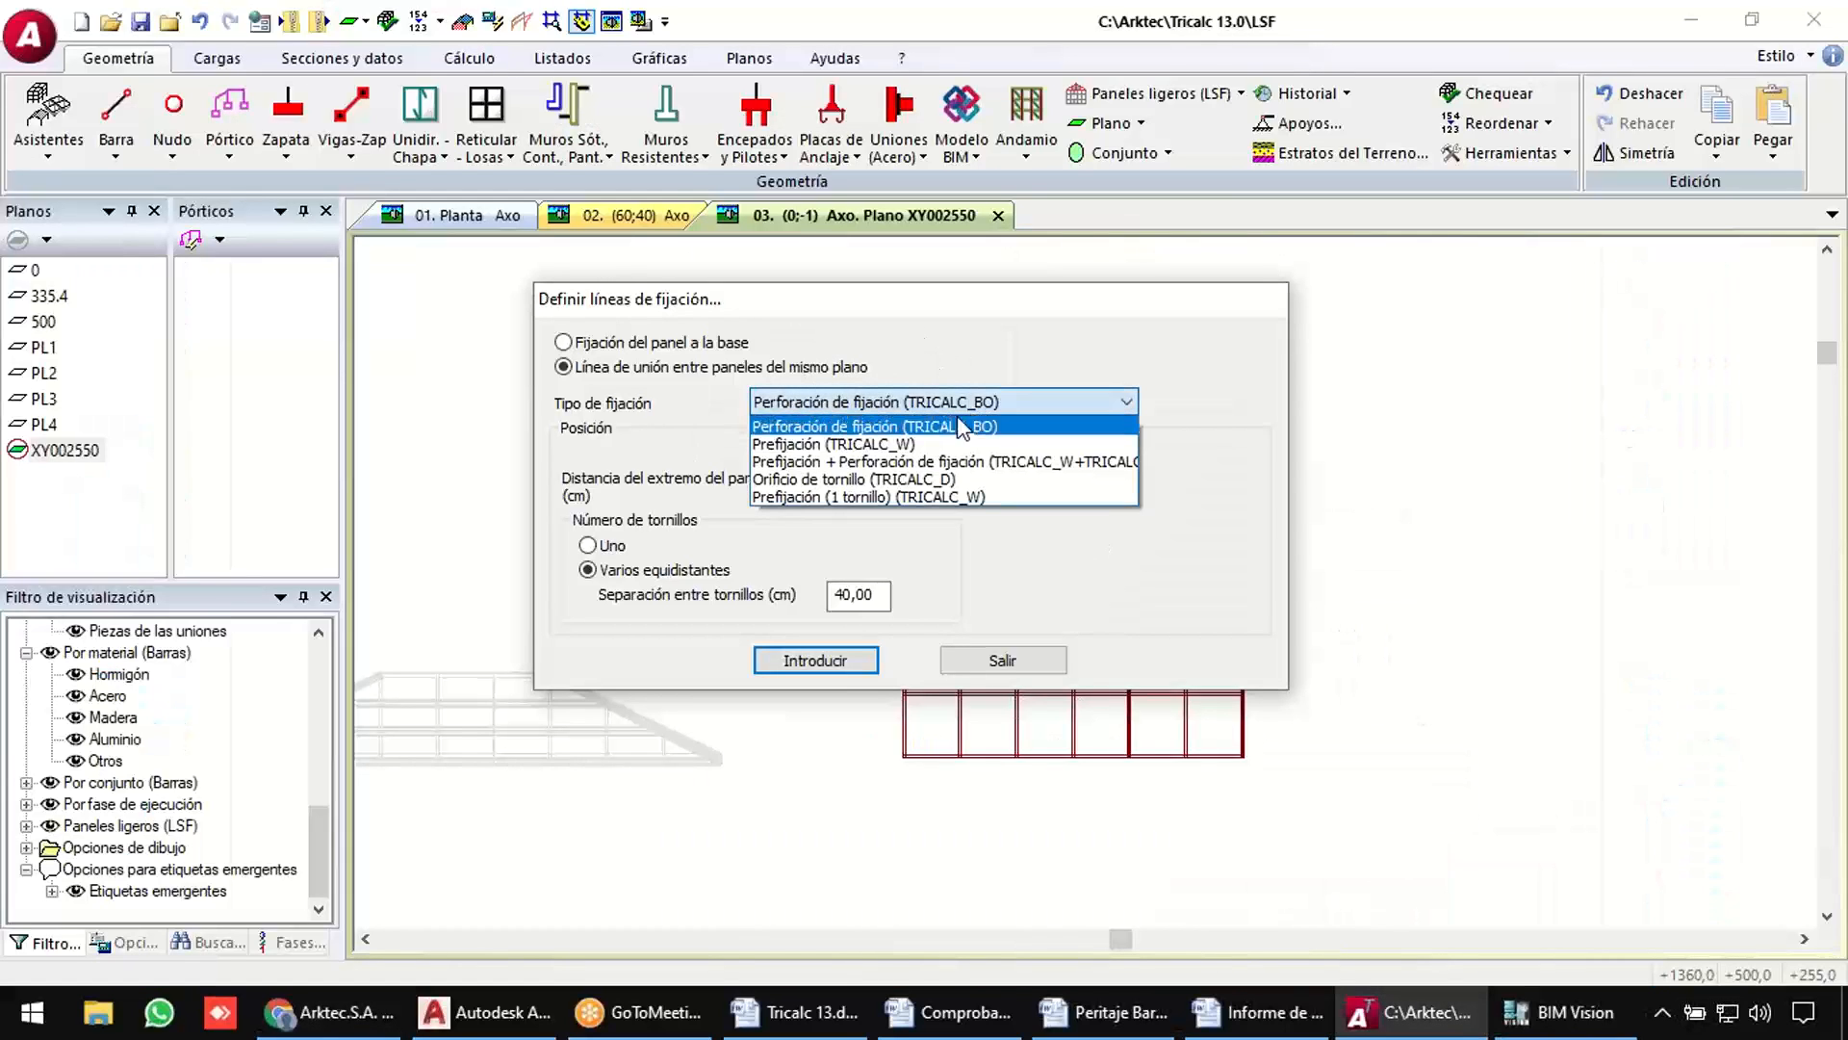
pyautogui.click(883, 463)
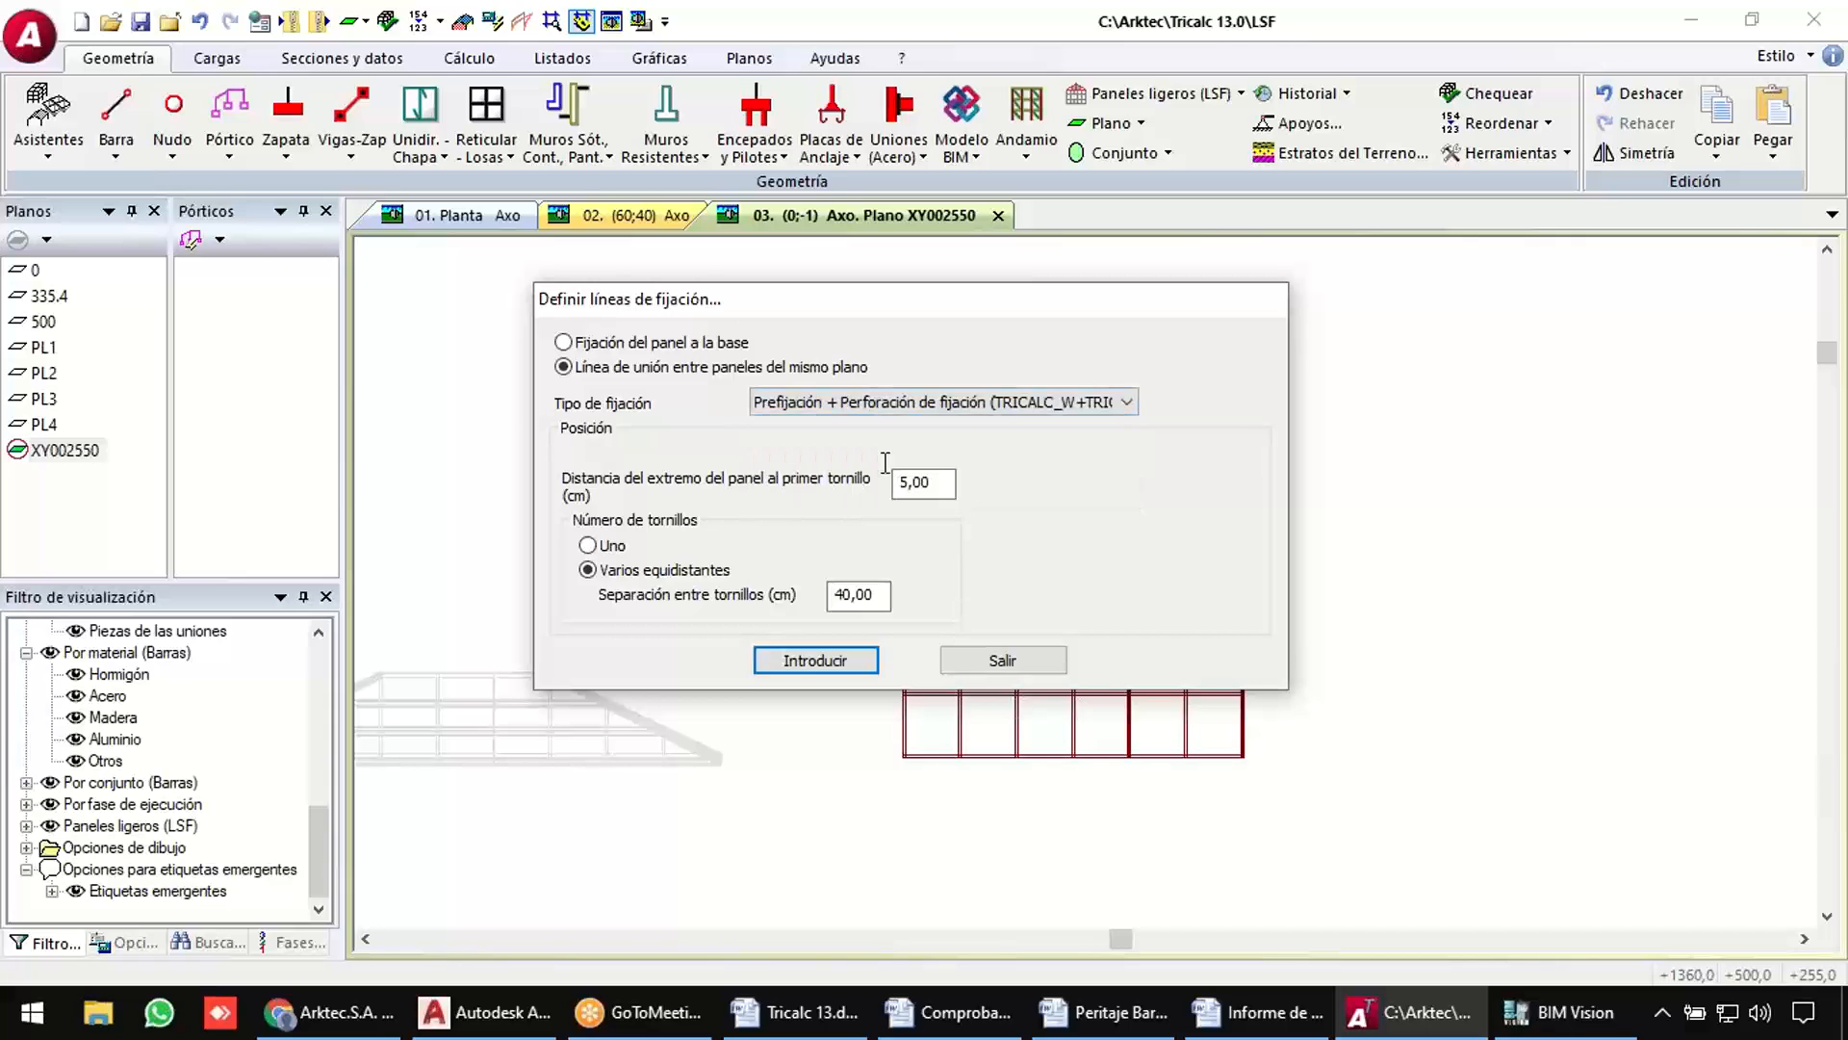
pyautogui.moveTo(881, 598); pyautogui.dragTo(767, 575)
pyautogui.moveTo(953, 482); pyautogui.dragTo(834, 491)
pyautogui.click(813, 660)
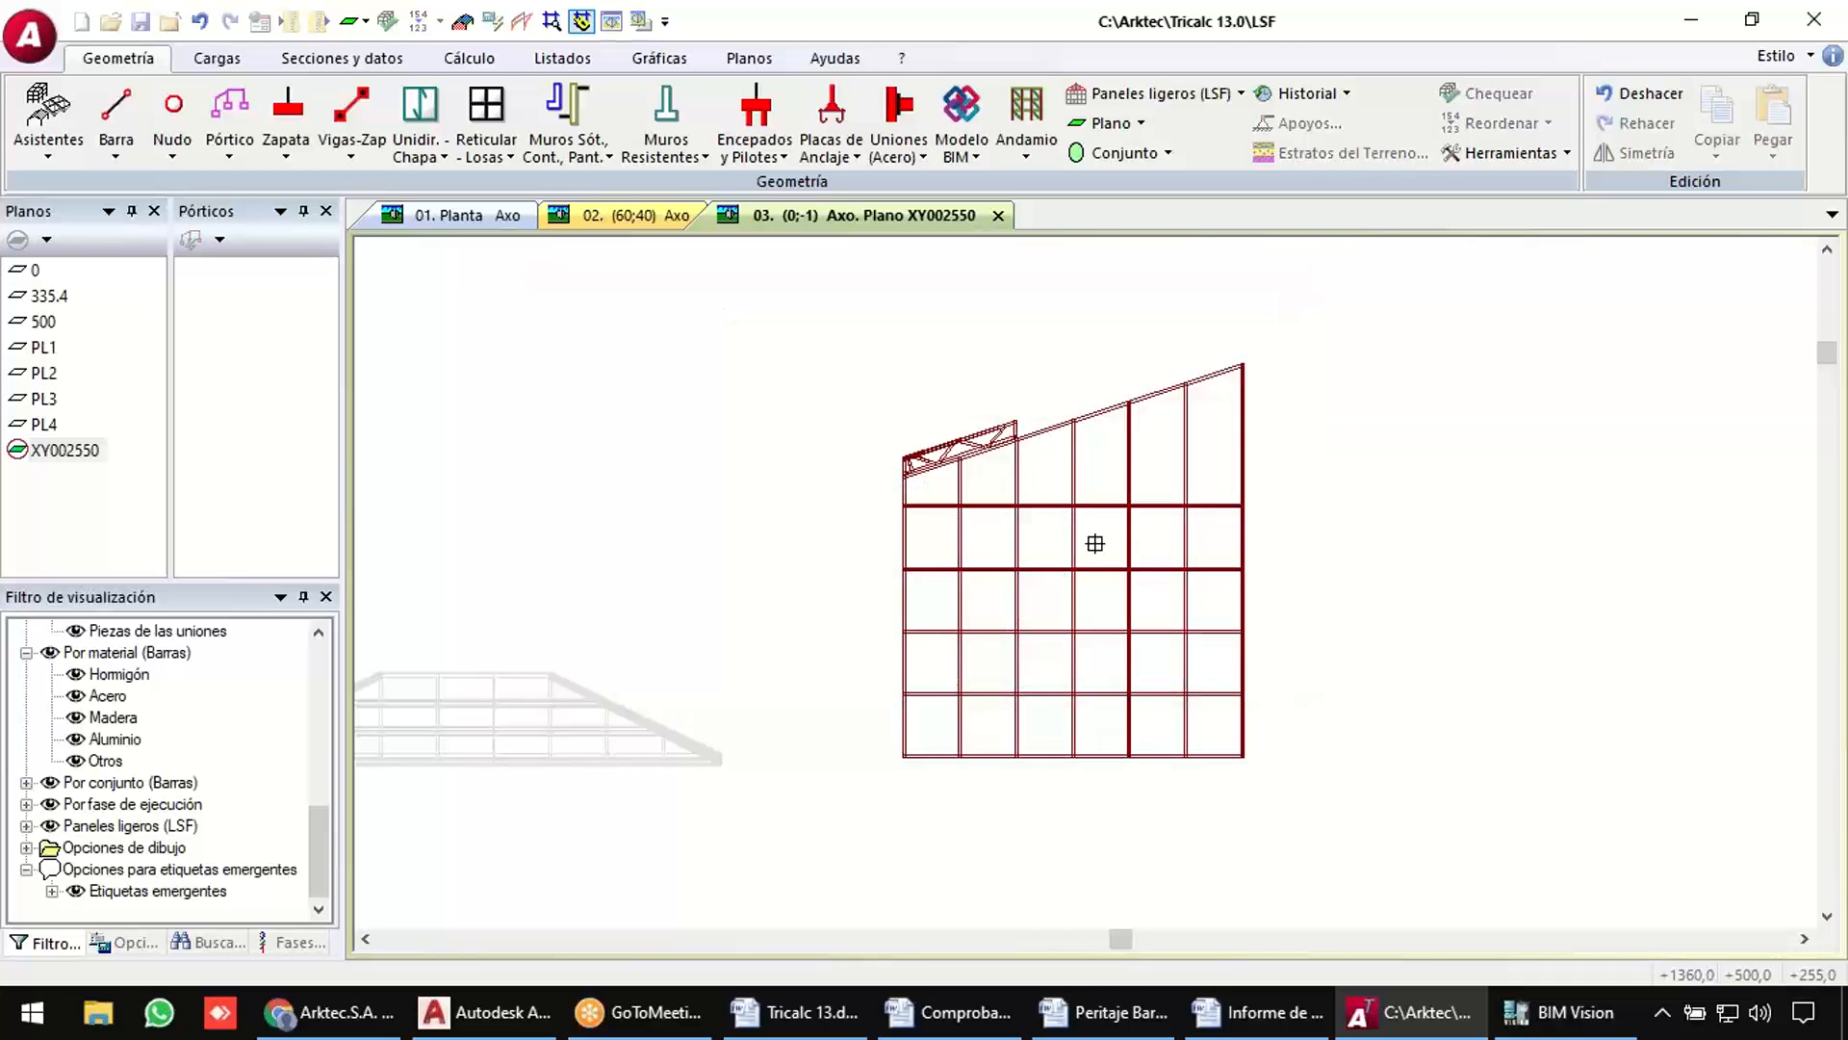
pyautogui.scroll(1, 1094, 543)
pyautogui.scroll(-1, 1259, 537)
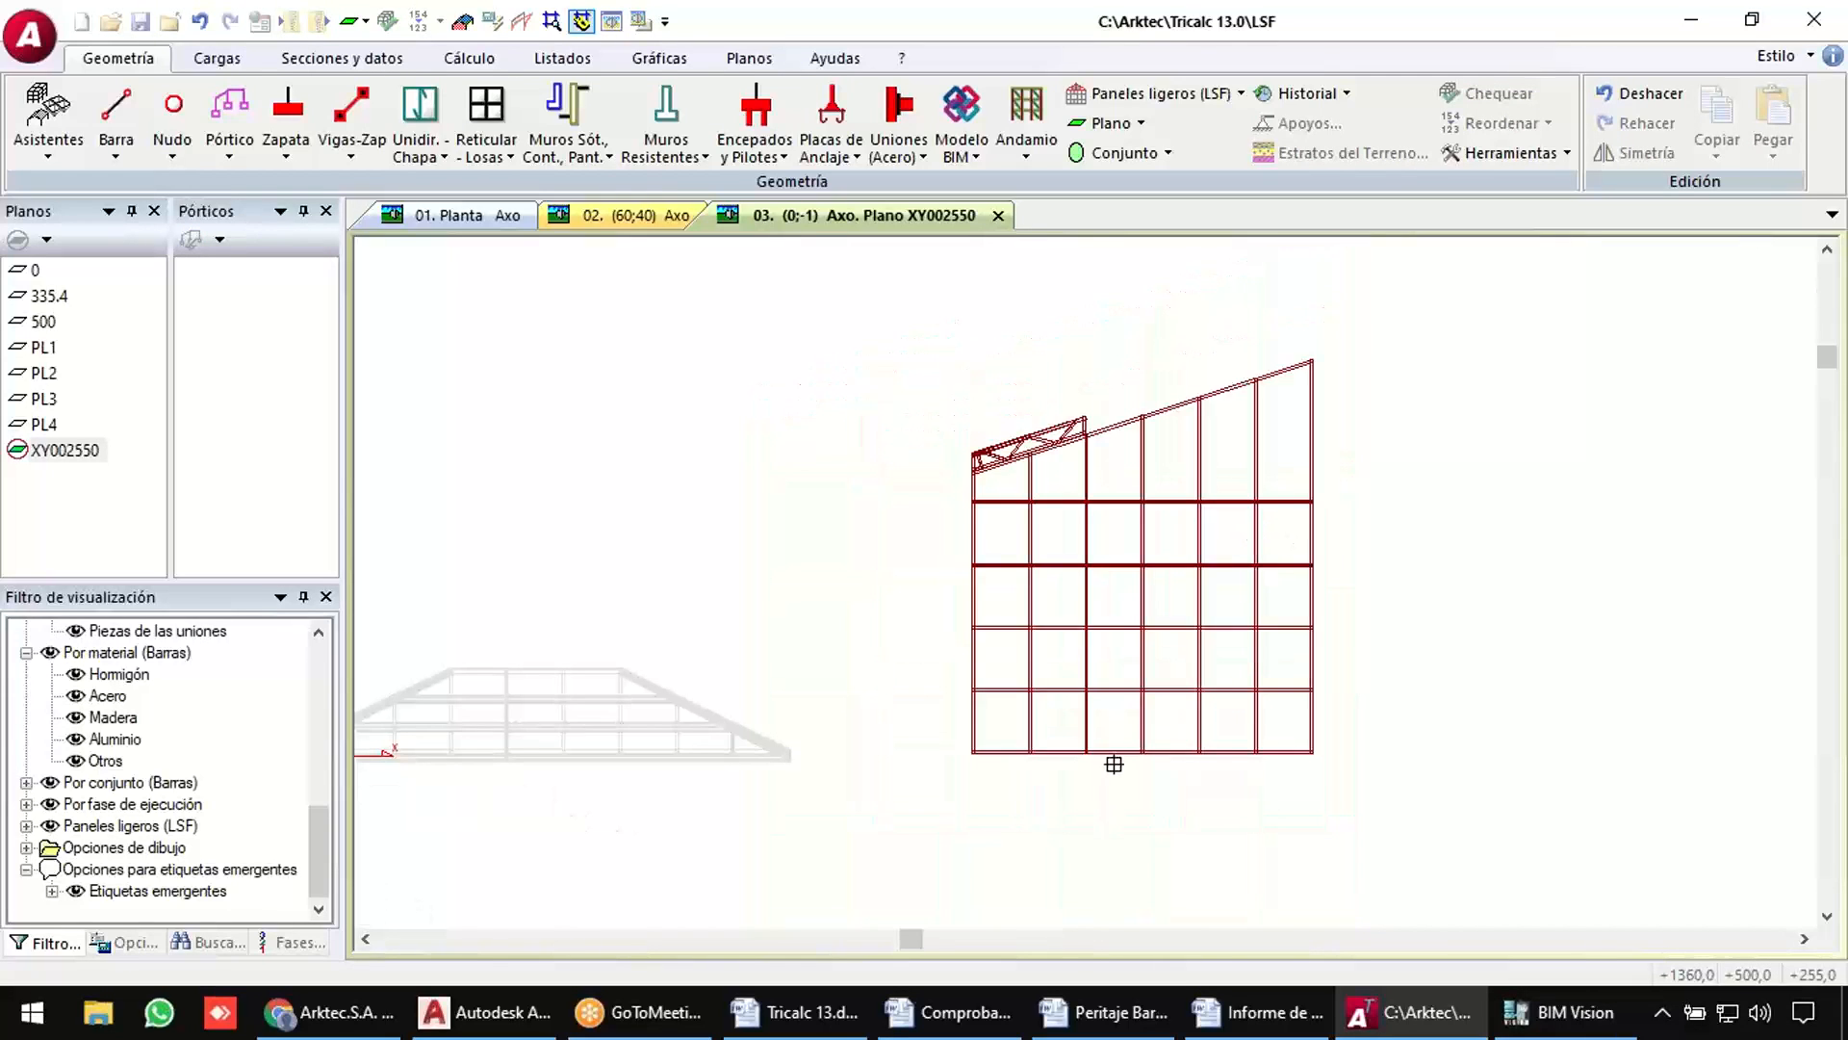
pyautogui.scroll(2, 1121, 752)
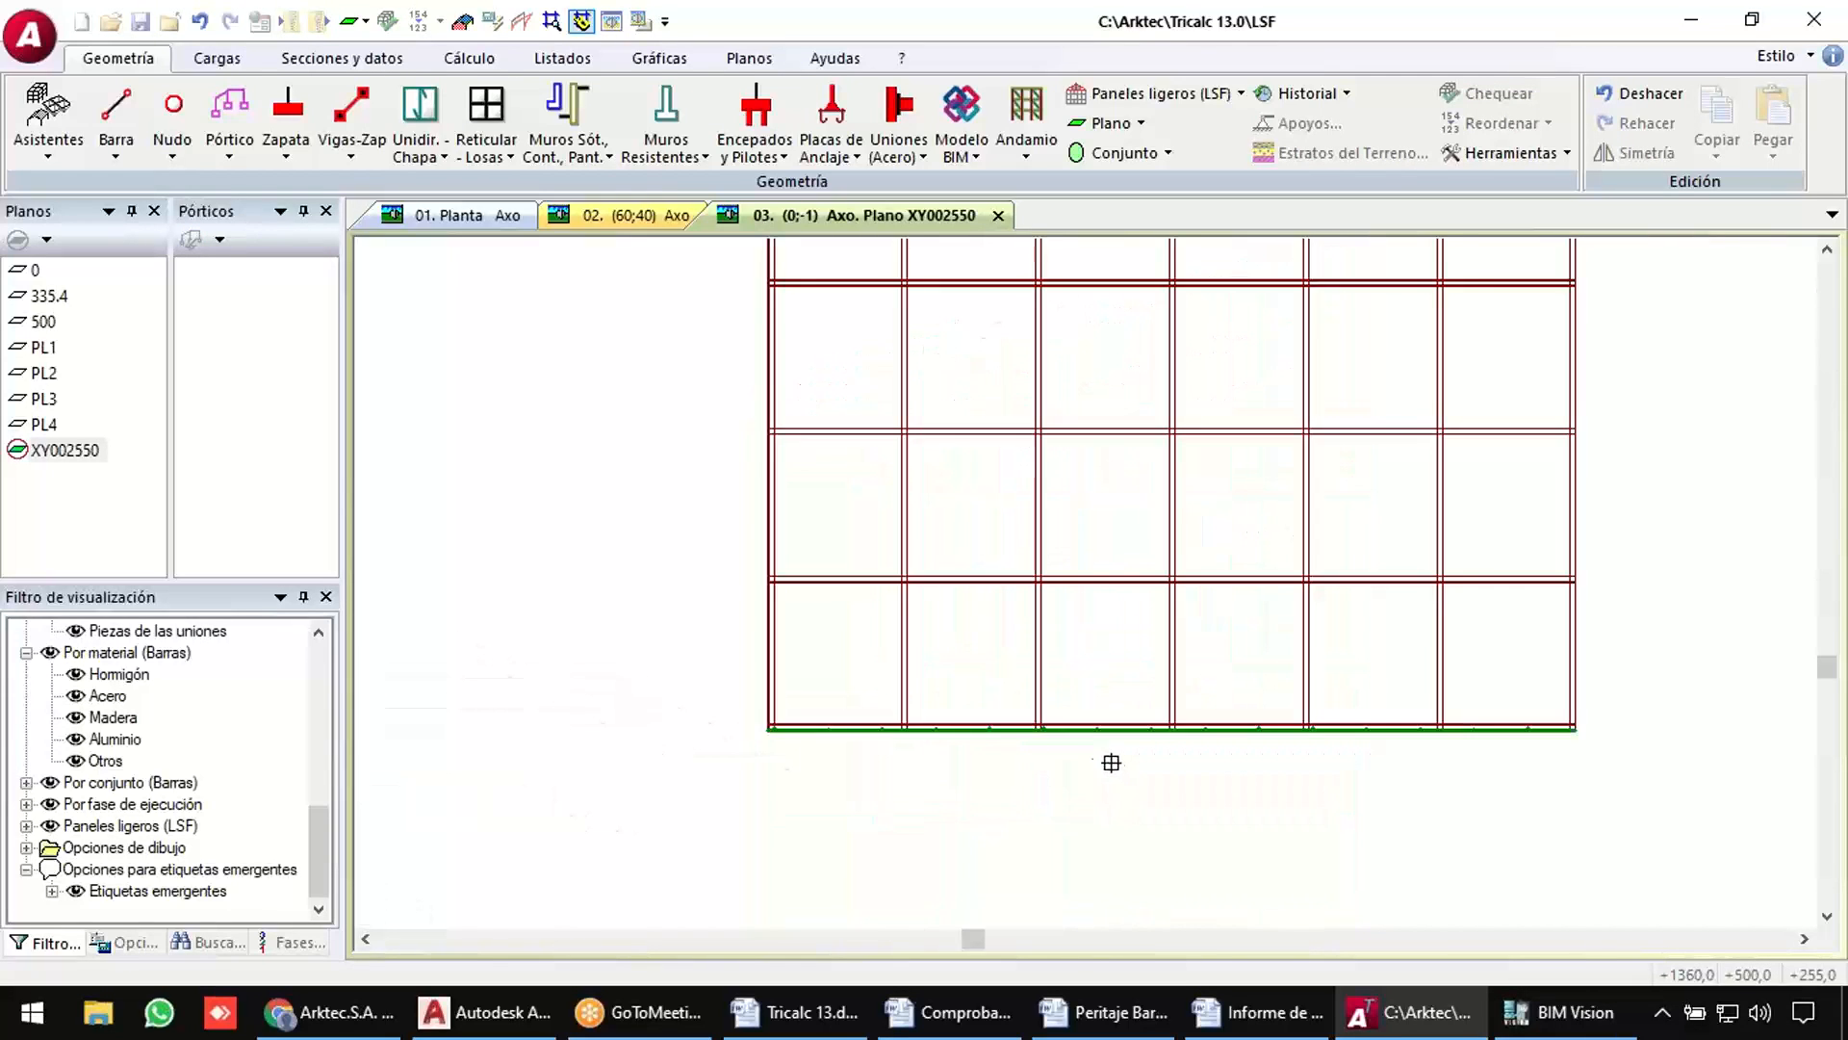
# Examine the bottom member's fixing holes in 3D, compare them with the web page's fixing table, and exit the fixing line definition.
pyautogui.moveTo(1088, 752)
pyautogui.mouseDown(button='middle')
pyautogui.moveTo(1106, 767)
pyautogui.moveTo(1104, 734)
pyautogui.mouseUp(button='middle')
pyautogui.scroll(4, 1105, 735)
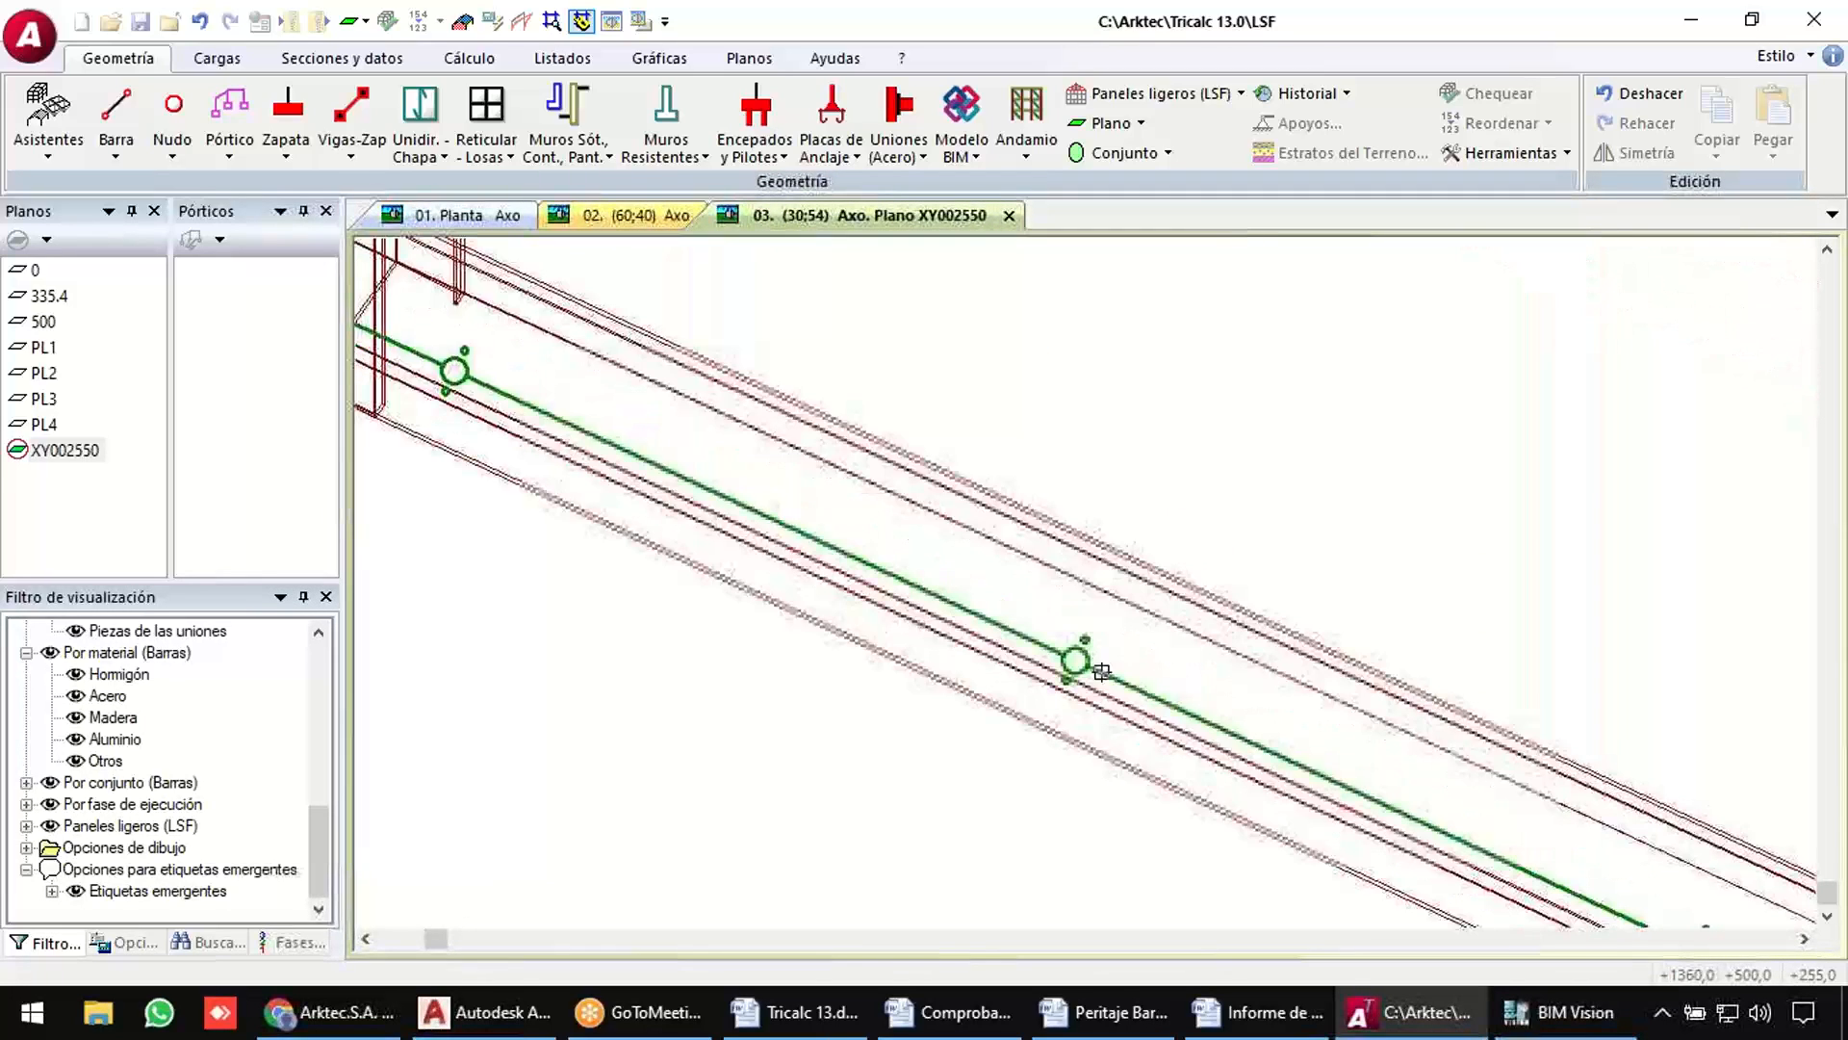
pyautogui.moveTo(912, 754); pyautogui.dragTo(1019, 697, button='middle')
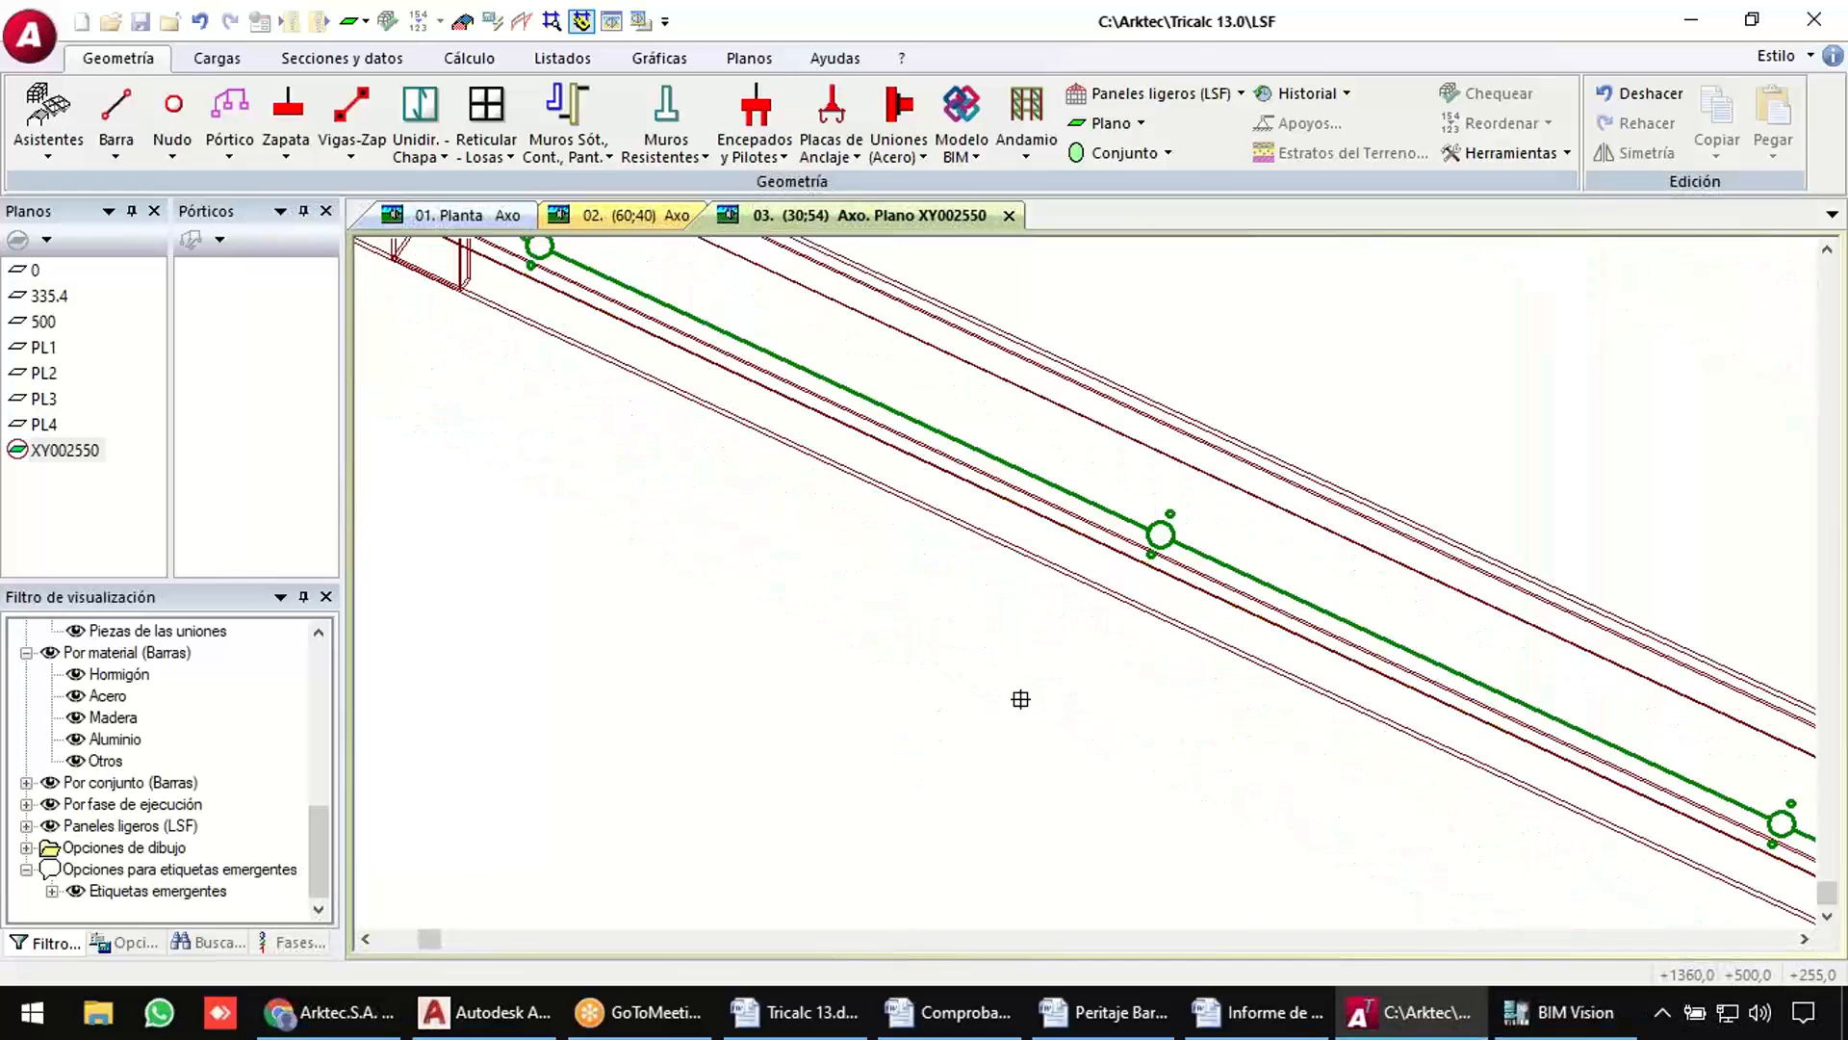
pyautogui.scroll(-2, 1019, 697)
pyautogui.scroll(2, 1088, 613)
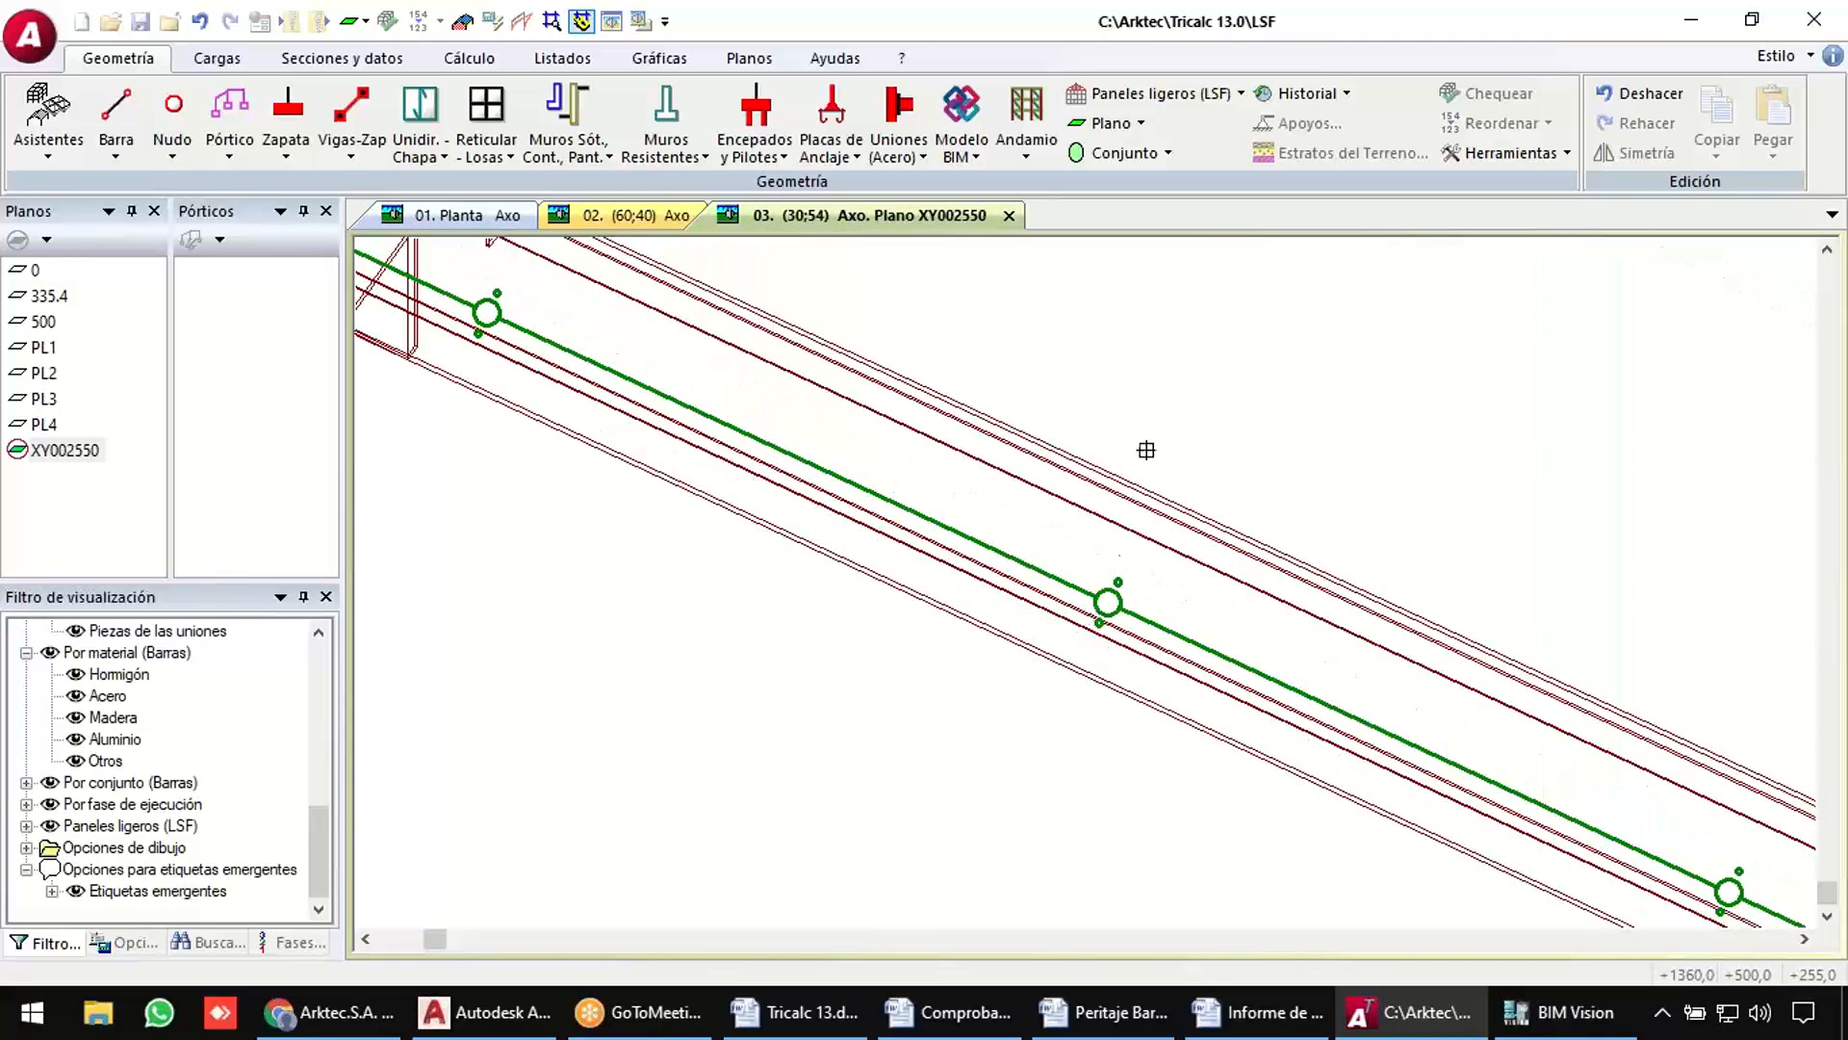
pyautogui.rightClick(1154, 386)
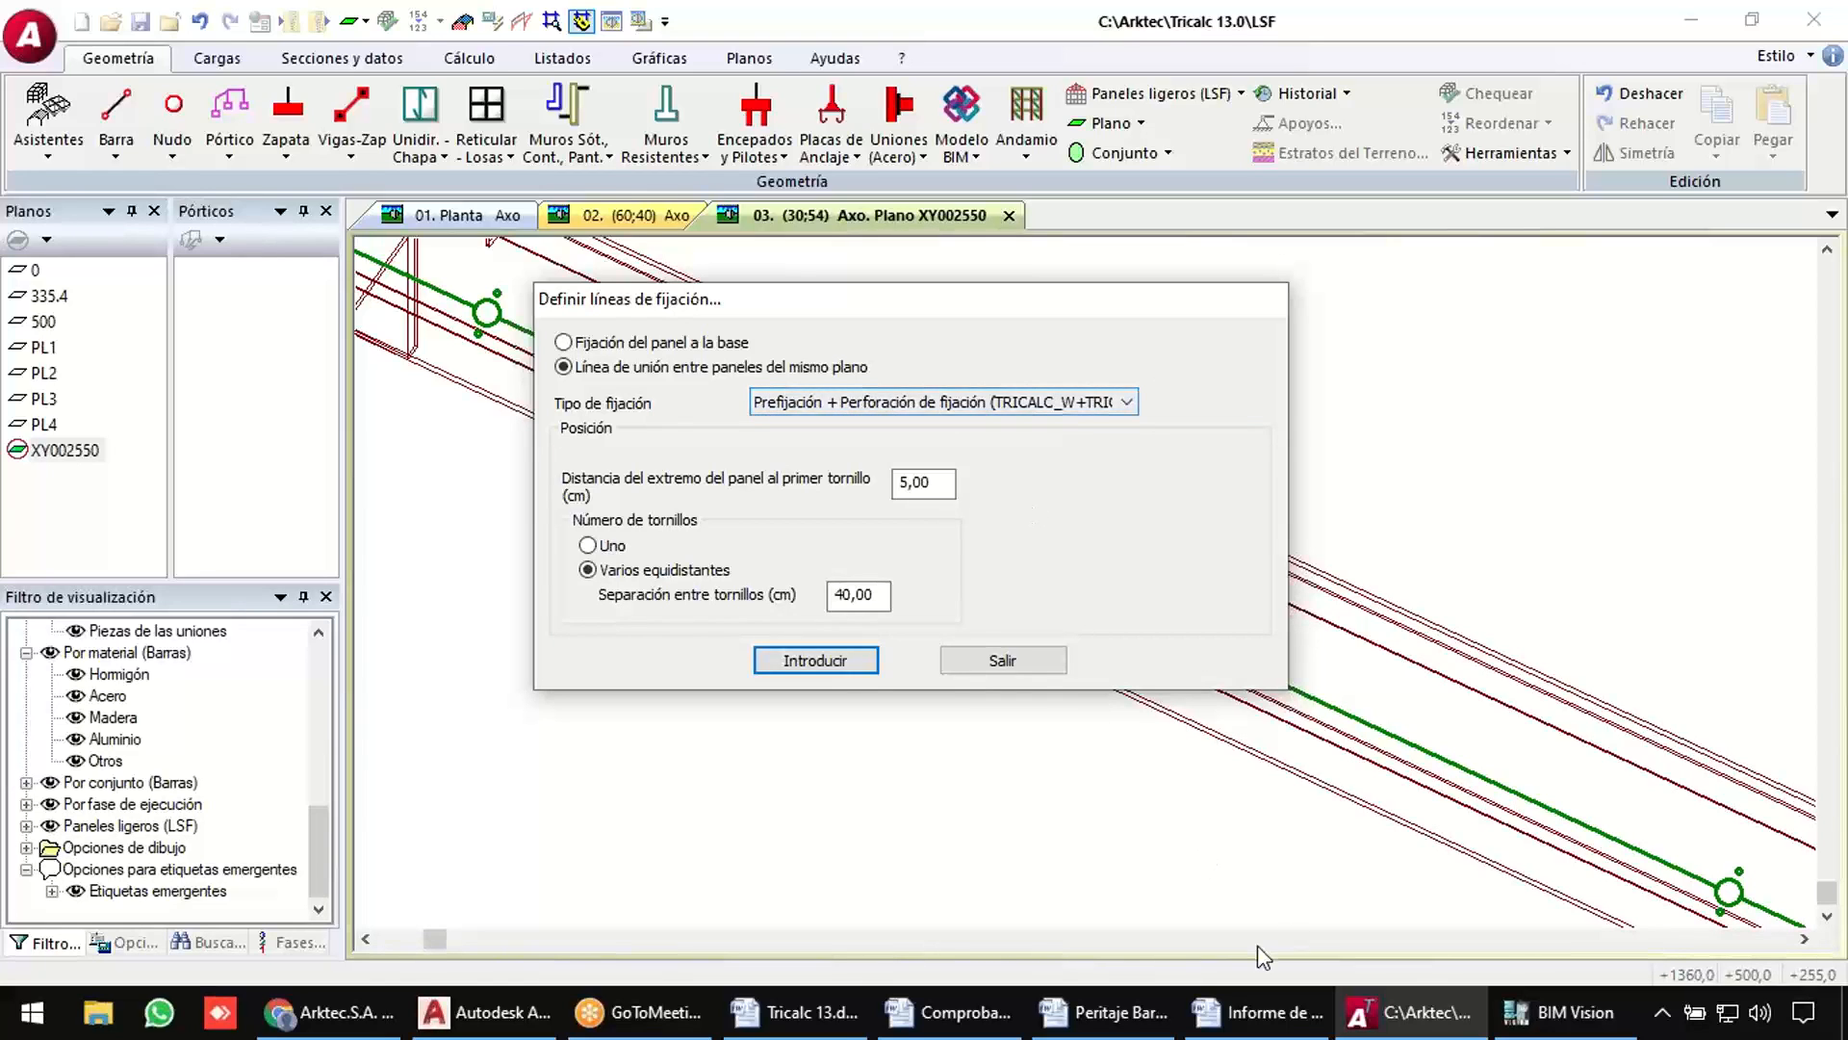
pyautogui.click(328, 1012)
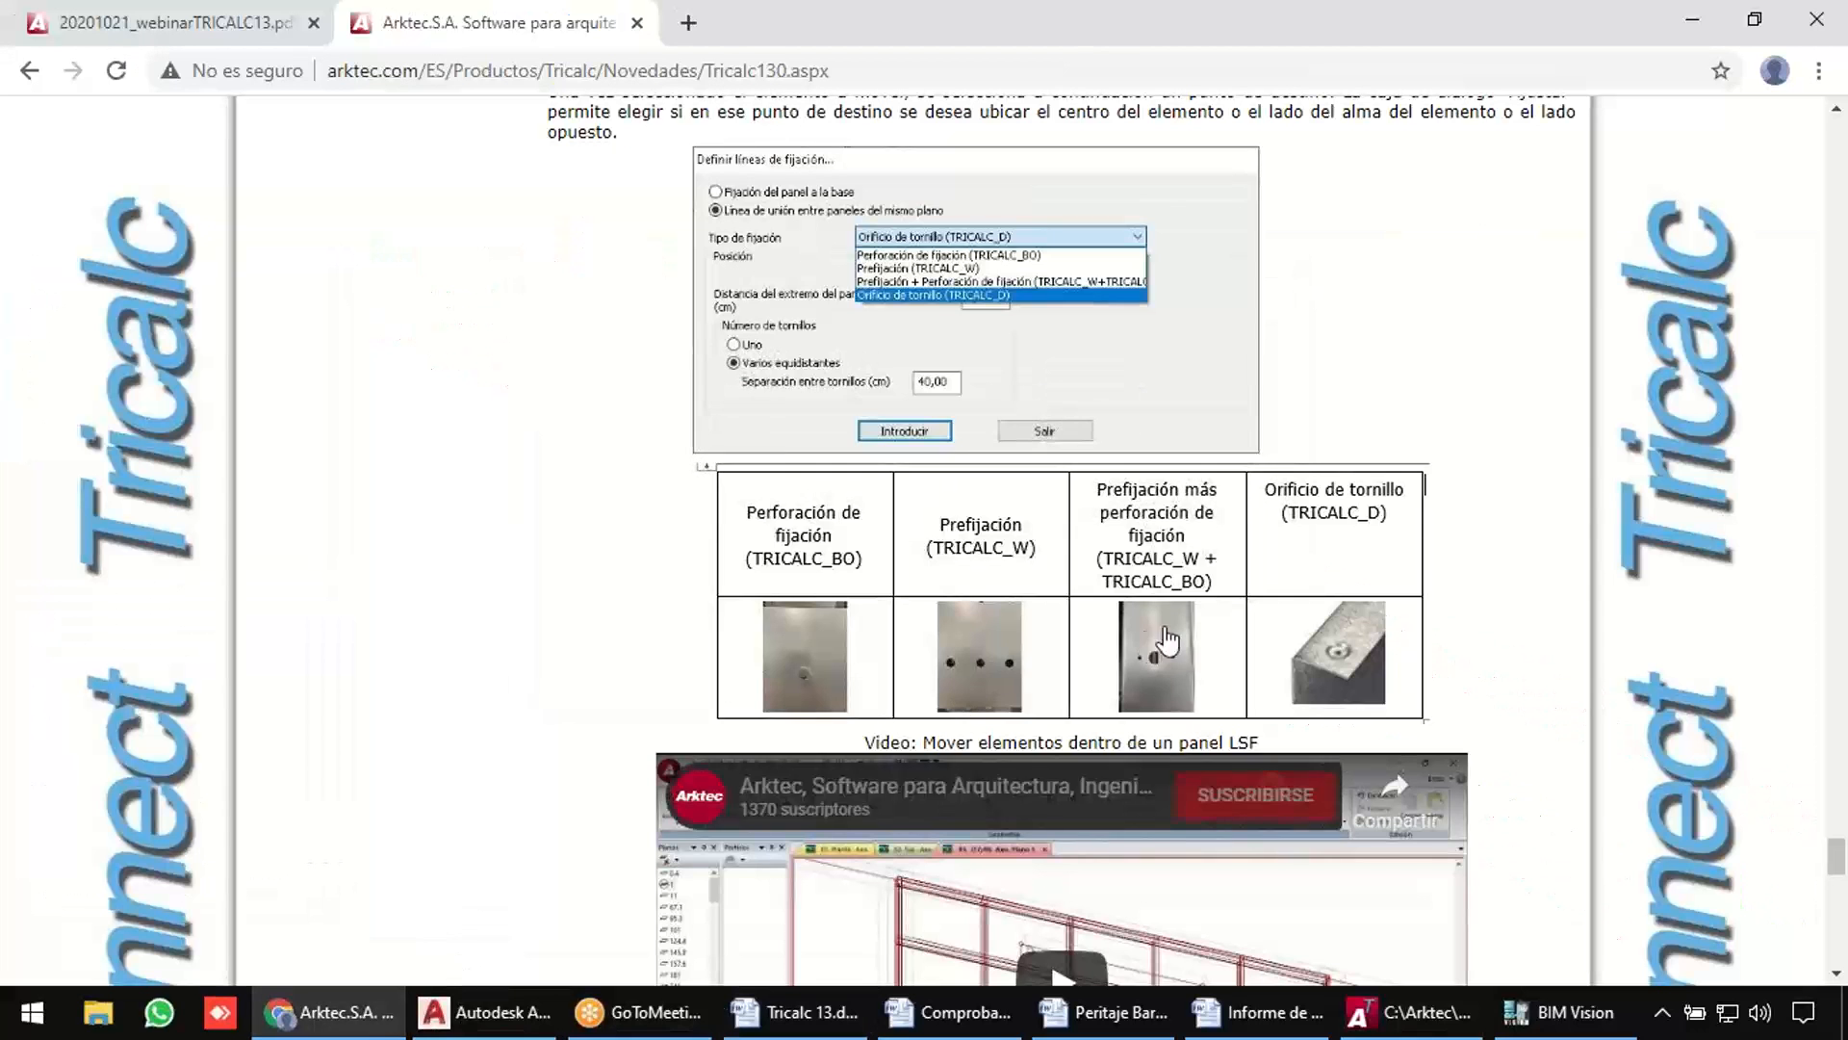
pyautogui.click(1433, 1015)
pyautogui.click(1002, 659)
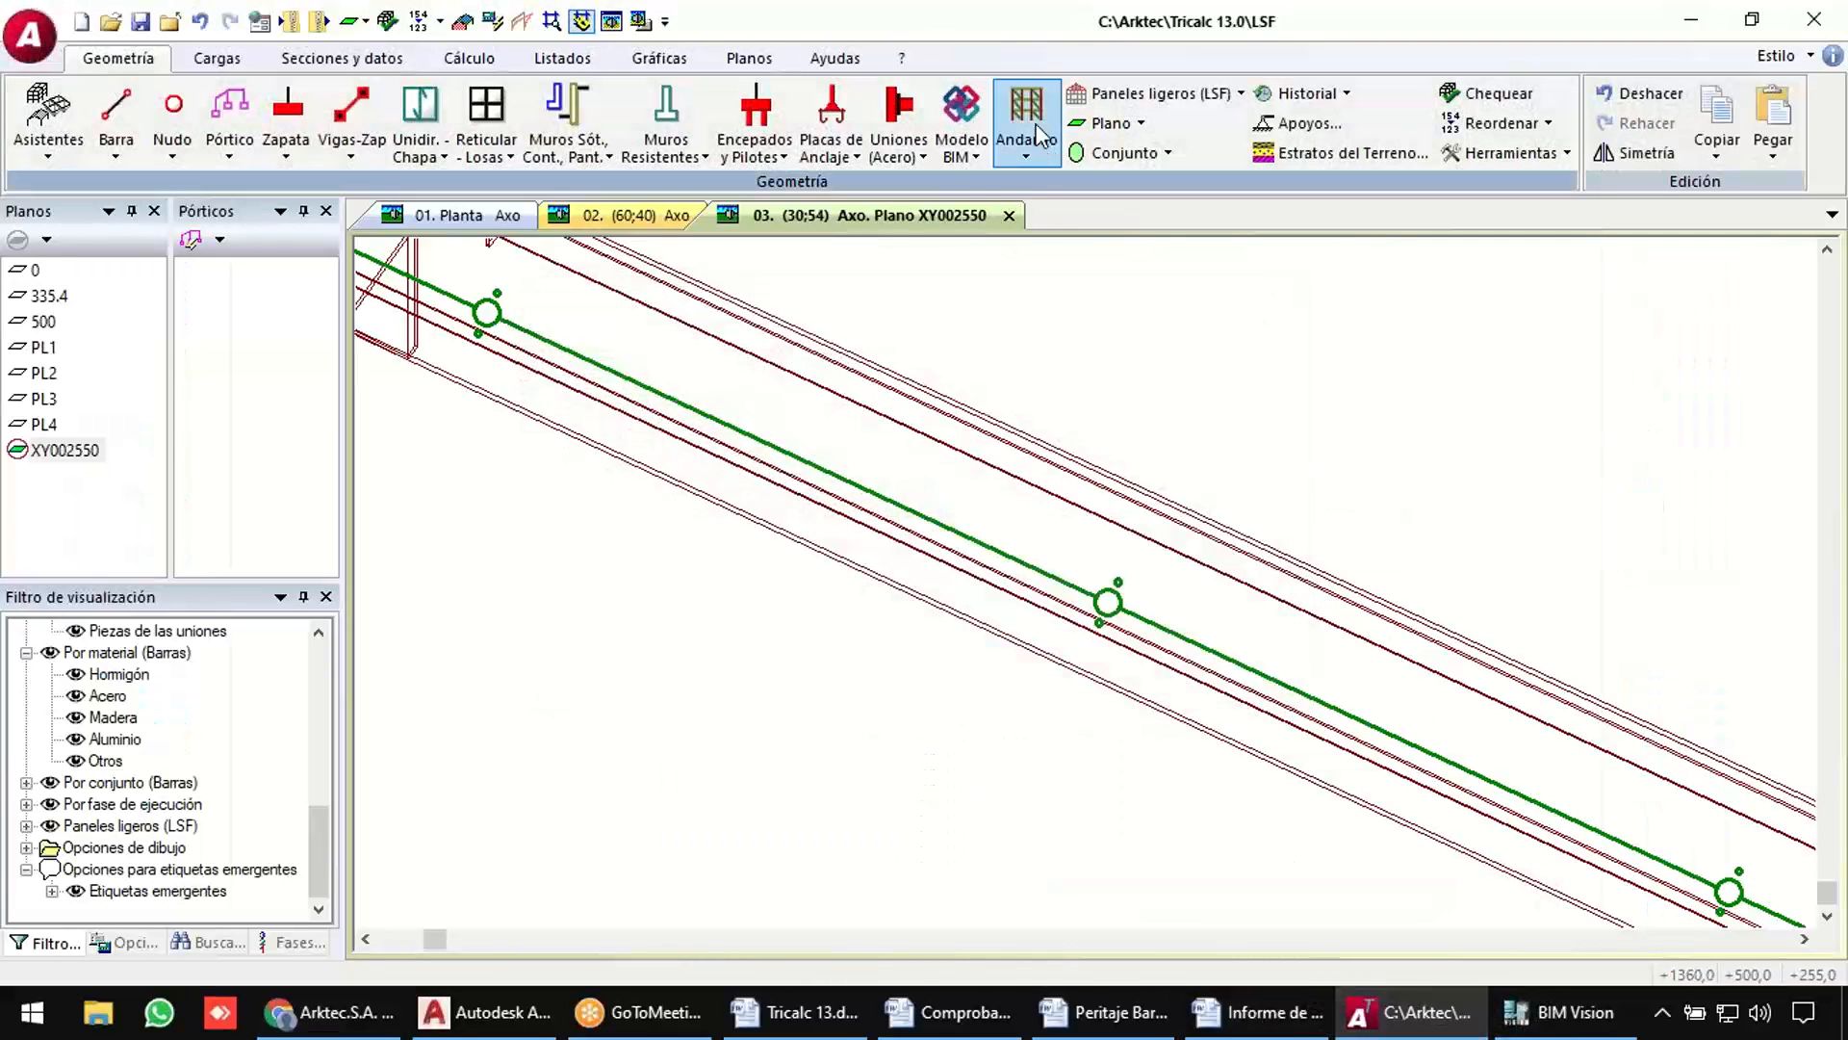
# Try to introduce a single fixing hole of type Orificio de tornillo (TRICALC_D).
pyautogui.click(1124, 96)
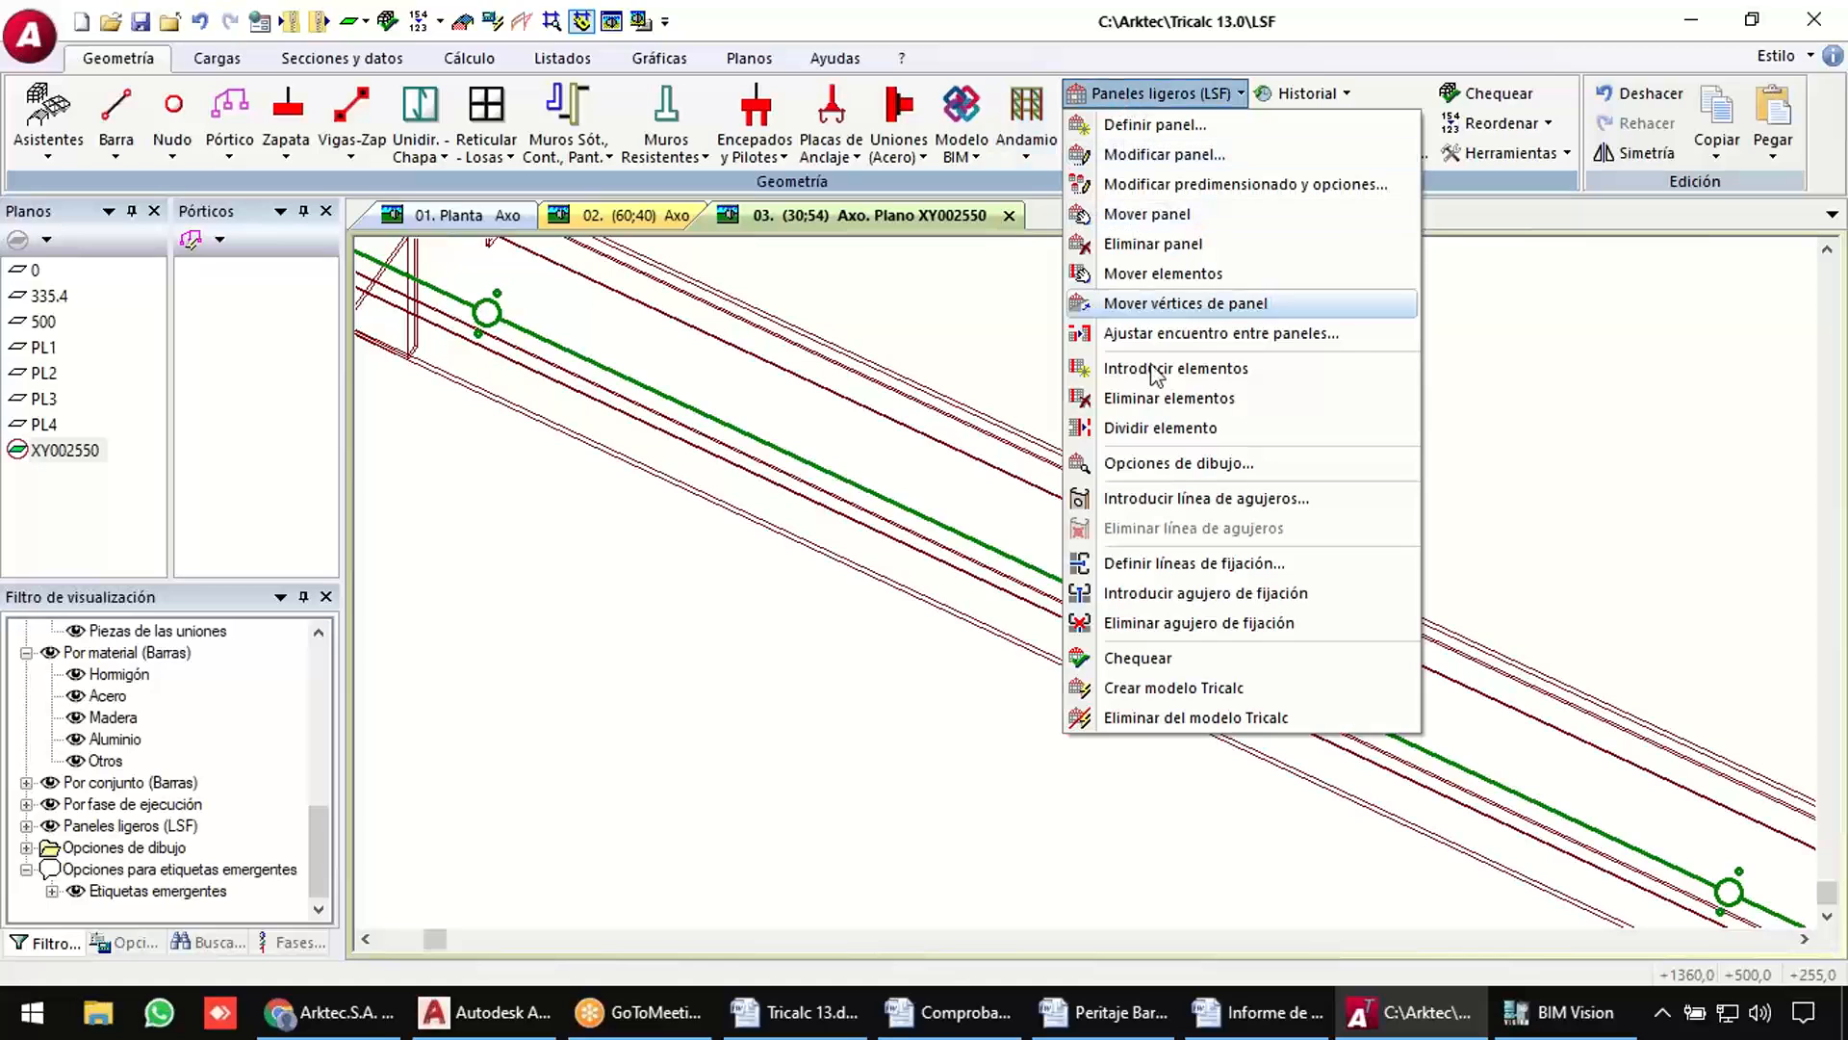
pyautogui.click(1188, 595)
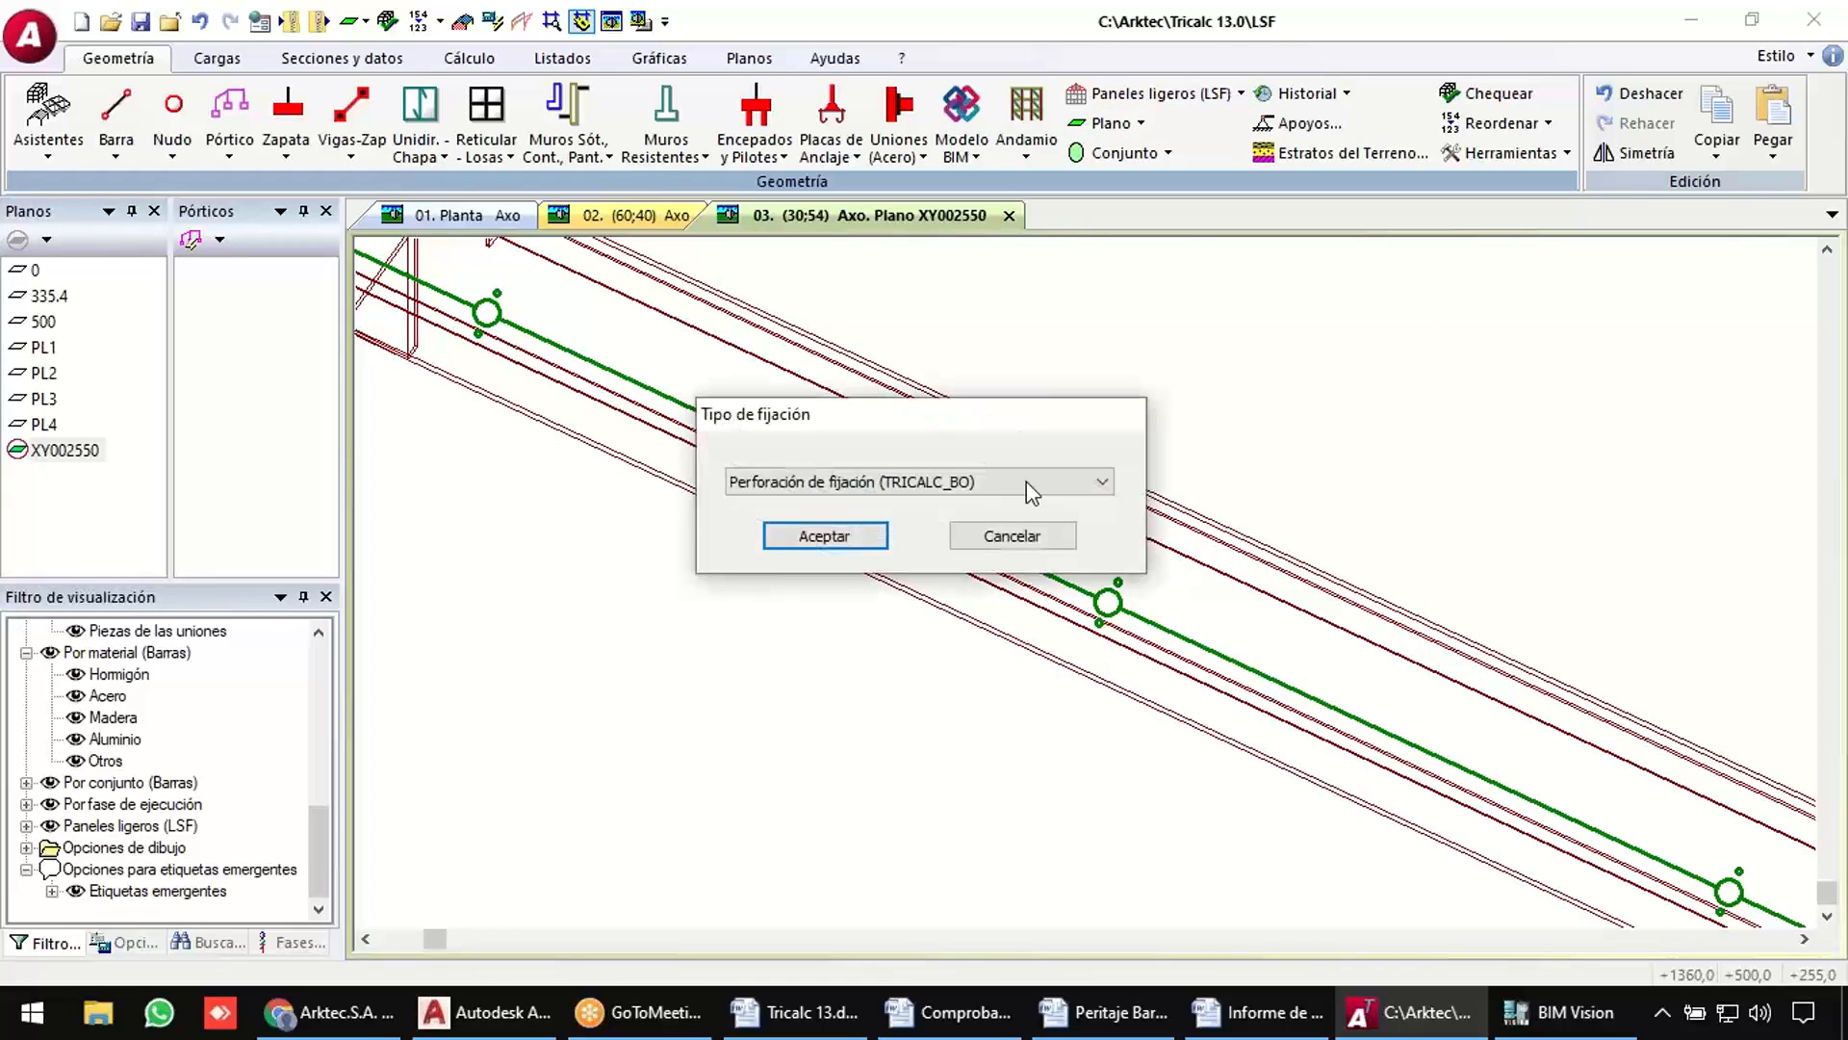
pyautogui.click(985, 480)
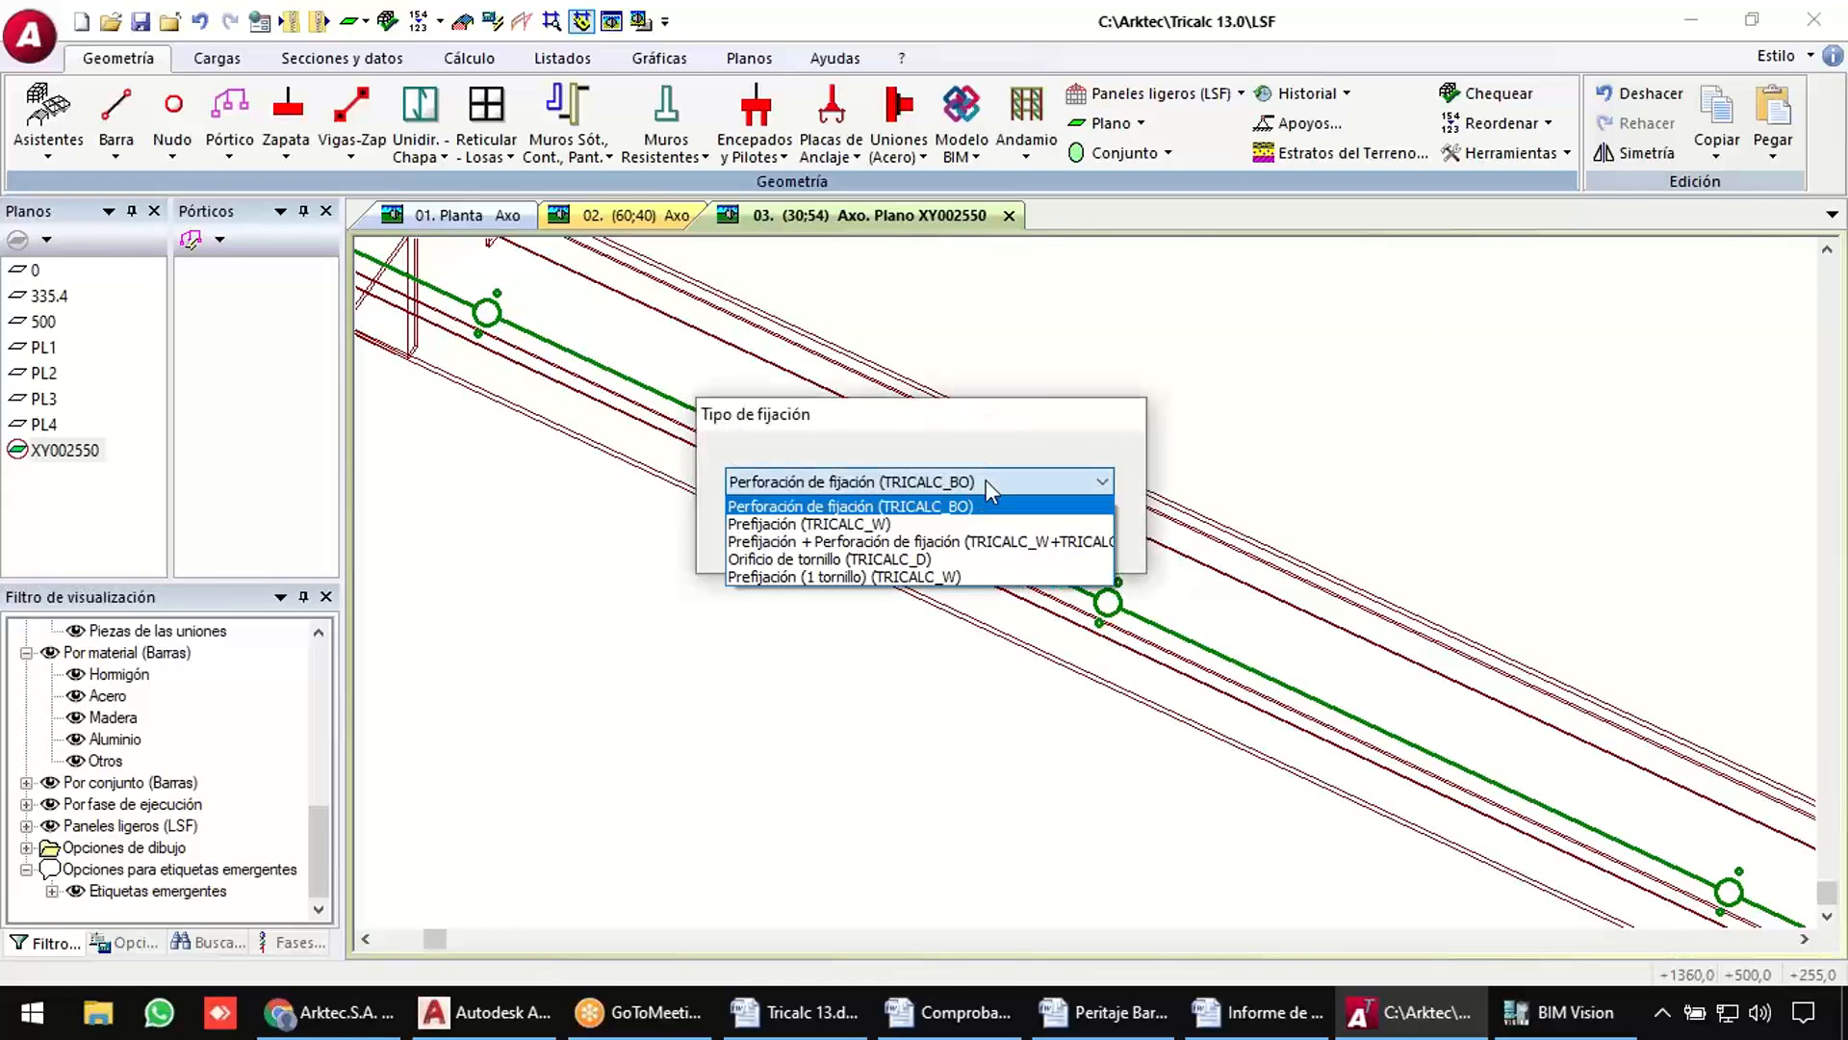
pyautogui.click(818, 559)
pyautogui.click(845, 541)
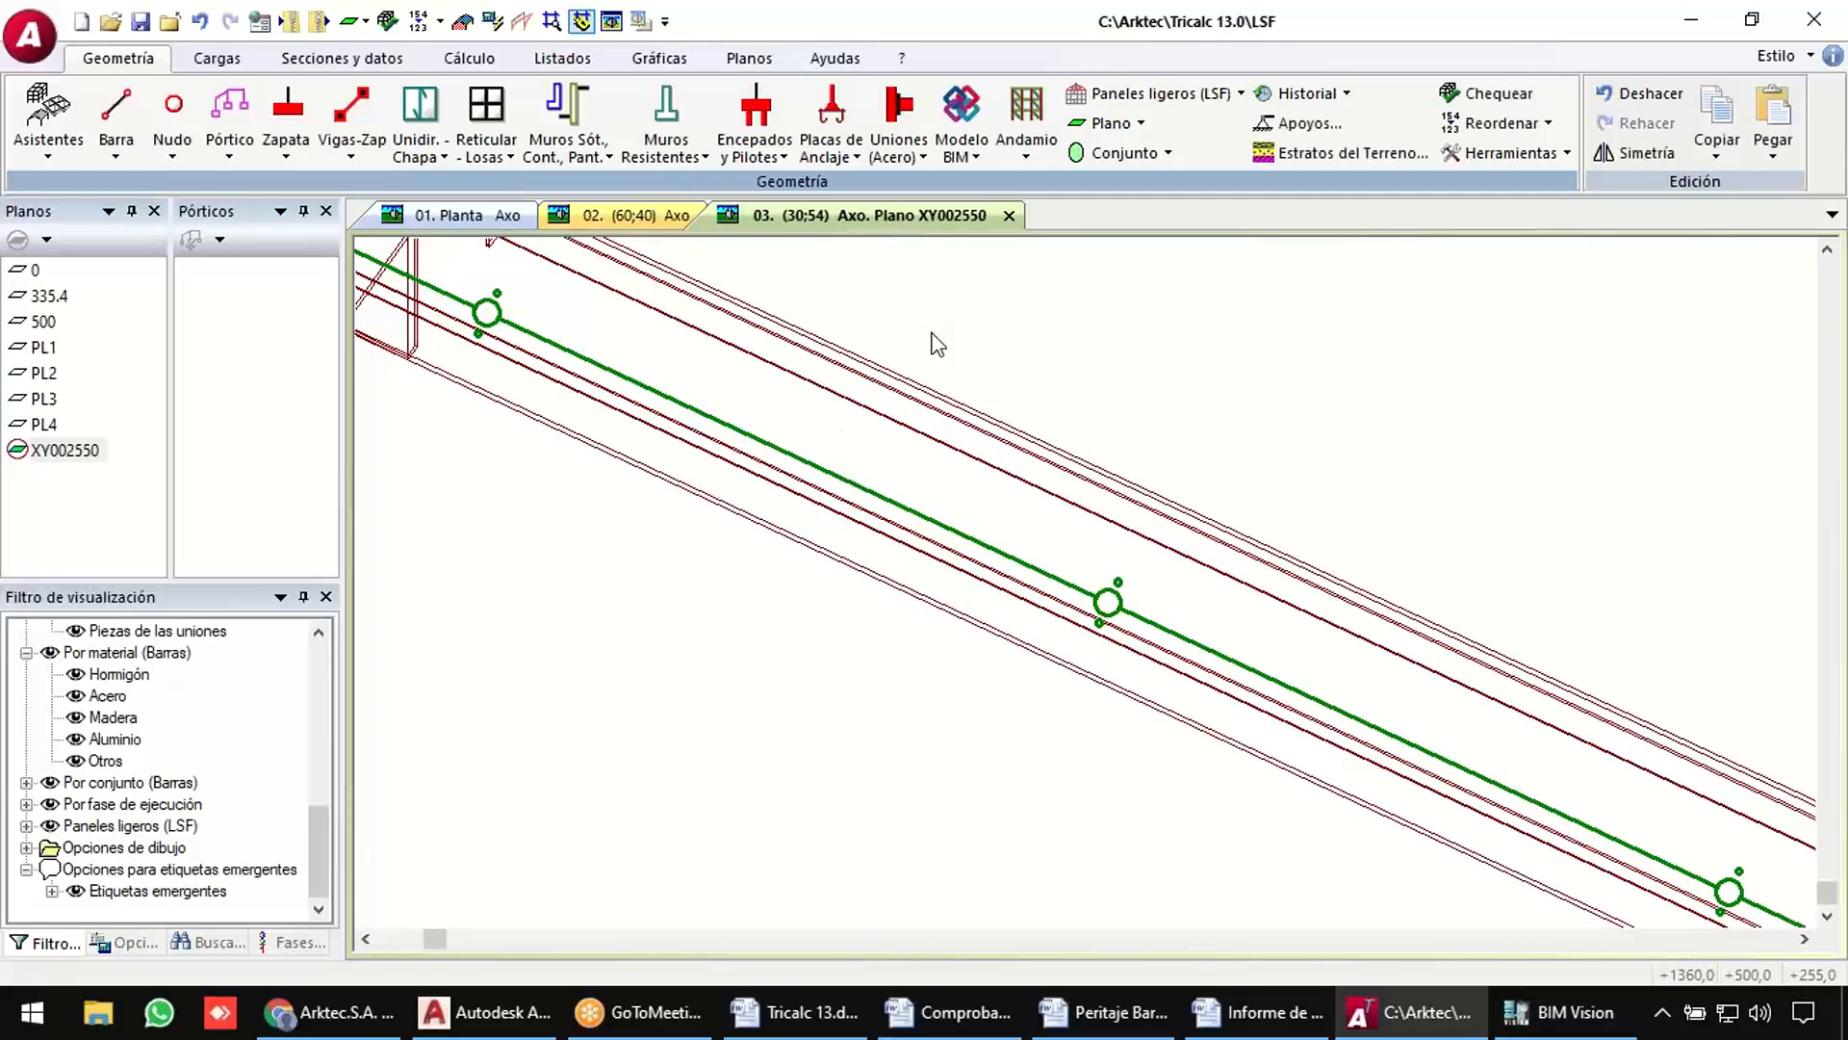
# Introduce a Prefijación (TRICALC_W) fixing hole between two existing fixings on the bottom member's fixing line.
pyautogui.click(861, 346)
pyautogui.click(901, 483)
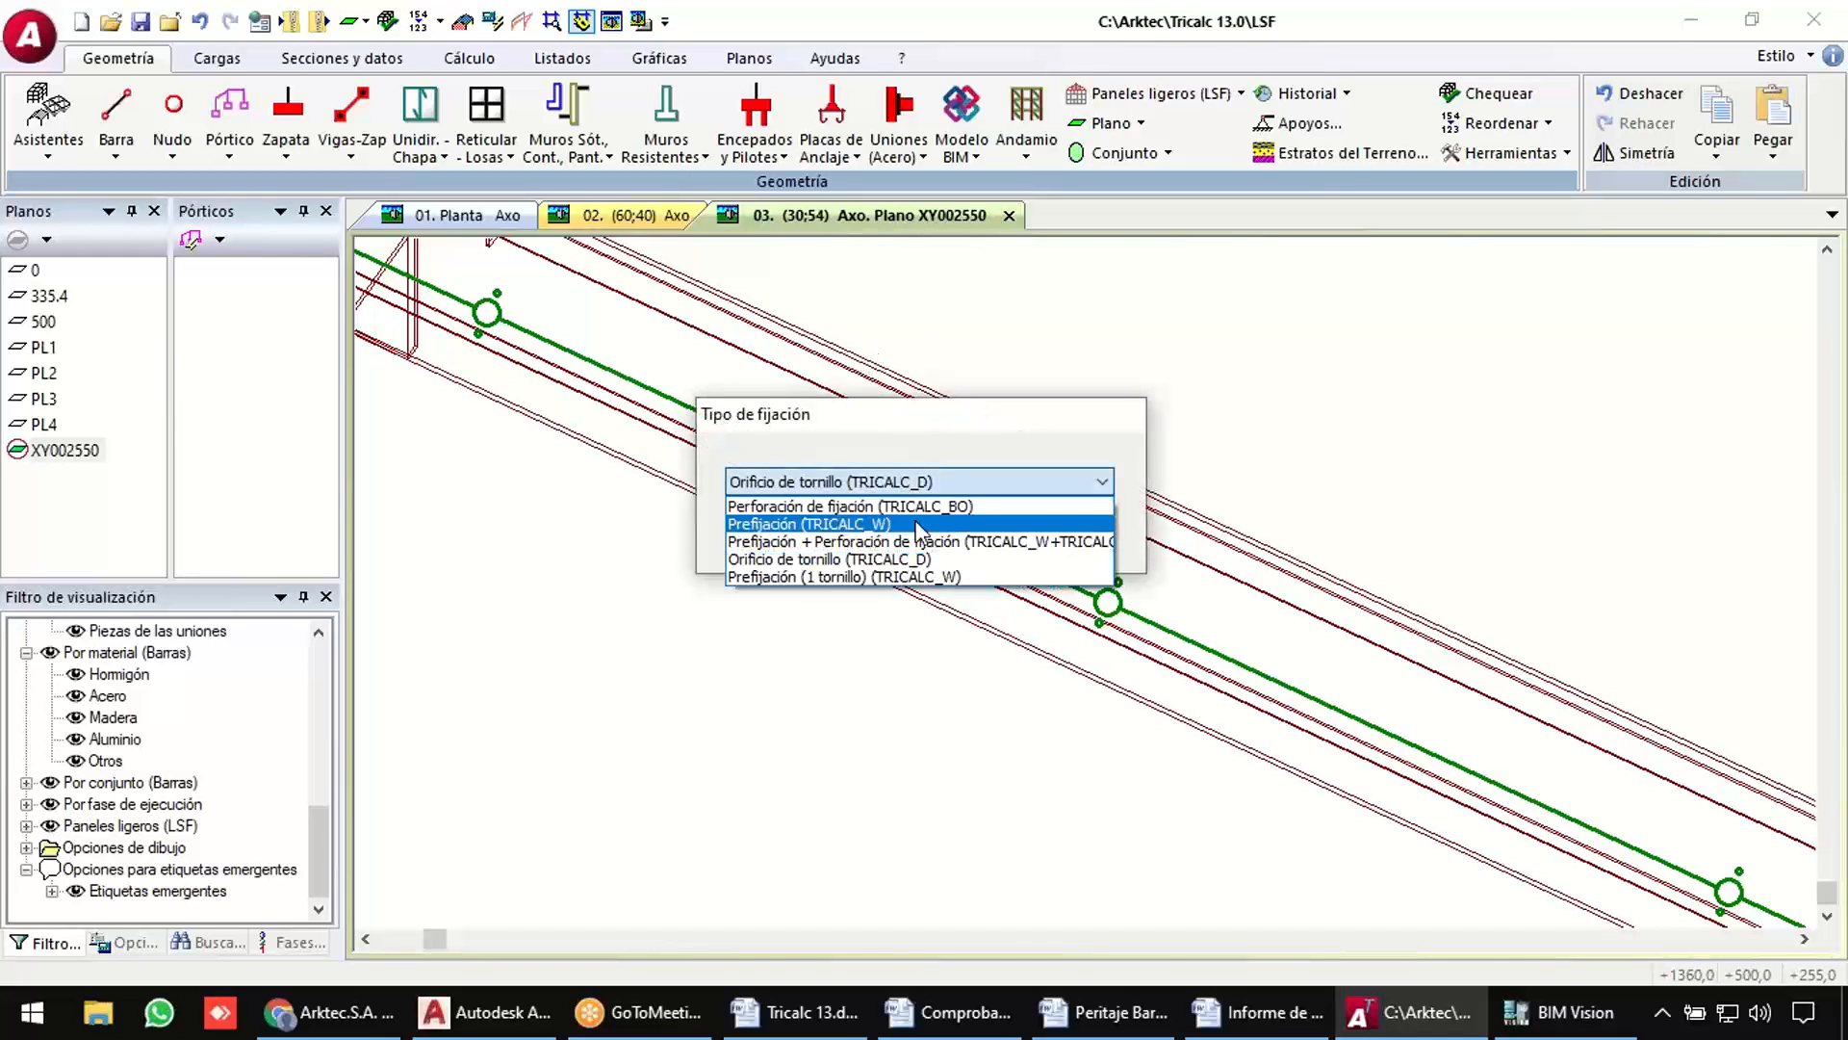
pyautogui.click(922, 524)
pyautogui.click(860, 542)
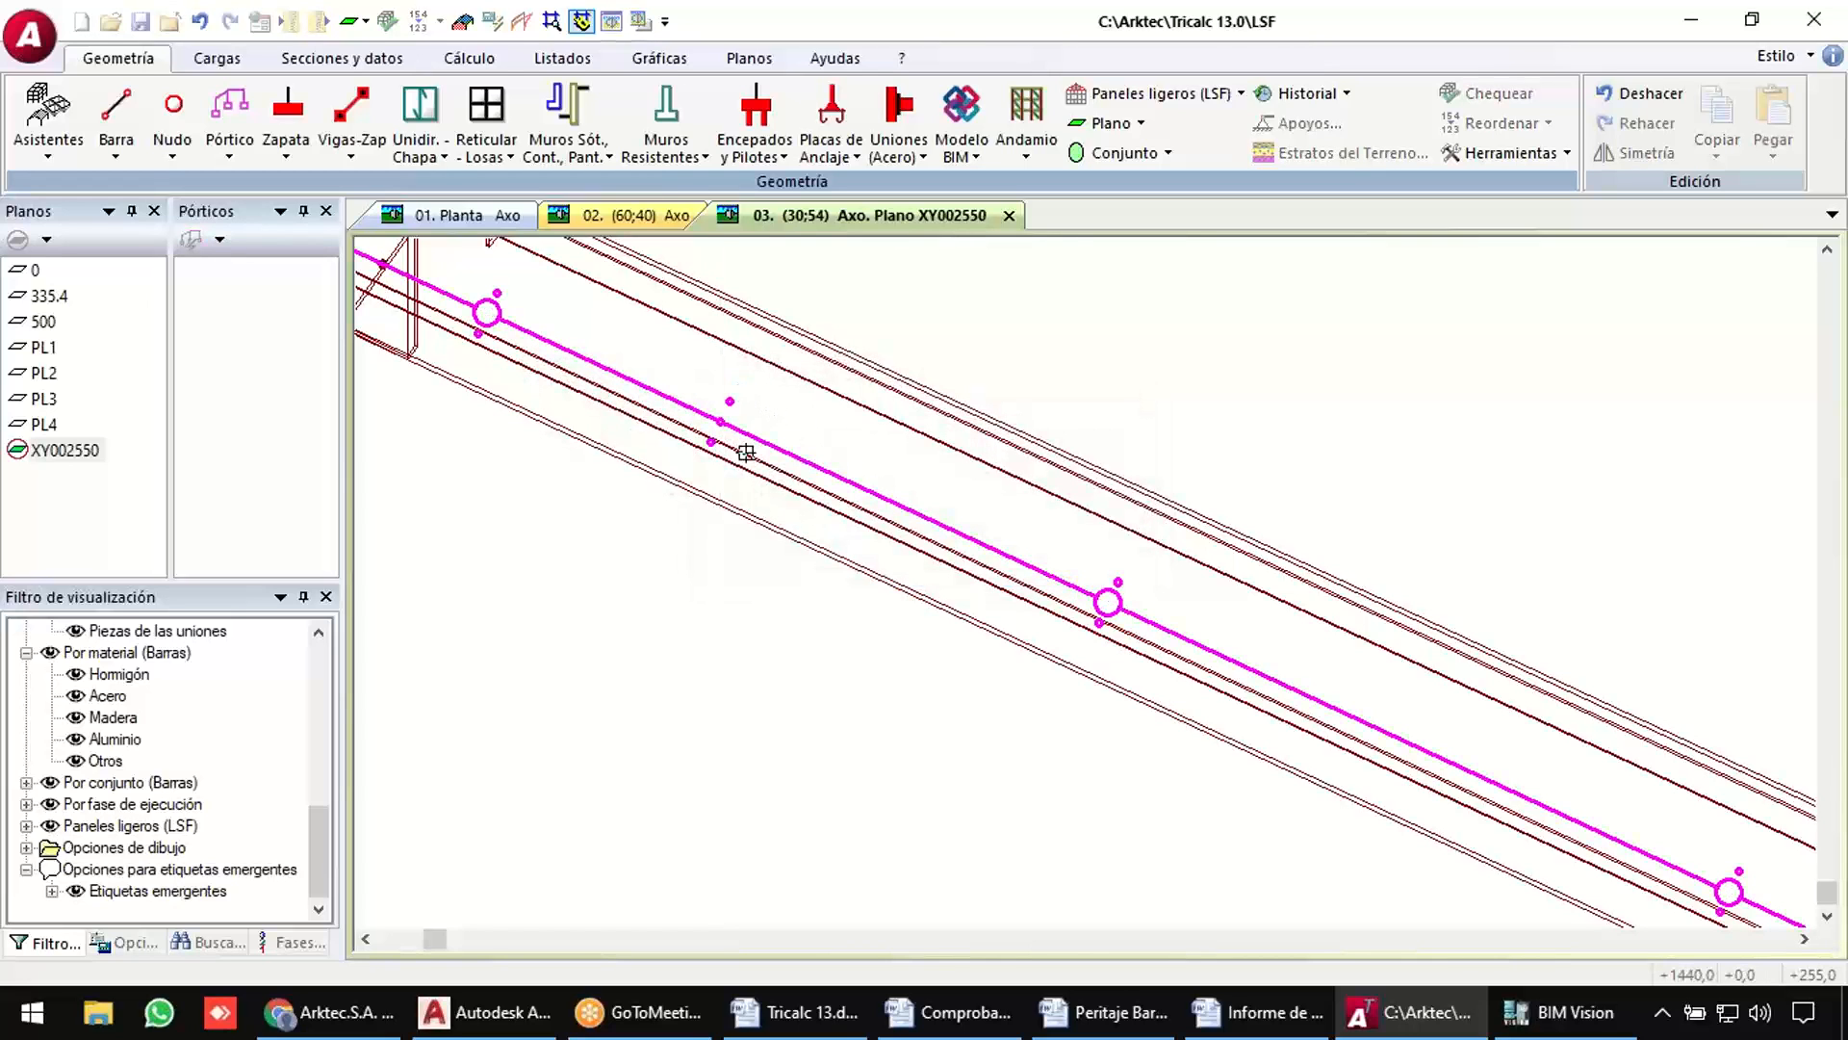
pyautogui.scroll(-3, 841, 453)
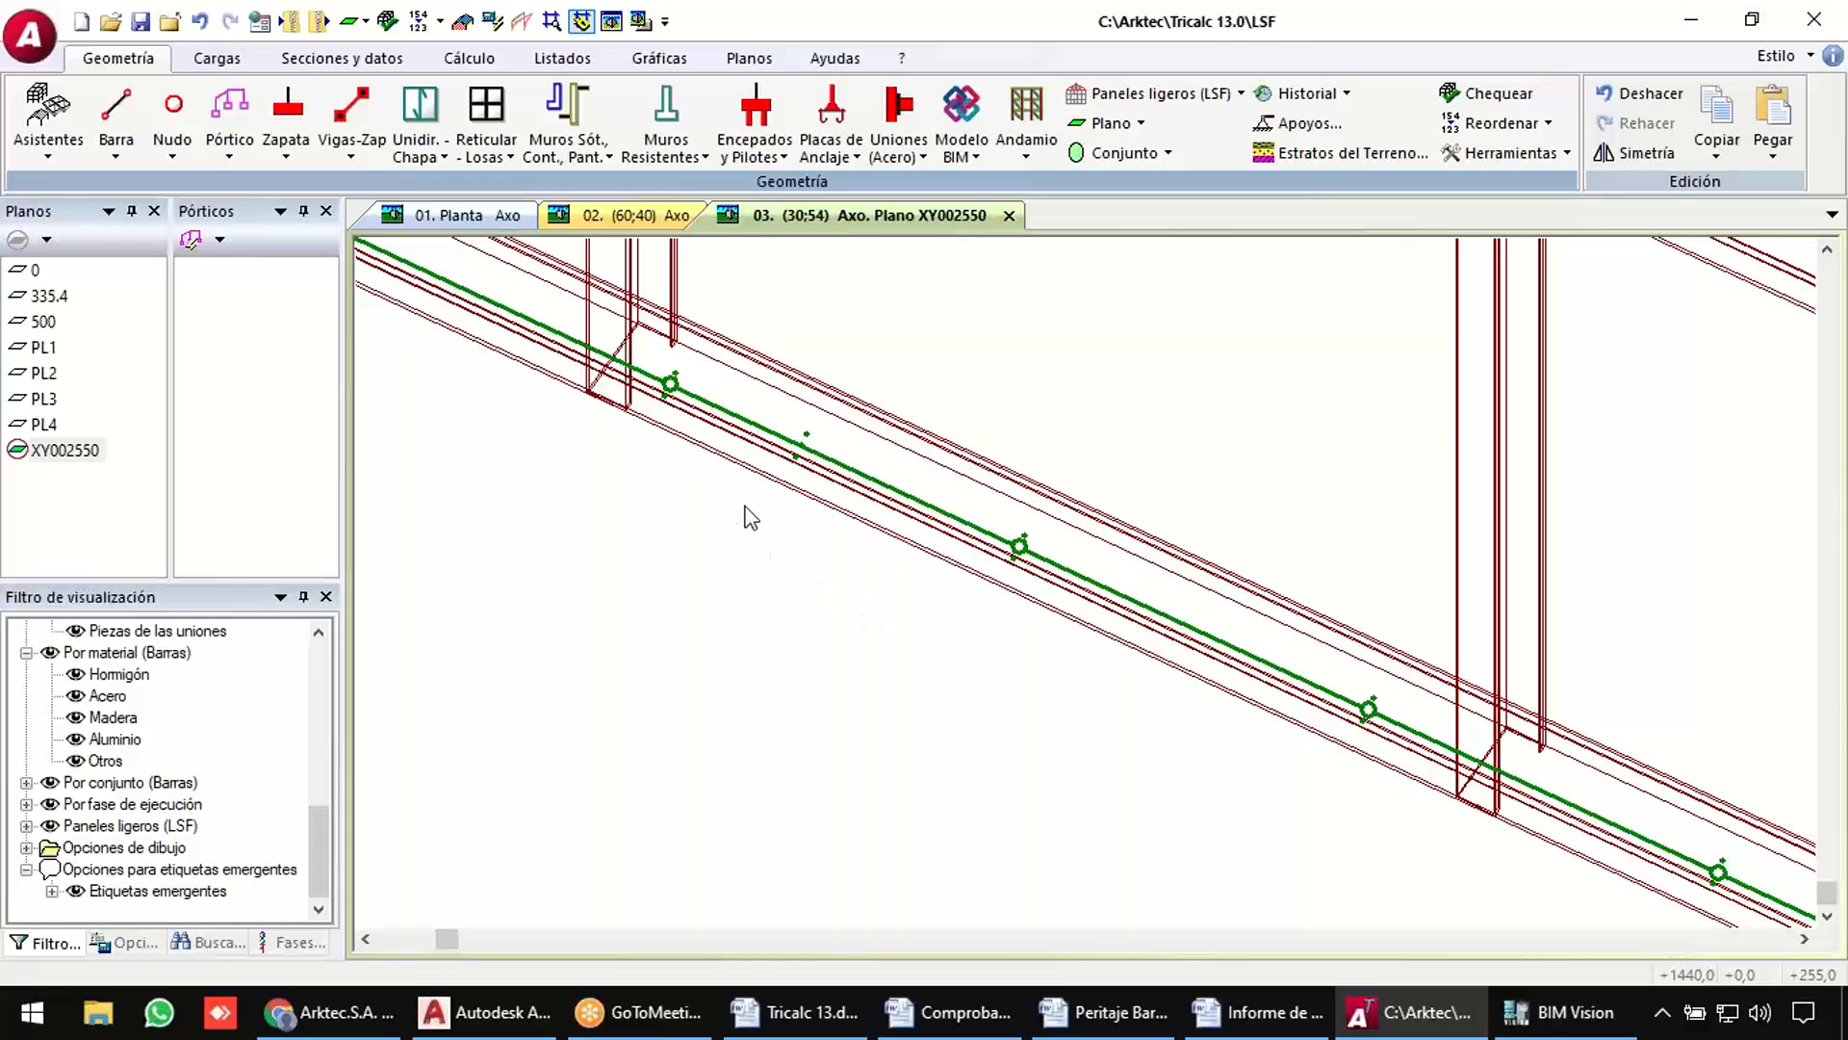
# Open the fabrication listing of light panels (LSF) and display panel PR-1-4 from plane XY002550.
pyautogui.click(575, 62)
pyautogui.click(1833, 123)
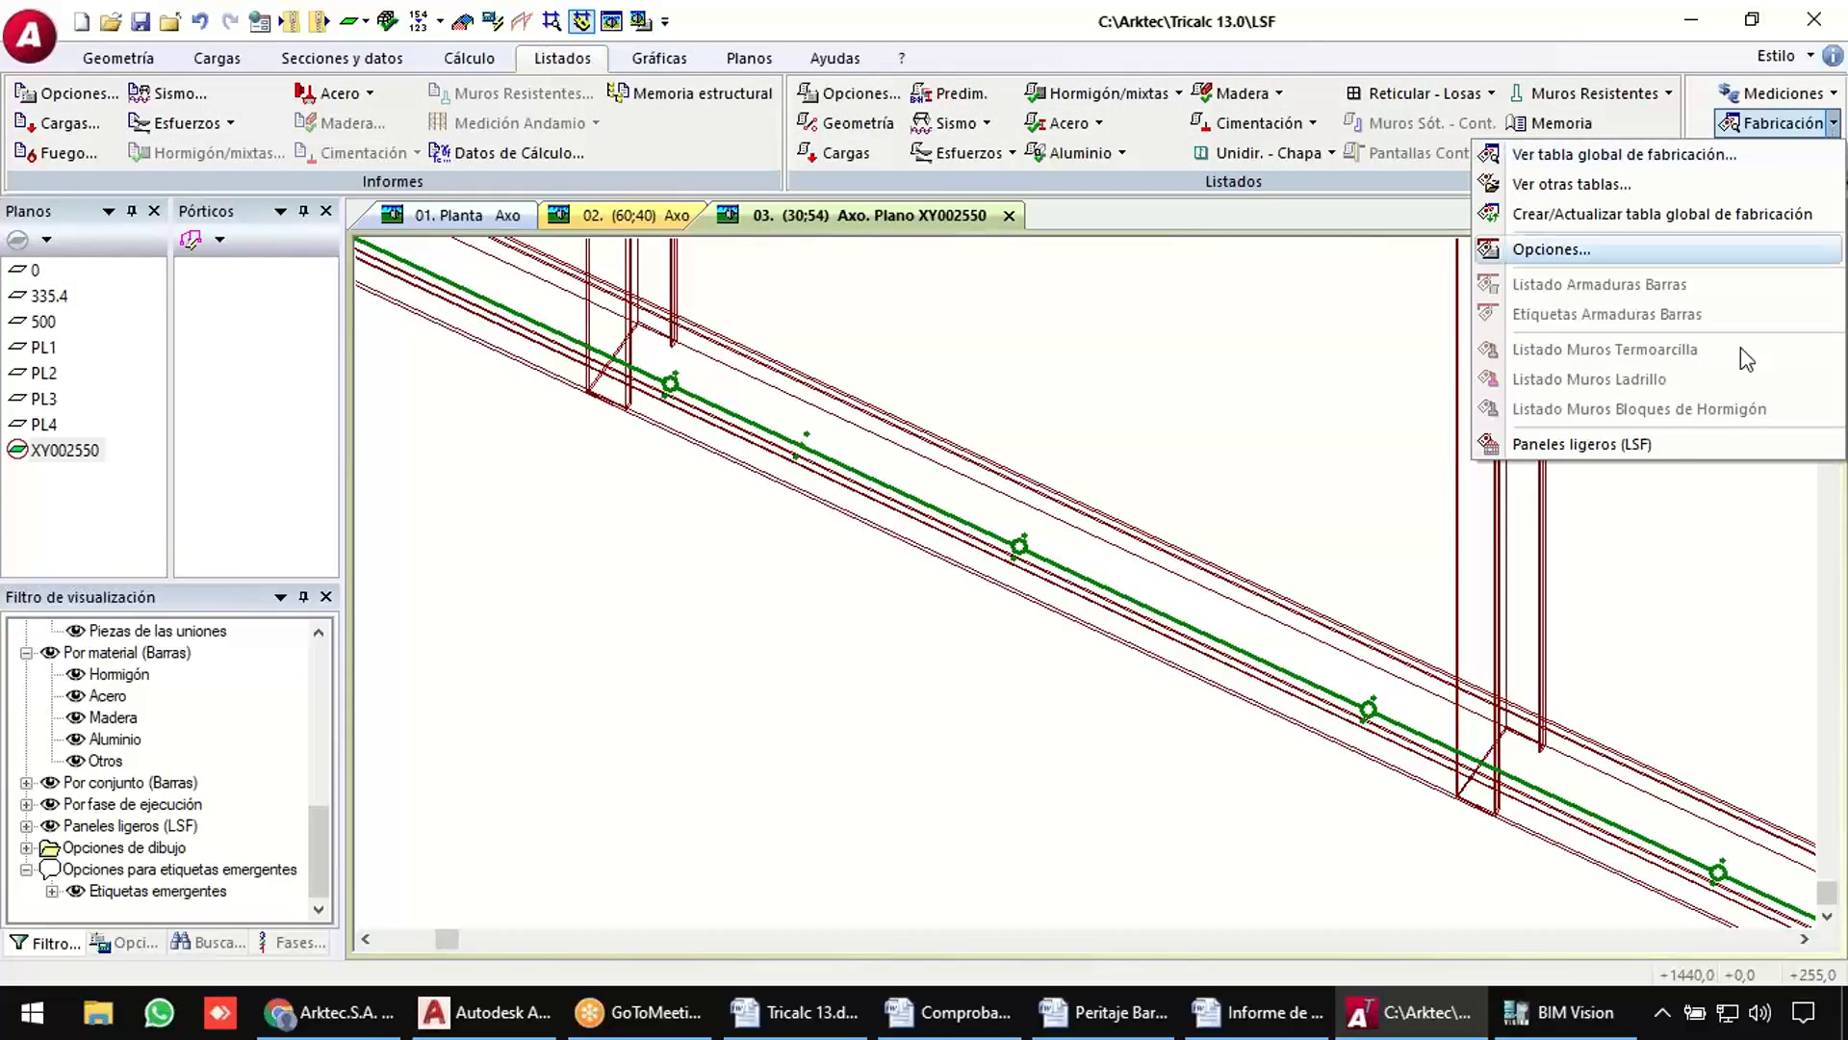
pyautogui.click(1658, 445)
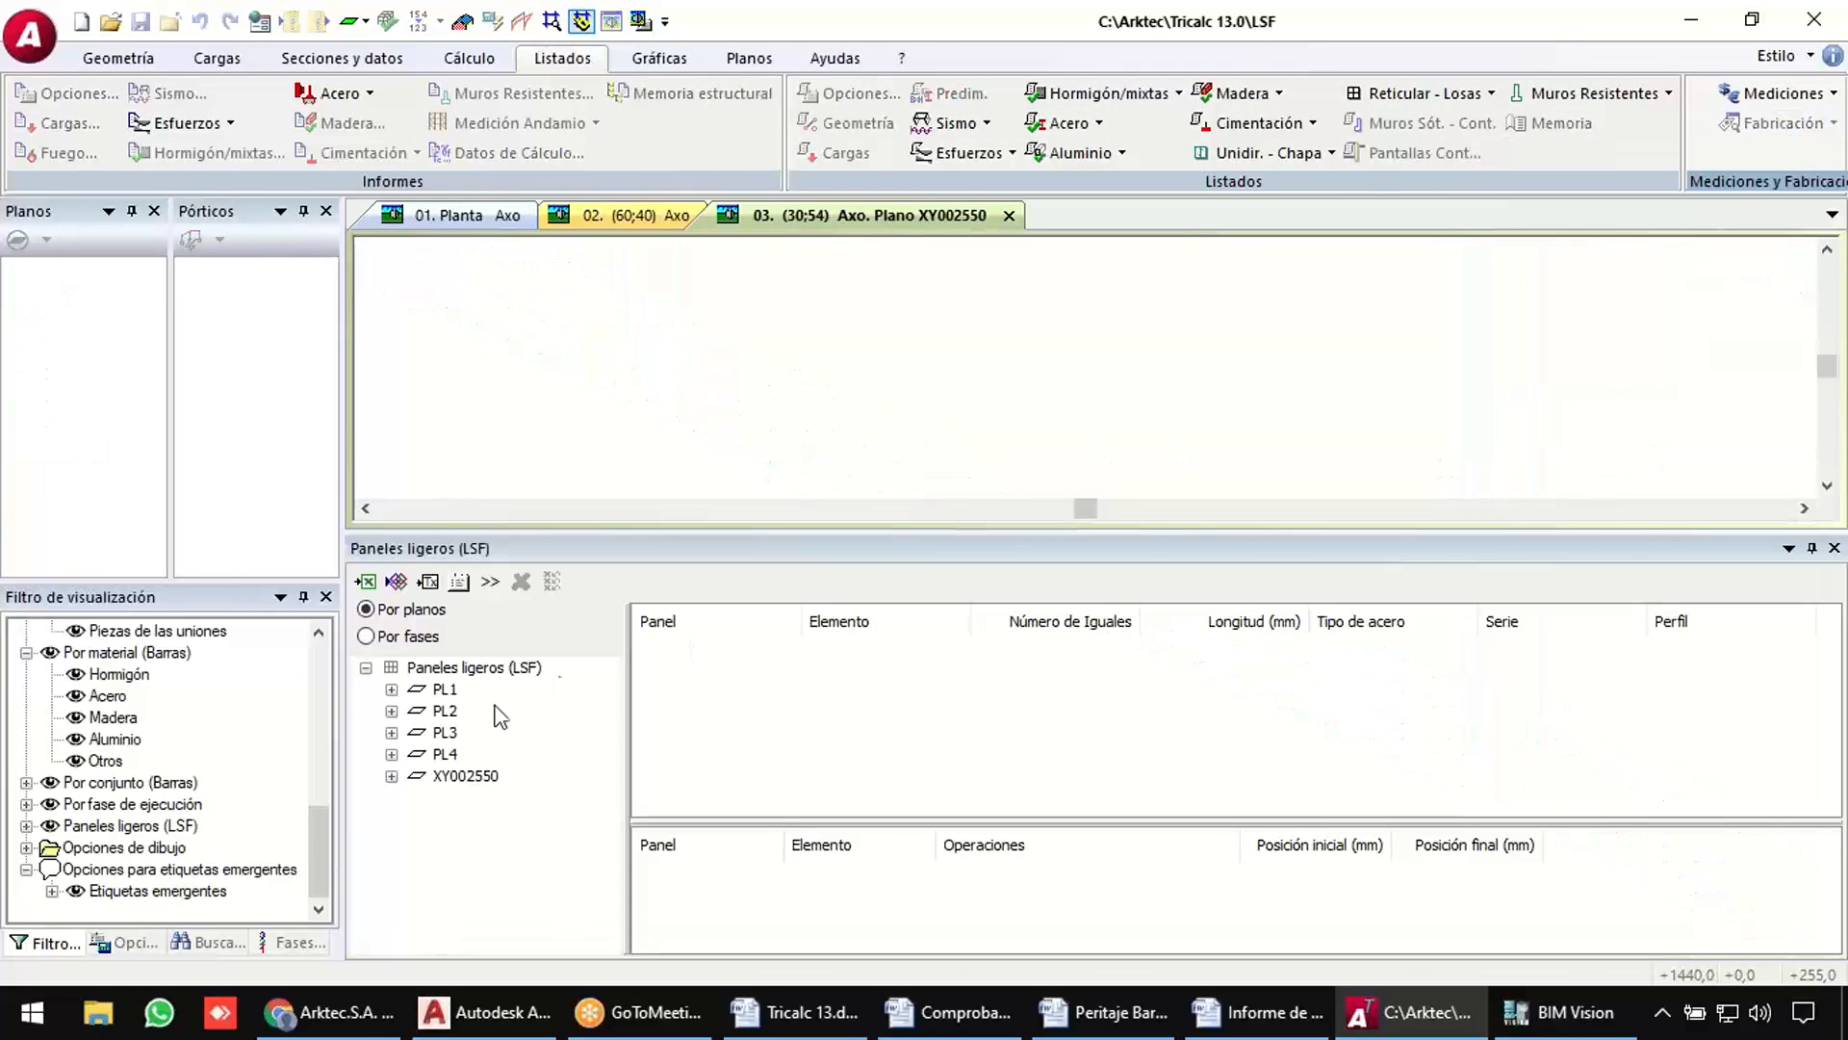
pyautogui.click(390, 776)
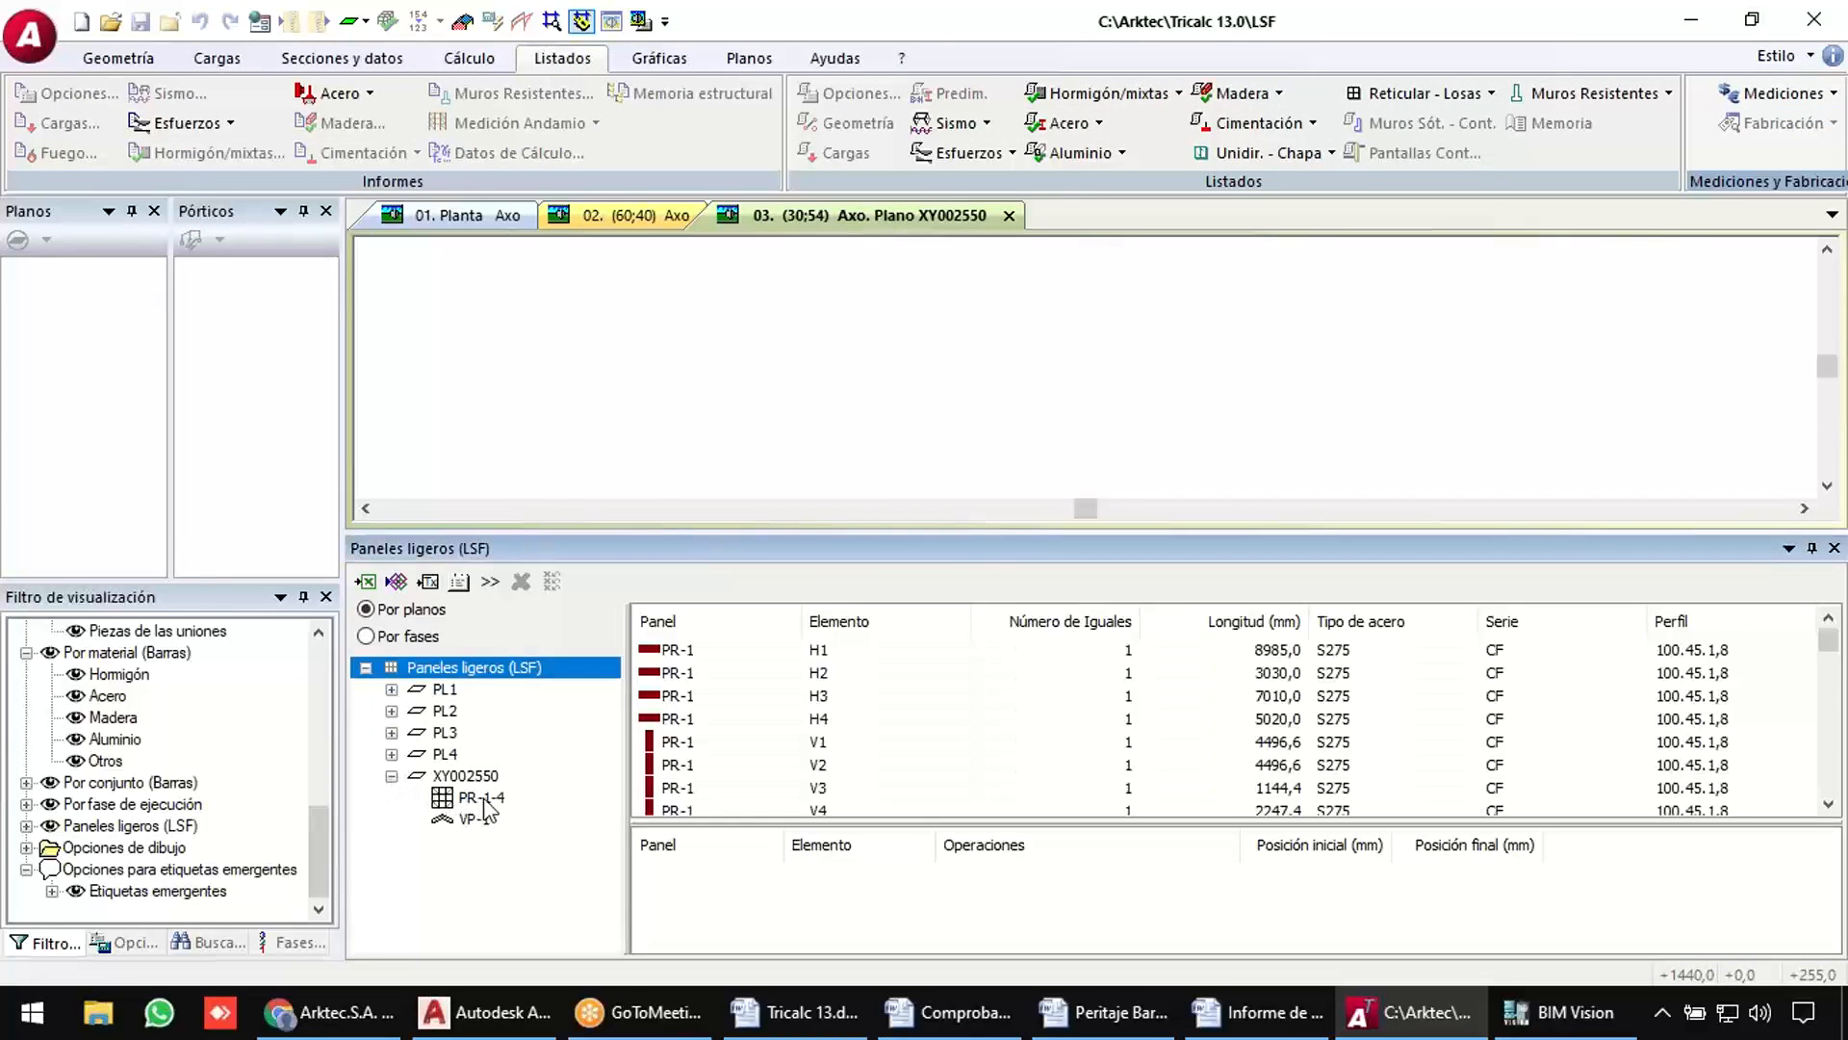
pyautogui.click(481, 798)
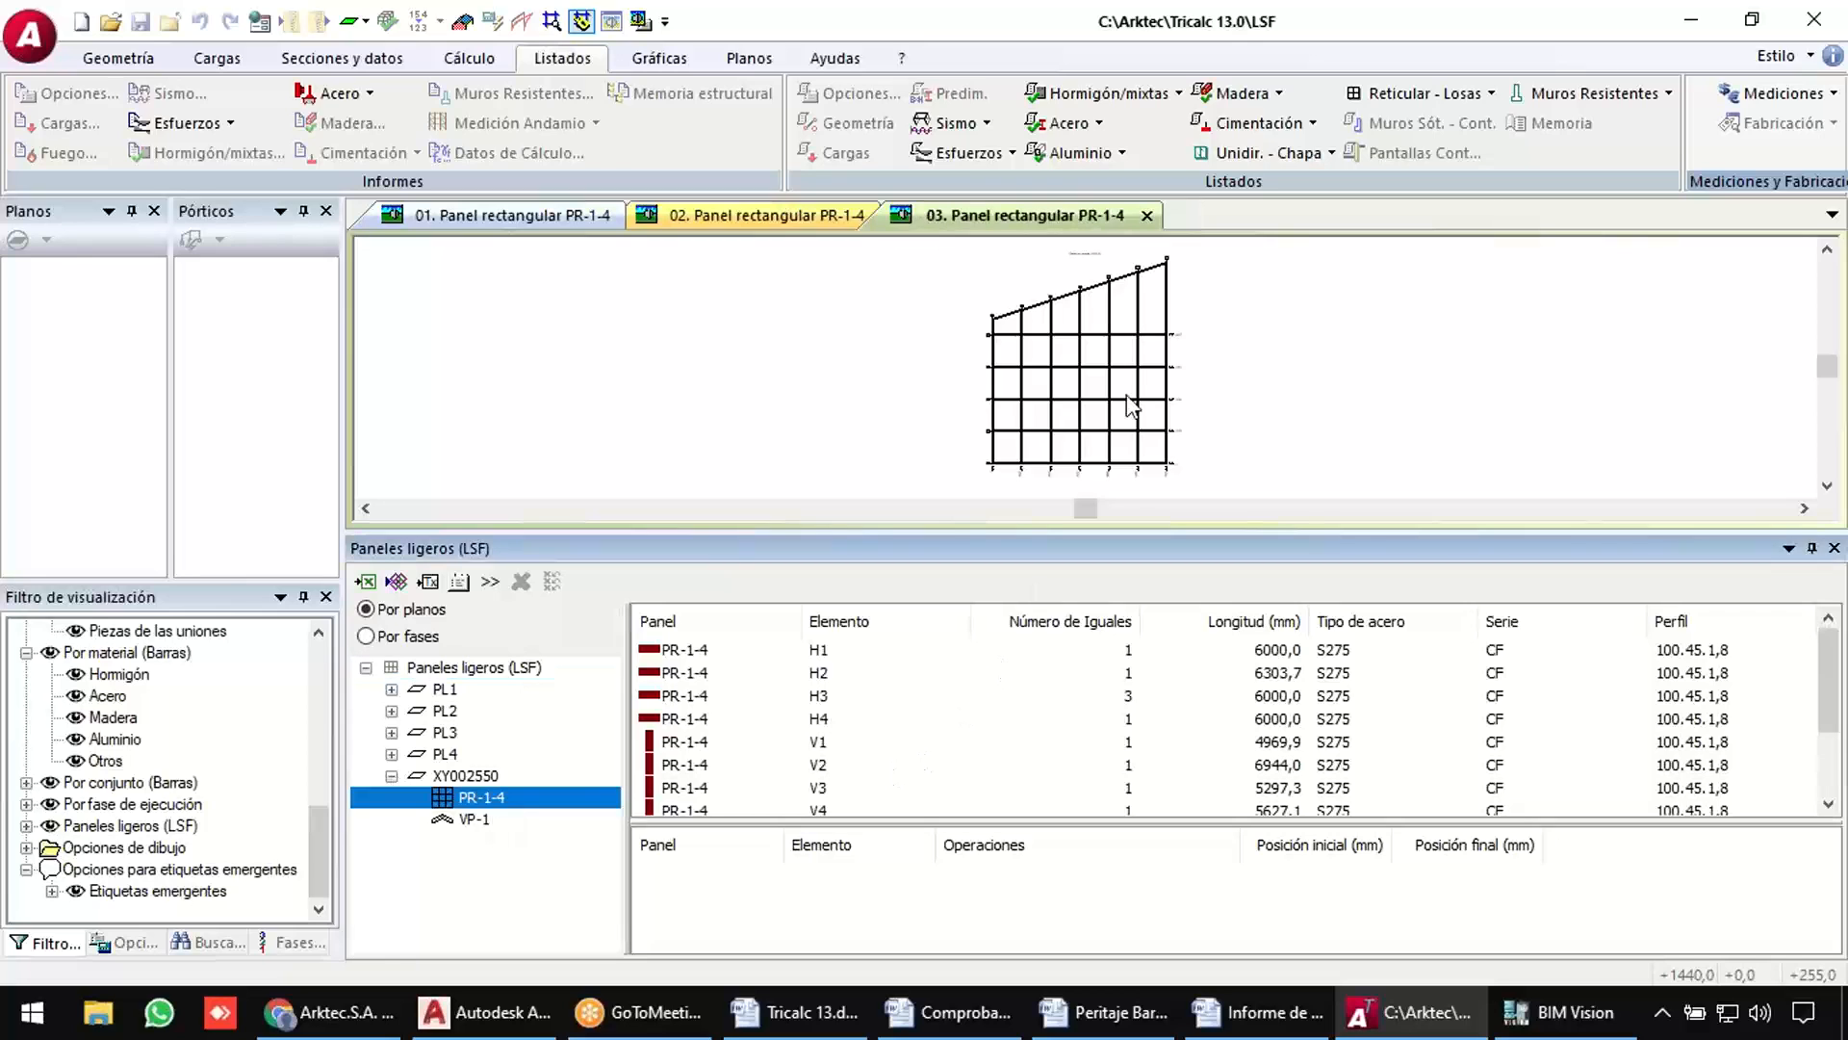
# Highlight element H1 of panel PR-1-4 and examine its fixing holes in the fabrication drawing.
pyautogui.scroll(5, 1131, 404)
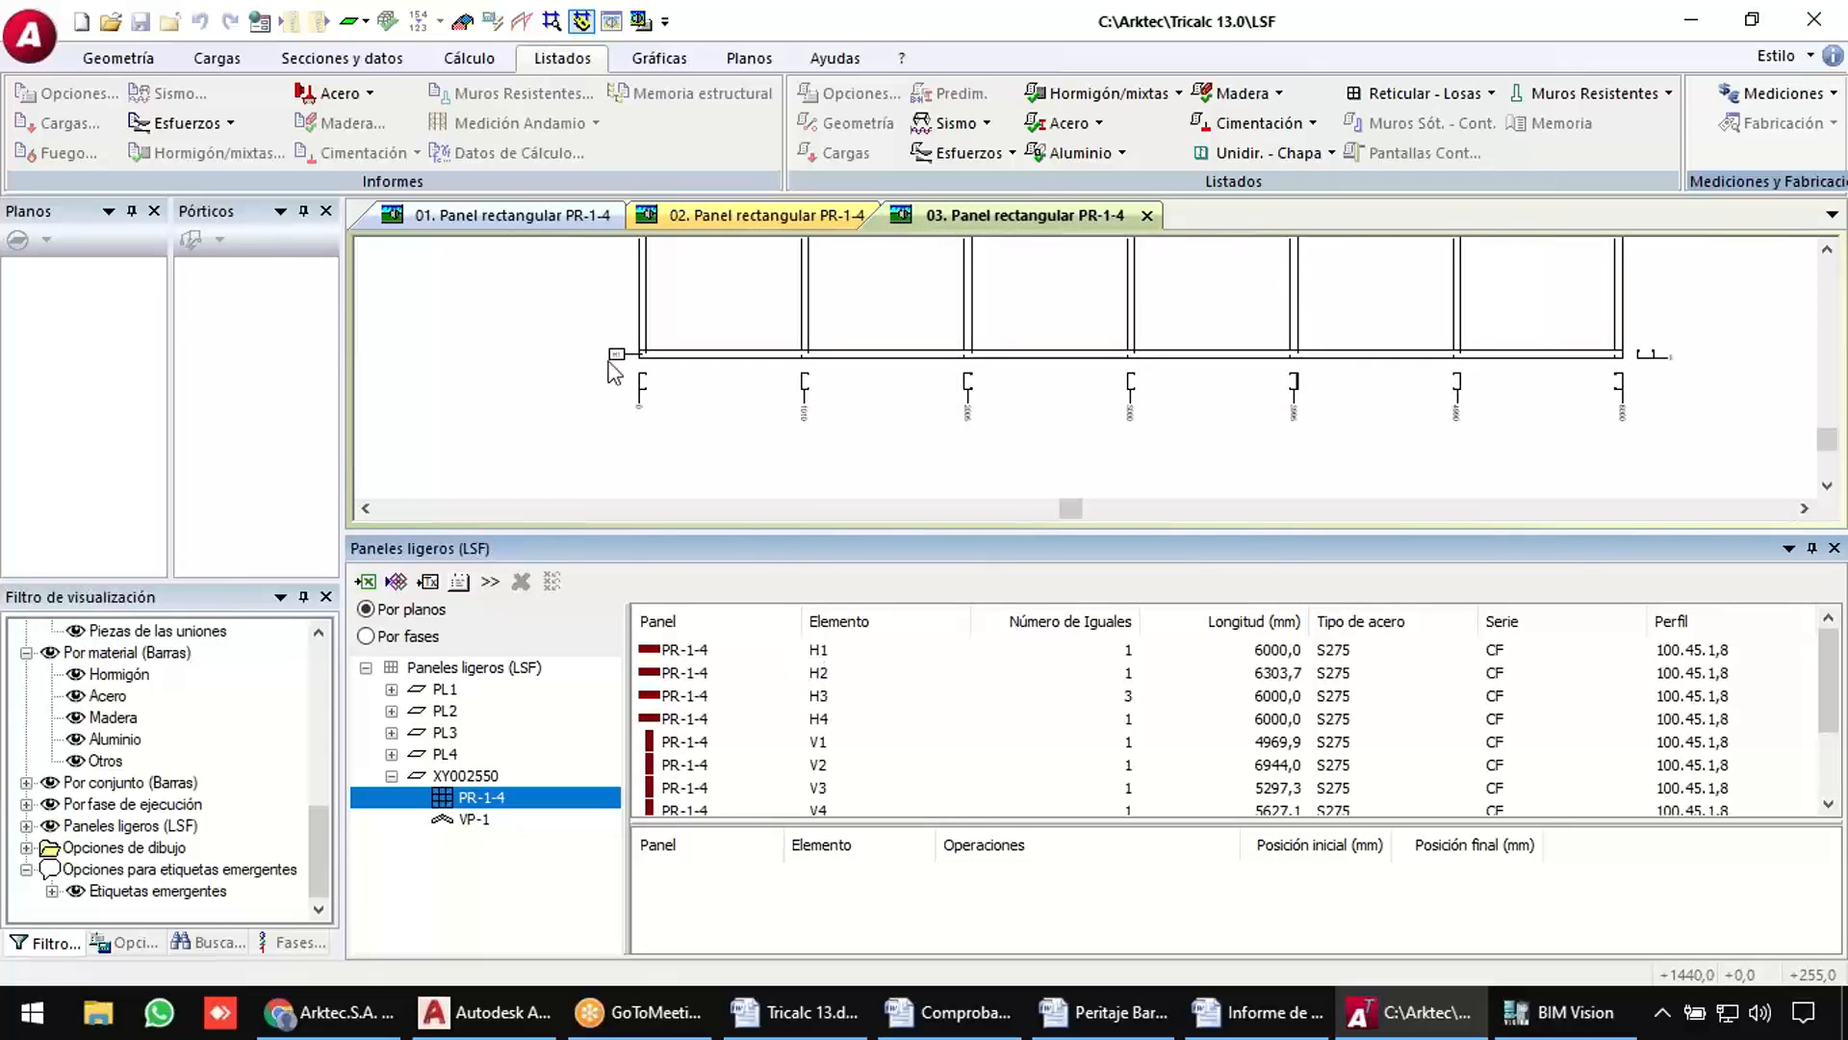
pyautogui.scroll(3, 630, 368)
pyautogui.scroll(-3, 717, 342)
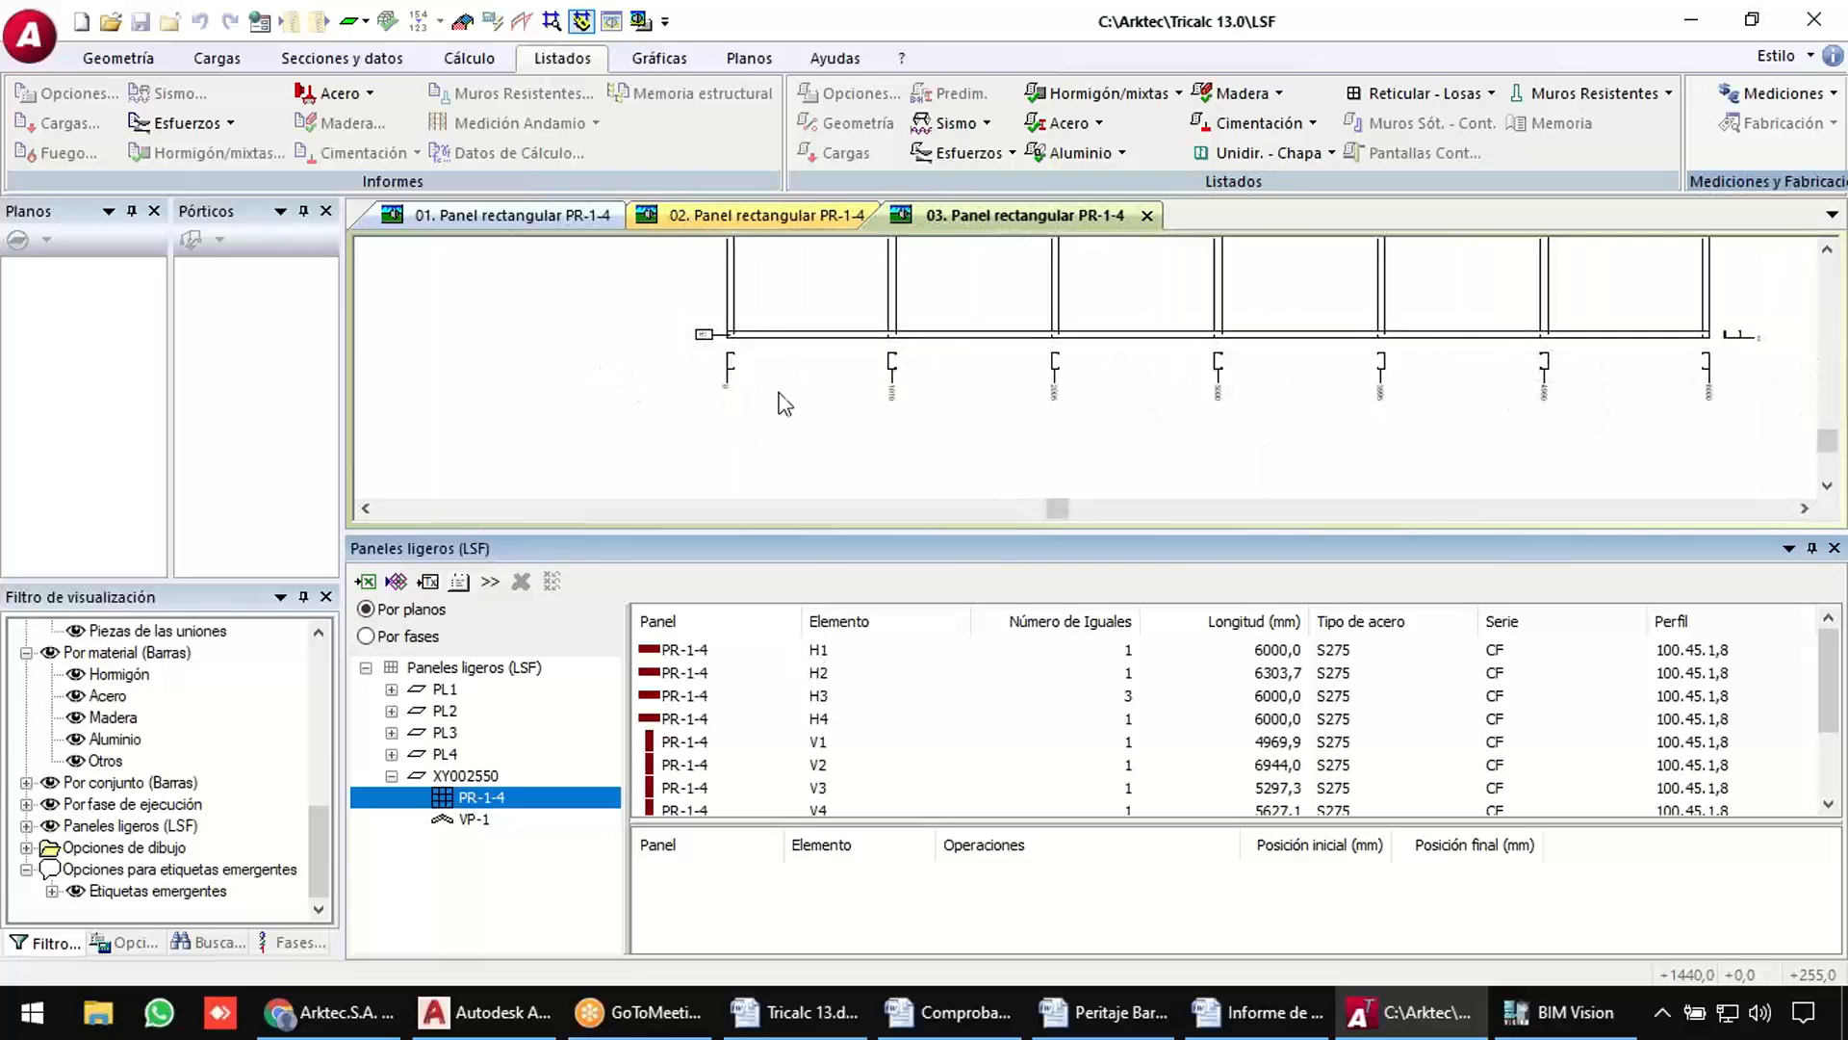
pyautogui.click(795, 656)
pyautogui.scroll(3, 1182, 346)
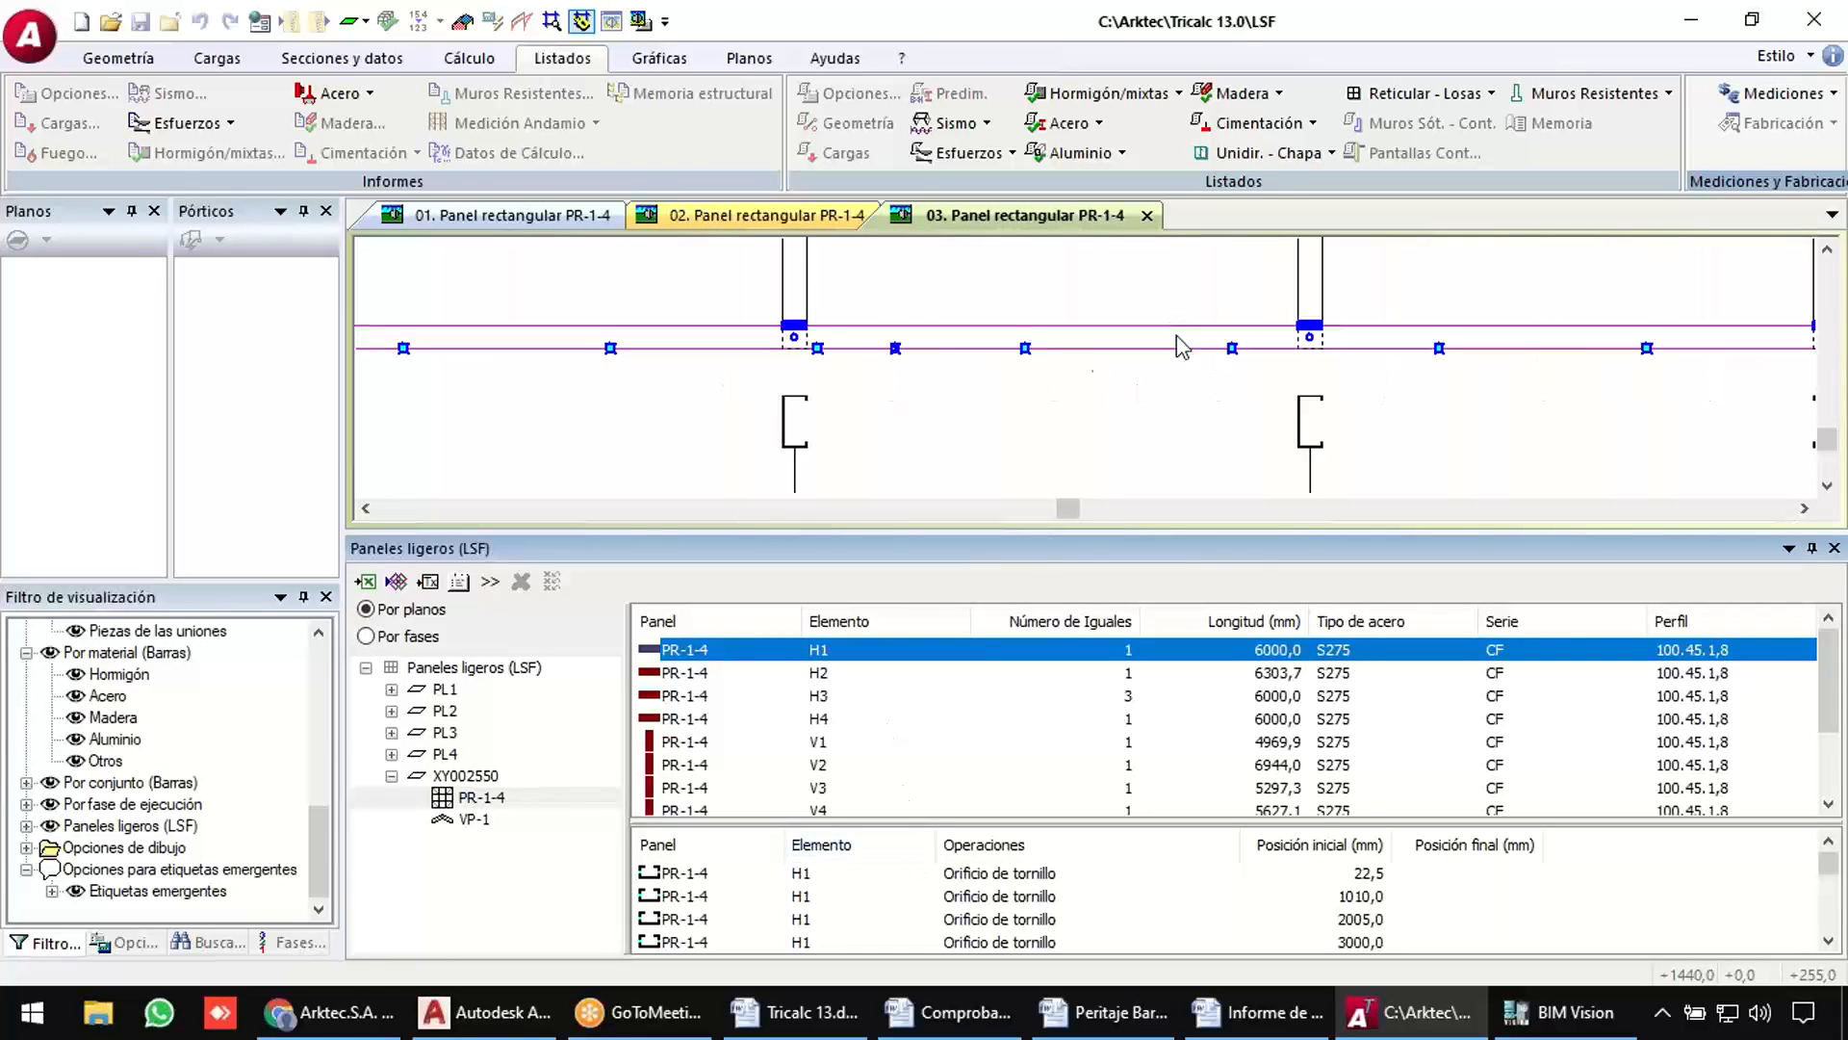
pyautogui.scroll(3, 770, 349)
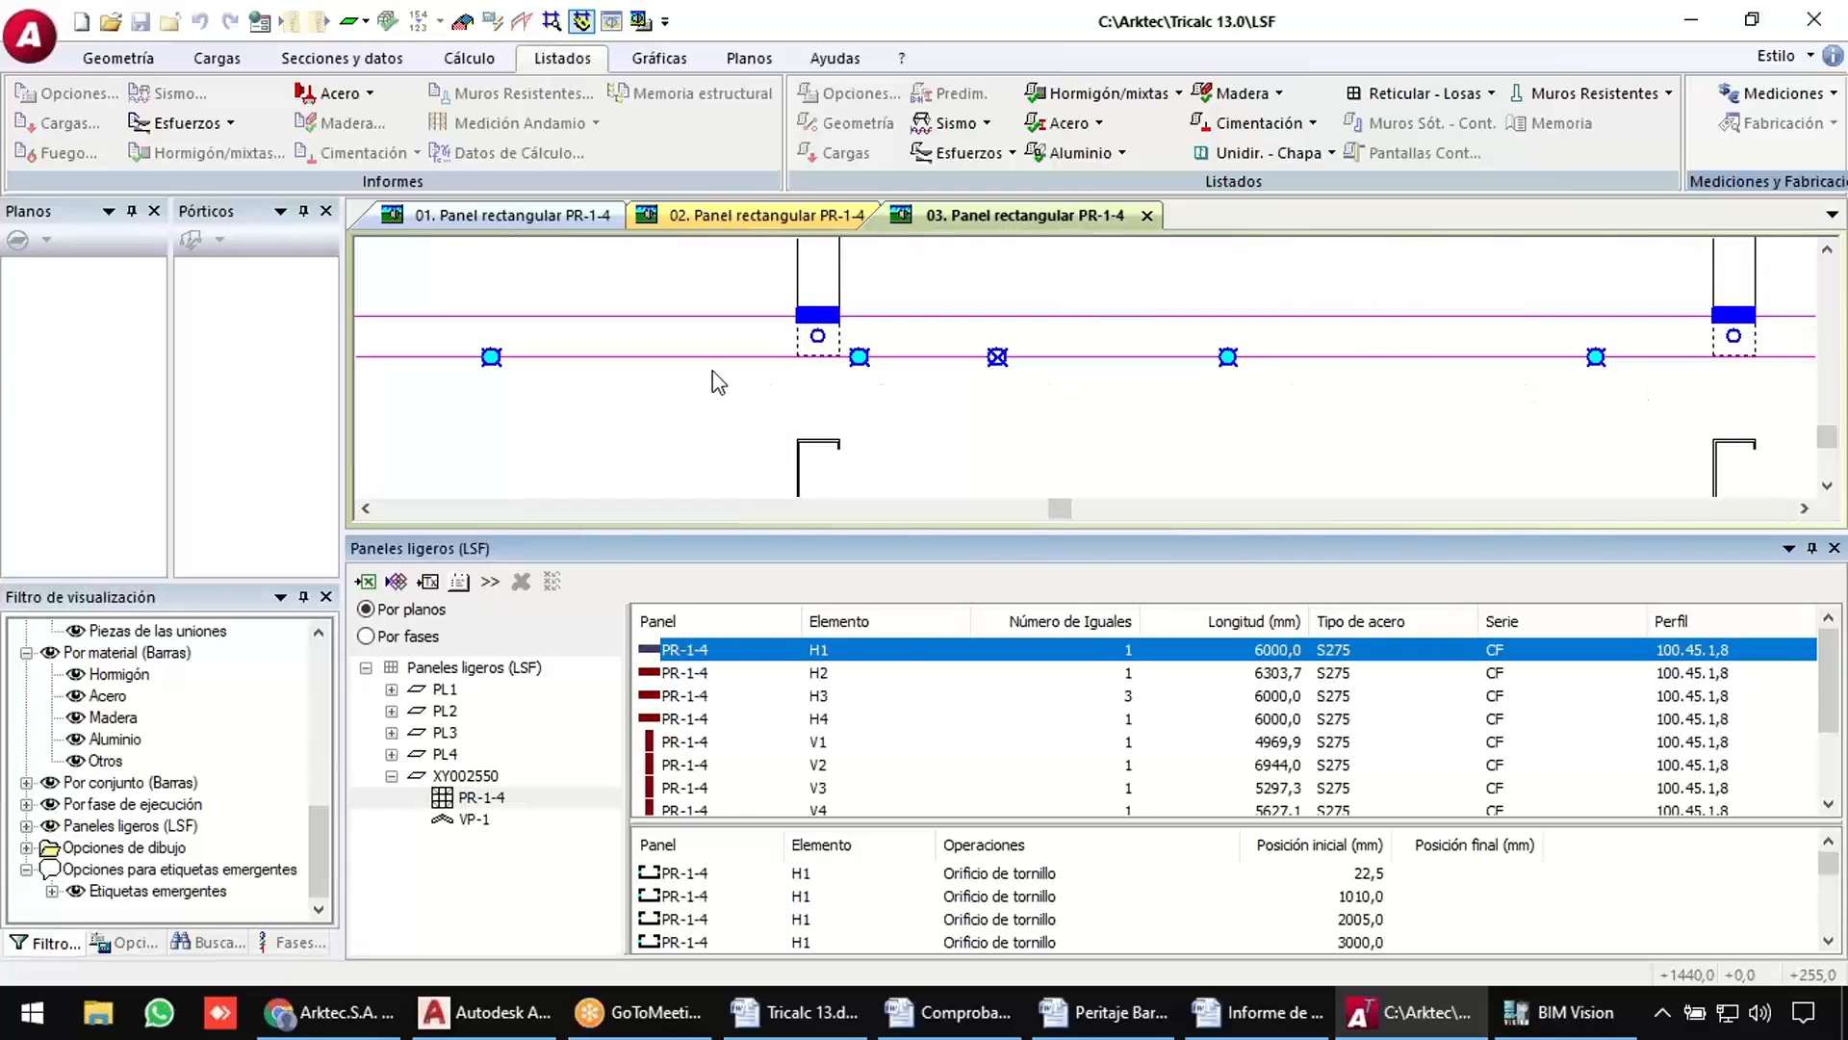
# Go through element H1's operations in the fabrication listing and locate its Perforación de fijación entries in the panel drawing.
pyautogui.click(995, 880)
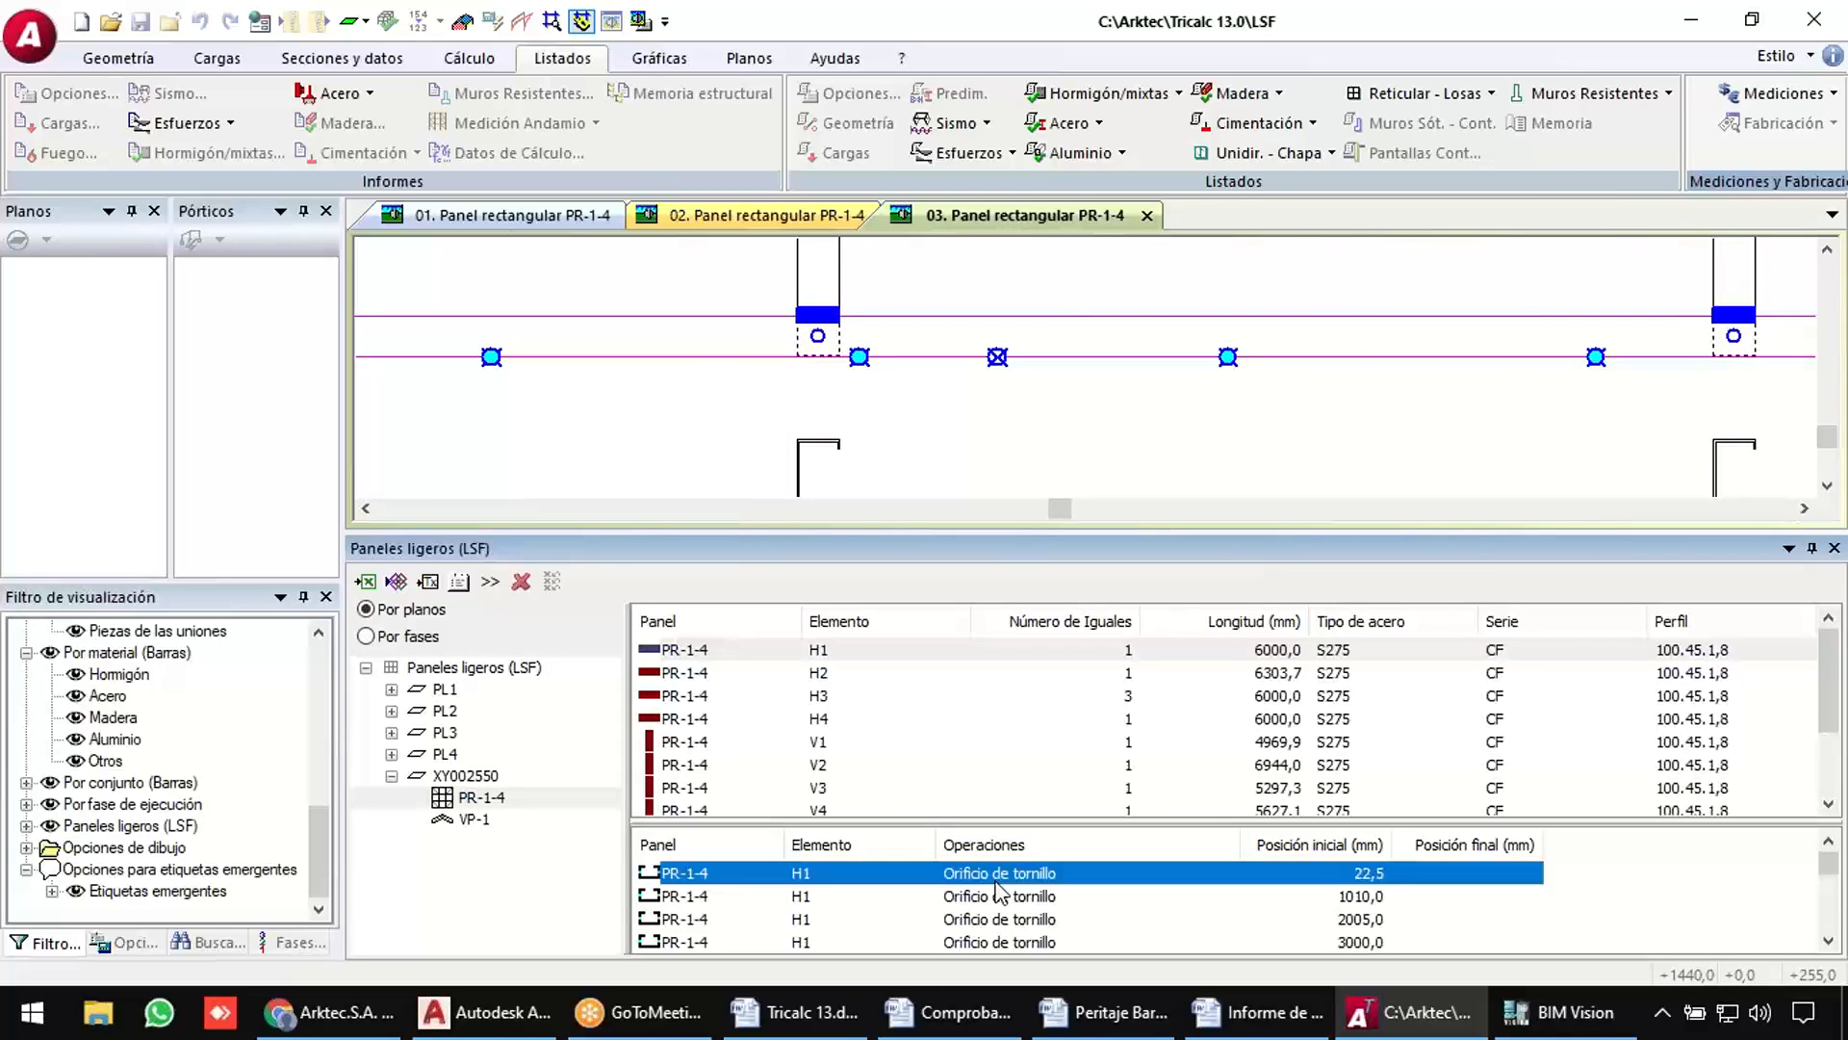
pyautogui.scroll(-3, 1013, 880)
pyautogui.click(1013, 880)
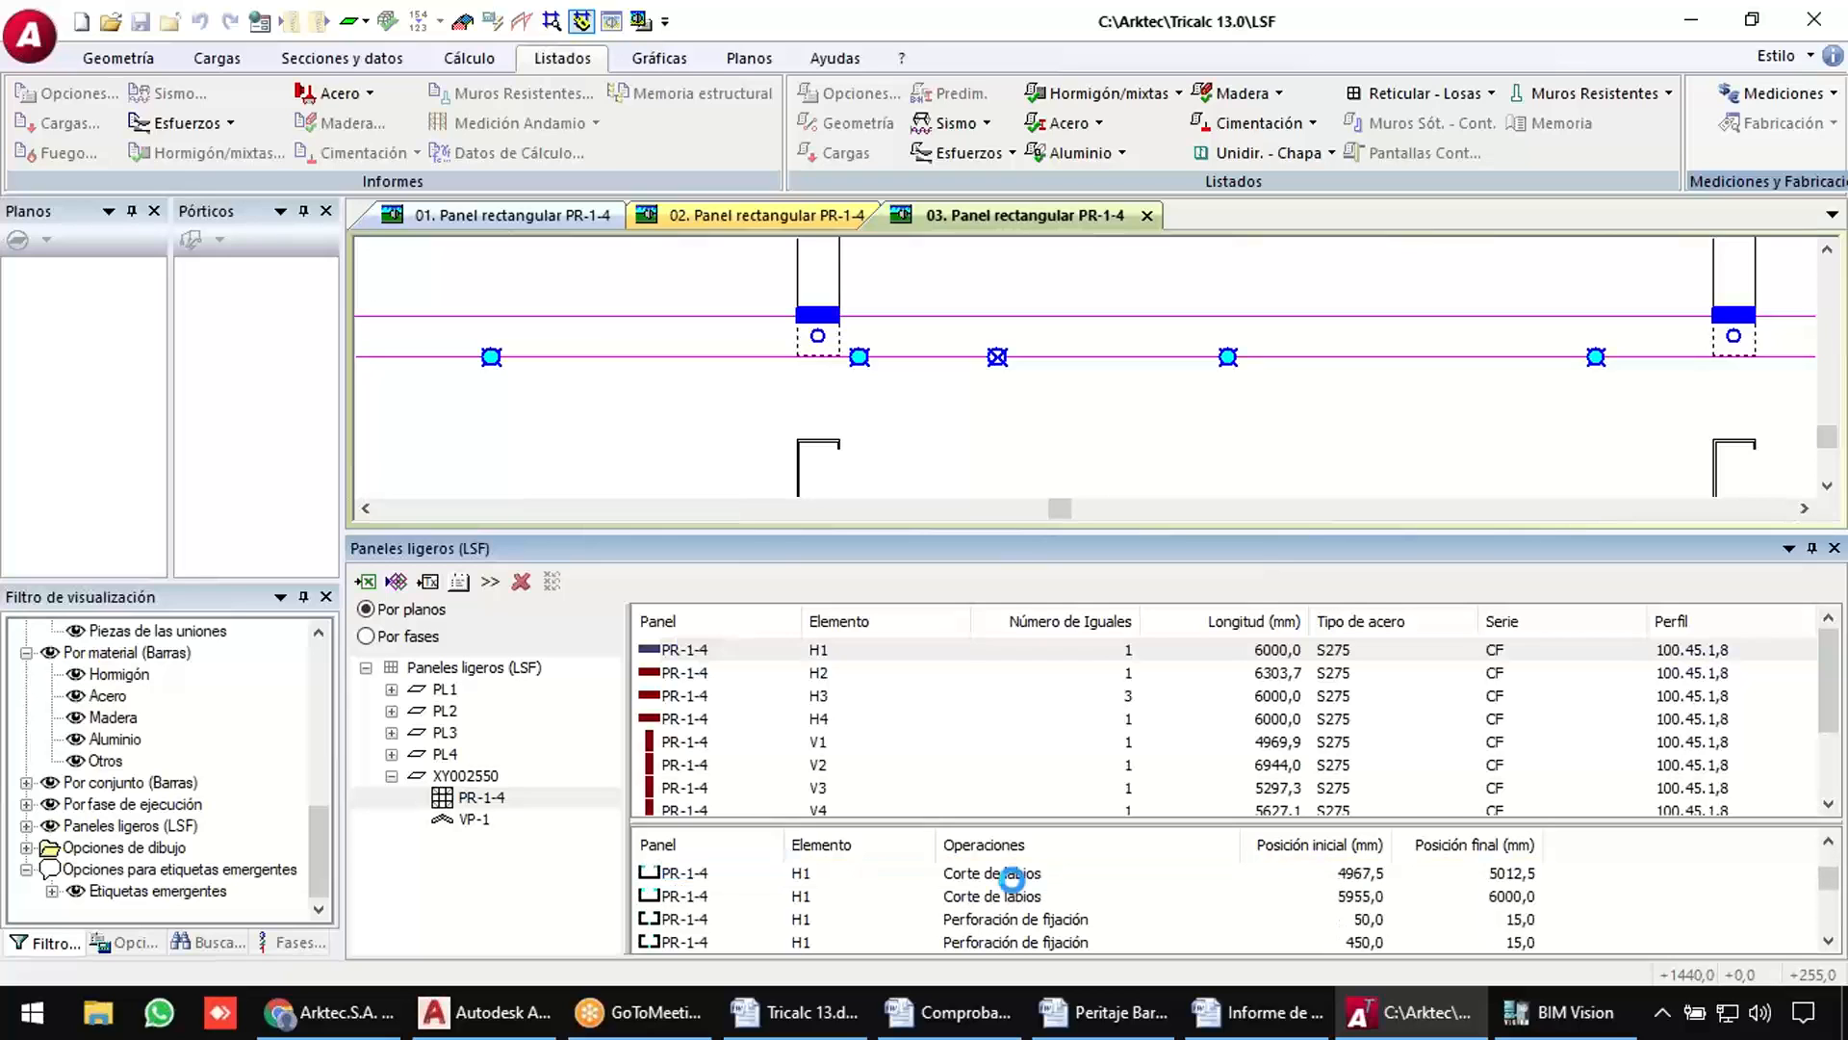
pyautogui.press('Down')
pyautogui.press('Down')
pyautogui.press('Down')
pyautogui.press('Down')
pyautogui.press('Down')
pyautogui.press('Down')
pyautogui.press('Down')
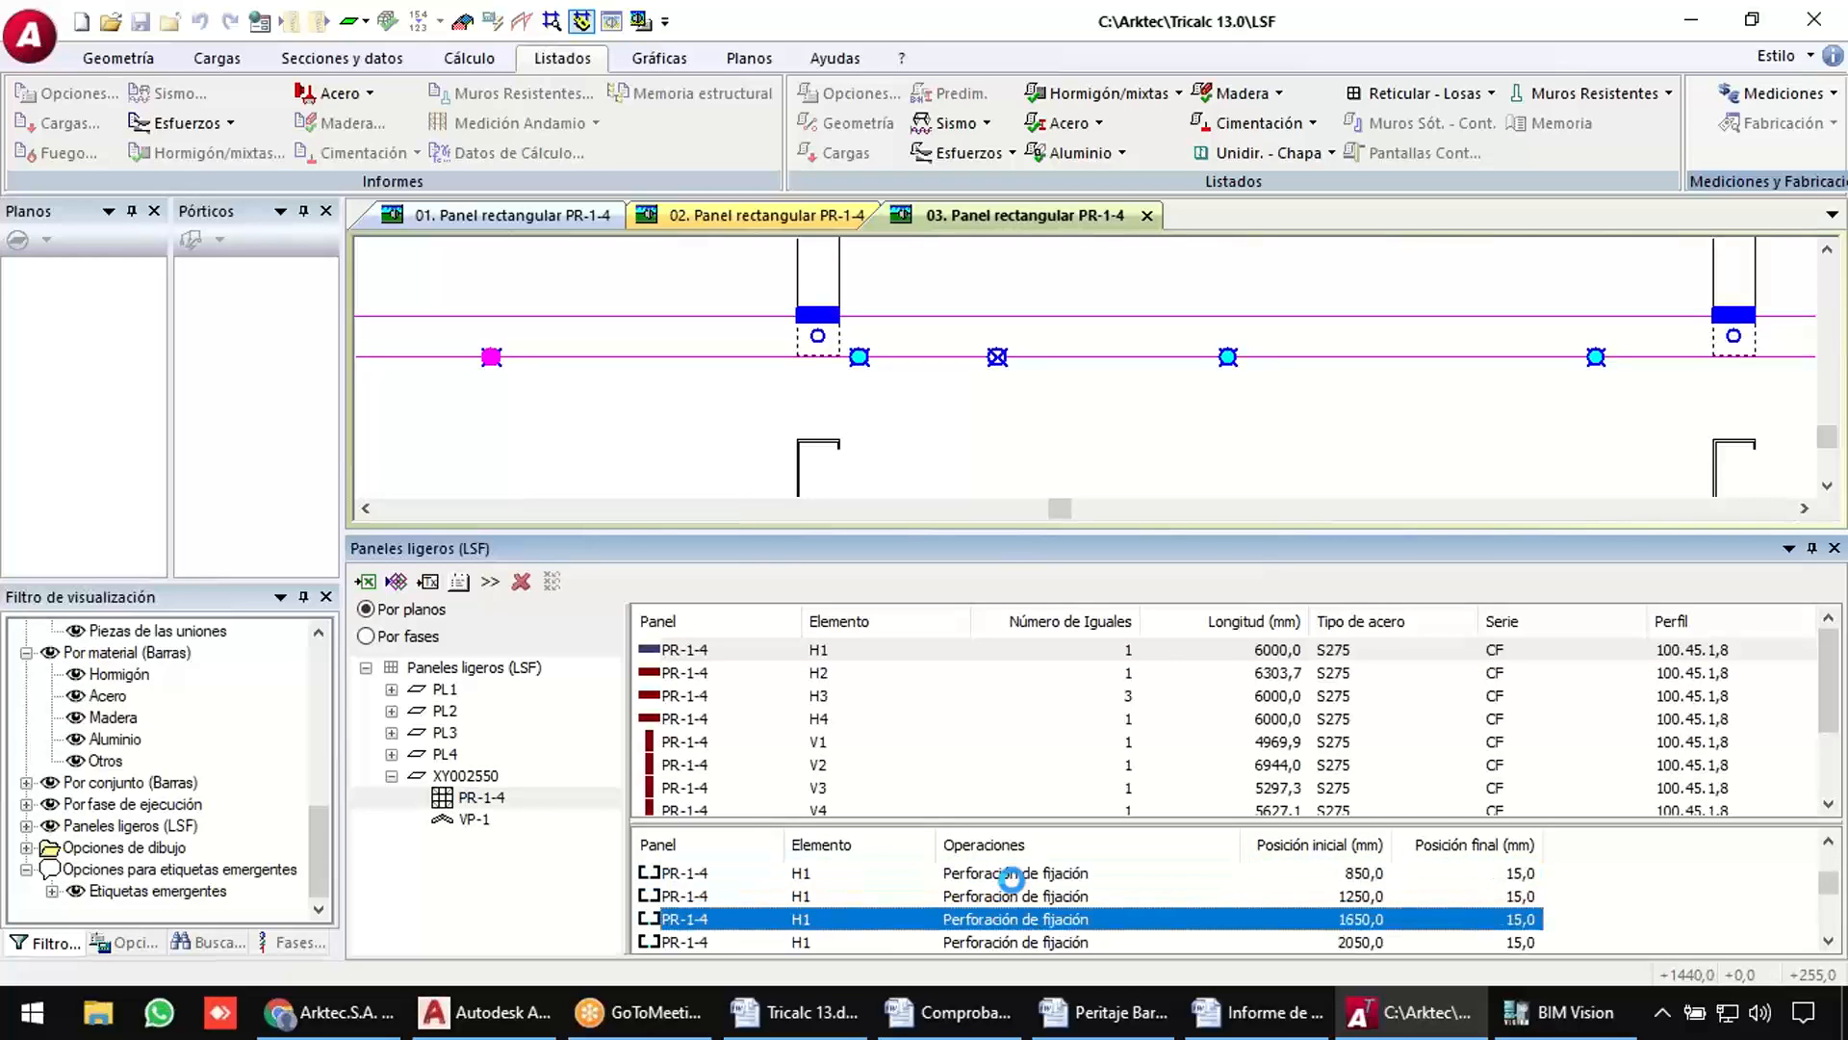
pyautogui.press('Down')
pyautogui.press('Down')
pyautogui.press('Up')
pyautogui.press('Up')
pyautogui.press('Up')
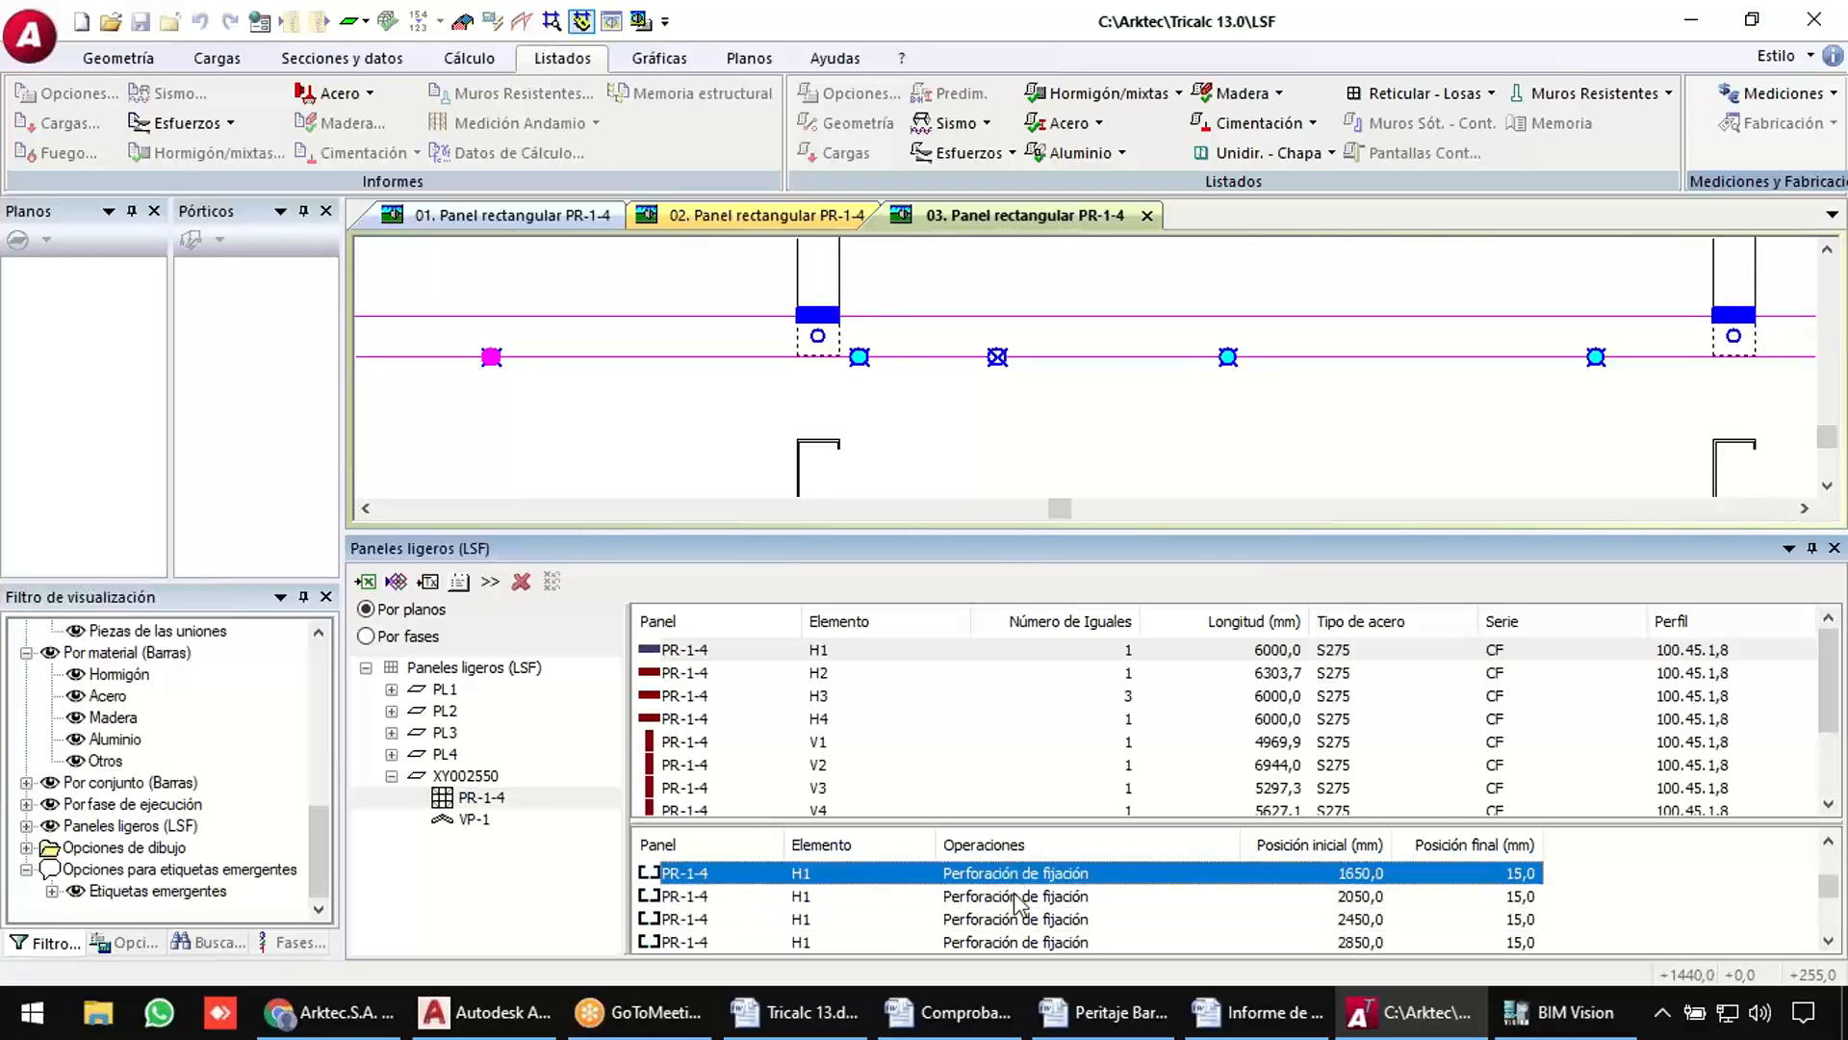
pyautogui.press('Down')
pyautogui.press('Down')
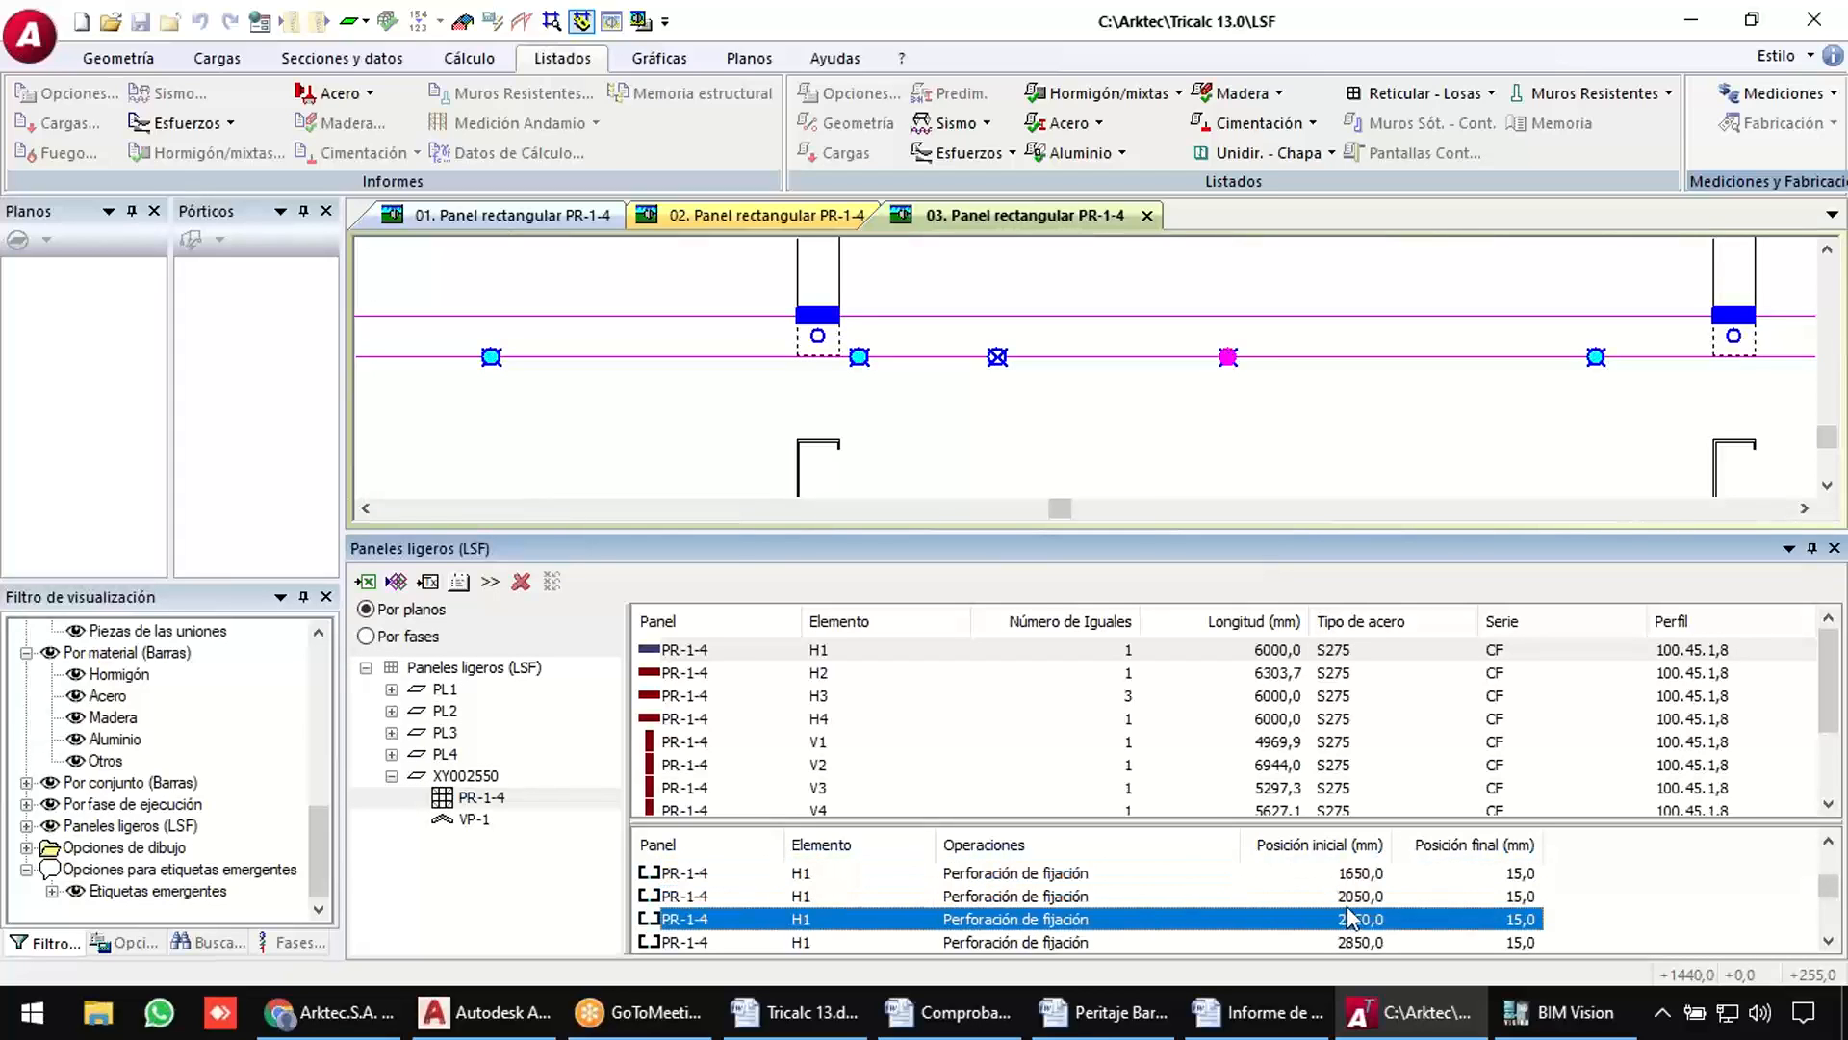
pyautogui.scroll(-5, 1347, 908)
pyautogui.scroll(3, 1347, 907)
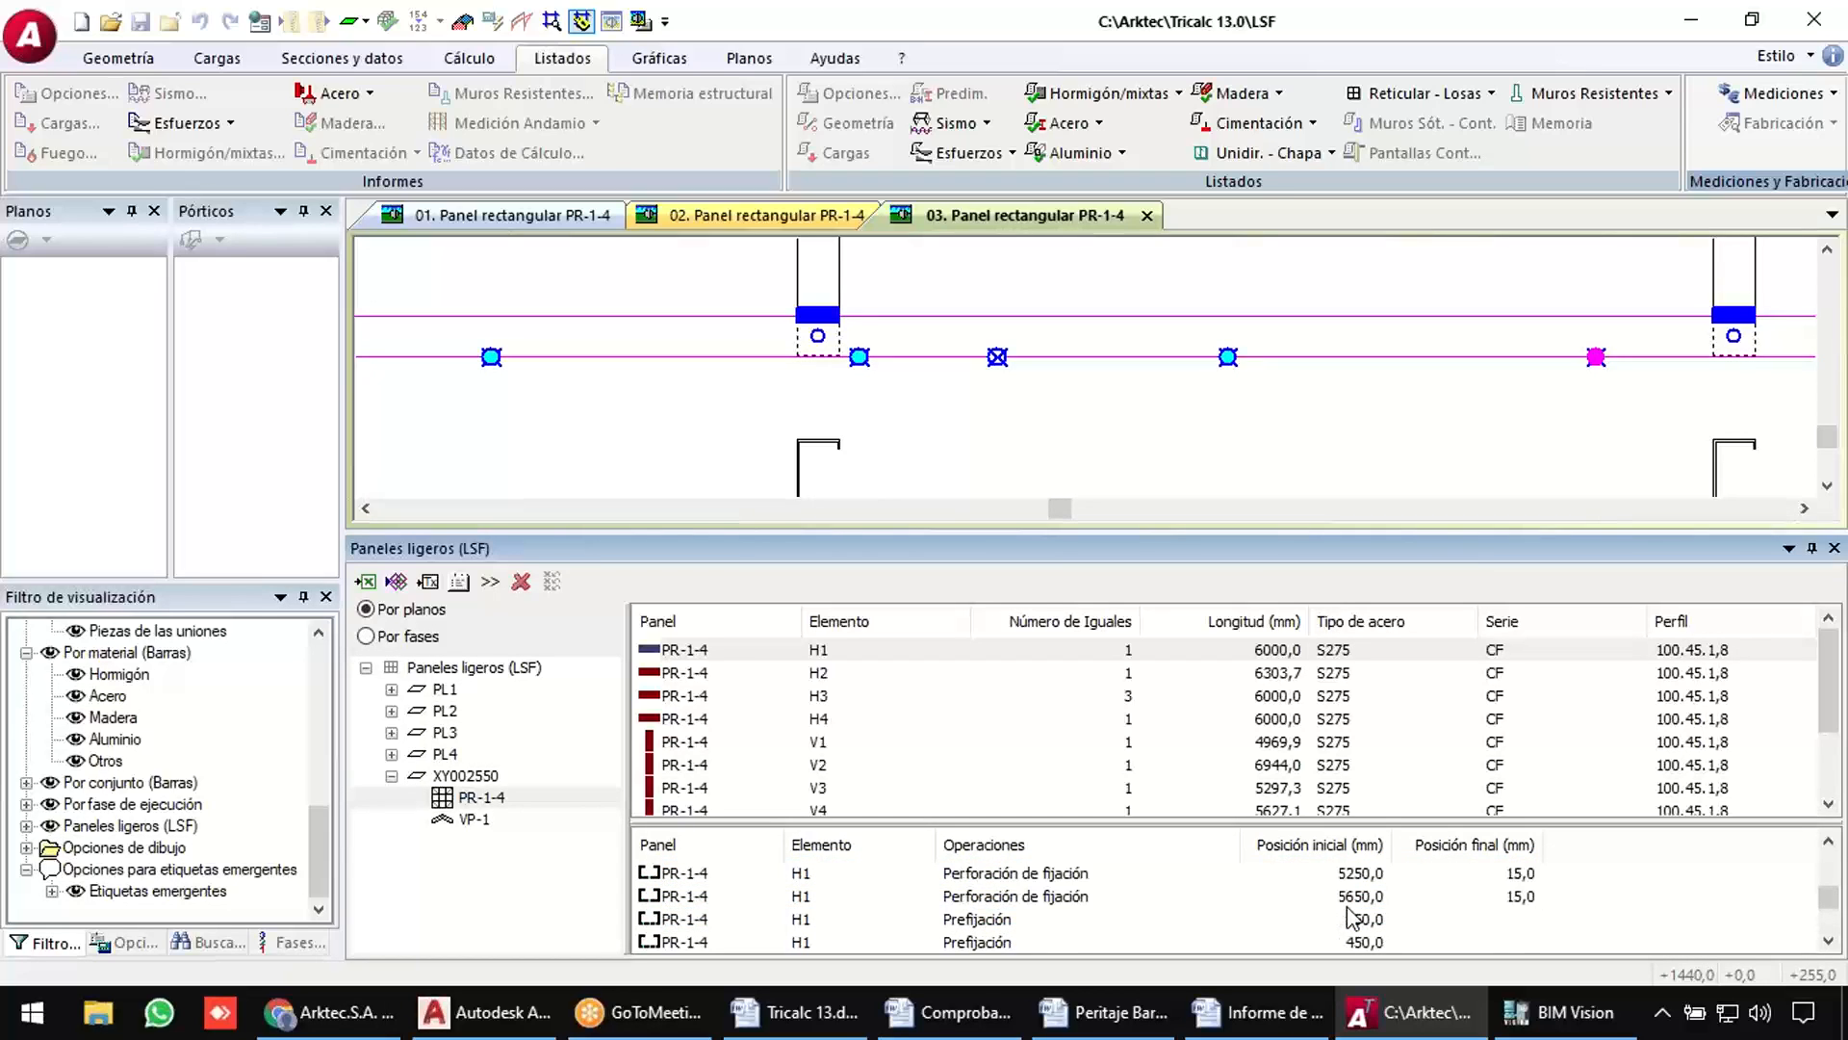
pyautogui.click(1348, 897)
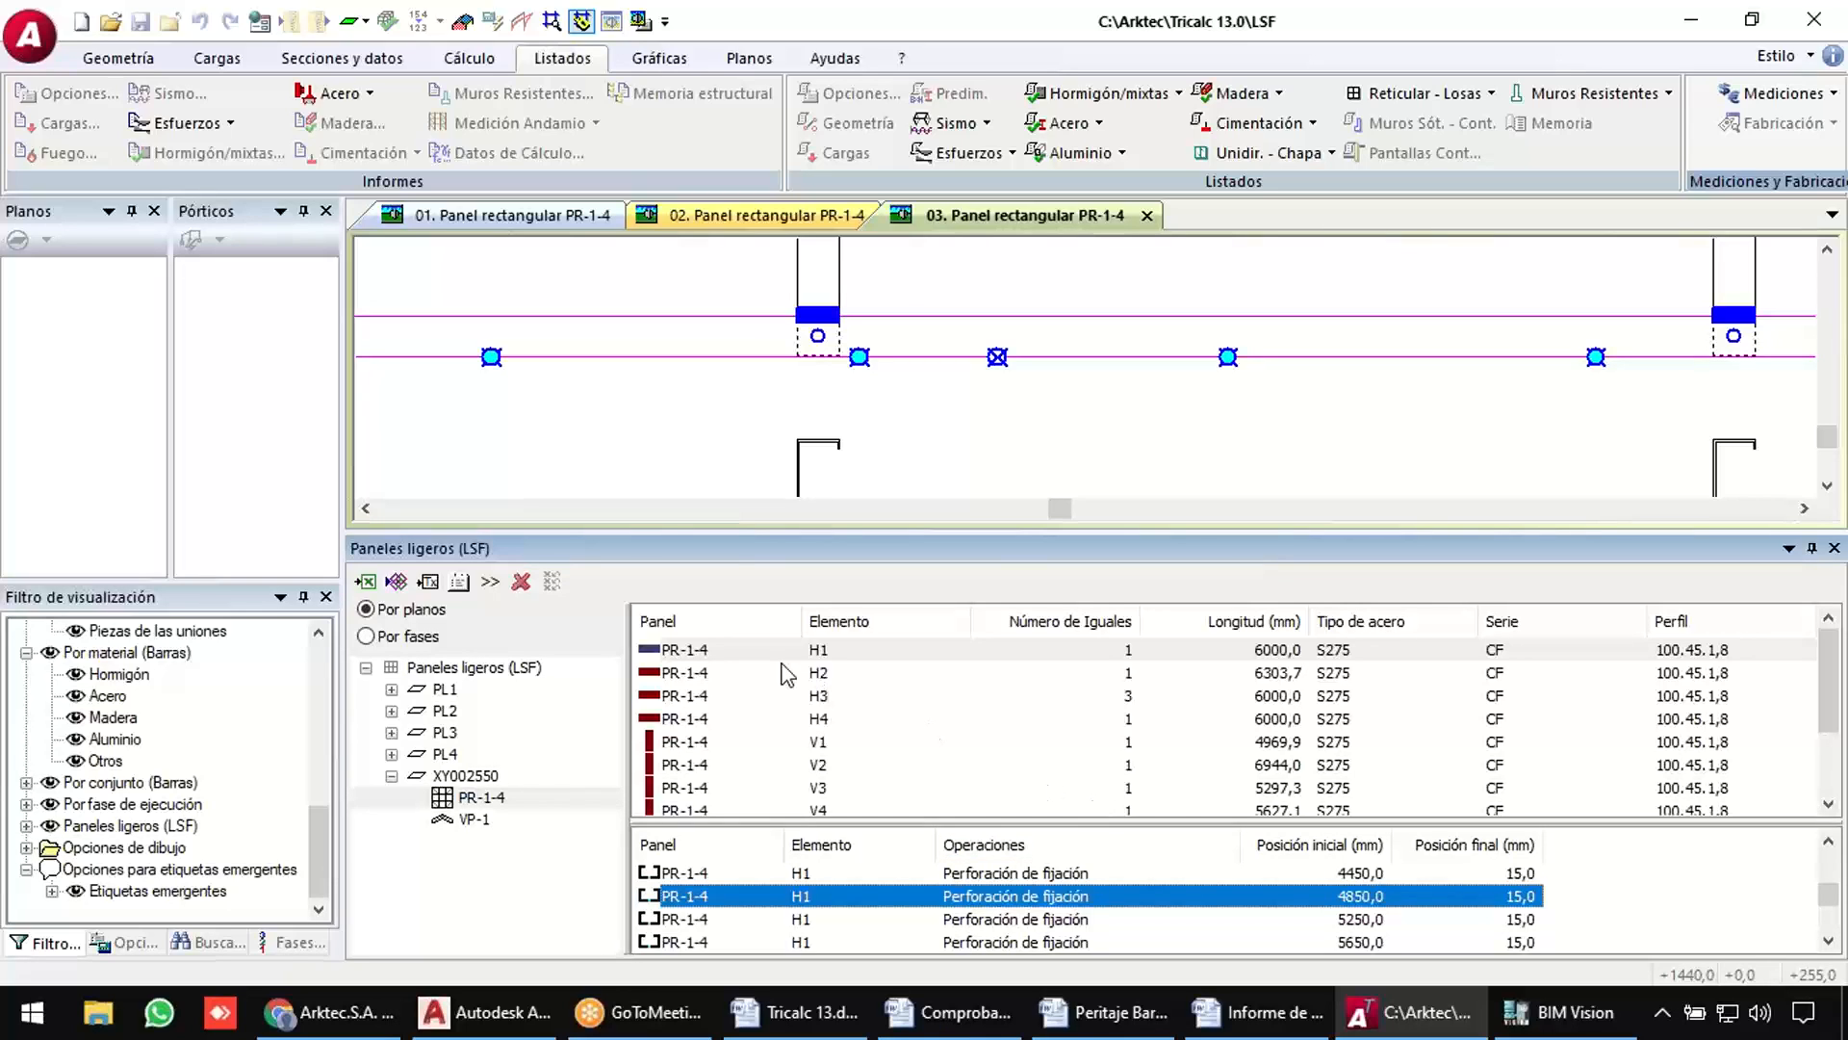
# Review the FrameMac fabrication customization file's settings and close them without changes.
pyautogui.click(459, 582)
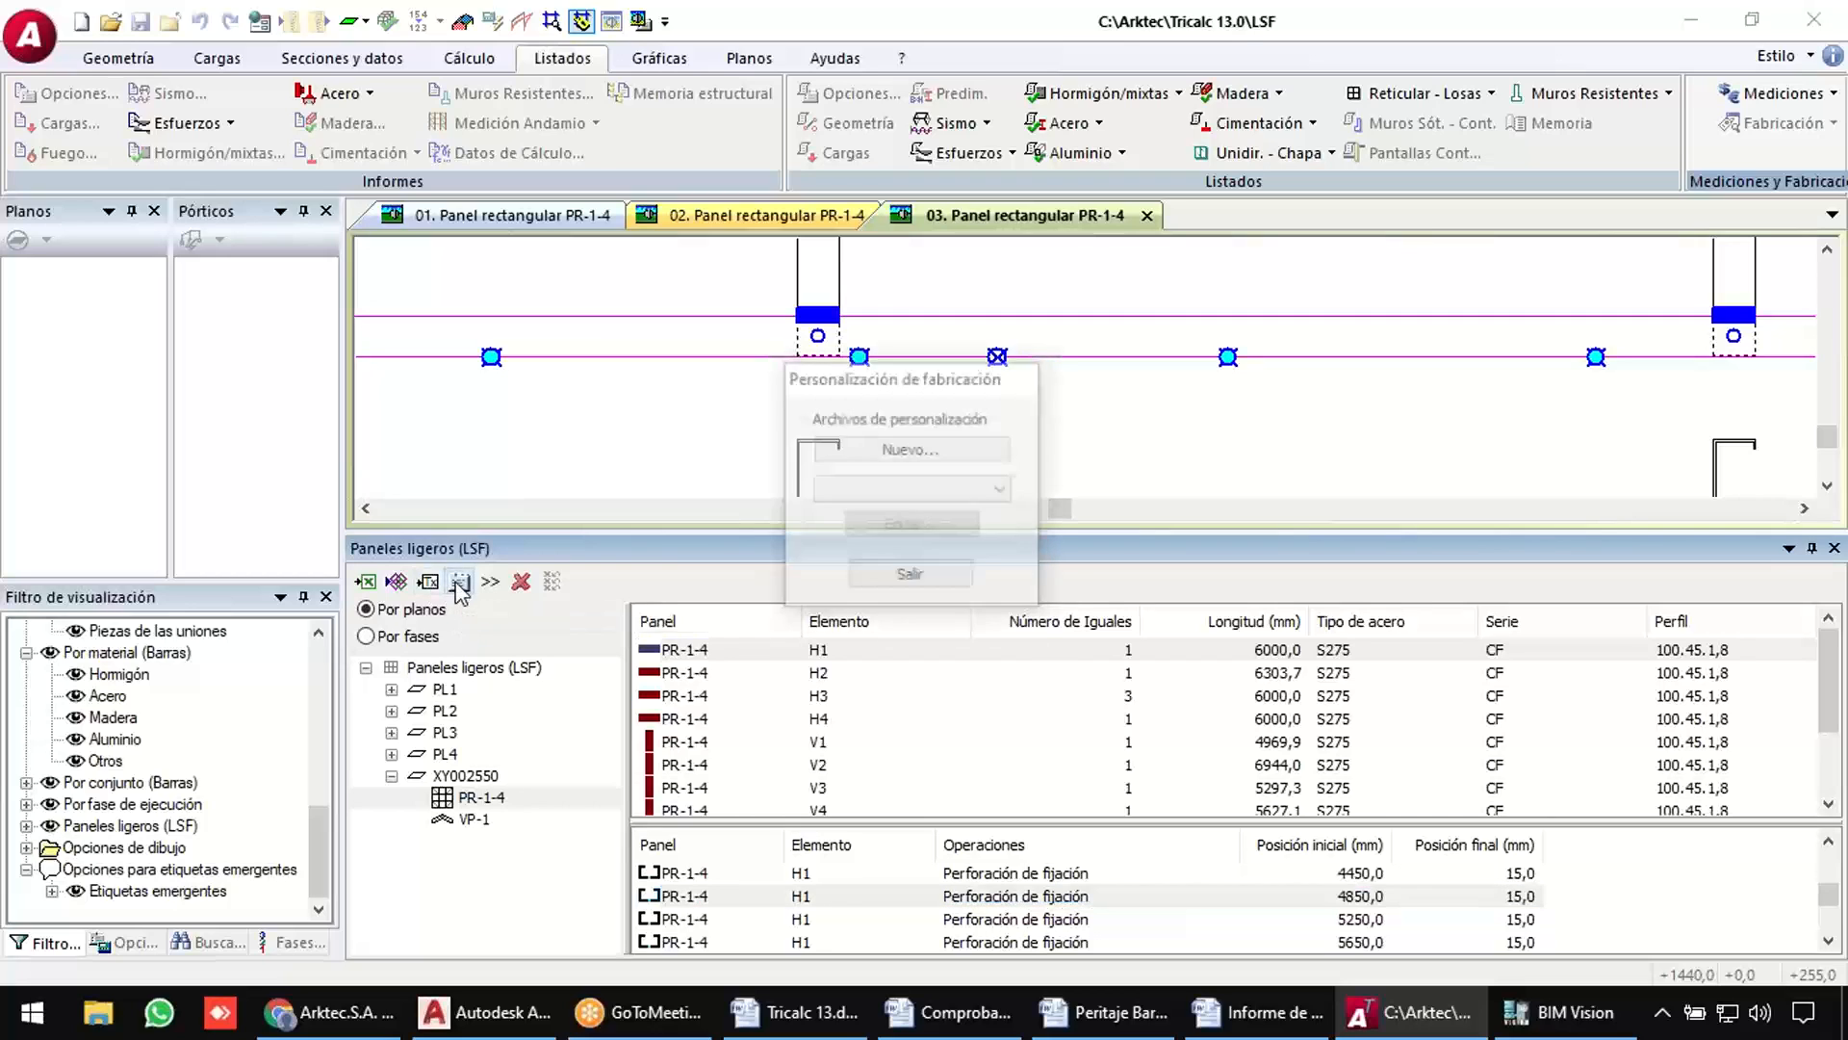
pyautogui.click(847, 489)
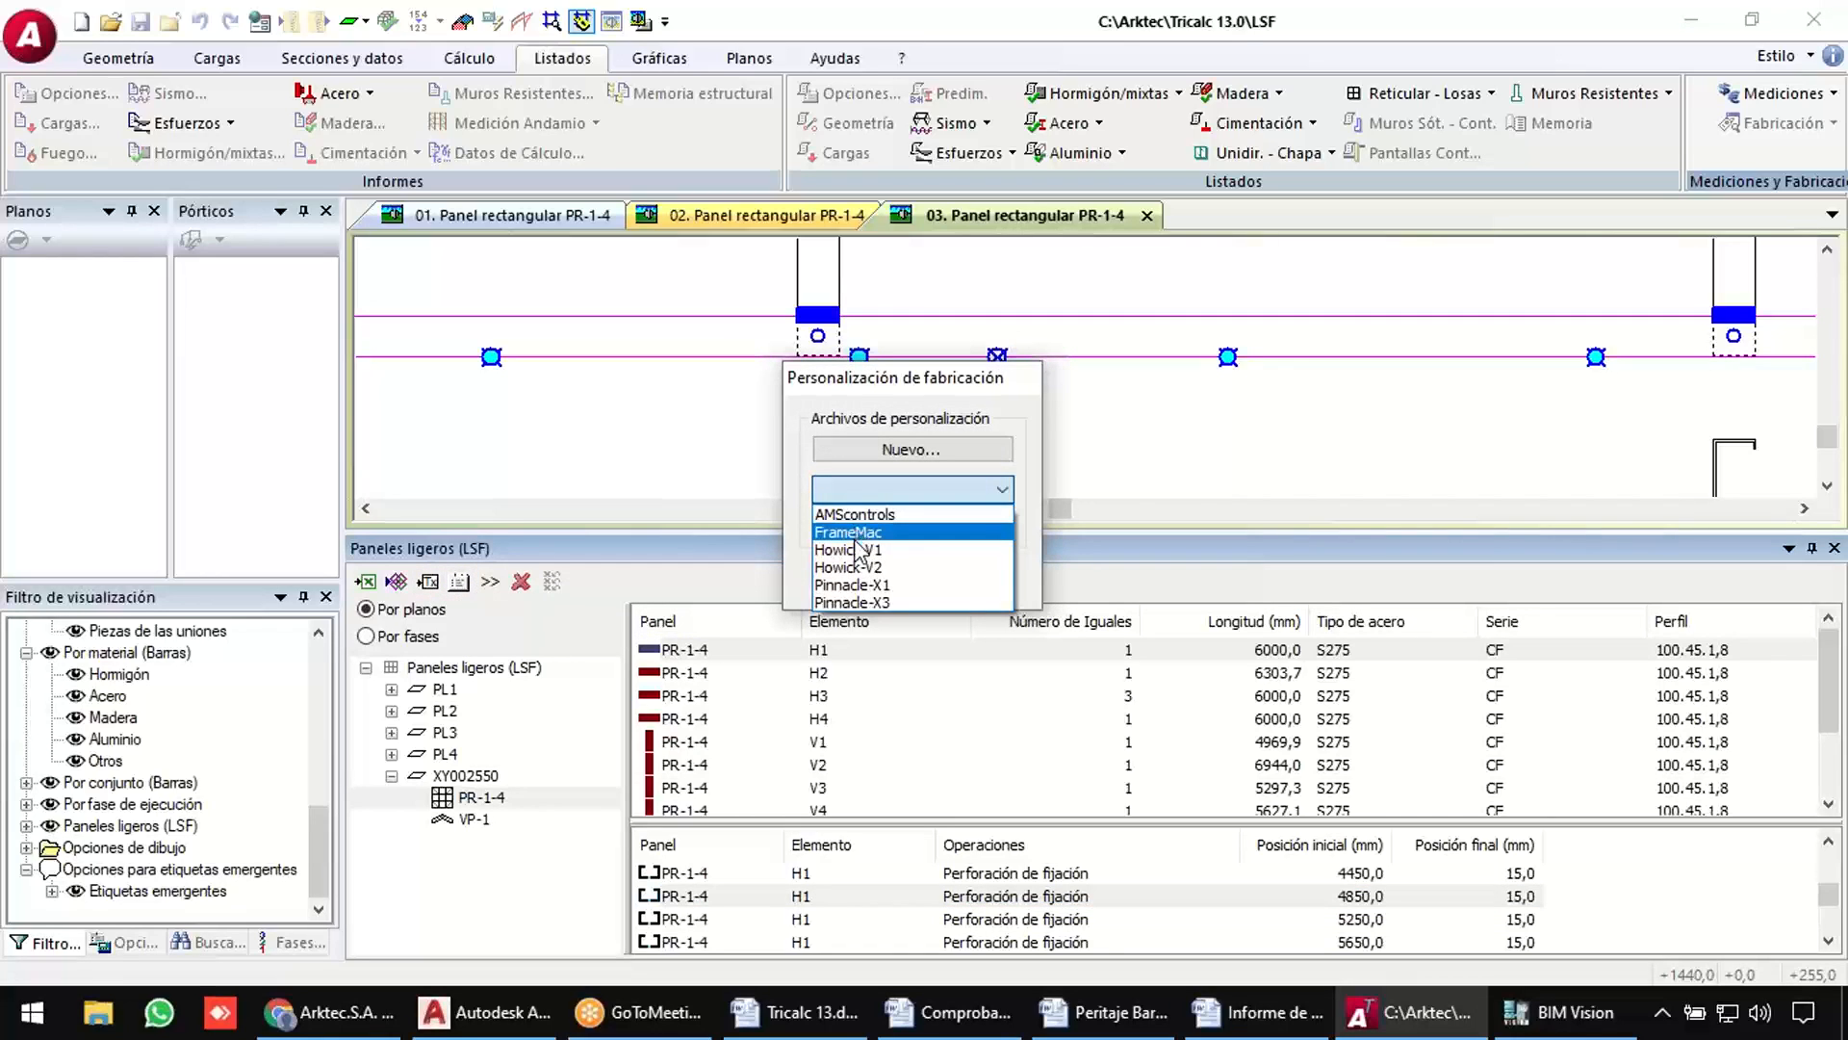
pyautogui.click(852, 532)
pyautogui.click(919, 525)
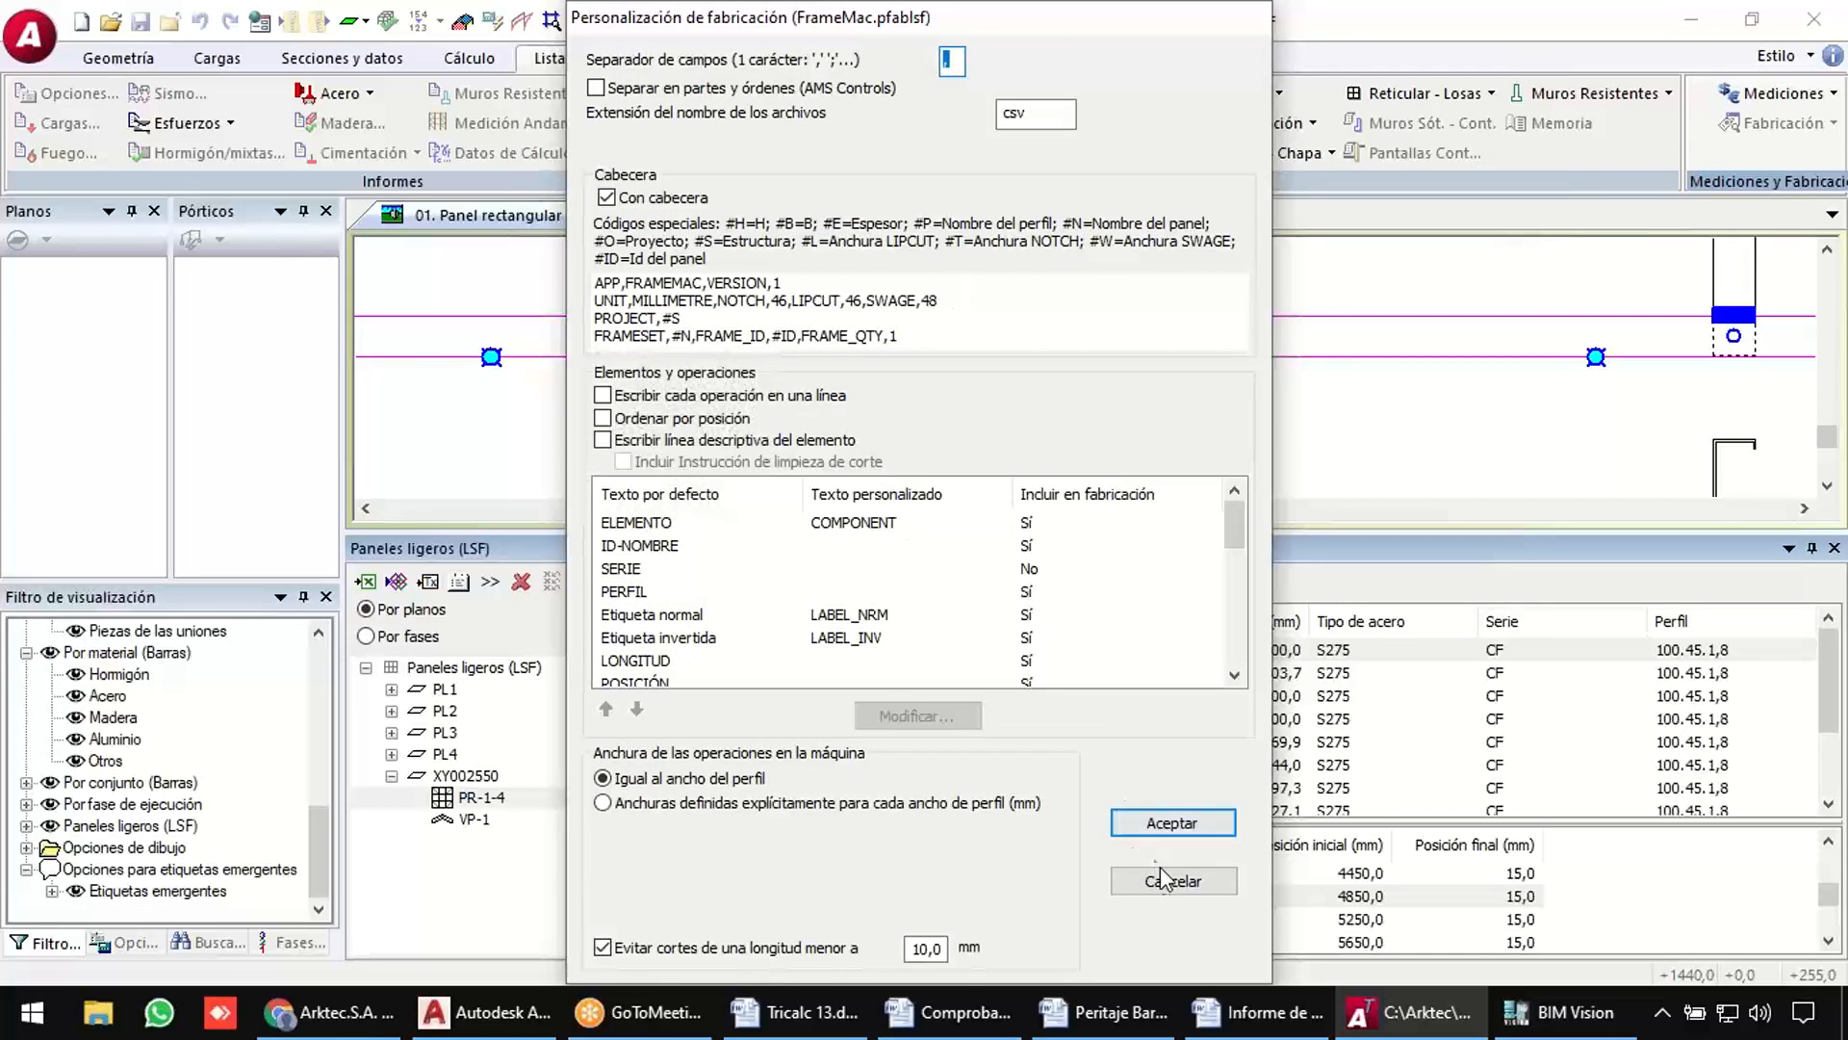
pyautogui.click(1169, 881)
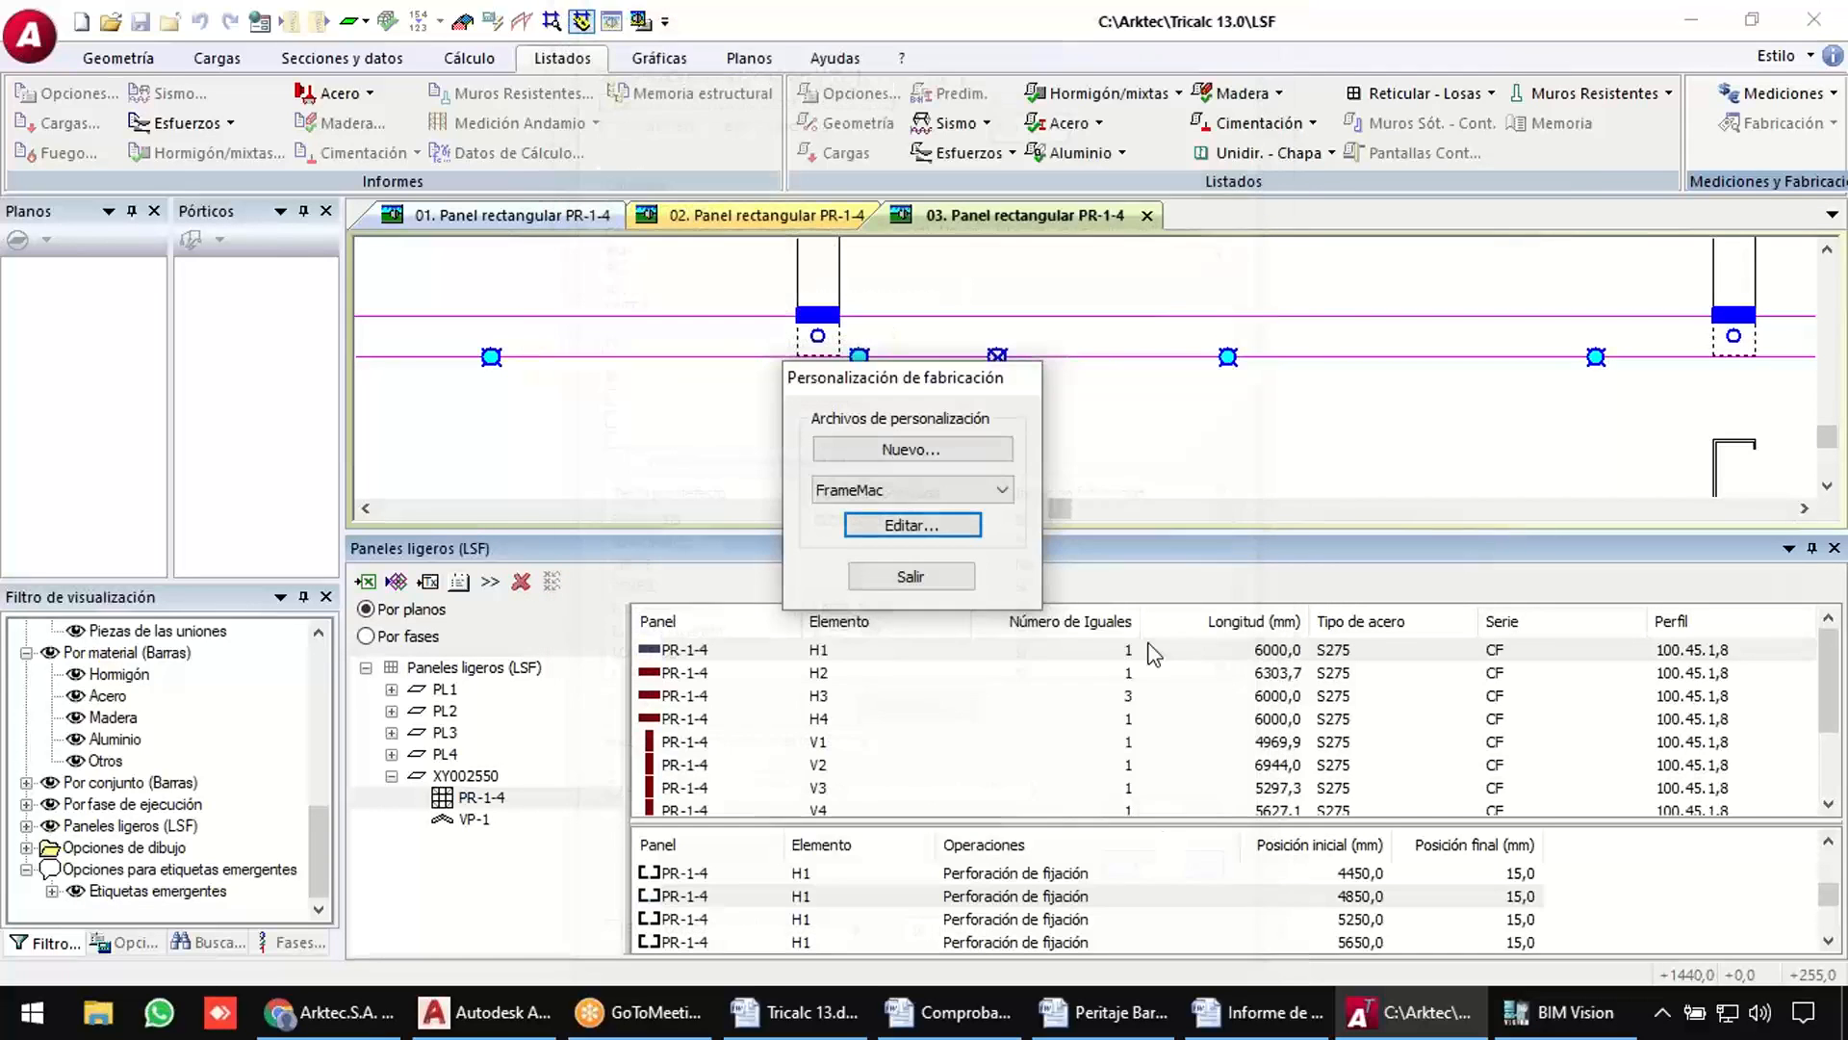
pyautogui.click(948, 578)
pyautogui.scroll(-5, 1096, 431)
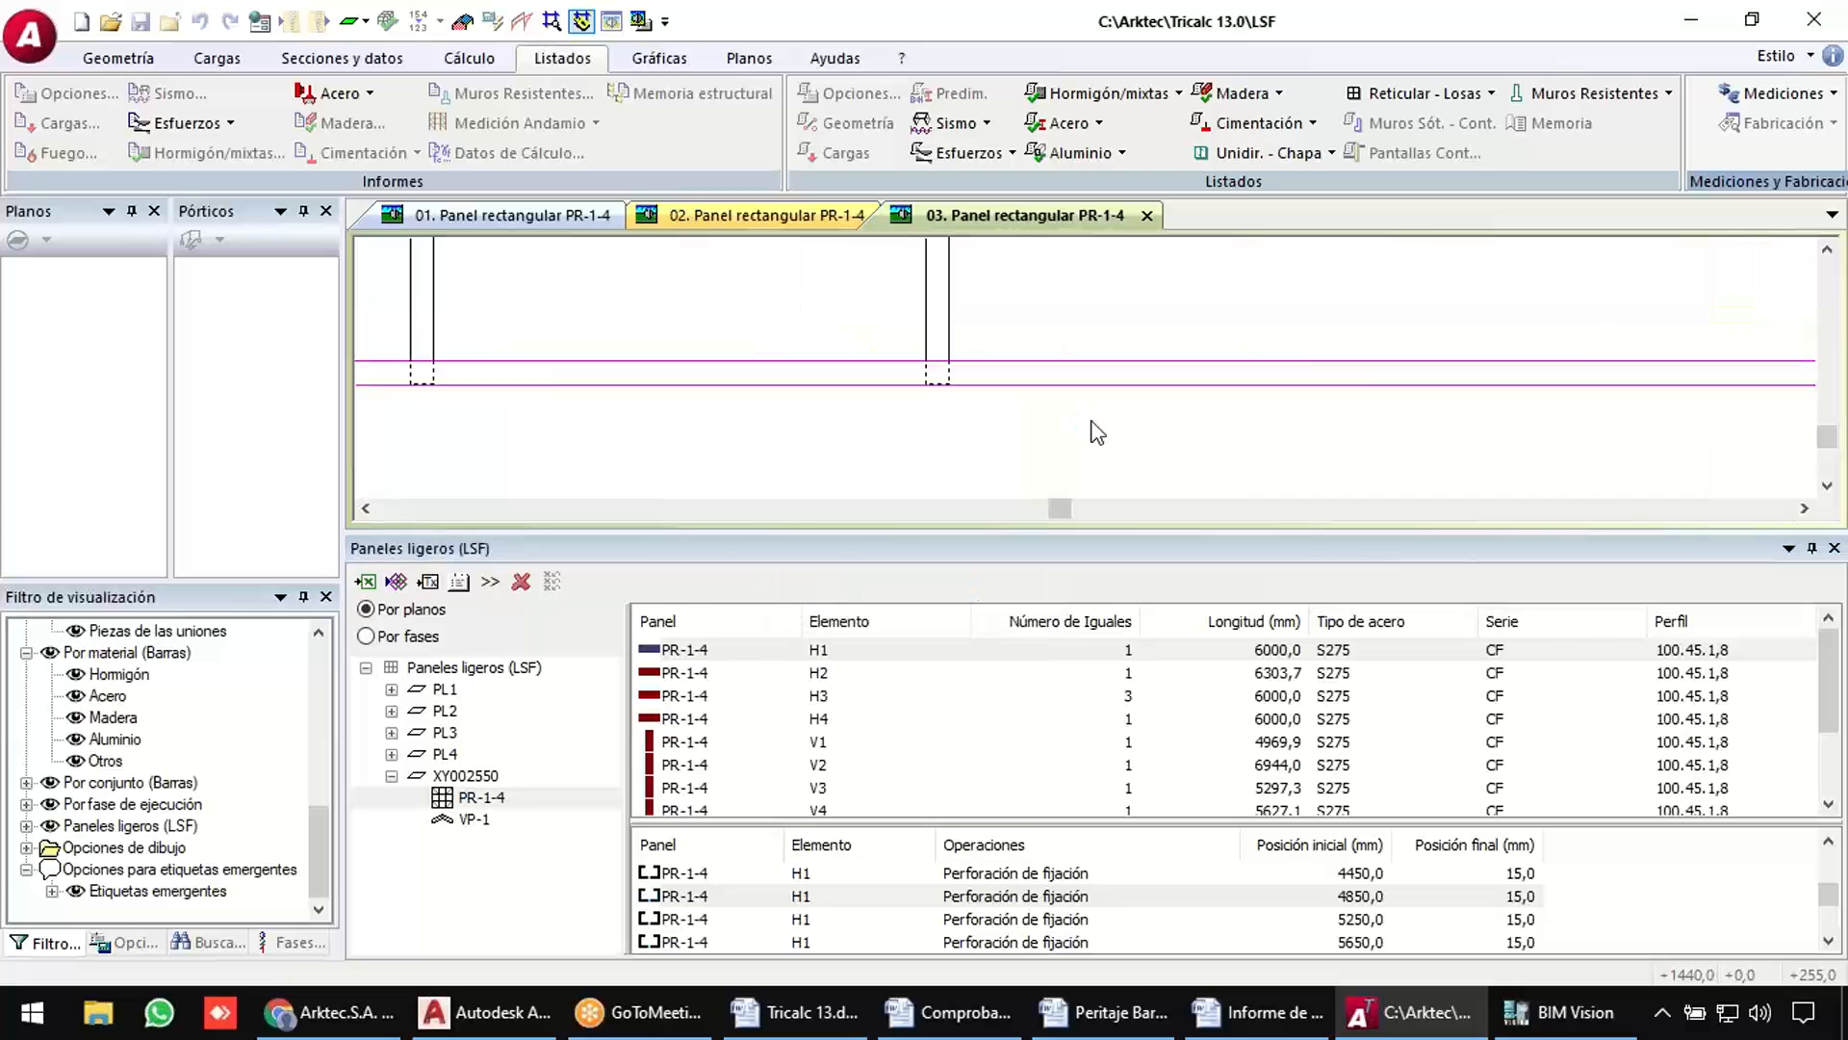
pyautogui.scroll(4, 1102, 419)
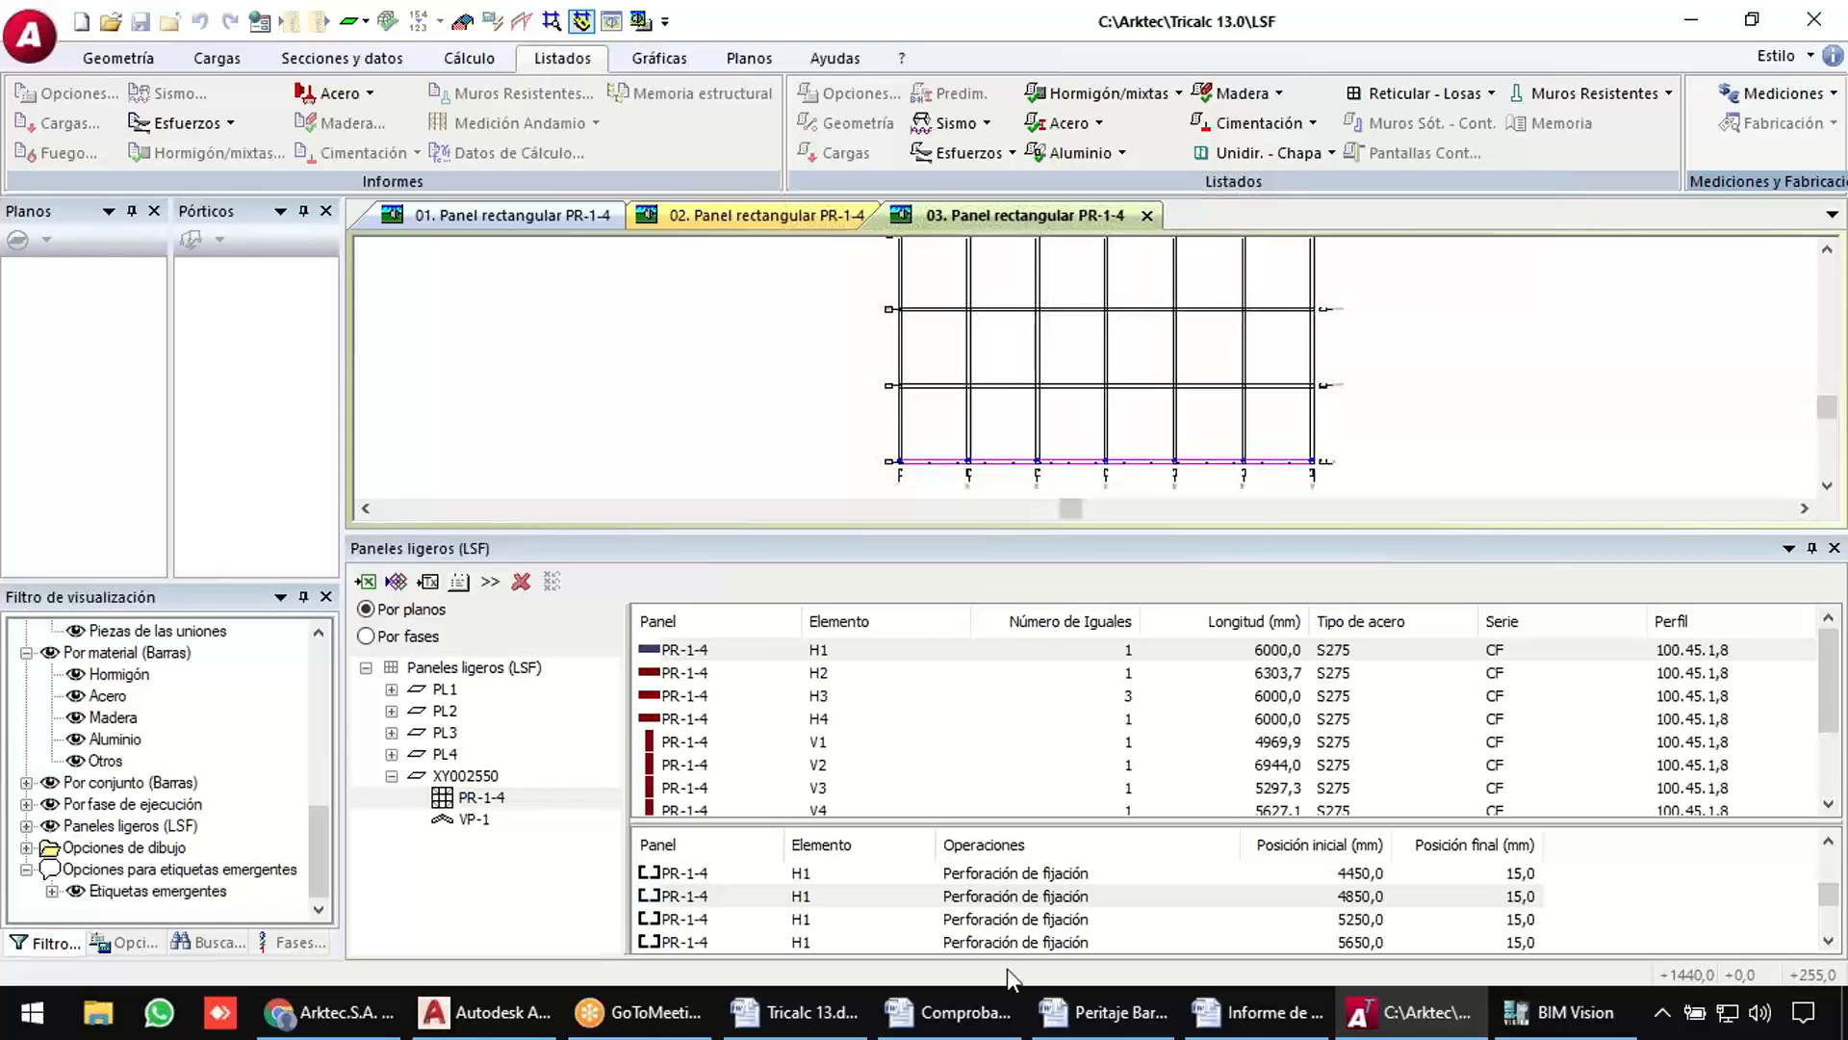
pyautogui.moveTo(1176, 1028)
pyautogui.scroll(-5, 1469, 612)
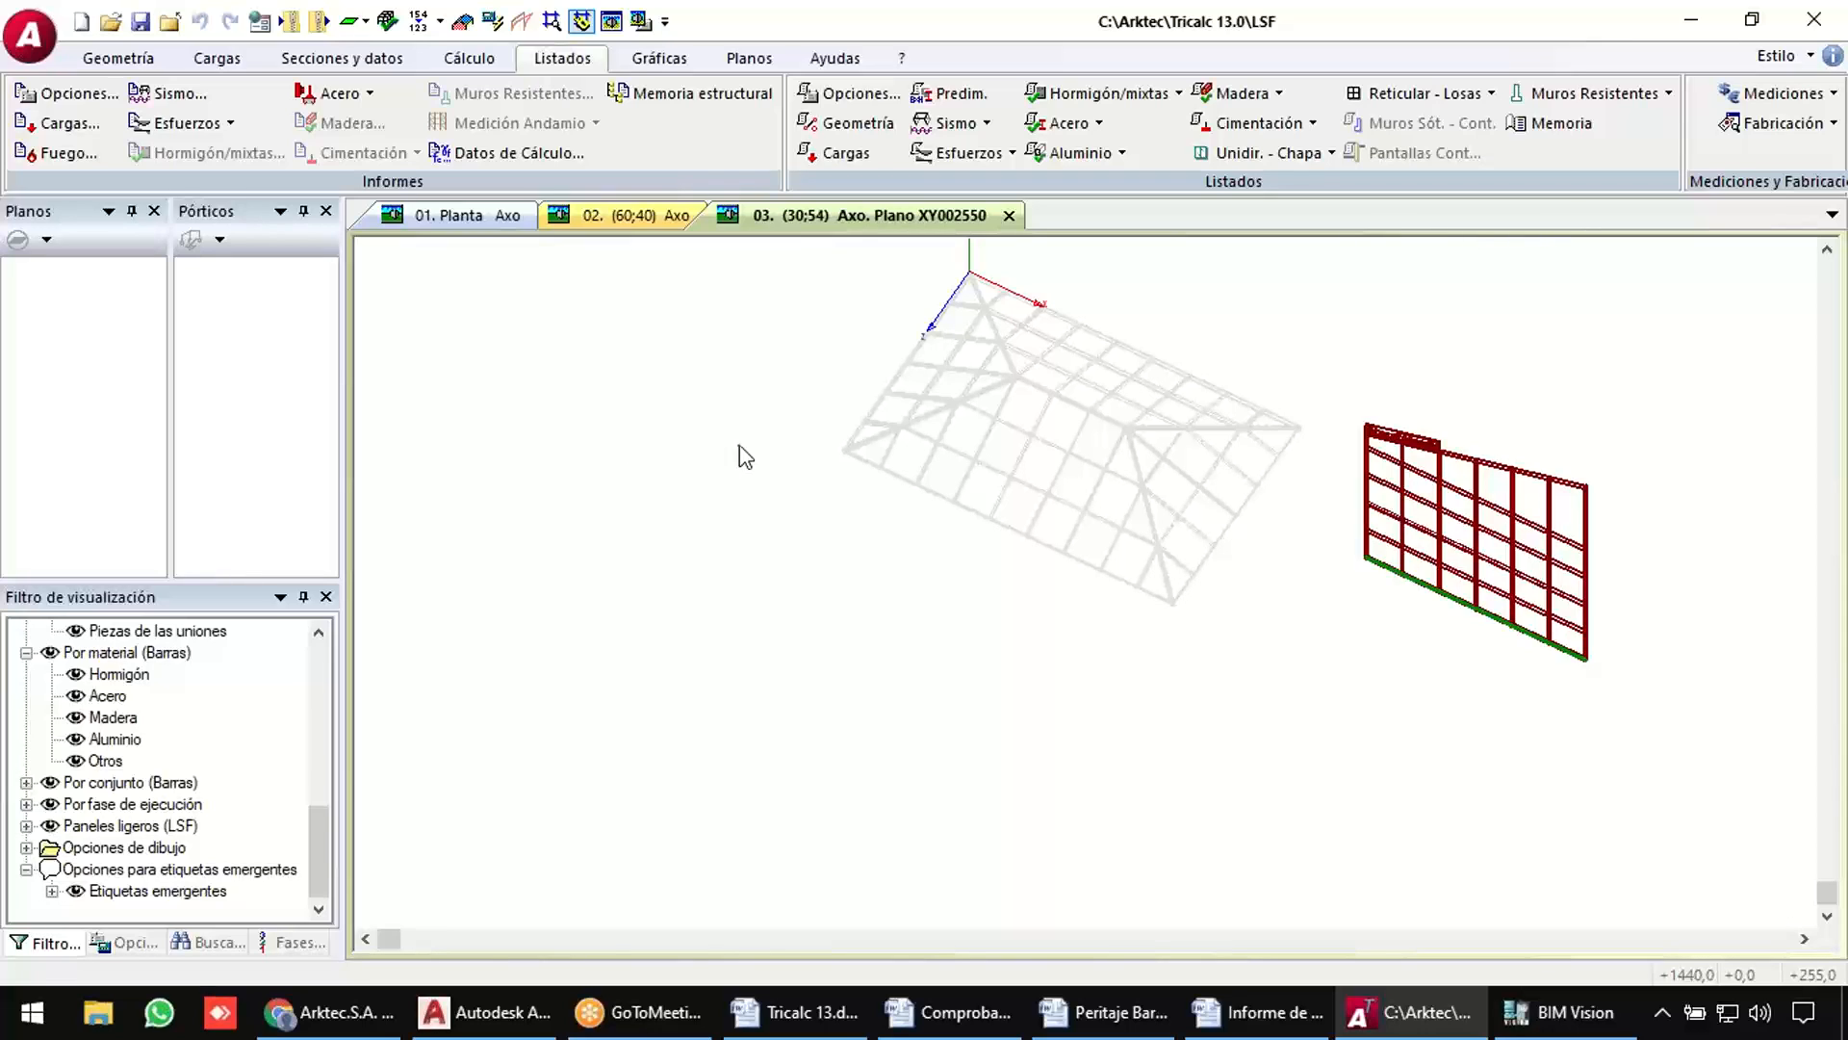
# Create a new structure named 34 with mm node precision and set the working plane at elevation 0 cm.
pyautogui.click(85, 22)
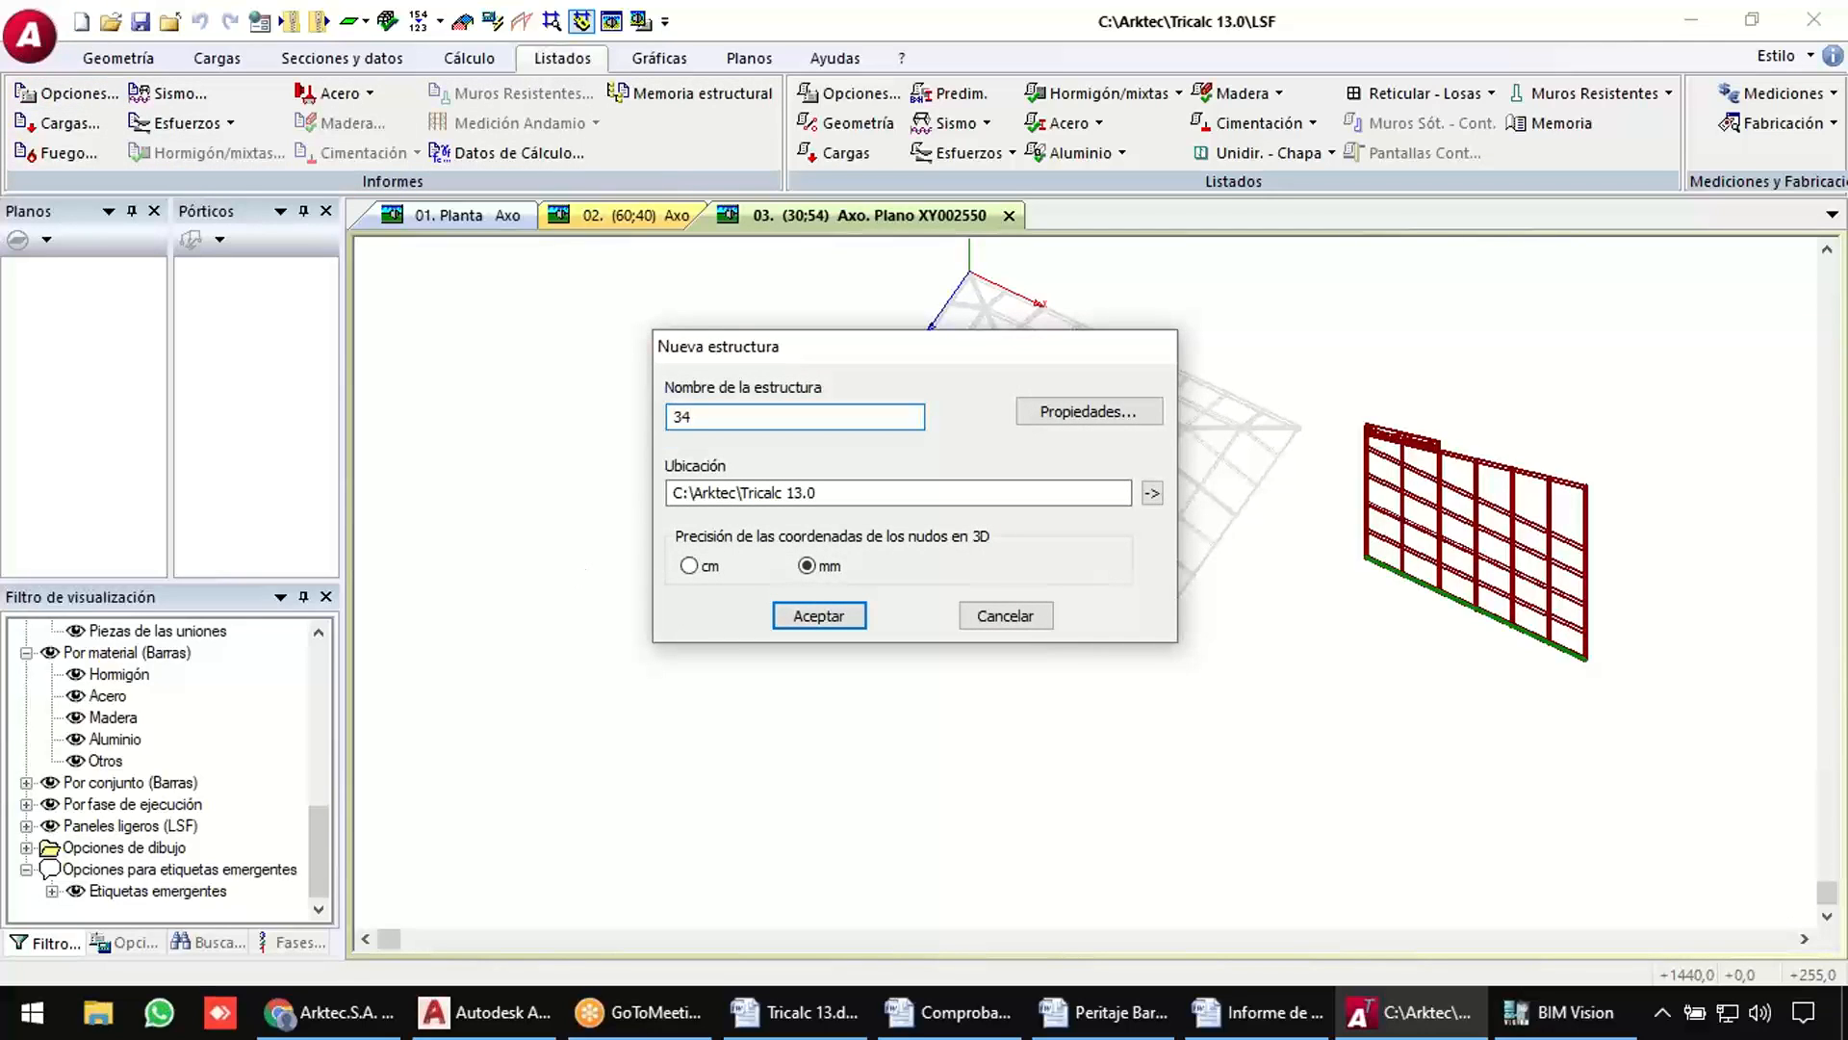
pyautogui.press('Return')
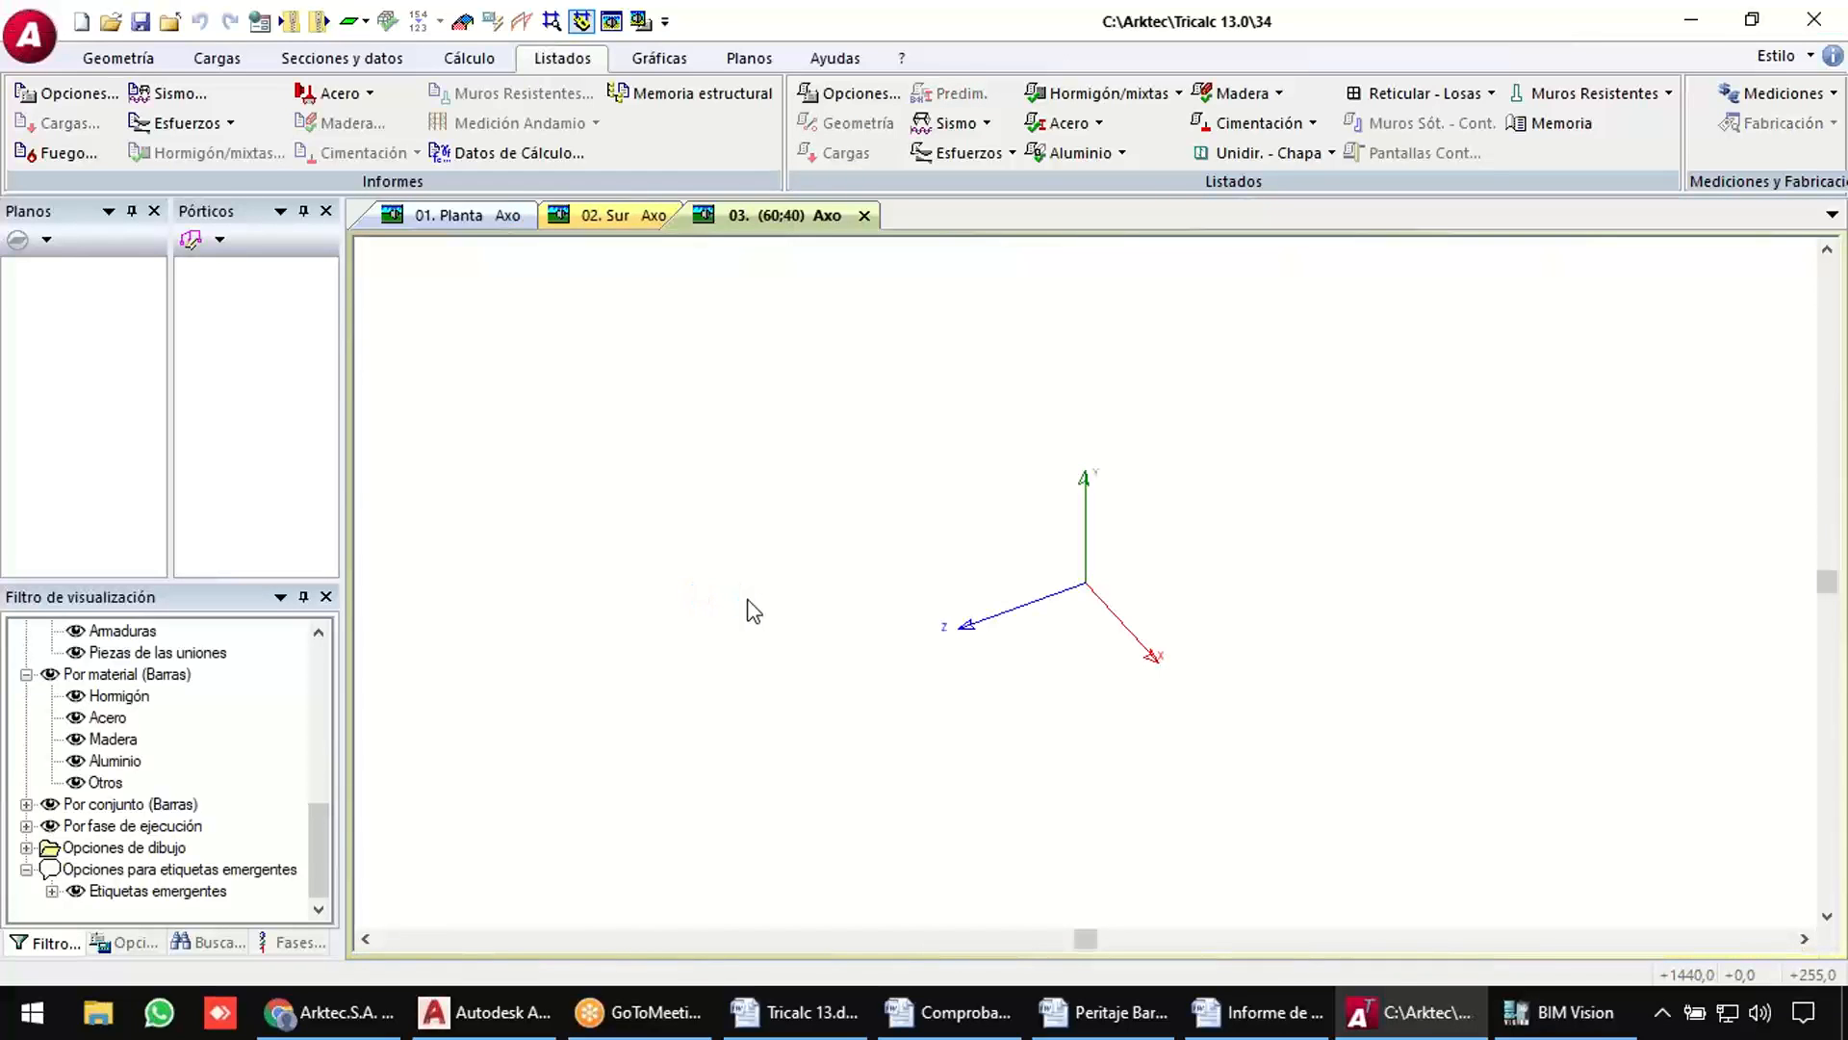
pyautogui.write('0')
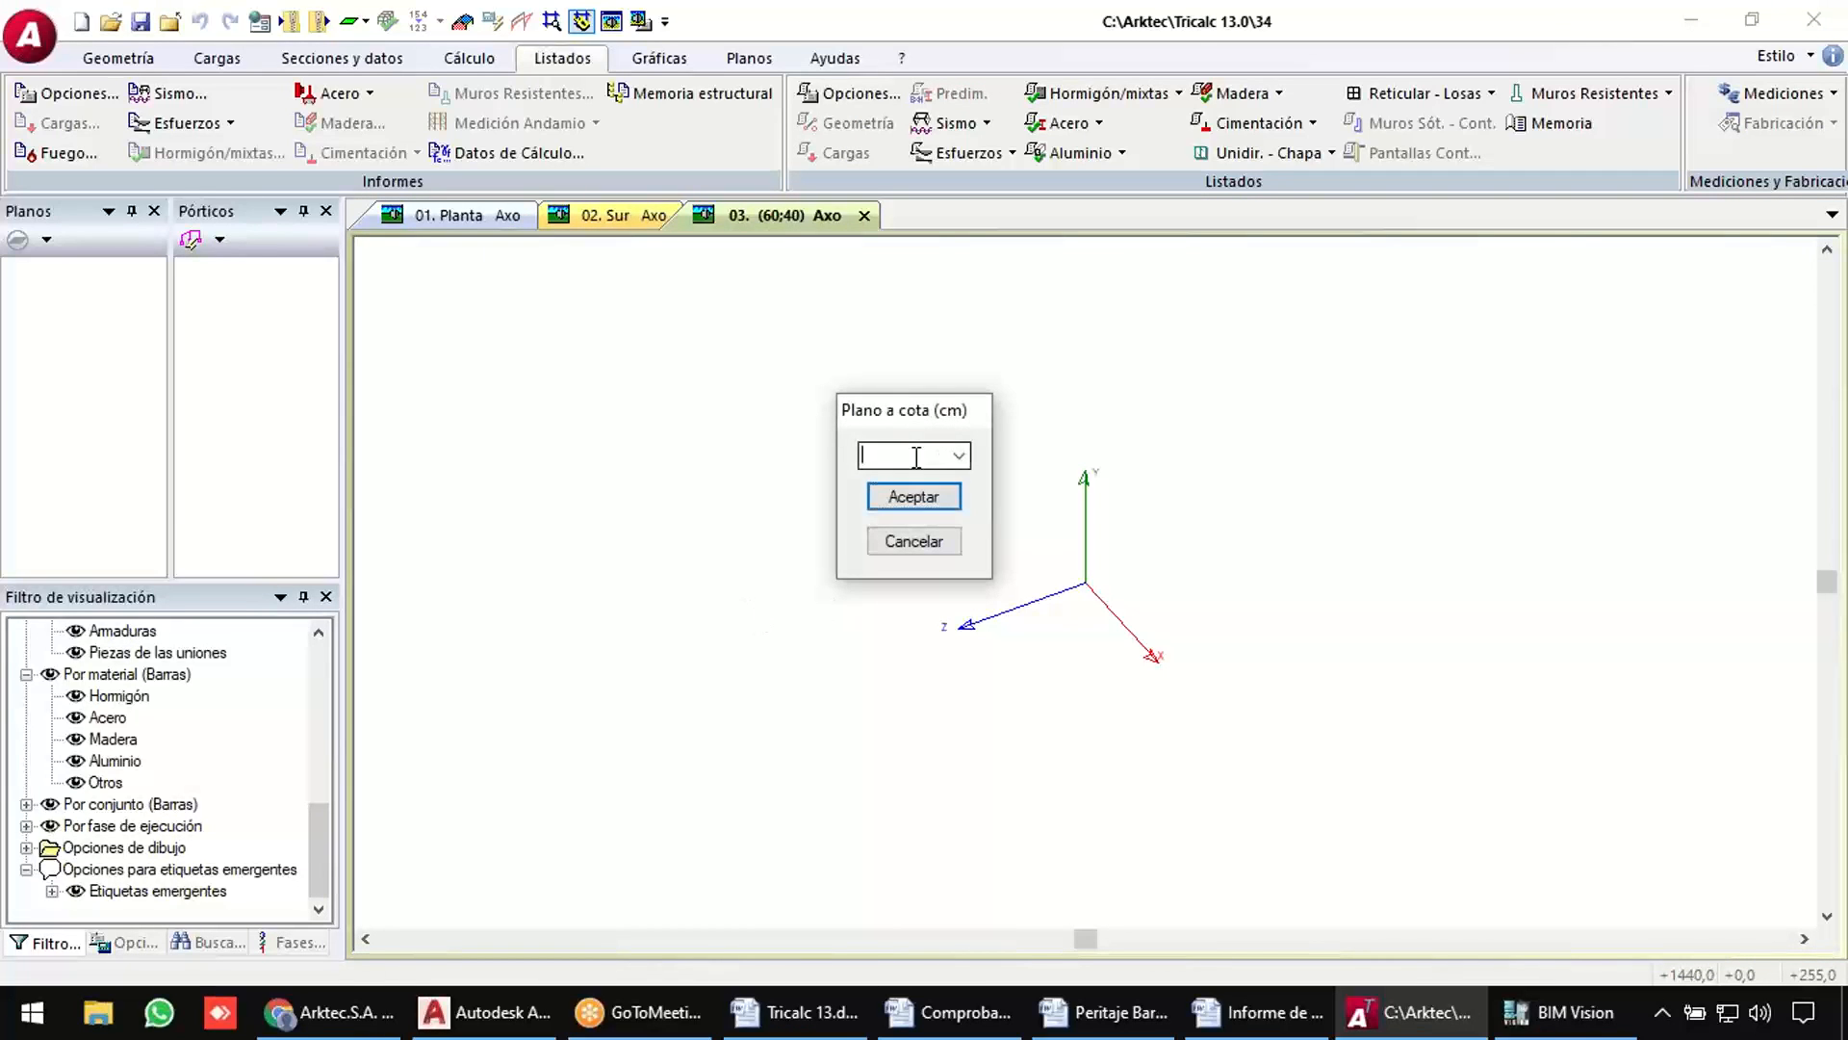
pyautogui.click(905, 496)
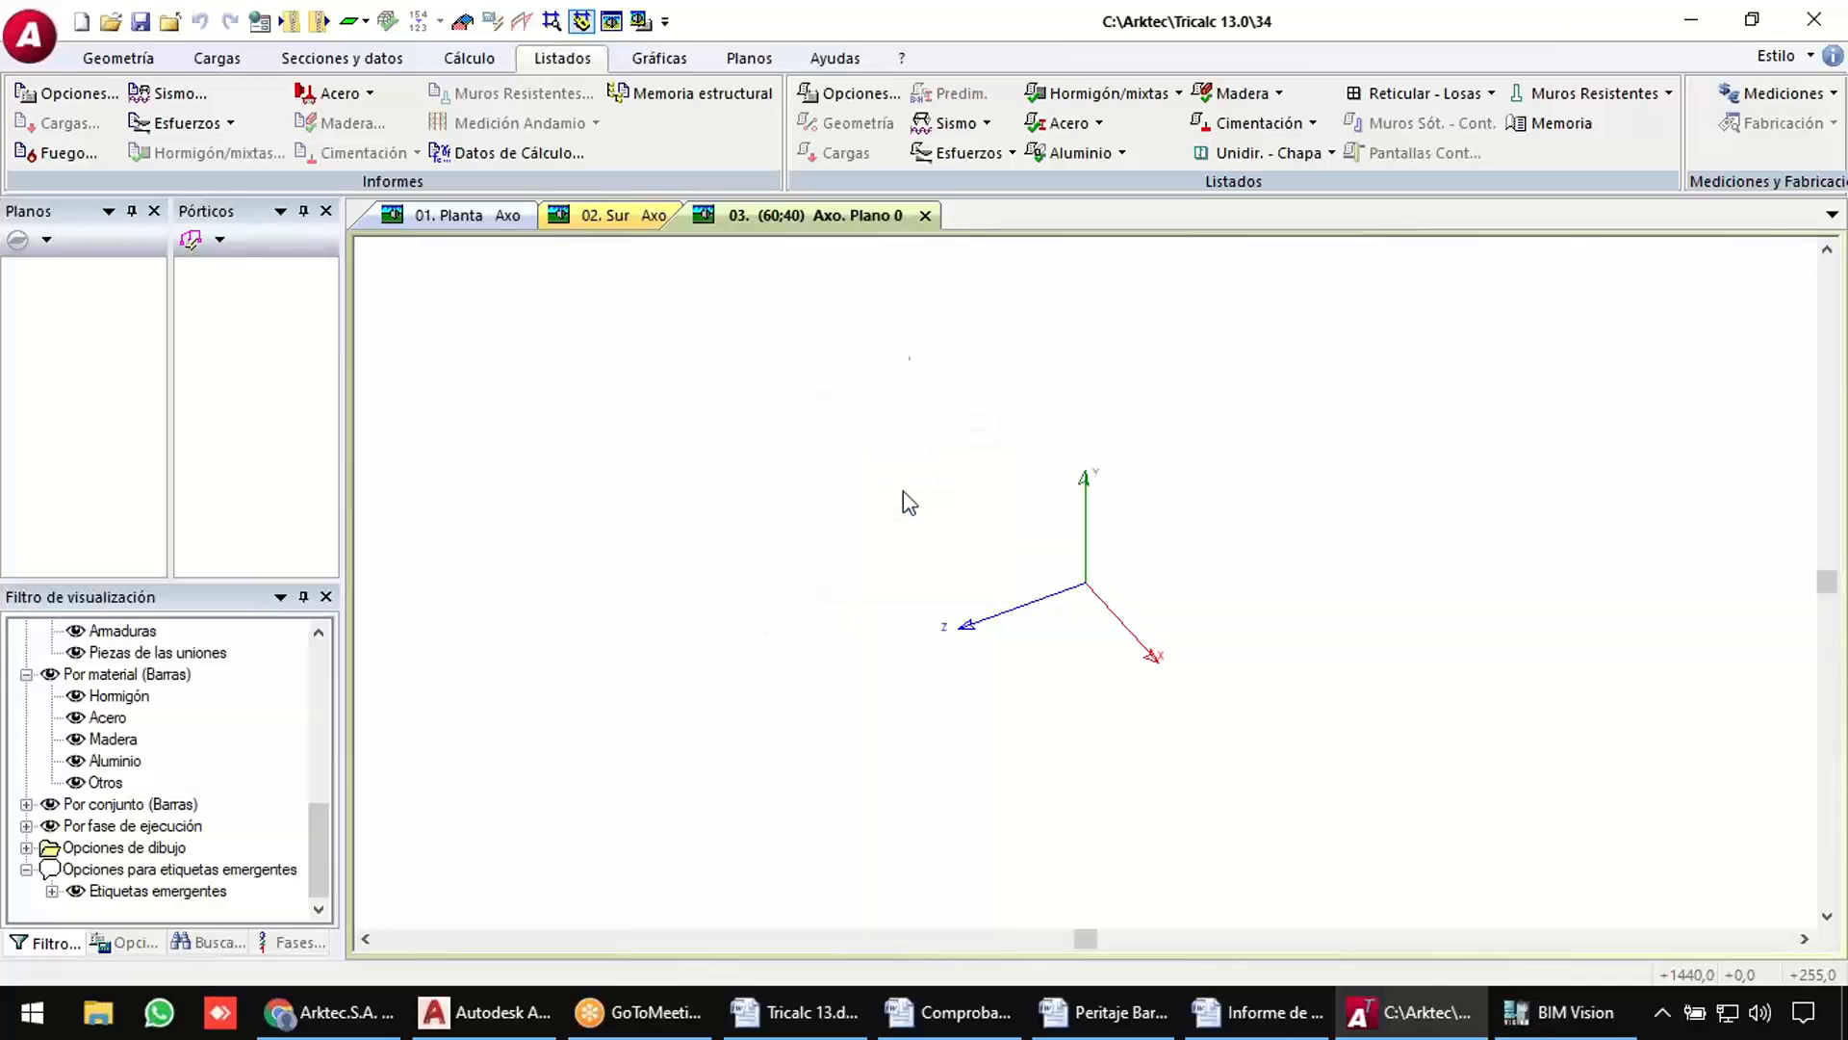
# Set PL_V26.dwg from the Varios folder as the structure's default drawing, replacing the existing drawing file.
pyautogui.click(834, 58)
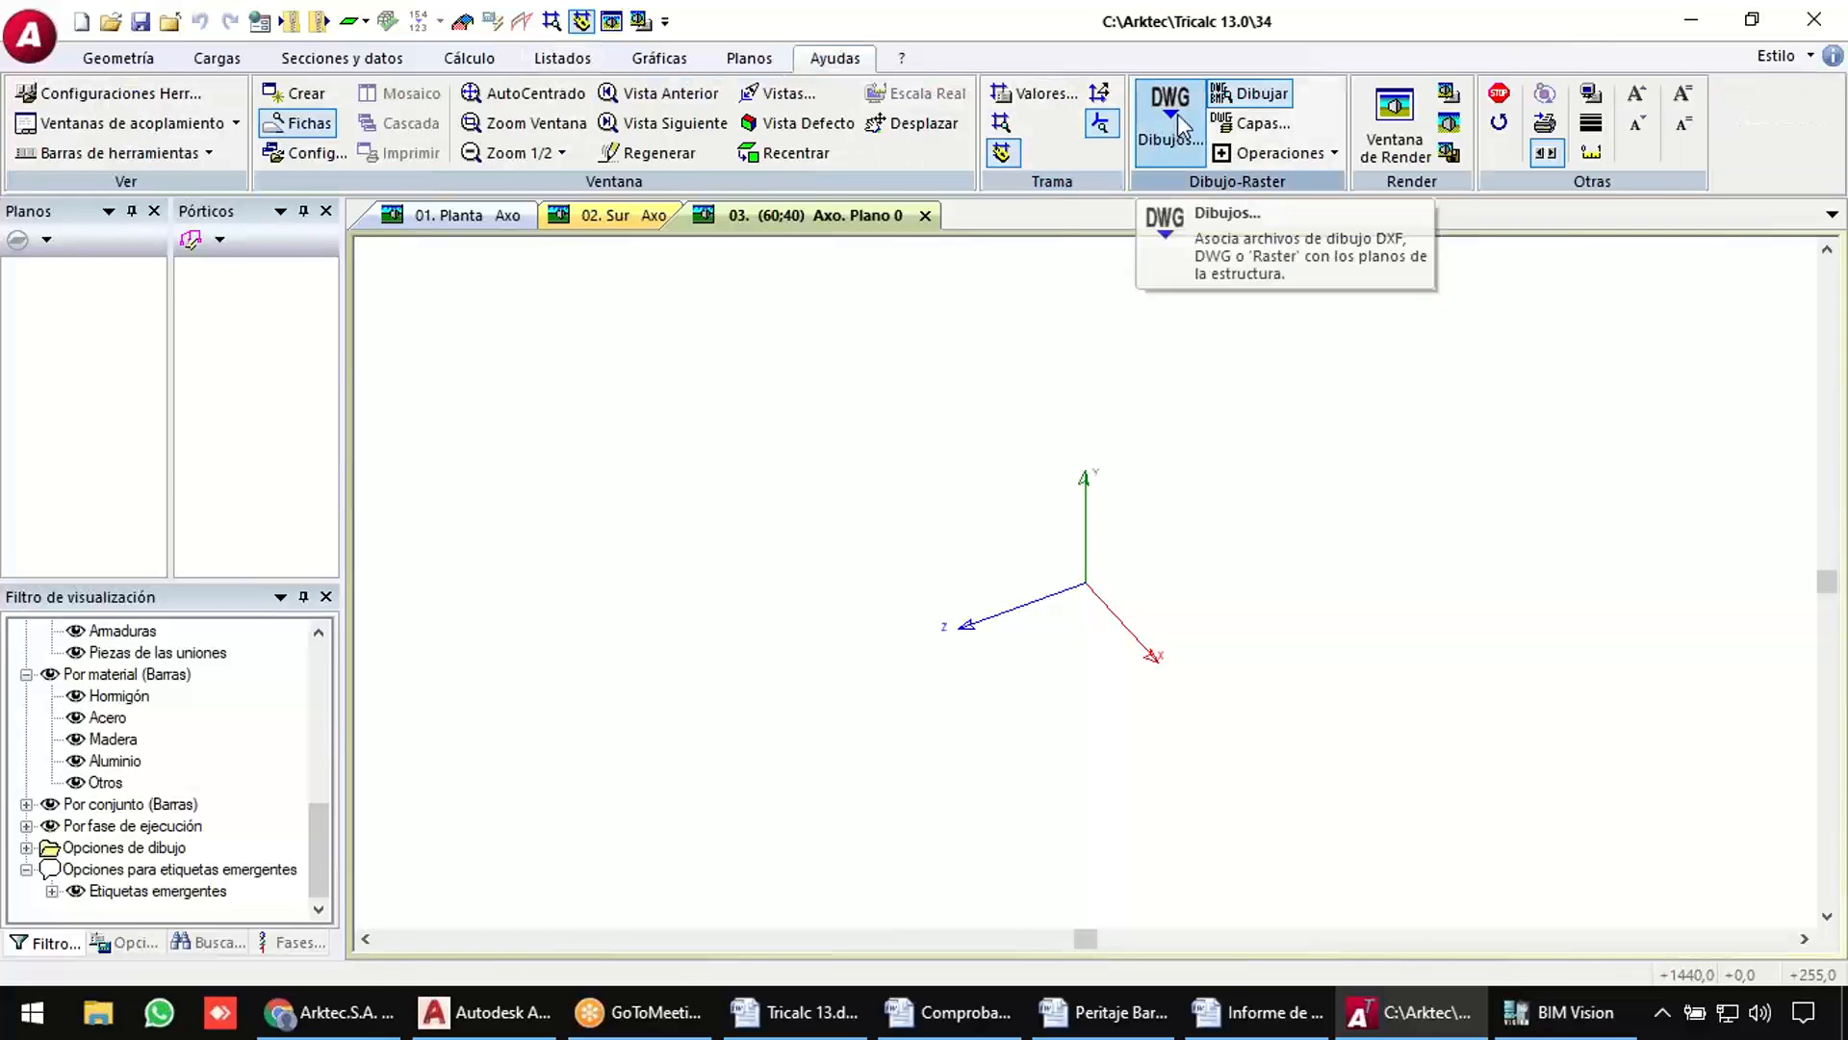
pyautogui.click(1177, 113)
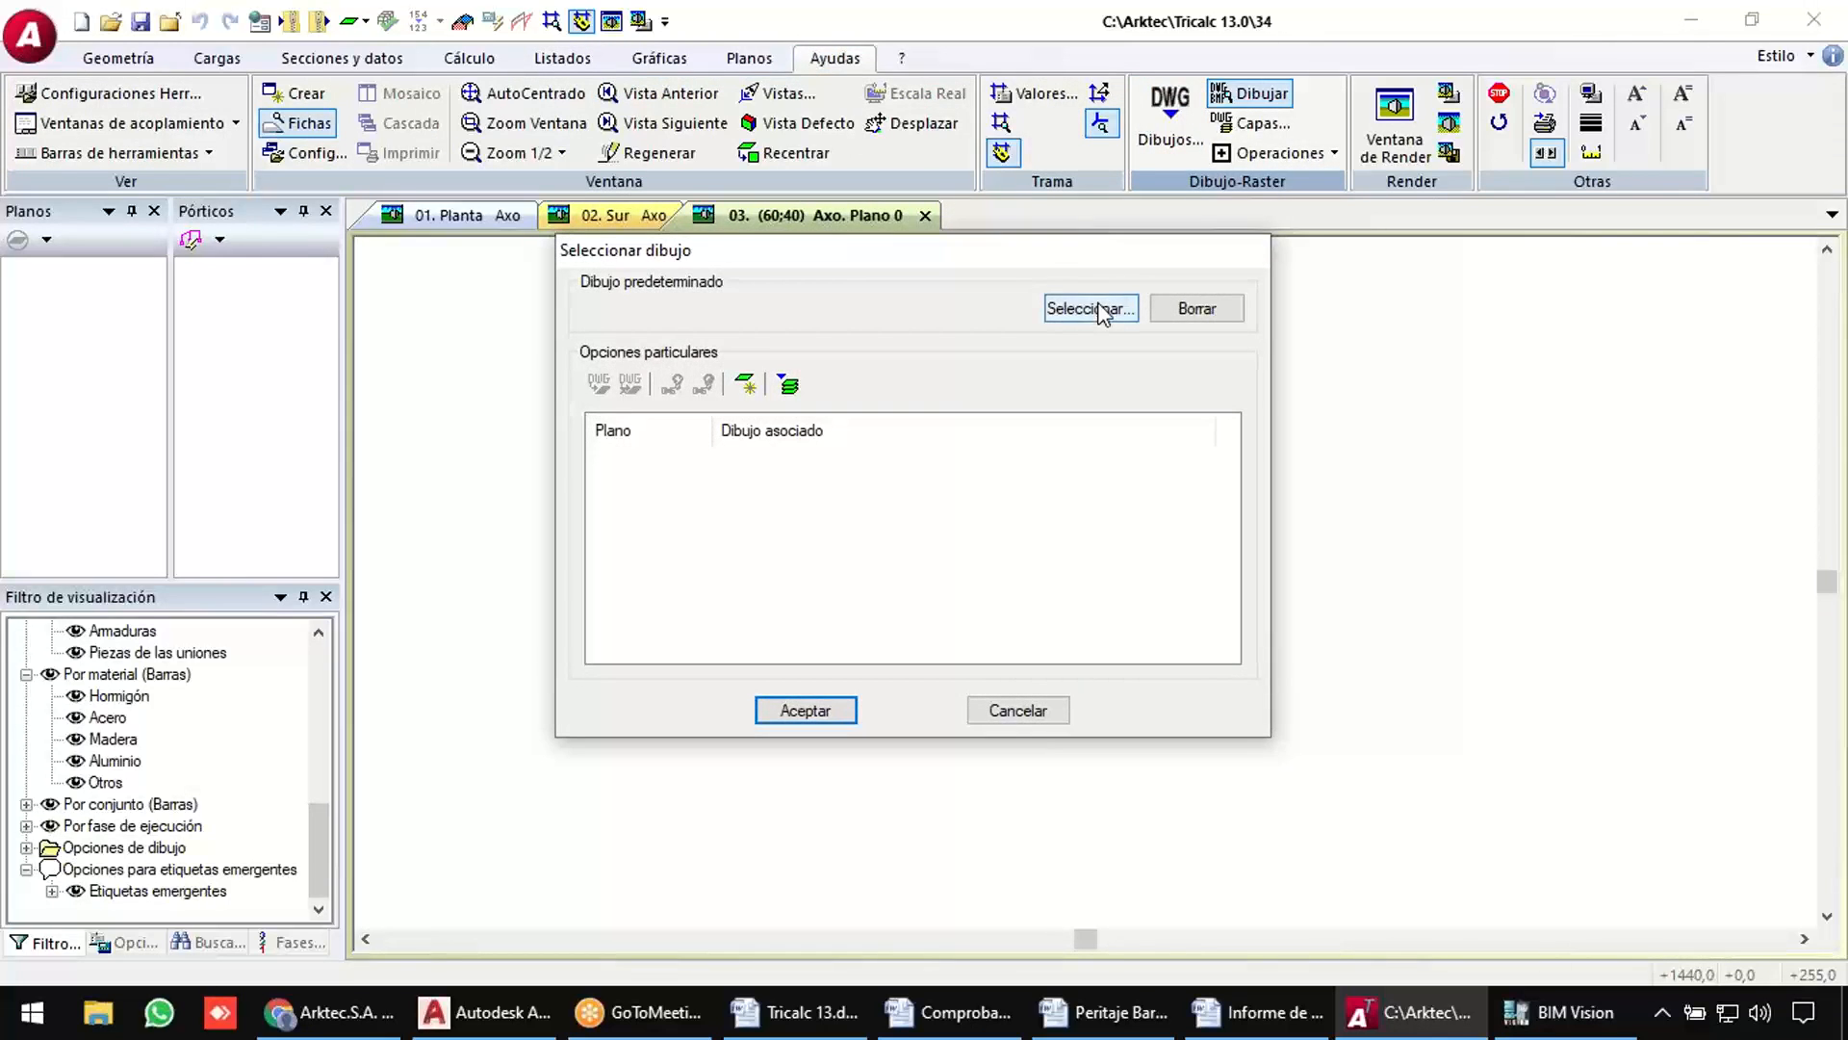
pyautogui.click(1097, 308)
pyautogui.scroll(-4, 843, 462)
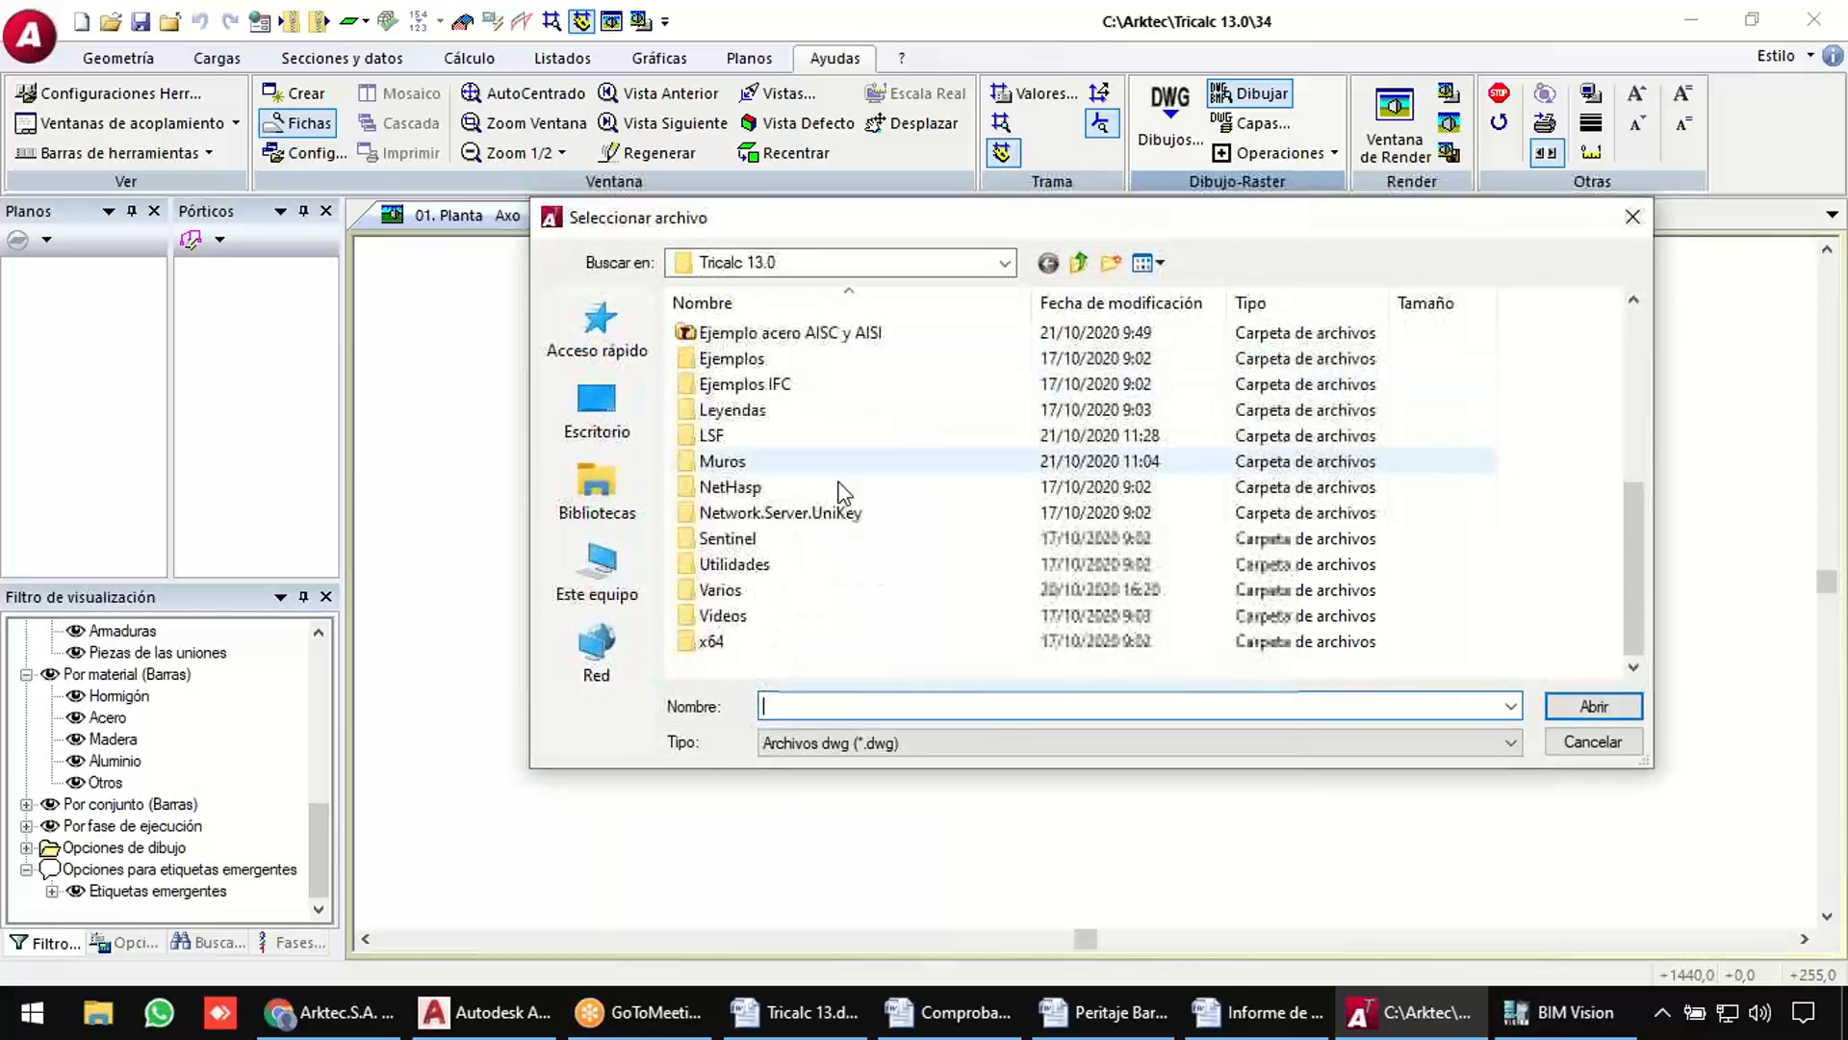
pyautogui.doubleClick(757, 590)
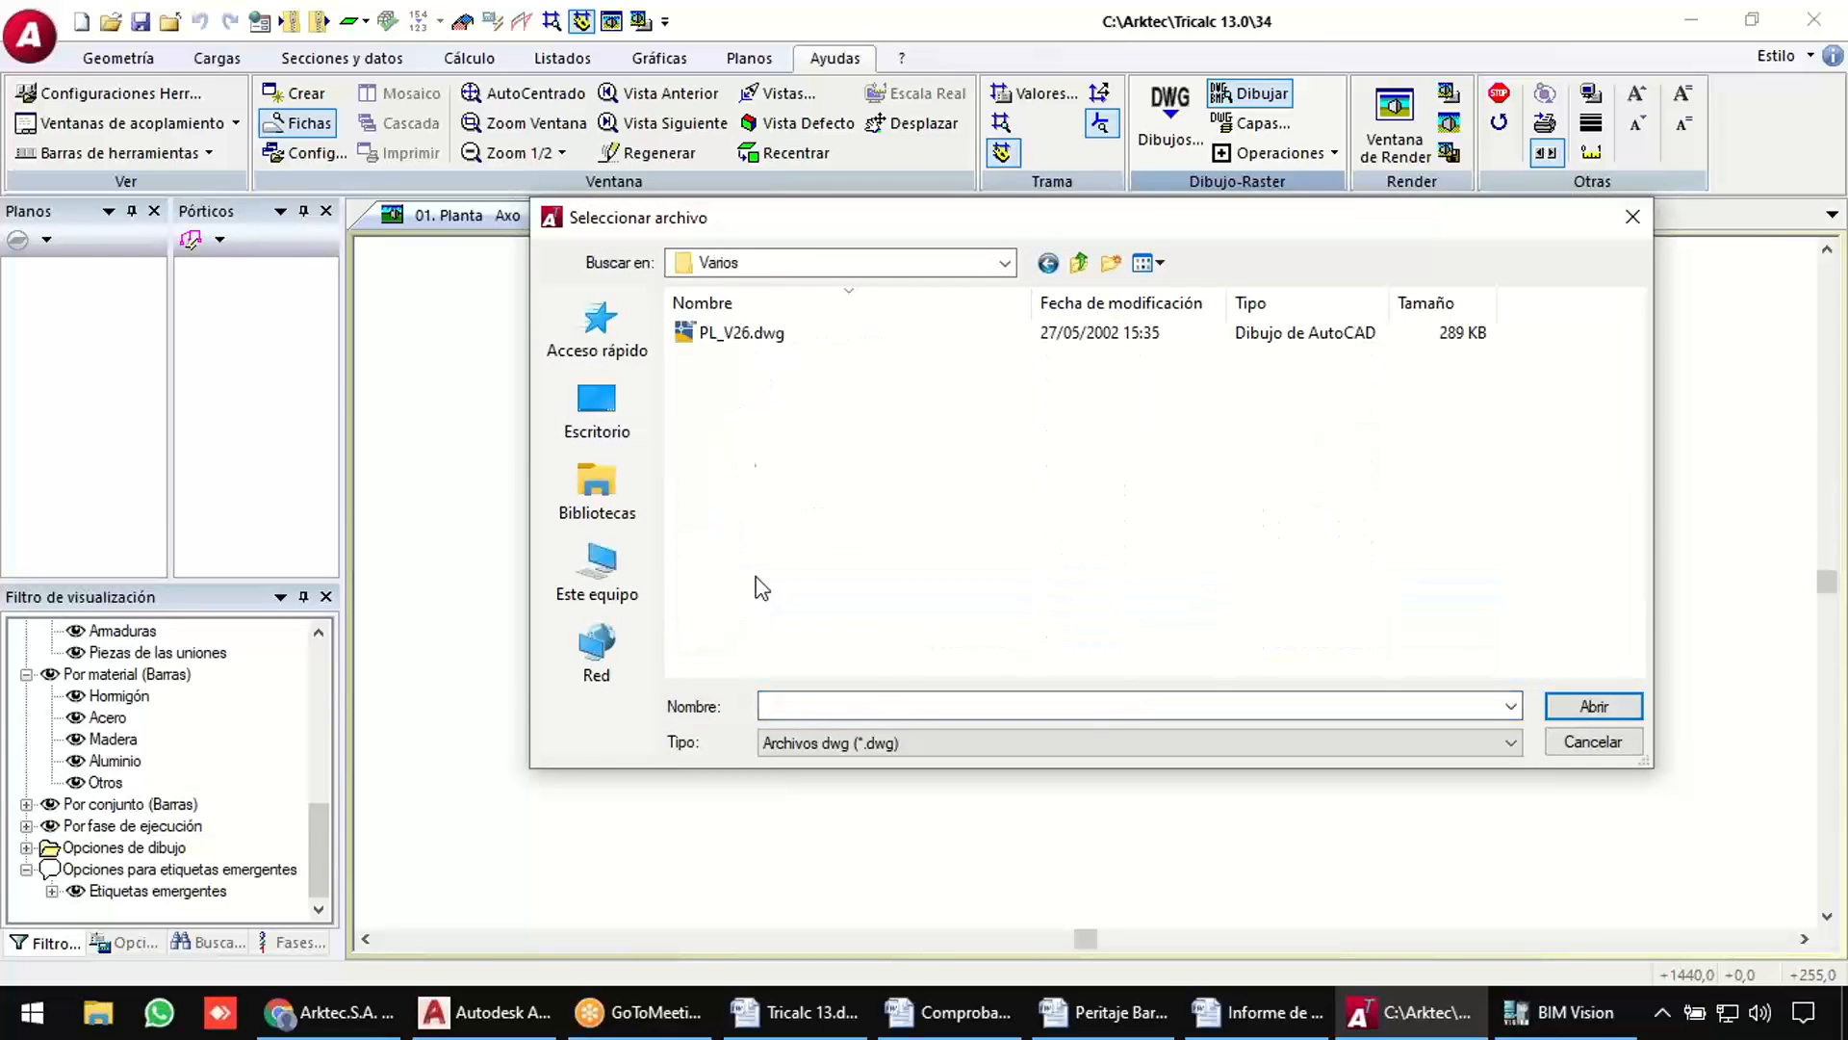
pyautogui.click(740, 337)
pyautogui.doubleClick(739, 337)
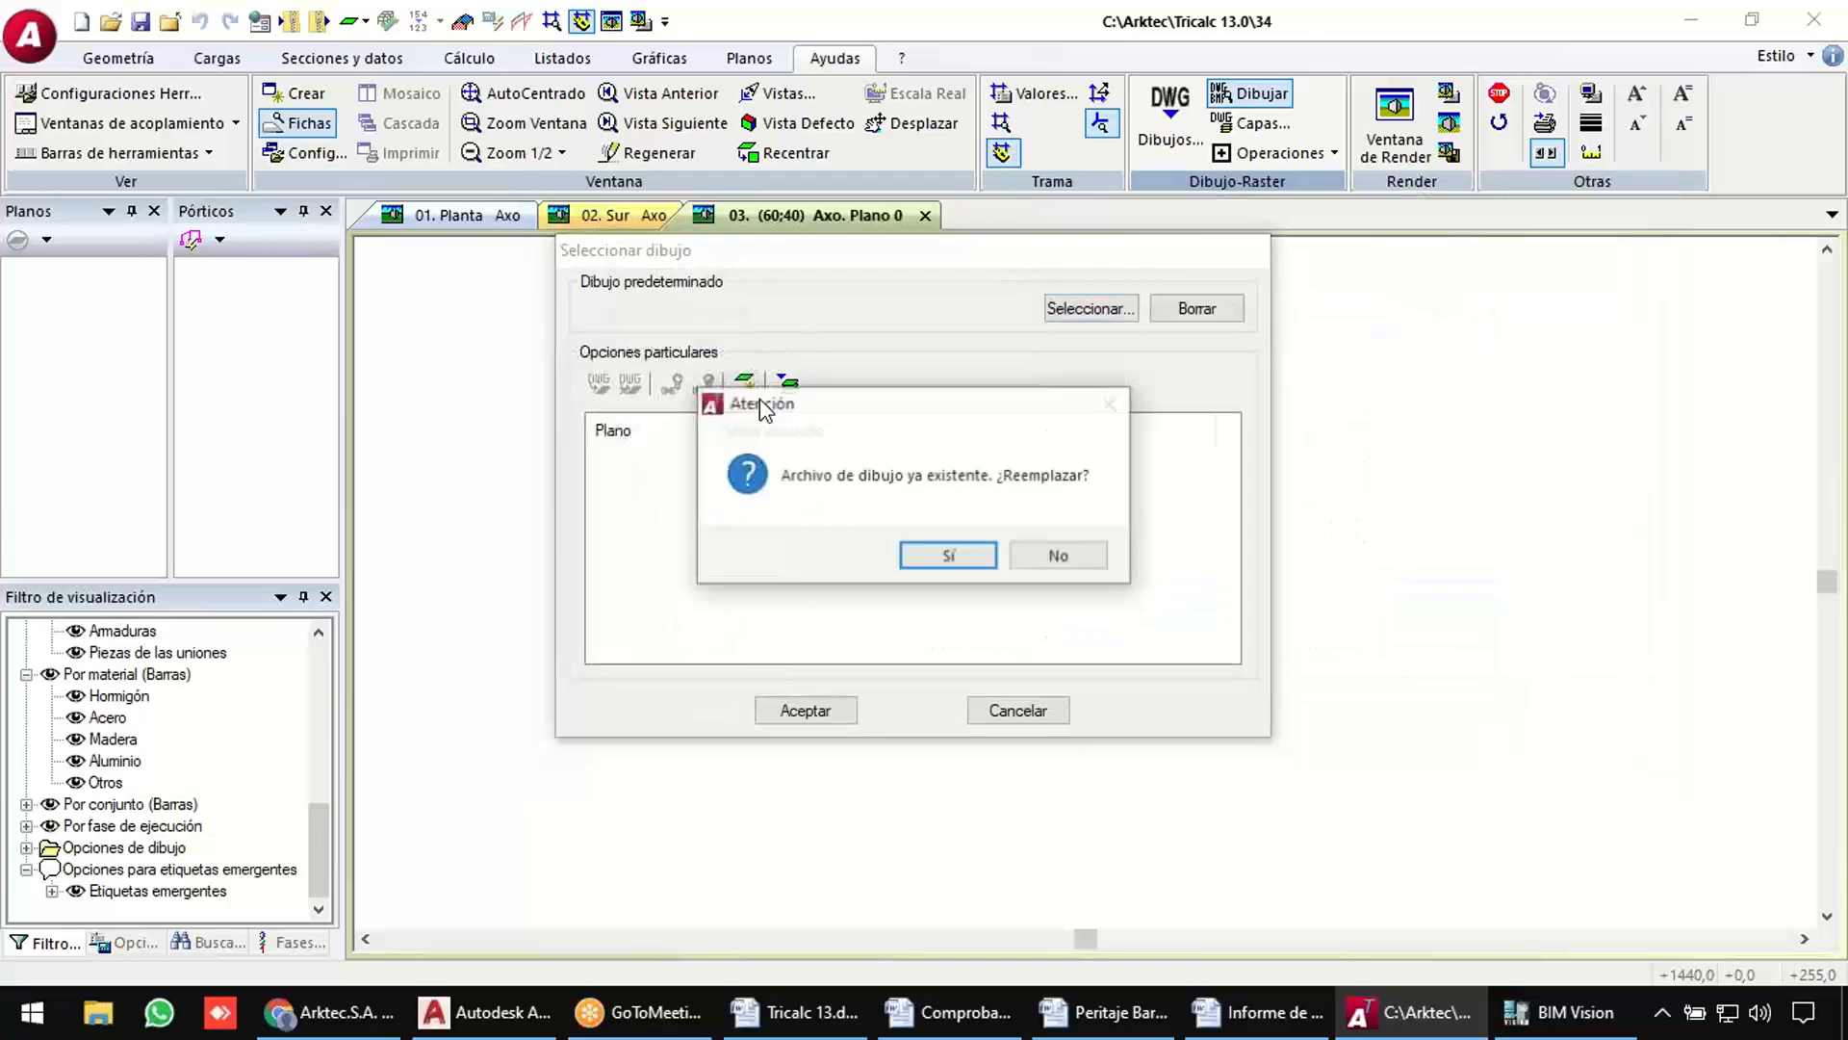
pyautogui.click(944, 548)
pyautogui.click(948, 565)
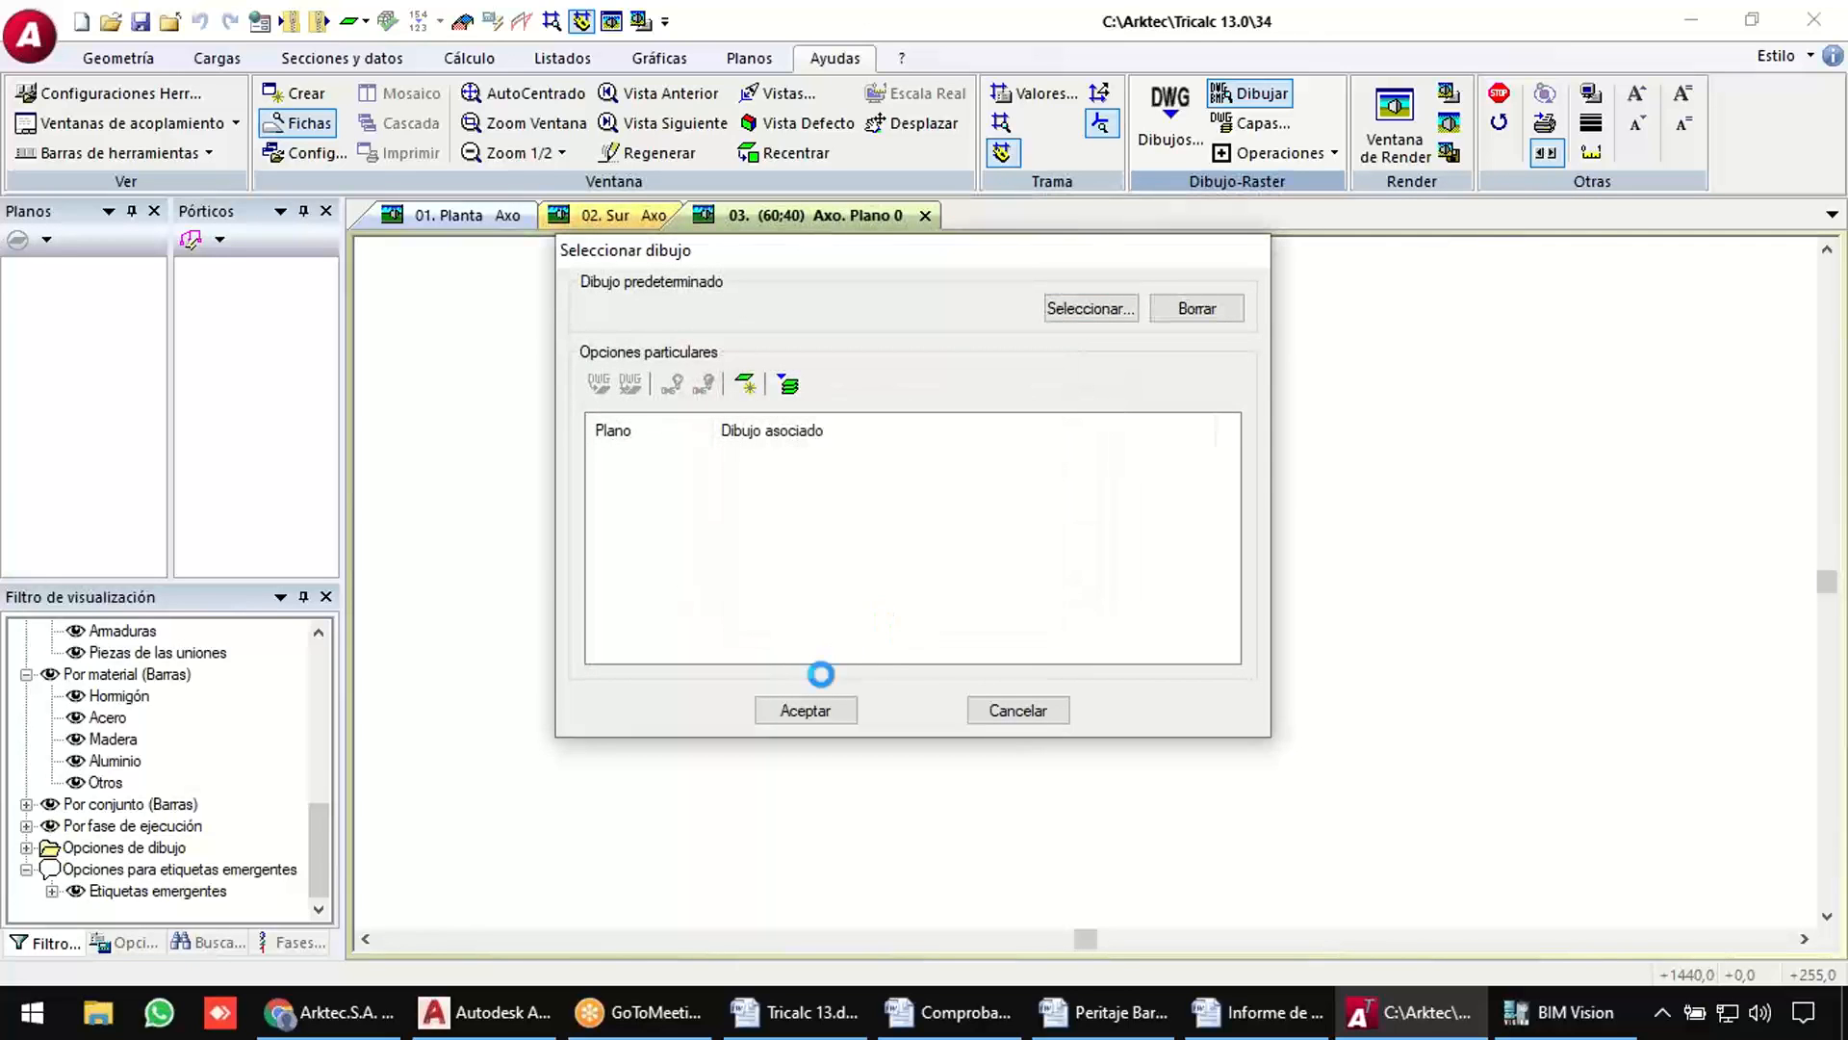
pyautogui.click(805, 710)
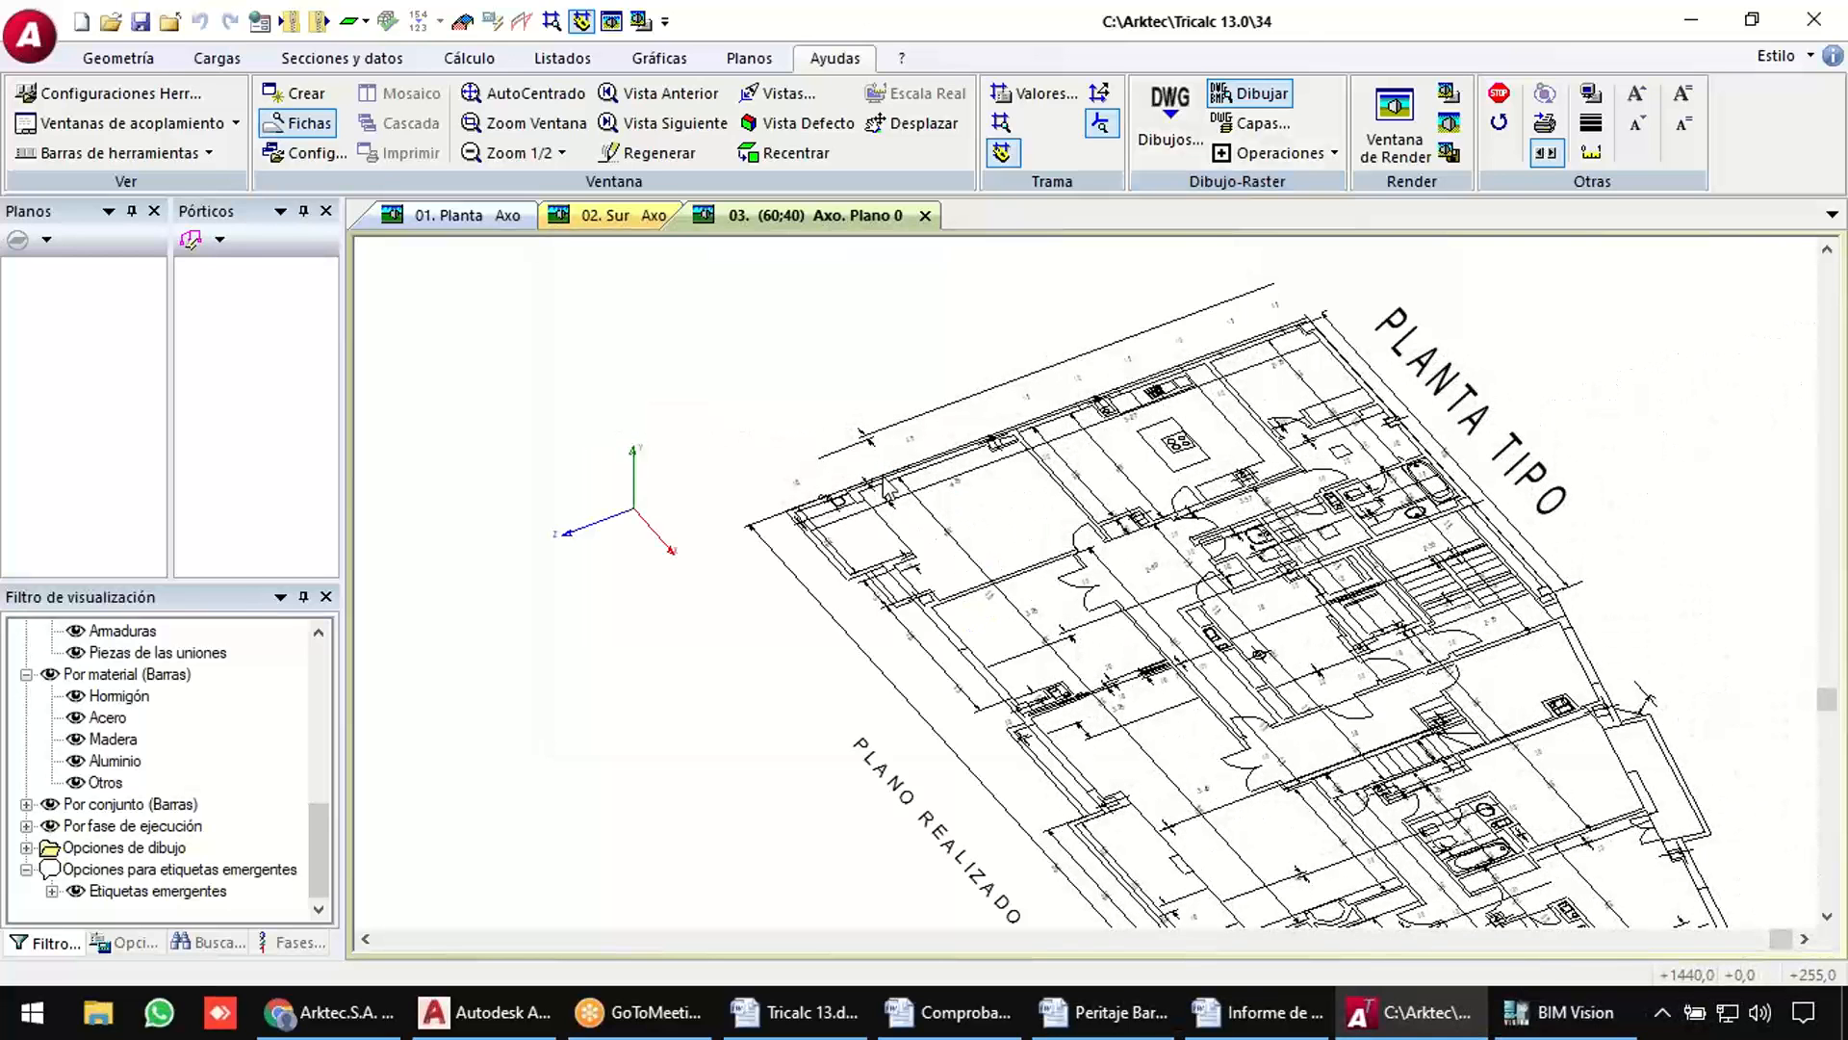
# In plan view, leave only the drawing layers PILARES_ and CERRAM__ active and colour CERRAM__ cyan.
pyautogui.click(1250, 126)
pyautogui.click(800, 329)
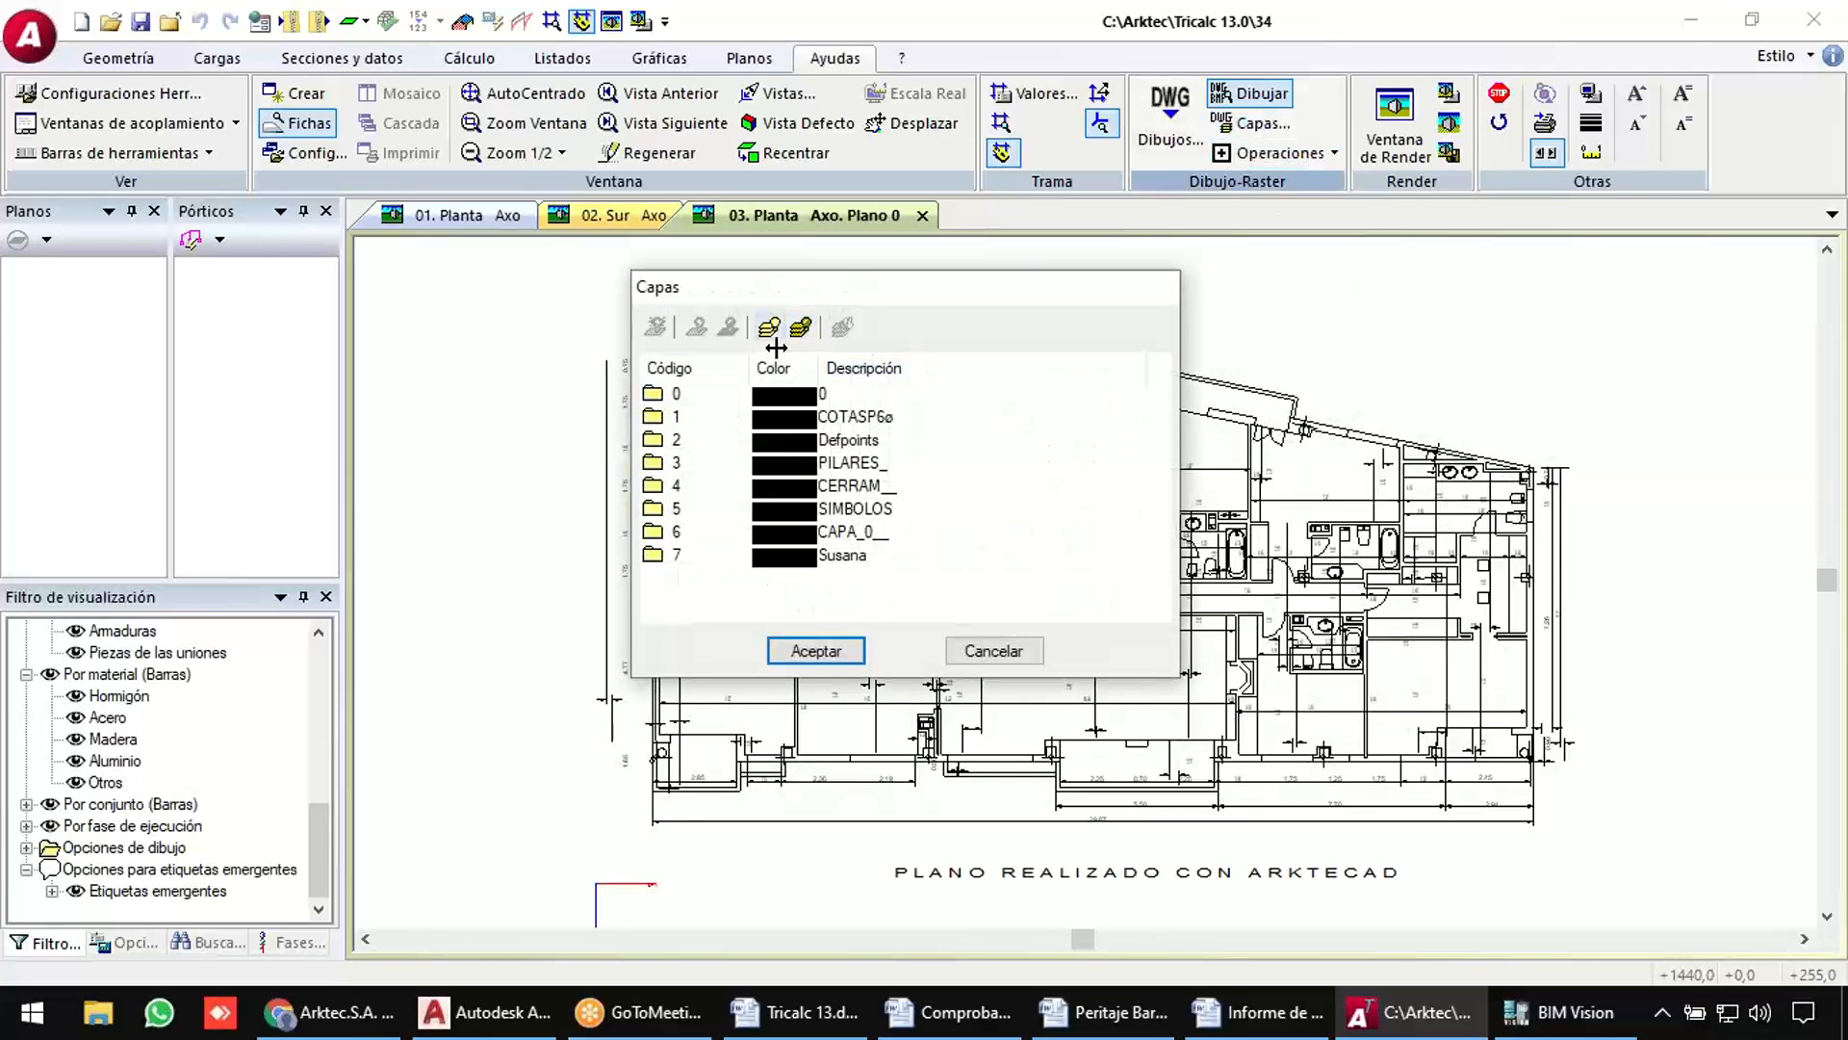
pyautogui.click(671, 467)
pyautogui.click(654, 327)
pyautogui.click(679, 486)
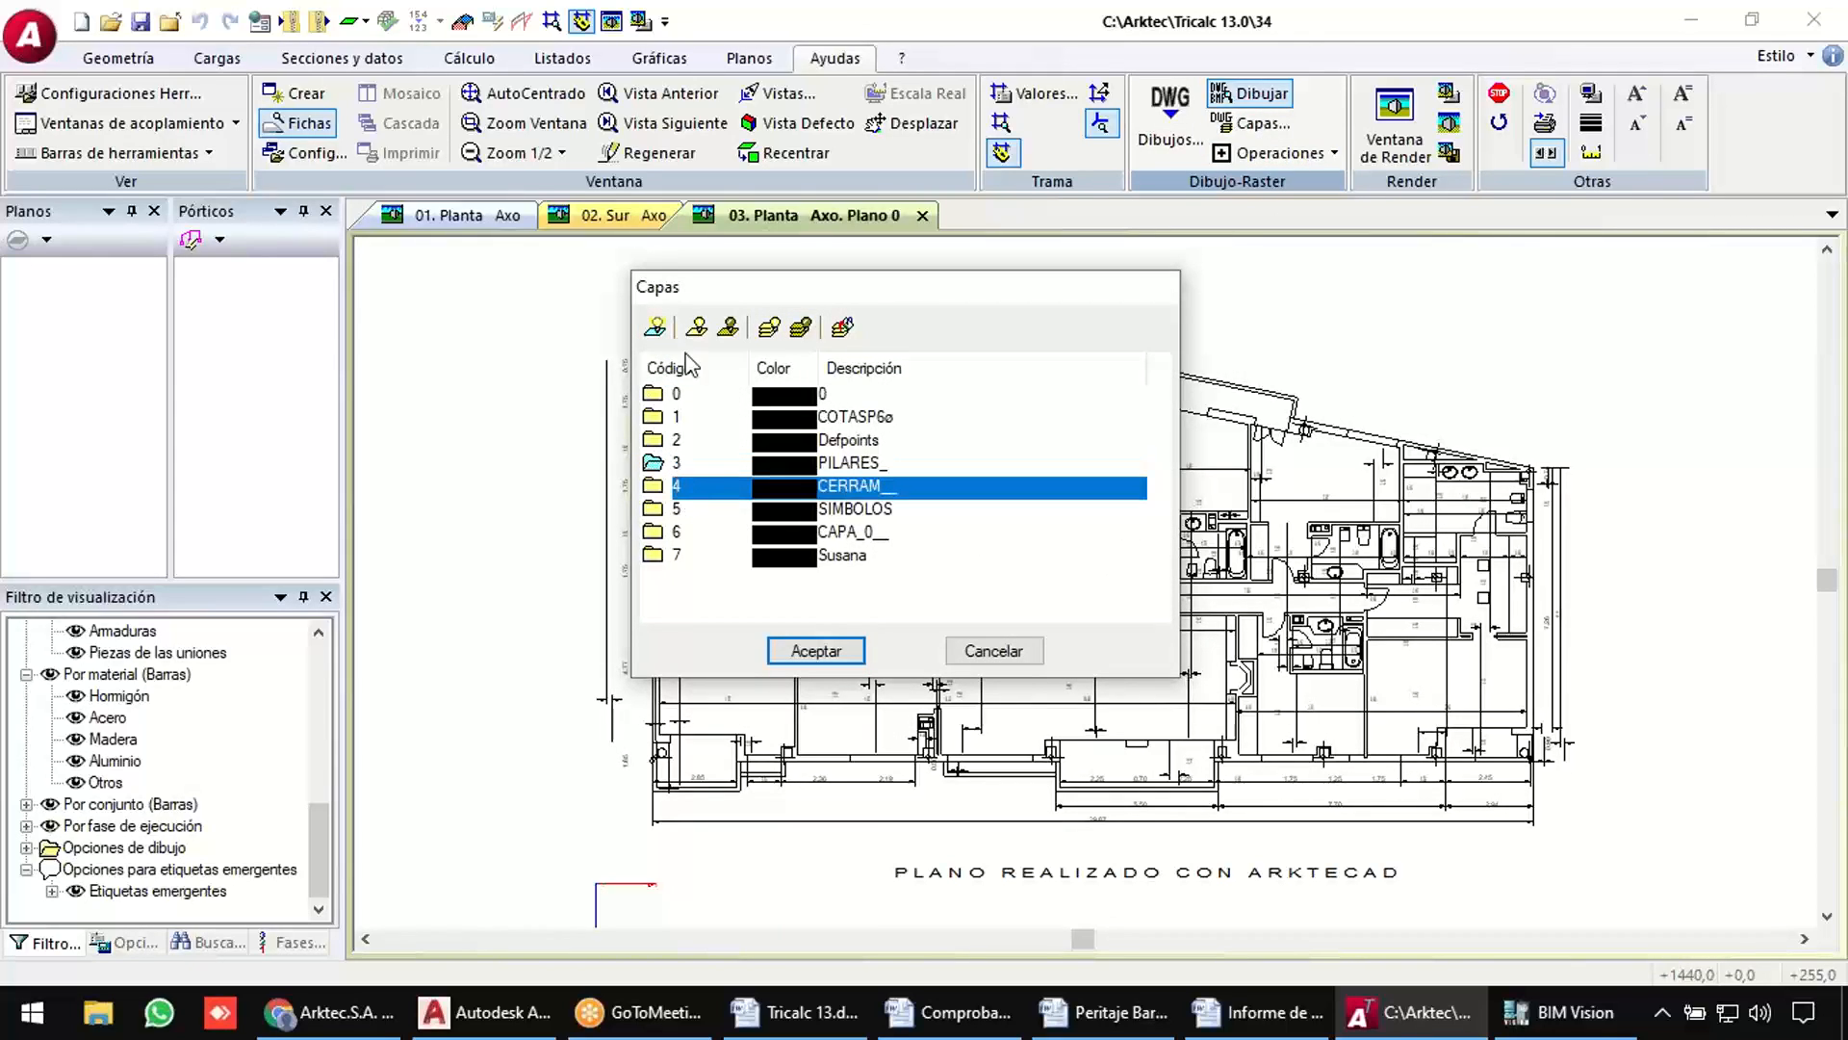
pyautogui.click(843, 327)
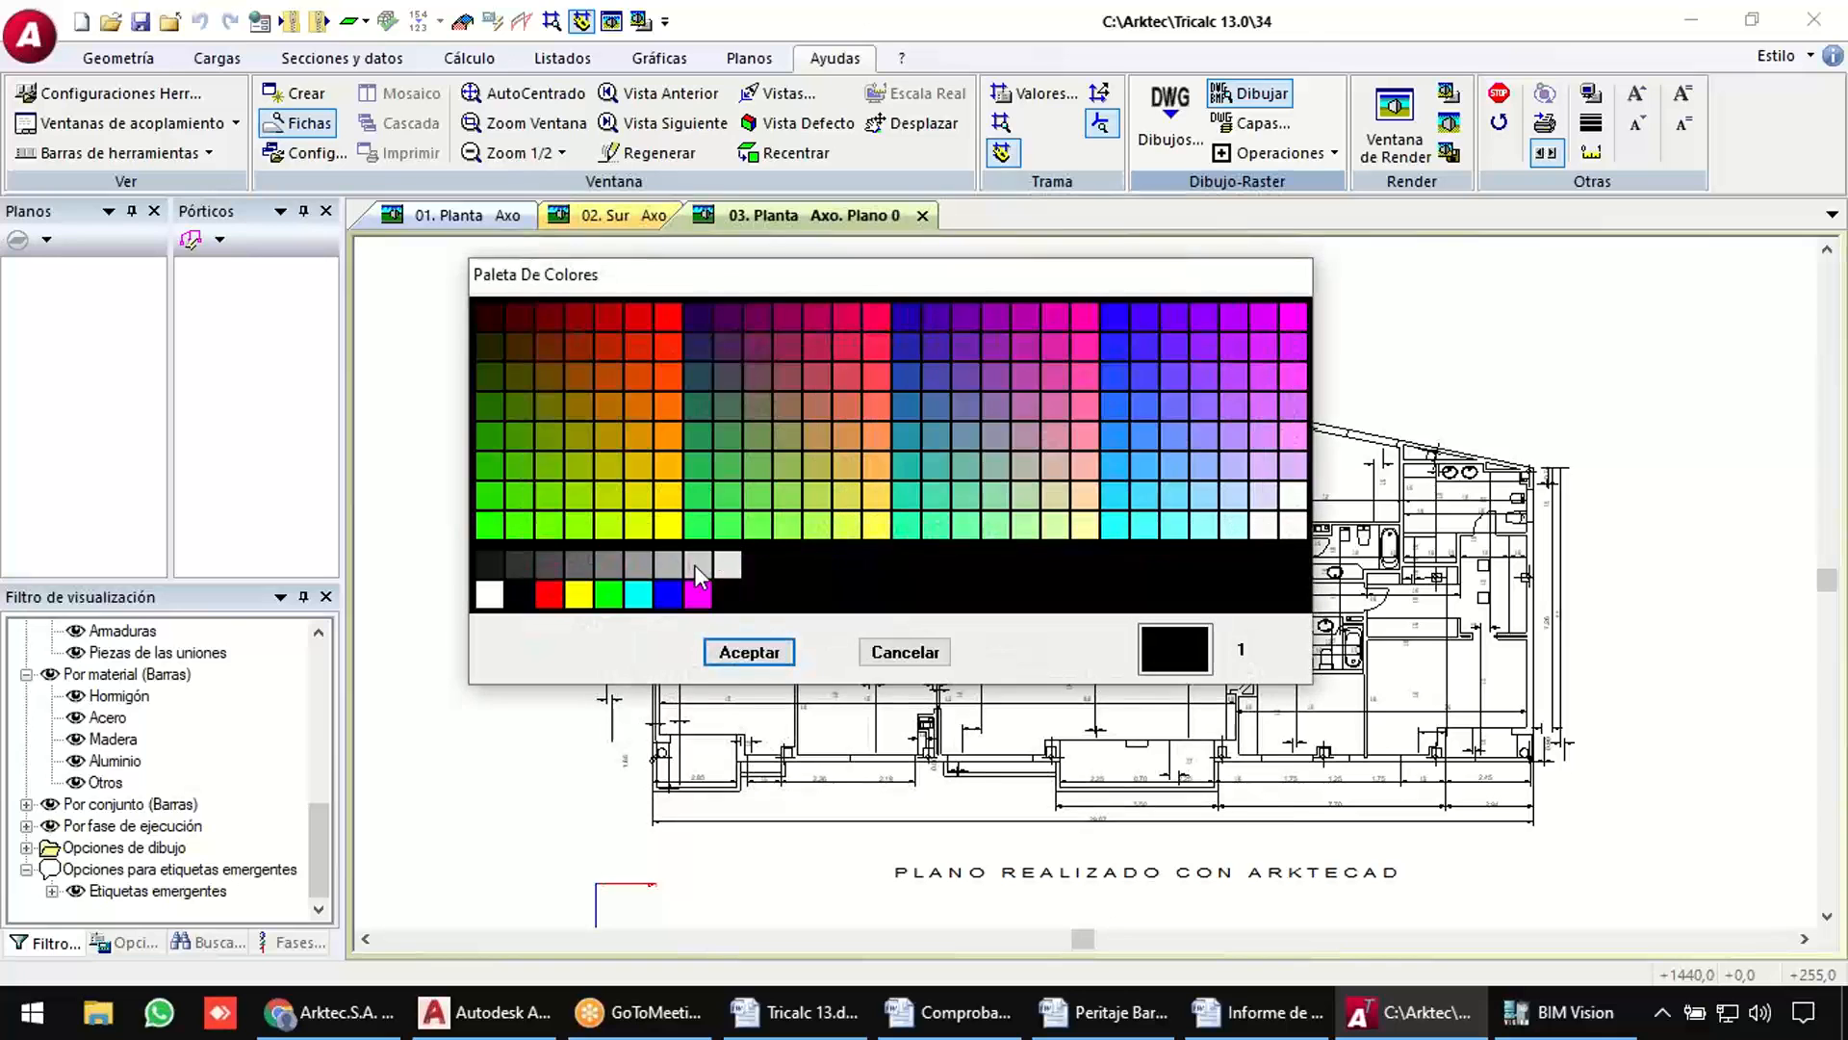
pyautogui.click(638, 593)
pyautogui.click(782, 654)
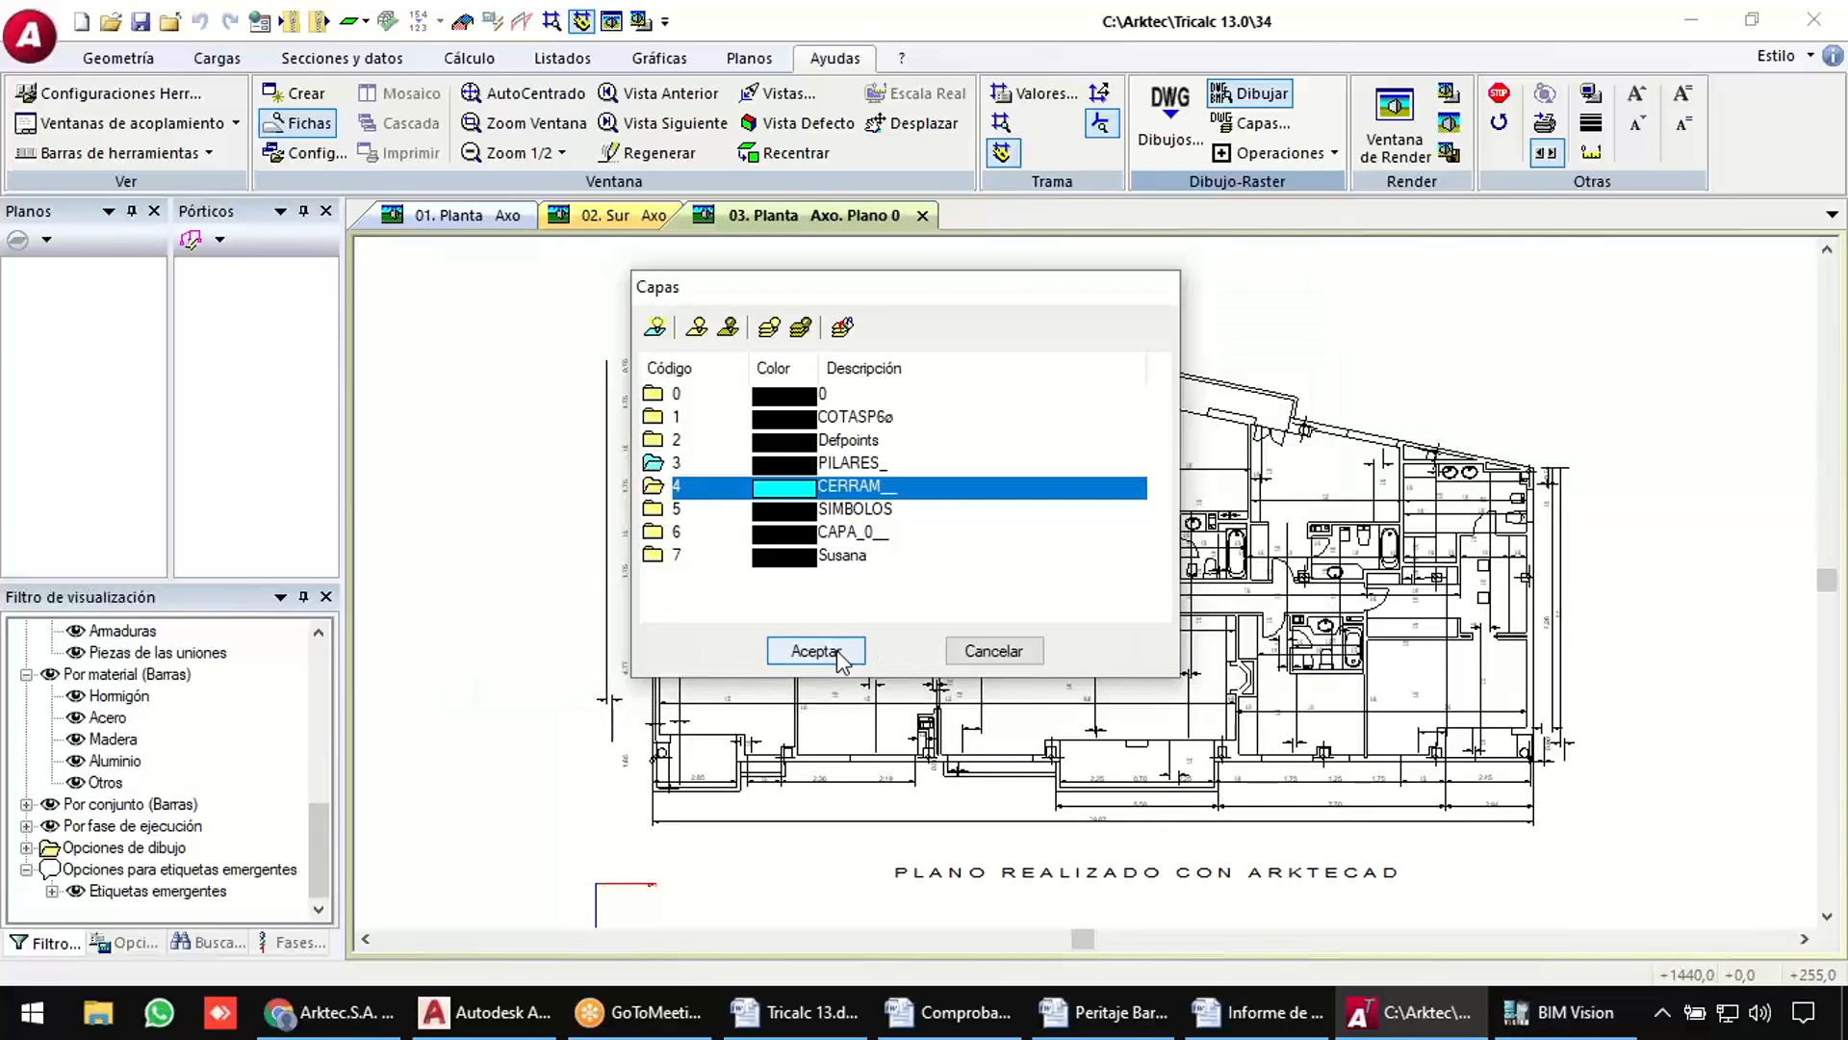
pyautogui.click(815, 650)
# Introduce a chain of bars by two nodes through the four pillars of the floor plan's middle row, ending at the east facade.
pyautogui.scroll(5, 1416, 539)
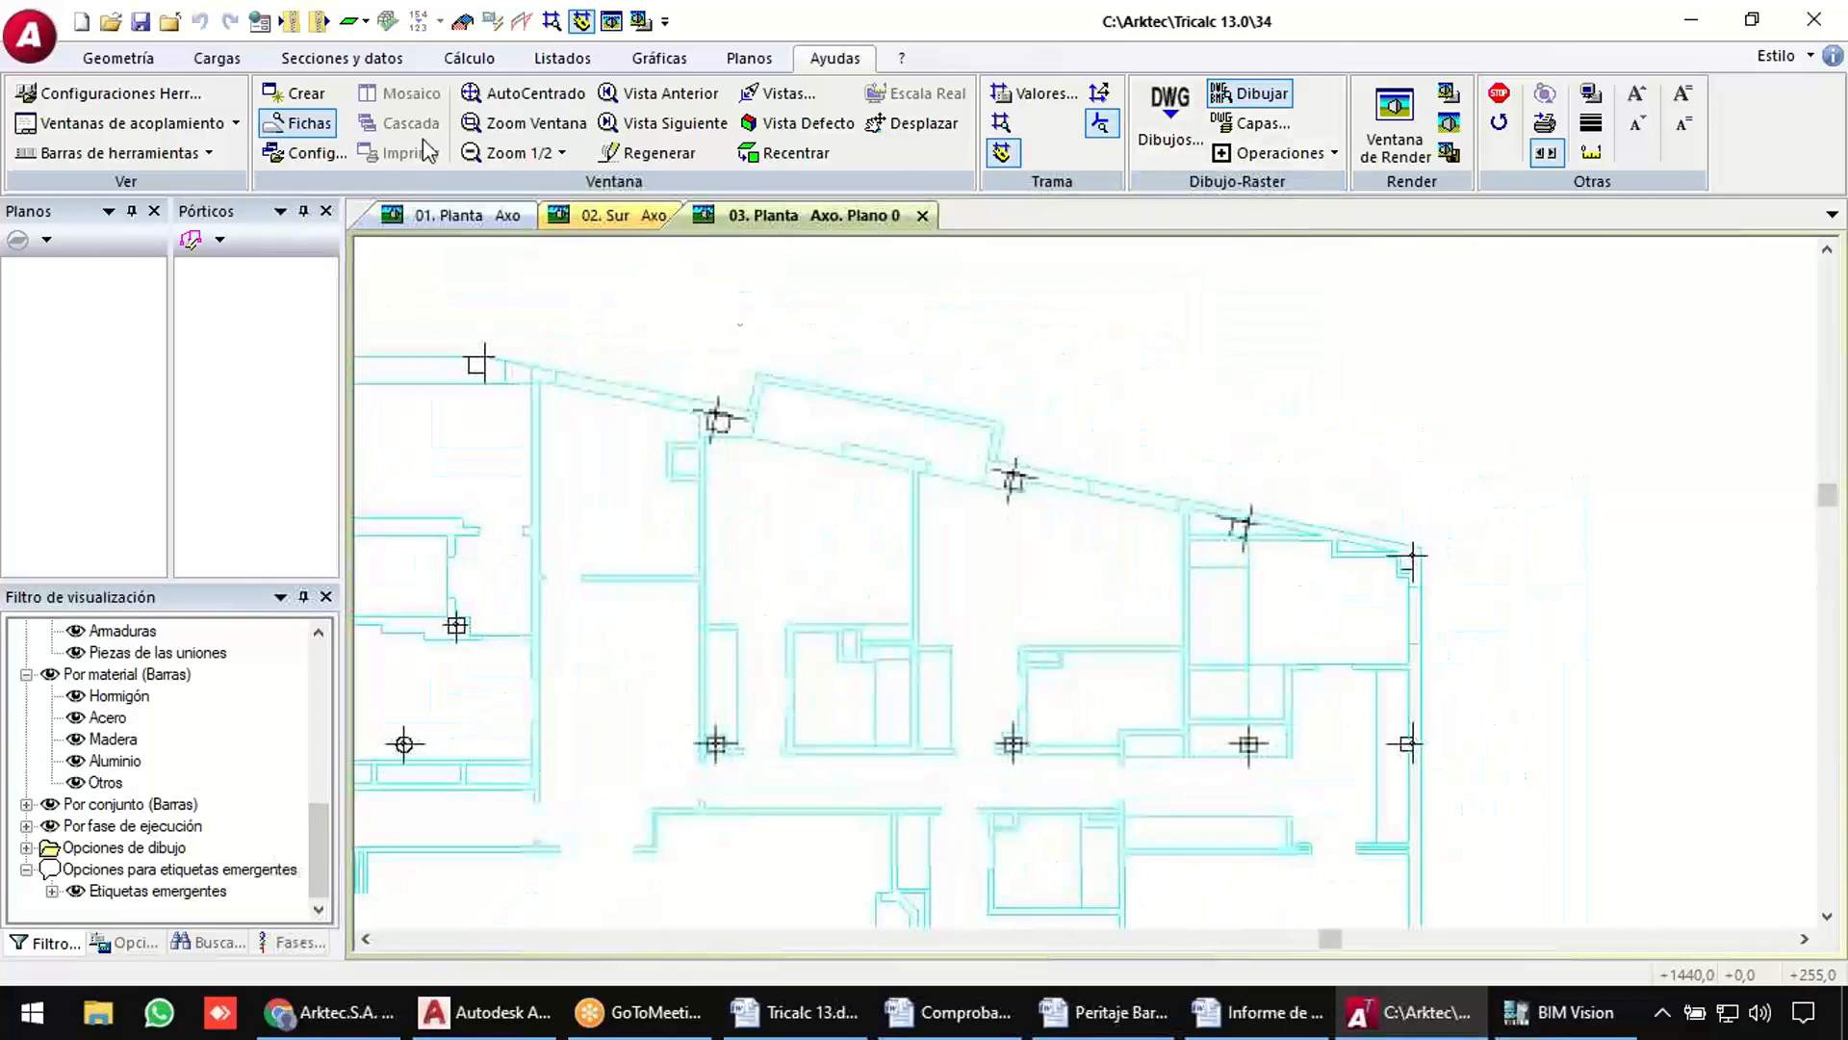
pyautogui.click(116, 58)
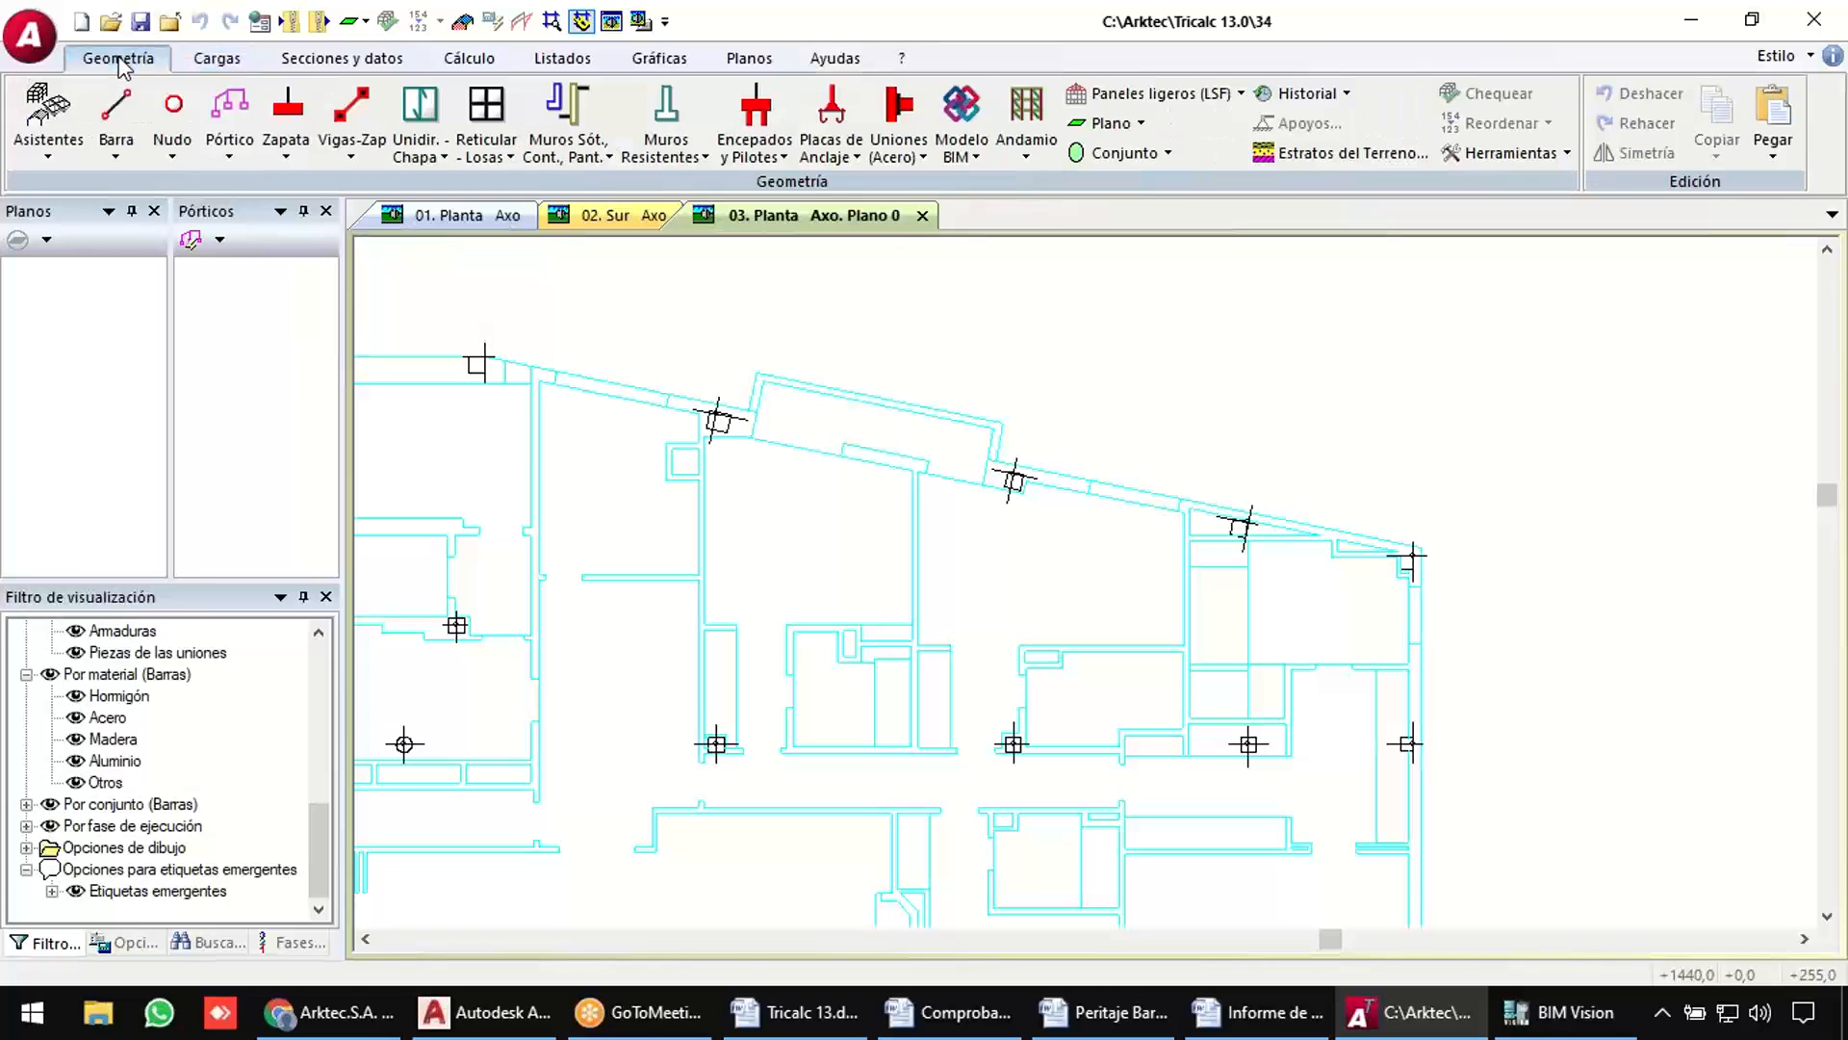
pyautogui.click(115, 125)
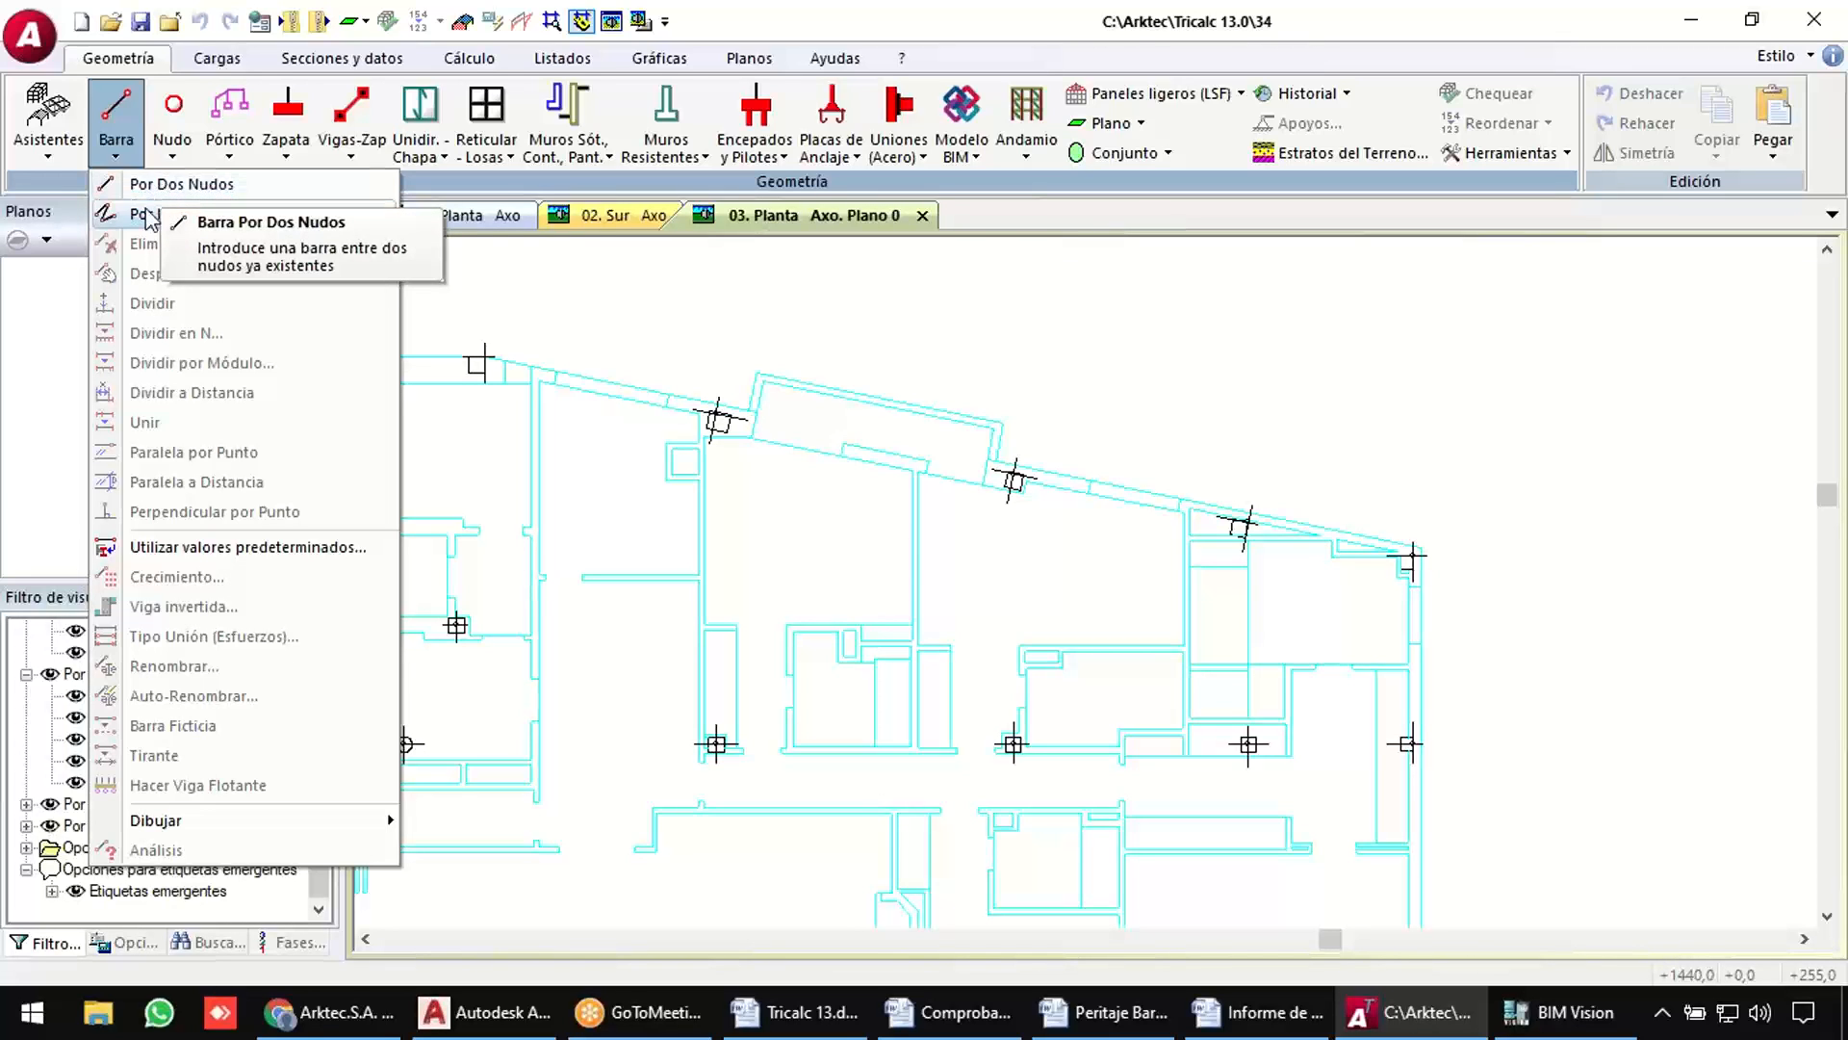
pyautogui.click(164, 186)
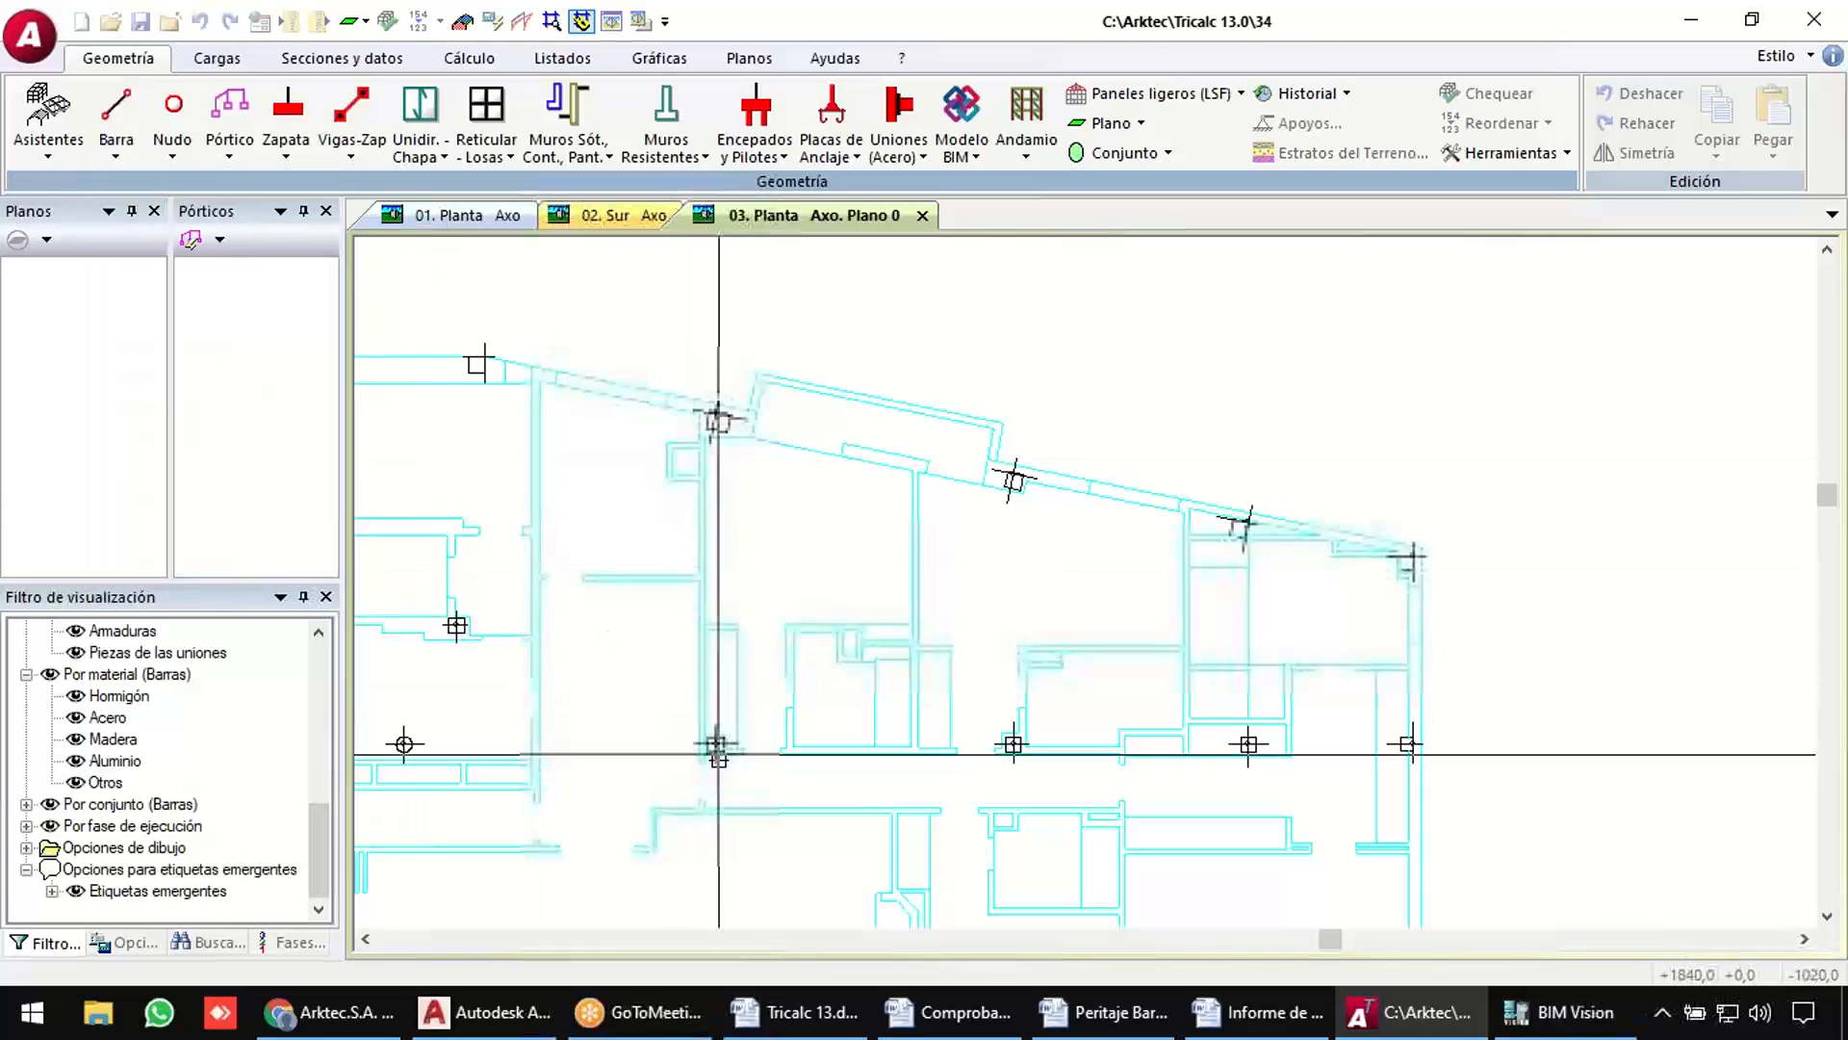
pyautogui.click(715, 743)
pyautogui.click(1014, 741)
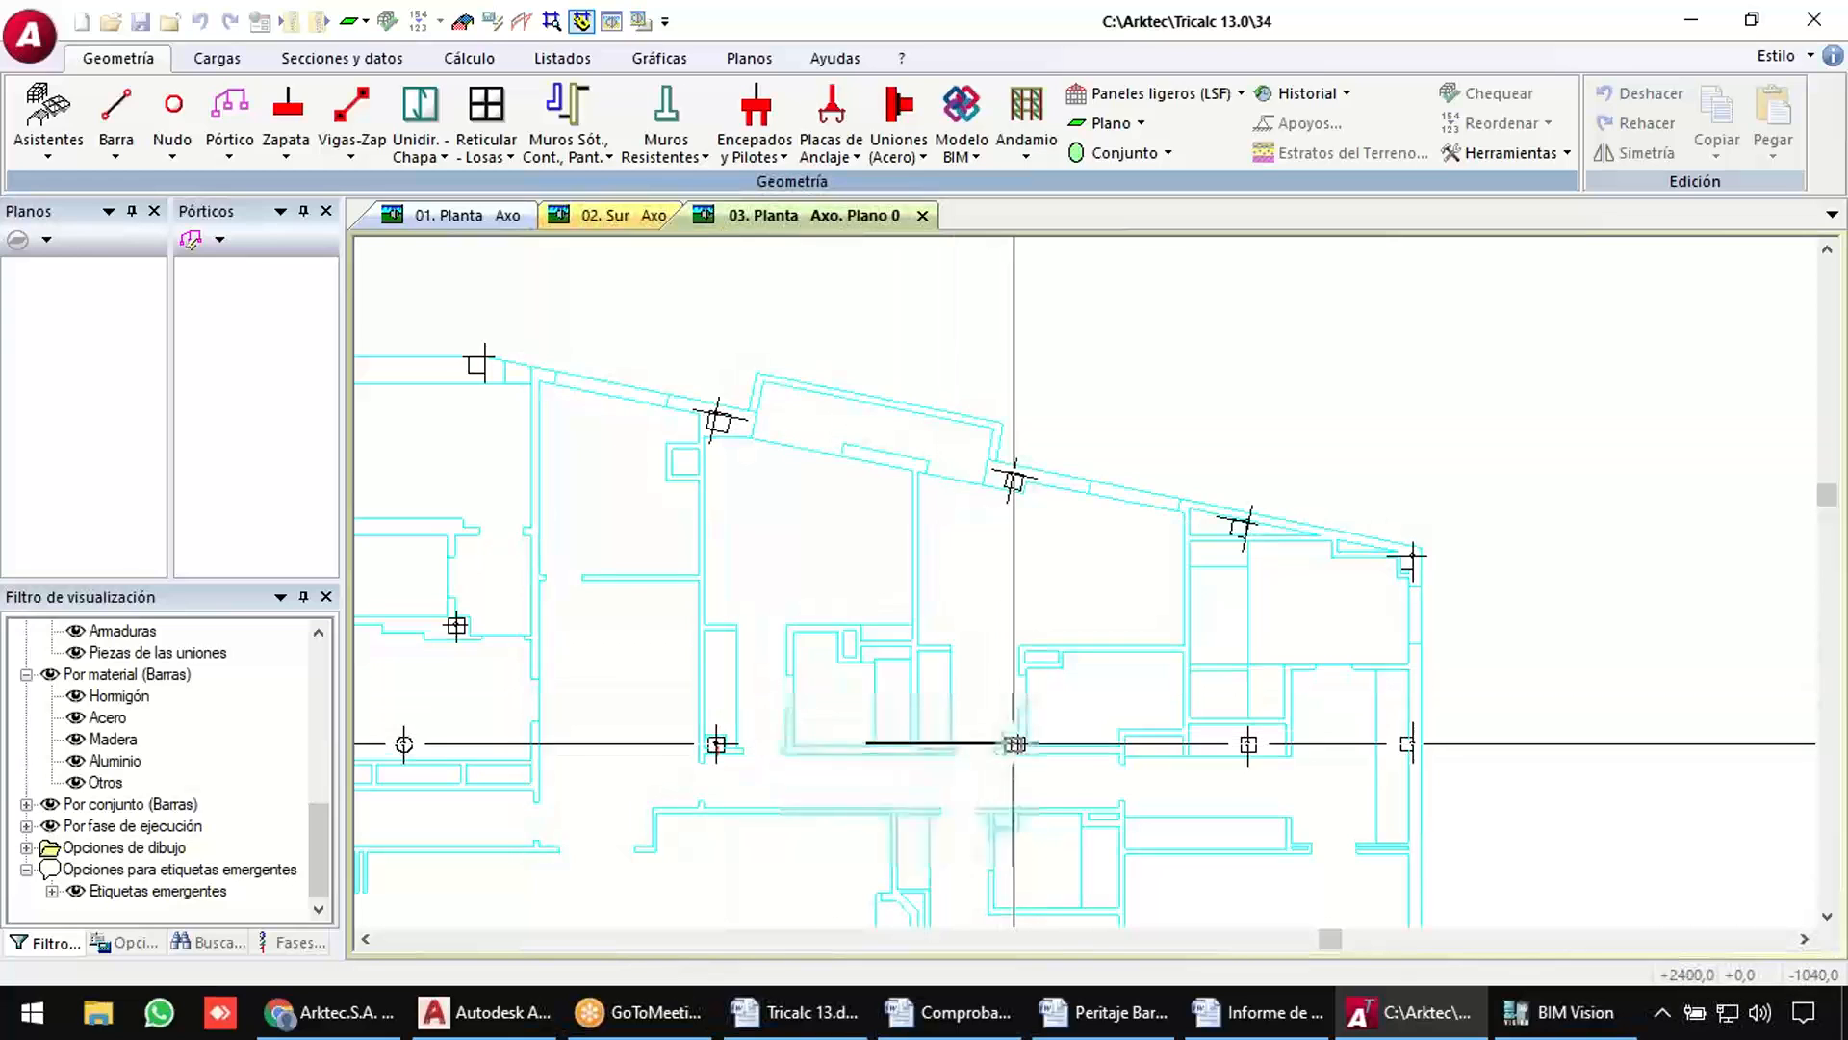
pyautogui.click(1249, 743)
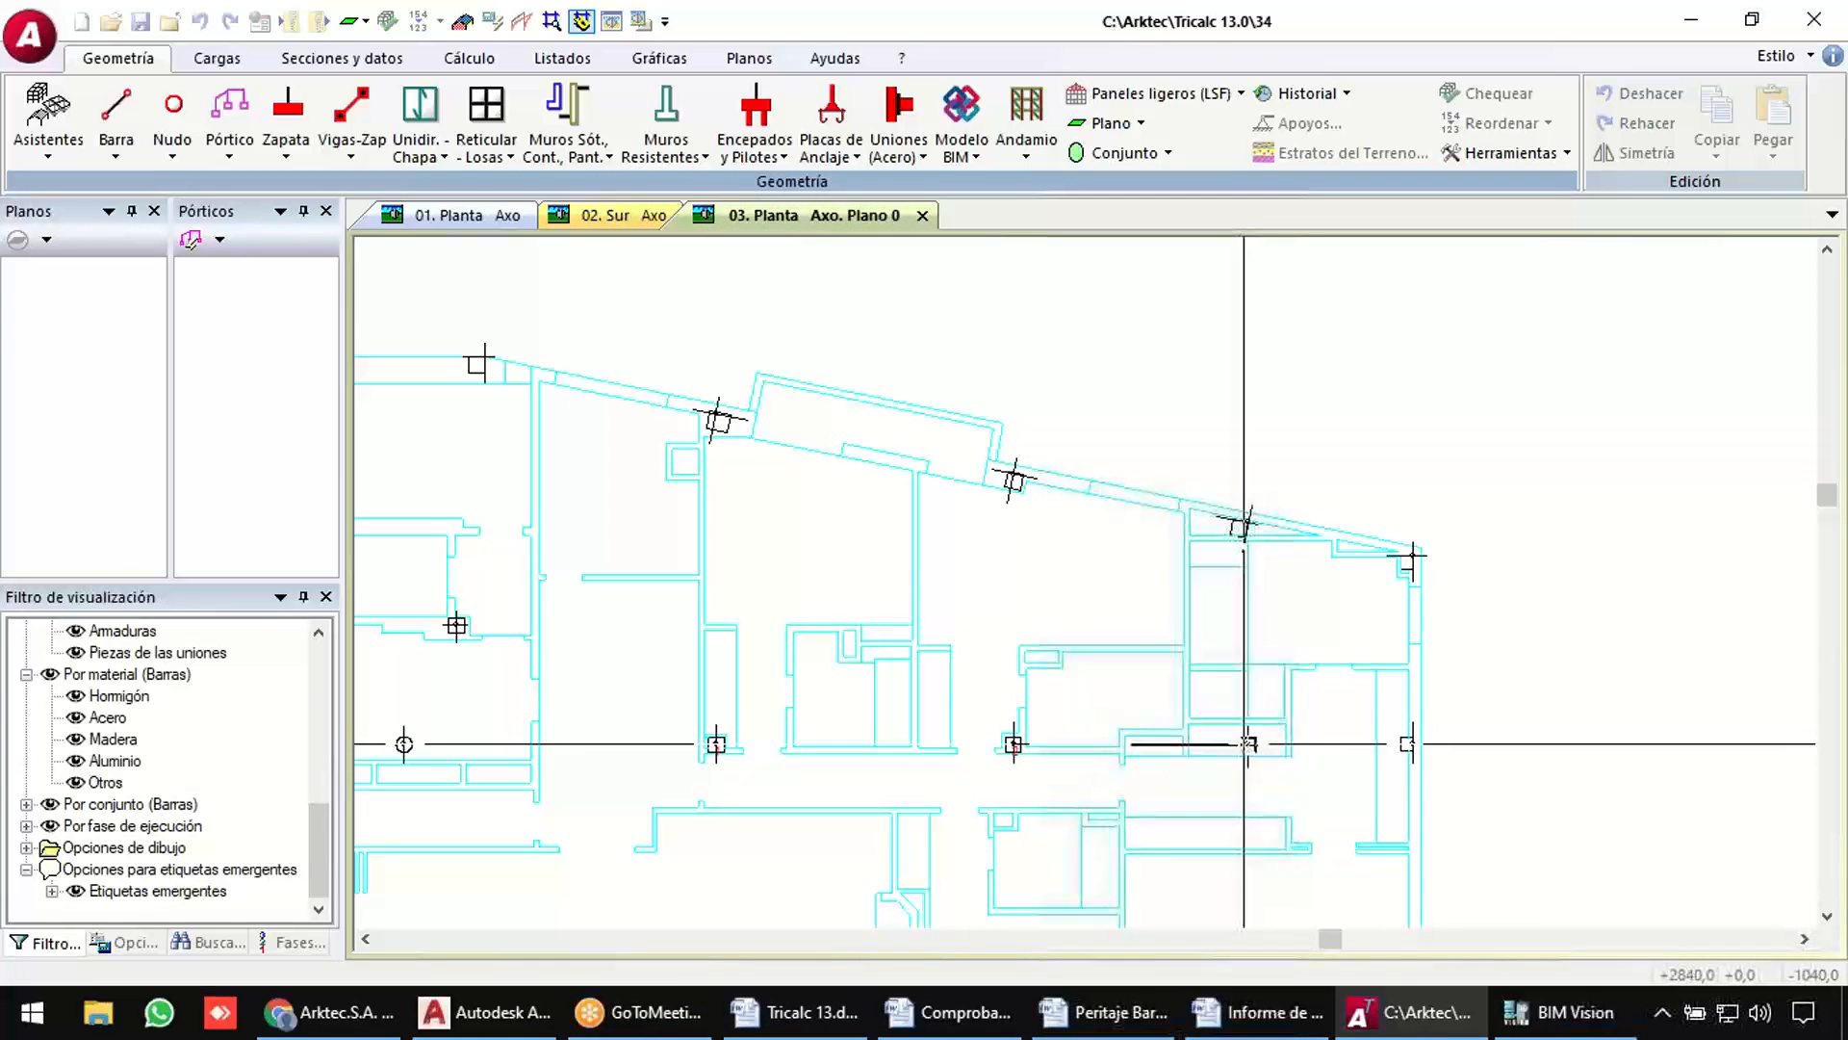
pyautogui.click(1411, 742)
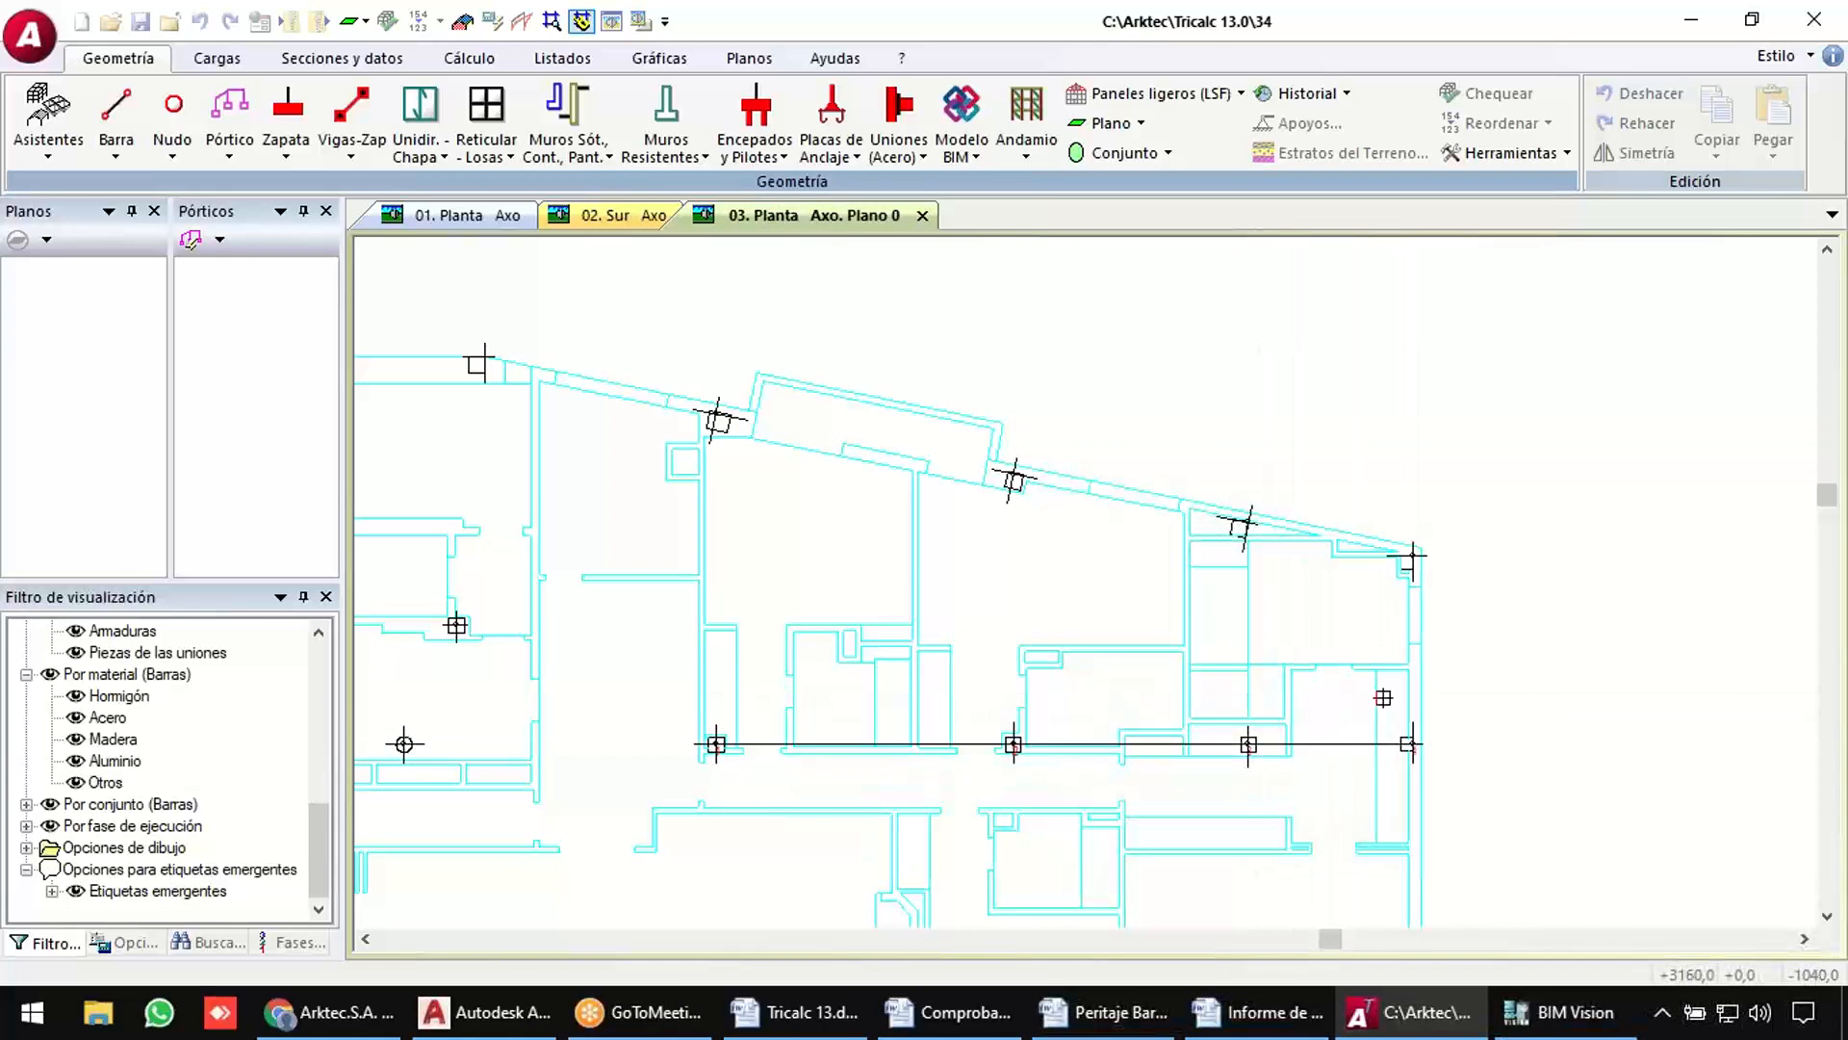
# Continue the bars from the east facade through the pillars of the sloping north facade and close the outline at the chain's starting pillar.
pyautogui.click(1413, 554)
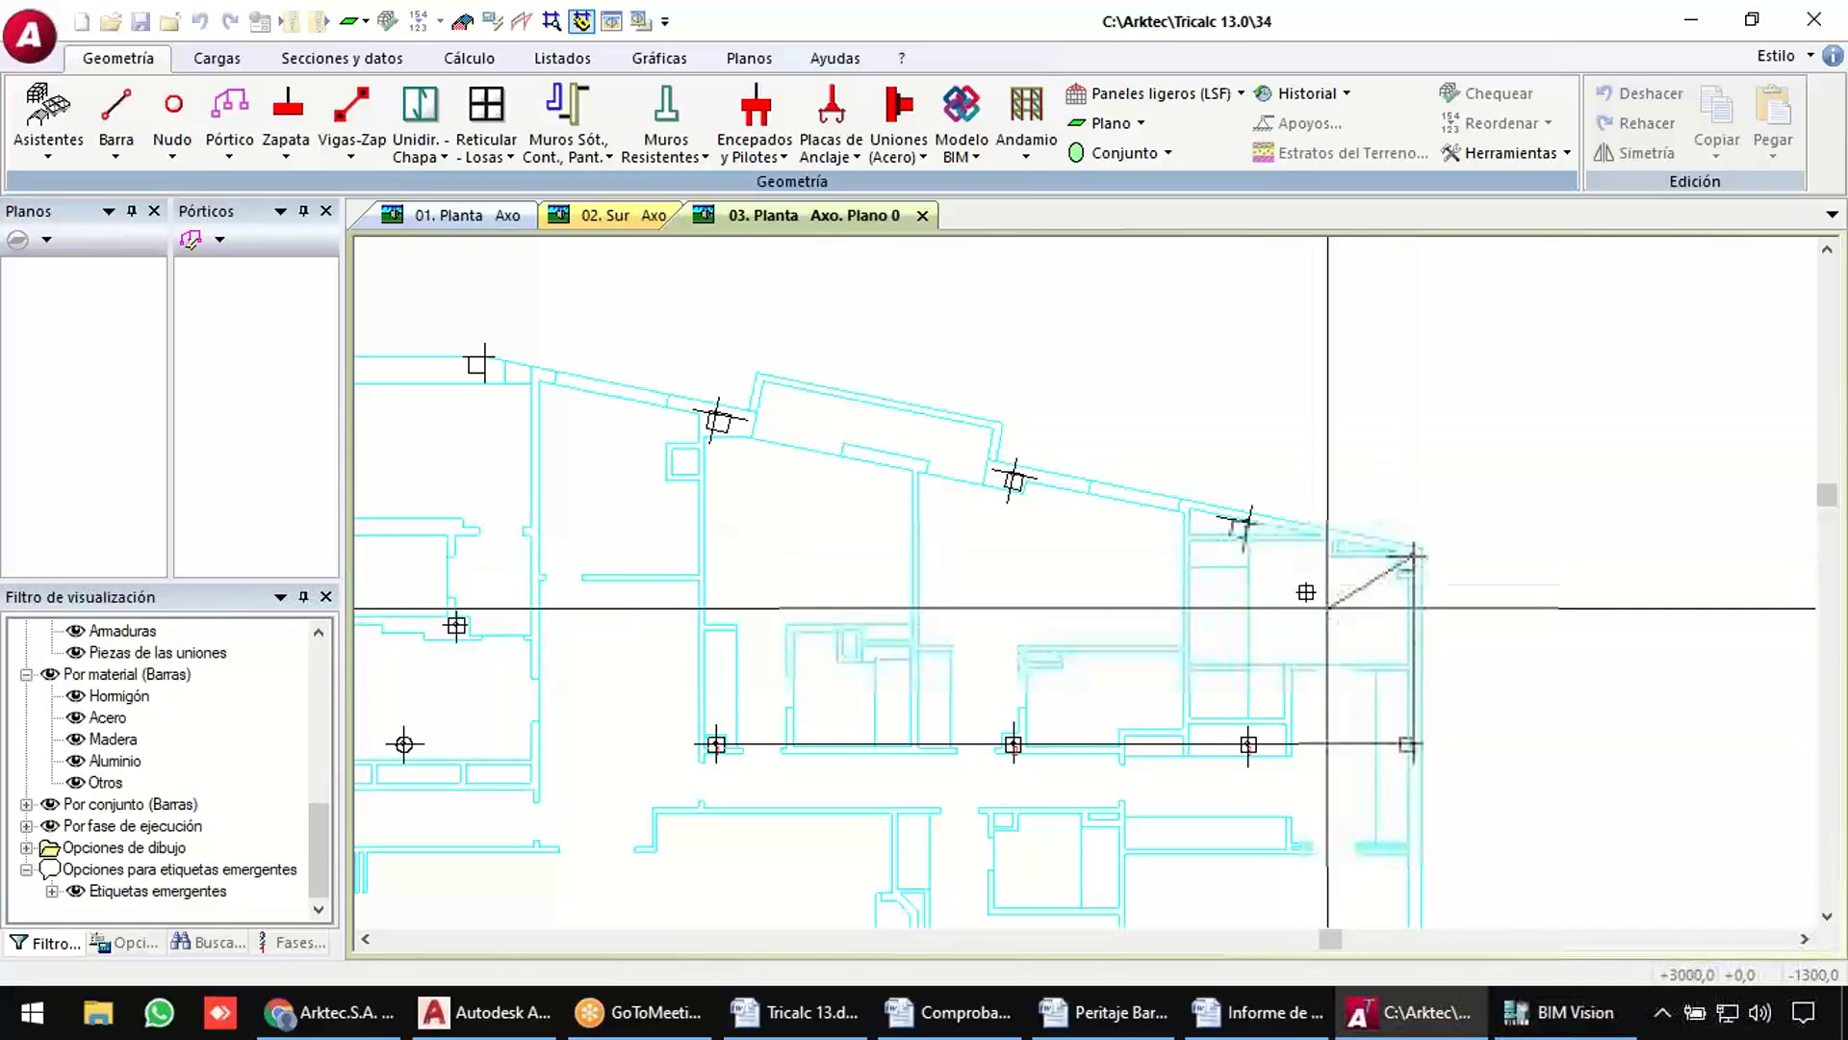
pyautogui.click(1243, 524)
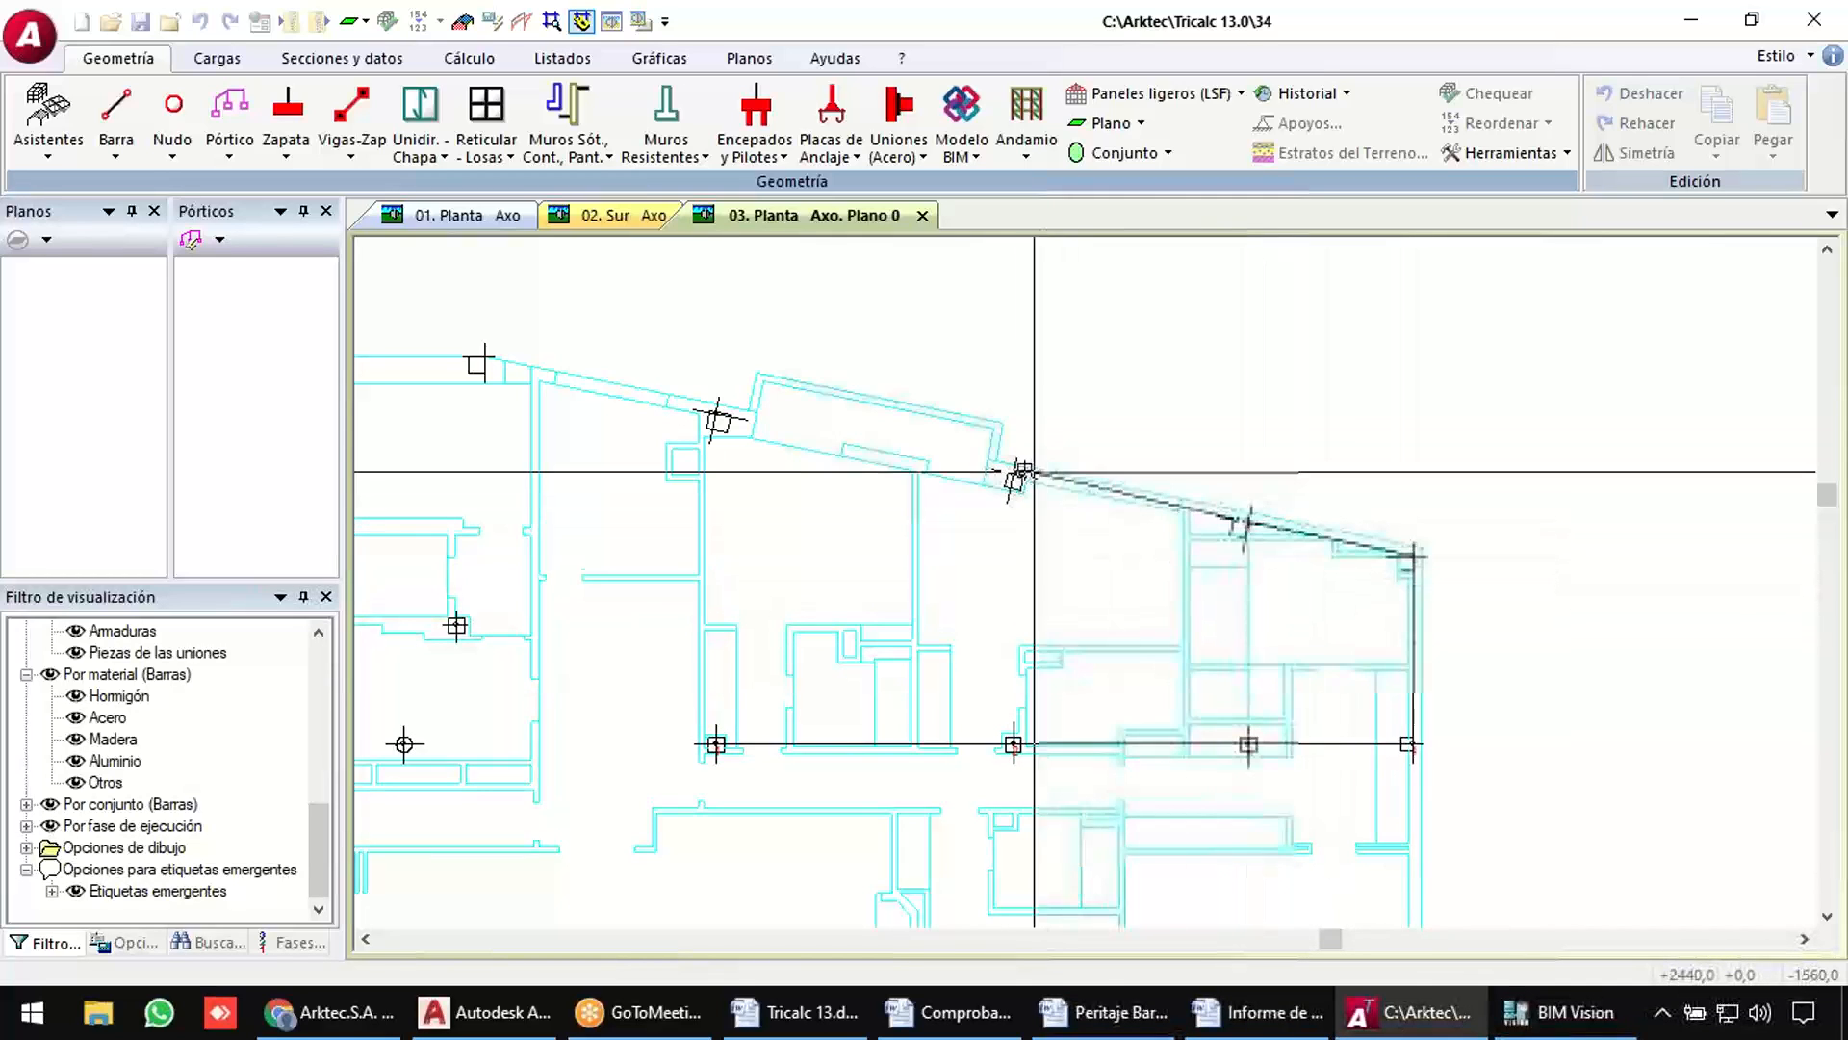
pyautogui.click(1014, 478)
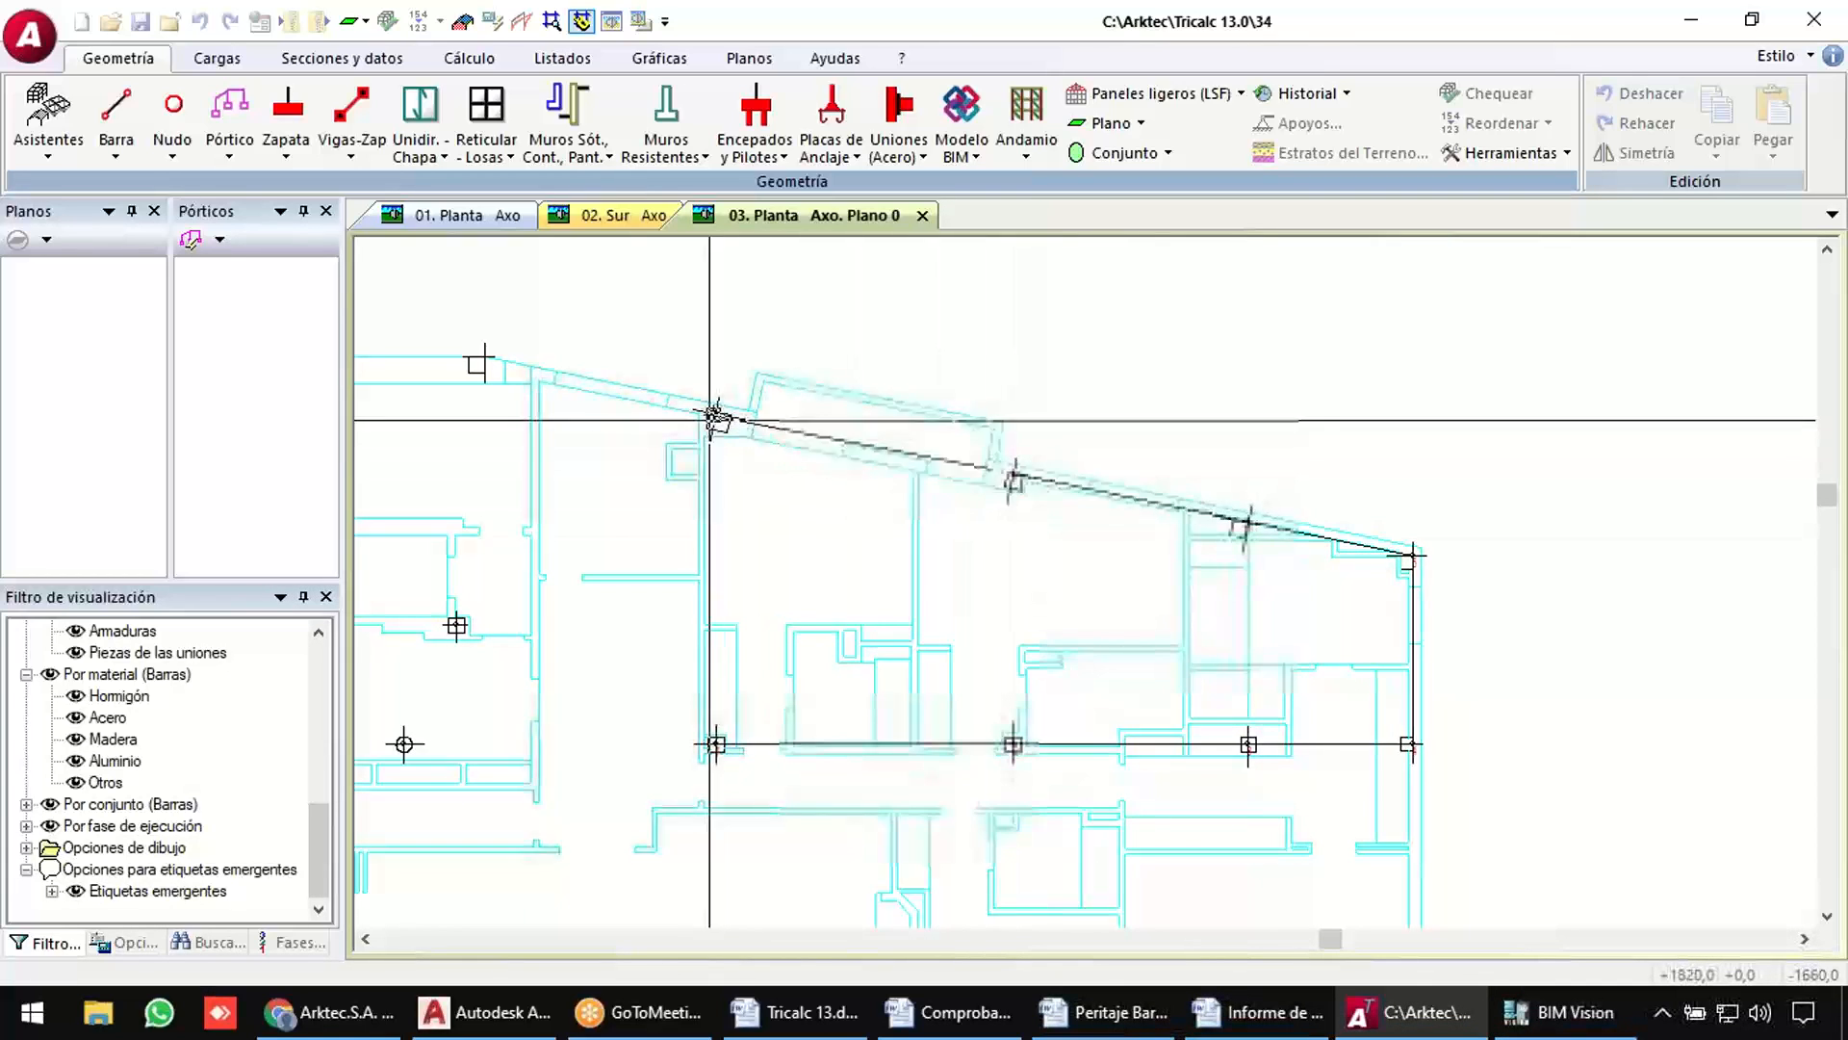
pyautogui.click(717, 421)
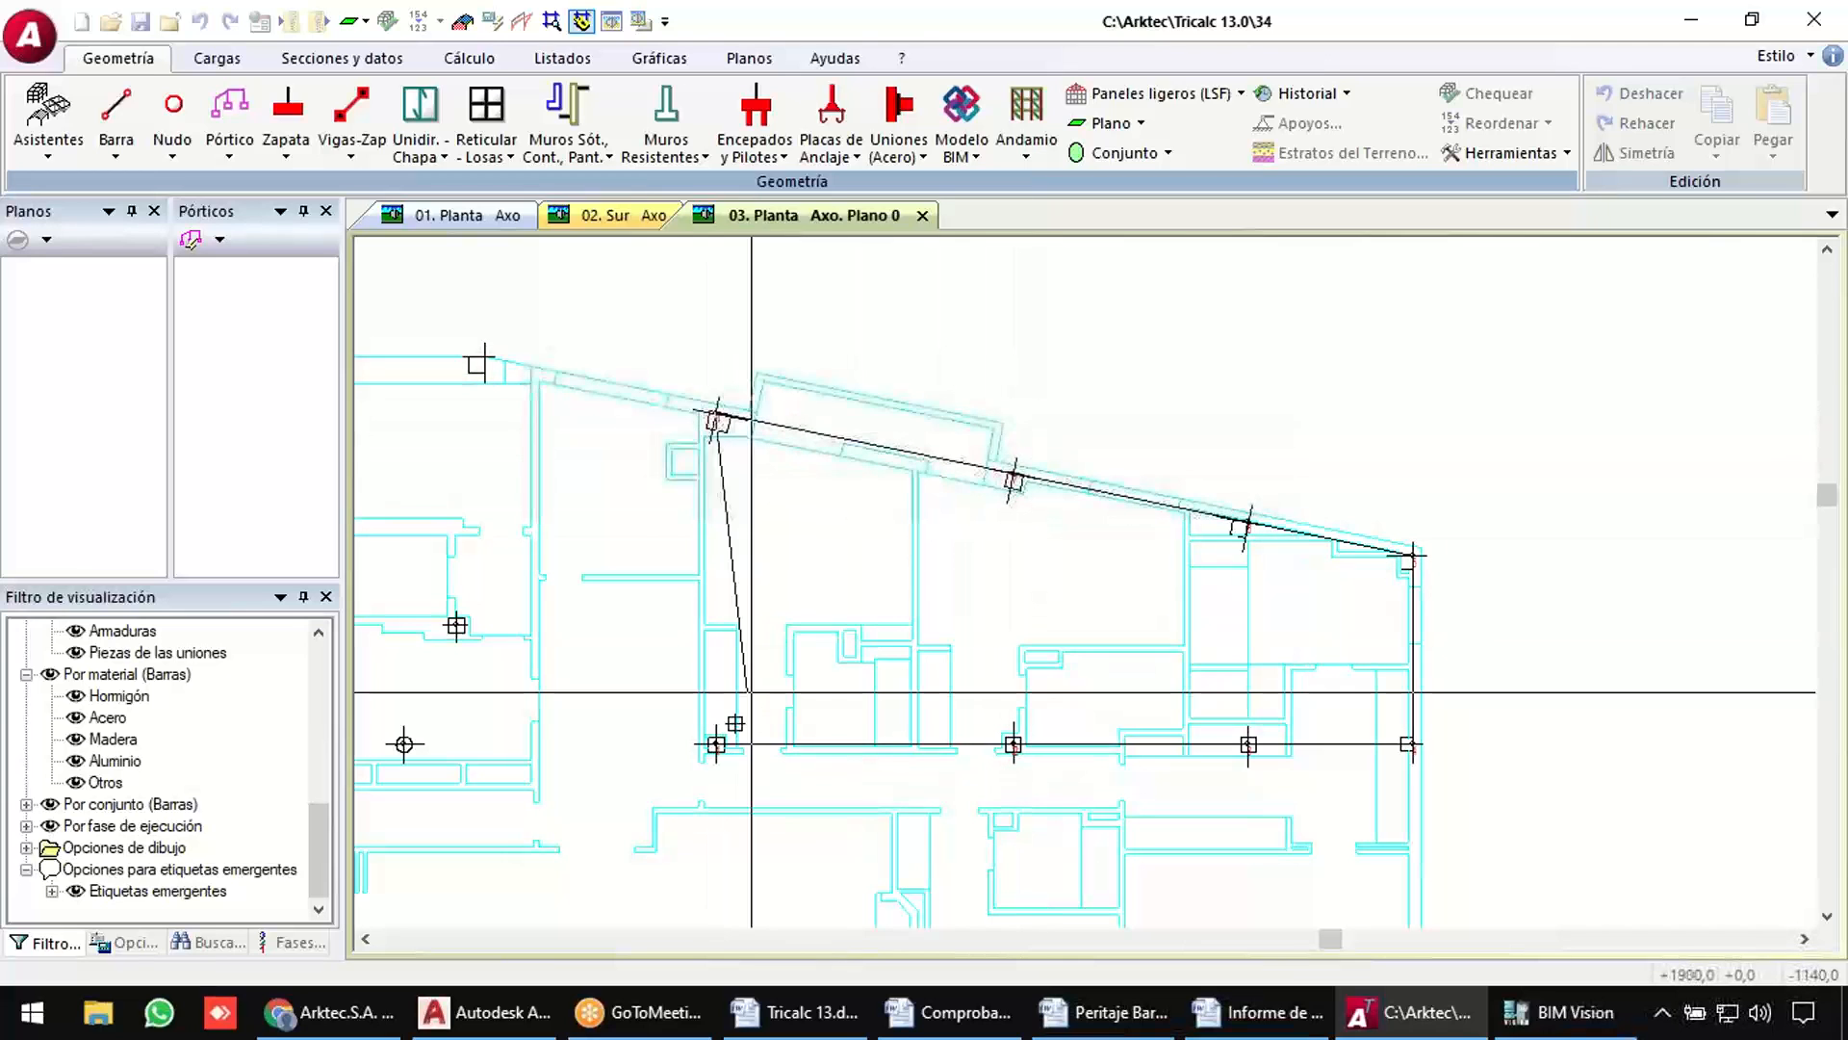
pyautogui.click(715, 744)
pyautogui.scroll(-3, 846, 747)
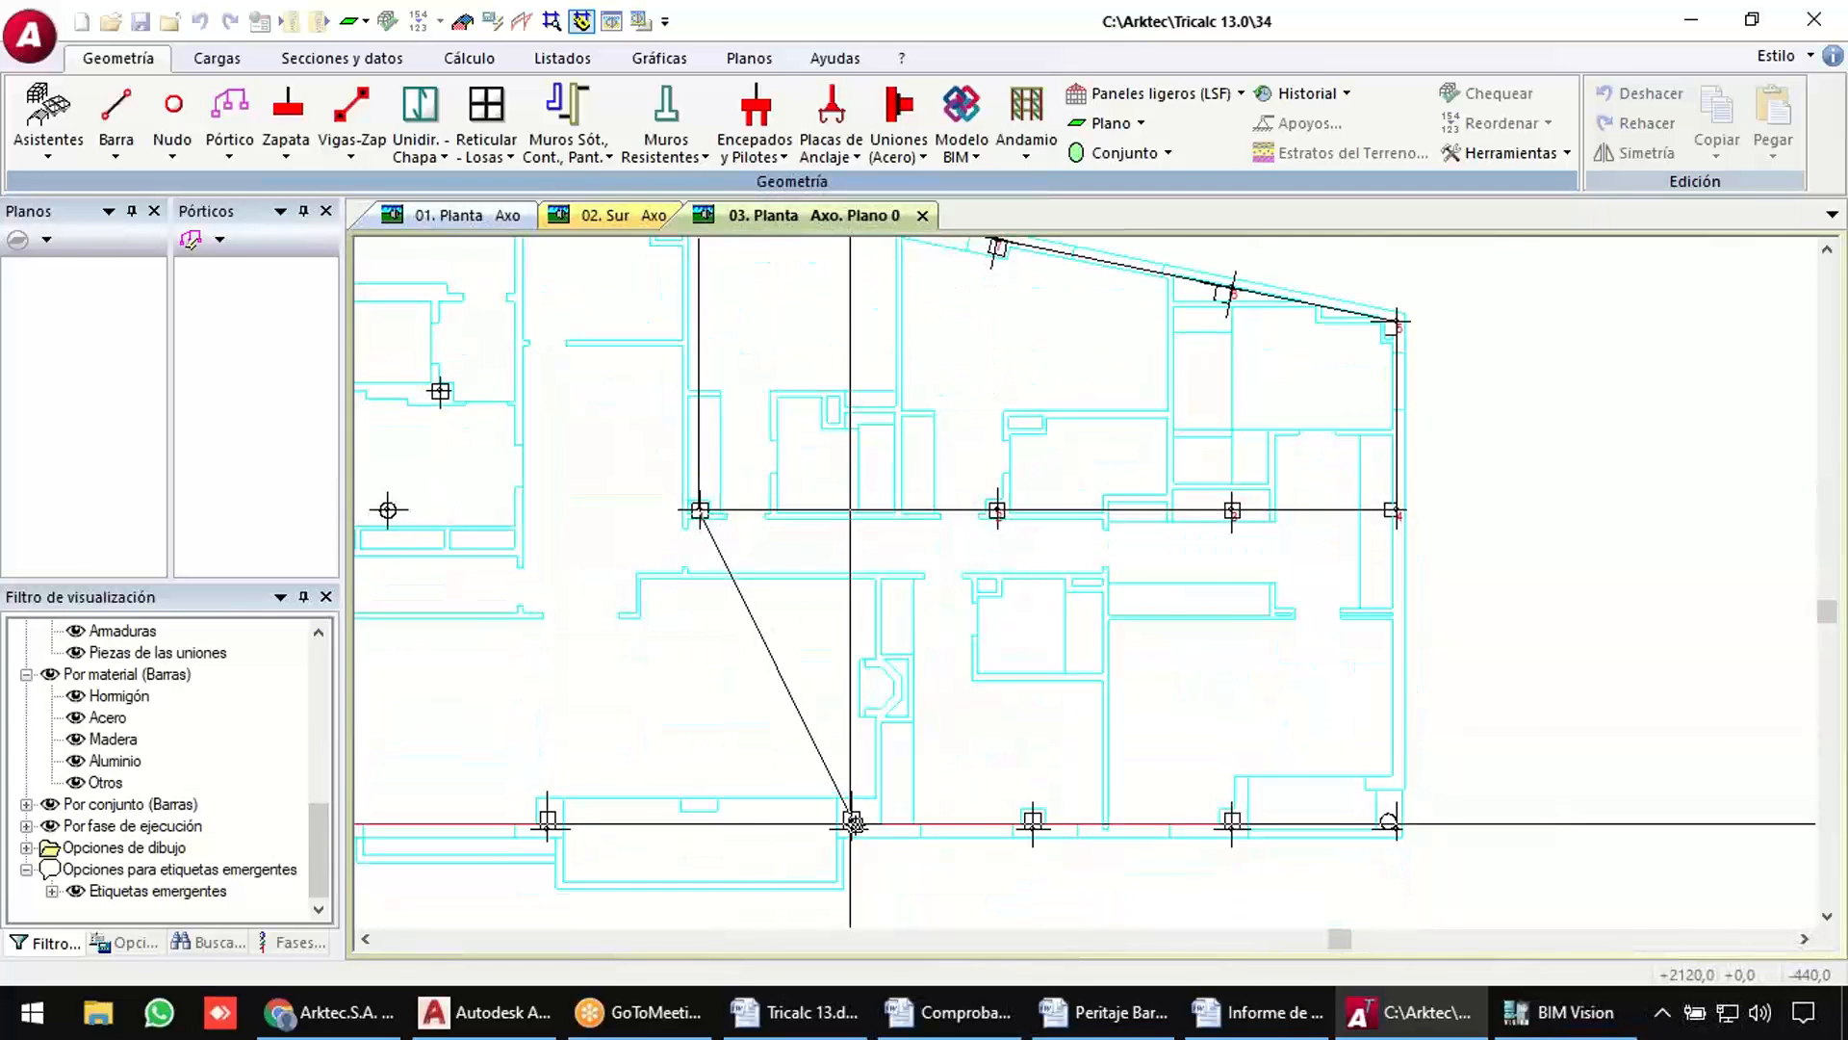
pyautogui.press('Escape')
# In a 3D view outside the working plane, add two transverse bars joining the opposite intermediate nodes of the outline.
pyautogui.scroll(-2, 860, 652)
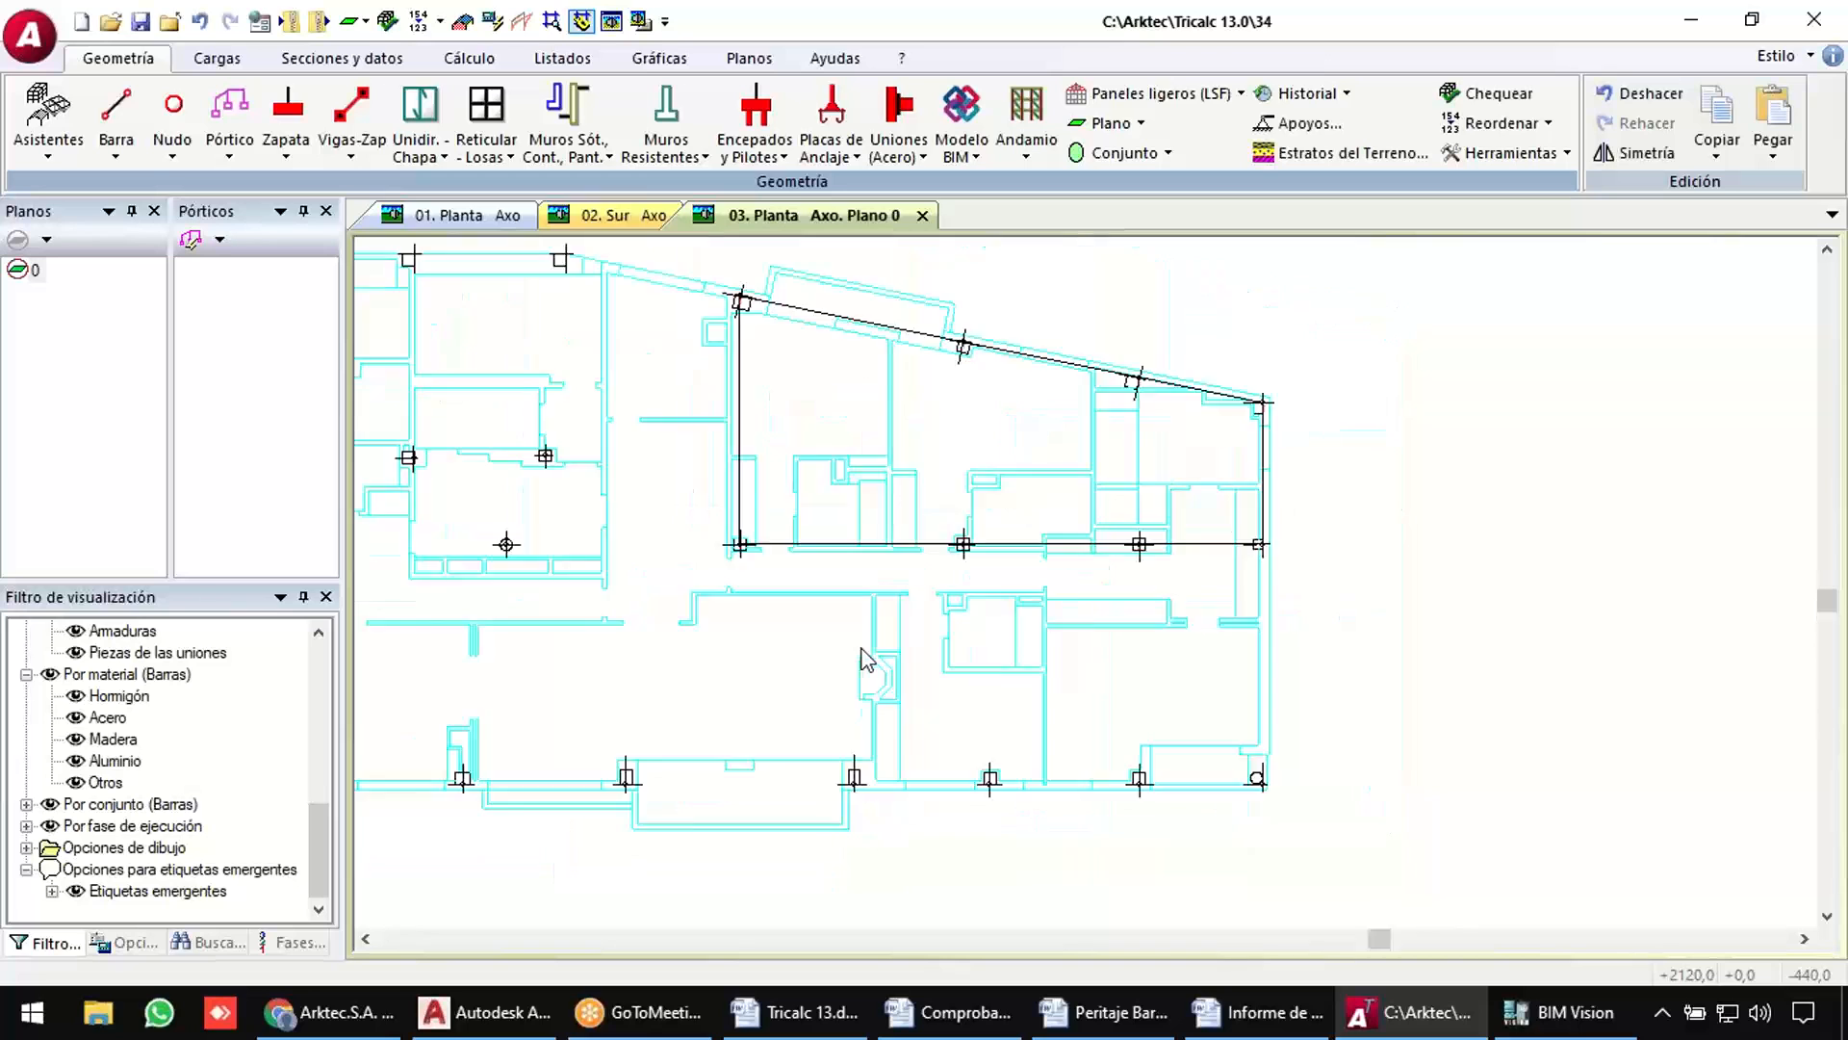
pyautogui.keyDown('shift'); pyautogui.moveTo(987, 457); pyautogui.dragTo(948, 558, button='middle'); pyautogui.keyUp('shift')
pyautogui.scroll(2, 922, 395)
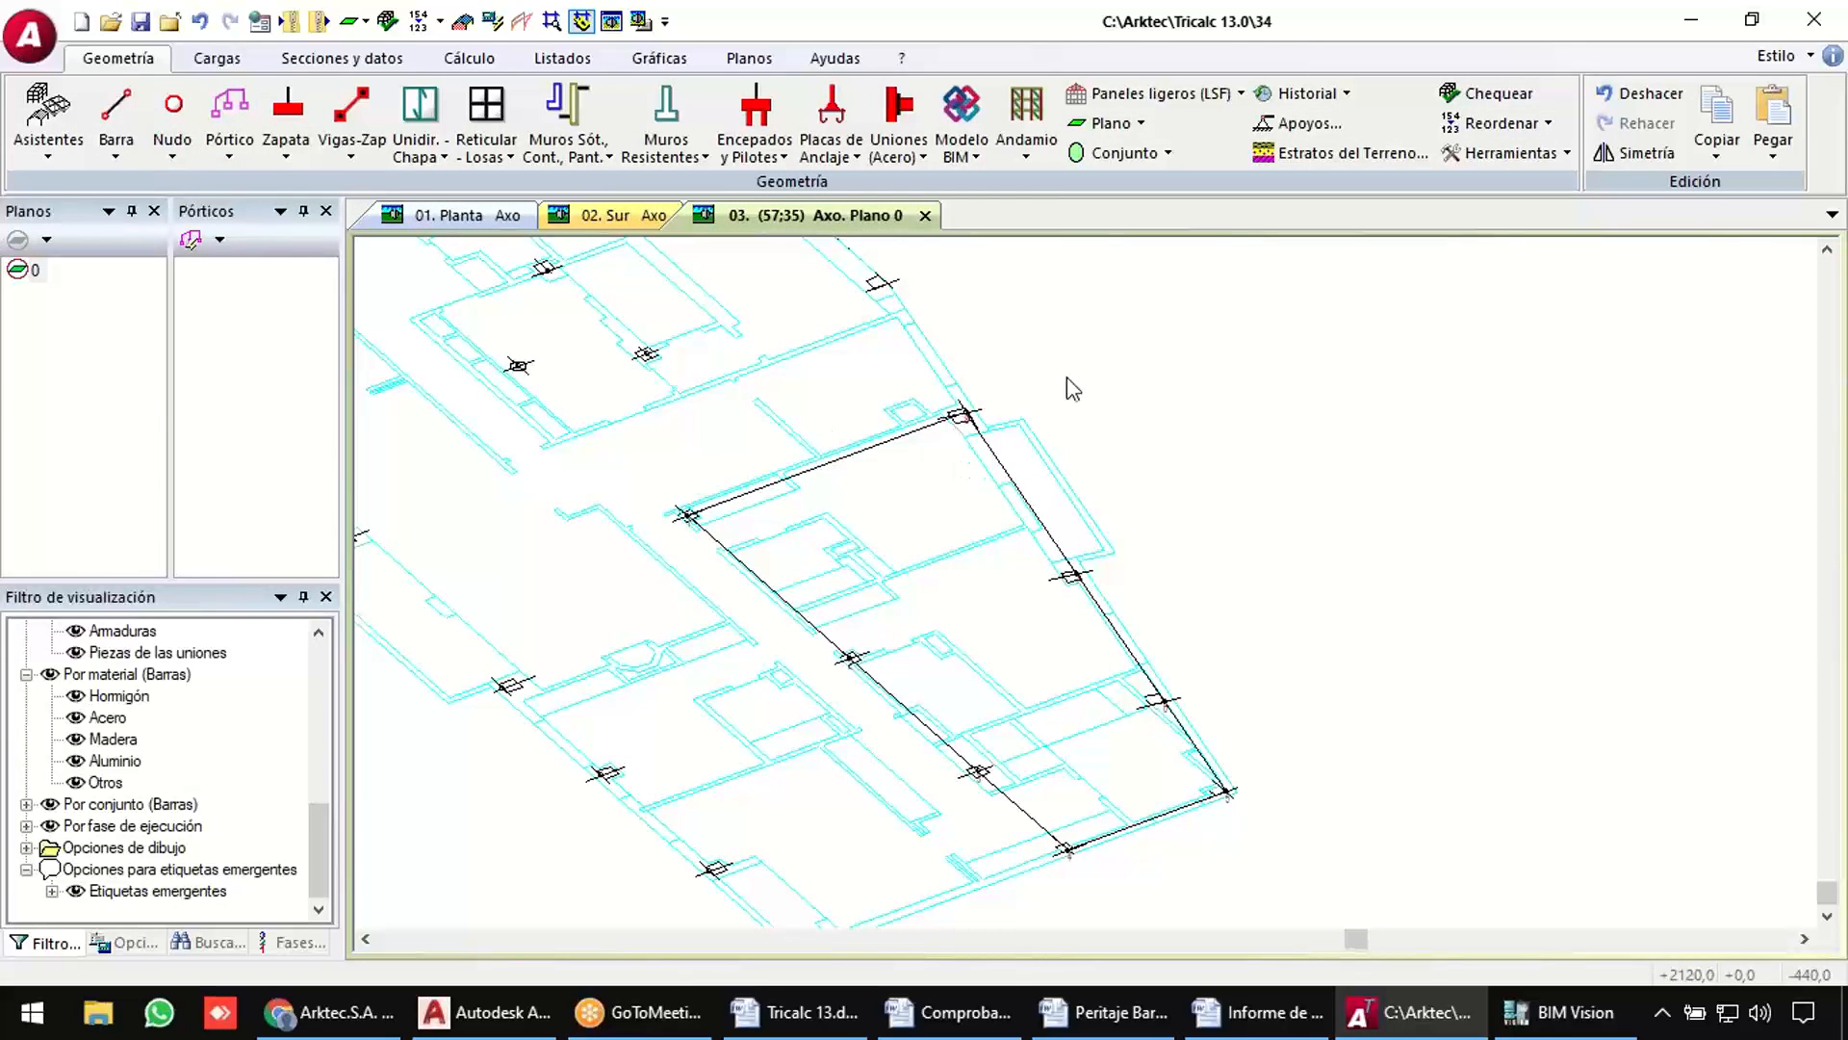
pyautogui.press('Escape')
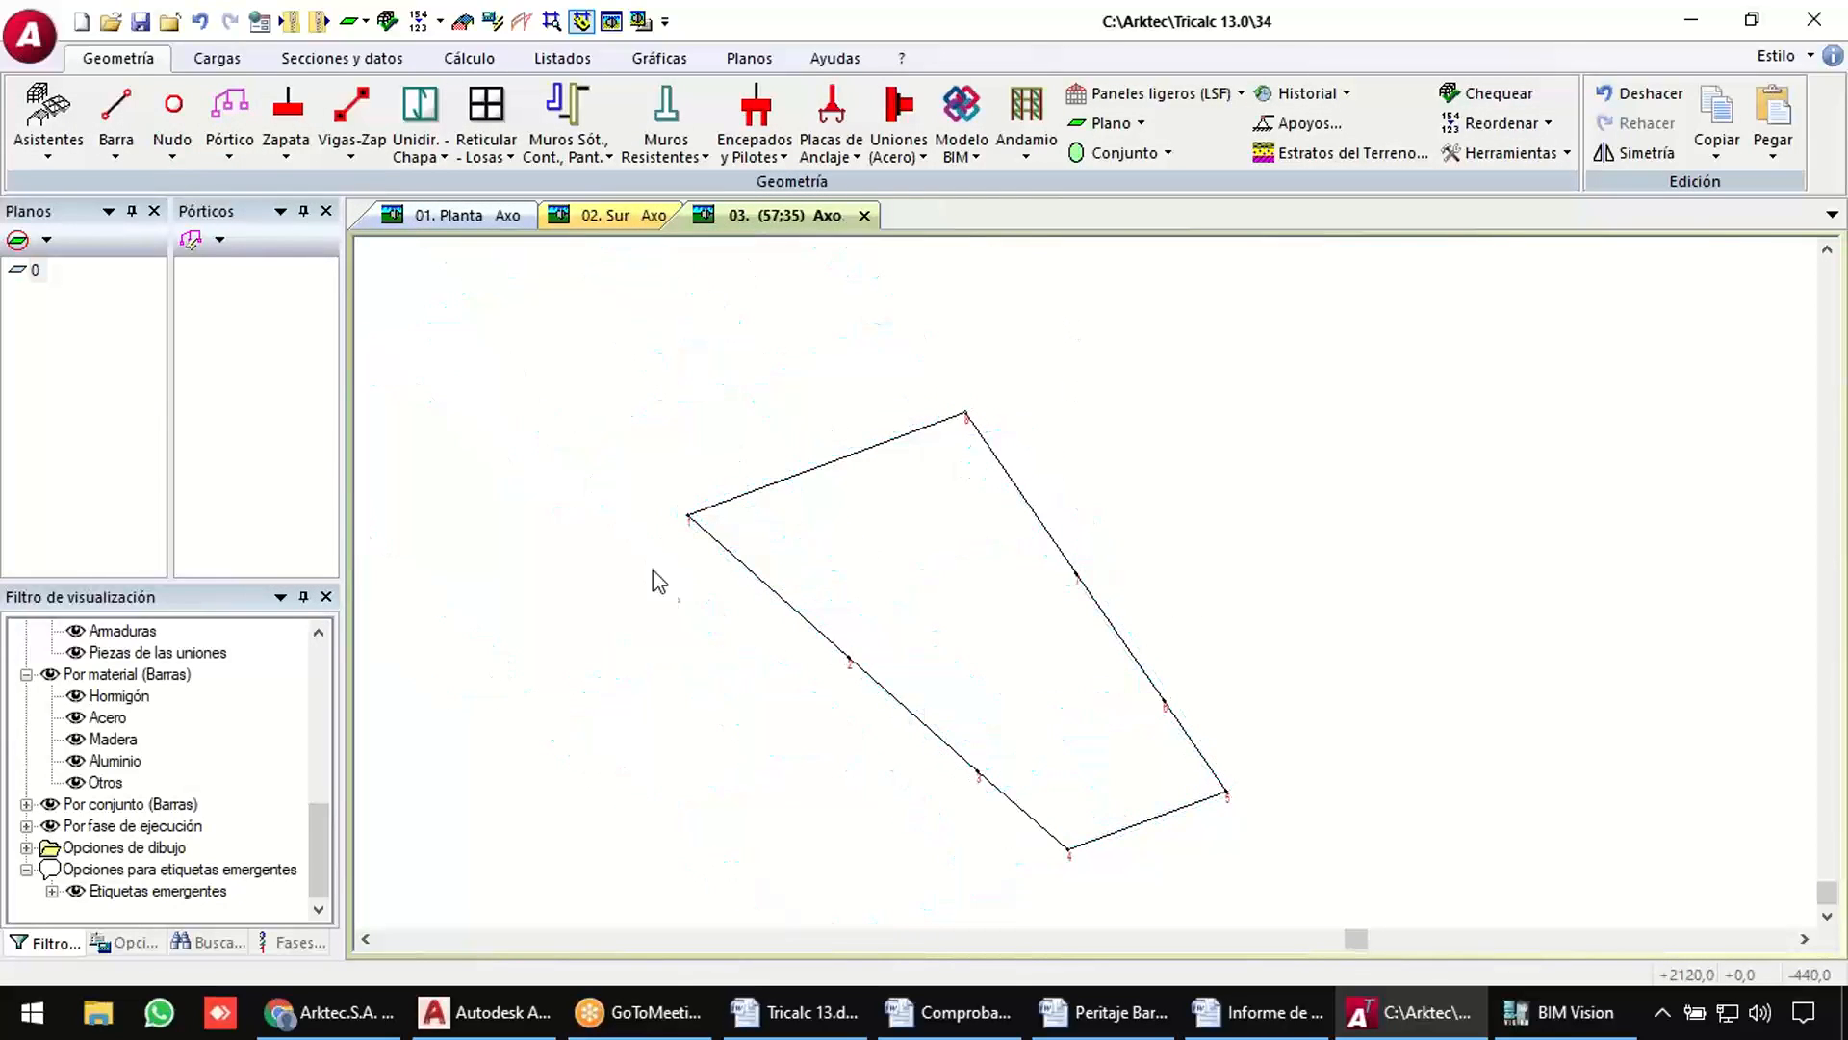
pyautogui.click(116, 120)
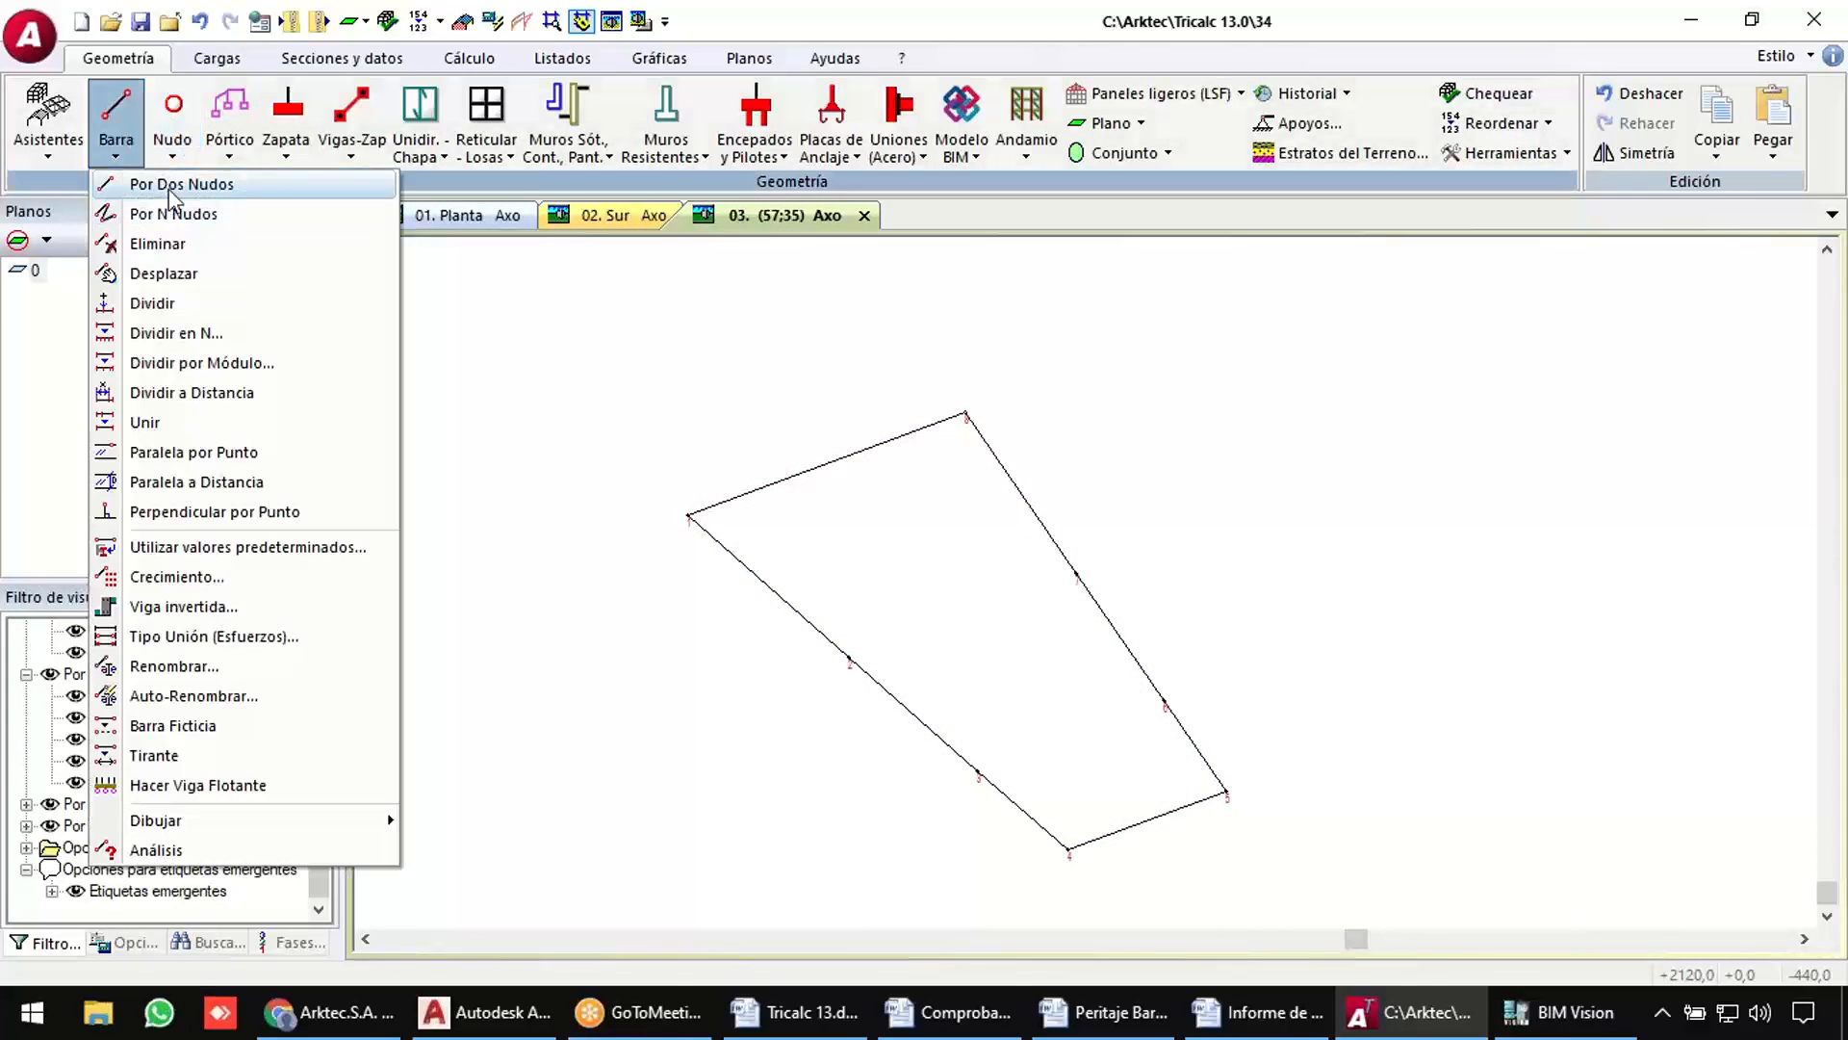
pyautogui.click(164, 183)
pyautogui.click(847, 658)
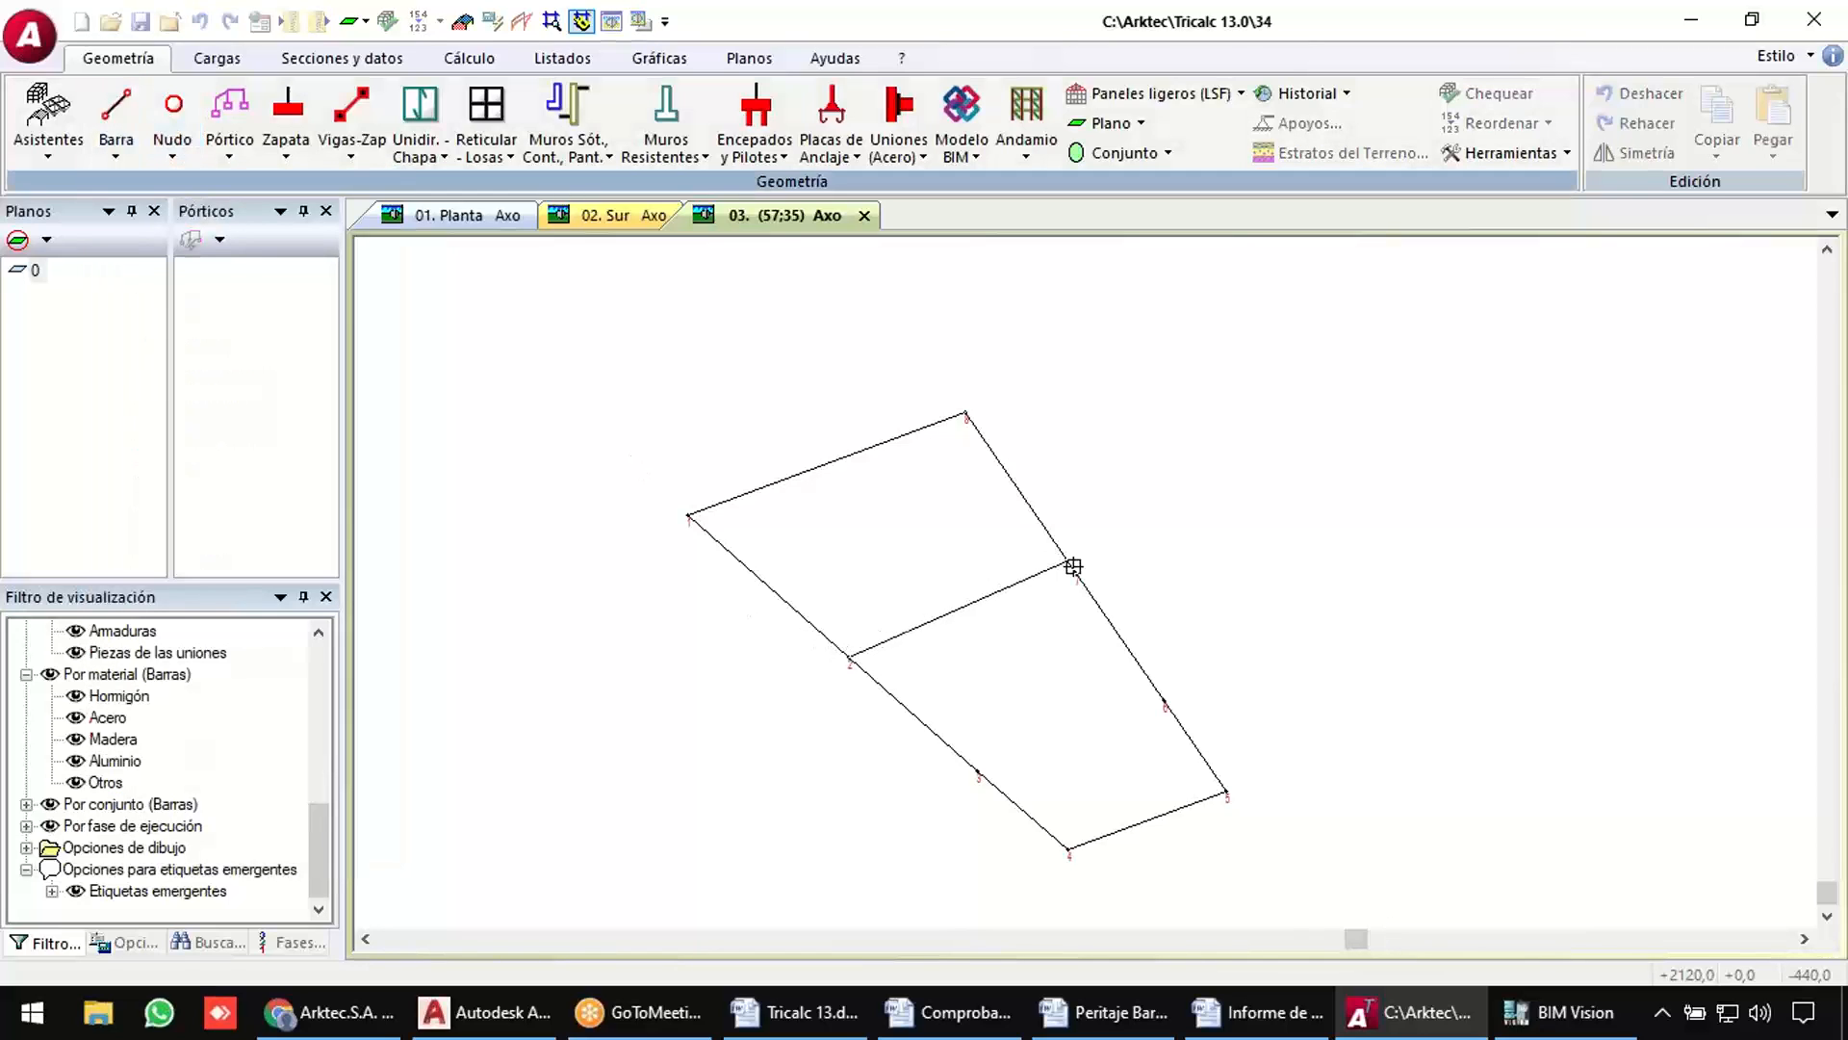
pyautogui.click(1076, 575)
pyautogui.click(977, 773)
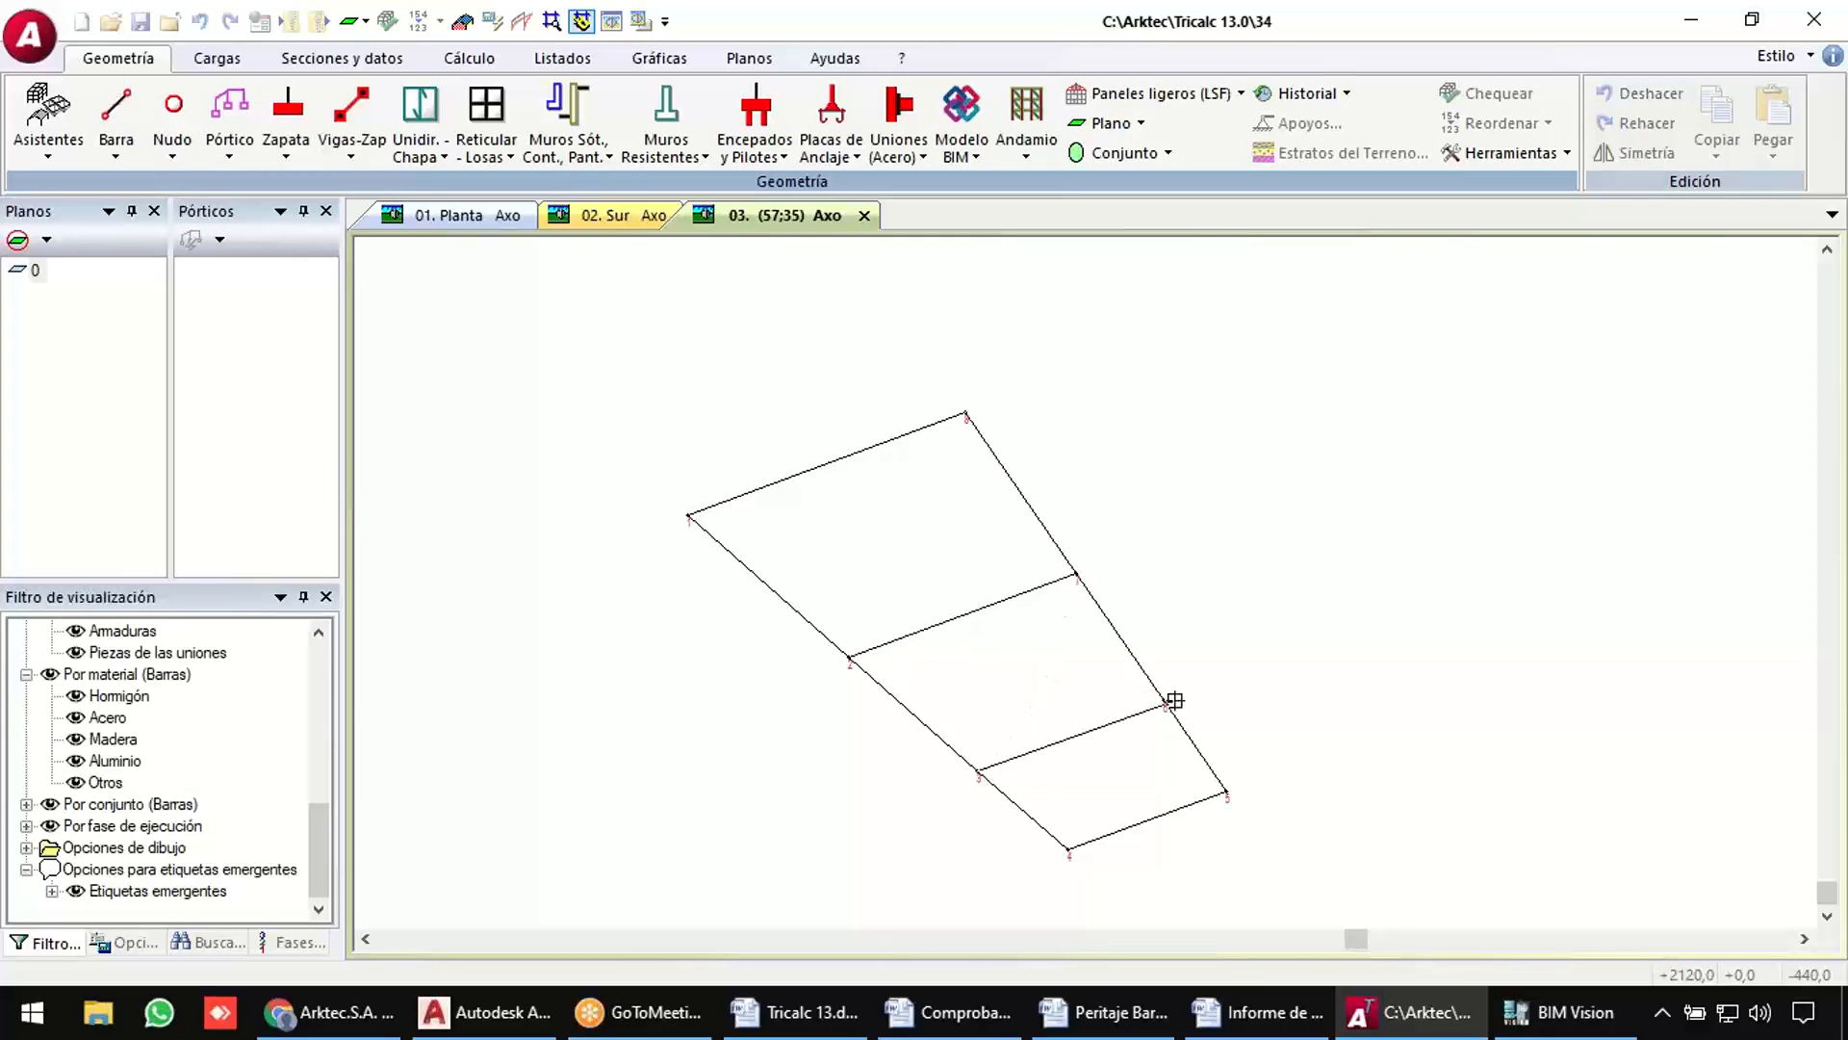
pyautogui.click(1165, 705)
pyautogui.press('Escape')
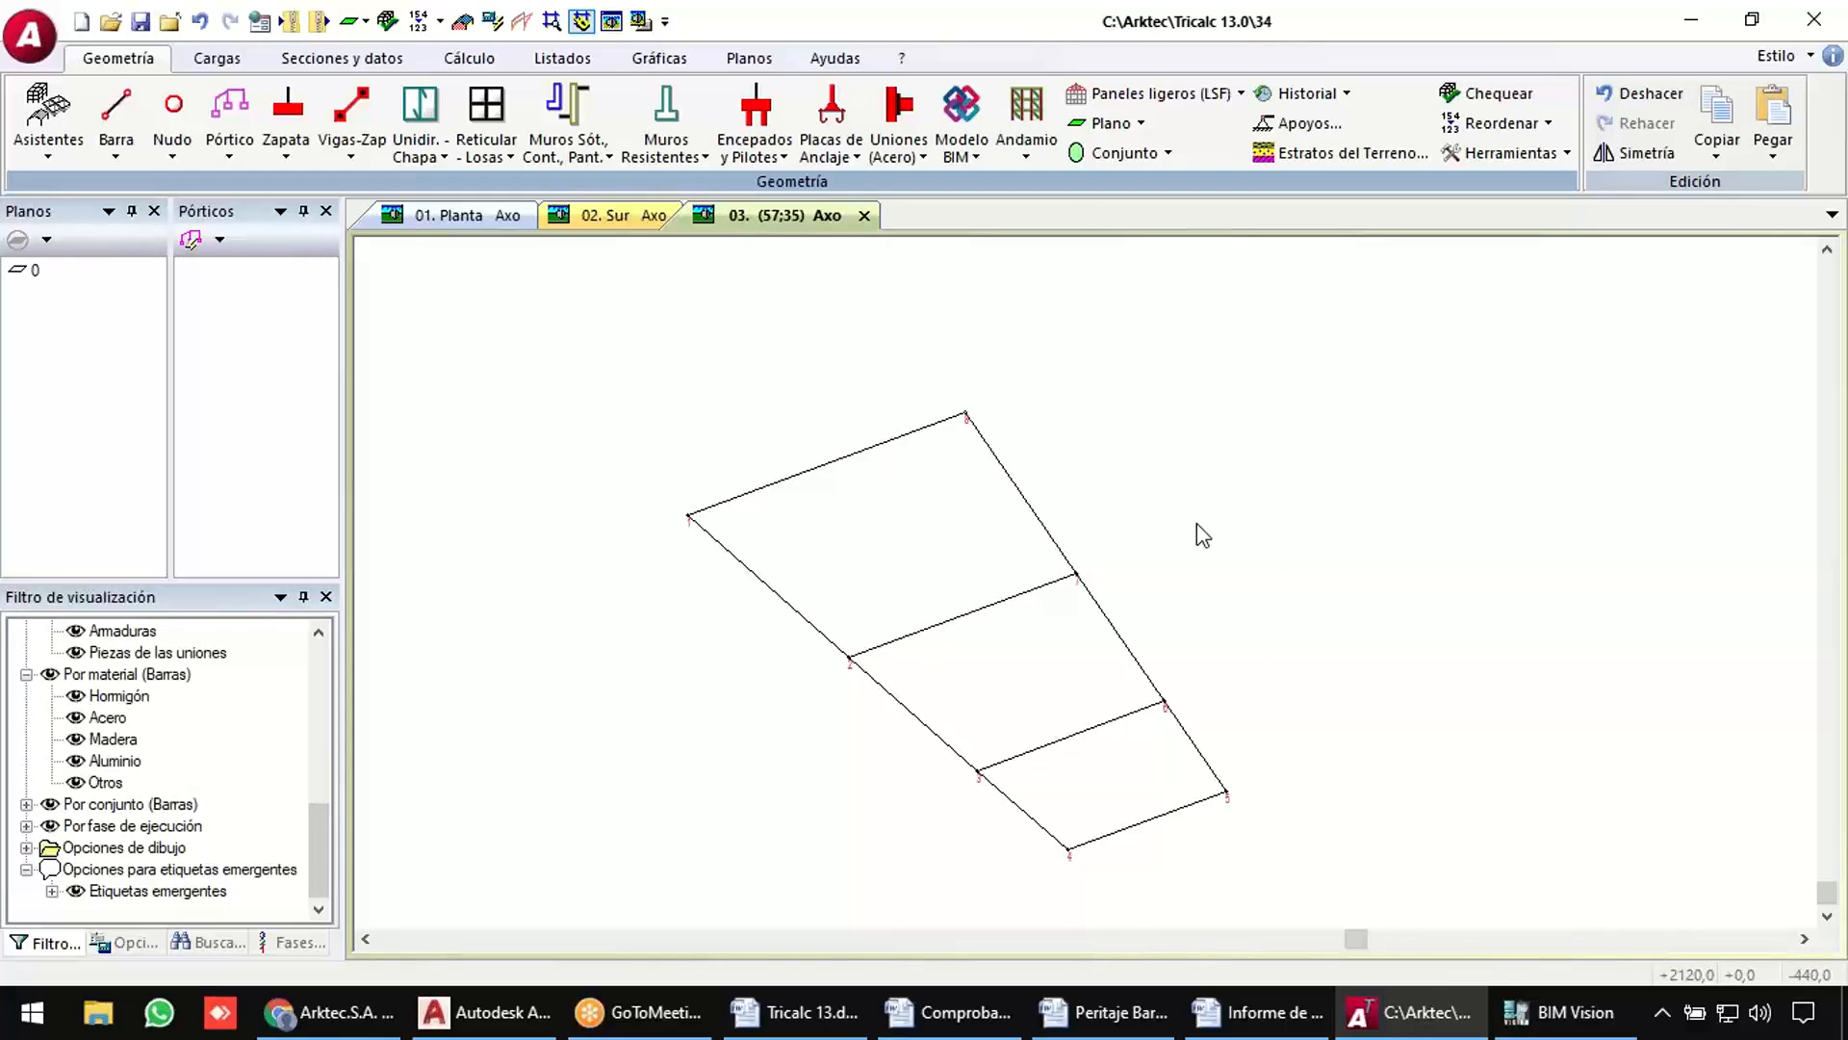
# Copy all nodes and bars by translation with Y = 300 cm and 2 copies, creating the connecting bars.
pyautogui.hotkey('ctrl', 't')
pyautogui.moveTo(937, 292); pyautogui.dragTo(833, 282)
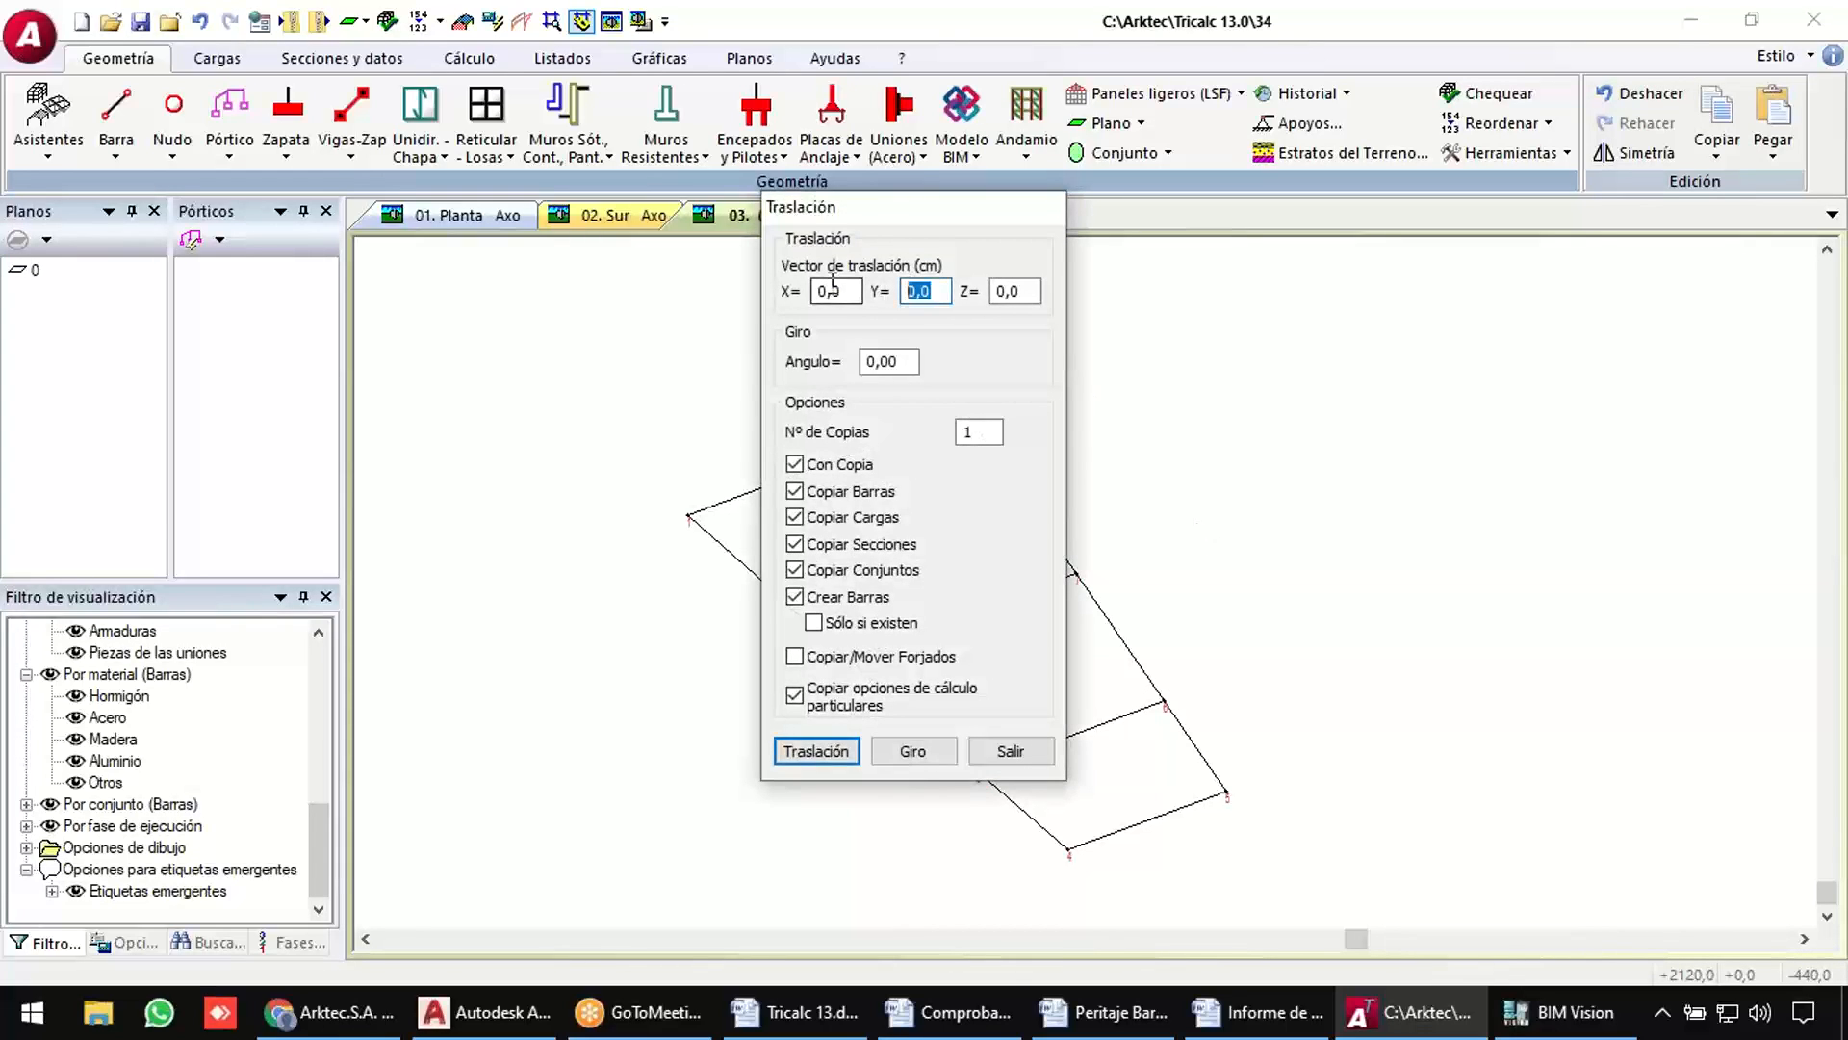
pyautogui.write('300')
pyautogui.doubleClick(974, 431)
pyautogui.write('2')
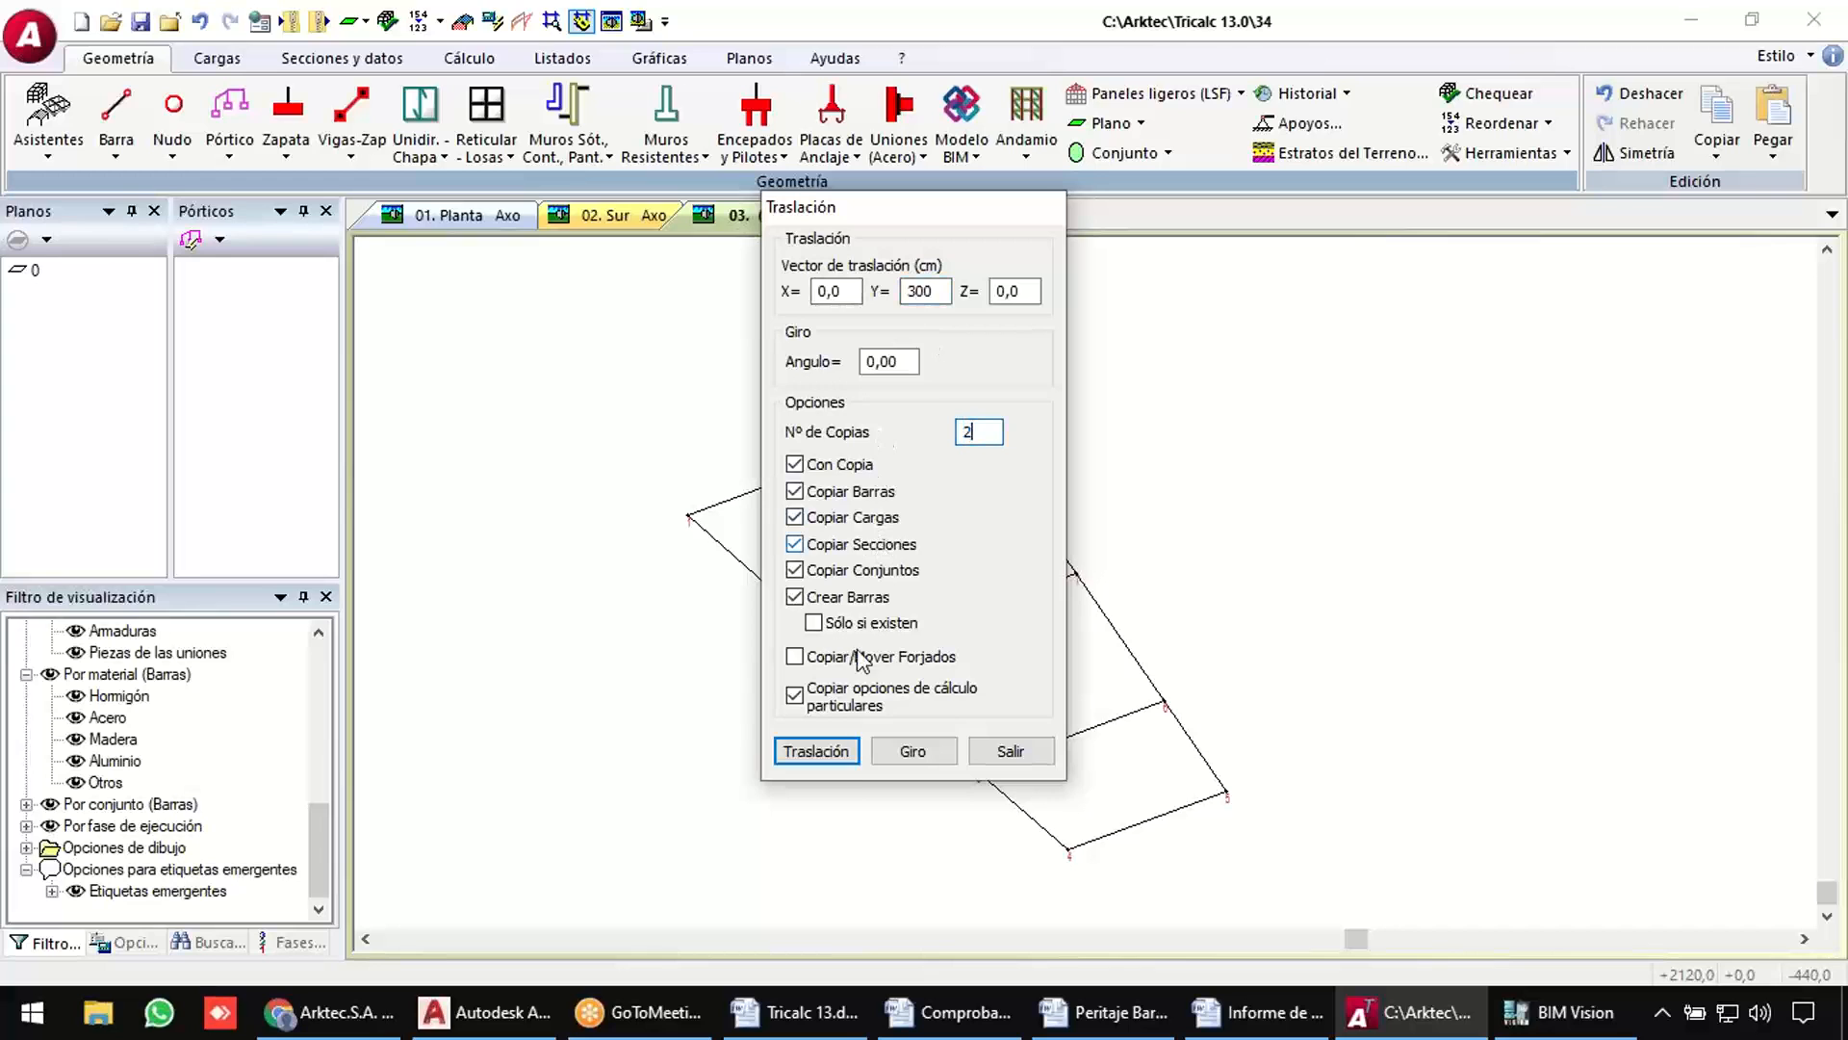
pyautogui.click(817, 750)
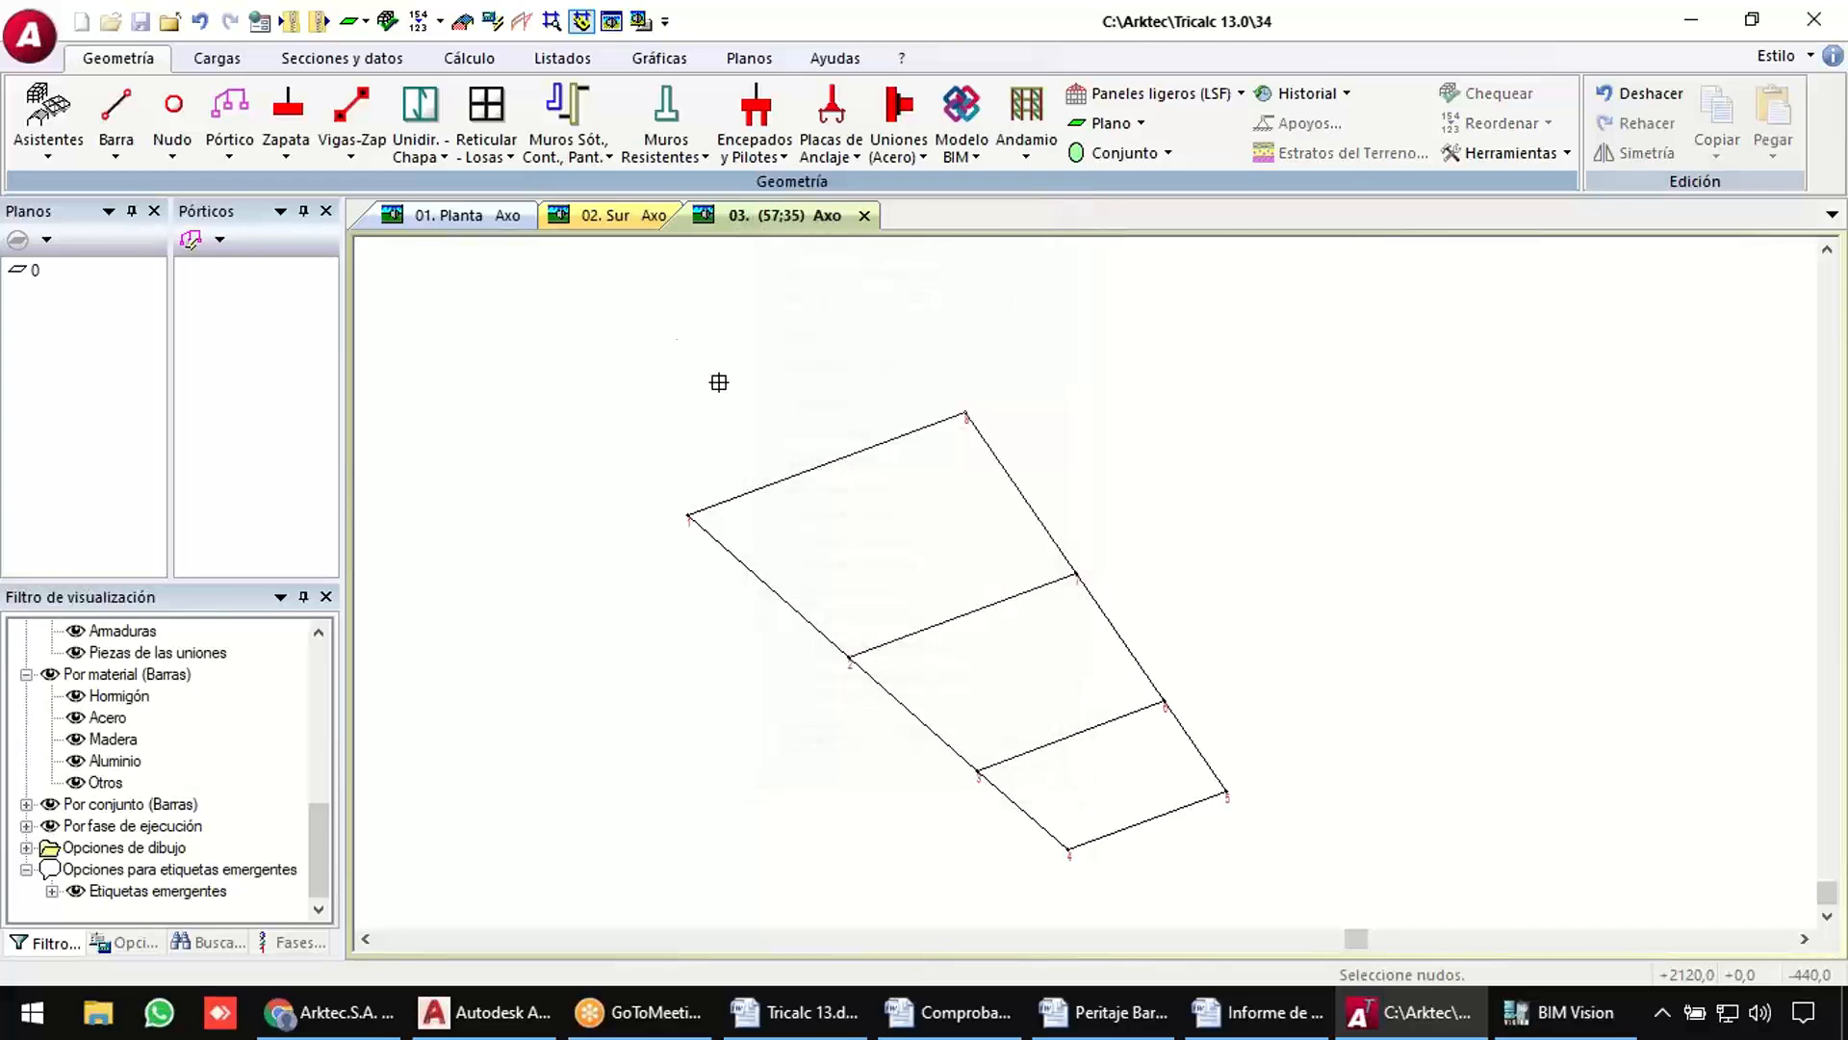
pyautogui.moveTo(653, 319); pyautogui.dragTo(1404, 880)
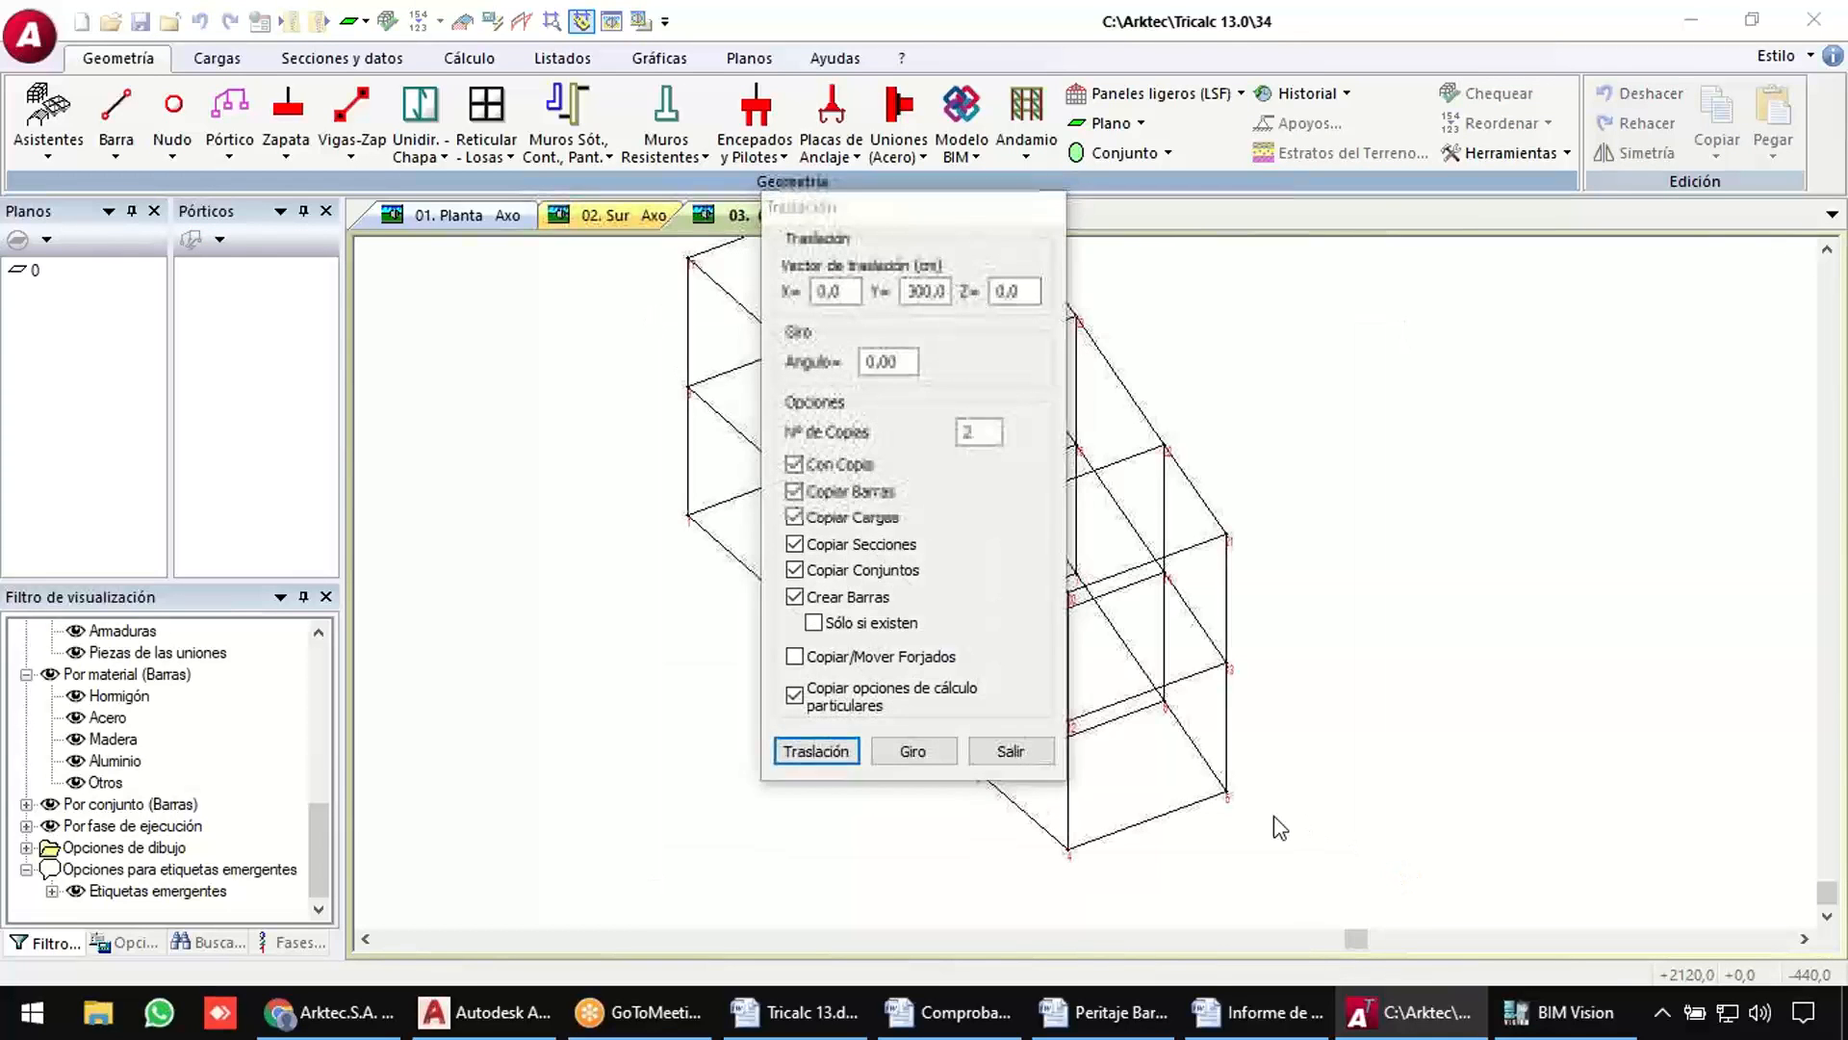
pyautogui.click(1020, 755)
# Assign fixed supports (EMPOTRADO XYZ) to all the base nodes of the structure.
pyautogui.keyDown('shift'); pyautogui.moveTo(1070, 774); pyautogui.dragTo(1290, 626, button='middle'); pyautogui.keyUp('shift')
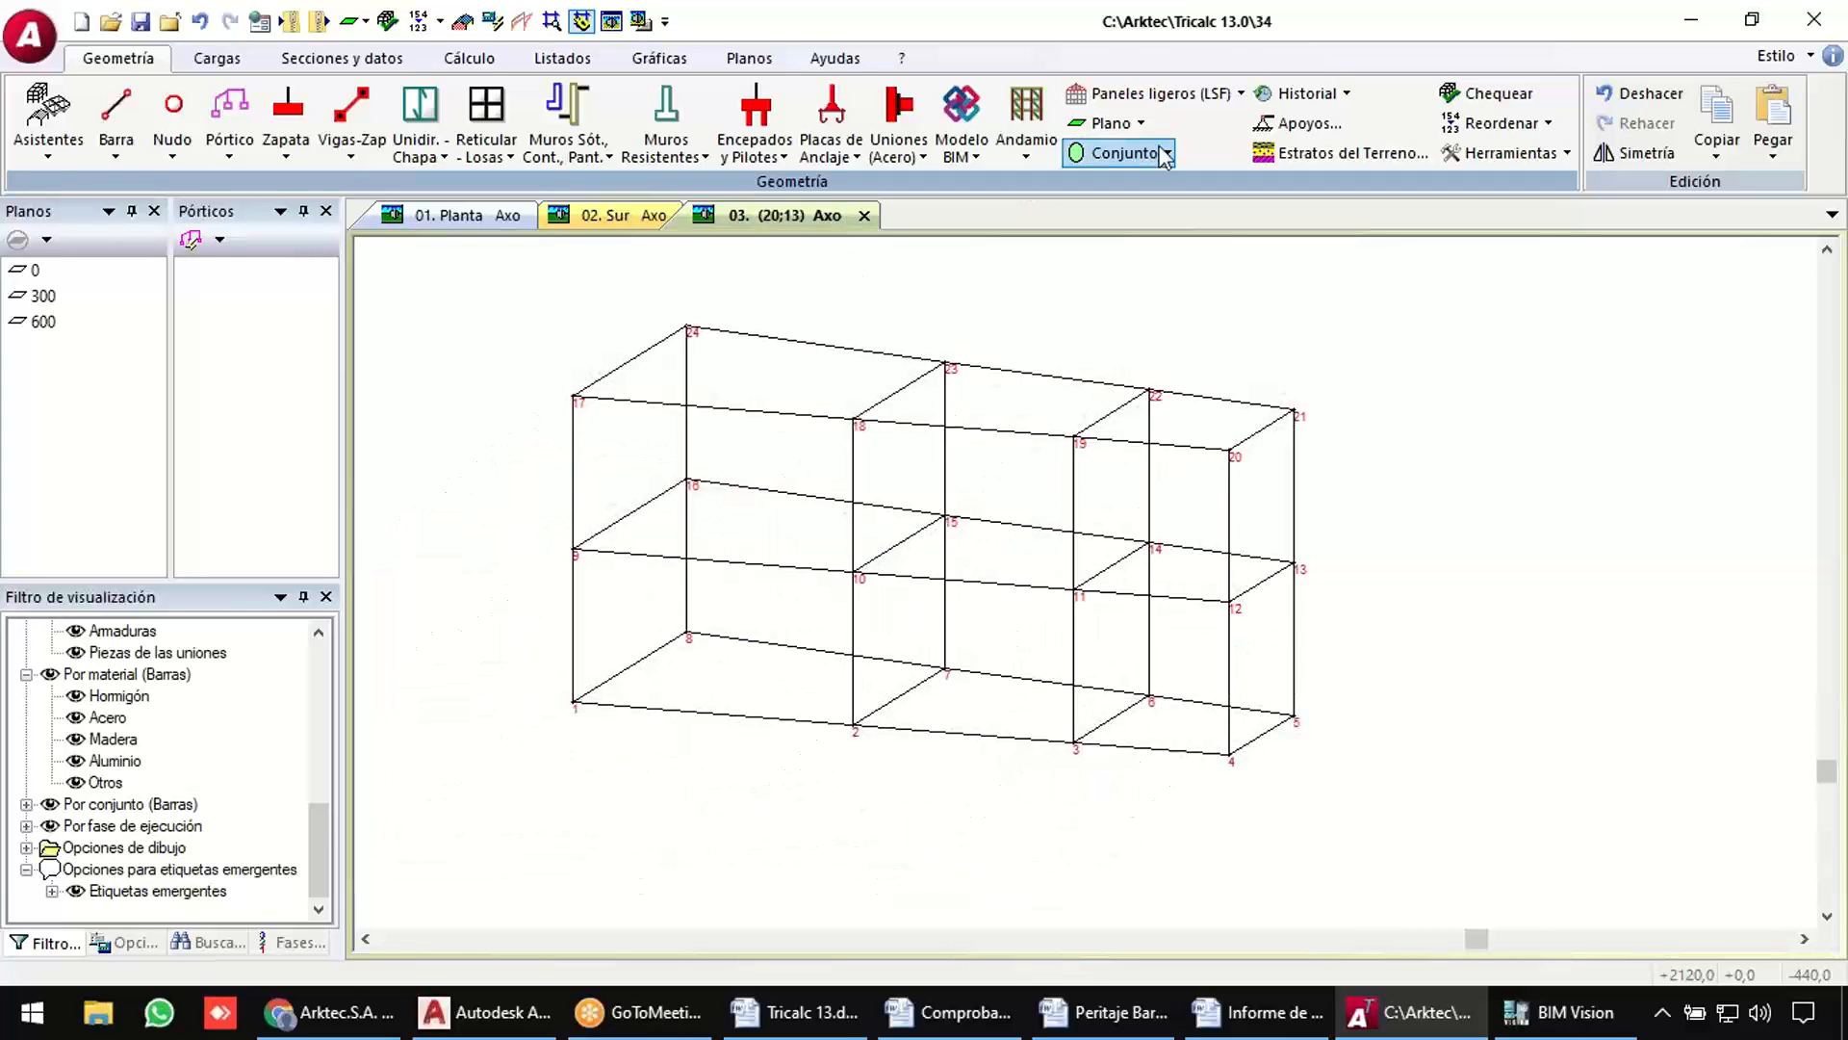
pyautogui.click(1311, 117)
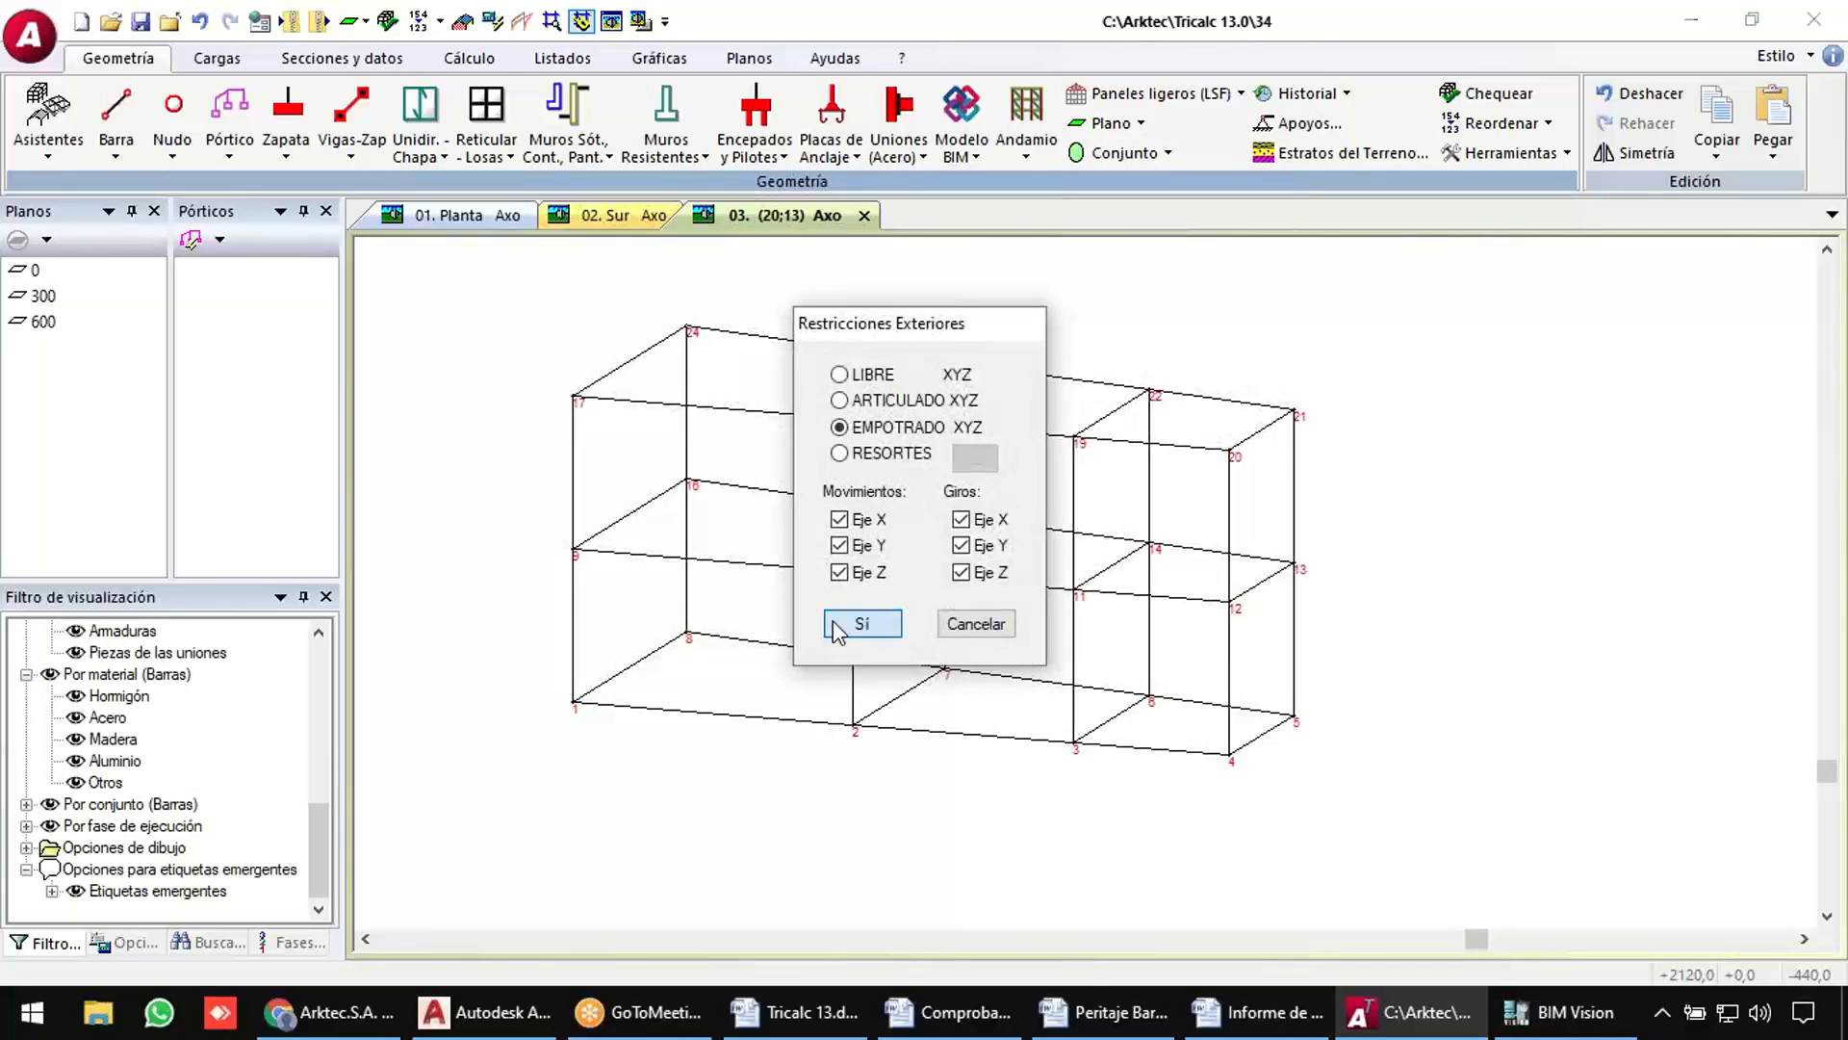
pyautogui.click(862, 621)
pyautogui.moveTo(500, 611); pyautogui.dragTo(1441, 834)
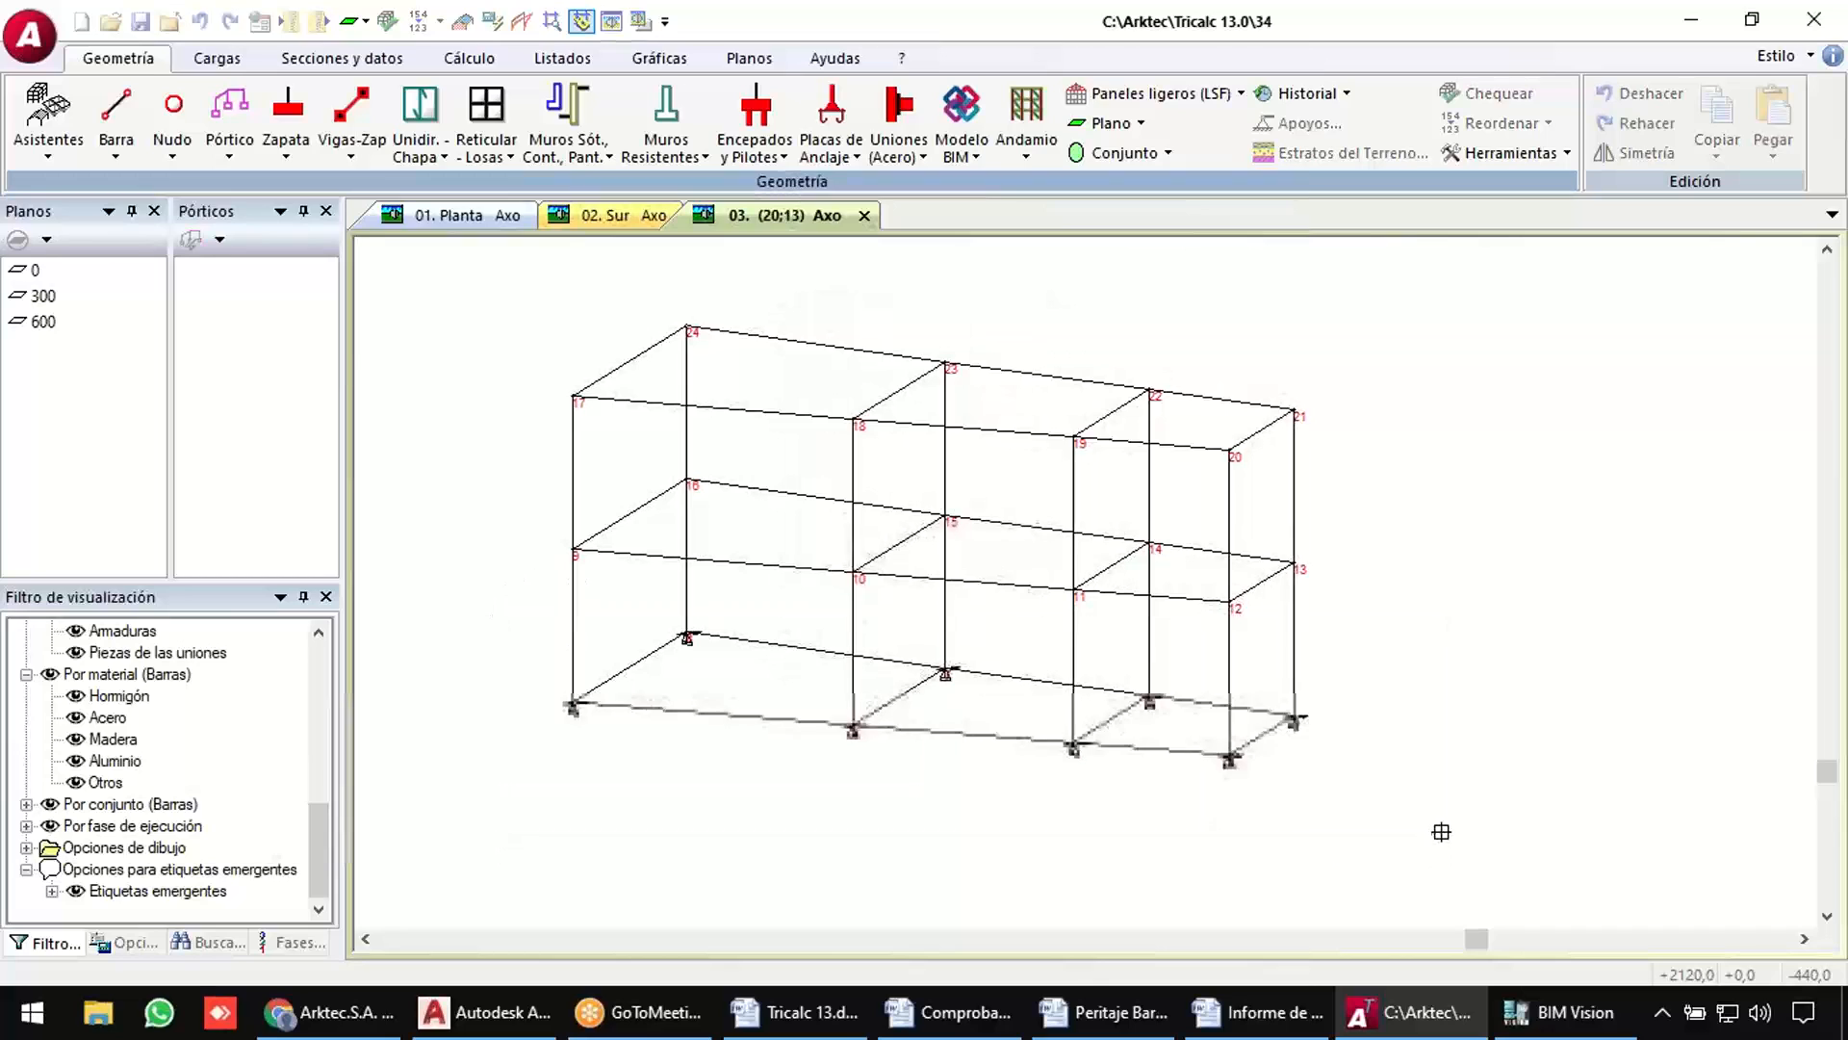
pyautogui.rightClick(1406, 788)
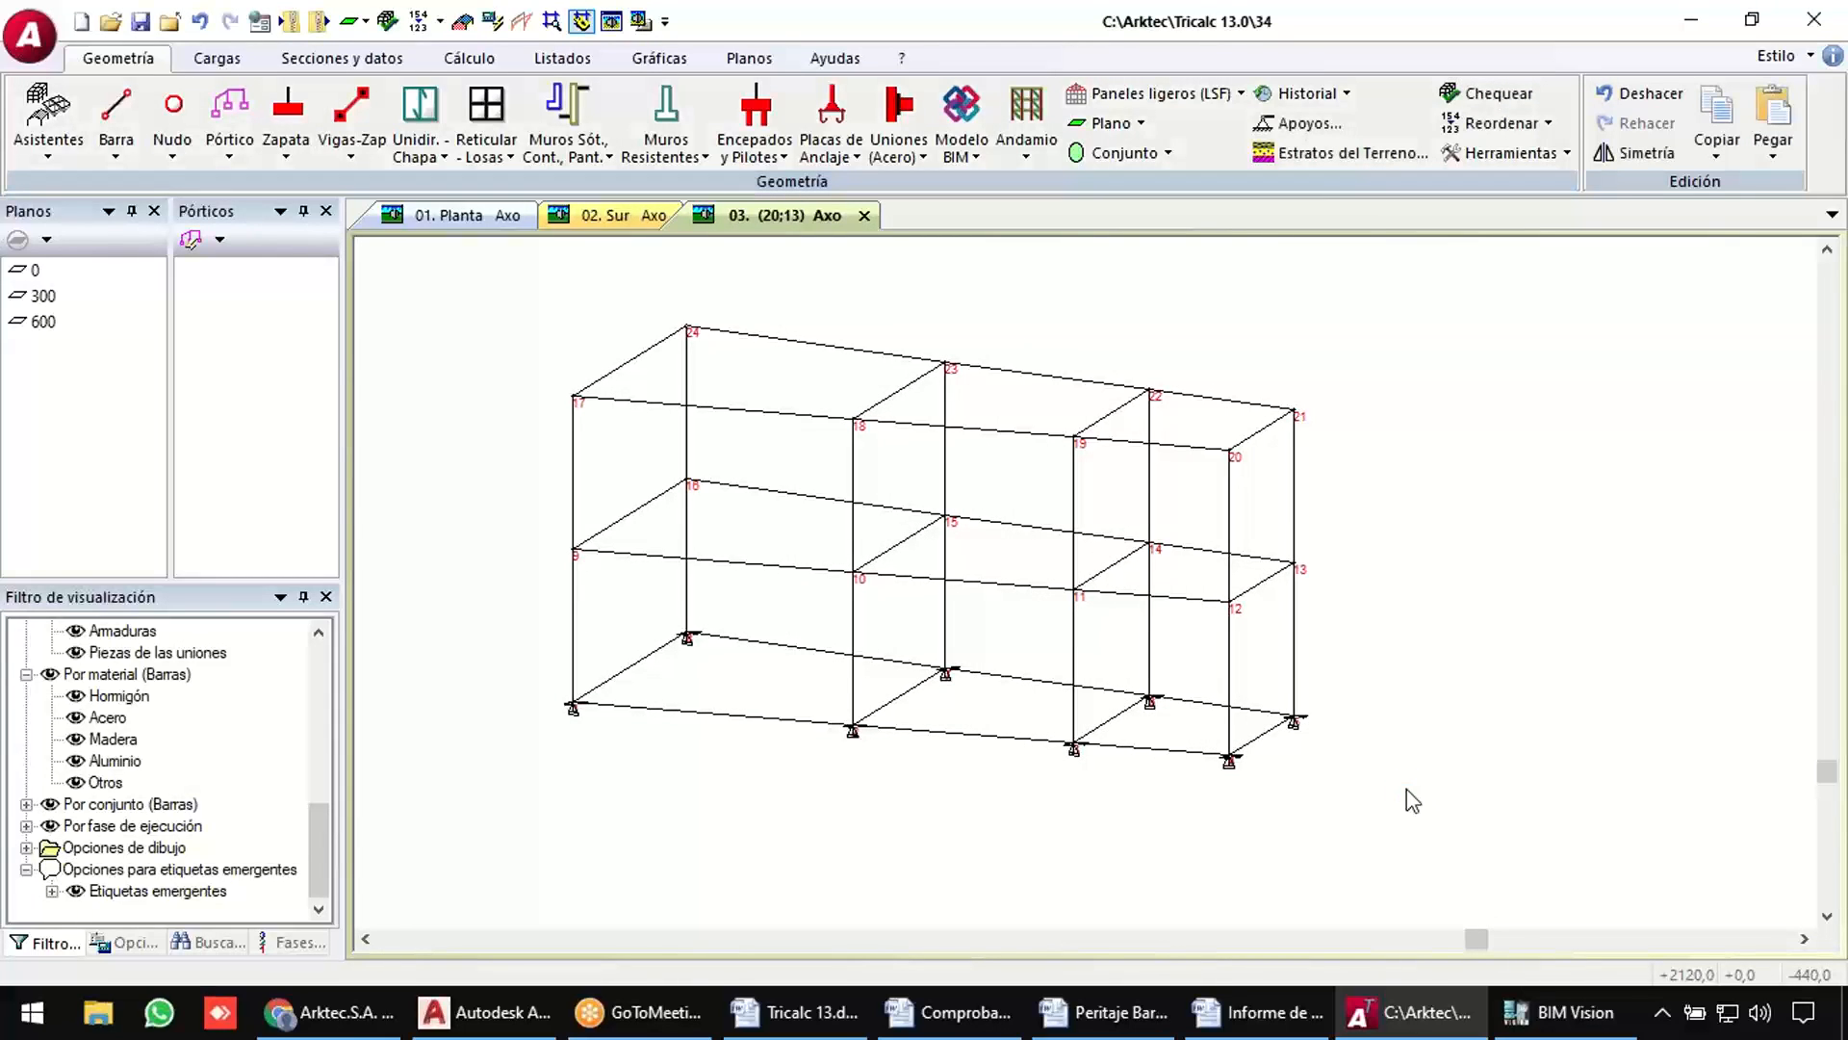
# Move roof nodes 17 and 24 by translation with Y = -100 cm, with the copy option turned off.
pyautogui.moveTo(668, 416)
pyautogui.click(172, 154)
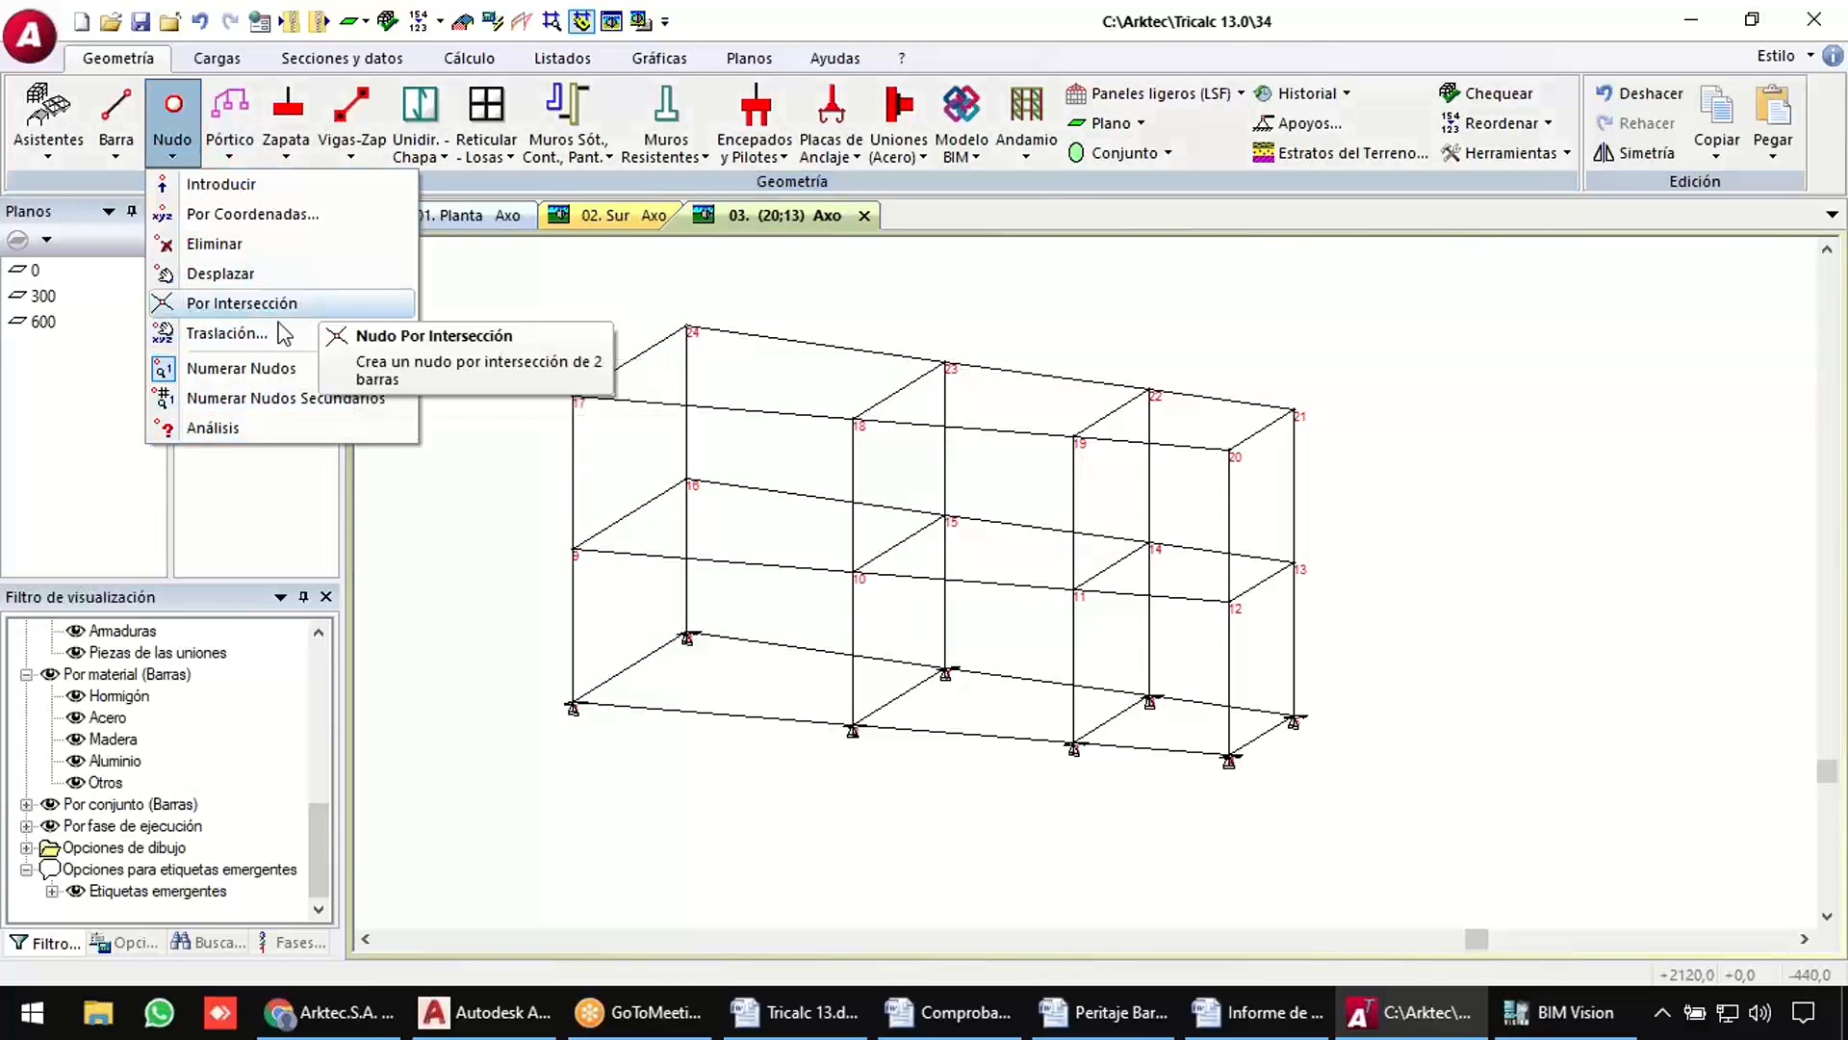
pyautogui.click(226, 333)
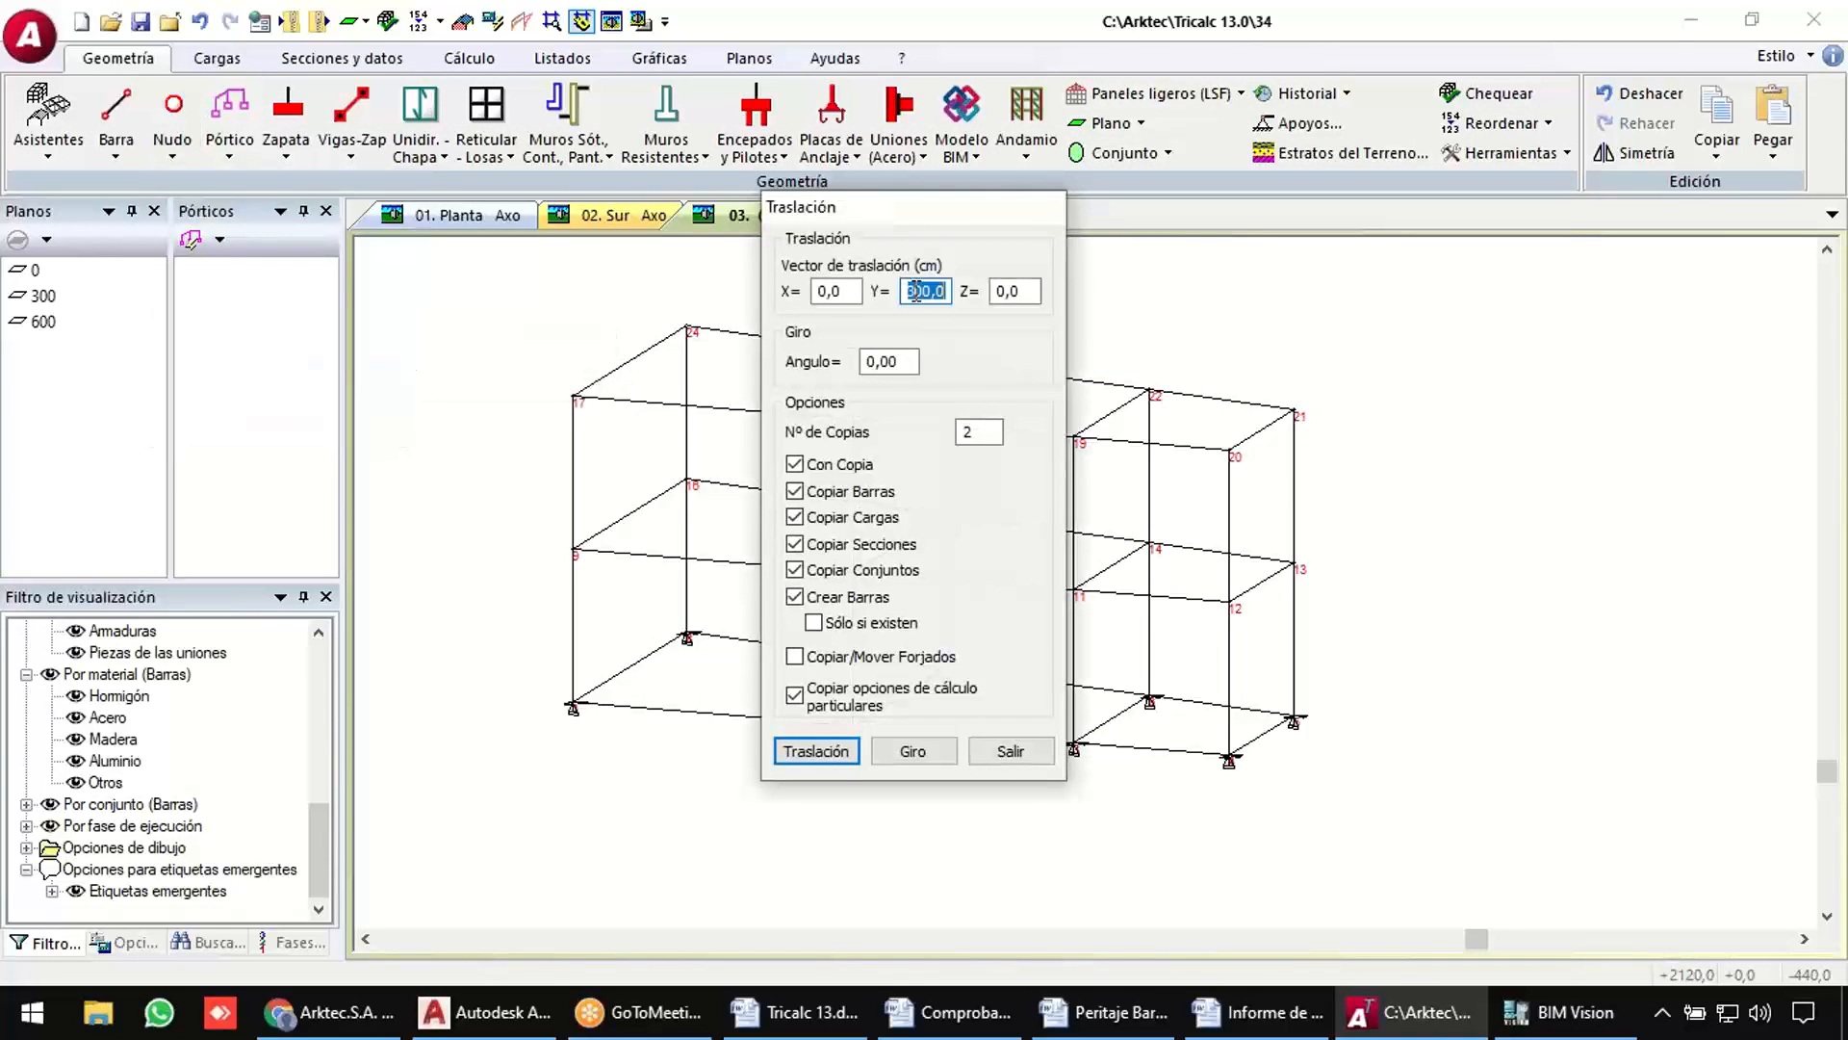
pyautogui.write('-100')
pyautogui.click(826, 465)
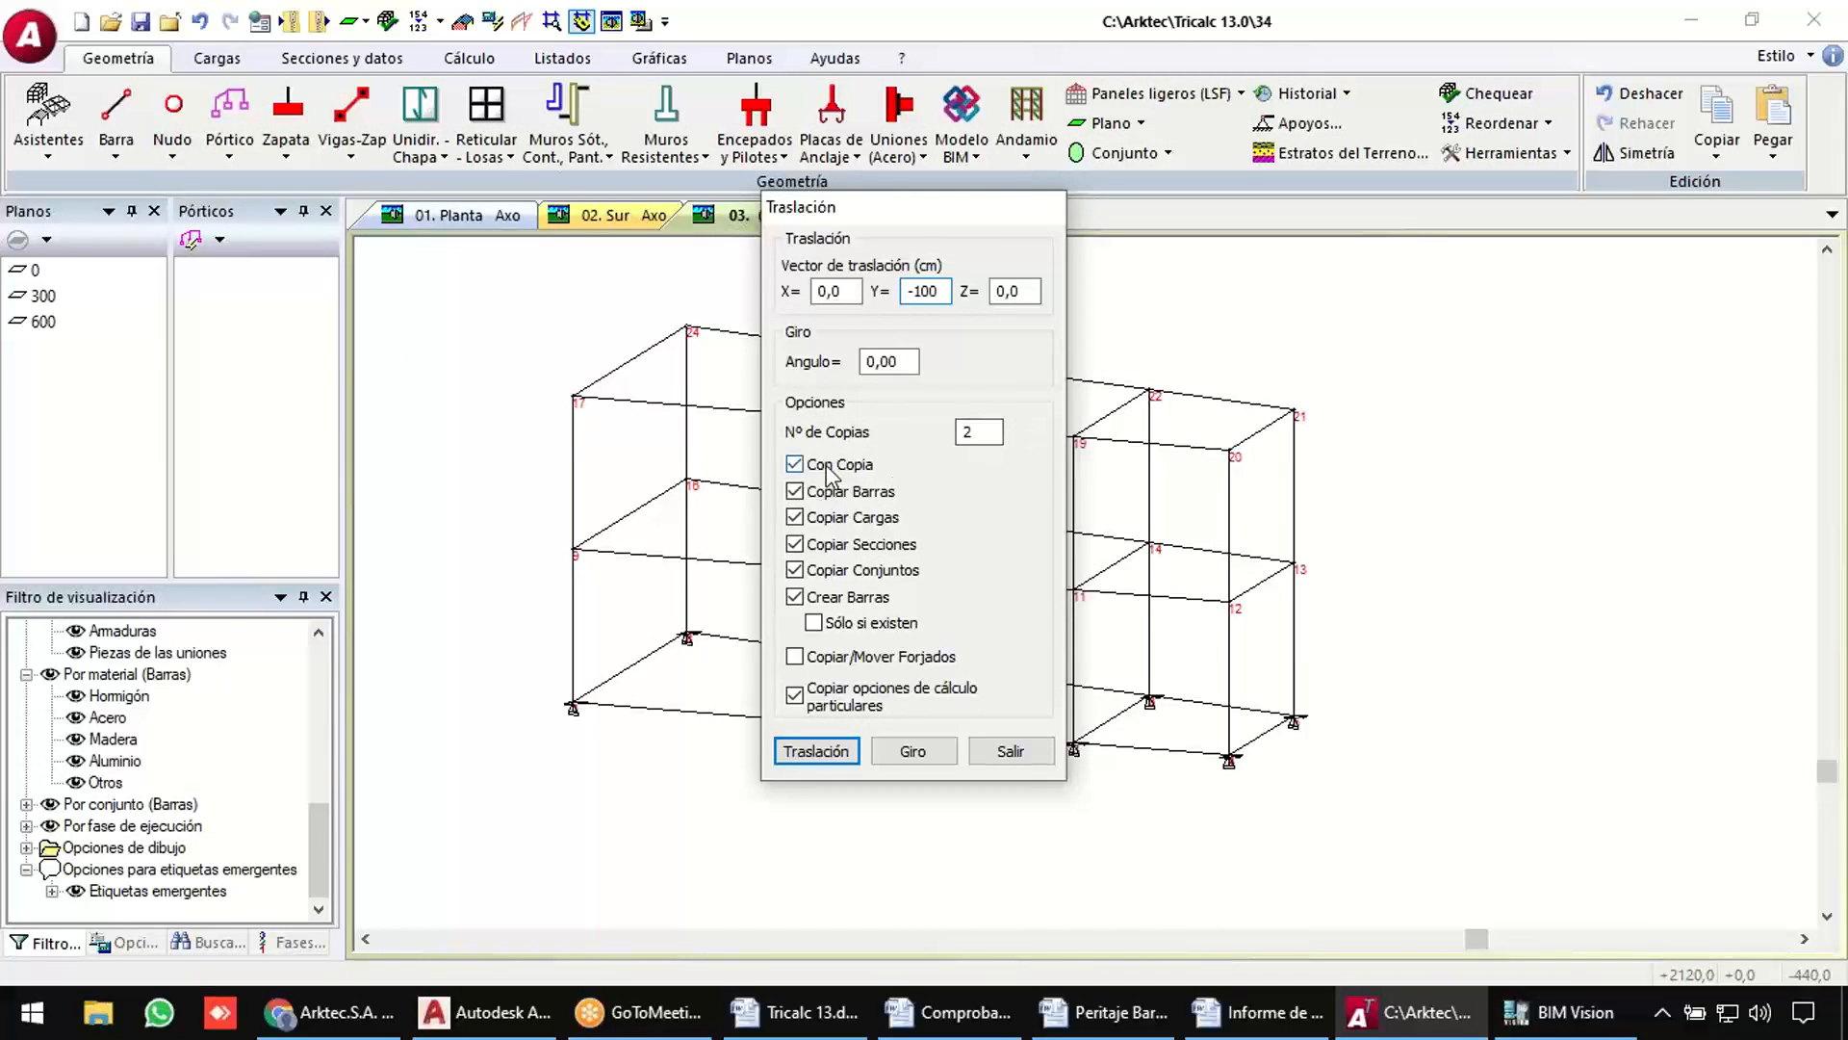
pyautogui.click(817, 751)
pyautogui.moveTo(539, 279); pyautogui.dragTo(775, 436)
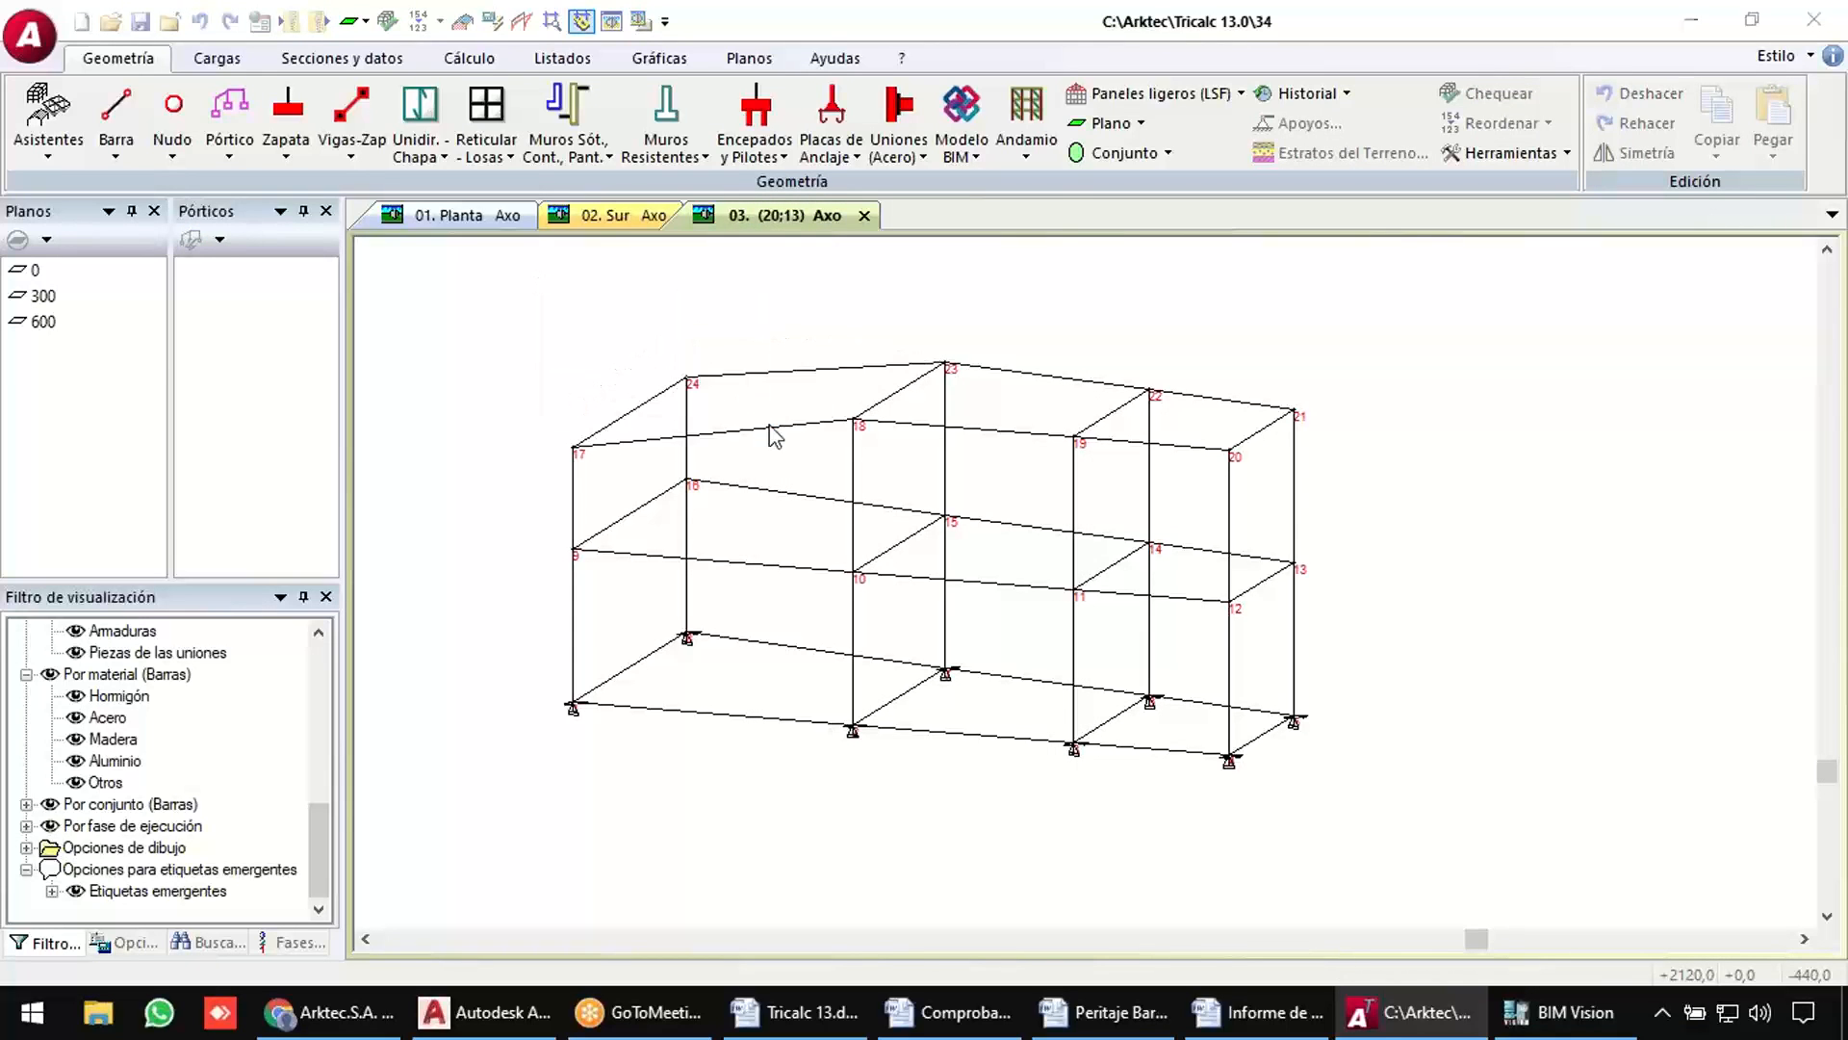
pyautogui.press('Escape')
pyautogui.press('Escape')
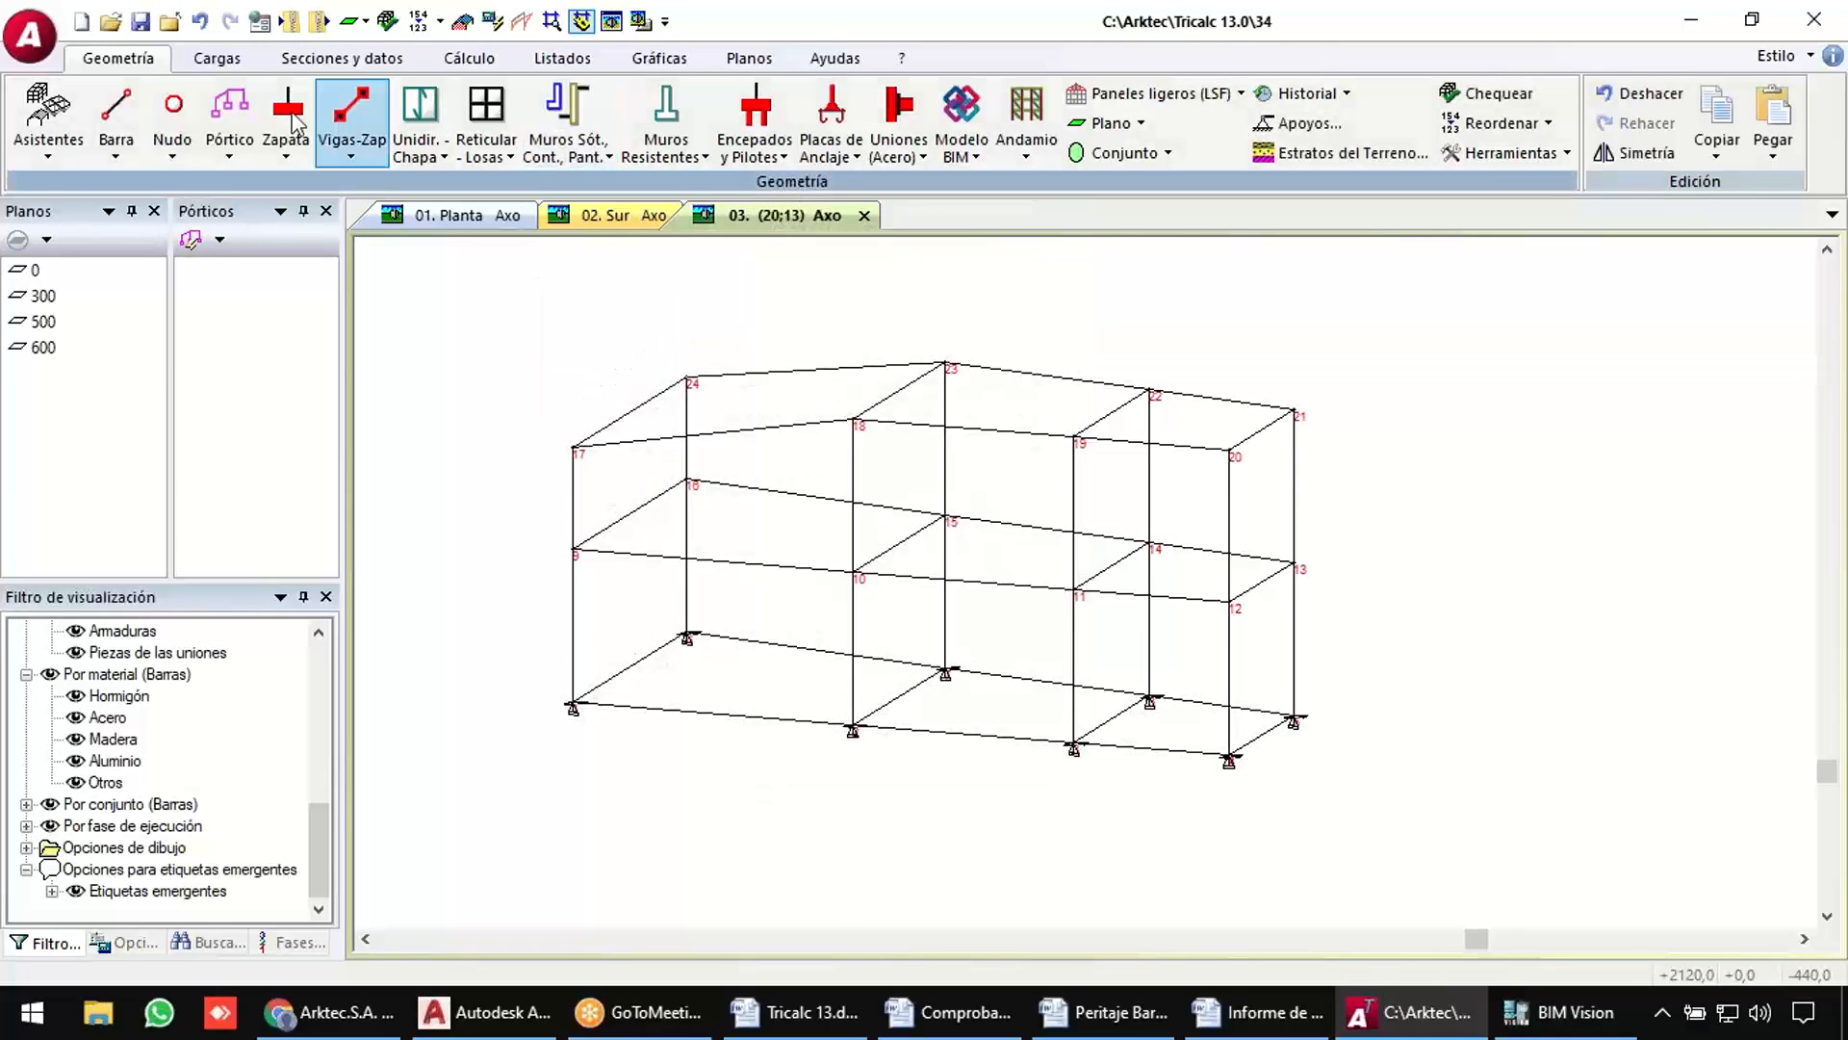
# Introduce footings at all the base nodes of the structure.
pyautogui.click(293, 122)
pyautogui.click(291, 182)
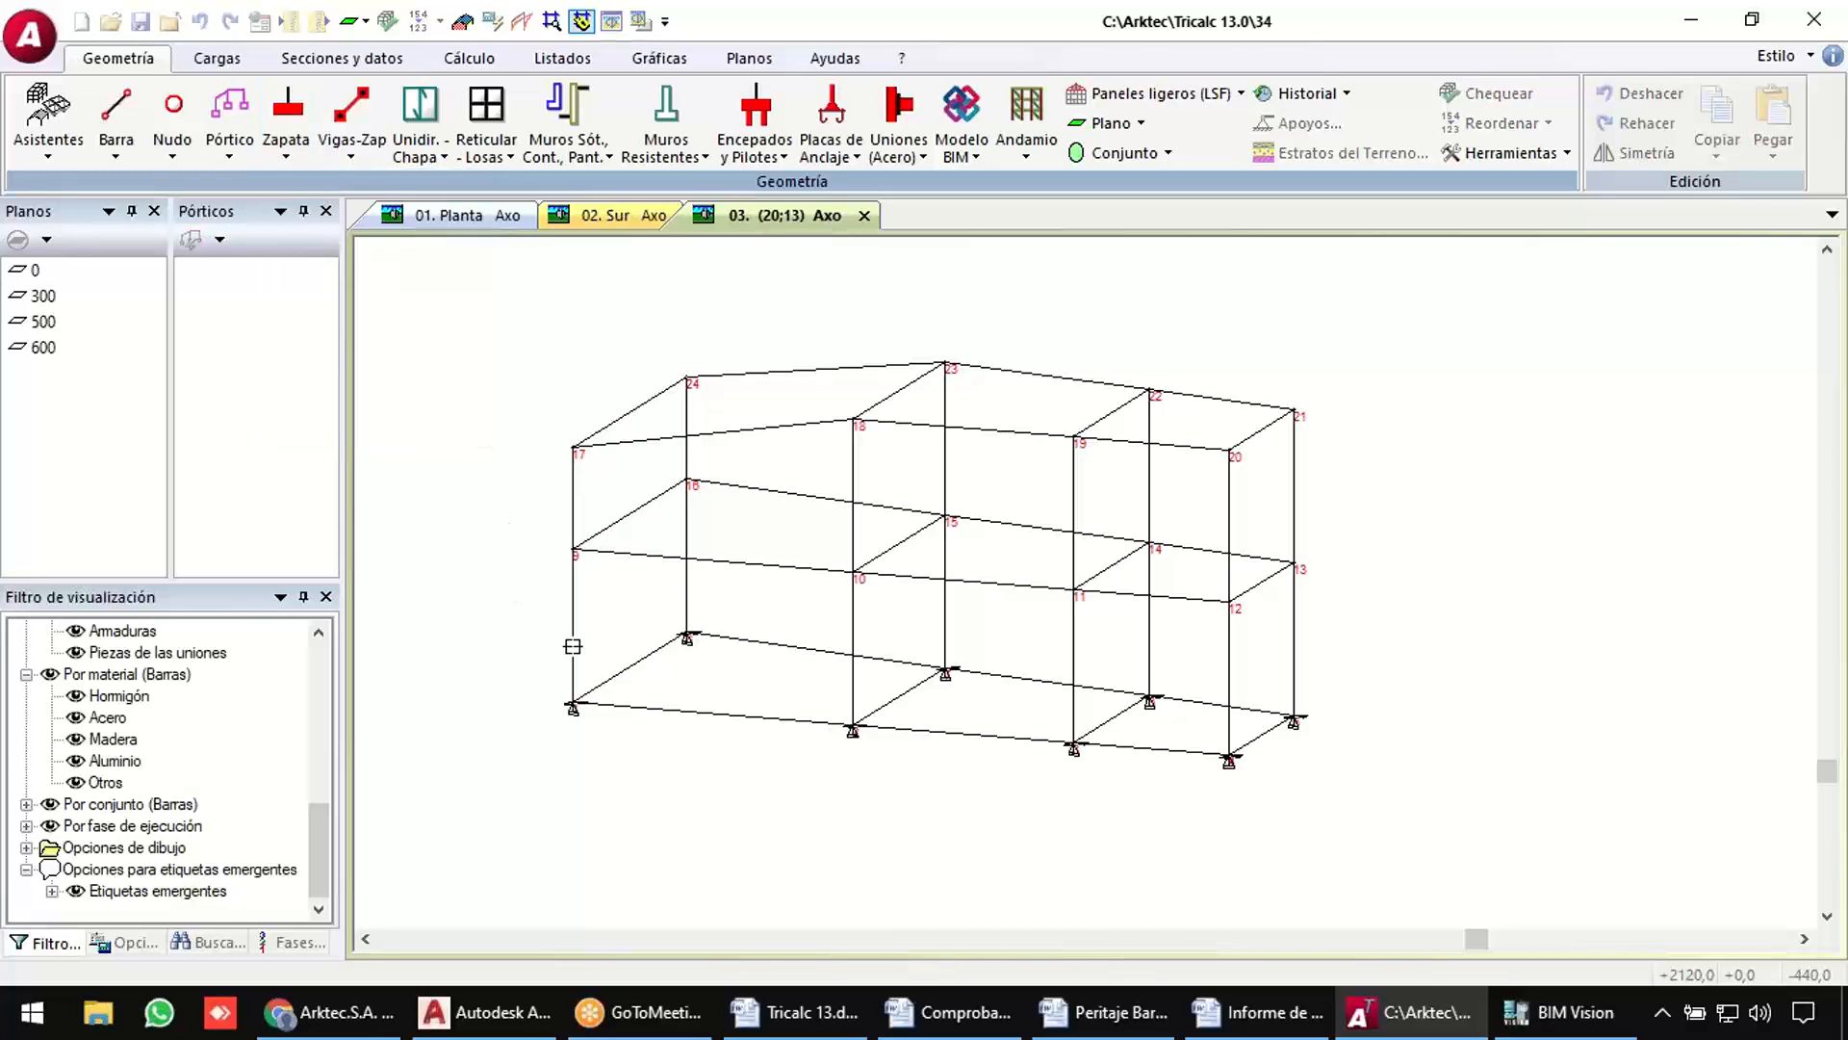
pyautogui.moveTo(517, 589); pyautogui.dragTo(1429, 848)
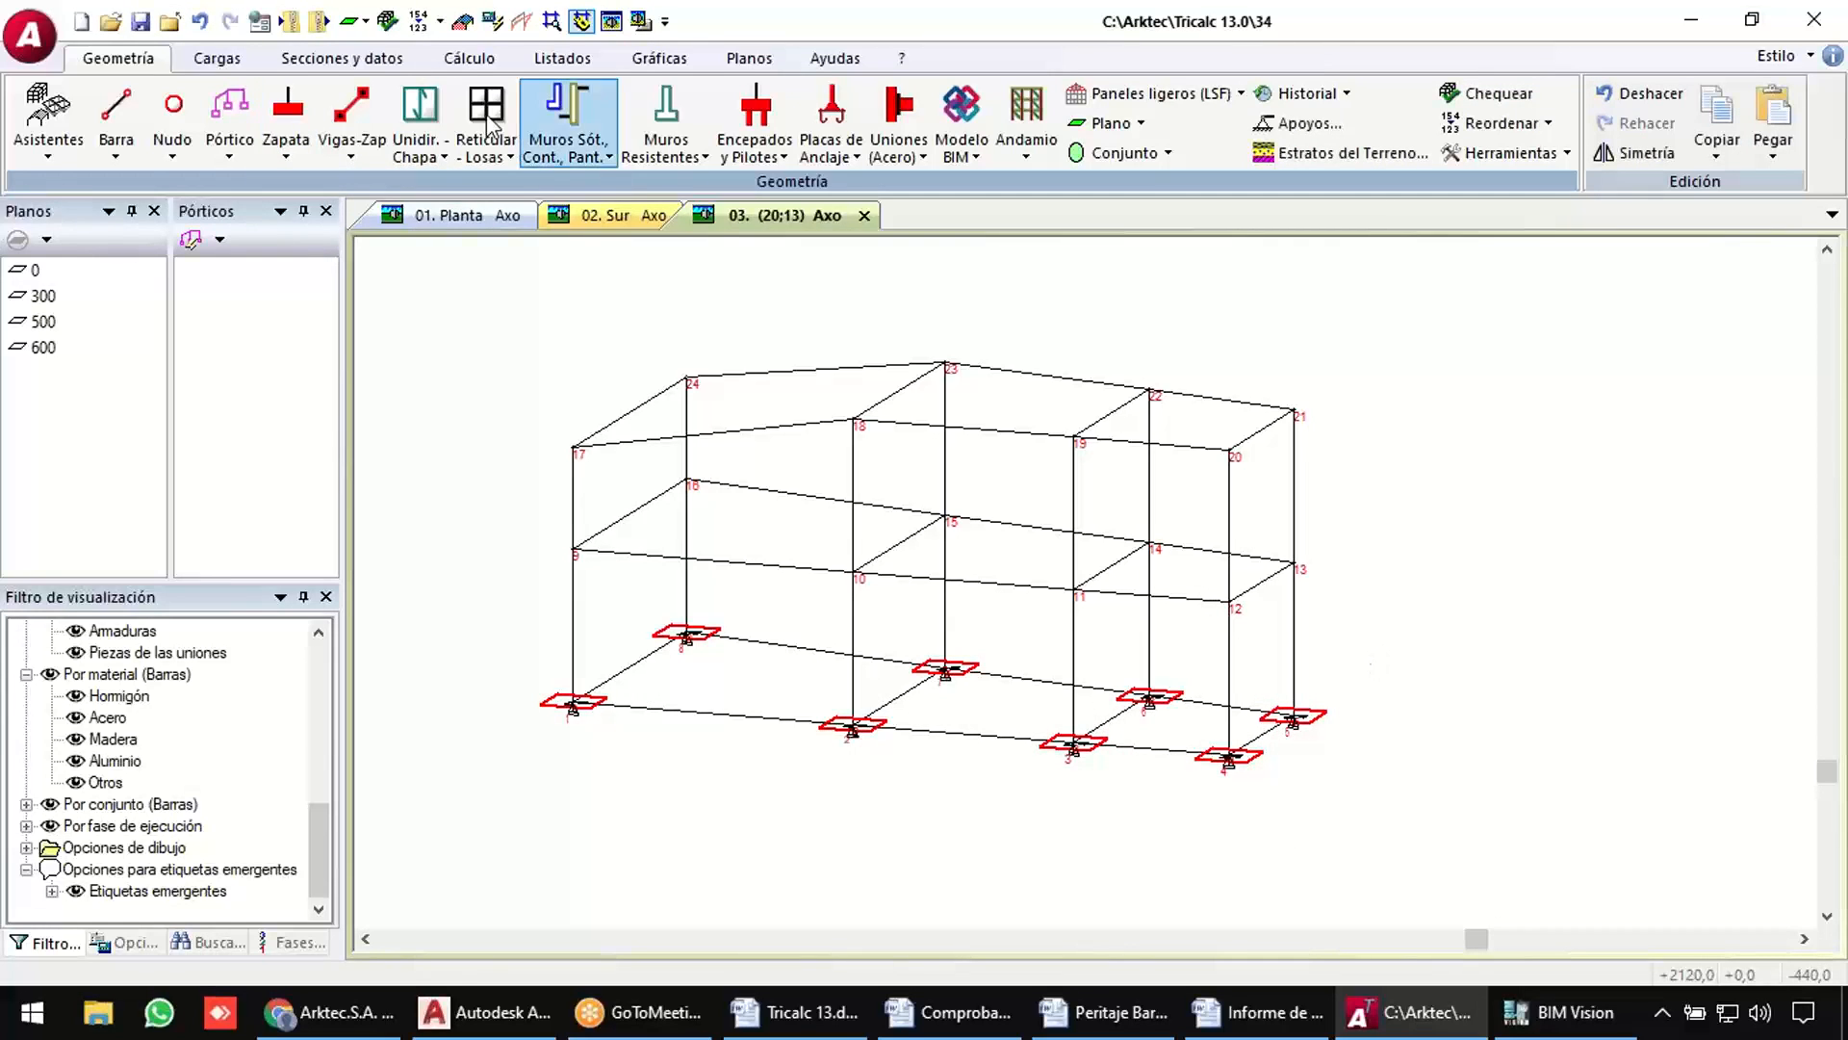
# Convert all the bars between the footings at the base of the structure into foundation beams (Viga-Zap).
pyautogui.click(352, 135)
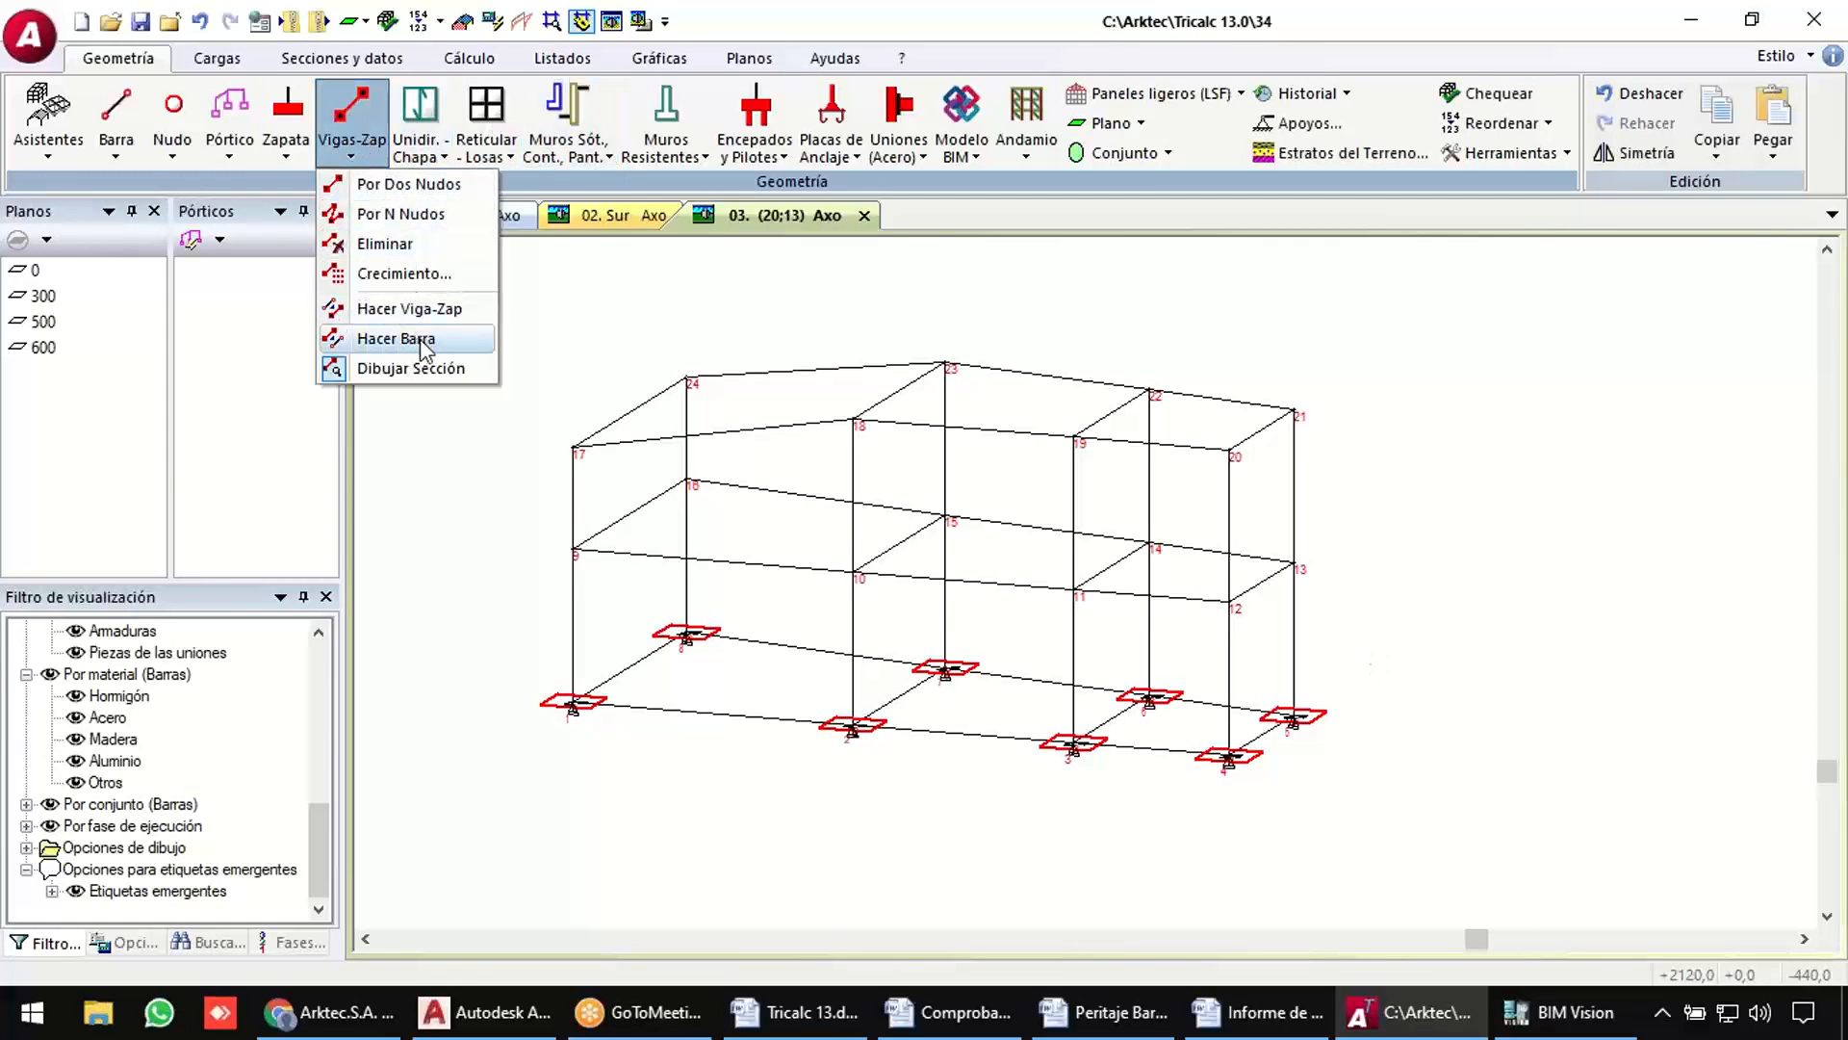
pyautogui.click(453, 308)
pyautogui.moveTo(521, 589); pyautogui.dragTo(1473, 832)
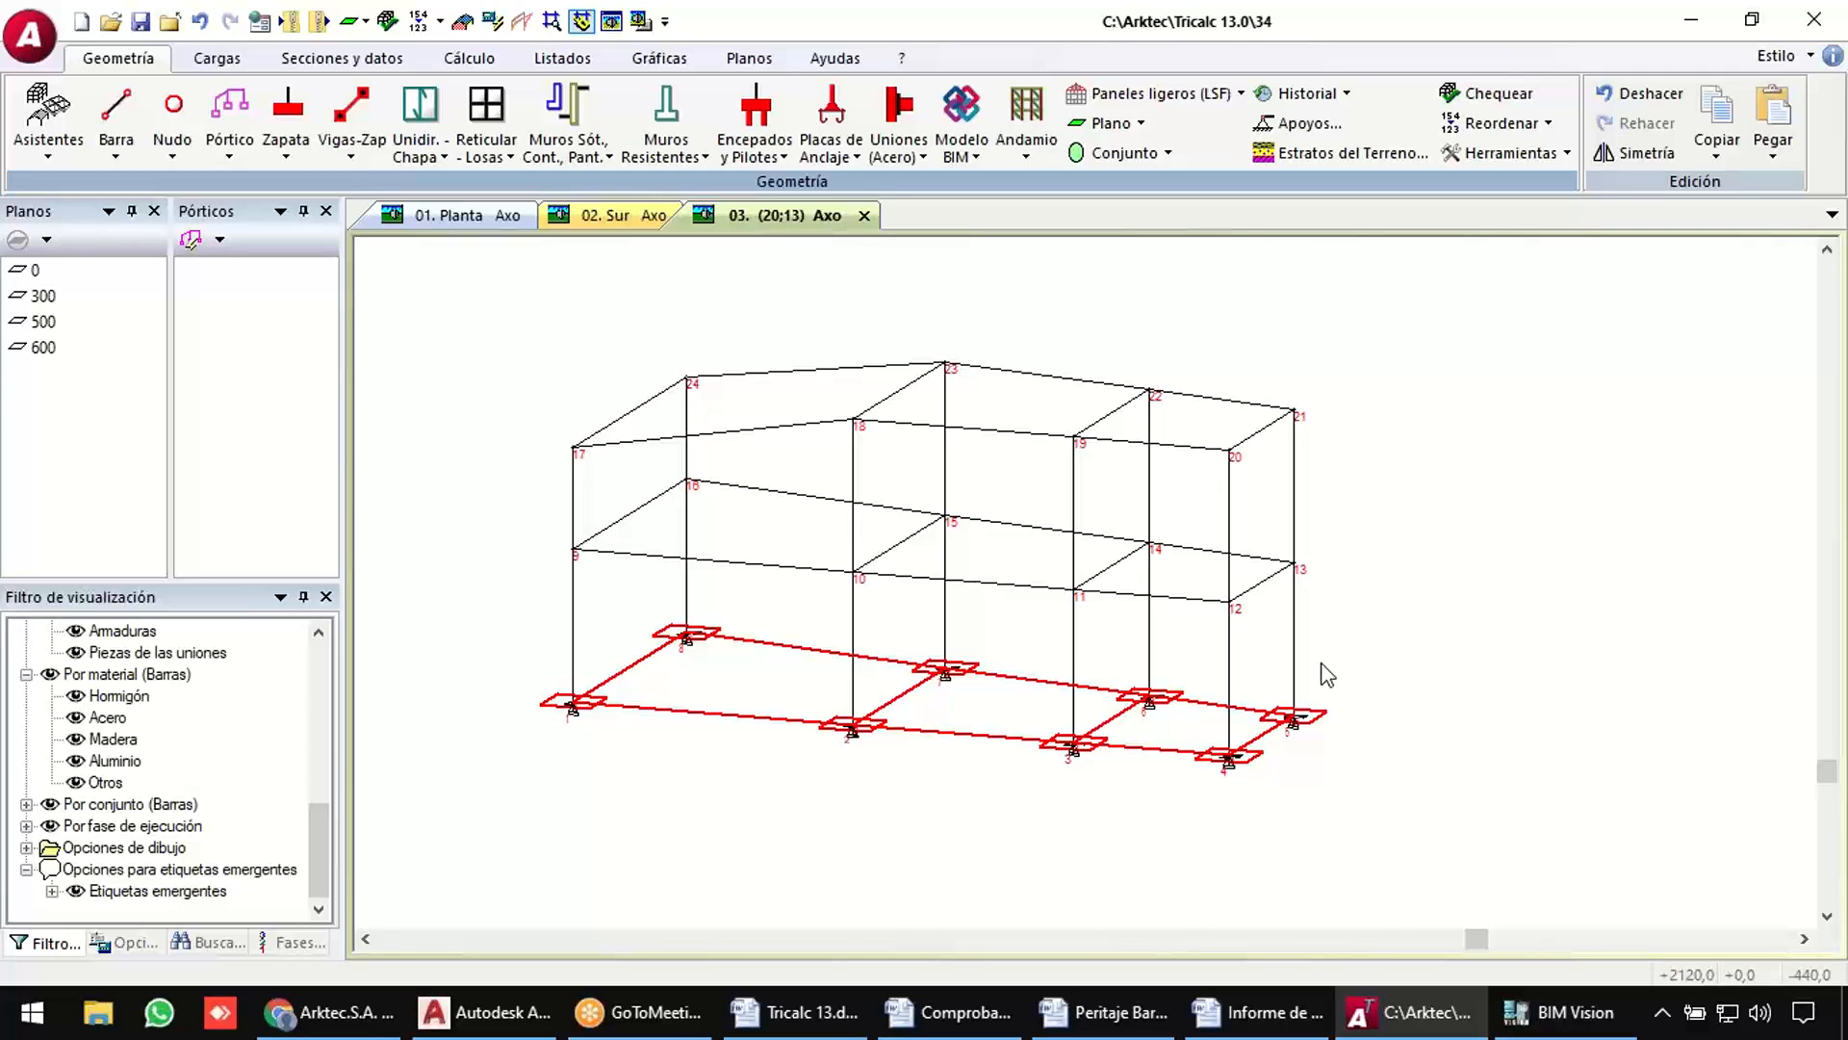
# Show the start of the Tricalc 13.0 new-features page in Chrome, and return to the structure in Tricalc.
pyautogui.click(327, 1012)
pyautogui.press('Home')
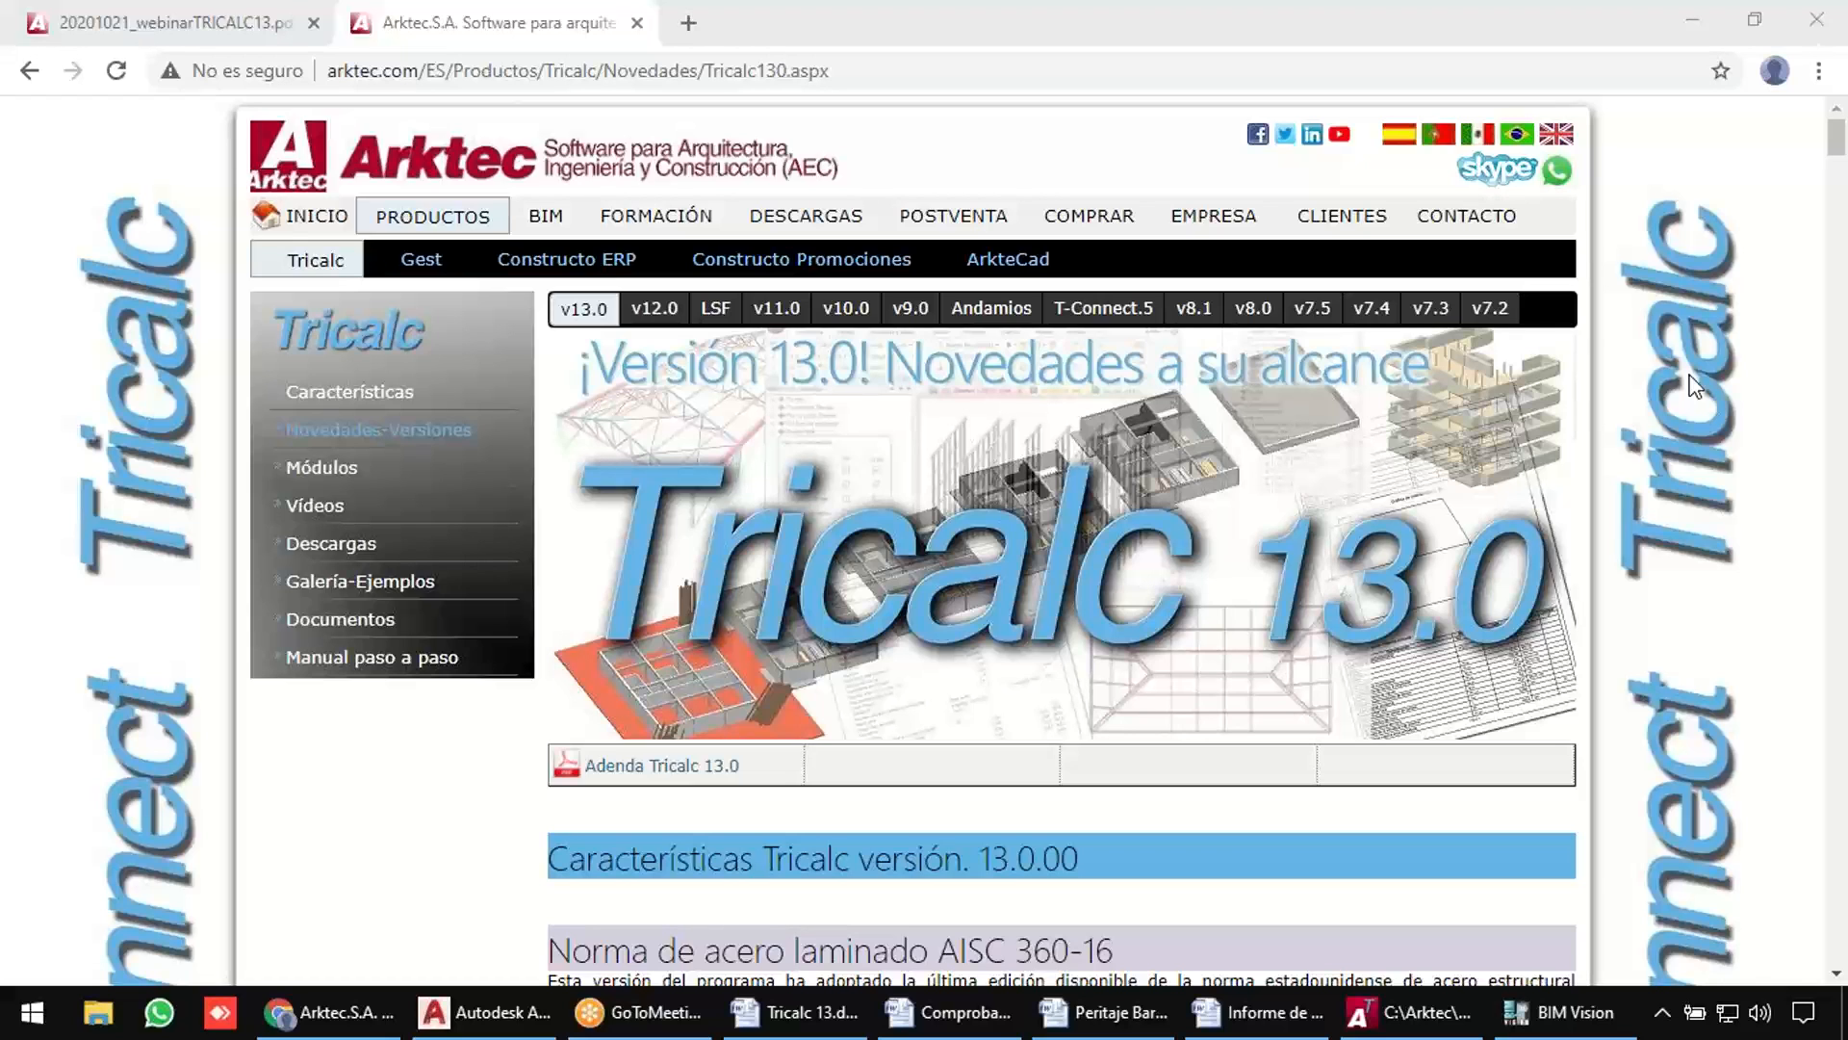
pyautogui.click(1413, 1012)
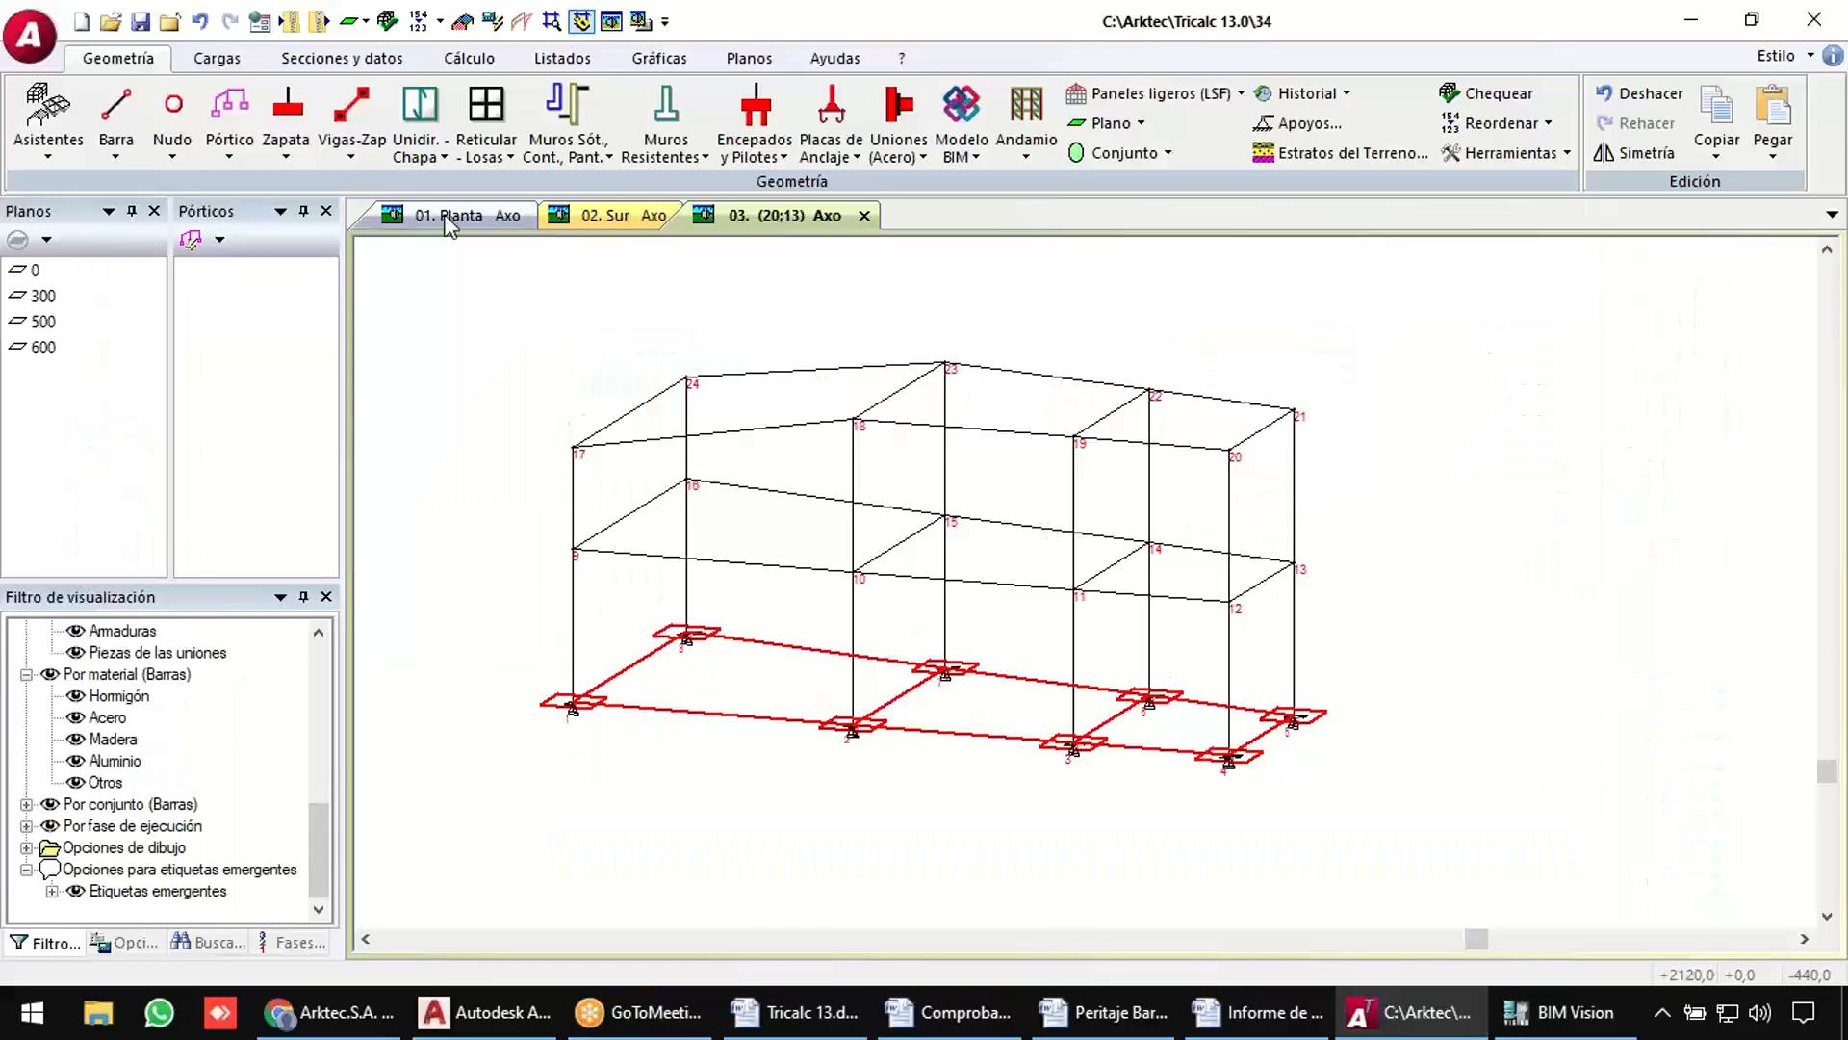
# Open the recent project Edificio Alfa and display its structure as a solid render.
pyautogui.click(37, 35)
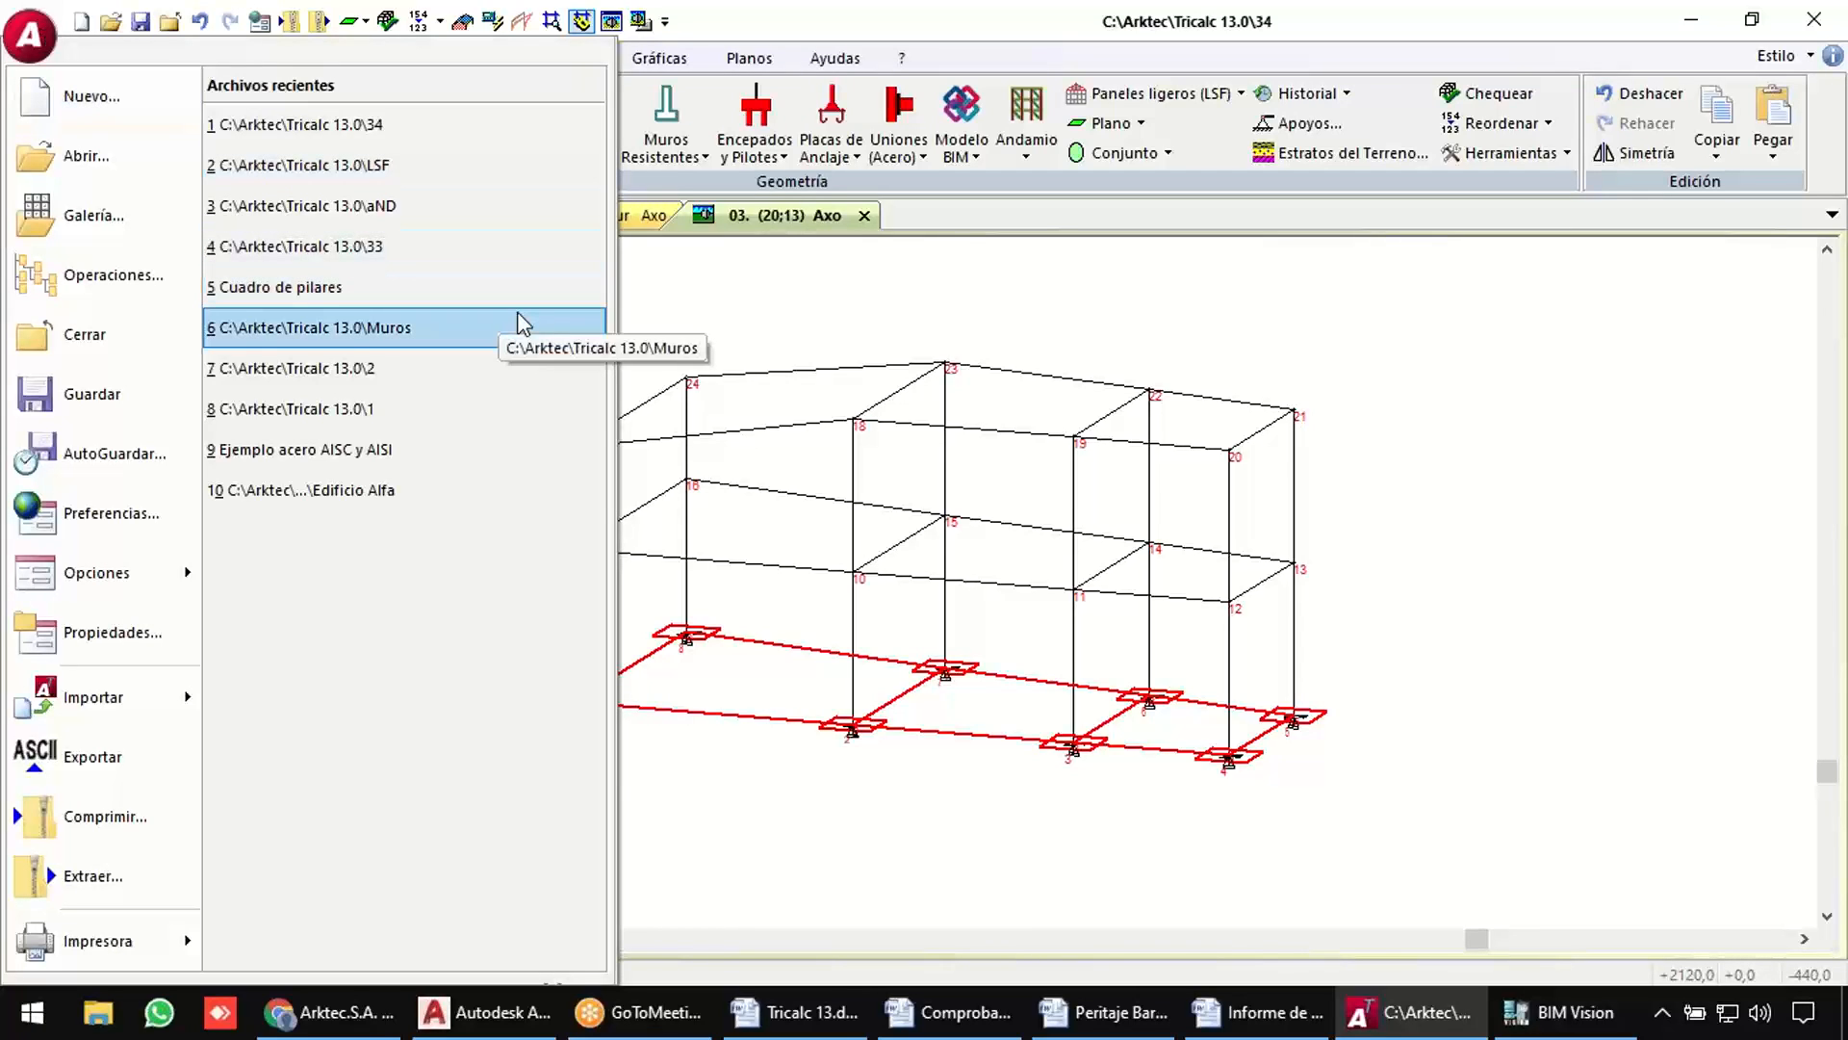
pyautogui.click(425, 492)
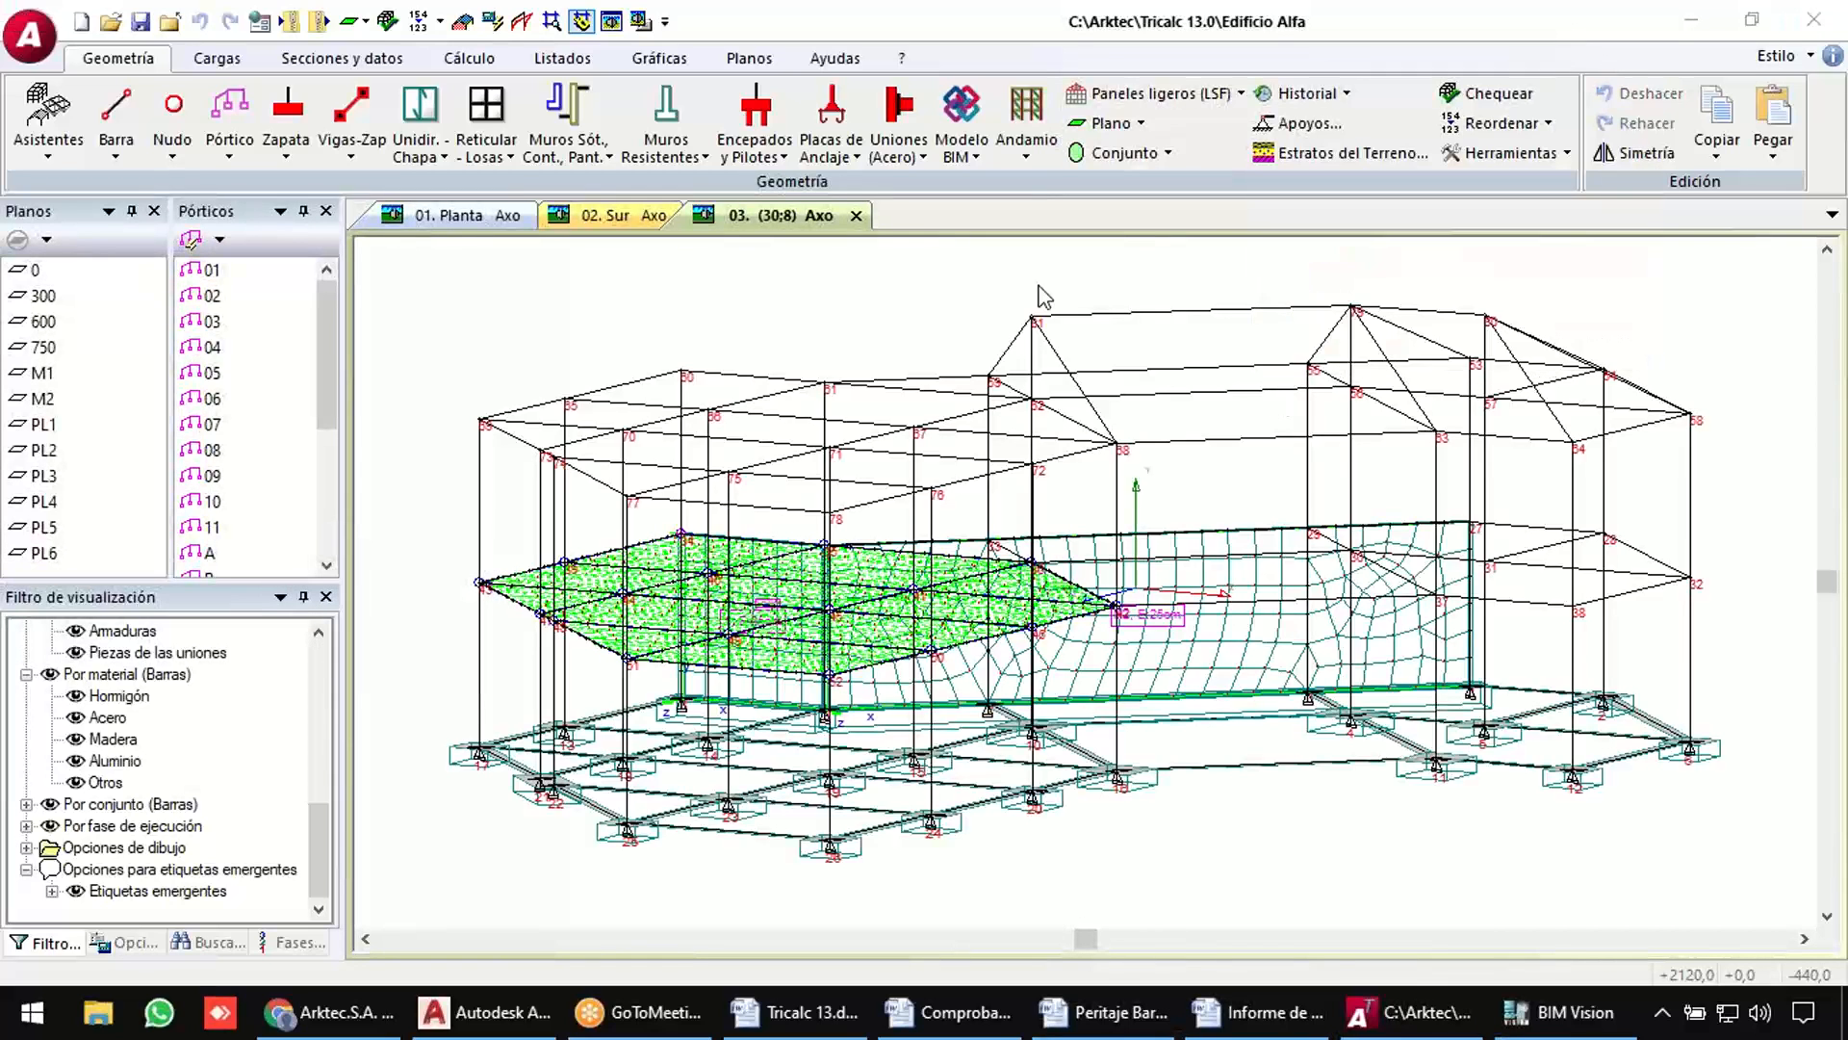
pyautogui.click(613, 26)
pyautogui.click(1084, 563)
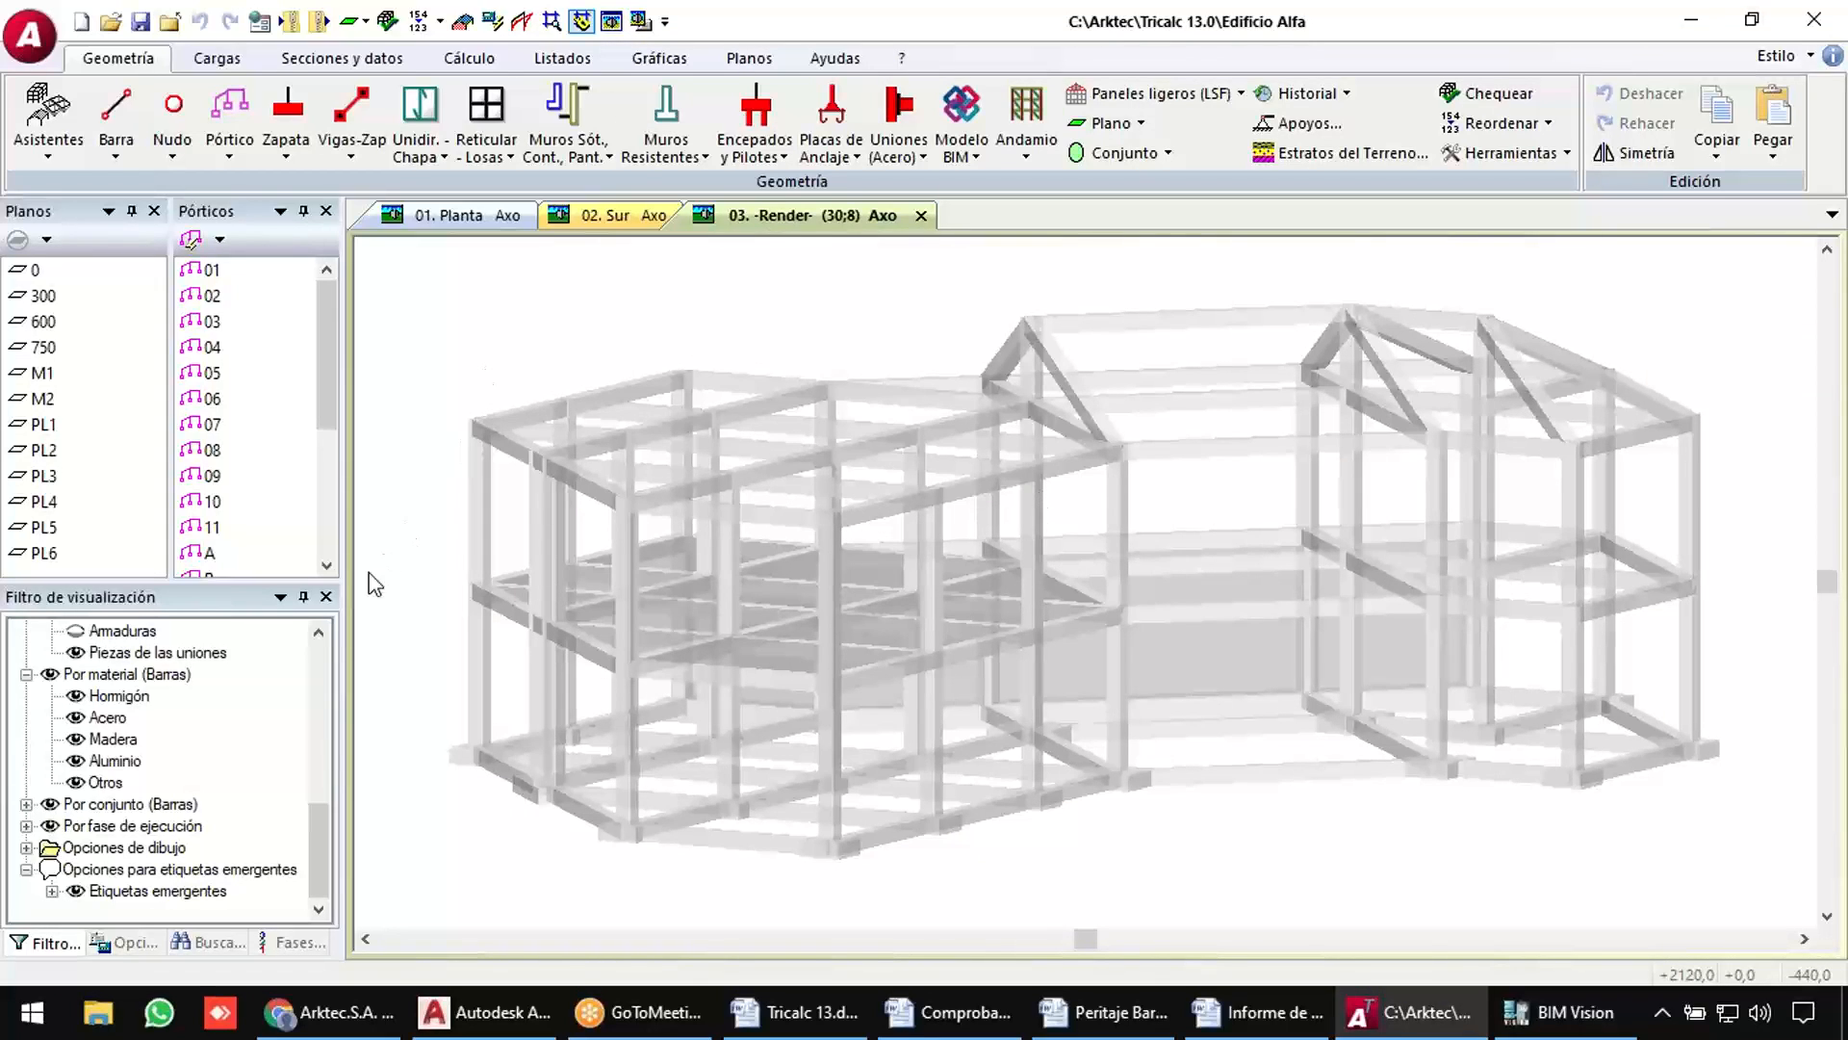
# Make the one-way slabs (Forjados unidireccionales) visible in the render, and return the view to wireframe.
pyautogui.scroll(4, 65, 749)
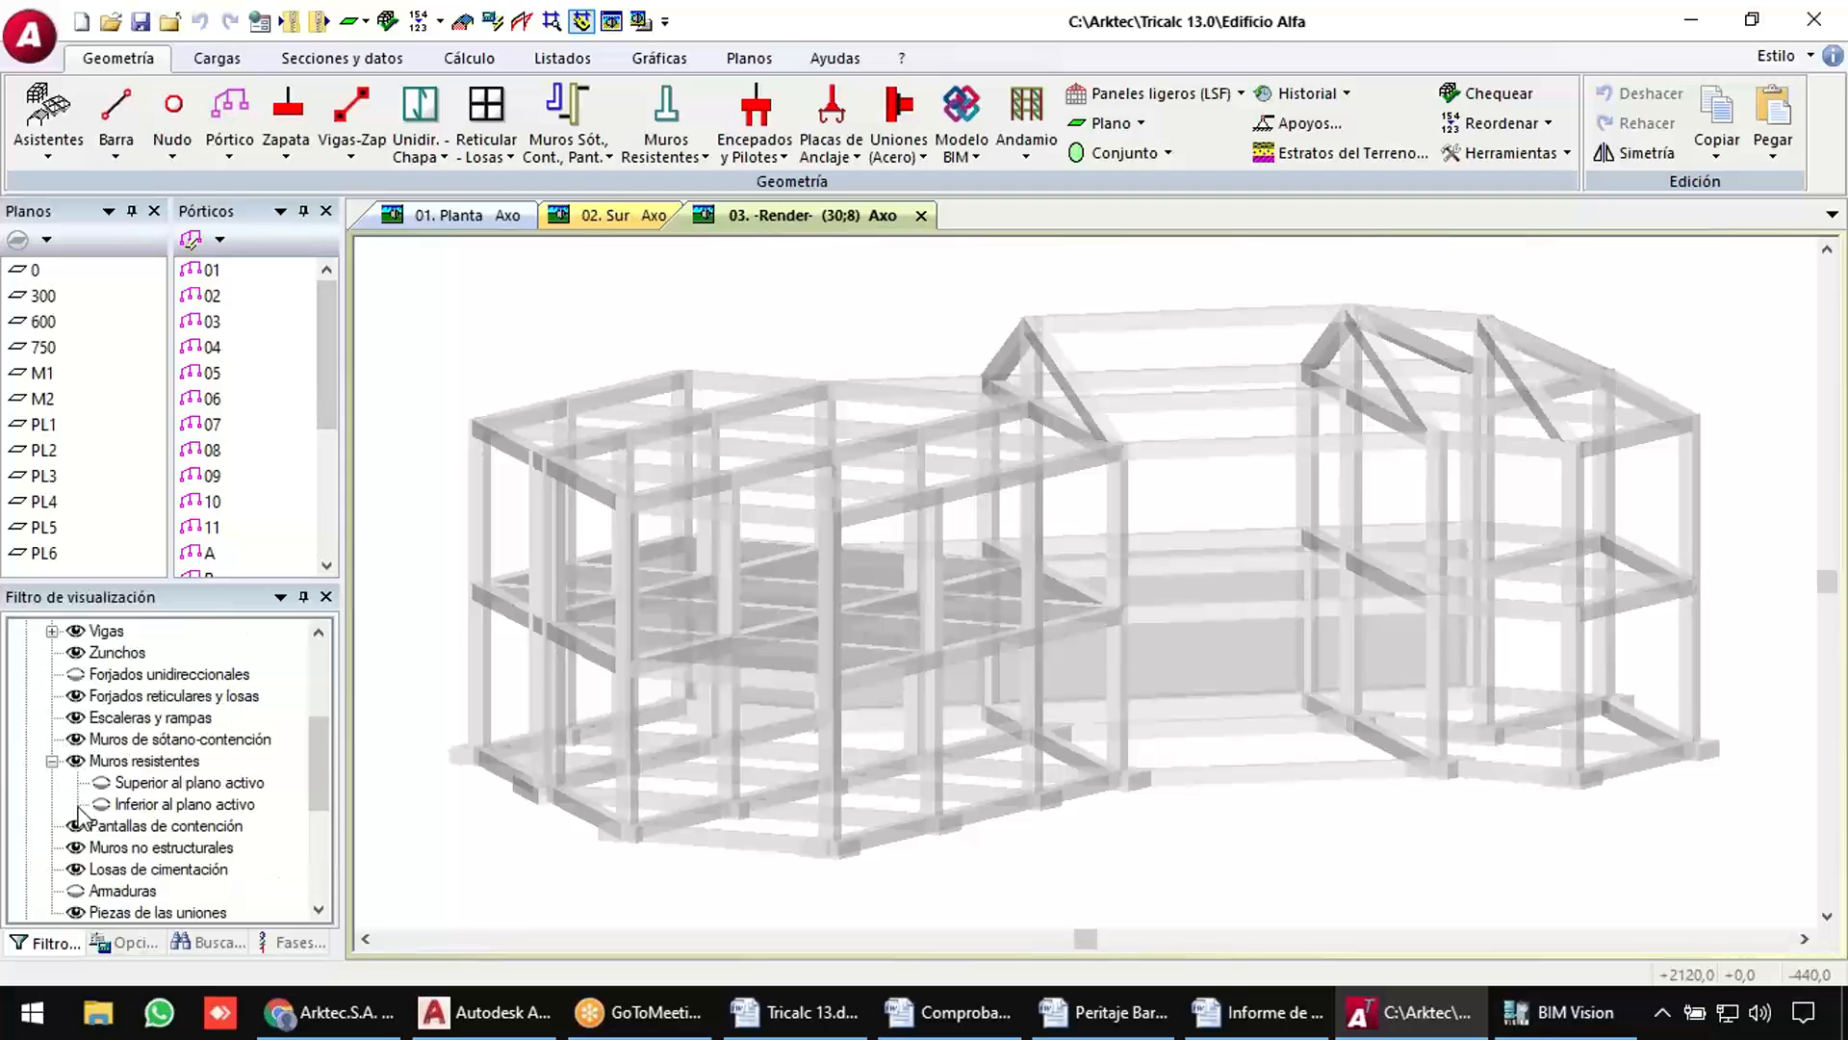
pyautogui.click(75, 673)
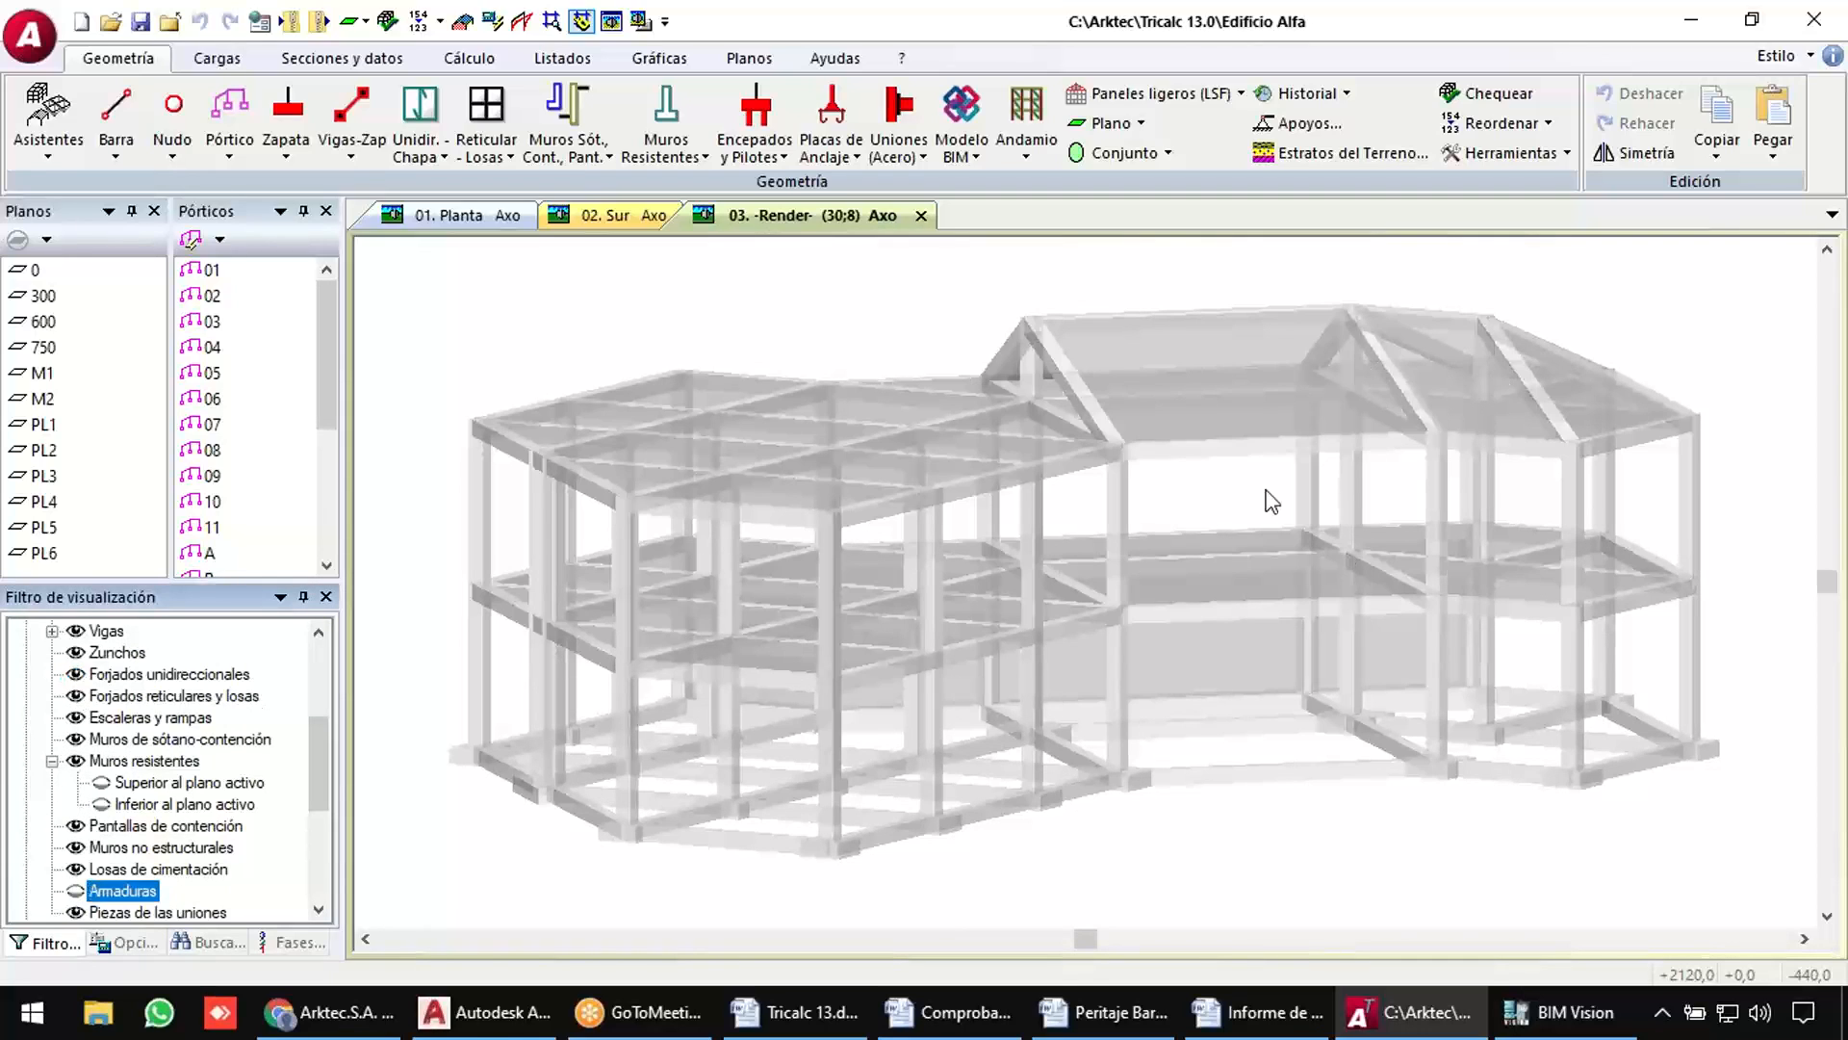
pyautogui.click(611, 21)
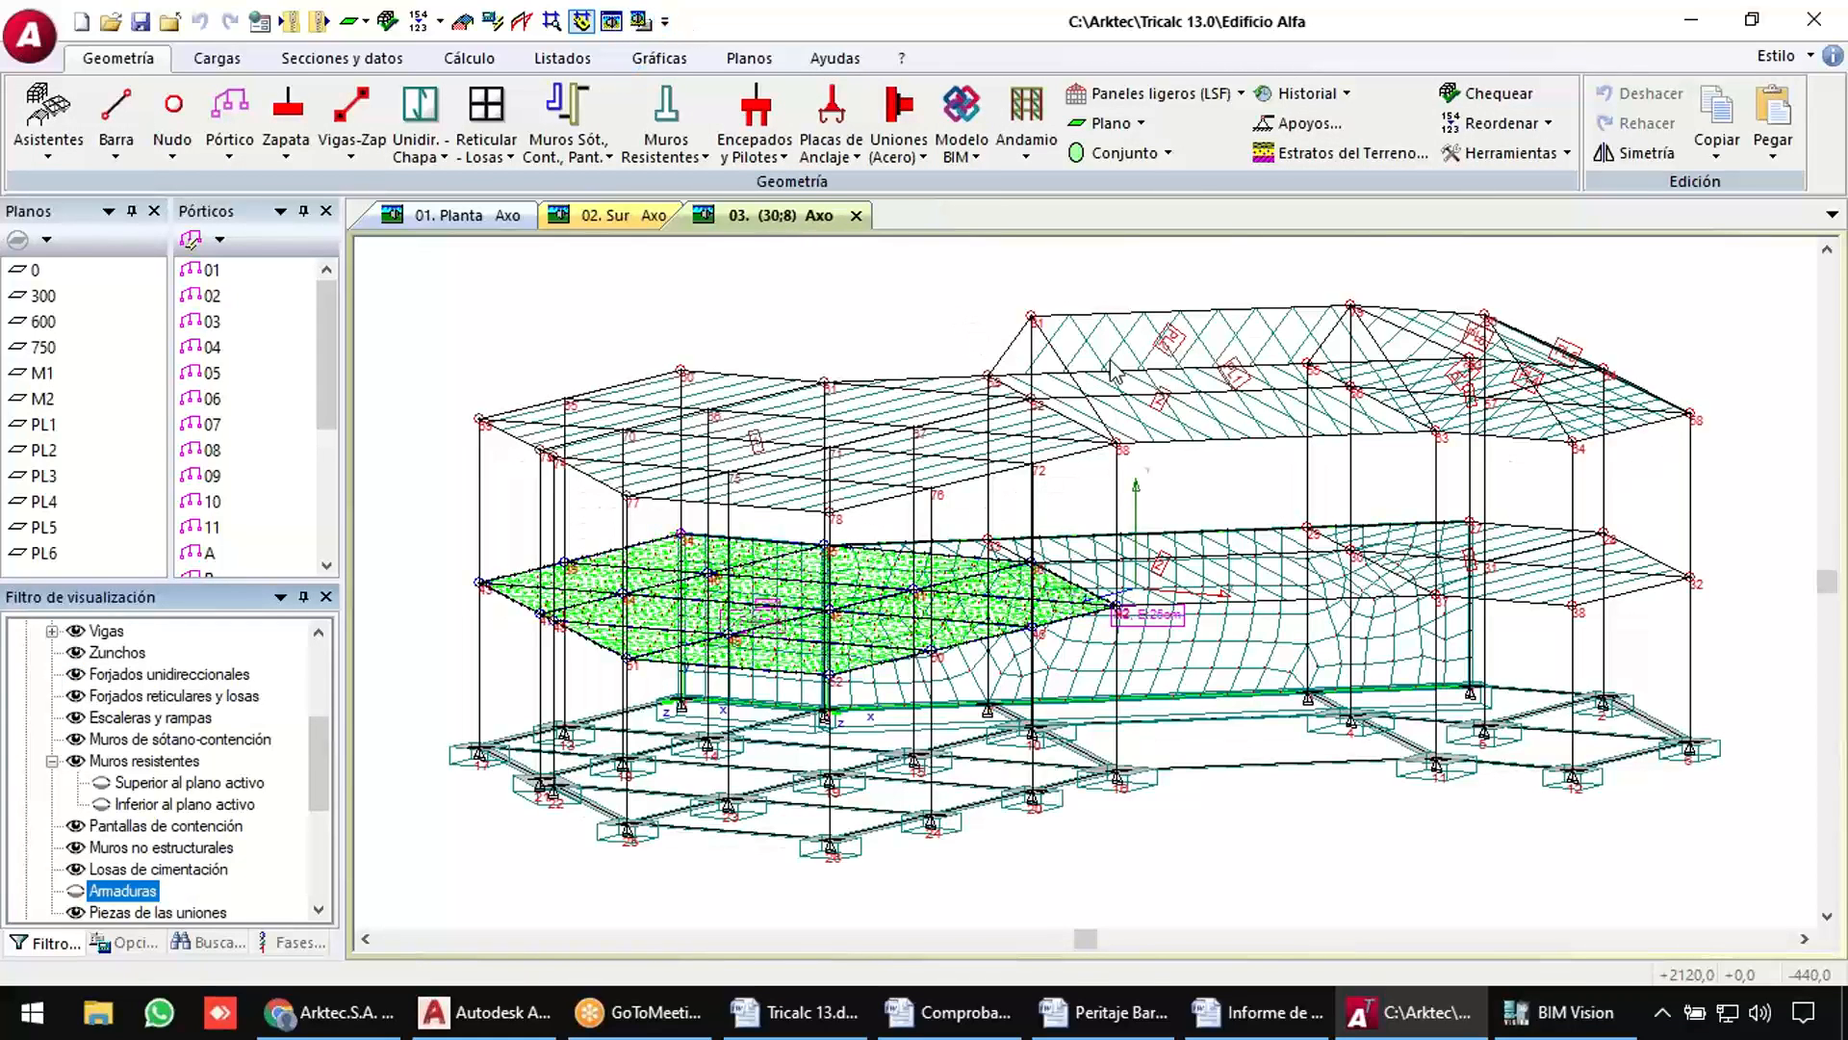
# Set the output of the measurement options to GEST format, after trying FIEBDC-3.
pyautogui.click(581, 66)
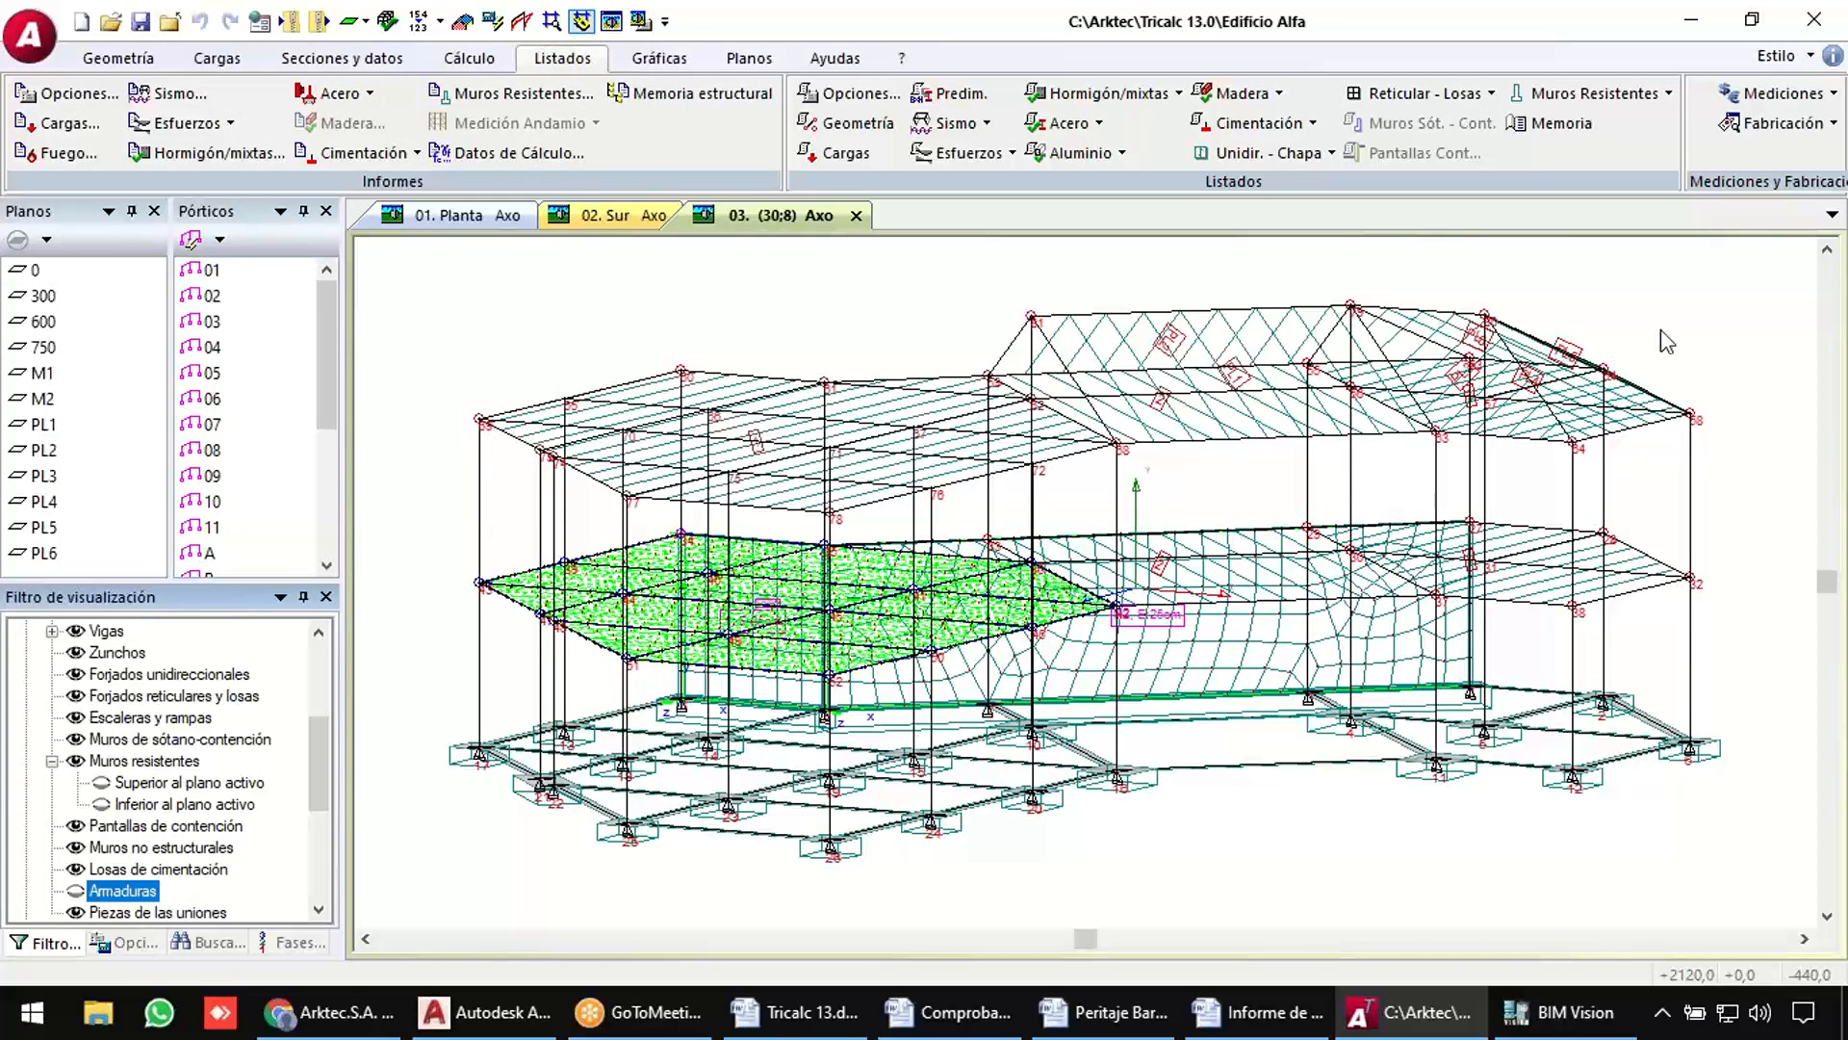
pyautogui.click(1781, 94)
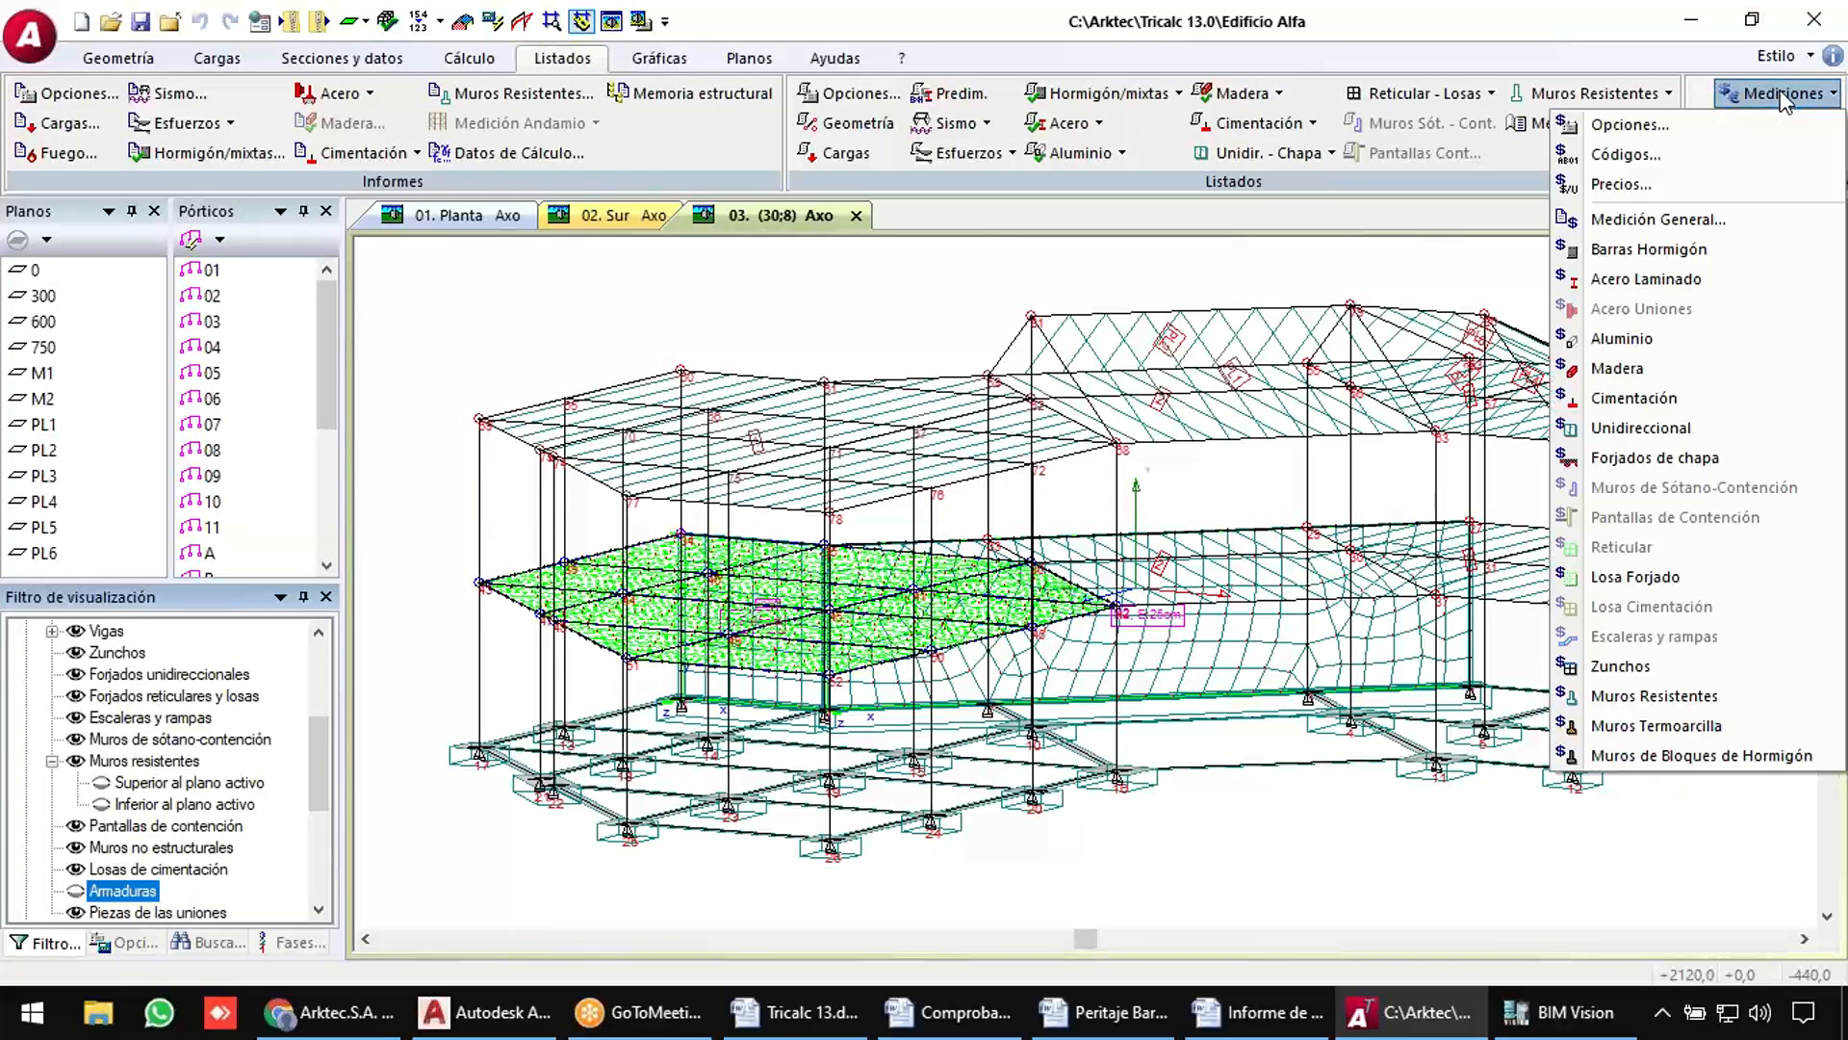
pyautogui.click(1673, 121)
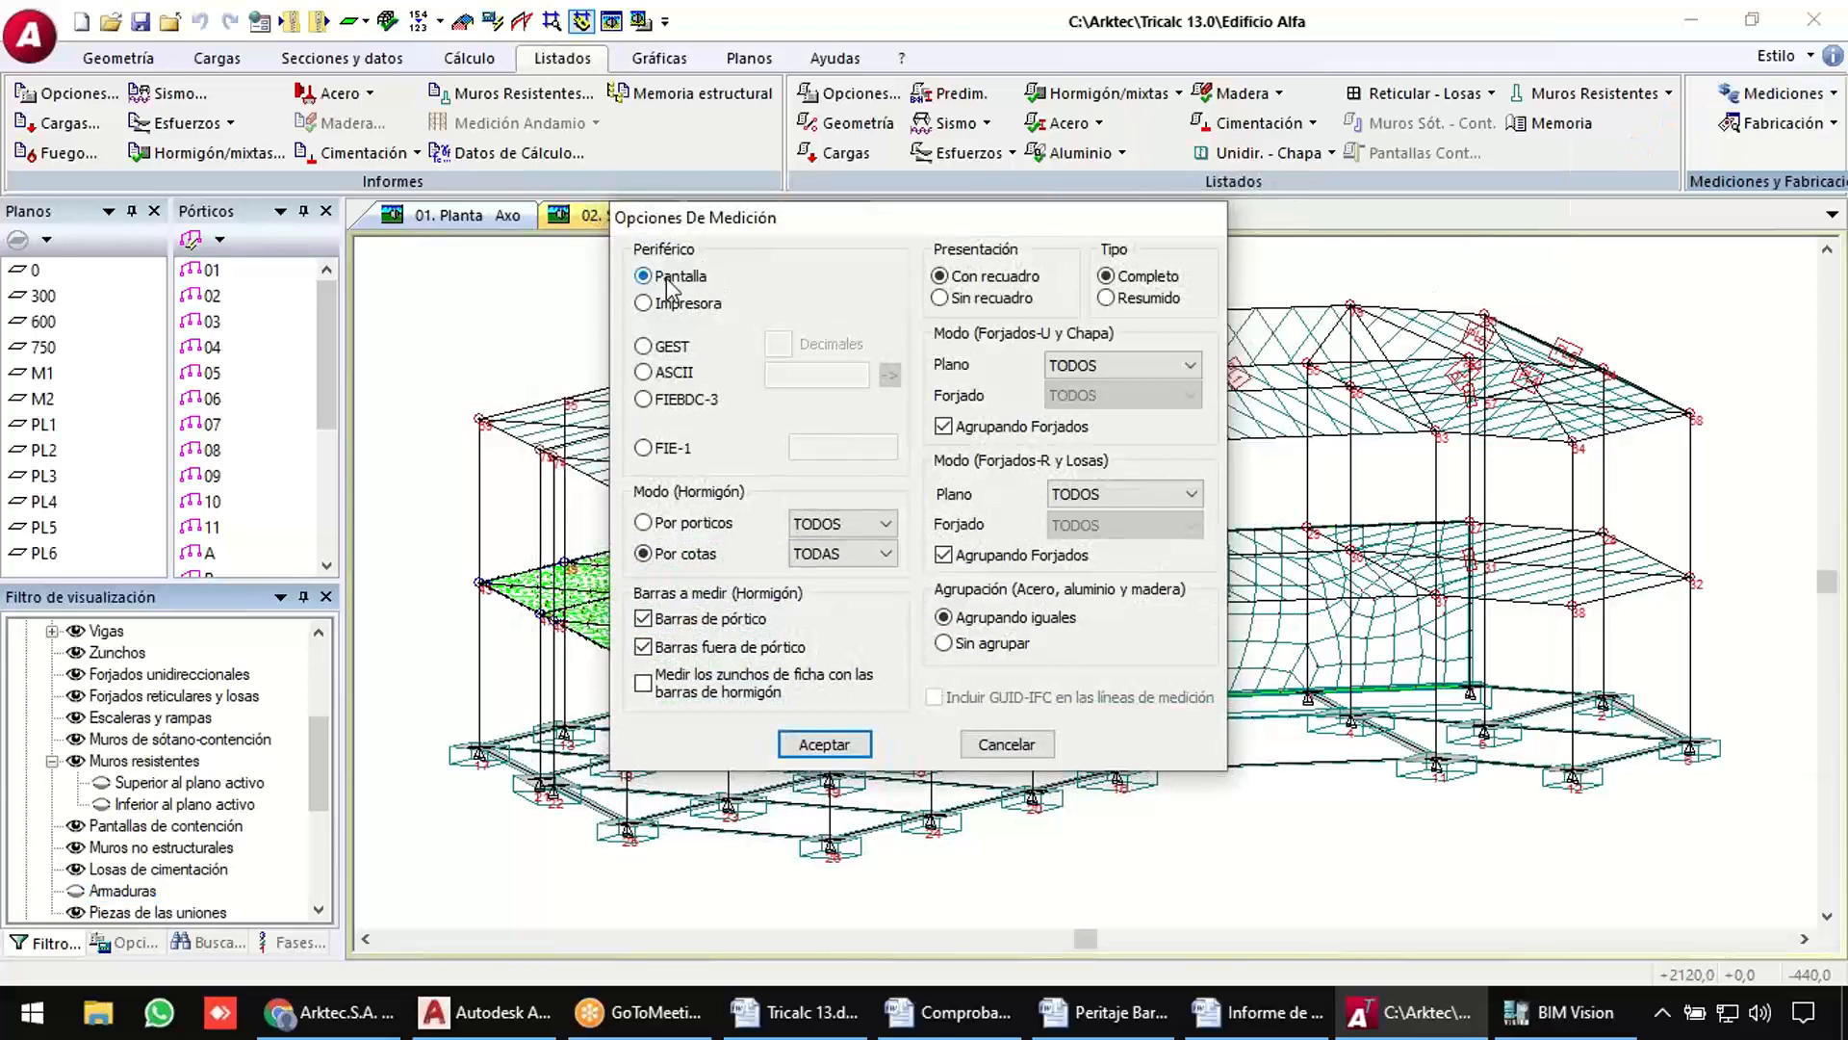
pyautogui.click(668, 347)
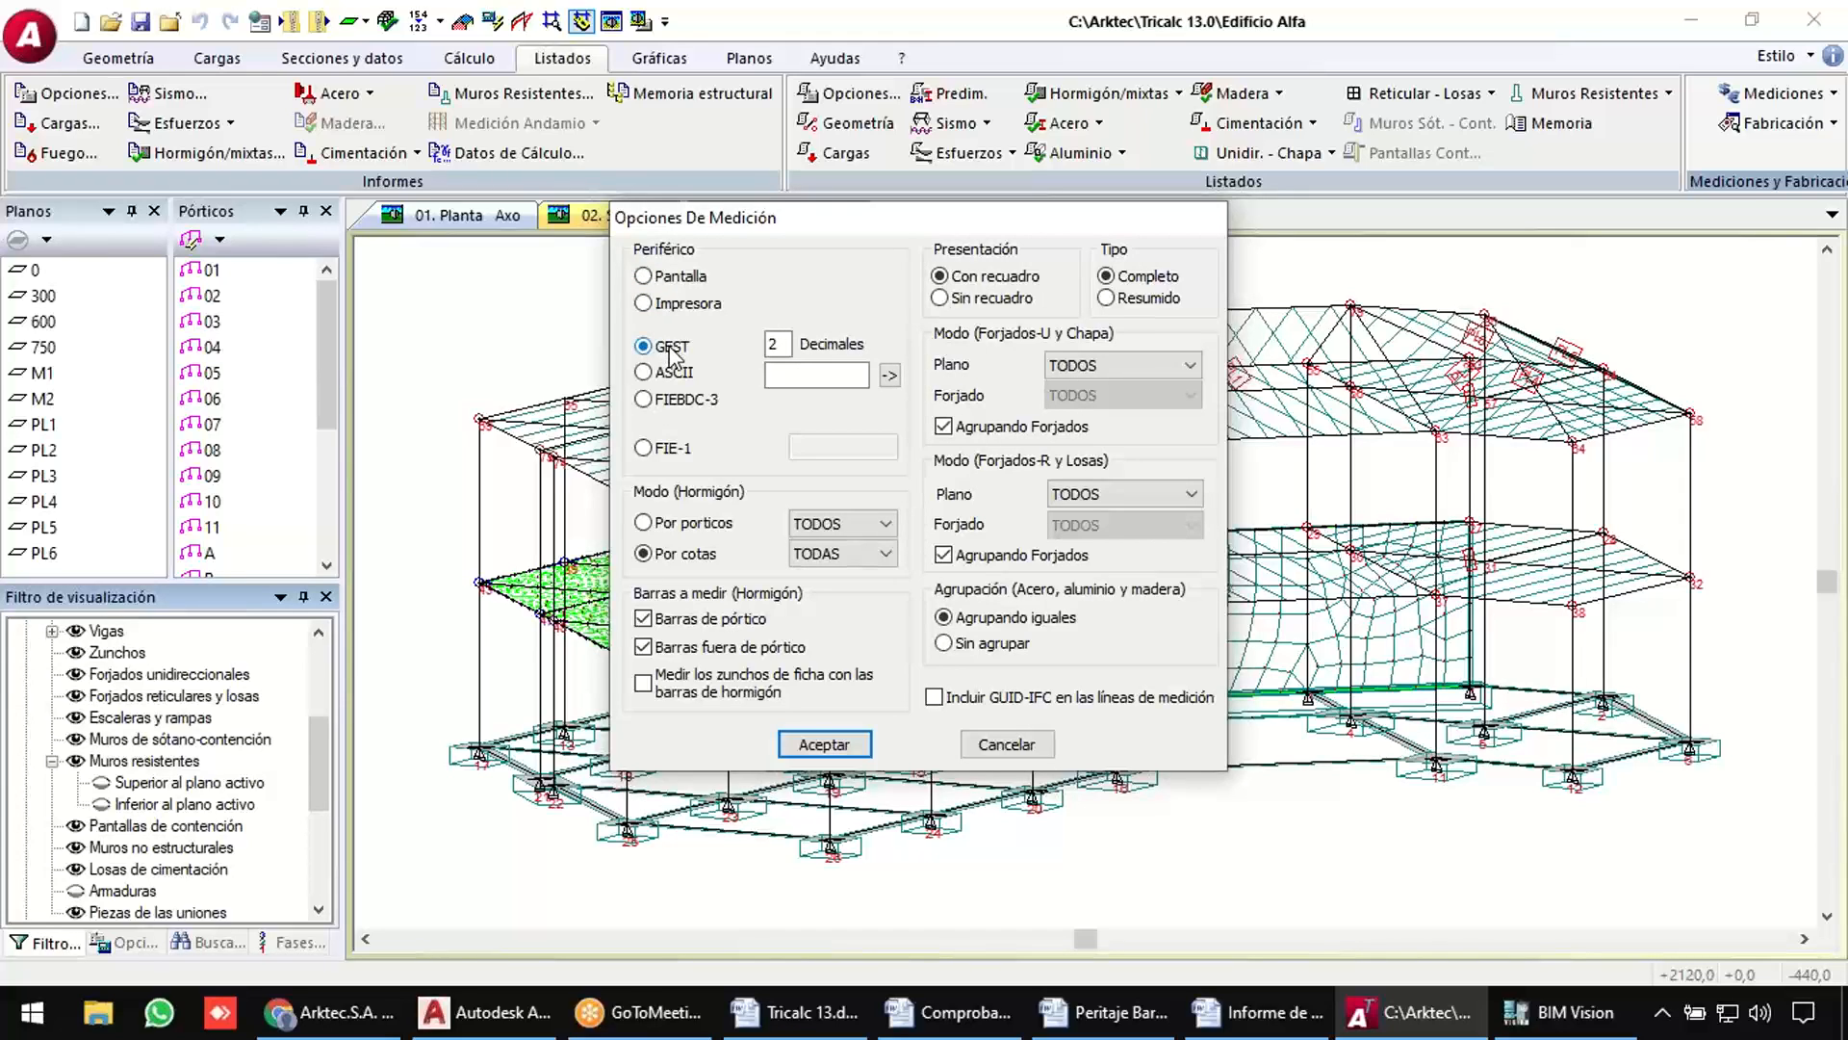
pyautogui.click(677, 406)
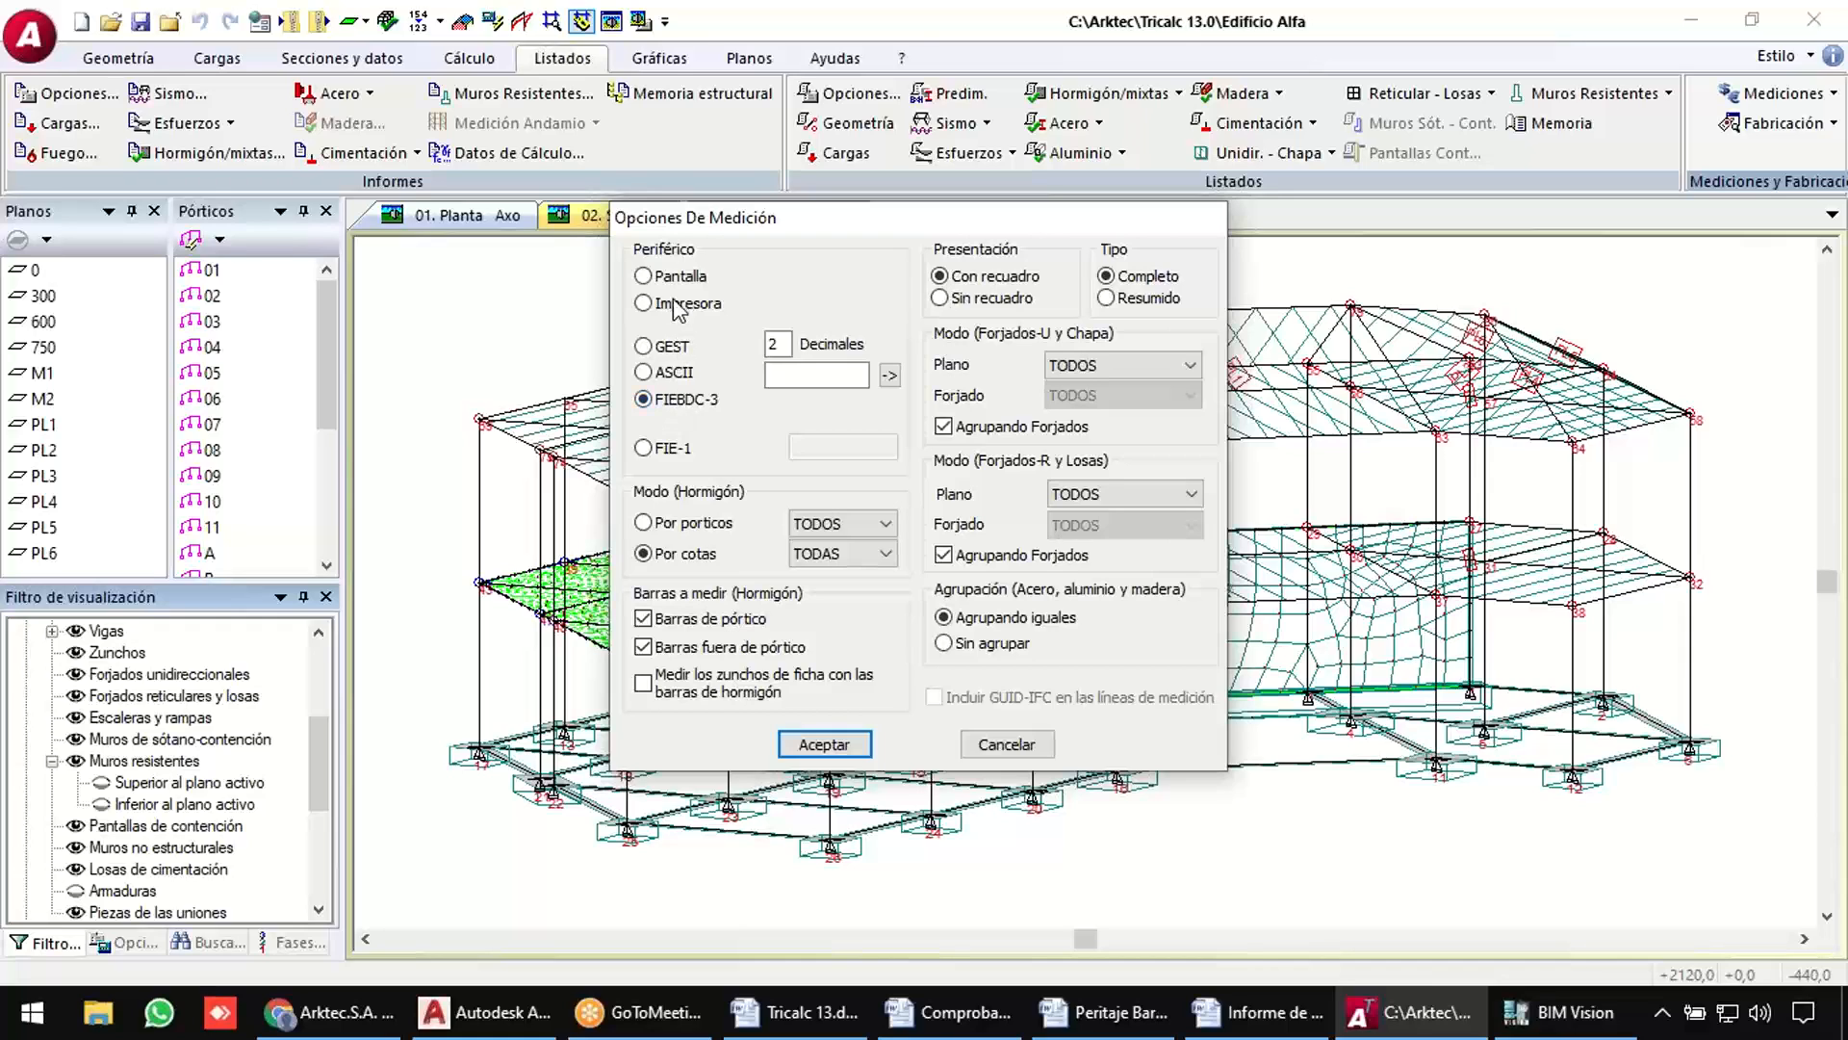
pyautogui.click(673, 348)
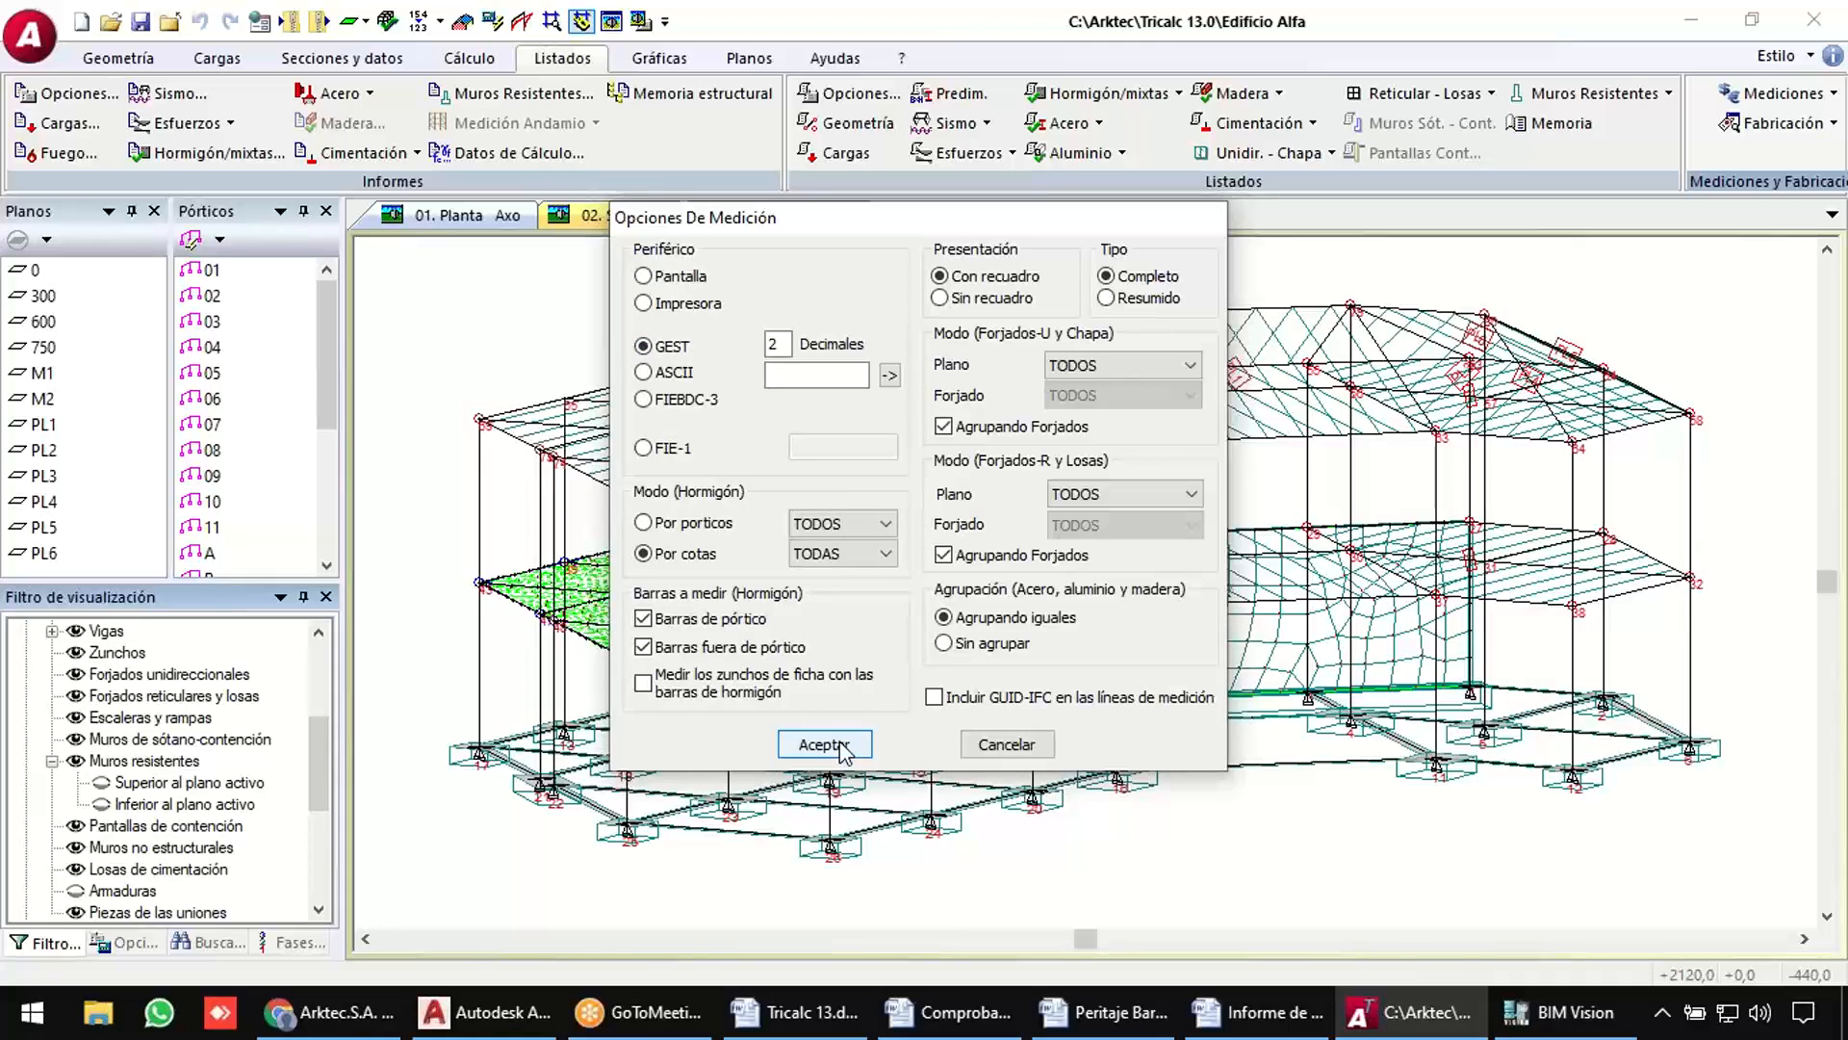
# Set the measurement output file to Presu on the desktop (Escritorio) and accept the options.
pyautogui.click(801, 377)
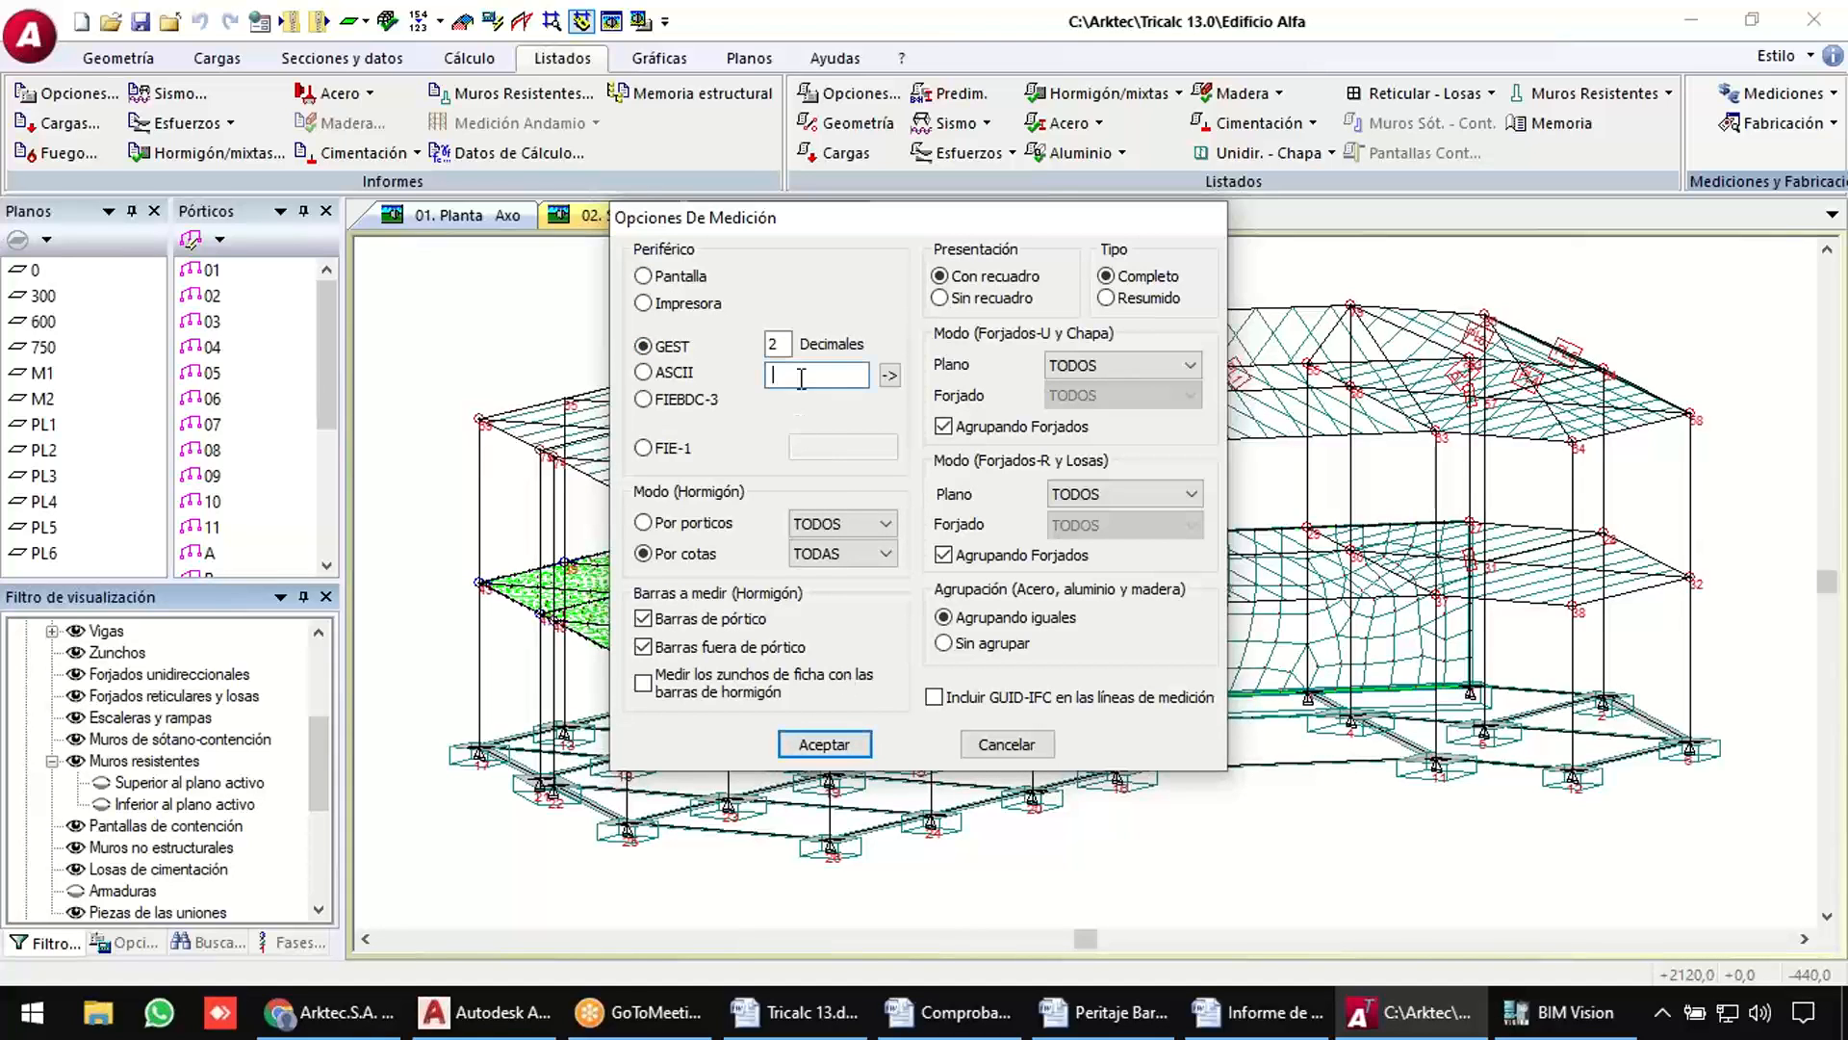
pyautogui.click(890, 375)
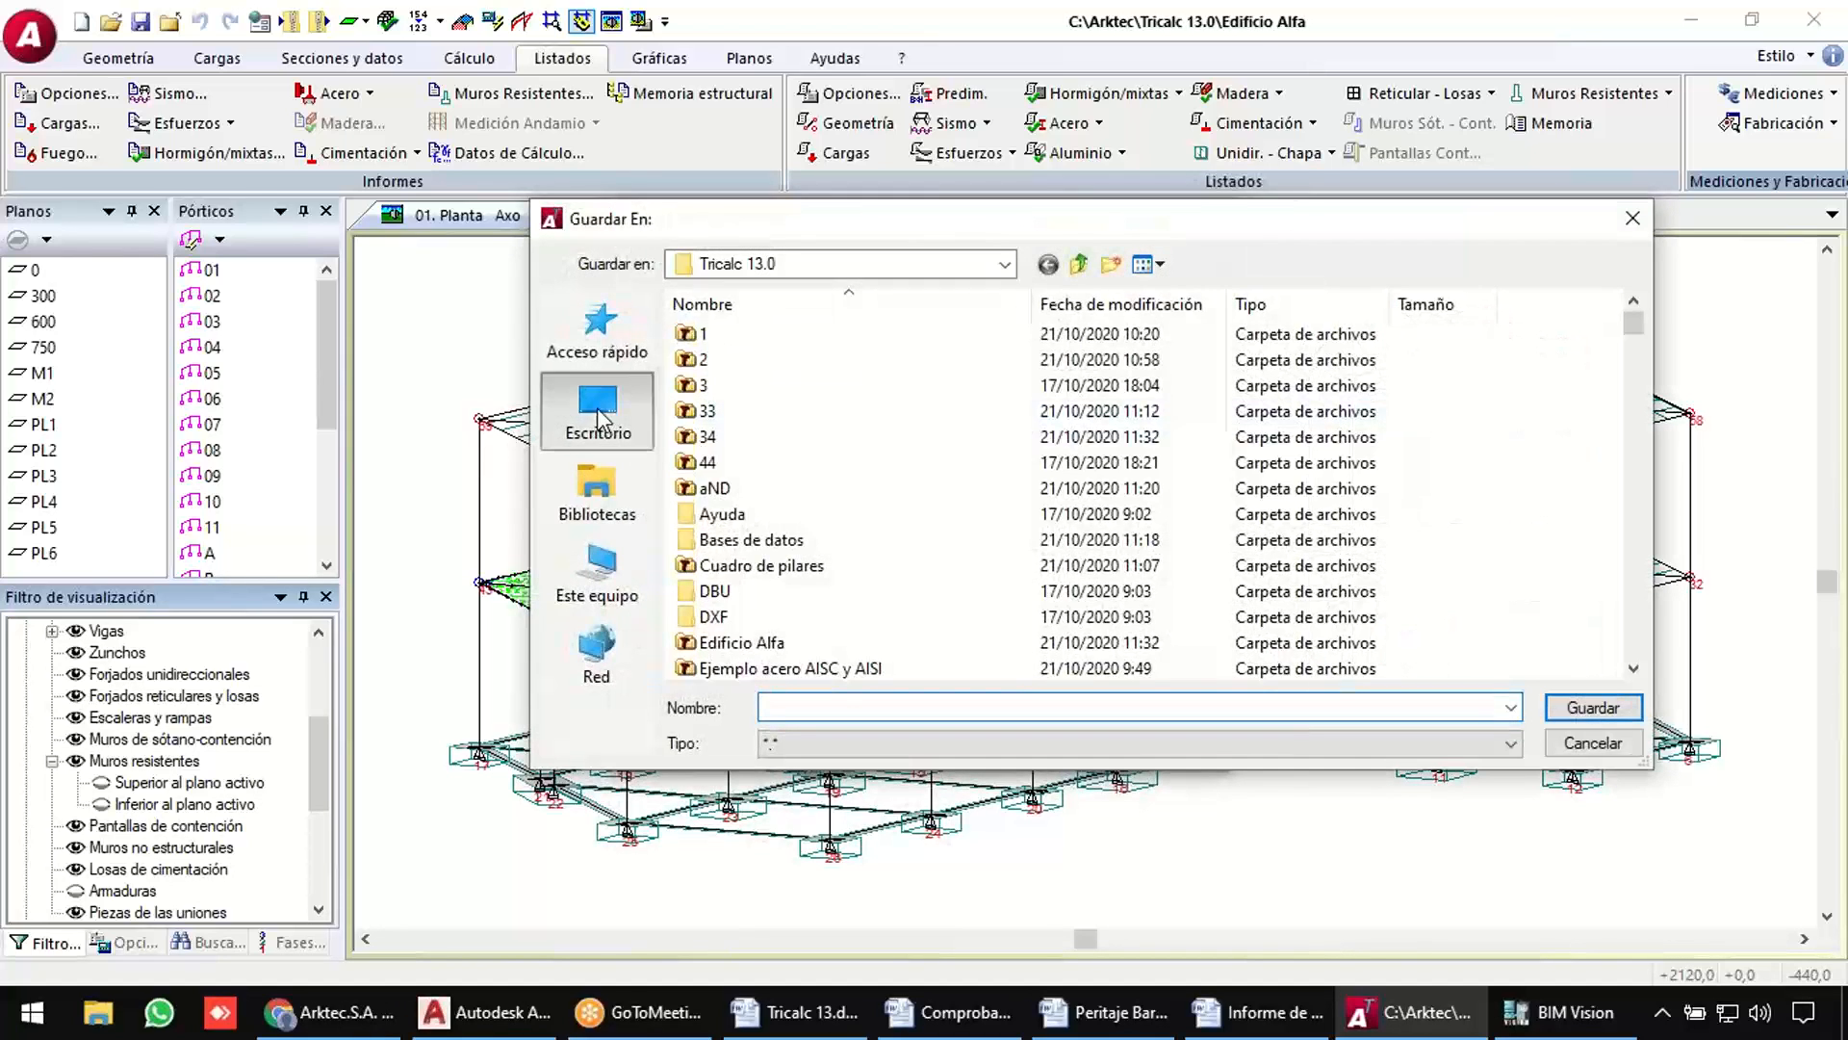
pyautogui.click(598, 421)
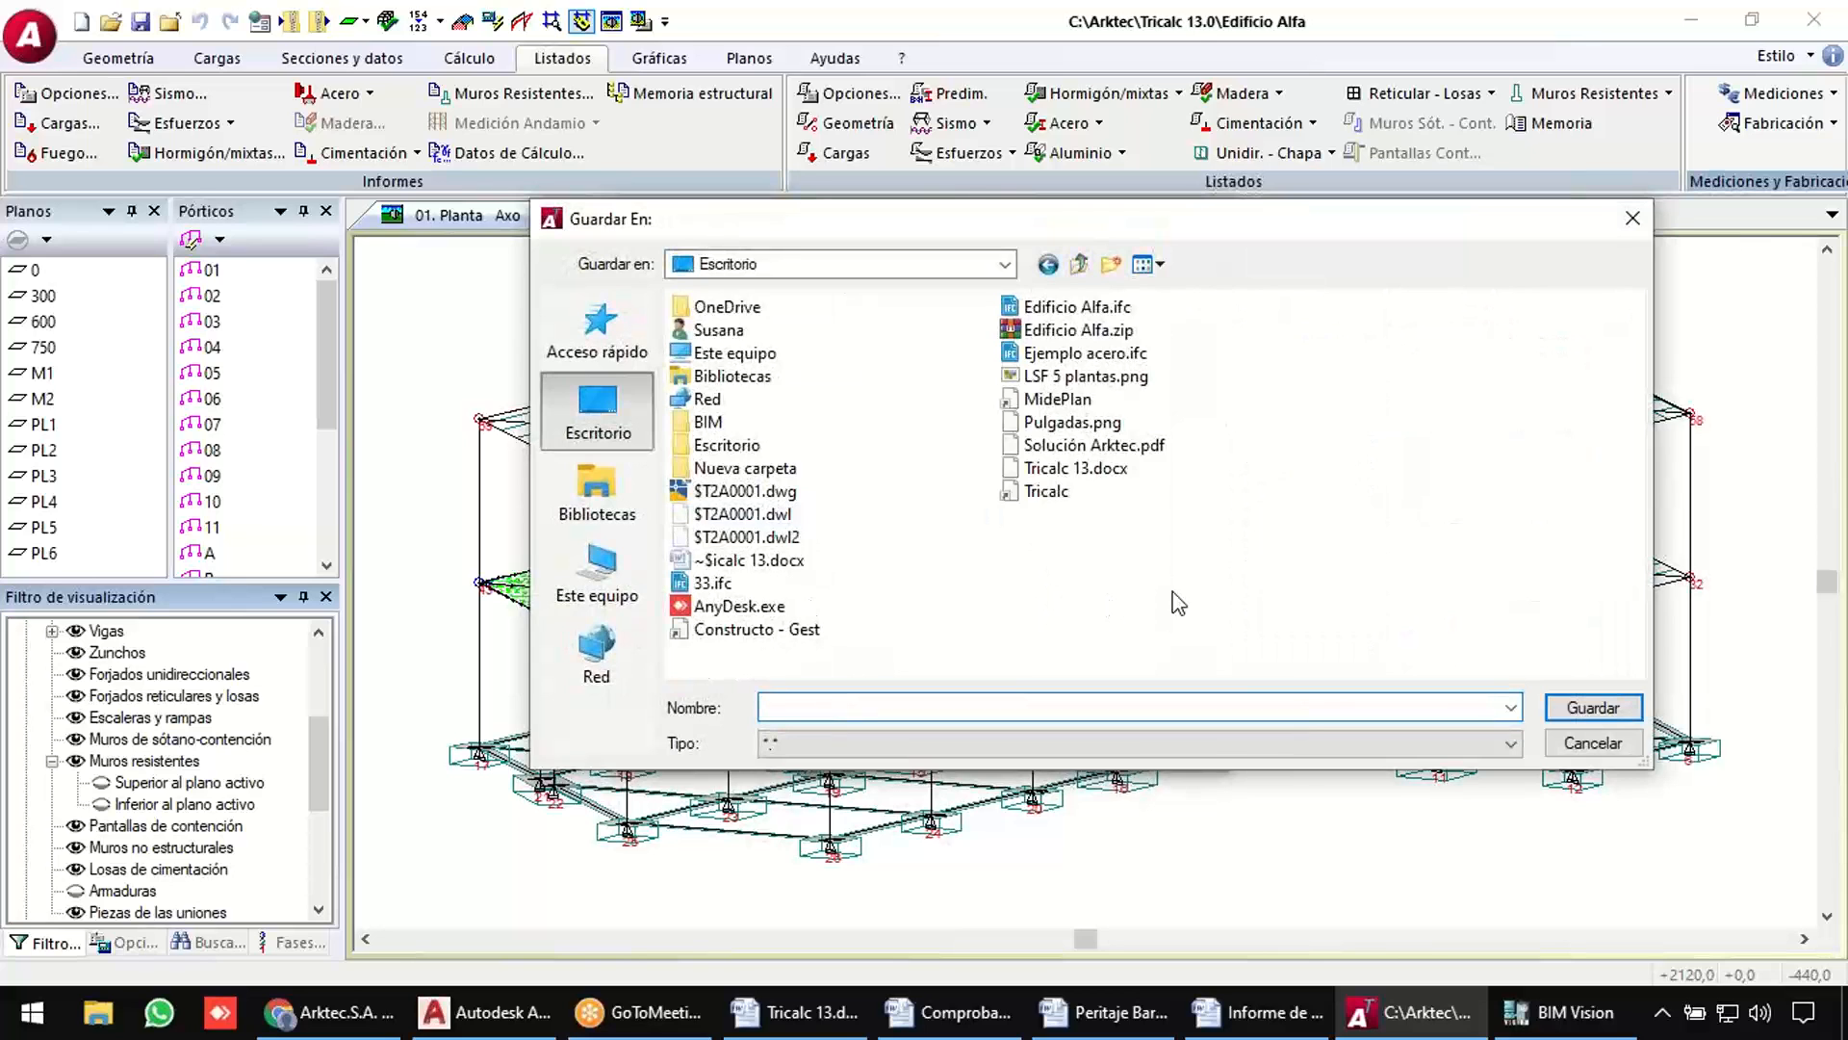
pyautogui.write('Presu')
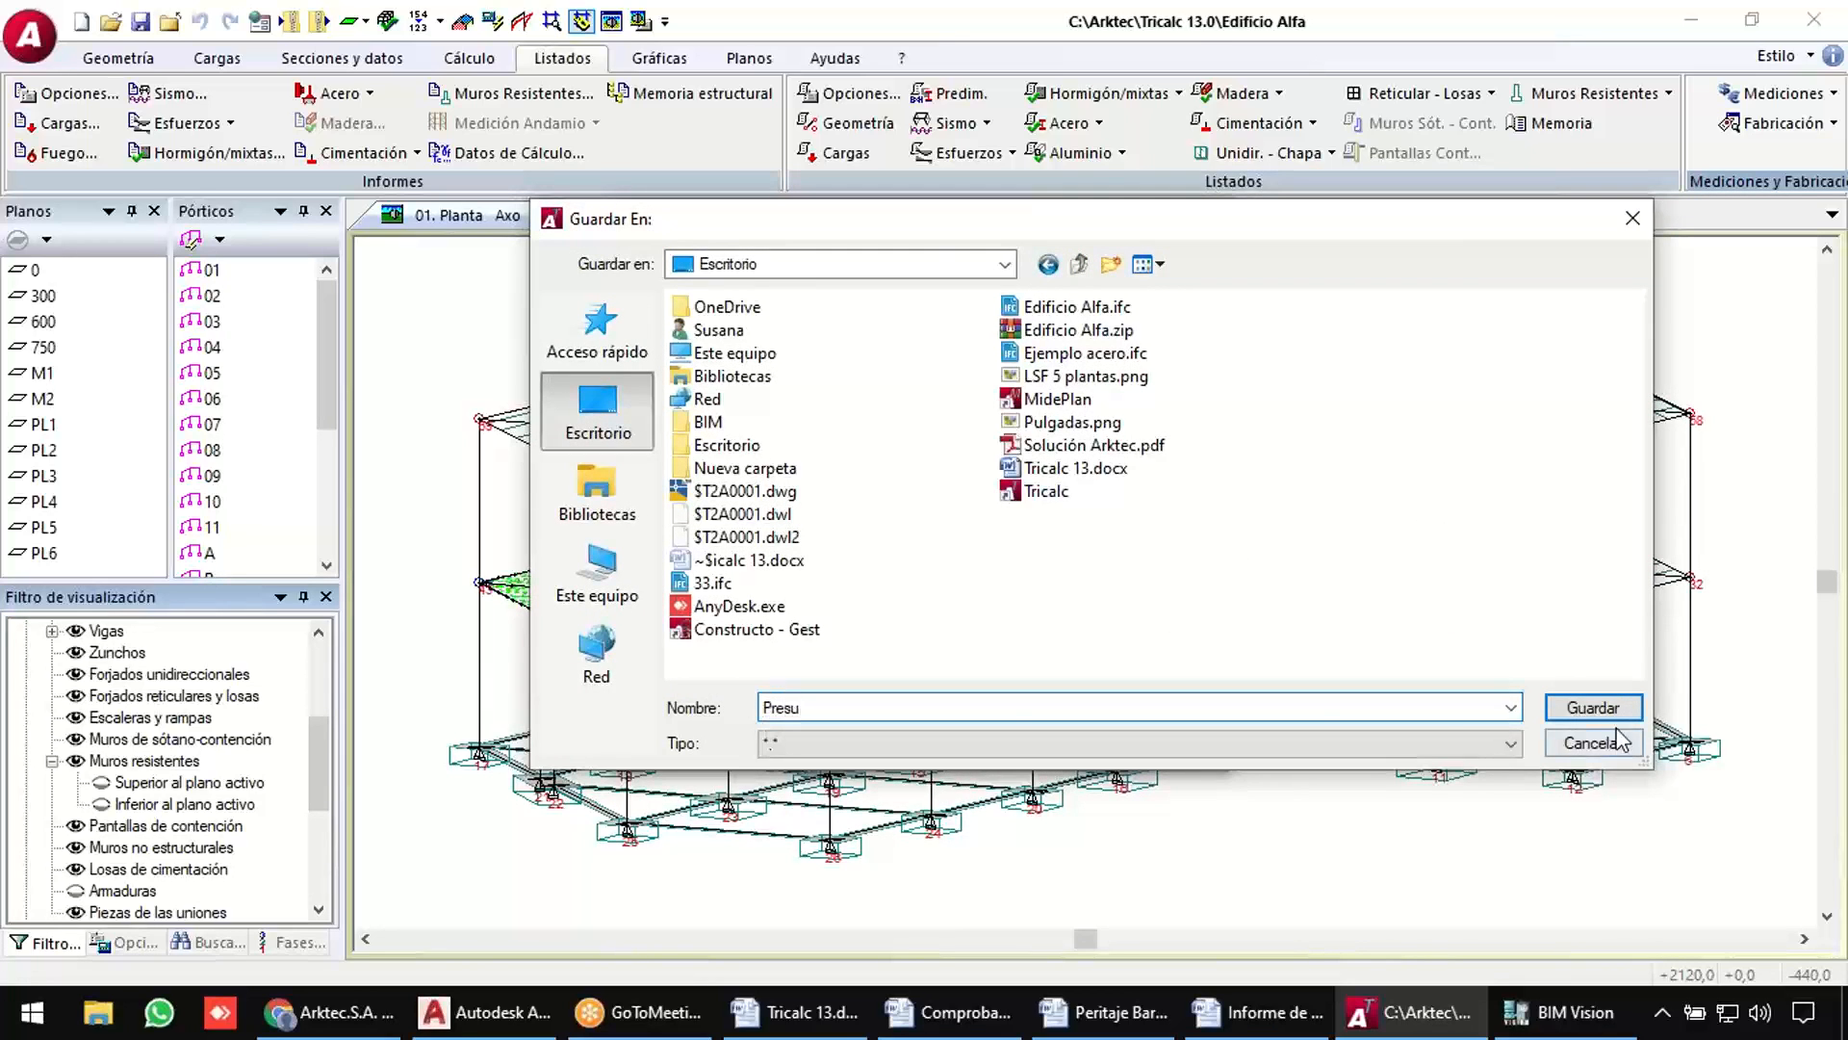
pyautogui.click(1593, 707)
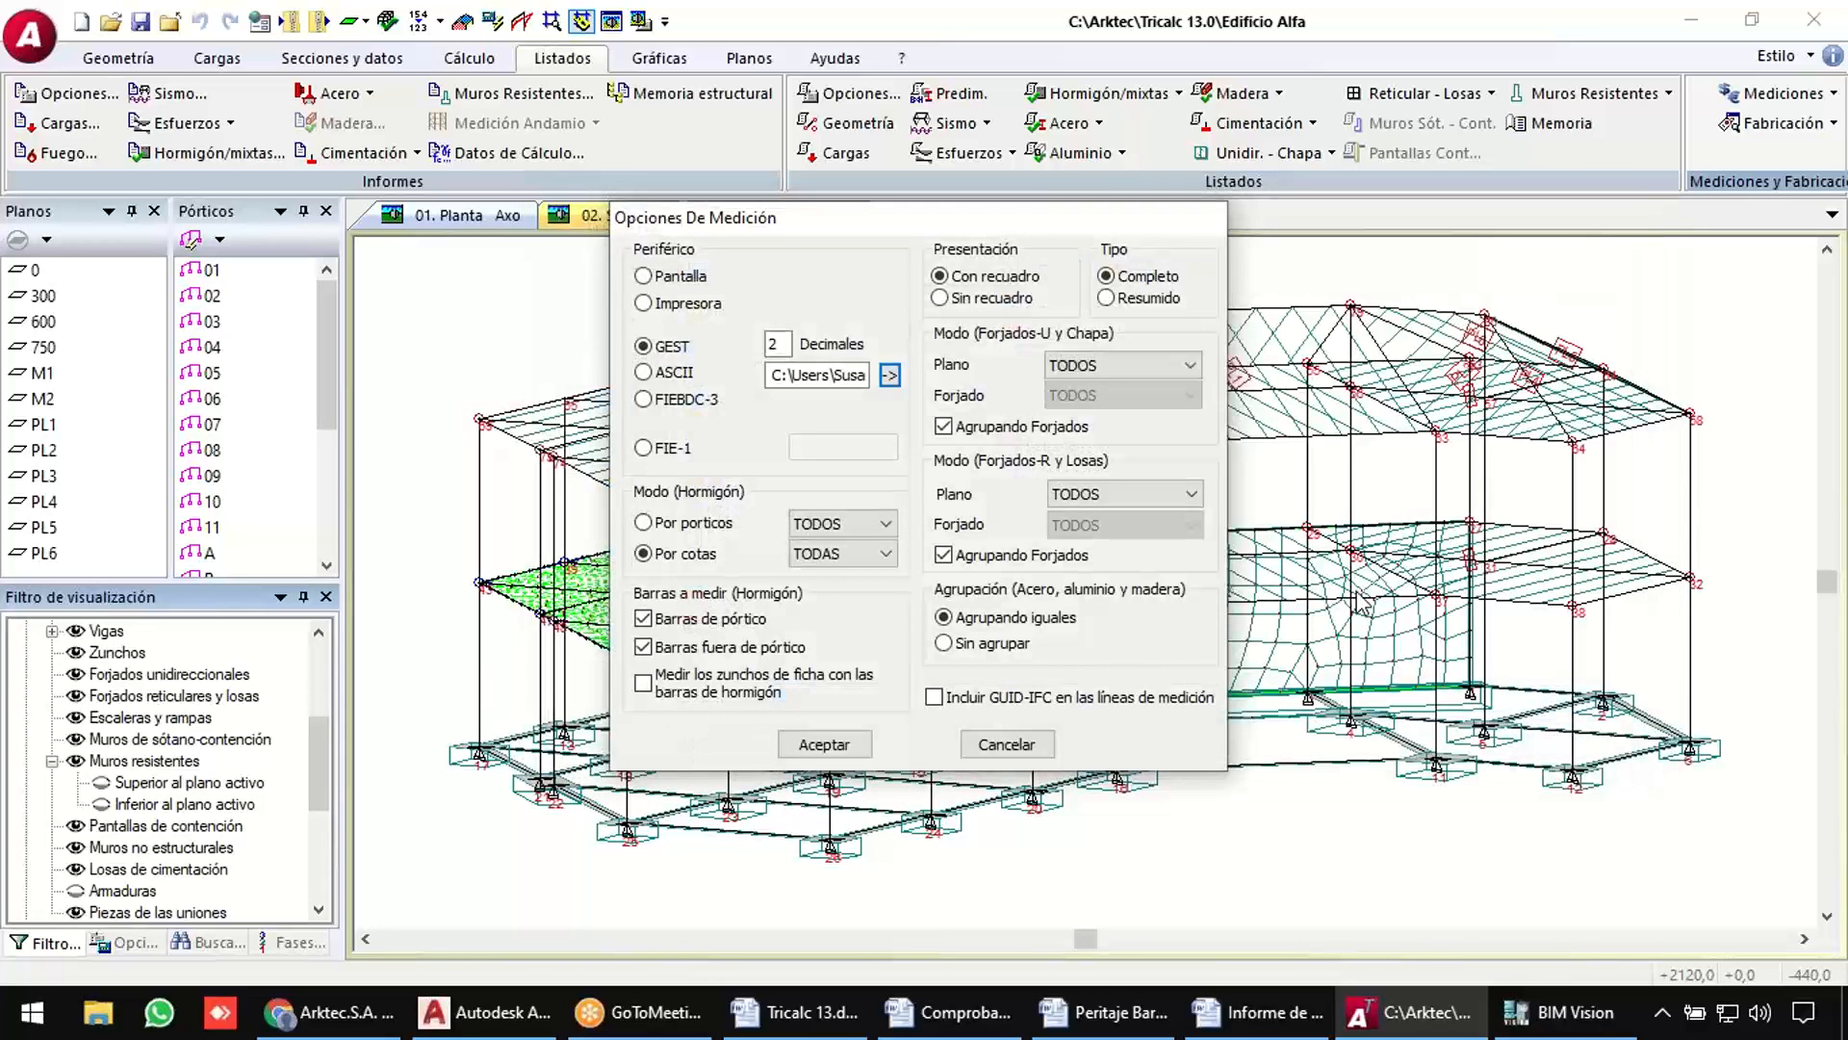
pyautogui.click(829, 745)
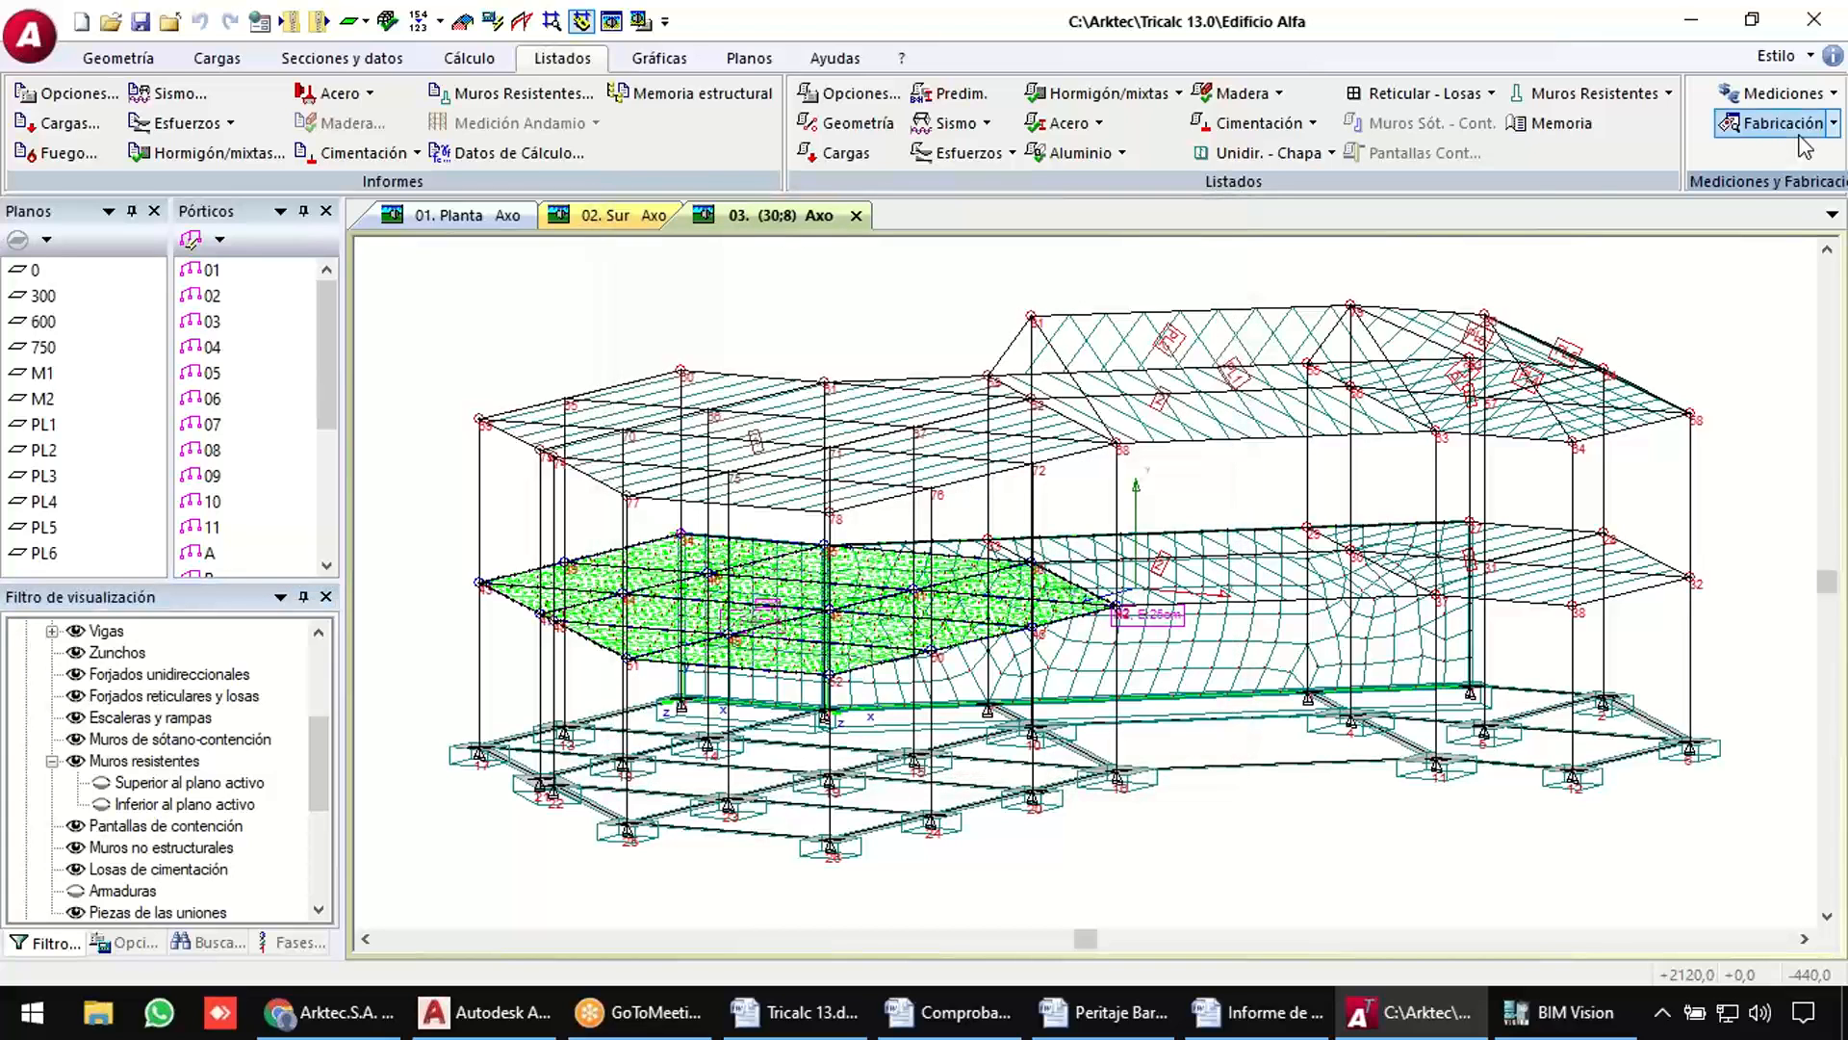
# Review the chapter and bar price codes of the CENTRO - Colegio de Aparejadores y A.T. de Guadalajara price base.
pyautogui.click(1762, 97)
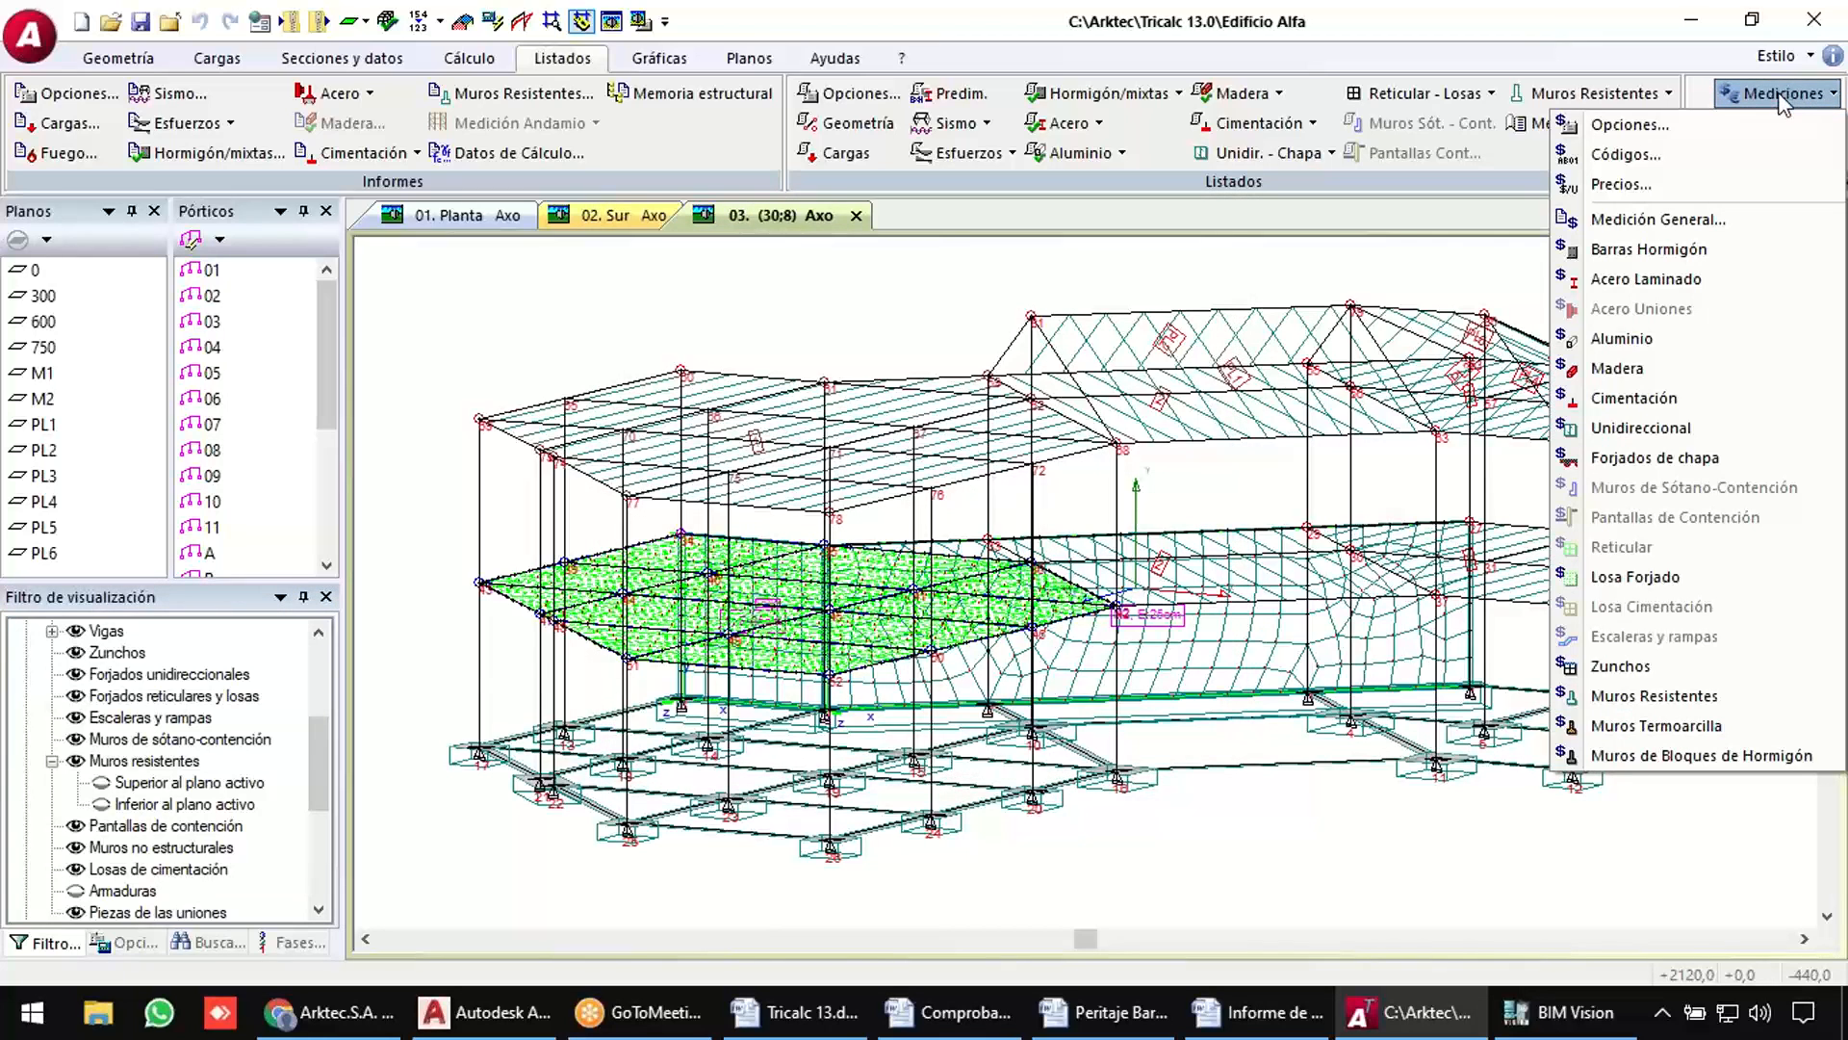
pyautogui.click(1680, 153)
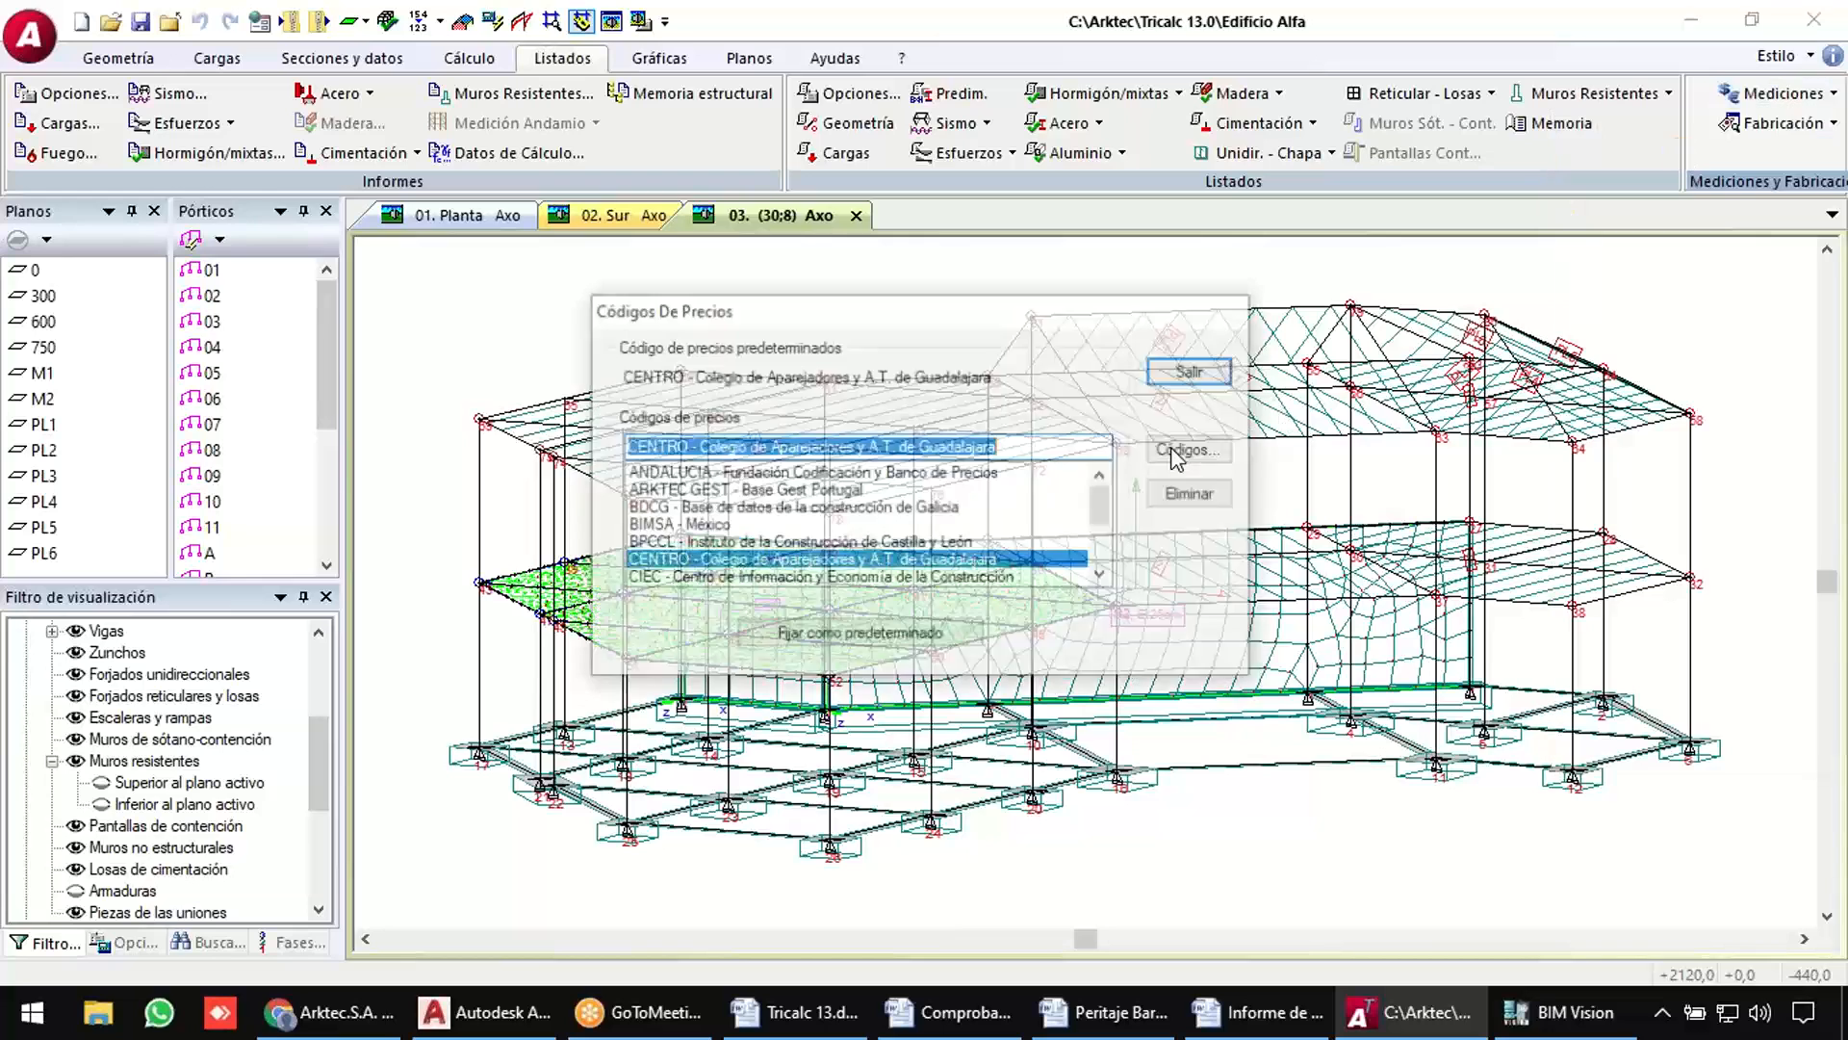
pyautogui.click(1192, 453)
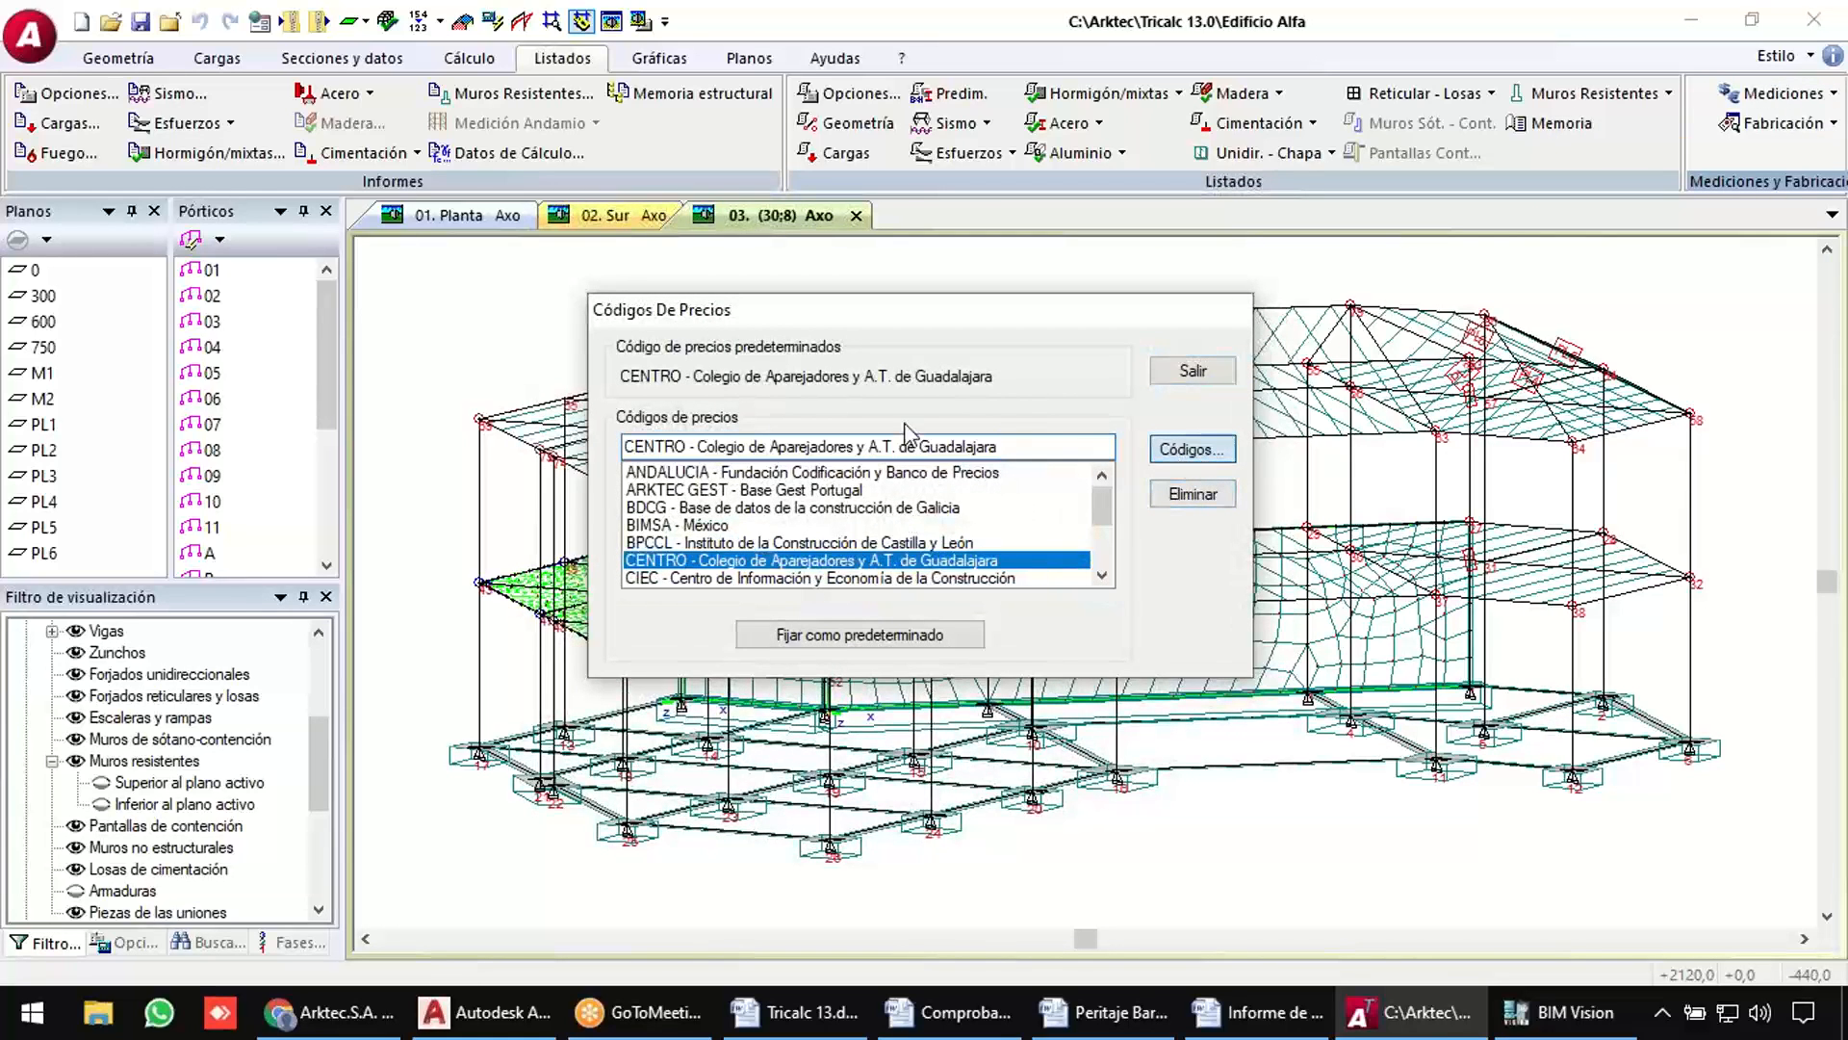
pyautogui.click(1208, 448)
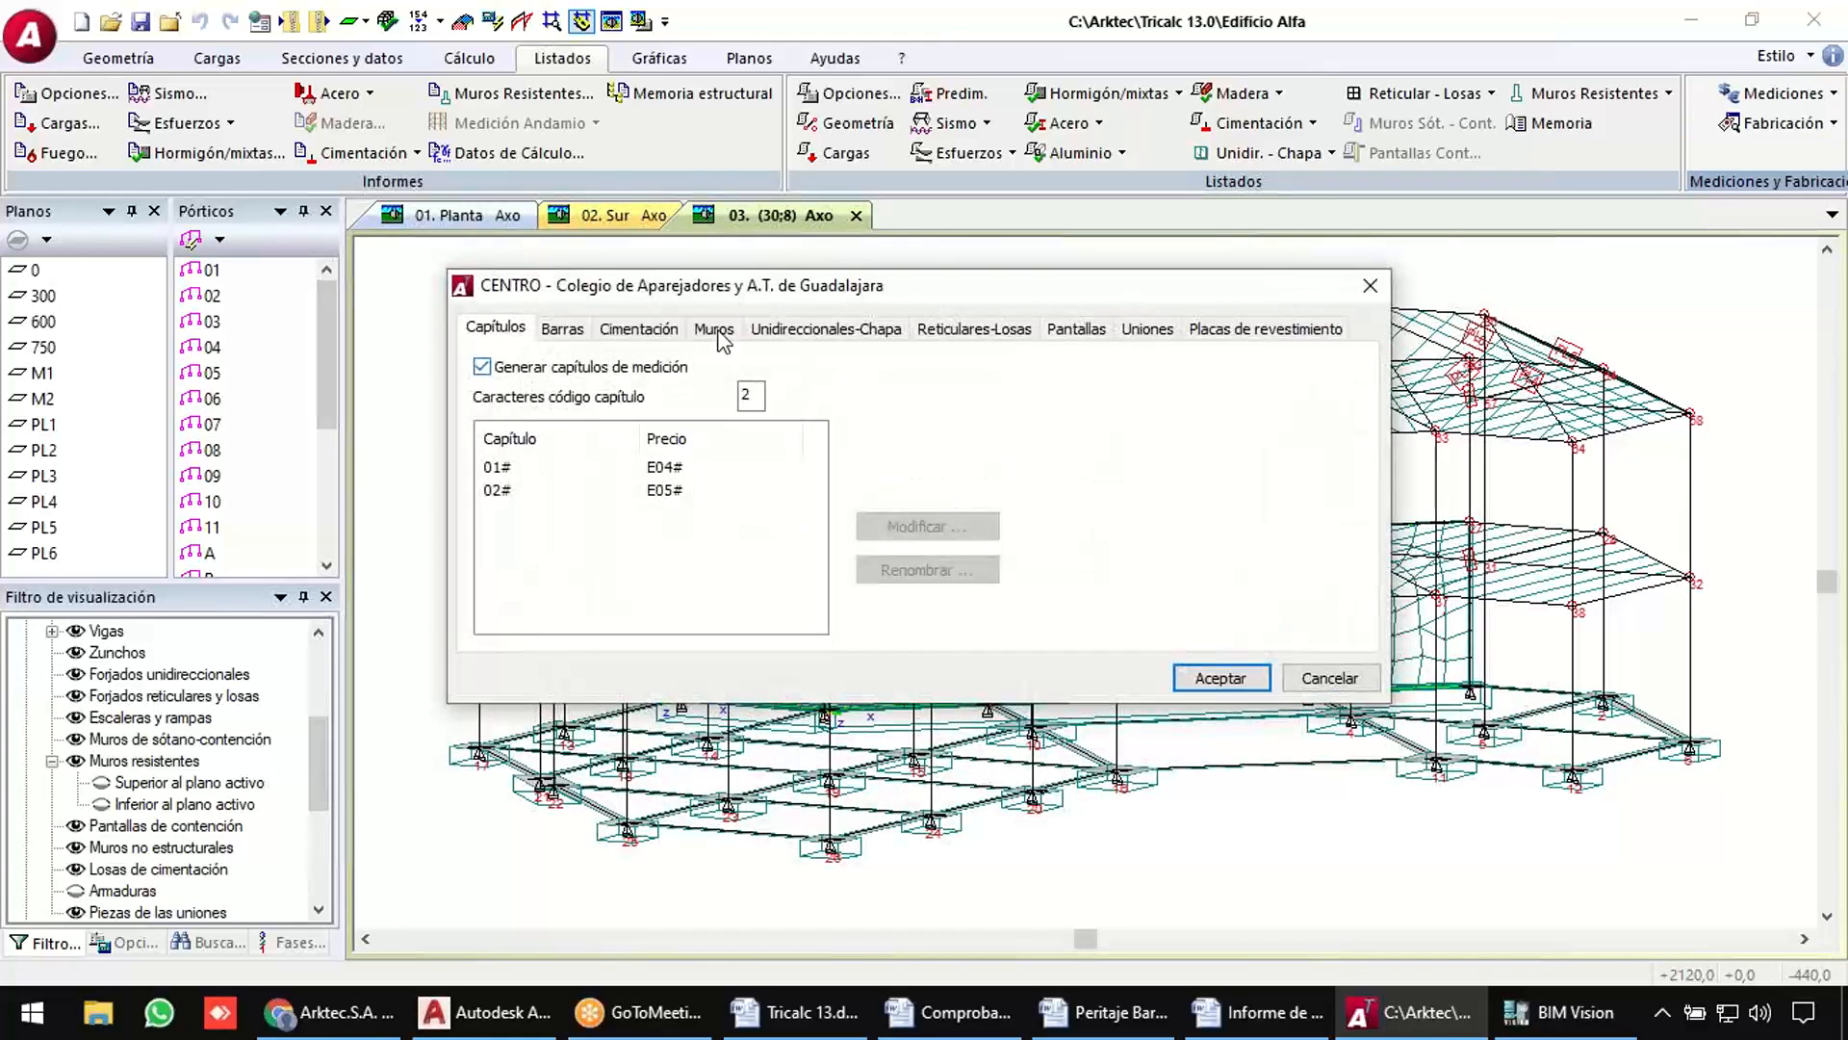
pyautogui.click(580, 329)
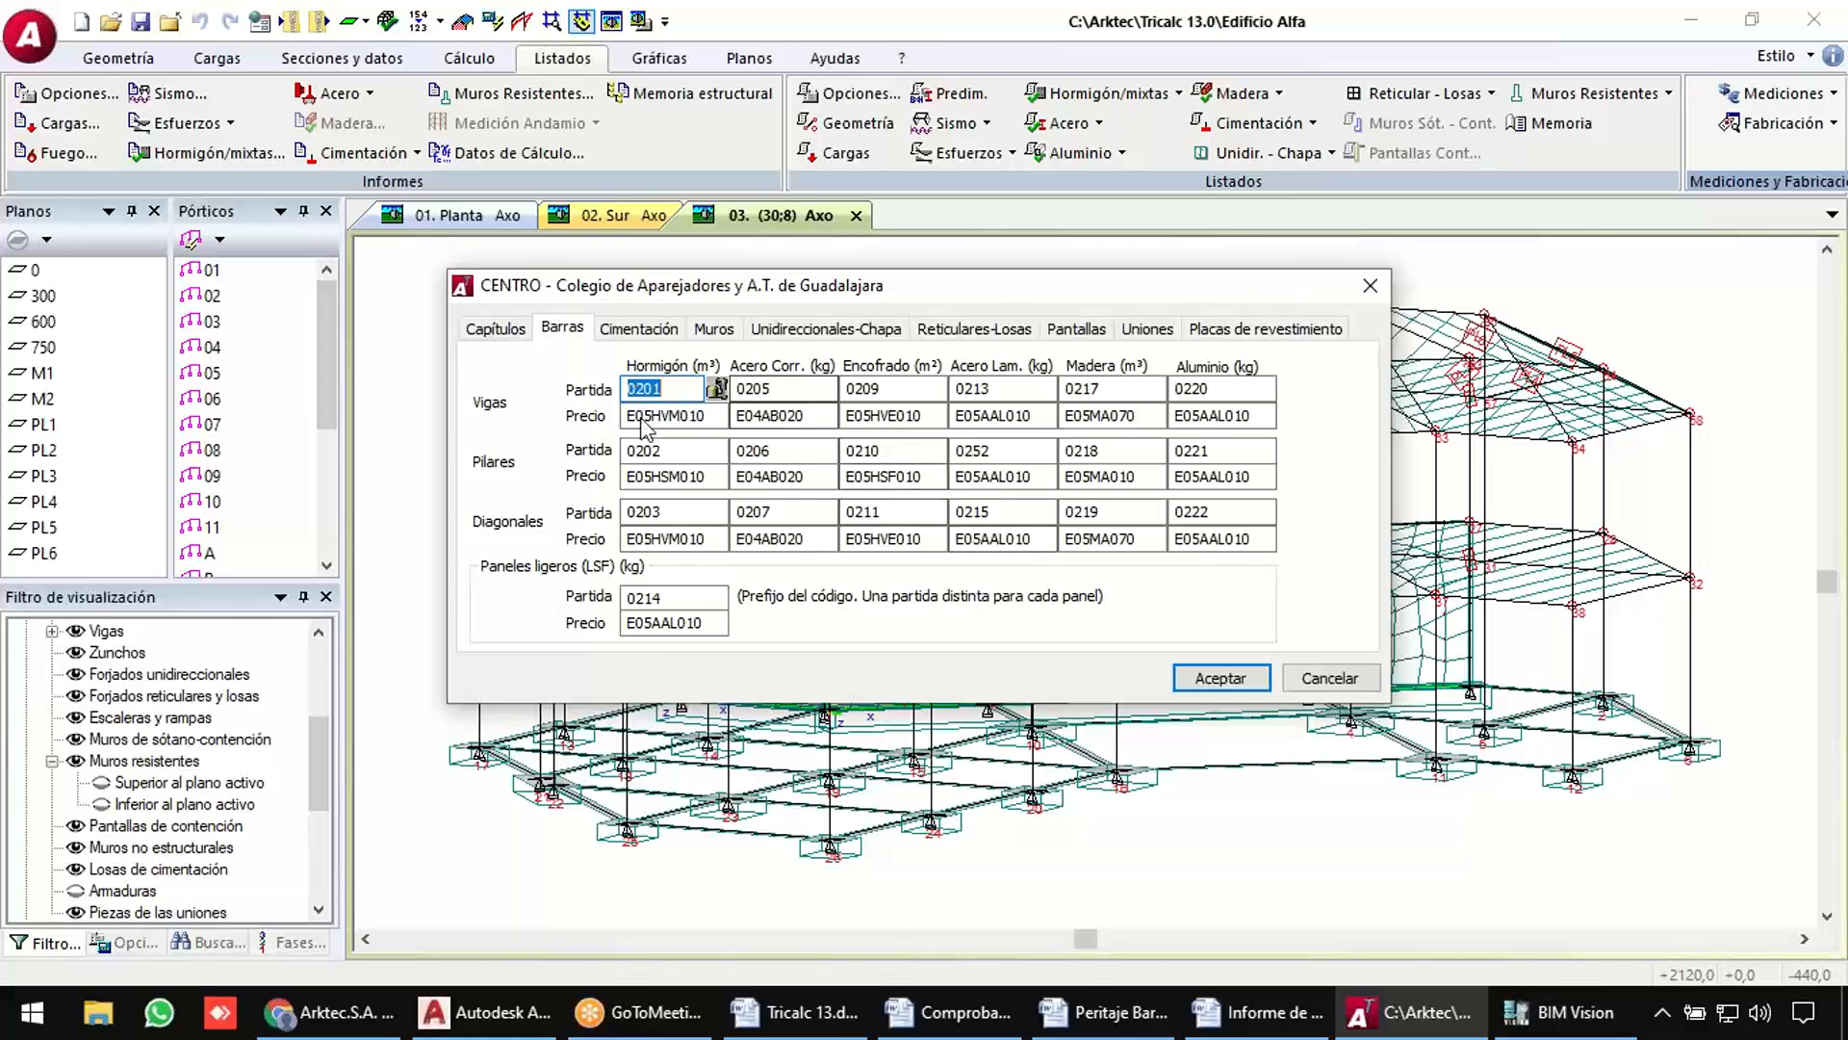
pyautogui.click(1218, 678)
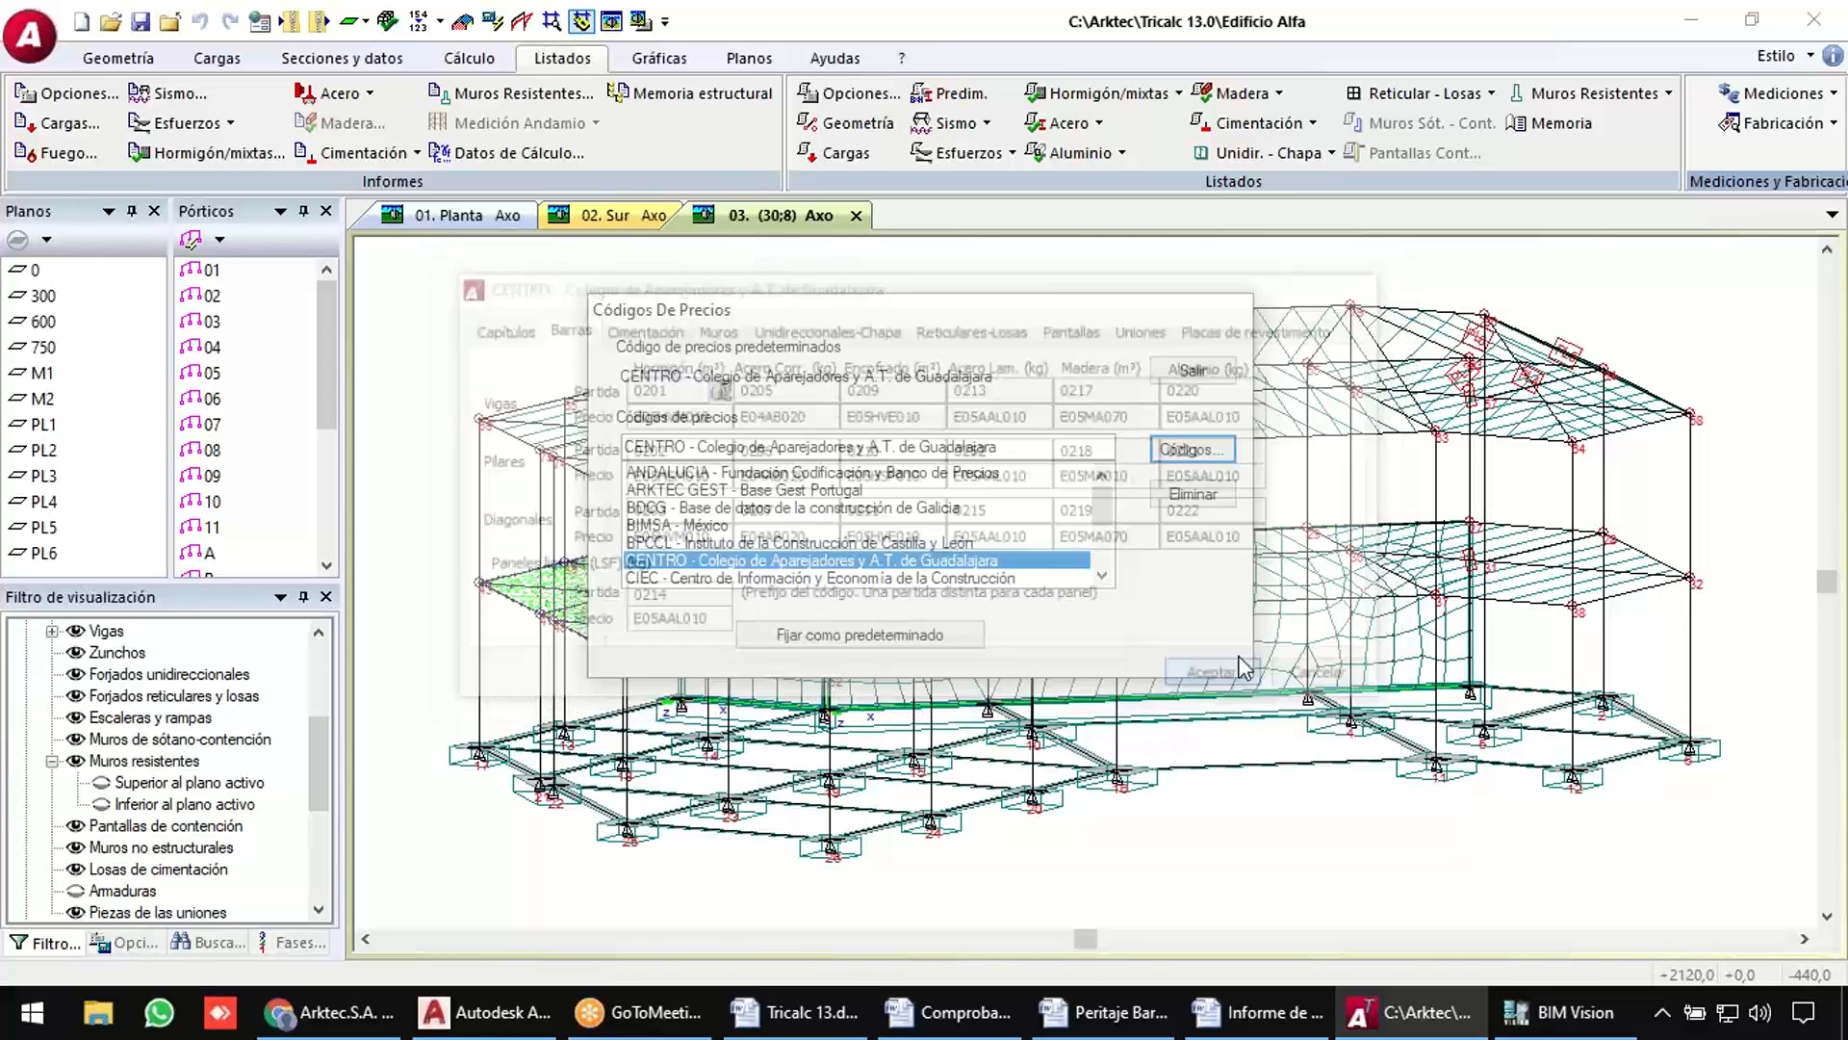
pyautogui.click(1190, 370)
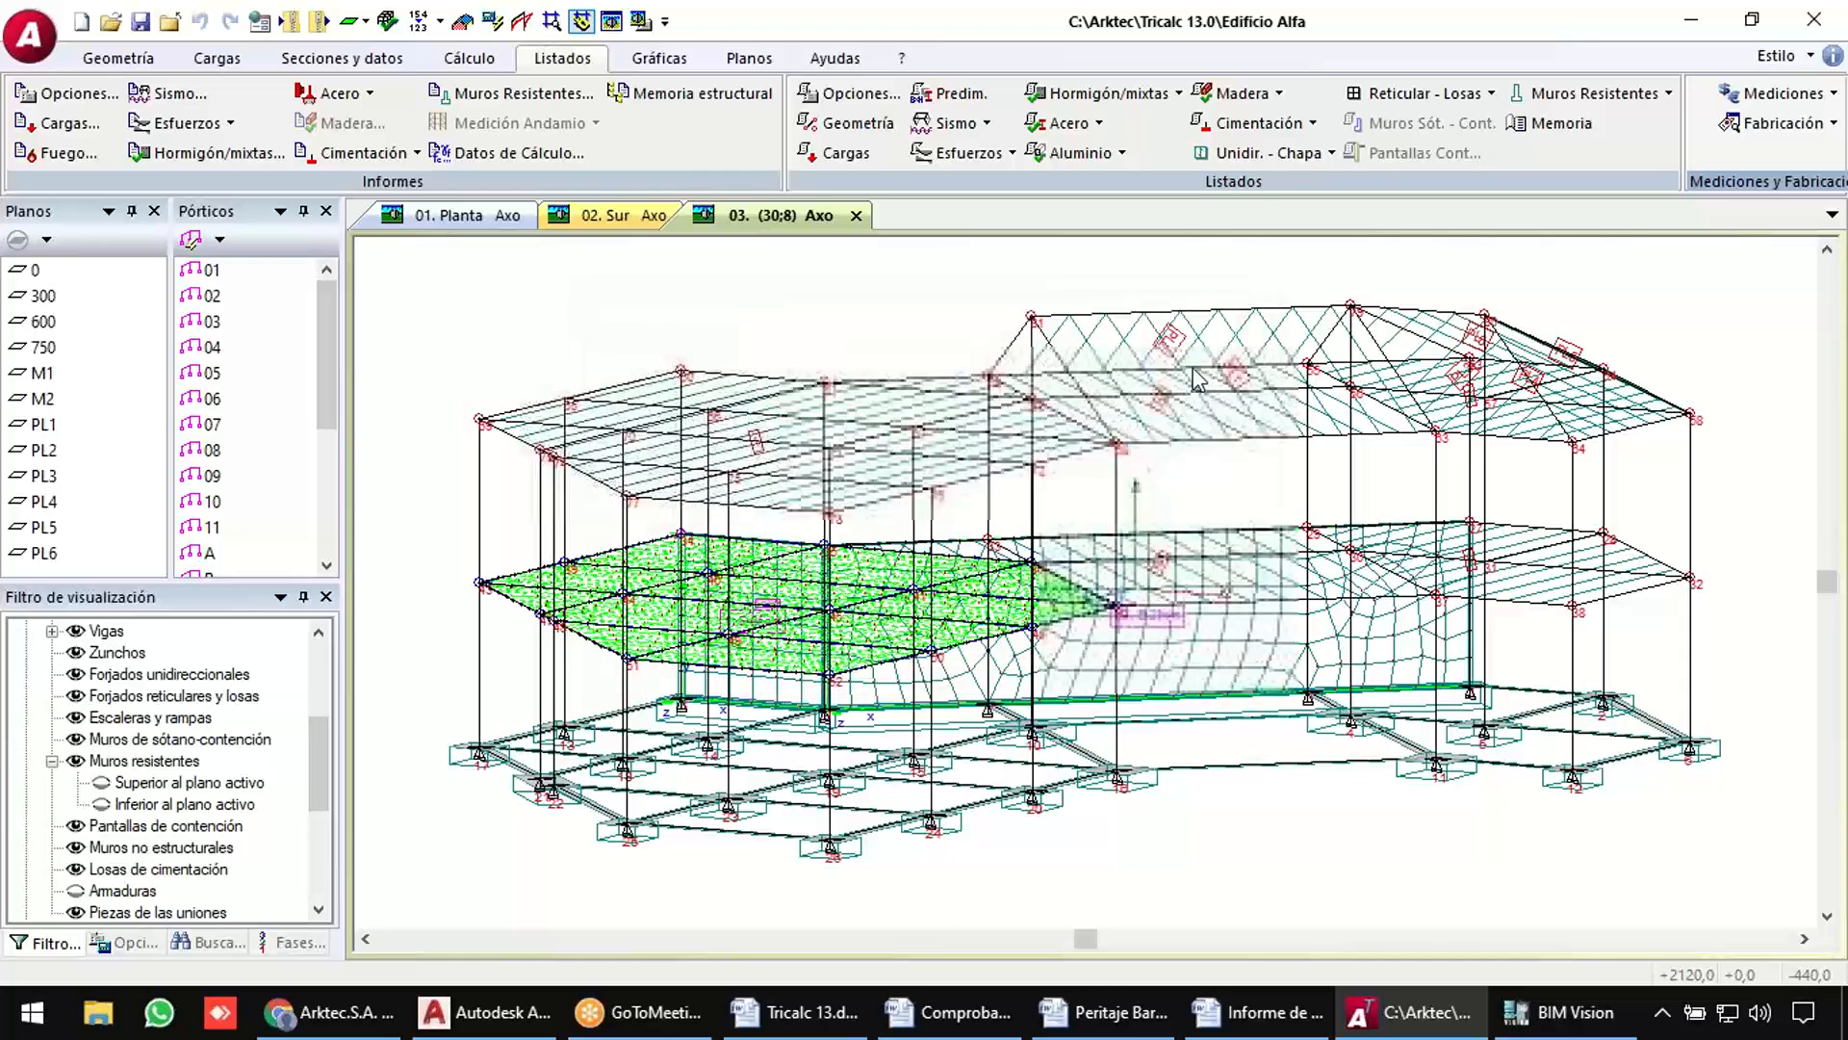
# Generate the general measurement report (Medición general) of Edificio Alfa as a Word document.
pyautogui.click(1789, 93)
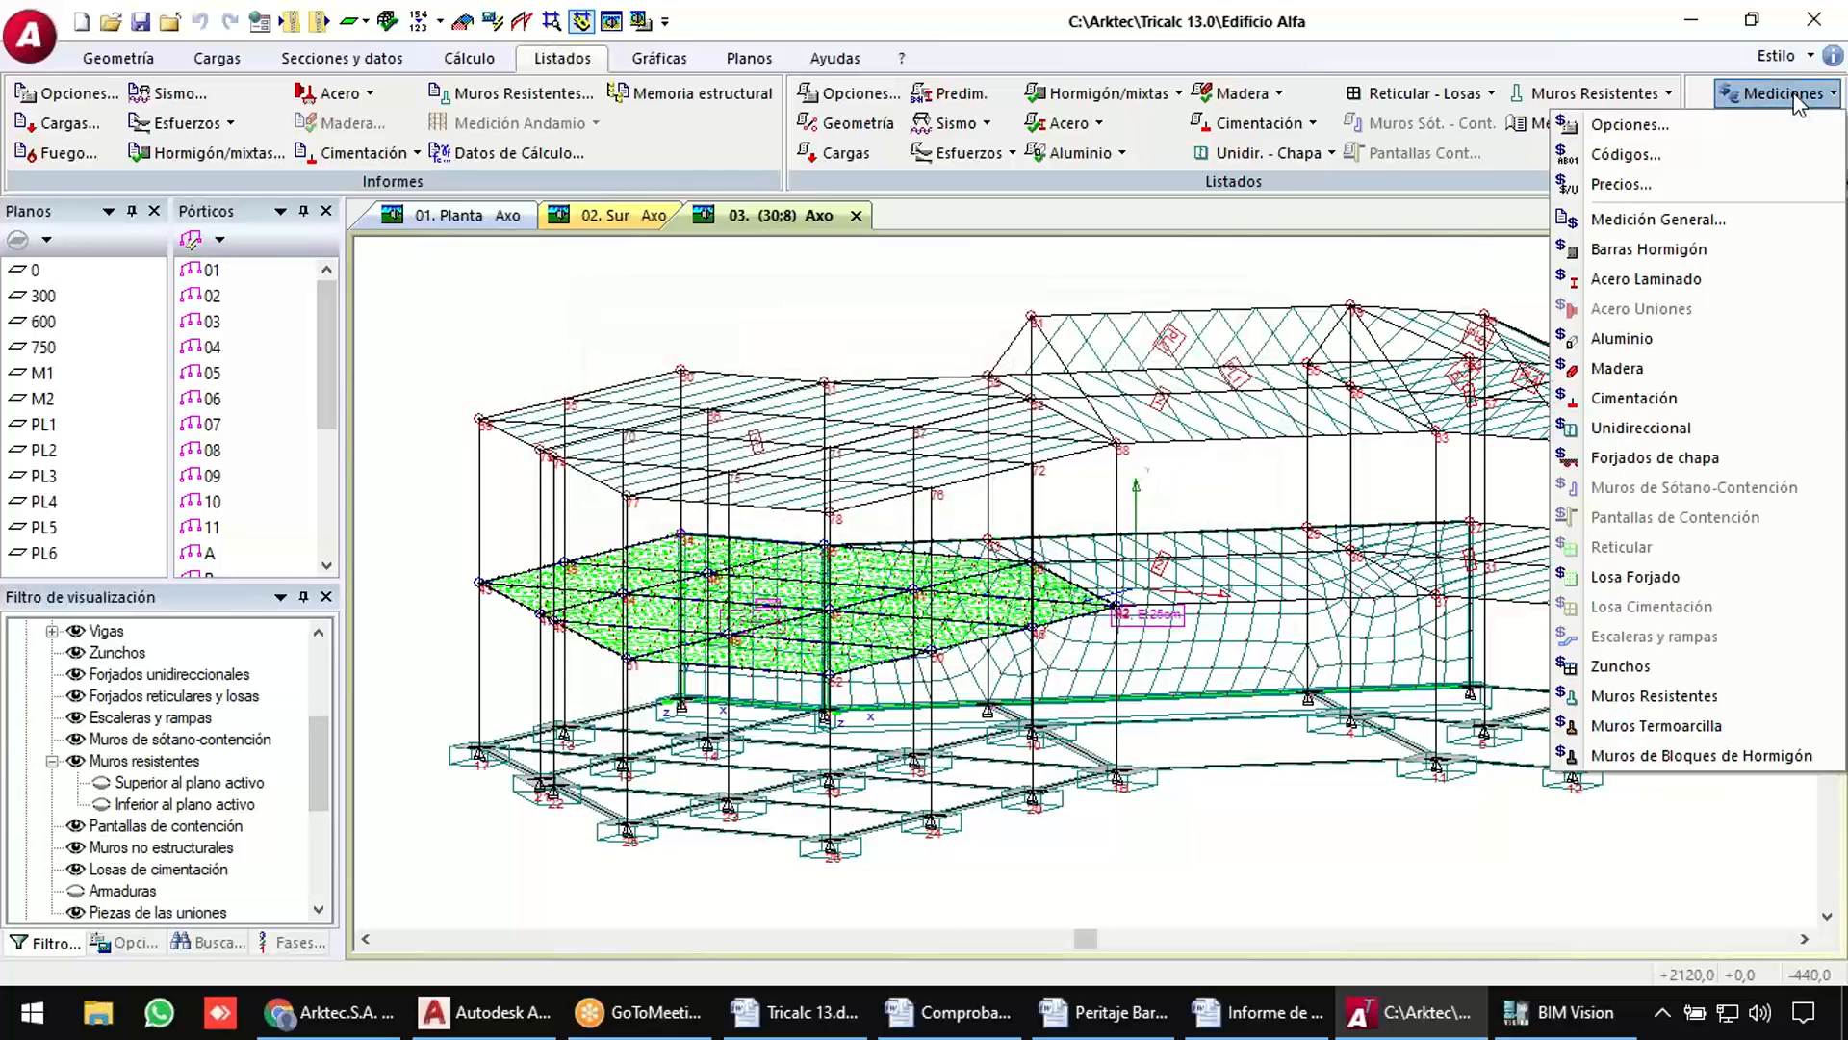
pyautogui.click(1686, 221)
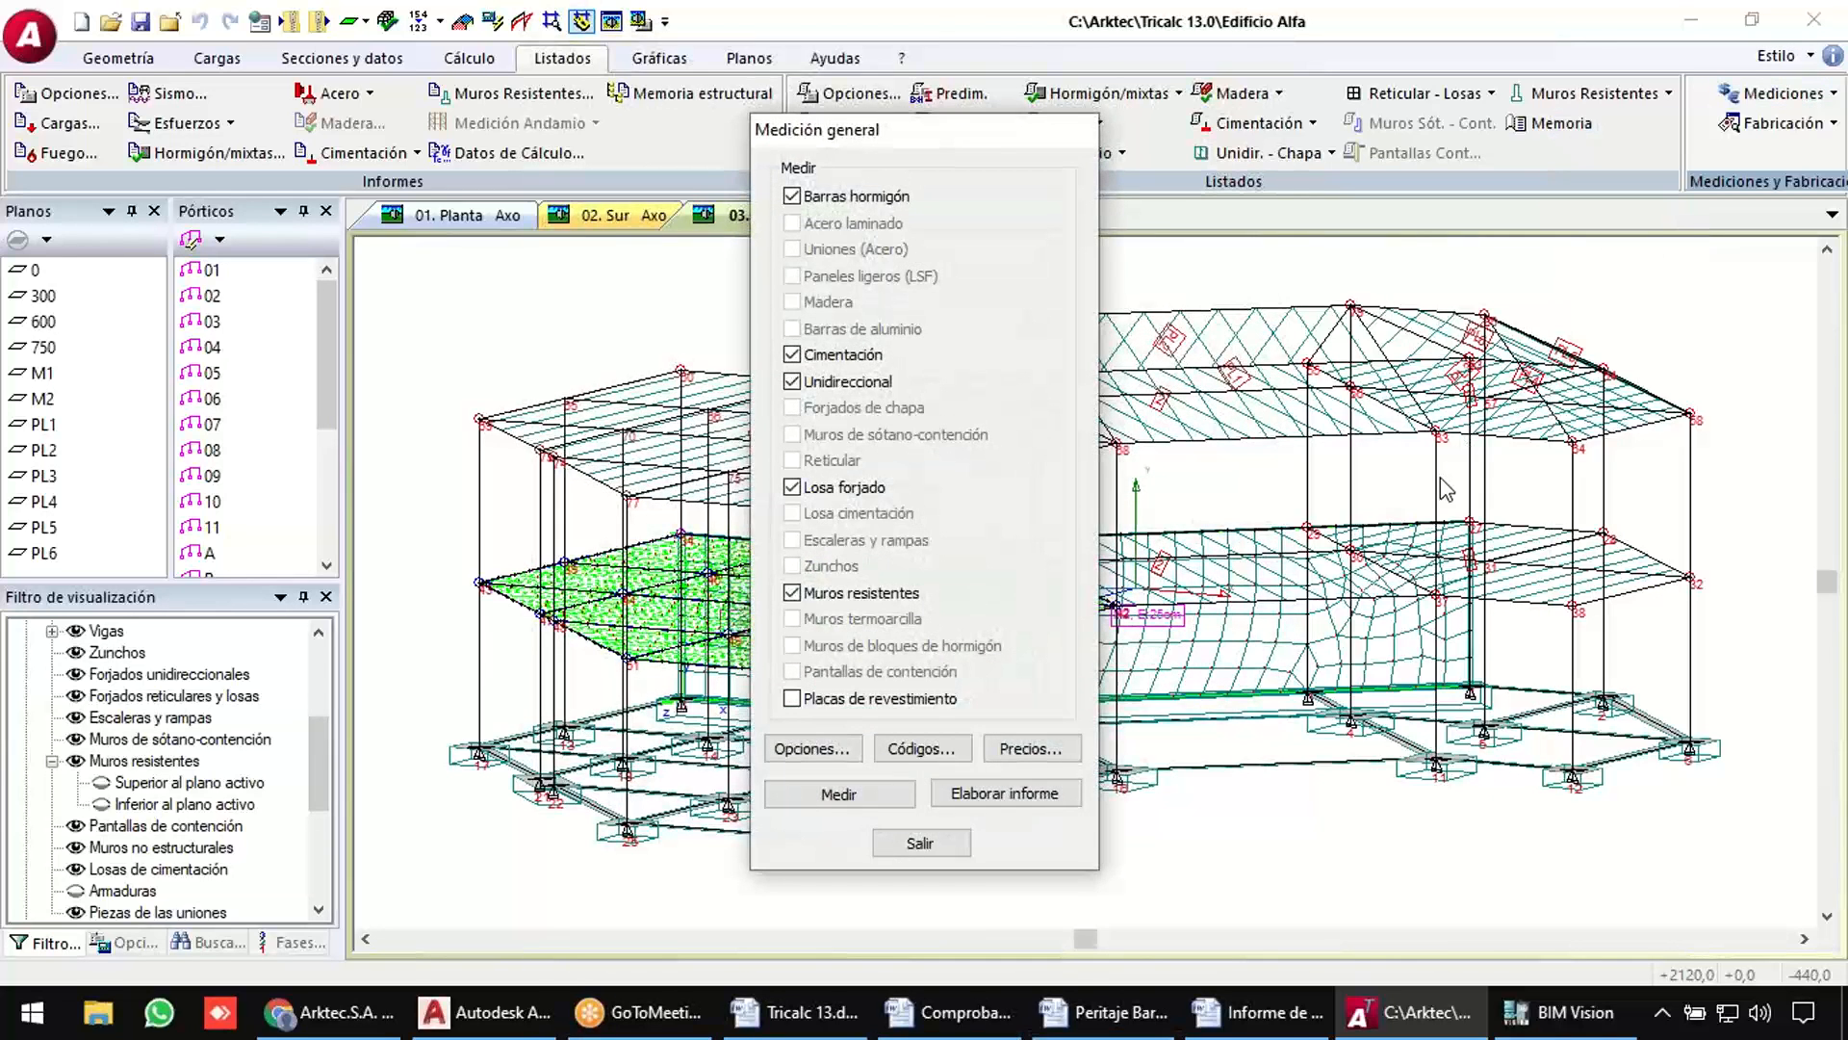
pyautogui.click(1024, 793)
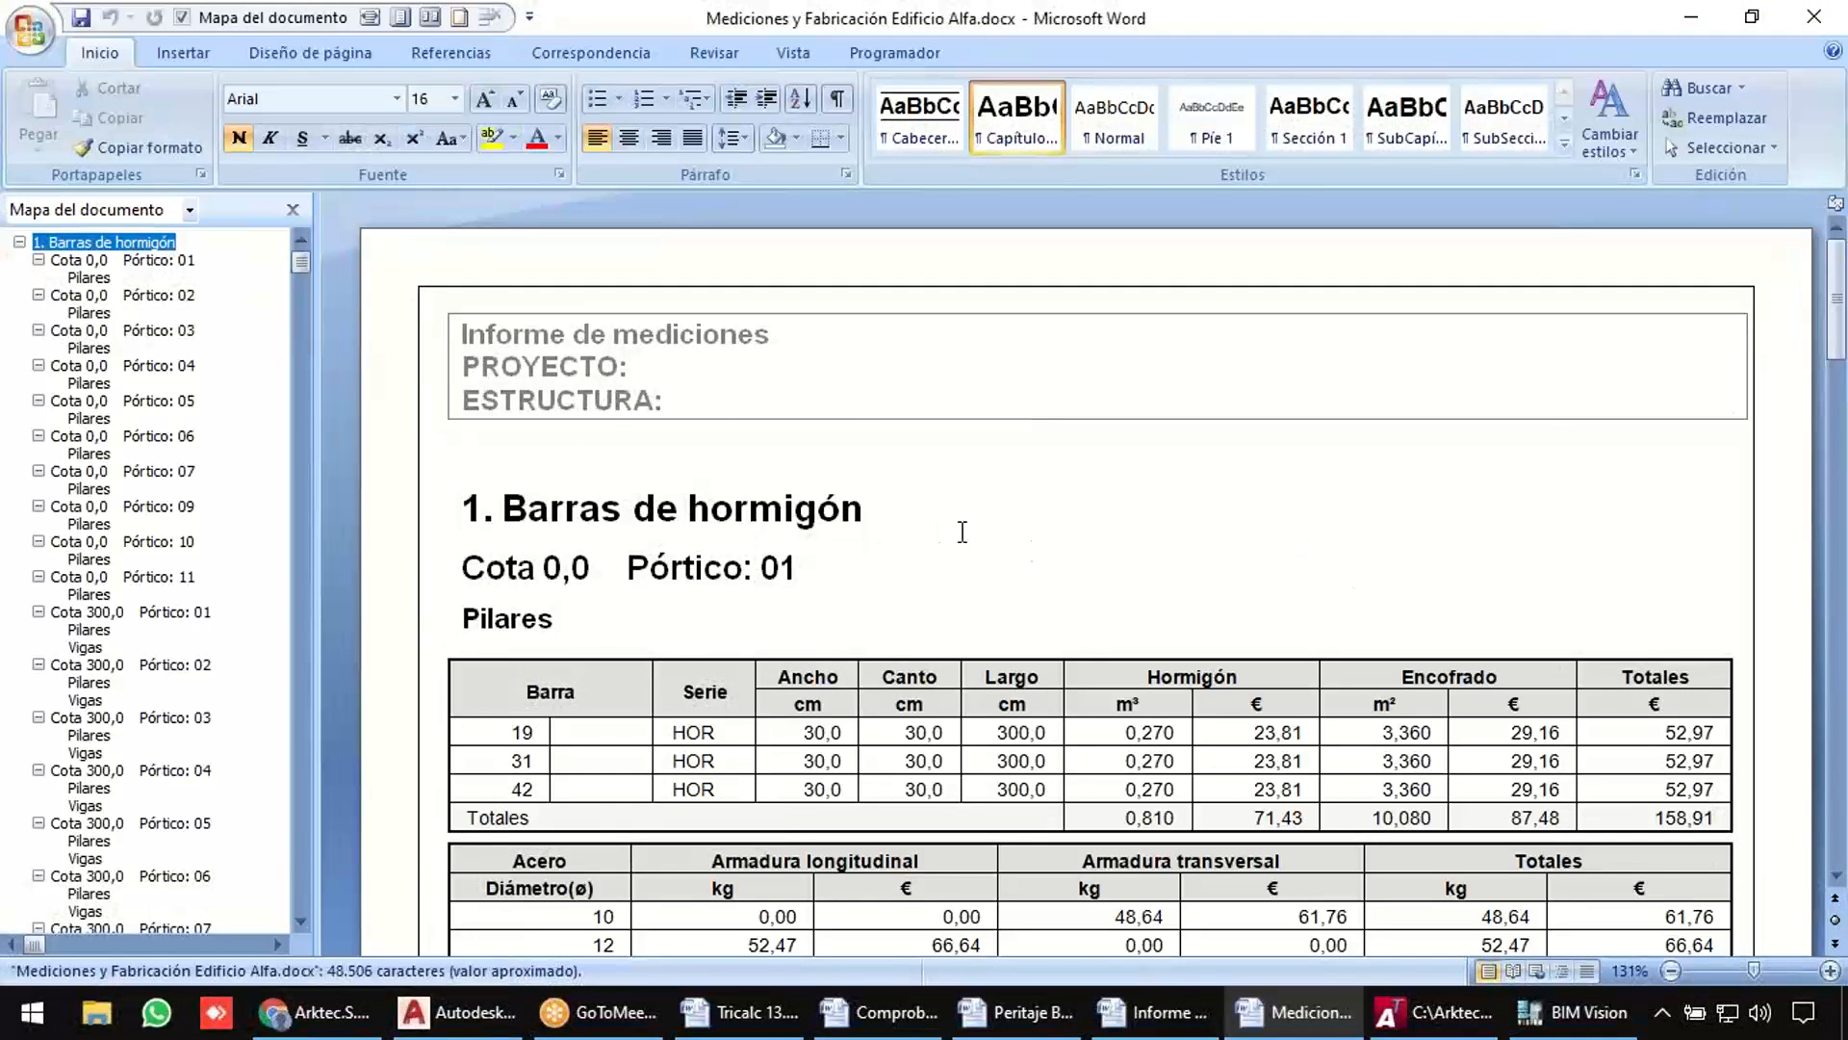
# Examine the measurement report from the concrete bars section to the beams of Cota 600,0 Pórtico 11.
pyautogui.scroll(-3, 963, 532)
pyautogui.scroll(-5, 106, 337)
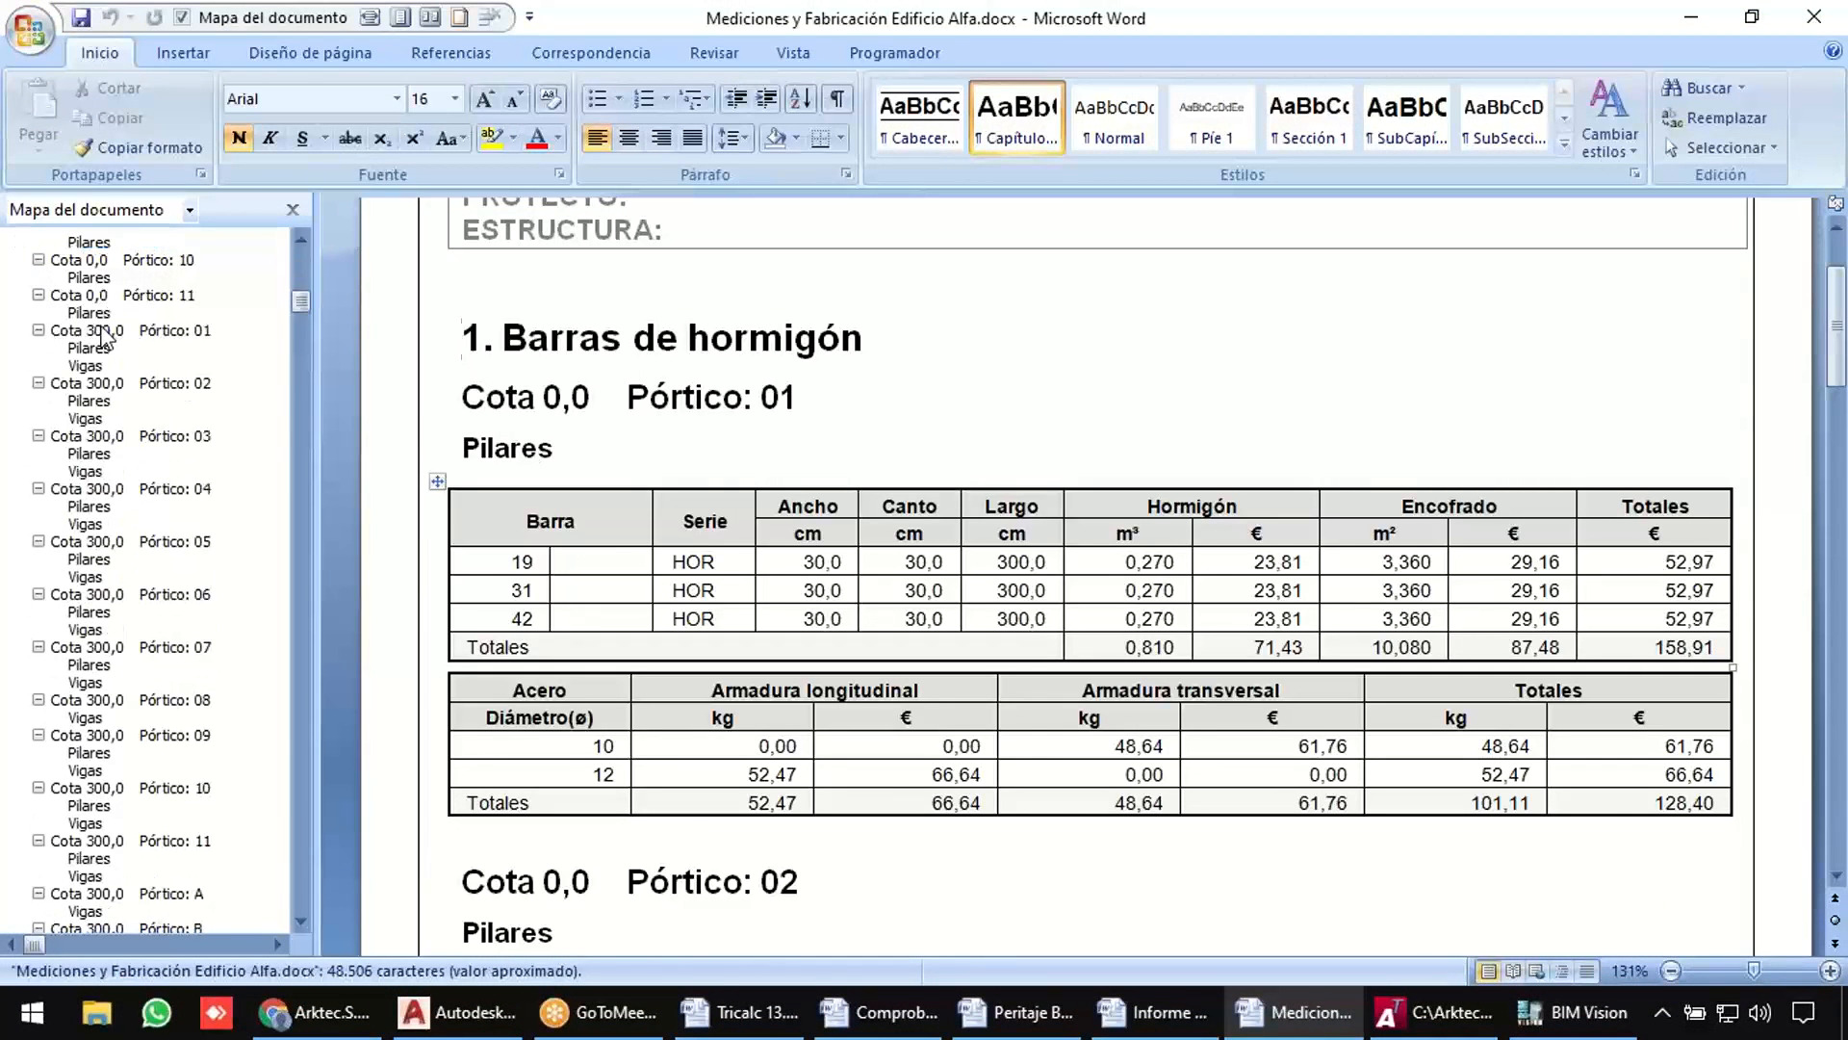
pyautogui.scroll(-20, 106, 337)
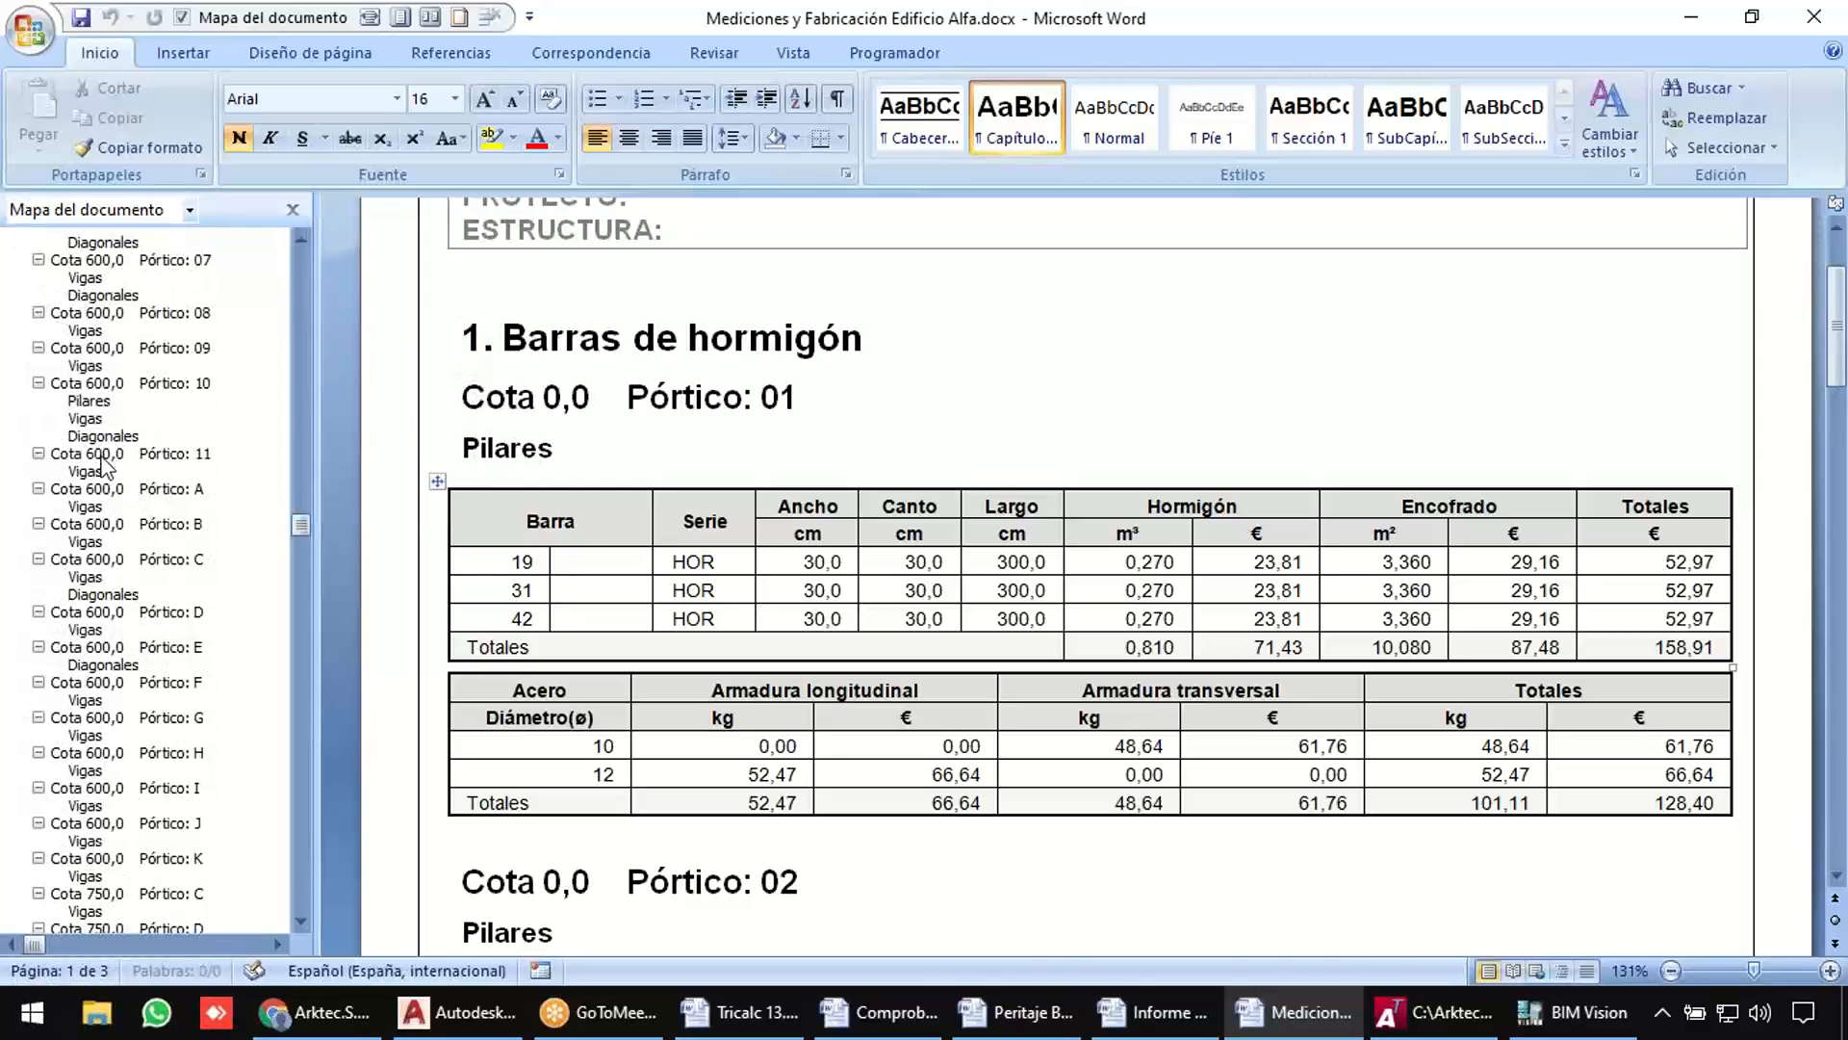
pyautogui.click(104, 458)
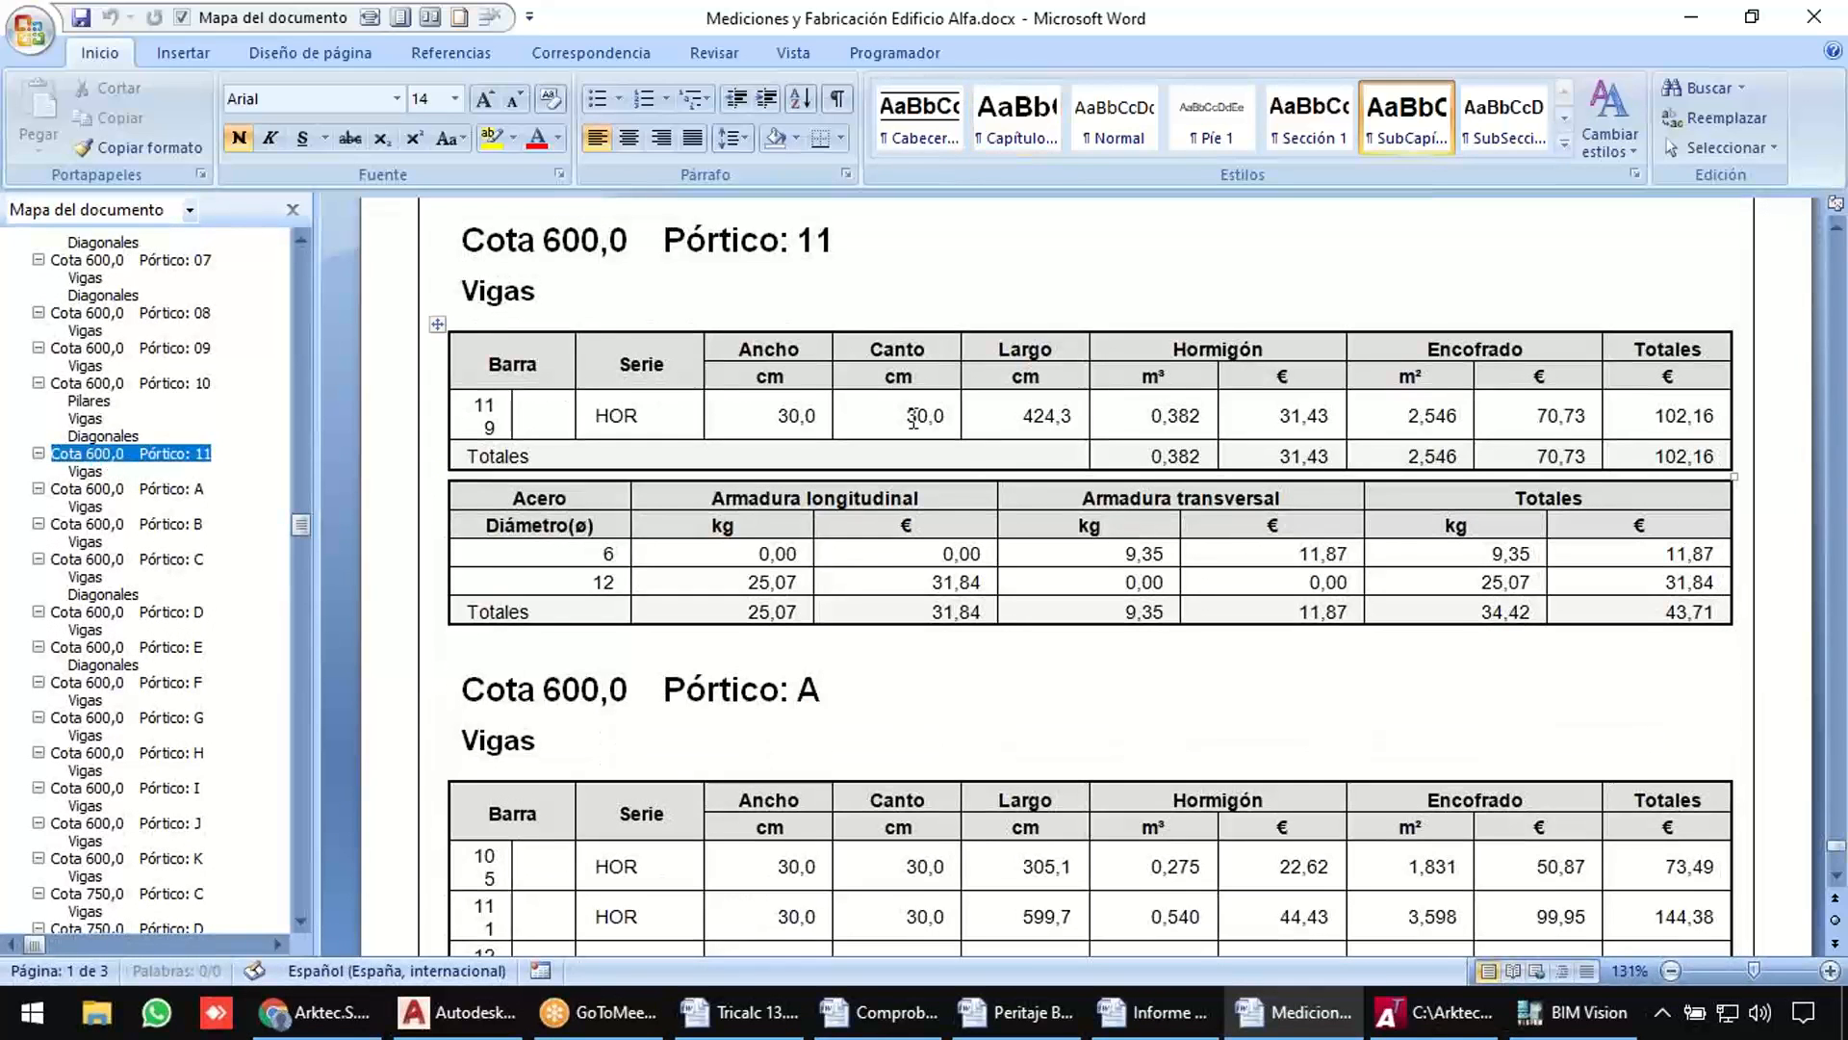
# Examine the report's Pórtico 11 beam concrete, the footings from Barra 3, the slab distribution reinforcement and the resisting walls of Plano M1.
pyautogui.doubleClick(1174, 416)
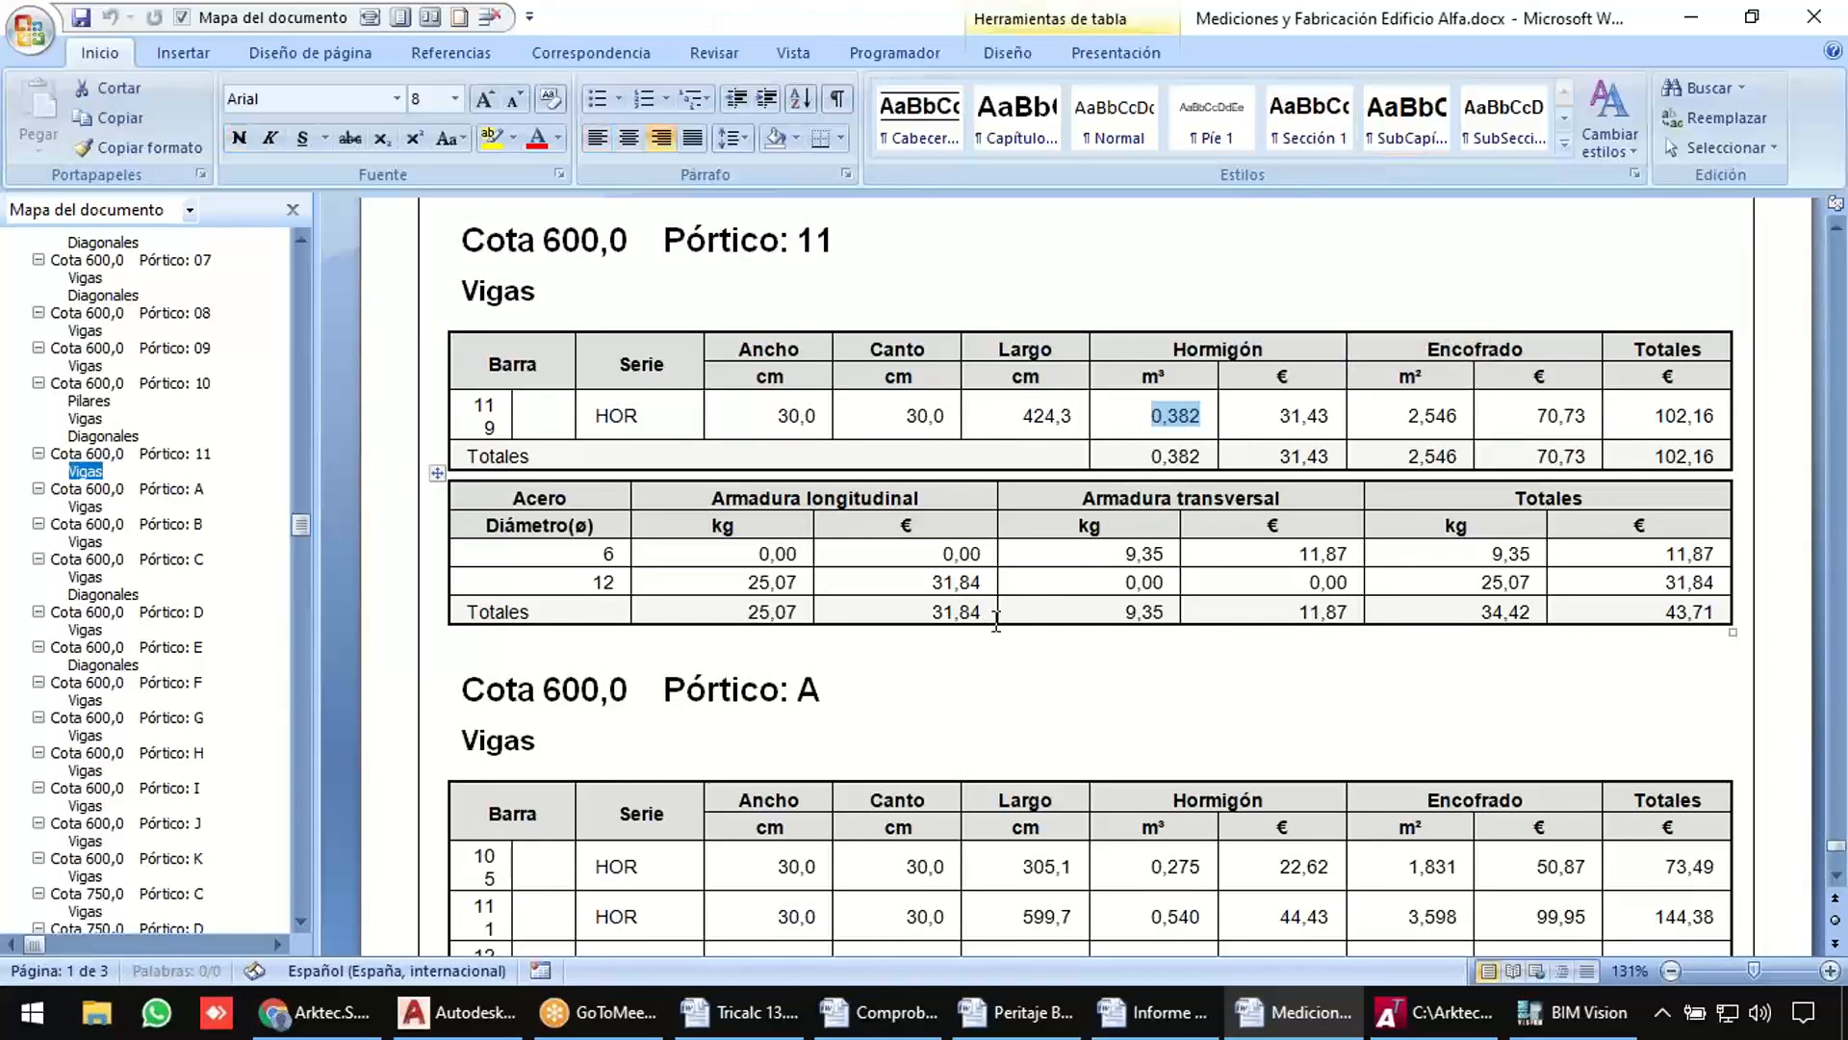
pyautogui.scroll(-8, 125, 587)
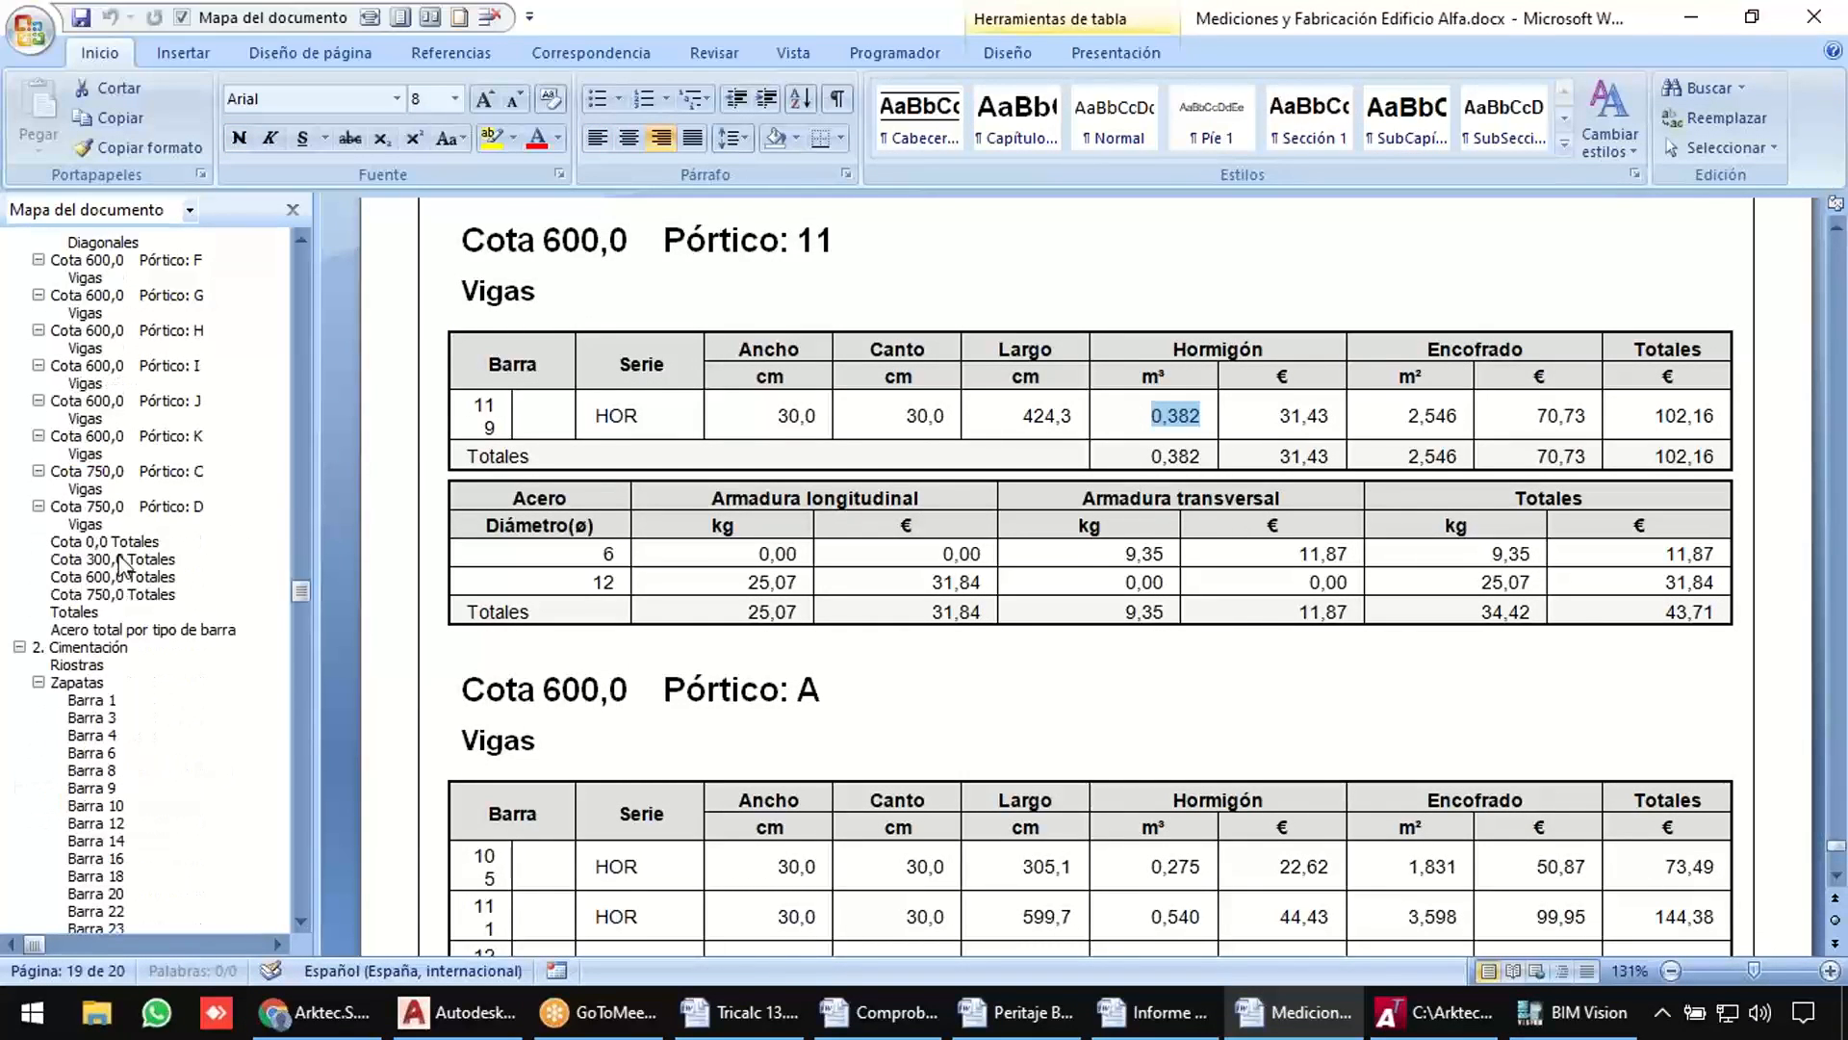
pyautogui.click(78, 681)
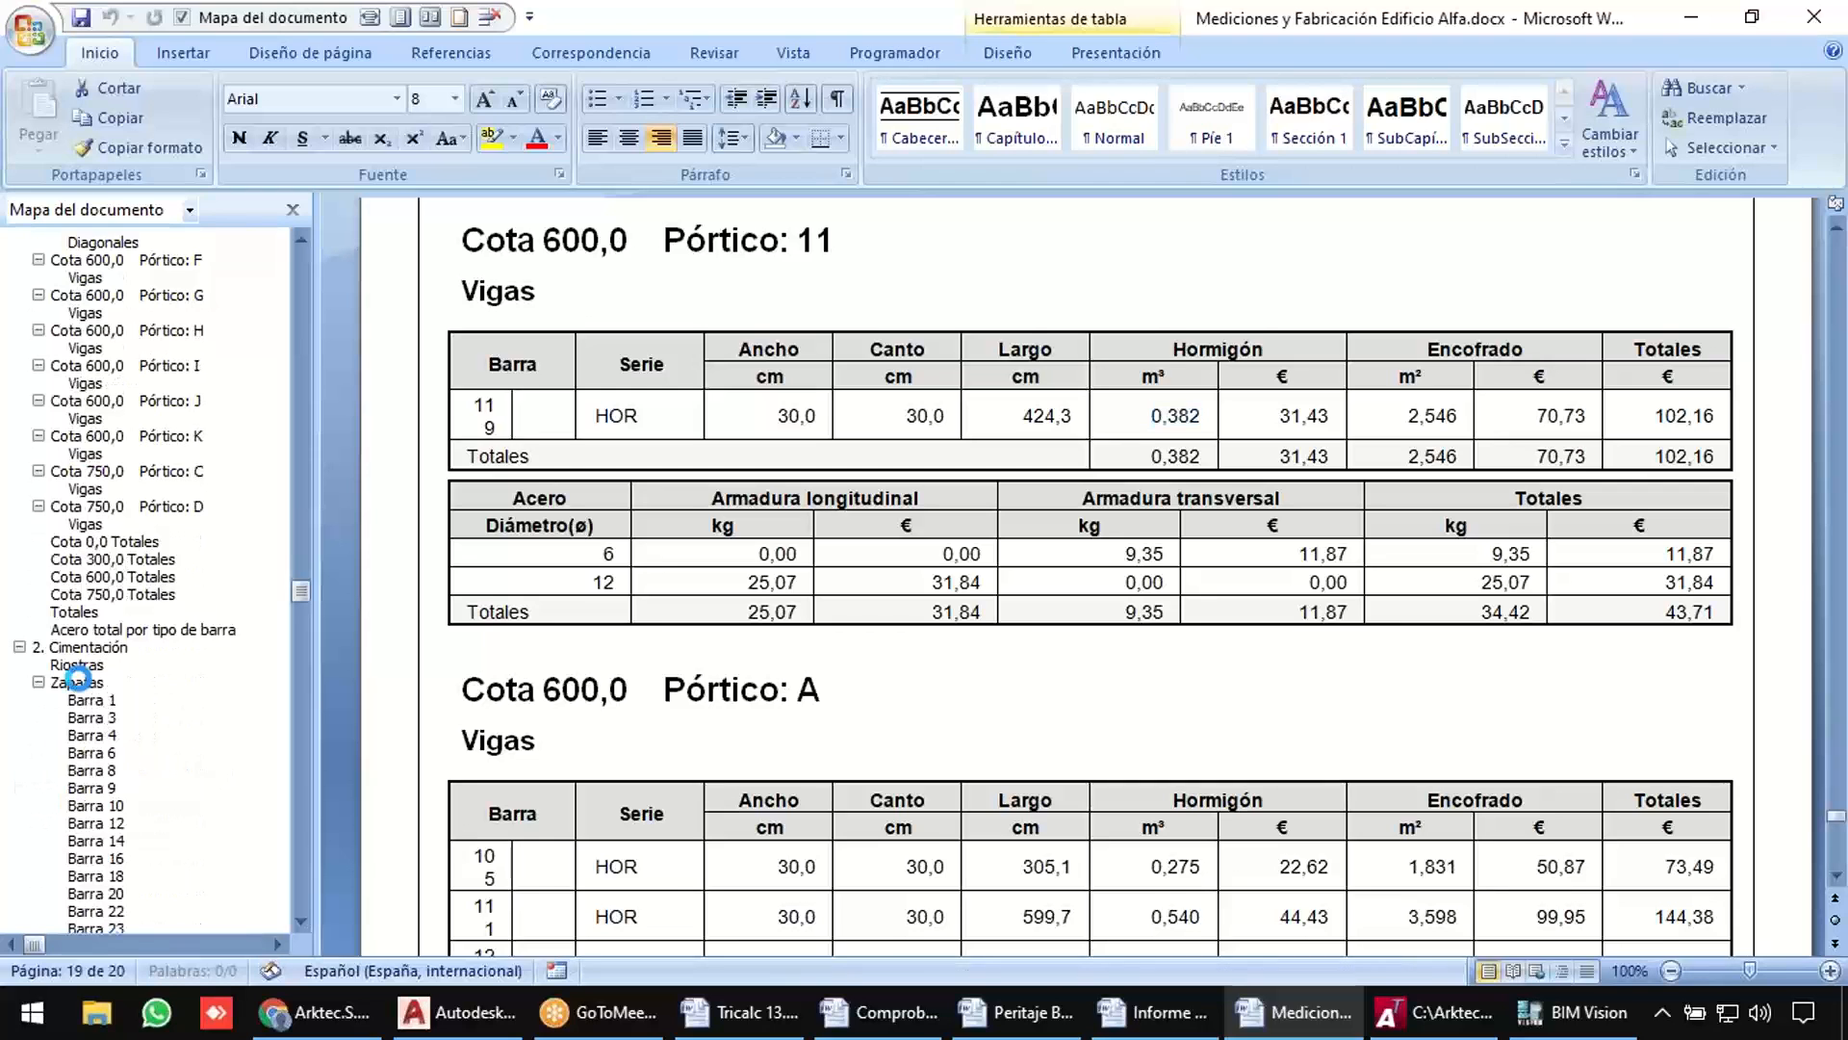
pyautogui.click(88, 718)
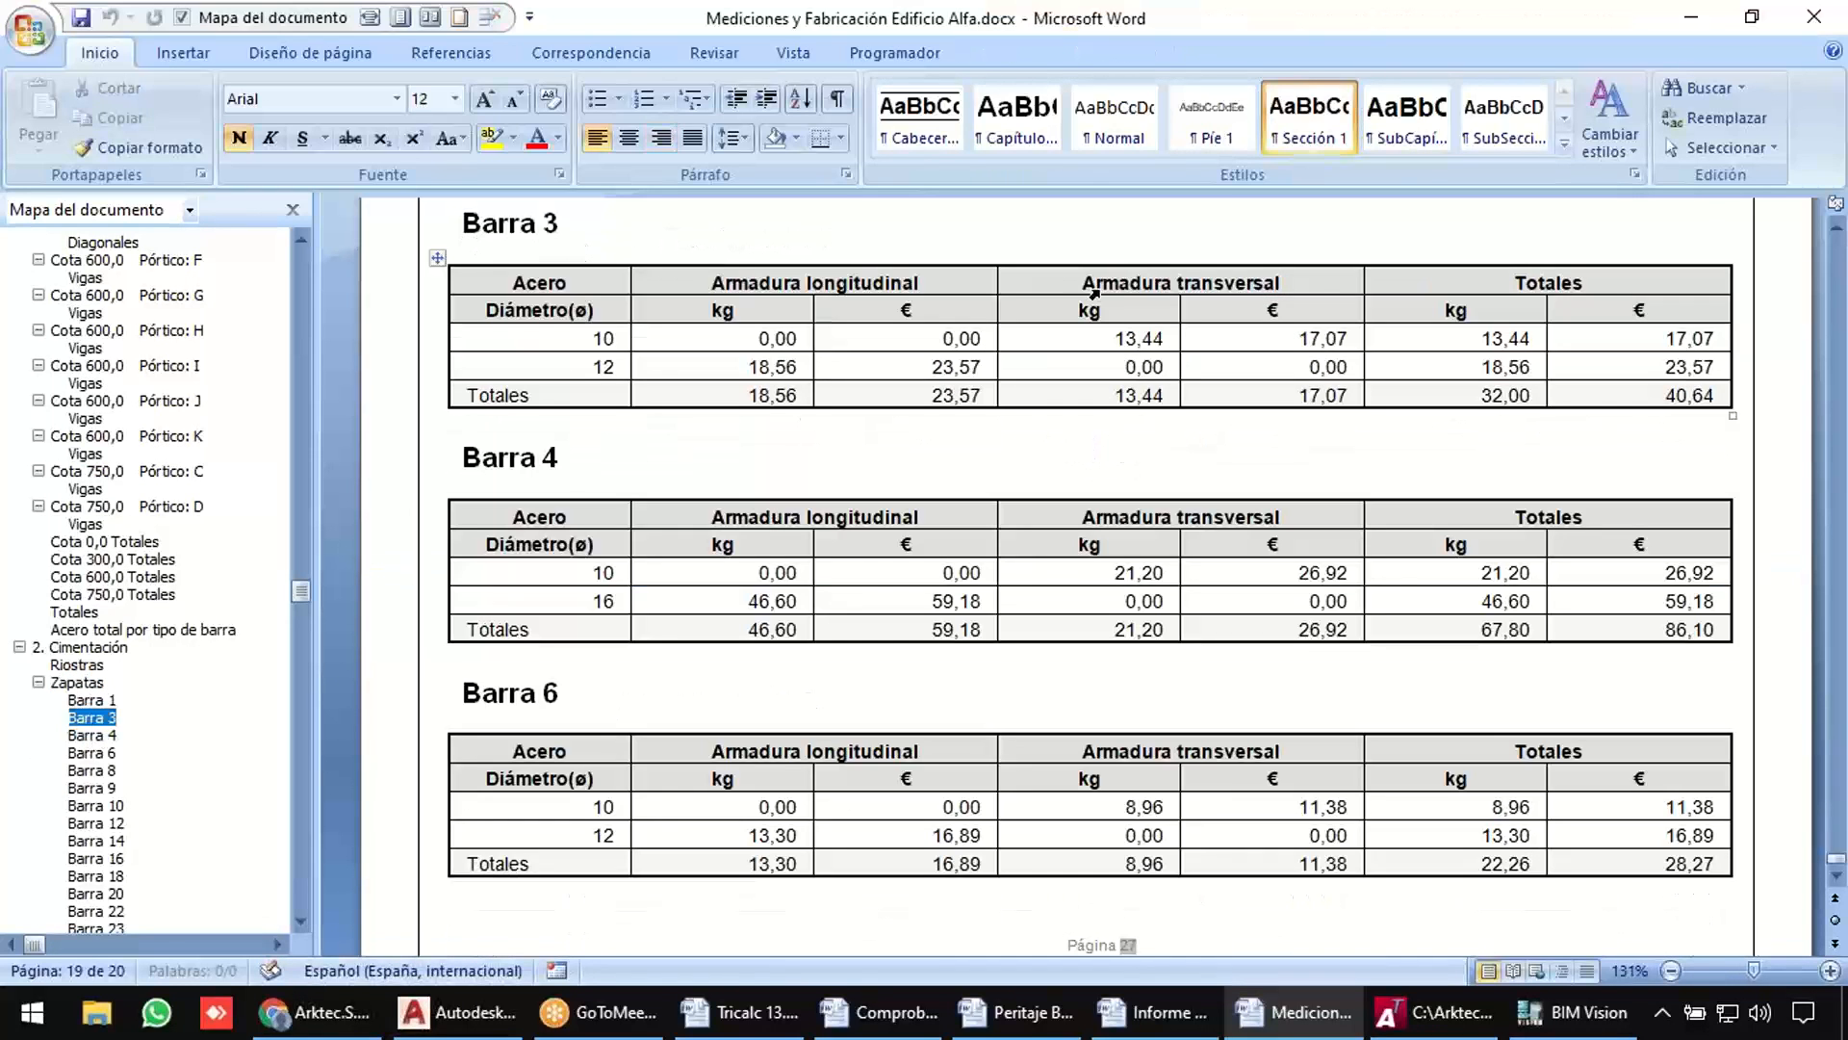
pyautogui.scroll(-20, 112, 770)
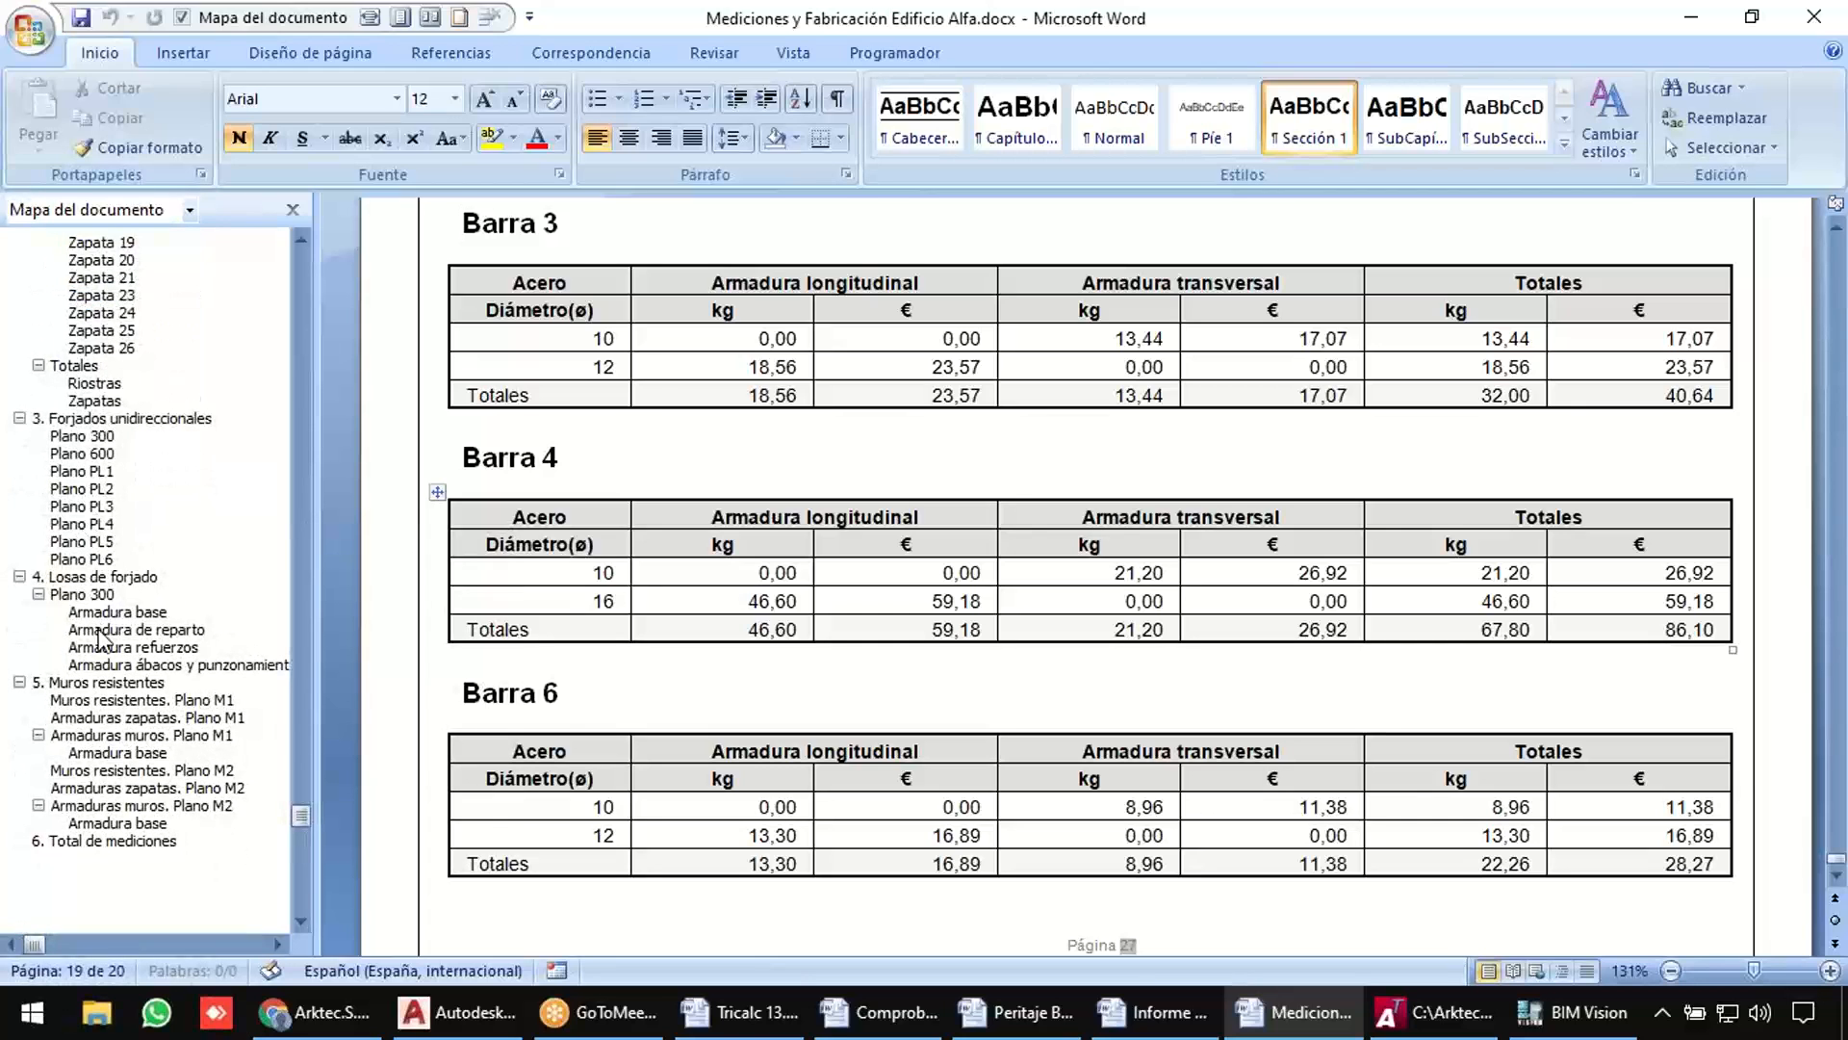
pyautogui.click(100, 630)
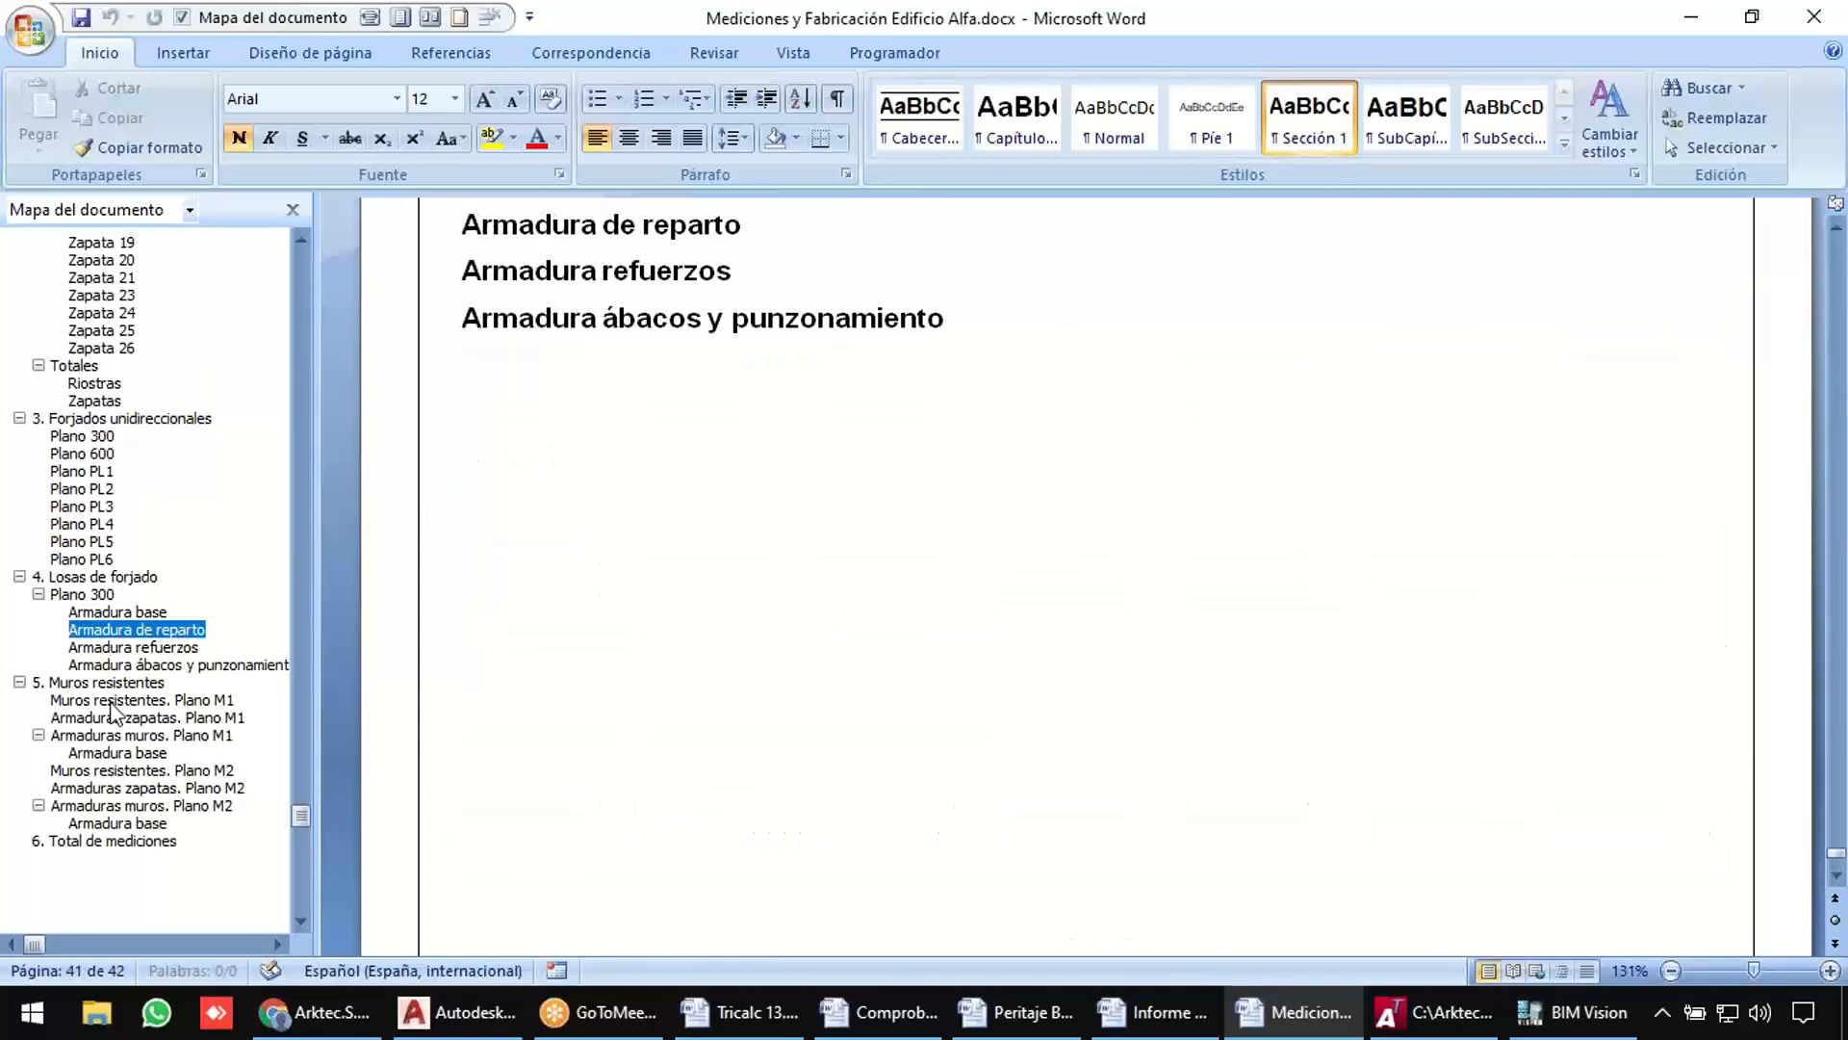
pyautogui.click(112, 701)
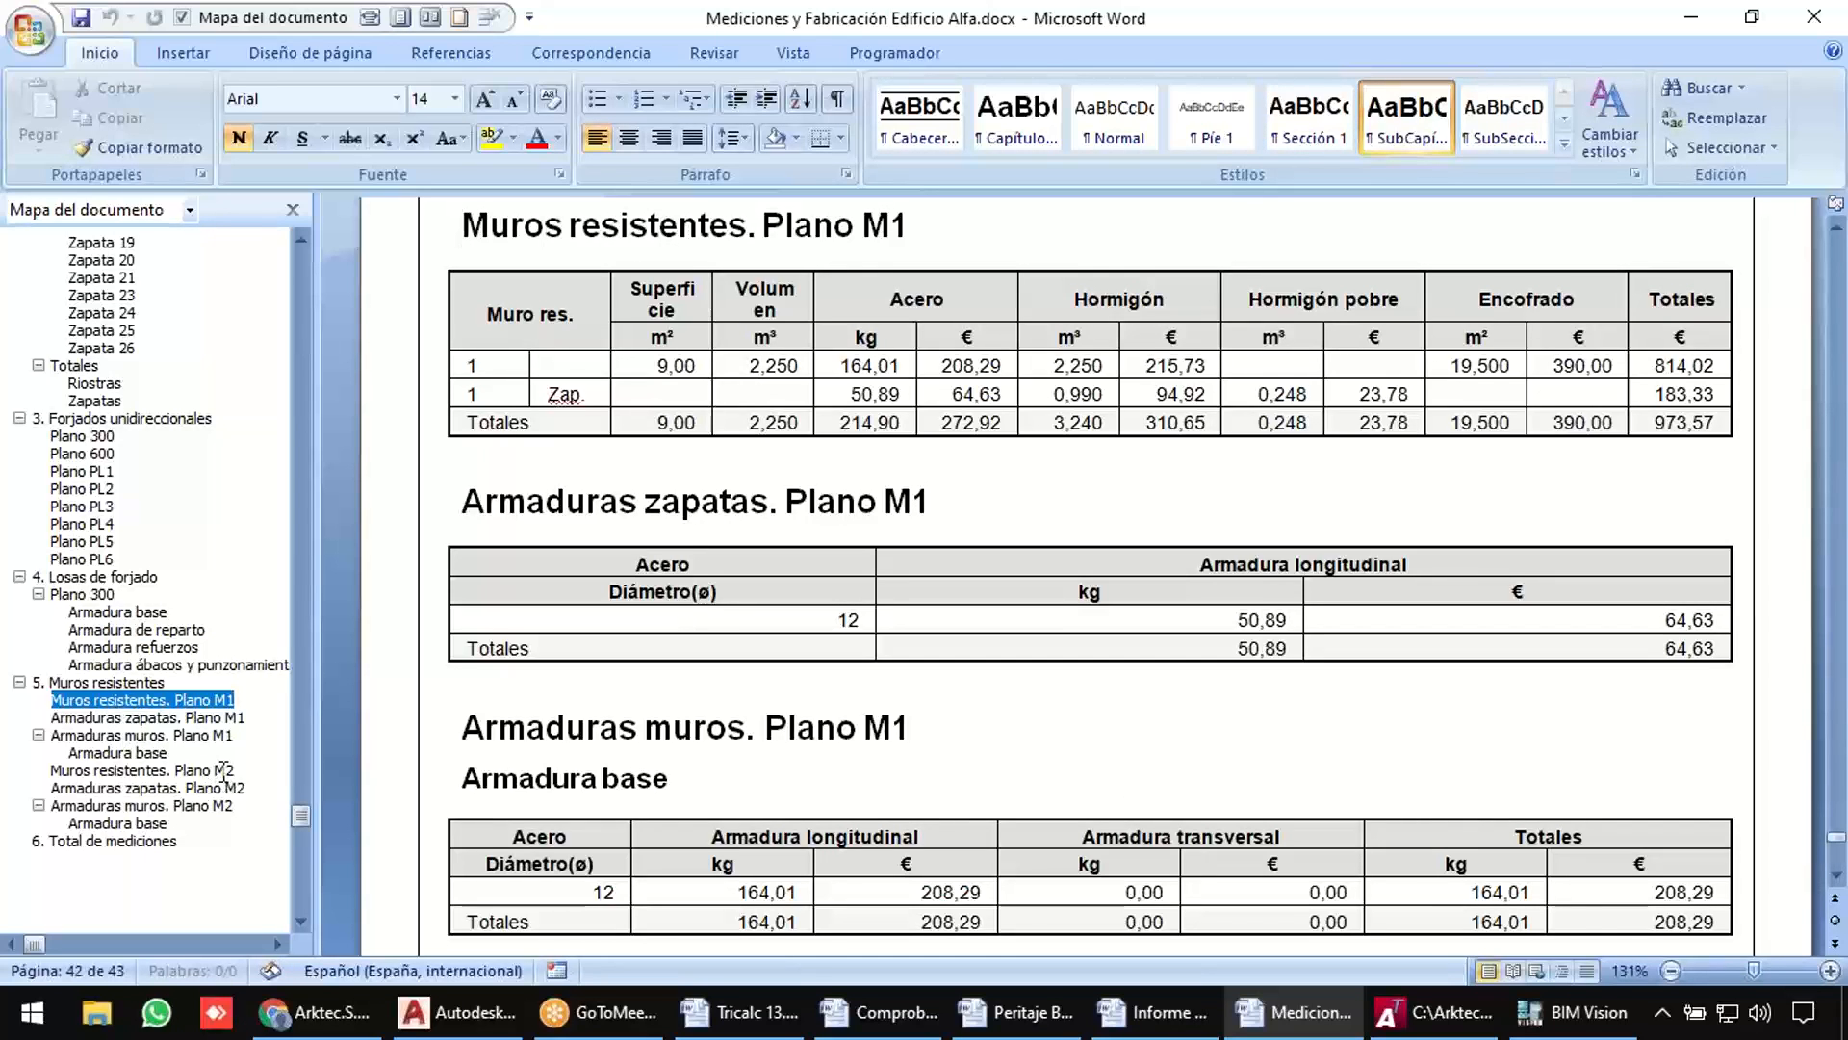
# Switch to Tricalc, run the general measurement of Edificio Alfa, and open the resulting Presu.g13 from the desktop in Constructo.
pyautogui.click(1439, 1011)
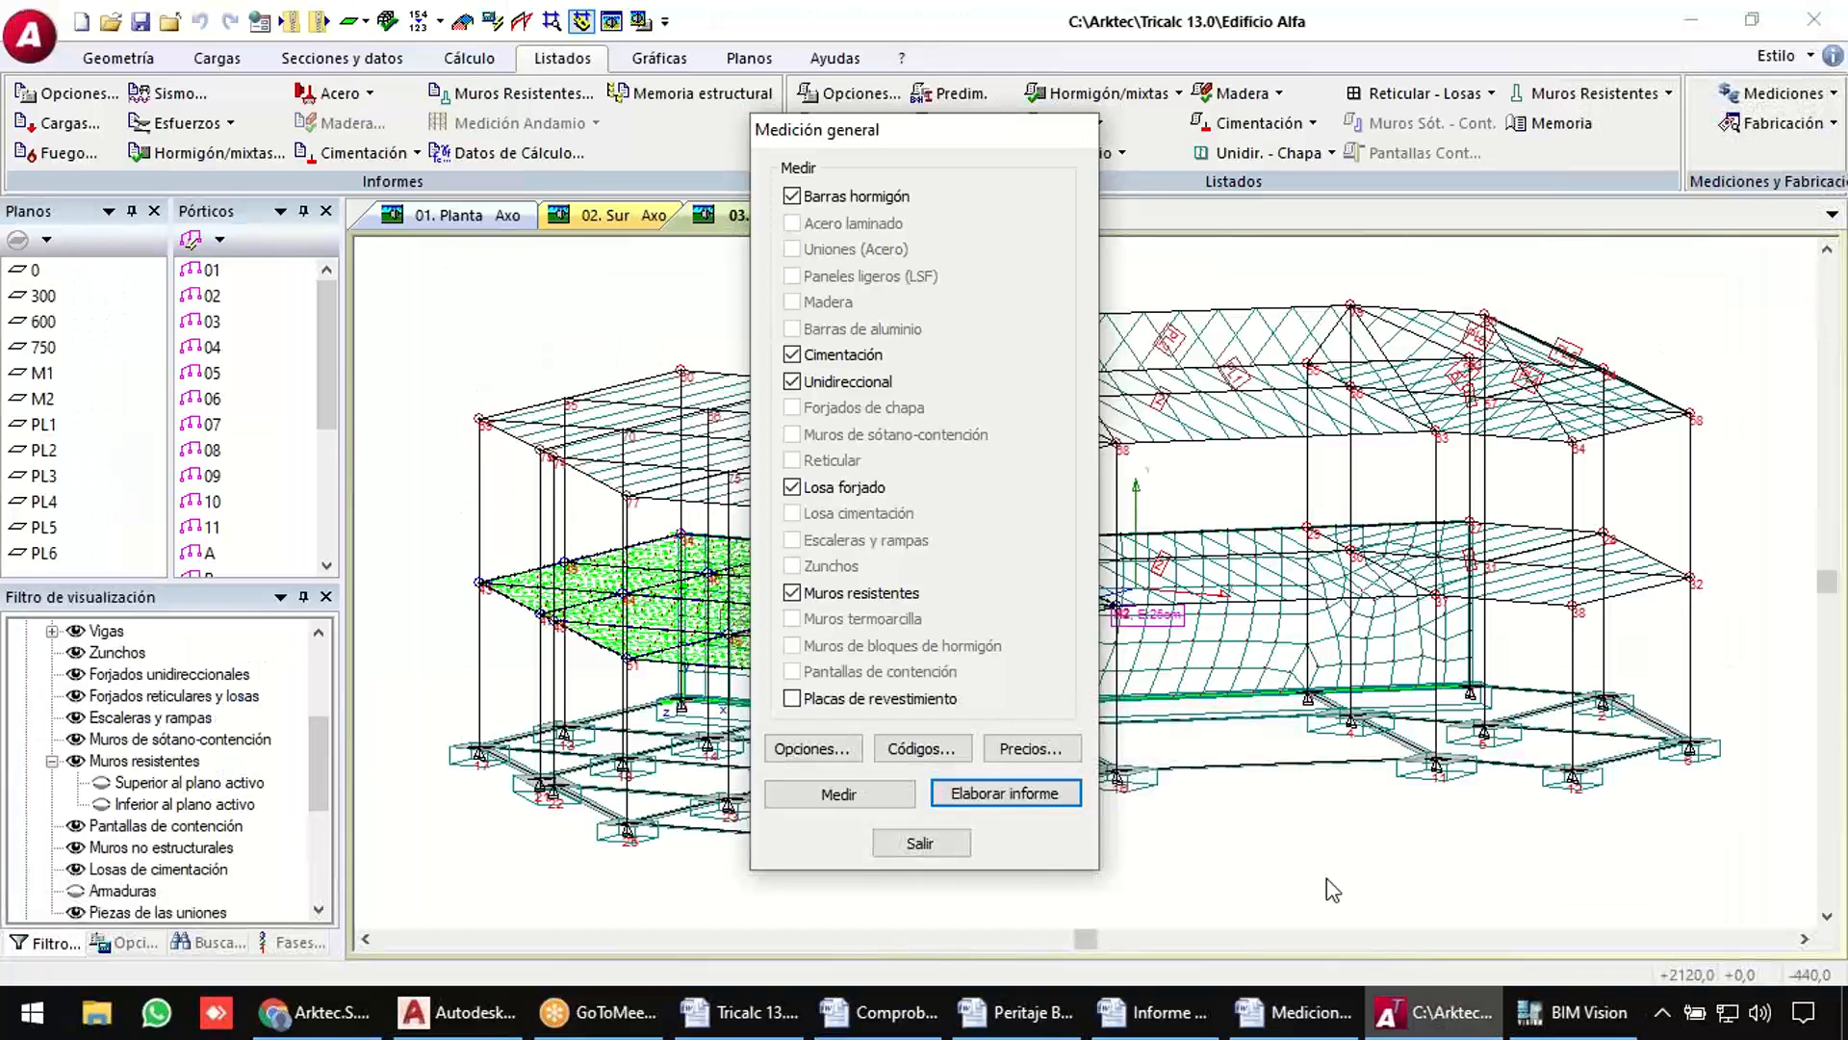
pyautogui.click(788, 793)
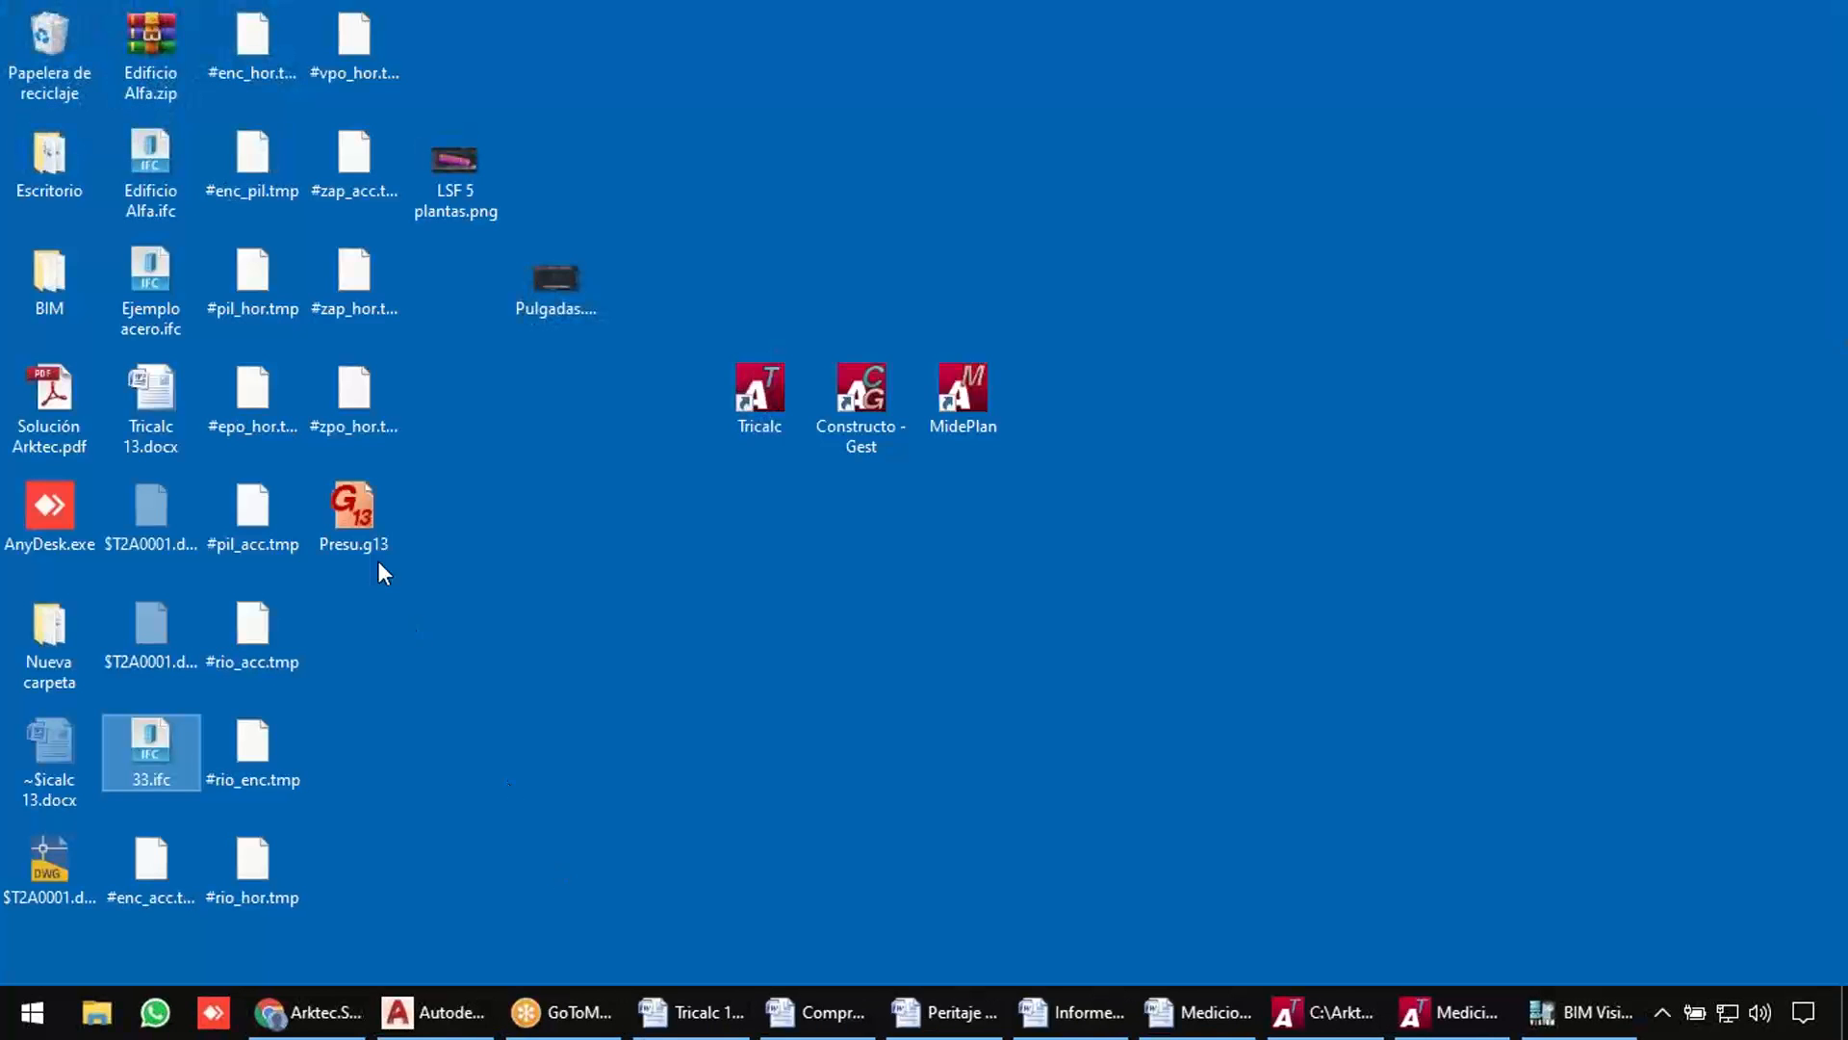
pyautogui.click(356, 527)
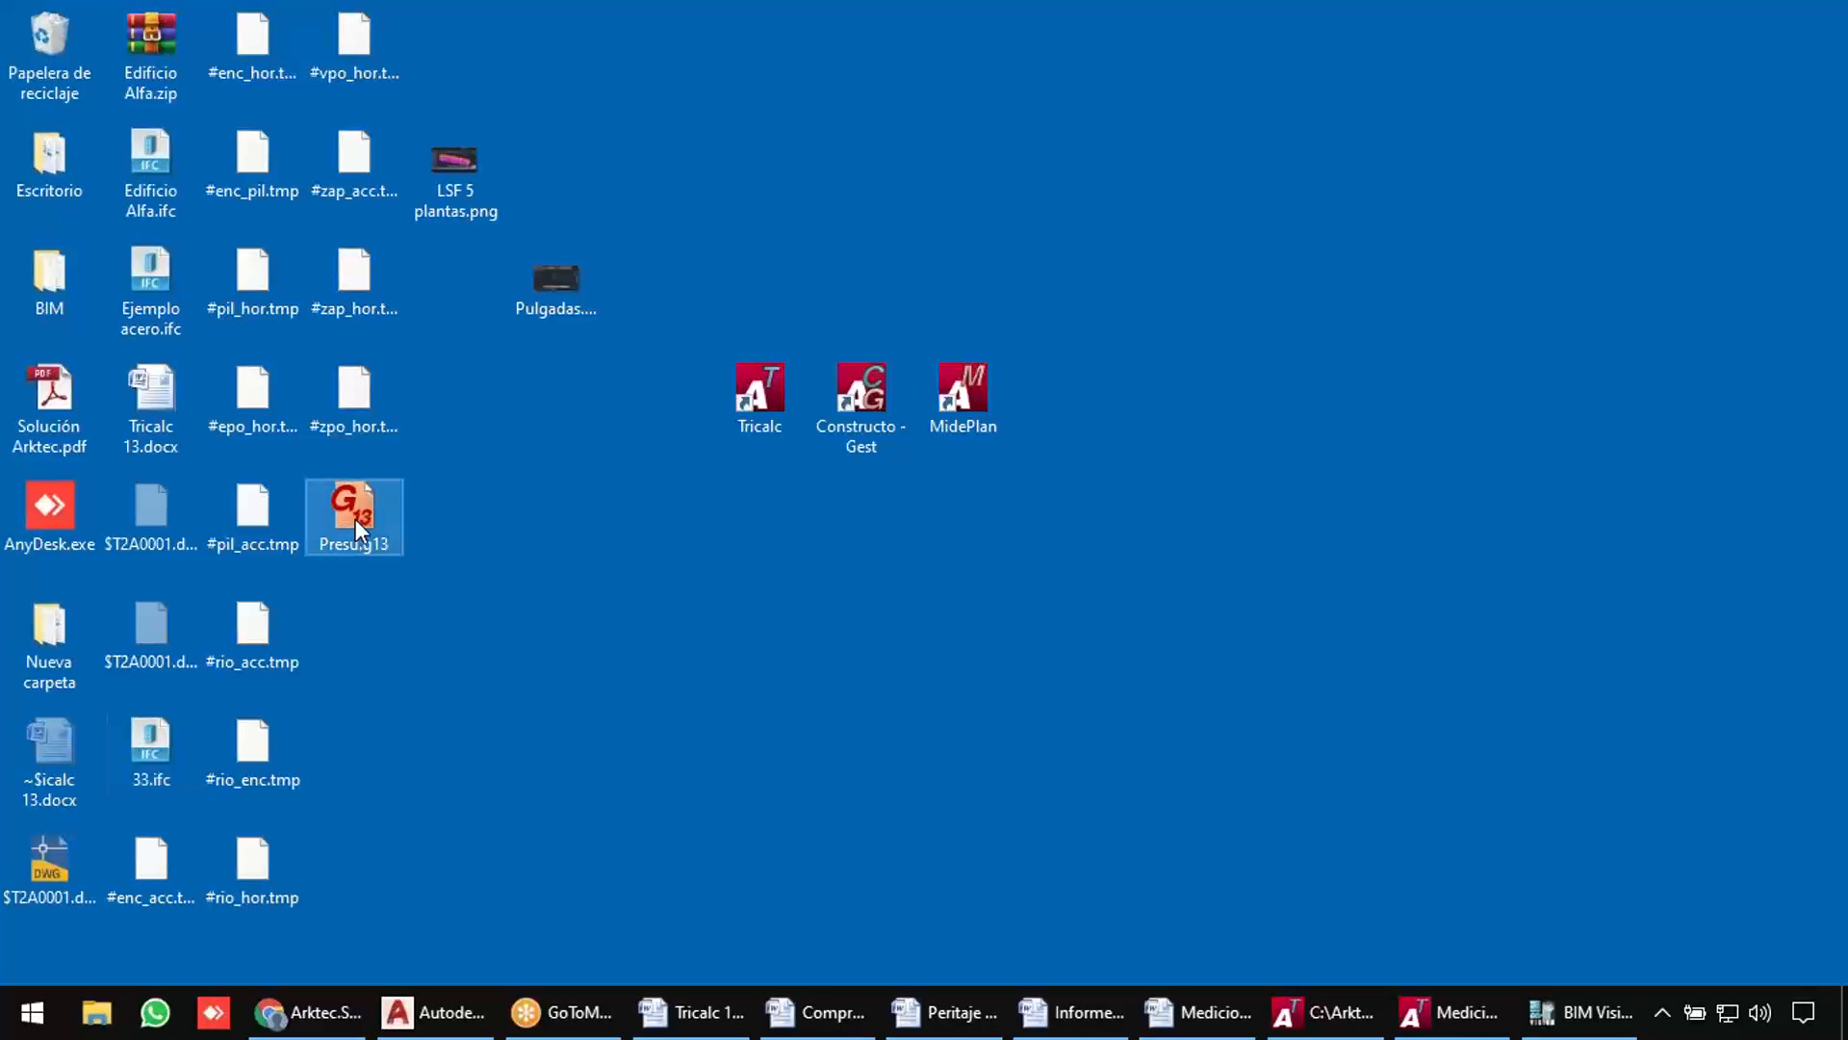
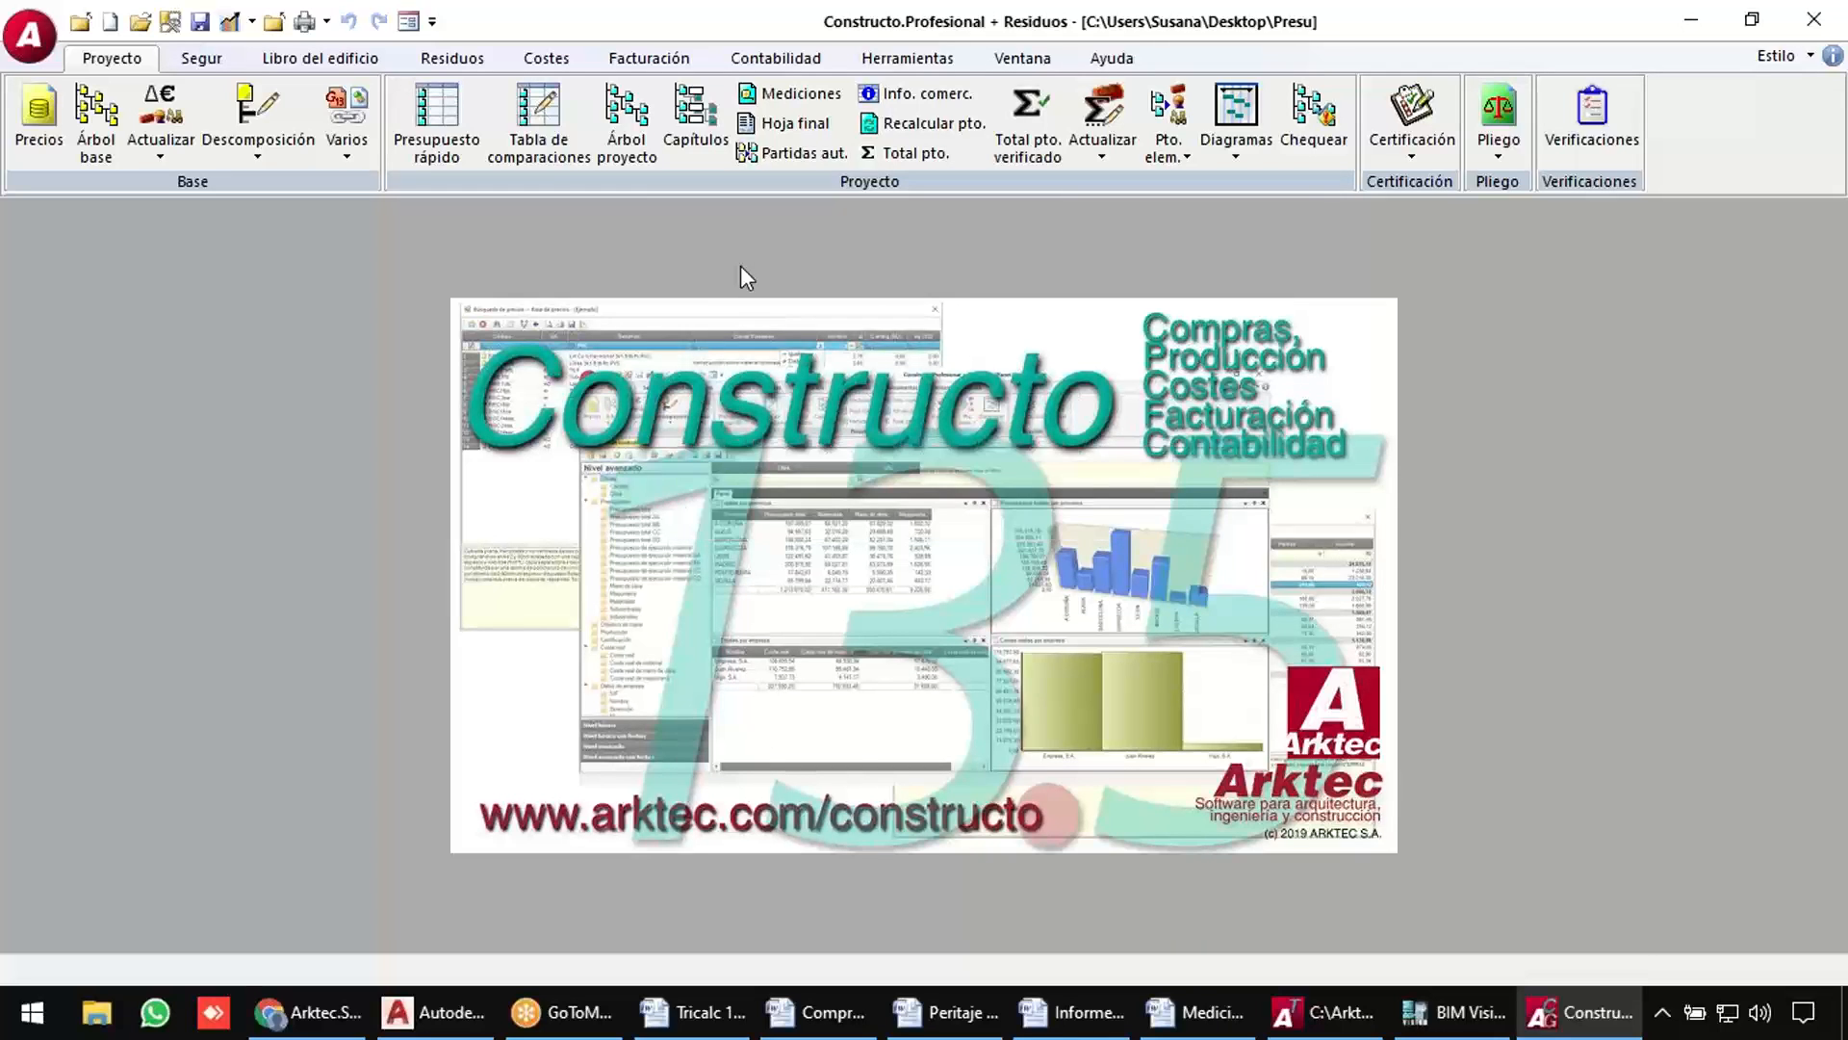
# Update the Presu project from the price base C:\Arktec\Centro, leaving the code empty, and leave the Base de Proyecto dialog.
pyautogui.click(1106, 154)
pyautogui.click(1132, 279)
pyautogui.click(1079, 579)
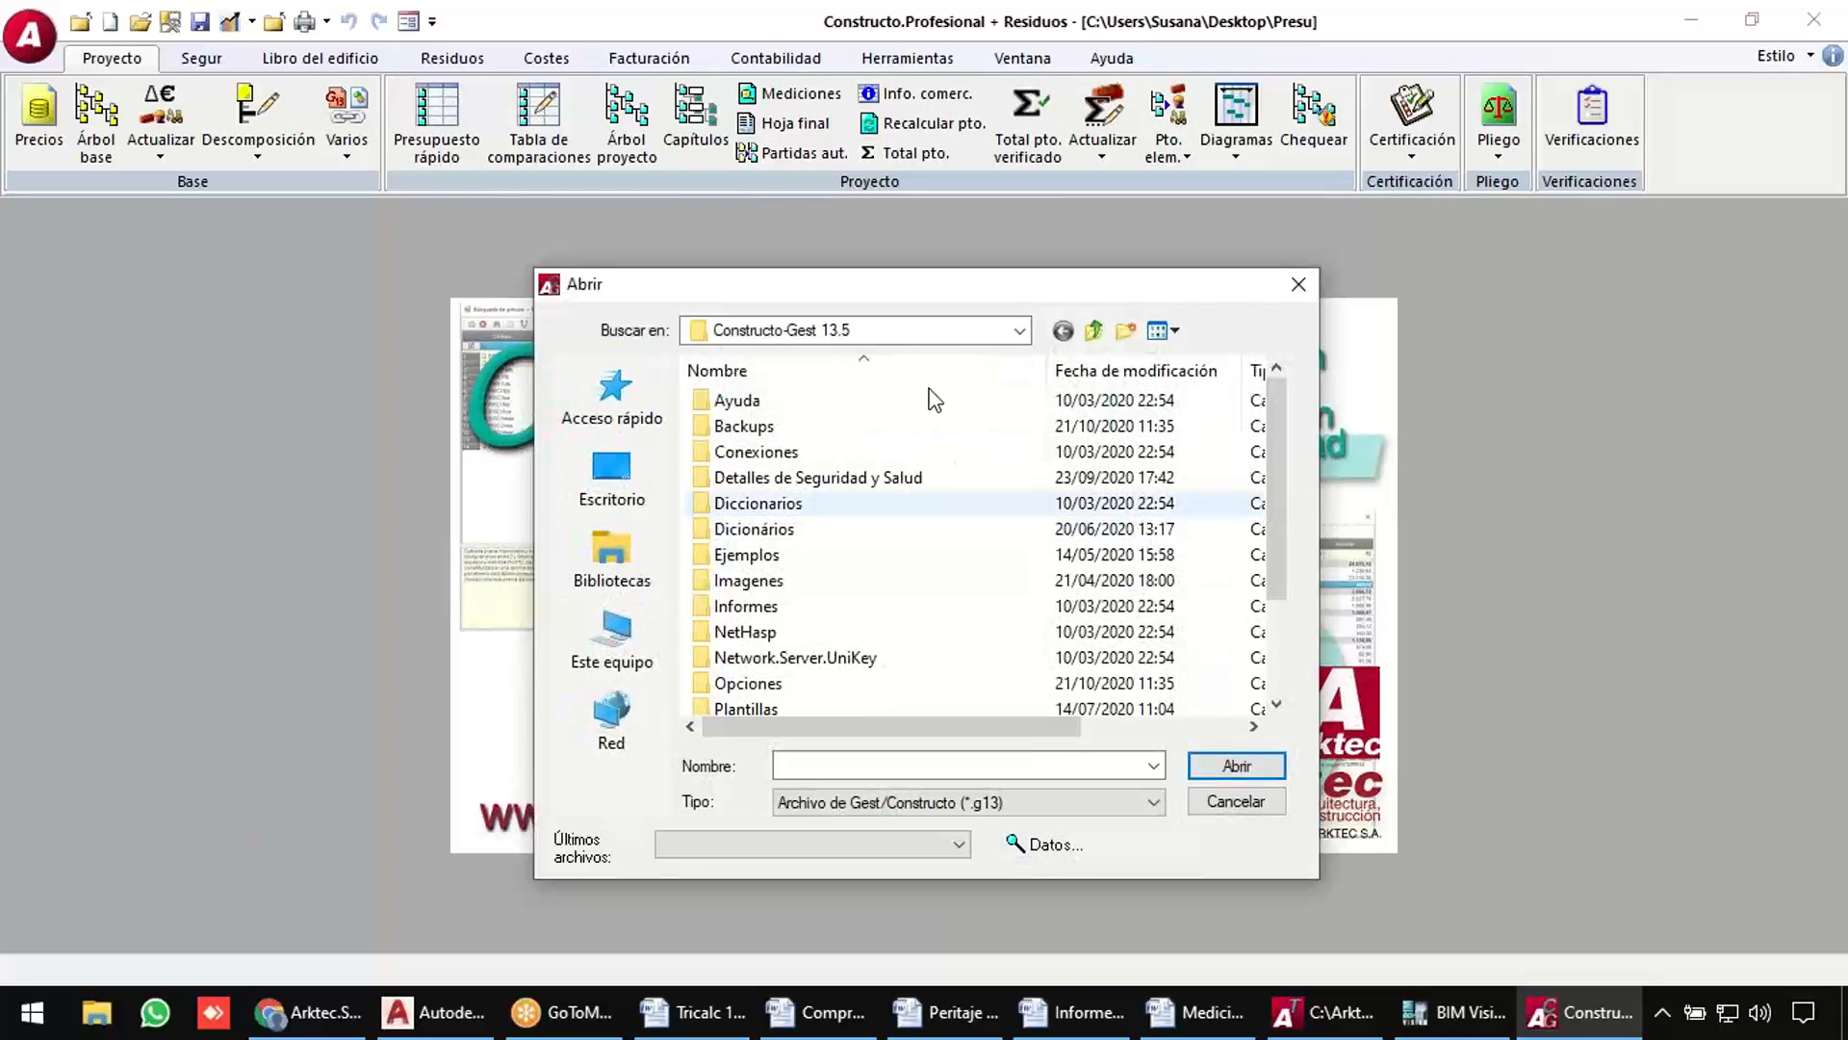
pyautogui.click(1094, 330)
pyautogui.doubleClick(753, 580)
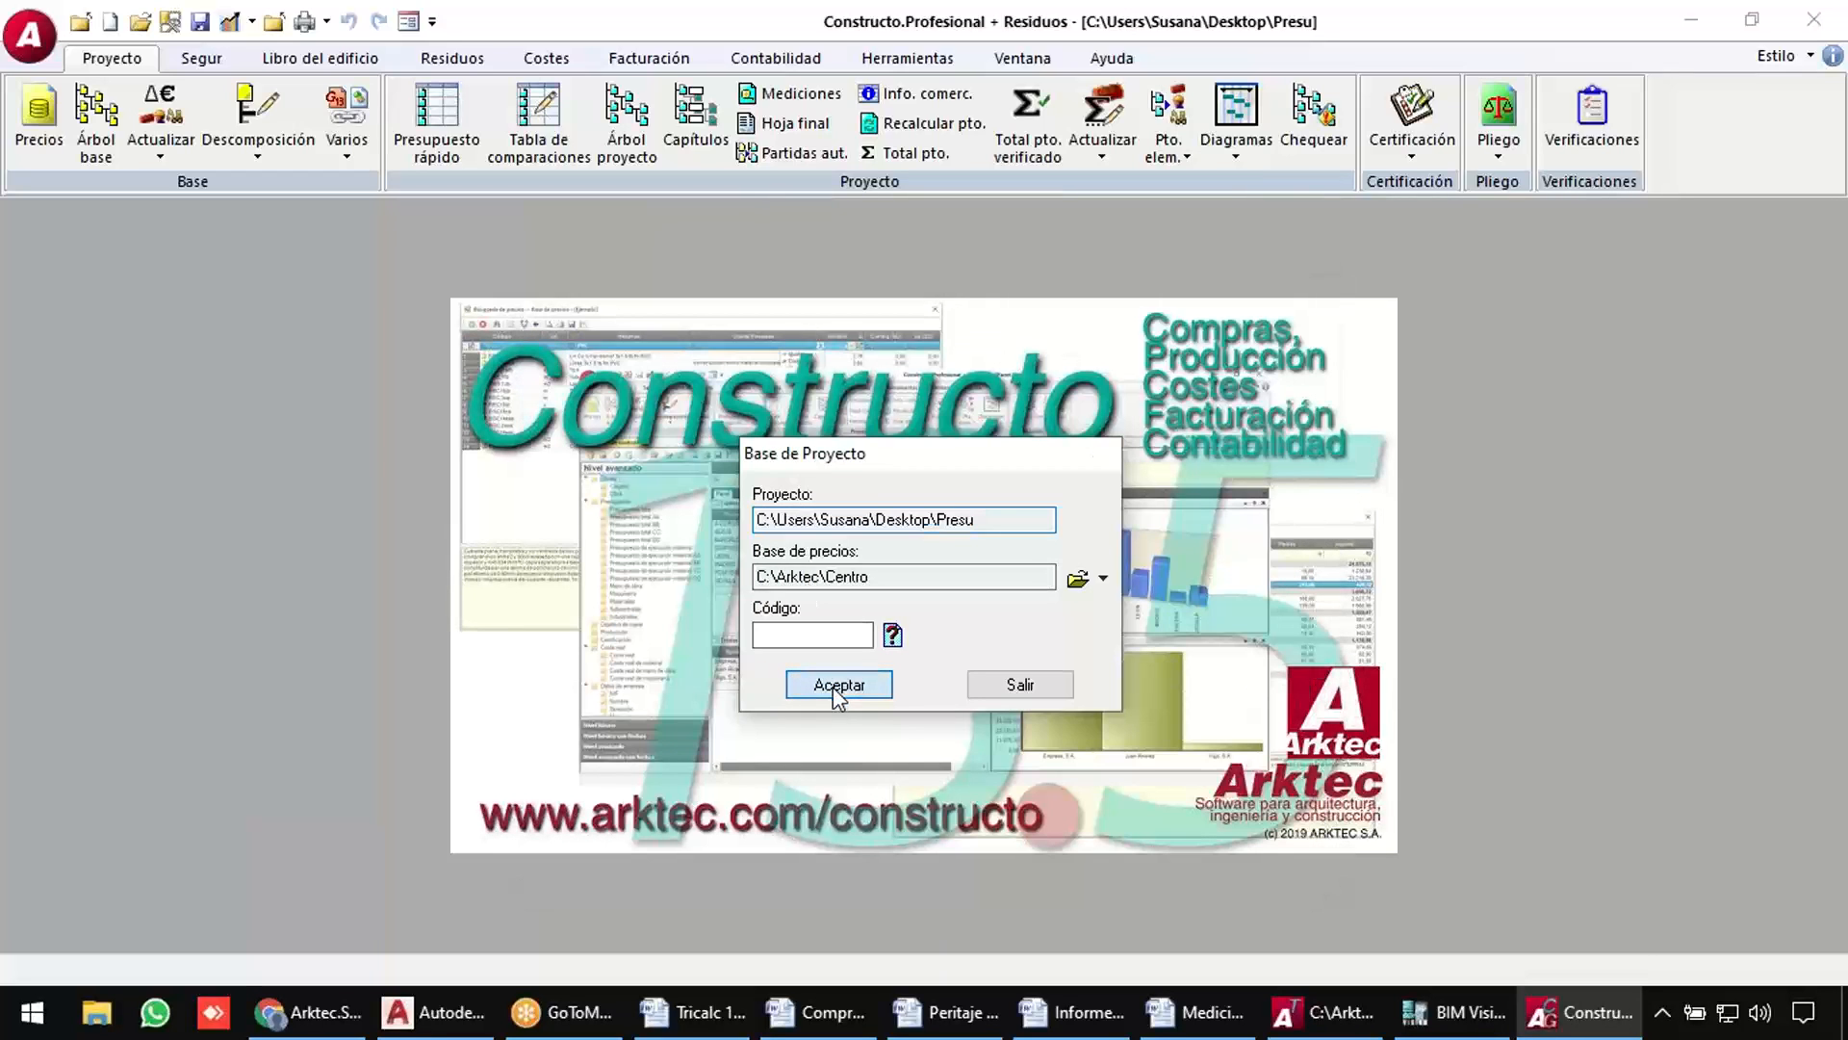
pyautogui.click(833, 685)
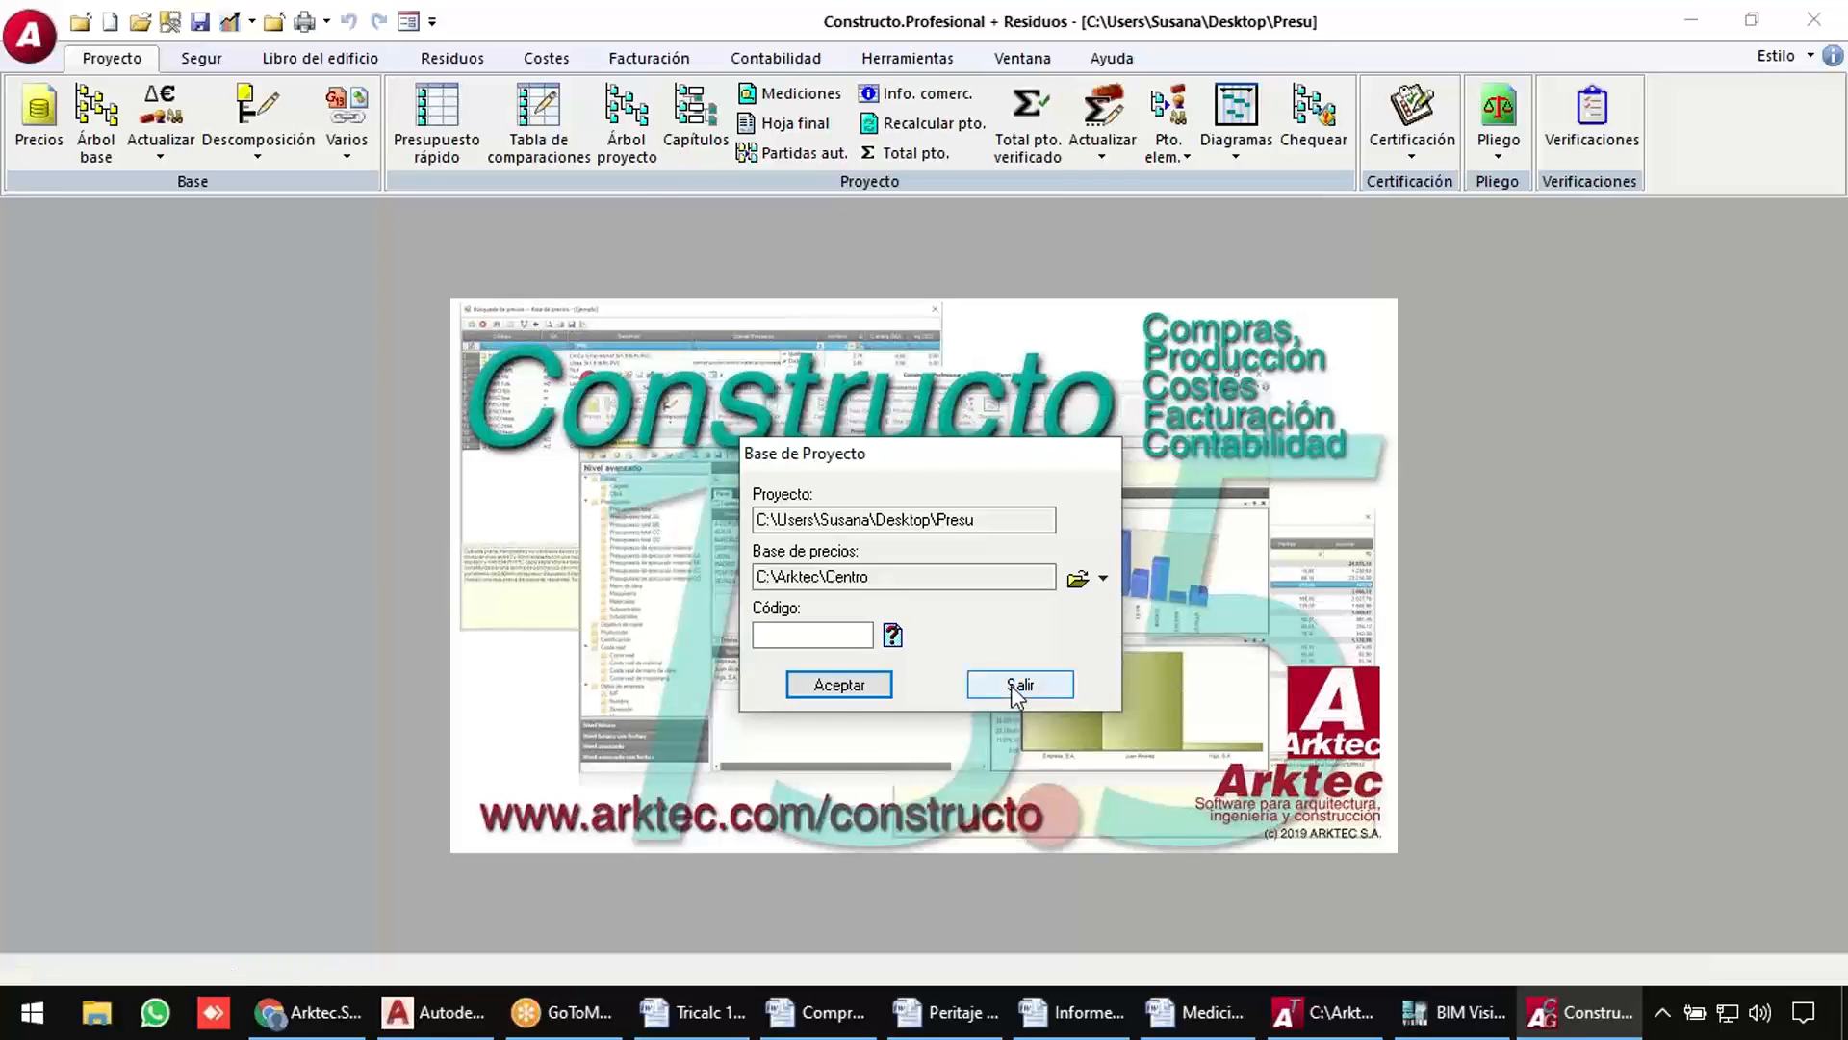
pyautogui.click(1018, 685)
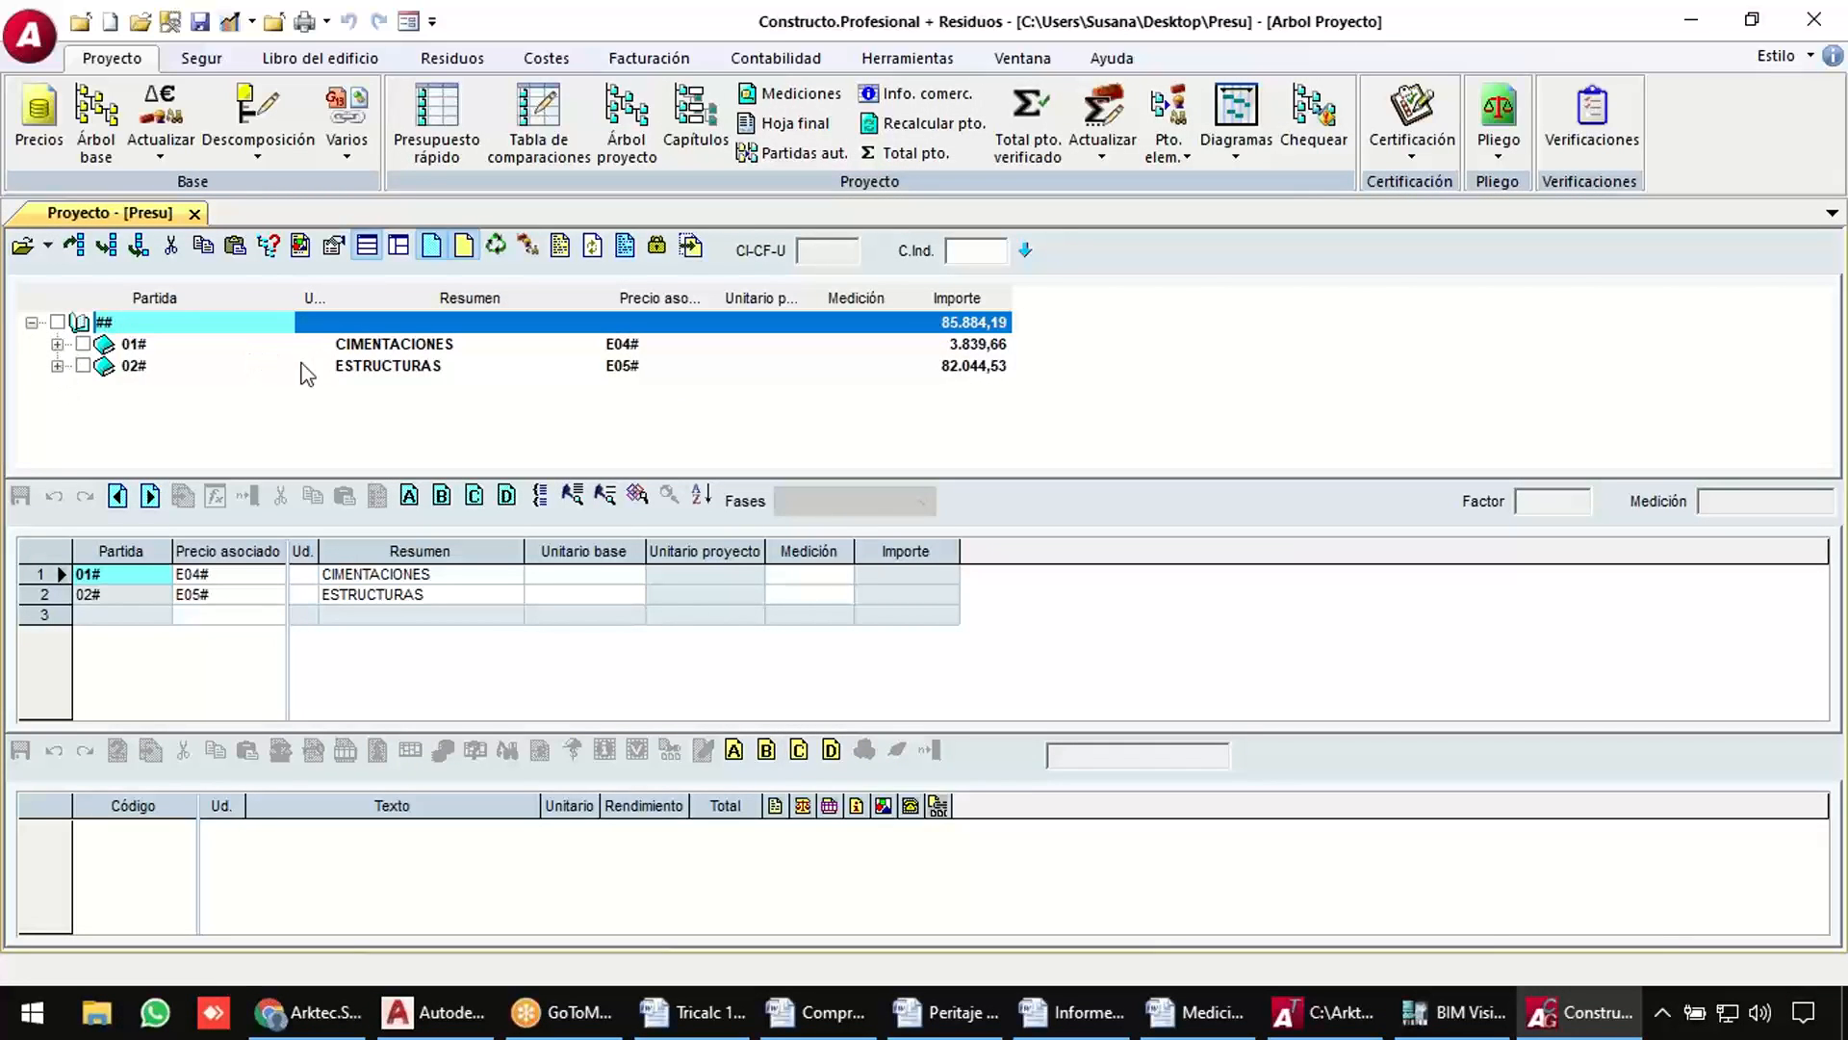
# Expand the ESTRUCTURAS chapter and review the pillar measurement lines of concrete item 0202.
pyautogui.click(57, 366)
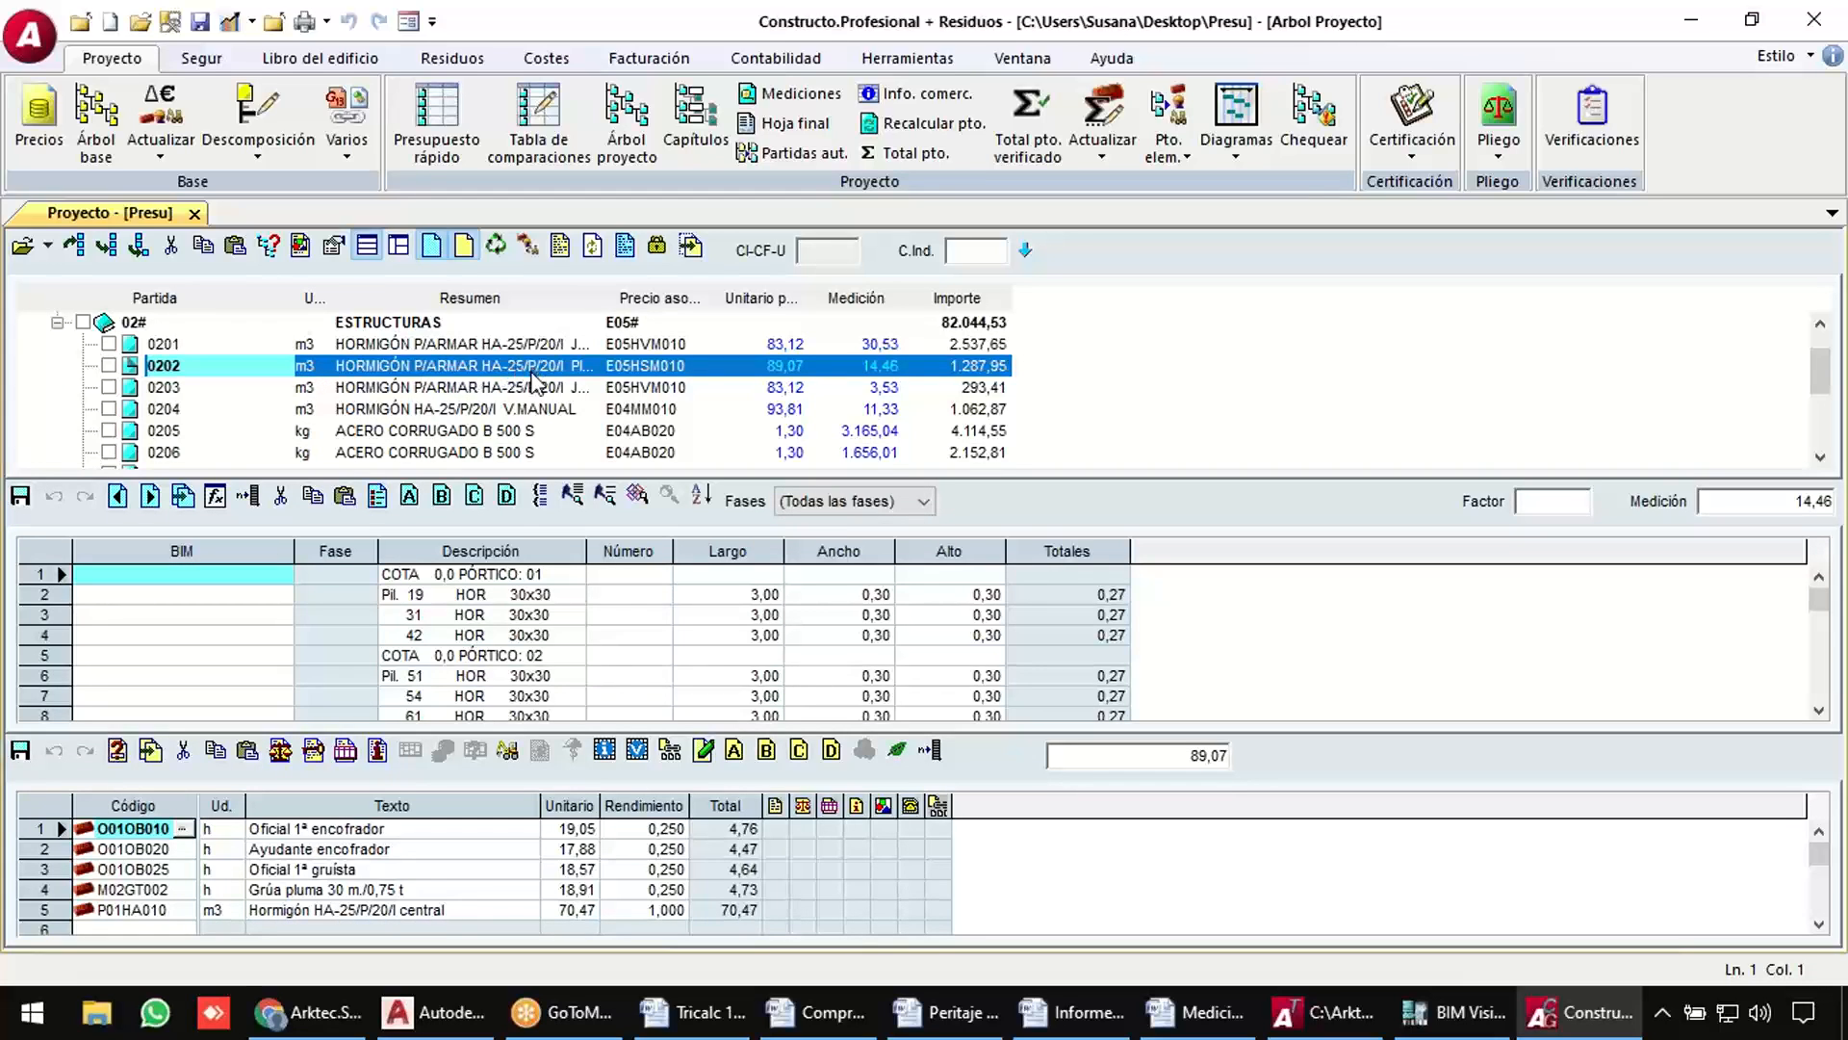
pyautogui.click(506, 574)
pyautogui.click(501, 597)
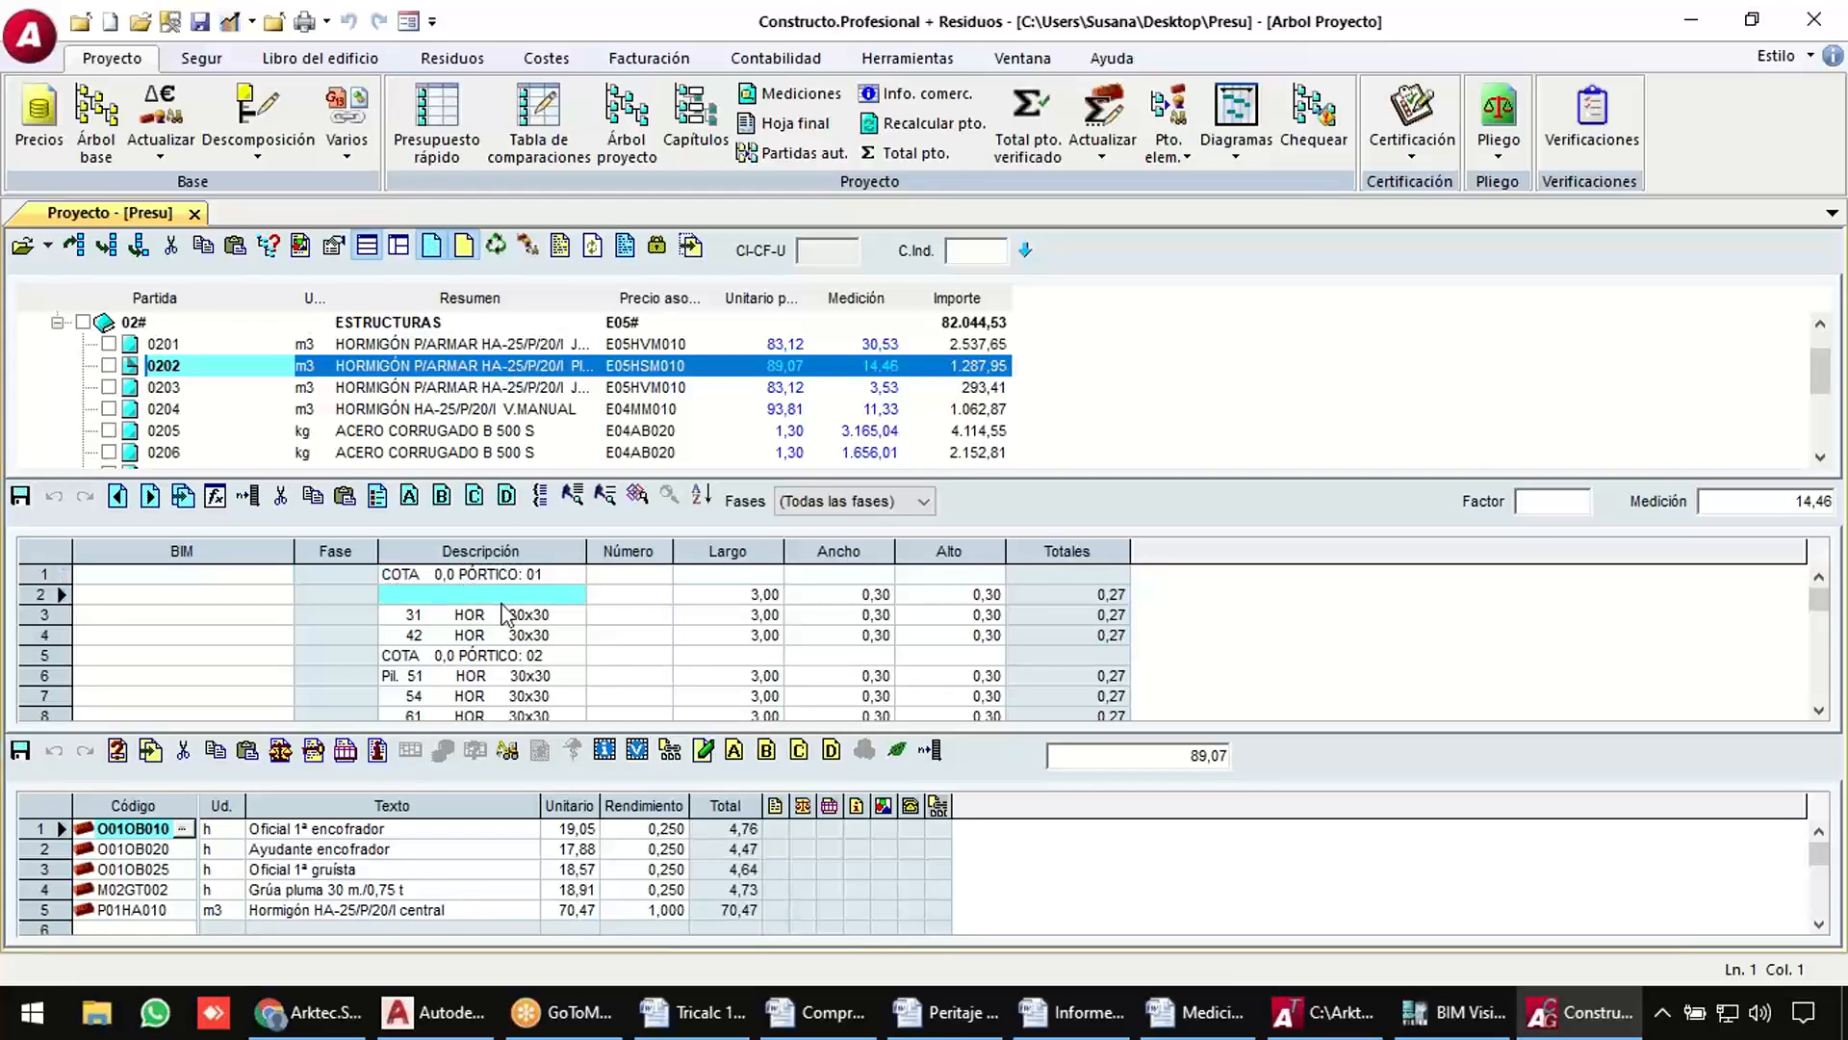
# Check the length, width and height of the diagonals in concrete item 0203, along with its measurement and unit price.
pyautogui.click(508, 388)
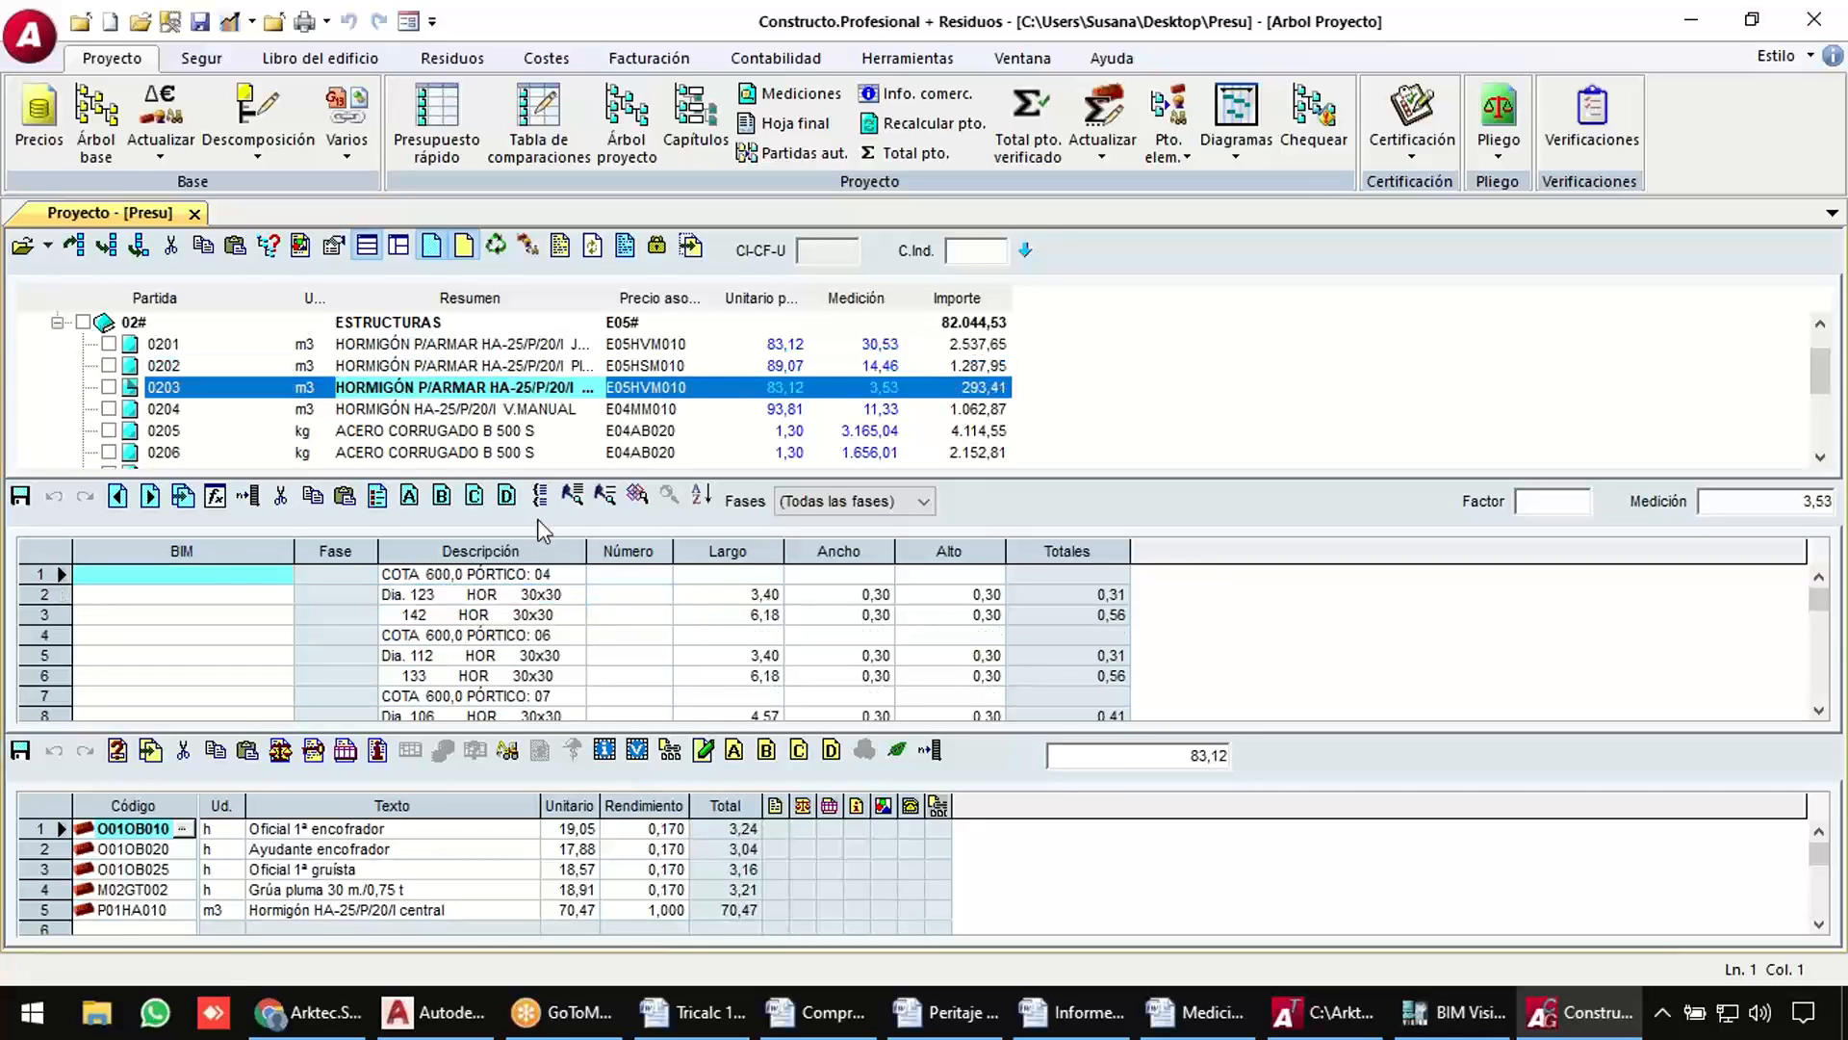
pyautogui.click(728, 595)
pyautogui.click(851, 599)
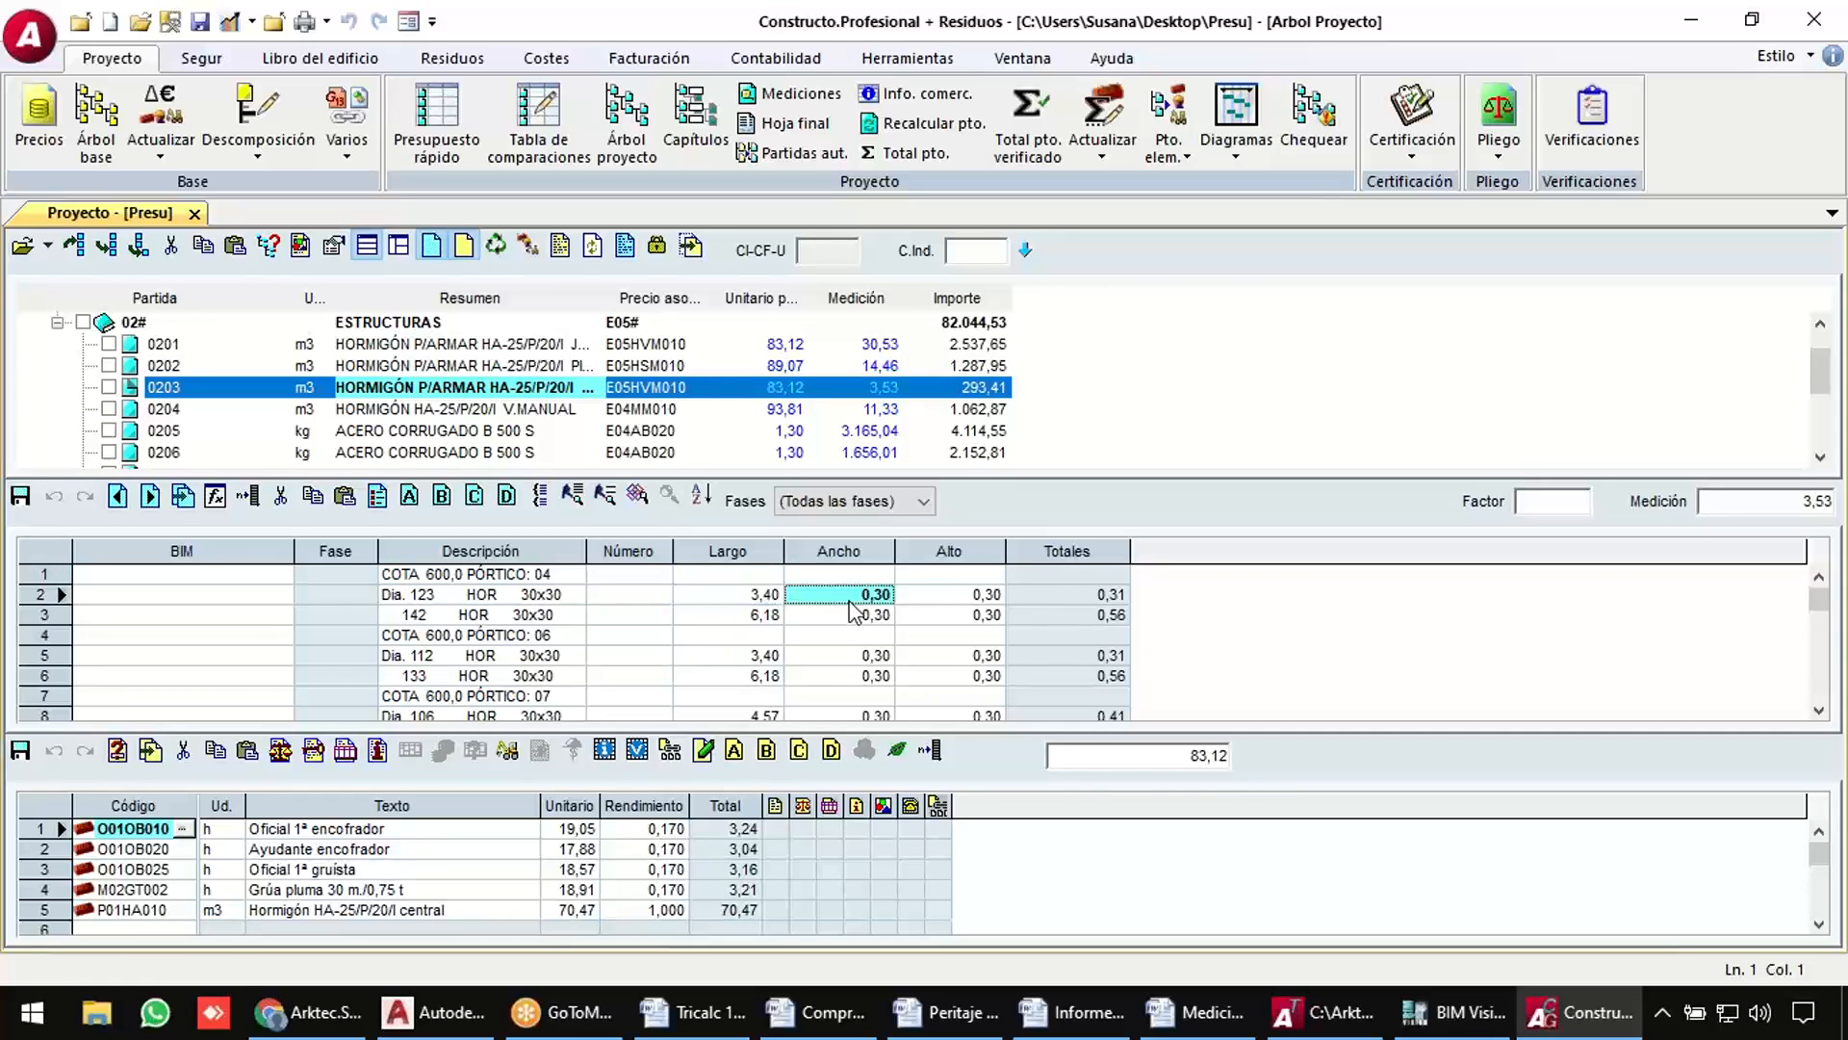
pyautogui.click(748, 599)
pyautogui.click(874, 599)
pyautogui.click(979, 605)
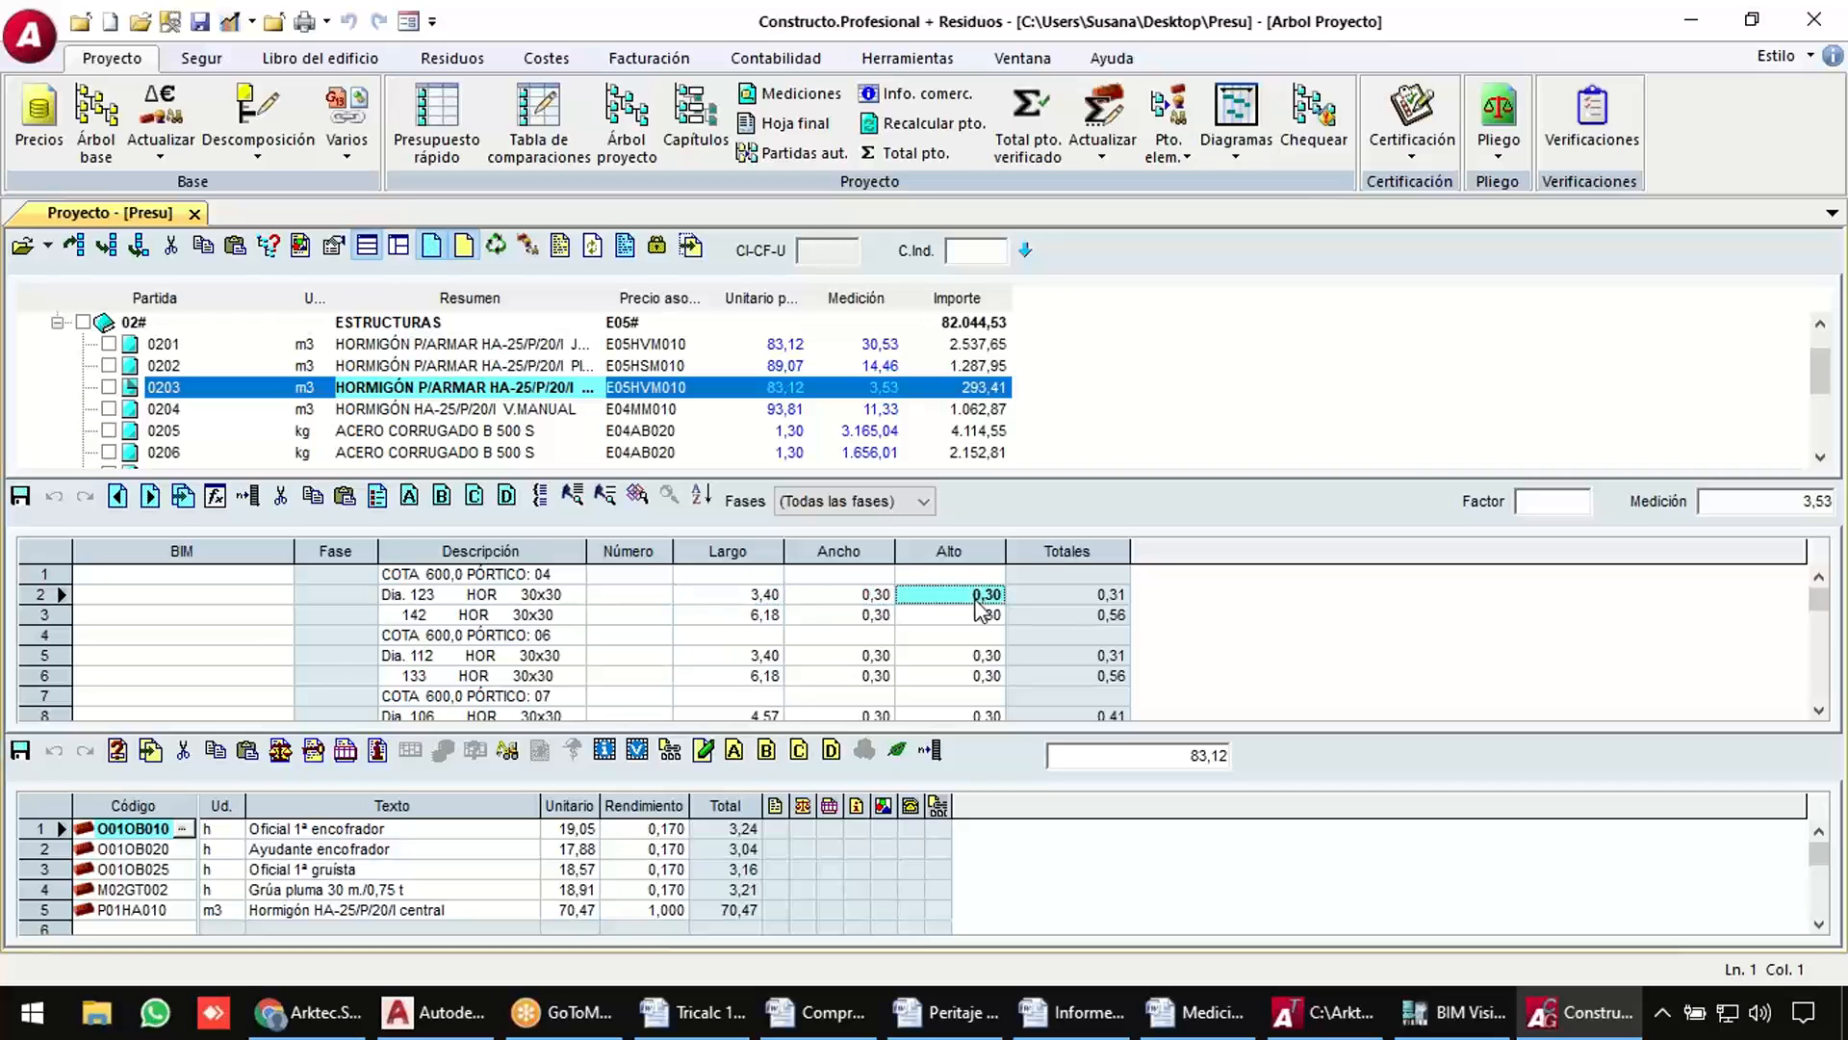
pyautogui.click(878, 388)
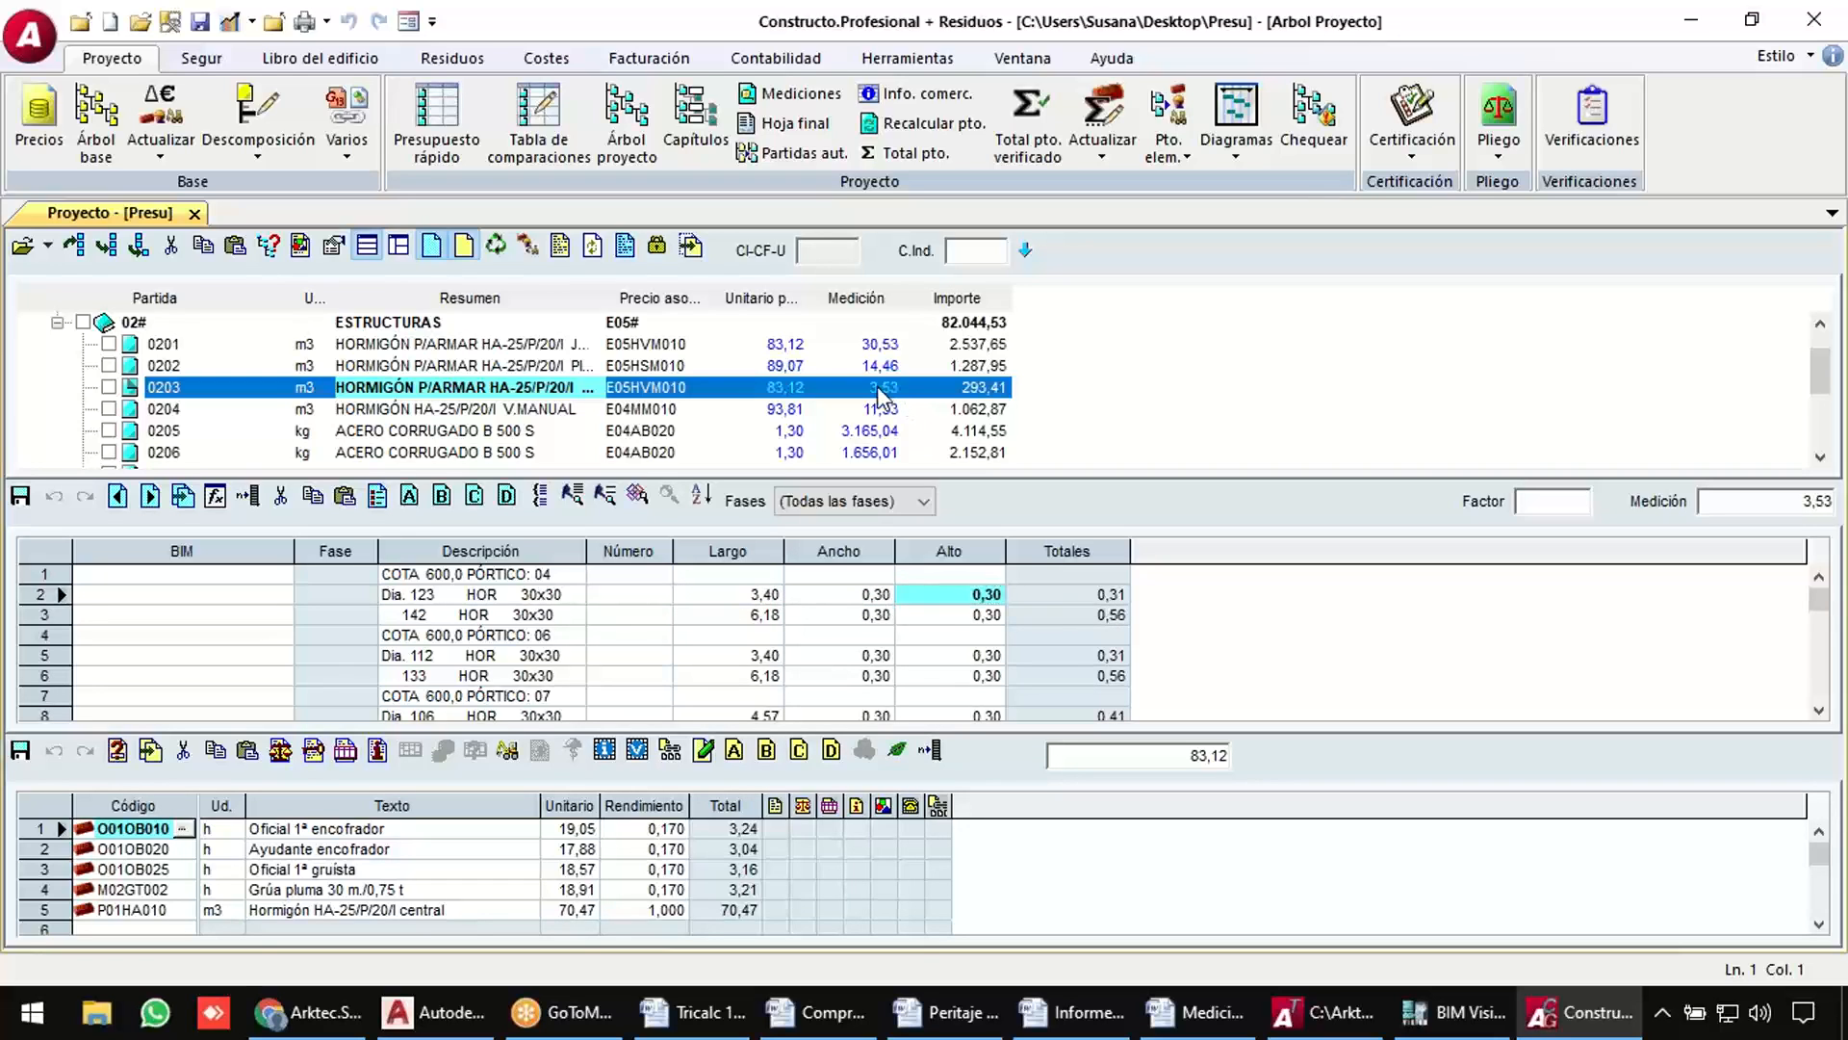
pyautogui.click(779, 389)
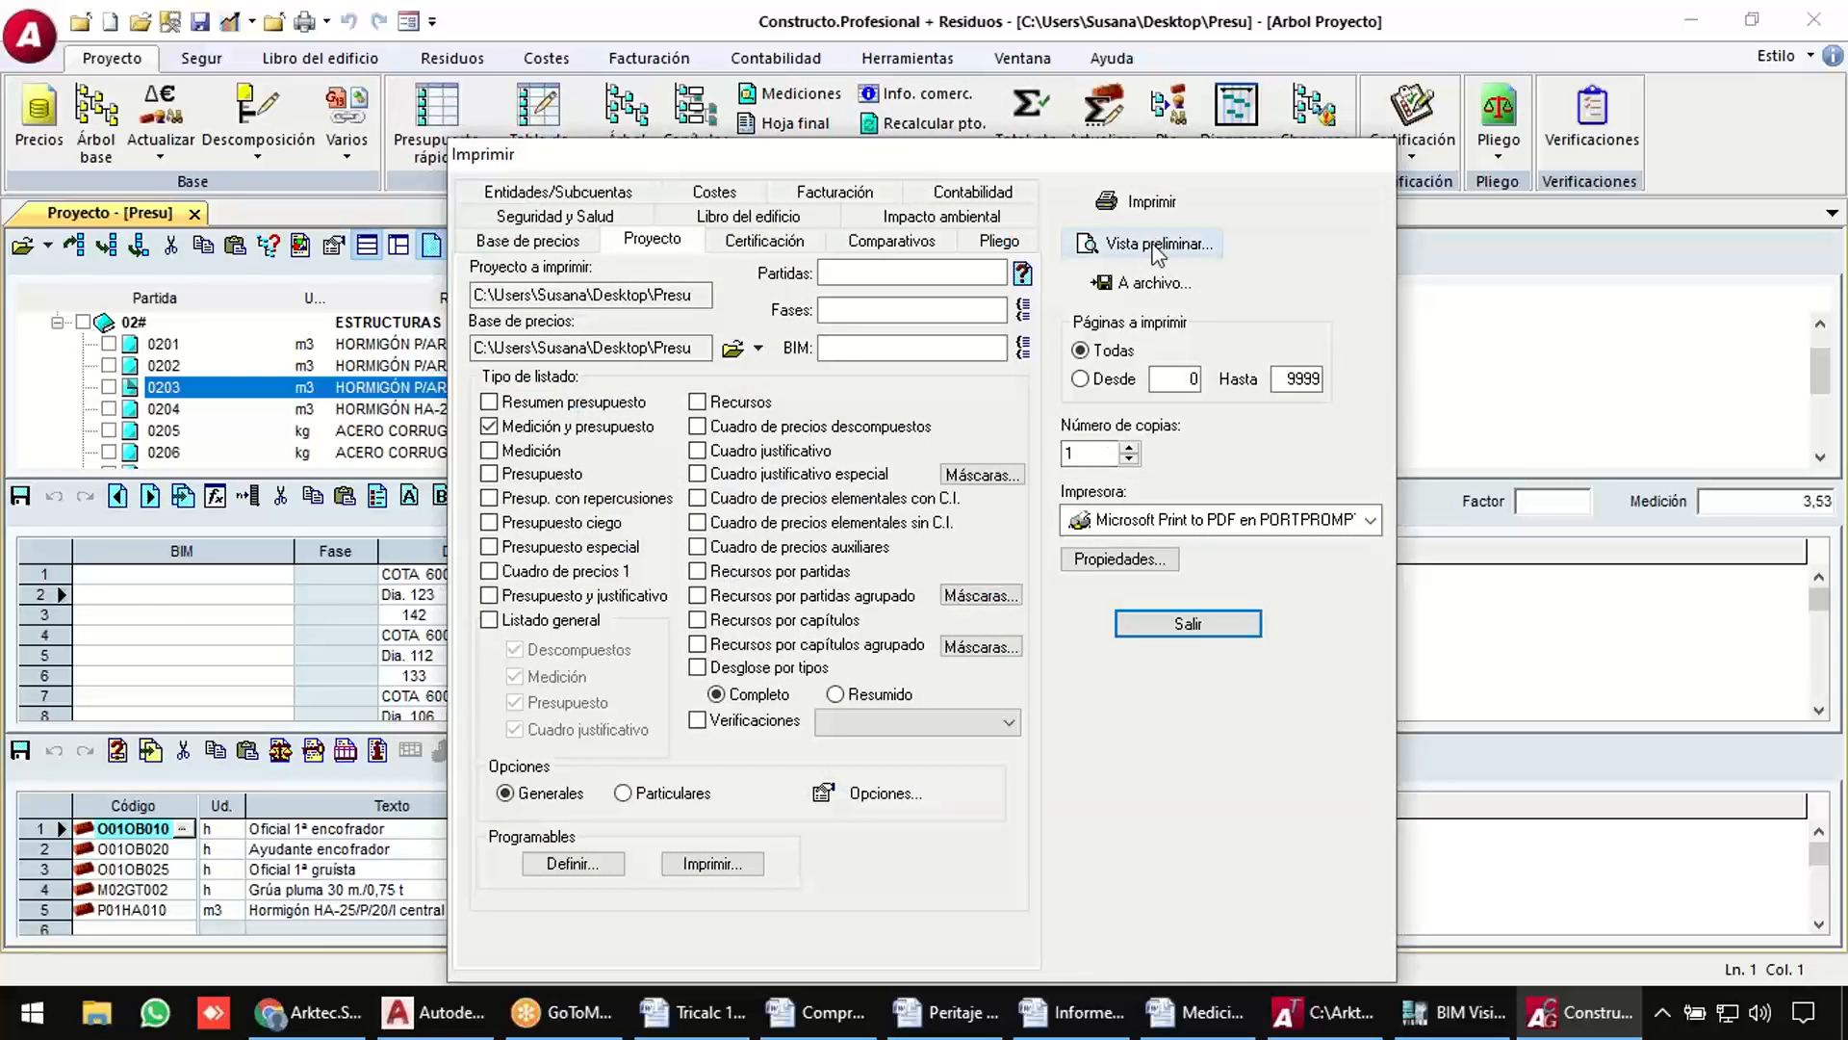
# Preview the Medición y presupuesto listing of Presu, read its second page, and close the preview and print dialog.
pyautogui.click(1151, 245)
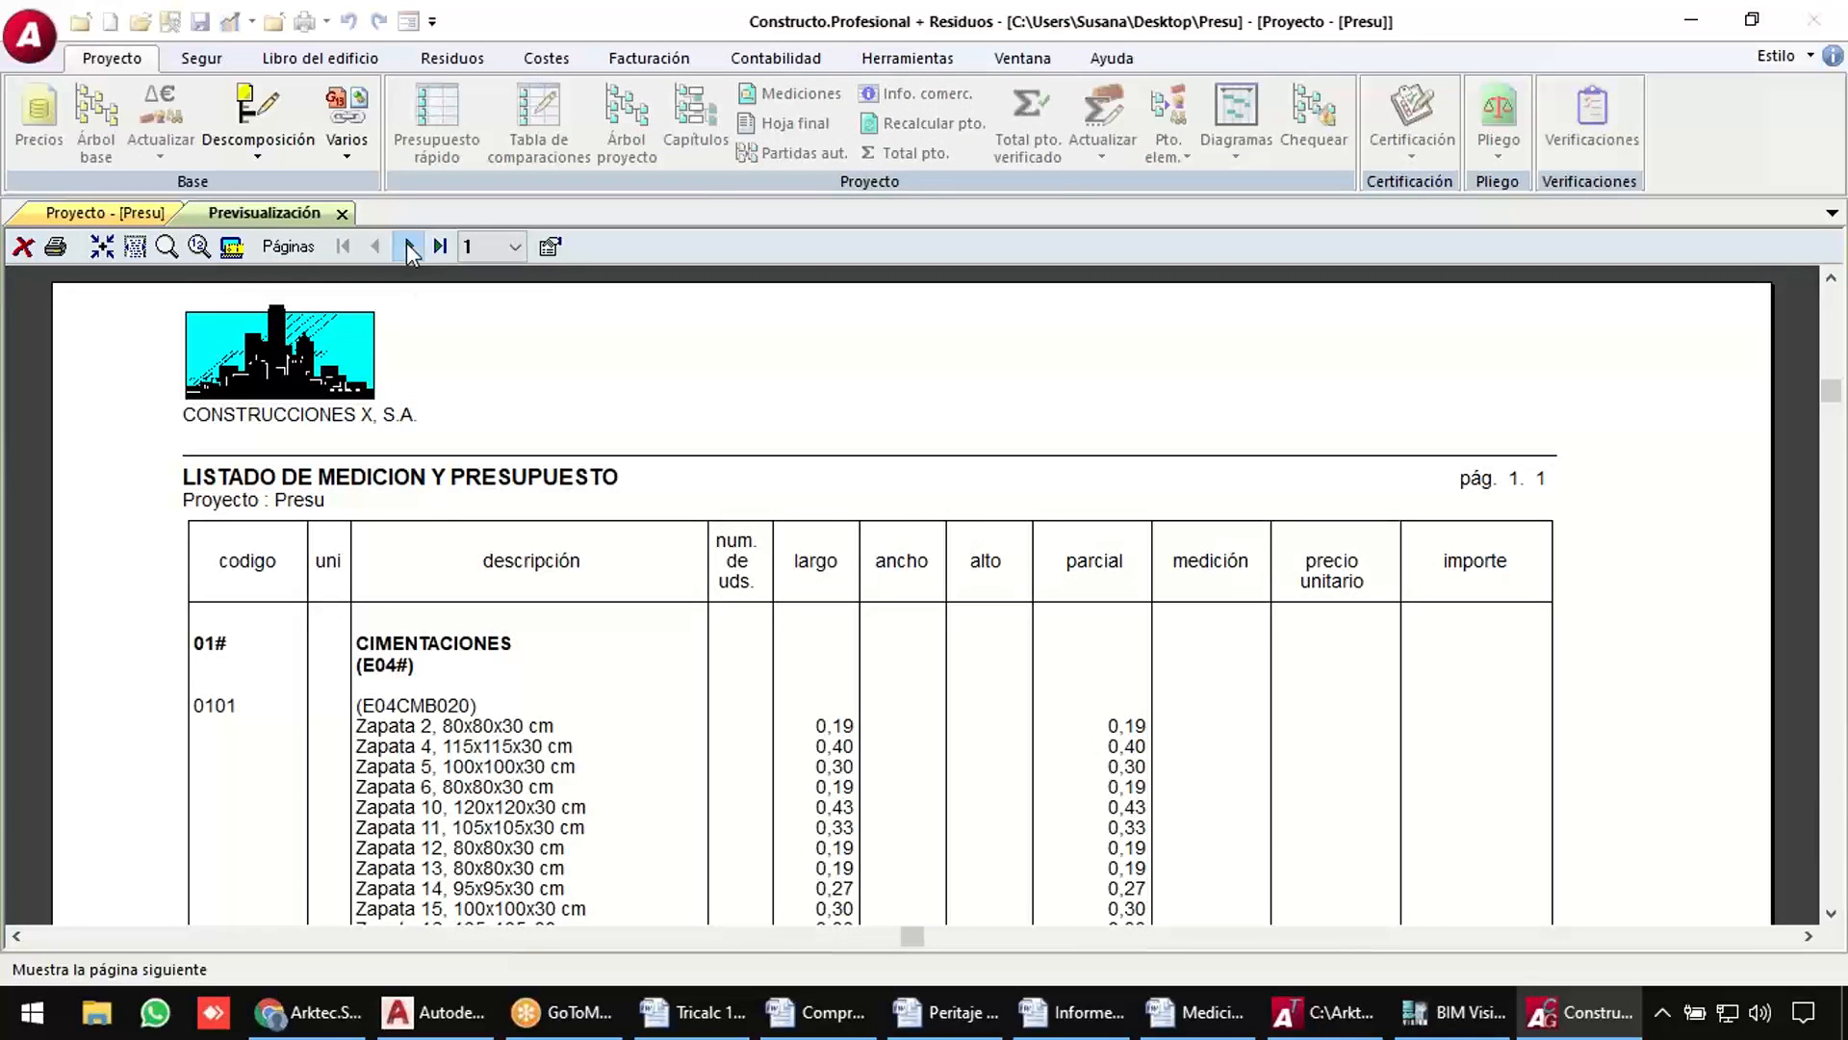
pyautogui.click(408, 247)
pyautogui.scroll(-5, 547, 563)
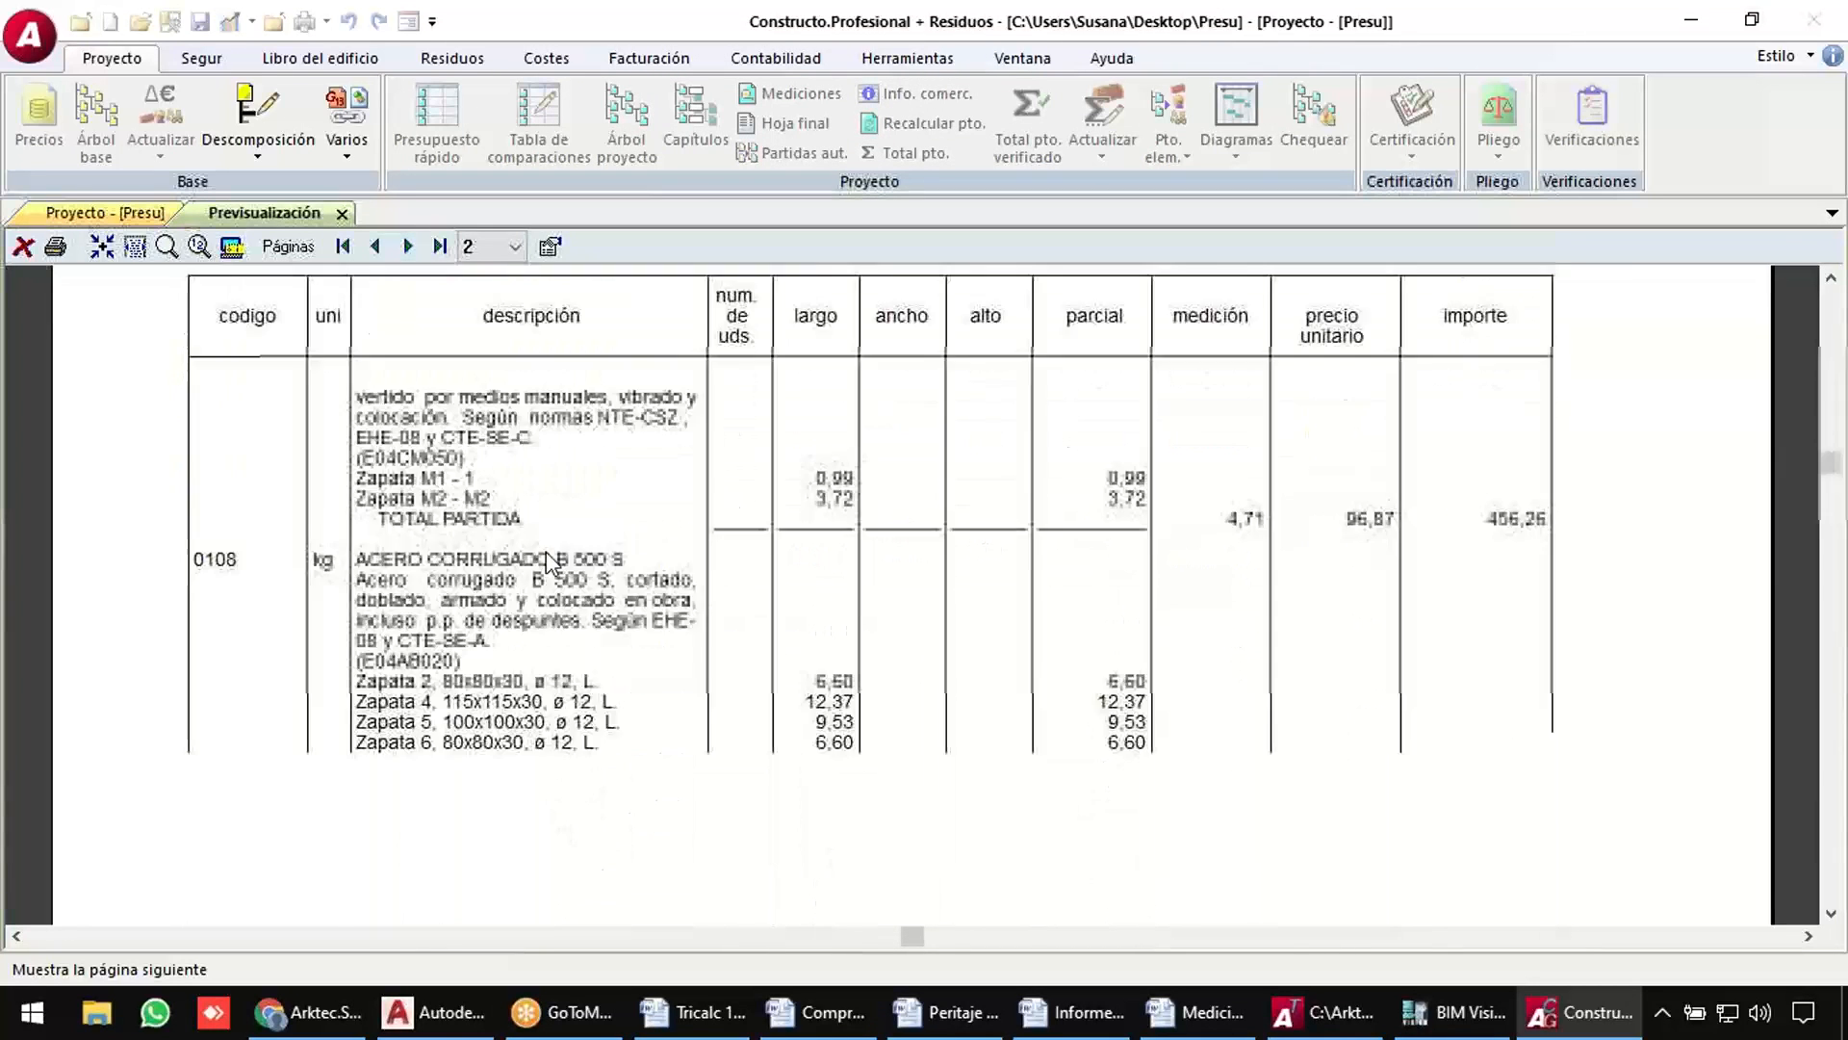
pyautogui.scroll(-3, 547, 563)
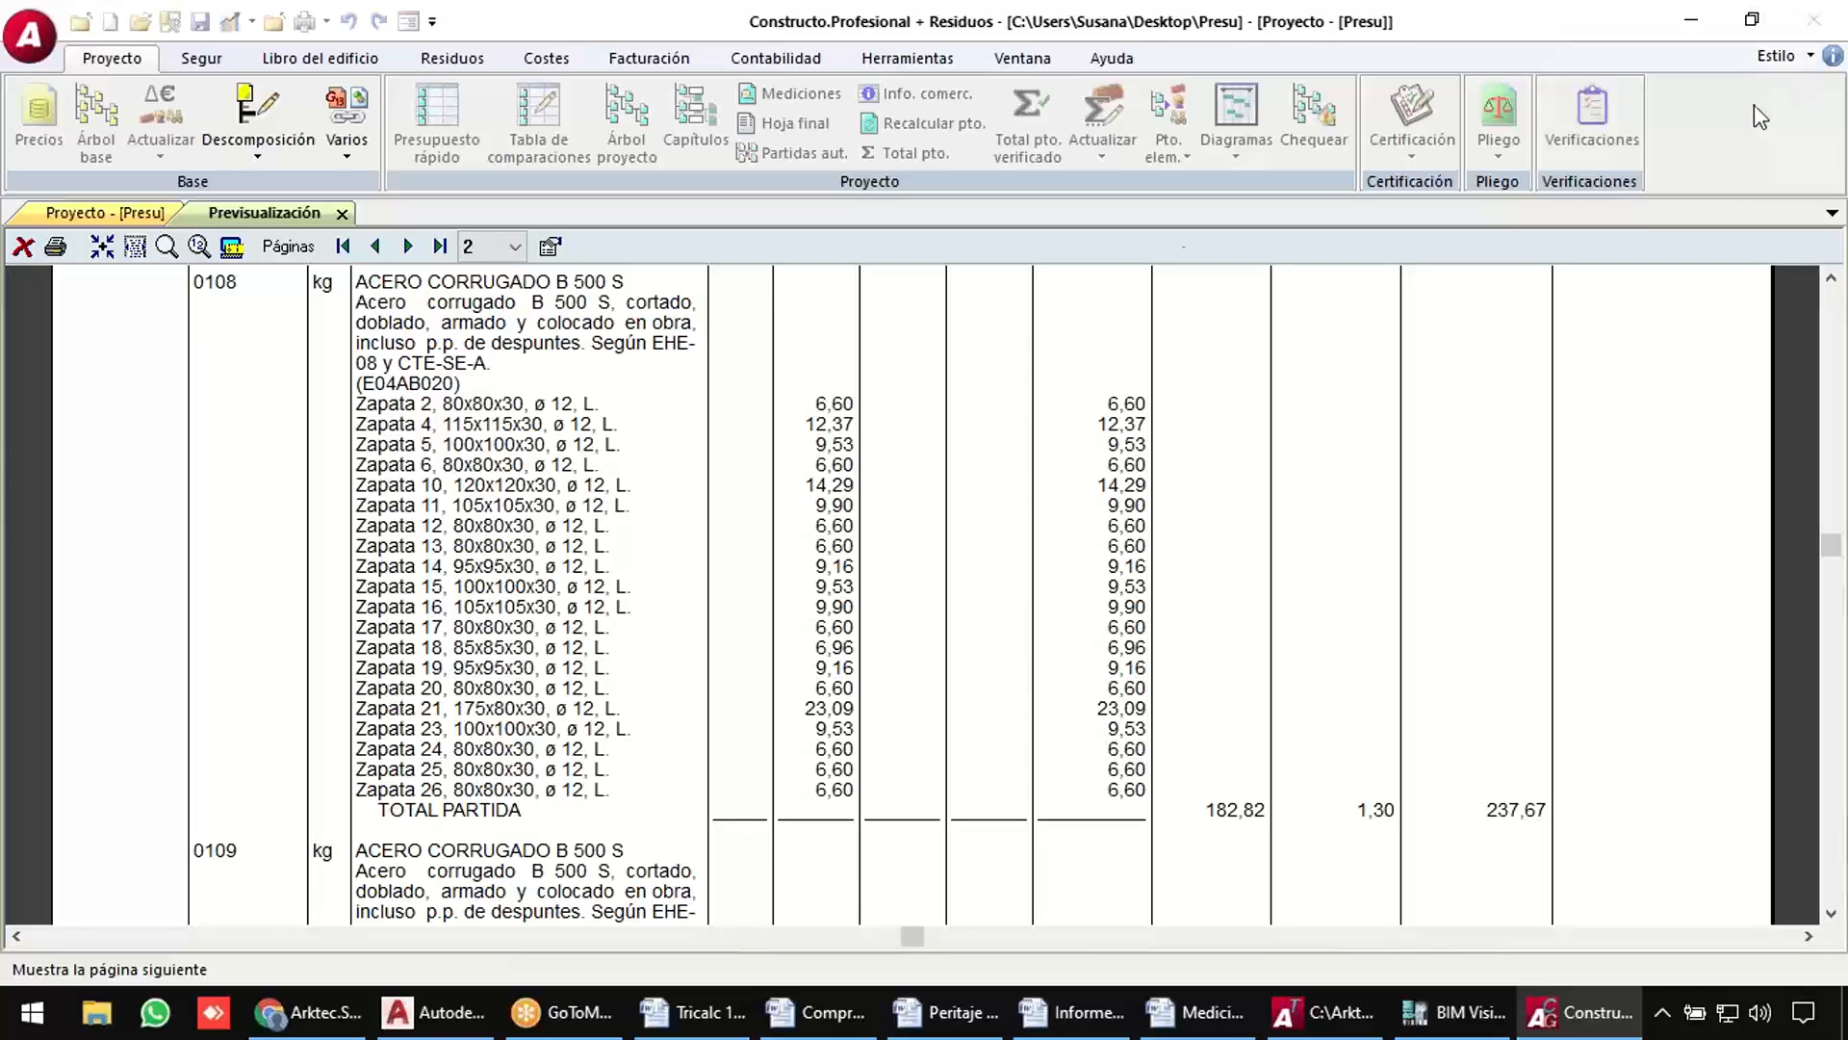
pyautogui.click(341, 213)
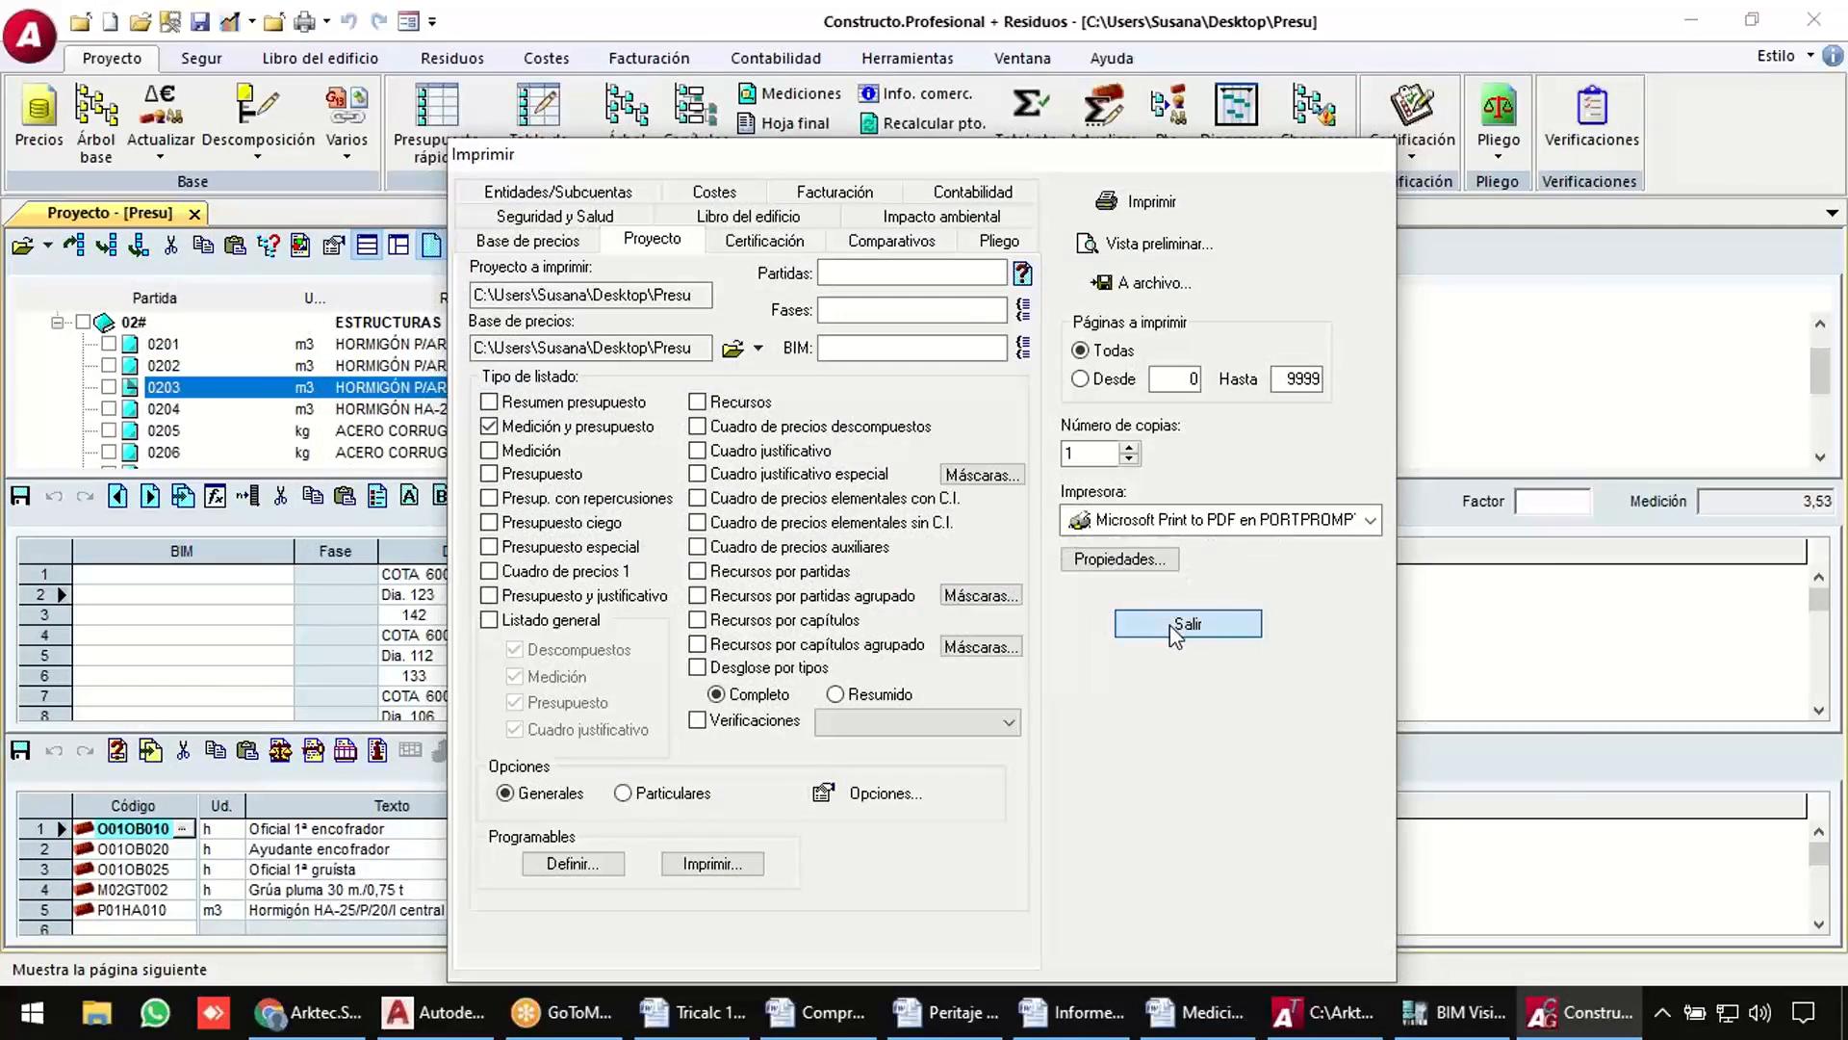
pyautogui.click(1182, 623)
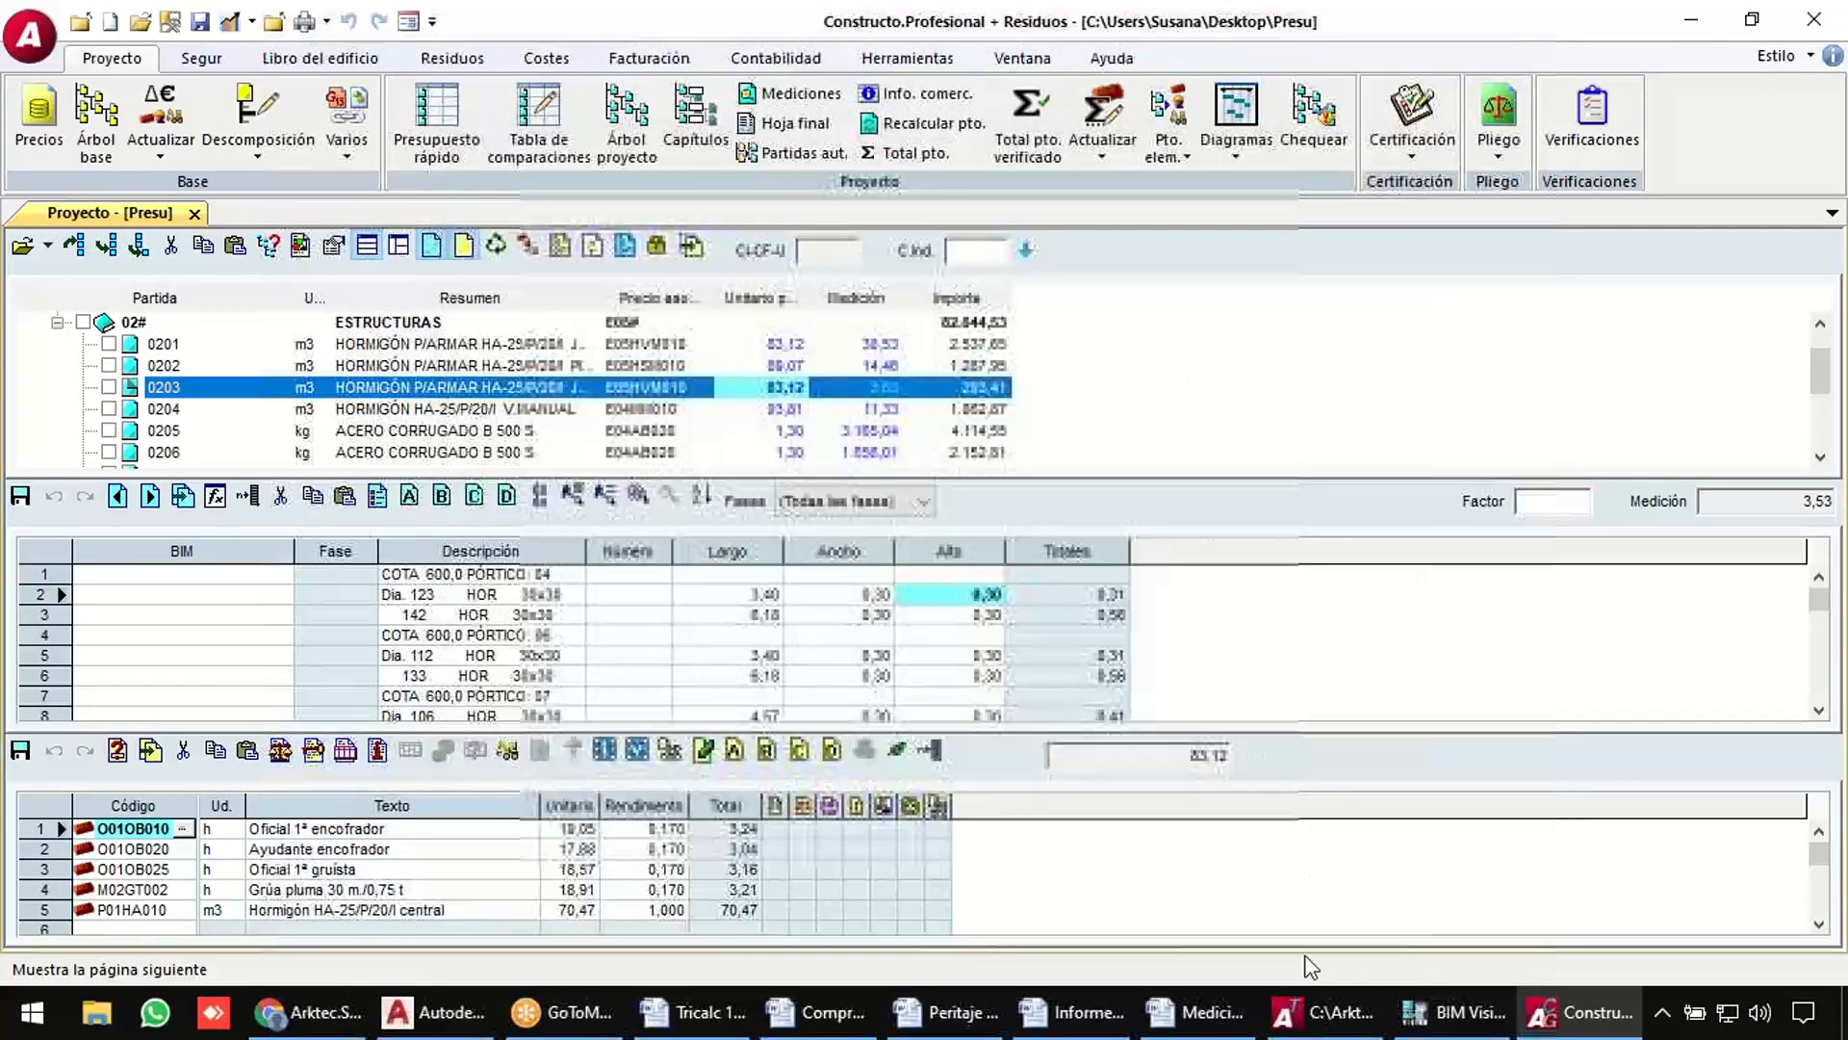
# Switch back to Tricalc and leave the general measurement dialog.
pyautogui.click(1321, 1012)
pyautogui.click(987, 564)
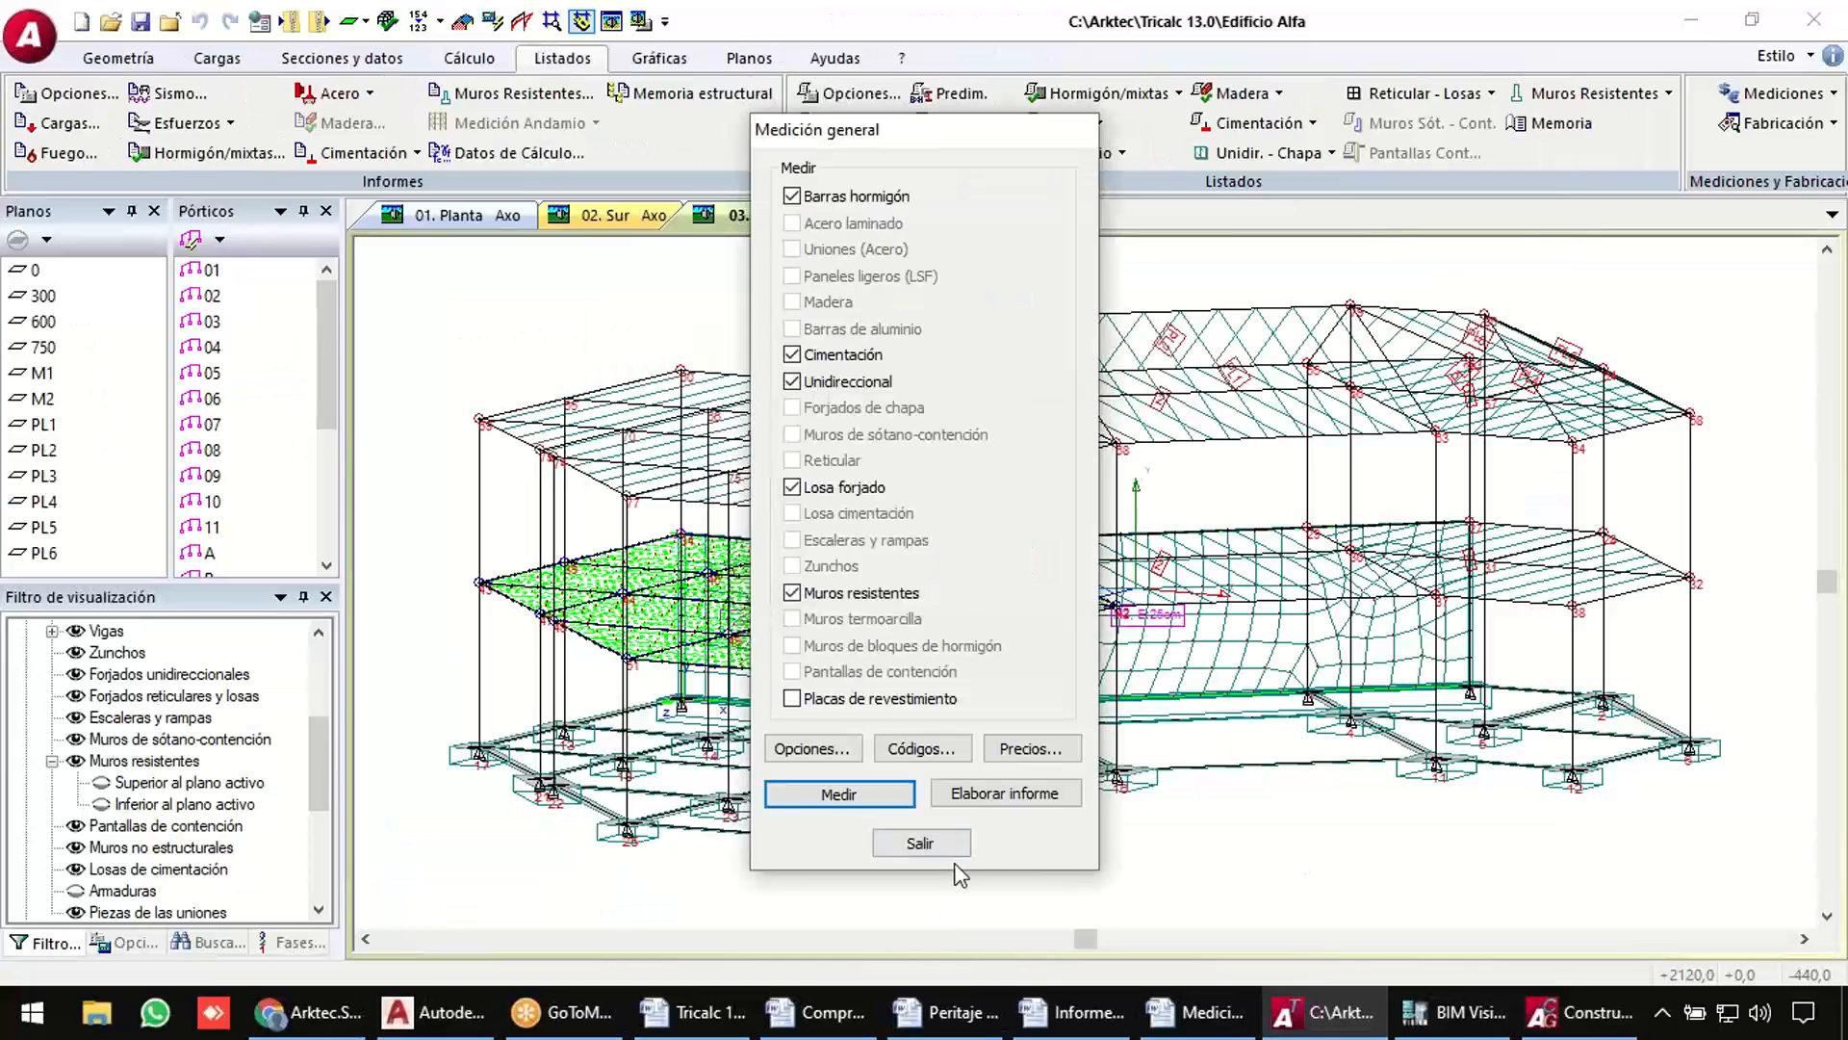
pyautogui.click(947, 841)
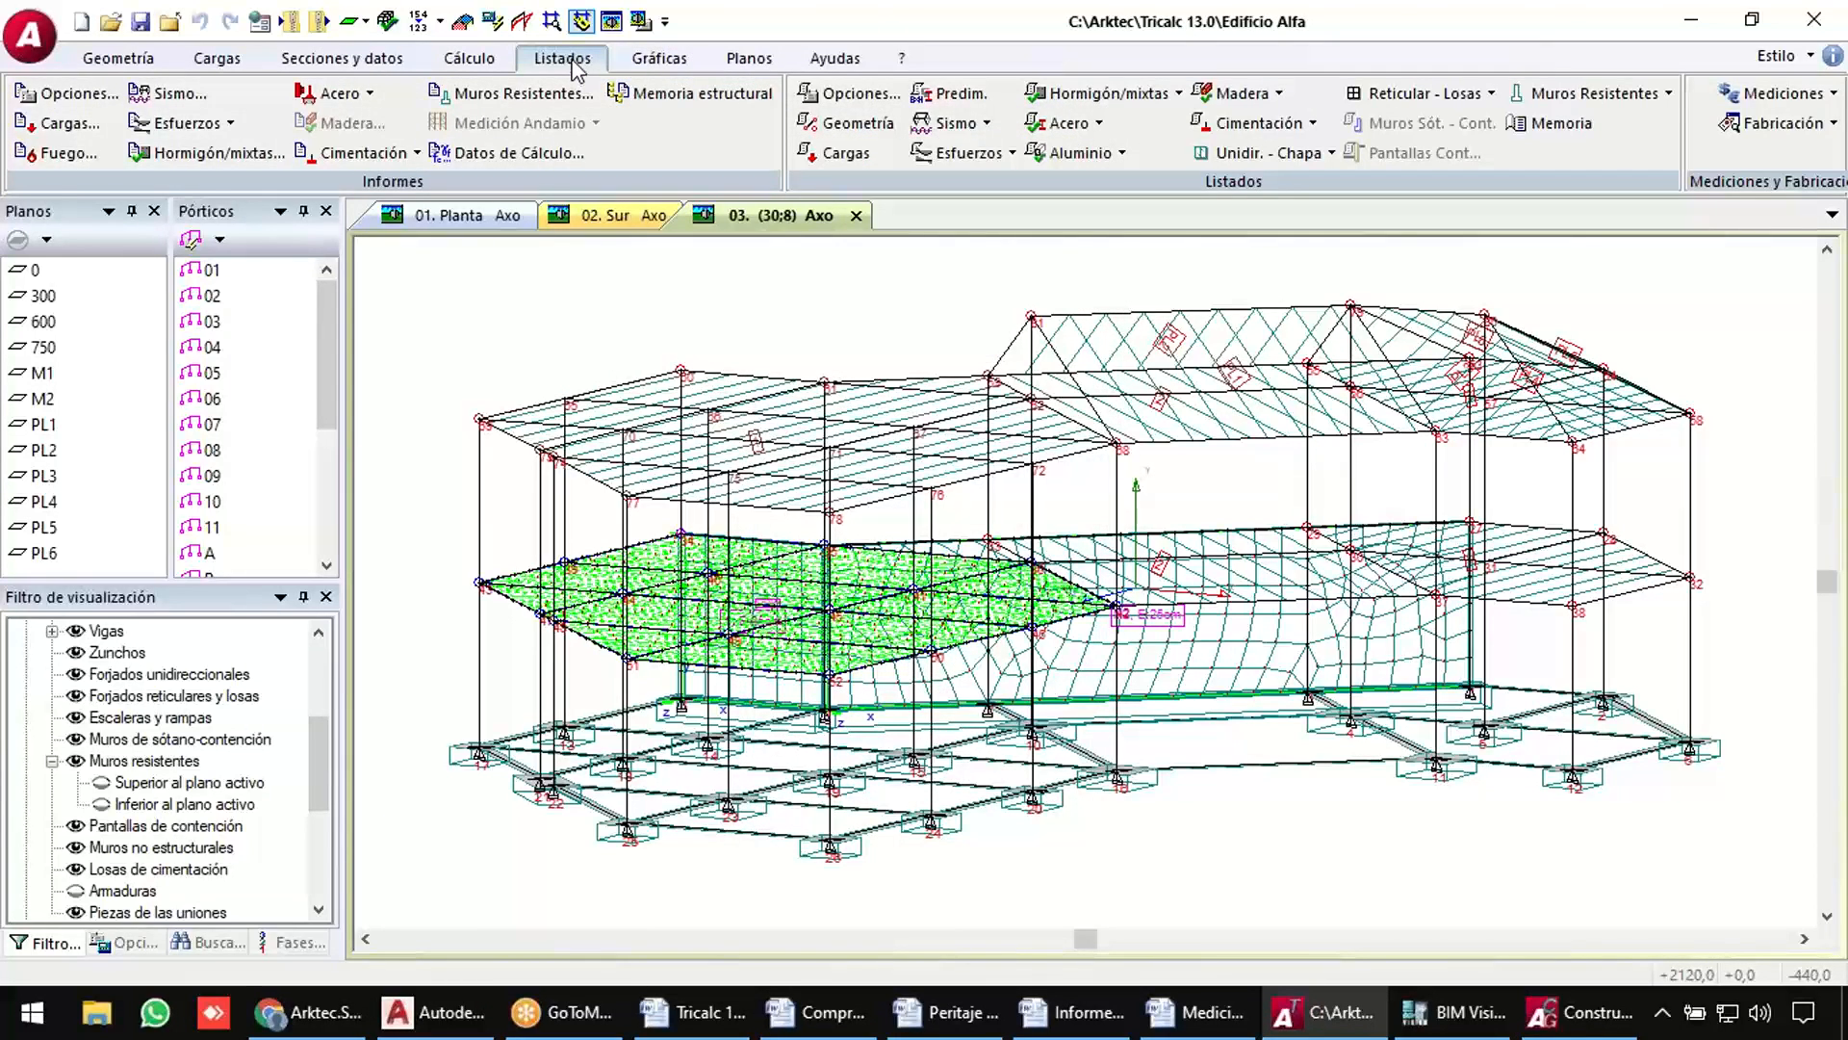
# Generate the load combinations listing (Combinaciones) for Hormigón in the ultimate limit state (E.L.U.) with Mayorar Hipótesis enabled.
pyautogui.click(978, 154)
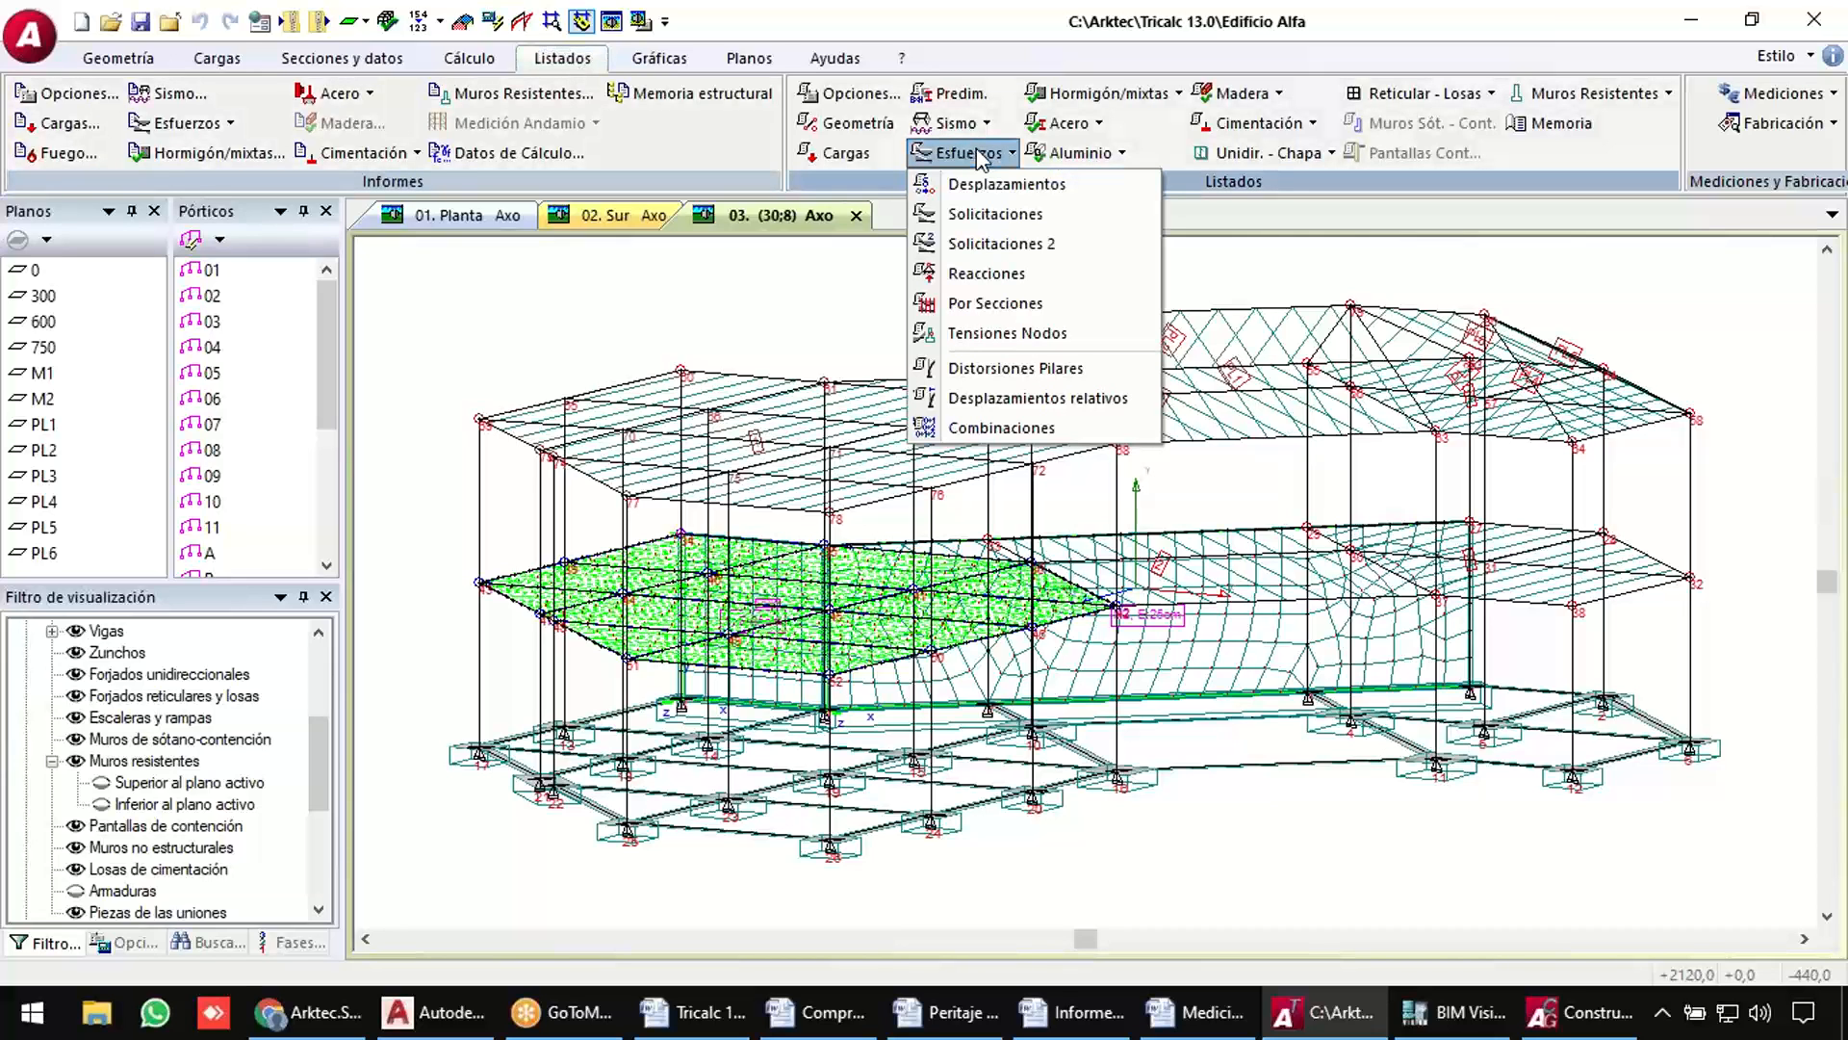
pyautogui.click(1004, 426)
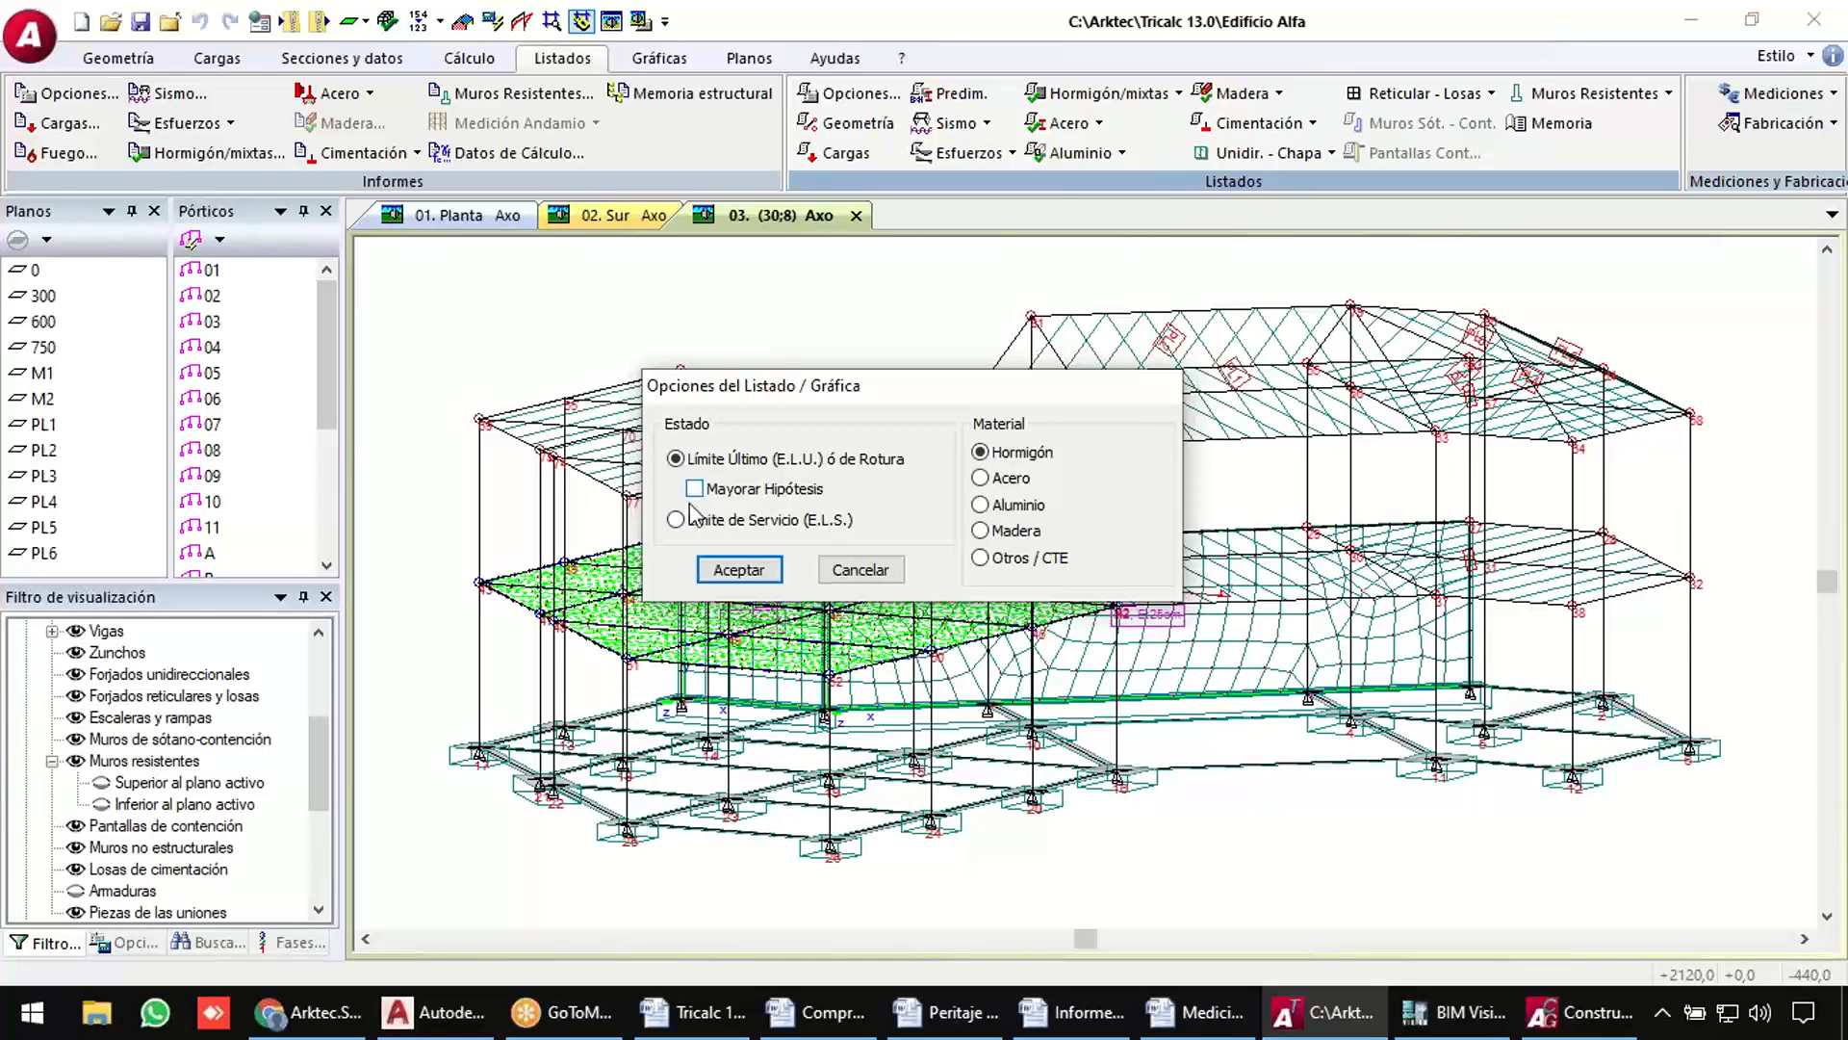
pyautogui.click(675, 520)
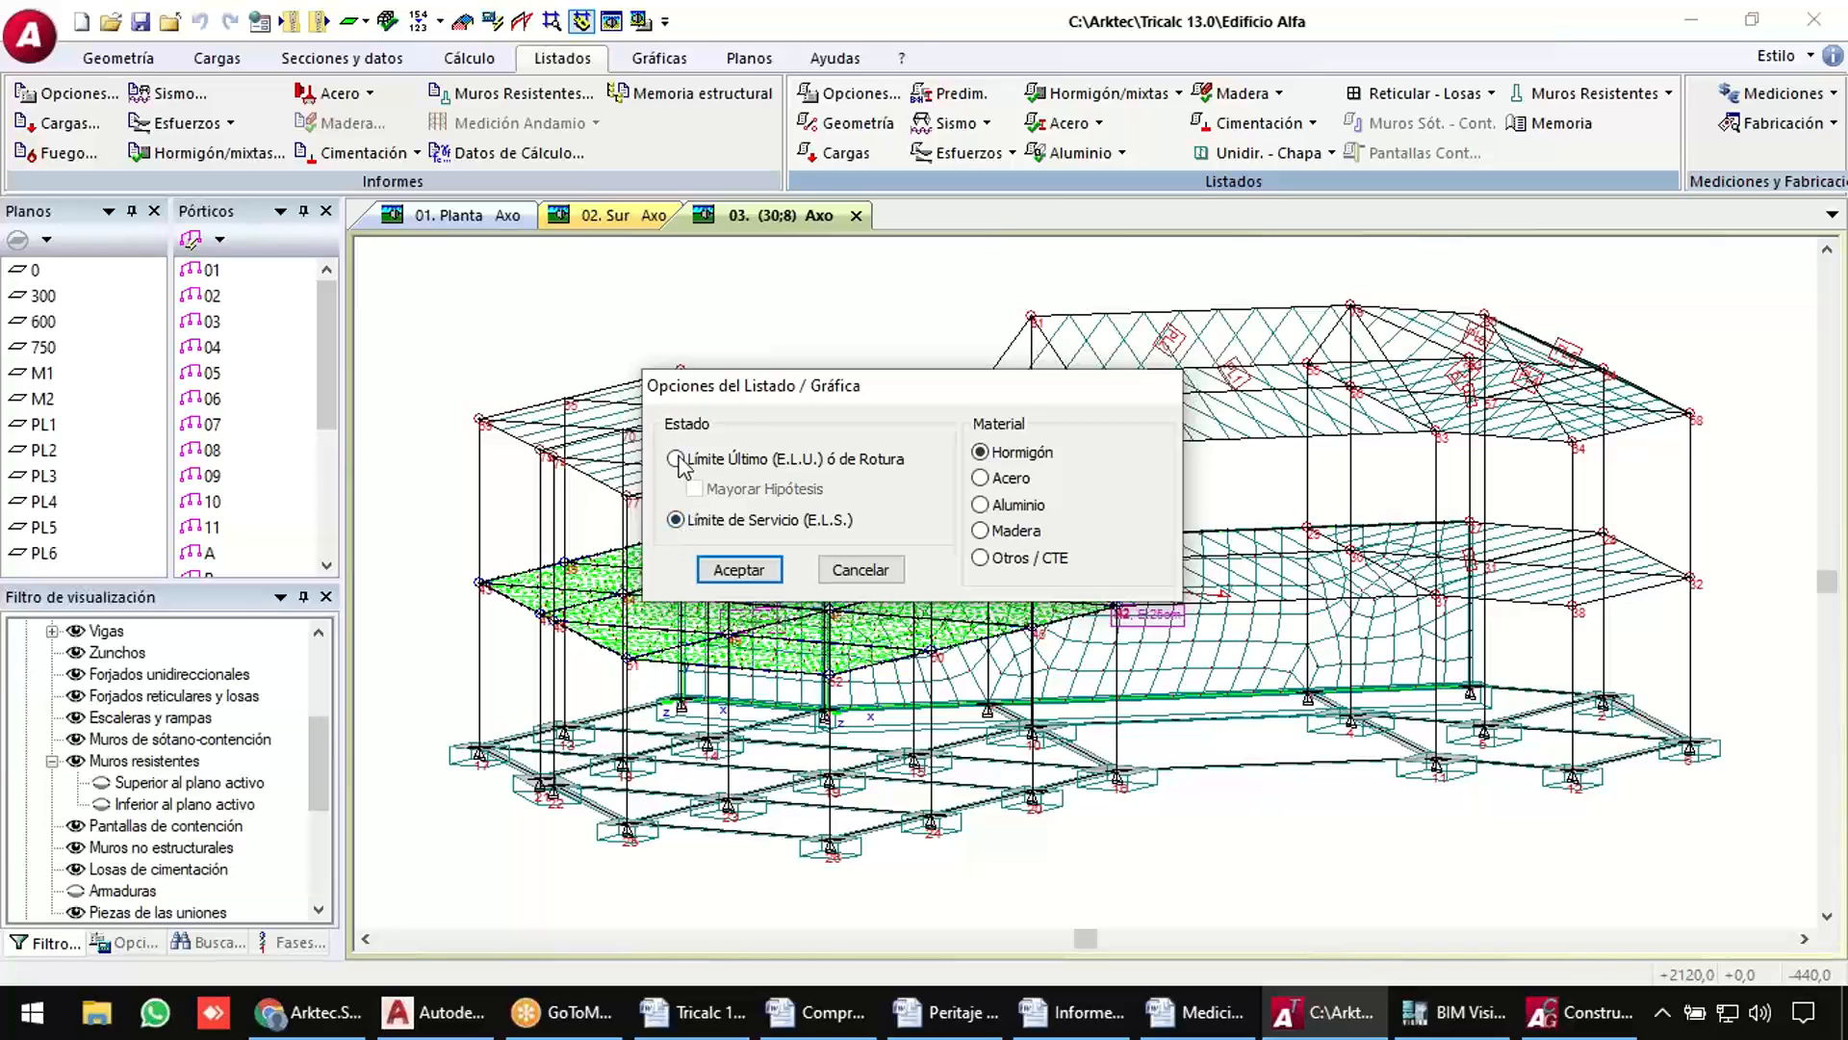
pyautogui.click(676, 459)
pyautogui.click(694, 488)
pyautogui.click(747, 571)
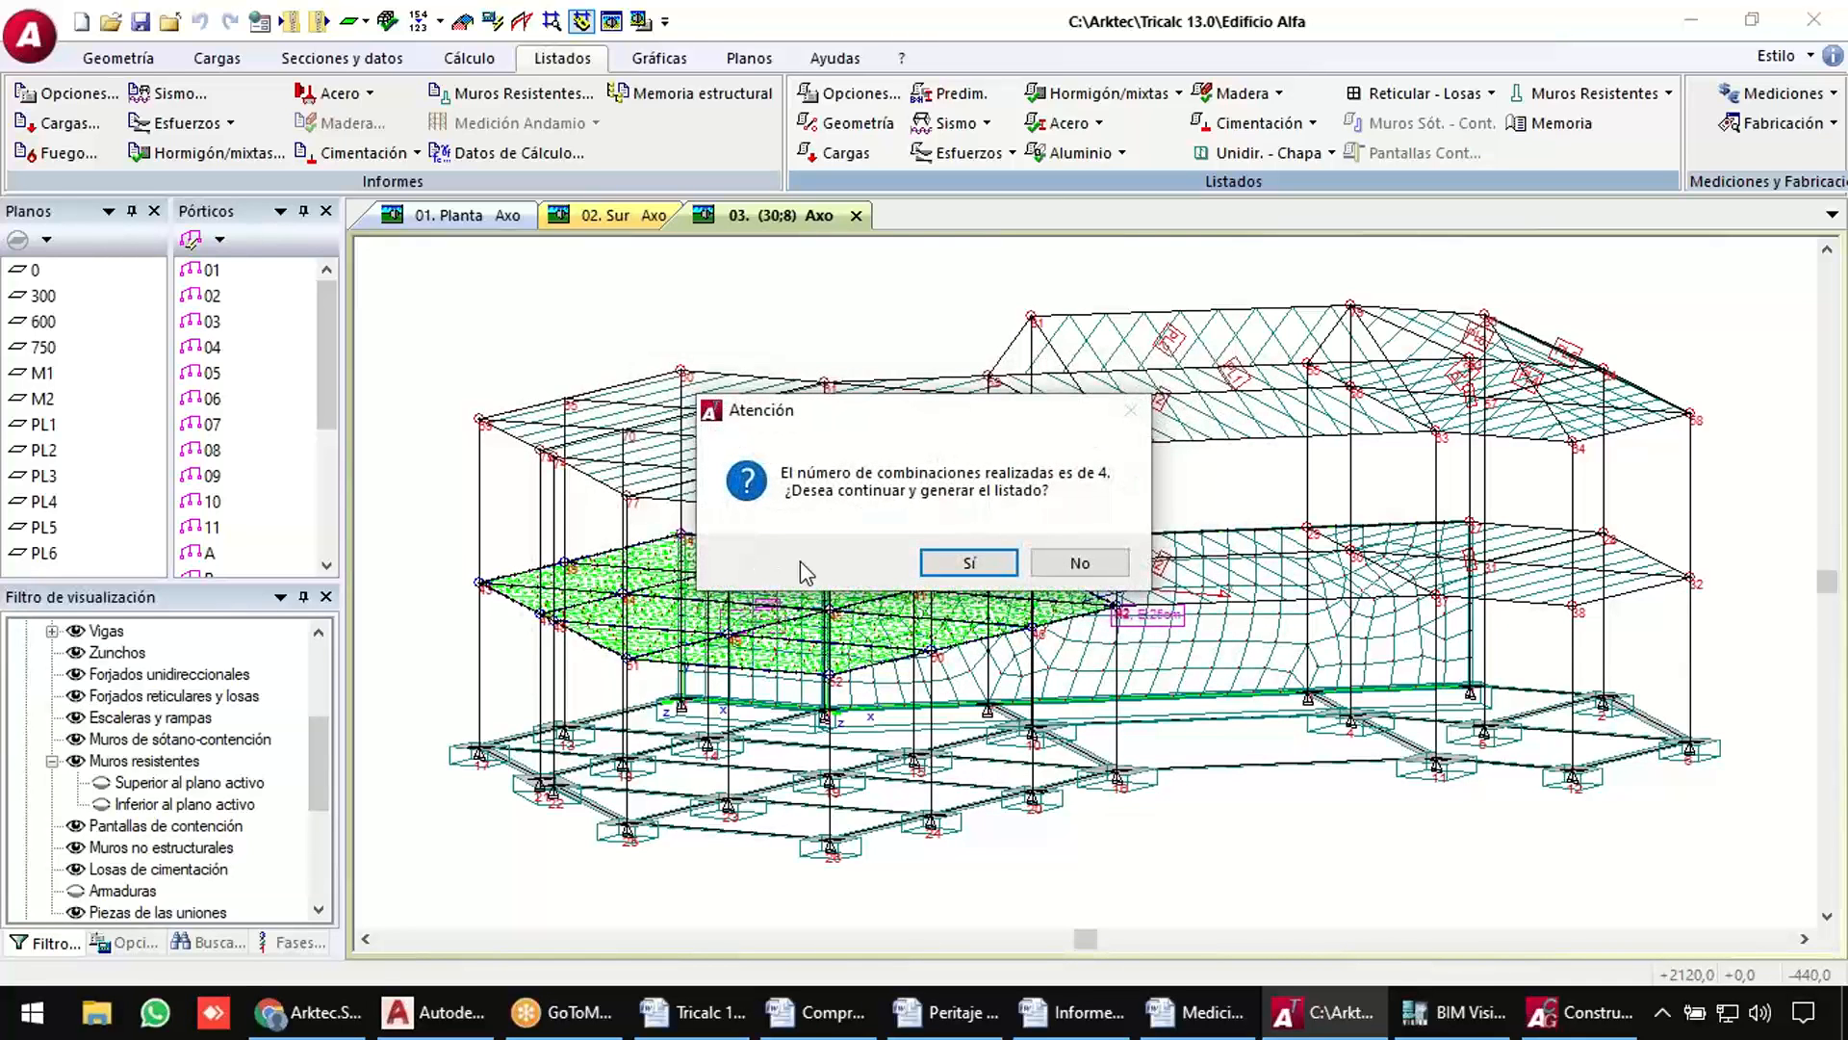
pyautogui.click(963, 561)
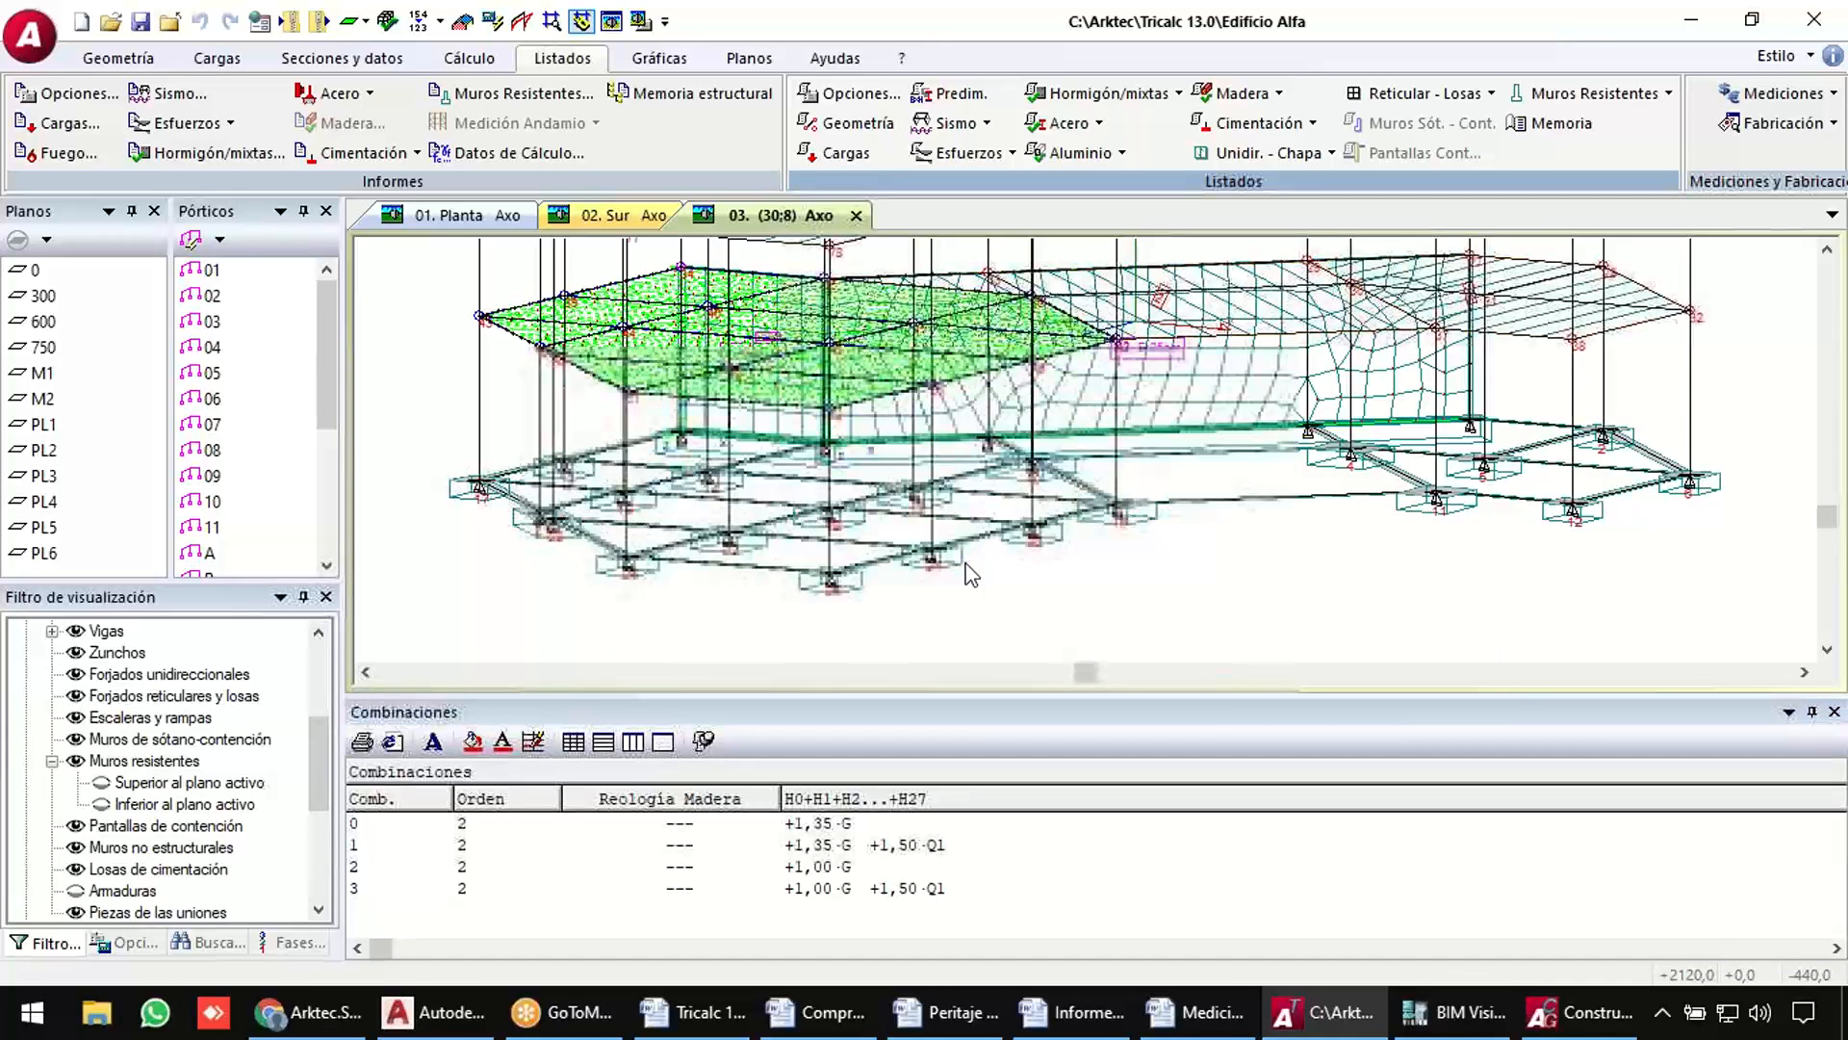
pyautogui.scroll(-3, 976, 565)
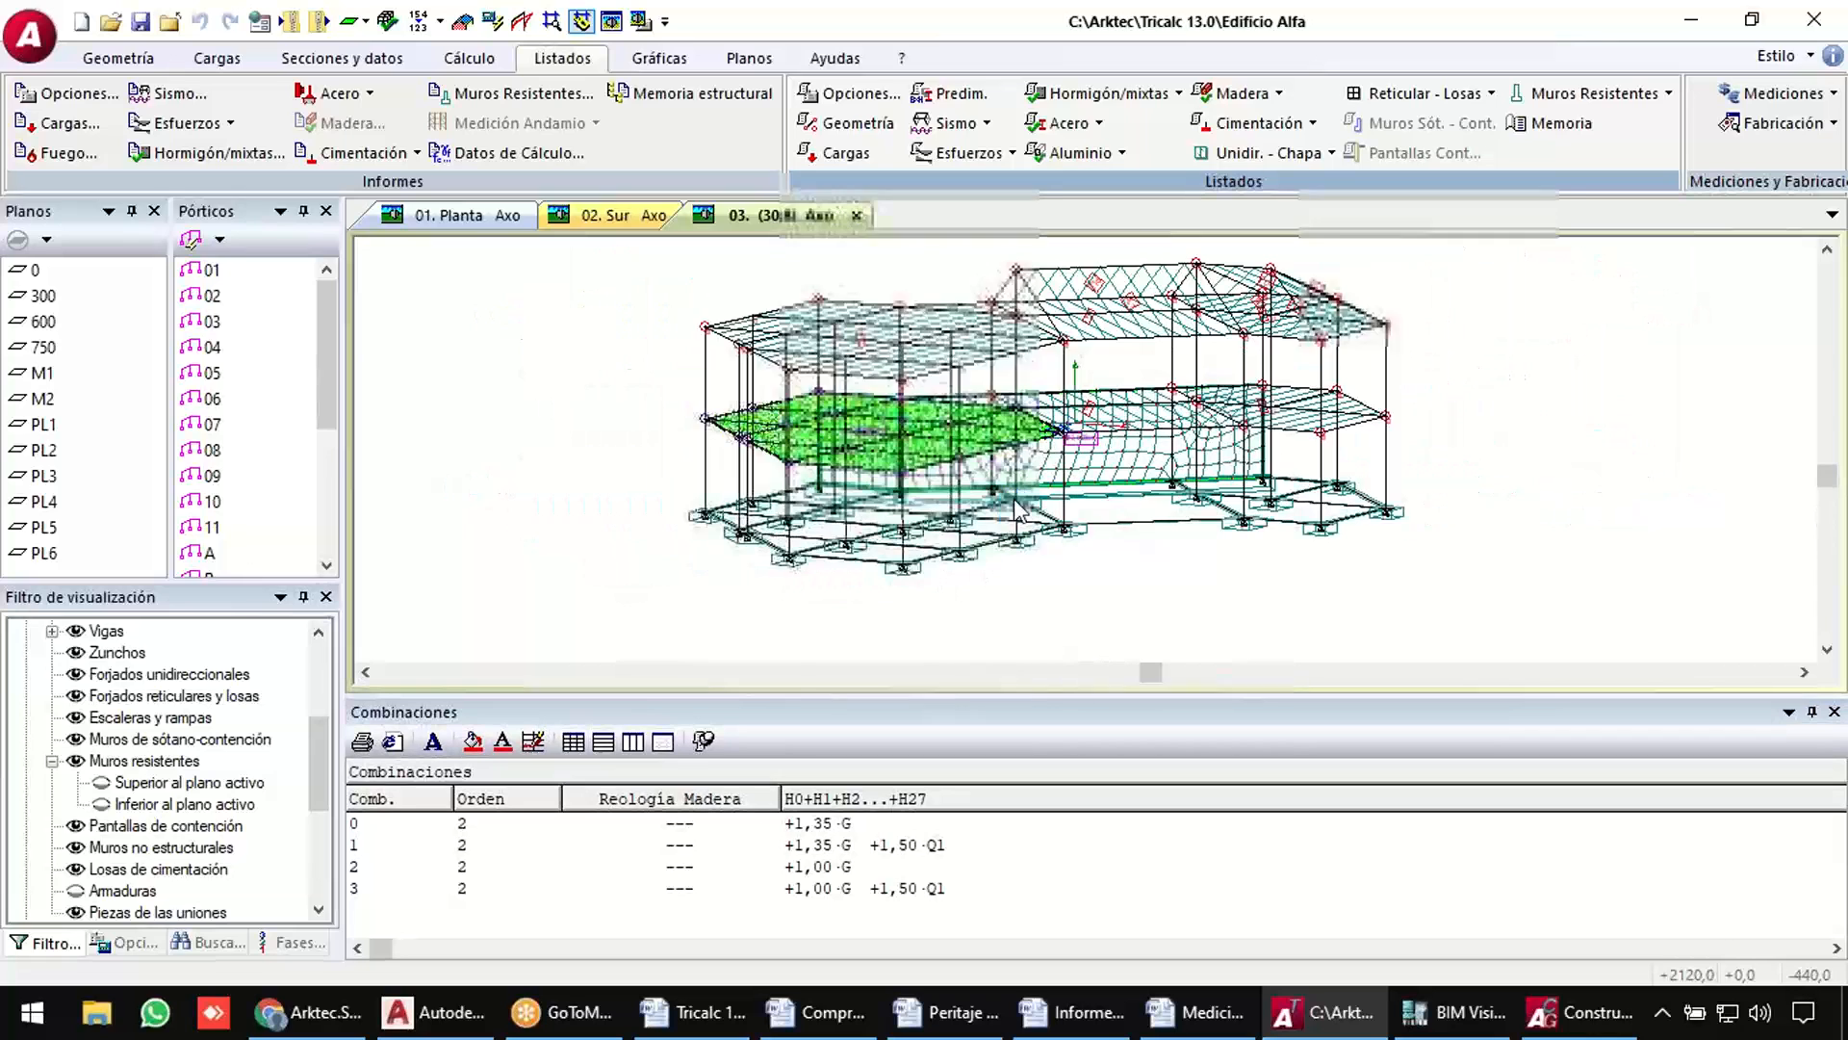
# Examine the load combinations listing row by row, checking the G and Q1 coefficients of combinations 0 to 3.
pyautogui.moveTo(1024, 517)
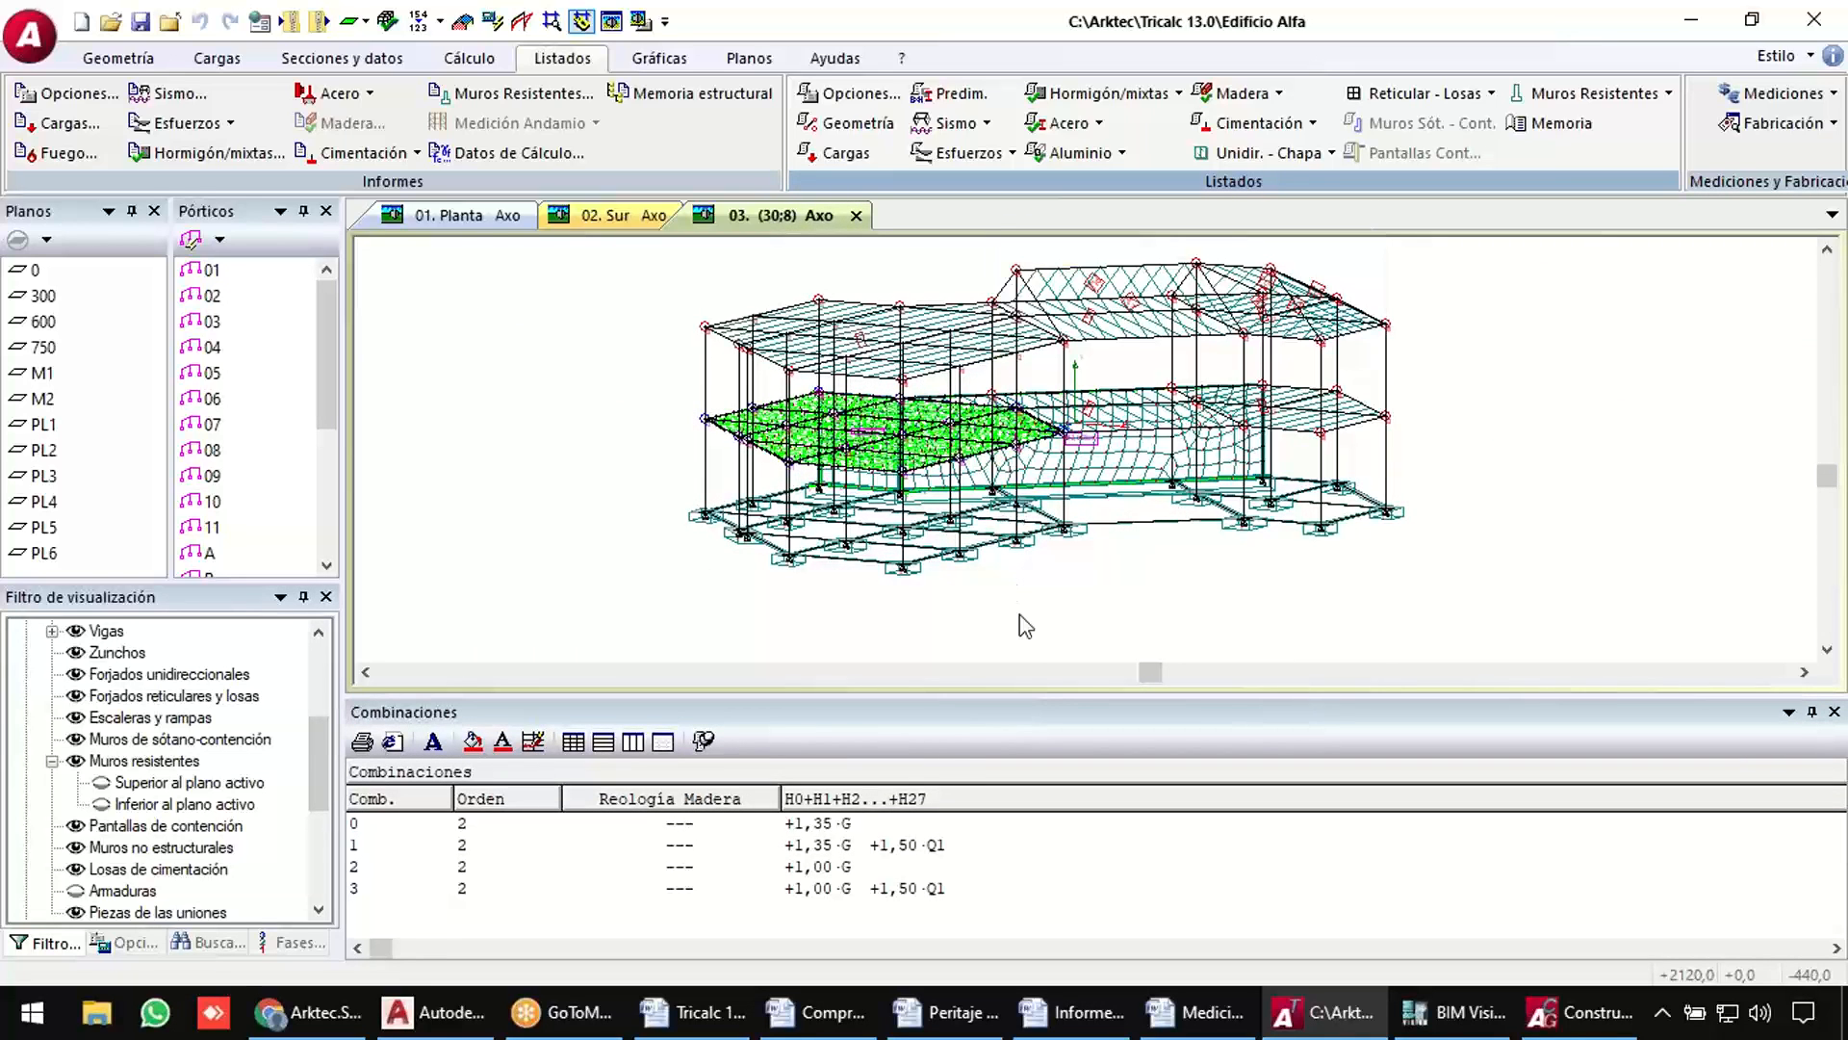
pyautogui.click(821, 832)
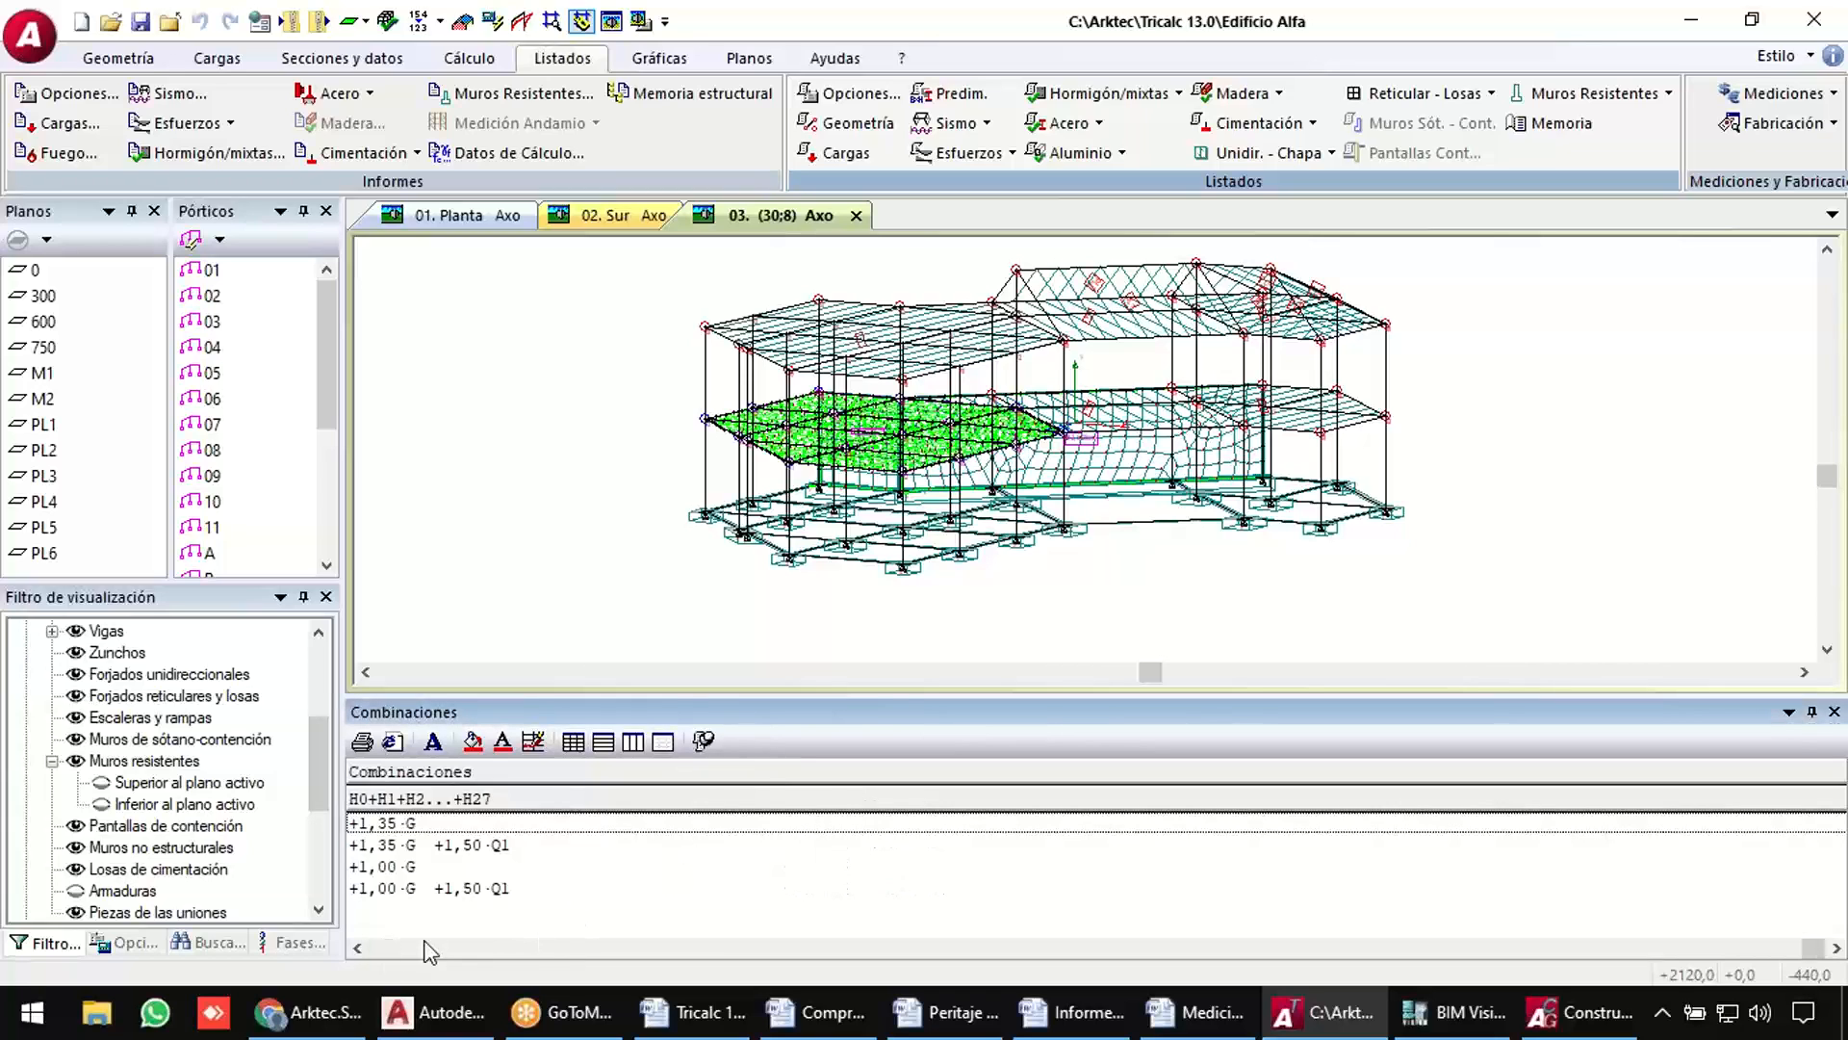
pyautogui.click(385, 949)
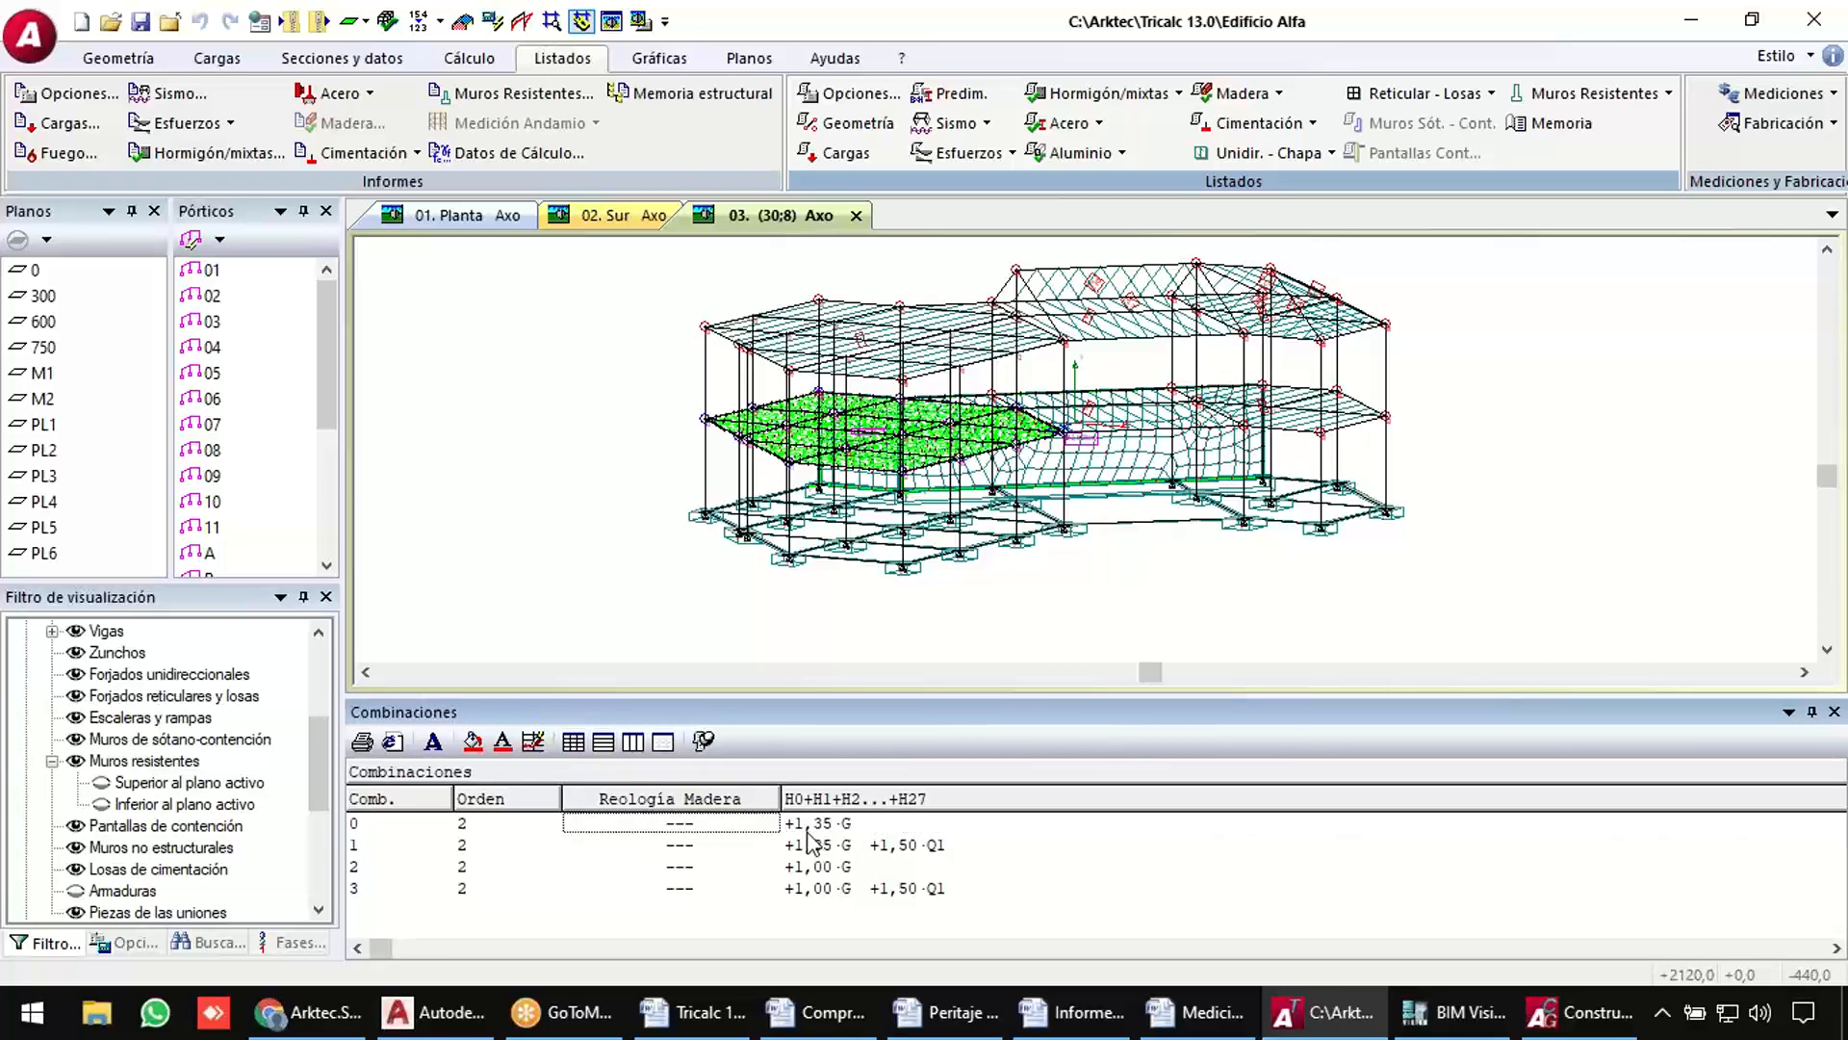
pyautogui.click(713, 847)
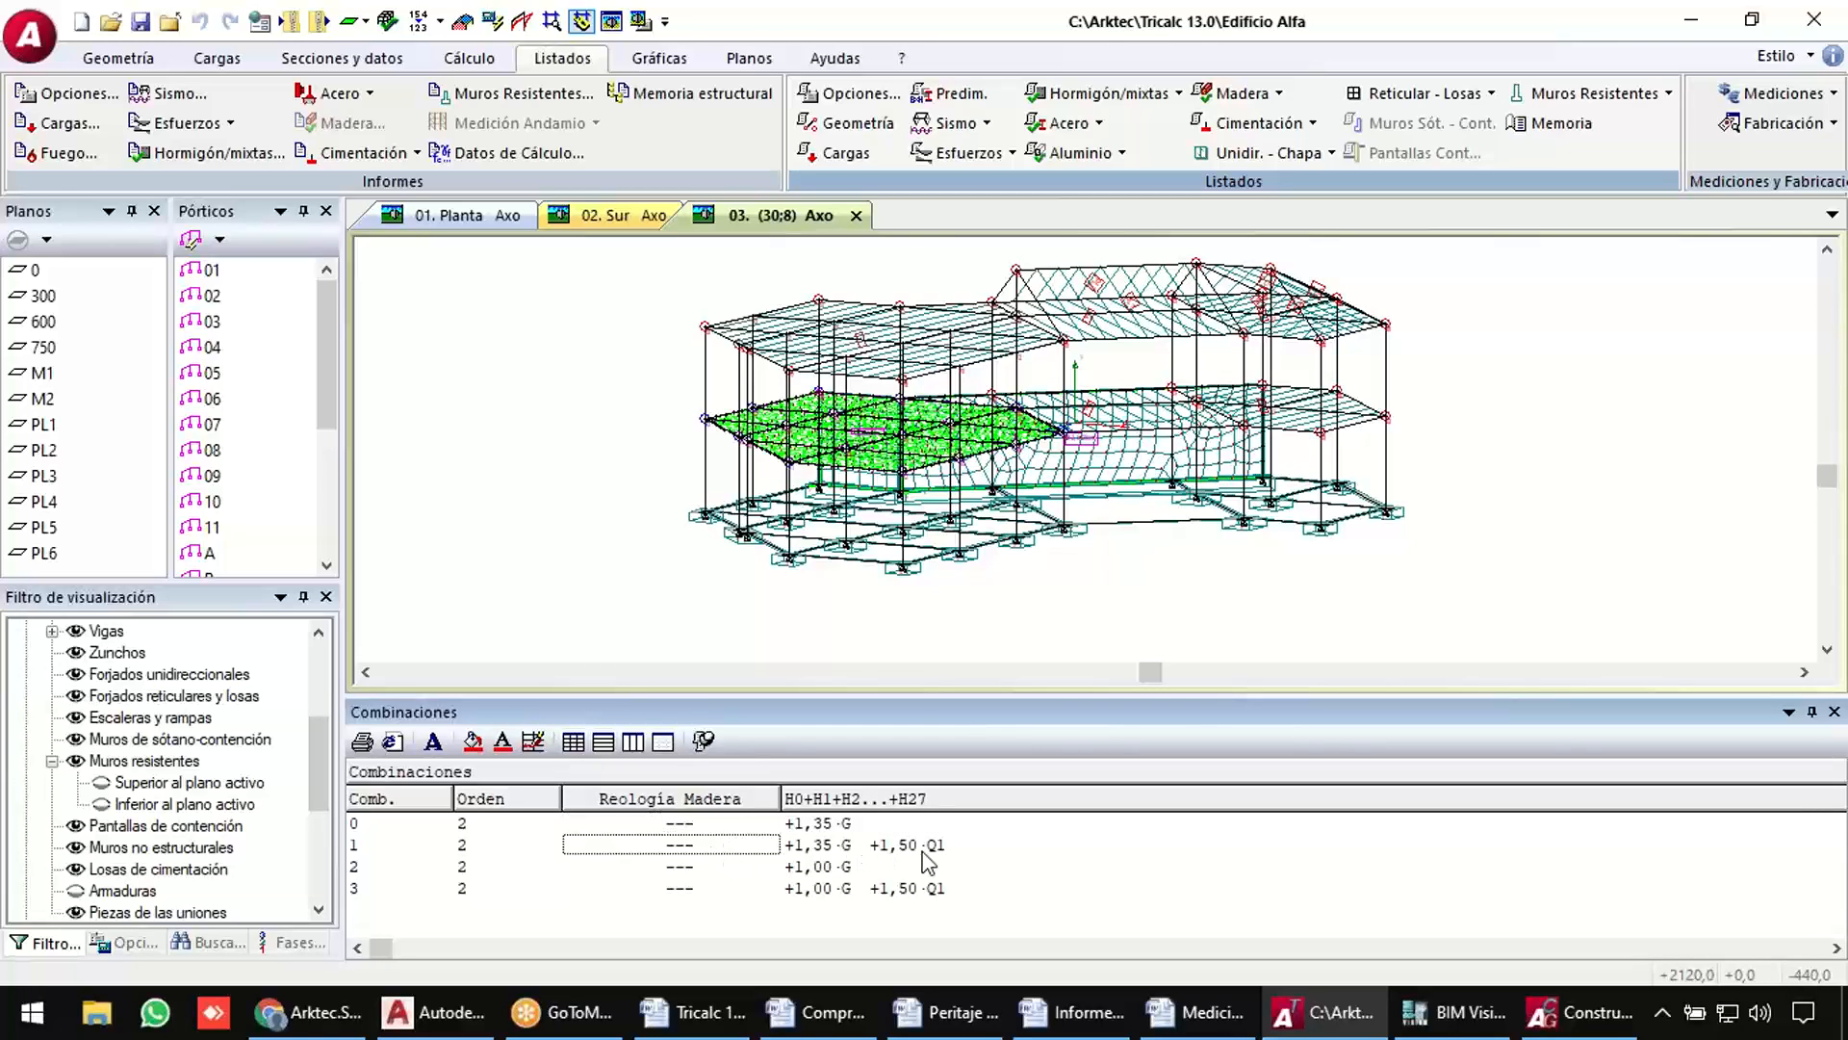
pyautogui.click(694, 868)
pyautogui.click(697, 891)
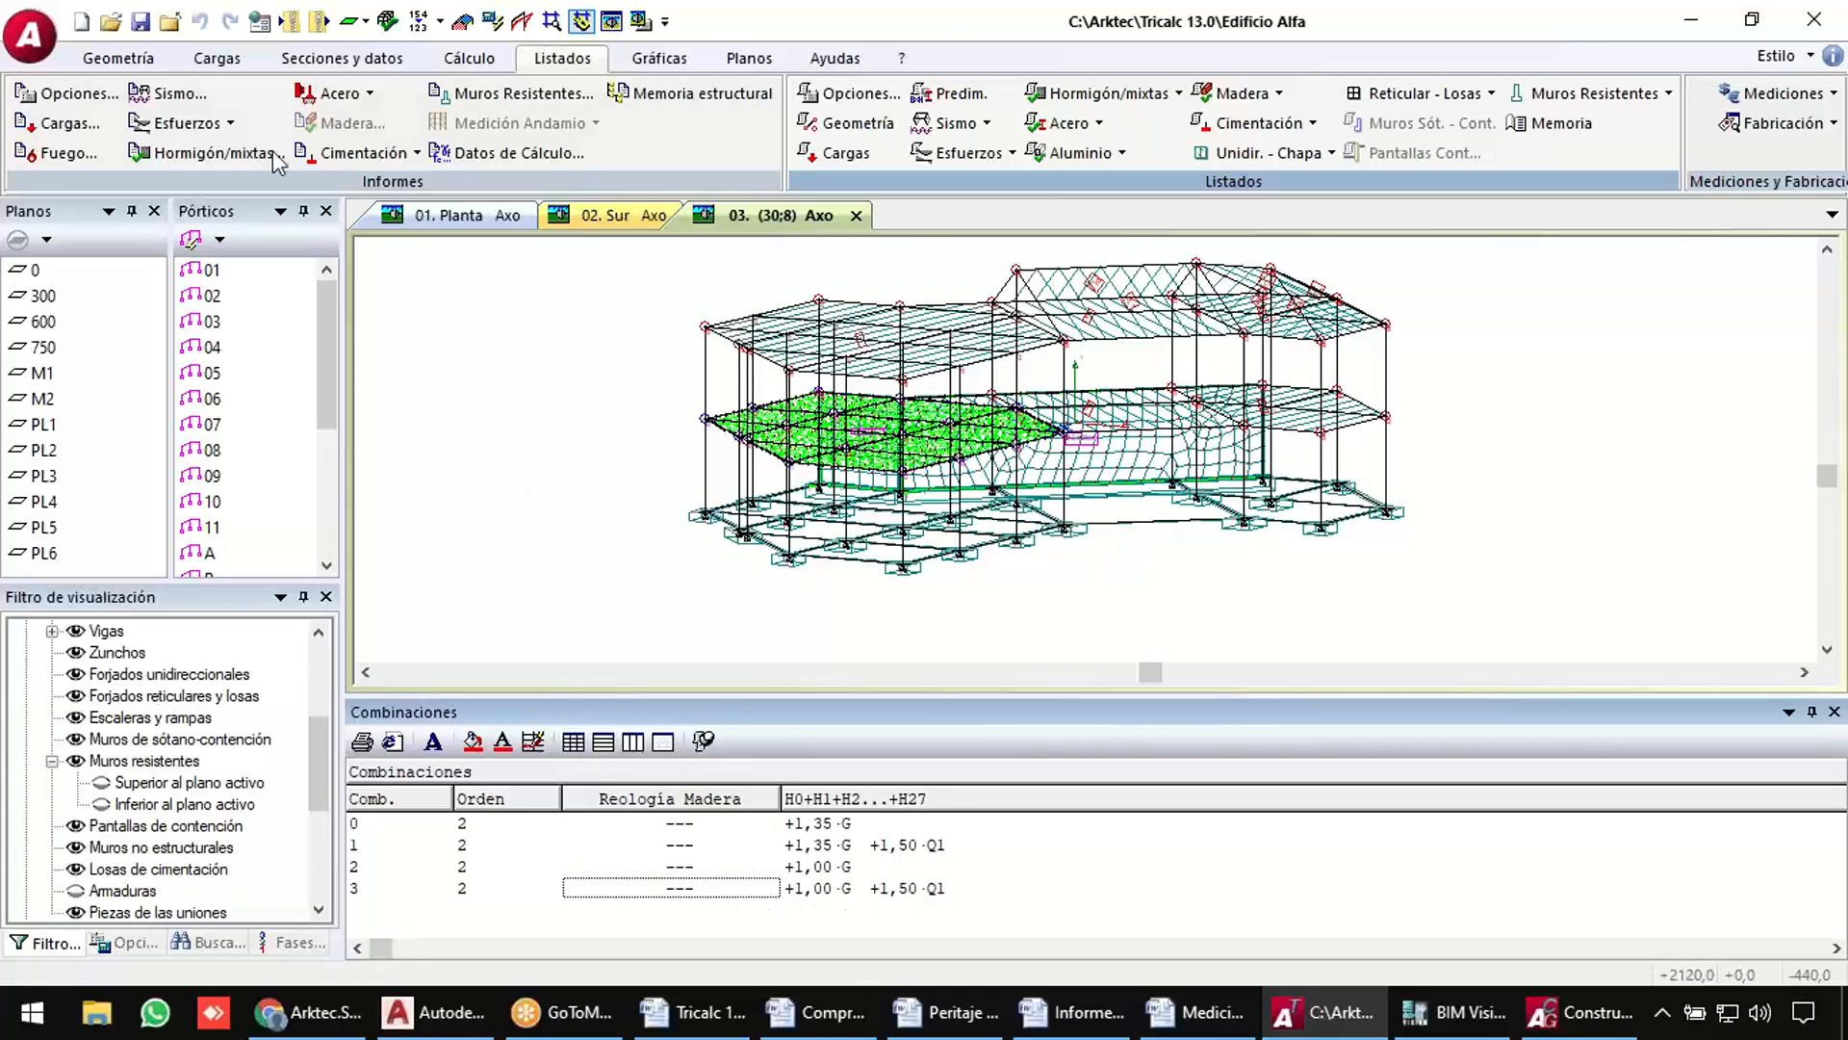
# Open the recent structure Ejemplo acero AISC y AISI and review its ASCE/SEI 7-10 load factors and combinations without changing them.
pyautogui.click(29, 37)
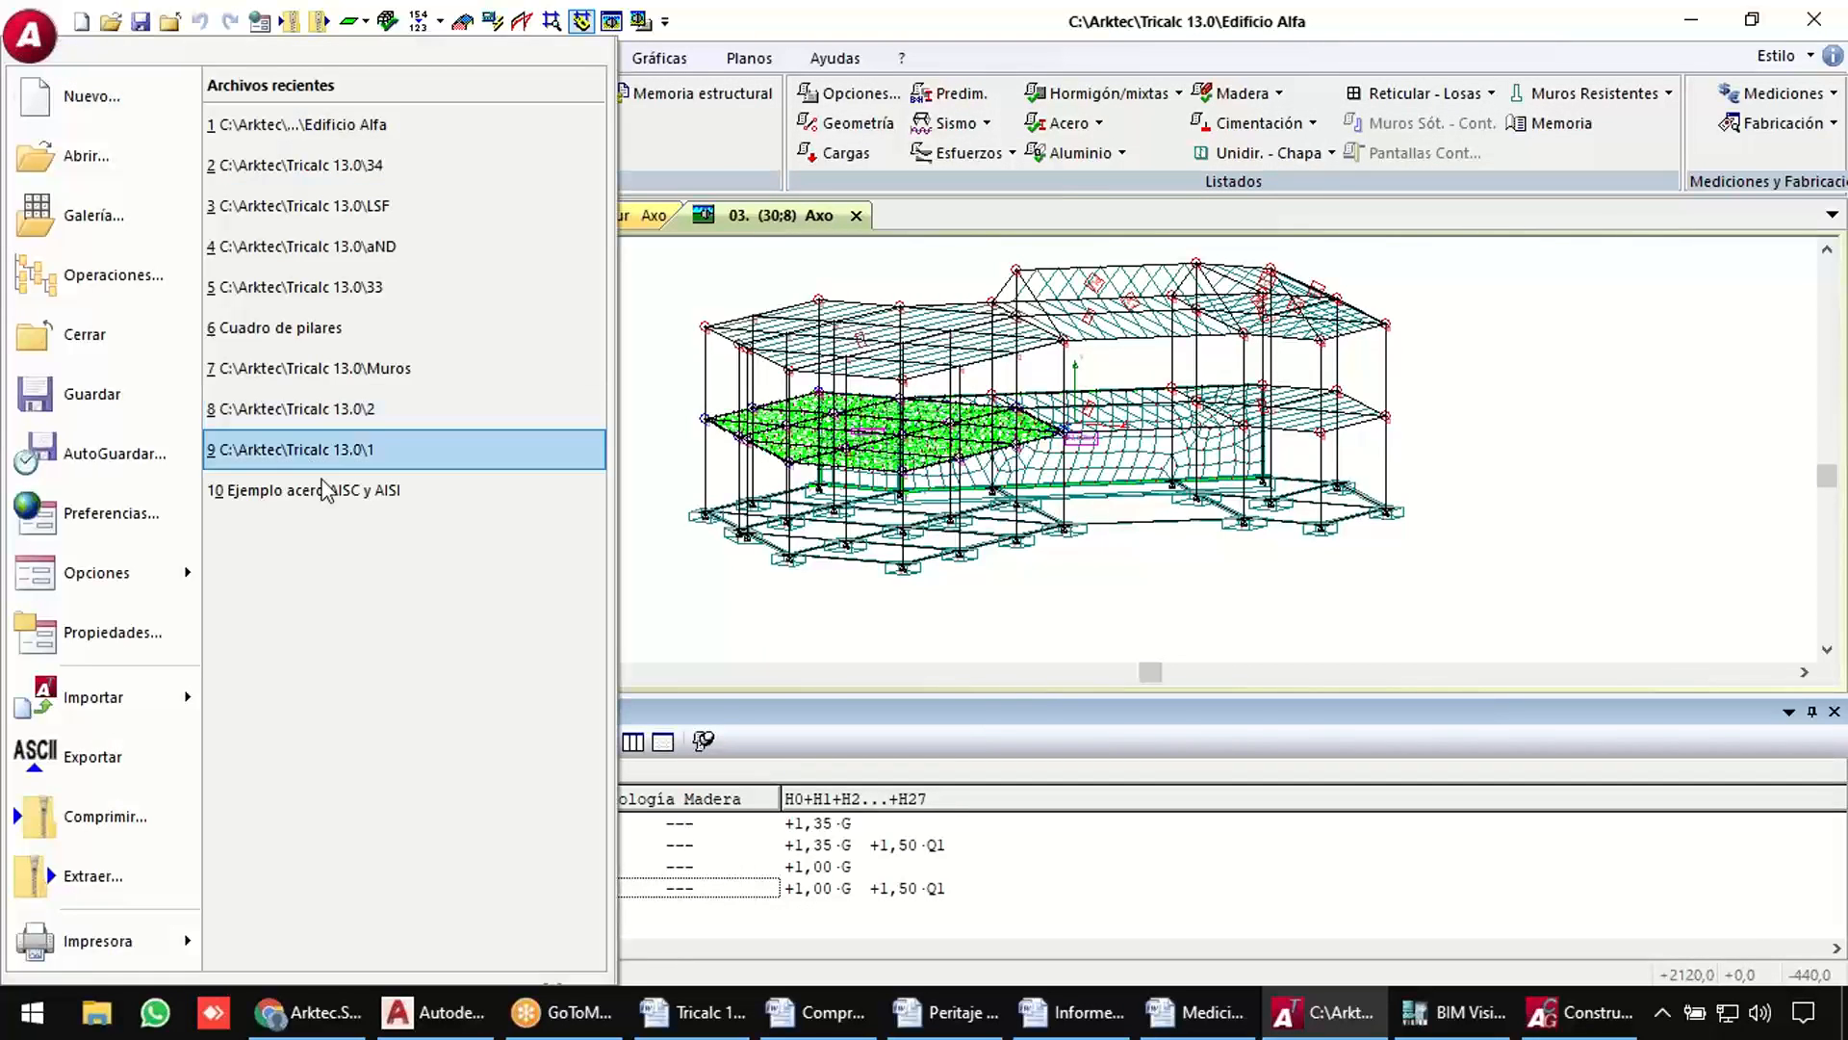
pyautogui.click(328, 491)
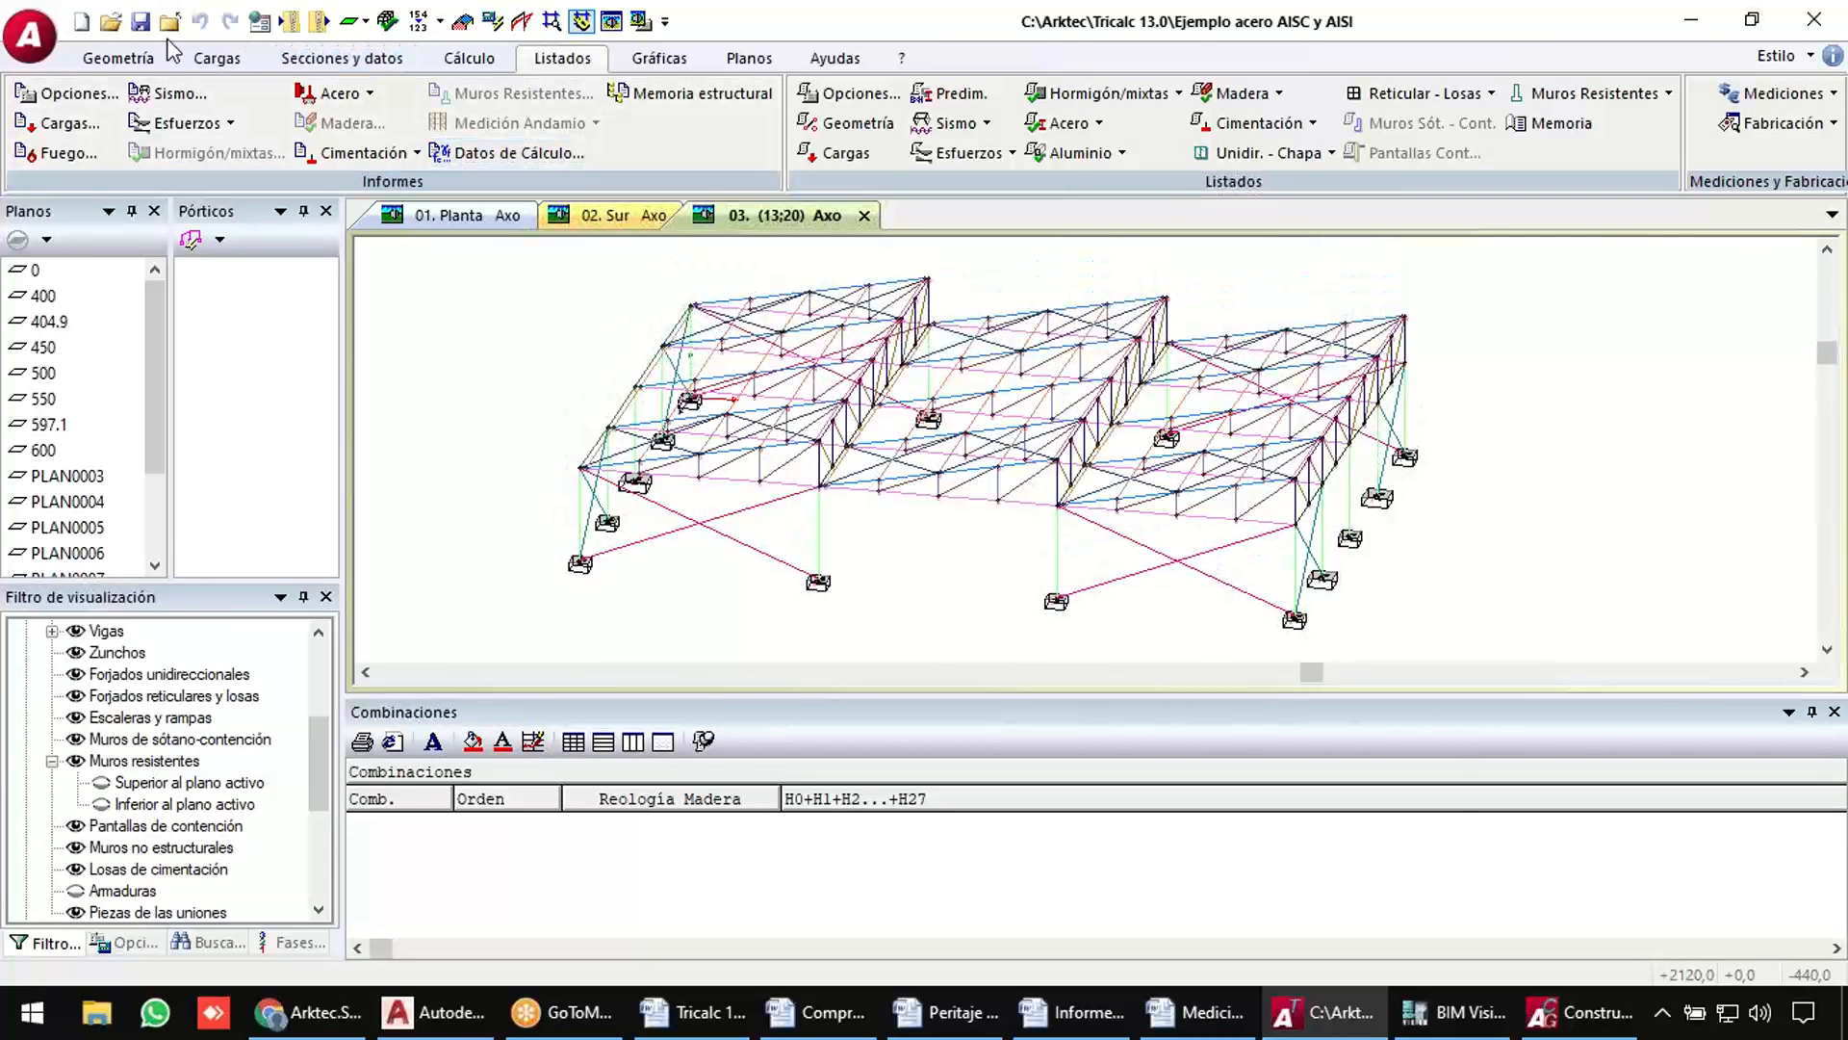
pyautogui.click(215, 57)
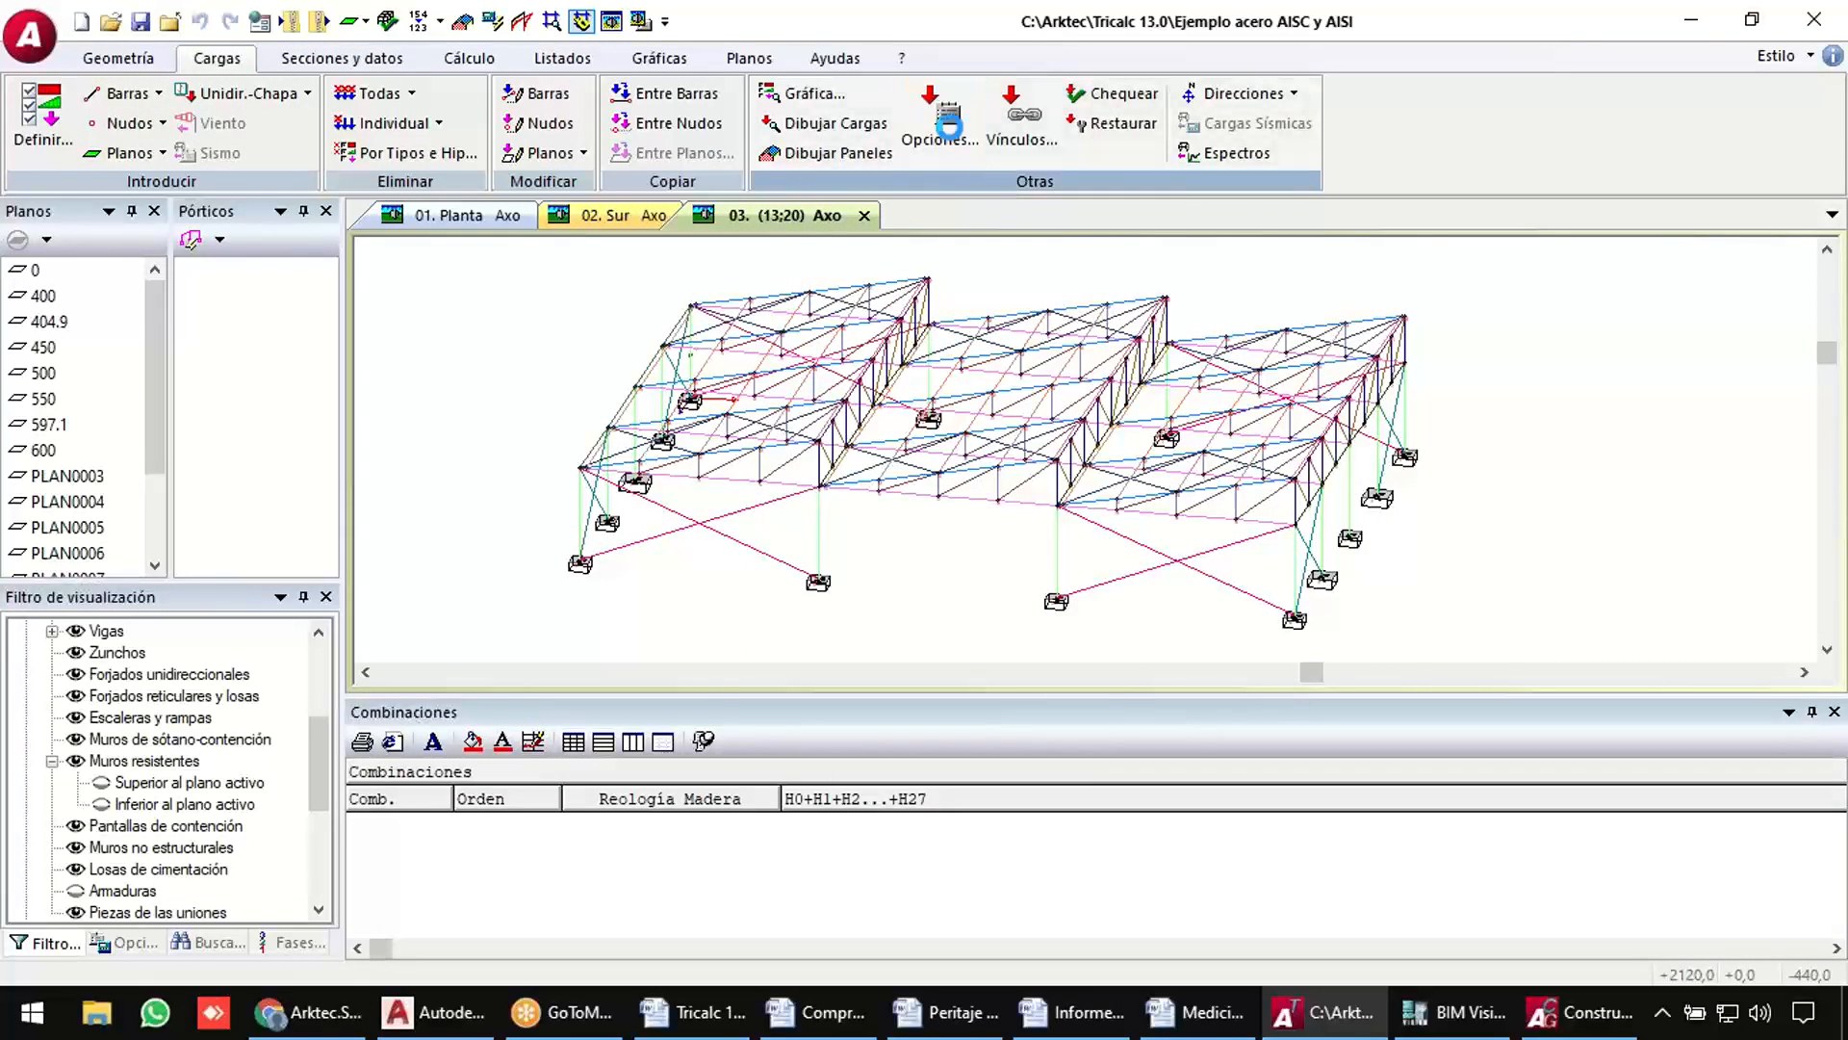
pyautogui.click(949, 123)
pyautogui.click(991, 327)
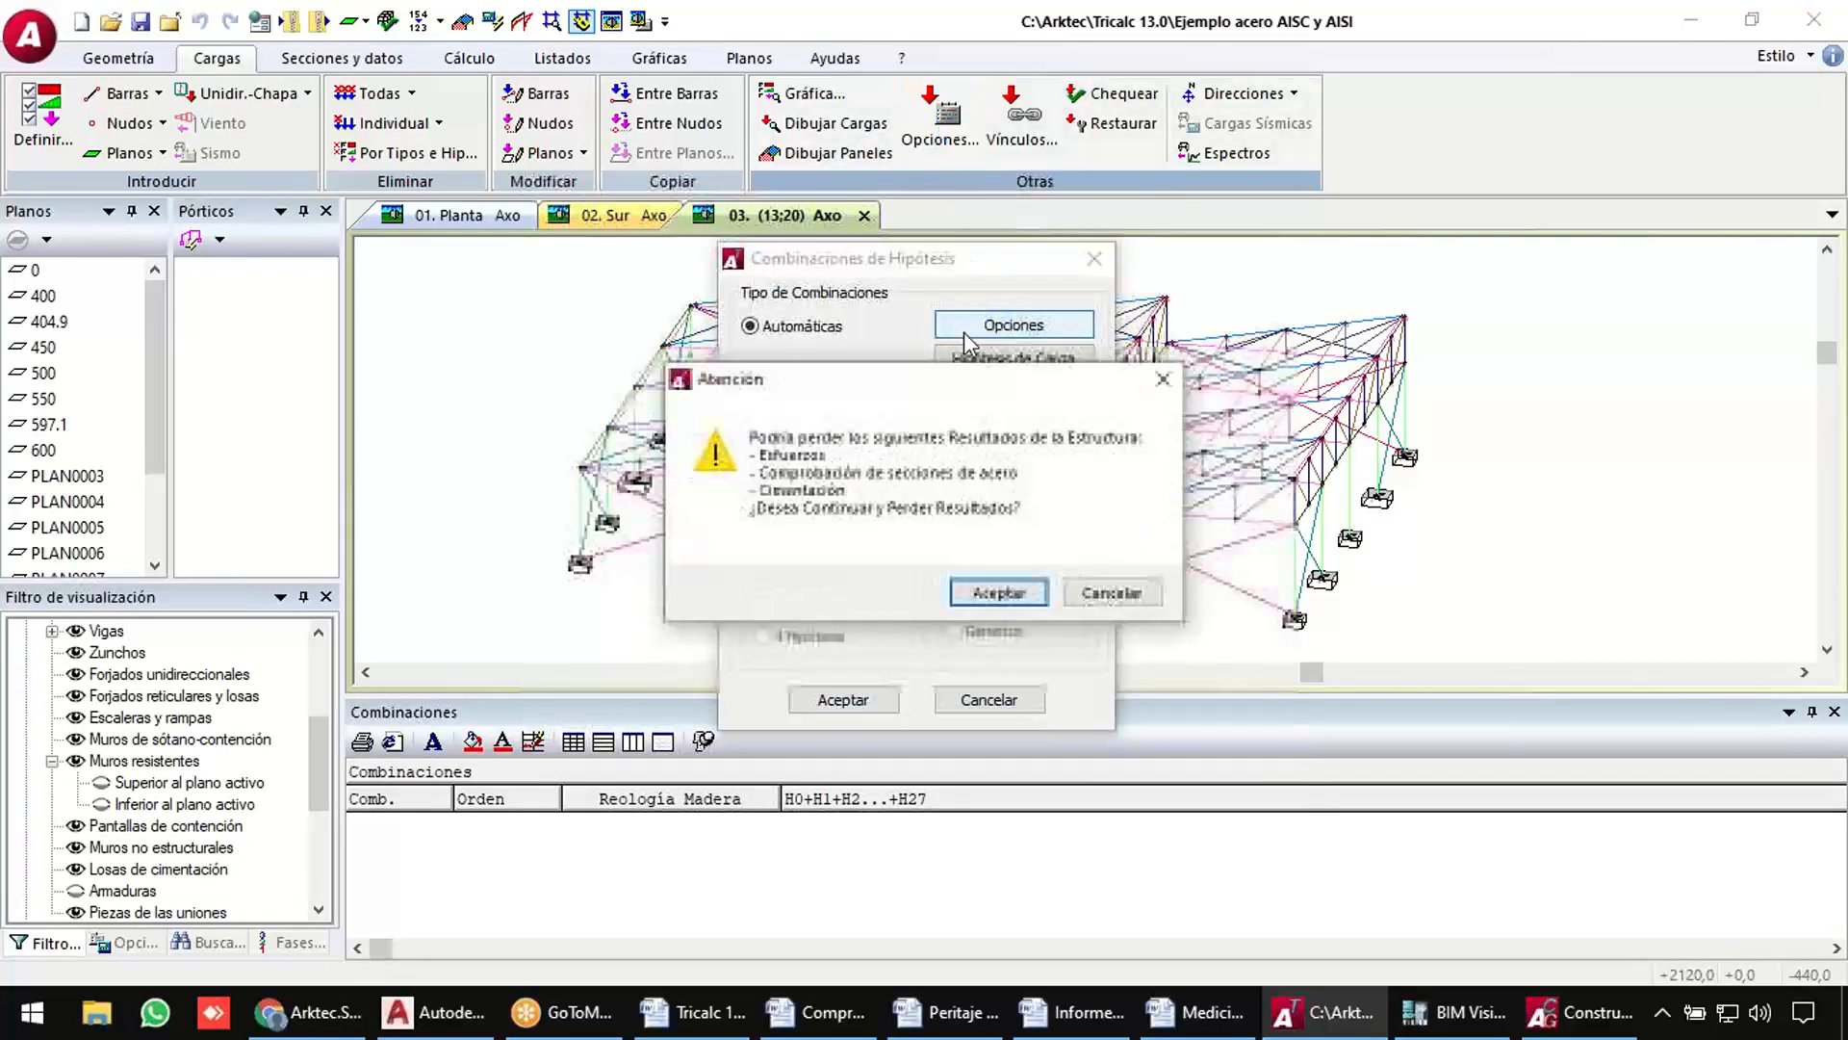
pyautogui.click(995, 593)
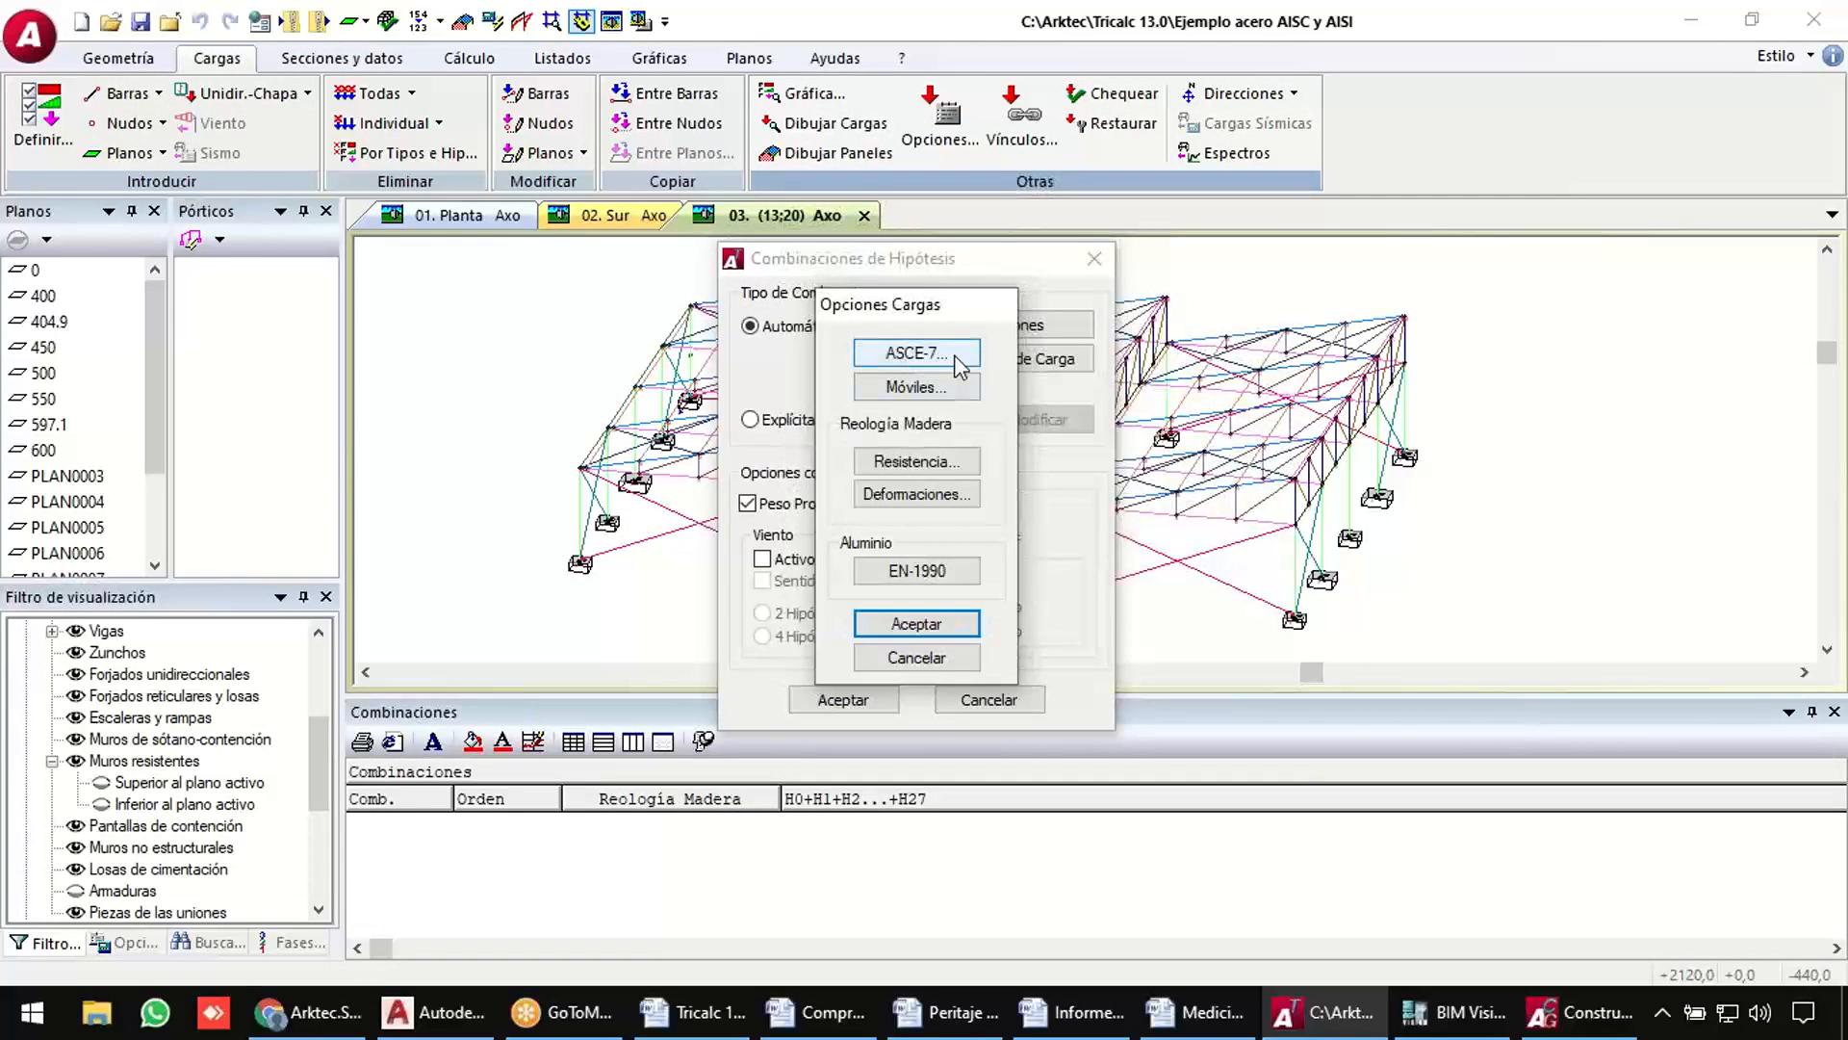
pyautogui.click(917, 354)
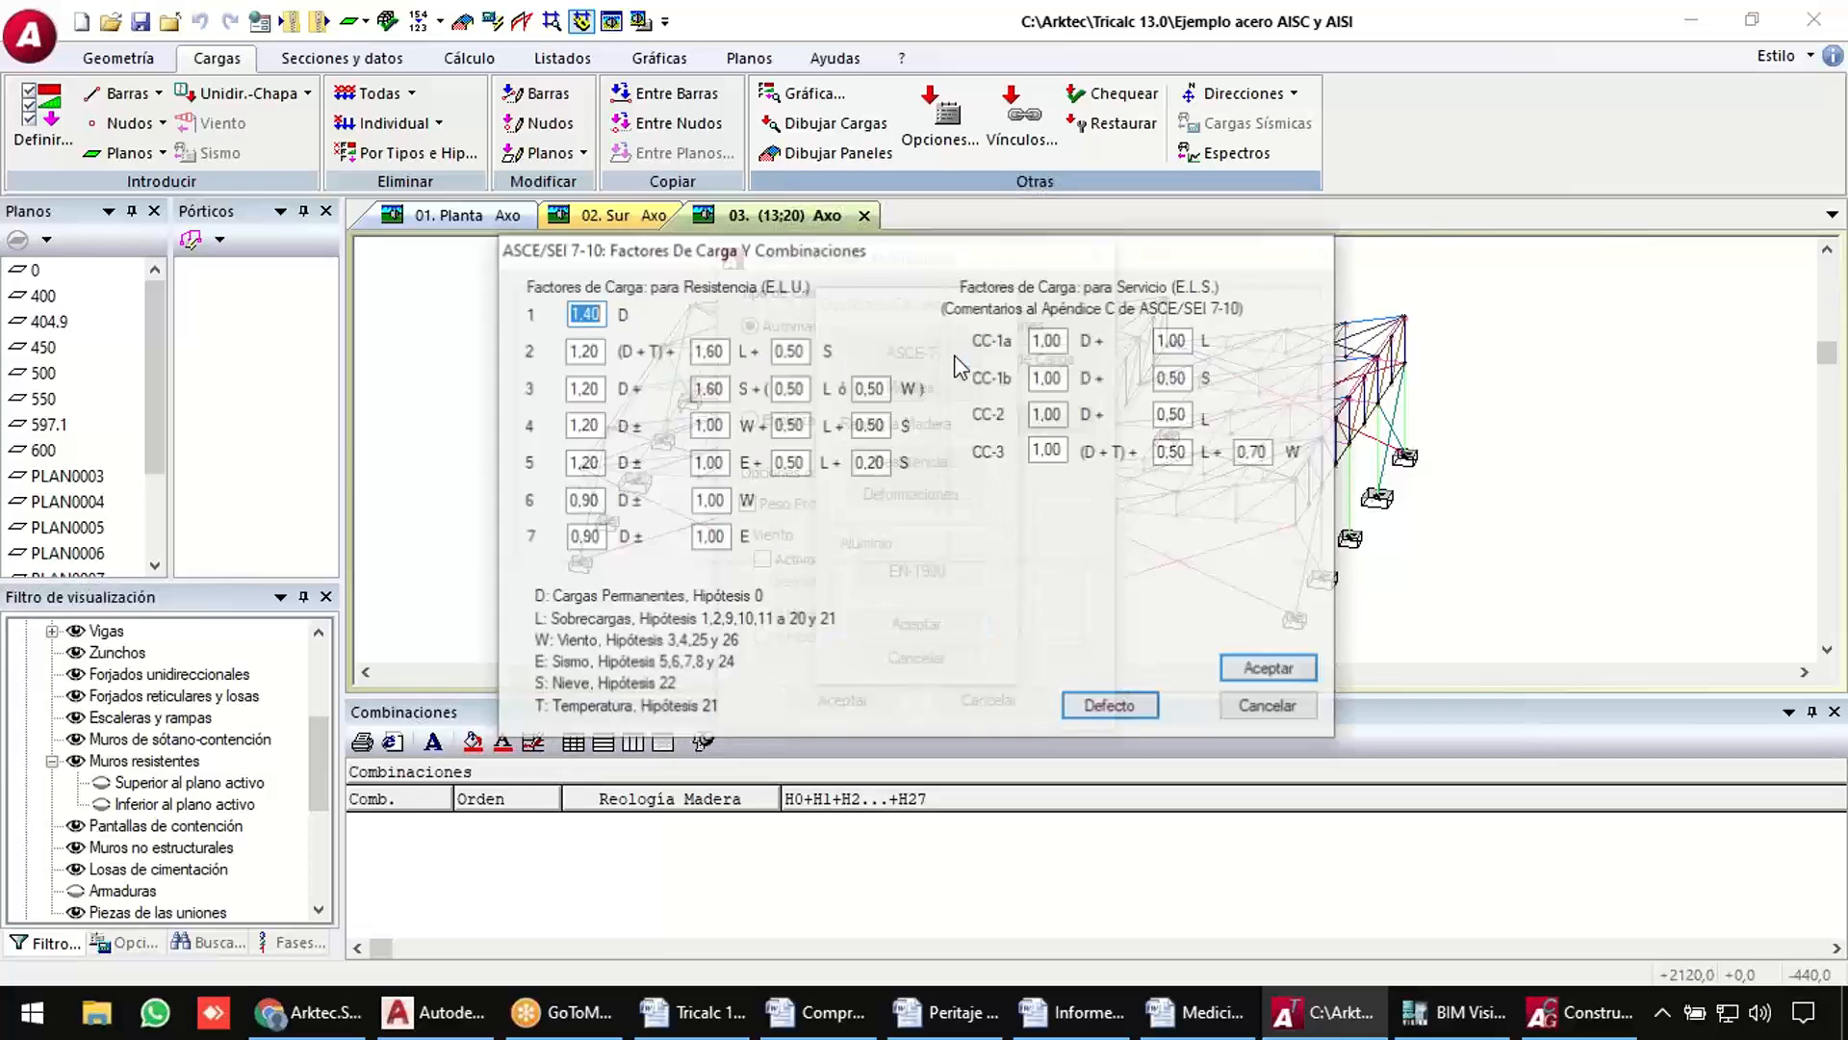
pyautogui.click(583, 424)
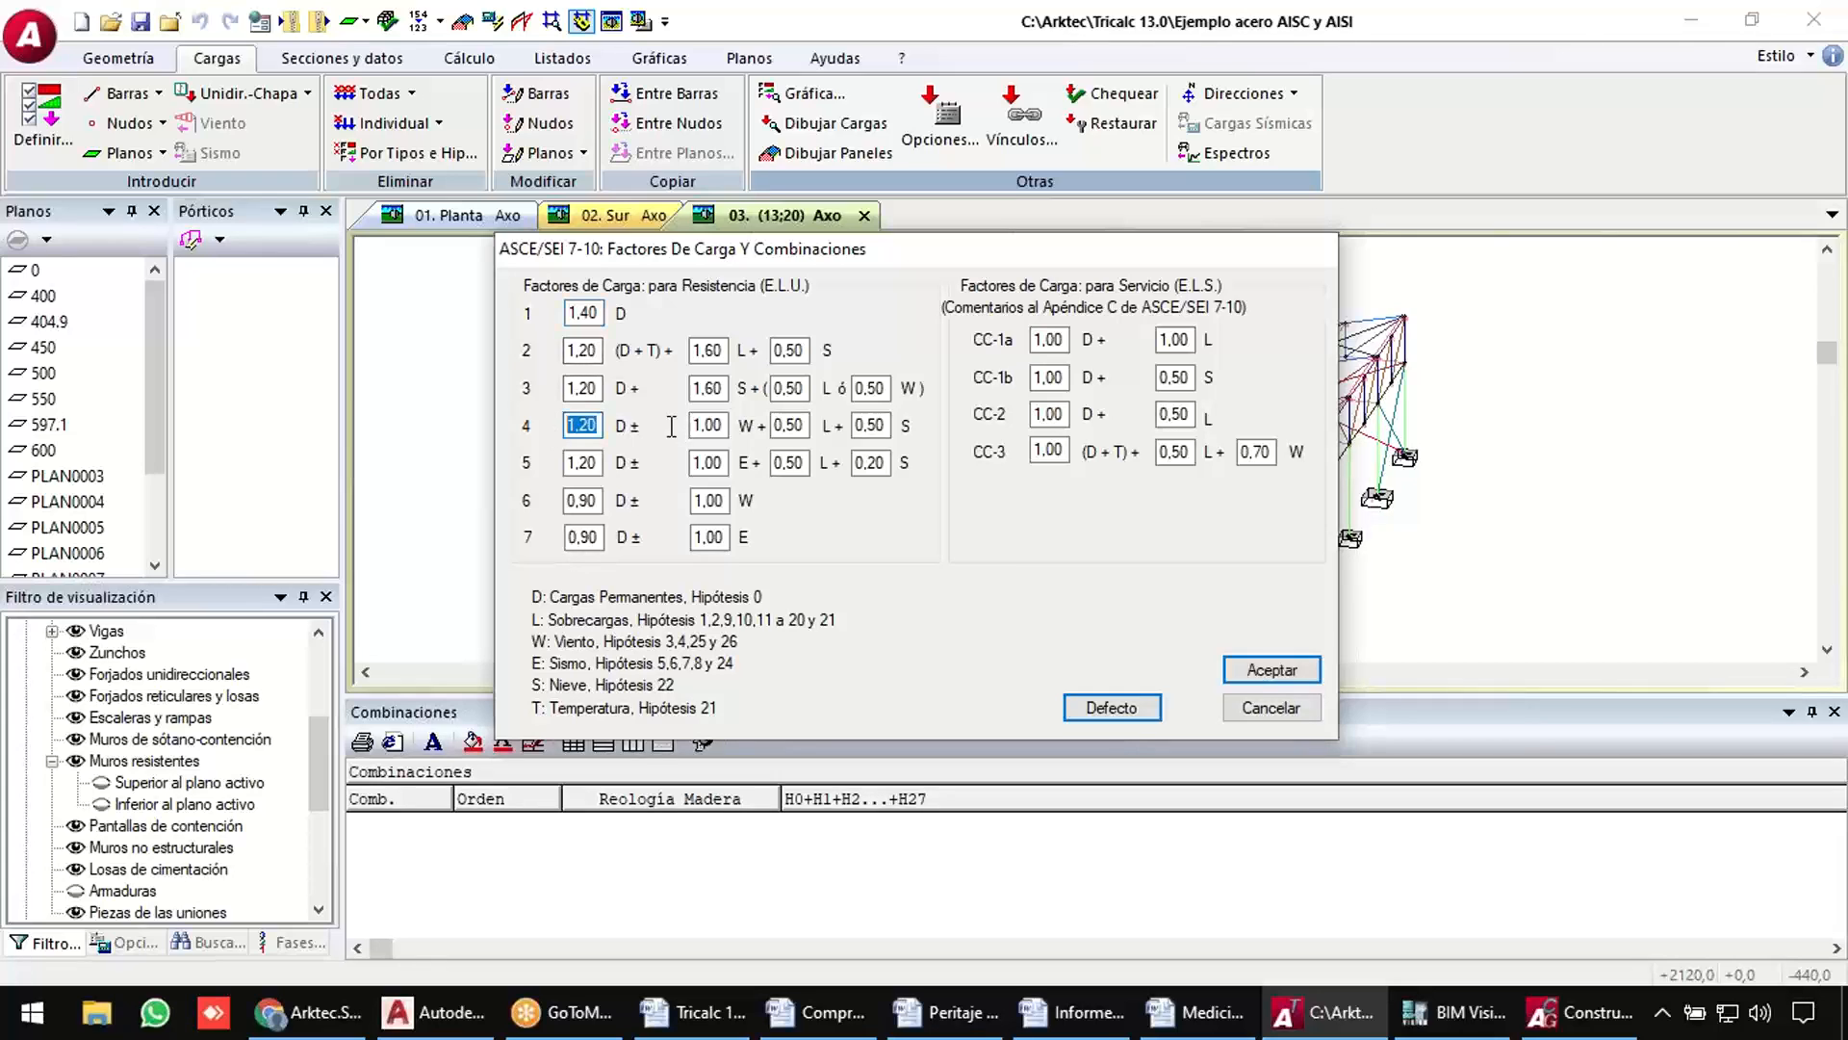
pyautogui.click(1259, 712)
pyautogui.click(937, 651)
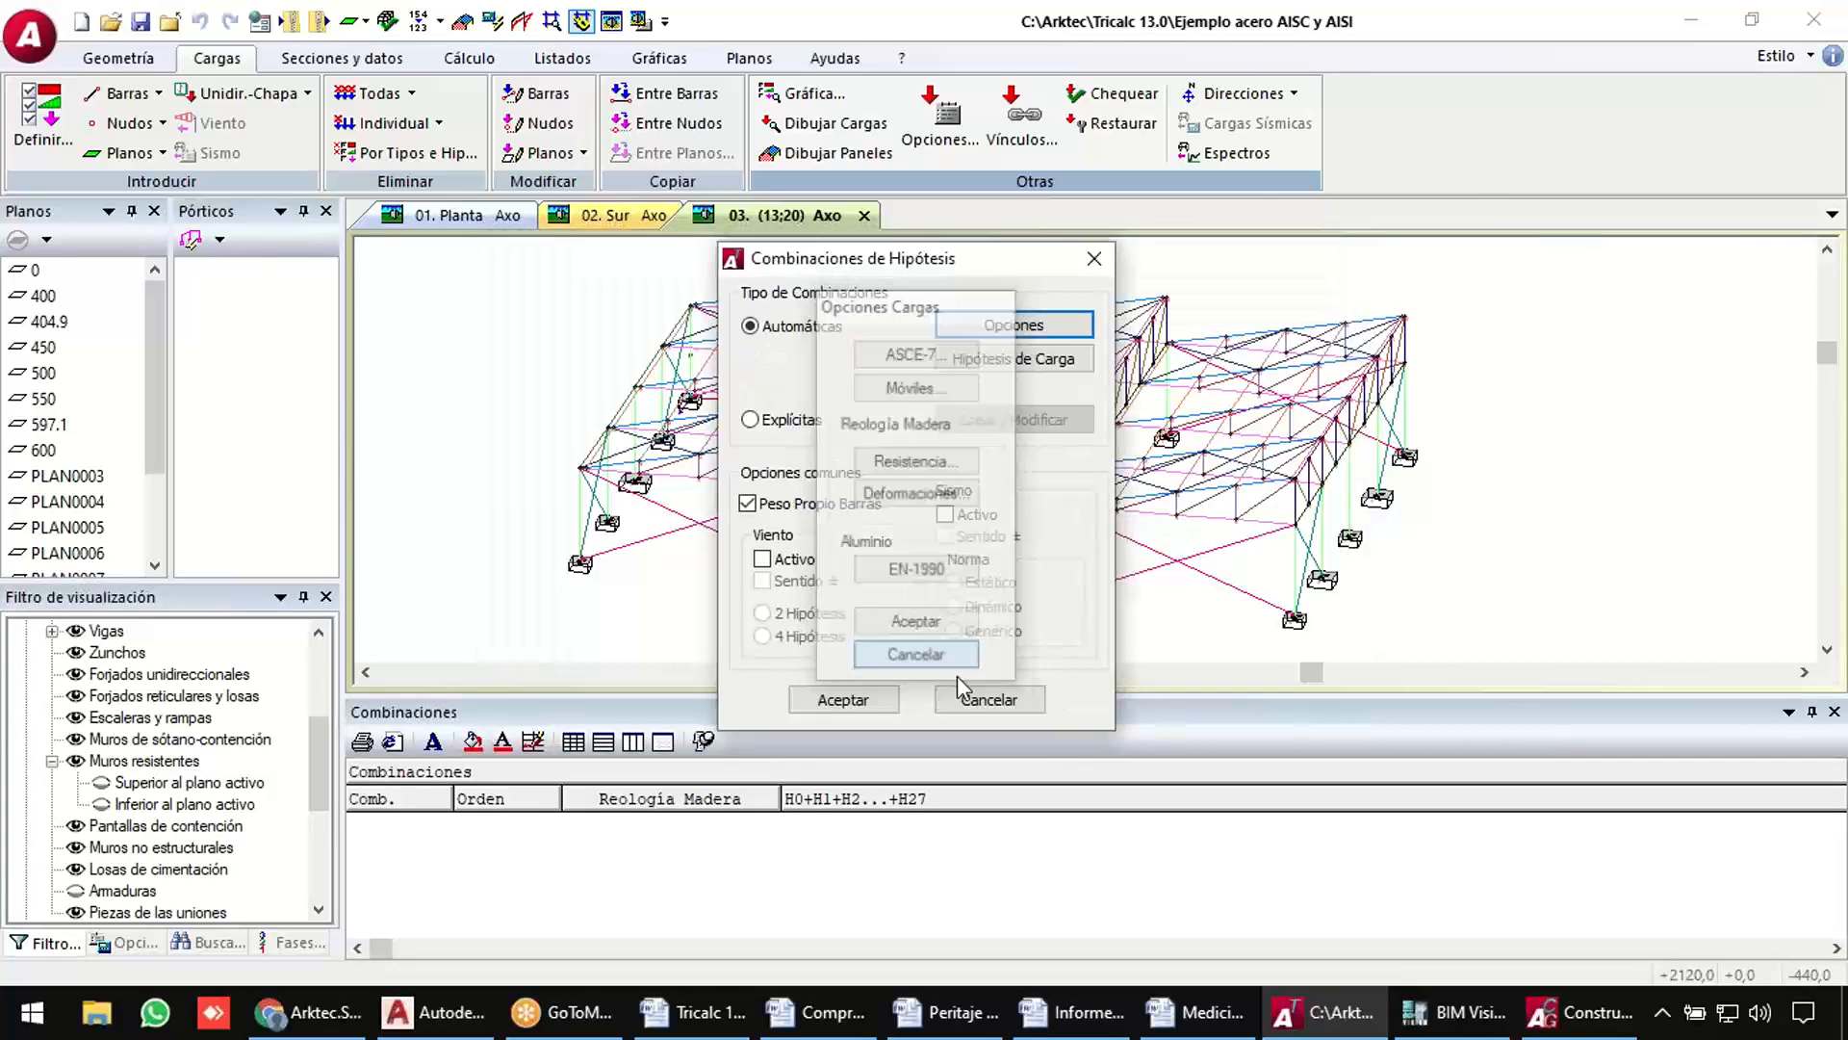
pyautogui.click(989, 701)
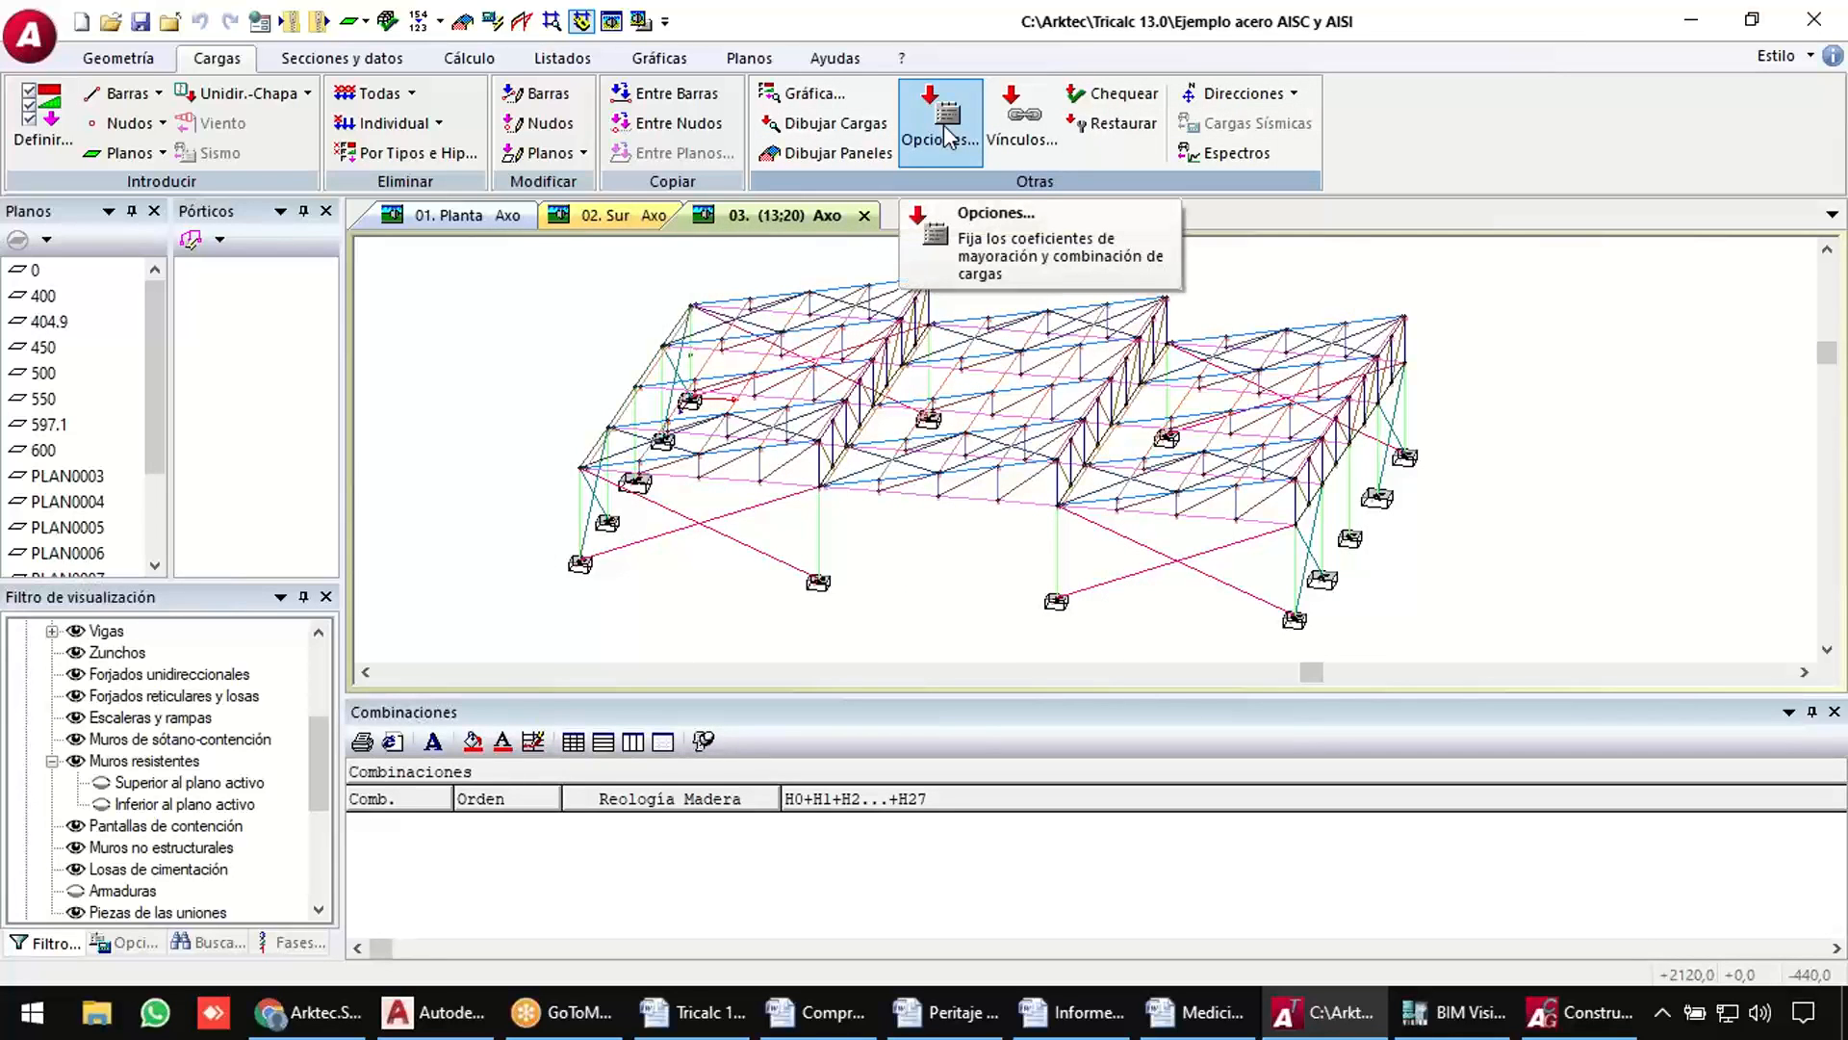
# Generate the Combinaciones listing of the steel example for Hormigón in the ultimate limit state (E.L.U.) with Mayorar Hipótesis enabled.
pyautogui.click(563, 57)
pyautogui.click(966, 152)
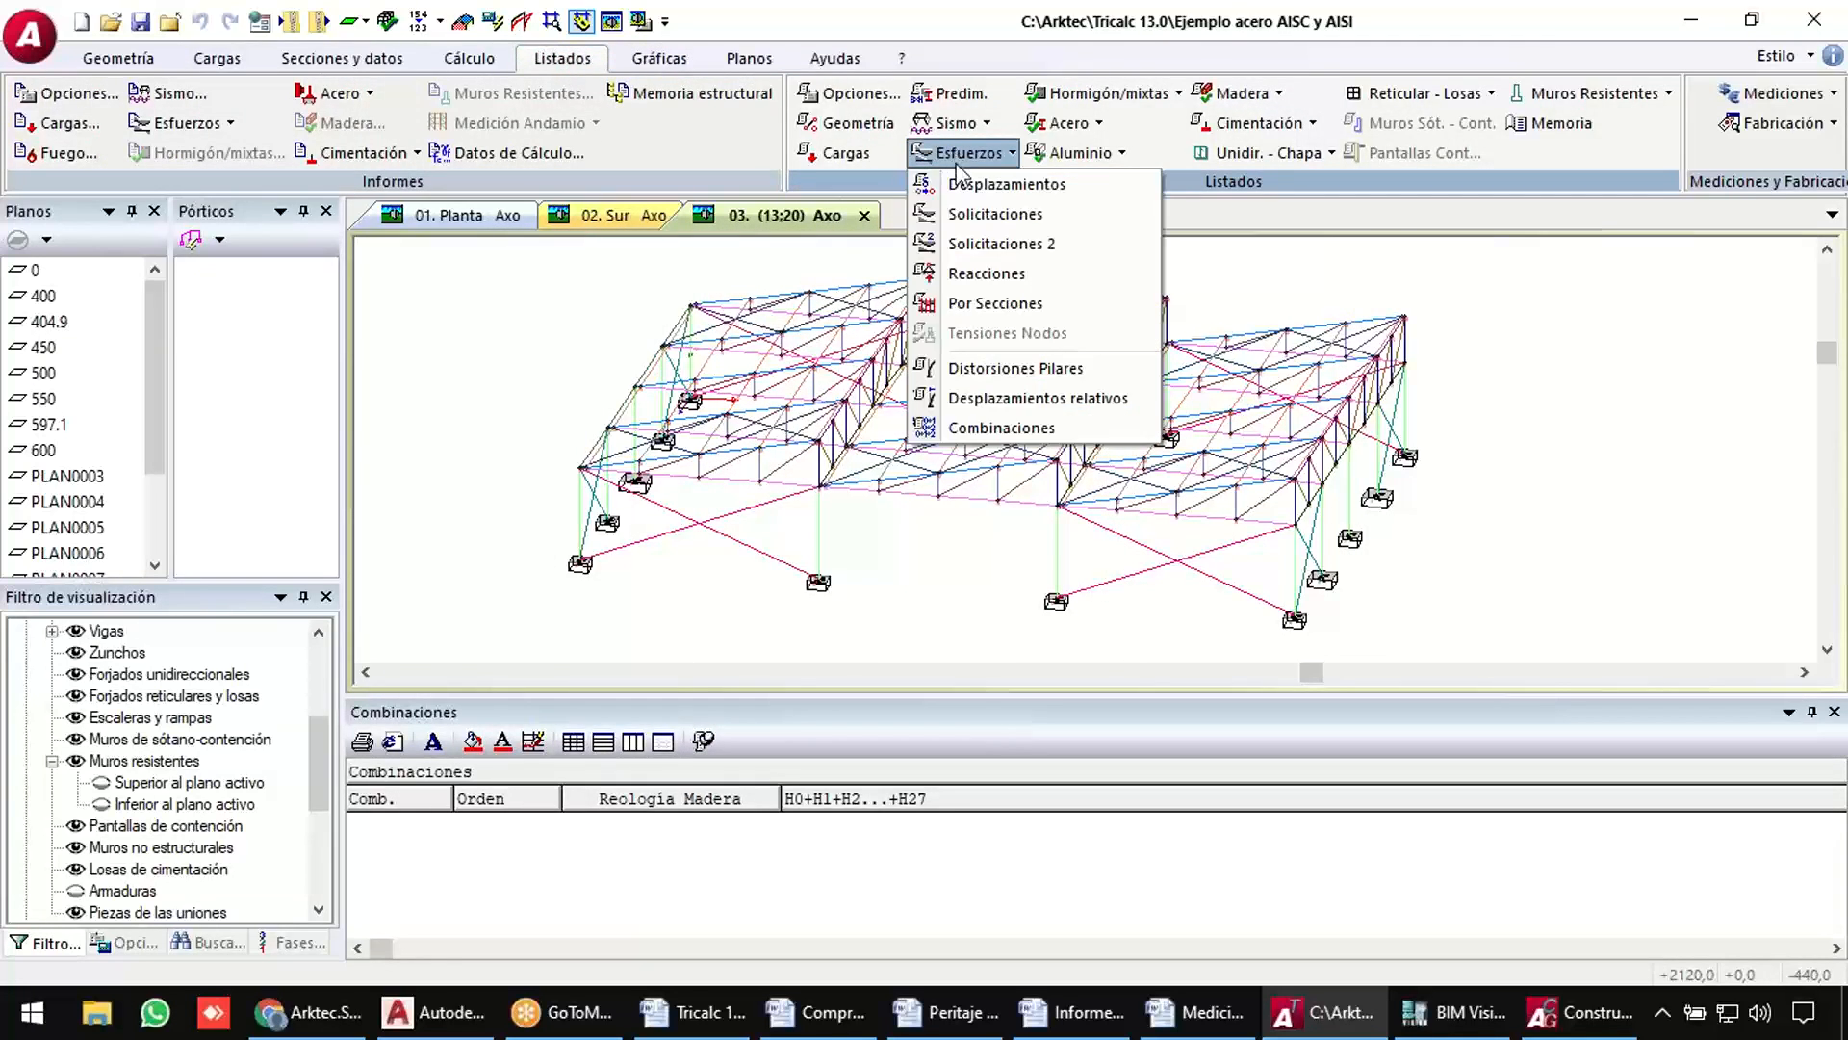
pyautogui.click(1001, 427)
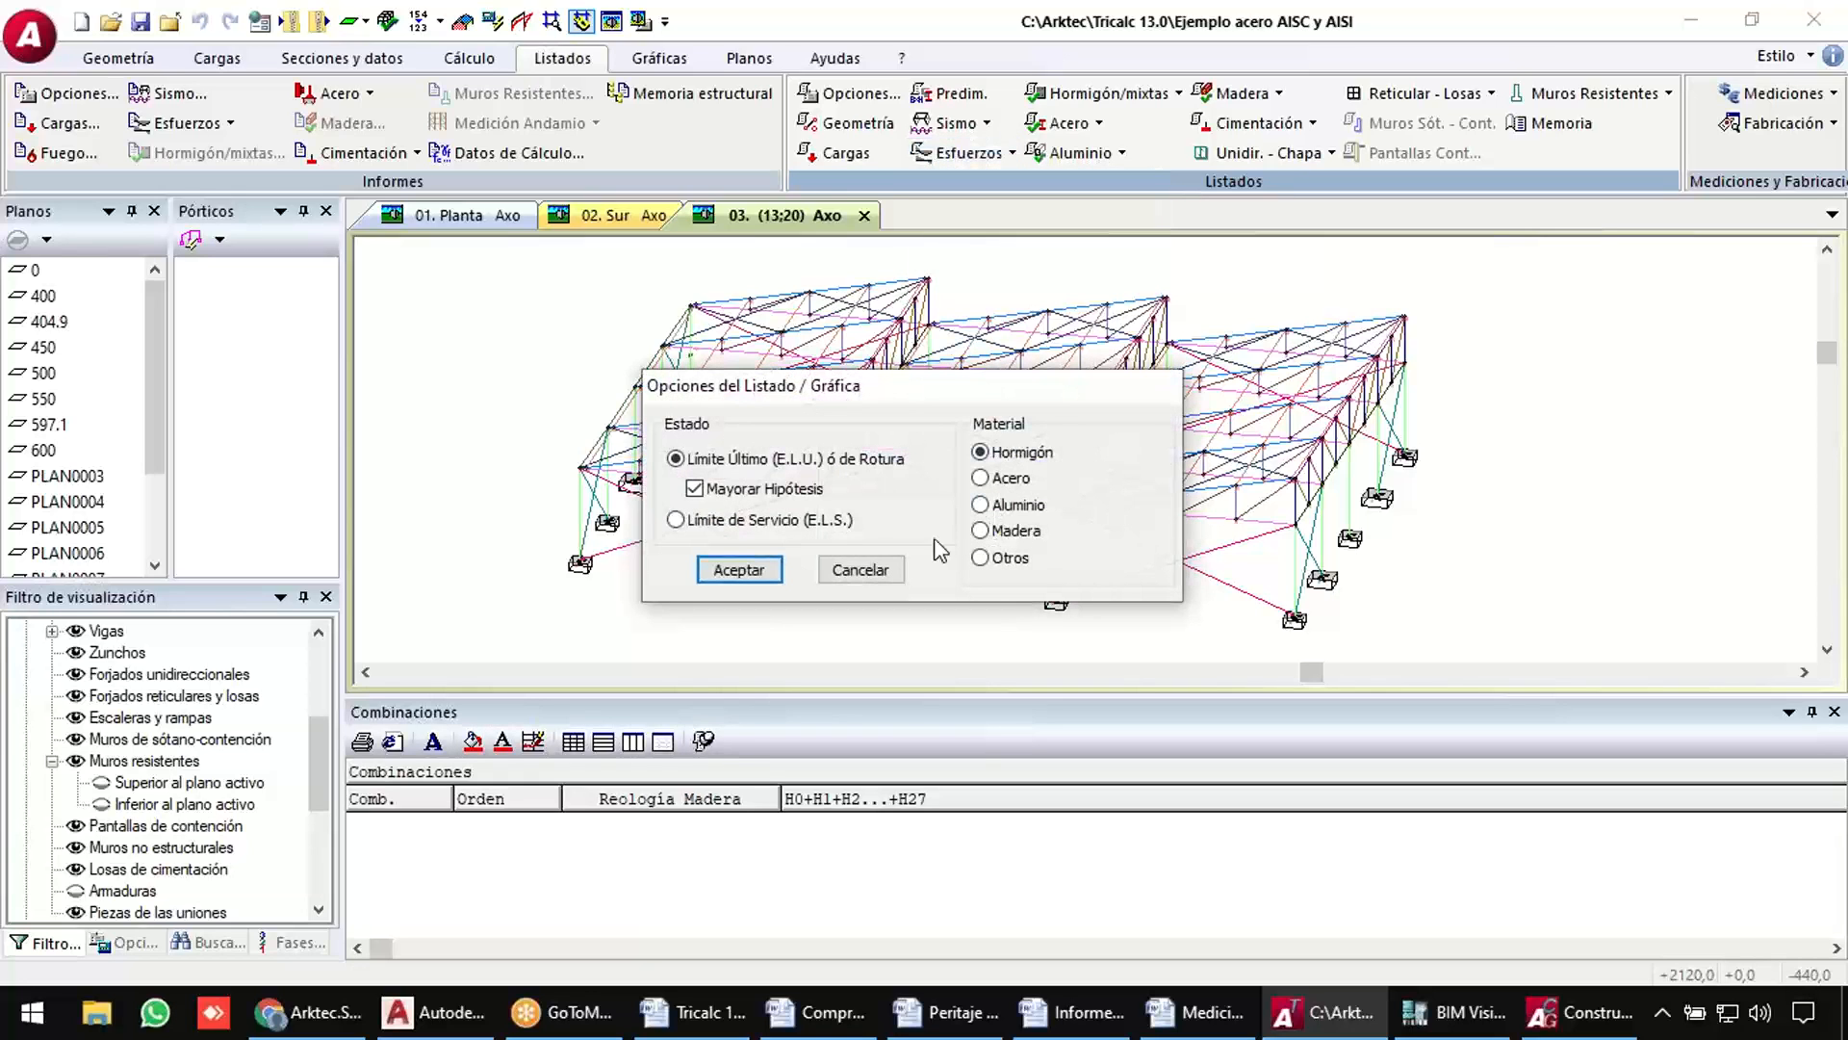
pyautogui.click(741, 570)
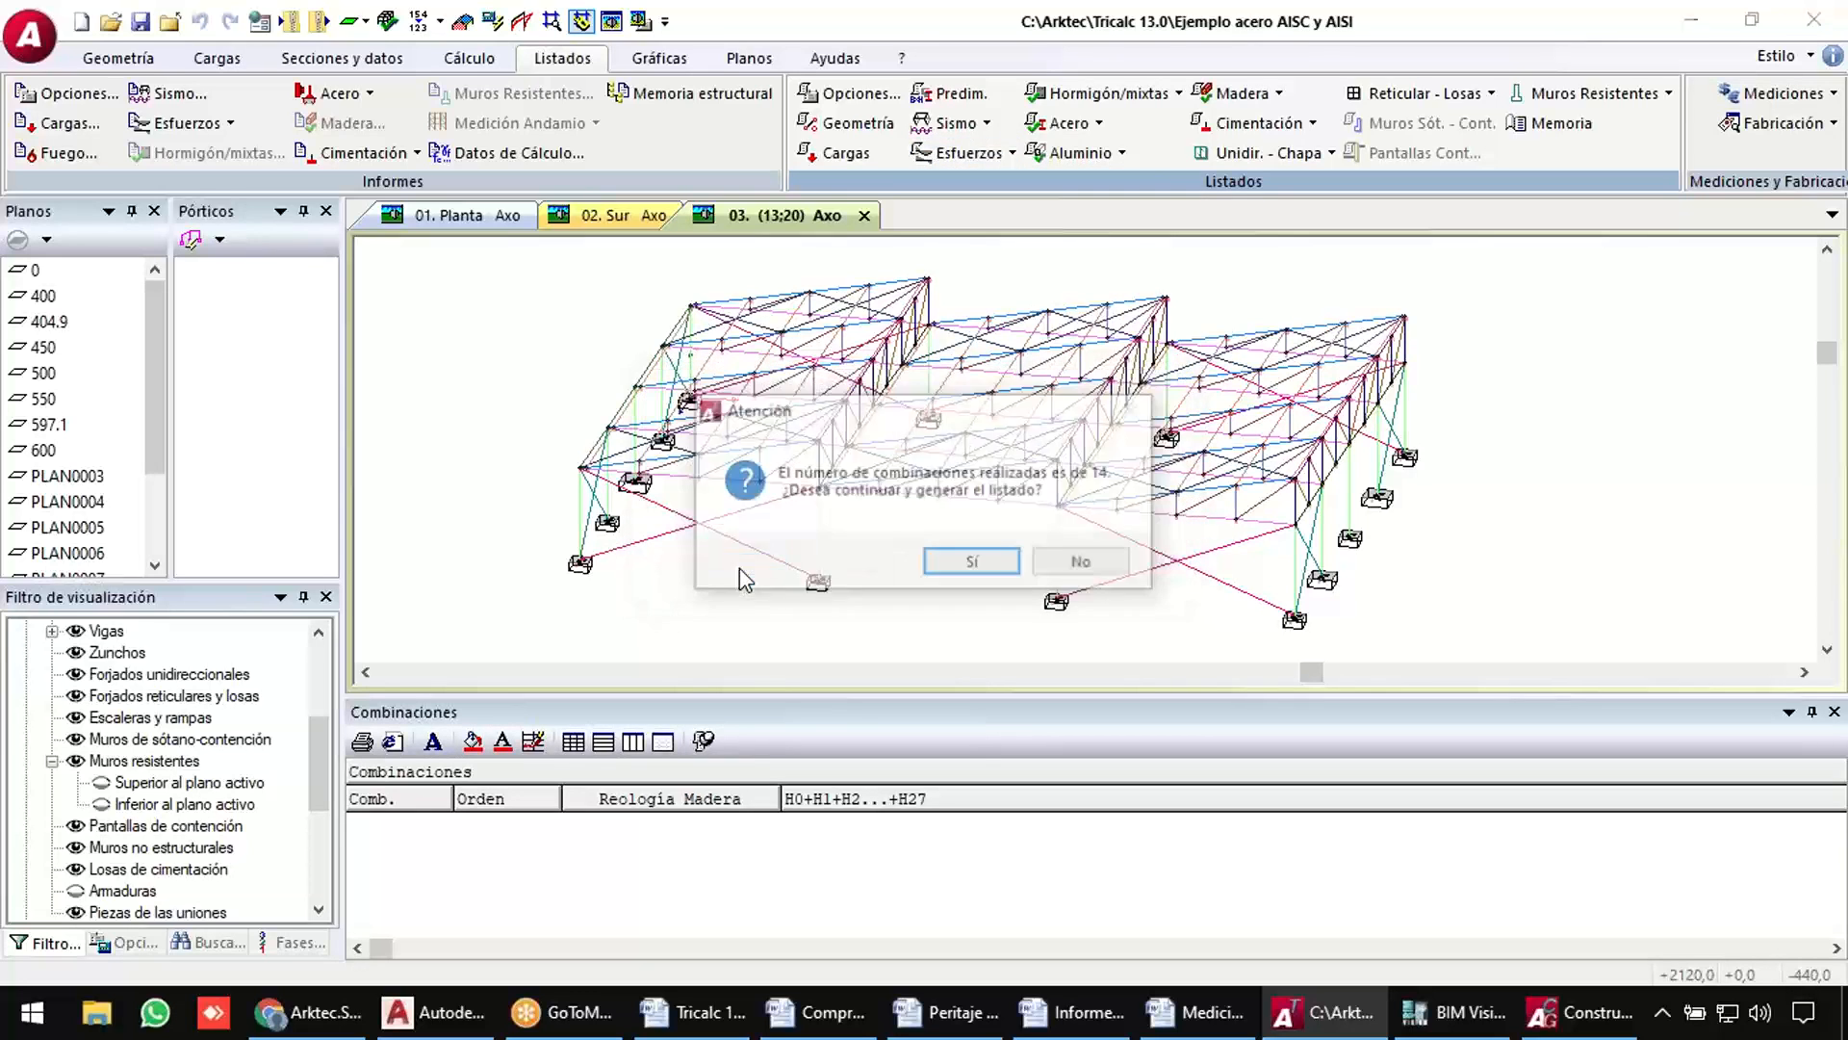
pyautogui.click(974, 563)
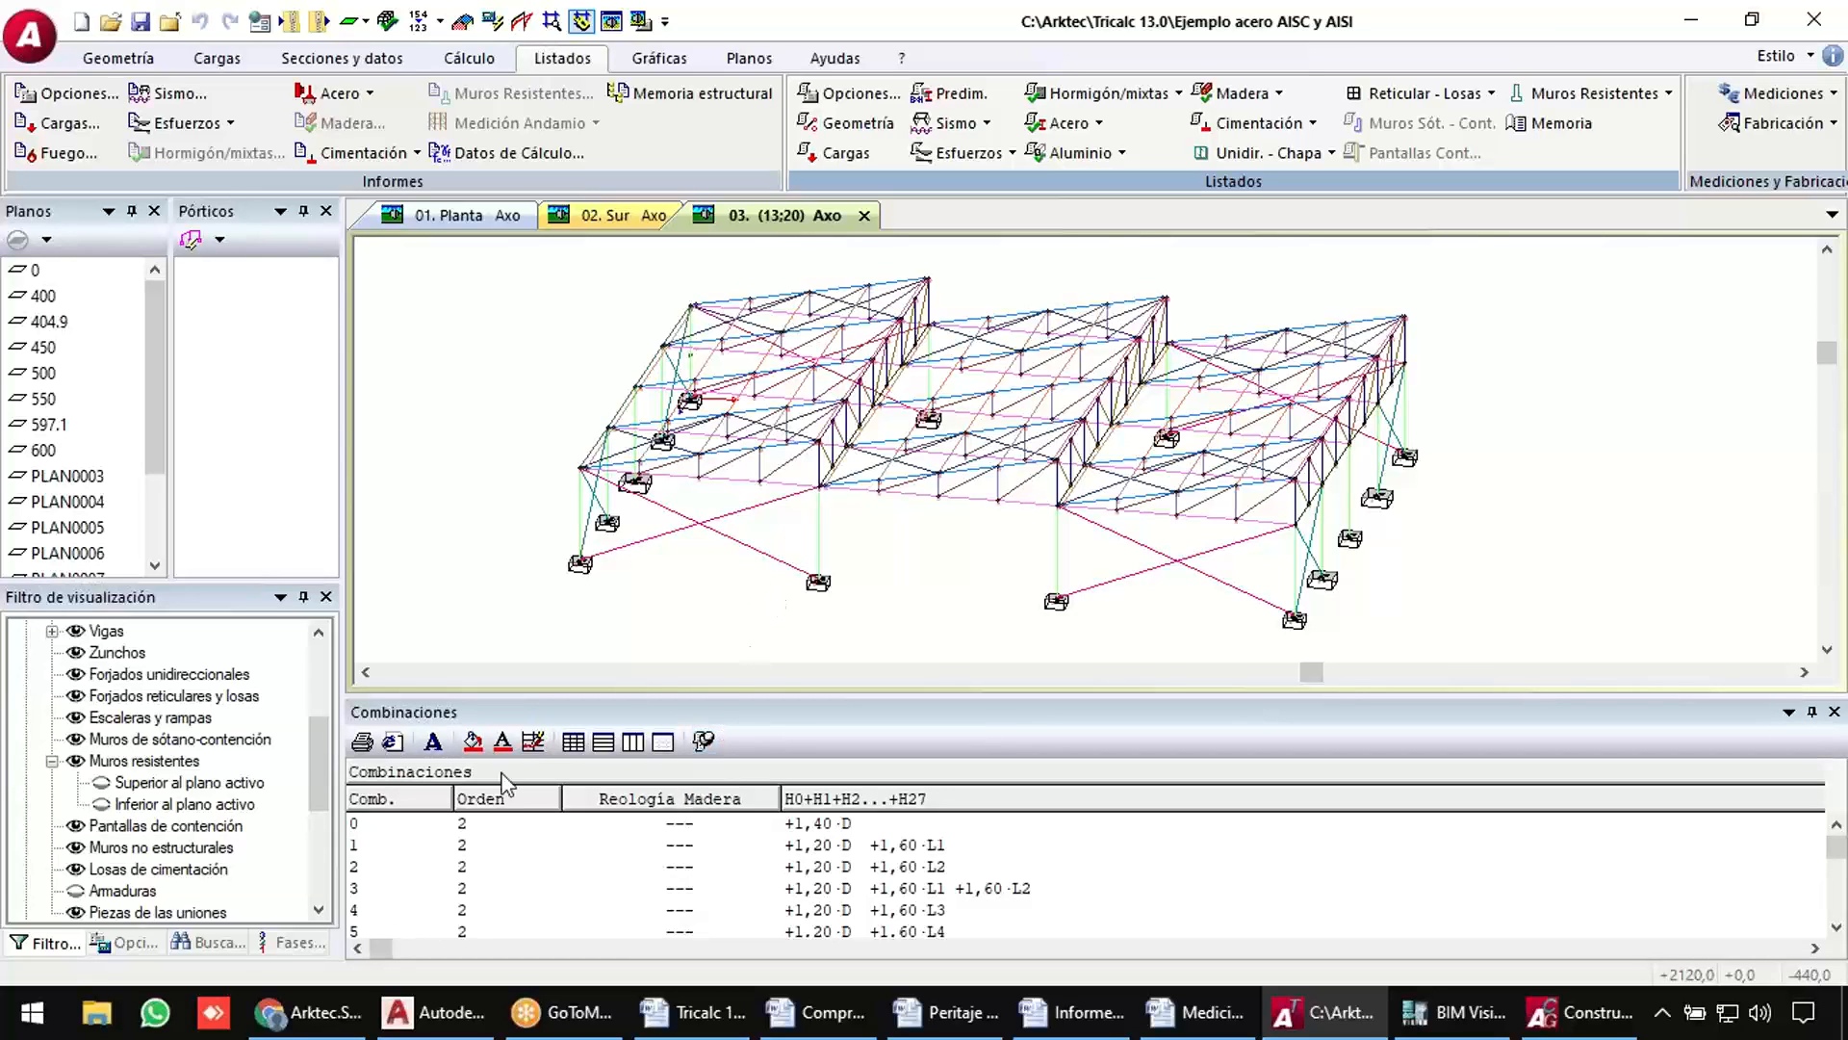
# Switch to Chrome and view the BIM Estructuras Tricalc page in the BIM section of the Arktec website.
pyautogui.click(302, 1023)
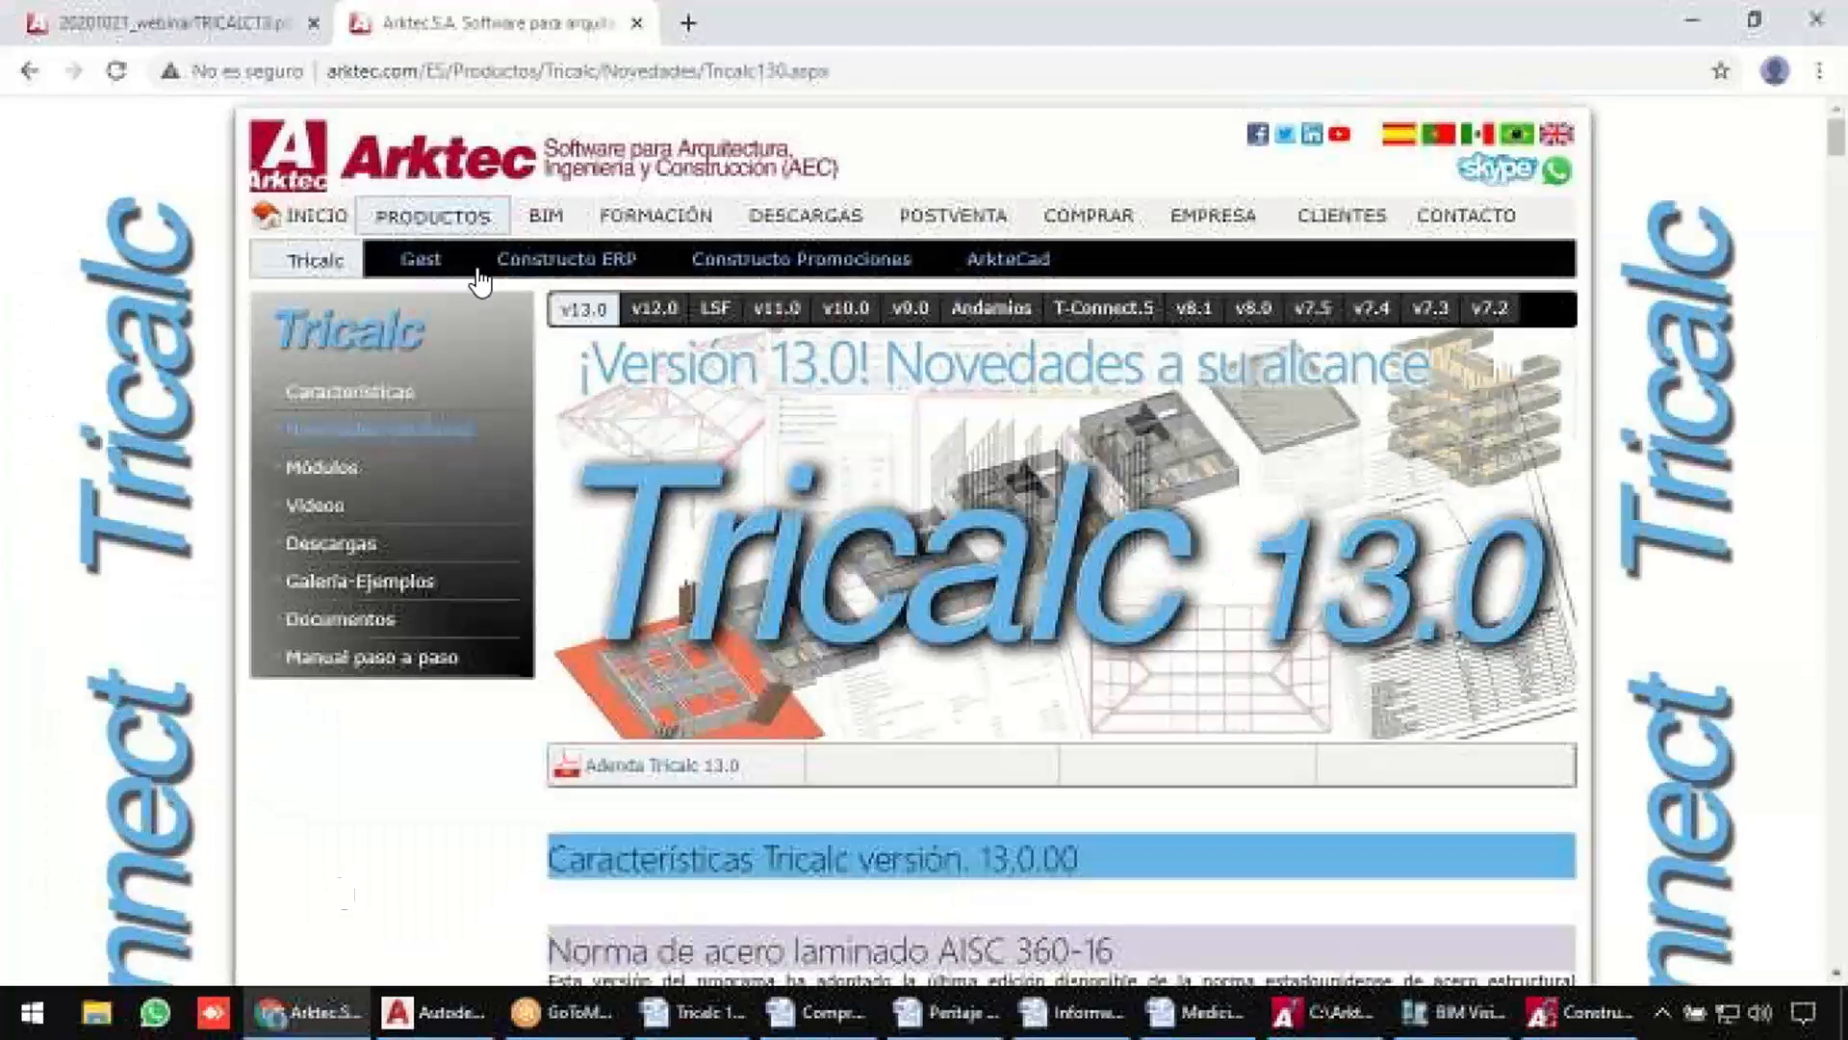
pyautogui.click(308, 220)
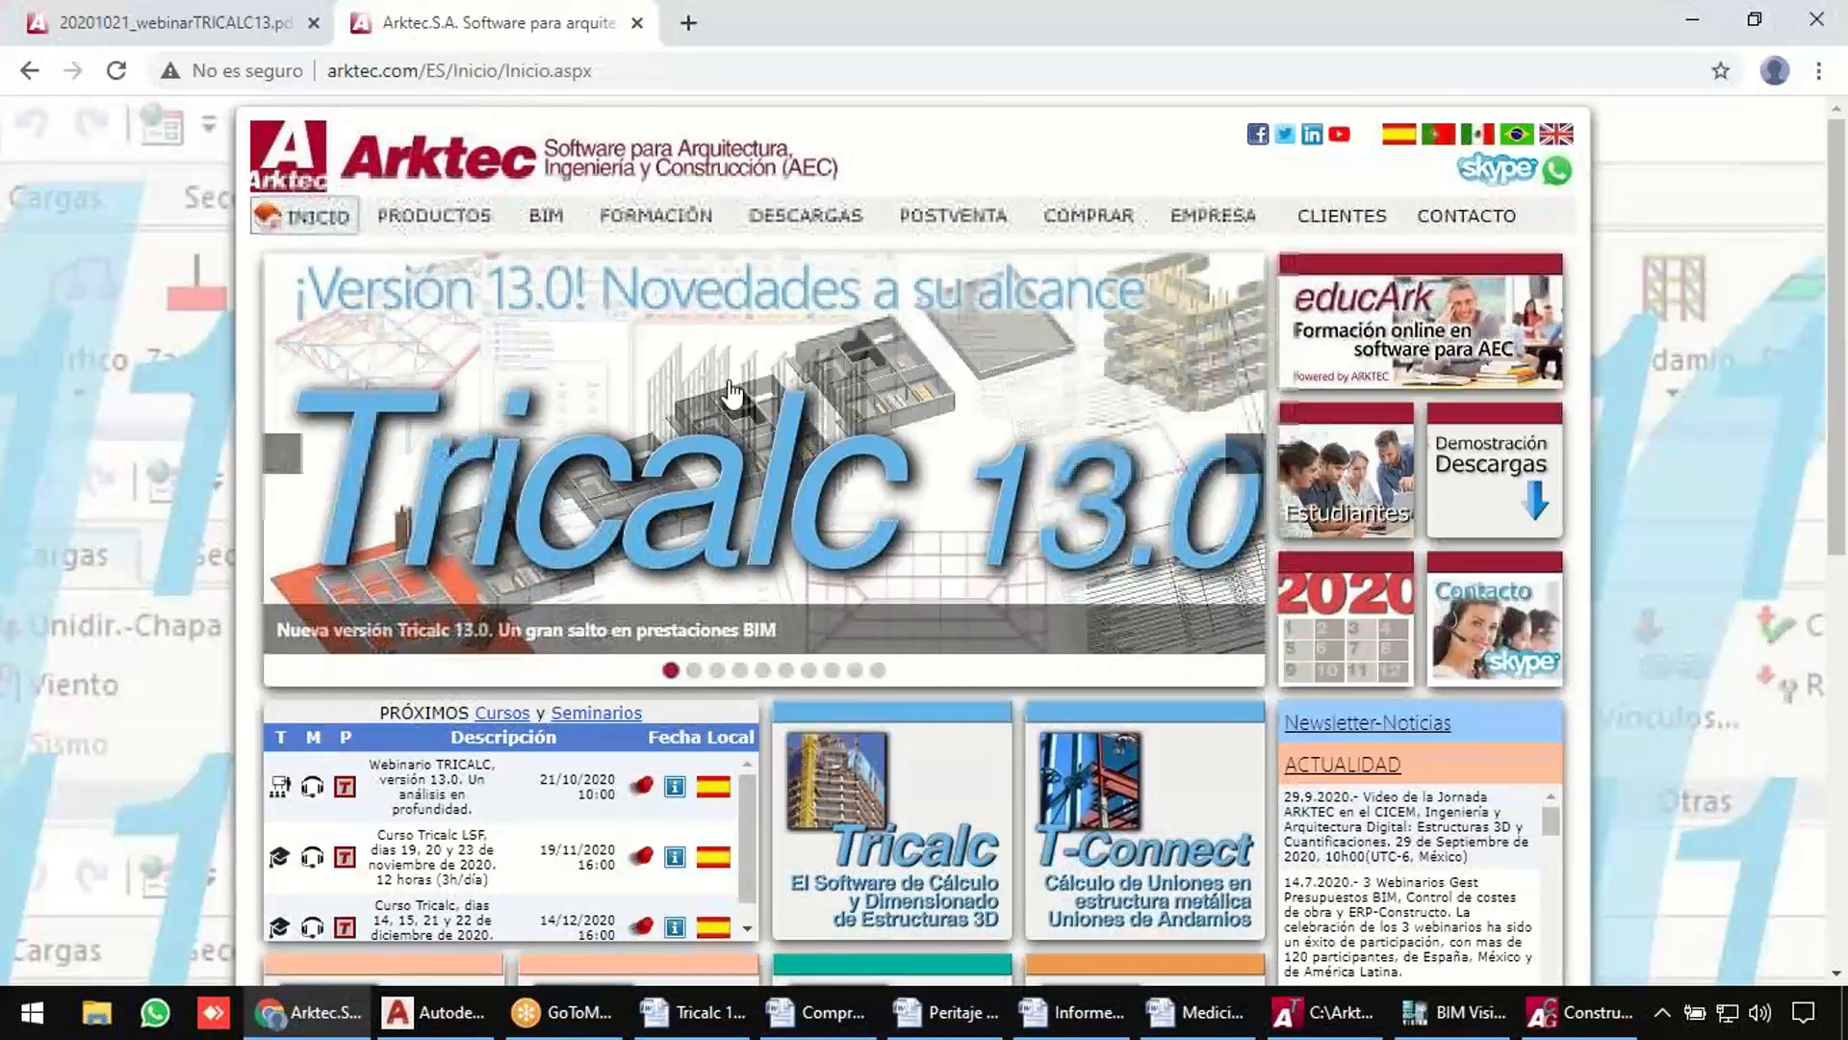
pyautogui.click(545, 217)
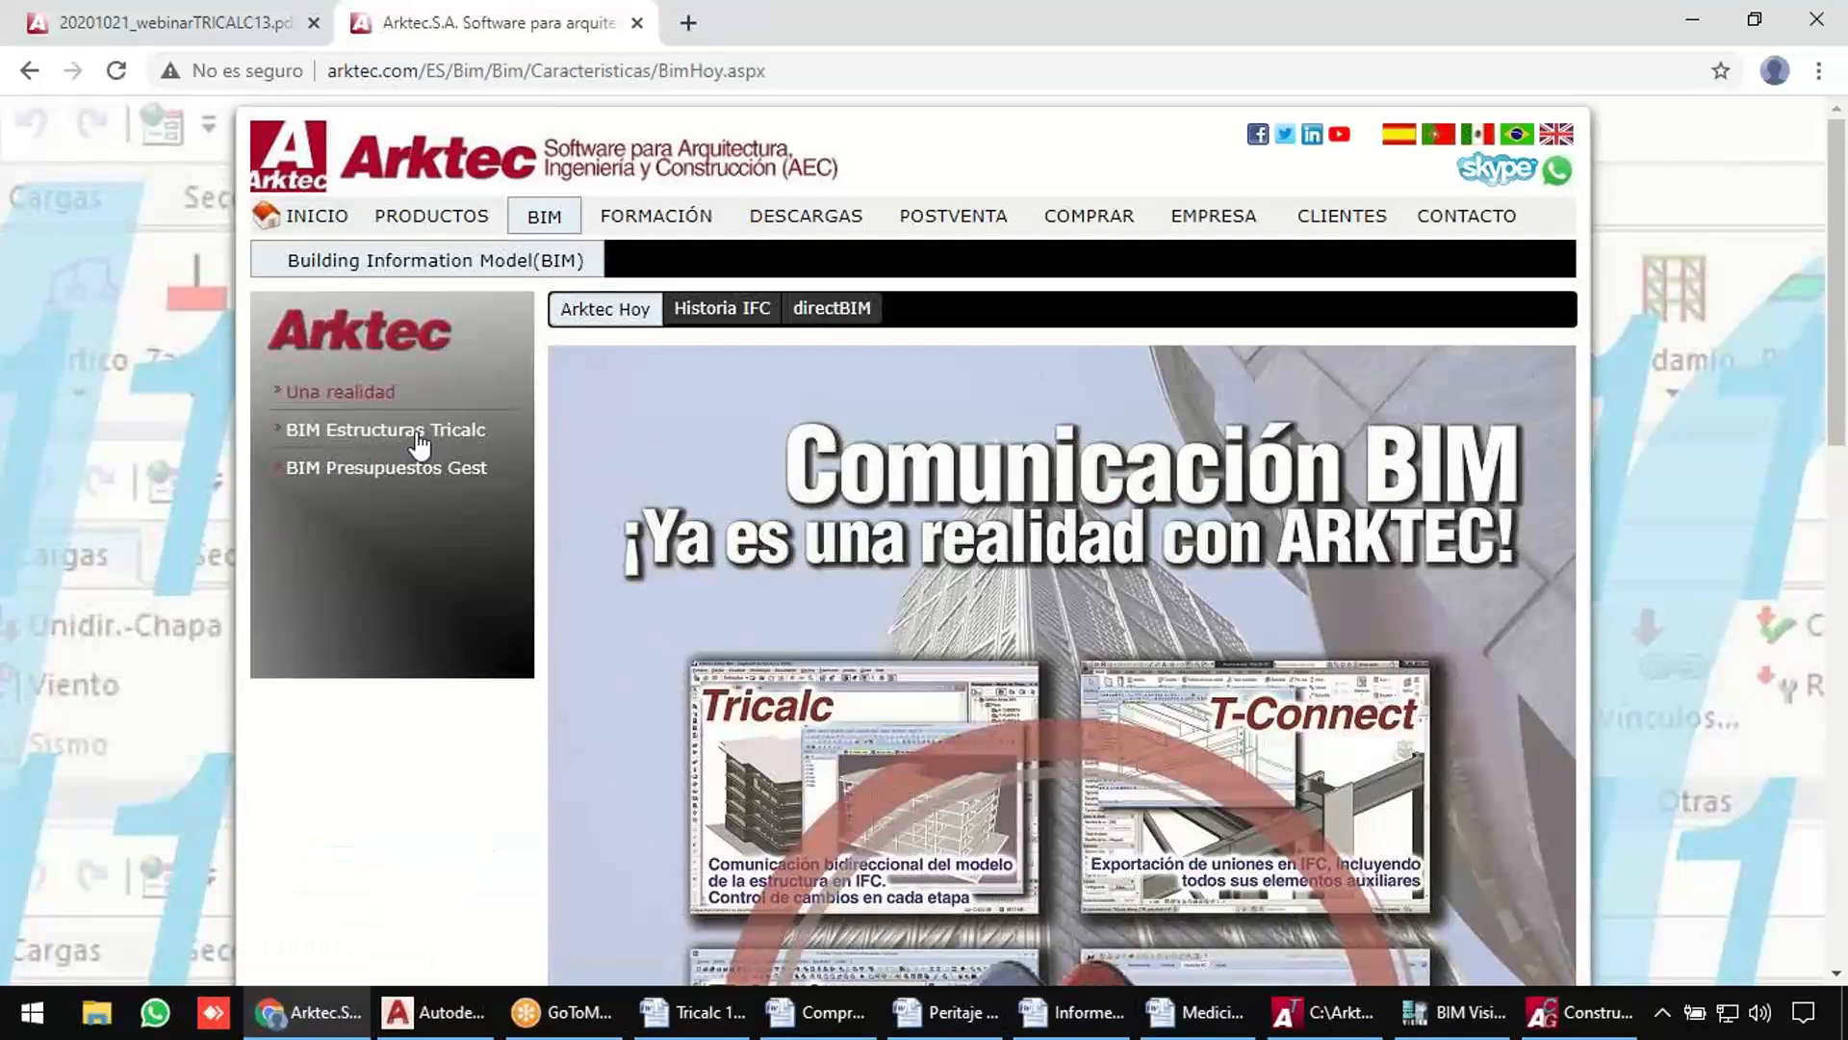
pyautogui.click(419, 438)
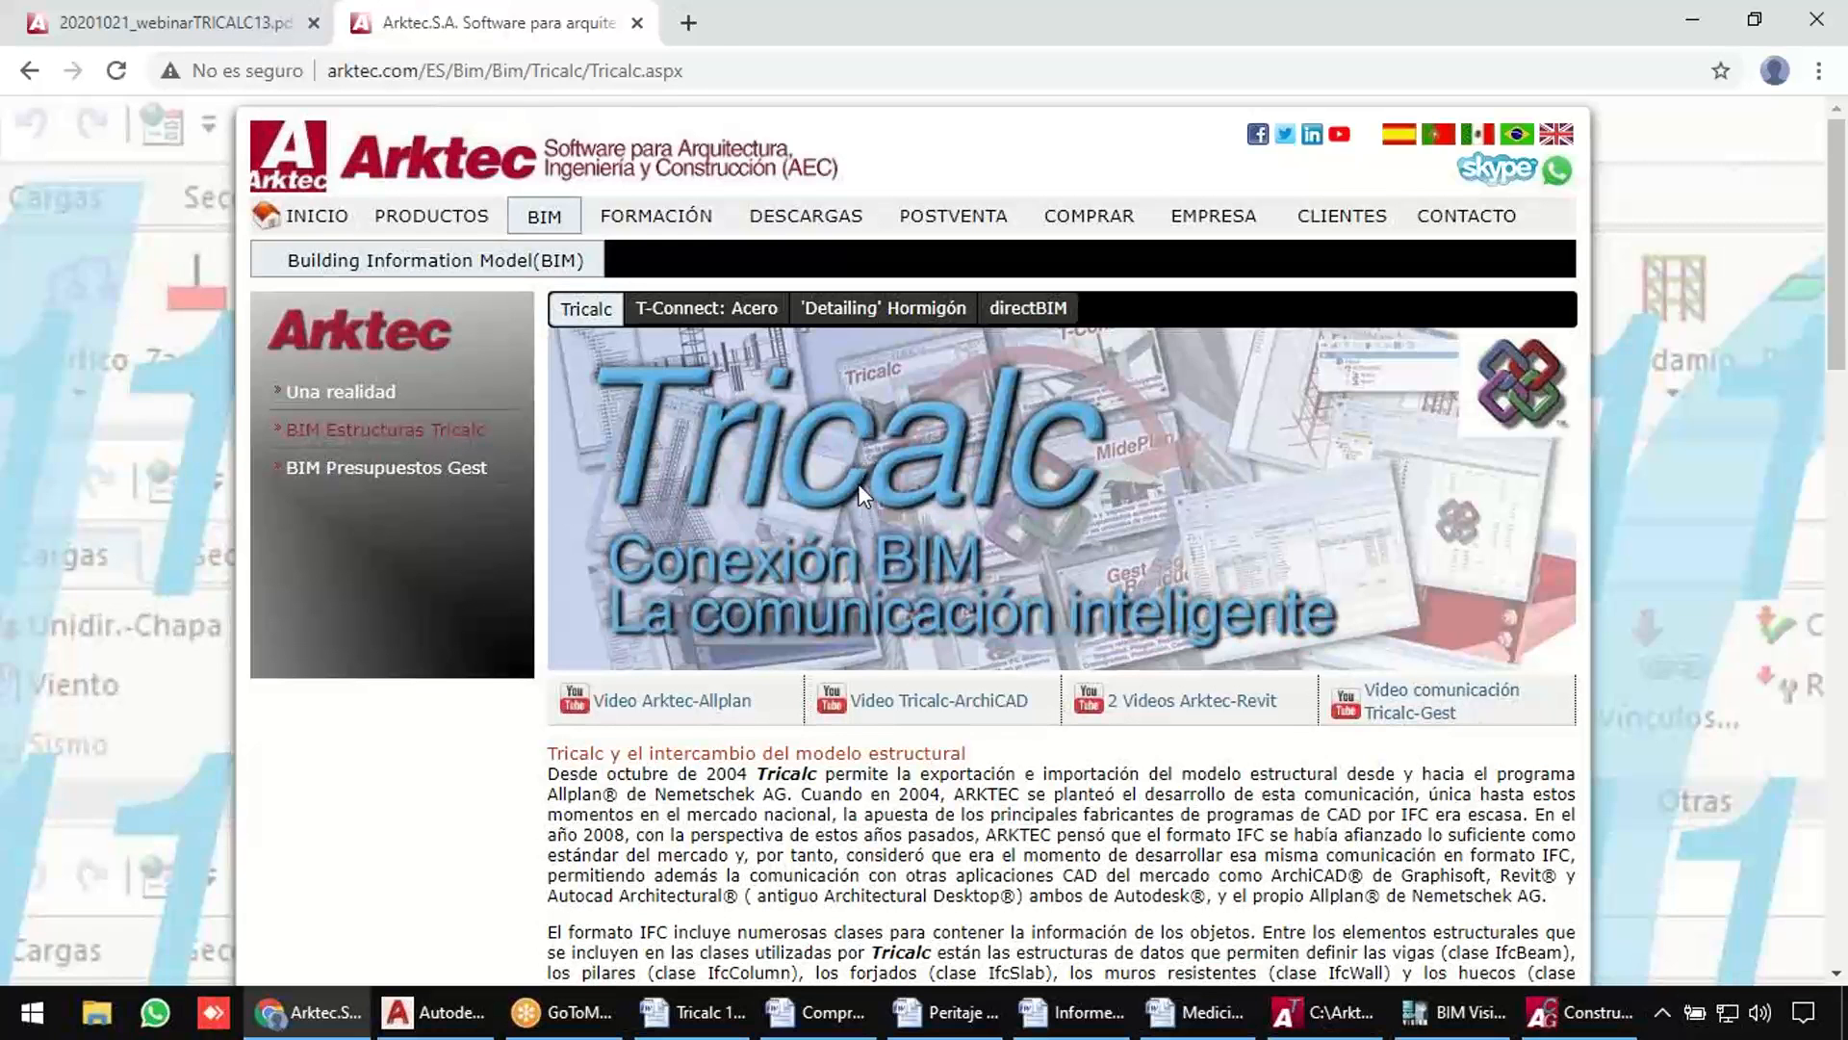
# Return to the Arktec home page and open the 16.7.2019 directBIM 2.0 article from the Actualidad news.
pyautogui.click(481, 327)
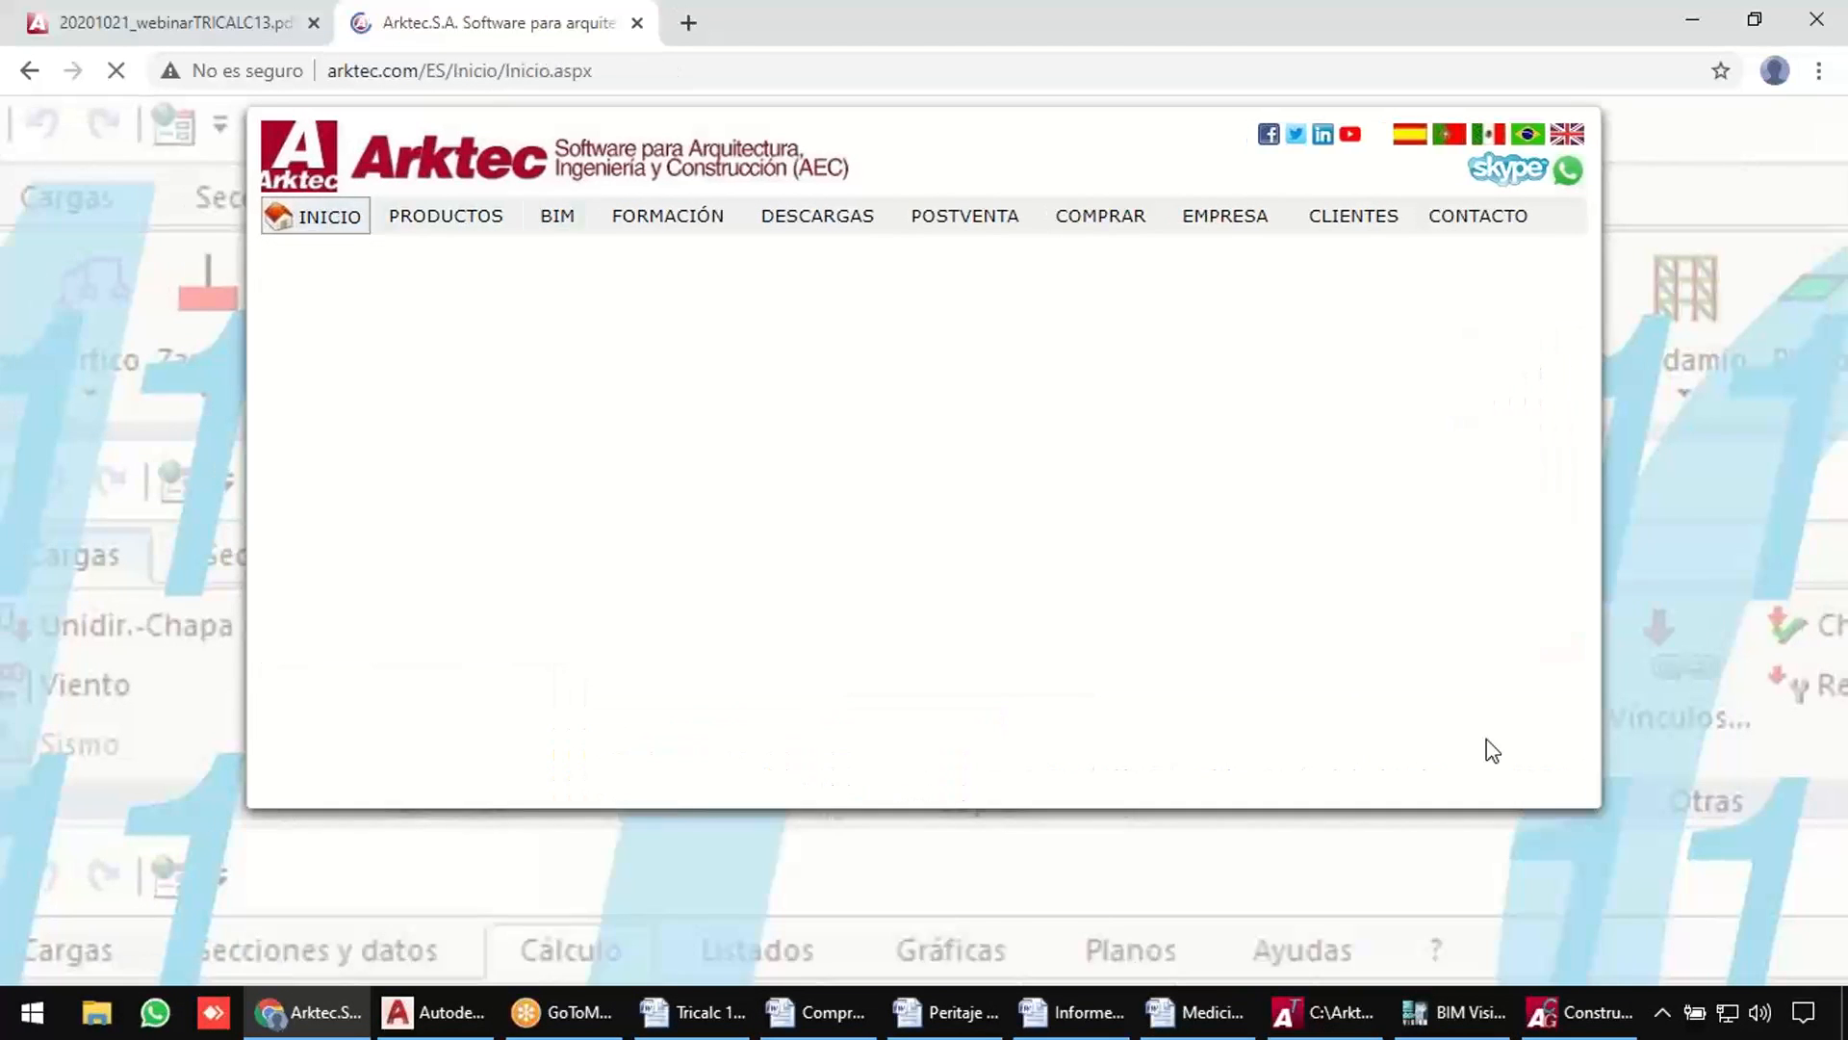
pyautogui.click(1360, 747)
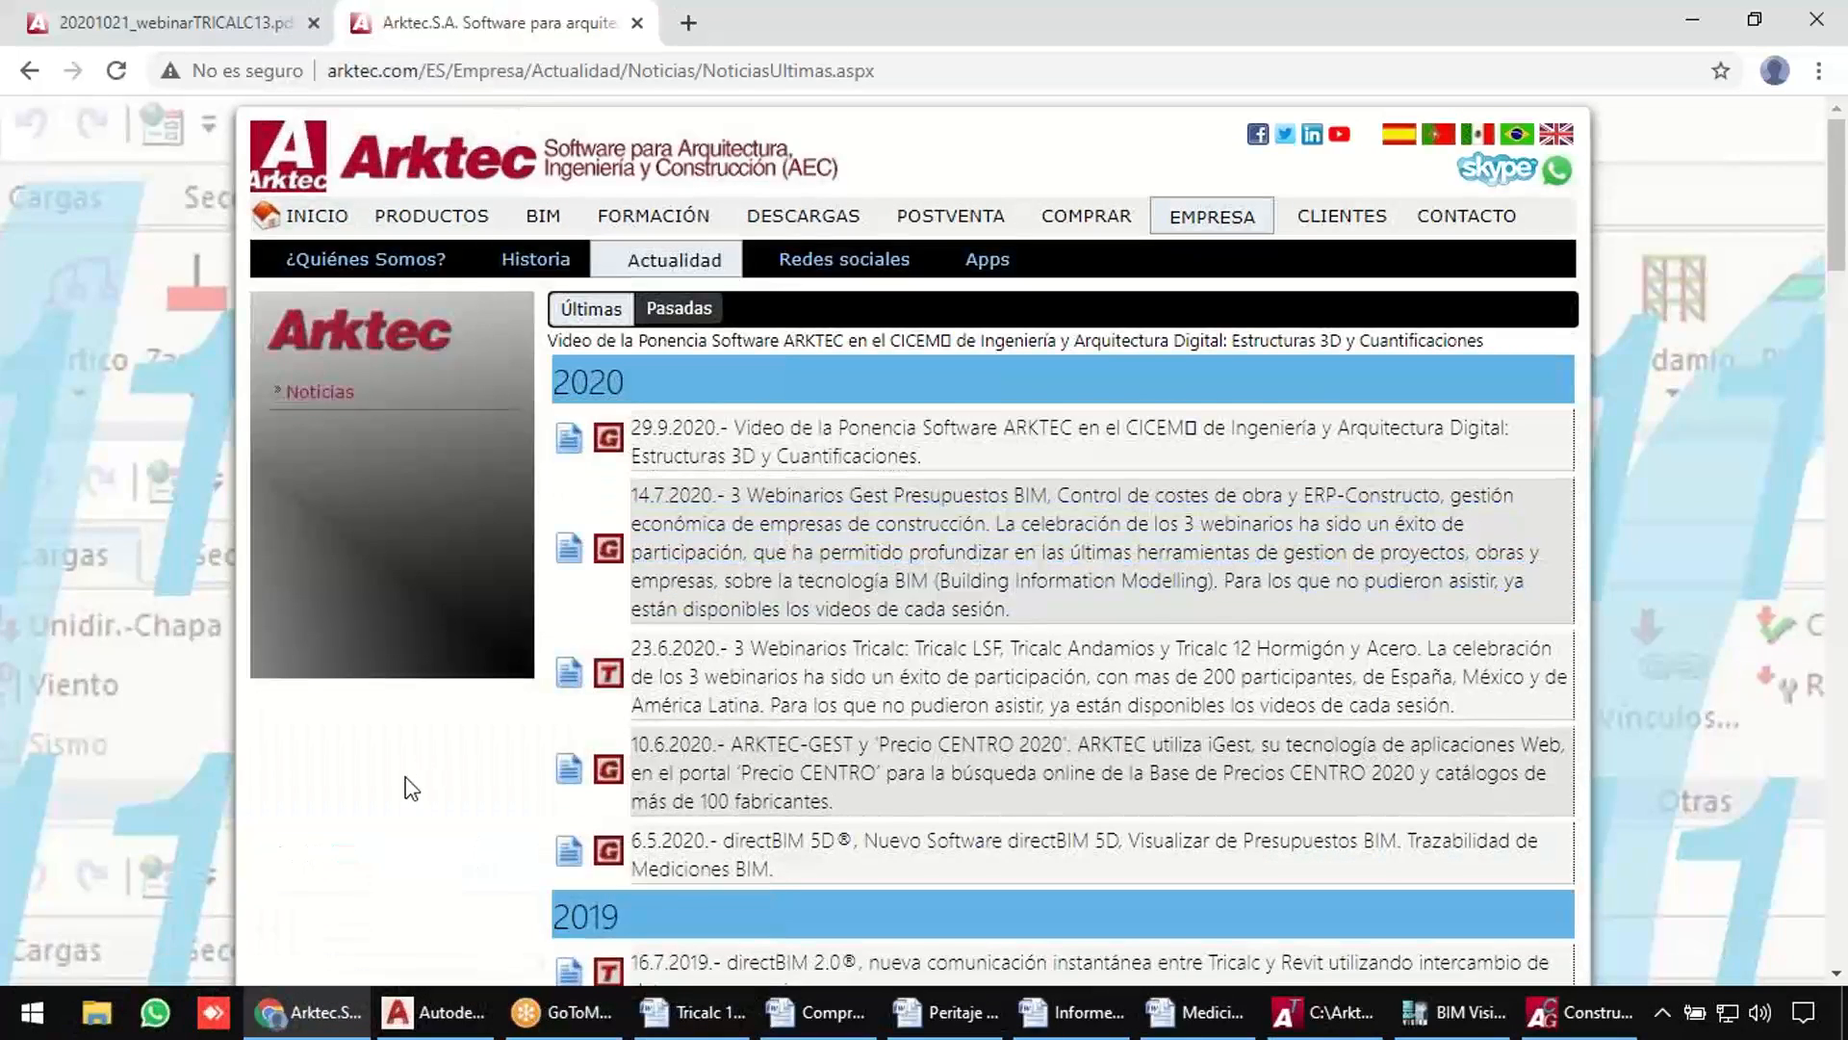
pyautogui.scroll(-3, 412, 788)
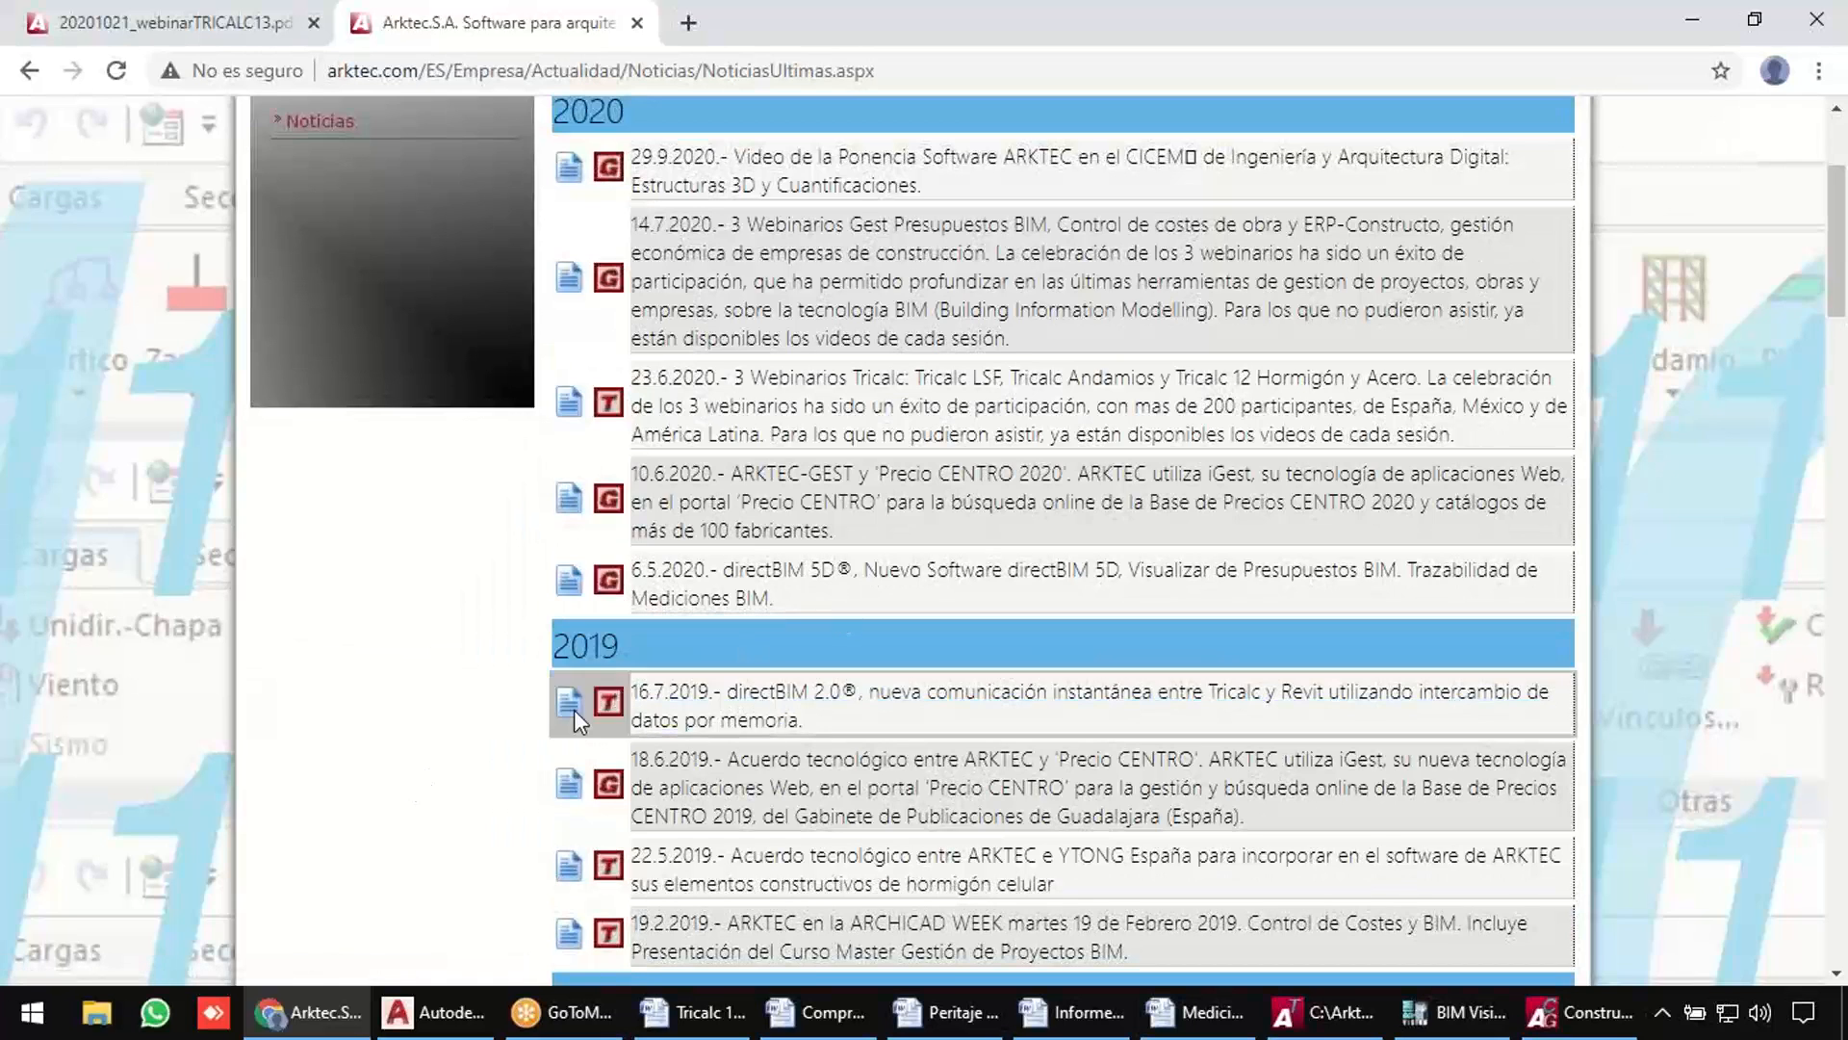
pyautogui.click(781, 704)
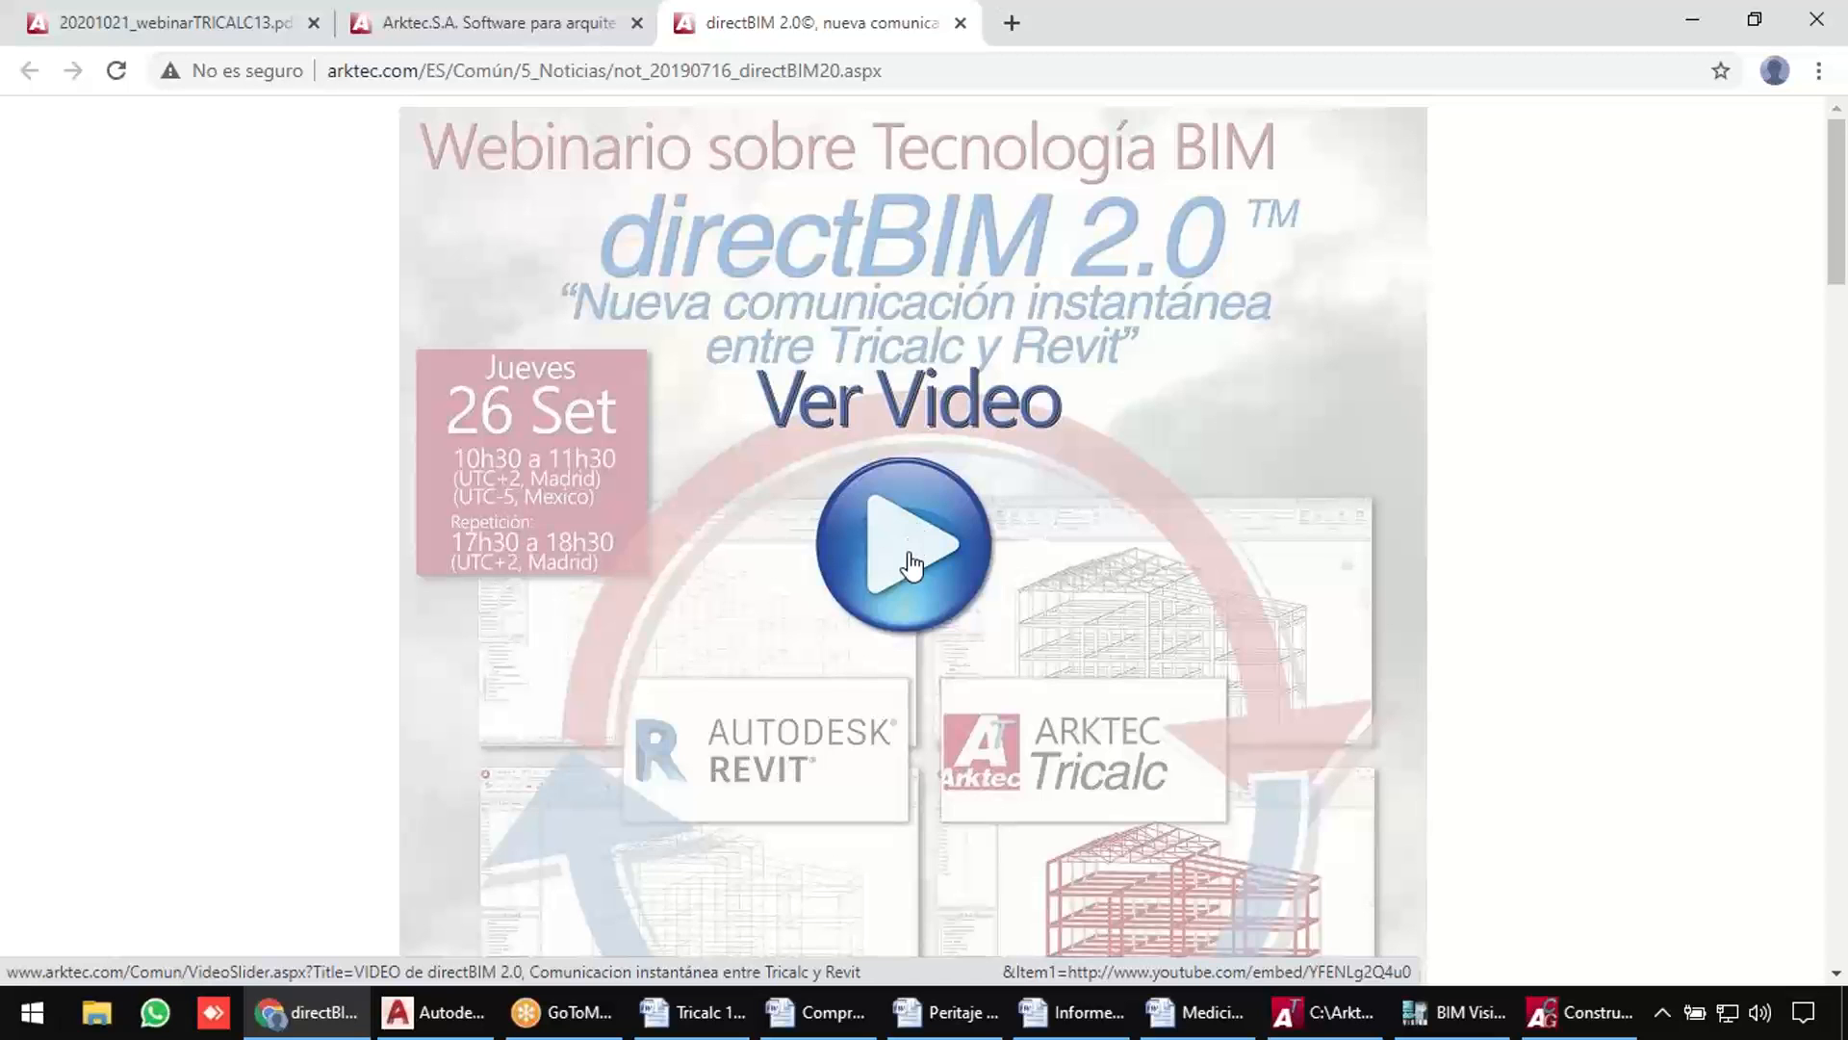
# Play the directBIM 2.0 video muted, skipping forward to about 13:00, 16:24, 18:58 and 21:38.
pyautogui.click(911, 565)
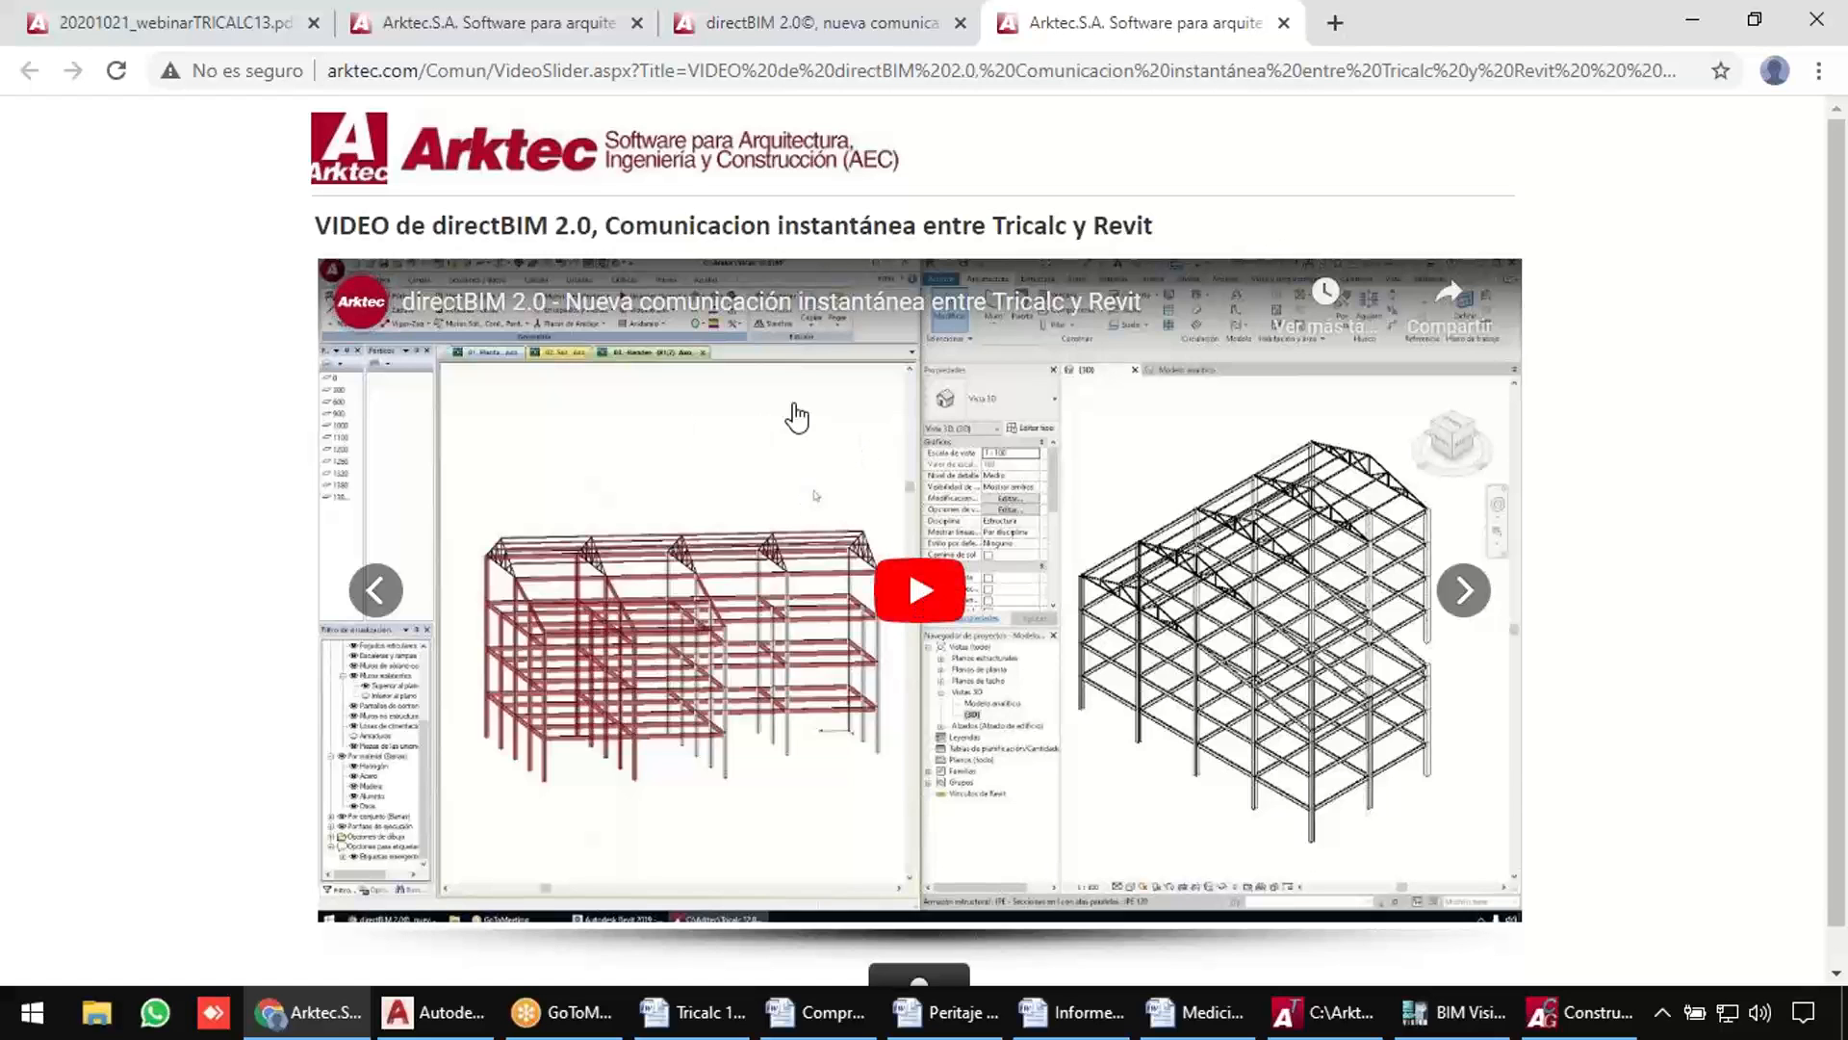
pyautogui.click(916, 592)
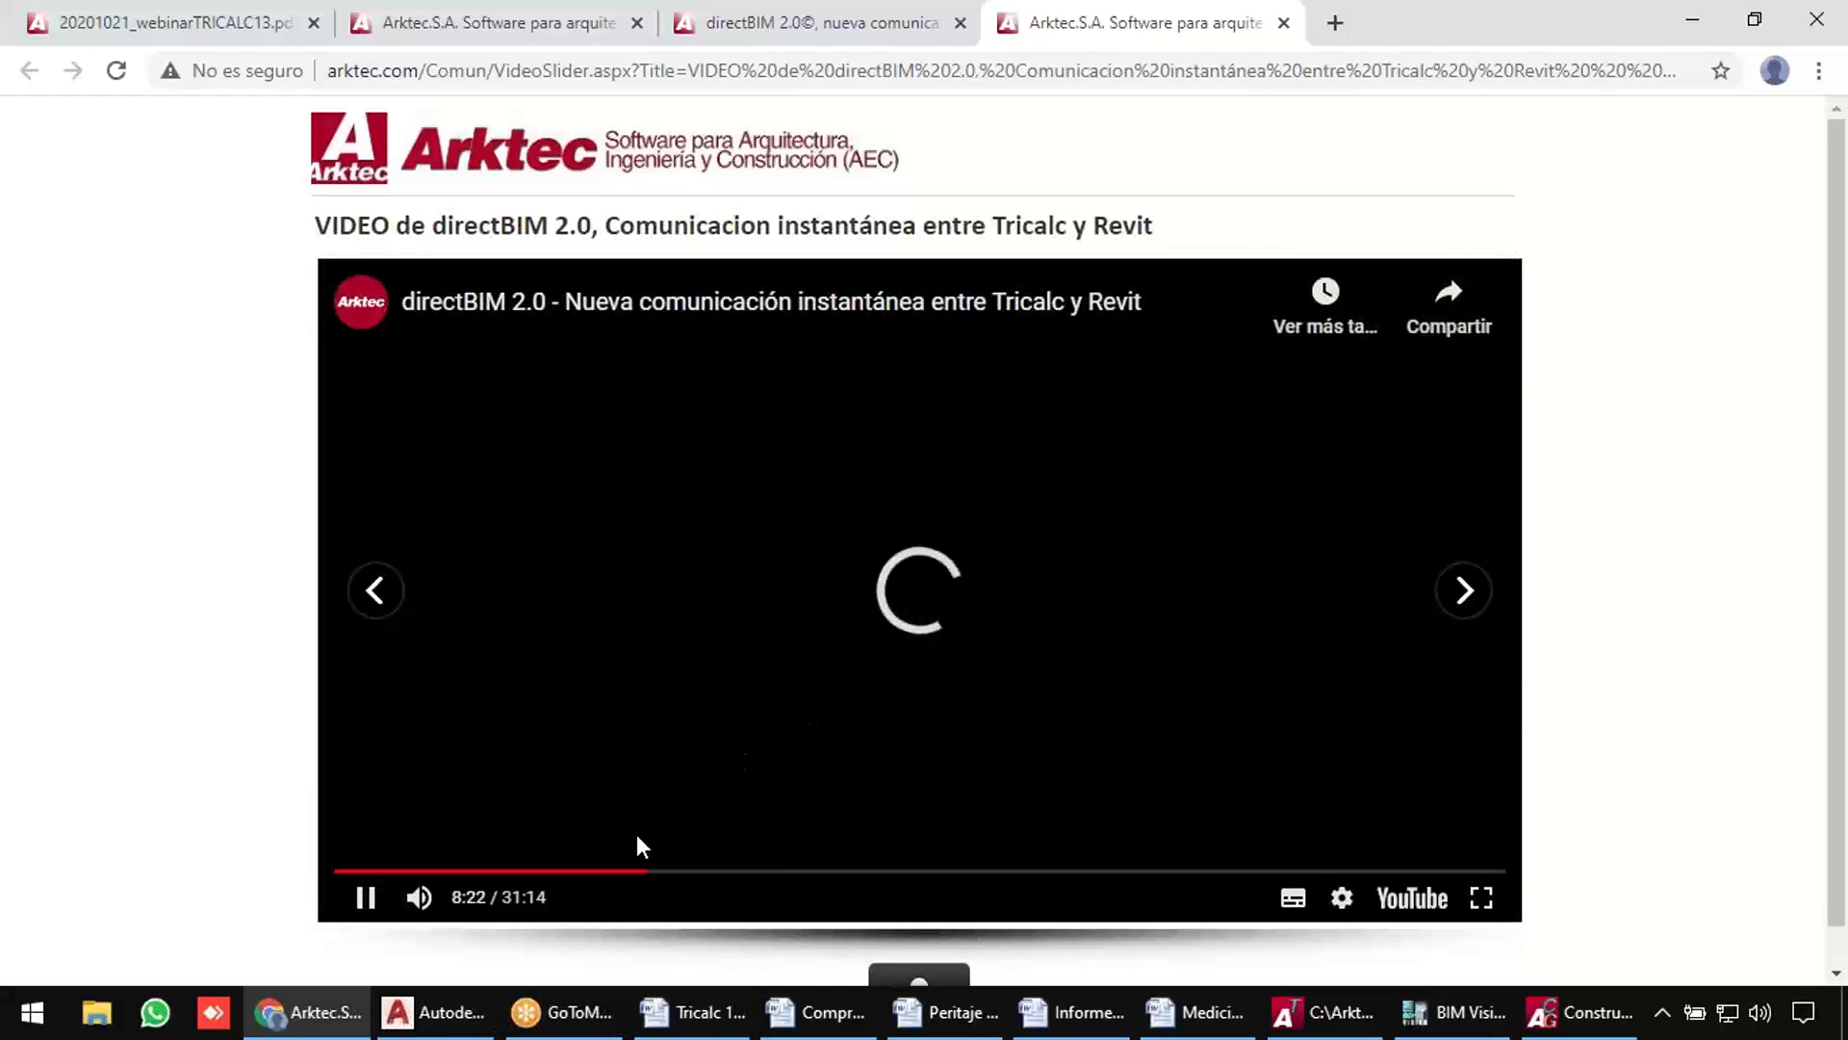
pyautogui.click(419, 897)
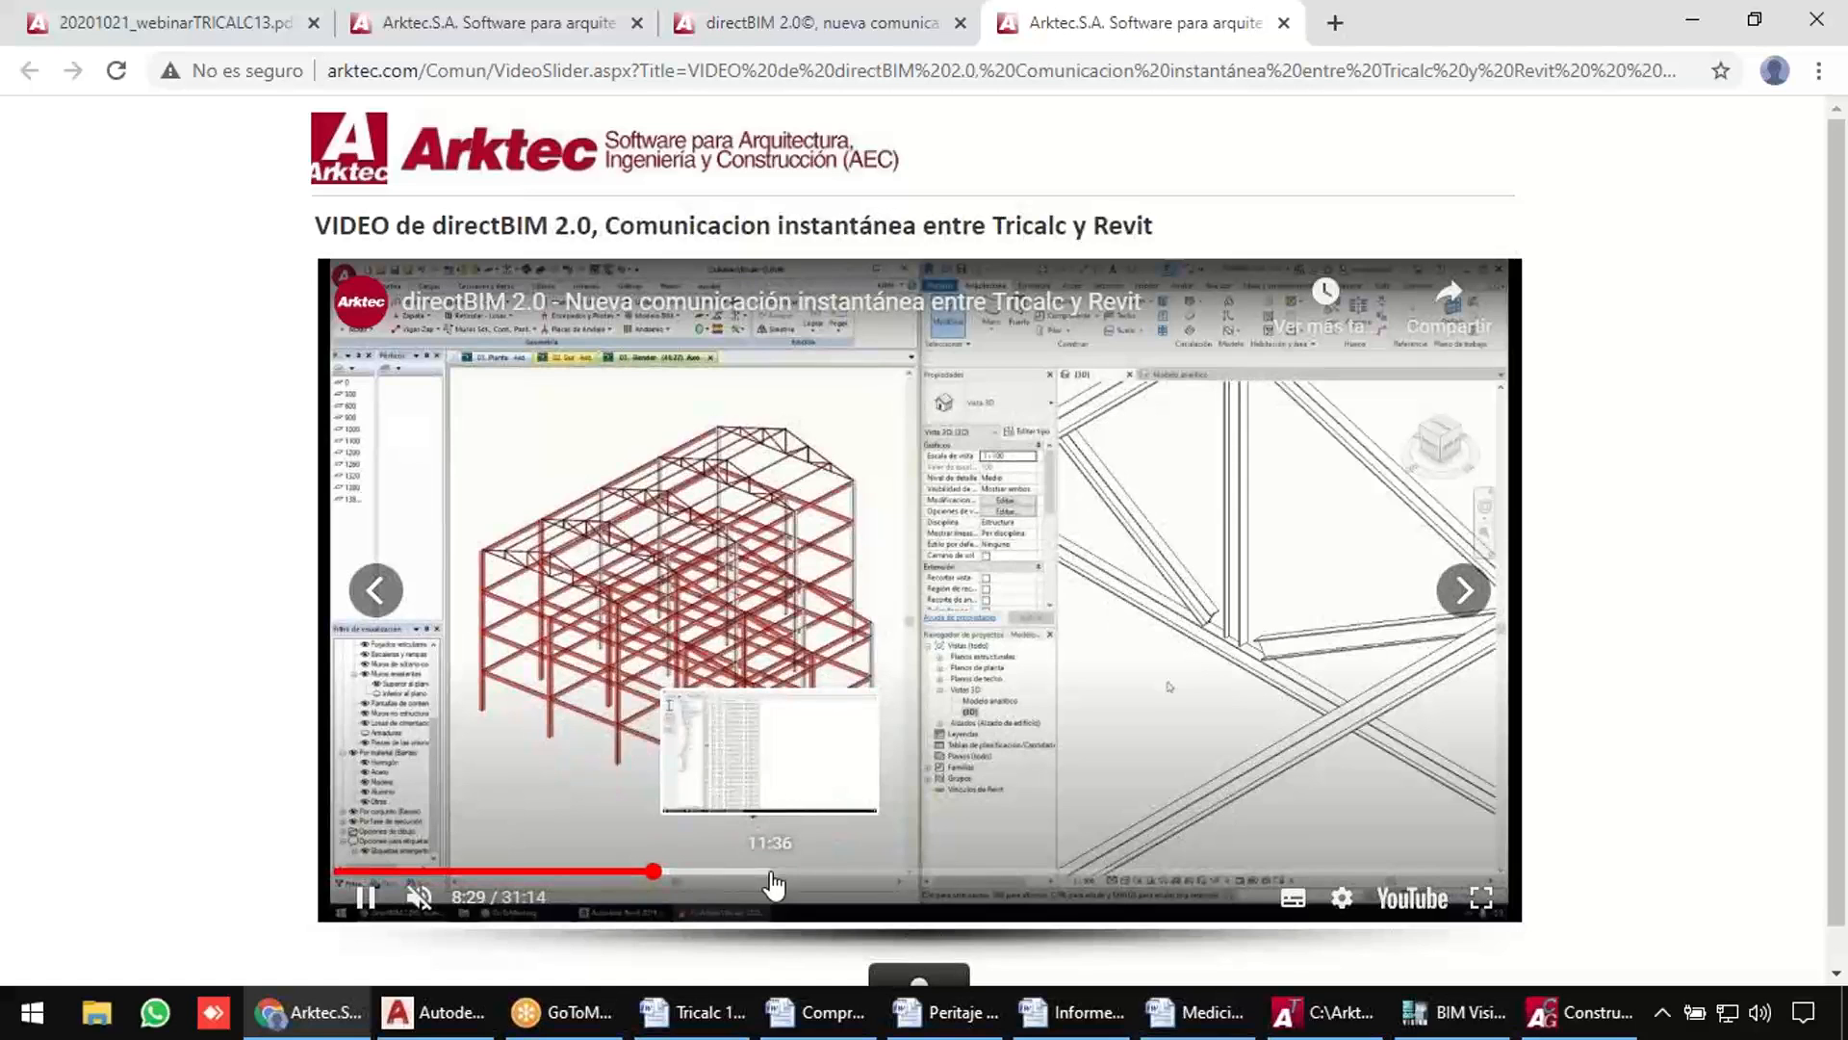
pyautogui.click(820, 873)
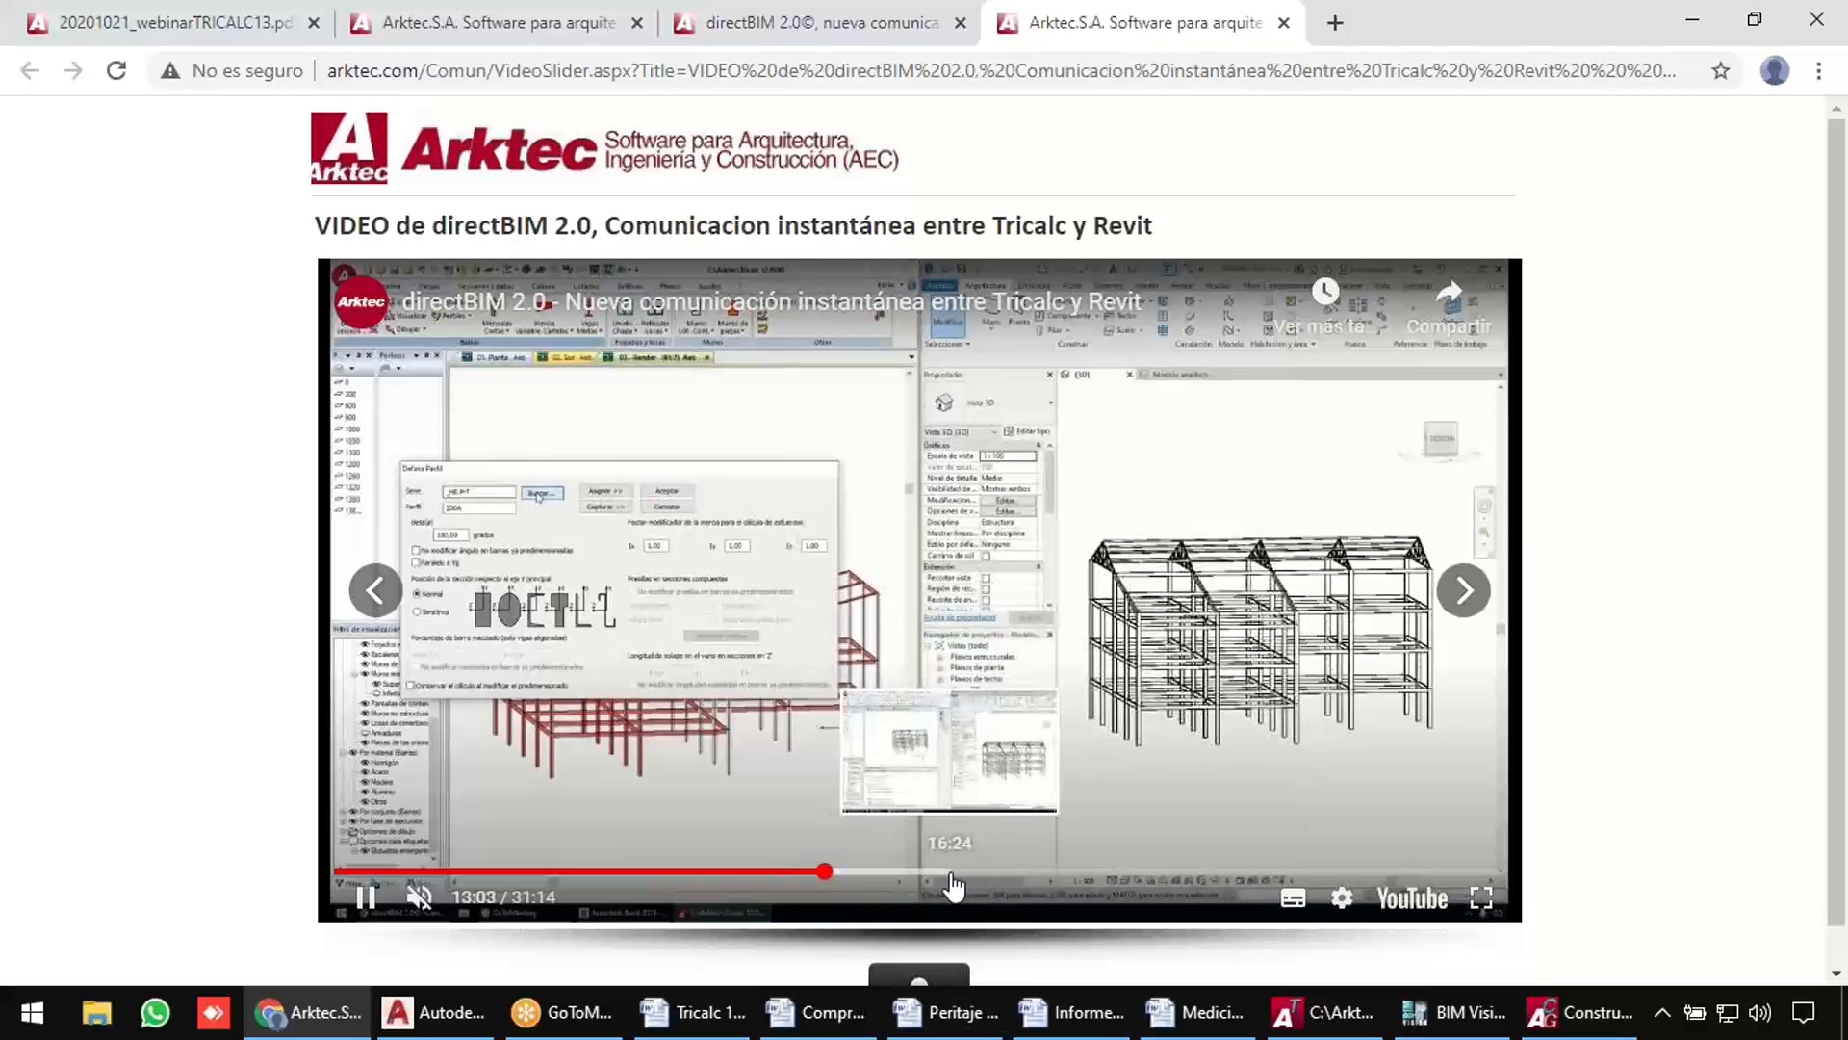
pyautogui.click(951, 872)
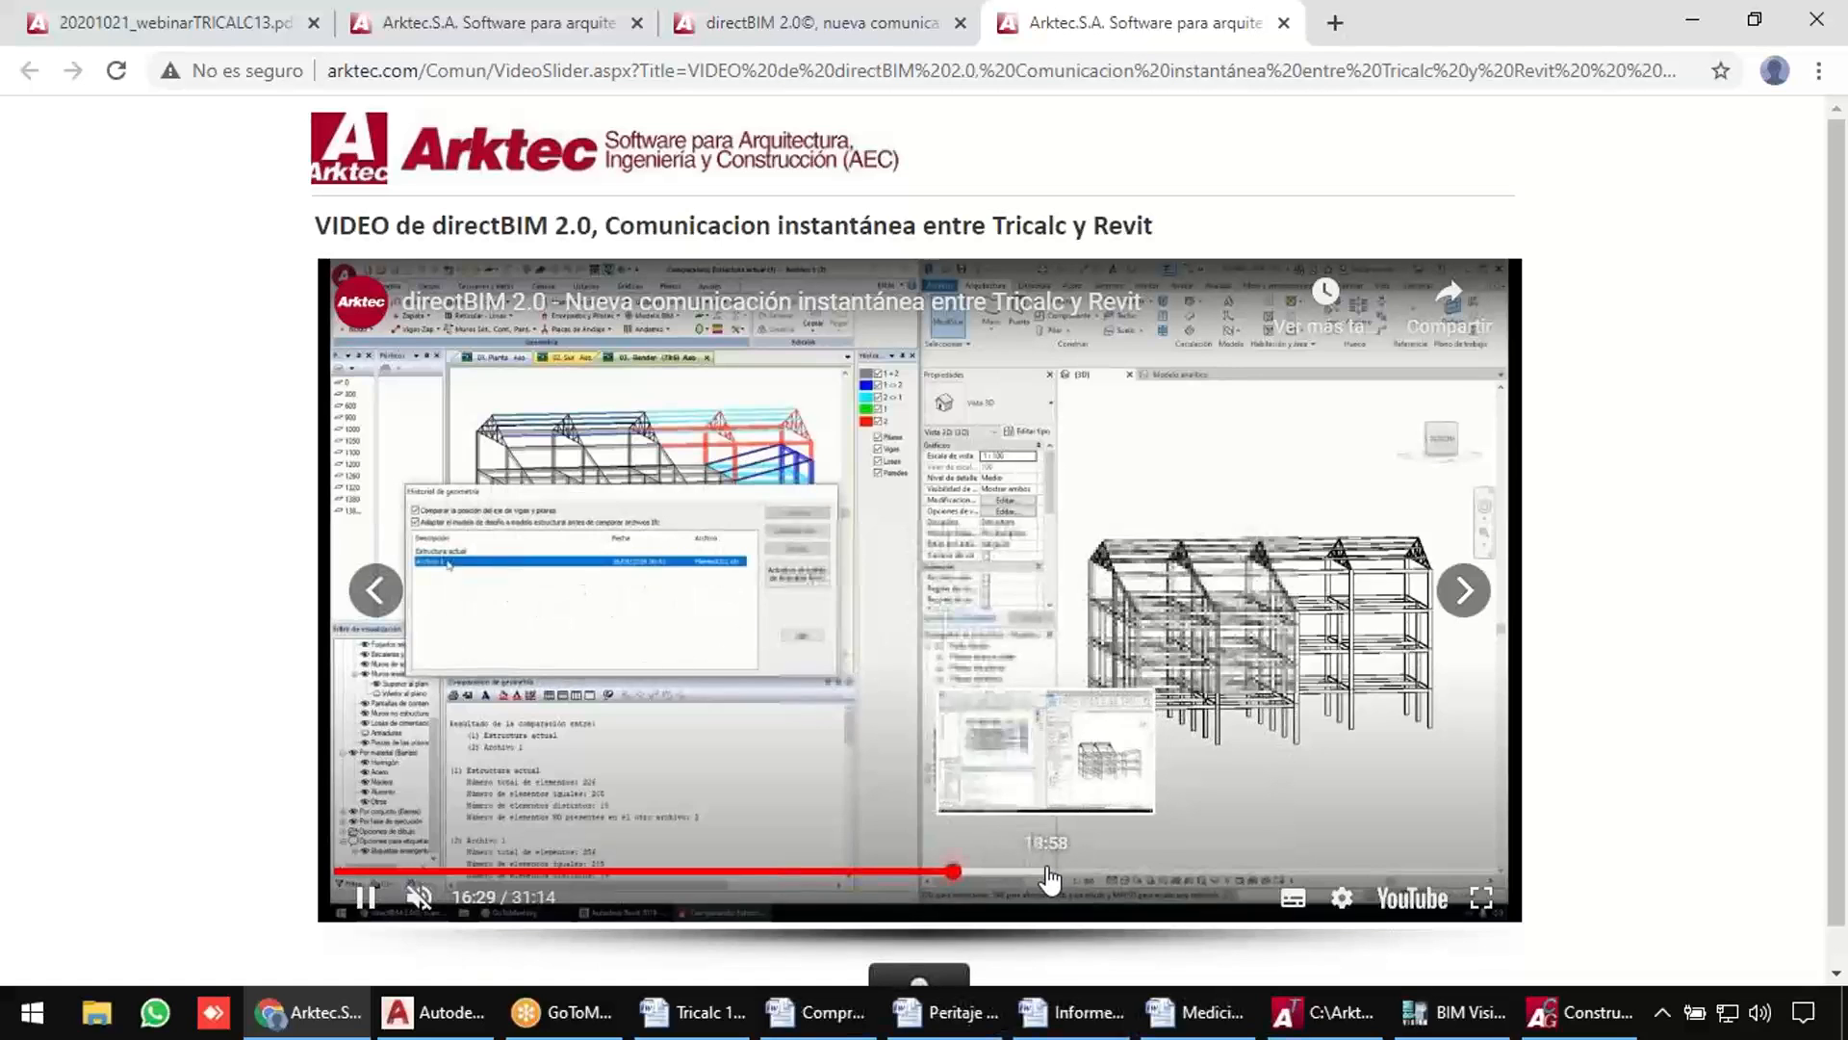
pyautogui.click(1049, 872)
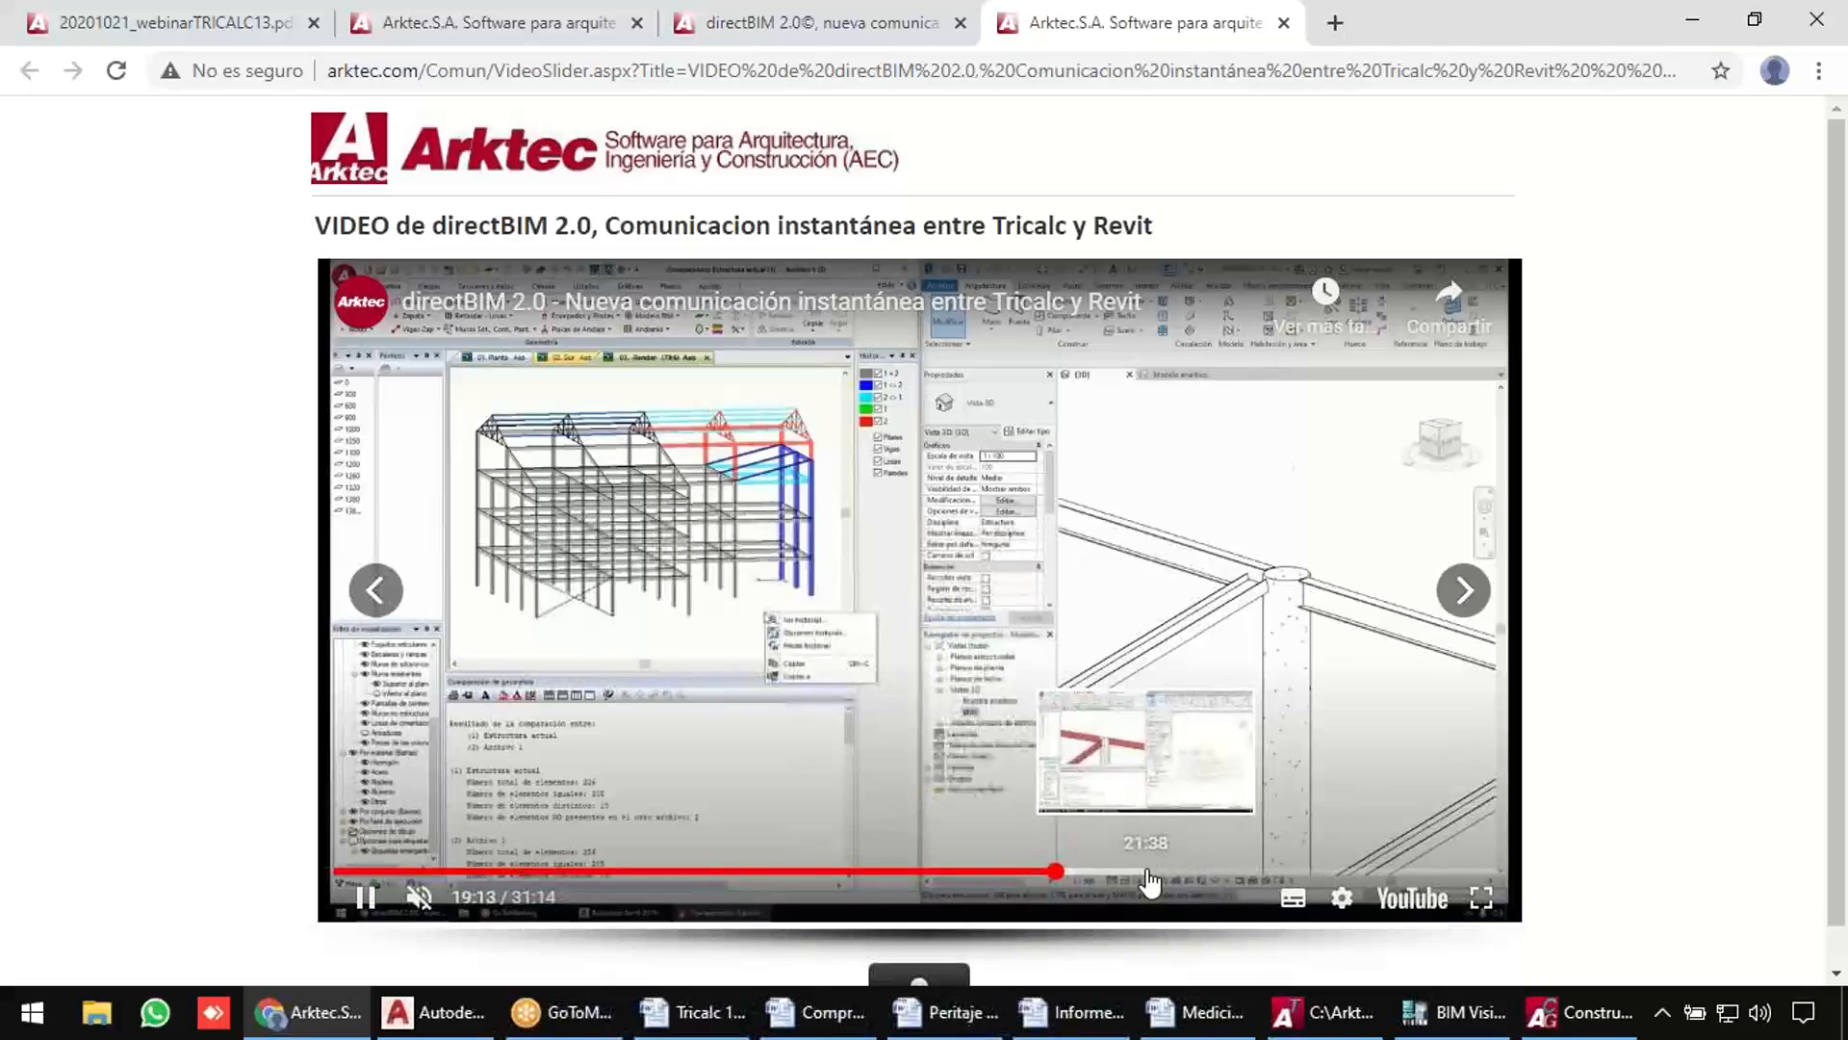
pyautogui.click(1147, 871)
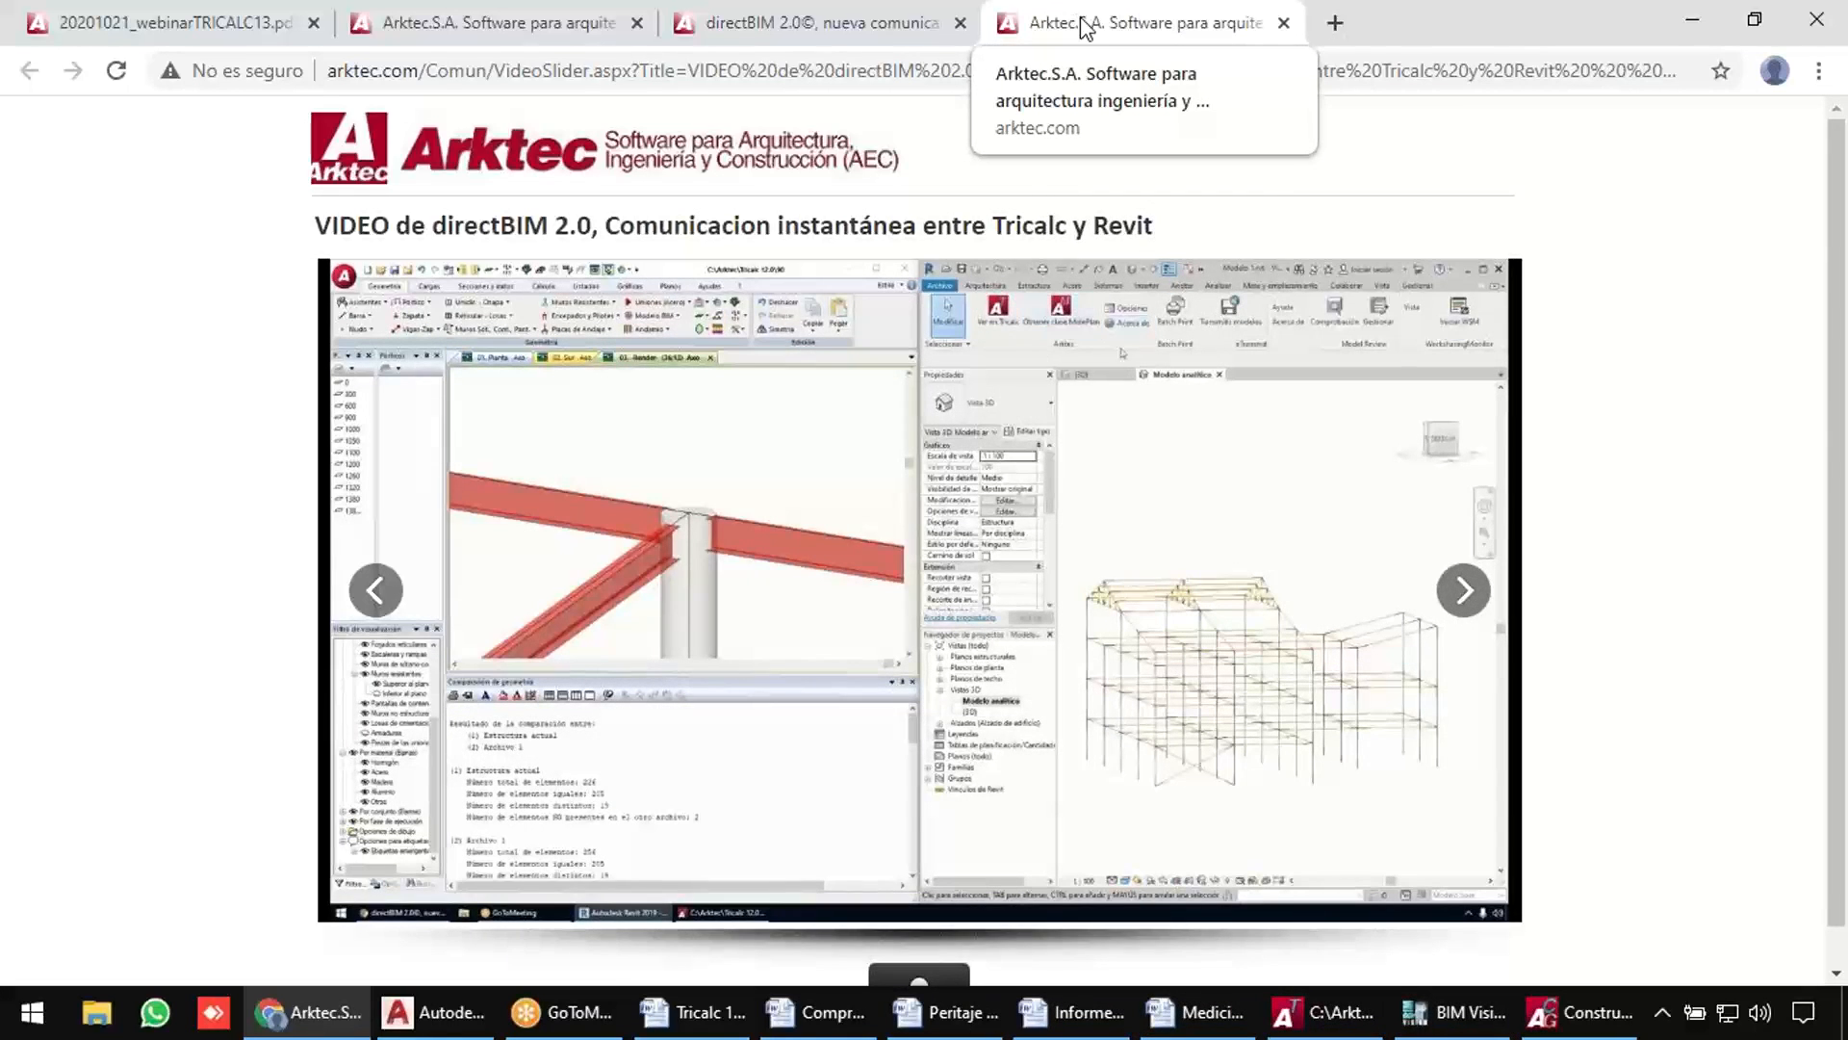
# Leave the video and return to the start of the Arktec latest news page.
pyautogui.click(826, 24)
pyautogui.click(578, 24)
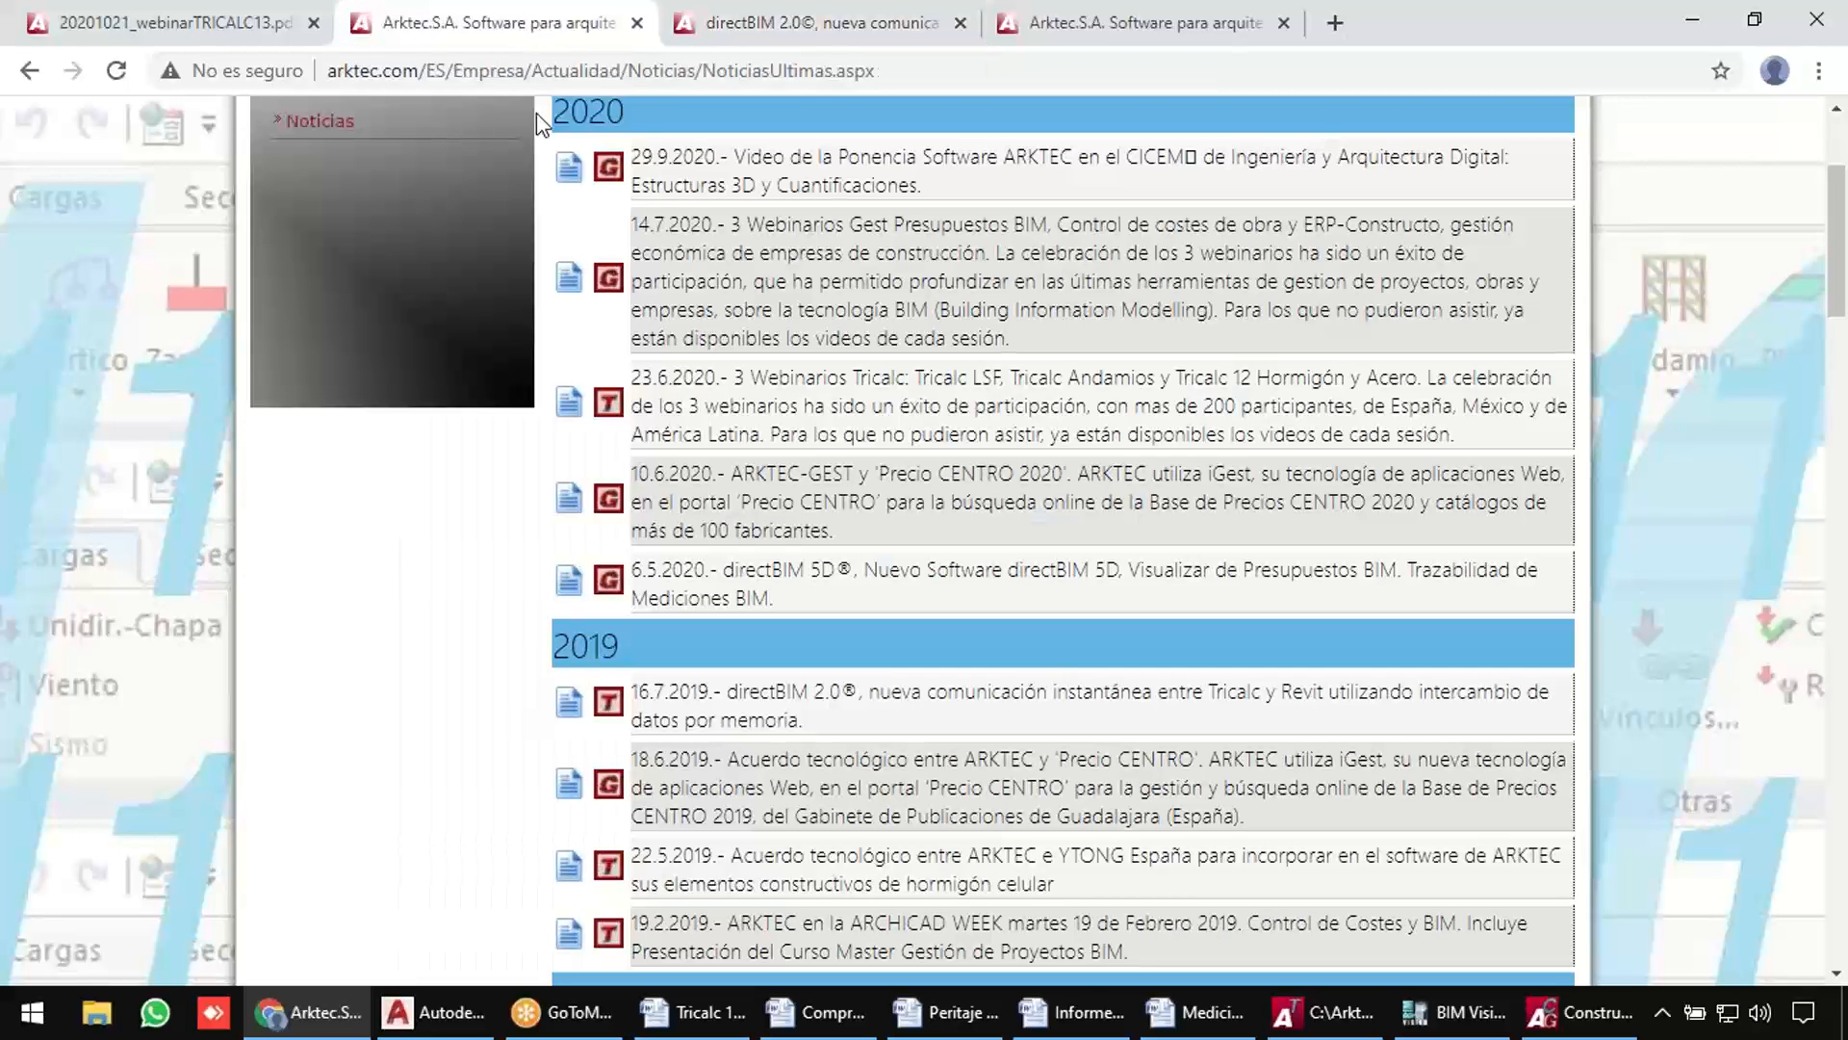
pyautogui.scroll(3, 559, 339)
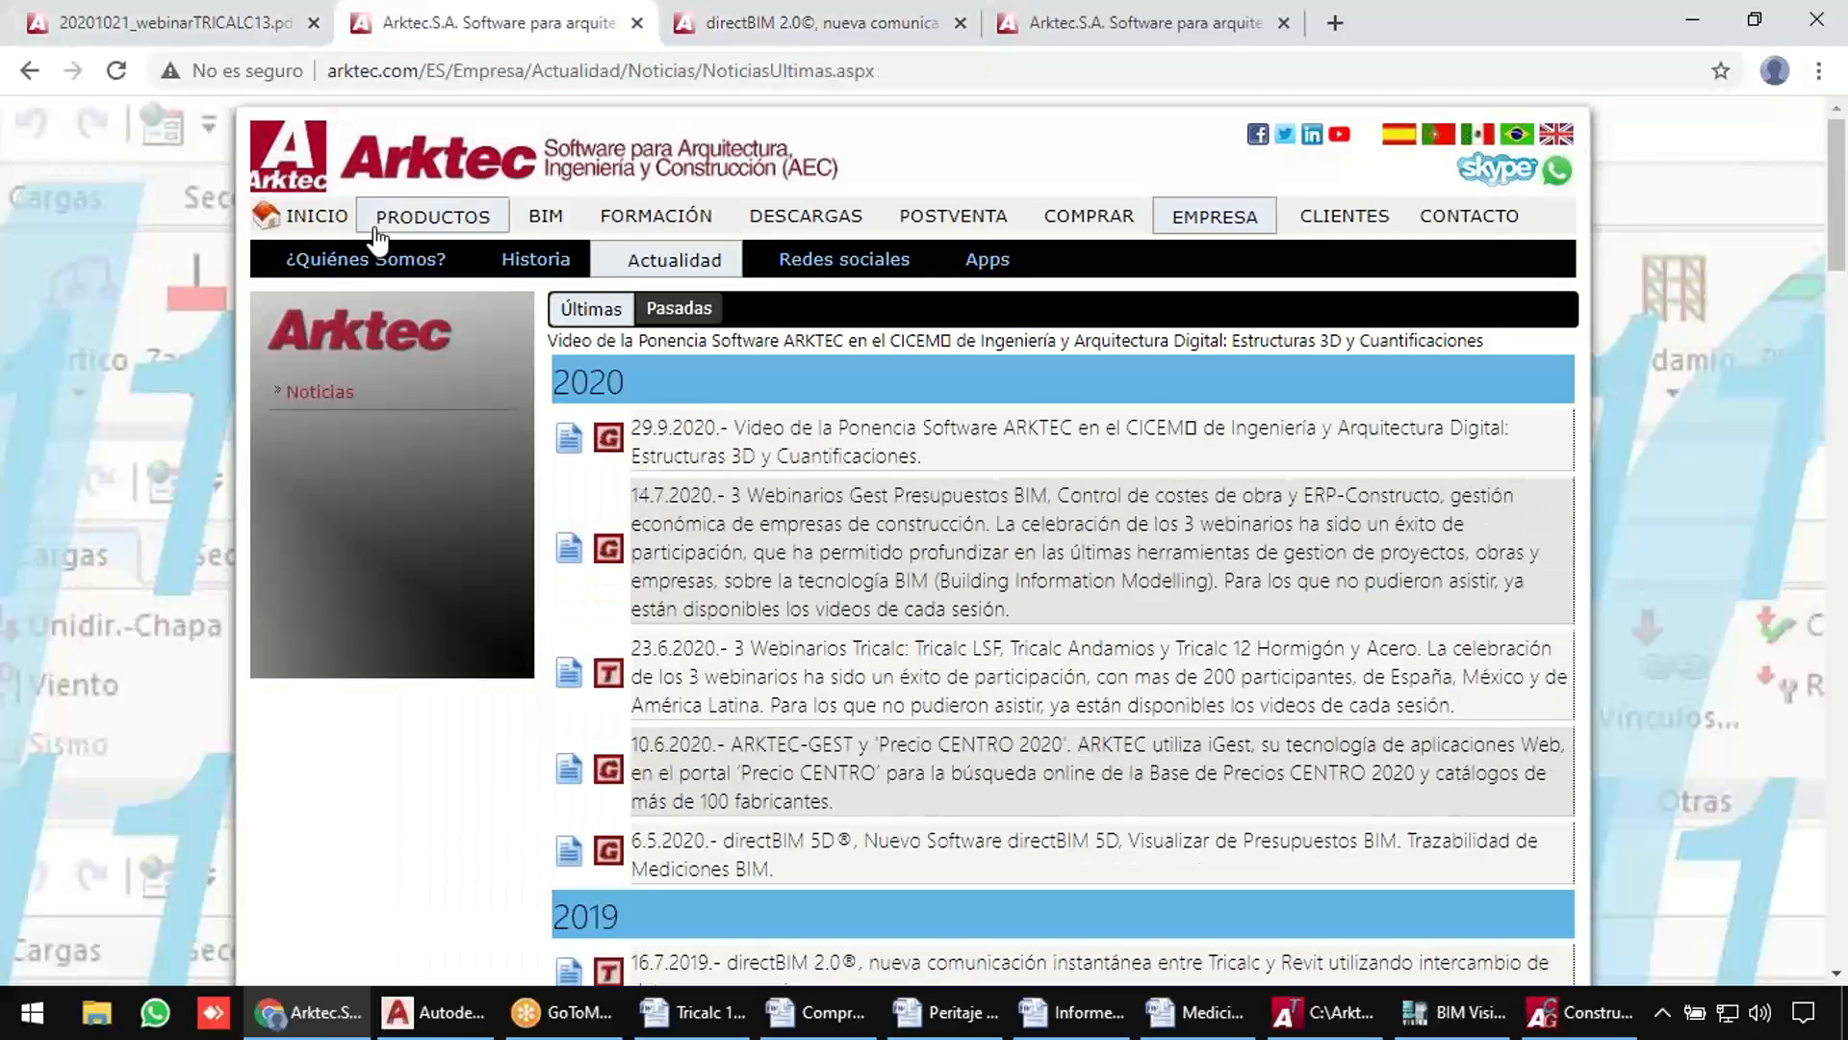
# Go to the Arktec home page, reopen the Actualidad news and look through the 2020 and 2019 entries.
pyautogui.click(339, 216)
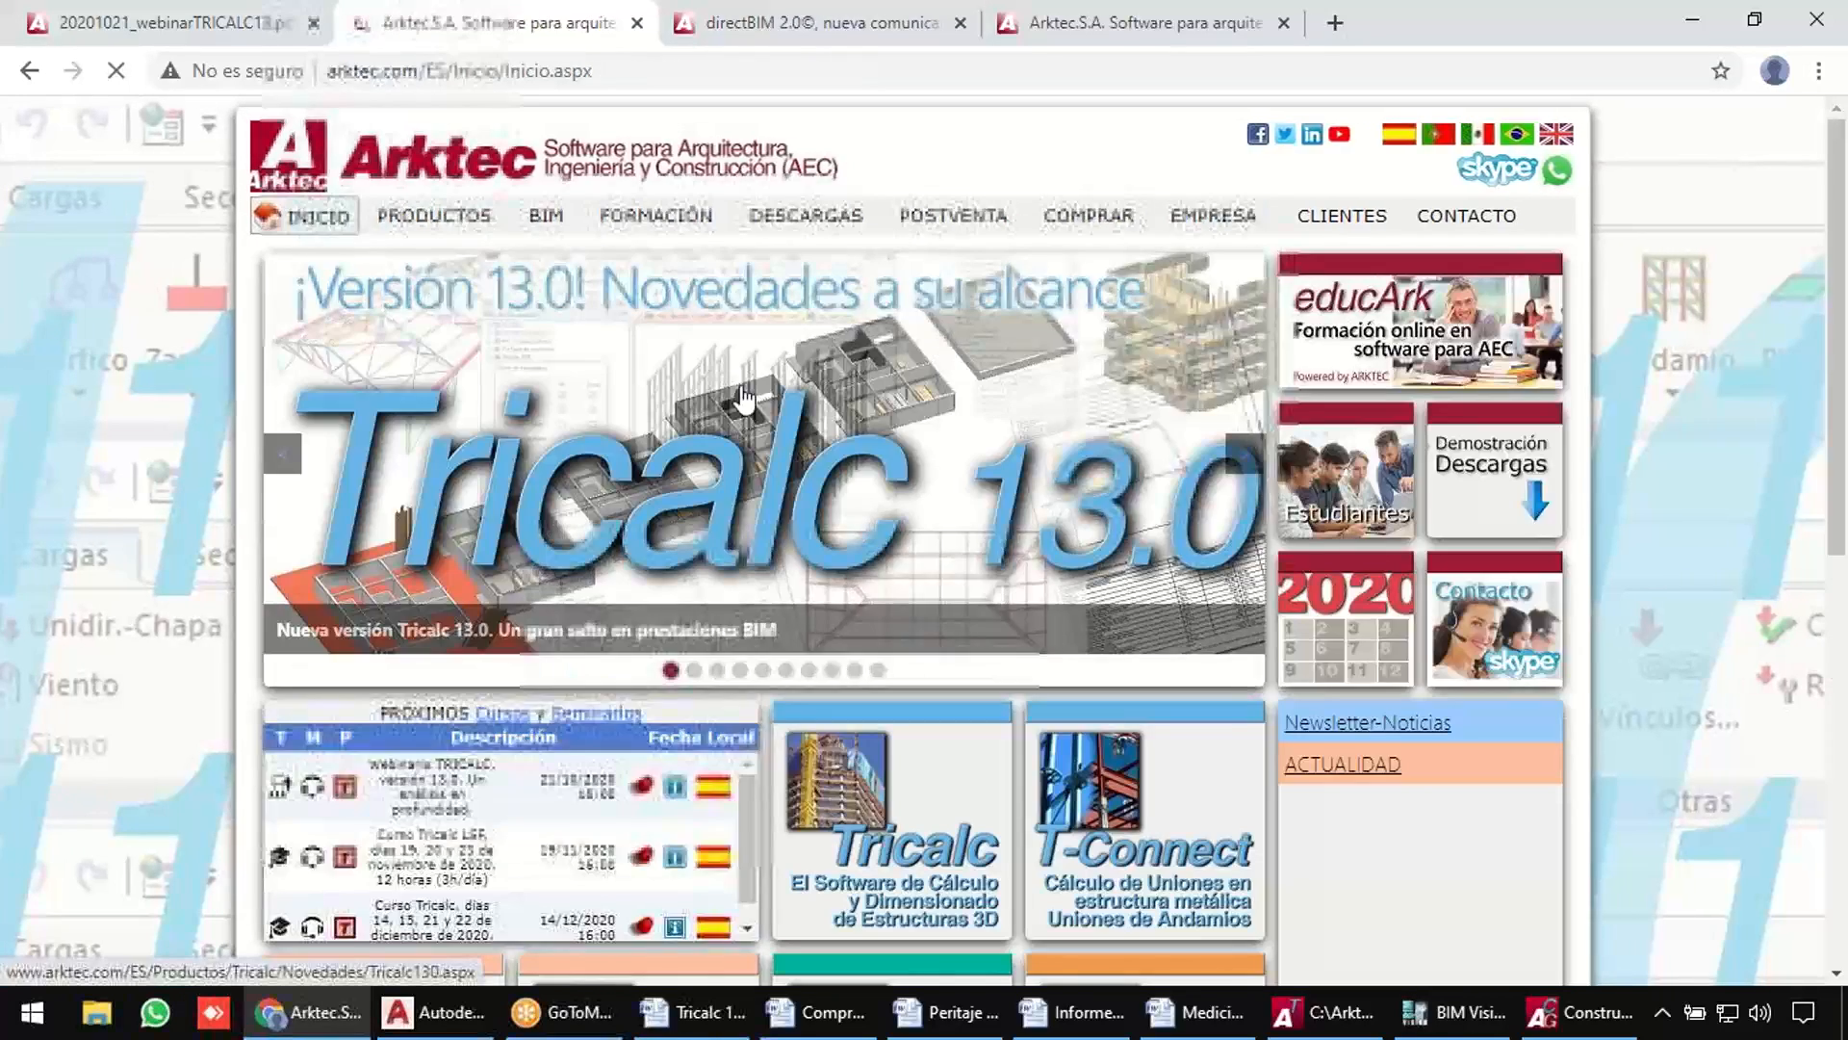
pyautogui.click(1358, 753)
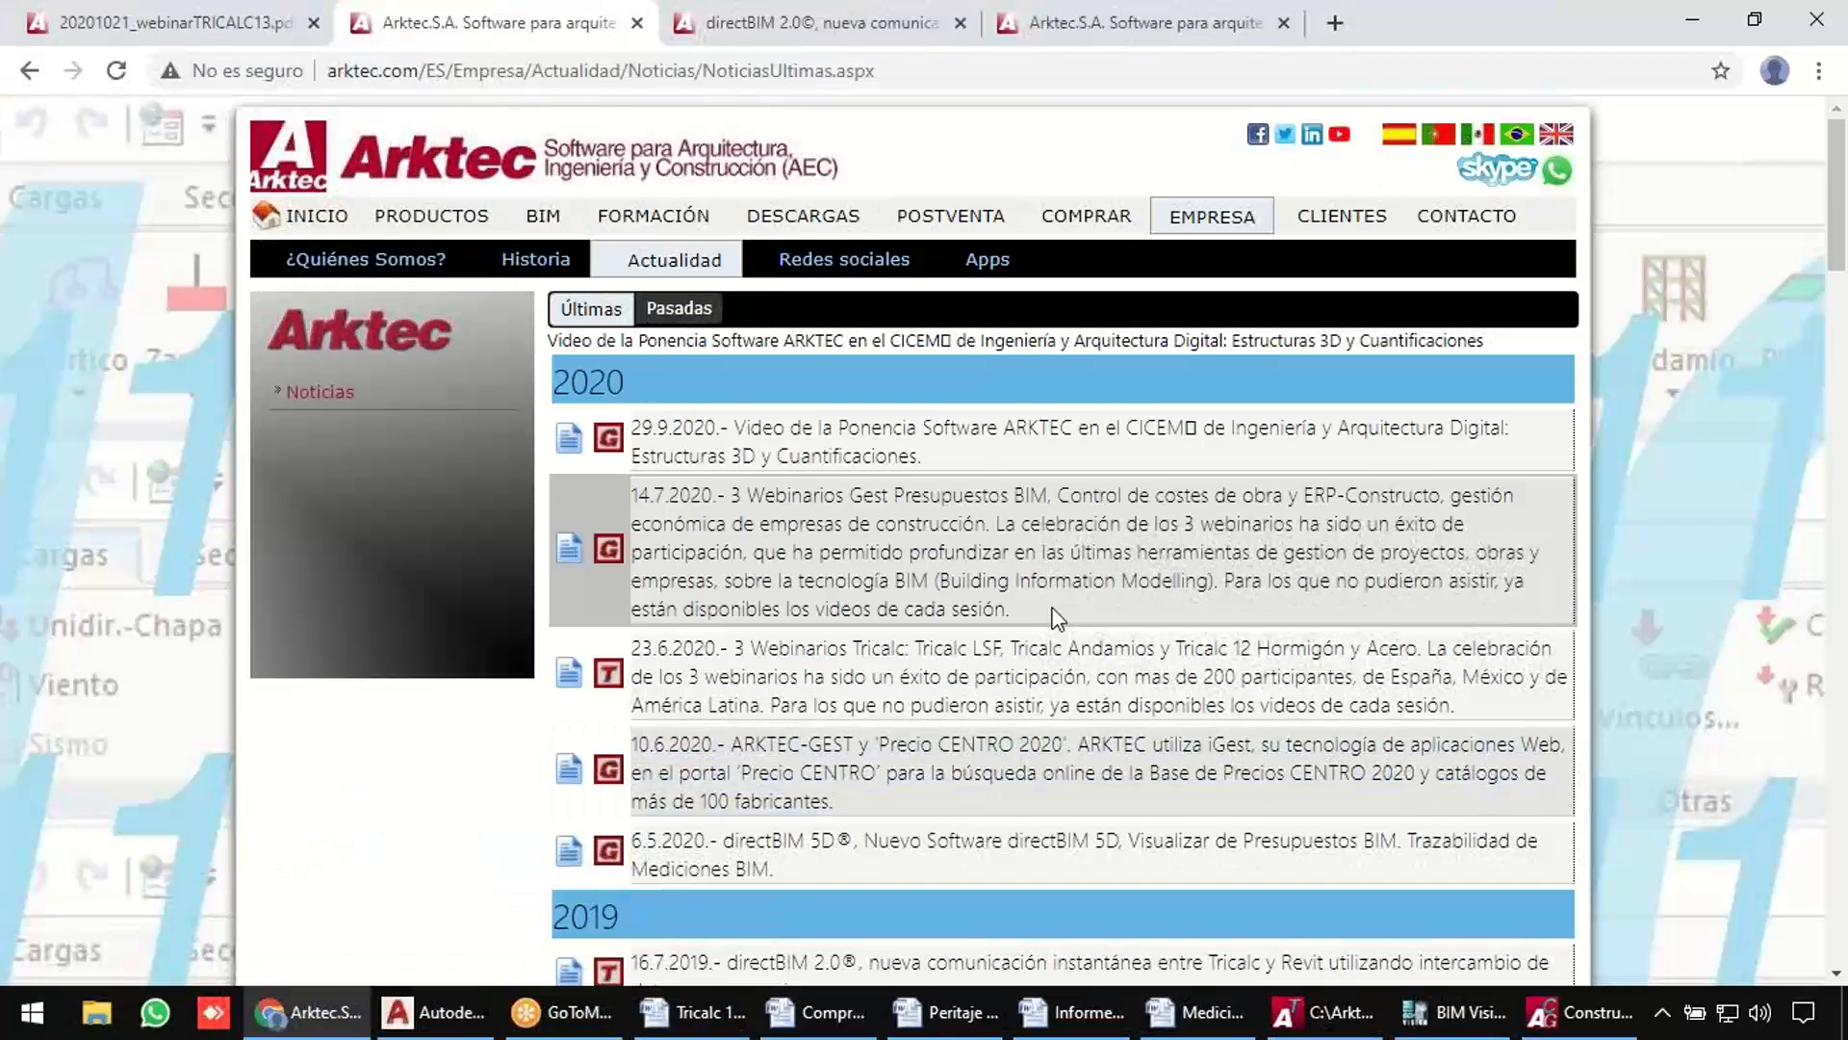
pyautogui.scroll(-3, 839, 717)
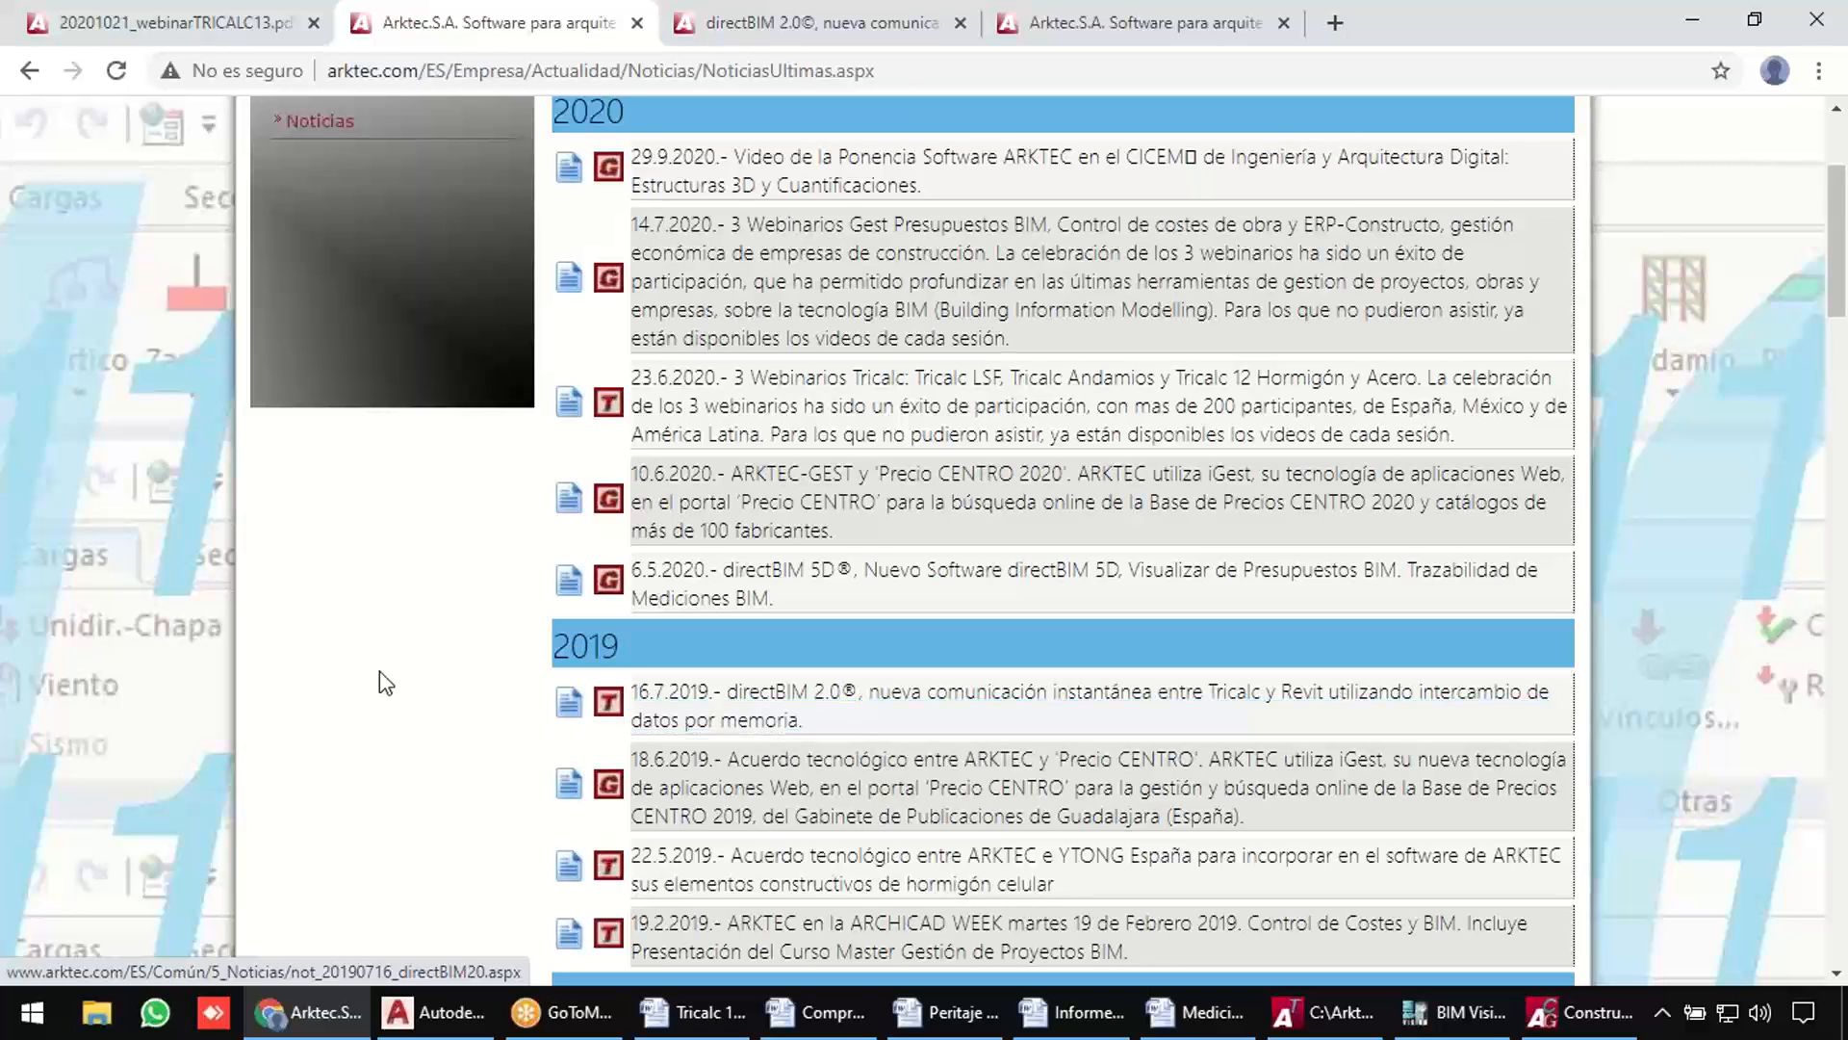
pyautogui.scroll(3, 381, 678)
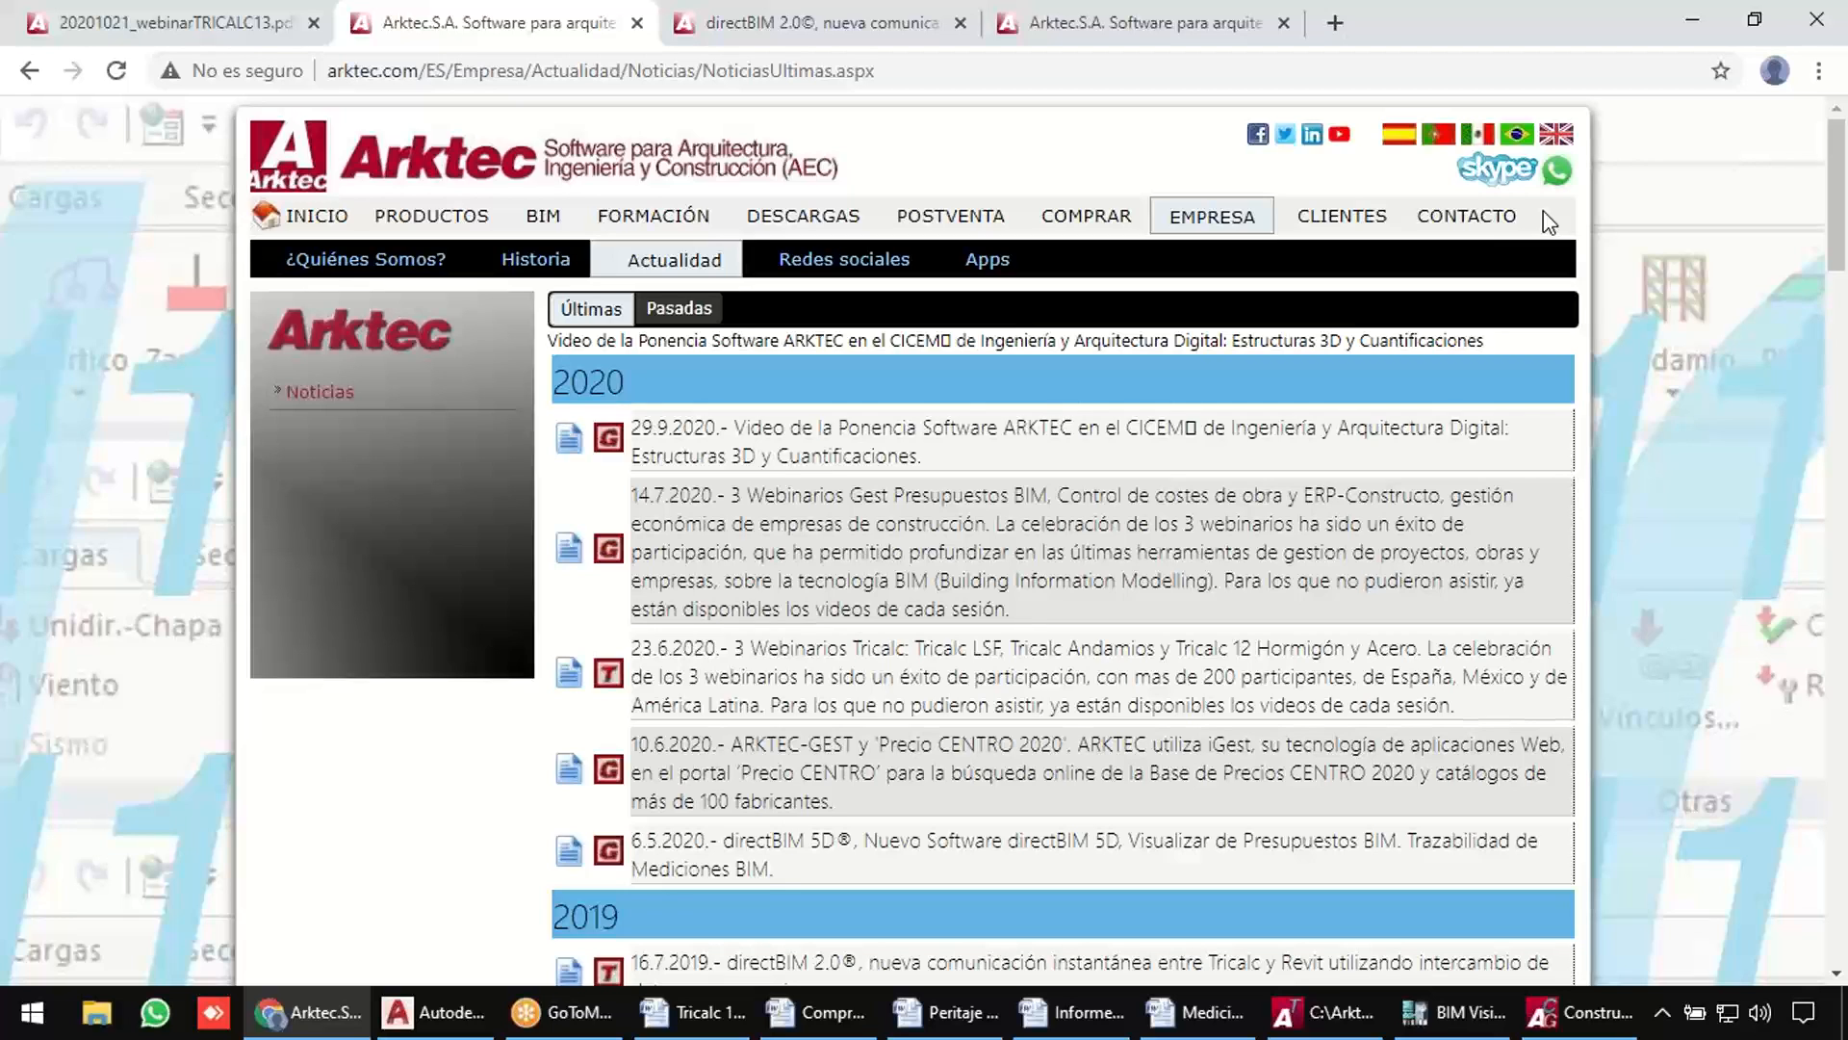
# Open the Arktec contact form and review its program, course, licence upgrade and comments sections.
pyautogui.click(1467, 221)
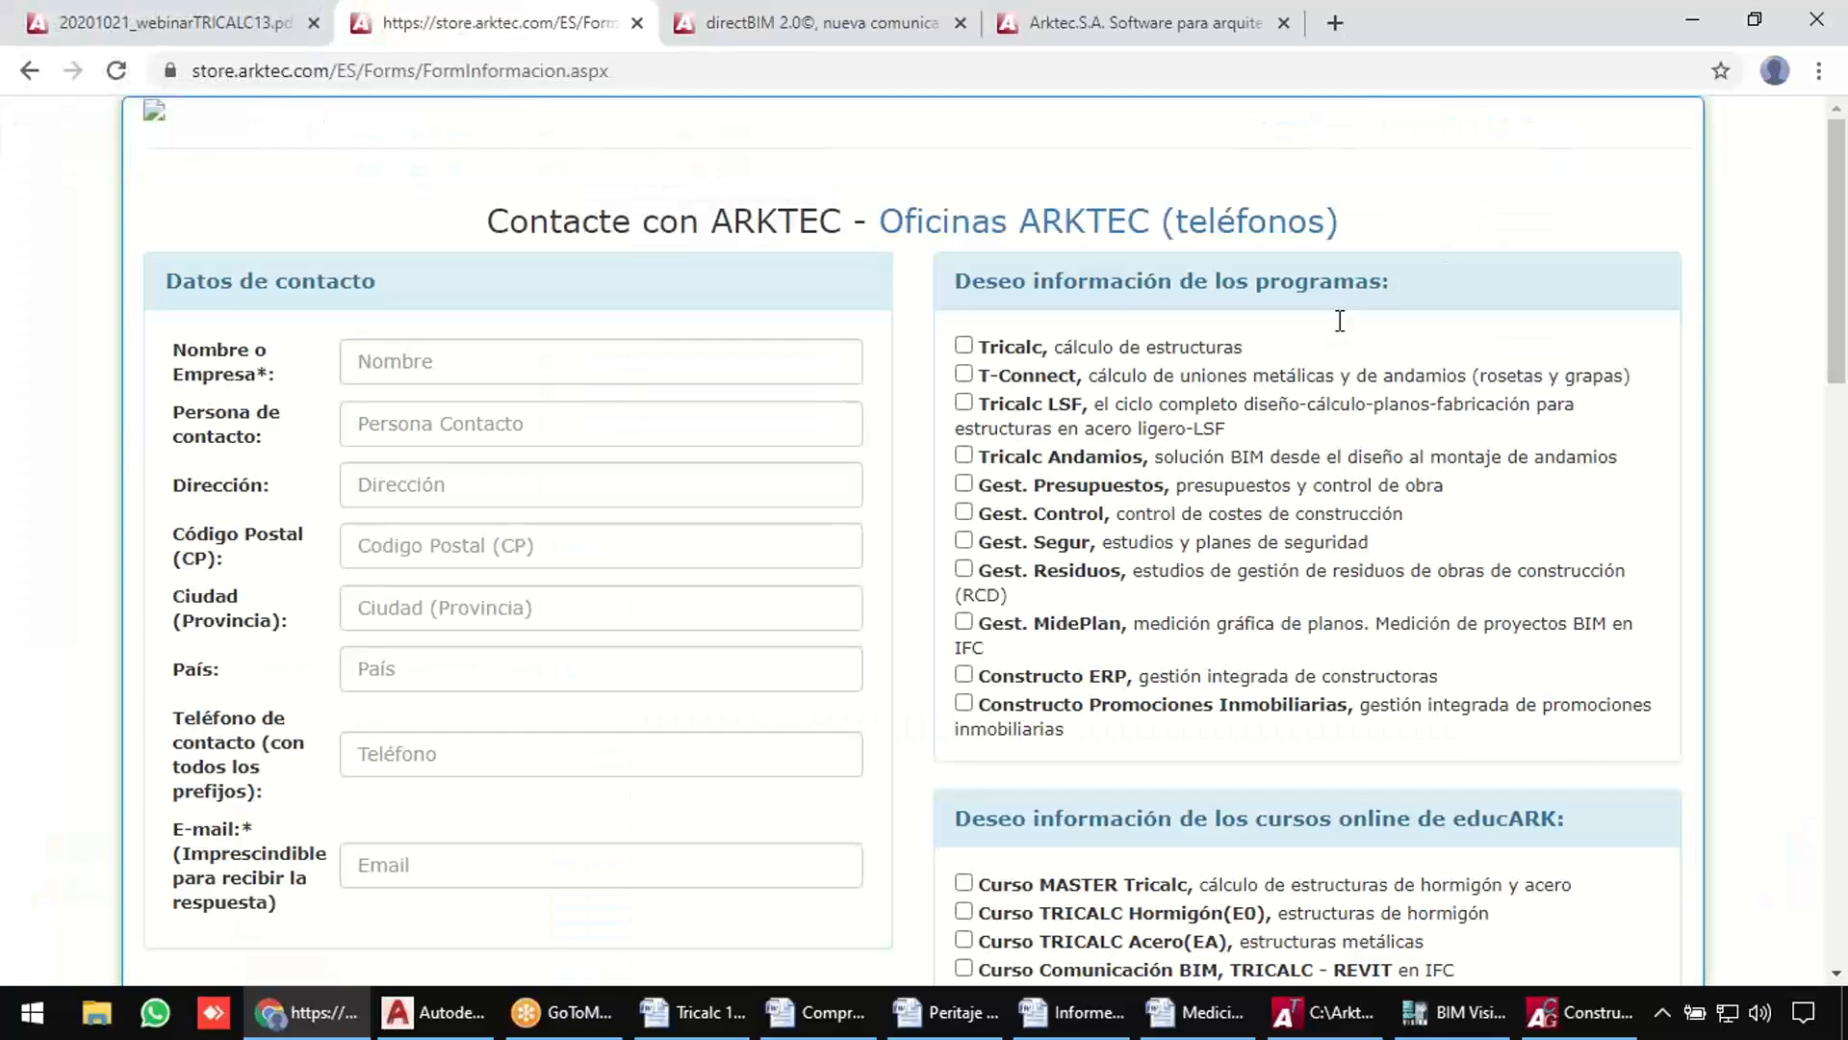
pyautogui.scroll(-9, 639, 475)
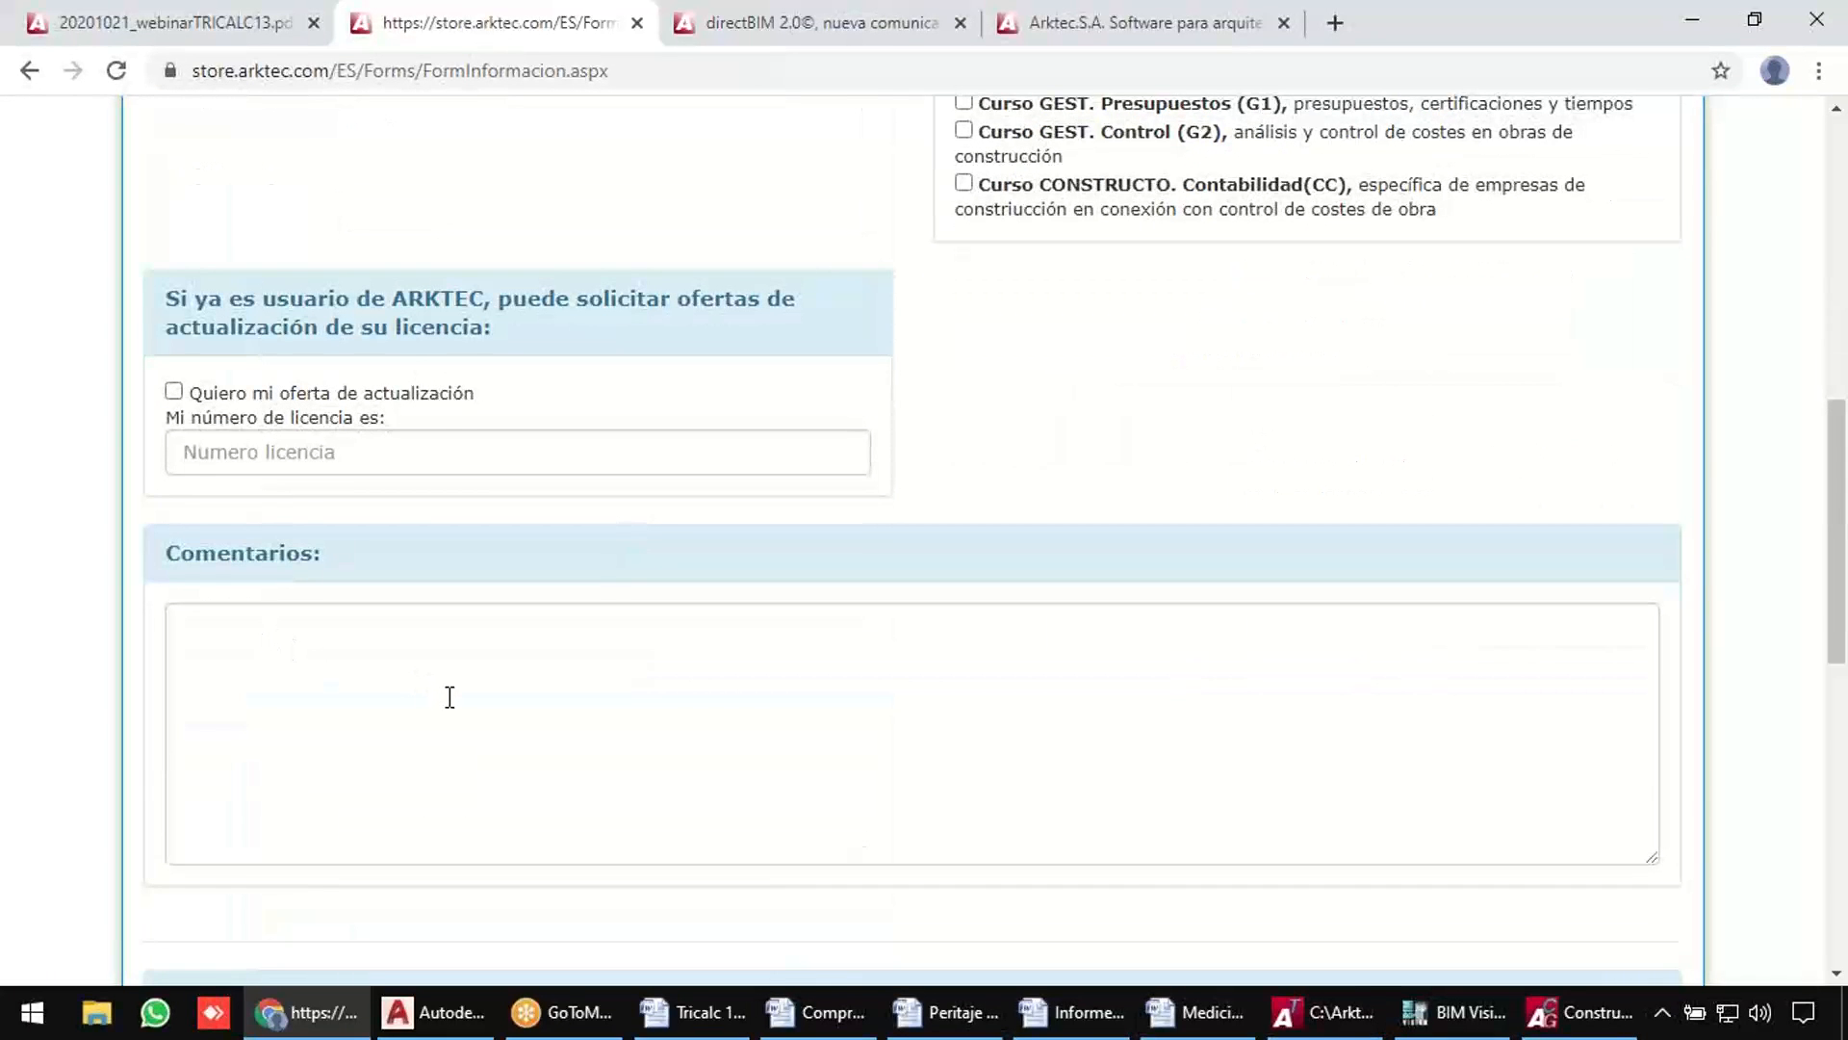
pyautogui.scroll(4, 450, 697)
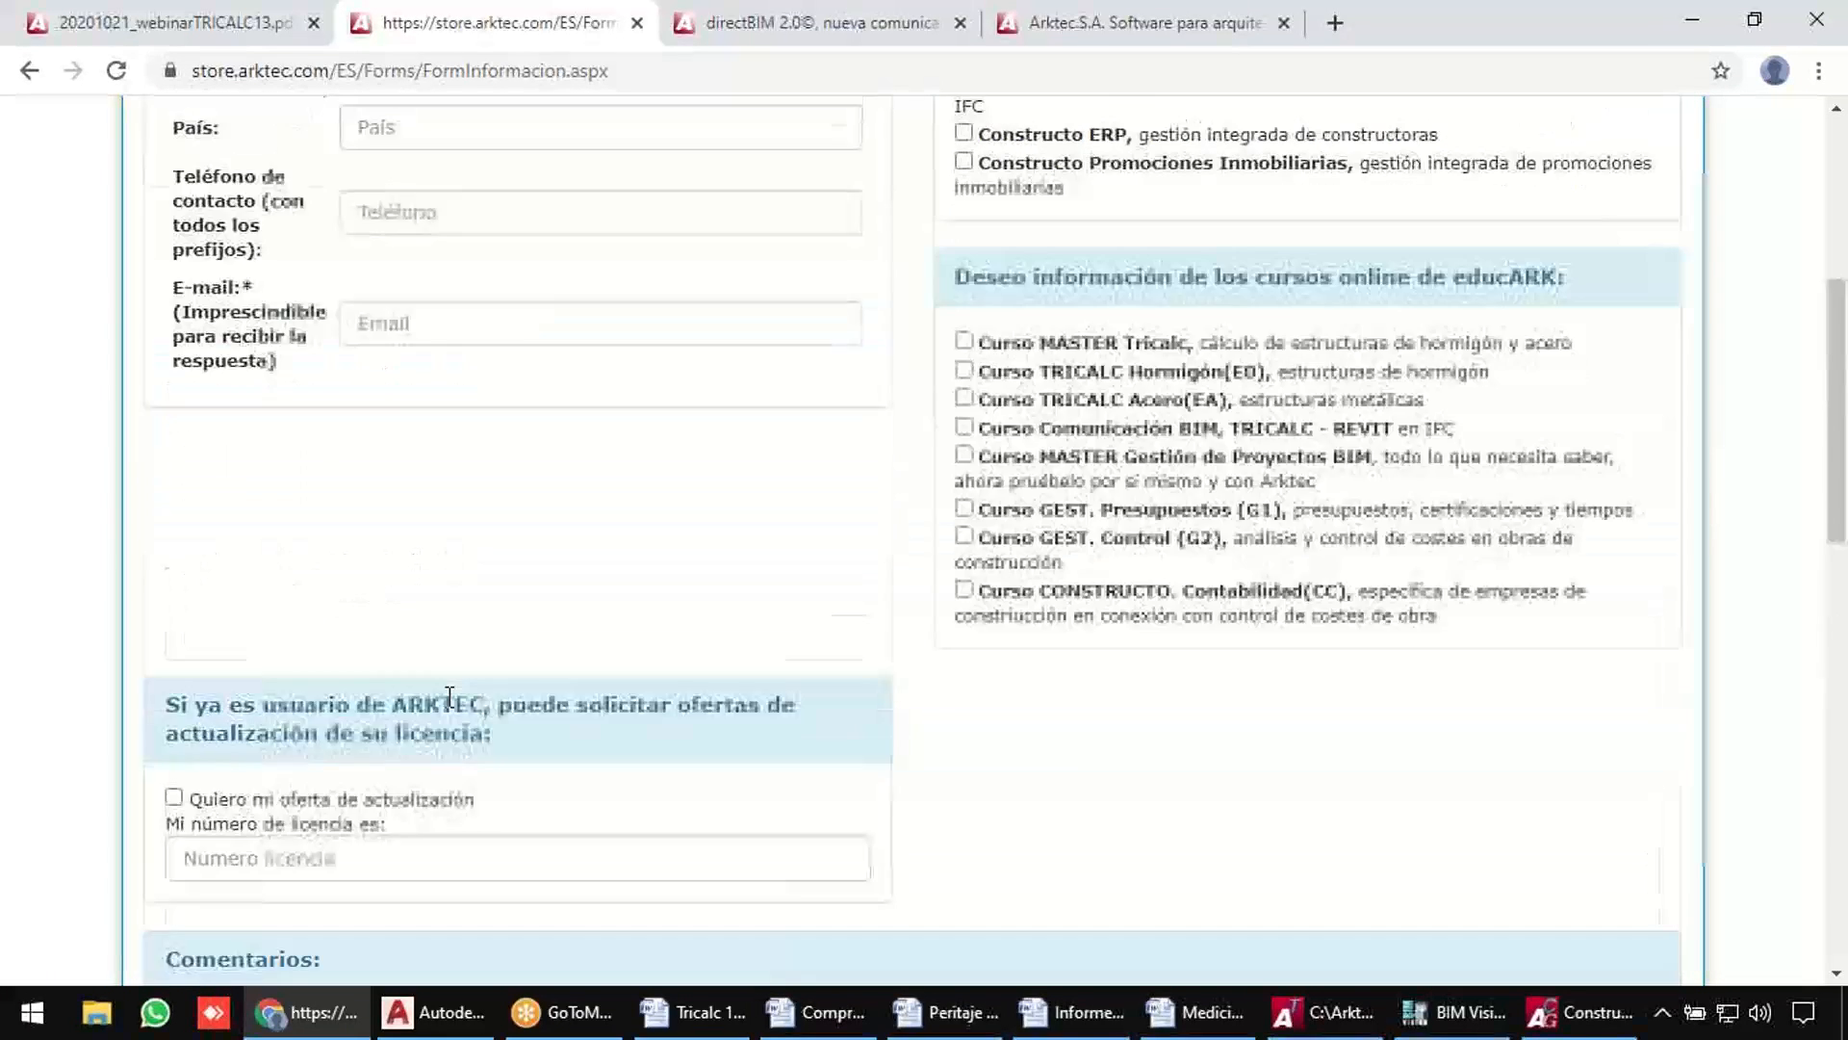
pyautogui.scroll(6, 452, 707)
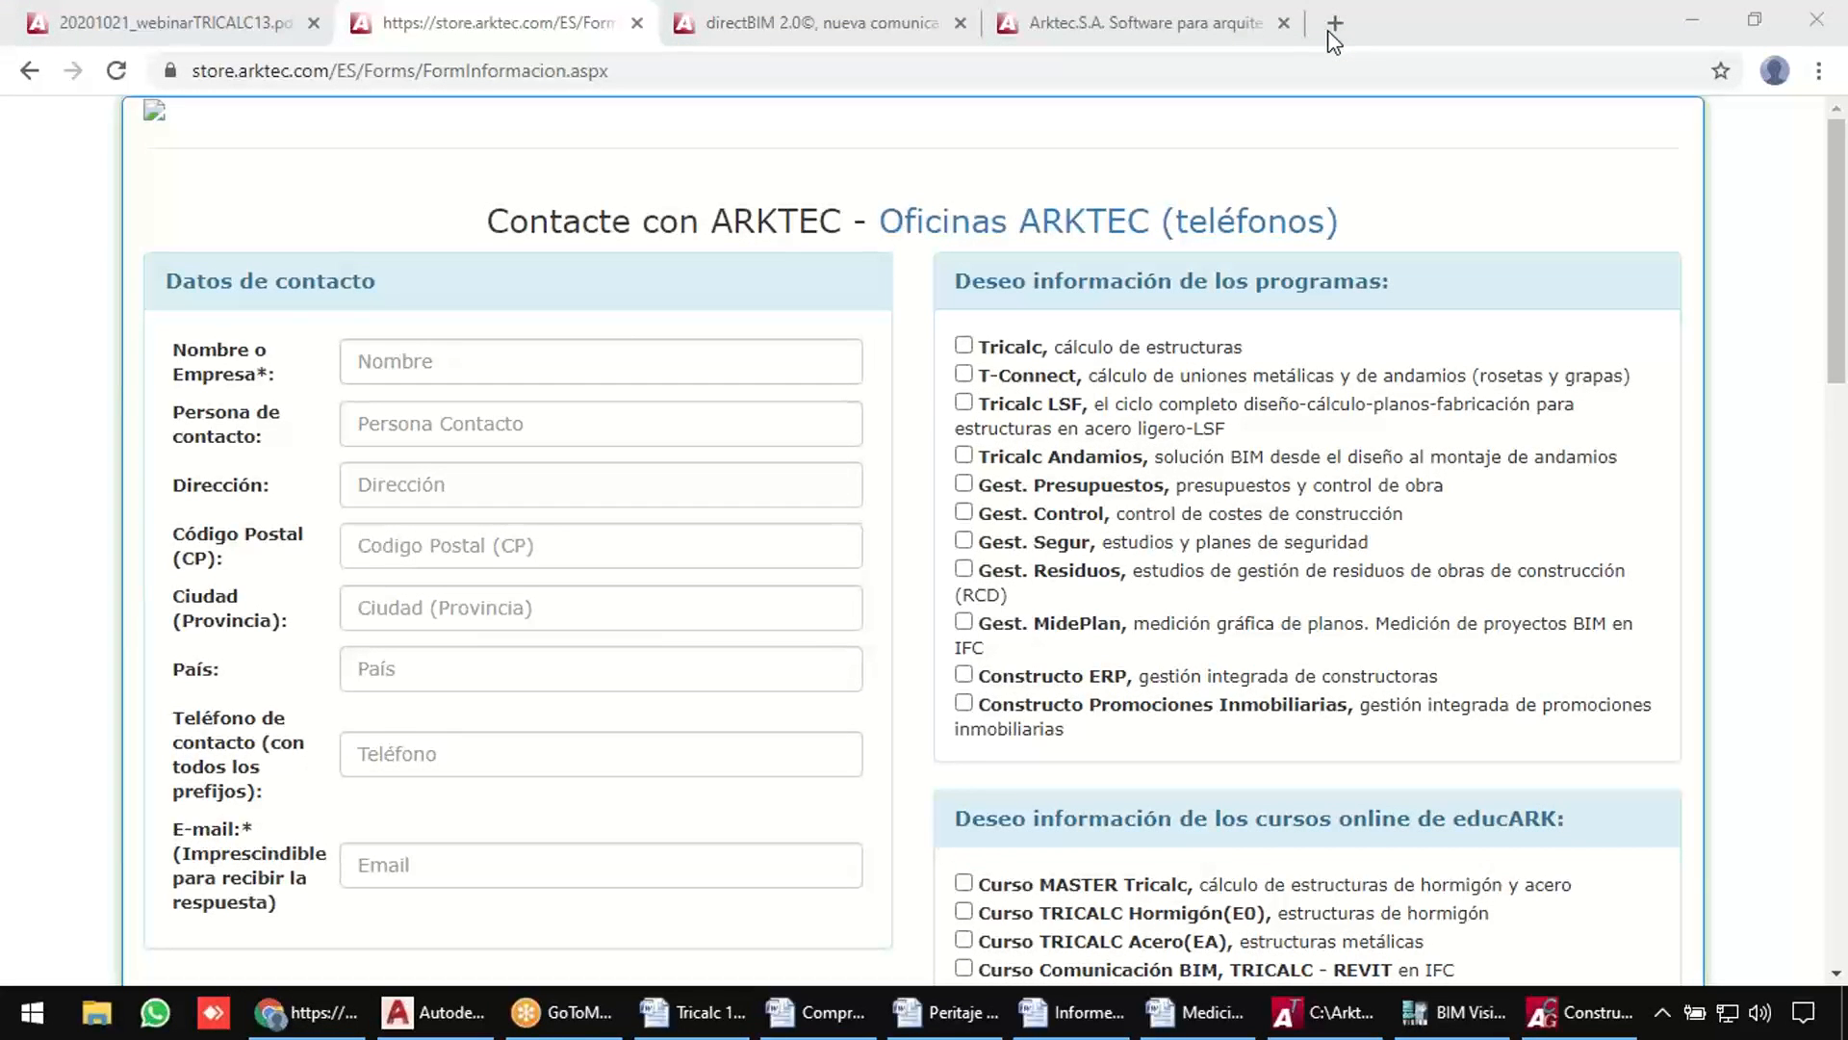
# Switch to the 20201021_webinarTRICALC13.pdf document and look over the webinar schedule and Tricalc 13.0 banner.
pyautogui.click(156, 32)
pyautogui.scroll(4, 189, 390)
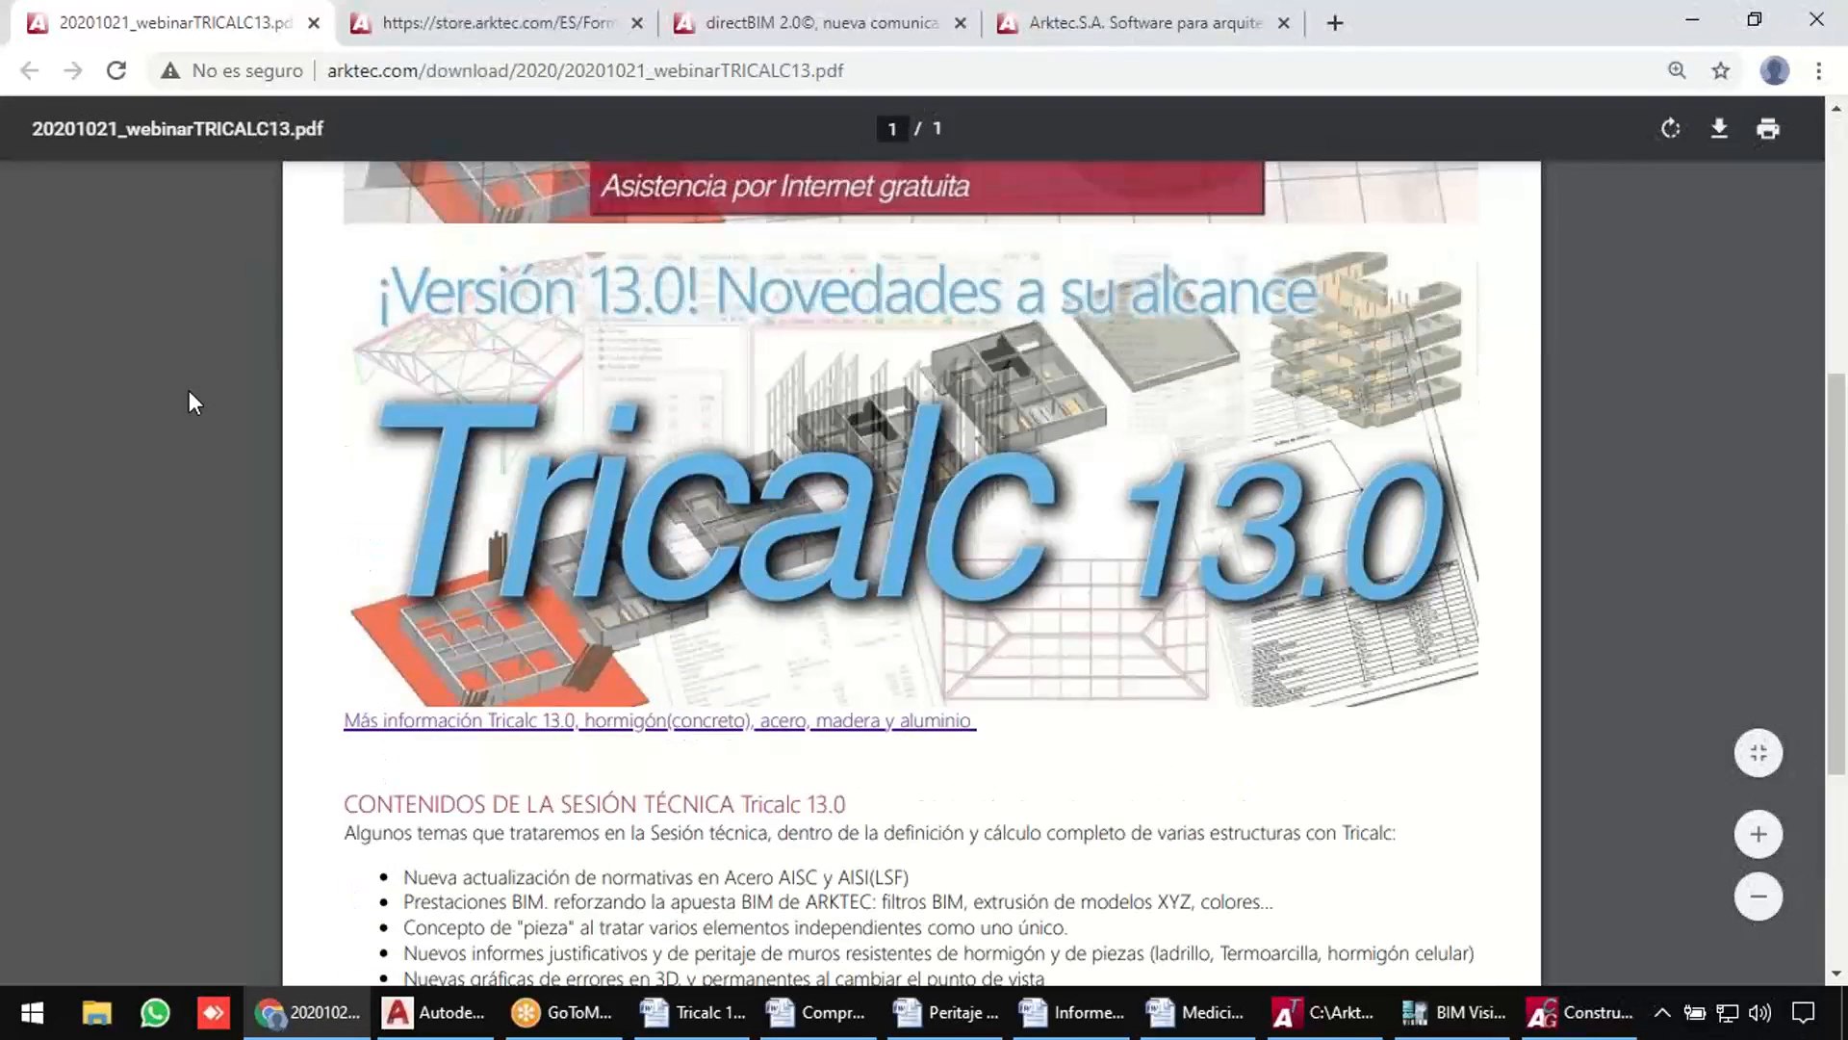
pyautogui.scroll(4, 188, 390)
pyautogui.scroll(-3, 189, 390)
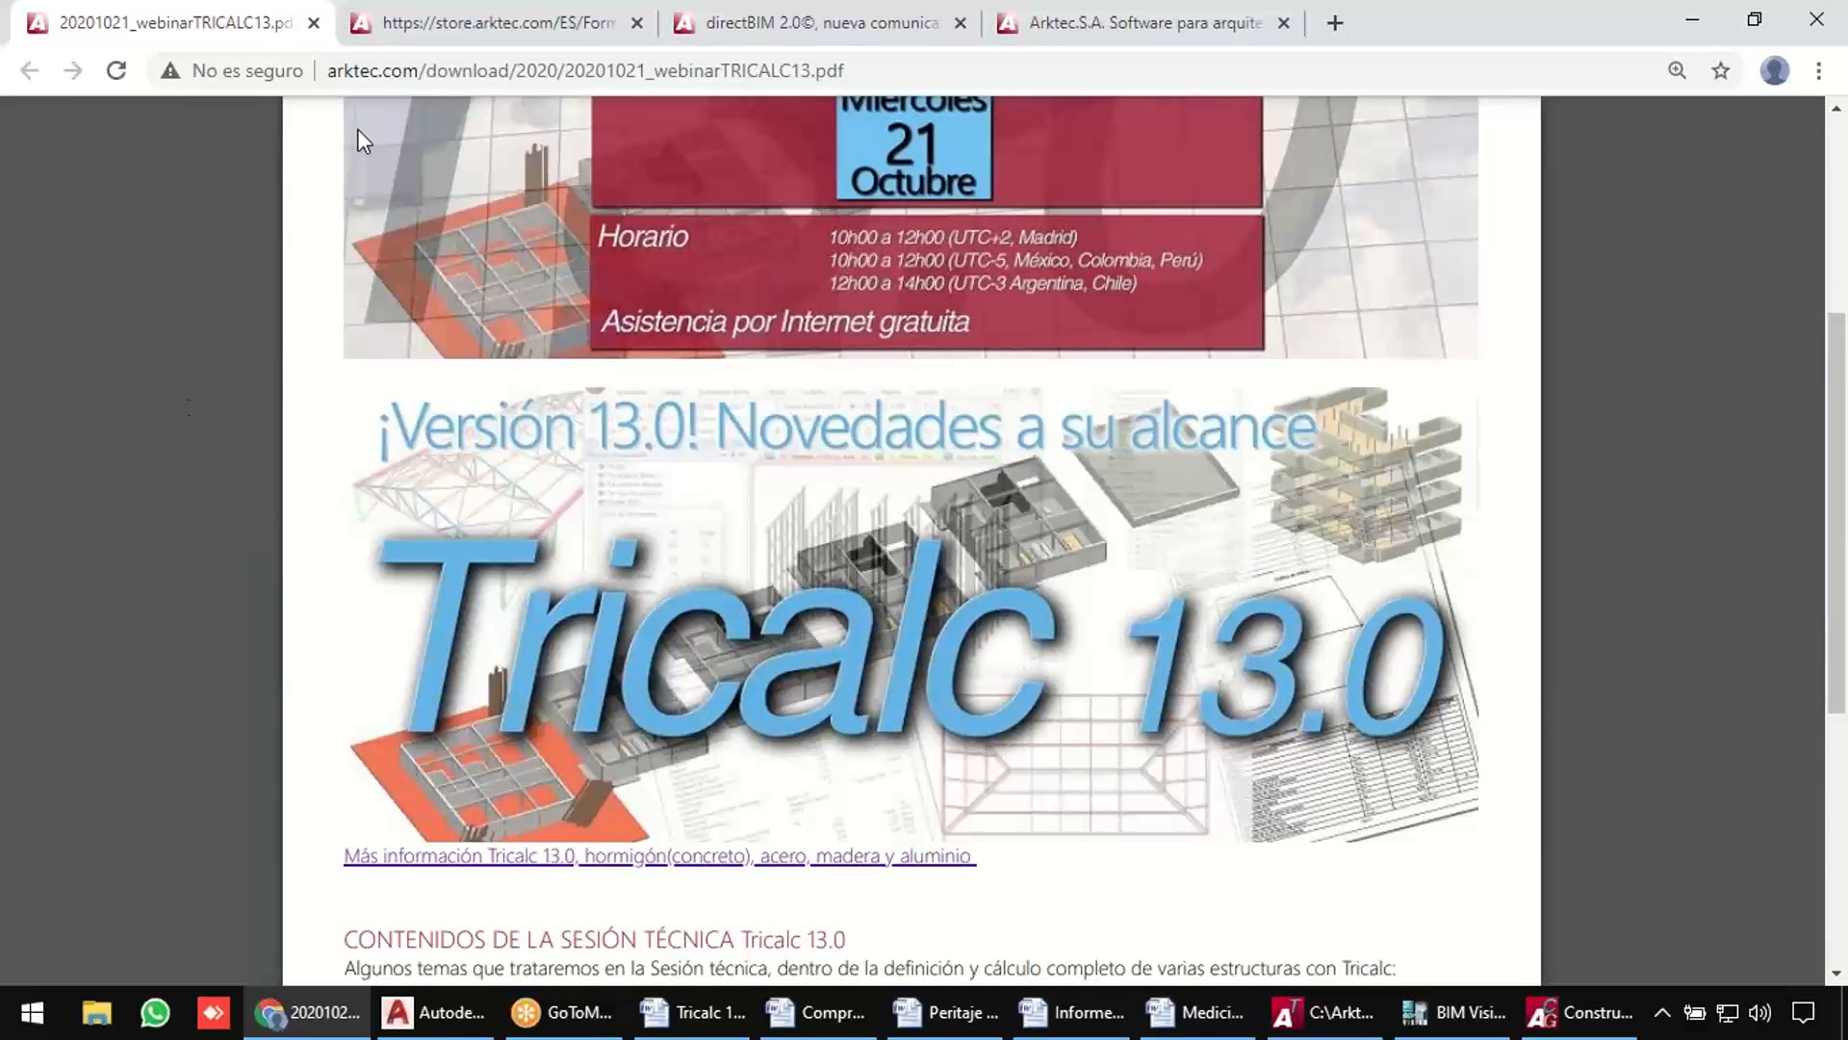
# Return to the contact form's browser tab and load the arktec.com home page in it.
pyautogui.click(468, 32)
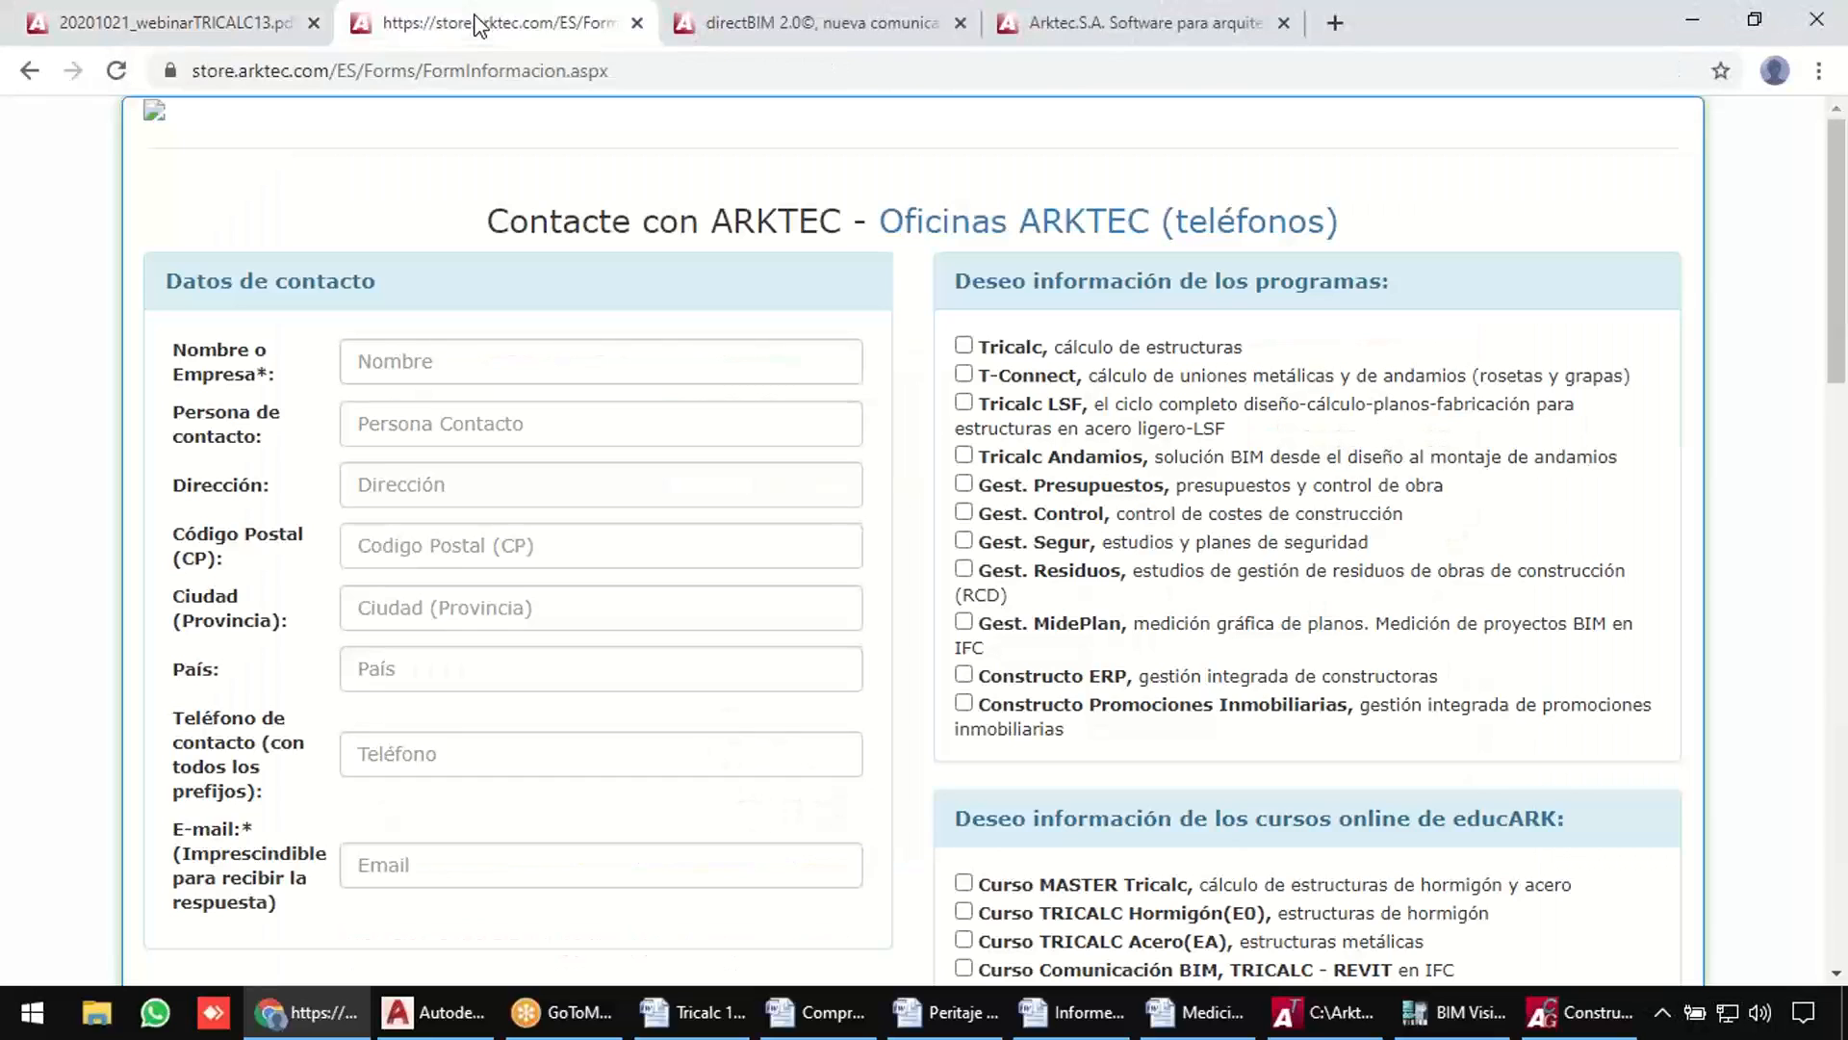
pyautogui.click(460, 70)
pyautogui.write('ark')
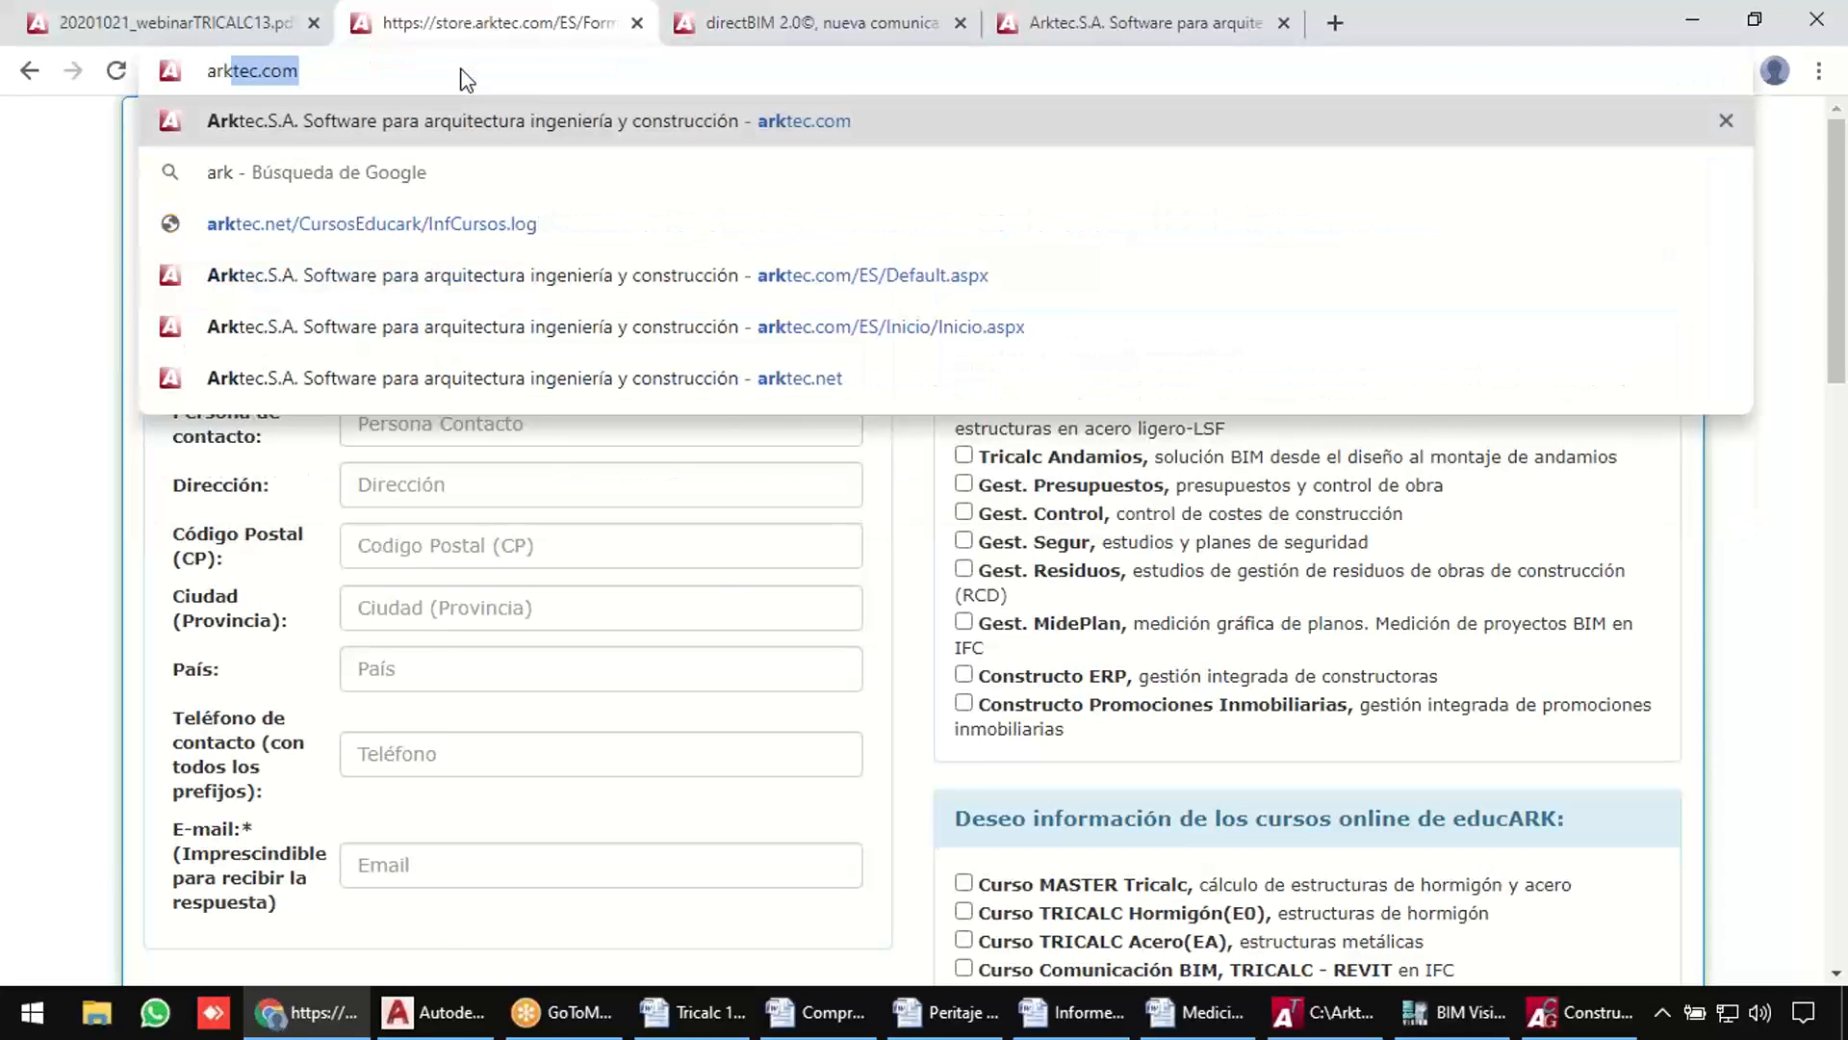
pyautogui.press('Return')
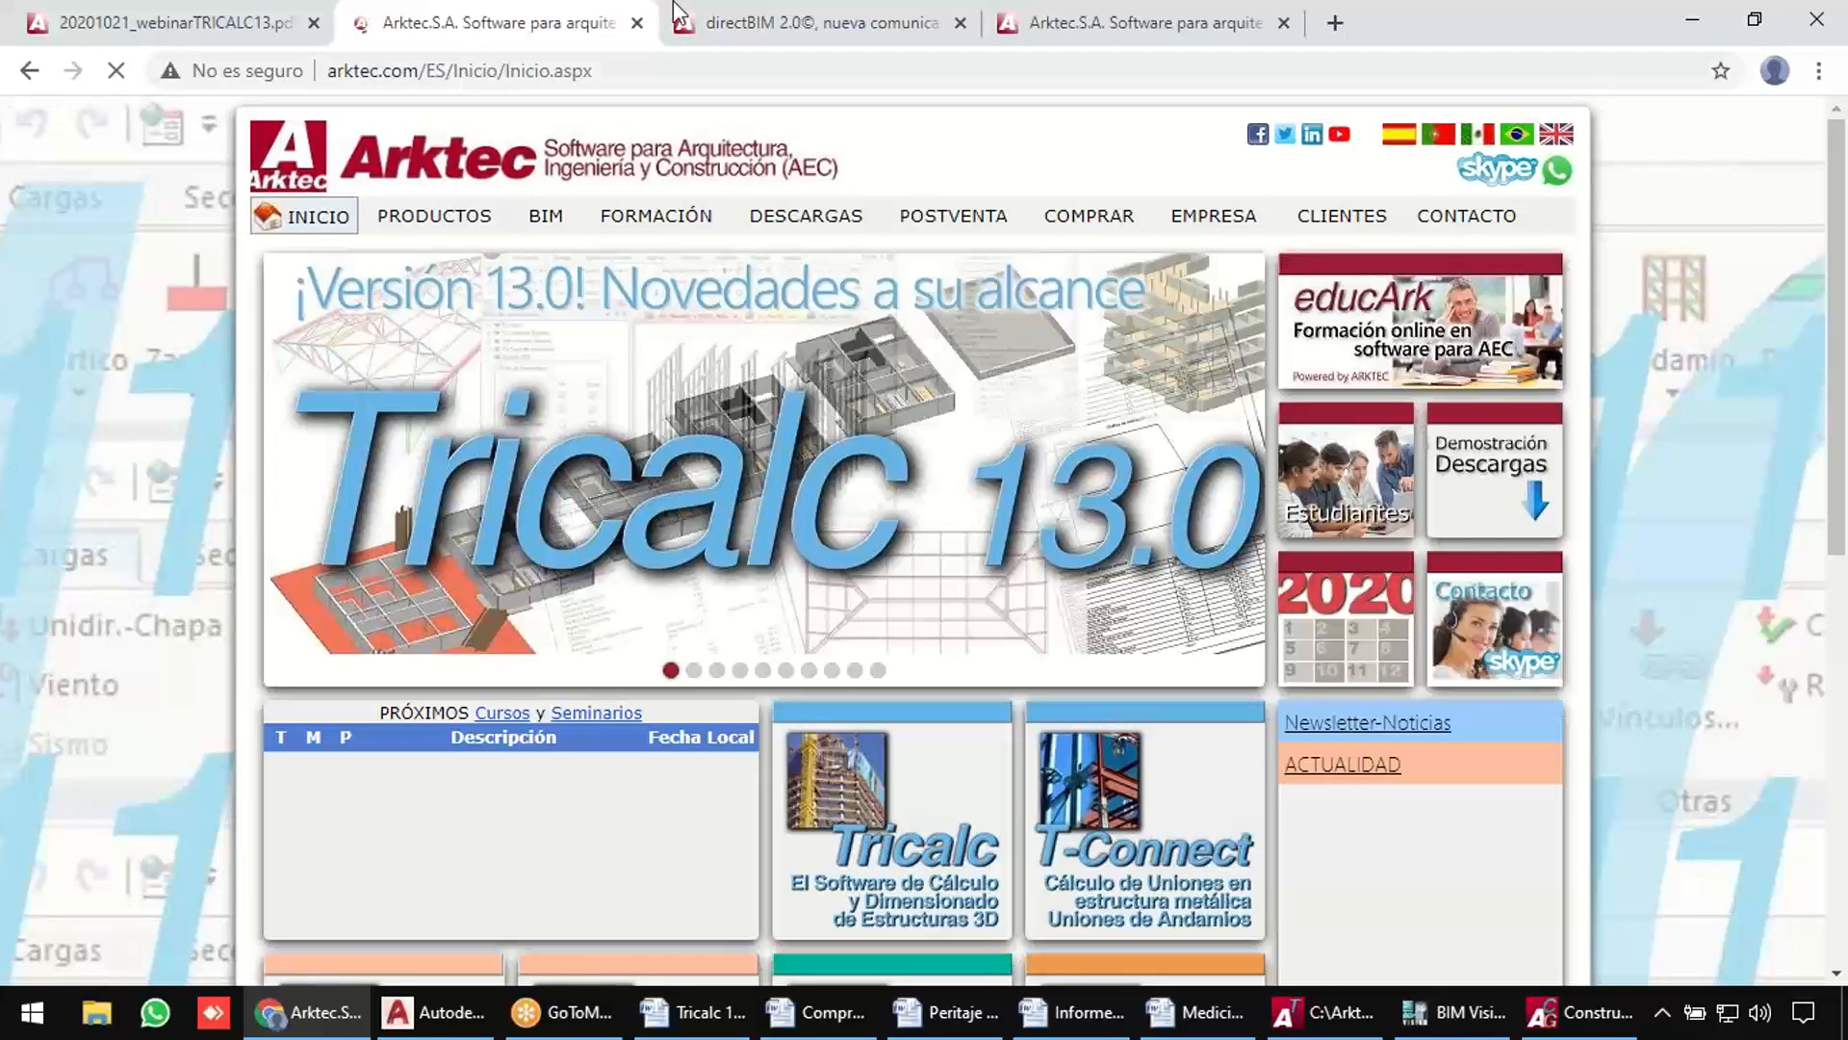